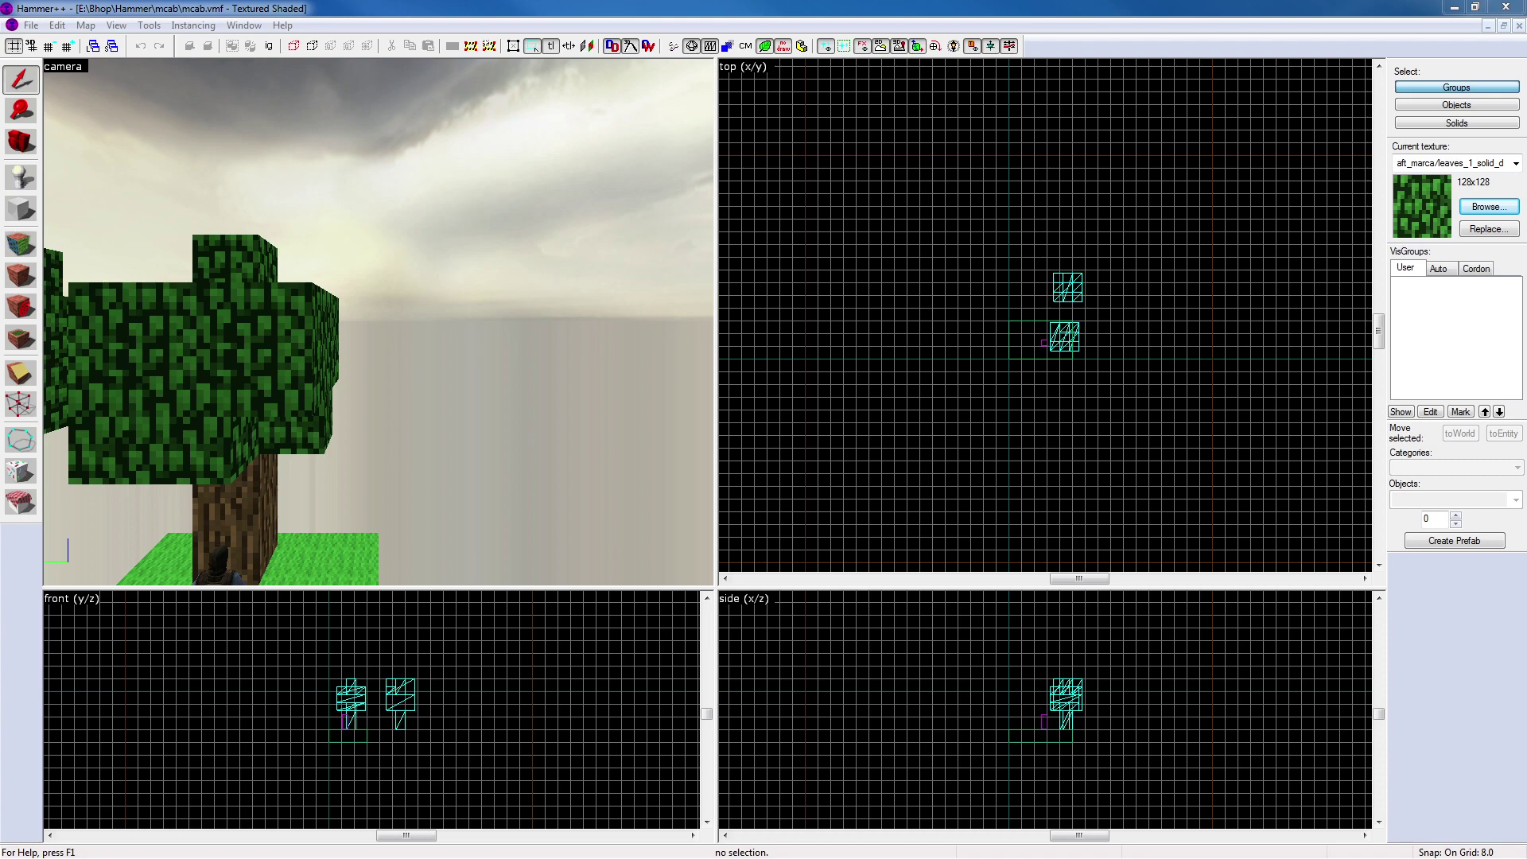
# Examine the grass platform with its two trees and the player model from several angles in the 3D view
pyautogui.click(704, 7)
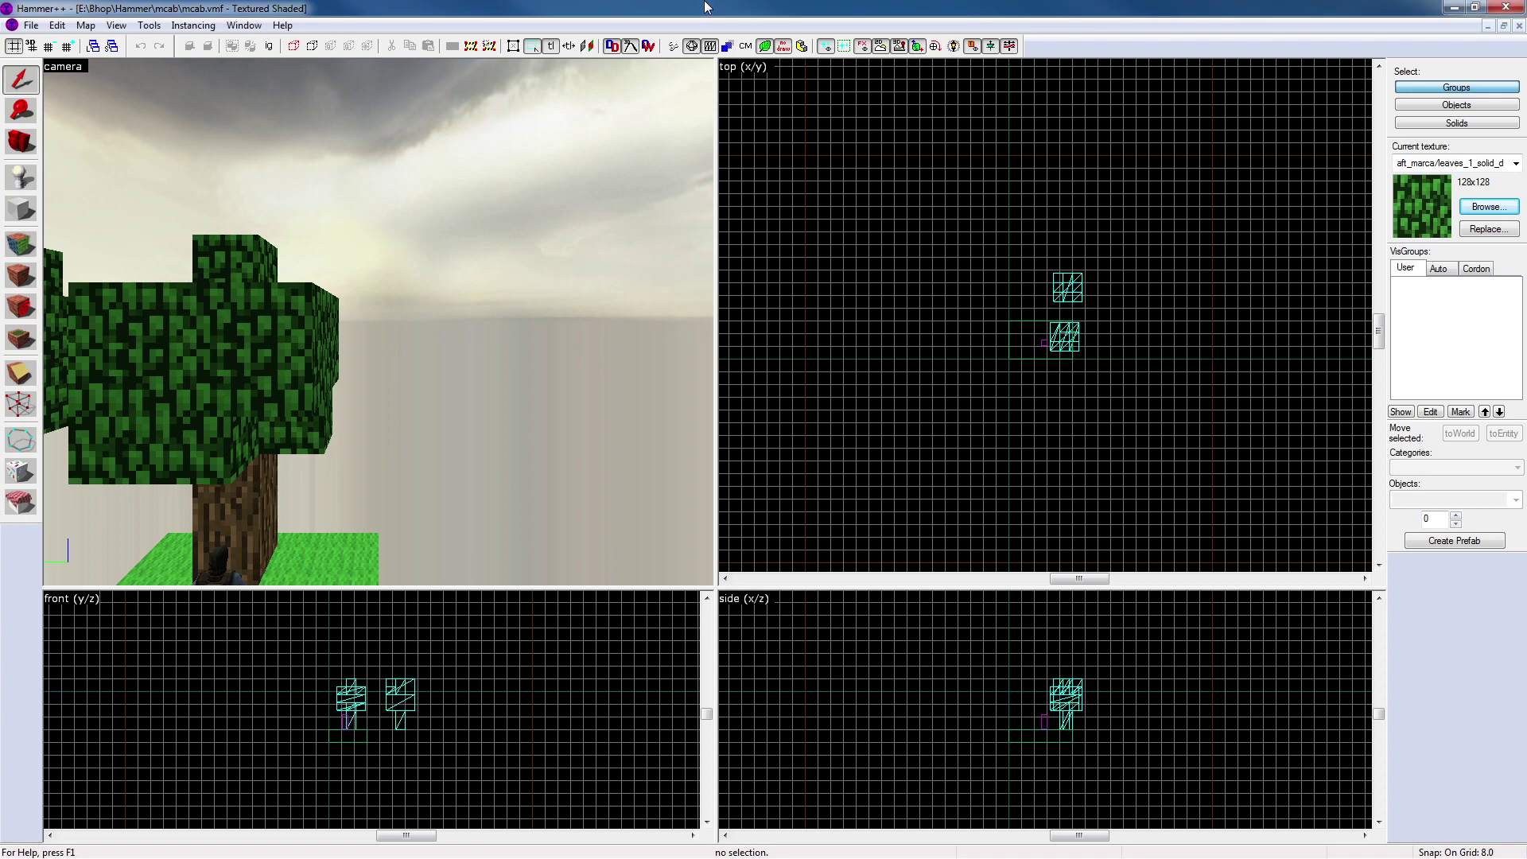
pyautogui.press('z')
pyautogui.press('s')
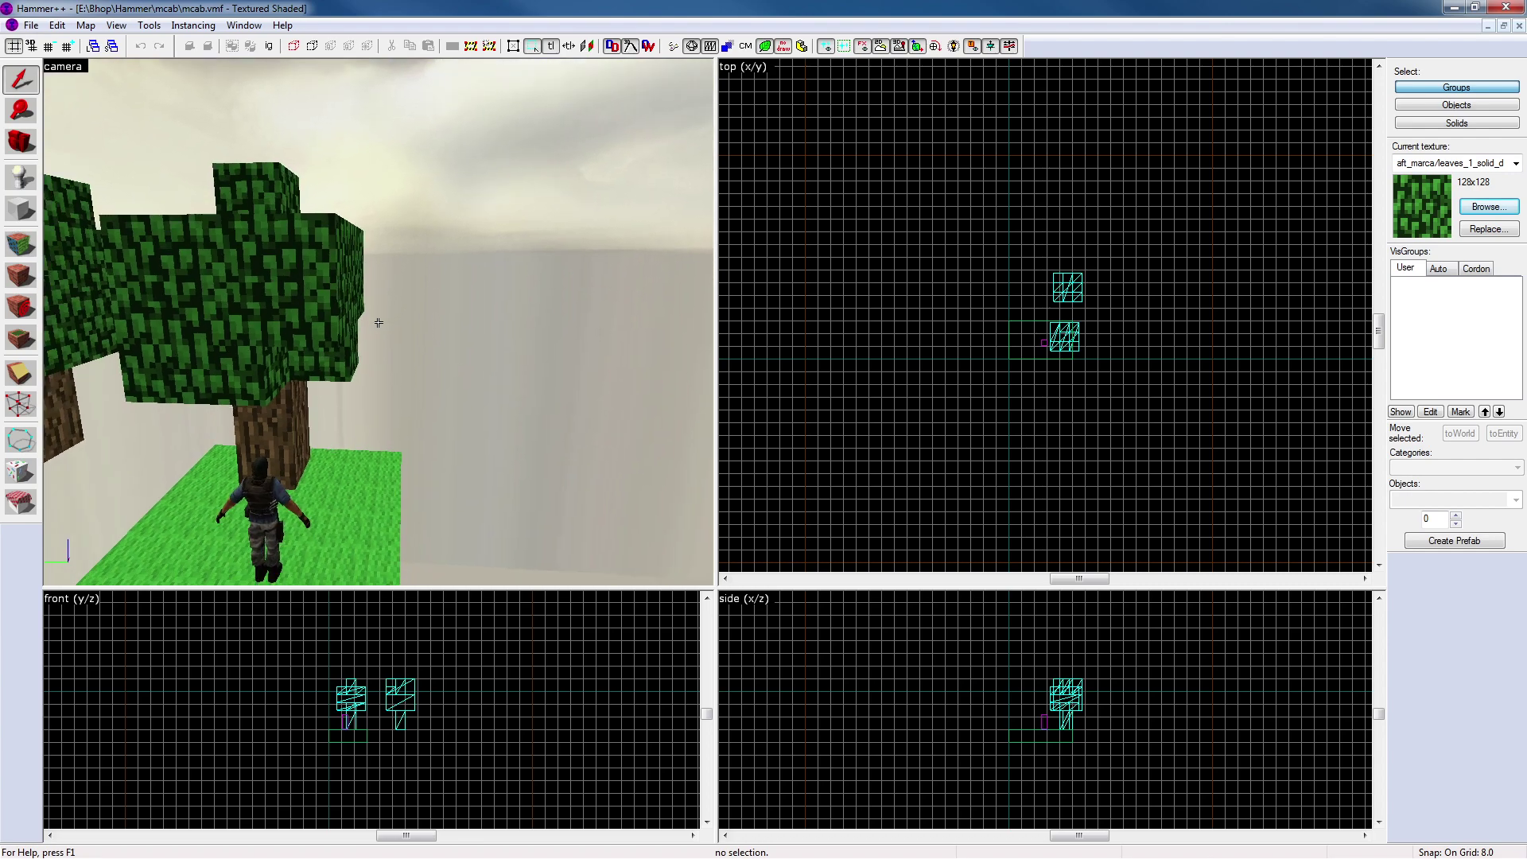
pyautogui.press('d')
pyautogui.press('w')
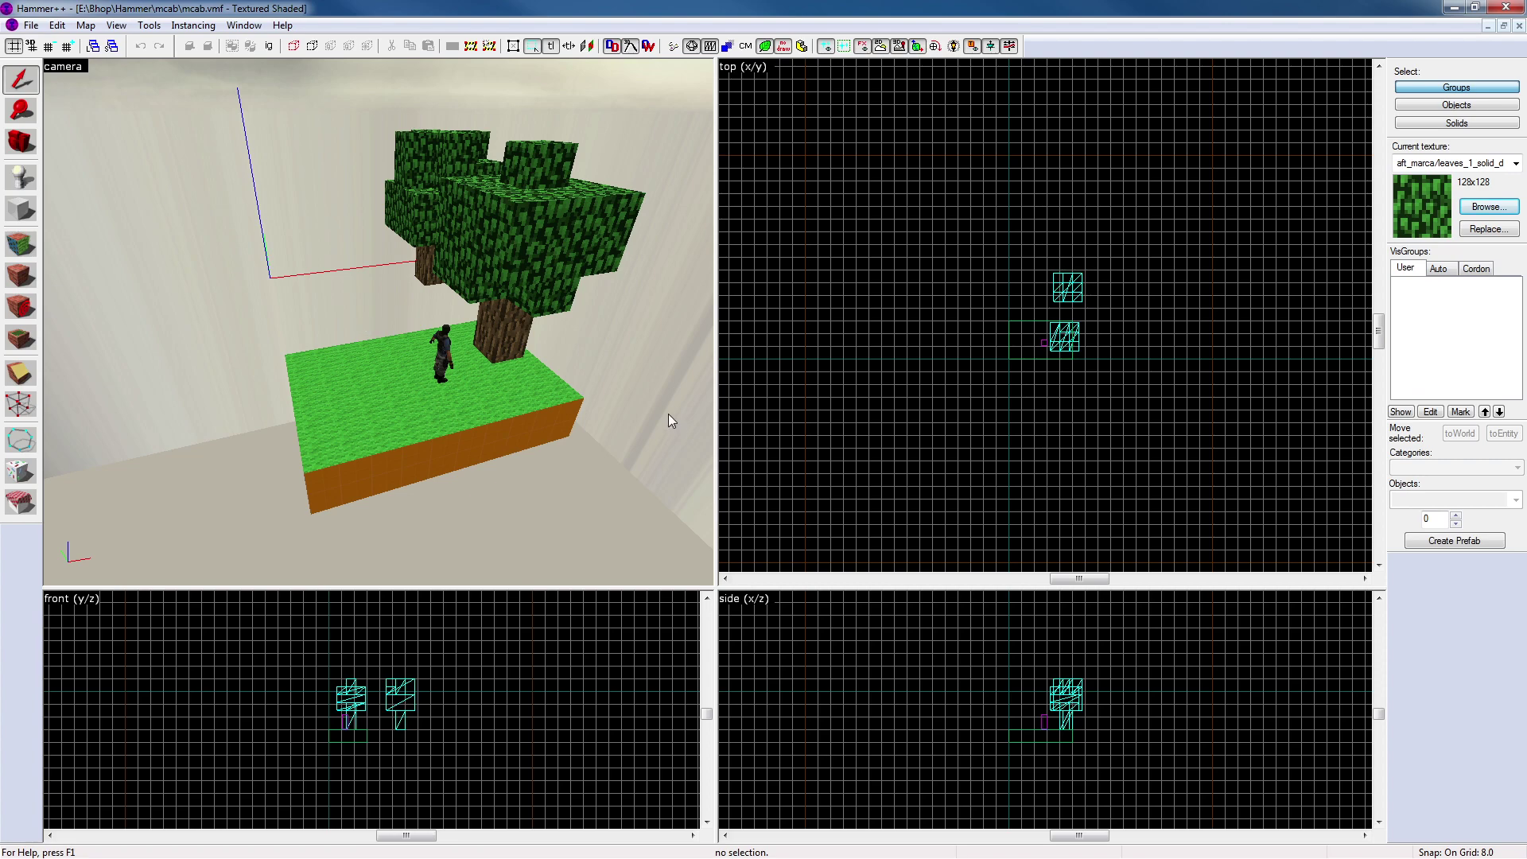
pyautogui.press('z')
pyautogui.press('w')
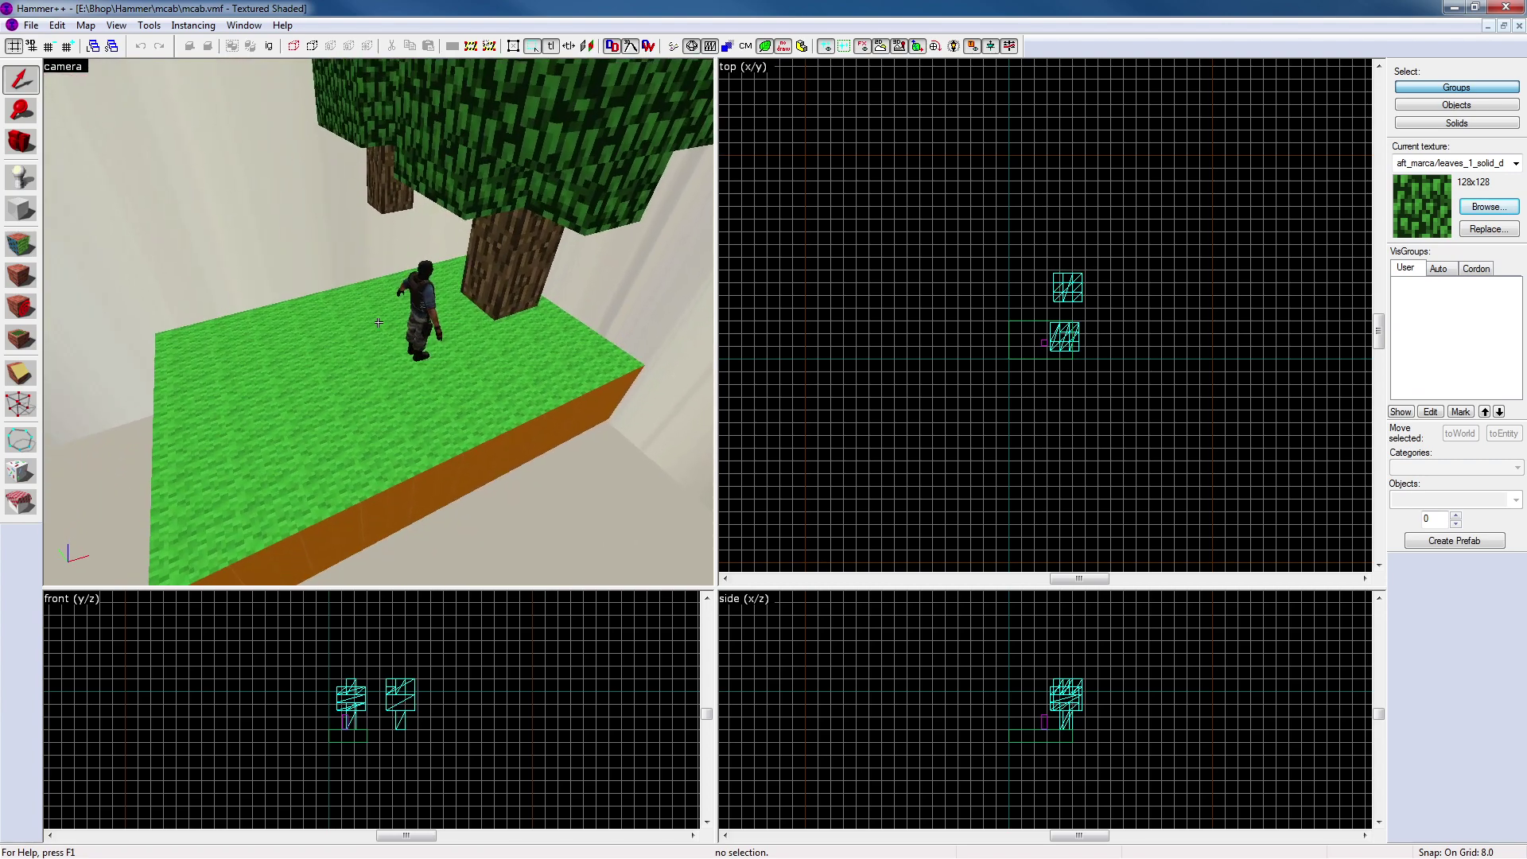
pyautogui.press('w')
pyautogui.press('d')
pyautogui.press('s')
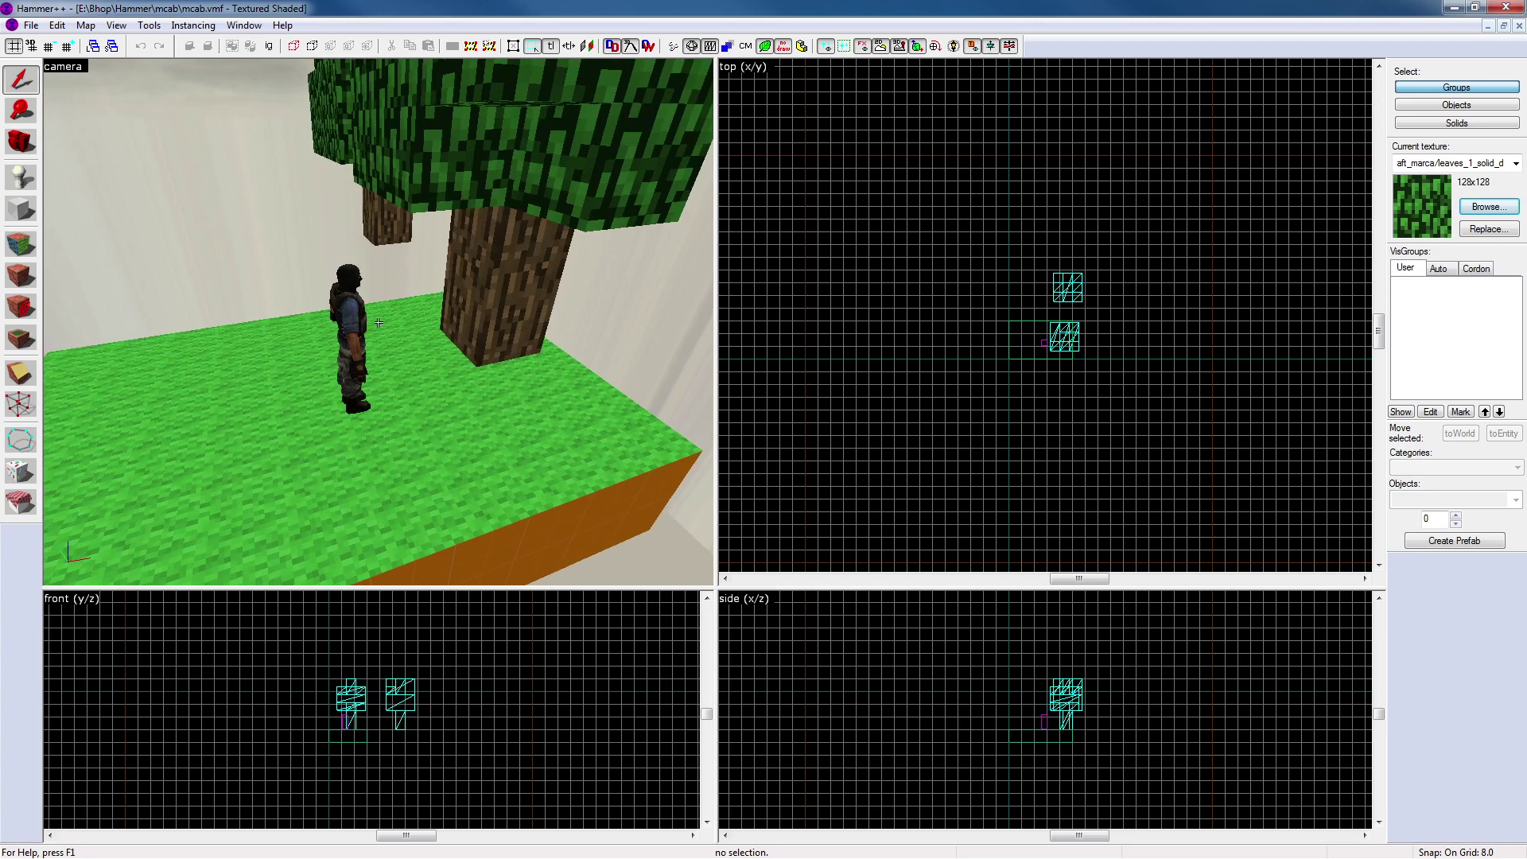
pyautogui.press('a')
pyautogui.press('s')
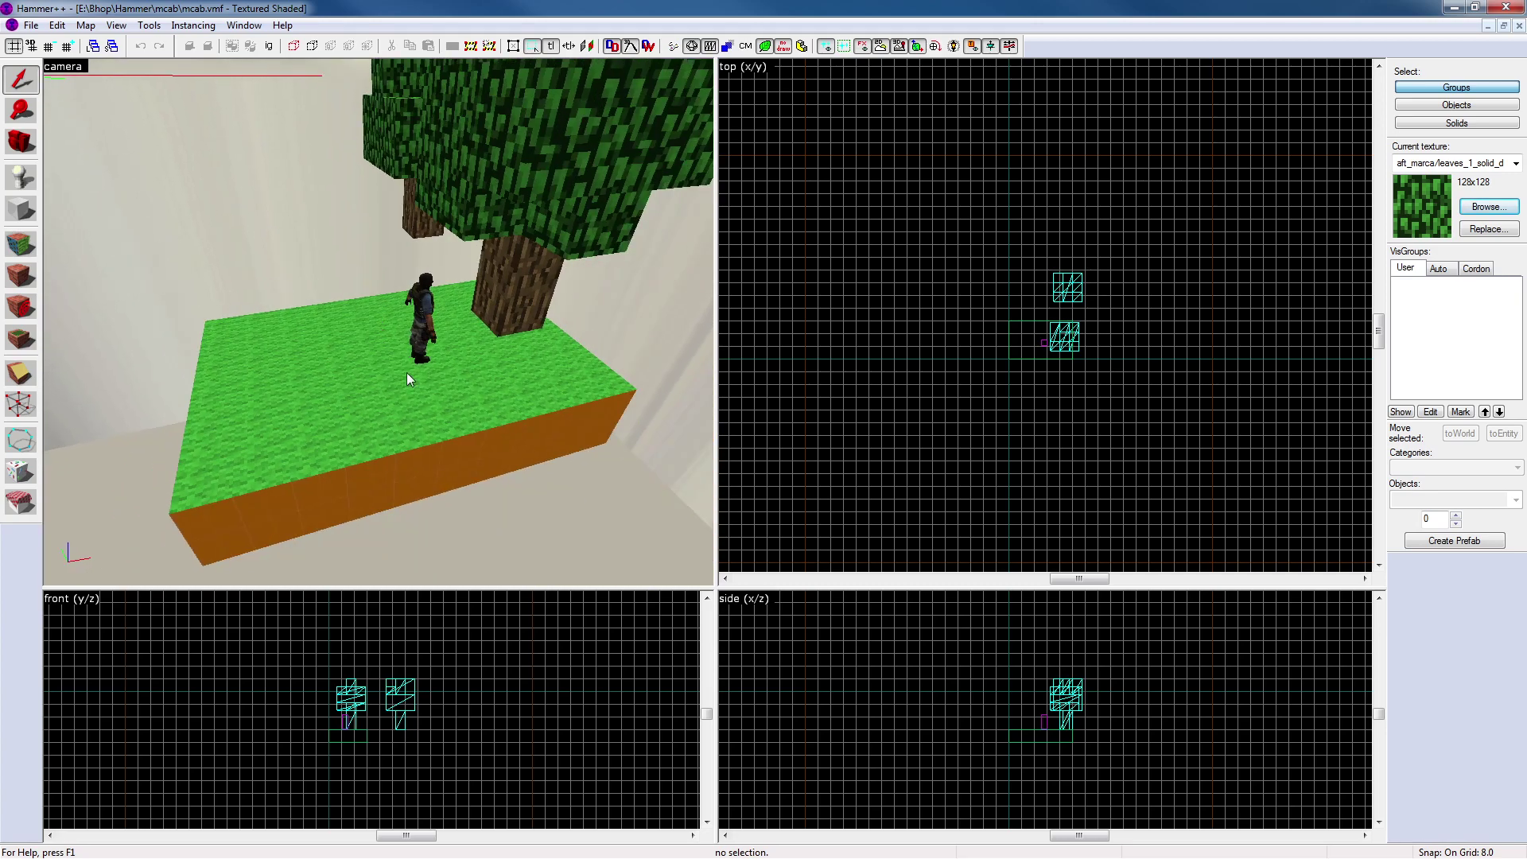
# Move both trees together off the grass platform into the empty area east of it, and clear the selection
pyautogui.click(527, 265)
pyautogui.keyDown('ctrl'); pyautogui.click(412, 202); pyautogui.keyUp('ctrl')
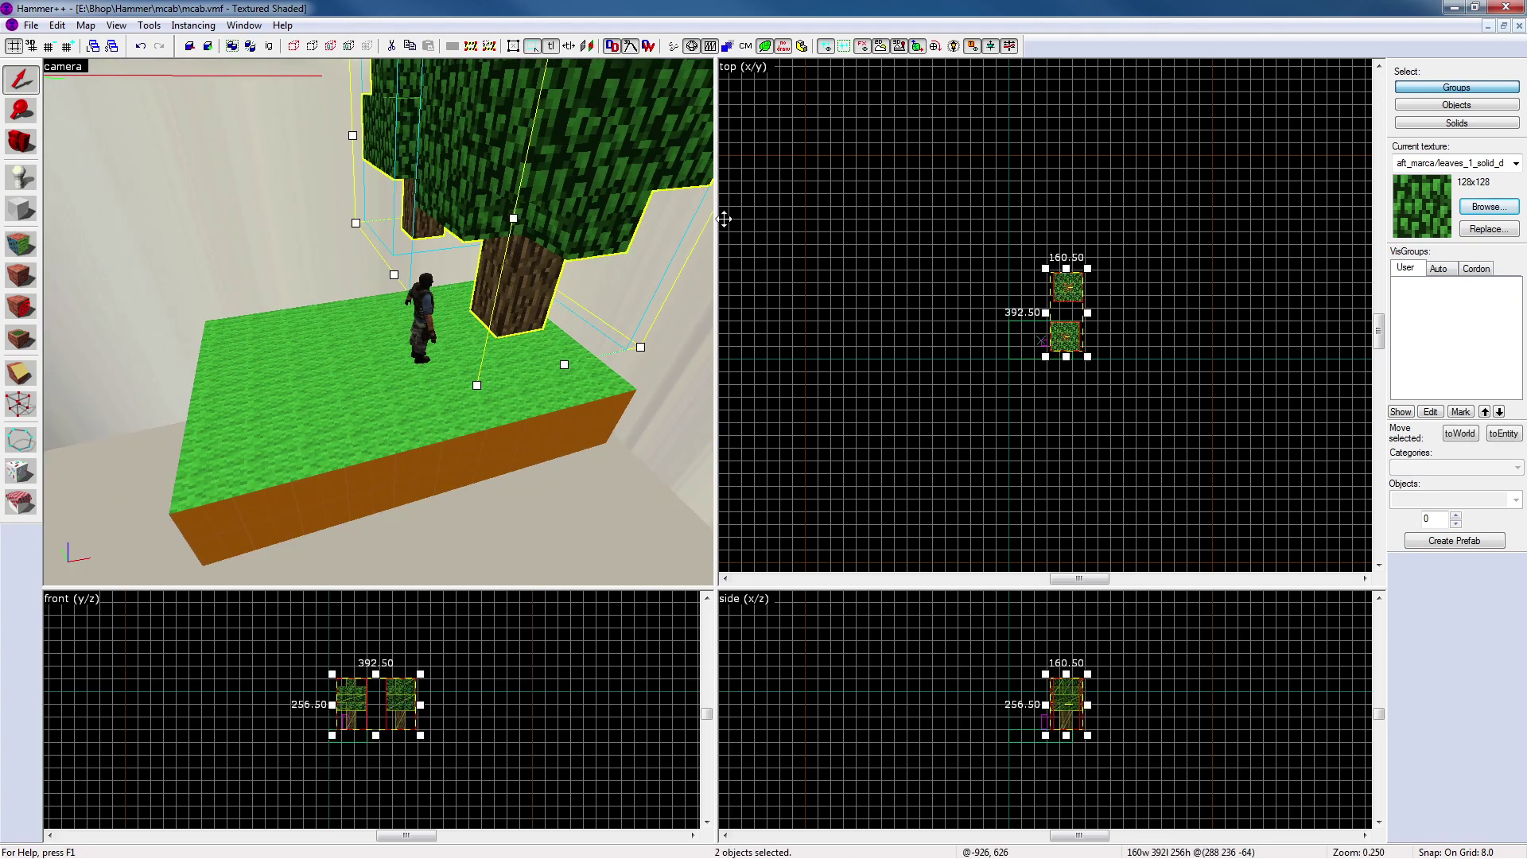
pyautogui.moveTo(1056, 291); pyautogui.dragTo(1190, 302)
pyautogui.press('Escape')
# Duplicate the grass platform block and place the copy just north of the original in the top view
pyautogui.press('z')
pyautogui.press('w')
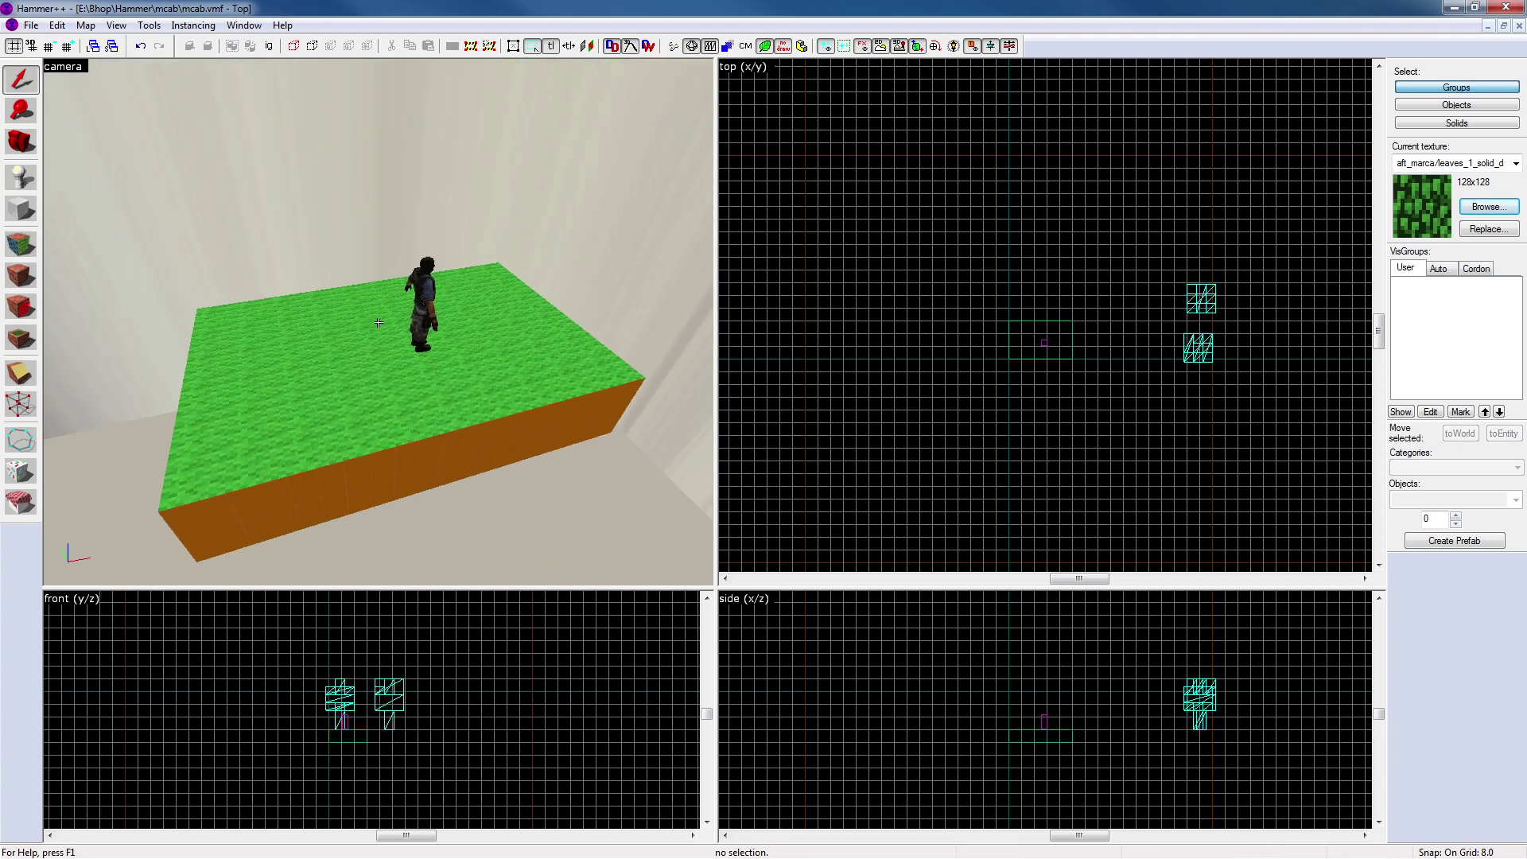
pyautogui.press('s')
pyautogui.click(417, 374)
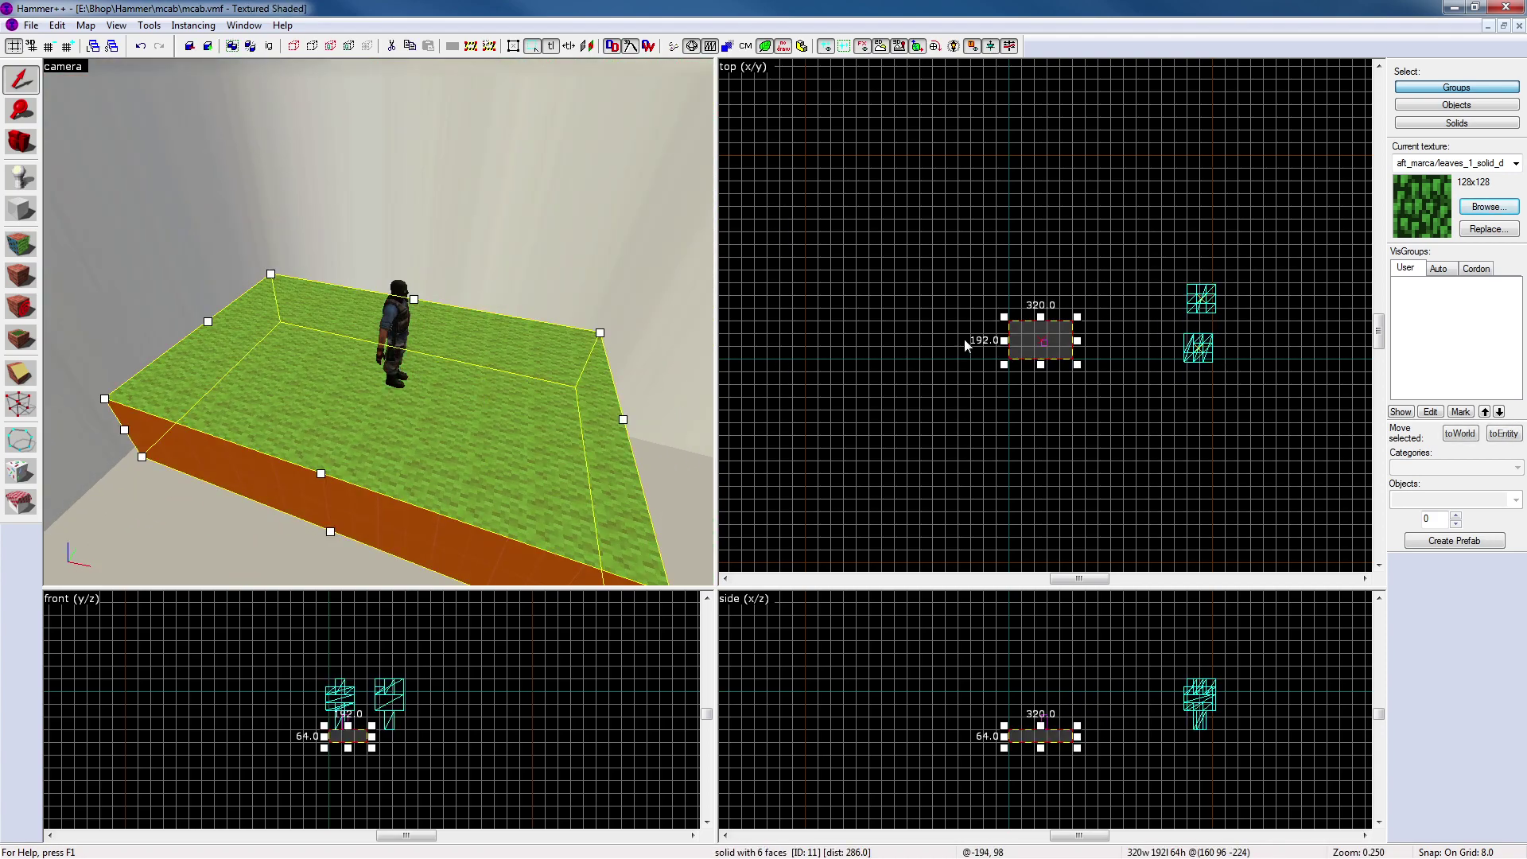
pyautogui.press('z')
pyautogui.press('d')
pyautogui.press('z')
pyautogui.press('w')
pyautogui.press('z')
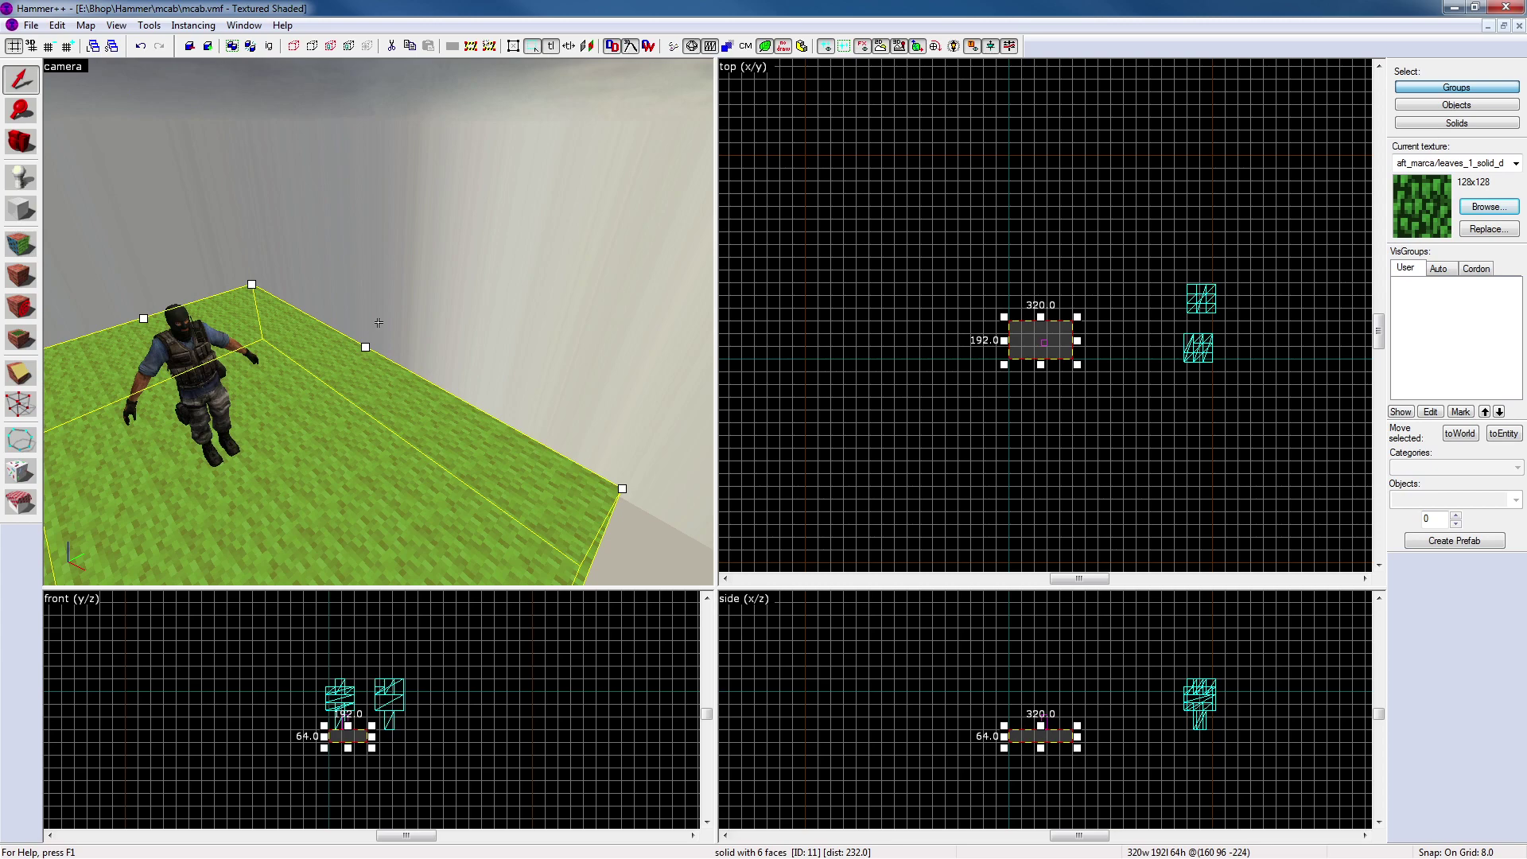
pyautogui.press('z')
pyautogui.press('d')
pyautogui.press('z')
pyautogui.press('d')
pyautogui.press('z')
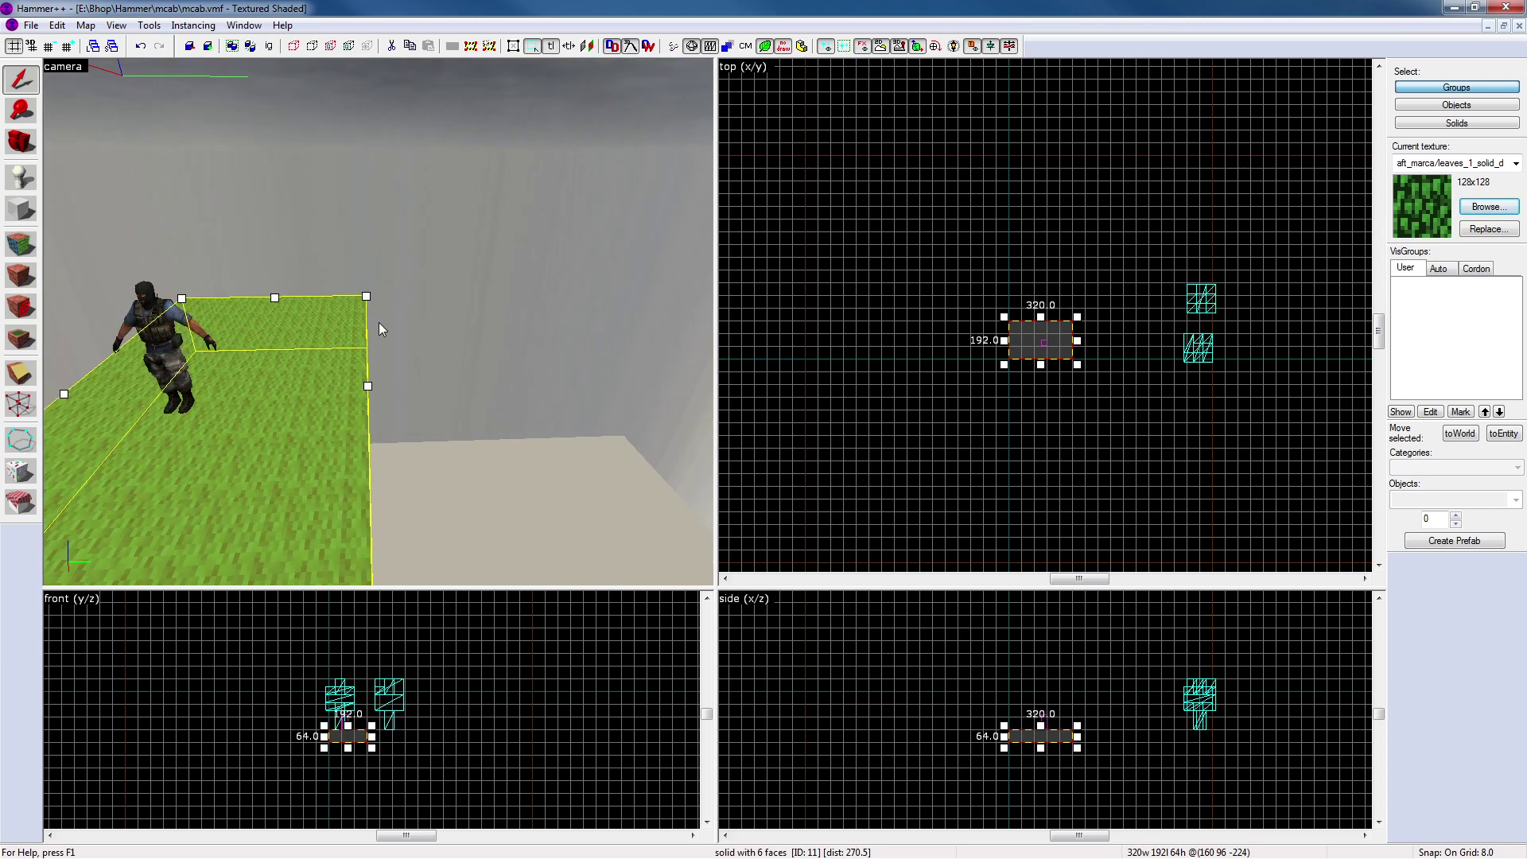
pyautogui.moveTo(1037, 346); pyautogui.dragTo(1035, 302)
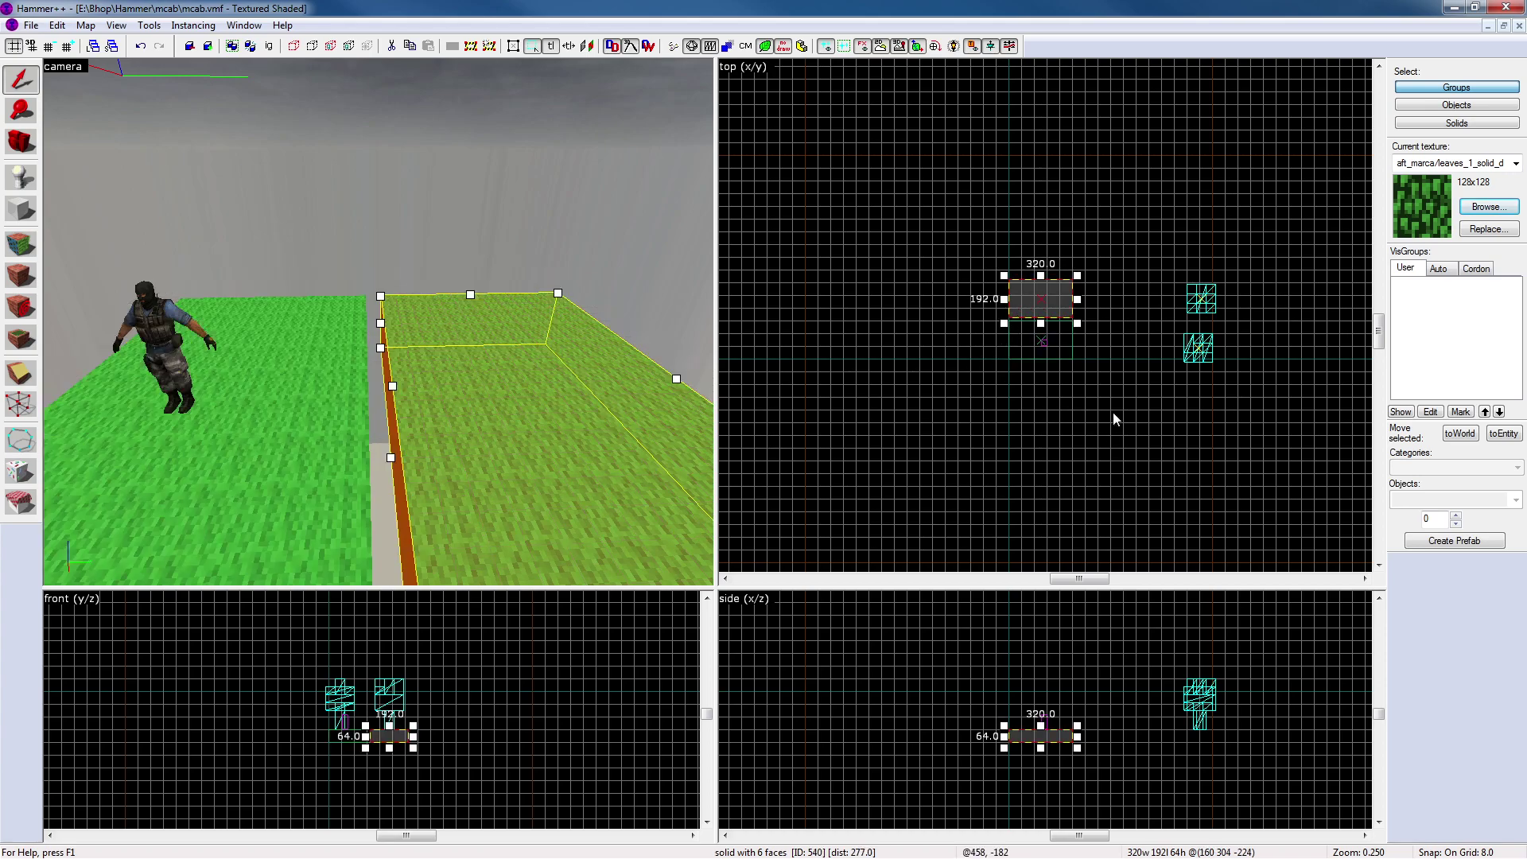
# Shift the copied block flush against the original platform's north edge and reselect the copy
pyautogui.scroll(6, 1045, 360)
pyautogui.moveTo(995, 210); pyautogui.dragTo(999, 222)
pyautogui.click(981, 345)
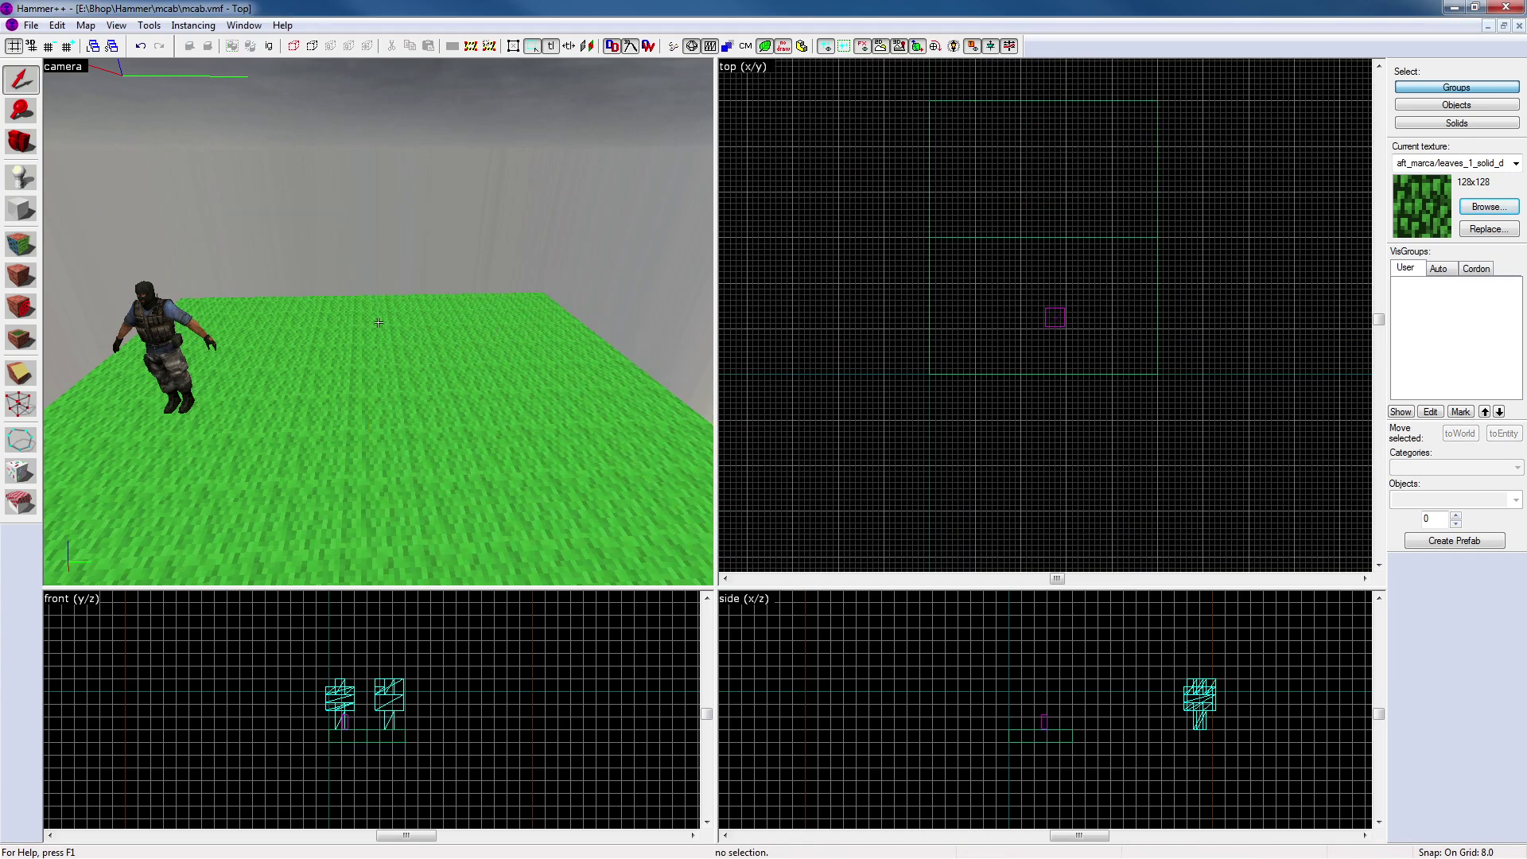
pyautogui.press('z')
pyautogui.press('z')
pyautogui.click(404, 328)
pyautogui.press('[')
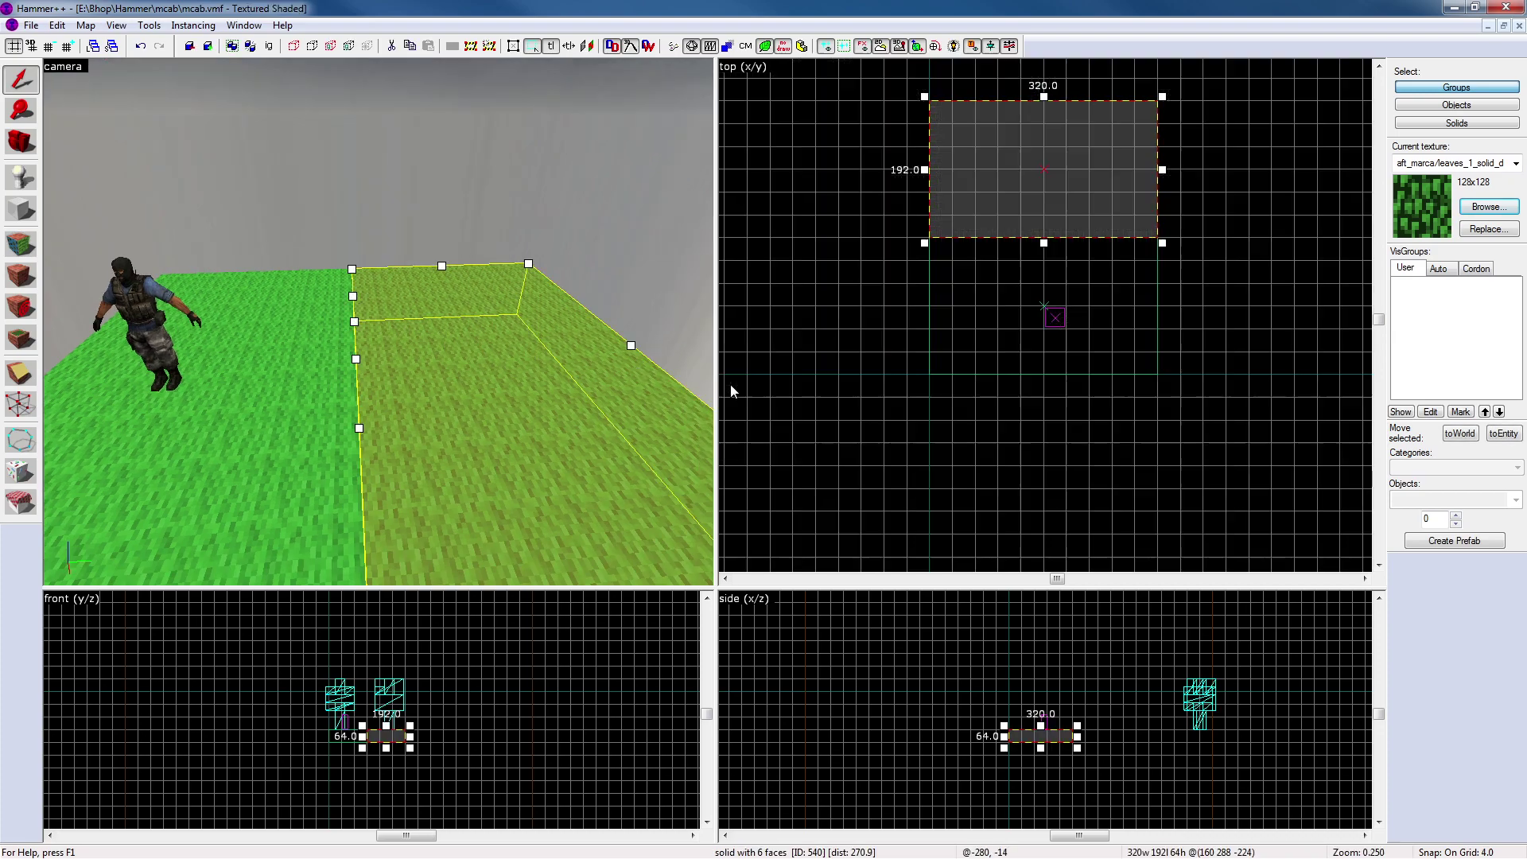
pyautogui.press('z')
pyautogui.press('z')
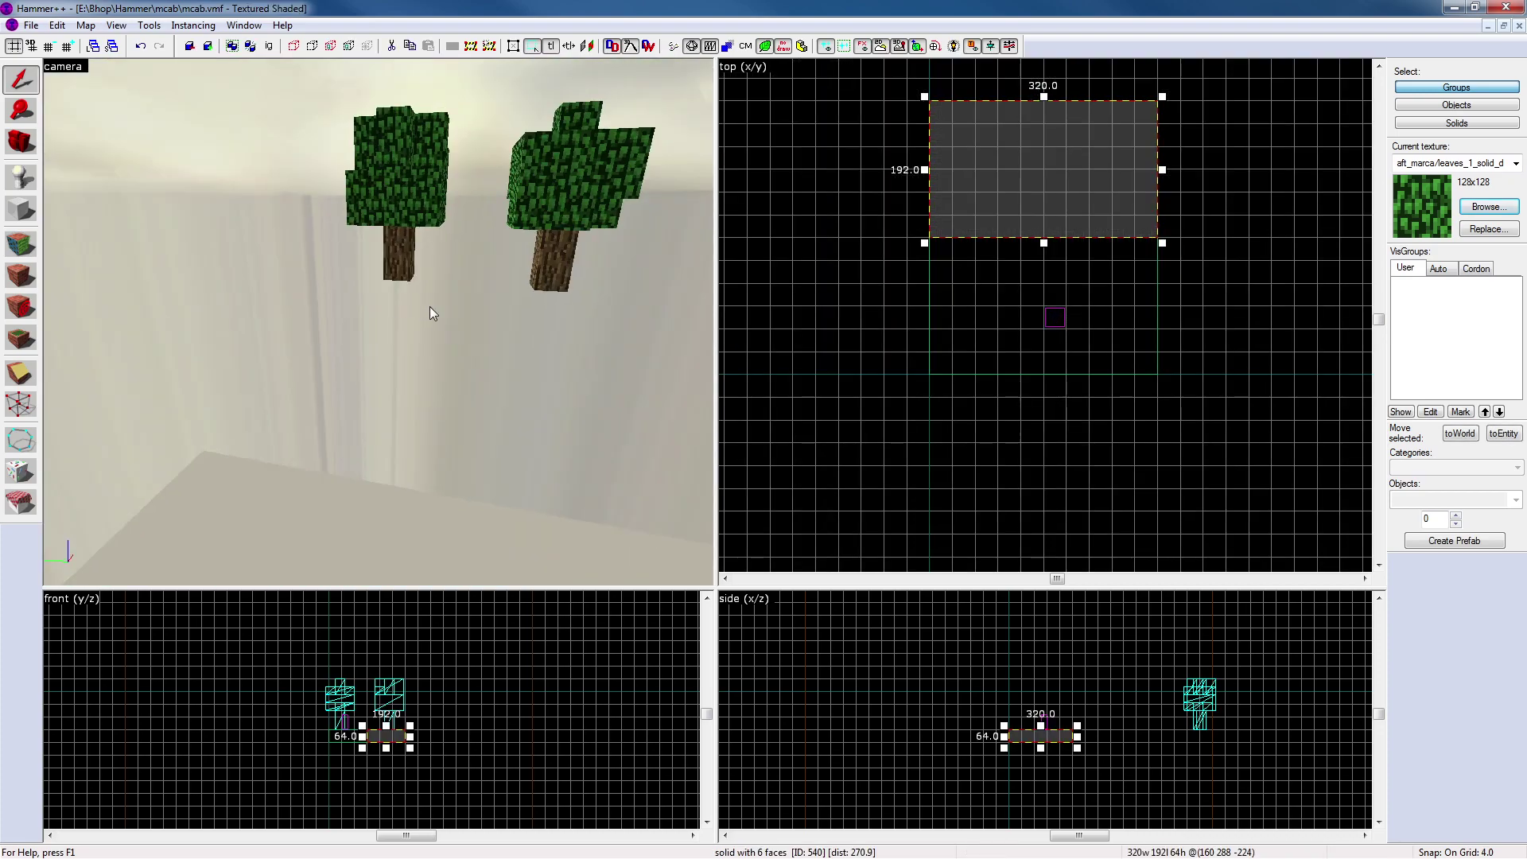
pyautogui.click(404, 254)
pyautogui.click(736, 331)
pyautogui.press('z')
pyautogui.press('z')
pyautogui.click(430, 342)
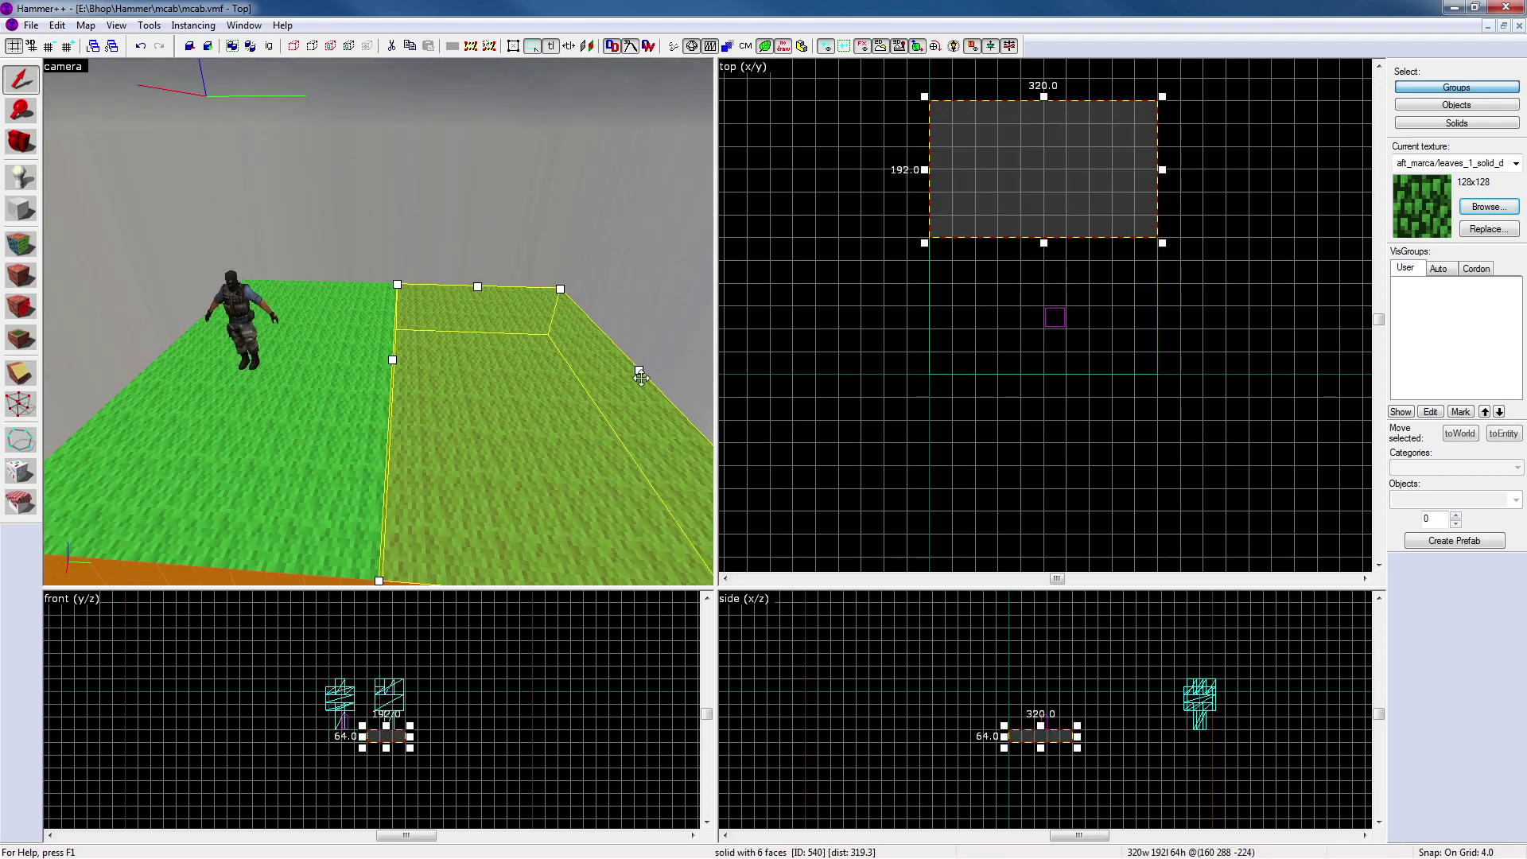
# Set the snap grid to 16 units and reduce the copied block's height to 48 units by lowering its top
pyautogui.press(']')
pyautogui.press(']')
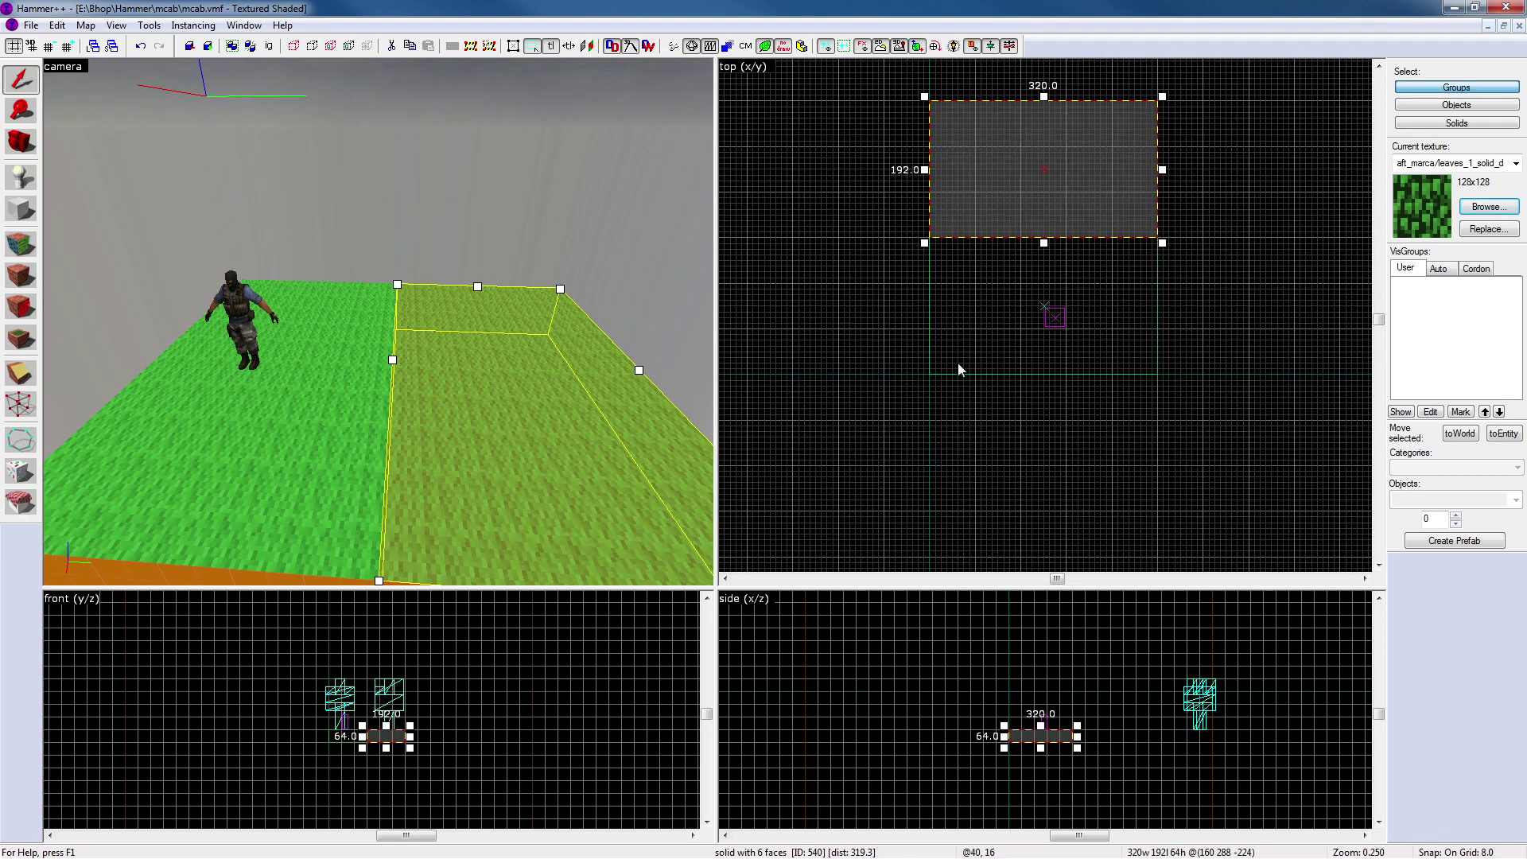
pyautogui.scroll(4, 1029, 706)
pyautogui.press(']')
pyautogui.moveTo(1054, 751); pyautogui.dragTo(1055, 762)
pyautogui.press('[')
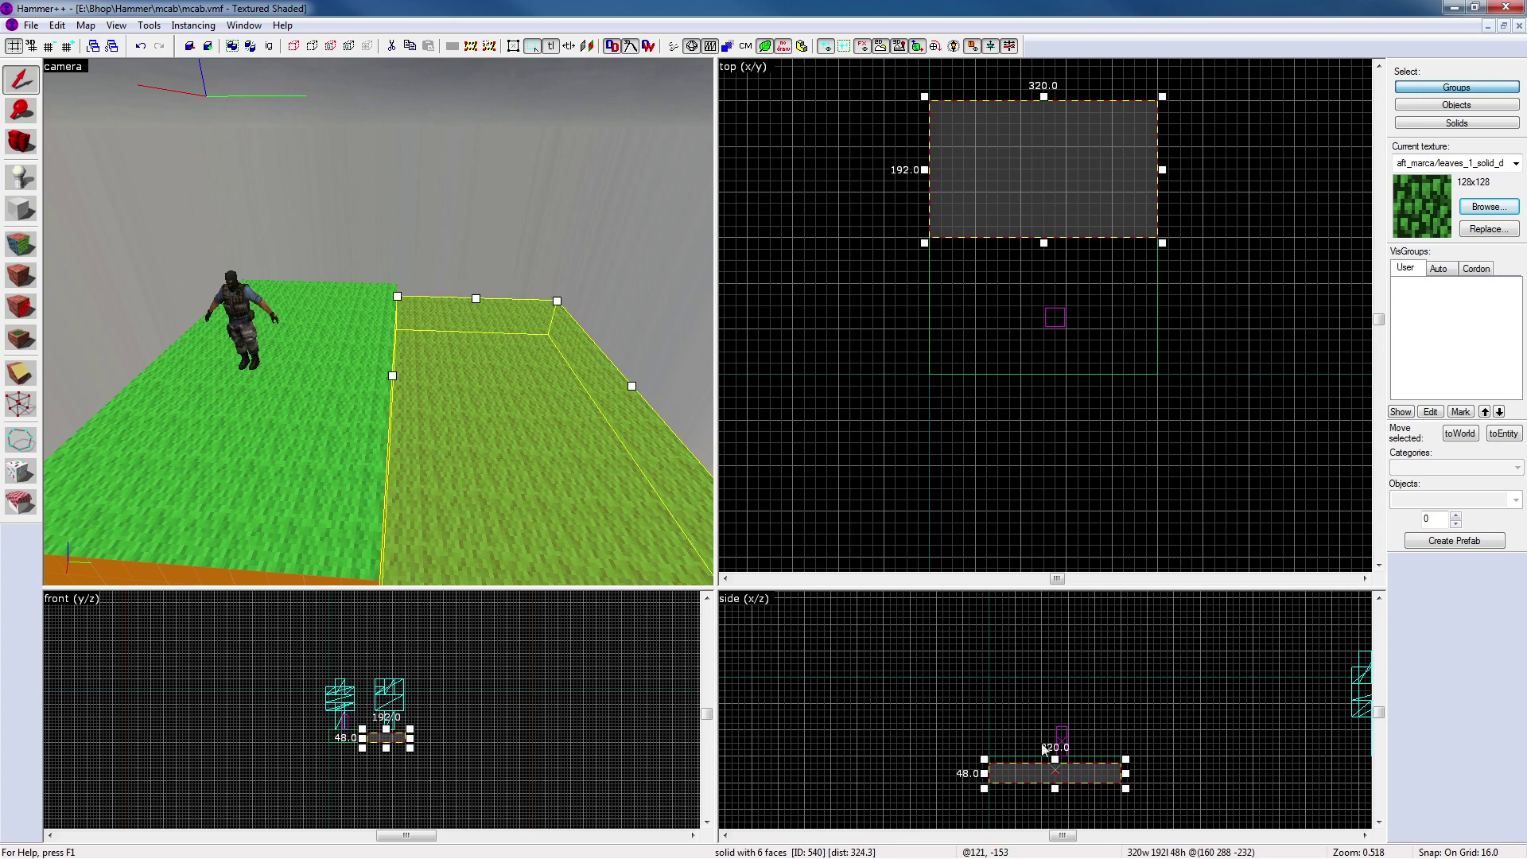
# Lower the copied block by 32 units so it forms a step below the original platform, and deselect it
pyautogui.click(1010, 703)
pyautogui.click(578, 485)
pyautogui.scroll(2, 970, 699)
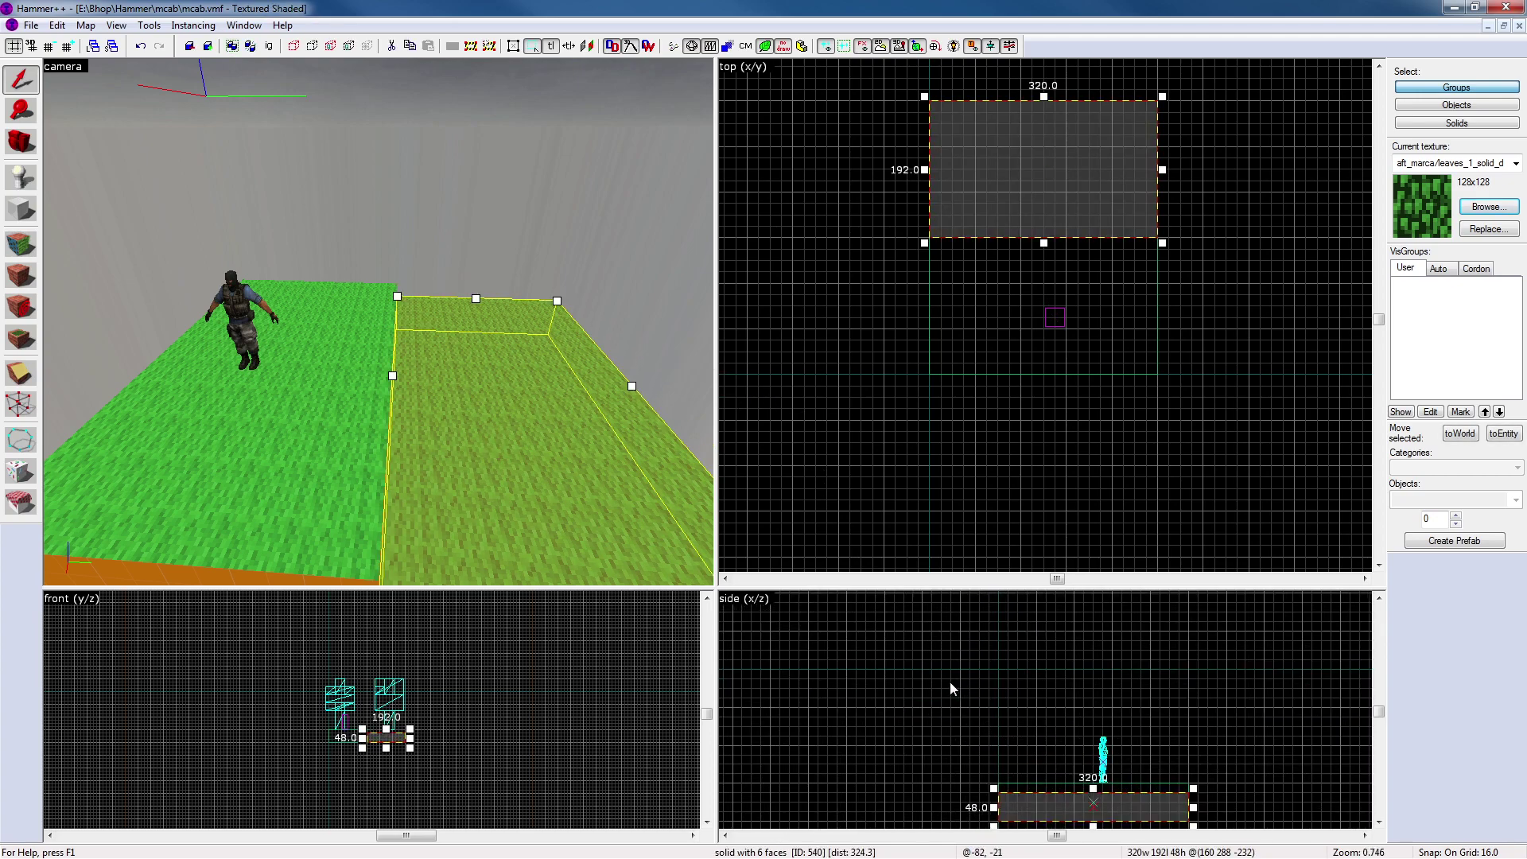
pyautogui.press('Down')
pyautogui.press('Down')
pyautogui.press('Down')
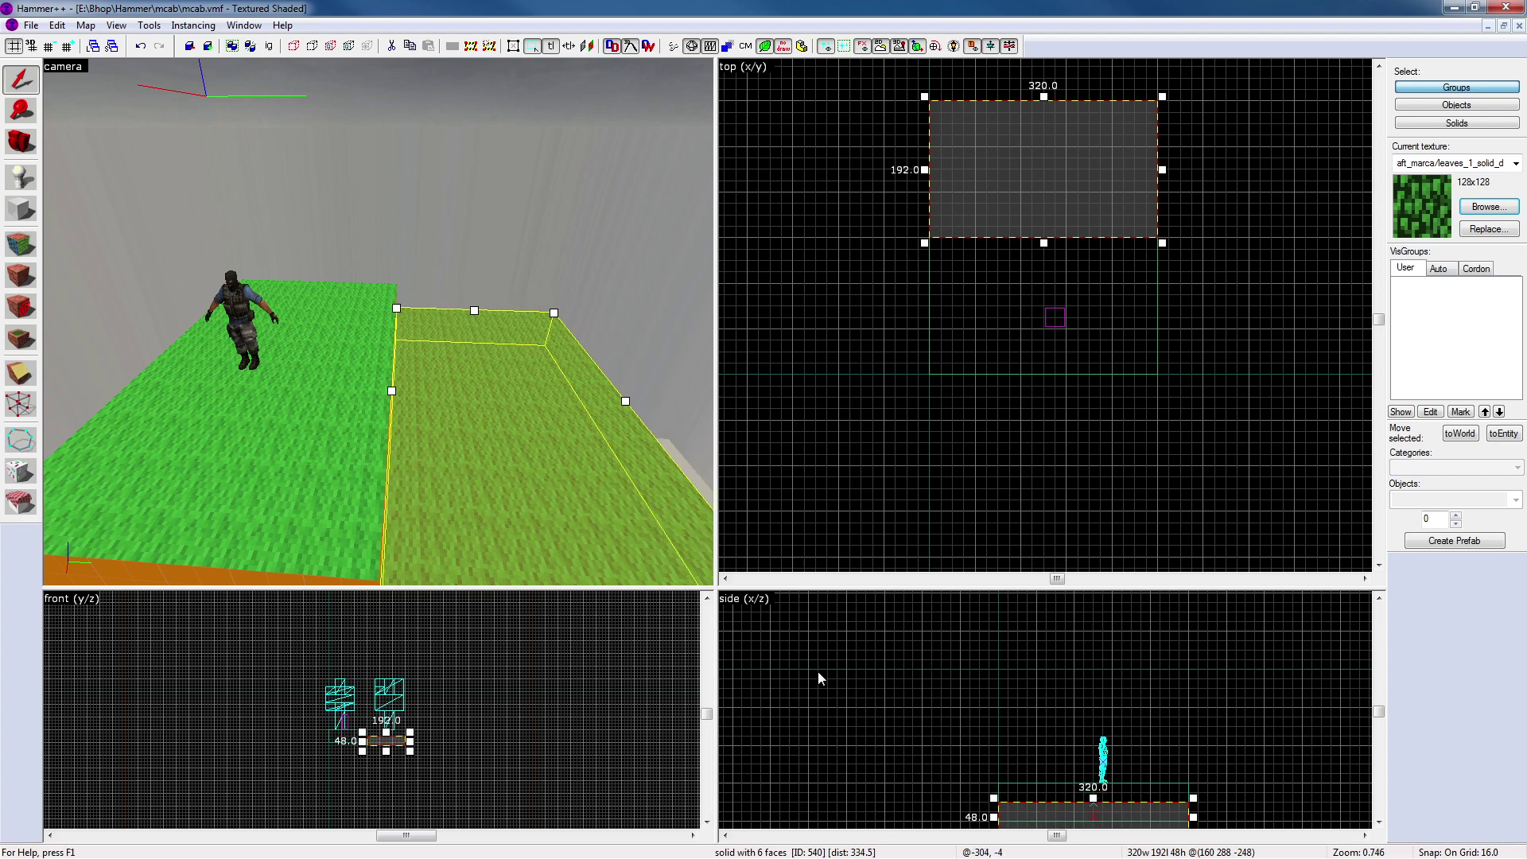
pyautogui.press('Up')
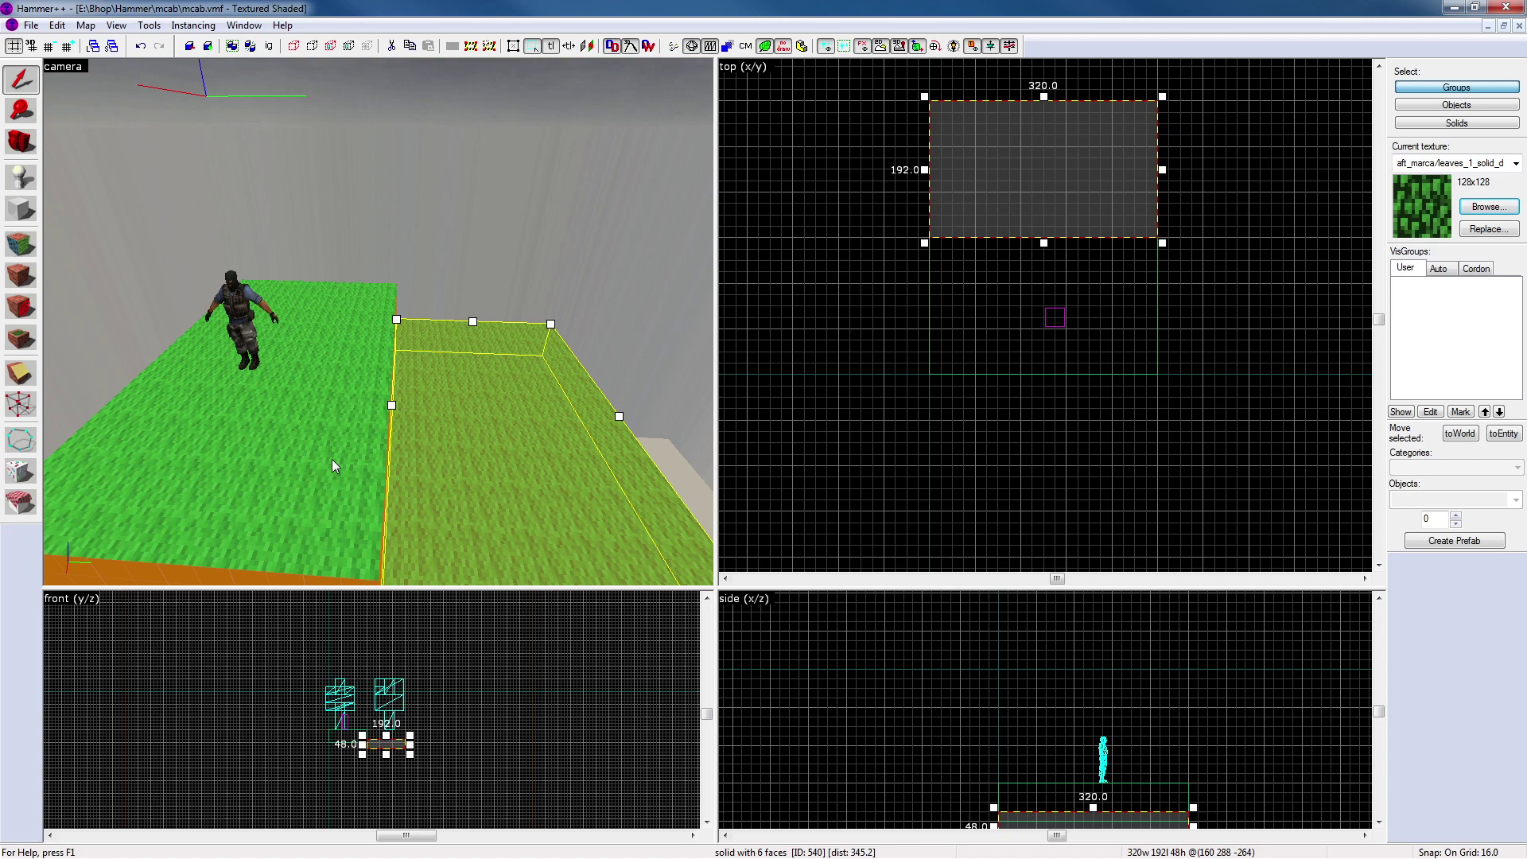
pyautogui.scroll(-2, 956, 668)
pyautogui.click(770, 400)
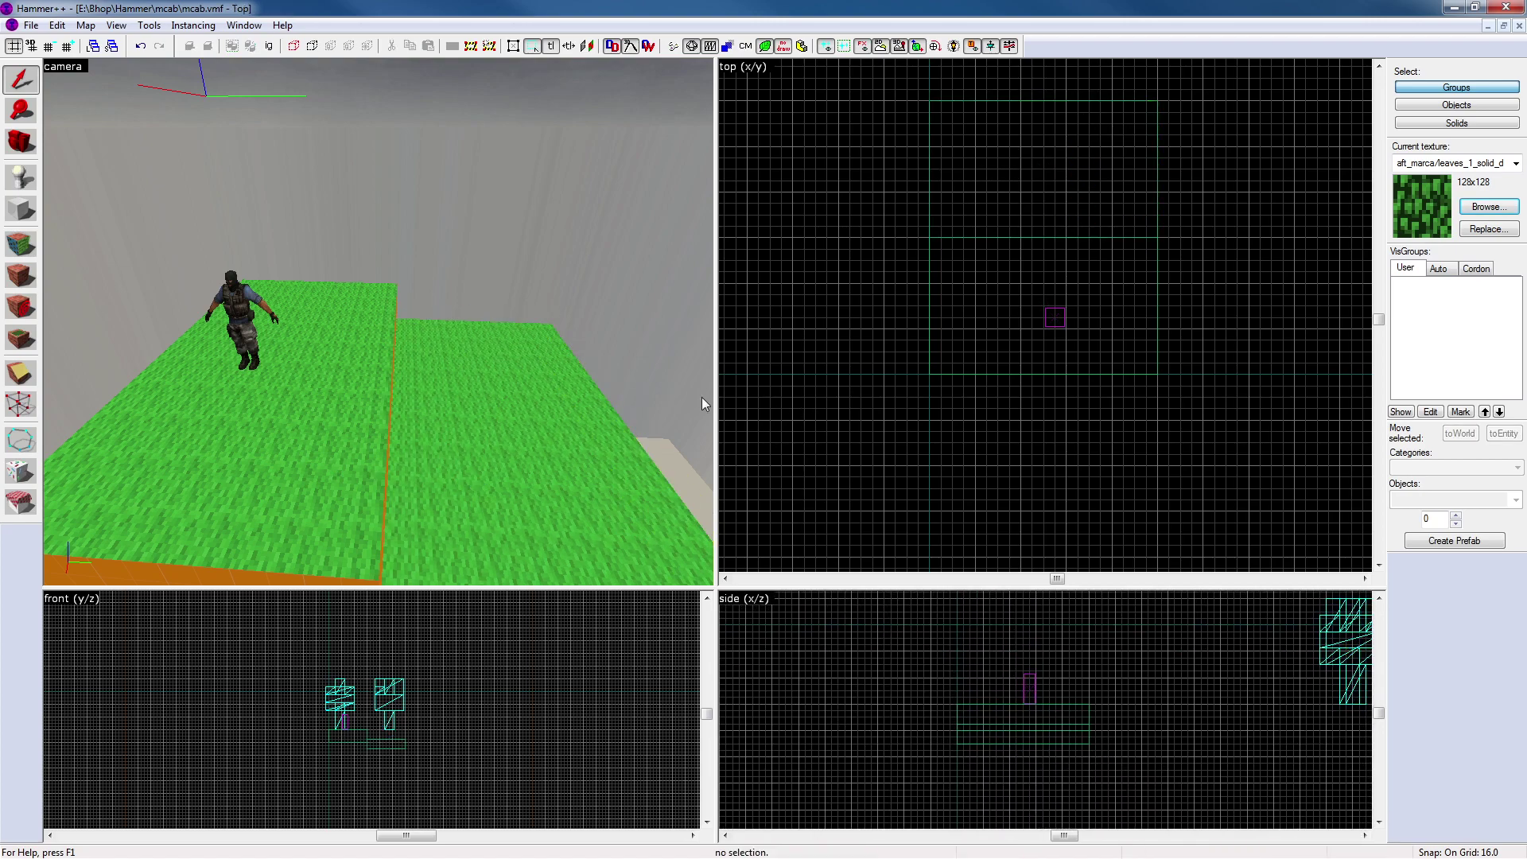
# Choose minecraft_marca/sand from the texture browser as the current texture
pyautogui.press('d')
pyautogui.press('z')
pyautogui.press('z')
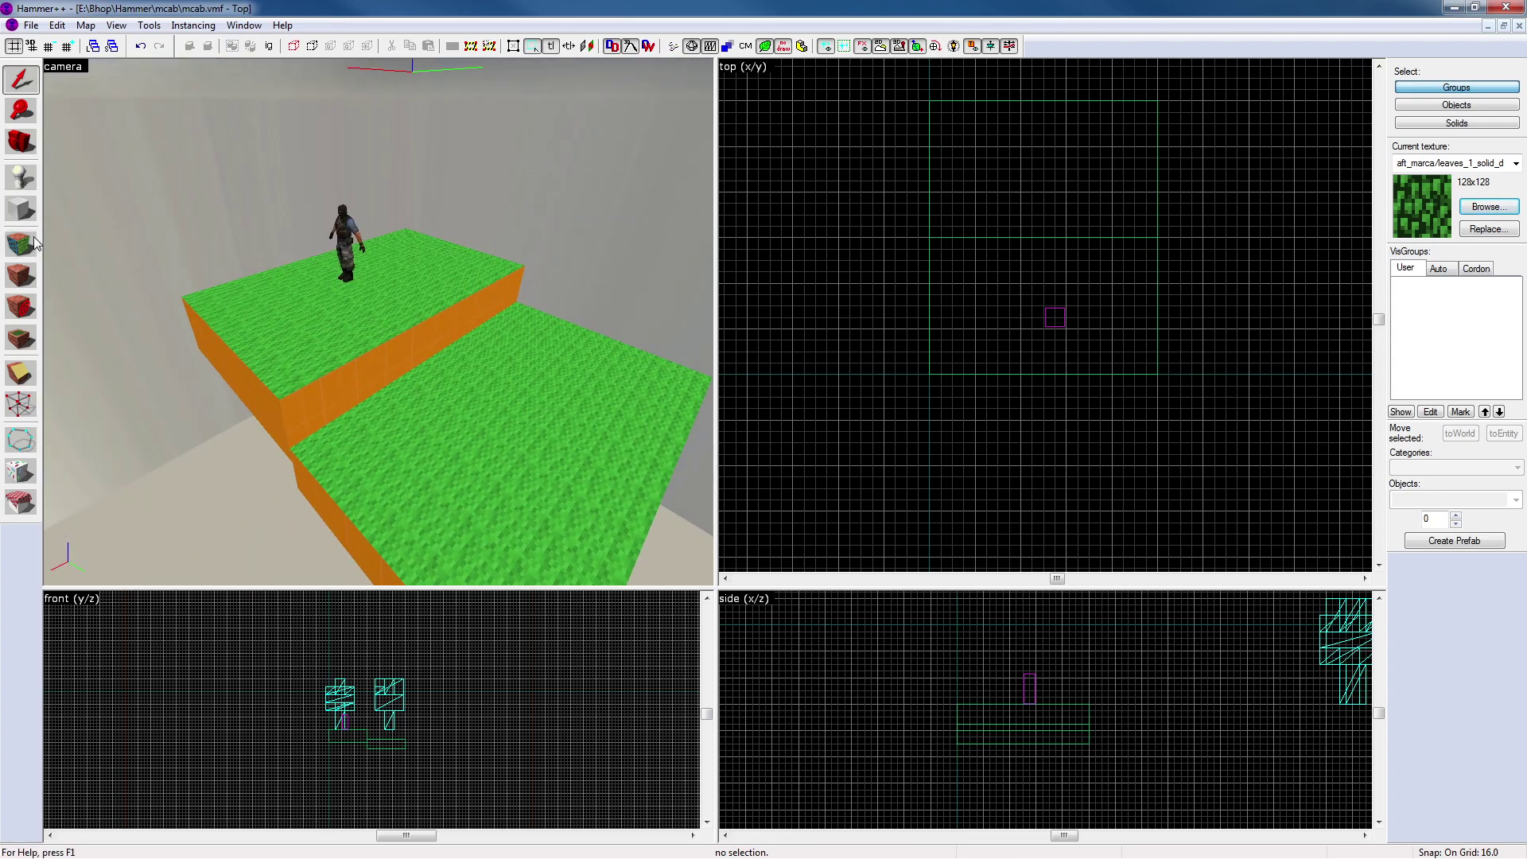
pyautogui.click(1487, 206)
pyautogui.click(873, 593)
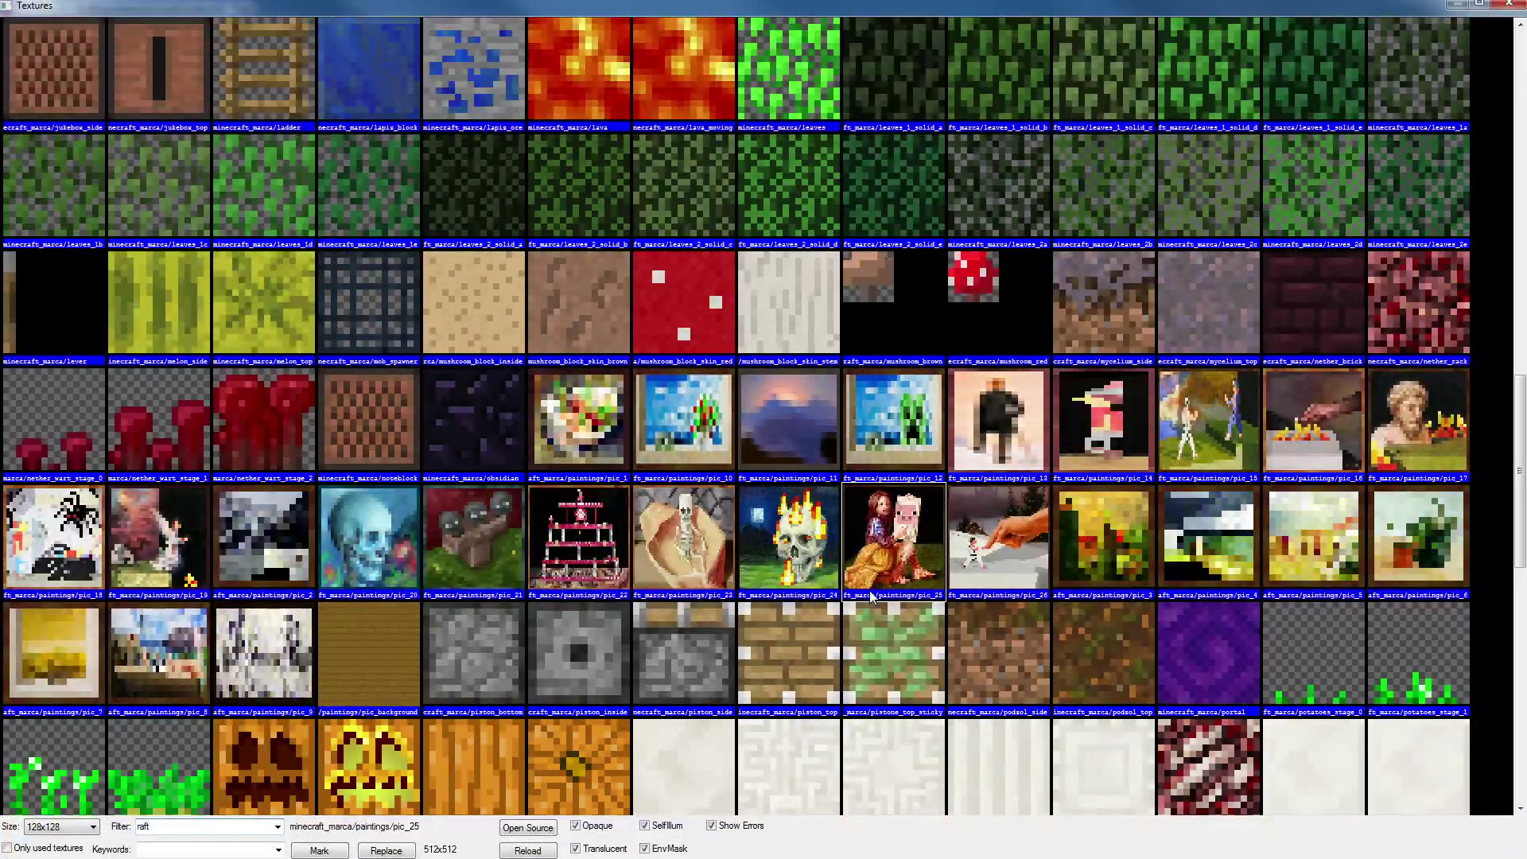
pyautogui.scroll(-5, 873, 595)
pyautogui.click(262, 600)
pyautogui.doubleClick(264, 595)
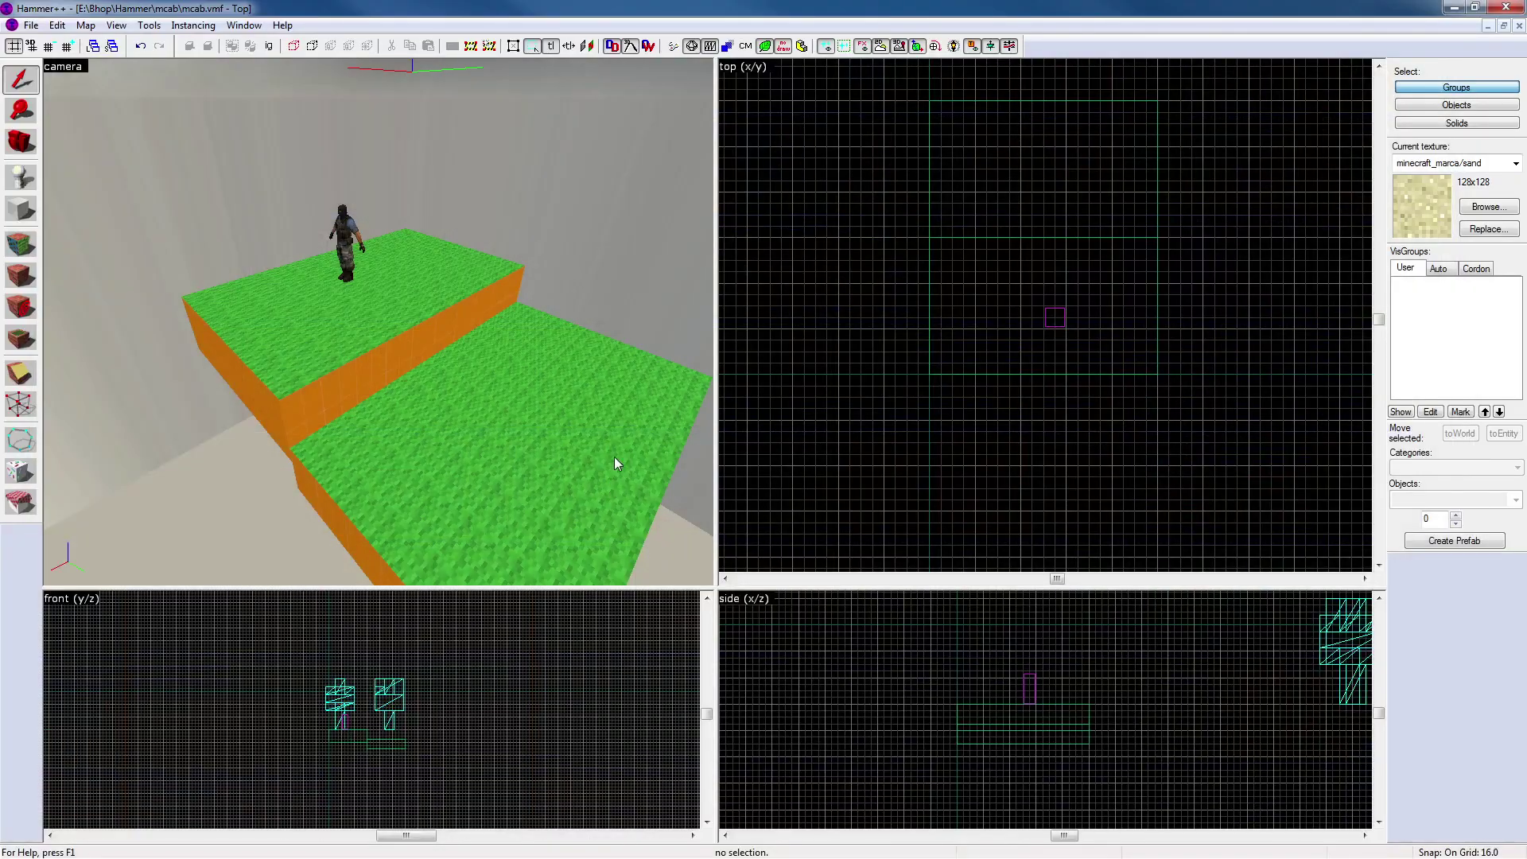
# Apply the sand texture to the lower block's top face and move the Face Edit Sheet clear of it
pyautogui.click(21, 244)
pyautogui.rightClick(489, 422)
pyautogui.moveTo(262, 355); pyautogui.dragTo(690, 377)
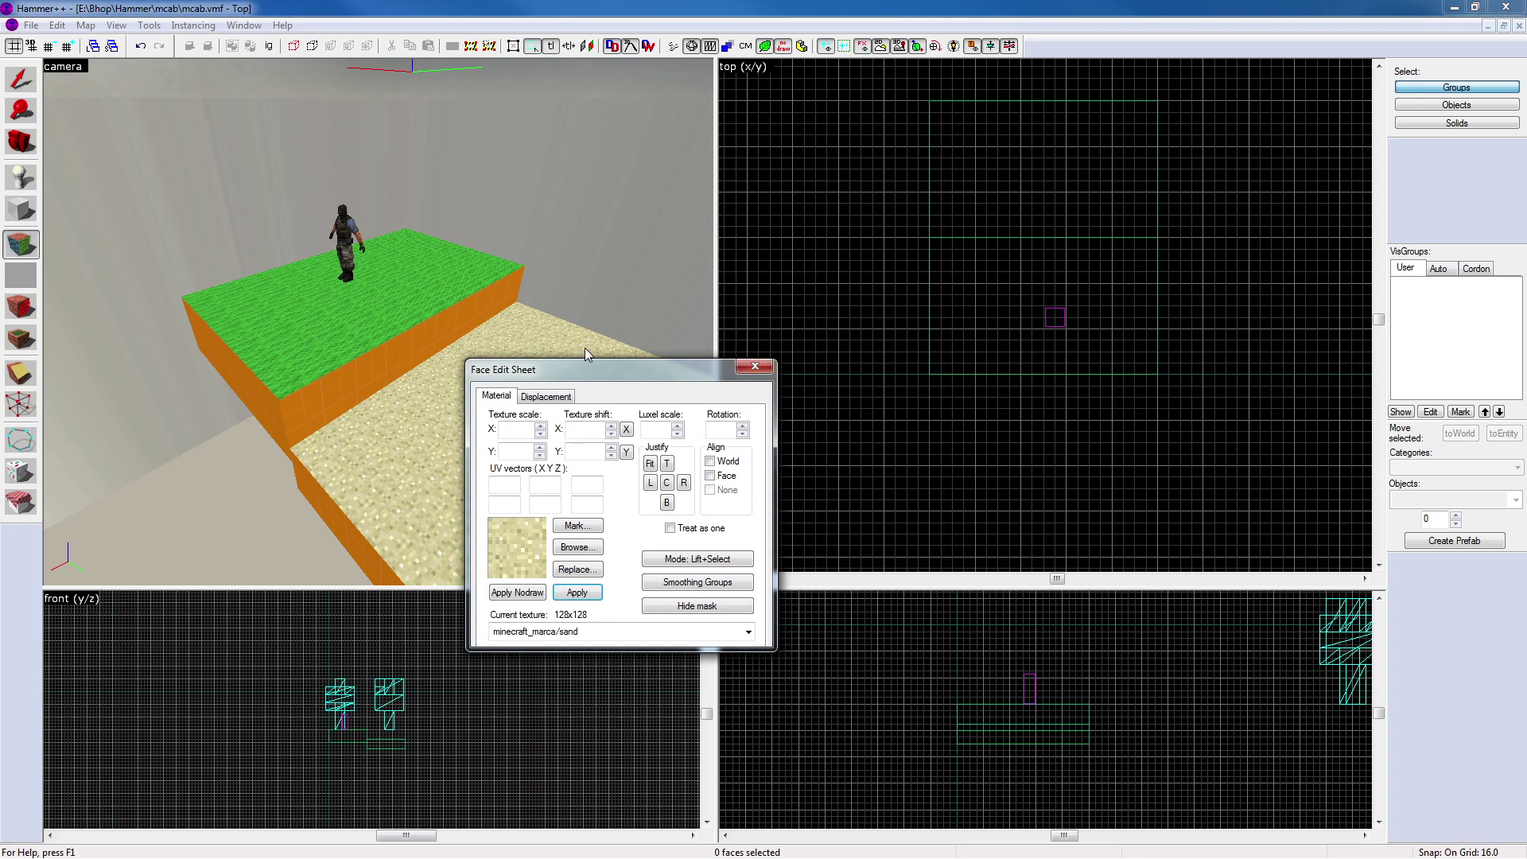
# Inspect the texture settings of the upper platform's green top face and look around the scene
pyautogui.click(352, 323)
pyautogui.press('z')
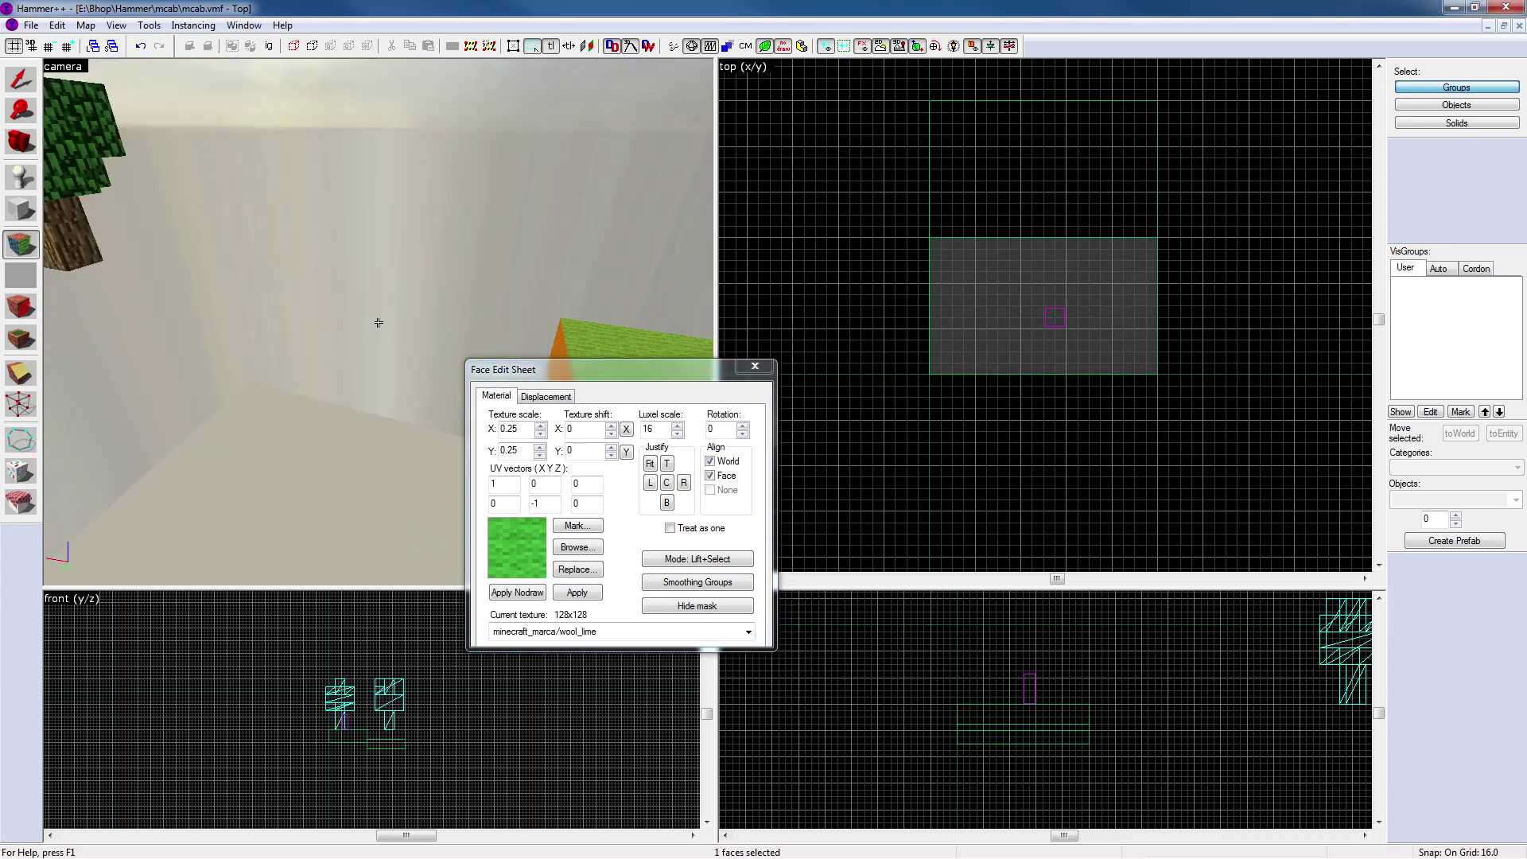
pyautogui.press('z')
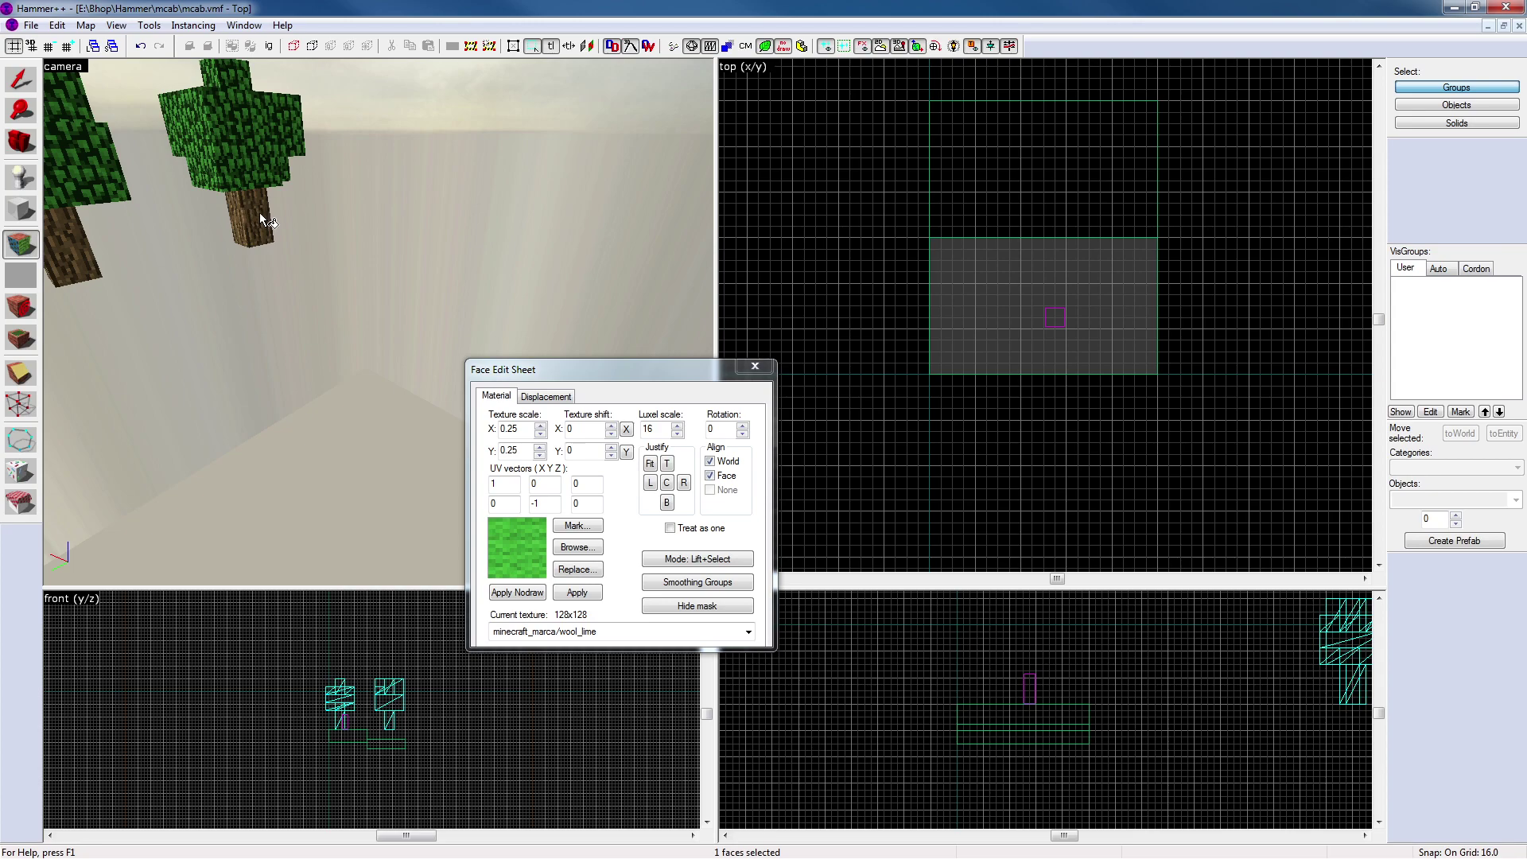
pyautogui.press('z')
pyautogui.press('z')
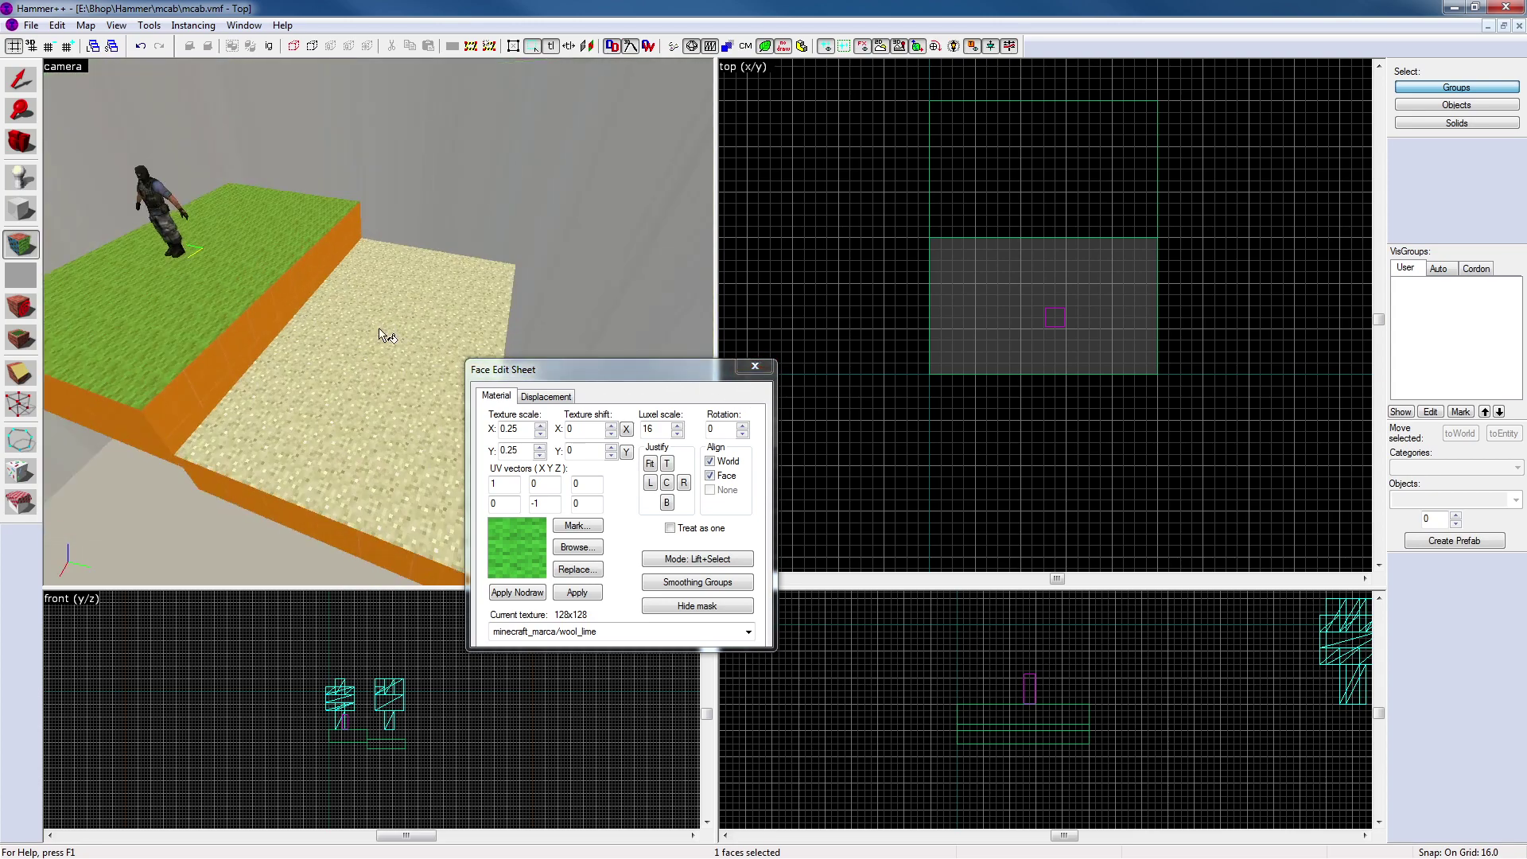
# Set the texture scale of the lower block's sand face to 0.375 in both X and Y, and apply it
pyautogui.click(387, 365)
pyautogui.press('z')
pyautogui.press('w')
pyautogui.press('z')
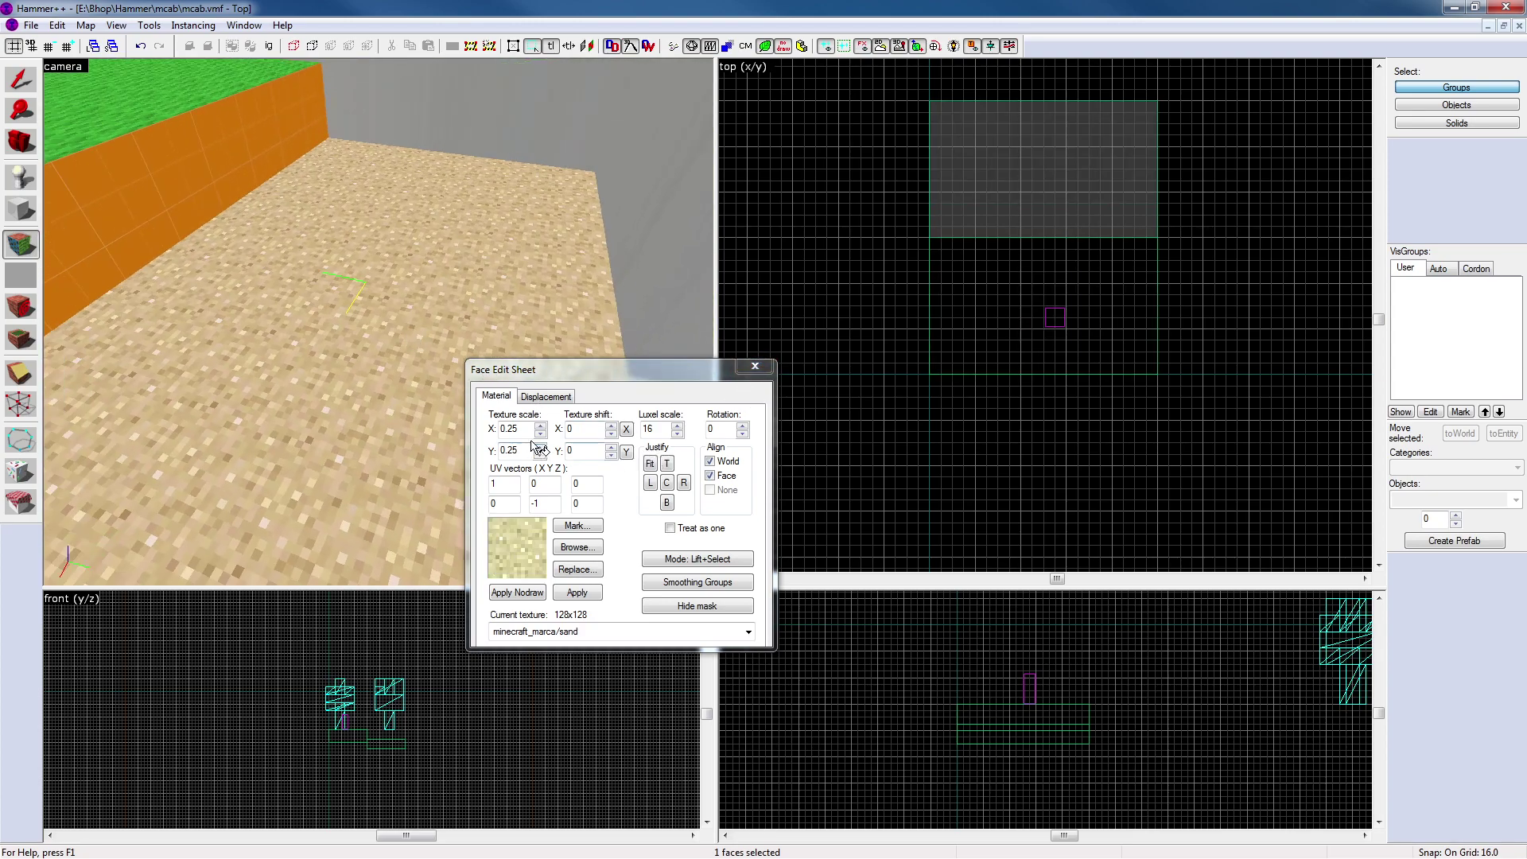
pyautogui.click(521, 430)
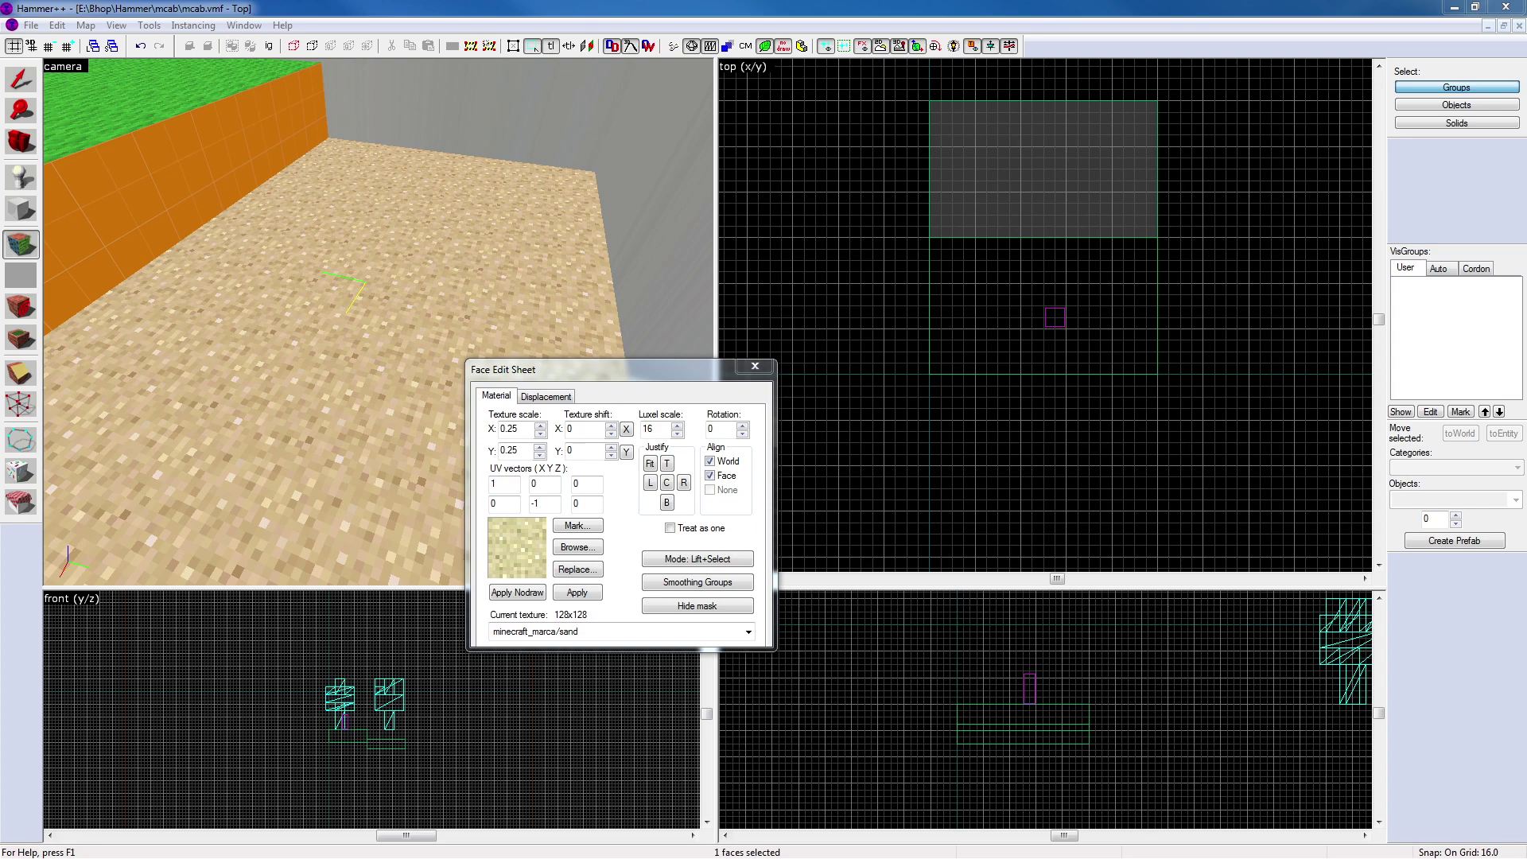
pyautogui.click(540, 426)
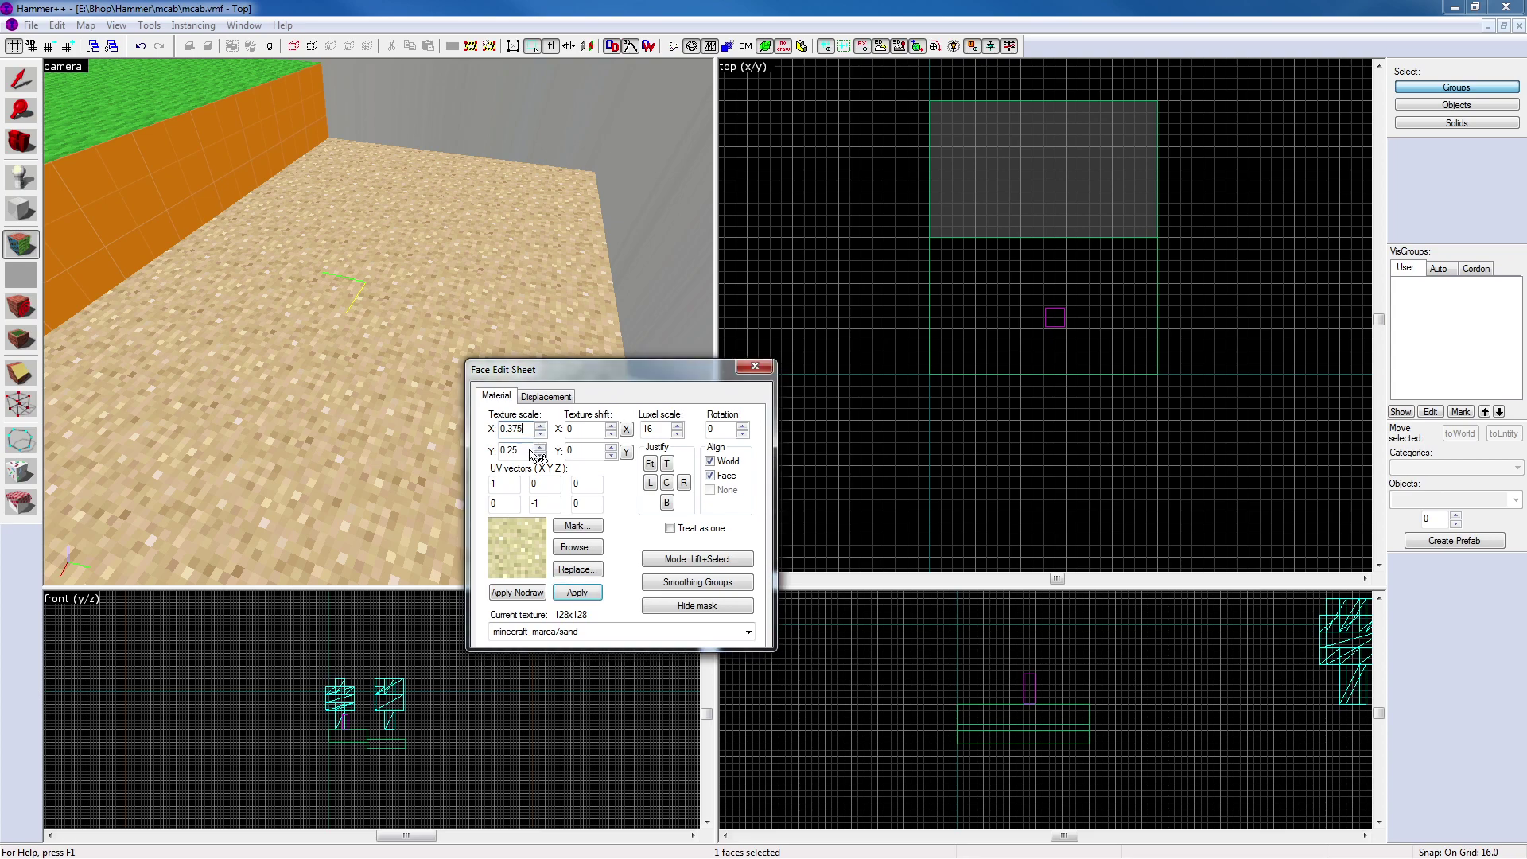
pyautogui.click(540, 447)
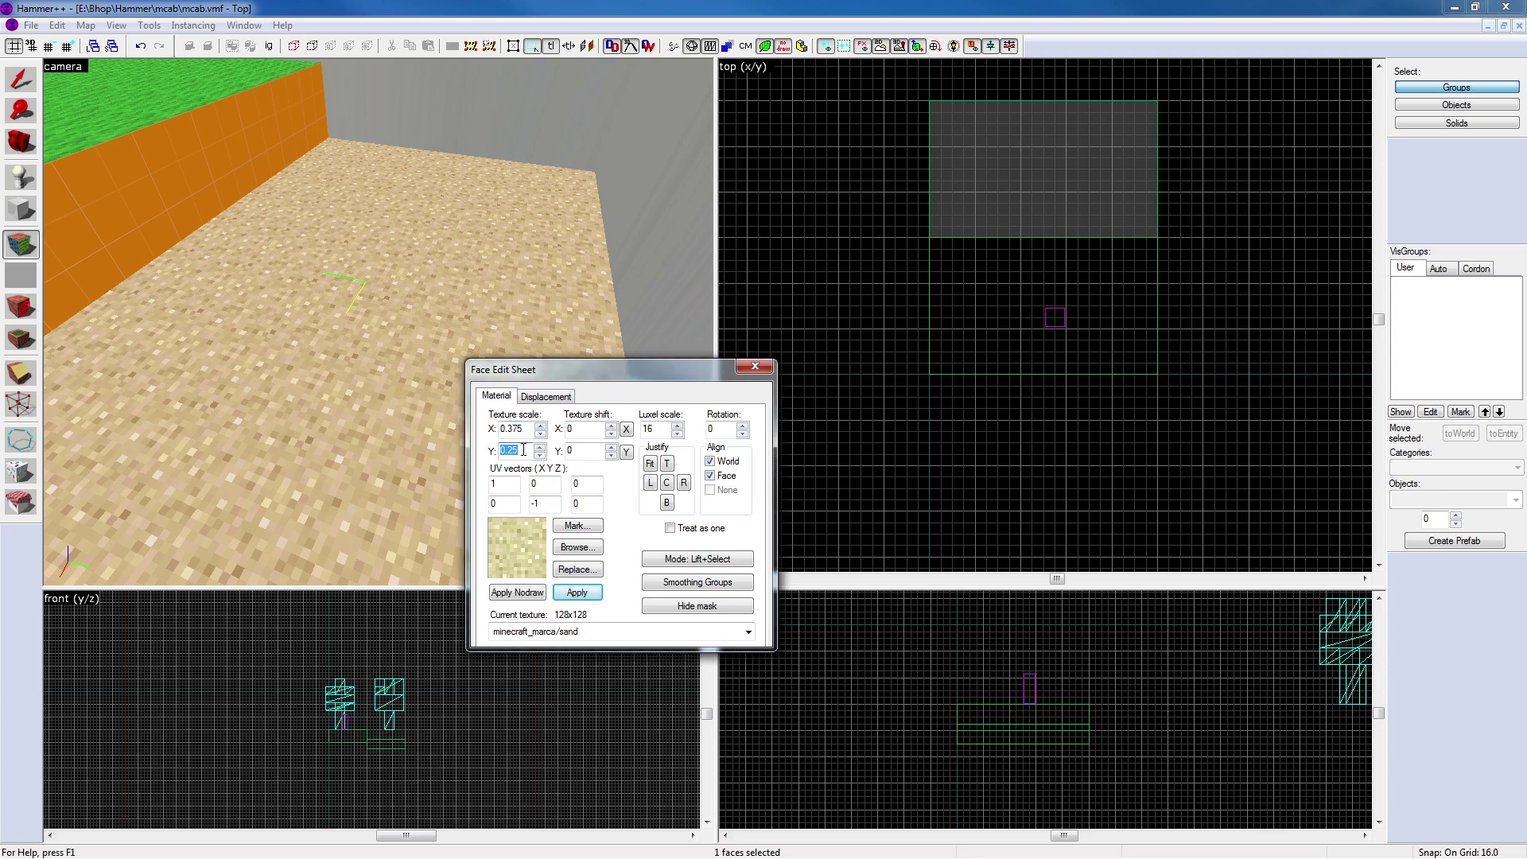
pyautogui.click(583, 594)
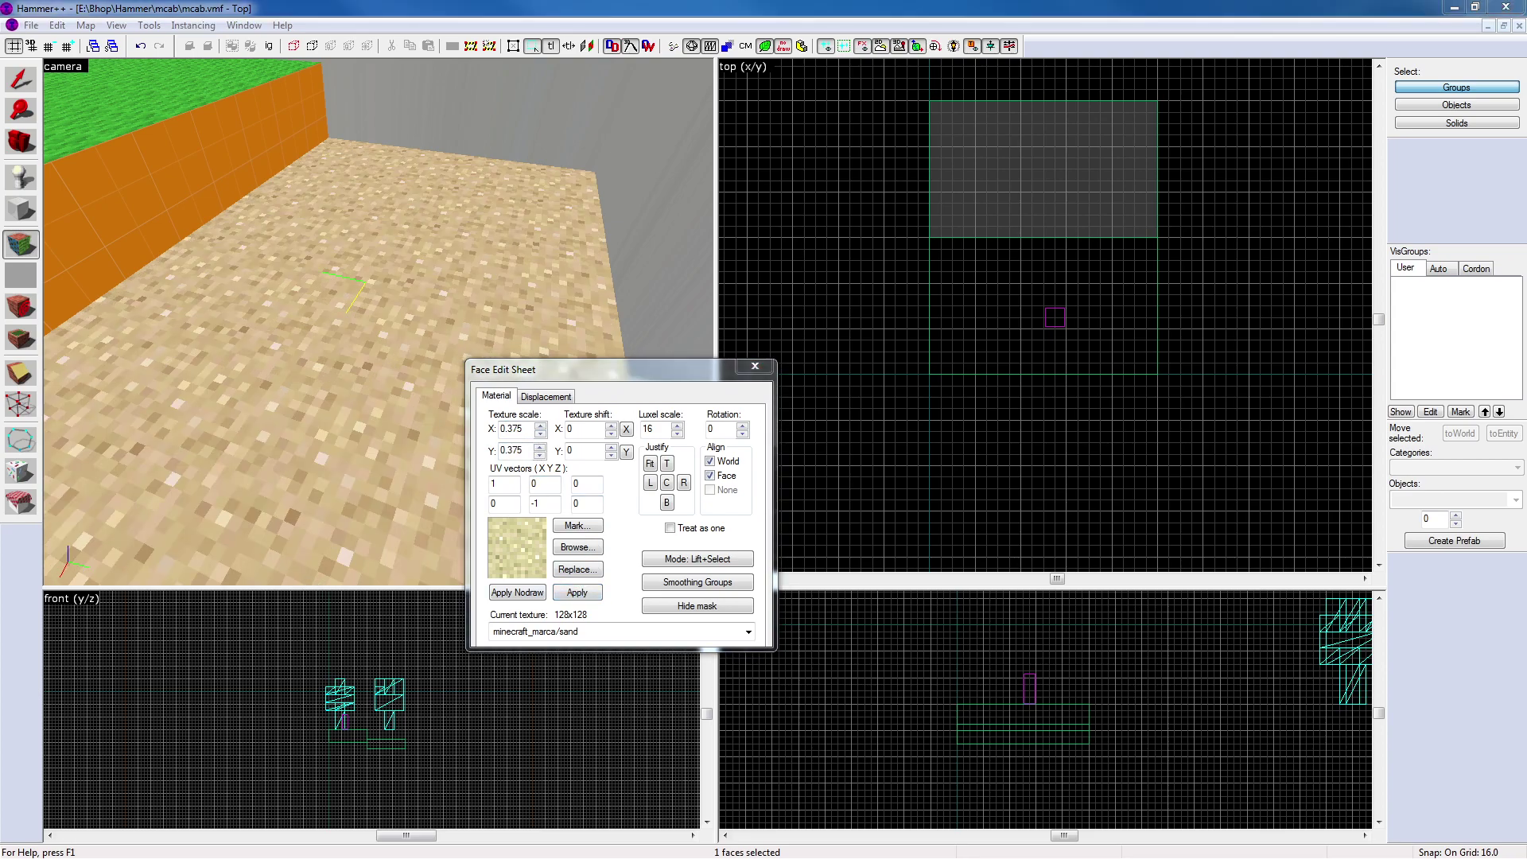
pyautogui.click(491, 7)
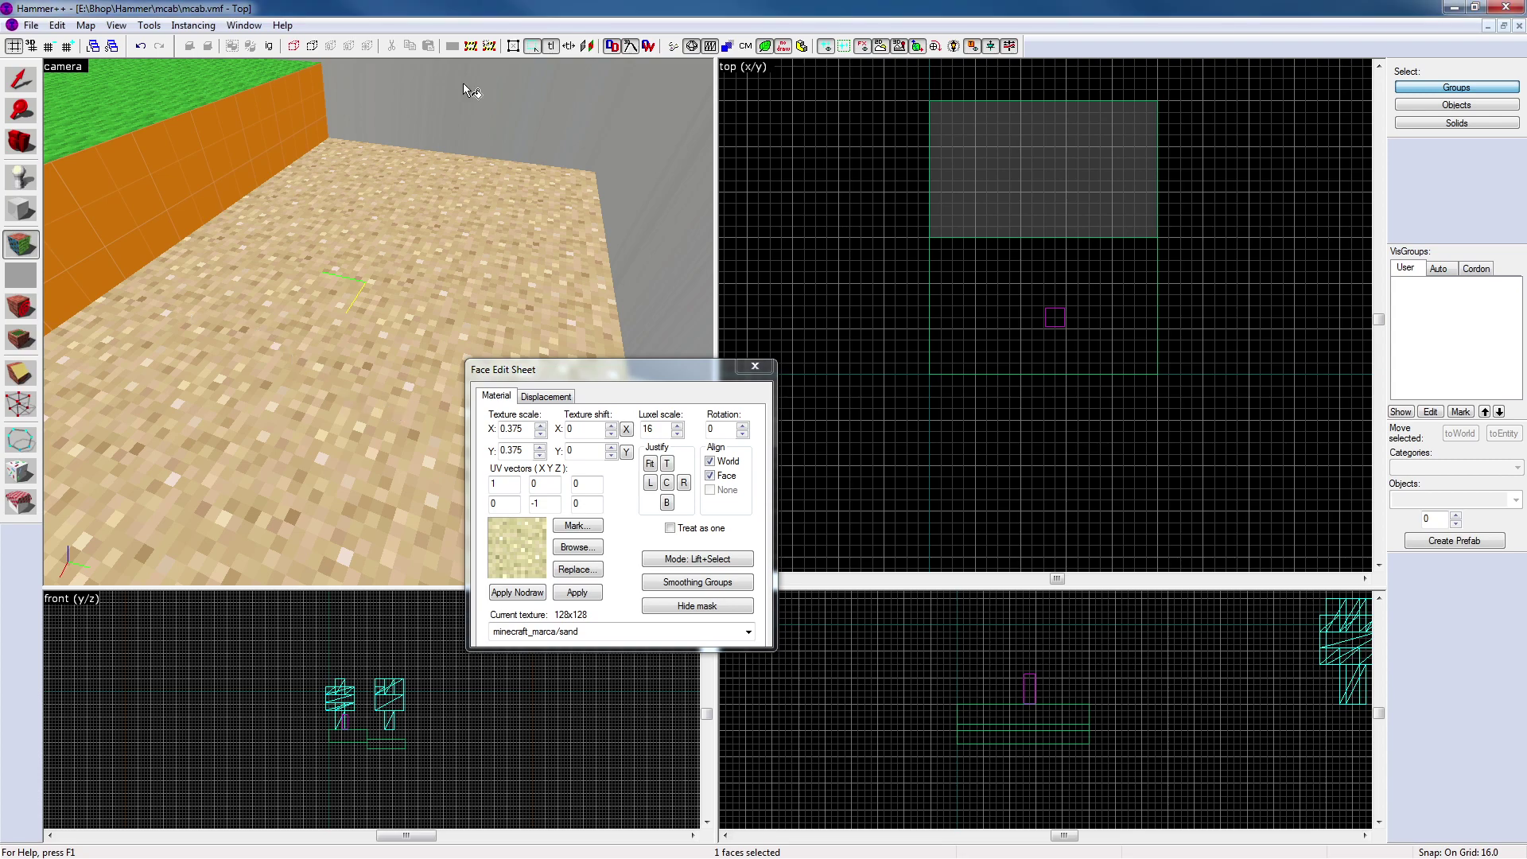
# Set the texture scale of the upper platform's green top face to 0.375 and close the Face Edit Sheet
pyautogui.press('z')
pyautogui.press('s')
pyautogui.click(293, 277)
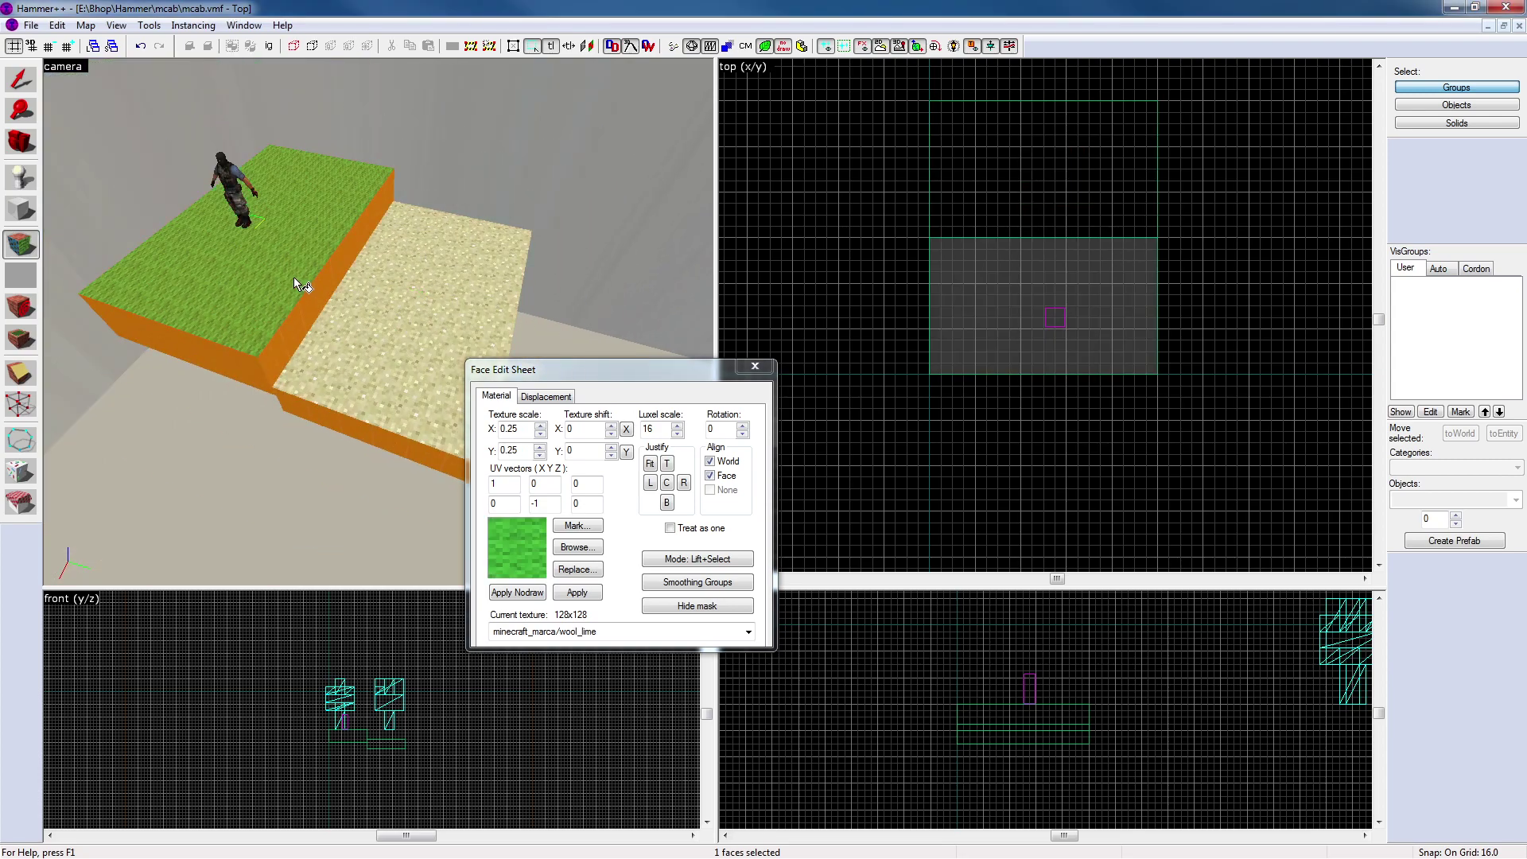
pyautogui.doubleClick(527, 429)
pyautogui.write('0.375')
pyautogui.doubleClick(522, 450)
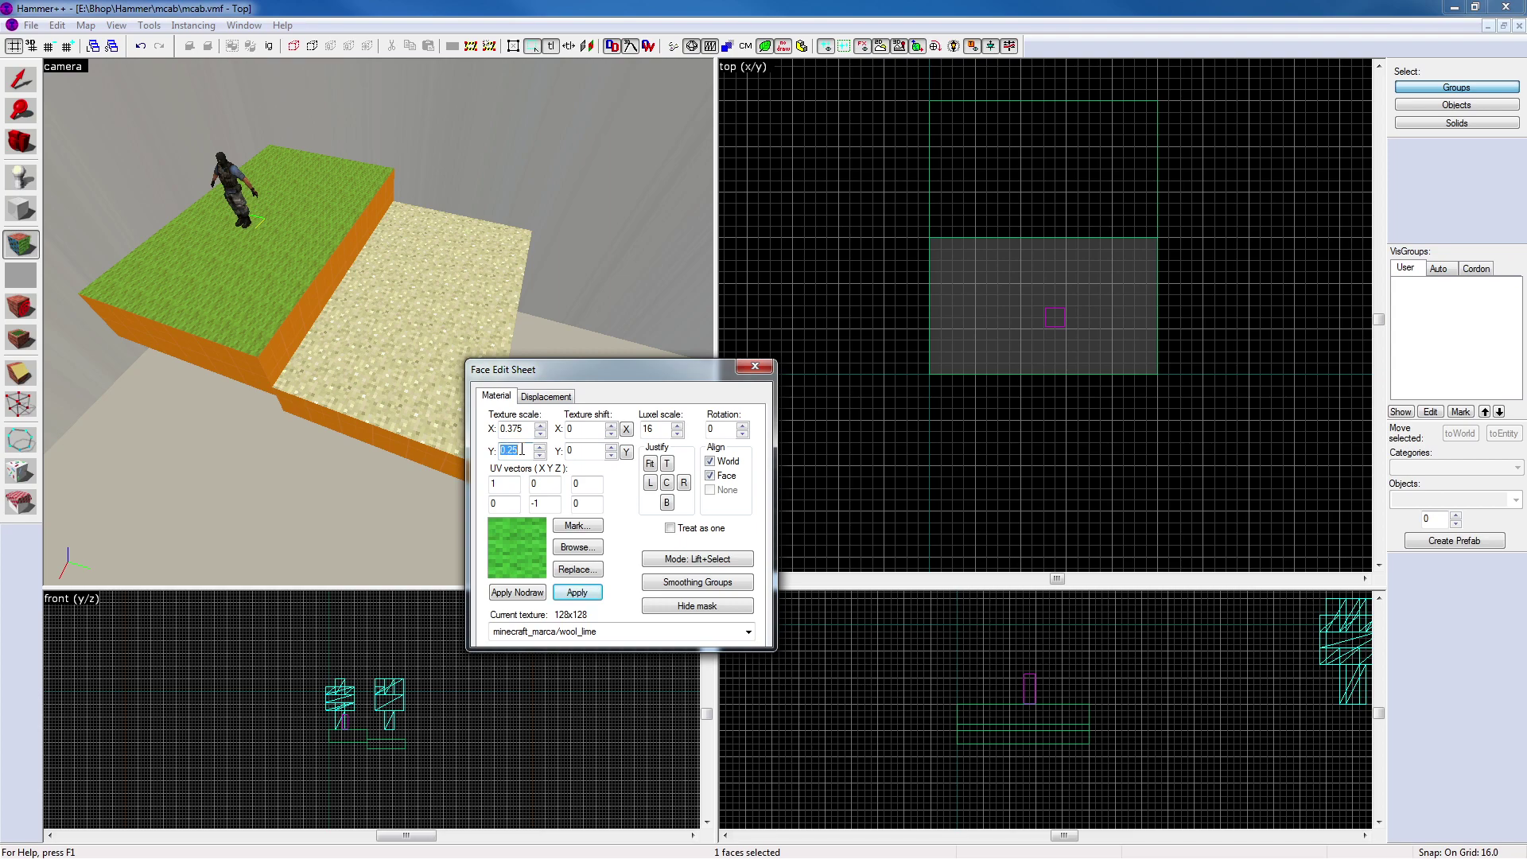
pyautogui.click(755, 366)
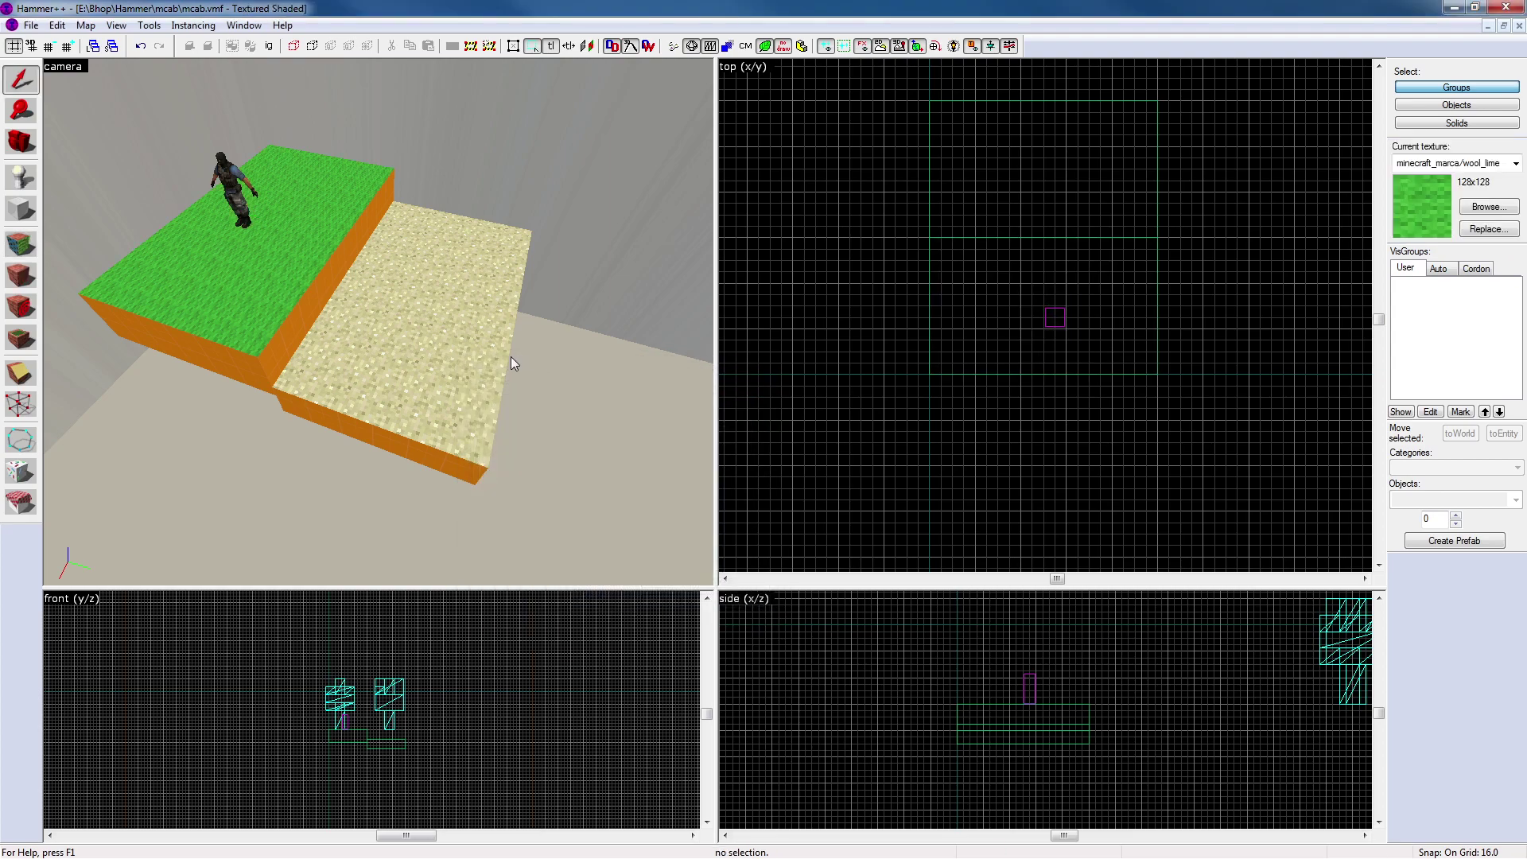
# Select the lower sand block and examine how it meets the side of the grass platform
pyautogui.press('w')
pyautogui.click(390, 331)
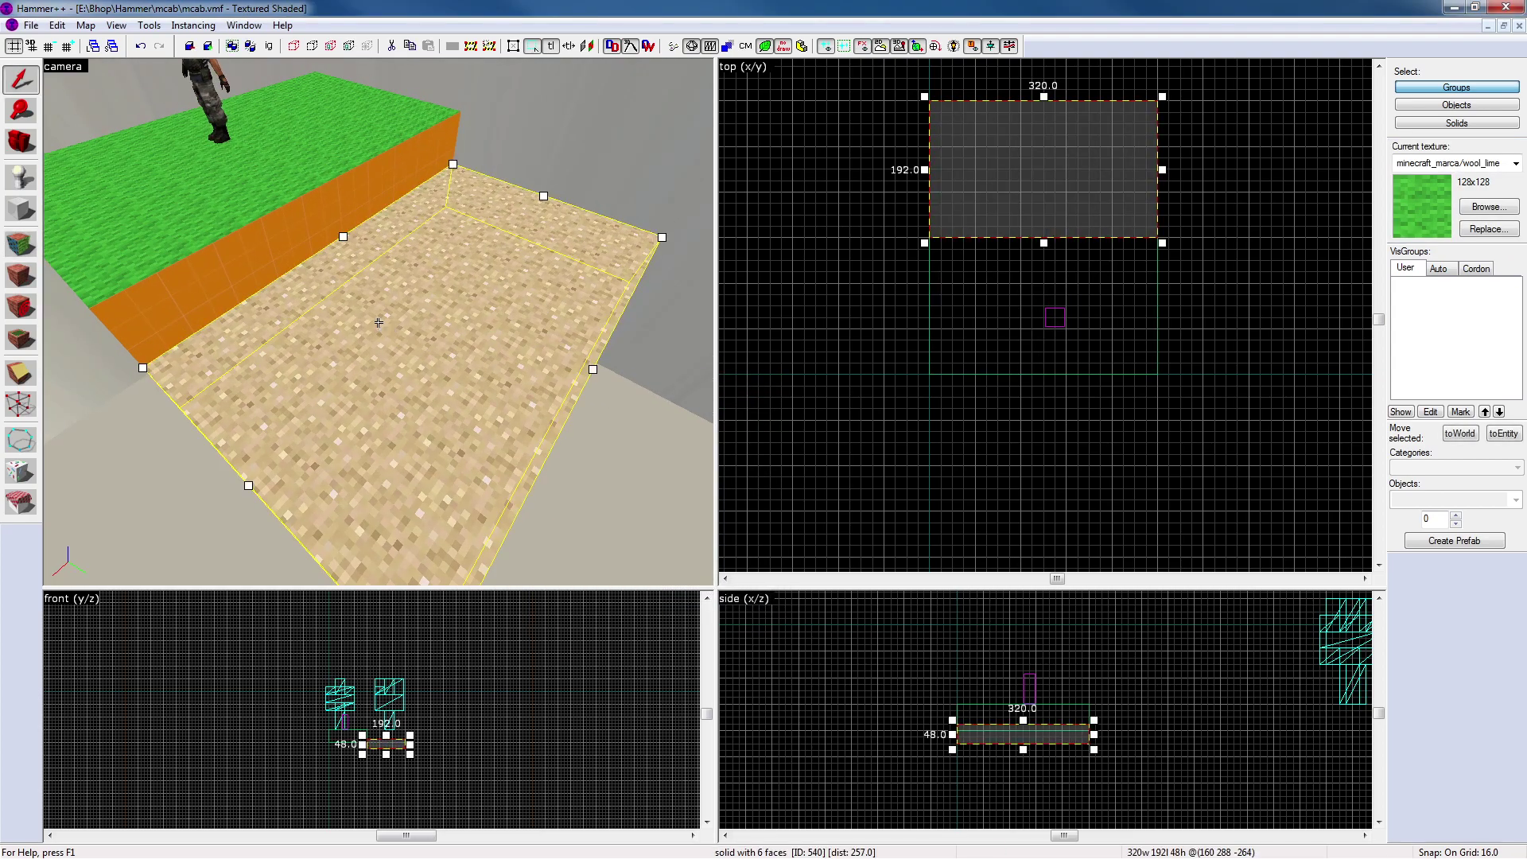
pyautogui.press('s')
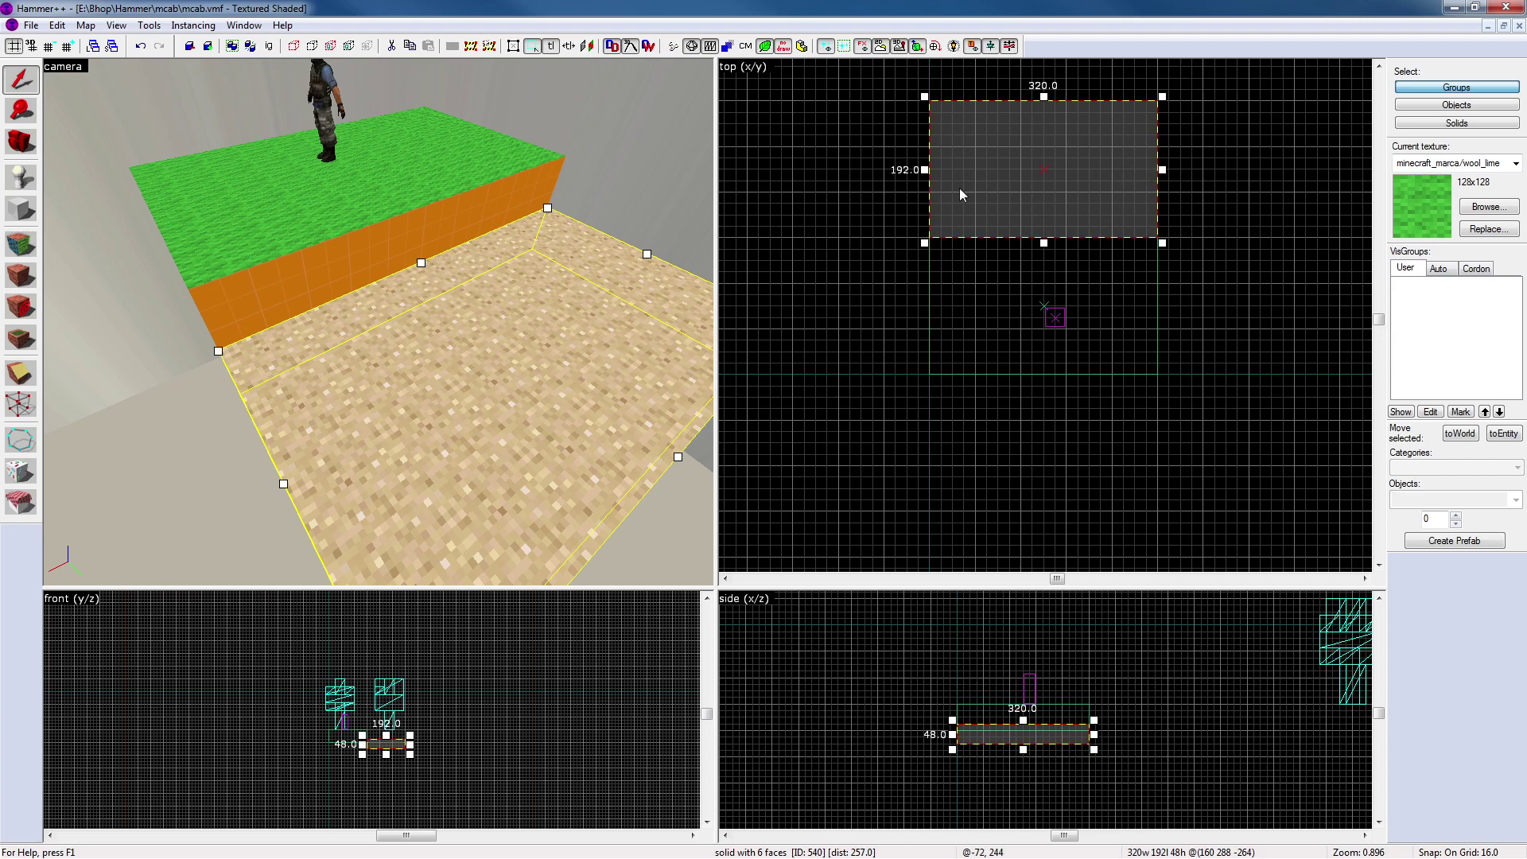
pyautogui.press('z')
pyautogui.hotkey('alt', 'Tab')
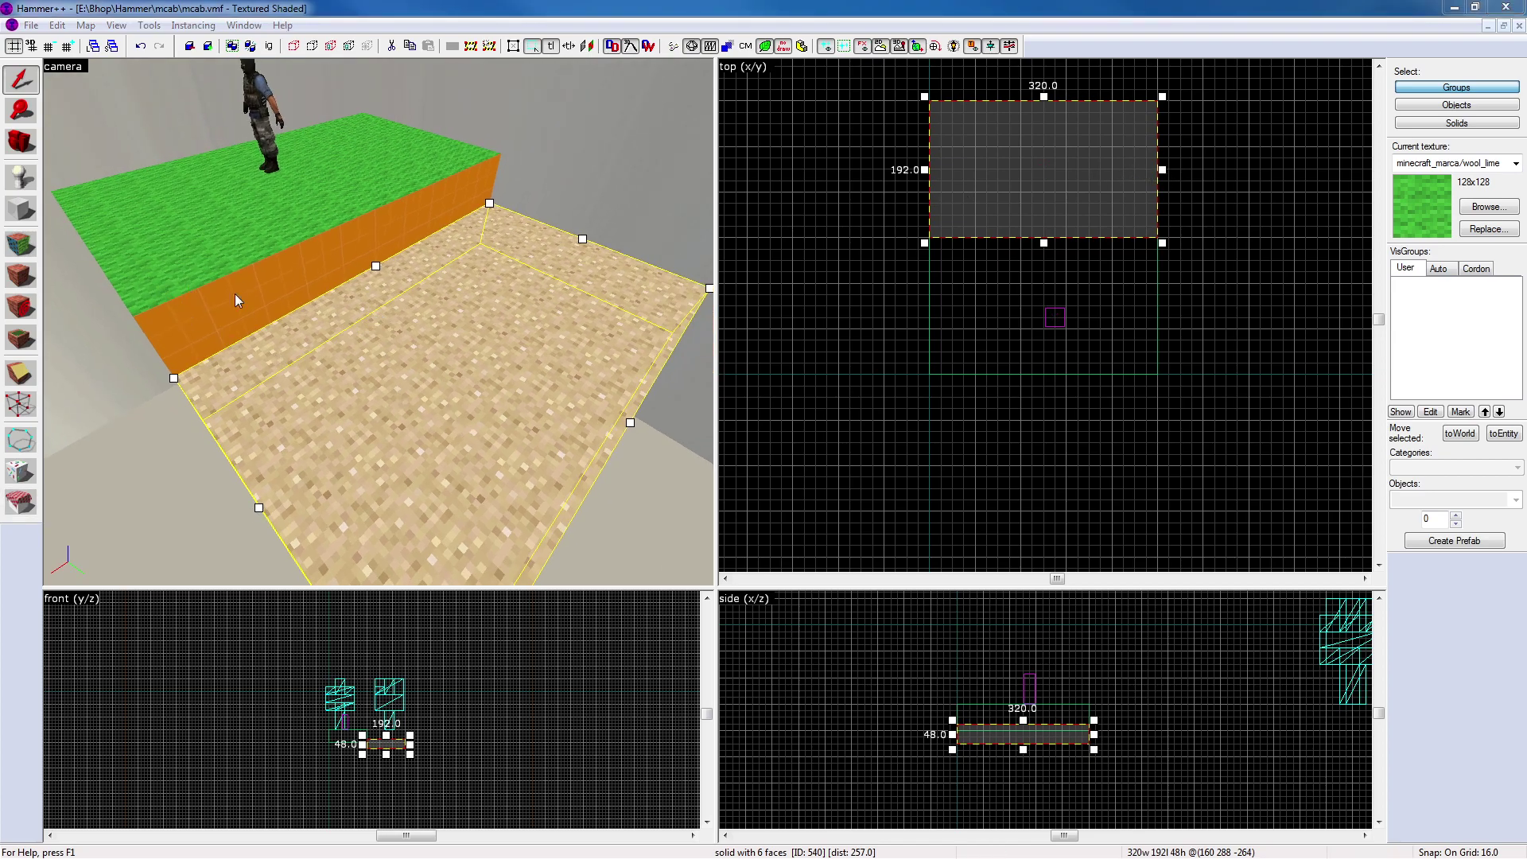
pyautogui.press('z')
pyautogui.press('w')
pyautogui.press('z')
pyautogui.scroll(-2, 1018, 212)
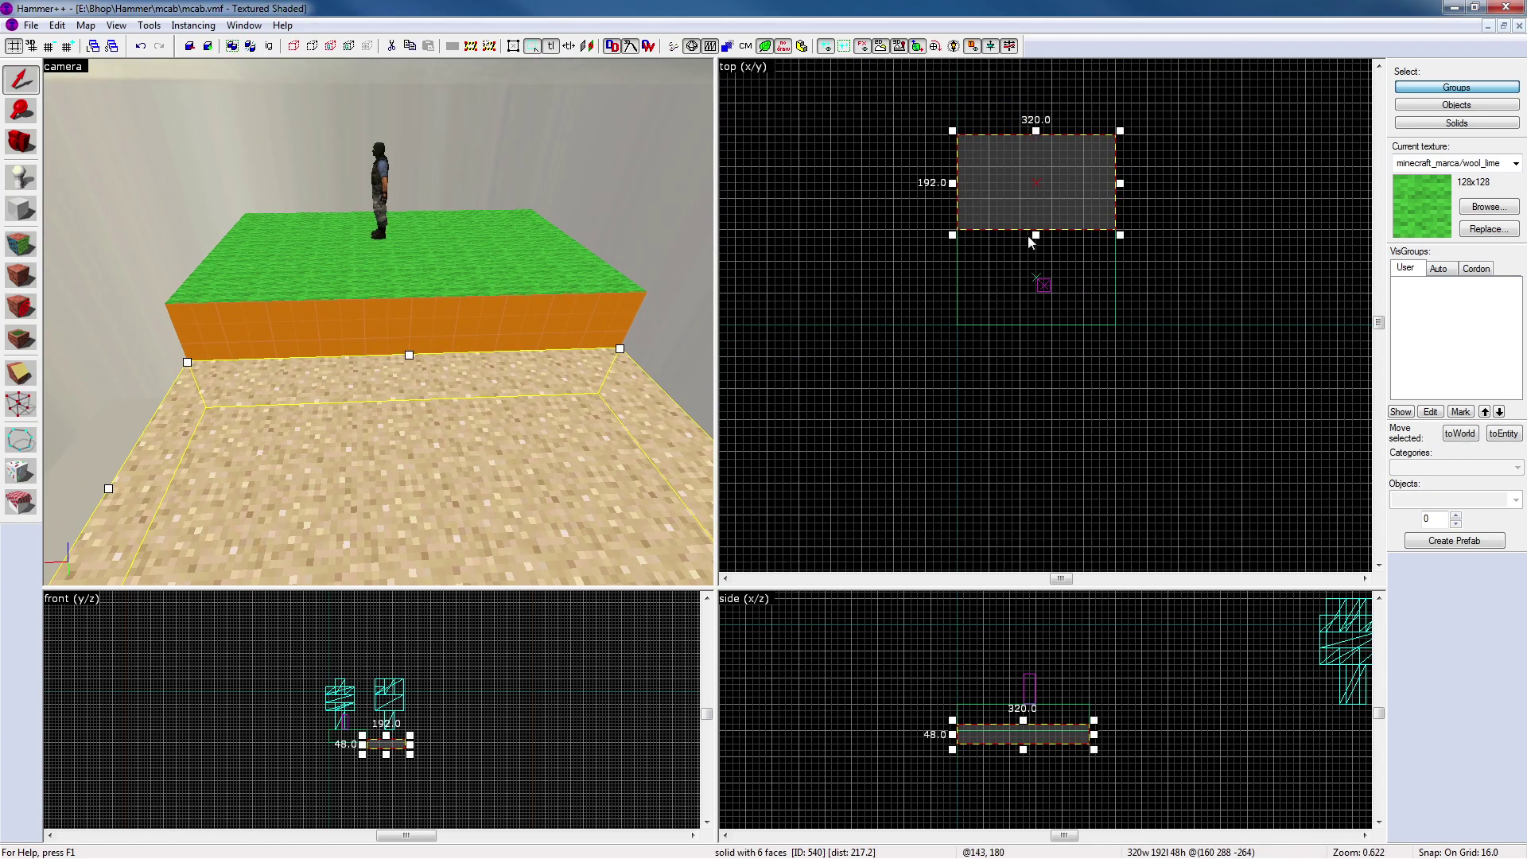
# Try to stretch the sand block under the grass platform in the top view, and undo the attempts
pyautogui.moveTo(1035, 235); pyautogui.dragTo(1065, 369)
pyautogui.hotkey('ctrl', 'z')
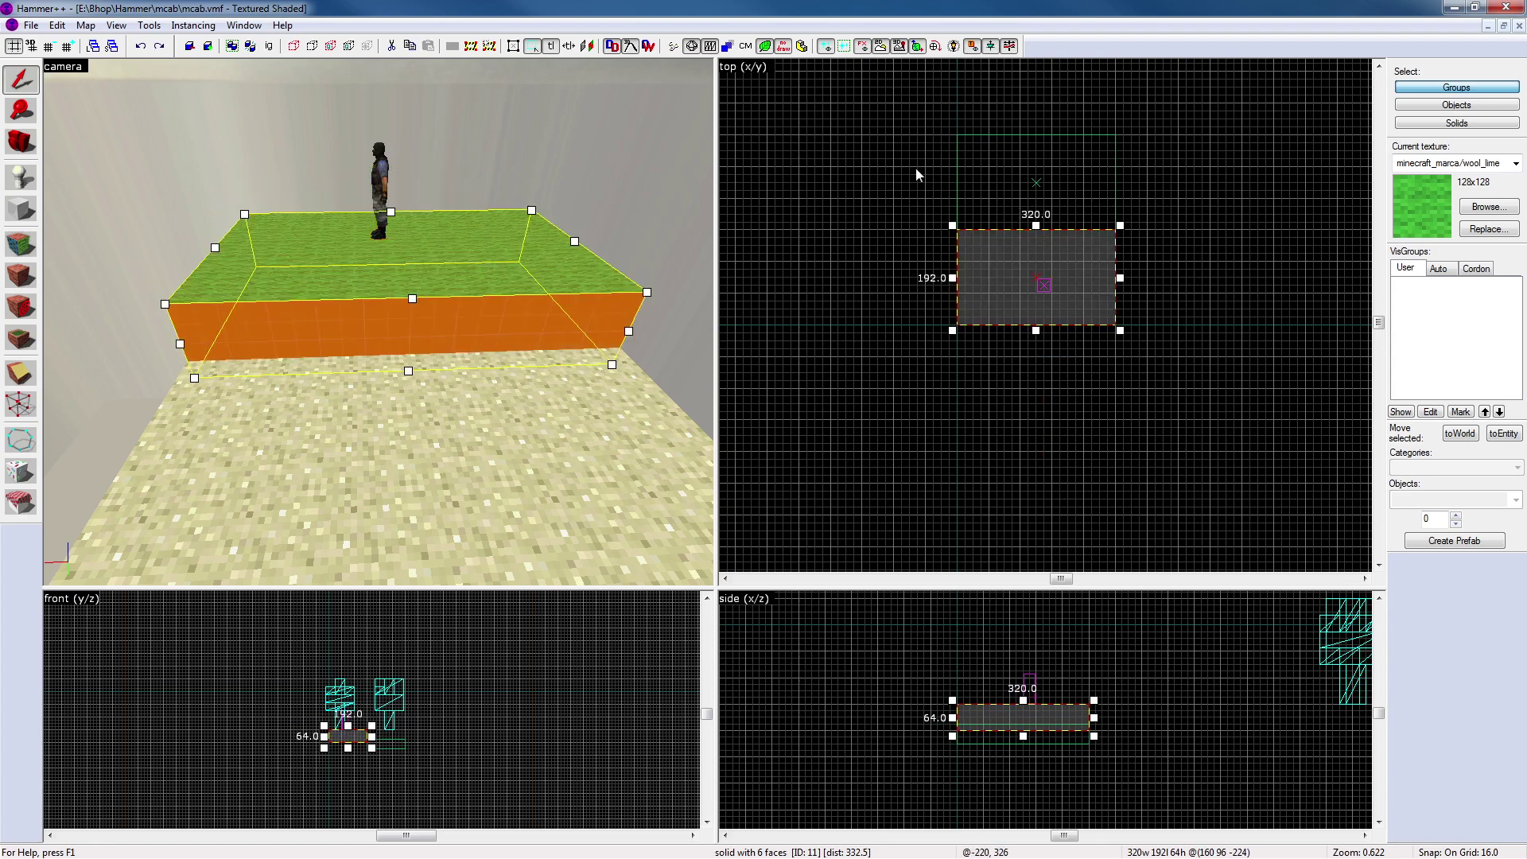
pyautogui.click(538, 412)
pyautogui.moveTo(1040, 235); pyautogui.dragTo(1040, 385)
pyautogui.hotkey('ctrl', 'z')
pyautogui.click(521, 398)
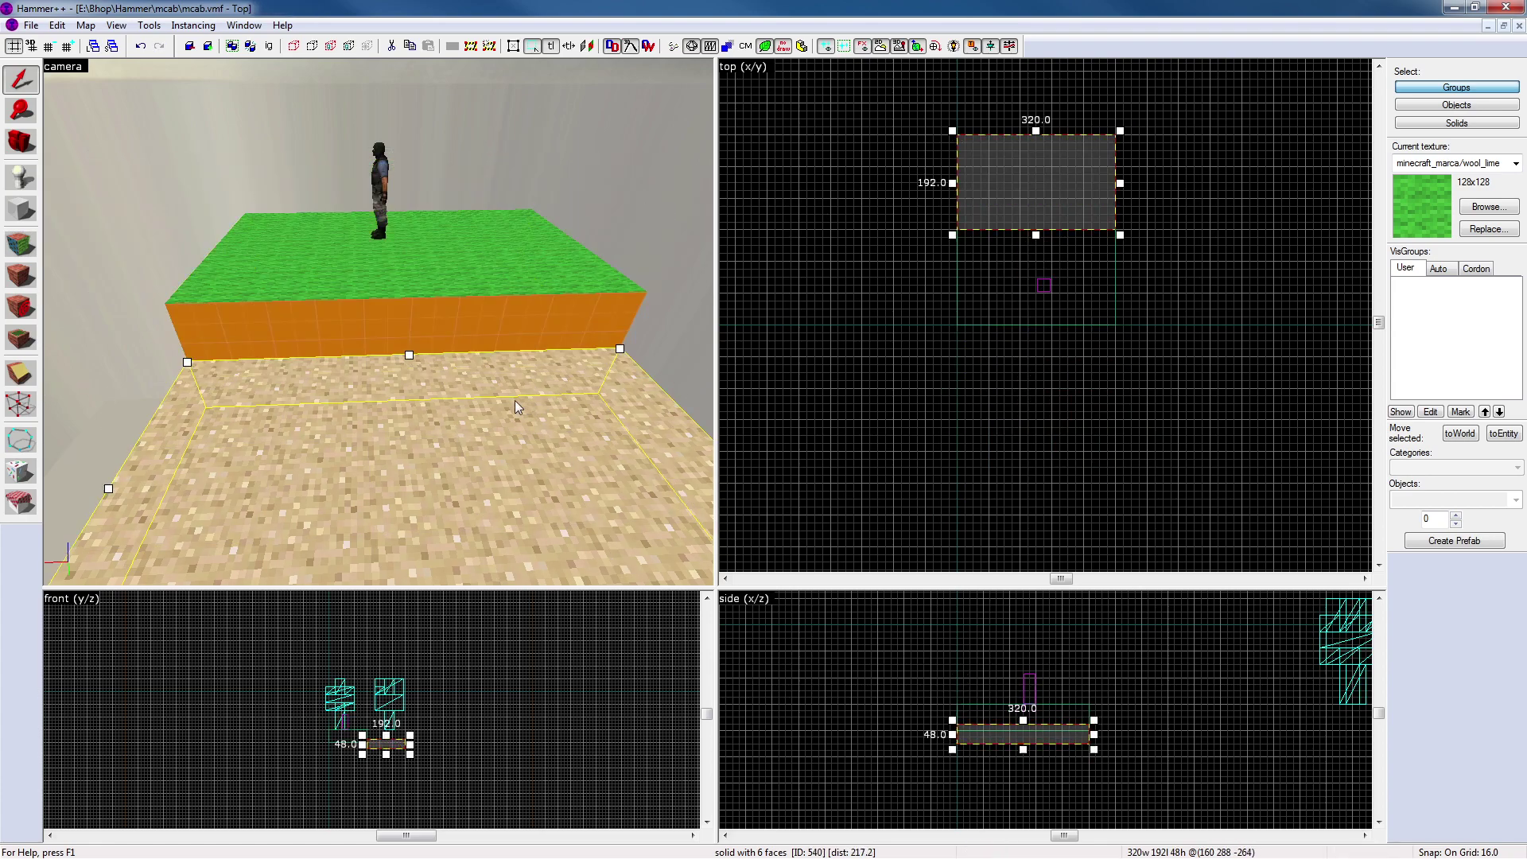
# Extend the sand block on its three other sides to 576 by 576 units so it surrounds the grass platform
pyautogui.moveTo(1036, 235); pyautogui.dragTo(1044, 419)
pyautogui.moveTo(956, 279); pyautogui.dragTo(892, 275)
pyautogui.click(1137, 275)
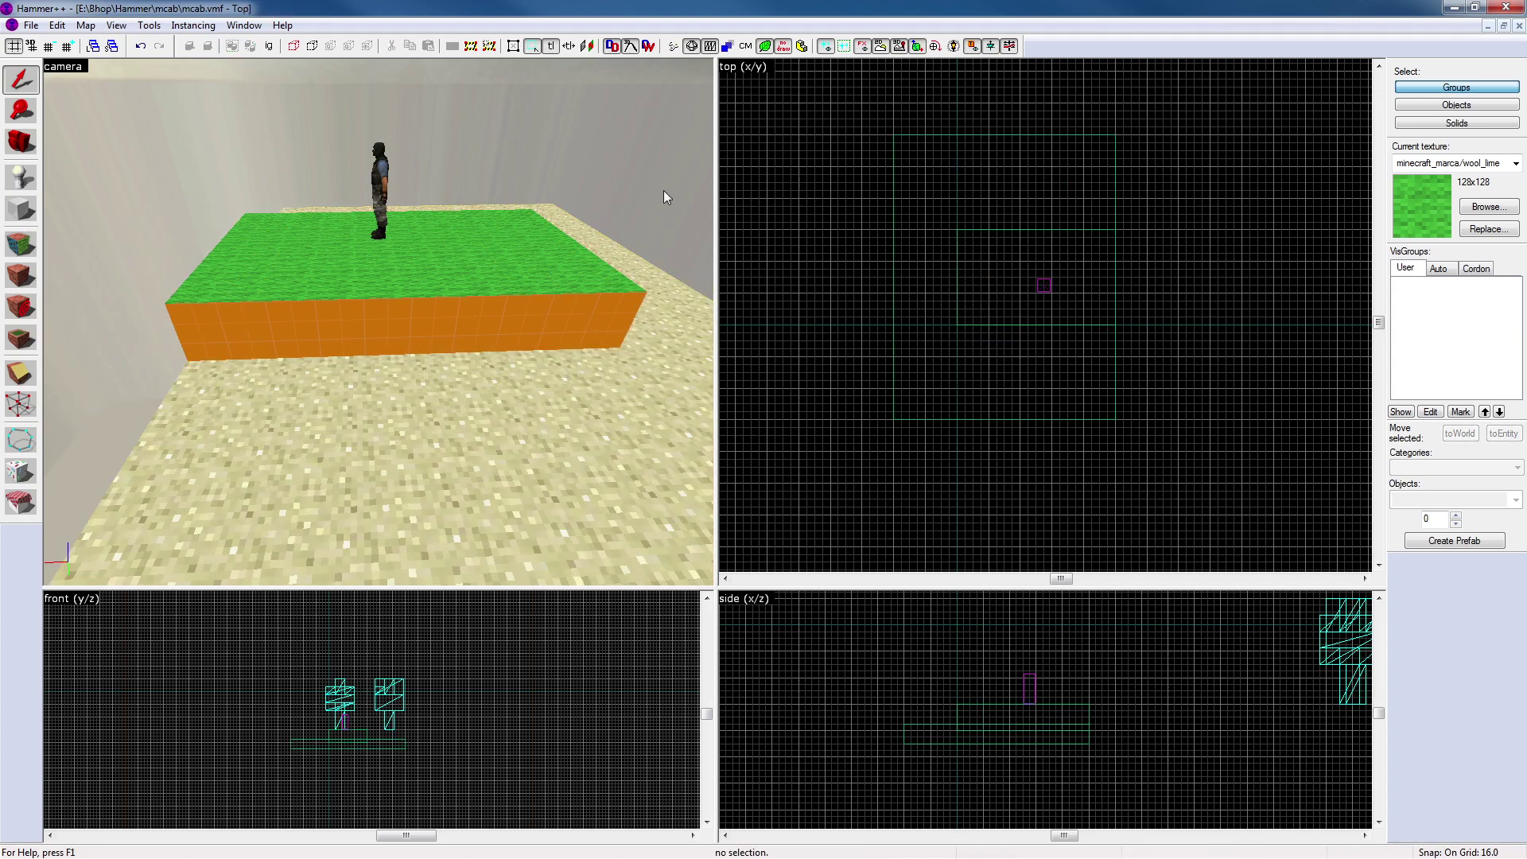
pyautogui.click(554, 385)
pyautogui.moveTo(1121, 278); pyautogui.dragTo(1180, 273)
pyautogui.click(1220, 289)
# Examine the enlarged sand base around the grass platform from several angles
pyautogui.press('z')
pyautogui.press('s')
pyautogui.press('s')
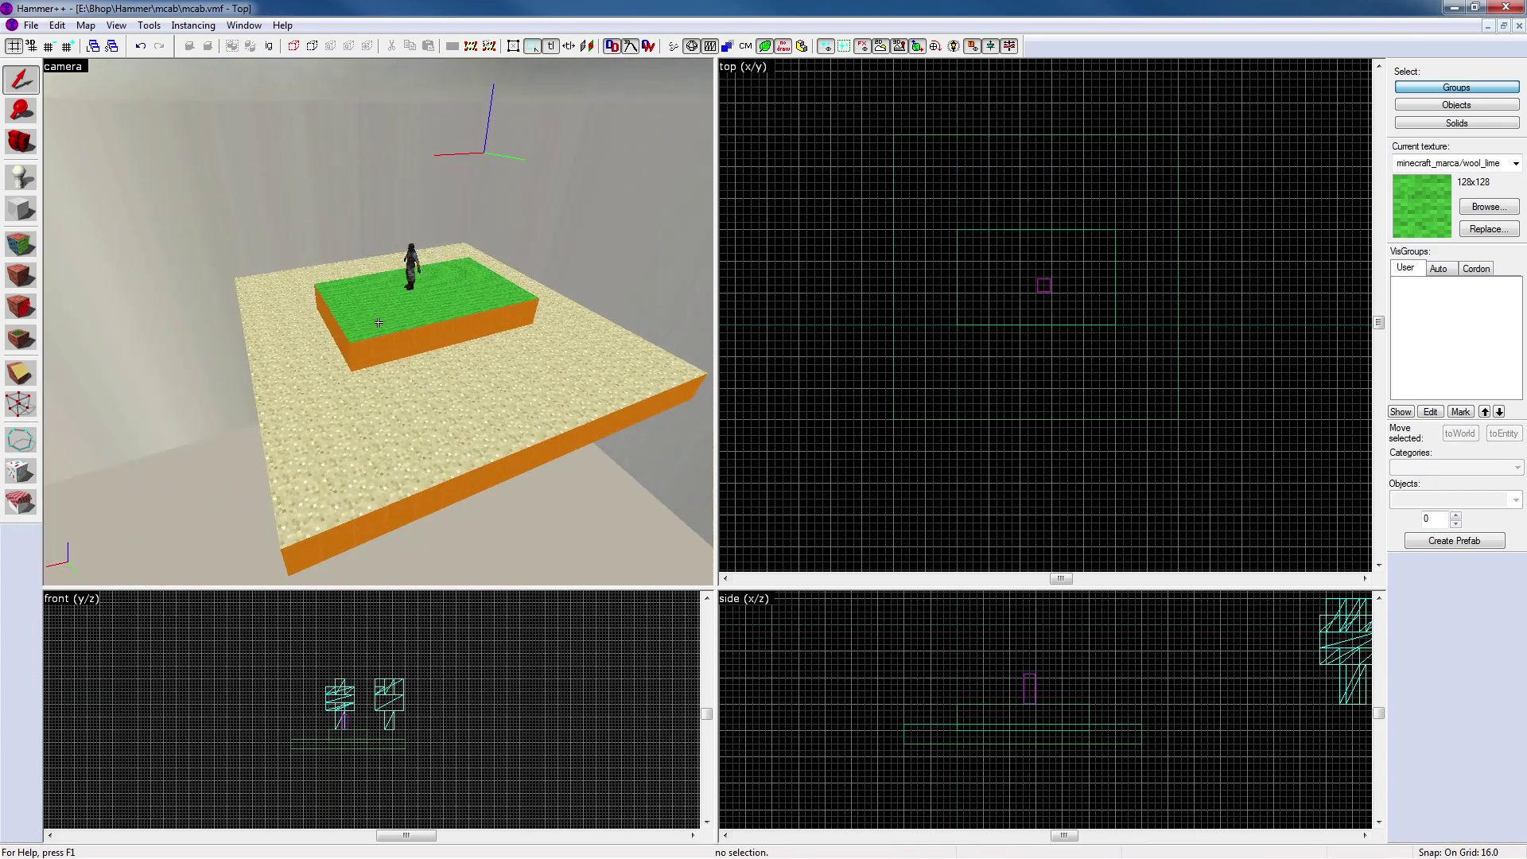
pyautogui.press('w')
pyautogui.press('a')
pyautogui.press('s')
pyautogui.press('w')
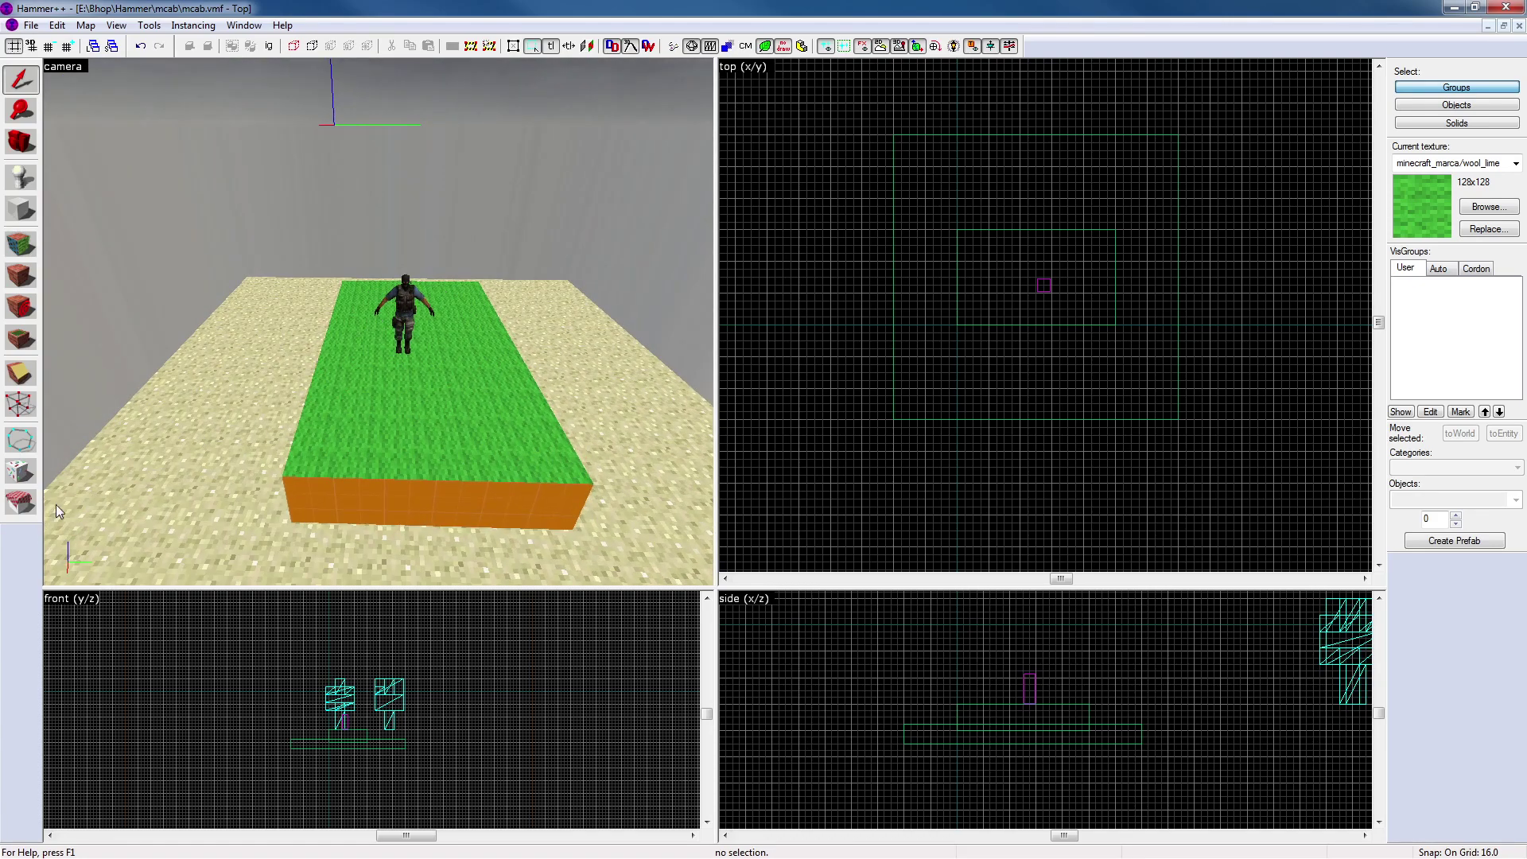
pyautogui.press('z')
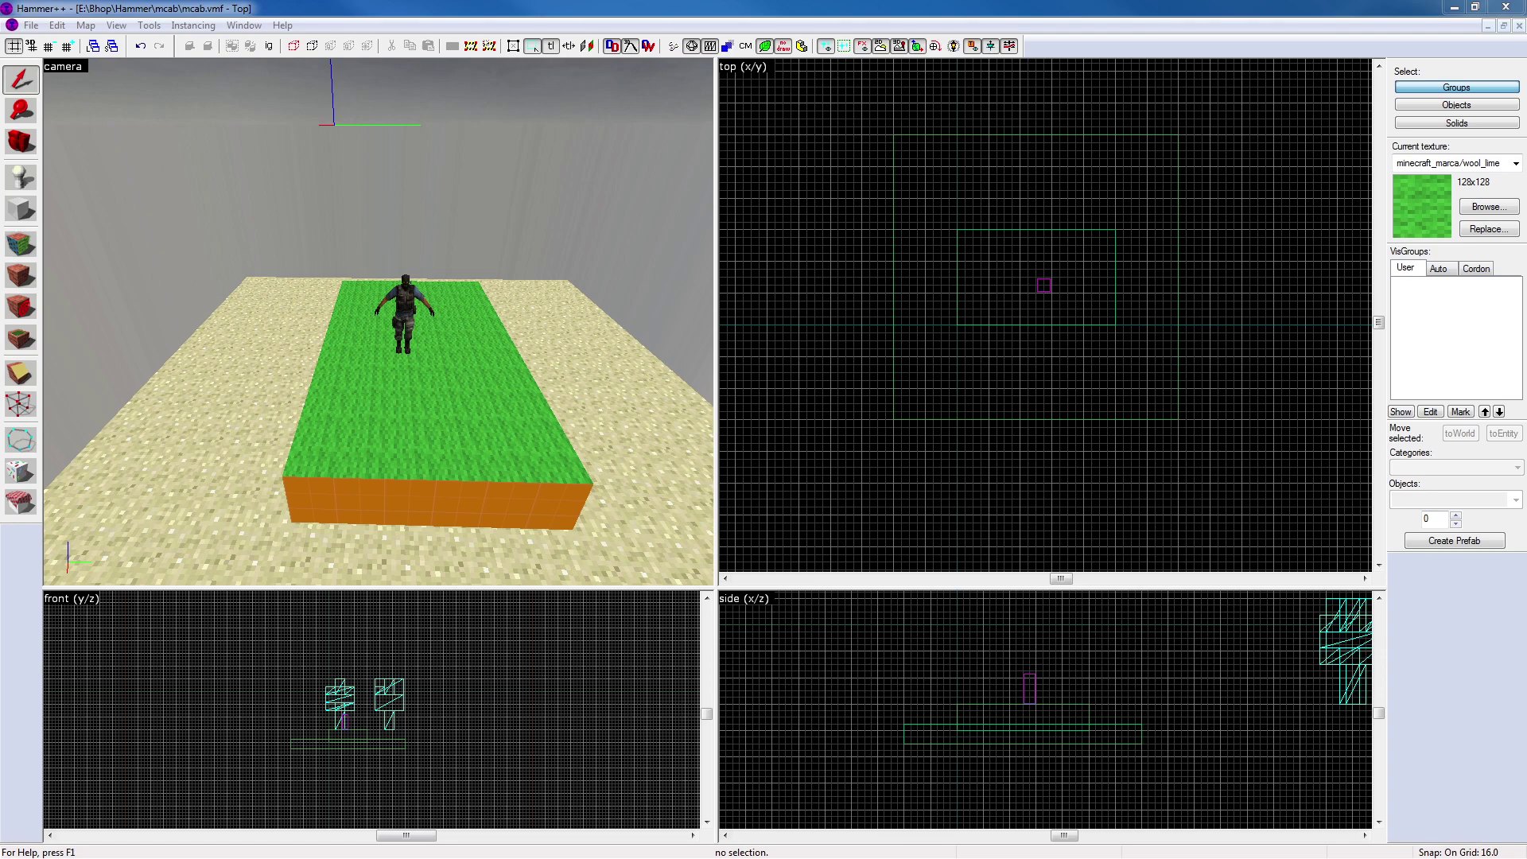
pyautogui.press('z')
pyautogui.press('z')
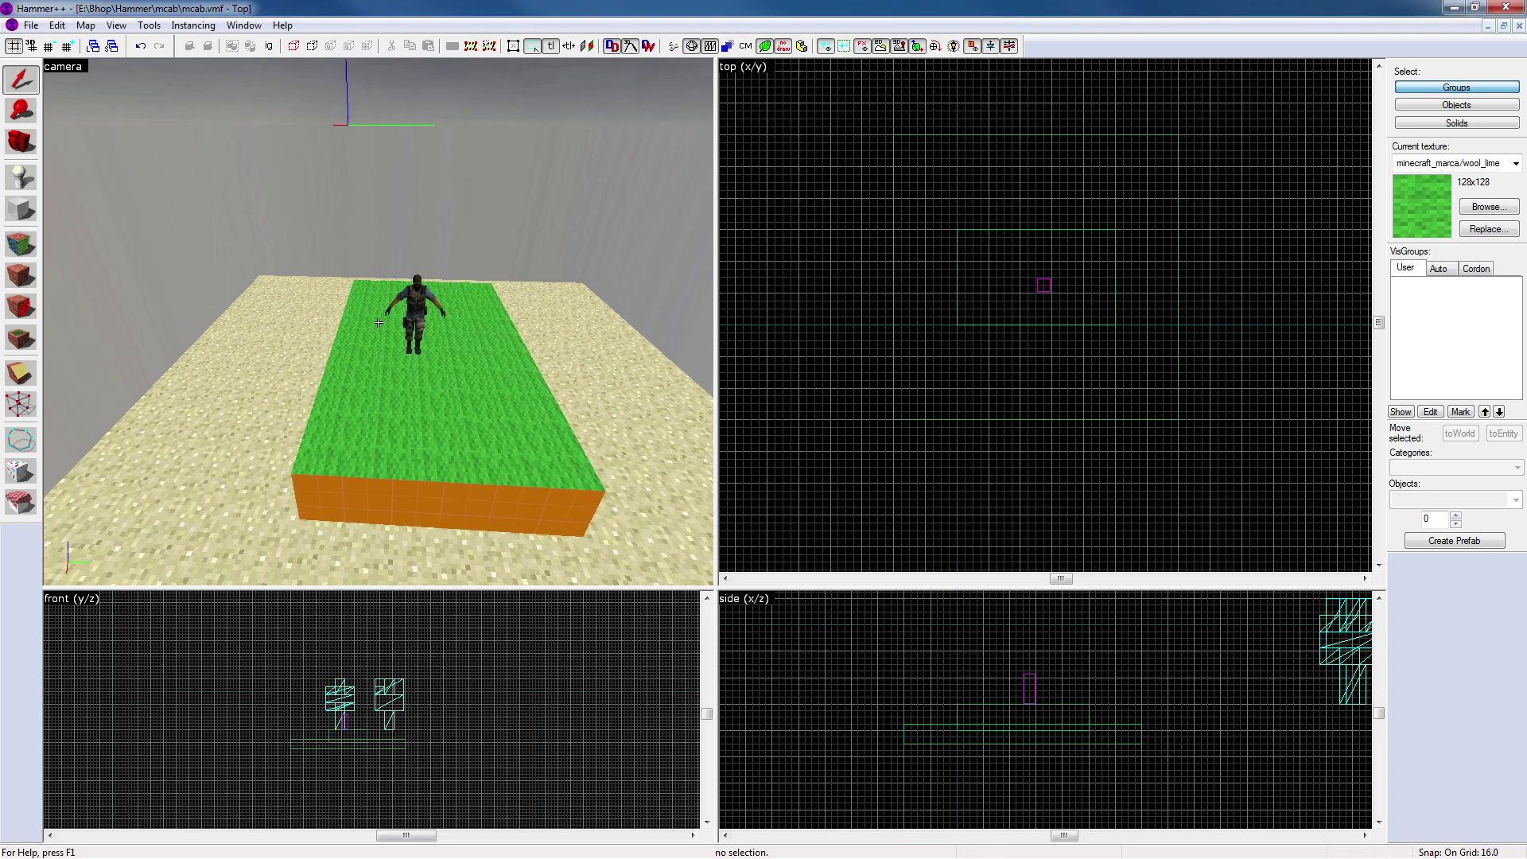
# Create a 48-unit-wide, 576-unit-long strip block from the sand base, placed along its outer edge at the platform's narrow end
pyautogui.click(379, 328)
pyautogui.press('z')
pyautogui.press('z')
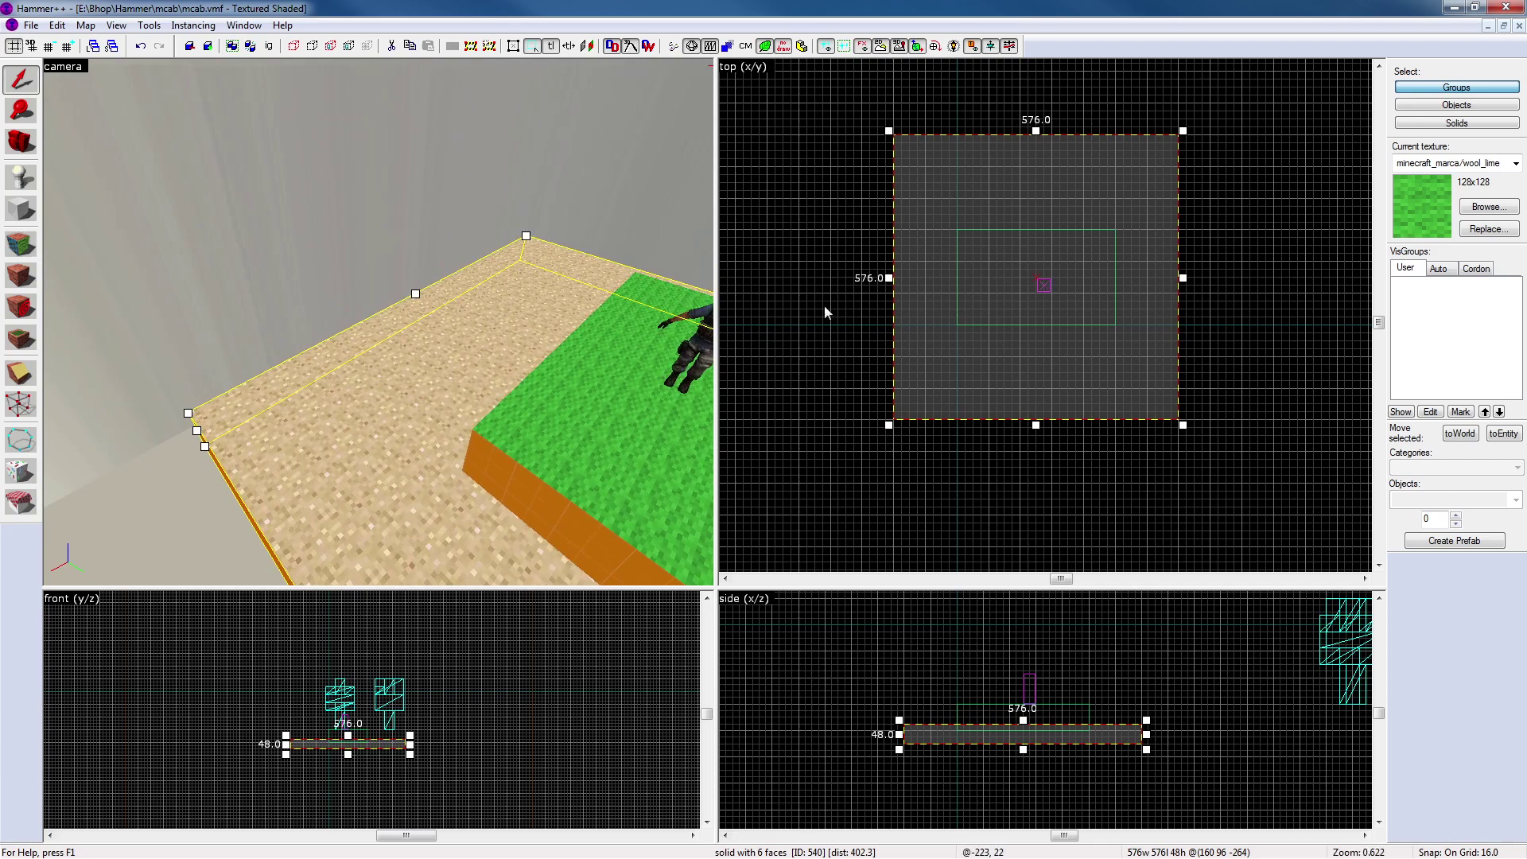
pyautogui.moveTo(1033, 330); pyautogui.dragTo(994, 331)
pyautogui.moveTo(1151, 278)
pyautogui.mouseDown()
pyautogui.moveTo(885, 278)
pyautogui.moveTo(872, 235)
pyautogui.mouseUp()
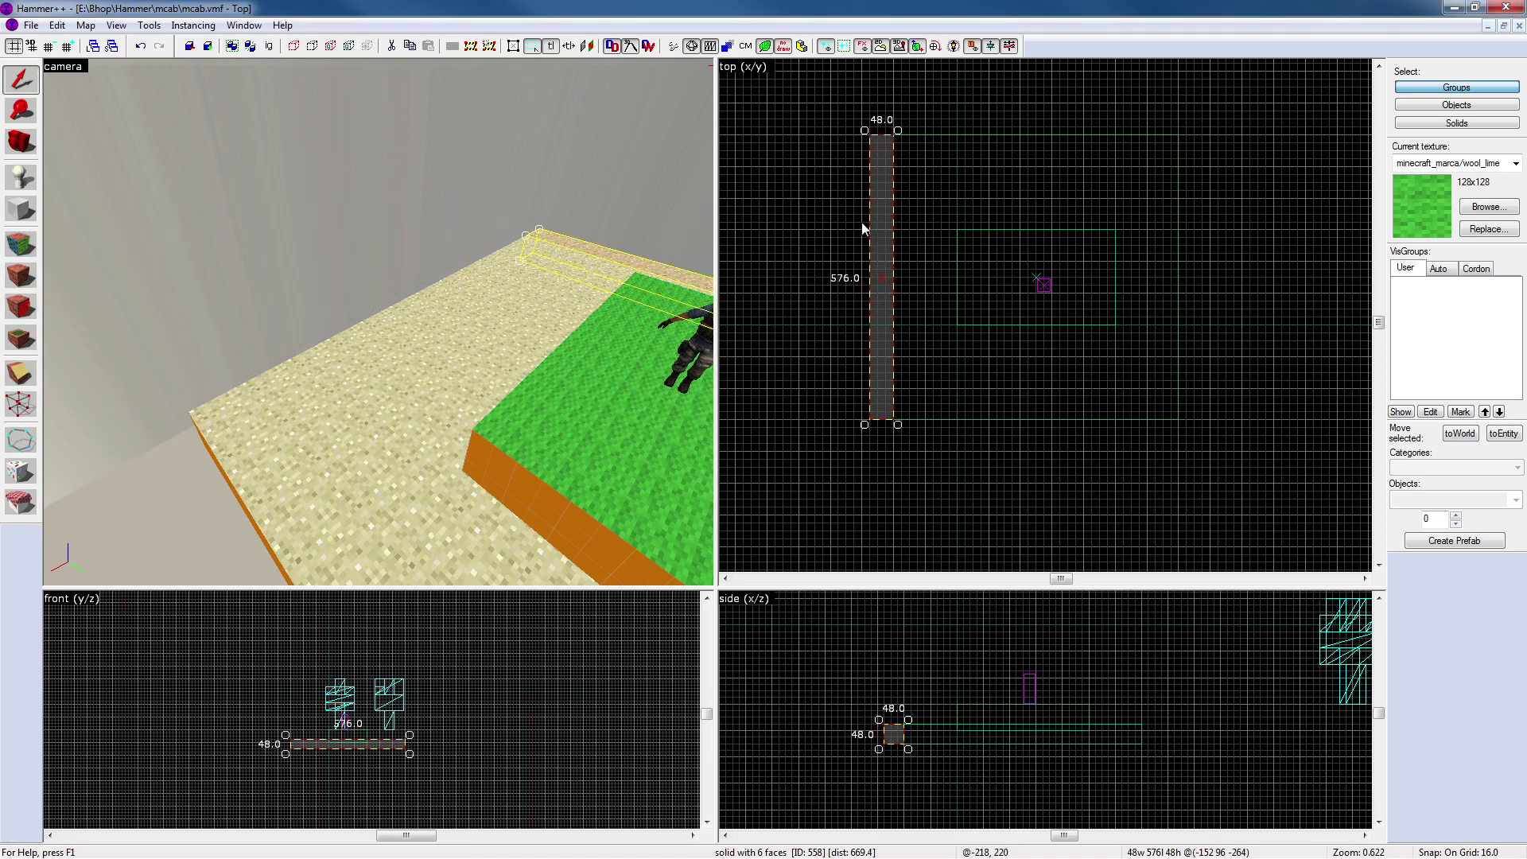
pyautogui.press('Escape')
# Raise the strip block by 48 units so it forms a low wall above the sand base
pyautogui.press('z')
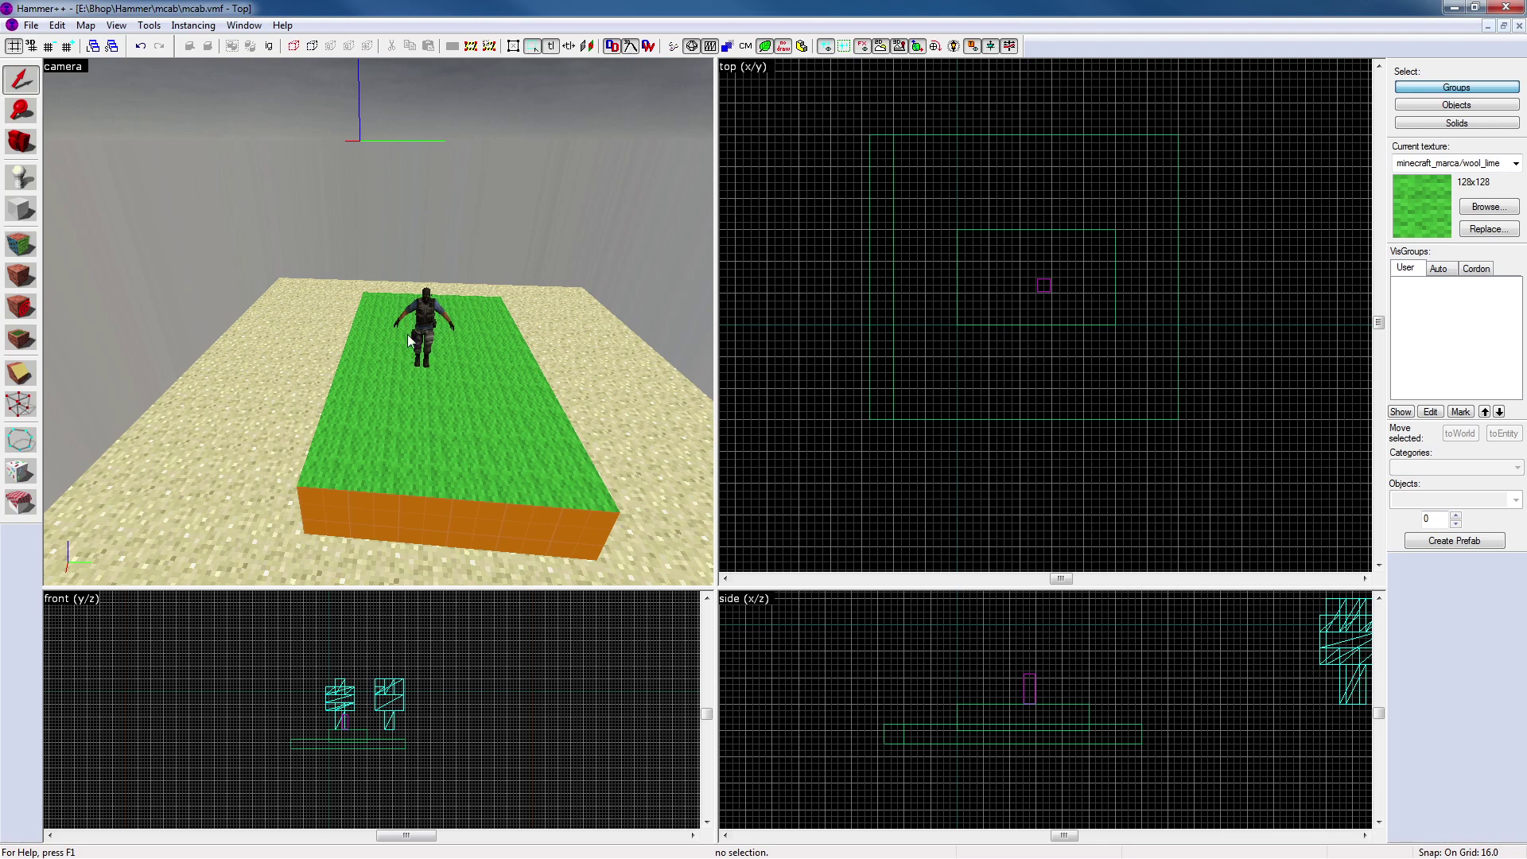
pyautogui.hotkey('ctrl', 'z')
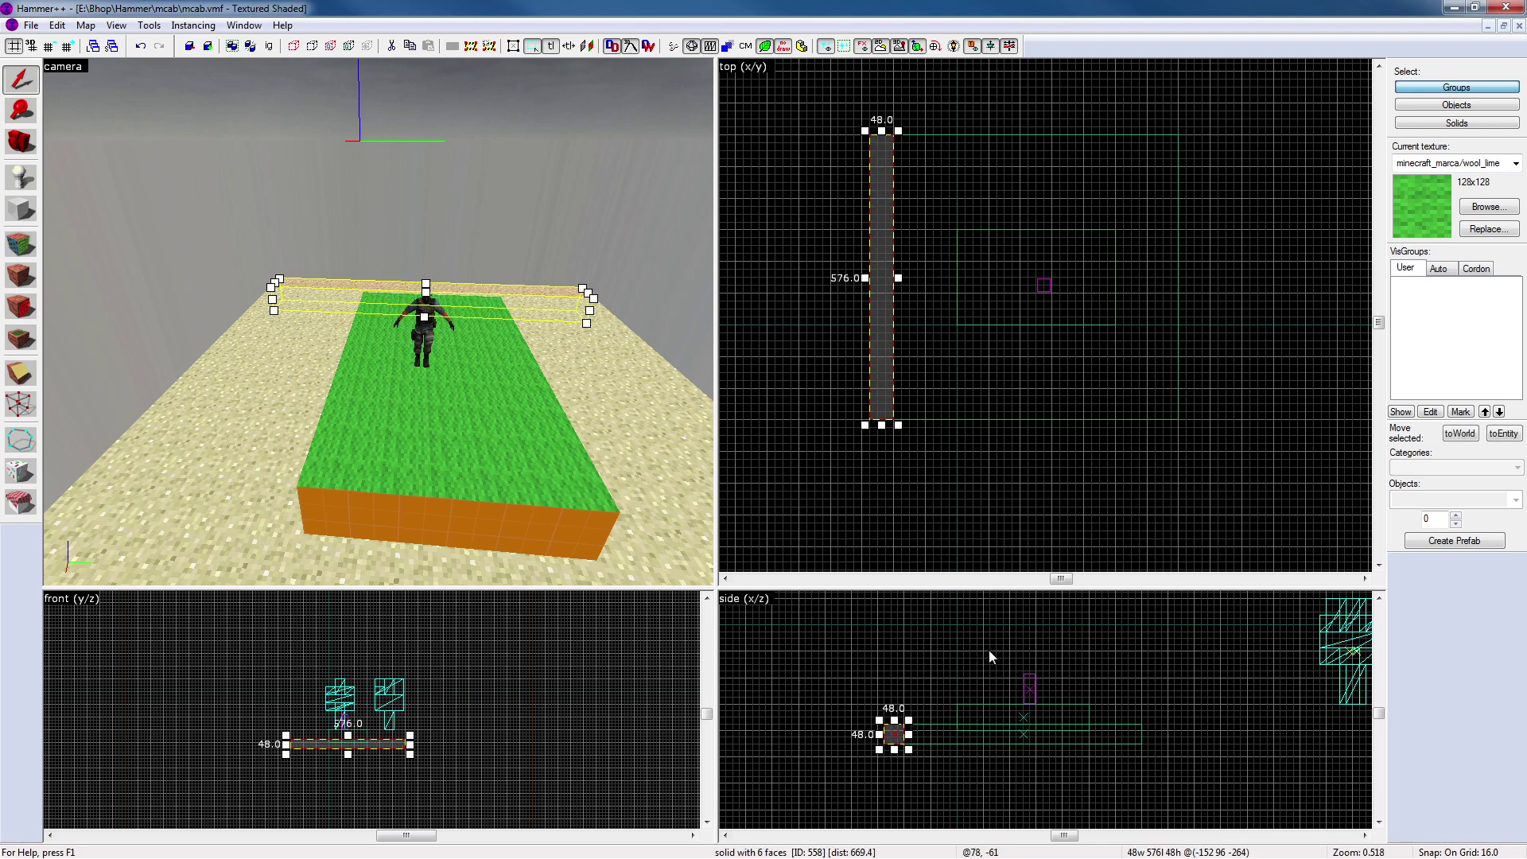
pyautogui.click(972, 653)
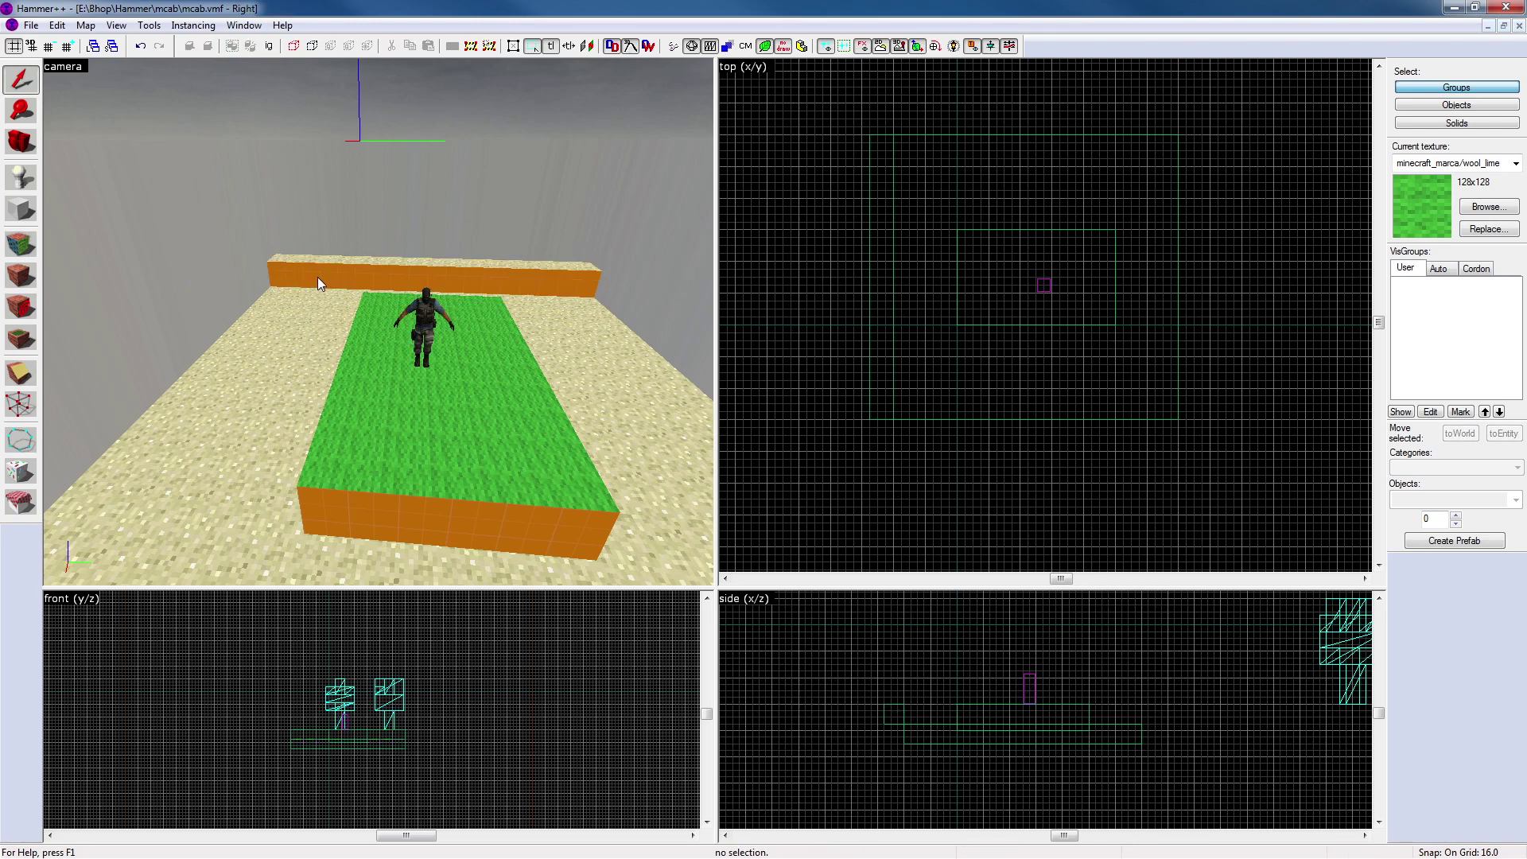
# Start face editing and pick up the texture settings of the sand base's top face
pyautogui.press('z')
pyautogui.press('w')
pyautogui.press('z')
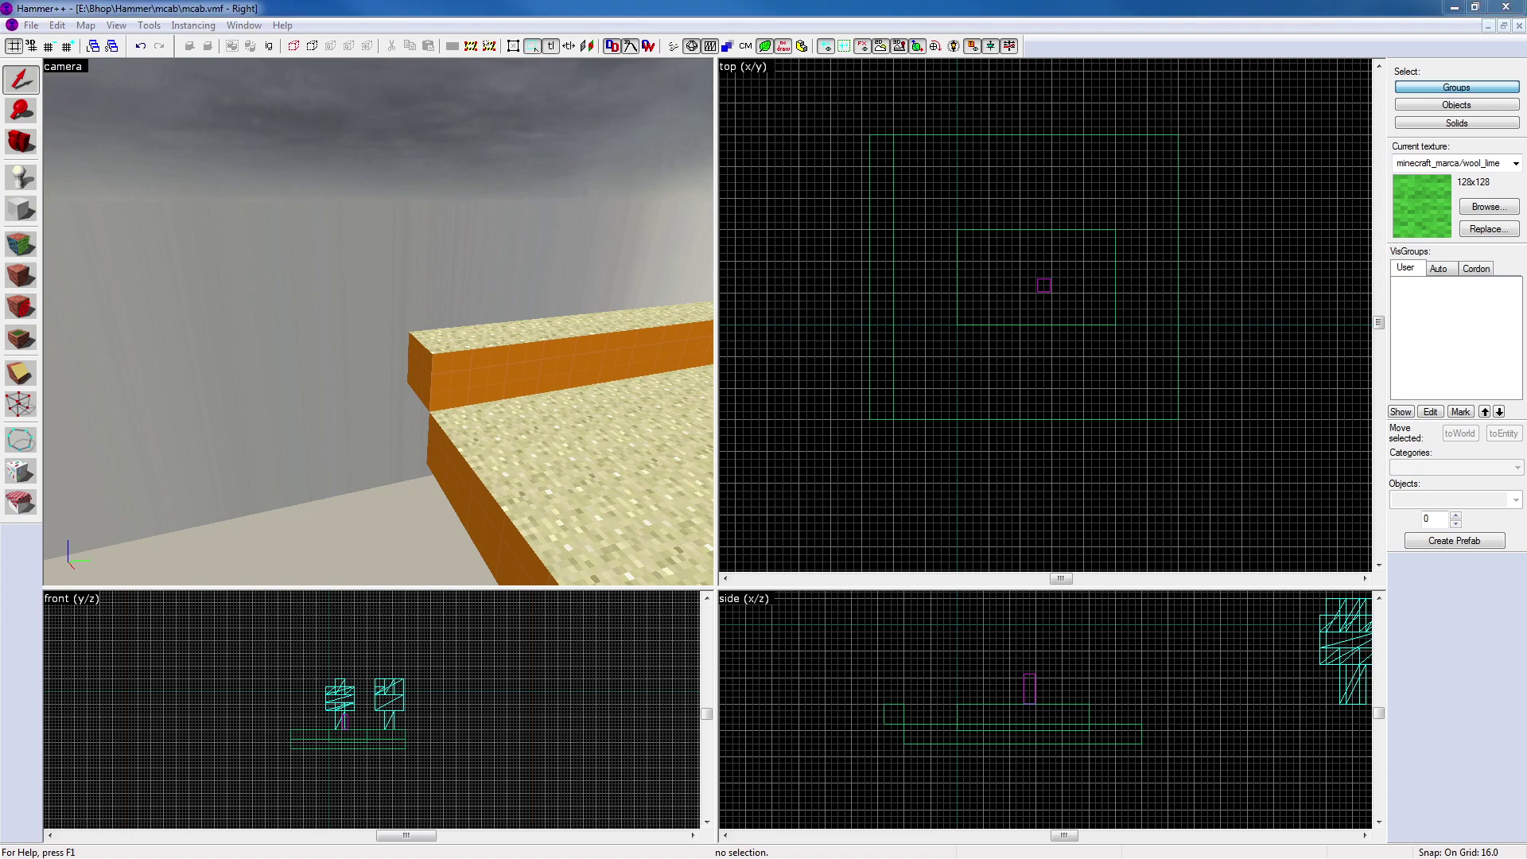
pyautogui.click(21, 245)
pyautogui.click(442, 350)
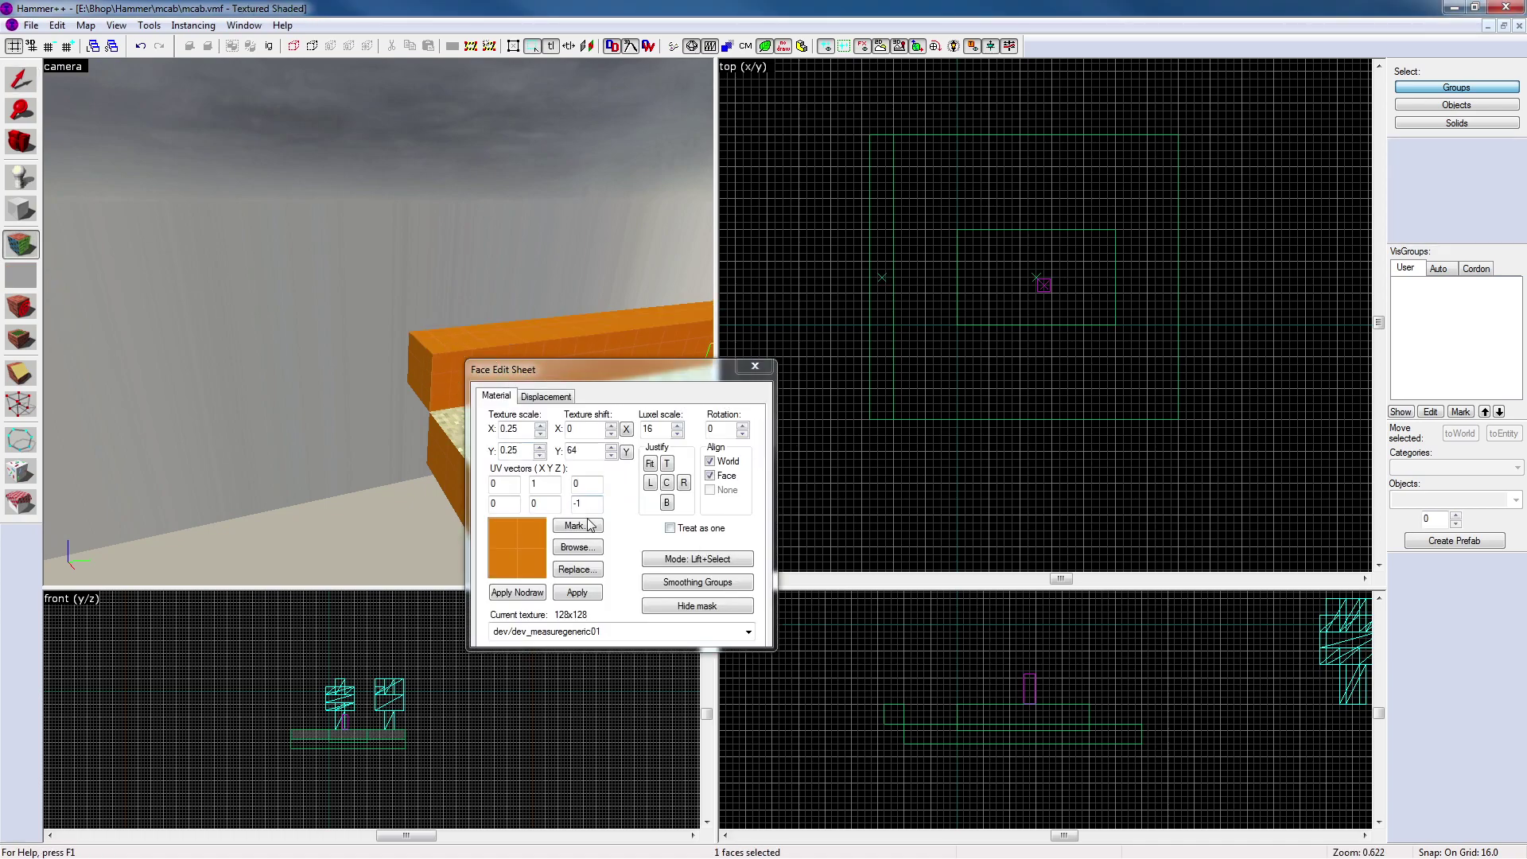
pyautogui.click(445, 413)
# Browse the Minecraft textures and choose minecraft_marca/sandstone_smooth as the current texture
pyautogui.click(577, 547)
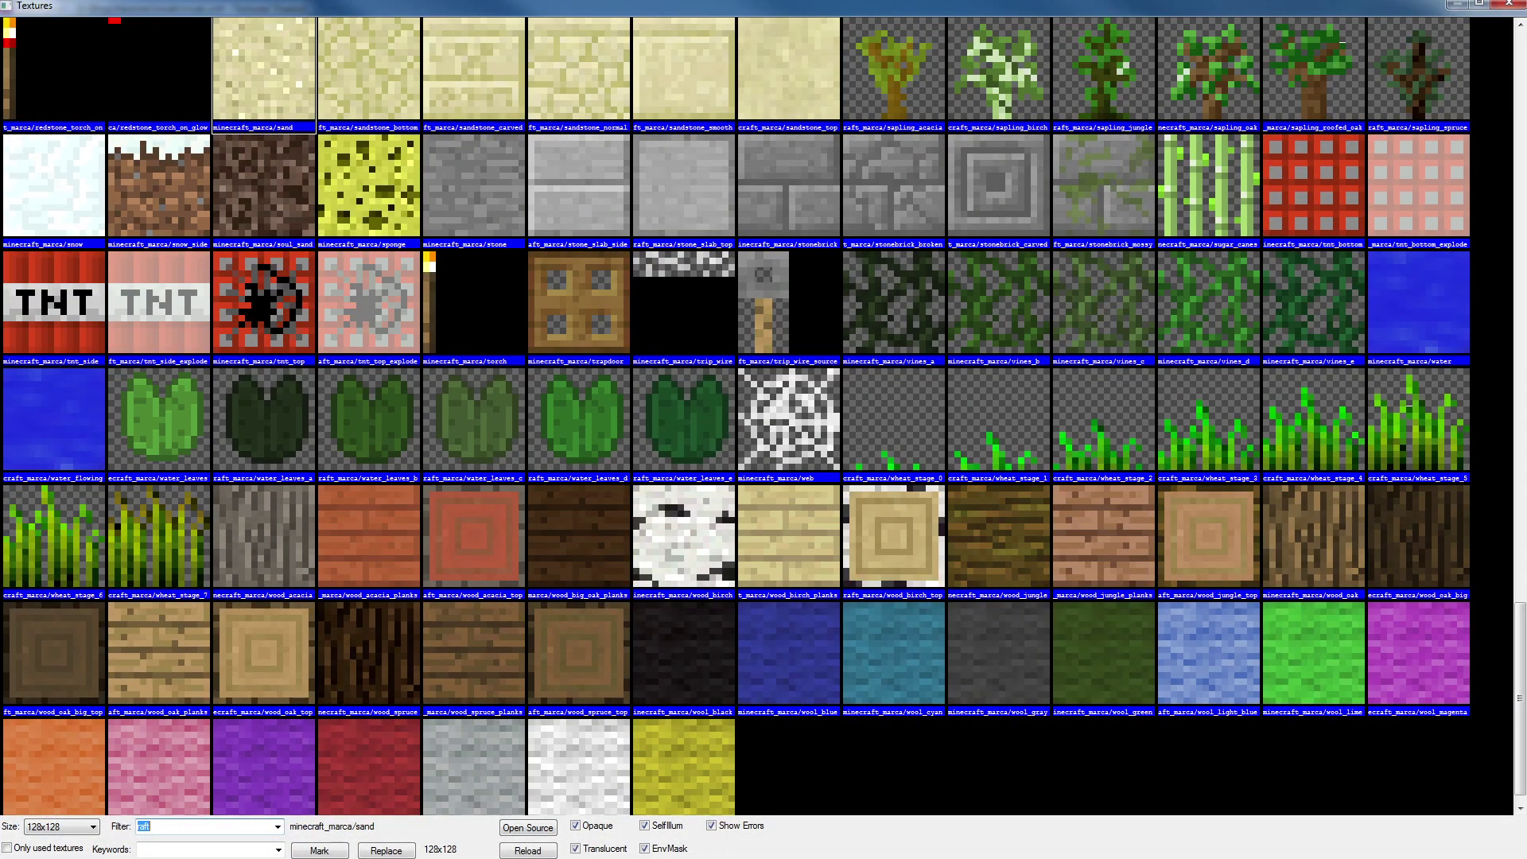
pyautogui.click(616, 104)
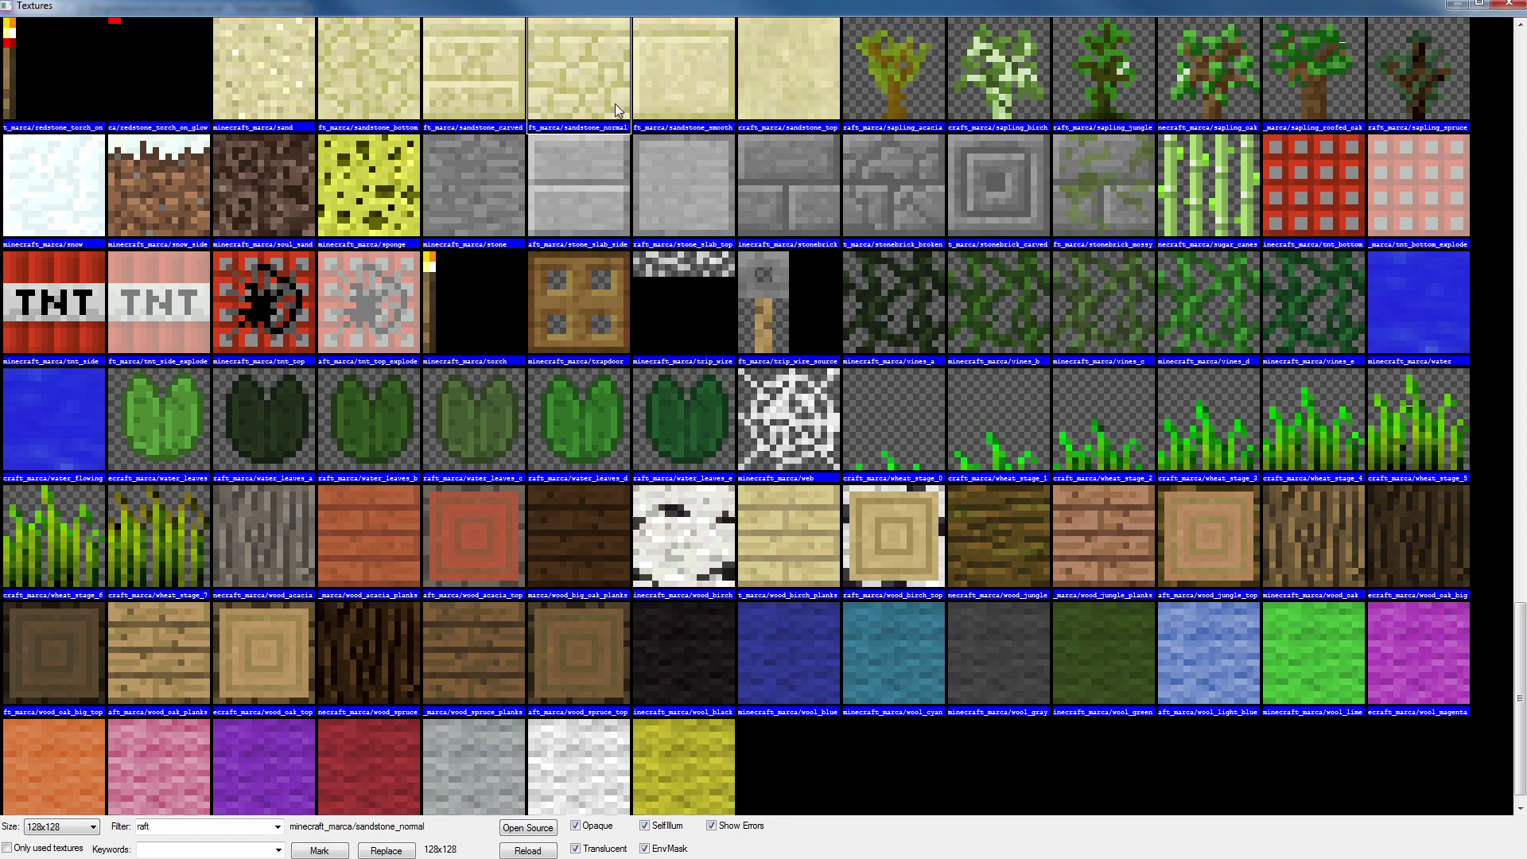
pyautogui.scroll(2, 649, 271)
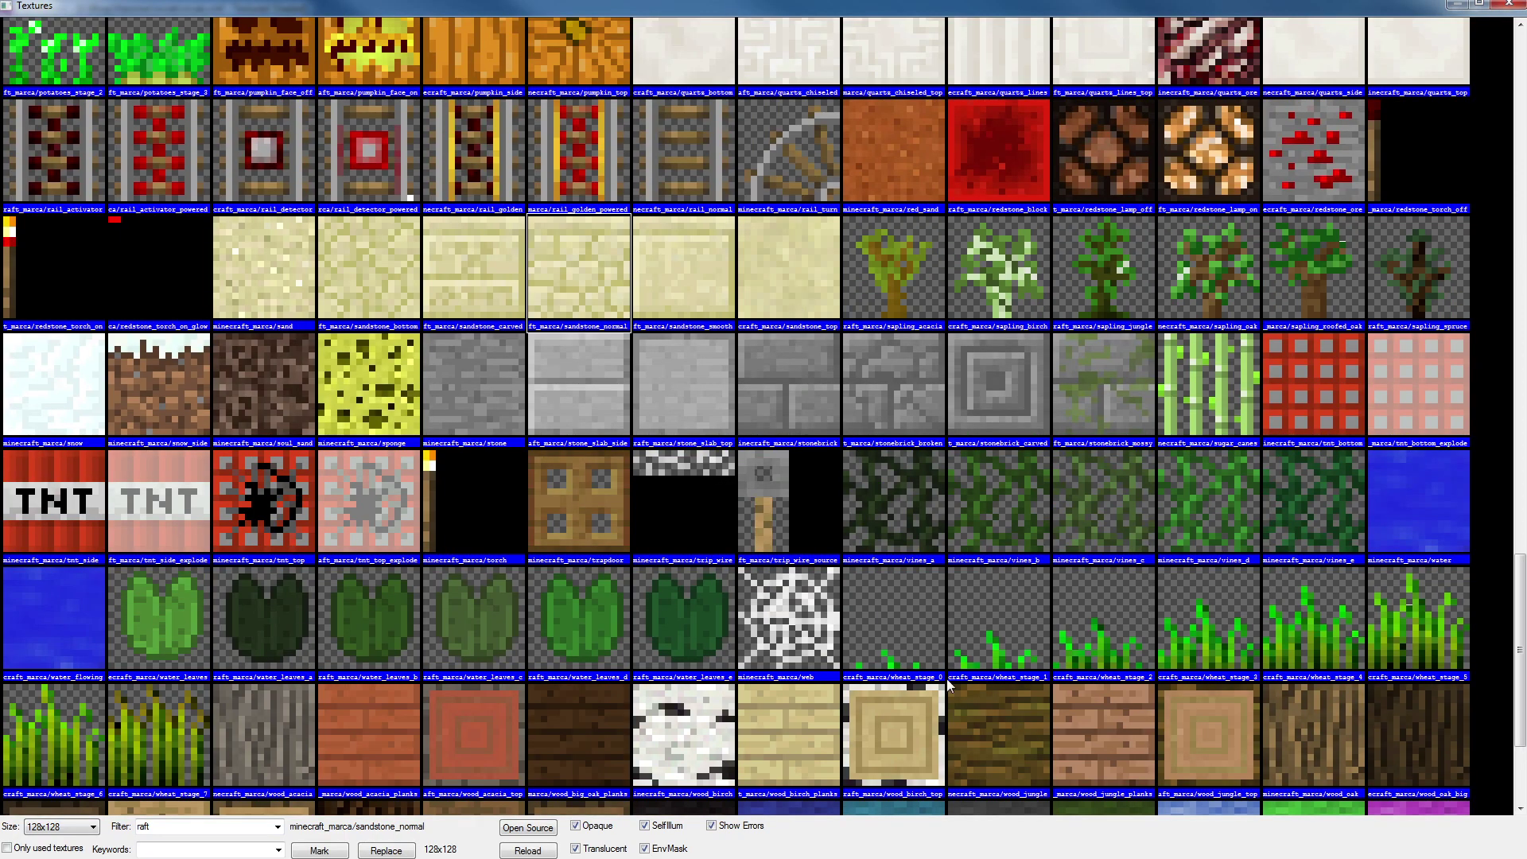
pyautogui.scroll(20, 949, 685)
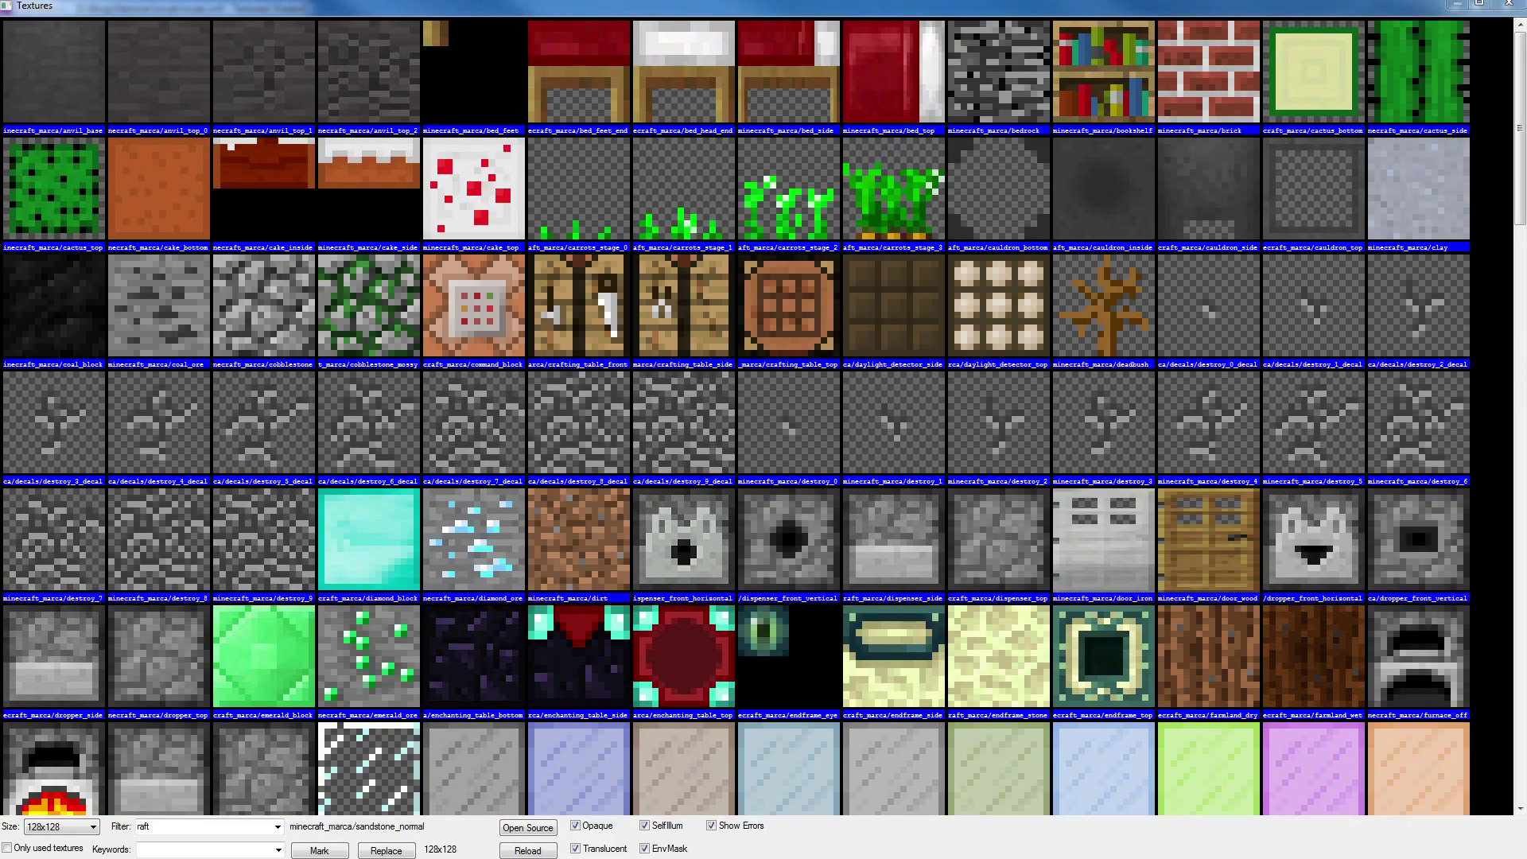
pyautogui.scroll(-18, 525, 603)
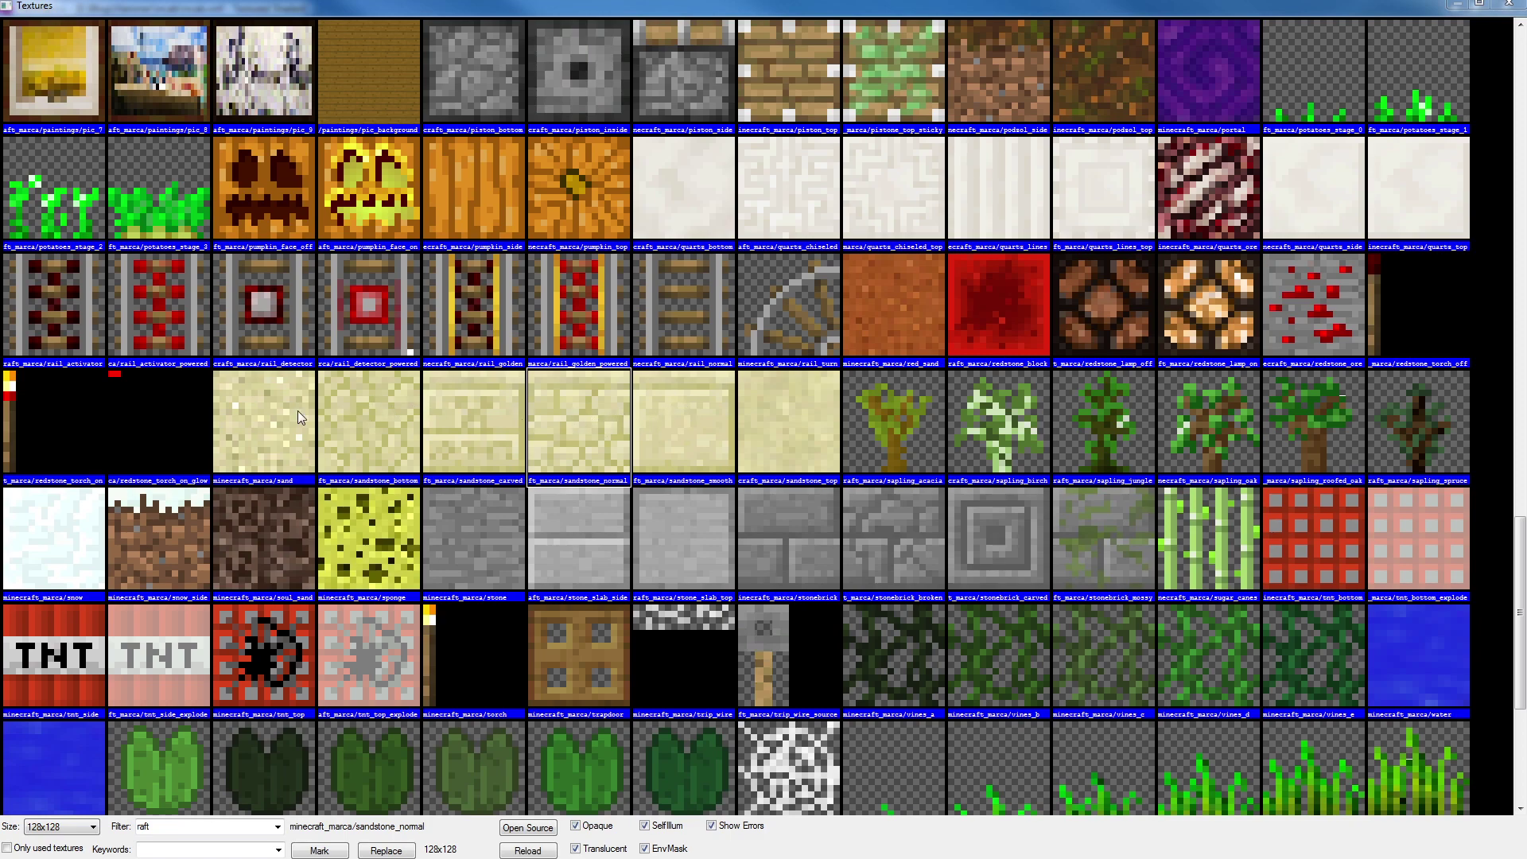
pyautogui.doubleClick(661, 425)
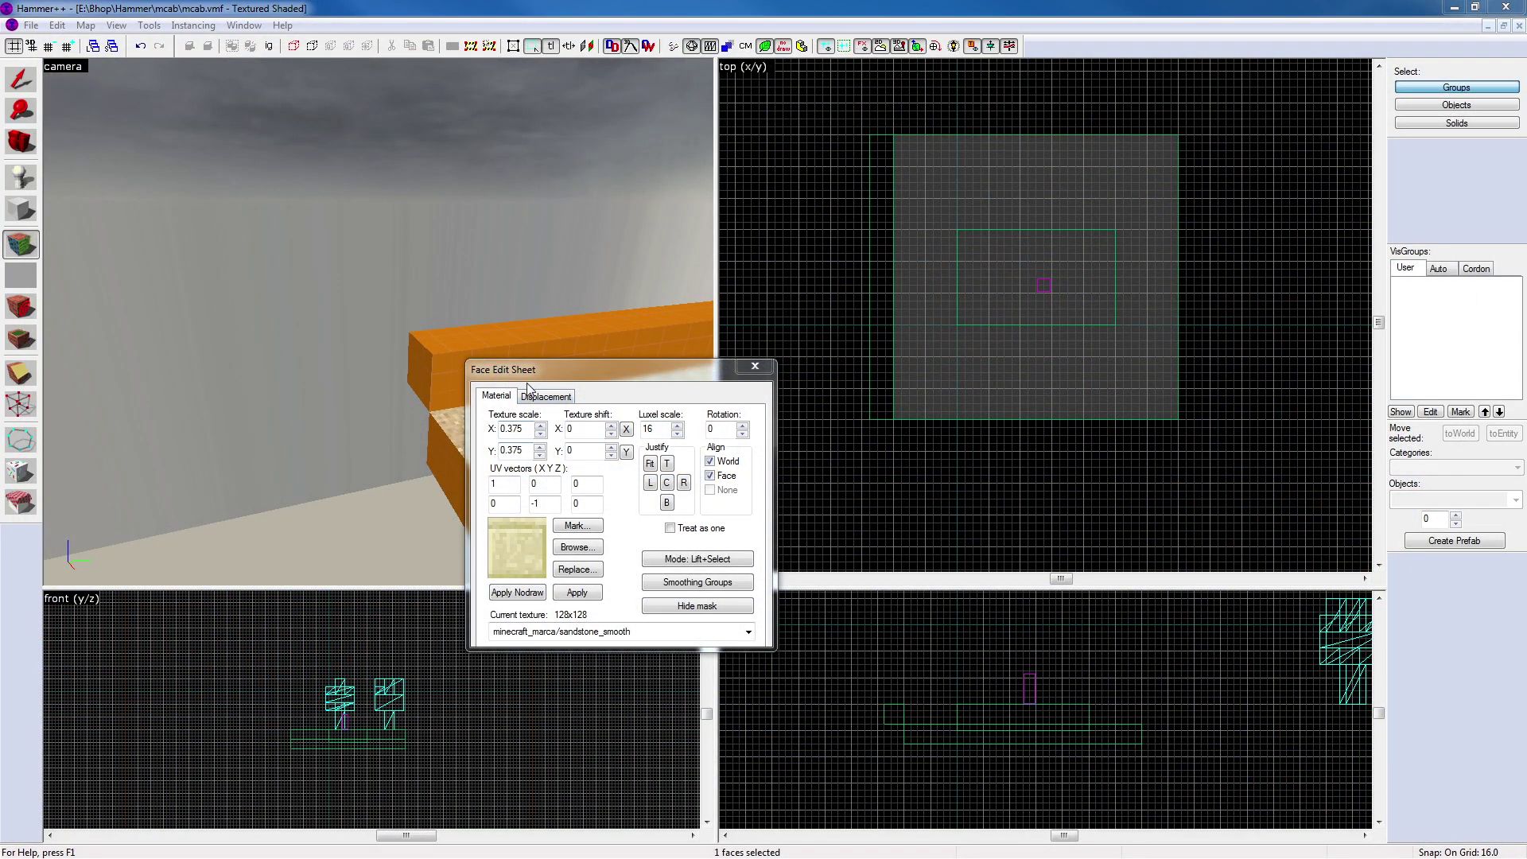
# Apply the sandstone_smooth texture to the low wall's inner side face and check how it looks
pyautogui.moveTo(525, 371); pyautogui.dragTo(730, 367)
pyautogui.rightClick(448, 369)
pyautogui.press('z')
pyautogui.press('w')
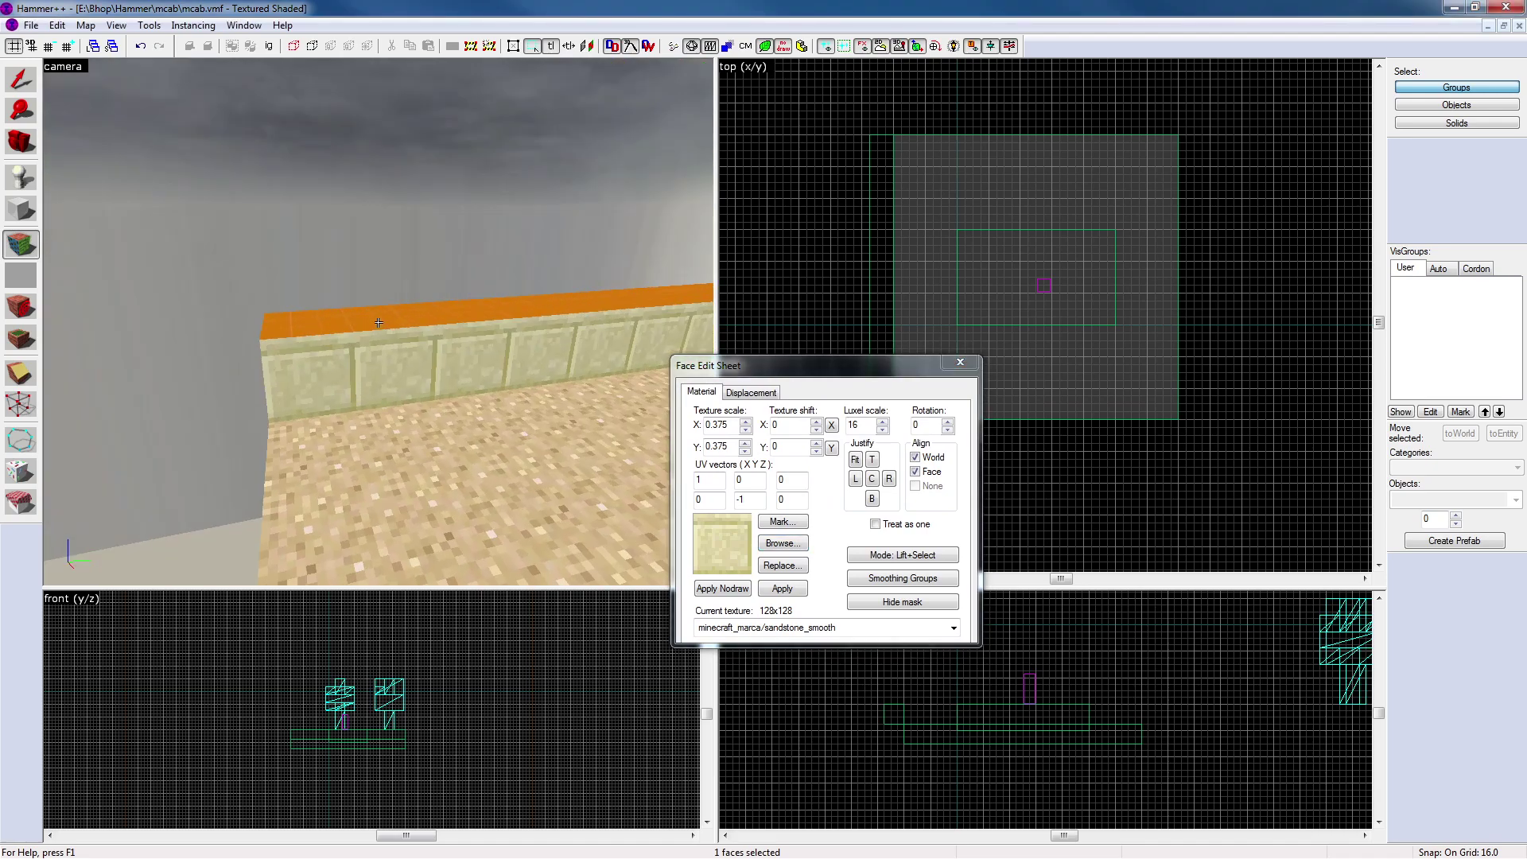
pyautogui.press('z')
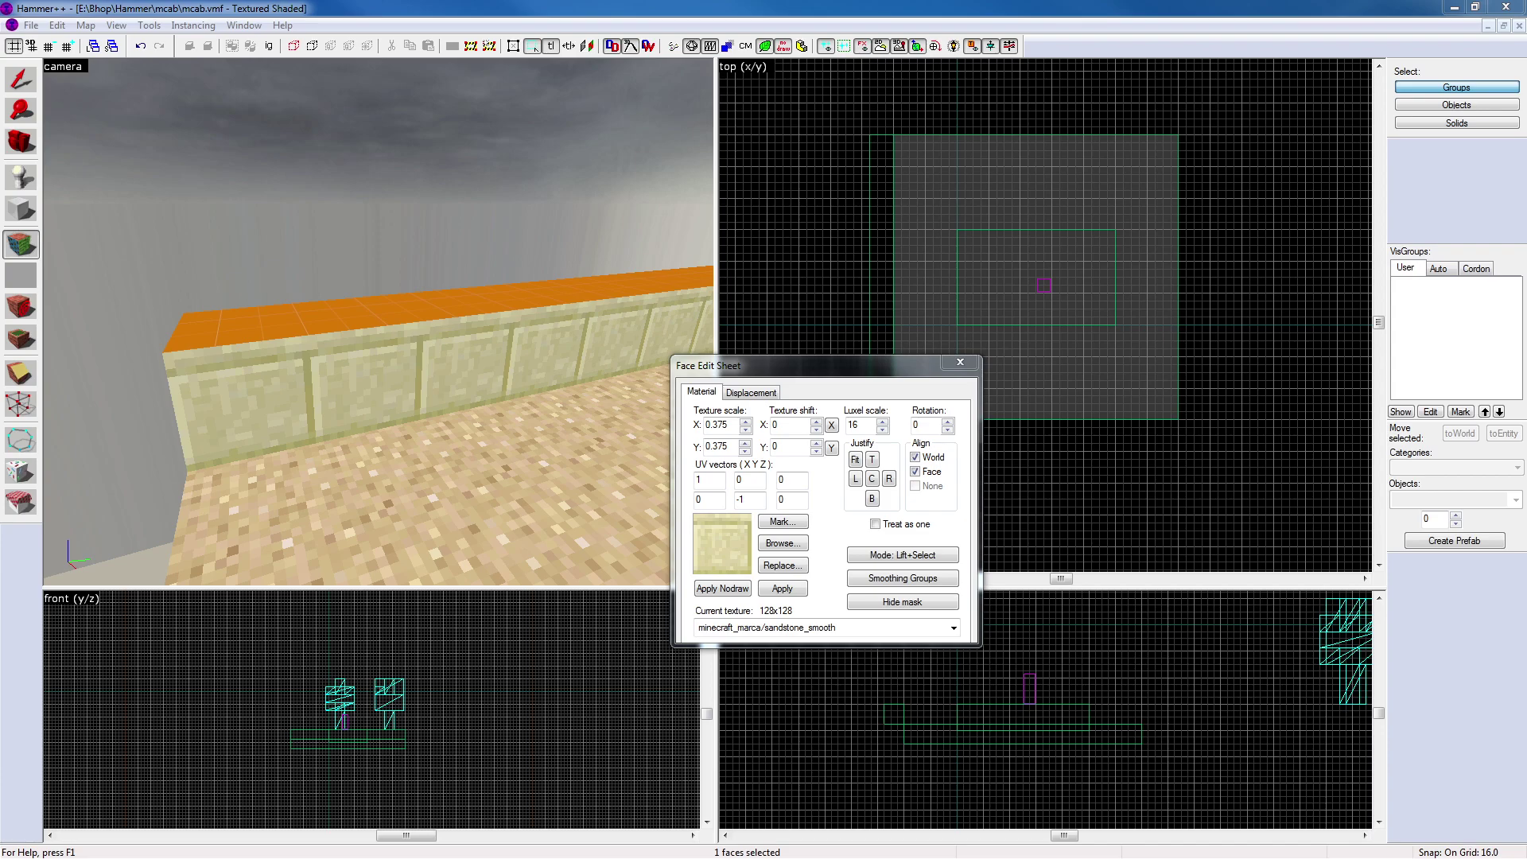
# Texture the low wall's inner side face with minecraft_marca/sandstone_bottom and close the Face Edit Sheet
pyautogui.click(779, 543)
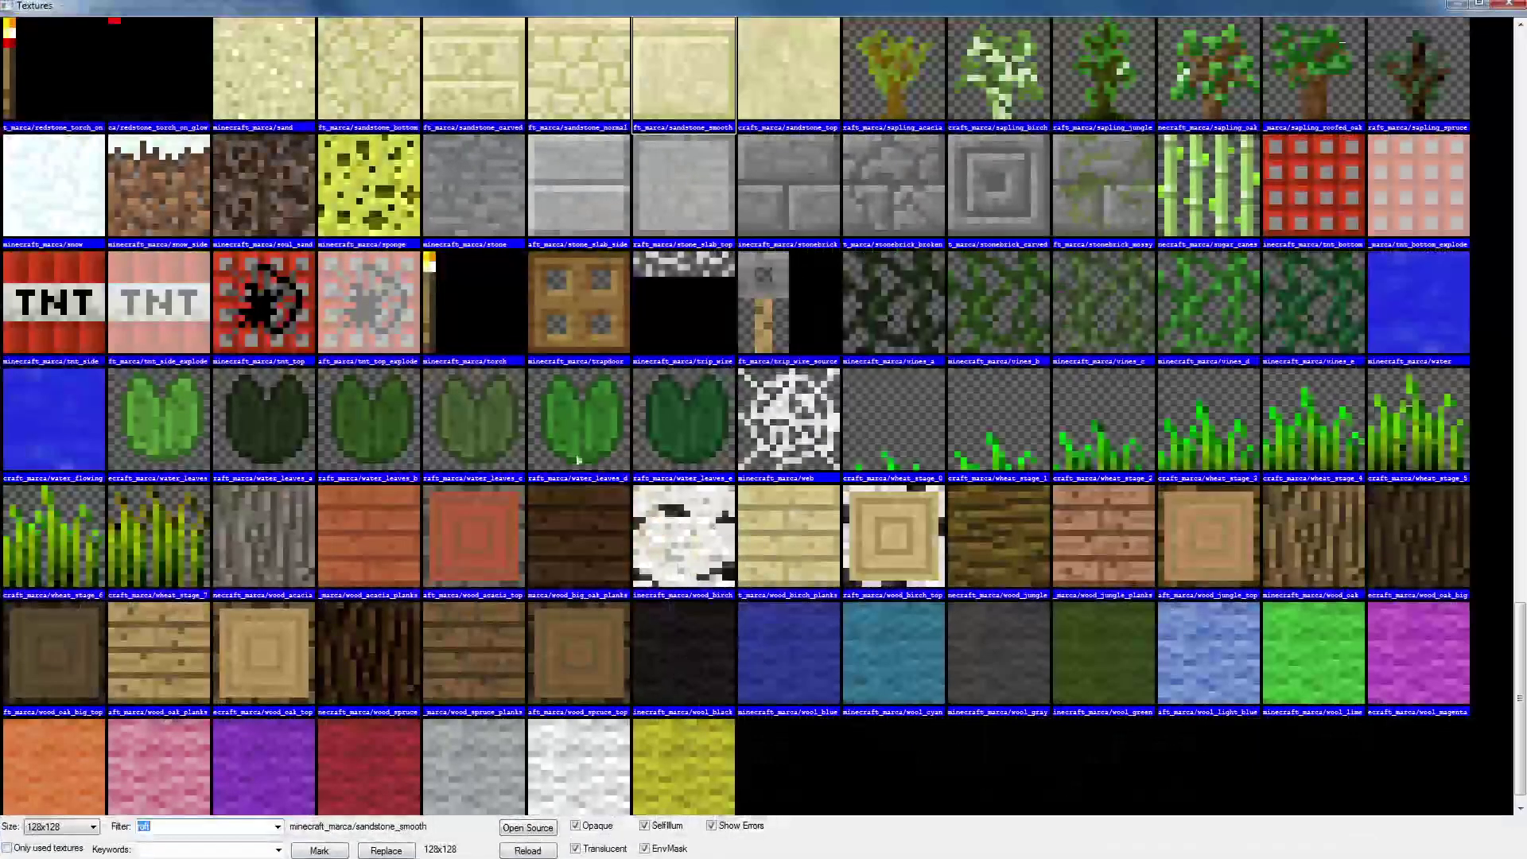
pyautogui.doubleClick(388, 73)
pyautogui.rightClick(408, 392)
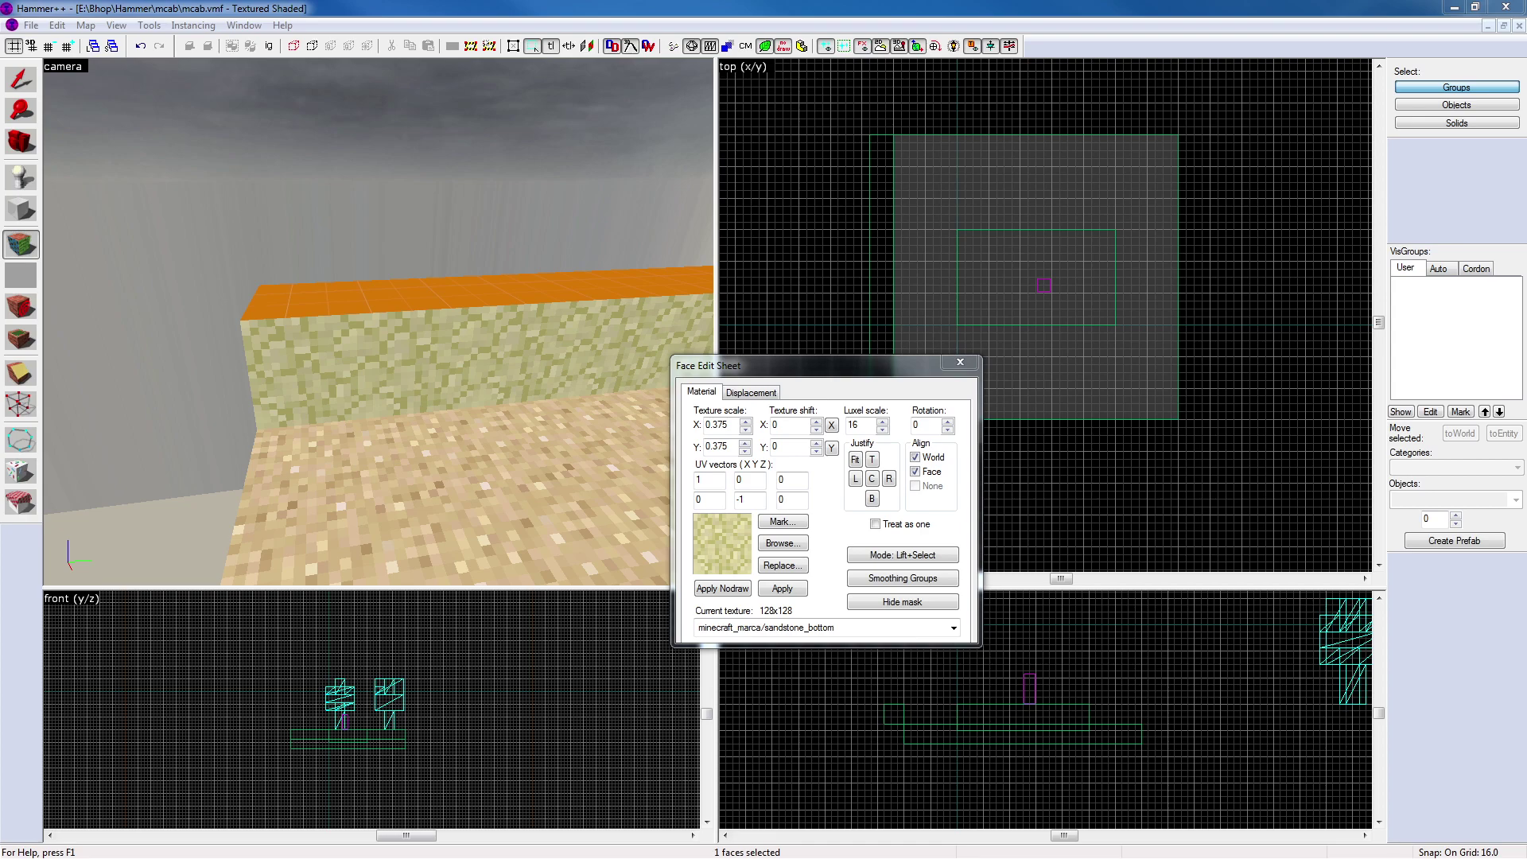
pyautogui.click(960, 362)
# Examine the sandstone-faced low wall along the sand base from several angles
pyautogui.press('s')
pyautogui.press('w')
pyautogui.press('s')
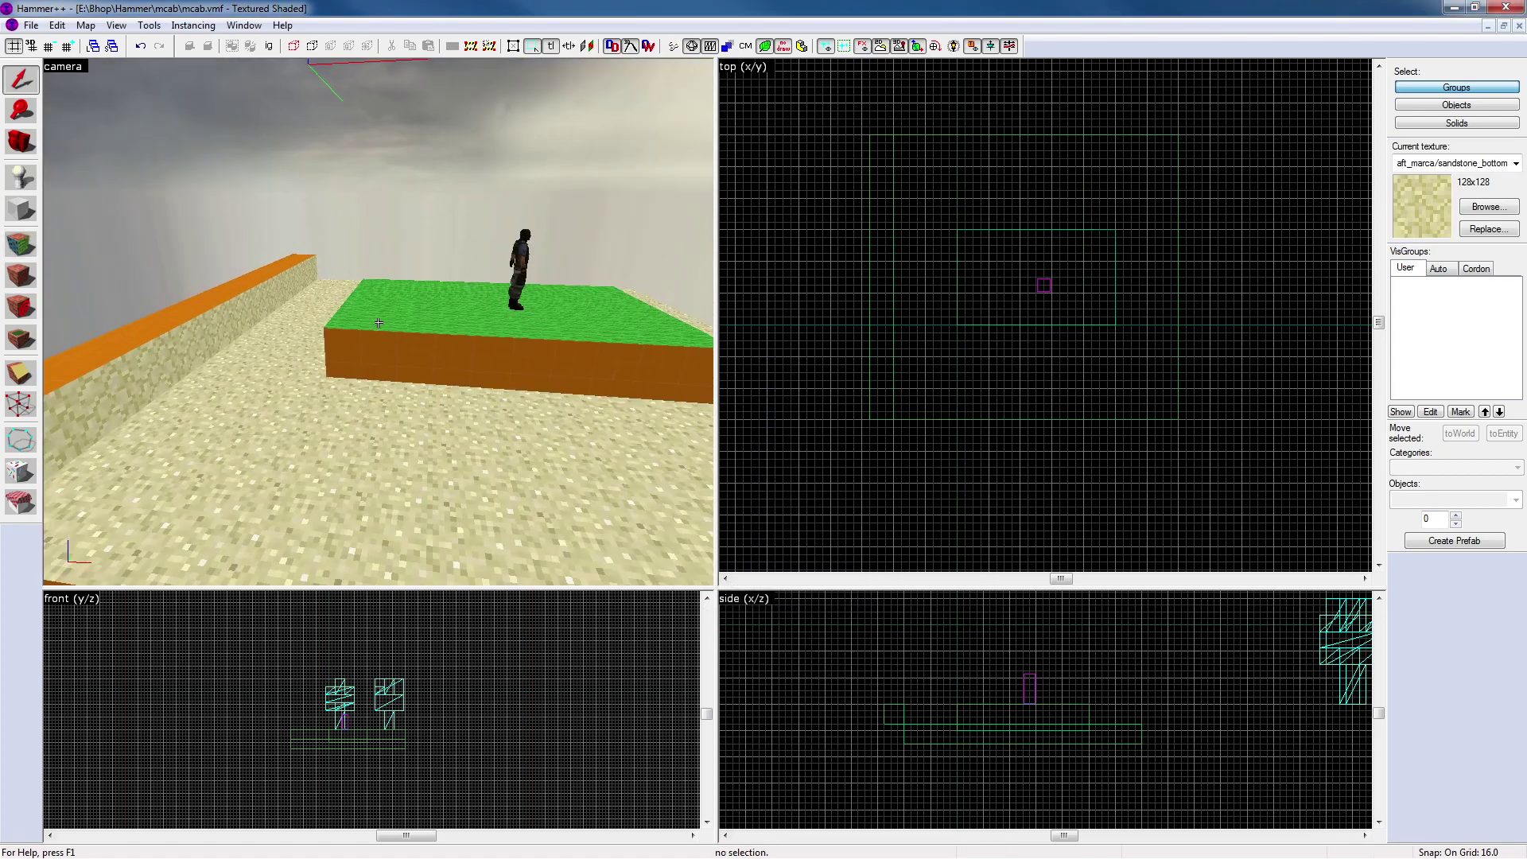
pyautogui.press('w')
pyautogui.click(381, 323)
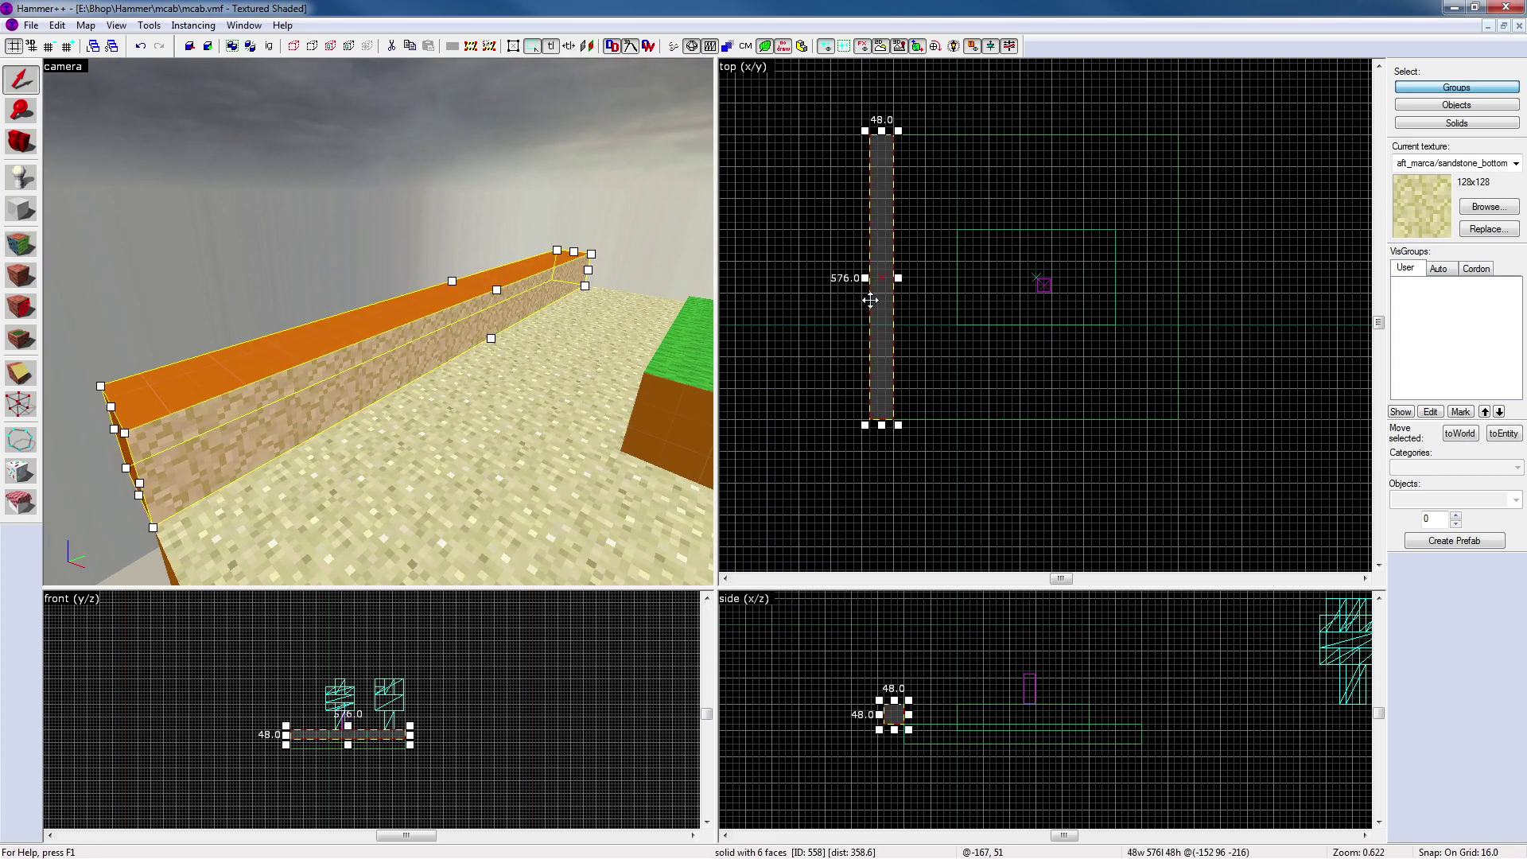
pyautogui.click(806, 377)
pyautogui.press('z')
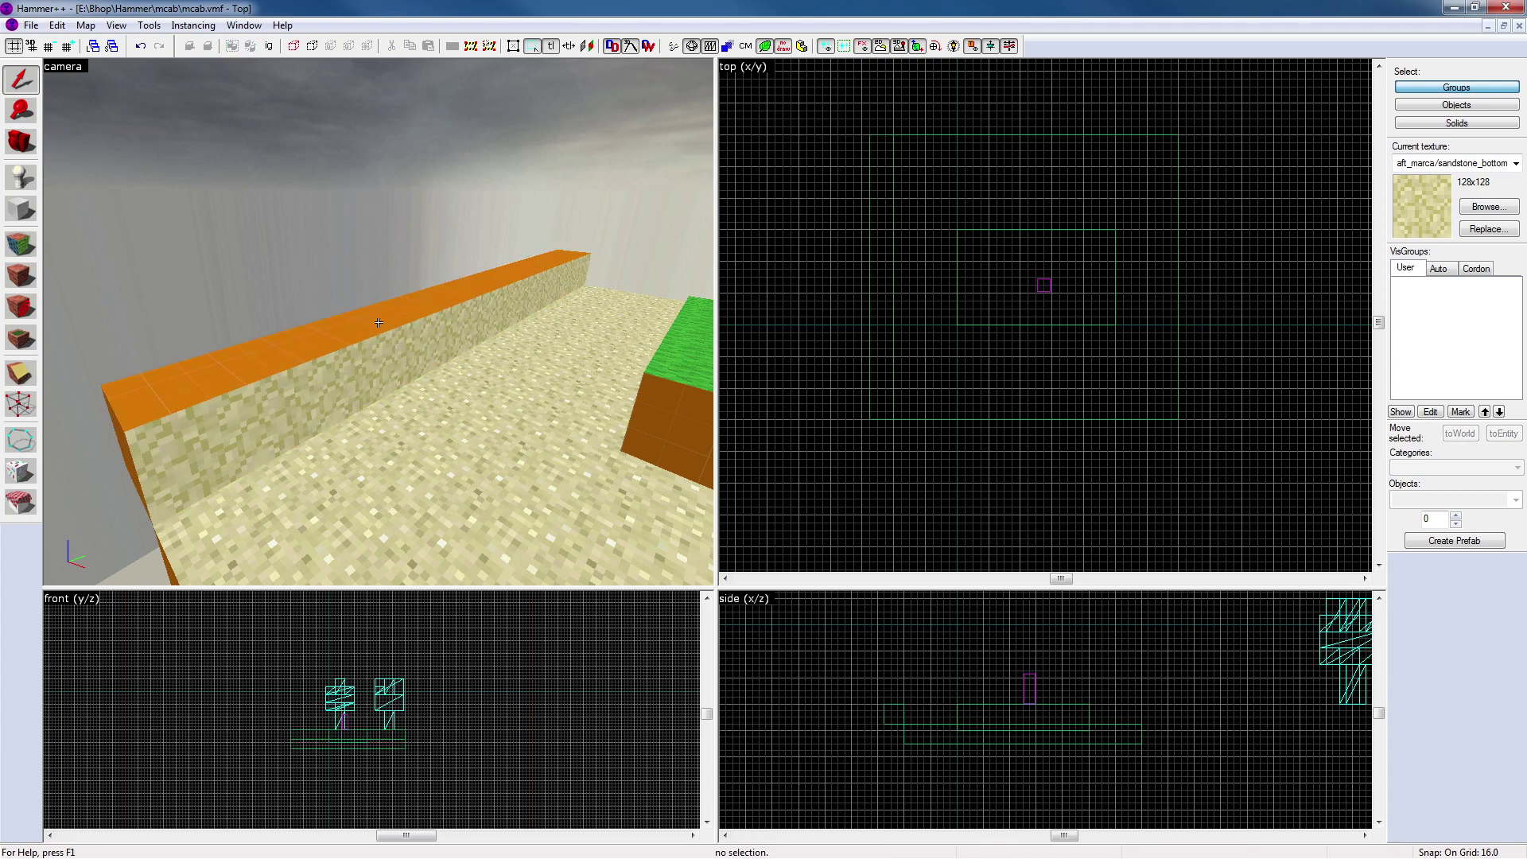
pyautogui.press('d')
pyautogui.press('s')
pyautogui.press('z')
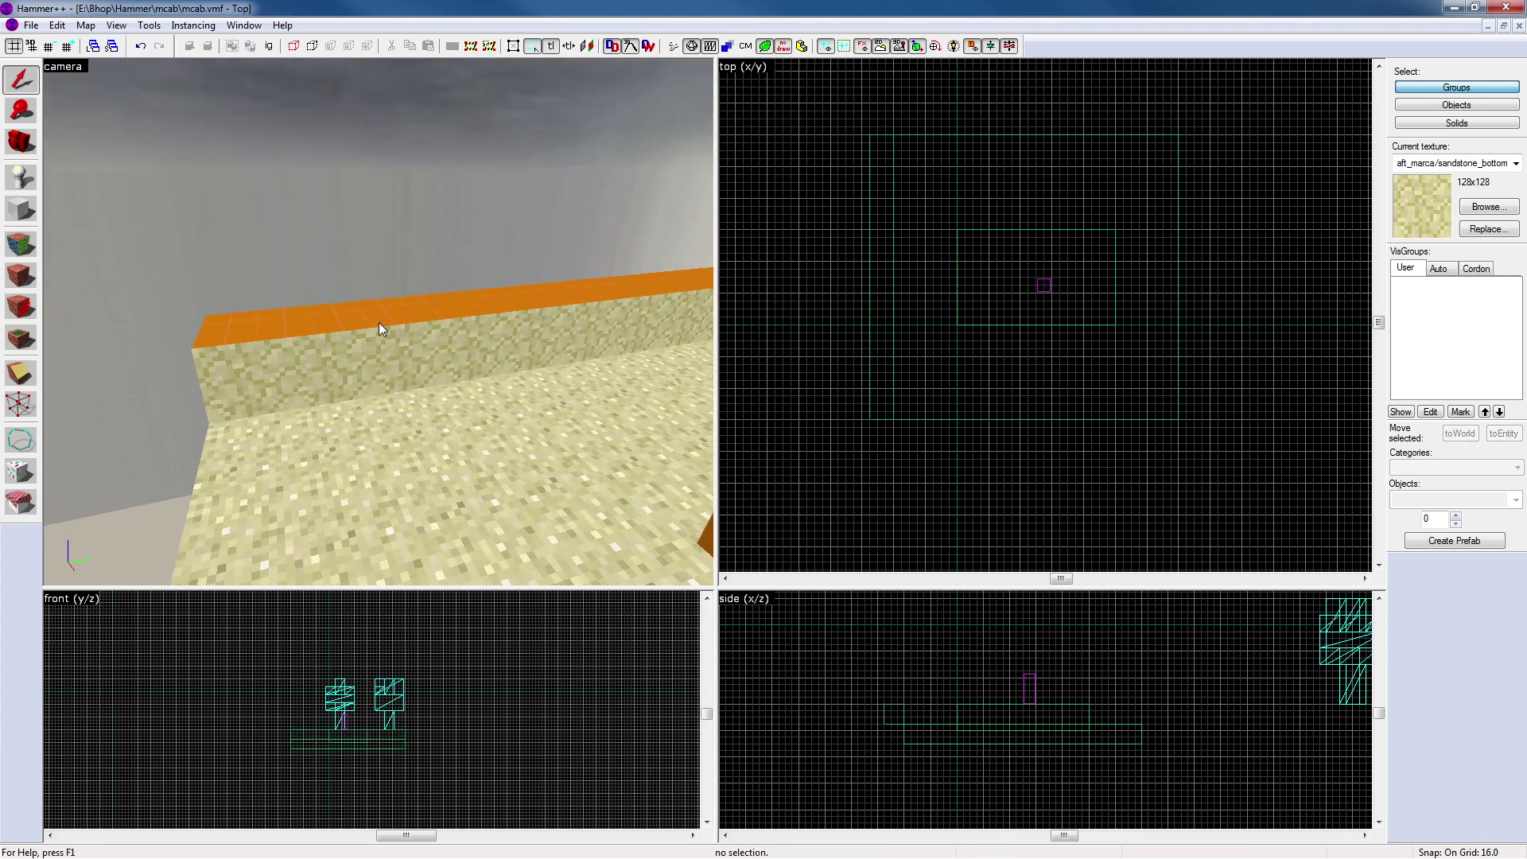
# Copy the sandstone-faced low wall directly on top of itself, raising that edge by one 48-unit block
pyautogui.click(31, 248)
pyautogui.click(316, 356)
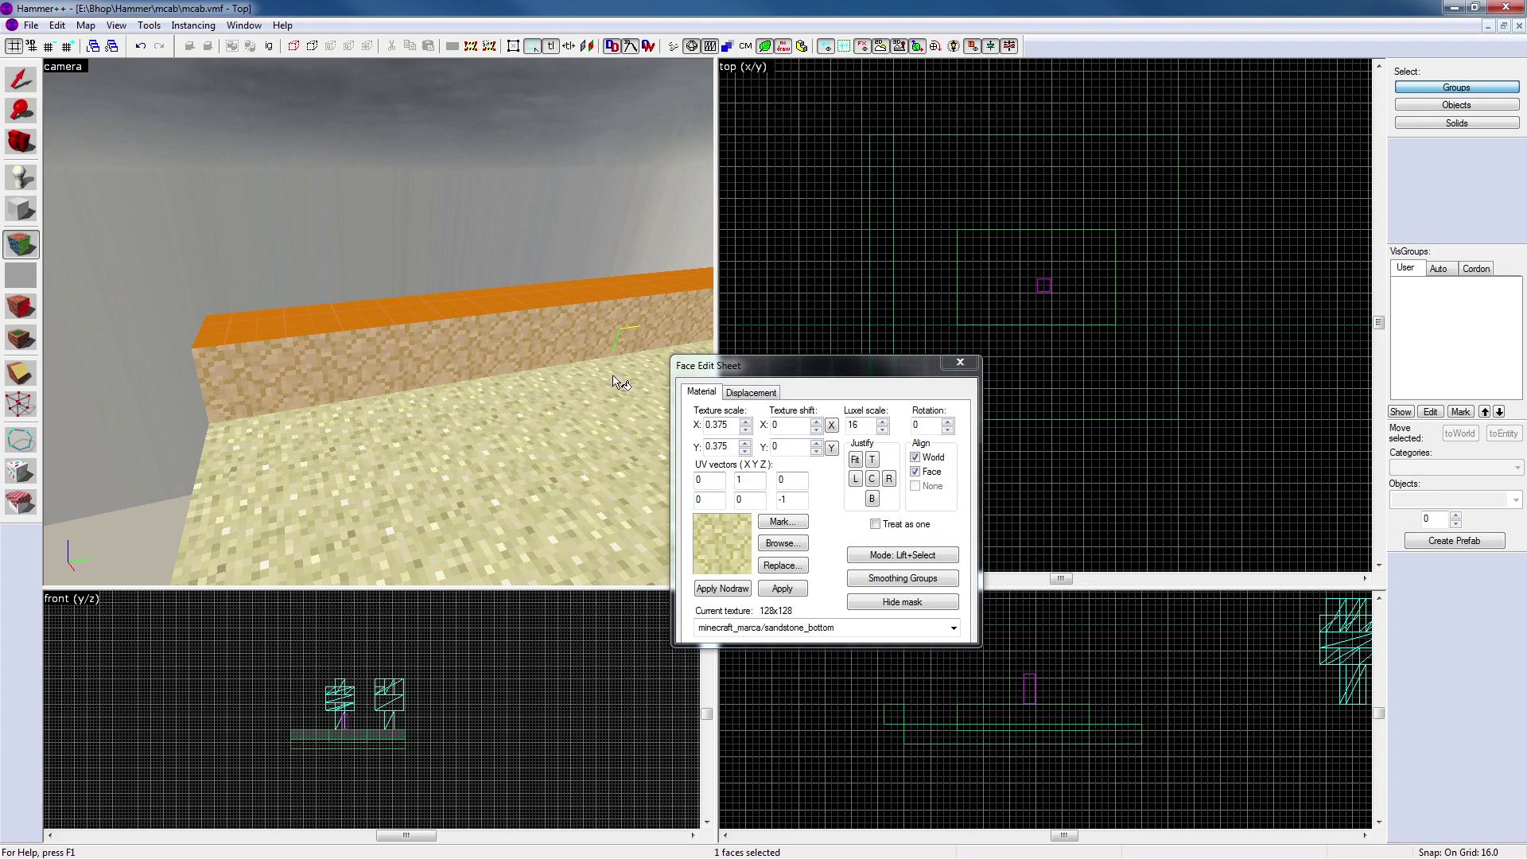
pyautogui.click(960, 362)
pyautogui.keyDown('shift'); pyautogui.moveTo(893, 716); pyautogui.dragTo(894, 696); pyautogui.keyUp('shift')
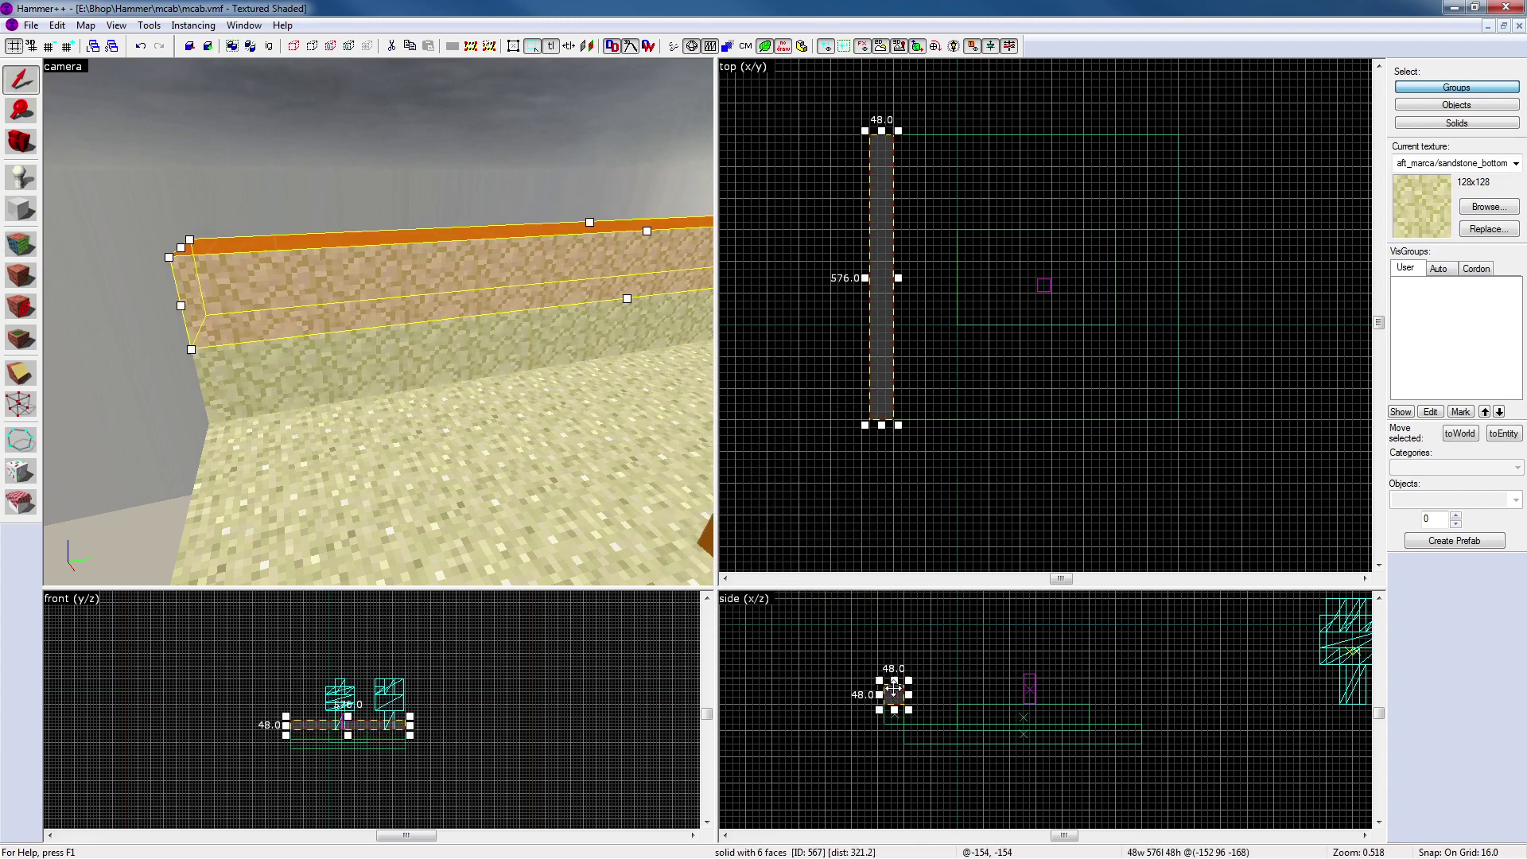
pyautogui.click(862, 646)
# Texture the lower wall's inner face with minecraft_marca/sandstone_top and close the Face Edit Sheet
pyautogui.hotkey('shift', 'a')
pyautogui.click(484, 371)
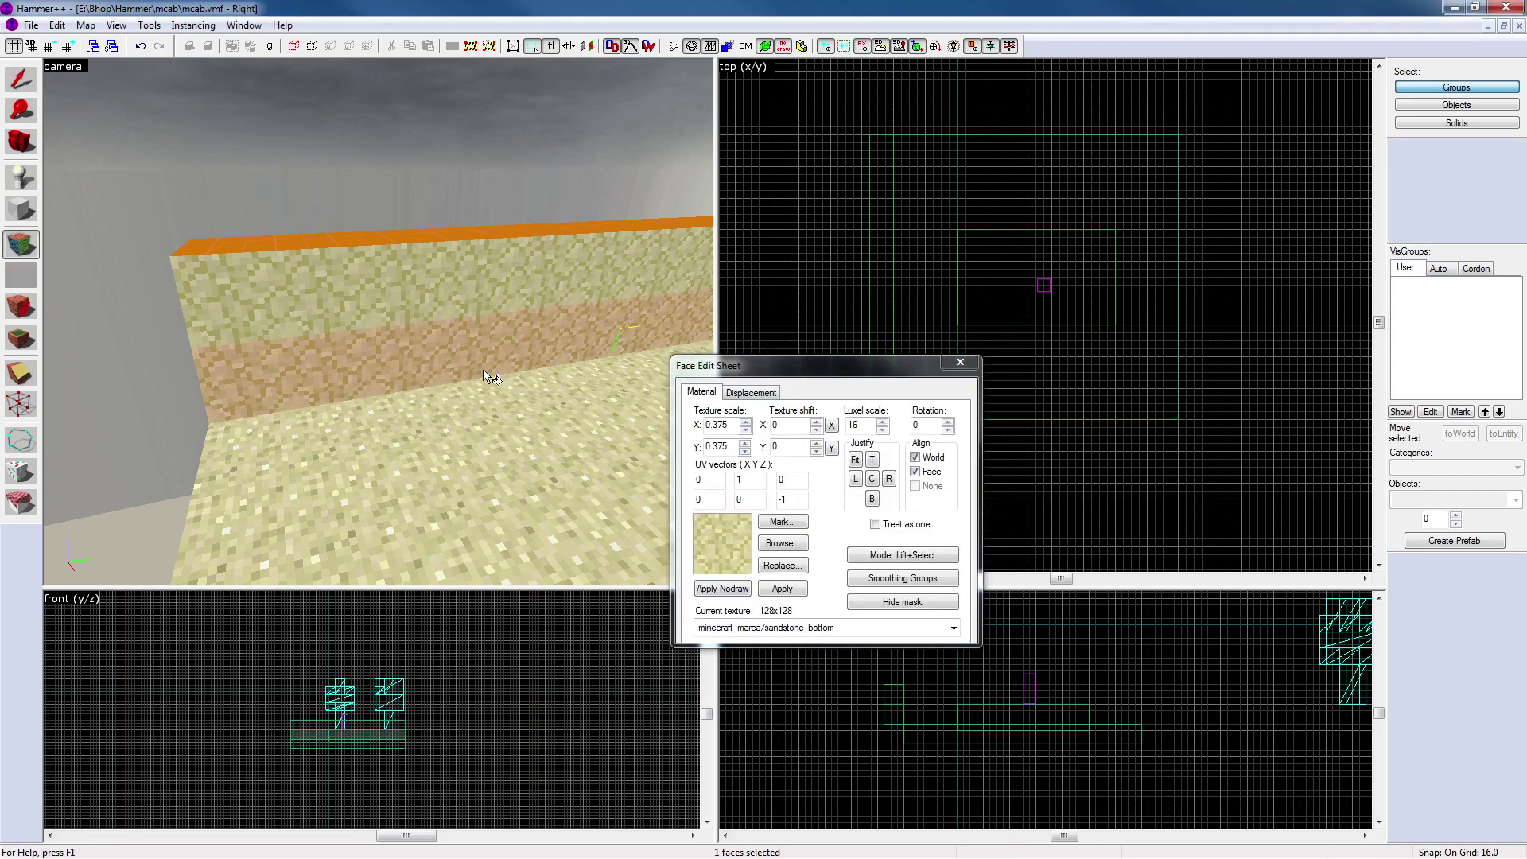
pyautogui.click(795, 541)
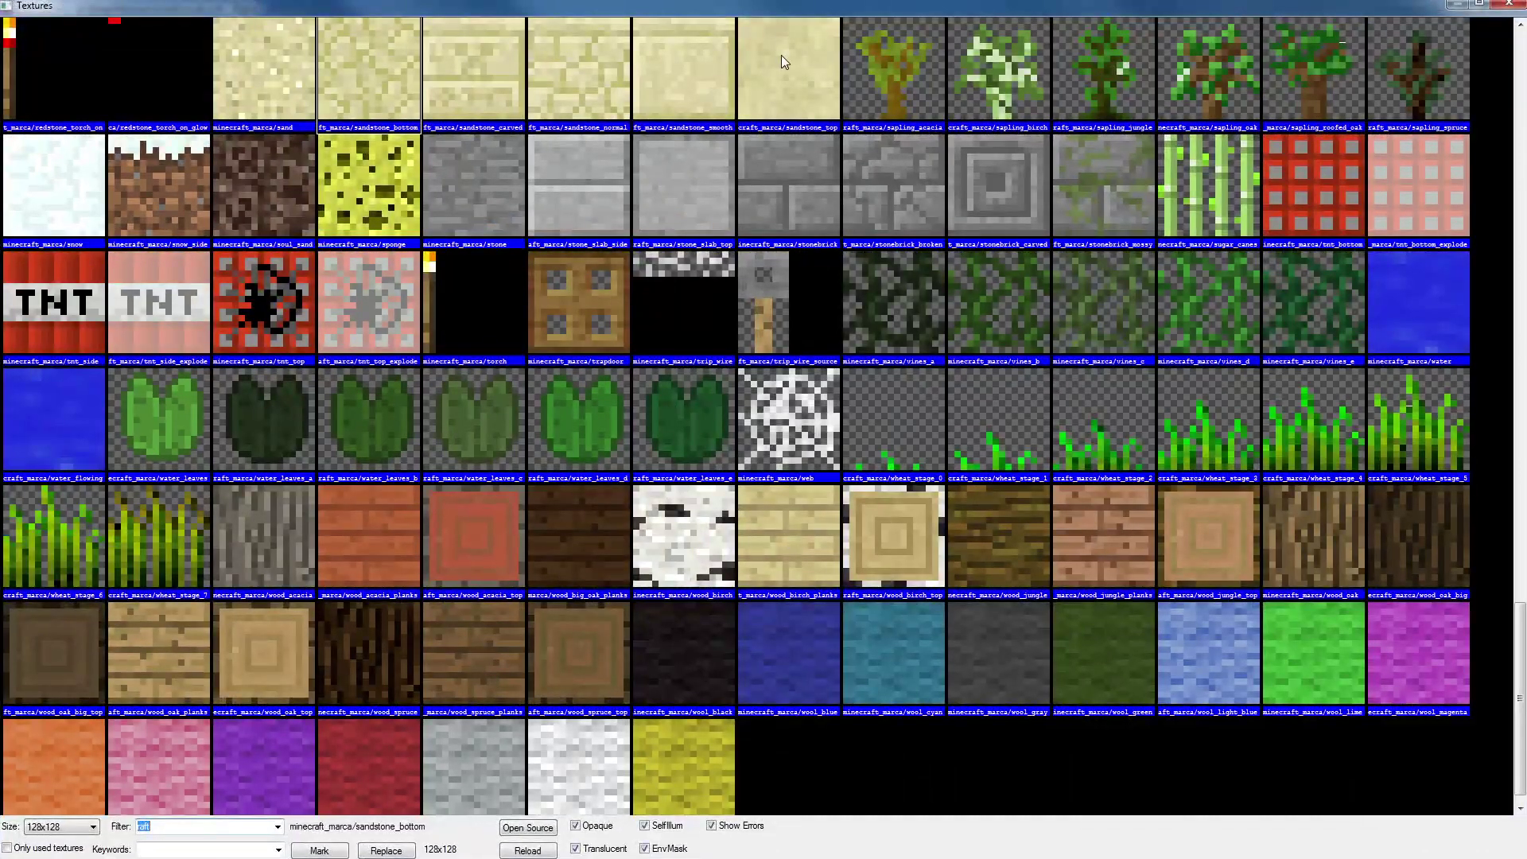
pyautogui.doubleClick(781, 55)
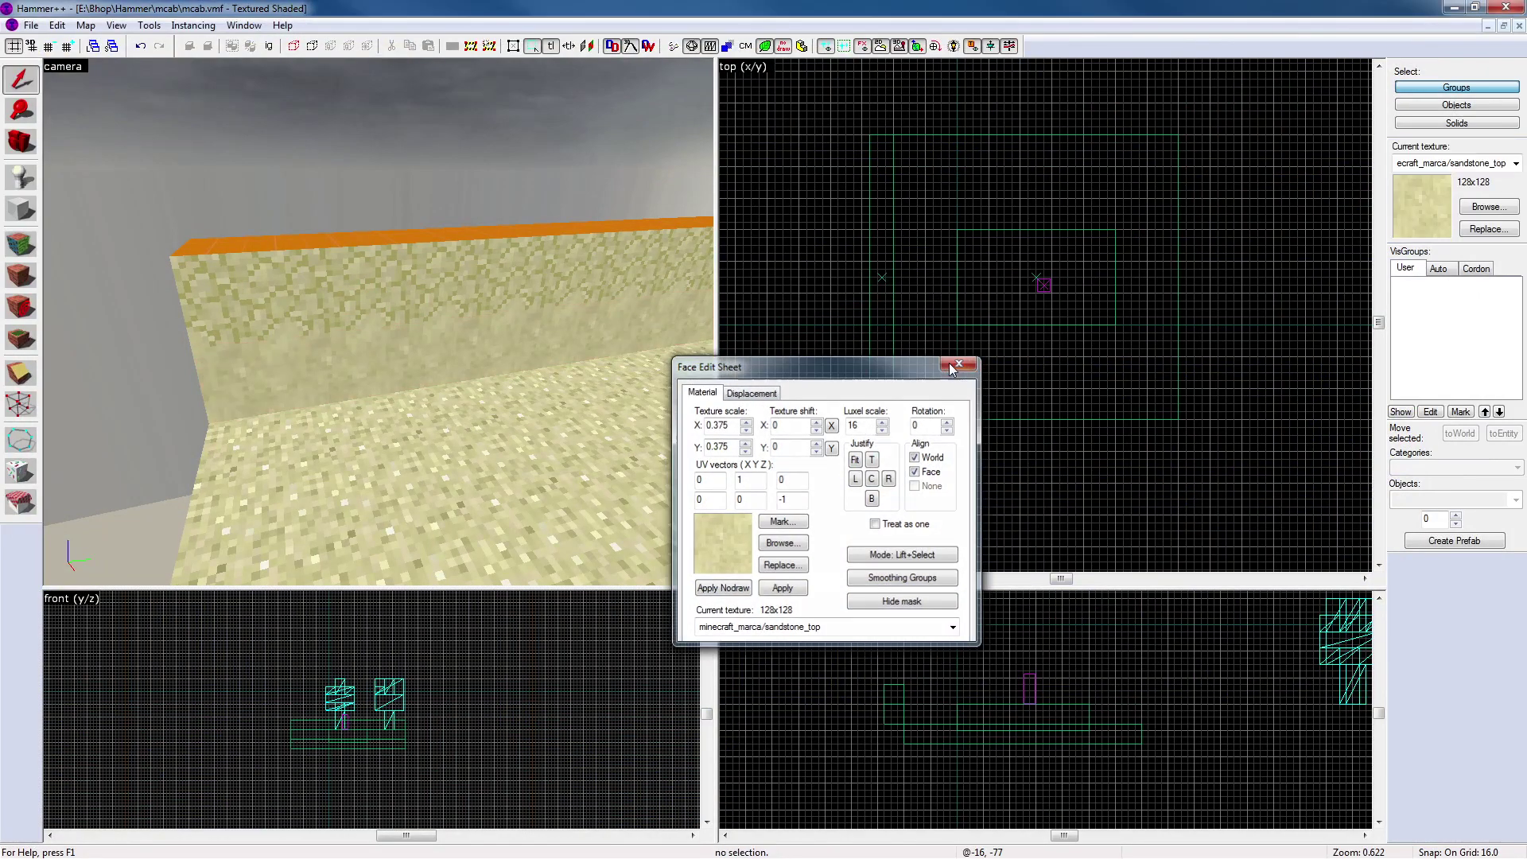
pyautogui.click(951, 365)
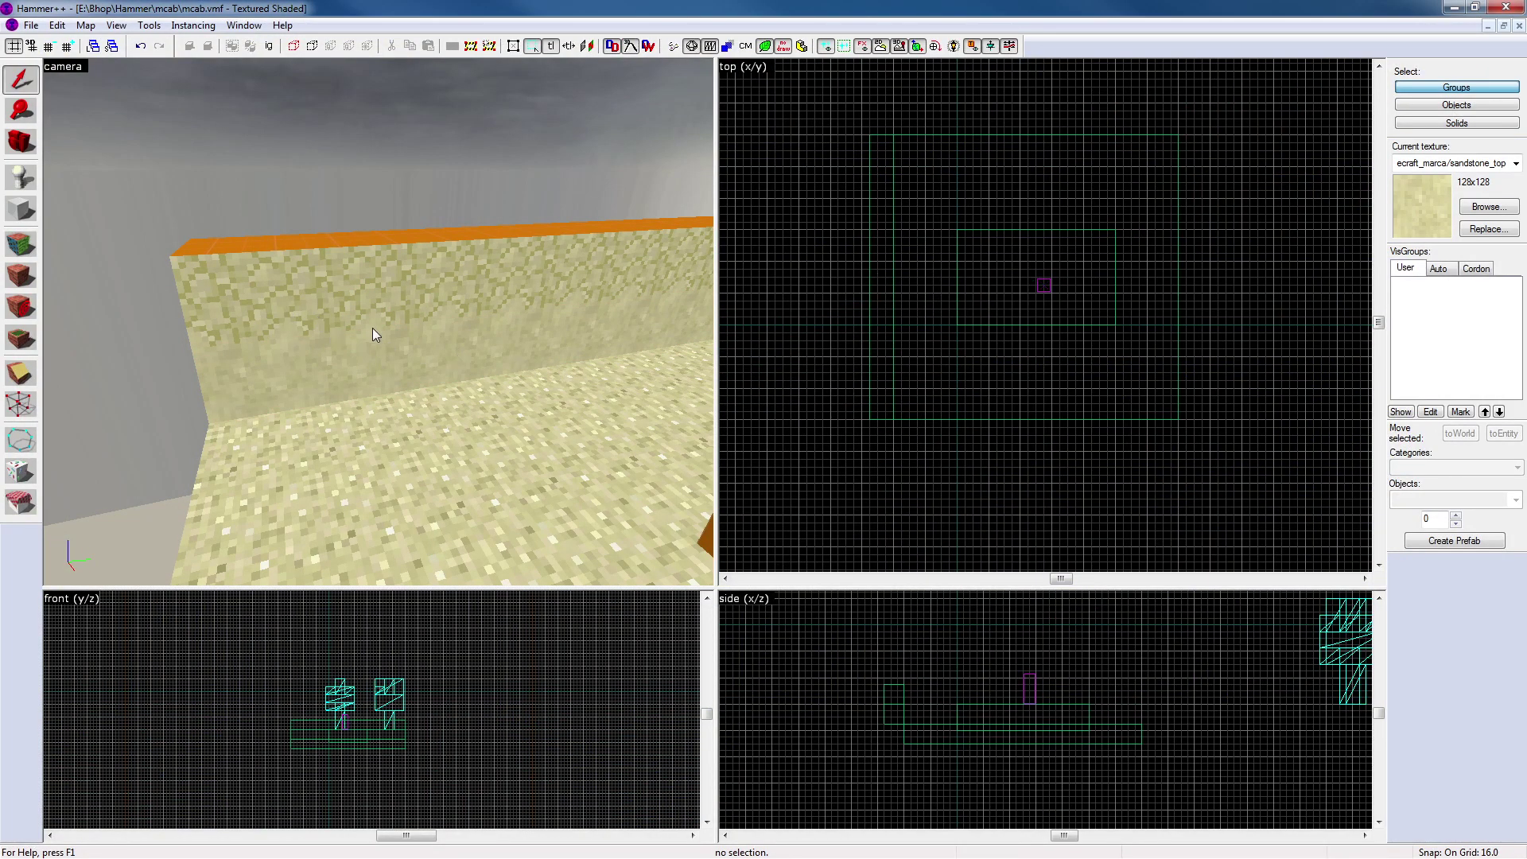
# Check the two-layer wall up close, and place copies of its upper segment along two other sides of the sand base
pyautogui.press('z')
pyautogui.press('w')
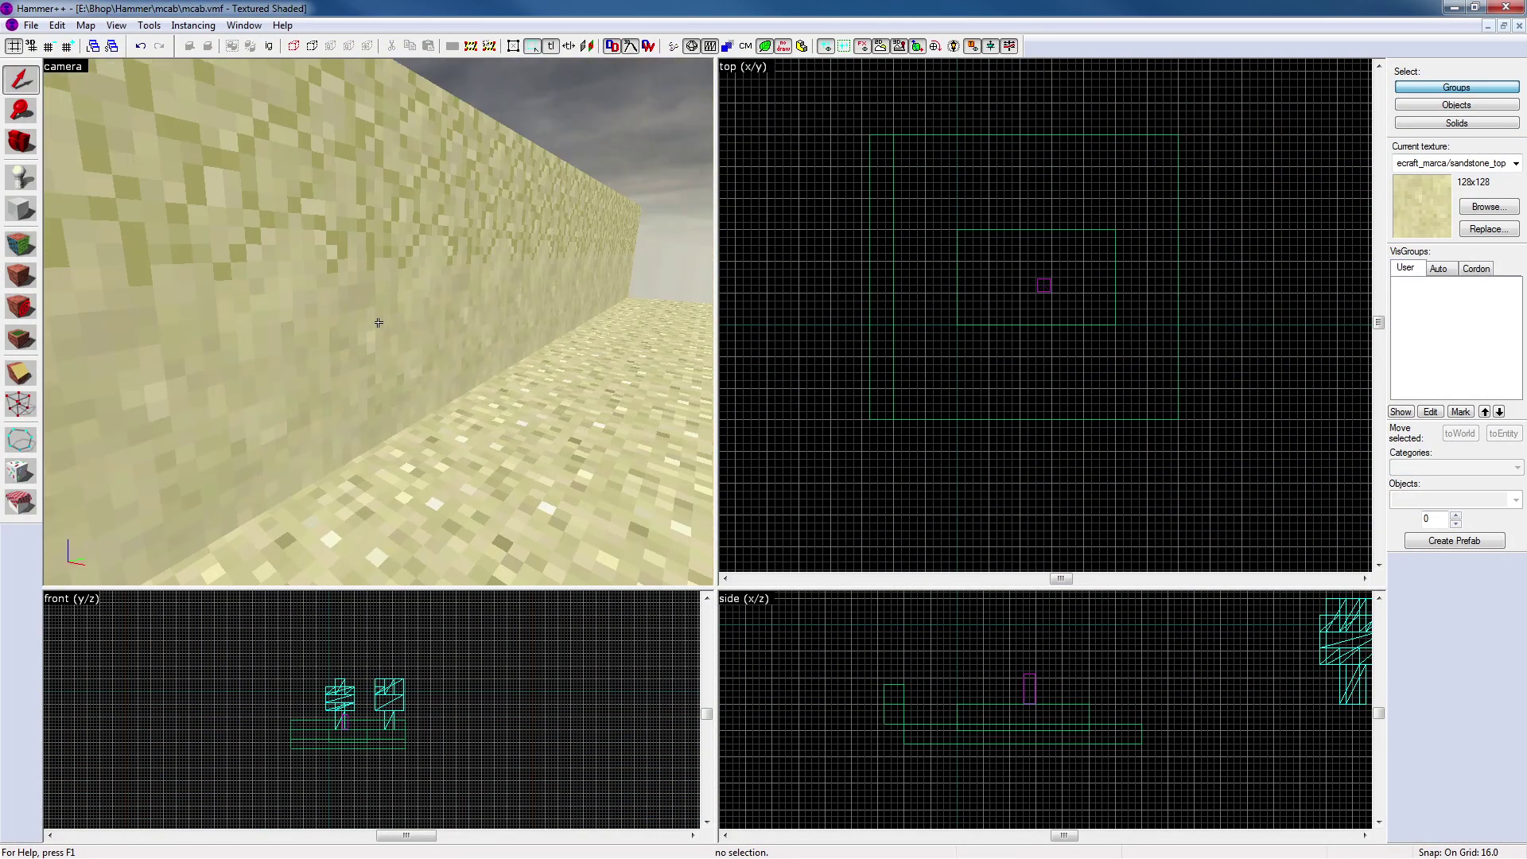
pyautogui.press('s')
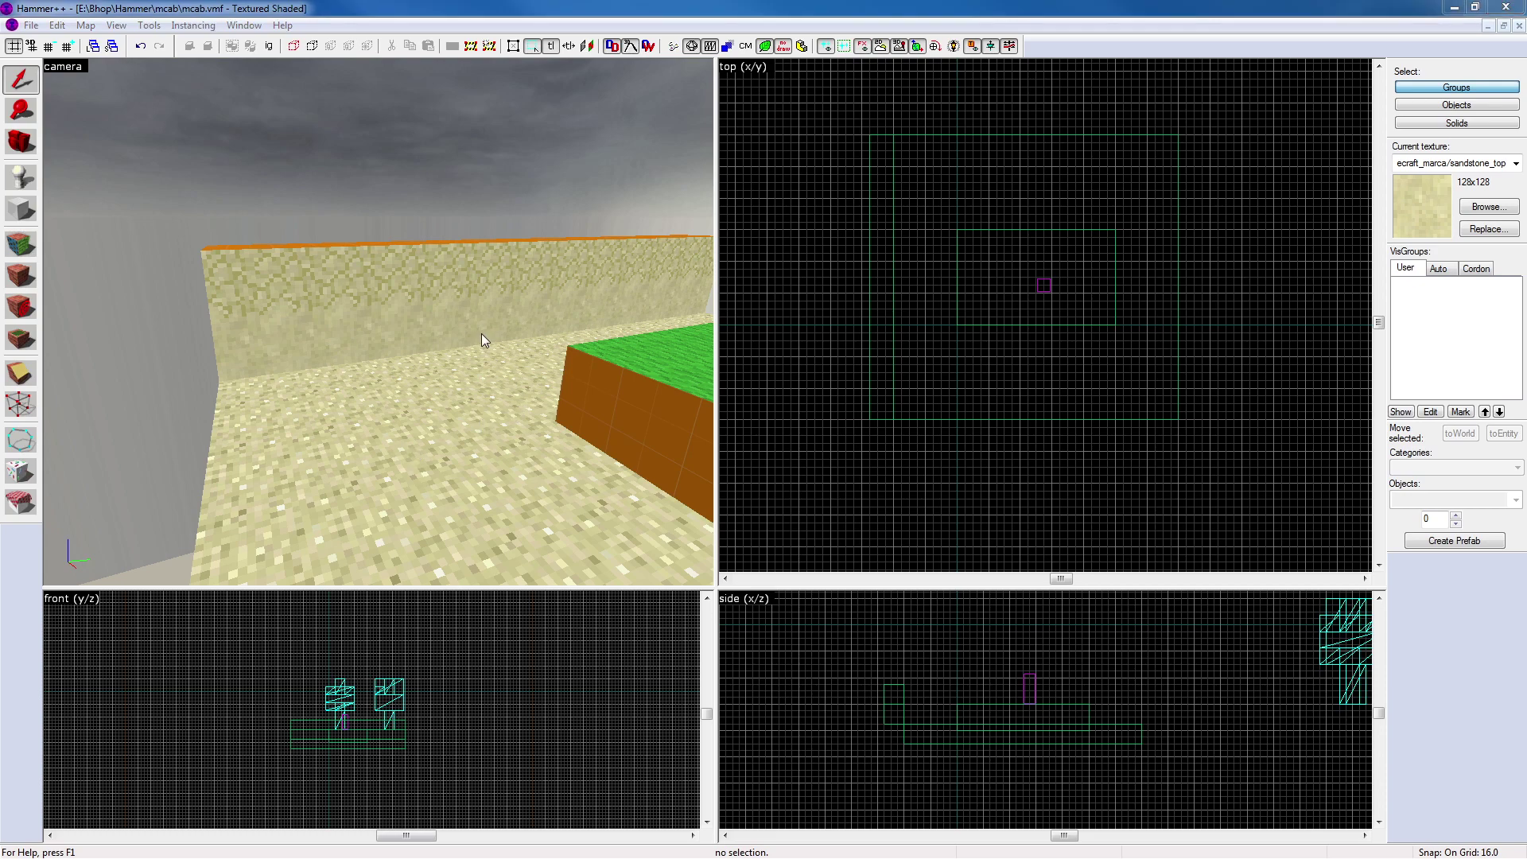
pyautogui.click(445, 282)
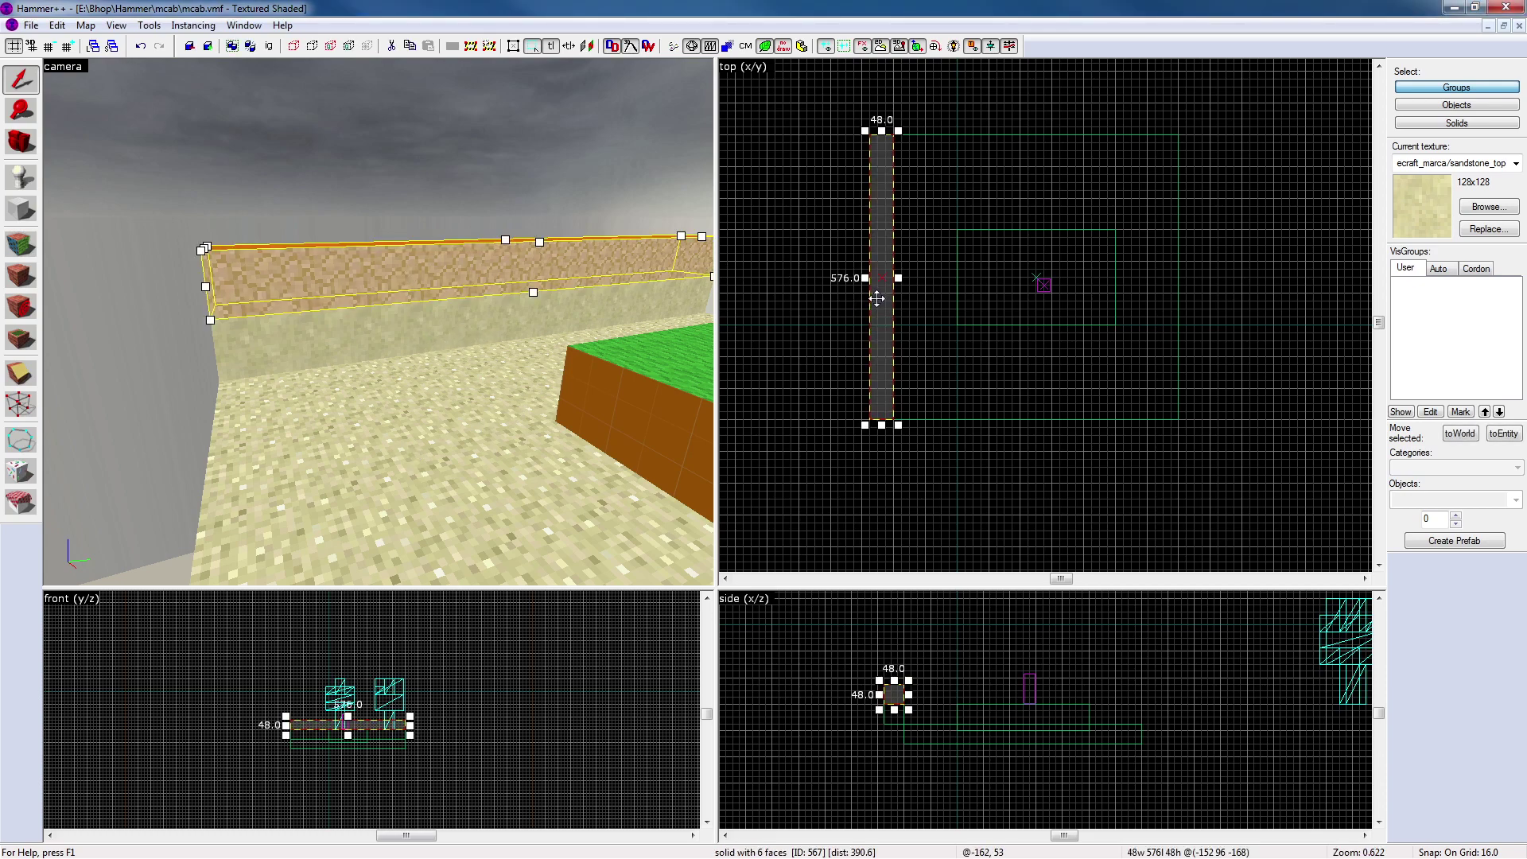
pyautogui.scroll(-3, 887, 301)
pyautogui.moveTo(885, 301)
pyautogui.mouseDown()
pyautogui.moveTo(1068, 301)
pyautogui.moveTo(1050, 465)
pyautogui.mouseUp()
pyautogui.moveTo(1038, 541); pyautogui.dragTo(887, 390)
pyautogui.click(1040, 456)
# Inspect the two copied wall segments around the sand base and select both together
pyautogui.press('z')
pyautogui.press('s')
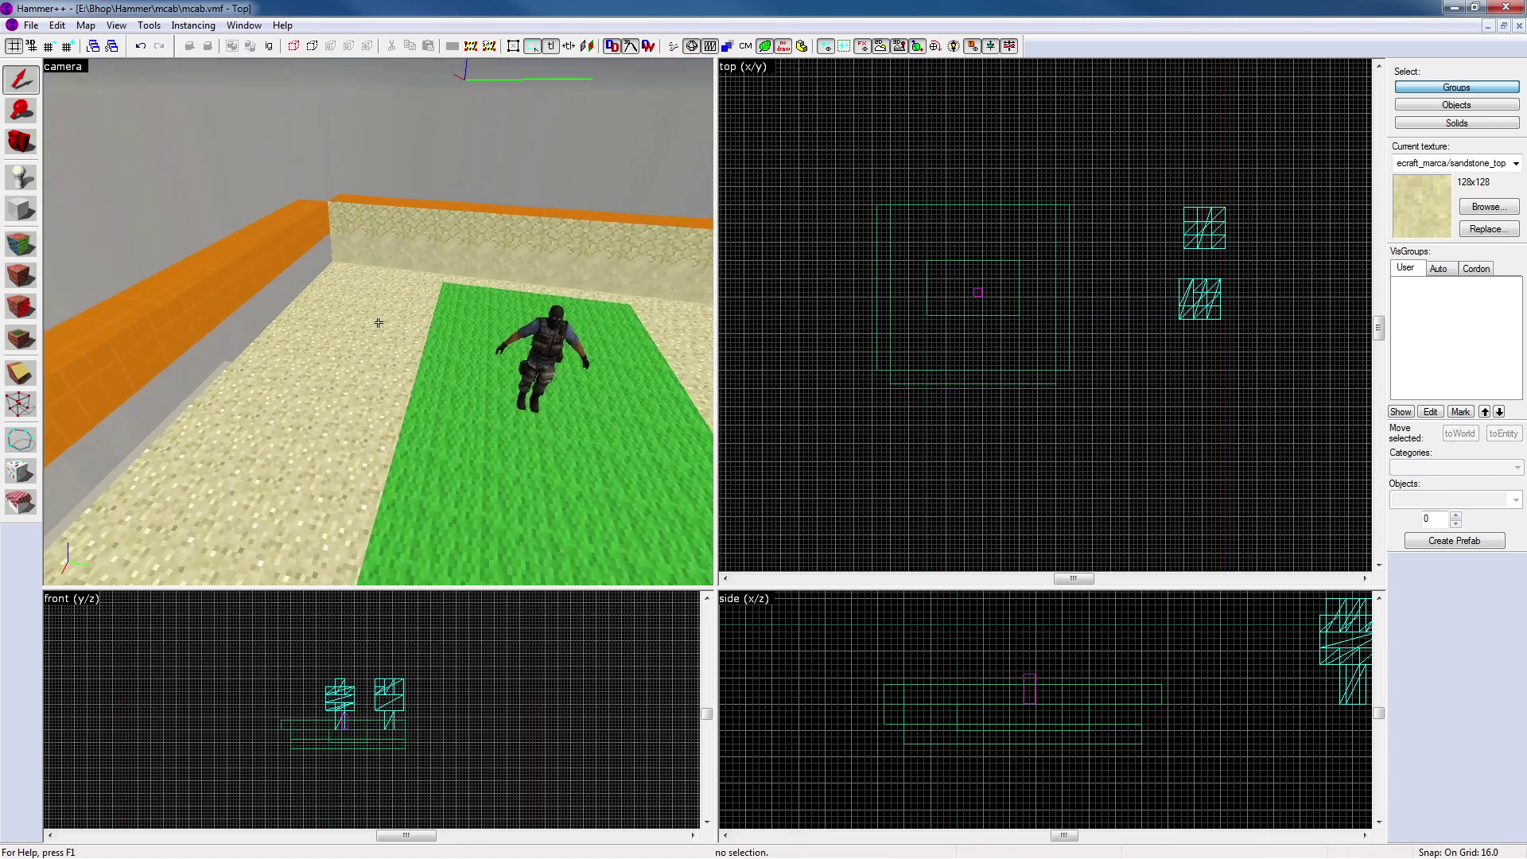
pyautogui.press('z')
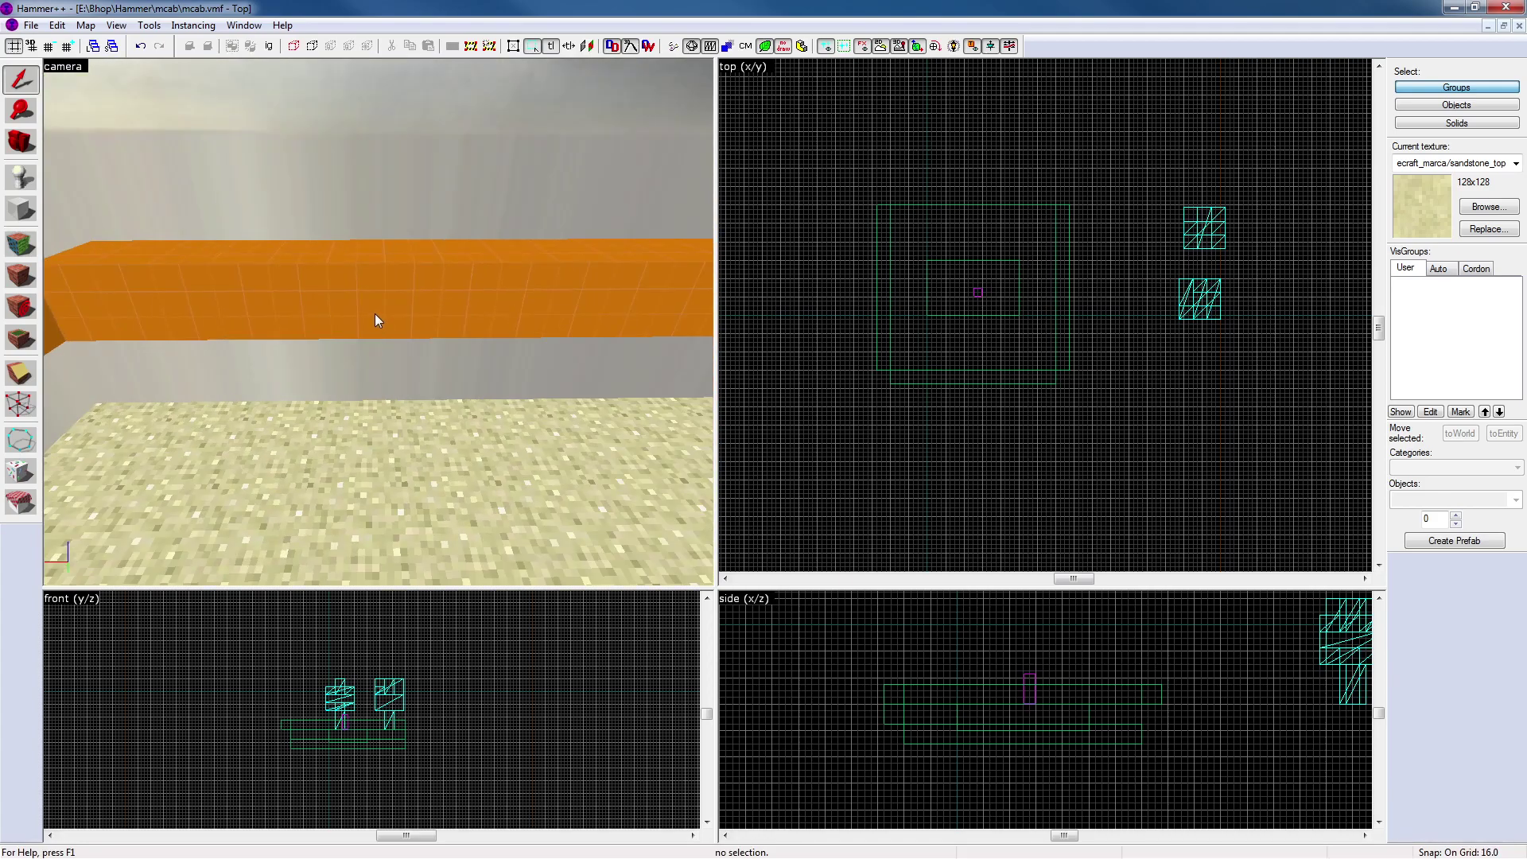
pyautogui.press('s')
pyautogui.press('a')
pyautogui.click(378, 322)
pyautogui.keyDown('ctrl'); pyautogui.click(112, 420); pyautogui.keyUp('ctrl')
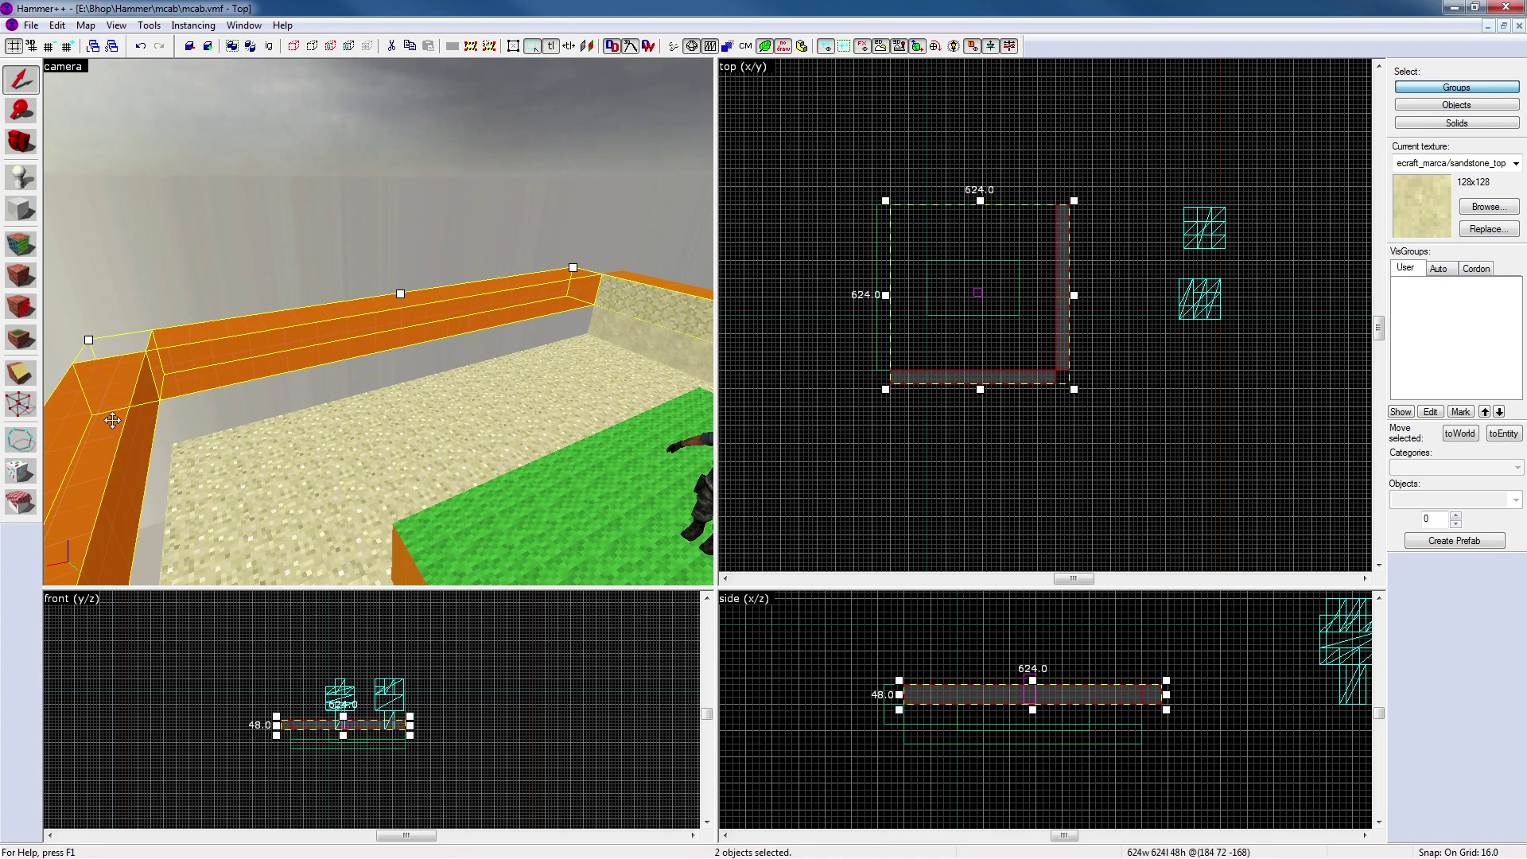
pyautogui.press('Down')
pyautogui.press('Down')
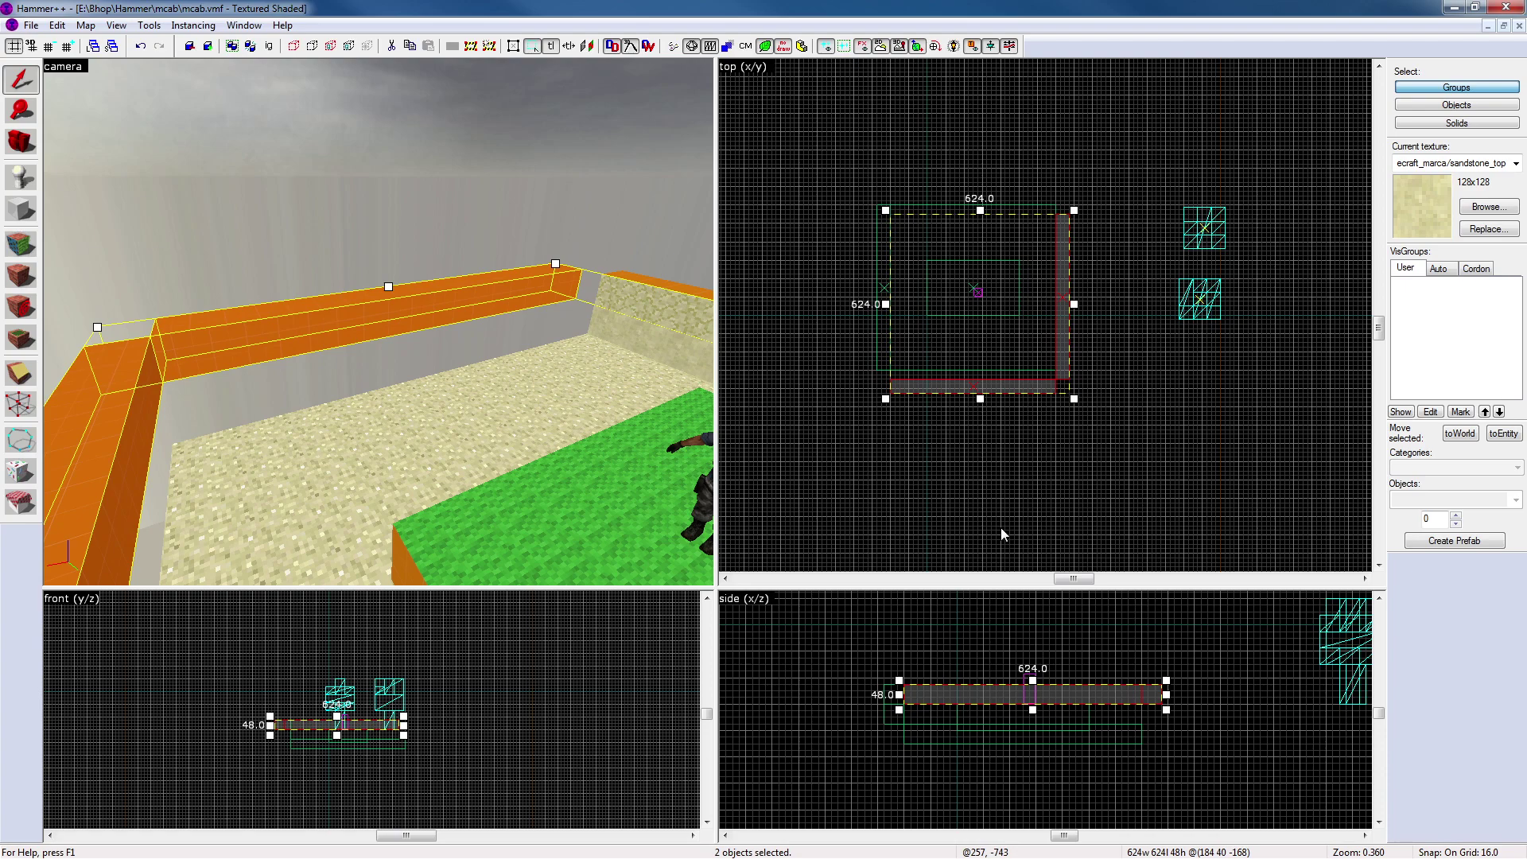
pyautogui.press('Up')
pyautogui.press('Up')
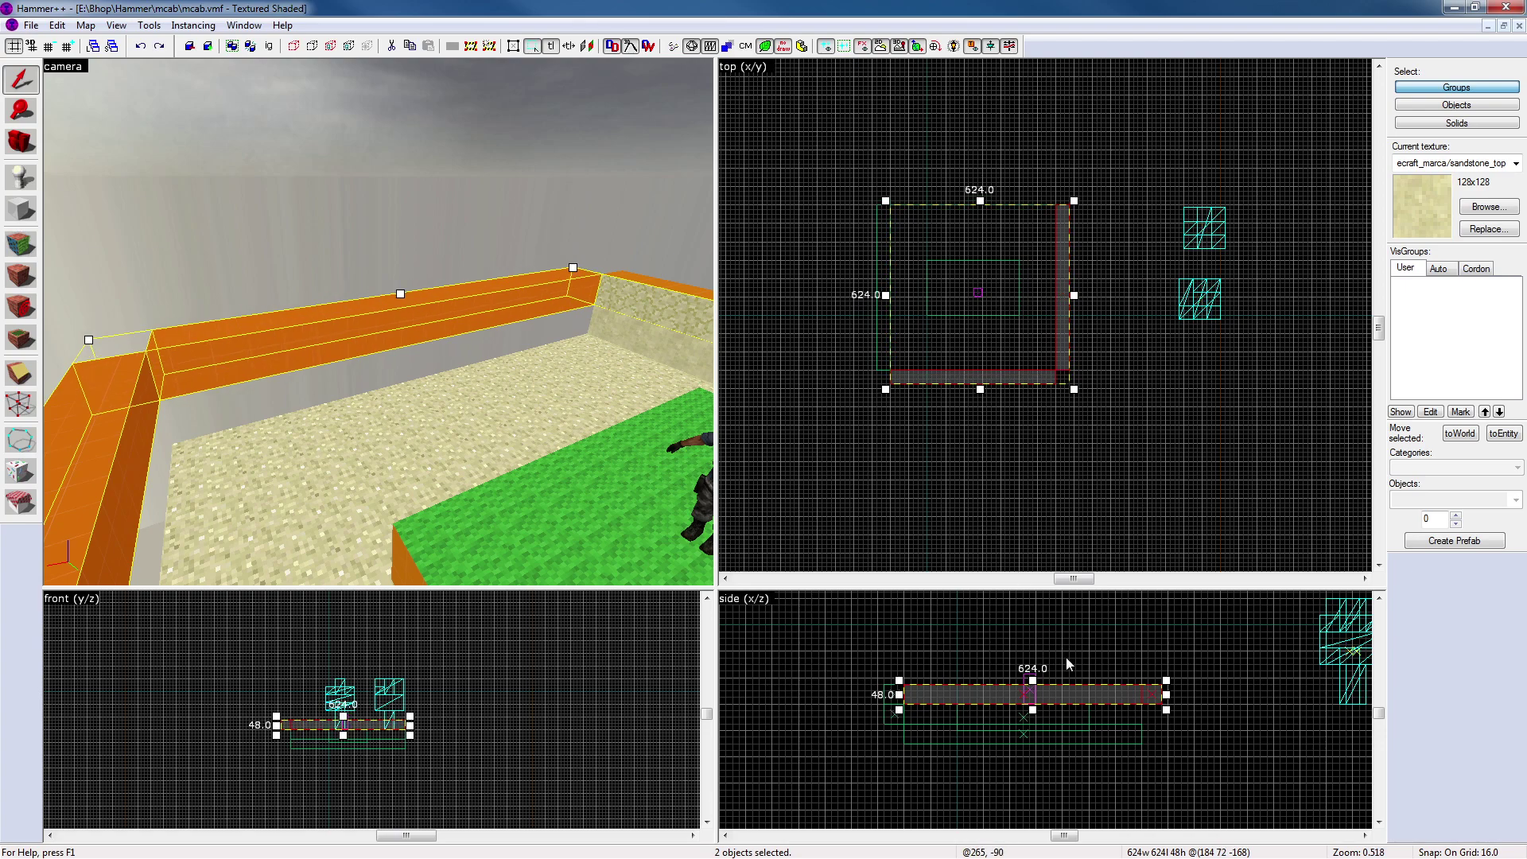
# Move the two copied walls down 48 units, stretch their tops up to a 96-unit height, and clear the selection
pyautogui.press('Down')
pyautogui.press('Down')
pyautogui.press('Down')
pyautogui.moveTo(1032, 700); pyautogui.dragTo(1034, 683)
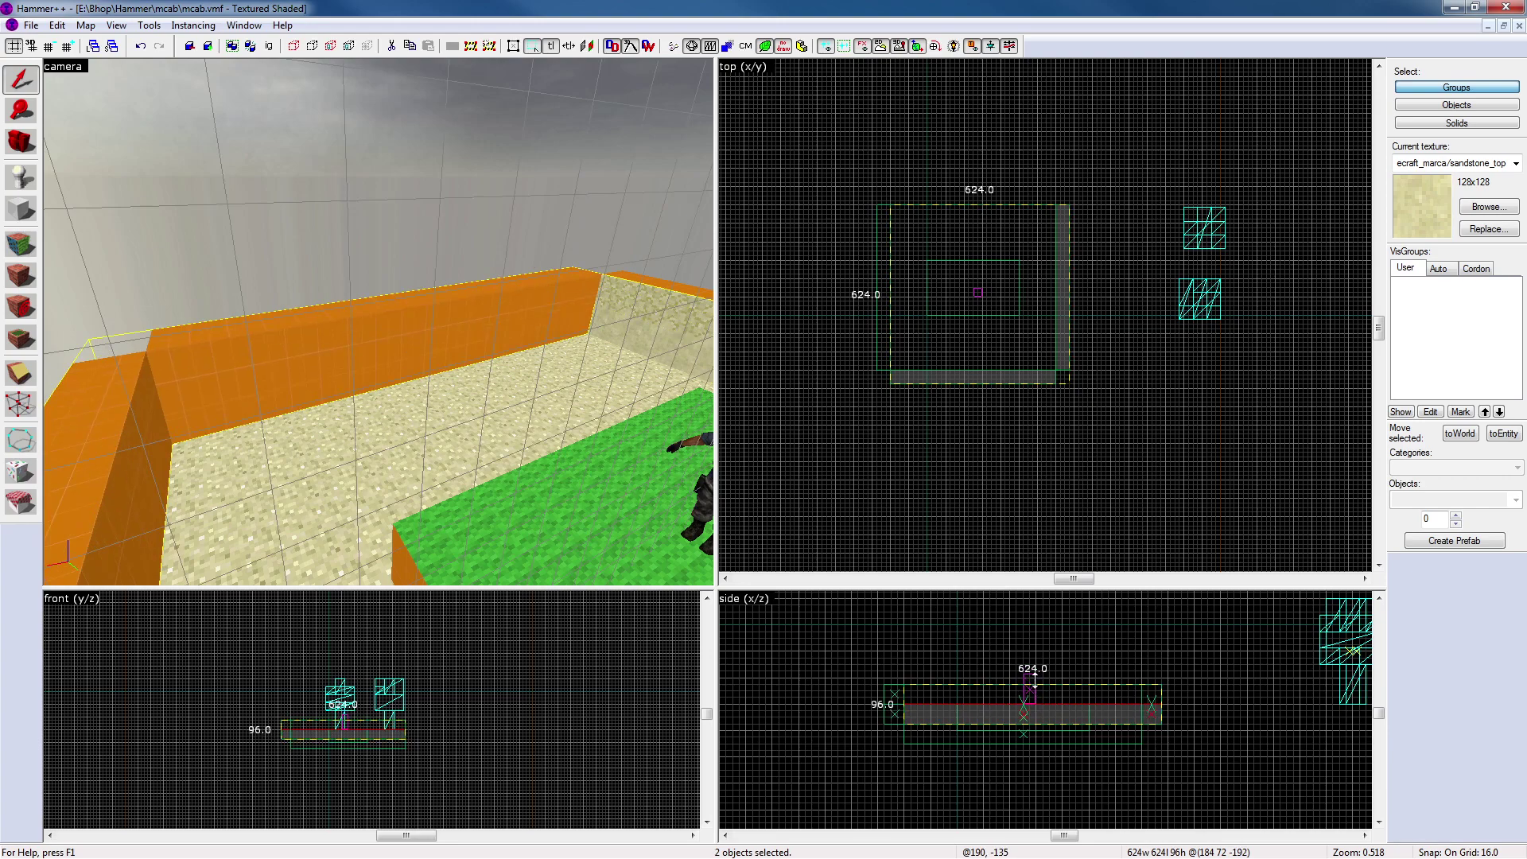
pyautogui.press('Escape')
# Start face editing and choose minecraft_marca/sandstone_normal as the current texture
pyautogui.press('z')
pyautogui.press('z')
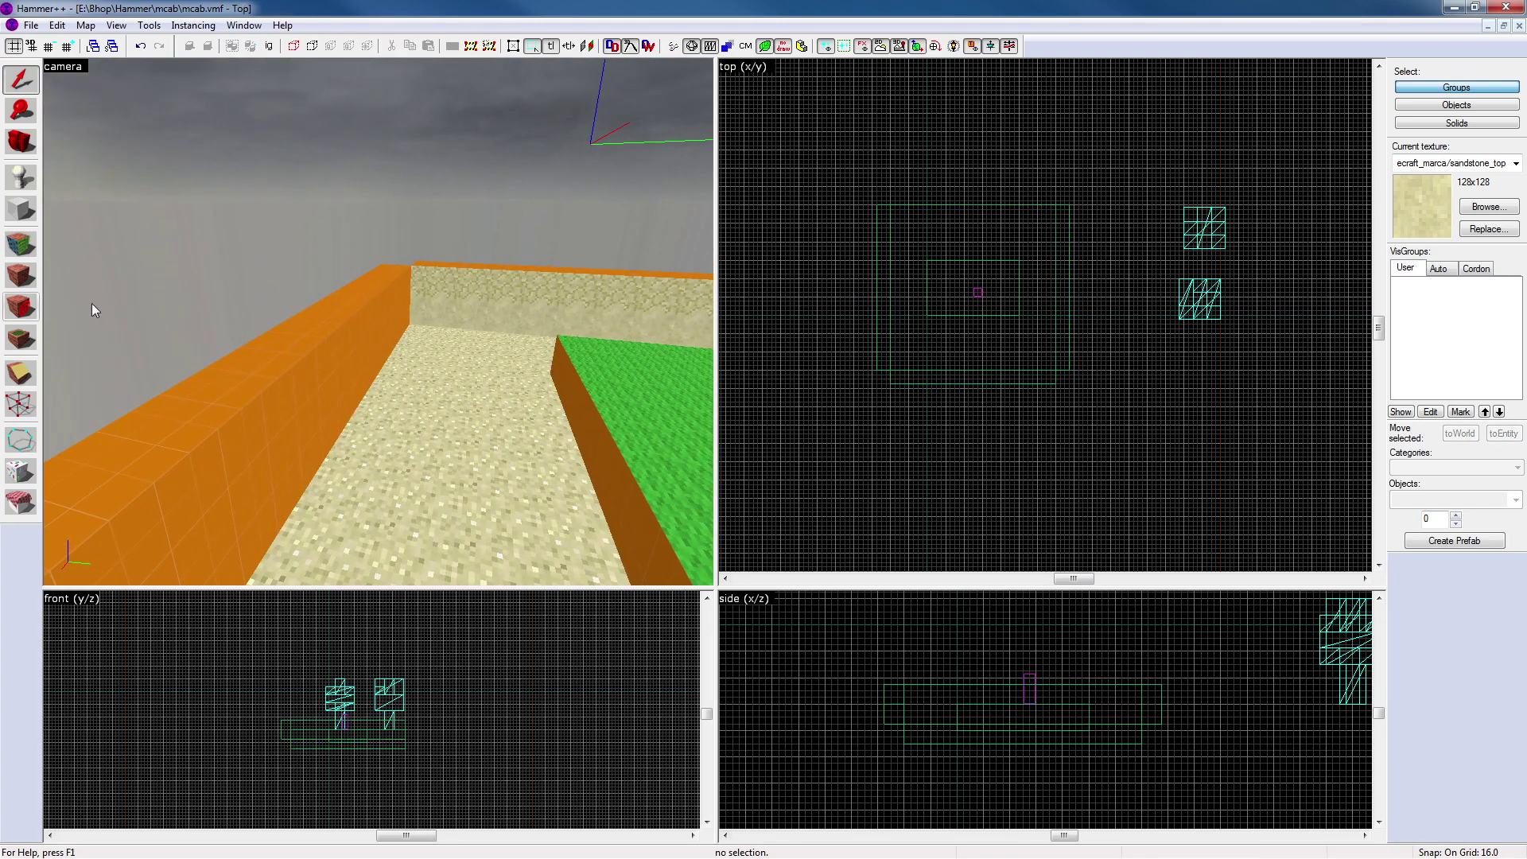
pyautogui.click(21, 244)
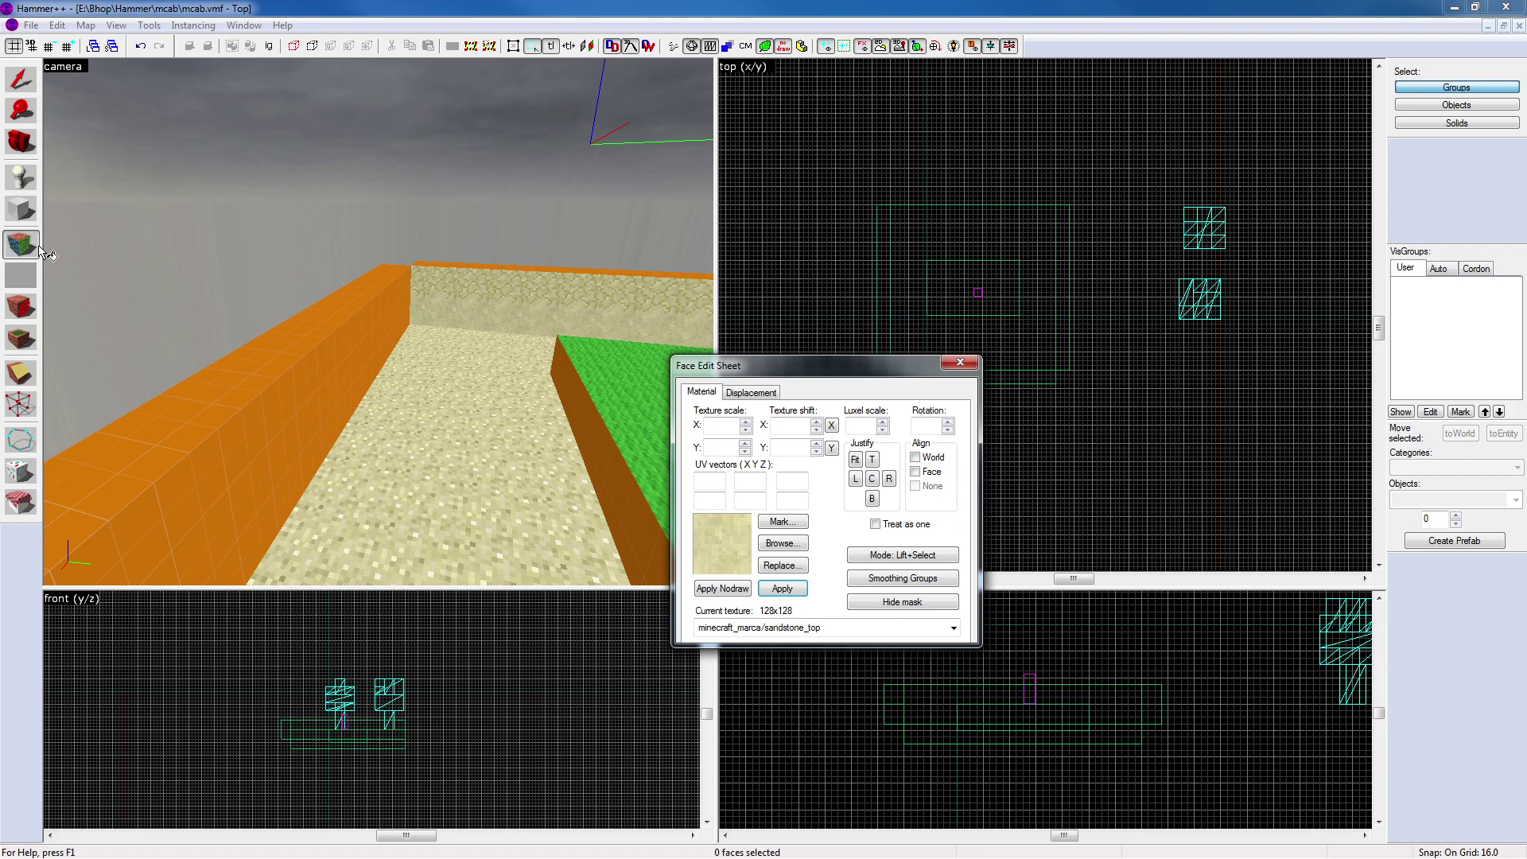
pyautogui.click(805, 545)
pyautogui.click(583, 107)
pyautogui.doubleClick(584, 105)
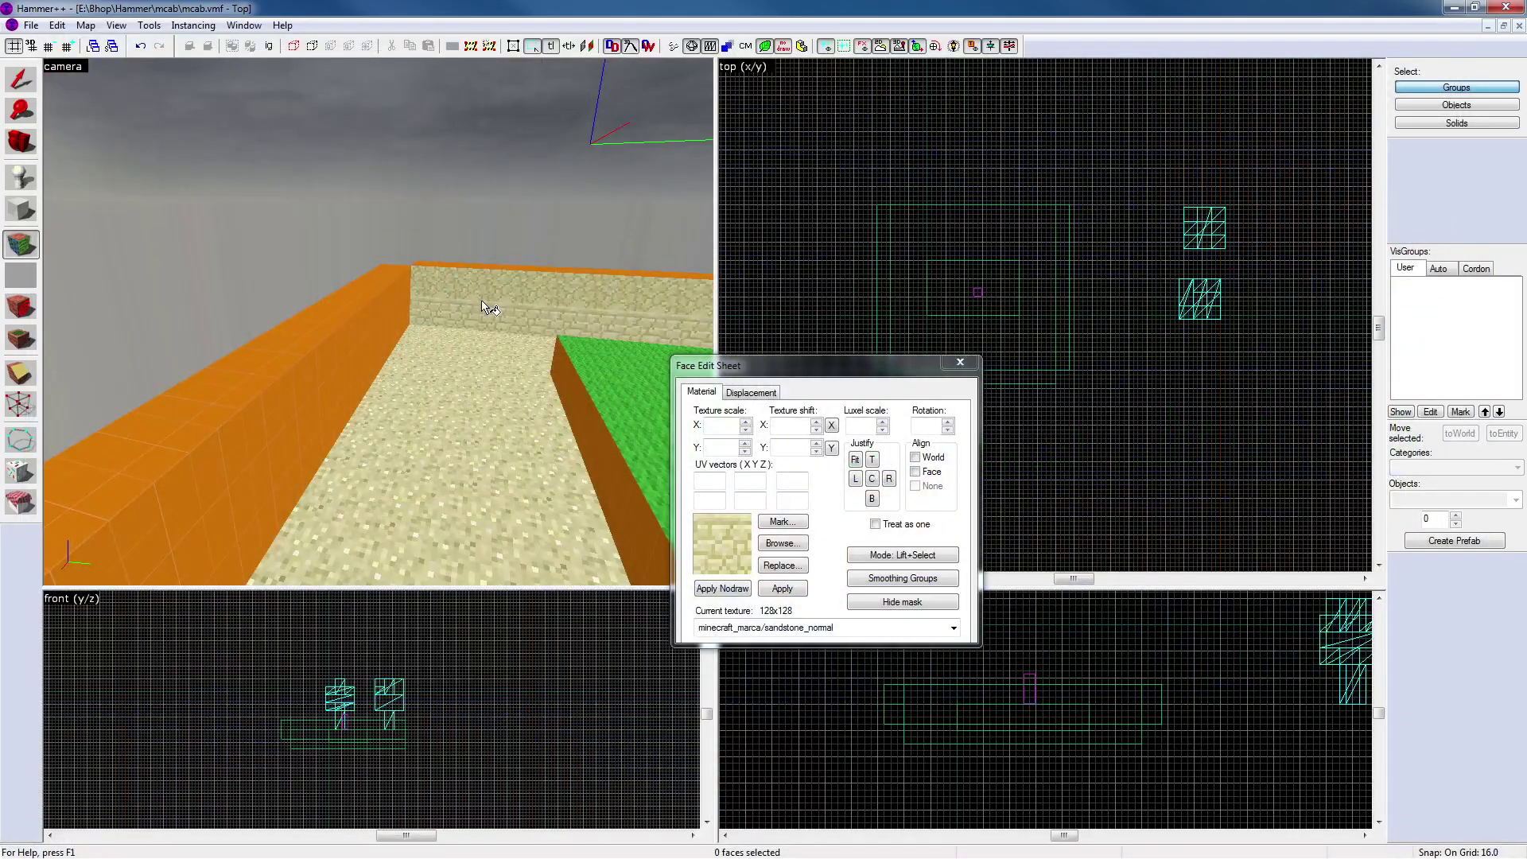
# Apply the sandstone_normal texture to the inner wall faces around the corner of the sand base
pyautogui.press('z')
pyautogui.press('w')
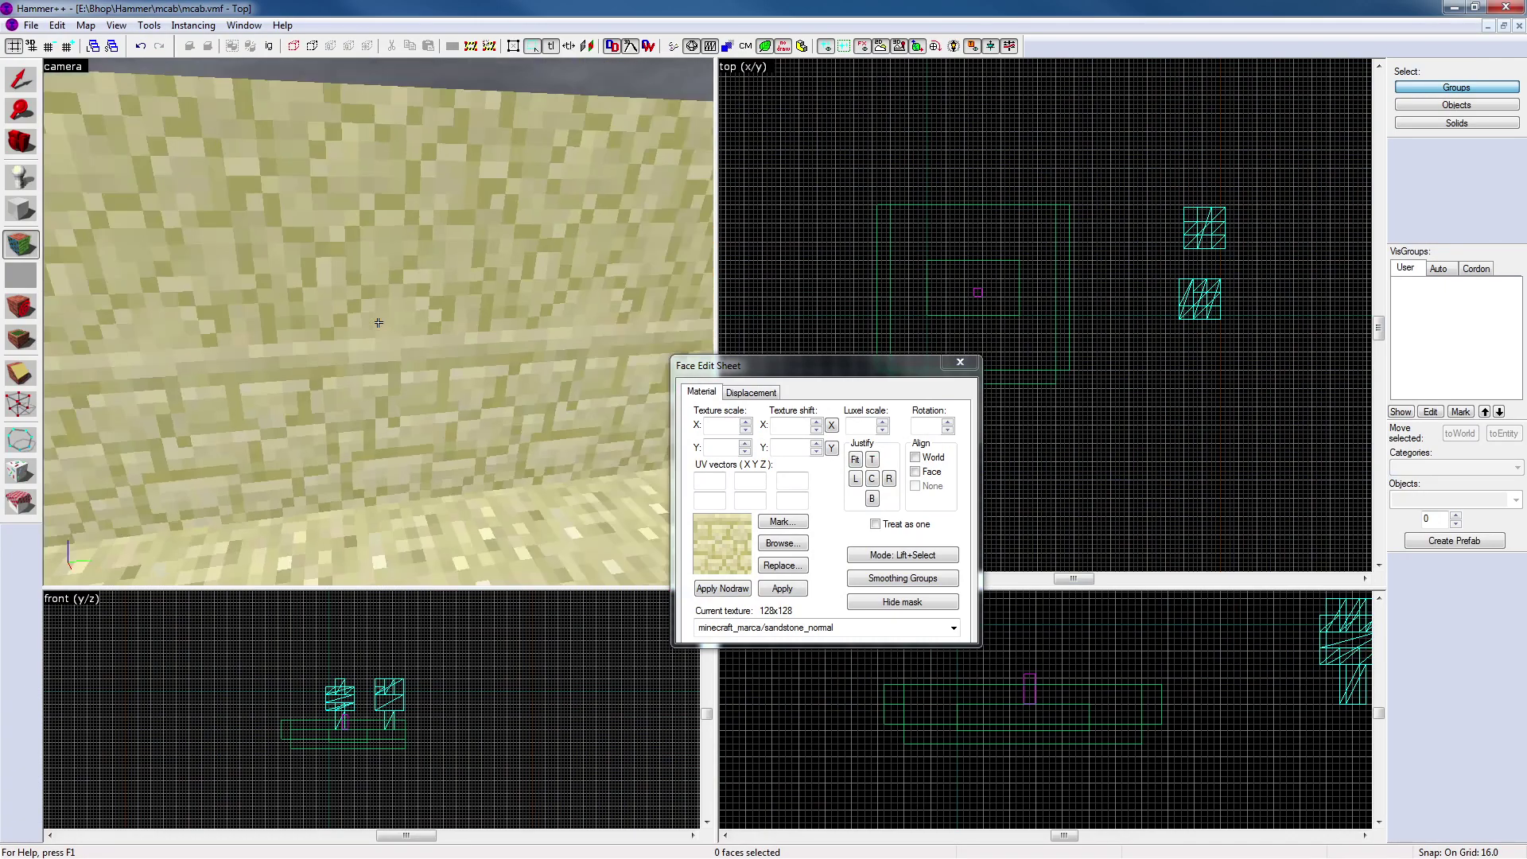
pyautogui.press('s')
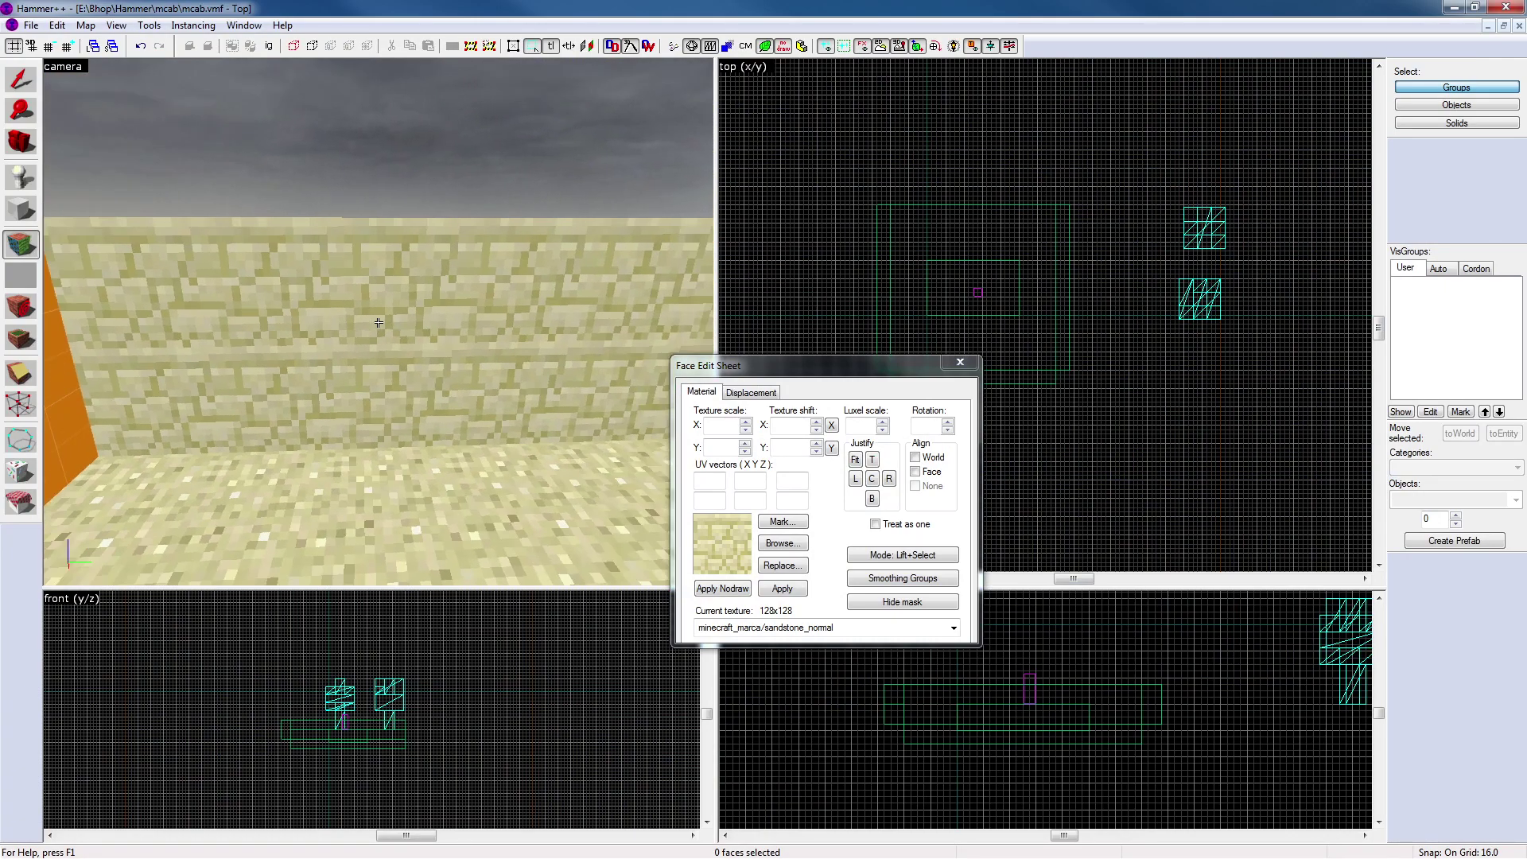
pyautogui.press('z')
pyautogui.rightClick(348, 274)
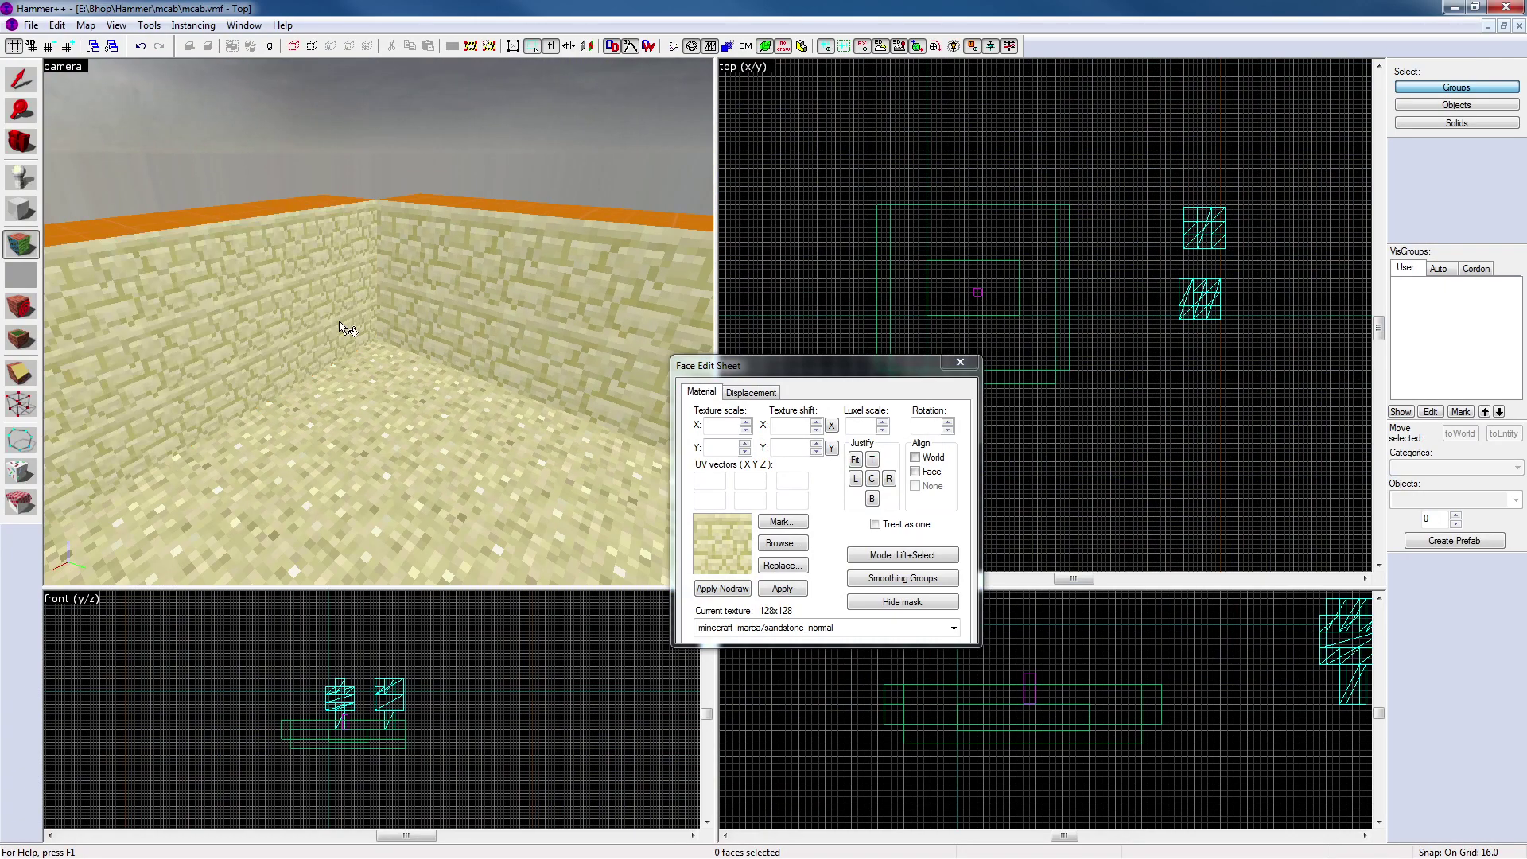
# Sample dev/dev_measuregeneric01 from a wall top and apply it to the exposed sandstone outer faces of the copied walls
pyautogui.press('z')
pyautogui.press('s')
pyautogui.press('s')
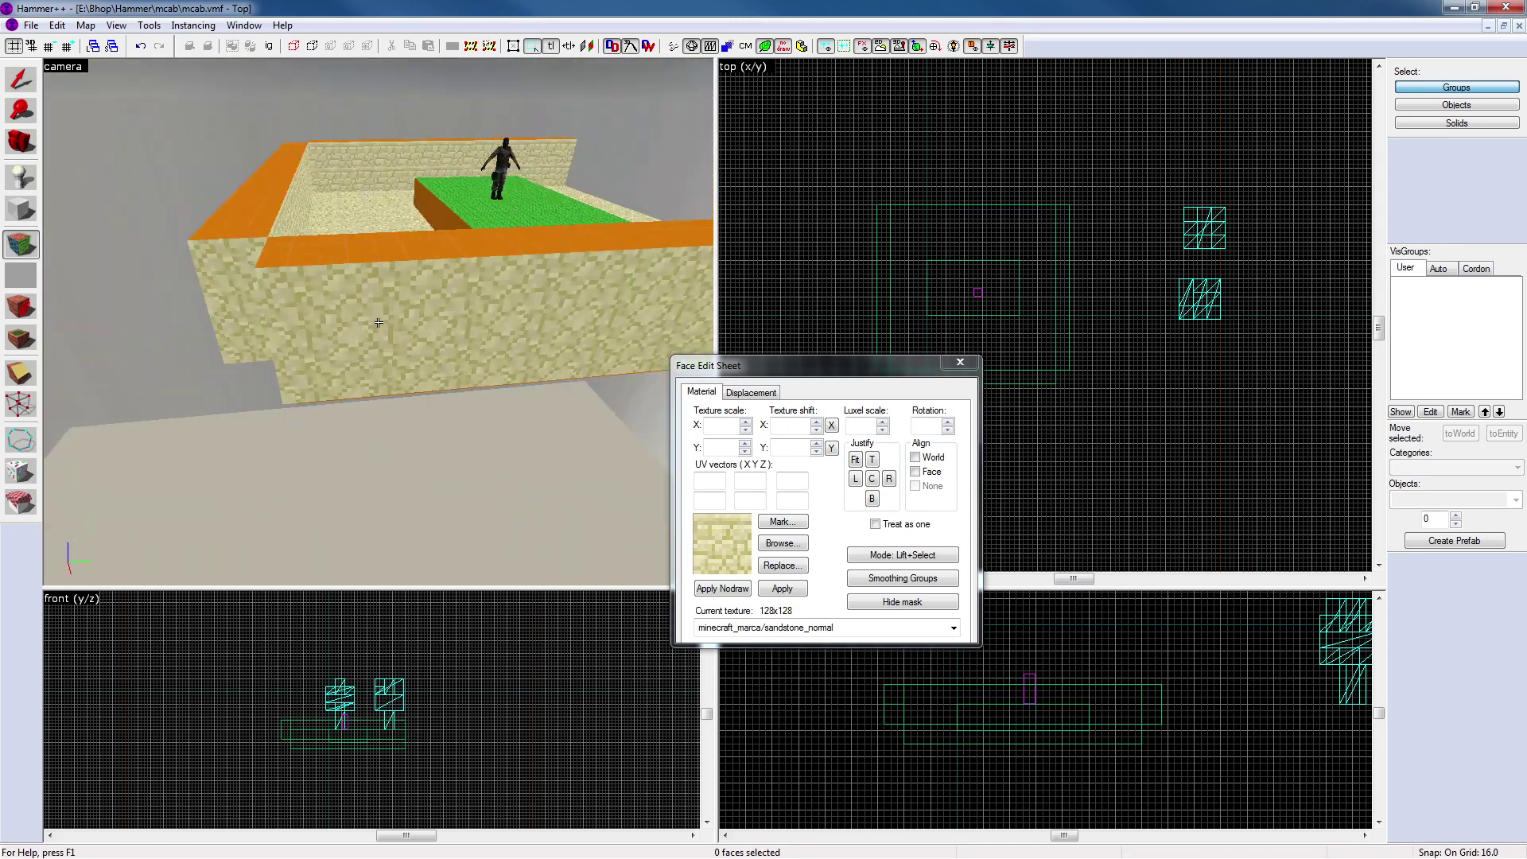
pyautogui.press('z')
pyautogui.click(380, 283)
pyautogui.middleClick(401, 317)
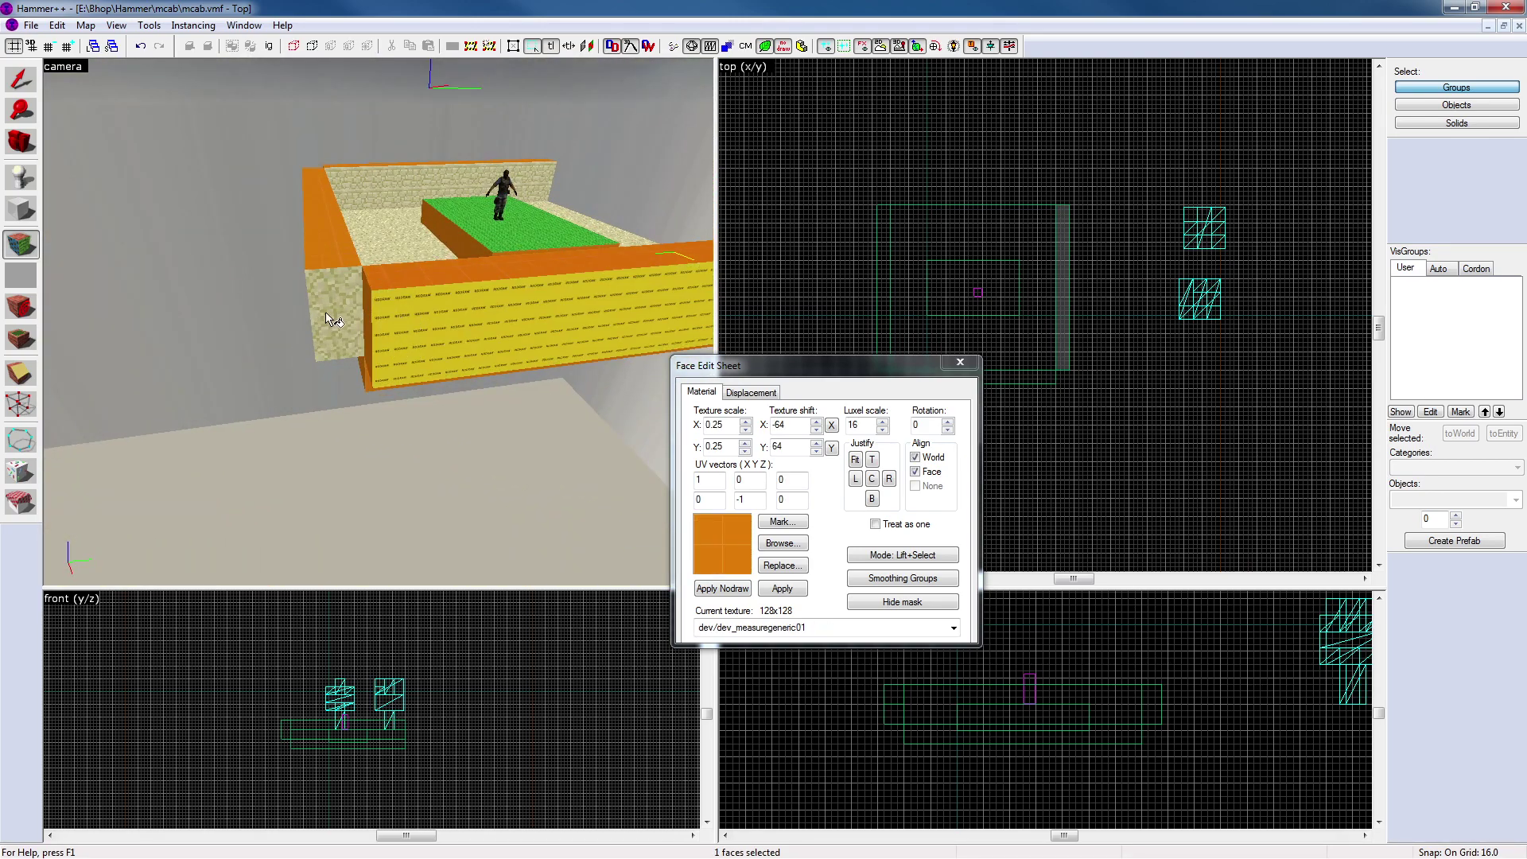
pyautogui.rightClick(450, 340)
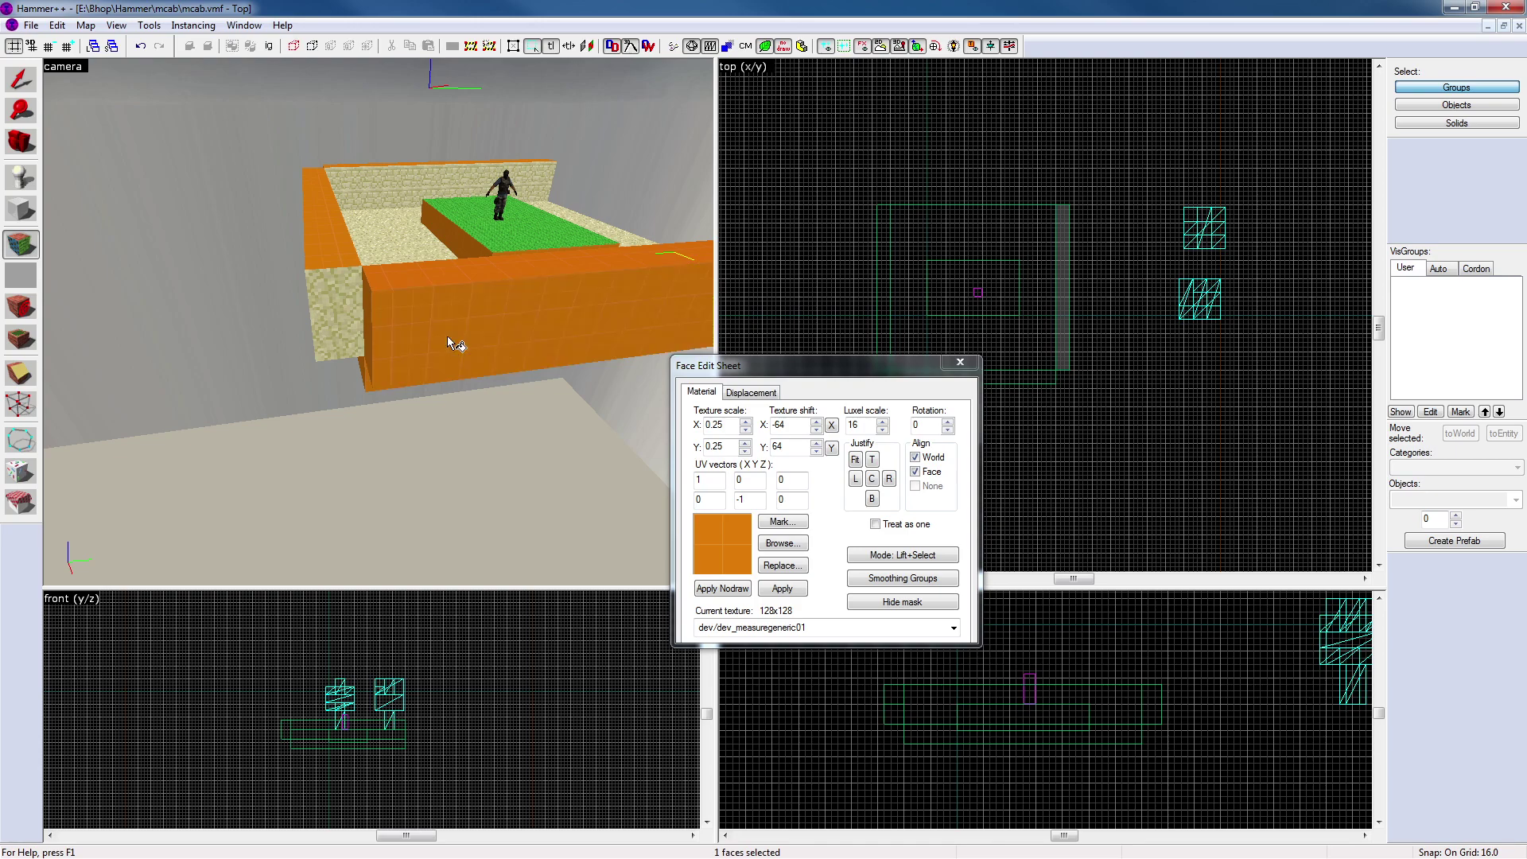
pyautogui.rightClick(324, 319)
# Sample sandstone_normal from the upper inner wall face and apply it to the adjoining tall wall's inner face
pyautogui.press('z')
pyautogui.press('w')
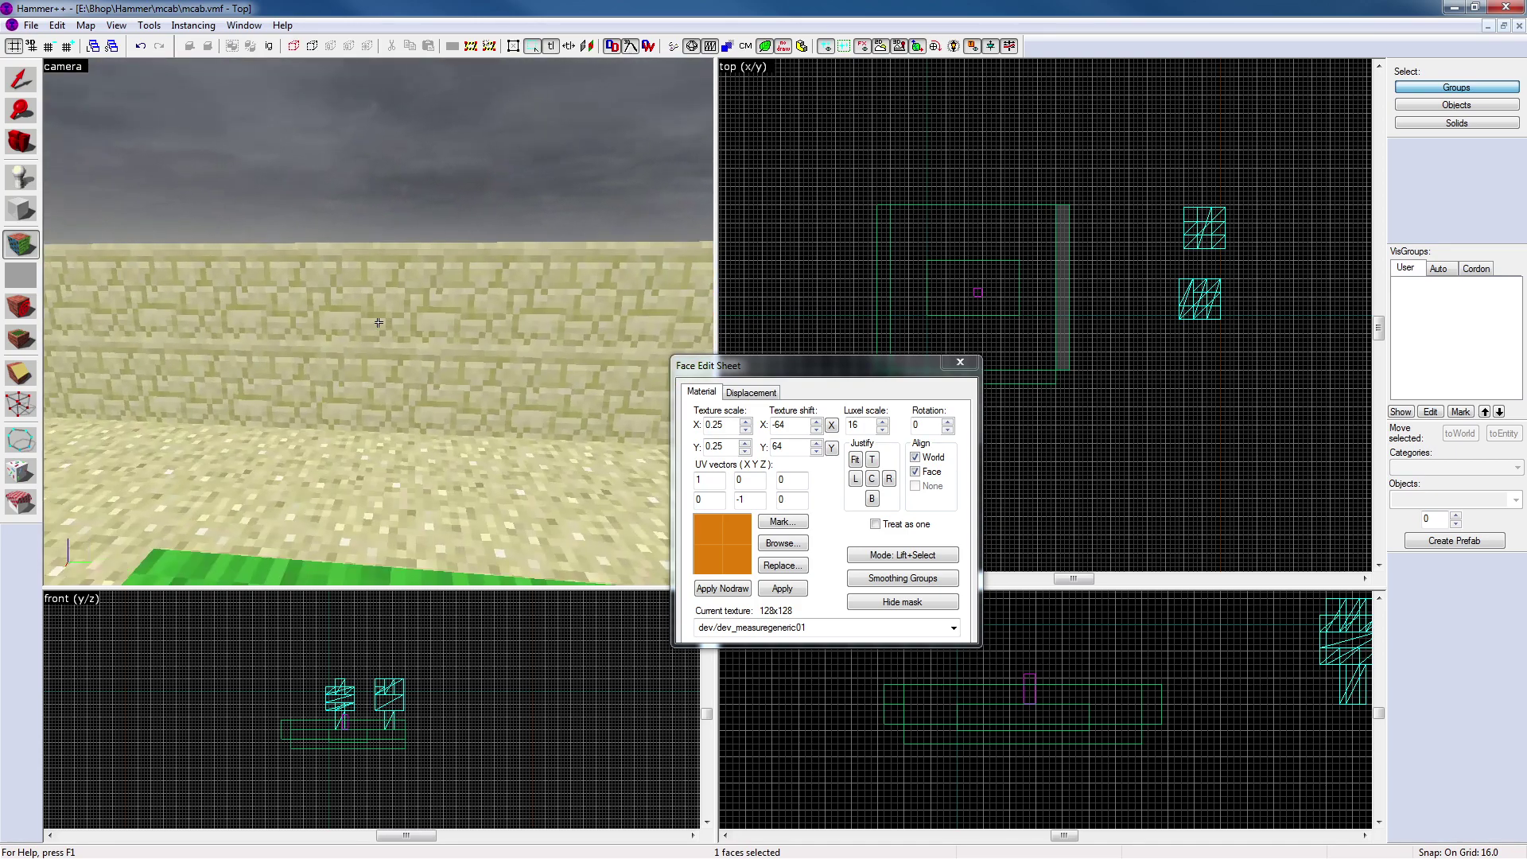
pyautogui.click(378, 322)
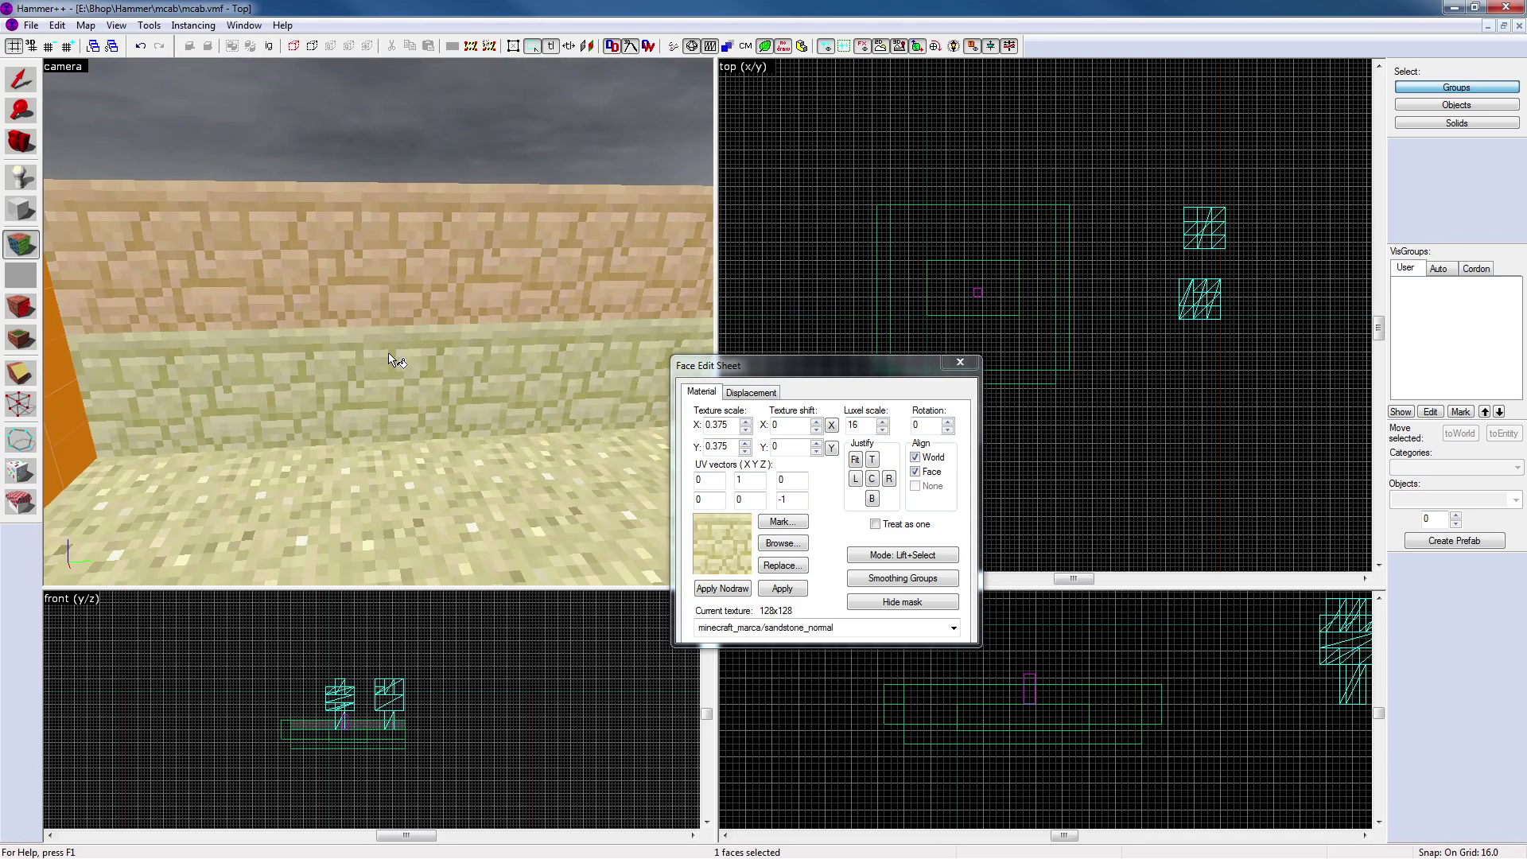
pyautogui.press('z')
pyautogui.rightClick(379, 321)
pyautogui.press('z')
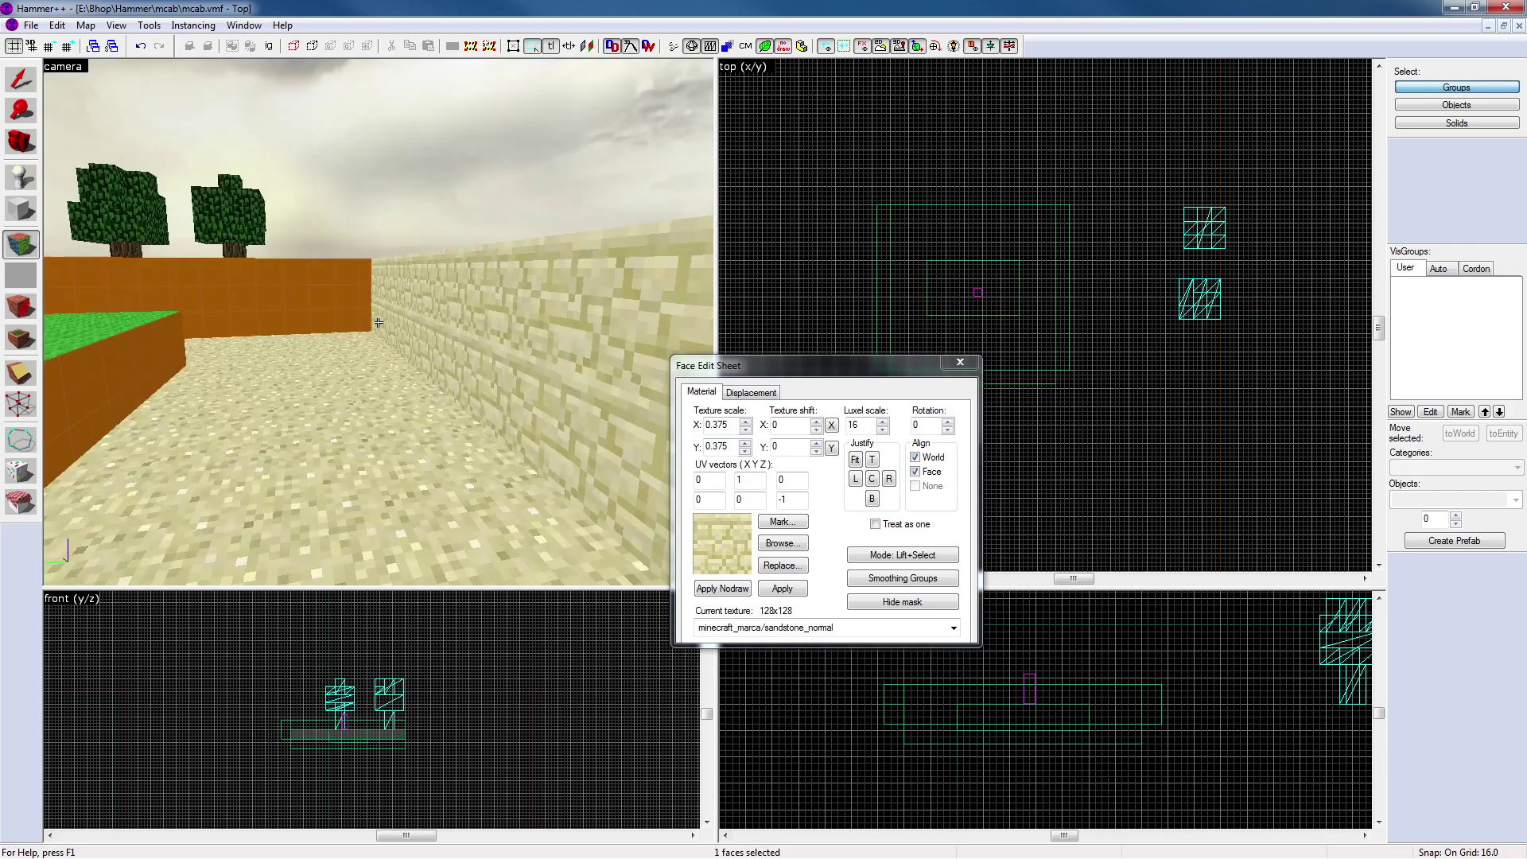
# Compare the lower and upper inner wall faces at the corner and close the Face Edit Sheet
pyautogui.press('z')
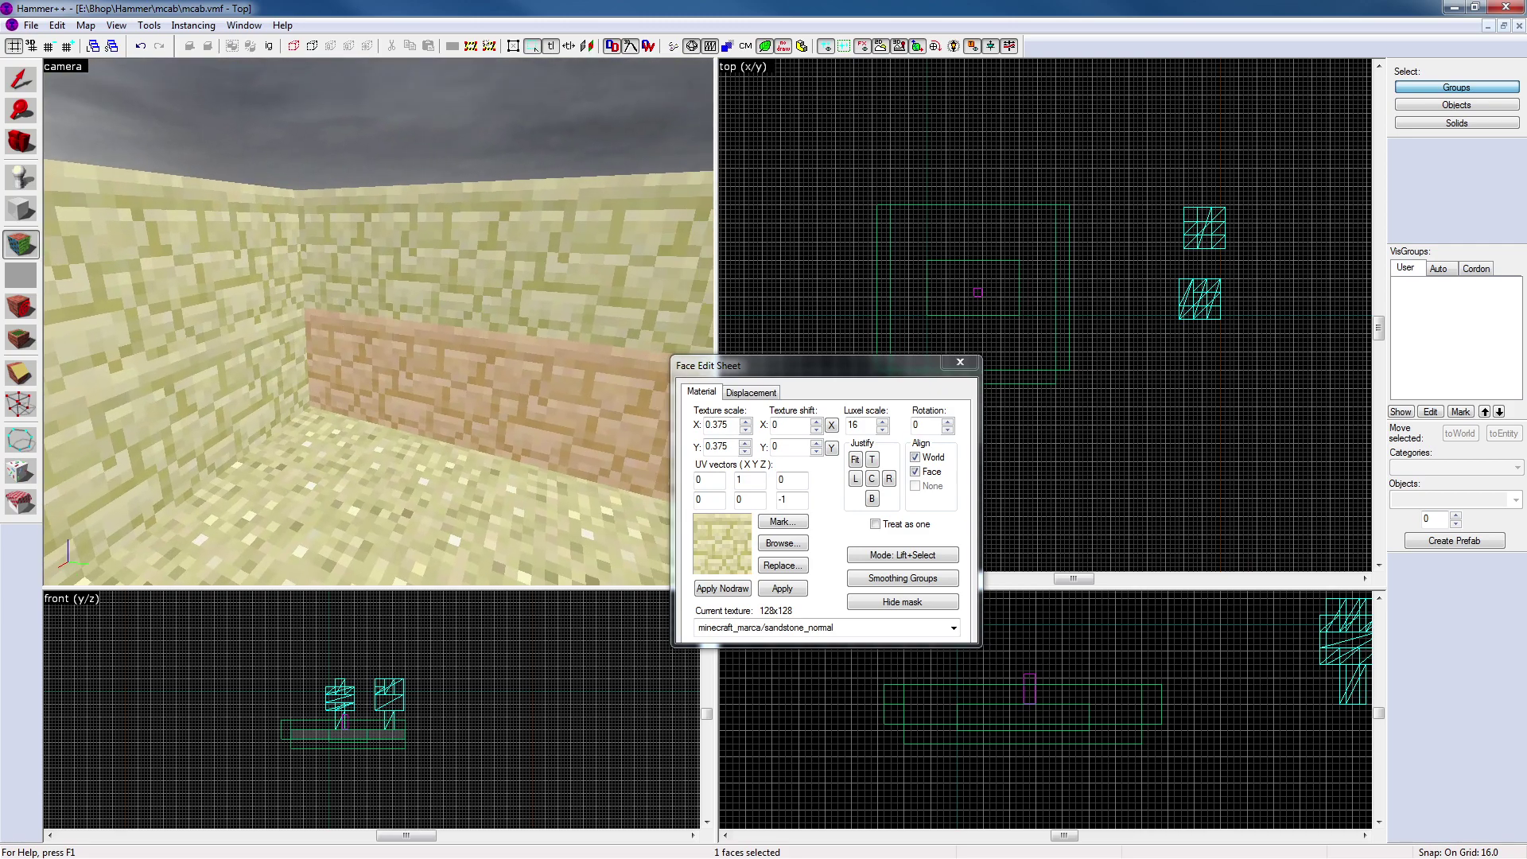
pyautogui.click(471, 301)
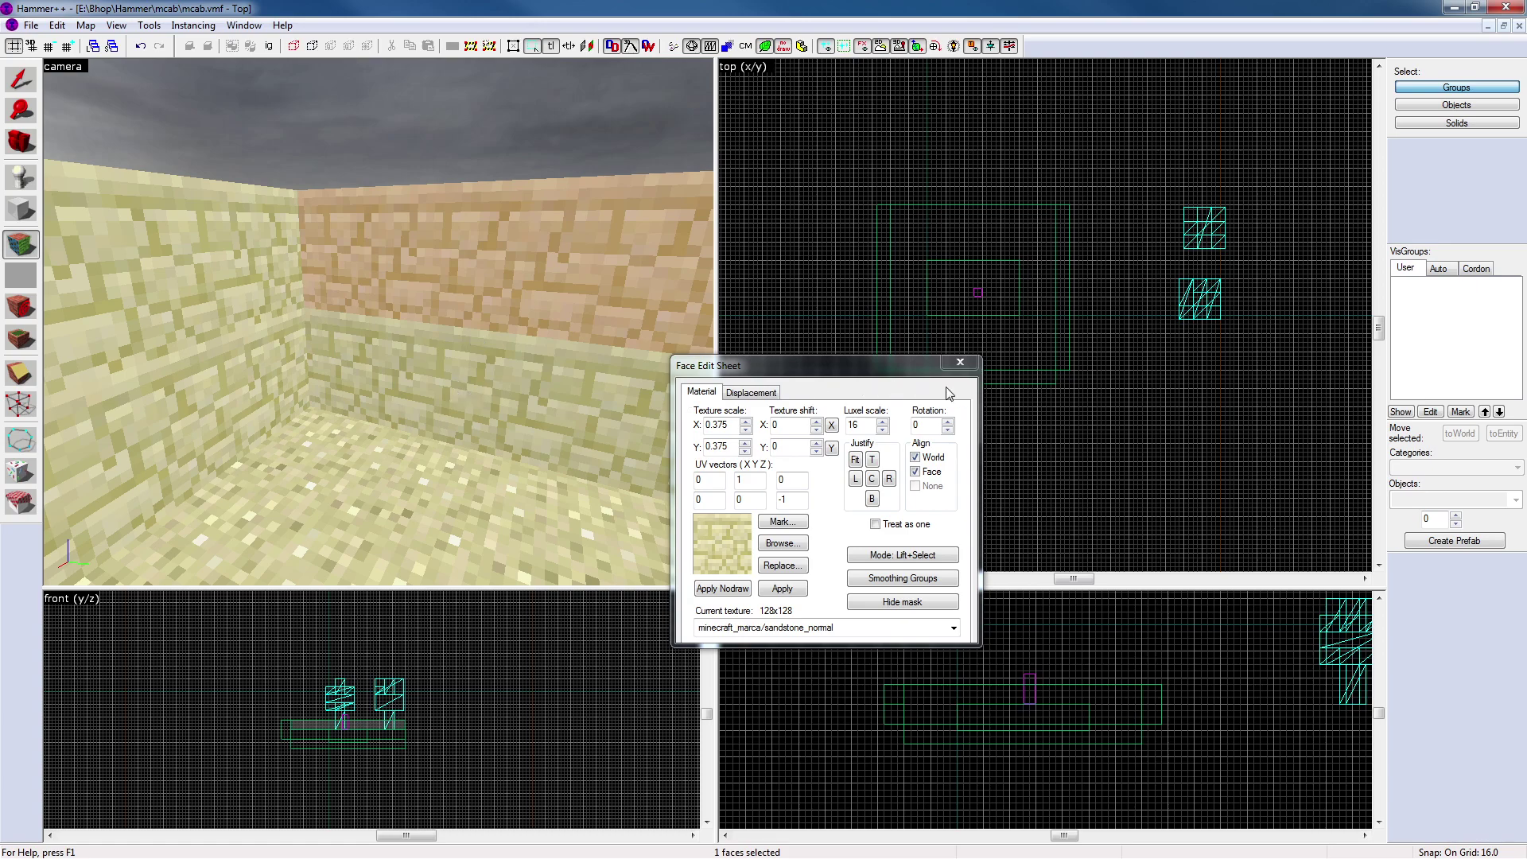
pyautogui.click(960, 362)
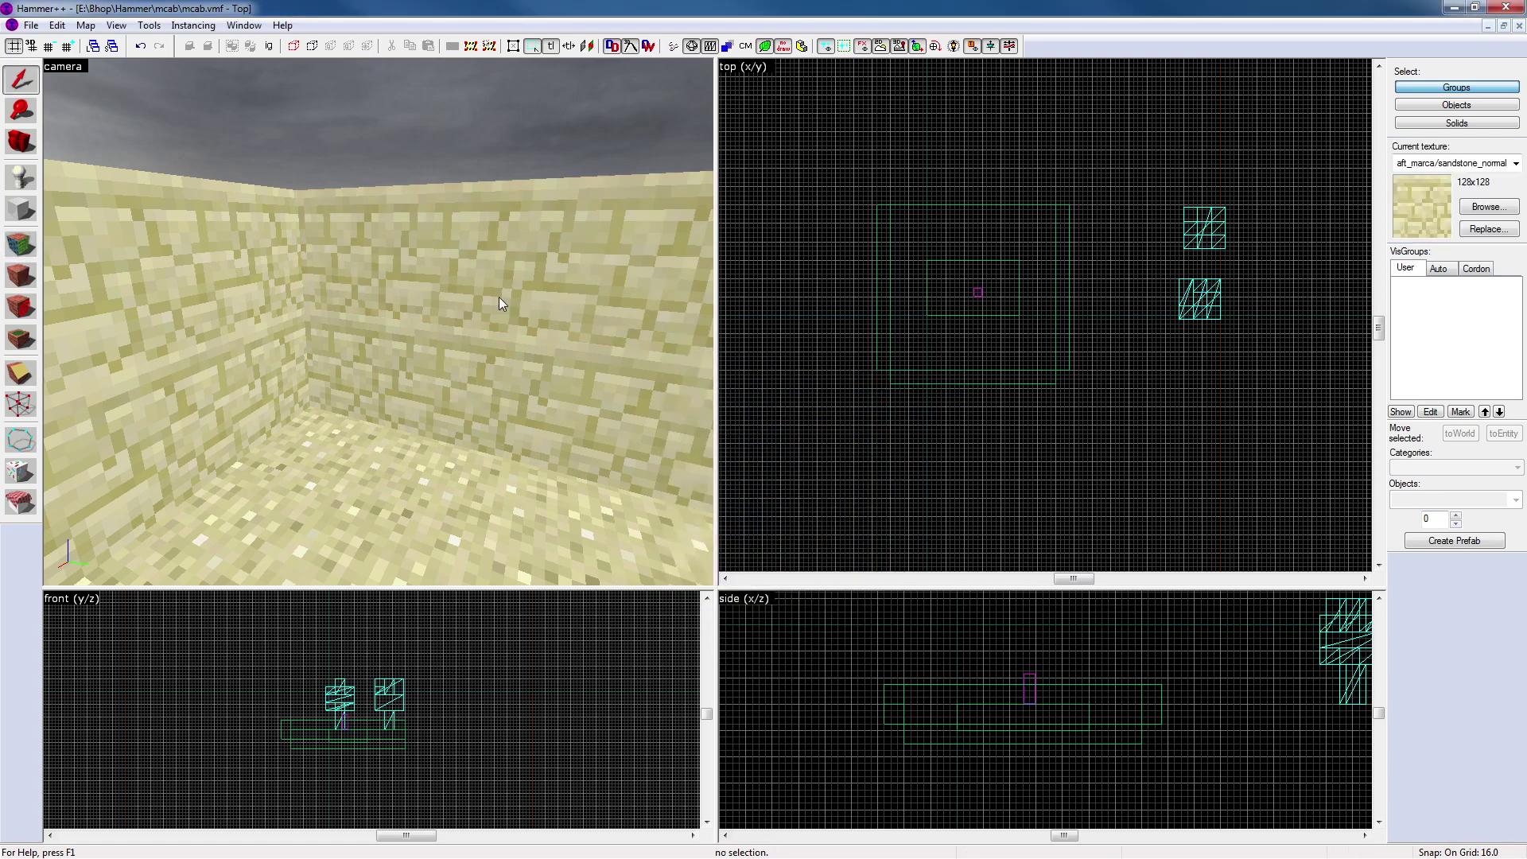
# Try to fit the sandstone_normal texture to the lower wall segment's inner face
pyautogui.click(499, 298)
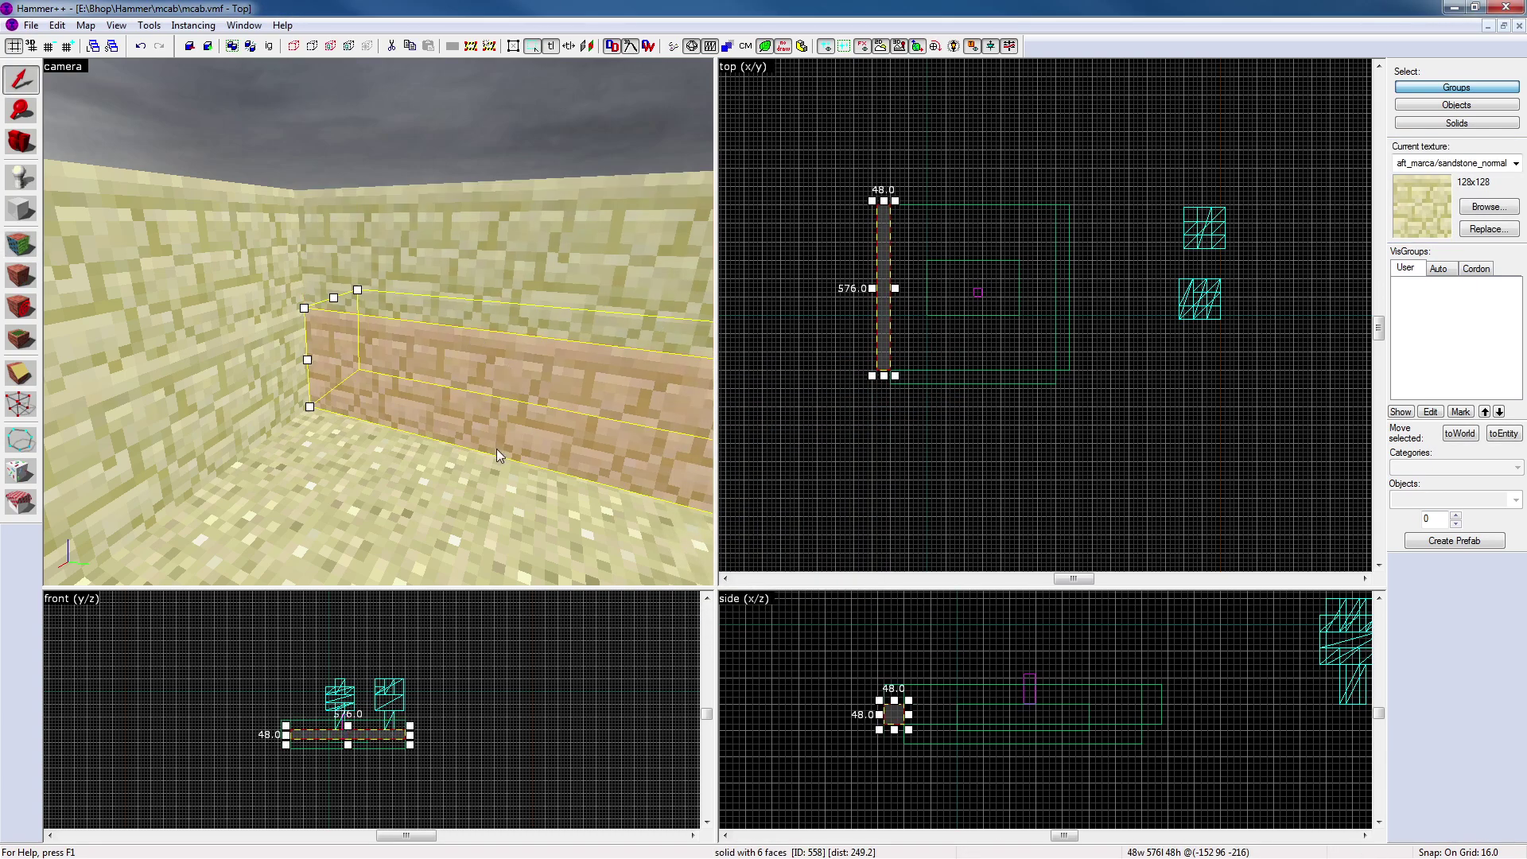
pyautogui.press('Delete')
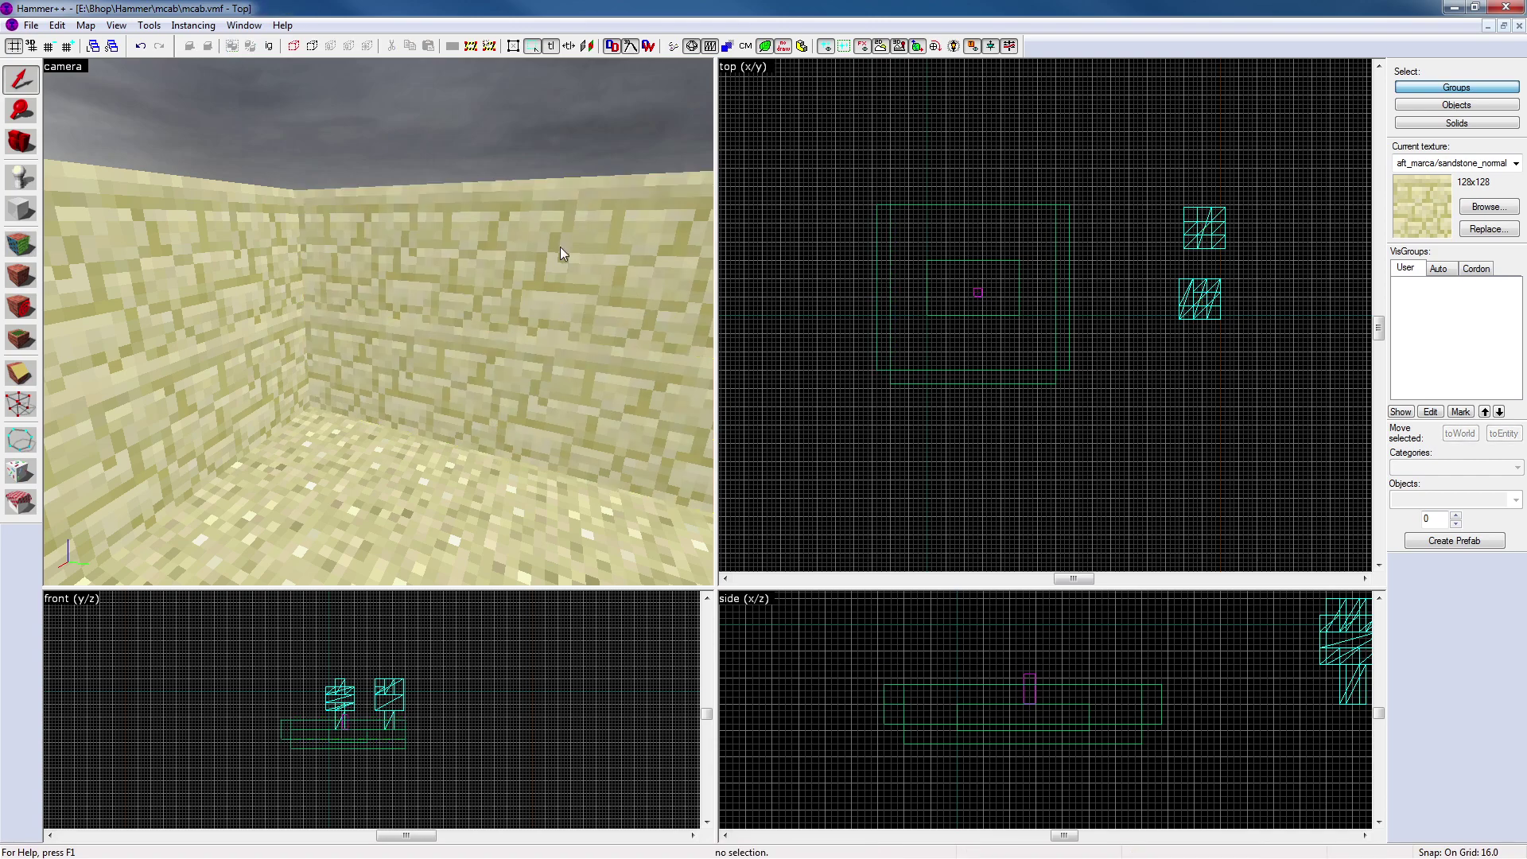
pyautogui.click(22, 242)
pyautogui.click(469, 284)
pyautogui.click(474, 351)
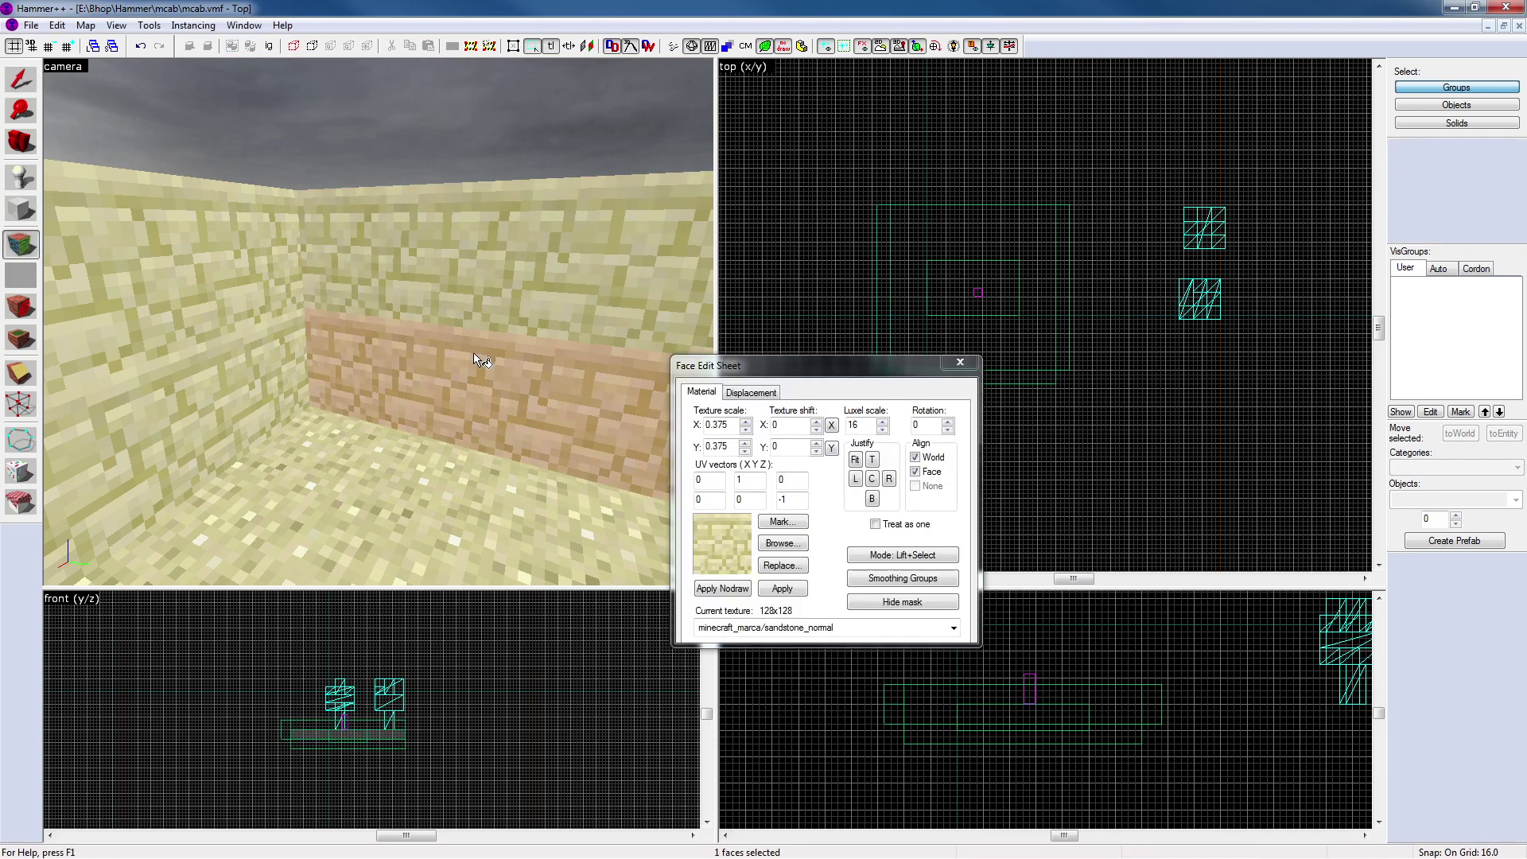
pyautogui.click(855, 459)
pyautogui.click(855, 460)
# Copy the lower wall segment one block inward and shorten the copy to a single block in the corner
pyautogui.click(959, 364)
pyautogui.keyDown('shift'); pyautogui.moveTo(882, 307); pyautogui.dragTo(899, 307); pyautogui.keyUp('shift')
pyautogui.moveTo(897, 200); pyautogui.dragTo(910, 353)
# Fit the sandstone_normal texture to the corner block's two exposed side faces and close the Face Edit Sheet
pyautogui.click(23, 244)
pyautogui.click(309, 380)
pyautogui.click(368, 409)
pyautogui.click(854, 460)
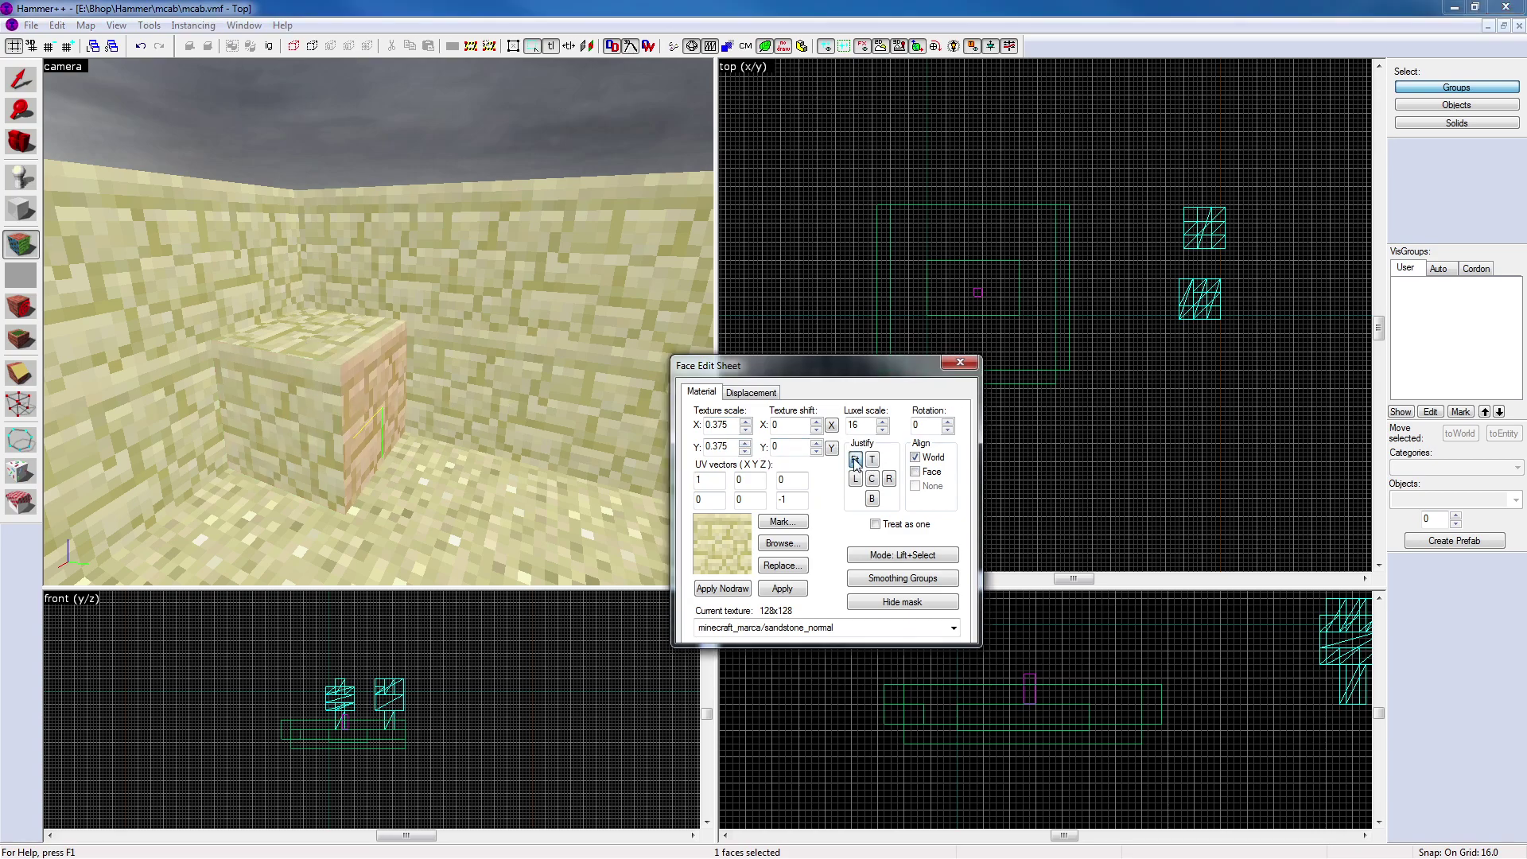
pyautogui.click(312, 423)
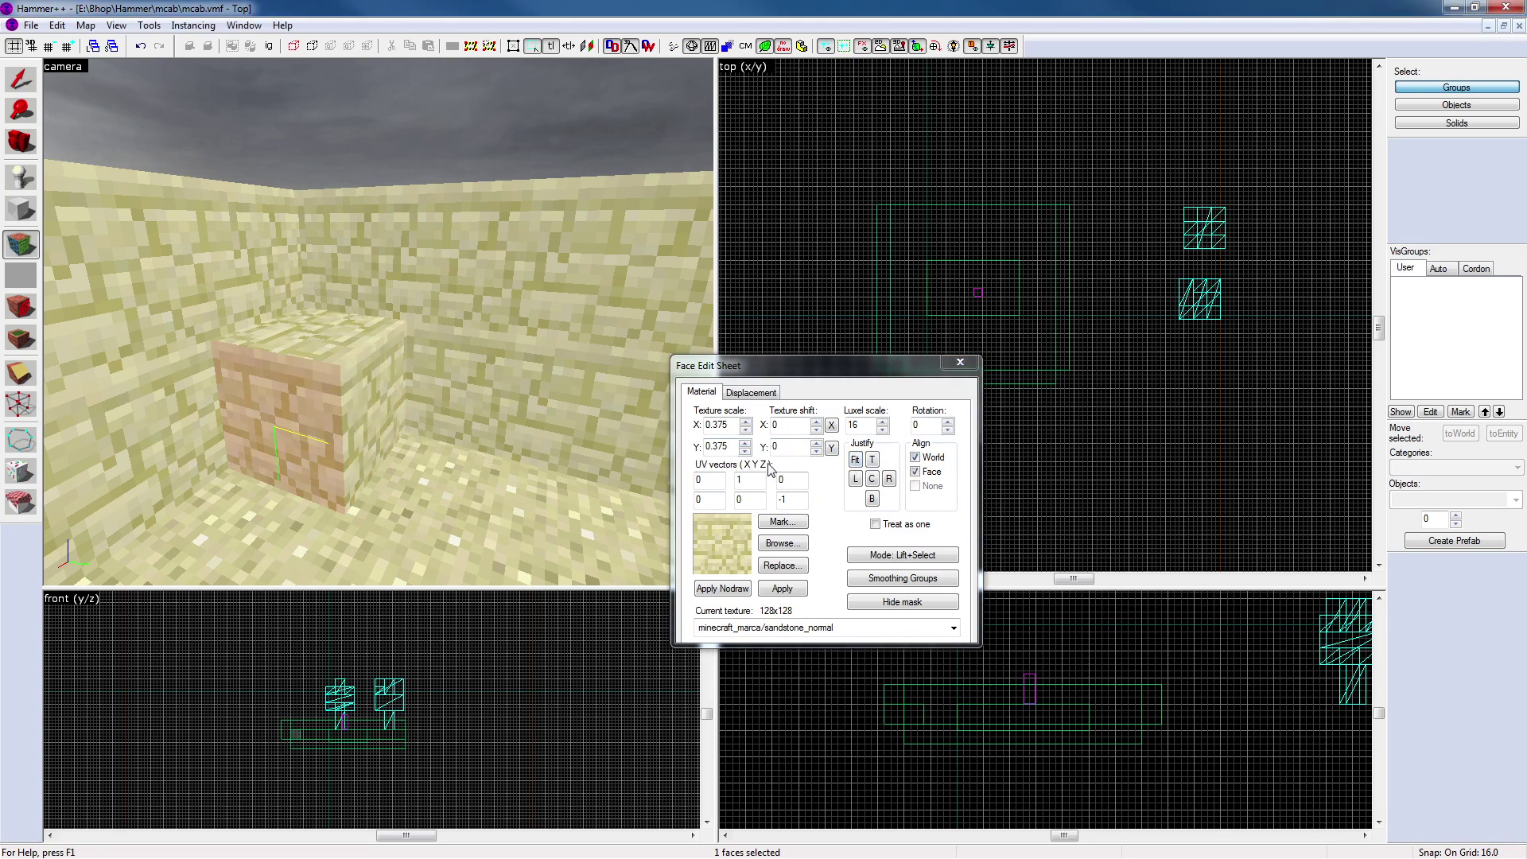
pyautogui.click(855, 460)
pyautogui.click(958, 364)
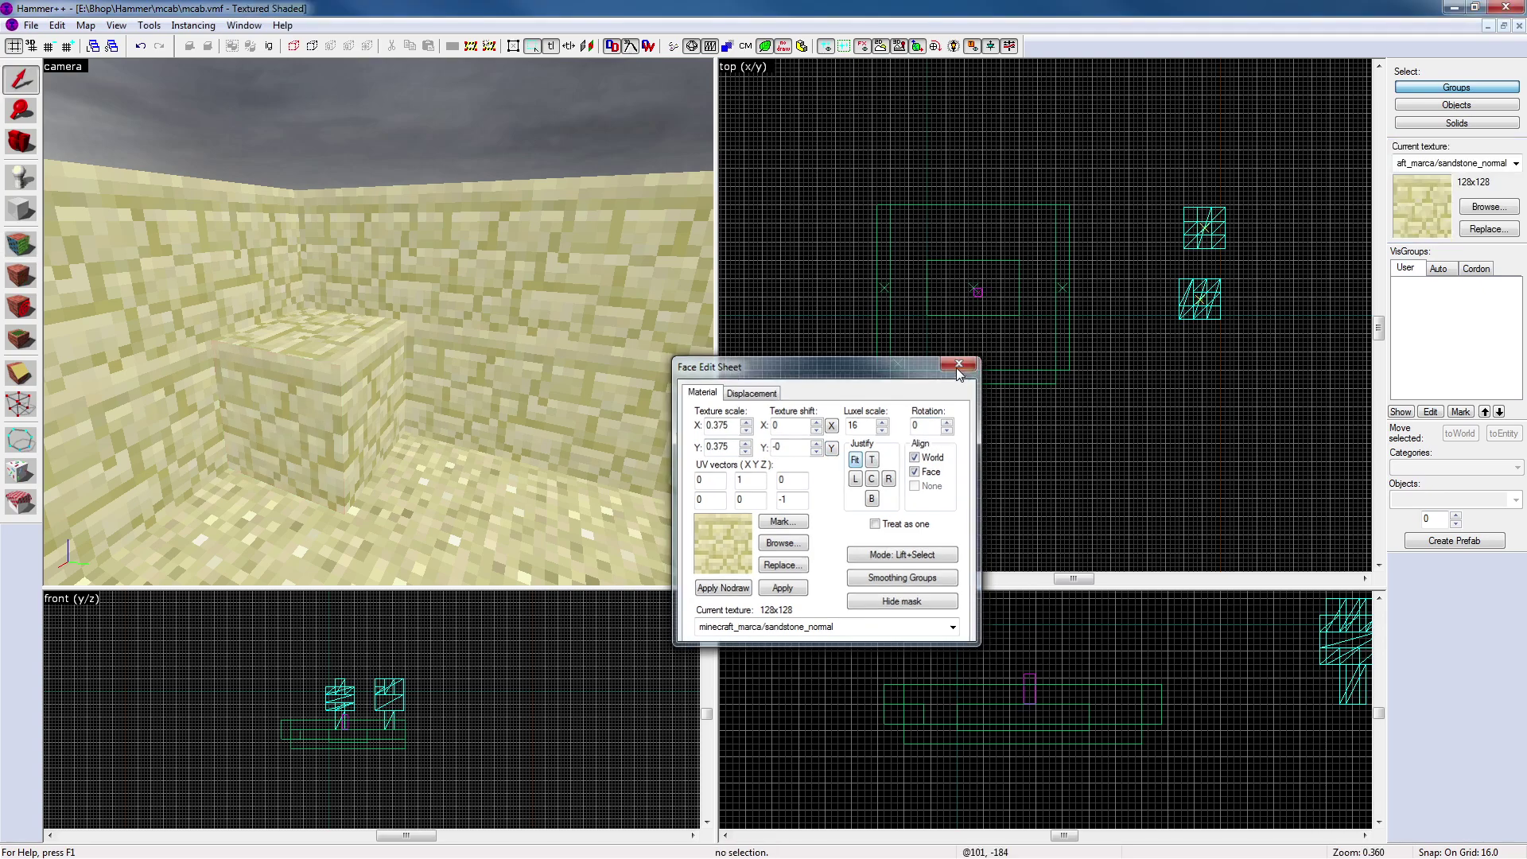
# Examine the corner block, the surrounding walls and the grass platform from several angles
pyautogui.press('z')
pyautogui.press('w')
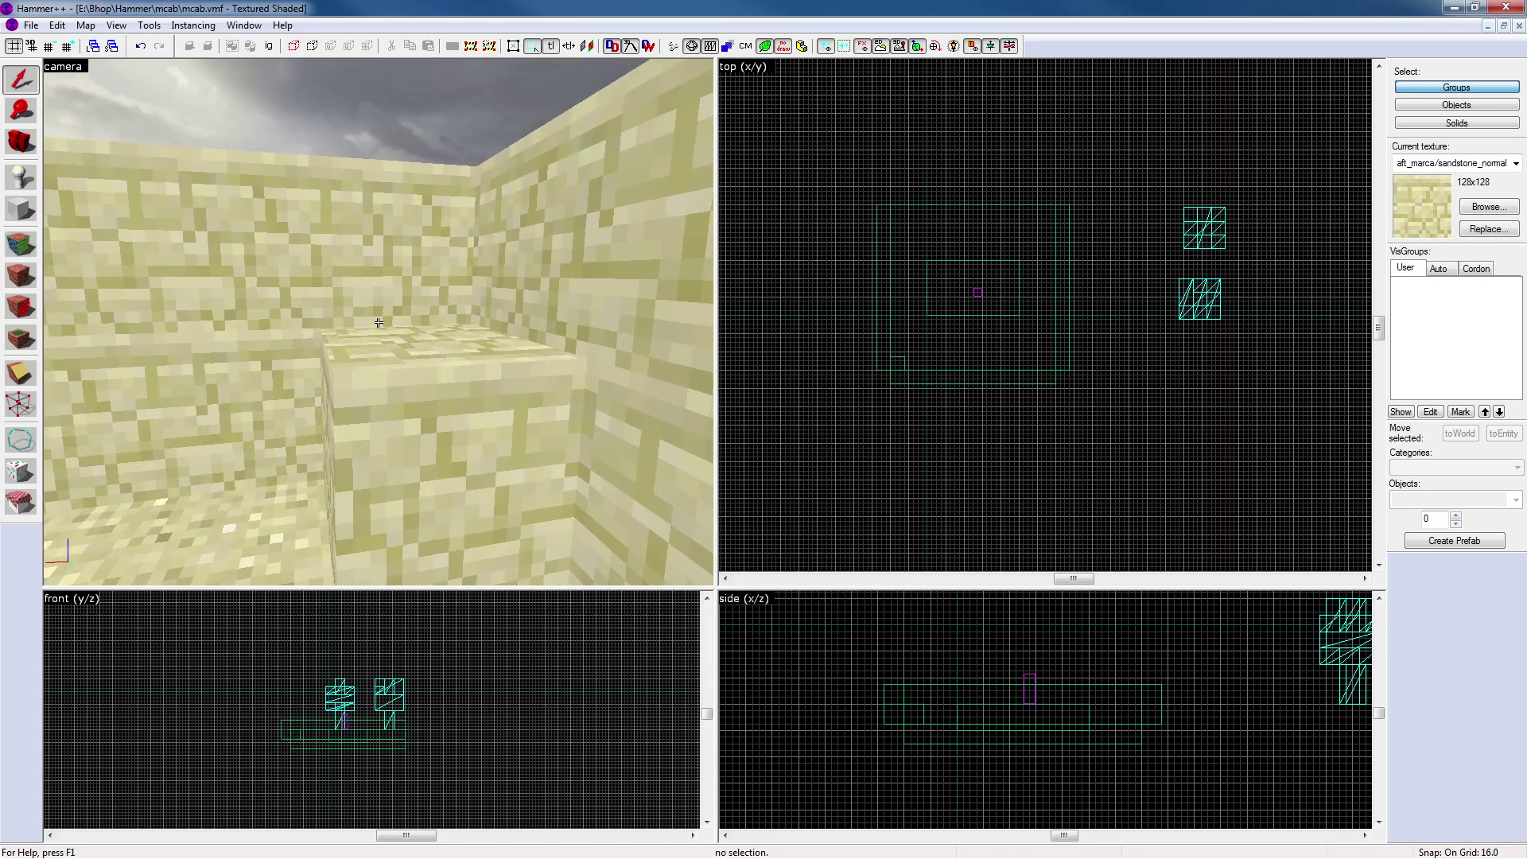
pyautogui.press('s')
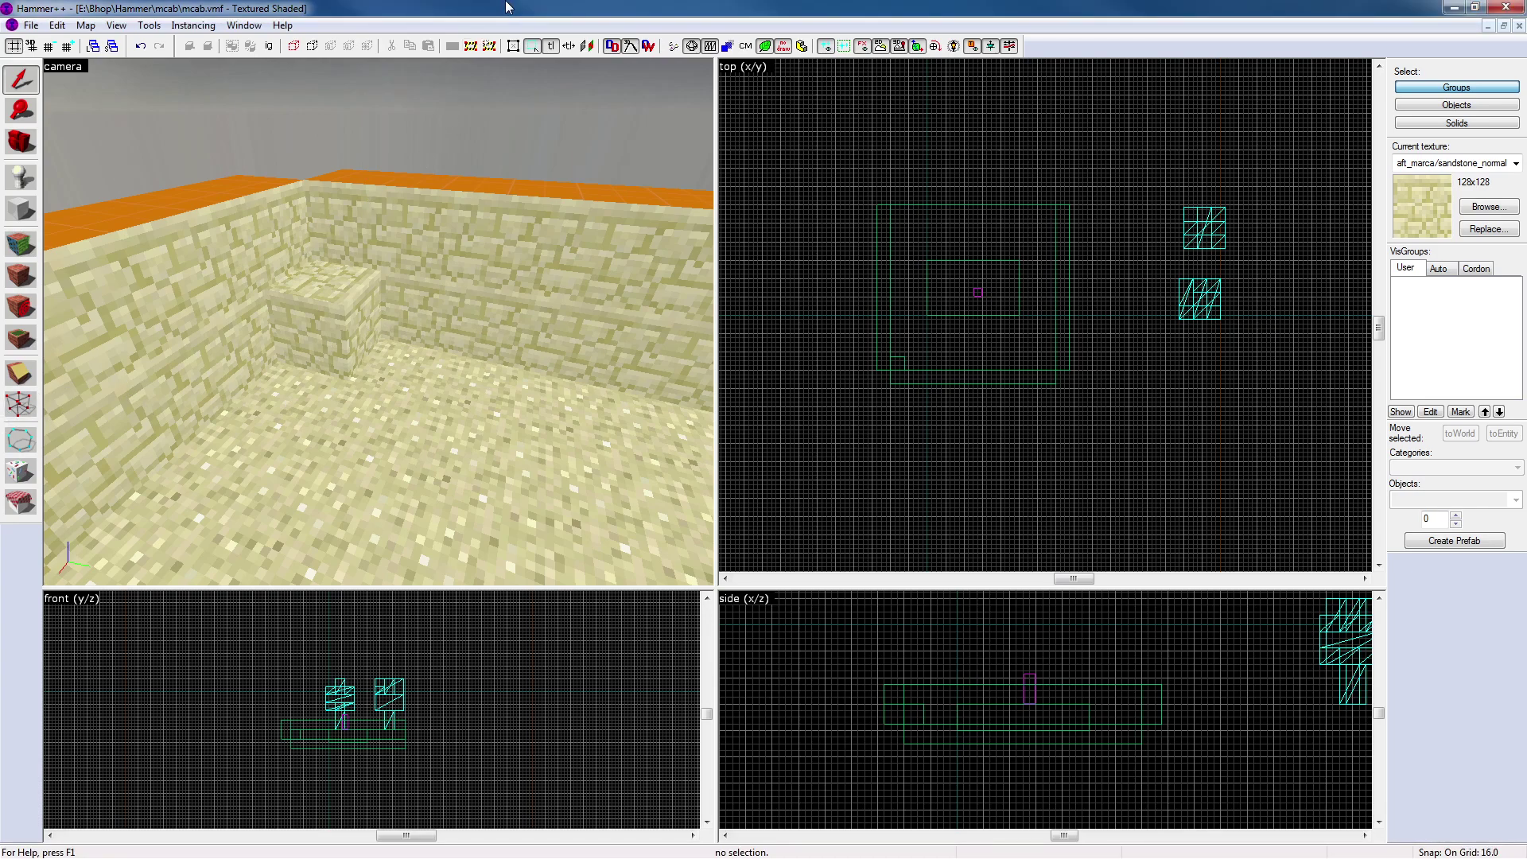
pyautogui.press('z')
pyautogui.press('s')
pyautogui.press('w')
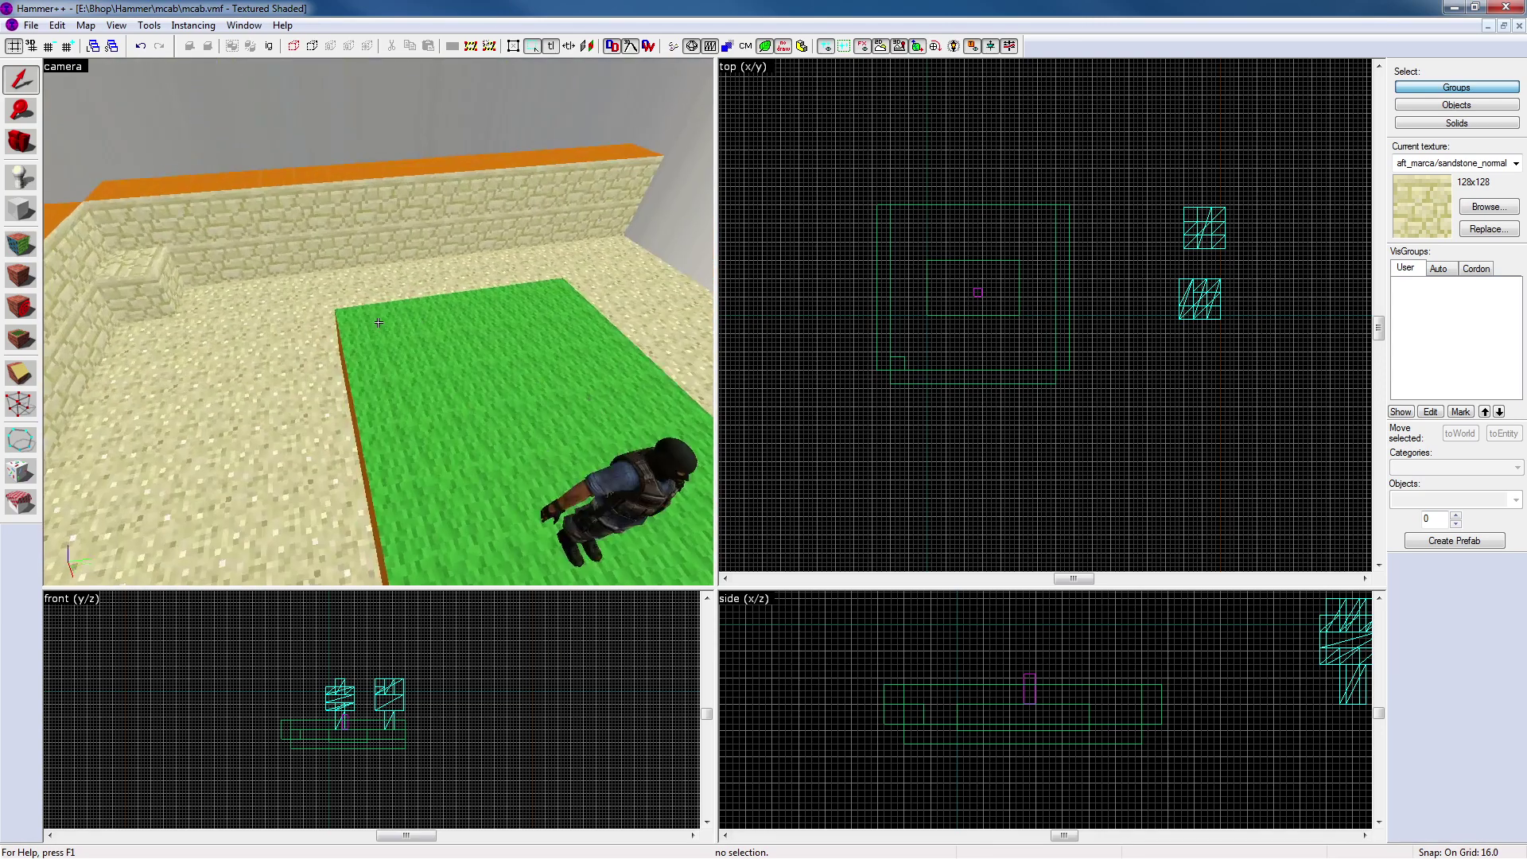
pyautogui.press('s')
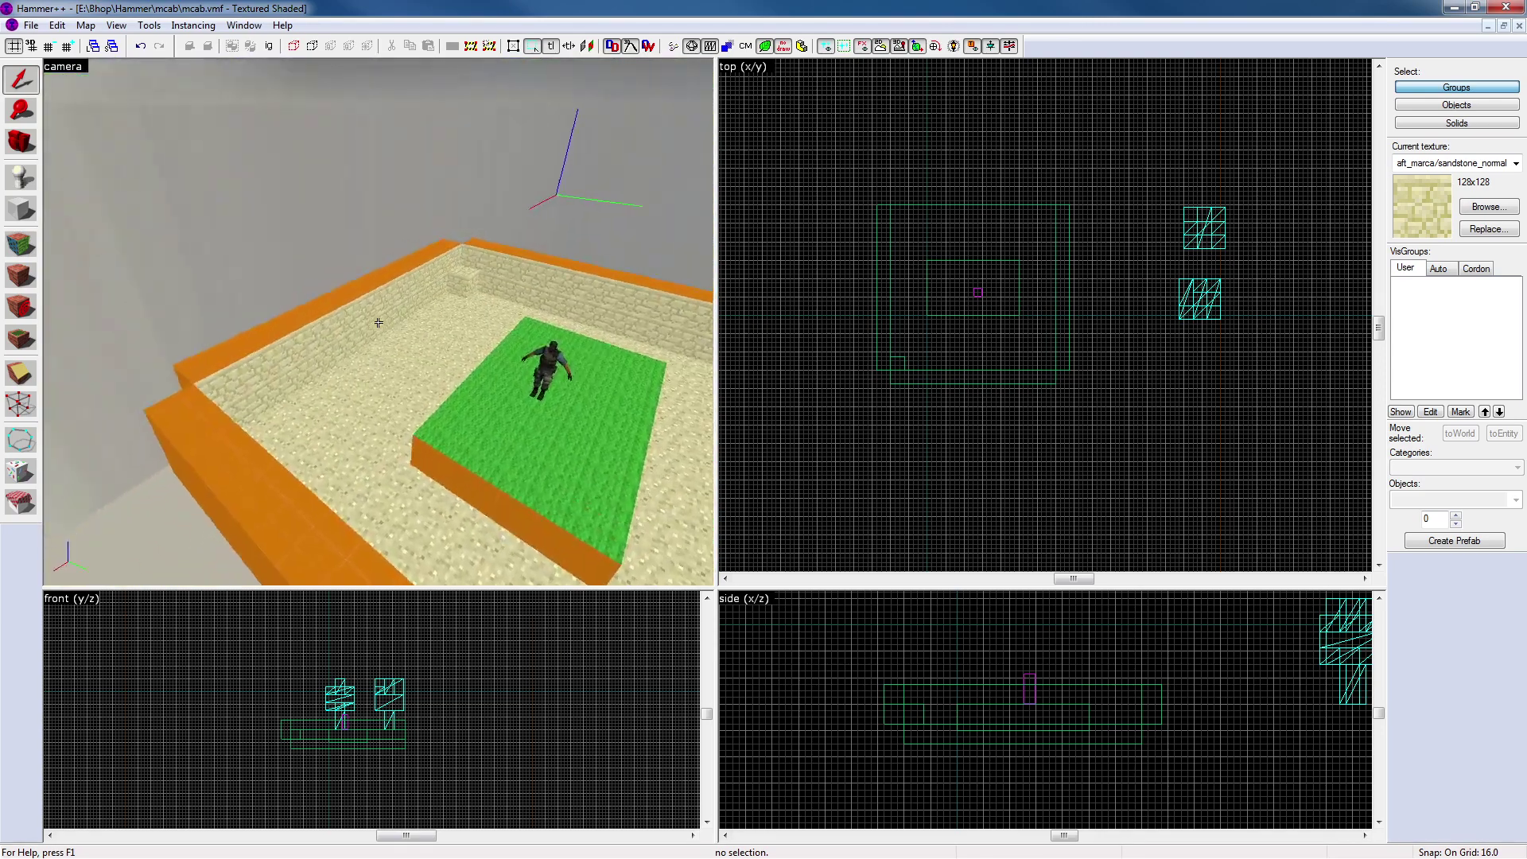
pyautogui.press('w')
pyautogui.press('d')
pyautogui.press('s')
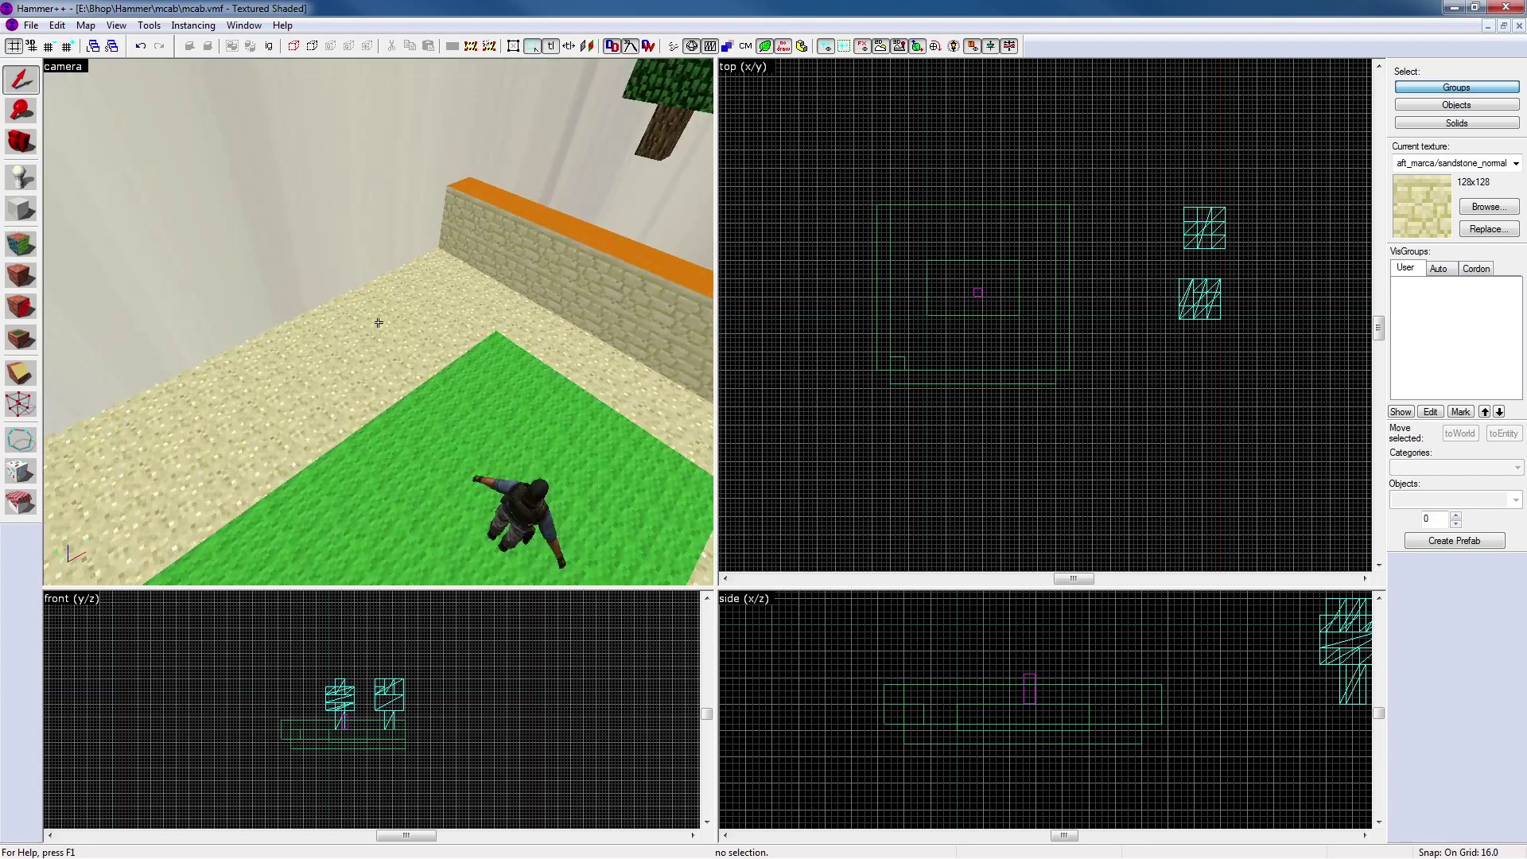
# Sample wool_lime from the platform's top face and apply it to an adjoining orange side face
pyautogui.moveTo(379, 322); pyautogui.dragTo(293, 295)
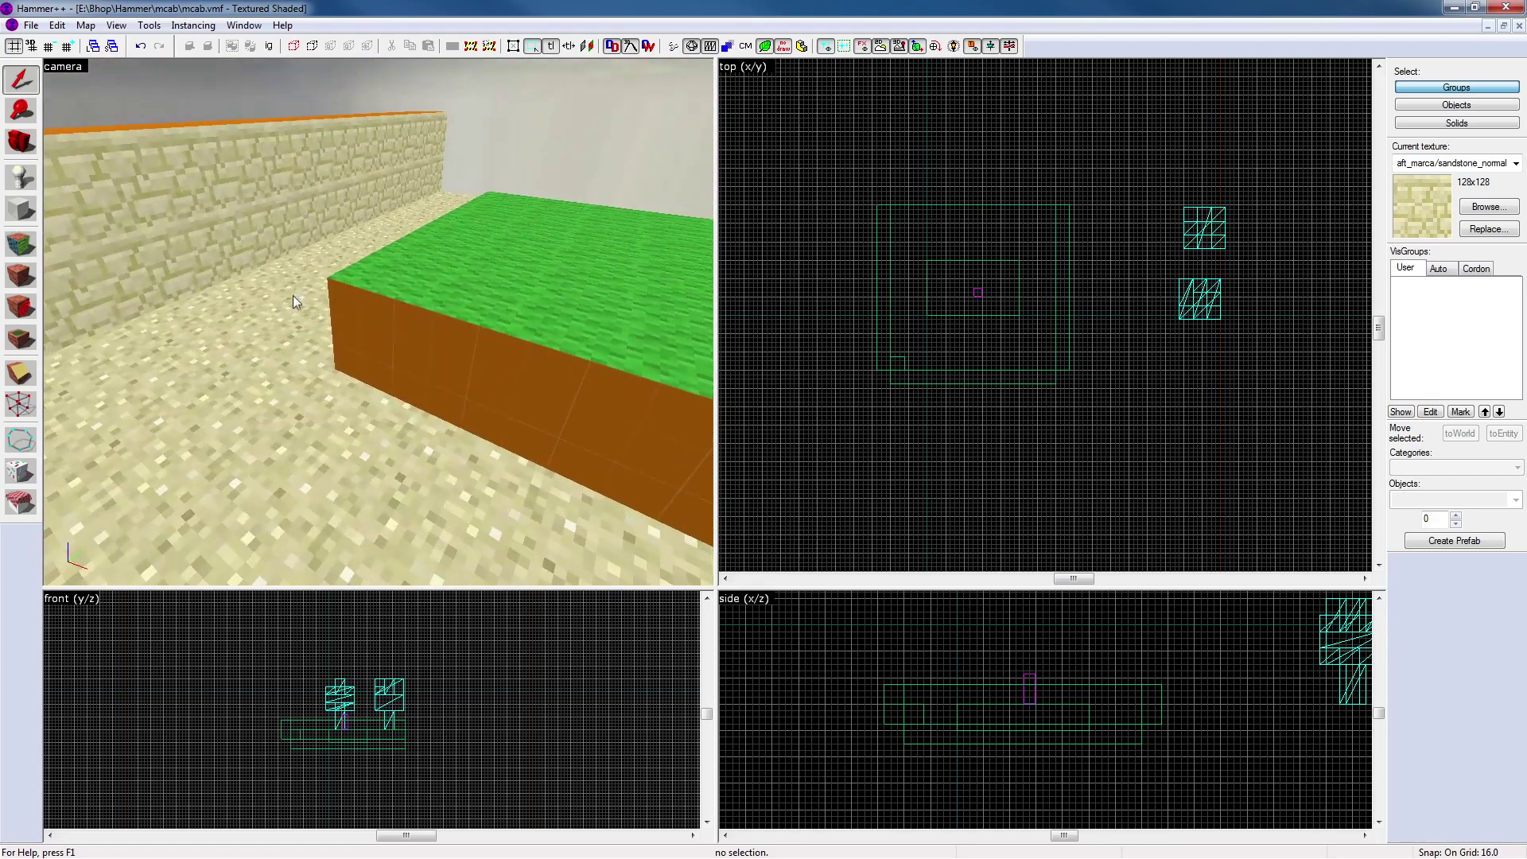
pyautogui.click(21, 245)
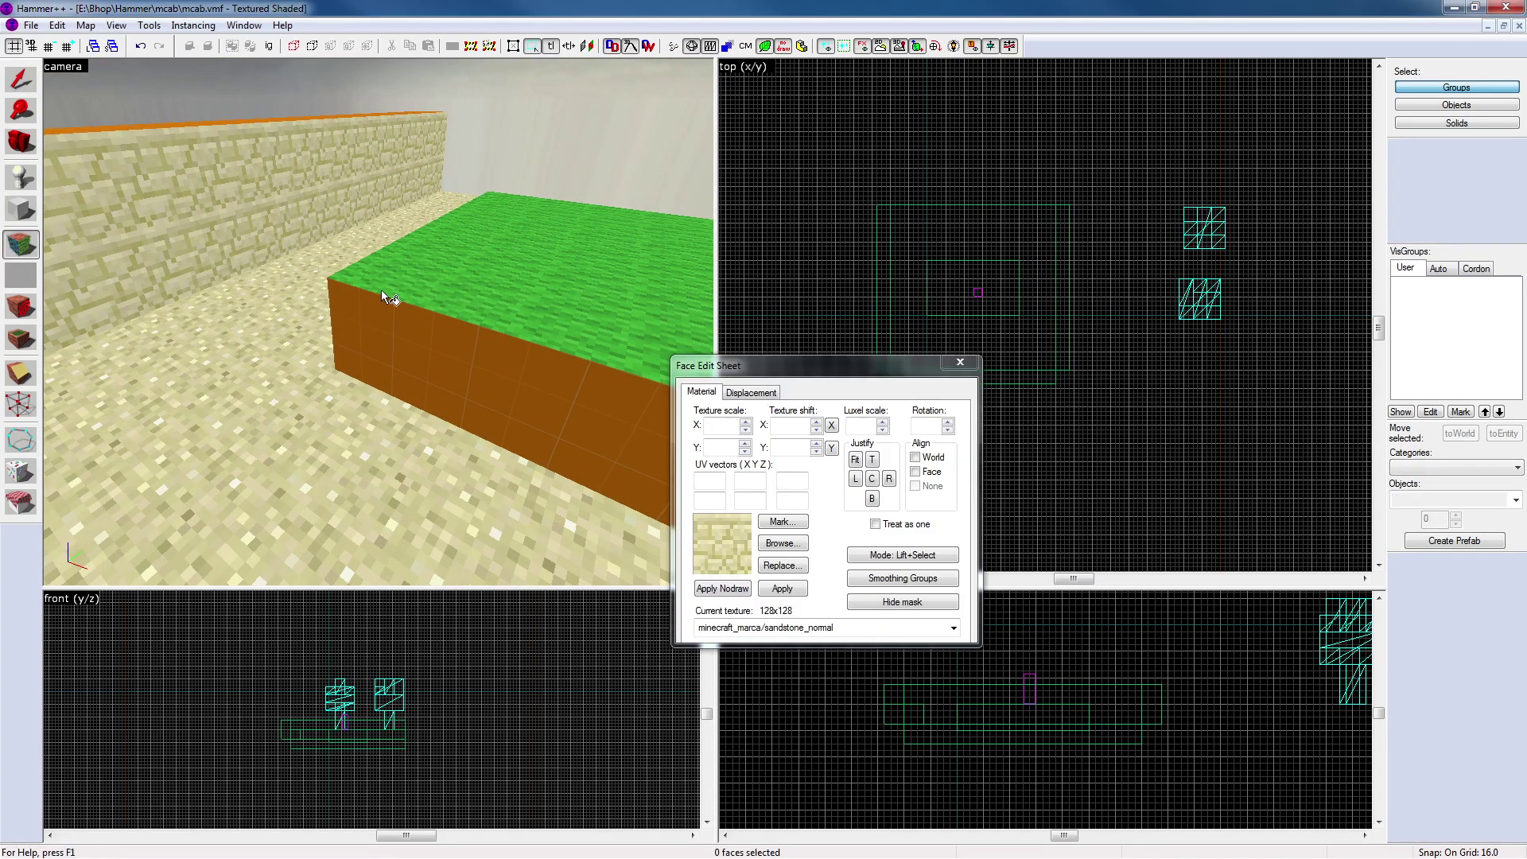
pyautogui.click(380, 289)
pyautogui.rightClick(459, 360)
pyautogui.press('z')
pyautogui.press('z')
pyautogui.press('z')
pyautogui.press('z')
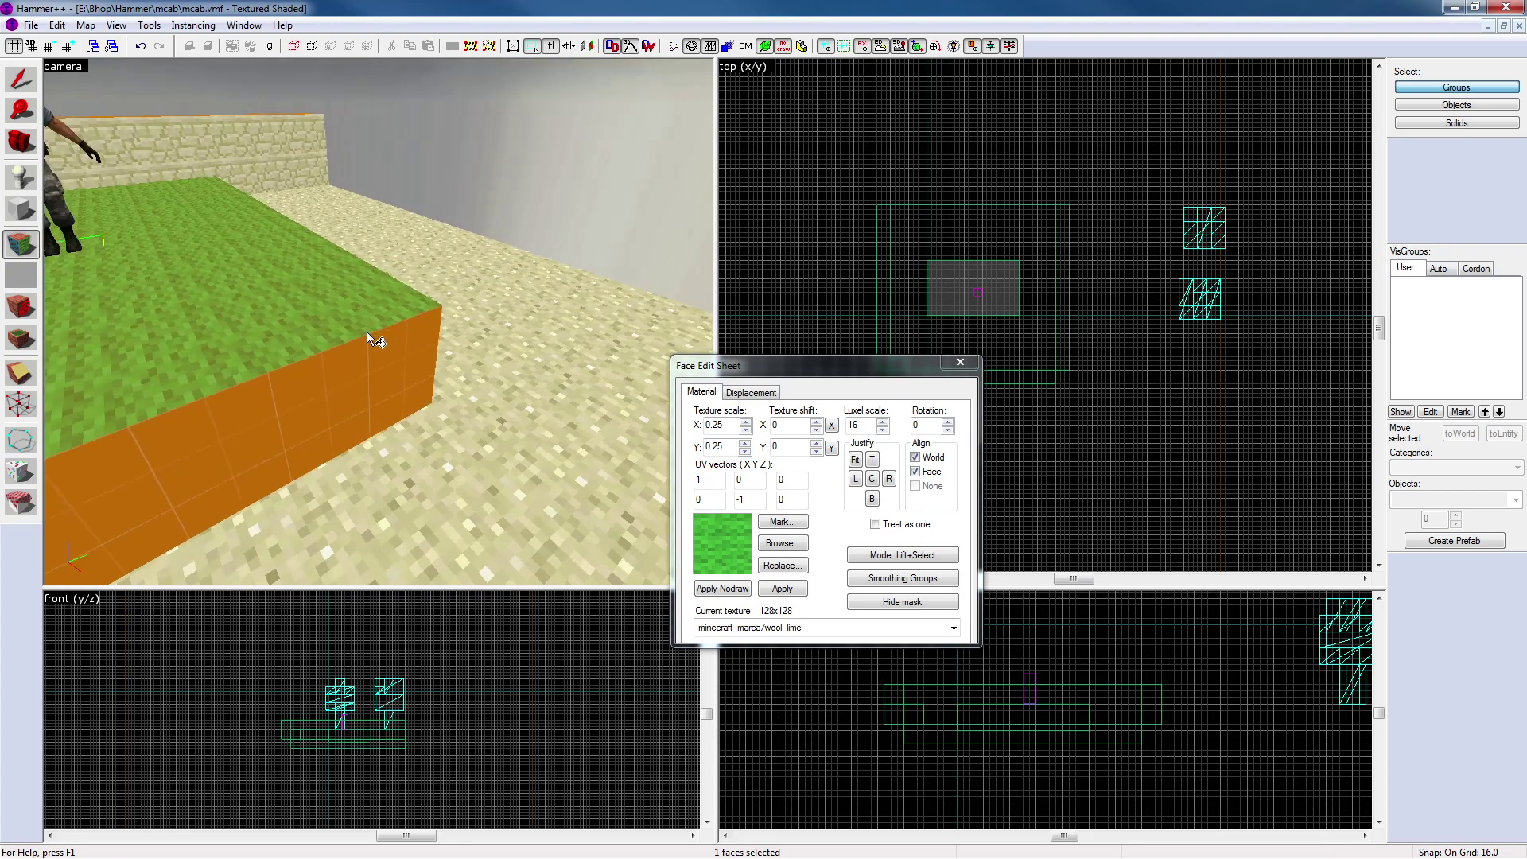
# Apply wool_lime to the platform's remaining orange sides and close the Face Edit Sheet
pyautogui.press('z')
pyautogui.press('w')
pyautogui.press('d')
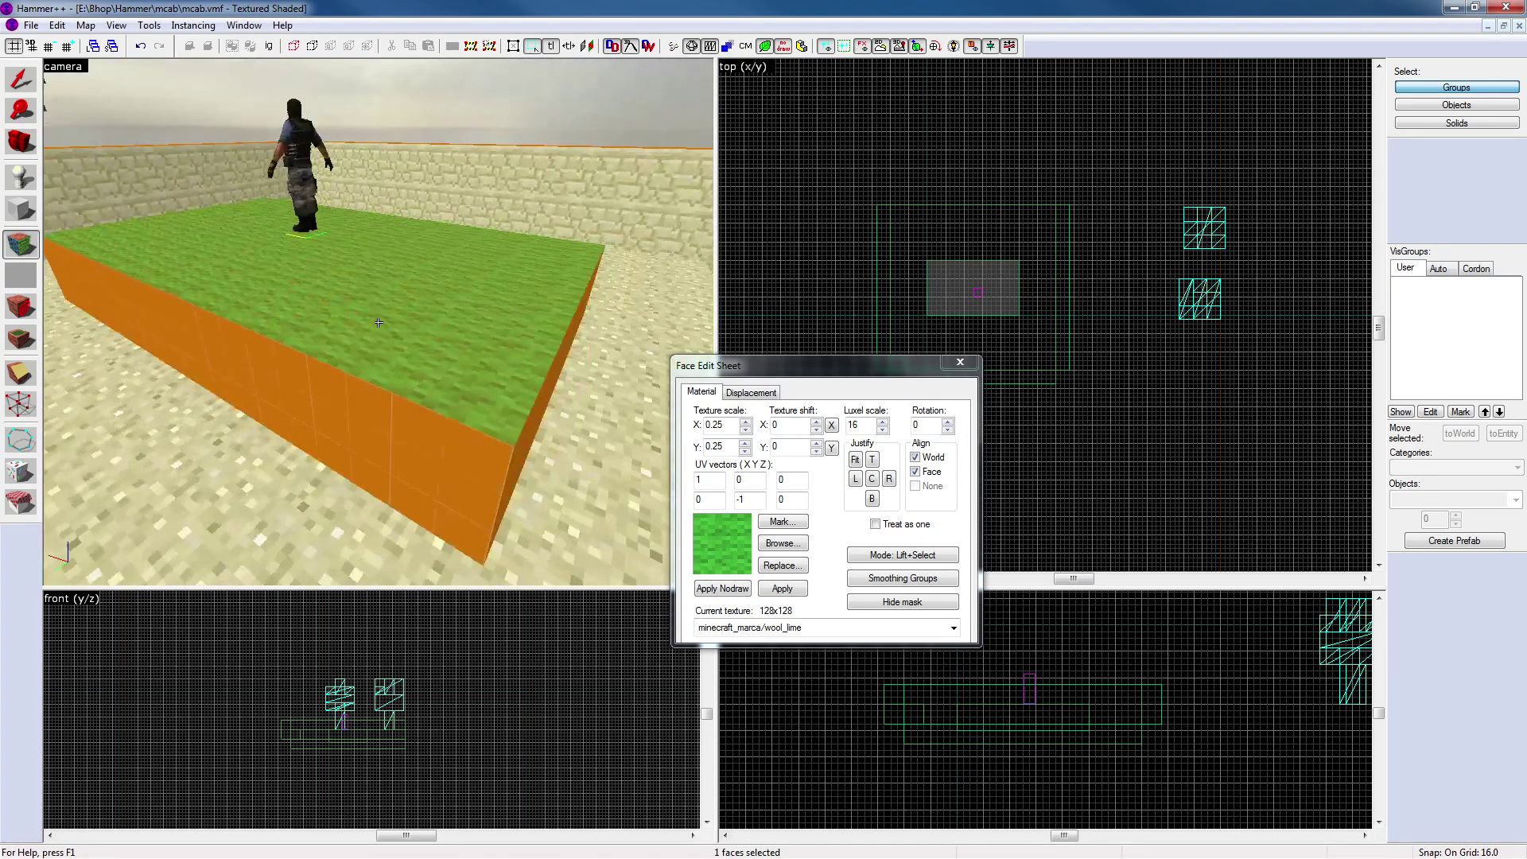
pyautogui.rightClick(420, 450)
pyautogui.press('z')
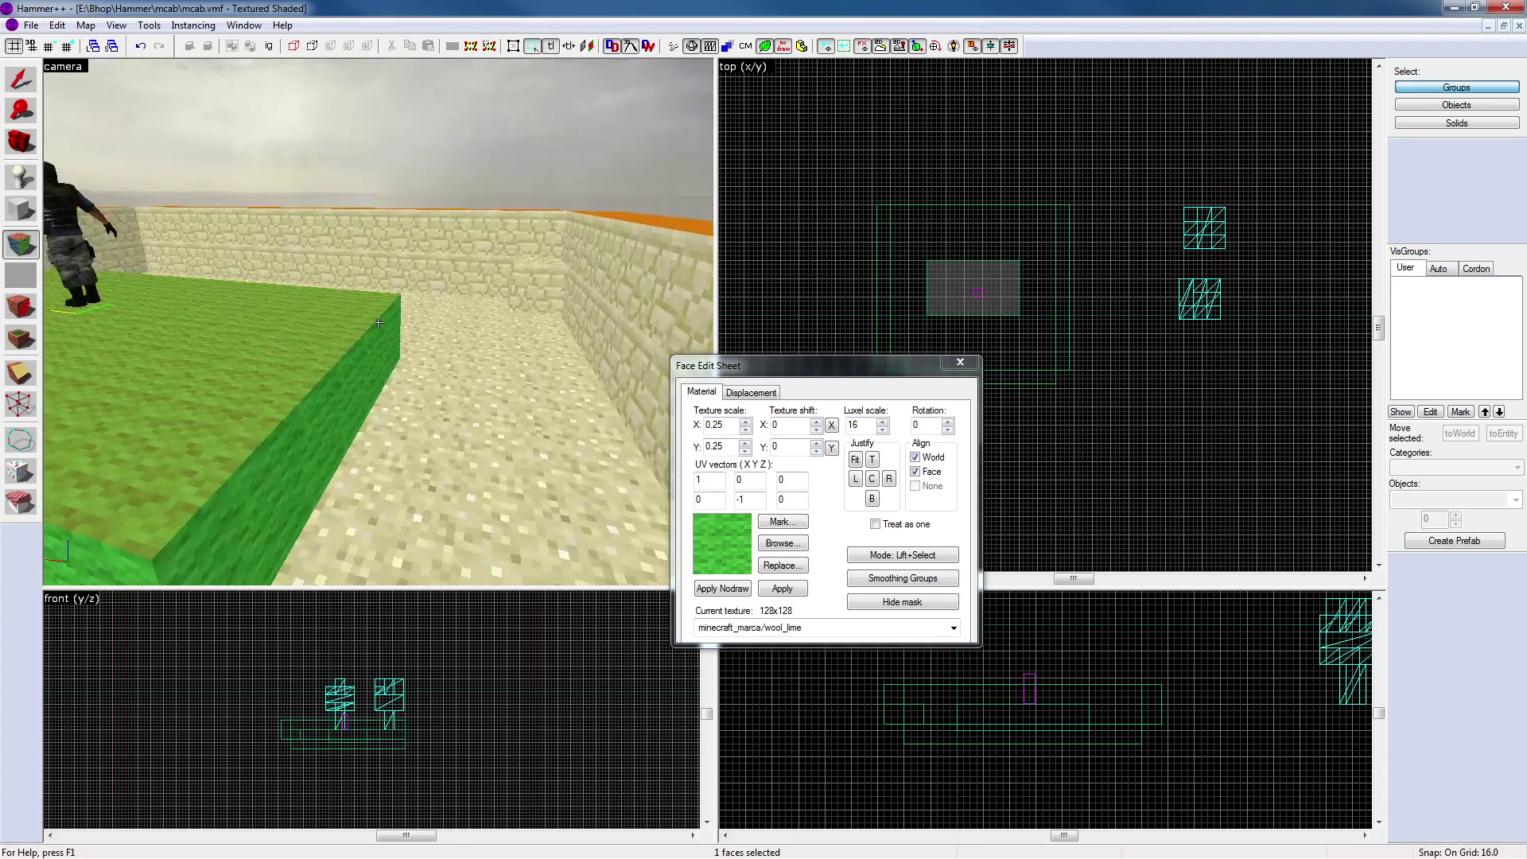
pyautogui.press('s')
pyautogui.click(960, 362)
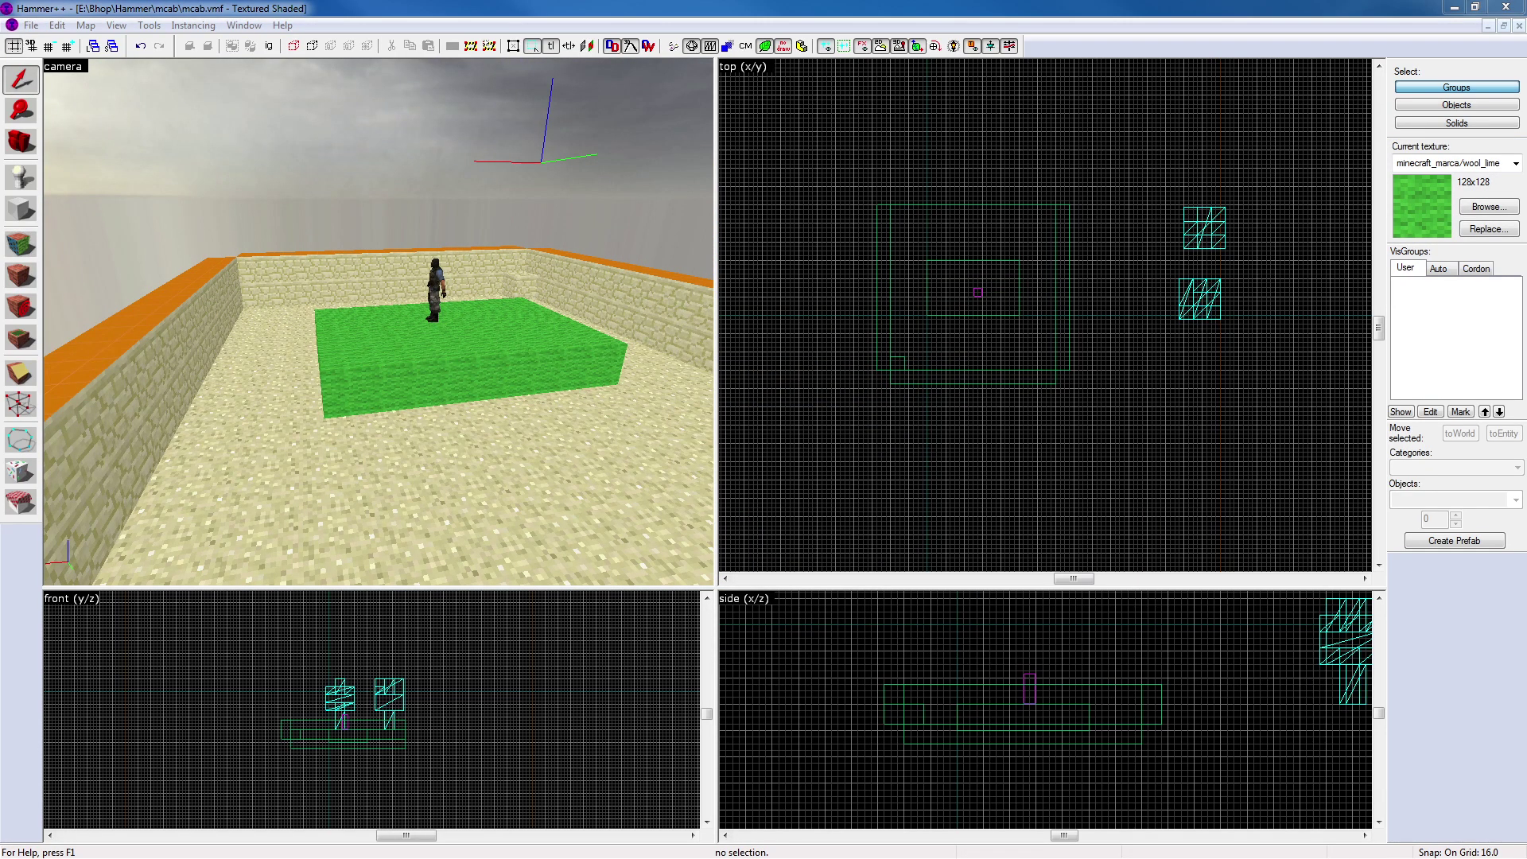
# Raise the single-piece wall opposite the corner block to a height of 144 units
pyautogui.click(470, 7)
pyautogui.press('z')
pyautogui.press('s')
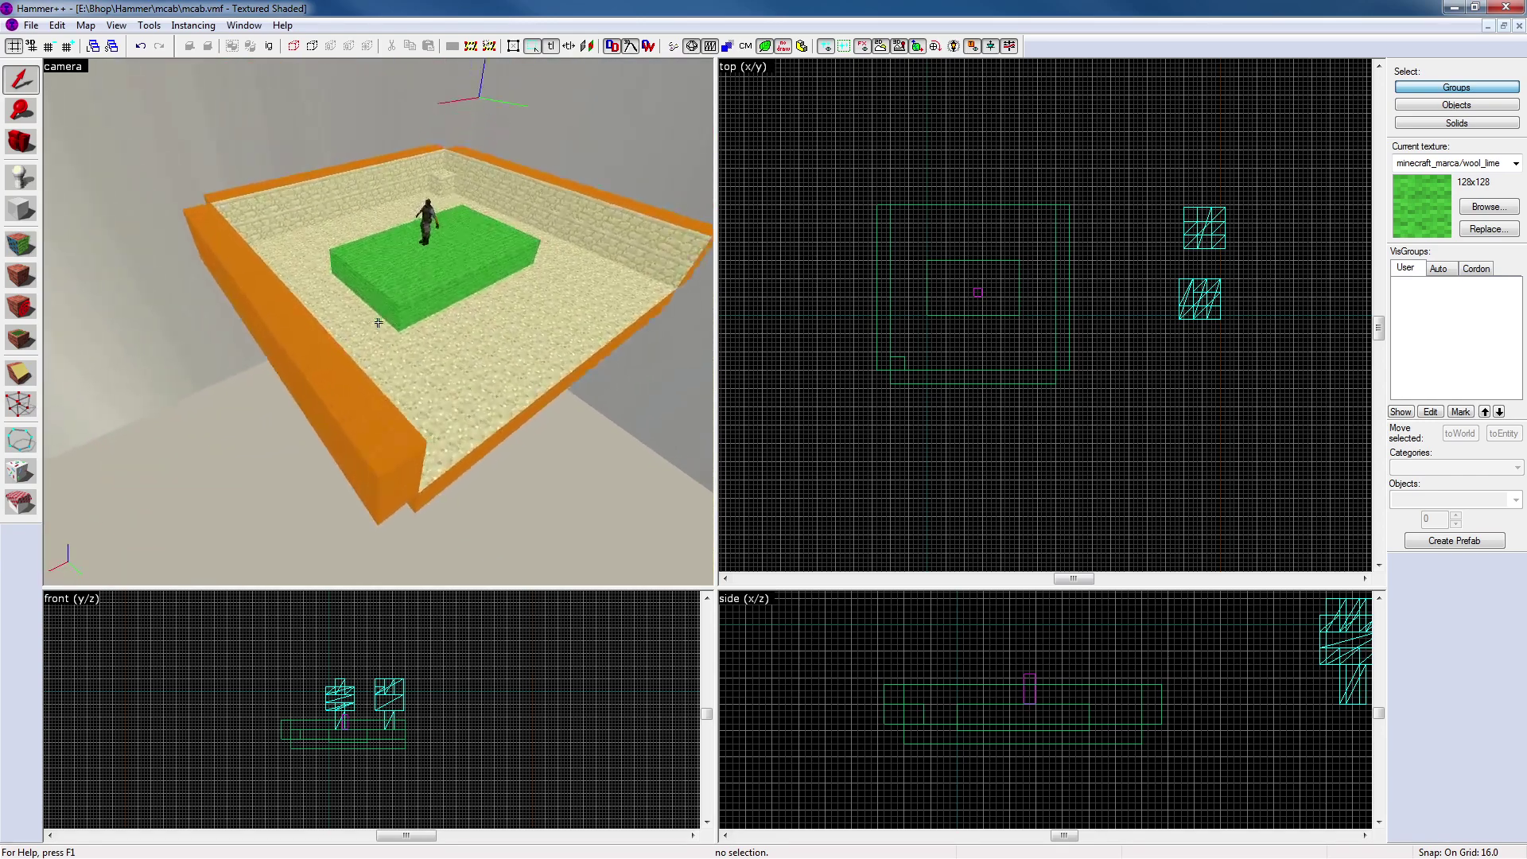
pyautogui.press('w')
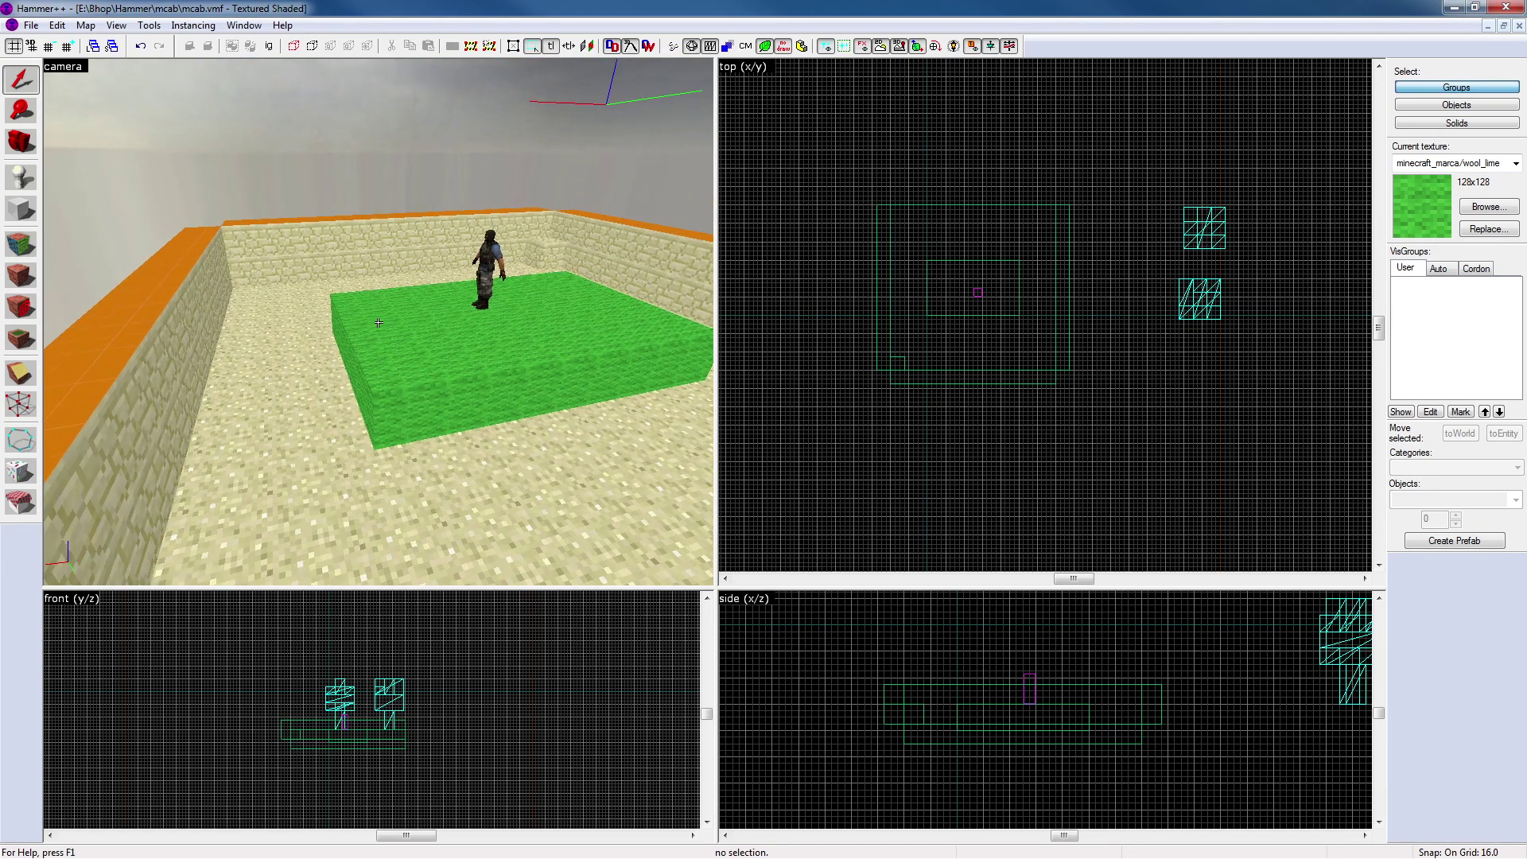
pyautogui.press('z')
pyautogui.click(318, 311)
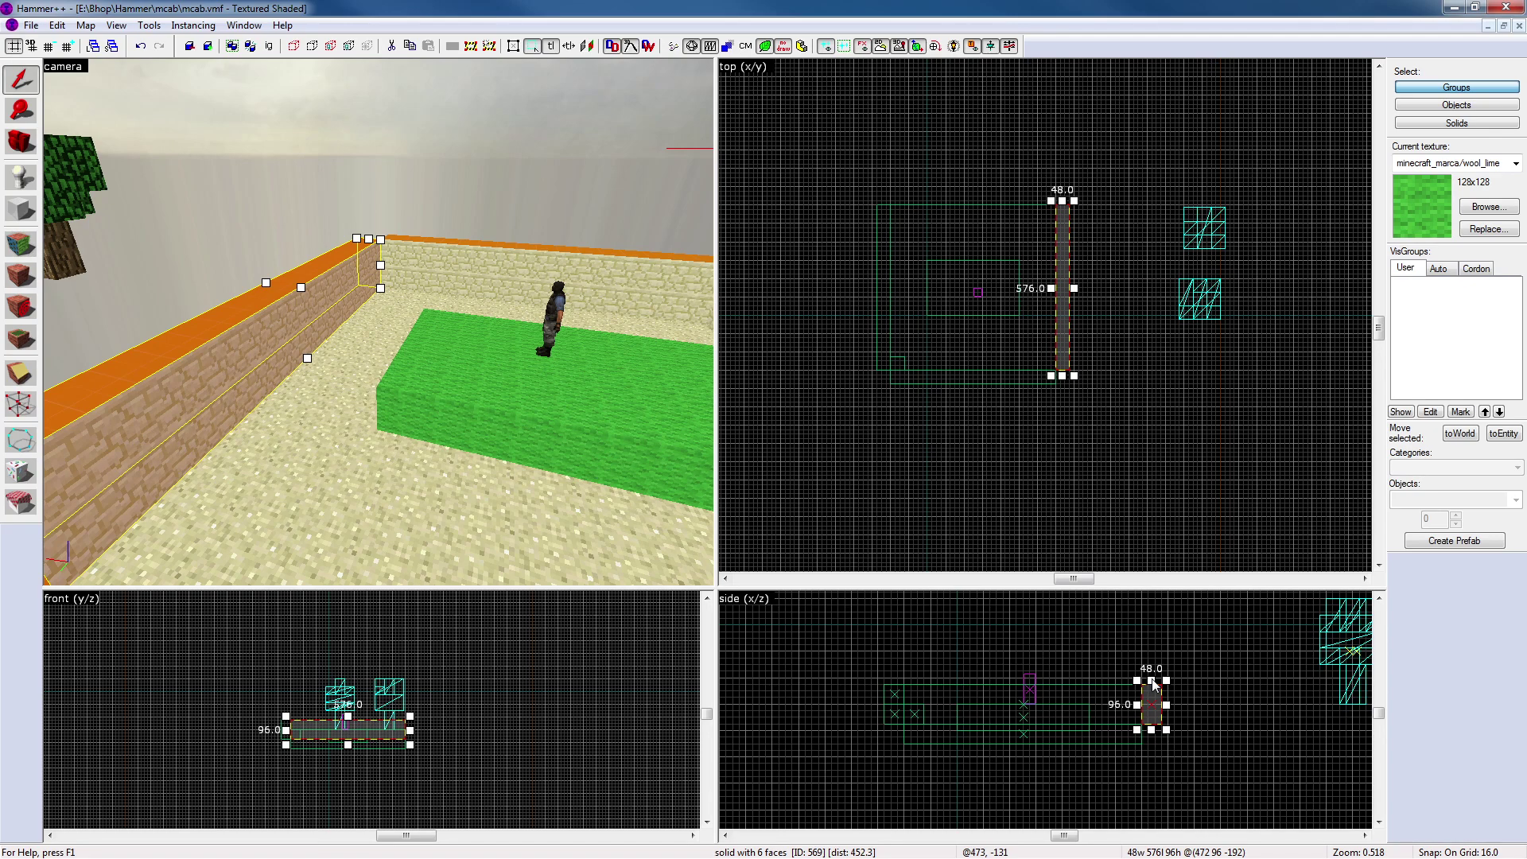
pyautogui.moveTo(1154, 685); pyautogui.dragTo(1160, 659)
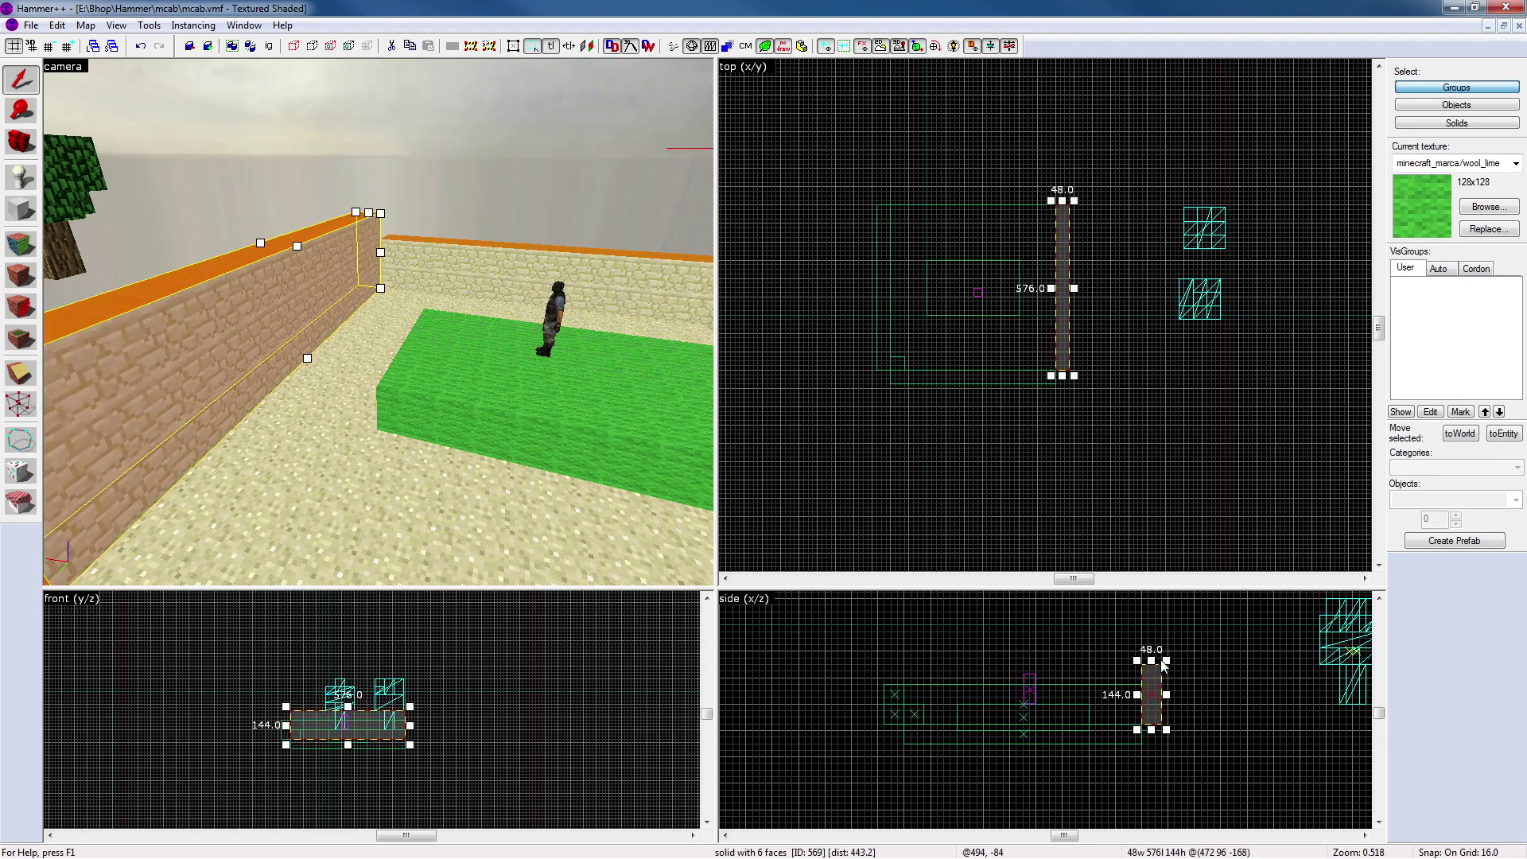
# Turn the two-segment wall beside the corner block into one solid by extending its upper segment to 96 units high
pyautogui.click(493, 277)
pyautogui.press('z')
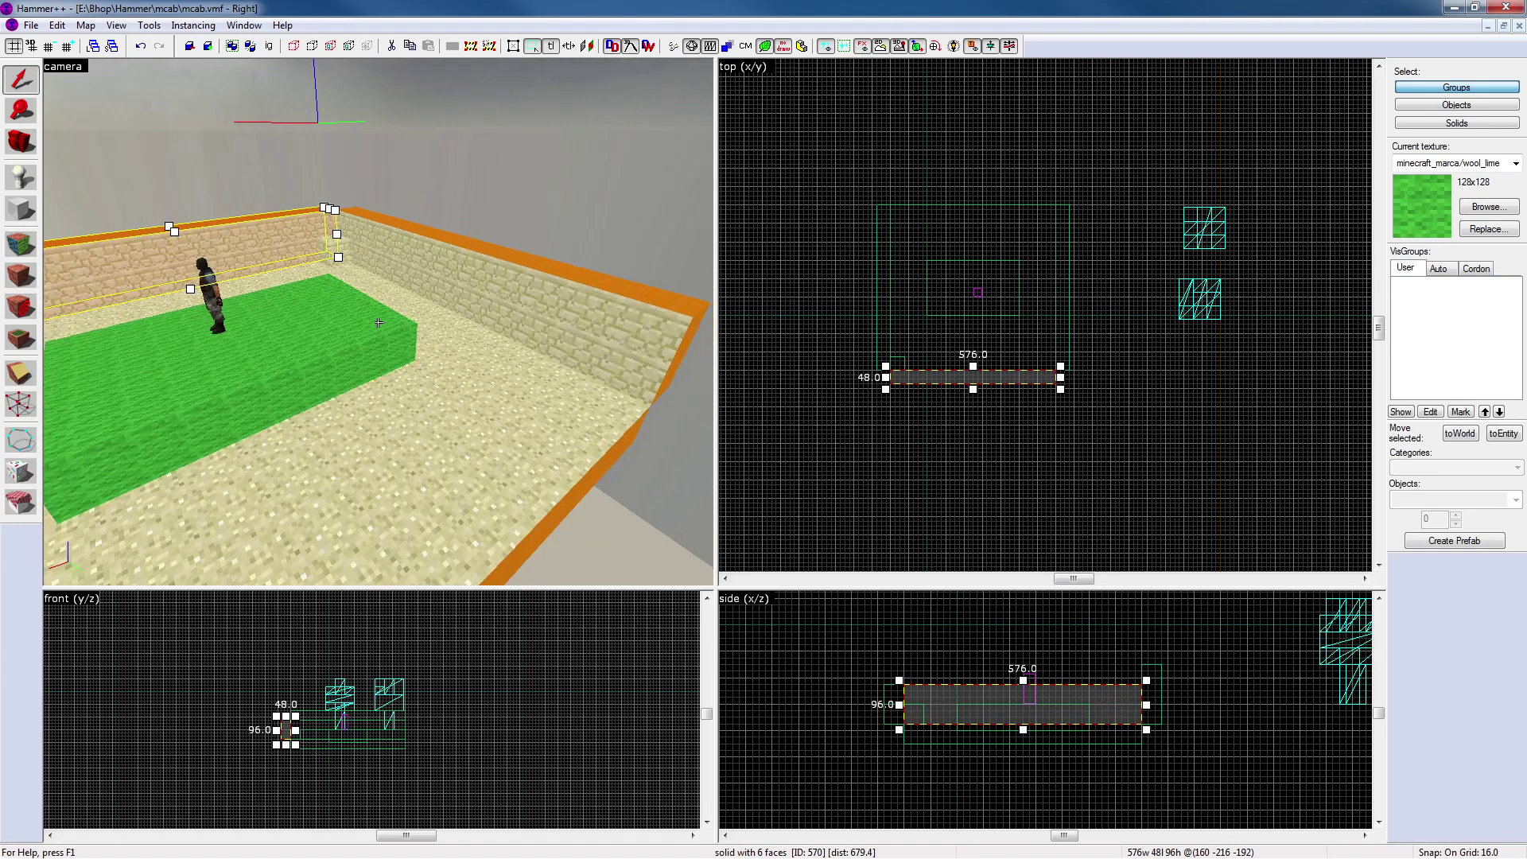
pyautogui.press('z')
pyautogui.click(408, 280)
pyautogui.click(423, 251)
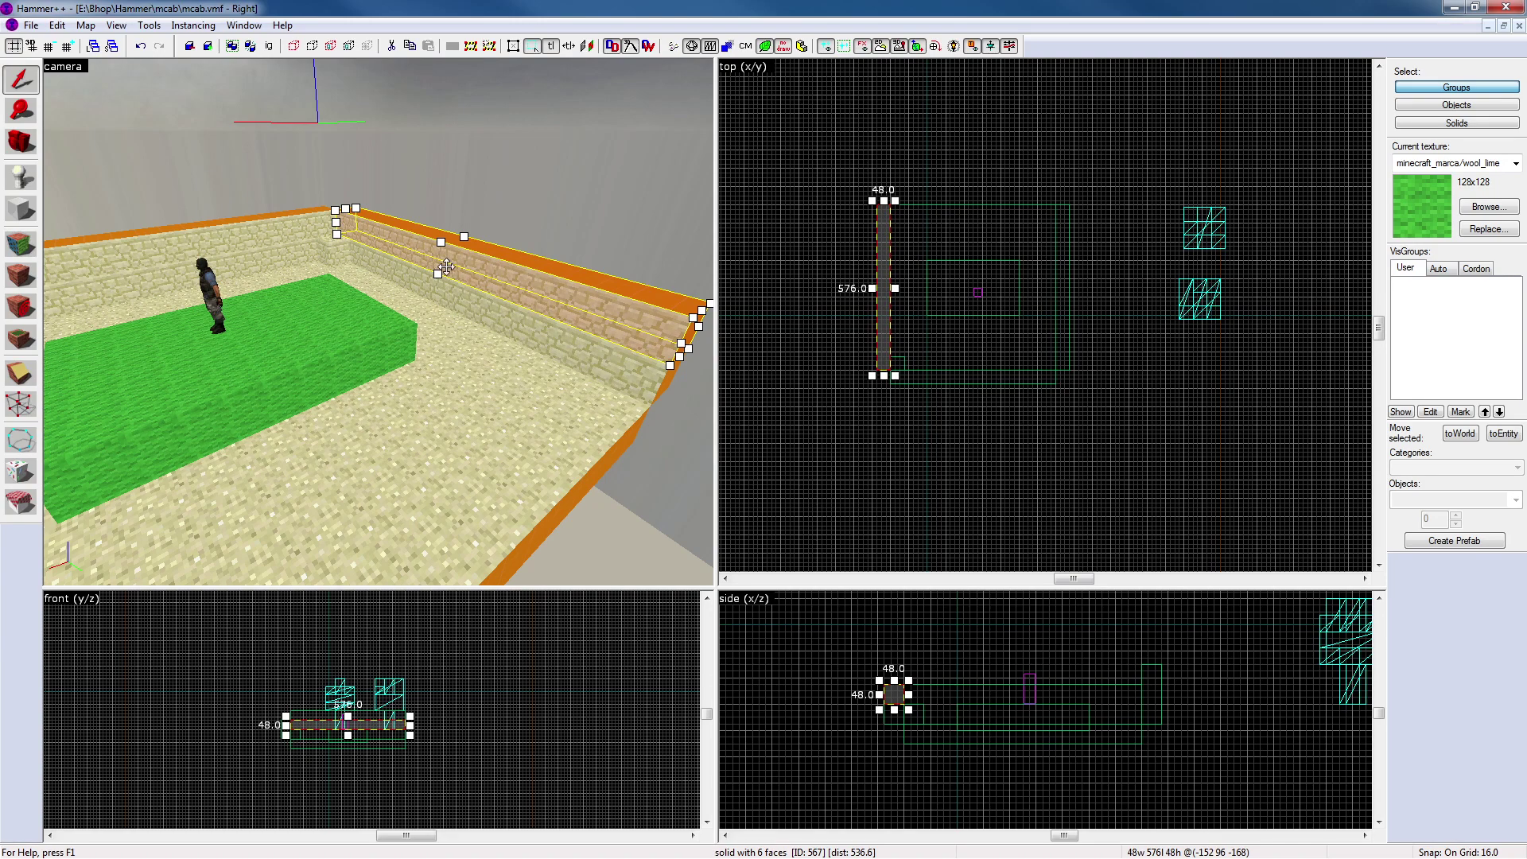
pyautogui.click(442, 274)
pyautogui.moveTo(895, 700); pyautogui.dragTo(895, 680)
# Select the two remaining 96-unit walls together and raise them to match the 144-unit wall
pyautogui.keyDown('ctrl'); pyautogui.click(266, 225); pyautogui.keyUp('ctrl')
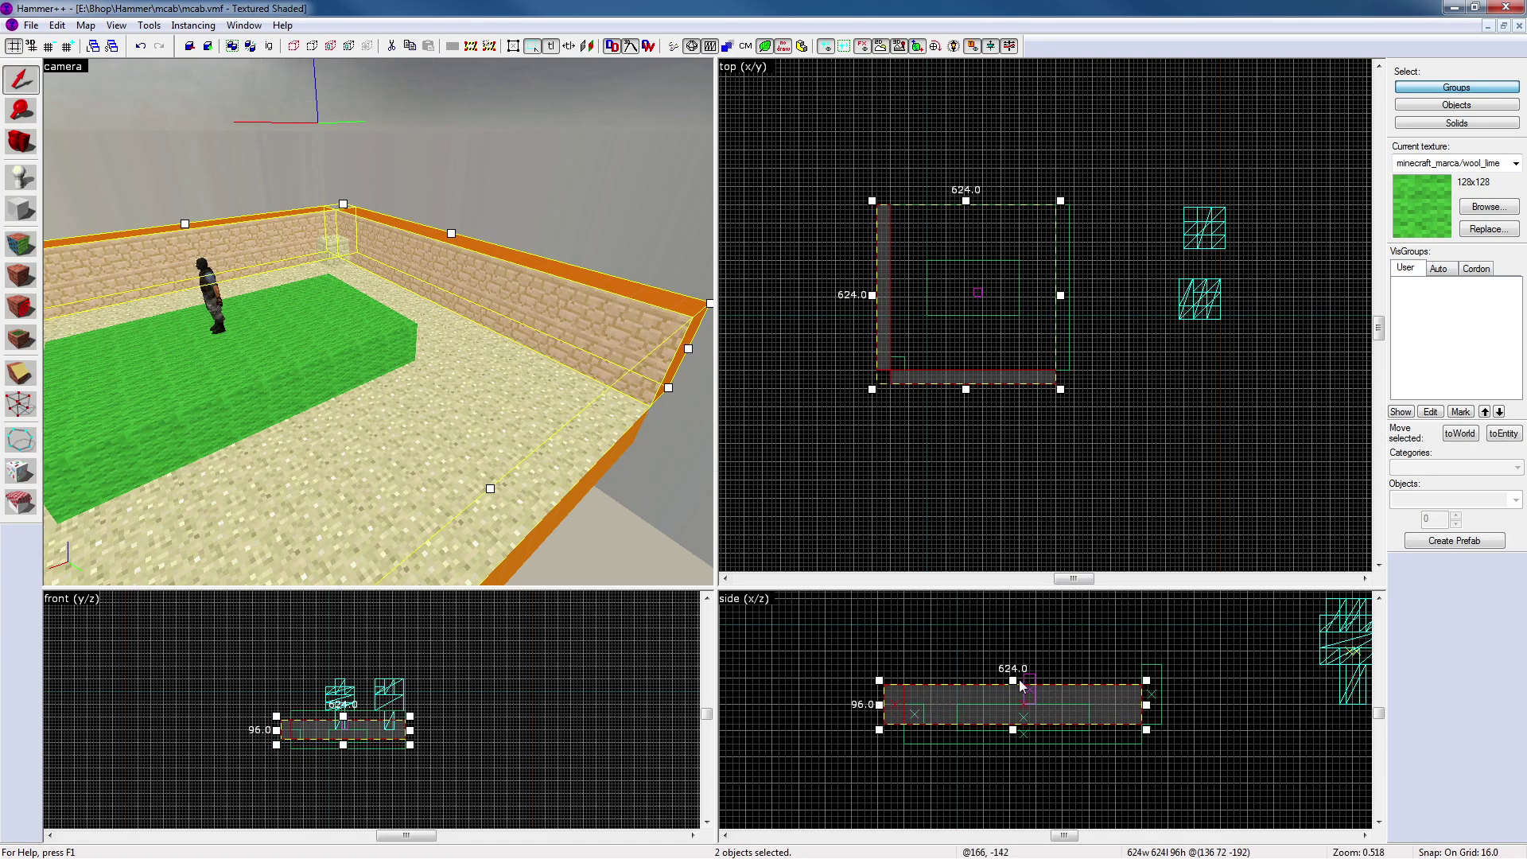
pyautogui.moveTo(1013, 681); pyautogui.dragTo(1016, 663)
pyautogui.press('Escape')
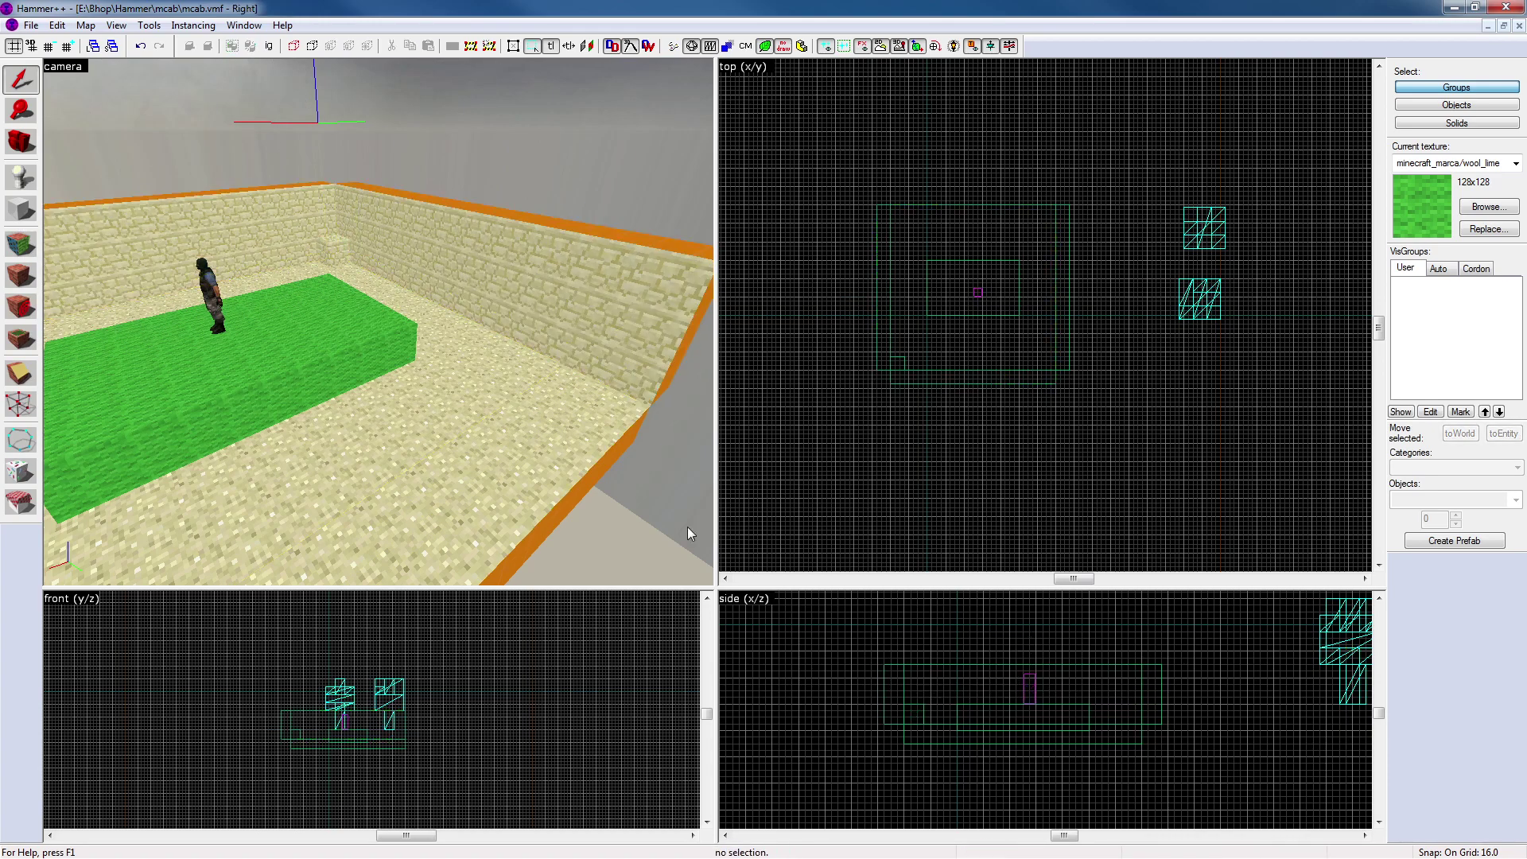
# Sample sandstone_normal from the inner face of the wall nearest the trees and apply it to that wall's top face
pyautogui.press('z')
pyautogui.press('s')
pyautogui.press('d')
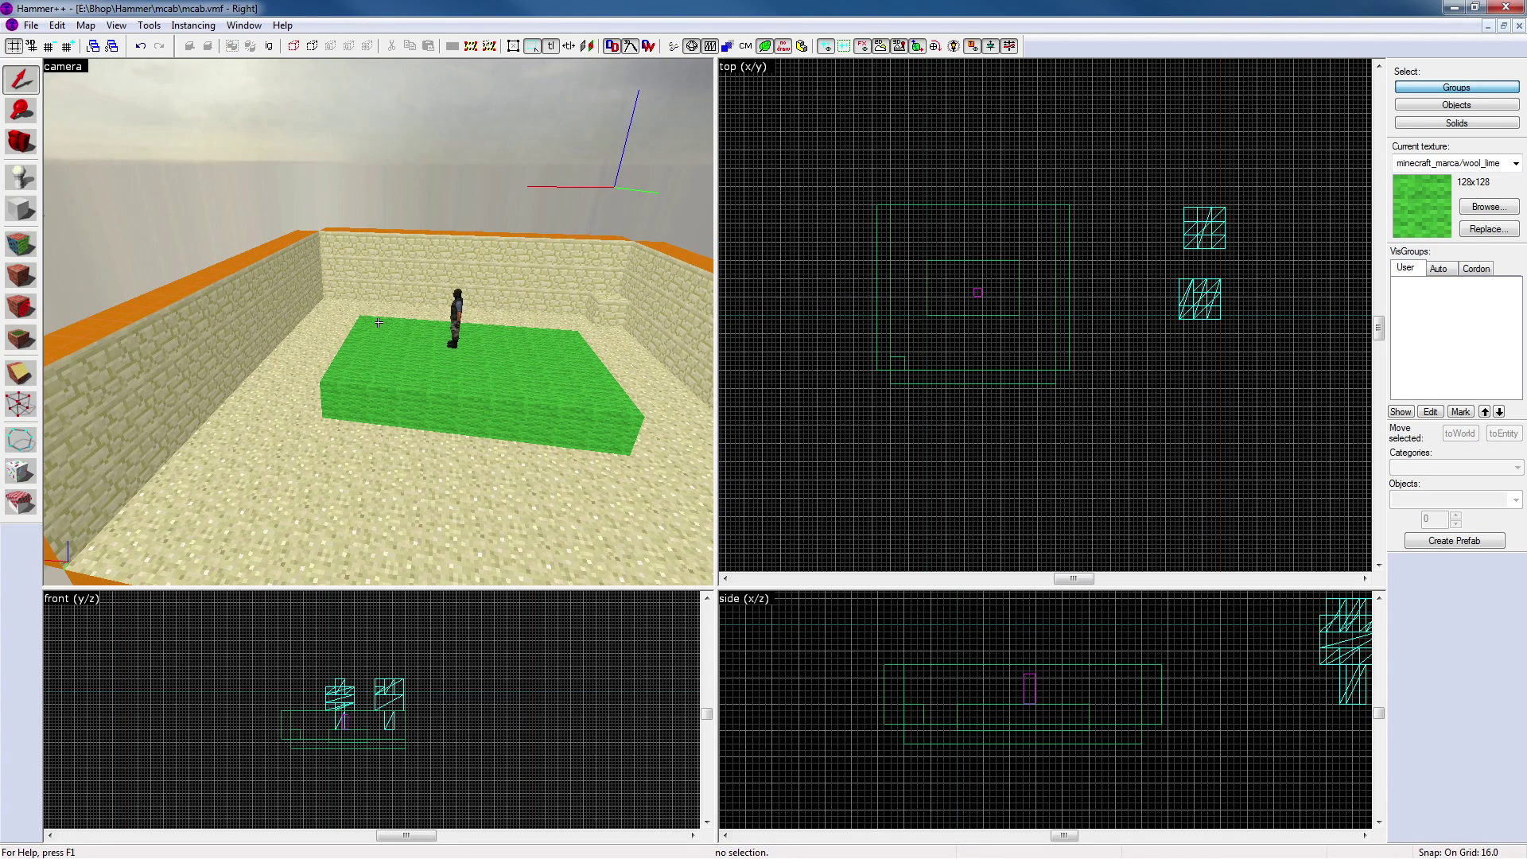
pyautogui.press('w')
pyautogui.press('a')
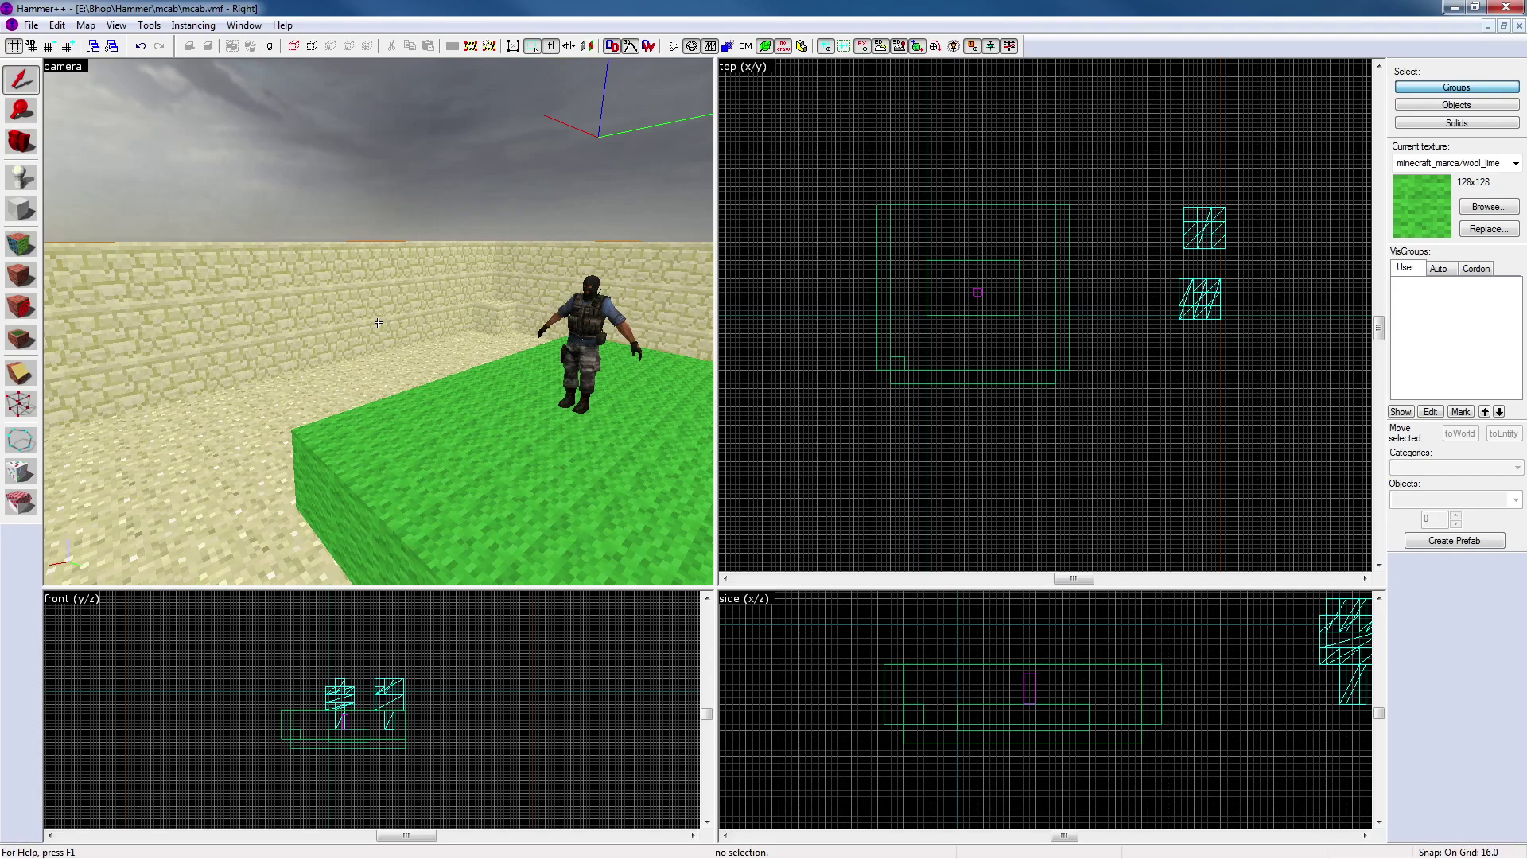
pyautogui.press('s')
pyautogui.press('z')
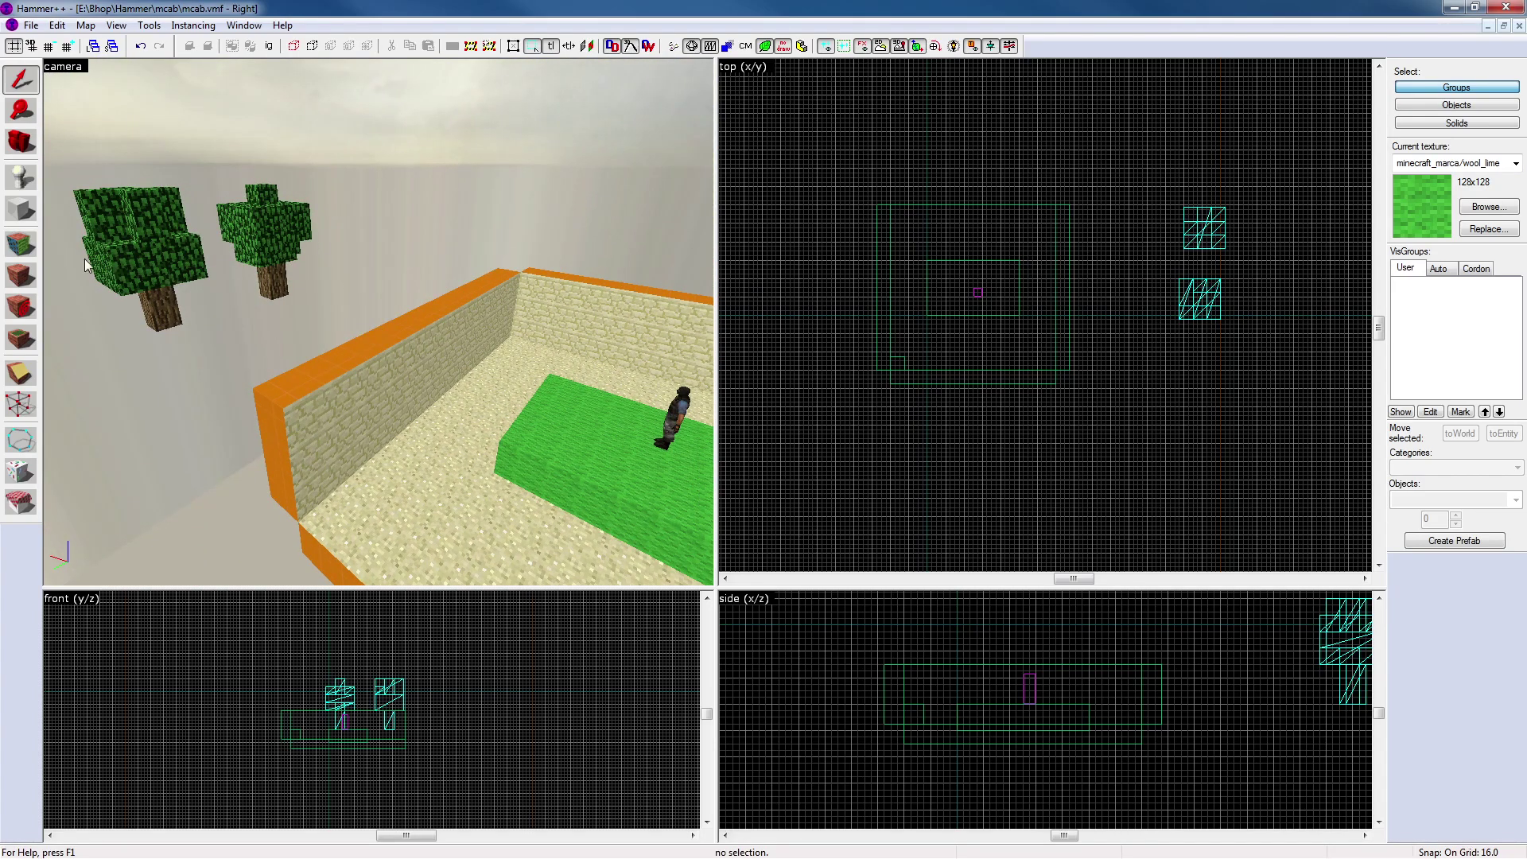
pyautogui.click(21, 246)
pyautogui.click(382, 365)
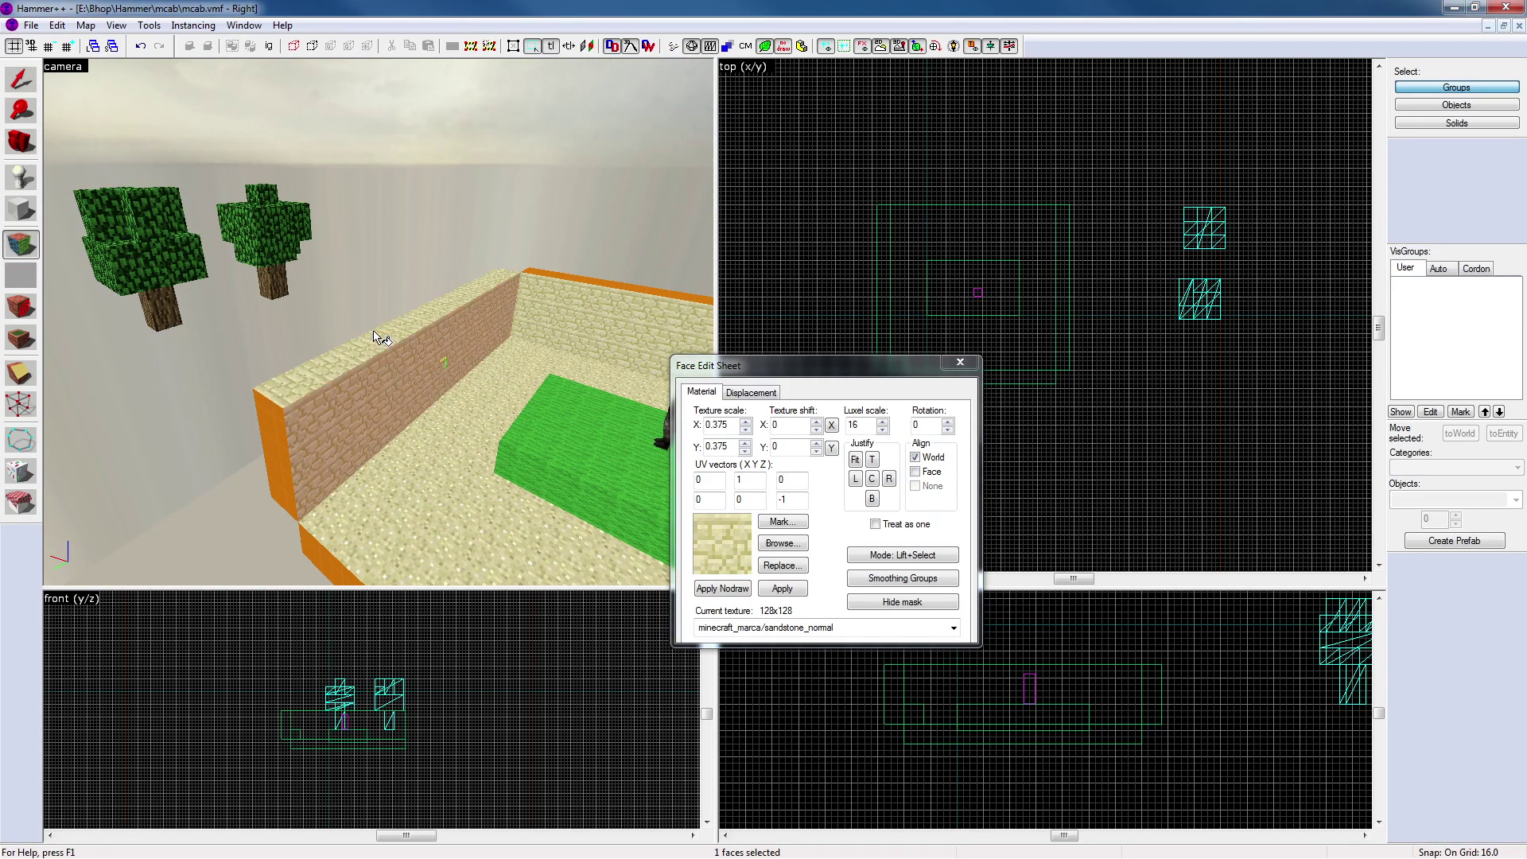
# Apply sandstone_normal to the top faces of the other two walls and close the Face Edit Sheet
pyautogui.rightClick(600, 279)
pyautogui.press('z')
pyautogui.press('a')
pyautogui.press('z')
pyautogui.rightClick(592, 316)
pyautogui.click(960, 362)
# Examine the raised walls, their textured tops and the enclosed platform from all around the area
pyautogui.press('z')
pyautogui.press('a')
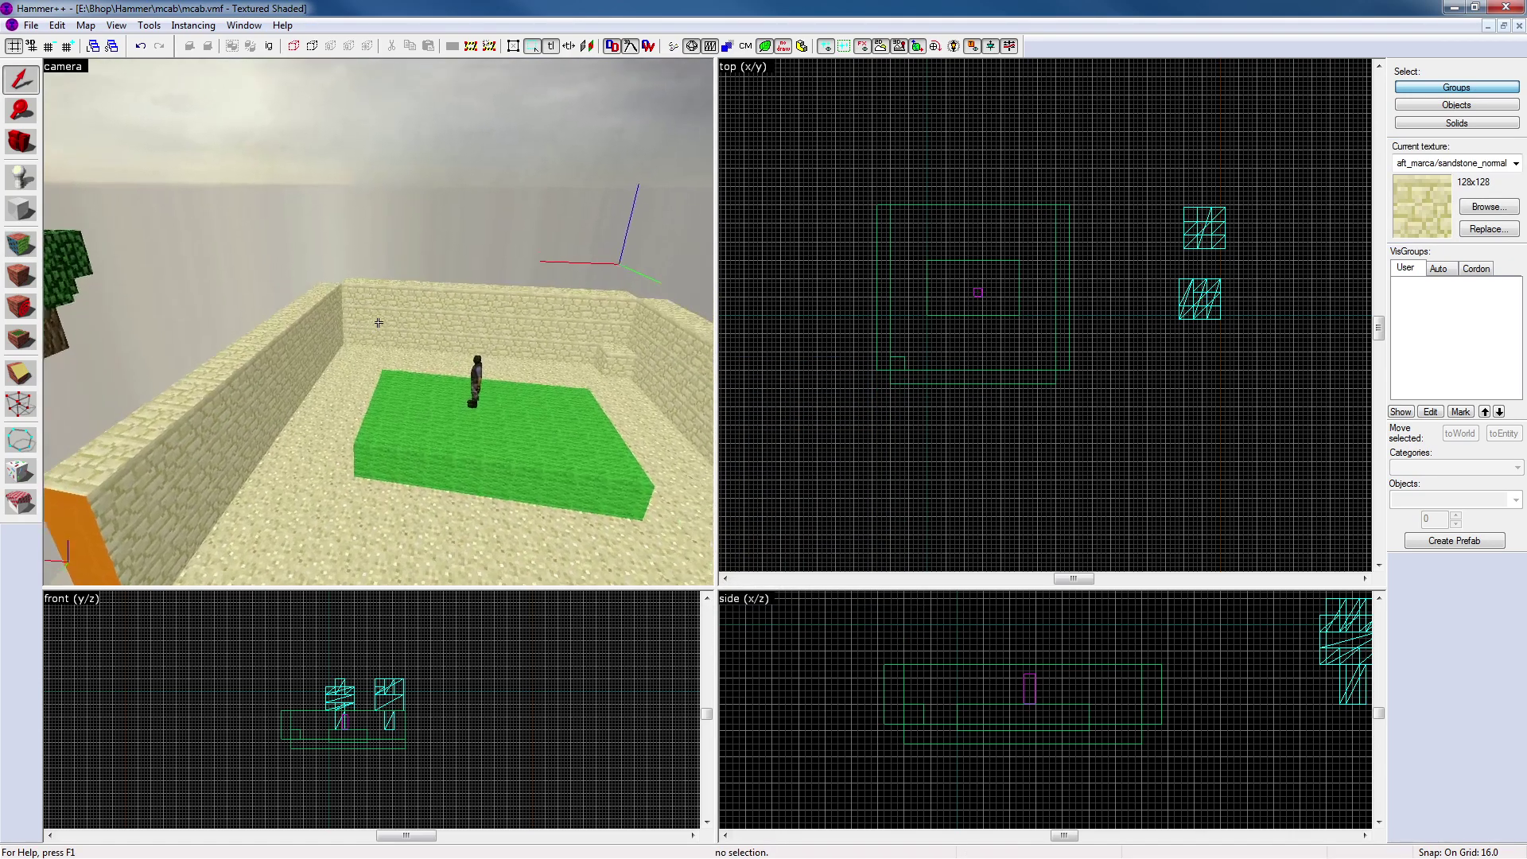
pyautogui.press('a')
pyautogui.press('w')
pyautogui.press('z')
pyautogui.press('z')
pyautogui.press('d')
pyautogui.press('d')
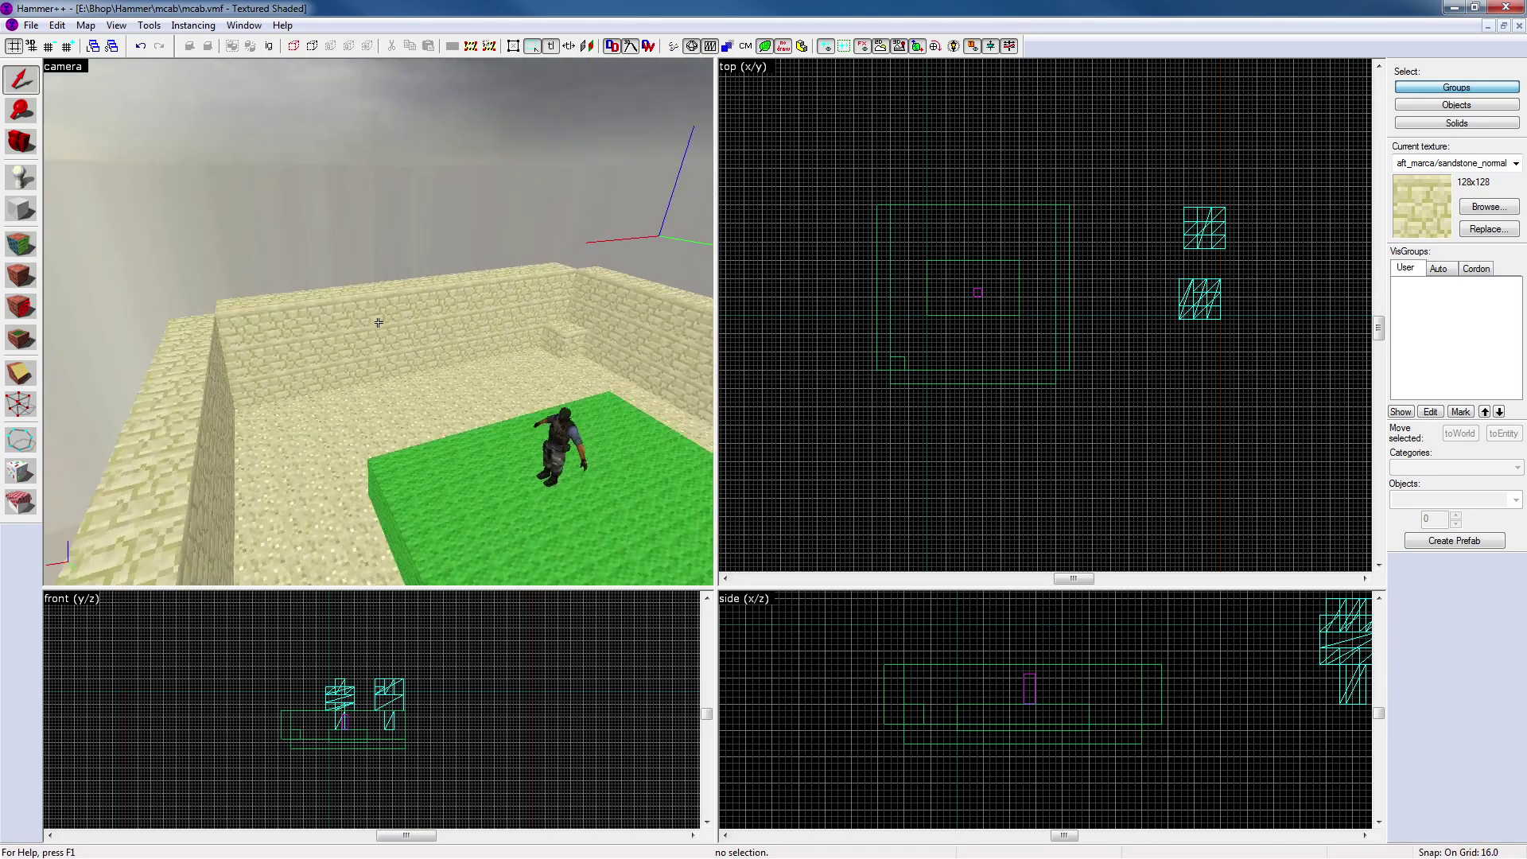
pyautogui.press('w')
pyautogui.press('d')
pyautogui.press('d')
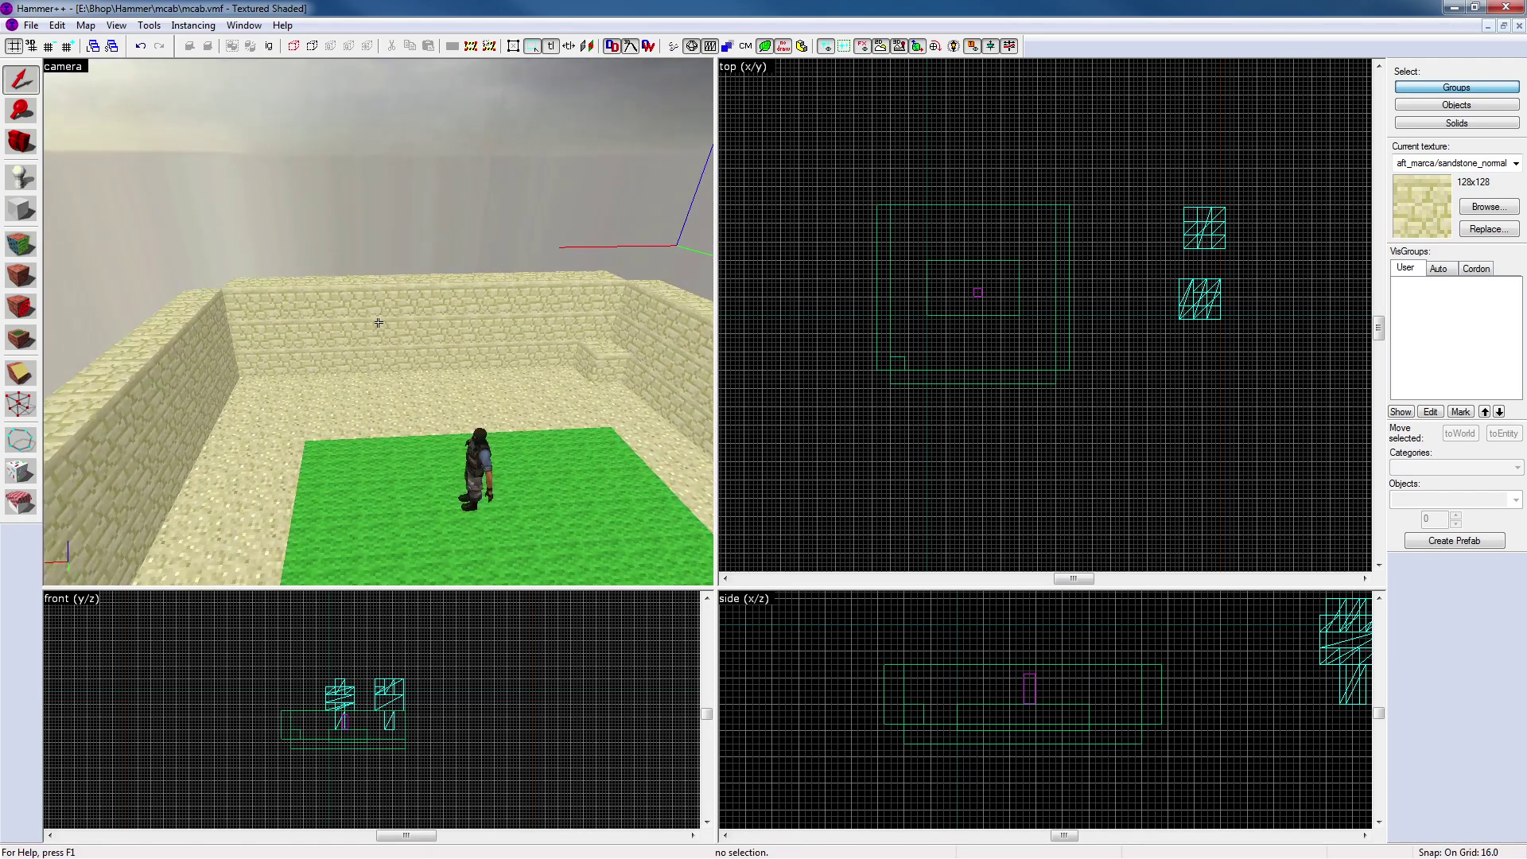
pyautogui.press('d')
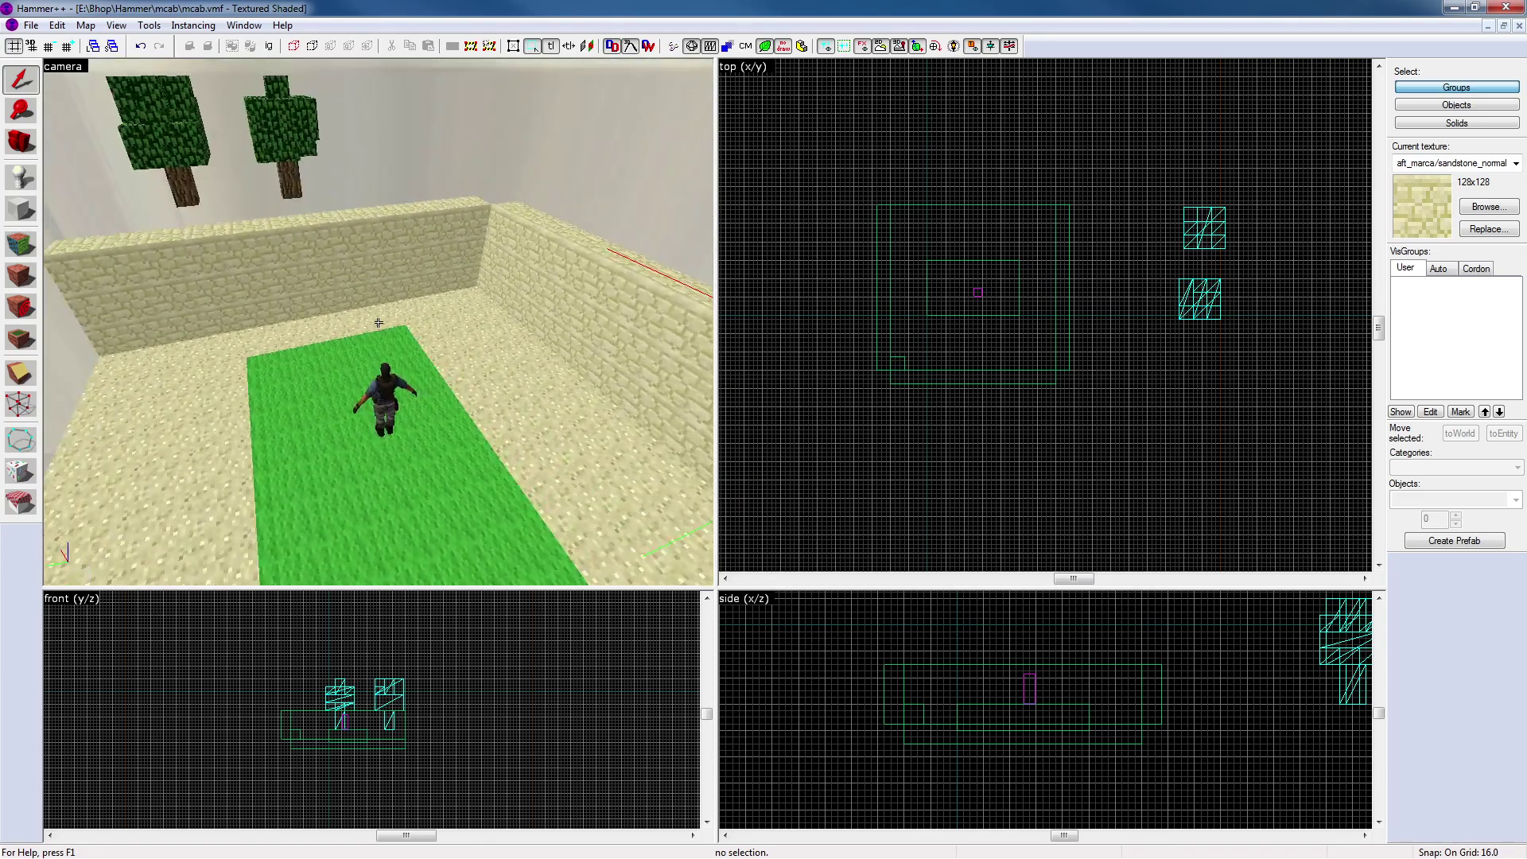
pyautogui.press('a')
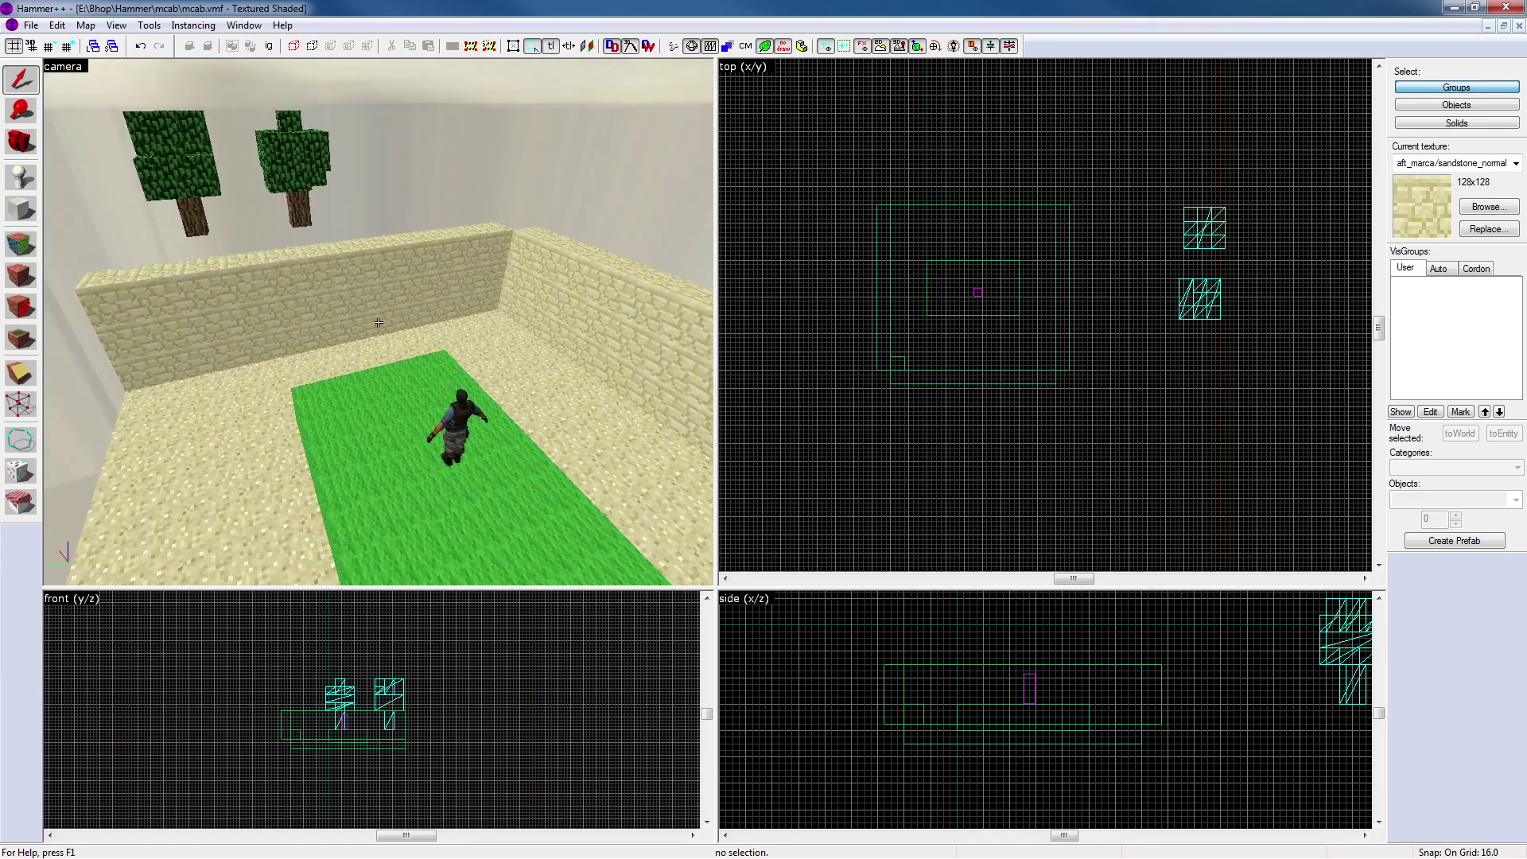
pyautogui.press('a')
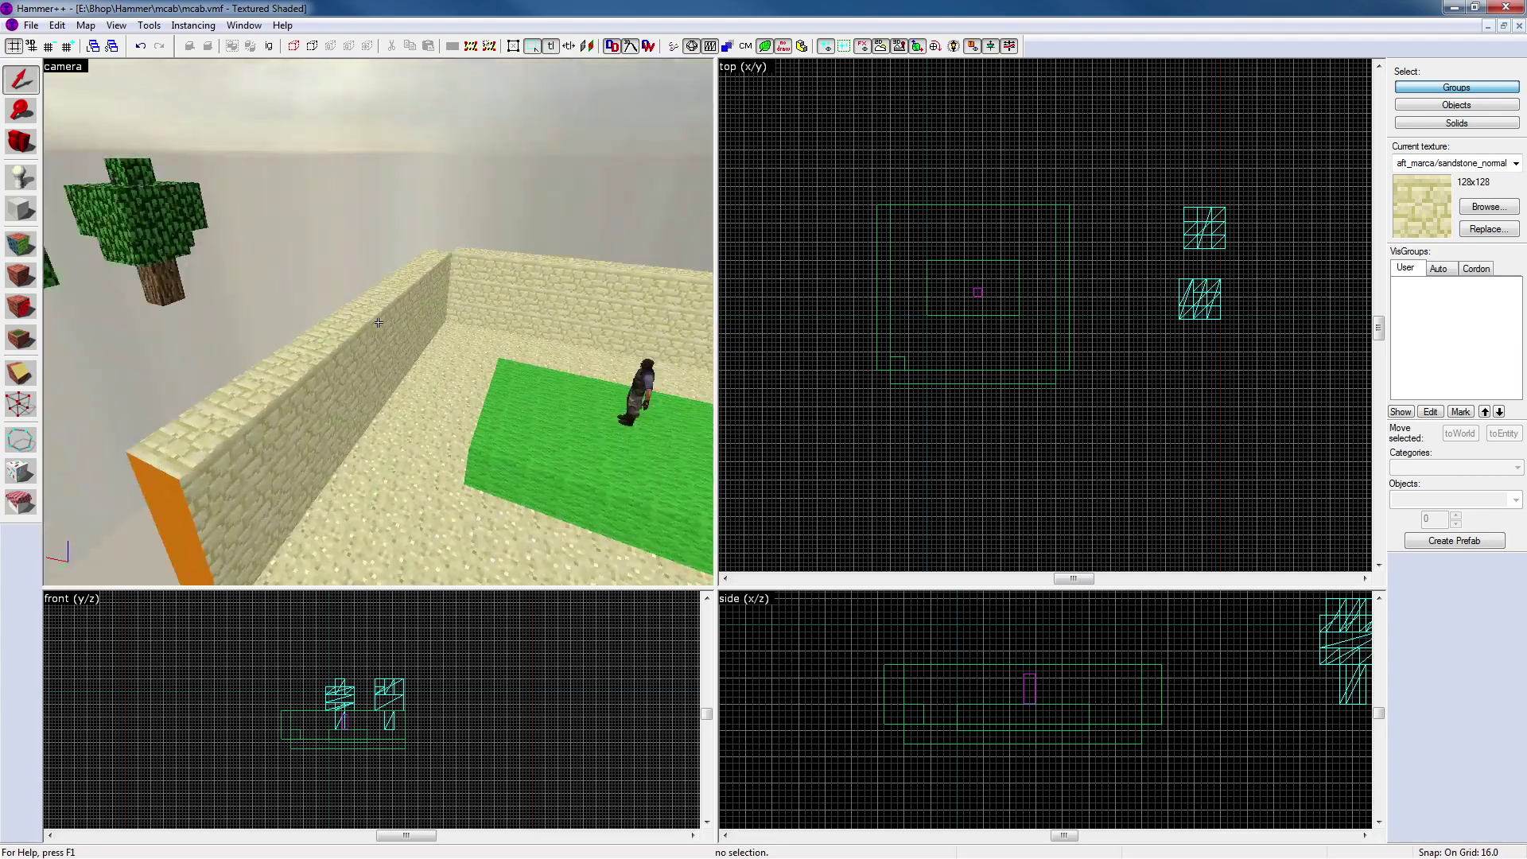
pyautogui.press('d')
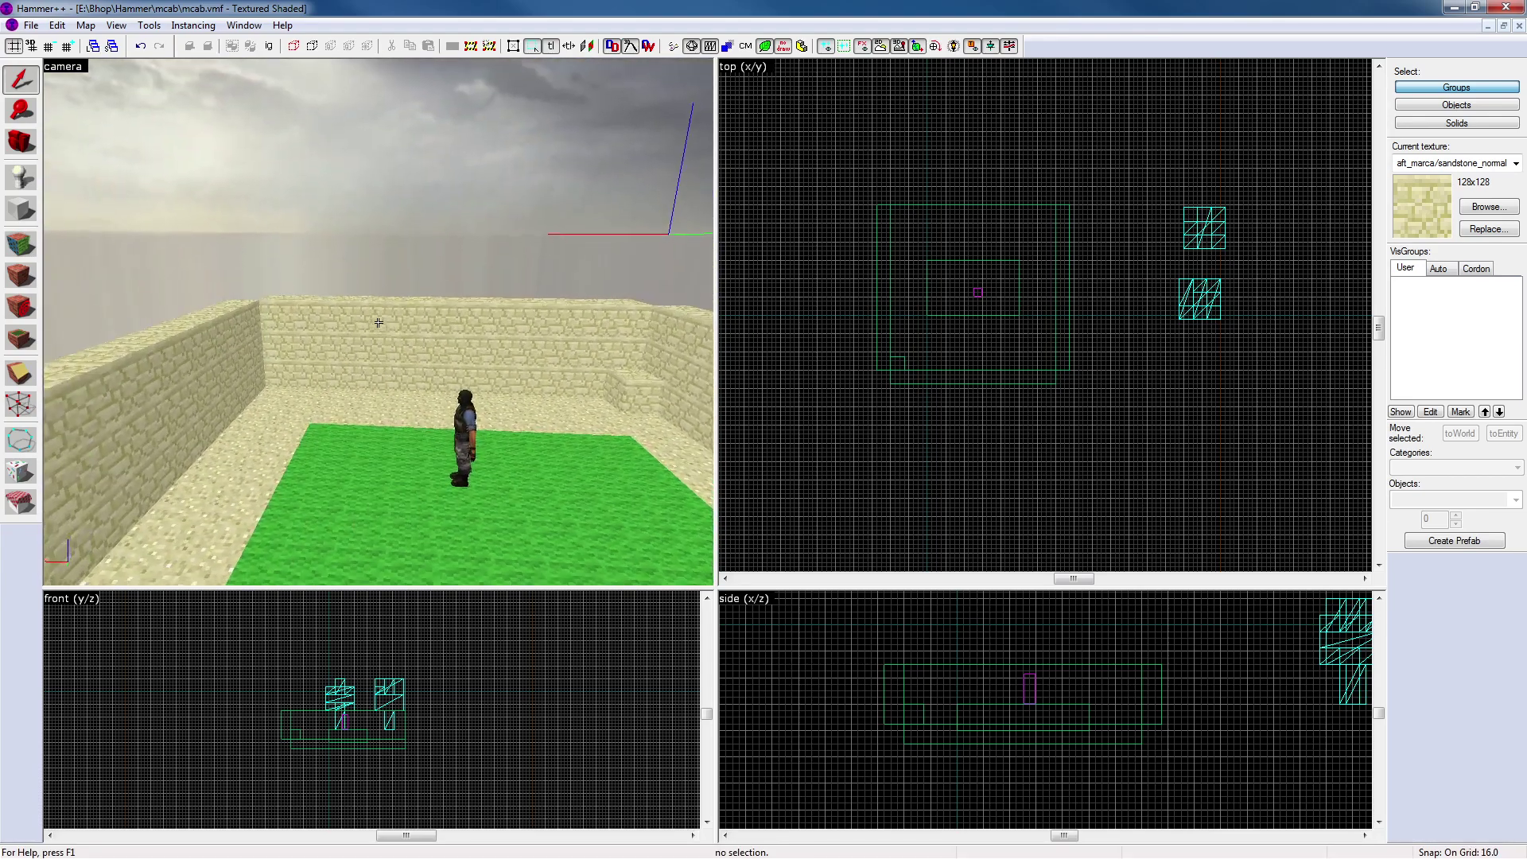
pyautogui.press('s')
pyautogui.press('w')
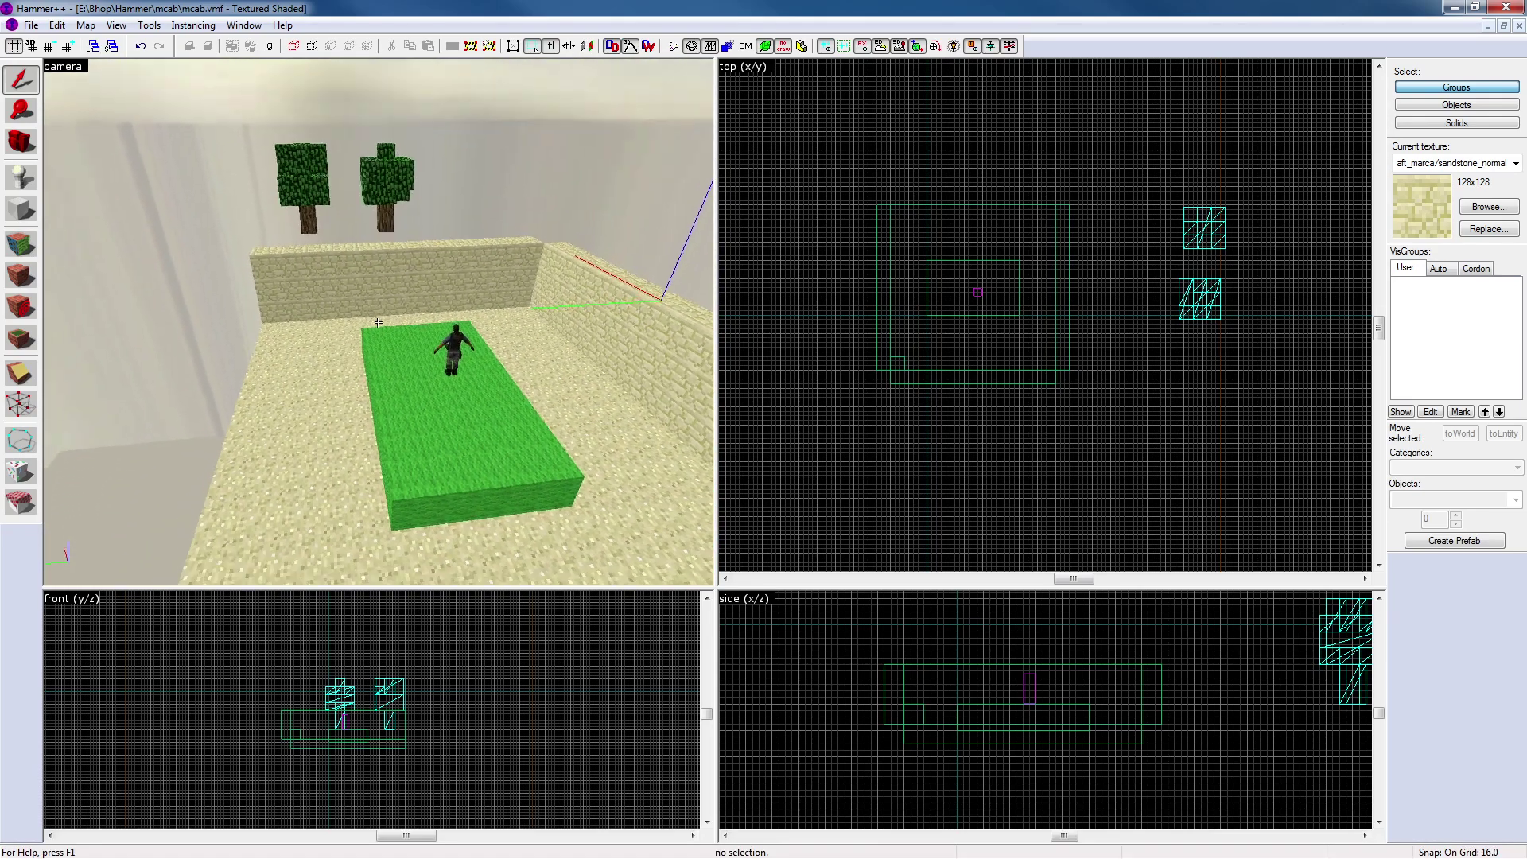
pyautogui.press('w')
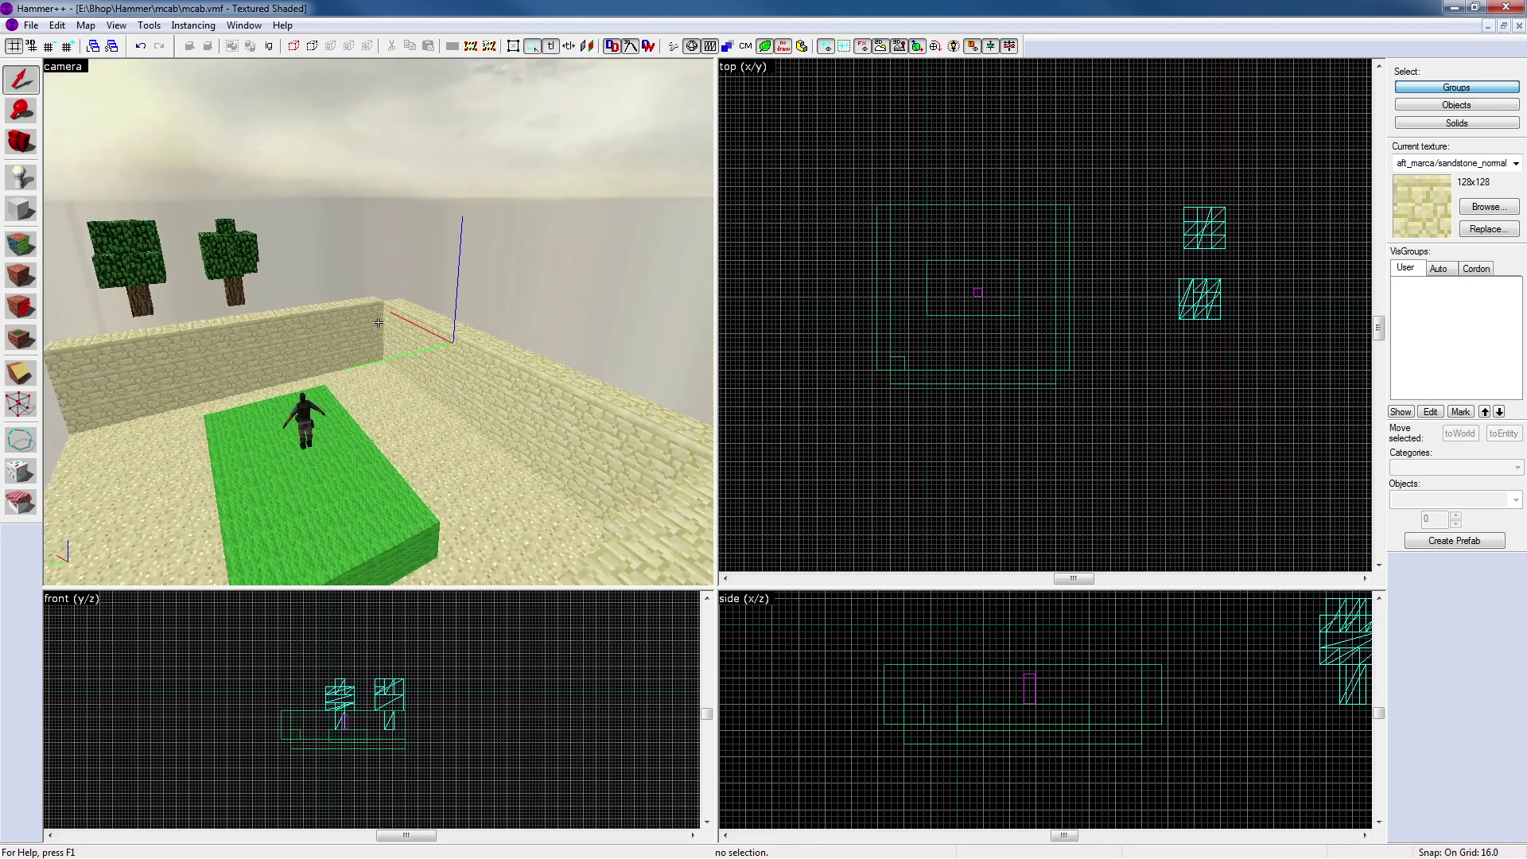
# Lengthen the sandstone wall nearest the trees to 800 units, extending it past the adjoining 576-unit wall
pyautogui.press('a')
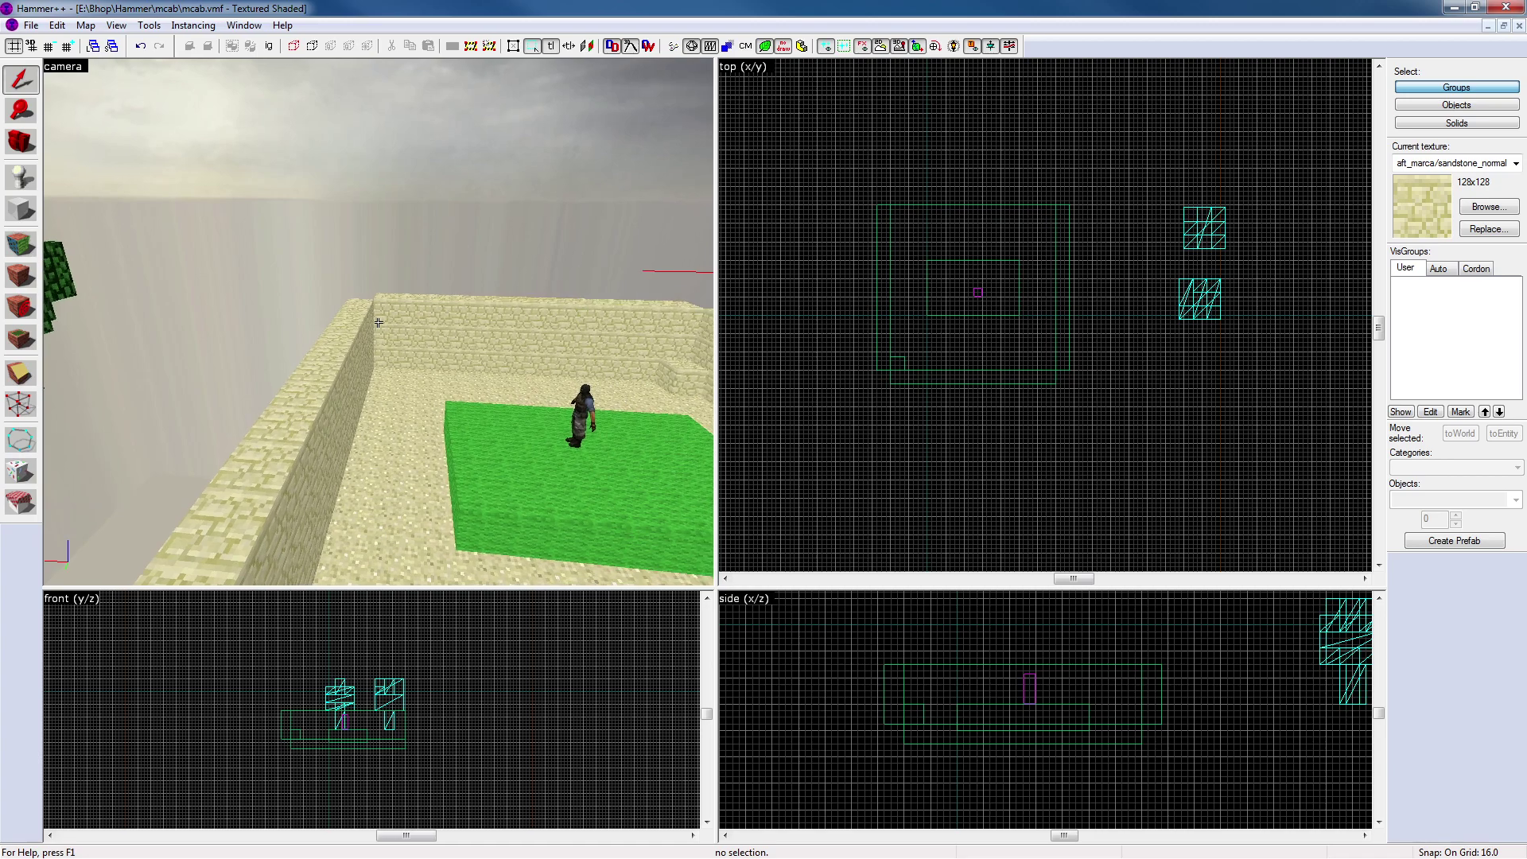
pyautogui.press('z')
pyautogui.click(380, 329)
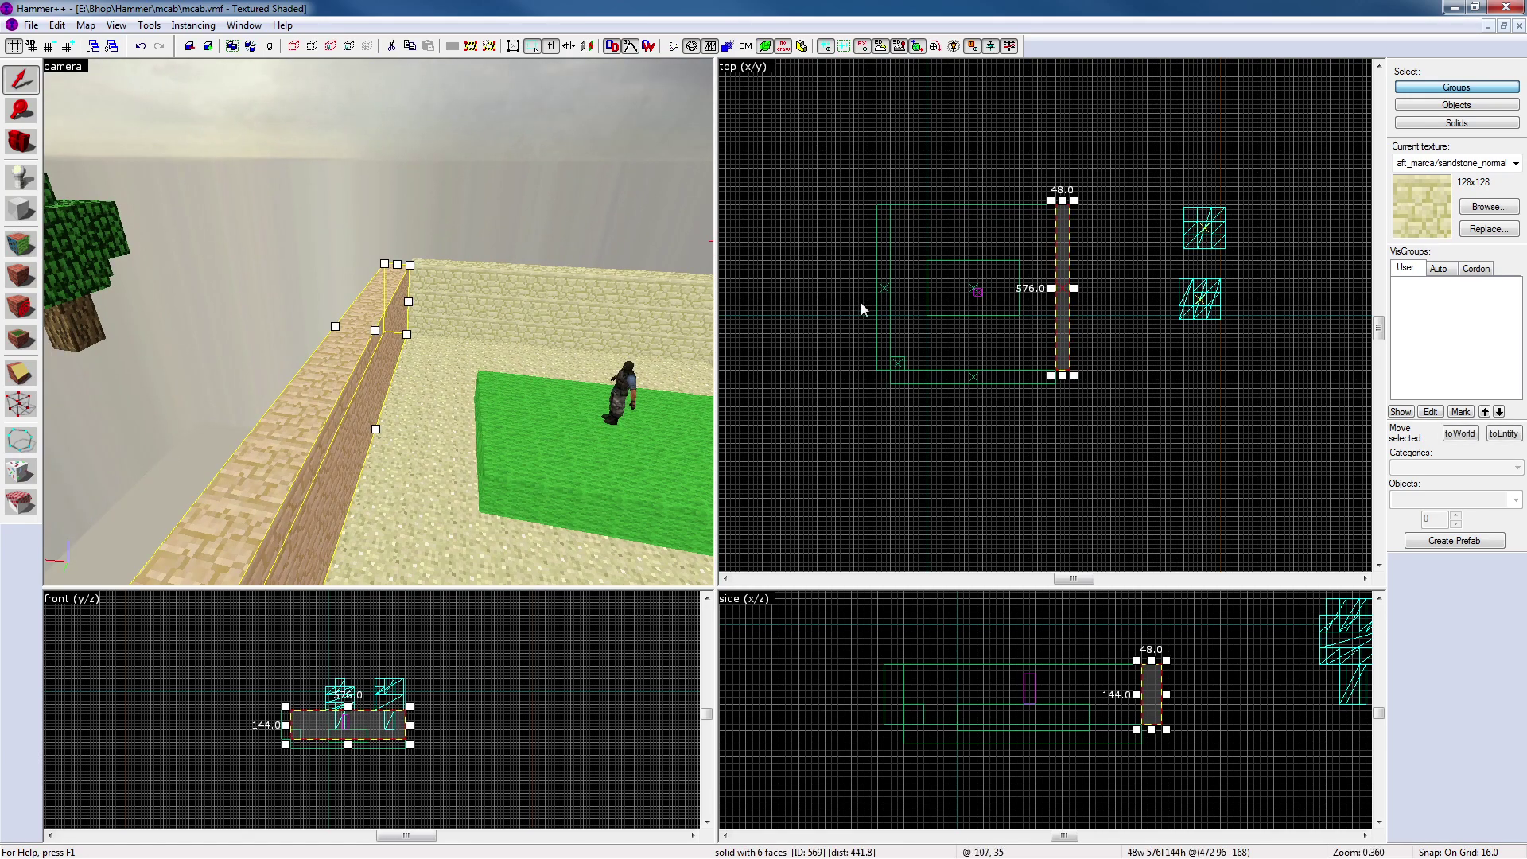
pyautogui.moveTo(1065, 375)
pyautogui.mouseDown()
pyautogui.moveTo(1064, 439)
pyautogui.moveTo(1048, 434)
pyautogui.mouseUp()
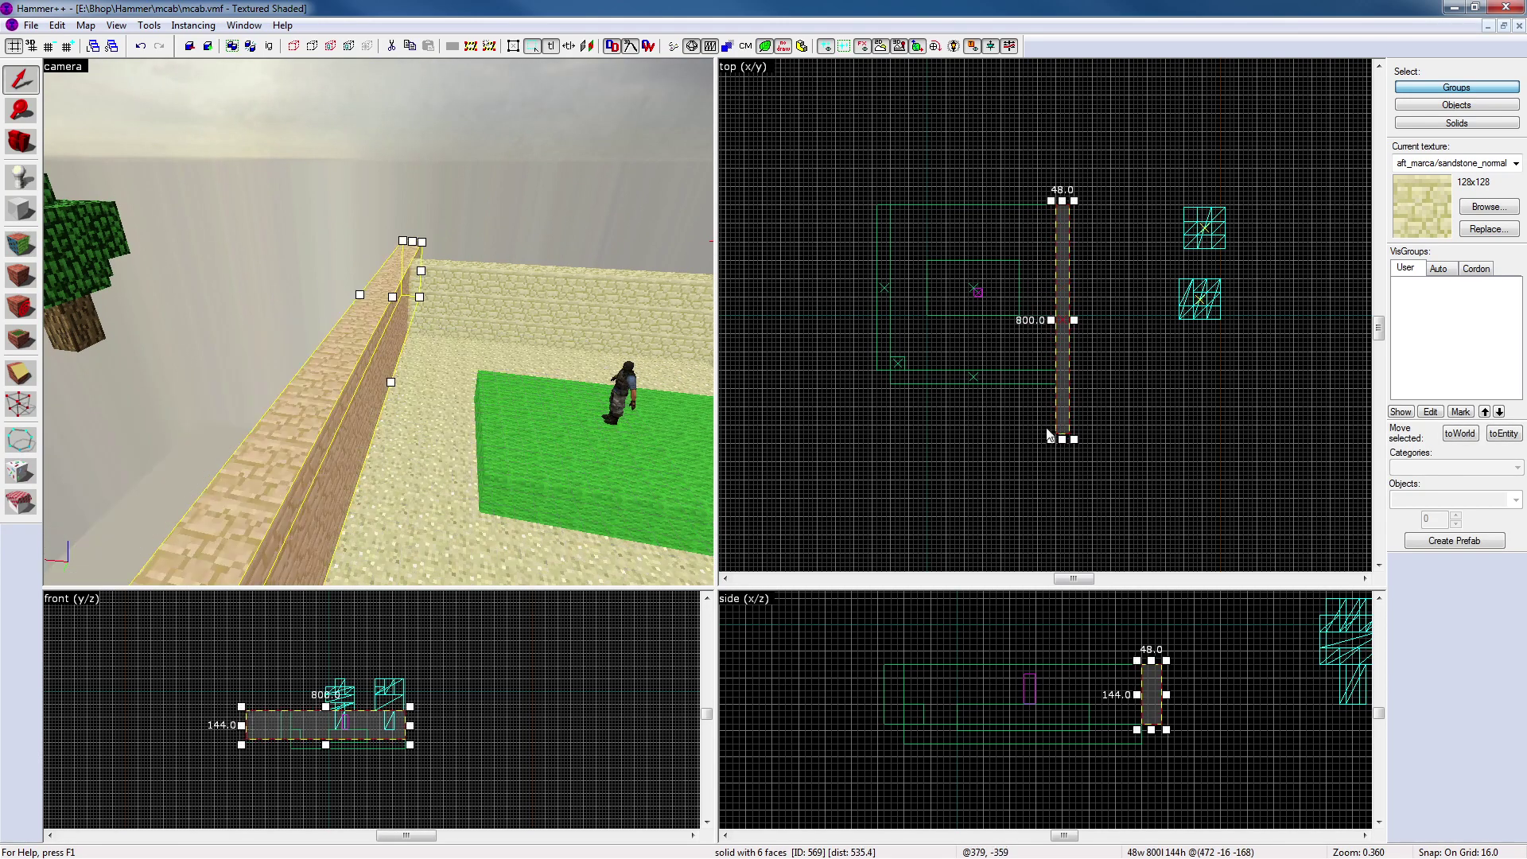
# Thicken the adjoining 576-unit wall outward to 224 units and lengthen the wall opposite the trees to 800 units
pyautogui.click(964, 385)
pyautogui.moveTo(977, 388); pyautogui.dragTo(972, 439)
pyautogui.click(883, 336)
pyautogui.moveTo(884, 376); pyautogui.dragTo(886, 441)
pyautogui.click(886, 471)
# Thicken the wall opposite the trees outward to 128 units
pyautogui.press('z')
pyautogui.press('d')
pyautogui.press('z')
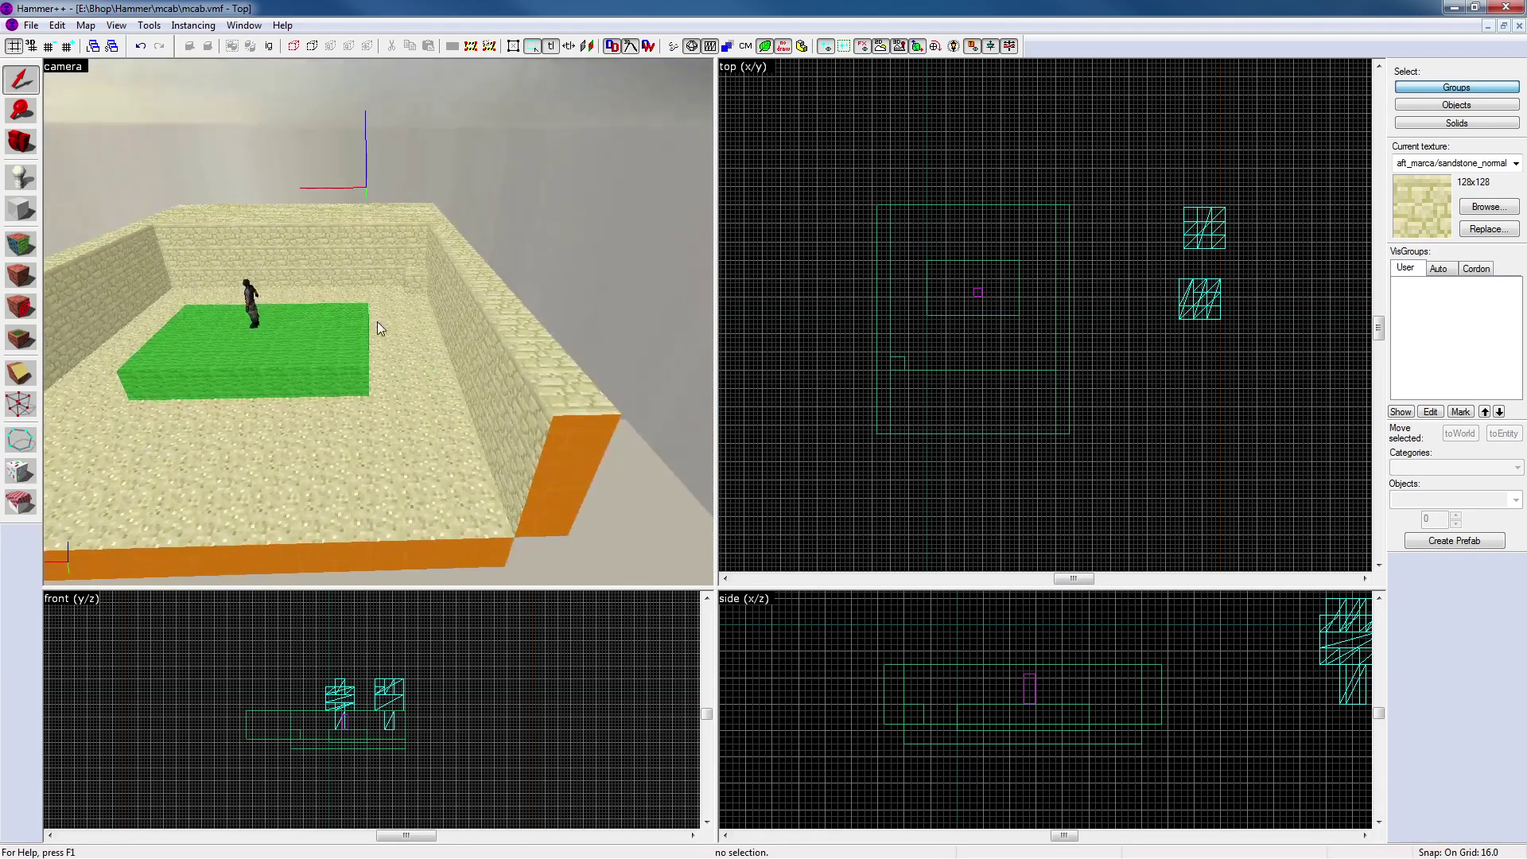
pyautogui.click(508, 286)
pyautogui.moveTo(873, 318); pyautogui.dragTo(852, 318)
pyautogui.press('Escape')
# Thicken the 800-unit wall nearest the trees by pulling its outer side away from the platform
pyautogui.press('z')
pyautogui.press('a')
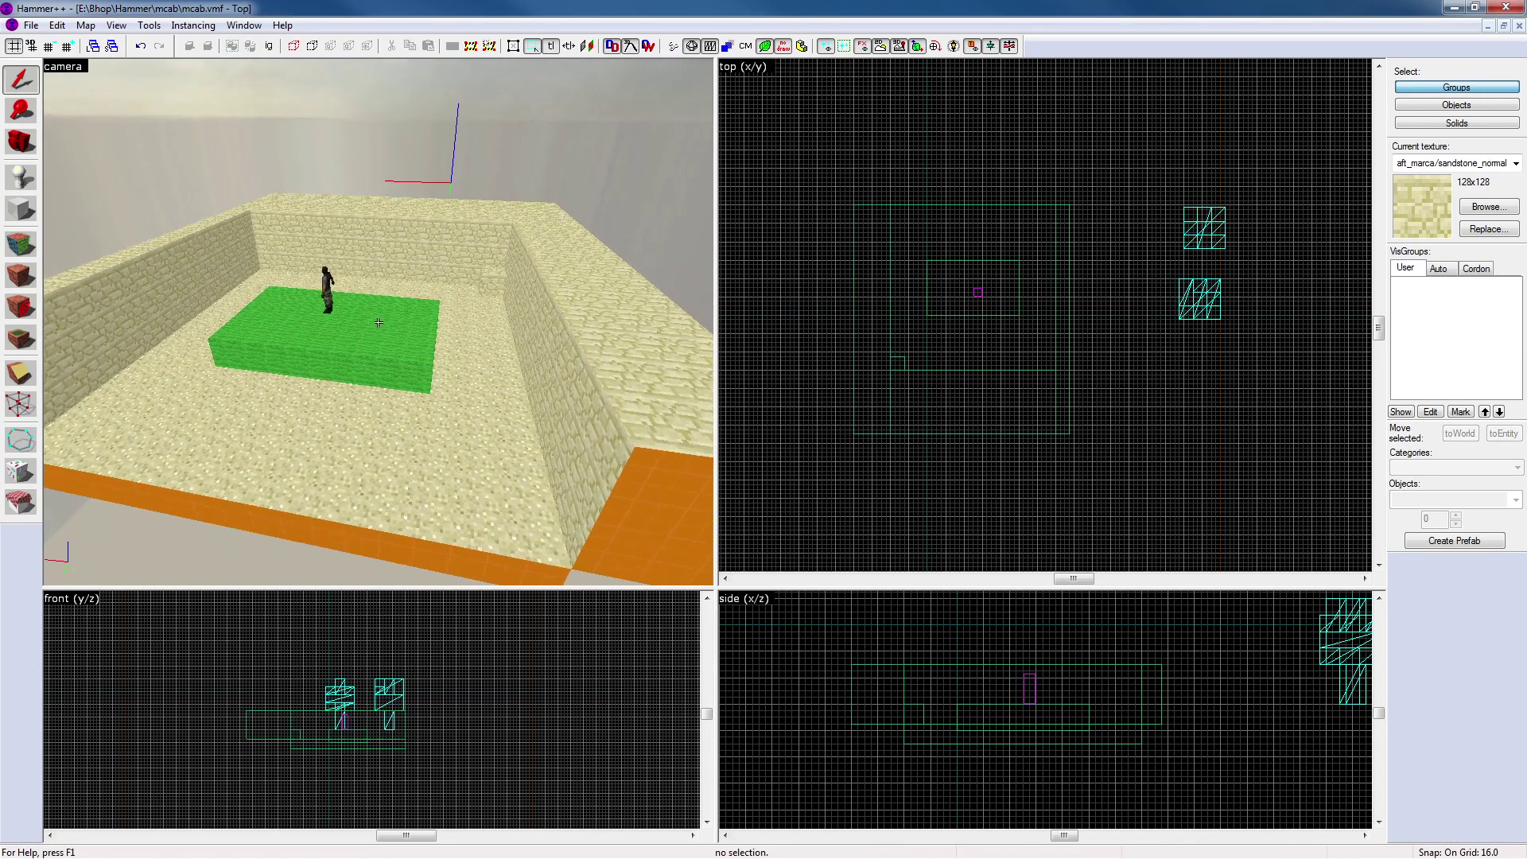
pyautogui.press('z')
pyautogui.click(318, 321)
pyautogui.moveTo(1073, 318); pyautogui.dragTo(1087, 319)
# Examine the thickened walls from inside and outside the enclosure
pyautogui.moveTo(645, 297); pyautogui.dragTo(561, 316)
pyautogui.click(646, 318)
pyautogui.press('z')
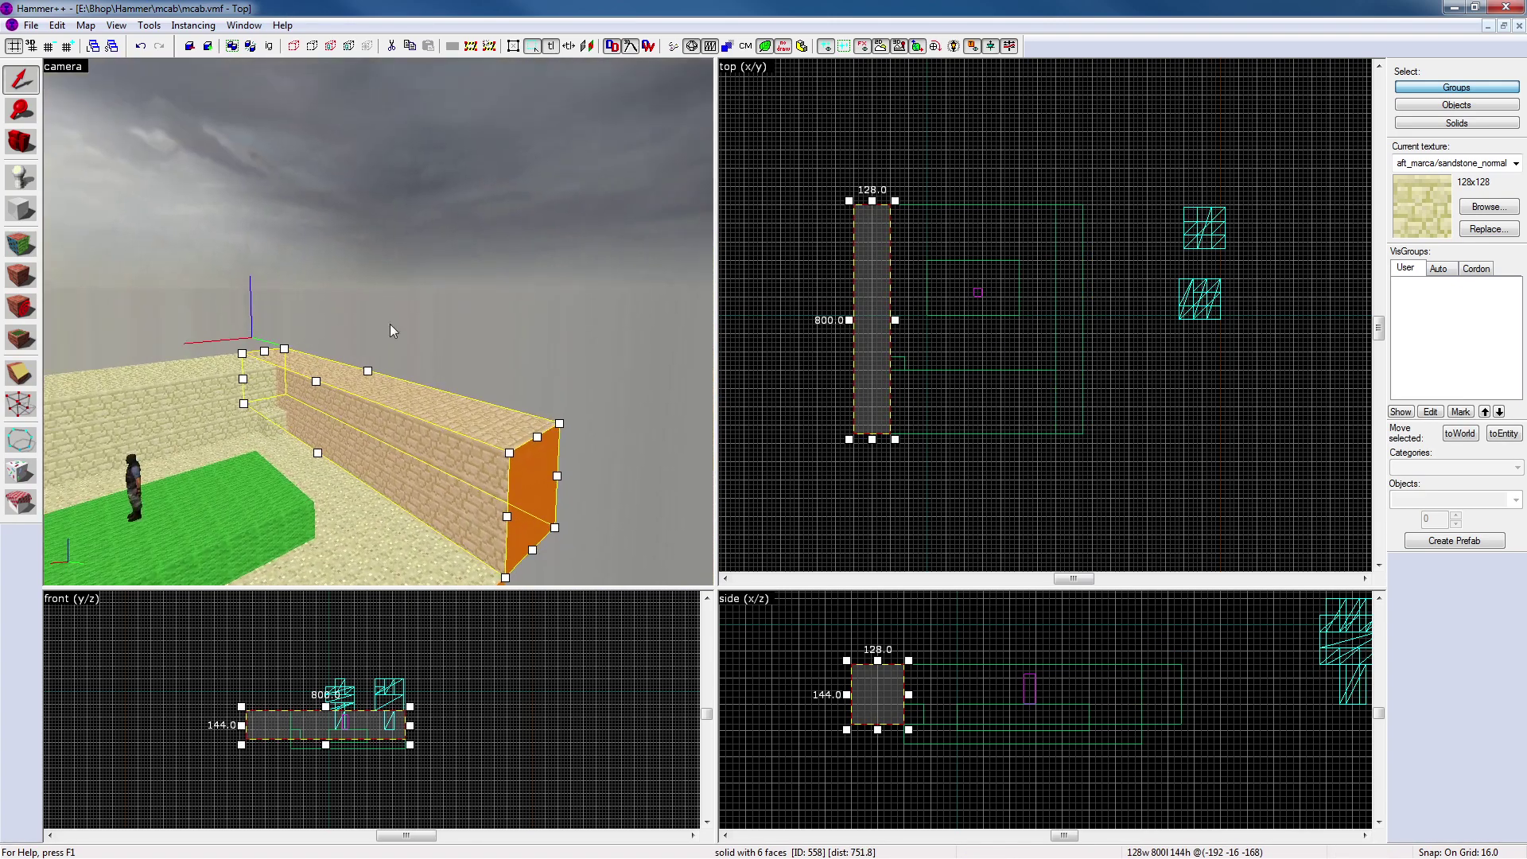
pyautogui.press('Escape')
pyautogui.press('d')
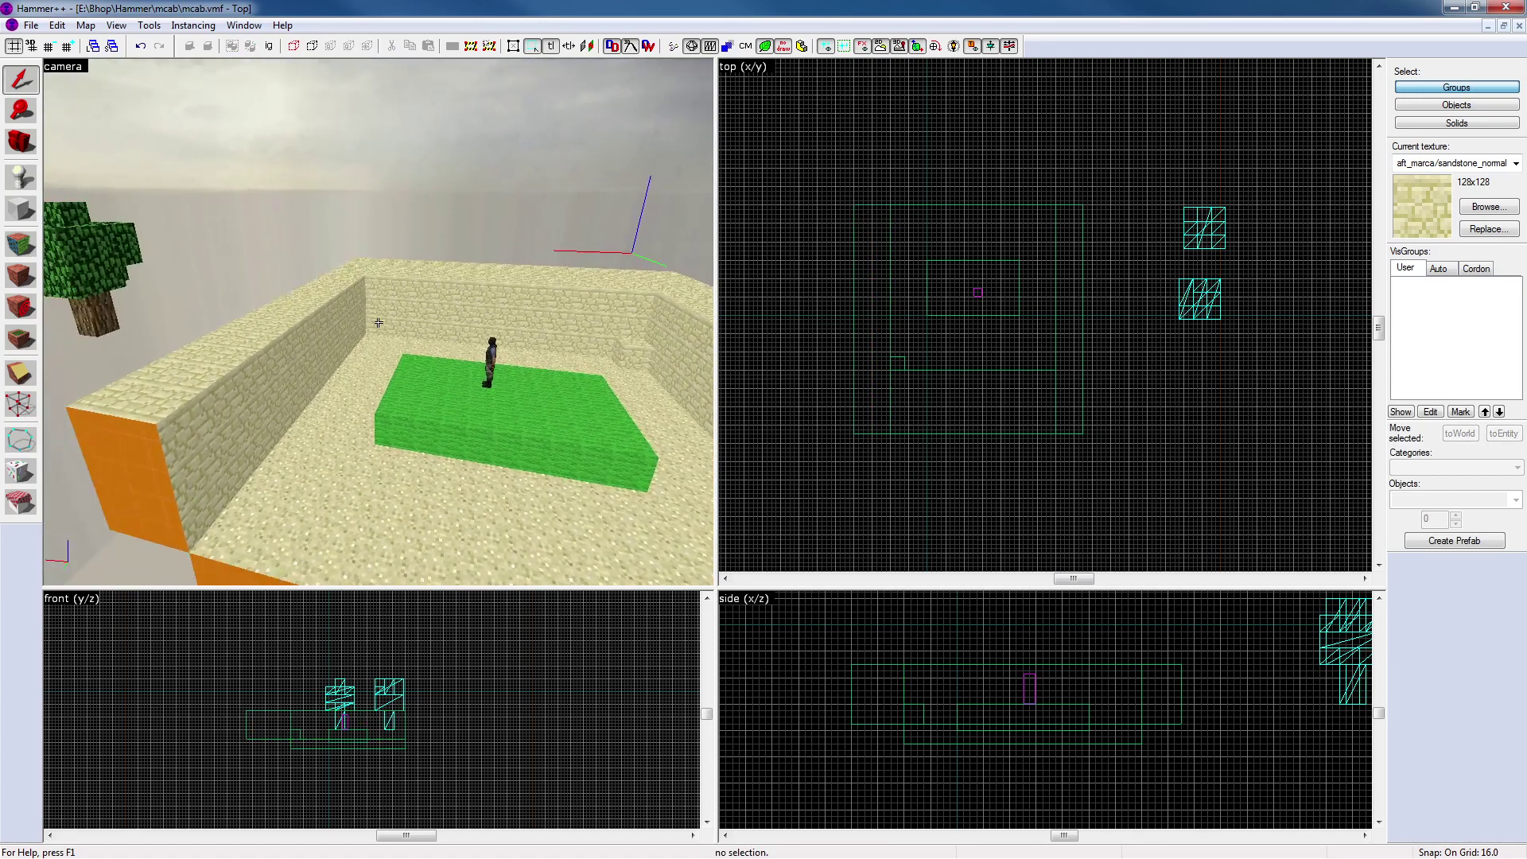
pyautogui.press('z')
pyautogui.press('s')
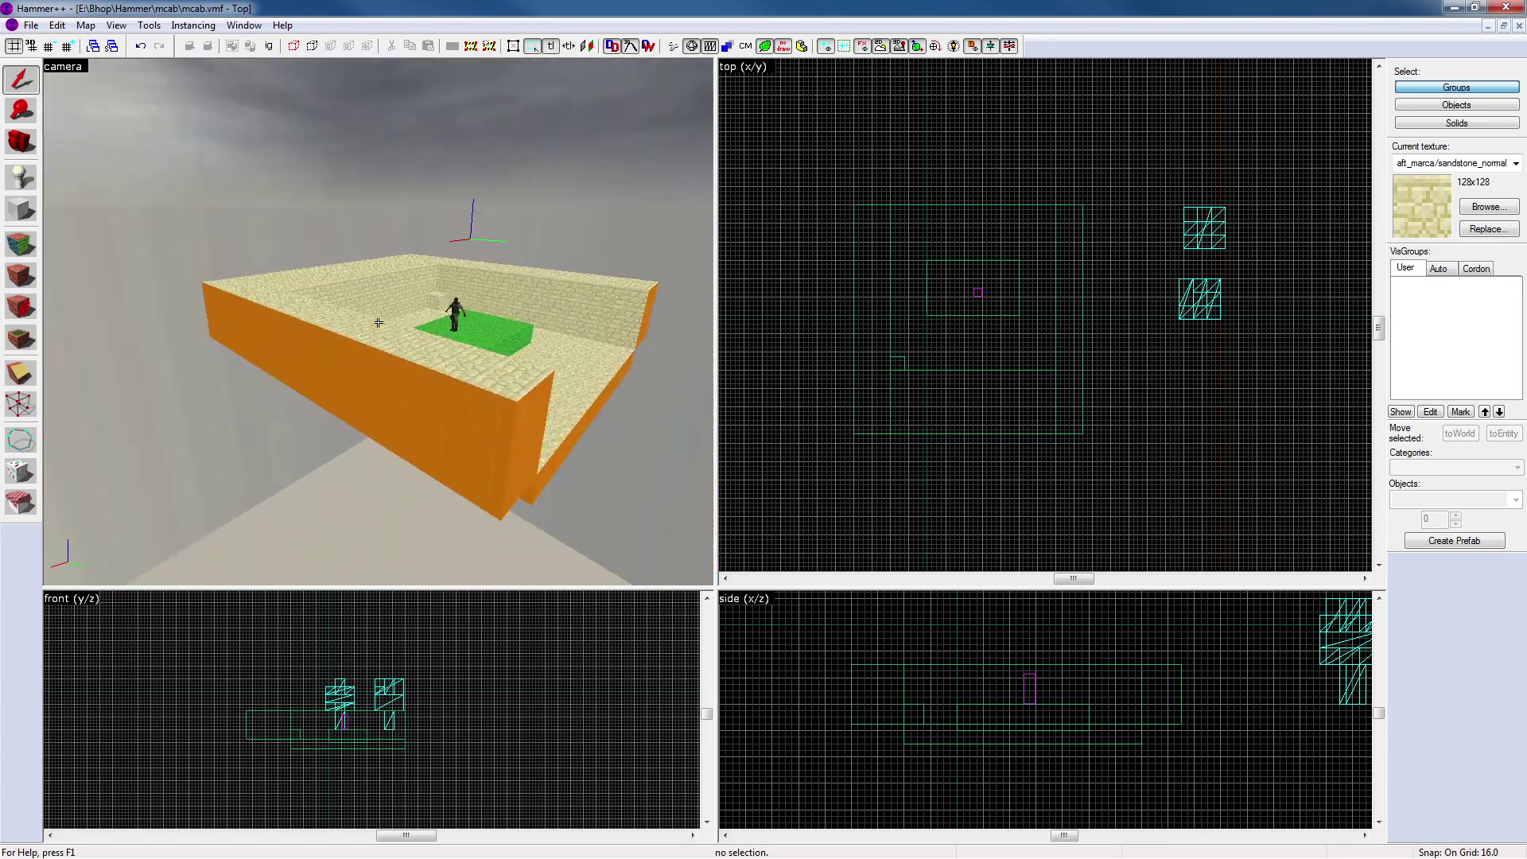
pyautogui.press('w')
pyautogui.press('w')
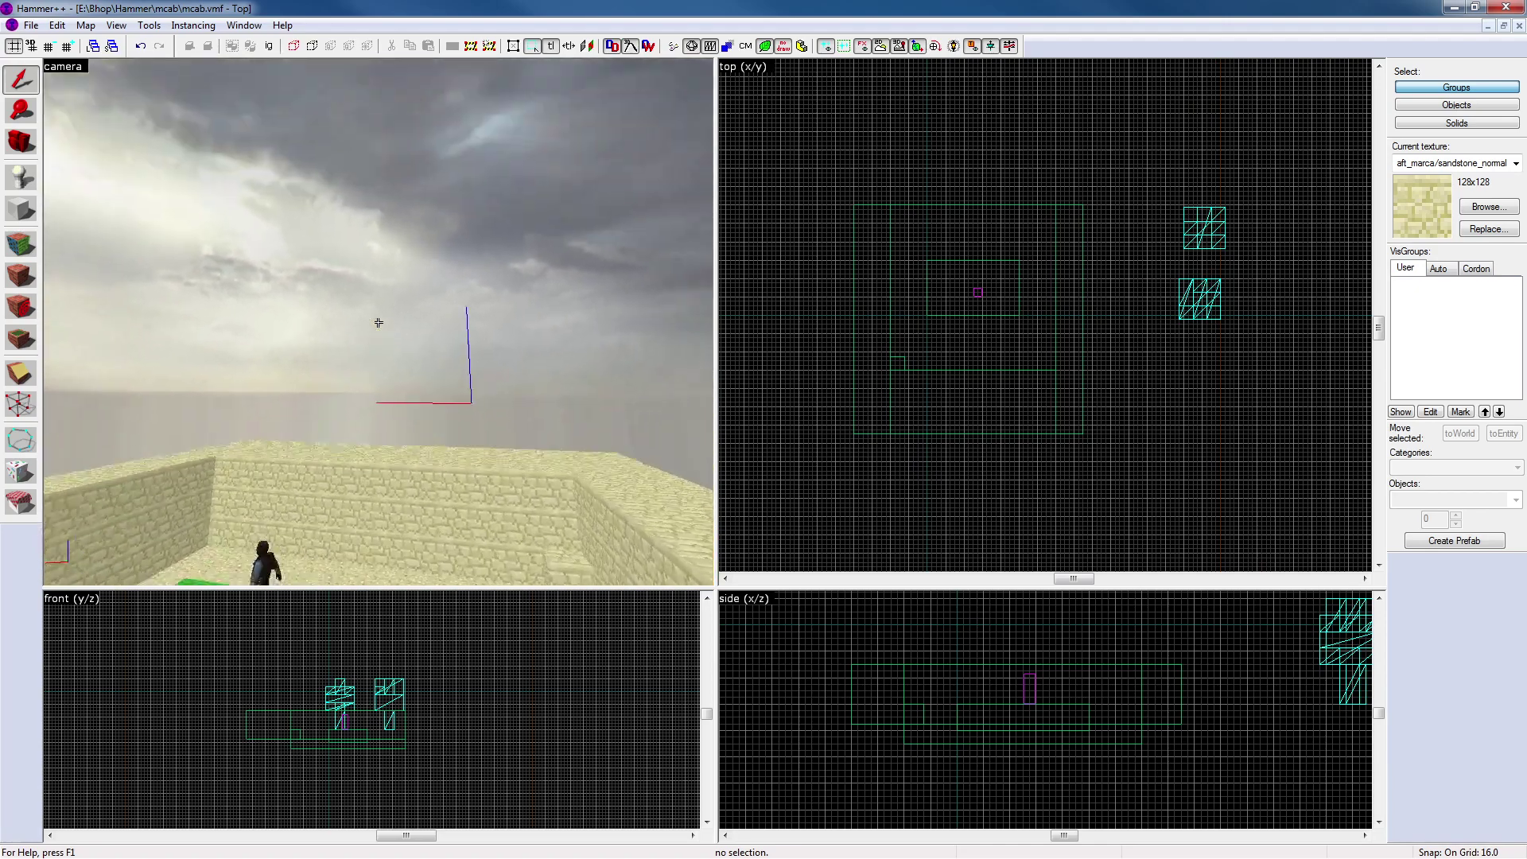
pyautogui.press('s')
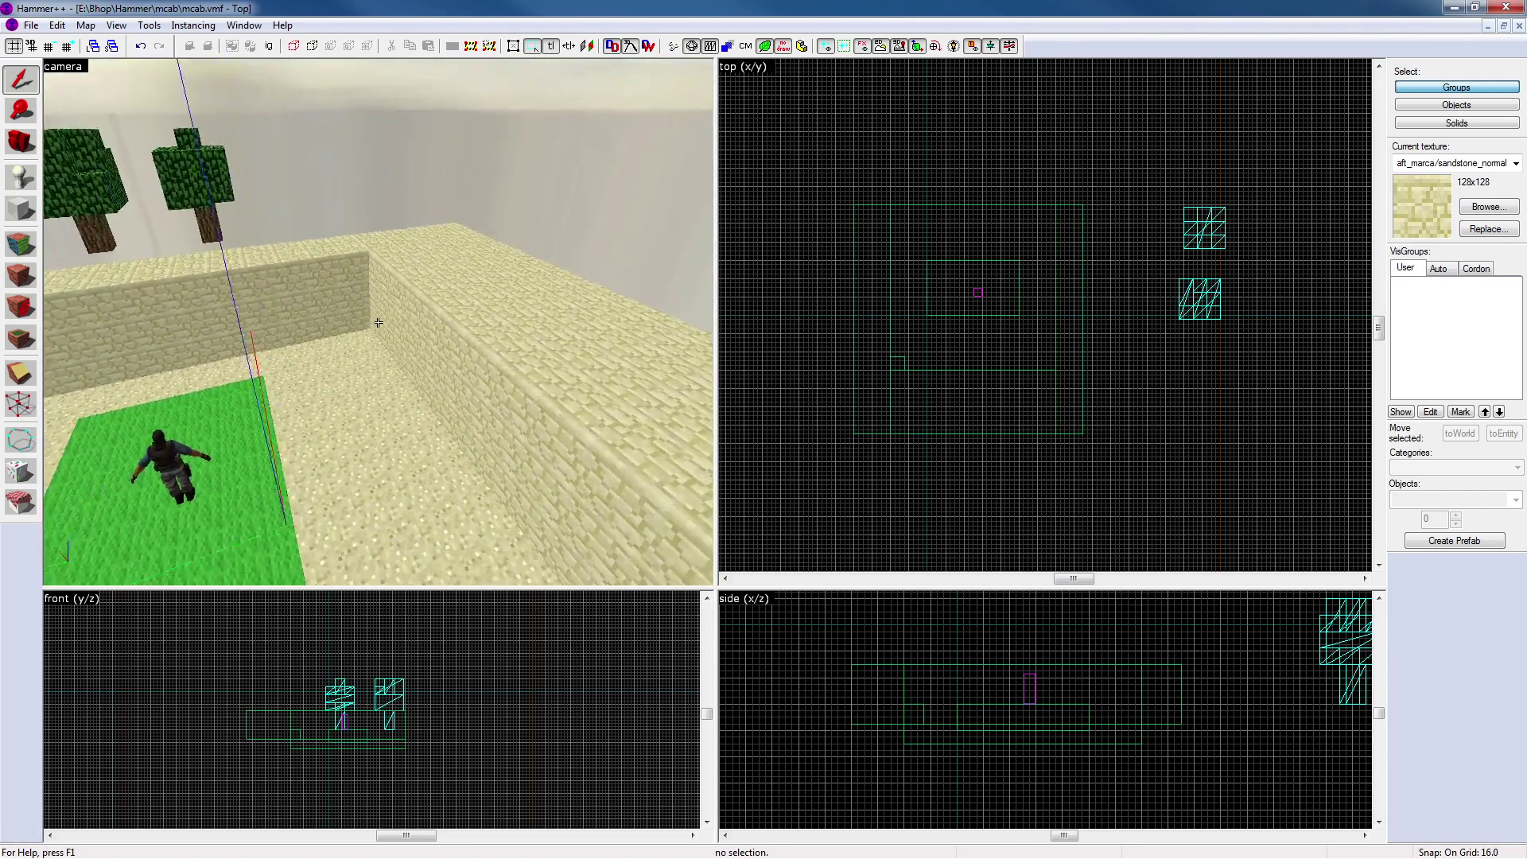
pyautogui.press('z')
pyautogui.click(427, 313)
pyautogui.click(752, 318)
pyautogui.click(527, 397)
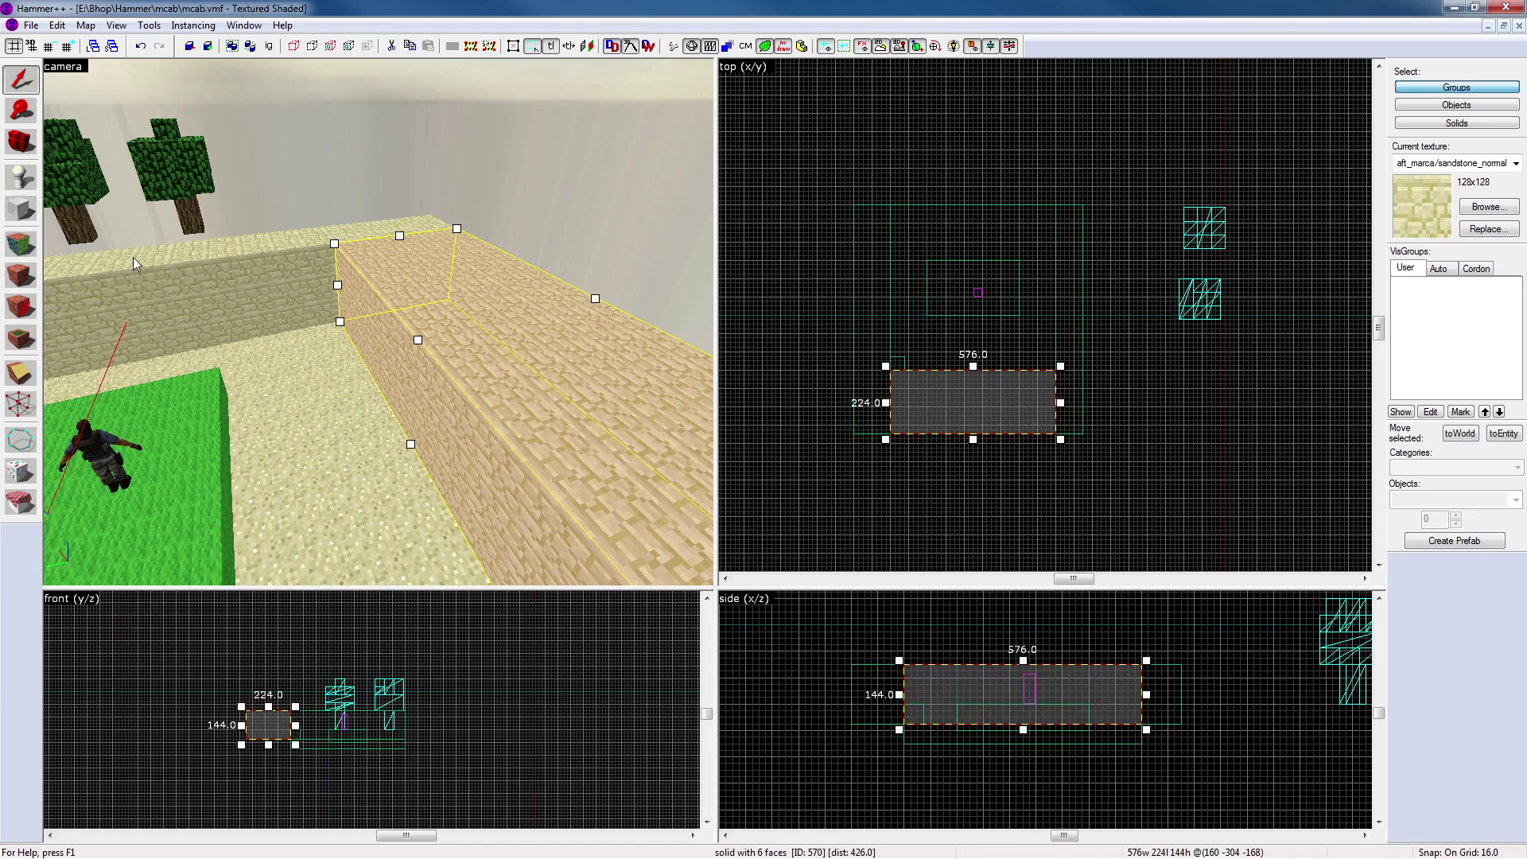
pyautogui.click(20, 243)
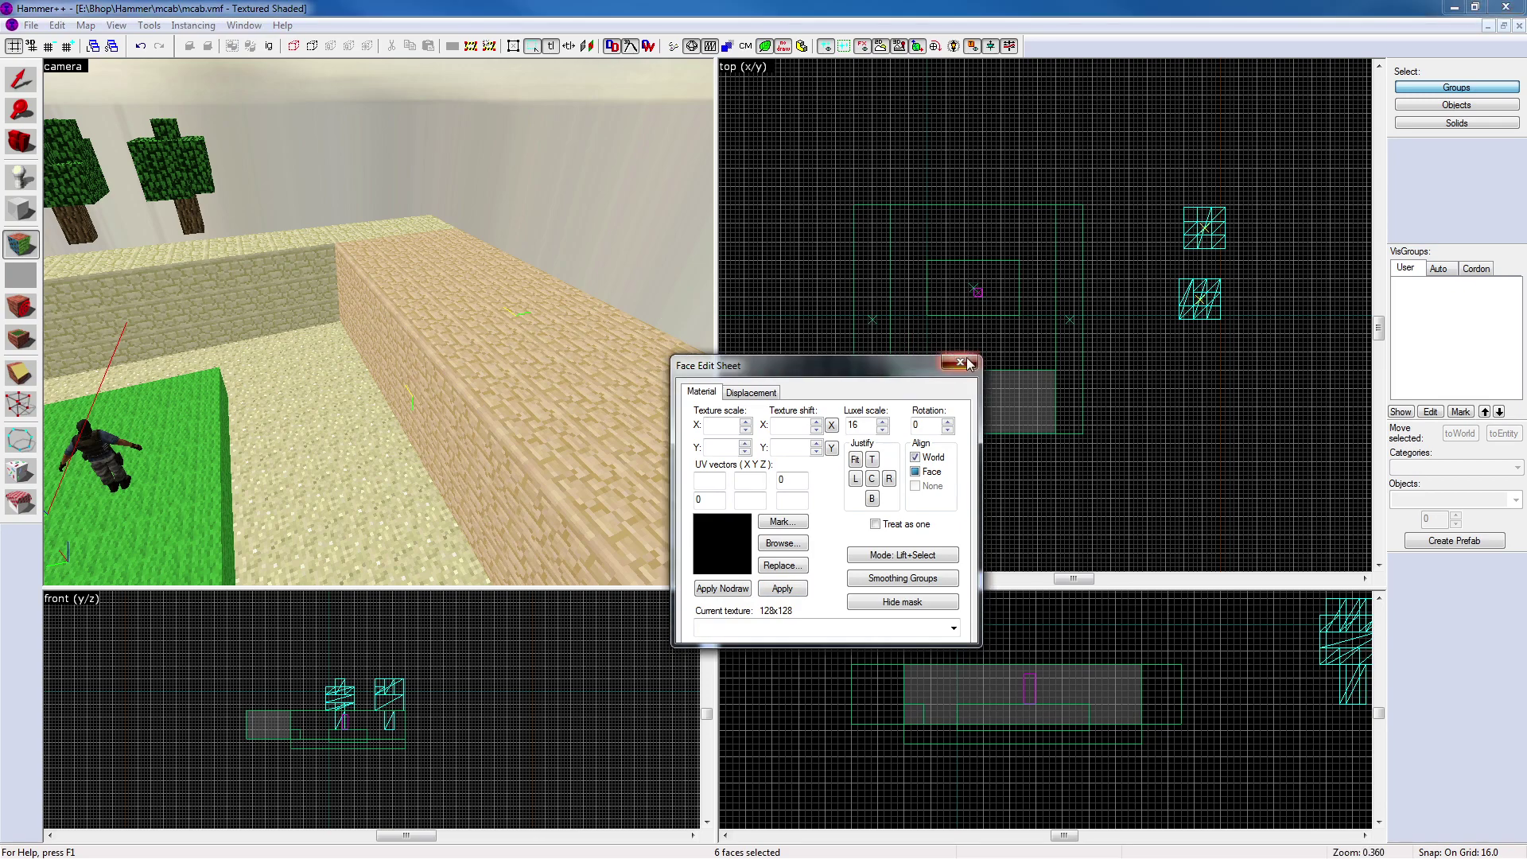
pyautogui.hotkey('shift', 's')
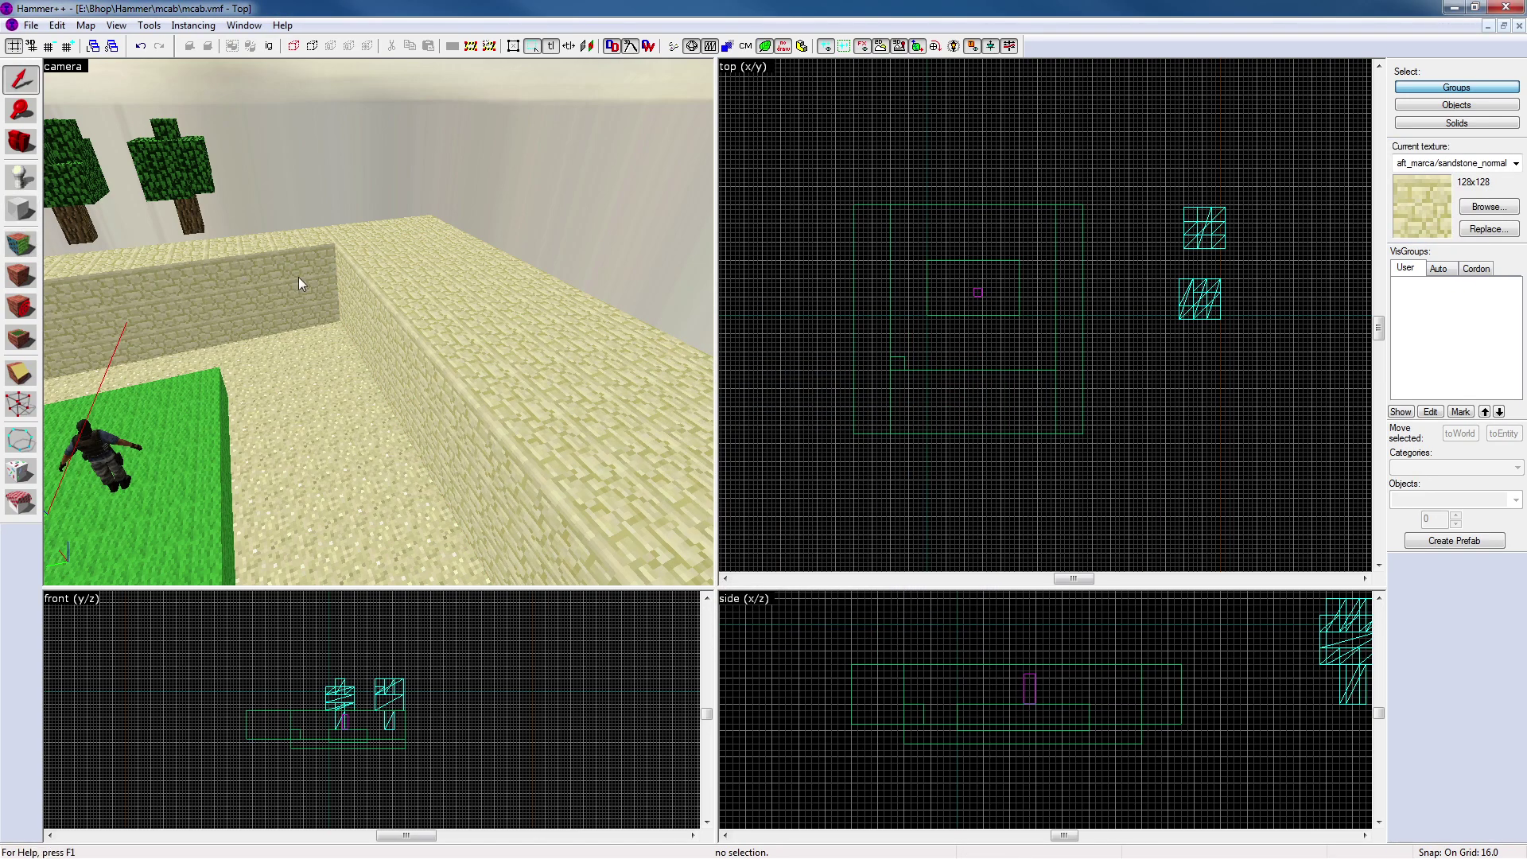
# Create a 48 by 48 unit block, 144 units high, within the 224-unit-thick wall, taking its height from that wall
pyautogui.moveTo(945, 395); pyautogui.dragTo(948, 403)
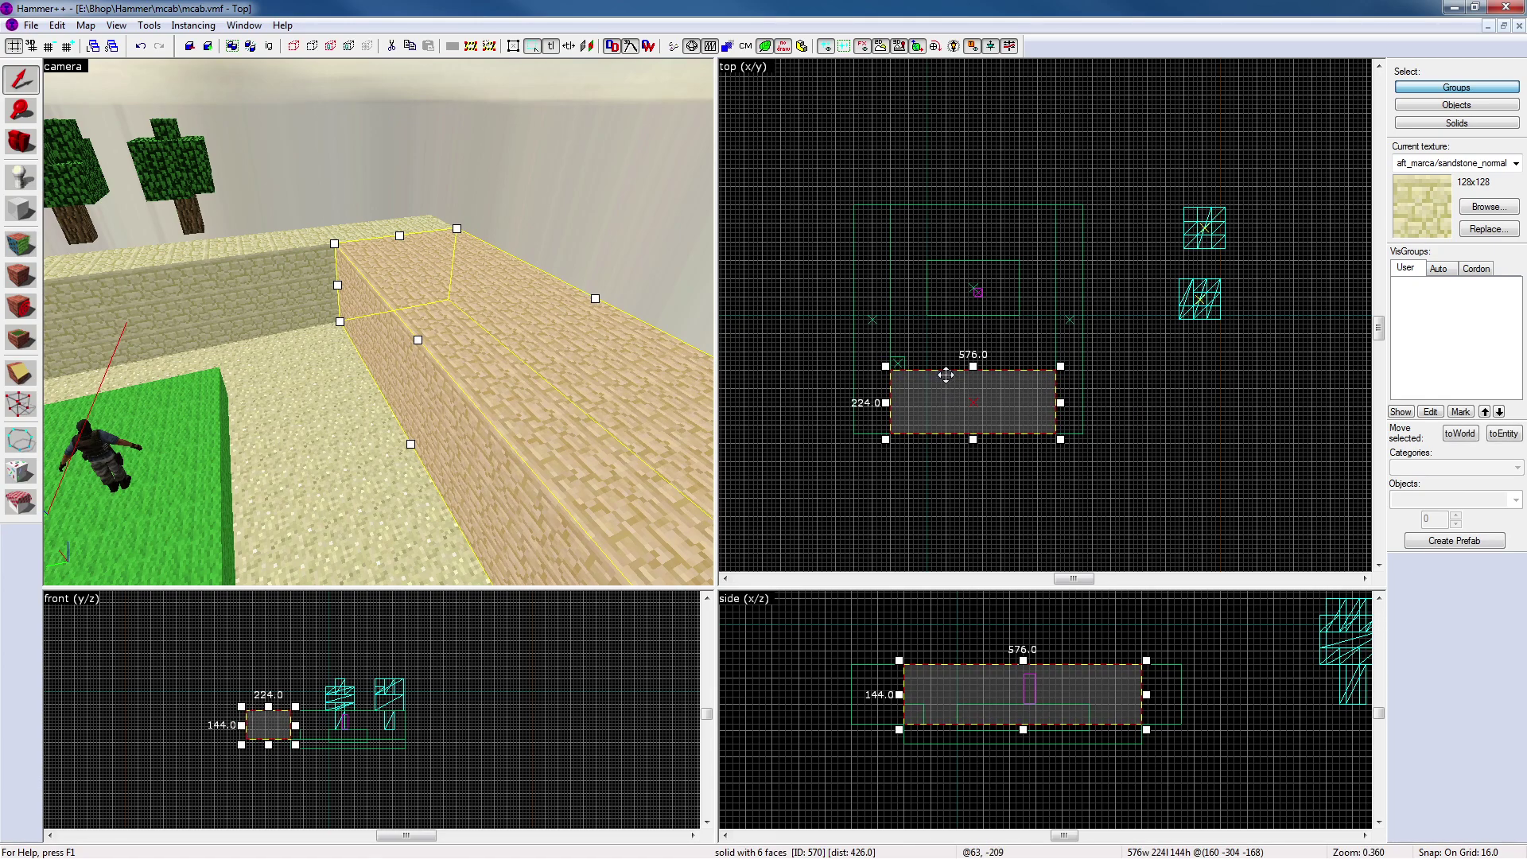
pyautogui.press('Delete')
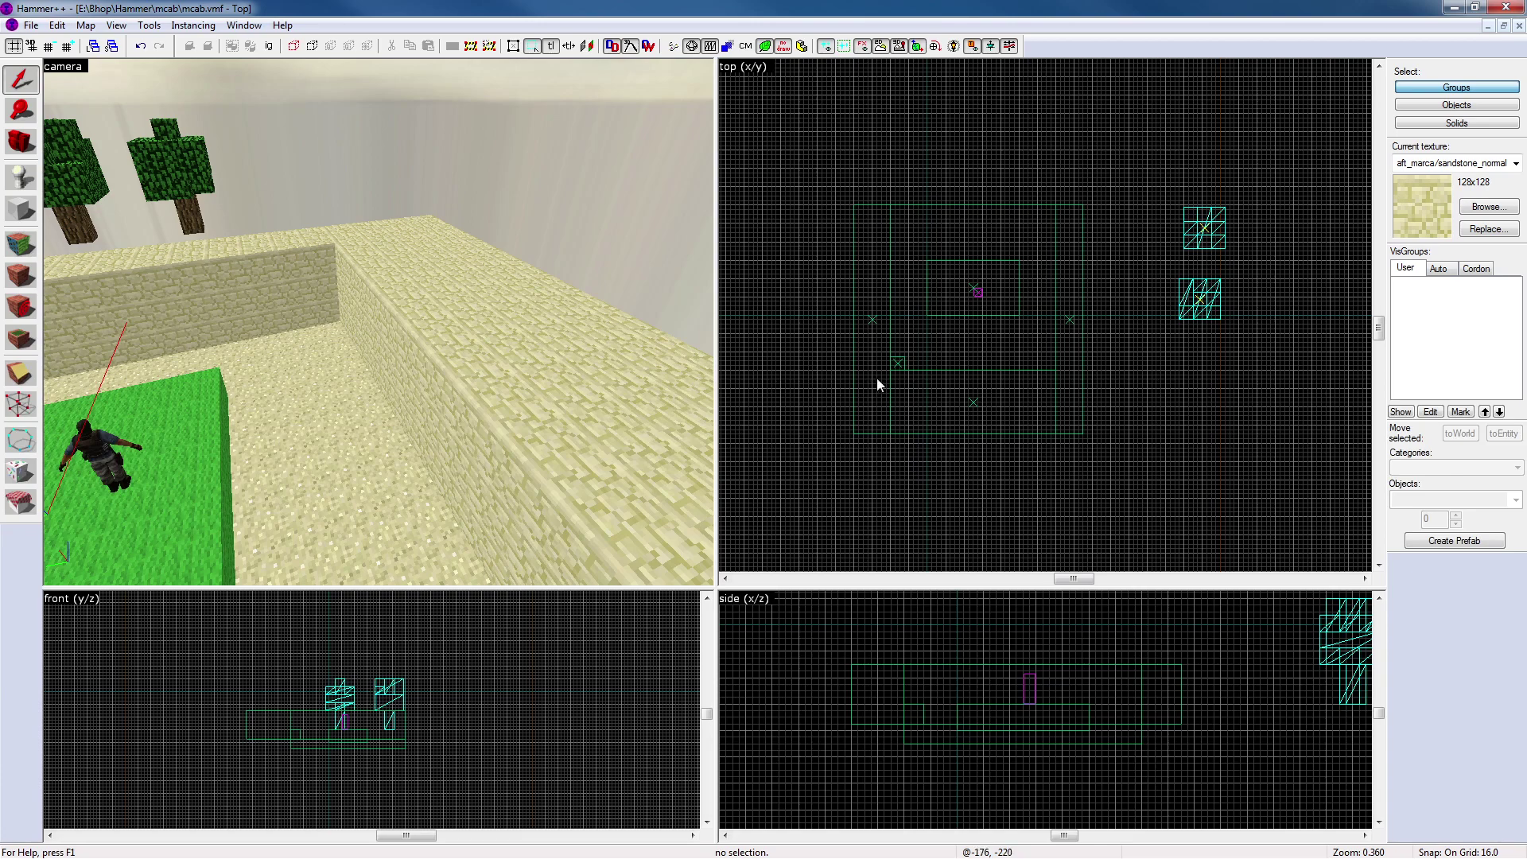
pyautogui.hotkey('shift', 'b')
pyautogui.moveTo(941, 395); pyautogui.dragTo(955, 406)
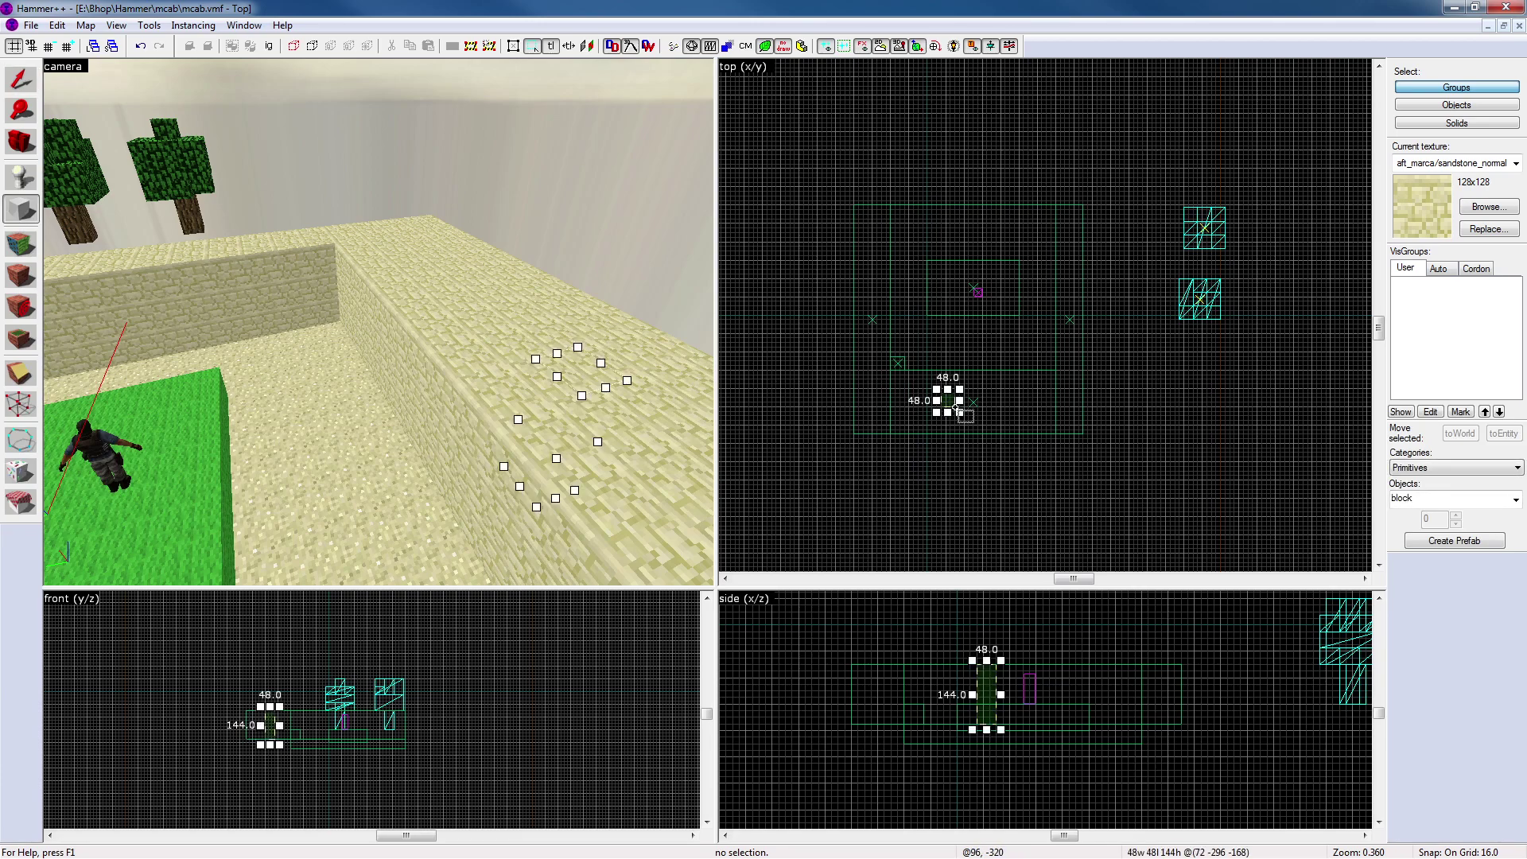
pyautogui.press('Return')
# Raise the new 144-unit block until it stands as a pillar on top of the thick wall
pyautogui.click(24, 82)
pyautogui.press('Up')
pyautogui.press('Up')
pyautogui.press('Up')
pyautogui.press('Up')
pyautogui.press('Up')
pyautogui.press('Up')
pyautogui.press('Up')
pyautogui.press('Up')
pyautogui.press('Up')
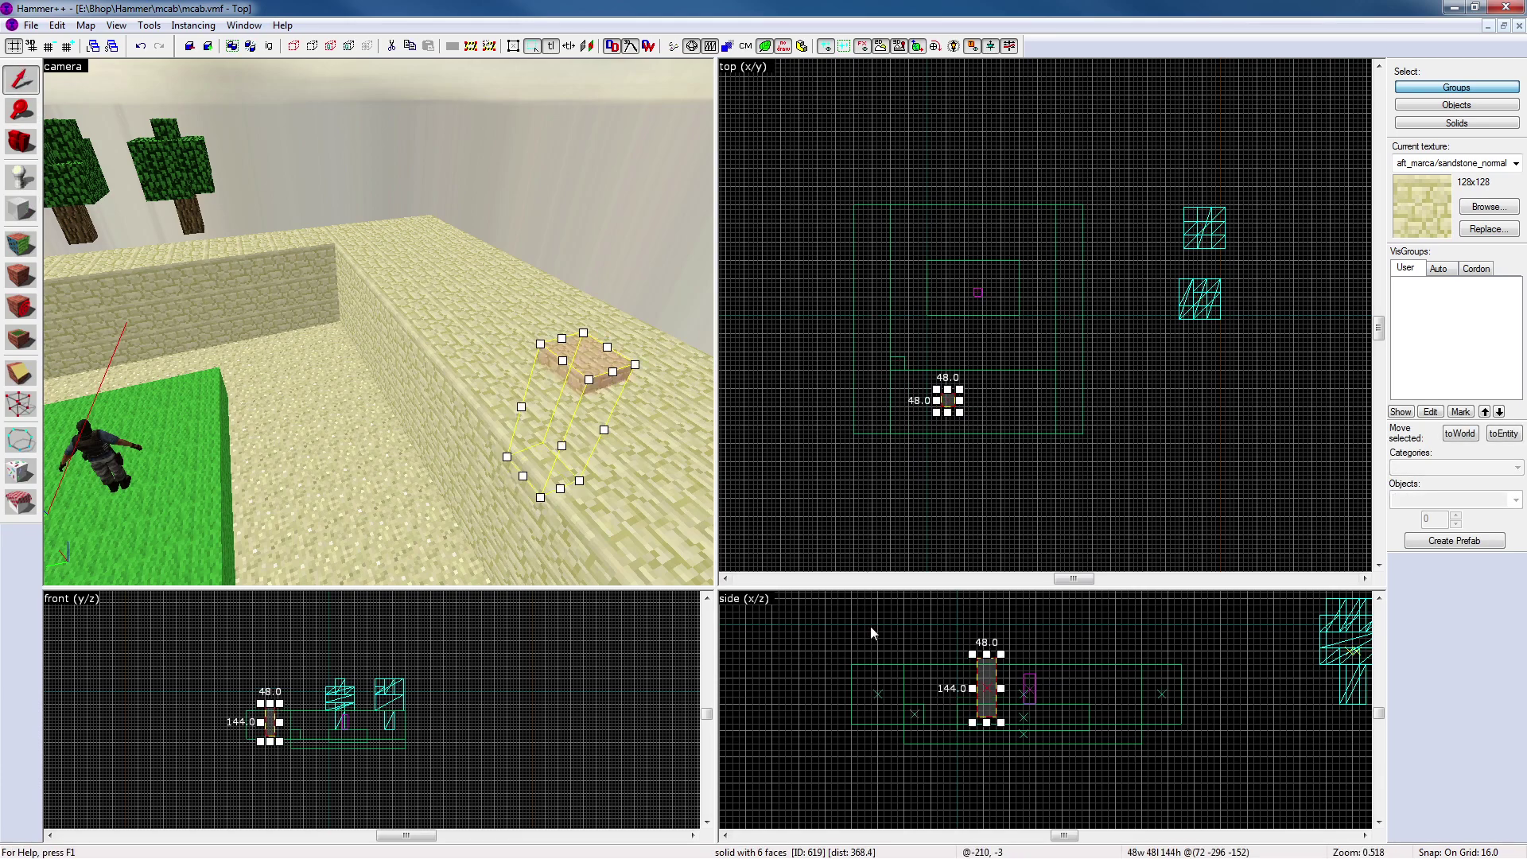
pyautogui.press('Escape')
# Copy the sandstone pillar sideways along the top of the thick wall to make a second pillar
pyautogui.press('z')
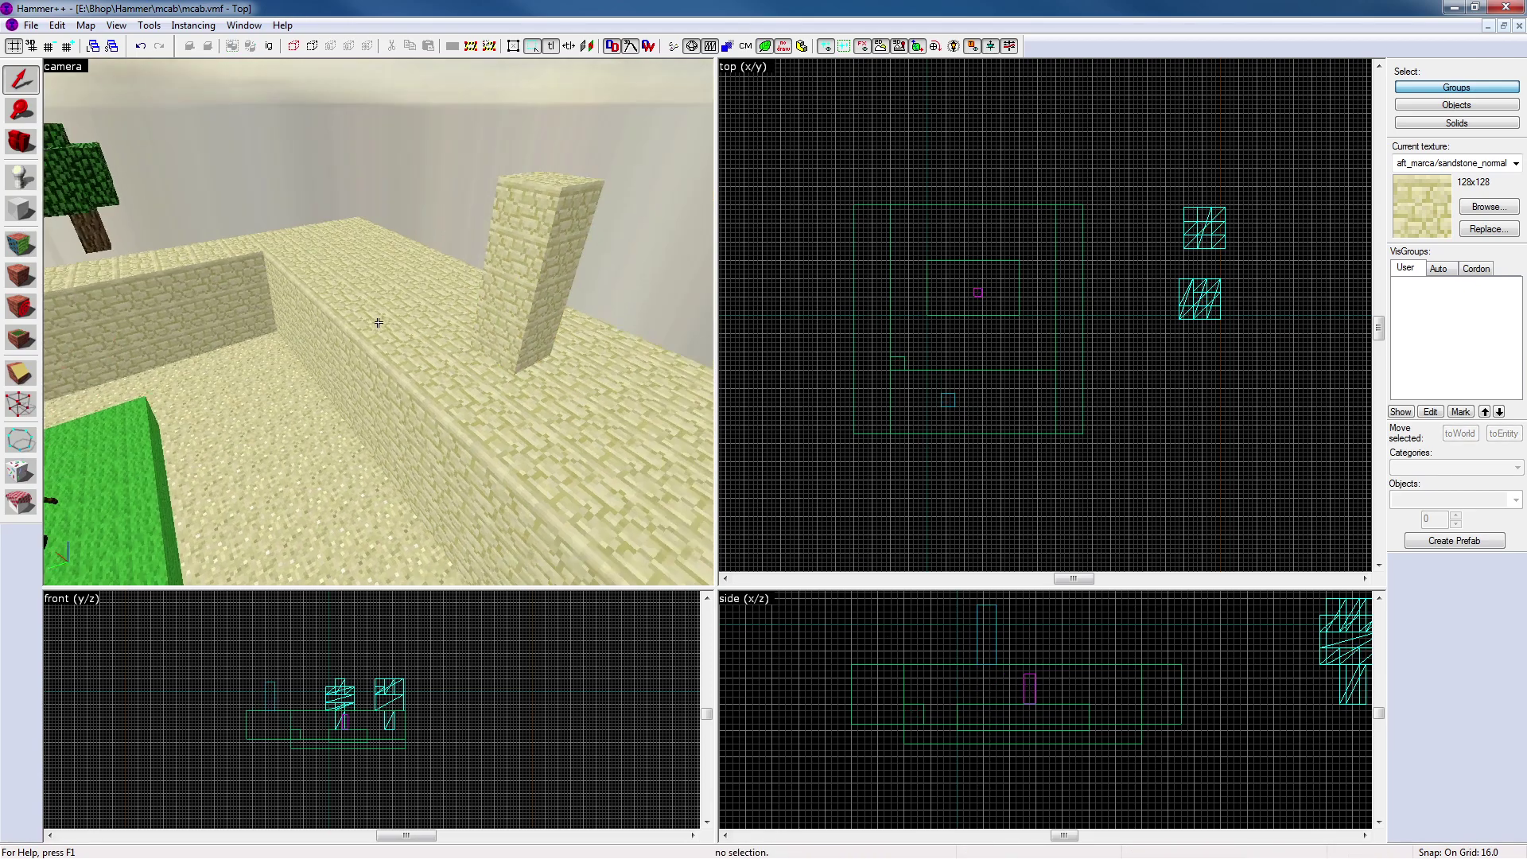
pyautogui.press('w')
pyautogui.click(378, 322)
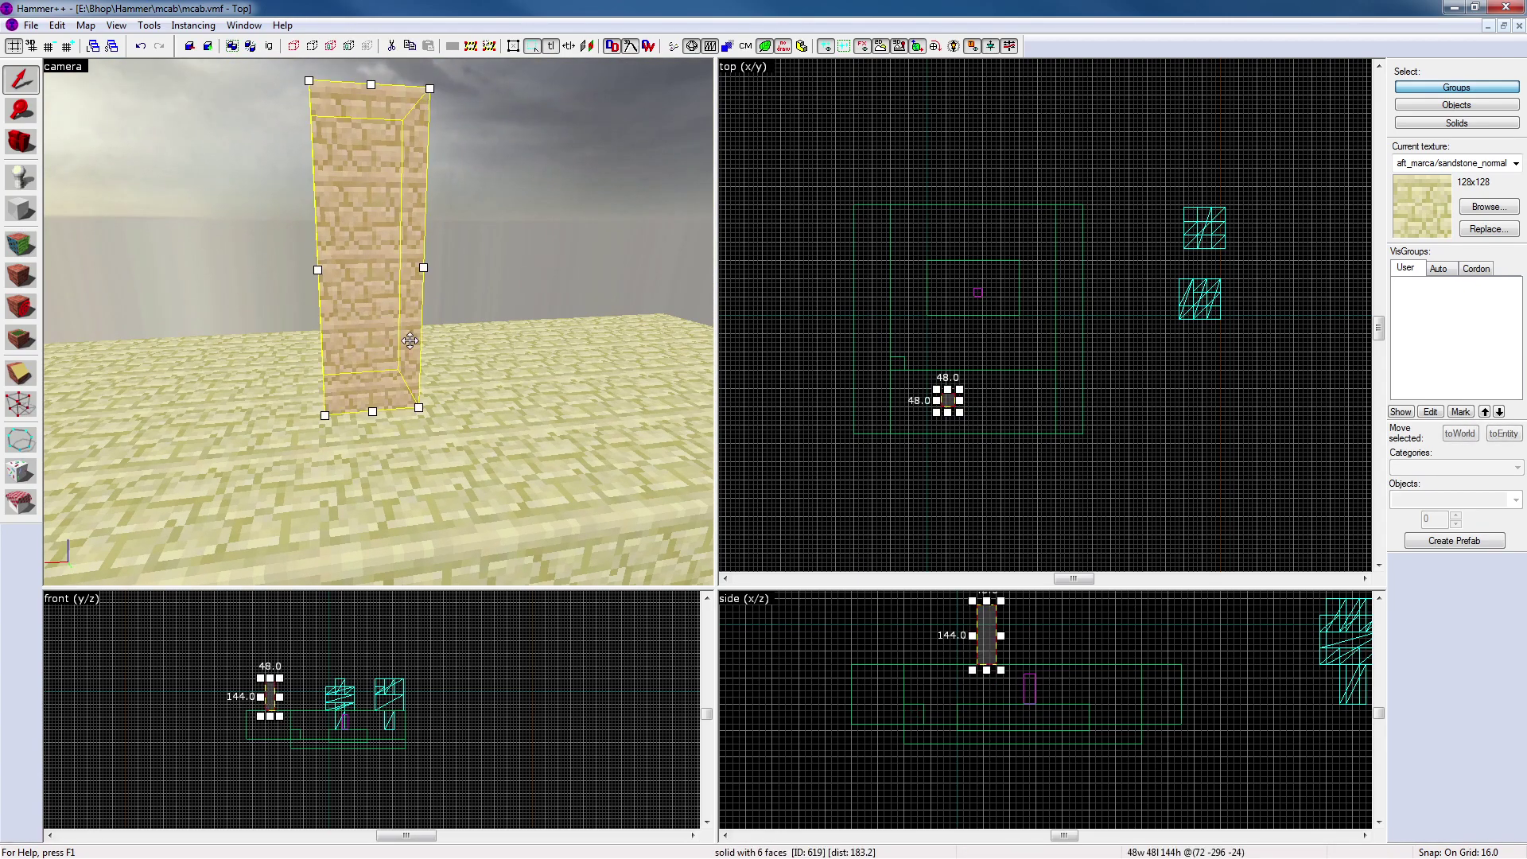
pyautogui.press('z')
pyautogui.scroll(4, 937, 395)
pyautogui.moveTo(937, 395)
pyautogui.mouseDown()
pyautogui.moveTo(931, 378)
pyautogui.moveTo(964, 400)
pyautogui.moveTo(997, 389)
pyautogui.mouseUp()
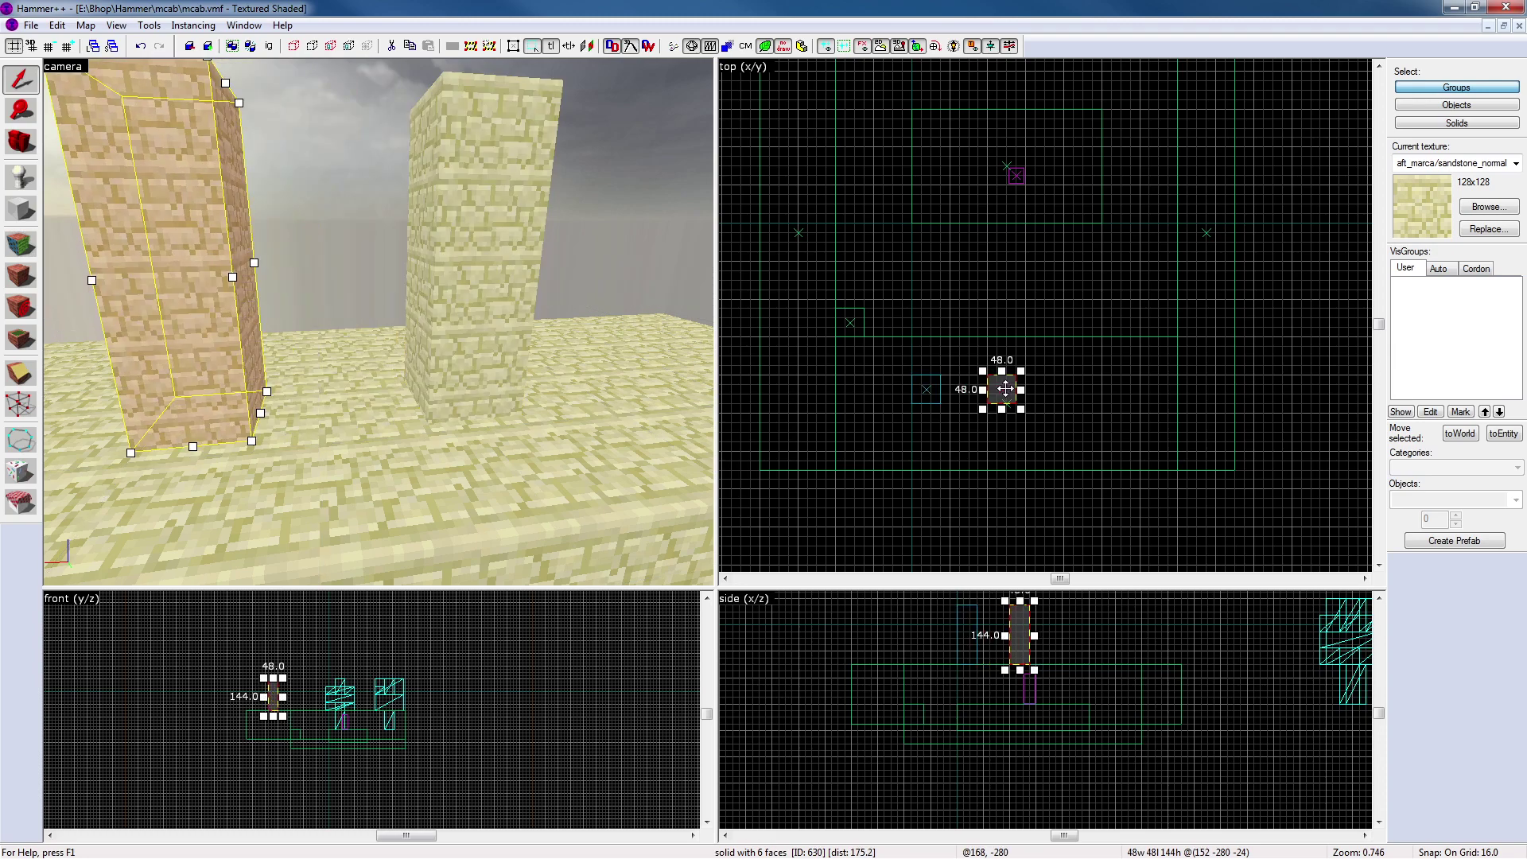
pyautogui.click(1072, 389)
# Examine the two pillars on the thick wall from the platform side and close up
pyautogui.press('z')
pyautogui.press('w')
pyautogui.press('s')
pyautogui.click(379, 323)
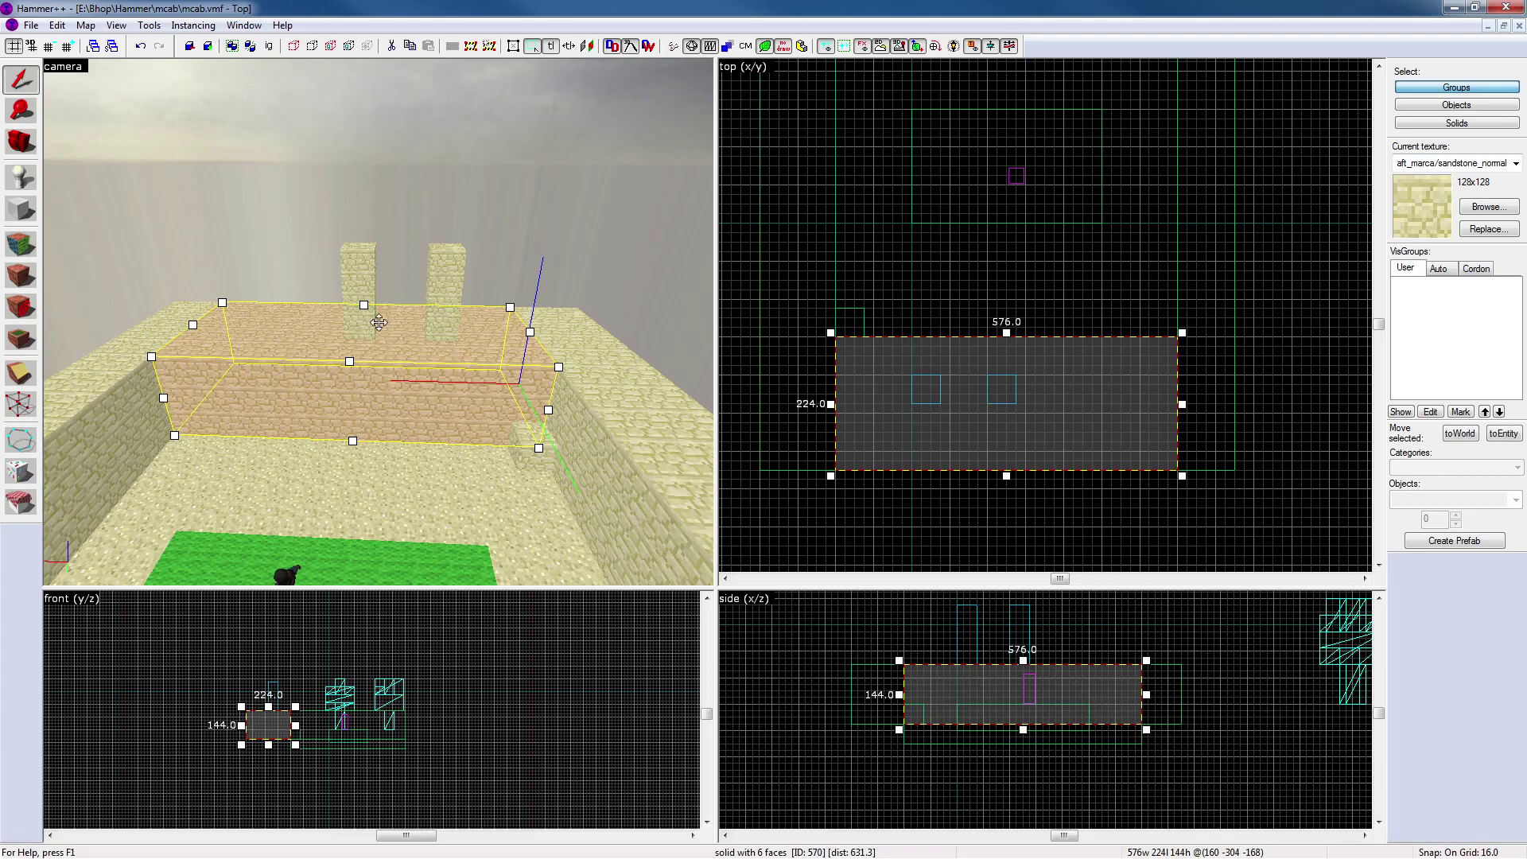
pyautogui.click(812, 297)
pyautogui.press('z')
pyautogui.press('w')
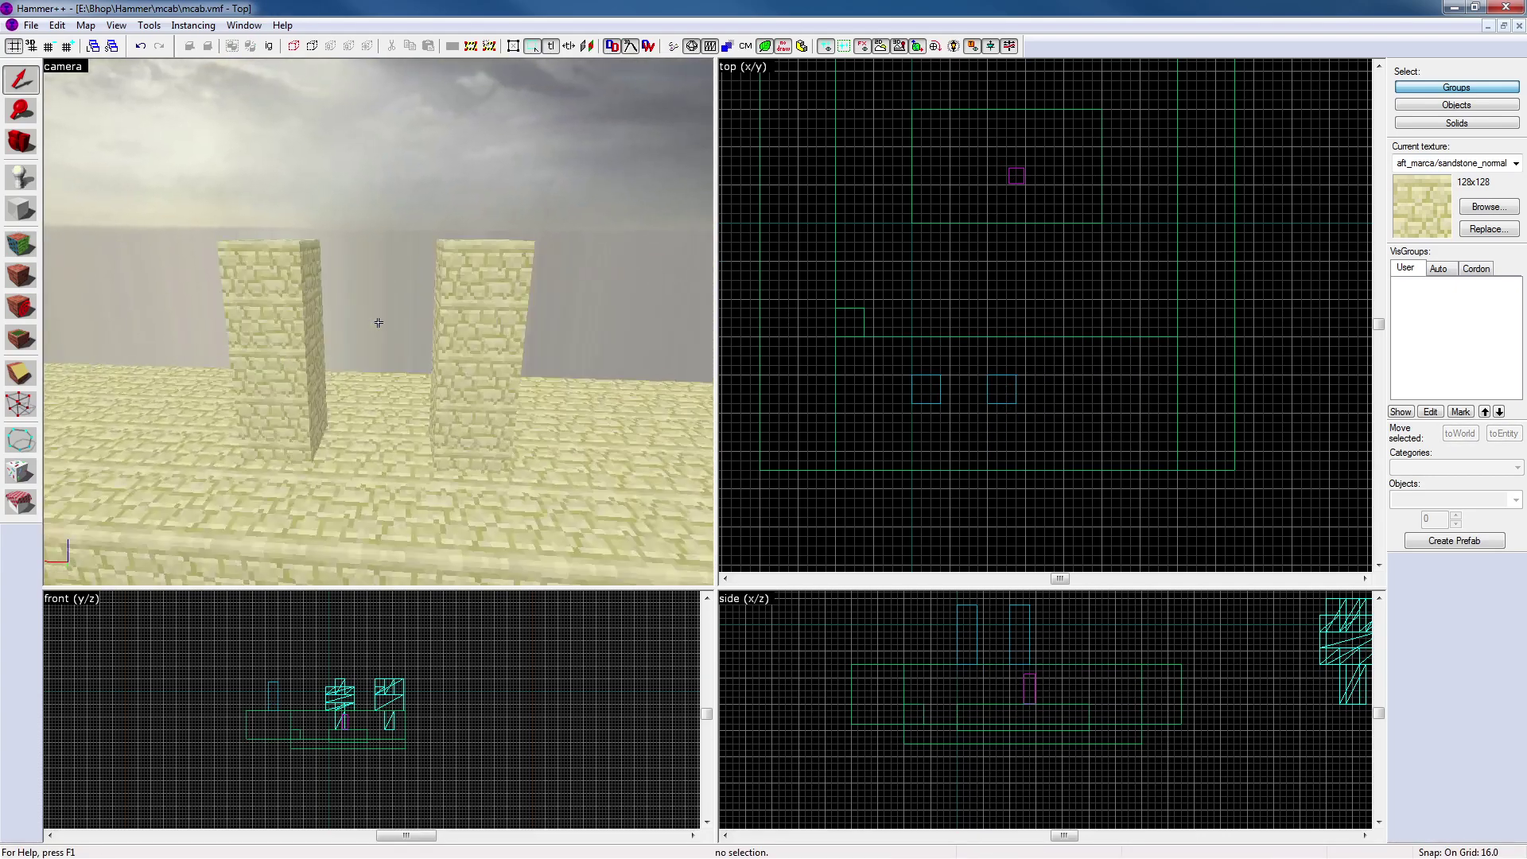
# Copy the pillar along the thick wall to form a row of five with 48-unit gaps
pyautogui.press('z')
pyautogui.click(399, 328)
pyautogui.scroll(2, 991, 416)
pyautogui.click(1025, 383)
pyautogui.moveTo(1014, 379); pyautogui.dragTo(1222, 385)
# Select all five pillars together and shift the row to centre it along the length of the thick wall
pyautogui.press('z')
pyautogui.press('s')
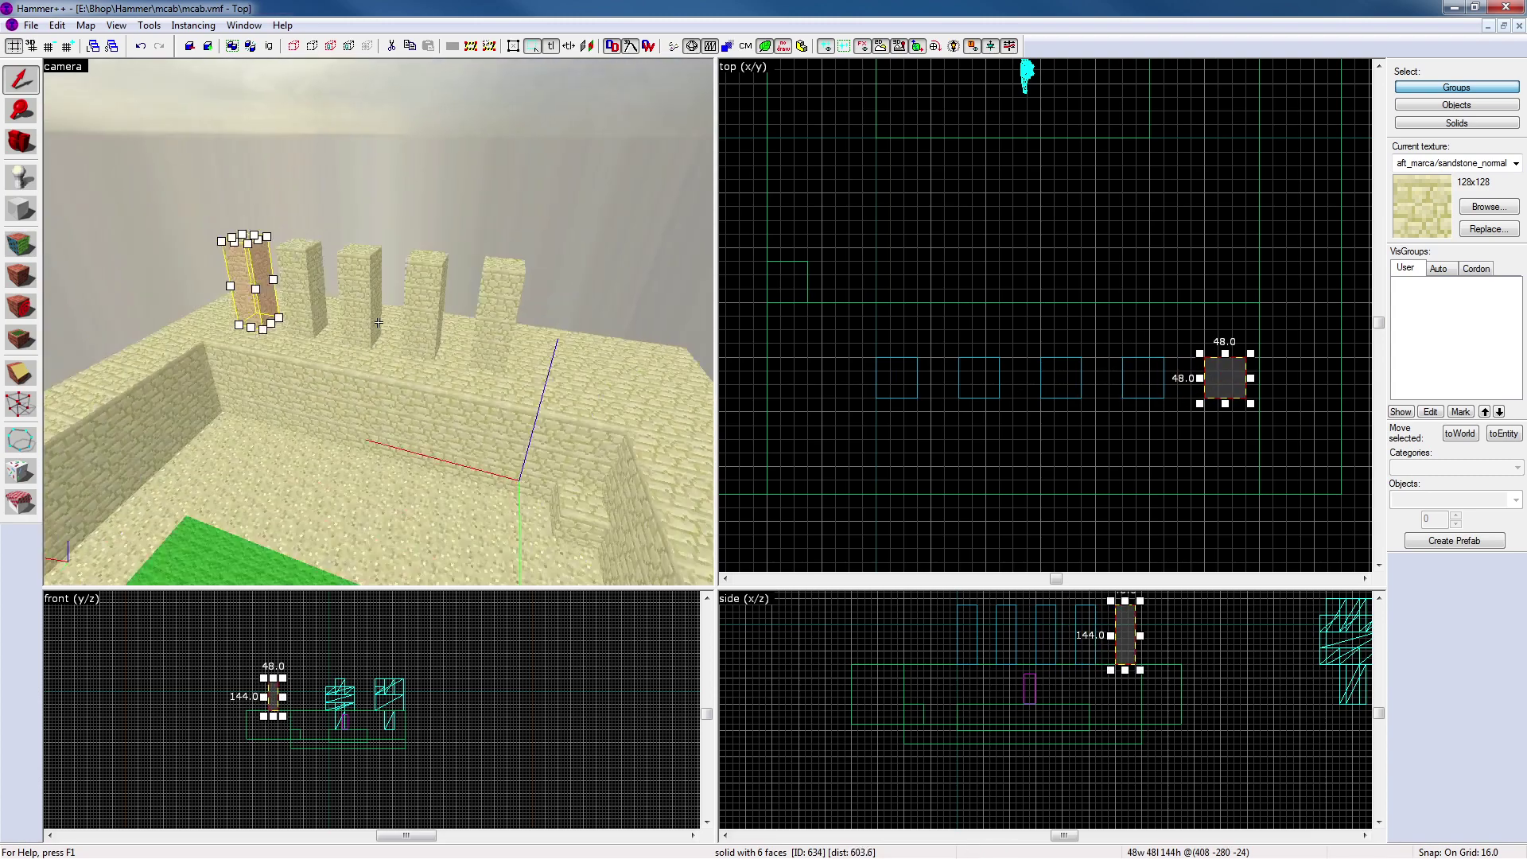
pyautogui.keyDown('ctrl'); pyautogui.click(569, 274); pyautogui.keyUp('ctrl')
pyautogui.keyDown('ctrl'); pyautogui.click(494, 277); pyautogui.keyUp('ctrl')
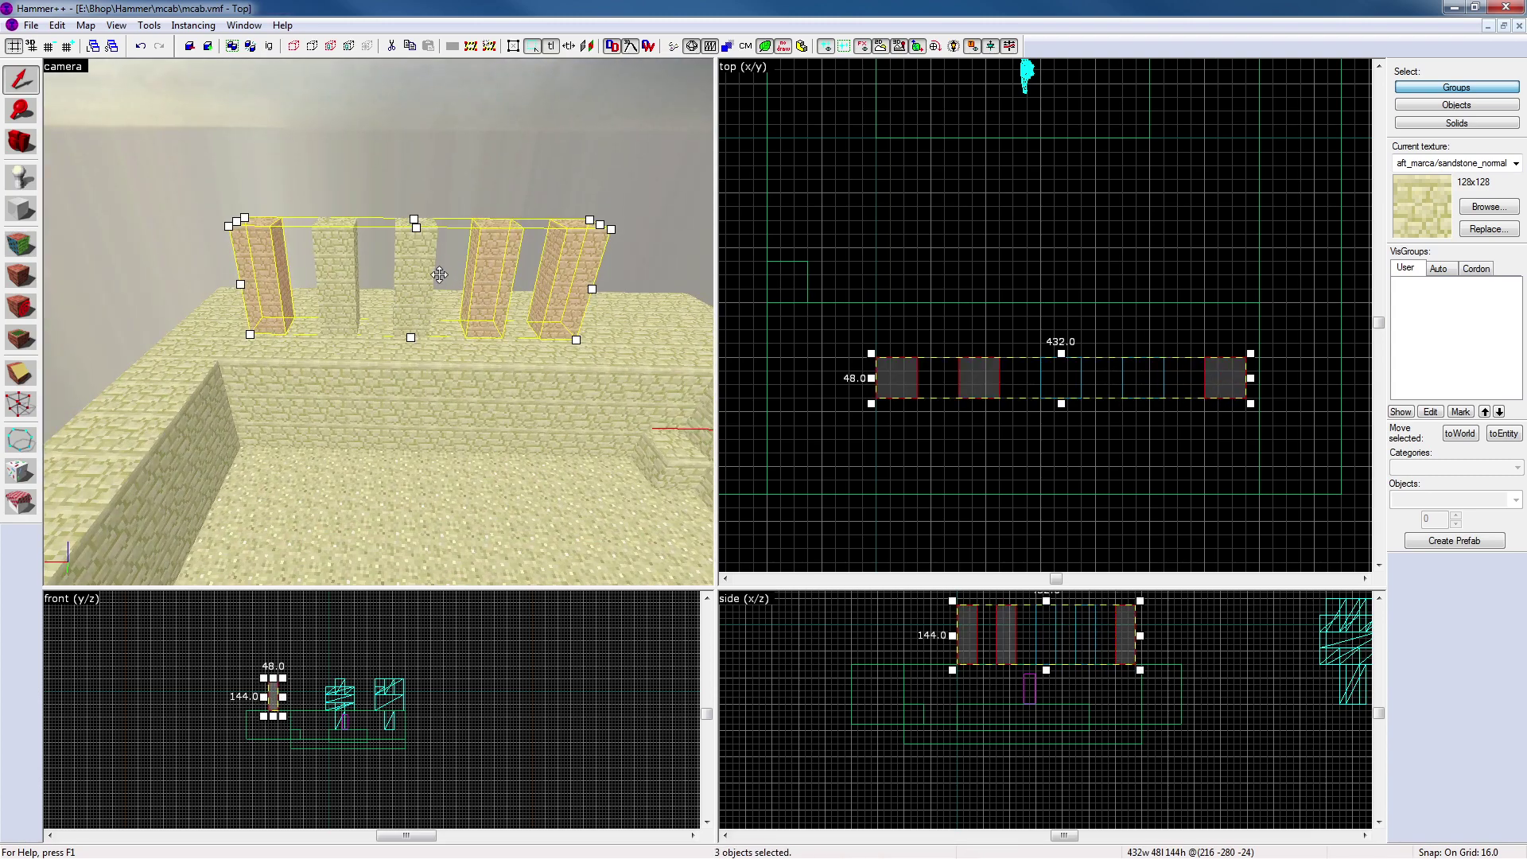
pyautogui.keyDown('ctrl'); pyautogui.click(415, 274); pyautogui.keyUp('ctrl')
pyautogui.keyDown('ctrl'); pyautogui.click(326, 273); pyautogui.keyUp('ctrl')
pyautogui.scroll(-2, 1002, 358)
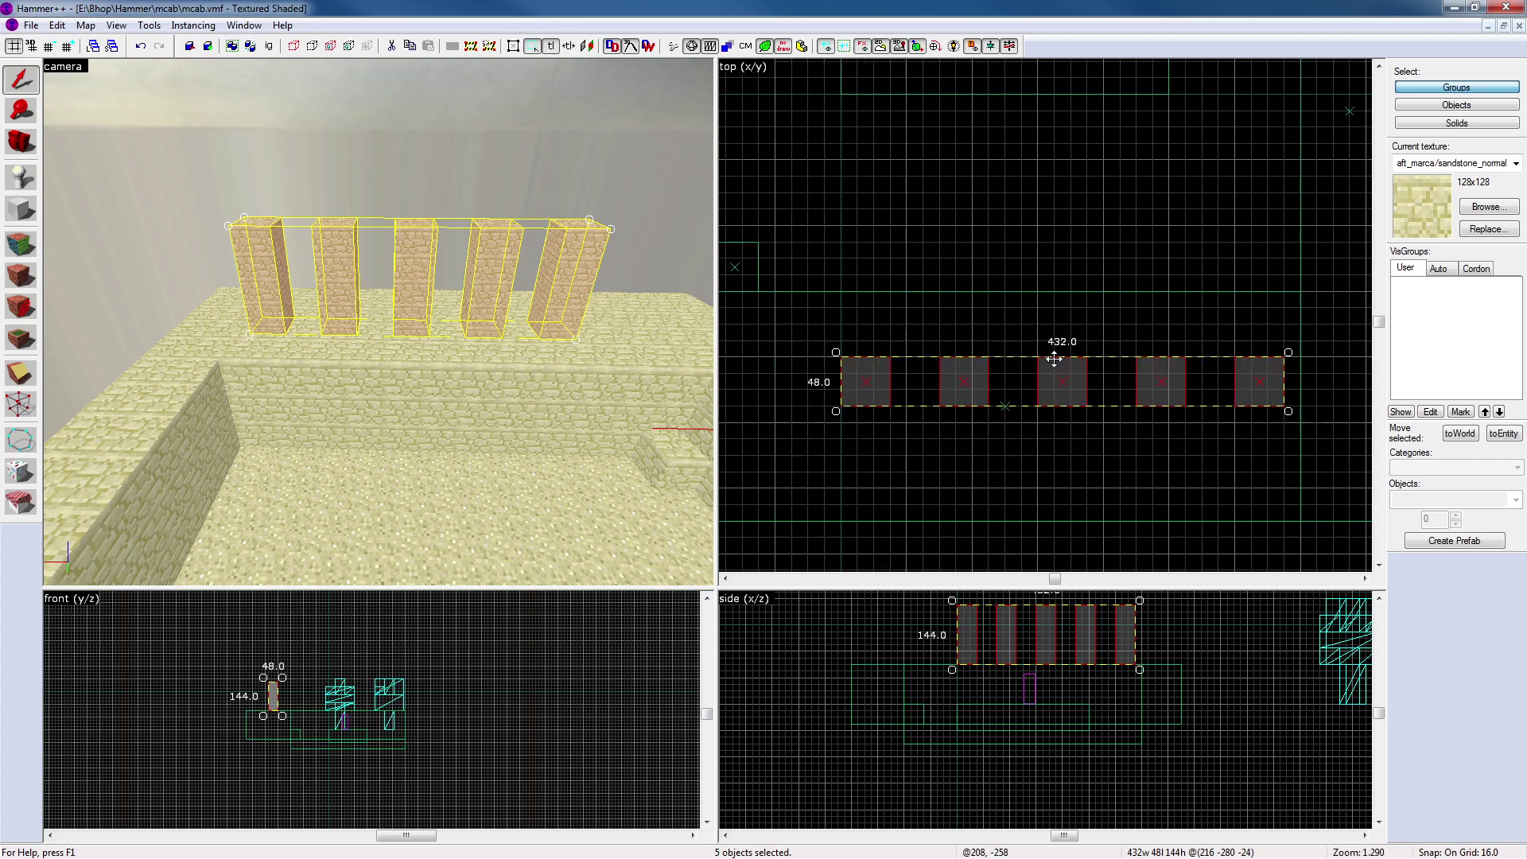
pyautogui.moveTo(1030, 374); pyautogui.dragTo(996, 353)
pyautogui.click(1020, 274)
# Select the five pillars again and move the row back toward the outer edge of the thick wall
pyautogui.press('z')
pyautogui.press('s')
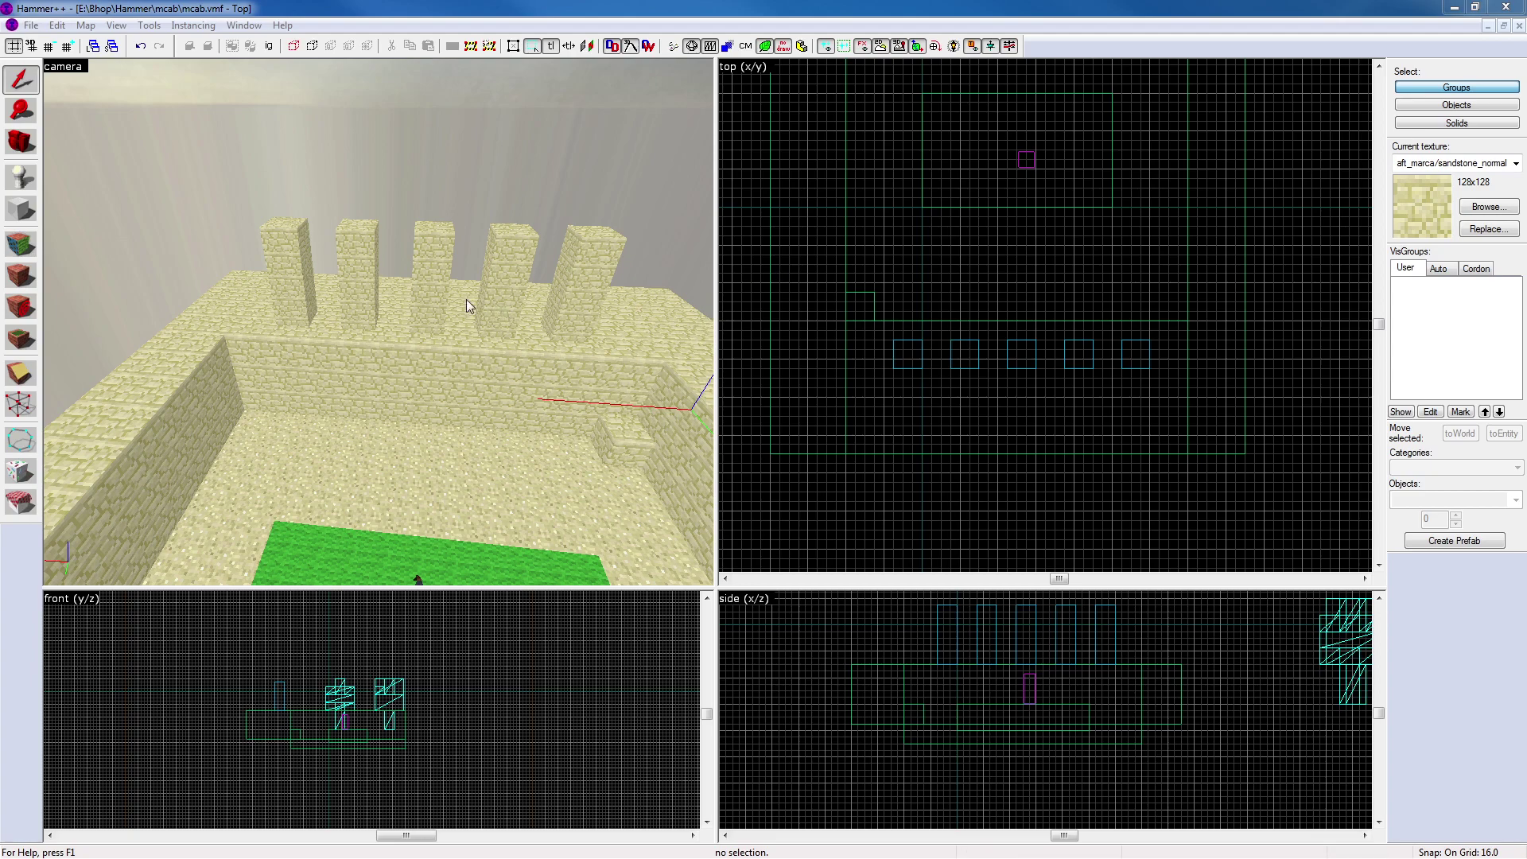
pyautogui.press('d')
pyautogui.press('z')
pyautogui.press('z')
pyautogui.click(250, 230)
pyautogui.keyDown('ctrl'); pyautogui.click(306, 239); pyautogui.keyUp('ctrl')
pyautogui.keyDown('ctrl'); pyautogui.click(378, 246); pyautogui.keyUp('ctrl')
pyautogui.keyDown('ctrl'); pyautogui.click(465, 259); pyautogui.keyUp('ctrl')
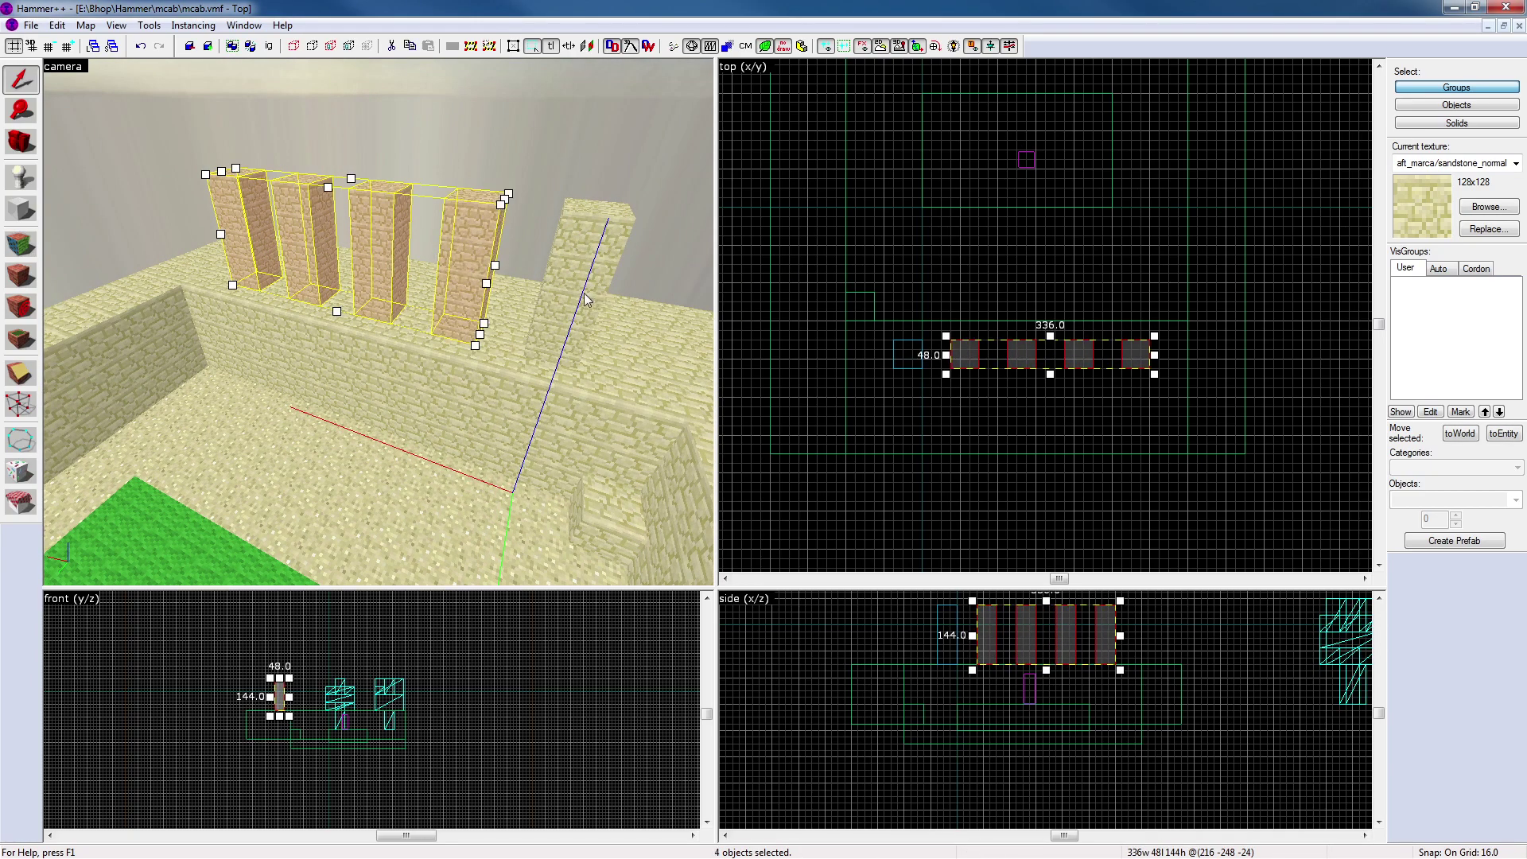
pyautogui.keyDown('ctrl'); pyautogui.click(585, 278); pyautogui.keyUp('ctrl')
pyautogui.press('Down')
pyautogui.press('Down')
pyautogui.press('Down')
pyautogui.press('Down')
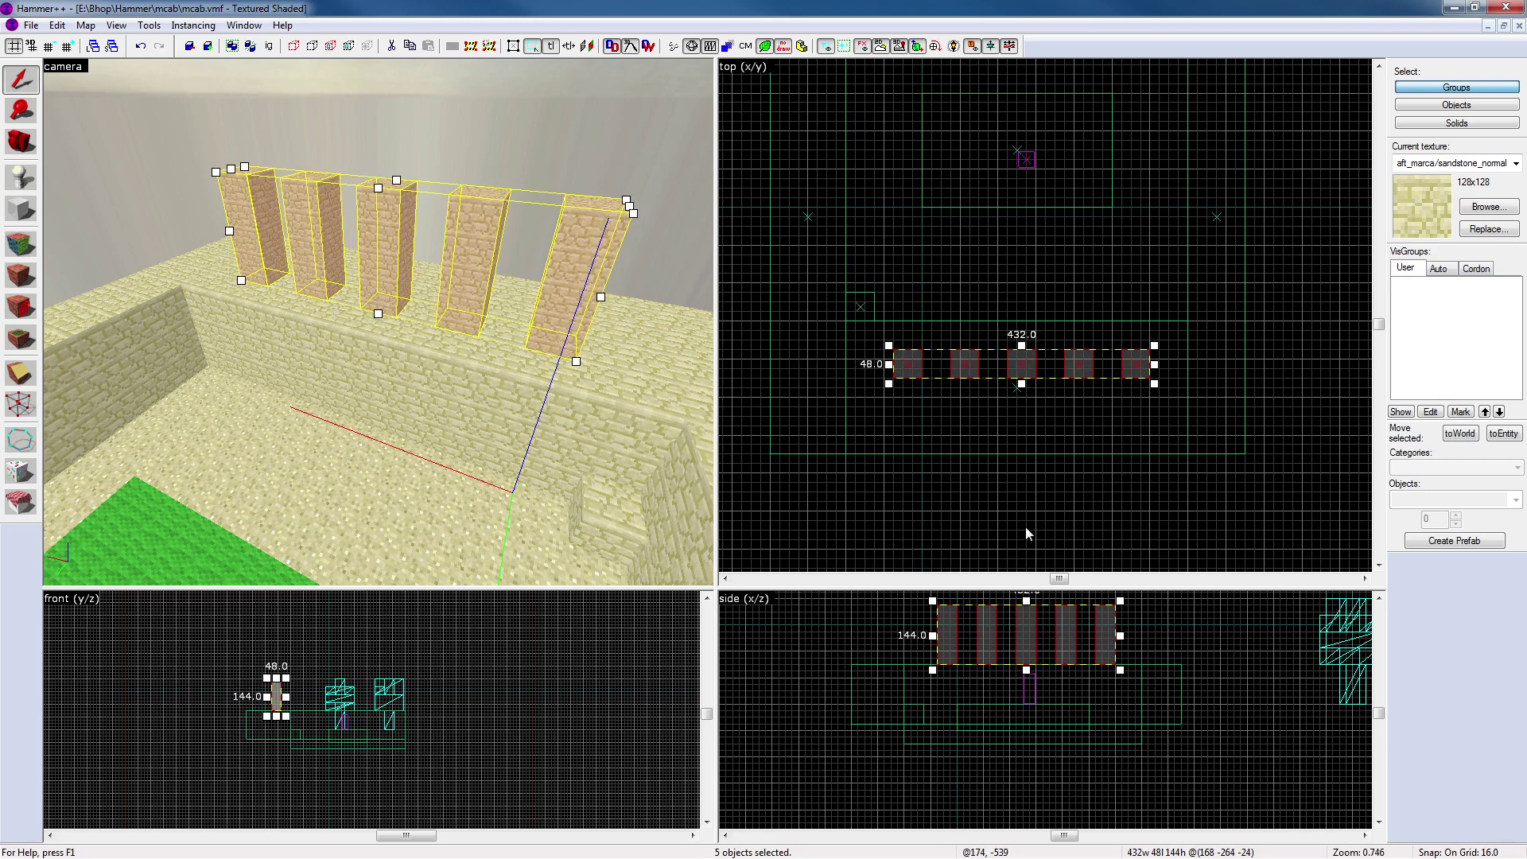
pyautogui.press('Escape')
# Open the Face Edit Sheet and sample sandstone_normal at 0.375 scale from the thick wall's top face
pyautogui.press('z')
pyautogui.press('w')
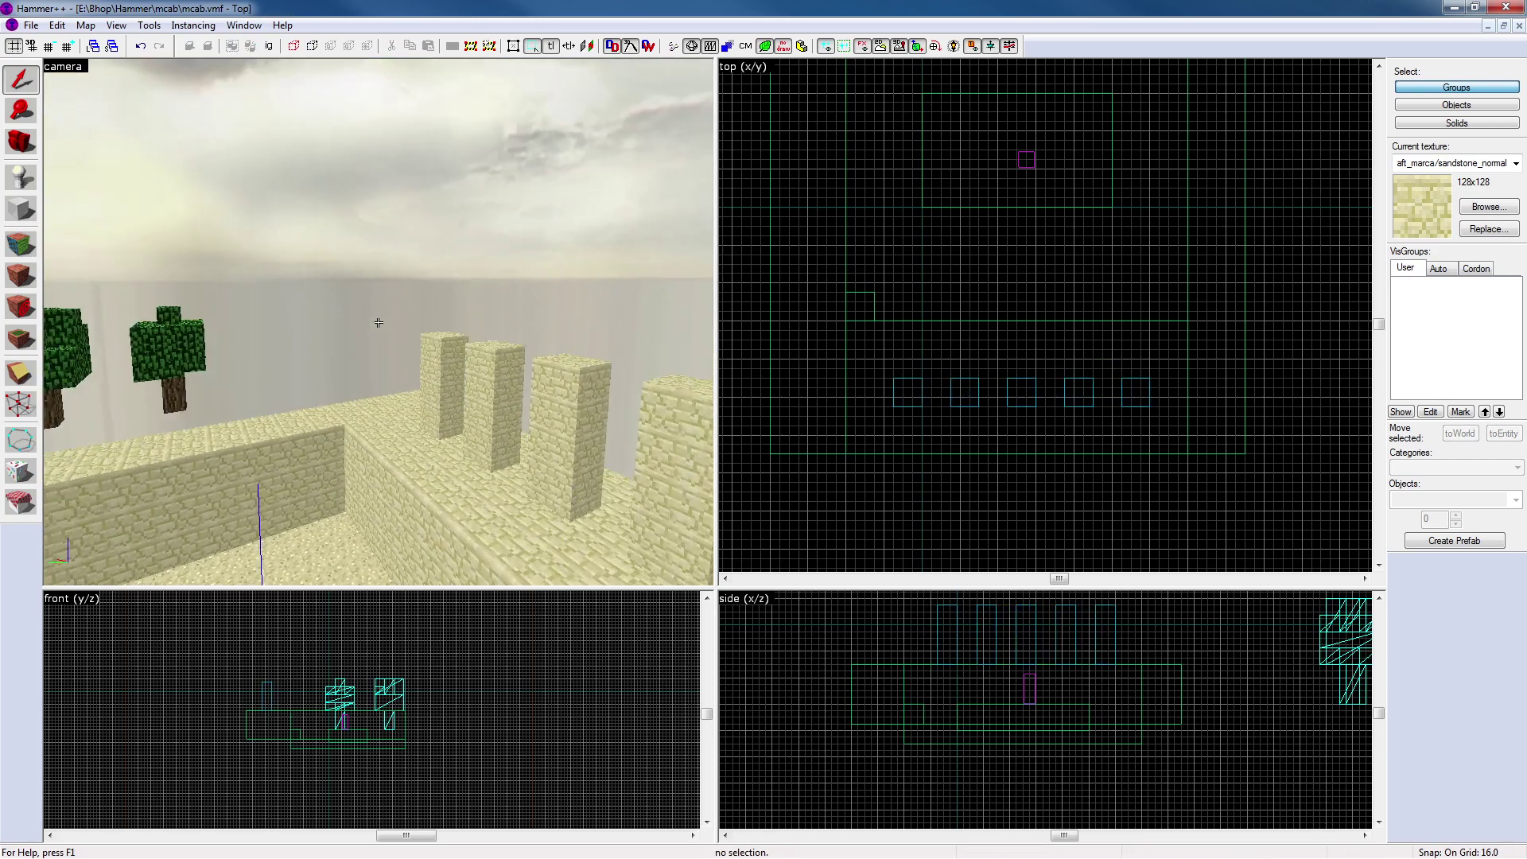
pyautogui.press('z')
pyautogui.press('z')
pyautogui.press('s')
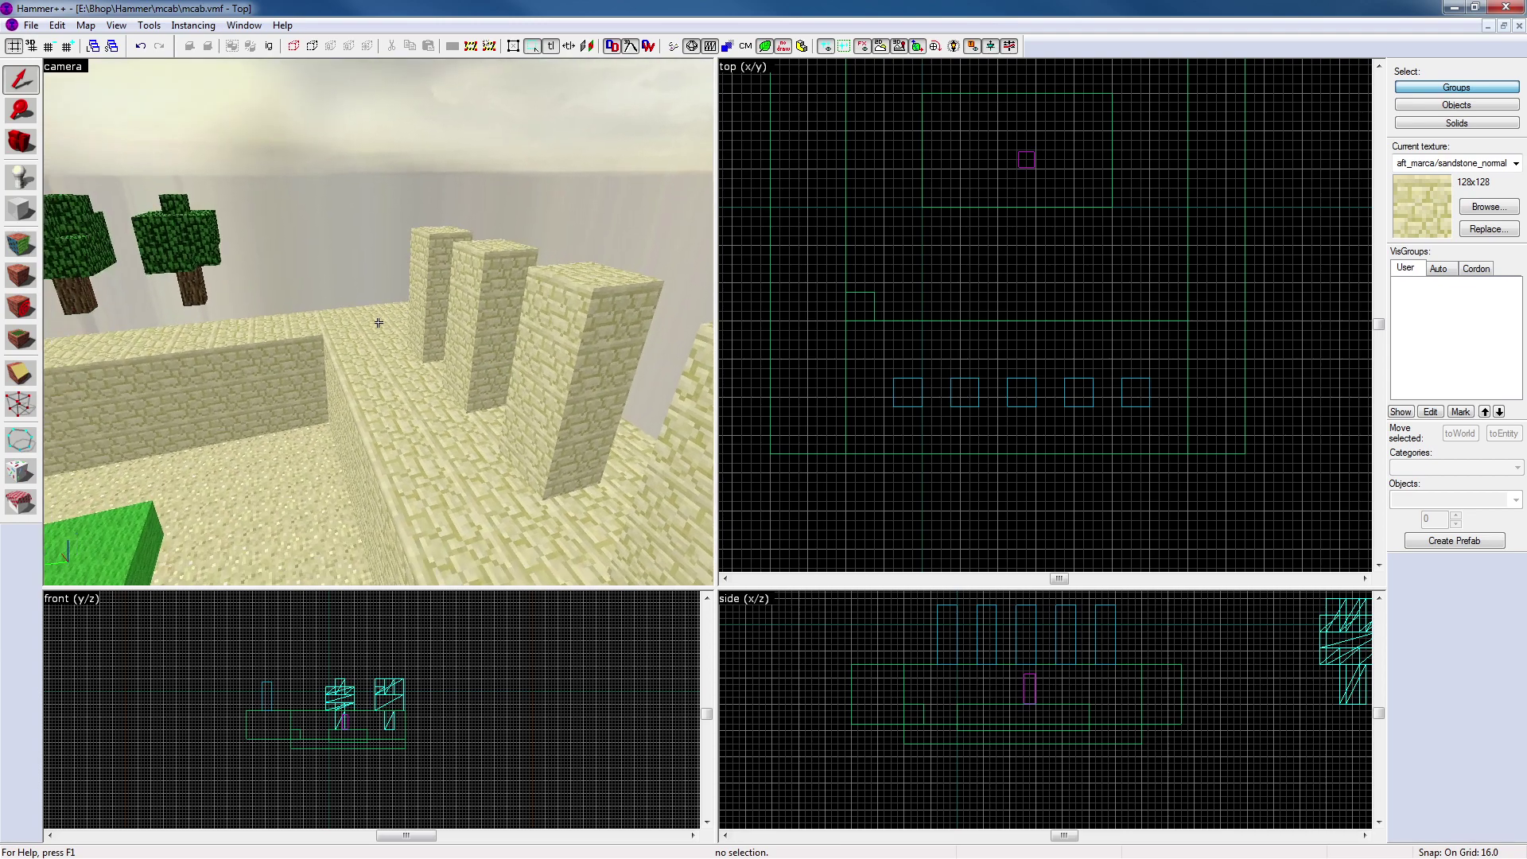
pyautogui.click(522, 356)
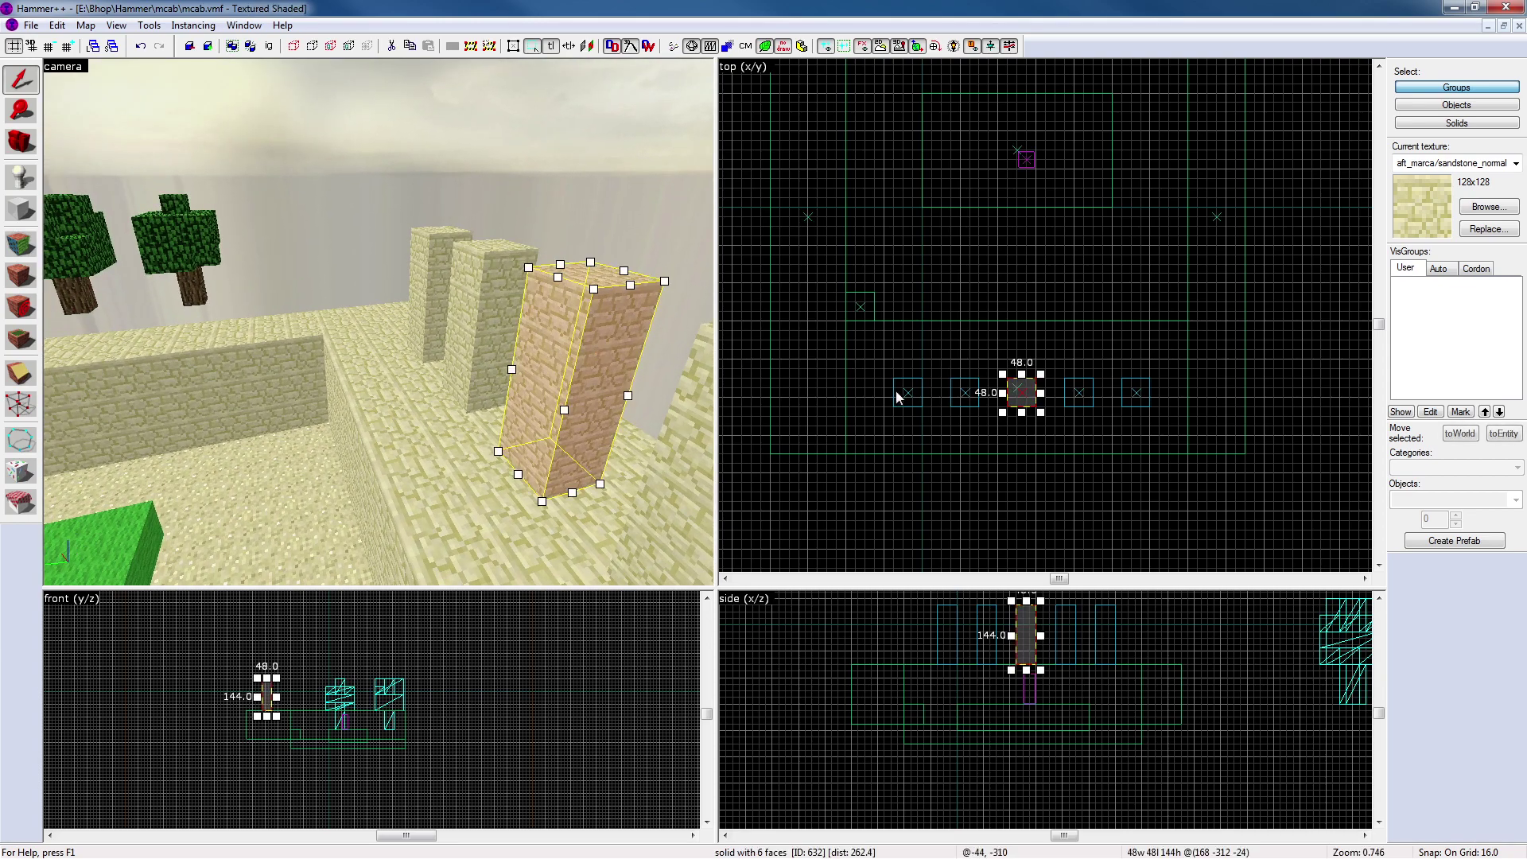
pyautogui.click(22, 244)
pyautogui.click(617, 360)
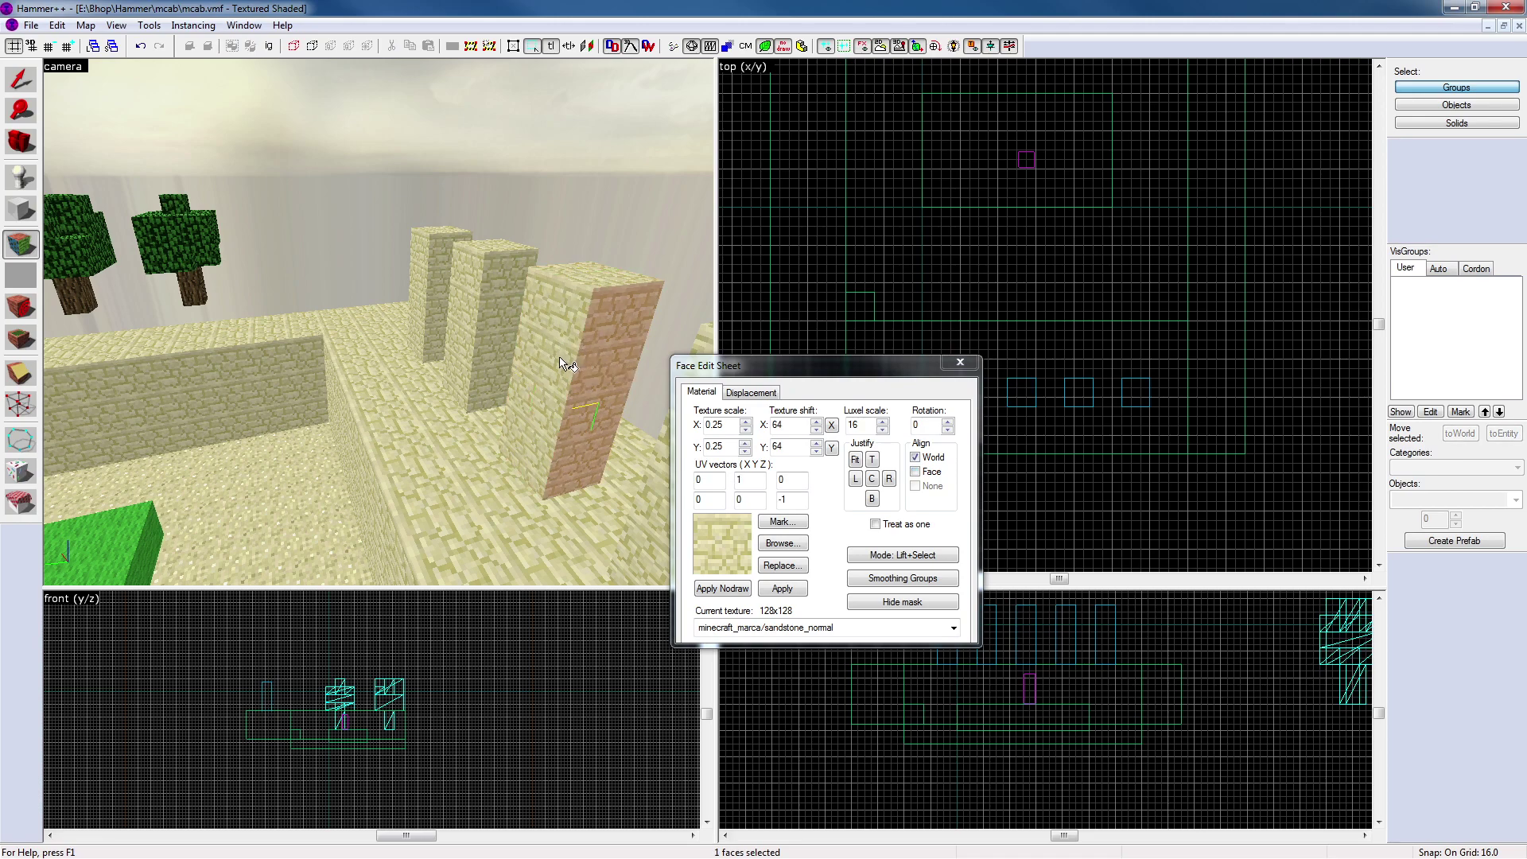
pyautogui.click(439, 458)
# Apply the sampled sandstone_normal settings to the pillars' faces and close the Face Edit Sheet
pyautogui.keyDown('shift'); pyautogui.rightClick(551, 395); pyautogui.keyUp('shift')
pyautogui.keyDown('shift'); pyautogui.rightClick(472, 337); pyautogui.keyUp('shift')
pyautogui.press('z')
pyautogui.press('z')
pyautogui.keyDown('shift'); pyautogui.rightClick(439, 355); pyautogui.keyUp('shift')
pyautogui.press('z')
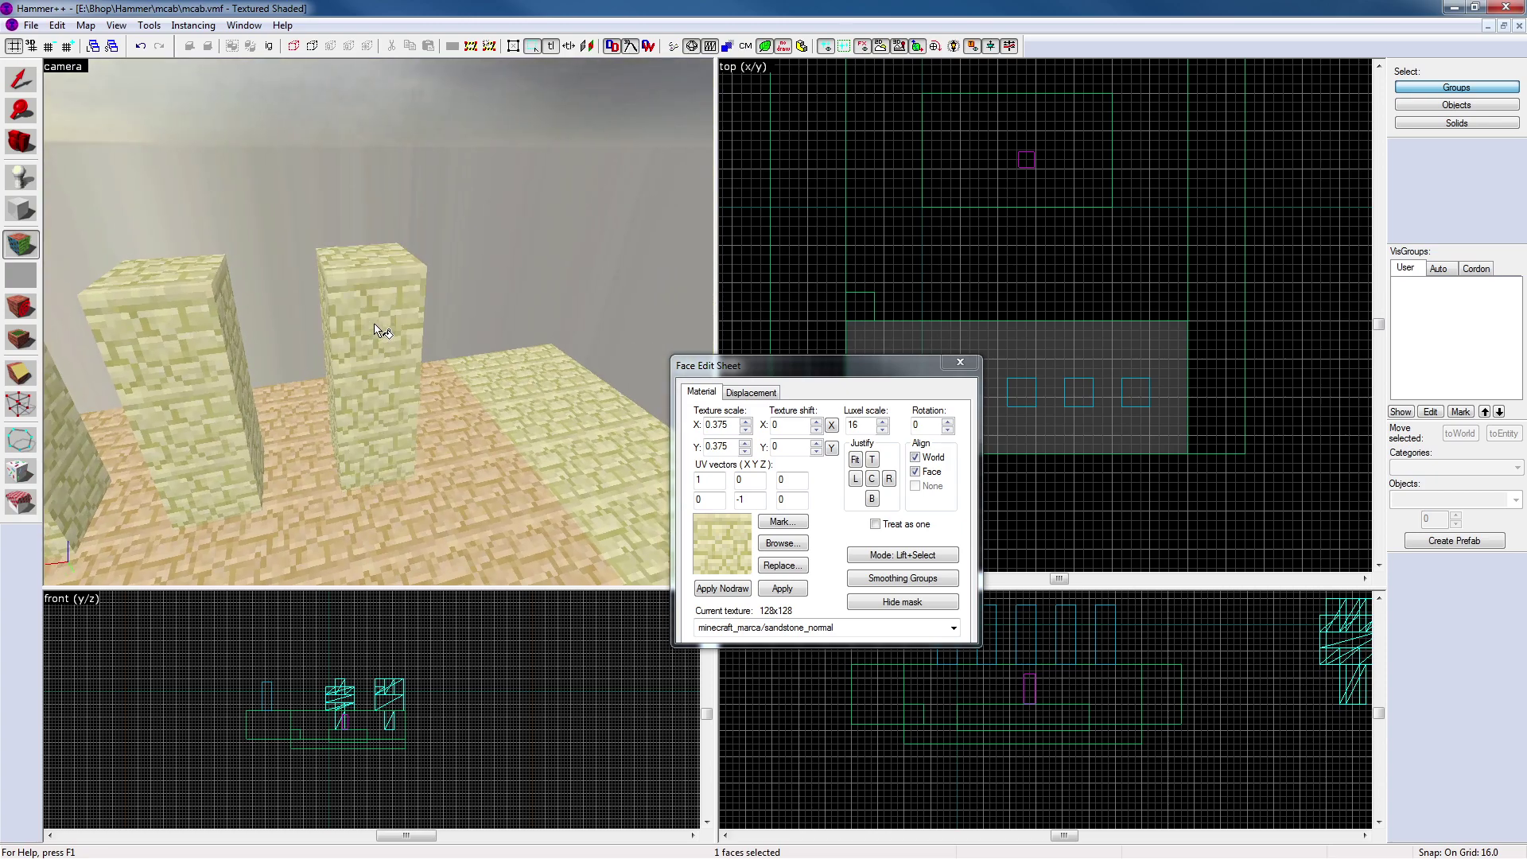
pyautogui.press('z')
pyautogui.press('z')
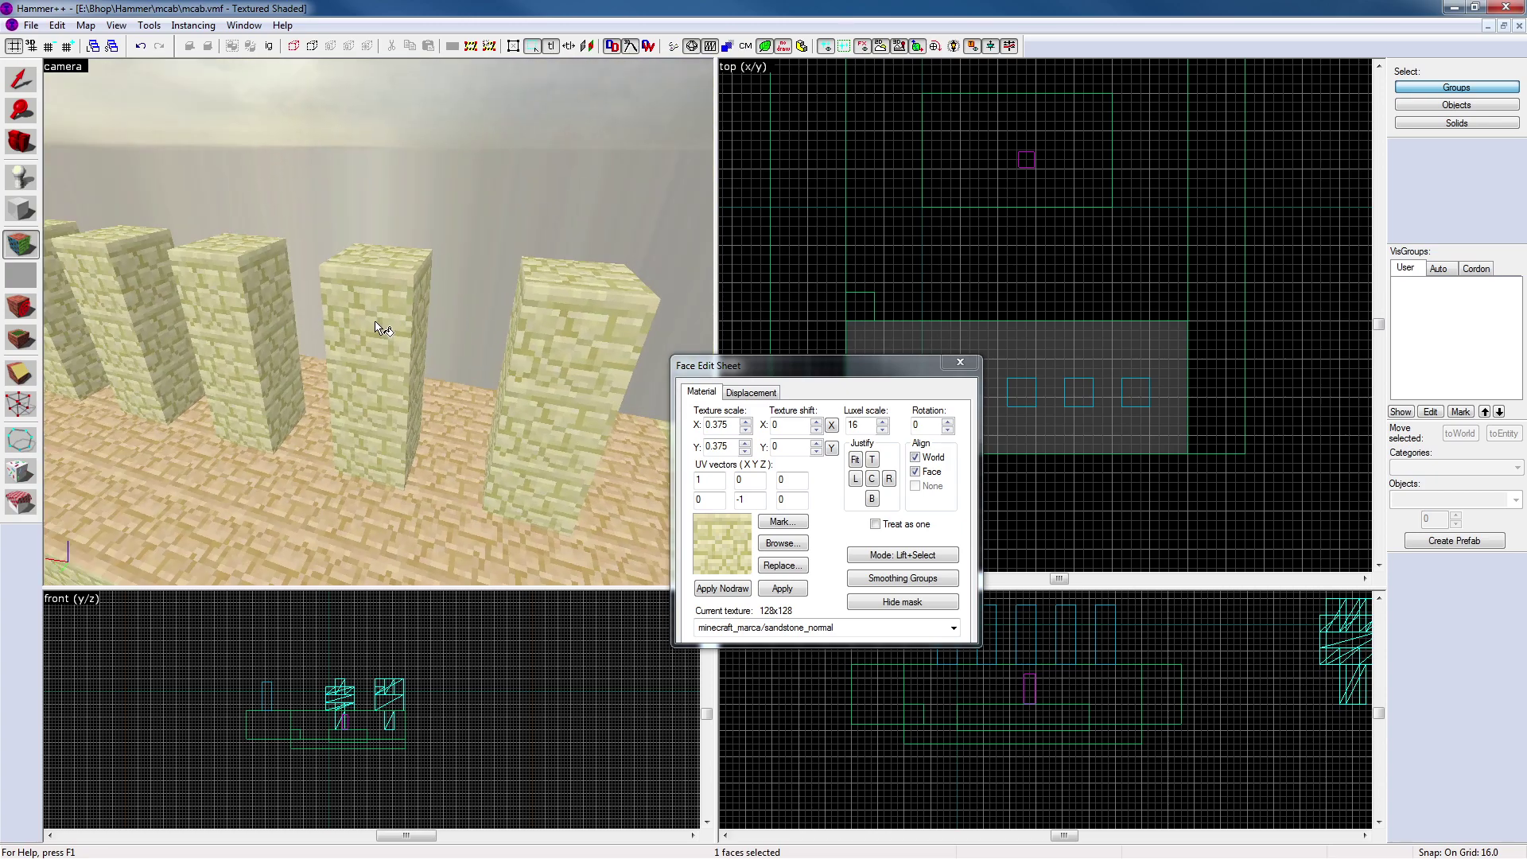
pyautogui.click(960, 363)
pyautogui.press('z')
pyautogui.press('a')
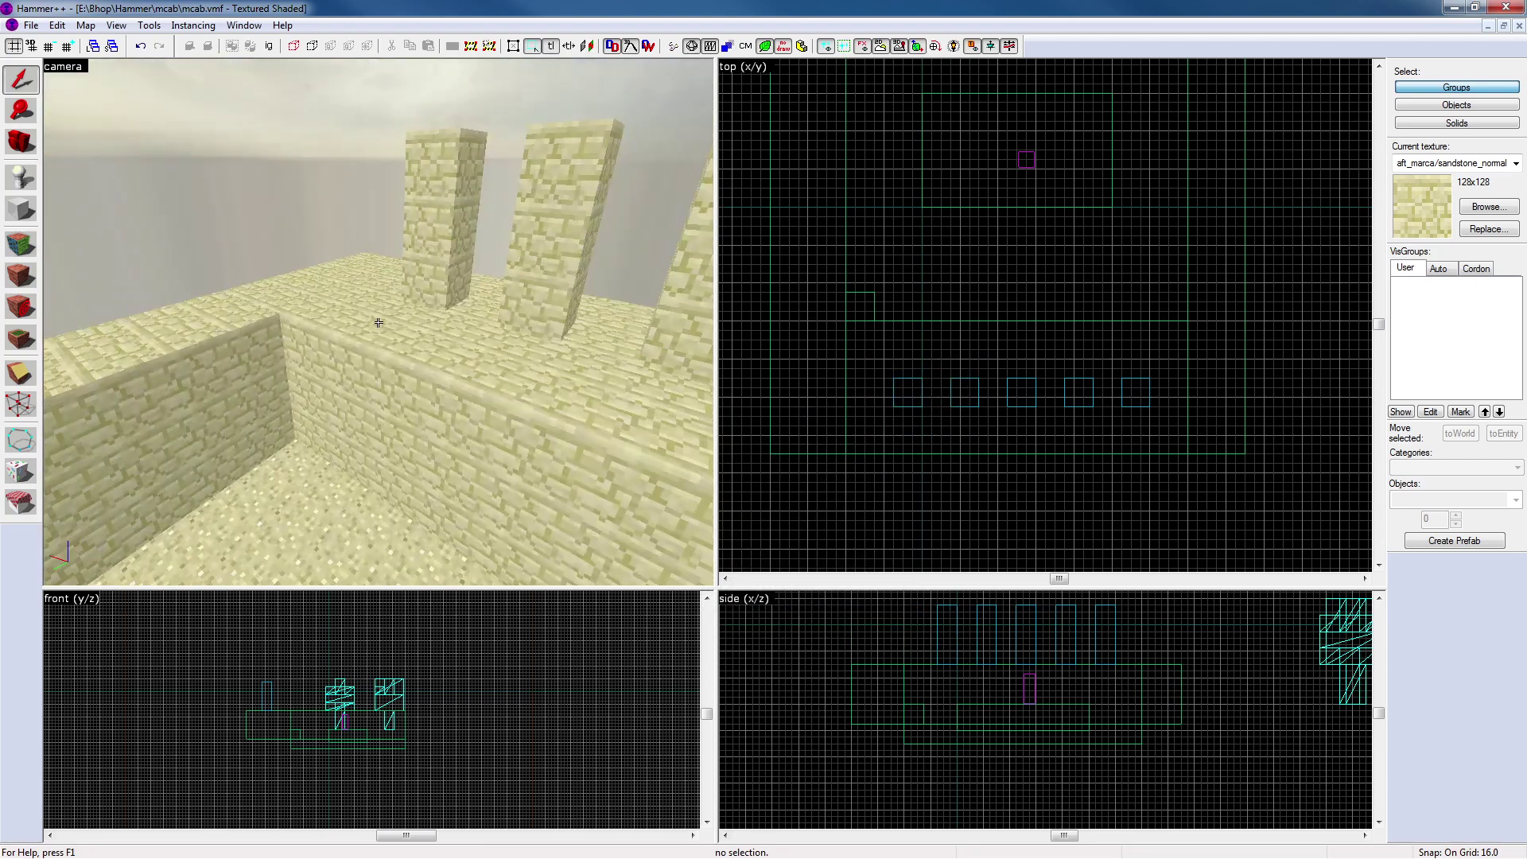
# Open the Face Edit Sheet and sample dev_measuregeneric01 at 0.25 scale from the thick wall's untextured outer face
pyautogui.press('a')
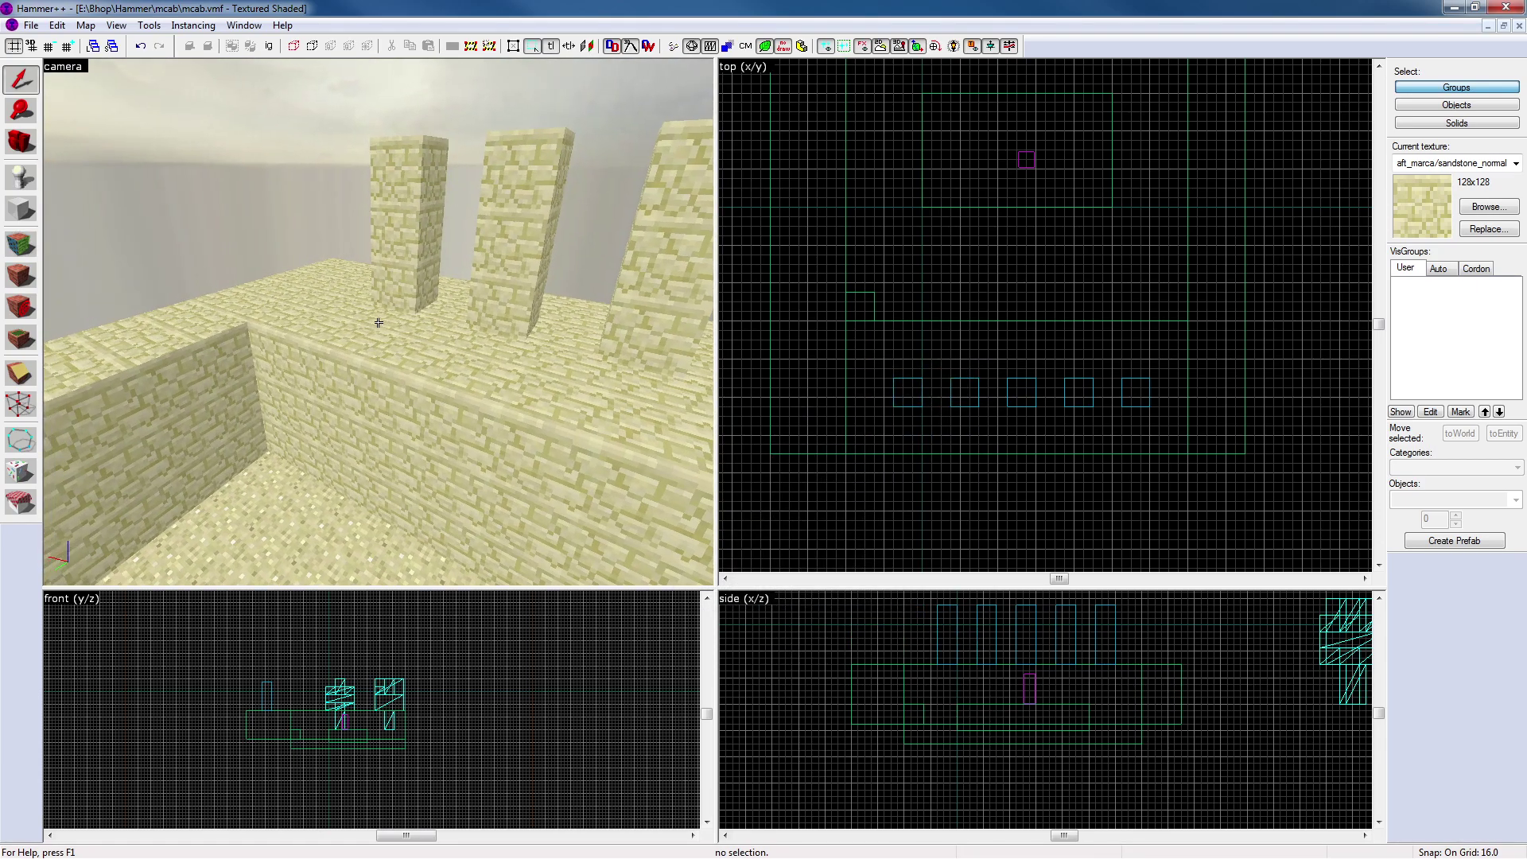
pyautogui.press('a')
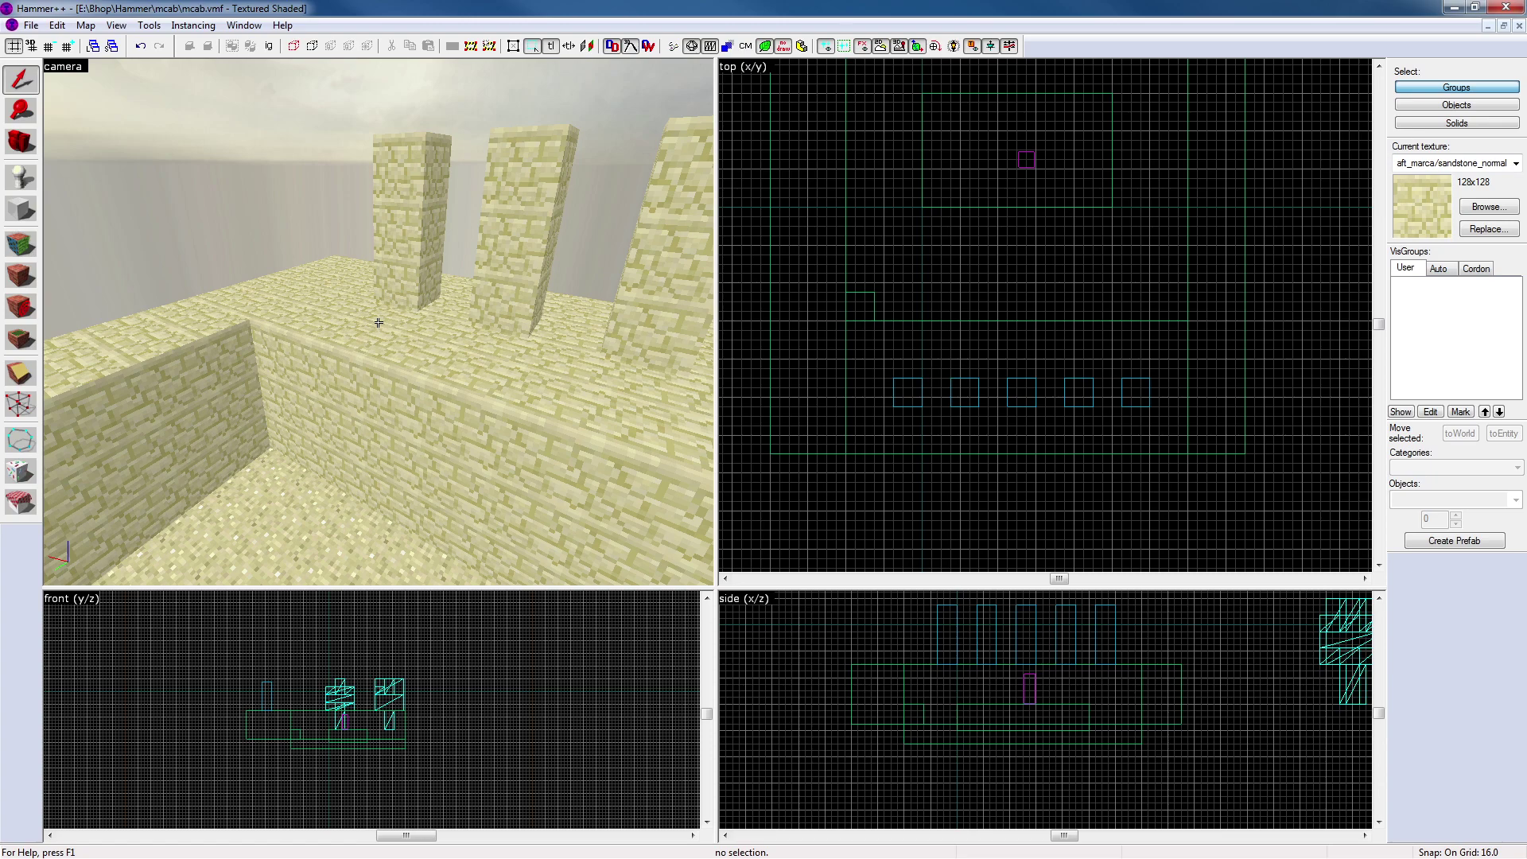
pyautogui.press('w')
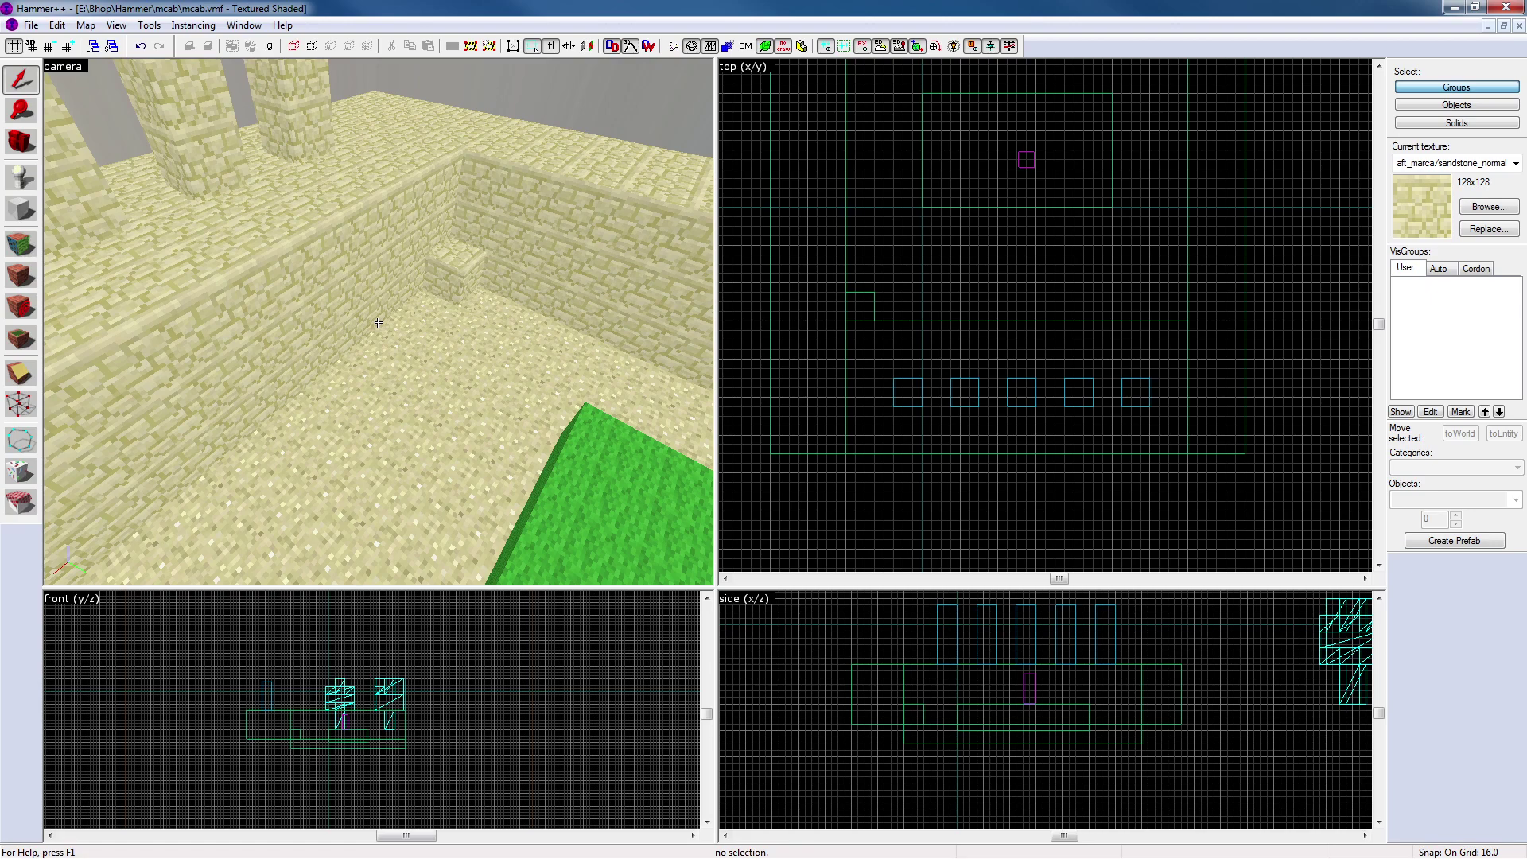
pyautogui.press('w')
pyautogui.press('s')
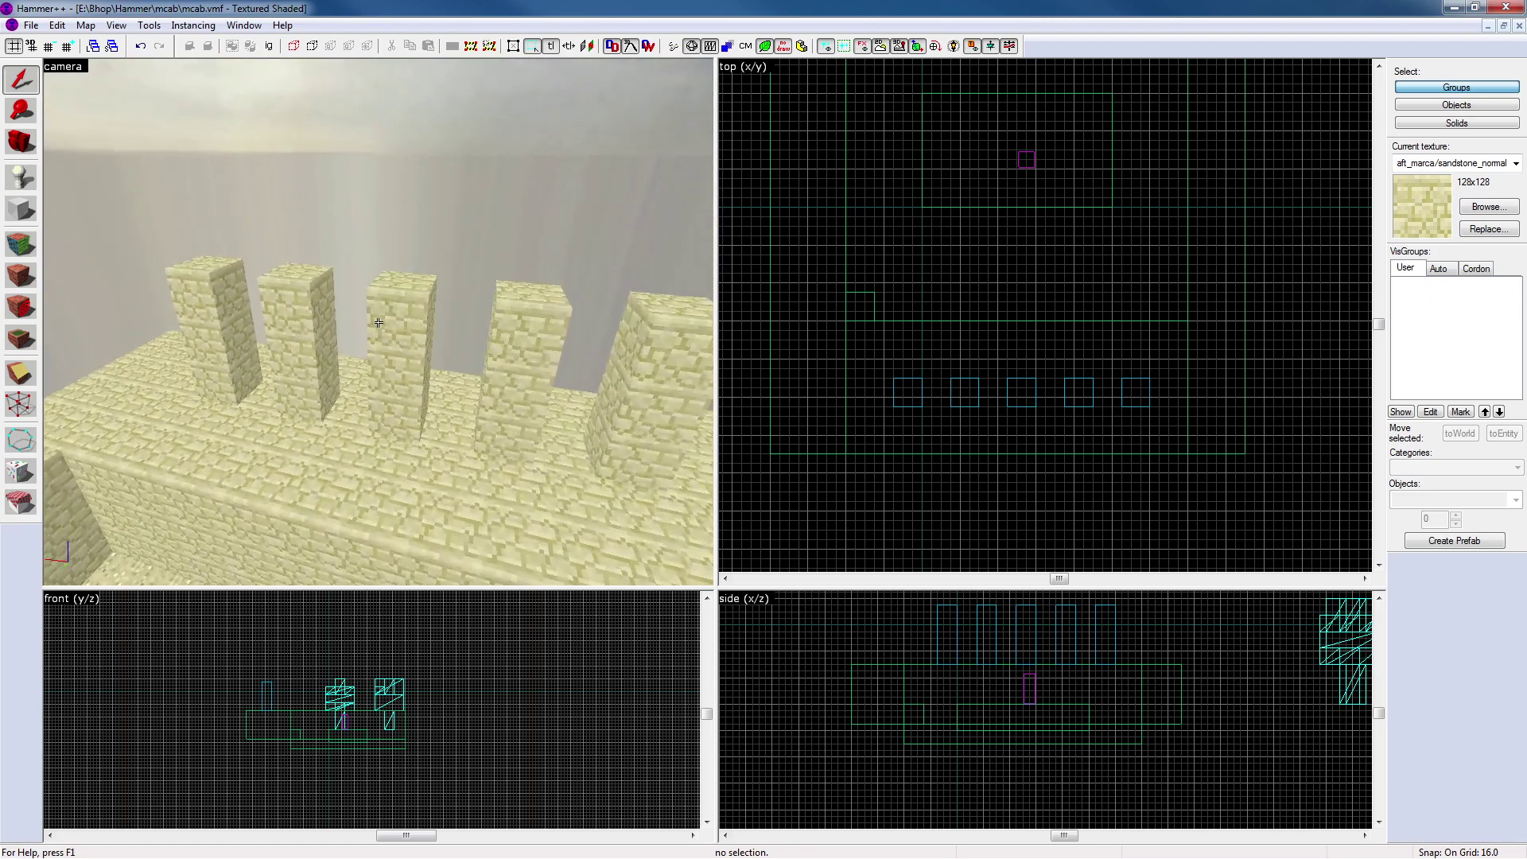
pyautogui.press('w')
pyautogui.click(20, 243)
pyautogui.press('z')
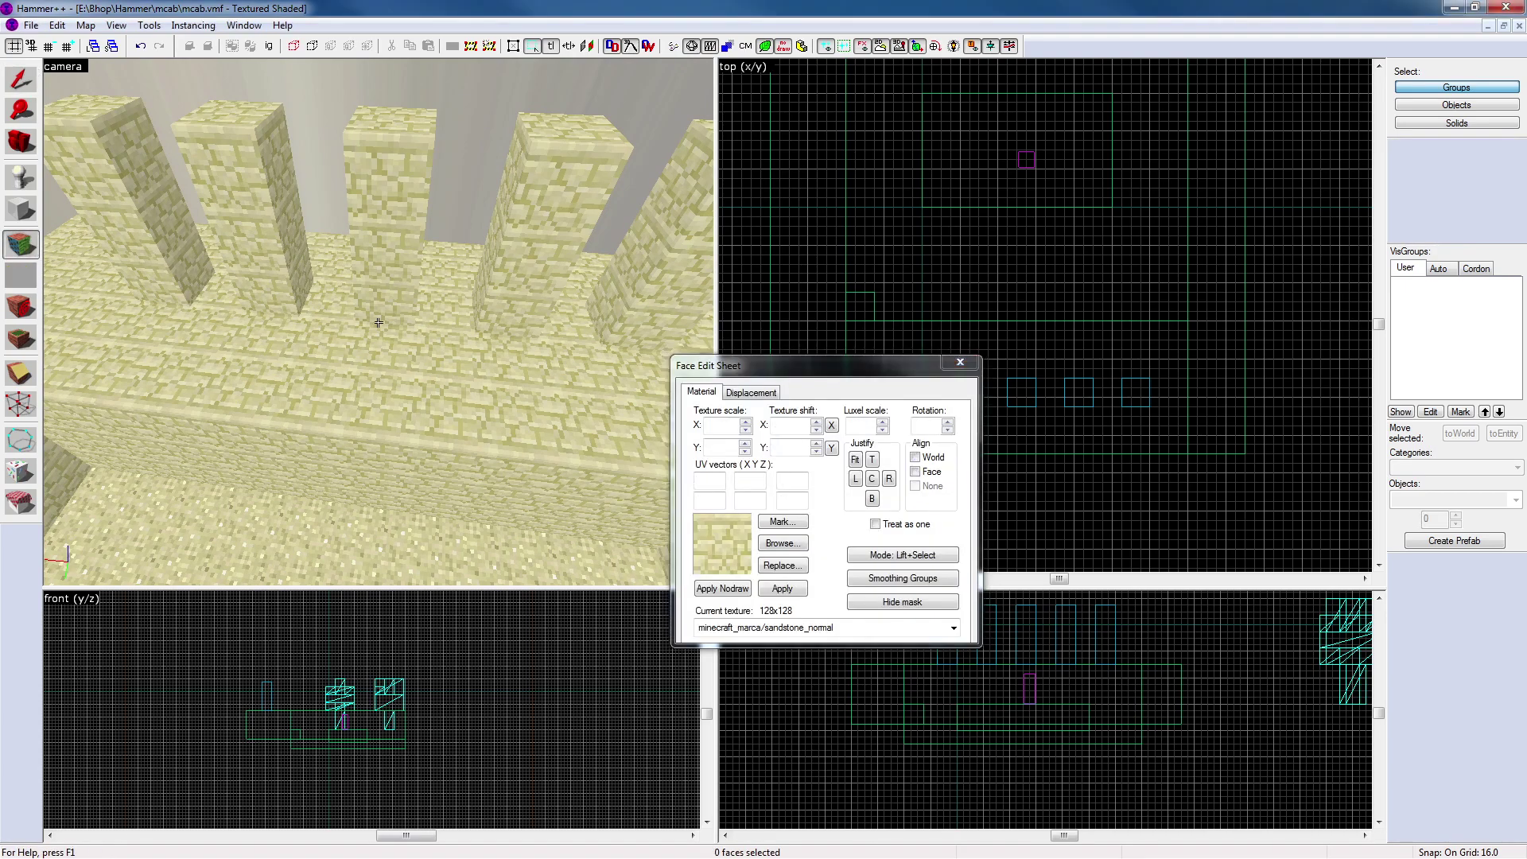
pyautogui.press('a')
pyautogui.click(379, 322)
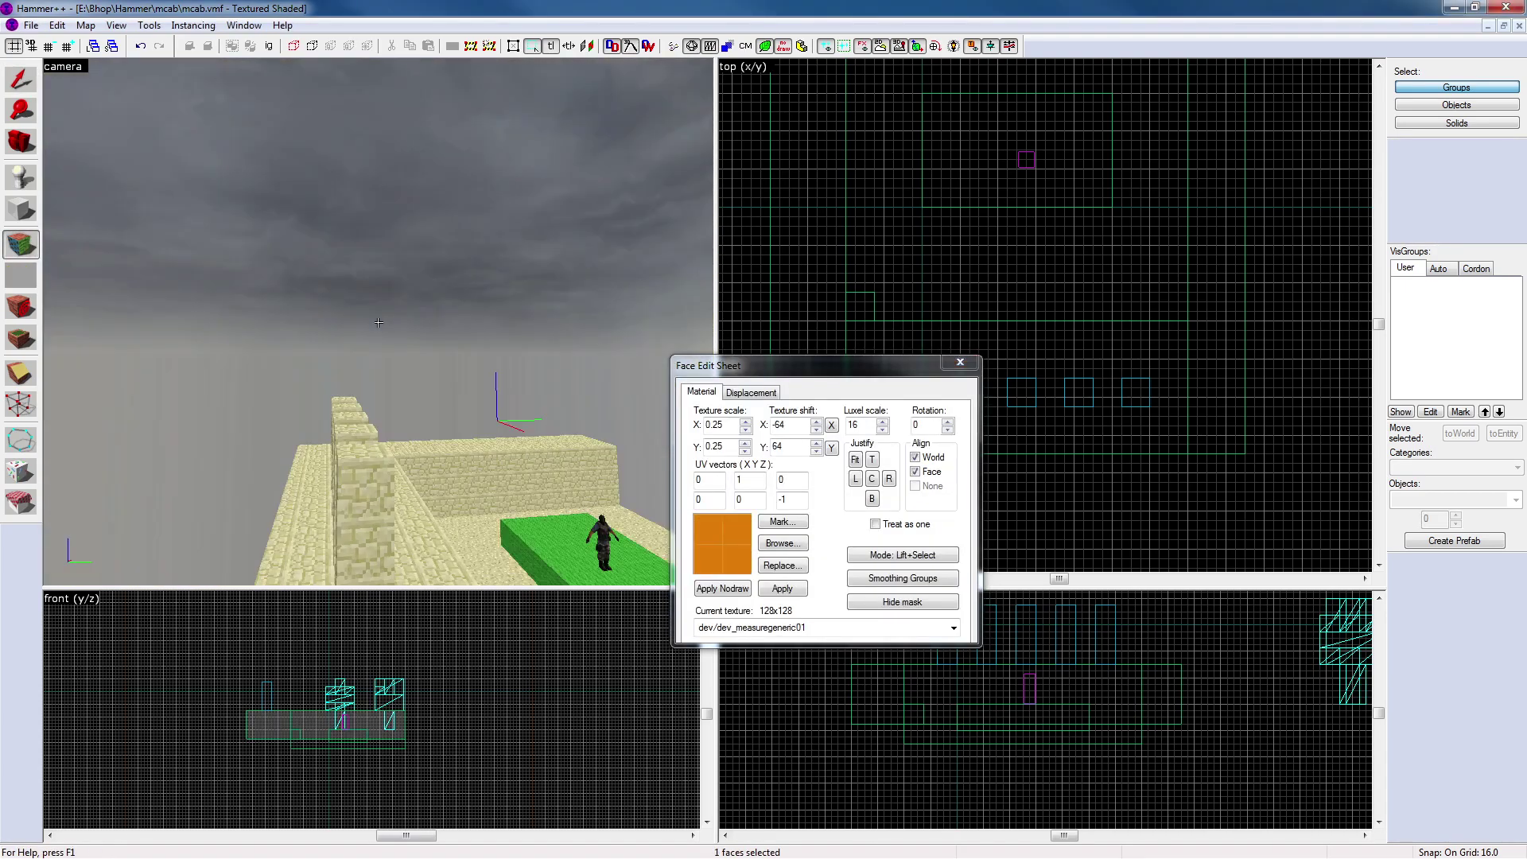
# Apply the sampled dev_measuregeneric01 texture to the top faces of all five pillars
pyautogui.press('z')
pyautogui.rightClick(505, 128)
pyautogui.rightClick(486, 150)
pyautogui.rightClick(457, 184)
pyautogui.rightClick(431, 212)
pyautogui.rightClick(391, 270)
pyautogui.press('z')
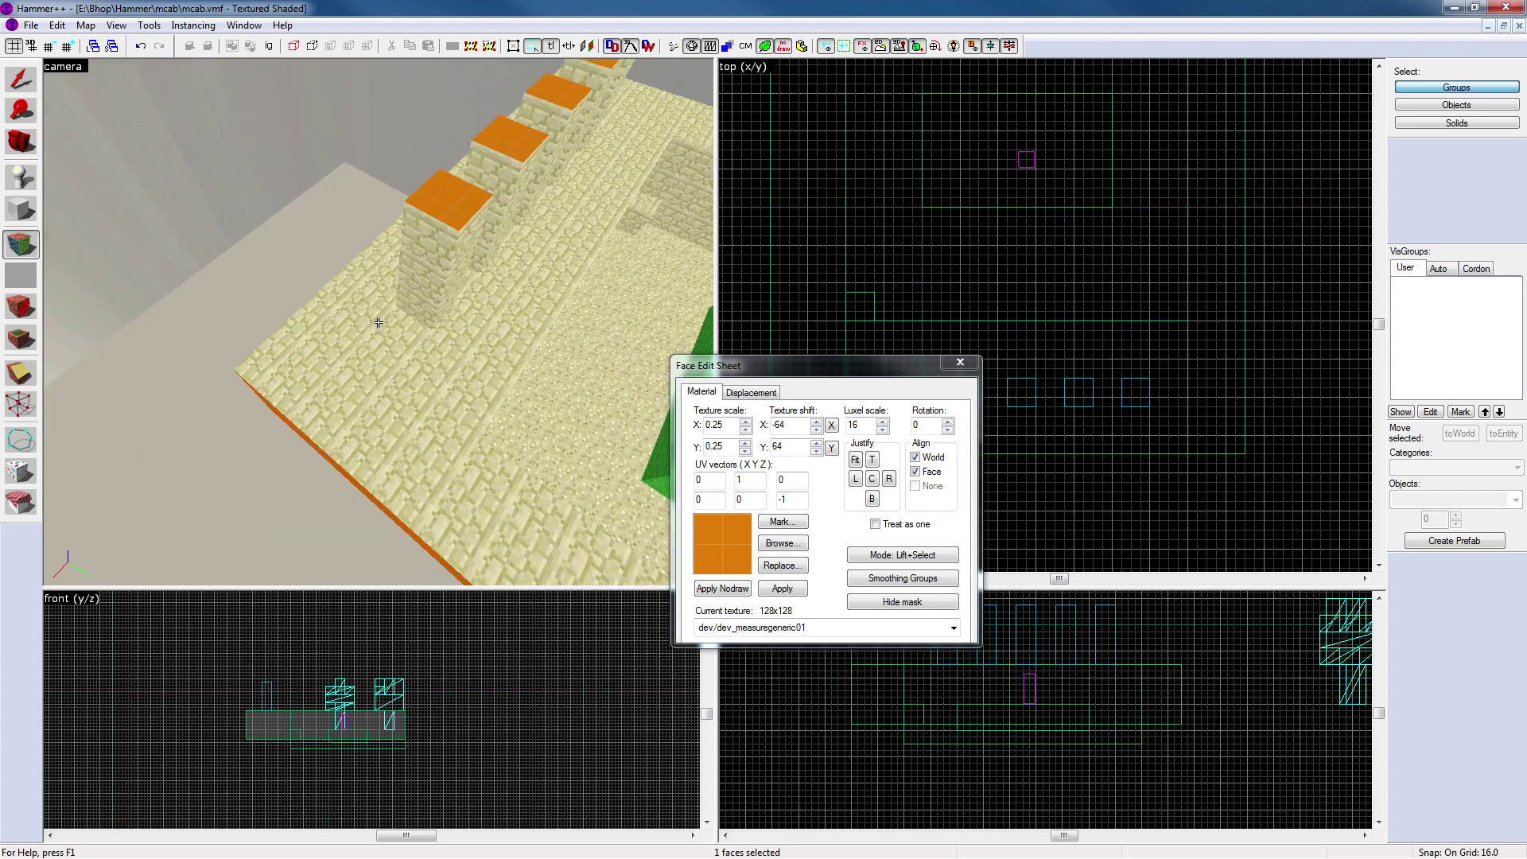
# Apply dev_measuregeneric01 to the undersides of the five pillars as well and close the Face Edit Sheet
pyautogui.press('w')
pyautogui.press('z')
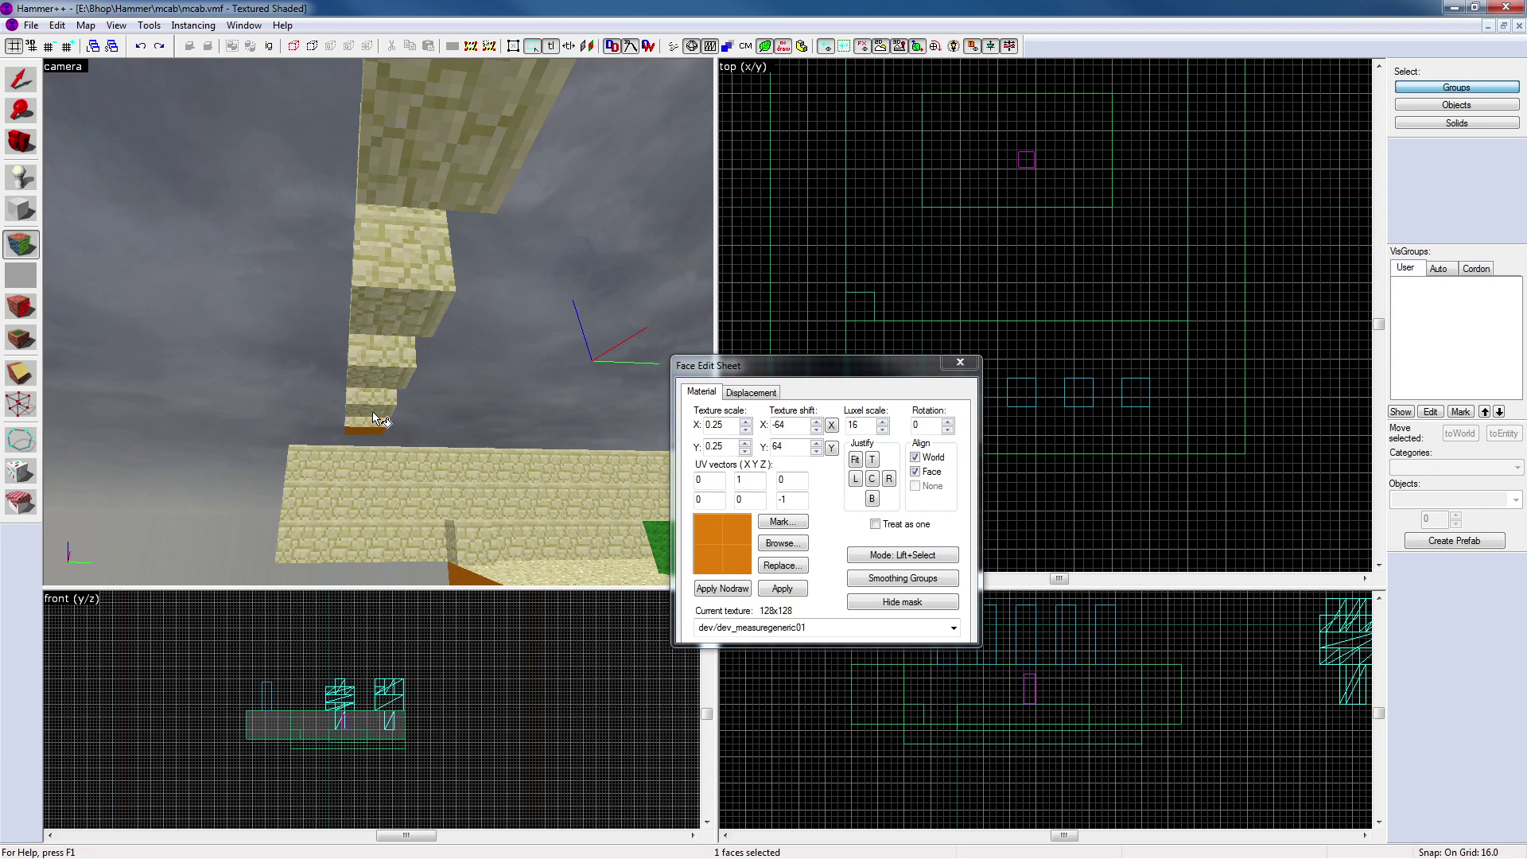
pyautogui.press('z')
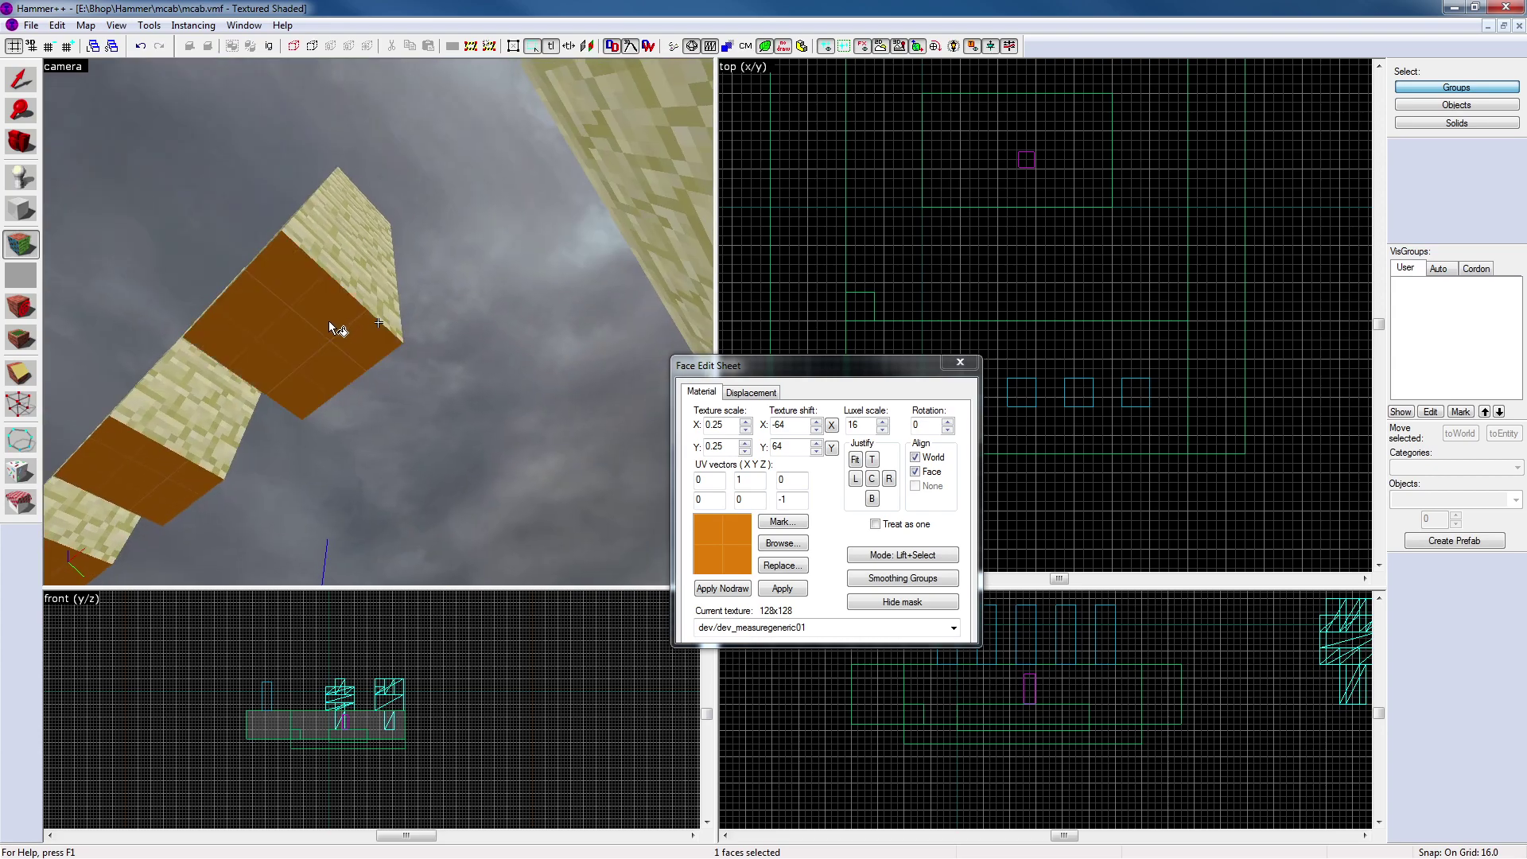
pyautogui.press('s')
pyautogui.press('z')
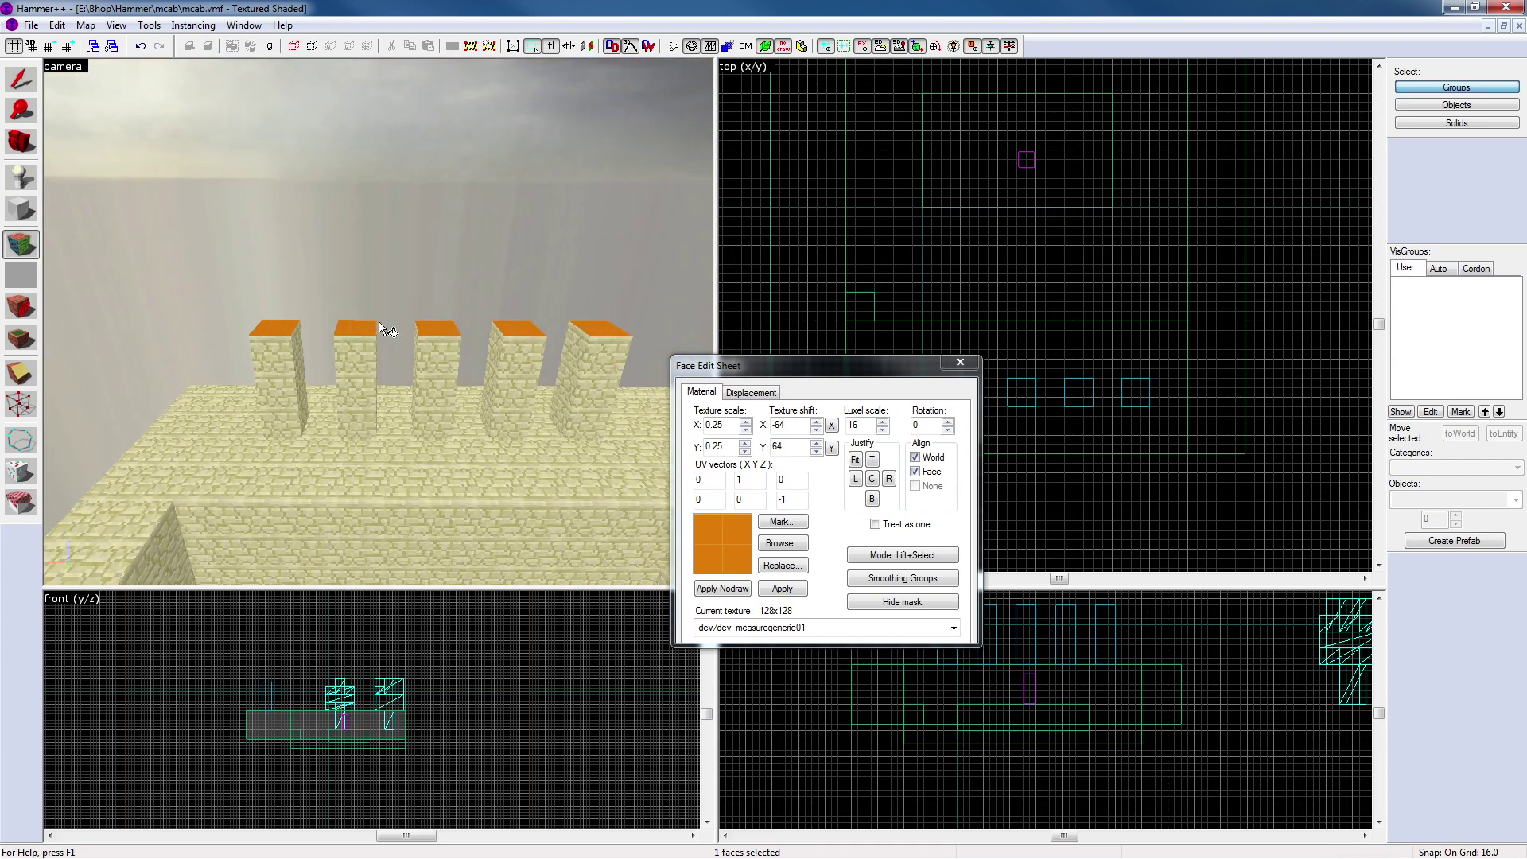
pyautogui.click(959, 362)
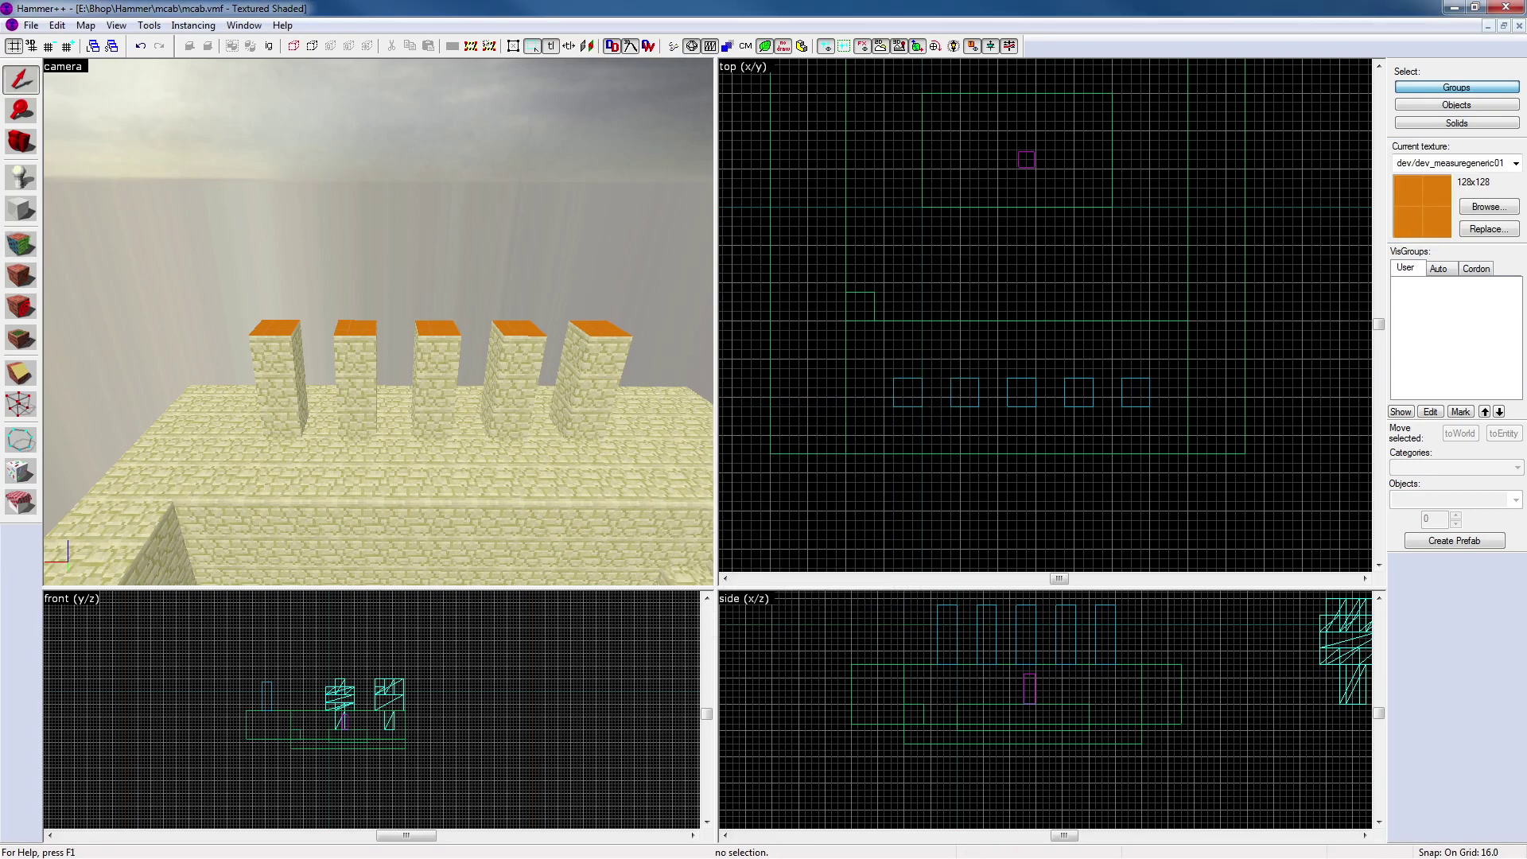
# Copy the middle pillar and reshape the copy into a slab 464 wide, 192 long and 48 high spanning all five pillars
pyautogui.click(433, 382)
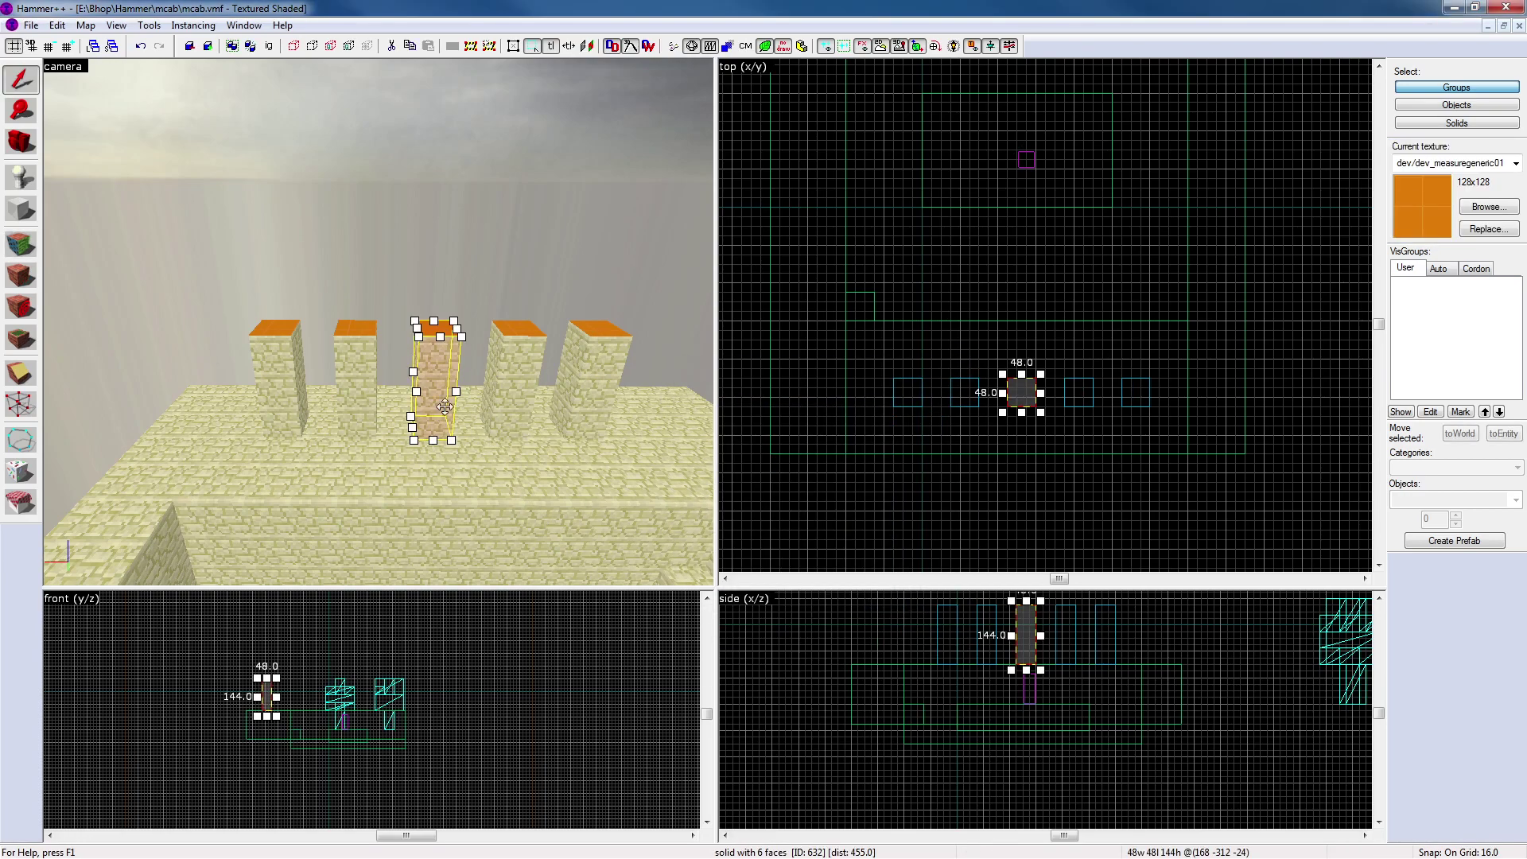
pyautogui.scroll(3, 1020, 412)
pyautogui.scroll(-3, 1020, 412)
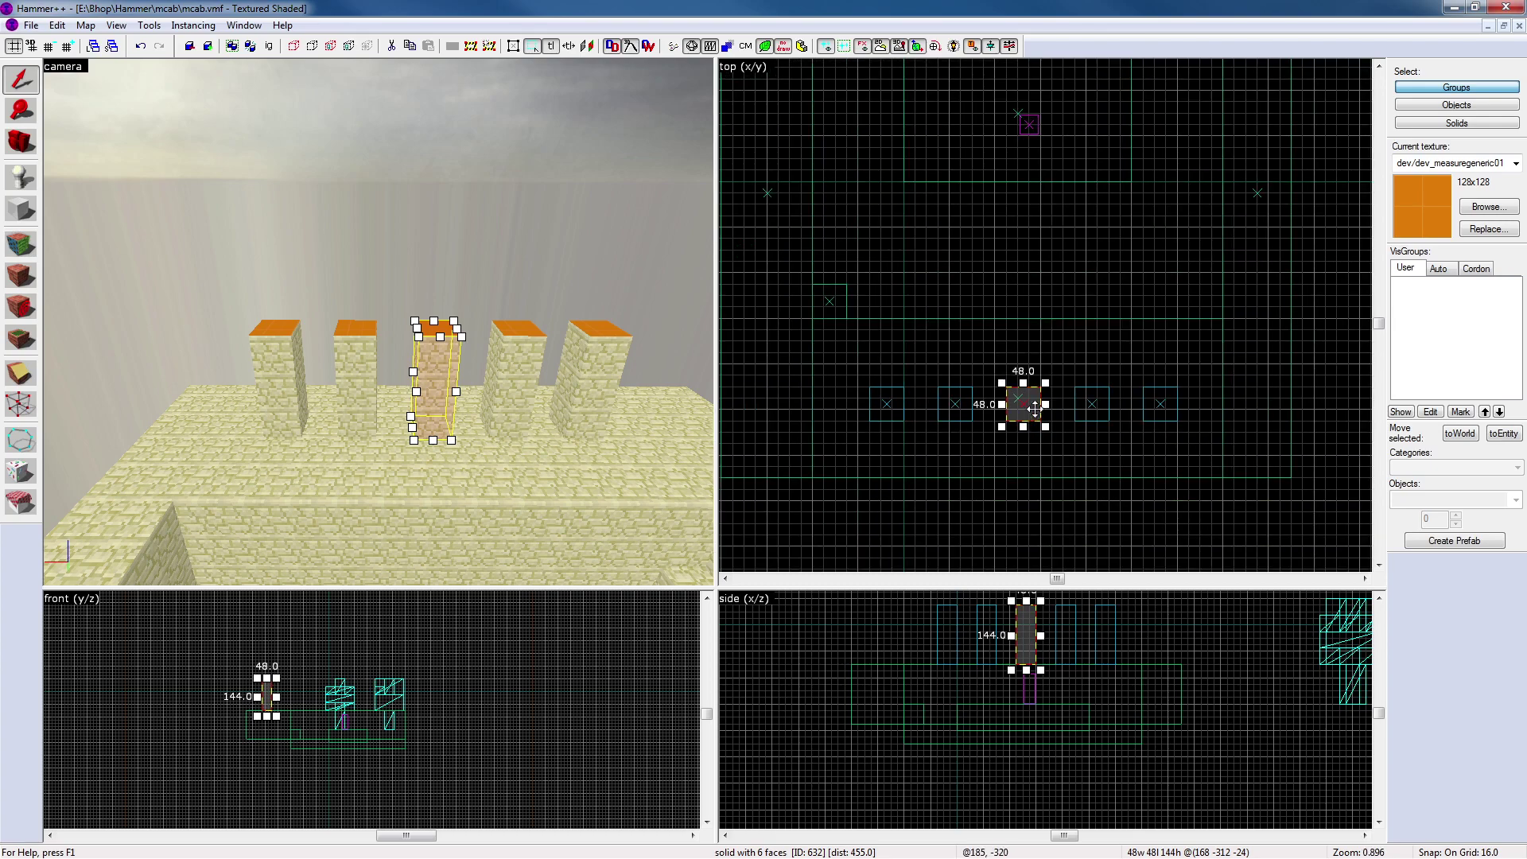
pyautogui.moveTo(1024, 409)
pyautogui.mouseDown()
pyautogui.moveTo(883, 312)
pyautogui.moveTo(880, 391)
pyautogui.moveTo(1193, 392)
pyautogui.mouseUp()
pyautogui.moveTo(1024, 414); pyautogui.dragTo(1022, 517)
pyautogui.moveTo(1034, 666); pyautogui.dragTo(1034, 626)
pyautogui.scroll(3, 1077, 627)
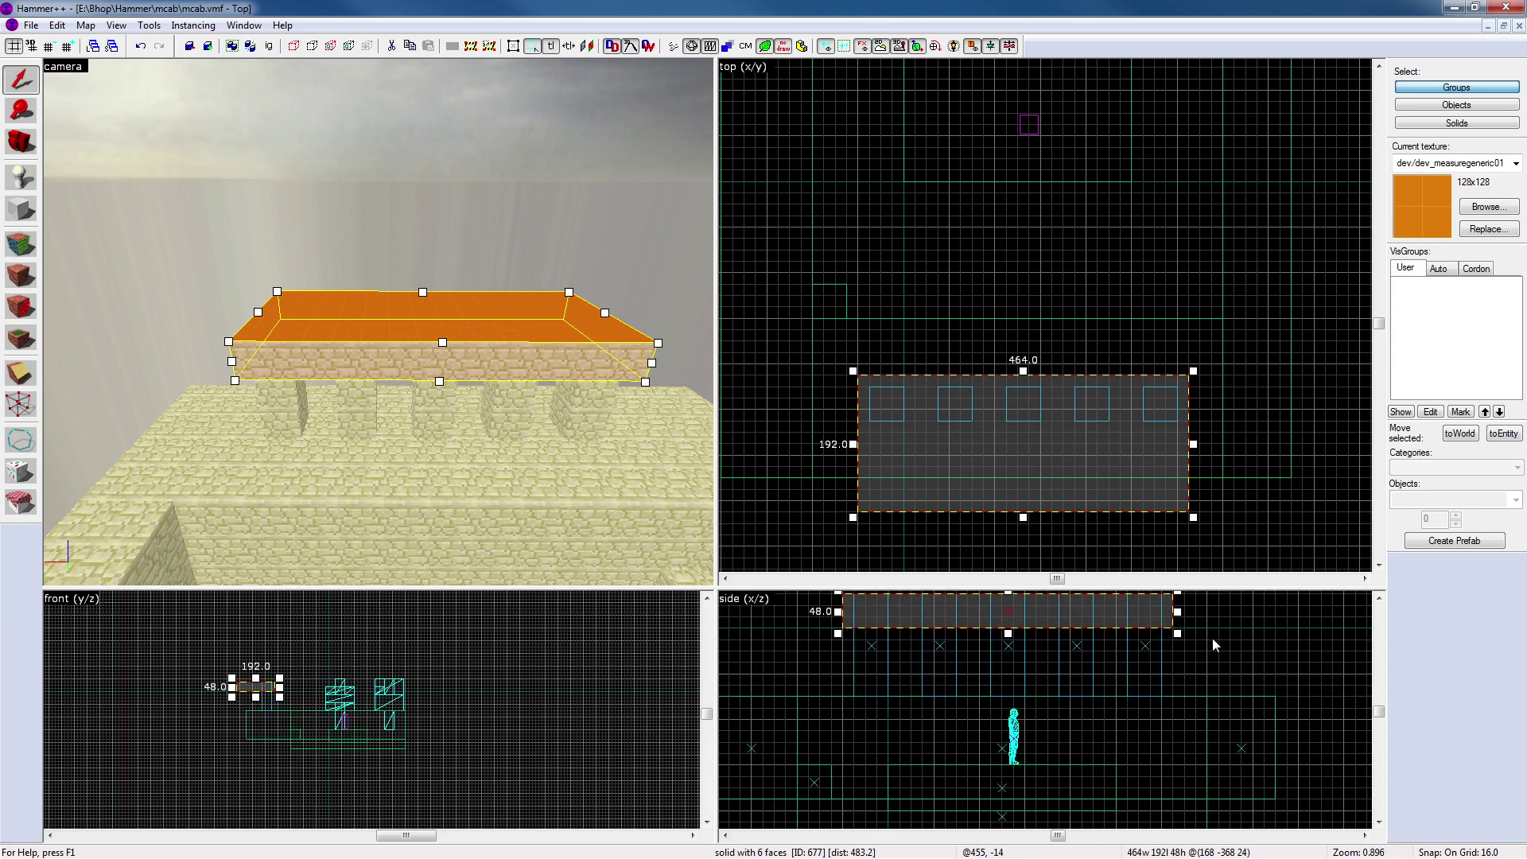
# Raise the slab 48 units so it rests on top of the pillars
pyautogui.moveTo(1213, 639); pyautogui.dragTo(1215, 674, button='middle')
pyautogui.press('Up')
pyautogui.press('Up')
pyautogui.press('Up')
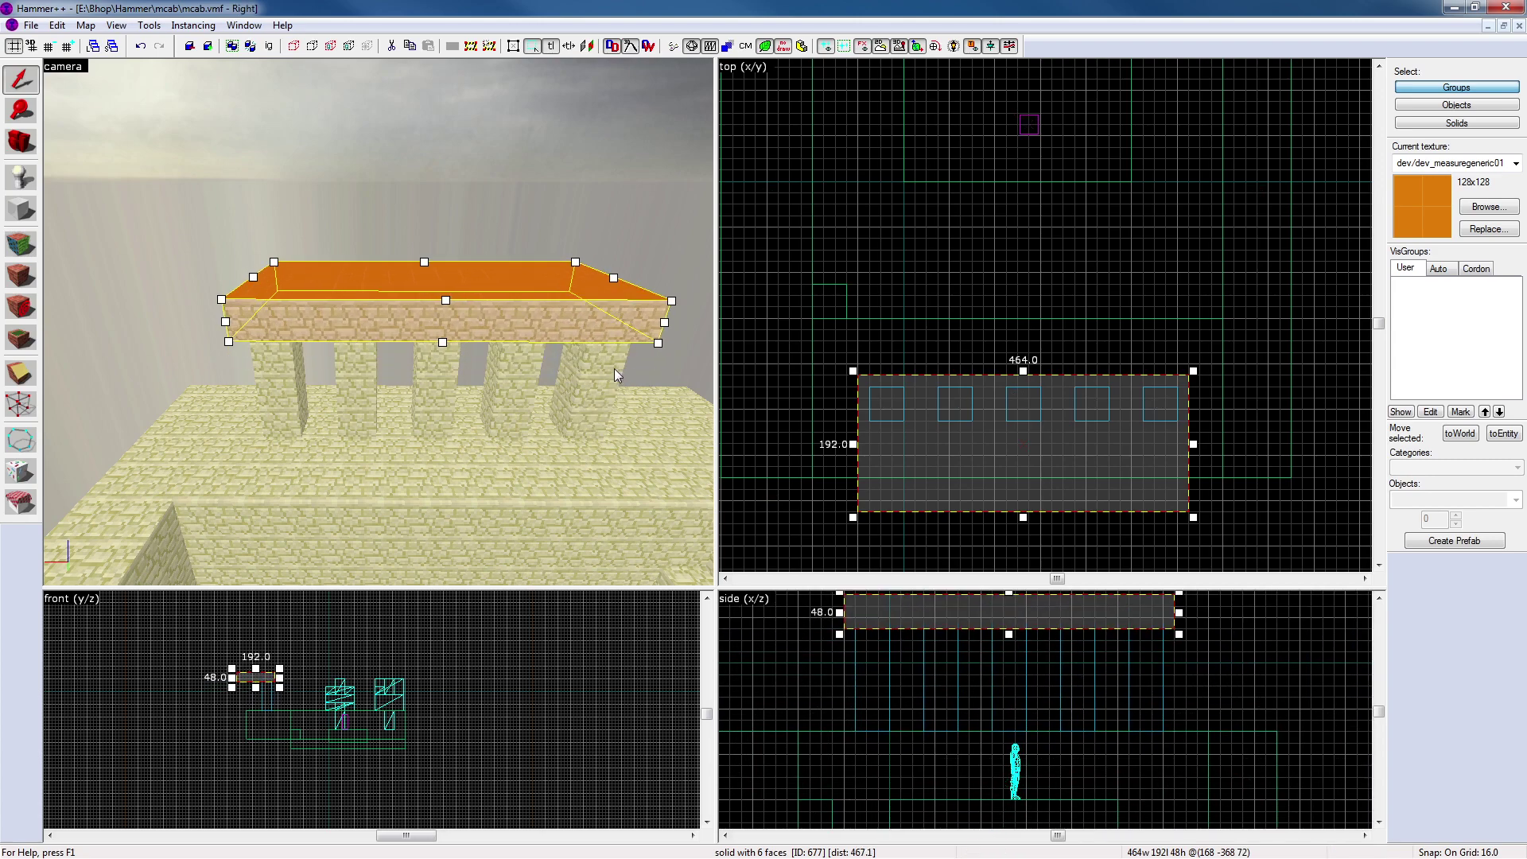
# Sample sandstone_normal at 0.375 scale from the slab's inner side face, apply it to the slab's top face and close the Face Edit Sheet
pyautogui.click(21, 244)
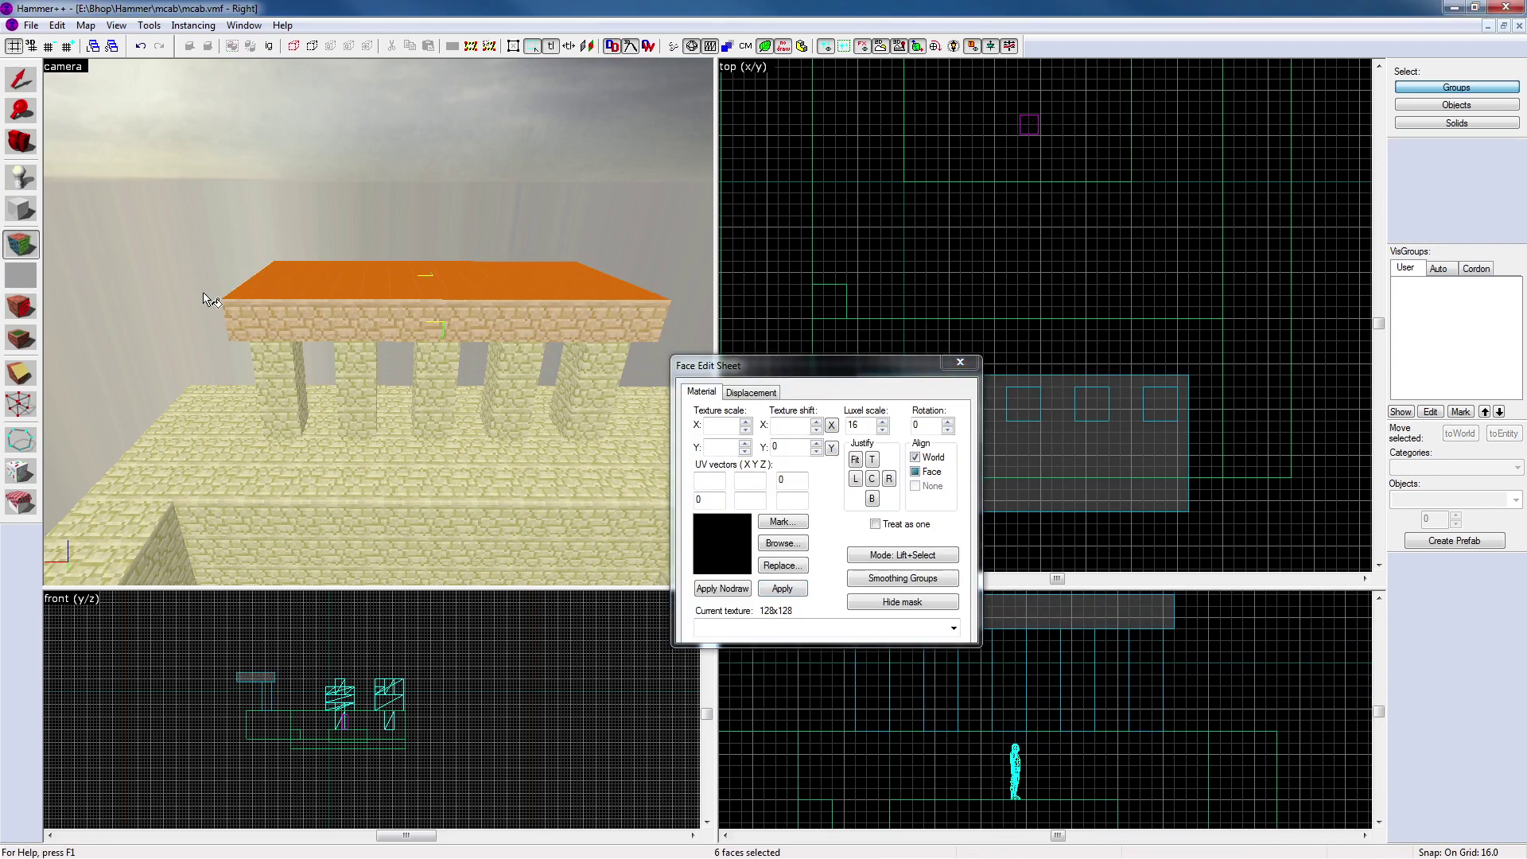
pyautogui.press('z')
pyautogui.press('w')
pyautogui.press('z')
pyautogui.click(390, 322)
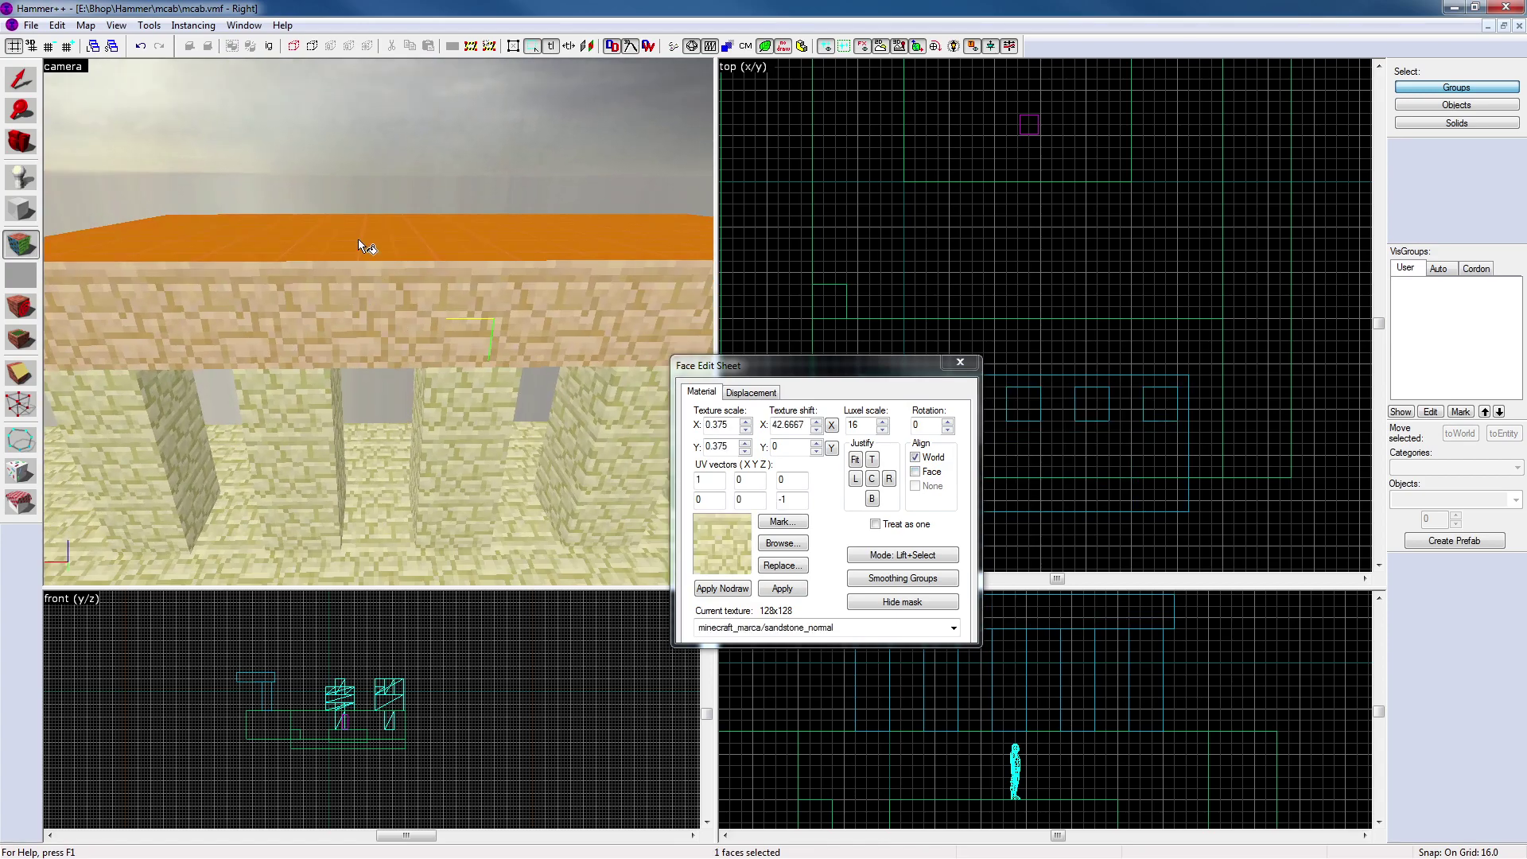
pyautogui.rightClick(369, 231)
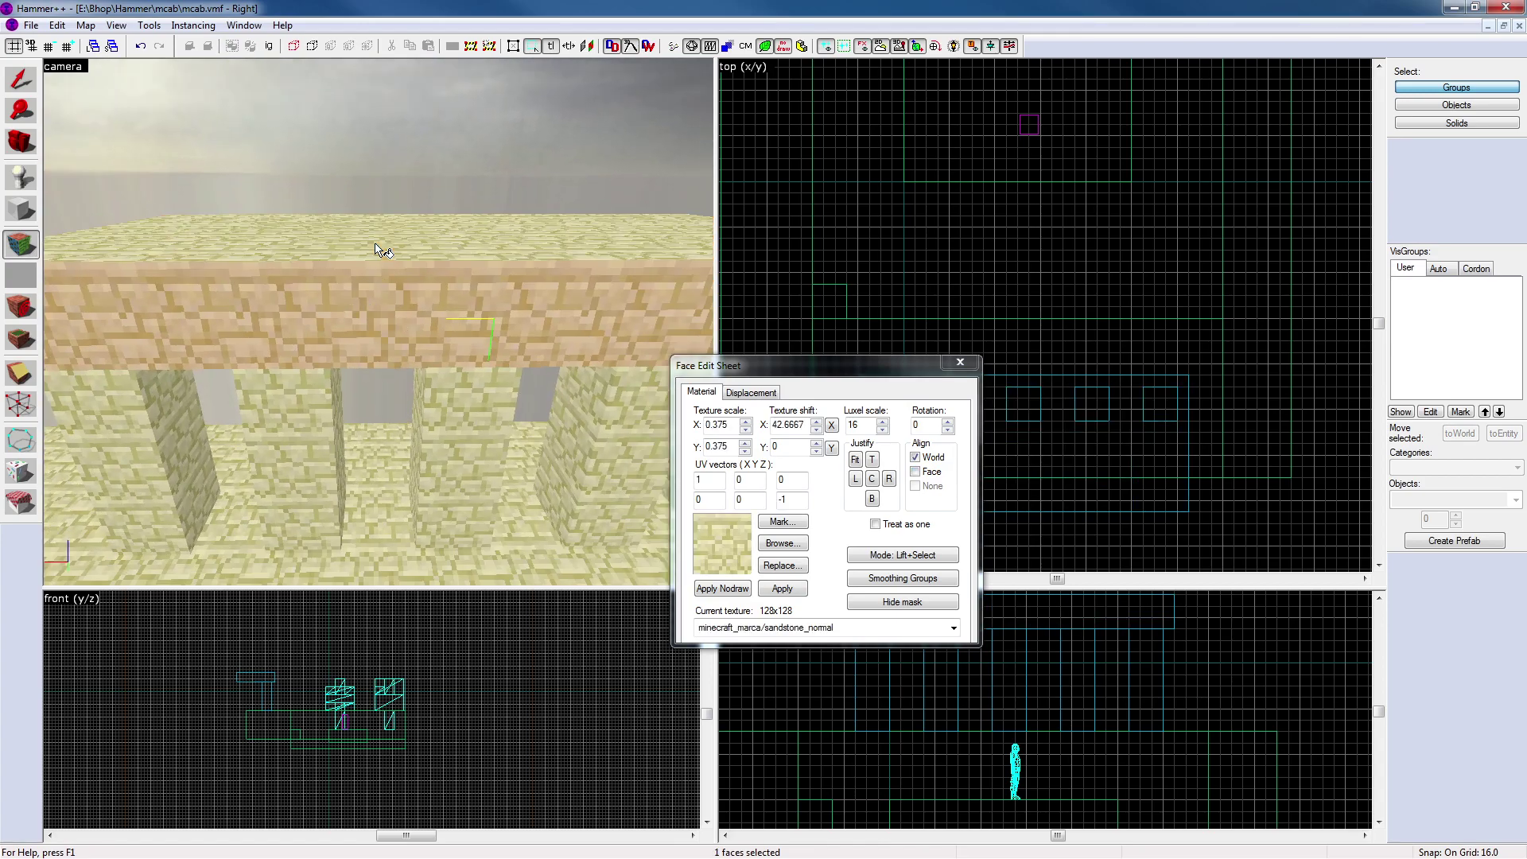
pyautogui.click(960, 363)
# Inspect the slab and the pillars from the end, from below and from the outer side
pyautogui.click(583, 339)
pyautogui.press('z')
pyautogui.press('a')
pyautogui.press('w')
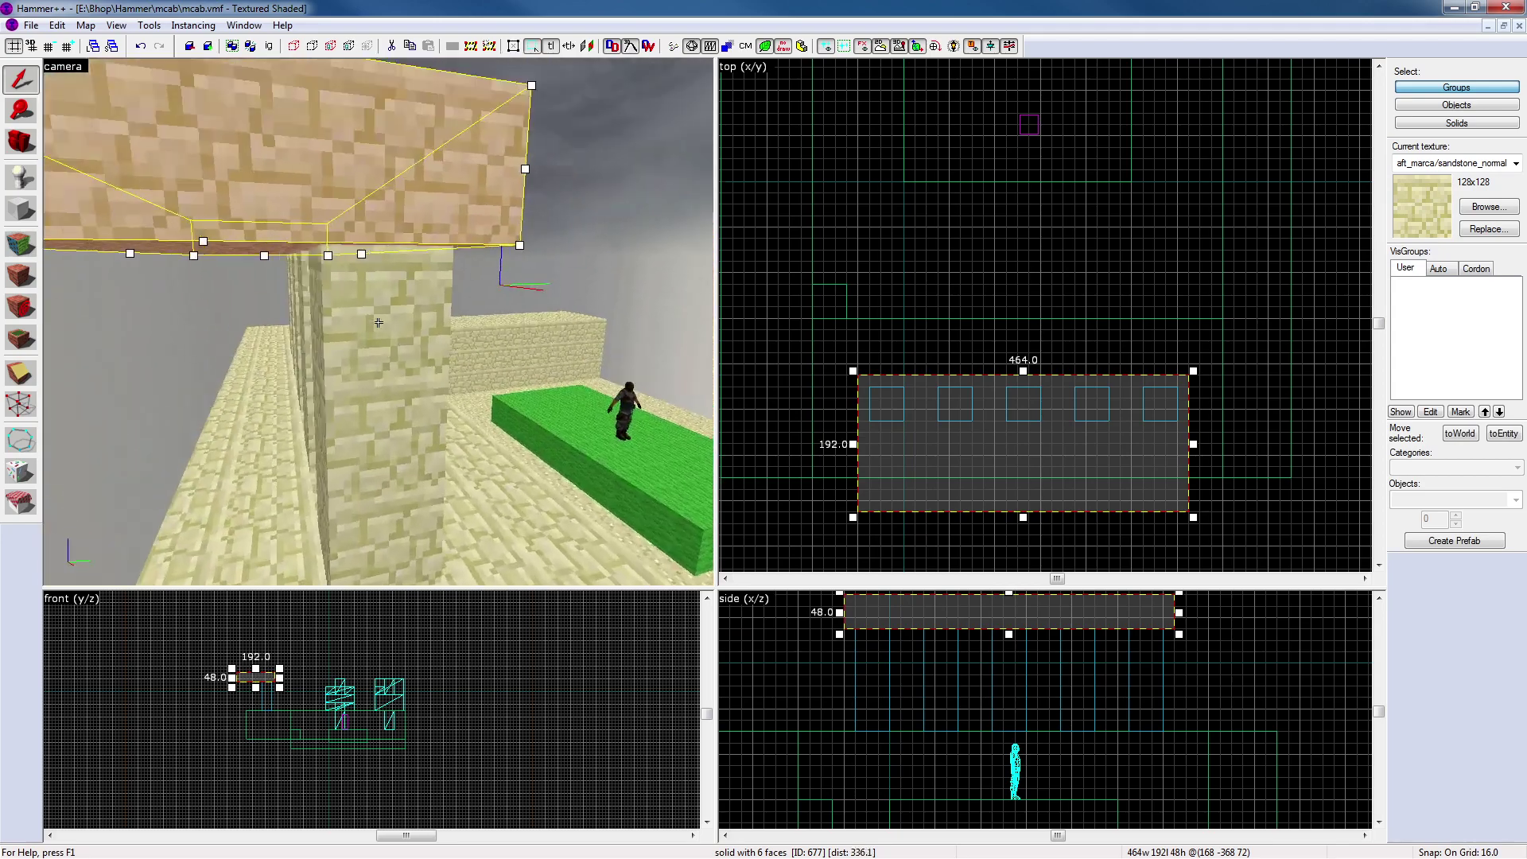
pyautogui.press('a')
pyautogui.press('w')
pyautogui.press('d')
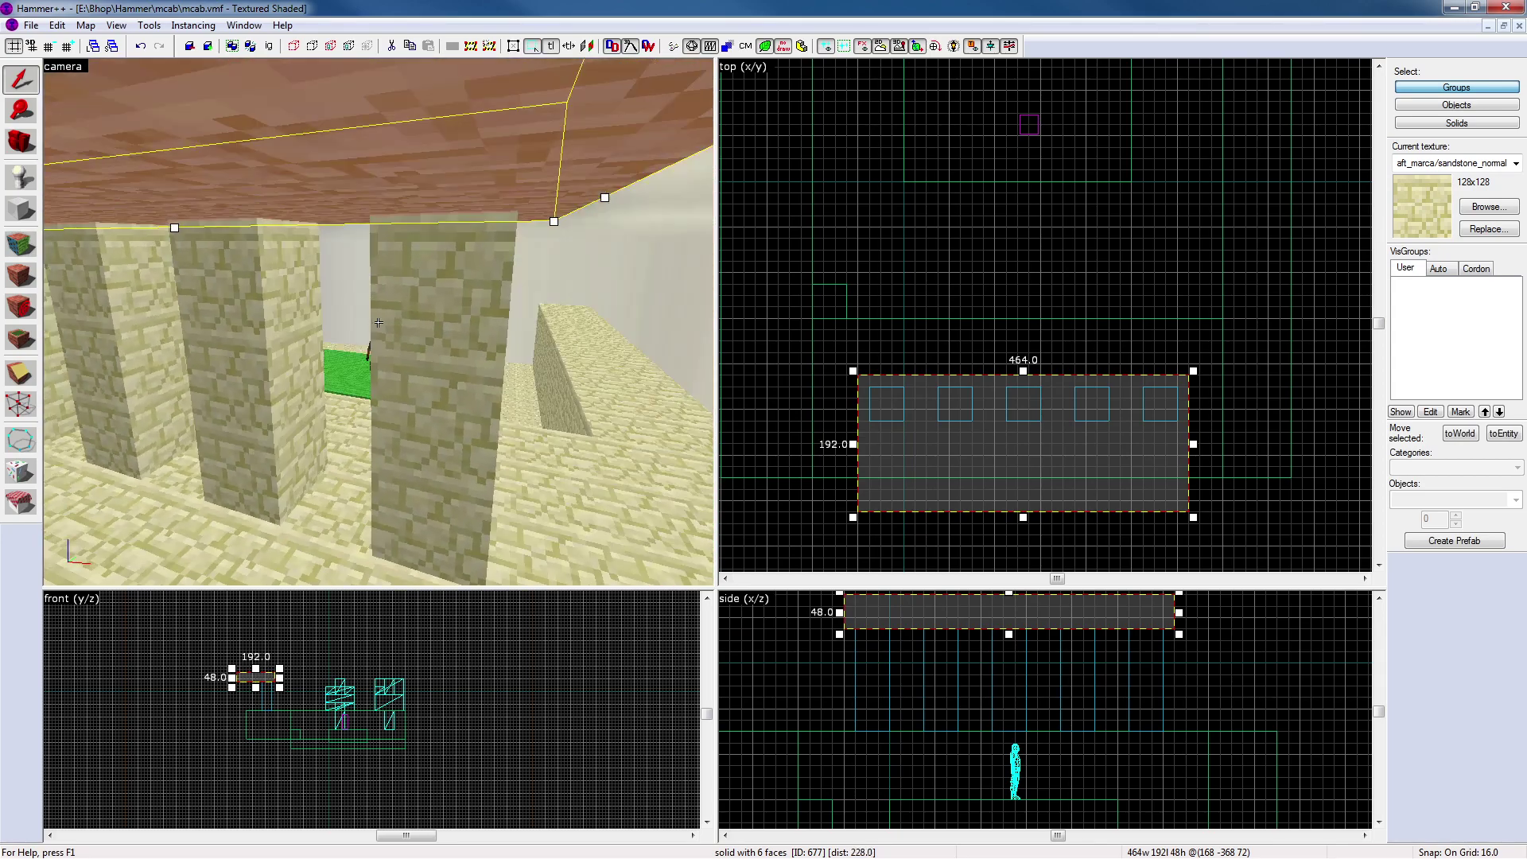
pyautogui.press('d')
pyautogui.press('s')
pyautogui.press('a')
pyautogui.press('z')
pyautogui.click(378, 323)
pyautogui.keyDown('ctrl'); pyautogui.click(307, 259); pyautogui.keyUp('ctrl')
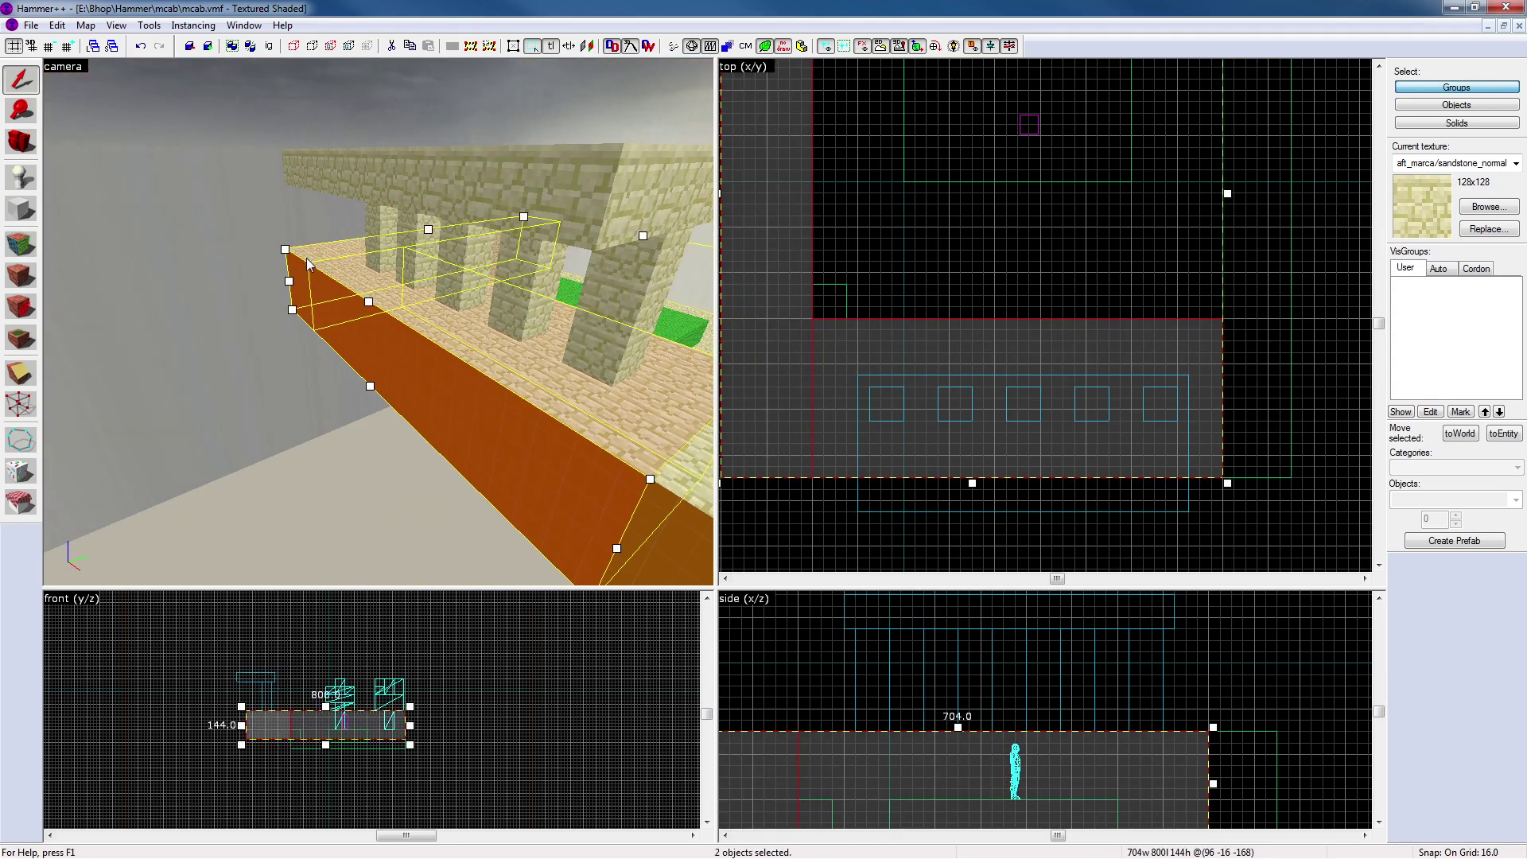
pyautogui.press('z')
pyautogui.press('s')
pyautogui.press('z')
pyautogui.press('Escape')
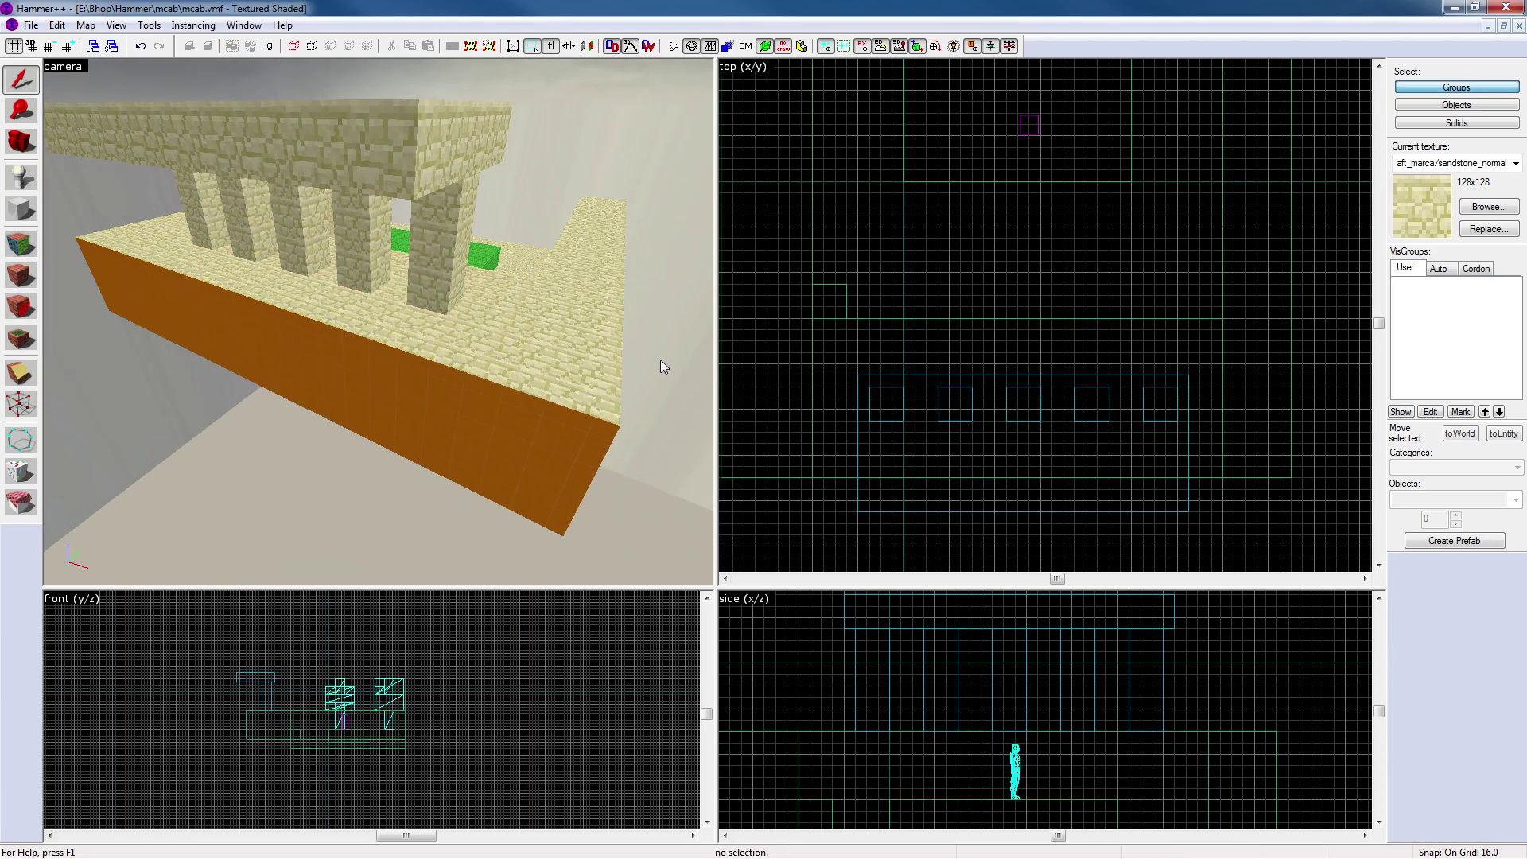
# Extend the thick wall under the pillars outward beyond the slab to a length of 400 units
pyautogui.click(445, 395)
pyautogui.scroll(-6, 1020, 393)
pyautogui.moveTo(1029, 440); pyautogui.dragTo(1023, 424, button='middle')
pyautogui.moveTo(1015, 415); pyautogui.dragTo(1021, 454)
pyautogui.press('Escape')
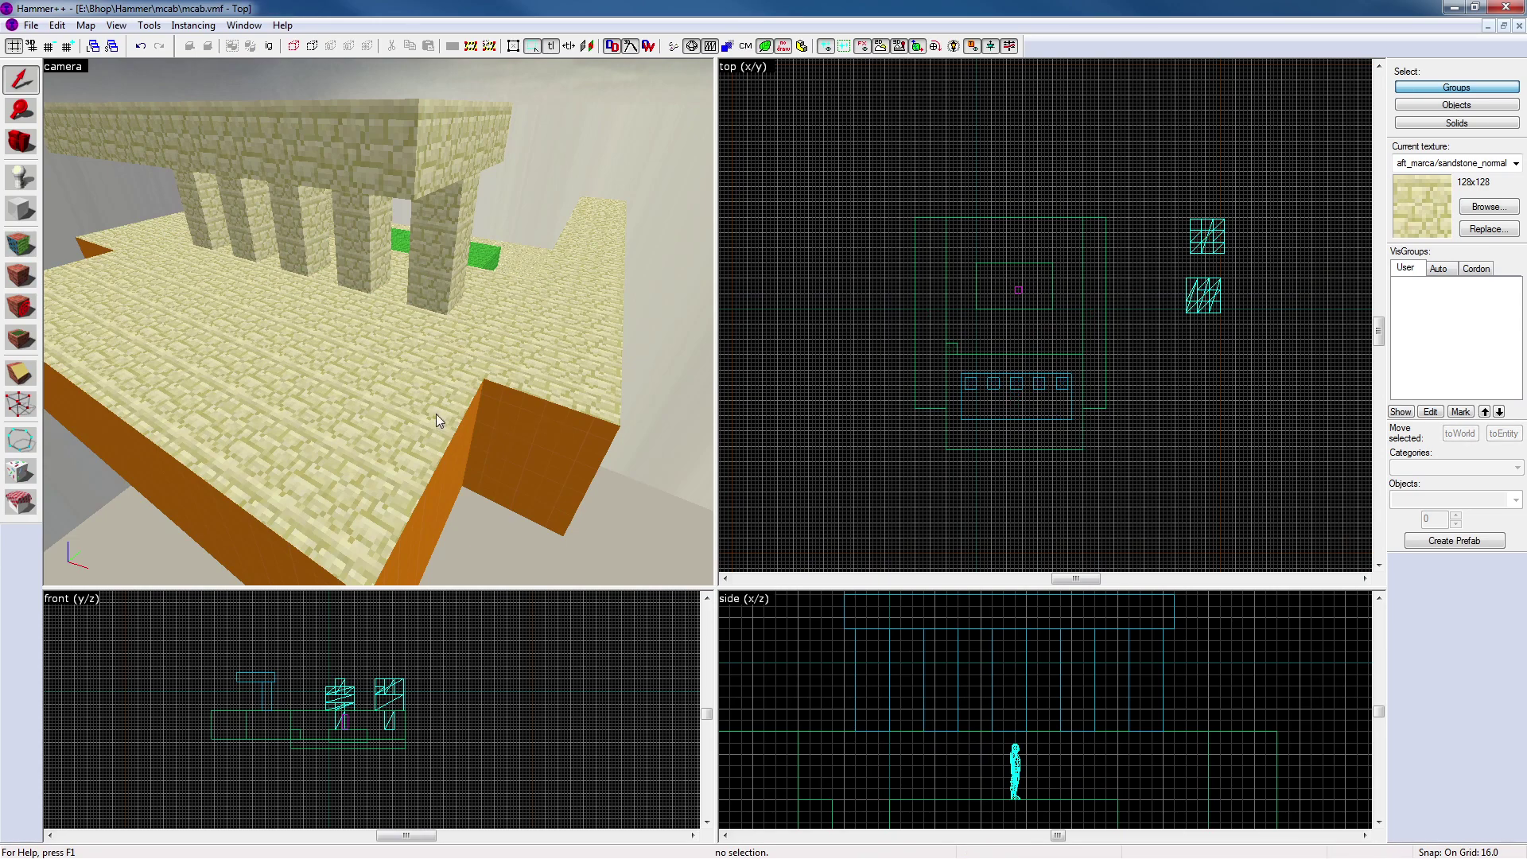
# Select the two side walls together and lengthen them to 976 units, flush with the thick wall's outer edge
pyautogui.click(517, 417)
pyautogui.keyDown('ctrl'); pyautogui.click(99, 241); pyautogui.keyUp('ctrl')
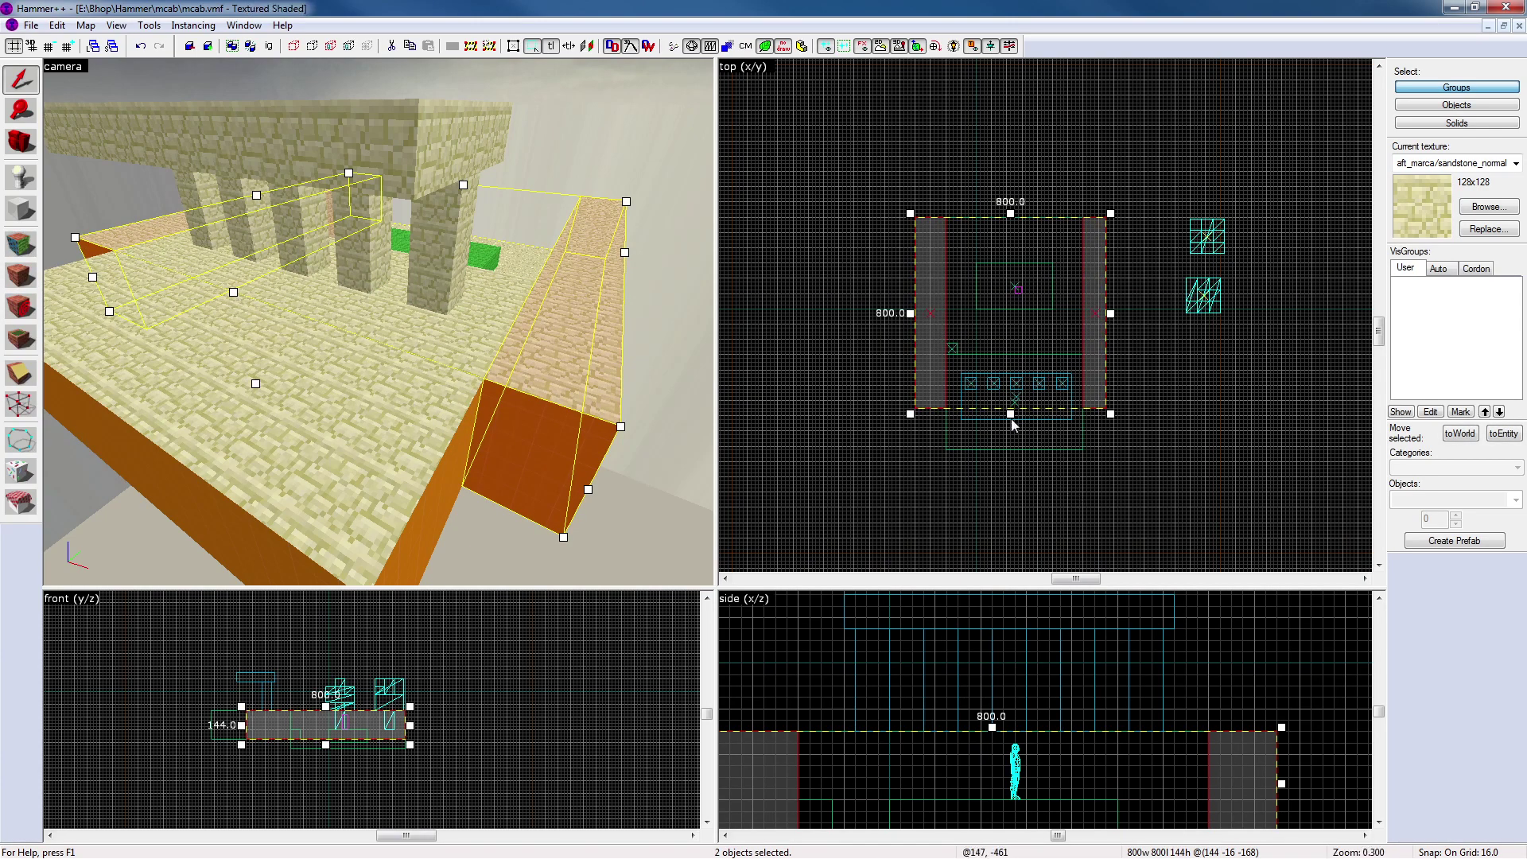
pyautogui.moveTo(1011, 414); pyautogui.dragTo(1015, 456)
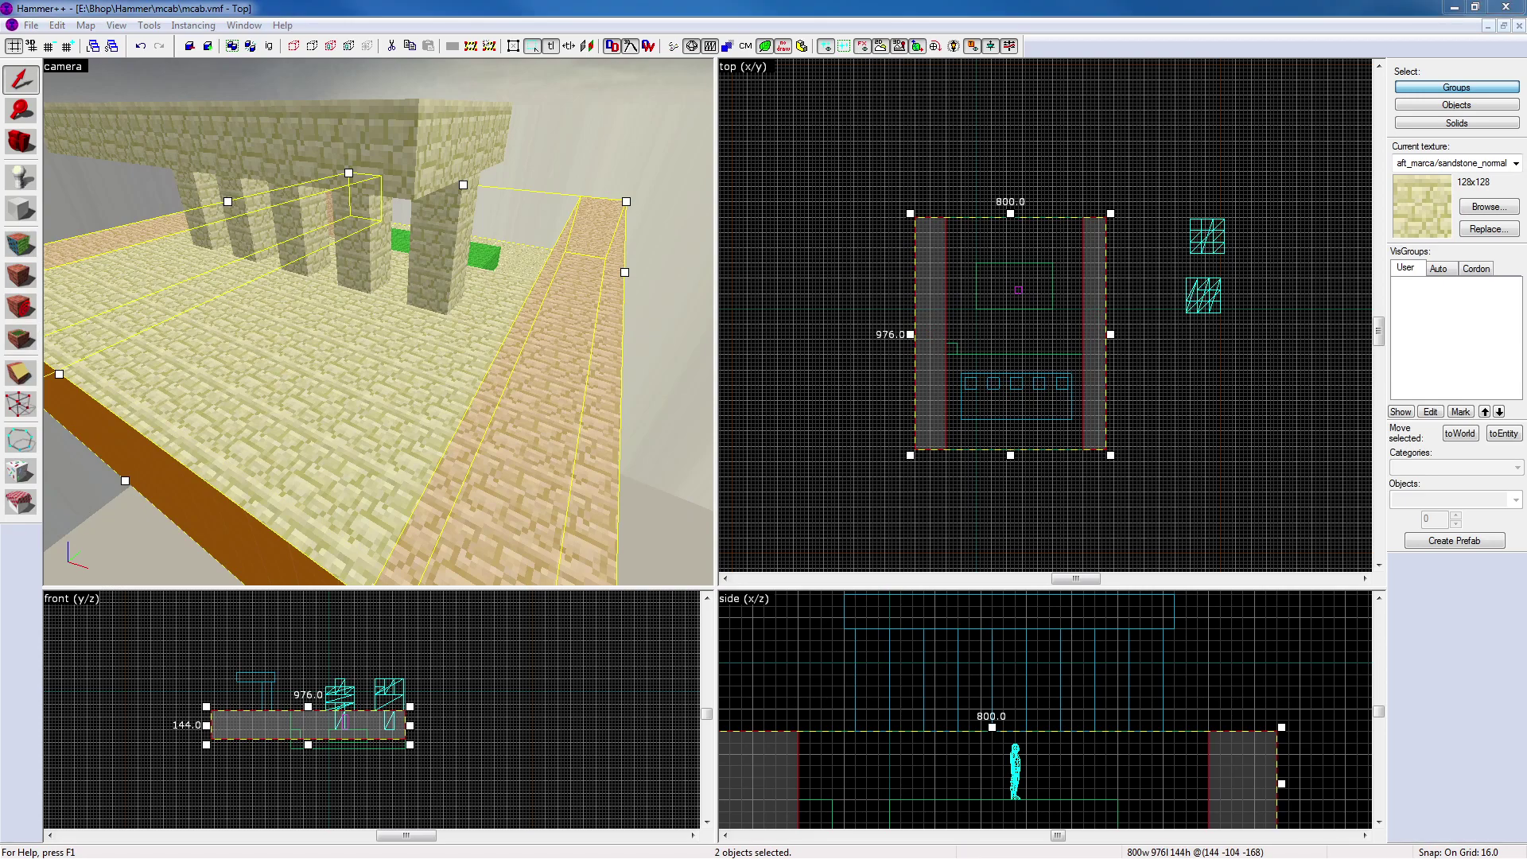
pyautogui.click(794, 439)
# Copy the end pillars into a second row, placing one at each end beneath the slab's outer half
pyautogui.press('z')
pyautogui.press('w')
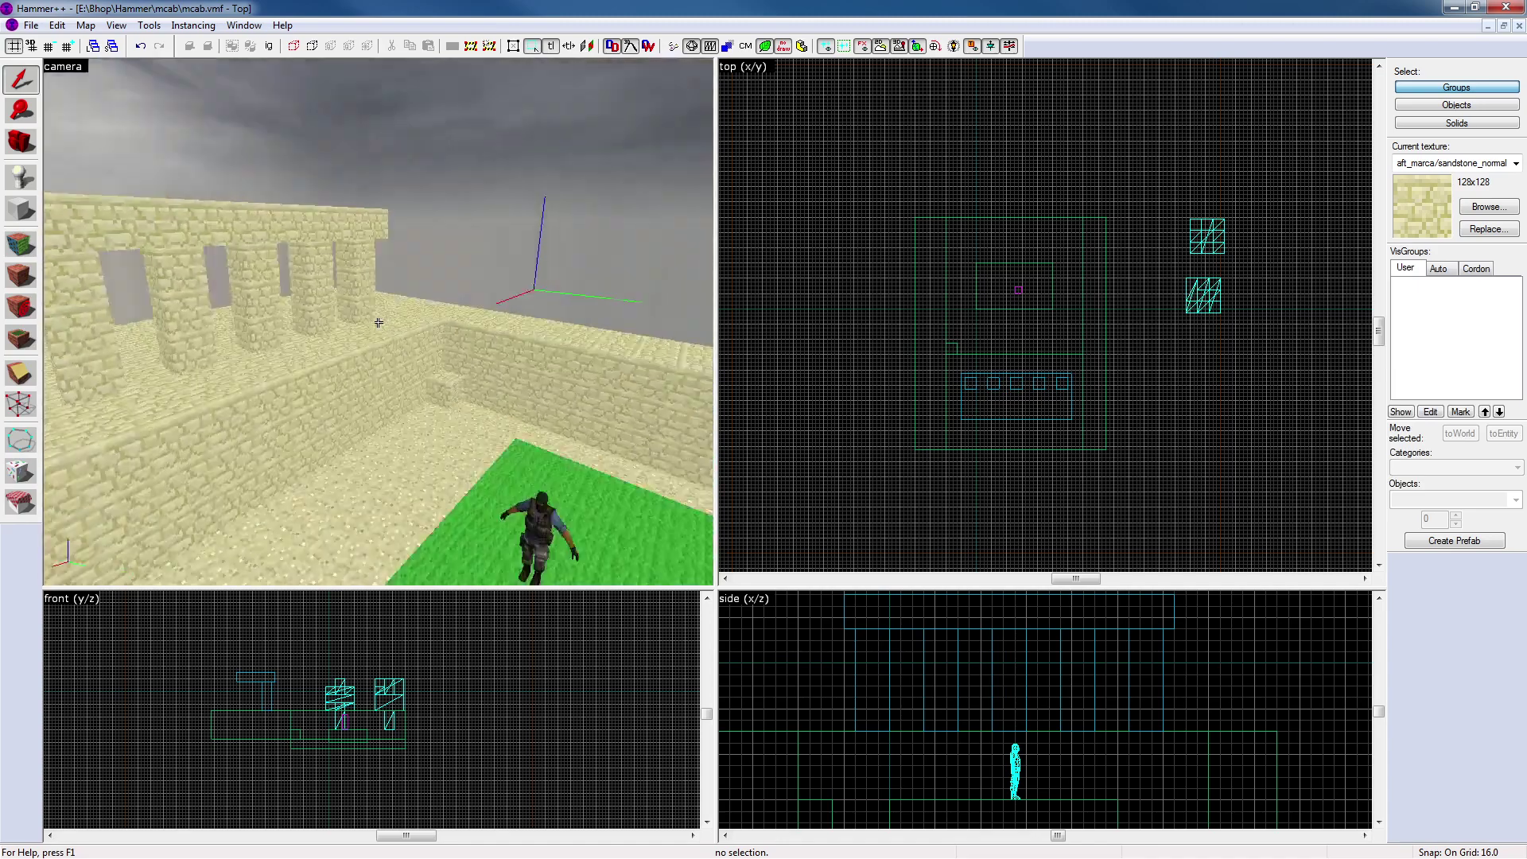
pyautogui.press('w')
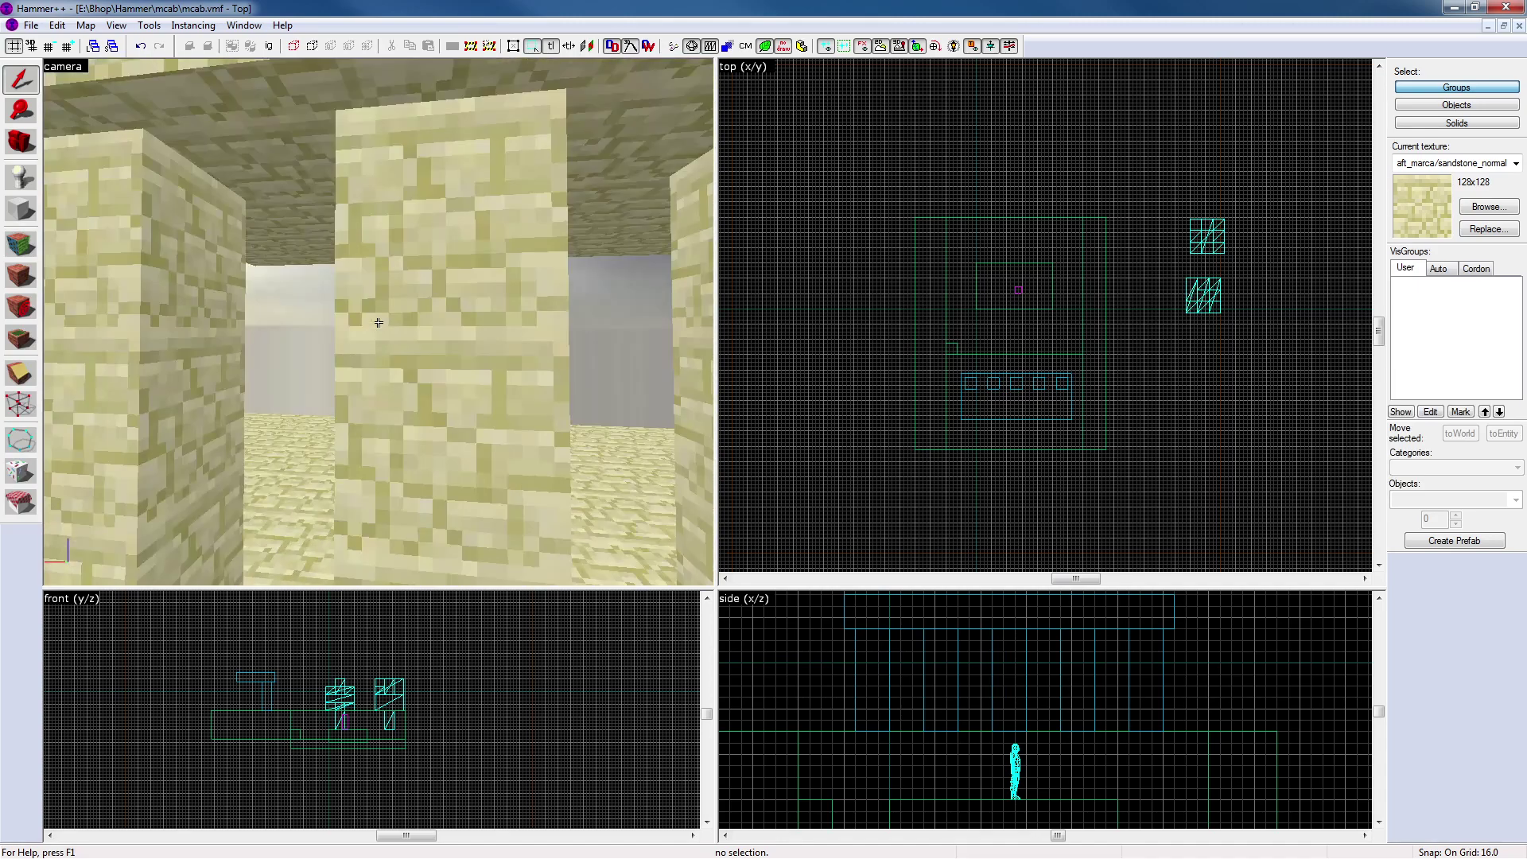
pyautogui.press('z')
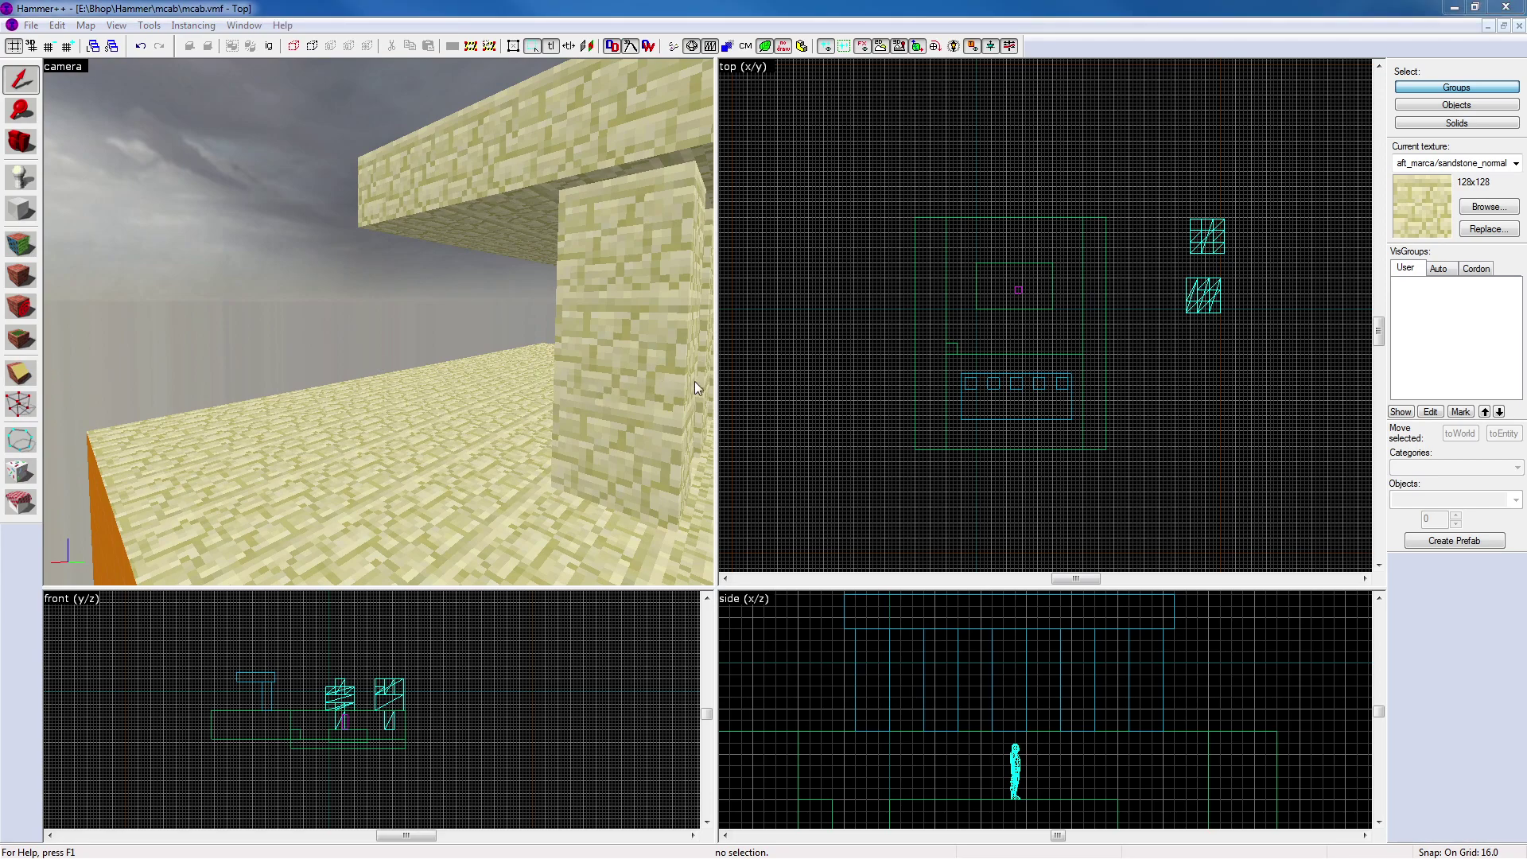
pyautogui.click(585, 356)
pyautogui.scroll(5, 1074, 397)
pyautogui.moveTo(1022, 347)
pyautogui.mouseDown()
pyautogui.moveTo(1026, 428)
pyautogui.moveTo(785, 430)
pyautogui.mouseUp()
pyautogui.scroll(-3, 1018, 430)
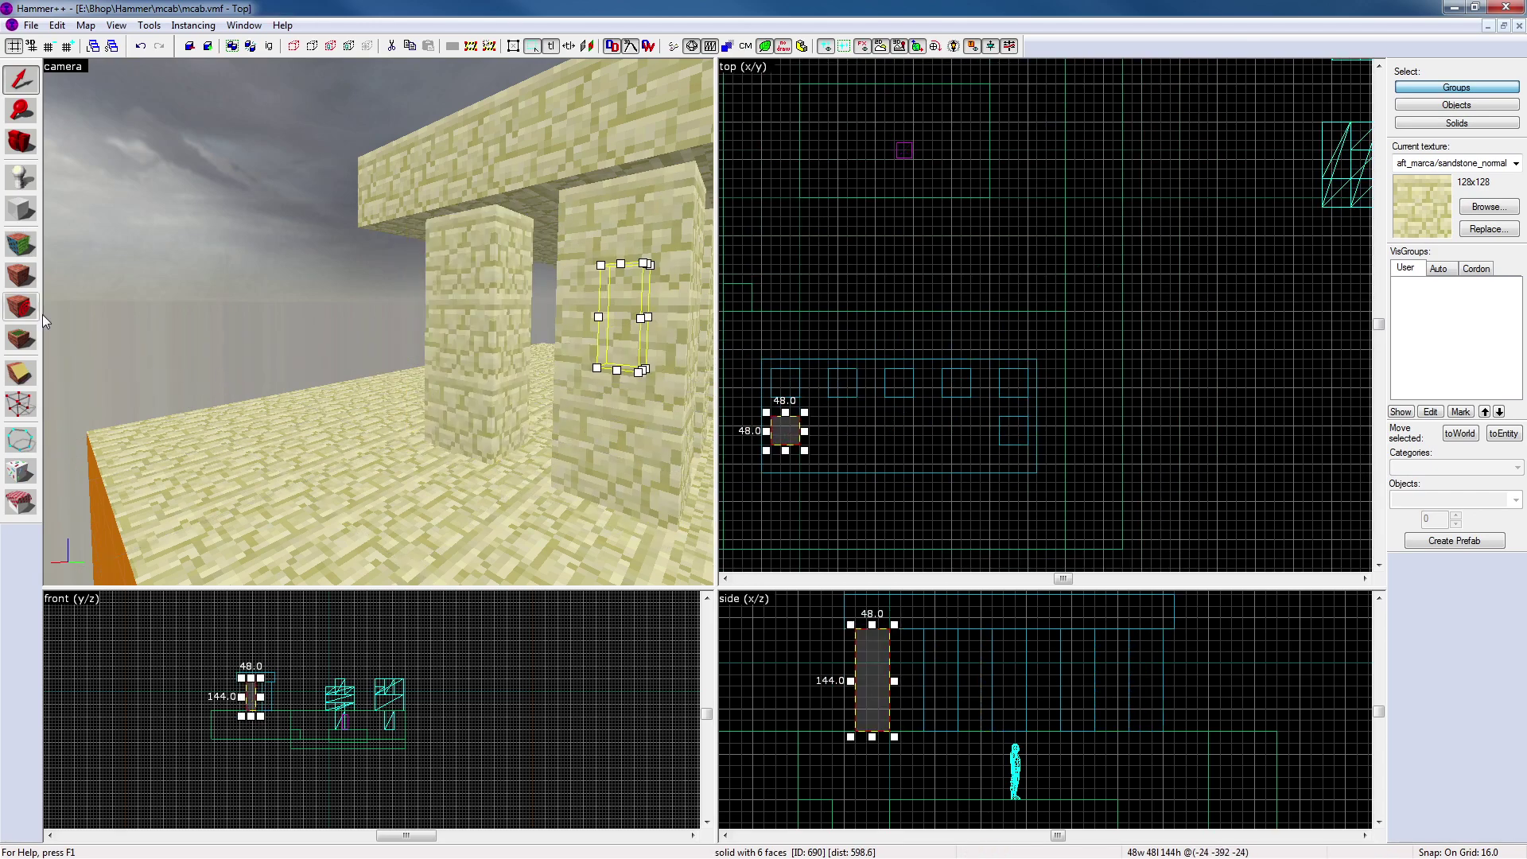
pyautogui.press('Escape')
# Select the thick wall under the pillars and extend it much further outward, past the ends of the side walls
pyautogui.press('z')
pyautogui.press('s')
pyautogui.press('d')
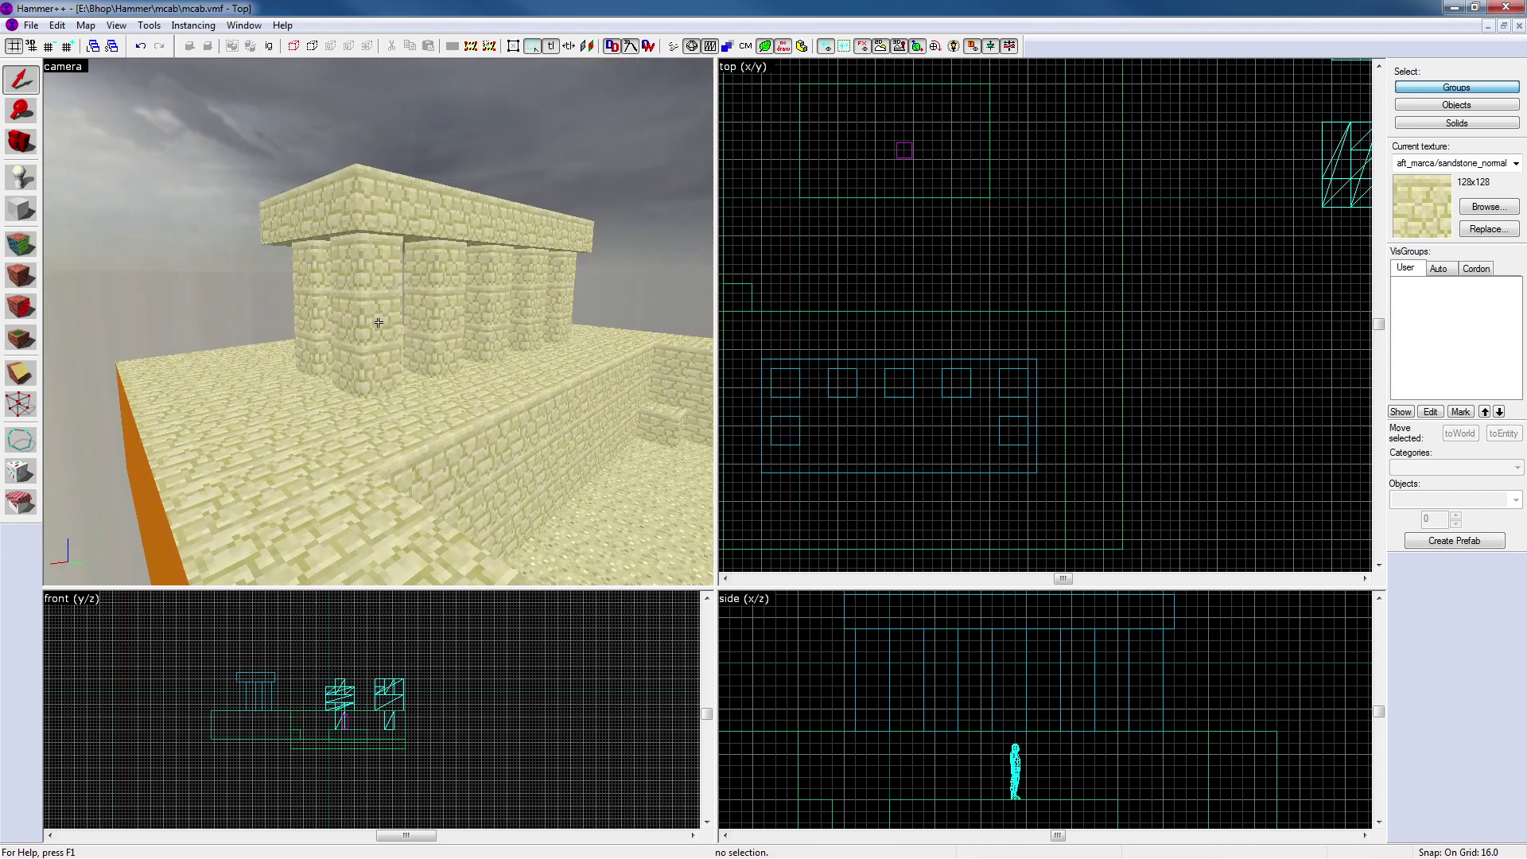
pyautogui.press('w')
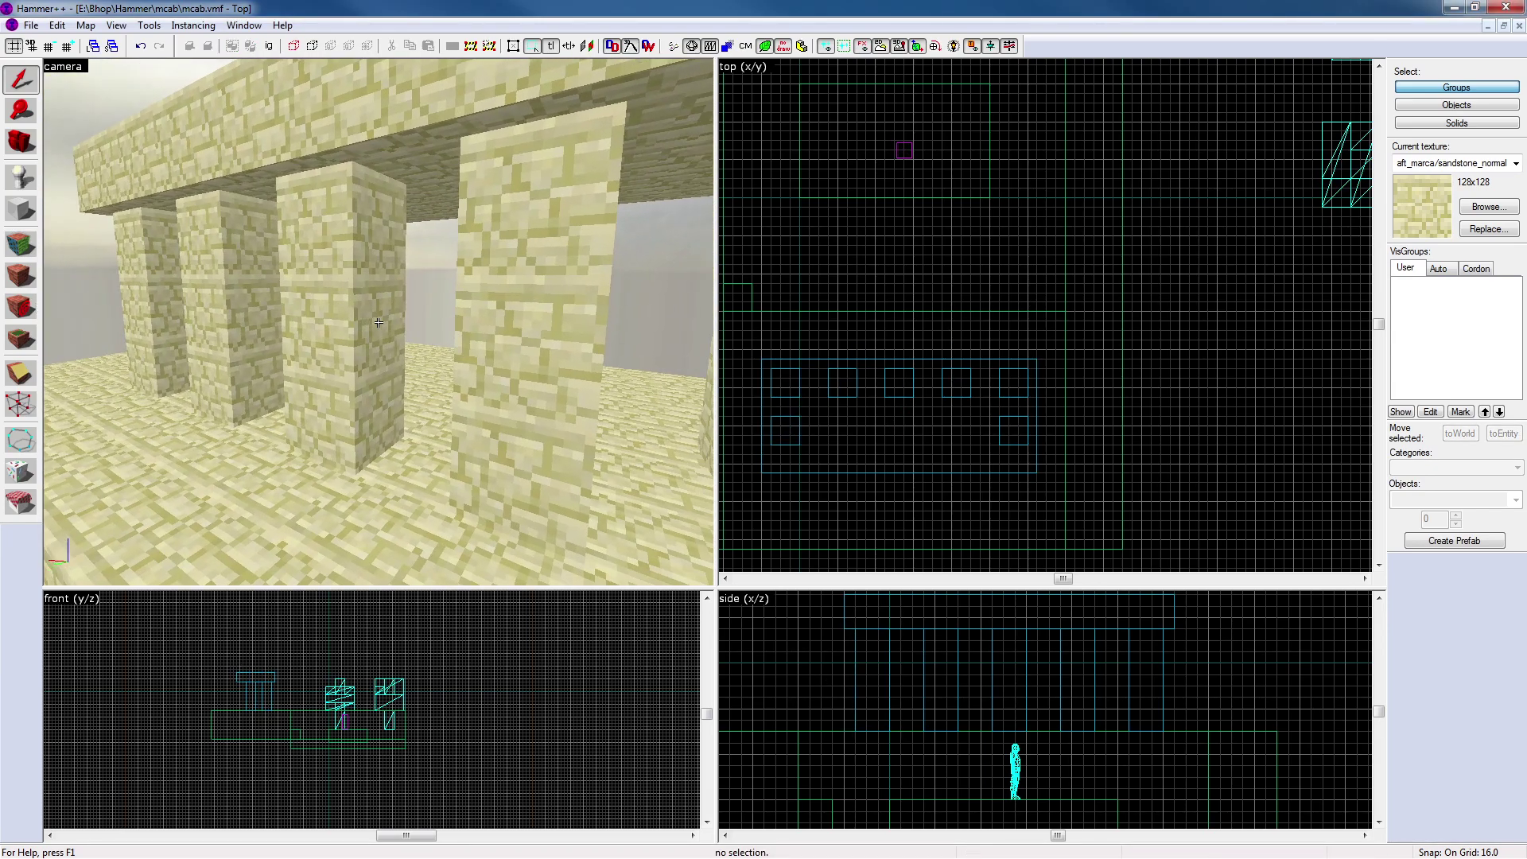
pyautogui.press('z')
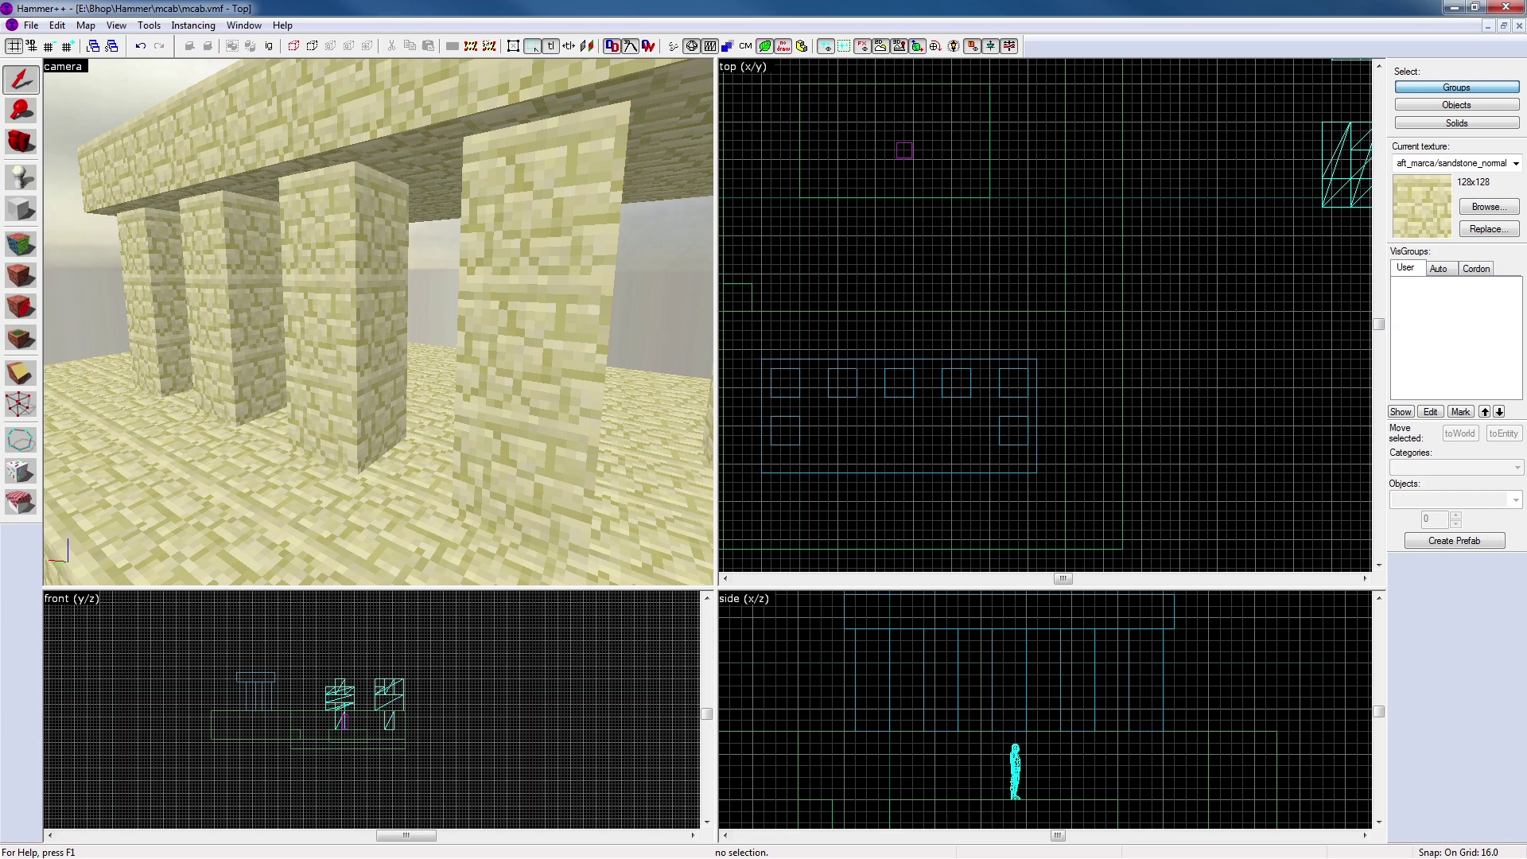
pyautogui.click(514, 369)
pyautogui.click(1209, 321)
pyautogui.click(628, 388)
pyautogui.press('z')
pyautogui.press('s')
pyautogui.press('z')
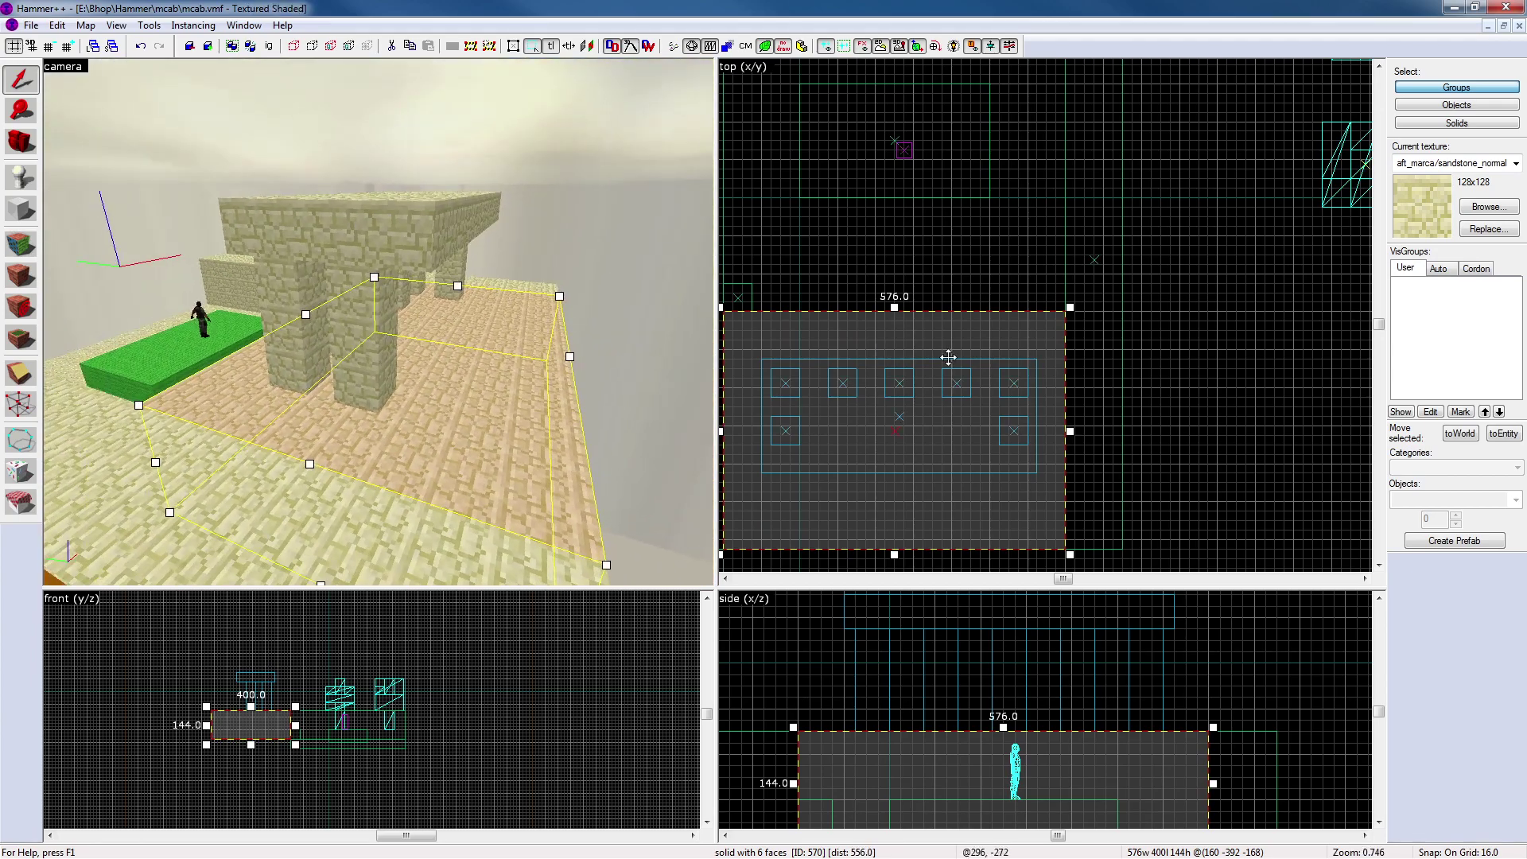
pyautogui.scroll(-5, 948, 357)
pyautogui.moveTo(940, 437); pyautogui.dragTo(924, 527)
# Select the two side walls together and lengthen them outward, flush with the far edge of the extended thick wall
pyautogui.press('z')
pyautogui.press('d')
pyautogui.press('z')
pyautogui.click(383, 482)
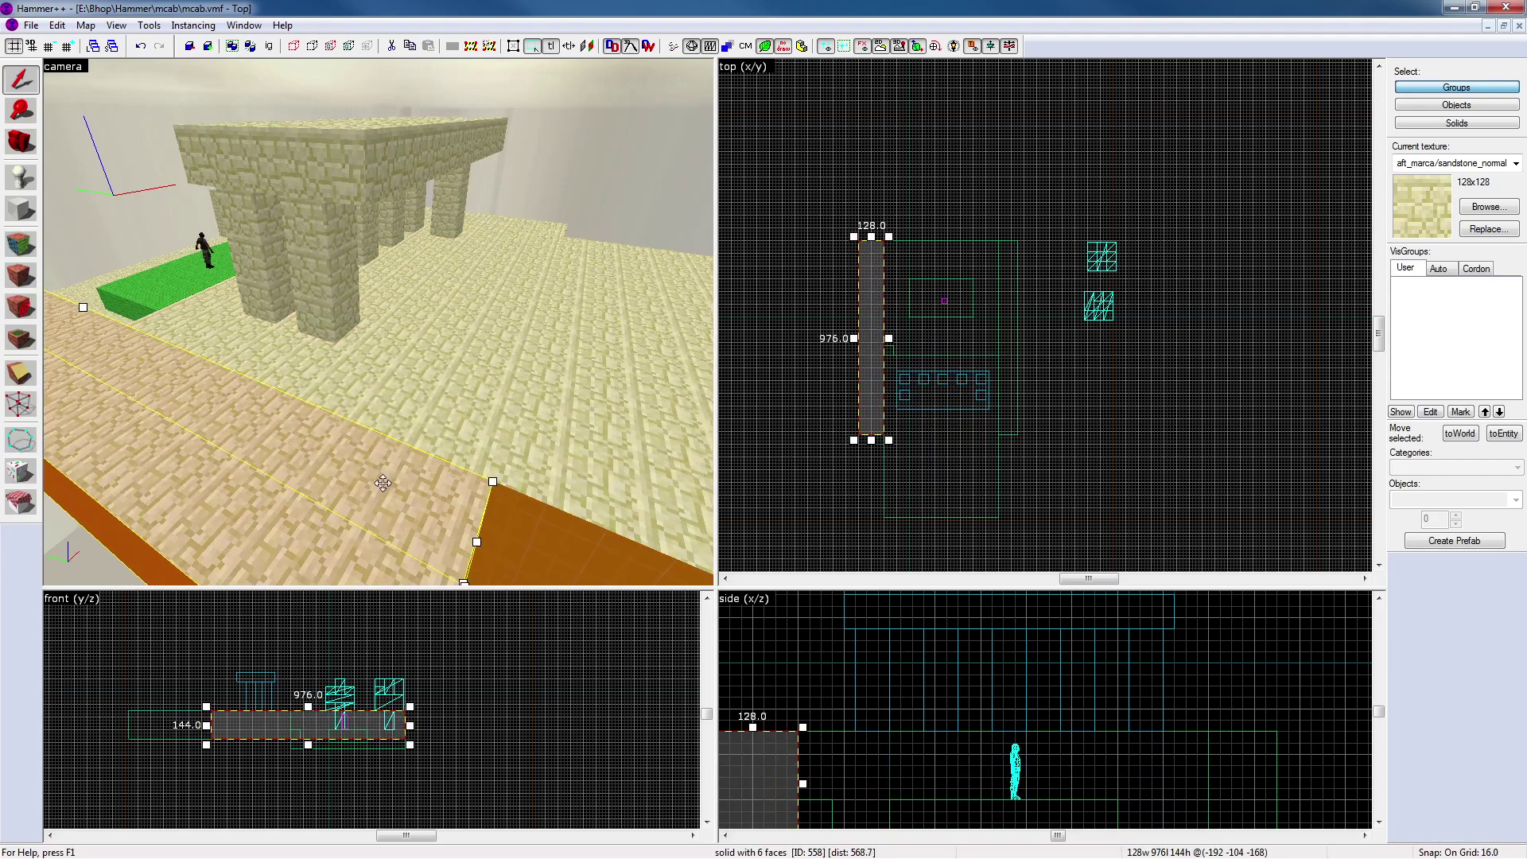
pyautogui.scroll(-5, 383, 483)
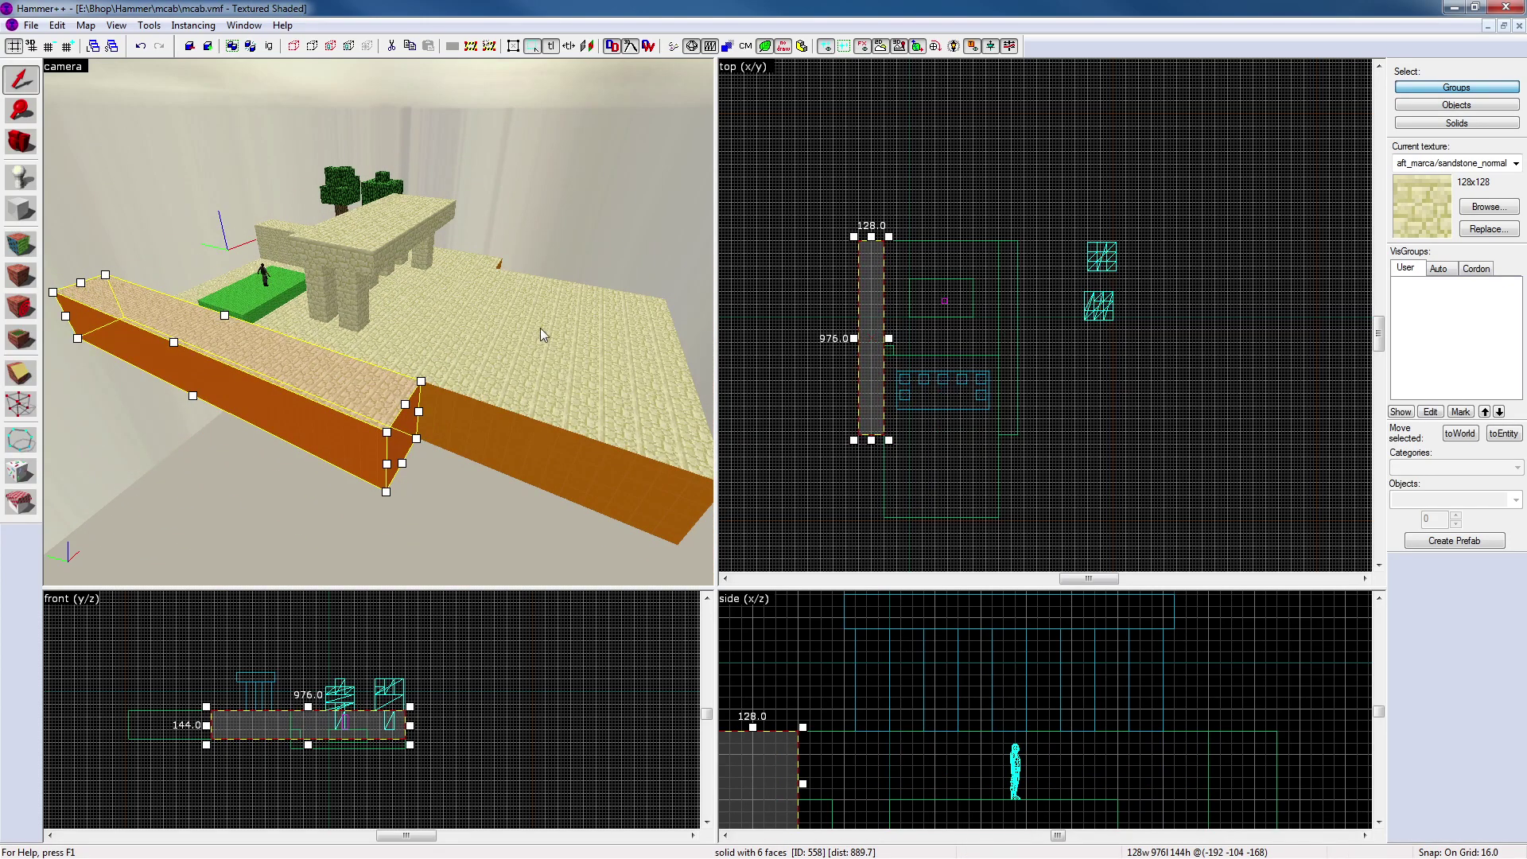
pyautogui.keyDown('ctrl'); pyautogui.click(351, 262); pyautogui.keyUp('ctrl')
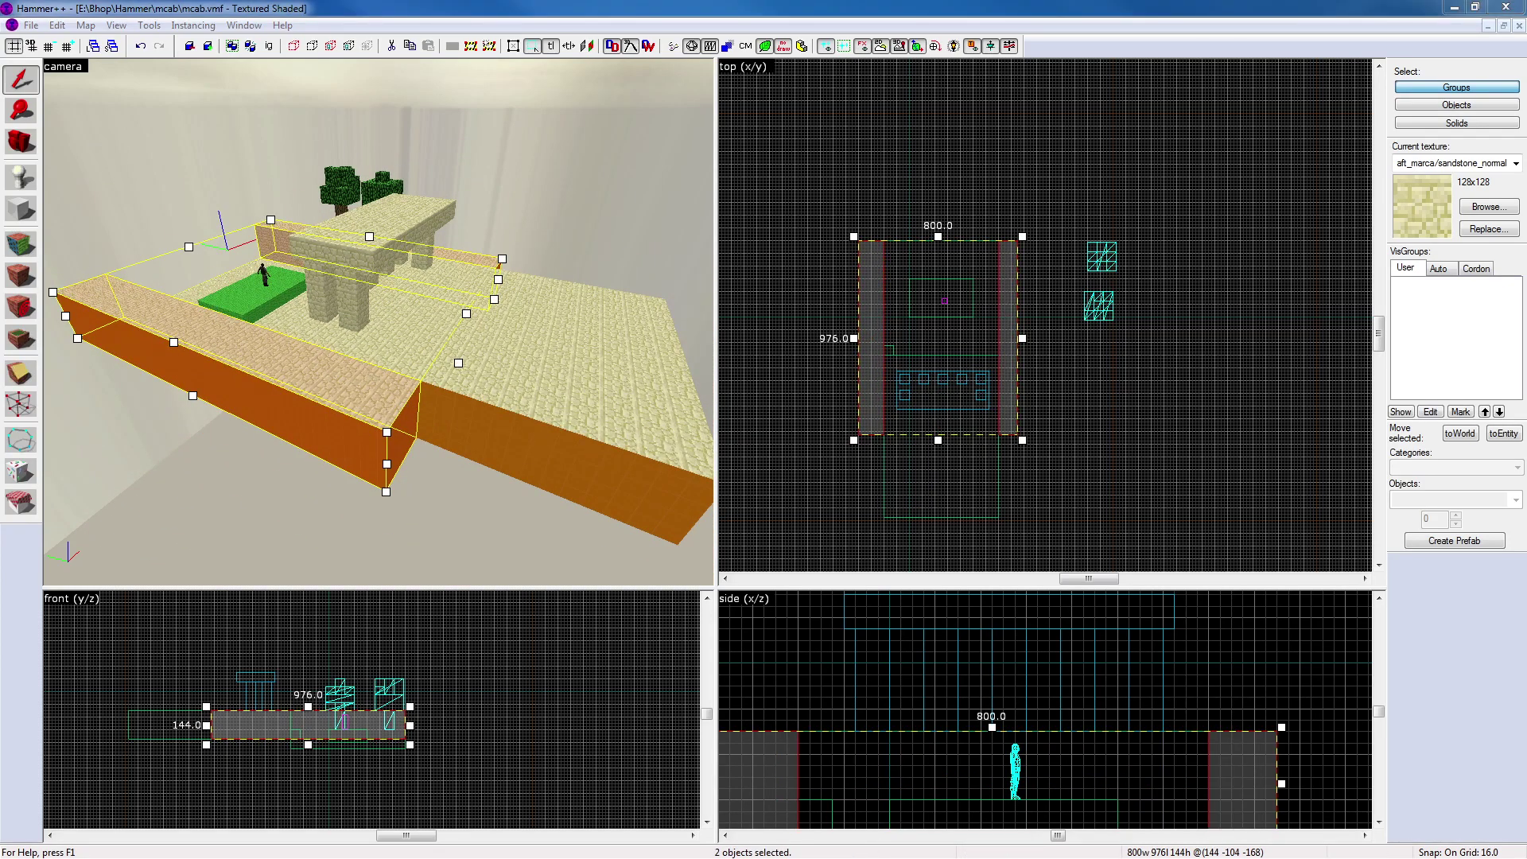
pyautogui.moveTo(937, 440); pyautogui.dragTo(952, 521)
pyautogui.click(1111, 513)
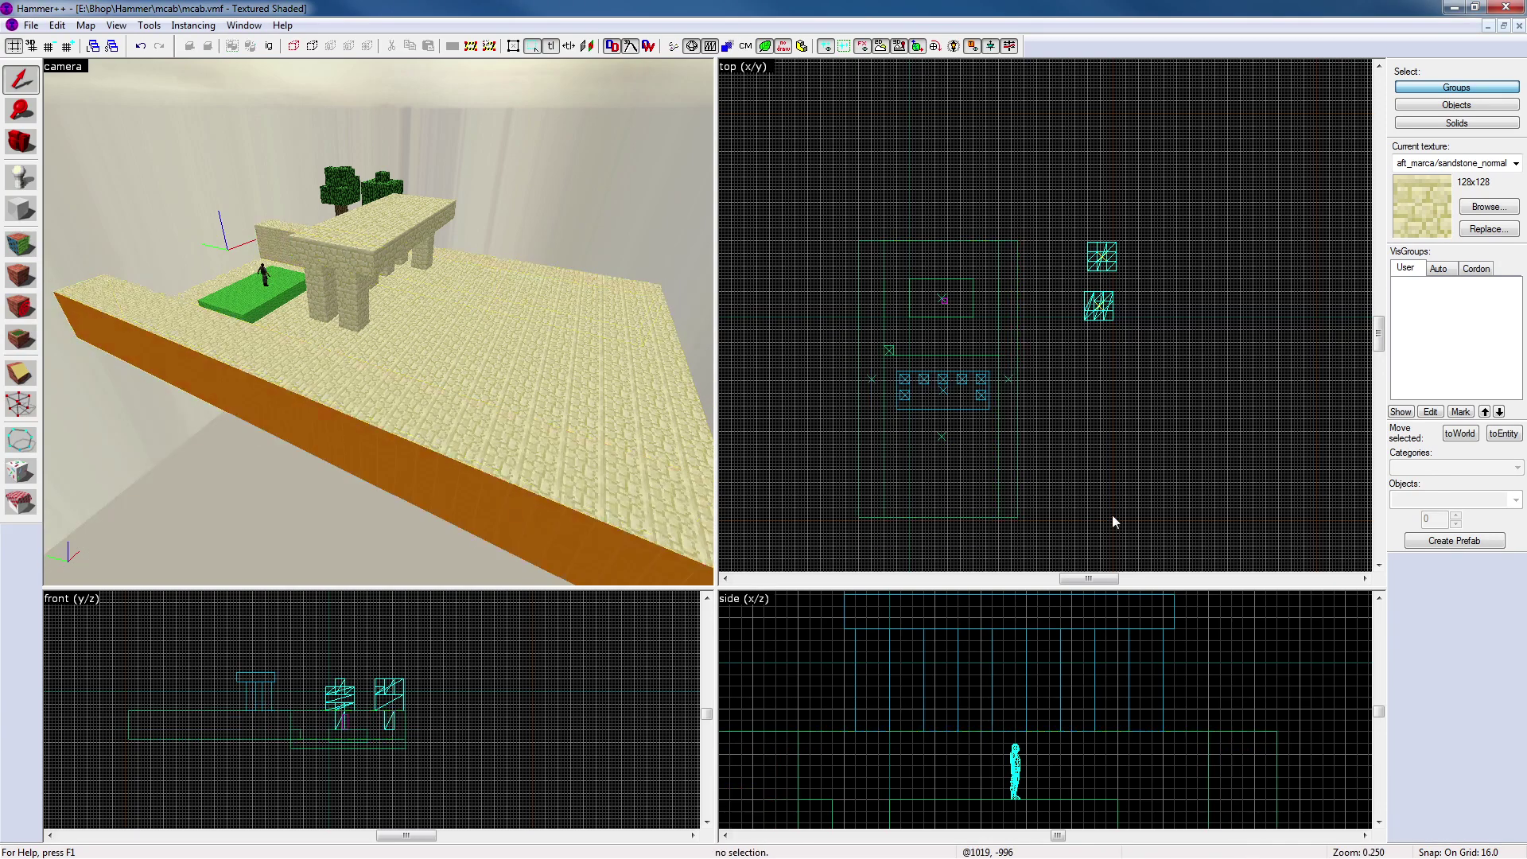
# Copy the two second-row end pillars outward into a third row just past the slab's edge
pyautogui.press('z')
pyautogui.scroll(5, 379, 322)
pyautogui.click(346, 350)
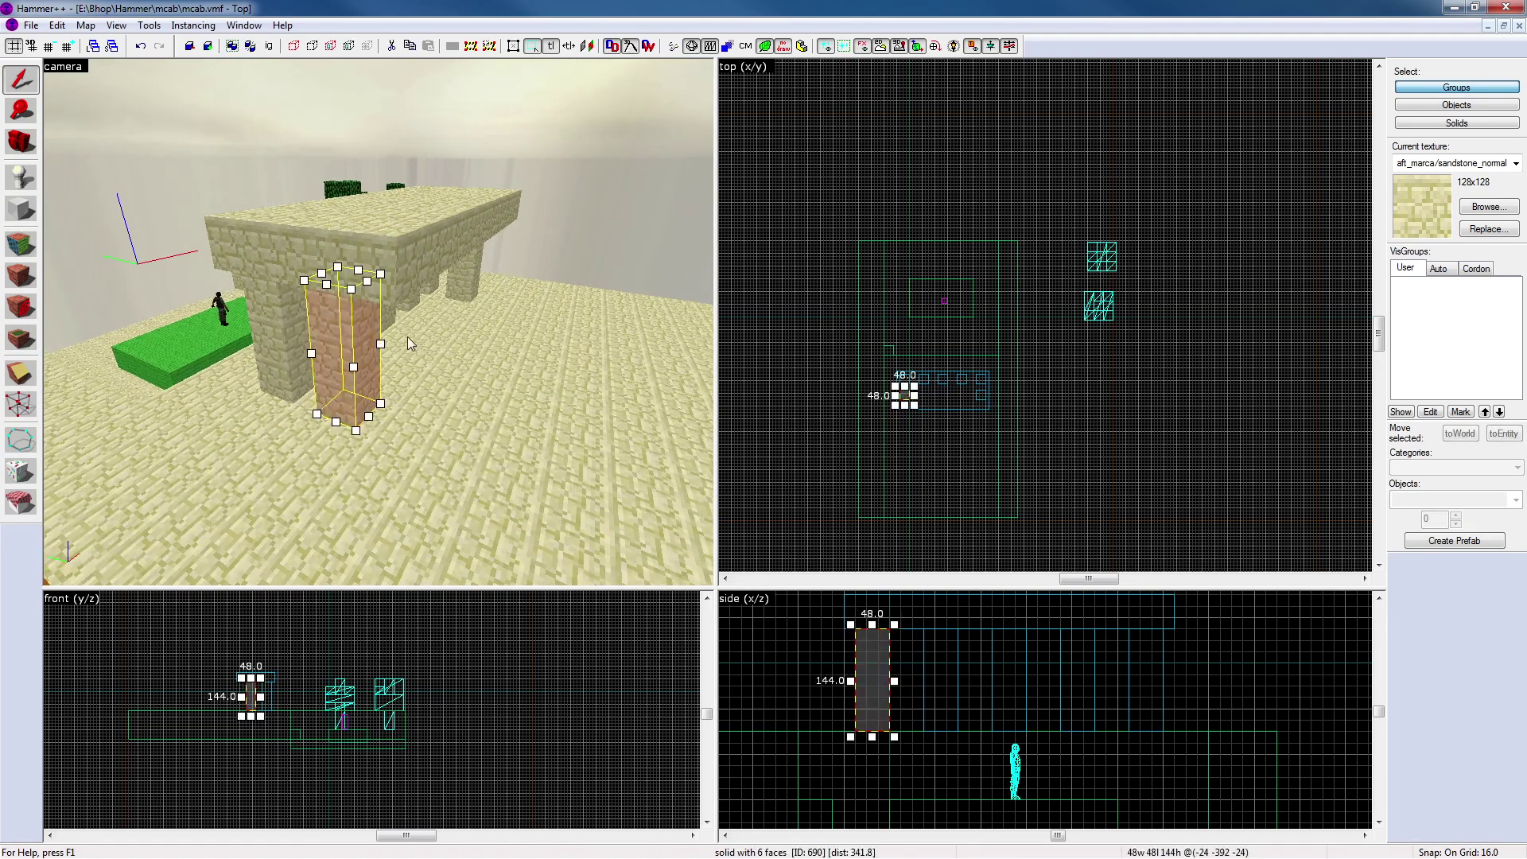
pyautogui.keyDown('ctrl'); pyautogui.click(466, 262); pyautogui.keyUp('ctrl')
pyautogui.scroll(5, 977, 410)
pyautogui.moveTo(986, 384); pyautogui.dragTo(997, 431)
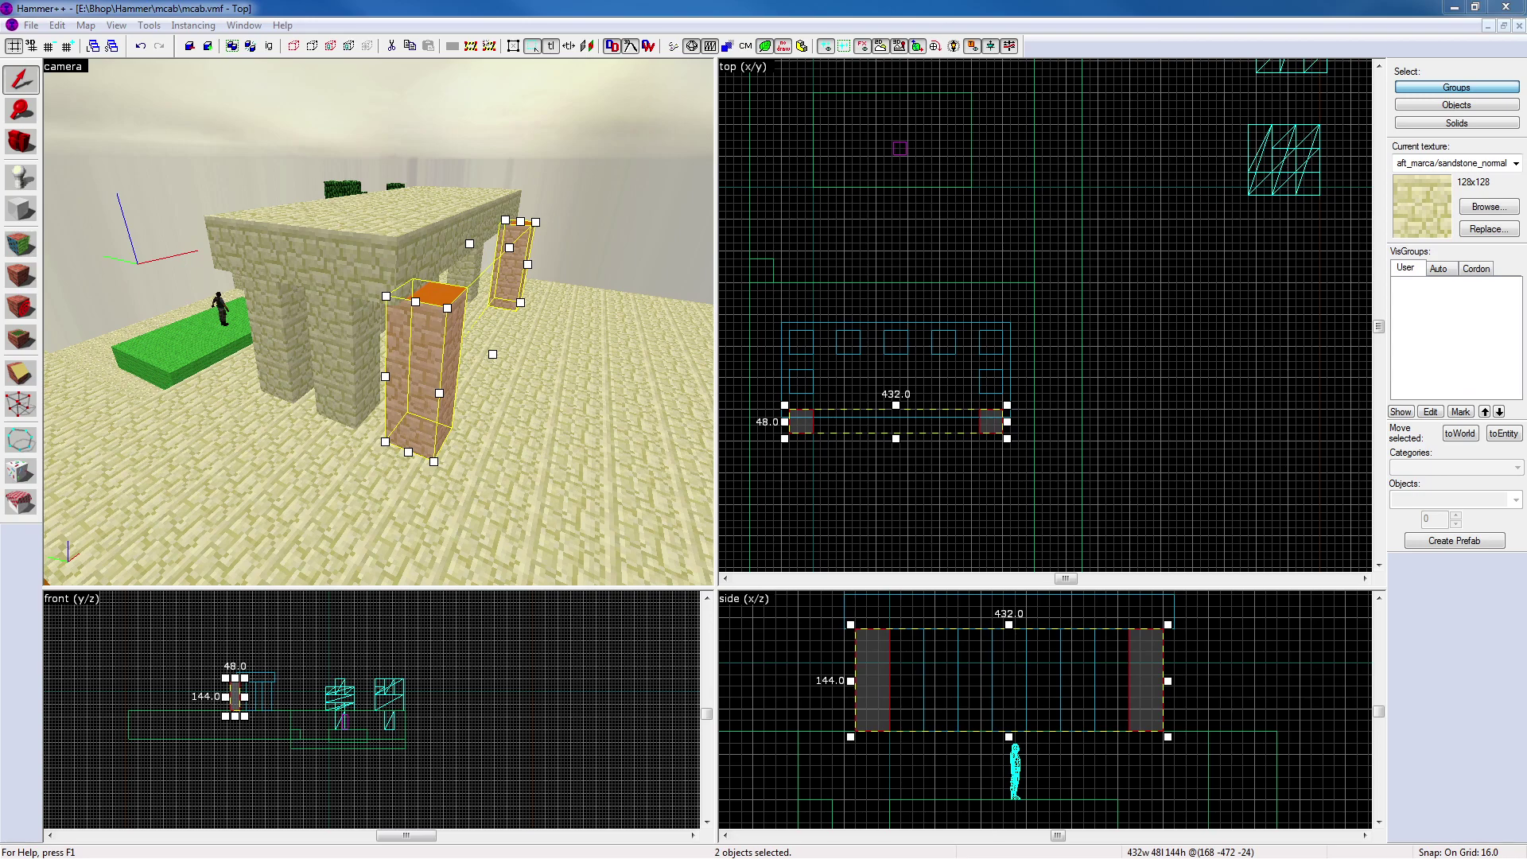
pyautogui.click(1143, 446)
# Extend the roof slab outward over the third-row pillars, stopping short of the thick wall's outer edge
pyautogui.scroll(5, 422, 399)
pyautogui.click(497, 326)
pyautogui.scroll(-4, 925, 385)
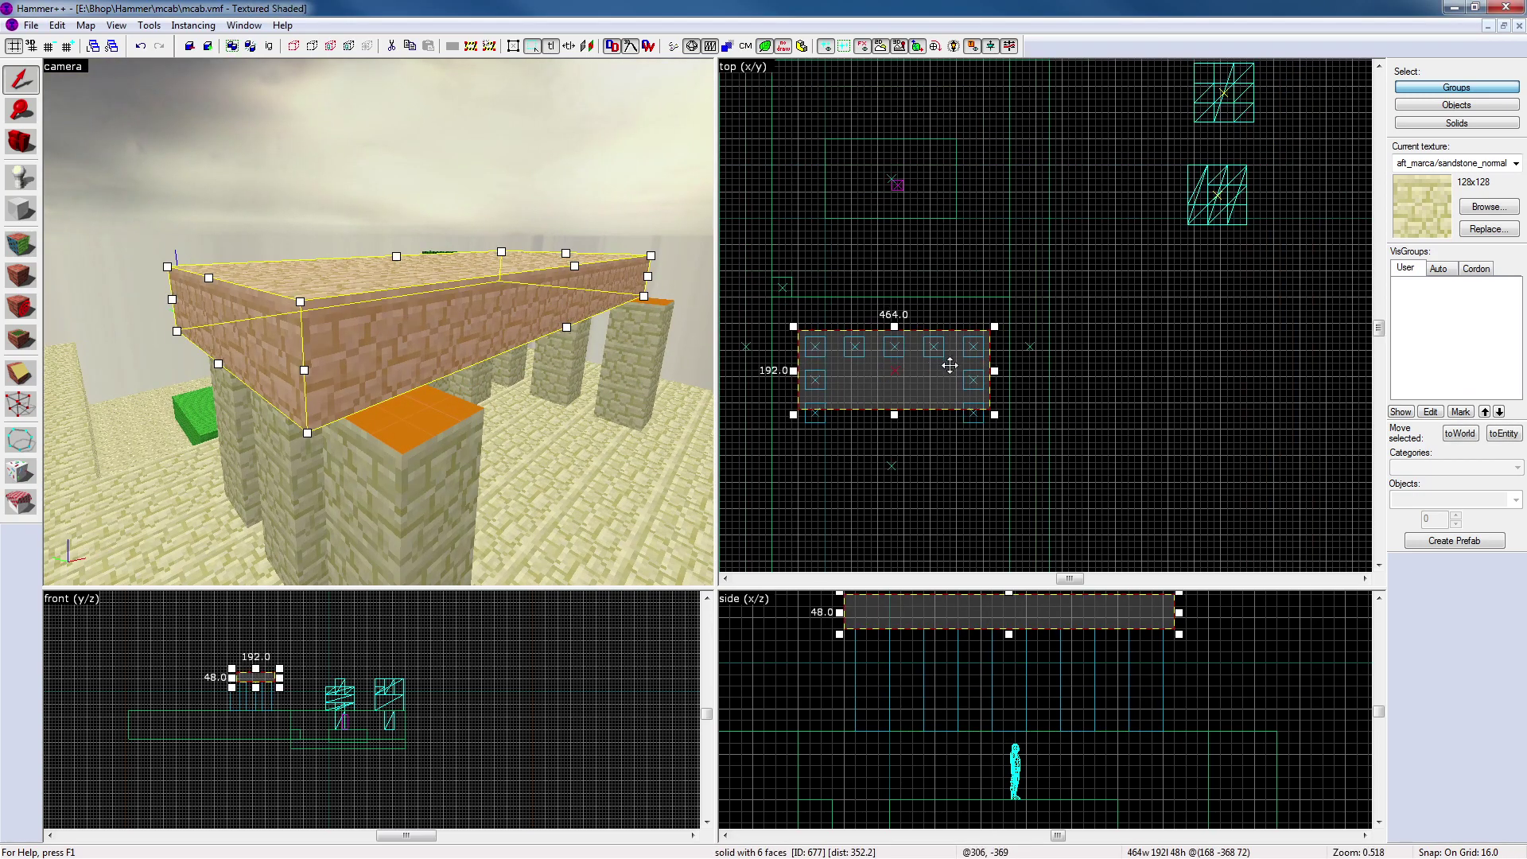
pyautogui.moveTo(915, 404); pyautogui.dragTo(924, 508)
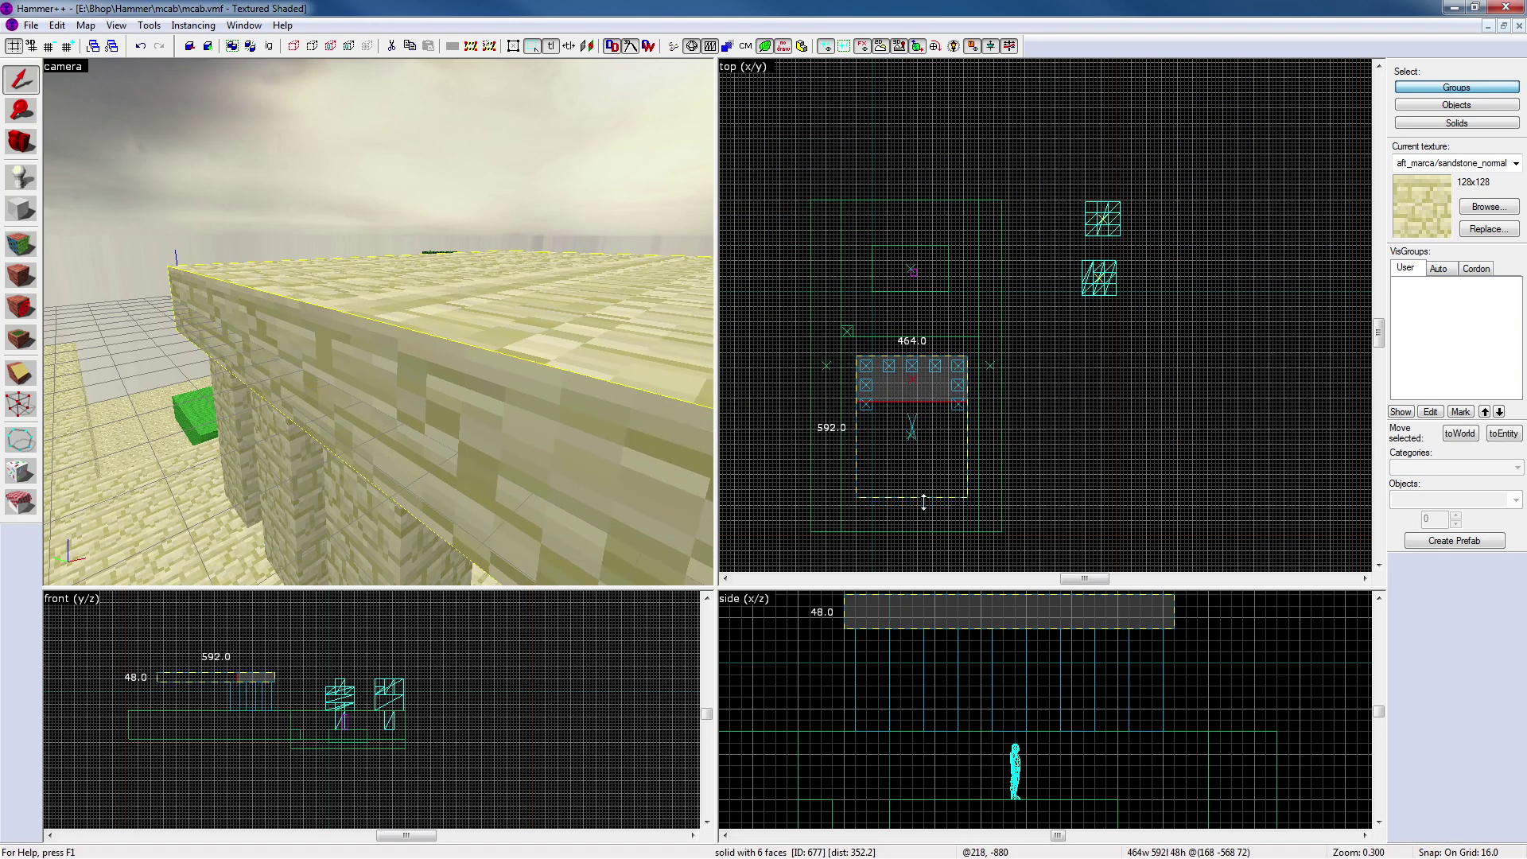
pyautogui.click(1145, 470)
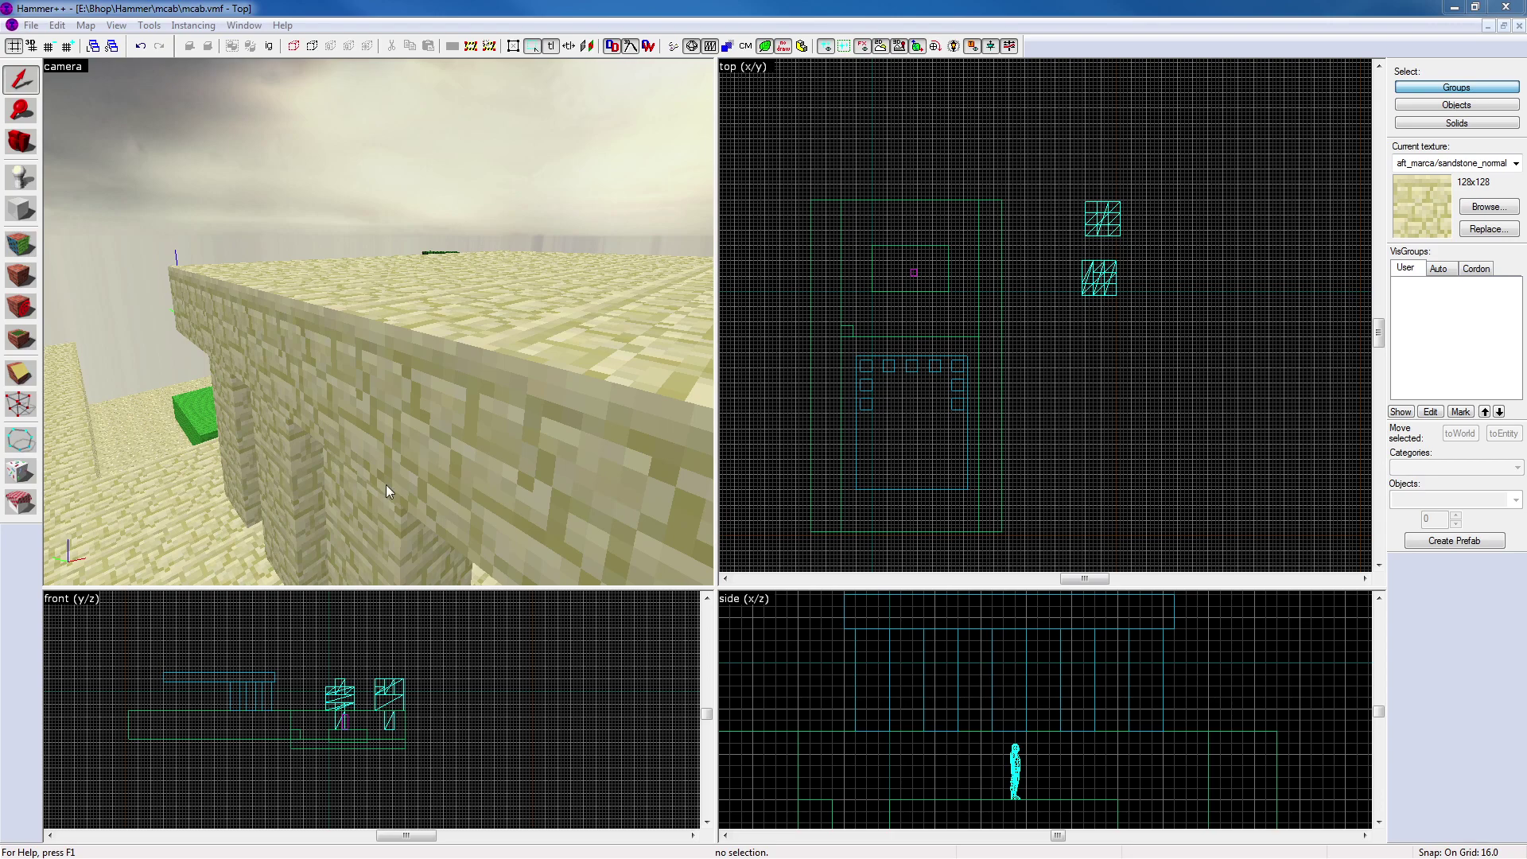
# Examine the pillared structure from under the extended slab and from the lime wool platform
pyautogui.press('z')
pyautogui.press('w')
pyautogui.press('s')
pyautogui.press('w')
pyautogui.press('s')
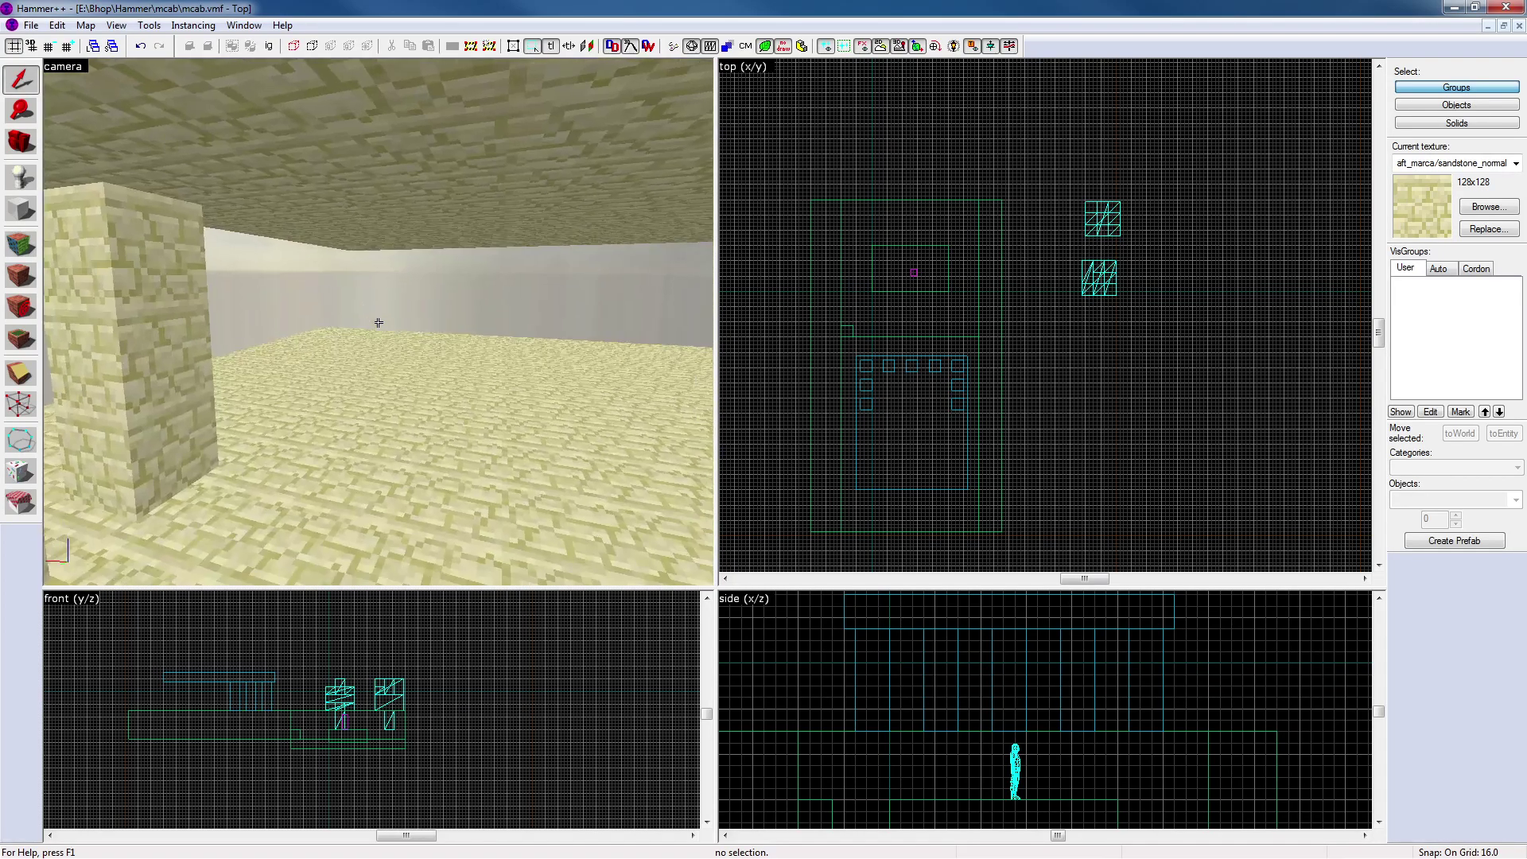
pyautogui.press('w')
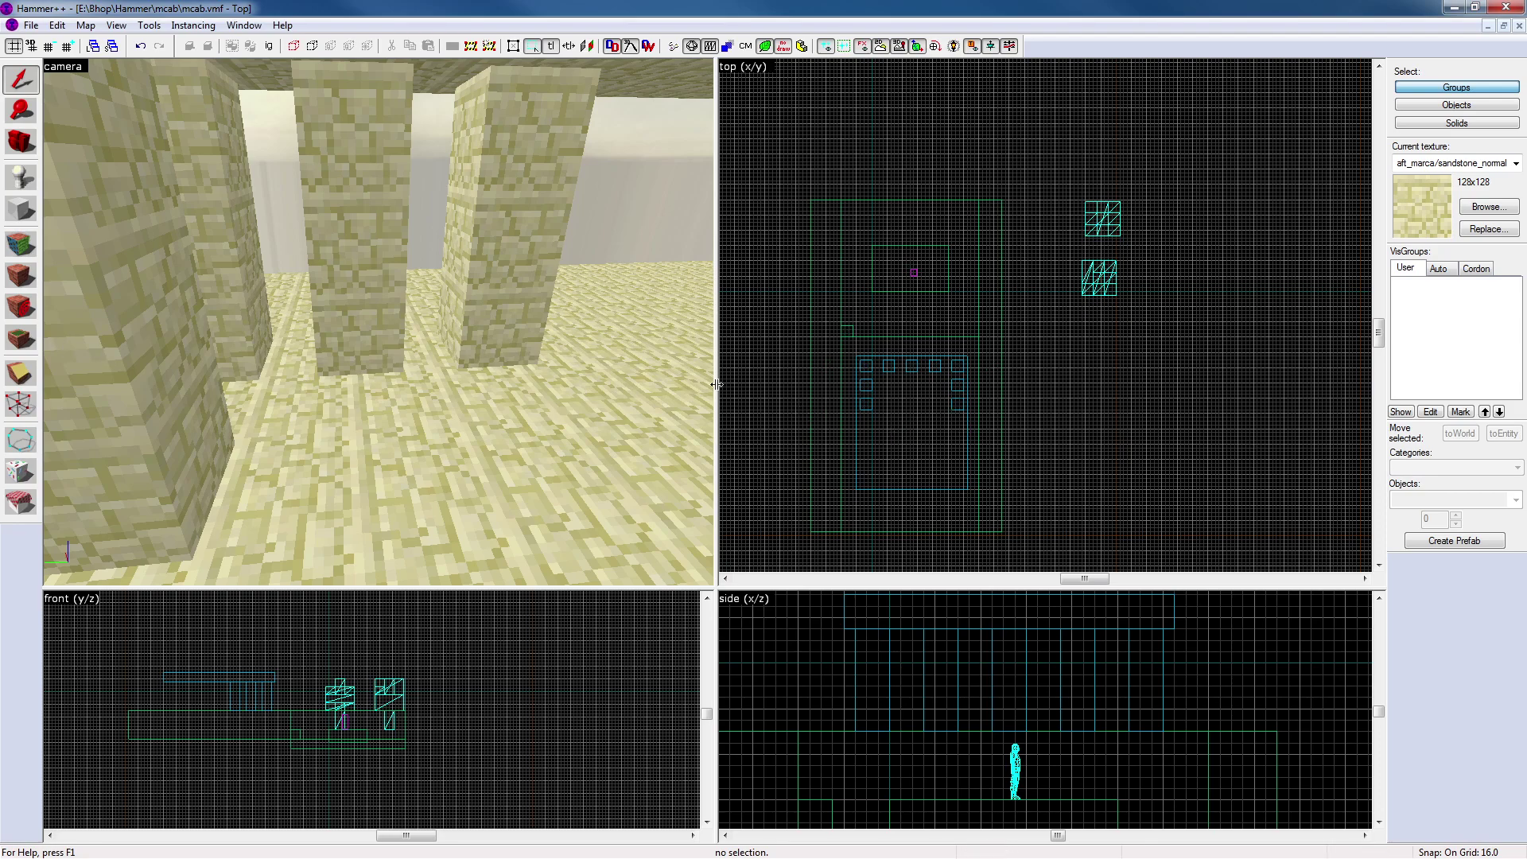
pyautogui.press('z')
pyautogui.press('w')
pyautogui.press('z')
pyautogui.press('z')
pyautogui.press('w')
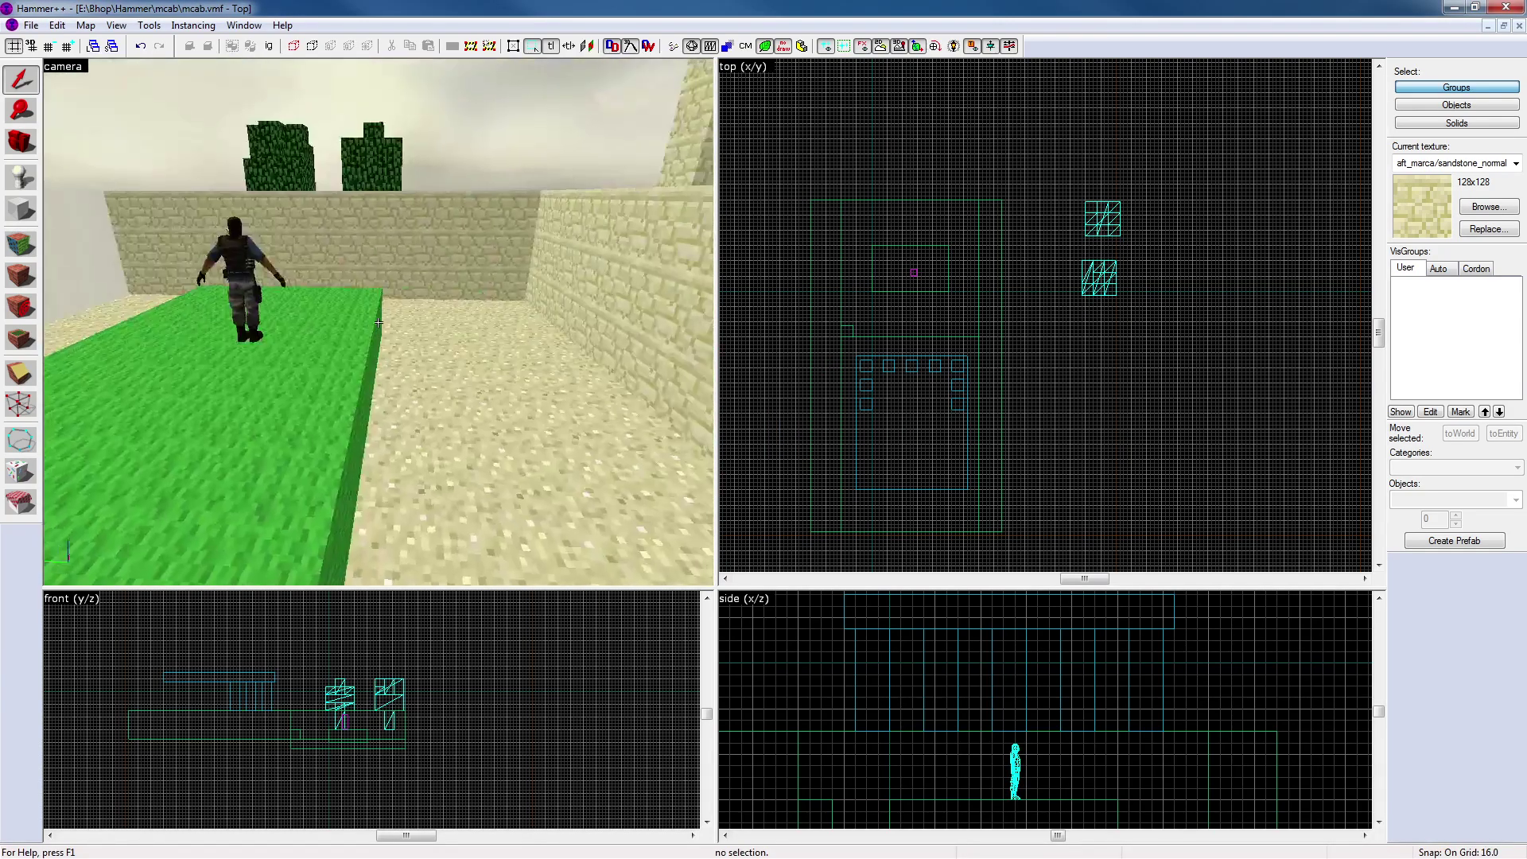
pyautogui.press('a')
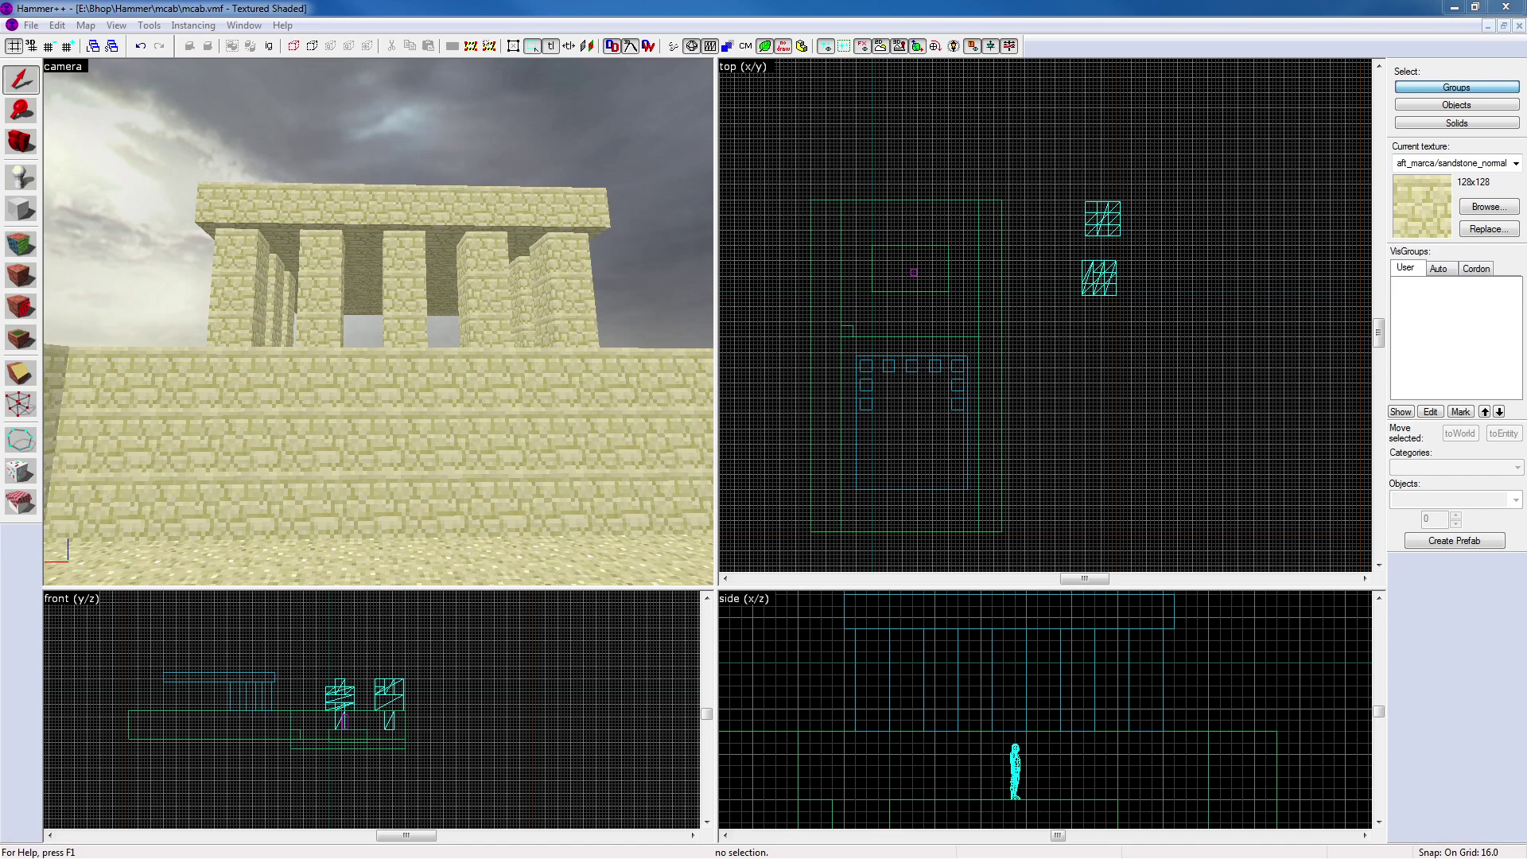
pyautogui.press('z')
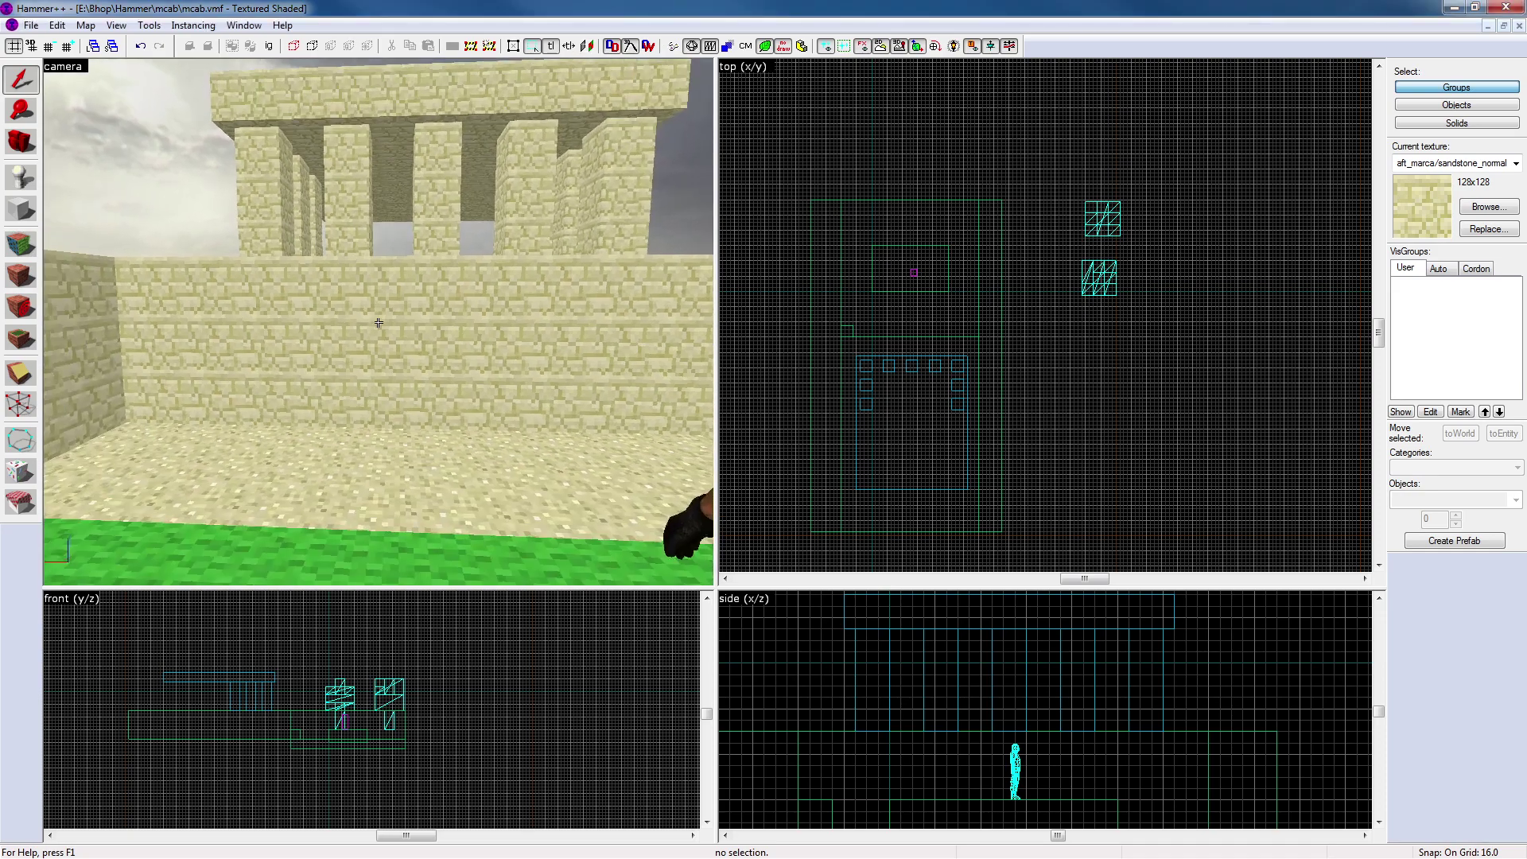
pyautogui.press('w')
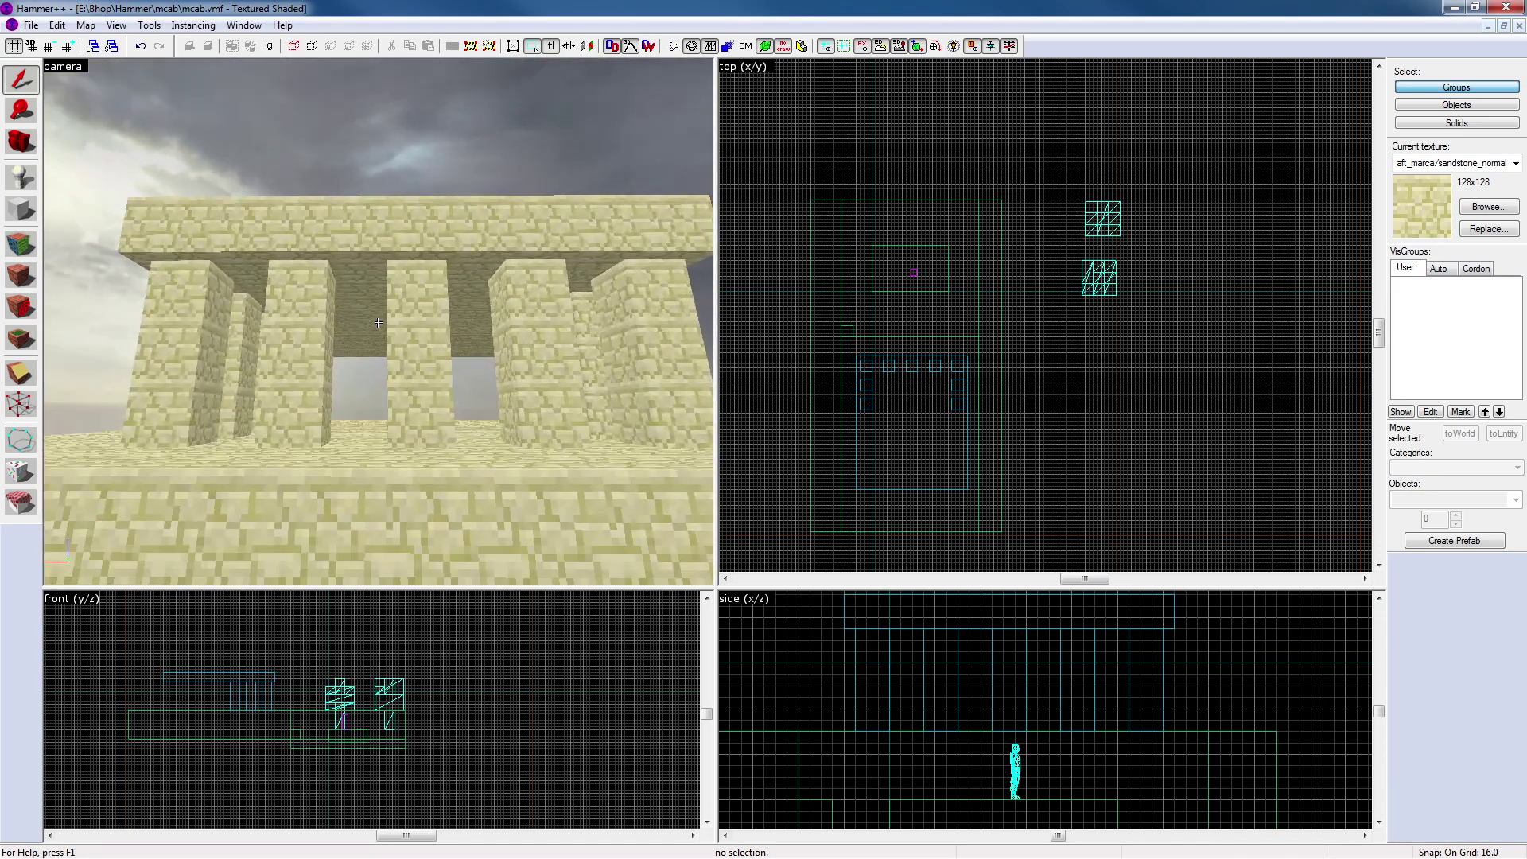
pyautogui.press('w')
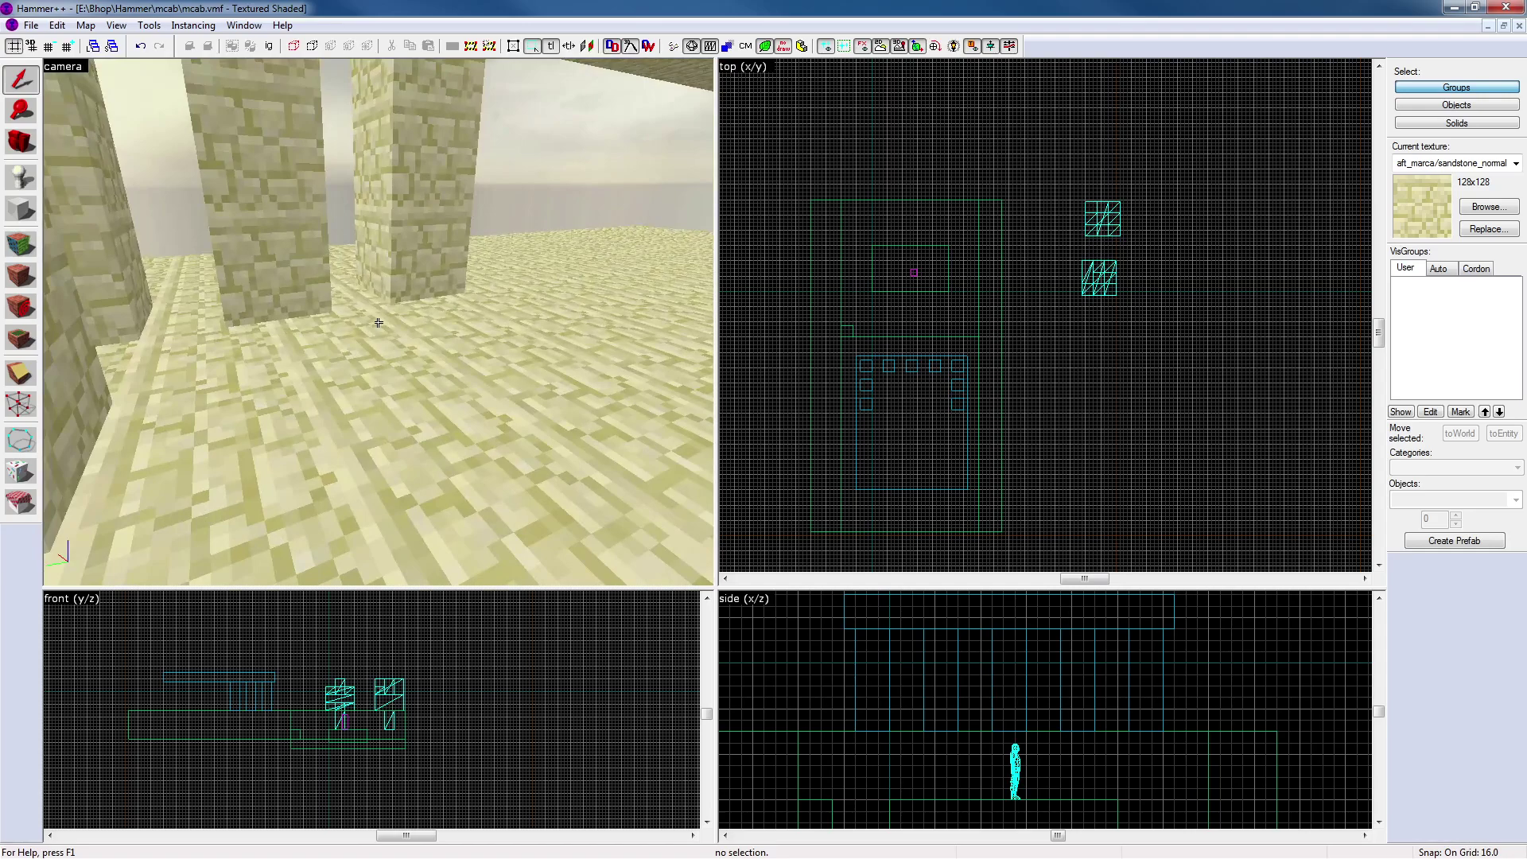
pyautogui.press('w')
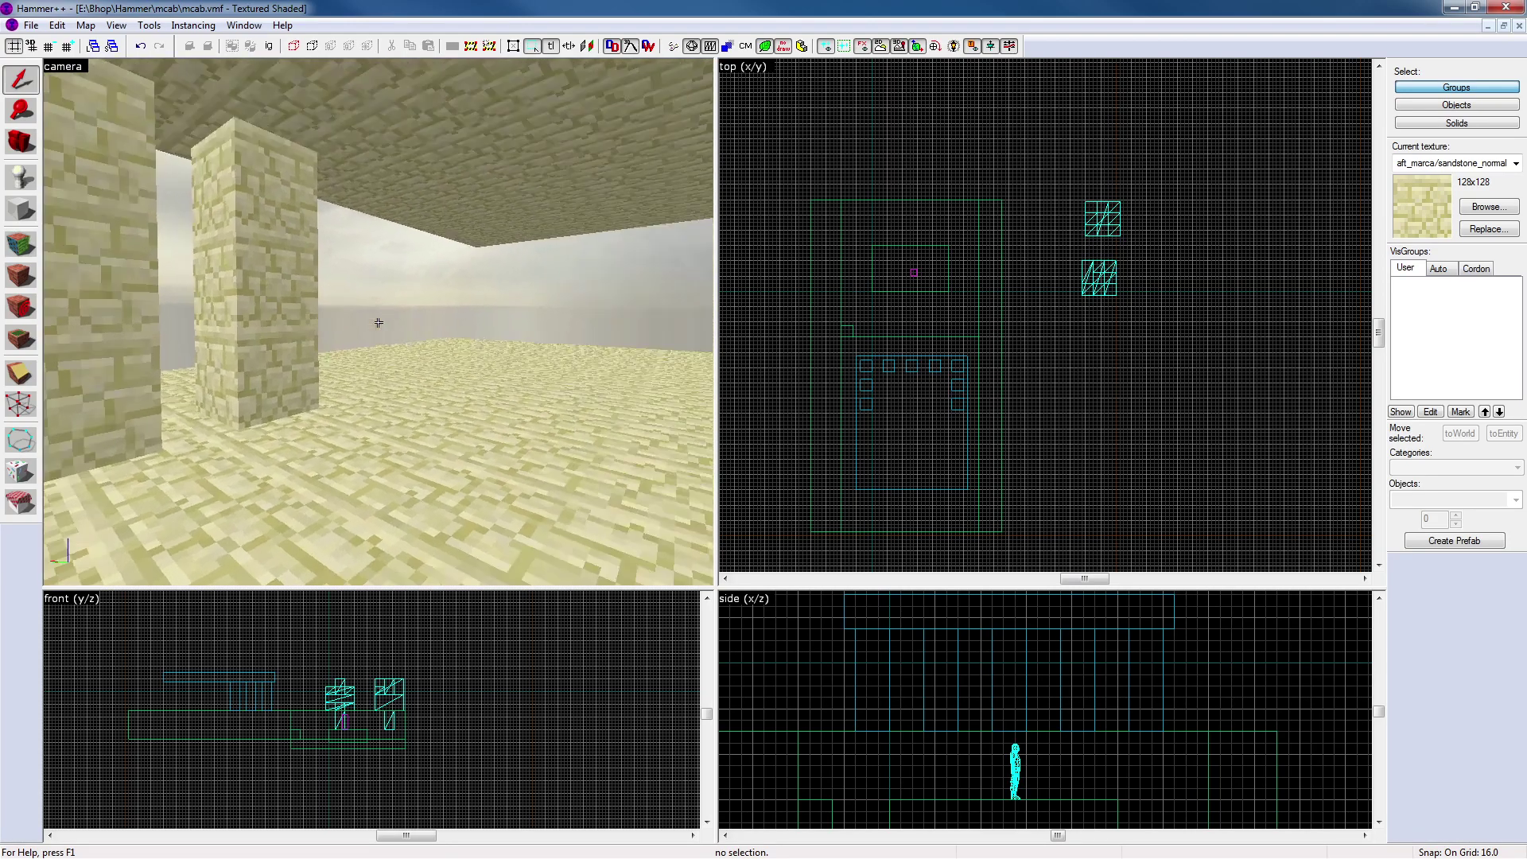
# Try to move one third-row pillar 48 units further outward from the second row
pyautogui.press('z')
pyautogui.click(477, 329)
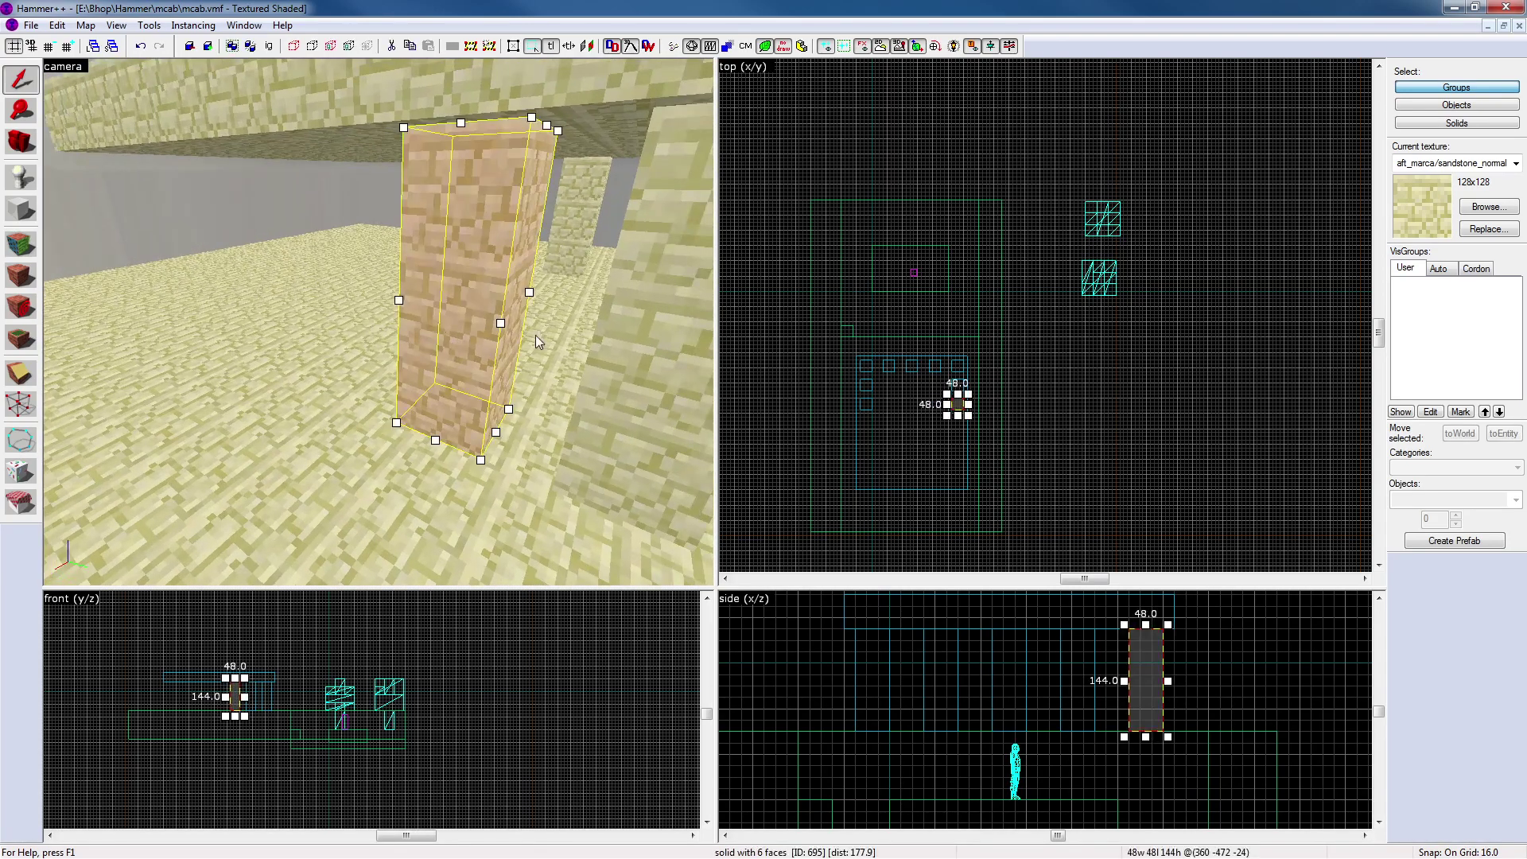
pyautogui.scroll(4, 1014, 404)
pyautogui.scroll(4, 931, 414)
pyautogui.scroll(-1, 909, 414)
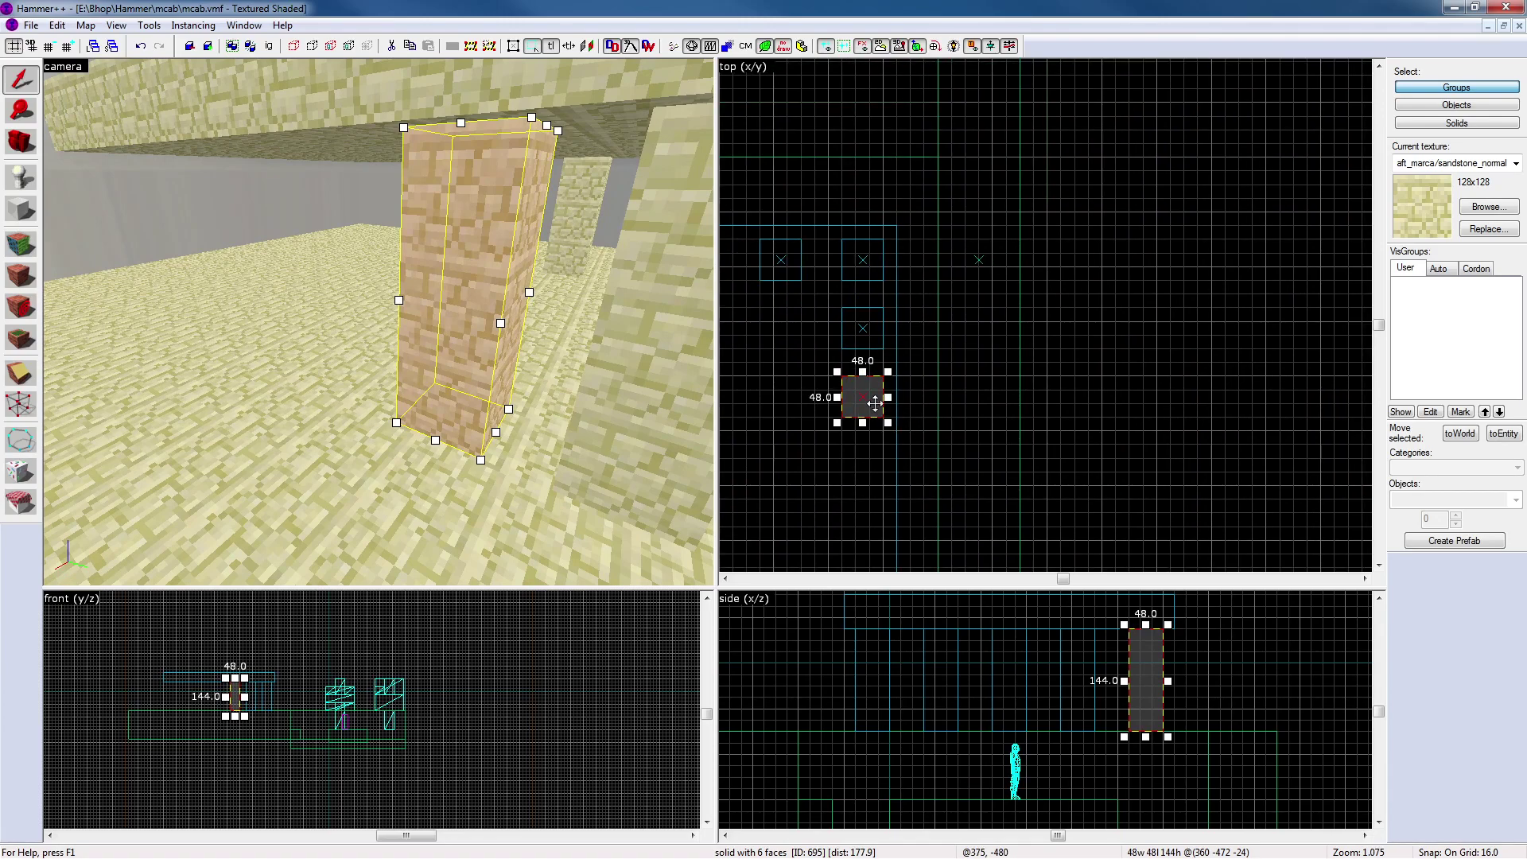
pyautogui.moveTo(869, 402); pyautogui.dragTo(862, 437)
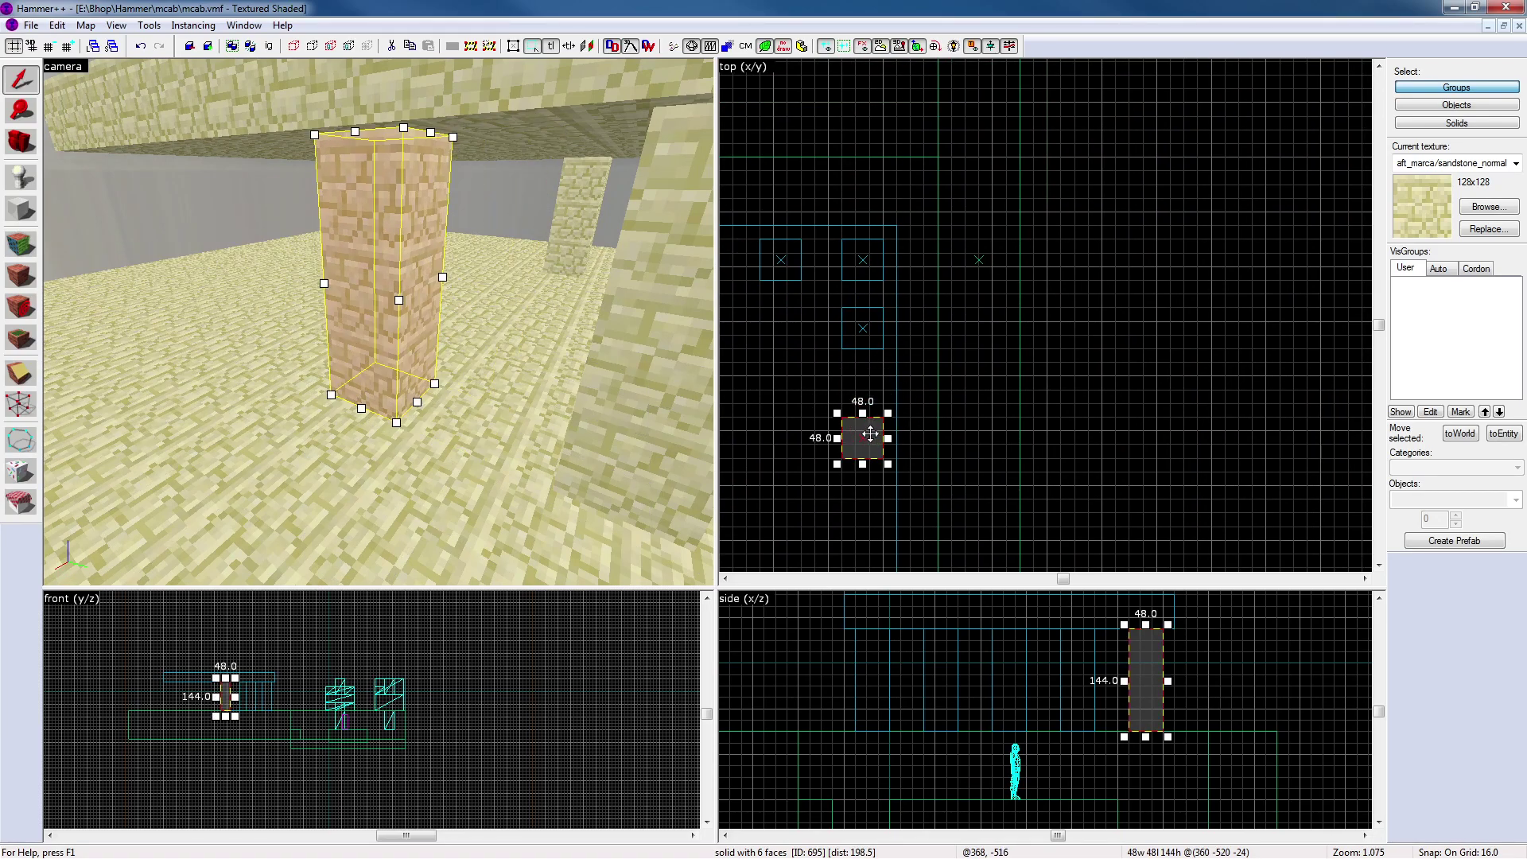
pyautogui.hotkey('ctrl', 'z')
# Shift one third-row pillar 16 units sideways so it sits flush with the slab's side edge
pyautogui.scroll(-2, 533, 320)
pyautogui.press('z')
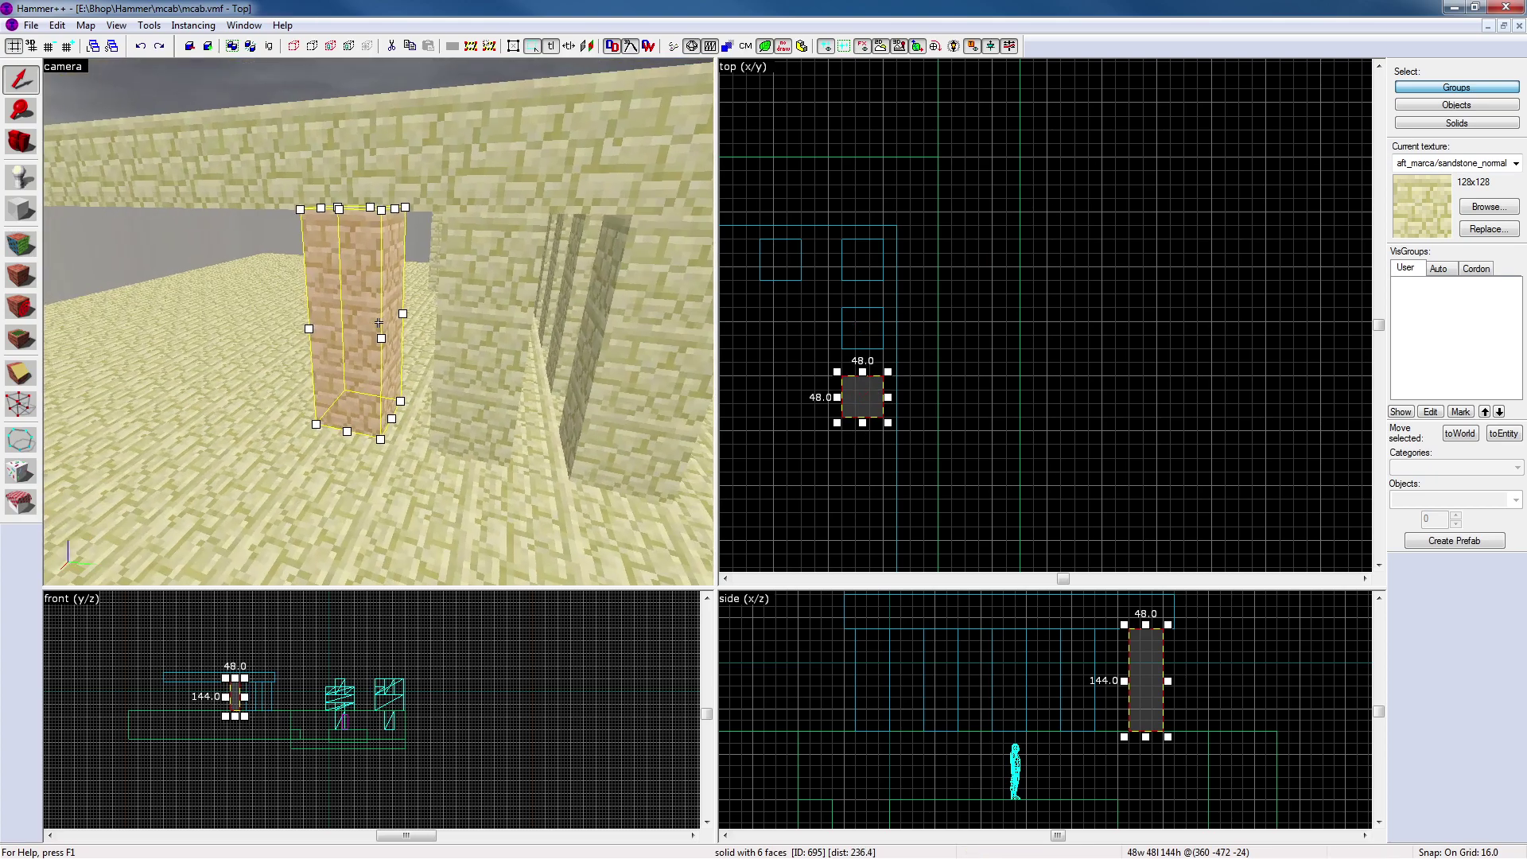
pyautogui.press('a')
pyautogui.press('z')
pyautogui.click(392, 287)
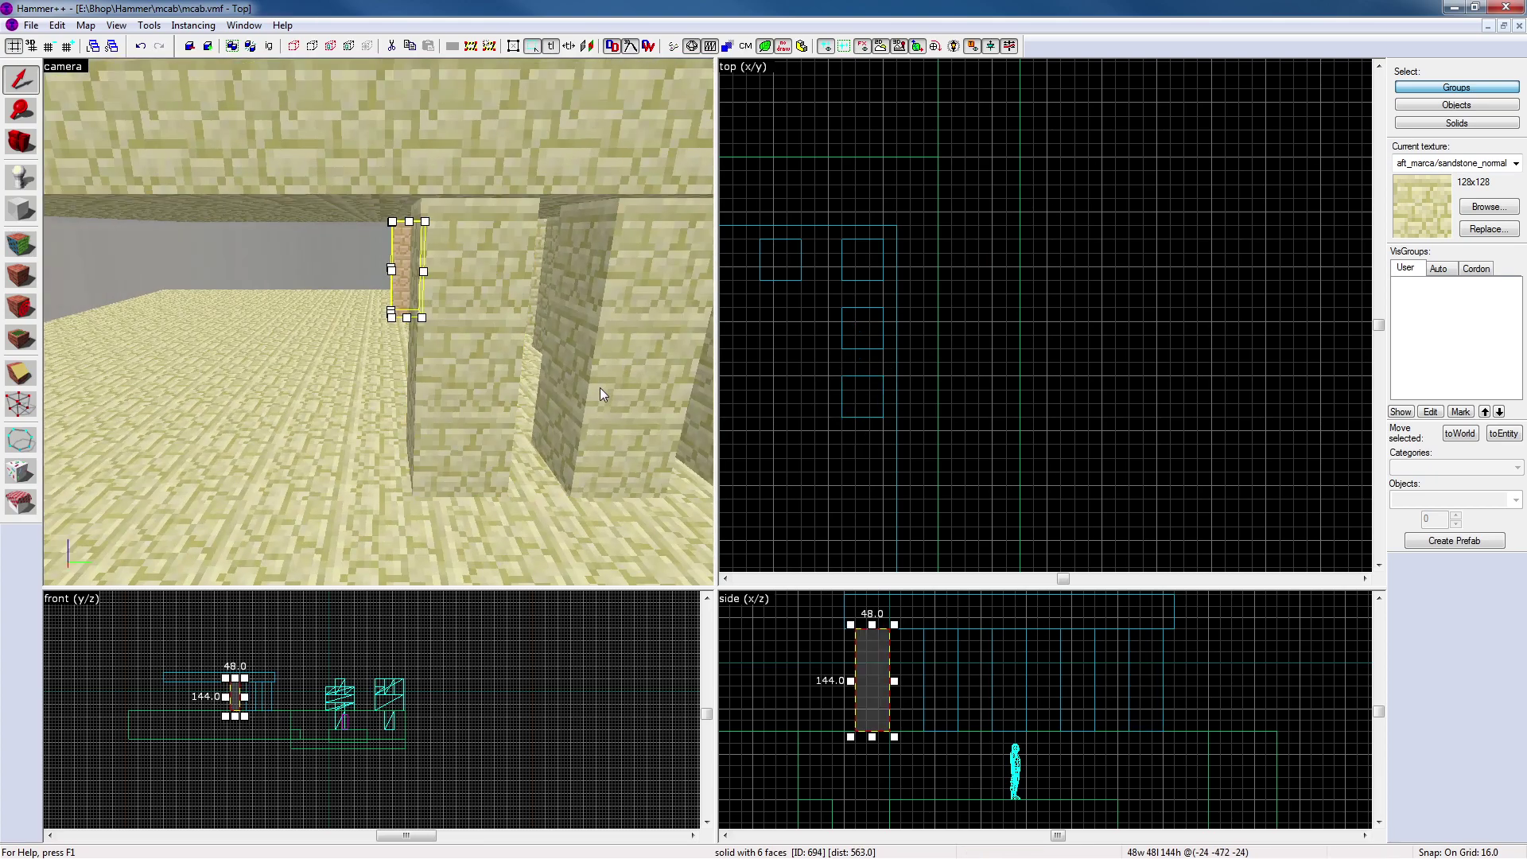
pyautogui.click(471, 382)
pyautogui.keyDown('ctrl'); pyautogui.click(402, 286); pyautogui.keyUp('ctrl')
pyautogui.click(492, 349)
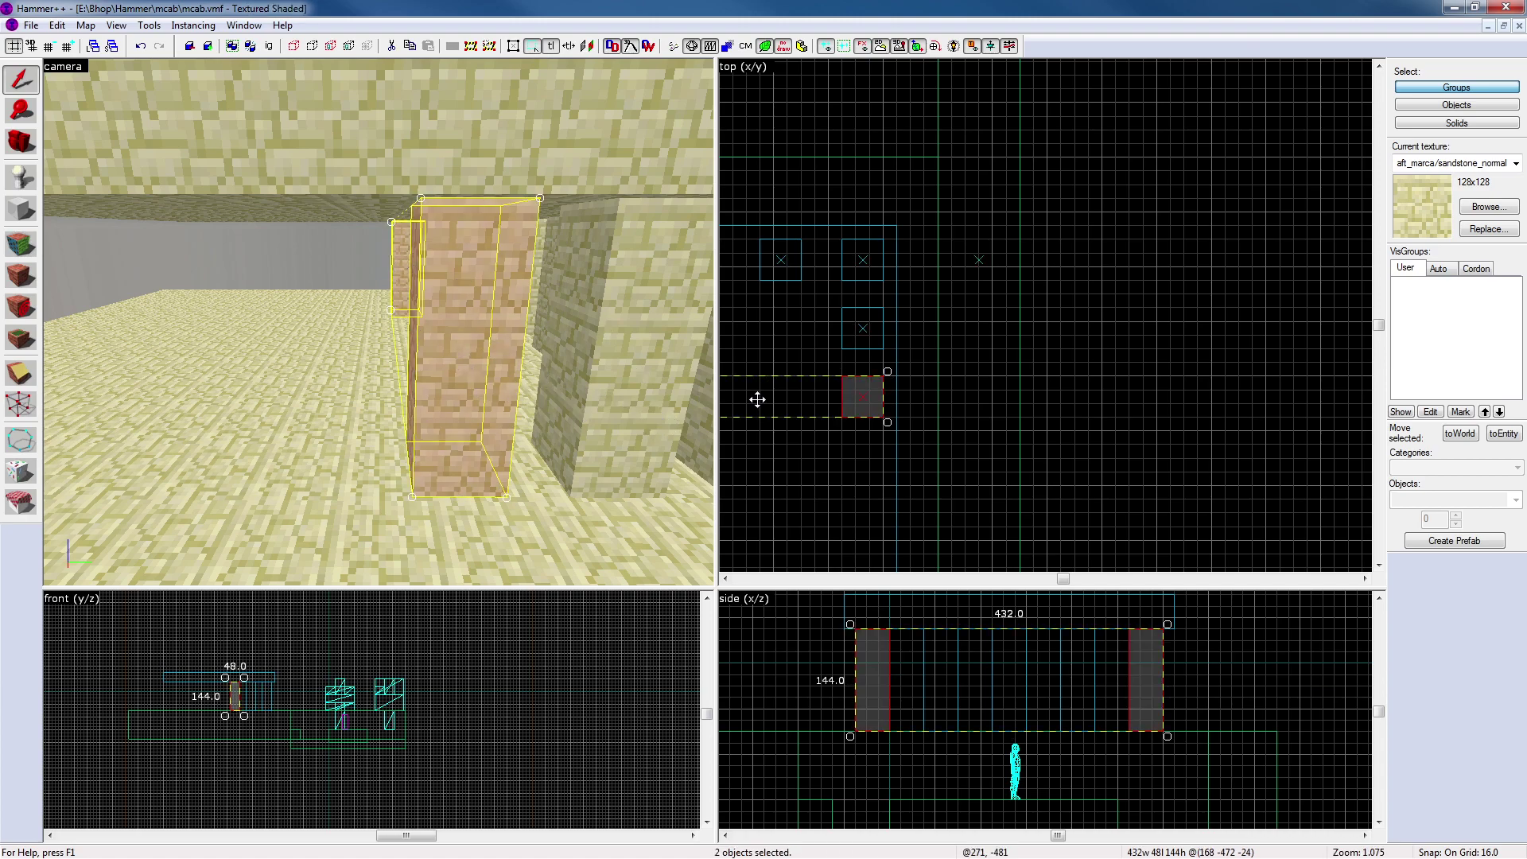
pyautogui.click(444, 360)
pyautogui.moveTo(863, 396); pyautogui.dragTo(877, 396)
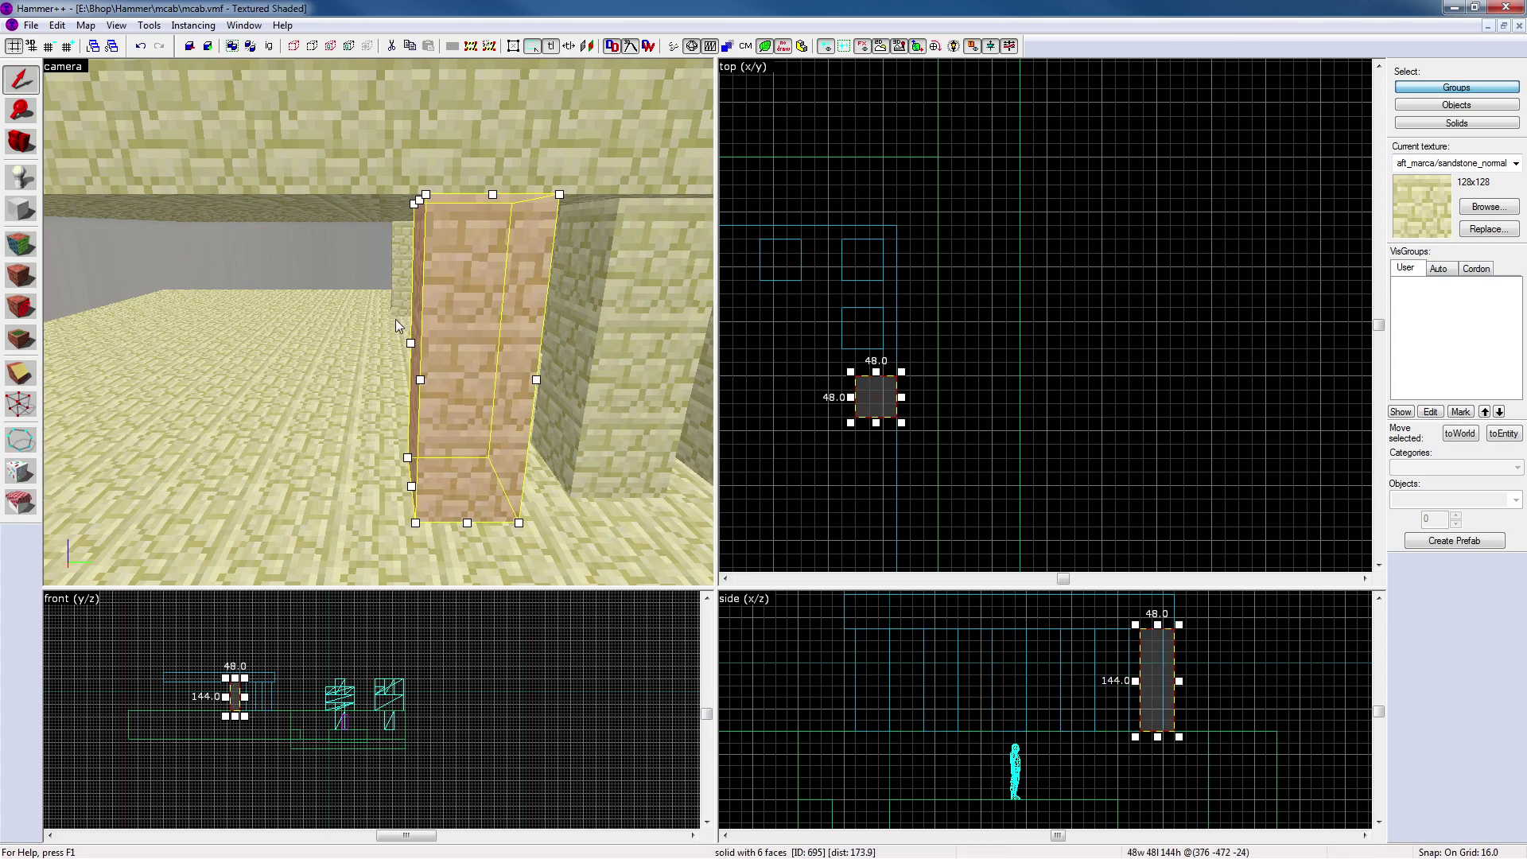
# Shift the opposite third-row pillar 16 units sideways, flush with the slab's other side edge
pyautogui.click(395, 288)
pyautogui.scroll(-5, 931, 404)
pyautogui.scroll(5, 768, 406)
pyautogui.press('Left')
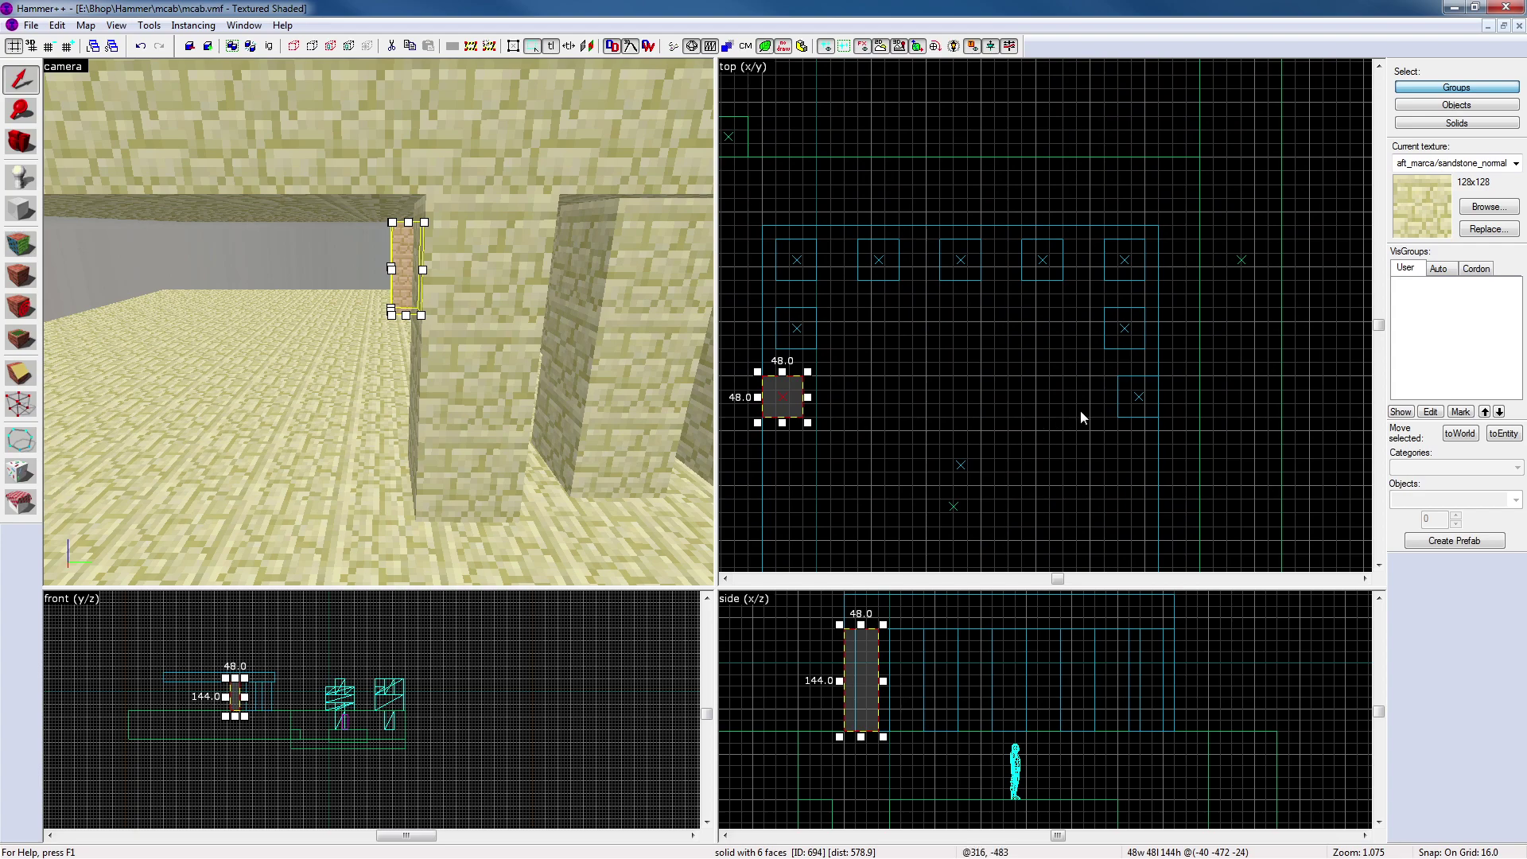
# Select both third-row pillars and stretch them into side walls reaching the slab's outer edge
pyautogui.keyDown('ctrl'); pyautogui.click(518, 341); pyautogui.keyUp('ctrl')
pyautogui.scroll(-5, 1083, 422)
pyautogui.moveTo(1033, 452); pyautogui.dragTo(1036, 406, button='middle')
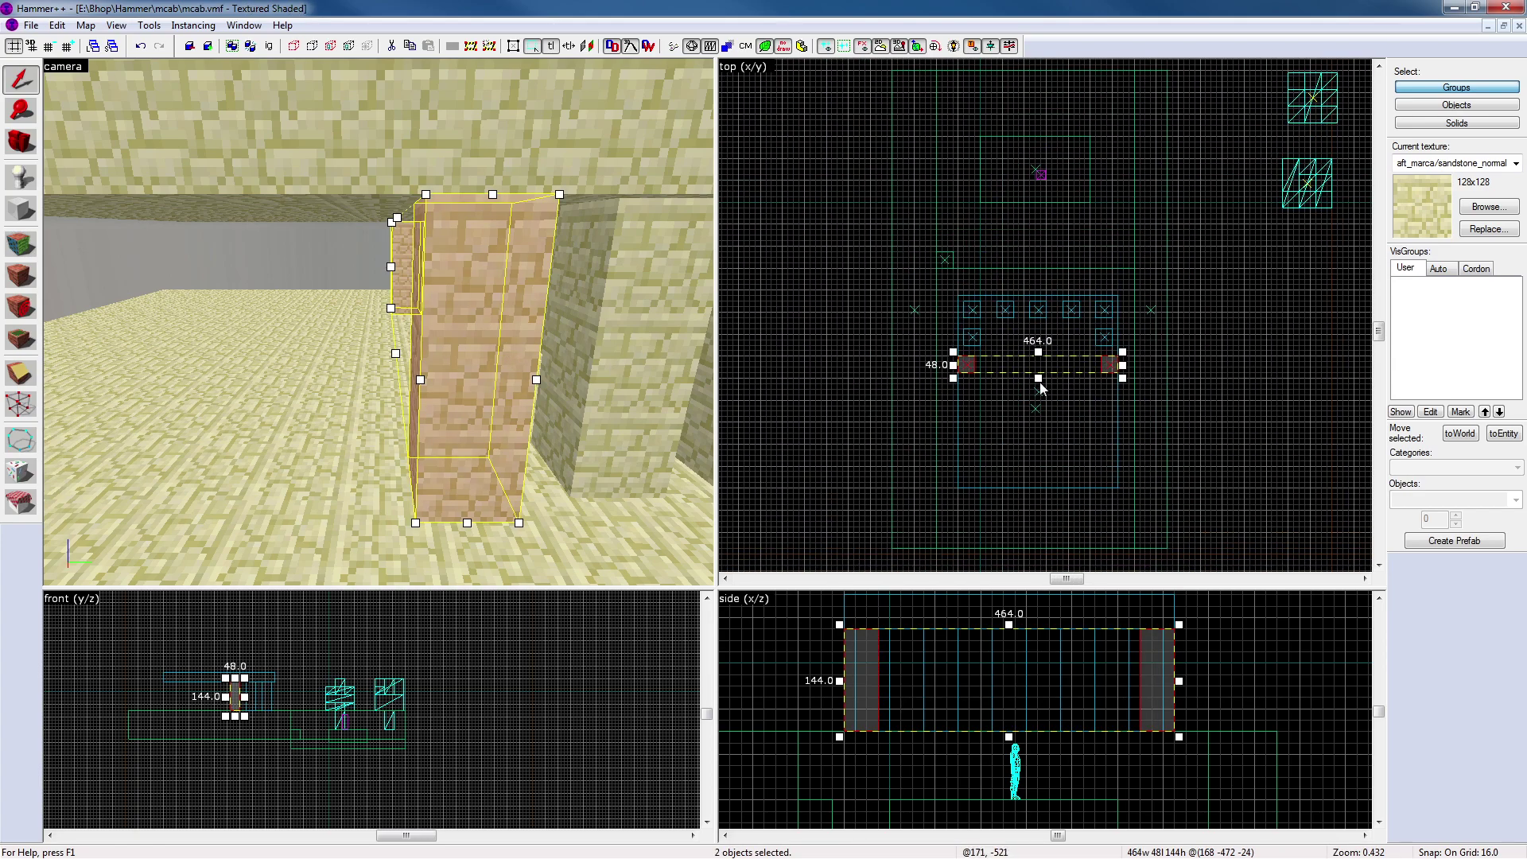
pyautogui.moveTo(1039, 377); pyautogui.dragTo(1044, 494)
pyautogui.click(1166, 481)
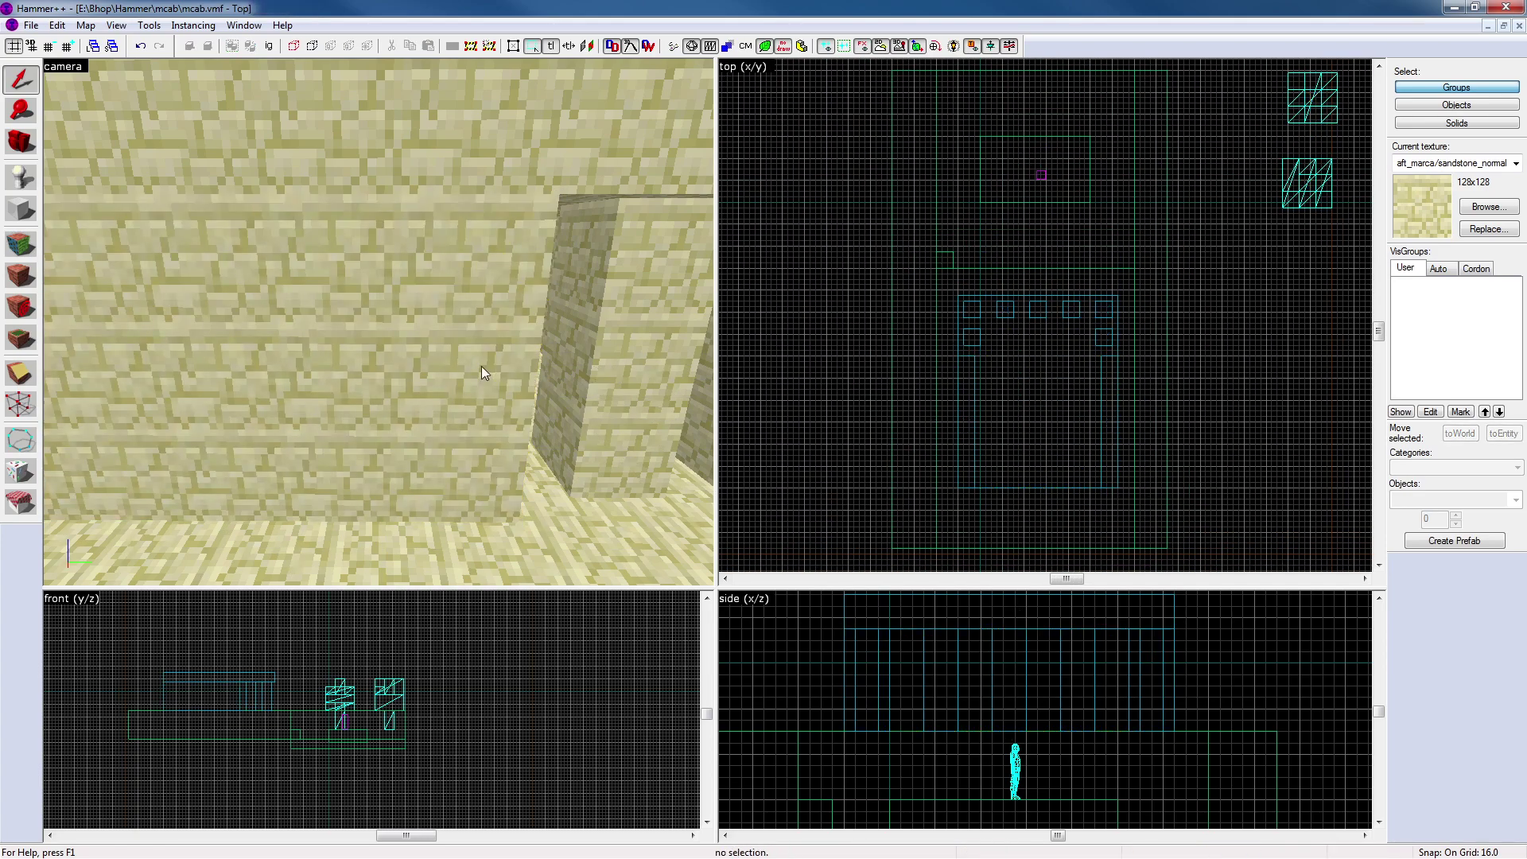
# Check the texture settings of the slab's side face and the wall face below it in the Face Edit Sheet
pyautogui.press('z')
pyautogui.press('s')
pyautogui.press('z')
pyautogui.hotkey('shift', 'a')
pyautogui.click(343, 223)
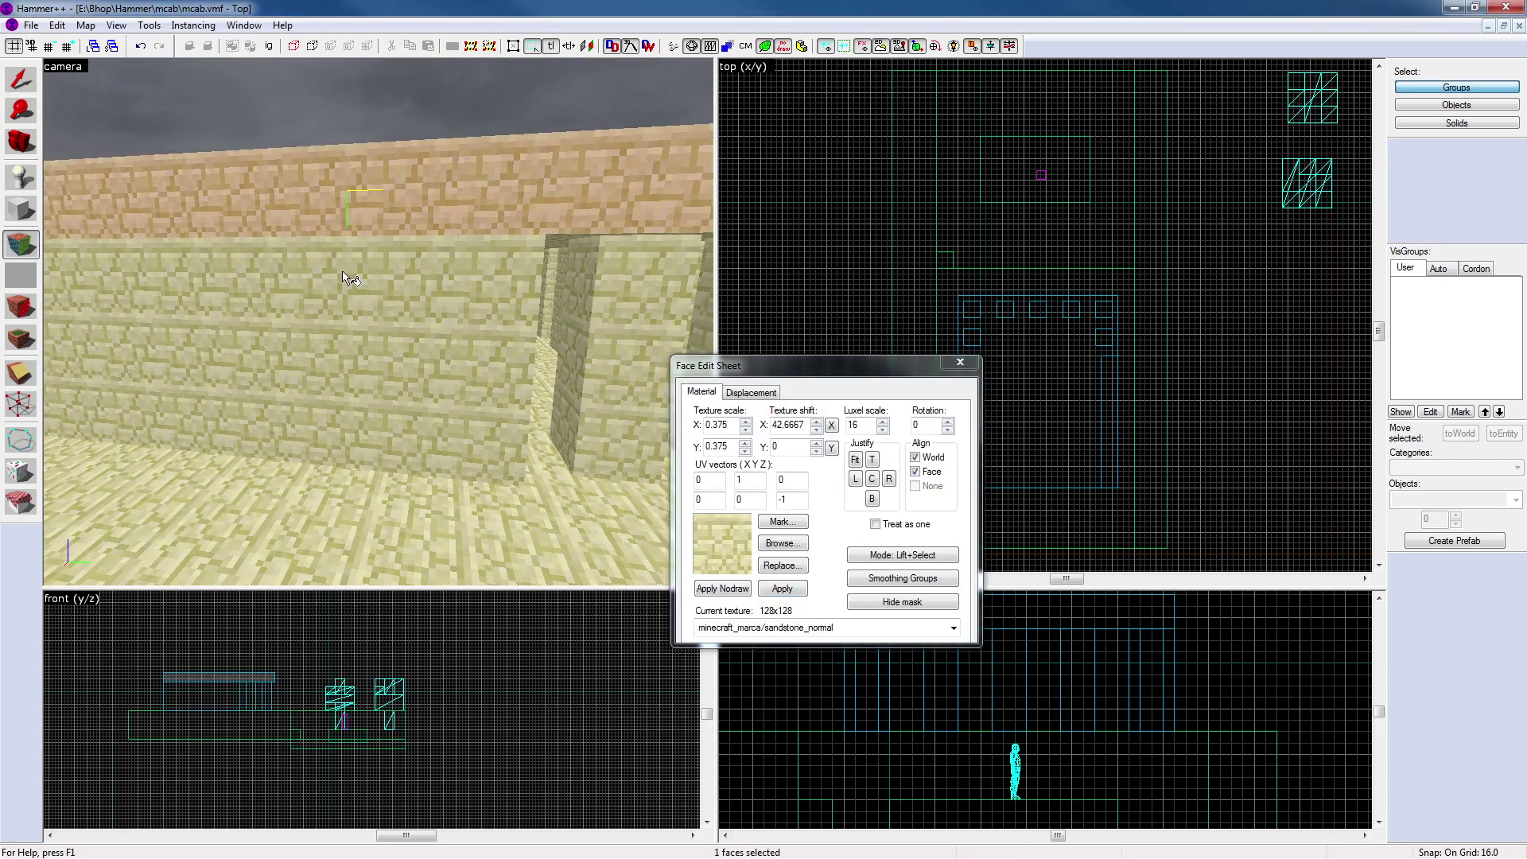
pyautogui.click(386, 300)
pyautogui.click(391, 205)
pyautogui.click(960, 362)
# Copy the middle front pillar to the slab's outer edge and widen it into a back wall joining the two side walls
pyautogui.press('z')
pyautogui.press('d')
pyautogui.press('w')
pyautogui.press('s')
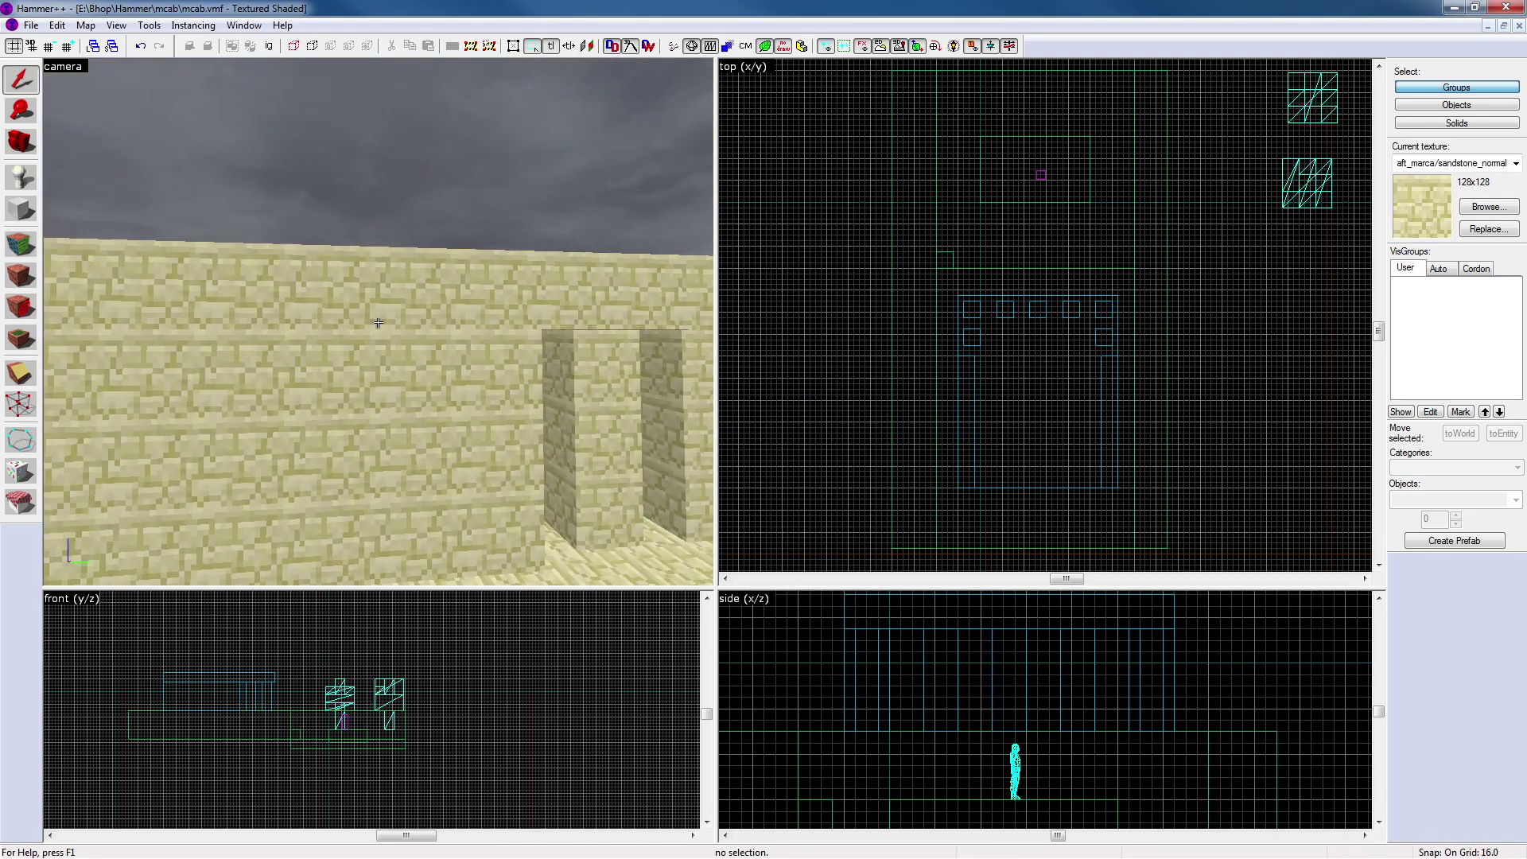
pyautogui.press('s')
pyautogui.press('a')
pyautogui.press('w')
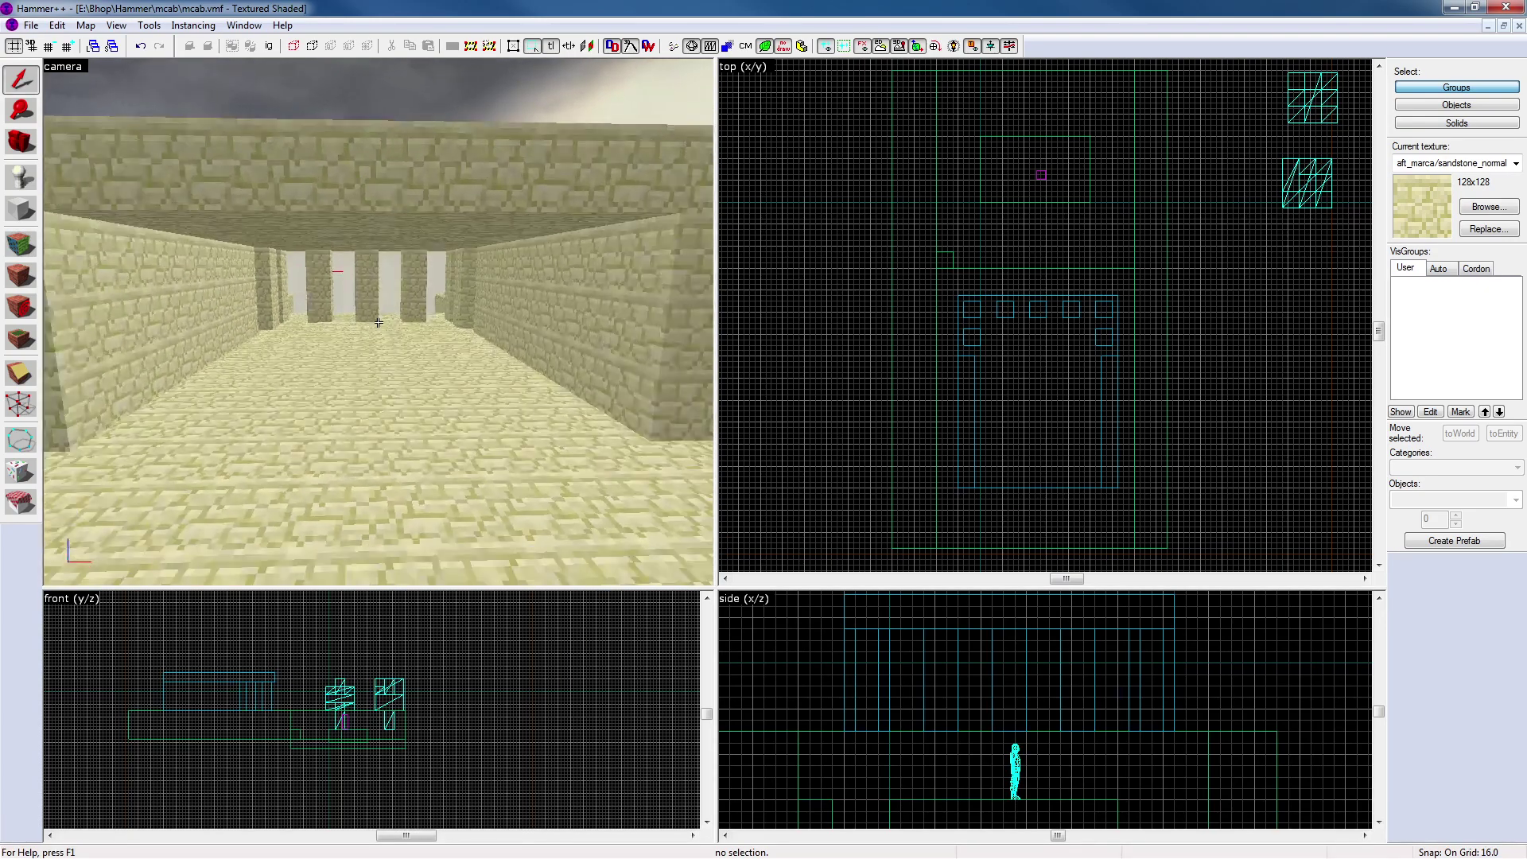
pyautogui.press('z')
pyautogui.click(380, 312)
pyautogui.scroll(2, 1035, 345)
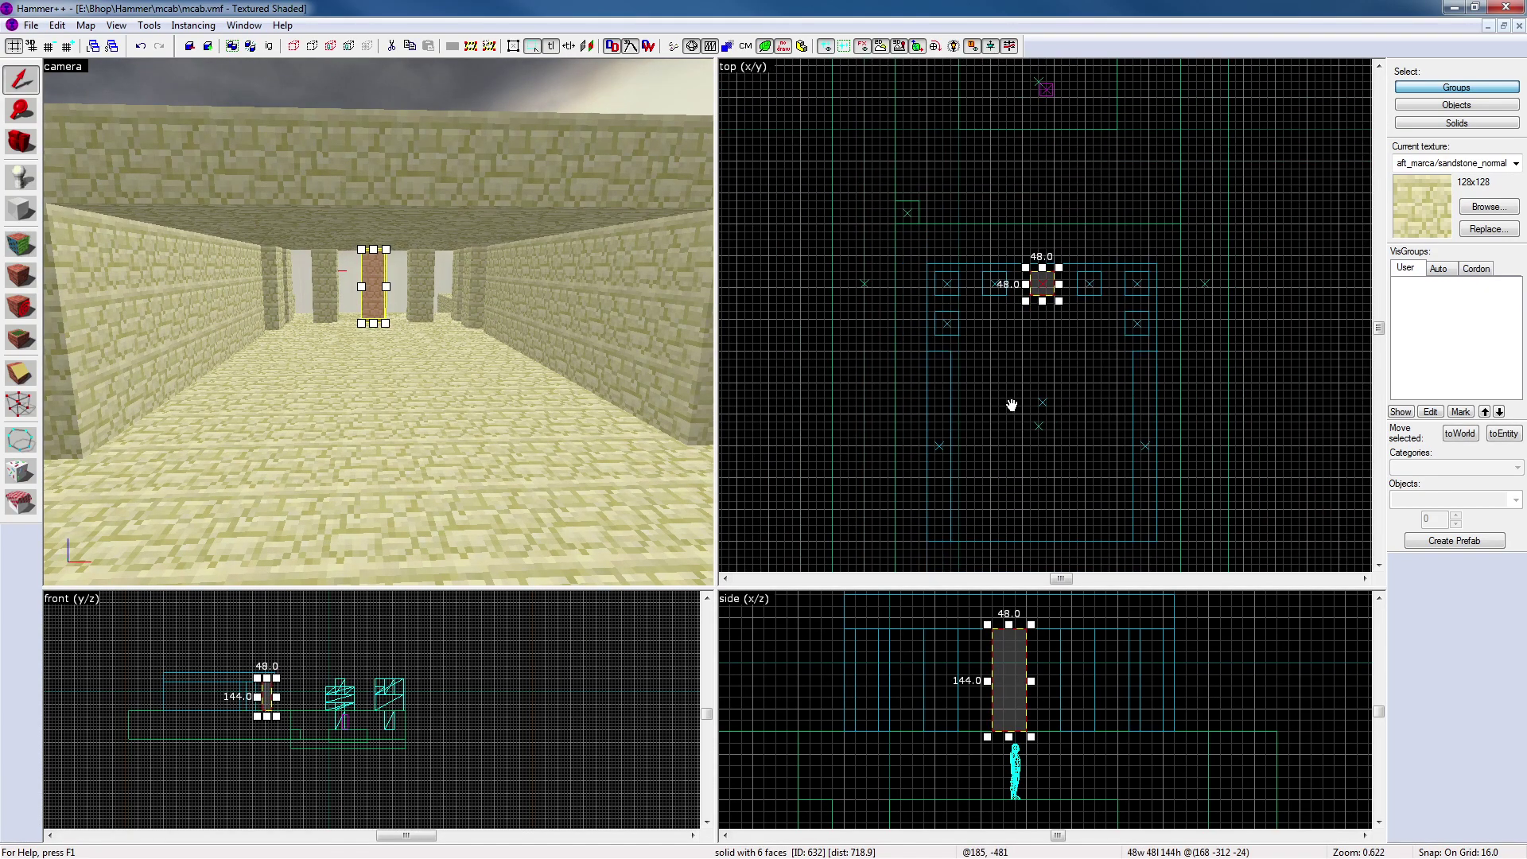
pyautogui.moveTo(1012, 405); pyautogui.dragTo(1013, 300, button='middle')
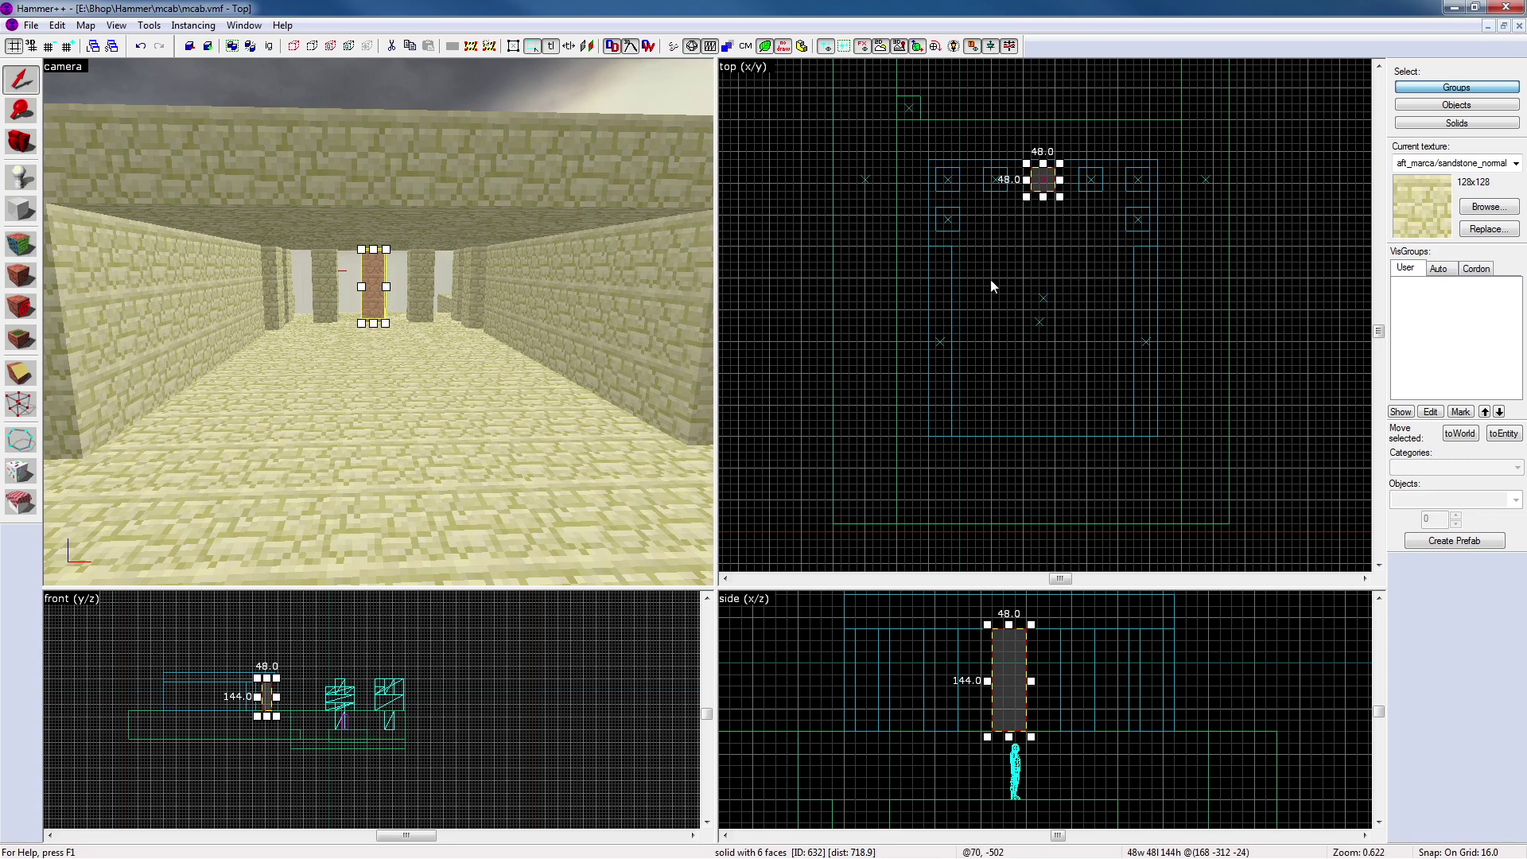
pyautogui.moveTo(1046, 179)
pyautogui.keyDown('shift'); pyautogui.mouseDown()
pyautogui.moveTo(972, 422)
pyautogui.moveTo(1136, 416)
pyautogui.mouseUp(); pyautogui.keyUp('shift')
pyautogui.click(1229, 417)
# Examine the enclosed room from outside the walls and from between the front pillars
pyautogui.press('z')
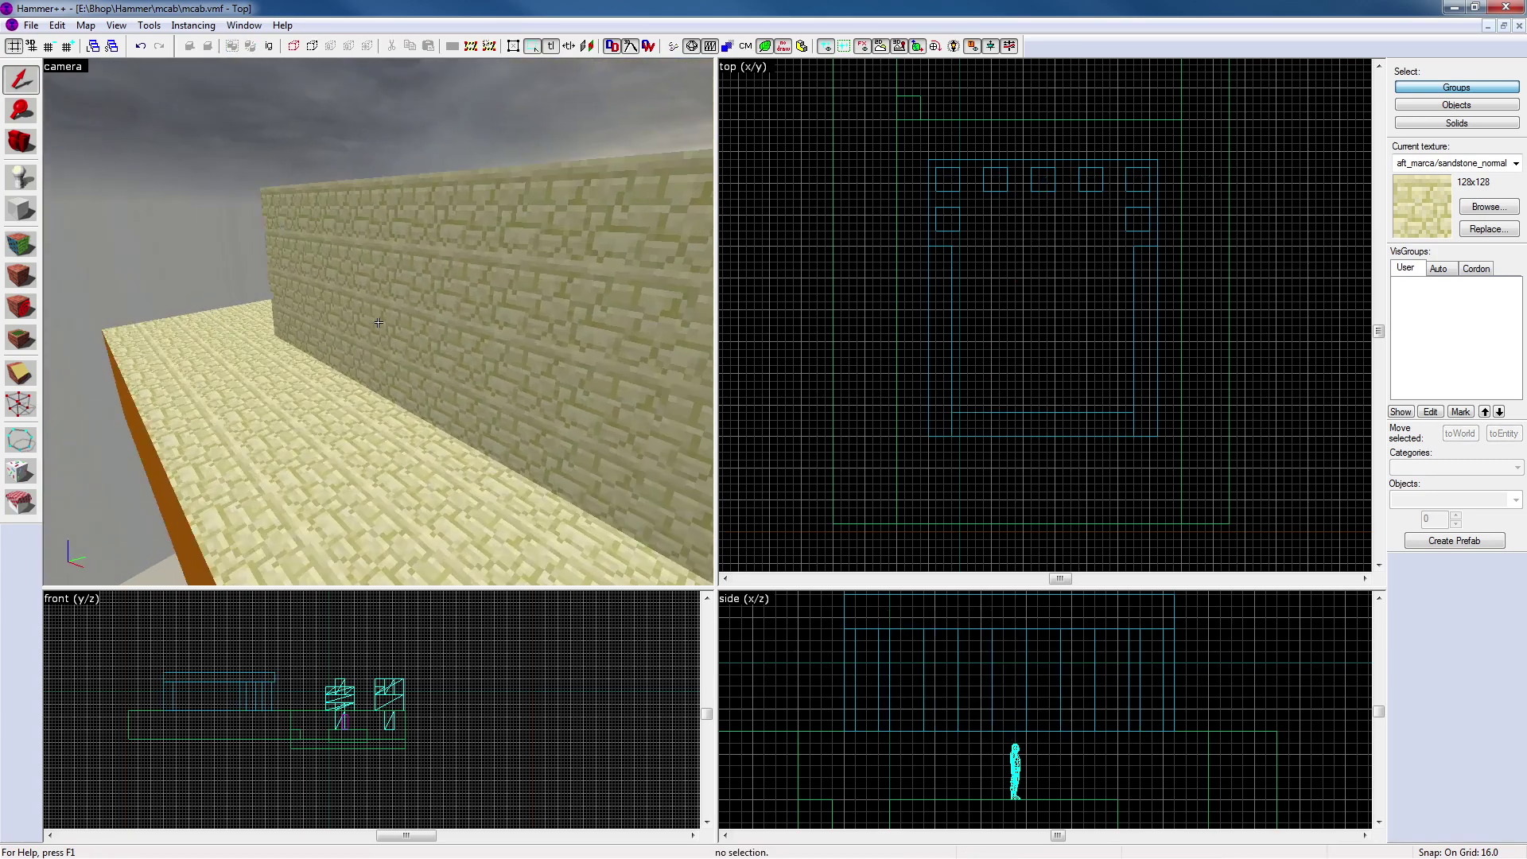
pyautogui.press('w')
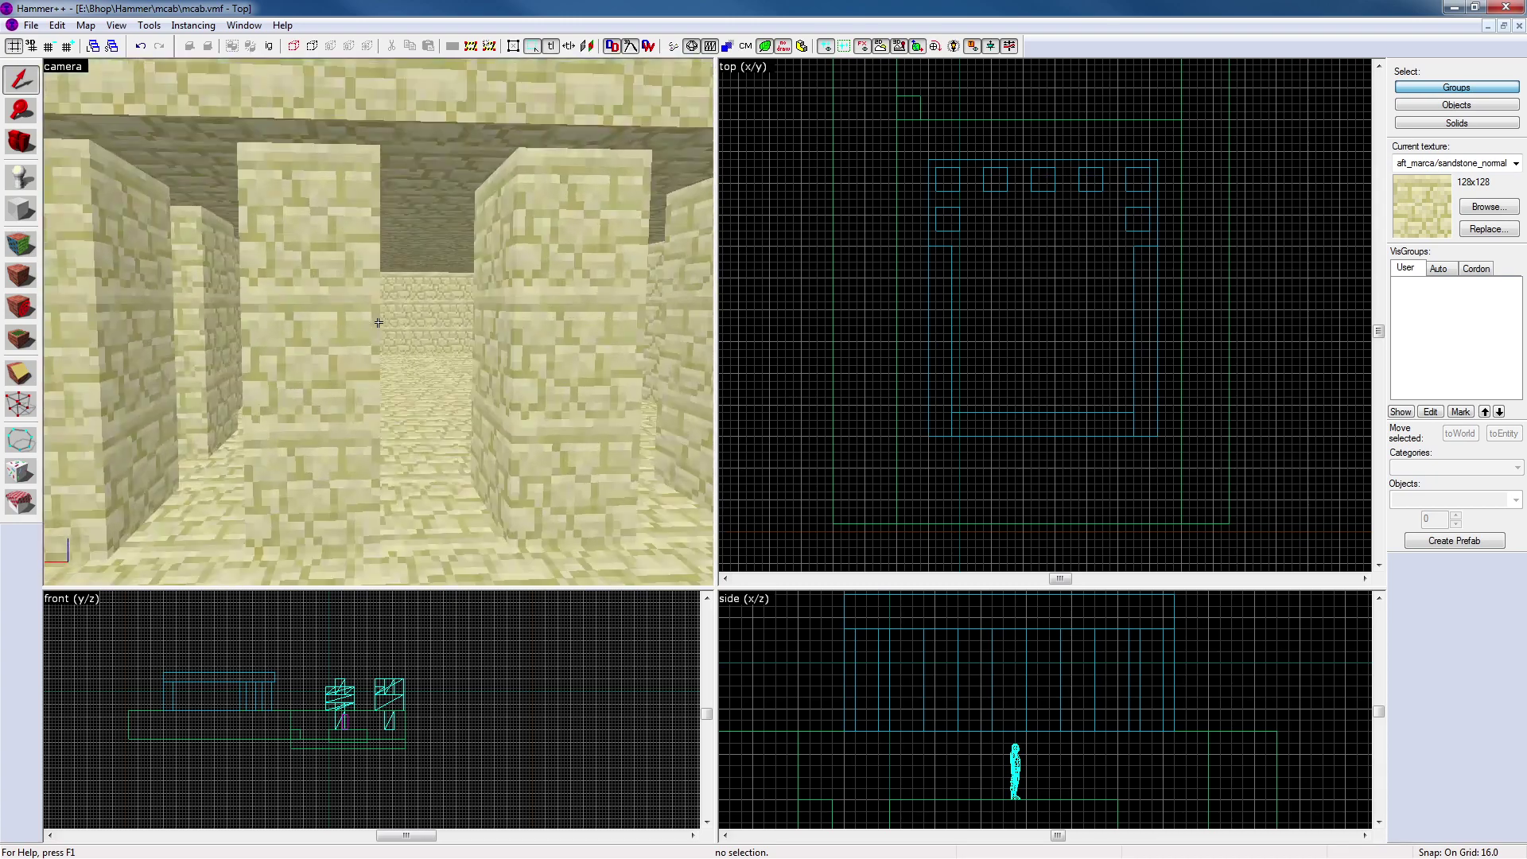
pyautogui.press('w')
pyautogui.press('s')
pyautogui.press('z')
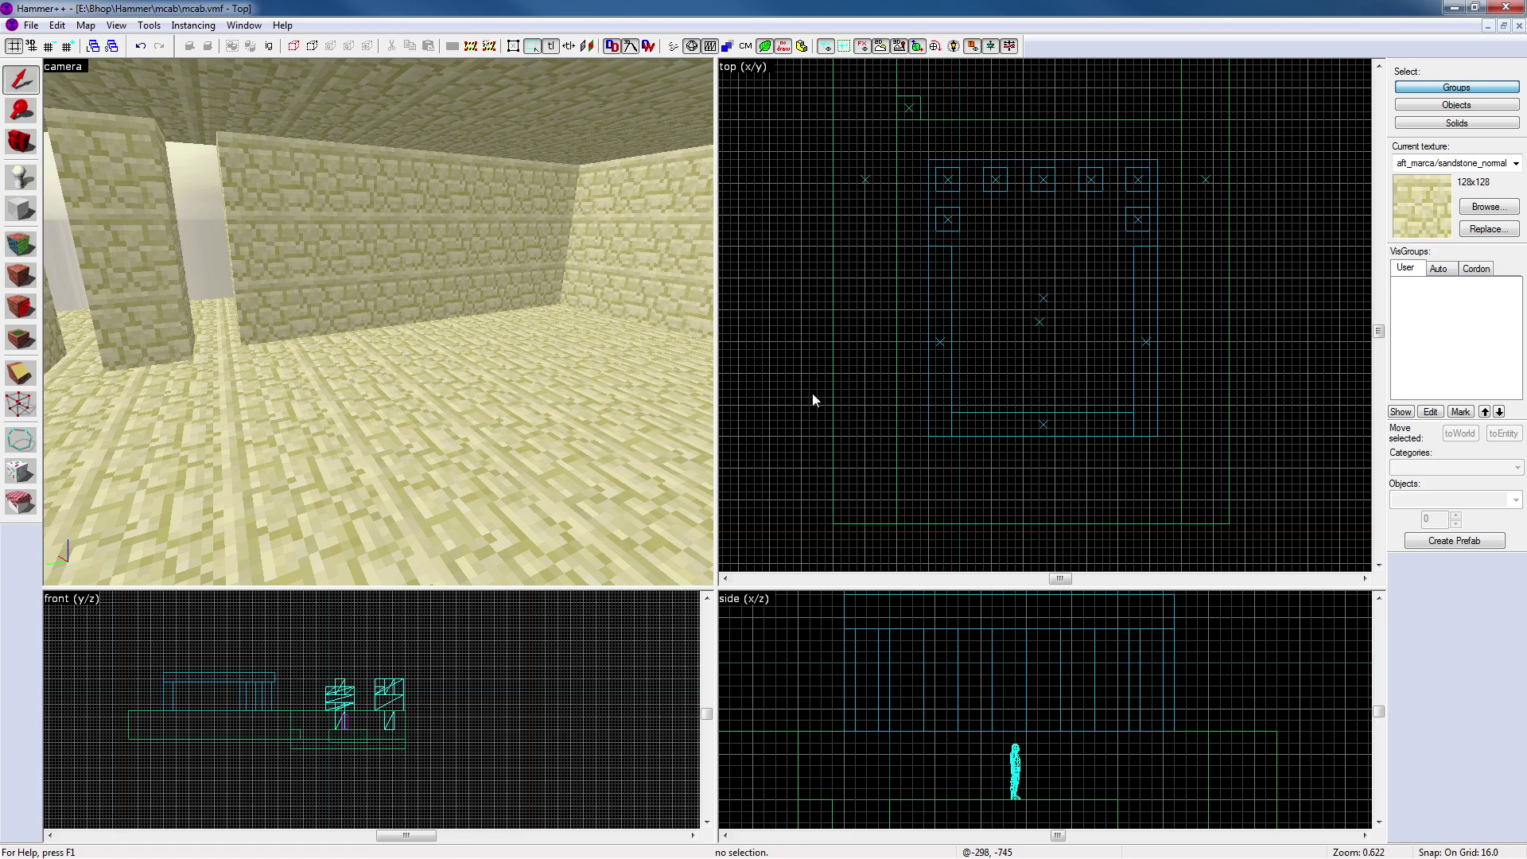
# Lift the orange dev_measuregeneric01 texture from the platform's side face and apply it to the sandstone room's walls
pyautogui.press('z')
pyautogui.press('s')
pyautogui.press('w')
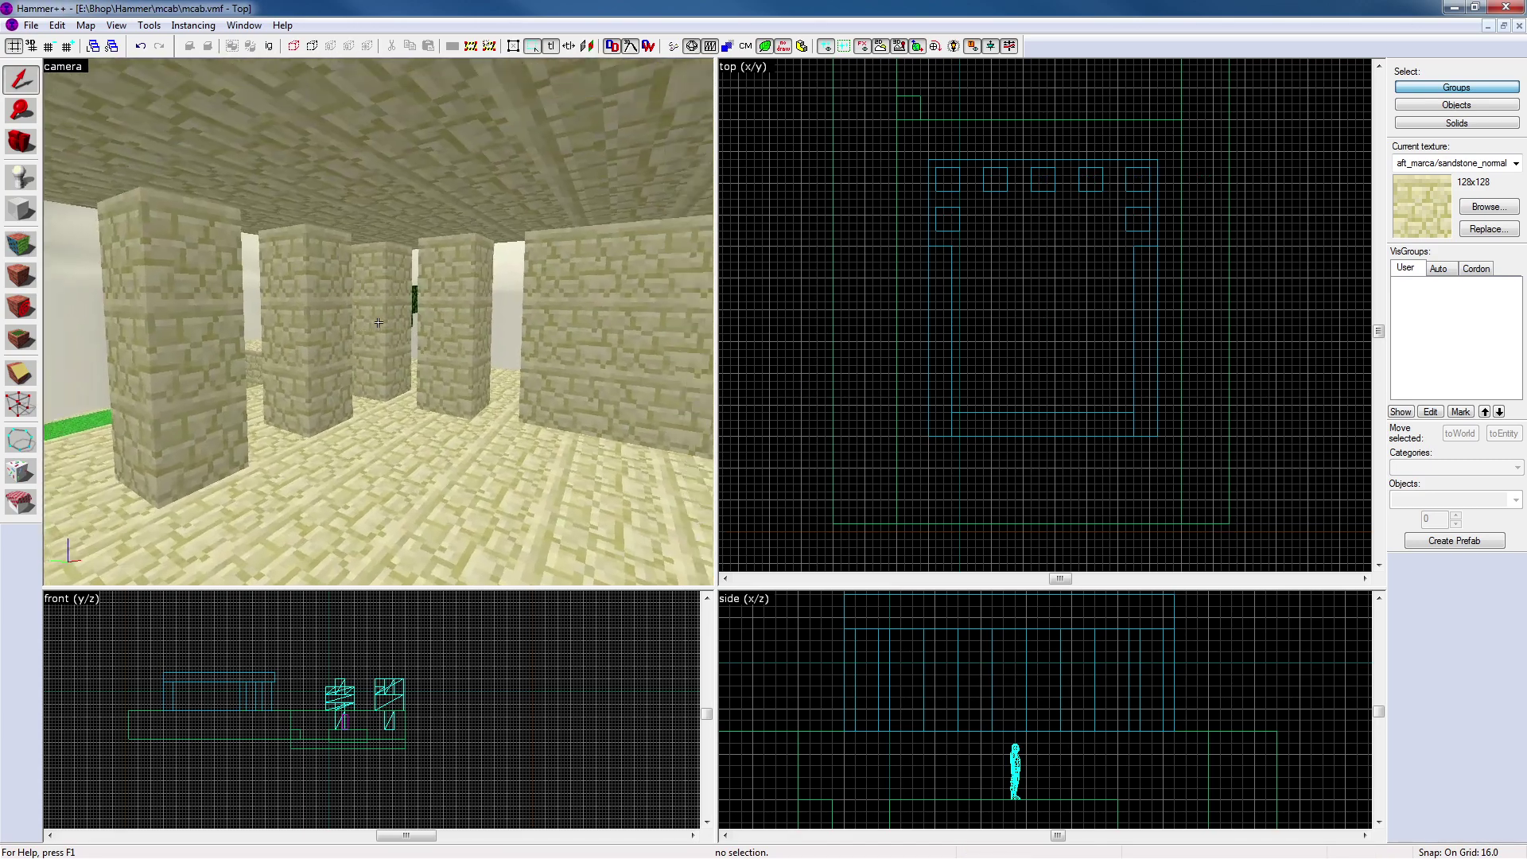
pyautogui.press('w')
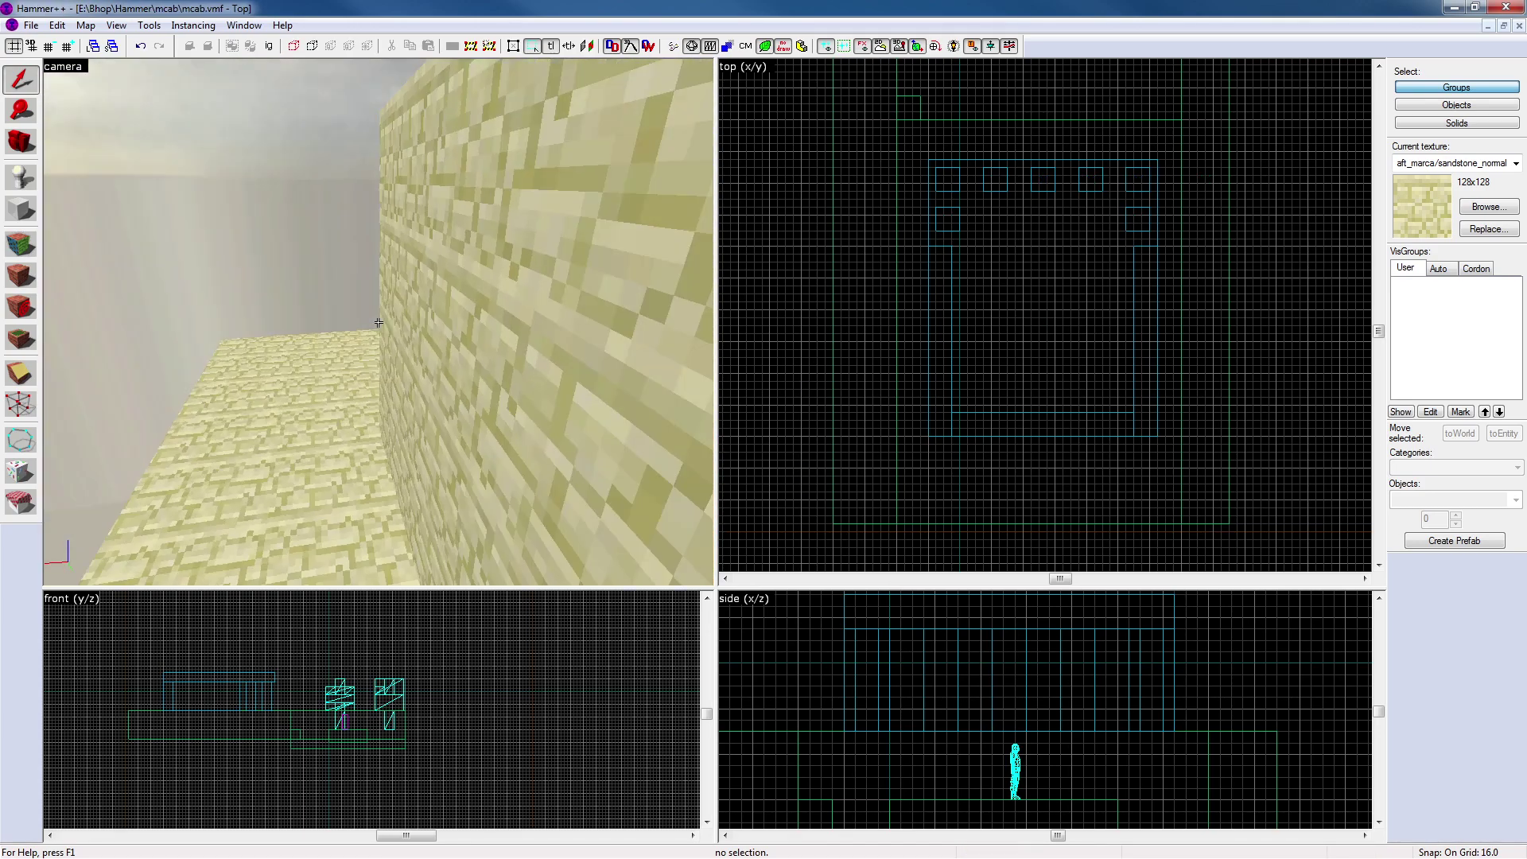
pyautogui.press('w')
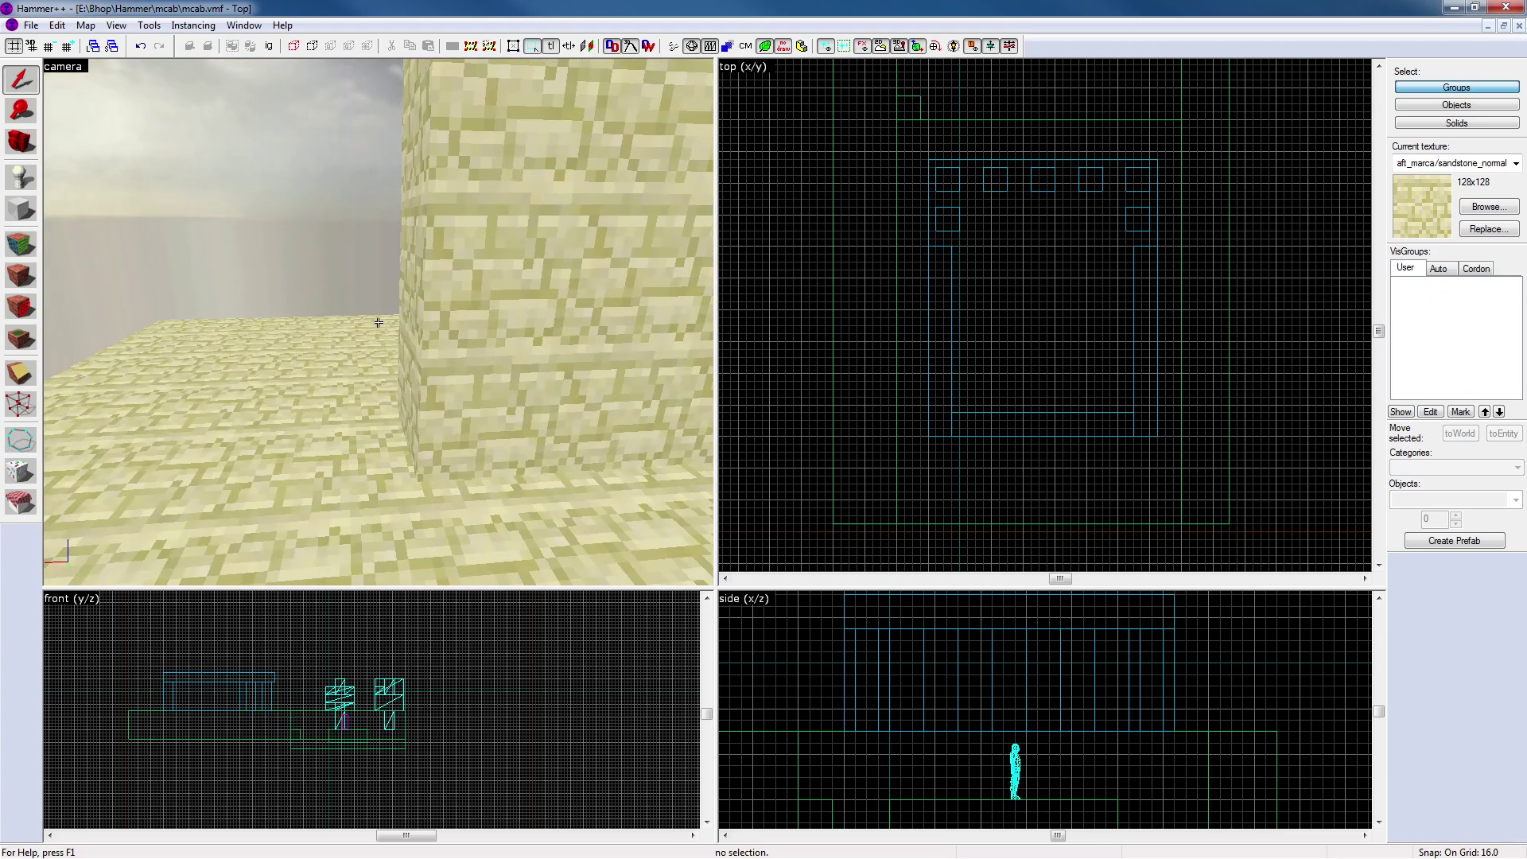
pyautogui.press('s')
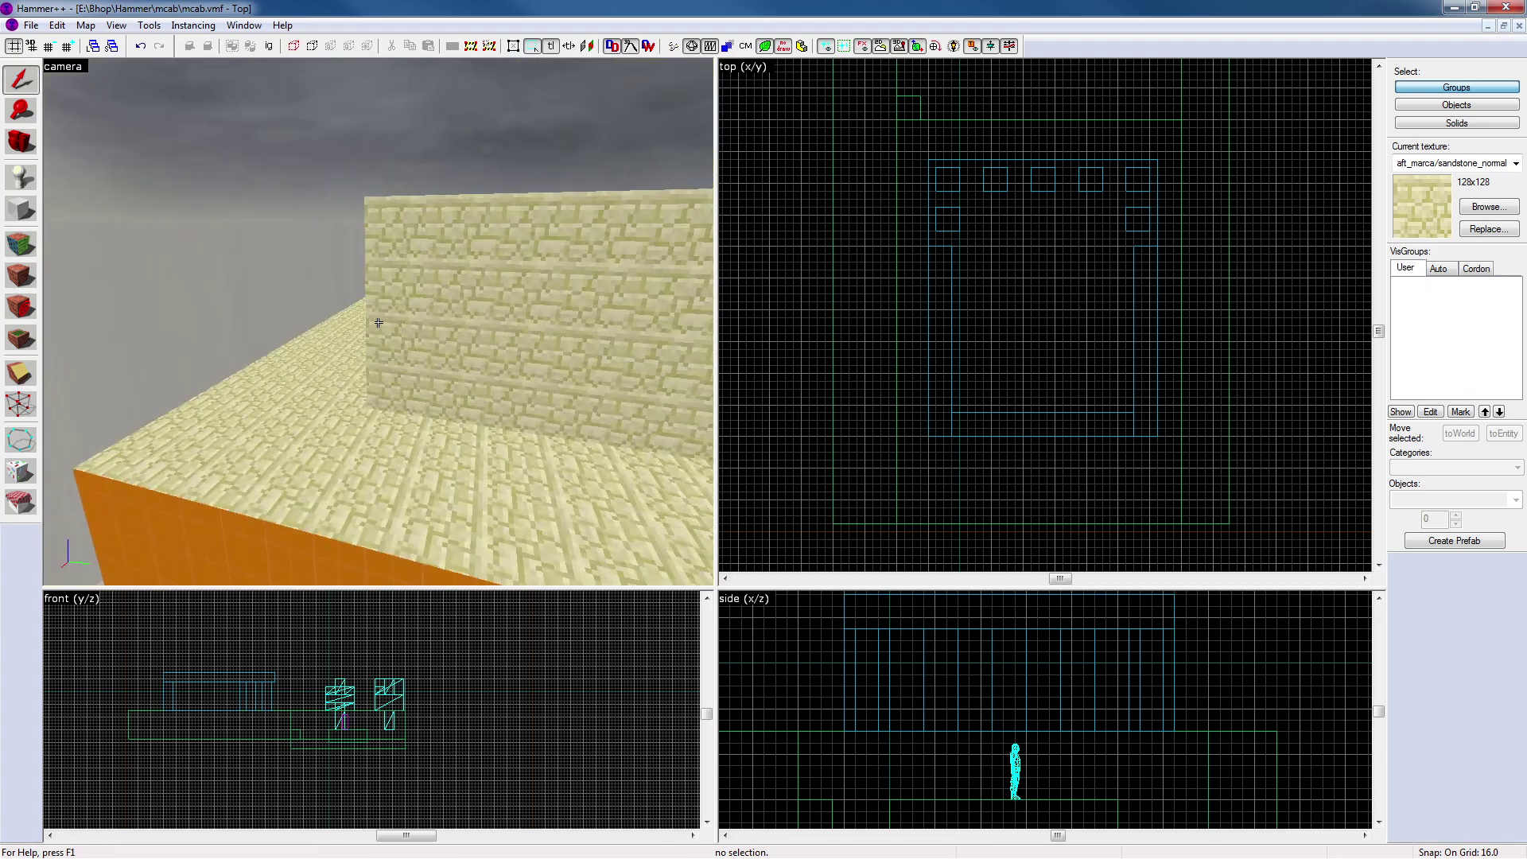
pyautogui.press('d')
pyautogui.hotkey('shift', 'a')
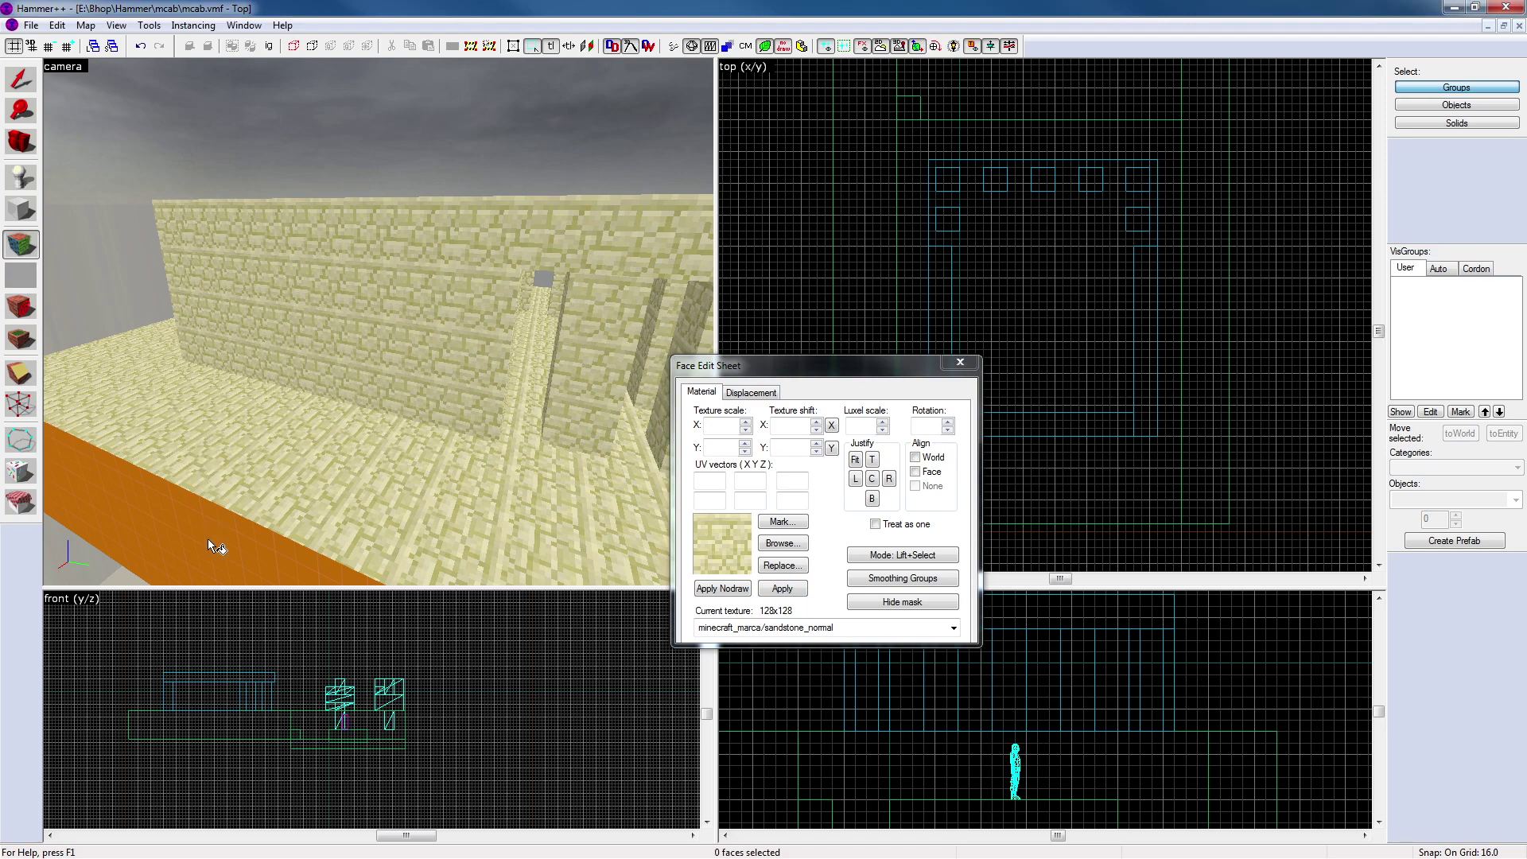
pyautogui.click(208, 525)
pyautogui.press('z')
pyautogui.press('w')
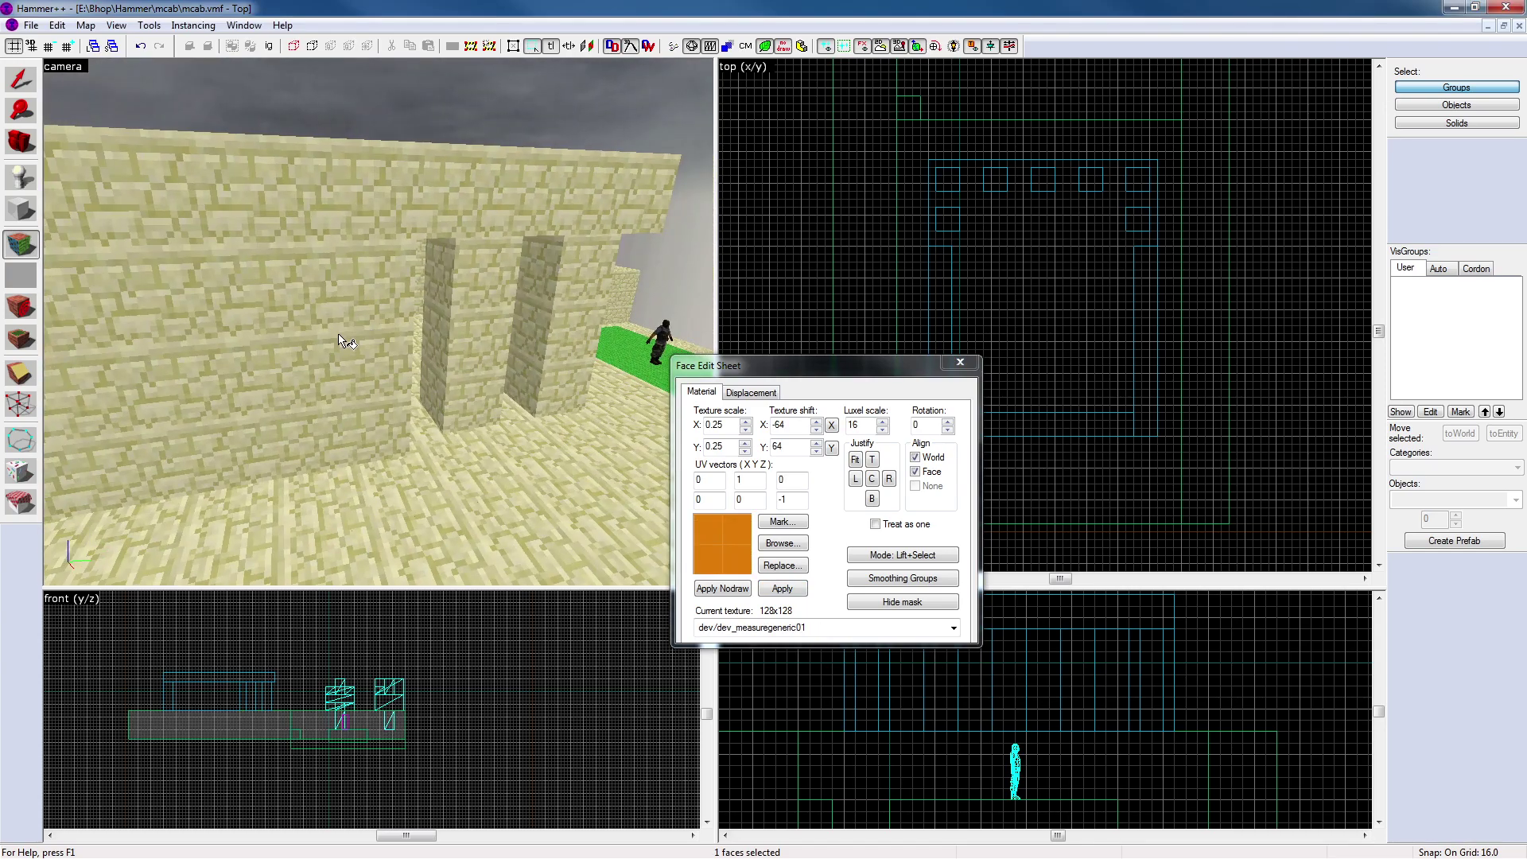
pyautogui.rightClick(339, 335)
pyautogui.press('z')
pyautogui.press('a')
pyautogui.press('w')
pyautogui.rightClick(378, 322)
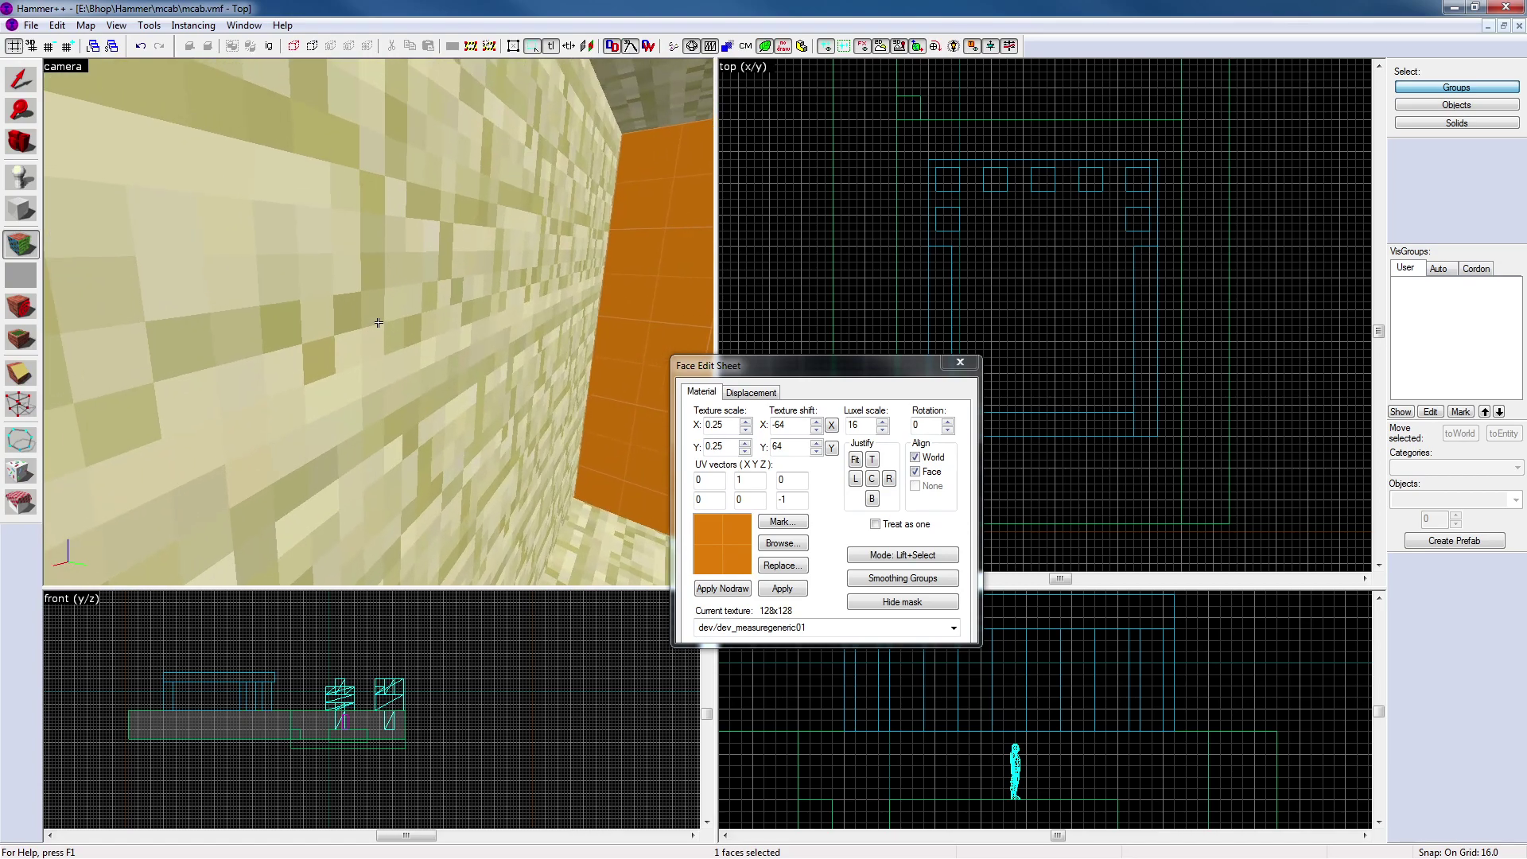
pyautogui.rightClick(378, 322)
# Lift the sandstone_normal texture from the room's ceiling and apply it to the walls inside the room
pyautogui.press('s')
pyautogui.press('z')
pyautogui.click(426, 234)
pyautogui.rightClick(396, 326)
pyautogui.rightClick(303, 341)
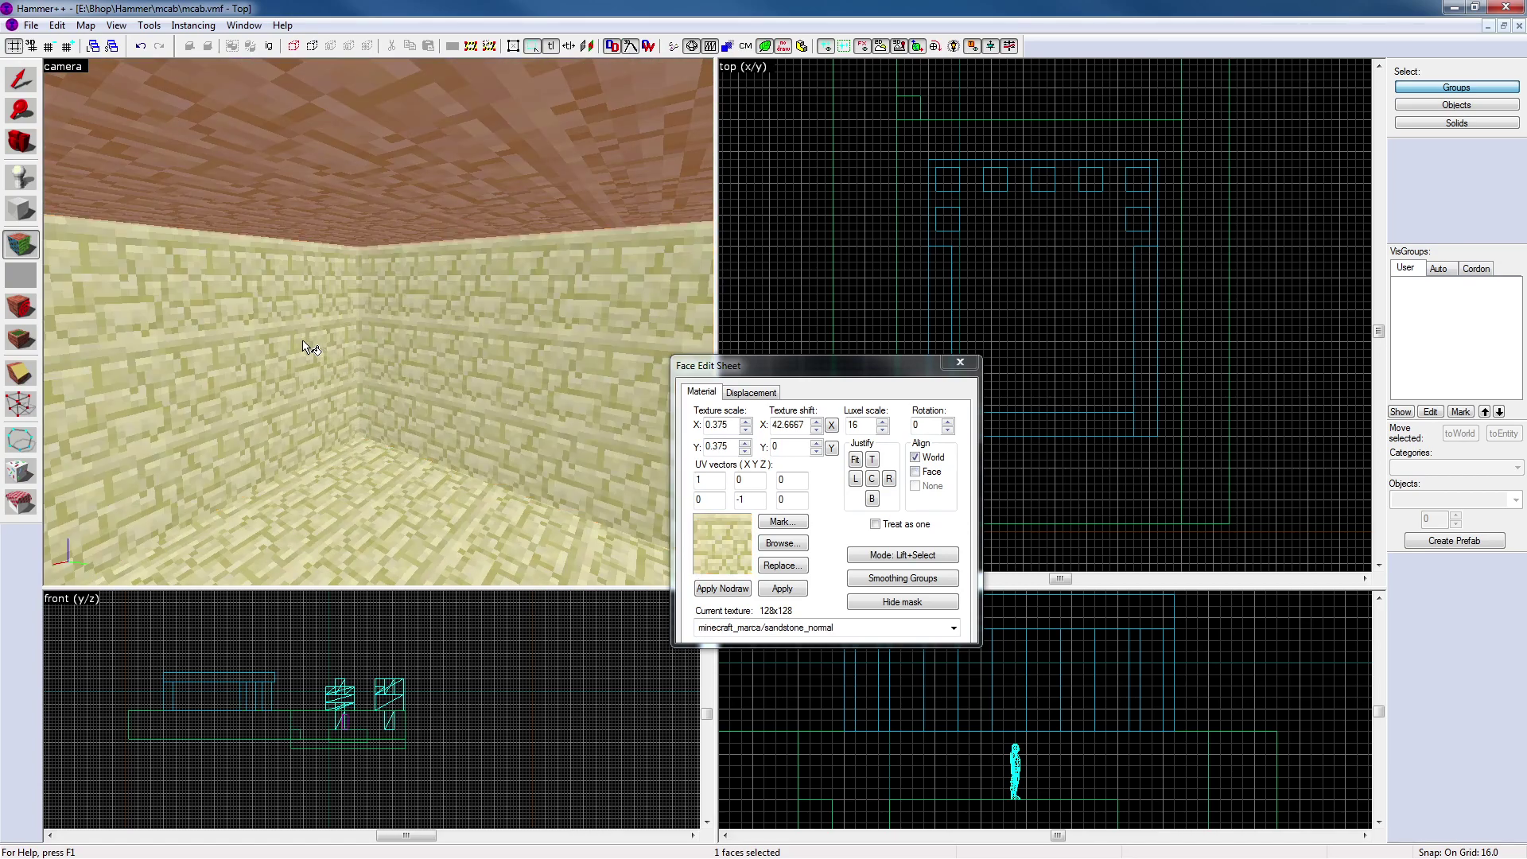
# Apply the lifted sandstone_normal texture to the orange side walls beside the pillars
pyautogui.press('z')
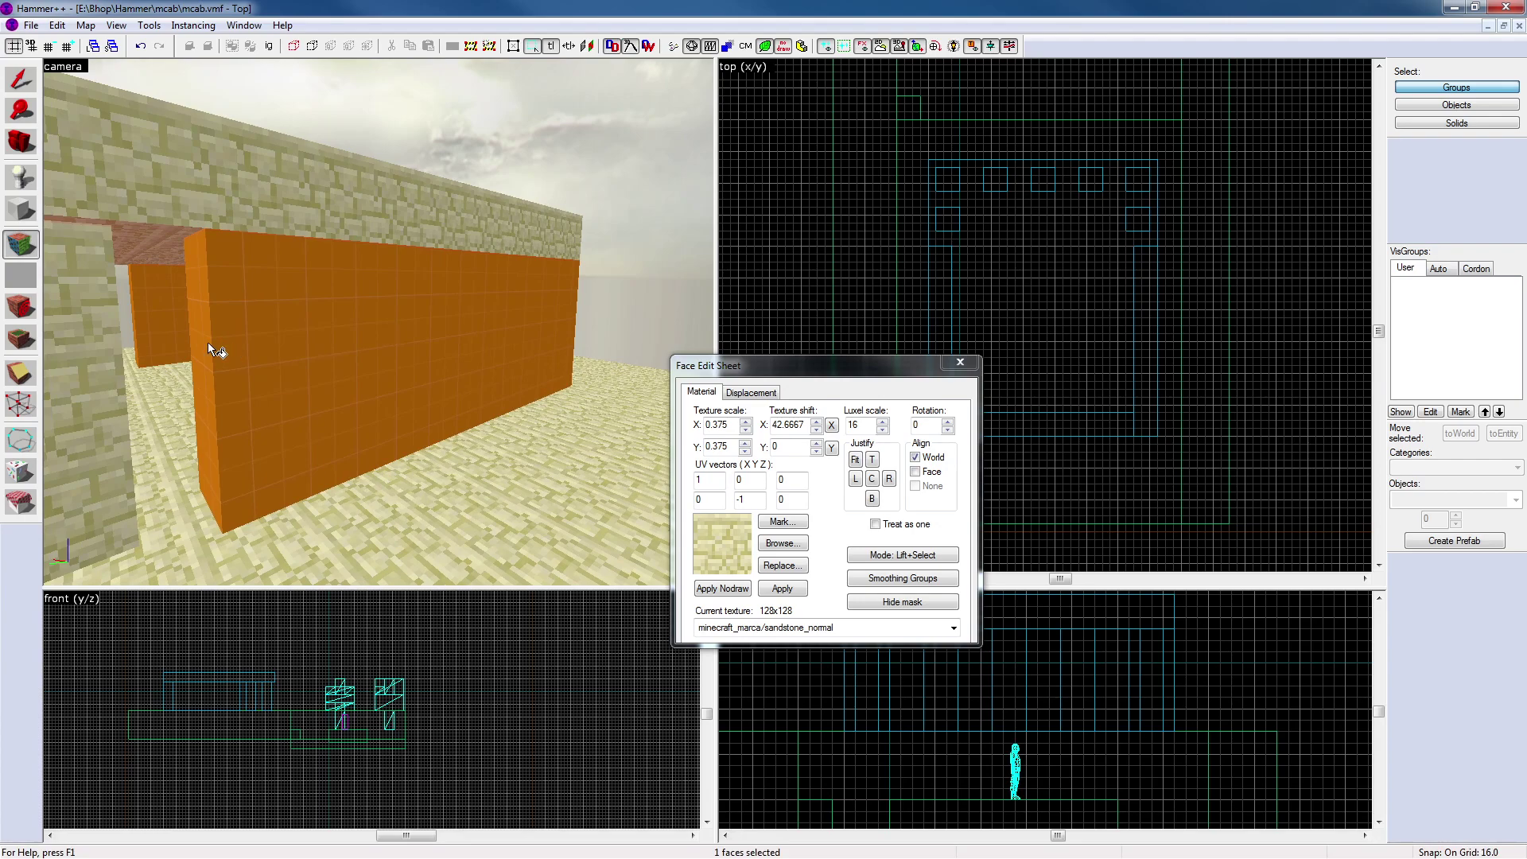
pyautogui.rightClick(208, 341)
pyautogui.rightClick(262, 338)
pyautogui.press('z')
pyautogui.press('z')
pyautogui.press('a')
pyautogui.rightClick(342, 321)
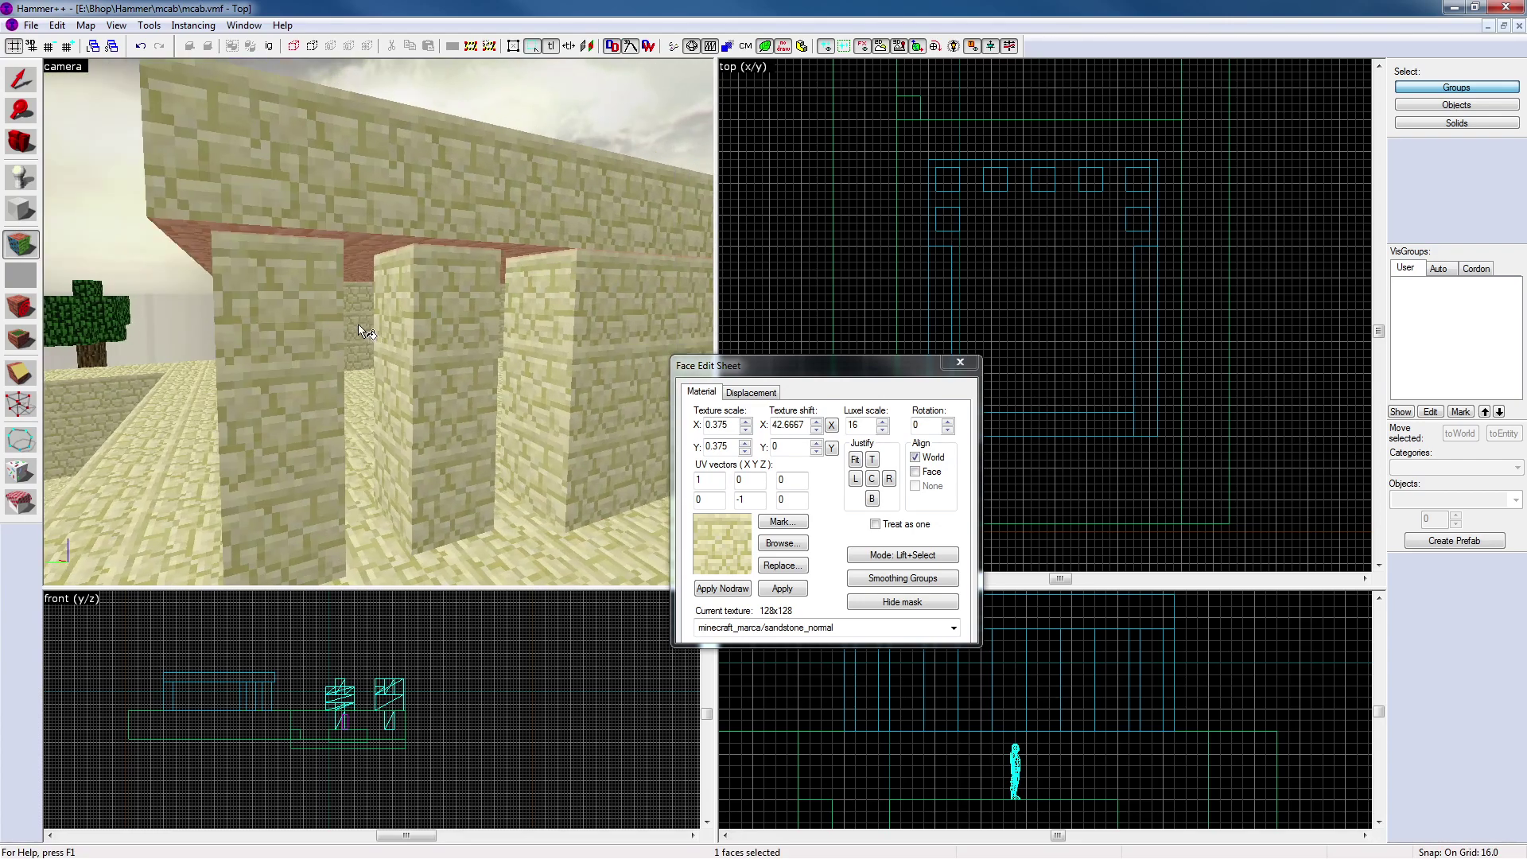
# Apply the lifted sandstone_normal texture to the remaining orange outer walls, including the back wall of the room
pyautogui.press('z')
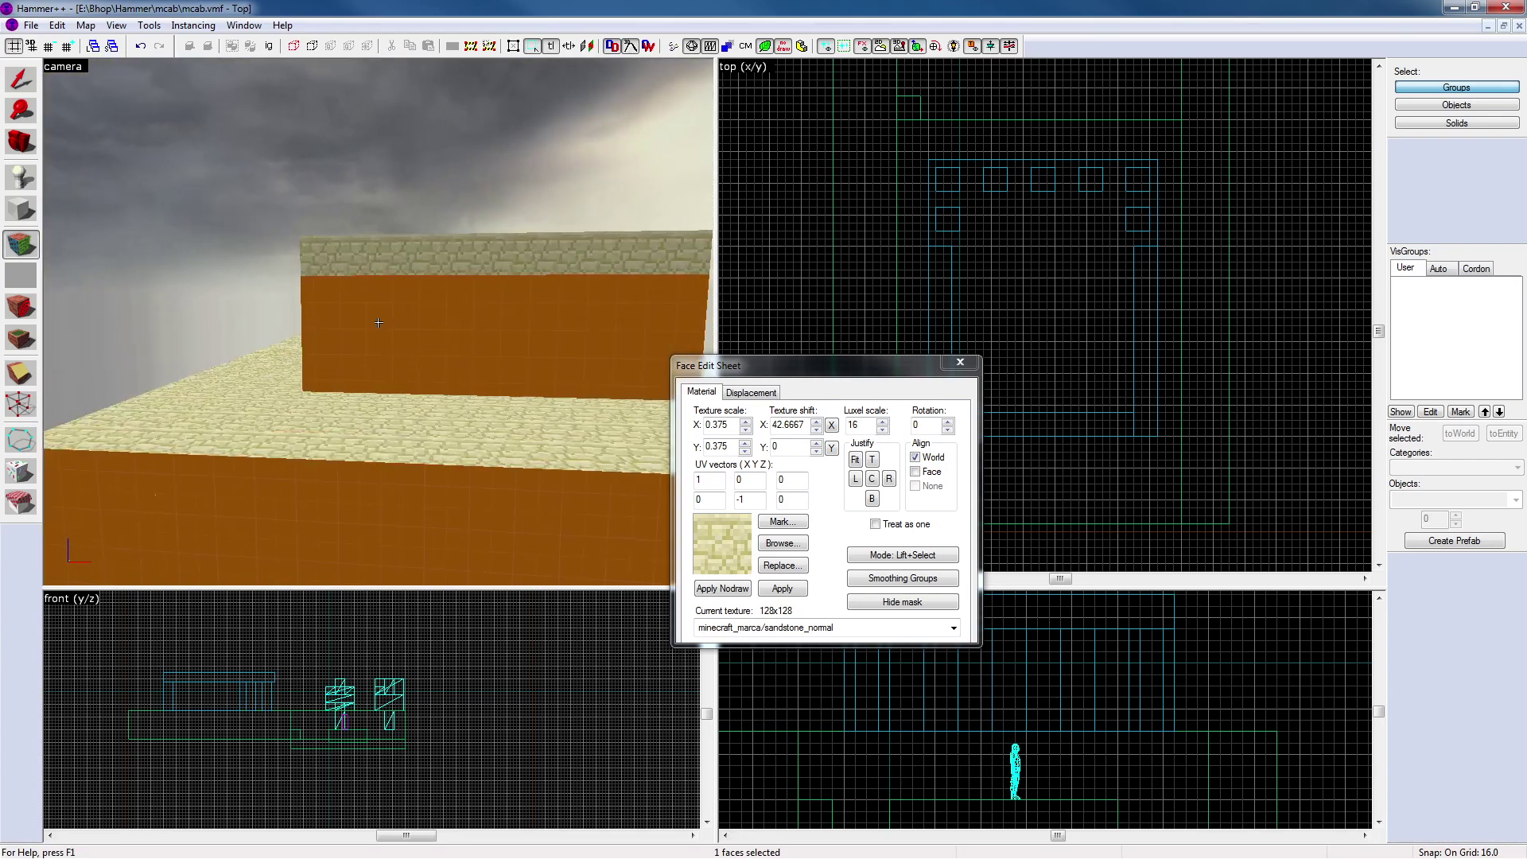
pyautogui.press('z')
pyautogui.rightClick(310, 317)
pyautogui.rightClick(337, 313)
pyautogui.press('z')
pyautogui.rightClick(378, 322)
# Close the Face Edit Sheet and examine the retextured room from the front pillars and from inside
pyautogui.press('d')
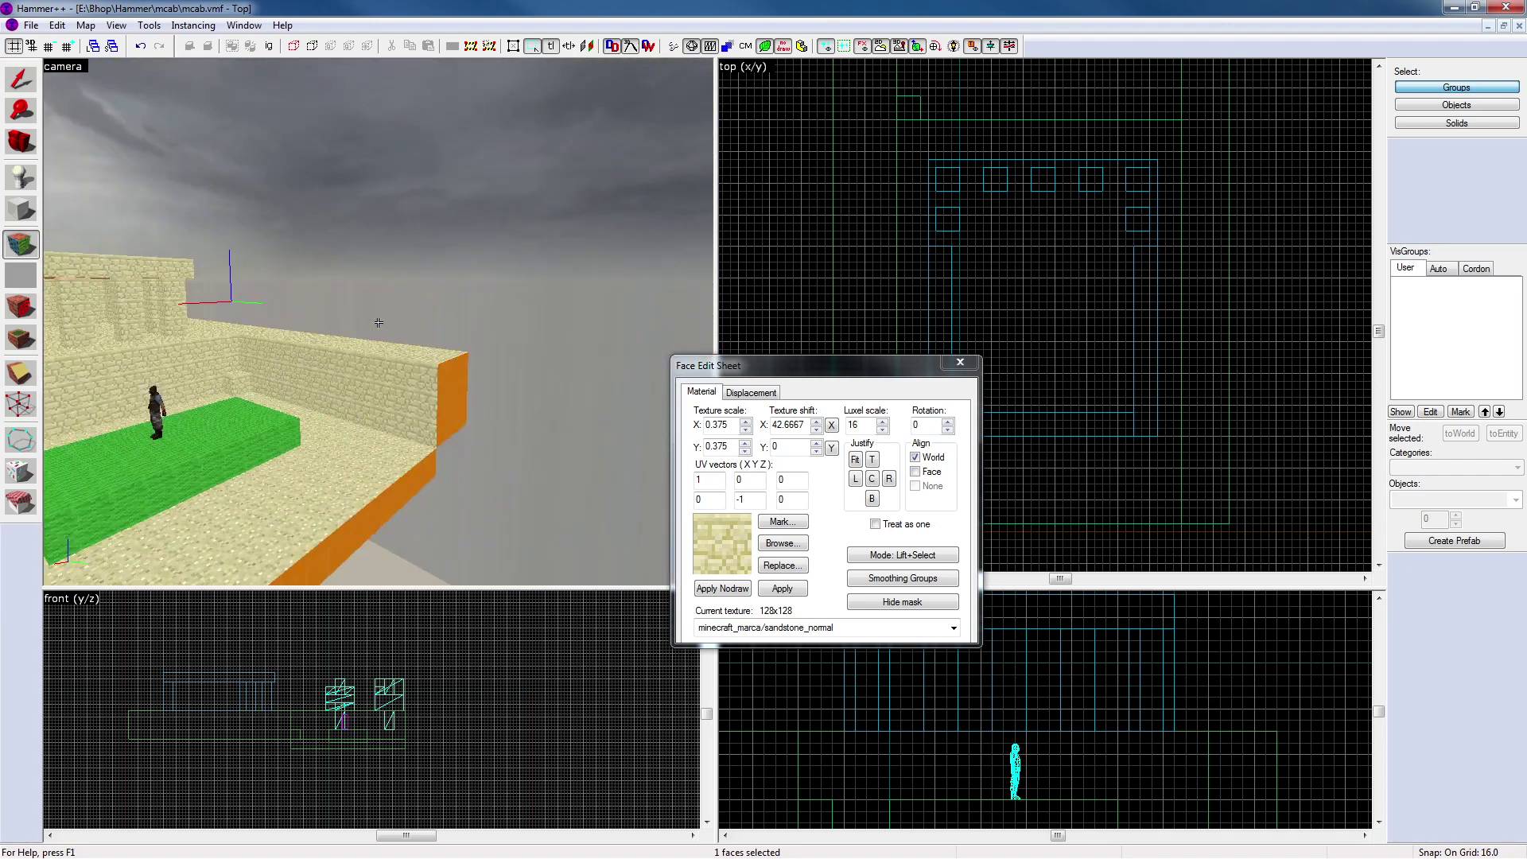
pyautogui.press('w')
pyautogui.press('z')
pyautogui.press('z')
pyautogui.press('z')
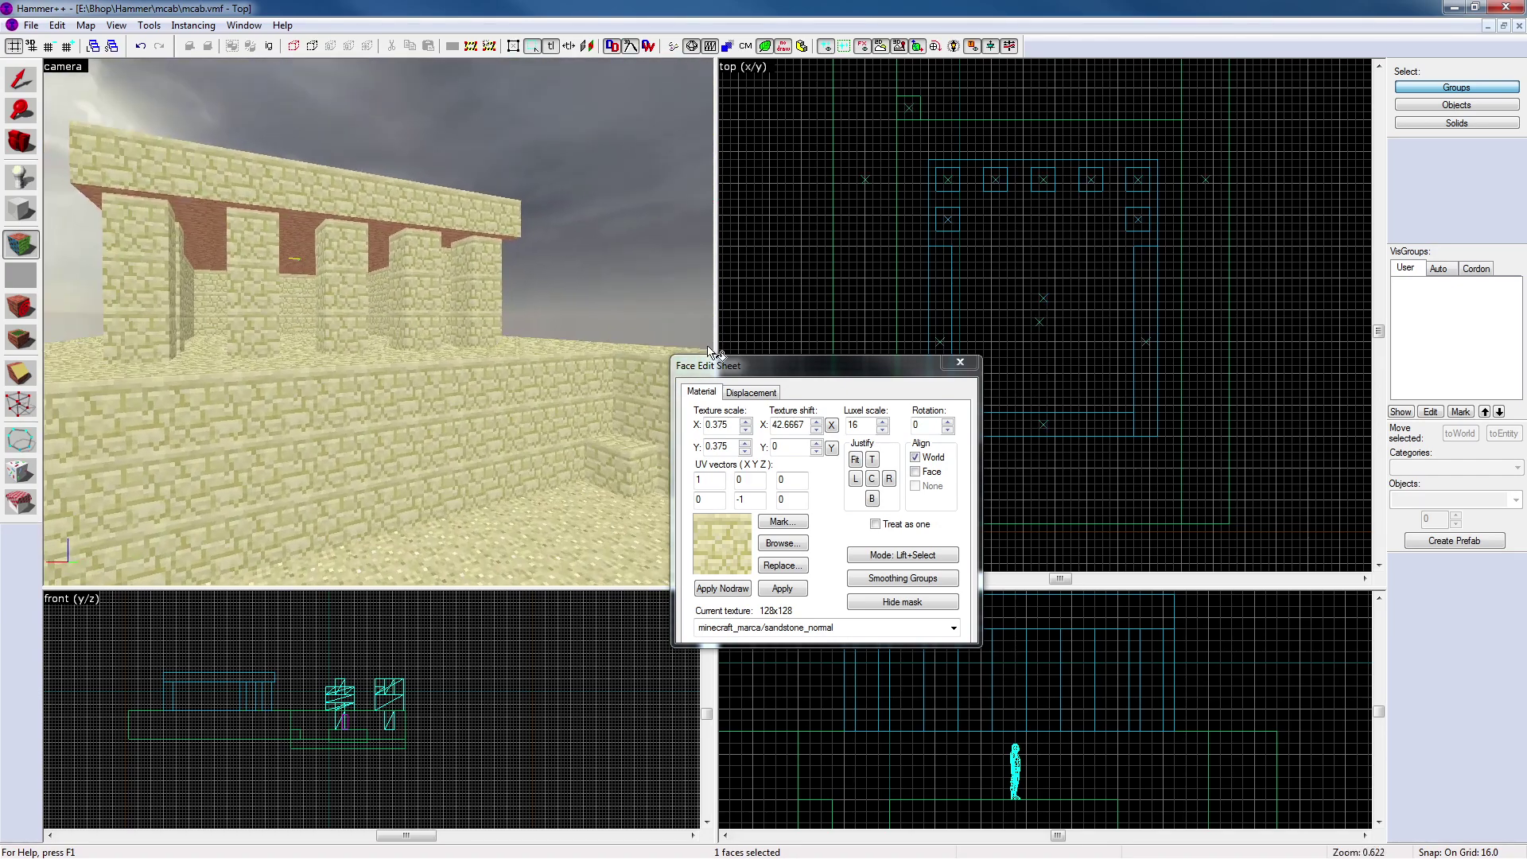
pyautogui.click(960, 363)
pyautogui.press('z')
pyautogui.press('w')
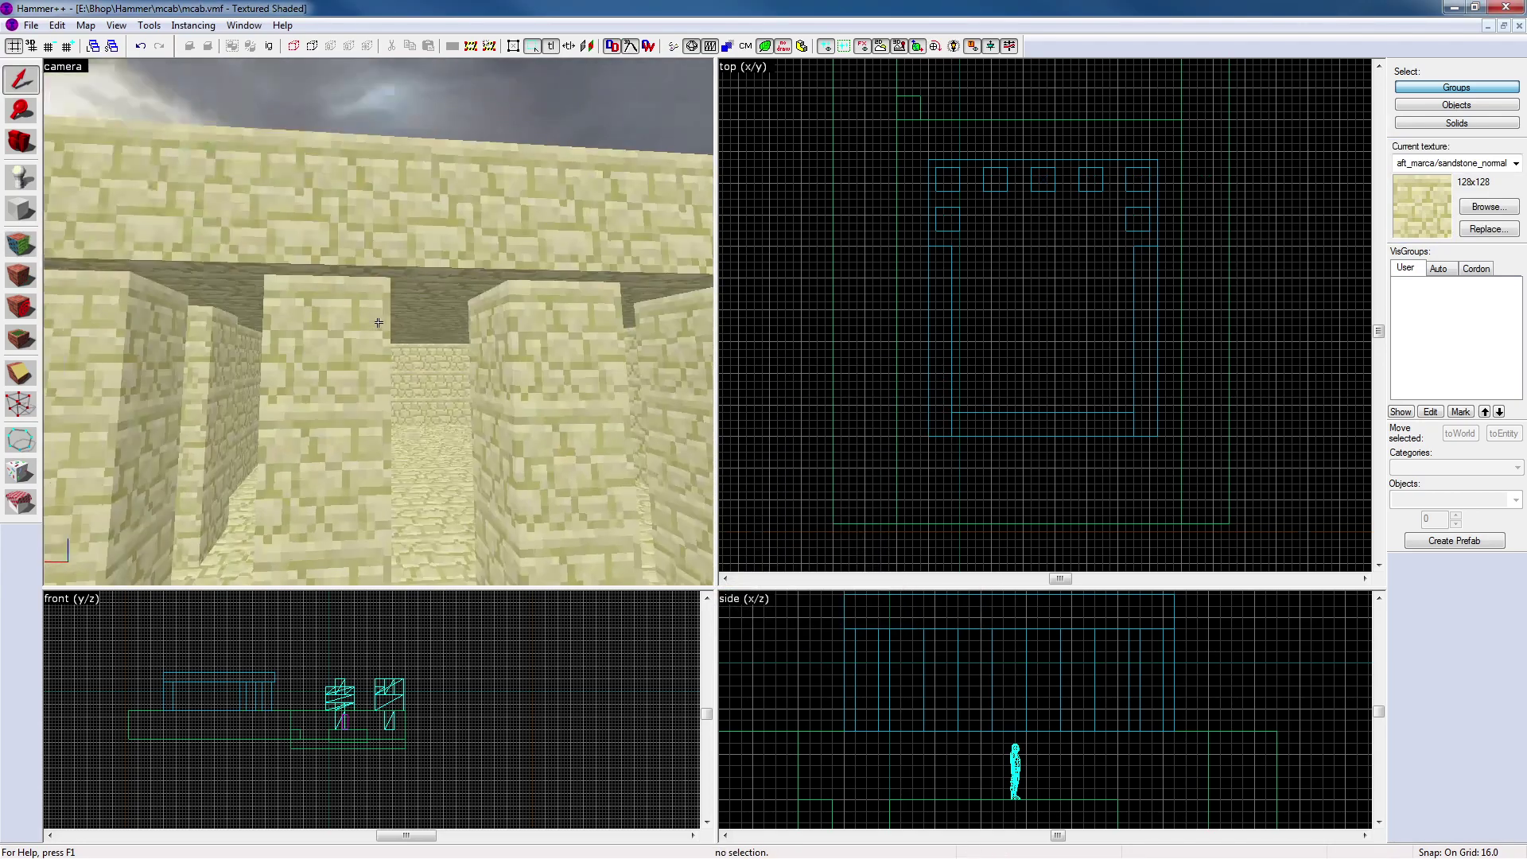
pyautogui.press('w')
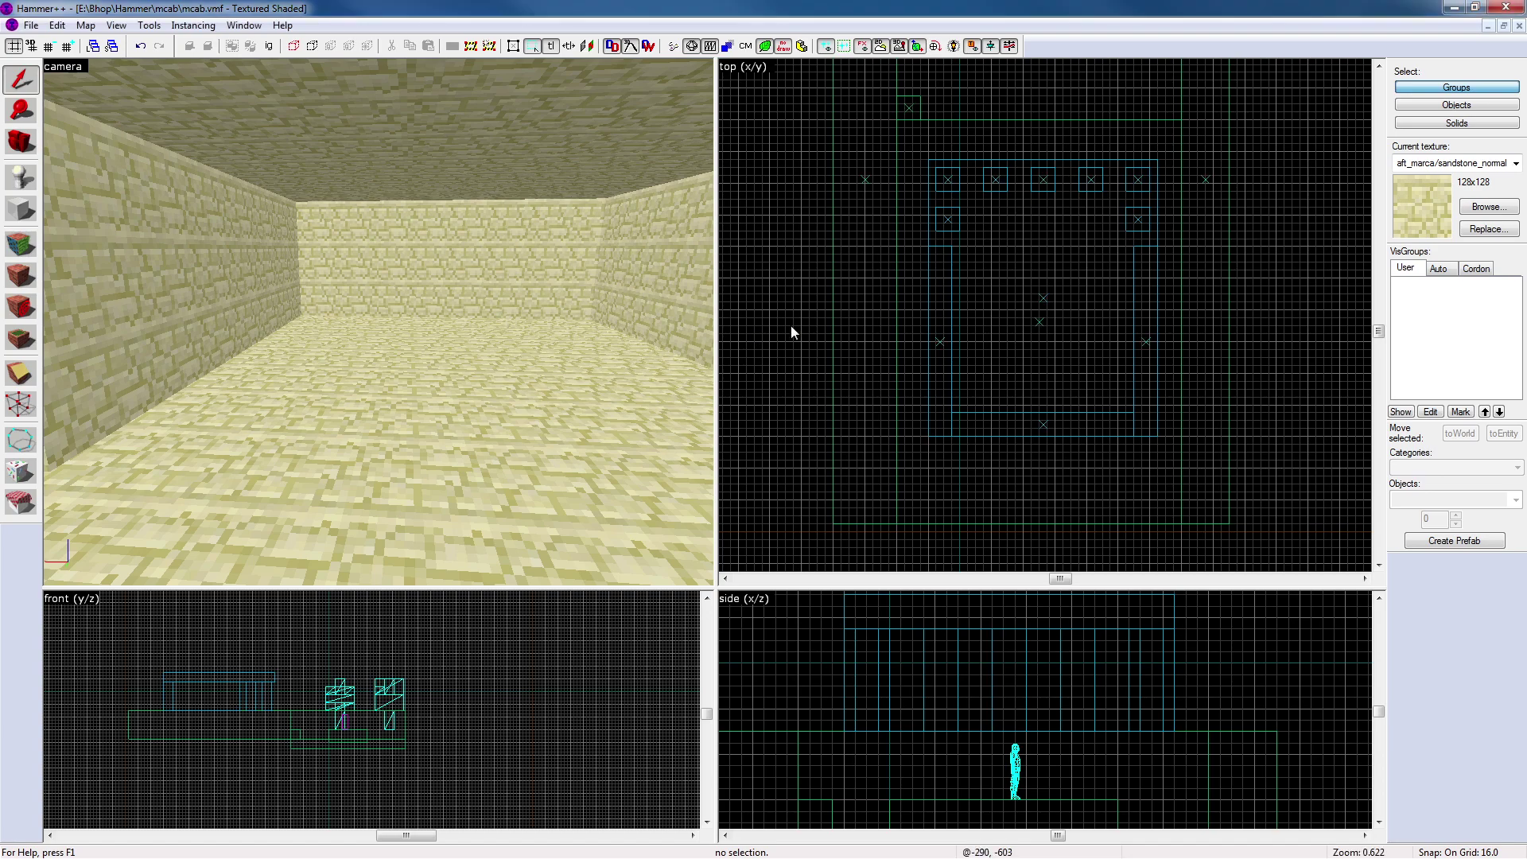
# Look through the Minecraft textures in the texture browser and close it without picking one
pyautogui.click(1487, 207)
pyautogui.click(797, 487)
pyautogui.scroll(10, 614, 426)
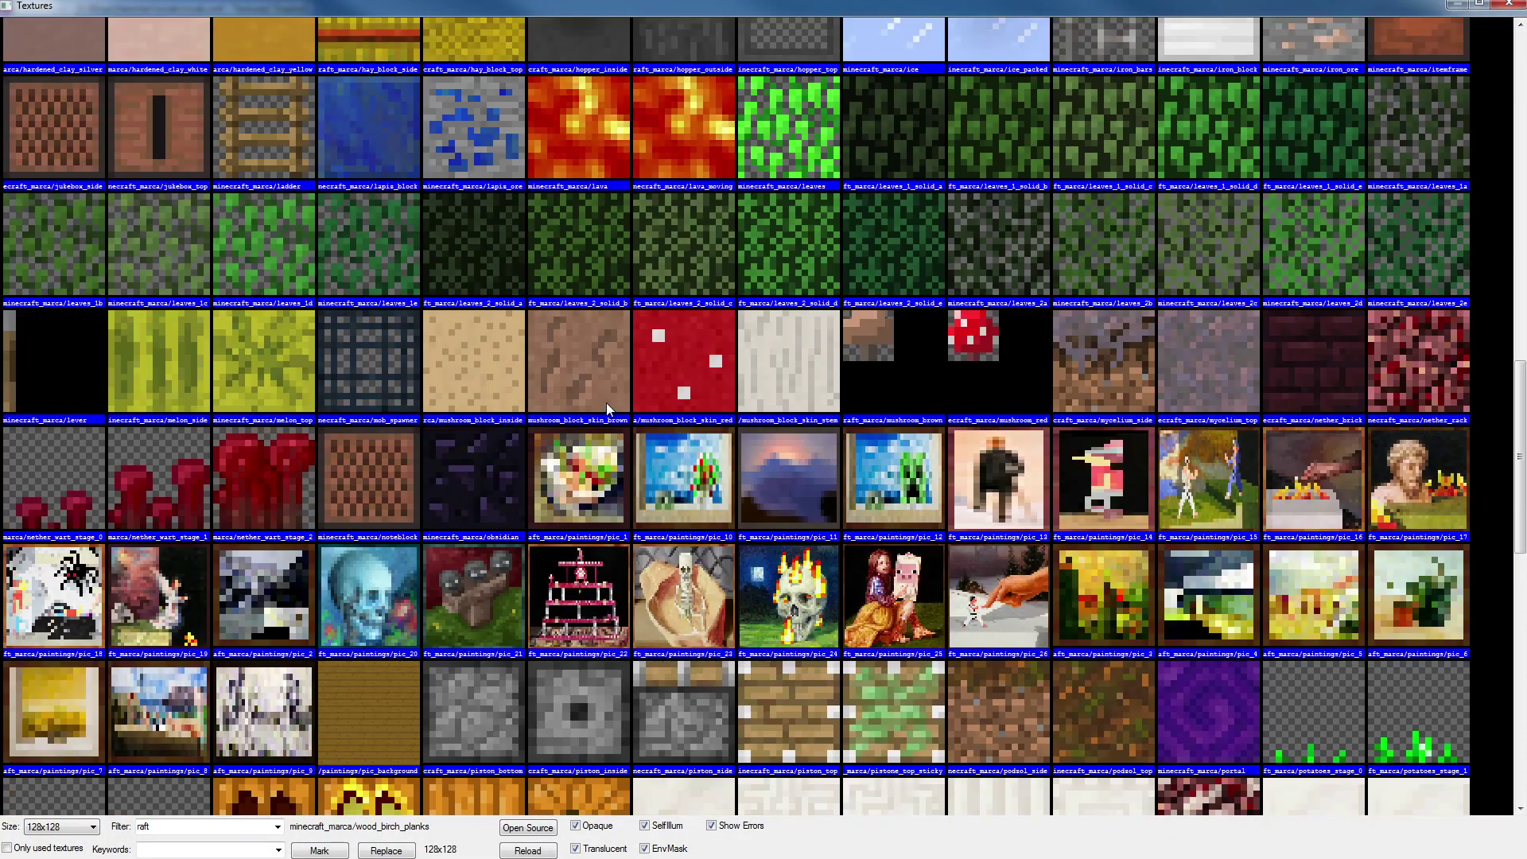
pyautogui.click(1507, 5)
# Place an entity on the floor inside the room and change its class to prop_static
pyautogui.click(21, 177)
pyautogui.click(425, 392)
pyautogui.click(21, 80)
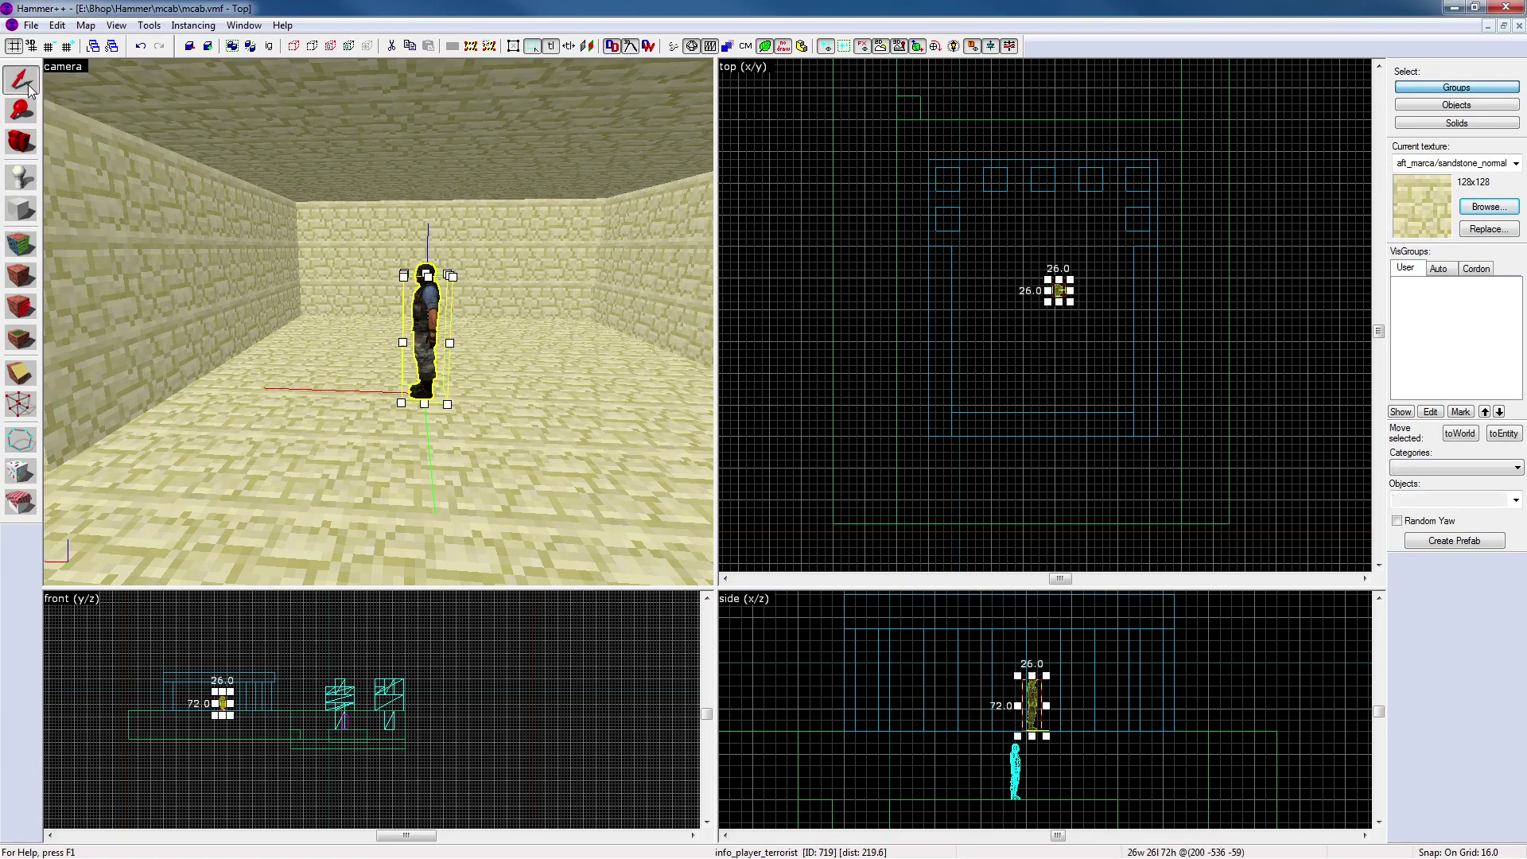
pyautogui.hotkey('alt', 'Return')
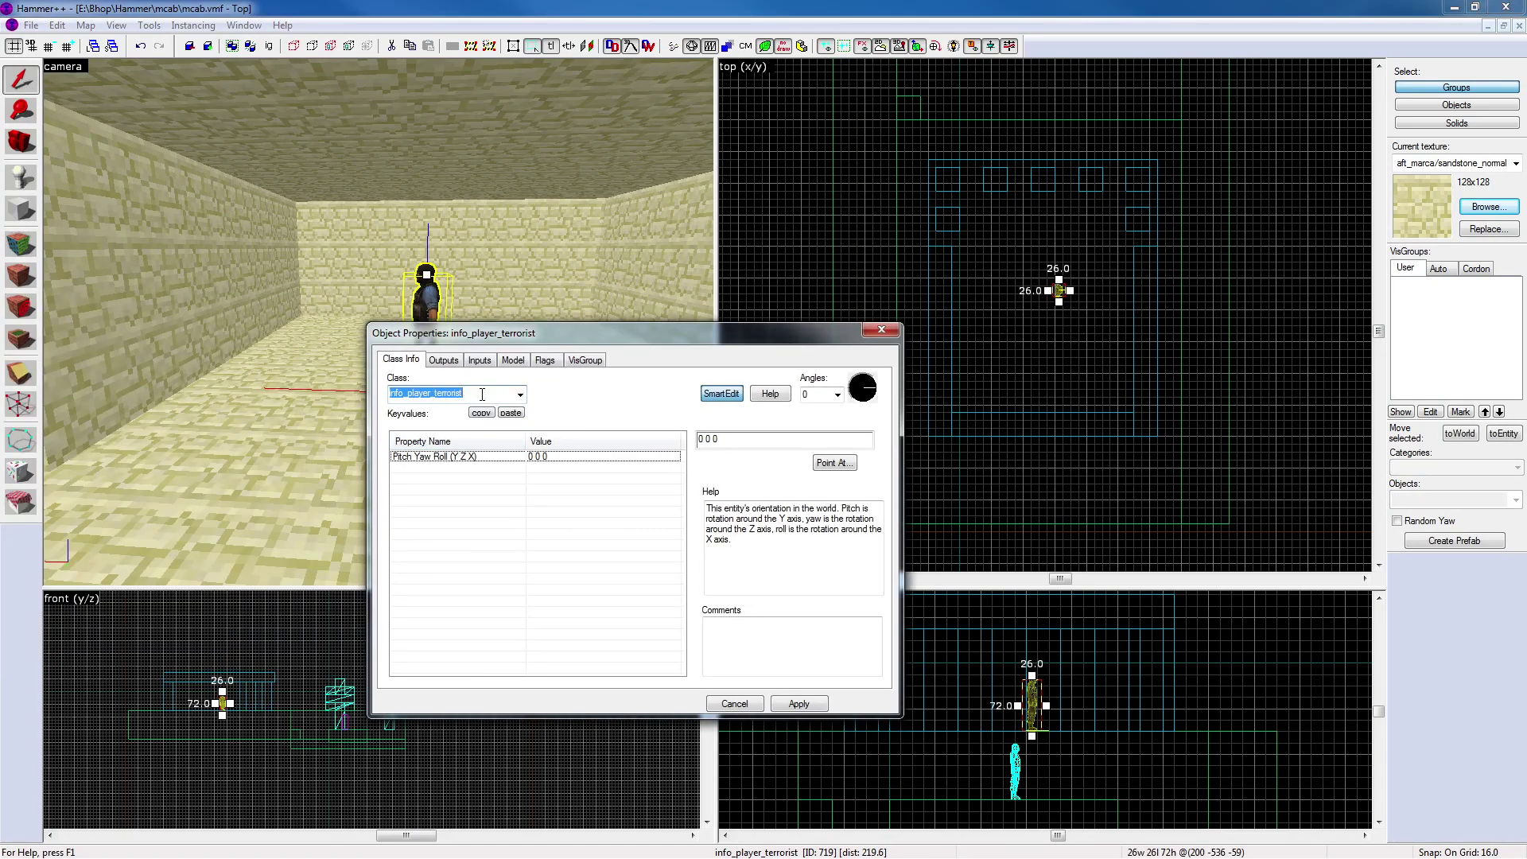
pyautogui.write('prop')
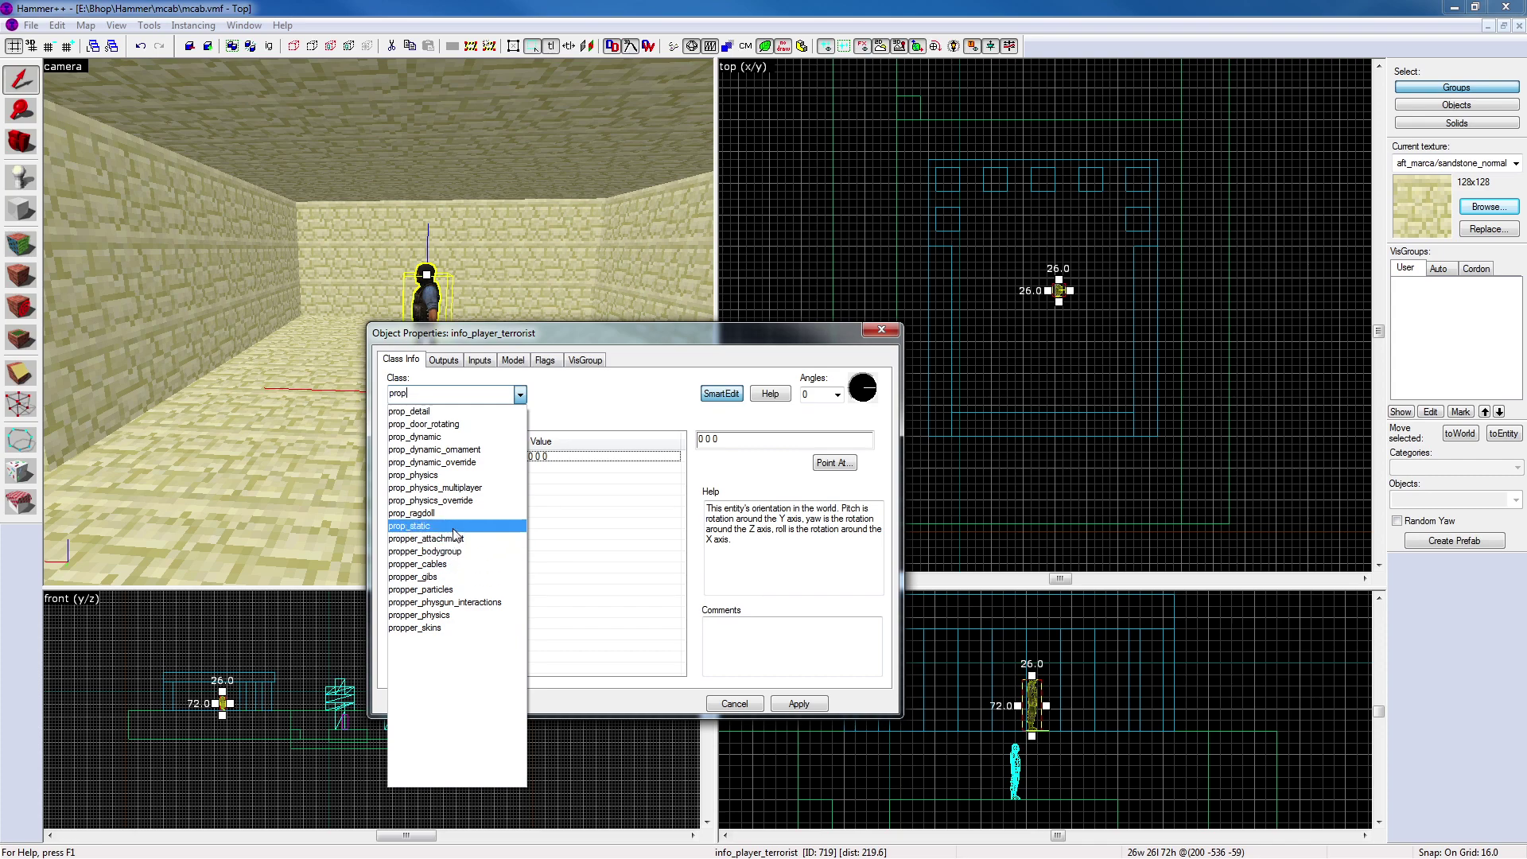
pyautogui.click(421, 526)
# Search the model browser for a torch as the prop_static's world model, then close the browser and the object properties
pyautogui.click(556, 490)
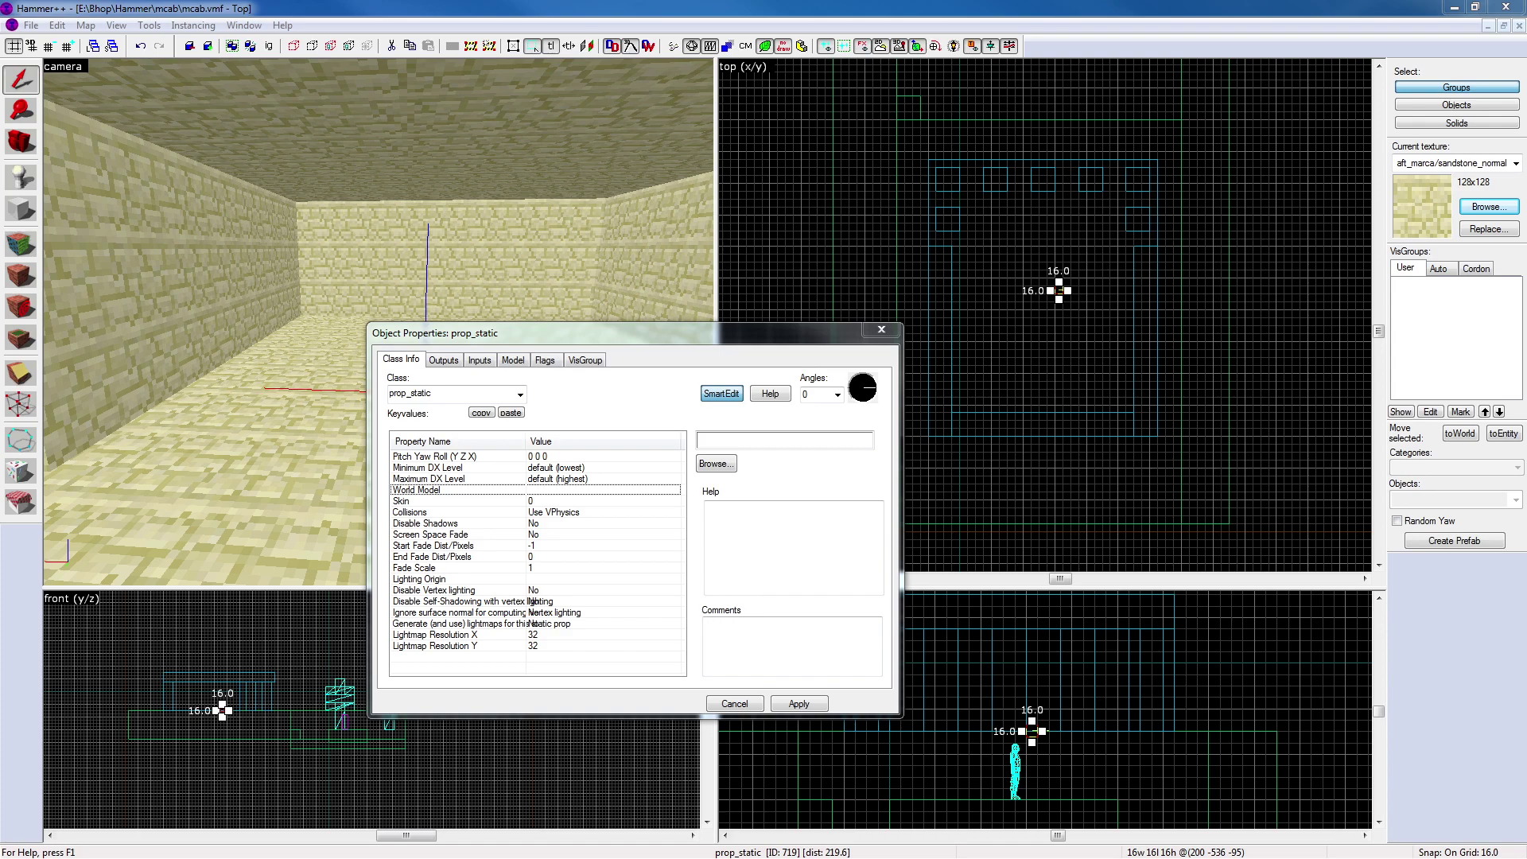
pyautogui.moveTo(0, 94); pyautogui.dragTo(601, 62)
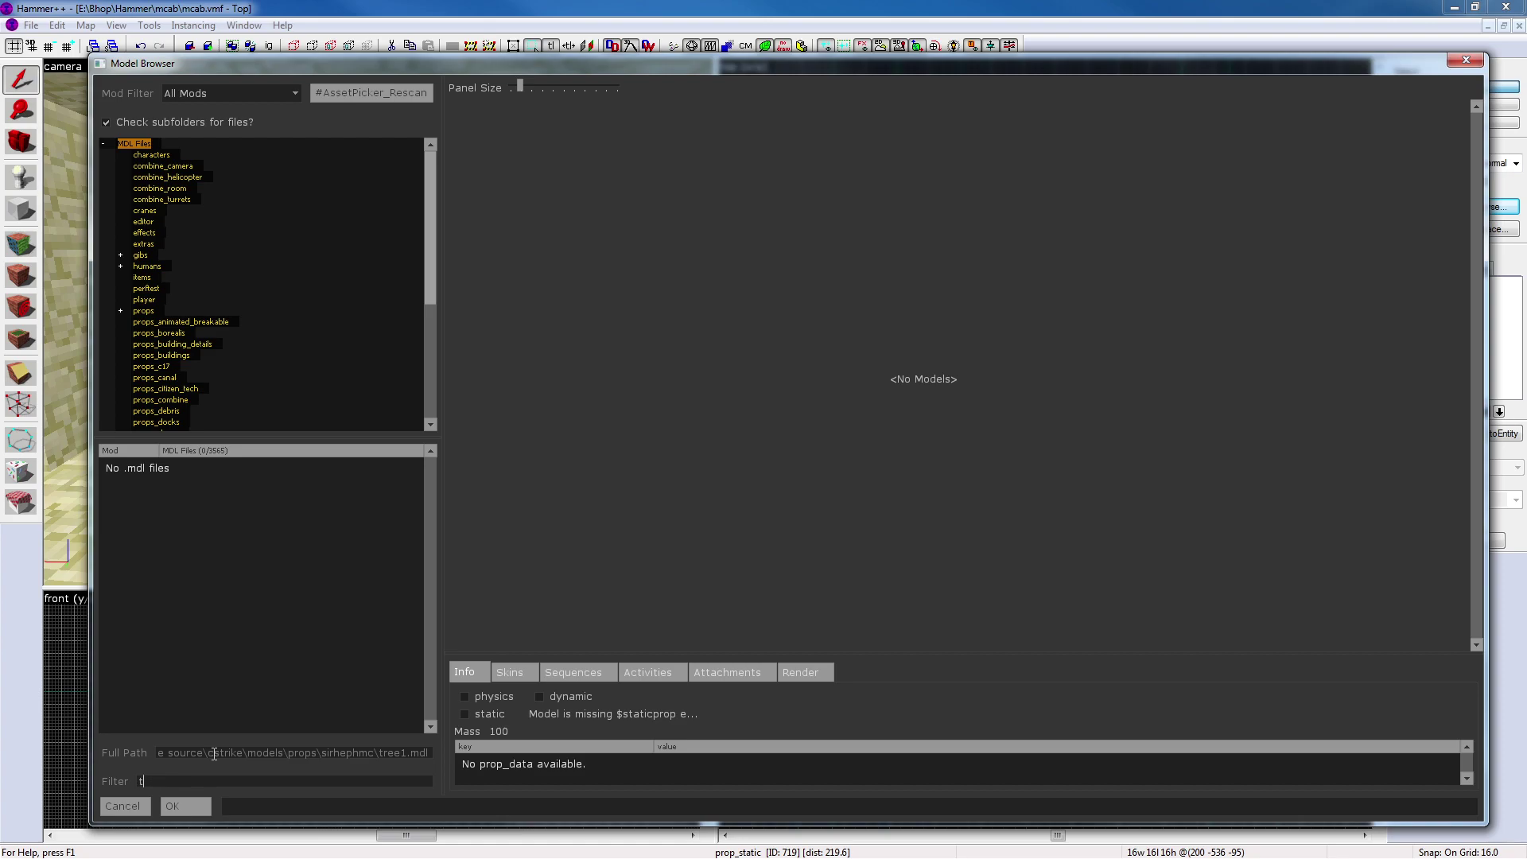
pyautogui.write('ch')
pyautogui.click(110, 810)
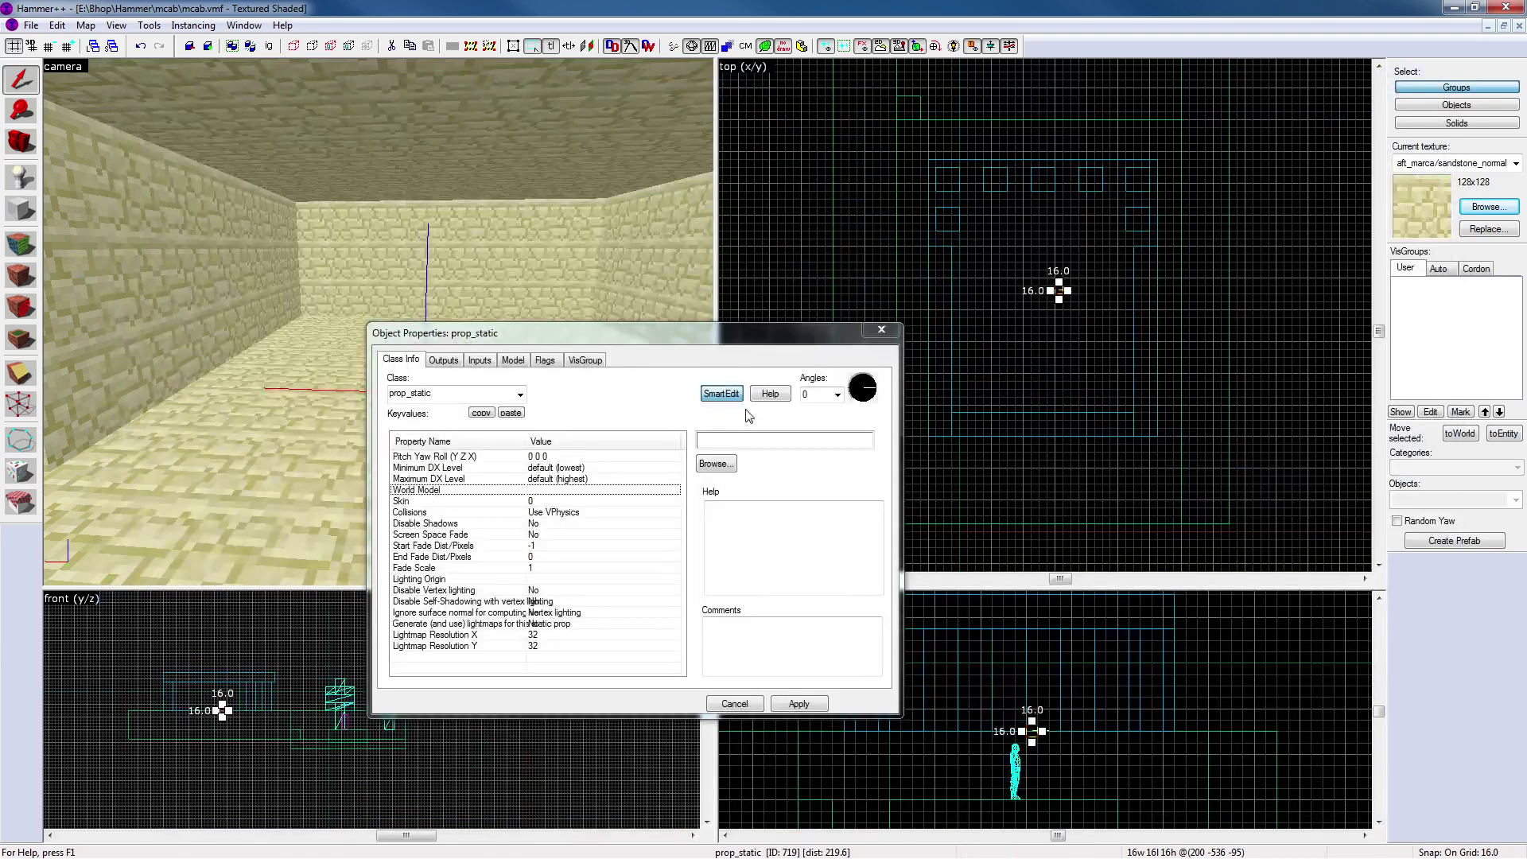
pyautogui.click(904, 336)
# Reopen the texture browser, check the redstone_torch_on texture and look back through the earlier Minecraft textures
pyautogui.click(1390, 225)
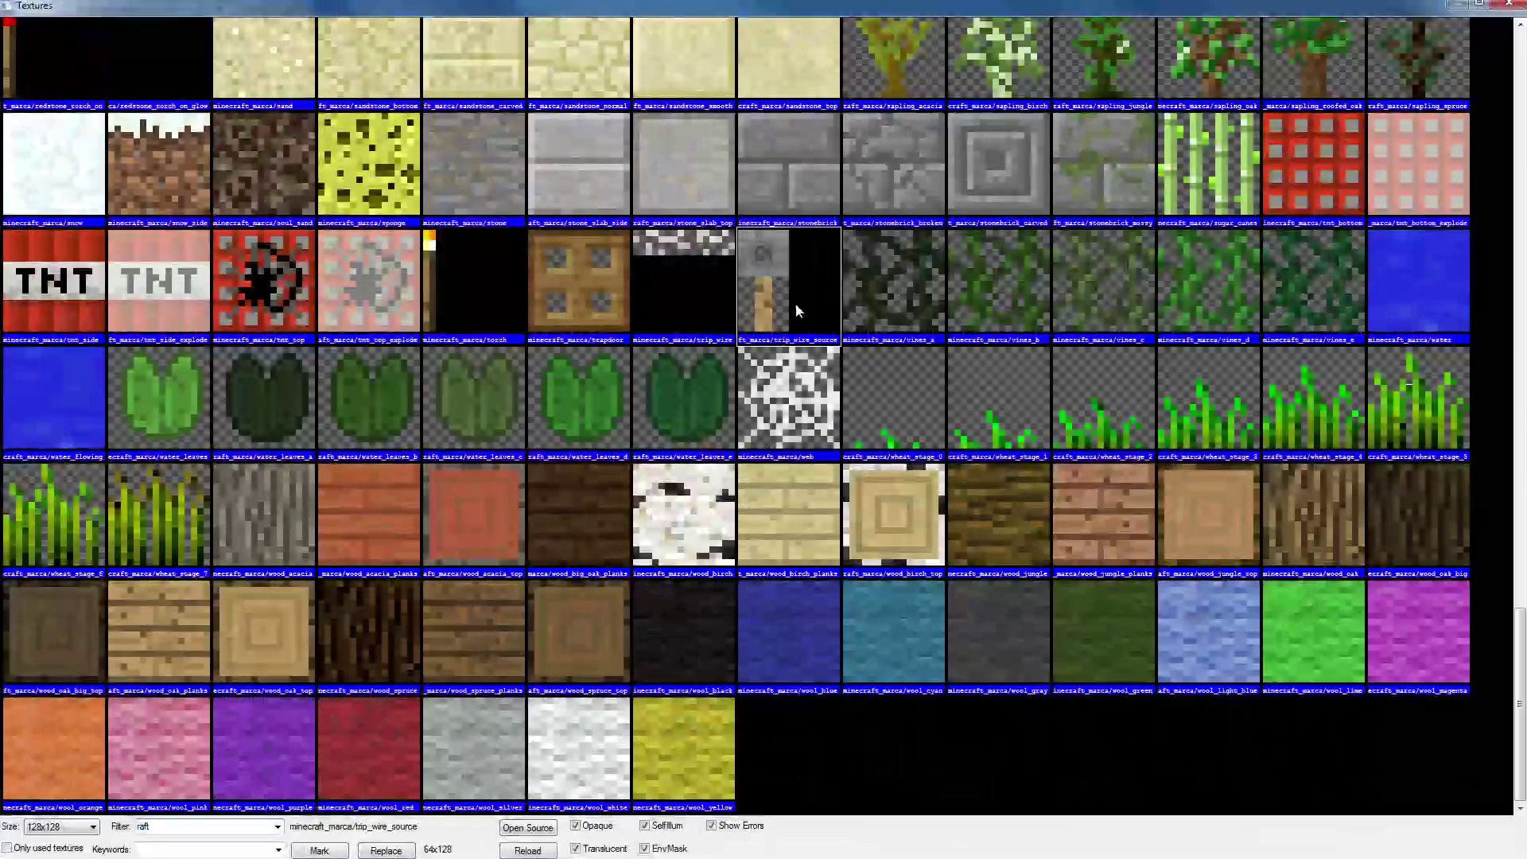
pyautogui.scroll(2, 593, 434)
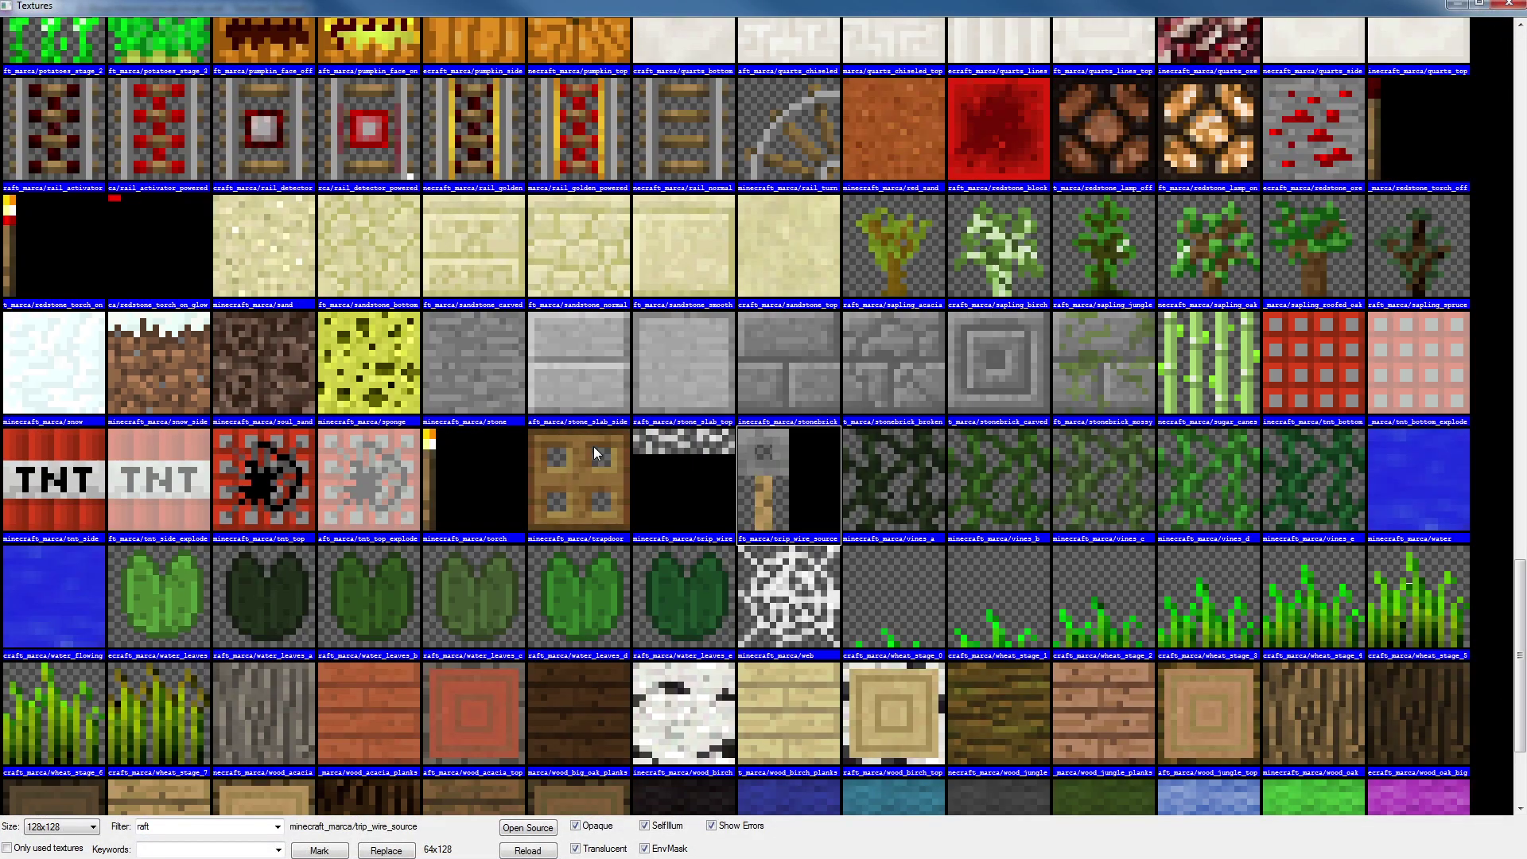
pyautogui.click(41, 229)
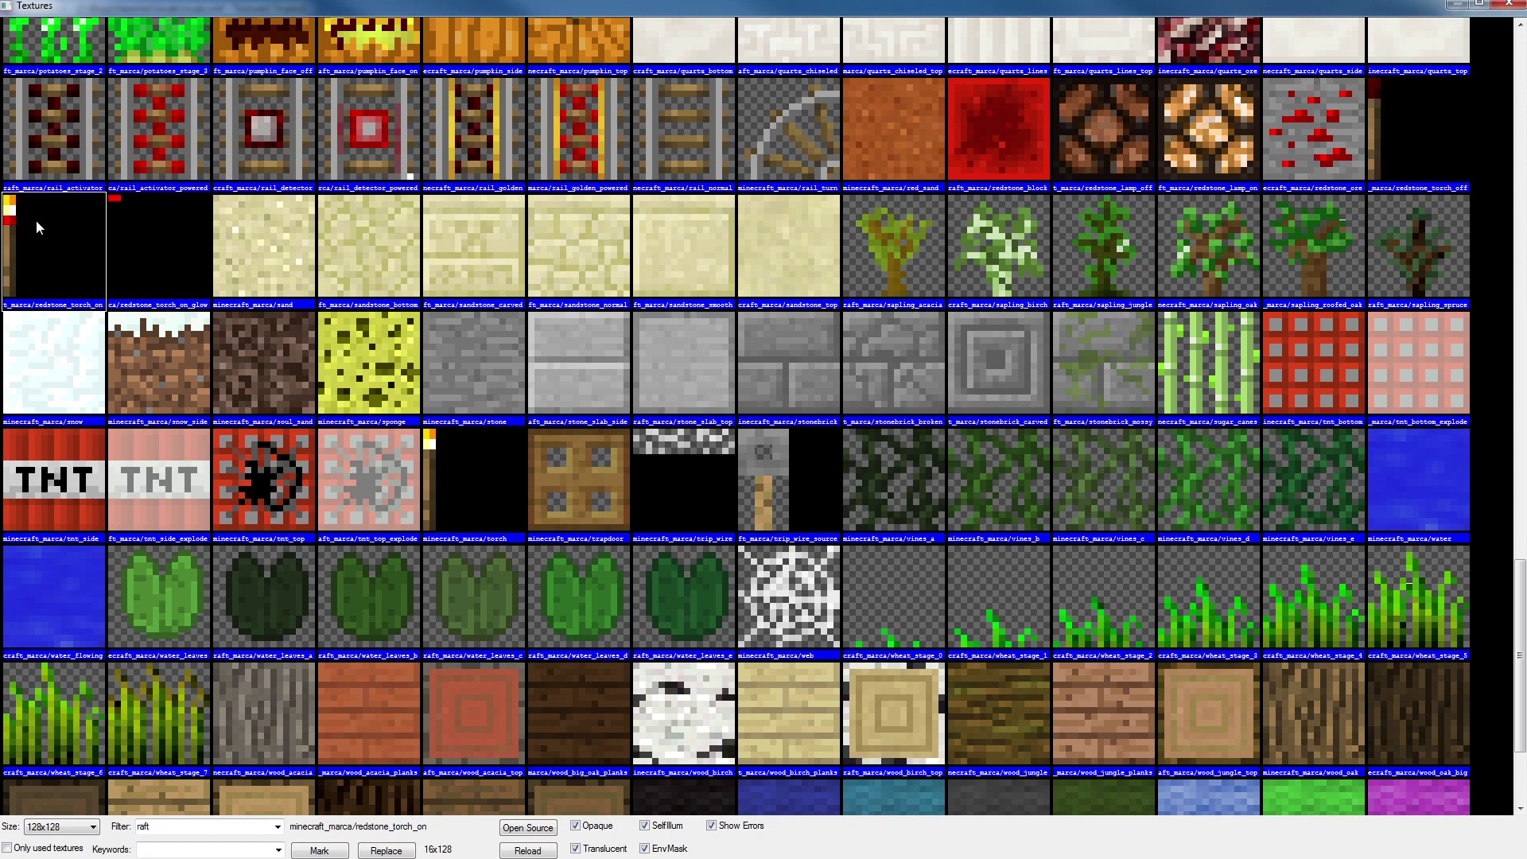
pyautogui.scroll(2, 93, 246)
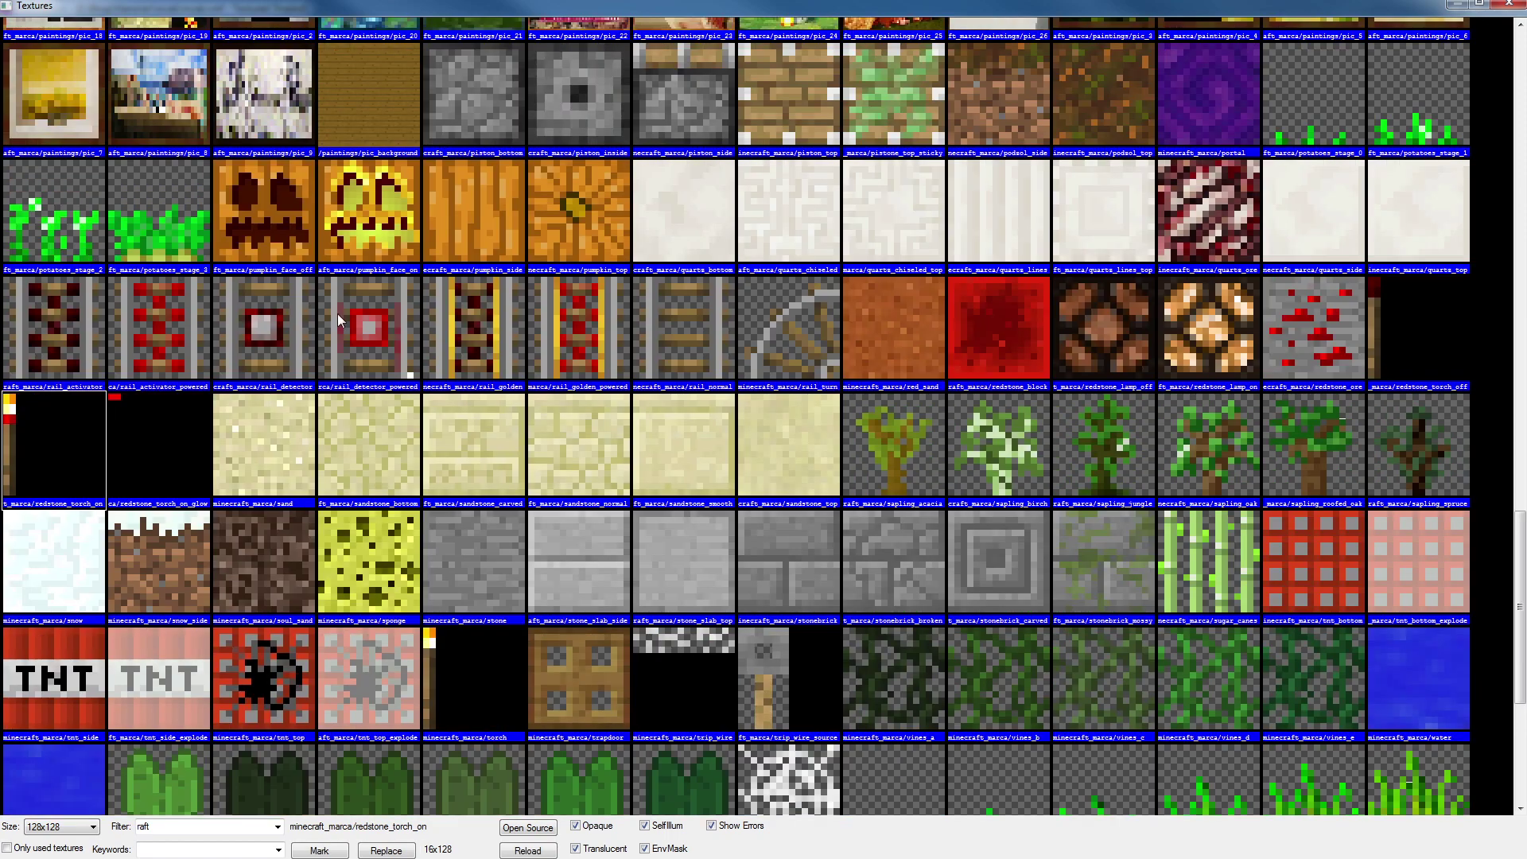
pyautogui.scroll(2, 396, 328)
pyautogui.scroll(4, 396, 328)
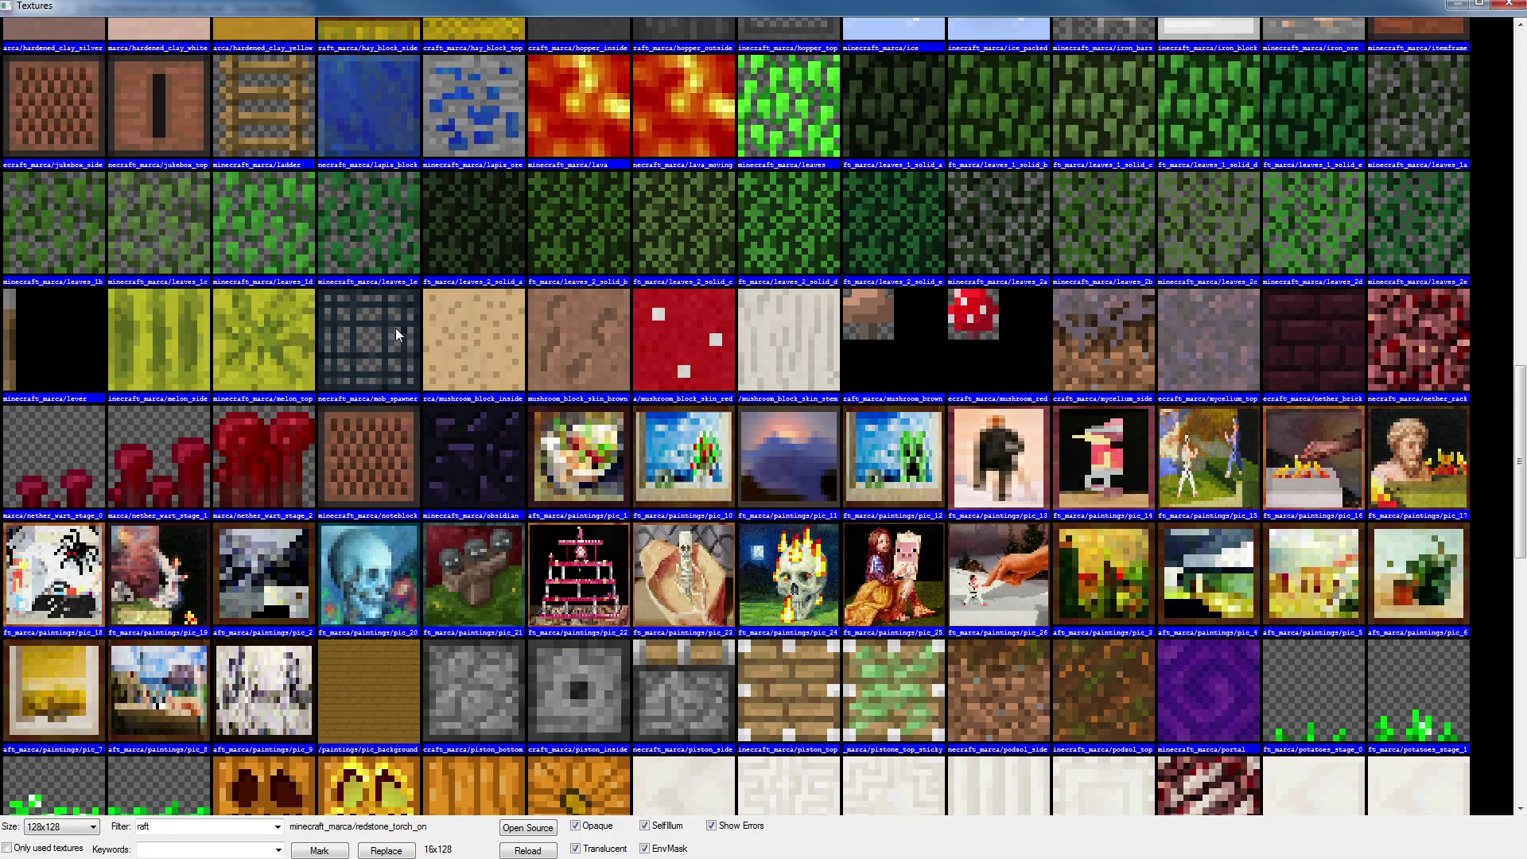
pyautogui.scroll(10, 395, 328)
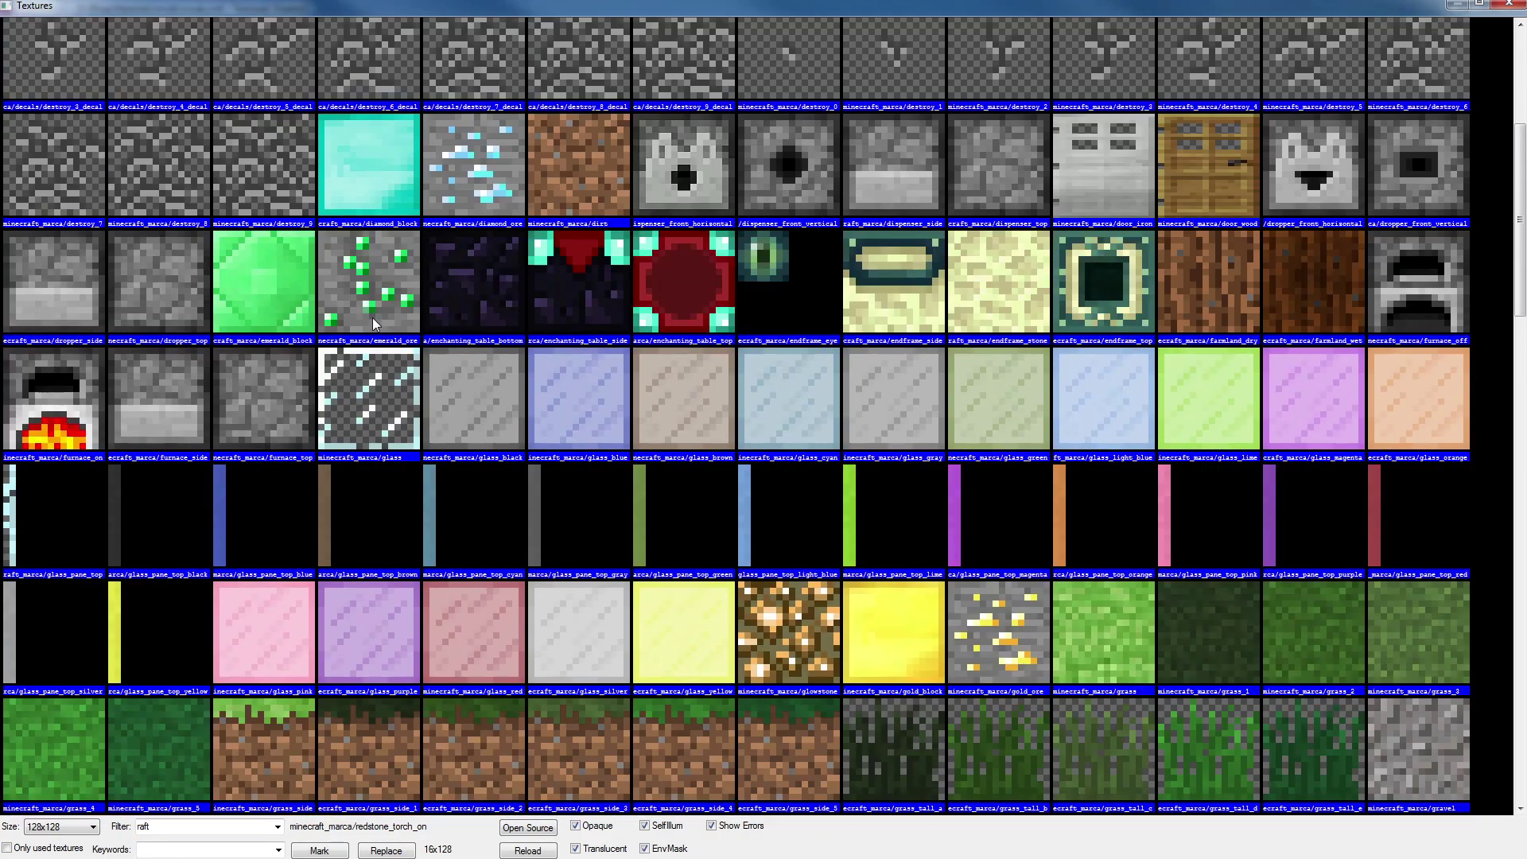
pyautogui.scroll(4, 378, 322)
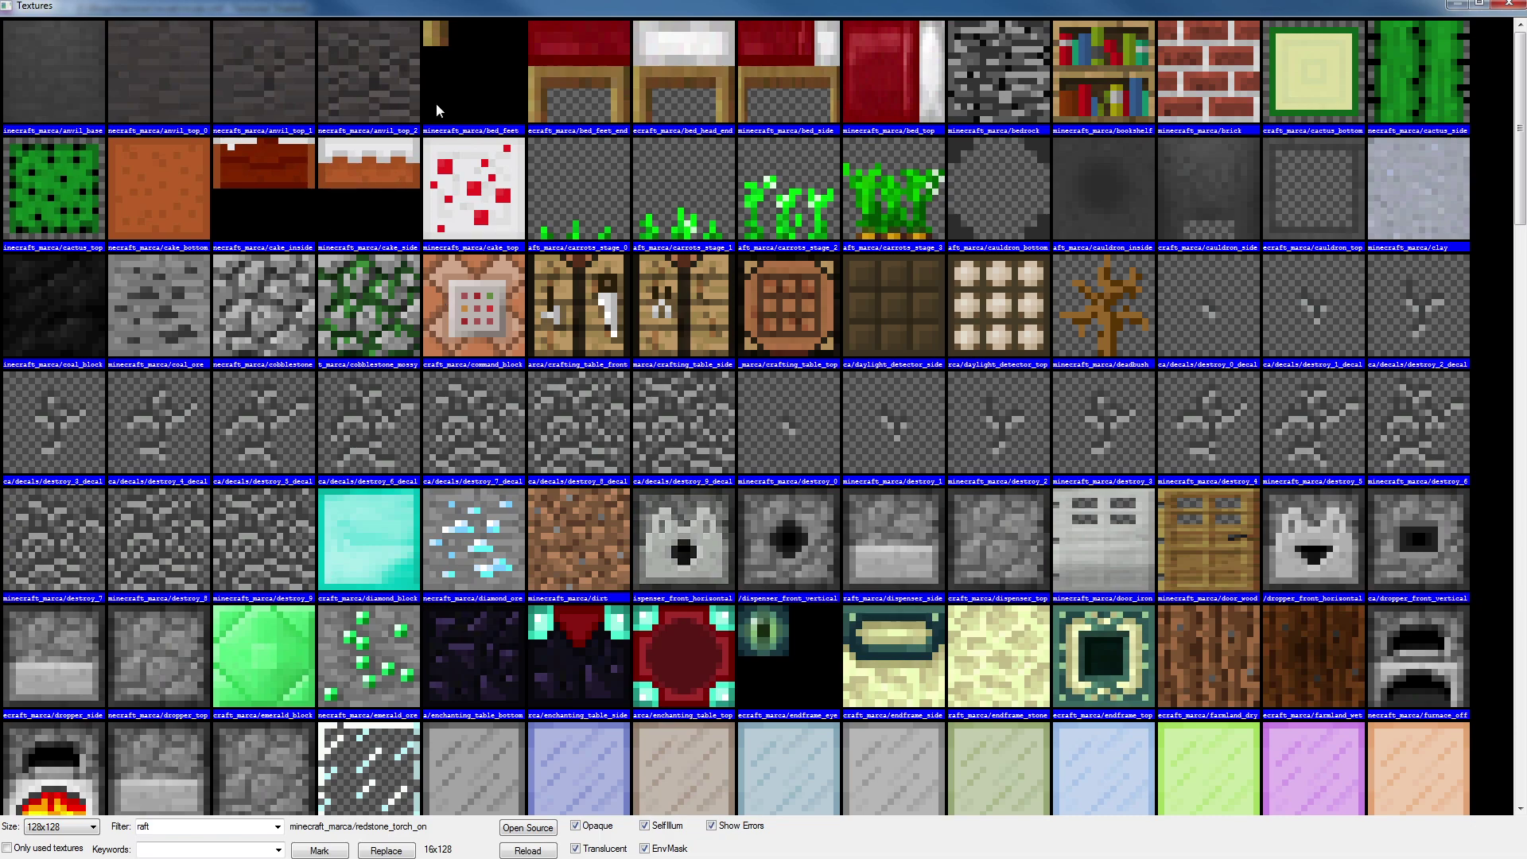
# Find the torch among the Minecraft textures and set minecraft_marca/torch as the current texture
pyautogui.scroll(-10, 471, 495)
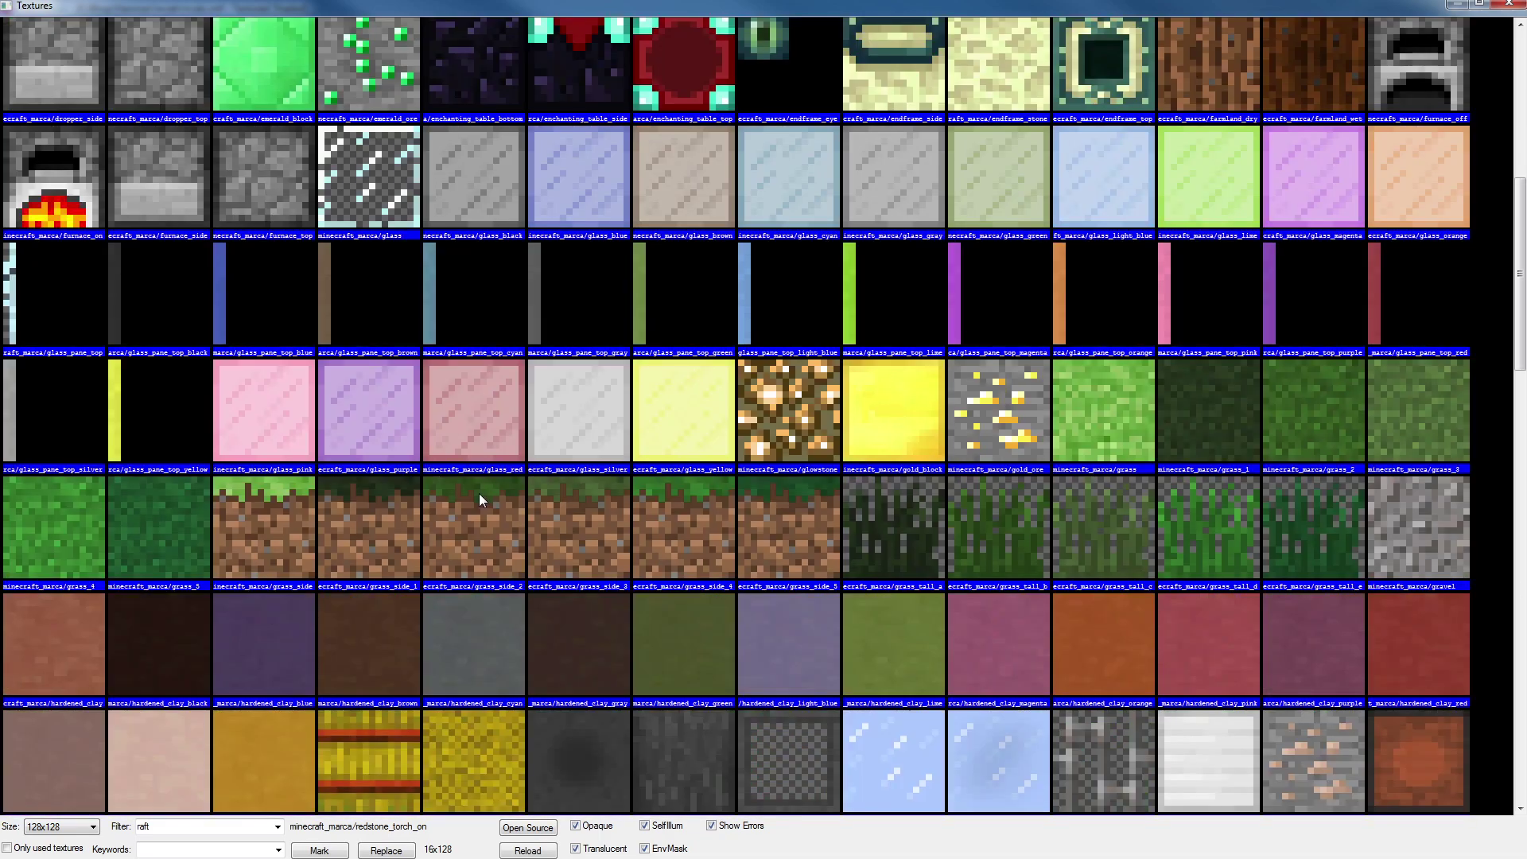
pyautogui.scroll(-4, 484, 484)
pyautogui.scroll(-2, 490, 461)
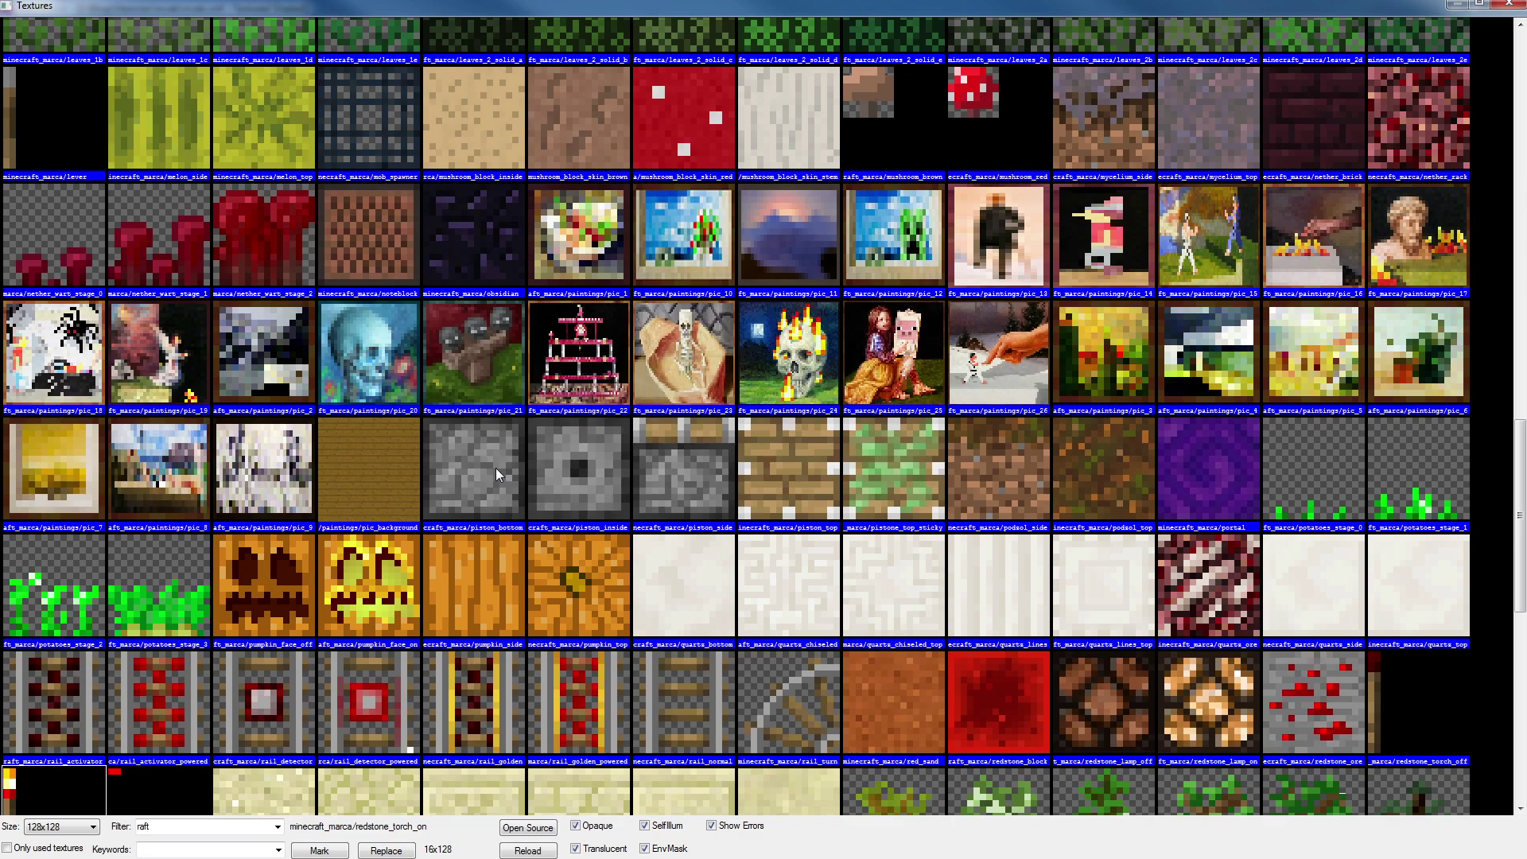
pyautogui.scroll(-4, 496, 485)
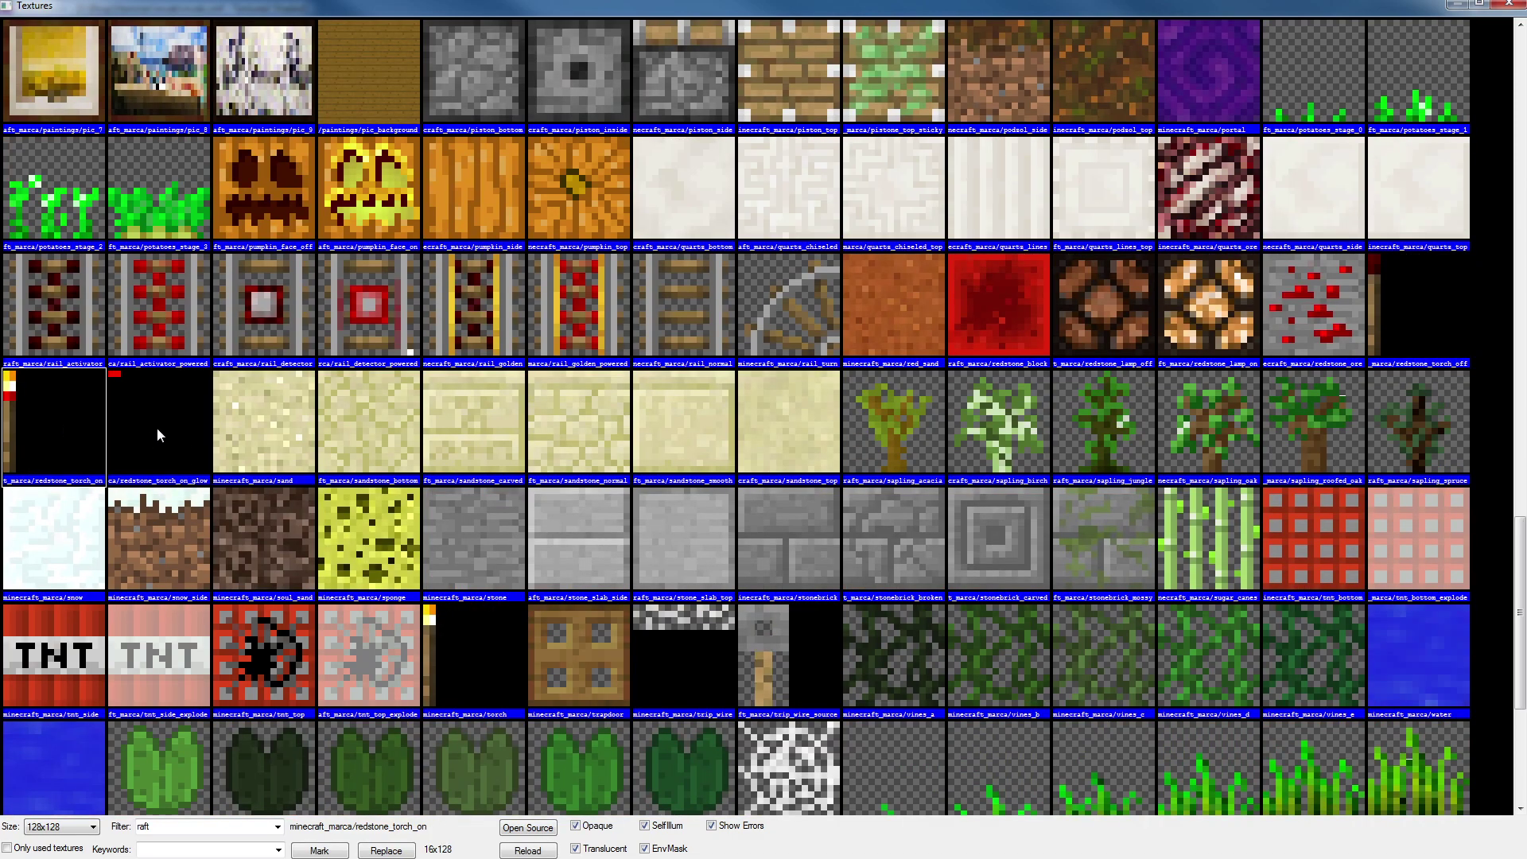
pyautogui.scroll(-2, 191, 423)
pyautogui.scroll(-2, 204, 422)
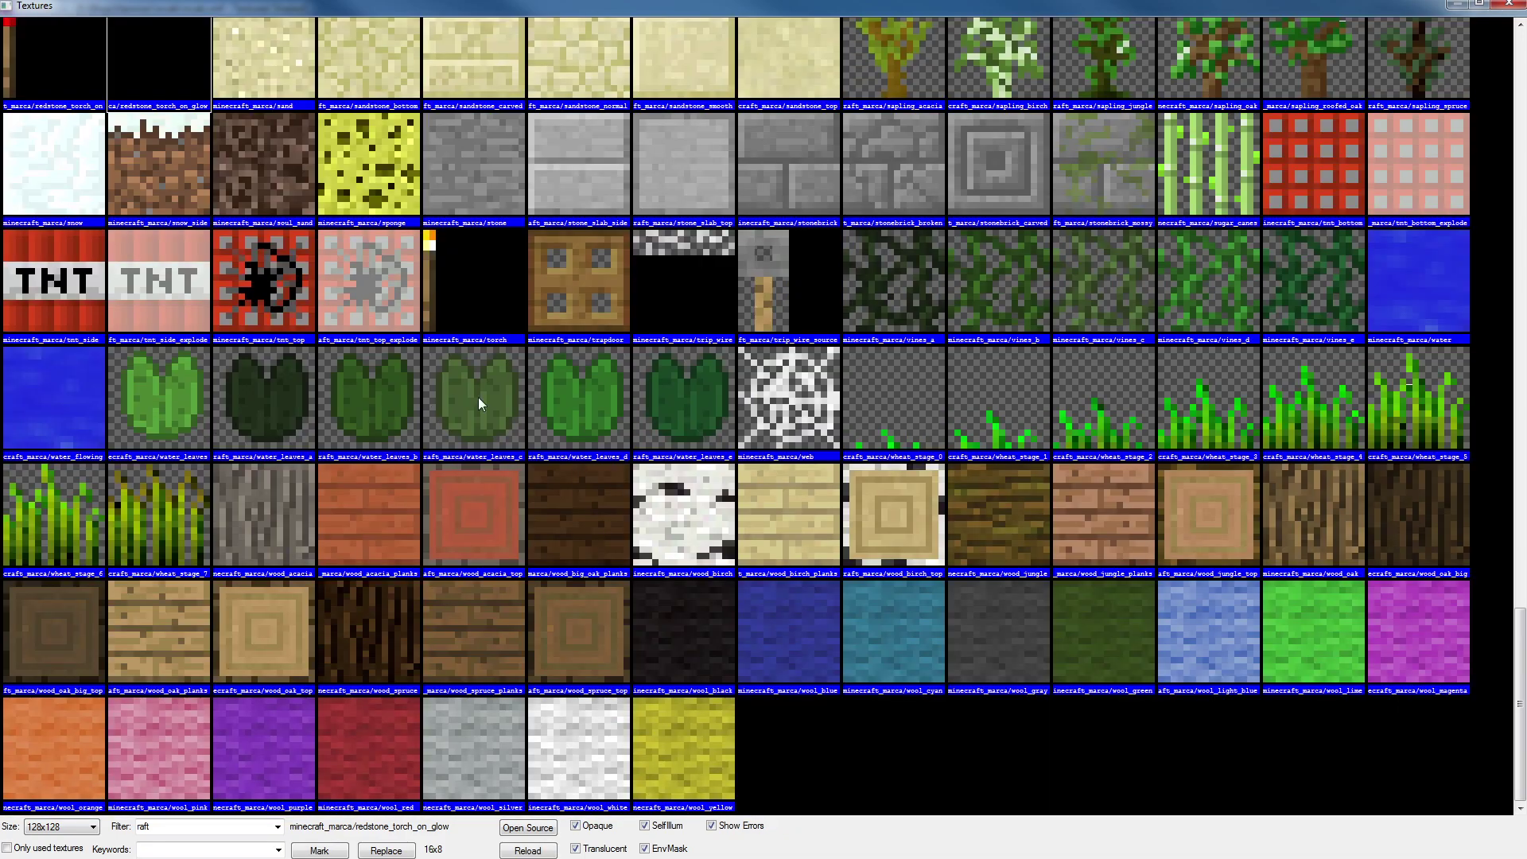
pyautogui.doubleClick(463, 303)
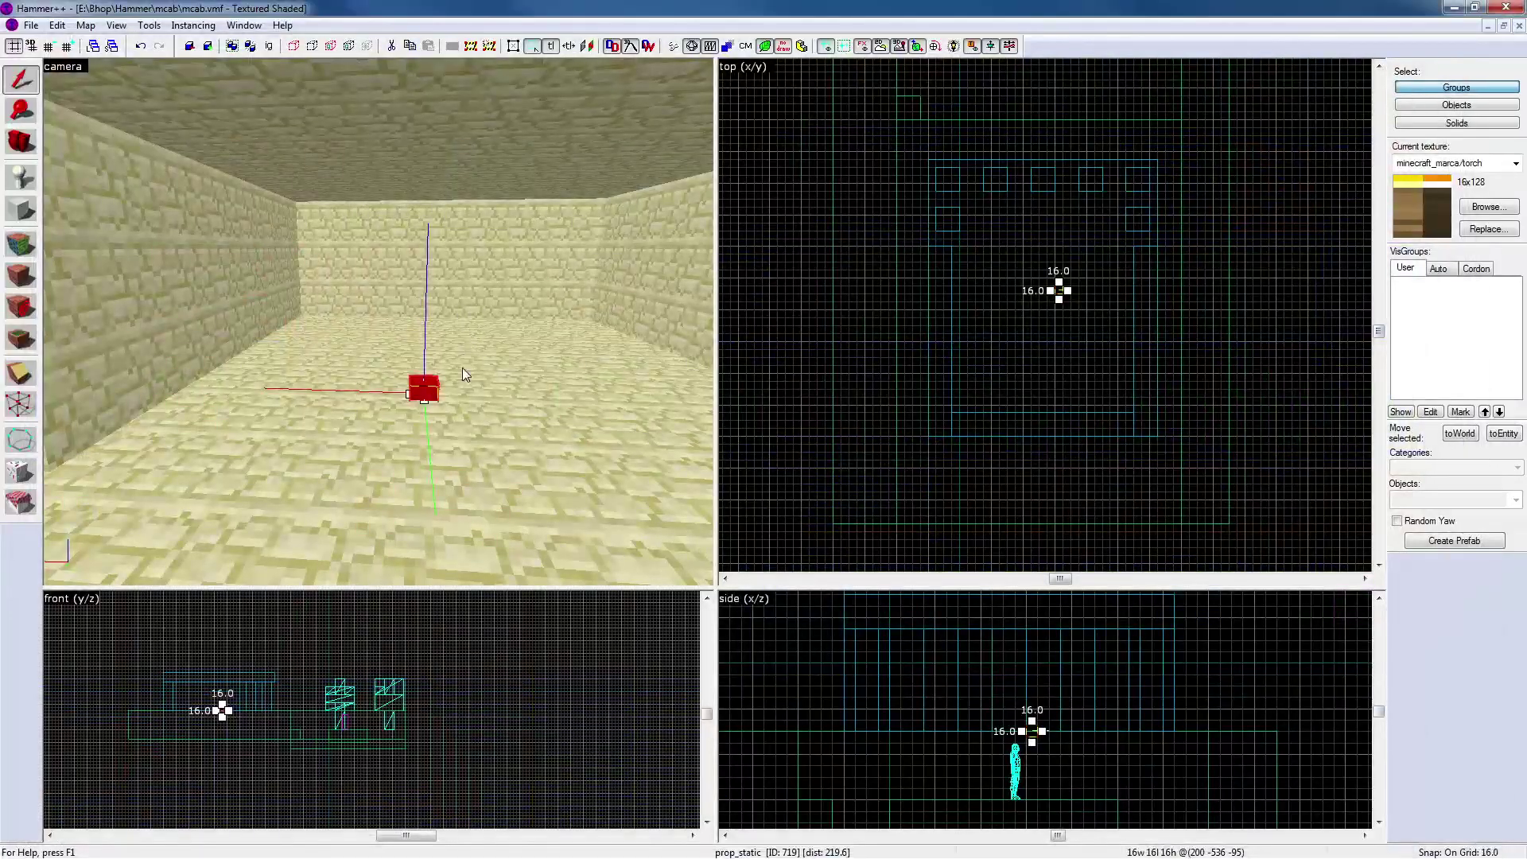
pyautogui.press('z')
pyautogui.press('w')
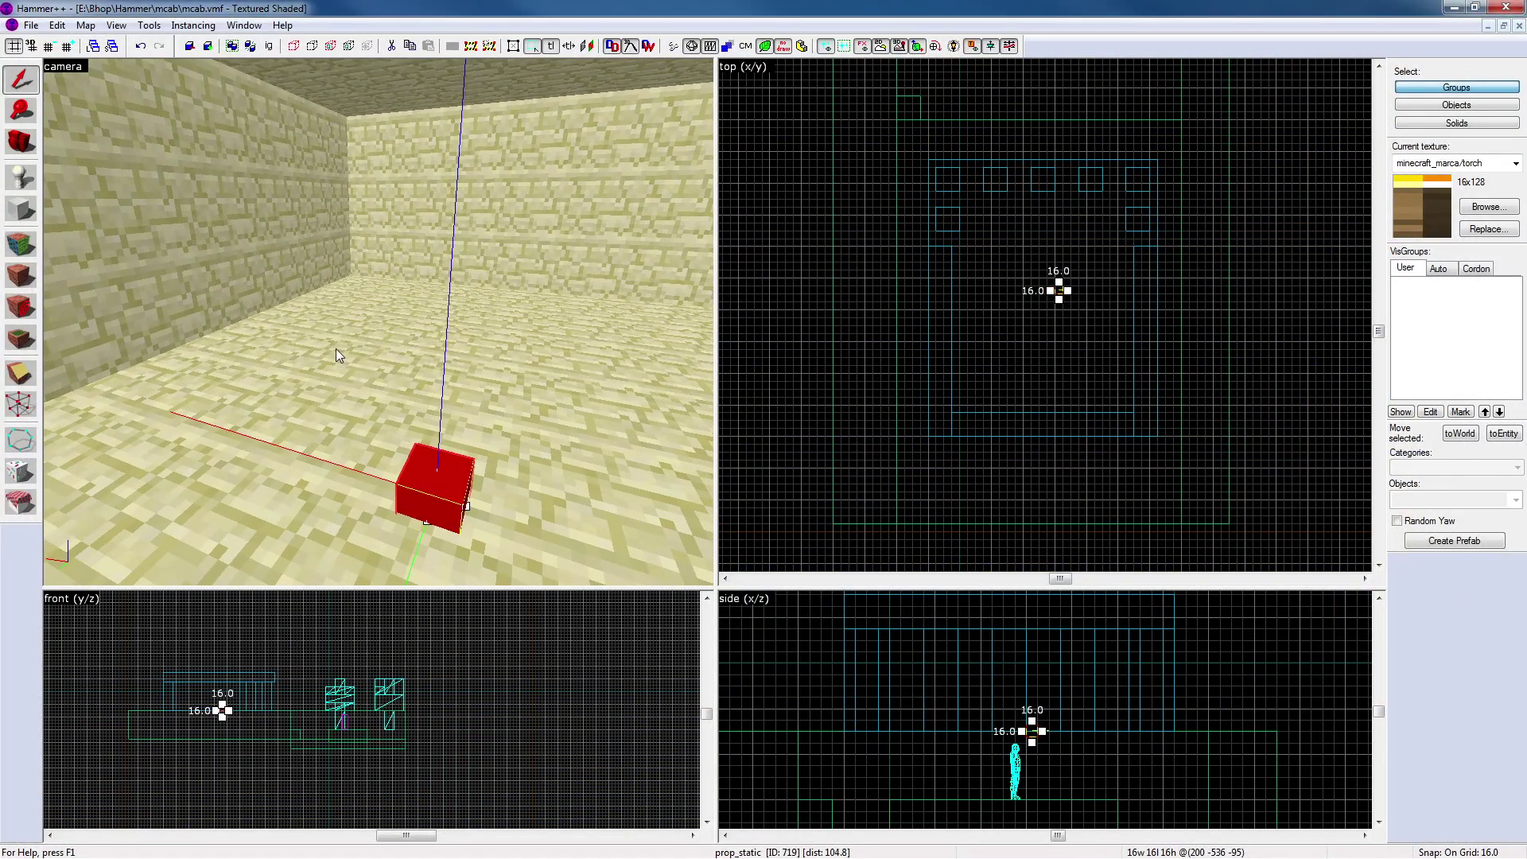
# Delete the prop_static entity from the floor inside the room
pyautogui.press('Delete')
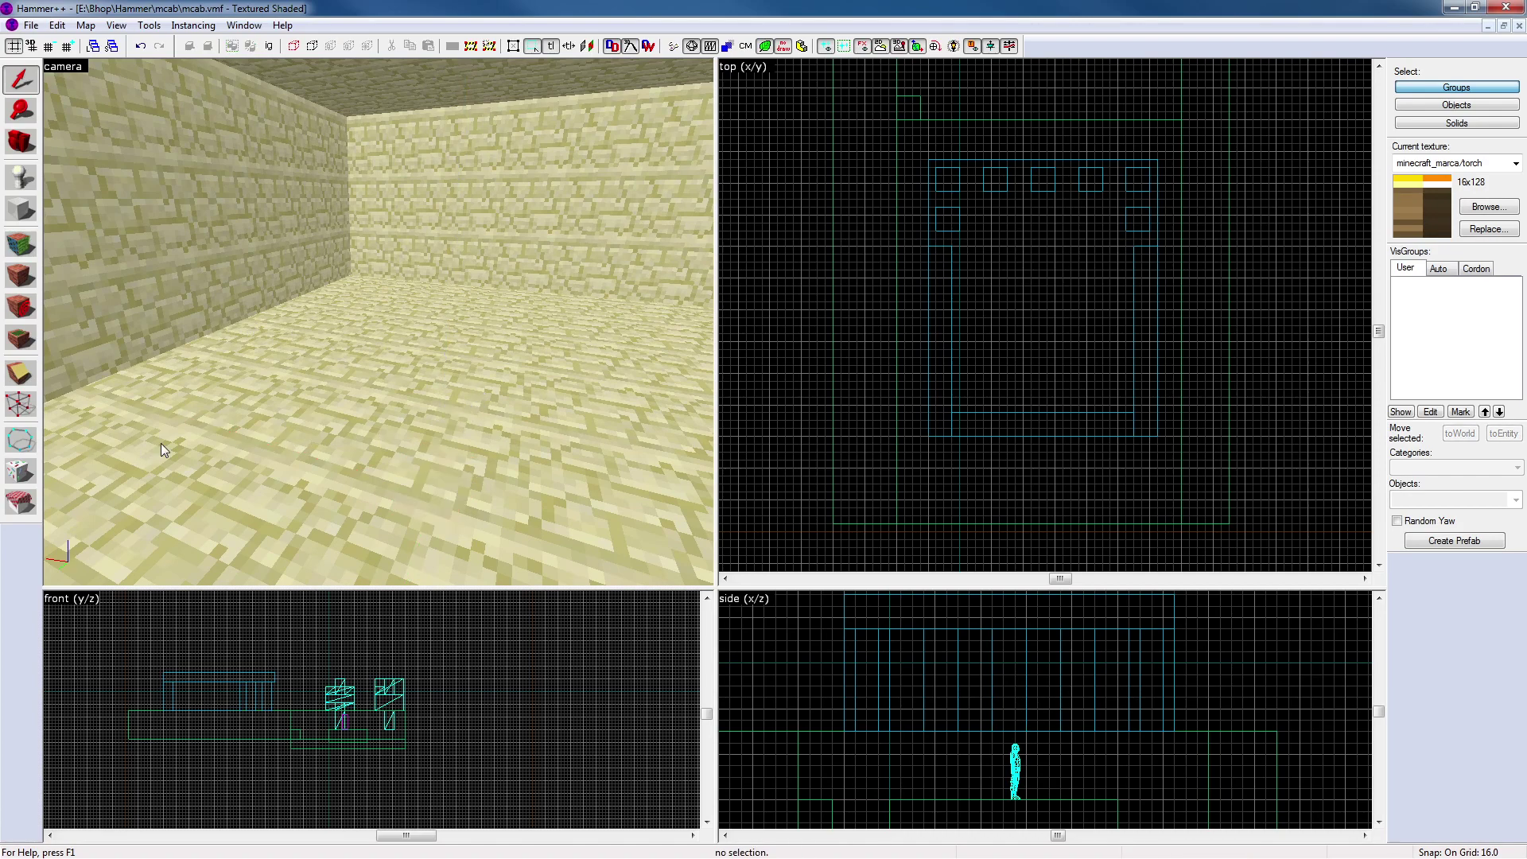
pyautogui.click(21, 209)
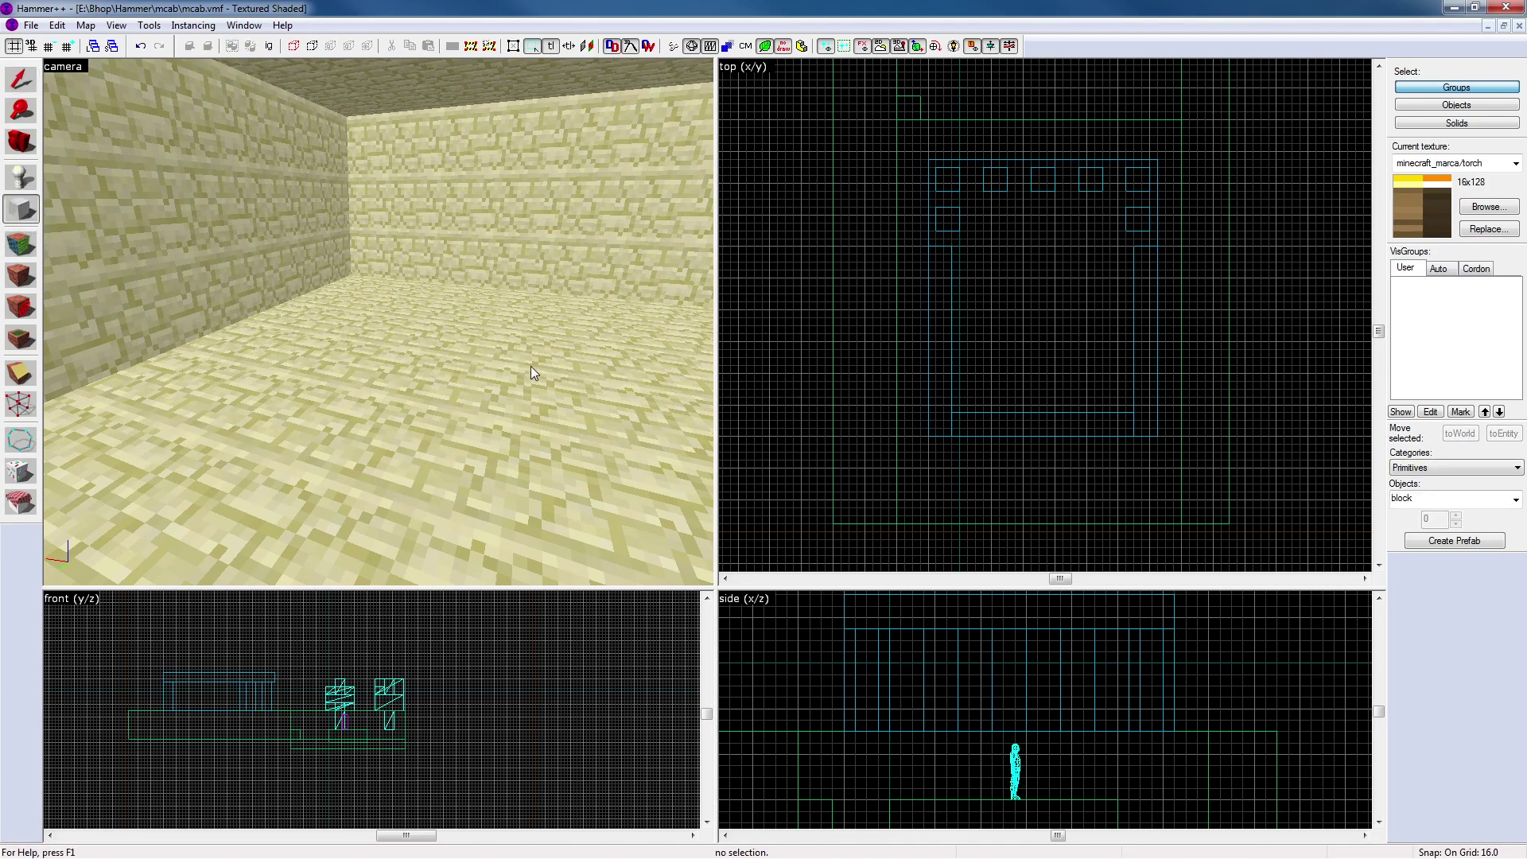
pyautogui.click(21, 80)
# Copy the middle pillar of the row of five onto the open floor inside the room
pyautogui.press('z')
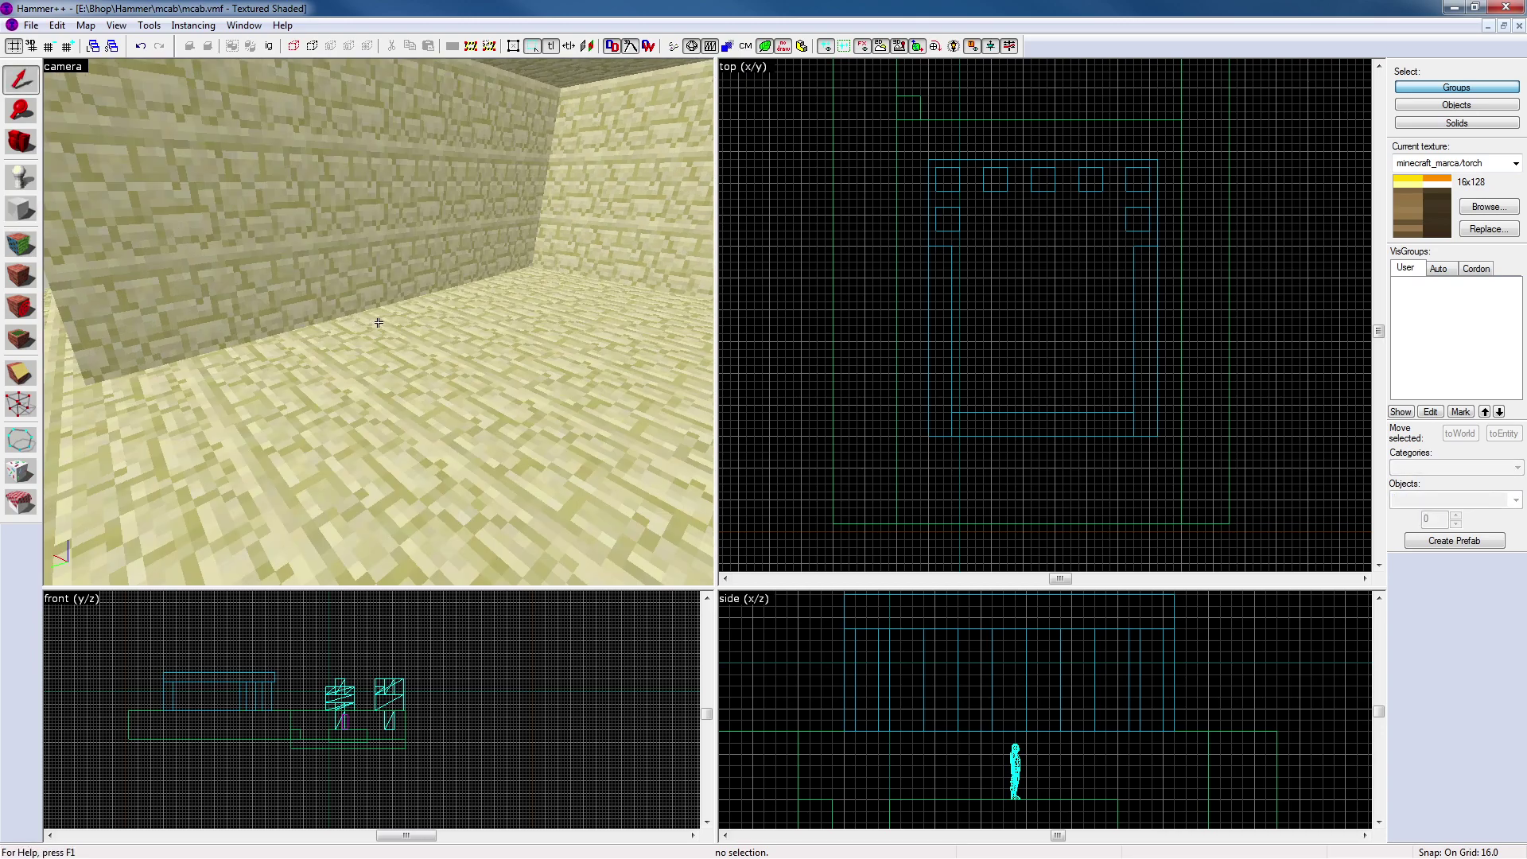
pyautogui.press('z')
pyautogui.click(453, 326)
pyautogui.keyDown('shift'); pyautogui.moveTo(1040, 177); pyautogui.dragTo(1032, 256); pyautogui.keyUp('shift')
pyautogui.press('z')
pyautogui.press('s')
pyautogui.hotkey('ctrl', 'shift', 'e')
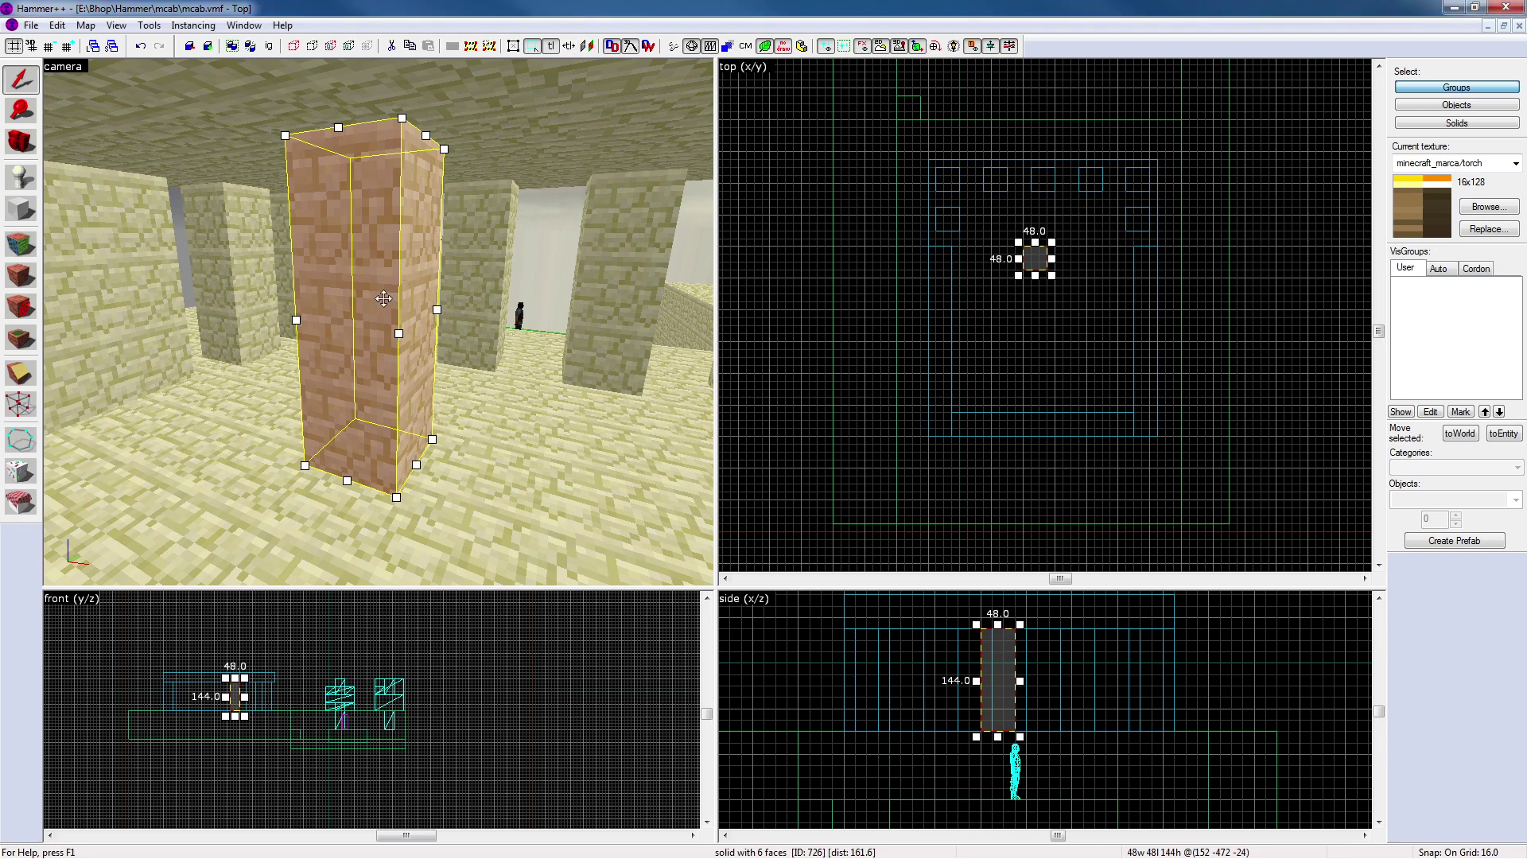
# Apply the minecraft_marca/torch texture to the front face of the copied pillar
pyautogui.hotkey('shift', 'a')
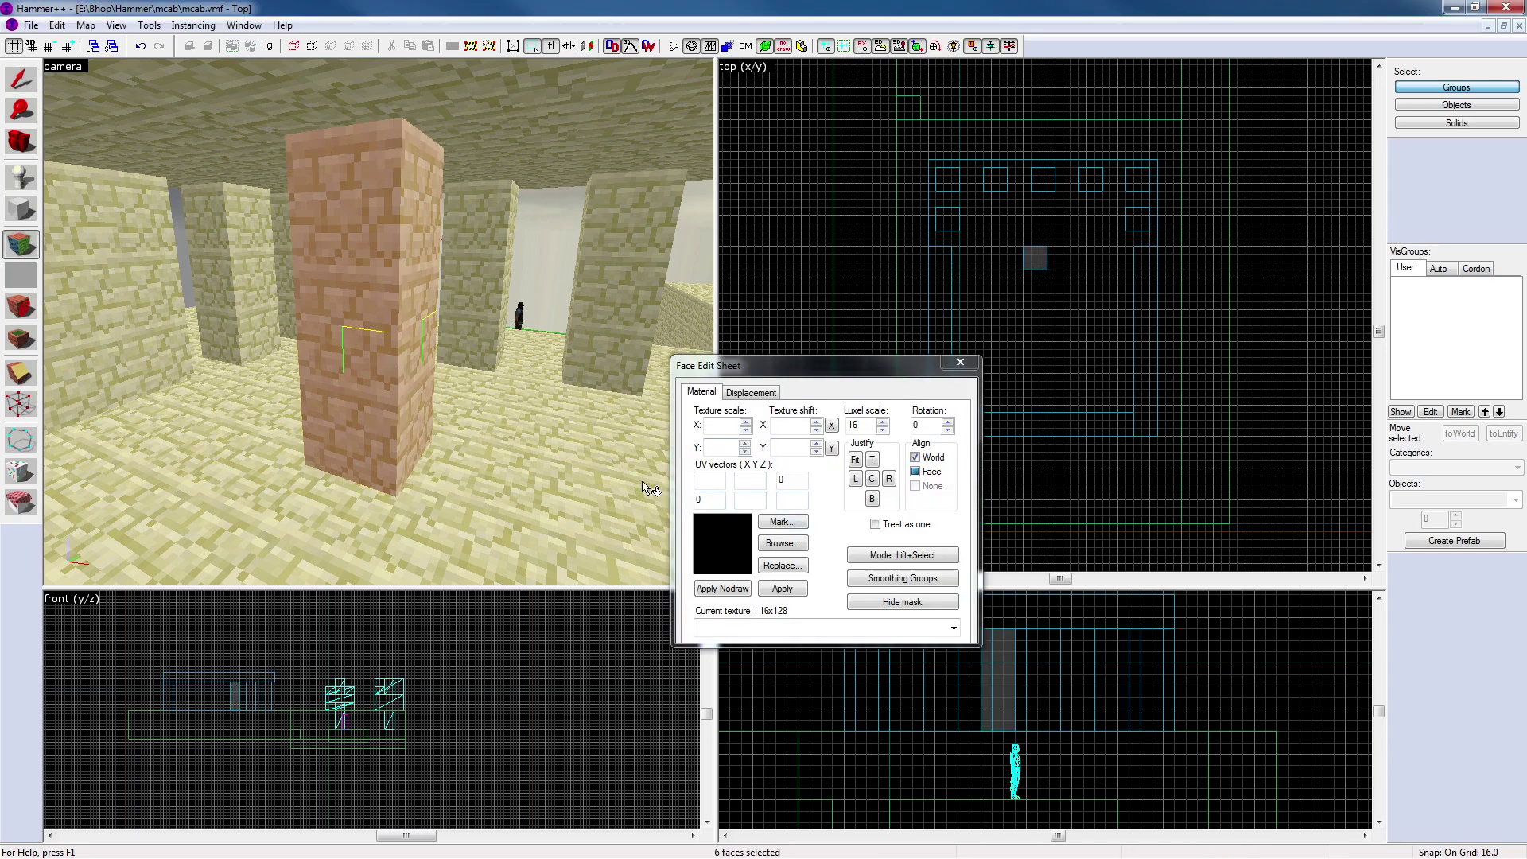
pyautogui.click(781, 544)
pyautogui.doubleClick(463, 294)
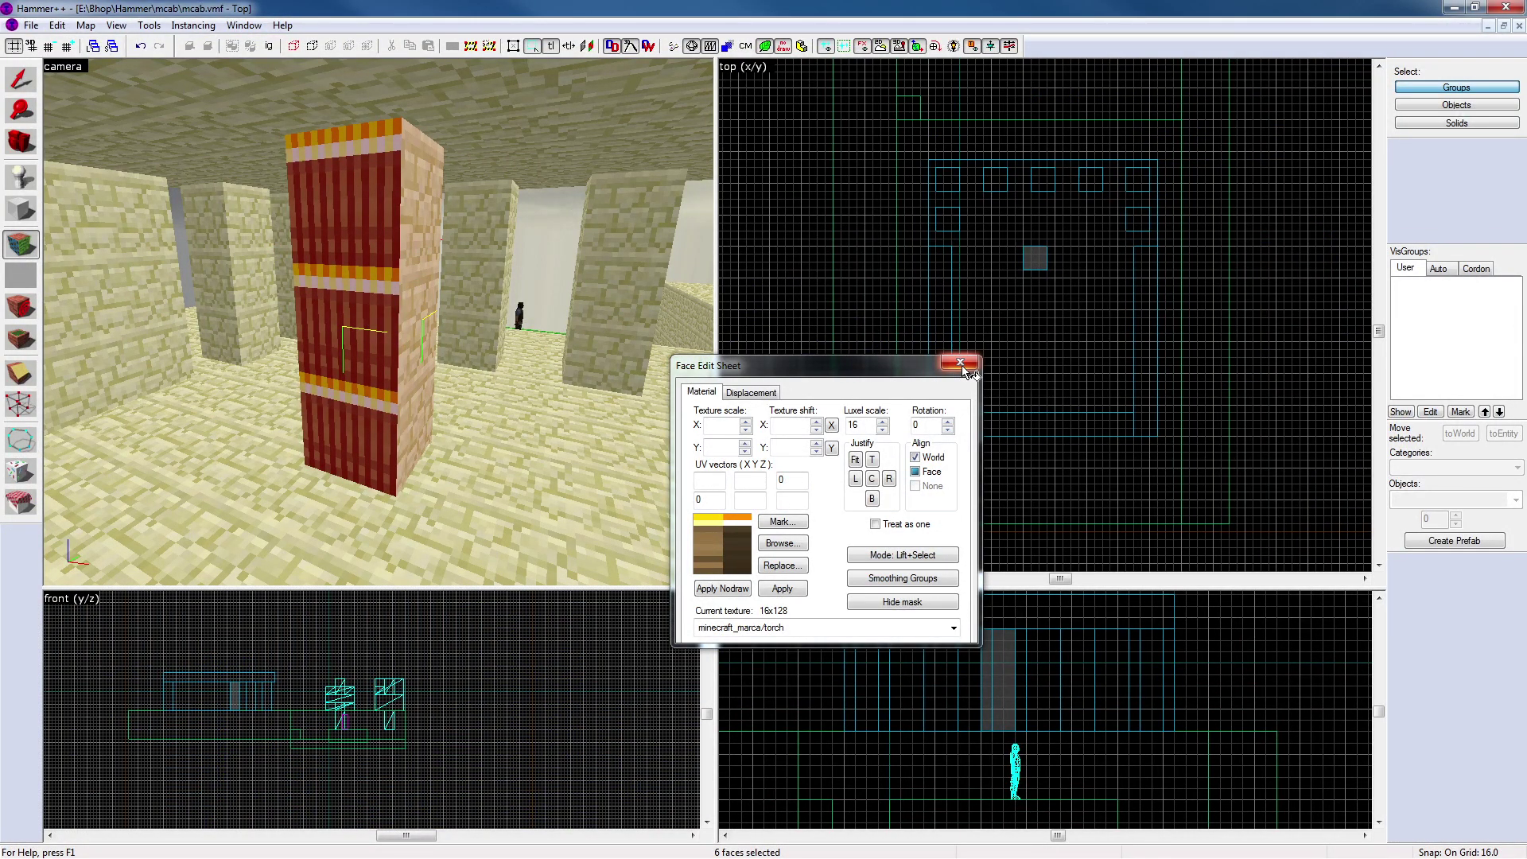
pyautogui.click(782, 588)
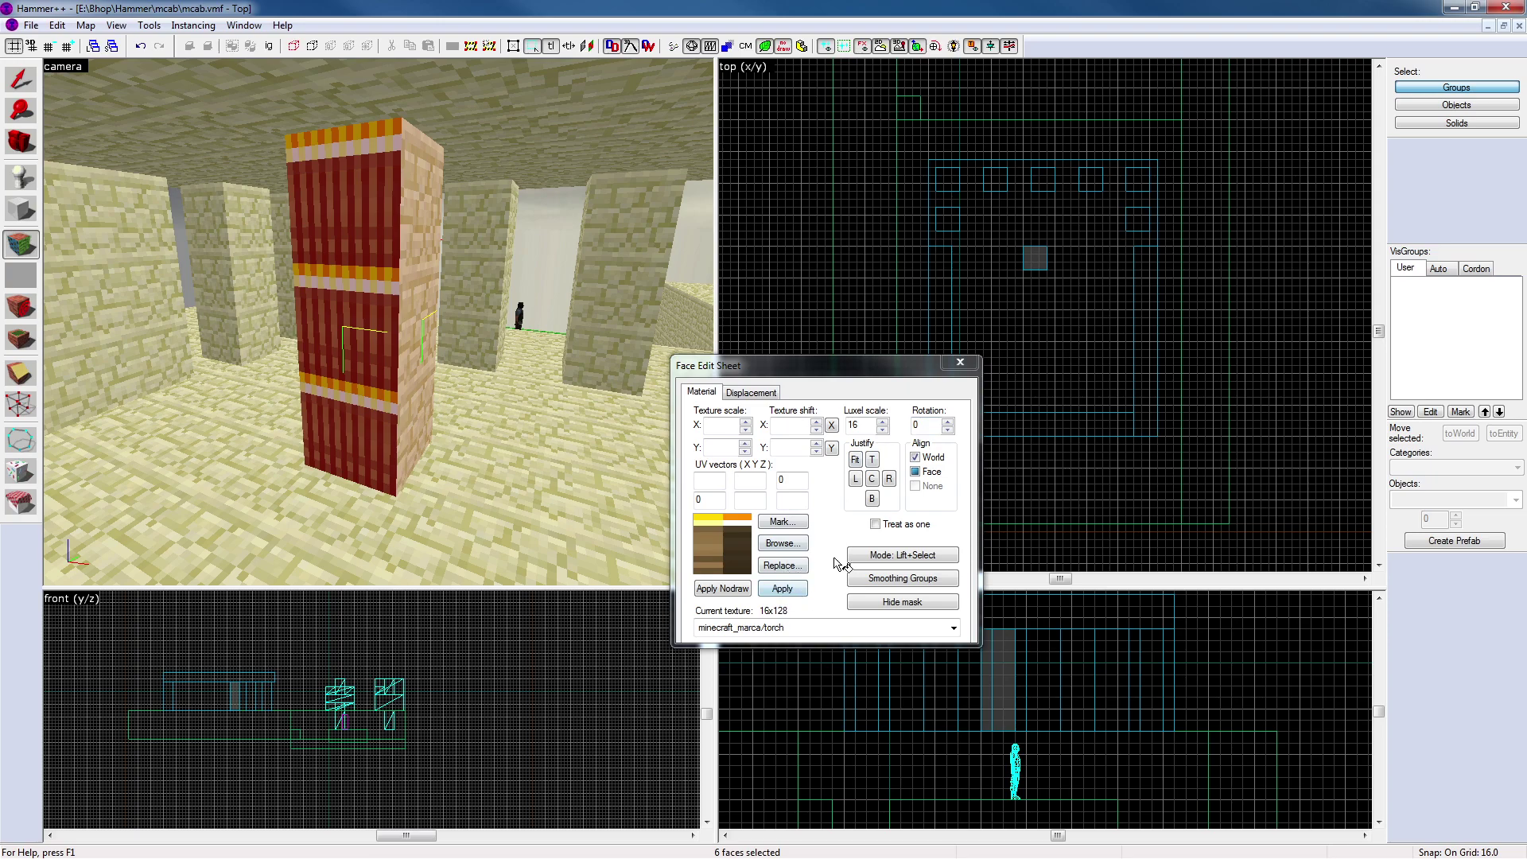
pyautogui.click(959, 363)
# Narrow the copied pillar to a 16 by 16 unit footprint
pyautogui.click(414, 313)
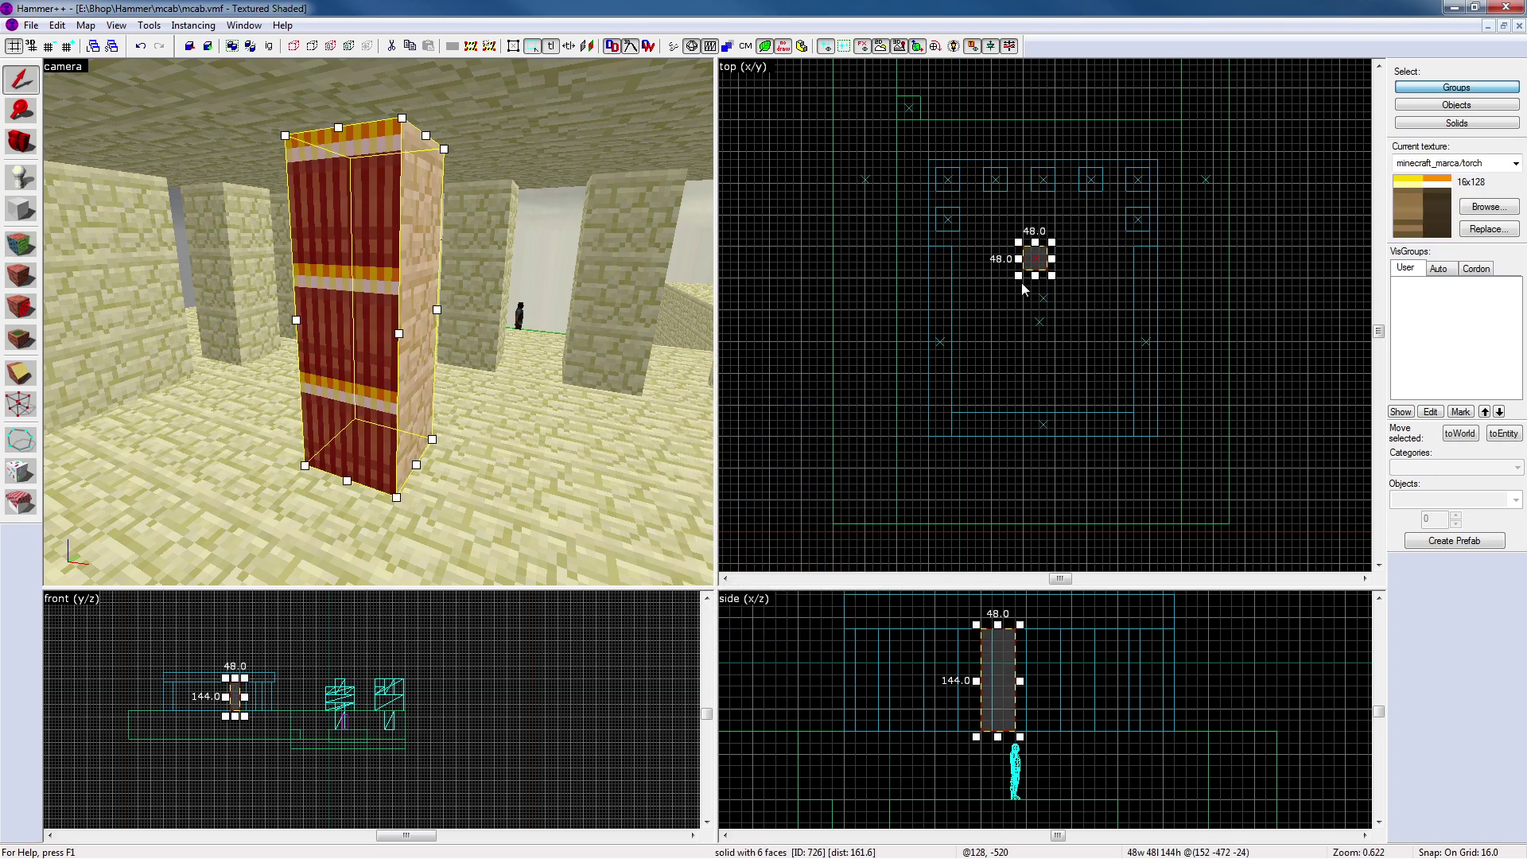
pyautogui.scroll(2, 1052, 240)
pyautogui.scroll(3, 1052, 241)
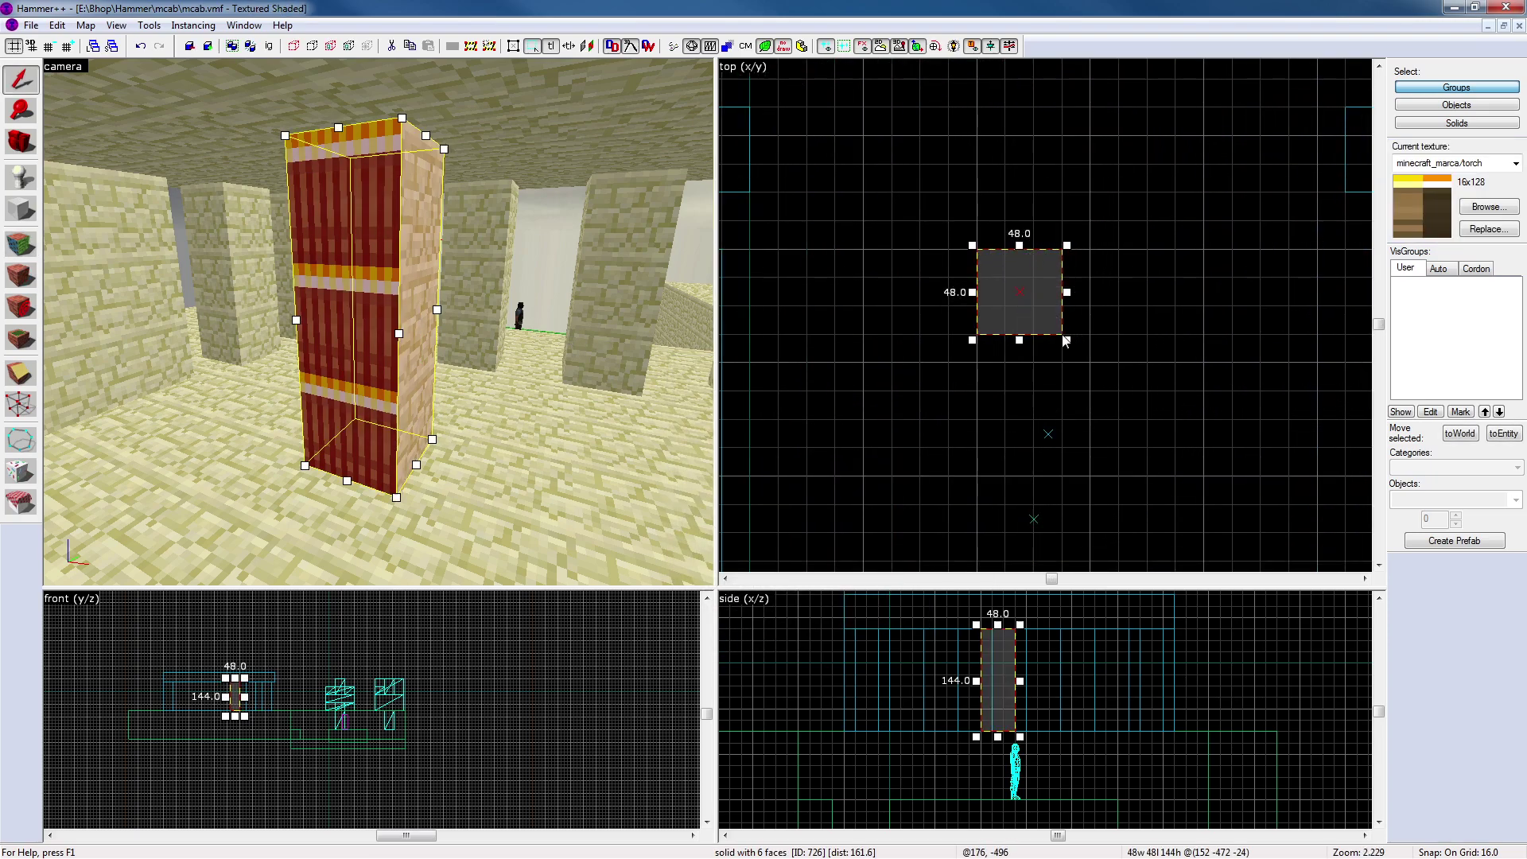
pyautogui.moveTo(1068, 339); pyautogui.dragTo(1007, 288)
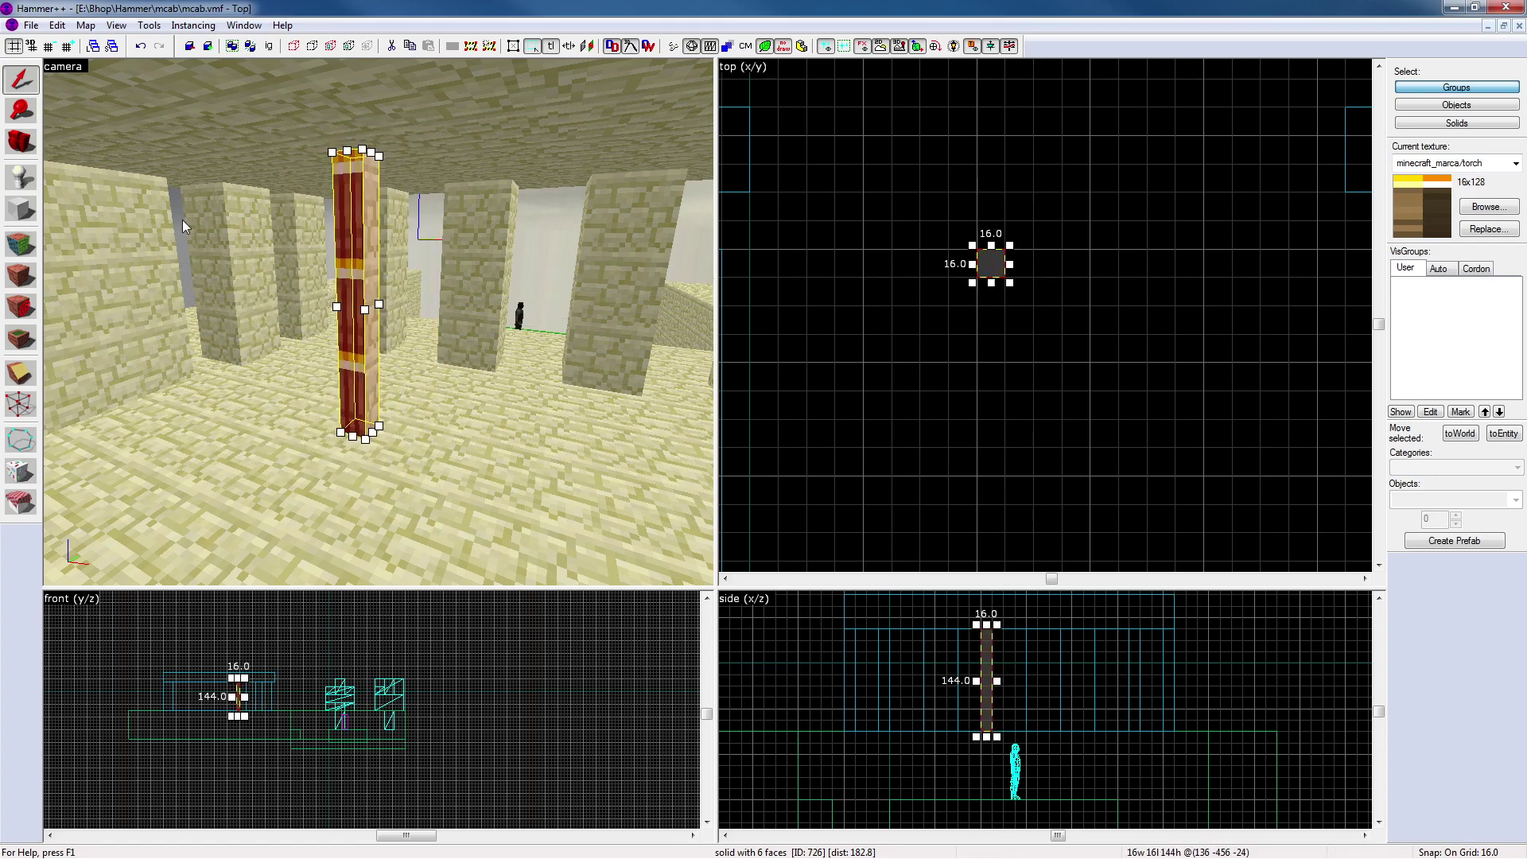
# Fit the torch texture to the front face of the narrowed pillar, then leave face editing
pyautogui.click(805, 289)
pyautogui.press('z')
pyautogui.press('w')
pyautogui.press('z')
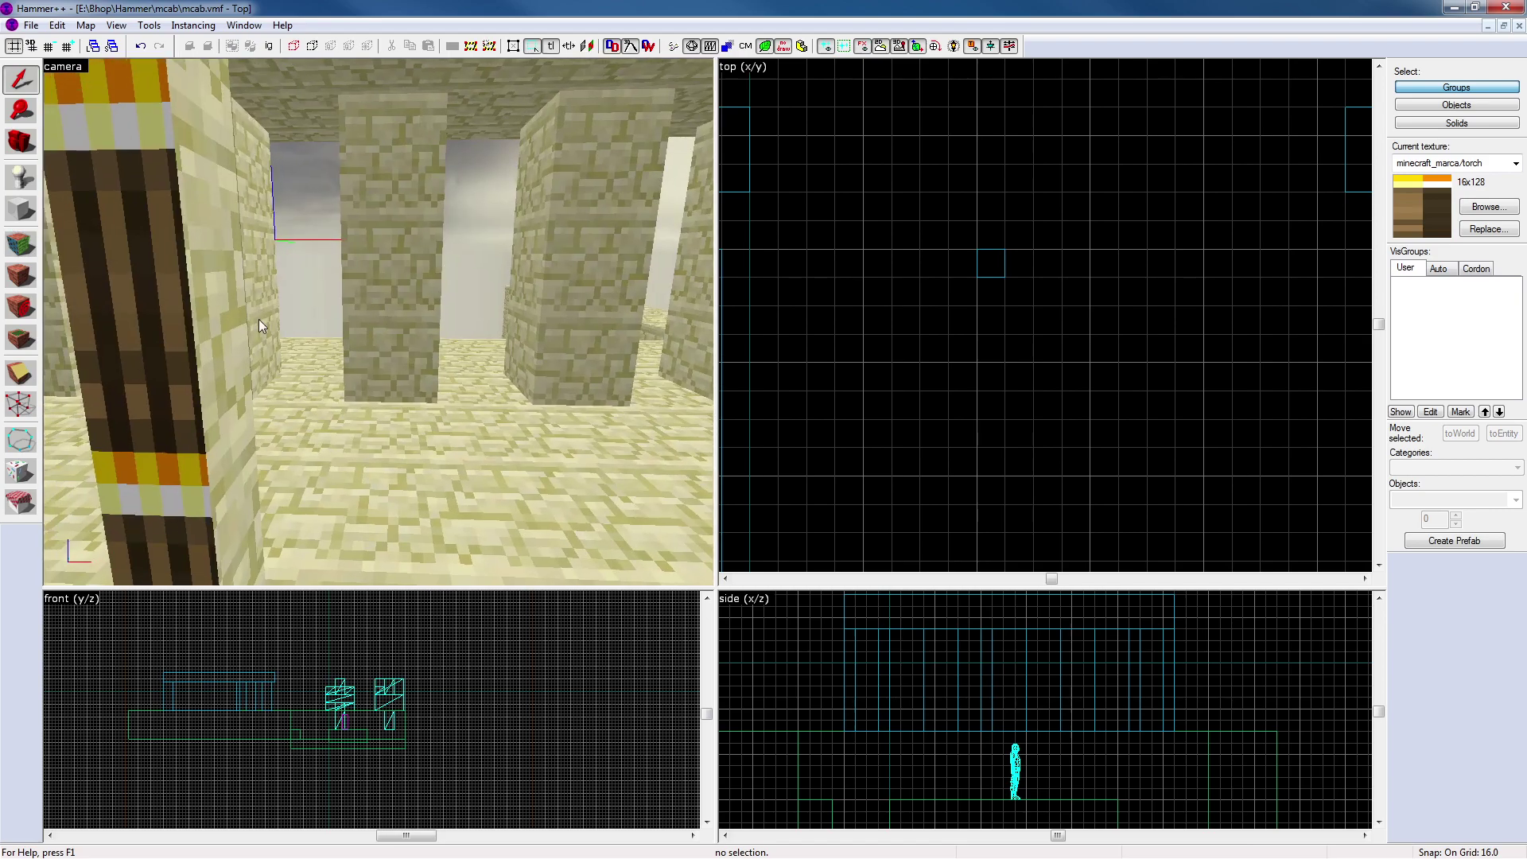
pyautogui.click(21, 244)
pyautogui.click(119, 262)
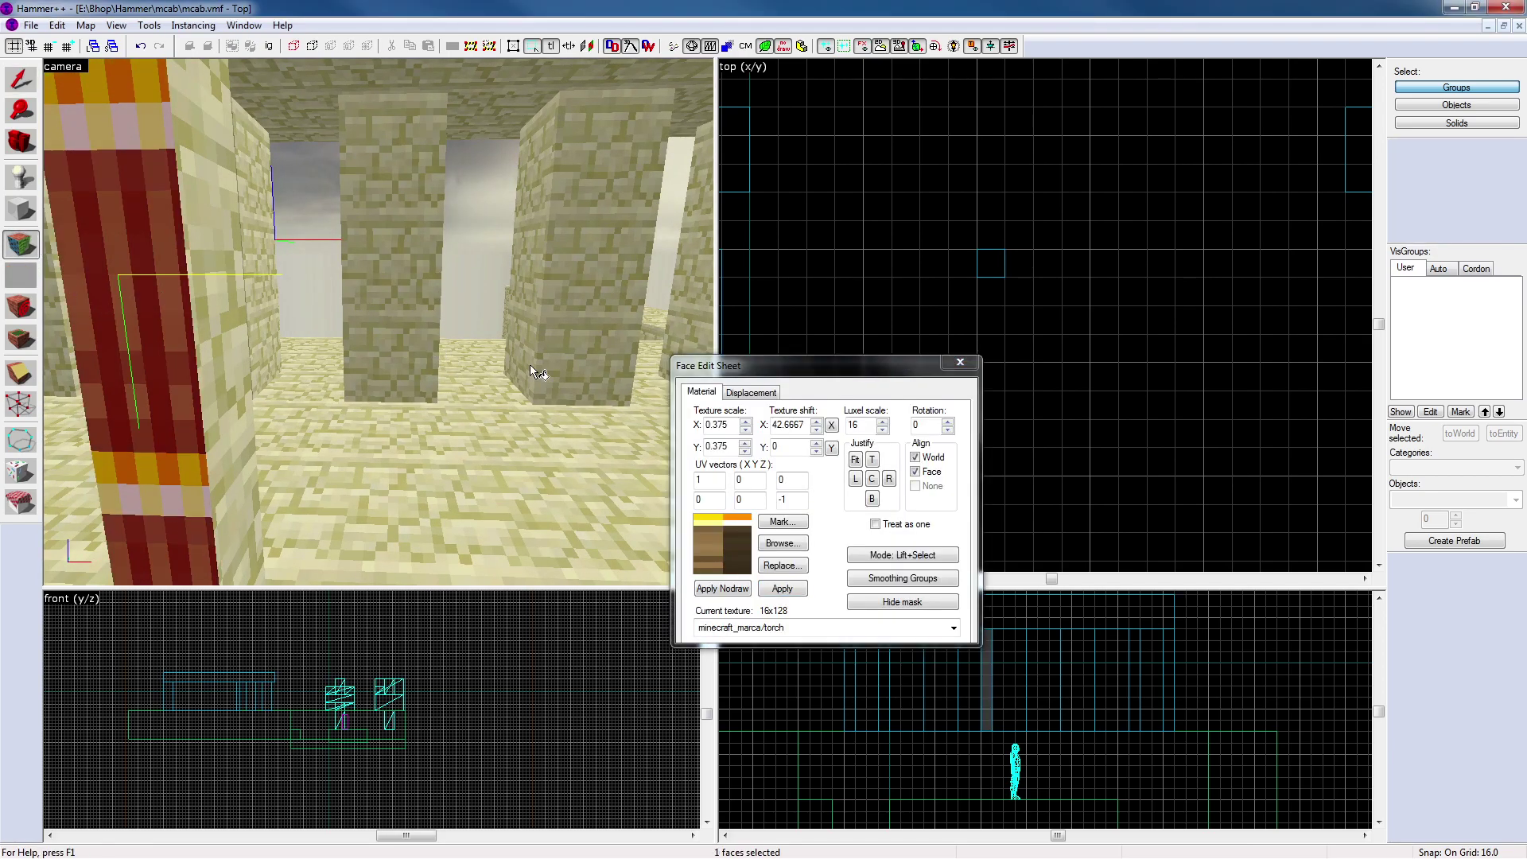
pyautogui.click(855, 459)
pyautogui.press('s')
pyautogui.press('s')
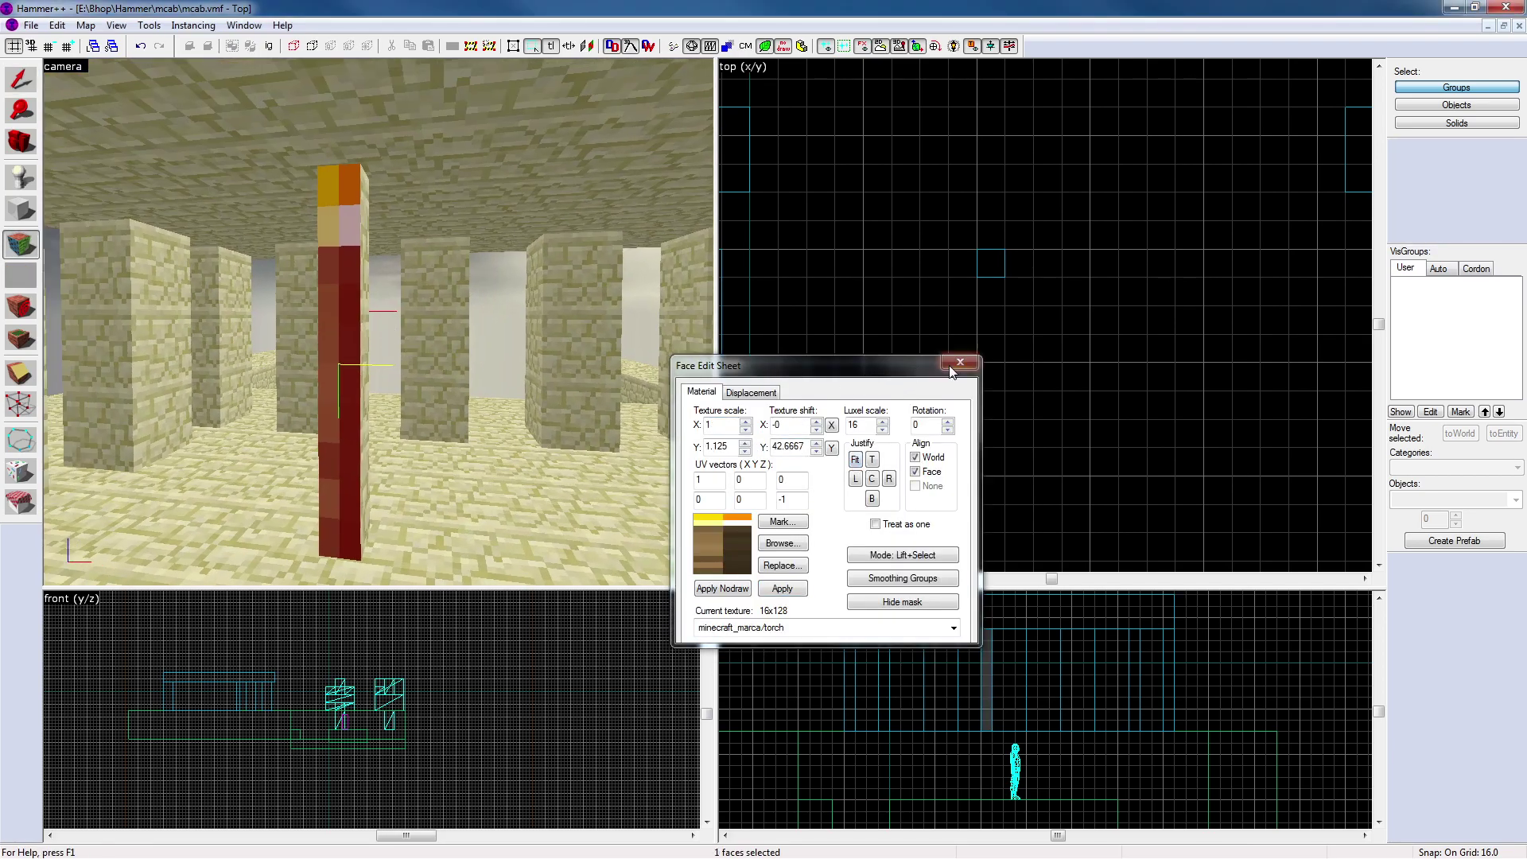
pyautogui.hotkey('shift', 'a')
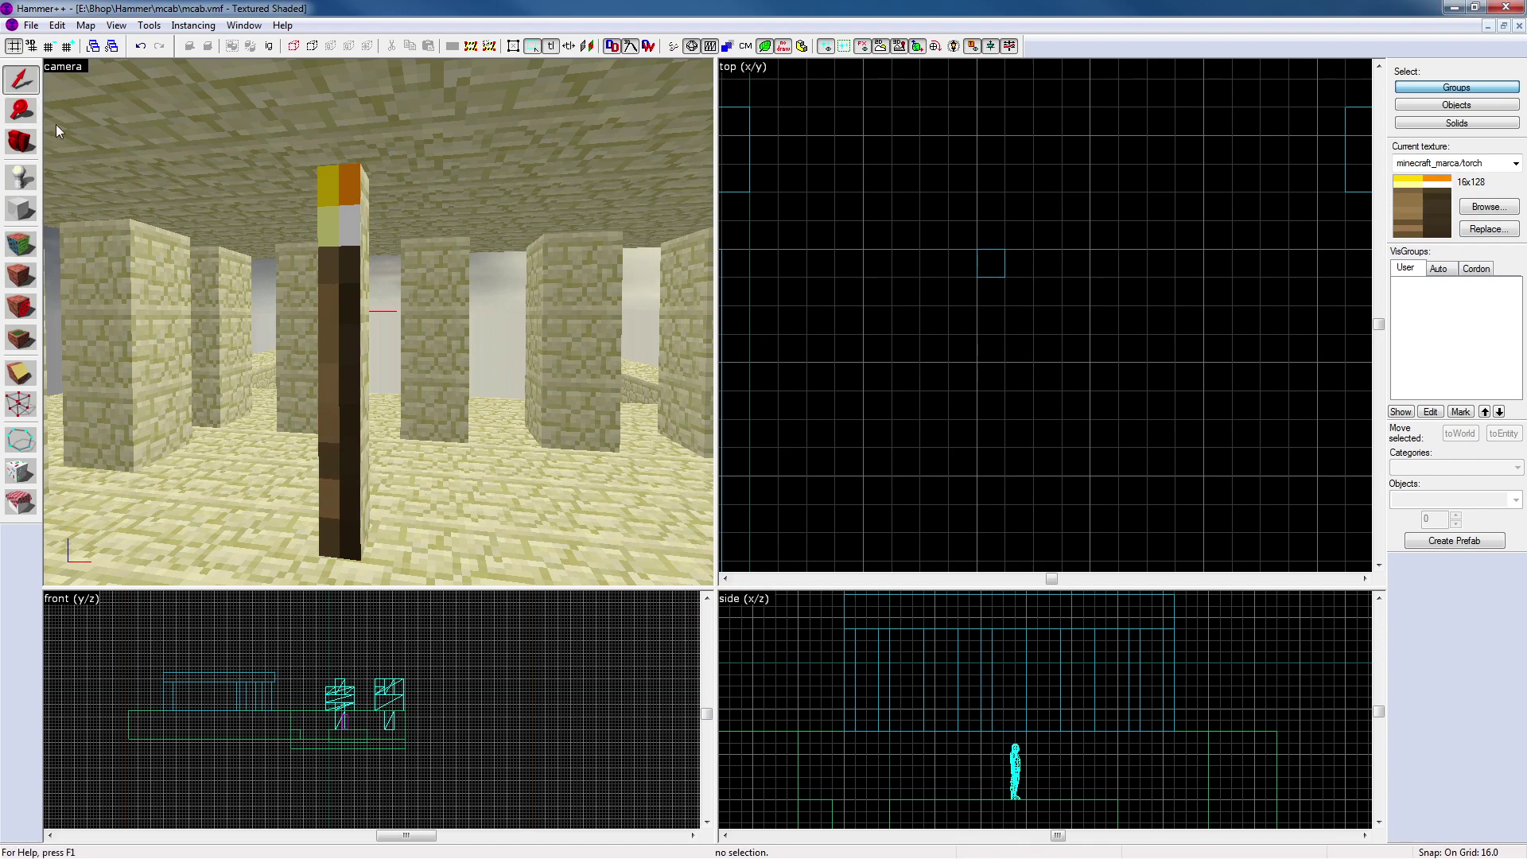
# Lower the narrow pillar to a height of 48 units, keeping its base on the floor
pyautogui.click(328, 275)
pyautogui.scroll(1, 990, 646)
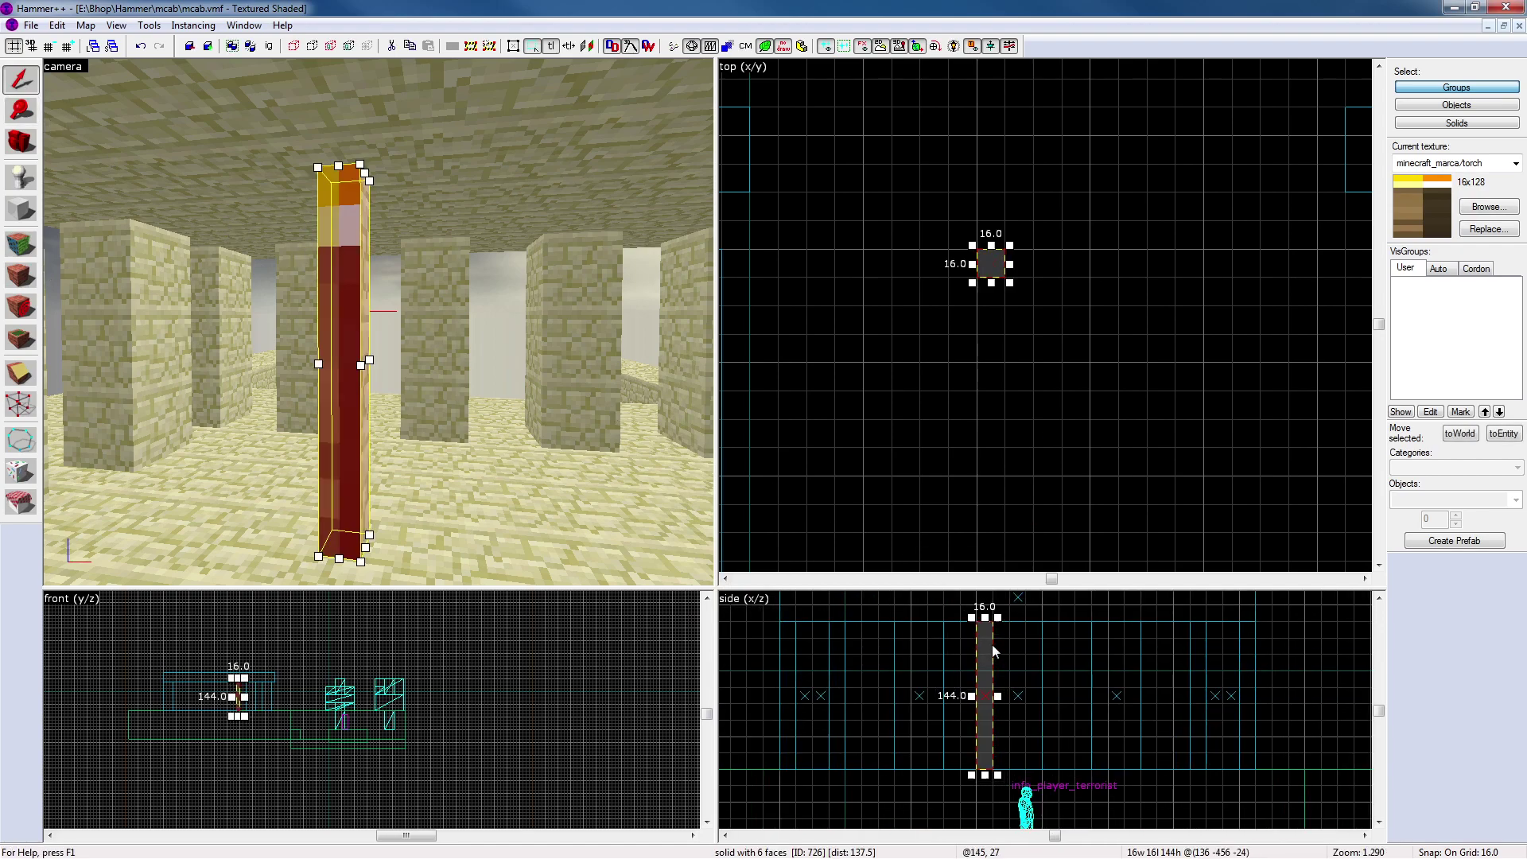
pyautogui.moveTo(990, 622); pyautogui.dragTo(993, 710)
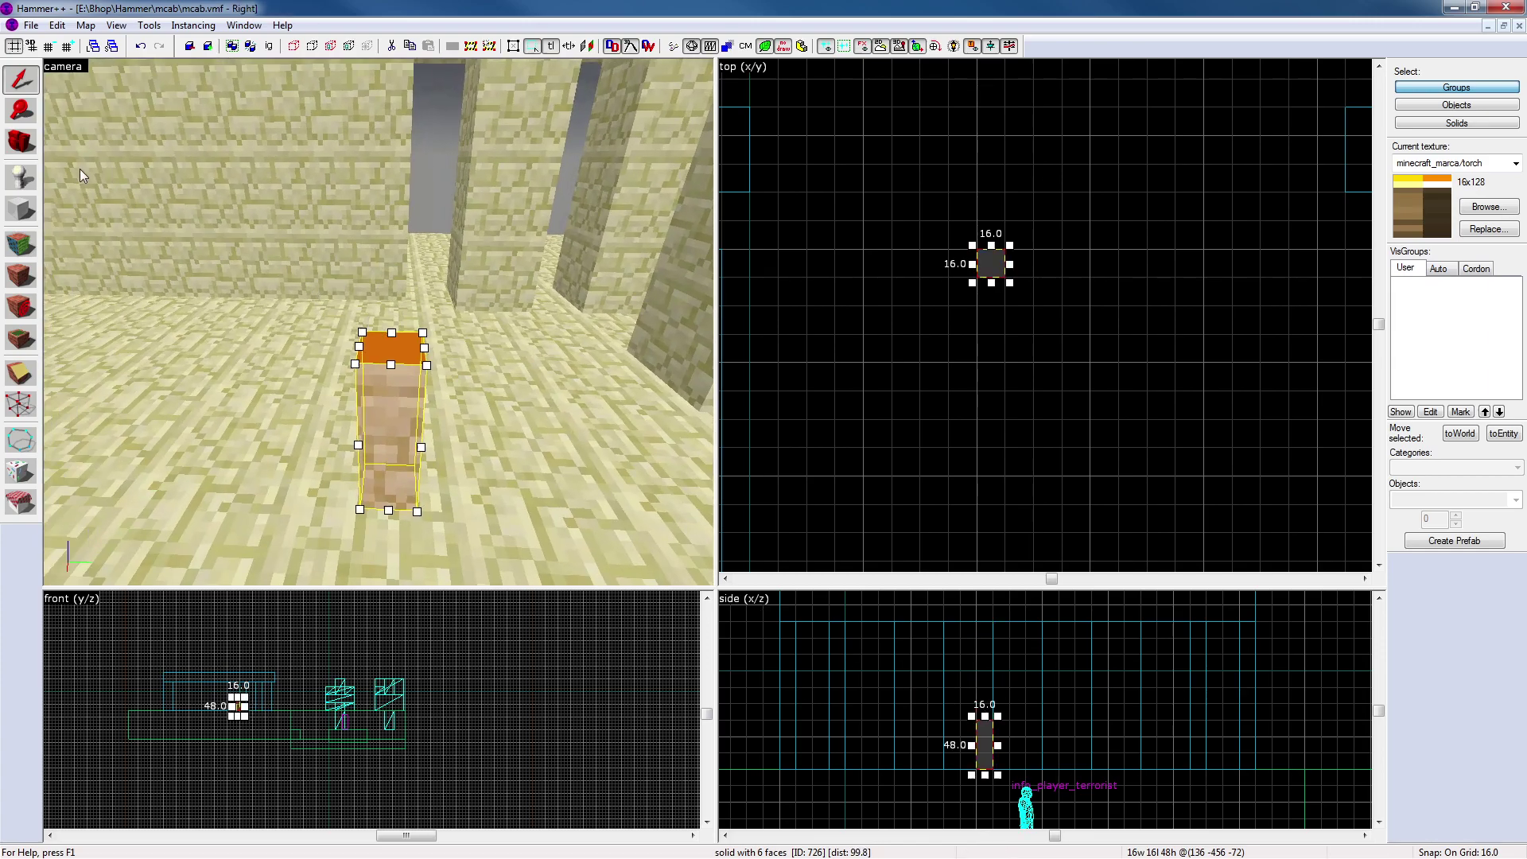
# Fit the torch texture to the front face of the shortened 48-unit block
pyautogui.click(21, 244)
pyautogui.press('z')
pyautogui.press('w')
pyautogui.press('a')
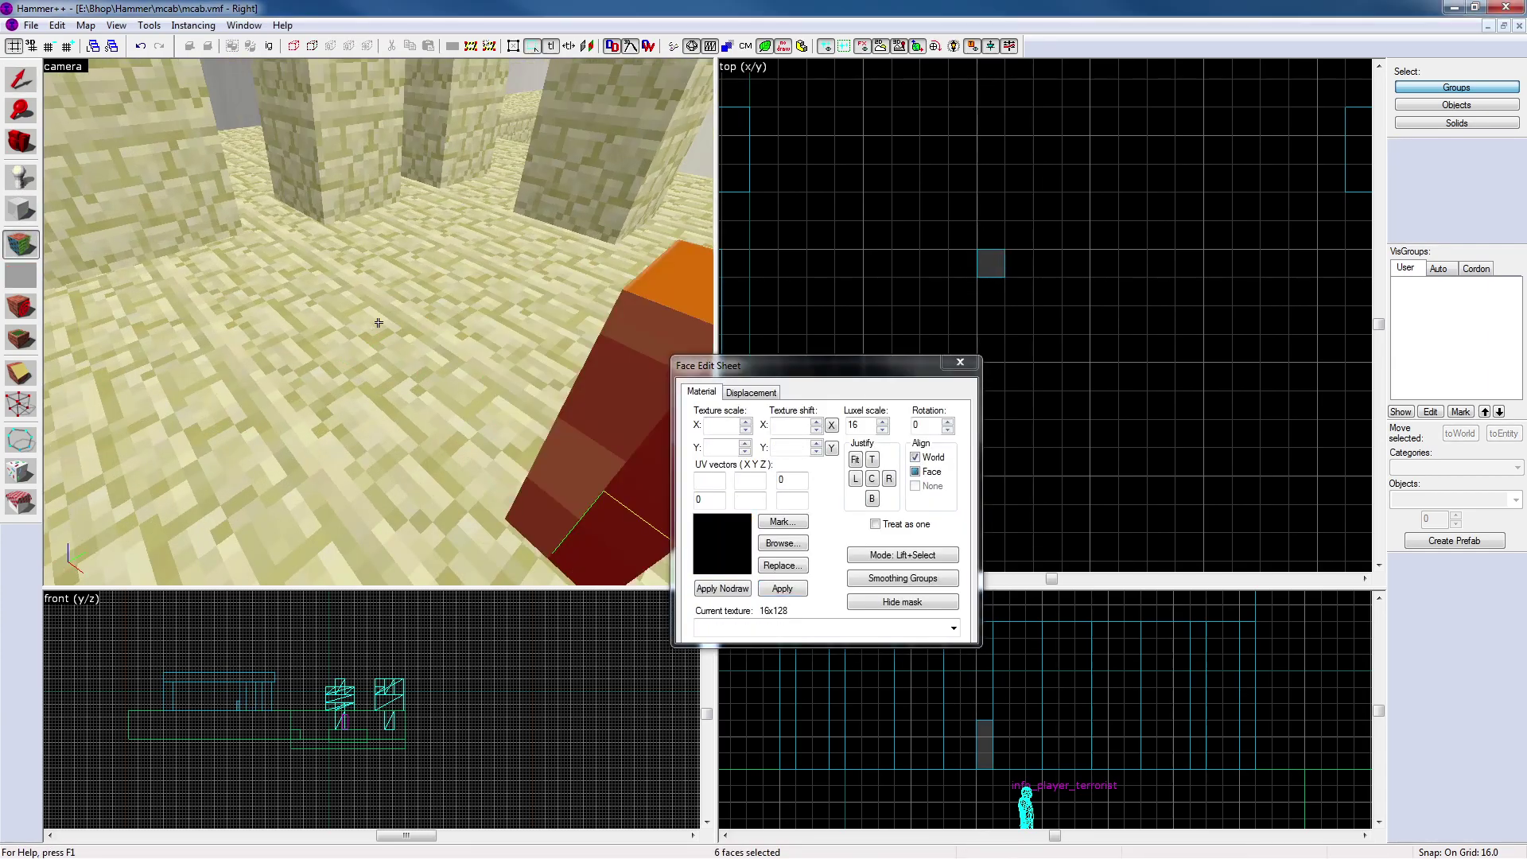
pyautogui.press('z')
pyautogui.click(457, 294)
pyautogui.click(494, 208)
pyautogui.click(494, 209)
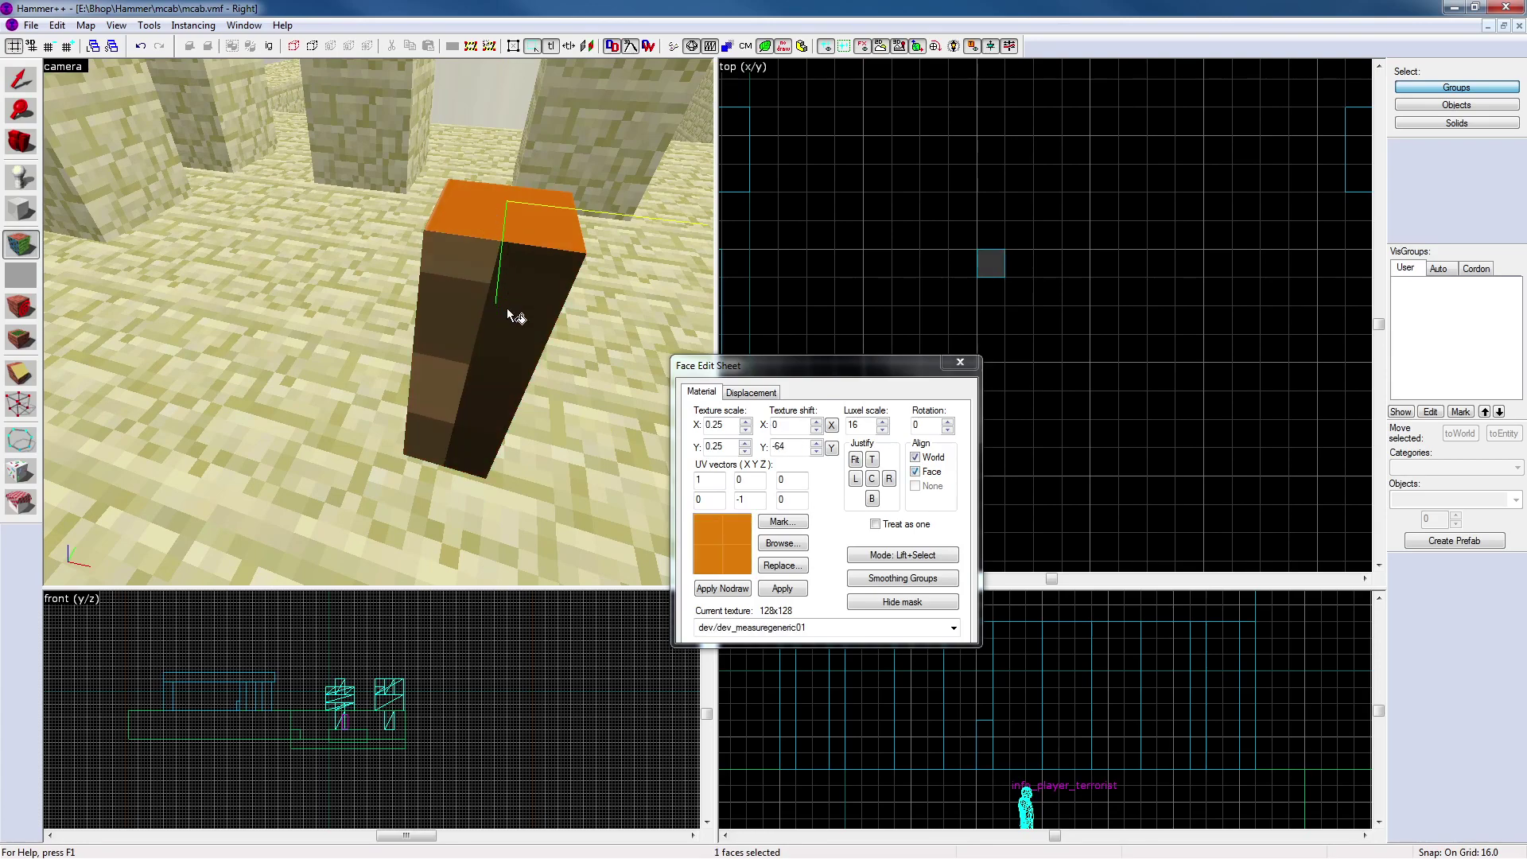
pyautogui.click(498, 316)
pyautogui.click(855, 459)
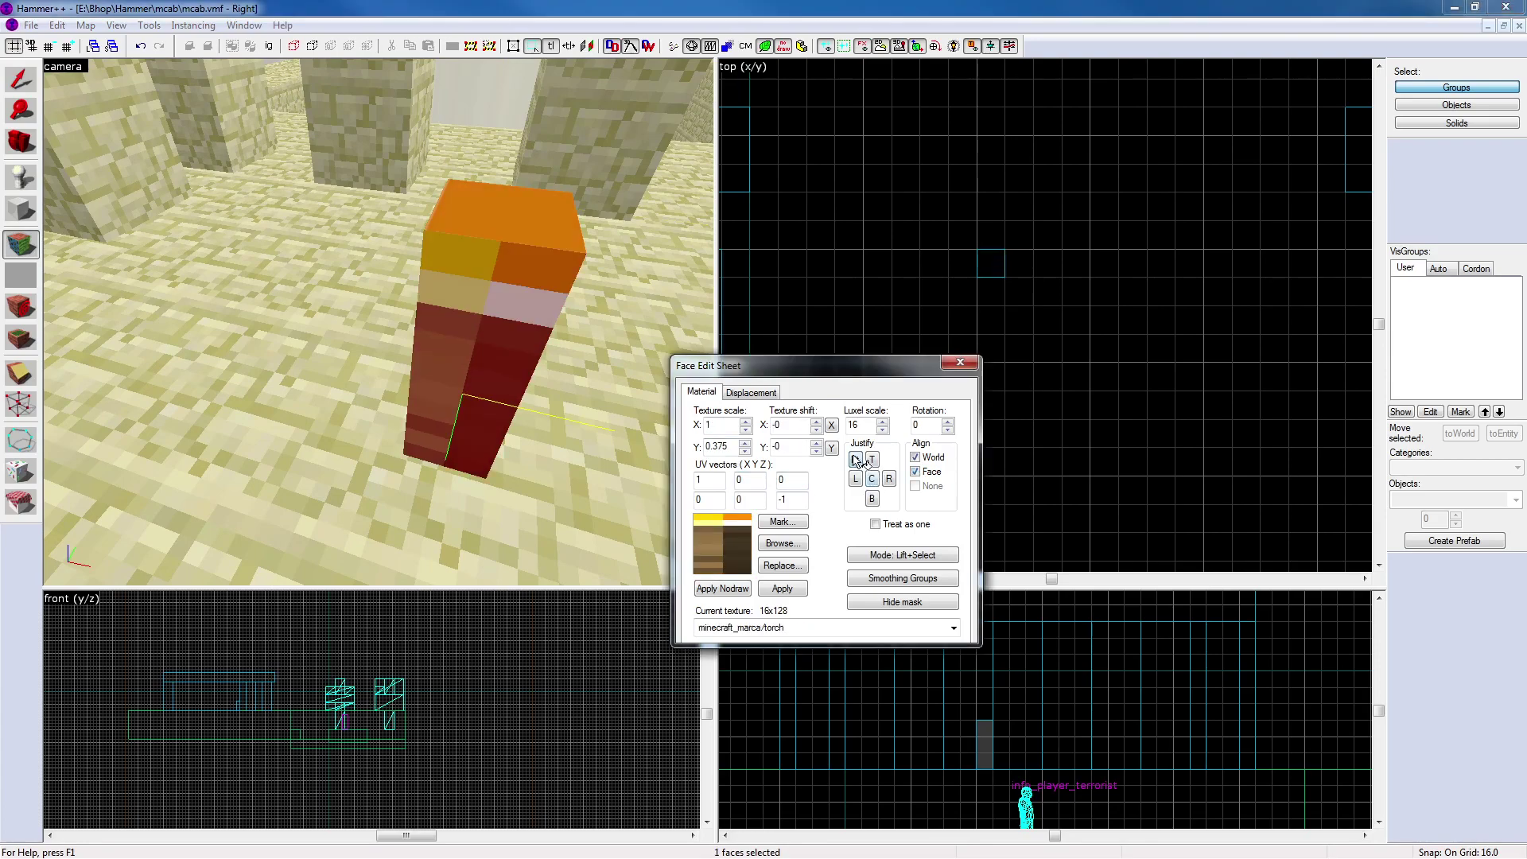
# Apply the fitted torch texture to the remaining three side faces of the block
pyautogui.press('d')
pyautogui.press('z')
pyautogui.press('z')
pyautogui.rightClick(512, 318)
pyautogui.press('z')
pyautogui.press('d')
pyautogui.press('z')
pyautogui.rightClick(417, 322)
pyautogui.press('z')
pyautogui.press('d')
pyautogui.press('z')
pyautogui.rightClick(298, 291)
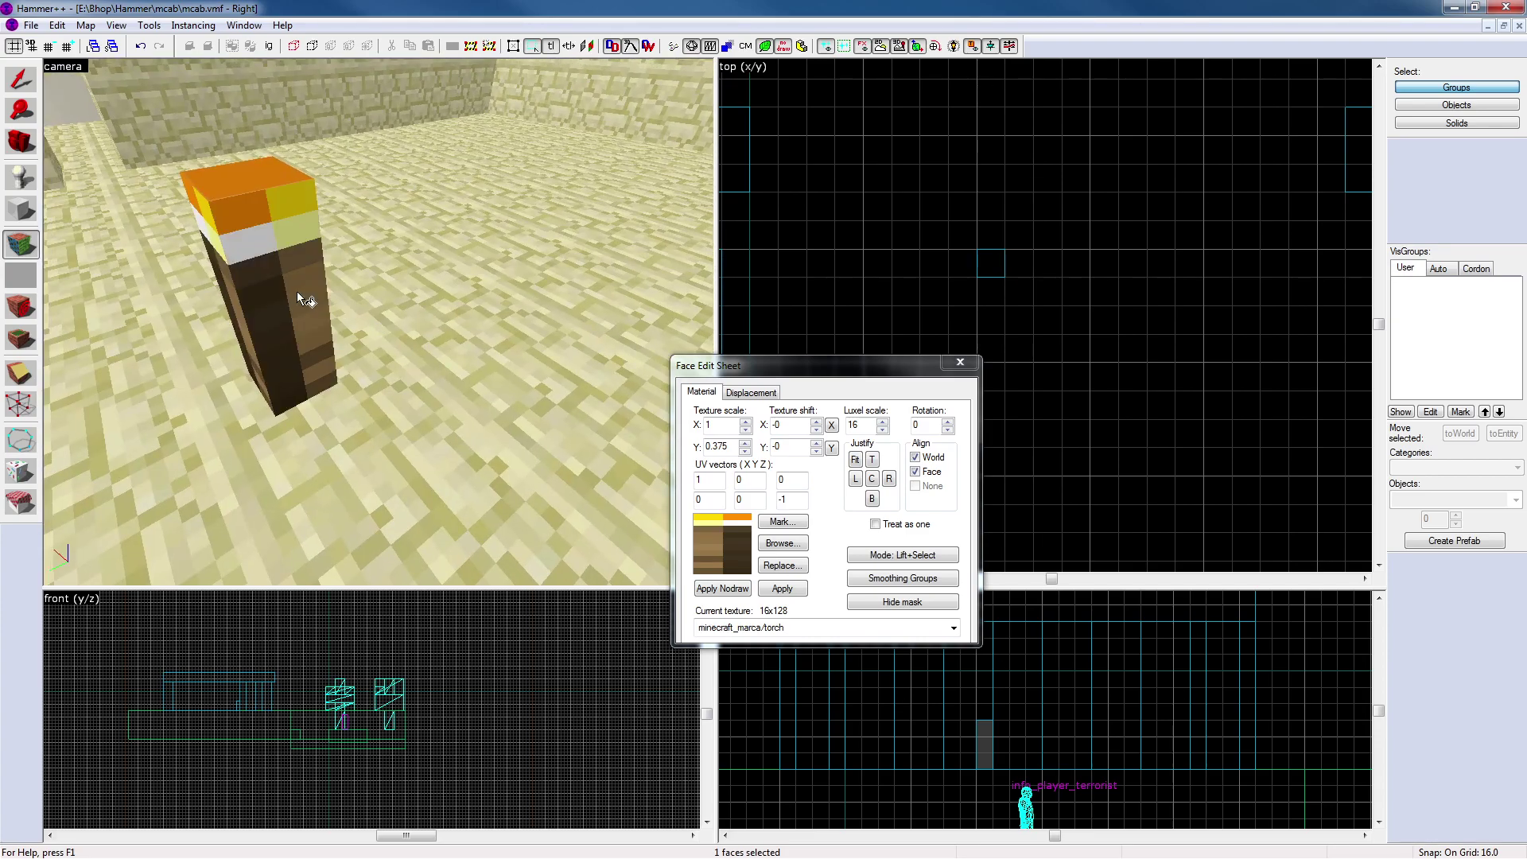
# Apply the torch texture to the top face of the block
pyautogui.press('z')
pyautogui.press('z')
pyautogui.rightClick(330, 333)
pyautogui.press('z')
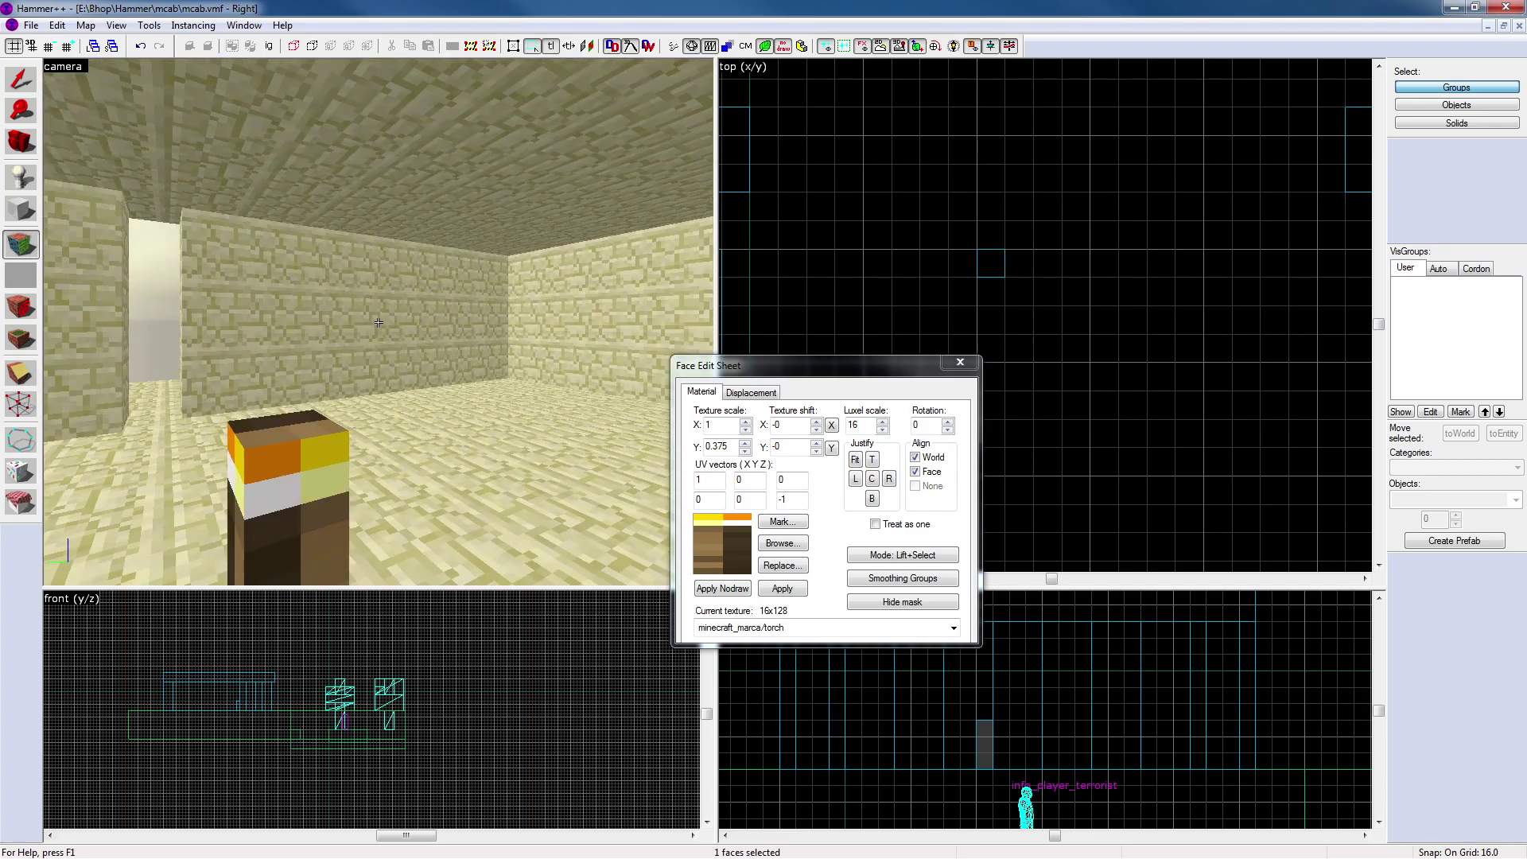
pyautogui.press('a')
pyautogui.press('w')
pyautogui.press('z')
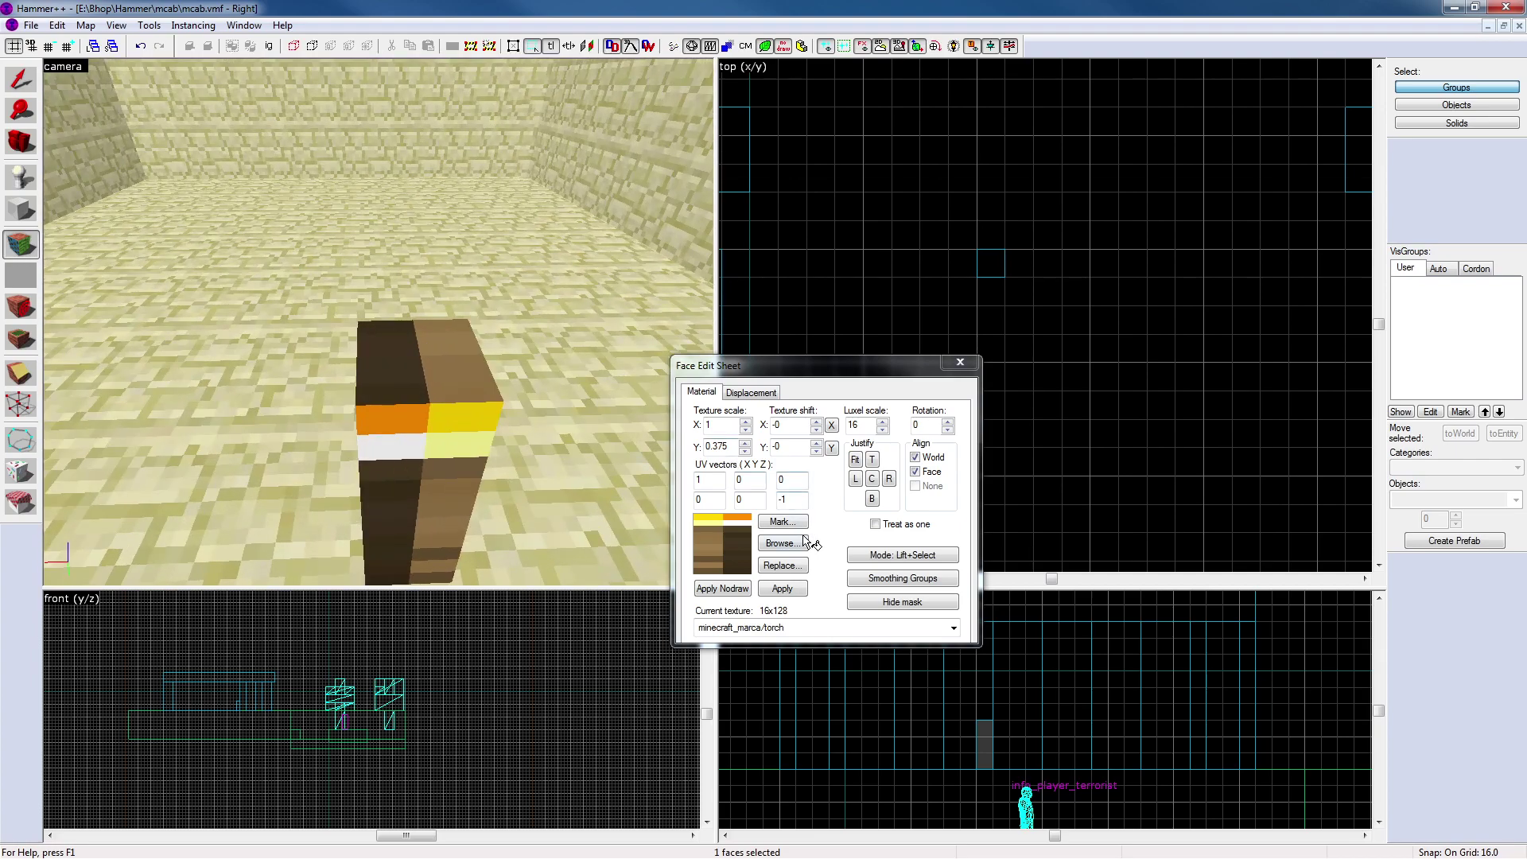
# Check the texture scale, shift and UV vectors on the torch block's top and side faces
pyautogui.click(447, 370)
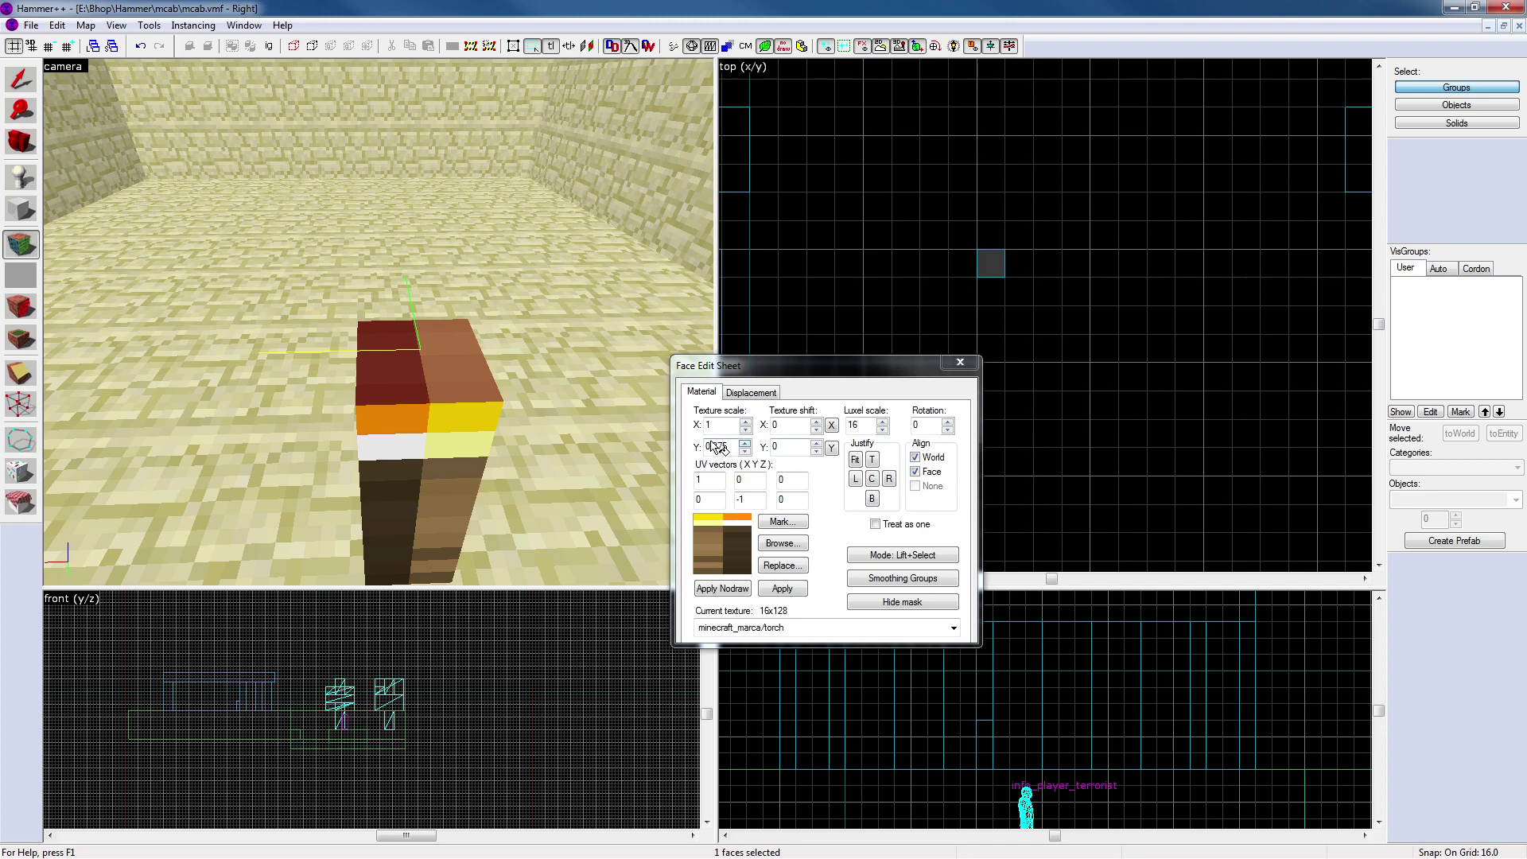
pyautogui.click(410, 454)
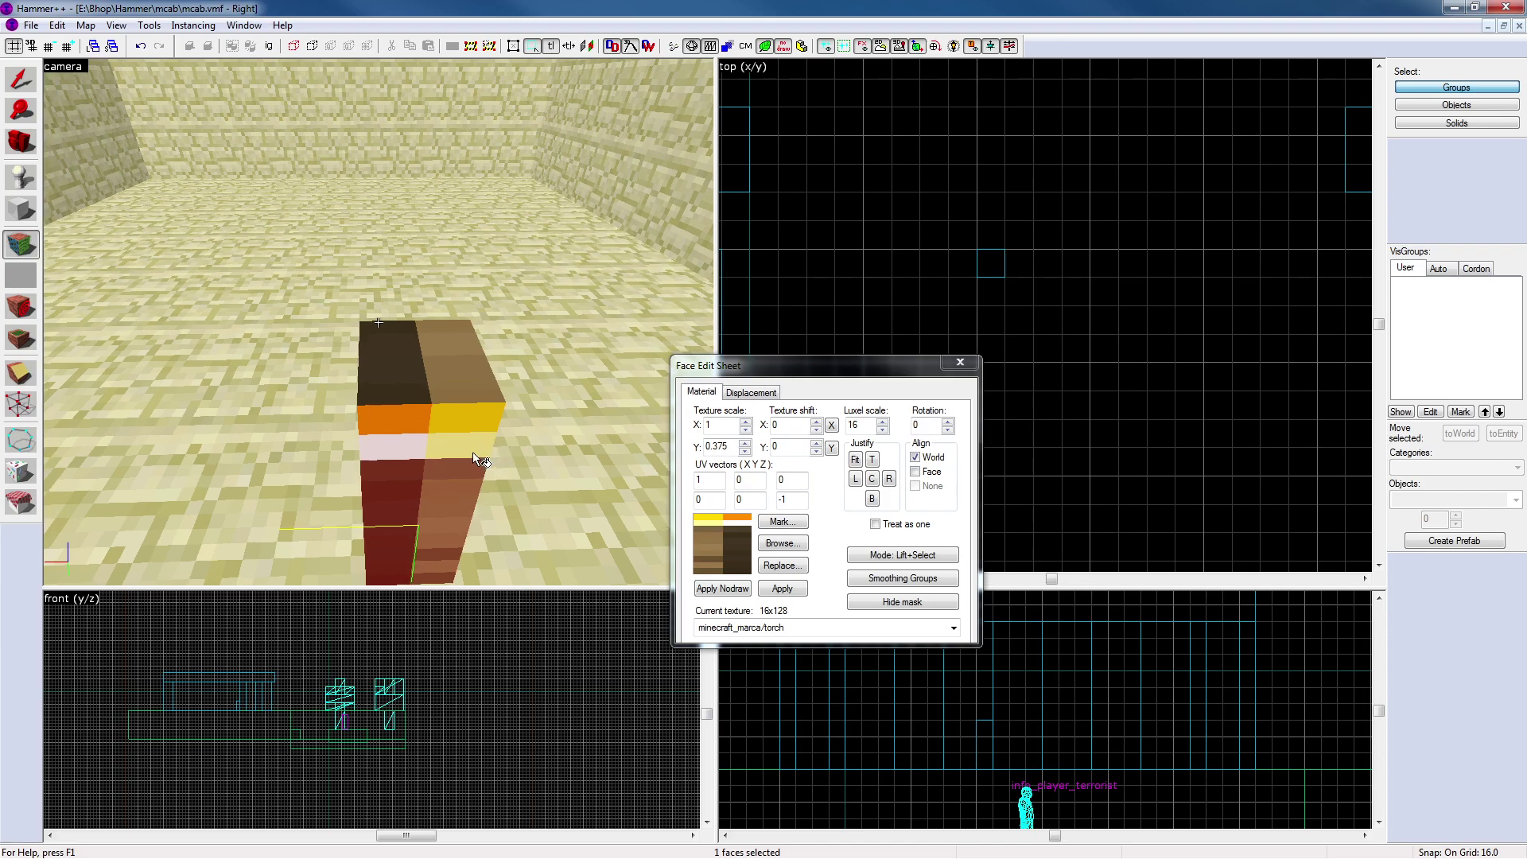
pyautogui.press('z')
pyautogui.press('w')
pyautogui.press('z')
pyautogui.click(379, 321)
pyautogui.press('z')
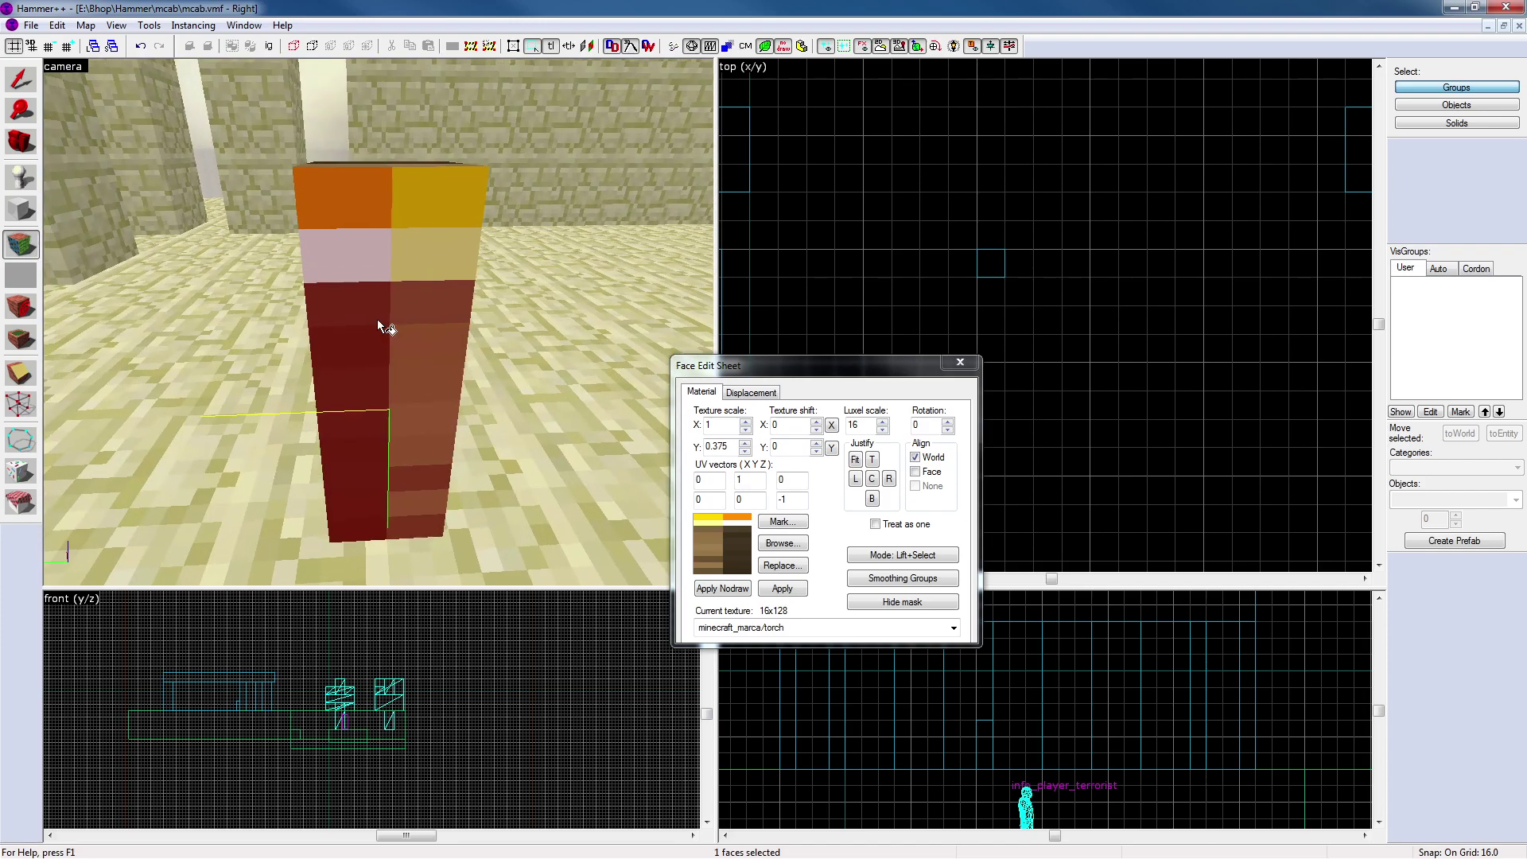
pyautogui.press('s')
pyautogui.press('z')
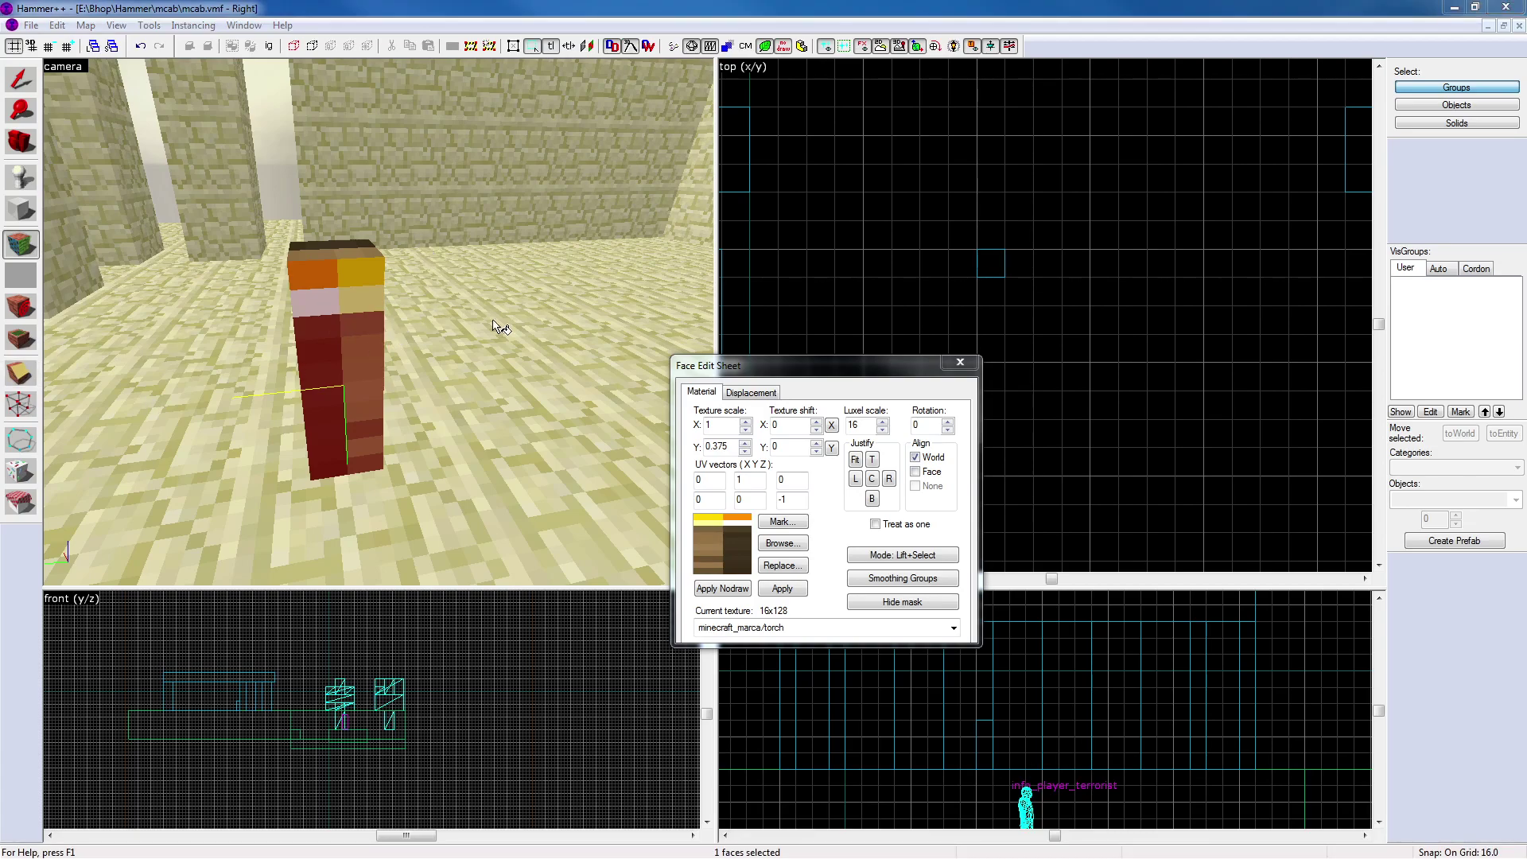
# Leave face editing, reselect the whole torch block and open all its faces for texture editing
pyautogui.hotkey('shift', 's')
pyautogui.click(351, 346)
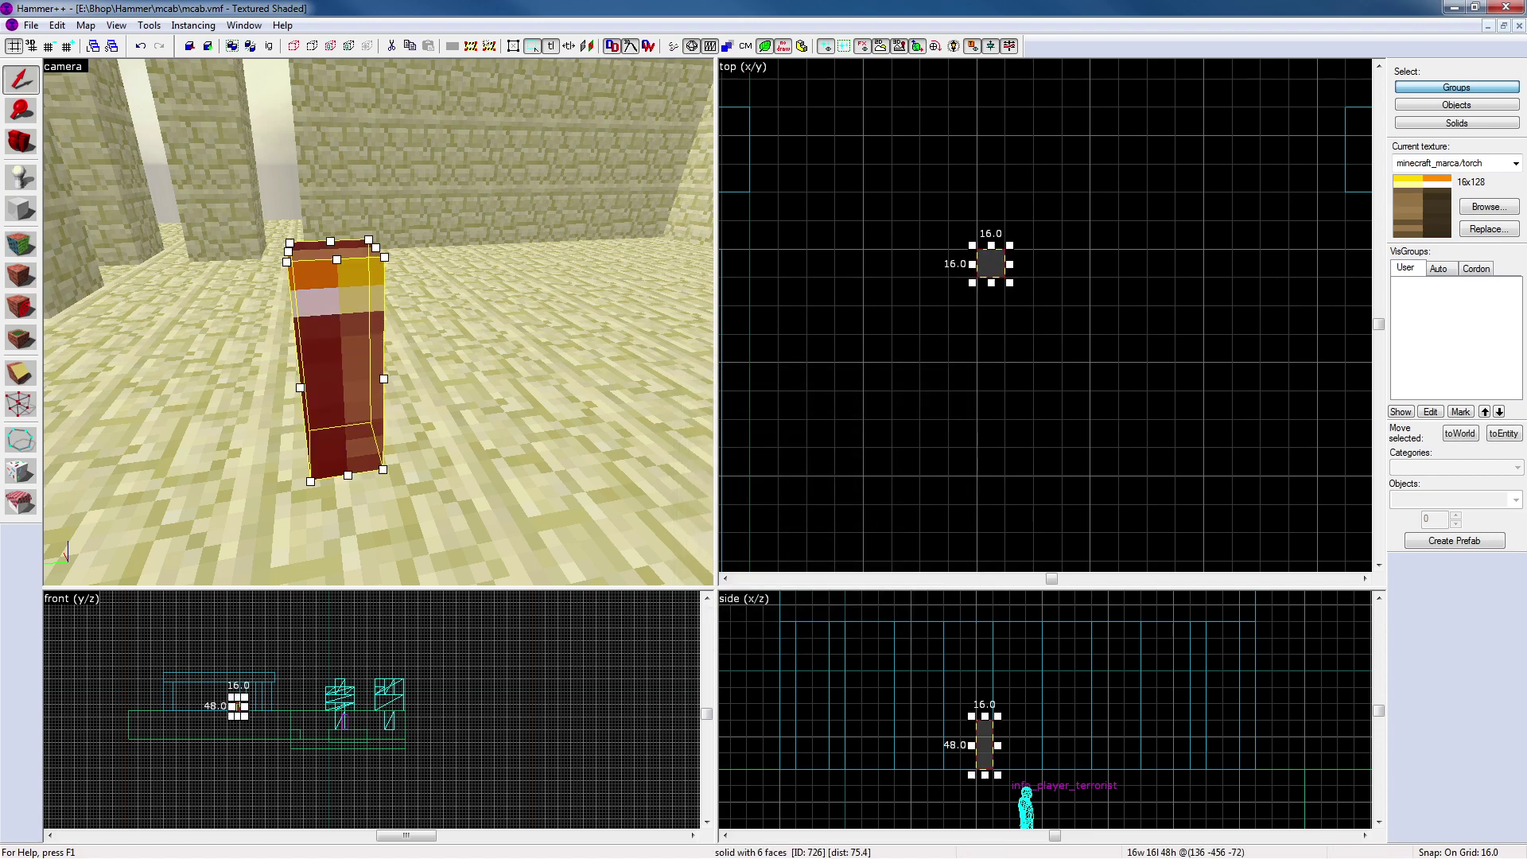
pyautogui.click(880, 432)
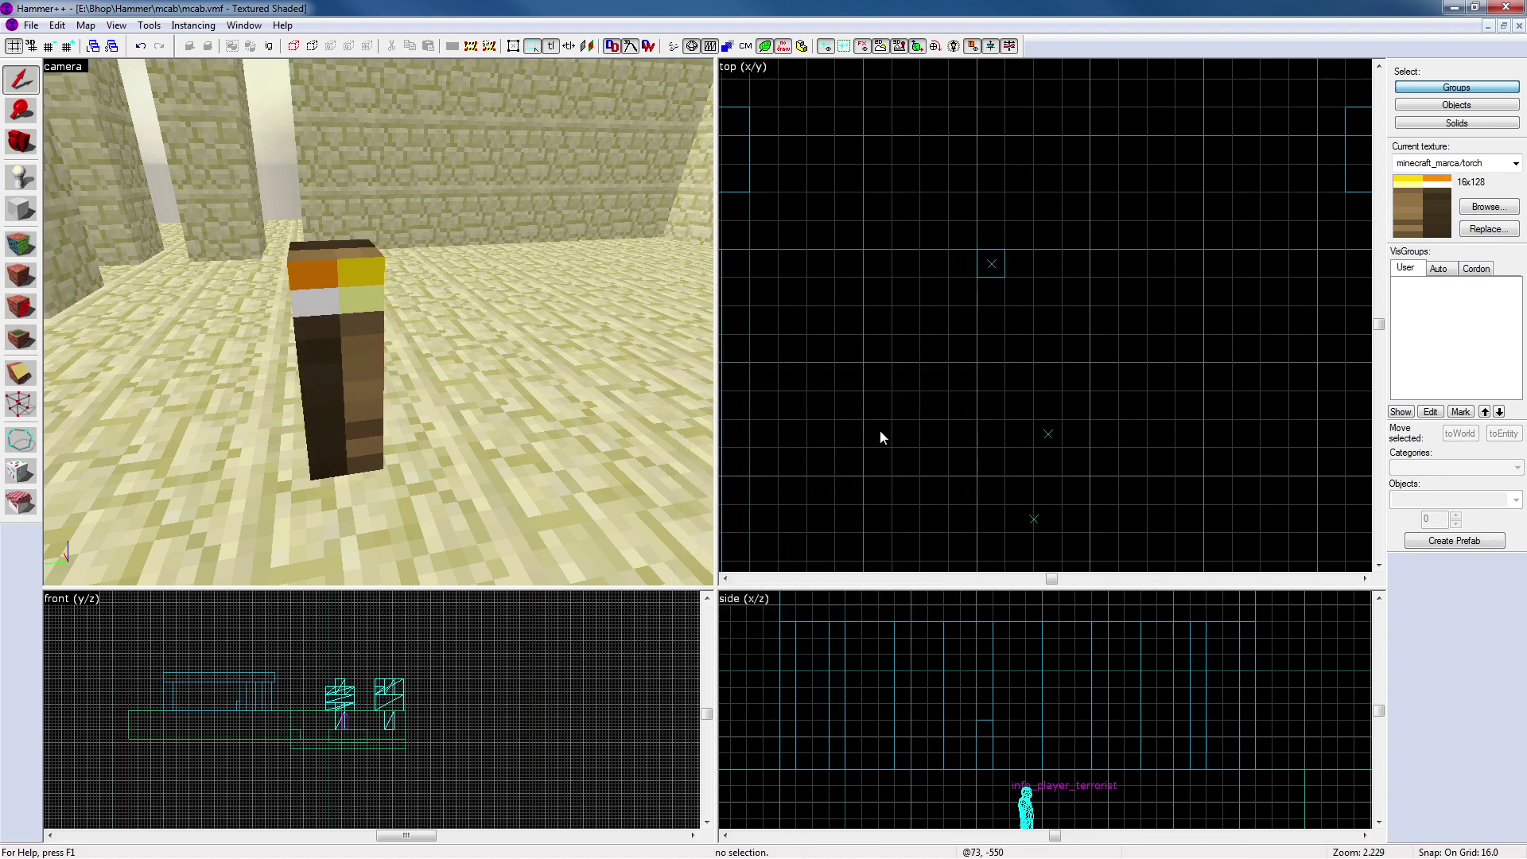
pyautogui.click(371, 379)
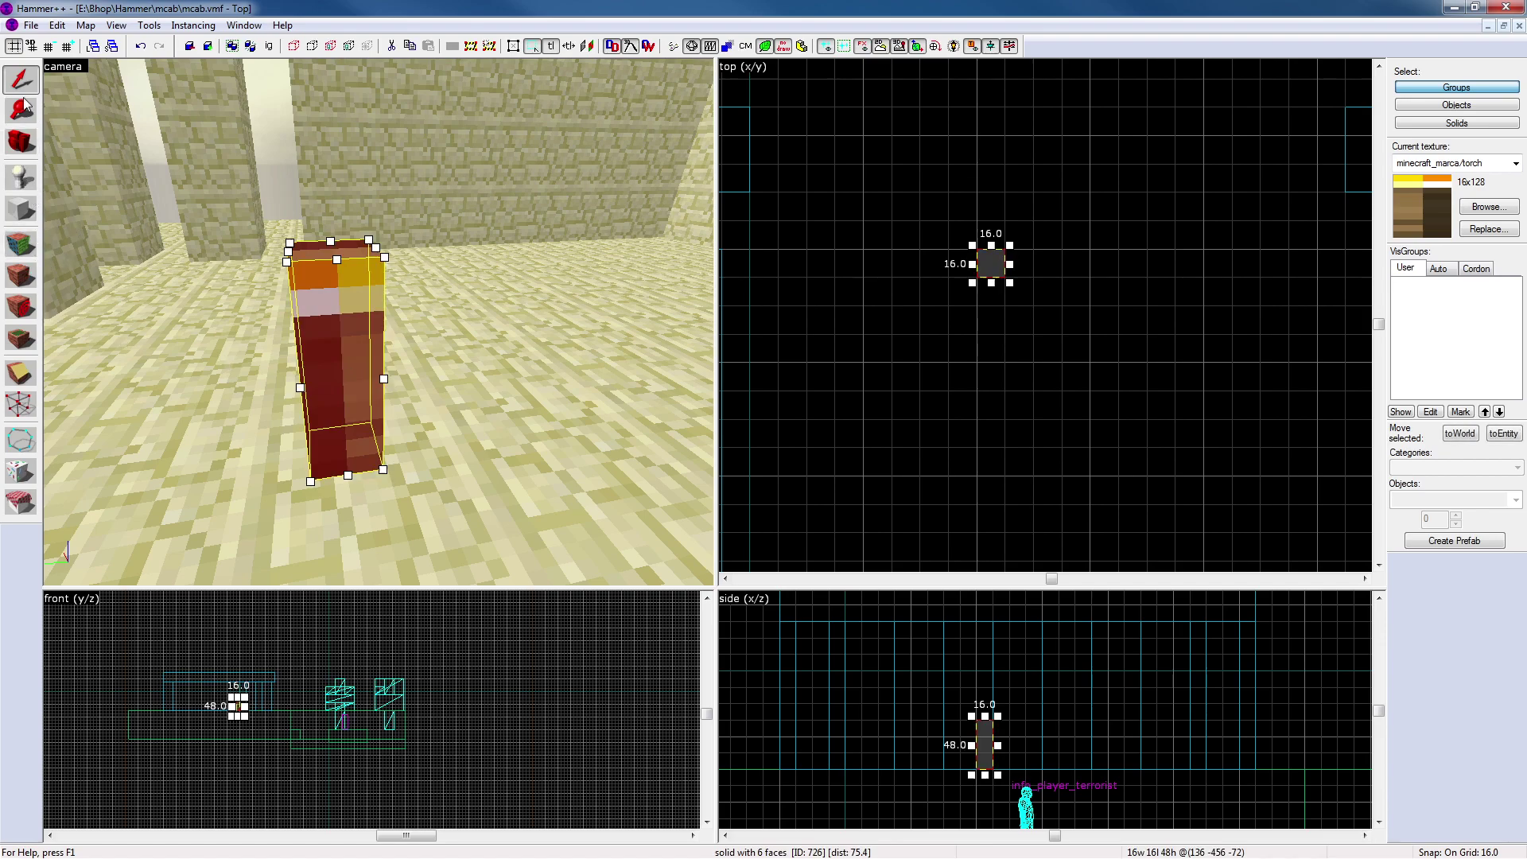
pyautogui.click(20, 244)
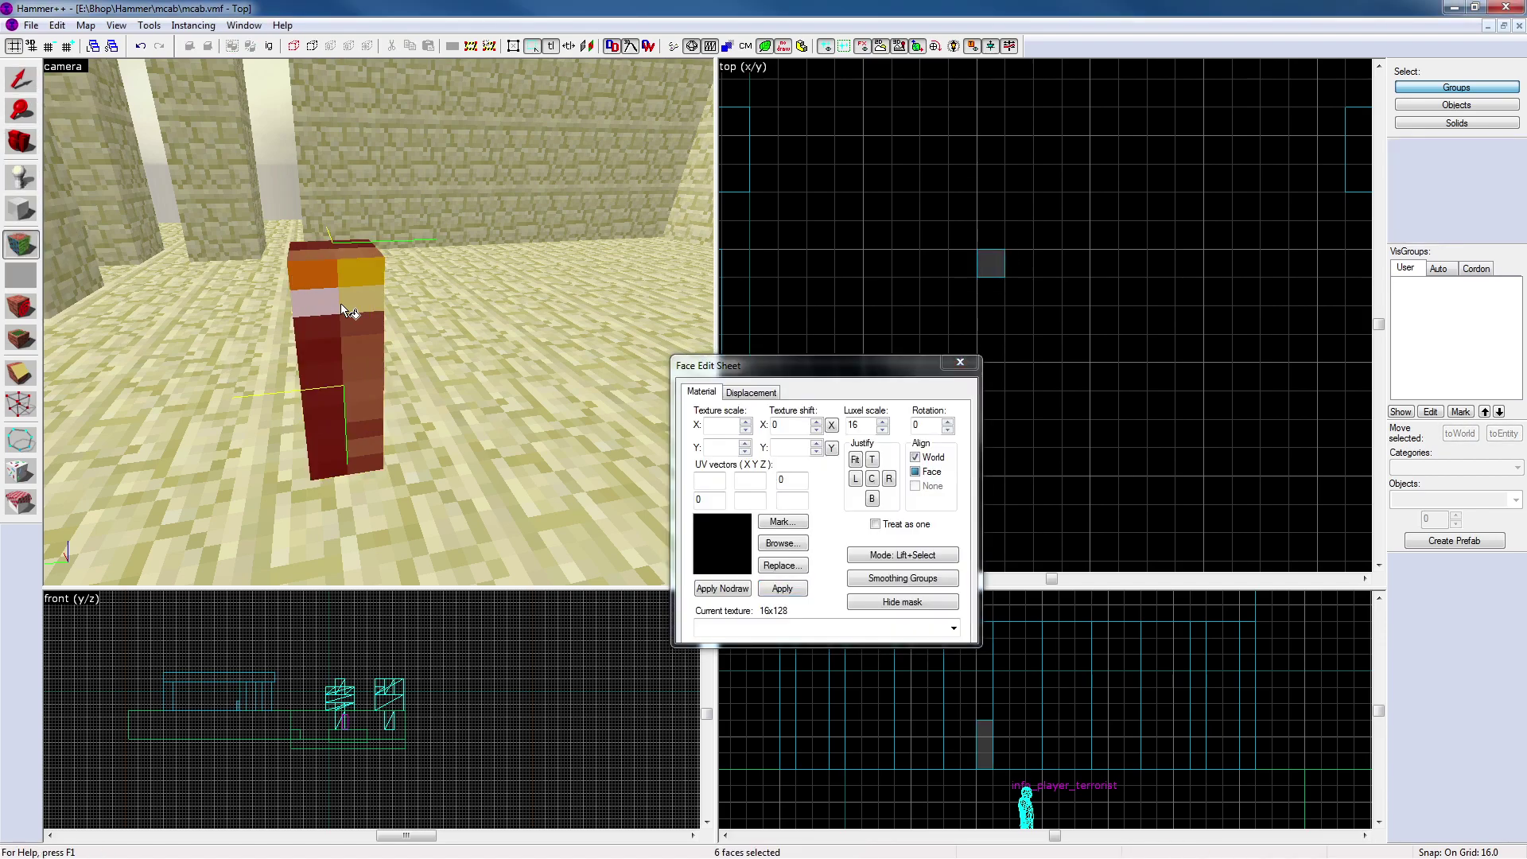
# Check how the torch texture sits on the block's side and top faces
pyautogui.click(340, 302)
pyautogui.press('z')
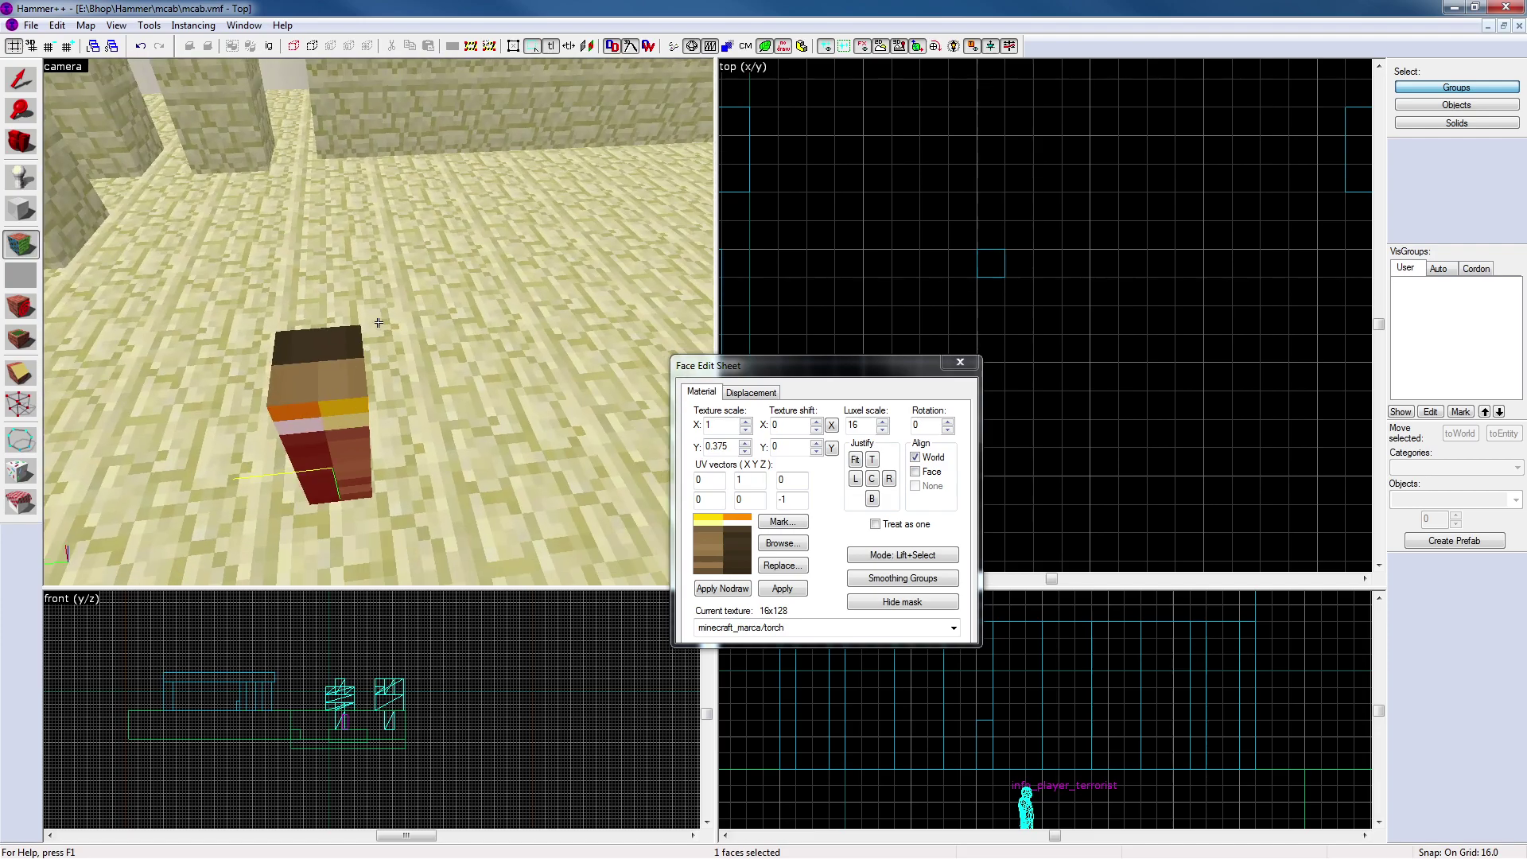
pyautogui.press('w')
pyautogui.press('z')
pyautogui.click(382, 324)
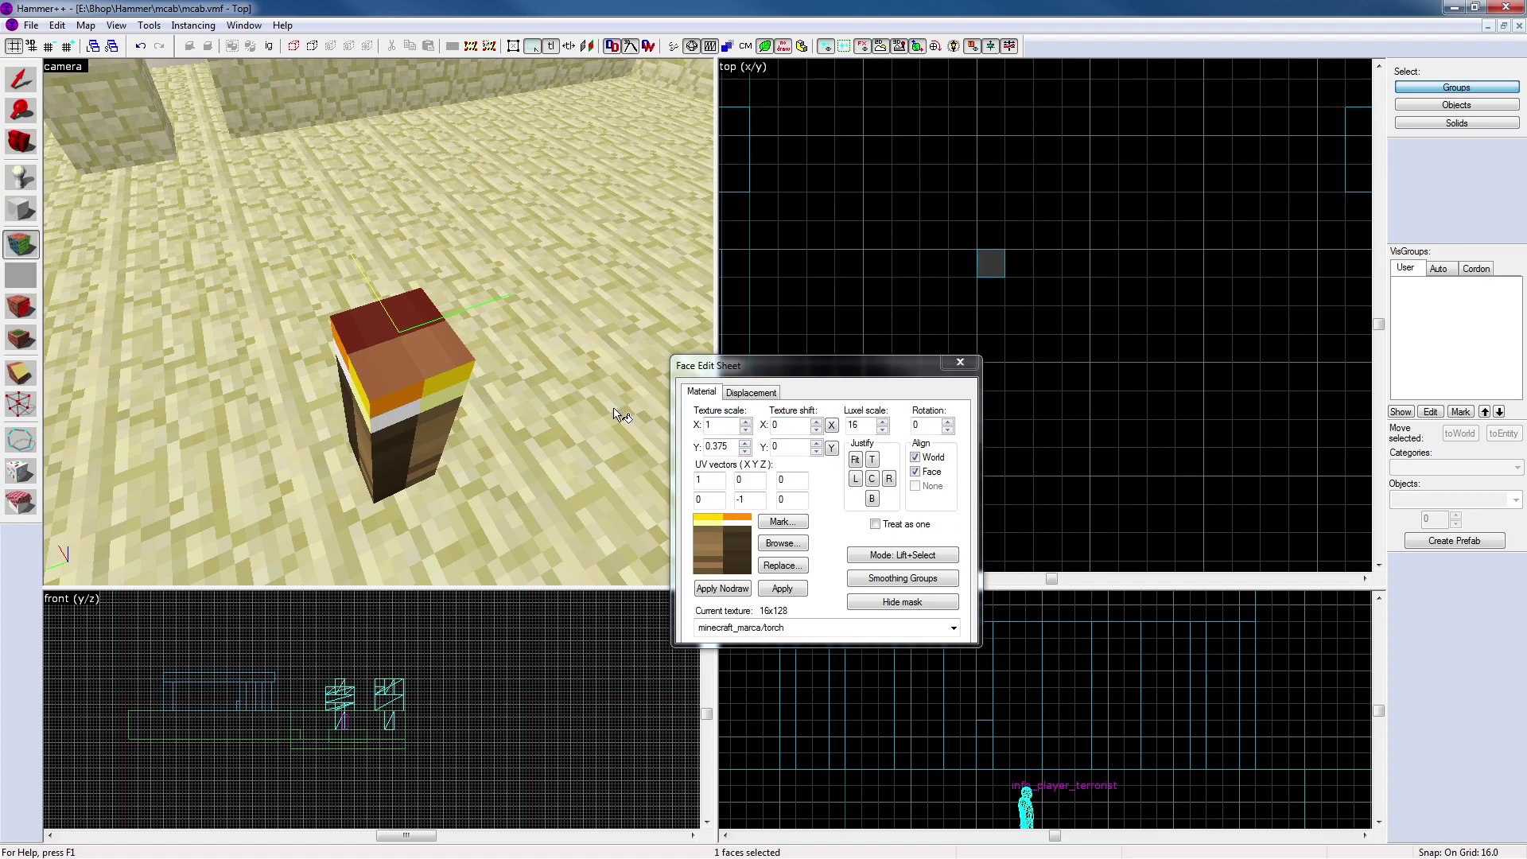
pyautogui.click(430, 423)
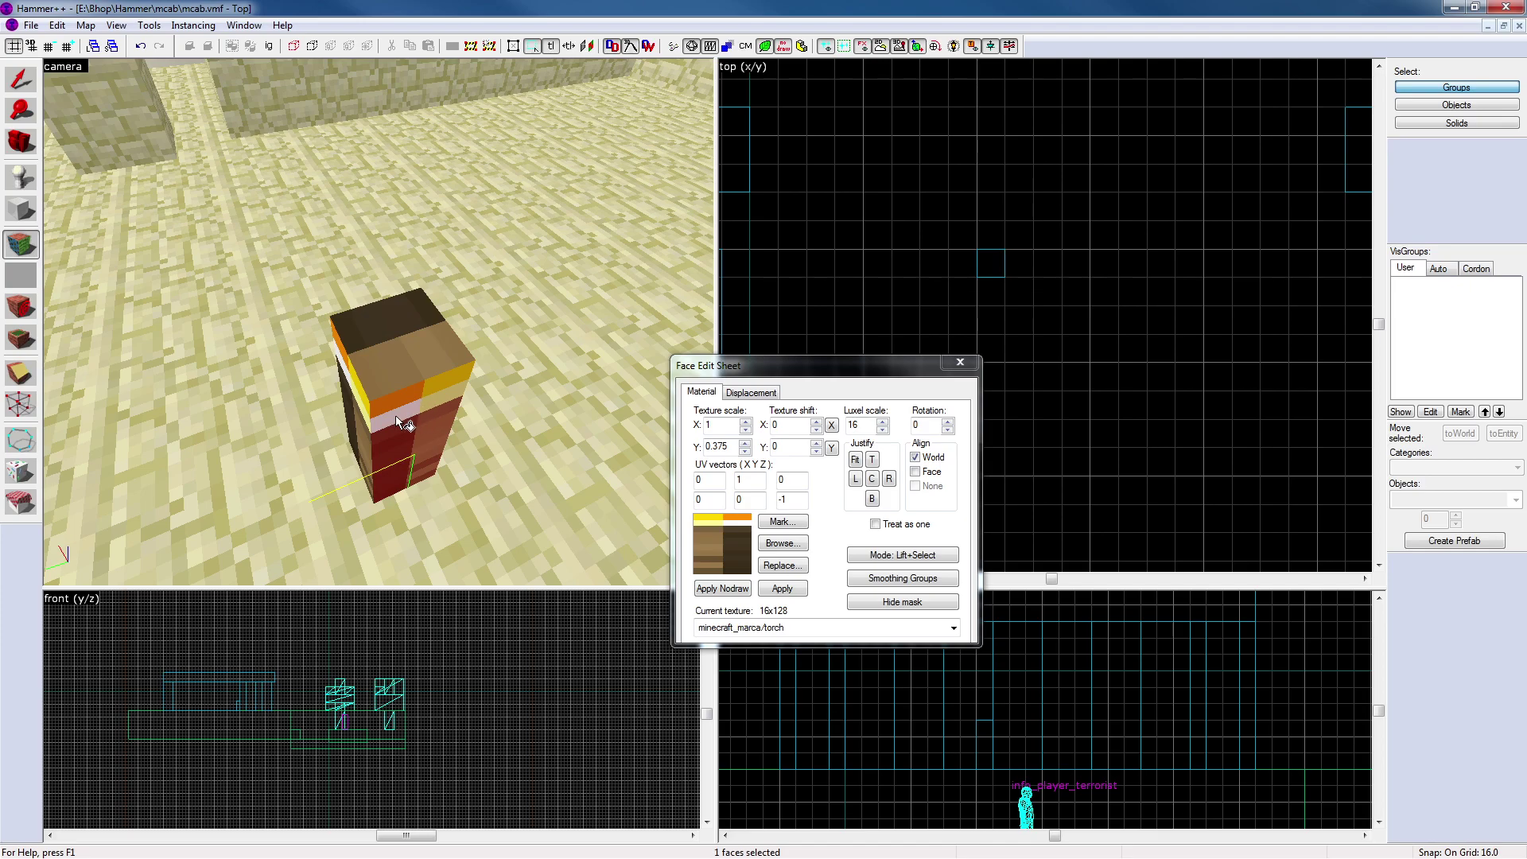
pyautogui.press('z')
pyautogui.press('w')
pyautogui.press('d')
pyautogui.press('z')
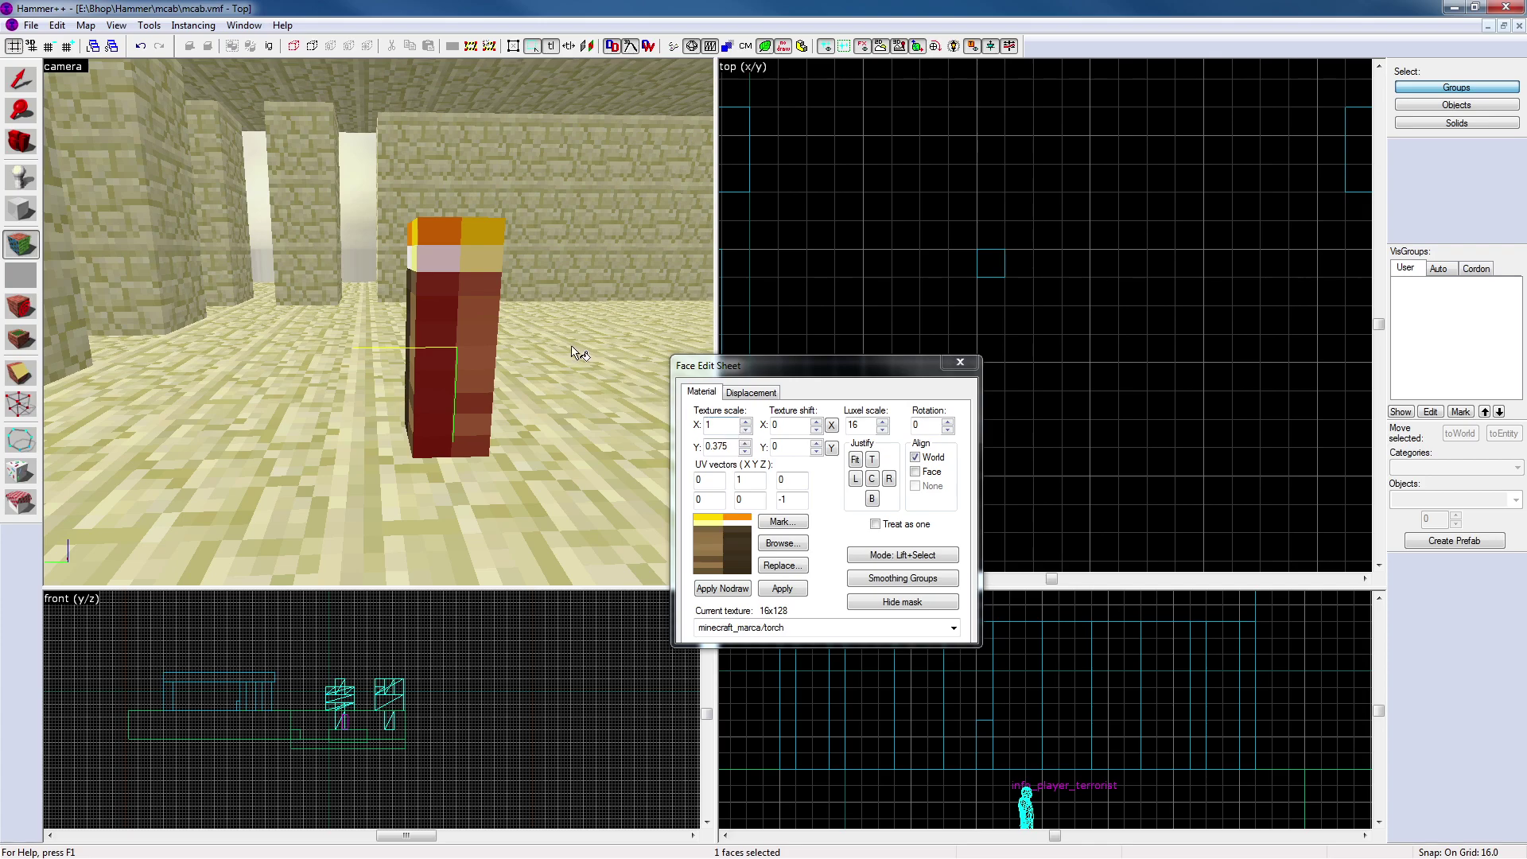
# On the torch's top face, set the X texture shift to -100, the Y scale to 0.575 and the Y shift to -61
pyautogui.press('z')
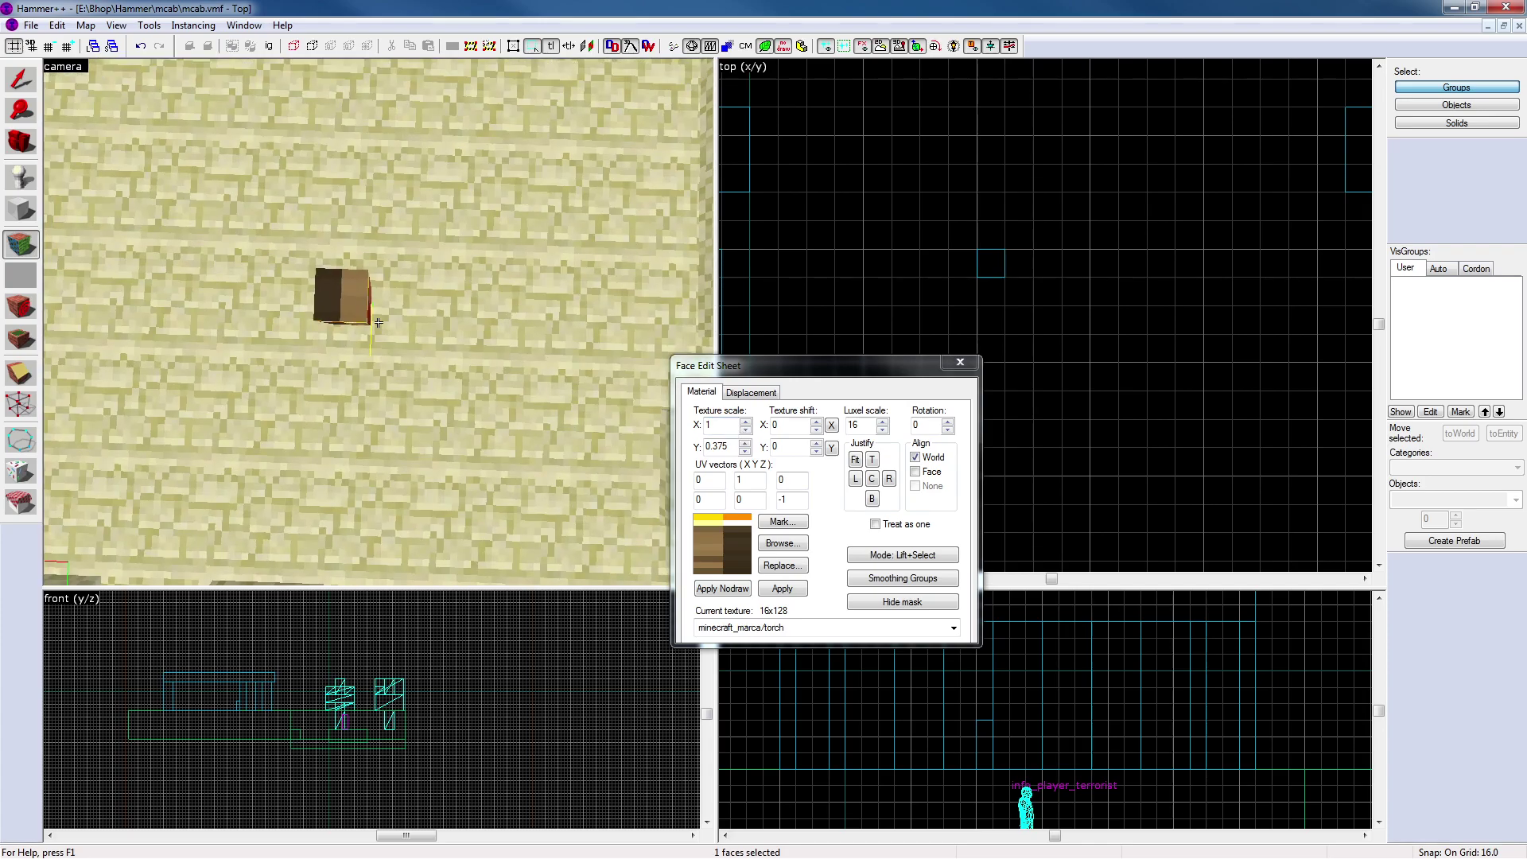
pyautogui.press('w')
pyautogui.press('z')
pyautogui.click(380, 321)
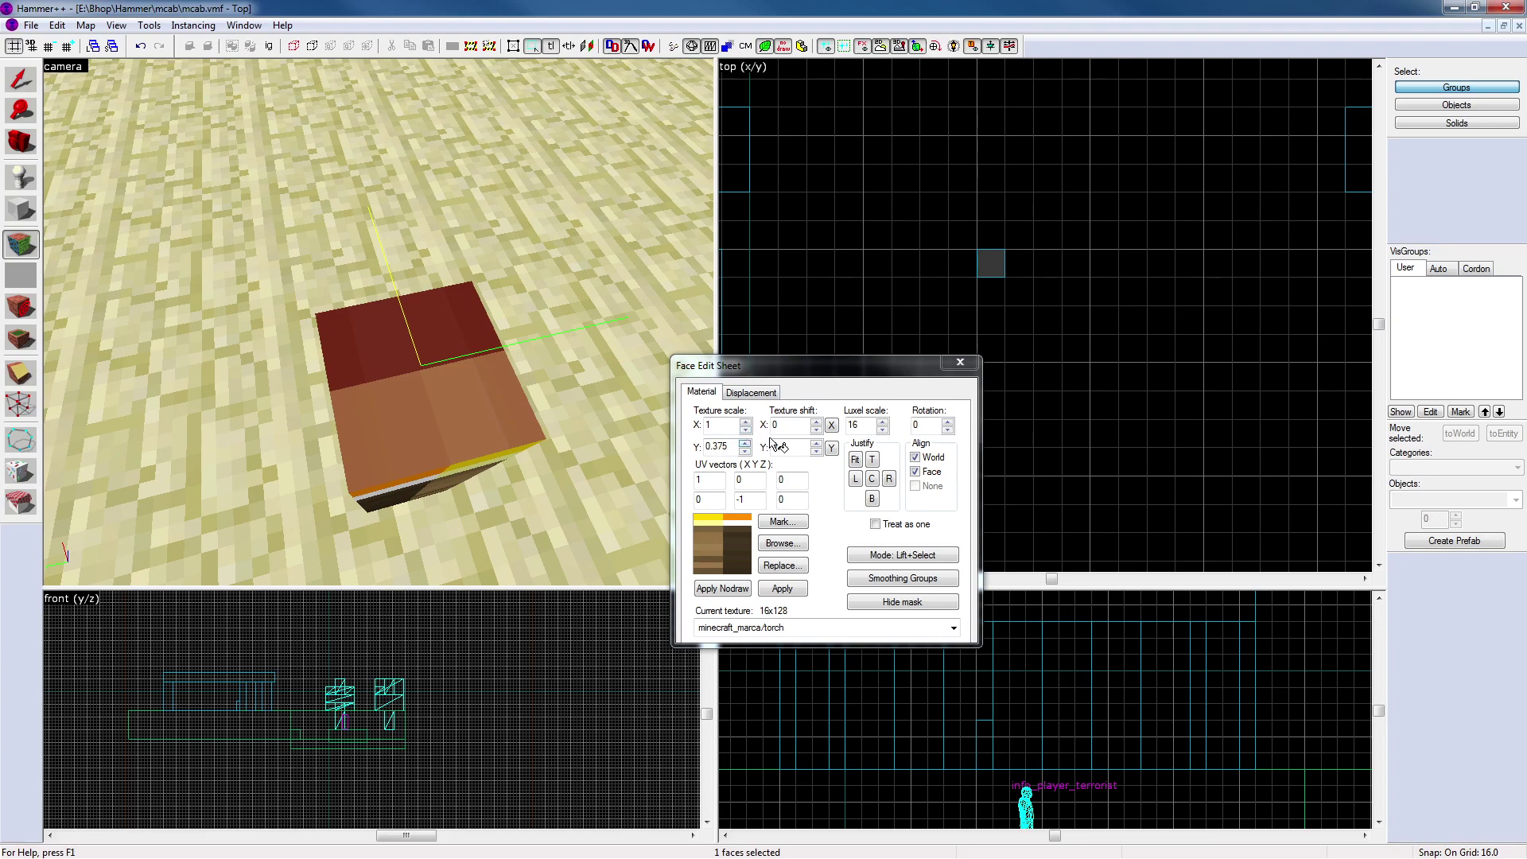
pyautogui.click(817, 430)
pyautogui.moveTo(817, 430); pyautogui.dragTo(817, 452)
pyautogui.click(817, 452)
pyautogui.click(745, 443)
pyautogui.click(745, 443)
pyautogui.click(816, 452)
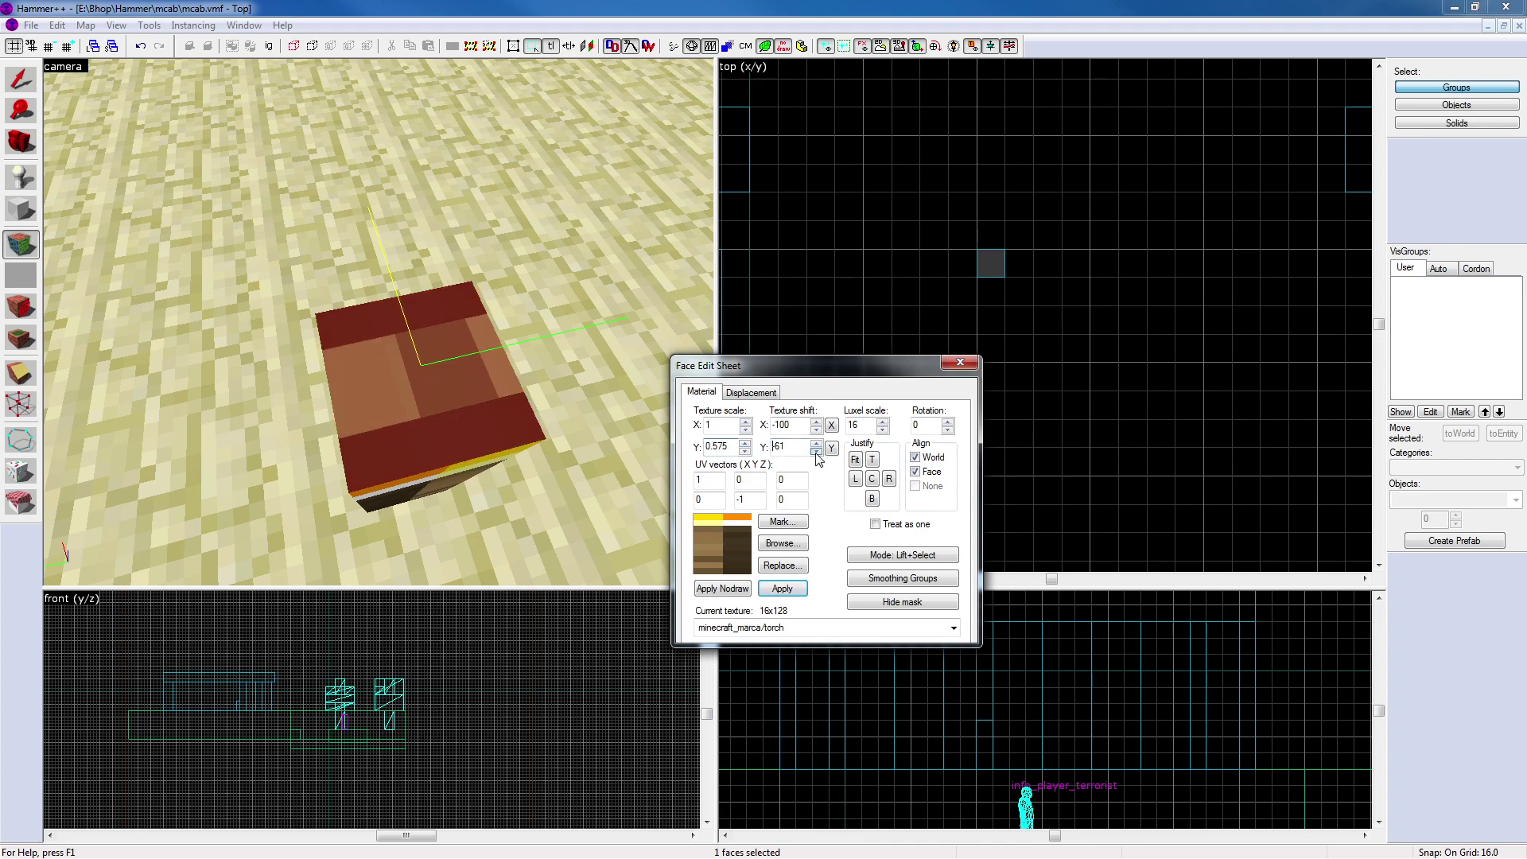
# Adjust the top face's Y texture scale to 0.675 and Y shift to -23 so it uses the flame colours
pyautogui.moveTo(816, 443); pyautogui.dragTo(816, 446)
pyautogui.click(815, 442)
pyautogui.click(745, 443)
pyautogui.moveTo(817, 451); pyautogui.dragTo(817, 452)
pyautogui.hotkey('alt', 'Tab')
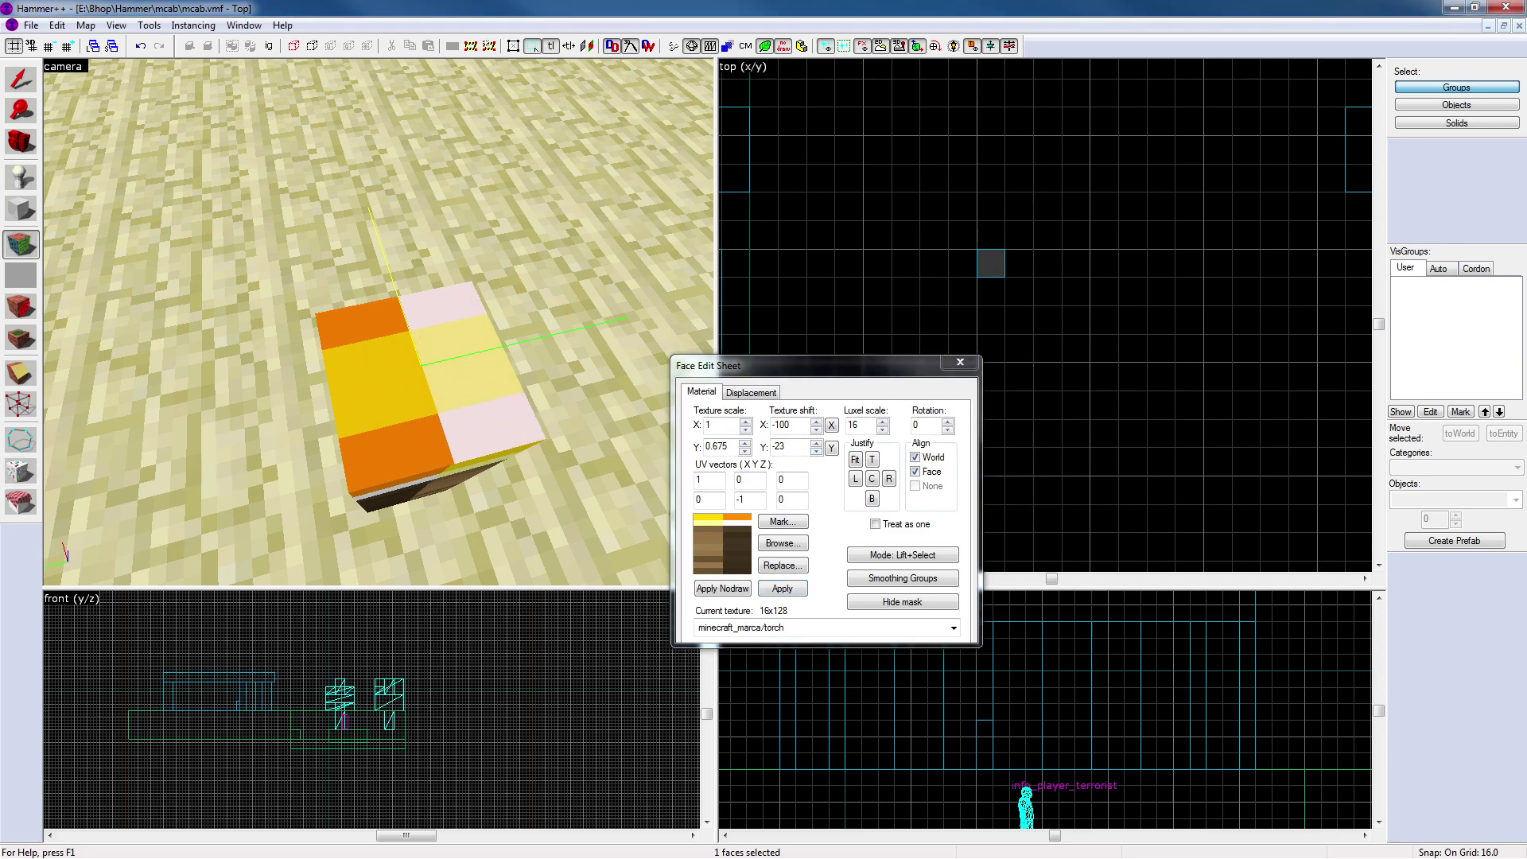
# Close face editing and examine the textured torch from several sides inside the sandstone room
pyautogui.click(958, 362)
pyautogui.press('z')
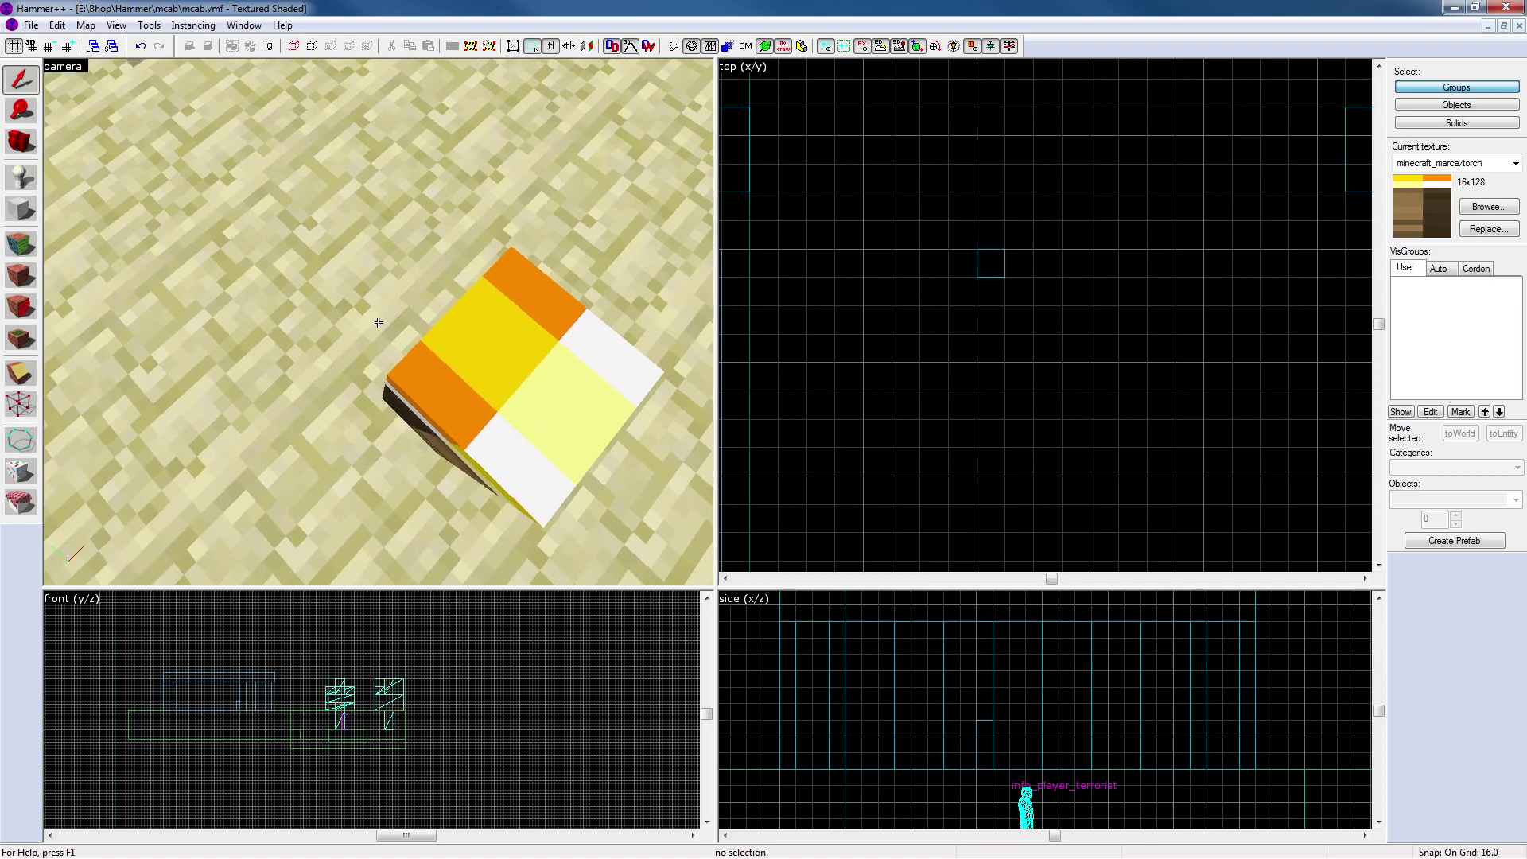
pyautogui.press('s')
pyautogui.press('w')
pyautogui.press('s')
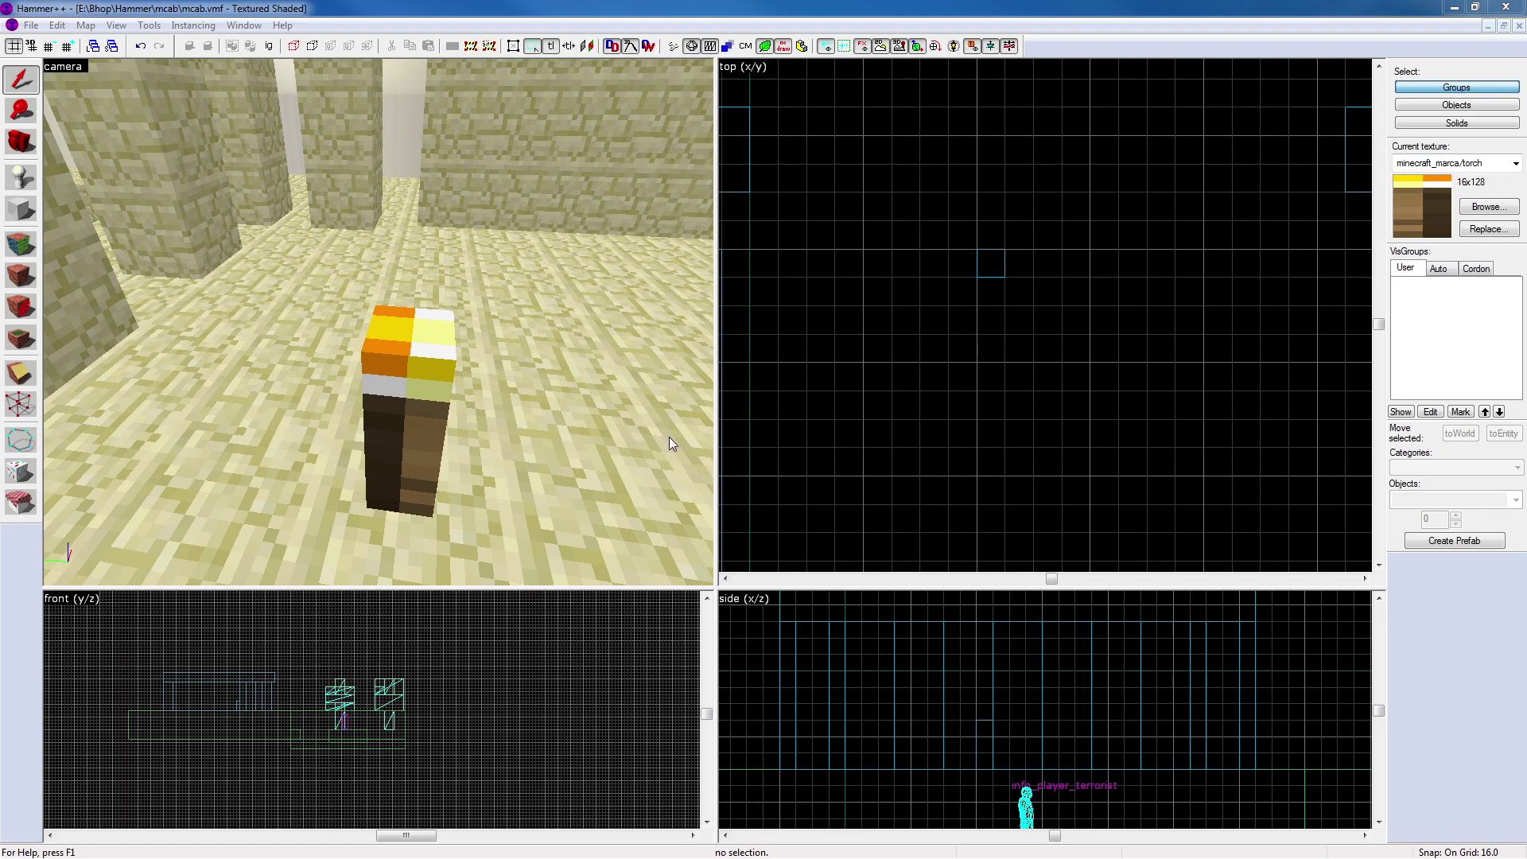
pyautogui.press('z')
pyautogui.press('a')
pyautogui.press('w')
pyautogui.press('d')
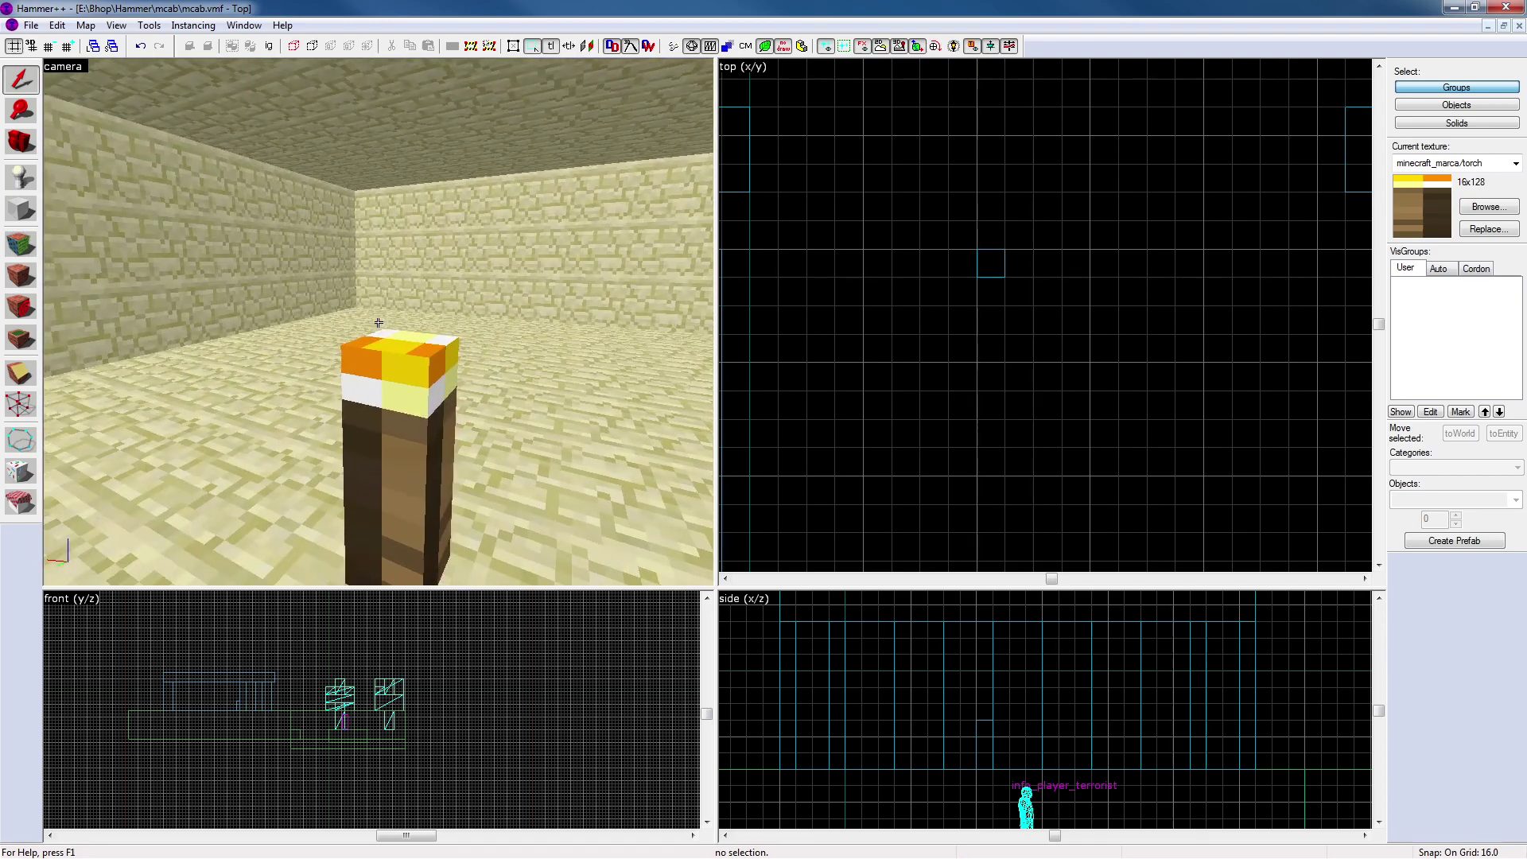
pyautogui.press('z')
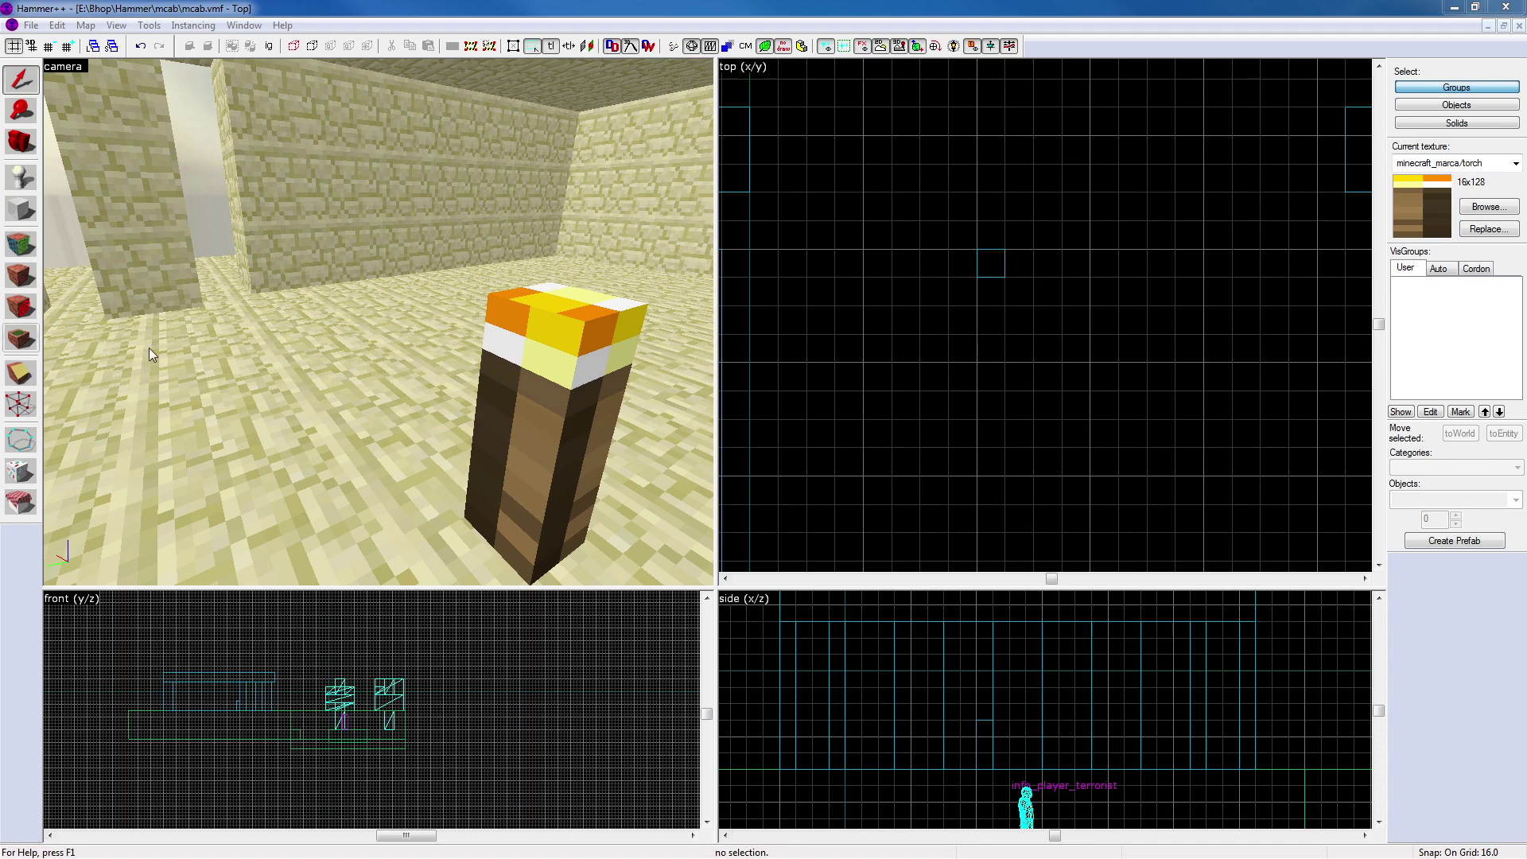
pyautogui.click(462, 4)
pyautogui.press('z')
pyautogui.press('s')
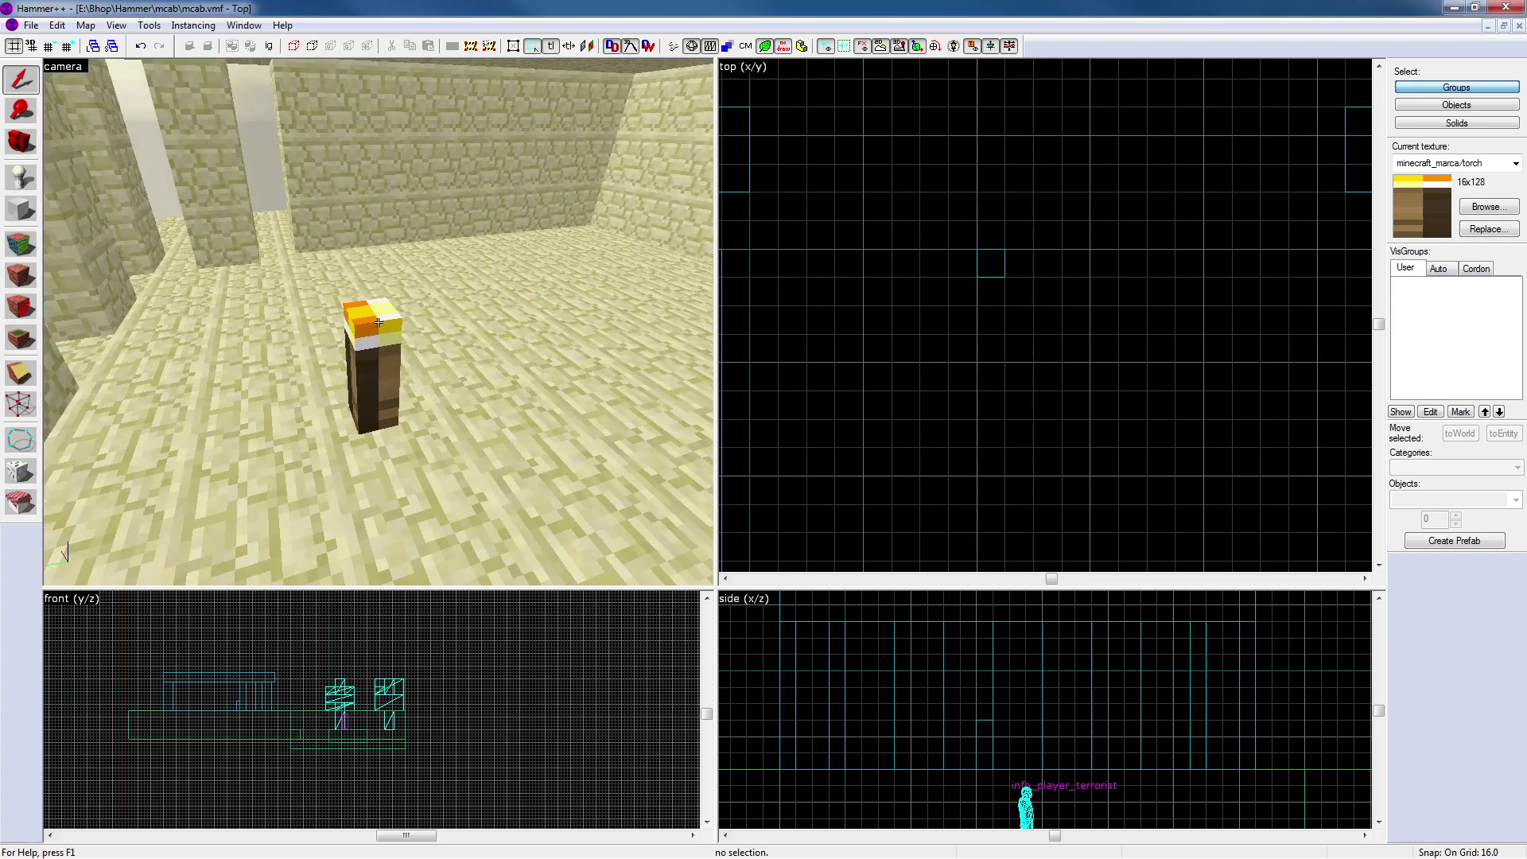
# Place an info_player_terrorist entity beside the torch to compare their sizes, and delete it
pyautogui.press('z')
pyautogui.click(343, 336)
pyautogui.scroll(2, 973, 293)
pyautogui.press('Escape')
pyautogui.press('z')
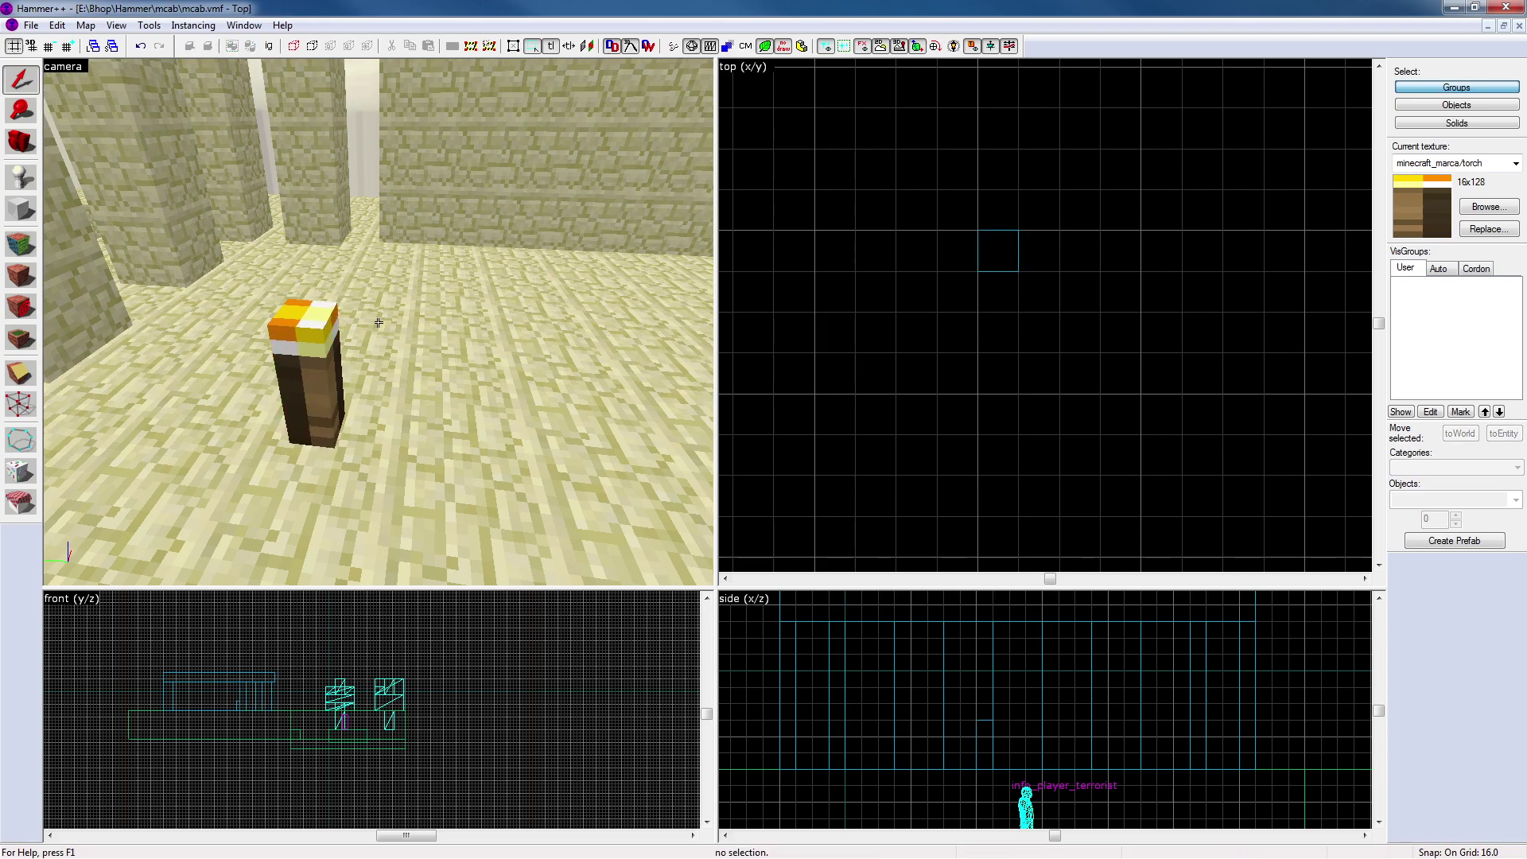
pyautogui.hotkey('shift', 'e')
pyautogui.click(378, 322)
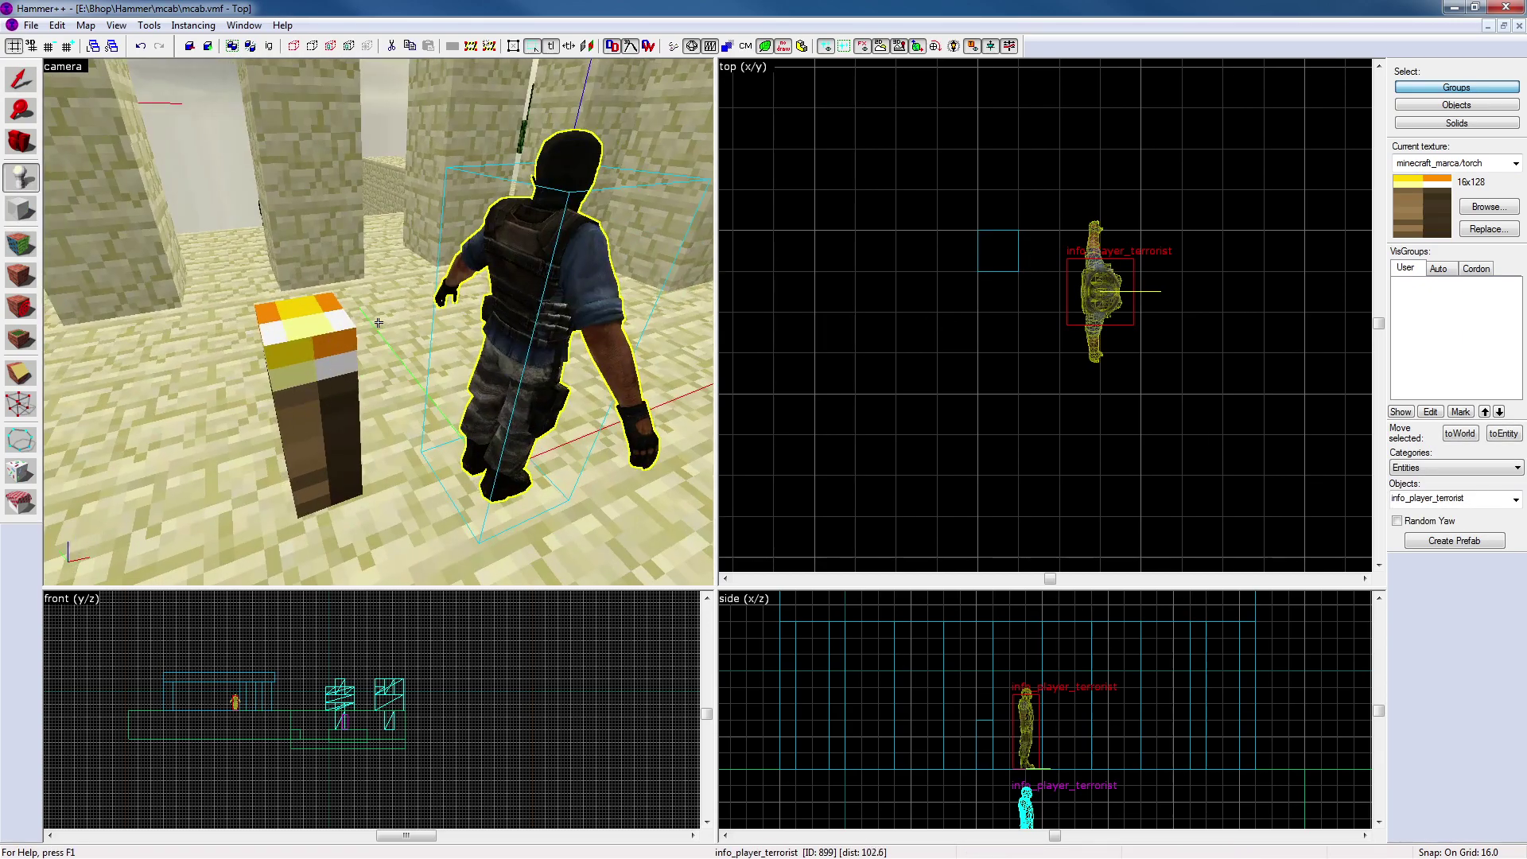
pyautogui.press('Delete')
pyautogui.click(19, 82)
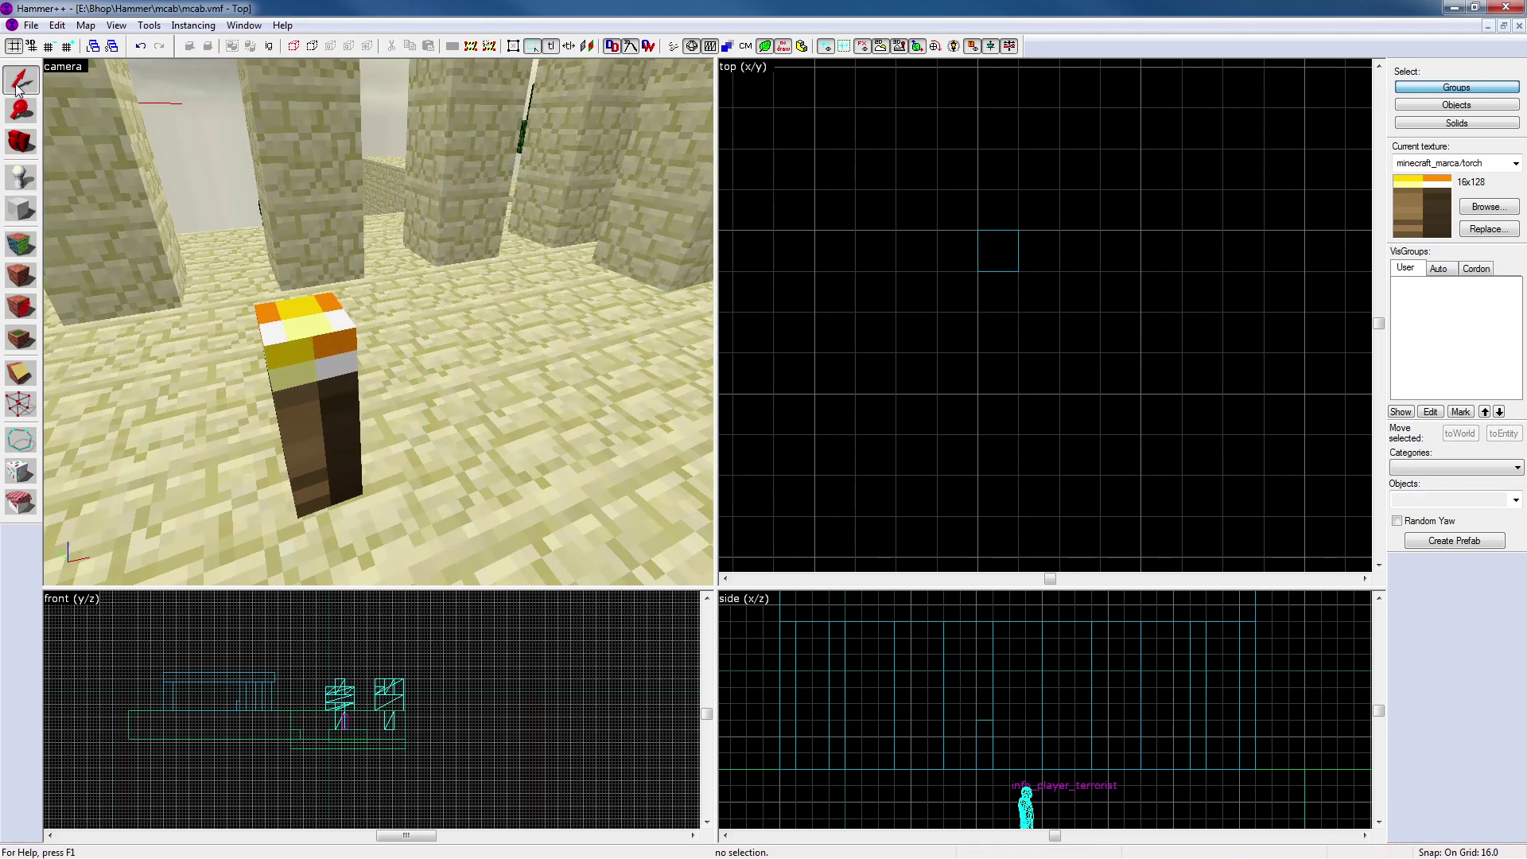
# Set the grid to 8 and resize the torch block to 8 by 8 units in plan
pyautogui.press('z')
pyautogui.press('s')
pyautogui.press('w')
pyautogui.press('z')
pyautogui.click(444, 351)
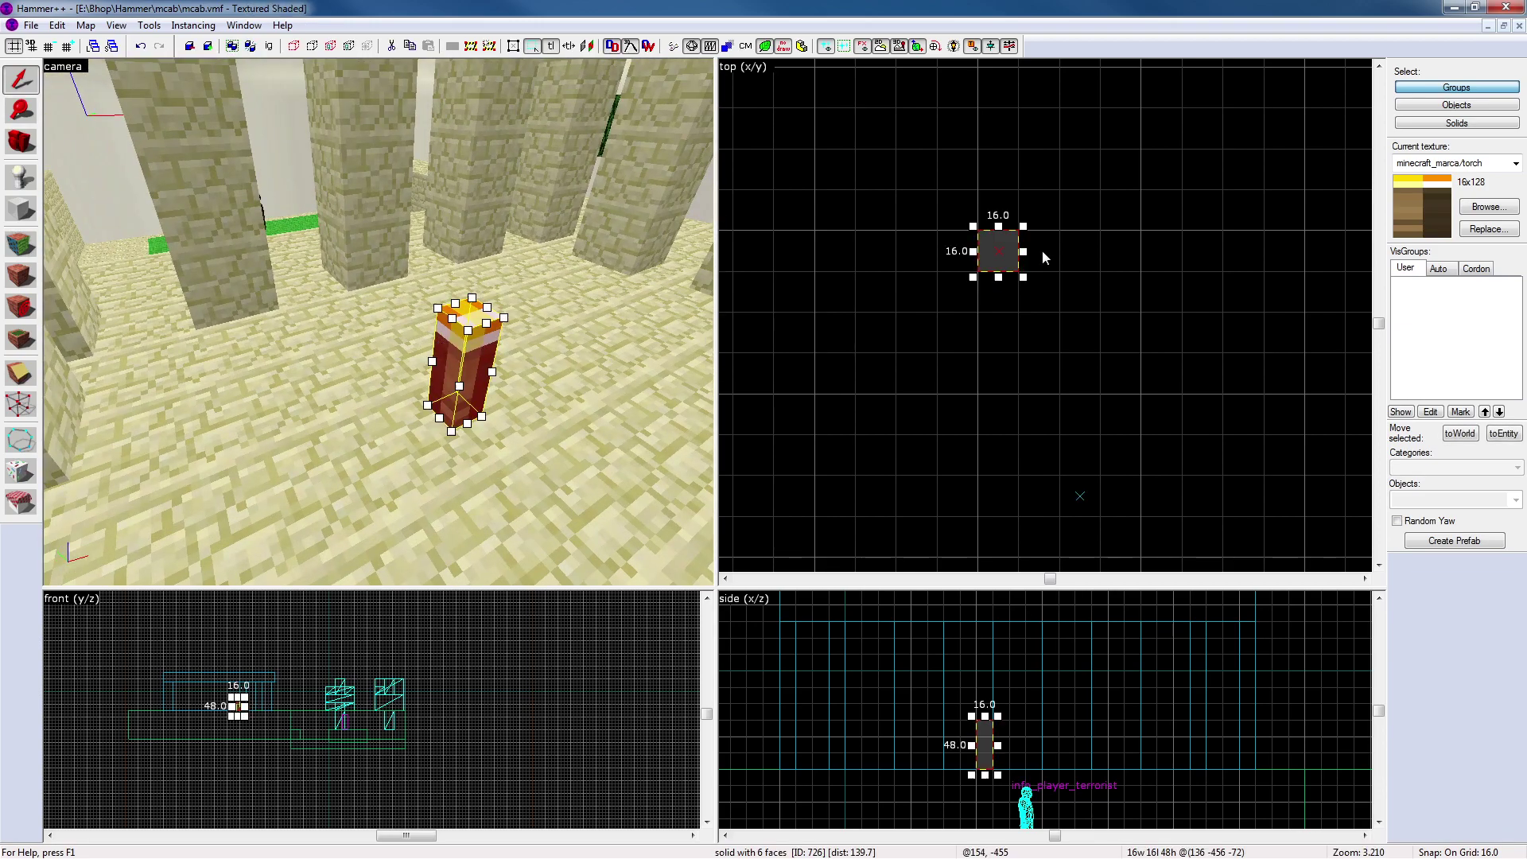
pyautogui.press('[')
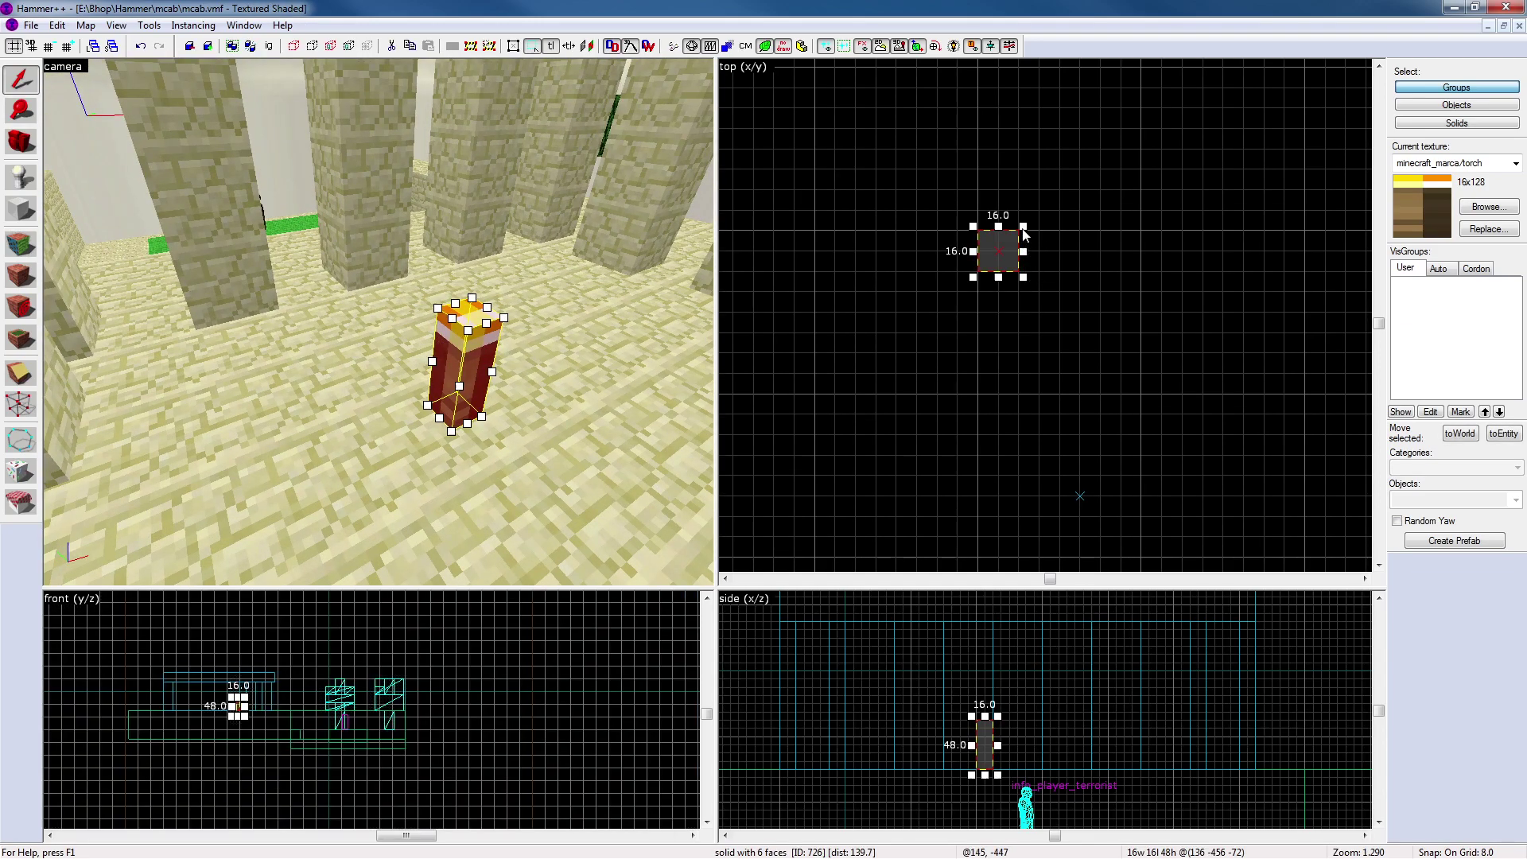
pyautogui.moveTo(1022, 227); pyautogui.dragTo(999, 247)
pyautogui.press('Escape')
# Fit the torch texture to one side face of the 8 by 8 block
pyautogui.press('z')
pyautogui.press('d')
pyautogui.press('w')
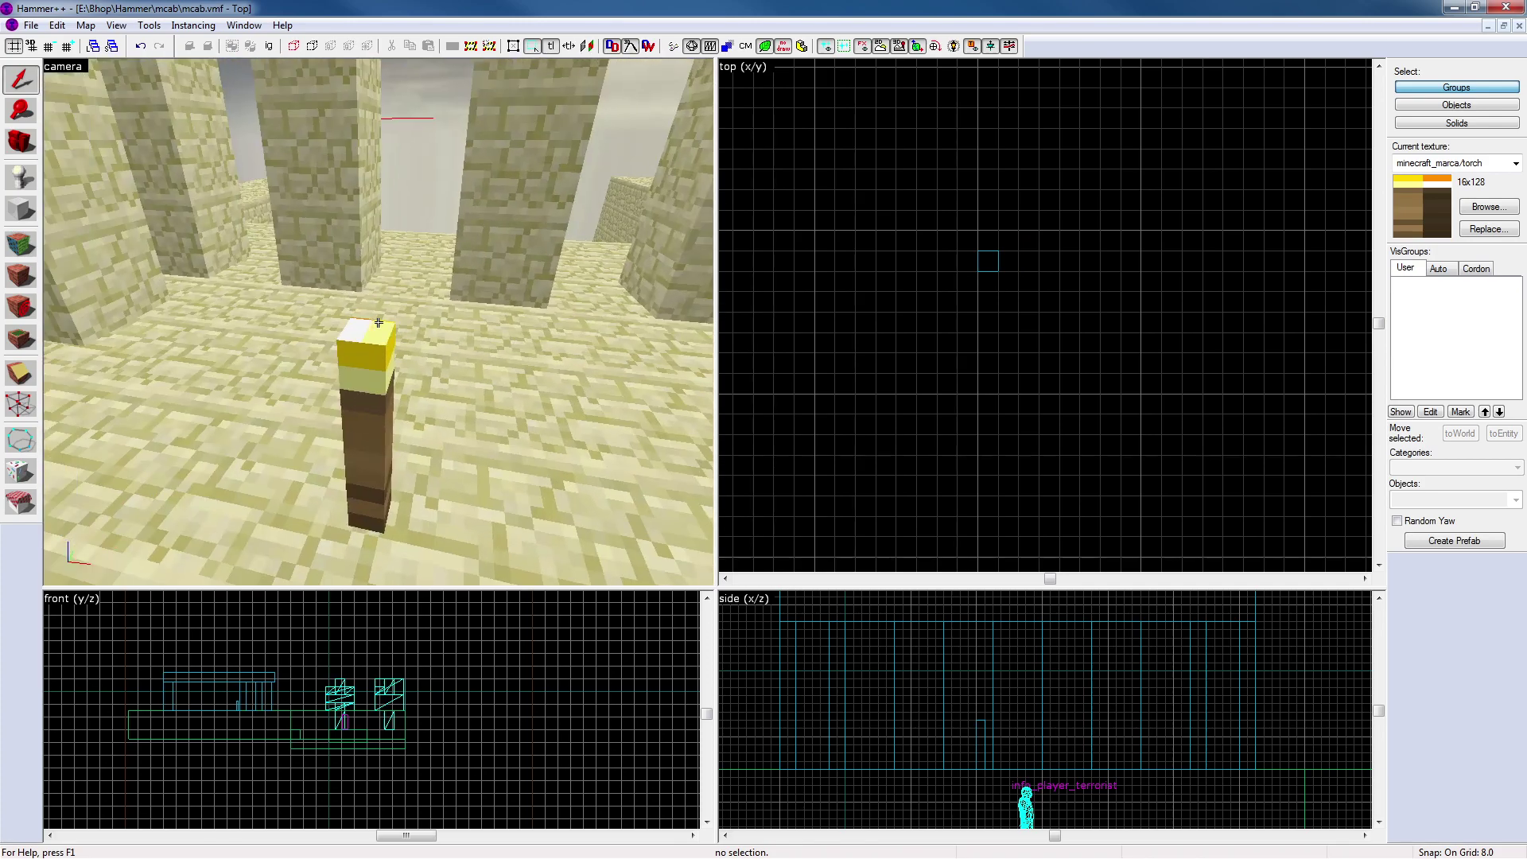
pyautogui.press('z')
pyautogui.click(22, 246)
pyautogui.click(387, 345)
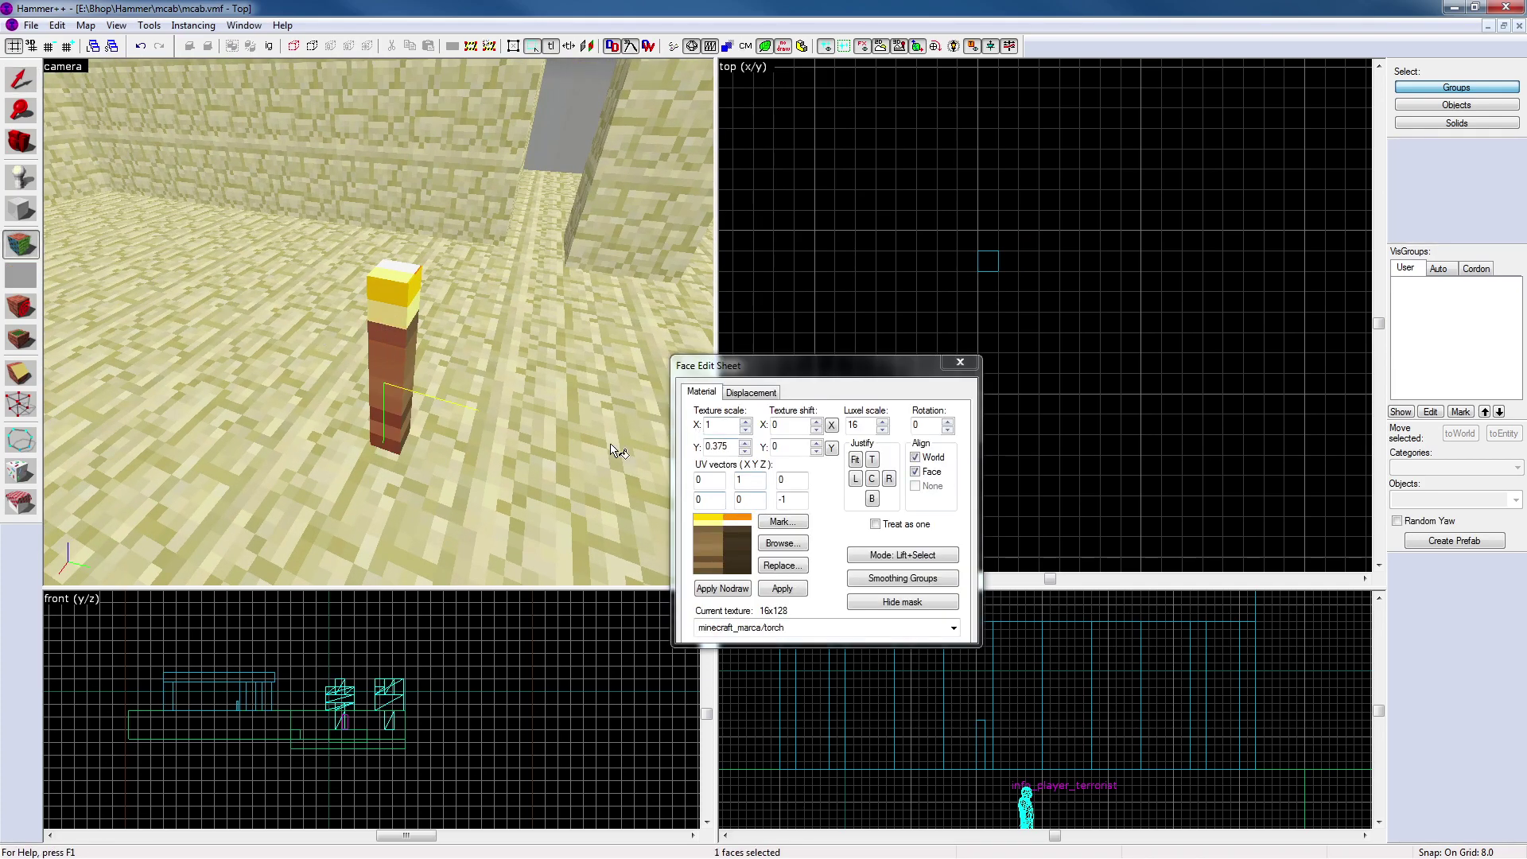
pyautogui.click(855, 460)
pyautogui.click(405, 344)
pyautogui.click(393, 344)
# Apply the fitted torch texture to the other side faces of the narrowed block
pyautogui.press('z')
pyautogui.press('d')
pyautogui.press('z')
pyautogui.press('d')
pyautogui.rightClick(425, 324)
pyautogui.click(437, 318)
pyautogui.keyDown('shift'); pyautogui.rightClick(432, 317); pyautogui.keyUp('shift')
pyautogui.press('z')
pyautogui.press('d')
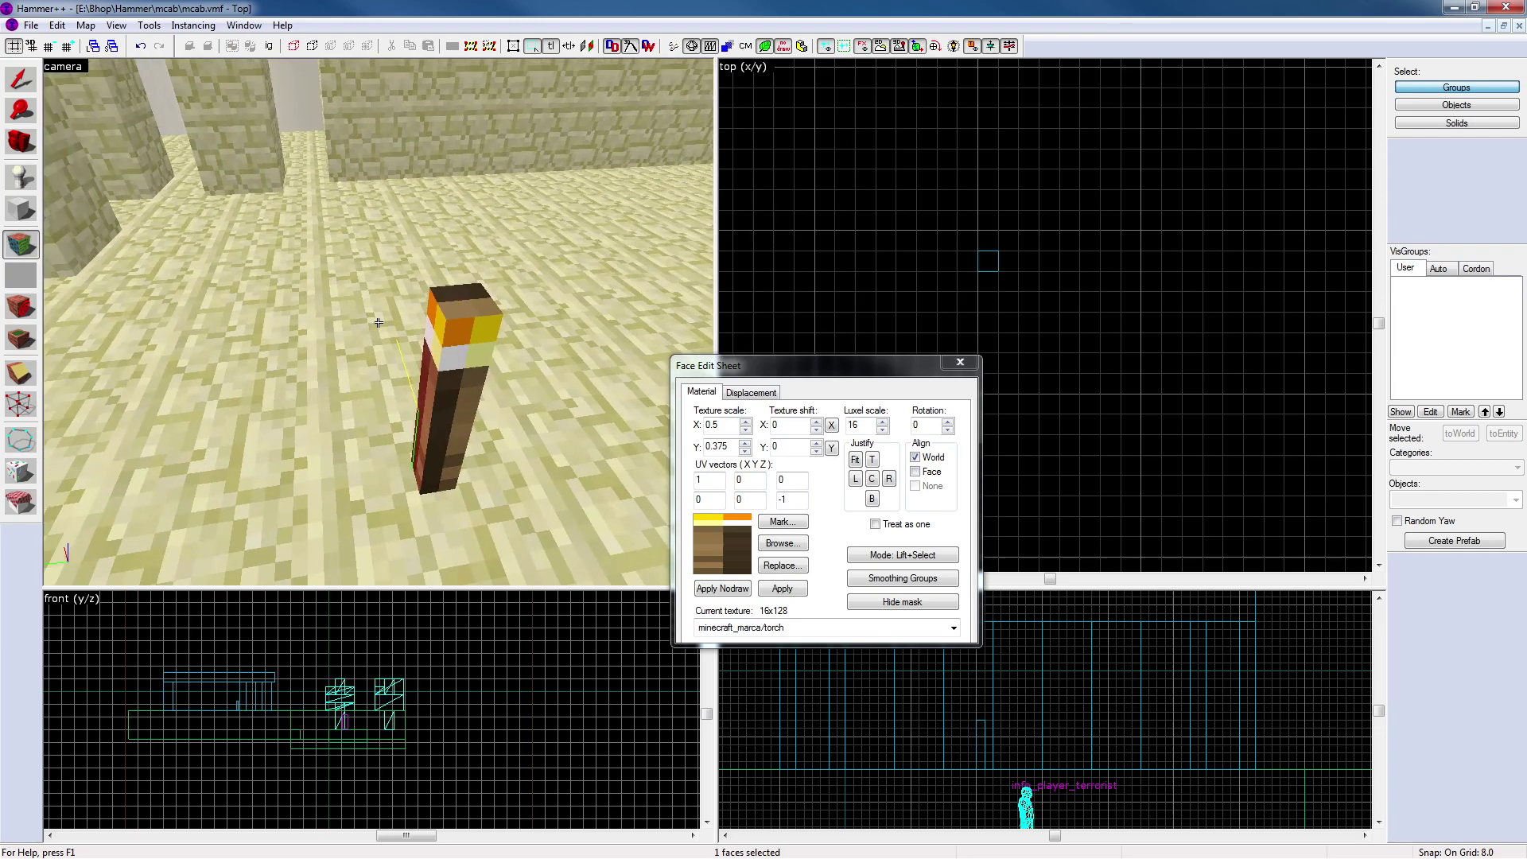
# Leave face editing and place an info_player_terrorist entity on the floor beside the torch as a size reference
pyautogui.press('s')
pyautogui.hotkey('shift', 'e')
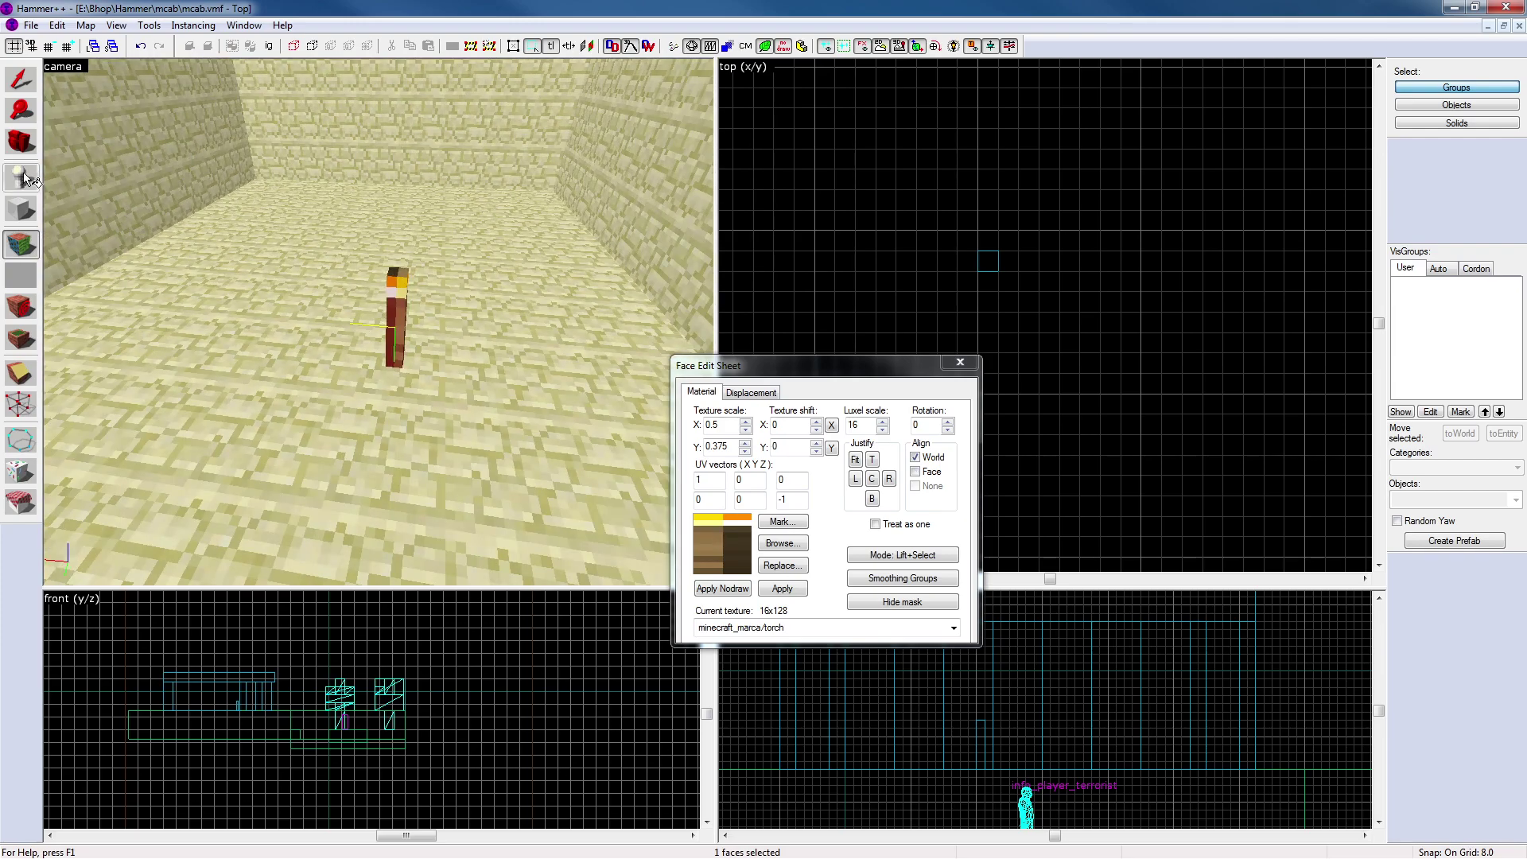
pyautogui.click(316, 372)
pyautogui.press('w')
# Set the grid to 4 and resize the torch block to 4 by 4 units in plan
pyautogui.hotkey('shift', 's')
pyautogui.doubleClick(382, 369)
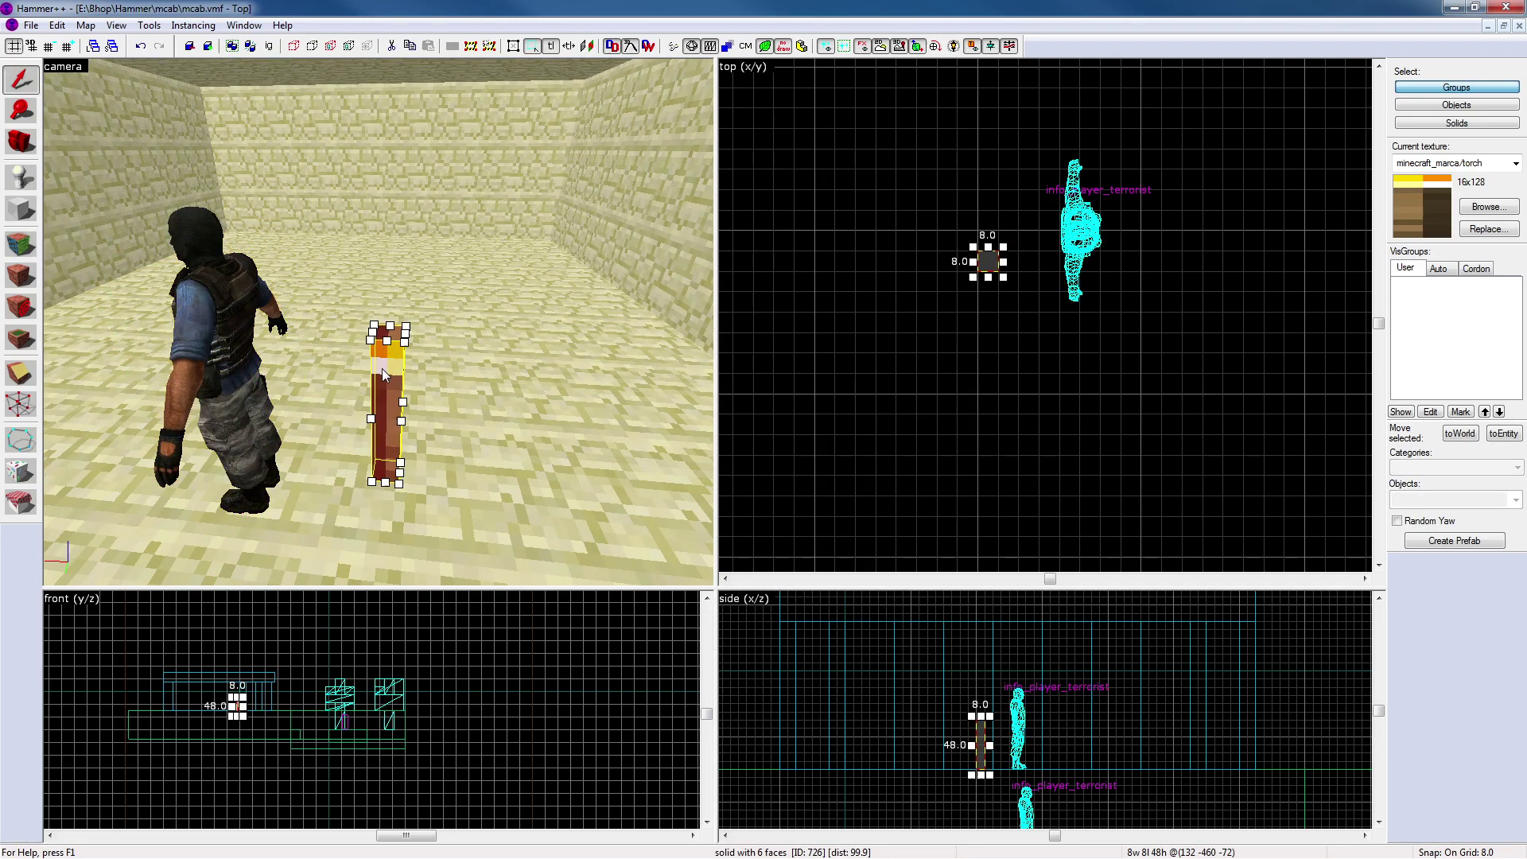
pyautogui.click(875, 332)
pyautogui.scroll(3, 1005, 266)
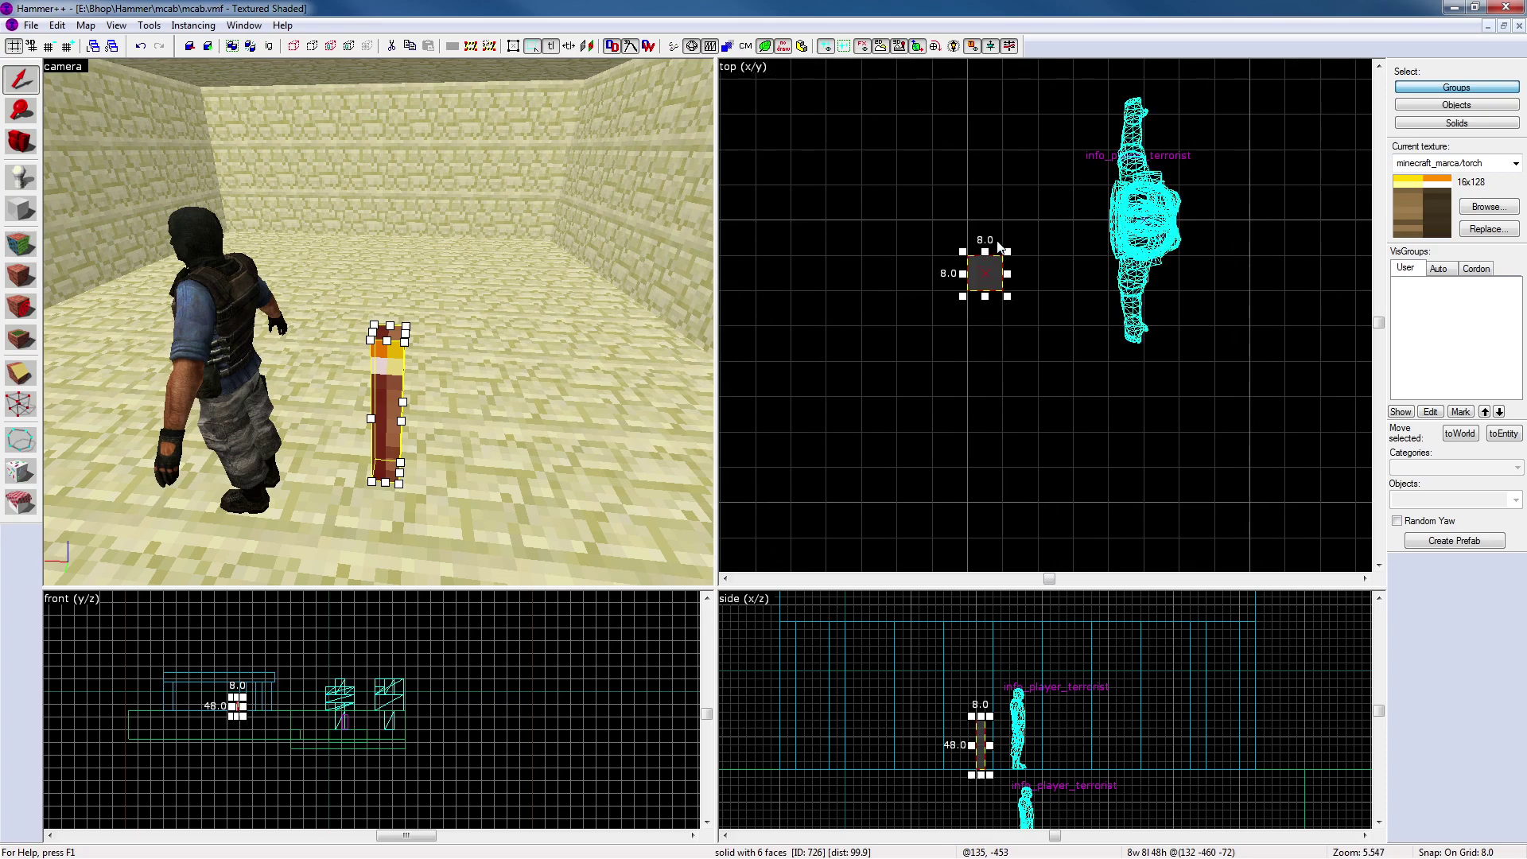
pyautogui.press('[')
pyautogui.moveTo(1007, 251); pyautogui.dragTo(984, 273)
pyautogui.press('Escape')
# Fit the torch texture to the side faces of the 4 by 4 block
pyautogui.press('z')
pyautogui.press('a')
pyautogui.press('d')
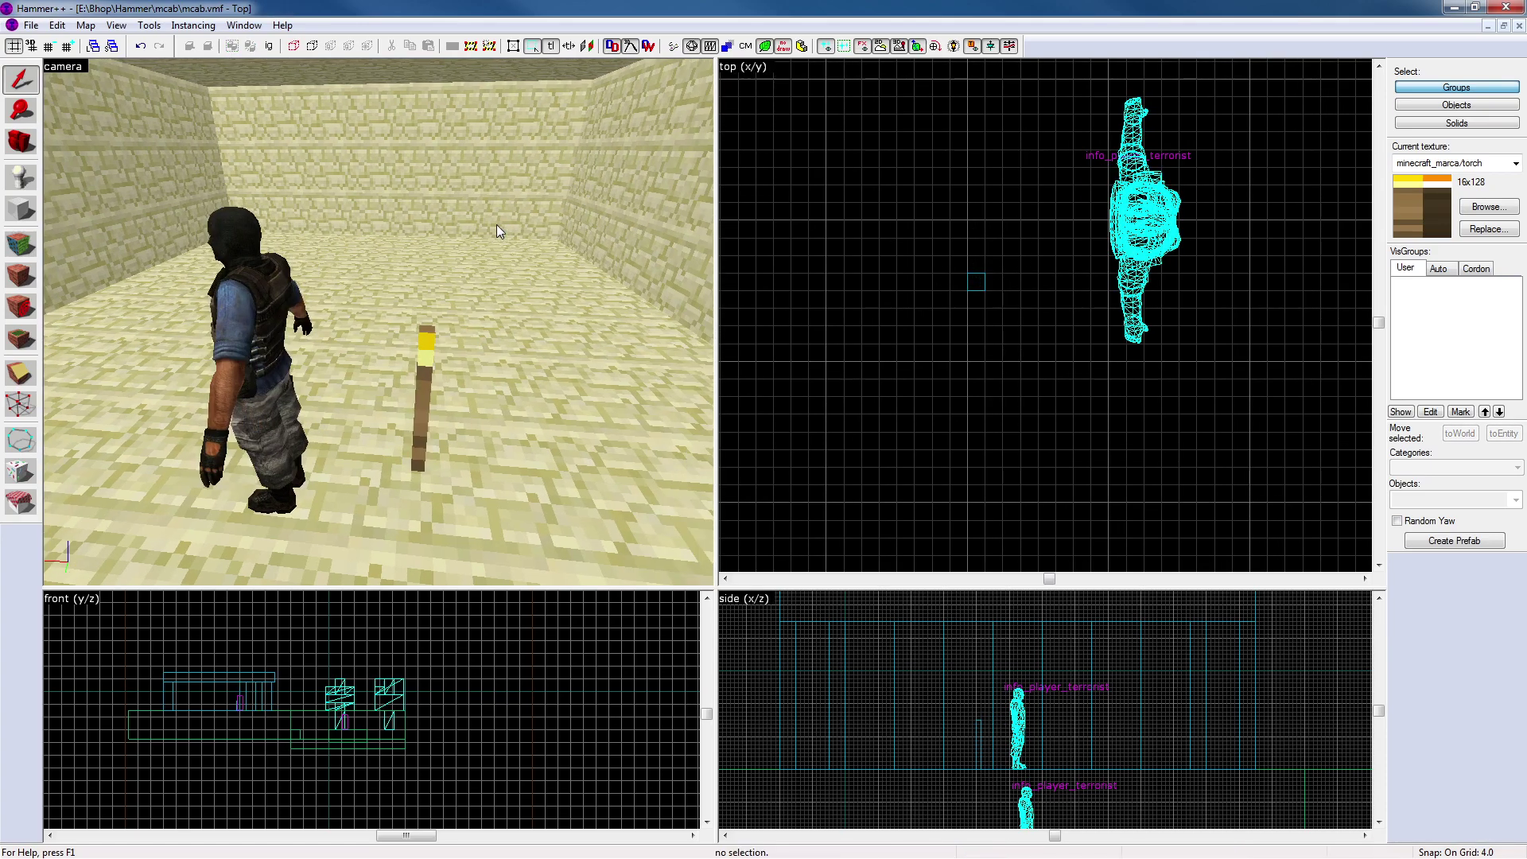
pyautogui.press('z')
pyautogui.click(21, 244)
pyautogui.click(441, 352)
pyautogui.click(855, 459)
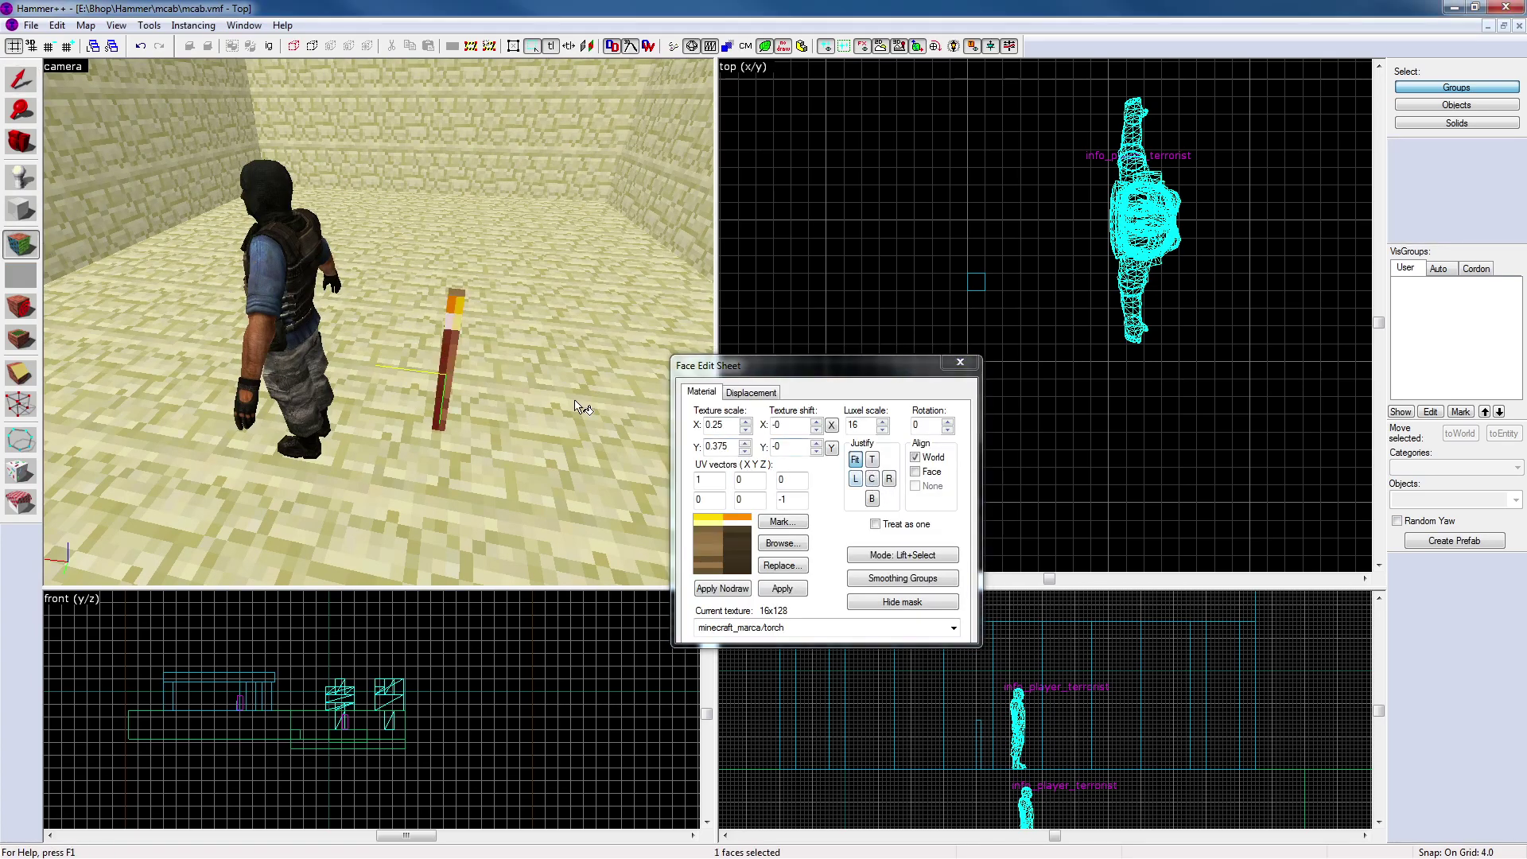
pyautogui.press('z')
pyautogui.press('w')
pyautogui.press('d')
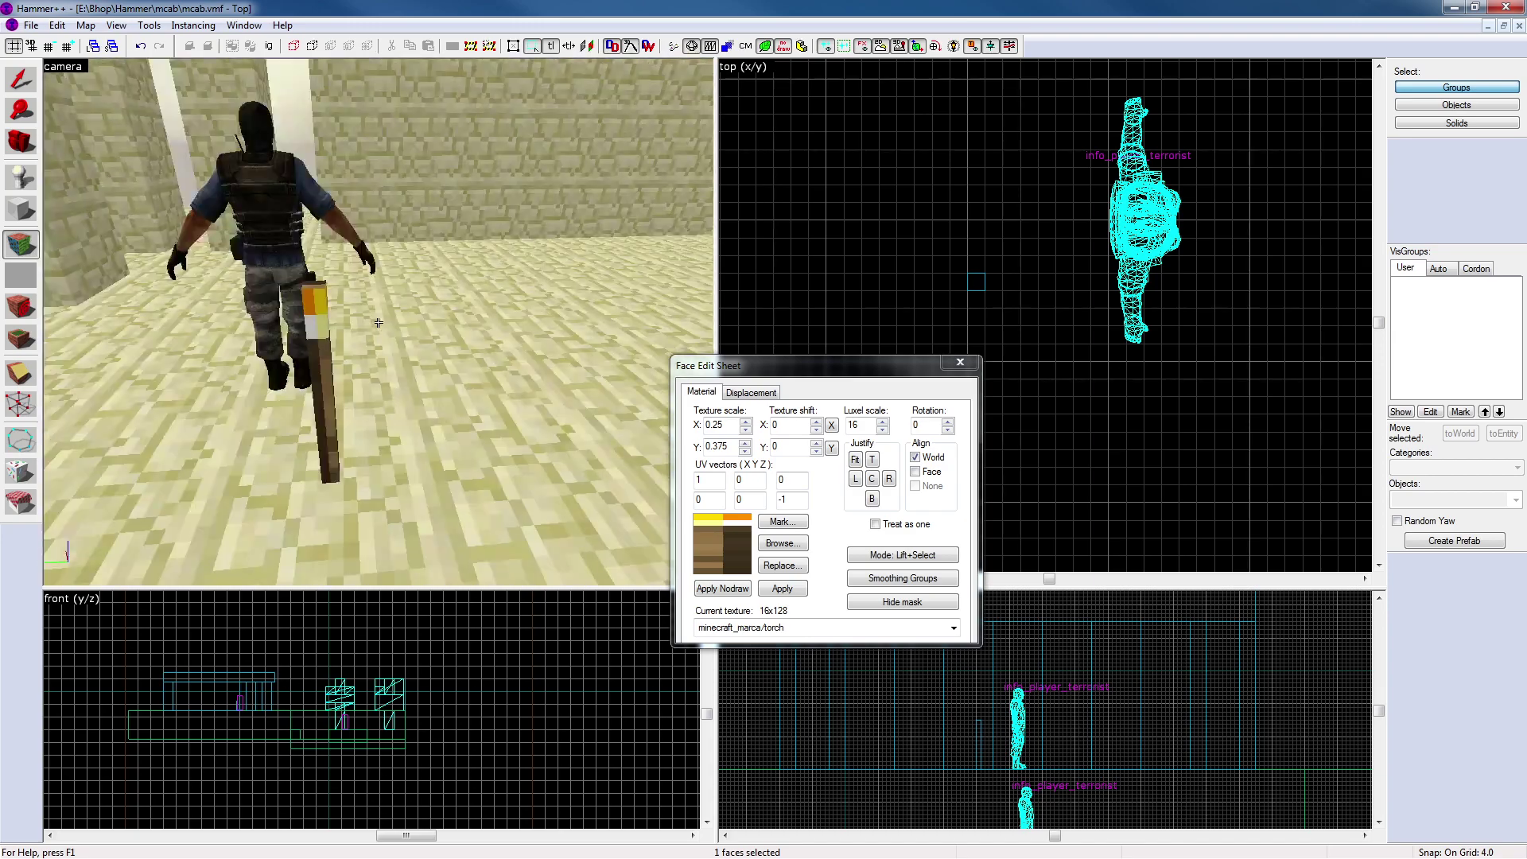
# Set the top face's Y texture shift to 53 for the flame colours and close face editing
pyautogui.press('z')
pyautogui.click(395, 356)
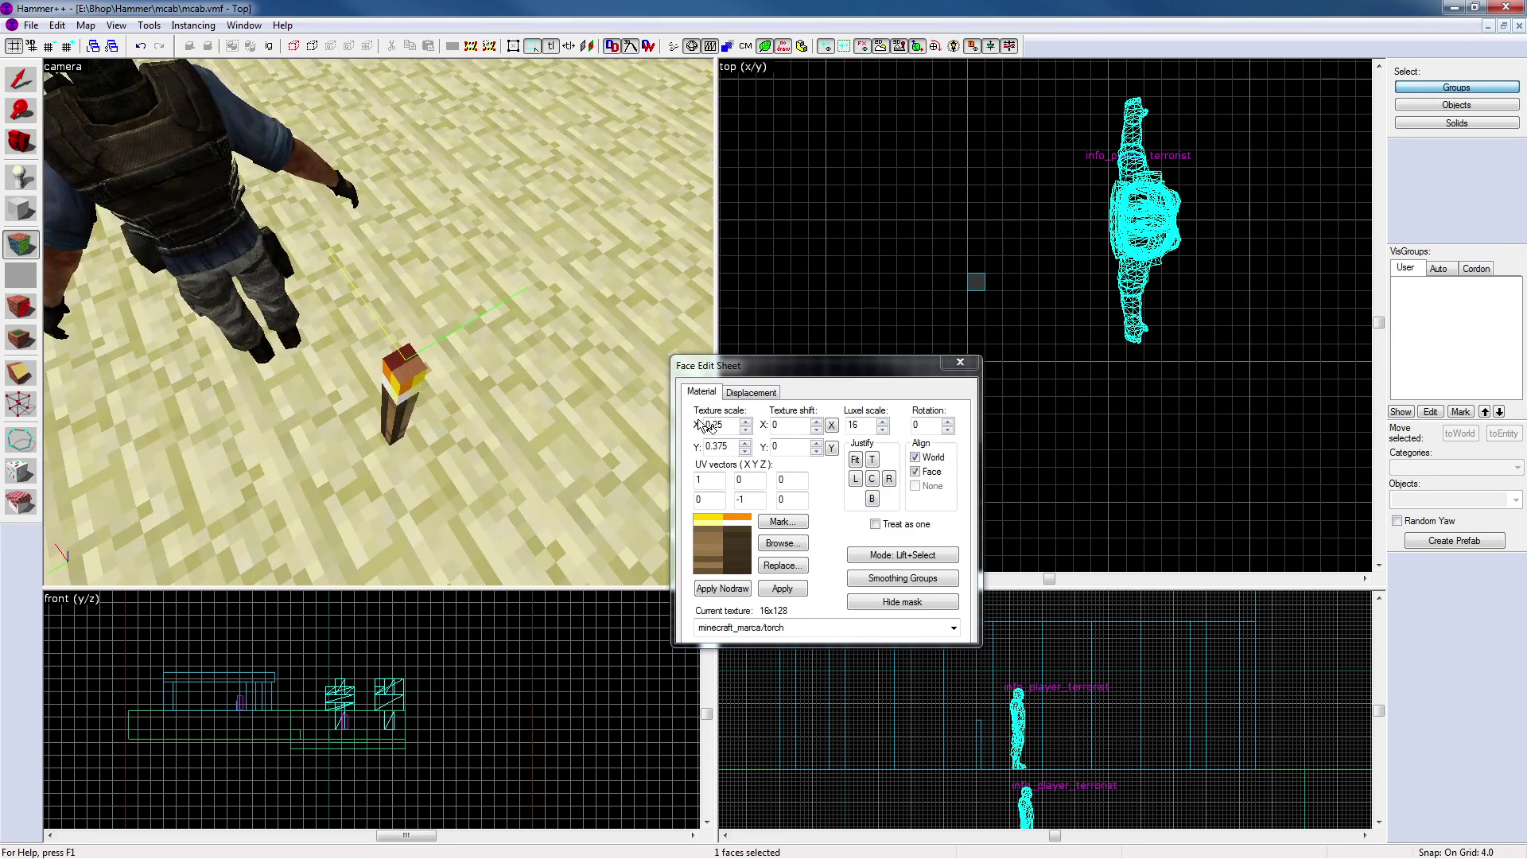
pyautogui.click(815, 443)
pyautogui.click(815, 443)
pyautogui.click(816, 444)
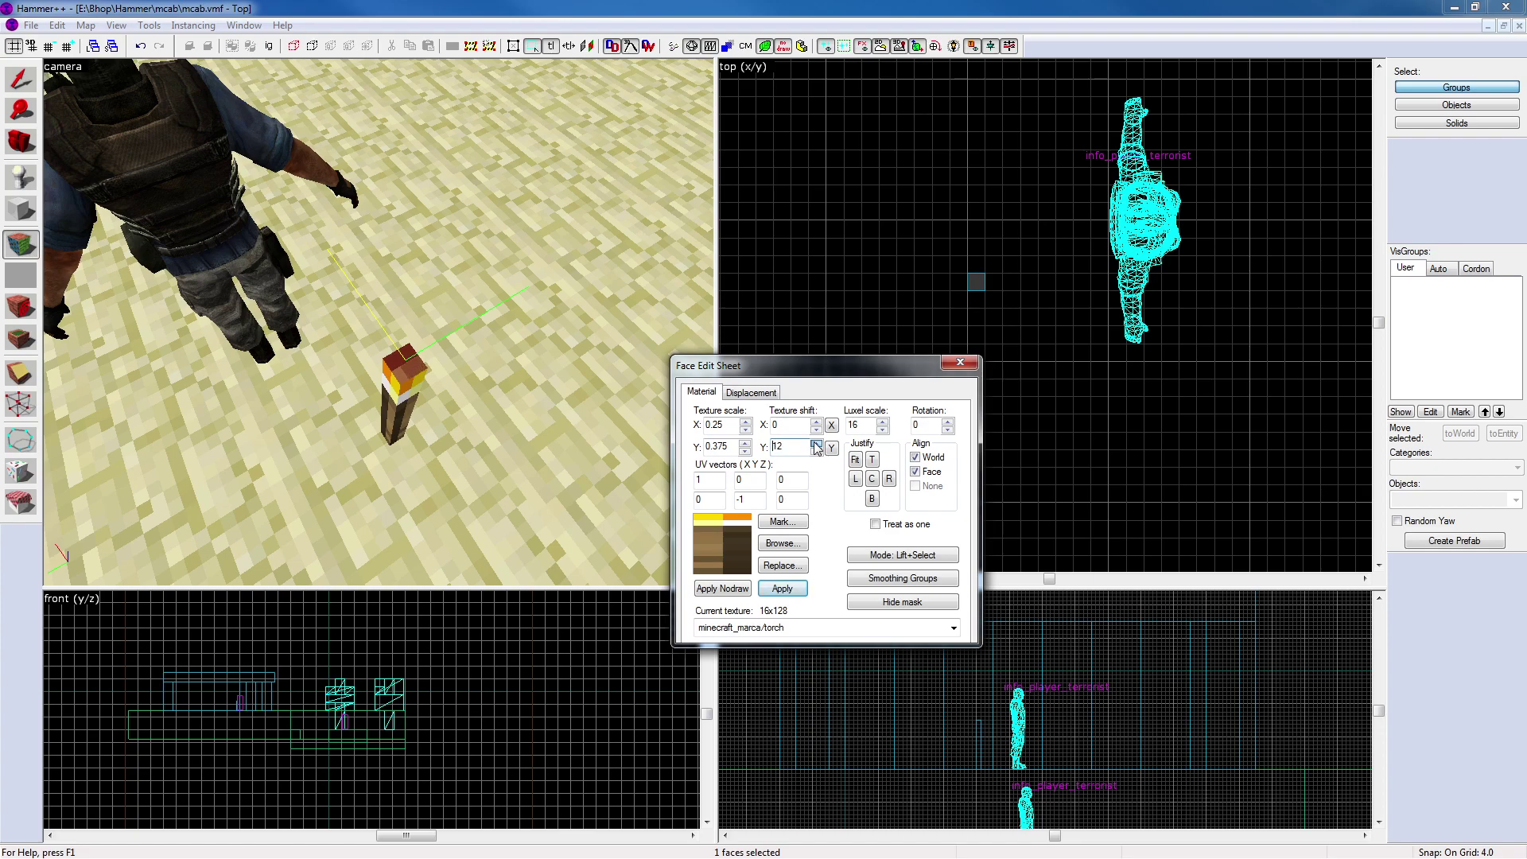
pyautogui.click(814, 443)
pyautogui.moveTo(819, 450); pyautogui.dragTo(819, 450)
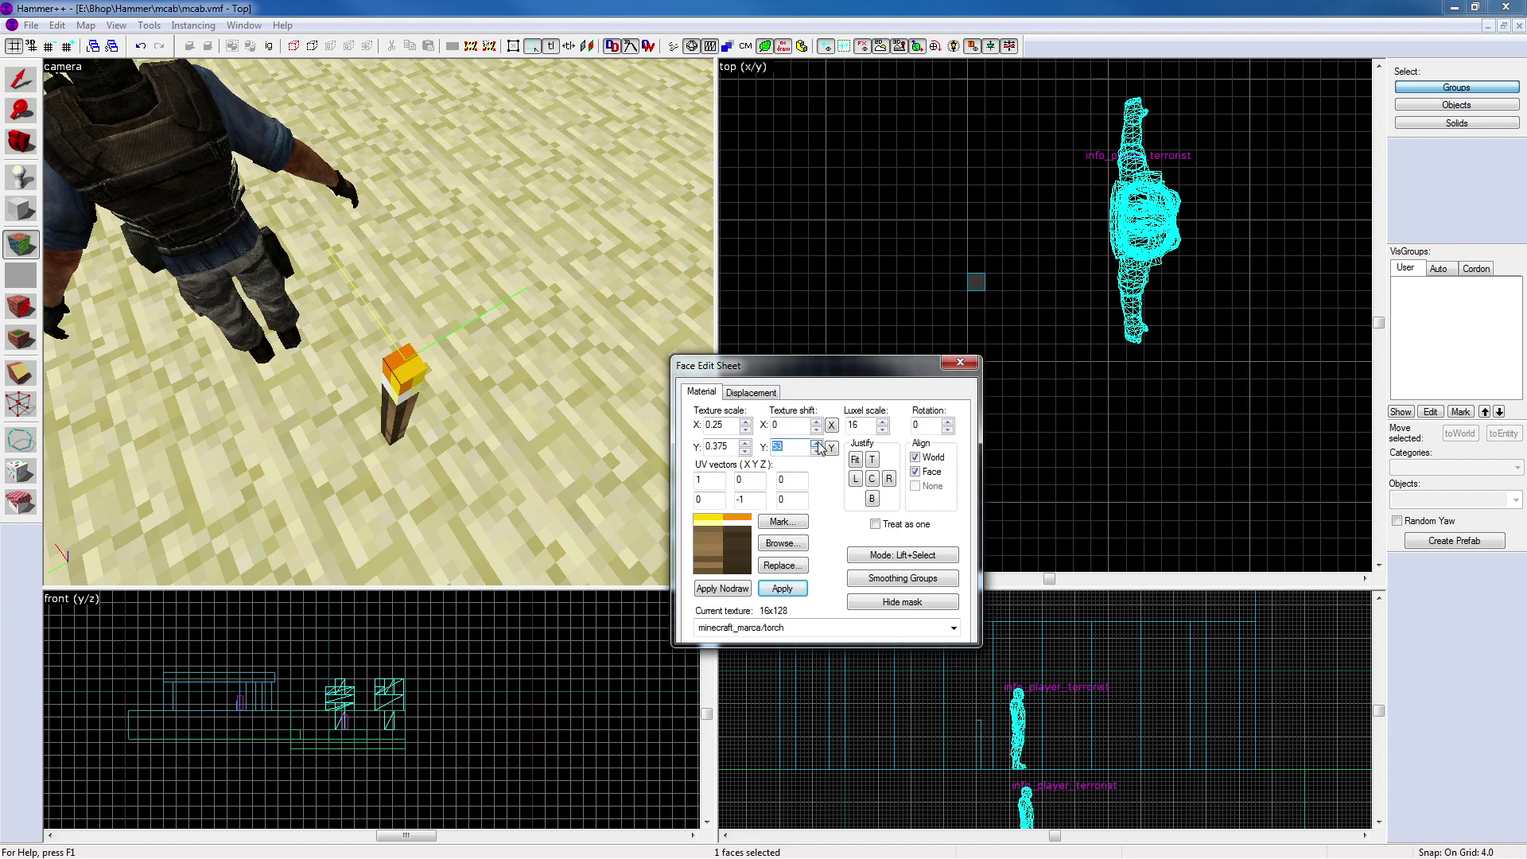
pyautogui.click(960, 363)
# Select the torch block and shorten it from the top to a height of 28 units
pyautogui.press('z')
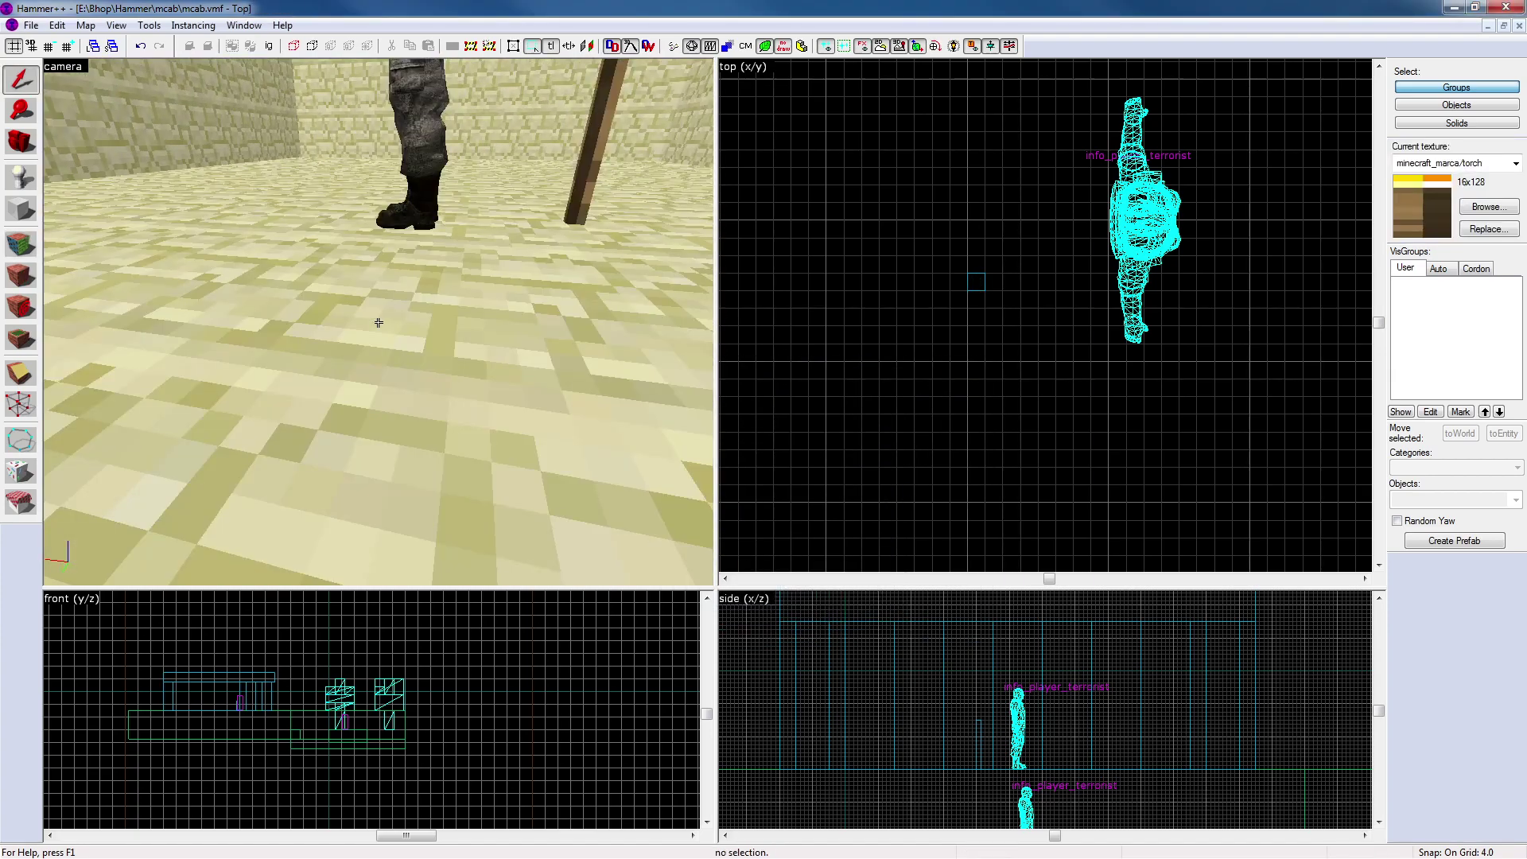
pyautogui.press('s')
pyautogui.press('w')
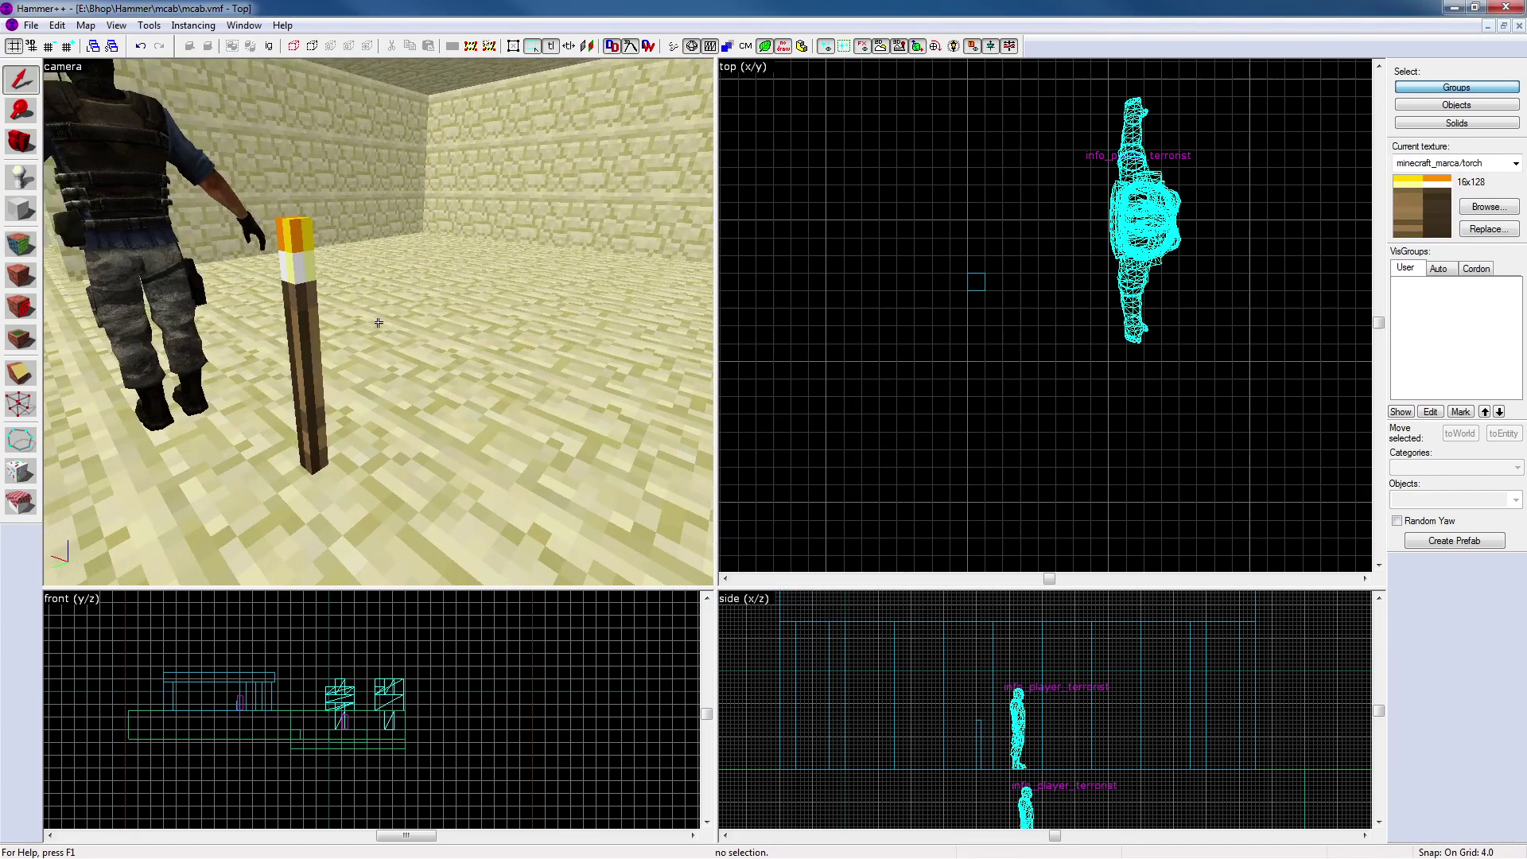
pyautogui.press('z')
pyautogui.click(364, 332)
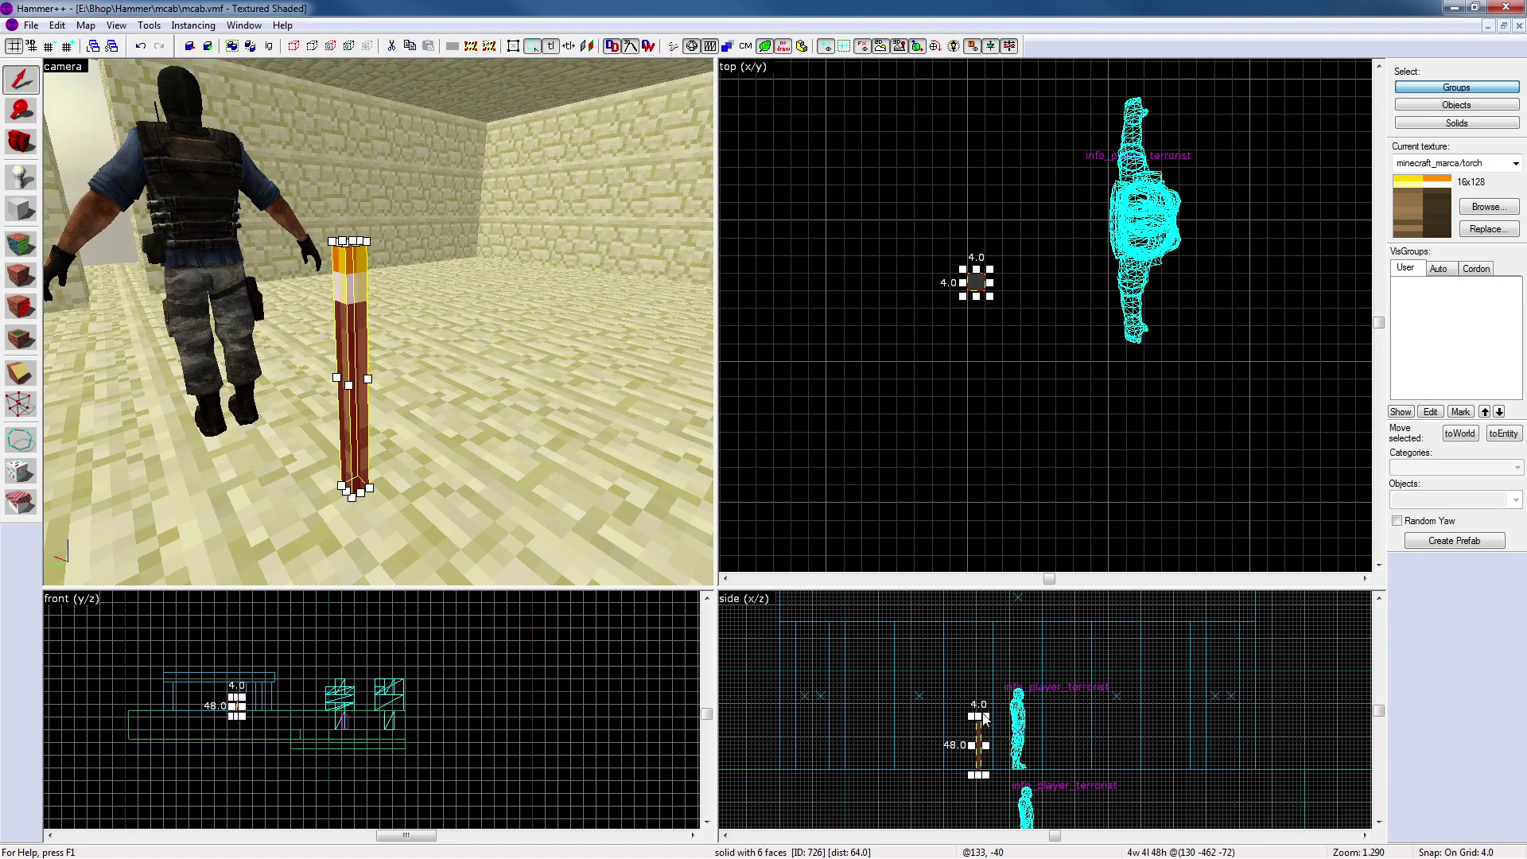
pyautogui.moveTo(980, 718); pyautogui.dragTo(979, 735)
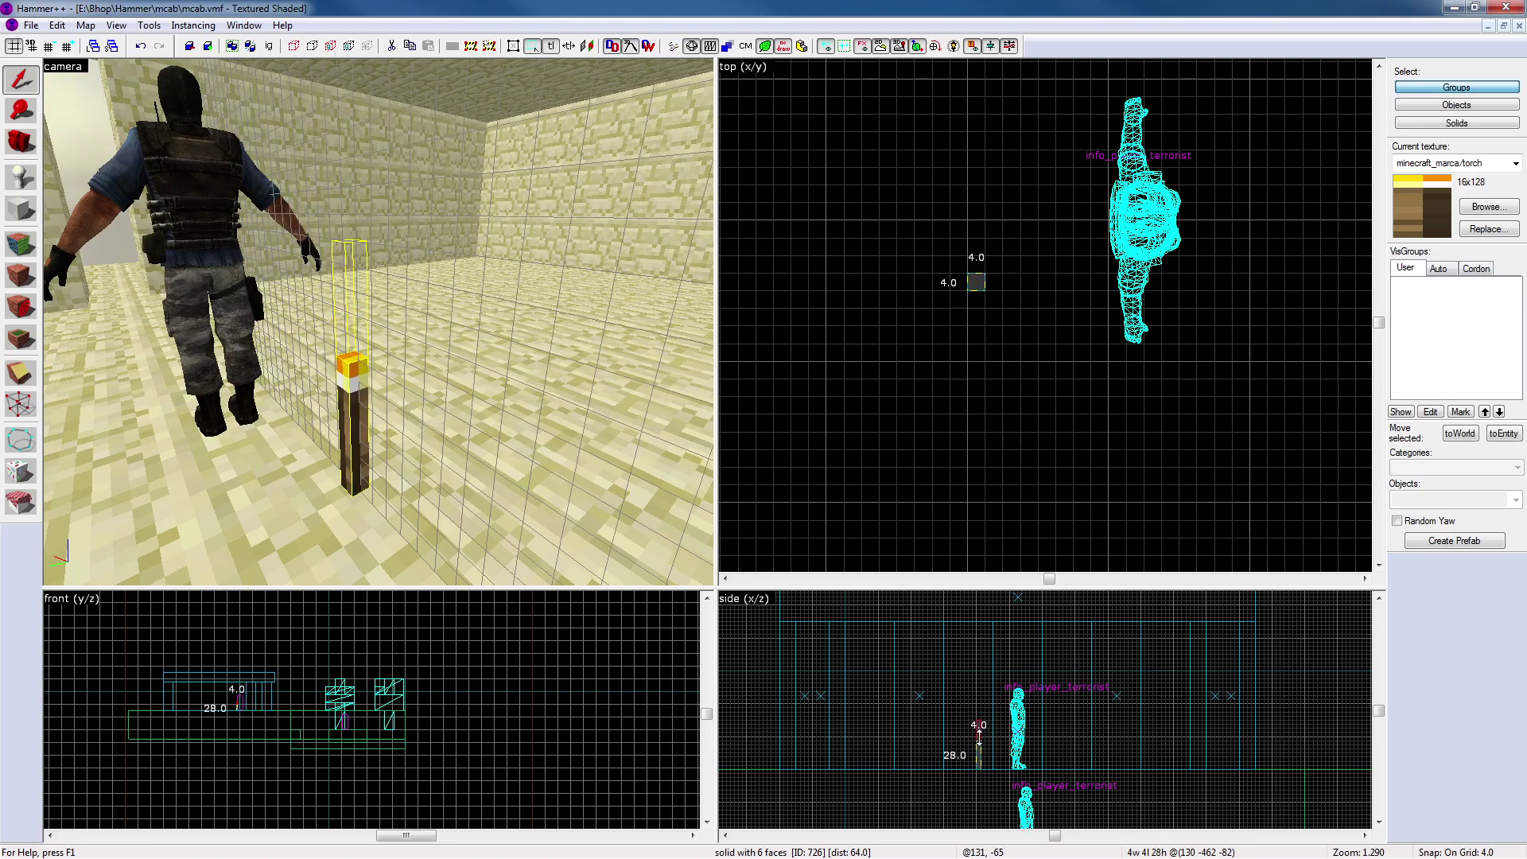
# Undo the last two changes to the torch brush and clear the selection
pyautogui.click(879, 528)
pyautogui.hotkey('shift', 'a')
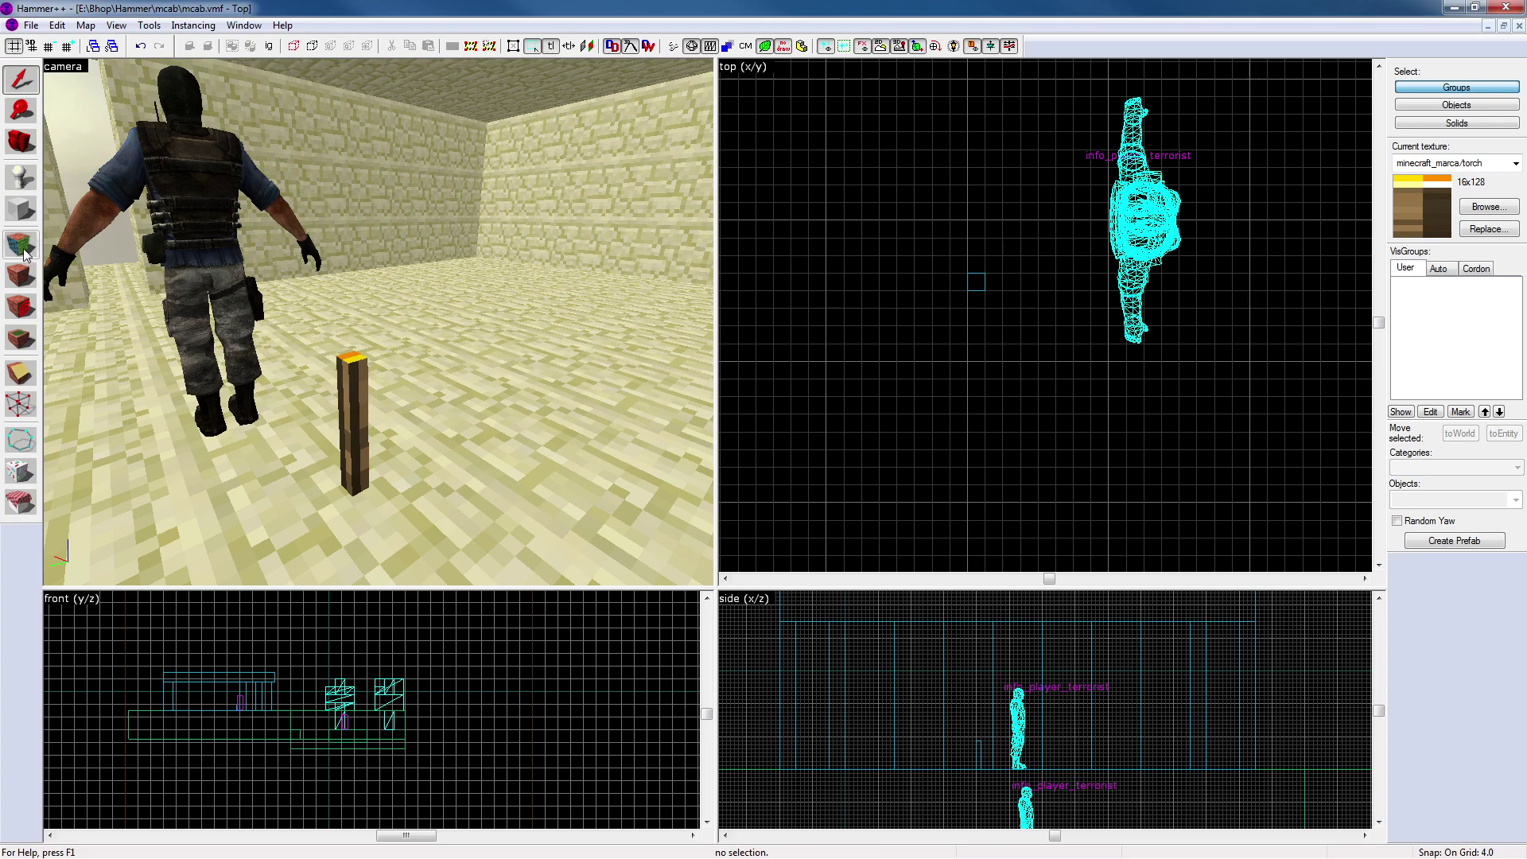
pyautogui.click(960, 363)
pyautogui.hotkey('ctrl', 'z')
pyautogui.hotkey('ctrl', 'z')
pyautogui.click(589, 359)
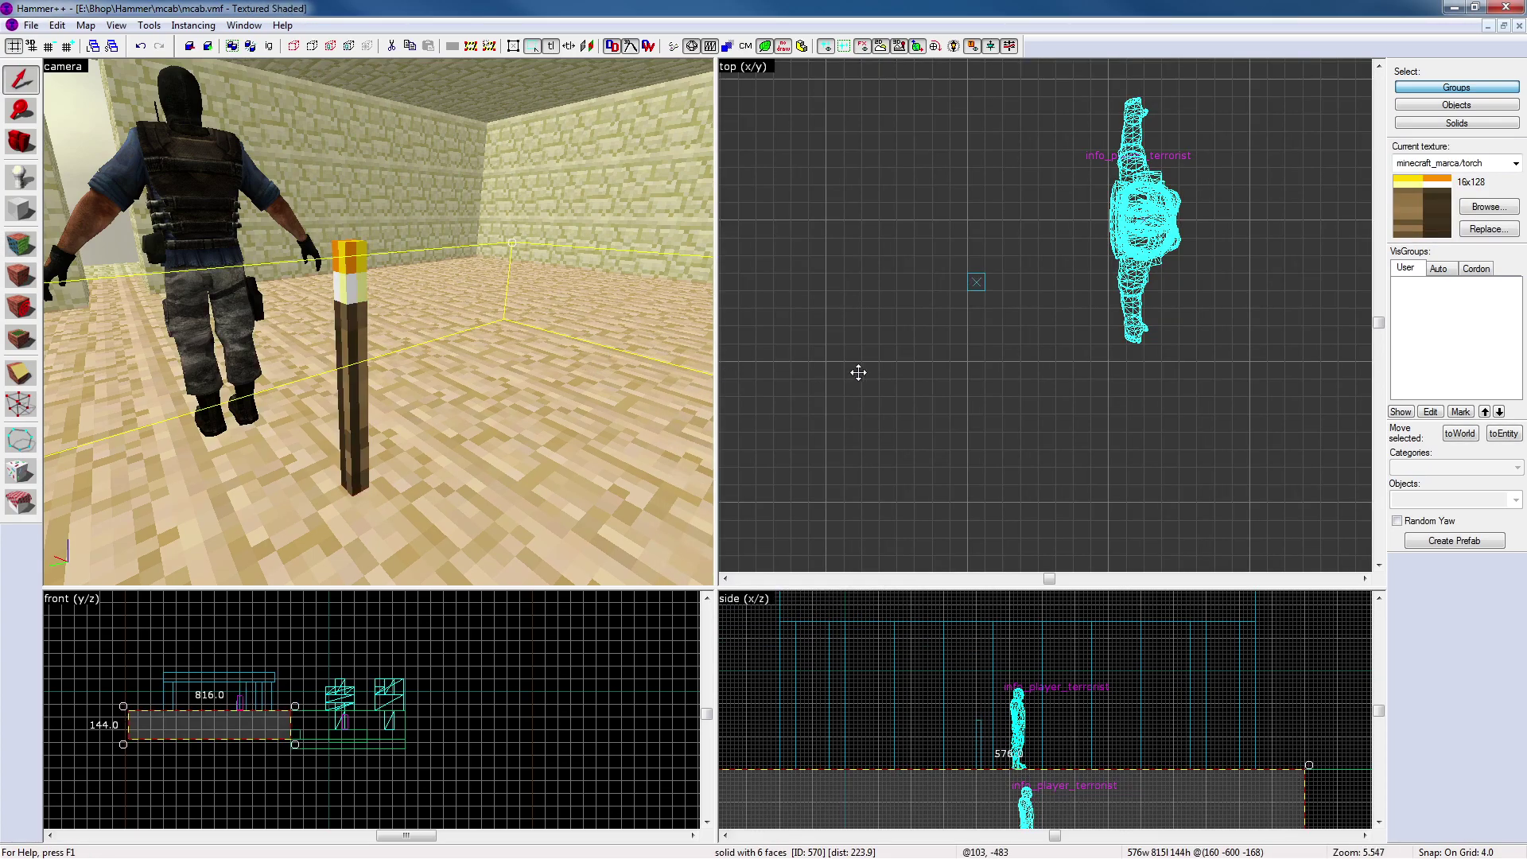
pyautogui.click(828, 313)
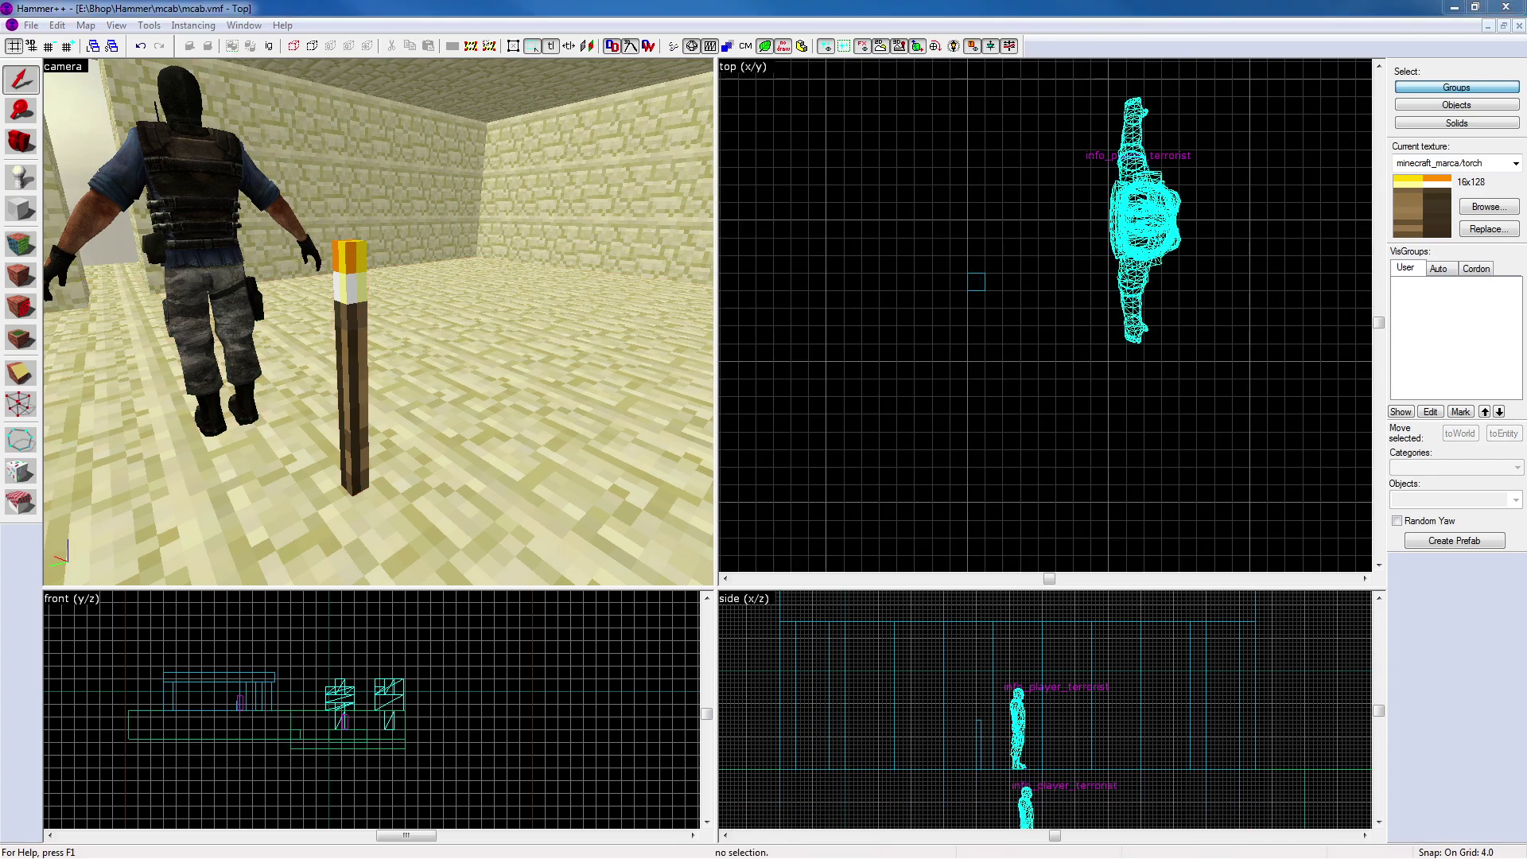
pyautogui.click(360, 264)
pyautogui.click(733, 292)
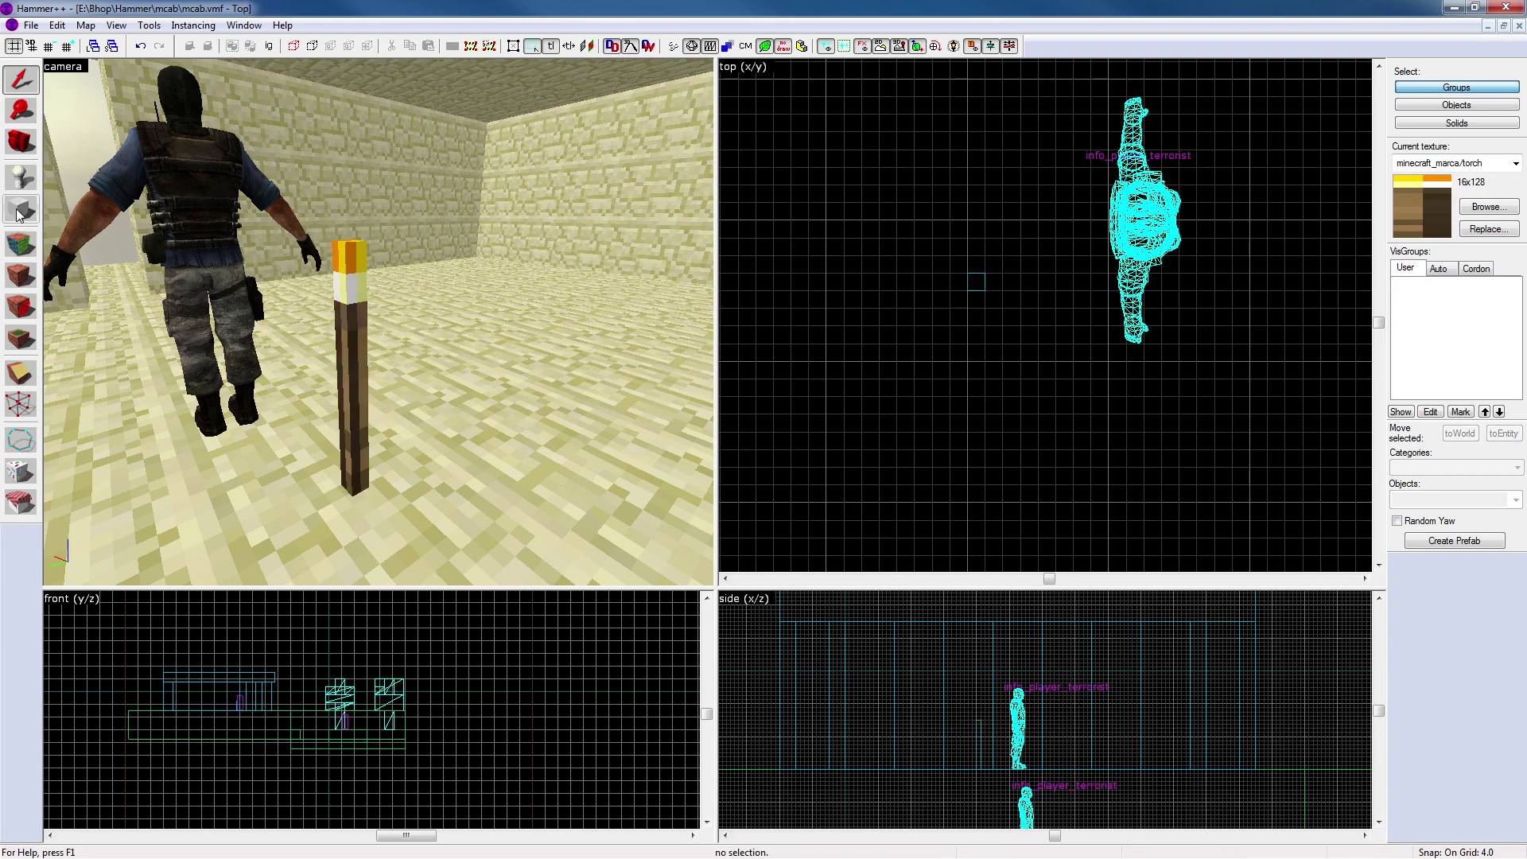
# Fit the minecraft_marca/torch texture to the torch's side face
pyautogui.click(20, 242)
pyautogui.click(352, 314)
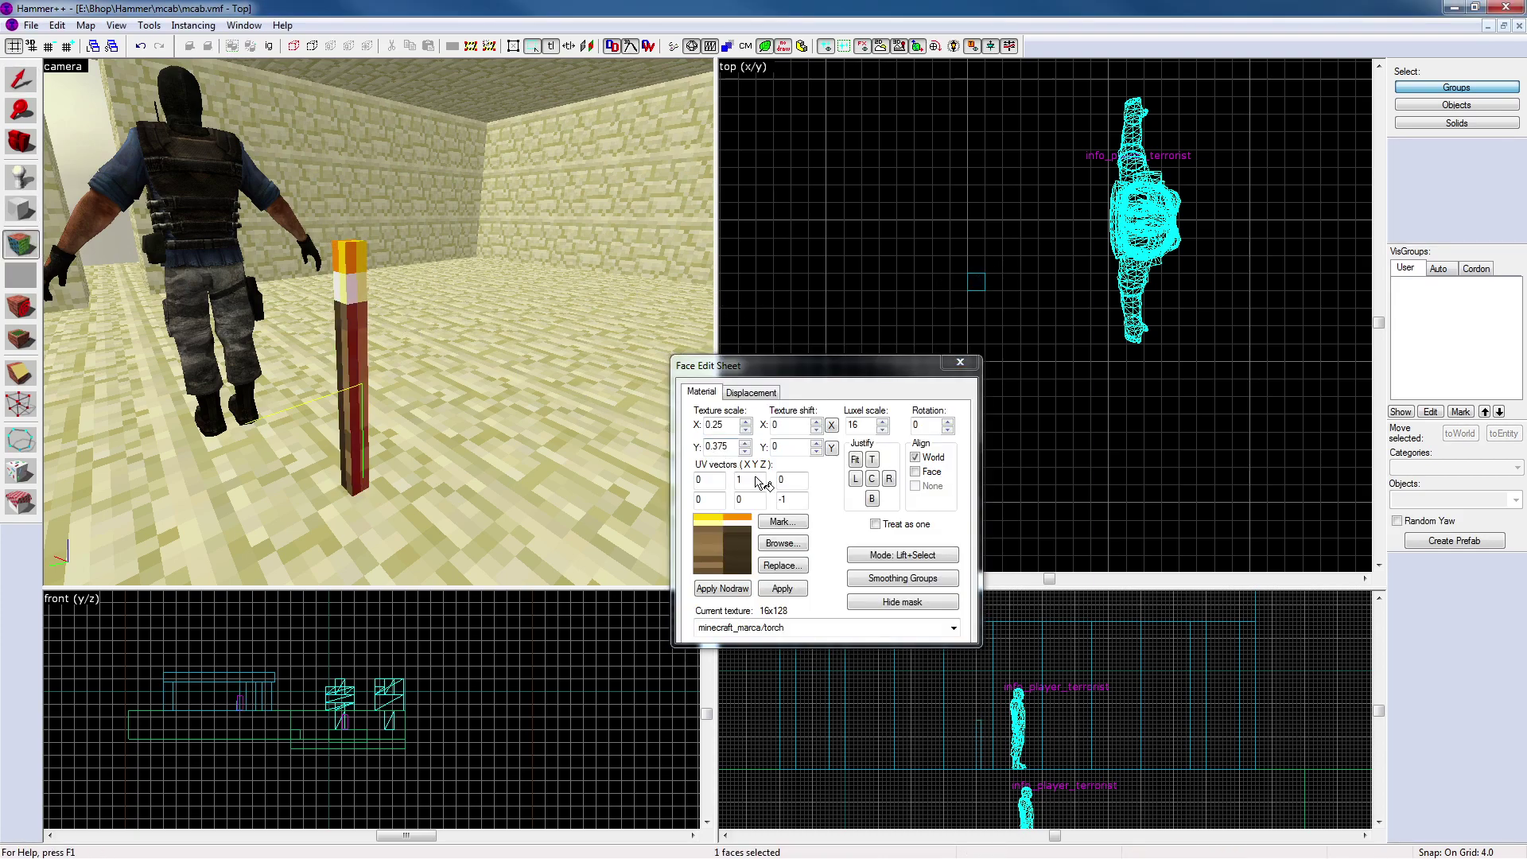
pyautogui.click(855, 459)
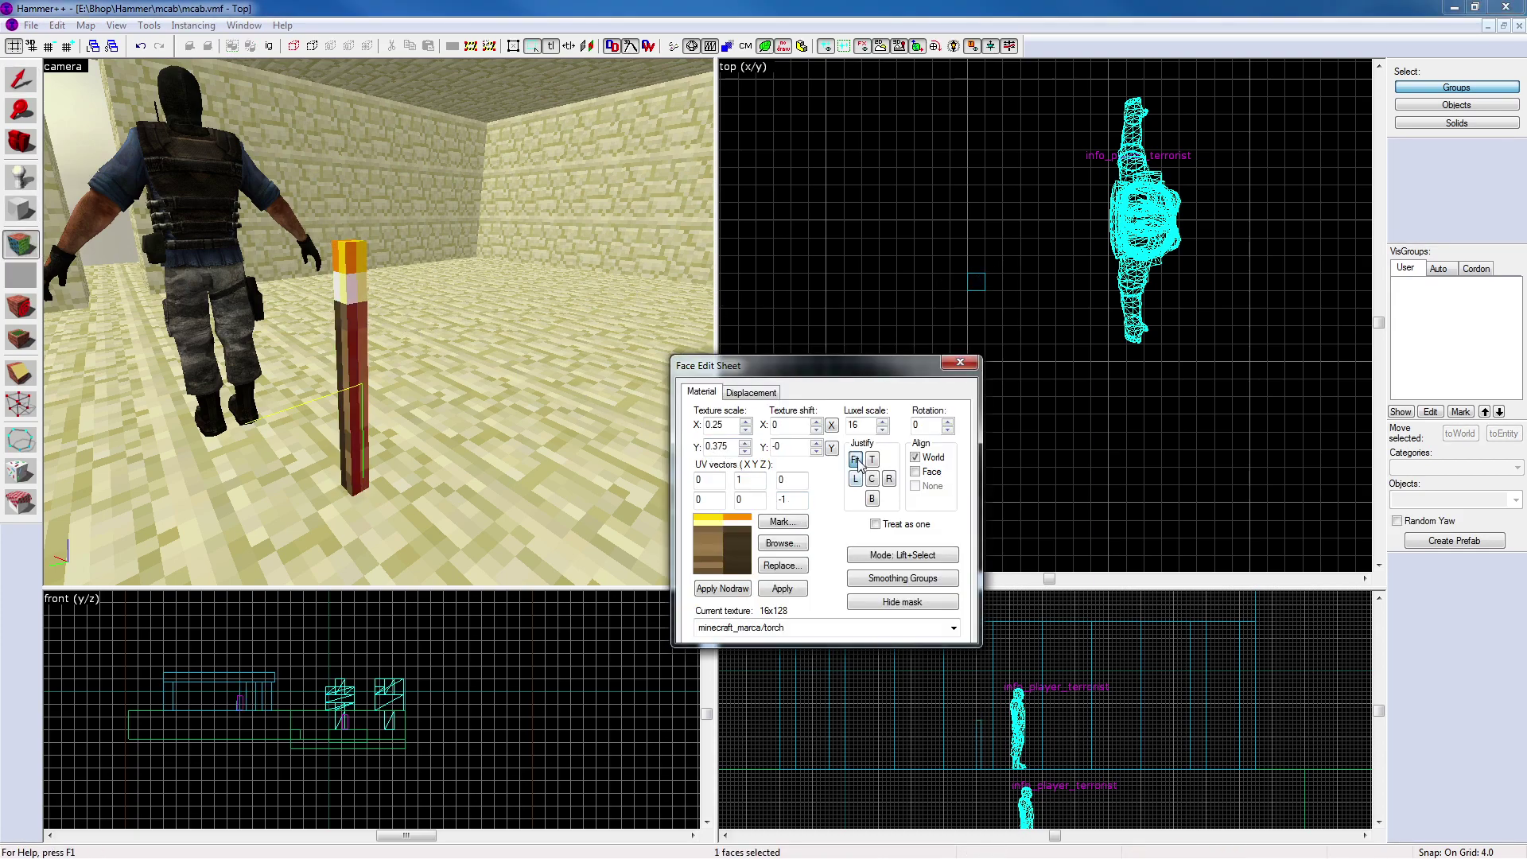
pyautogui.click(960, 362)
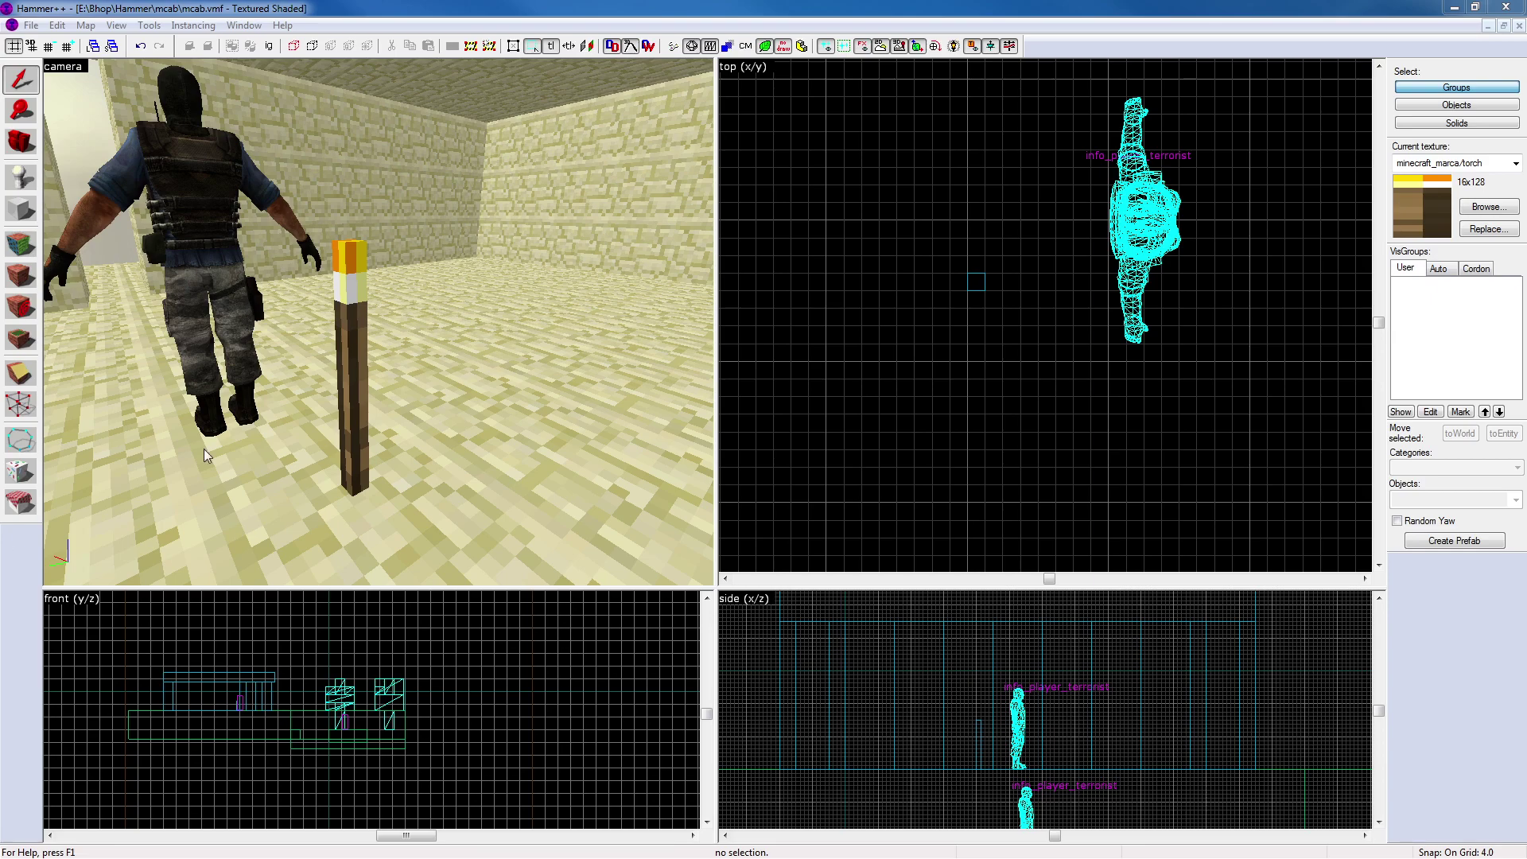
# Try to shorten the torch brush in the side view with texture locking turned off
pyautogui.click(552, 46)
pyautogui.click(347, 302)
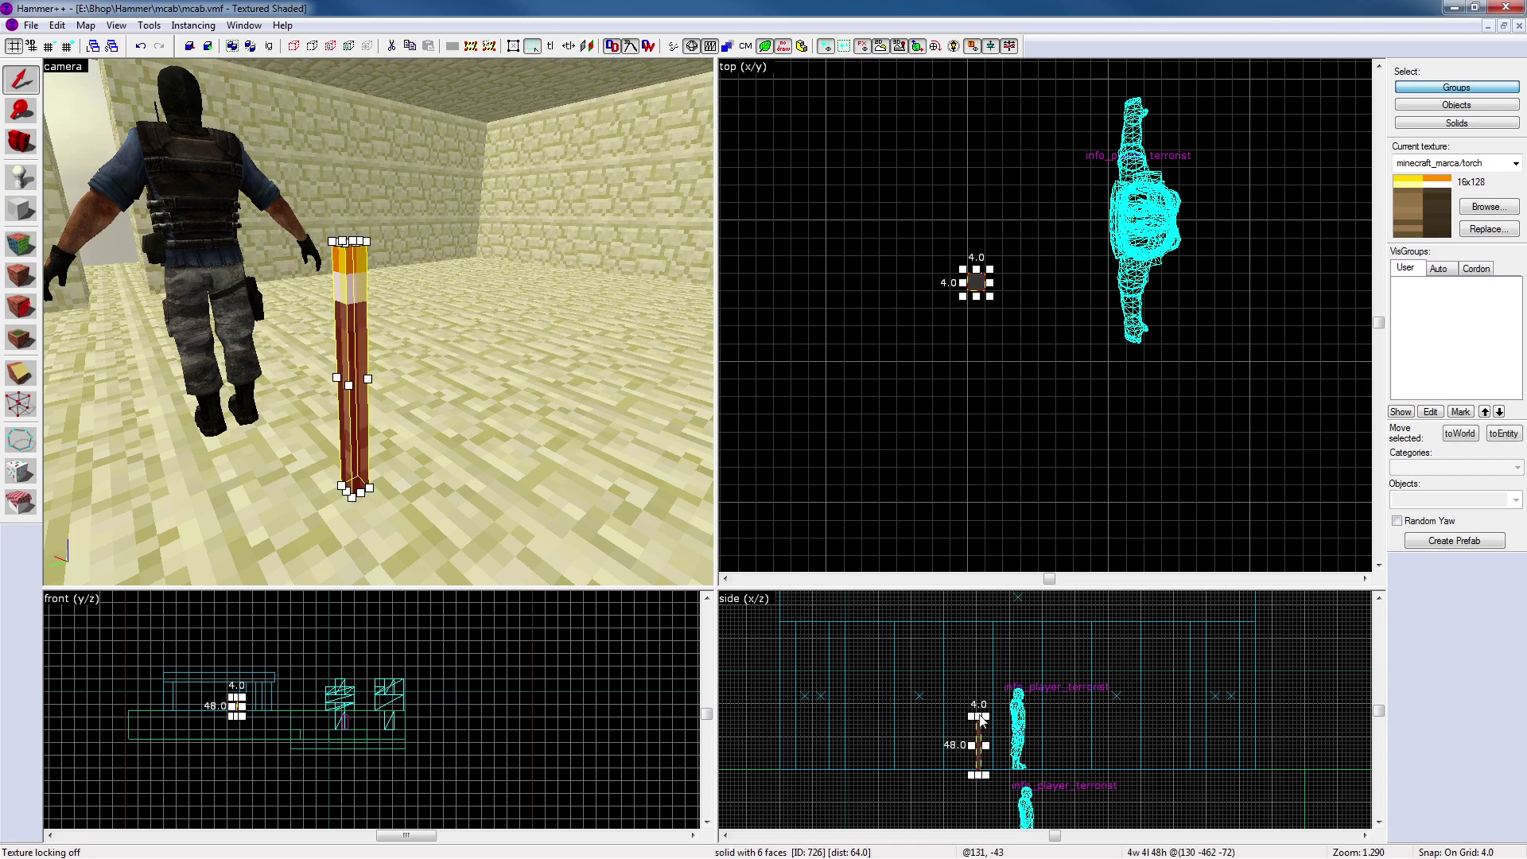
pyautogui.moveTo(980, 715); pyautogui.dragTo(980, 738)
pyautogui.hotkey('ctrl', 'z')
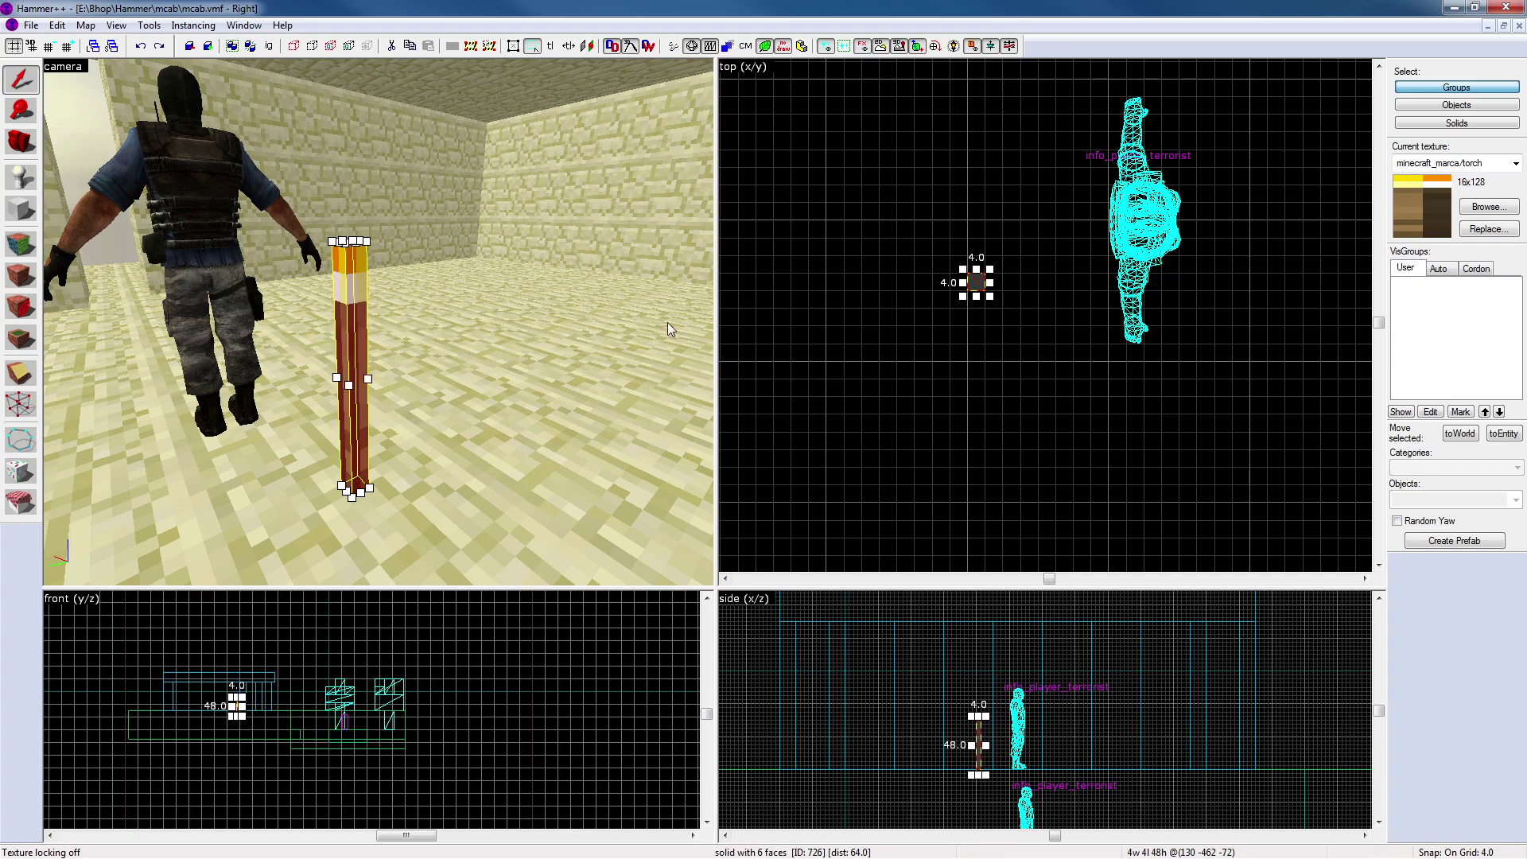
# Turn on scale texture locking and shorten the torch brush to 24 units tall, lowering its top edge
pyautogui.click(534, 46)
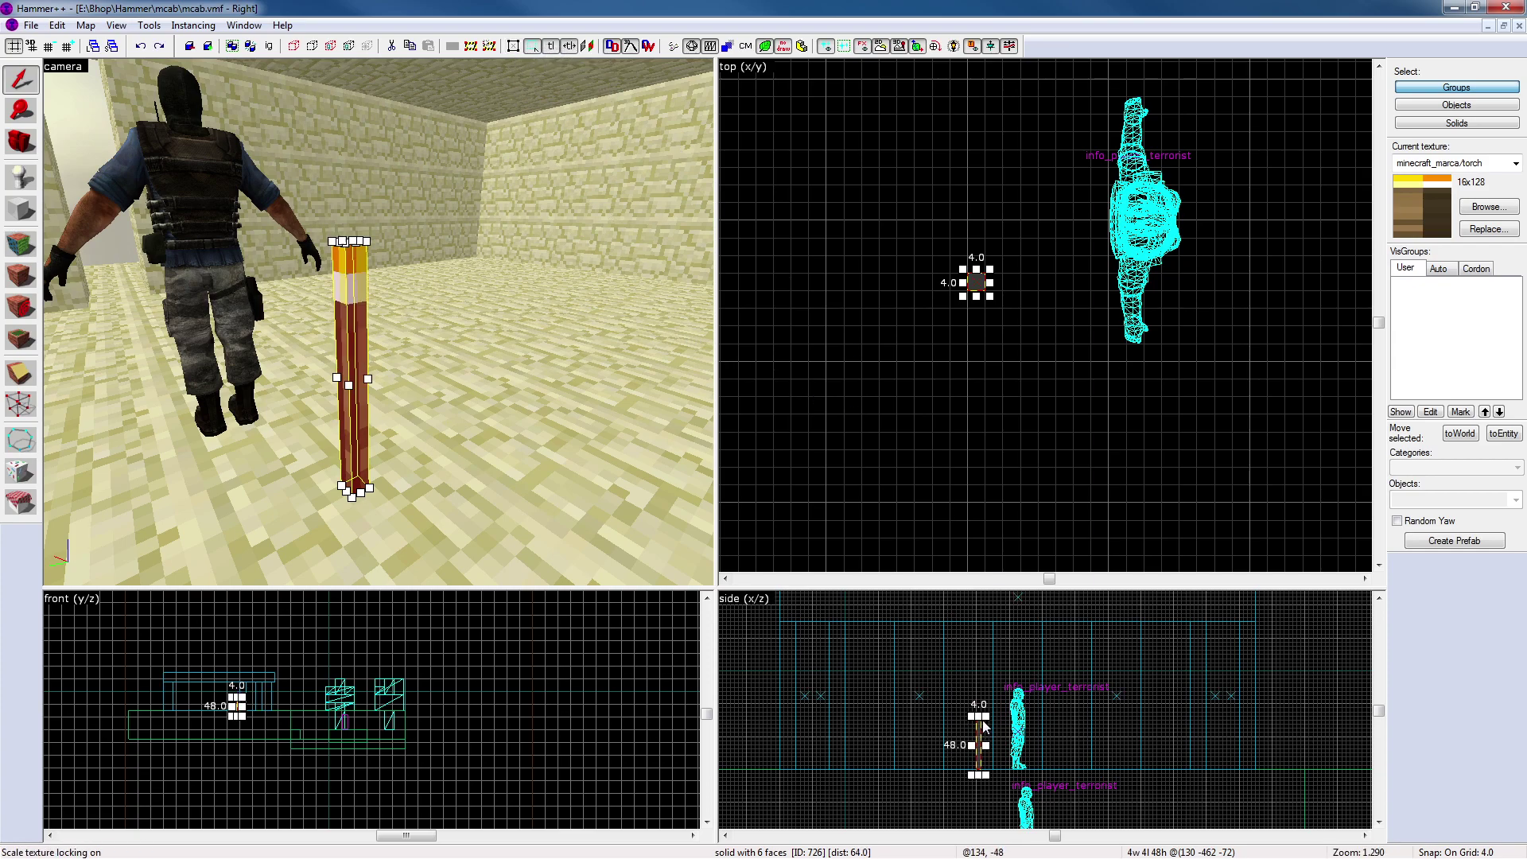
pyautogui.moveTo(980, 716); pyautogui.dragTo(980, 739)
pyautogui.press('Escape')
pyautogui.click(357, 411)
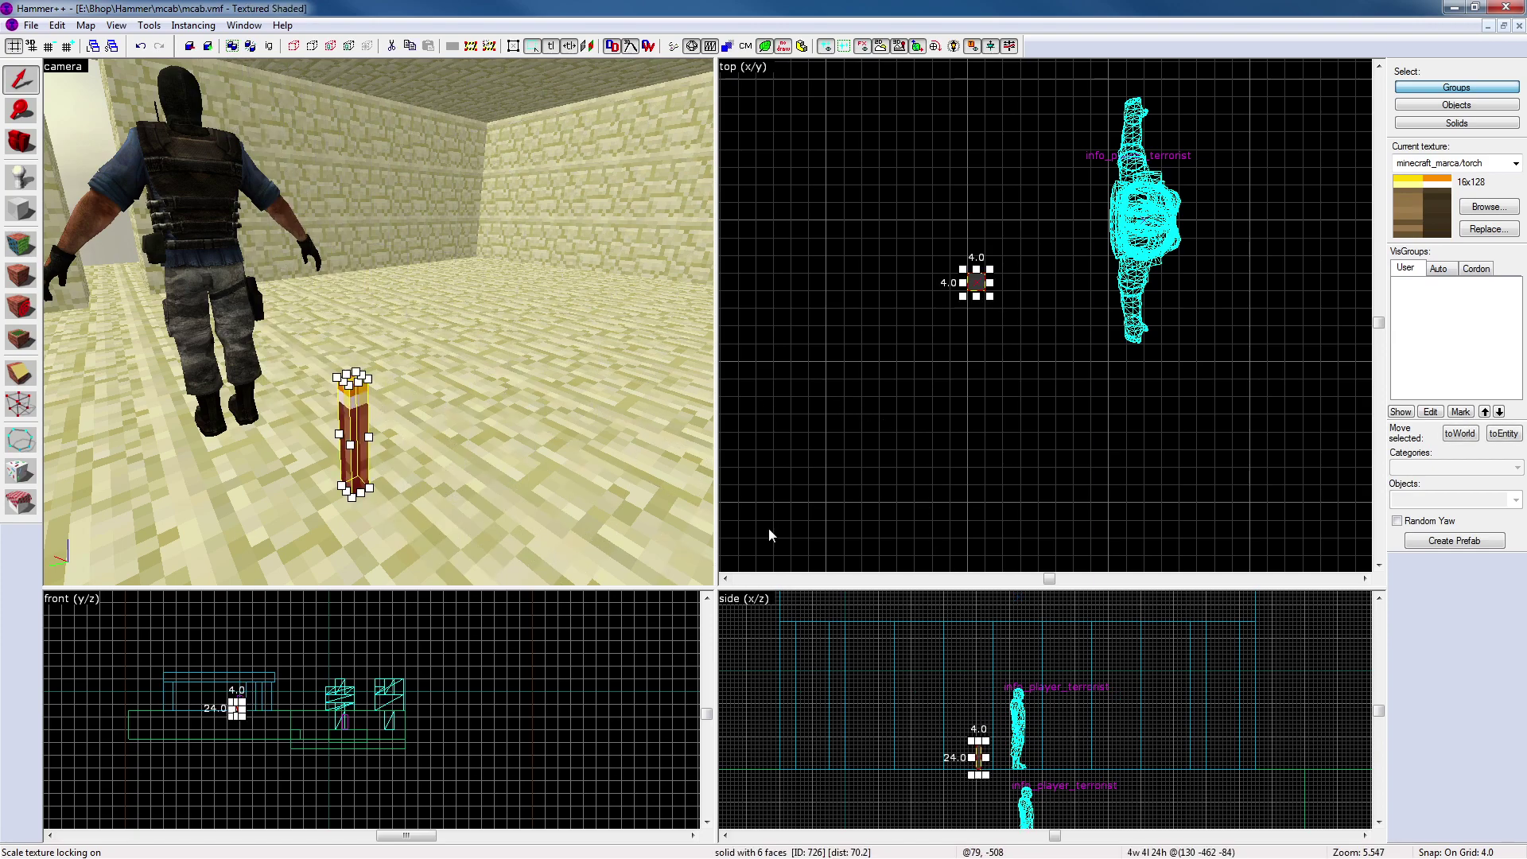
pyautogui.press('Escape')
# Examine the shortened torch beside the player model from several angles to judge its proportions
pyautogui.press('z')
pyautogui.press('d')
pyautogui.press('w')
pyautogui.press('s')
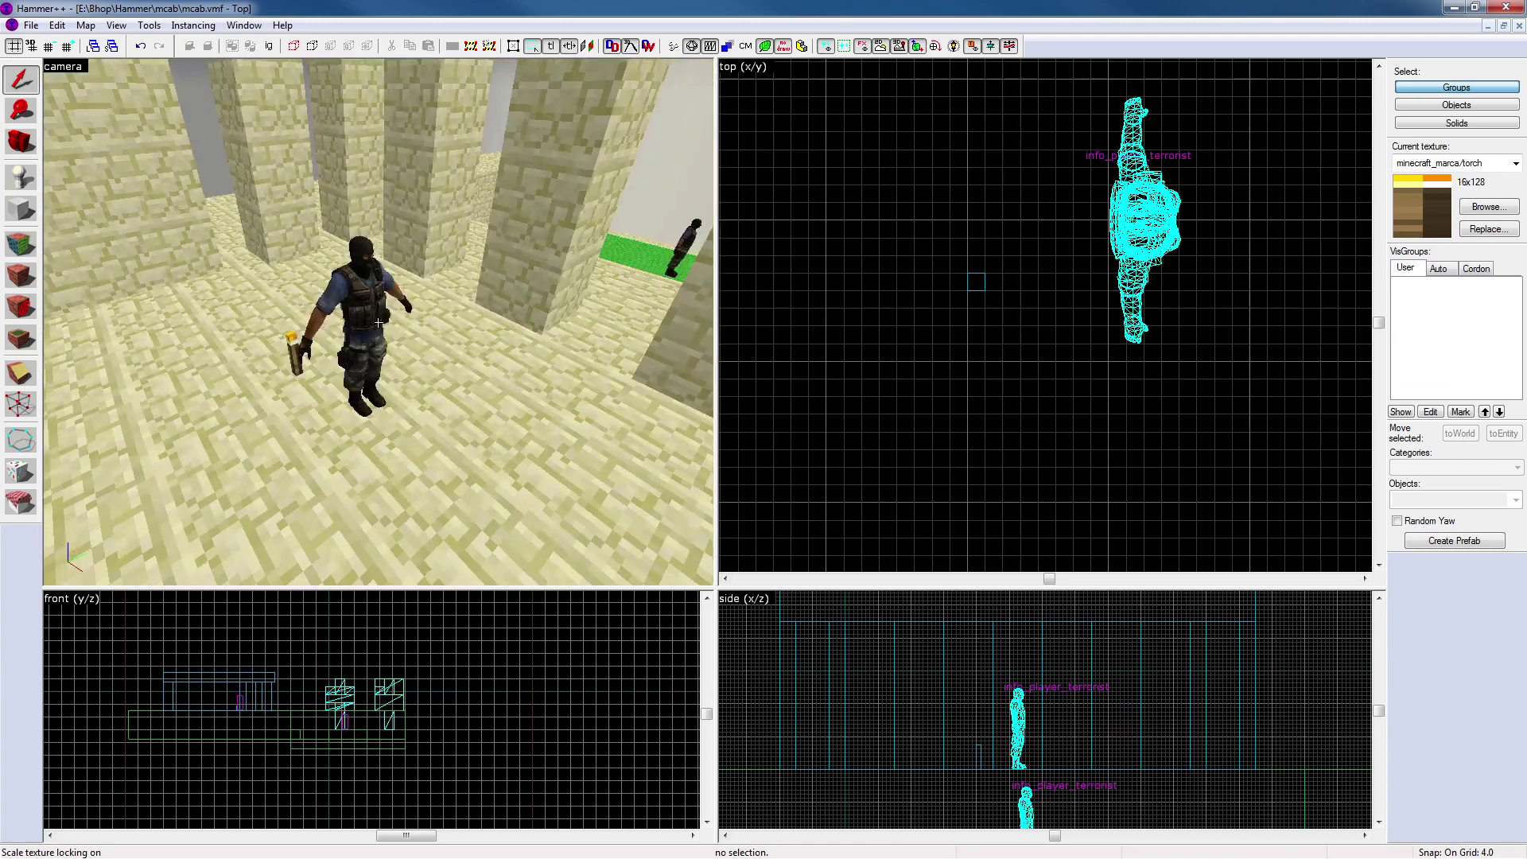
pyautogui.press('z')
pyautogui.press('w')
pyautogui.press('z')
pyautogui.click(415, 312)
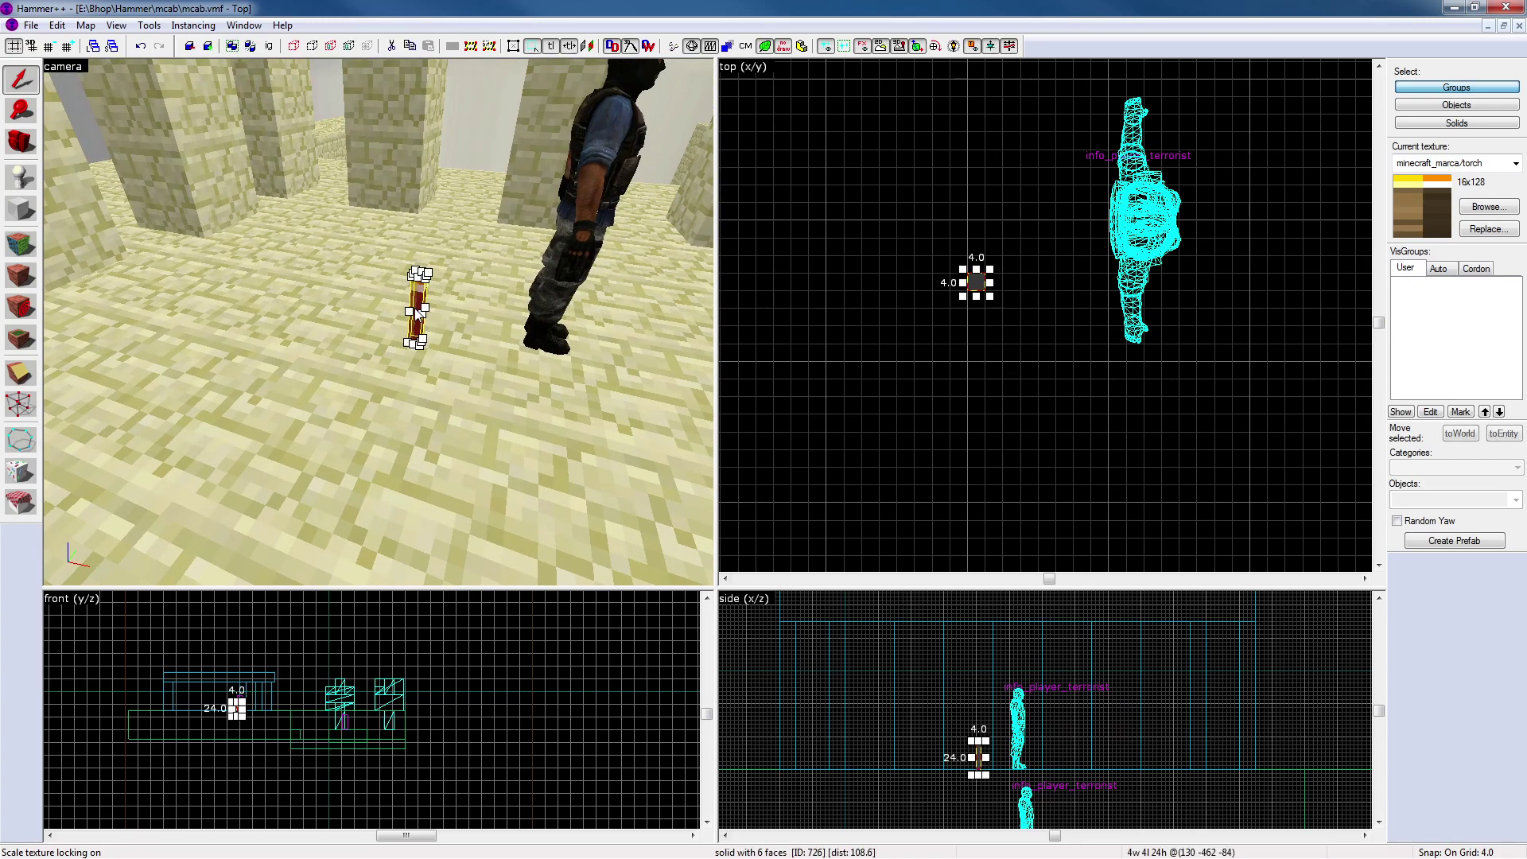
pyautogui.click(863, 346)
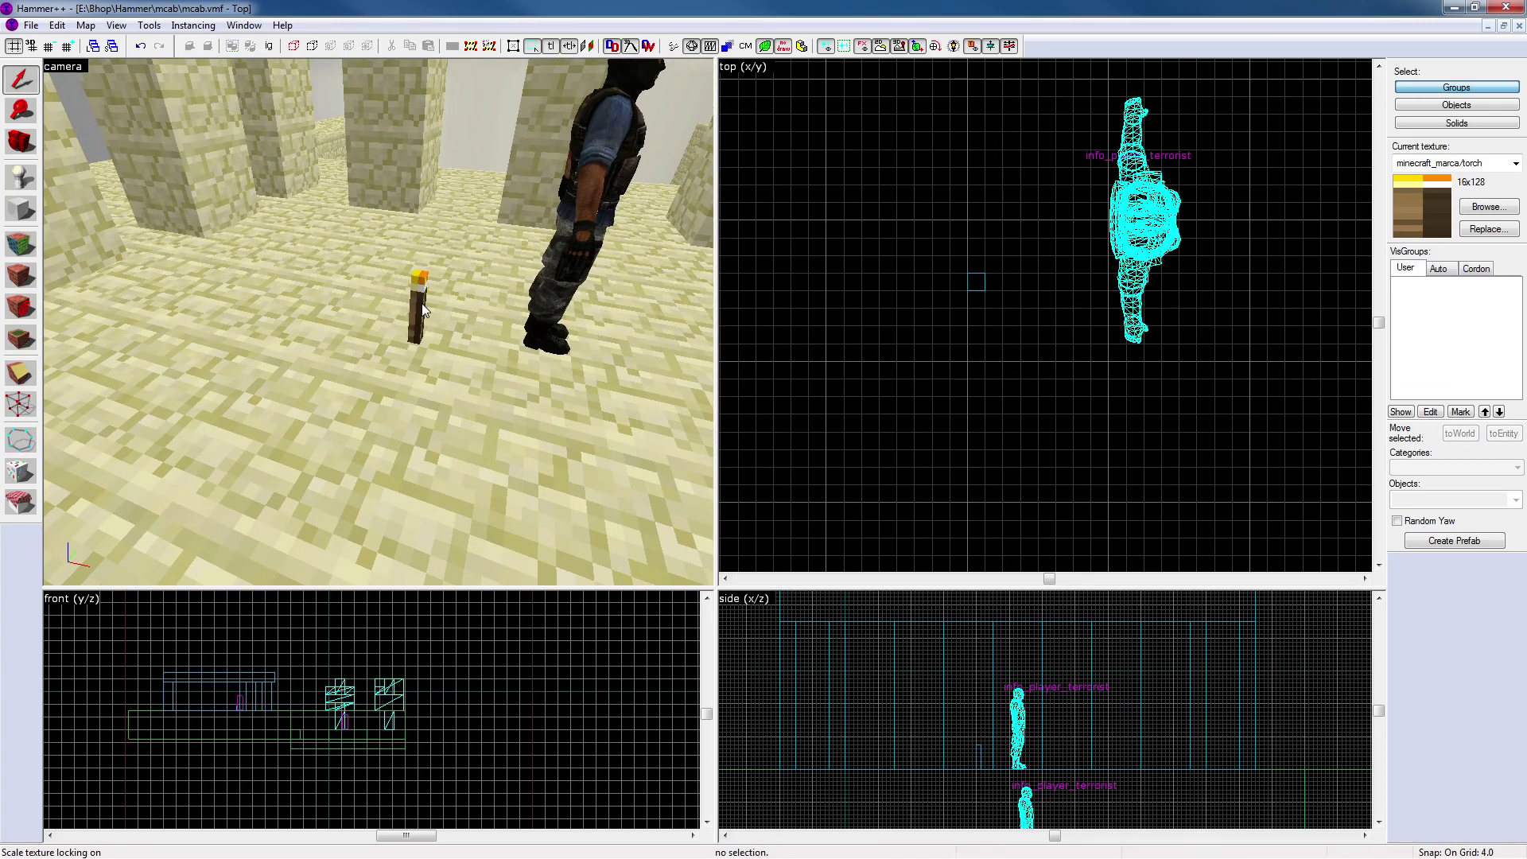
pyautogui.click(421, 307)
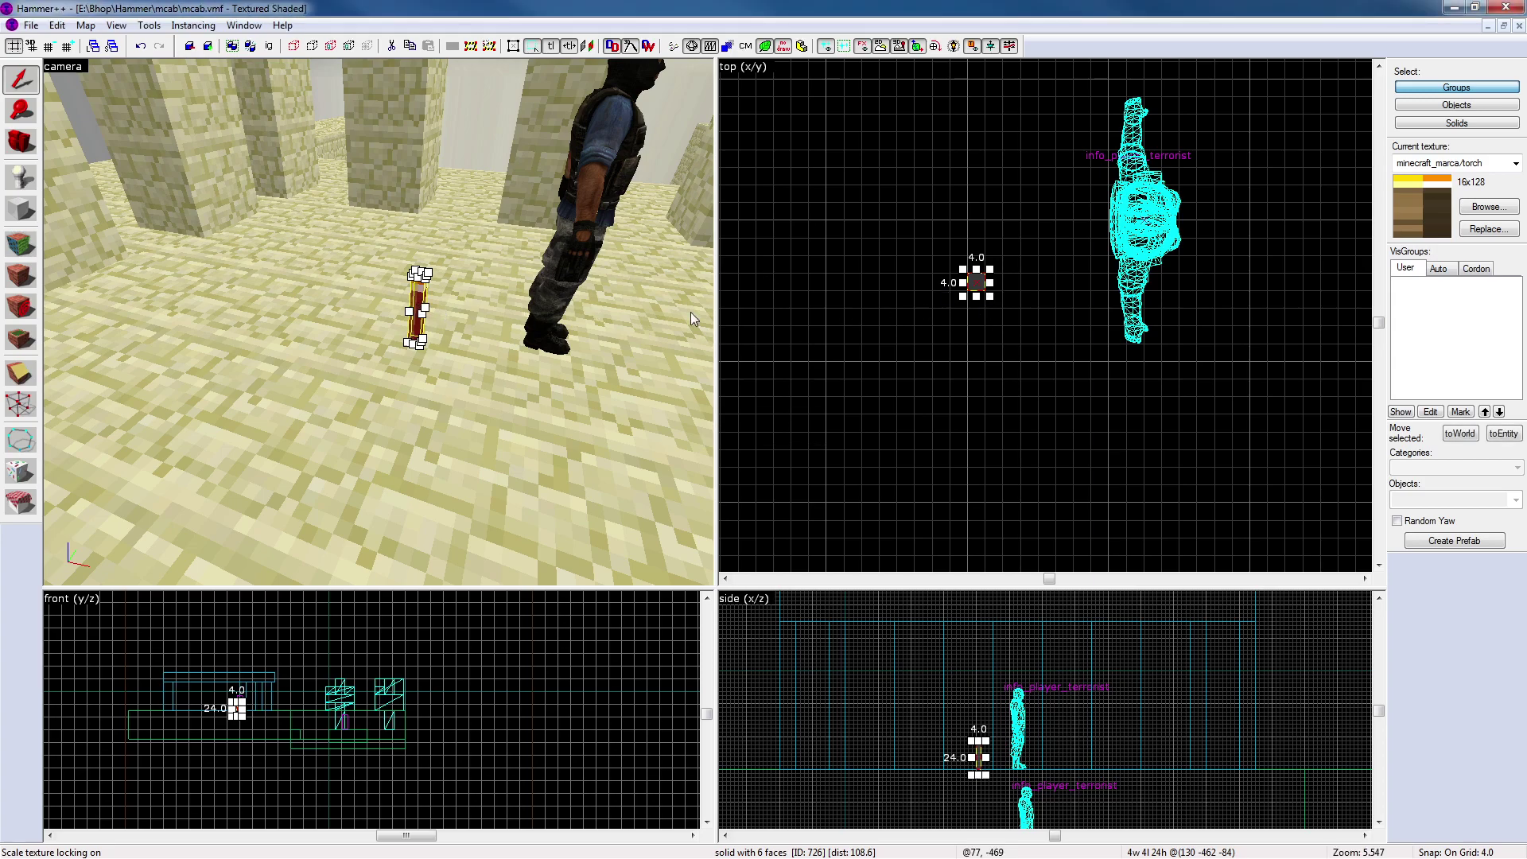
pyautogui.press('Escape')
pyautogui.press('z')
pyautogui.press('w')
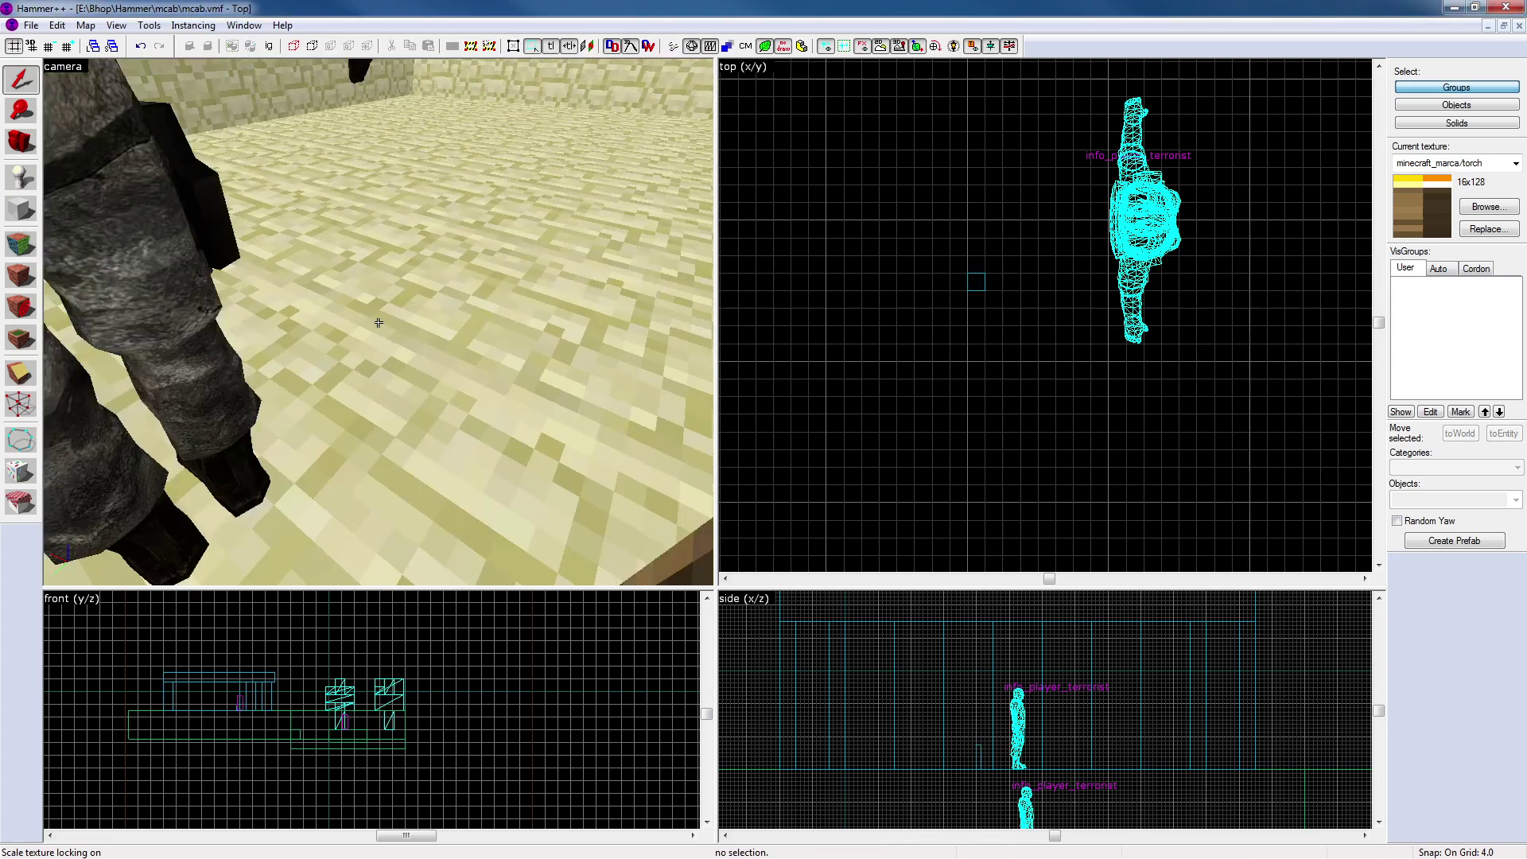
pyautogui.press('s')
pyautogui.press('d')
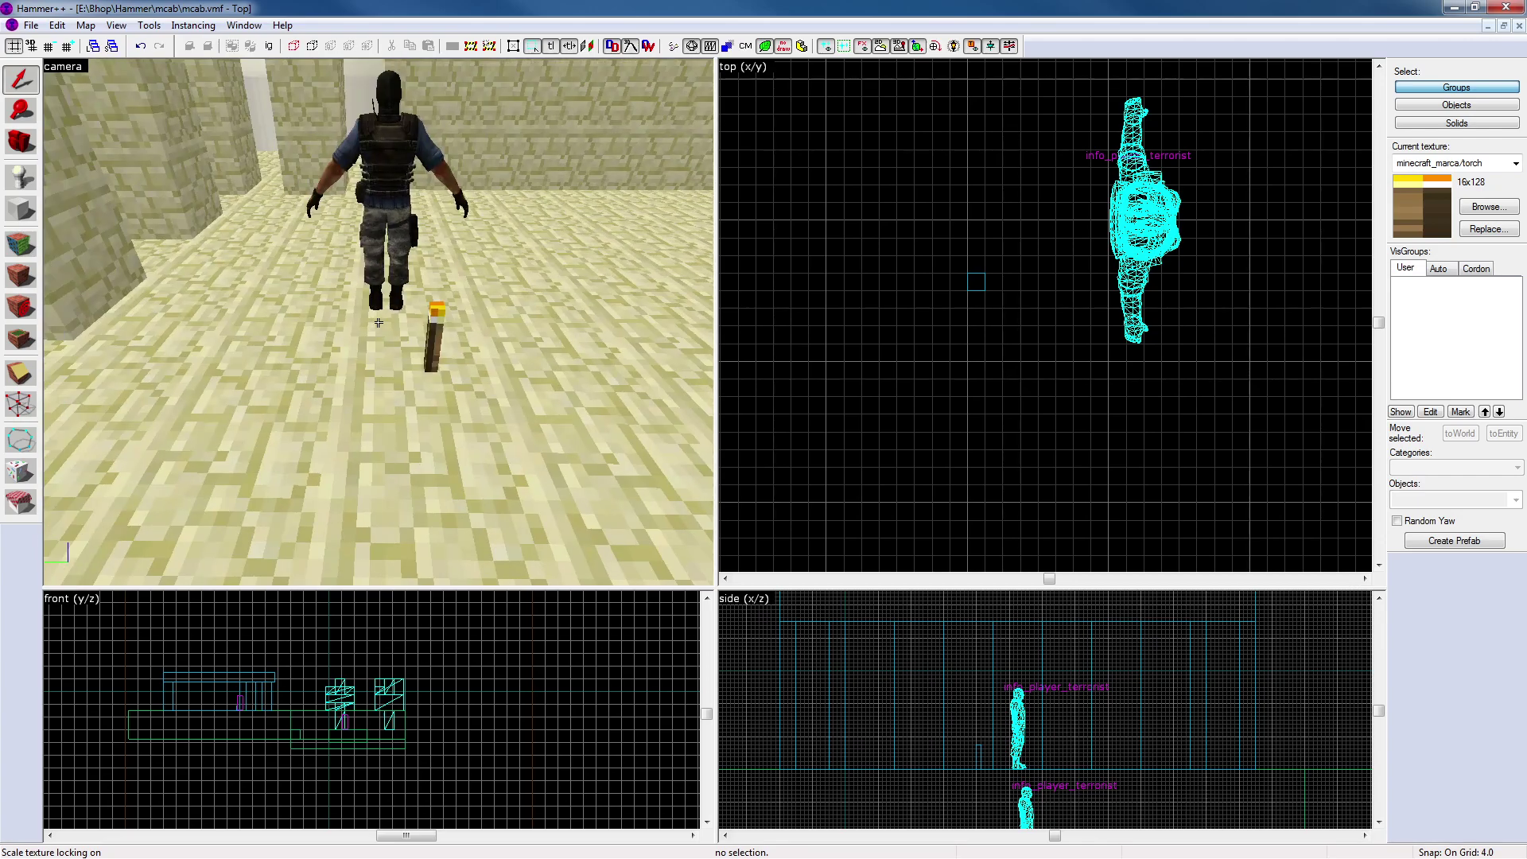
pyautogui.press('z')
pyautogui.click(457, 347)
pyautogui.click(848, 351)
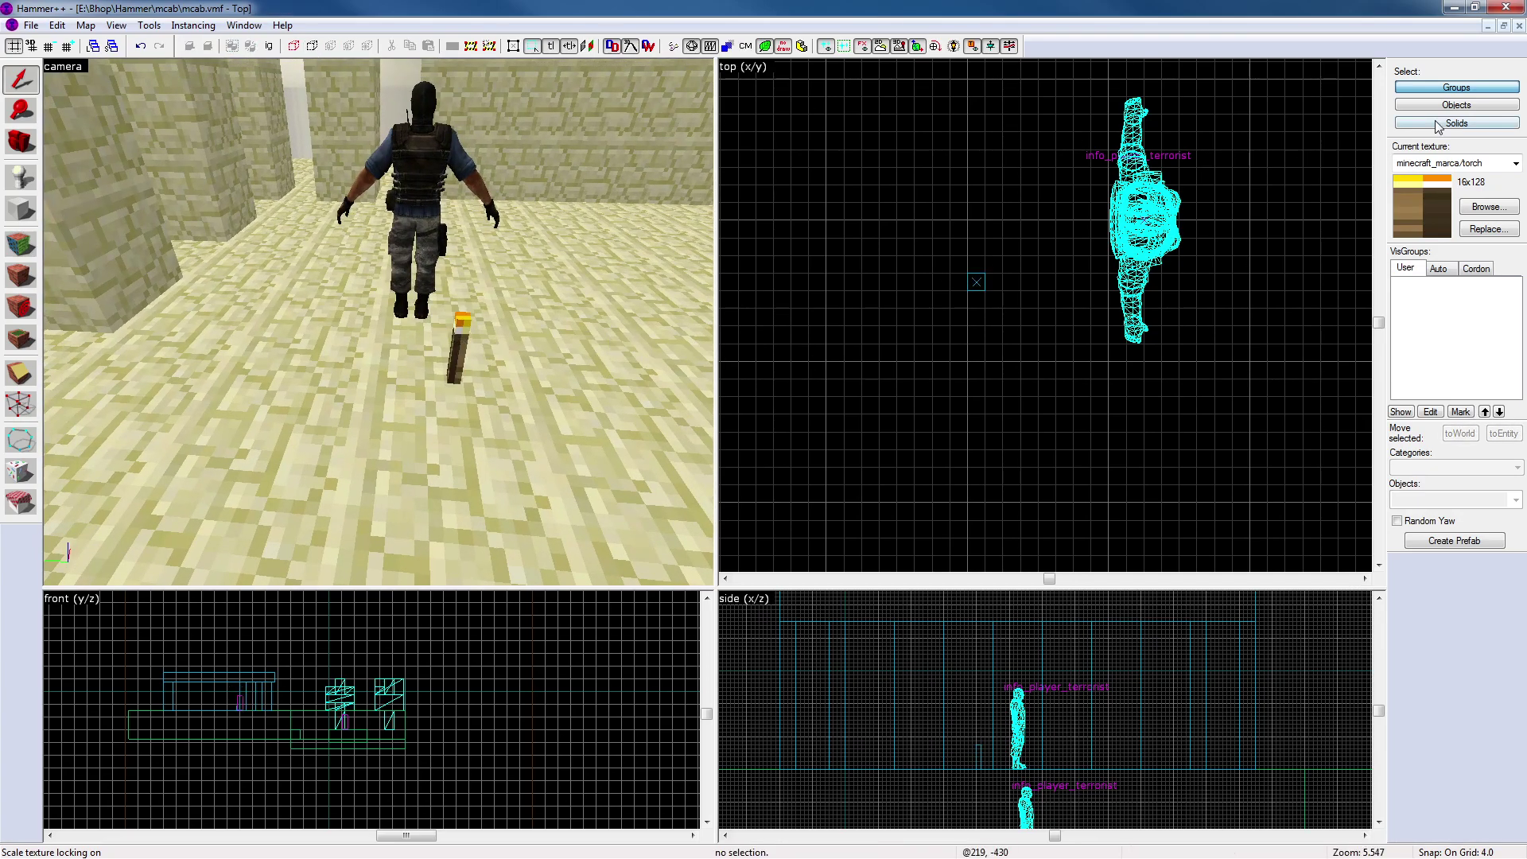
# Look through the Minecraft textures for a flame and filter the texture library for "fire"
pyautogui.click(1487, 207)
pyautogui.click(598, 287)
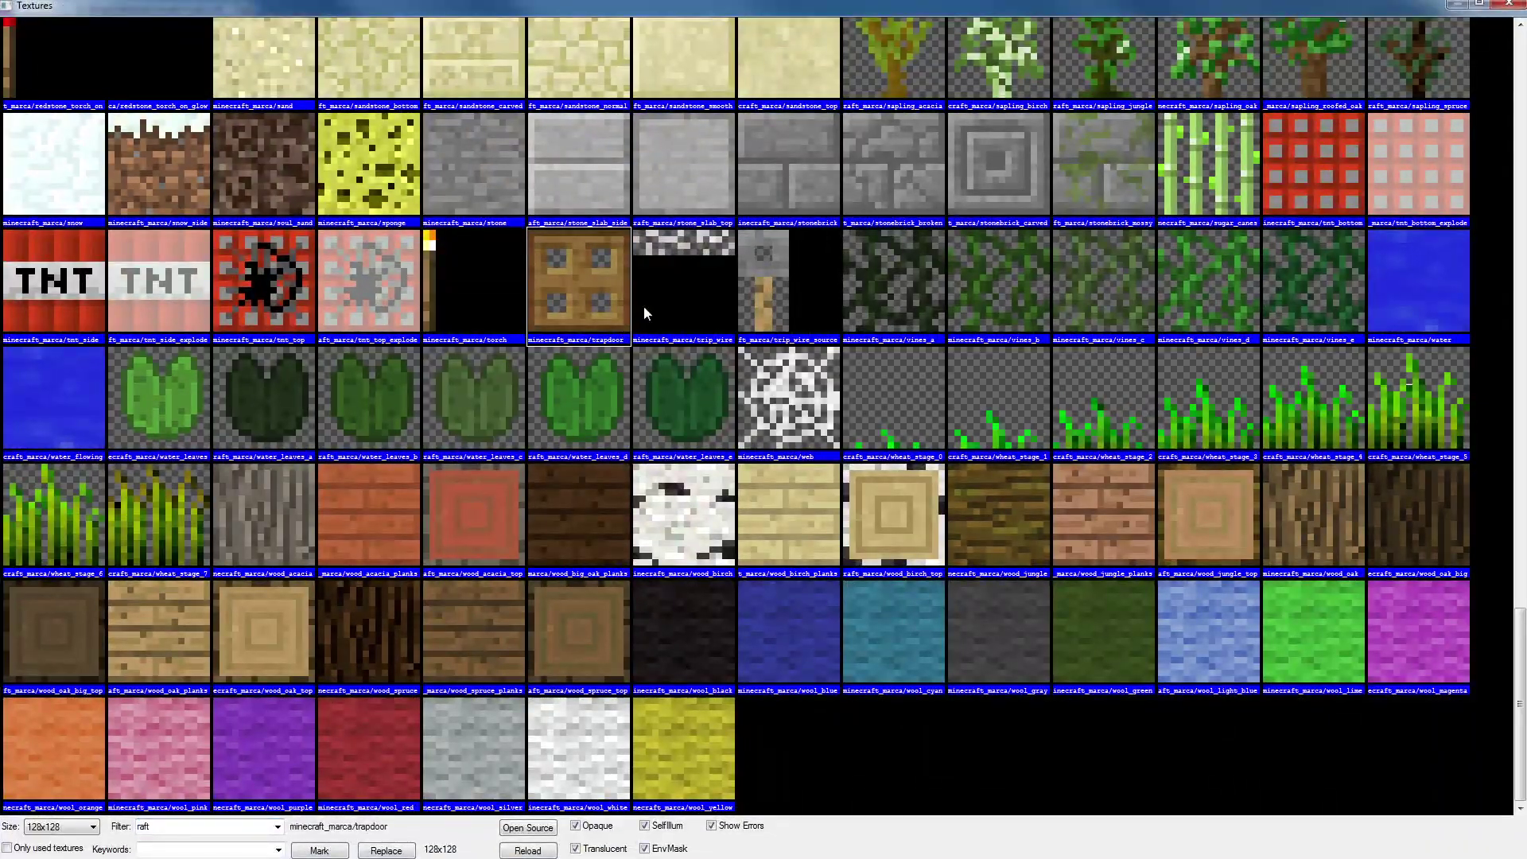
pyautogui.scroll(2, 708, 394)
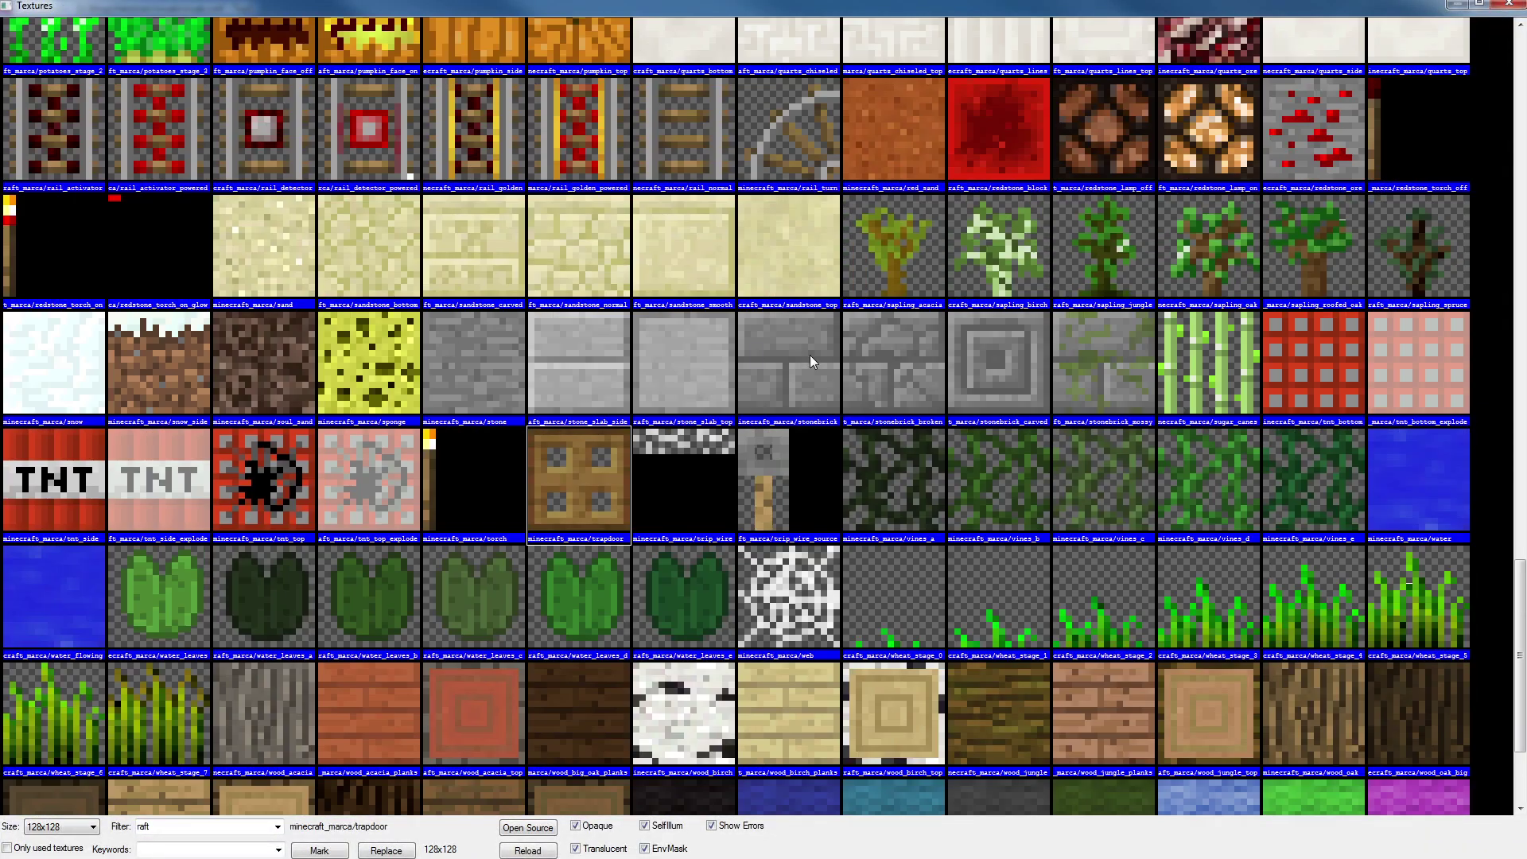
pyautogui.scroll(2, 795, 354)
pyautogui.scroll(2, 814, 359)
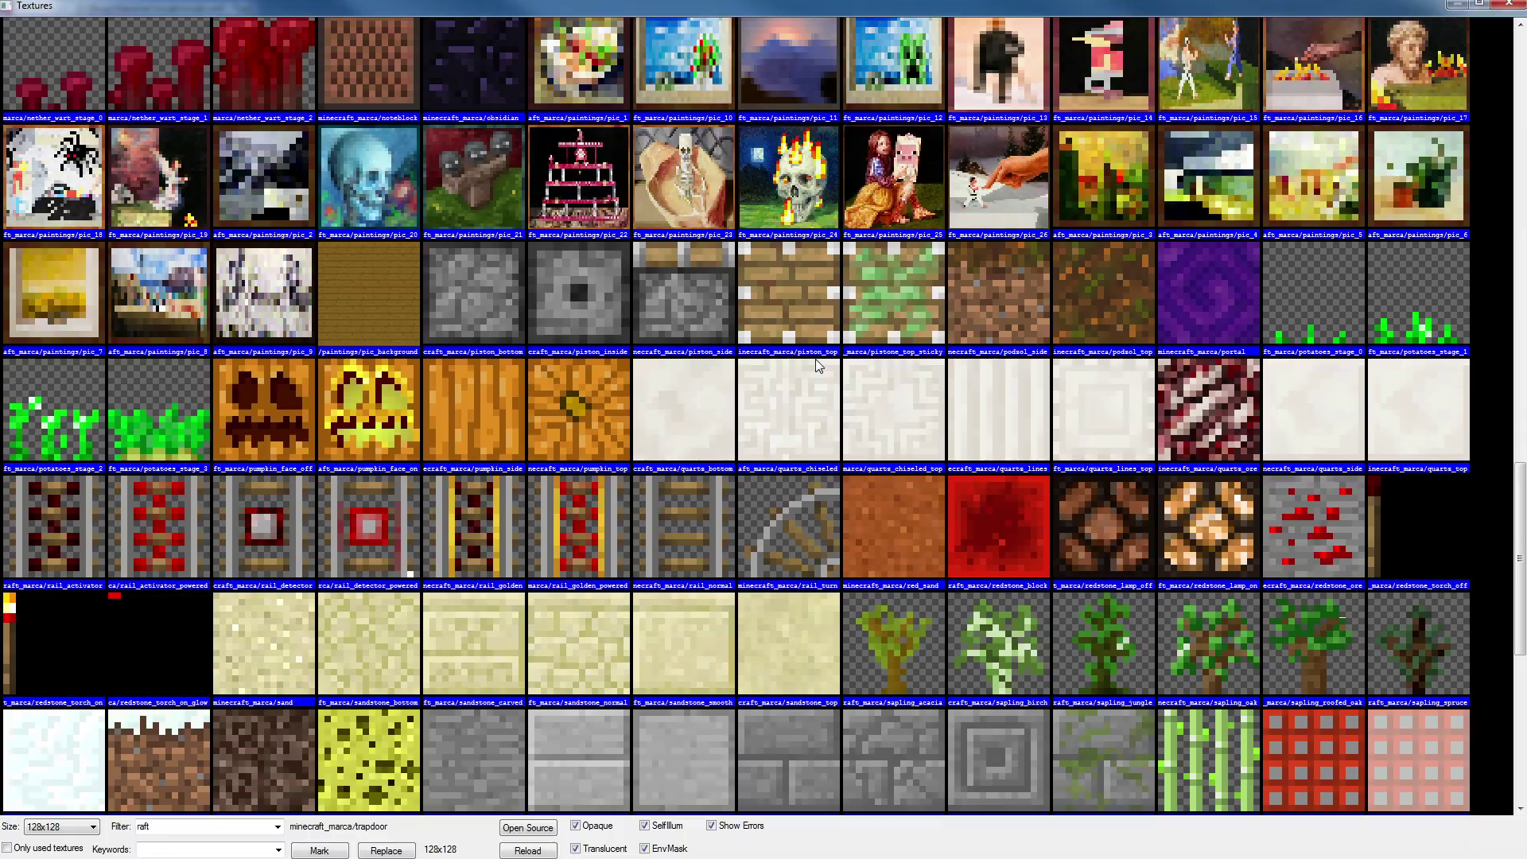
pyautogui.scroll(20, 814, 359)
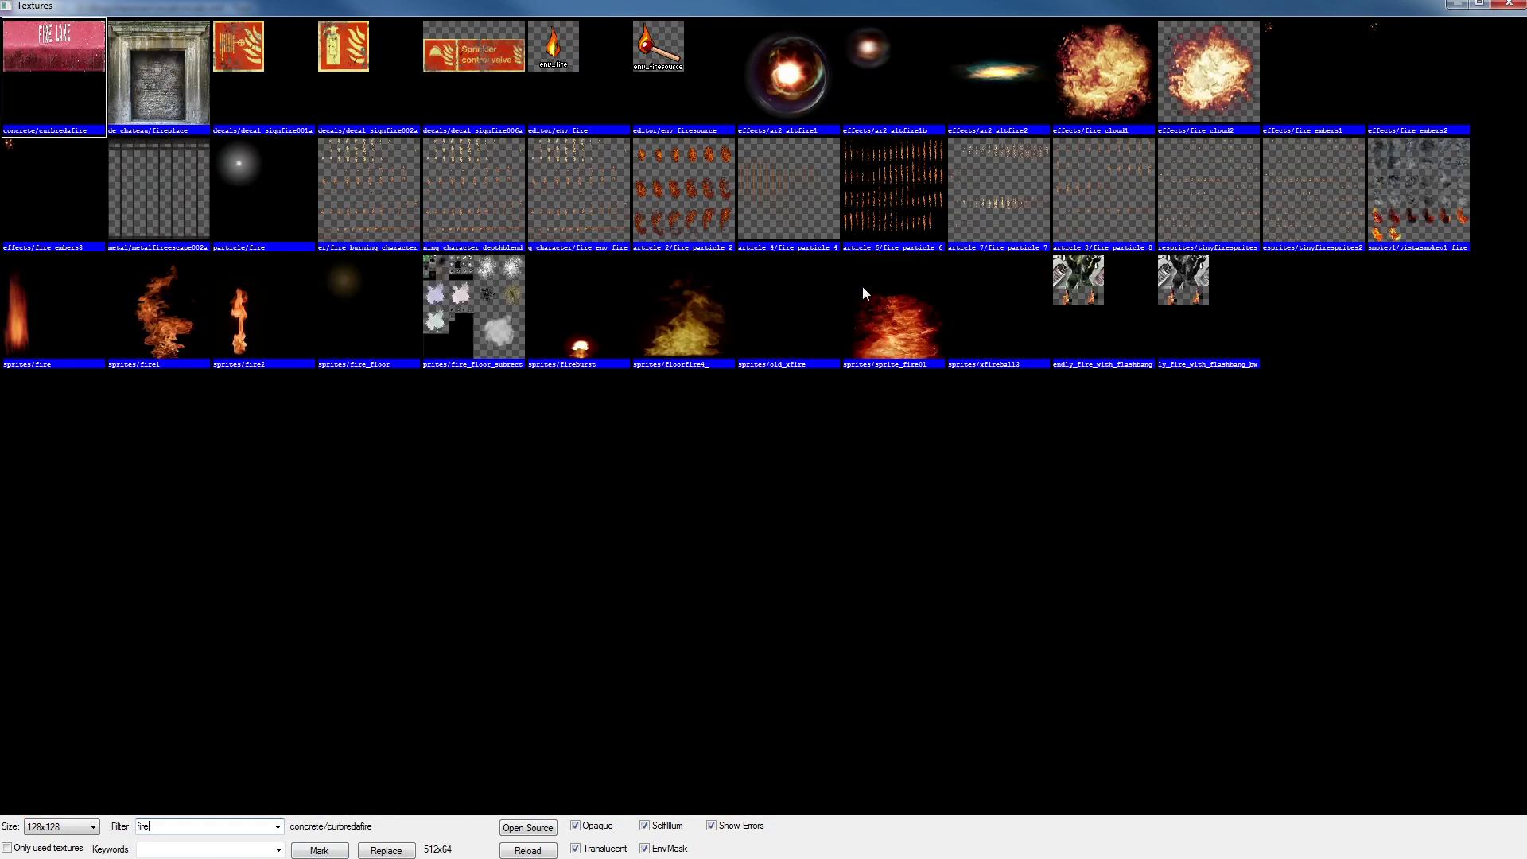
pyautogui.click(1509, 4)
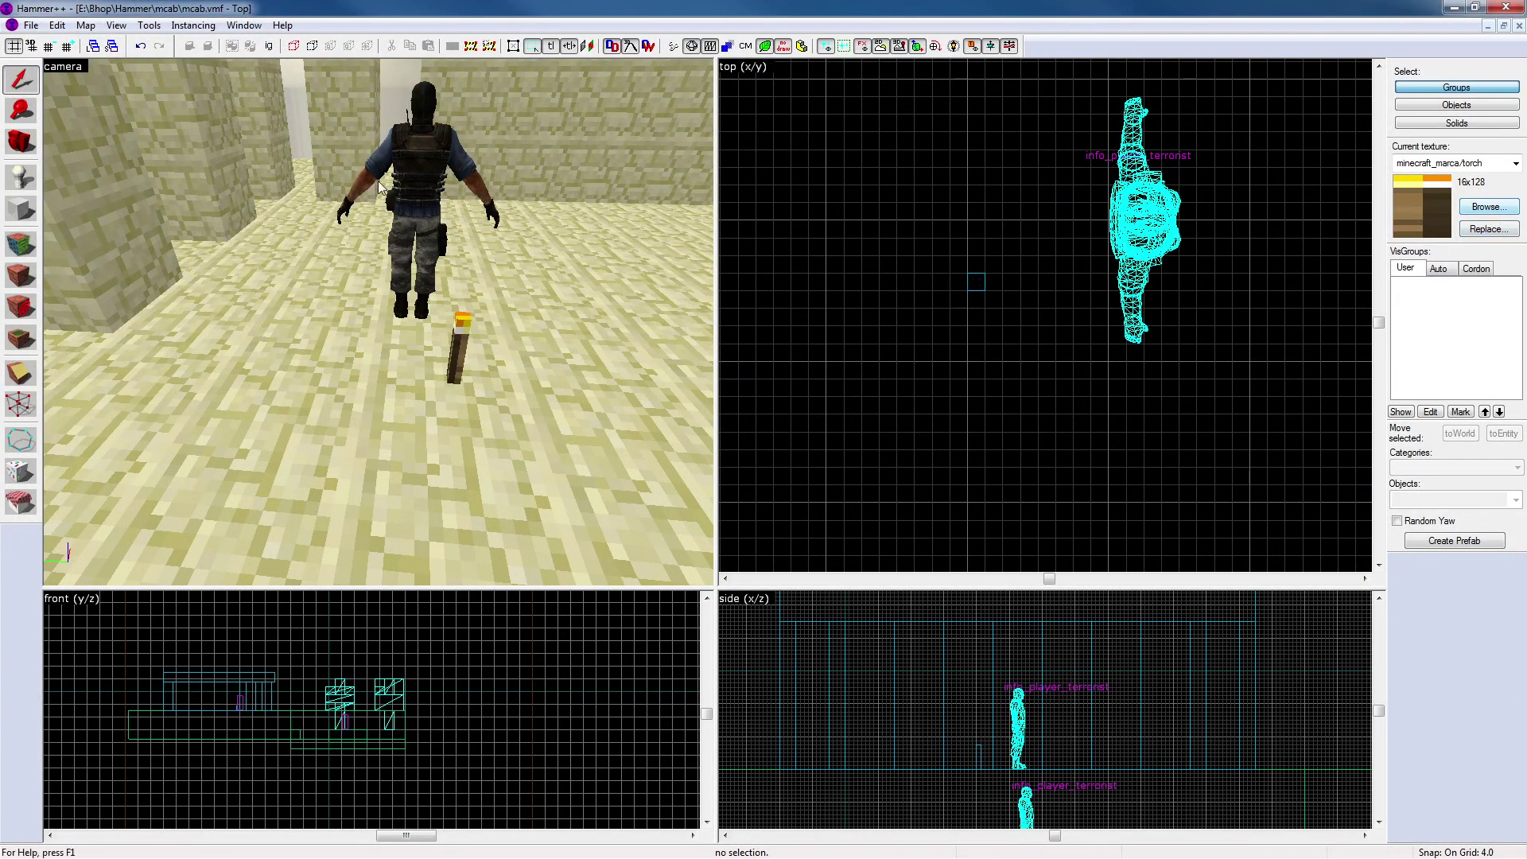
# Place an info_player_terrorist entity on the floor beside the torch and open its object properties
pyautogui.click(21, 176)
pyautogui.click(362, 421)
pyautogui.click(20, 79)
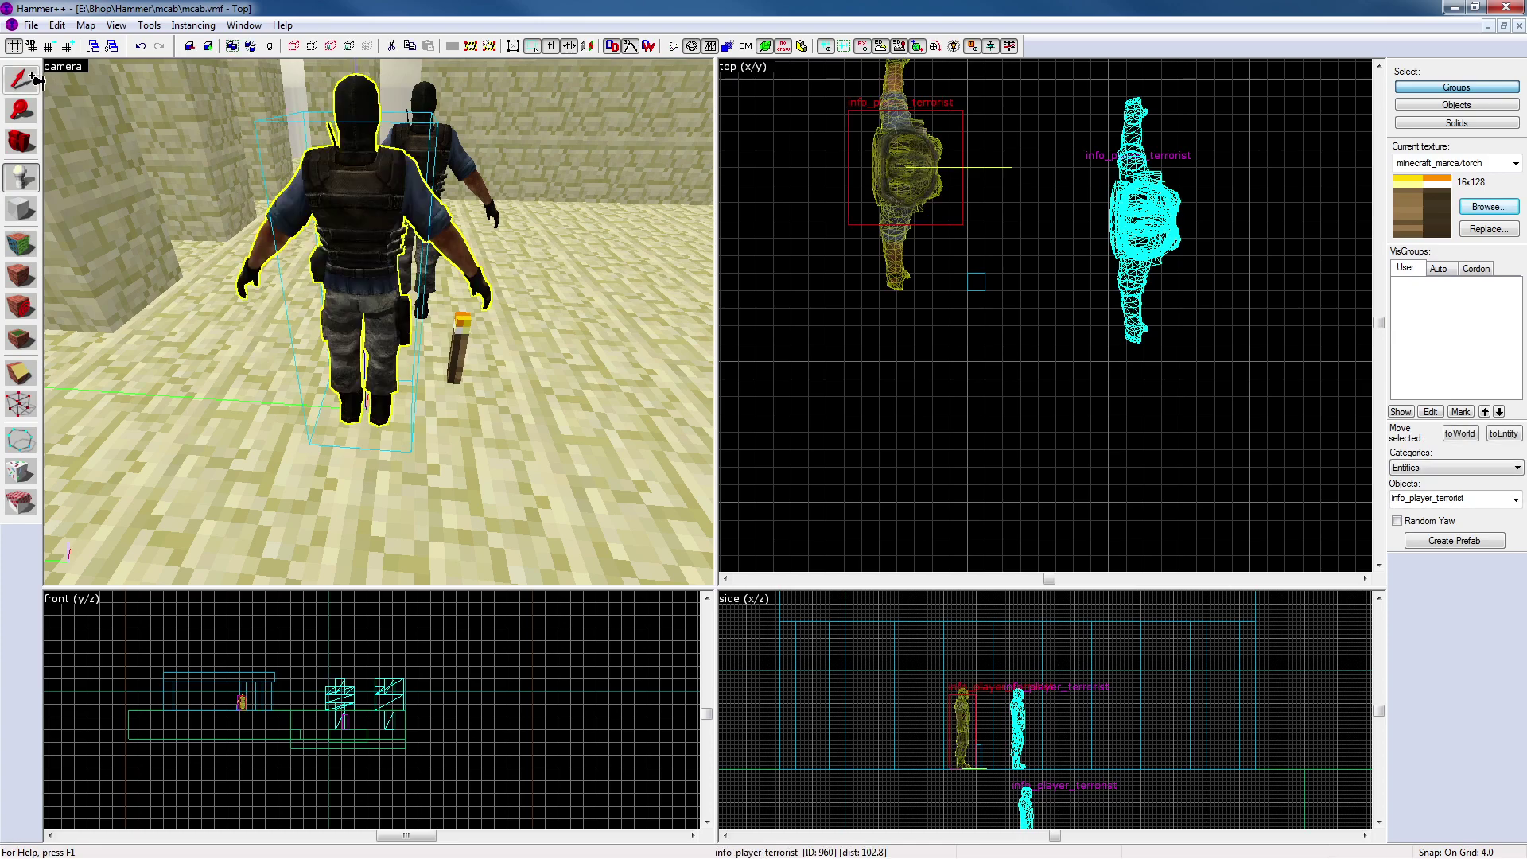
pyautogui.doubleClick(340, 225)
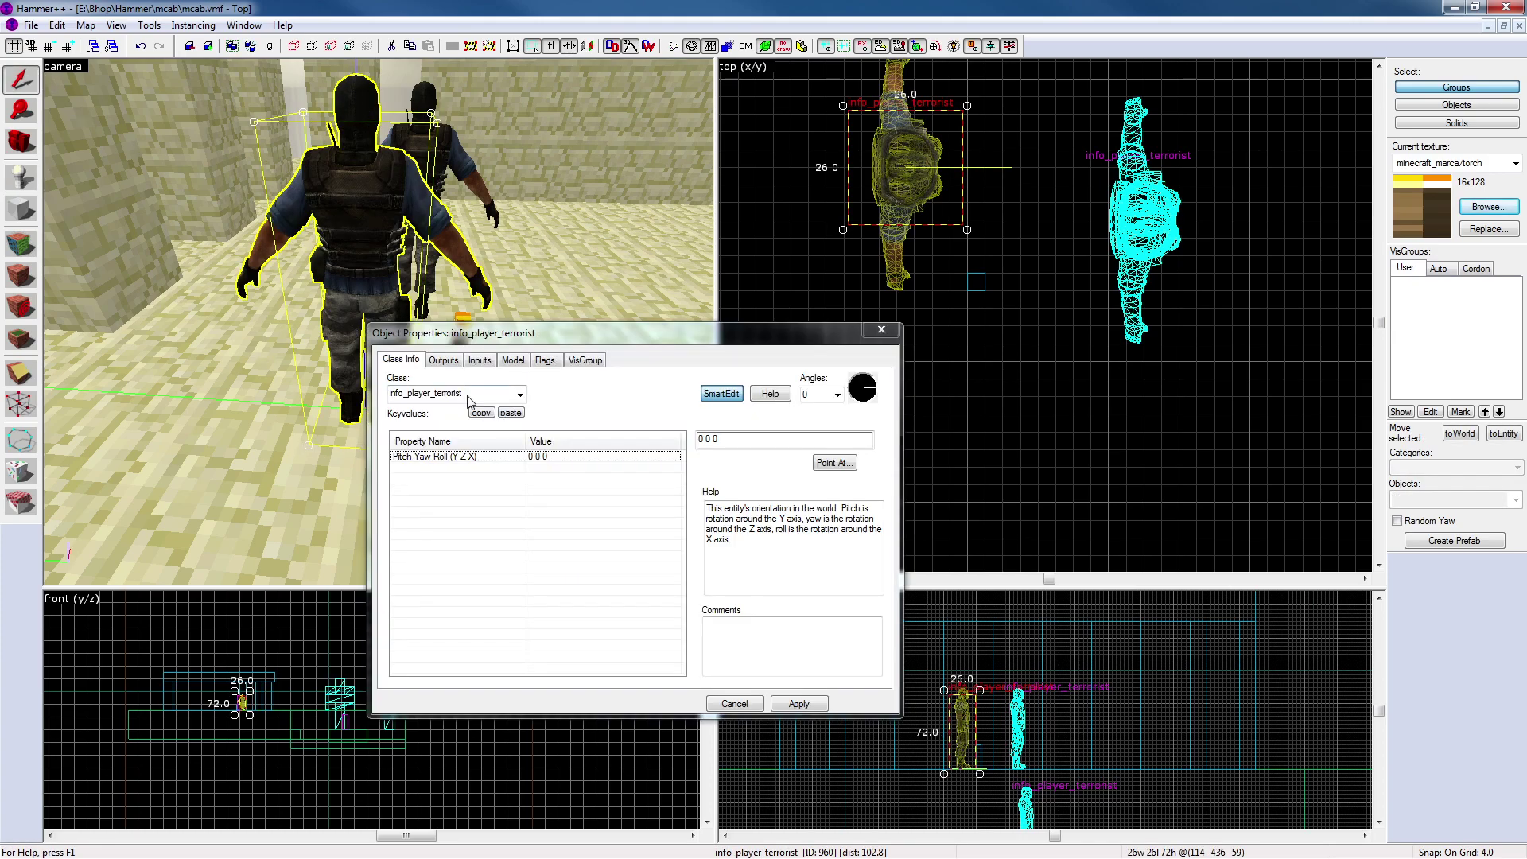
# Change the new entity's class to info_particle_system and apply it
pyautogui.click(468, 396)
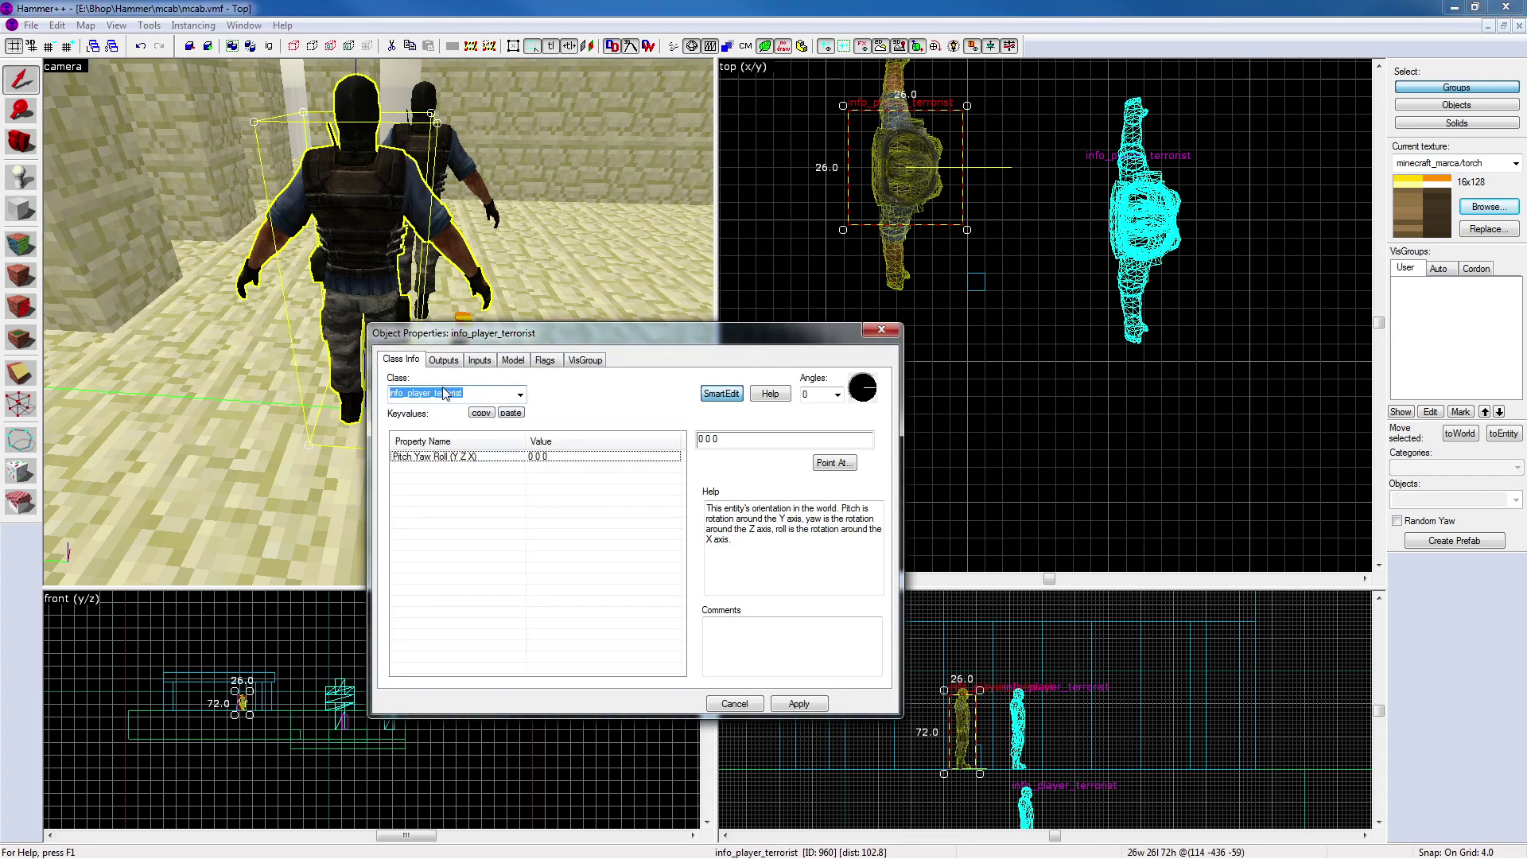
pyautogui.write('env')
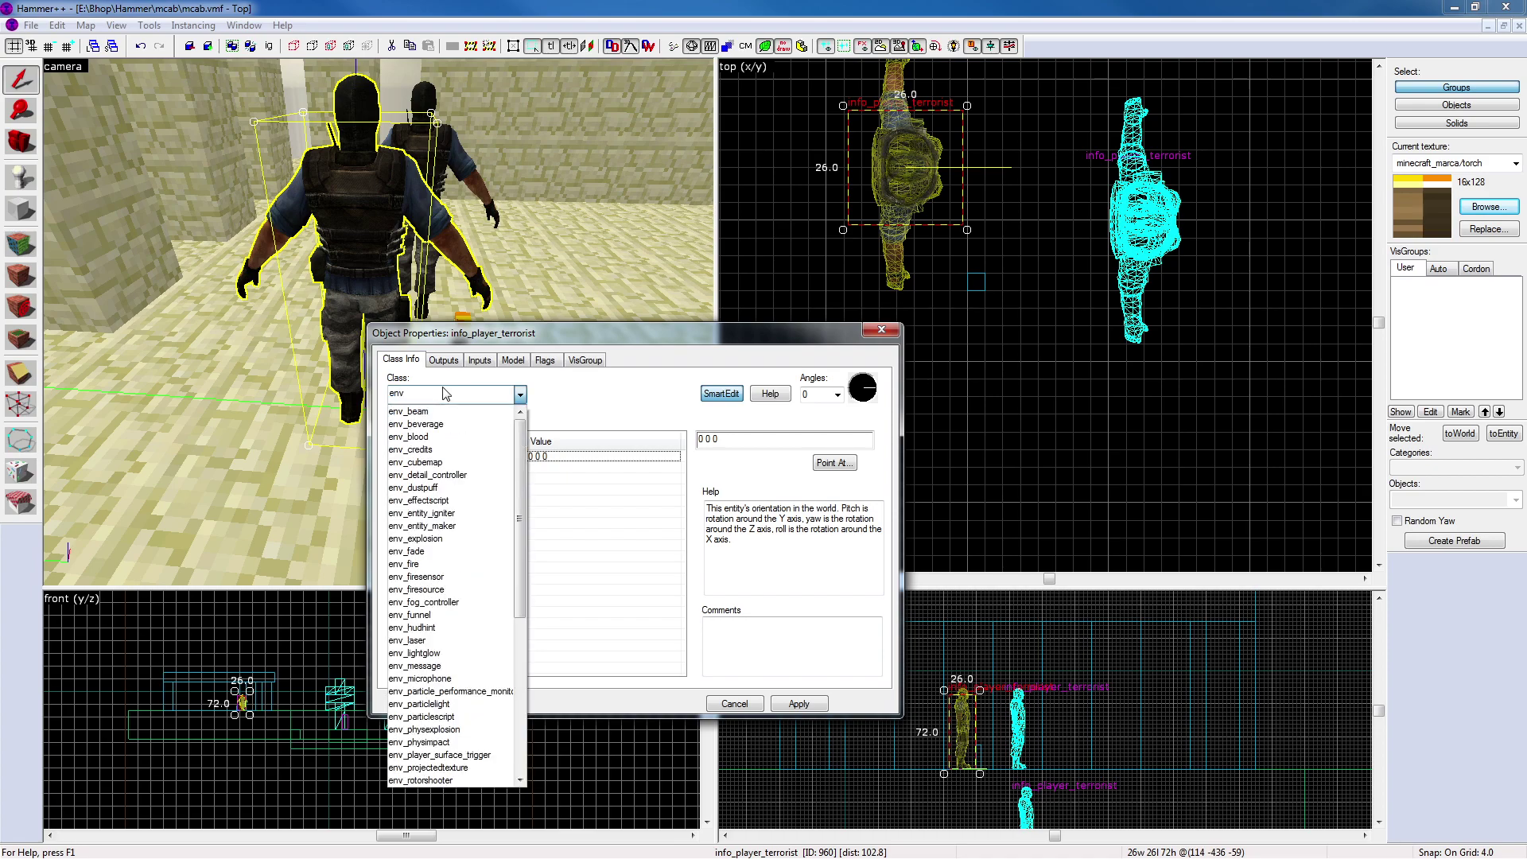
pyautogui.press('BackSpace')
pyautogui.press('BackSpace')
pyautogui.press('BackSpace')
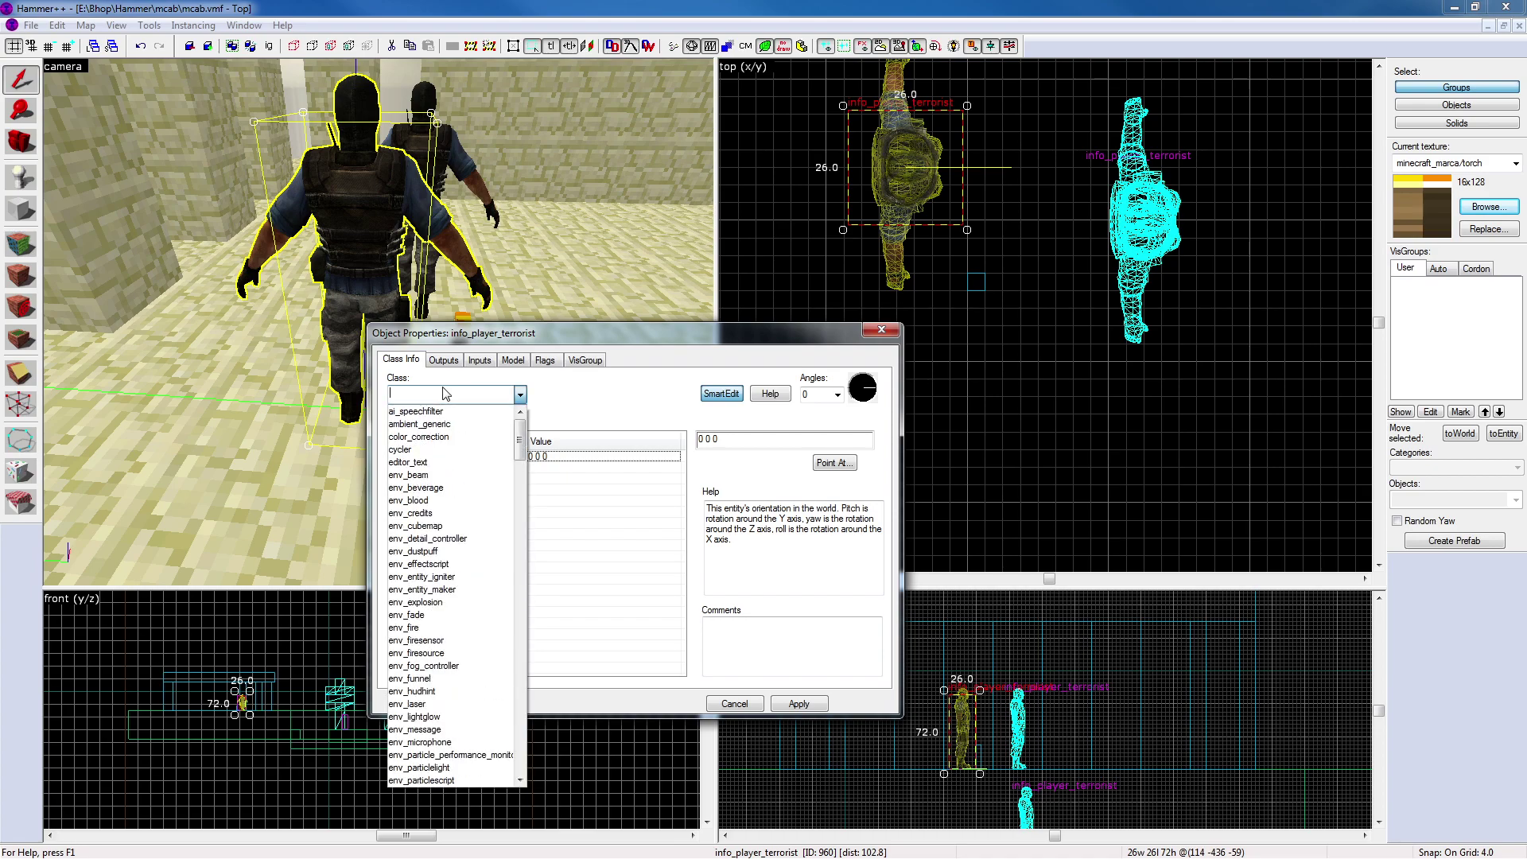
pyautogui.write('part')
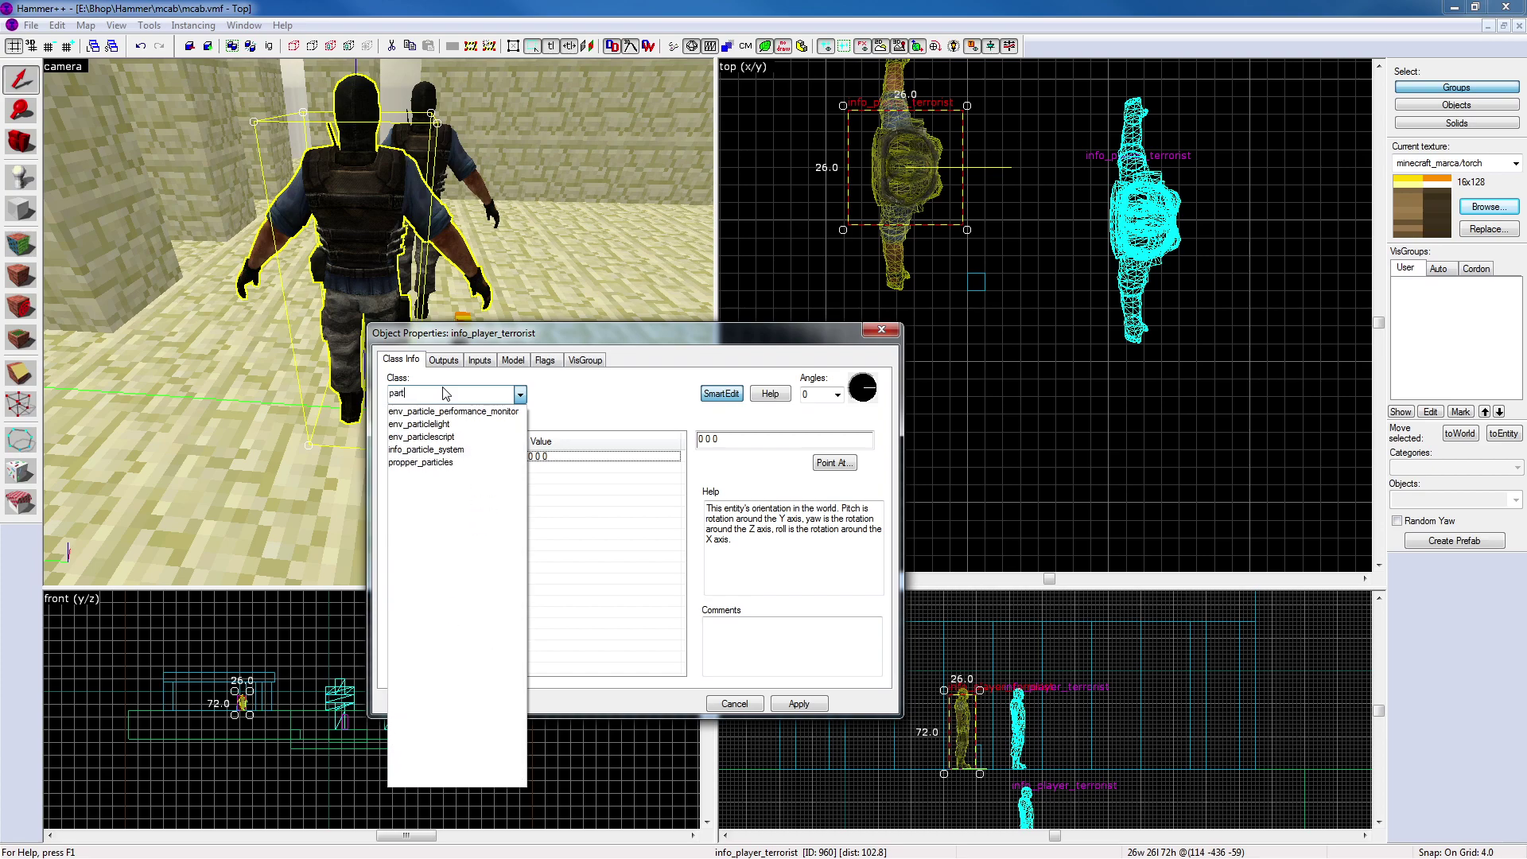
pyautogui.click(461, 450)
pyautogui.click(798, 703)
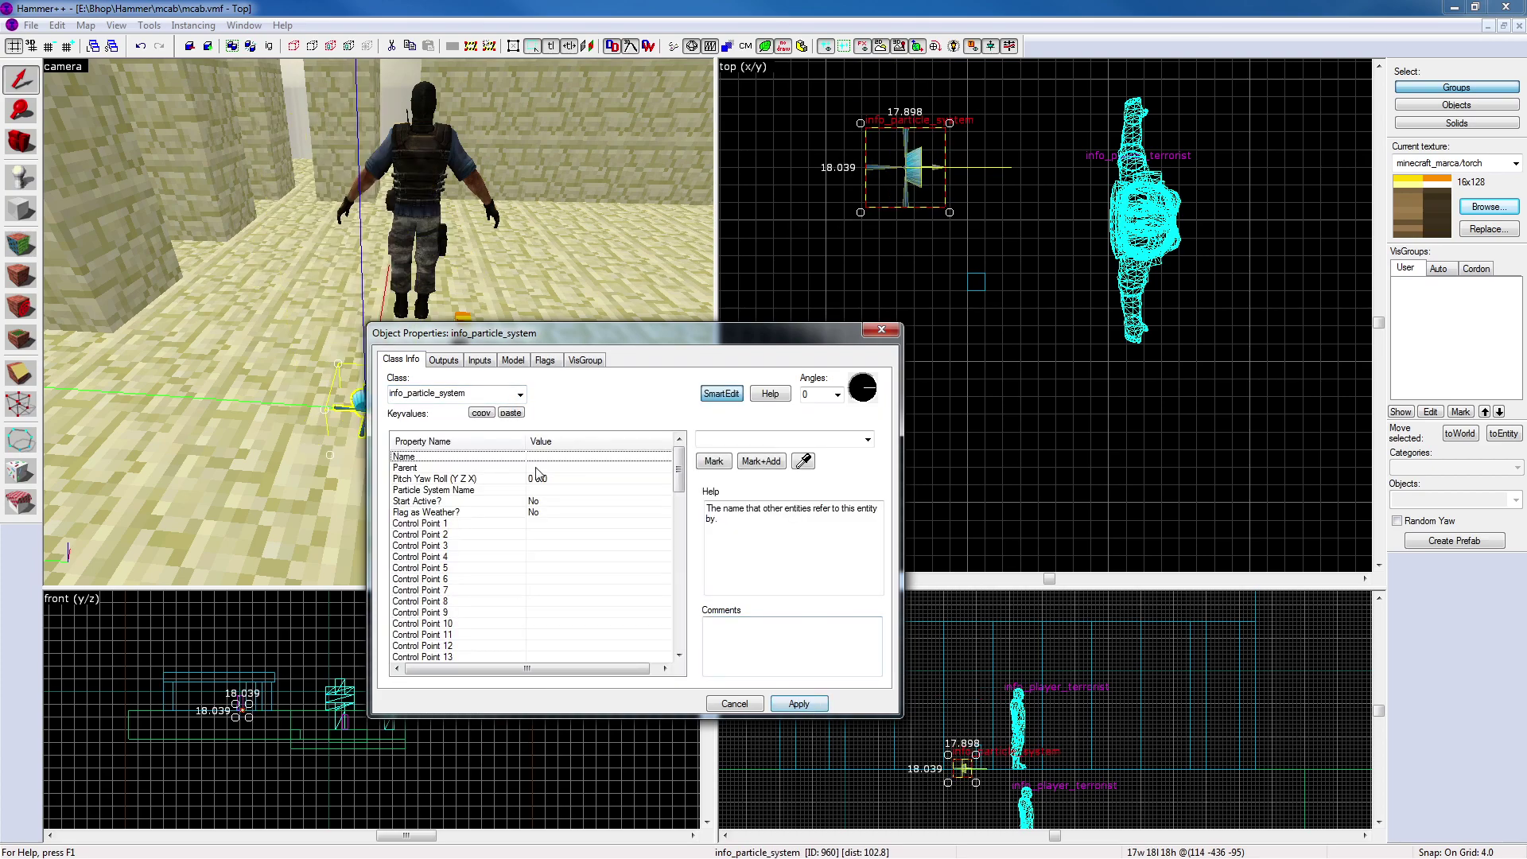
# Search the available particle systems for "minec" from the entity's Particle System Name property
pyautogui.click(537, 489)
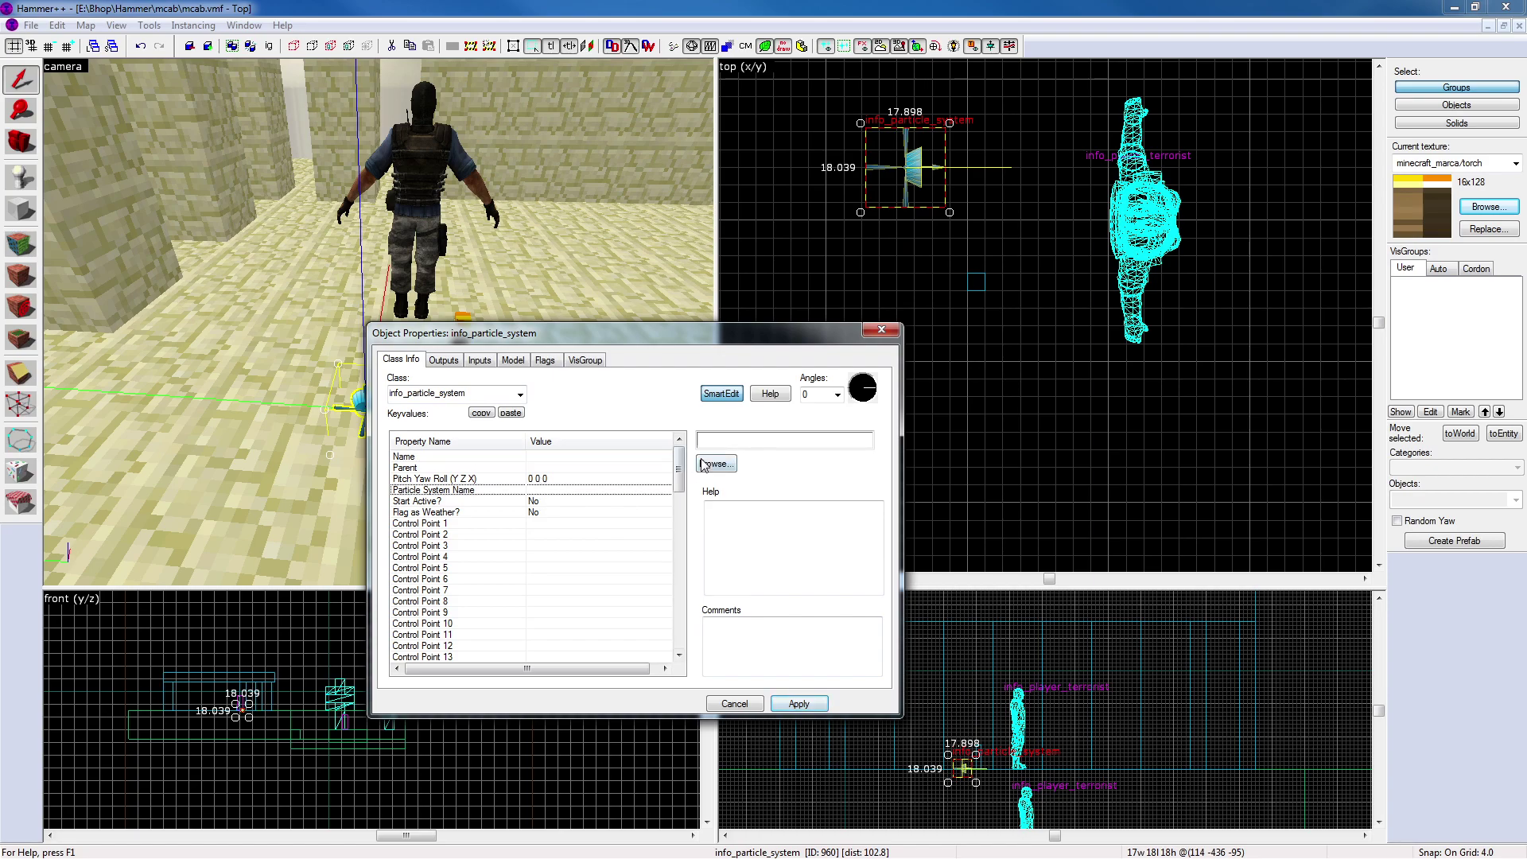
pyautogui.click(716, 463)
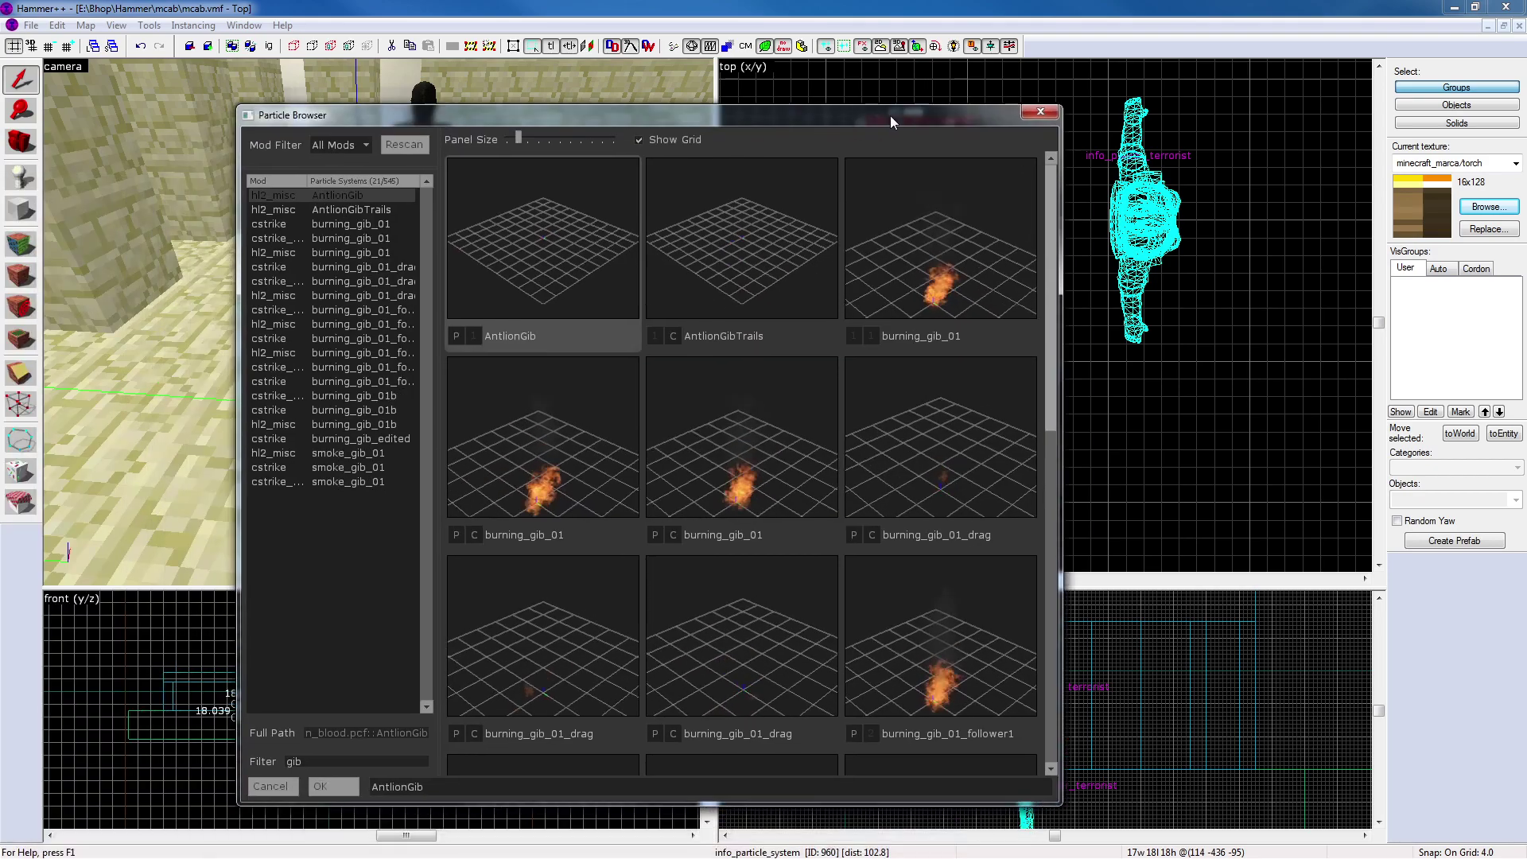
pyautogui.write('minec')
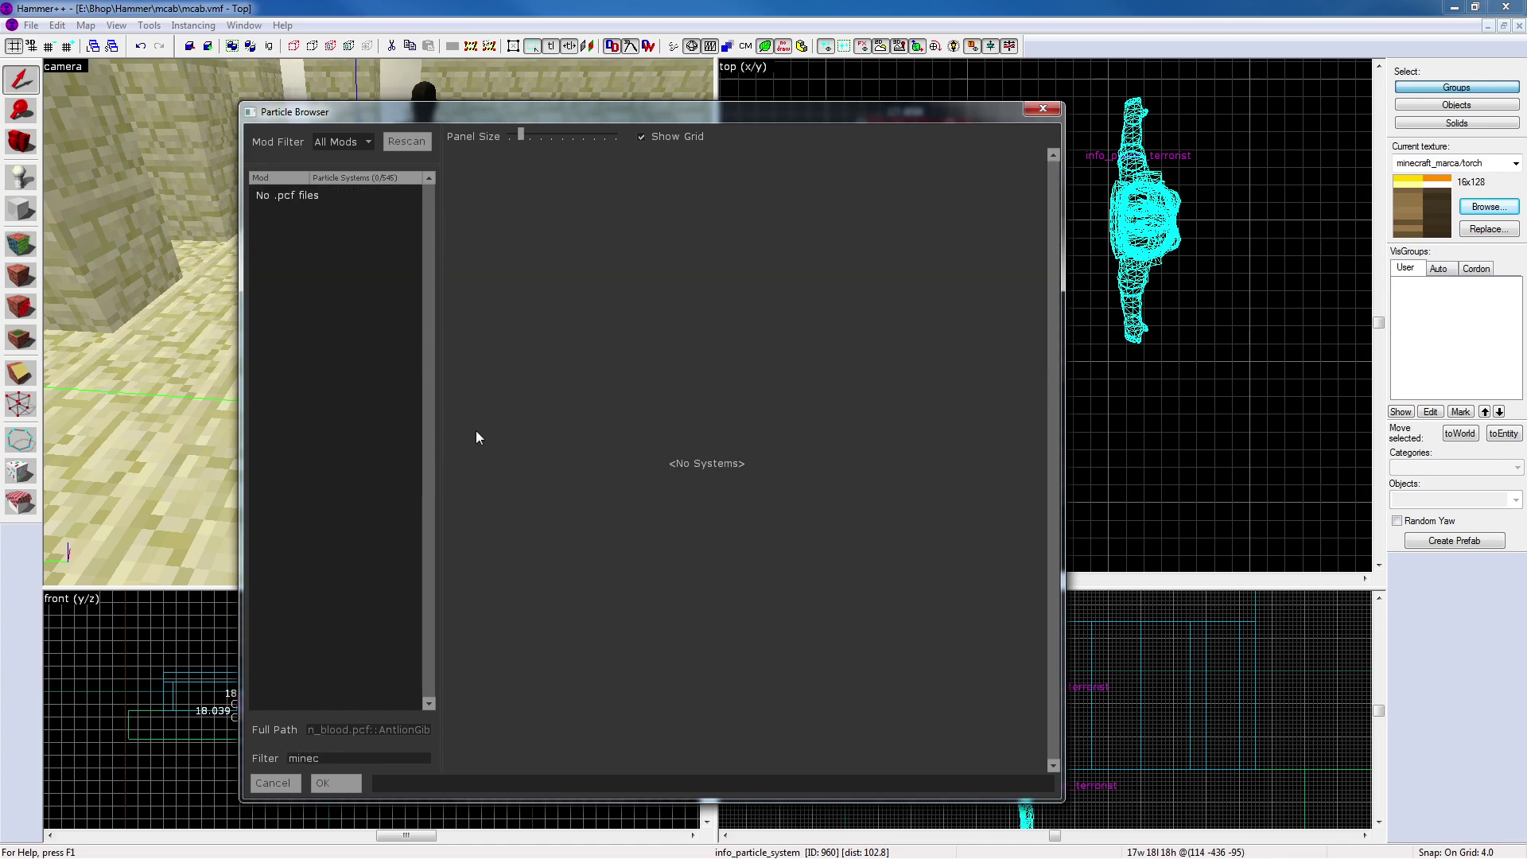
pyautogui.click(1042, 108)
pyautogui.click(884, 332)
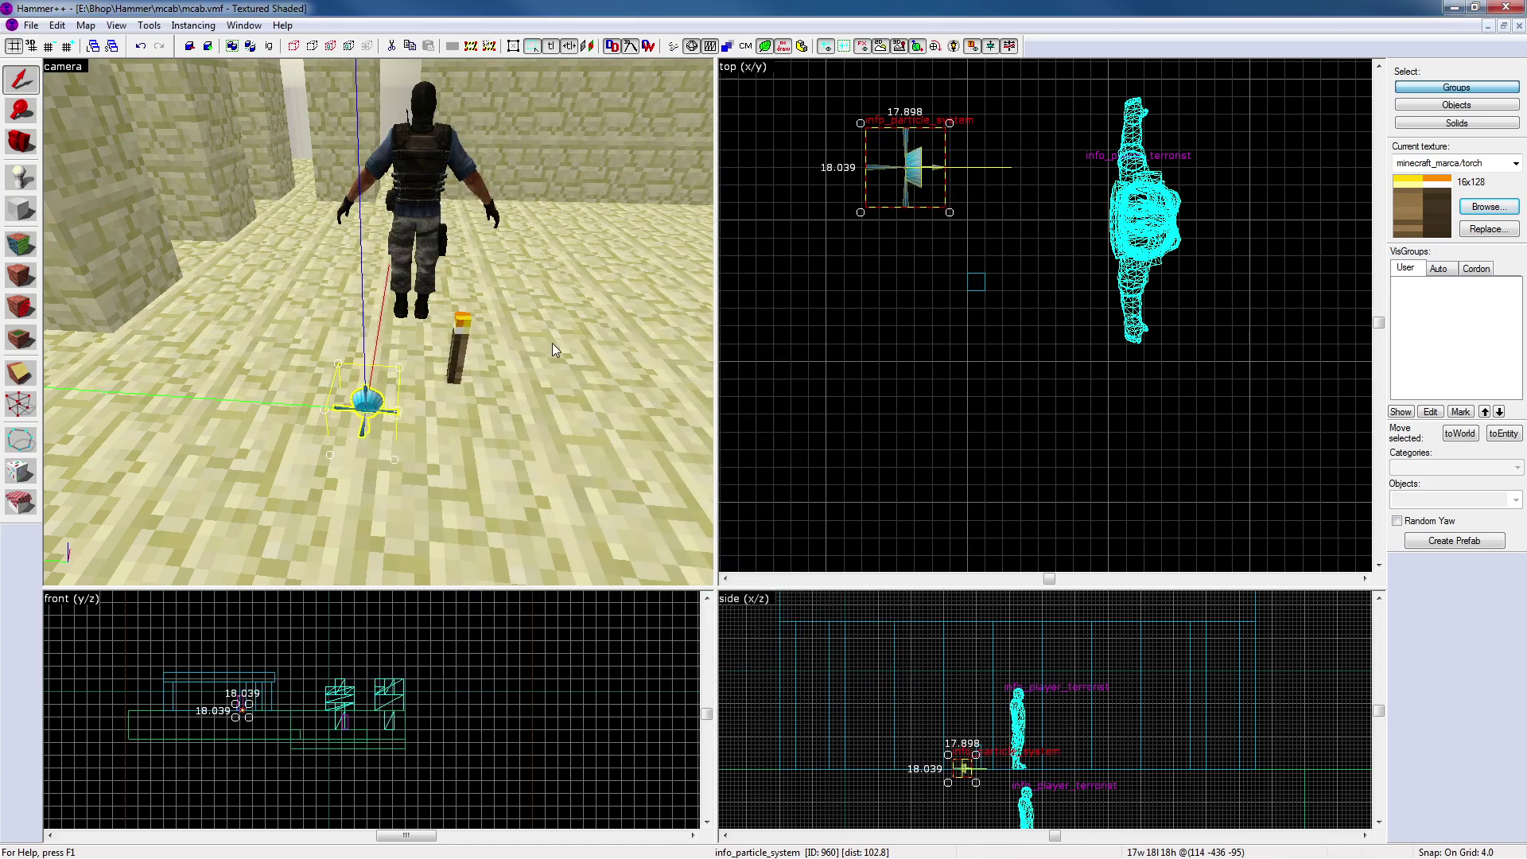
# Delete the info_particle_system entity and select the torch brush
pyautogui.press('Delete')
pyautogui.click(454, 346)
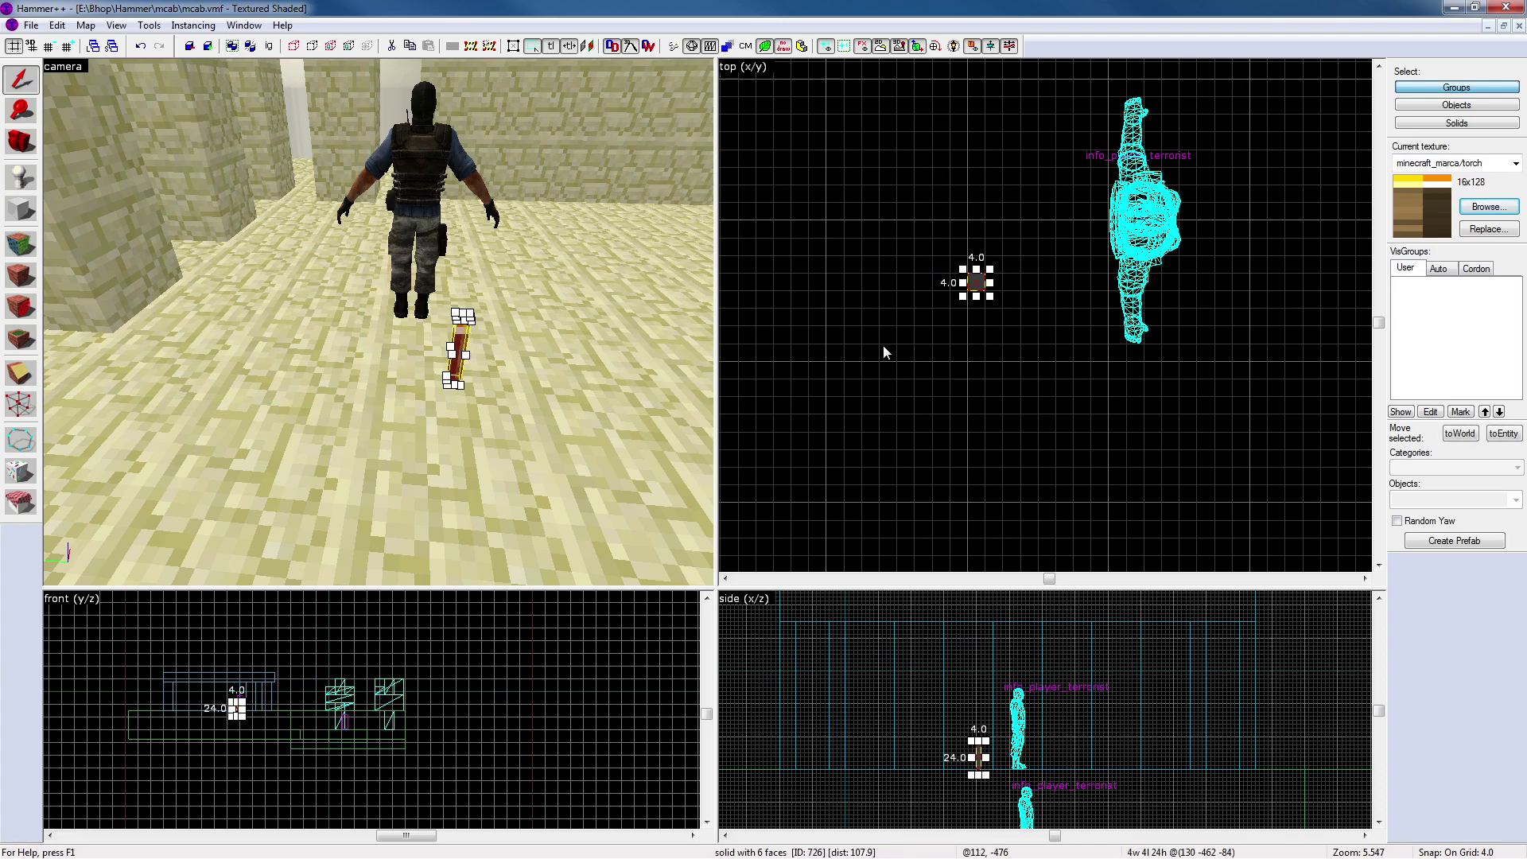
# Copy the torch brush beside the original and tie the copy to a propper_model entity
pyautogui.moveTo(987, 286); pyautogui.dragTo(932, 286)
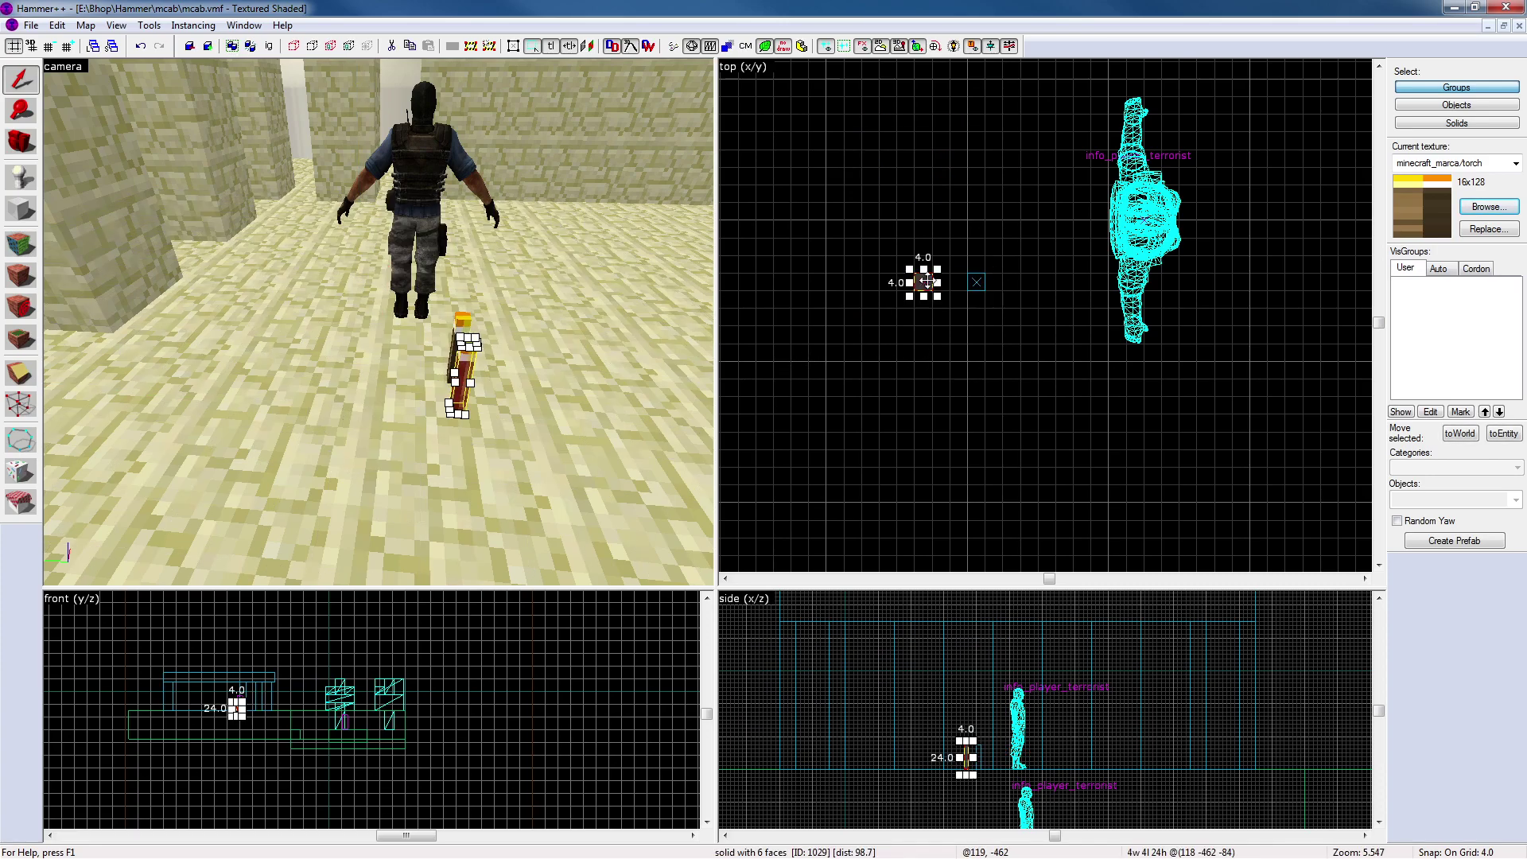
pyautogui.hotkey('ctrl', 't')
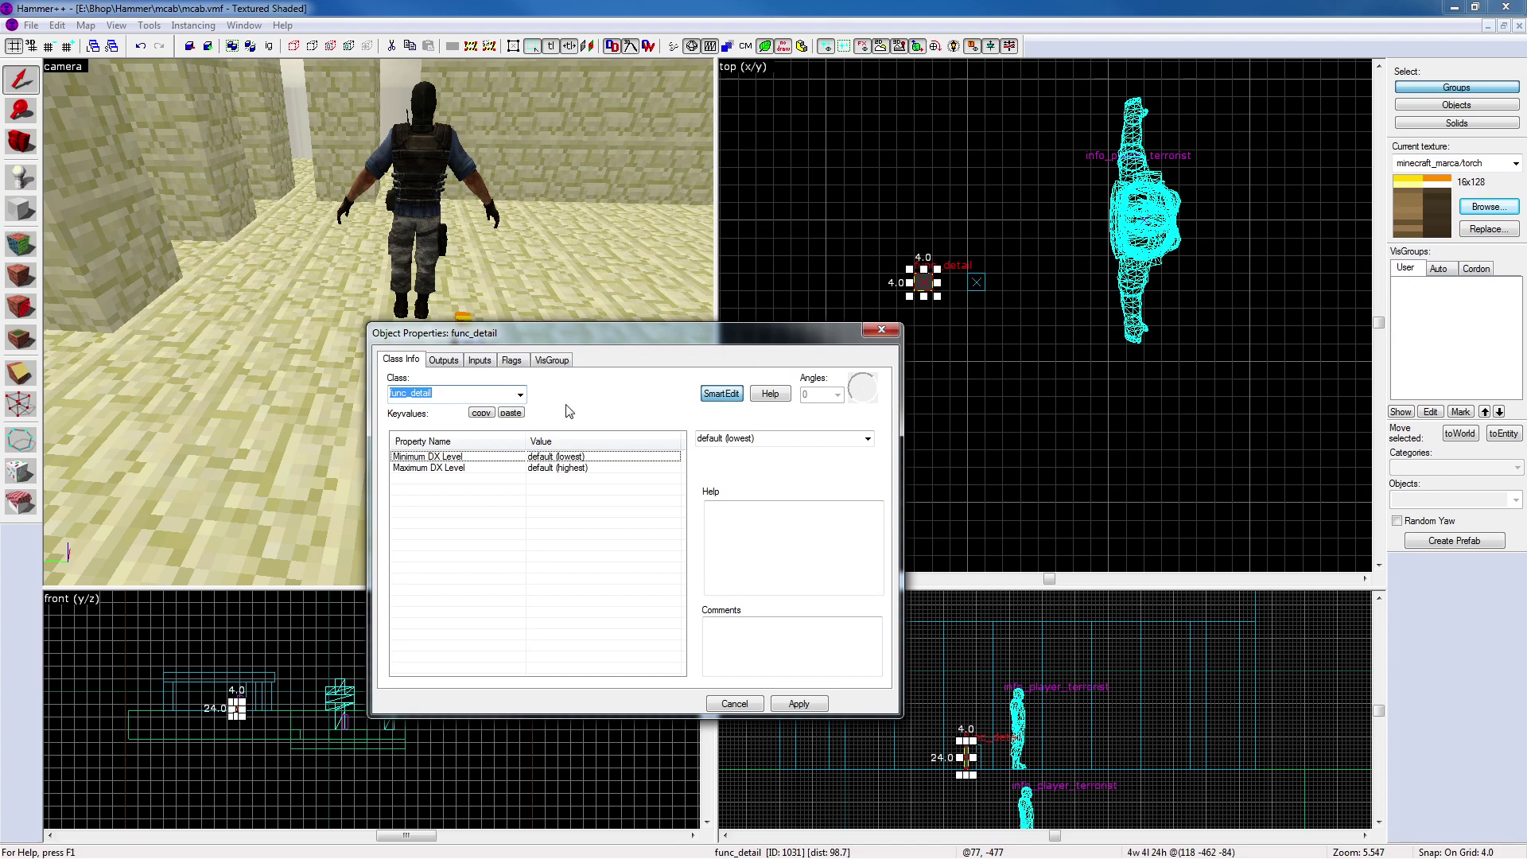
pyautogui.write('propp')
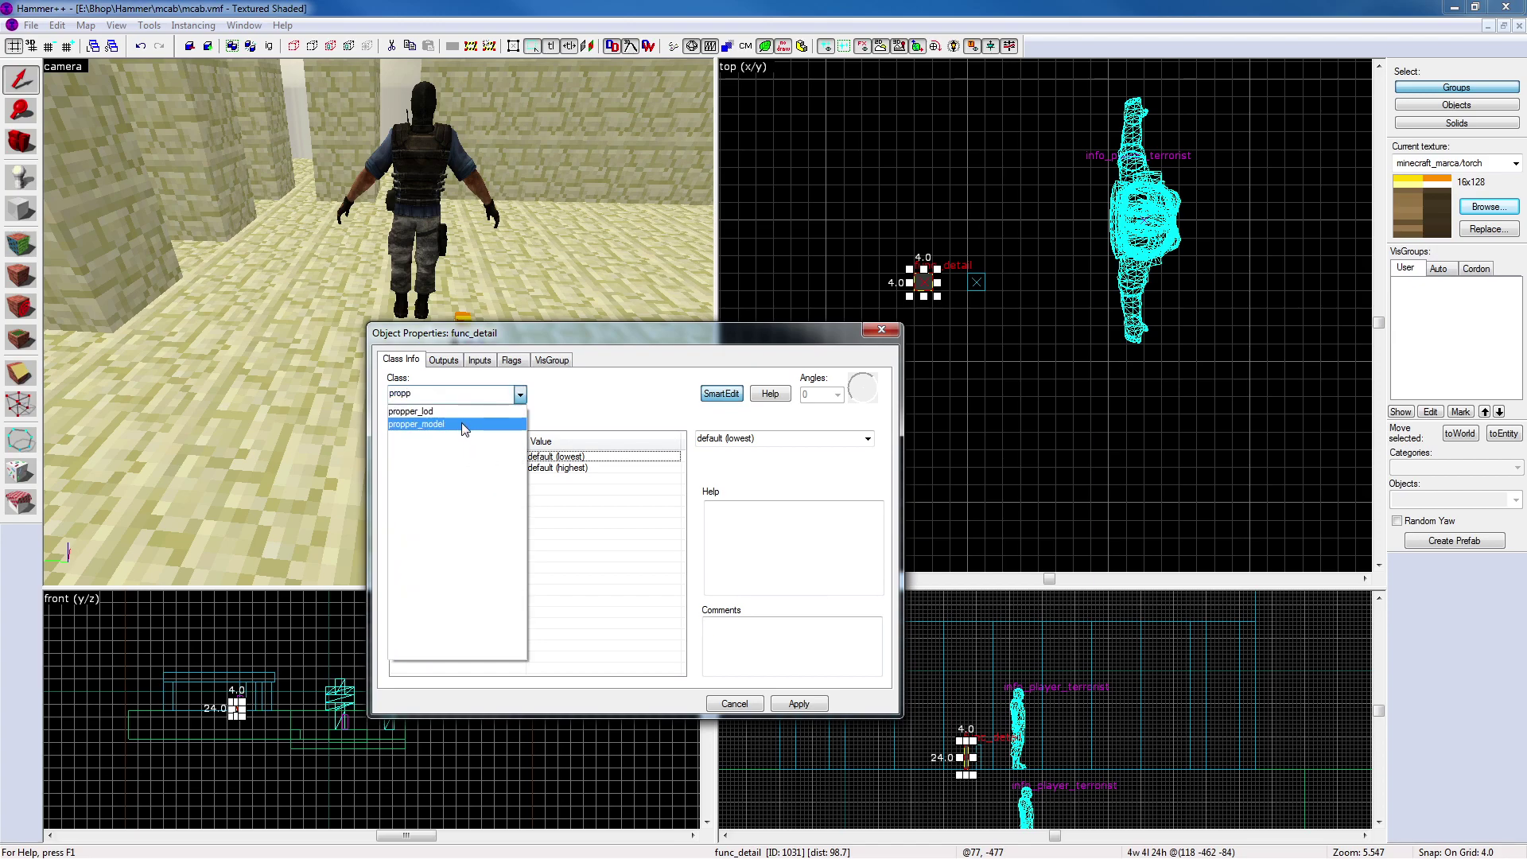
pyautogui.click(460, 424)
pyautogui.click(798, 704)
# Set the propper_model entity's Model Name to props/sirhephmc/unlittorch and apply it
pyautogui.click(612, 479)
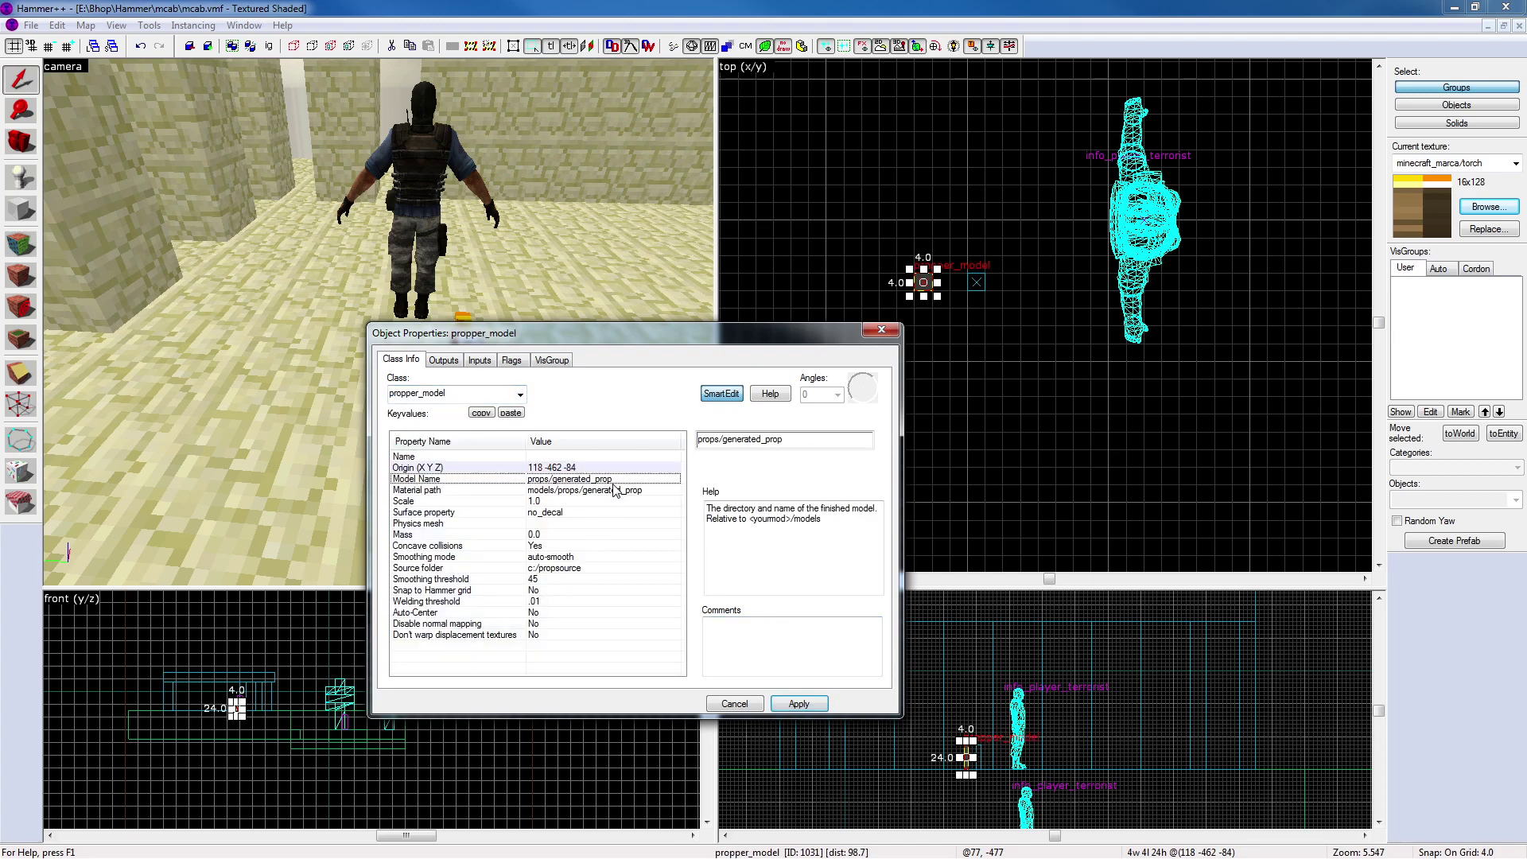
pyautogui.moveTo(784, 439); pyautogui.dragTo(735, 447)
pyautogui.click(977, 282)
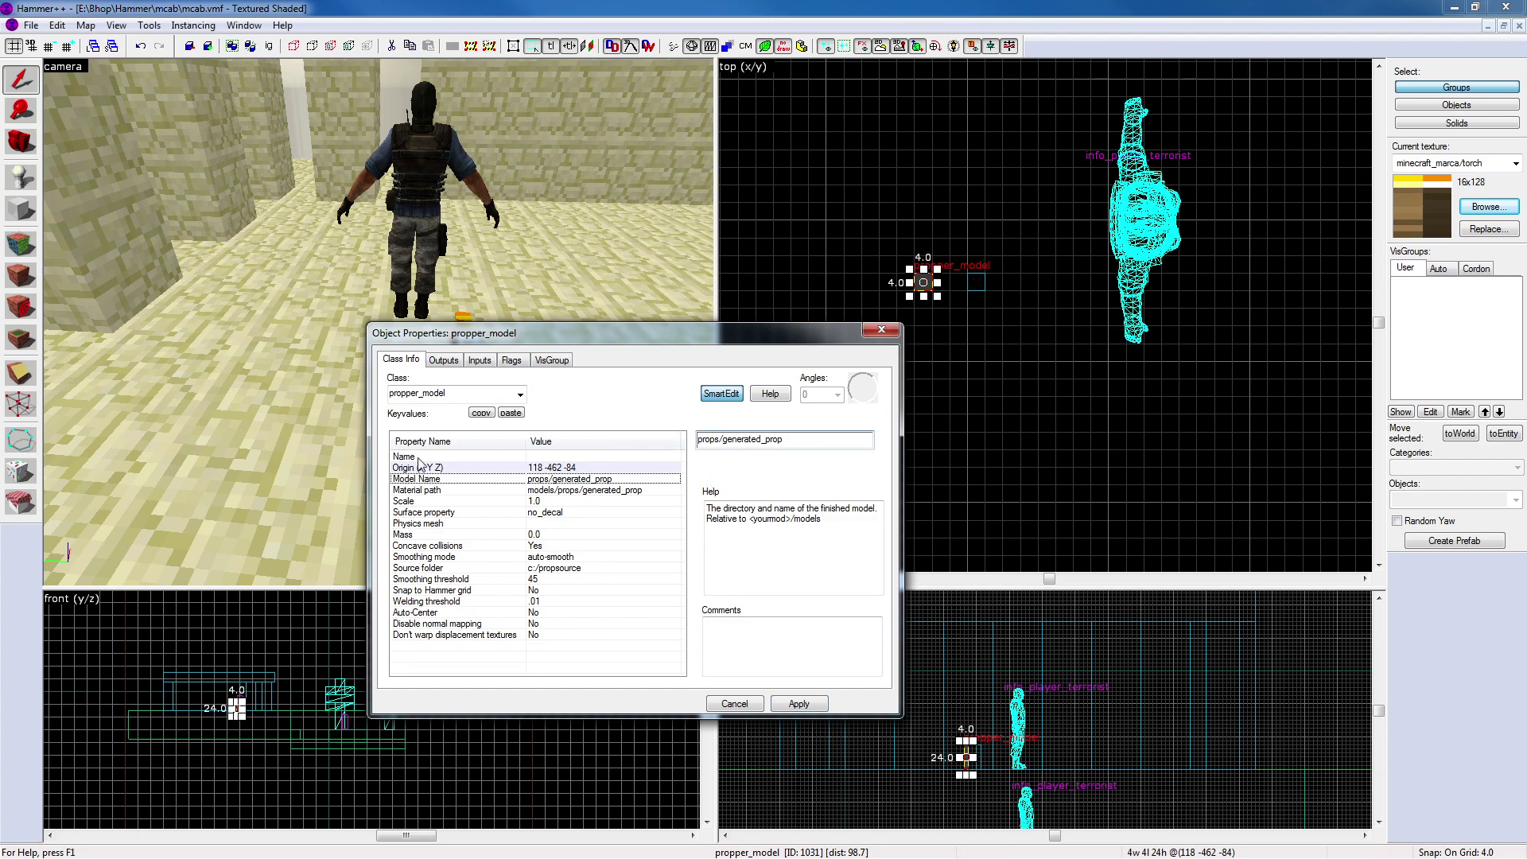
pyautogui.press('super+e')
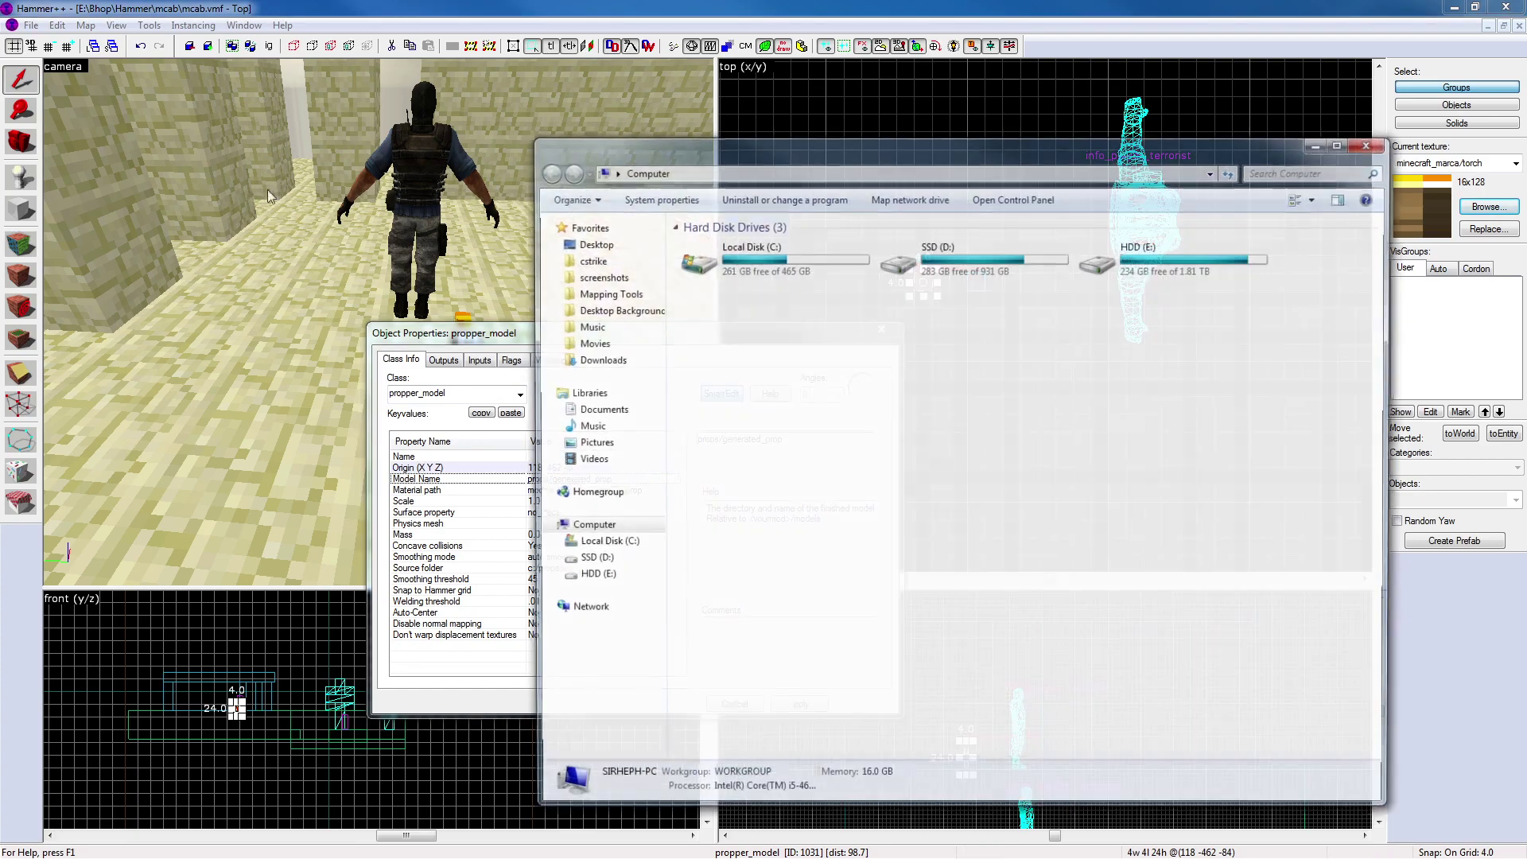
pyautogui.moveTo(692, 151); pyautogui.dragTo(0, 151)
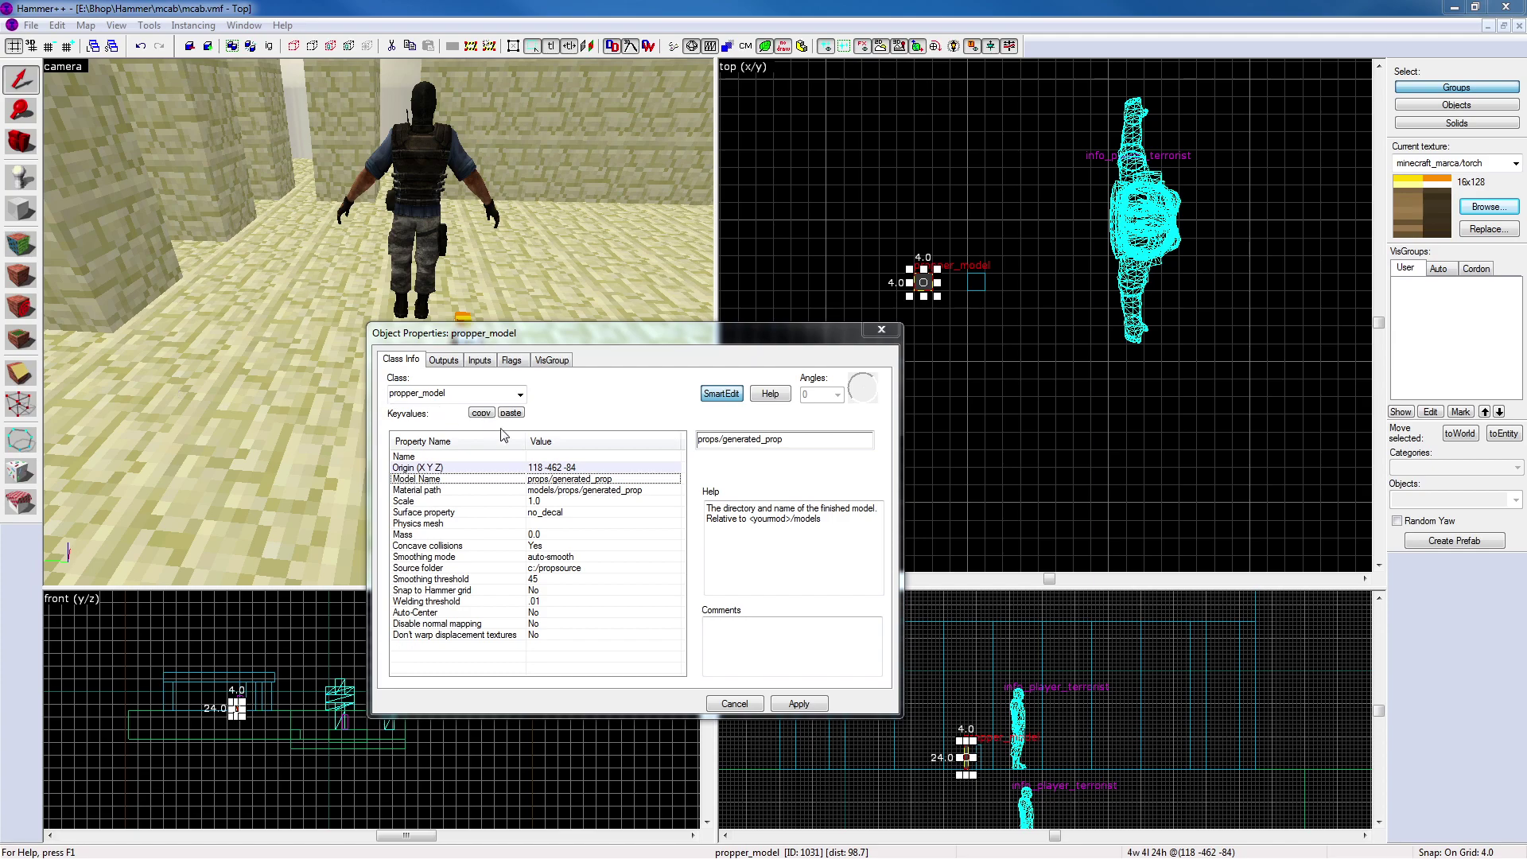
pyautogui.moveTo(807, 446); pyautogui.dragTo(730, 442)
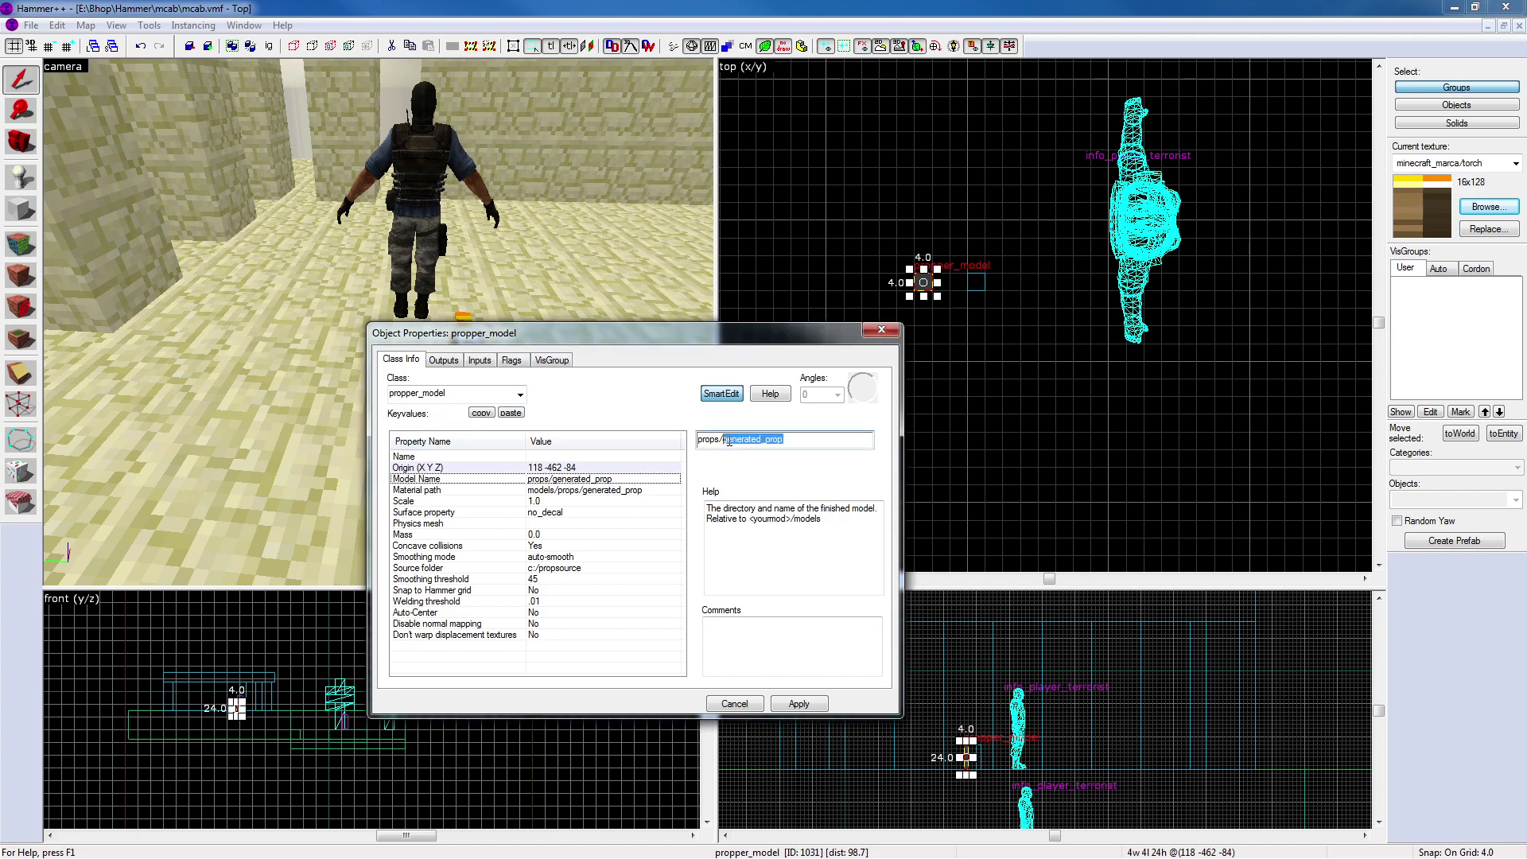
pyautogui.write('sirhephmc/unlittorch')
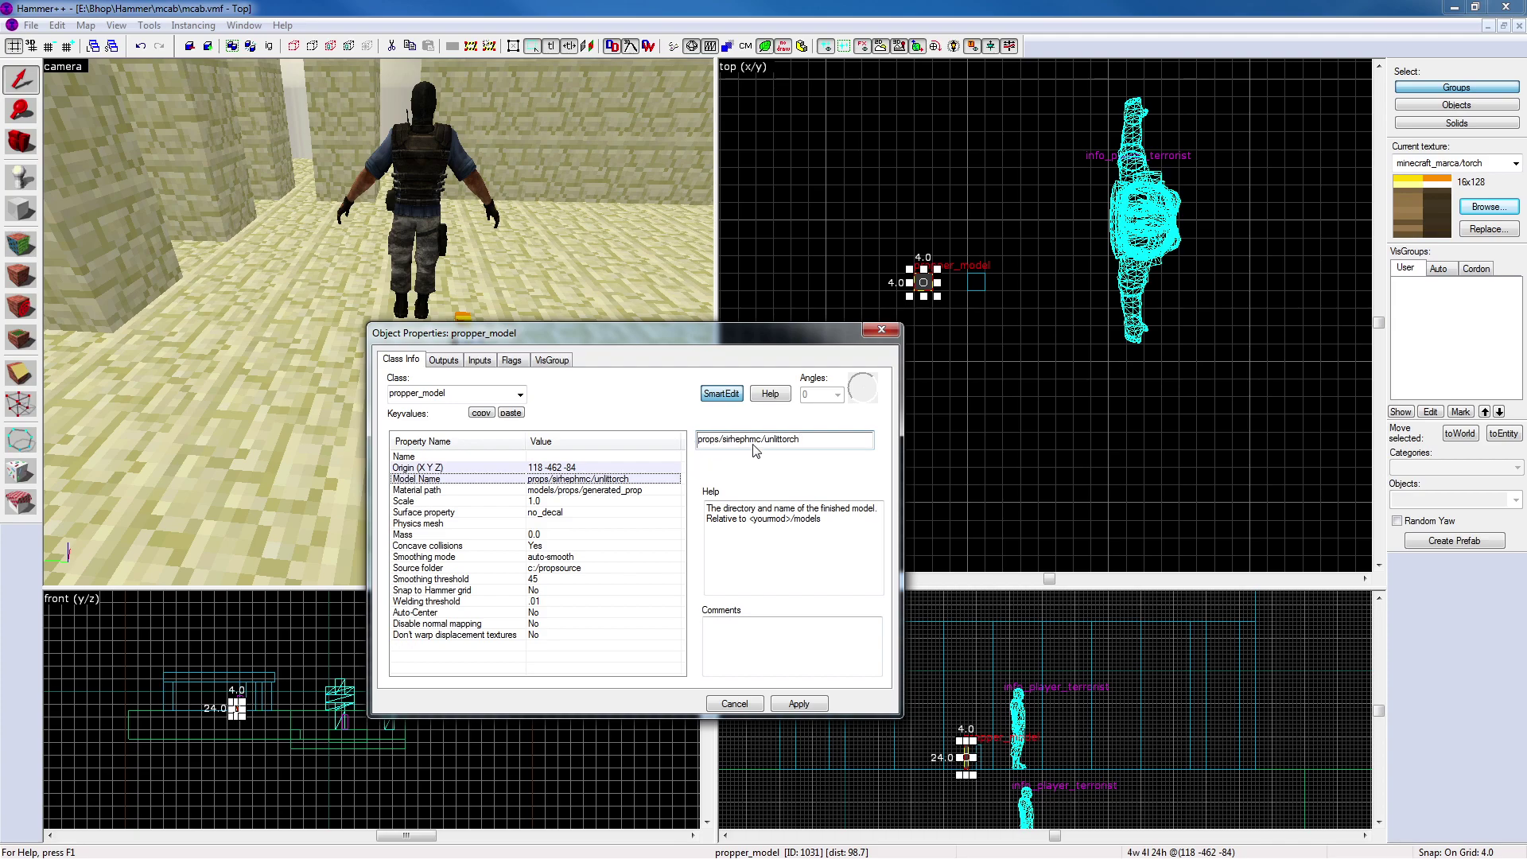
pyautogui.click(798, 704)
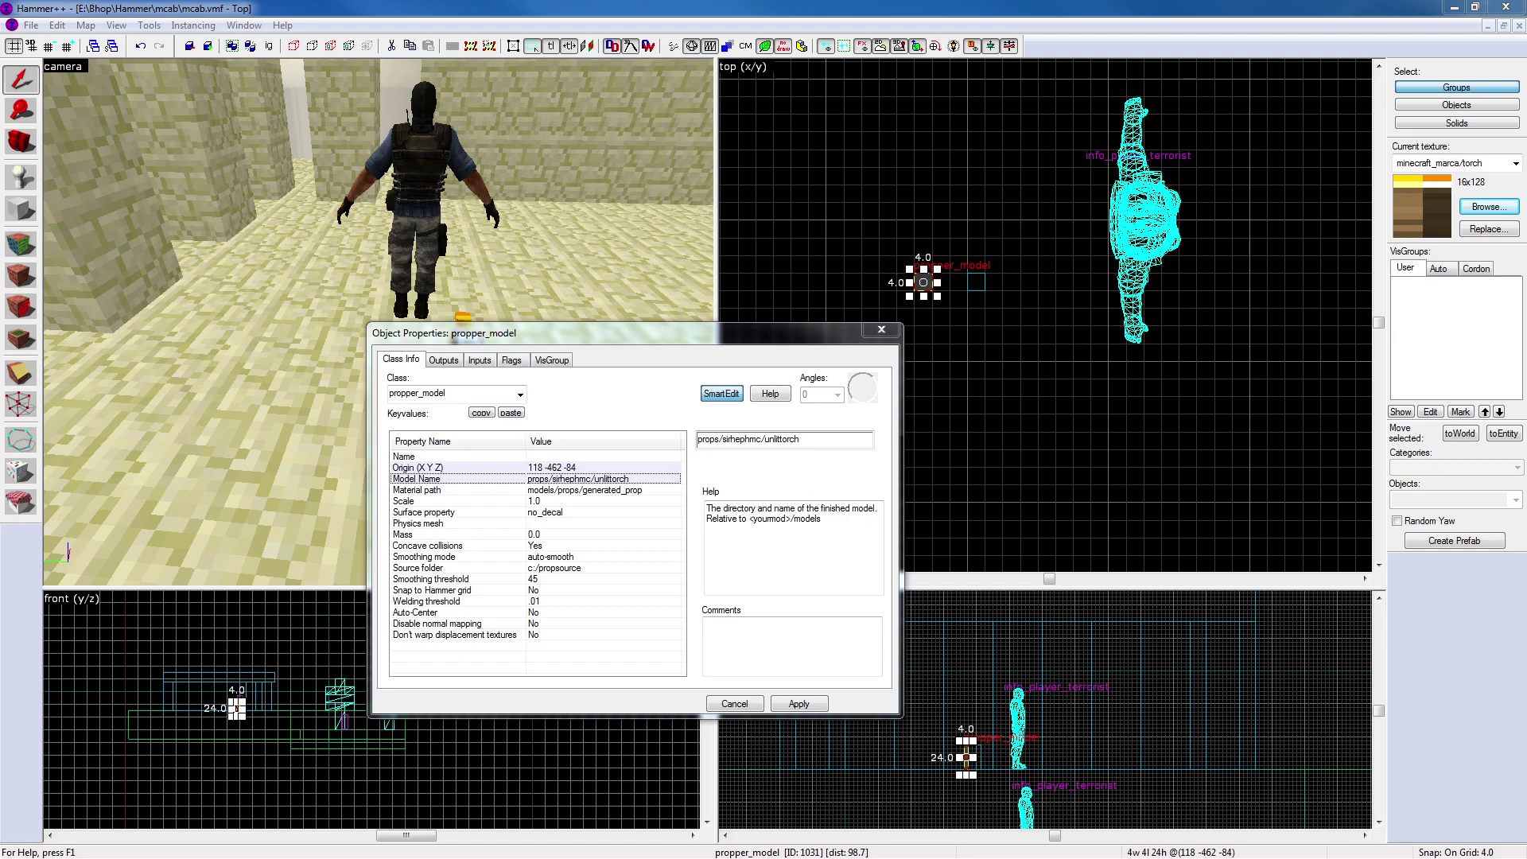
# Set the entity's Material path to models/props/sirhephmc/unlittorch and apply it
pyautogui.click(613, 491)
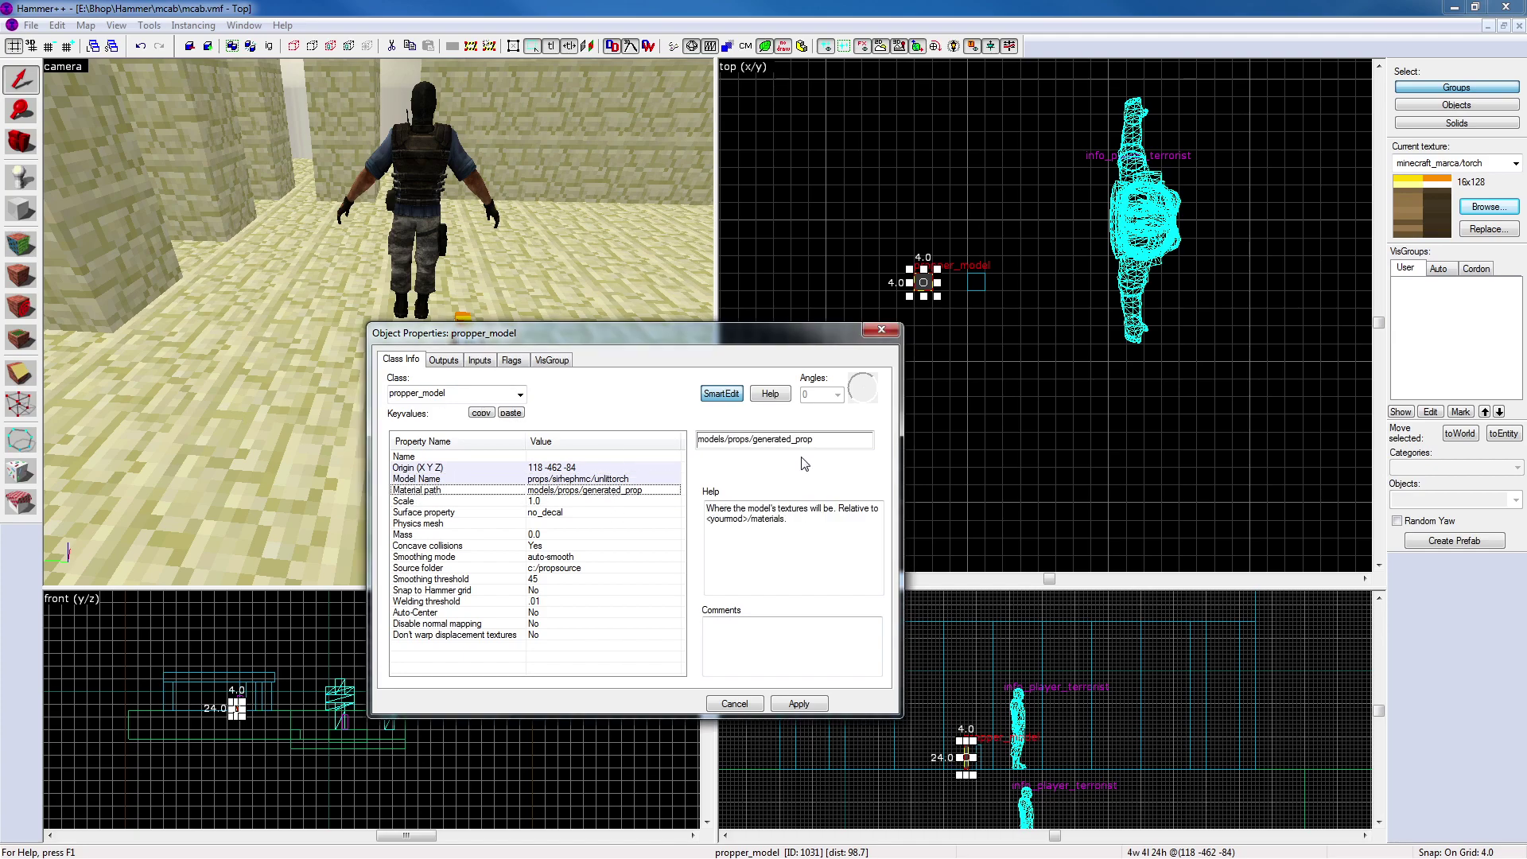
pyautogui.moveTo(832, 440); pyautogui.dragTo(754, 457)
pyautogui.write('sirhephmc/unlittorch')
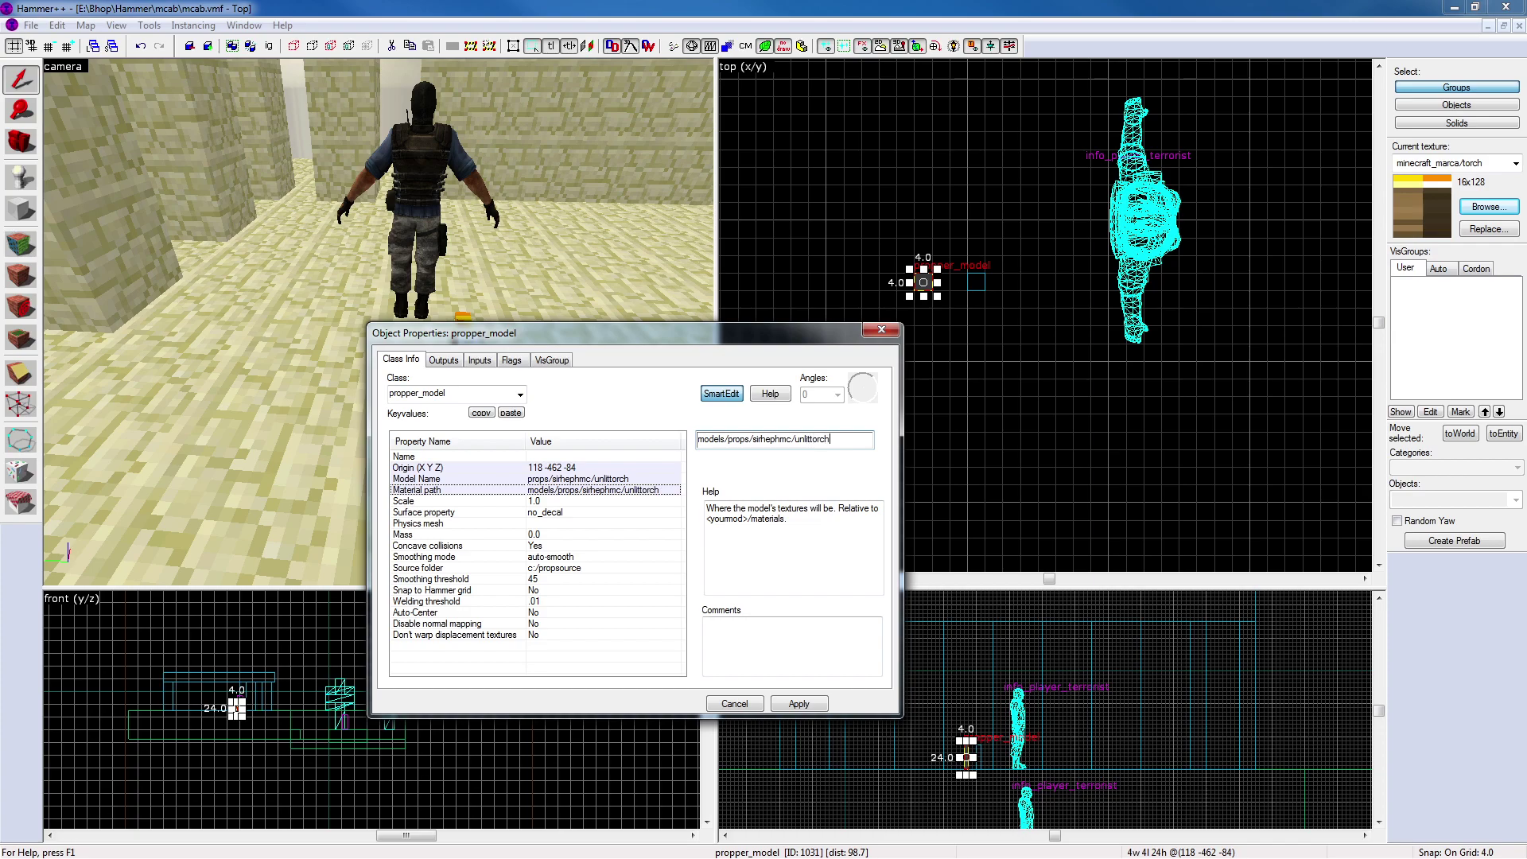
pyautogui.click(799, 704)
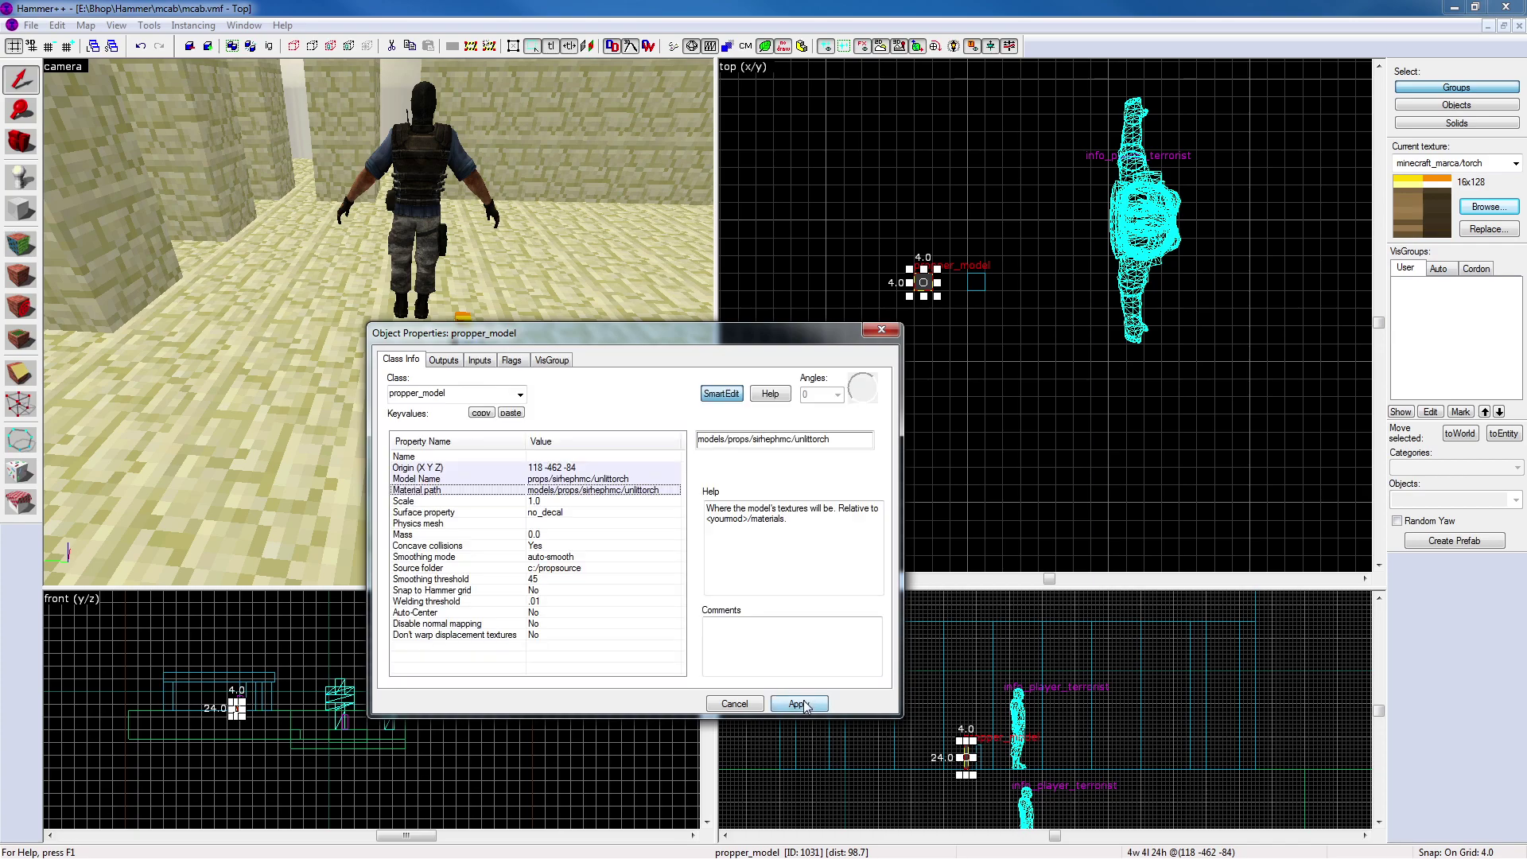
# Set the torch model's Surface property to wood
pyautogui.click(554, 511)
pyautogui.click(867, 439)
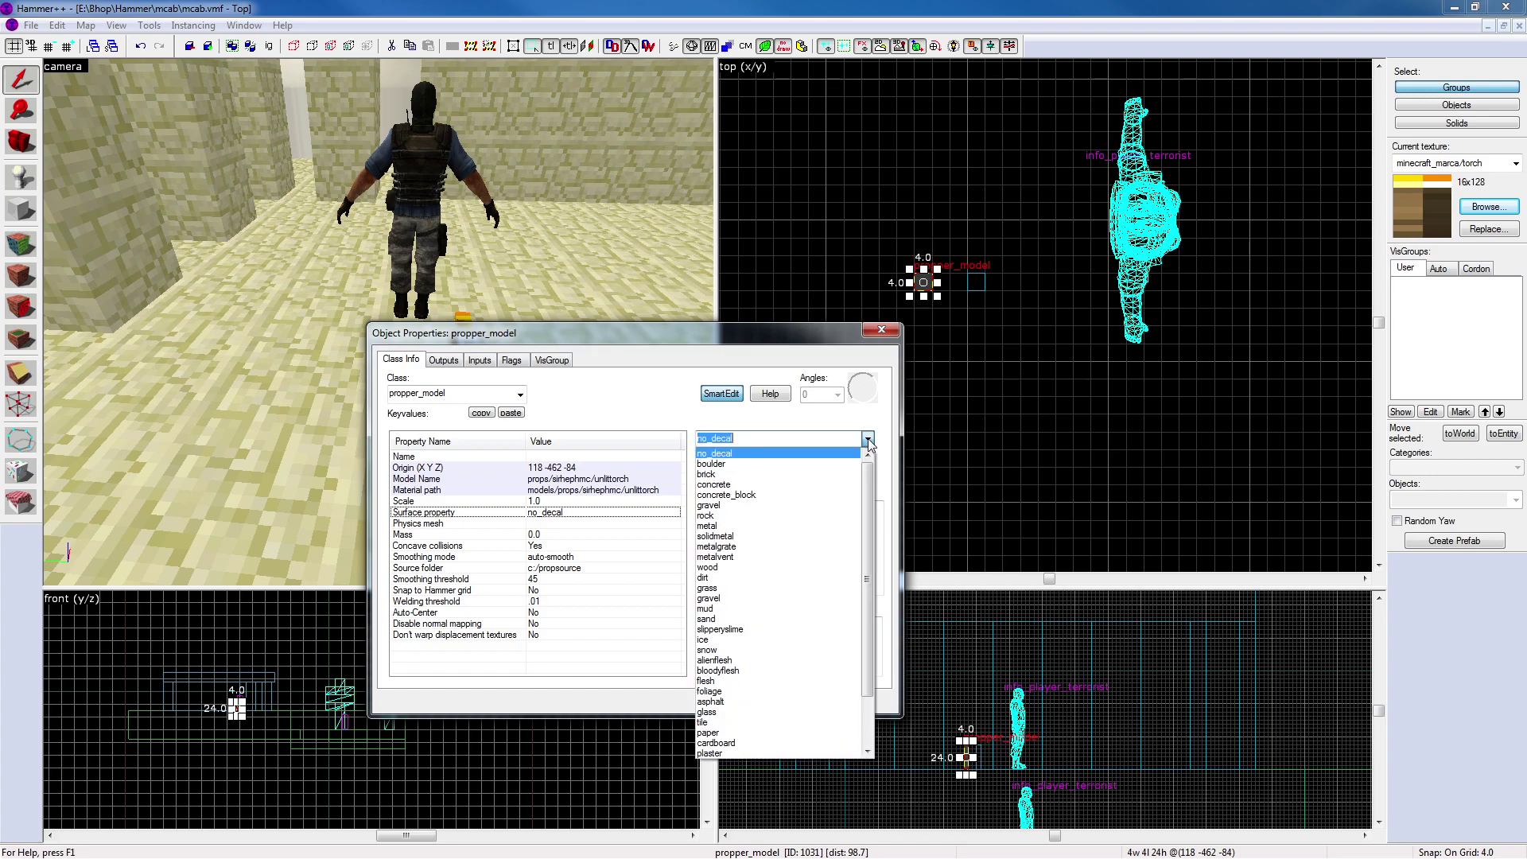
pyautogui.scroll(-2, 780, 649)
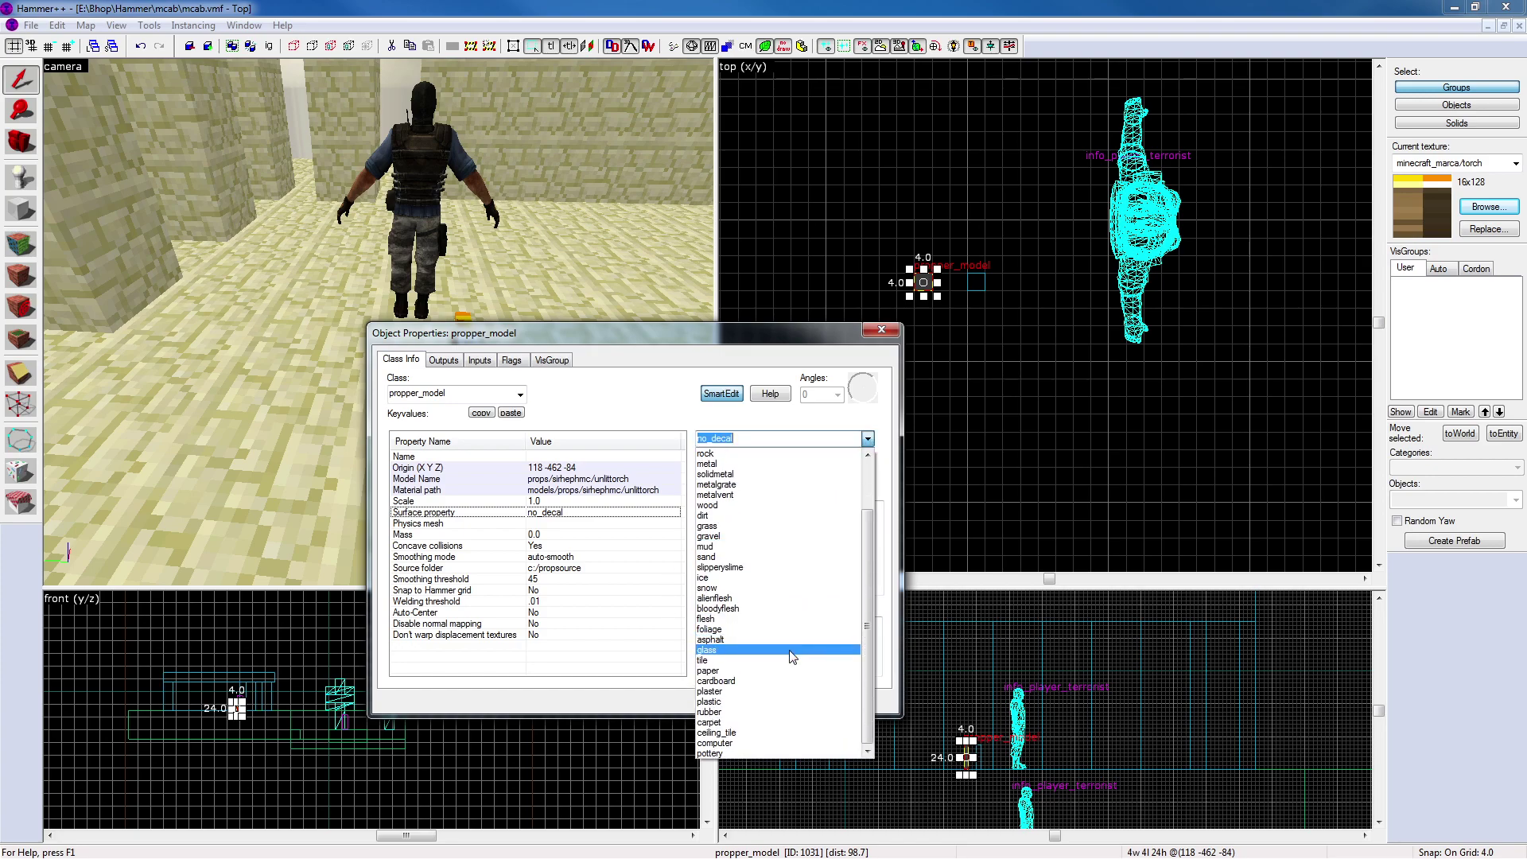
pyautogui.click(879, 608)
pyautogui.click(866, 439)
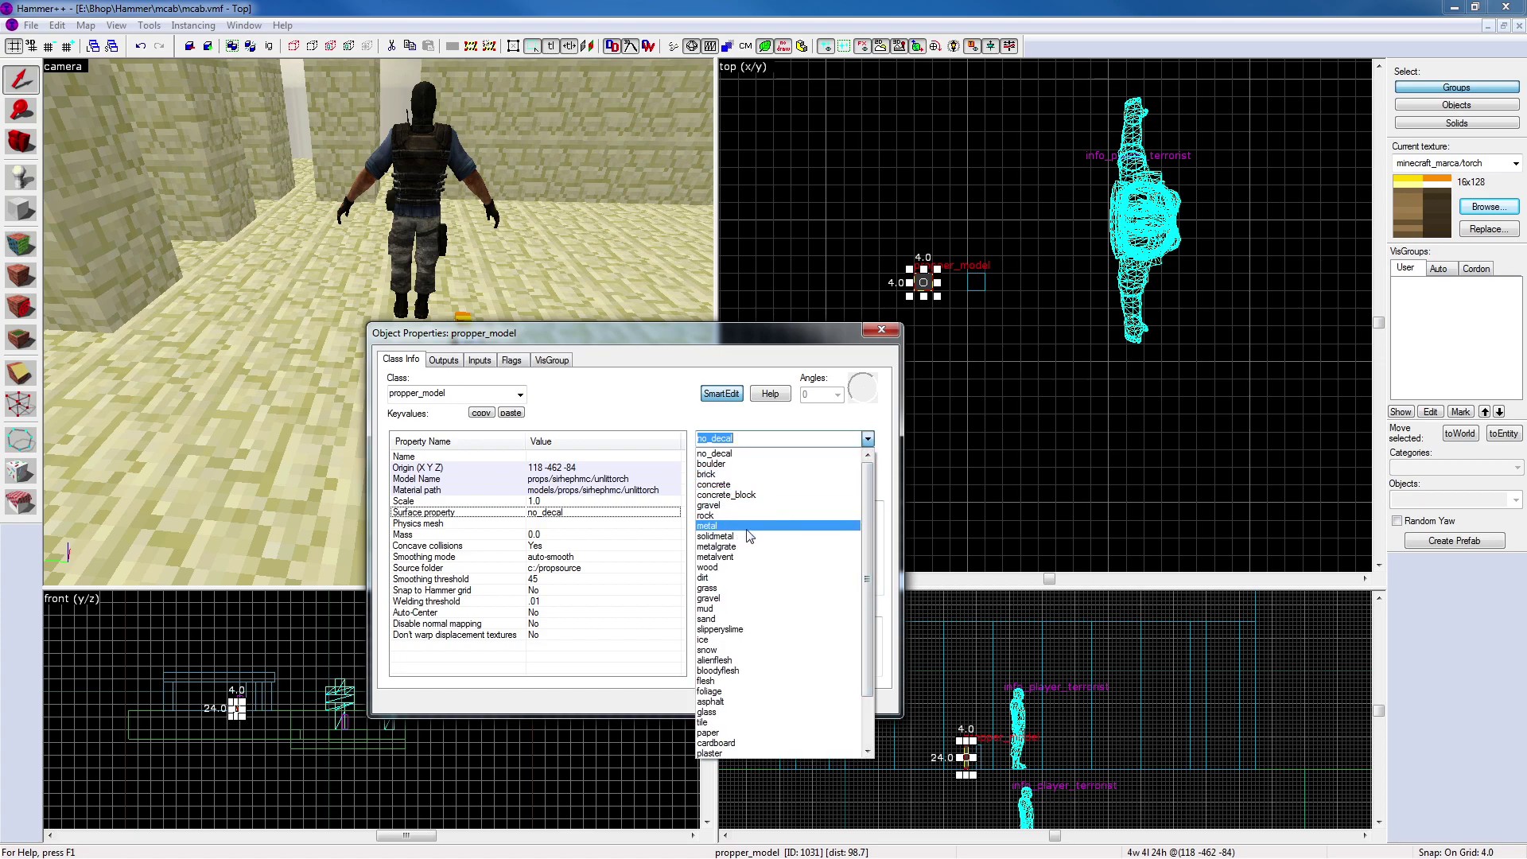
pyautogui.click(731, 567)
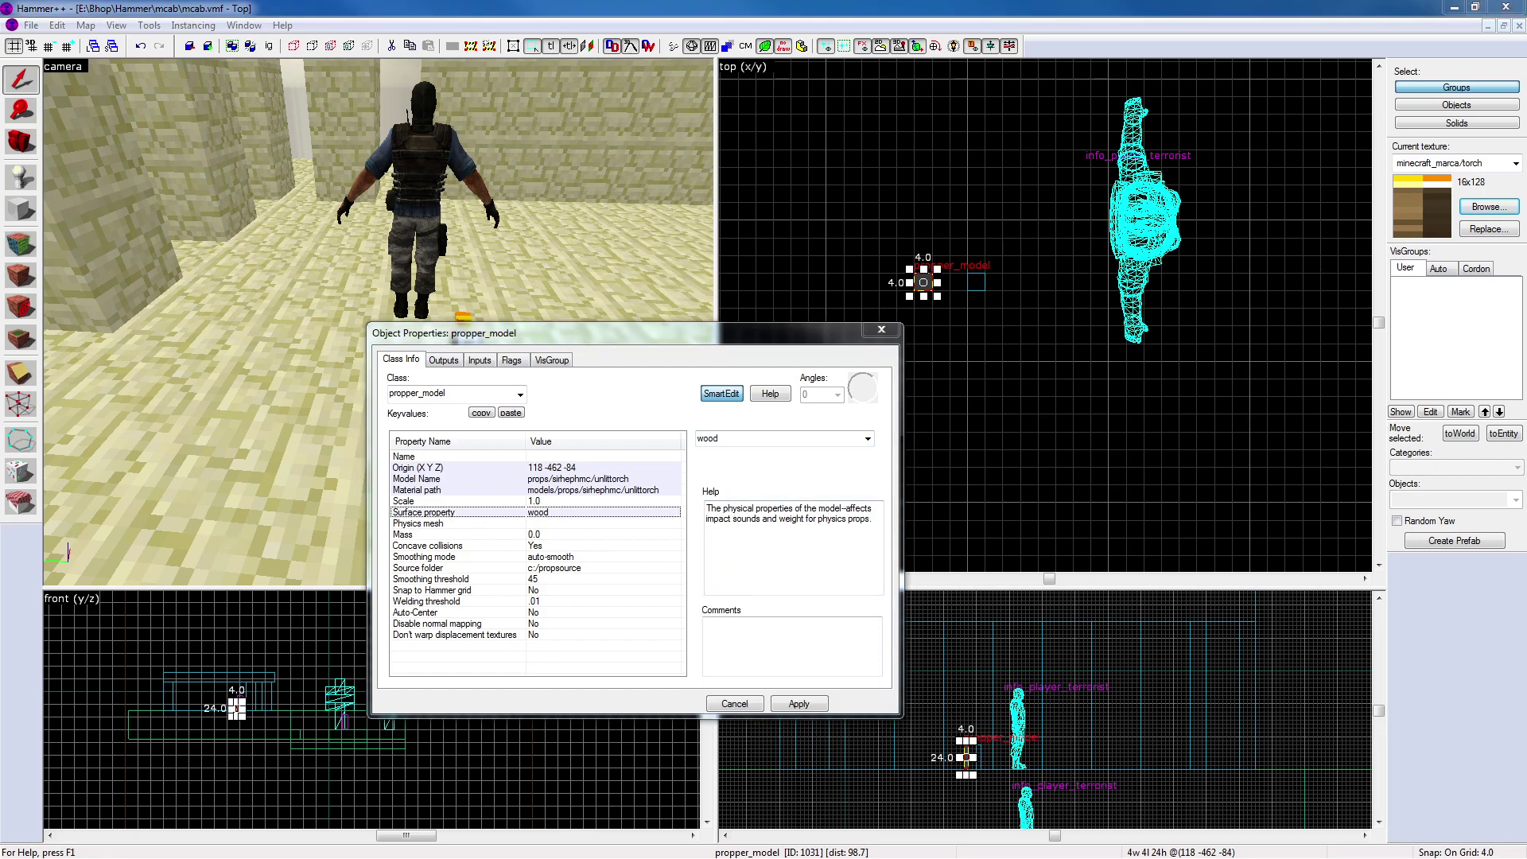
# Name the propper_model entity unlittorch and apply the change
pyautogui.click(567, 525)
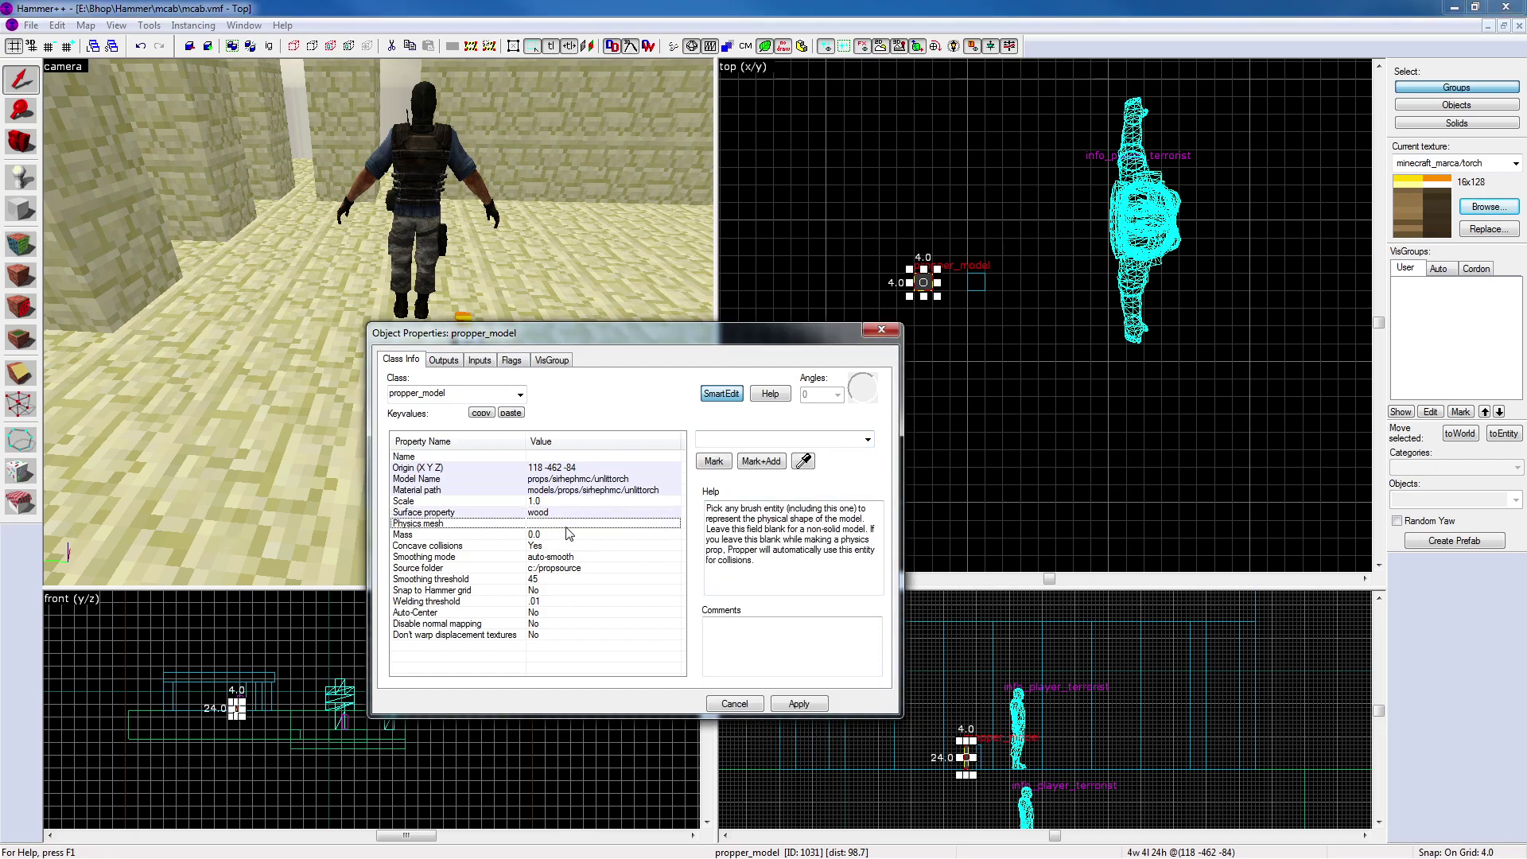
pyautogui.click(567, 456)
pyautogui.write('unlittorch')
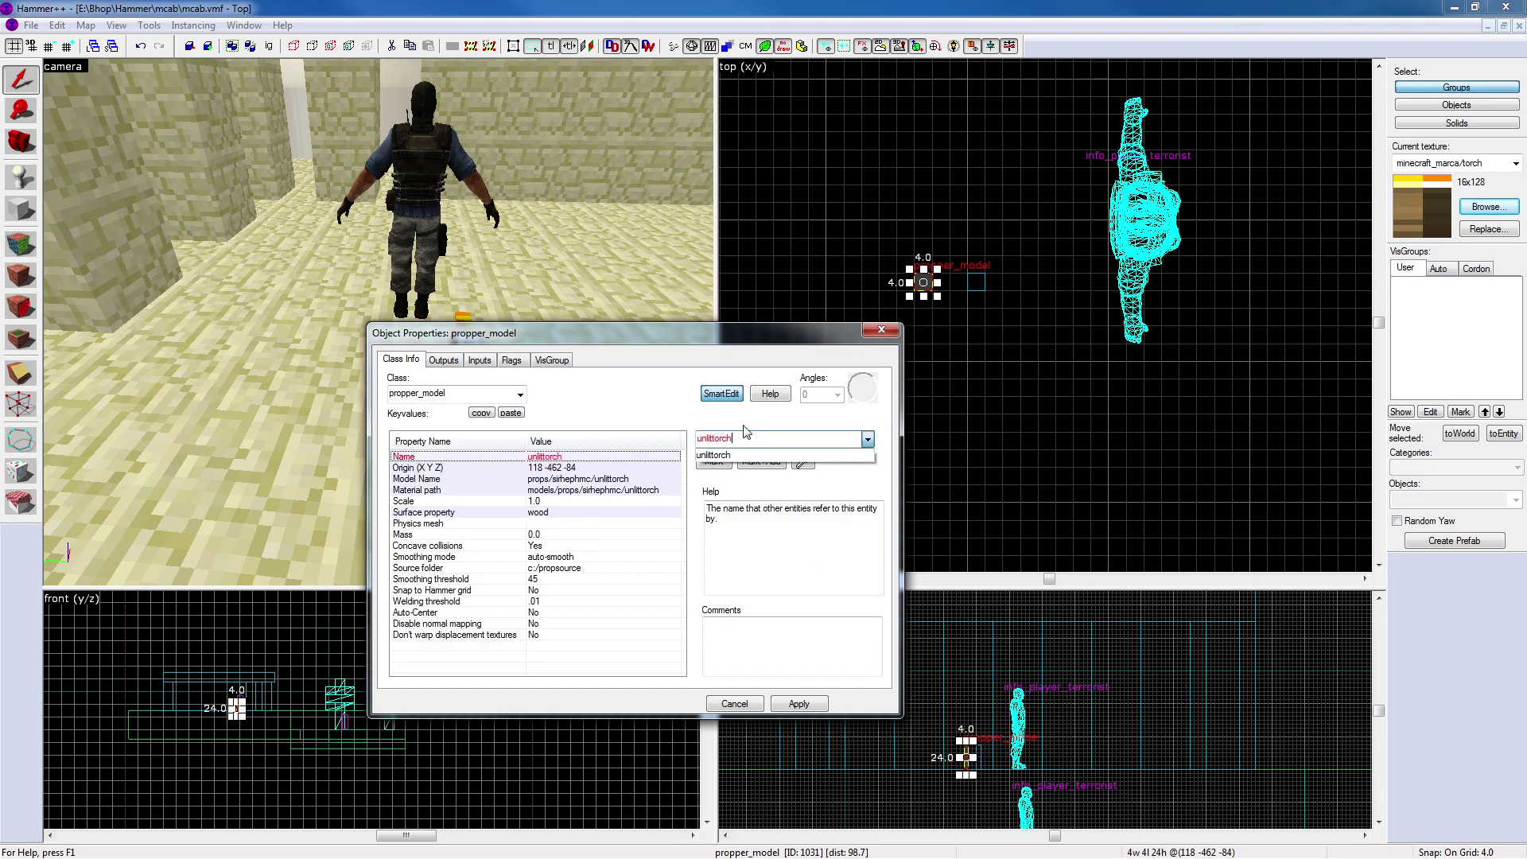
pyautogui.click(819, 704)
# Choose unlittorch as the entity's own Physics mesh, apply it and close the object properties
pyautogui.click(549, 523)
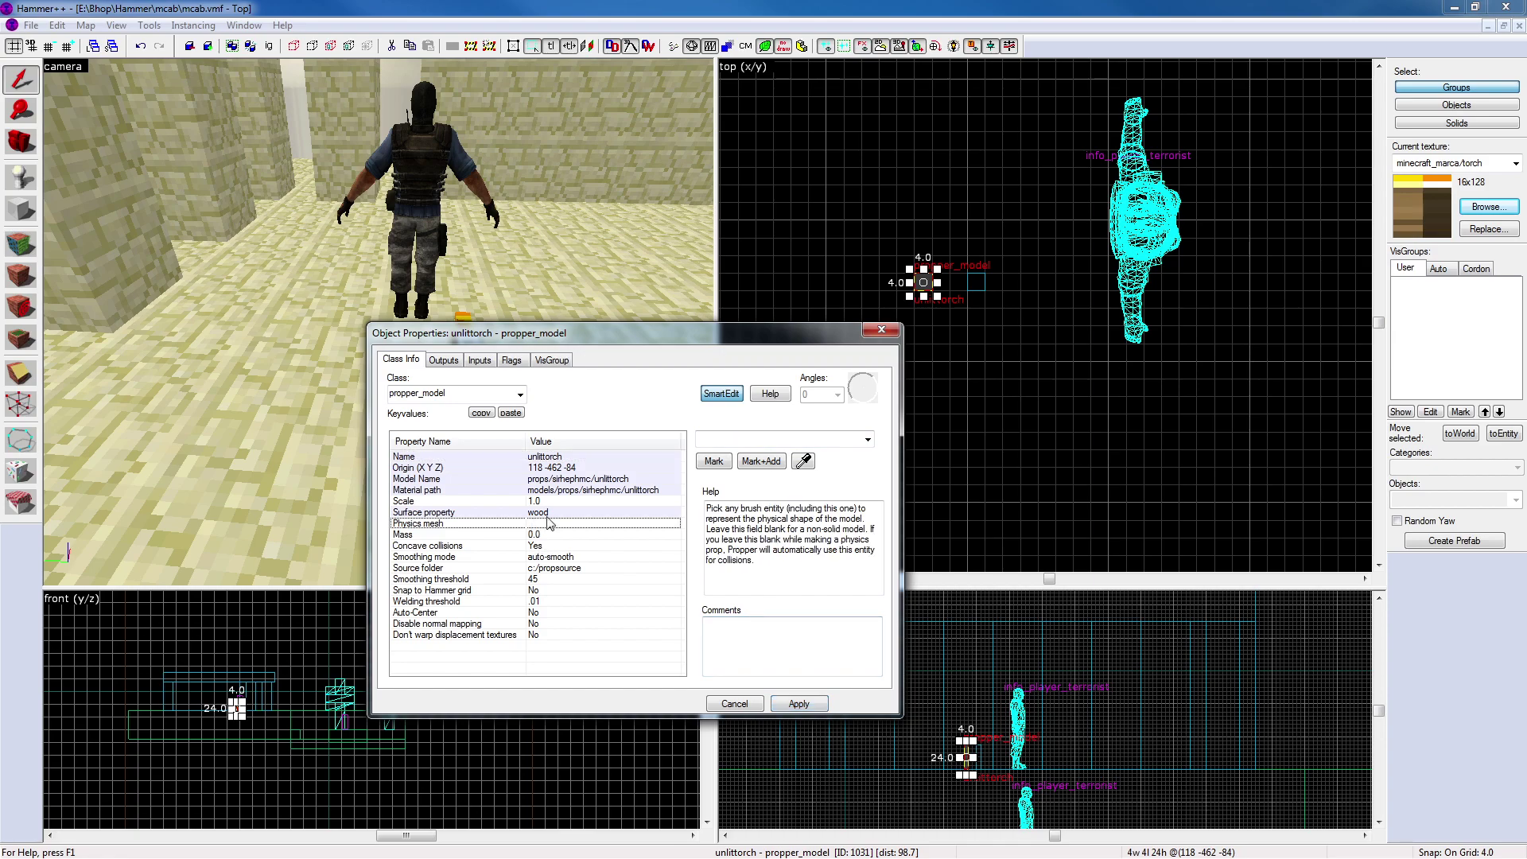
pyautogui.click(867, 439)
pyautogui.click(748, 452)
pyautogui.click(816, 708)
pyautogui.click(816, 706)
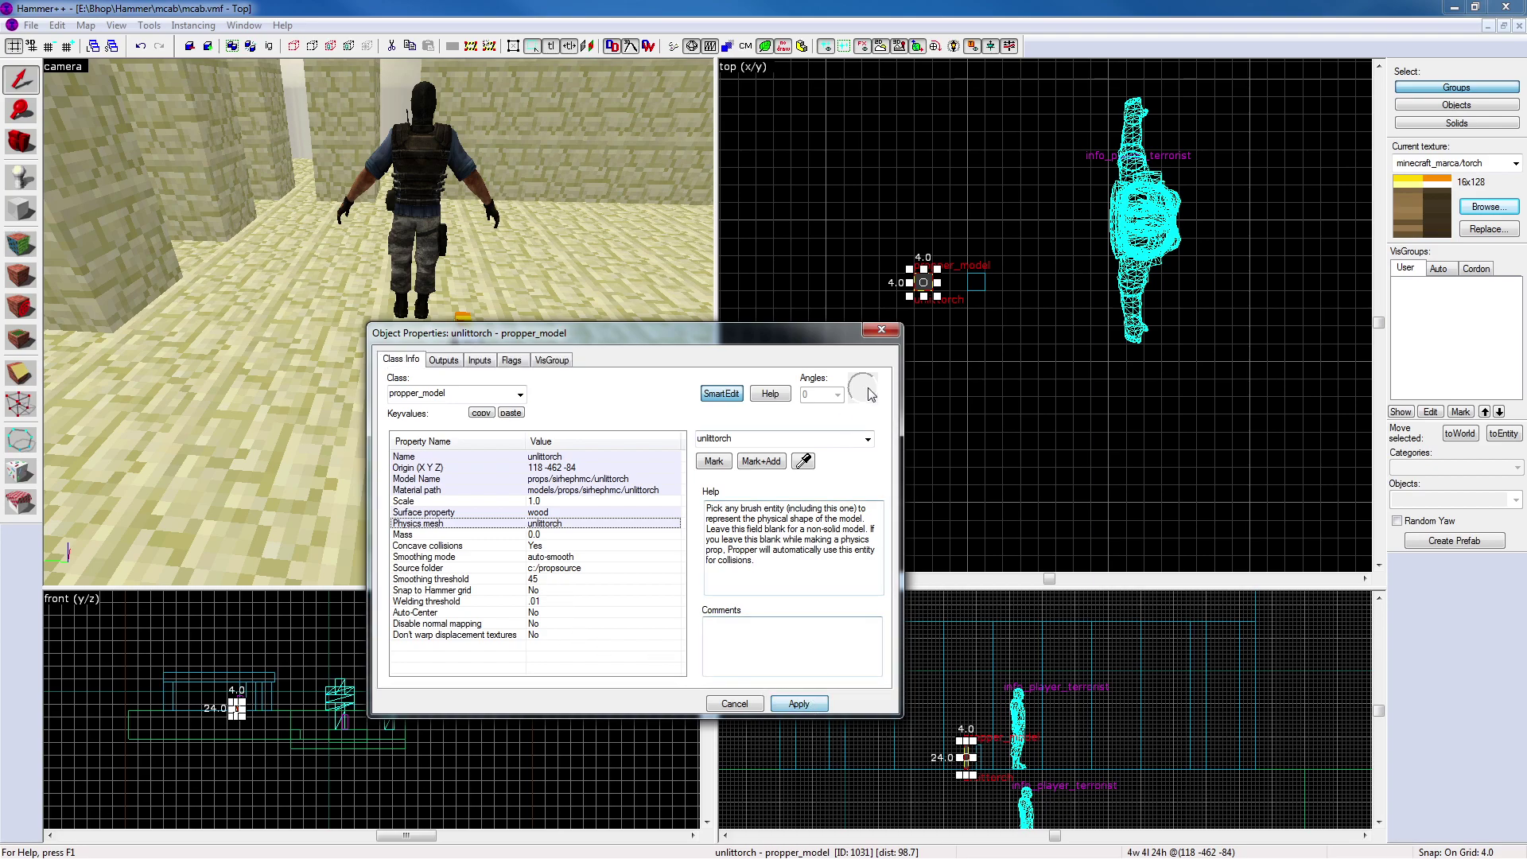
pyautogui.click(896, 333)
pyautogui.click(889, 331)
# Run the map compile with the propper configuration to generate the torch model
pyautogui.press('F9')
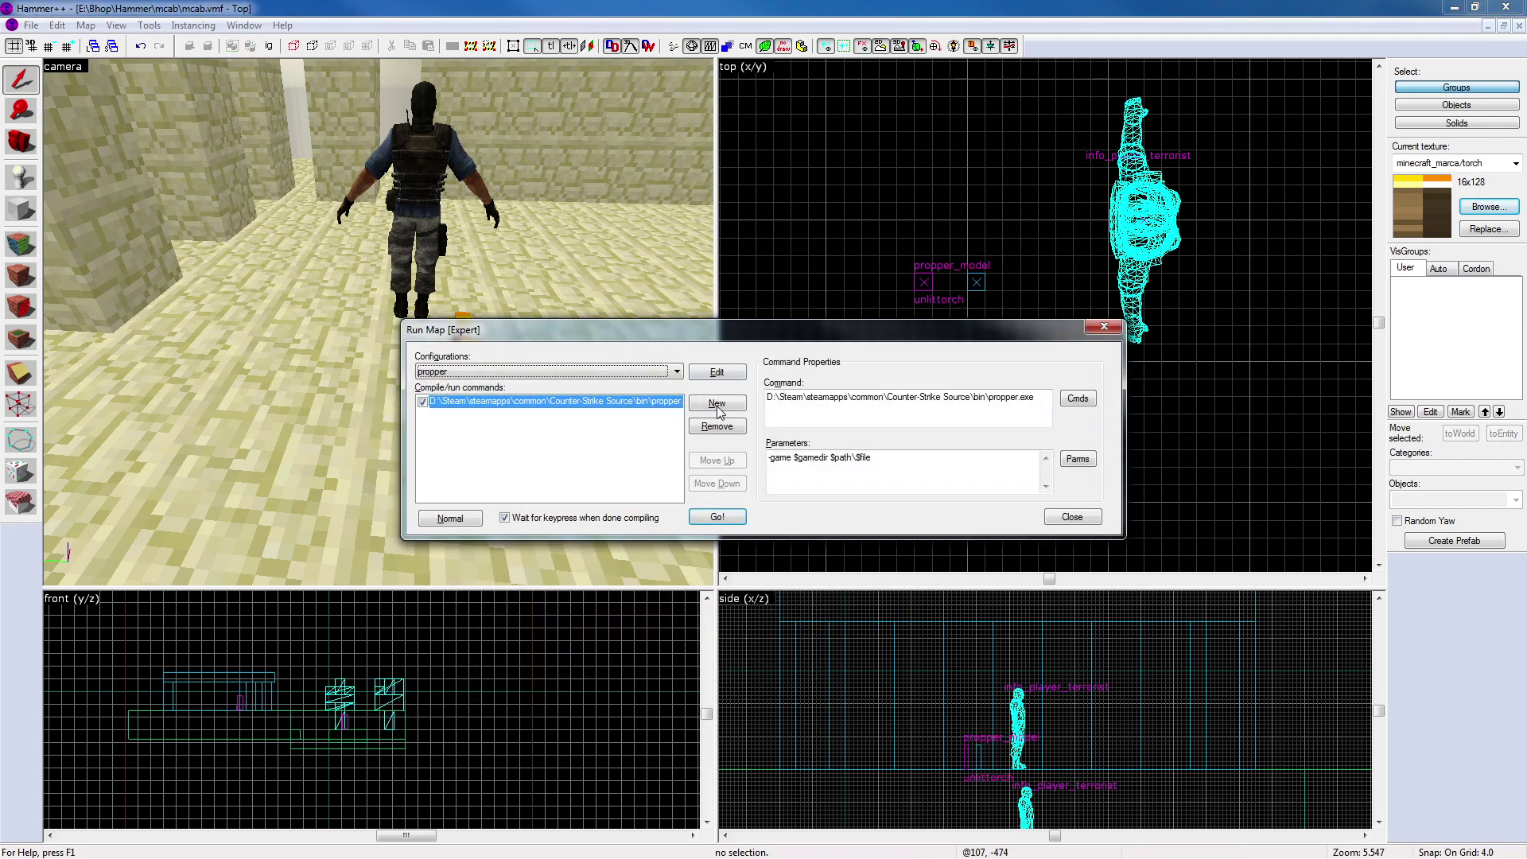
pyautogui.click(726, 518)
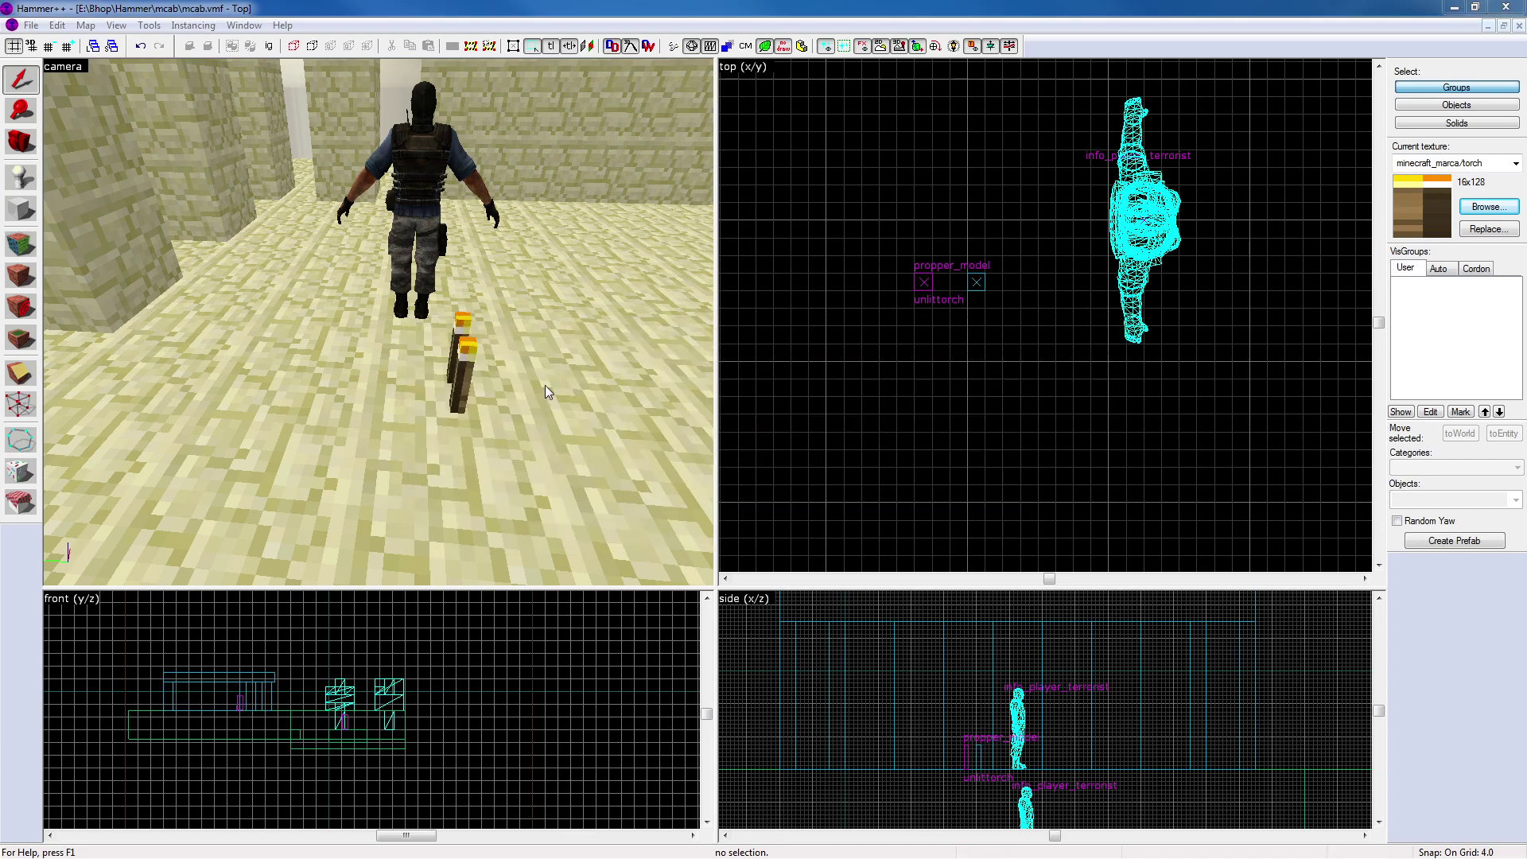
pyautogui.click(493, 331)
# Copy the info_player_terrorist entity near the torches and change the copy's class to prop_static
pyautogui.click(429, 222)
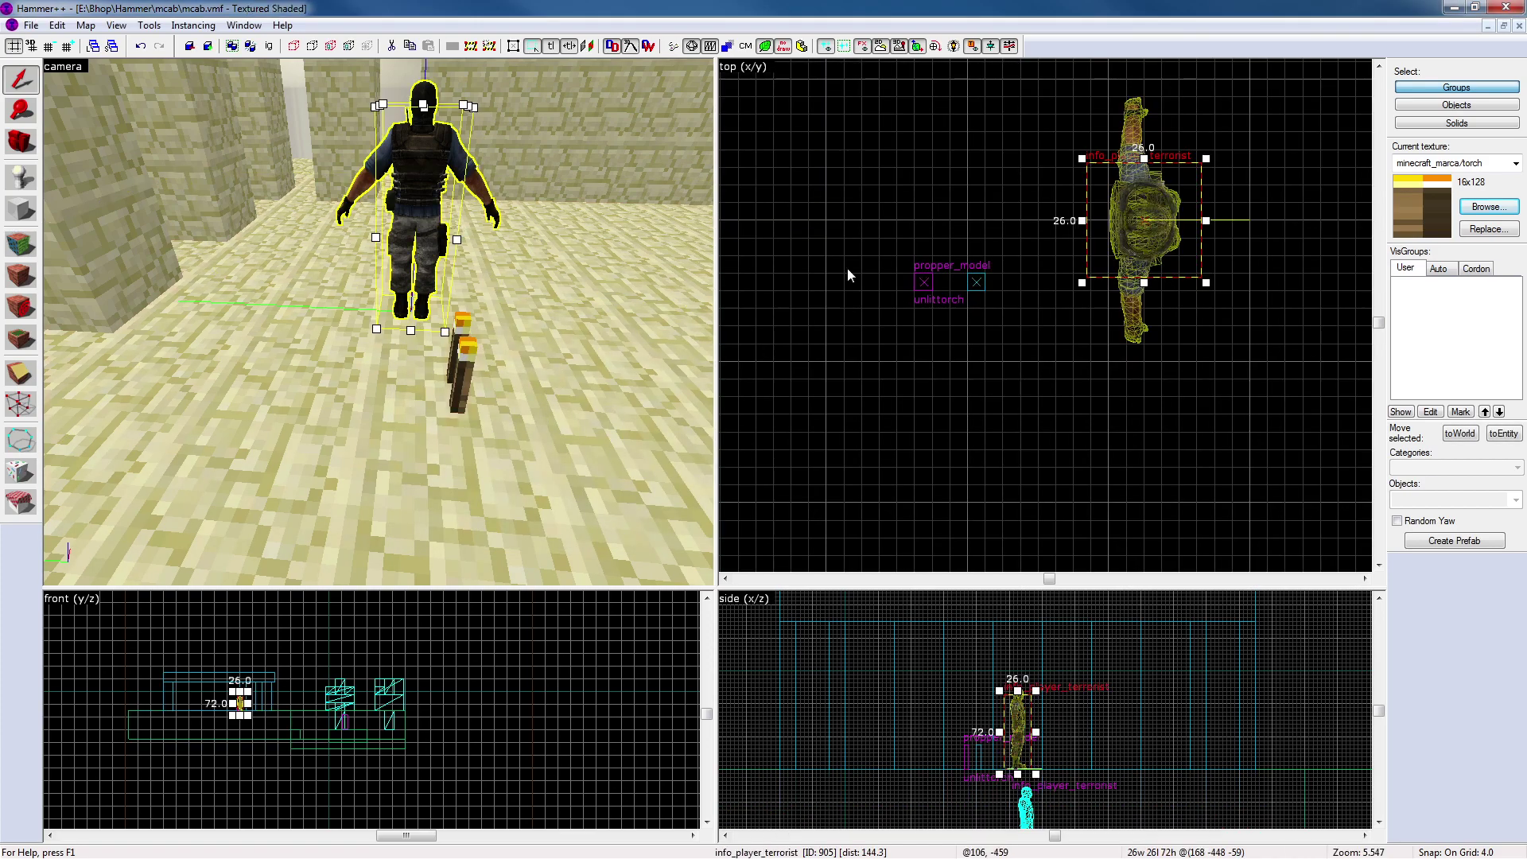
pyautogui.scroll(-3, 1167, 240)
pyautogui.moveTo(1102, 270)
pyautogui.keyDown('shift'); pyautogui.mouseDown()
pyautogui.moveTo(1078, 308)
pyautogui.moveTo(1060, 415)
pyautogui.mouseUp(); pyautogui.keyUp('shift')
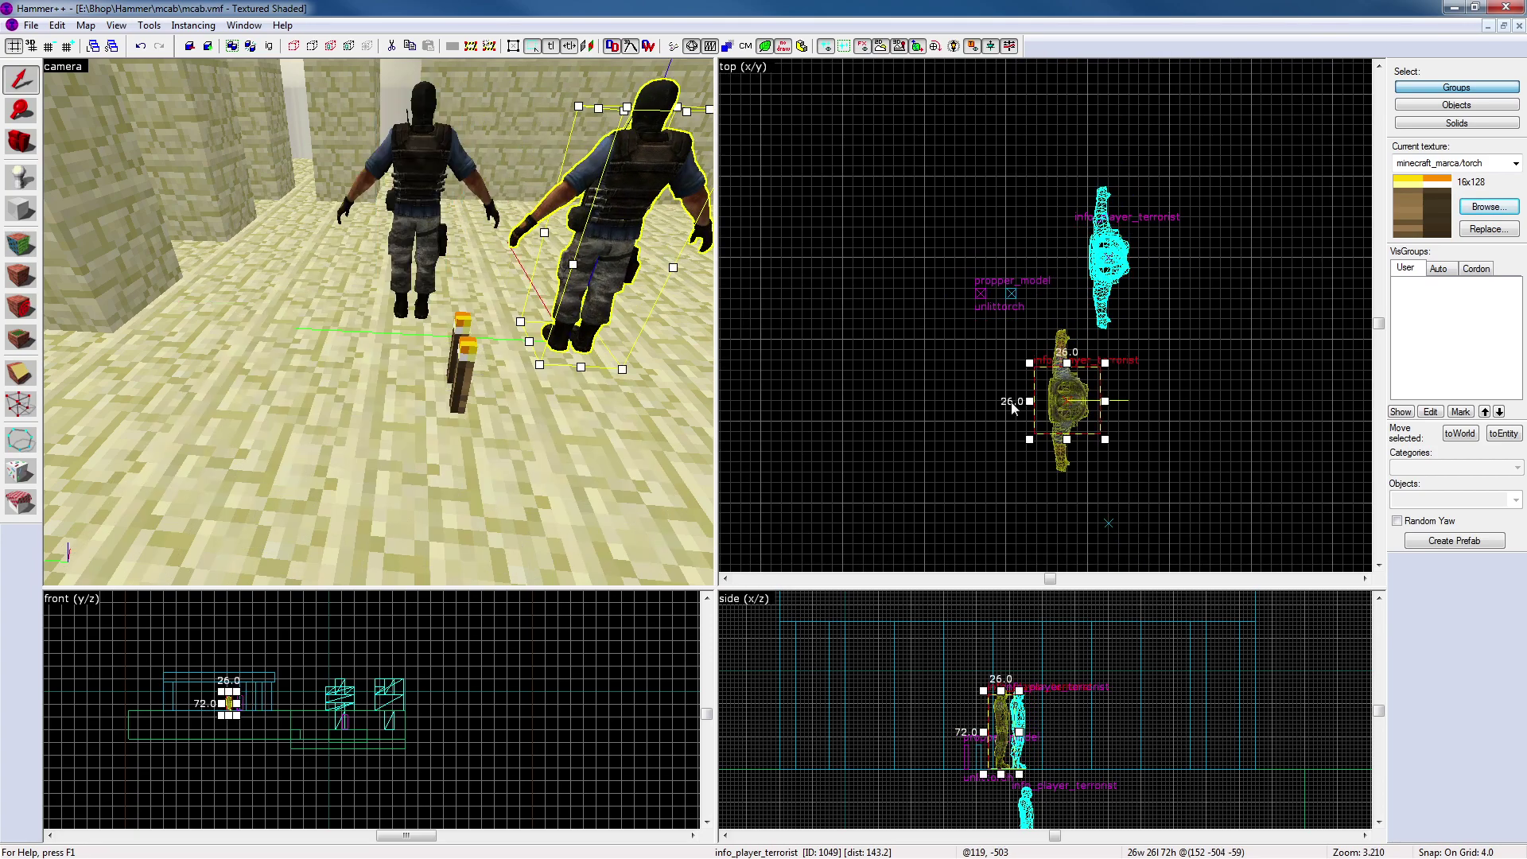
pyautogui.doubleClick(632, 233)
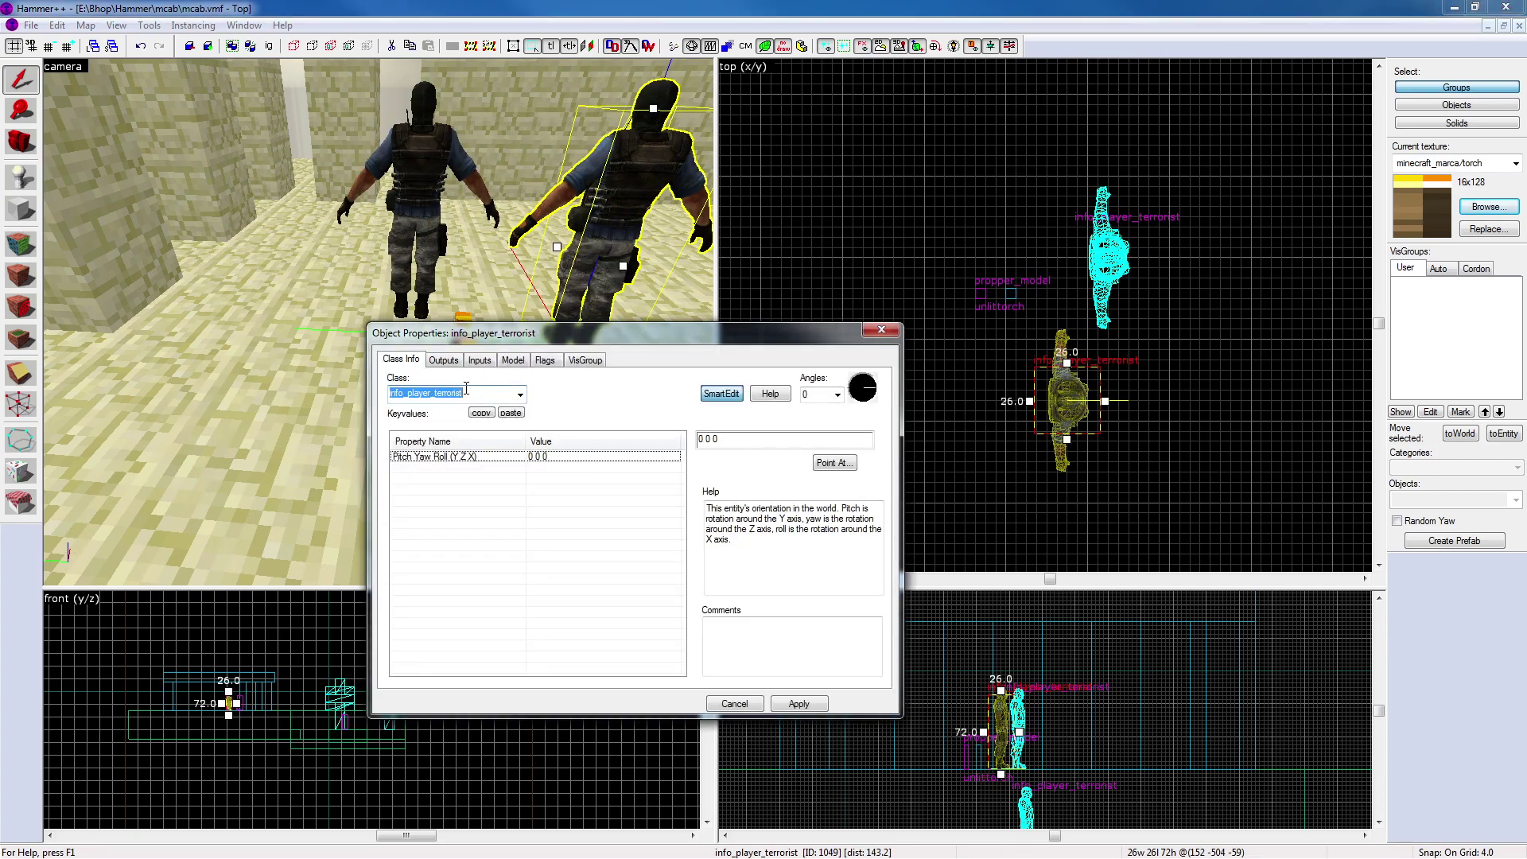
pyautogui.write('stat')
pyautogui.click(455, 426)
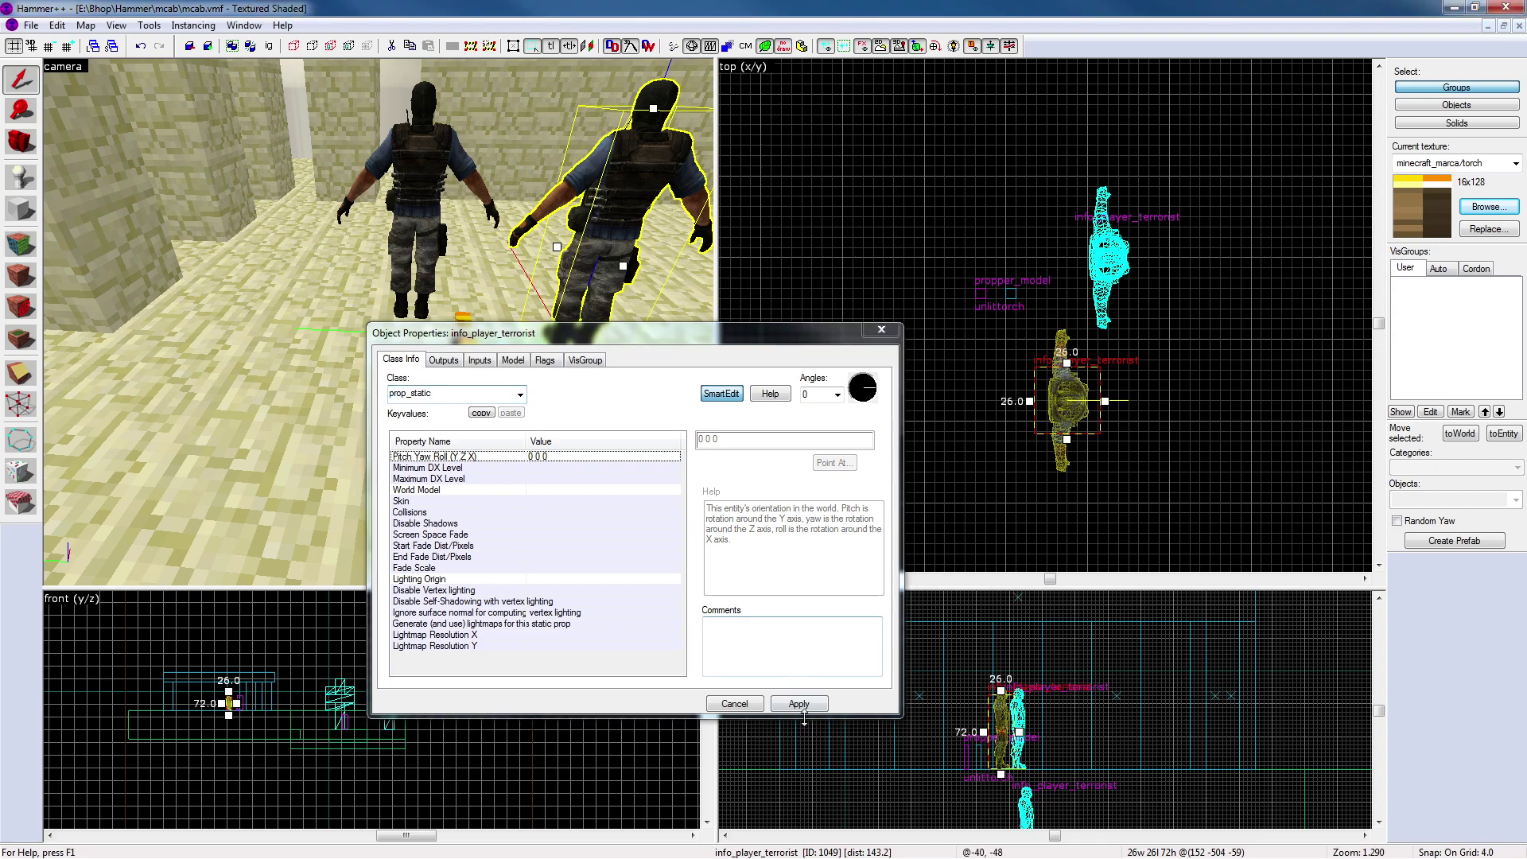
pyautogui.click(799, 703)
# Search the prop_static's World Model browser for "torc" and close the browser
pyautogui.click(577, 491)
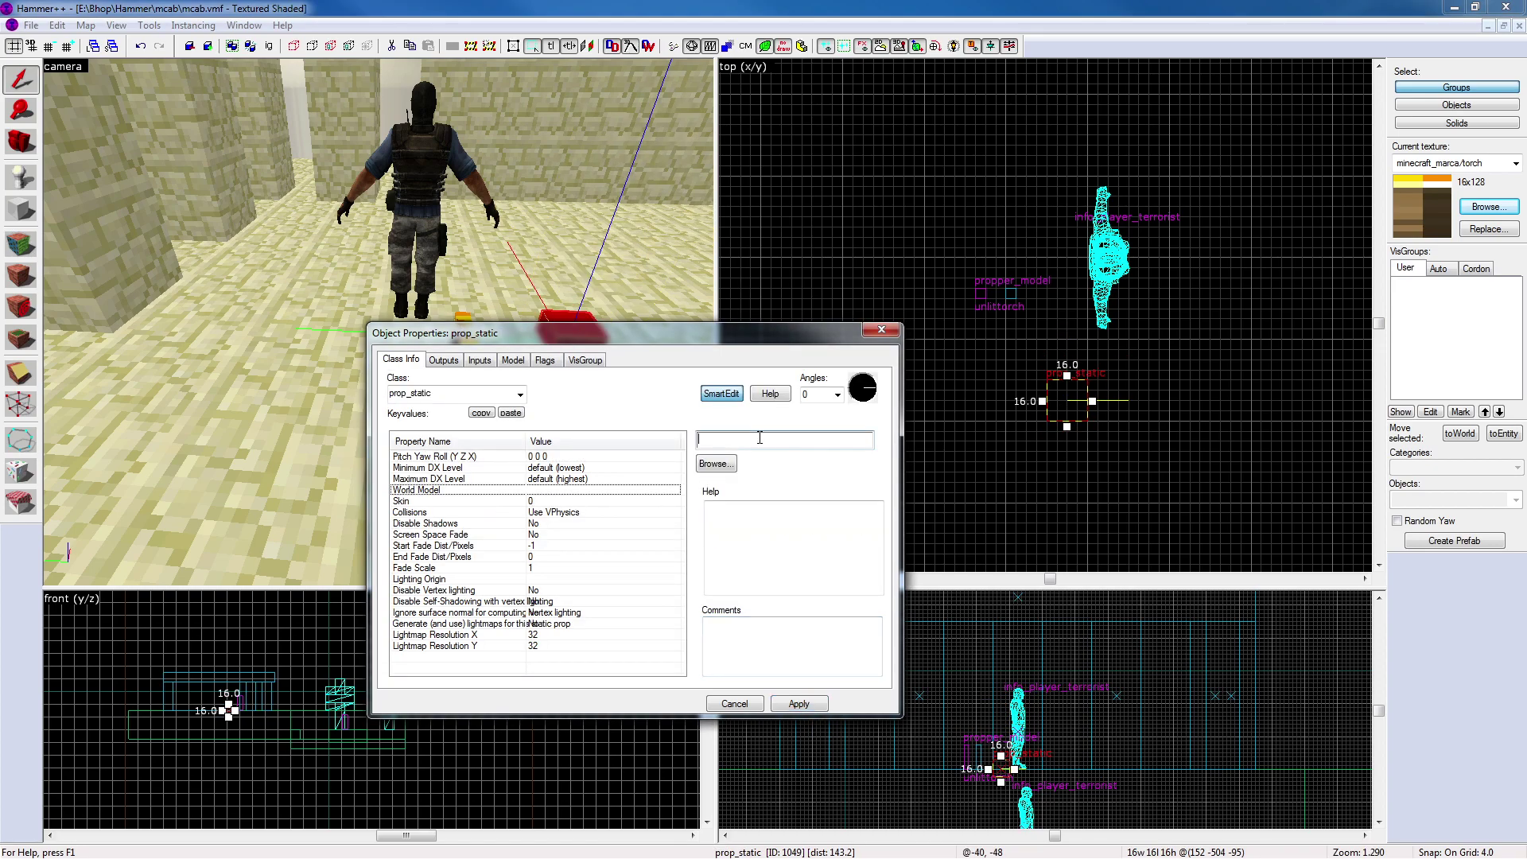
pyautogui.click(719, 466)
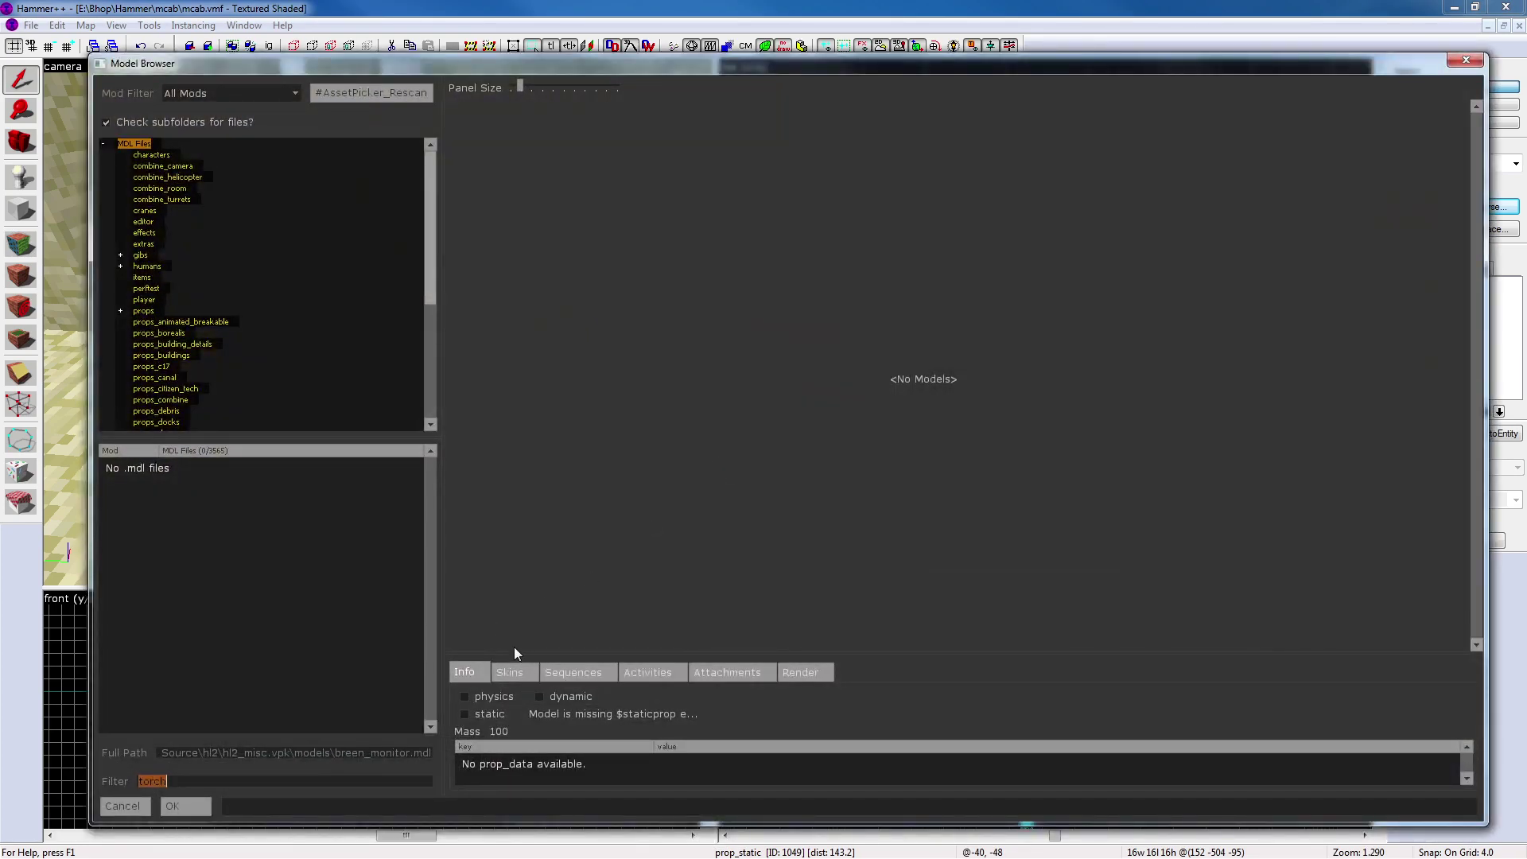
pyautogui.write('t')
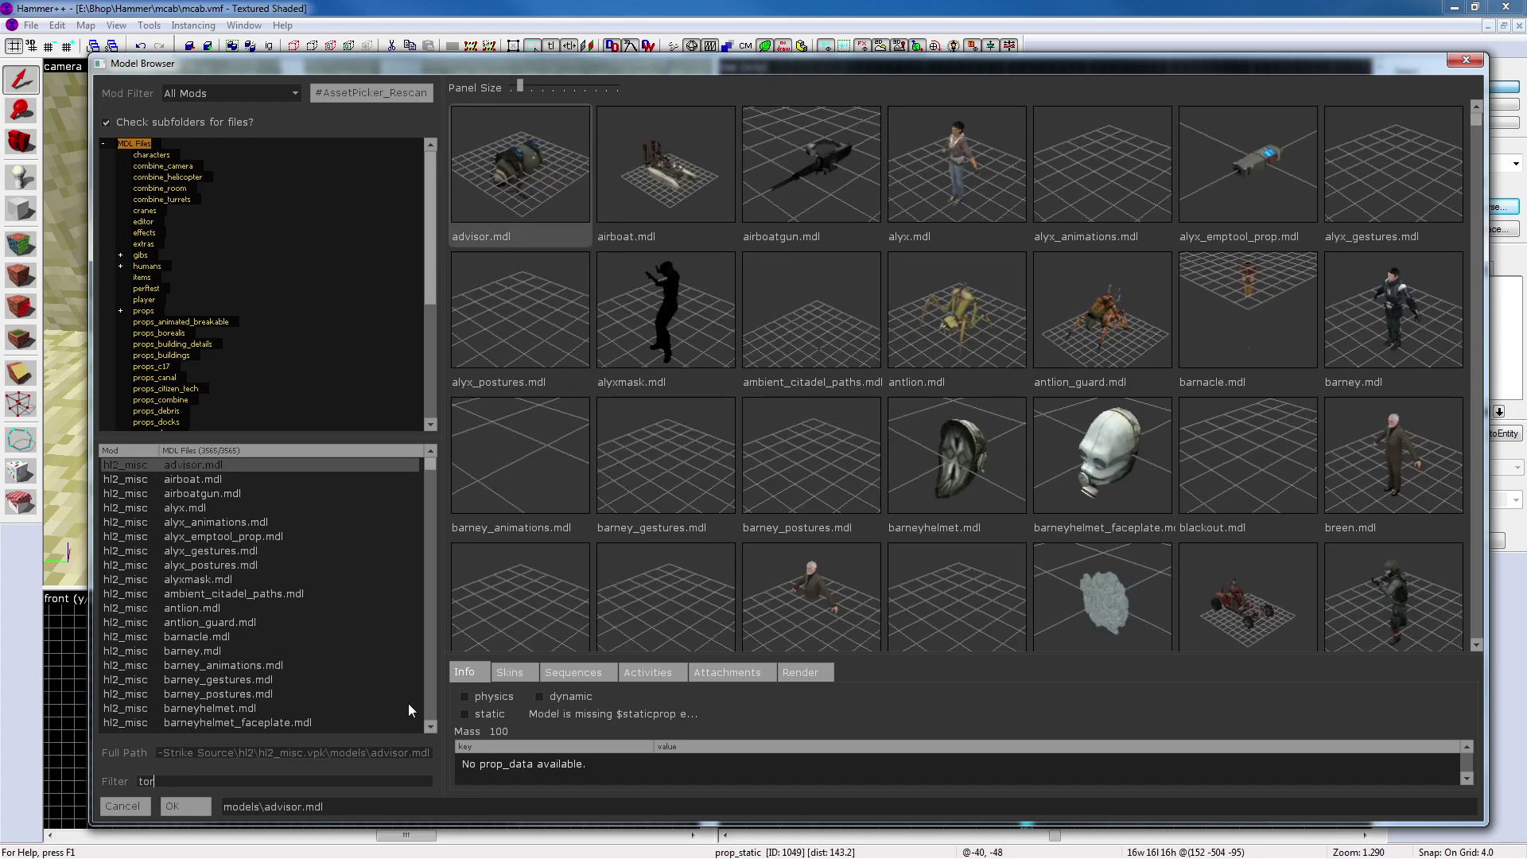
pyautogui.write('or')
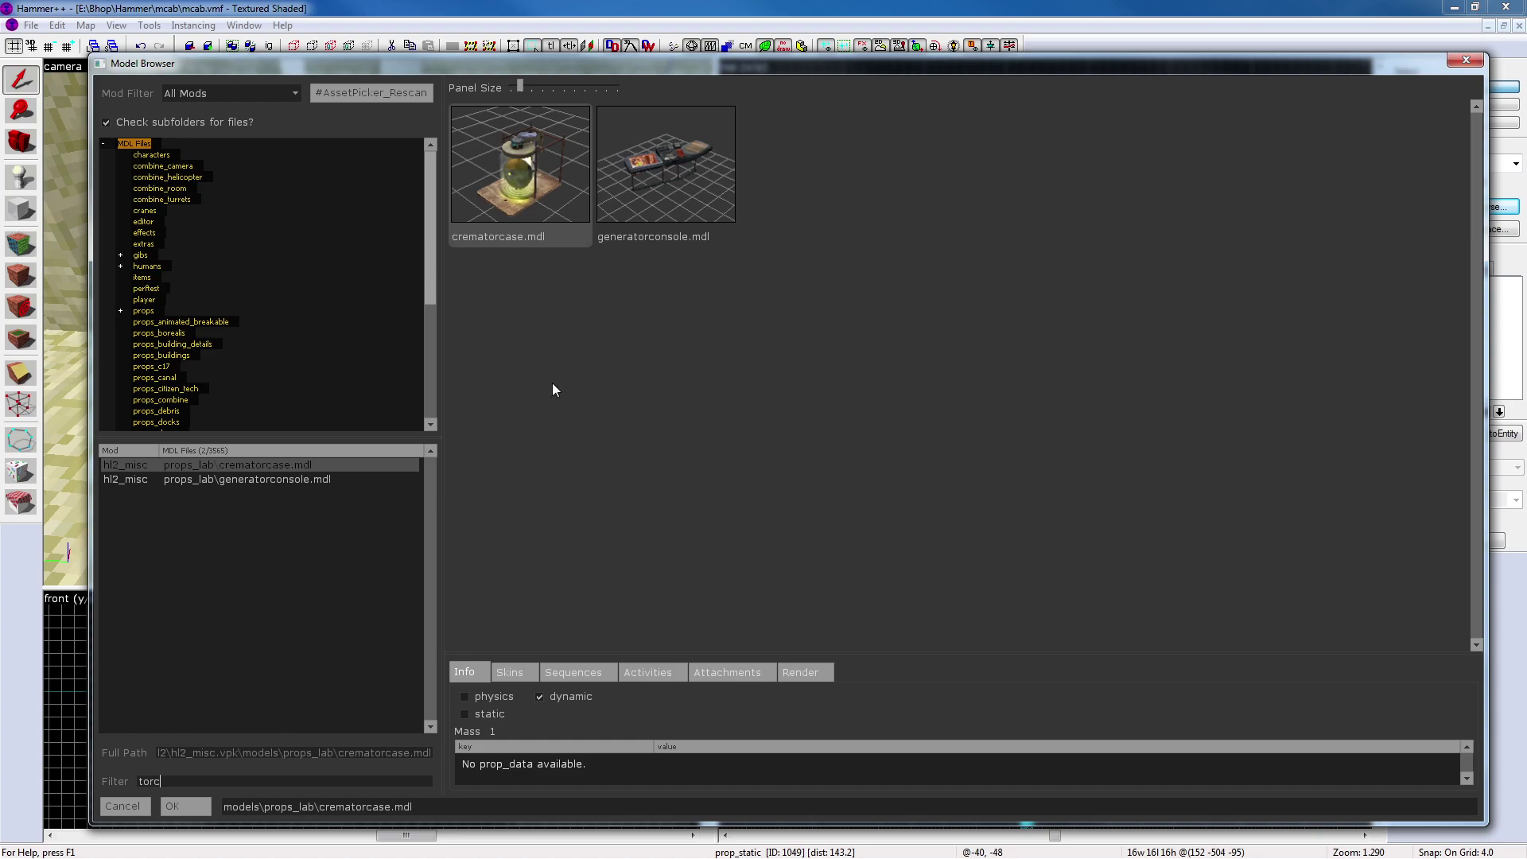
pyautogui.click(1468, 62)
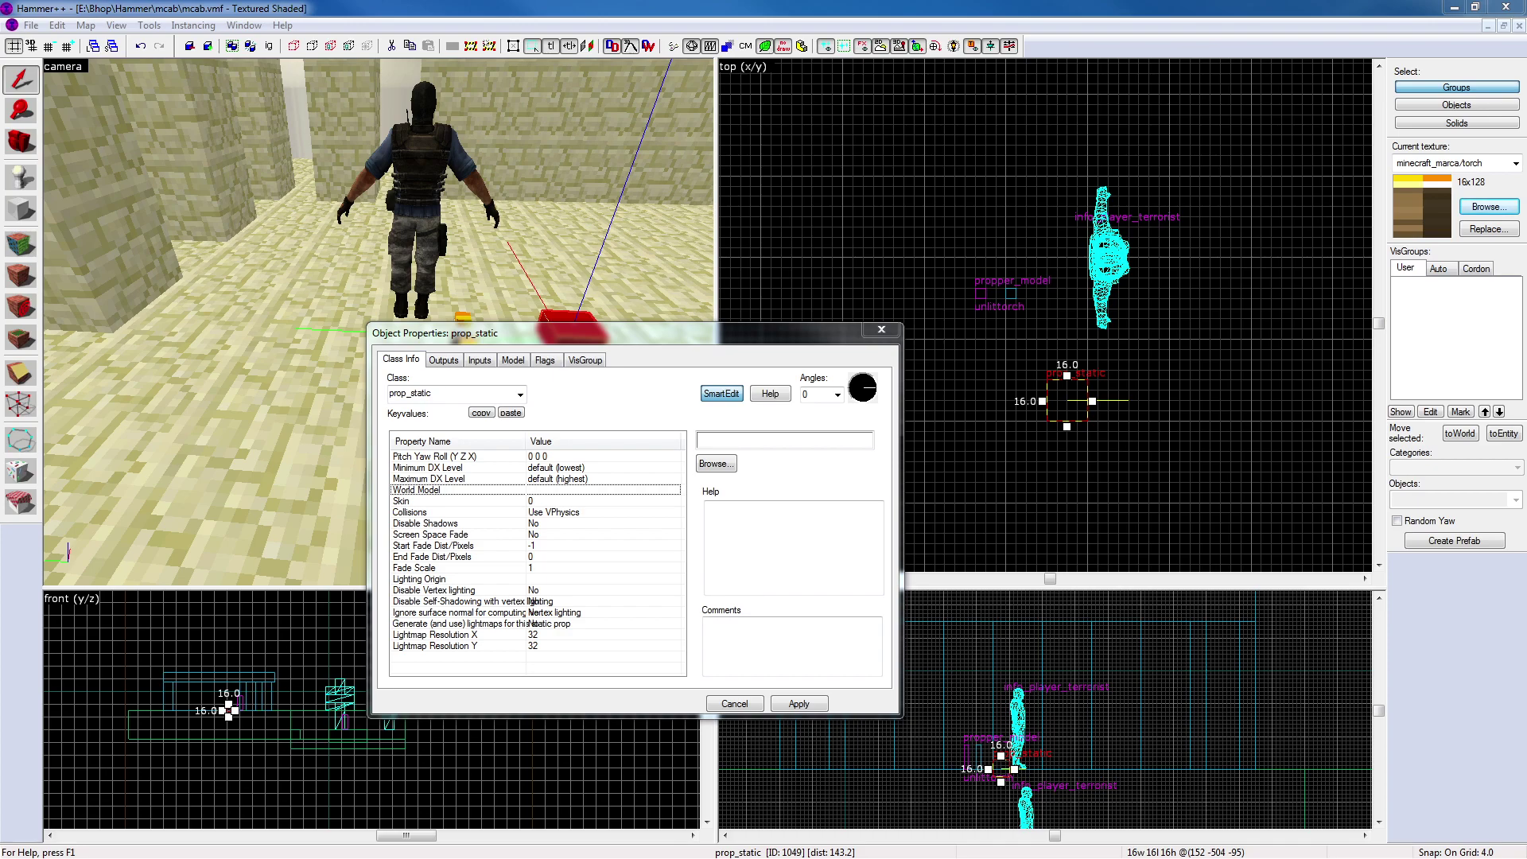
# Search the World Model browser for "sirhe", then close and reopen it to recheck the listed models
pyautogui.click(715, 465)
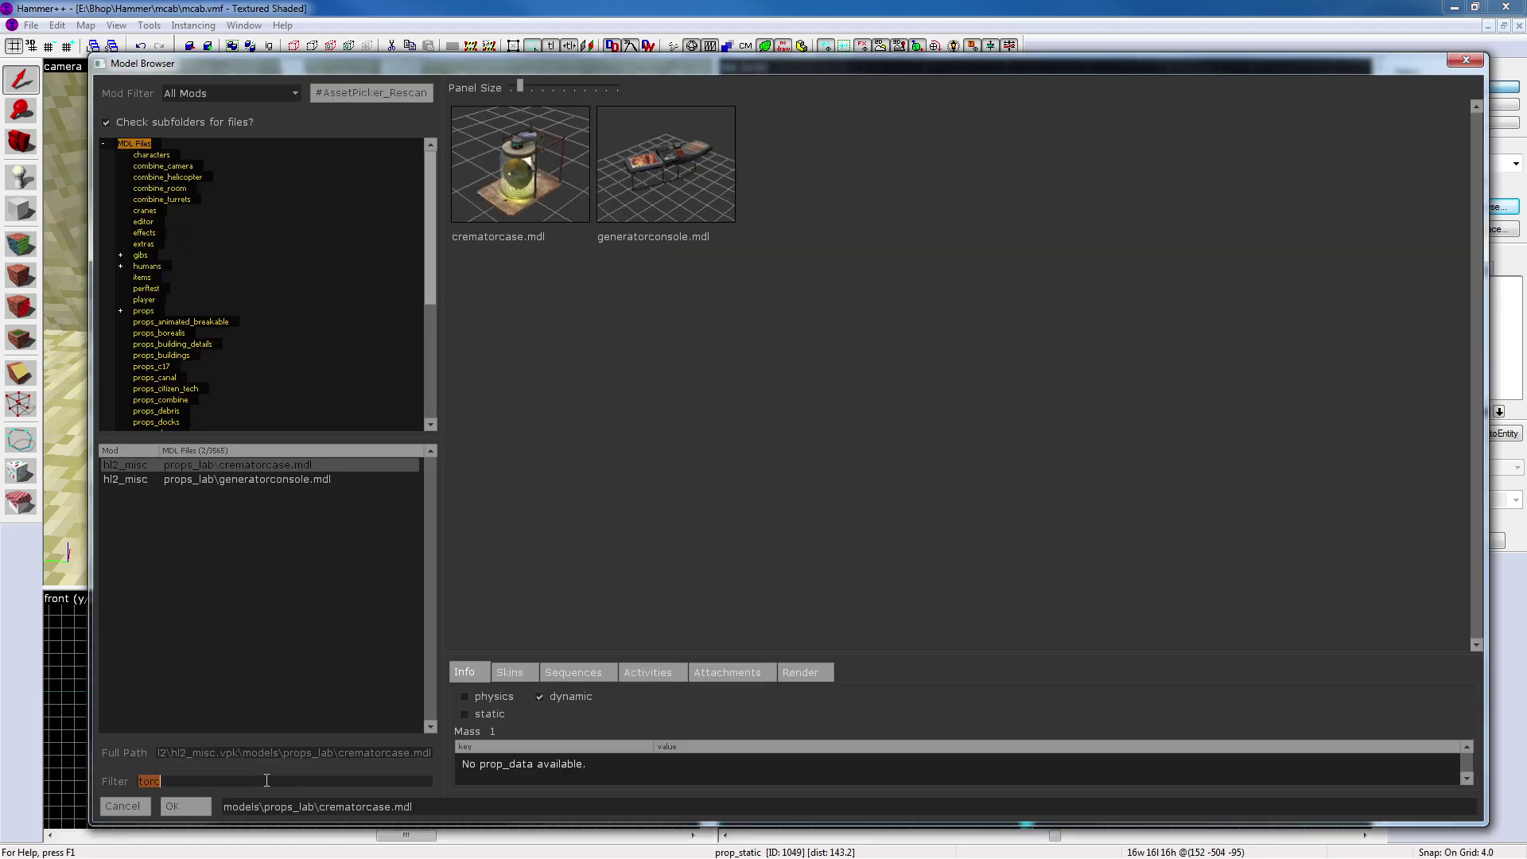
pyautogui.write('sirhe')
pyautogui.click(1466, 60)
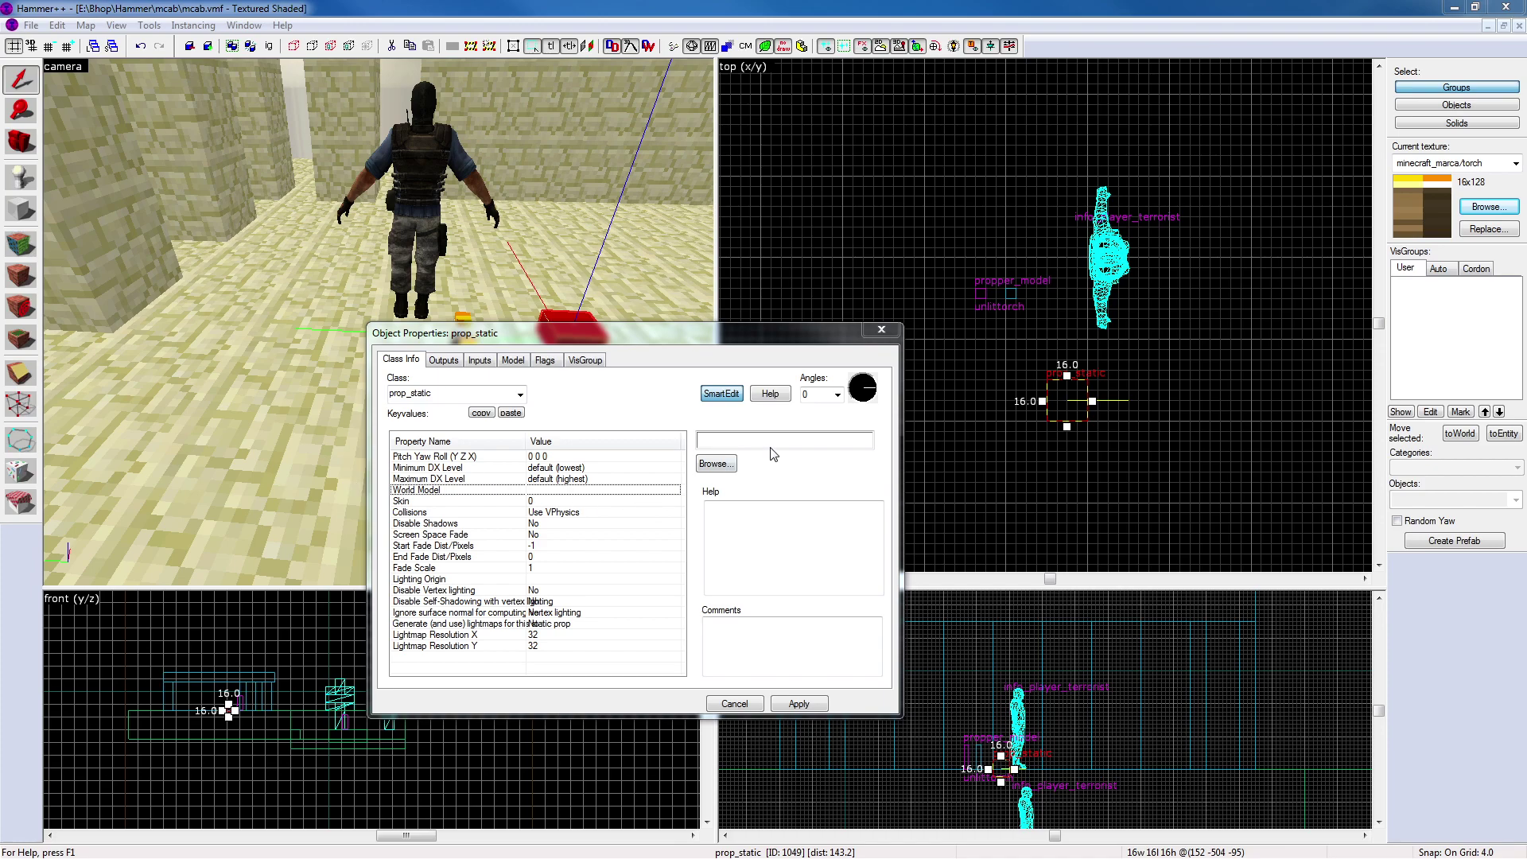
pyautogui.click(725, 466)
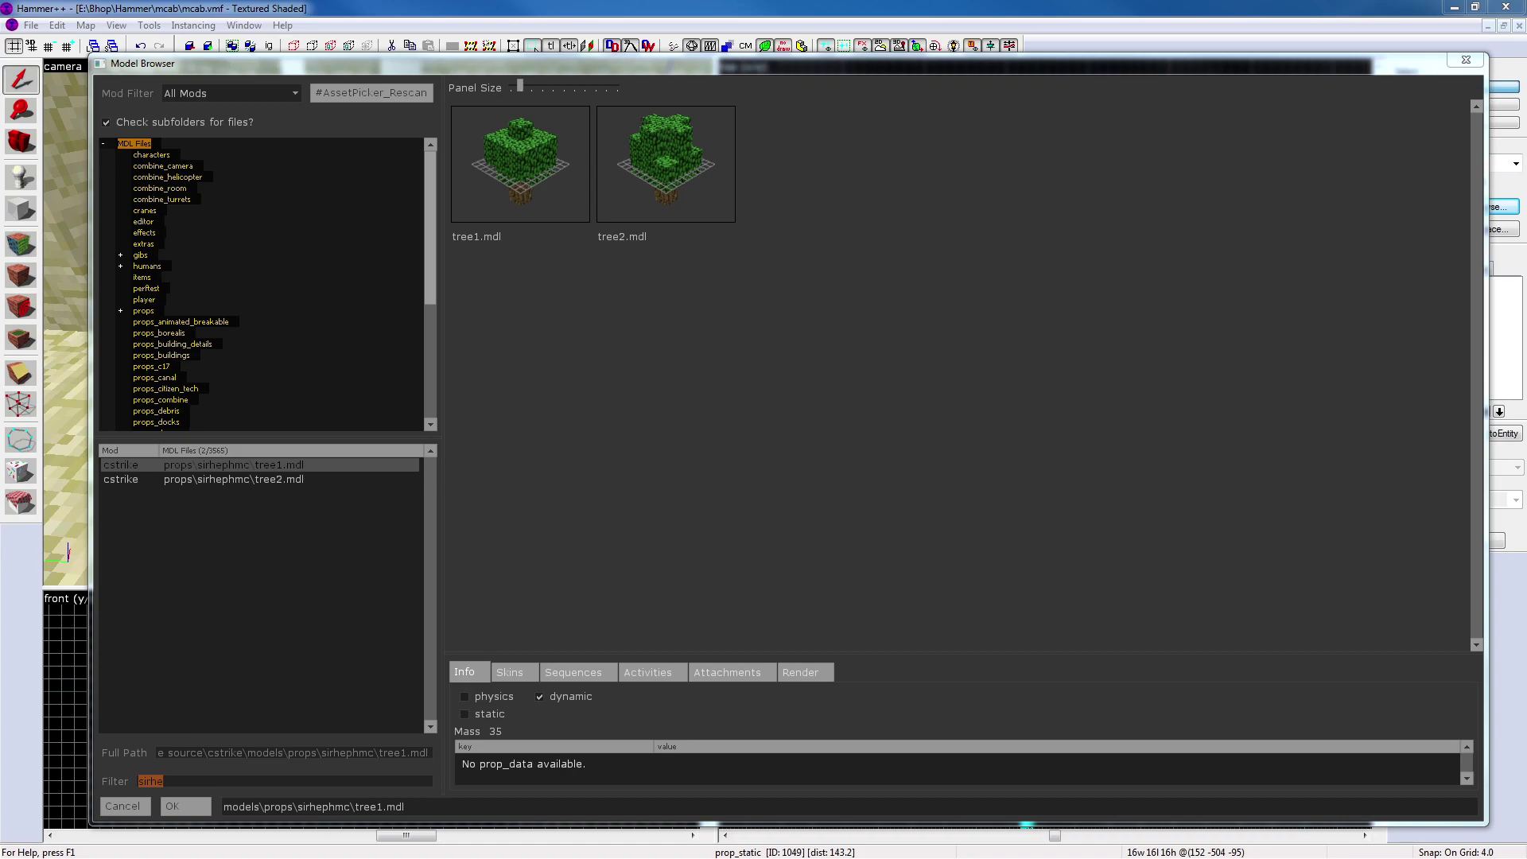
# Search the World Model browser for "unli", then close it and remove the prop_static beside the torches
pyautogui.click(191, 778)
pyautogui.write('unl')
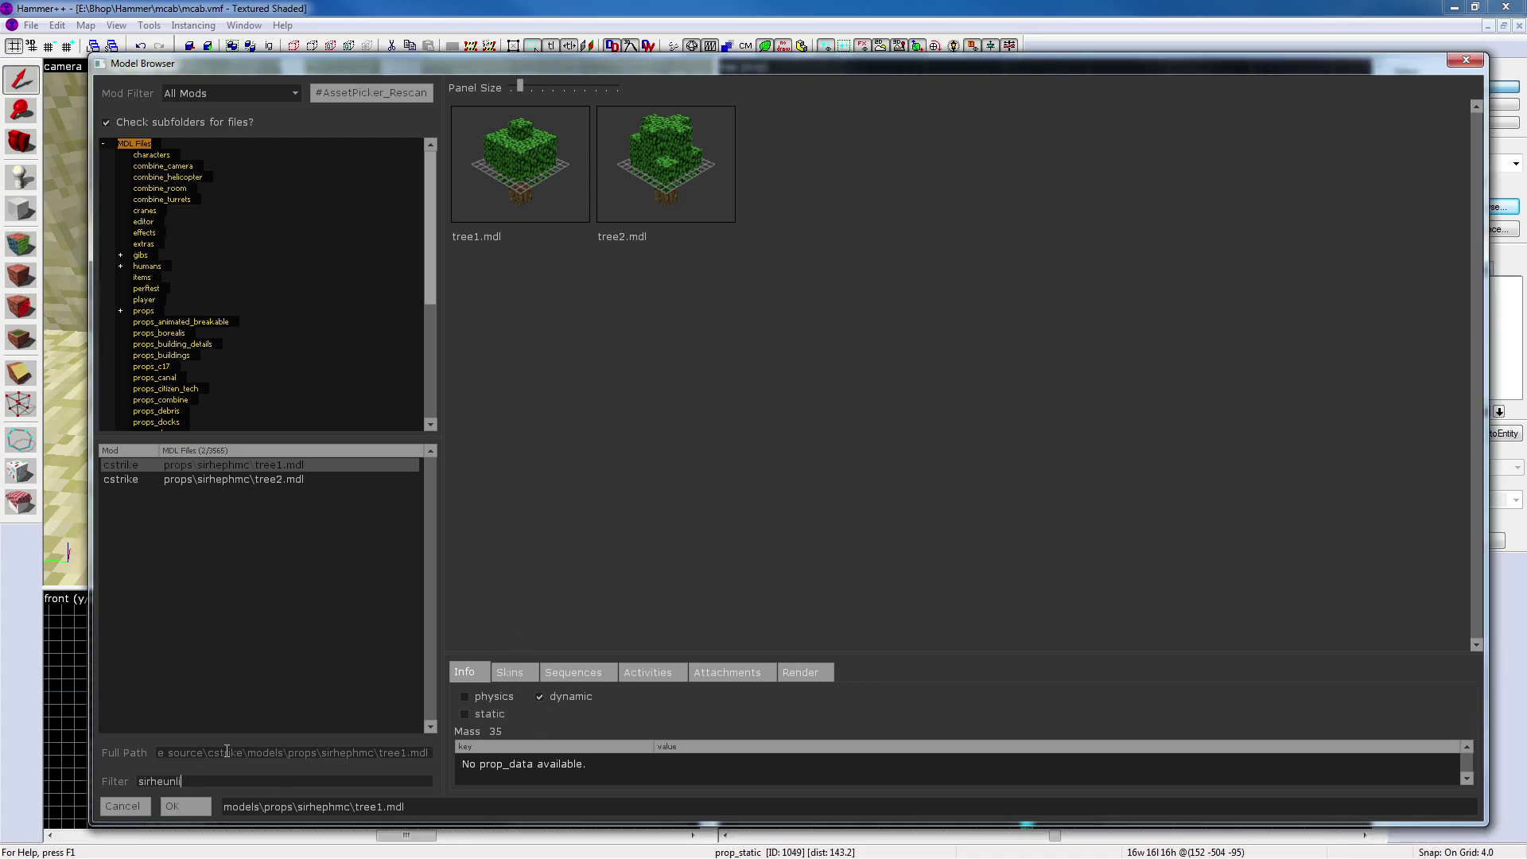
pyautogui.write('i')
pyautogui.click(1477, 62)
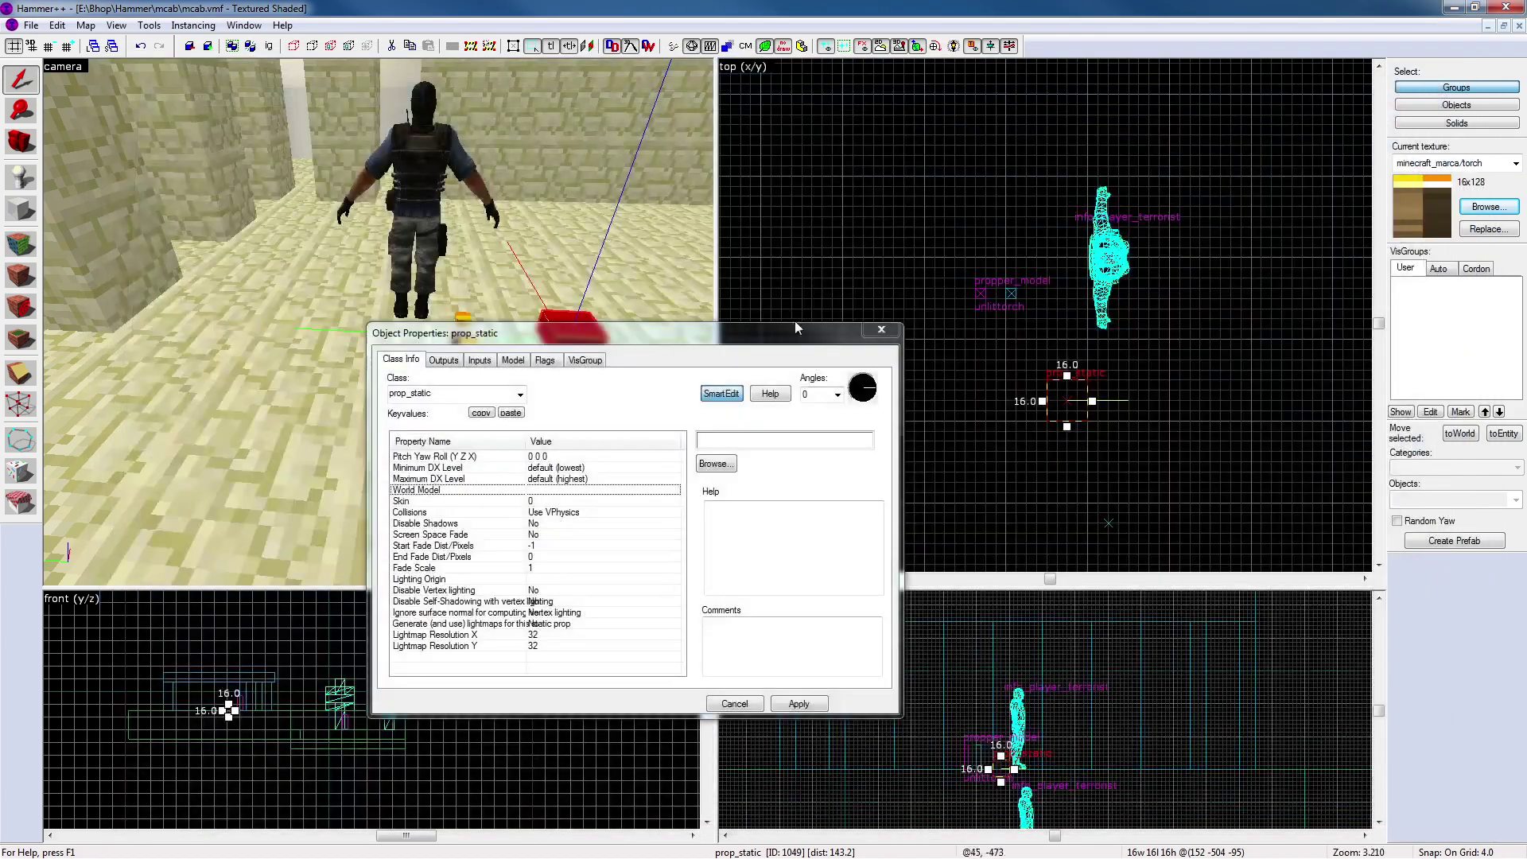
pyautogui.click(872, 336)
pyautogui.click(726, 358)
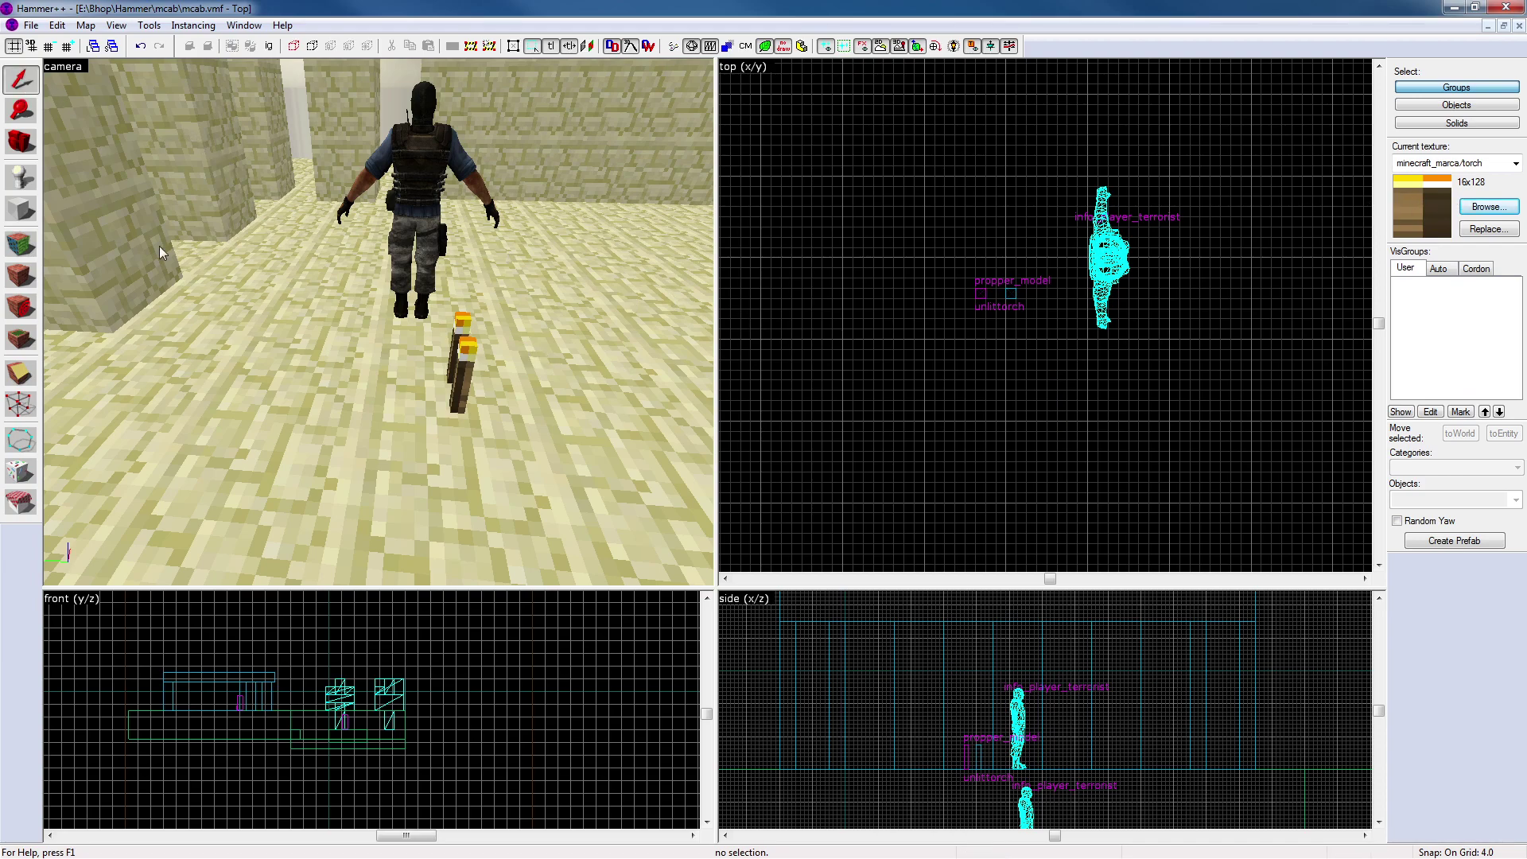
# Copy the info_player_terrorist entity near the torches and change the new copy's class to prop_static
pyautogui.click(408, 239)
pyautogui.click(412, 201)
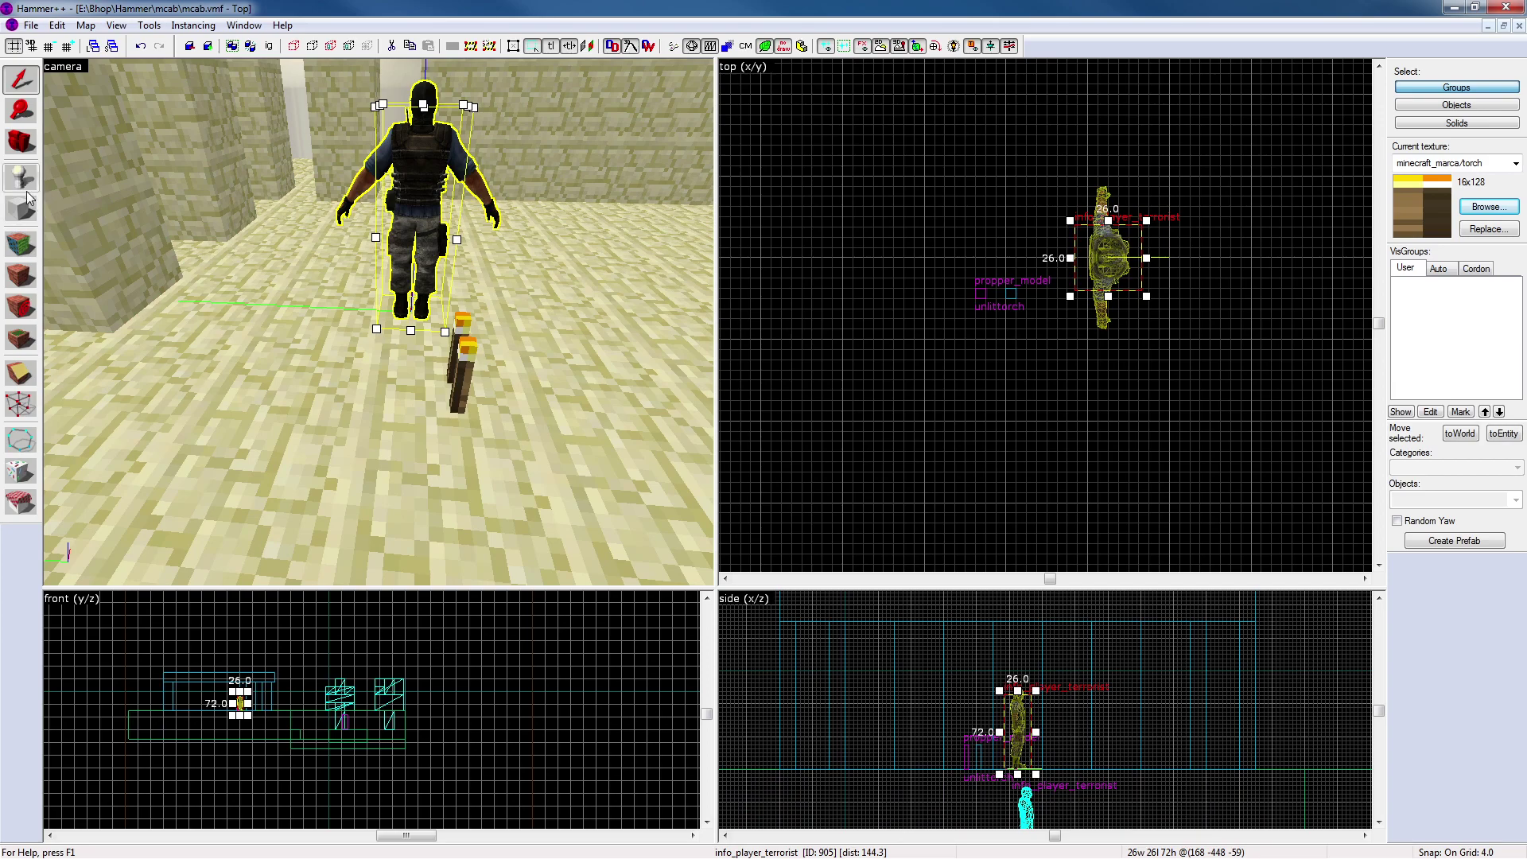
pyautogui.hotkey('ctrl', 'c')
pyautogui.hotkey('ctrl', 'v')
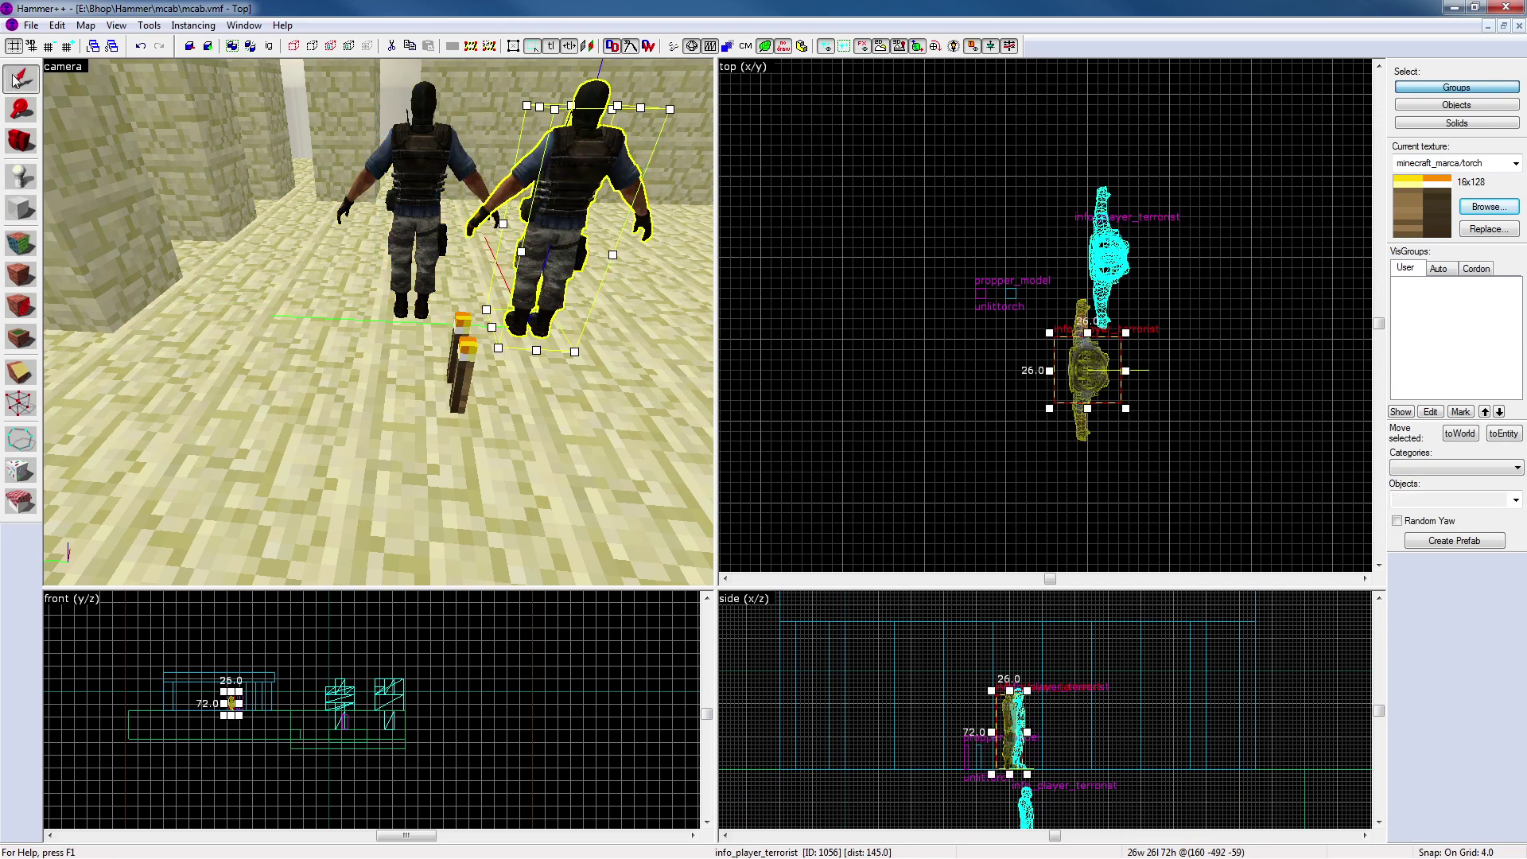
pyautogui.doubleClick(549, 203)
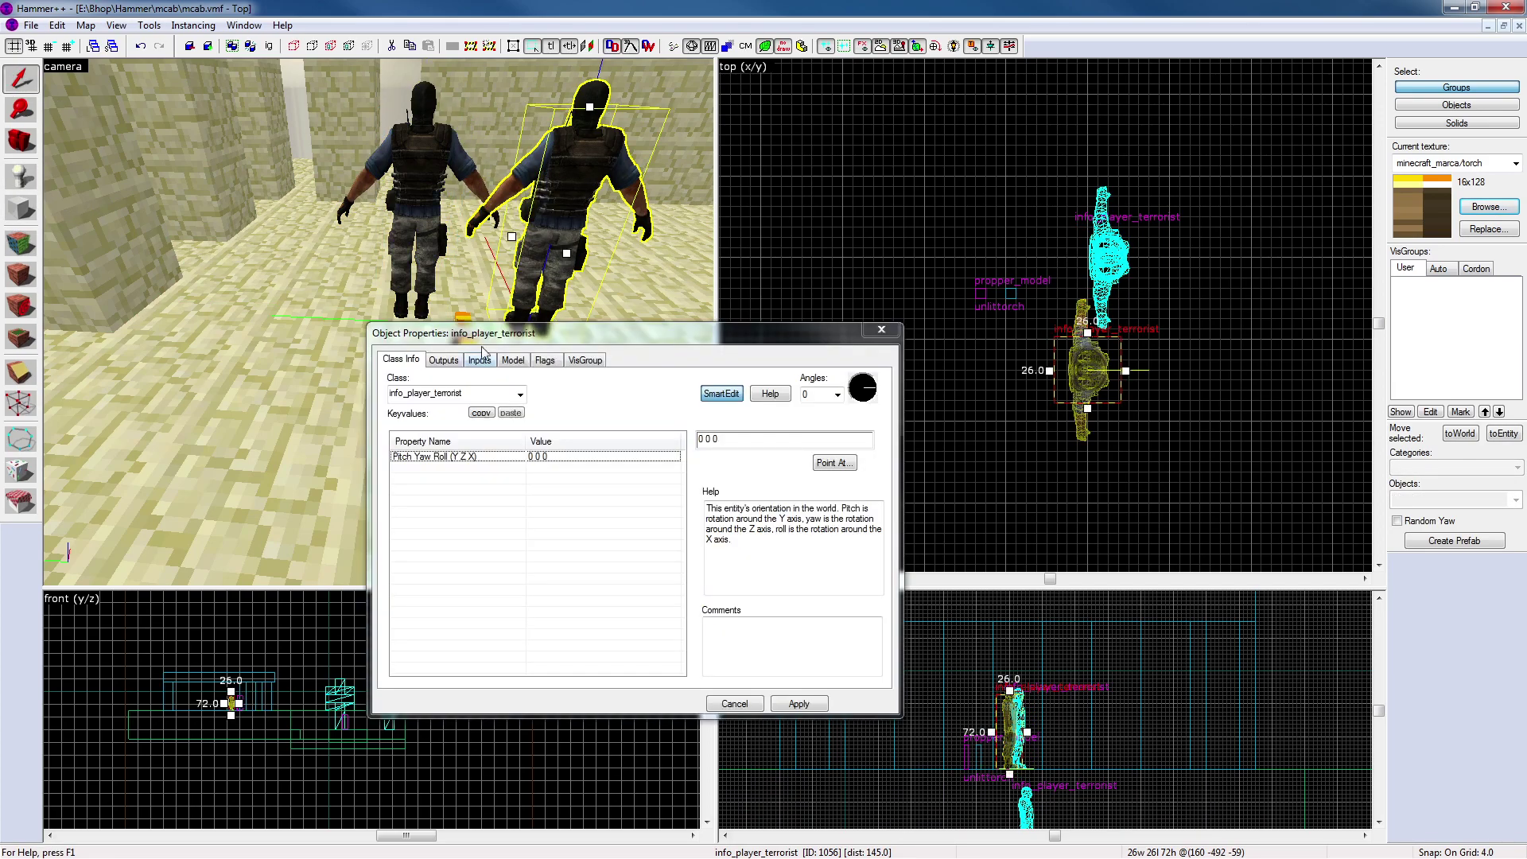
pyautogui.click(457, 393)
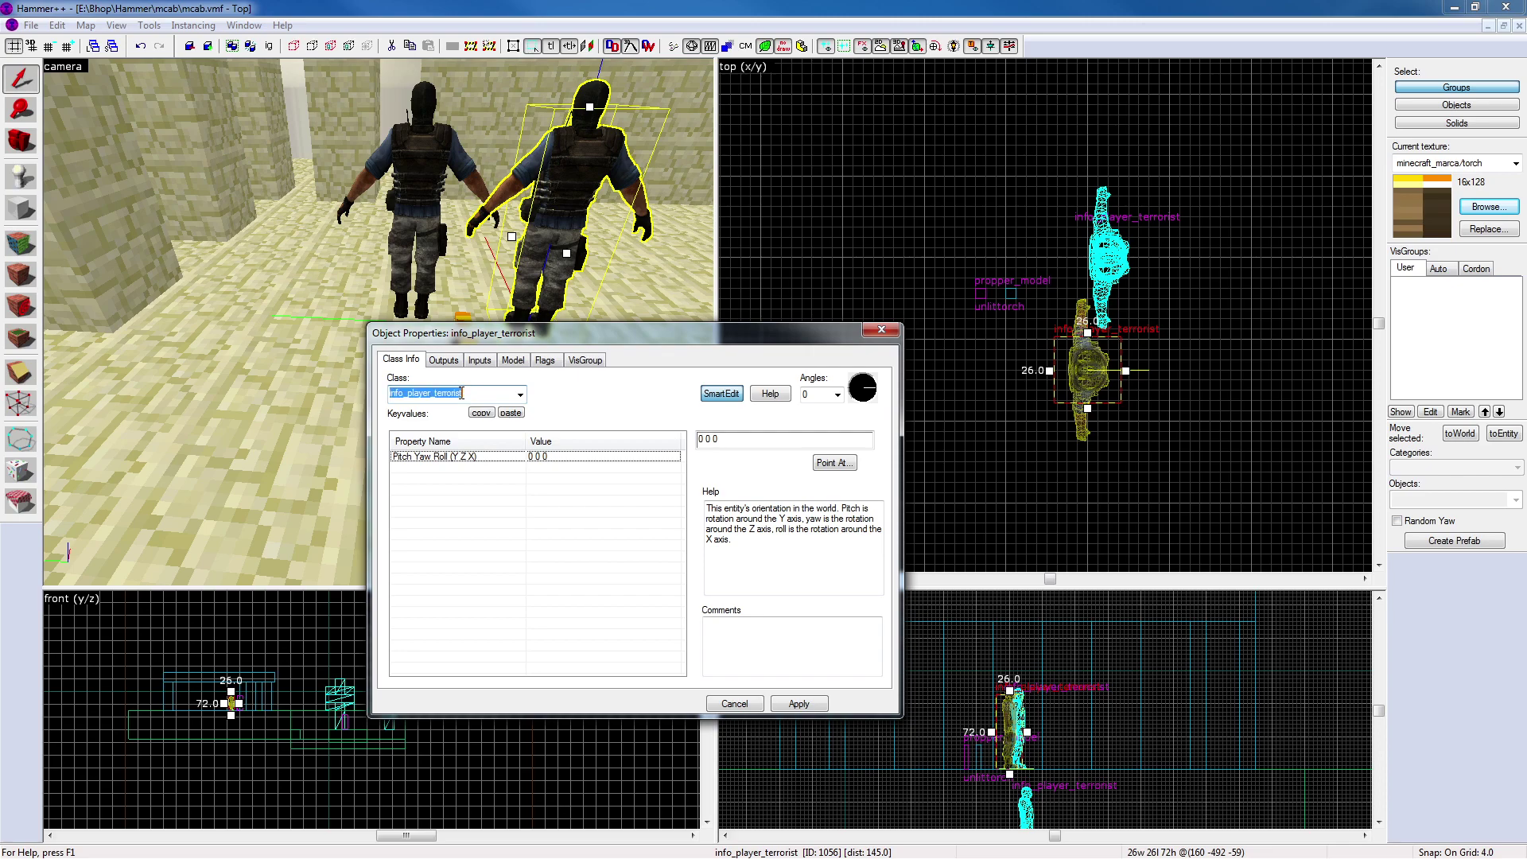
pyautogui.click(297, 413)
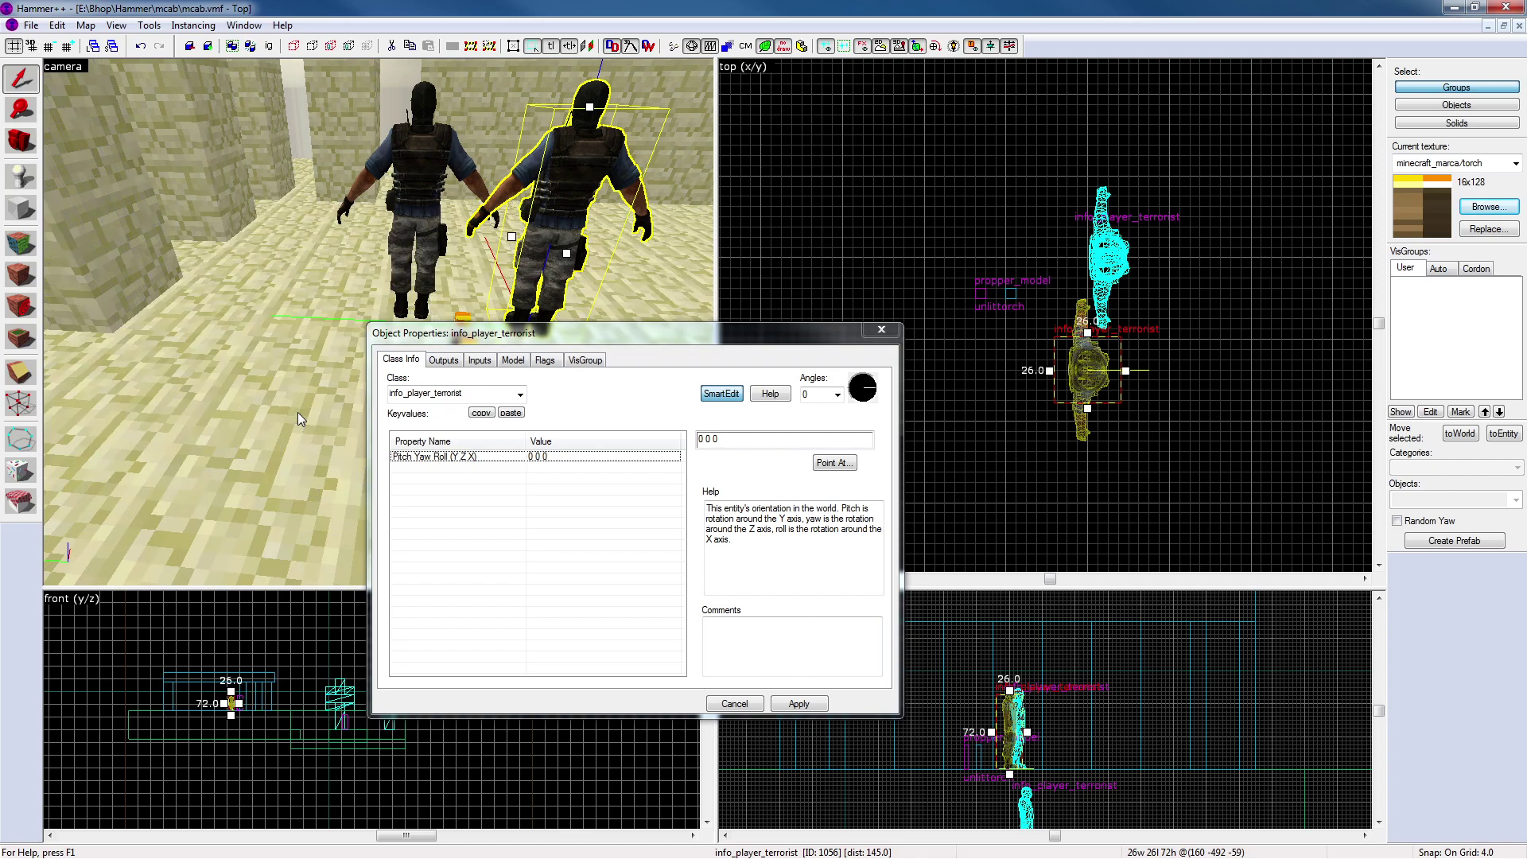
pyautogui.click(457, 393)
pyautogui.write('prop')
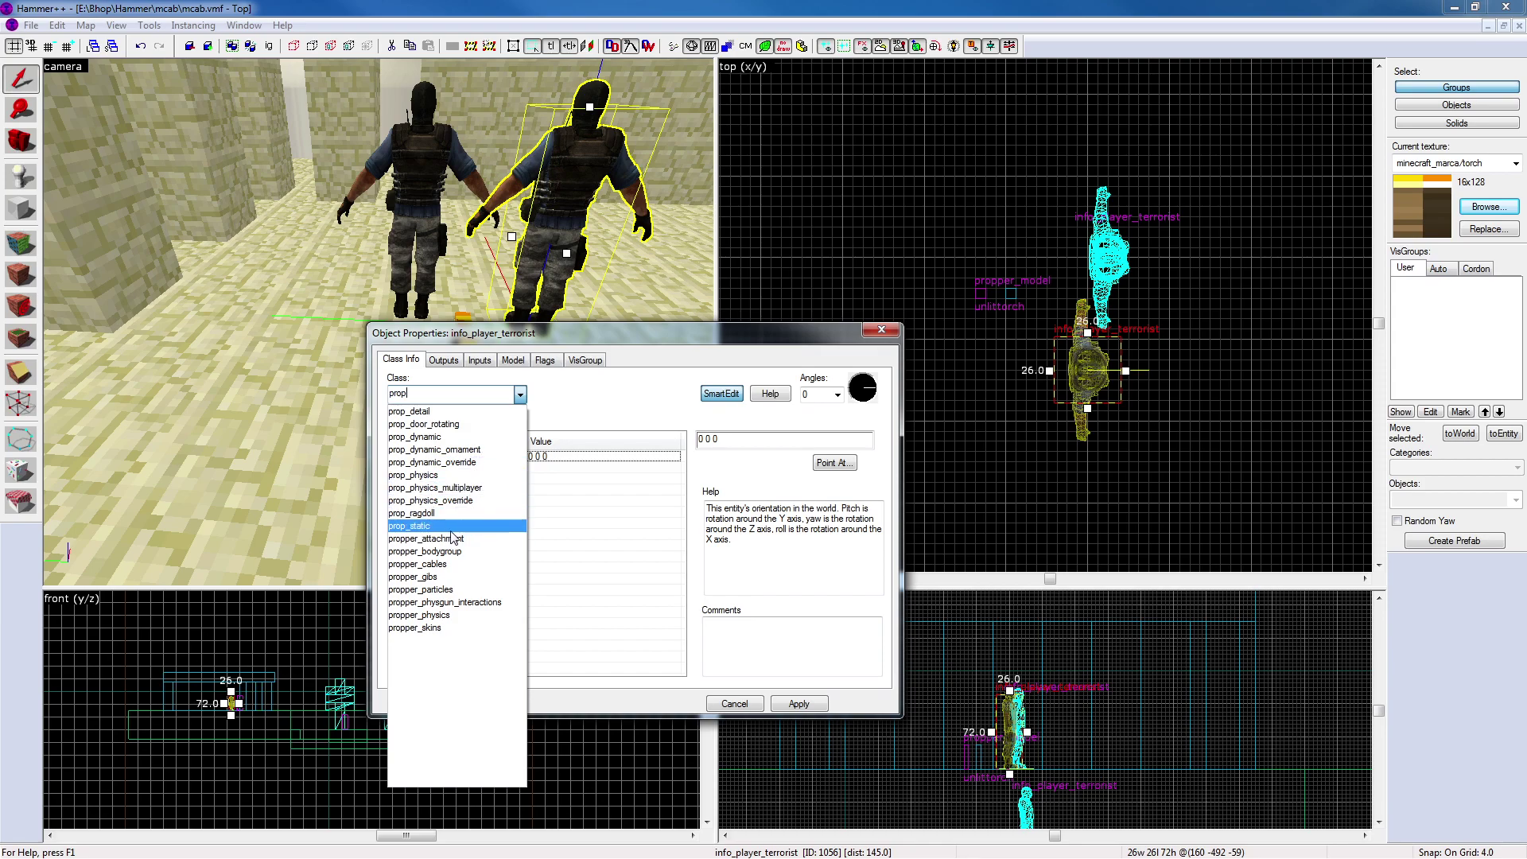
pyautogui.click(454, 528)
# Search the new prop_static's World Model browser for "torc", then close the browser and the object properties
pyautogui.click(715, 464)
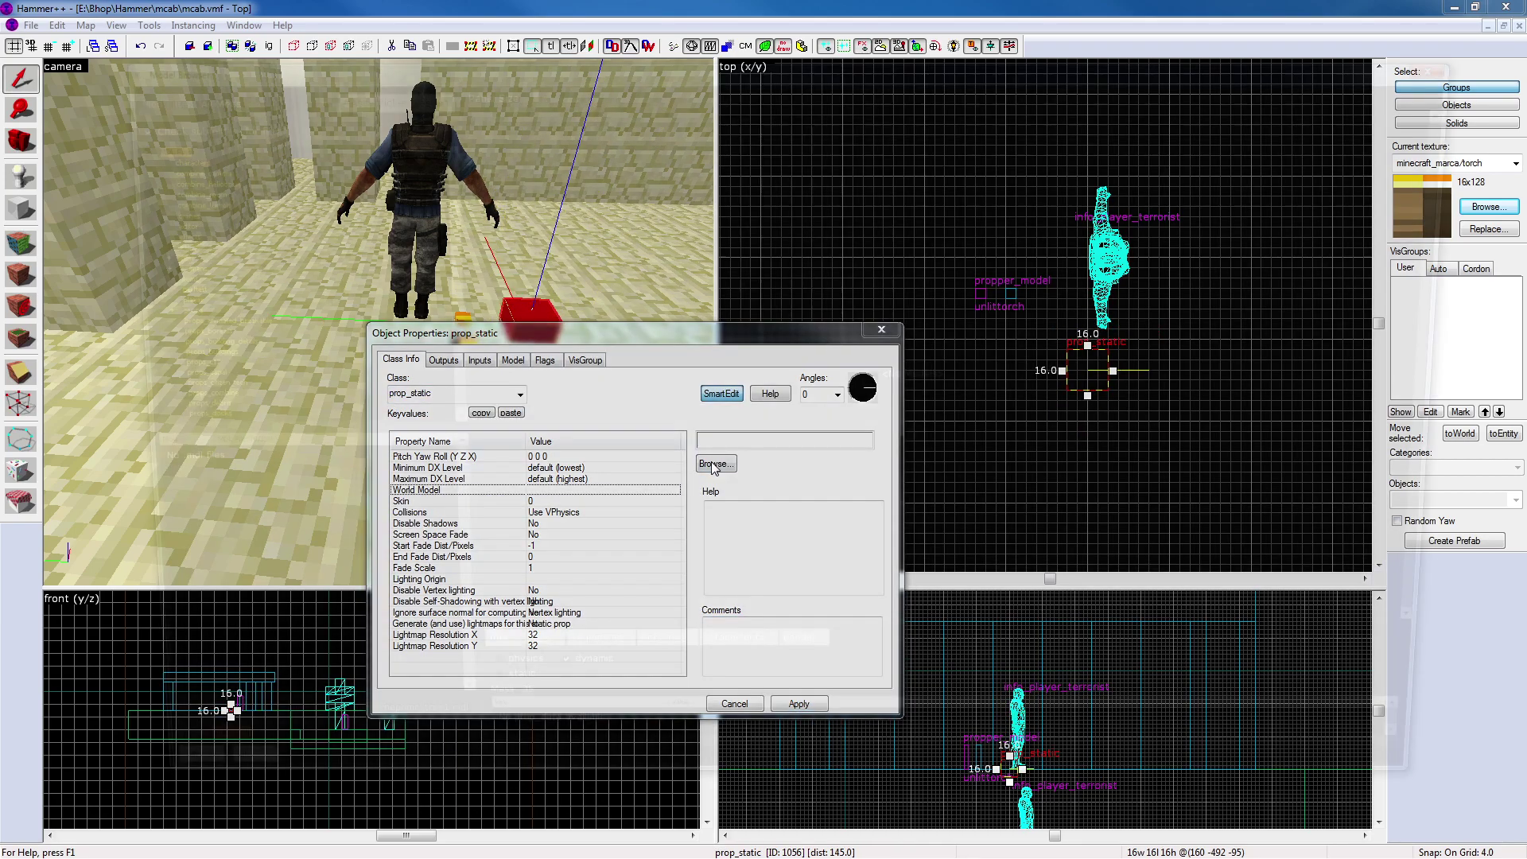
pyautogui.write('torcxh')
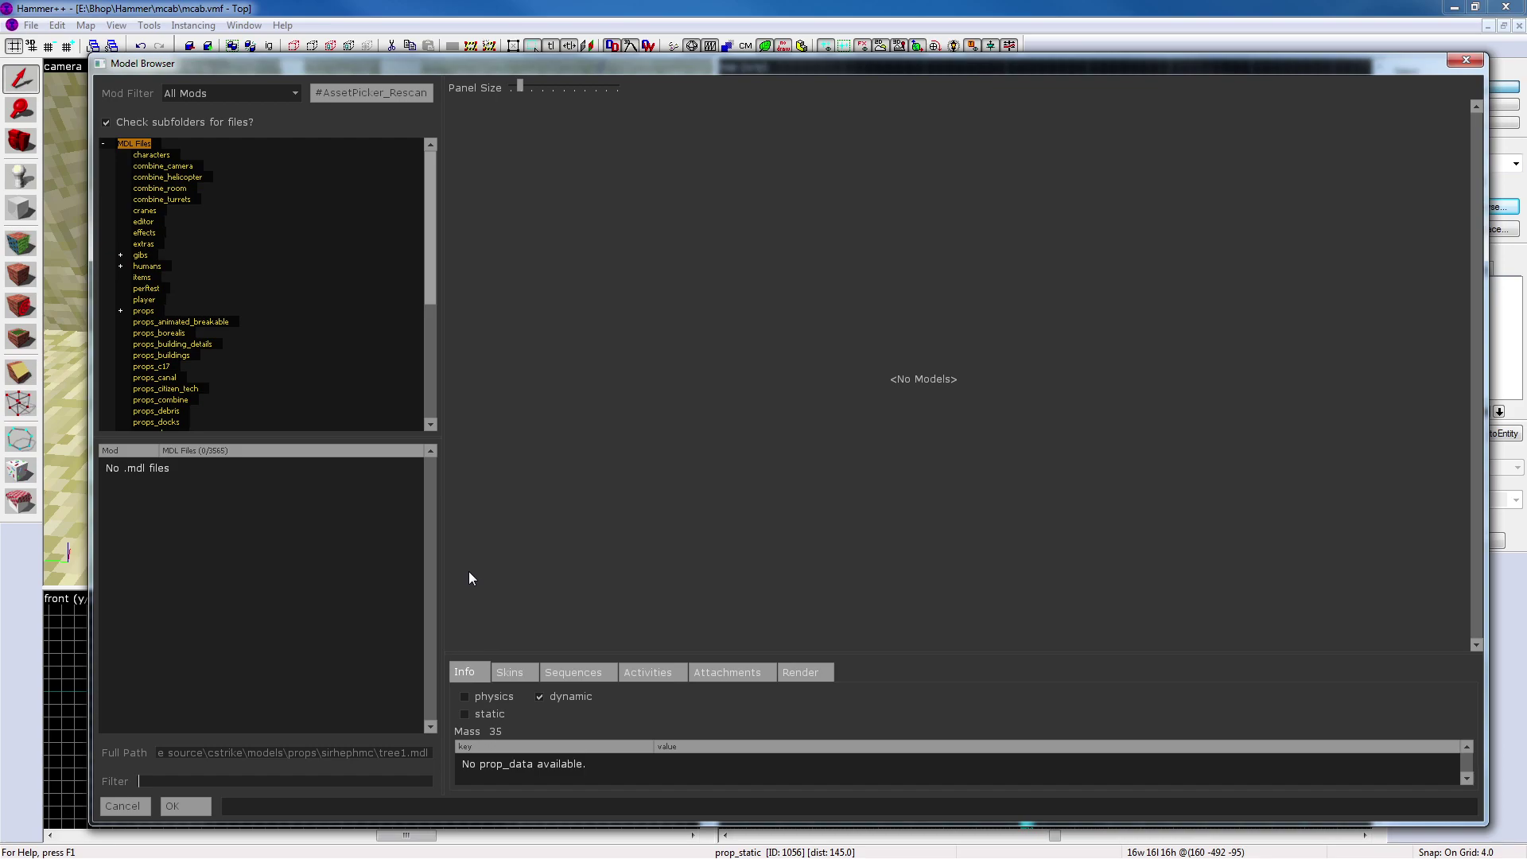
pyautogui.press('BackSpace')
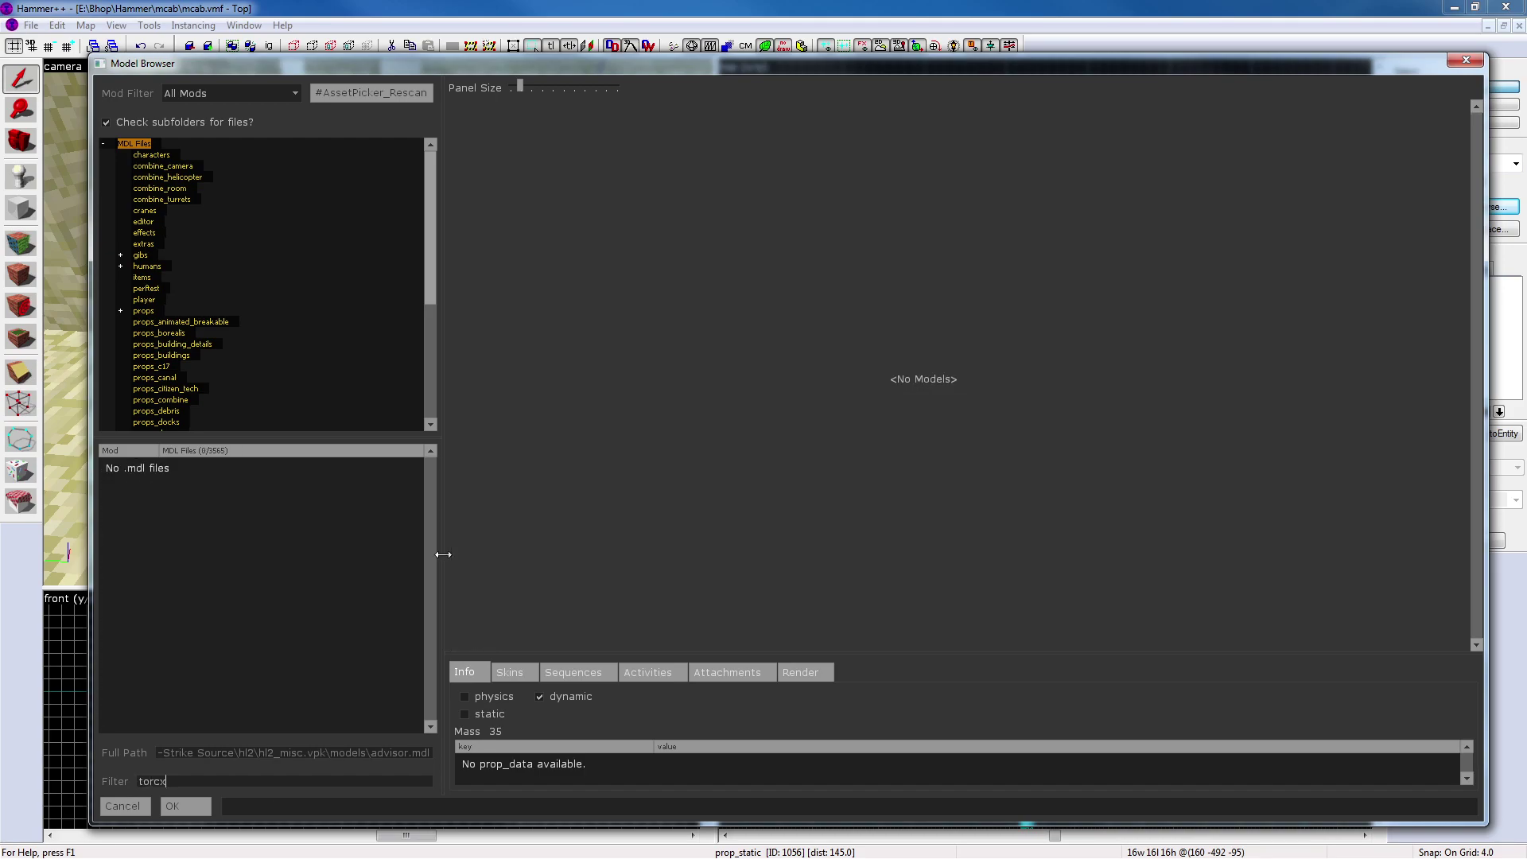
pyautogui.click(1466, 59)
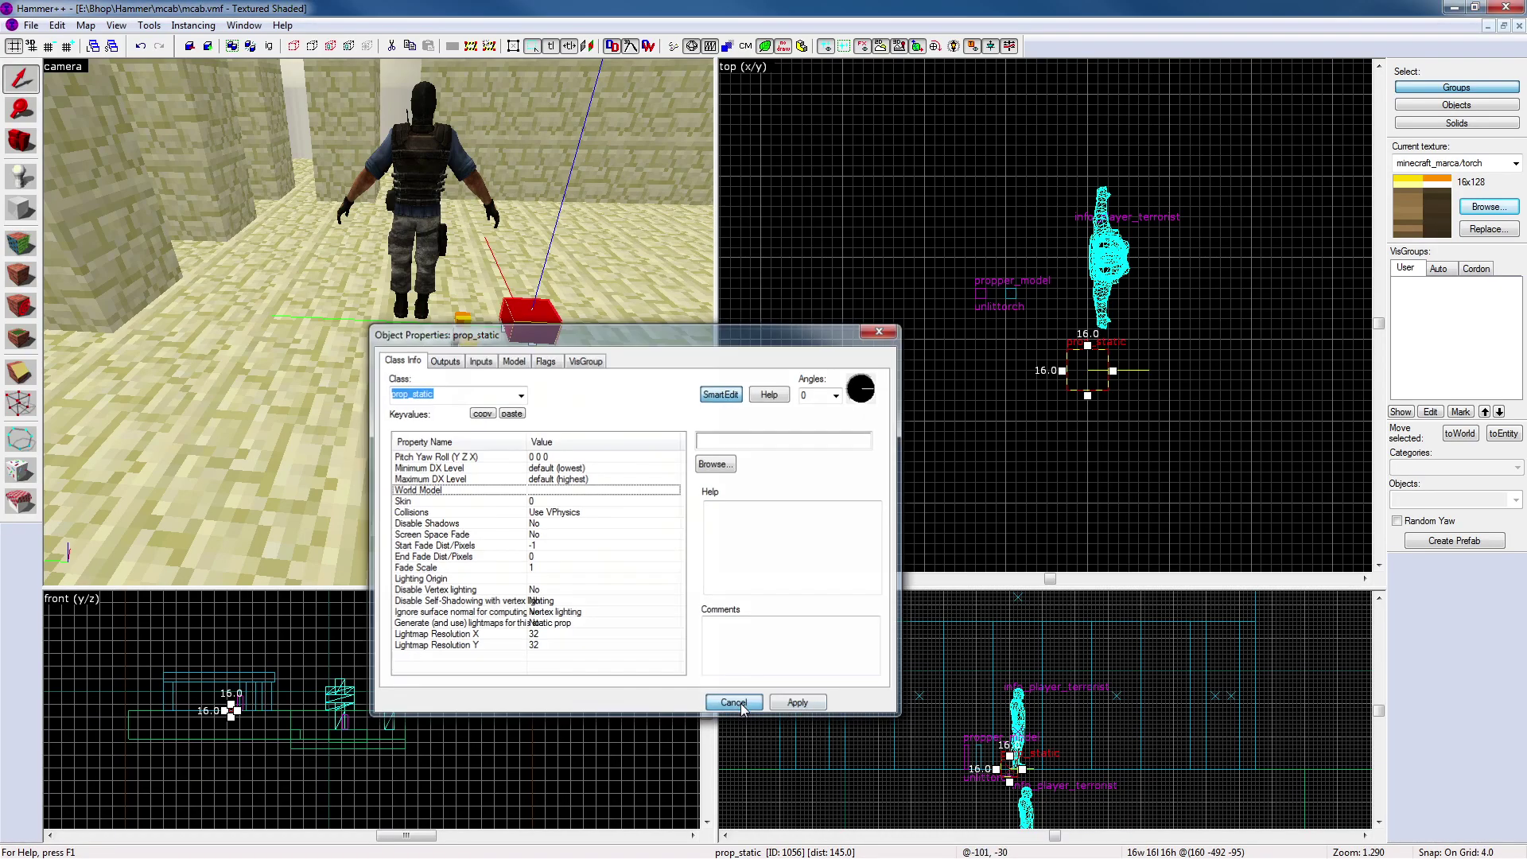
pyautogui.click(734, 704)
pyautogui.click(909, 420)
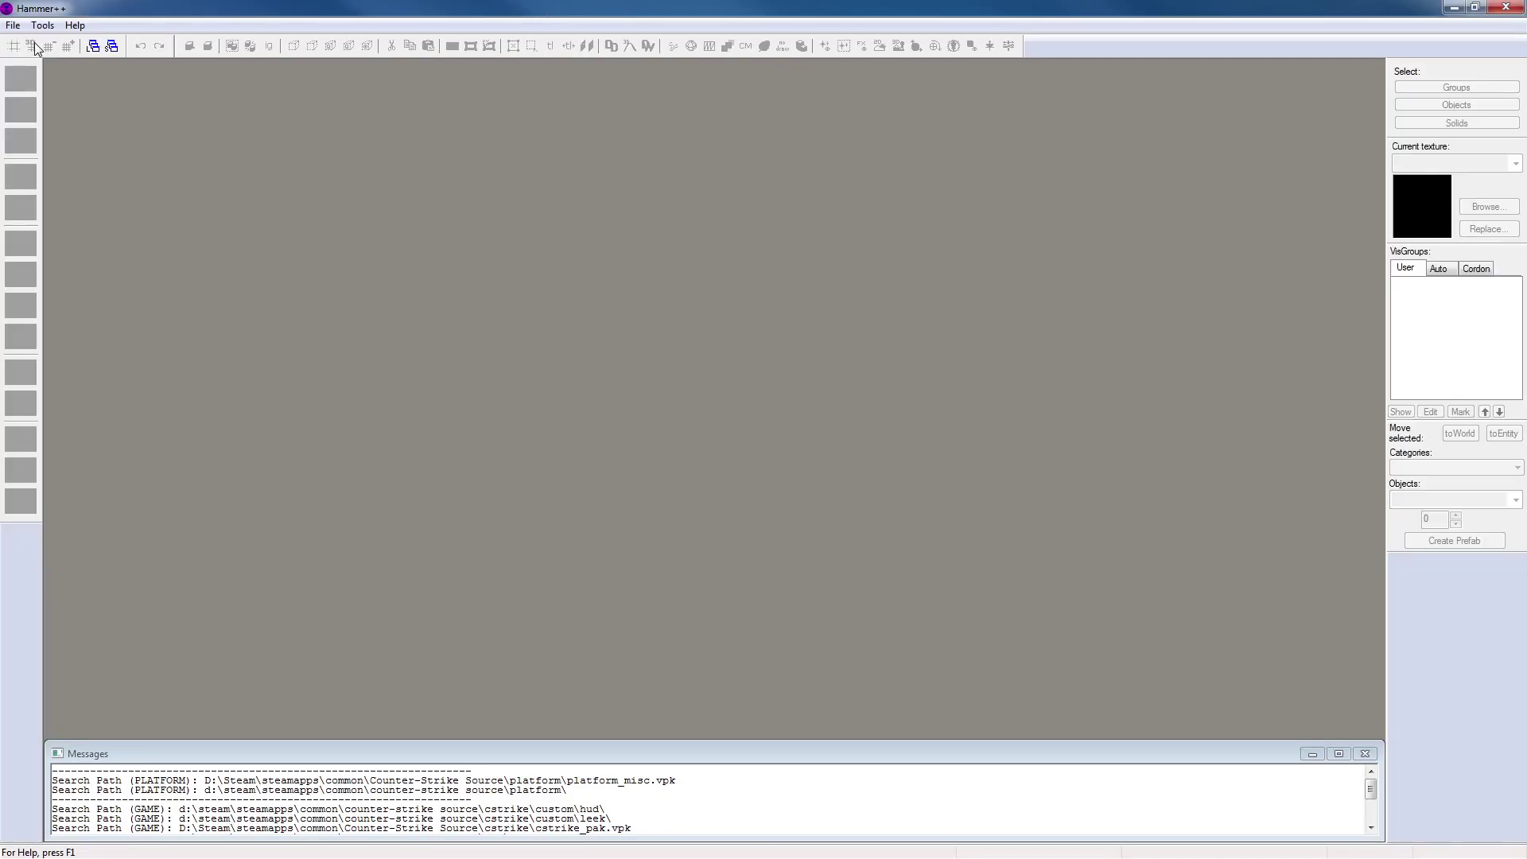
# Reopen the recent map mcab.vmf in the restarted Hammer++
pyautogui.click(13, 25)
pyautogui.moveTo(79, 88)
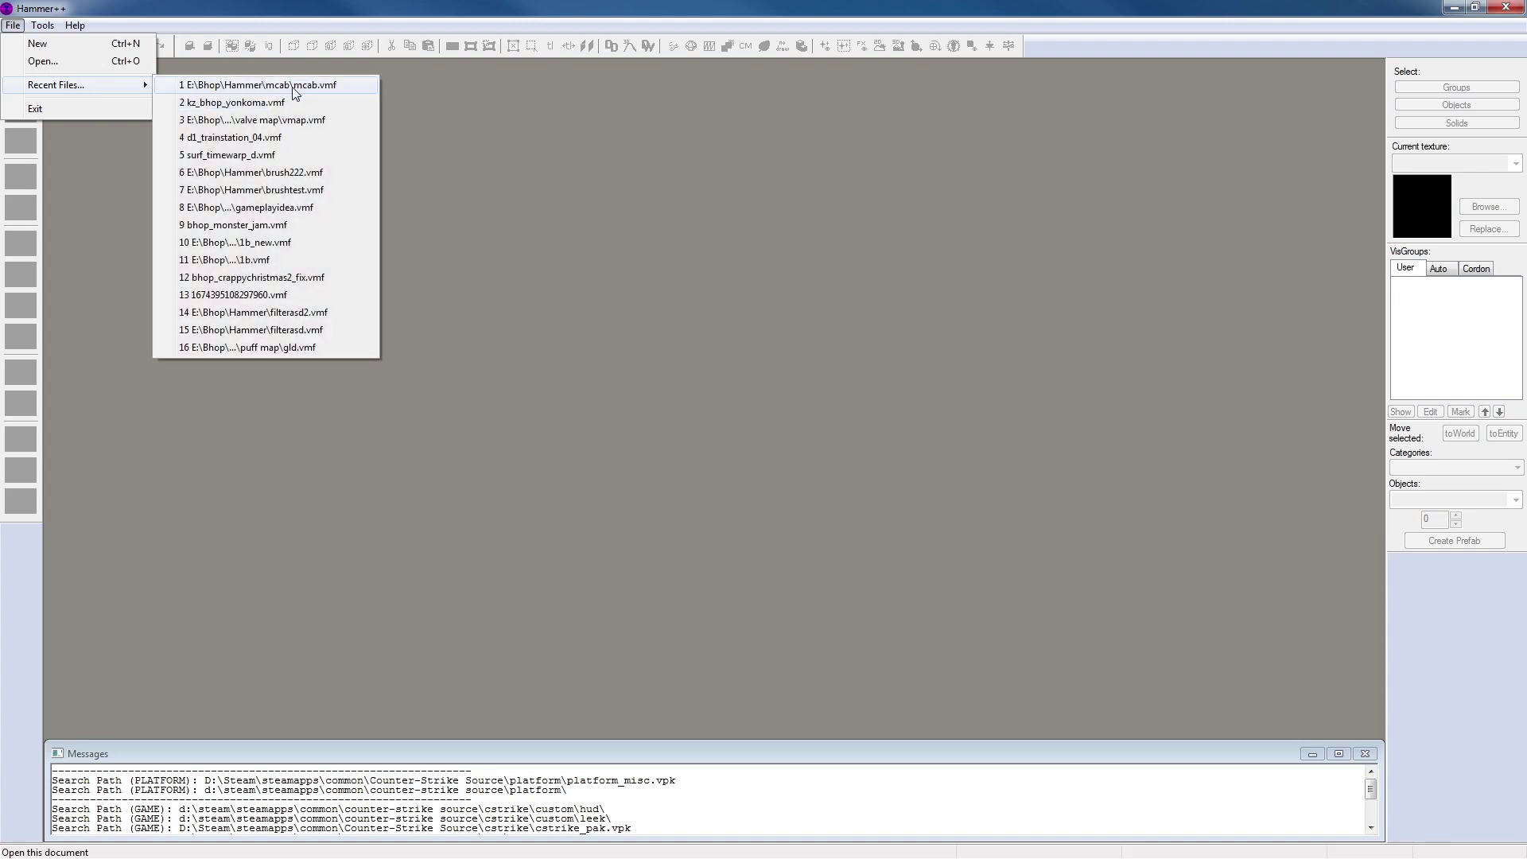
pyautogui.click(286, 87)
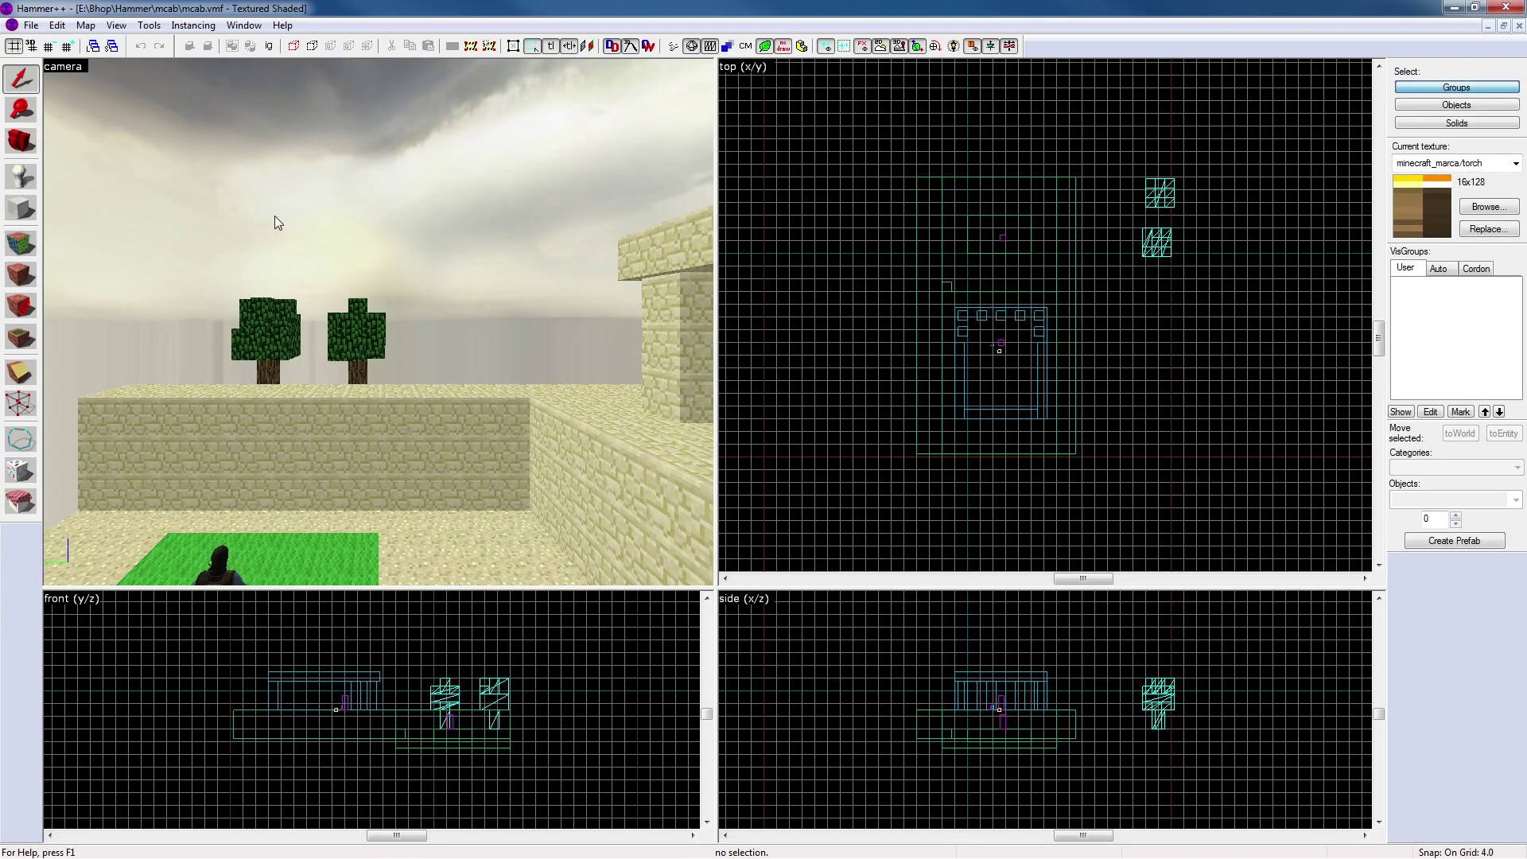
# Set the World Model of the prop_static near the torches to models/props/sirhephmc/unlittorch.mdl and apply it
pyautogui.press('z')
pyautogui.press('w')
pyautogui.press('z')
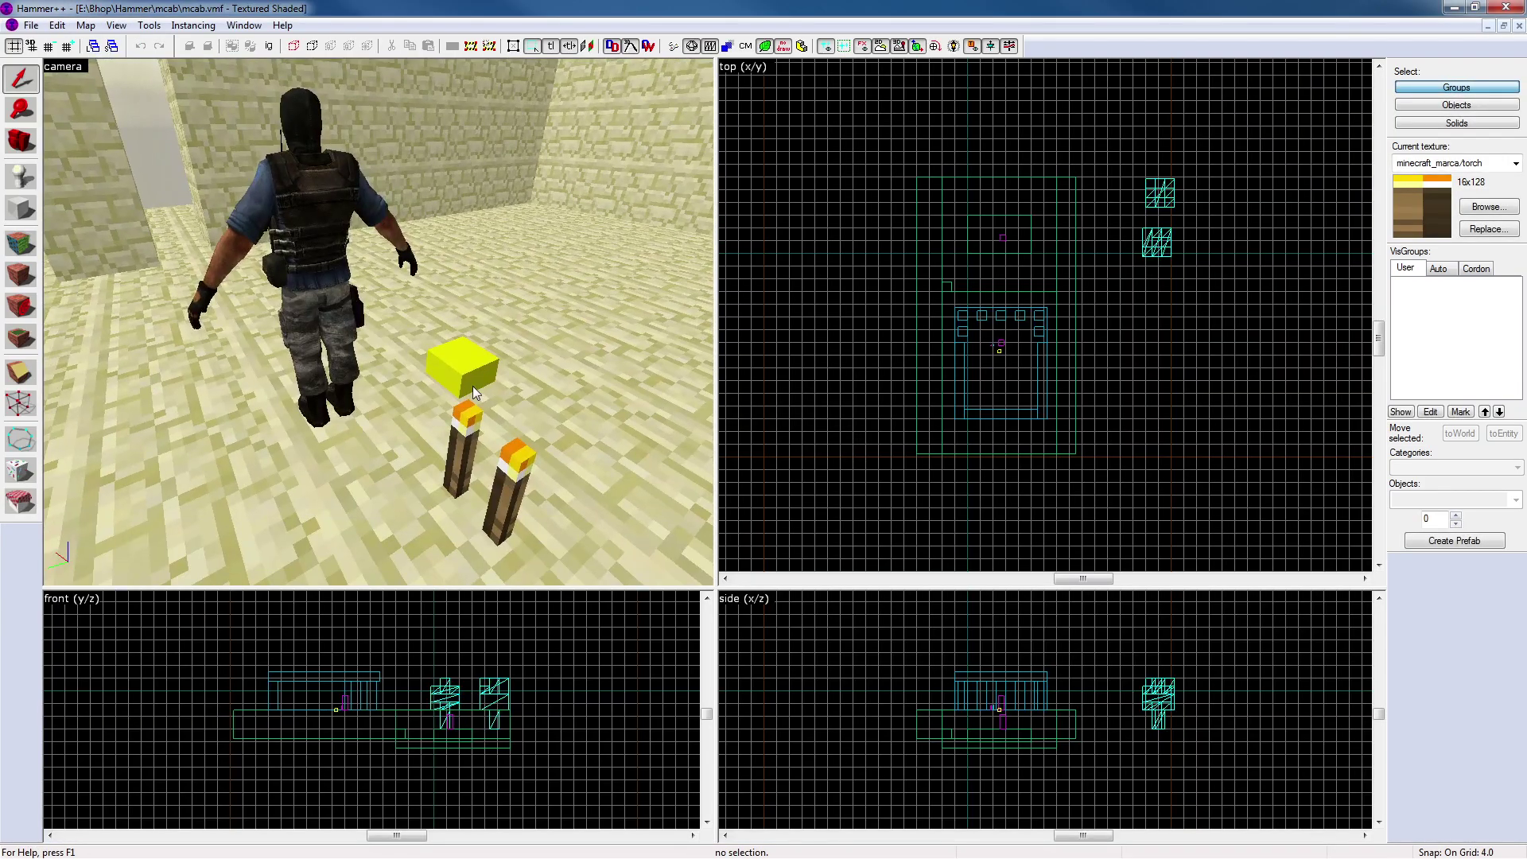
pyautogui.click(473, 387)
pyautogui.hotkey('alt', 'Return')
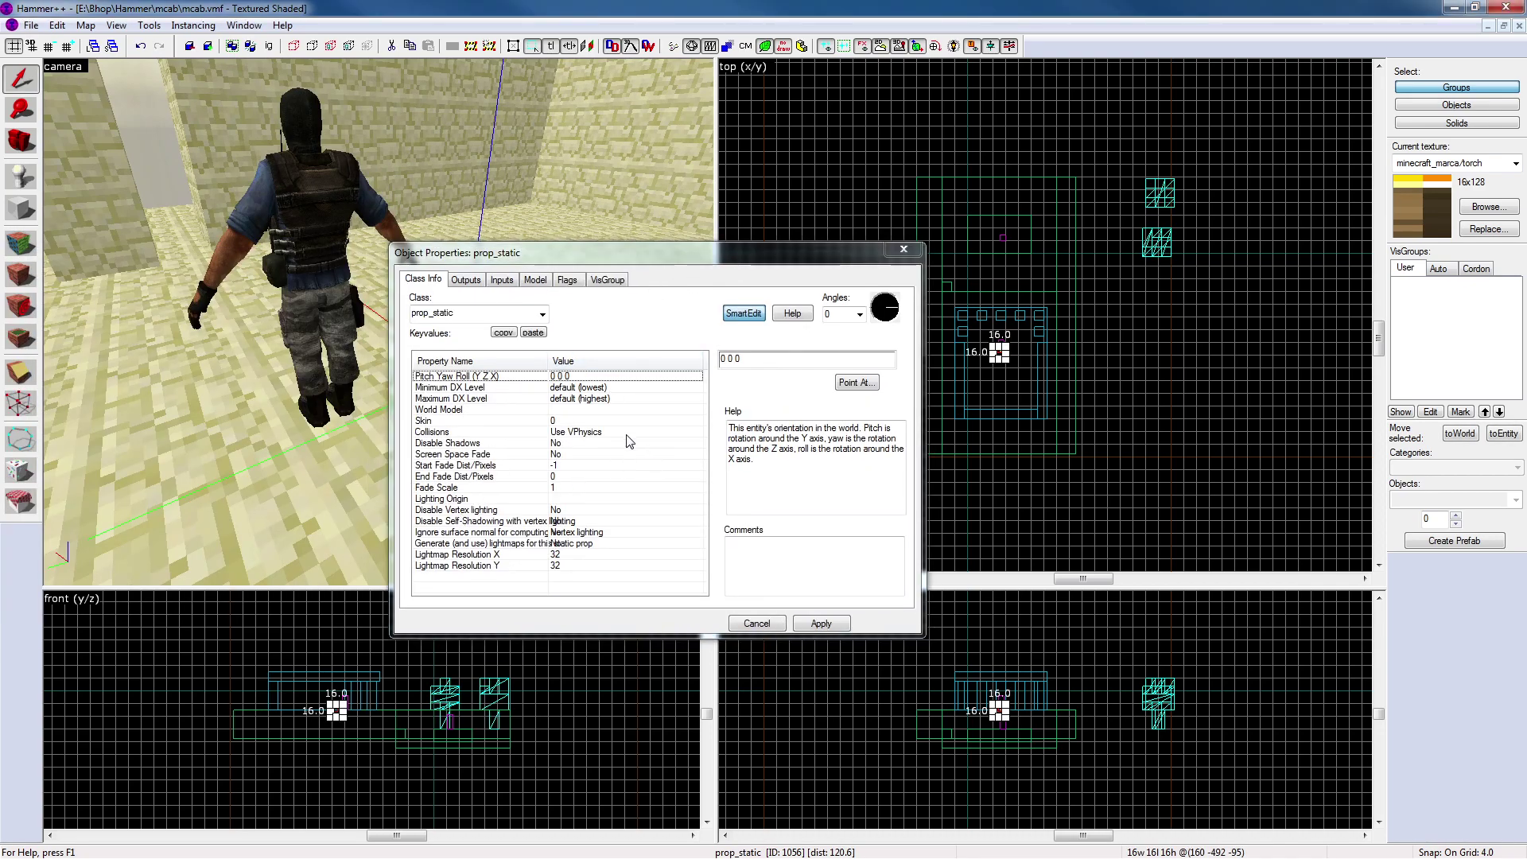
pyautogui.click(608, 410)
pyautogui.click(738, 383)
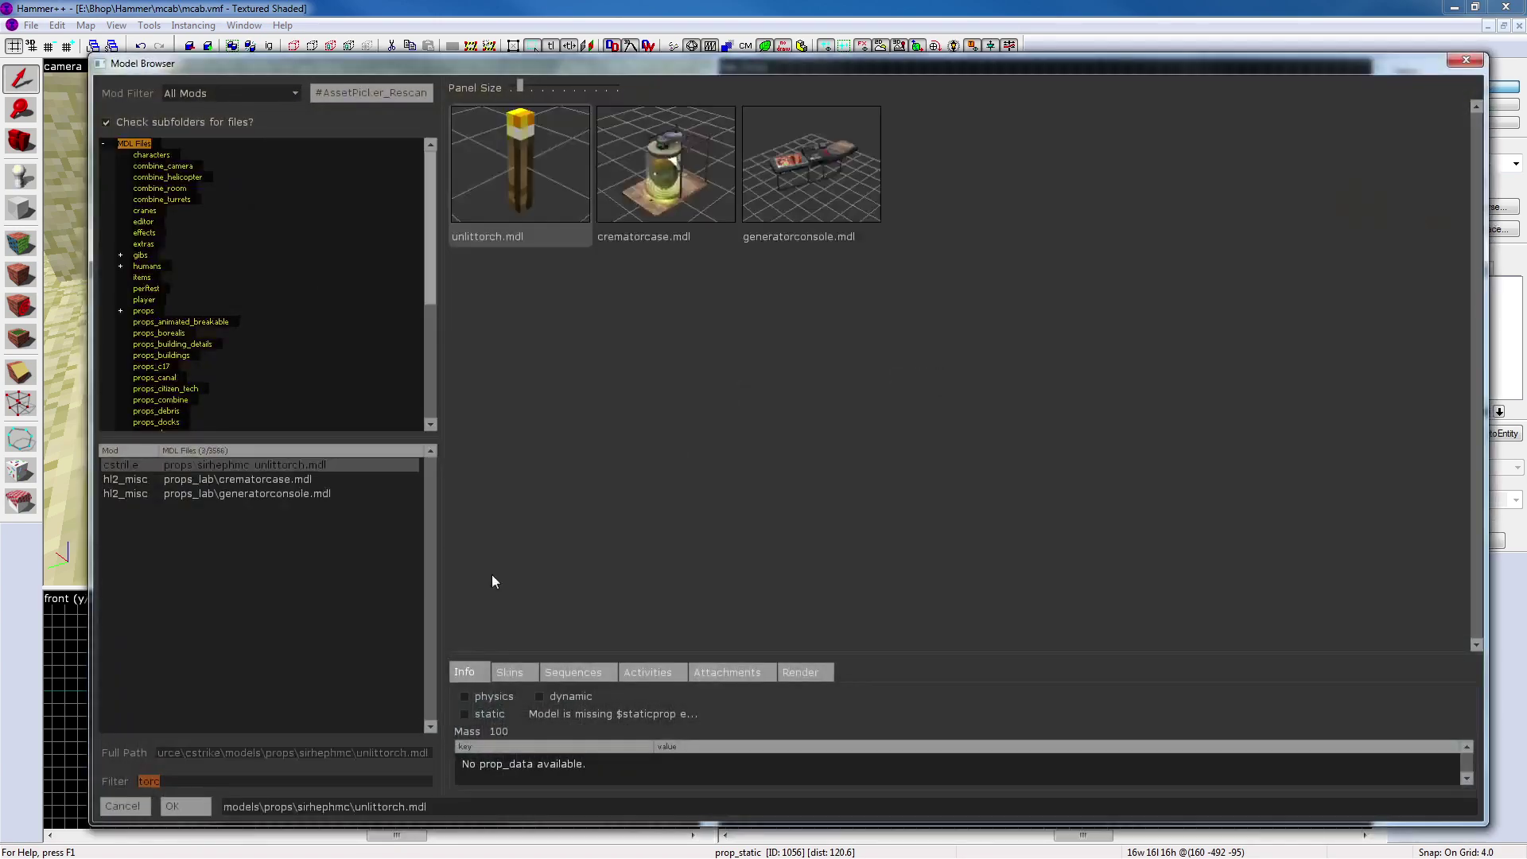
pyautogui.doubleClick(541, 193)
pyautogui.click(821, 623)
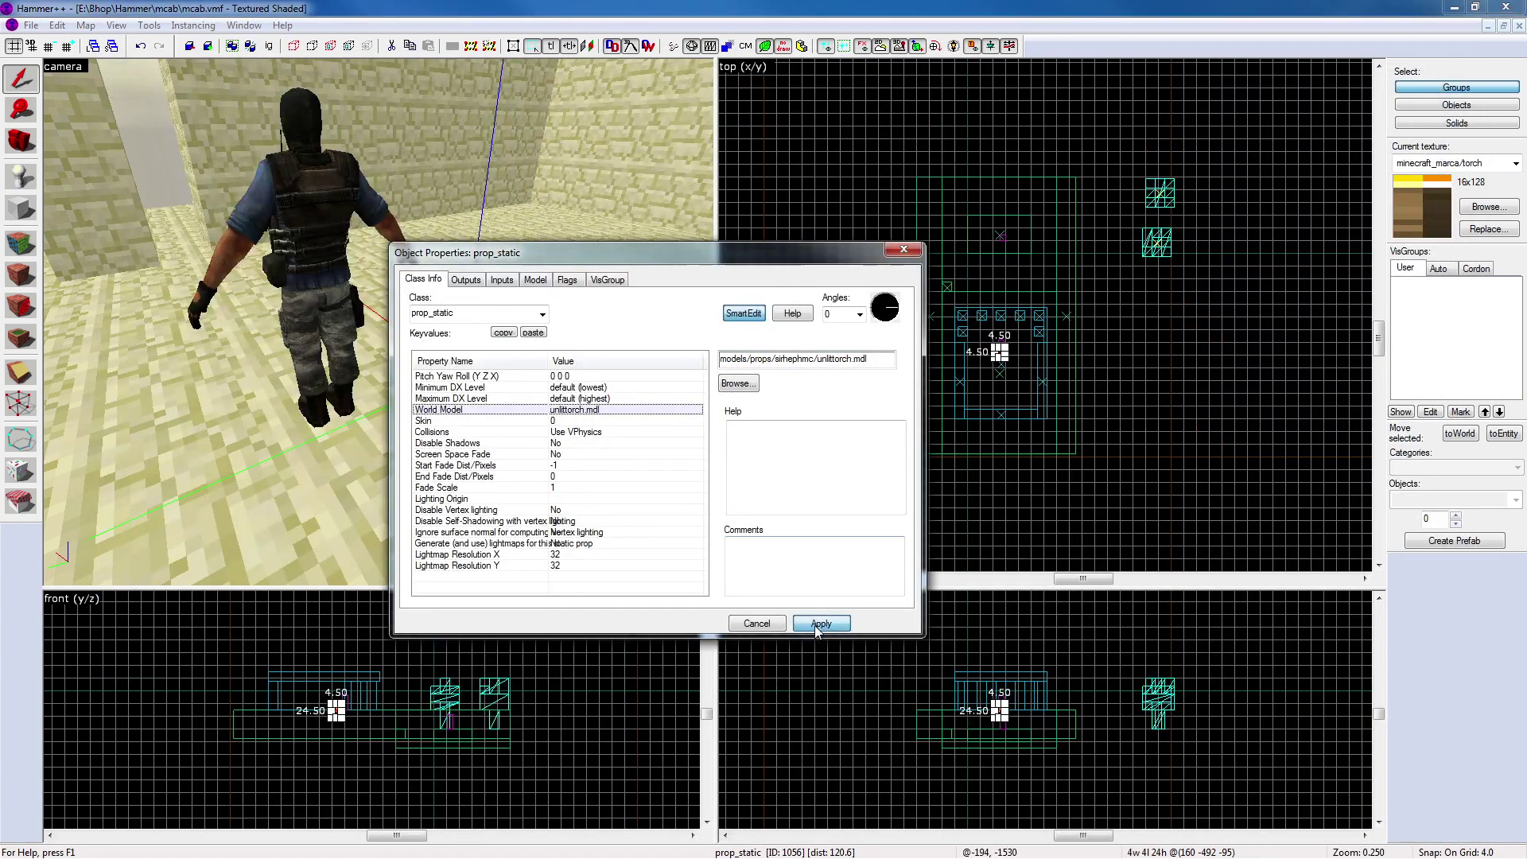
pyautogui.click(904, 249)
# Raise the torch prop_static by 12 units in the side view so its base meets the floor, and deselect it
pyautogui.press('w')
pyautogui.press('d')
pyautogui.press('z')
pyautogui.scroll(4, 1044, 722)
pyautogui.scroll(6, 956, 698)
pyautogui.press('Up')
pyautogui.press('Up')
pyautogui.press('Up')
pyautogui.scroll(8, 964, 699)
pyautogui.scroll(2, 947, 712)
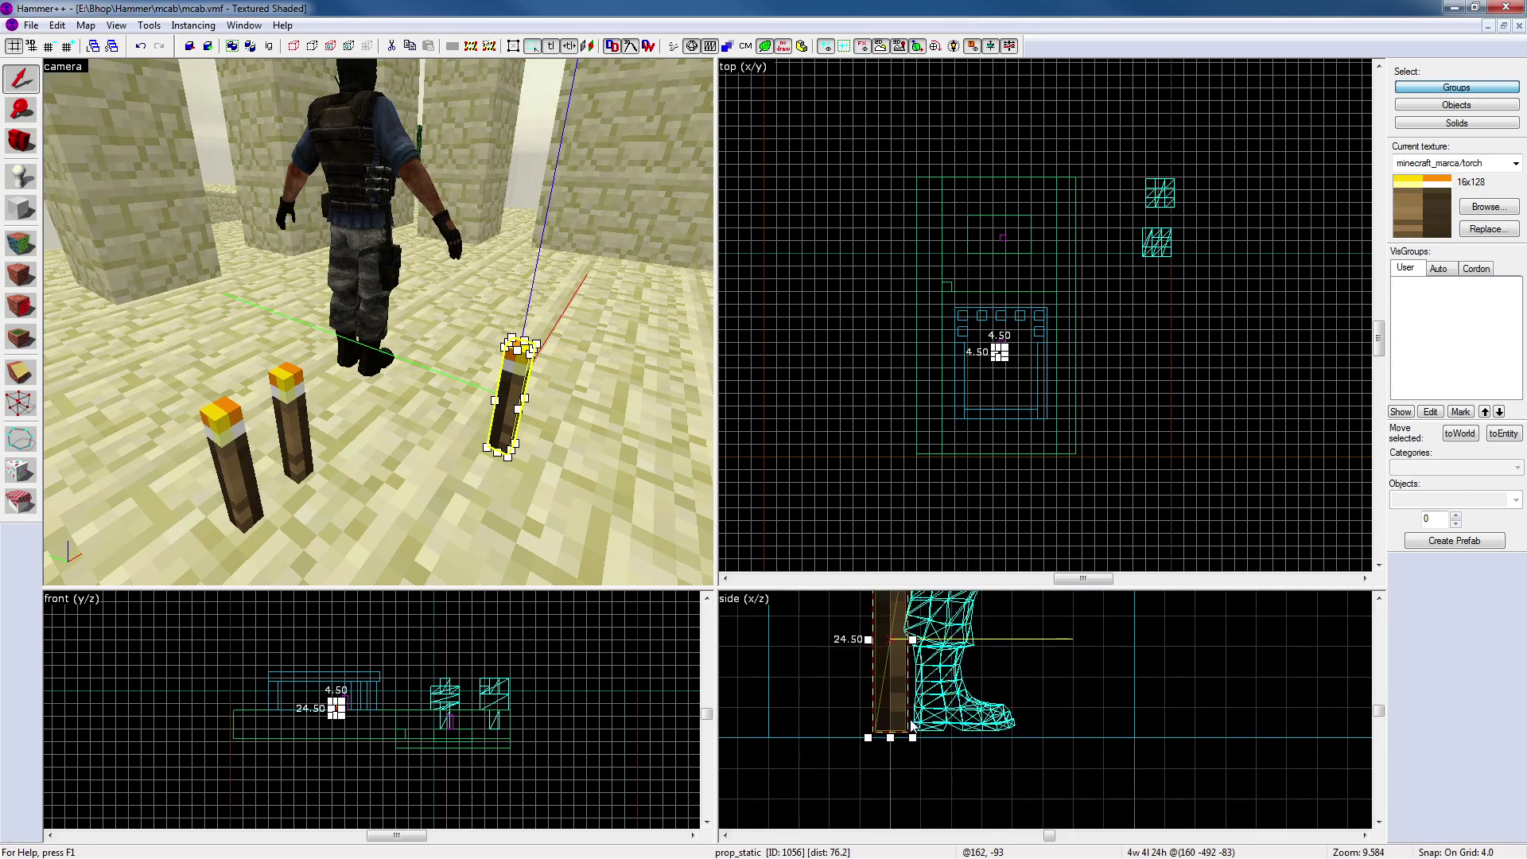
pyautogui.click(770, 728)
# Delete the two brush-built torches beside the torch prop_static
pyautogui.press('z')
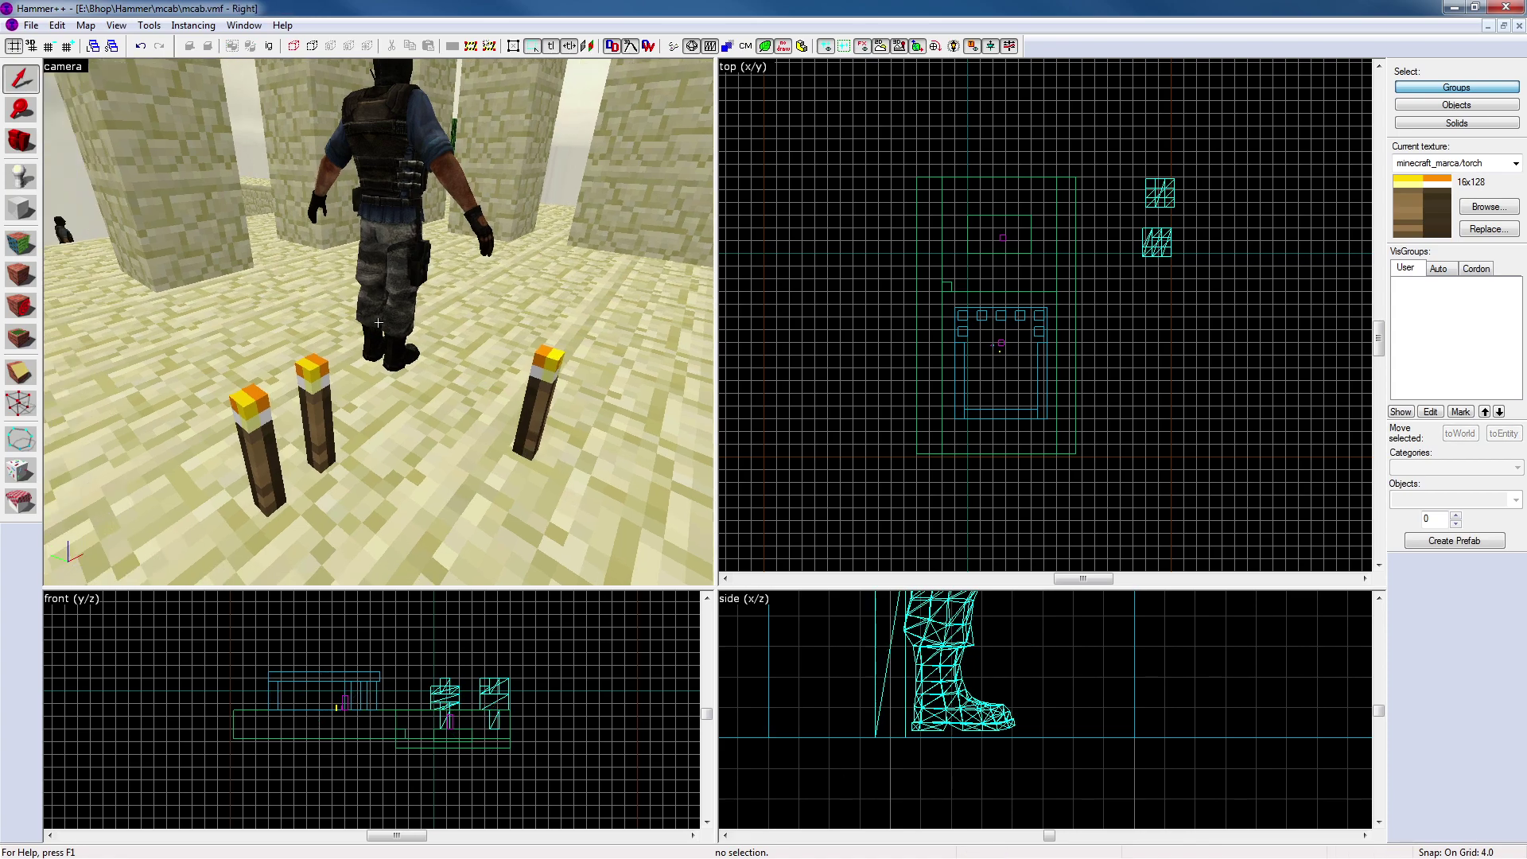
pyautogui.press('d')
pyautogui.press('z')
pyautogui.click(310, 356)
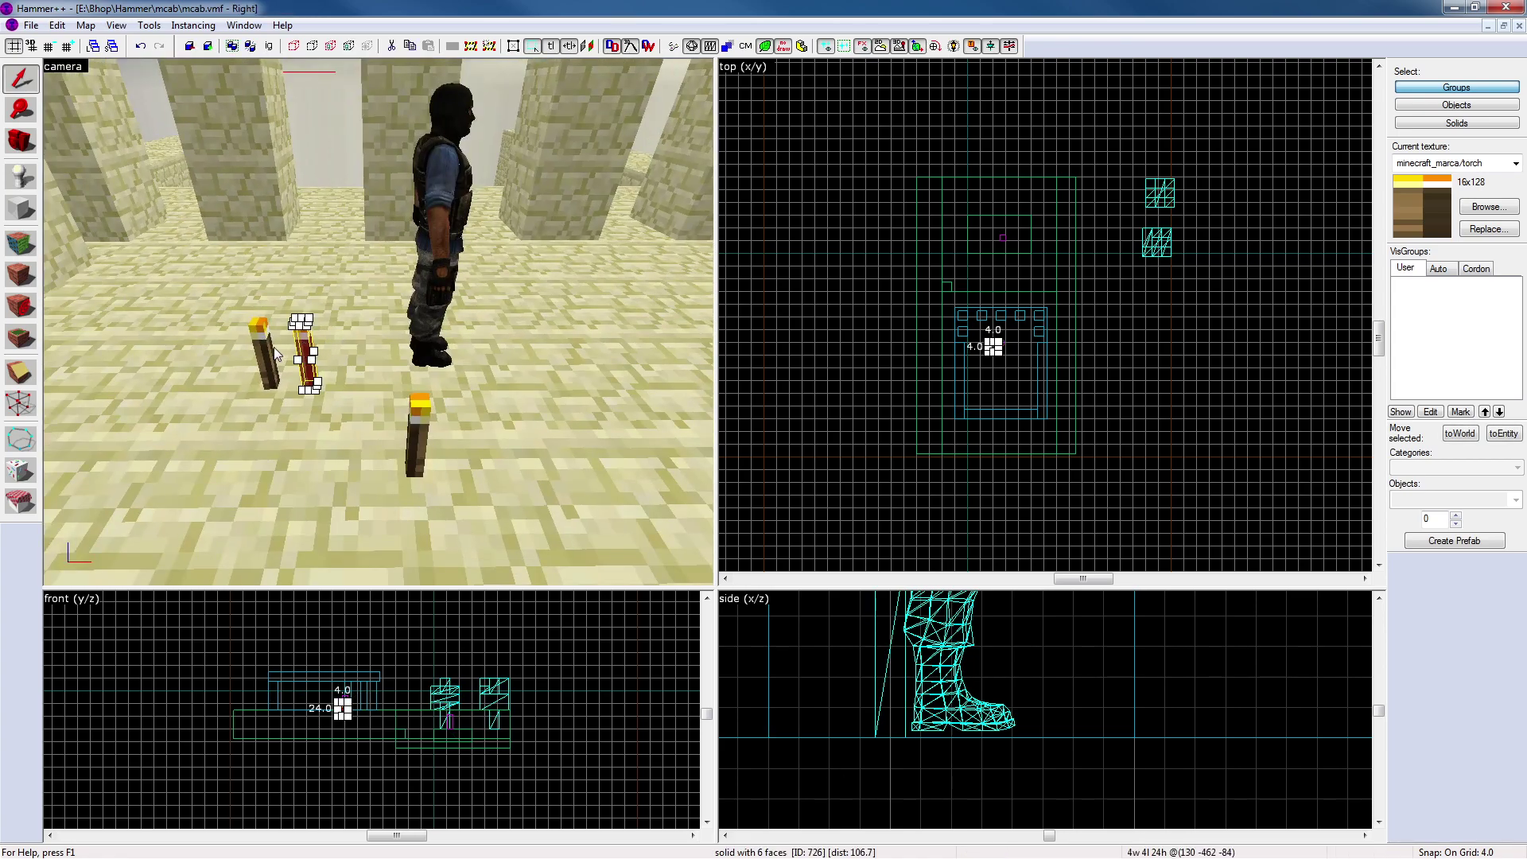
pyautogui.press('Delete')
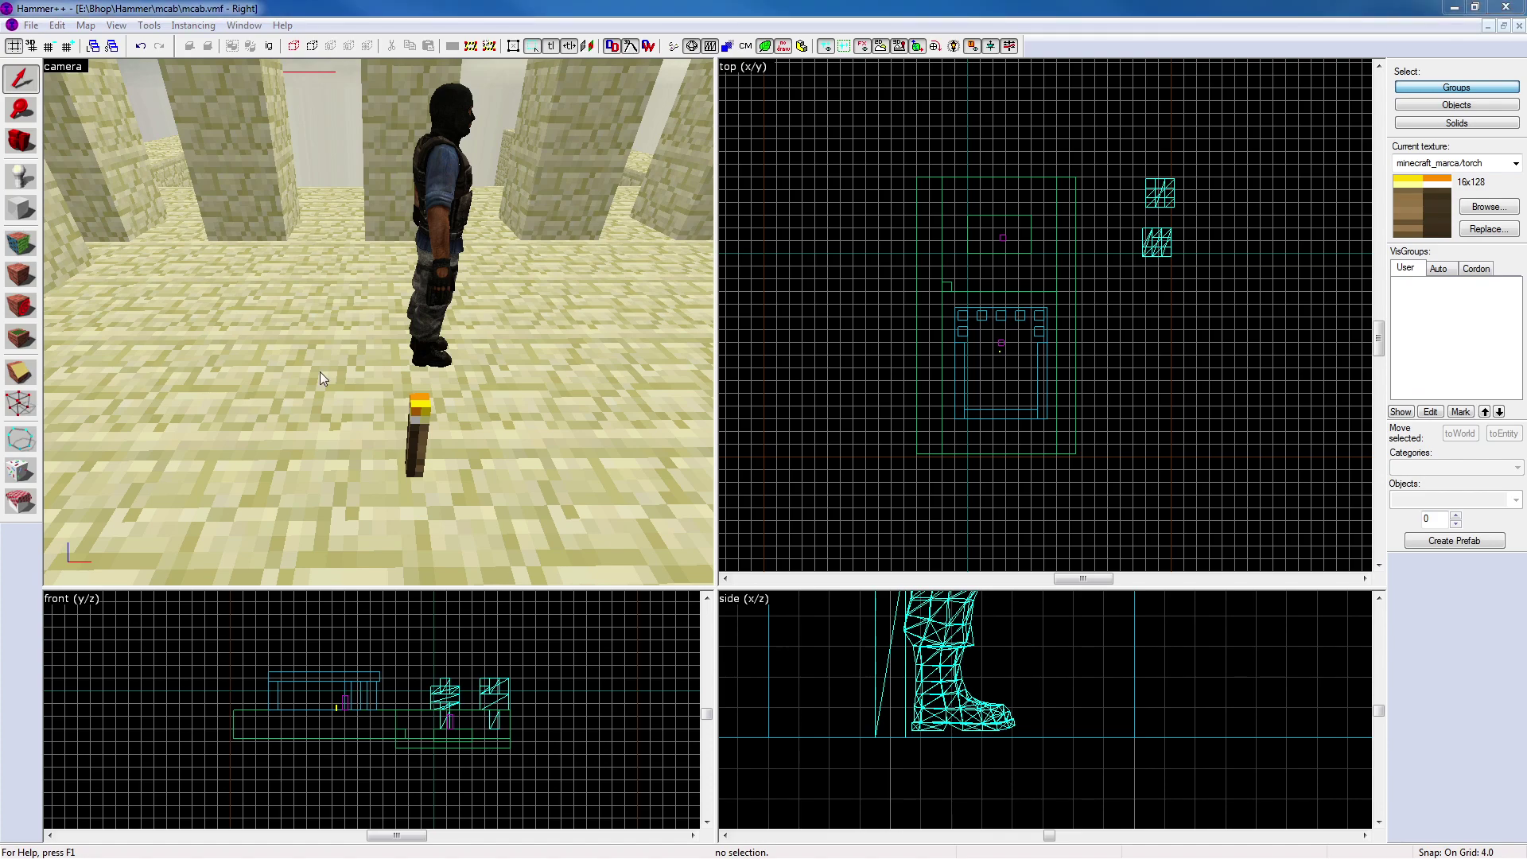
# Move the torch prop_static across the floor in the top view to the building's corner pillars, at about (40 -388 -84)
pyautogui.click(420, 427)
pyautogui.press('z')
pyautogui.press('s')
pyautogui.press('d')
pyautogui.press('w')
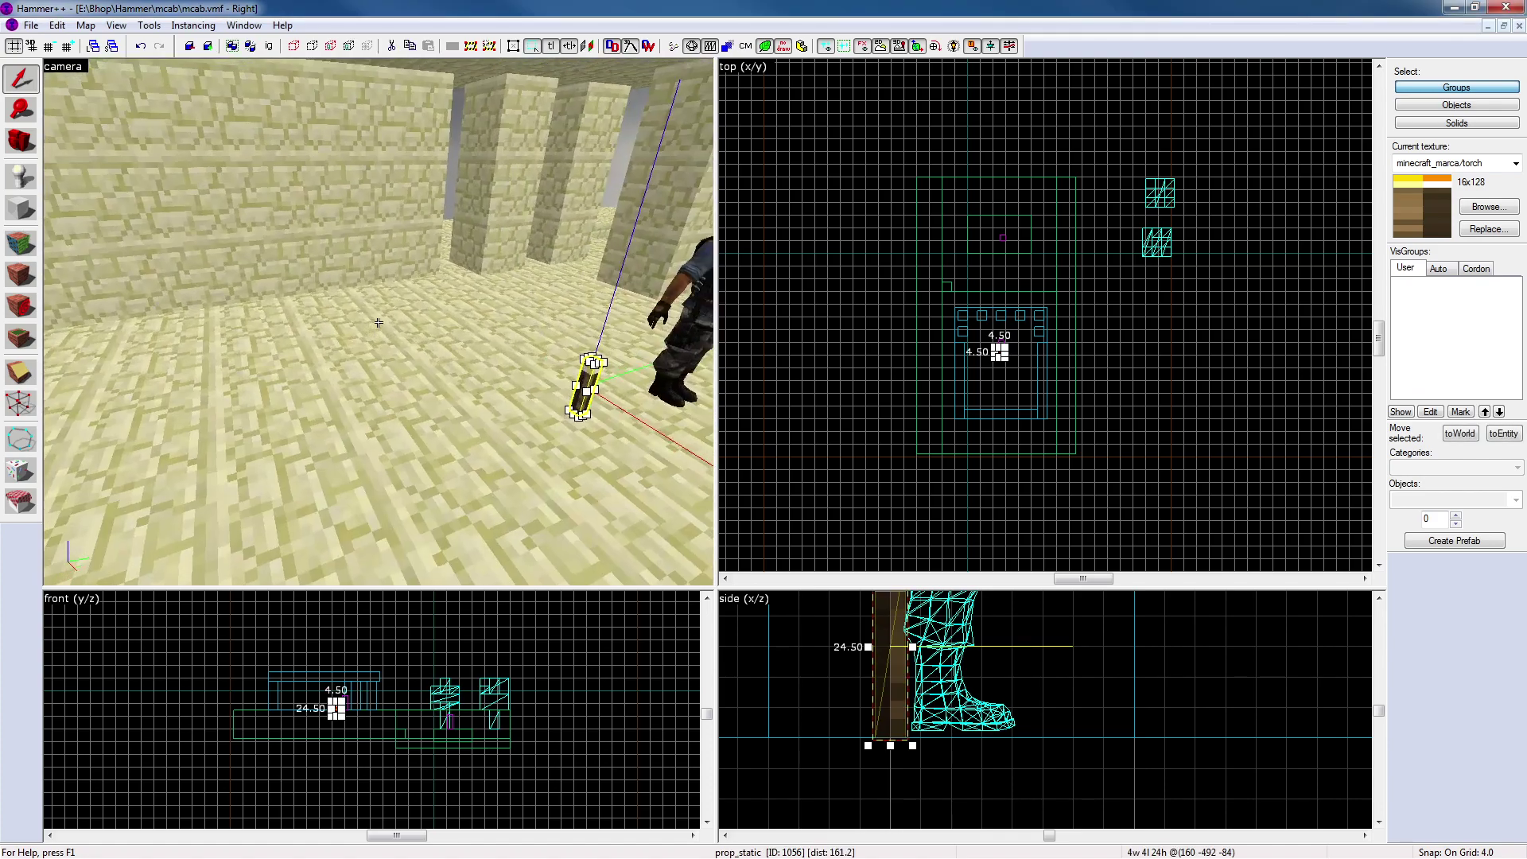
pyautogui.press('d')
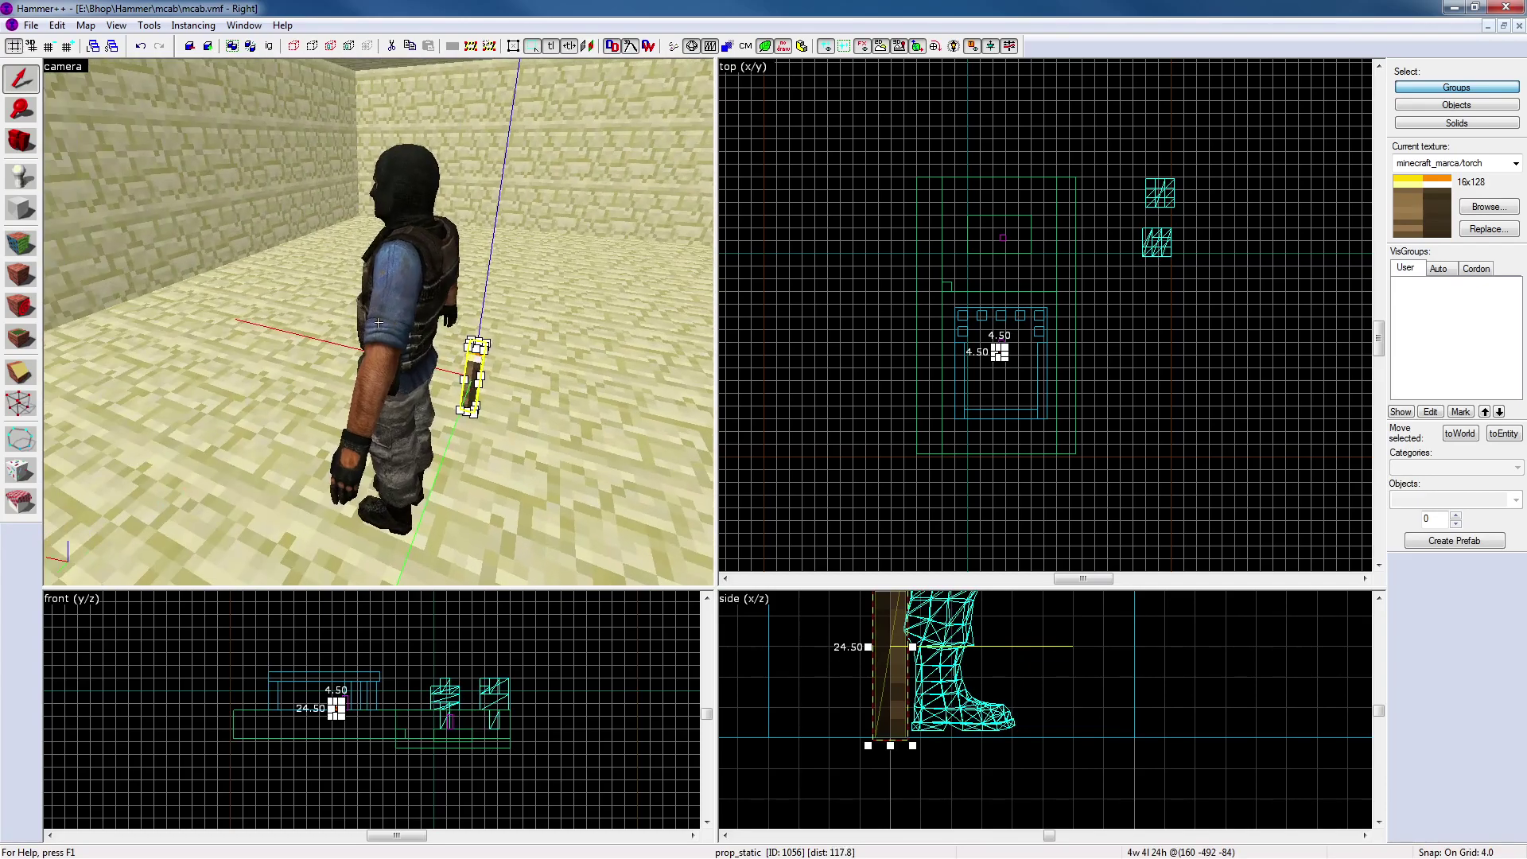
pyautogui.press('z')
pyautogui.scroll(7, 1101, 306)
pyautogui.moveTo(863, 373); pyautogui.dragTo(1011, 347, button='middle')
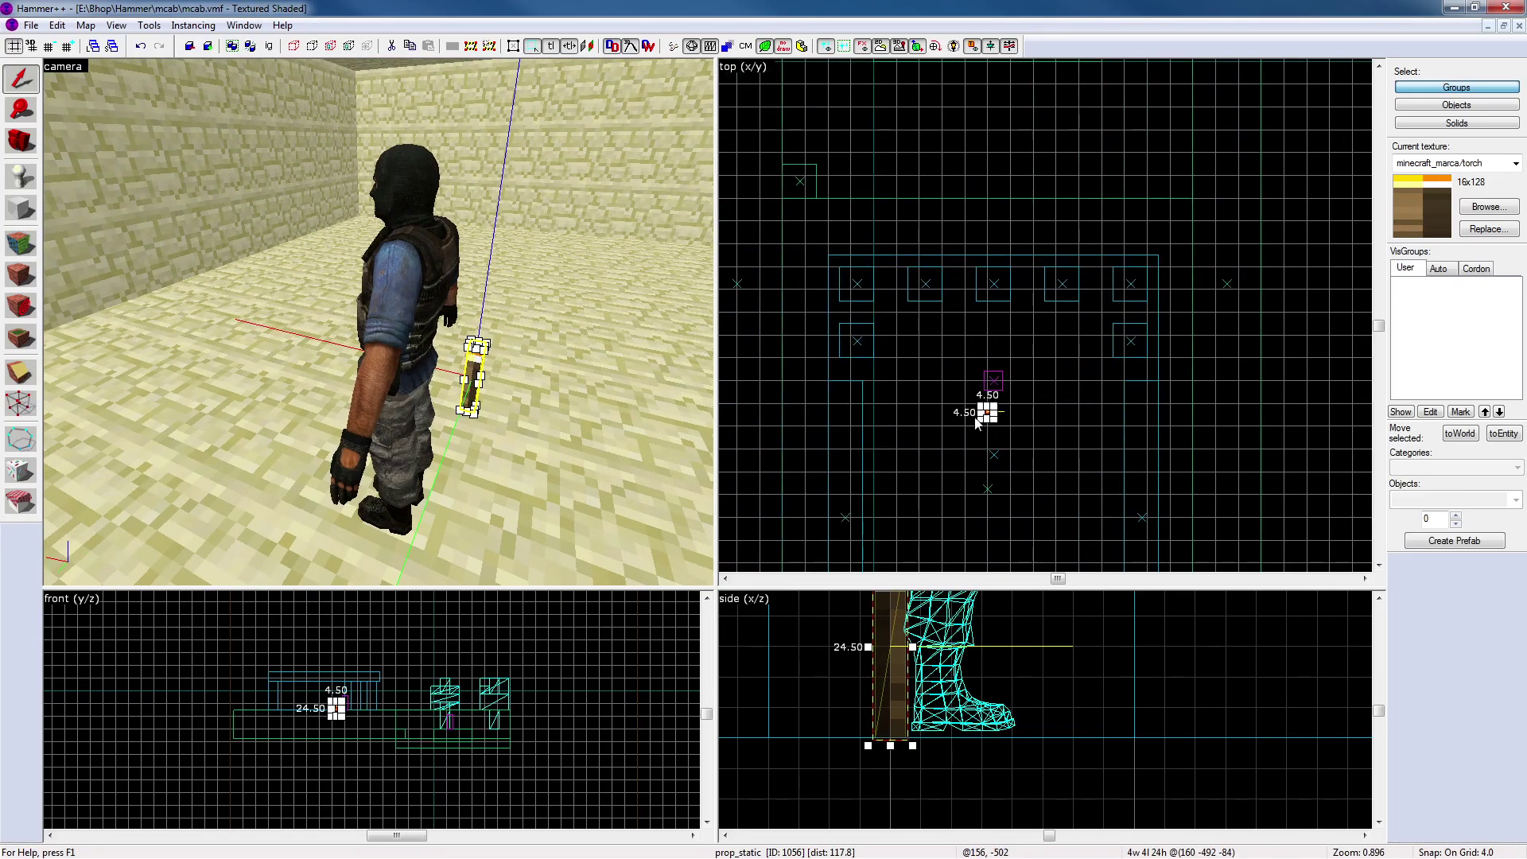
pyautogui.scroll(4, 980, 415)
pyautogui.moveTo(979, 408); pyautogui.dragTo(801, 254)
pyautogui.press('z')
pyautogui.press('s')
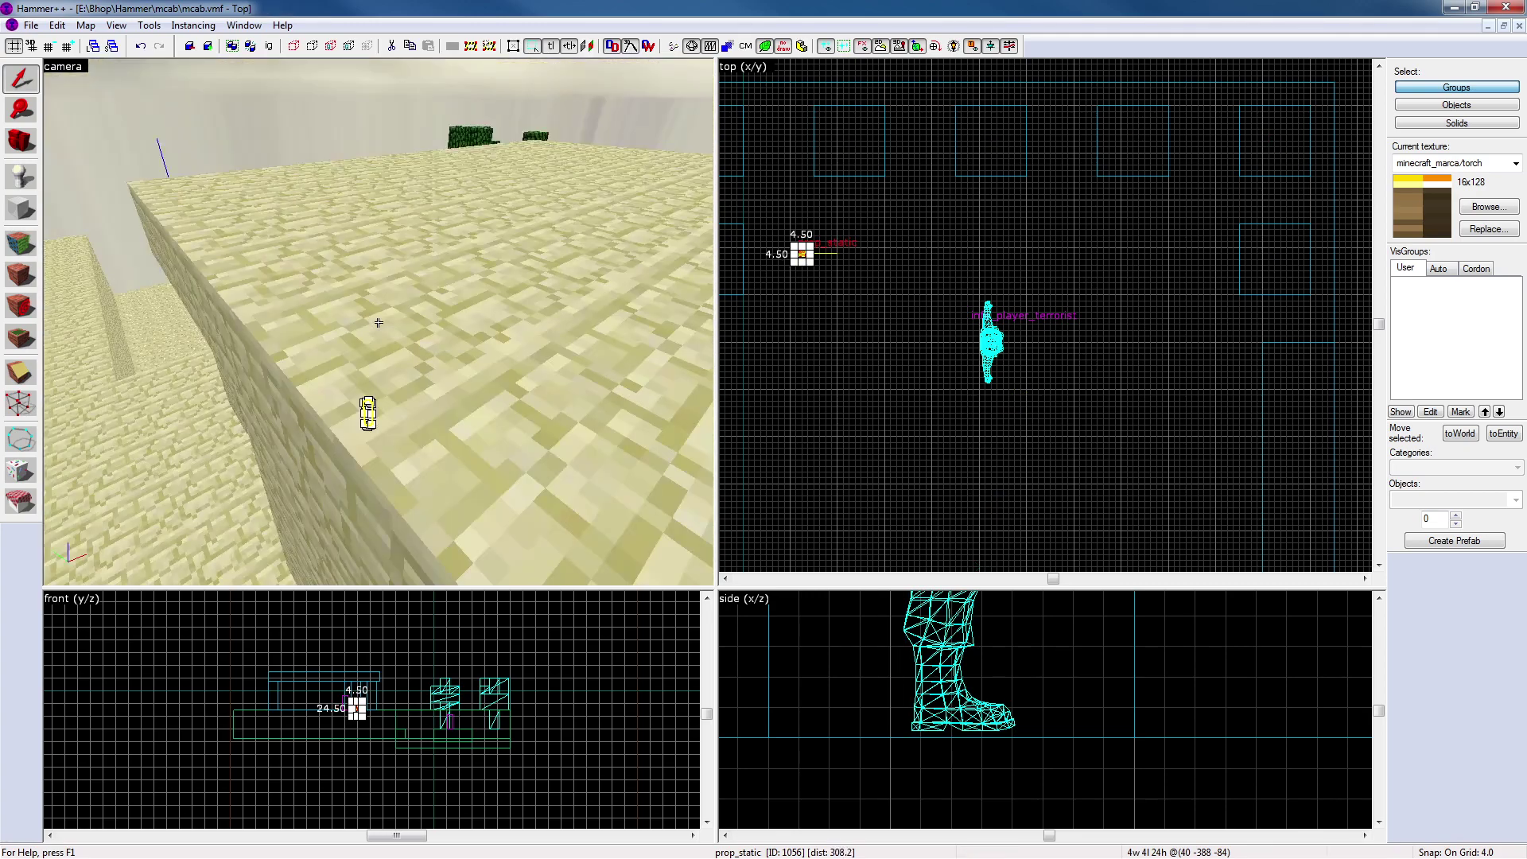
pyautogui.press('w')
pyautogui.press('z')
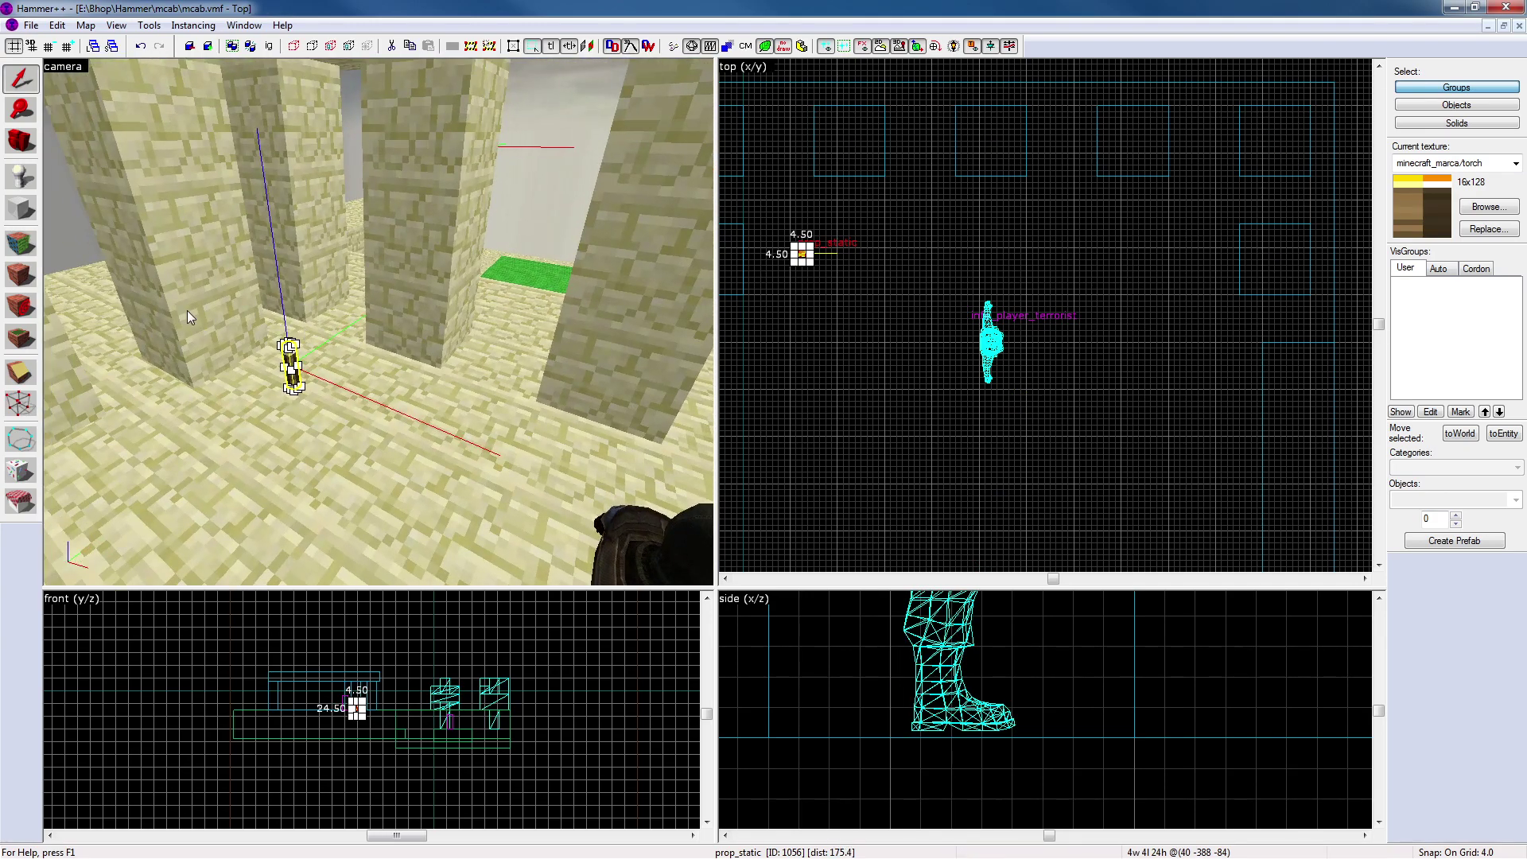
# Deselect the torch prop_static and examine it up close and from around the pillared building in the camera view
pyautogui.press('z')
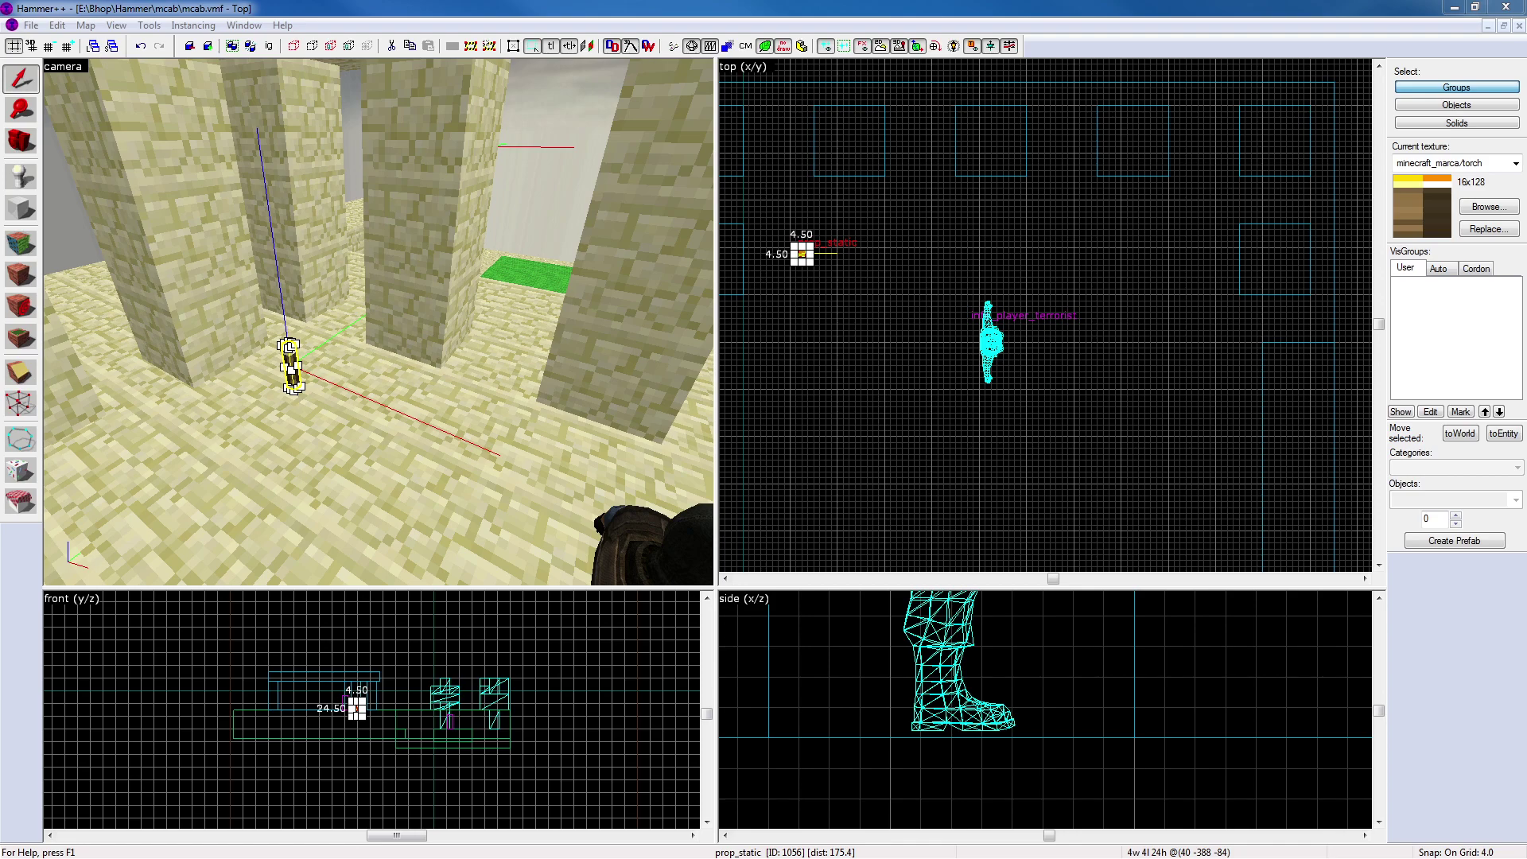
pyautogui.click(848, 408)
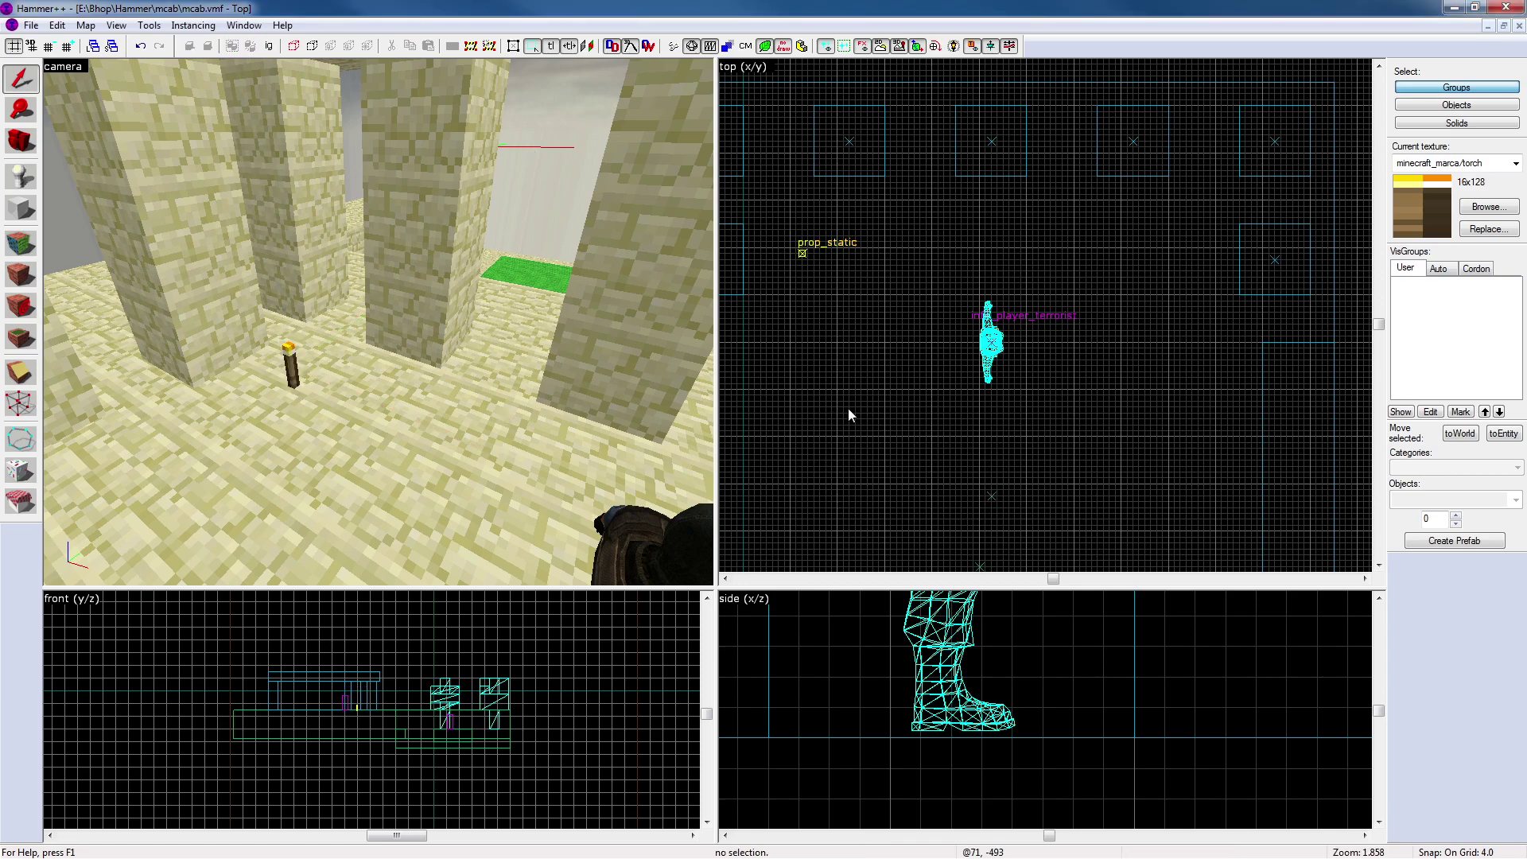
pyautogui.press('z')
pyautogui.press('w')
pyautogui.press('w')
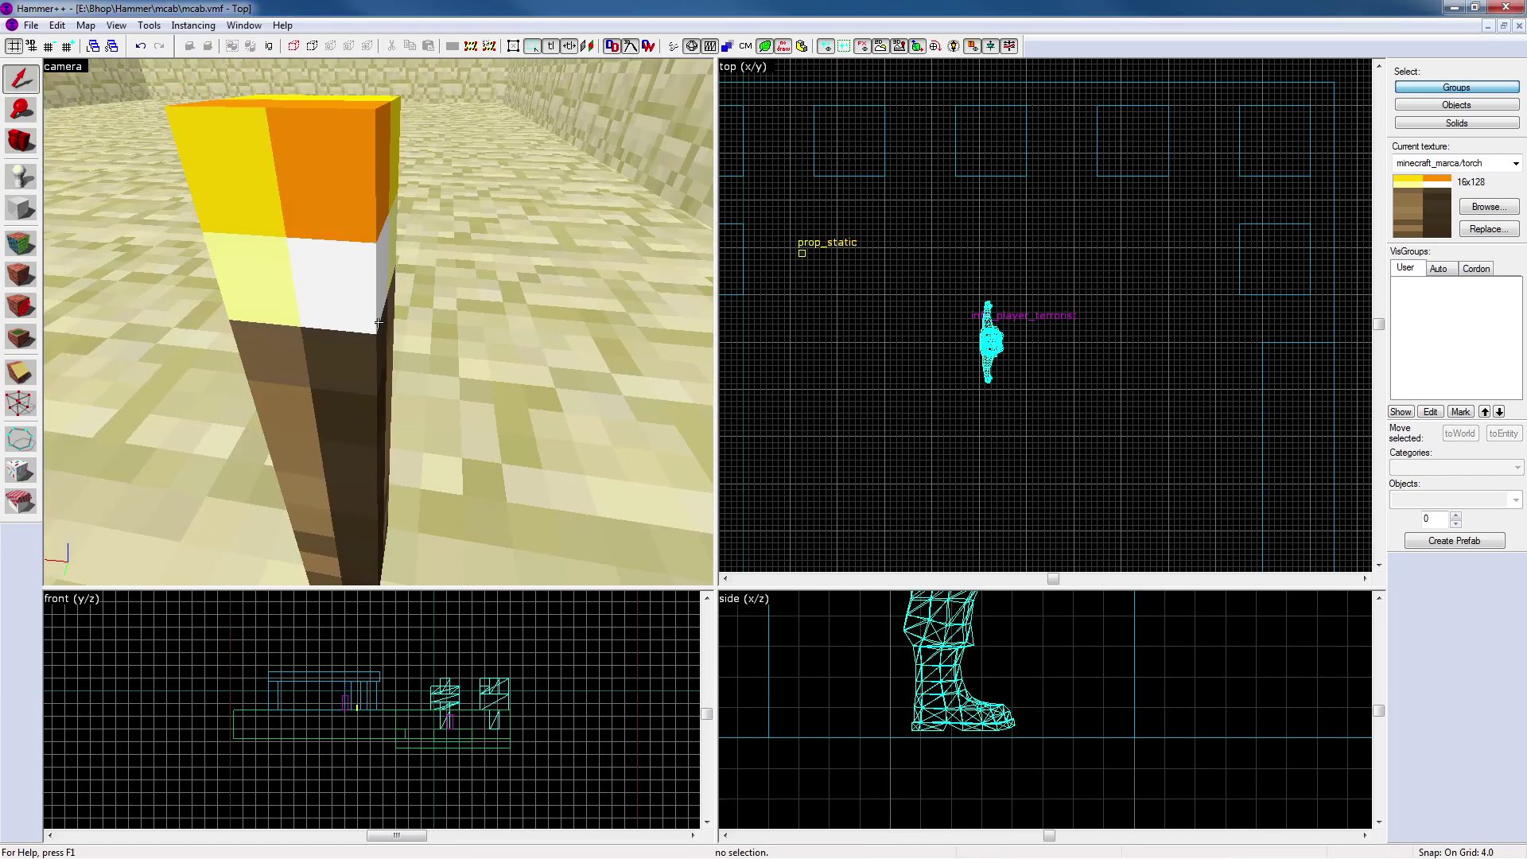
pyautogui.press('s')
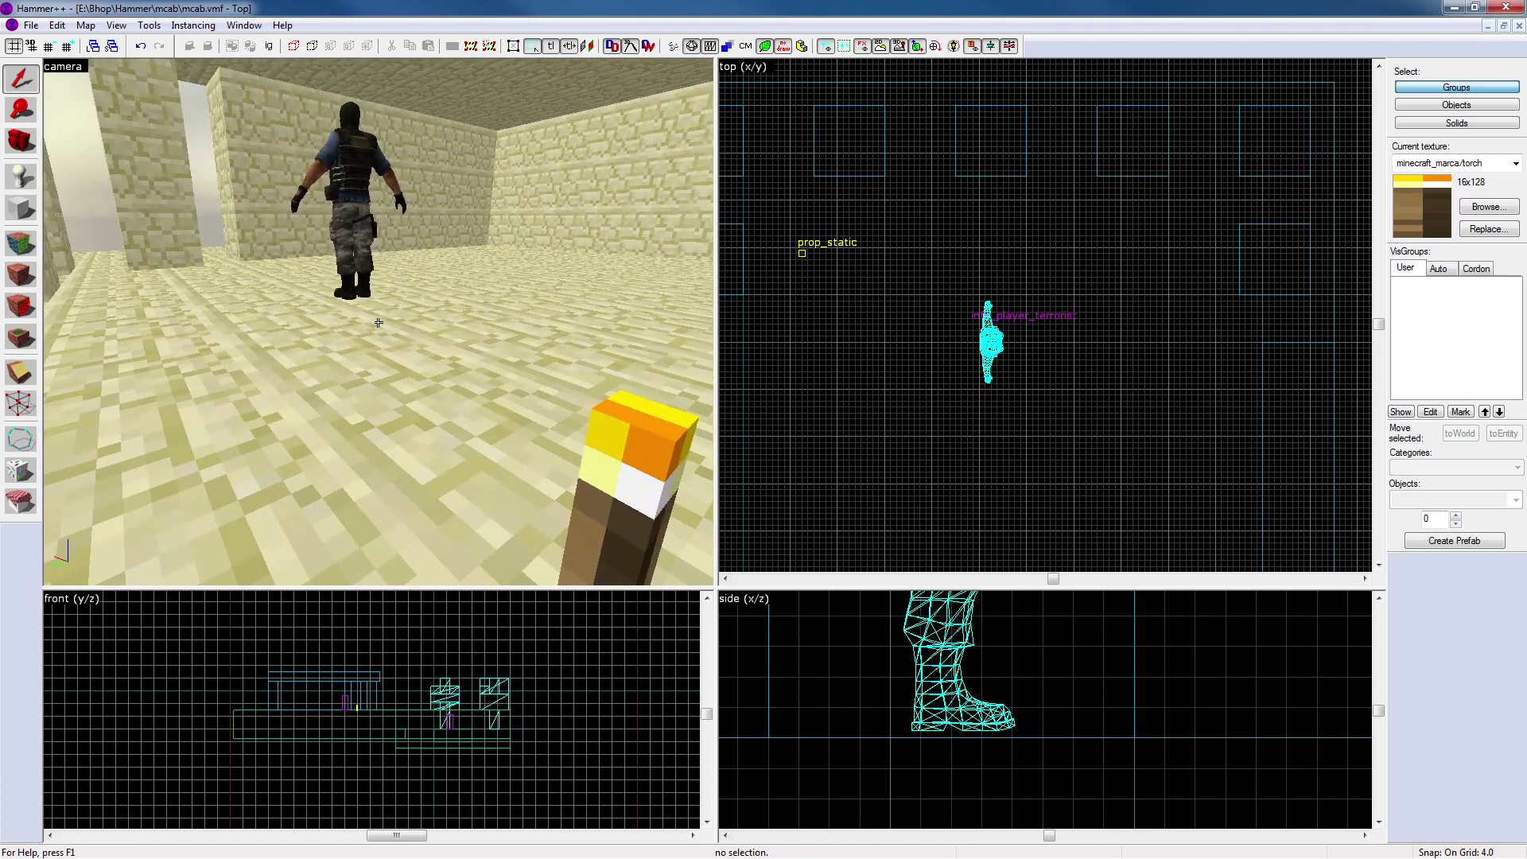
pyautogui.press('w')
pyautogui.press('s')
pyautogui.press('w')
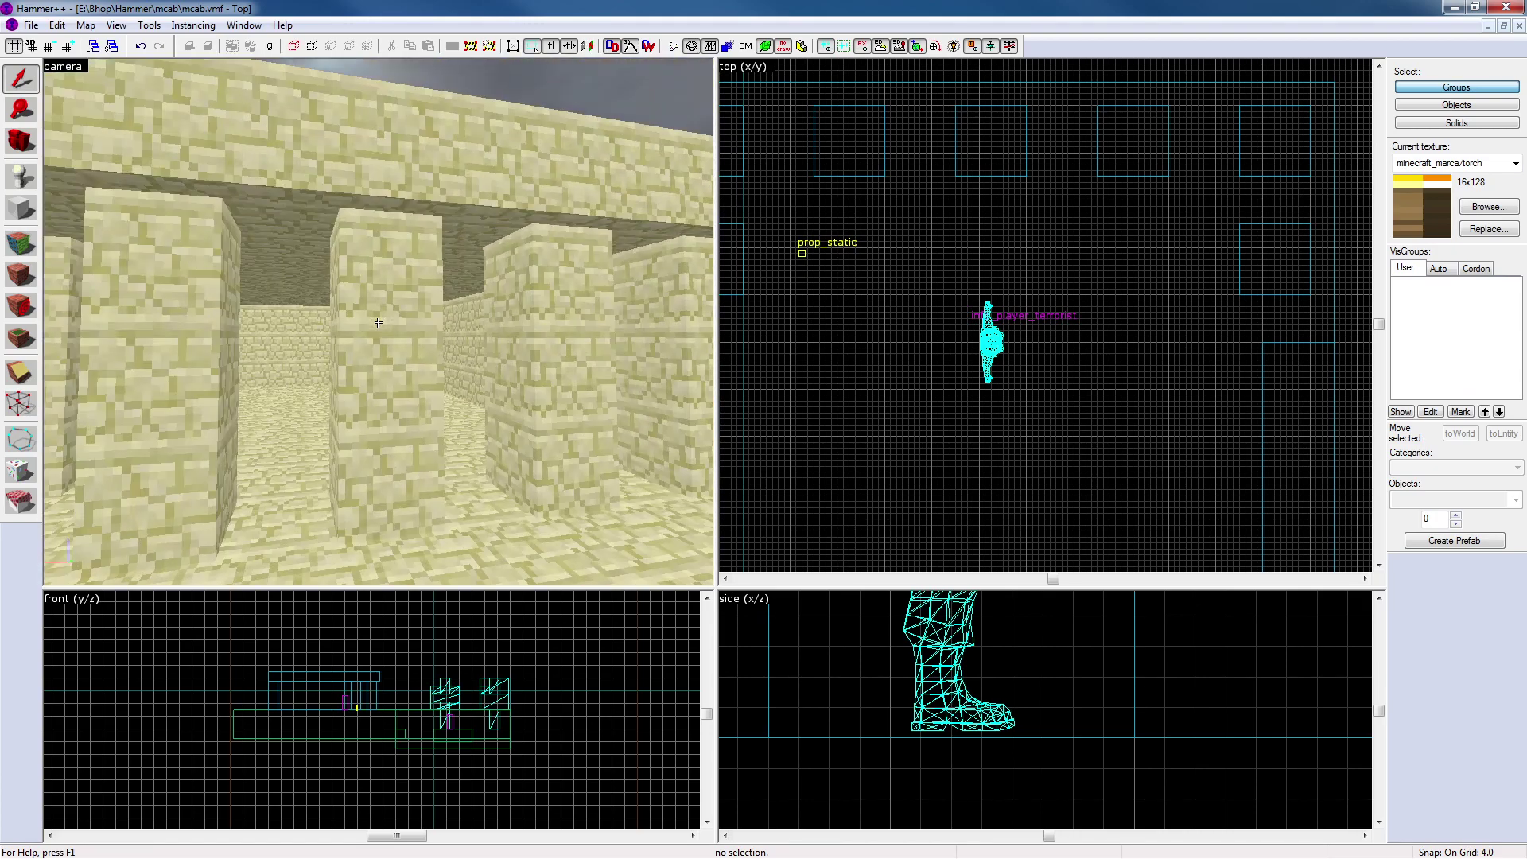
pyautogui.press('w')
pyautogui.press('s')
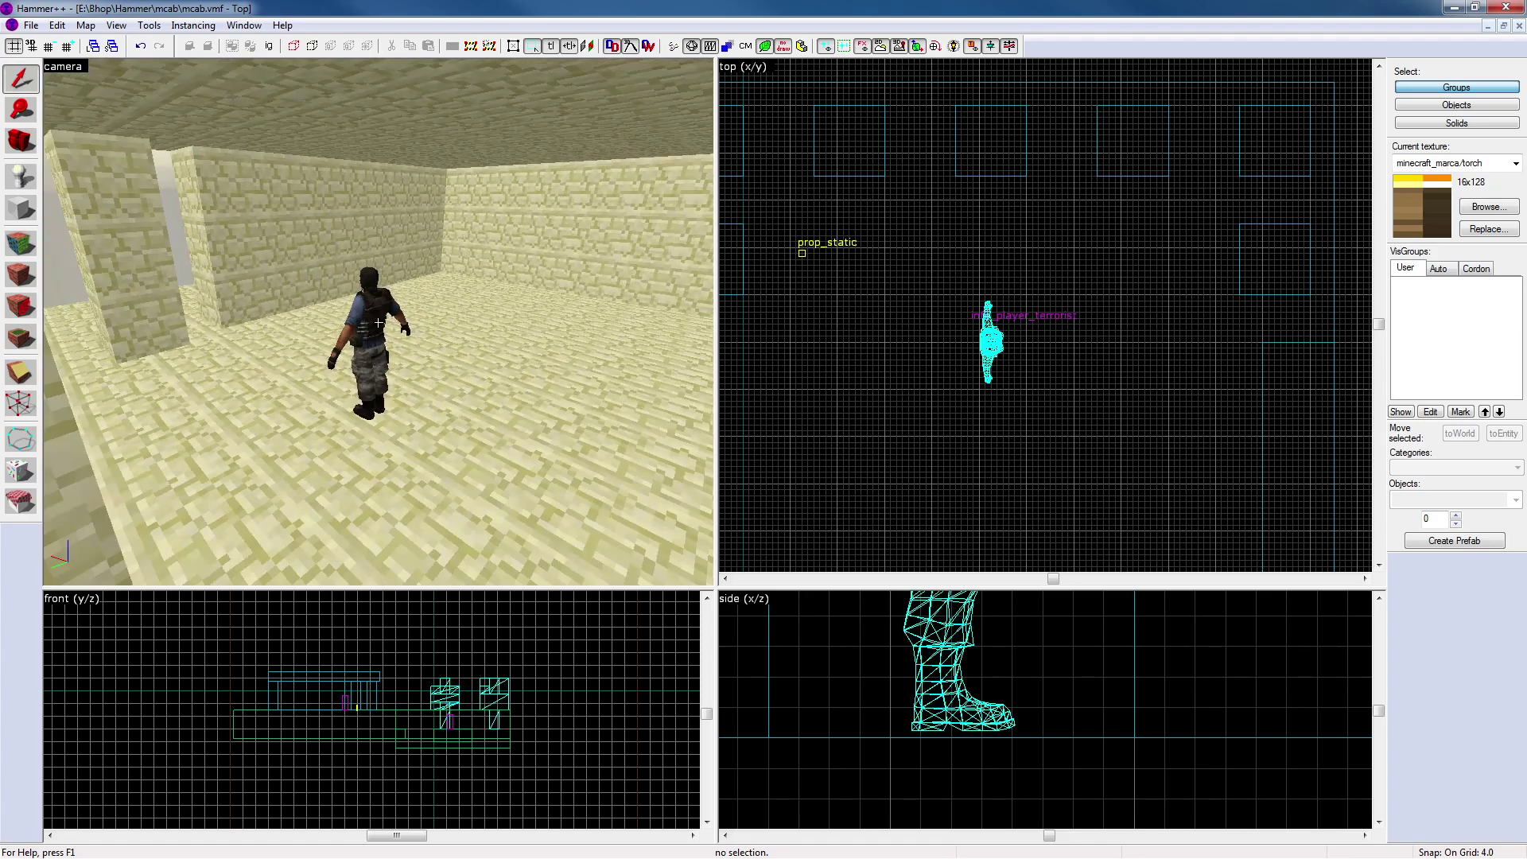
# Copy one of the building's 48 x 48 x 144 pillars to the open floor near the wall, at about (88 -724 -24)
pyautogui.press('w')
pyautogui.press('z')
pyautogui.press('z')
pyautogui.press('d')
pyautogui.press('s')
pyautogui.press('z')
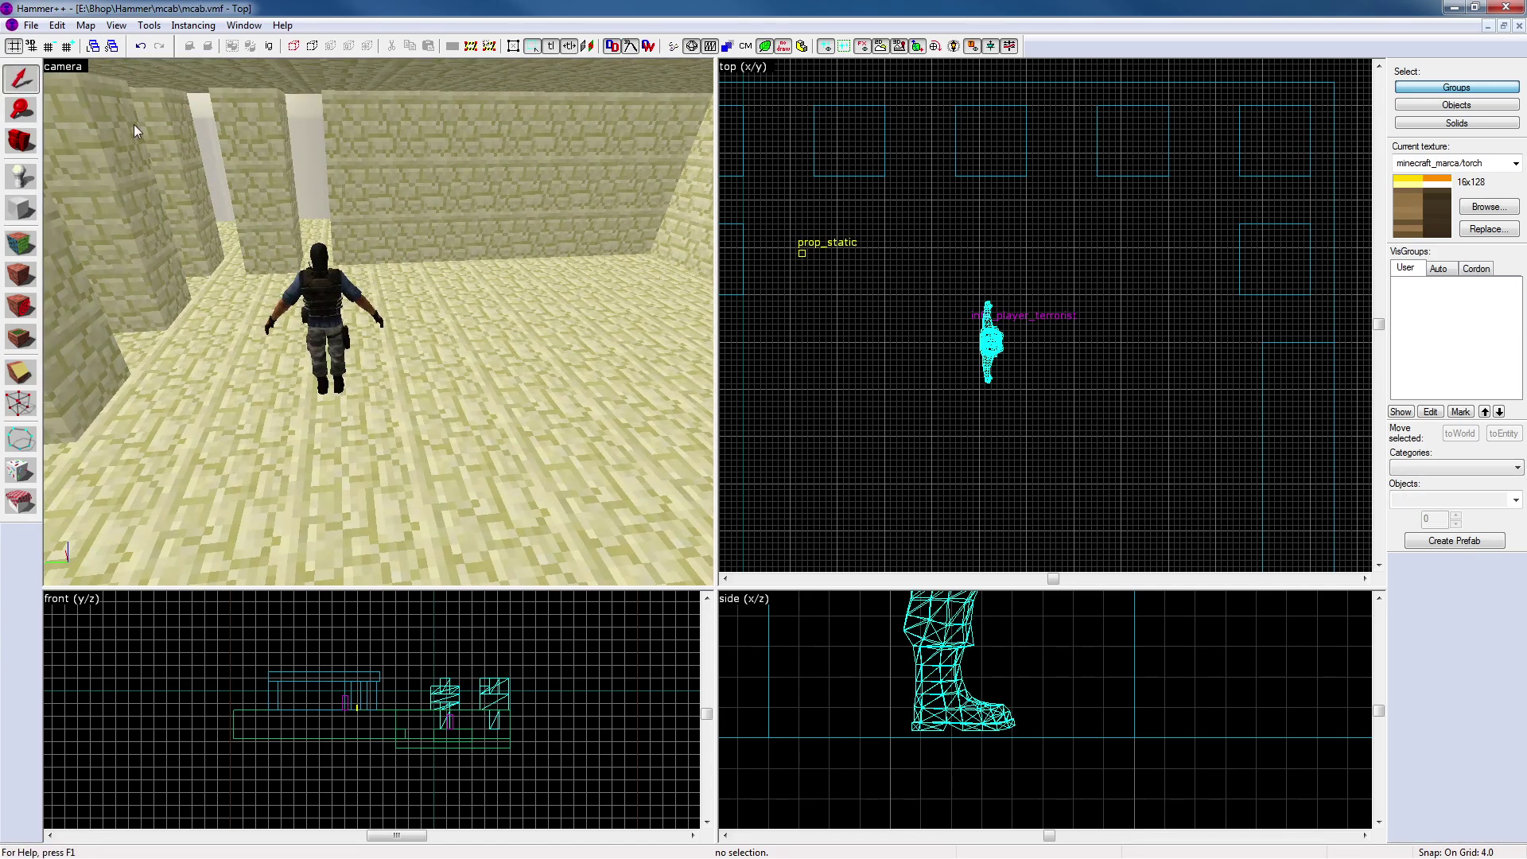
pyautogui.click(254, 175)
pyautogui.scroll(-3, 1171, 312)
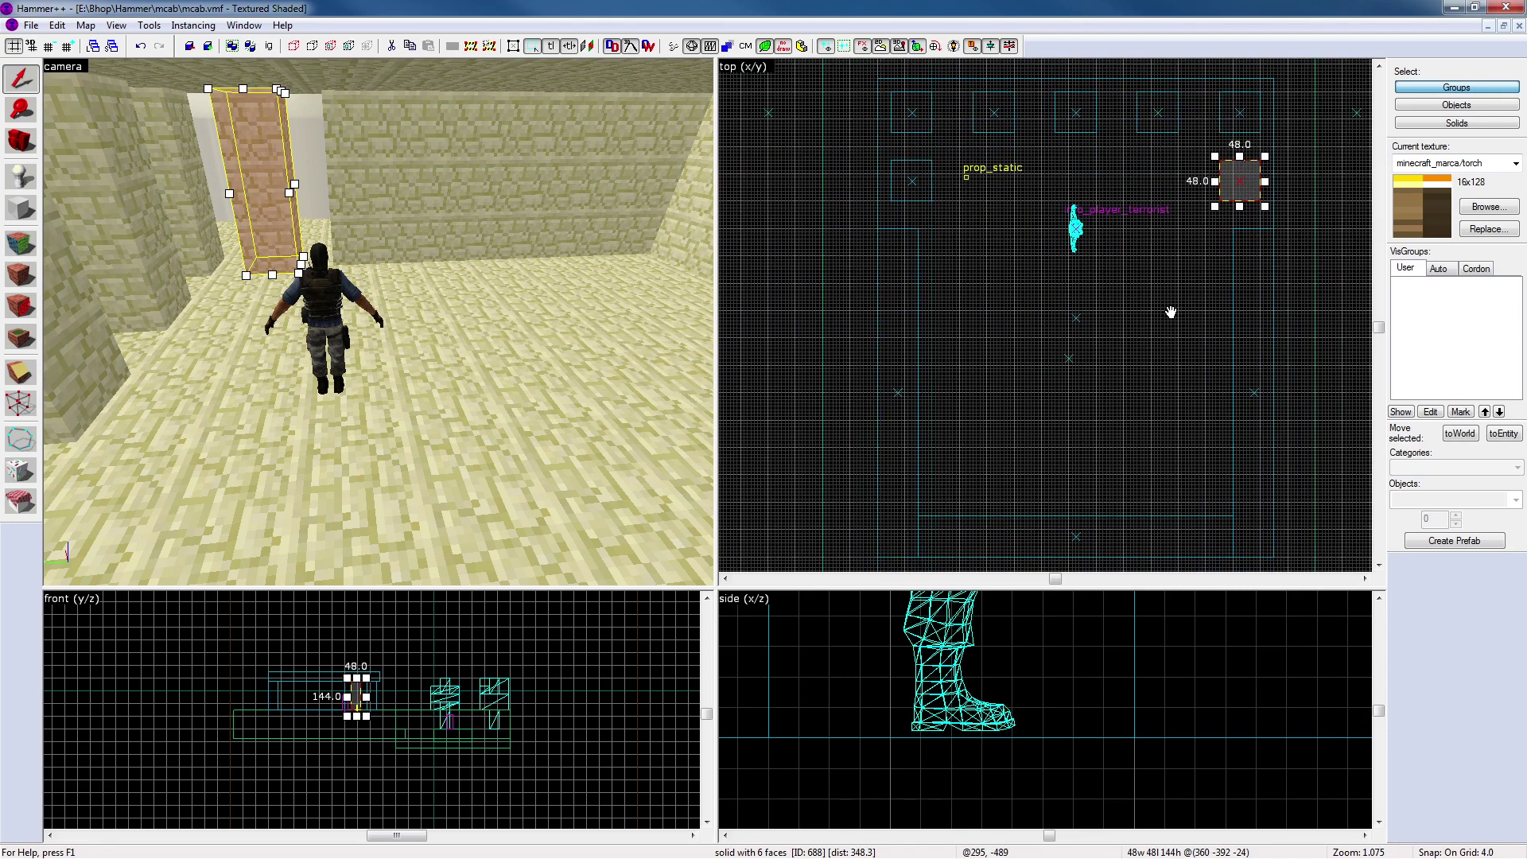
pyautogui.scroll(-3, 1171, 312)
pyautogui.keyDown('shift'); pyautogui.moveTo(1212, 238); pyautogui.dragTo(1076, 403); pyautogui.keyUp('shift')
# Apply the dev/dev_measuregeneric01 texture to the faces of the copied pillar and reselect it as a solid
pyautogui.press('z')
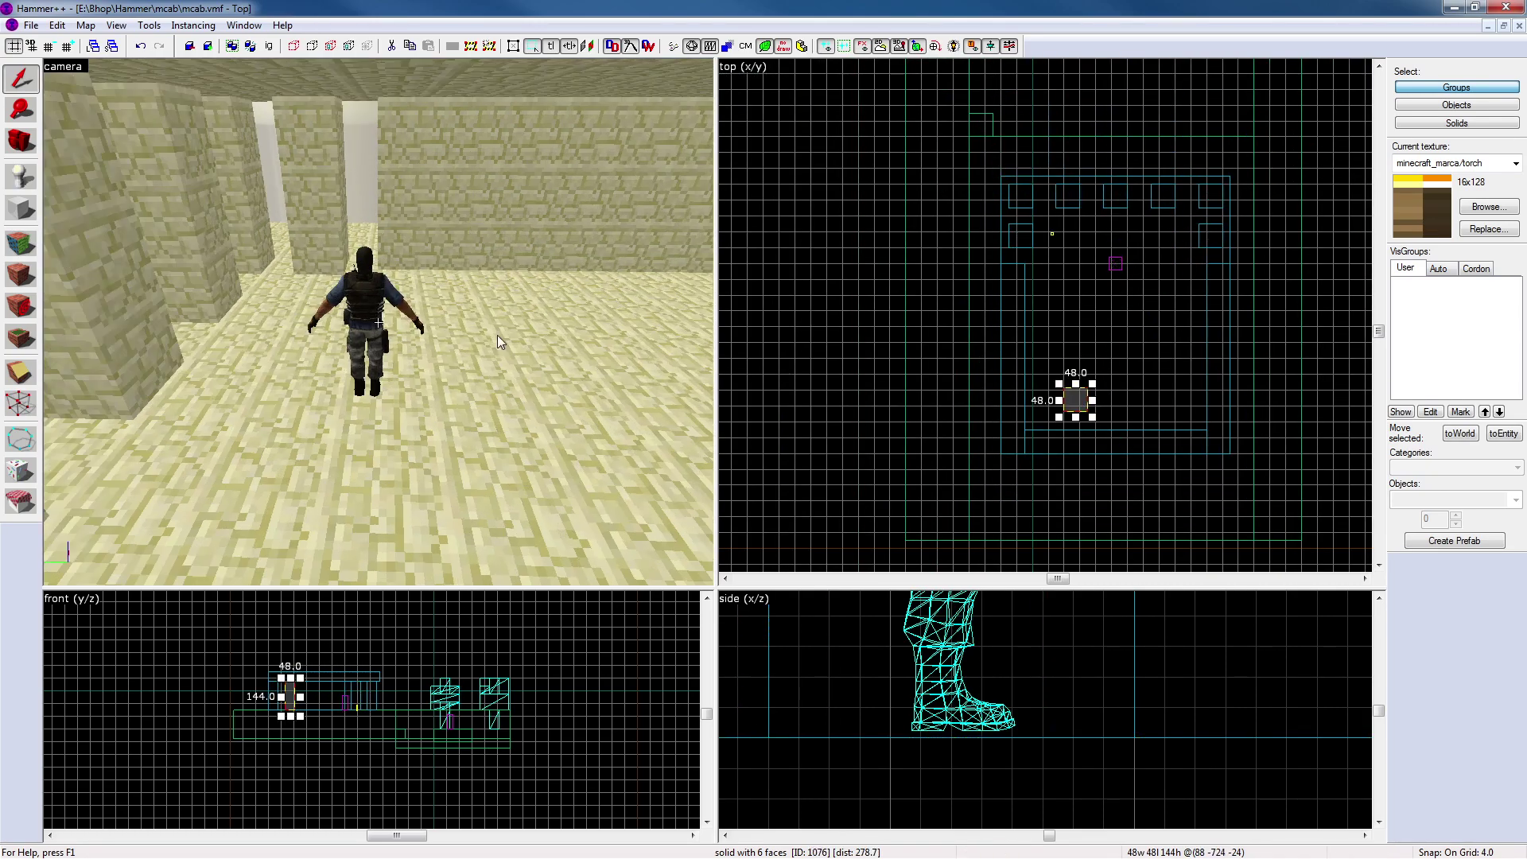
pyautogui.press('w')
pyautogui.press('z')
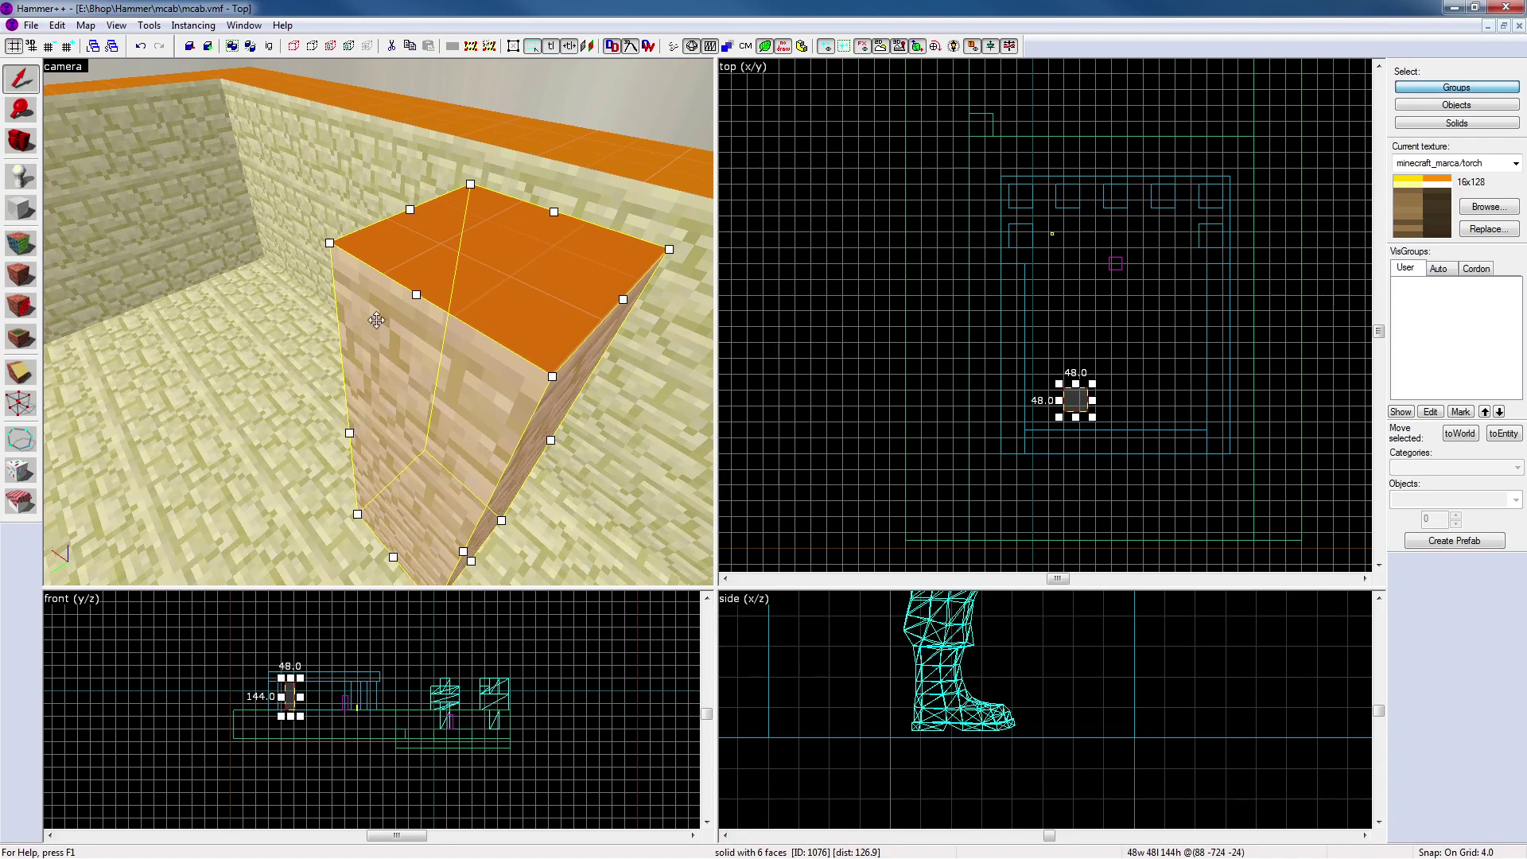
pyautogui.click(20, 243)
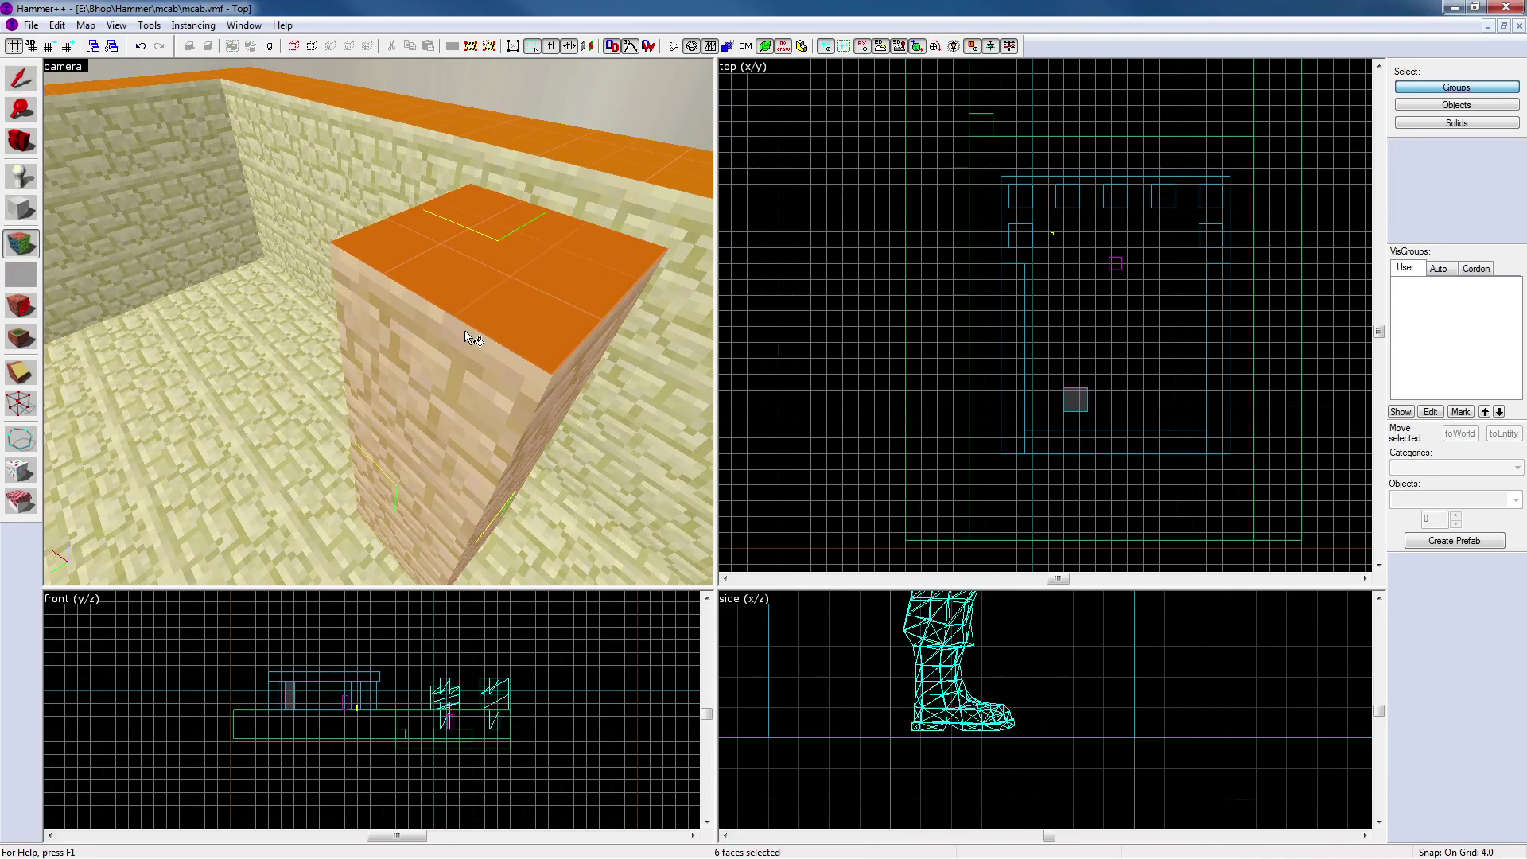
pyautogui.click(422, 364)
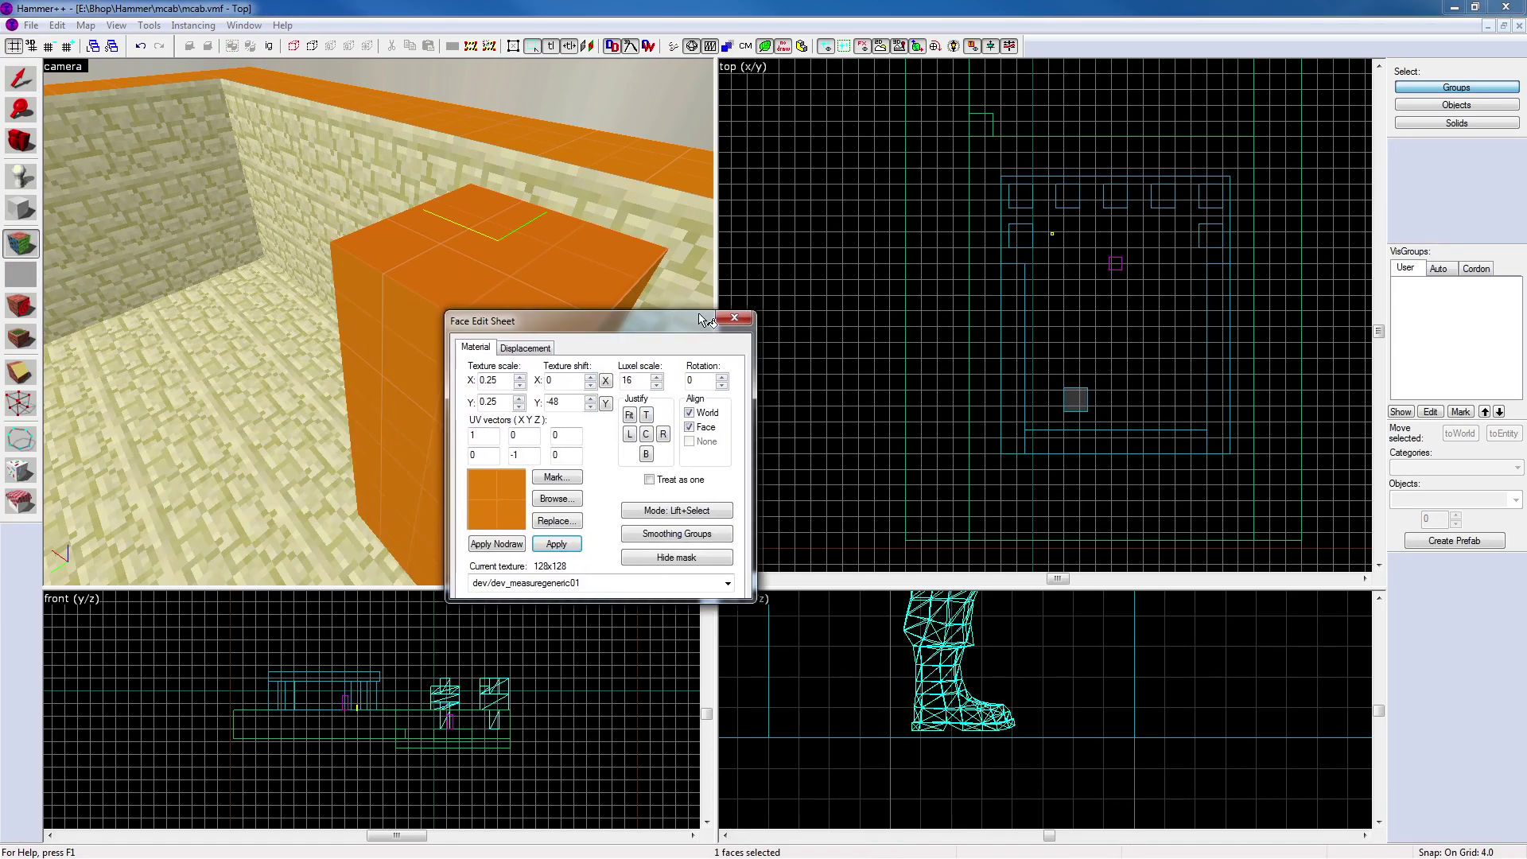
pyautogui.hotkey('shift', 's')
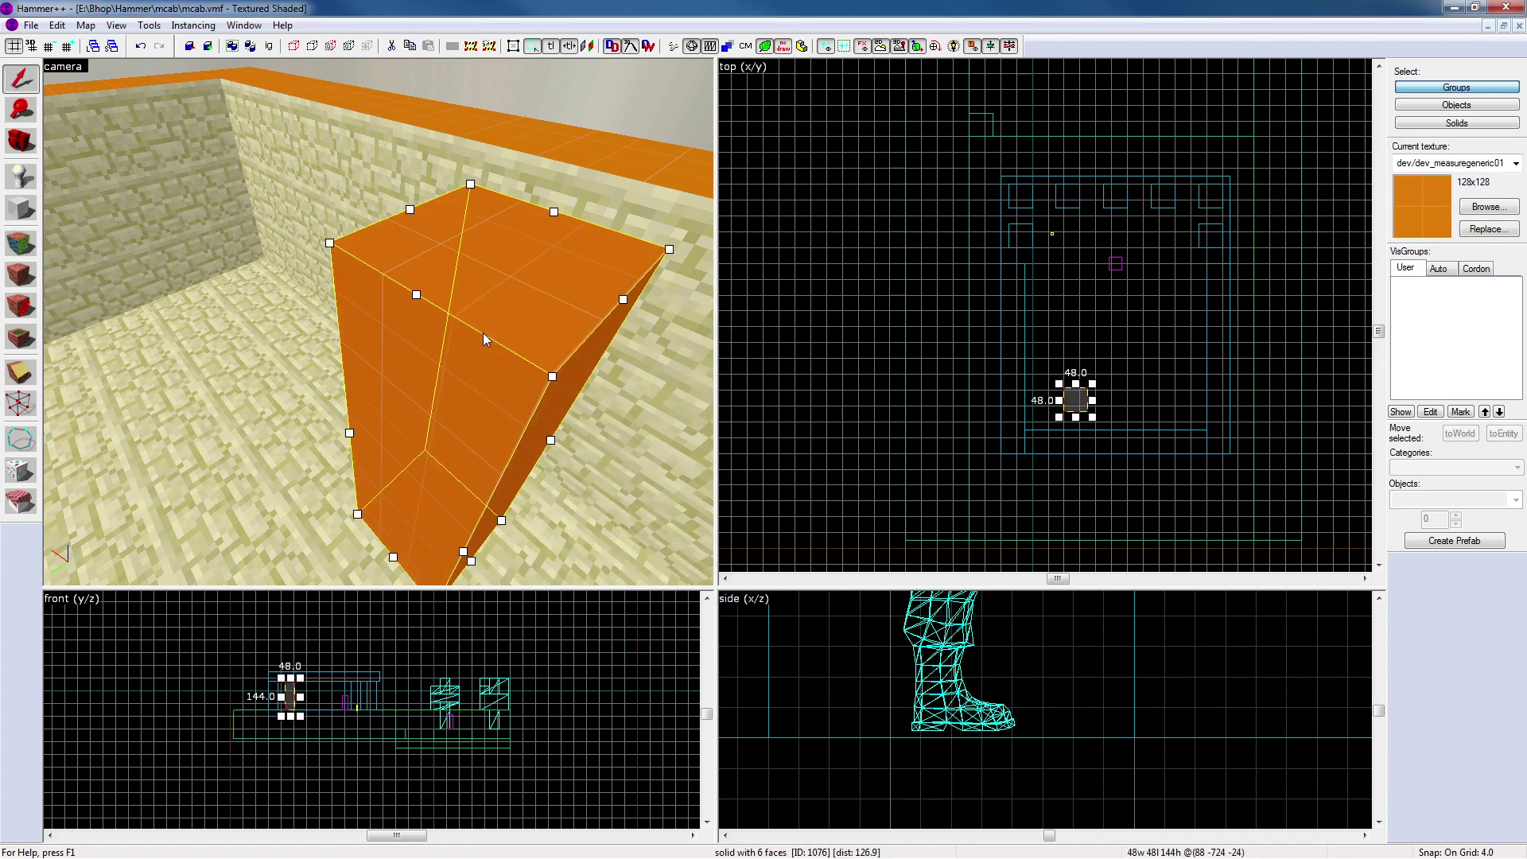
# Set the grid to 16 units and move the orange pillar against the wall in the top view, at (88 -760 -24)
pyautogui.scroll(4, 1083, 413)
pyautogui.scroll(2, 1081, 413)
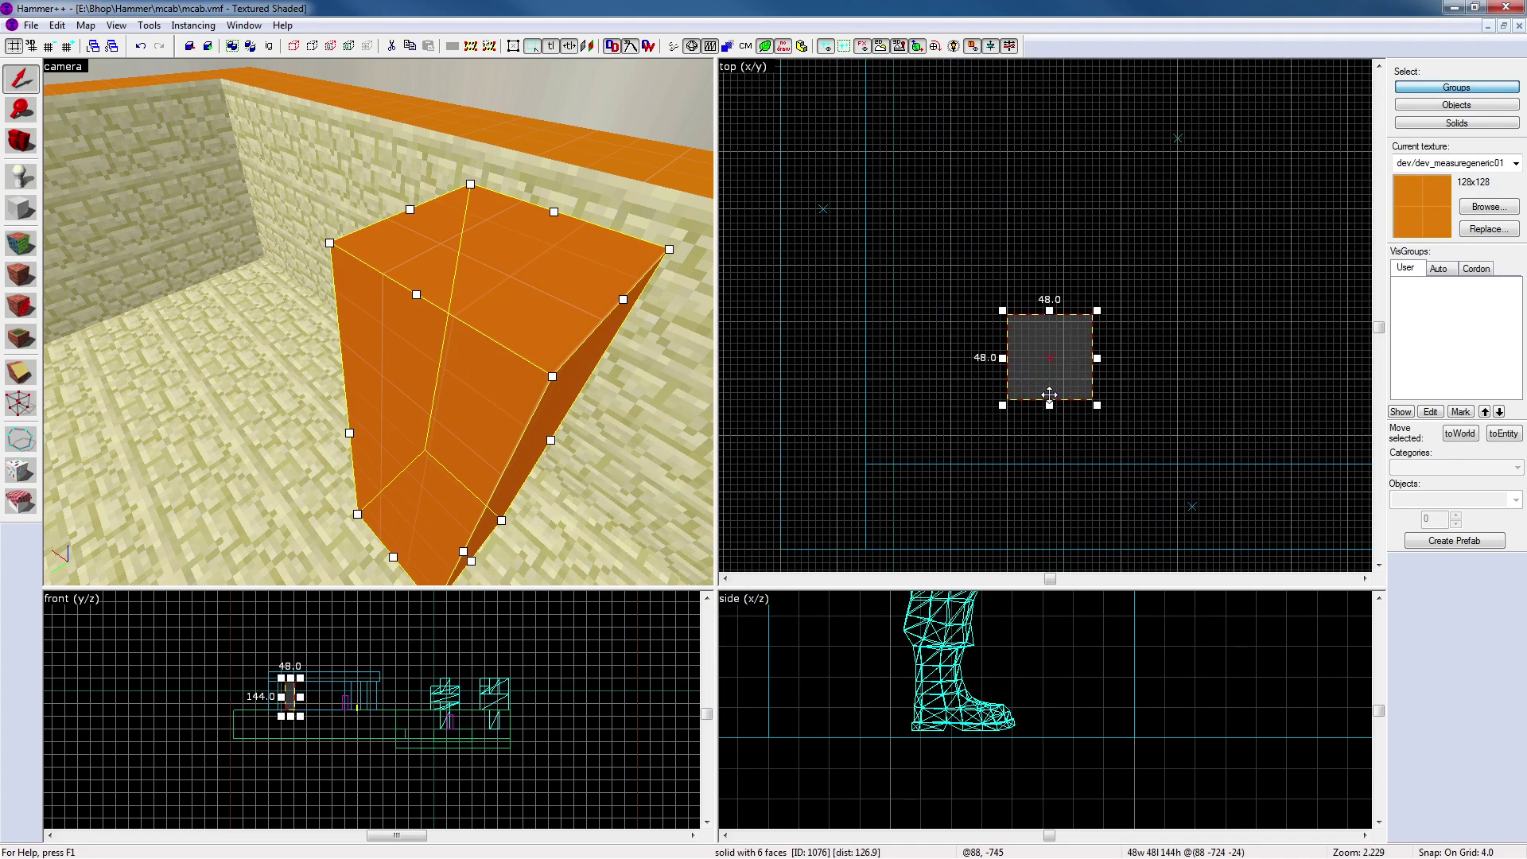
pyautogui.press(']')
pyautogui.press(']')
pyautogui.moveTo(1062, 376); pyautogui.dragTo(1057, 427)
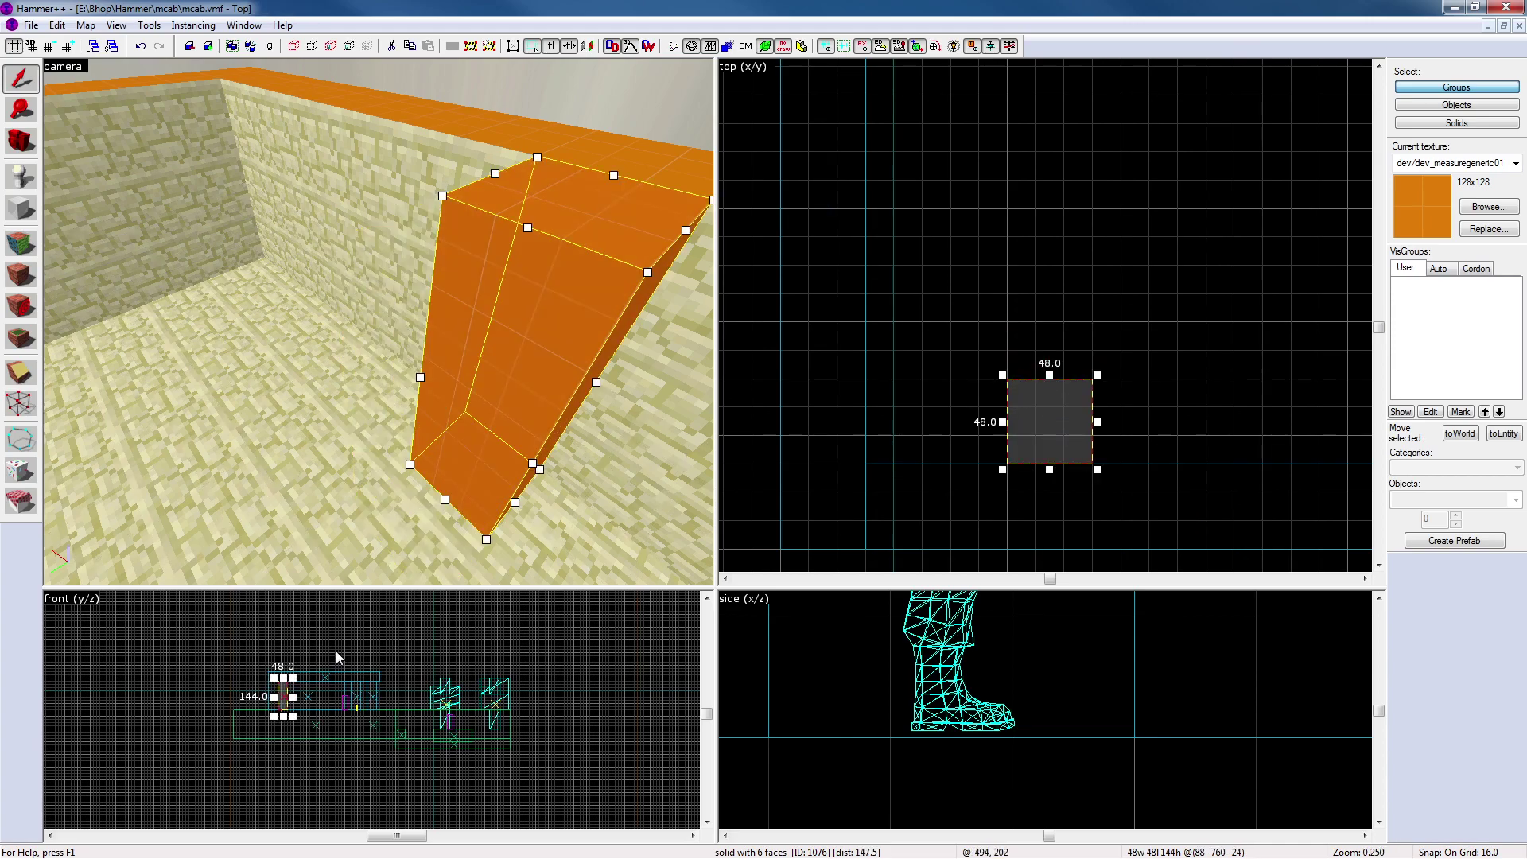
# Lower the orange pillar to a 48-unit-high cube in the front view and enlarge the side view
pyautogui.scroll(2, 323, 682)
pyautogui.moveTo(259, 672); pyautogui.dragTo(262, 710)
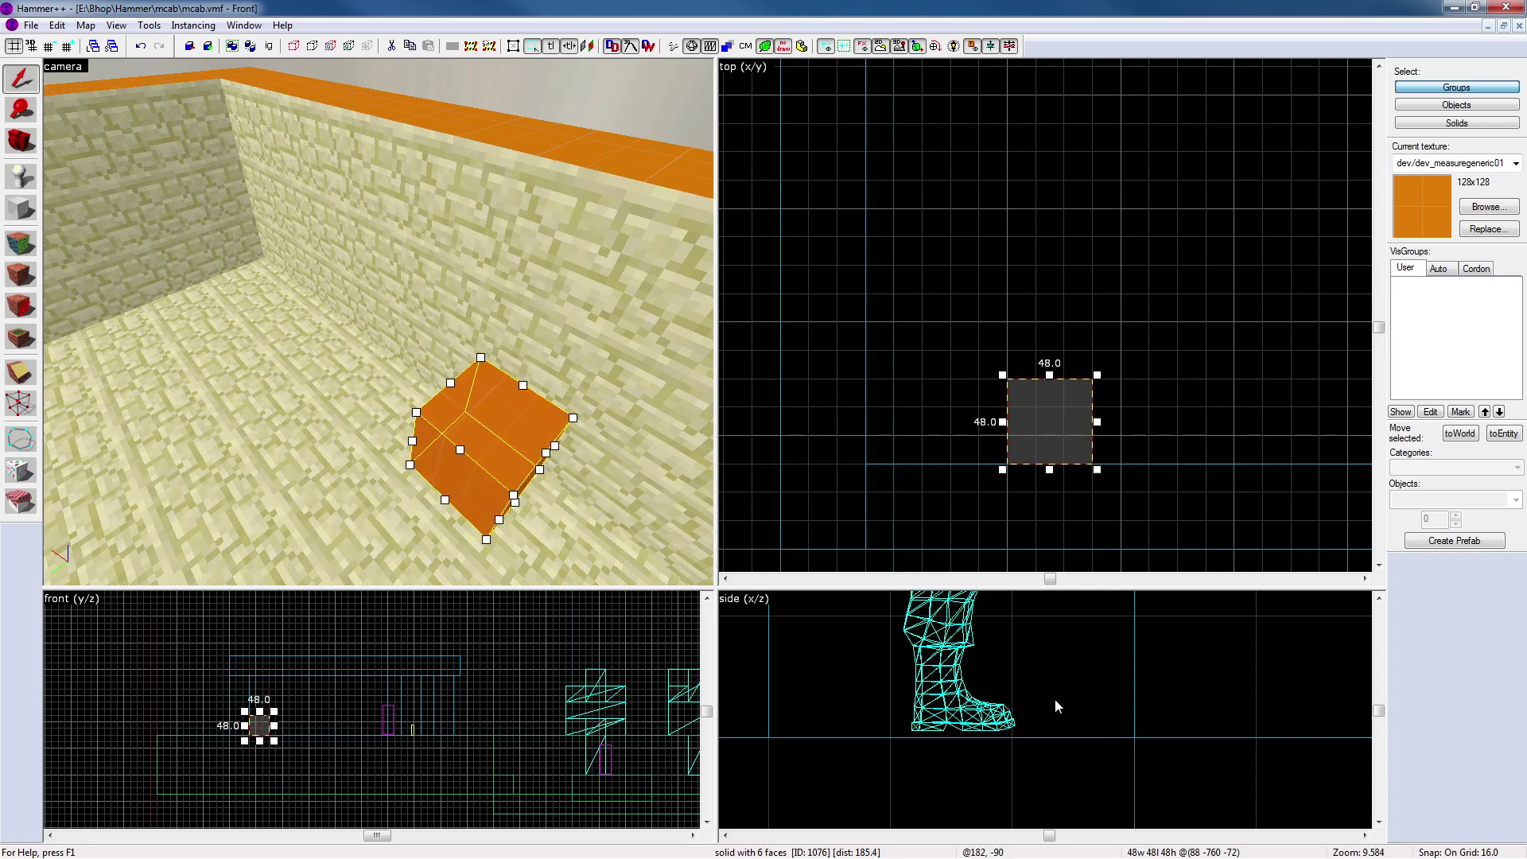
pyautogui.scroll(-10, 1055, 706)
pyautogui.moveTo(852, 588); pyautogui.dragTo(852, 547)
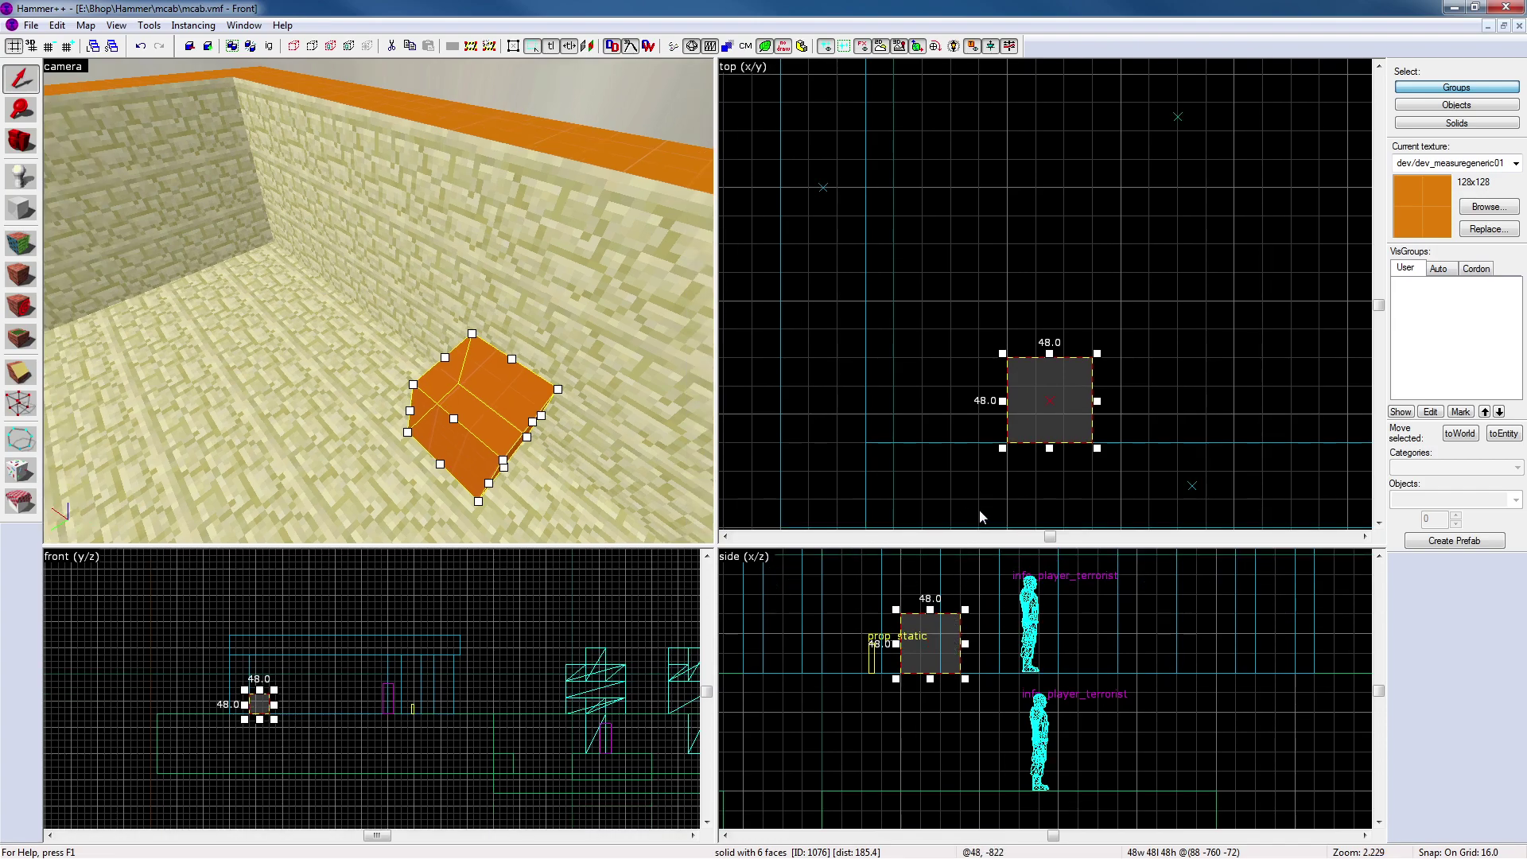
# Duplicate the orange cube directly beside the original along the wall, at (136 -760 -72)
pyautogui.scroll(-3, 988, 434)
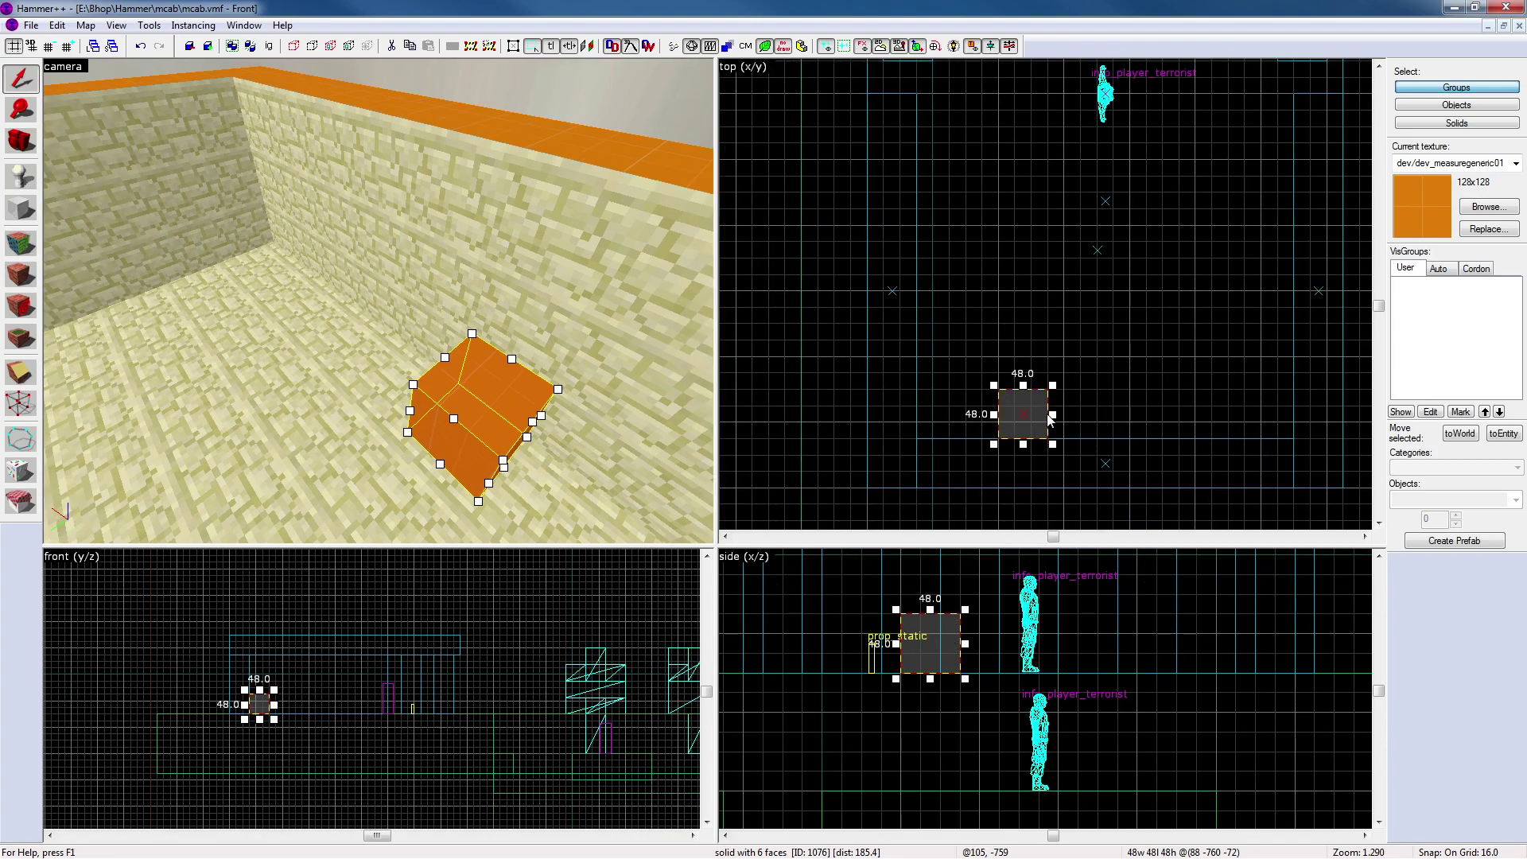
pyautogui.keyDown('shift'); pyautogui.moveTo(1027, 413); pyautogui.dragTo(1082, 410); pyautogui.keyUp('shift')
pyautogui.press('z')
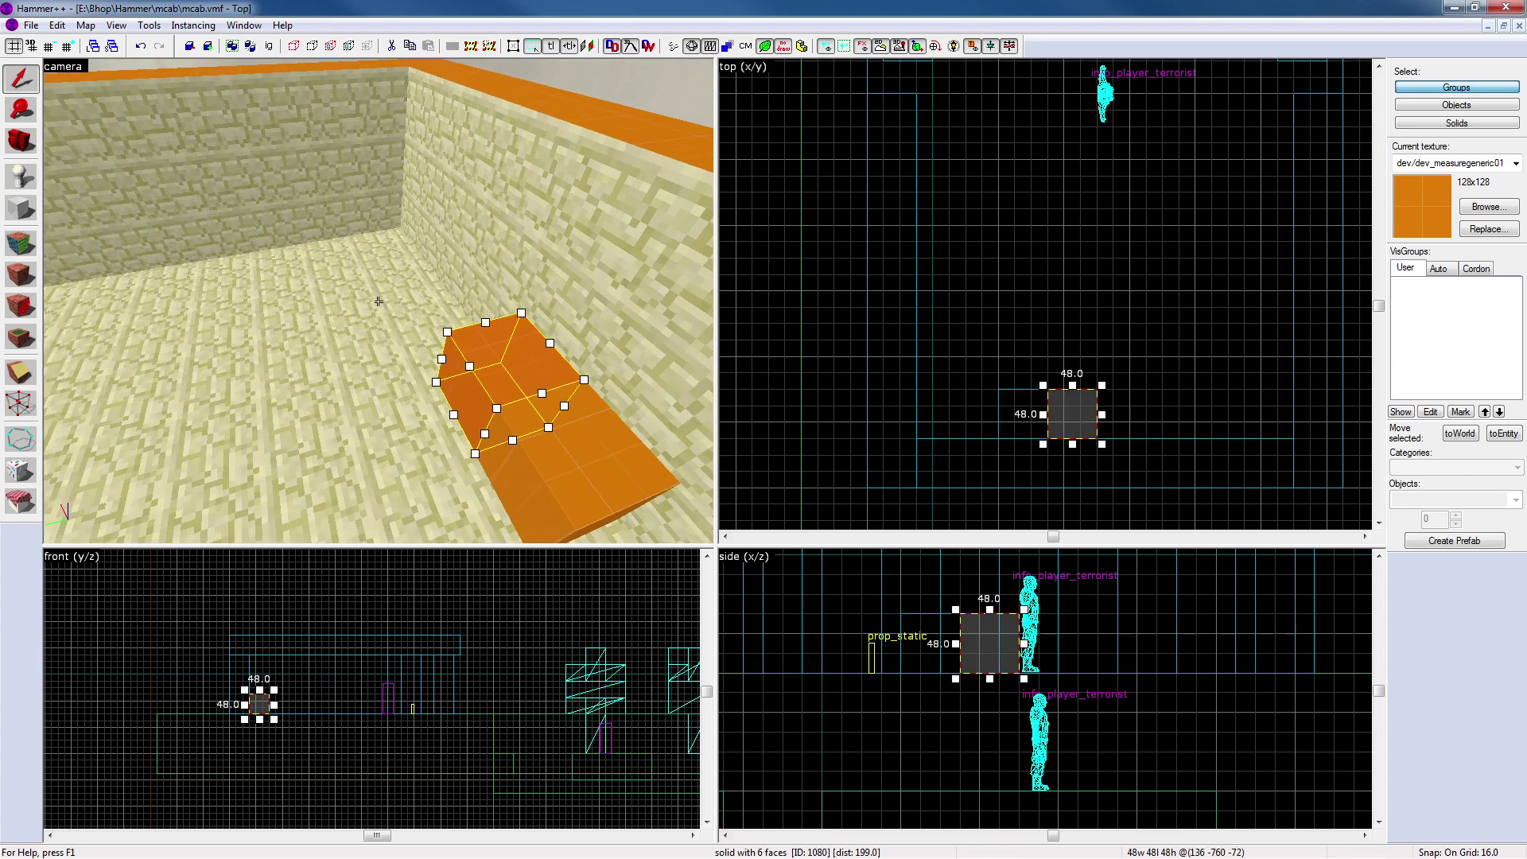
pyautogui.press('w')
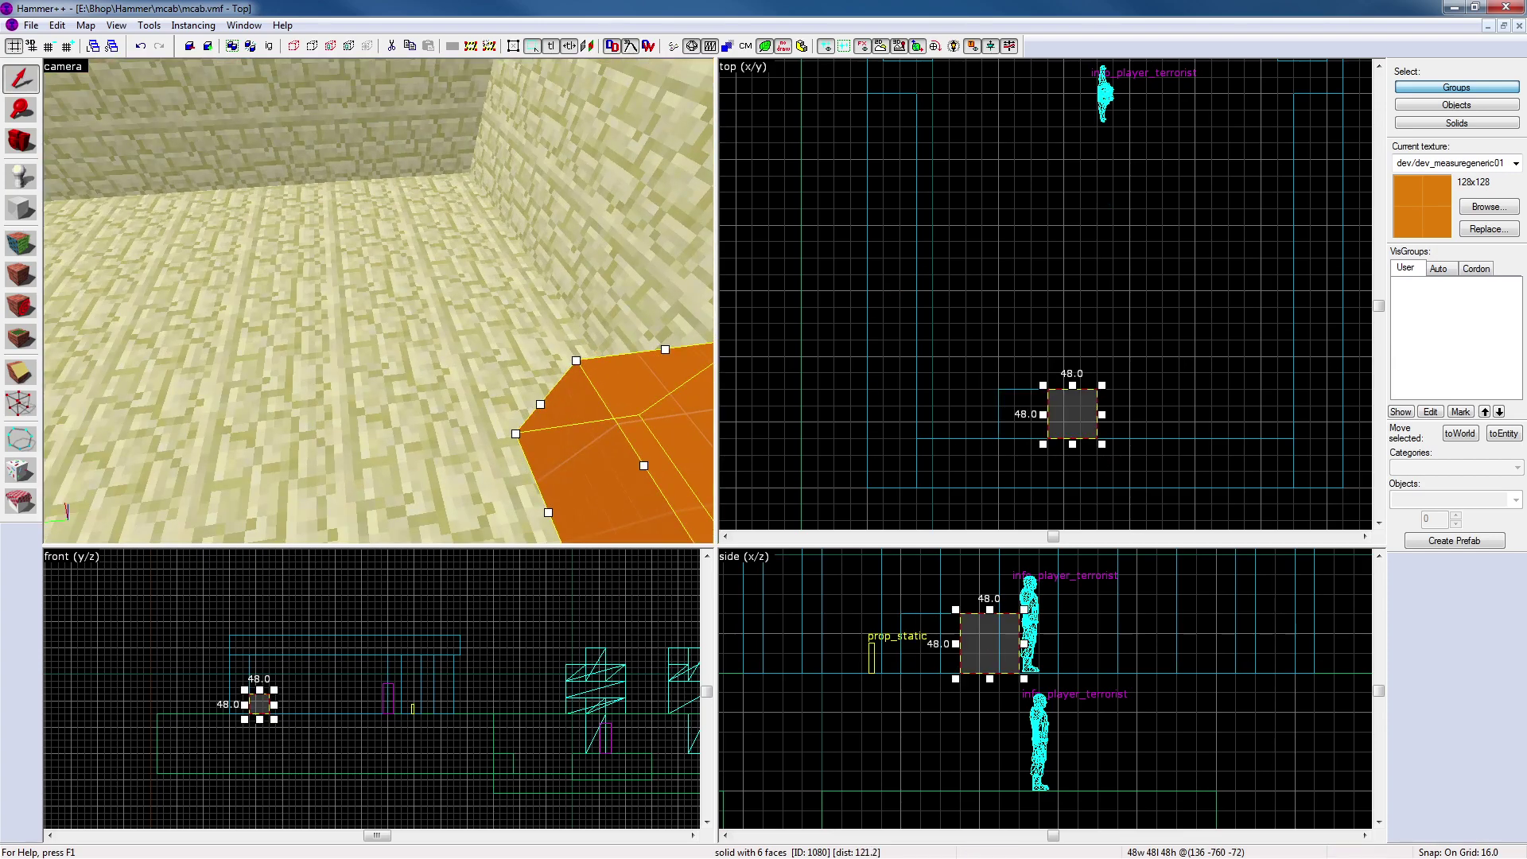
# Filter the texture browser by "minecraft" and look through the block textures for a chest texture
pyautogui.click(1416, 210)
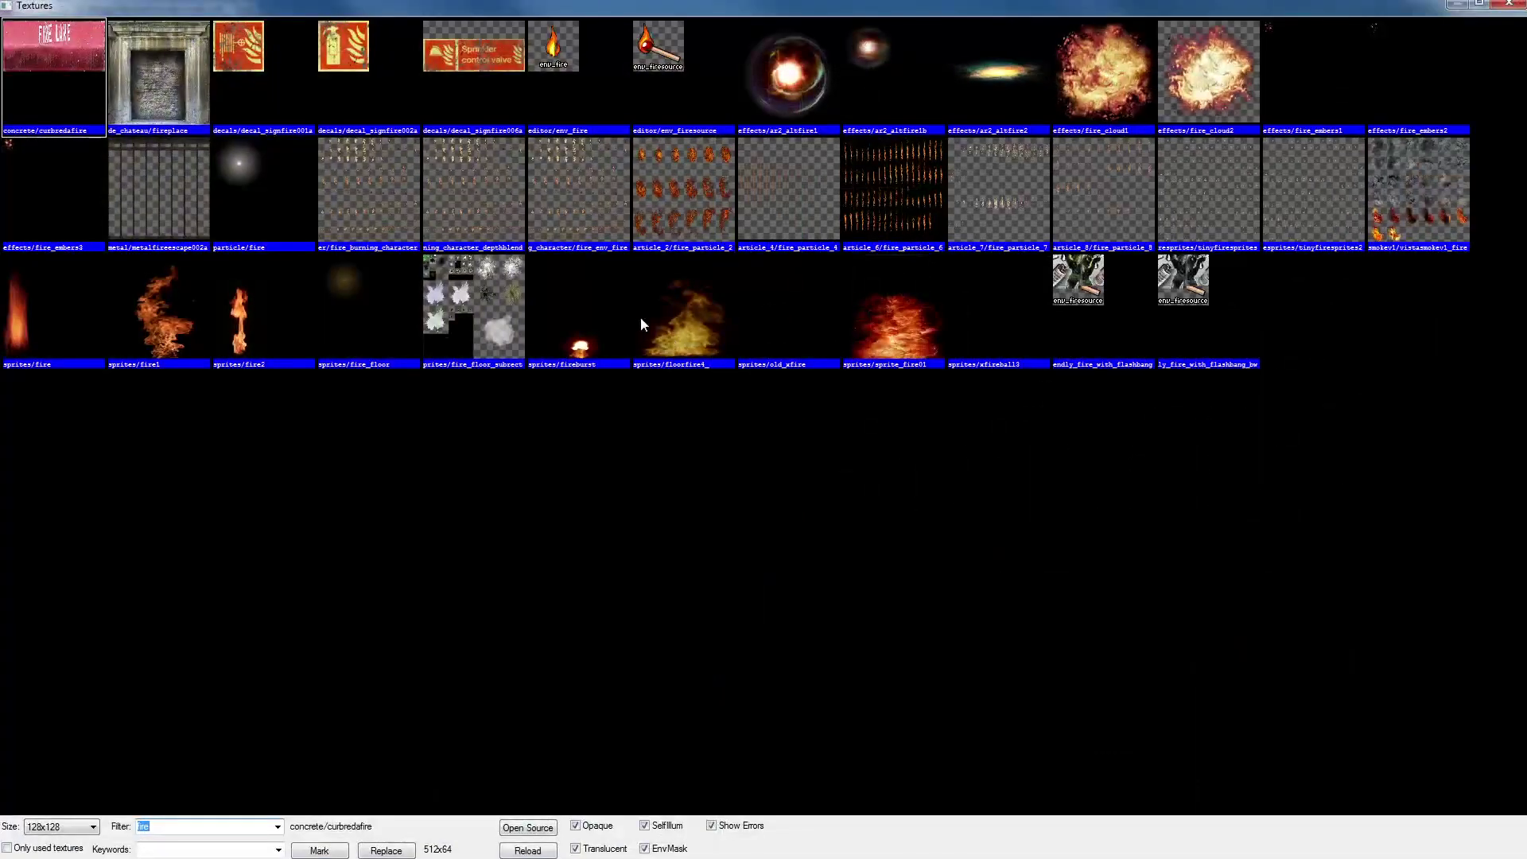
pyautogui.write('minecraft')
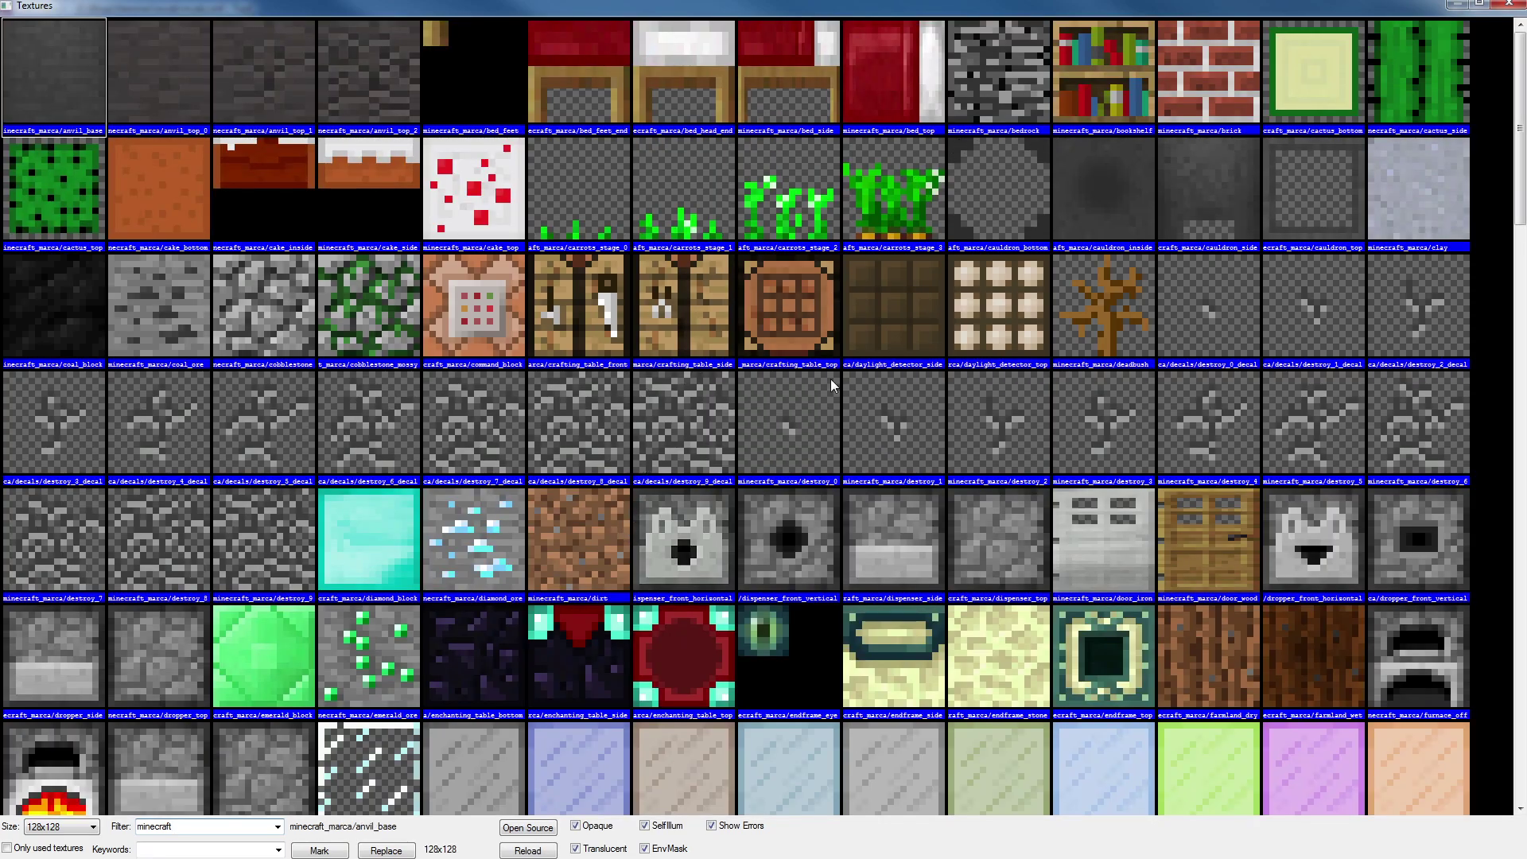
pyautogui.click(1205, 673)
pyautogui.scroll(-2, 1141, 579)
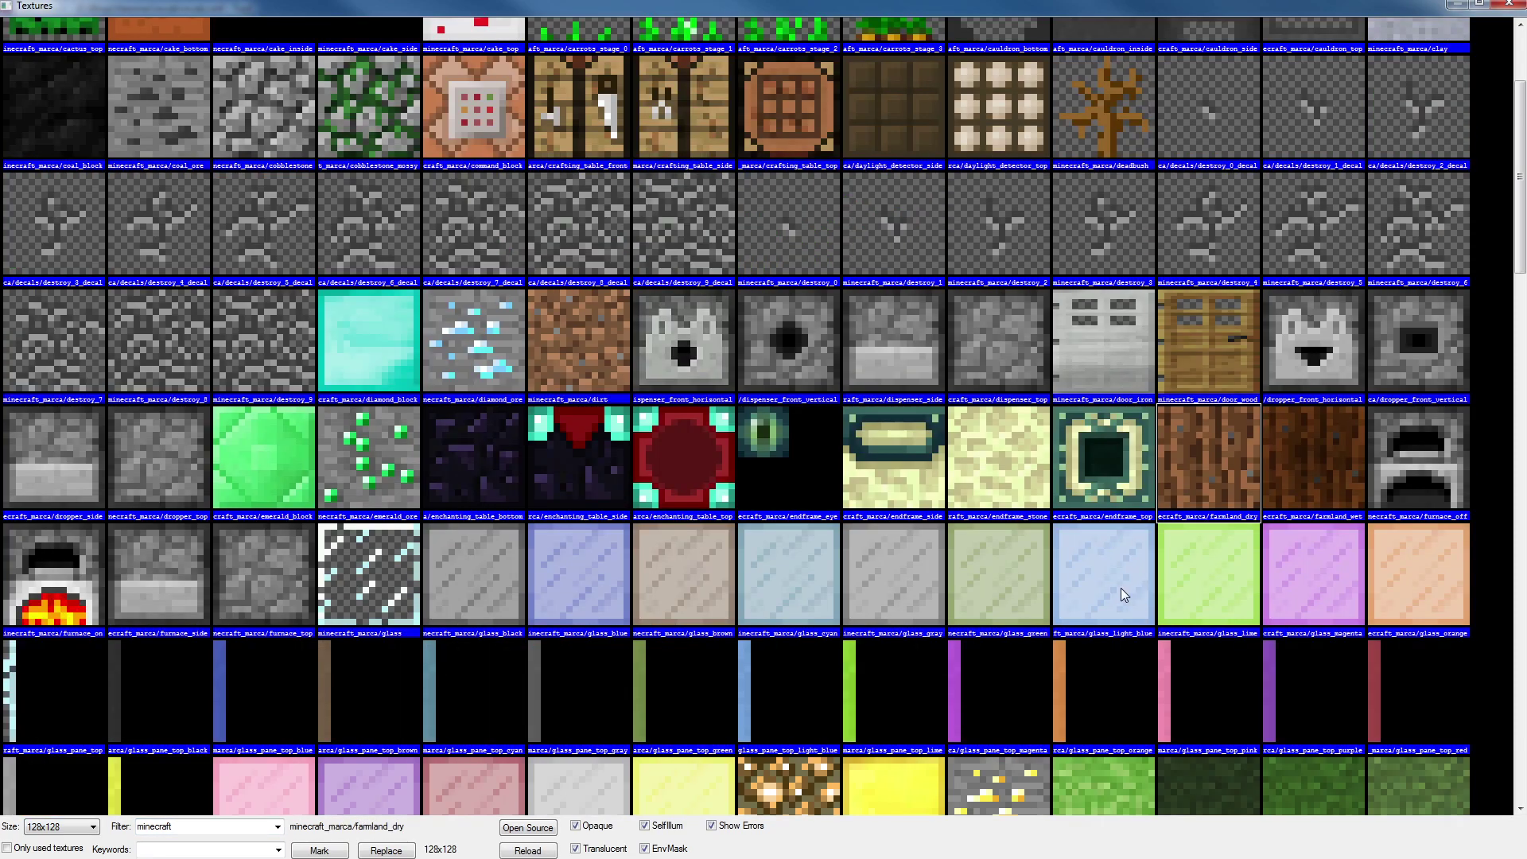
pyautogui.scroll(-10, 1127, 588)
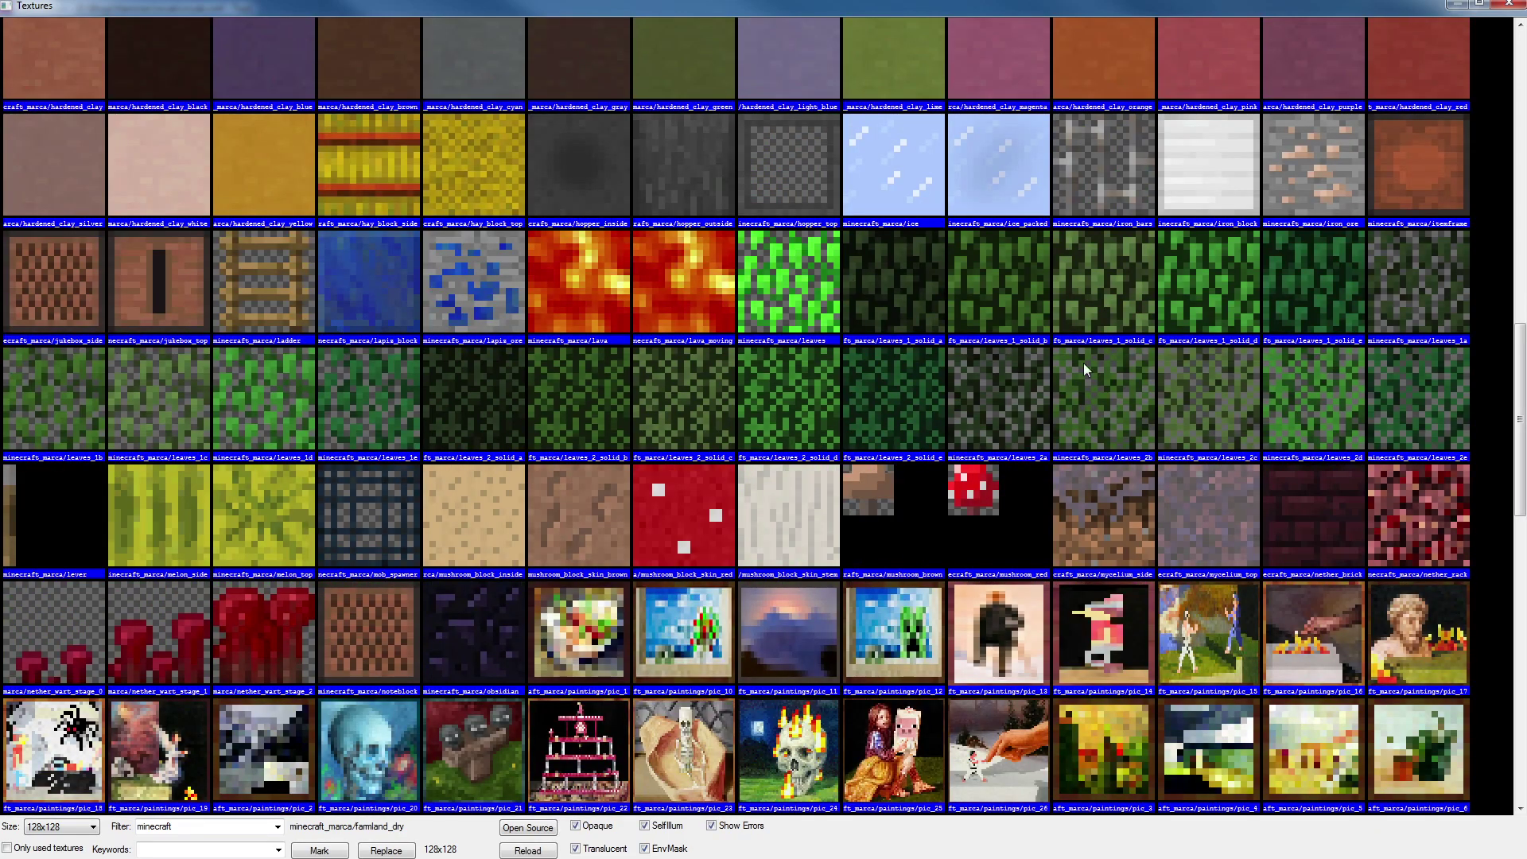
pyautogui.scroll(-4, 1083, 429)
pyautogui.scroll(6, 1082, 495)
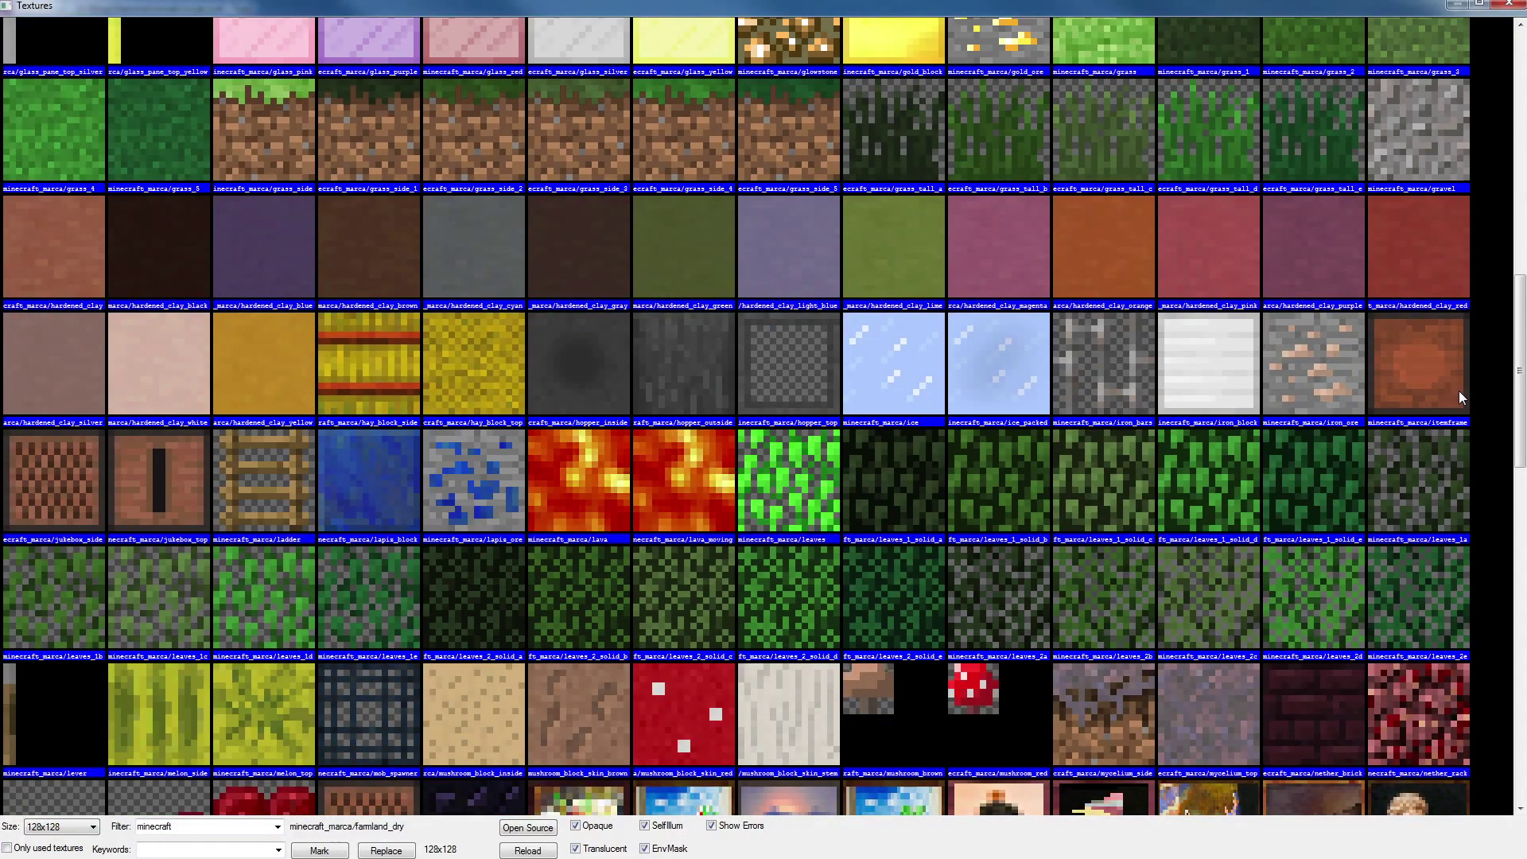
pyautogui.scroll(-8, 1459, 390)
pyautogui.scroll(-4, 813, 563)
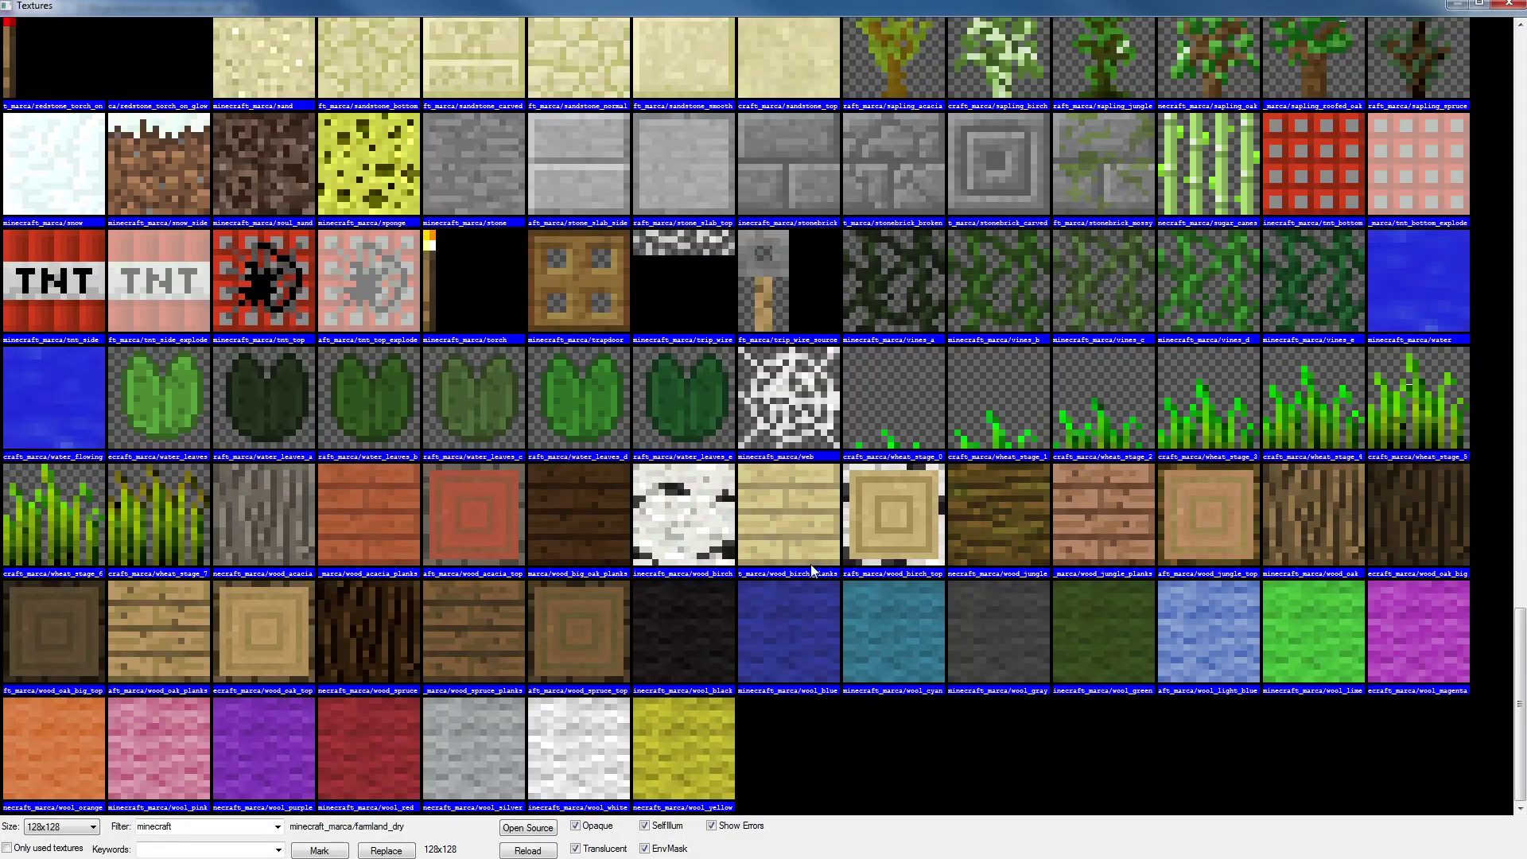
pyautogui.scroll(3, 671, 551)
pyautogui.scroll(7, 676, 548)
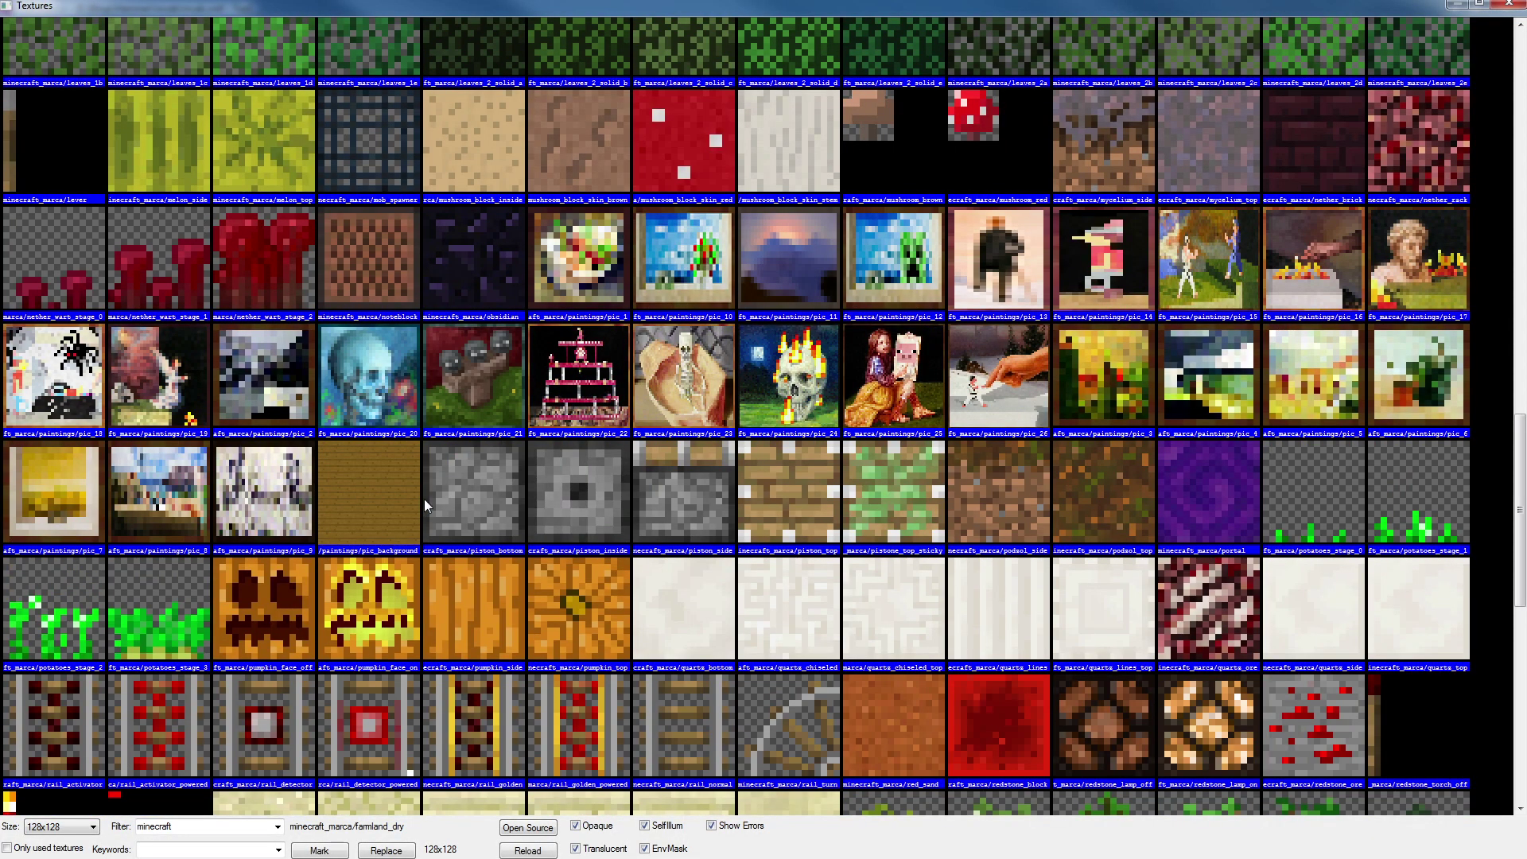
pyautogui.scroll(7, 423, 499)
pyautogui.scroll(6, 459, 494)
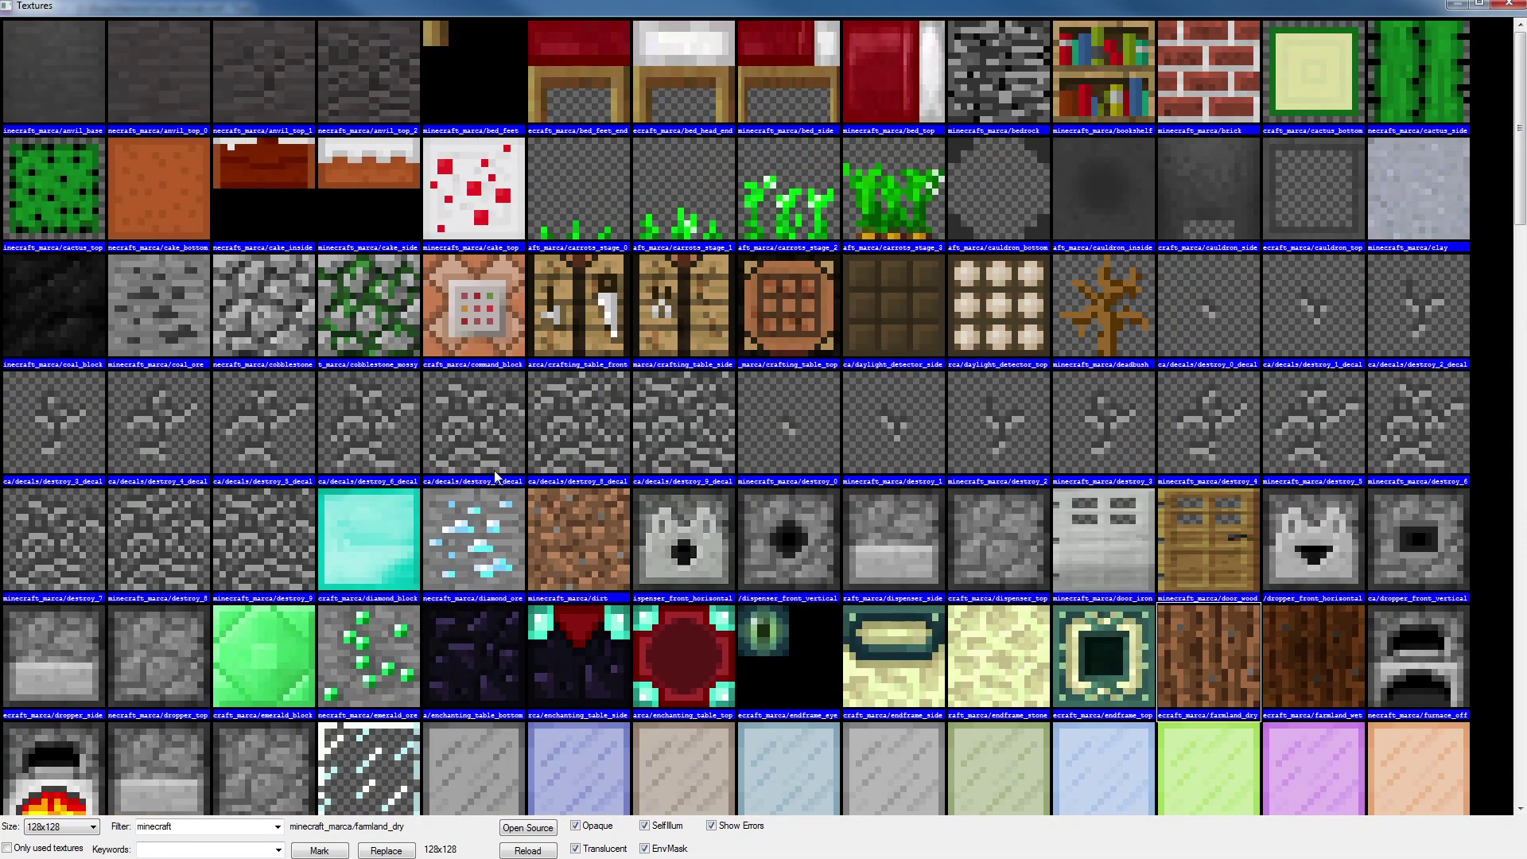
pyautogui.scroll(-2, 501, 477)
pyautogui.scroll(-2, 457, 552)
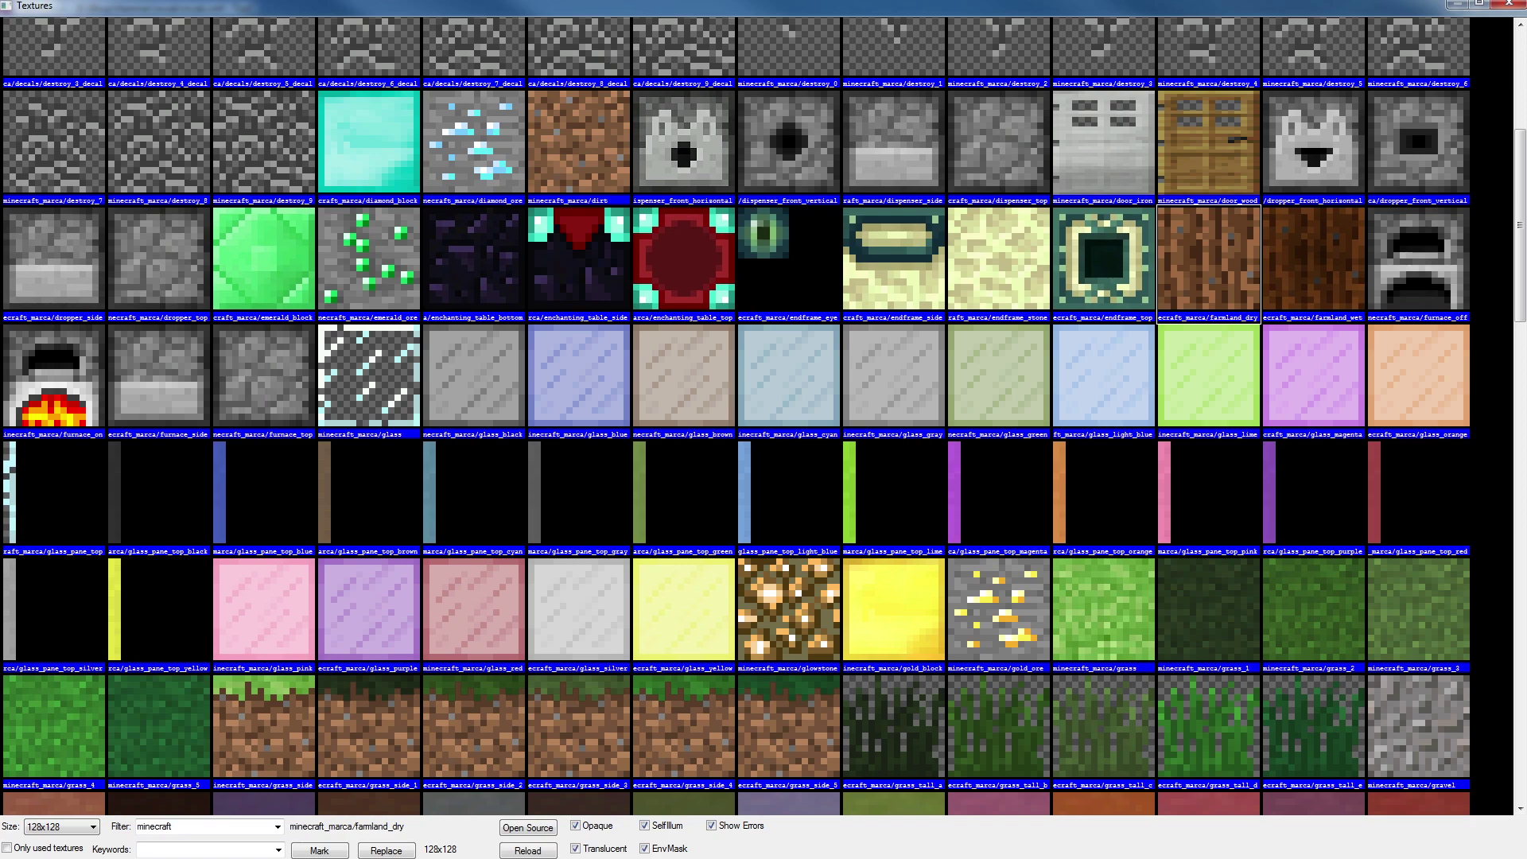
pyautogui.click(618, 502)
pyautogui.scroll(-5, 627, 509)
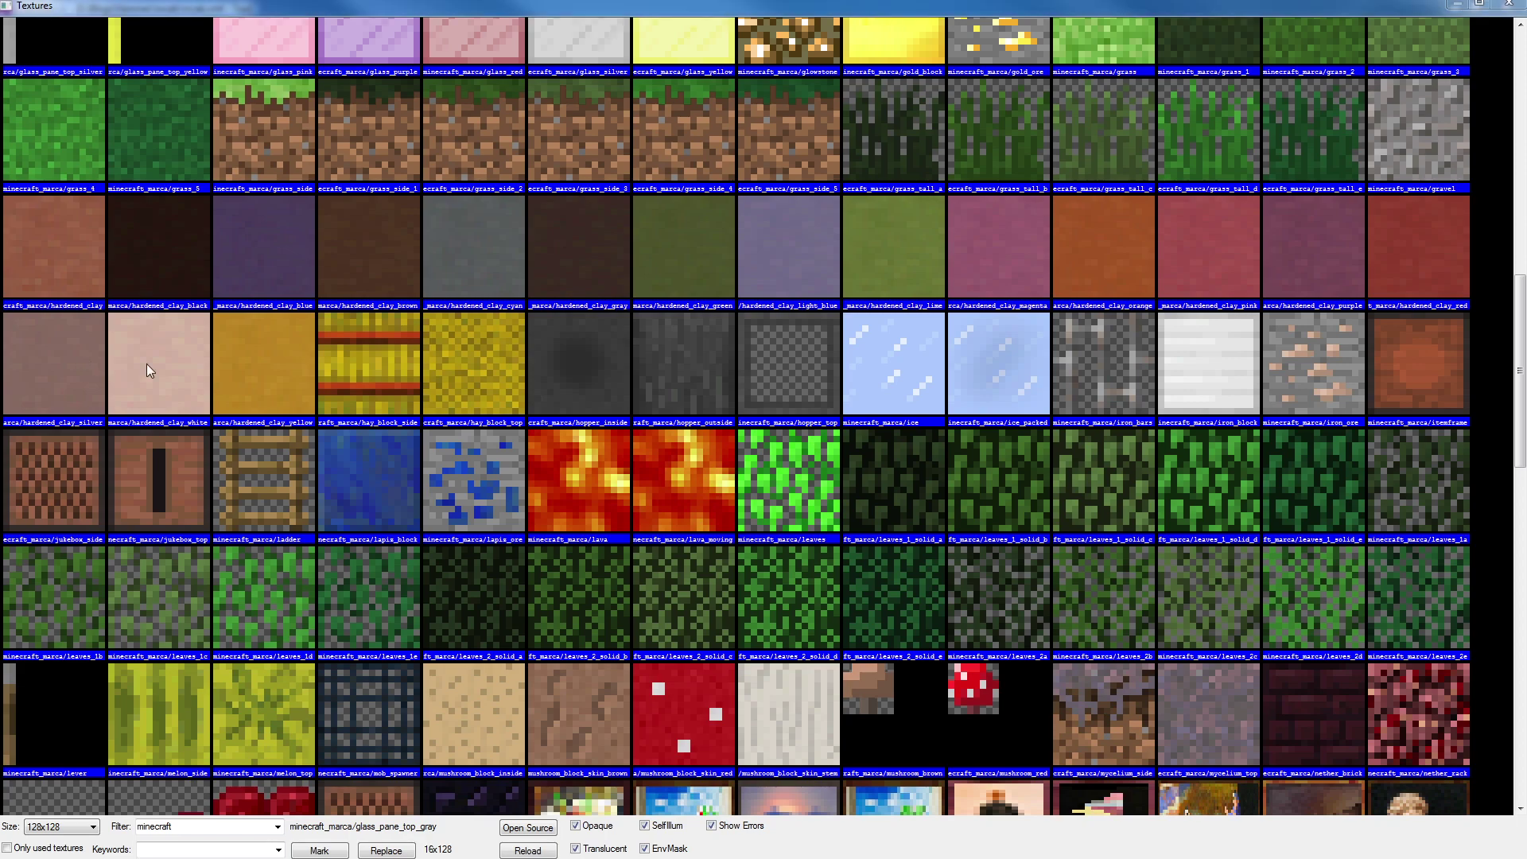
pyautogui.click(646, 476)
pyautogui.scroll(-2, 645, 476)
pyautogui.scroll(-2, 649, 439)
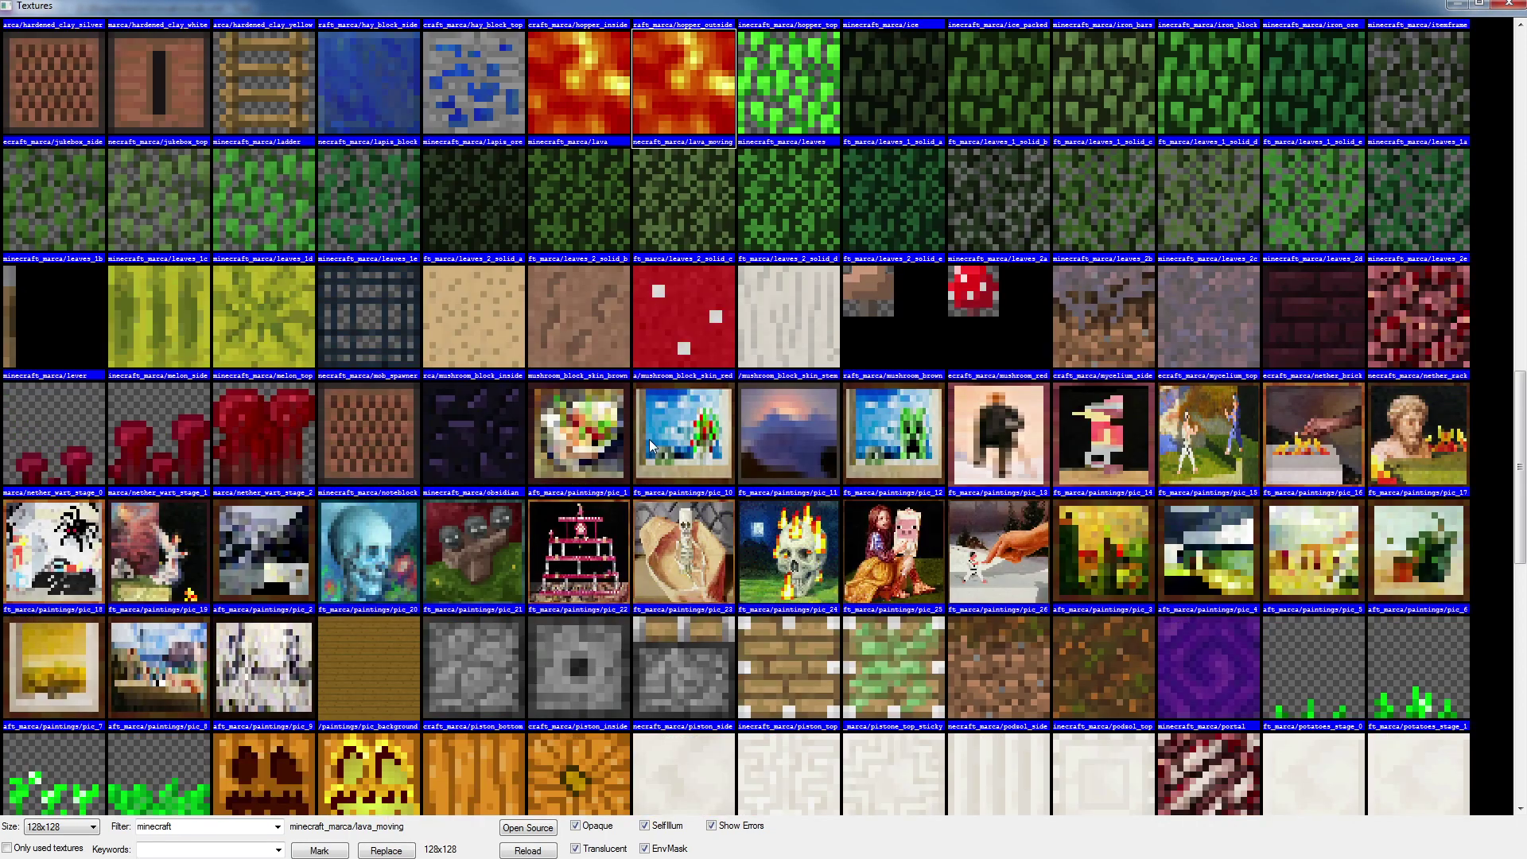
pyautogui.scroll(-2, 651, 446)
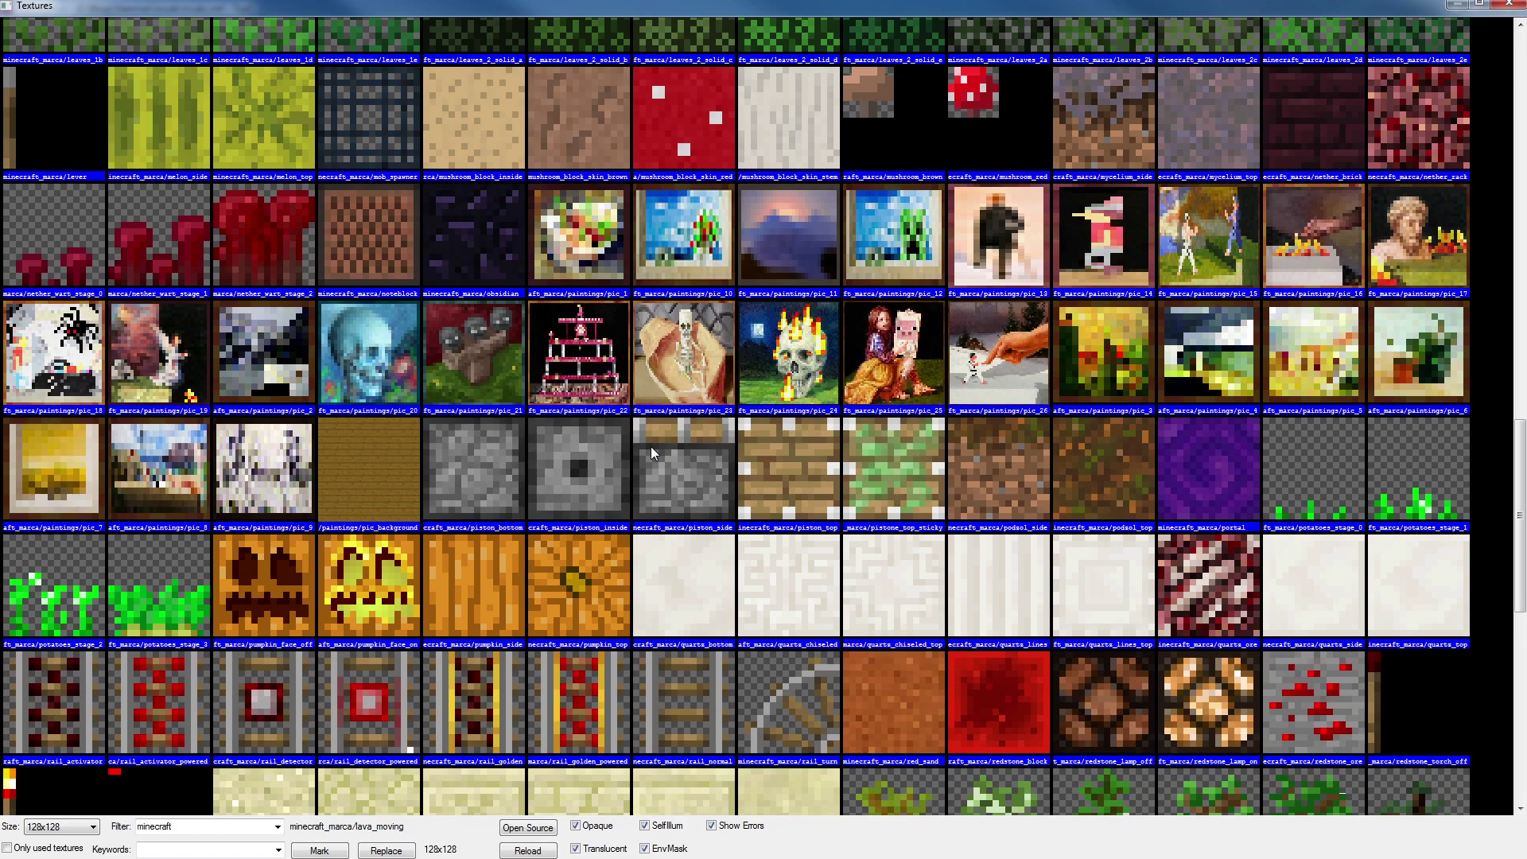
pyautogui.scroll(-2, 651, 446)
pyautogui.scroll(-4, 651, 447)
pyautogui.scroll(-2, 651, 447)
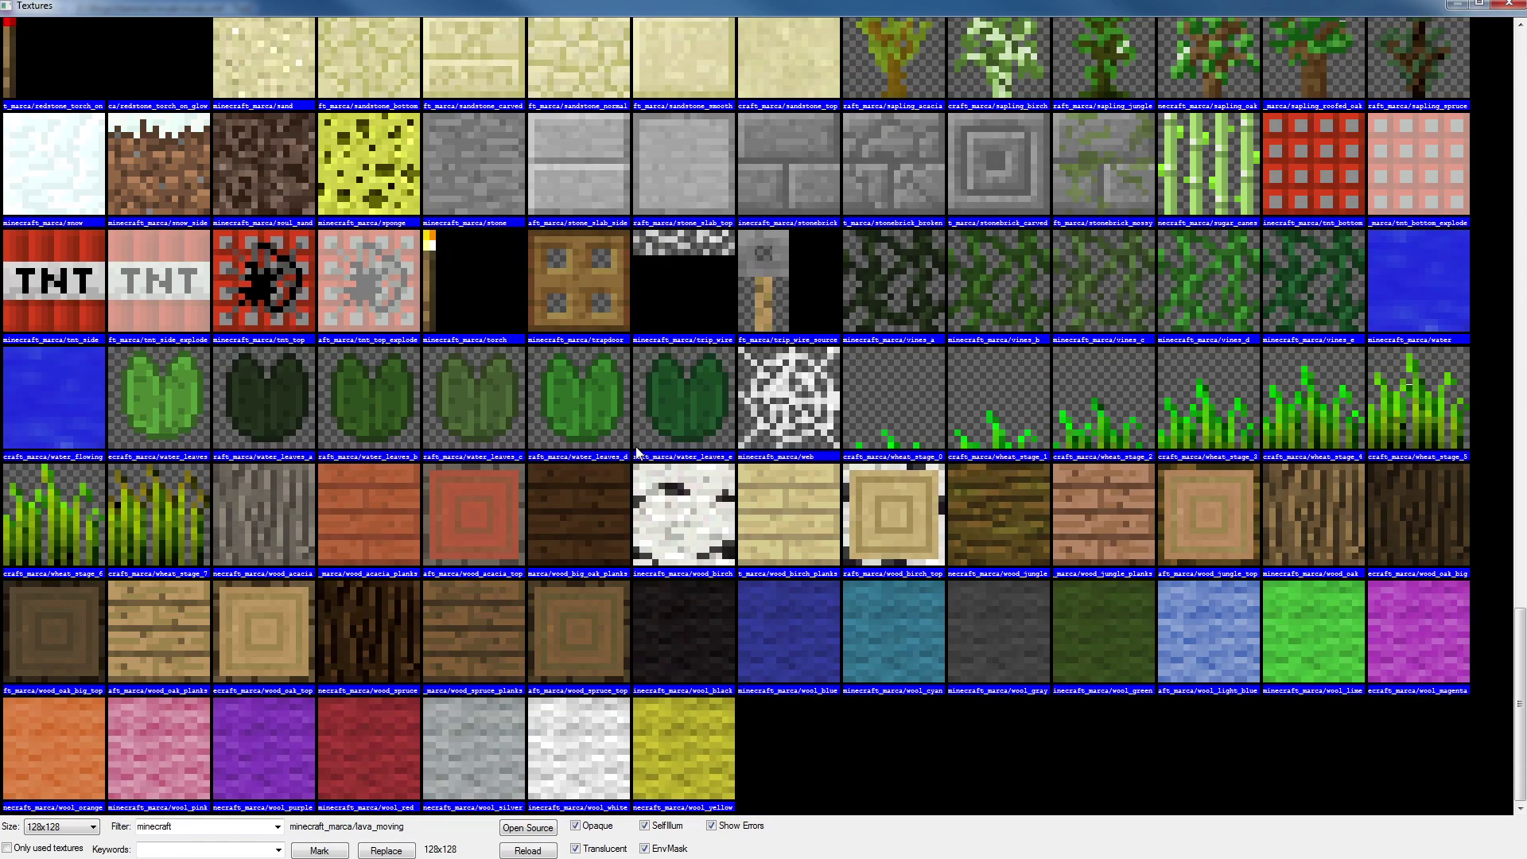
# Search the textures for "chest", restore the "minecraft" filter and look through the list again
pyautogui.doubleClick(244, 827)
pyautogui.write('chest')
pyautogui.press('Return')
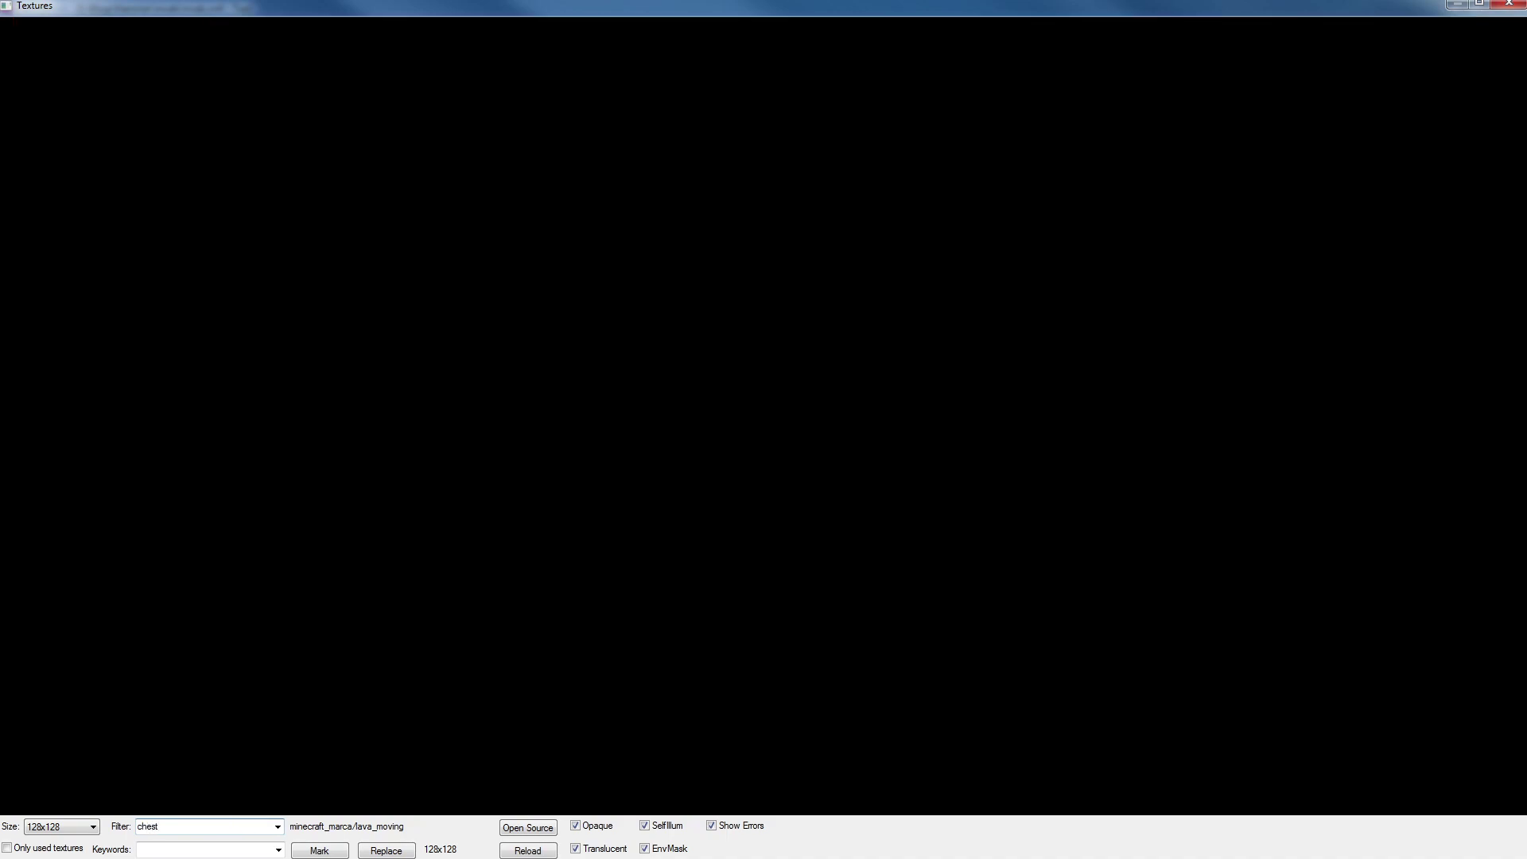
pyautogui.doubleClick(184, 828)
pyautogui.write('minecraft')
pyautogui.press('Return')
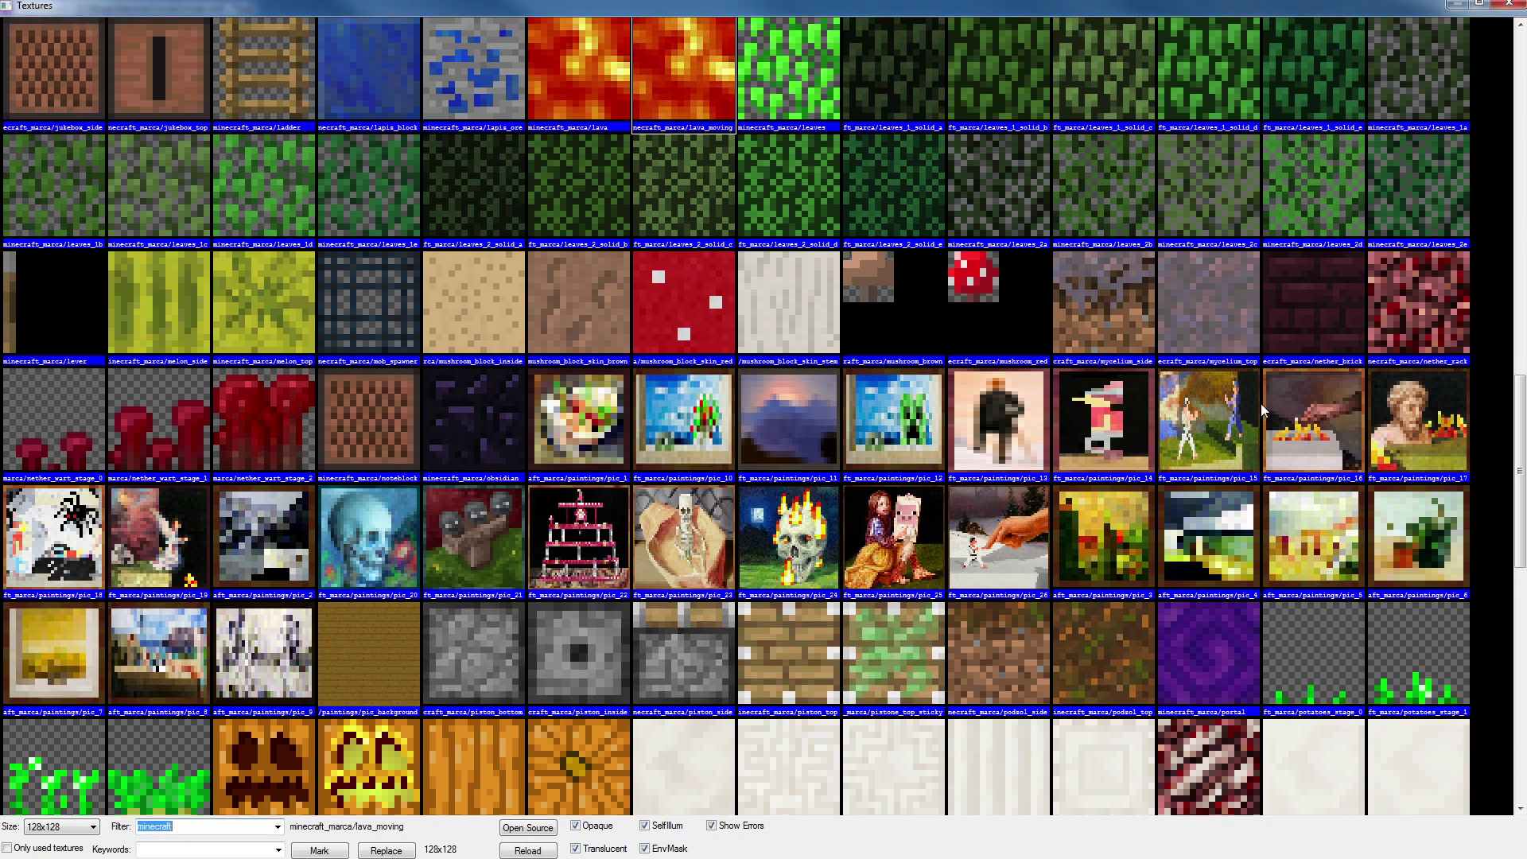
pyautogui.click(803, 410)
pyautogui.scroll(-10, 805, 421)
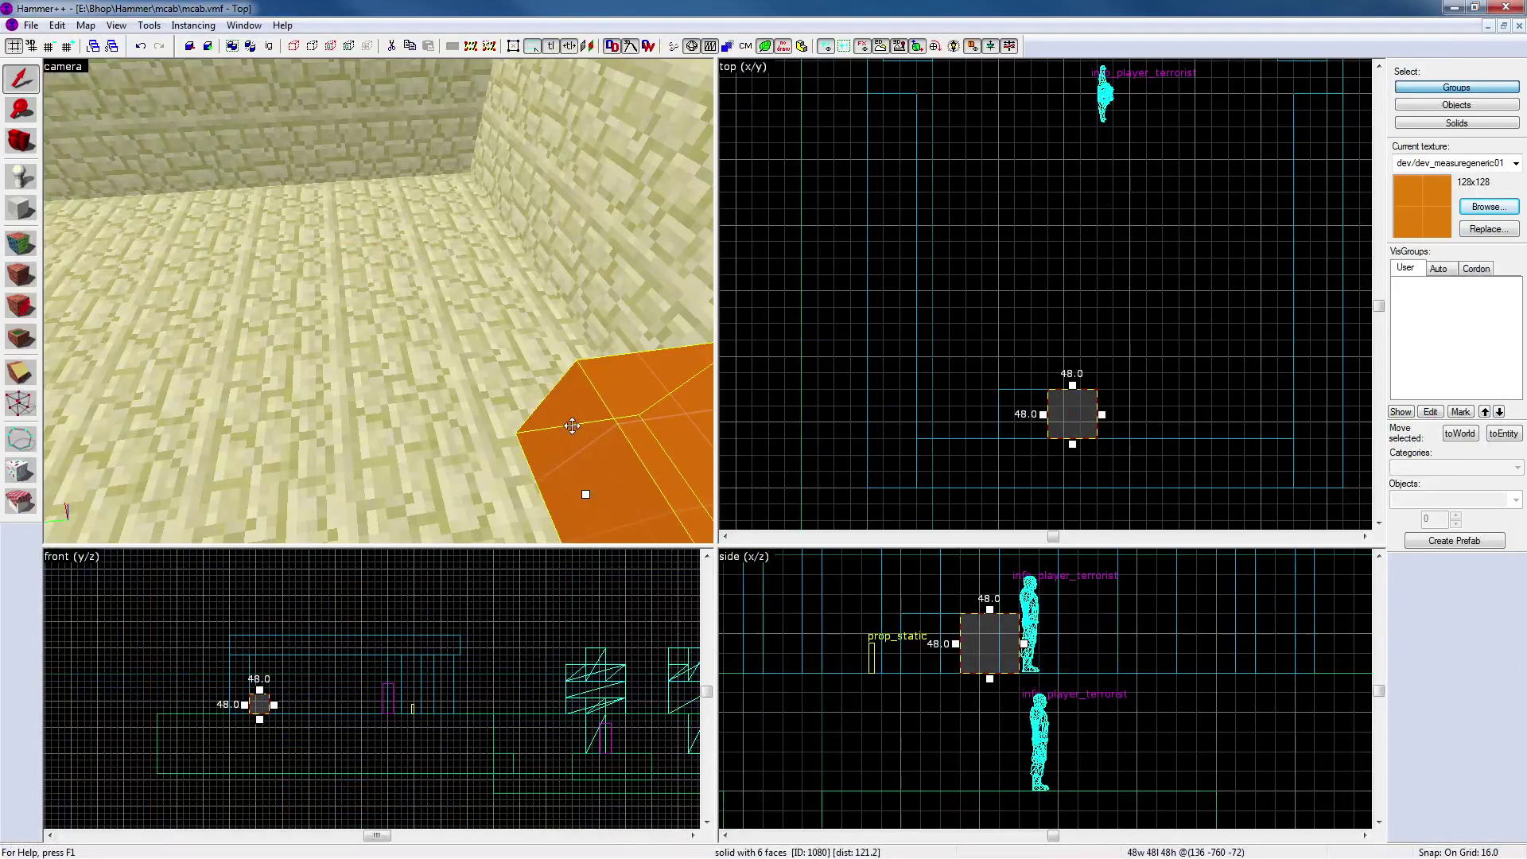
# Deselect the orange cube and open the model browser from the torch prop_static's World Model property
pyautogui.click(802, 369)
pyautogui.press('z')
pyautogui.press('z')
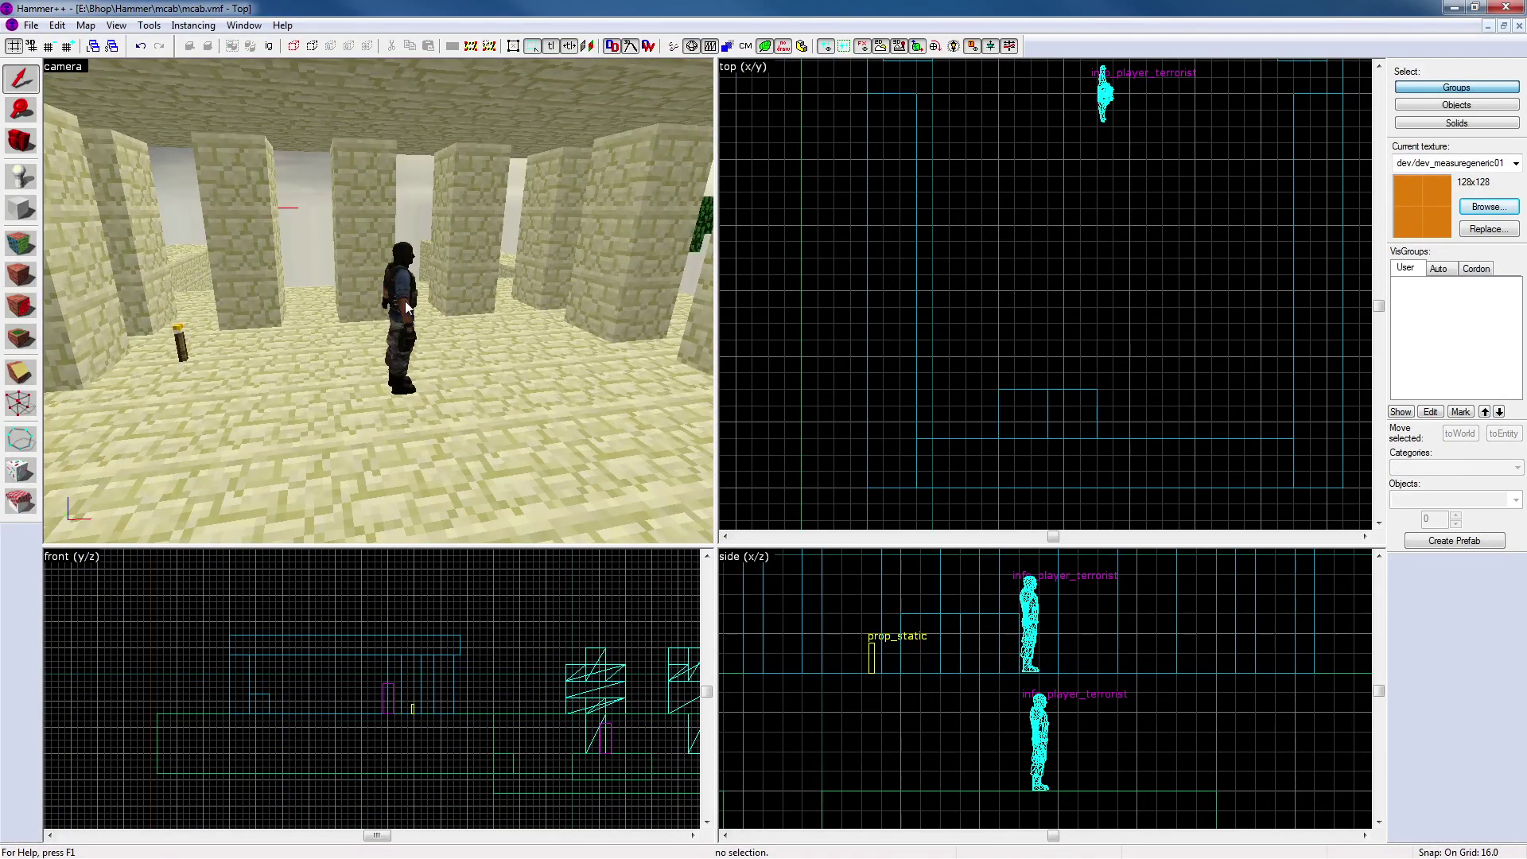
pyautogui.doubleClick(404, 301)
pyautogui.doubleClick(182, 344)
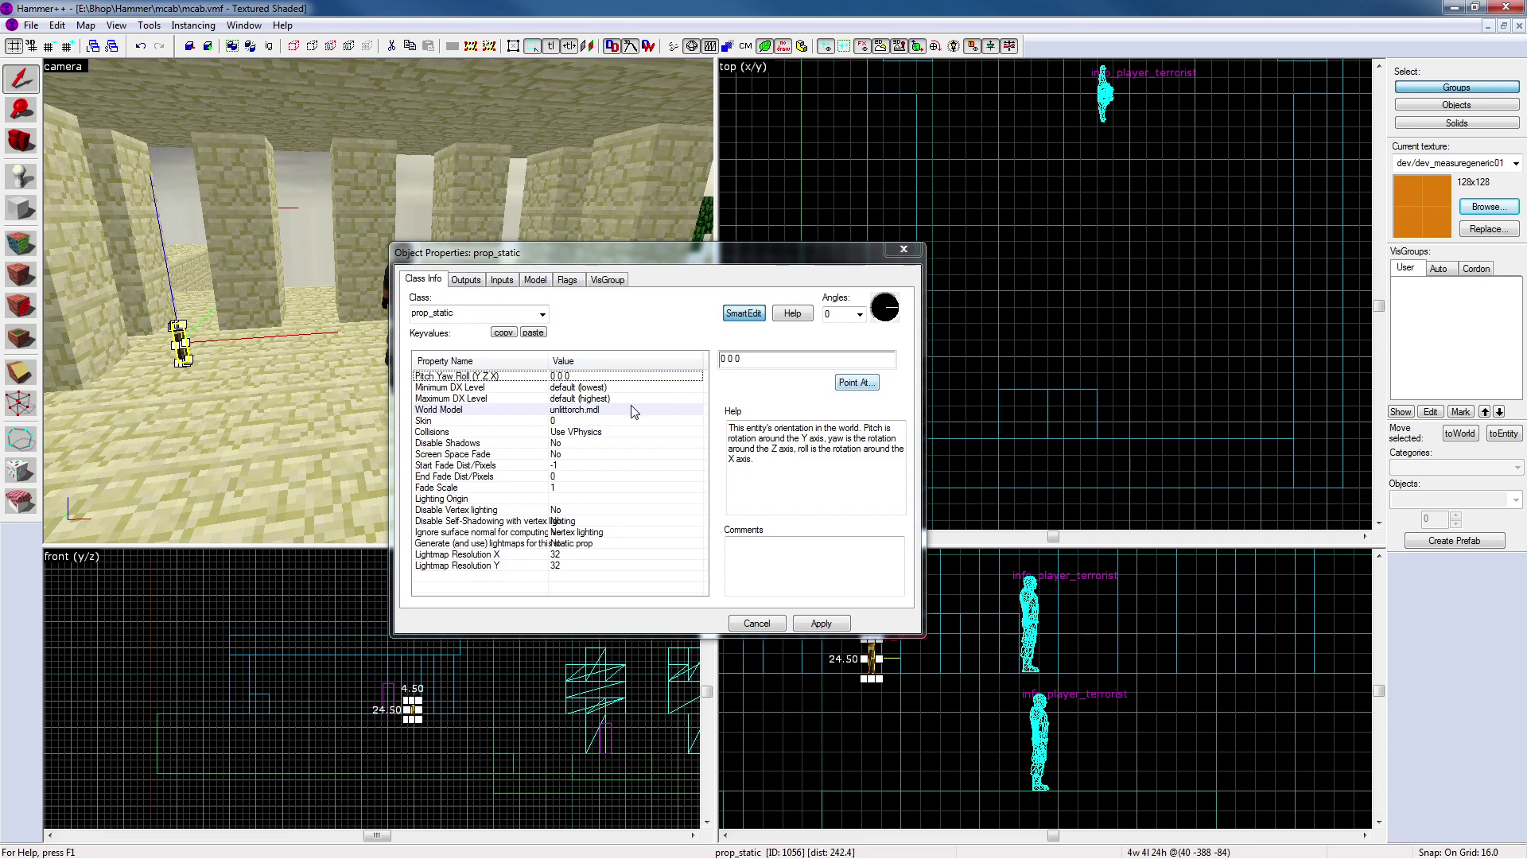
pyautogui.click(605, 409)
pyautogui.click(736, 385)
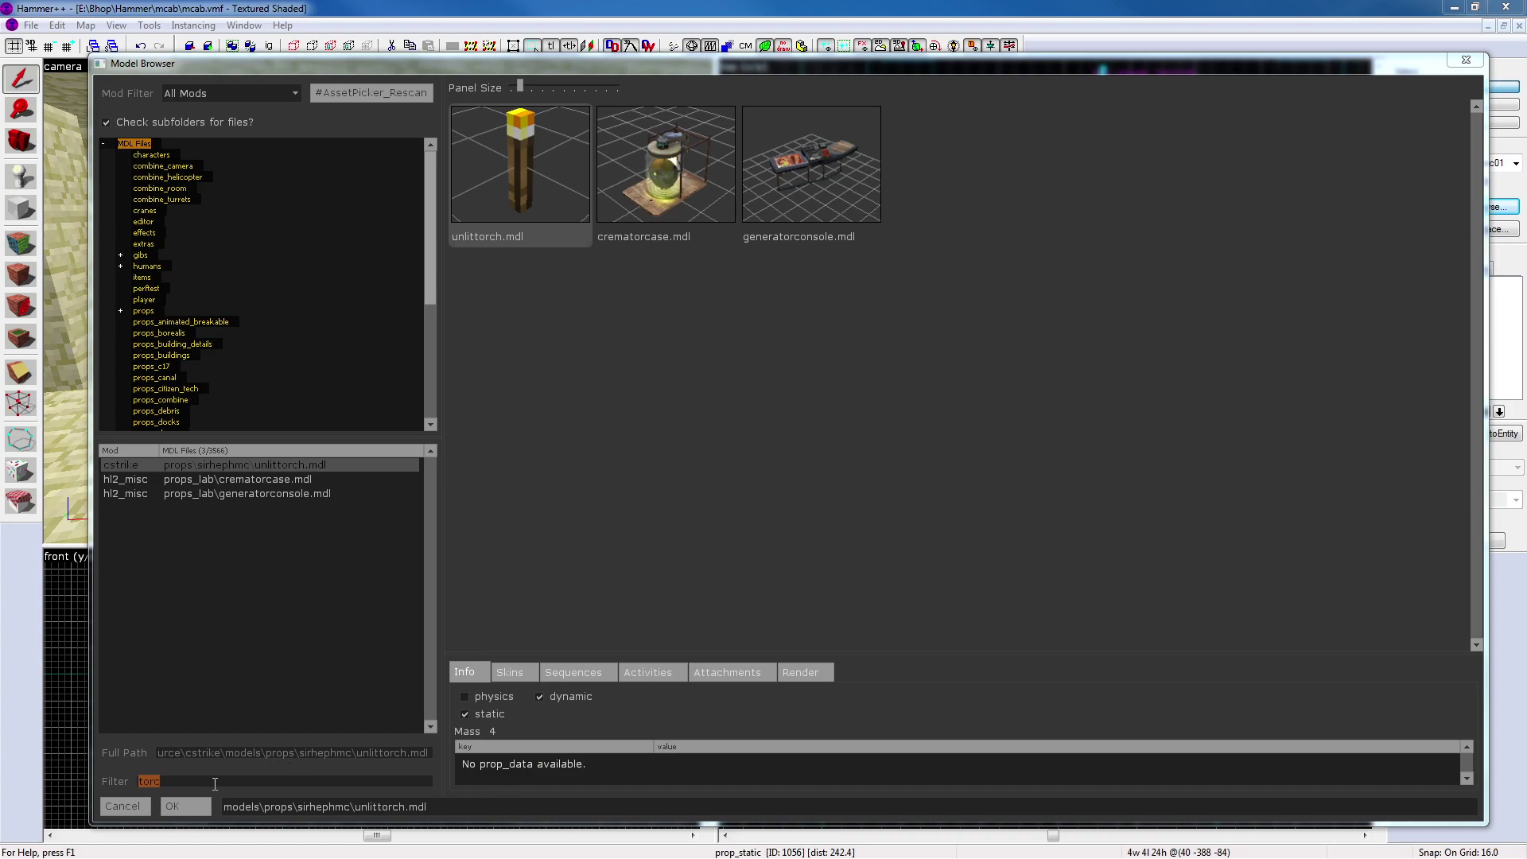
# Search the model browser for "chest" and for the shorter "ches"
pyautogui.write('chest')
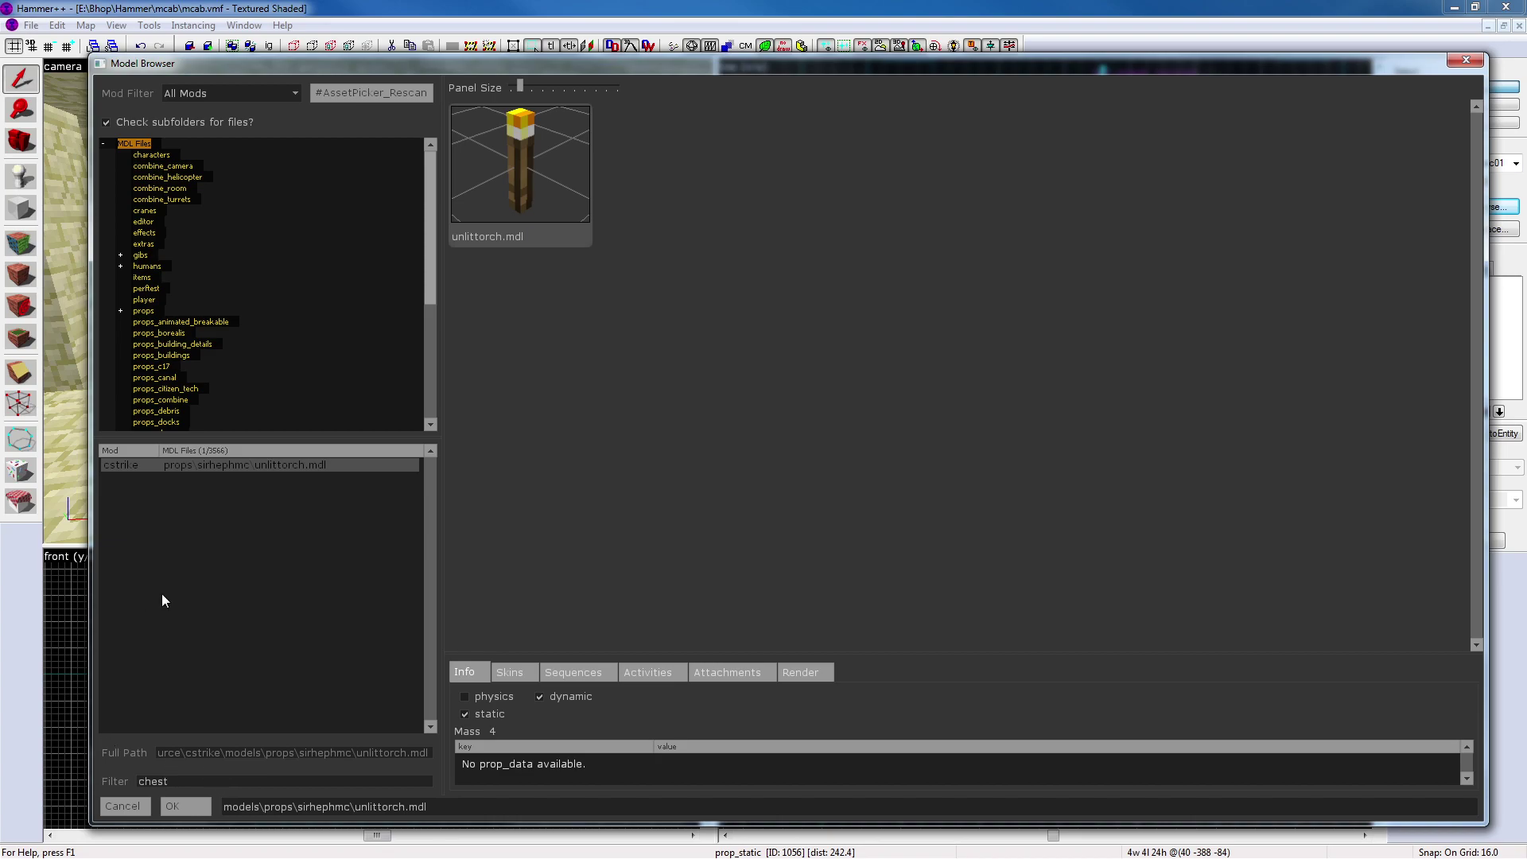
pyautogui.moveTo(258, 778); pyautogui.dragTo(38, 775)
pyautogui.write('ches')
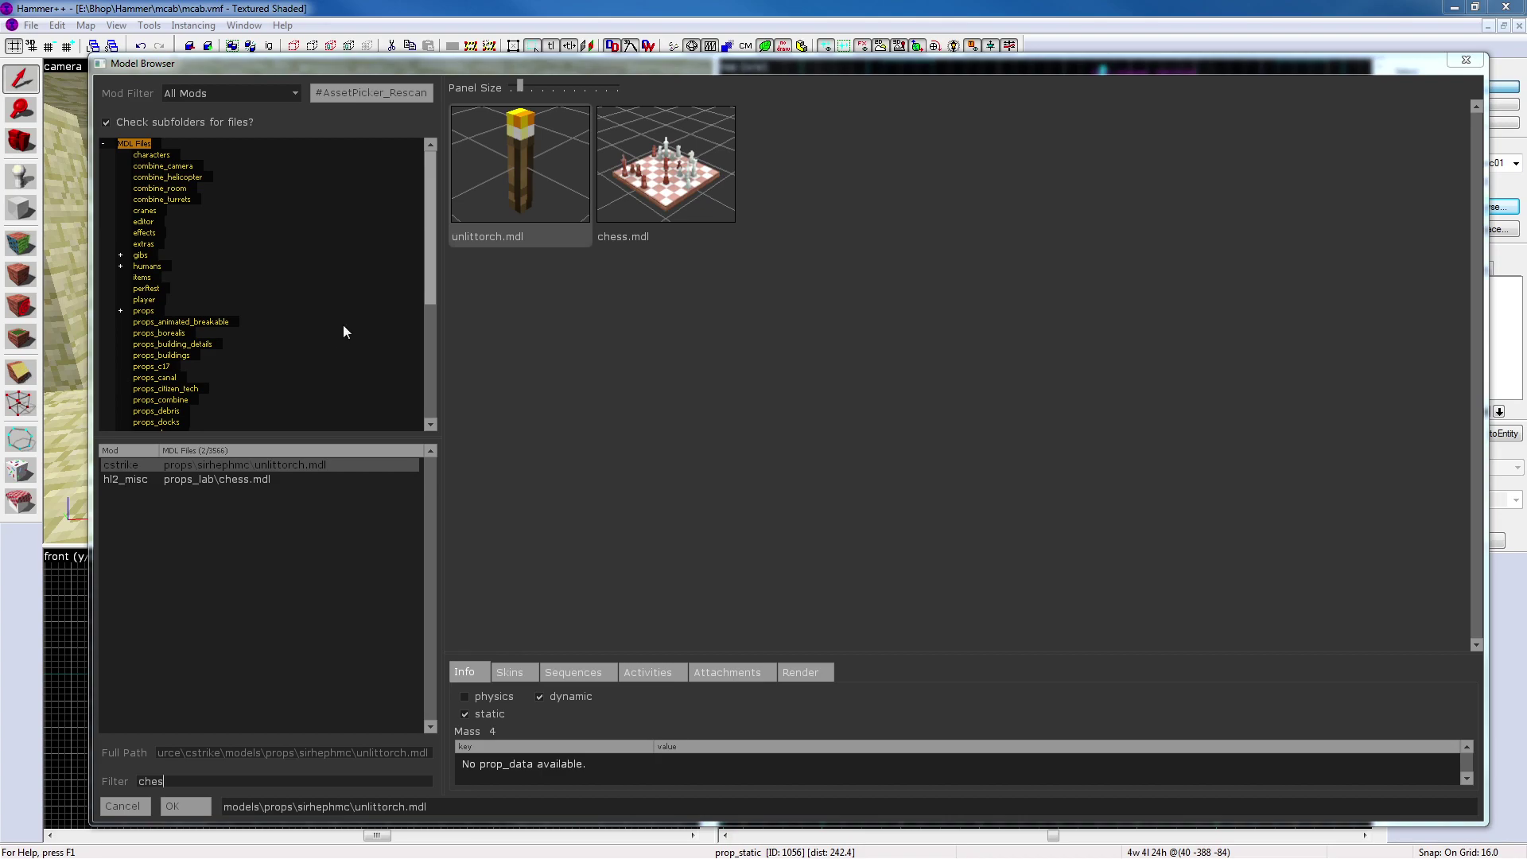
# Close the model browser and the torch prop_static's properties without assigning another model
pyautogui.click(648, 179)
pyautogui.click(1476, 67)
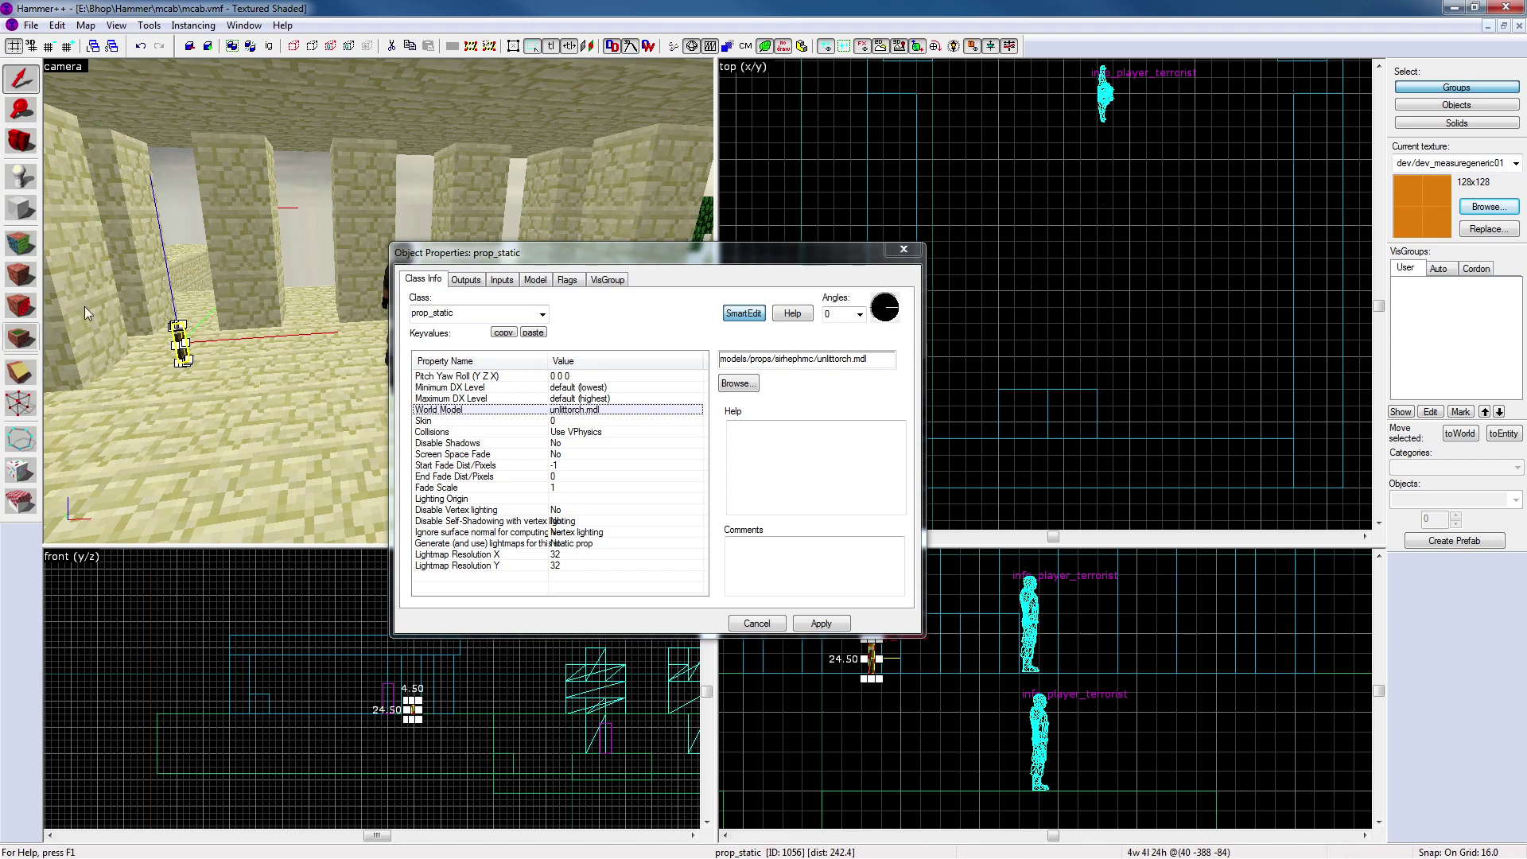
pyautogui.click(913, 250)
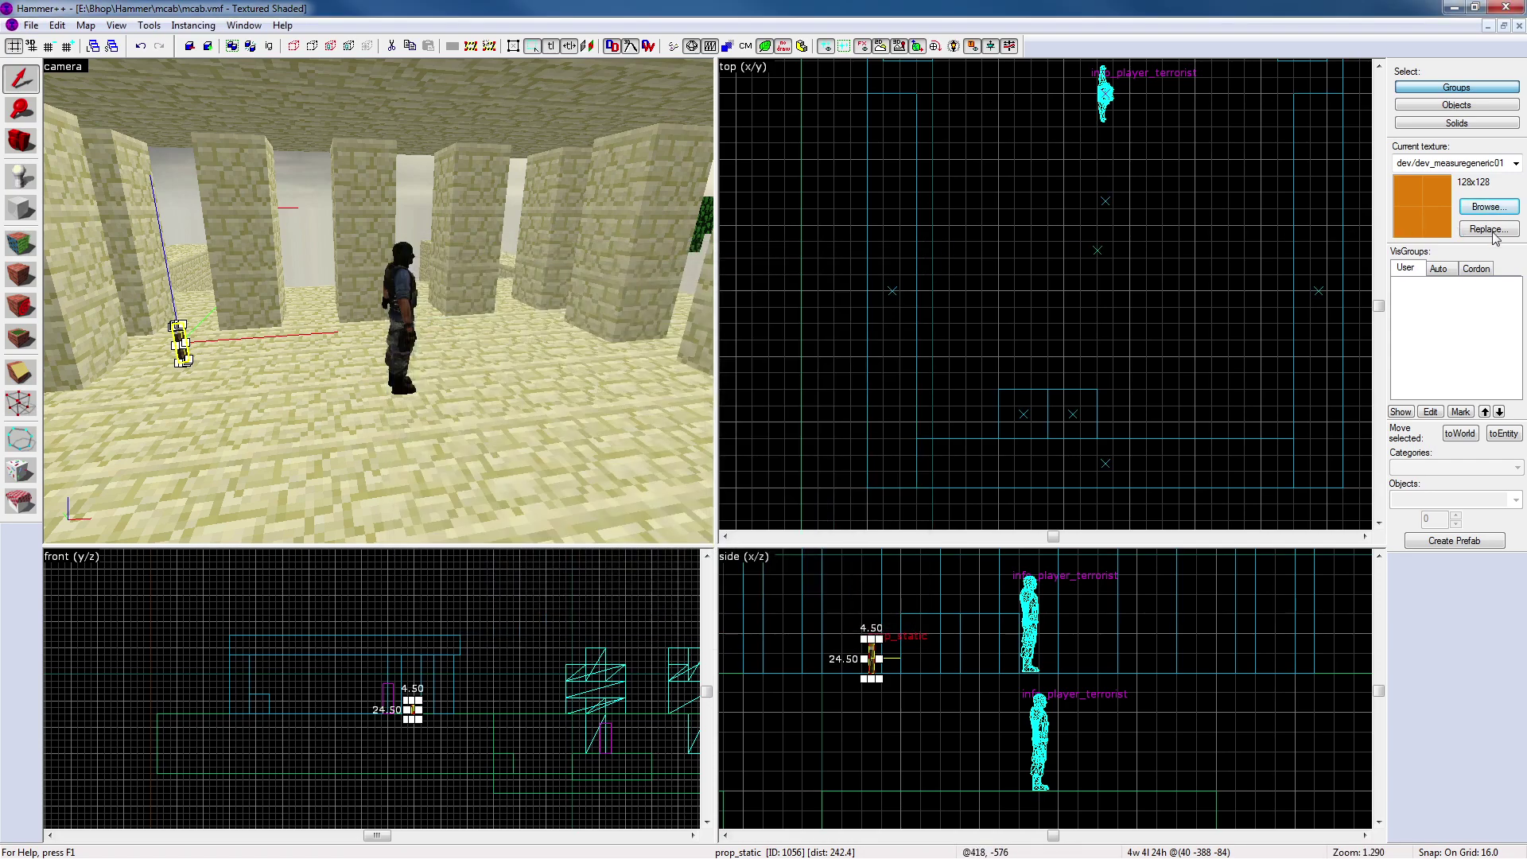
# Look through the textures filtered by "minecraft" and choose minecraft_marca/diamond_block as the current texture
pyautogui.click(1488, 206)
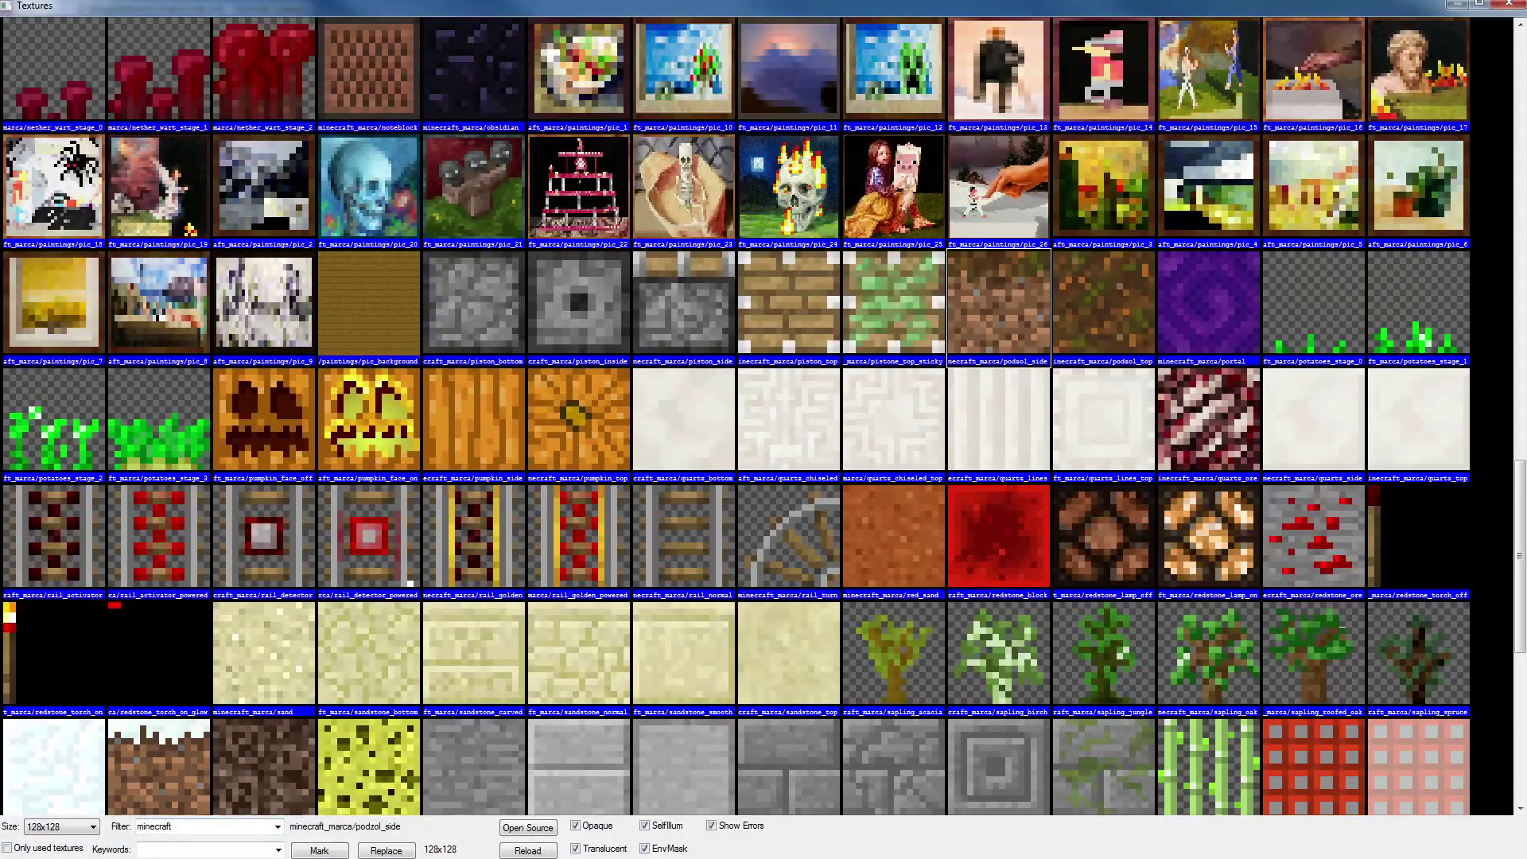
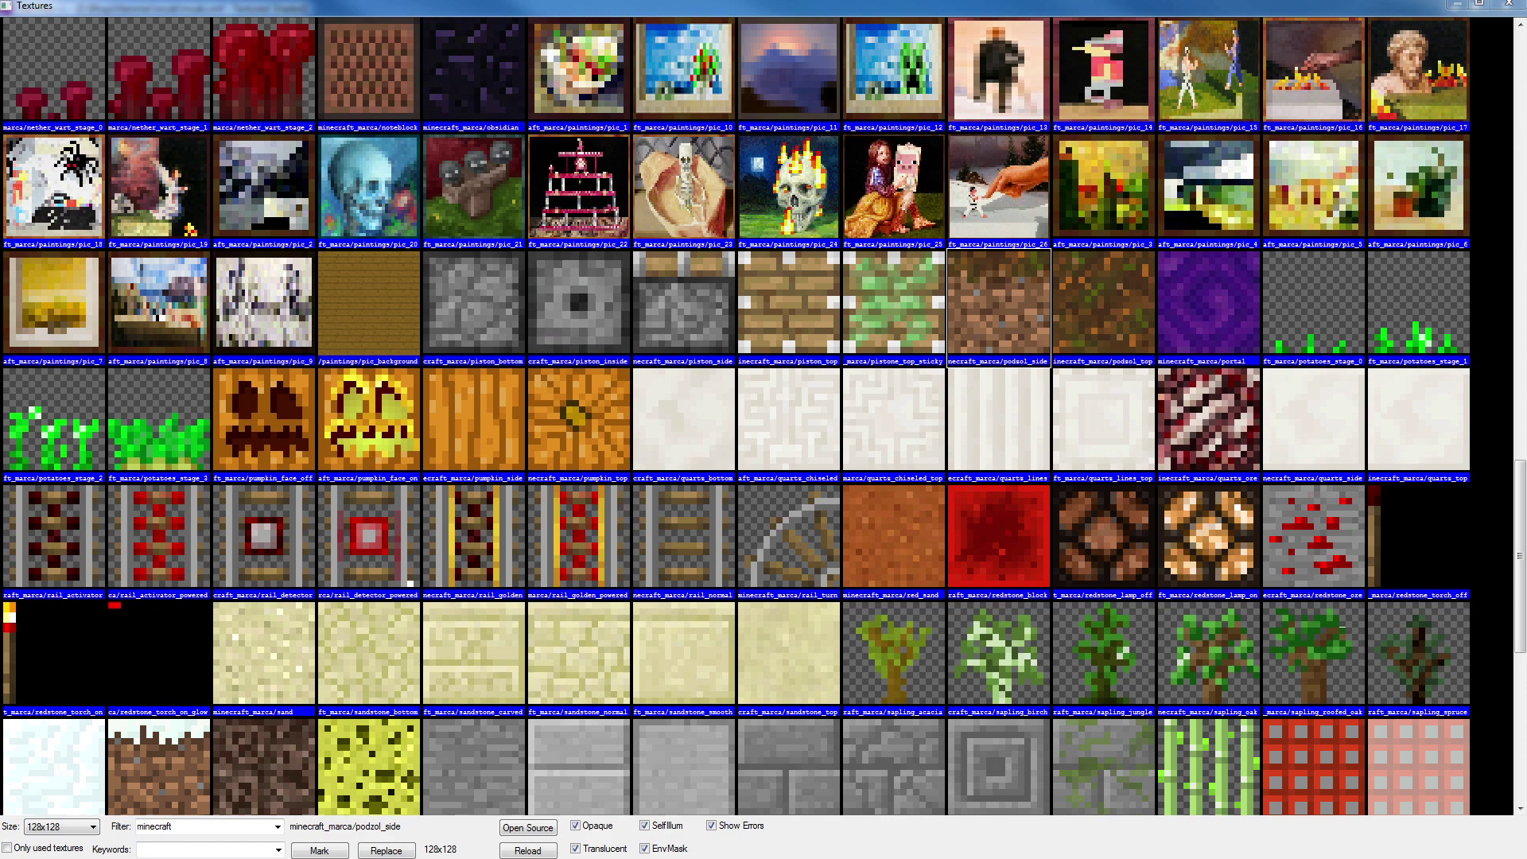
pyautogui.click(685, 514)
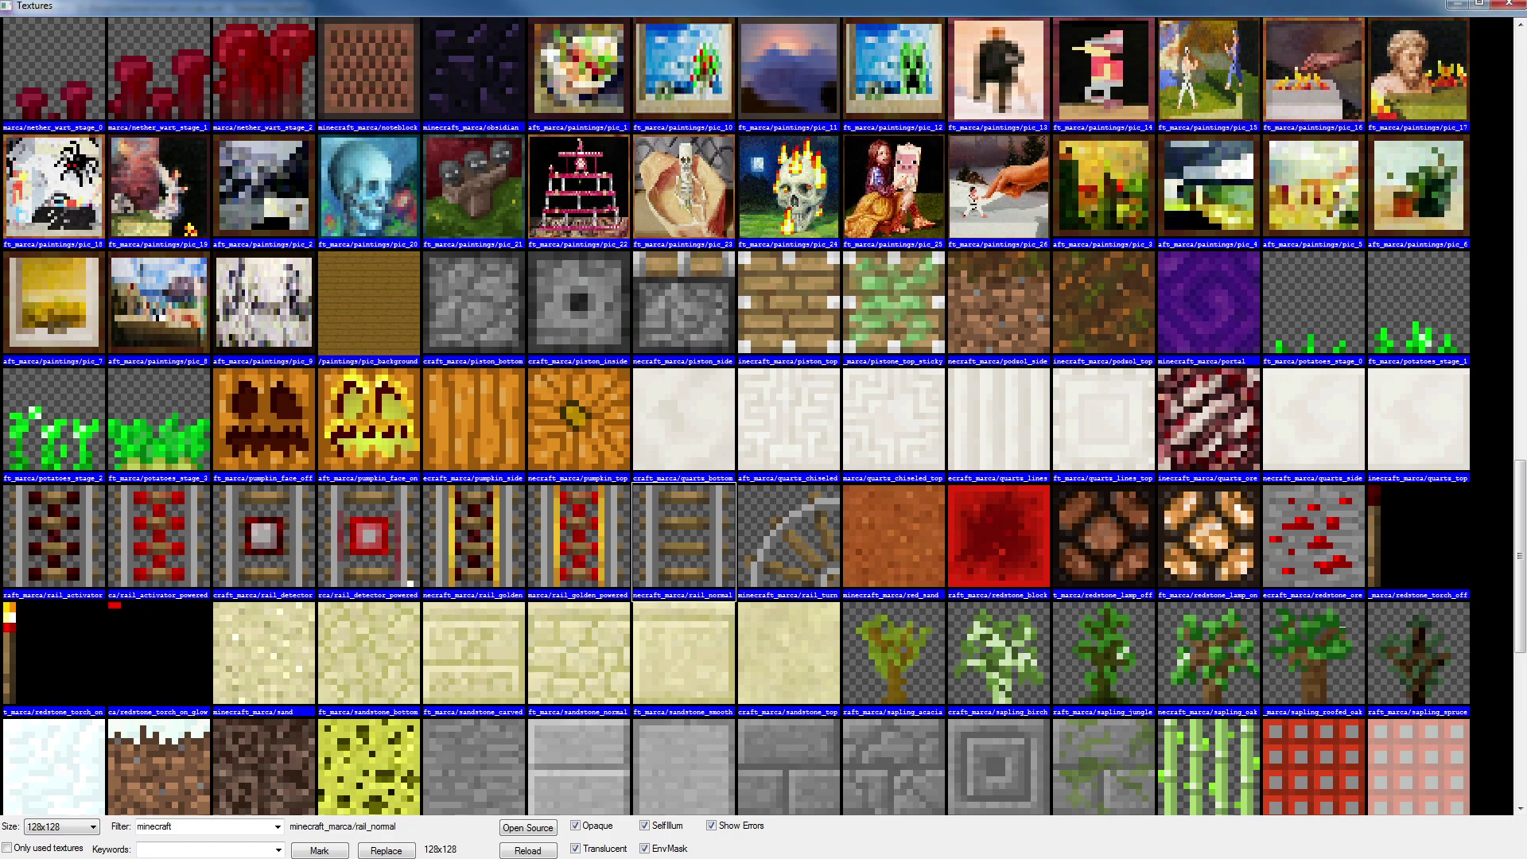
pyautogui.click(678, 634)
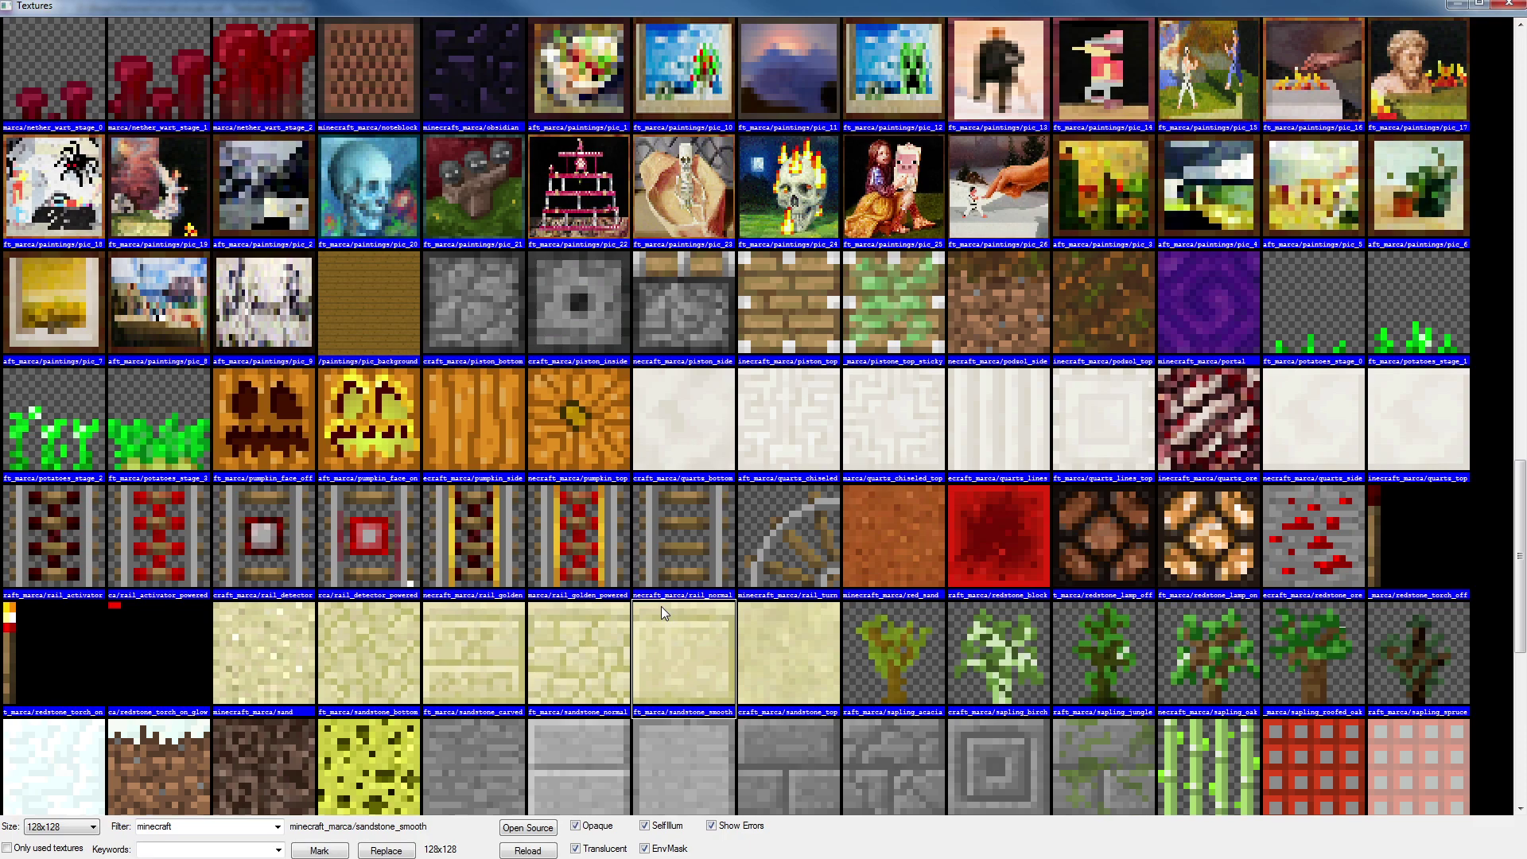
pyautogui.click(1047, 546)
pyautogui.scroll(-5, 776, 565)
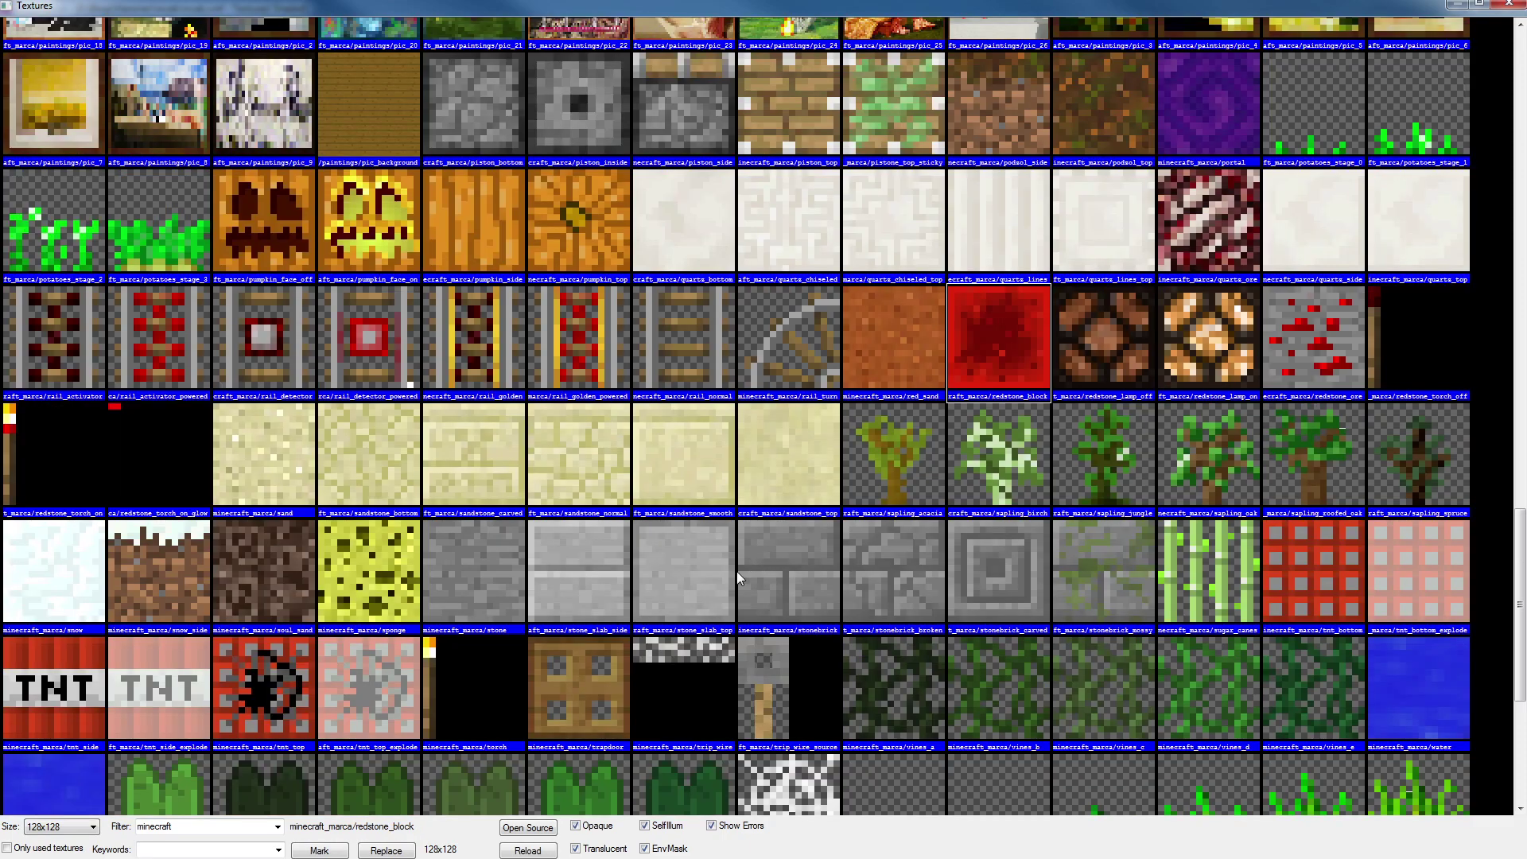
pyautogui.scroll(2, 760, 545)
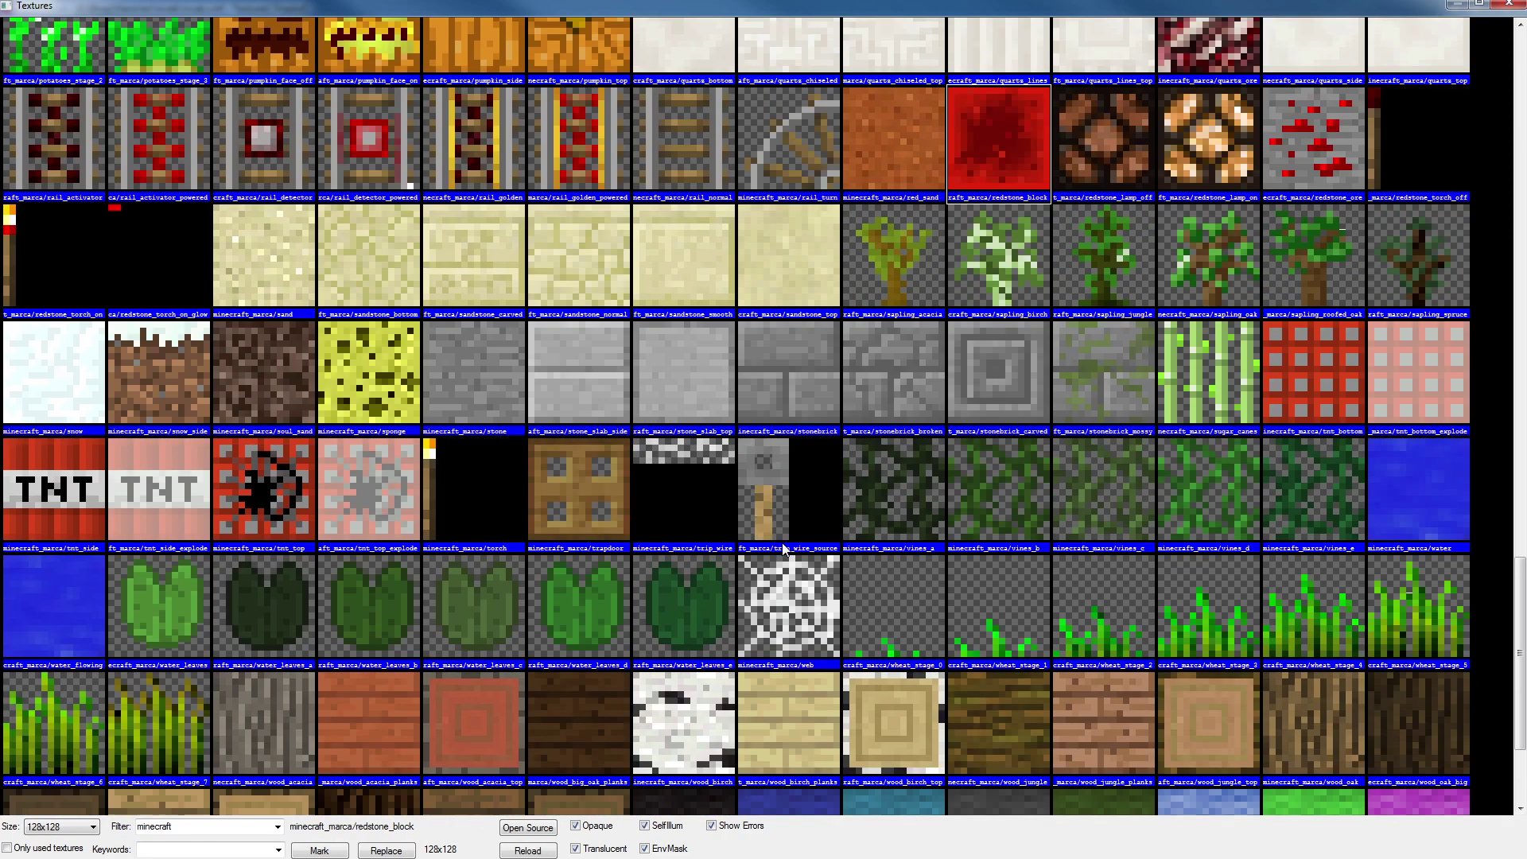
pyautogui.scroll(6, 783, 547)
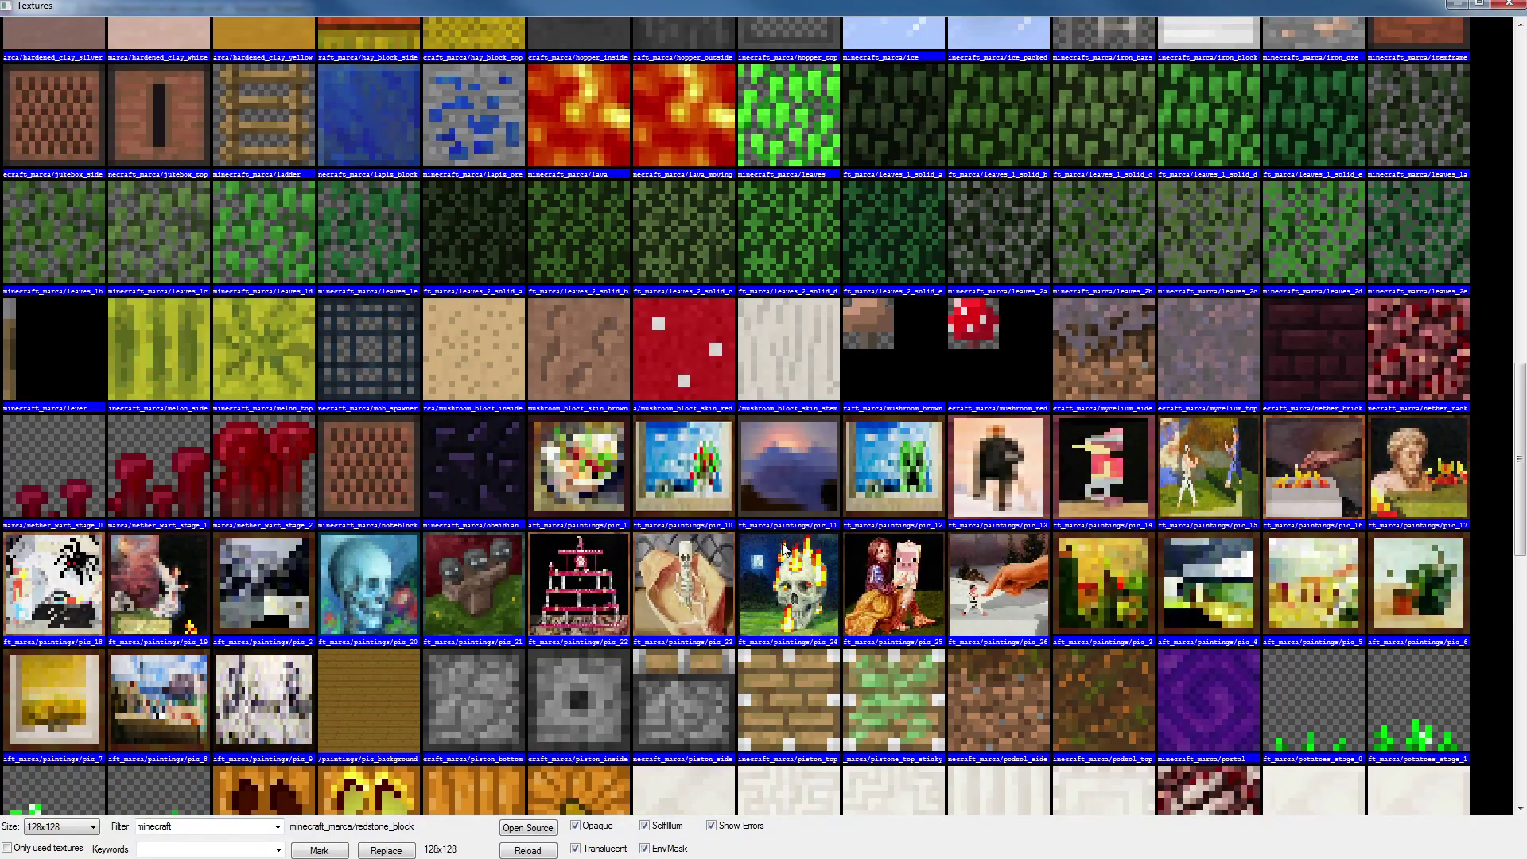
pyautogui.scroll(2, 783, 548)
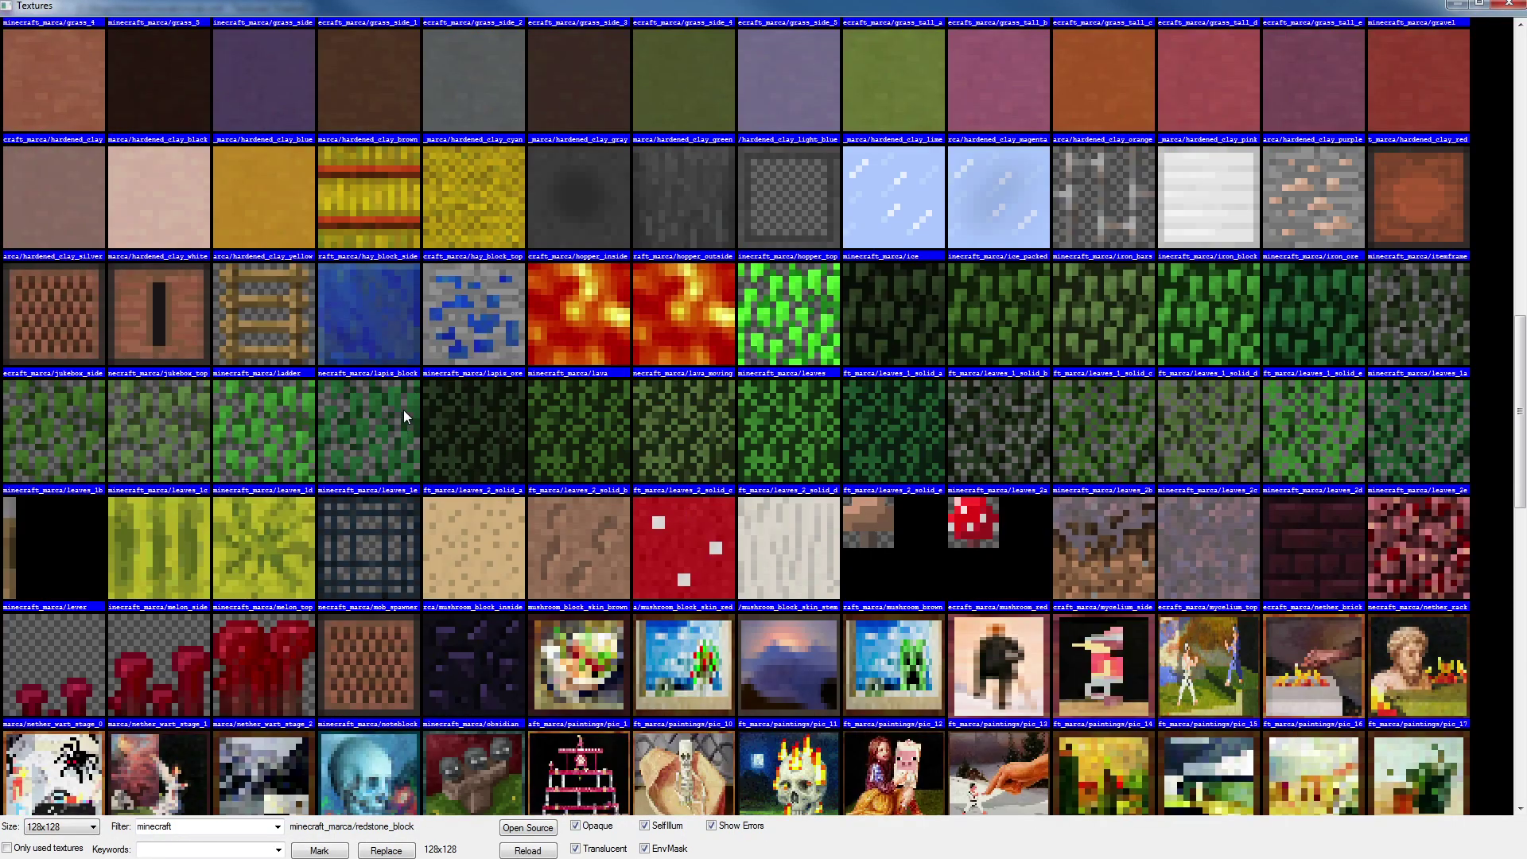
pyautogui.scroll(3, 484, 366)
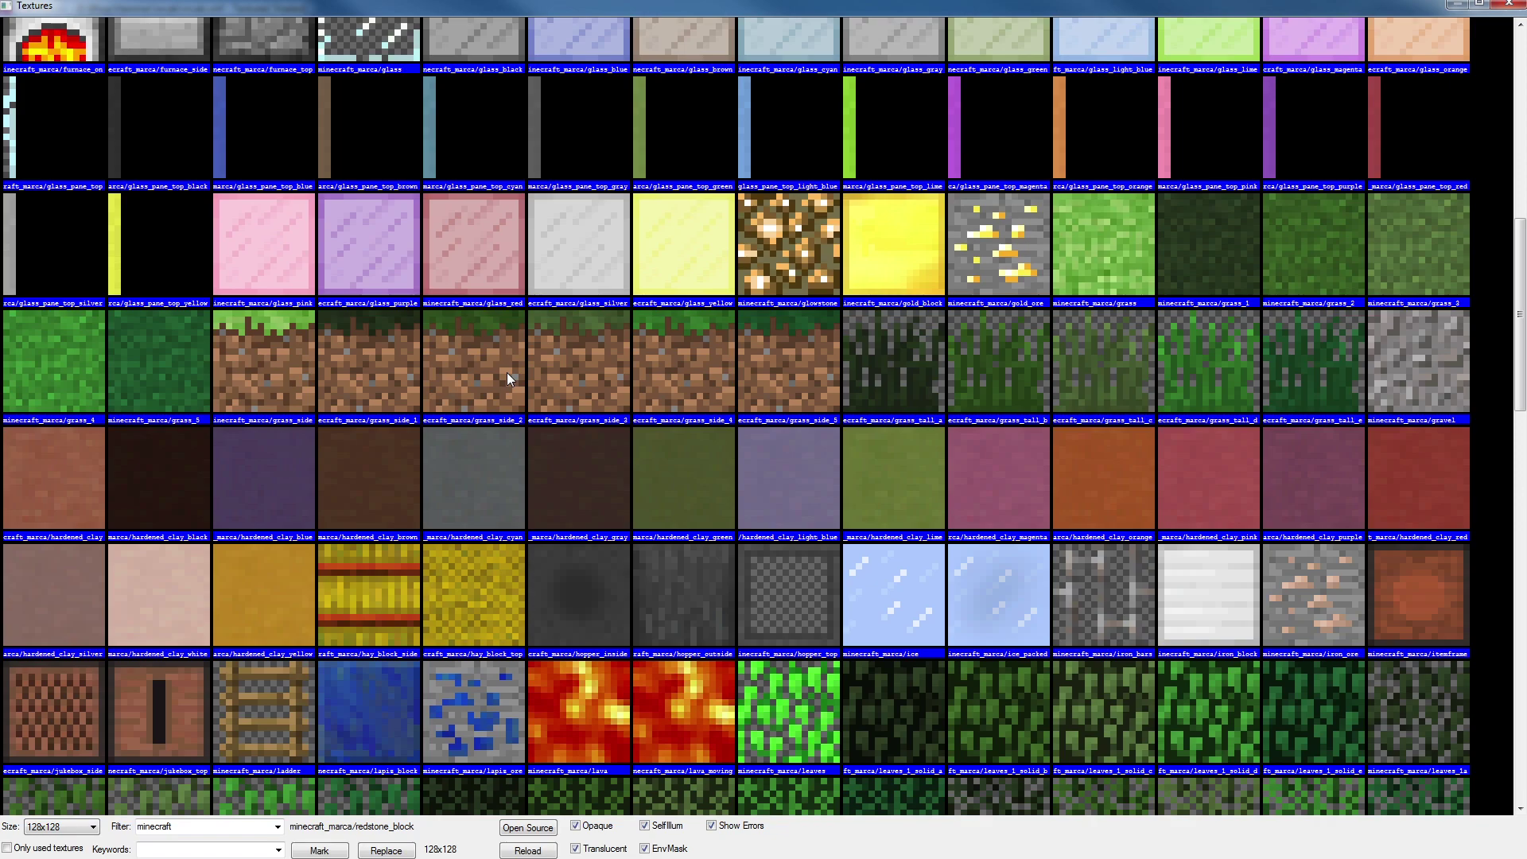
pyautogui.scroll(3, 508, 374)
pyautogui.doubleClick(374, 199)
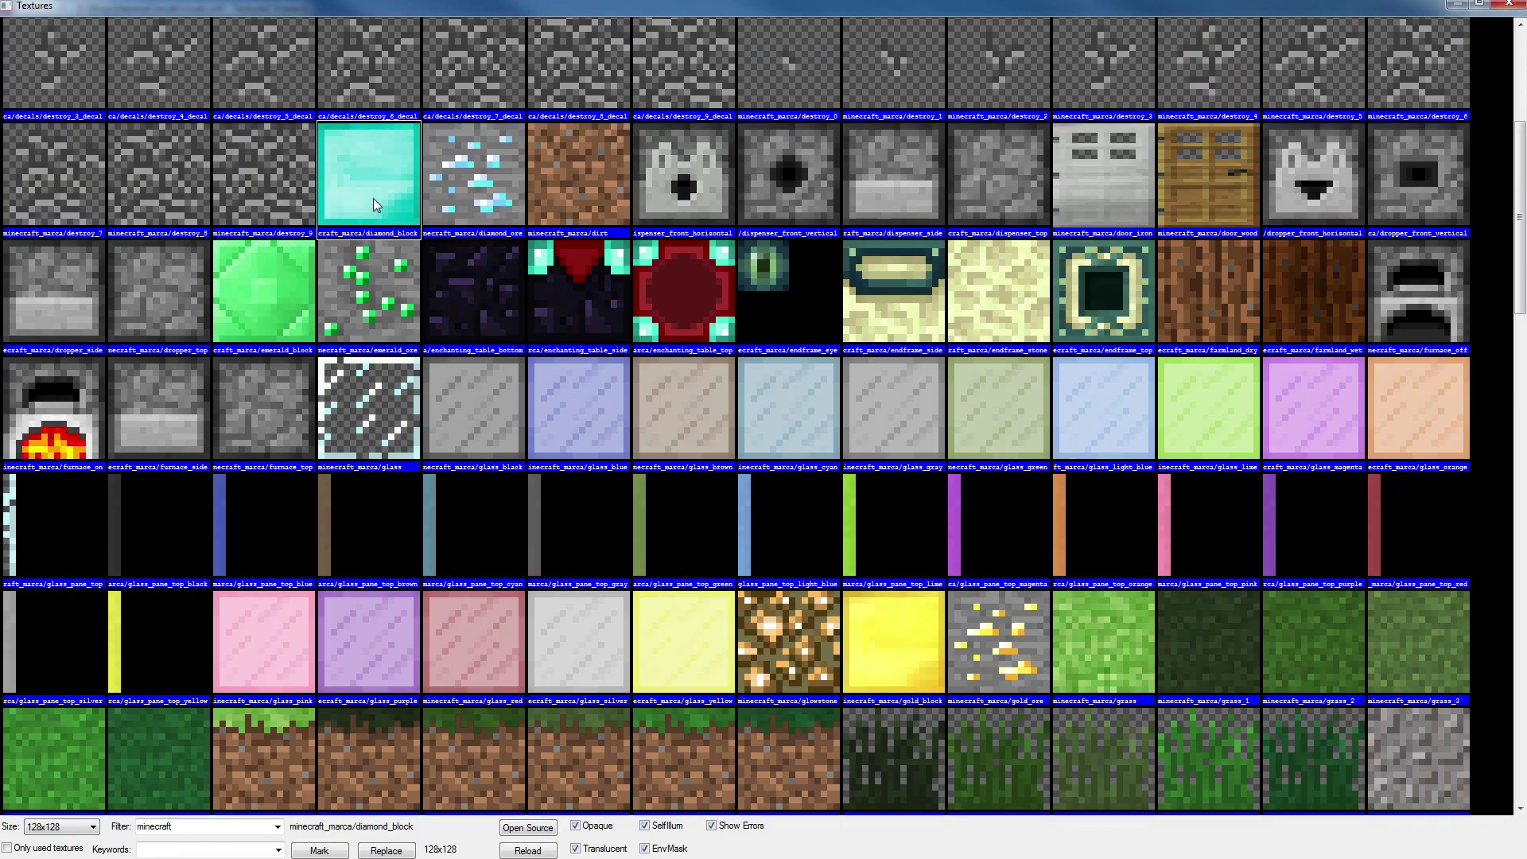
# Texture a front face of the orange cubes with diamond_block and fit the texture to the face
pyautogui.press('z')
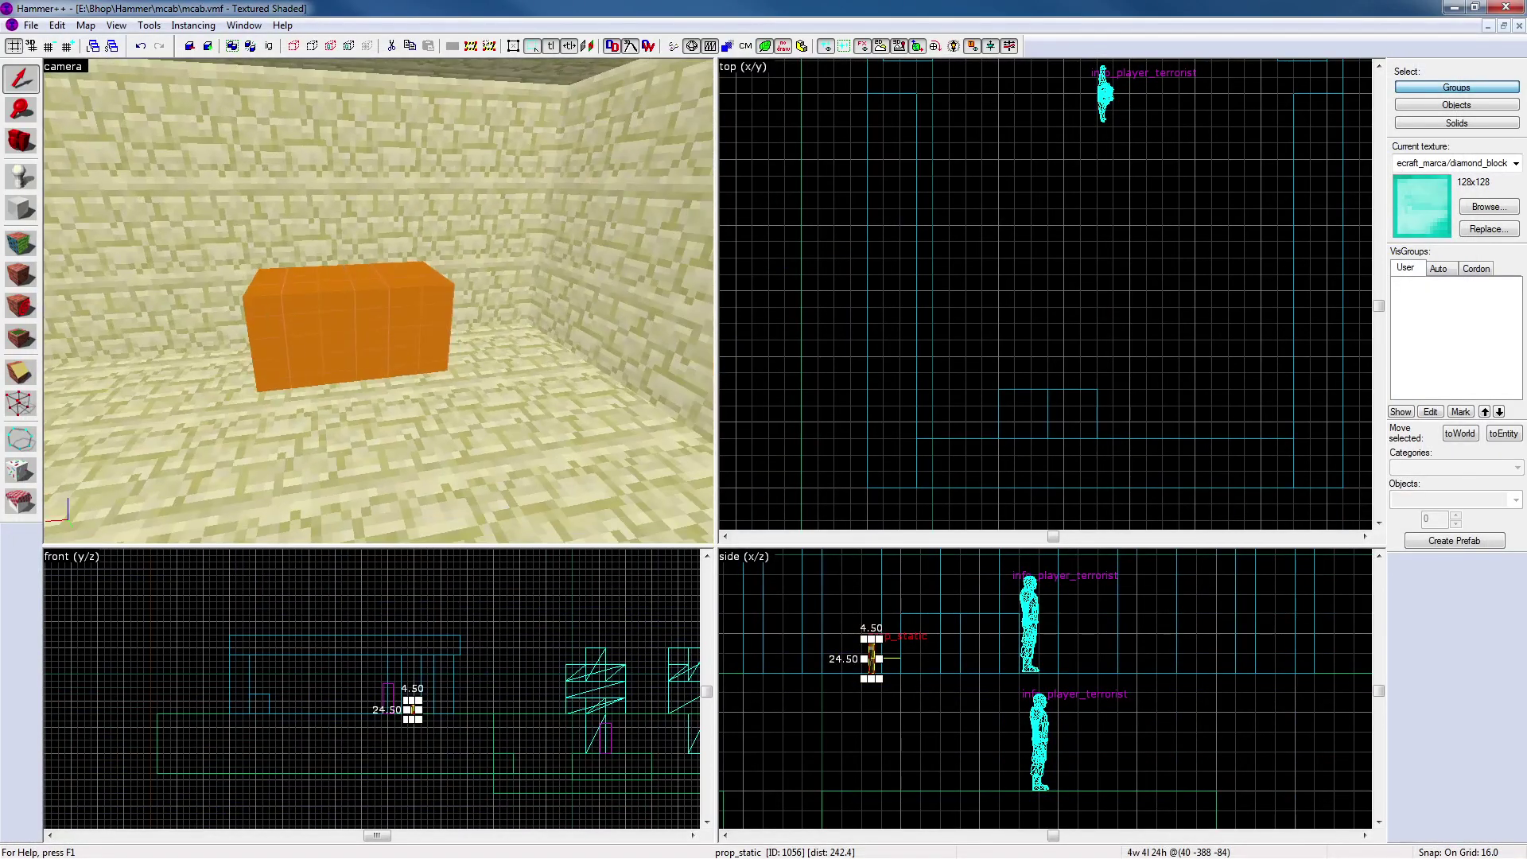
pyautogui.press('d')
pyautogui.press('w')
pyautogui.press('a')
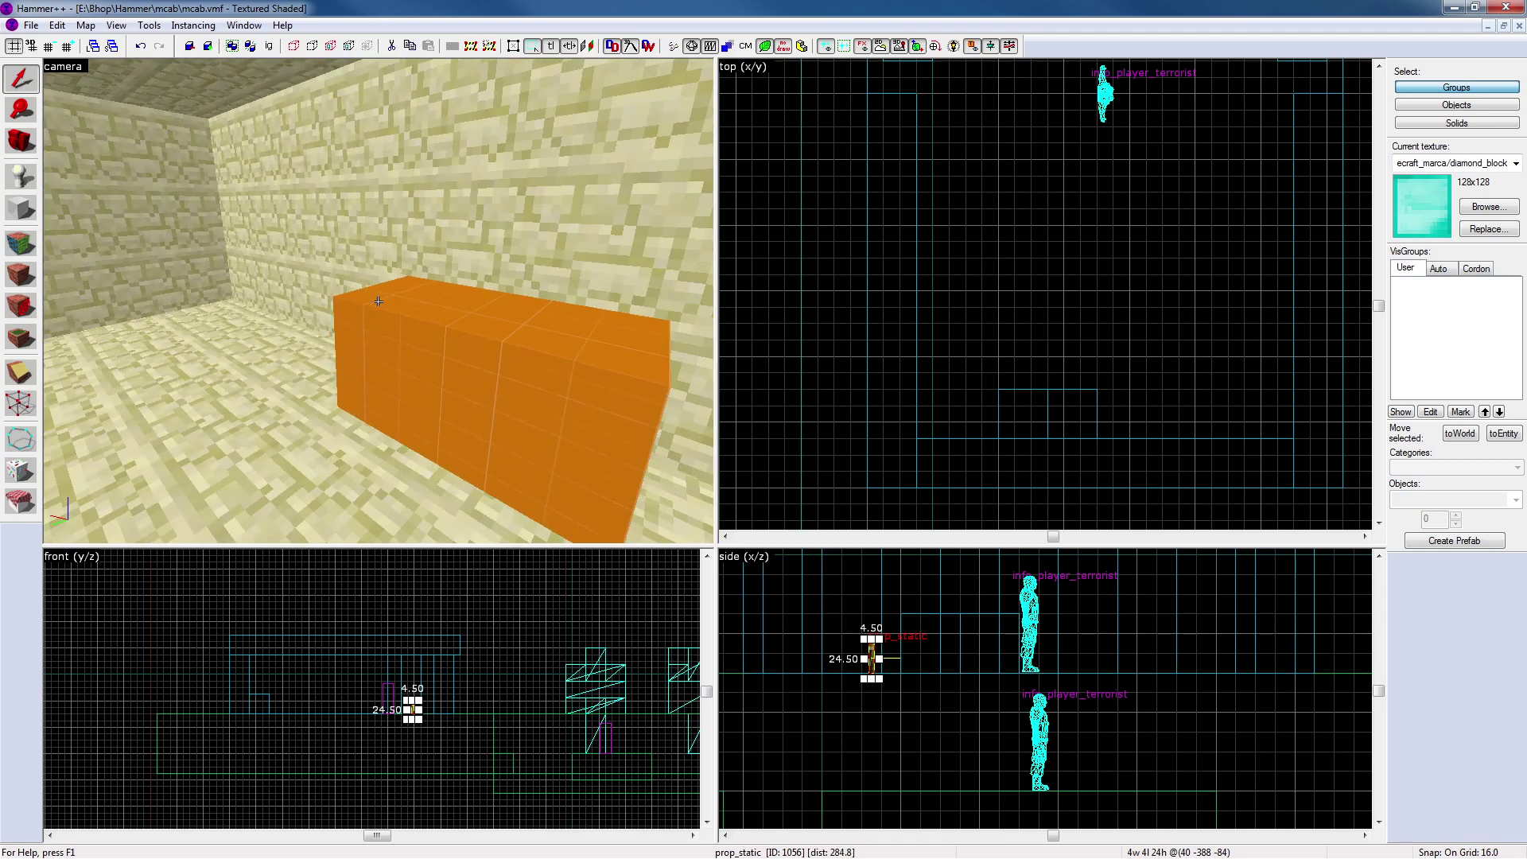
pyautogui.click(24, 242)
pyautogui.rightClick(398, 363)
pyautogui.press('z')
pyautogui.press('z')
pyautogui.click(316, 396)
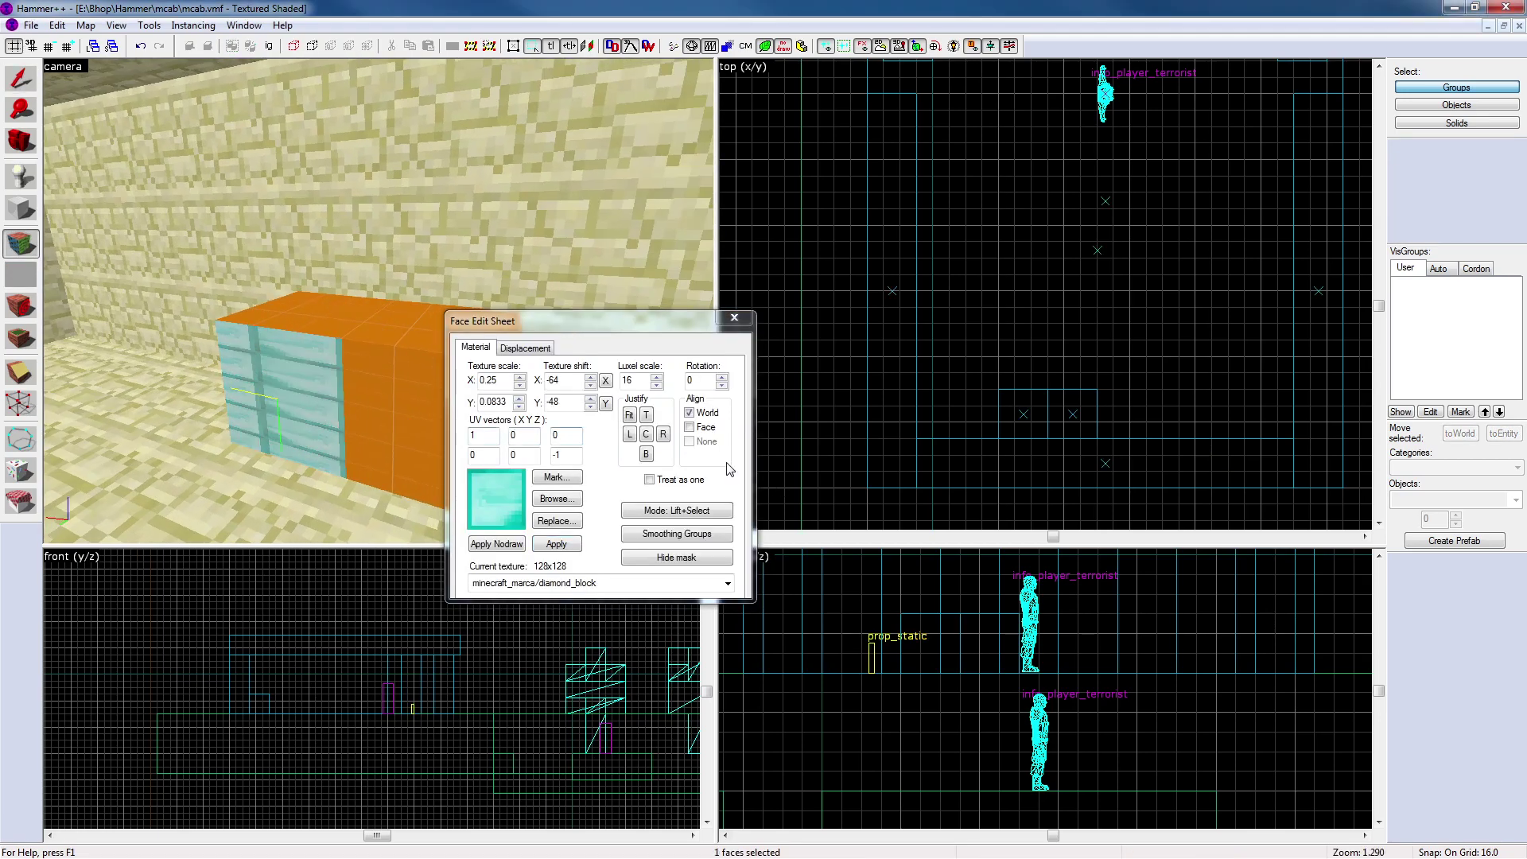
pyautogui.click(629, 414)
# Apply the diamond_block texture to the adjoining cube and the remaining orange top face
pyautogui.rightClick(390, 409)
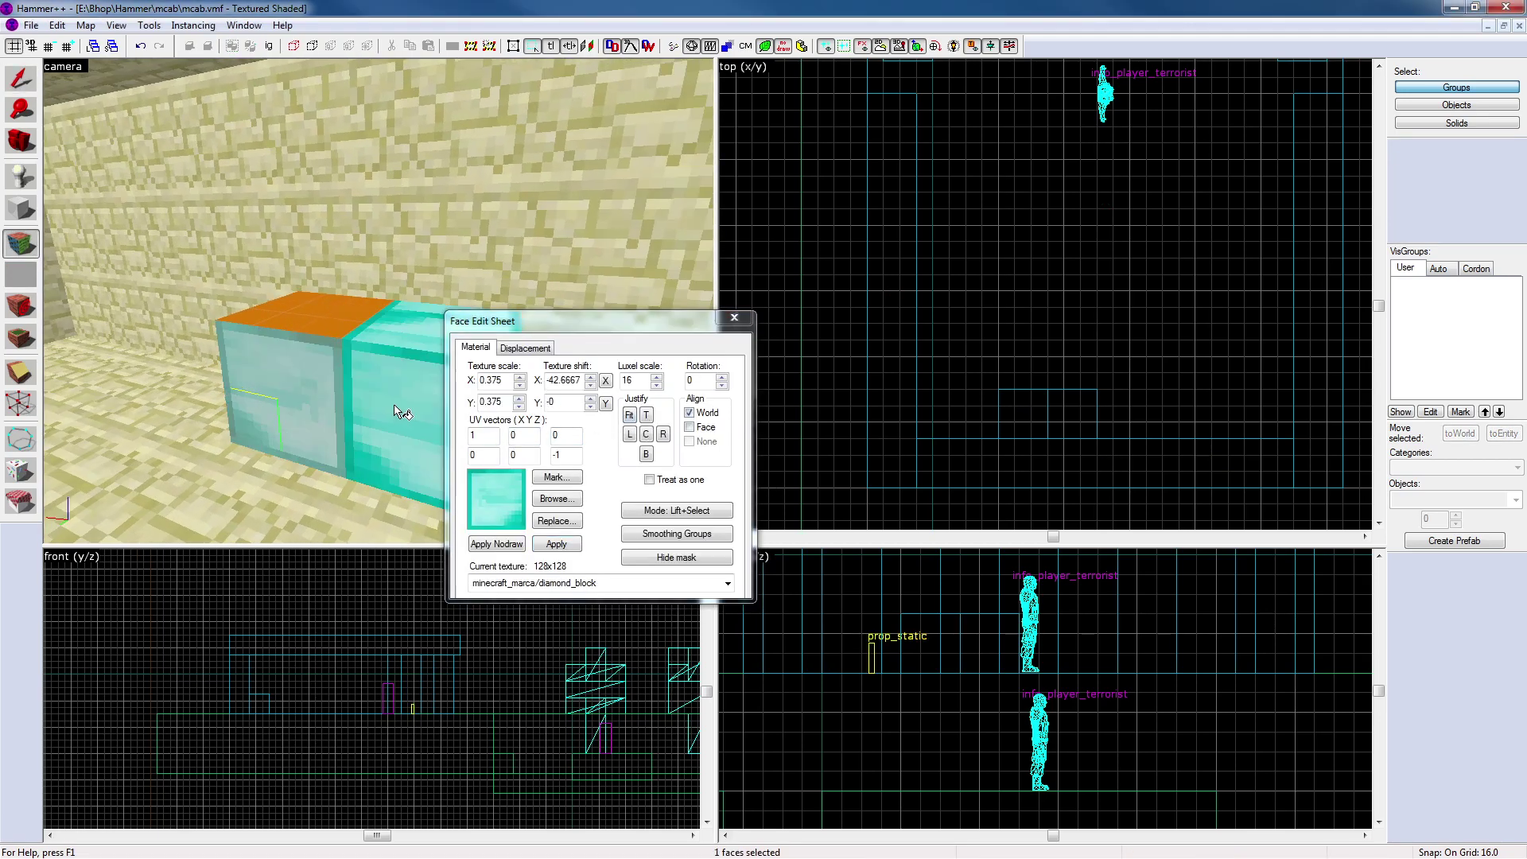
pyautogui.rightClick(294, 322)
pyautogui.click(732, 318)
# Inspect how the diamond_block texture lines up on the top and side faces of the two cubes
pyautogui.press('z')
pyautogui.press('w')
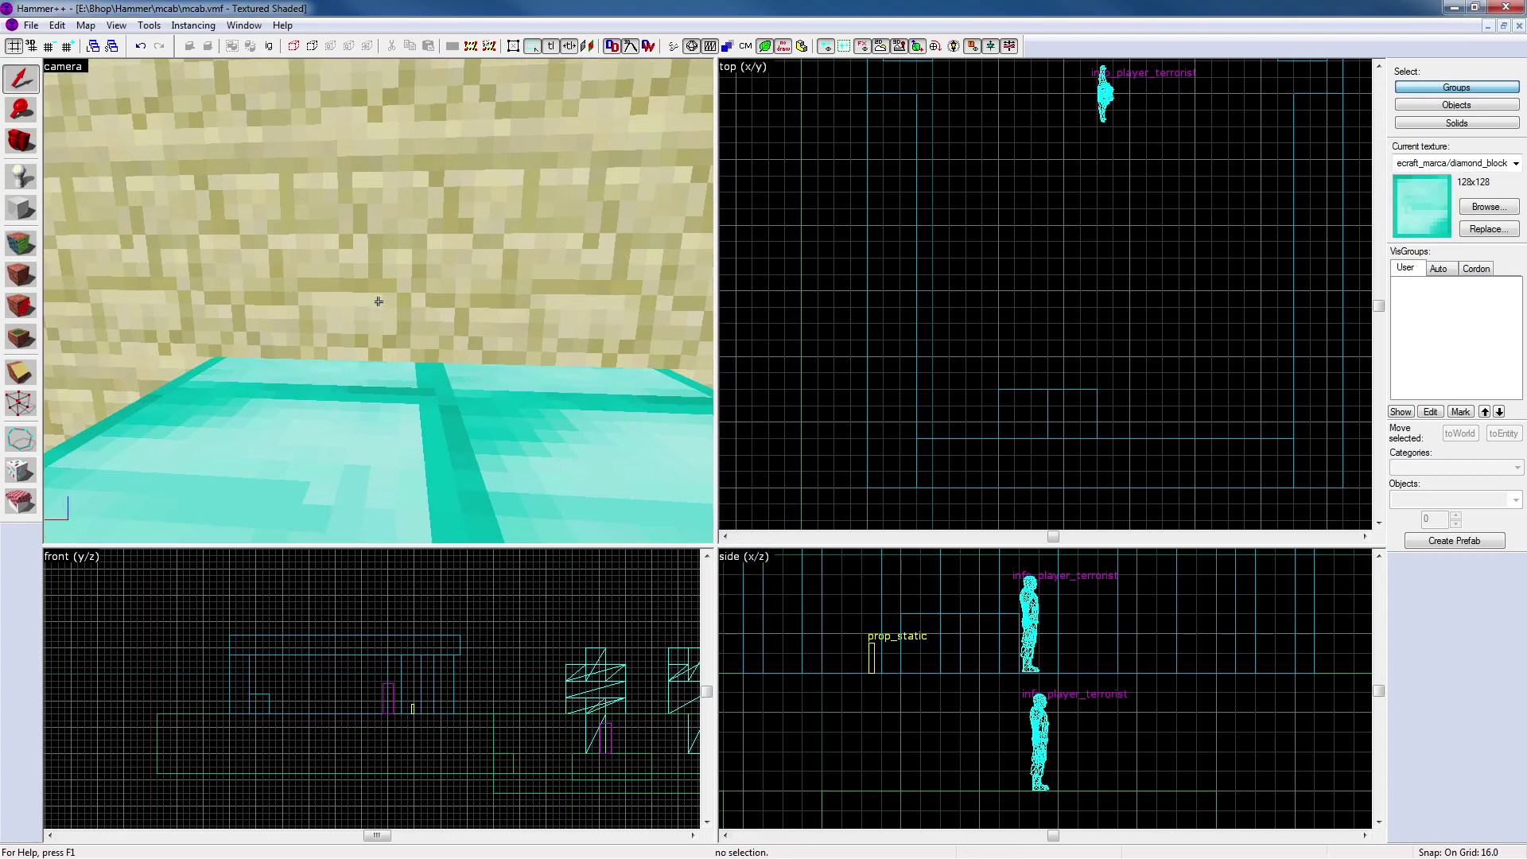
pyautogui.press('s')
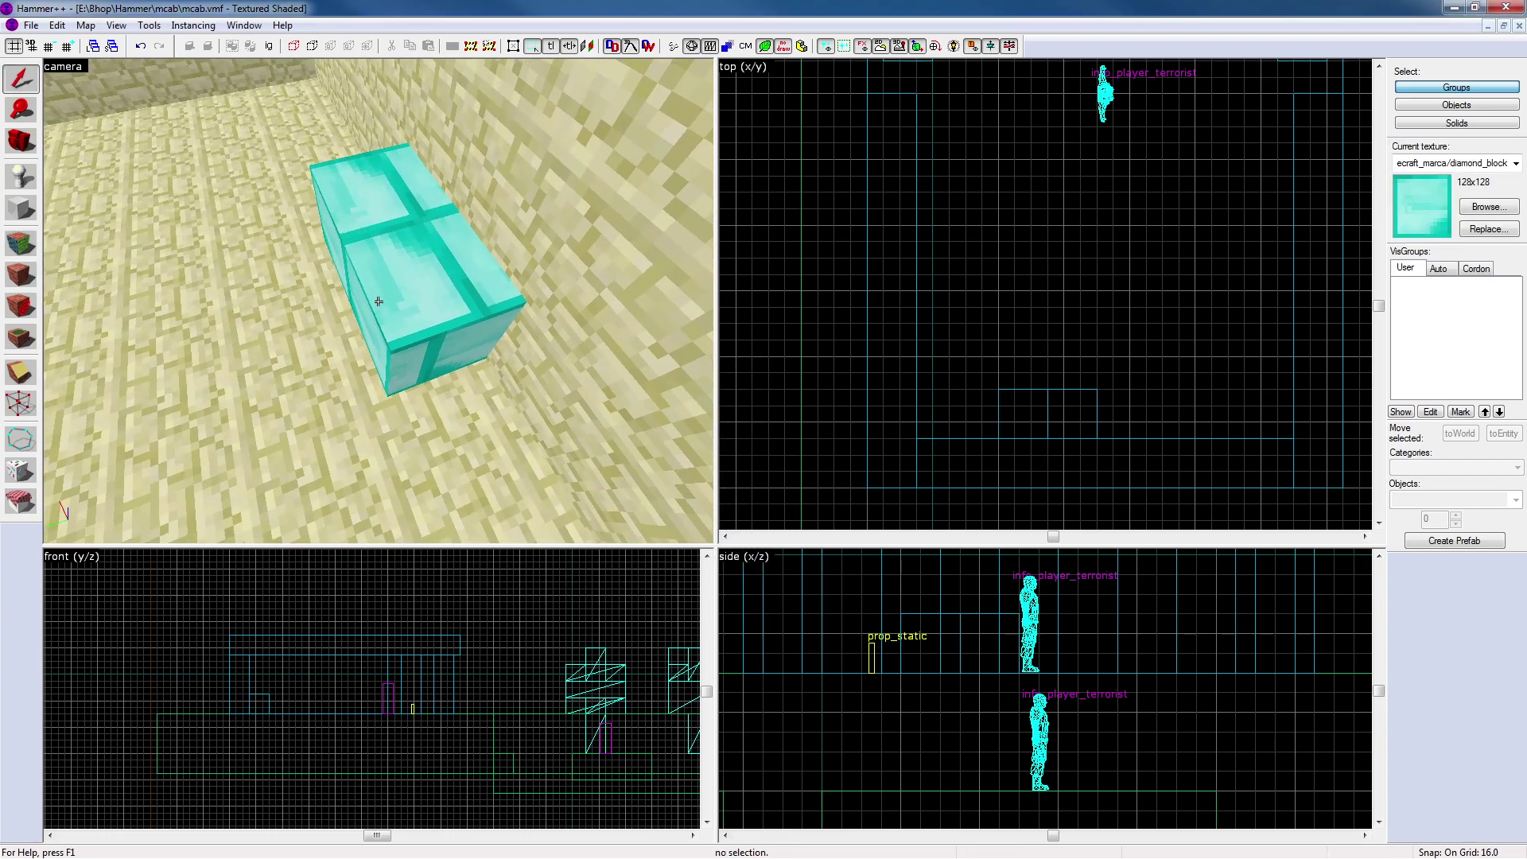
pyautogui.press('w')
pyautogui.press('z')
pyautogui.click(20, 242)
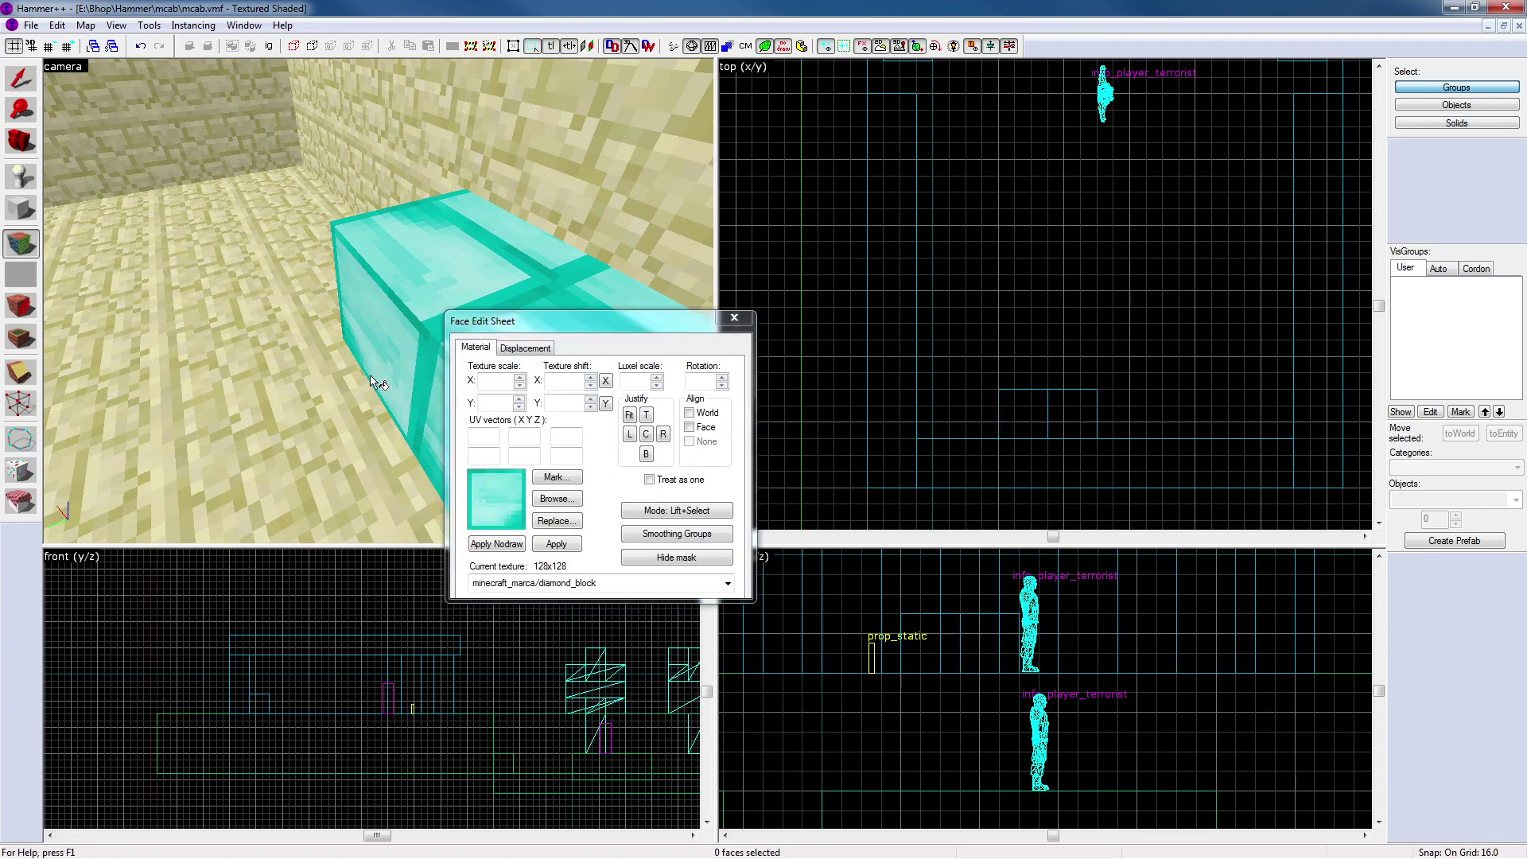
pyautogui.moveTo(543, 312); pyautogui.dragTo(914, 347)
pyautogui.click(437, 442)
pyautogui.click(588, 377)
pyautogui.click(488, 456)
pyautogui.click(625, 401)
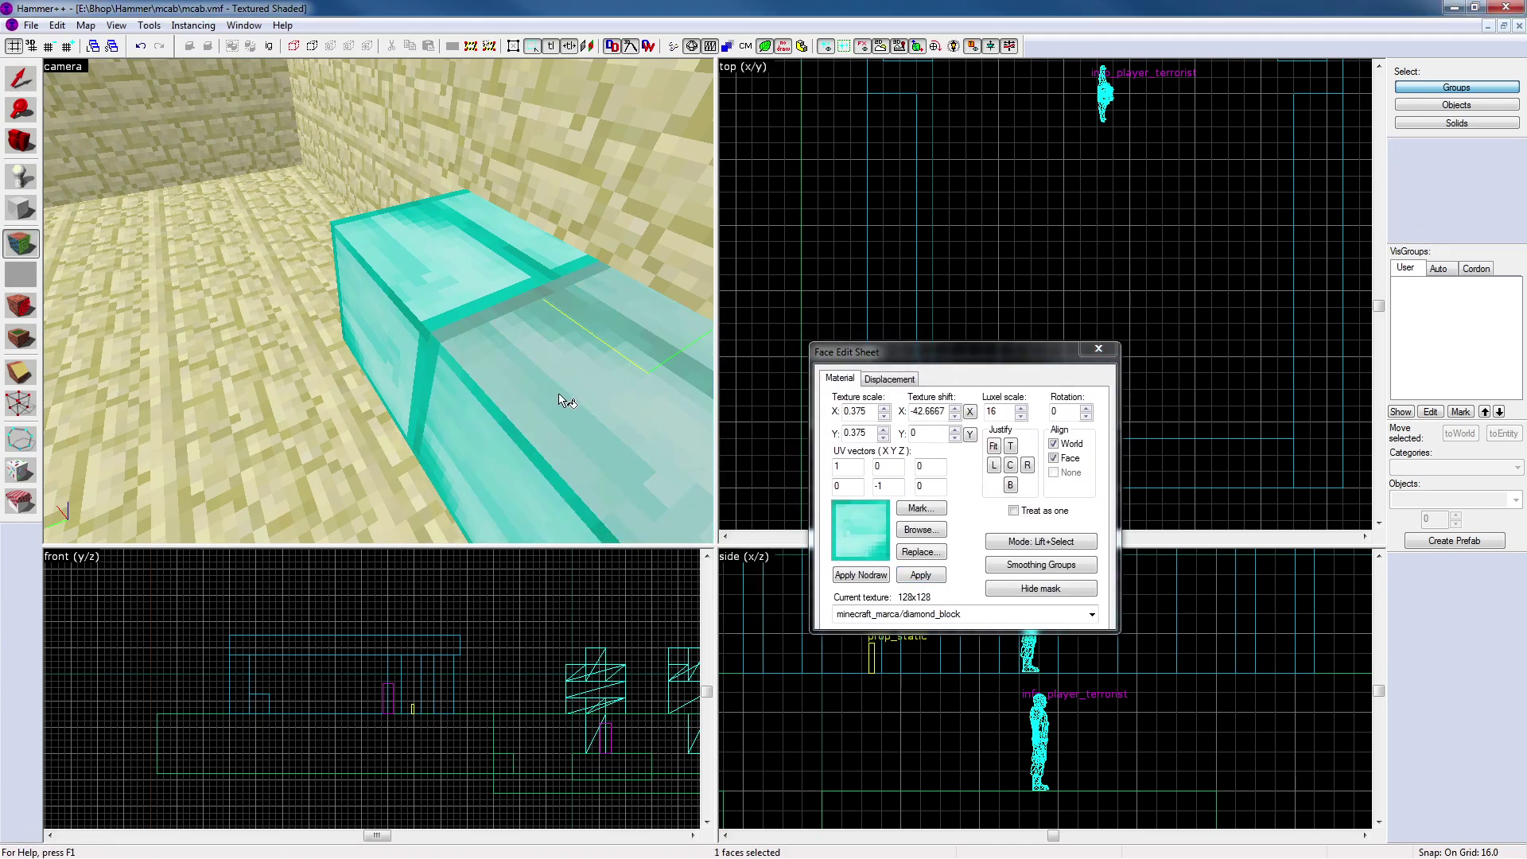
pyautogui.click(470, 430)
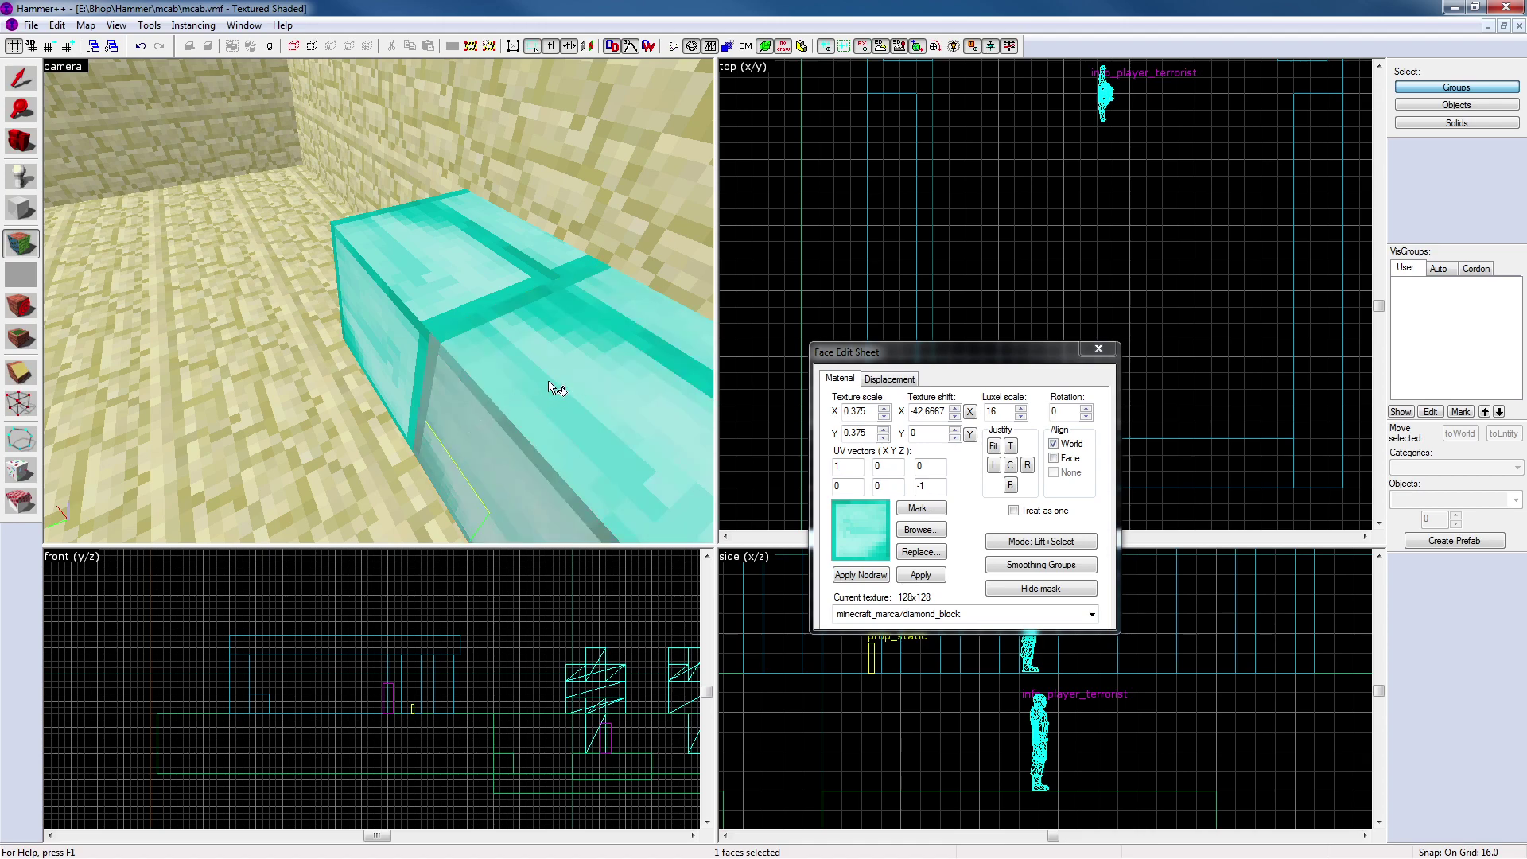
# Delete the diamond-textured cube nearer the torch prop_static, keeping the adjoining one
pyautogui.press('z')
pyautogui.press('d')
pyautogui.press('s')
pyautogui.press('z')
pyautogui.hotkey('shift', 's')
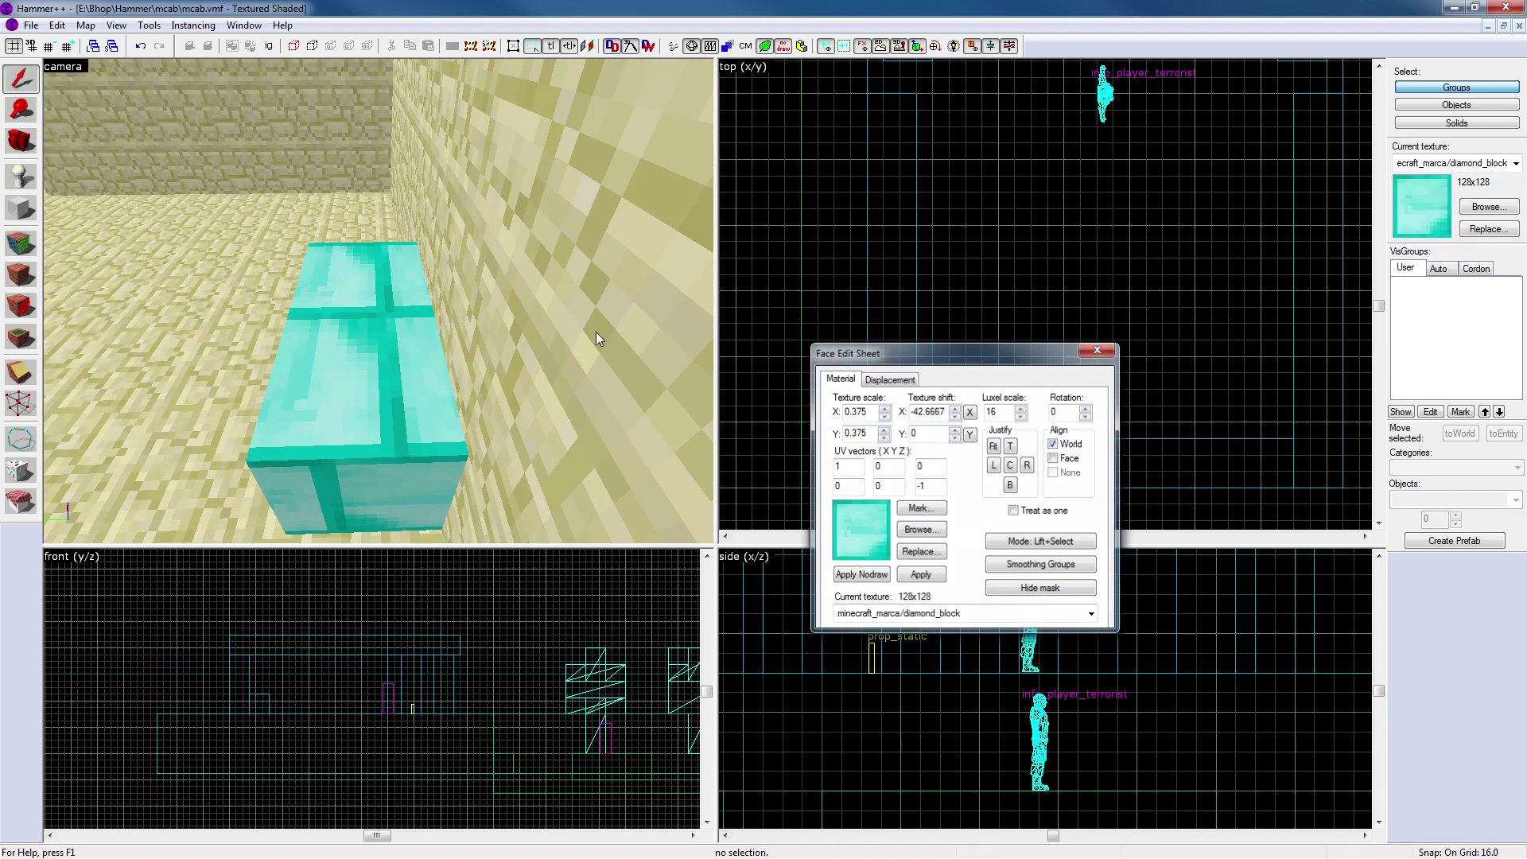
pyautogui.press('z')
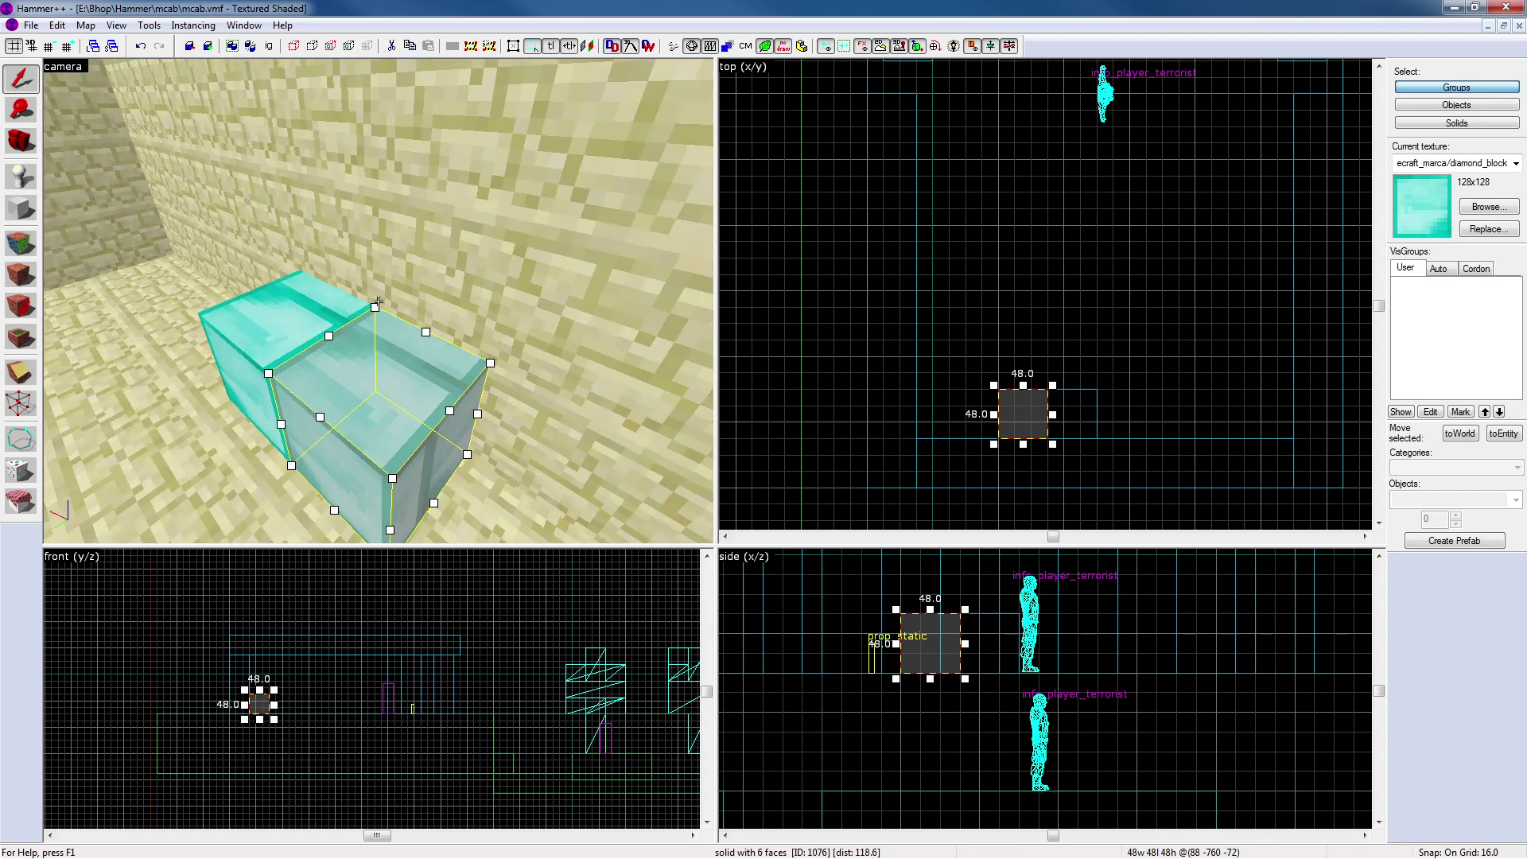
pyautogui.press('z')
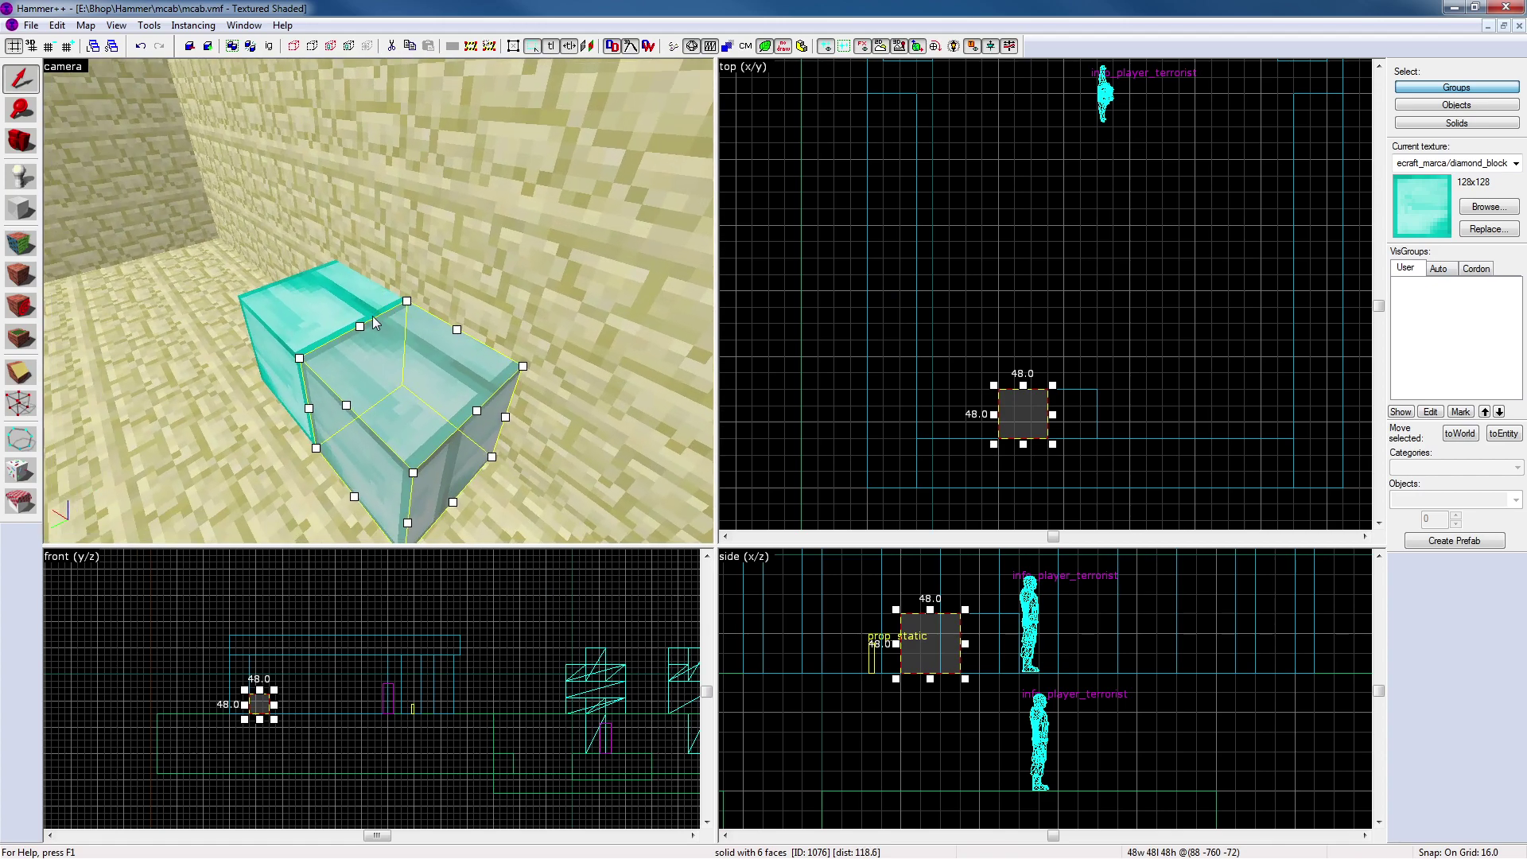
pyautogui.press('Delete')
# Wrap the diamond_block texture continuously from the remaining cube's front face onto its exposed side and top
pyautogui.click(357, 317)
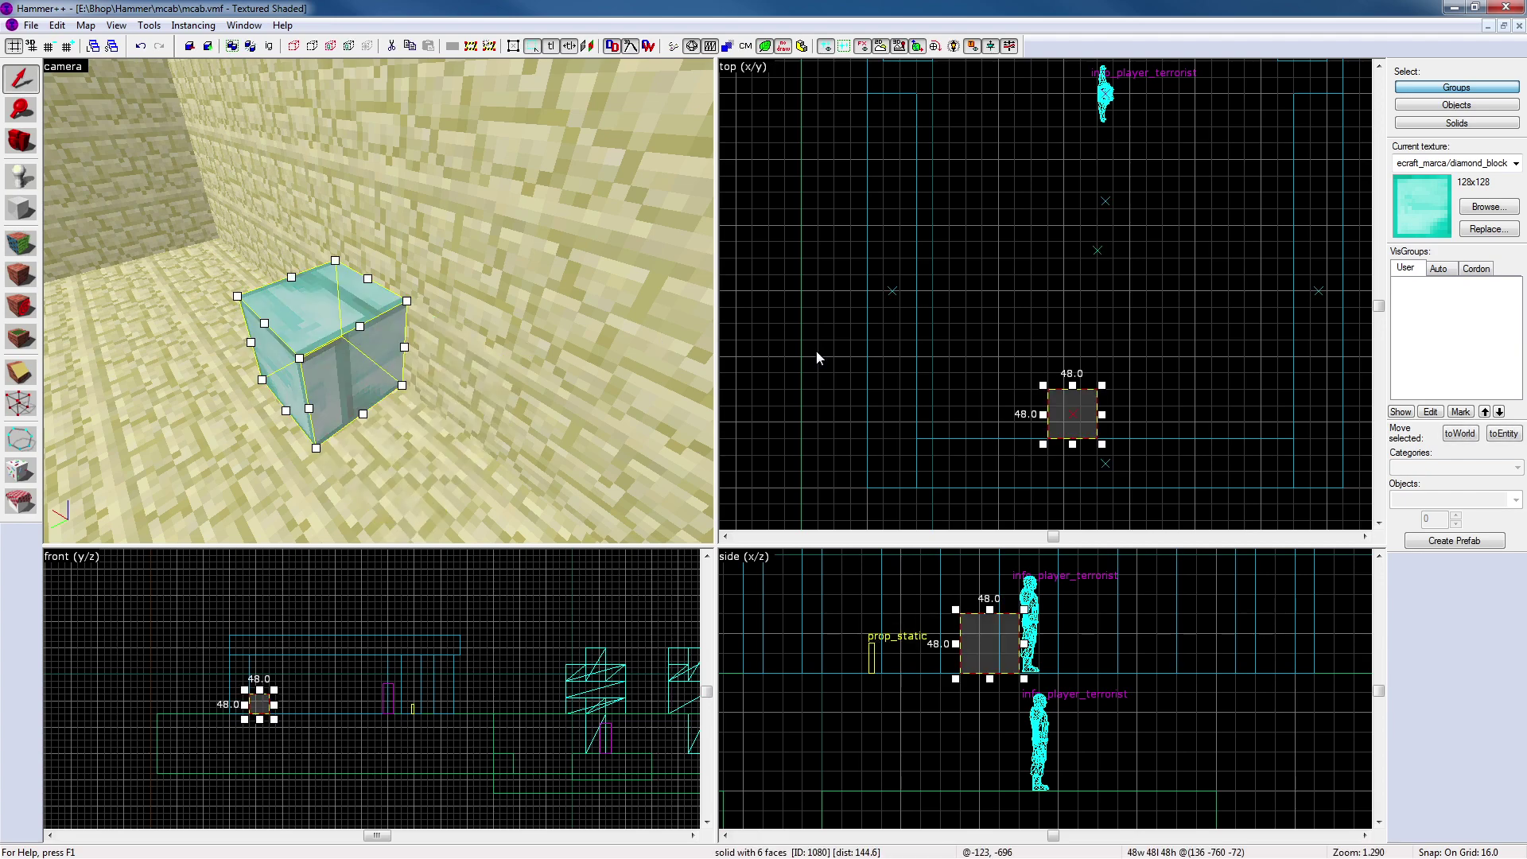
pyautogui.hotkey('shift', 'a')
pyautogui.click(344, 375)
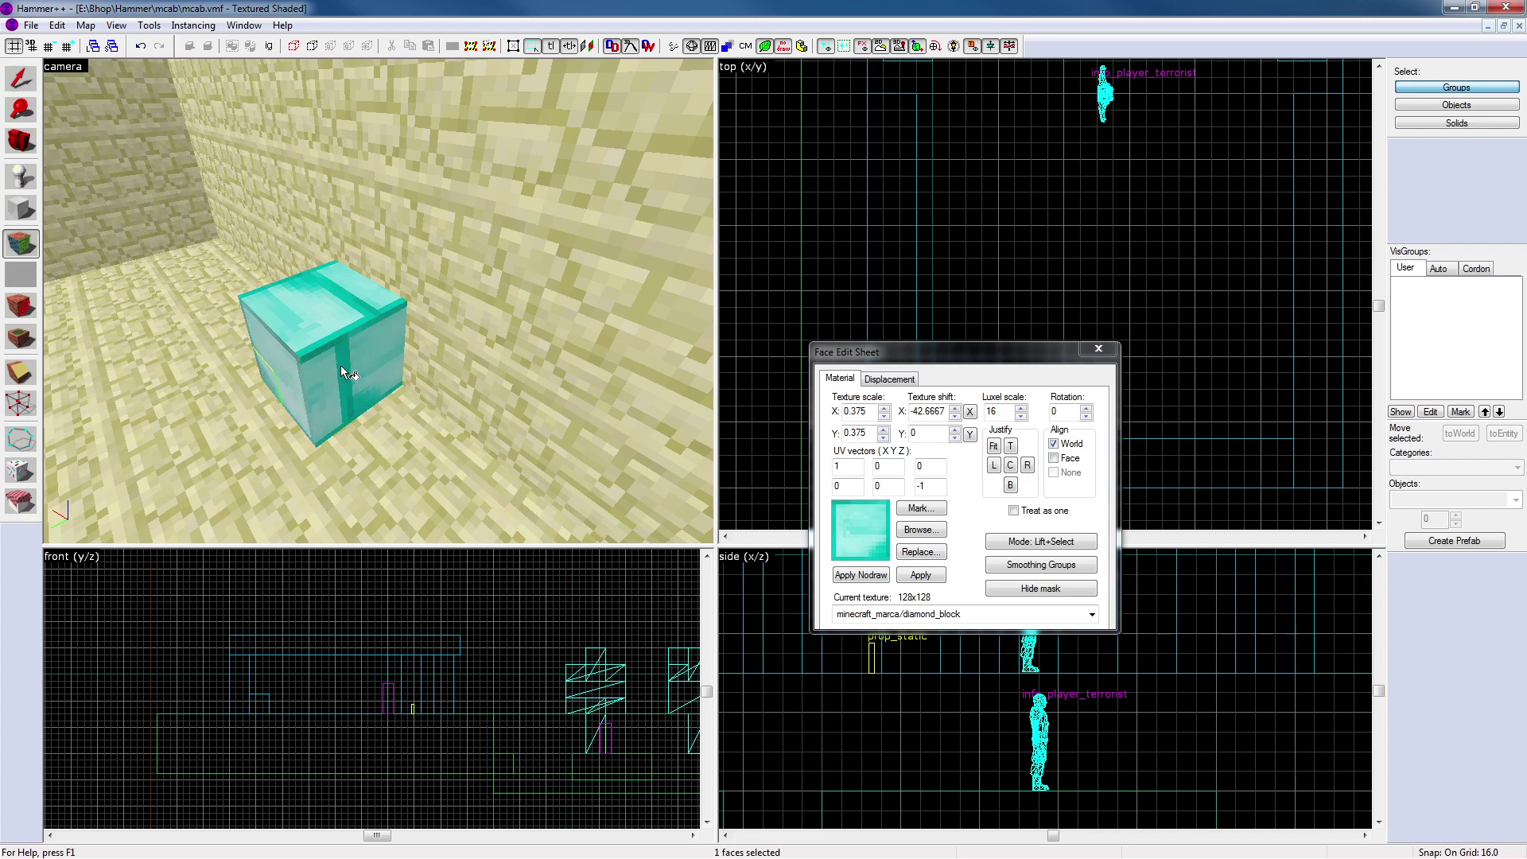
pyautogui.keyDown('alt'); pyautogui.rightClick(326, 377); pyautogui.keyUp('alt')
pyautogui.click(326, 377)
pyautogui.keyDown('alt'); pyautogui.rightClick(321, 326); pyautogui.keyUp('alt')
# Examine the diamond block's texture alignment from all sides and from below the building
pyautogui.press('z')
pyautogui.press('w')
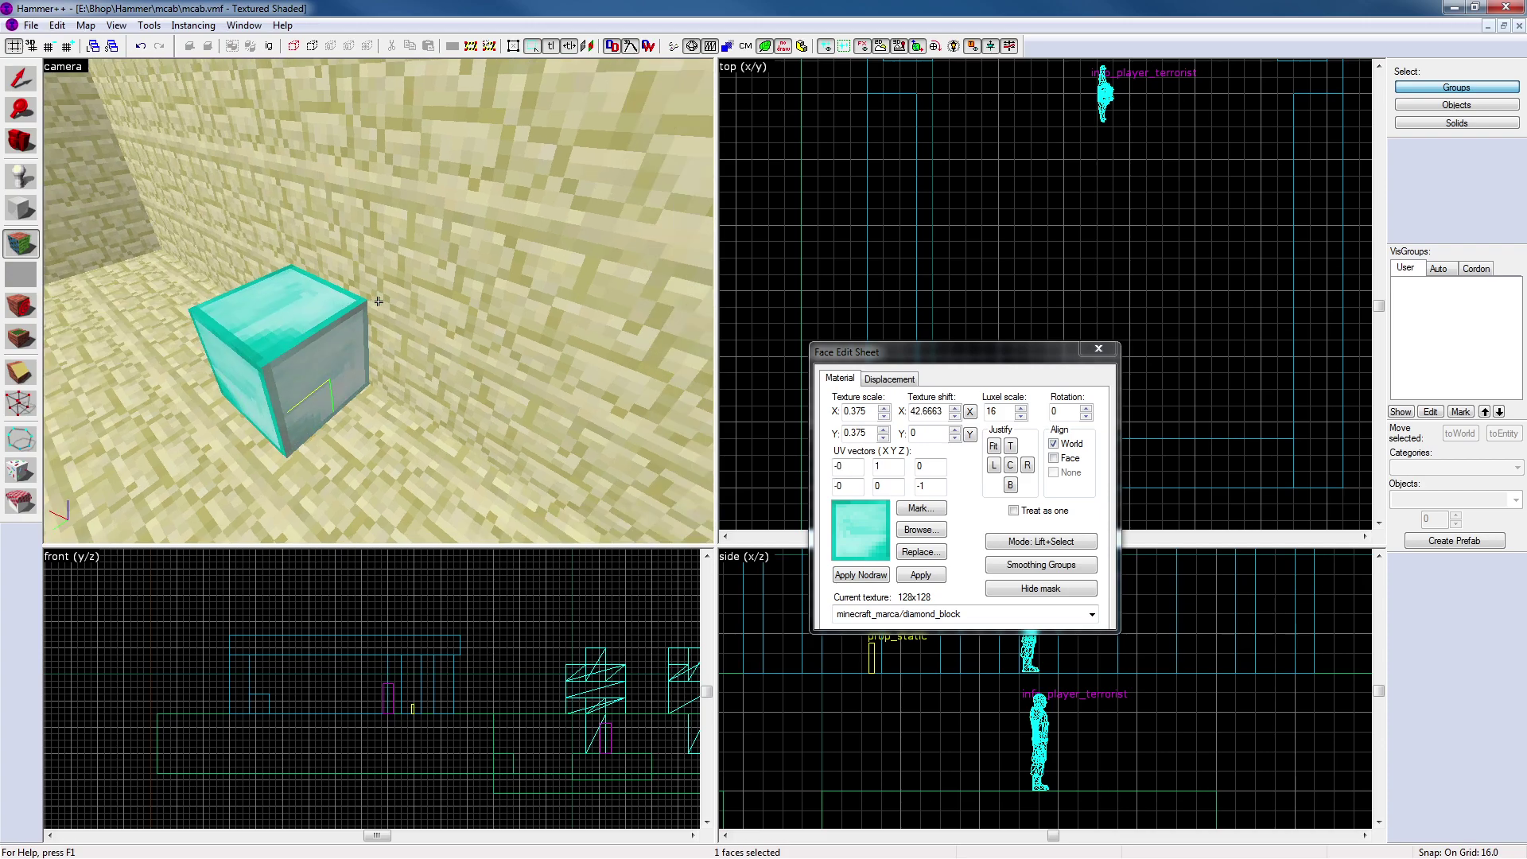
pyautogui.press('s')
pyautogui.press('z')
pyautogui.click(428, 293)
pyautogui.press('z')
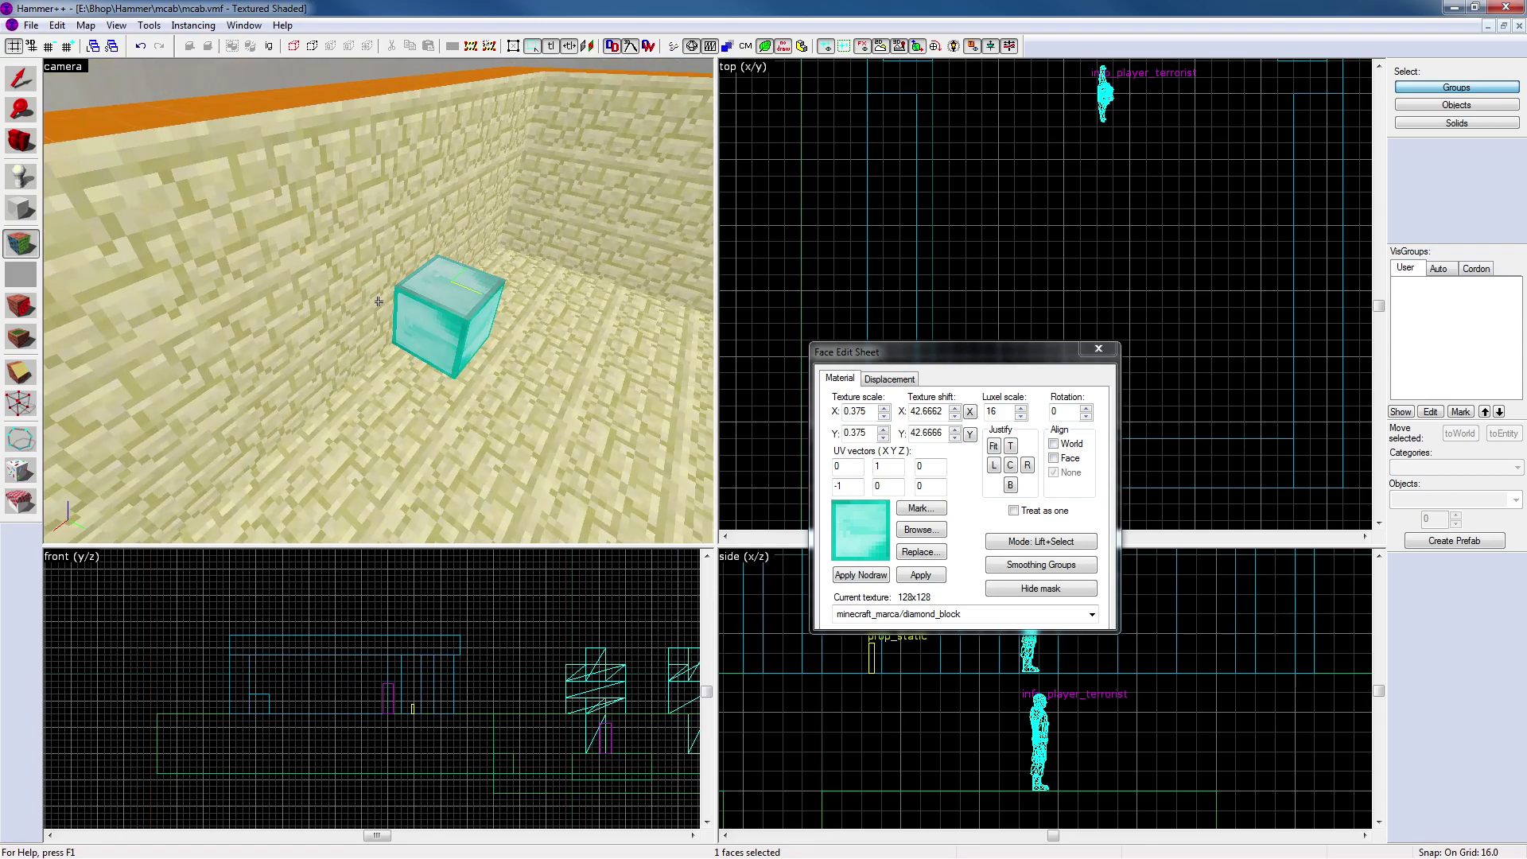
pyautogui.press('d')
pyautogui.press('w')
pyautogui.press('z')
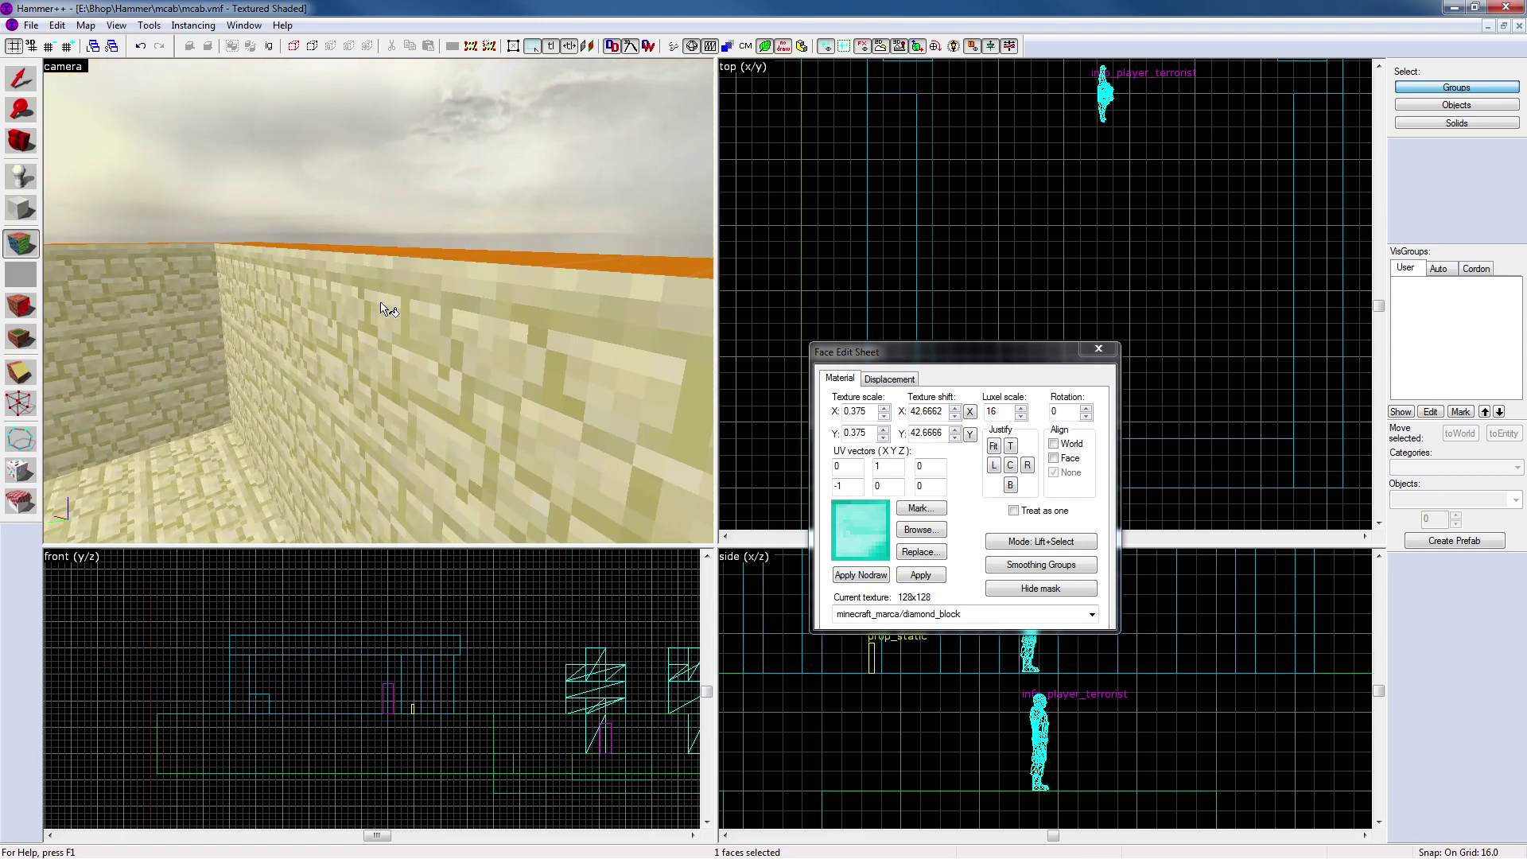
pyautogui.press('z')
pyautogui.press('z')
pyautogui.click(440, 275)
pyautogui.press('z')
pyautogui.press('w')
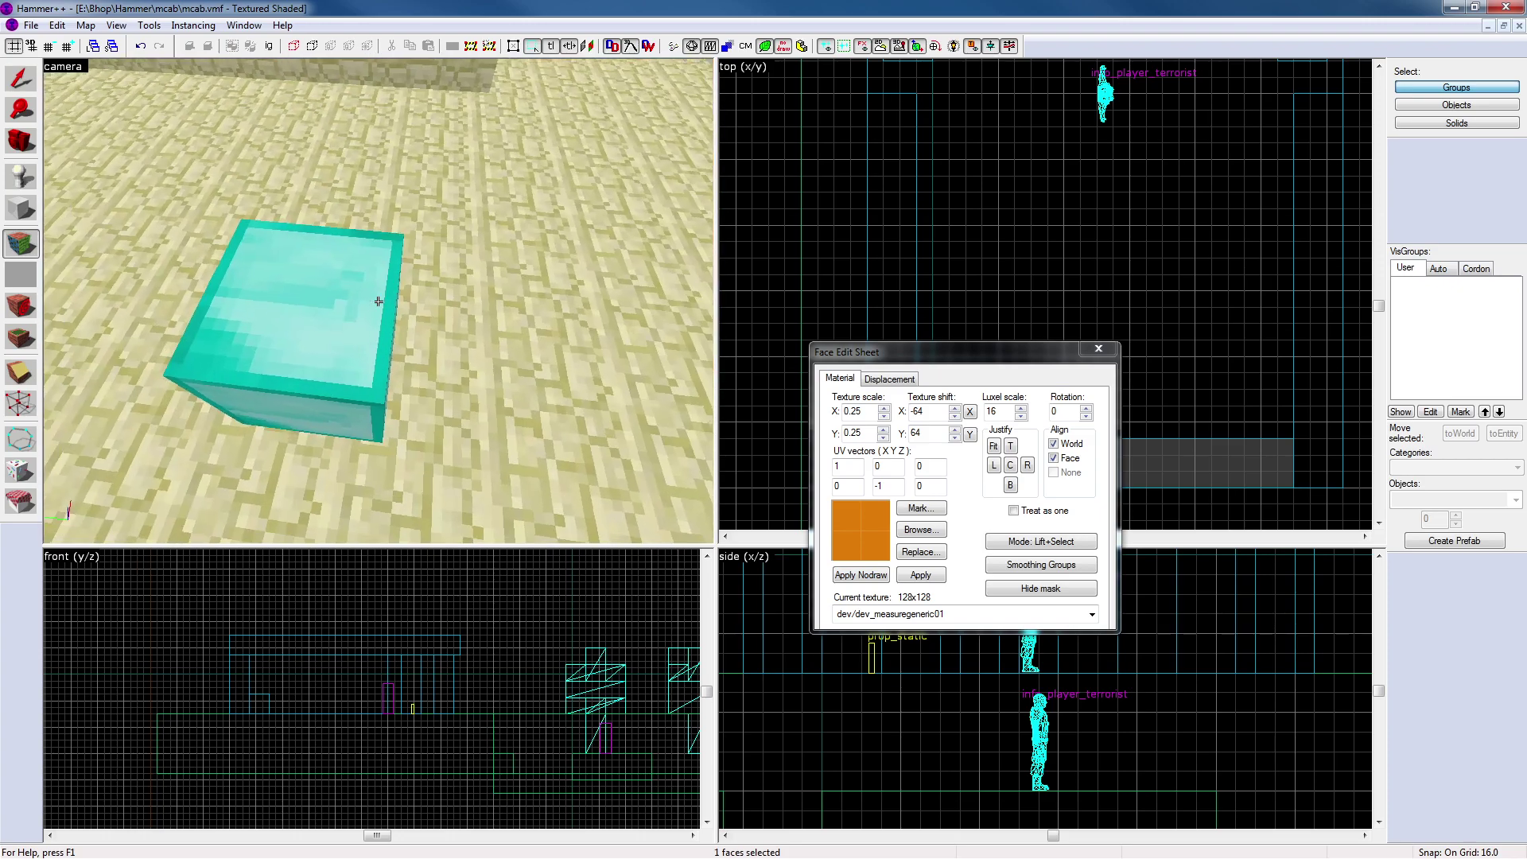
pyautogui.press('w')
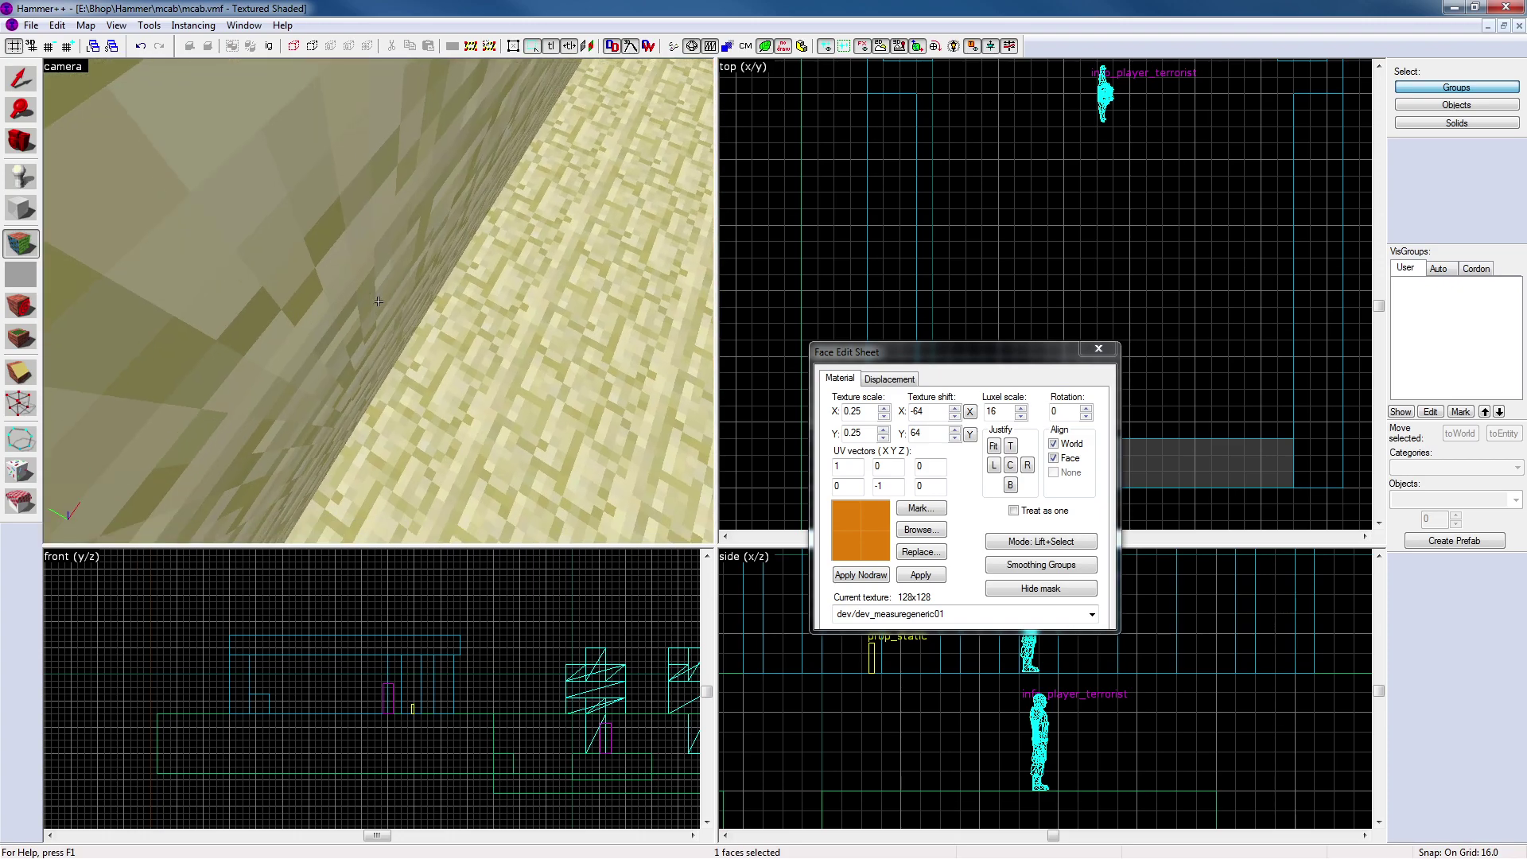
pyautogui.press('s')
pyautogui.press('z')
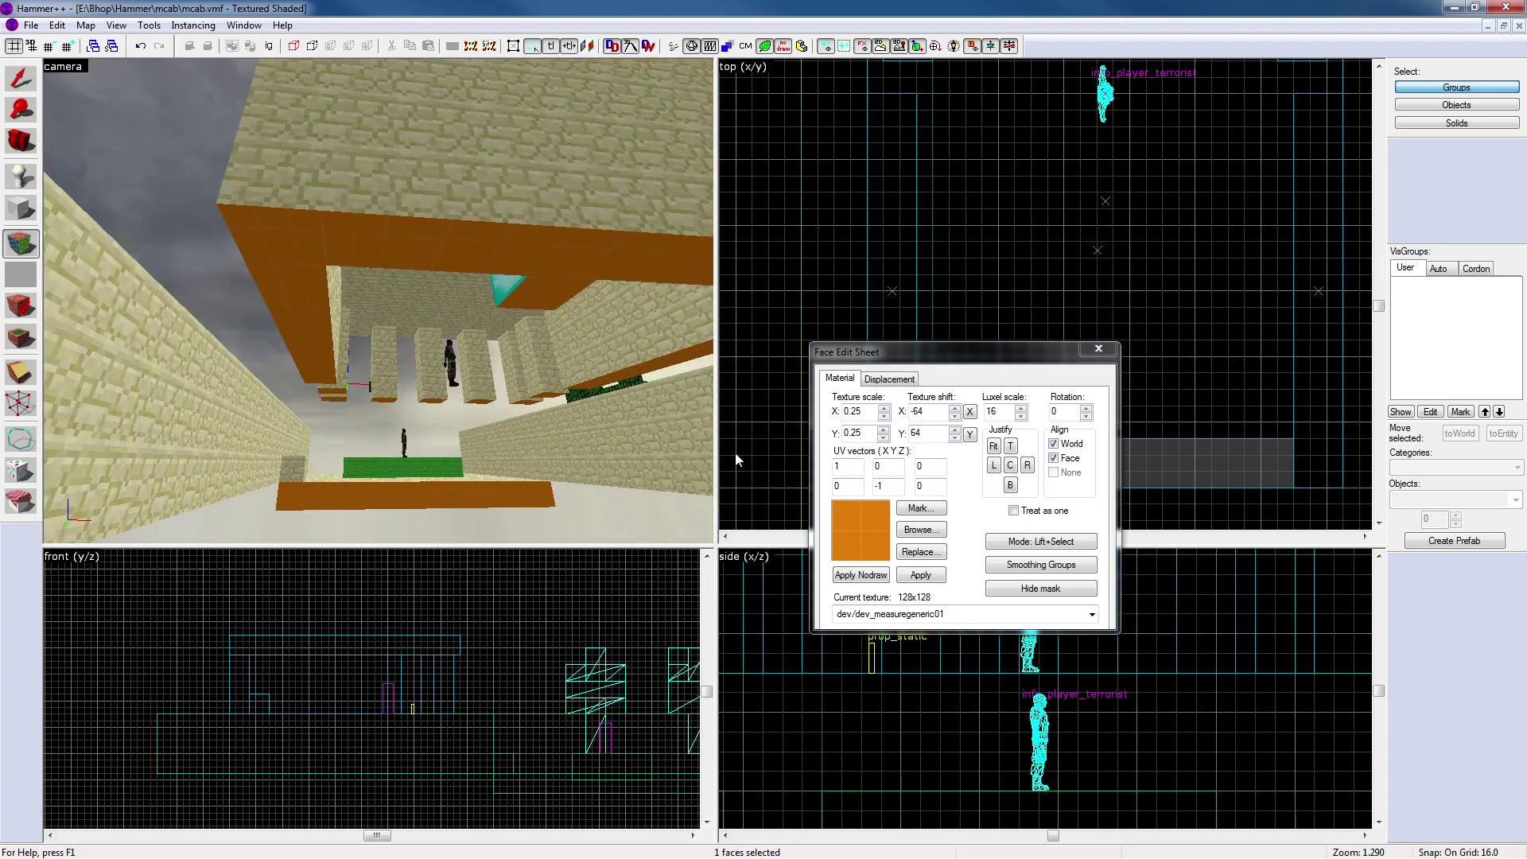
pyautogui.press('z')
pyautogui.press('w')
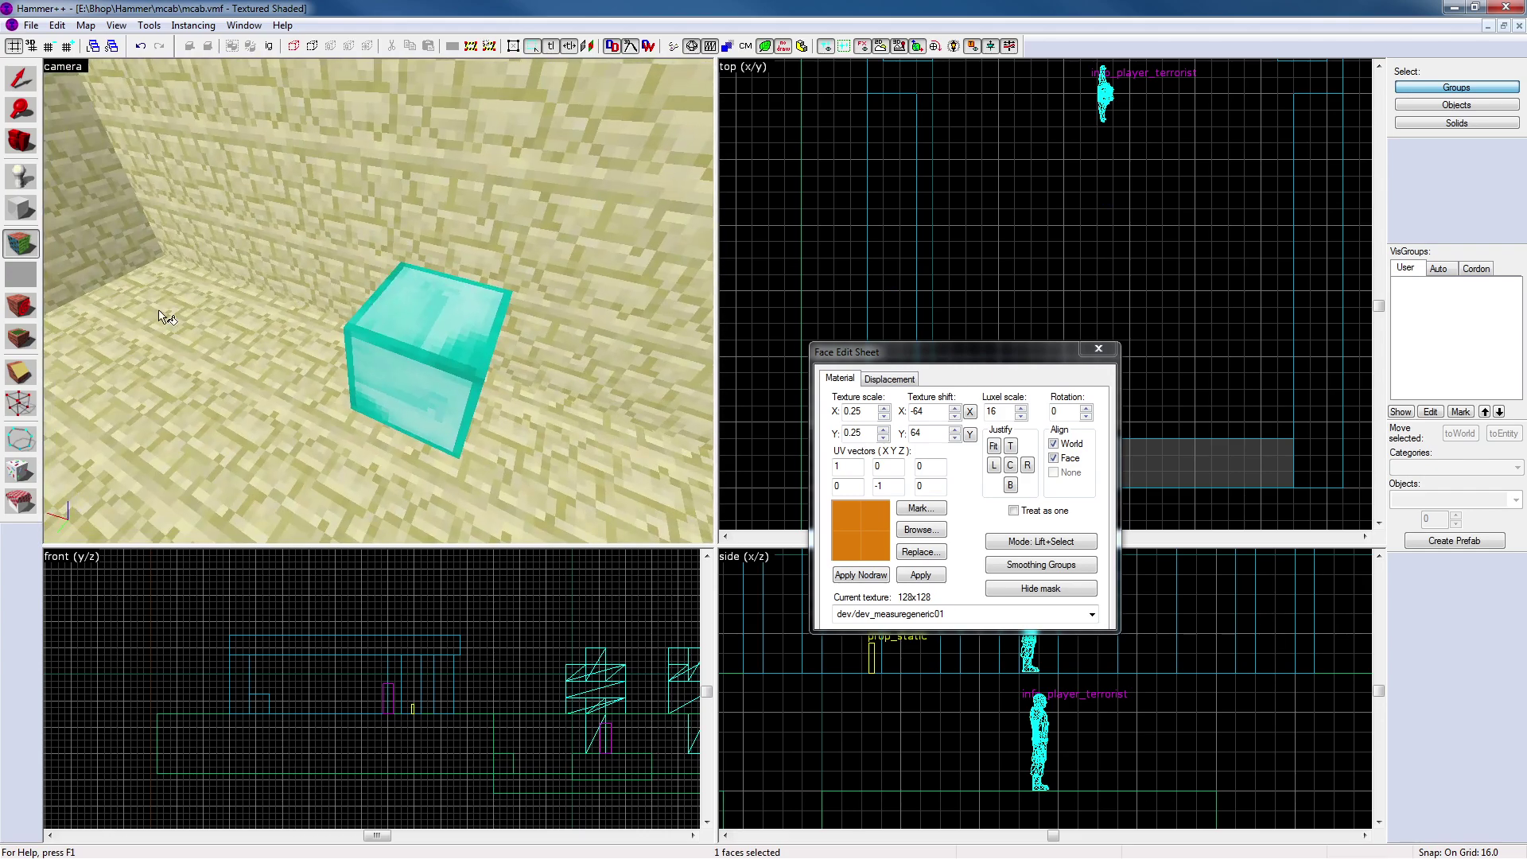
pyautogui.press('z')
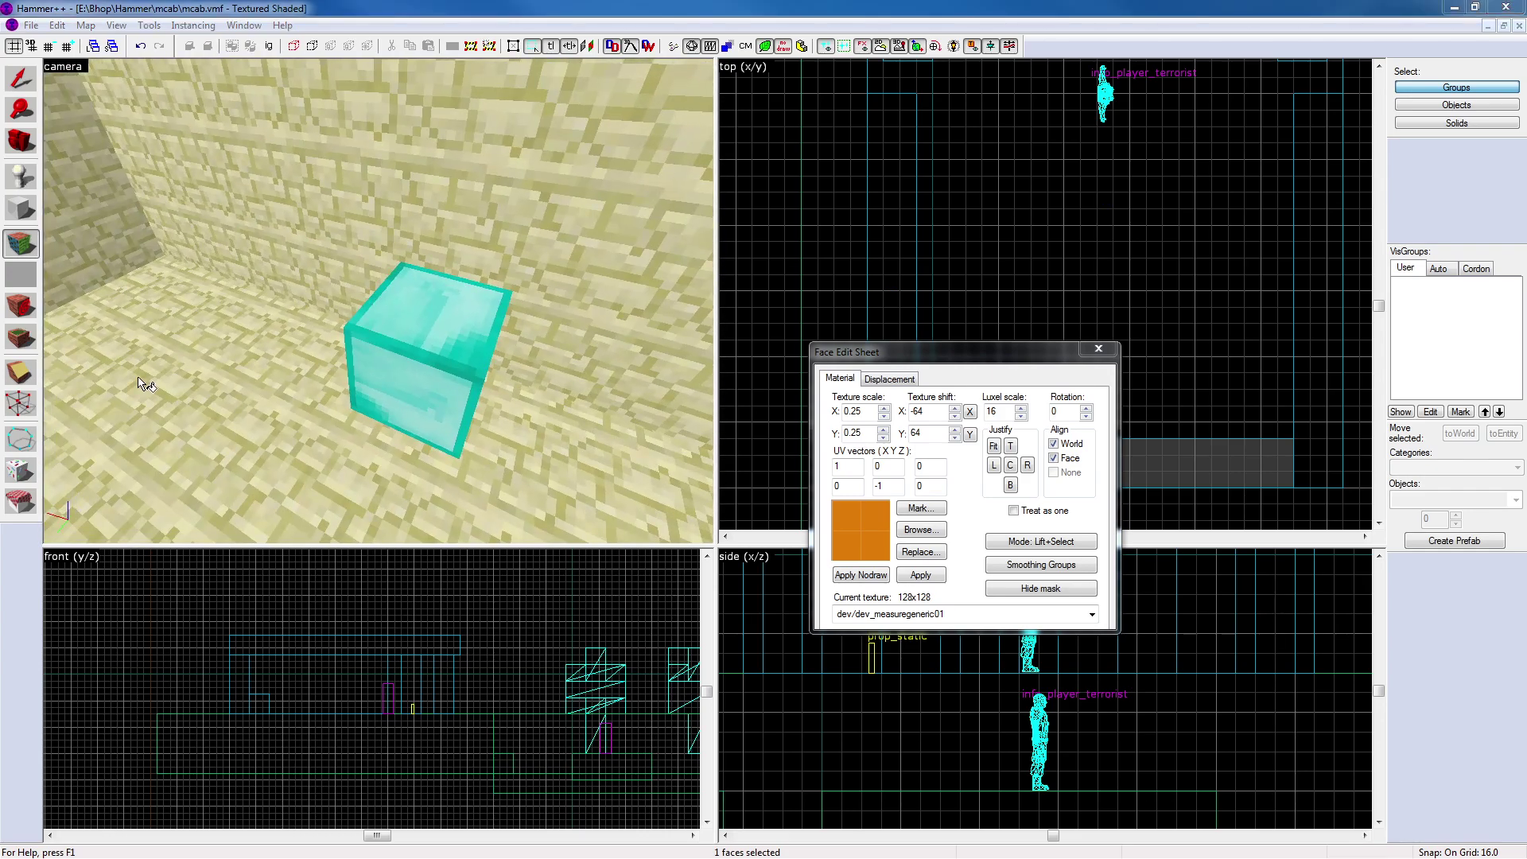
# Move the 48-unit diamond block 48 units along the wall, toward the room's nearer corner
pyautogui.hotkey('shift', 's')
pyautogui.click(430, 349)
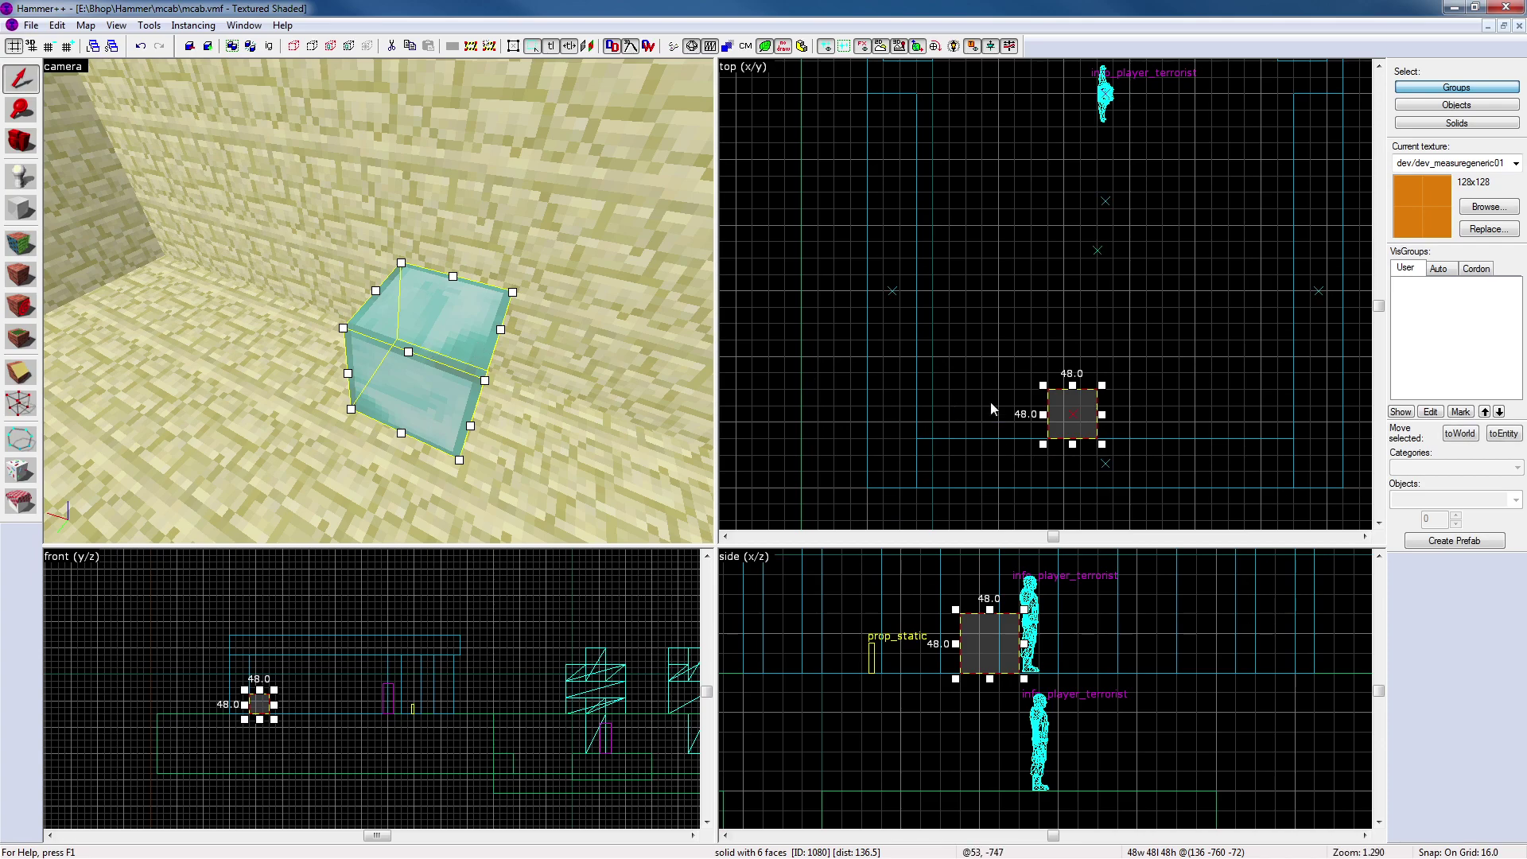
pyautogui.click(957, 385)
pyautogui.click(378, 301)
pyautogui.press('s')
pyautogui.press('d')
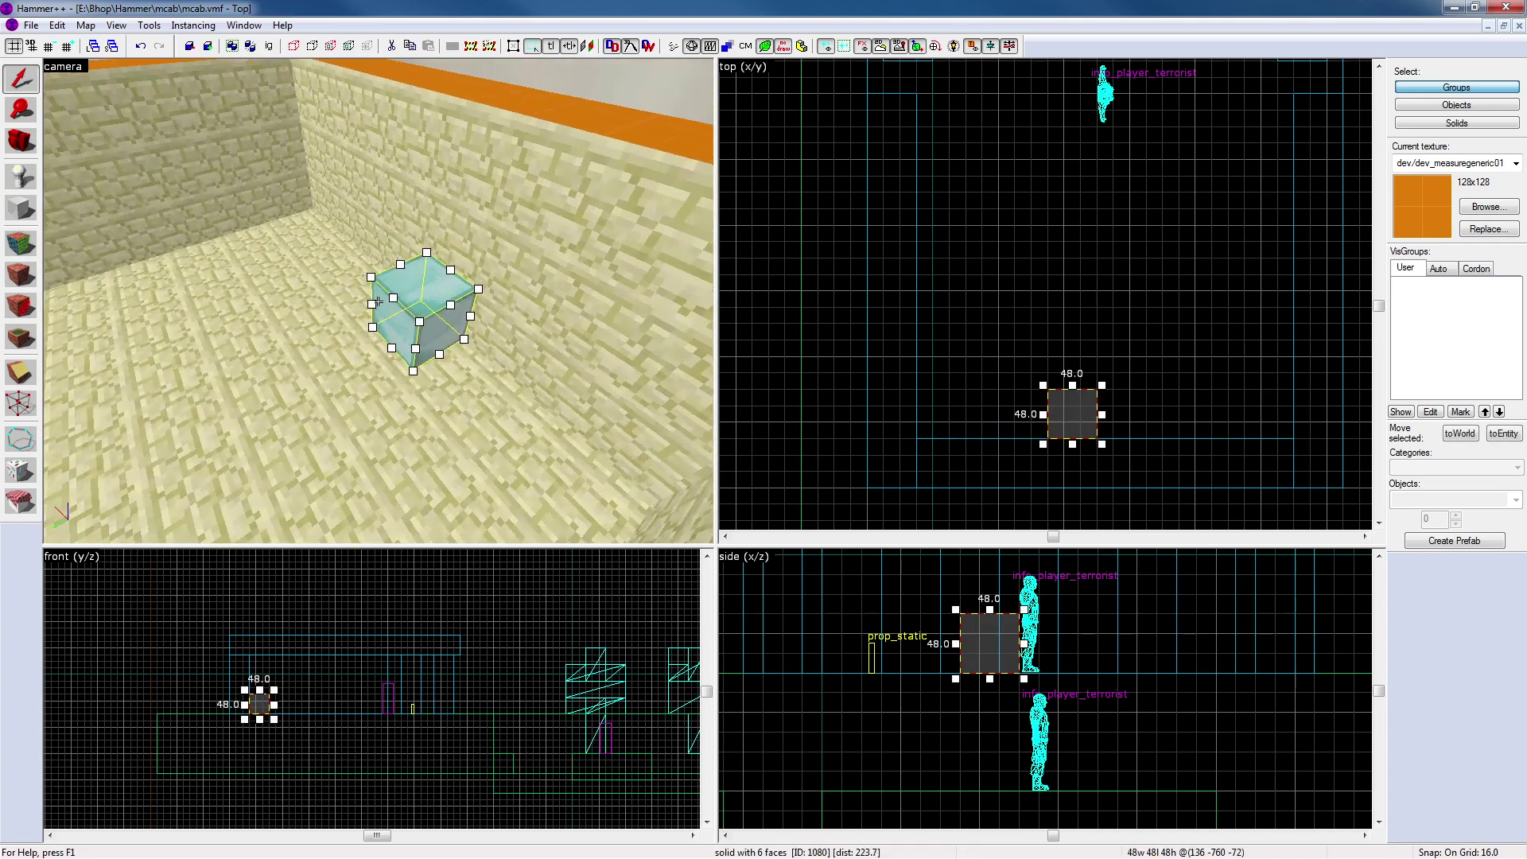
pyautogui.press('z')
pyautogui.press('z')
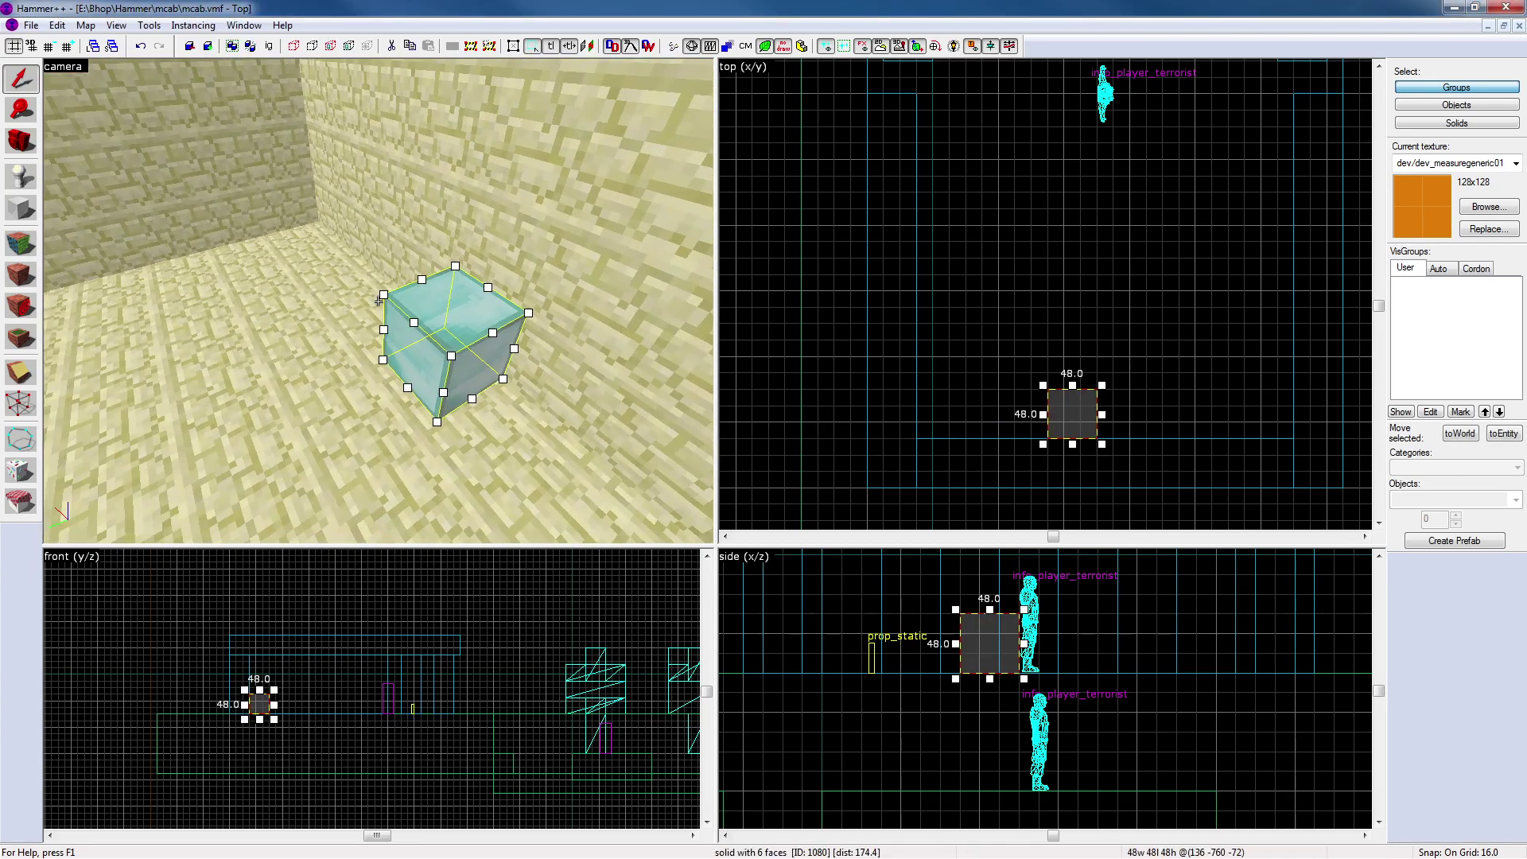
pyautogui.press('w')
pyautogui.press('a')
pyautogui.press('z')
pyautogui.moveTo(1064, 410); pyautogui.dragTo(1016, 410)
pyautogui.press('z')
pyautogui.press('a')
pyautogui.press('z')
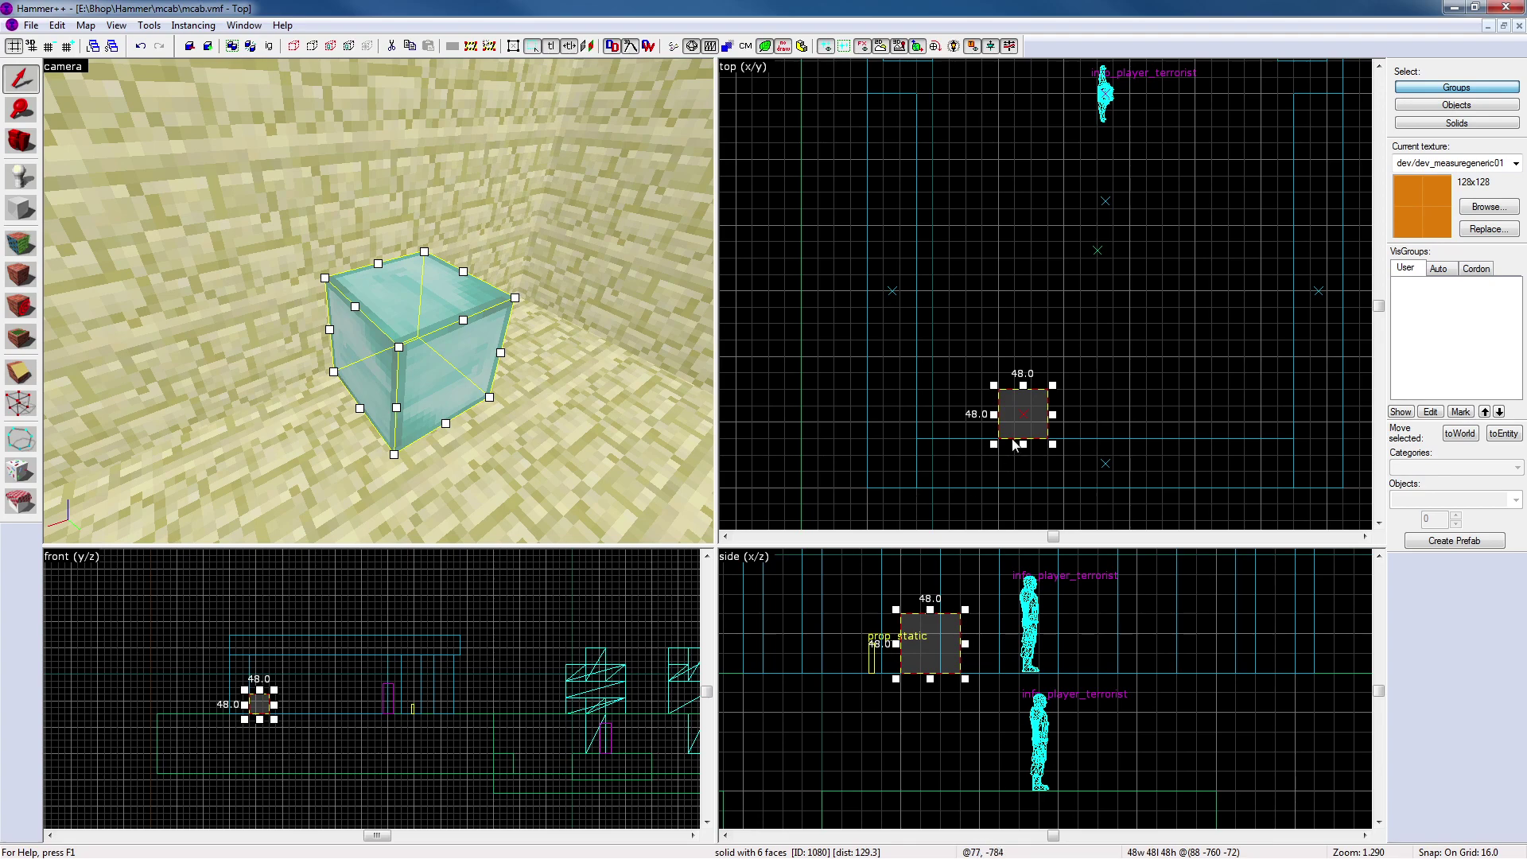
# Turn off scale texture locking and stretch the diamond block lengthwise along the wall to 96 units
pyautogui.moveTo(1052, 414); pyautogui.dragTo(1104, 414)
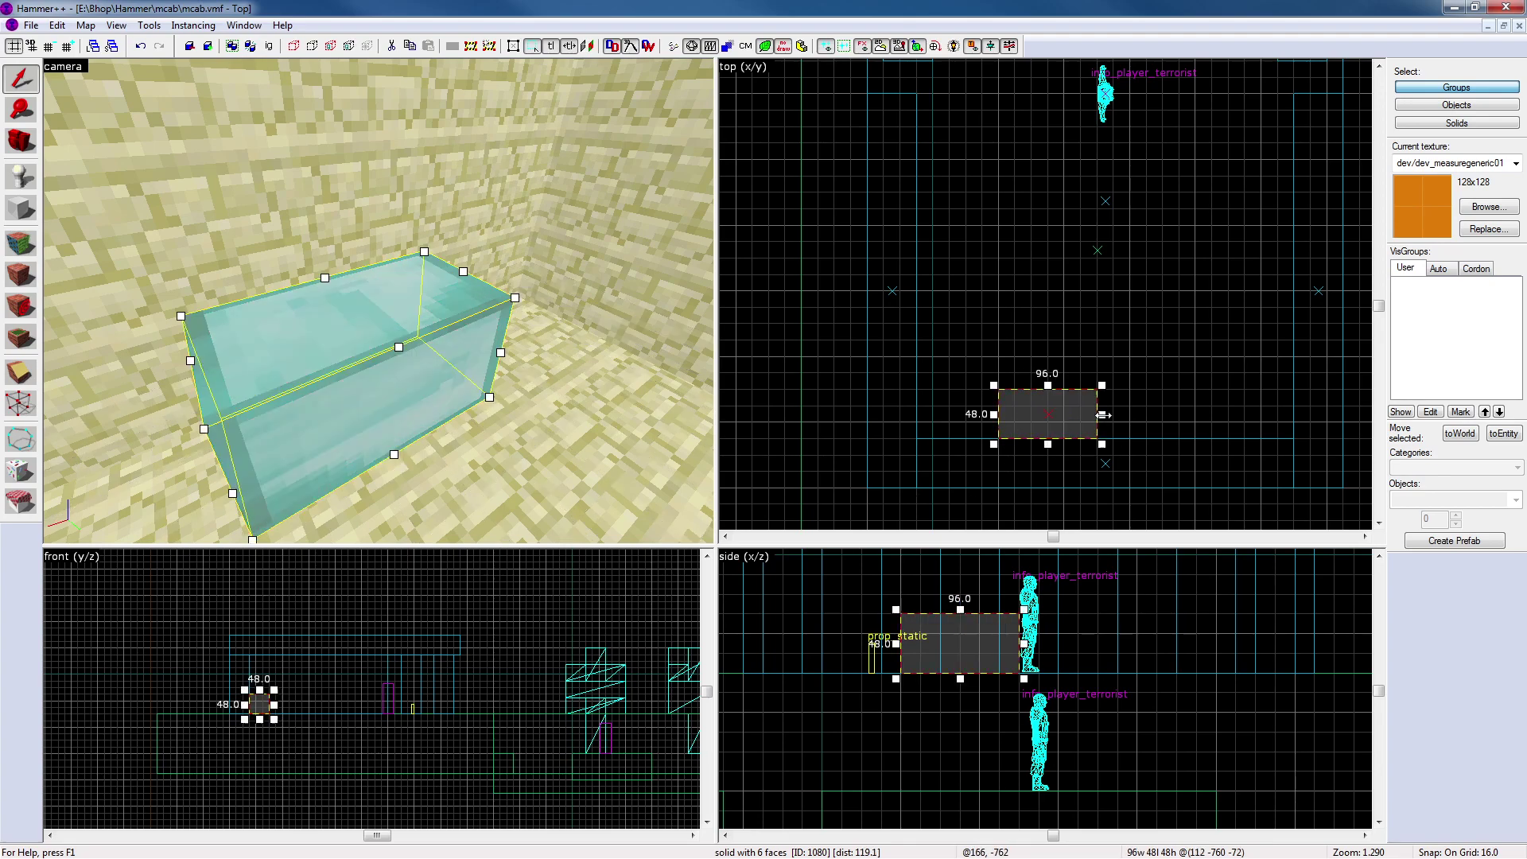
pyautogui.hotkey('ctrl', 'z')
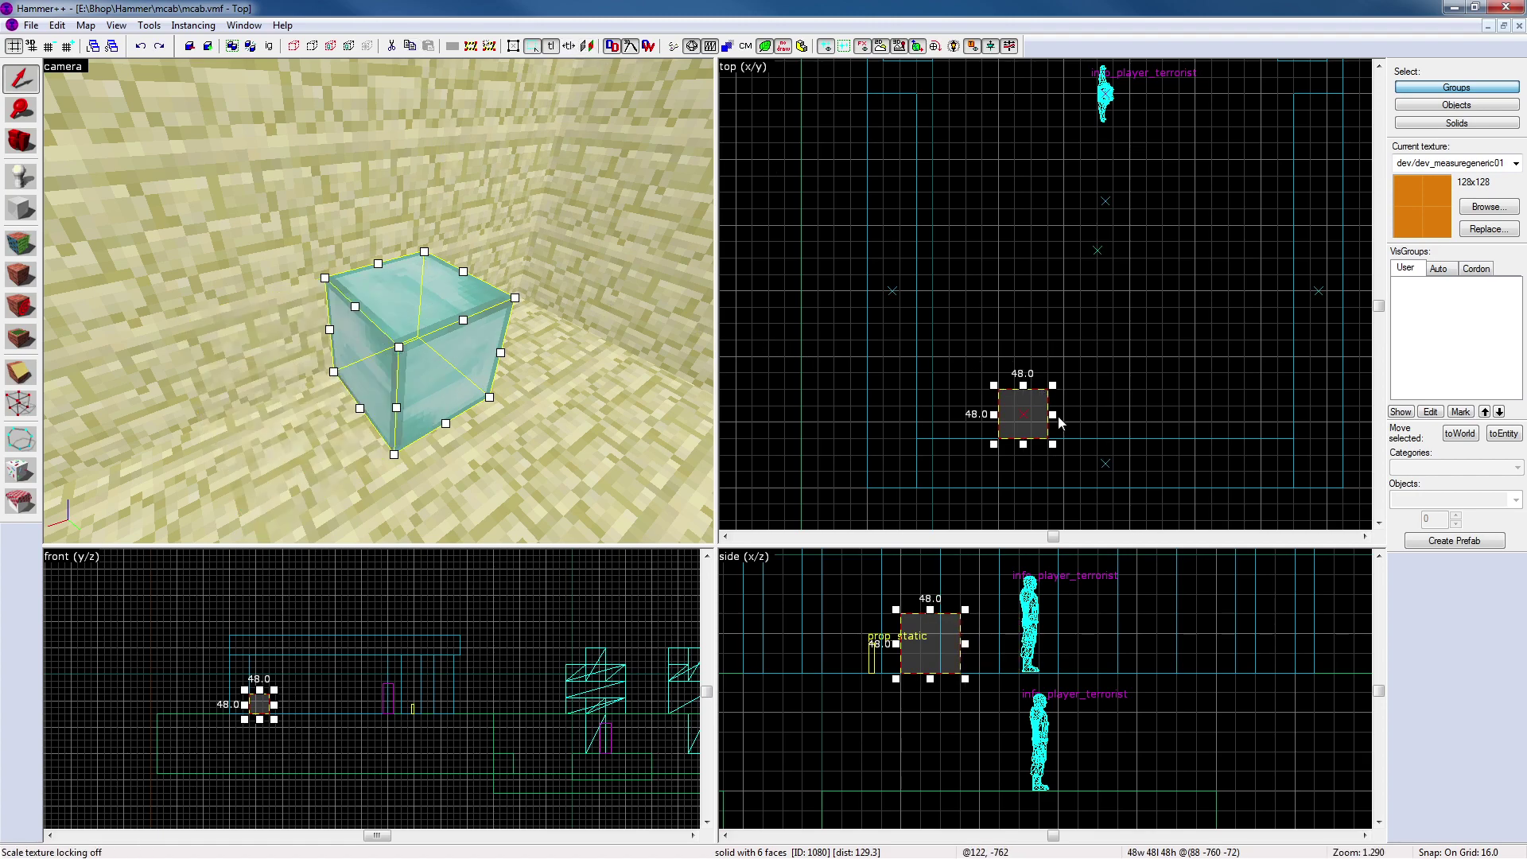
pyautogui.moveTo(1054, 415); pyautogui.dragTo(1098, 404)
pyautogui.press('Escape')
pyautogui.press('z')
pyautogui.press('s')
pyautogui.press('d')
pyautogui.press('s')
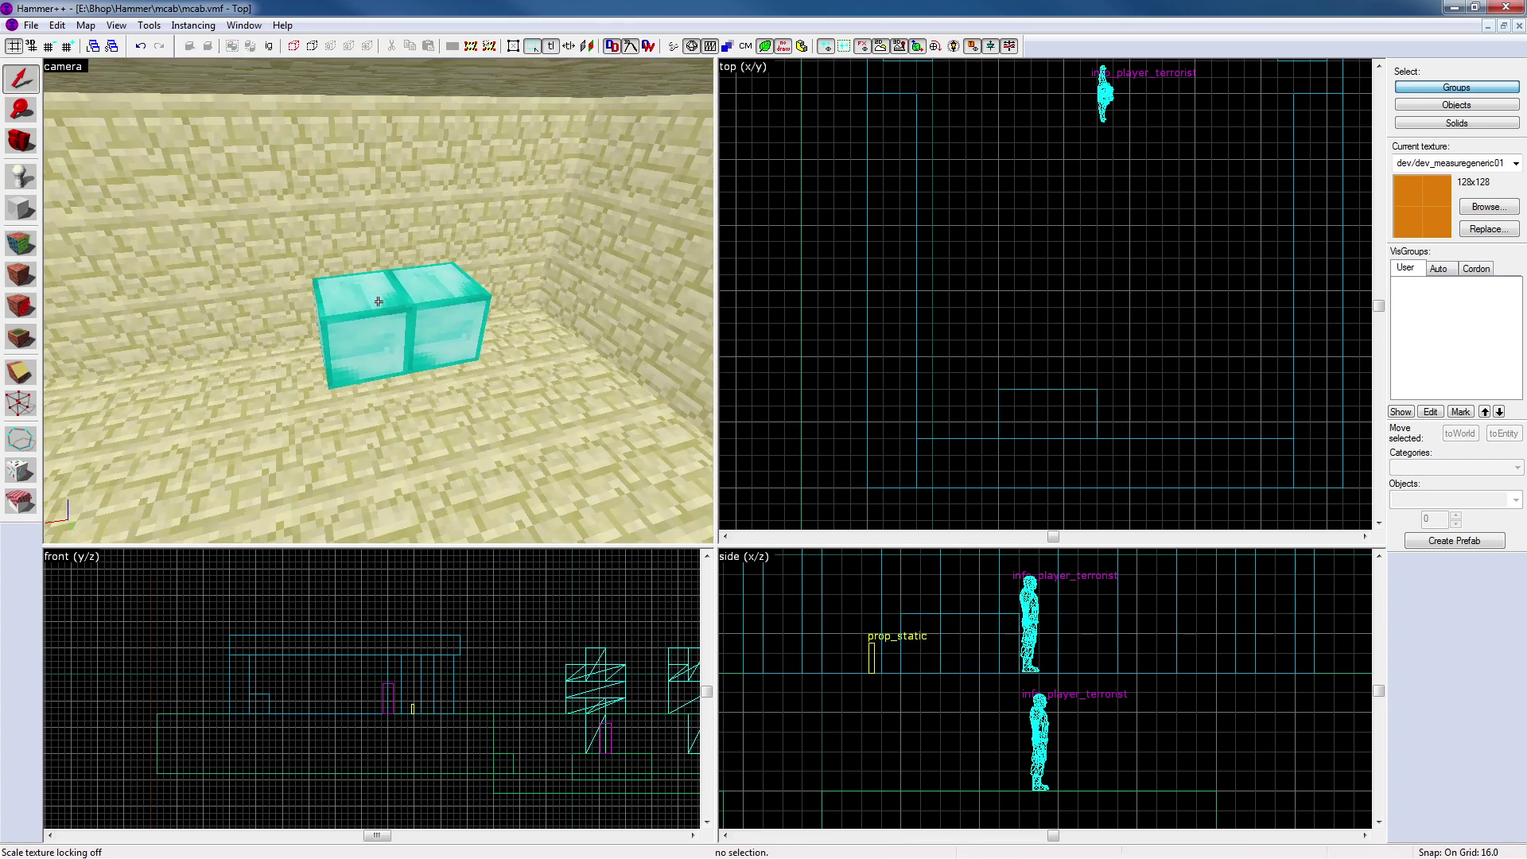
# Move the diamond row against the corner wall and extend its free end to a length of 192 units
pyautogui.click(379, 302)
pyautogui.press('z')
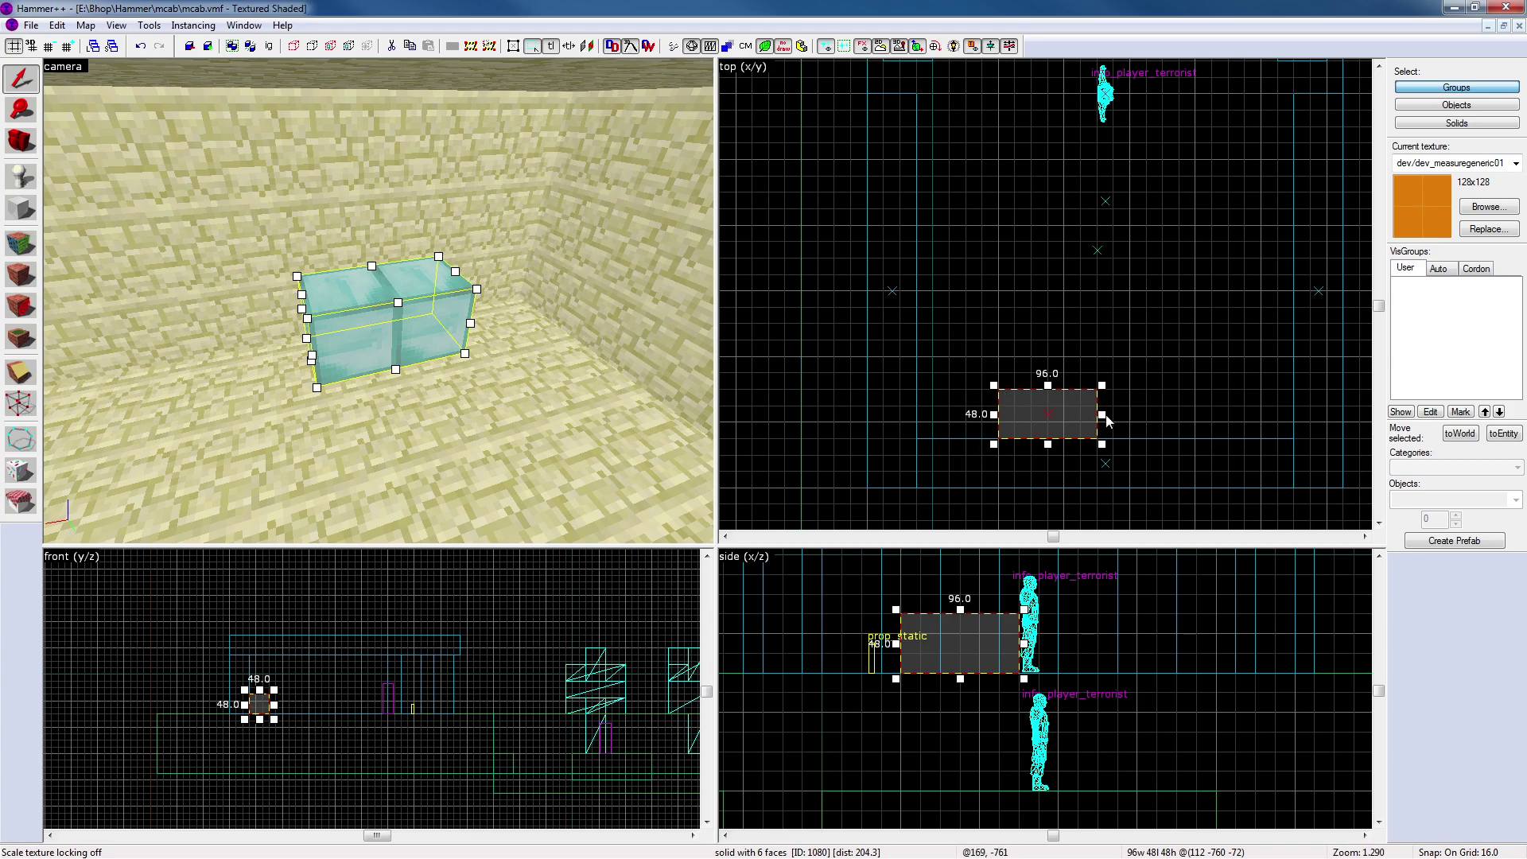
pyautogui.moveTo(1105, 415); pyautogui.dragTo(1141, 411)
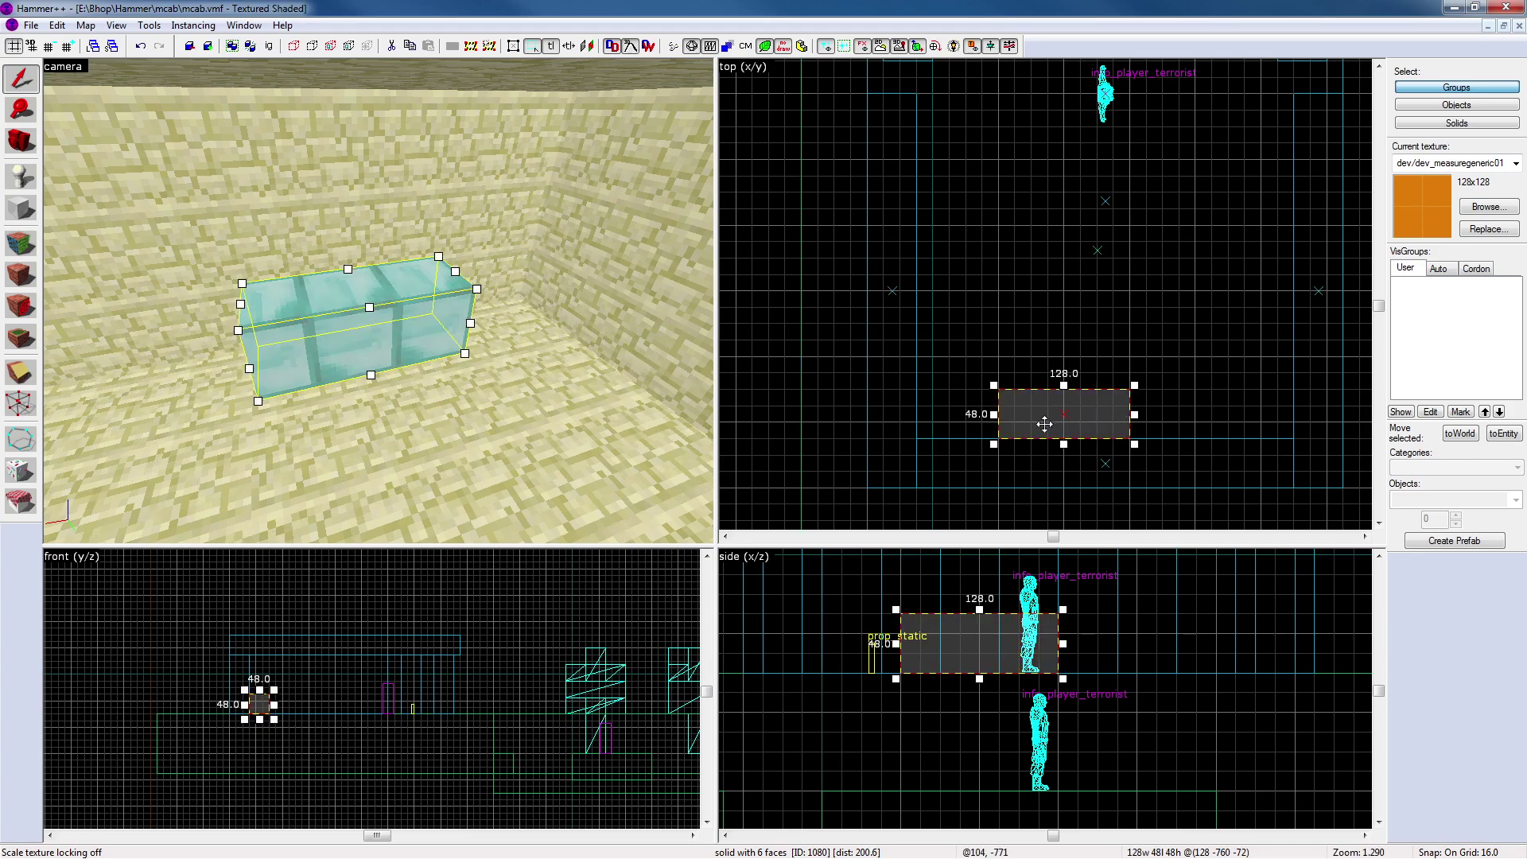
pyautogui.hotkey('ctrl', 'z')
pyautogui.moveTo(998, 415); pyautogui.dragTo(1099, 410)
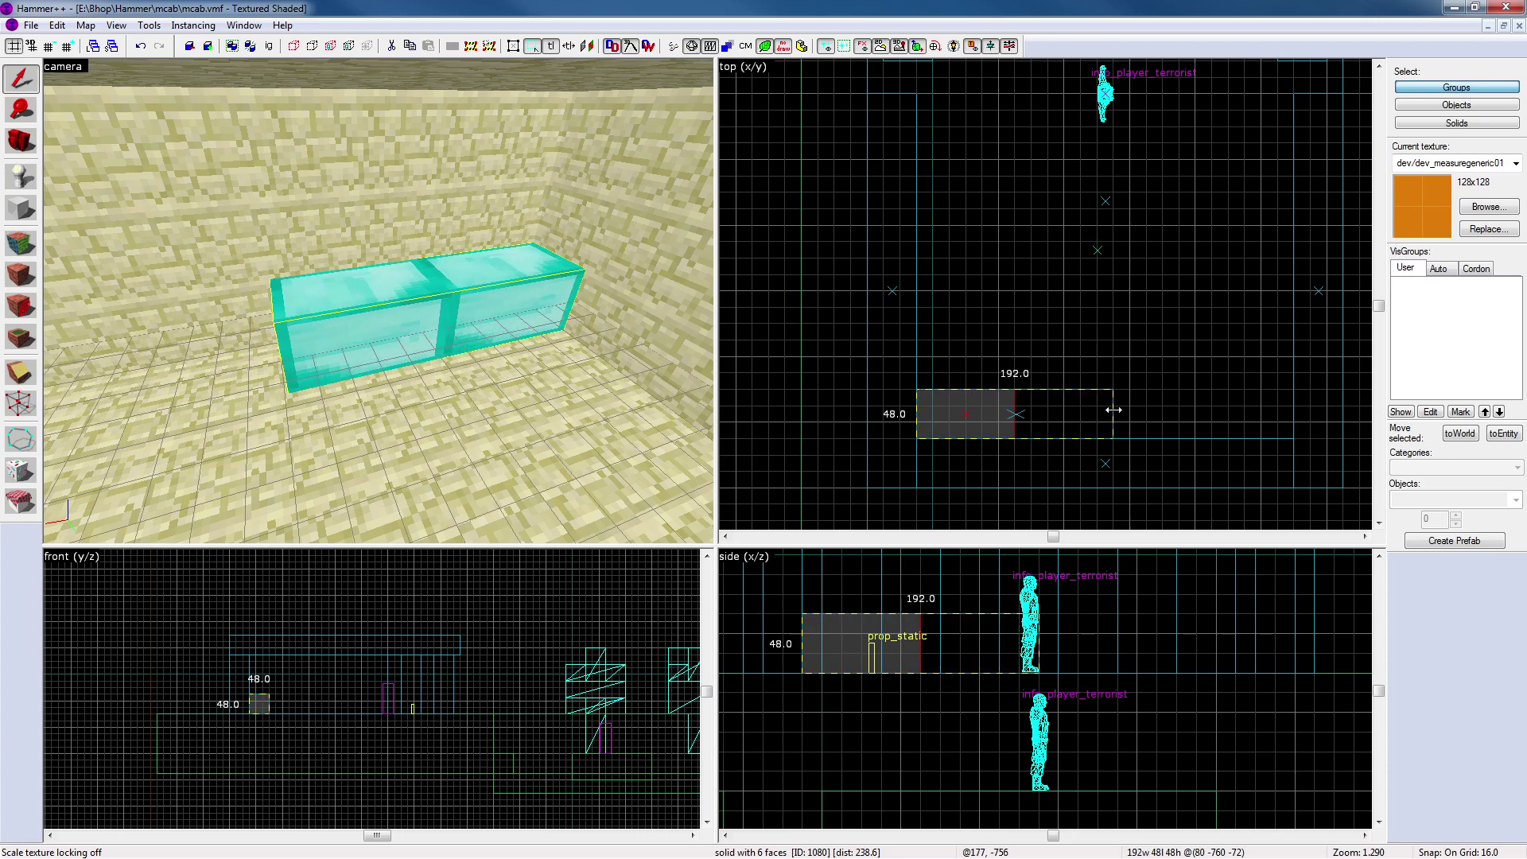
pyautogui.press('Escape')
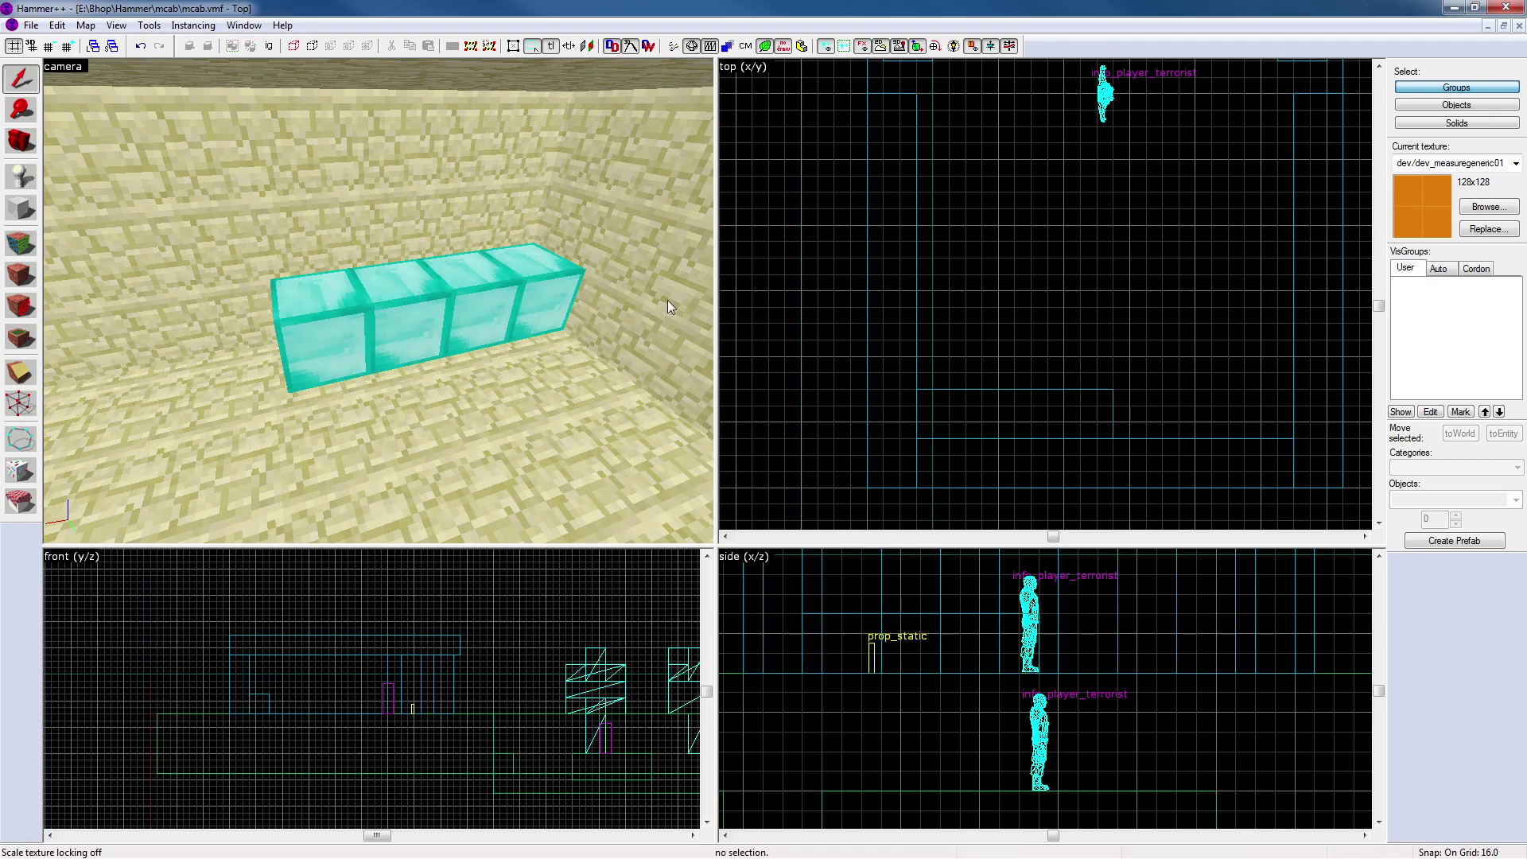
# Shorten the diamond row from its free end to 144 units, exactly three block widths
pyautogui.click(482, 322)
pyautogui.moveTo(1112, 412); pyautogui.dragTo(1056, 412)
pyautogui.click(575, 313)
pyautogui.click(519, 313)
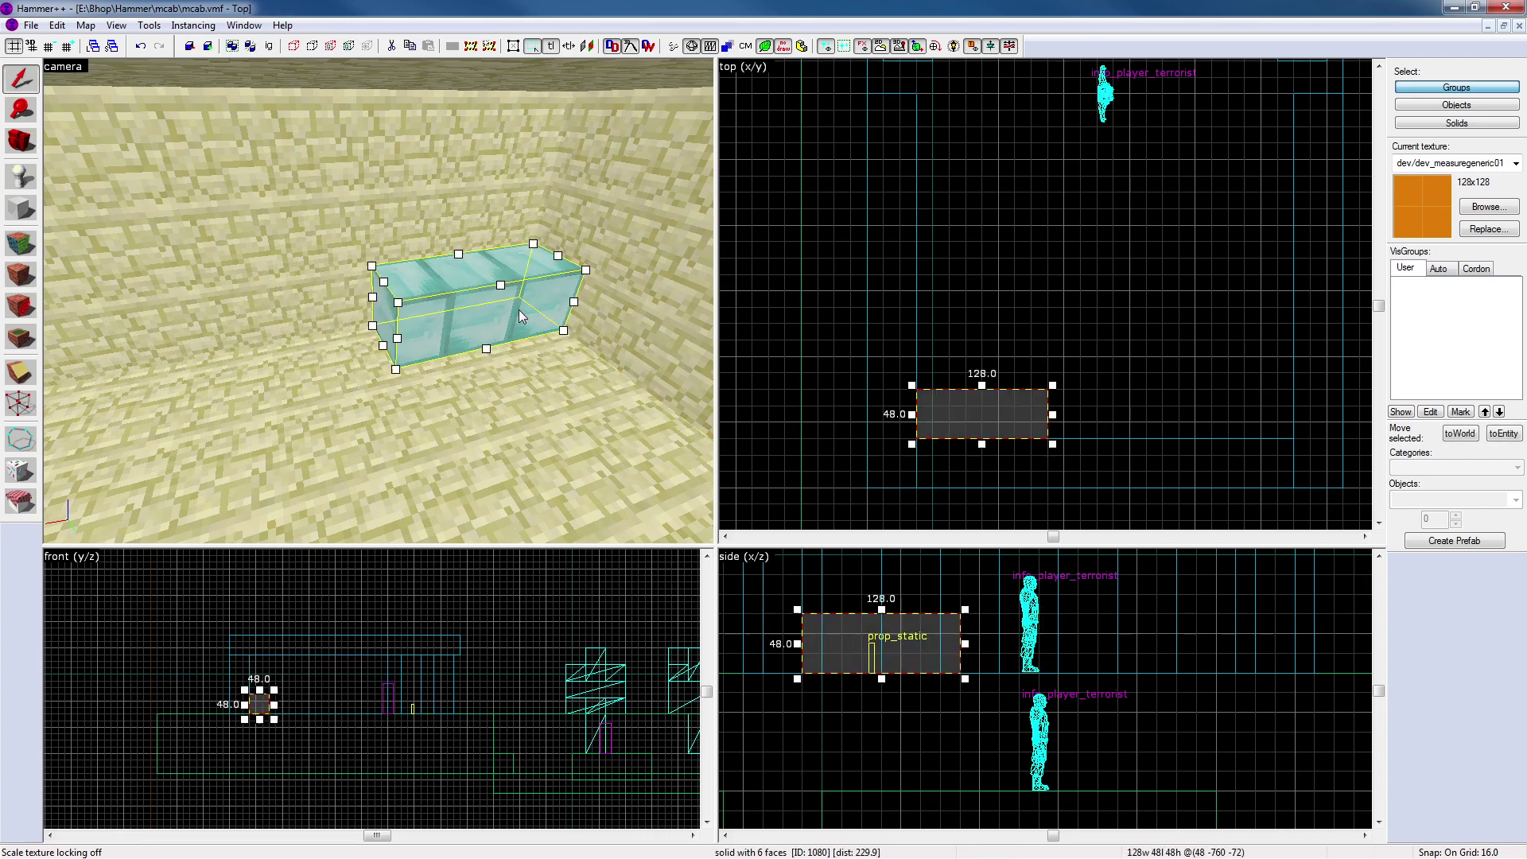
pyautogui.moveTo(1052, 413); pyautogui.dragTo(1066, 413)
pyautogui.scroll(3, 378, 302)
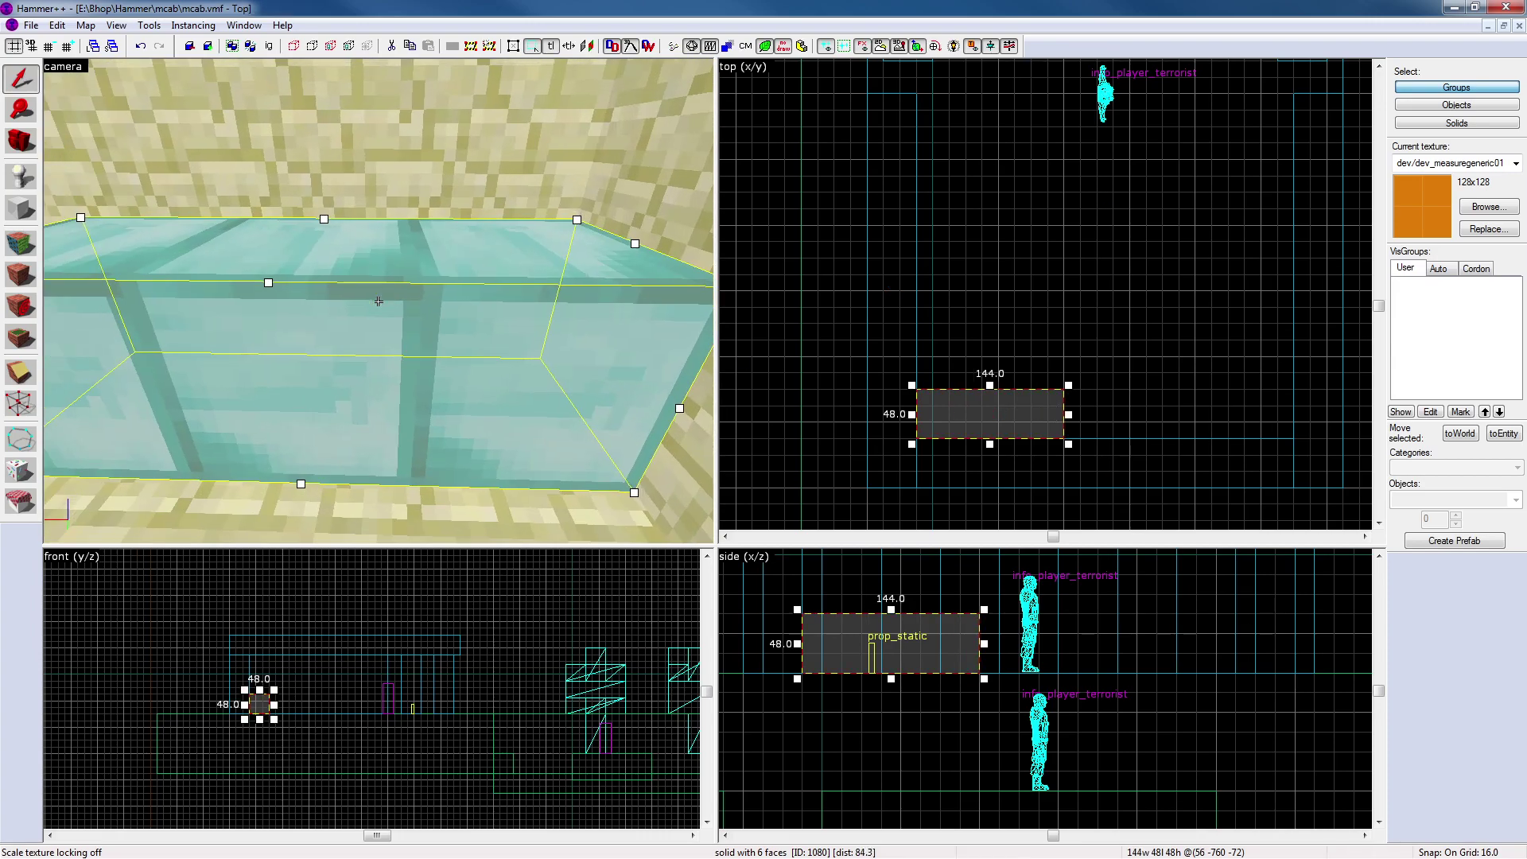
pyautogui.click(840, 298)
pyautogui.scroll(-5, 614, 307)
pyautogui.press('z')
pyautogui.press('w')
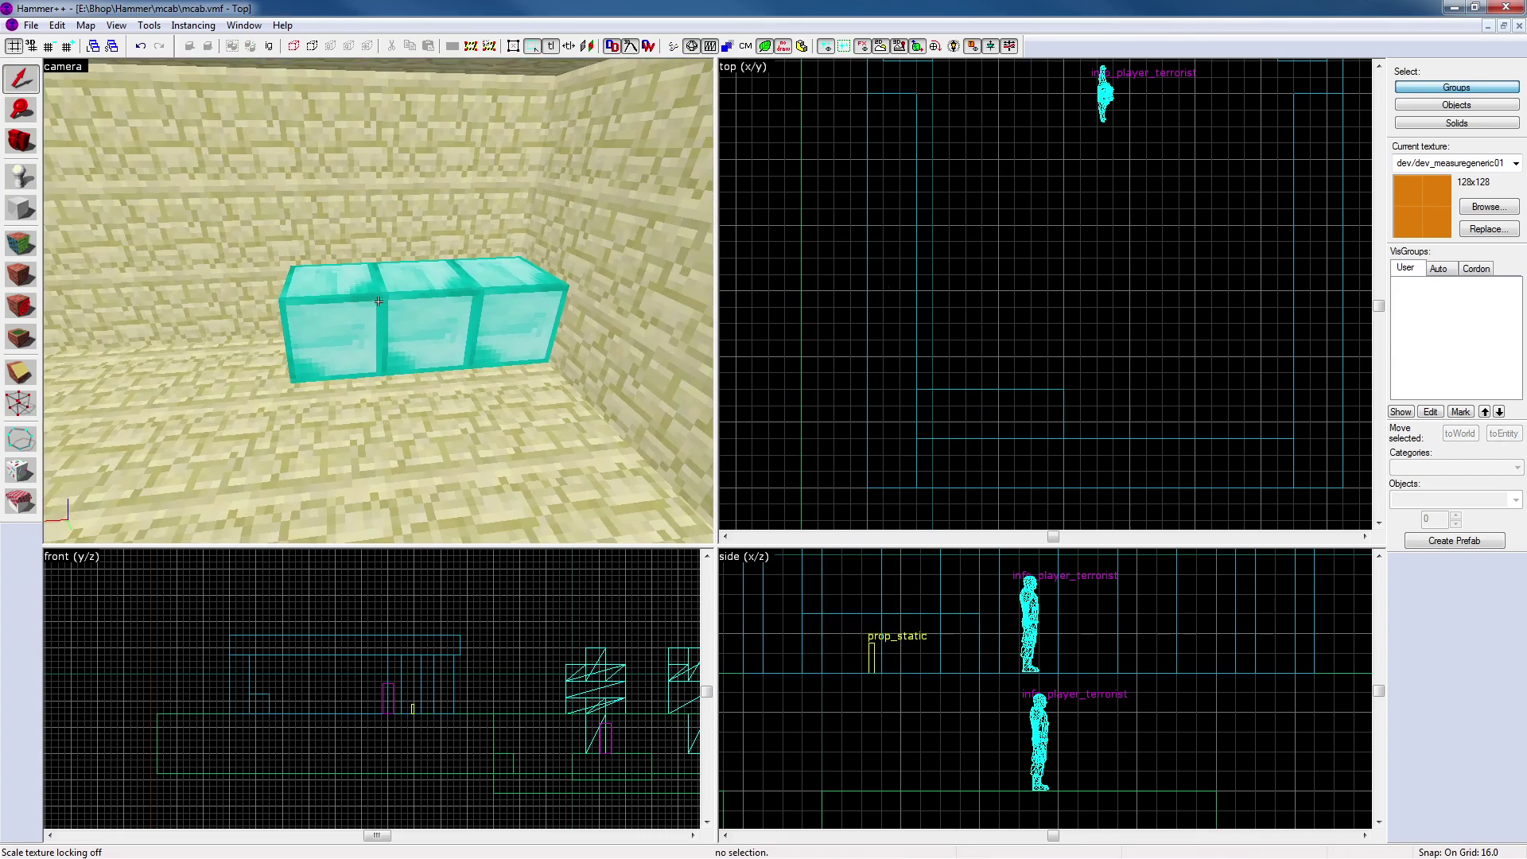
pyautogui.press('z')
# Duplicate the 144-unit diamond row directly on top of itself and shorten the copy to 96 units
pyautogui.click(379, 301)
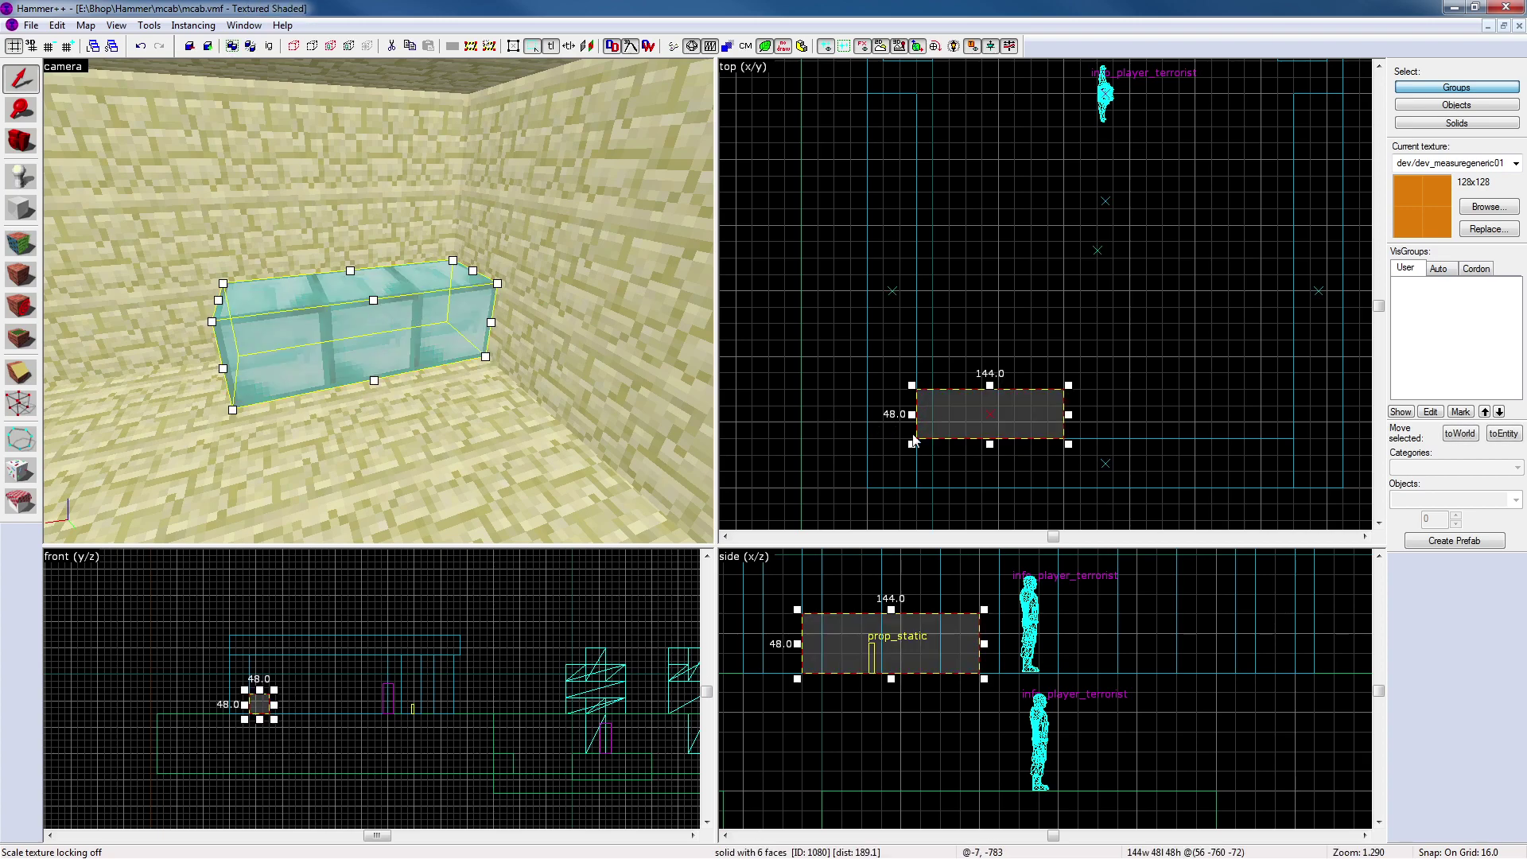
pyautogui.keyDown('shift'); pyautogui.moveTo(906, 644); pyautogui.dragTo(911, 583); pyautogui.keyUp('shift')
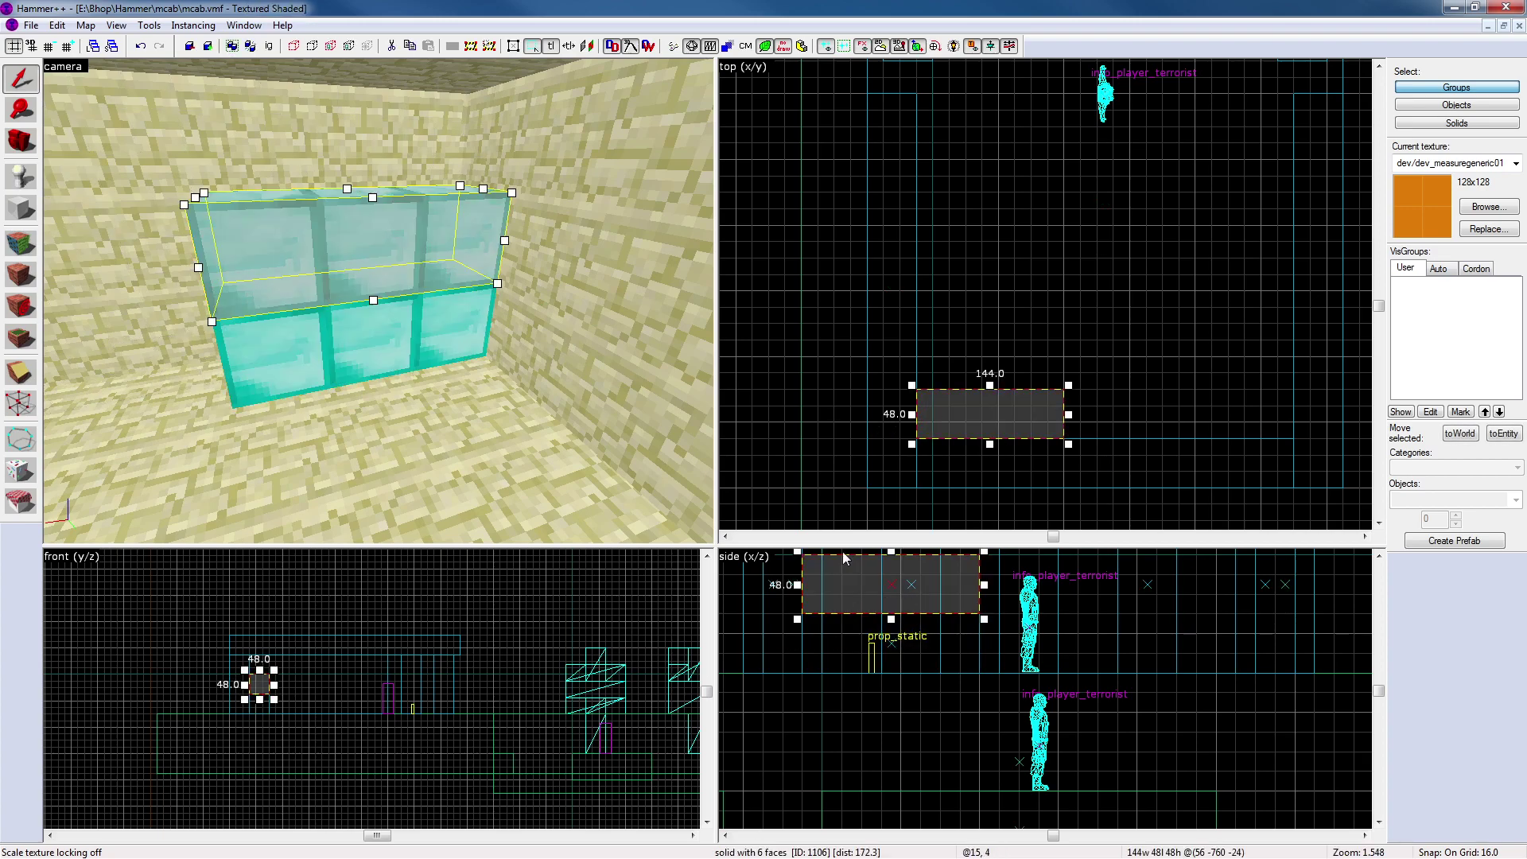
pyautogui.moveTo(1068, 414); pyautogui.dragTo(1019, 413)
pyautogui.click(952, 280)
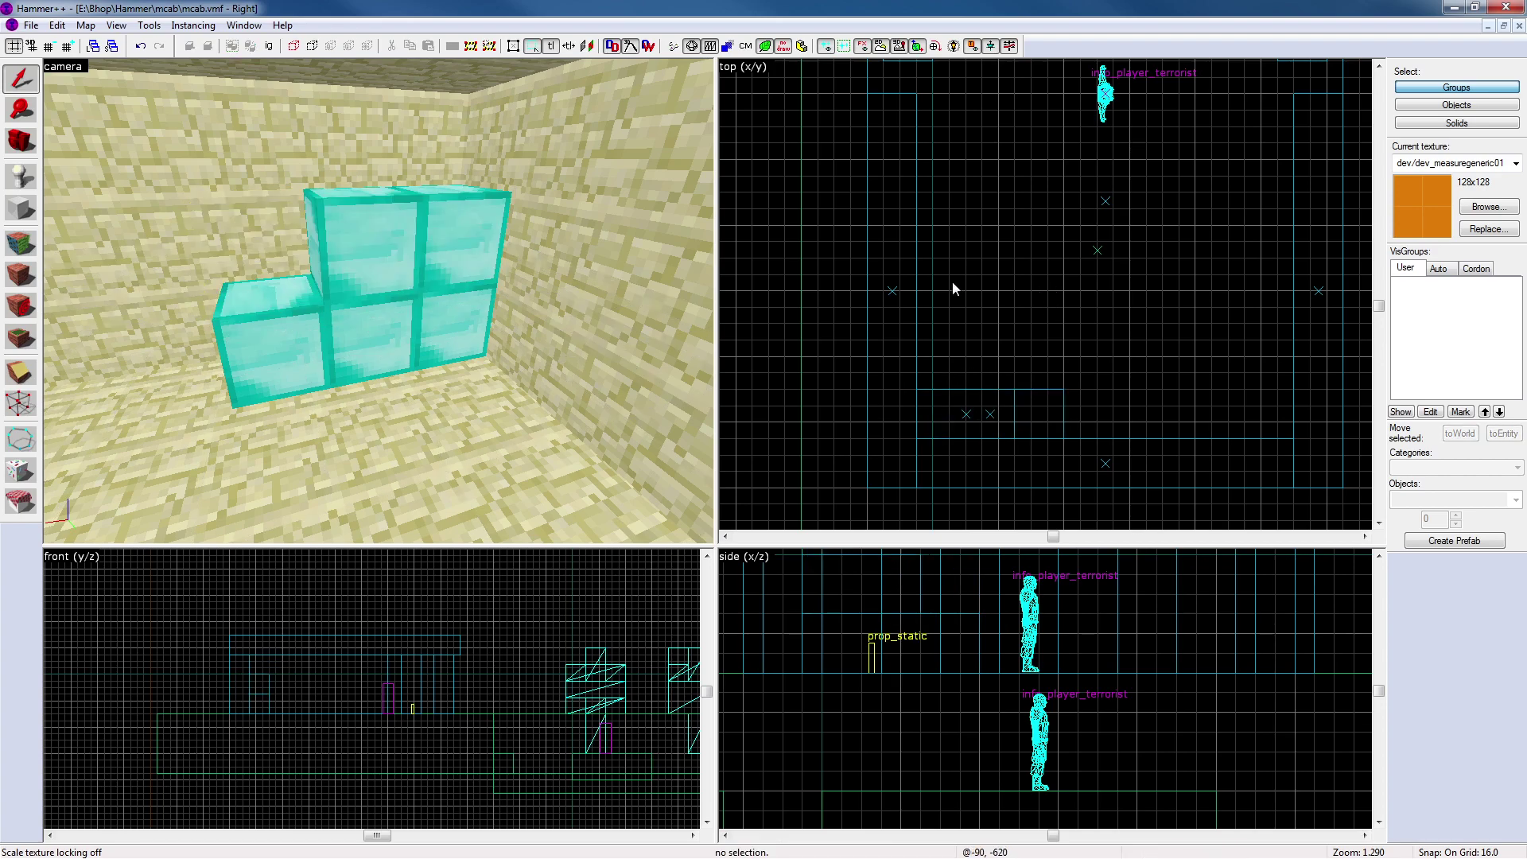
# Duplicate the upper 96-unit diamond row and place the copy on the floor in front of the lower row
pyautogui.click(477, 263)
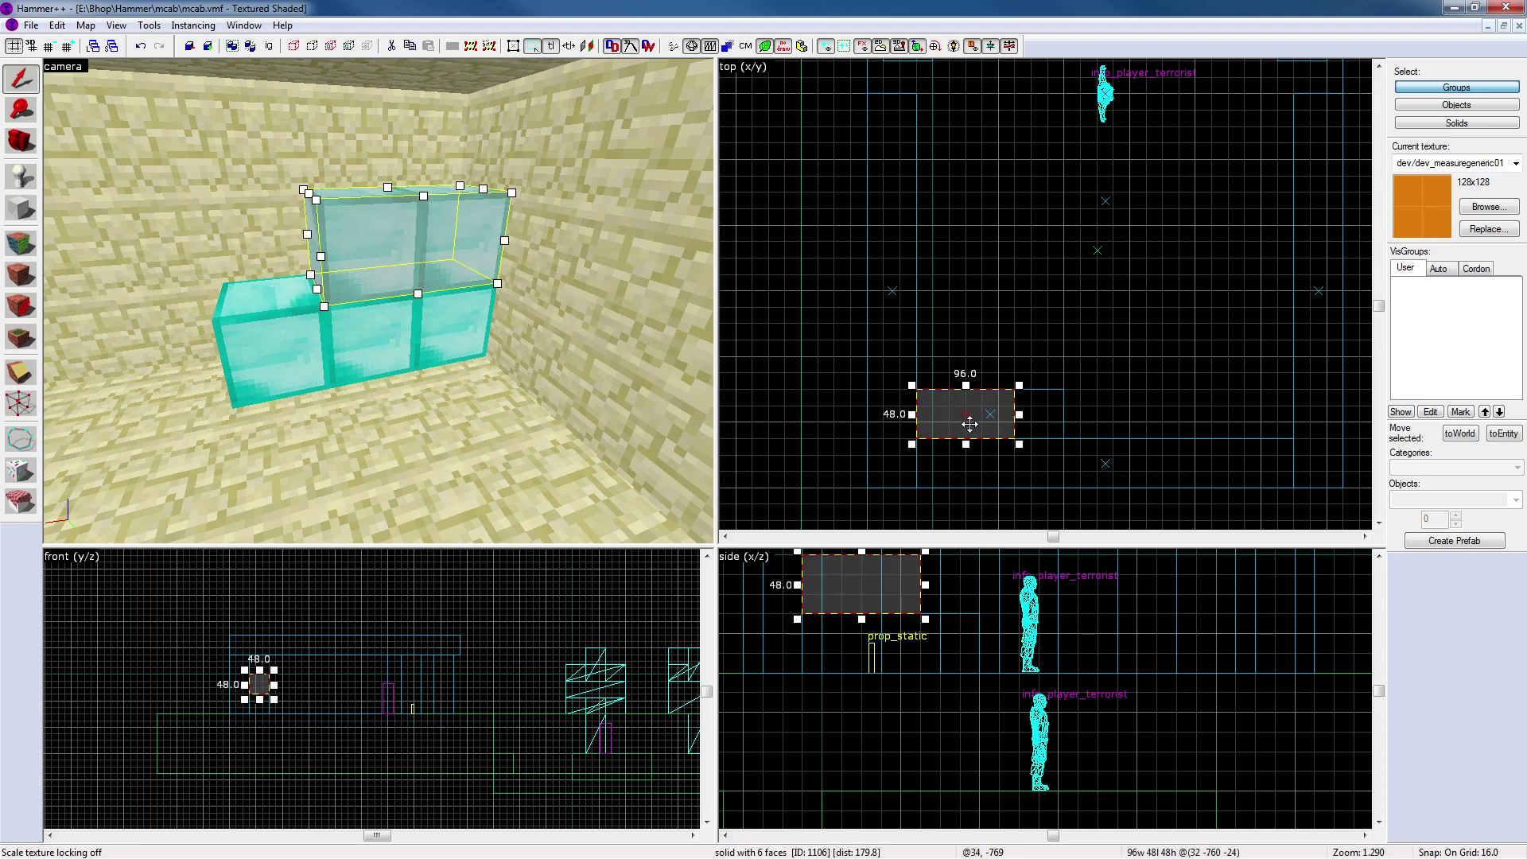
pyautogui.moveTo(960, 412); pyautogui.dragTo(959, 362)
pyautogui.moveTo(875, 574); pyautogui.dragTo(874, 641)
pyautogui.press('Escape')
pyautogui.press('z')
pyautogui.press('a')
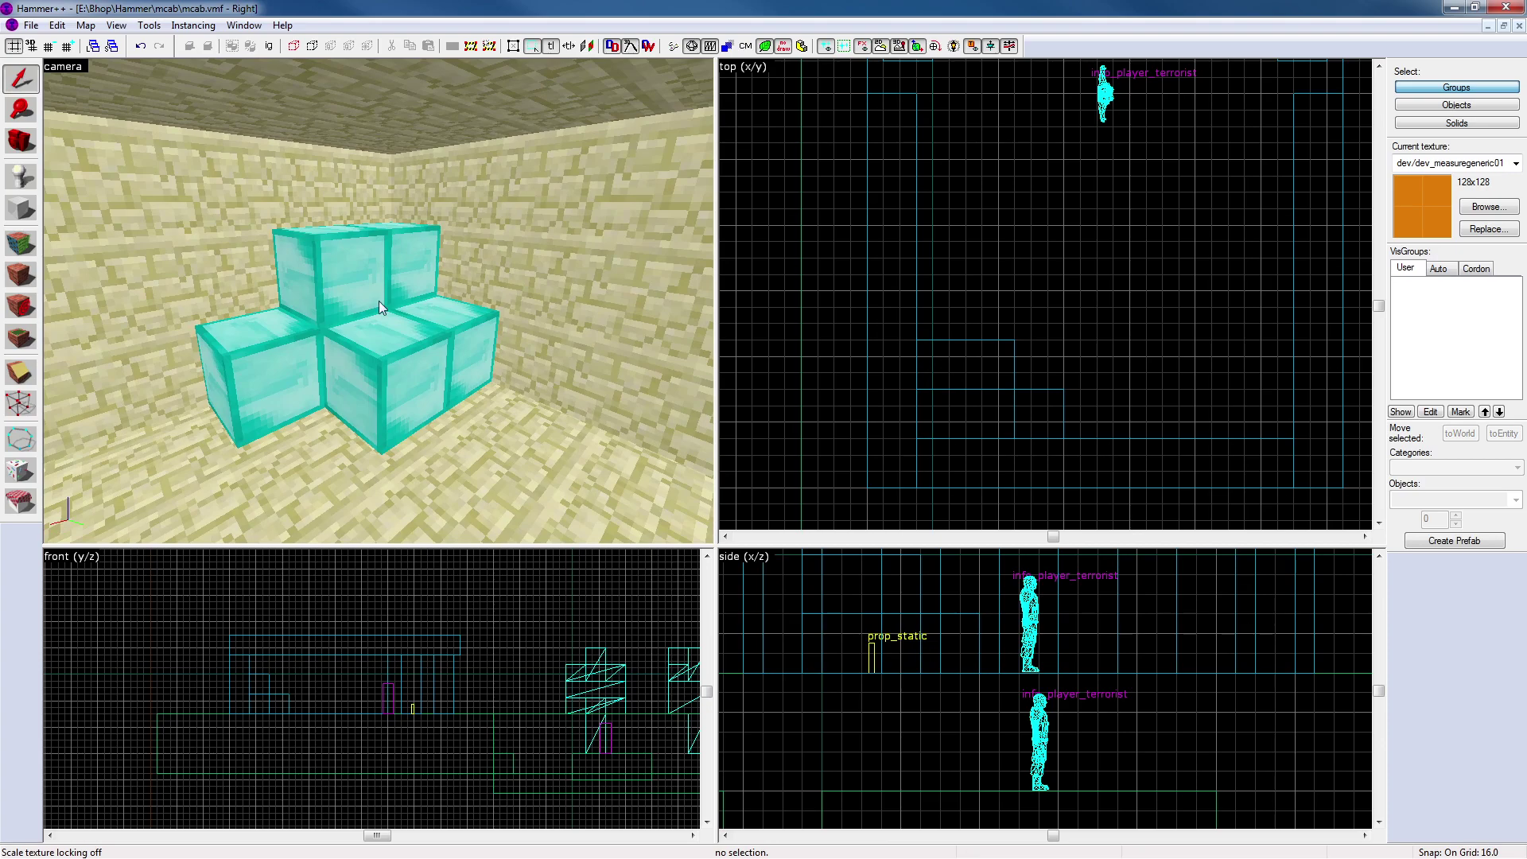
# Place a copy of the 144-unit diamond row farther along the same wall, leaving a small gap beside the original
pyautogui.press('z')
pyautogui.press('s')
pyautogui.press('w')
pyautogui.press('z')
pyautogui.press('z')
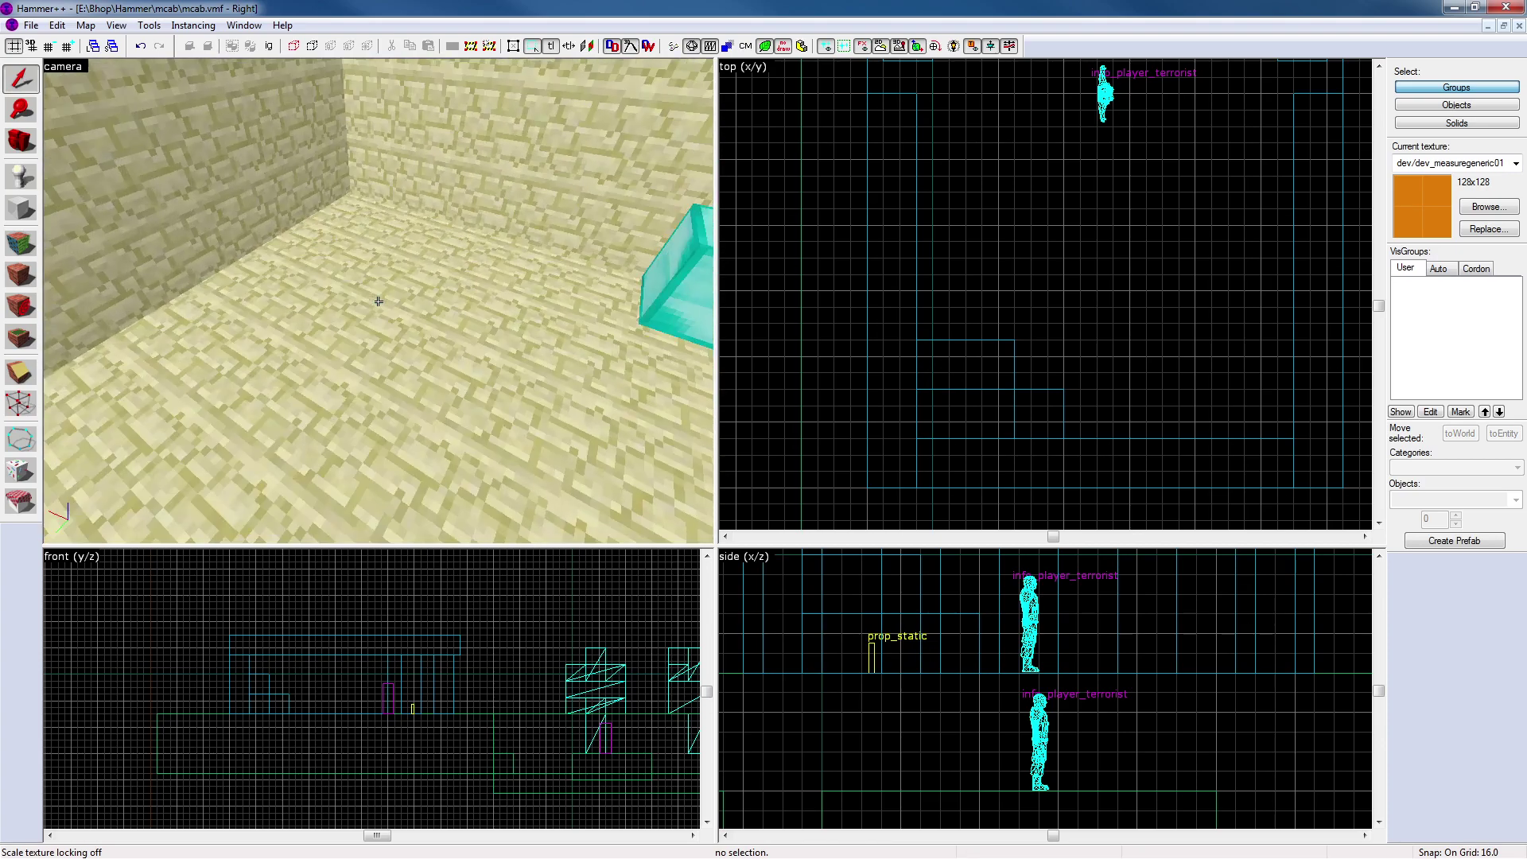
pyautogui.press('z')
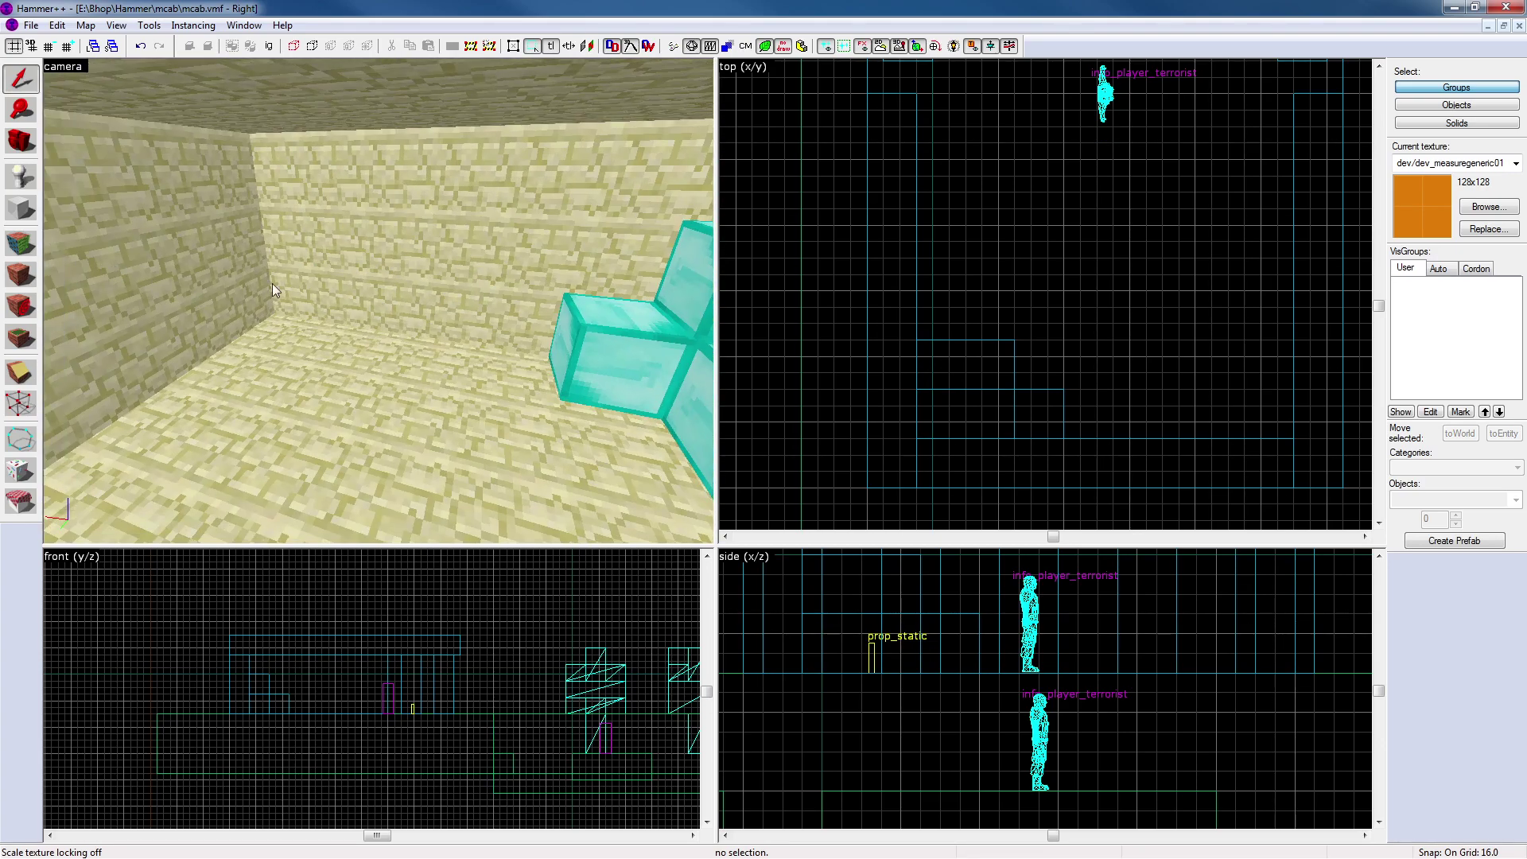
pyautogui.click(603, 332)
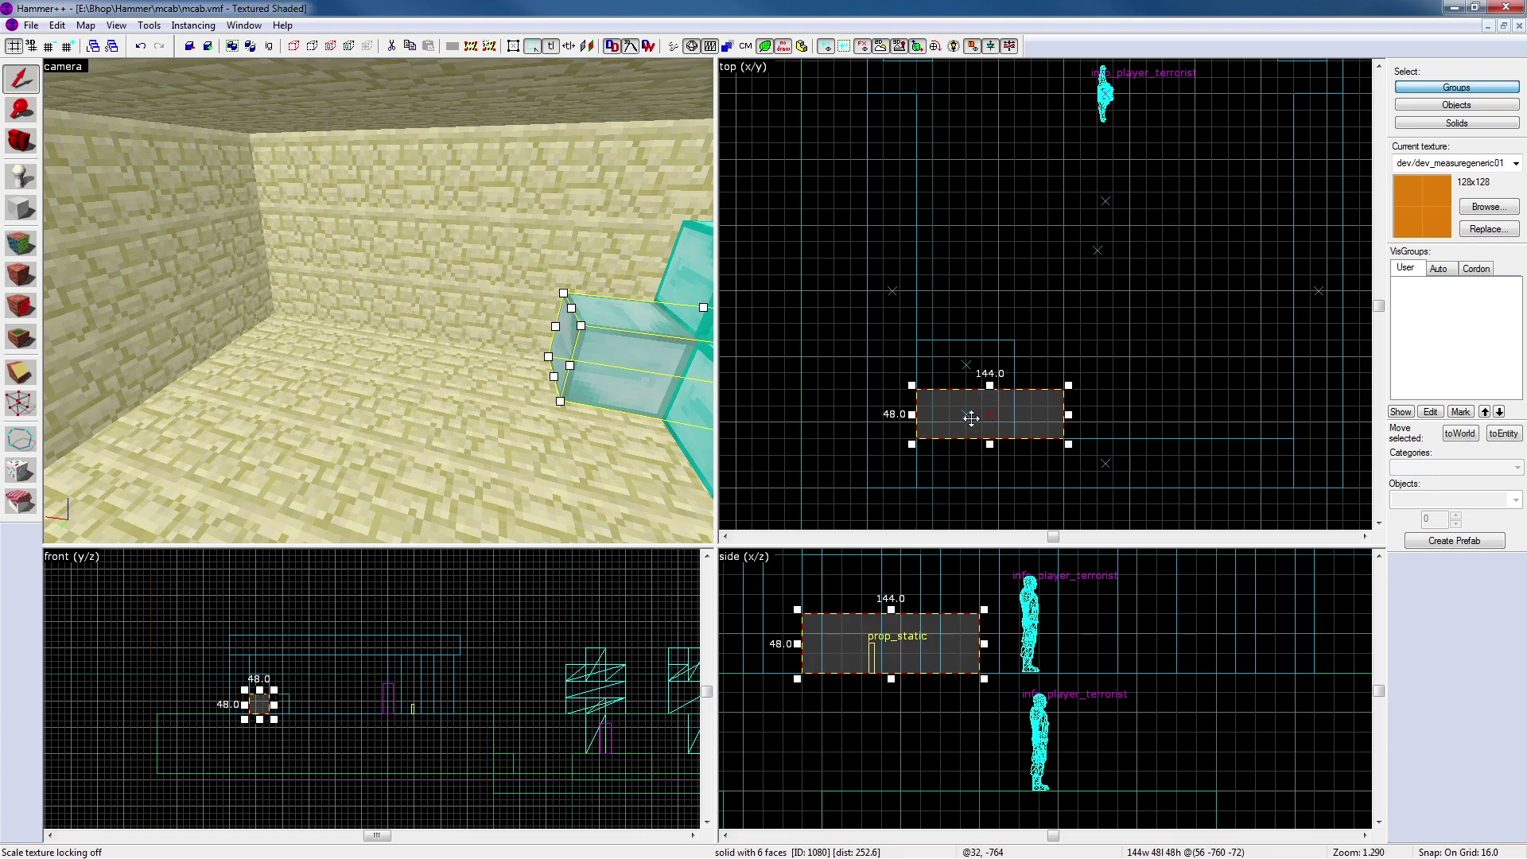
pyautogui.moveTo(971, 419); pyautogui.dragTo(1162, 414)
# Apply the minecraft_marca/emerald_block texture to all faces of the copied 144-unit row
pyautogui.click(20, 243)
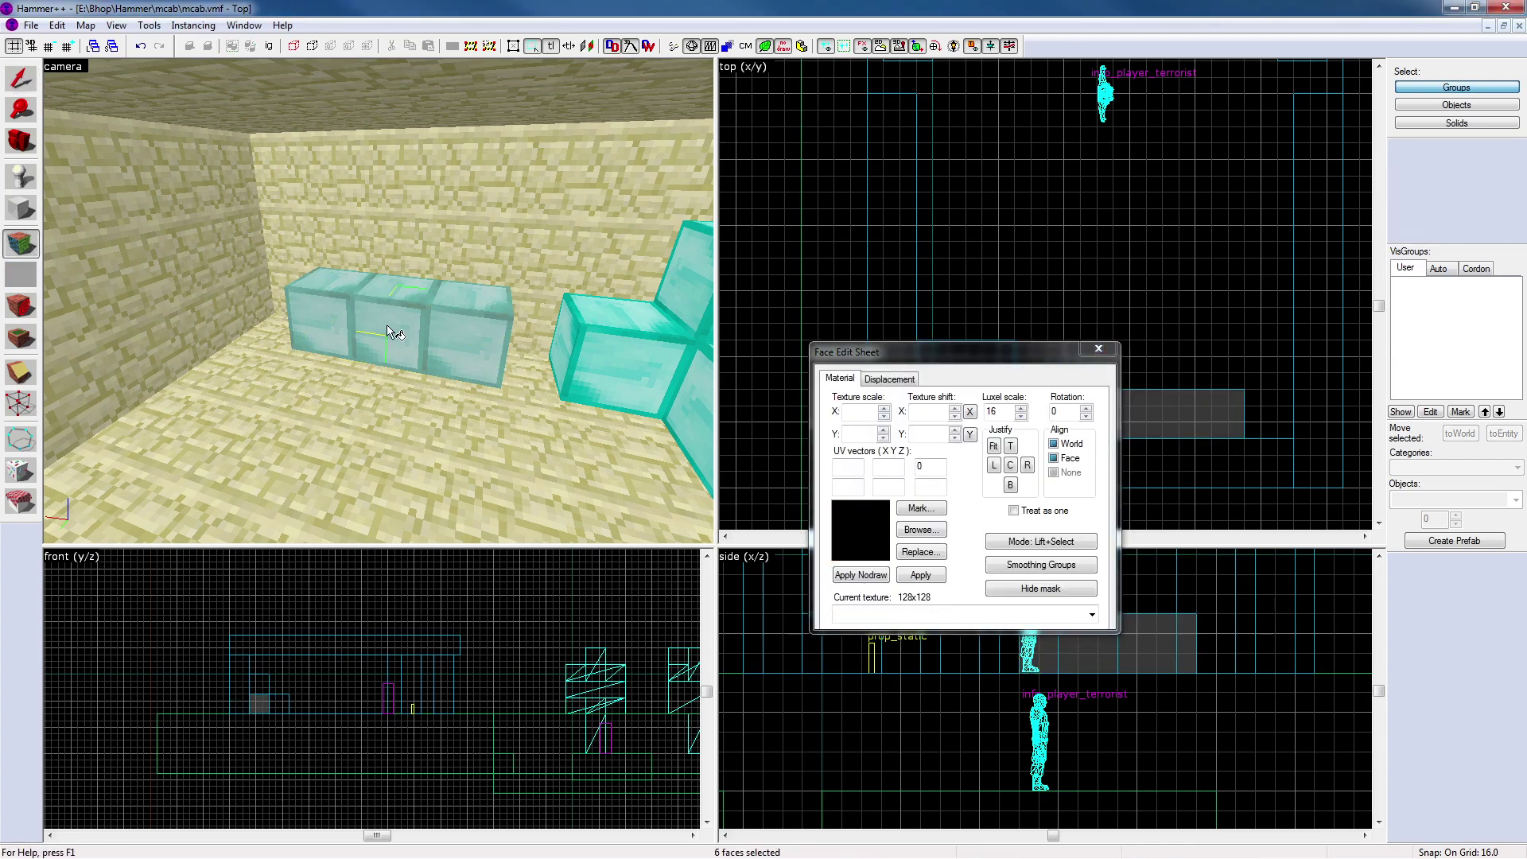
pyautogui.click(923, 613)
pyautogui.click(682, 412)
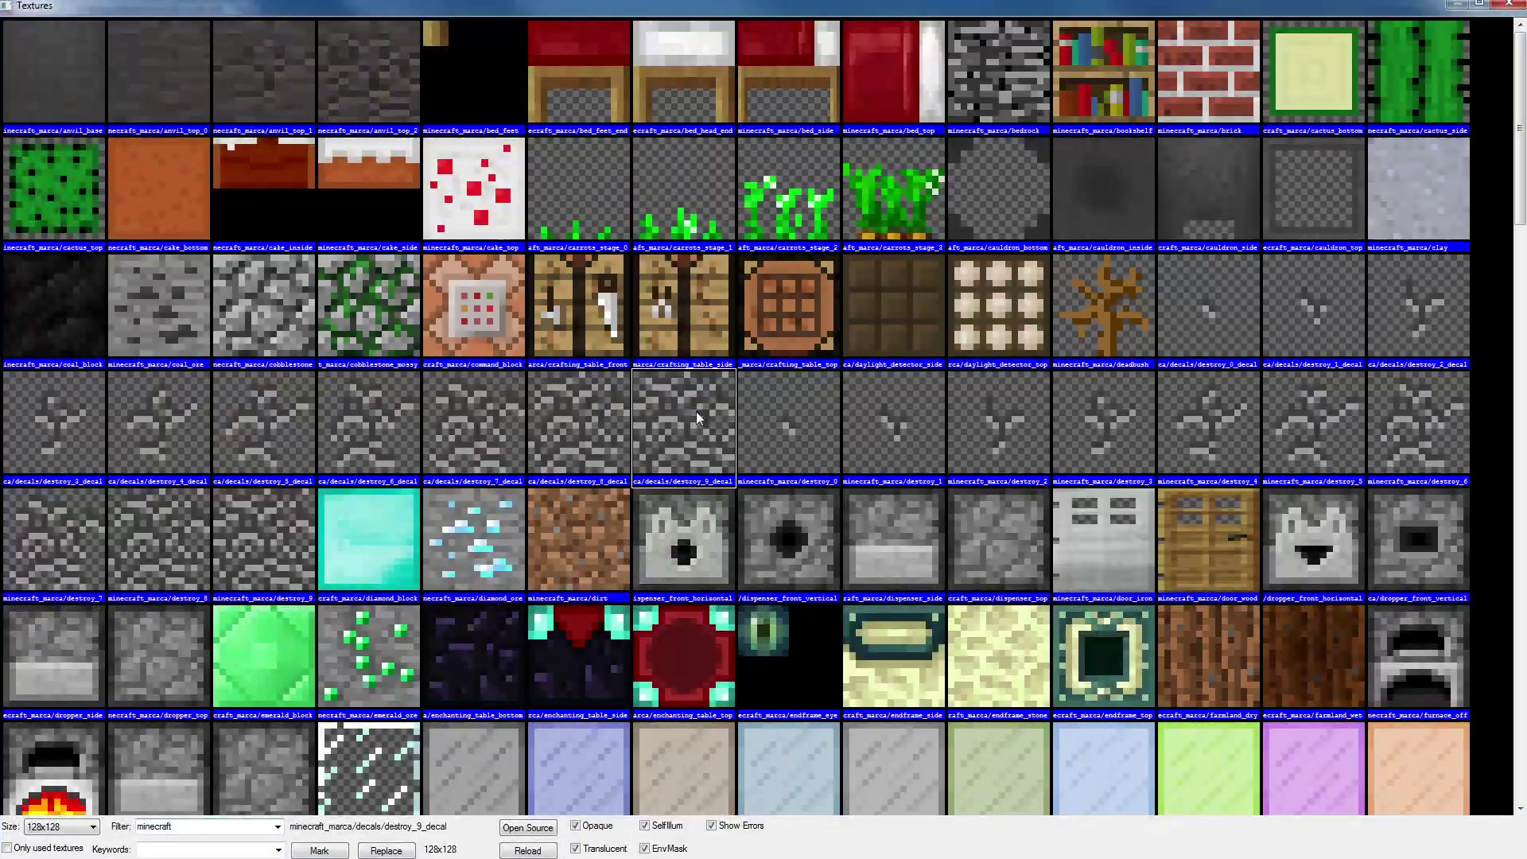
pyautogui.scroll(-2, 724, 428)
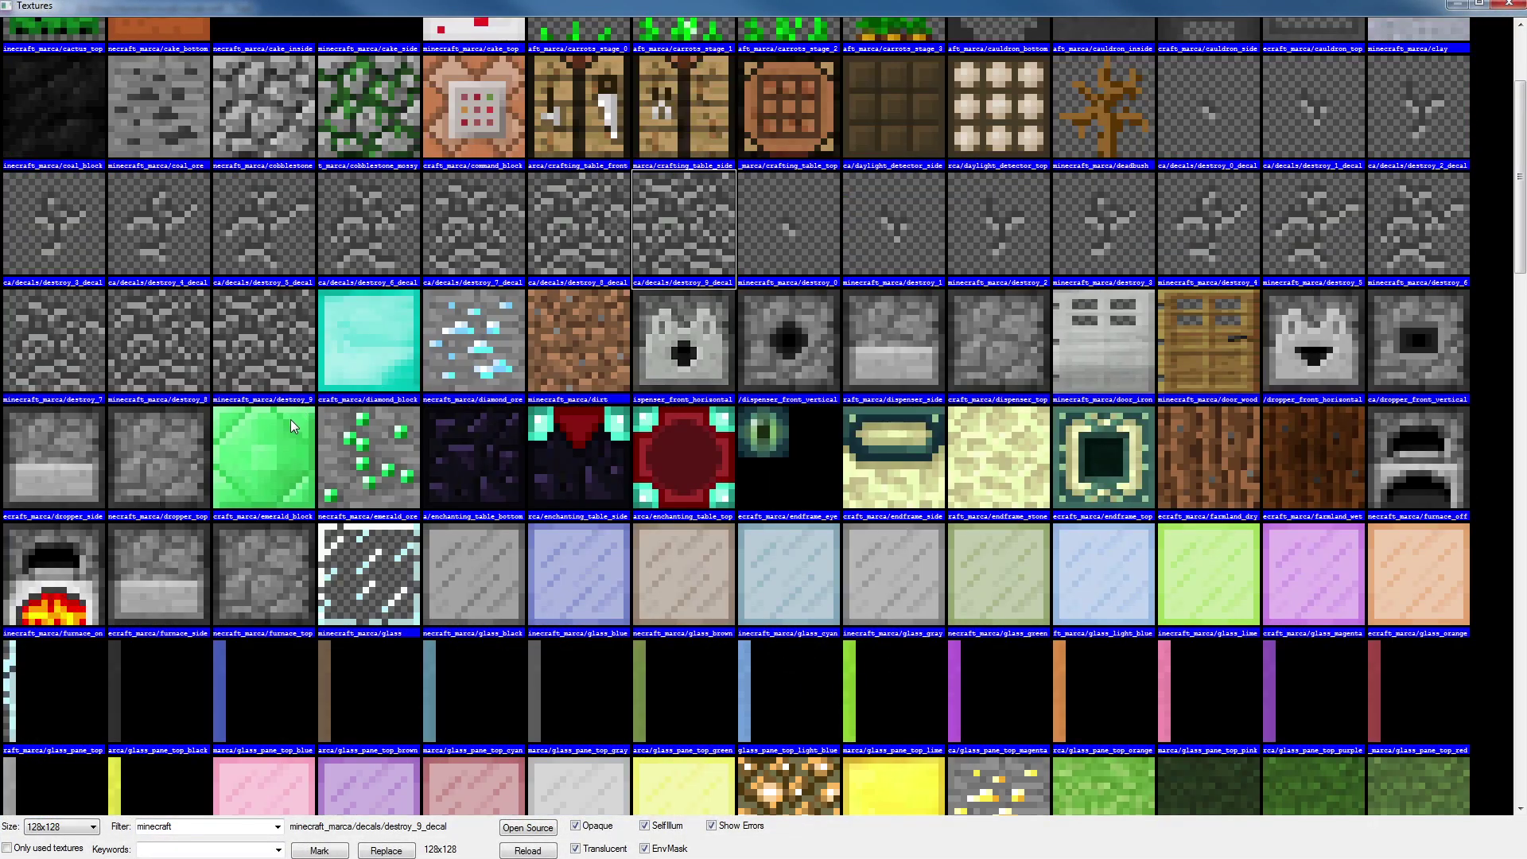
pyautogui.scroll(-2, 289, 425)
pyautogui.doubleClick(280, 300)
pyautogui.rightClick(420, 293)
pyautogui.press('z')
pyautogui.press('d')
pyautogui.press('z')
pyautogui.press('a')
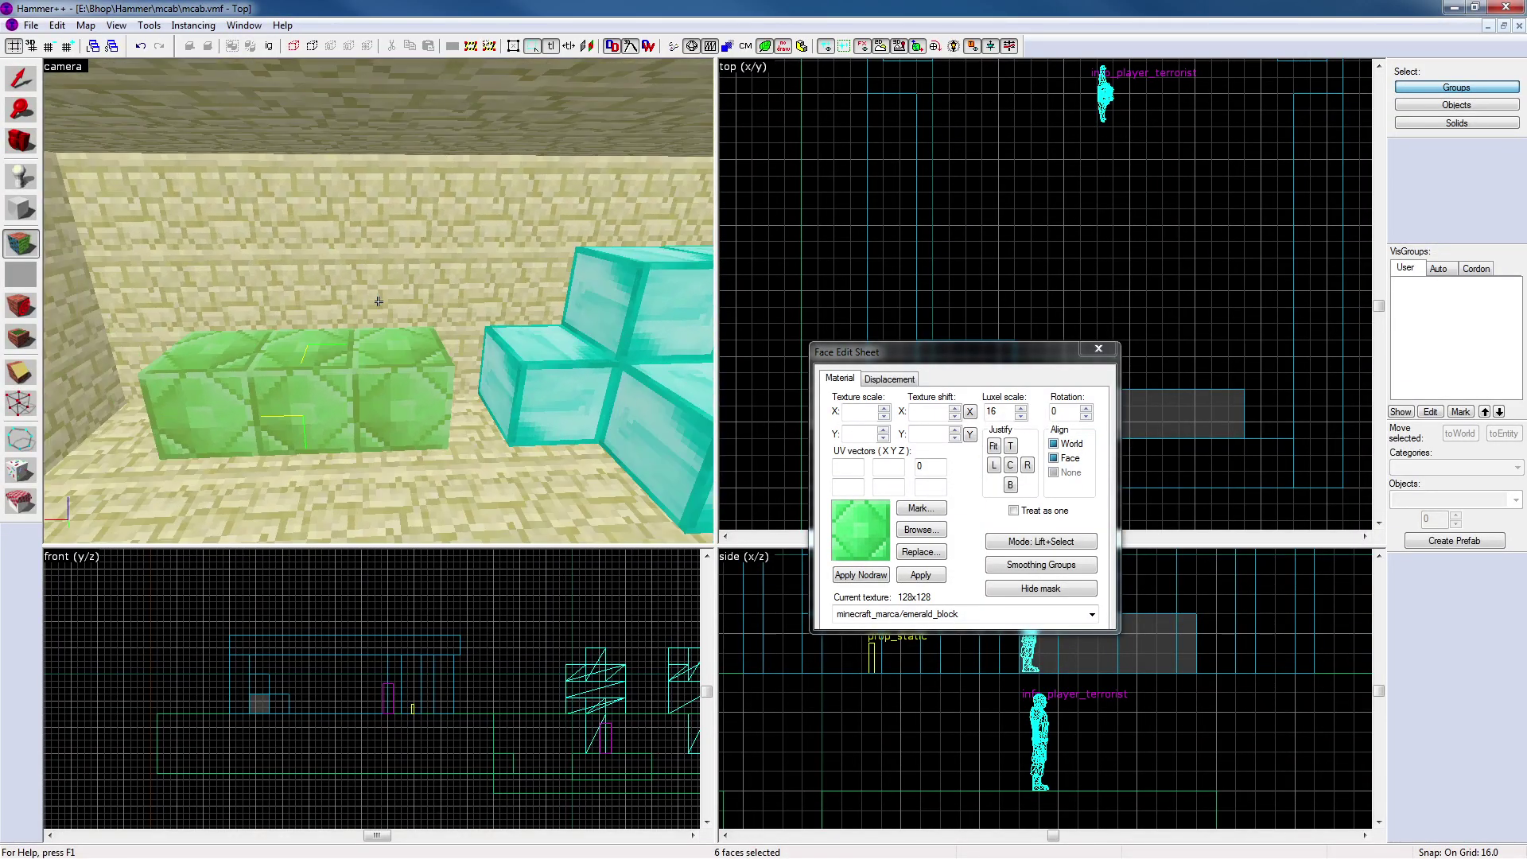
pyautogui.press('z')
pyautogui.rightClick(325, 346)
# Lift the dev/dev_measuregeneric01 texture from the orange end face of the wall beside the diamond pile
pyautogui.press('z')
pyautogui.press('w')
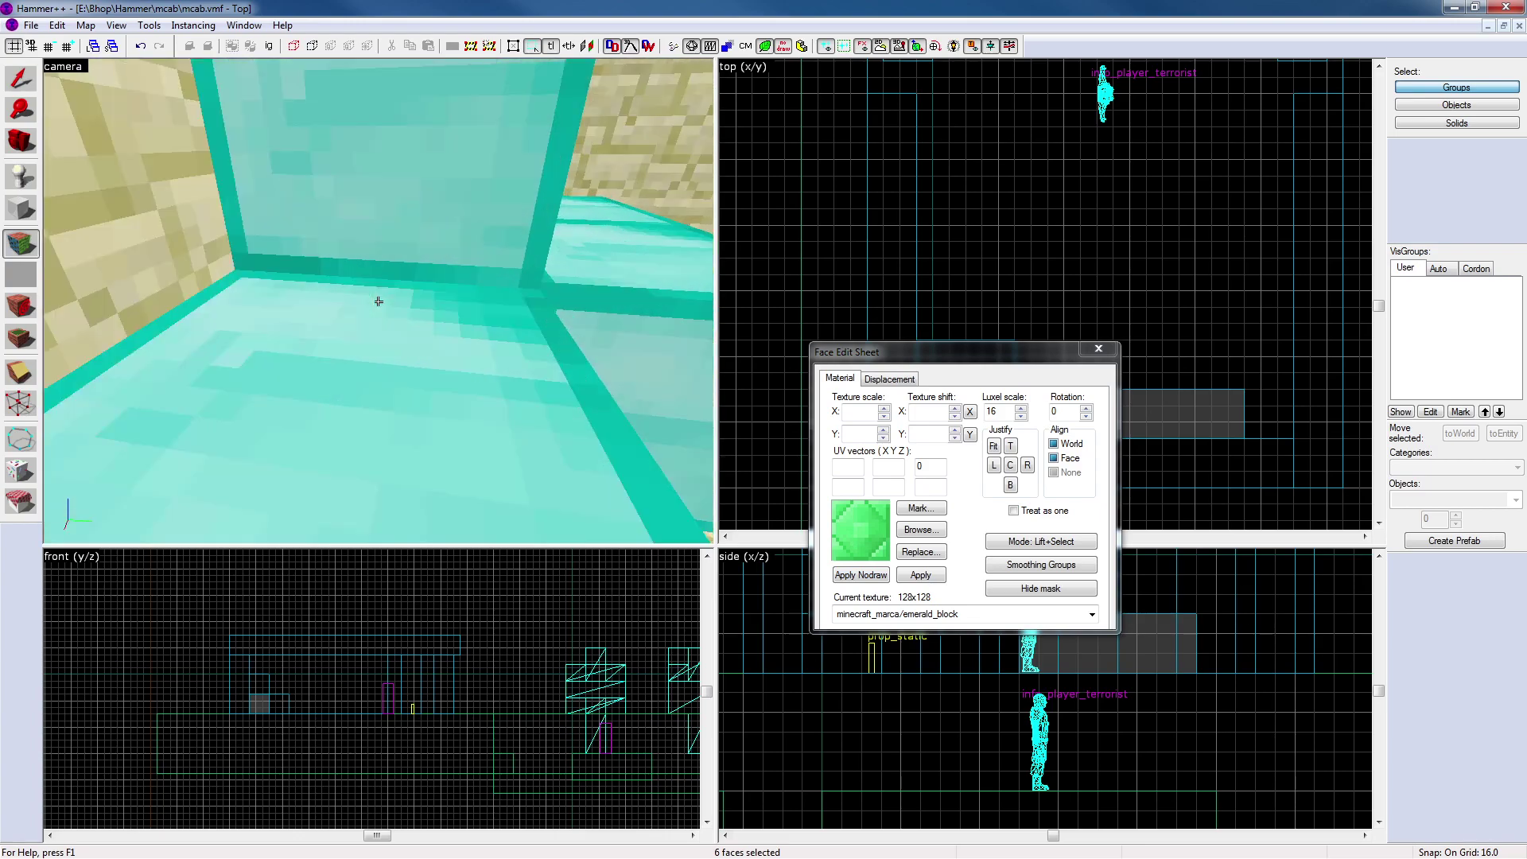
pyautogui.press('s')
pyautogui.press('s')
pyautogui.press('z')
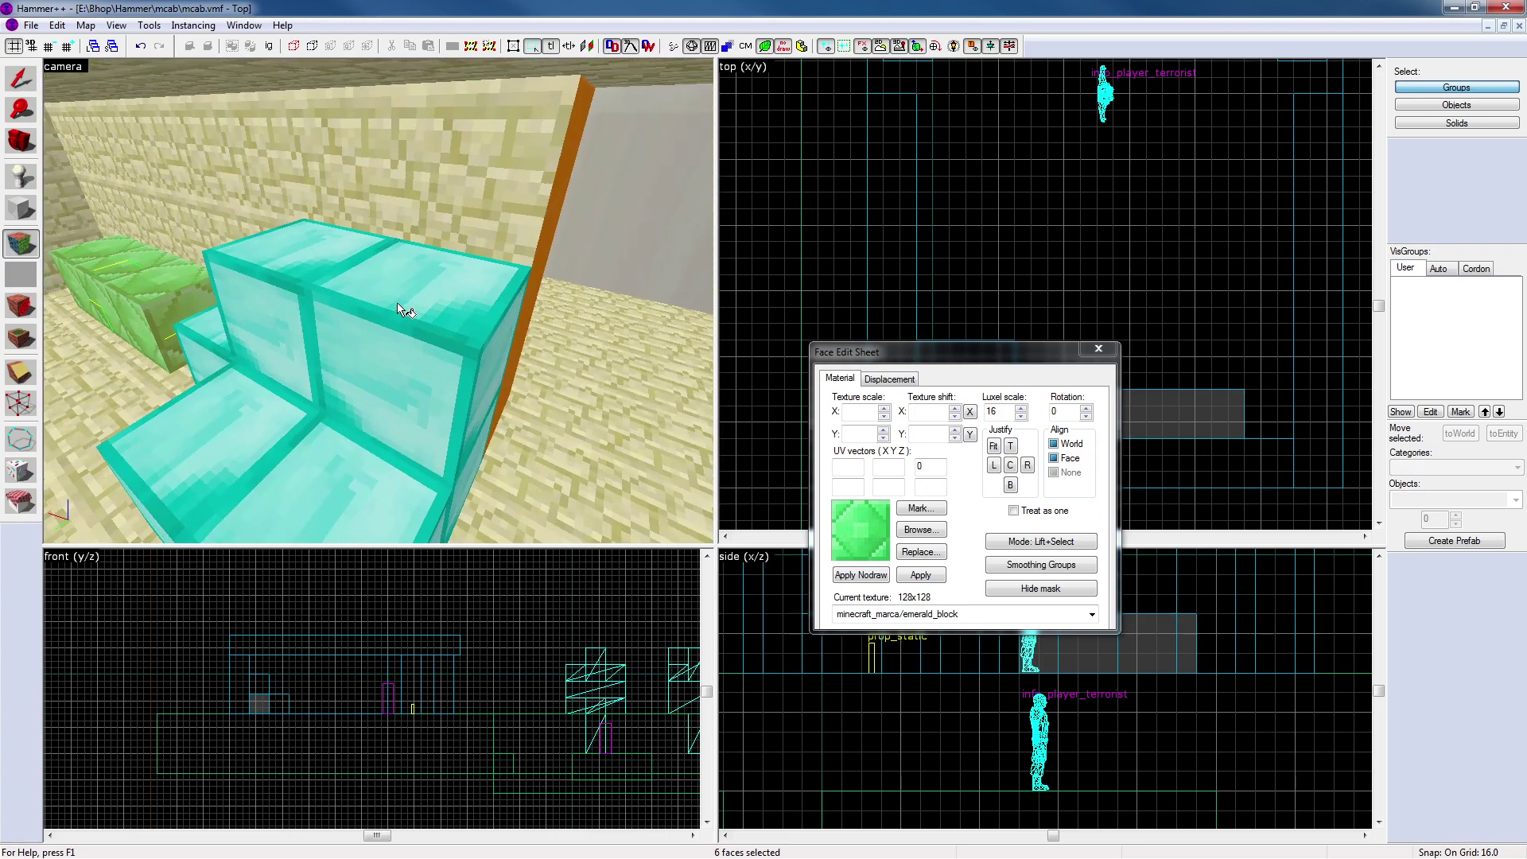
pyautogui.click(528, 326)
# Try to apply dev_measuregeneric01 to the top face of the lower diamond row, partly covered by the upper row
pyautogui.press('d')
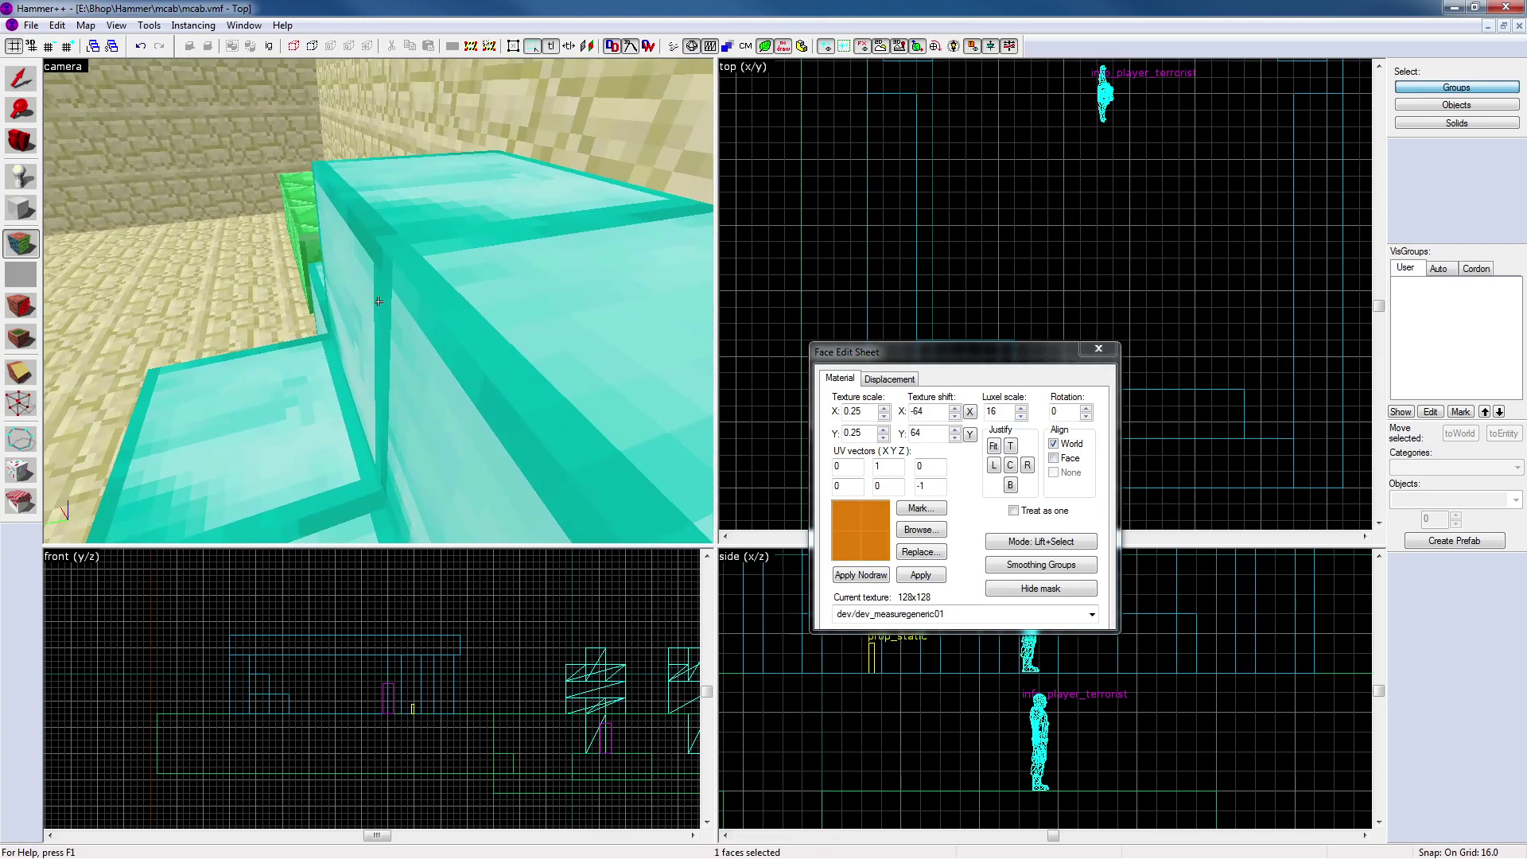
pyautogui.press('w')
pyautogui.press('w')
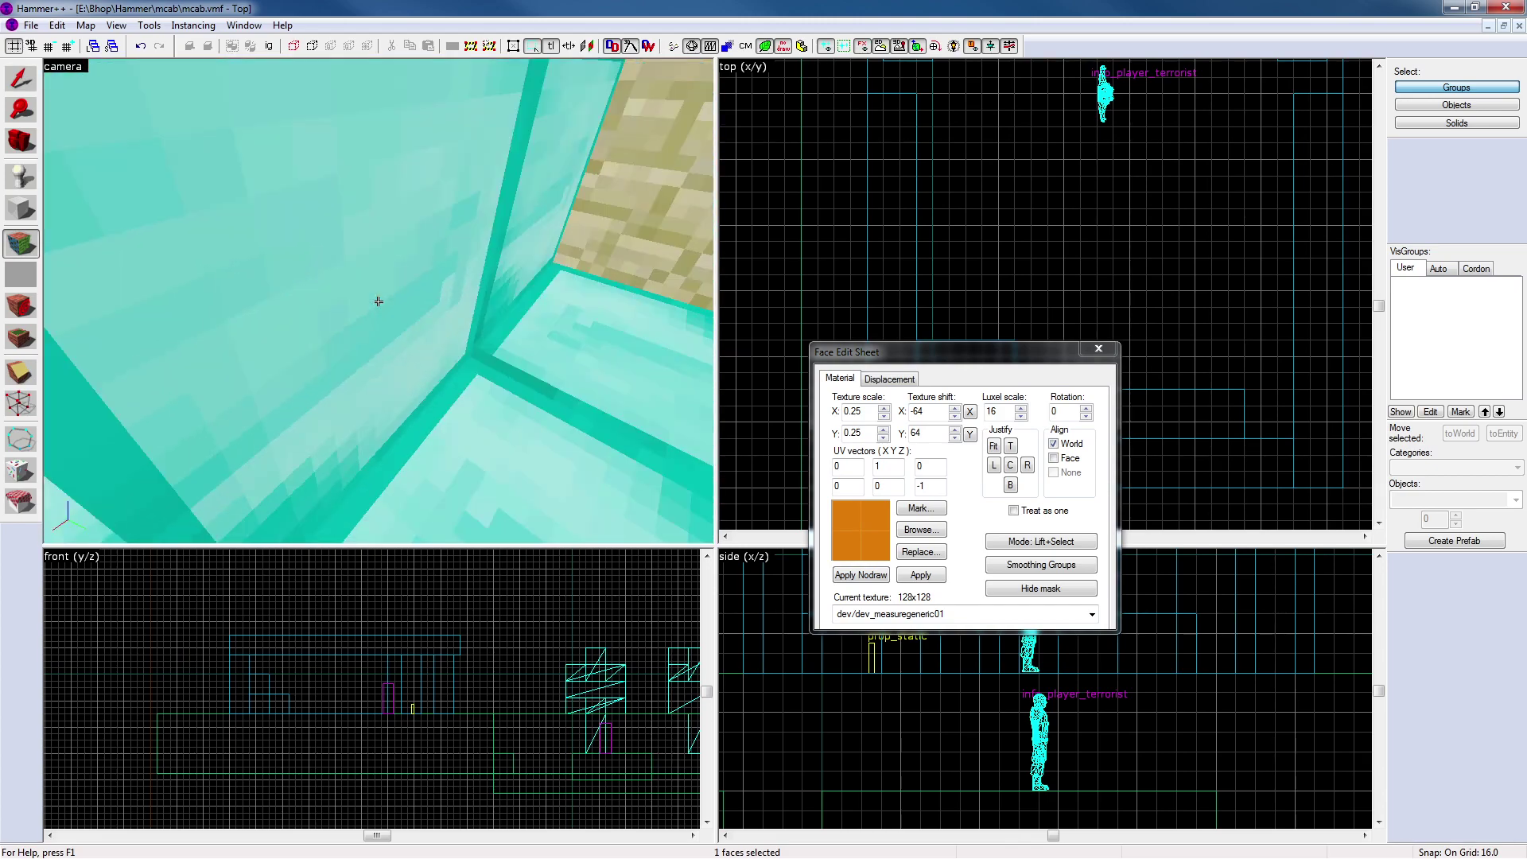
pyautogui.press('z')
pyautogui.rightClick(439, 358)
pyautogui.press('s')
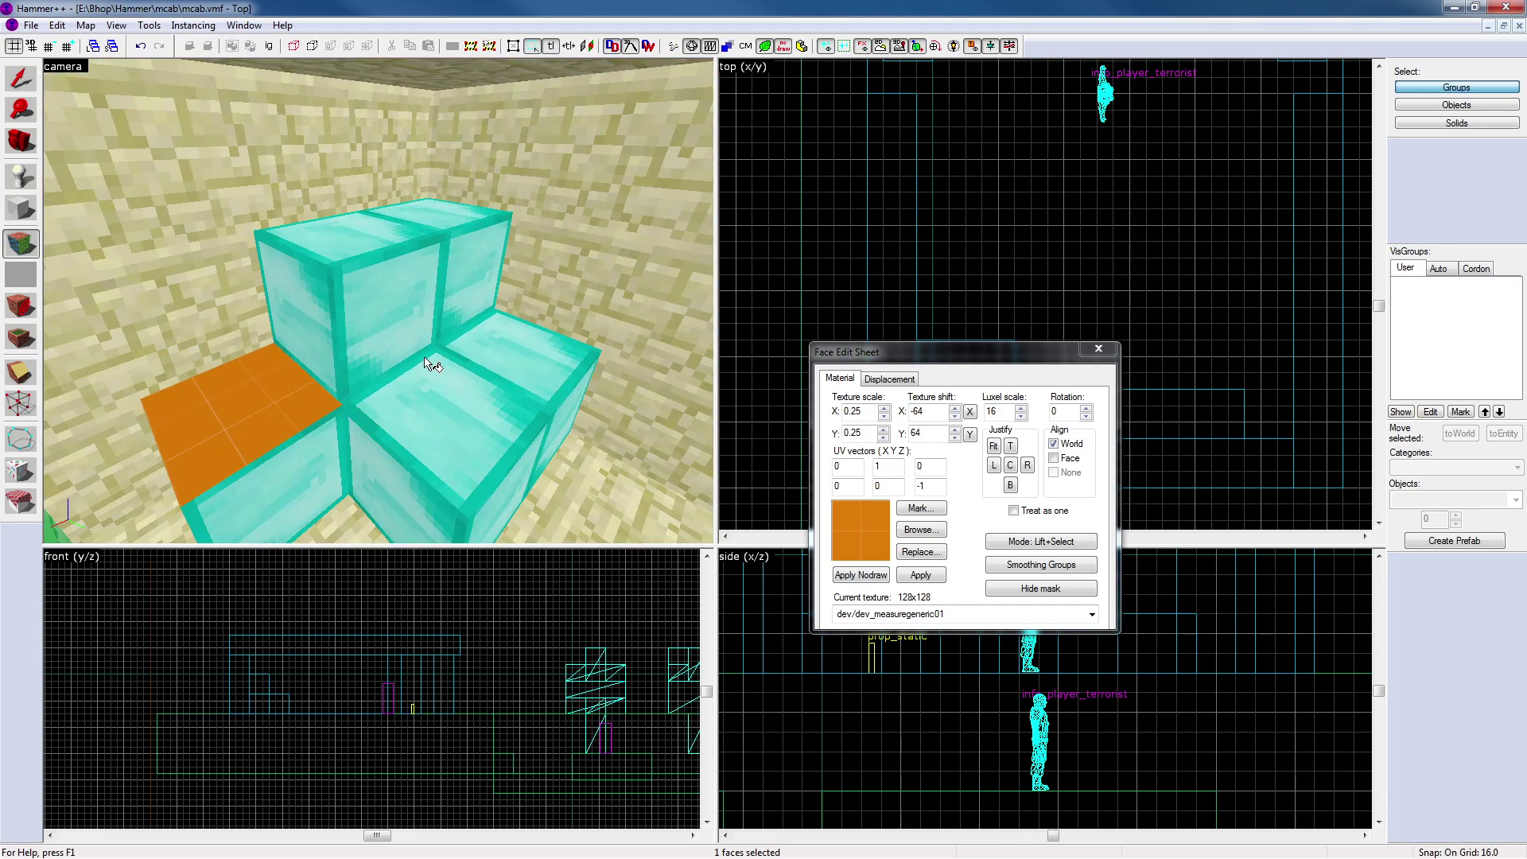
pyautogui.press('z')
pyautogui.press('z')
pyautogui.hotkey('ctrl', 'z')
# Shorten the lower 144-unit diamond row from its corner end to the single block exposed beside the upper row
pyautogui.click(1097, 349)
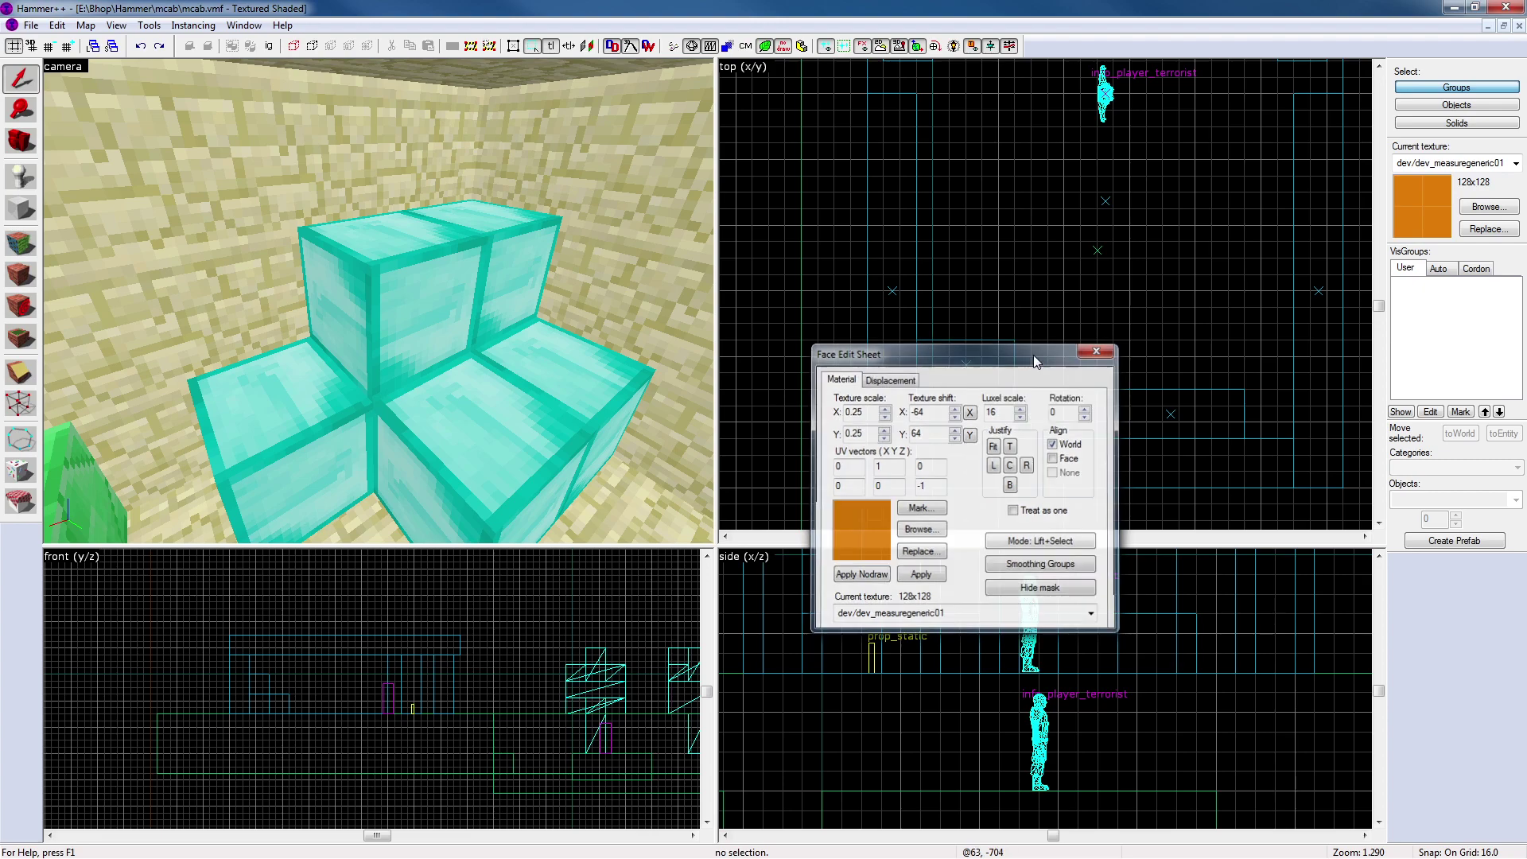
pyautogui.click(312, 400)
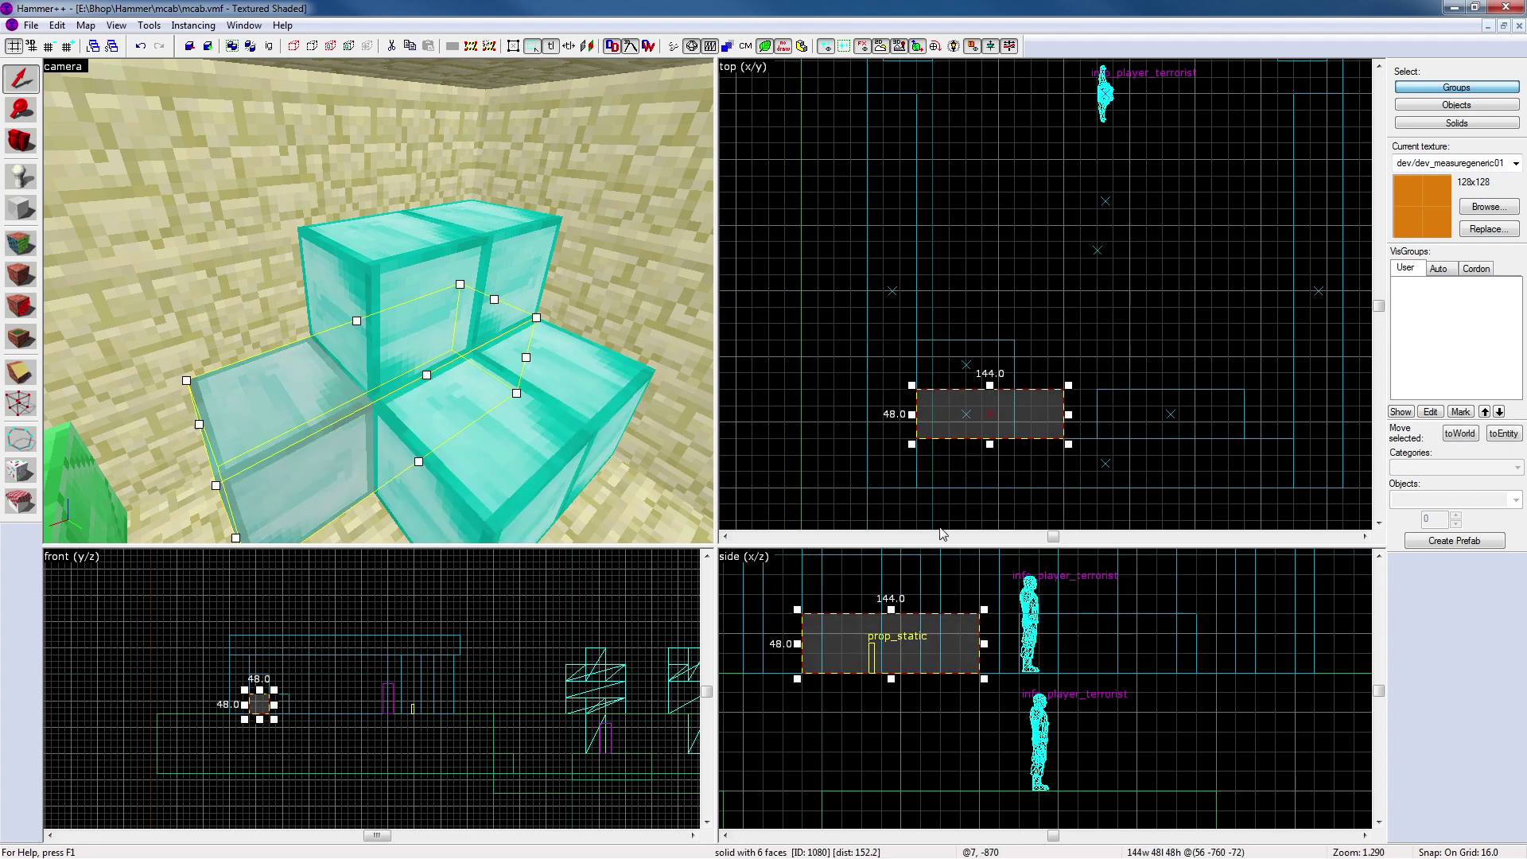
pyautogui.moveTo(916, 415); pyautogui.dragTo(1015, 415)
pyautogui.press('Escape')
# Apply dev_measuregeneric01 to the hidden end face of the single lower diamond block beside the space under the upper row
pyautogui.press('z')
pyautogui.press('z')
pyautogui.press('d')
pyautogui.click(20, 244)
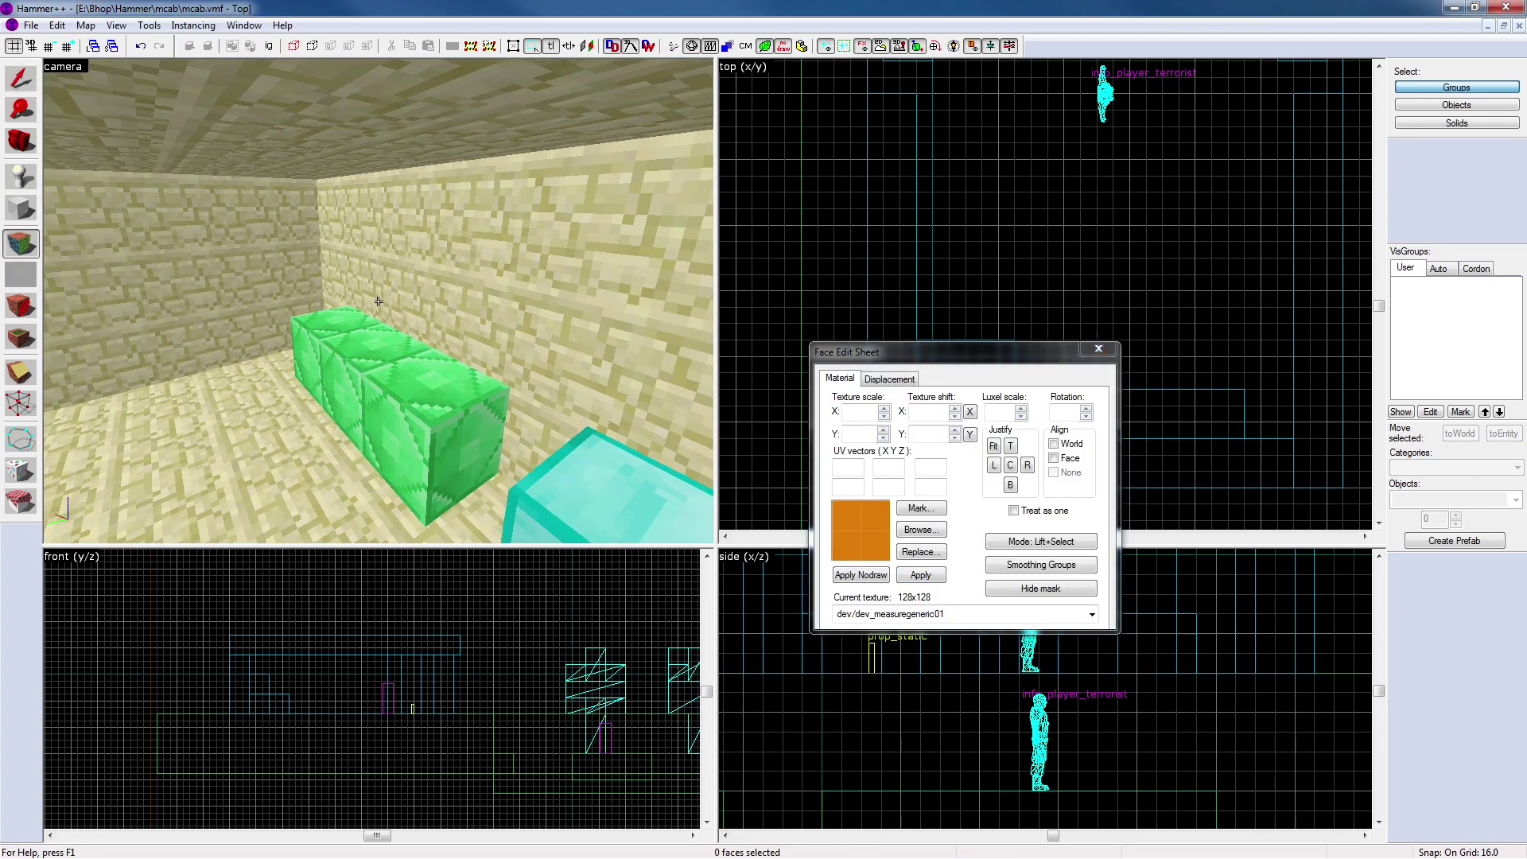
pyautogui.press('z')
pyautogui.press('d')
pyautogui.press('s')
pyautogui.rightClick(378, 301)
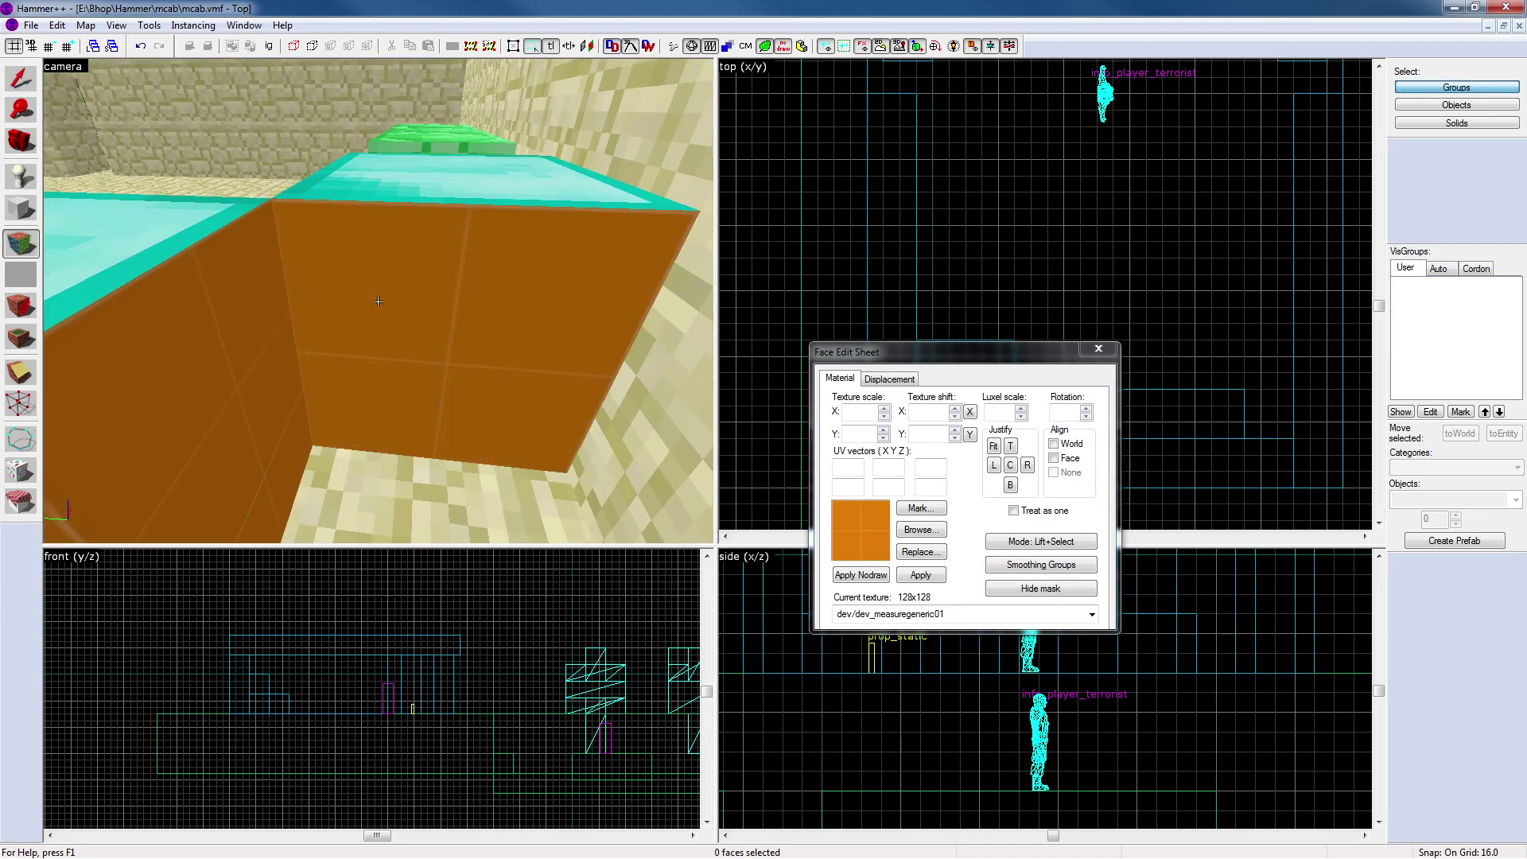
# Inspect the diamond pile from behind, underneath and in front, checking its hidden faces and the upper row
pyautogui.press('w')
pyautogui.press('s')
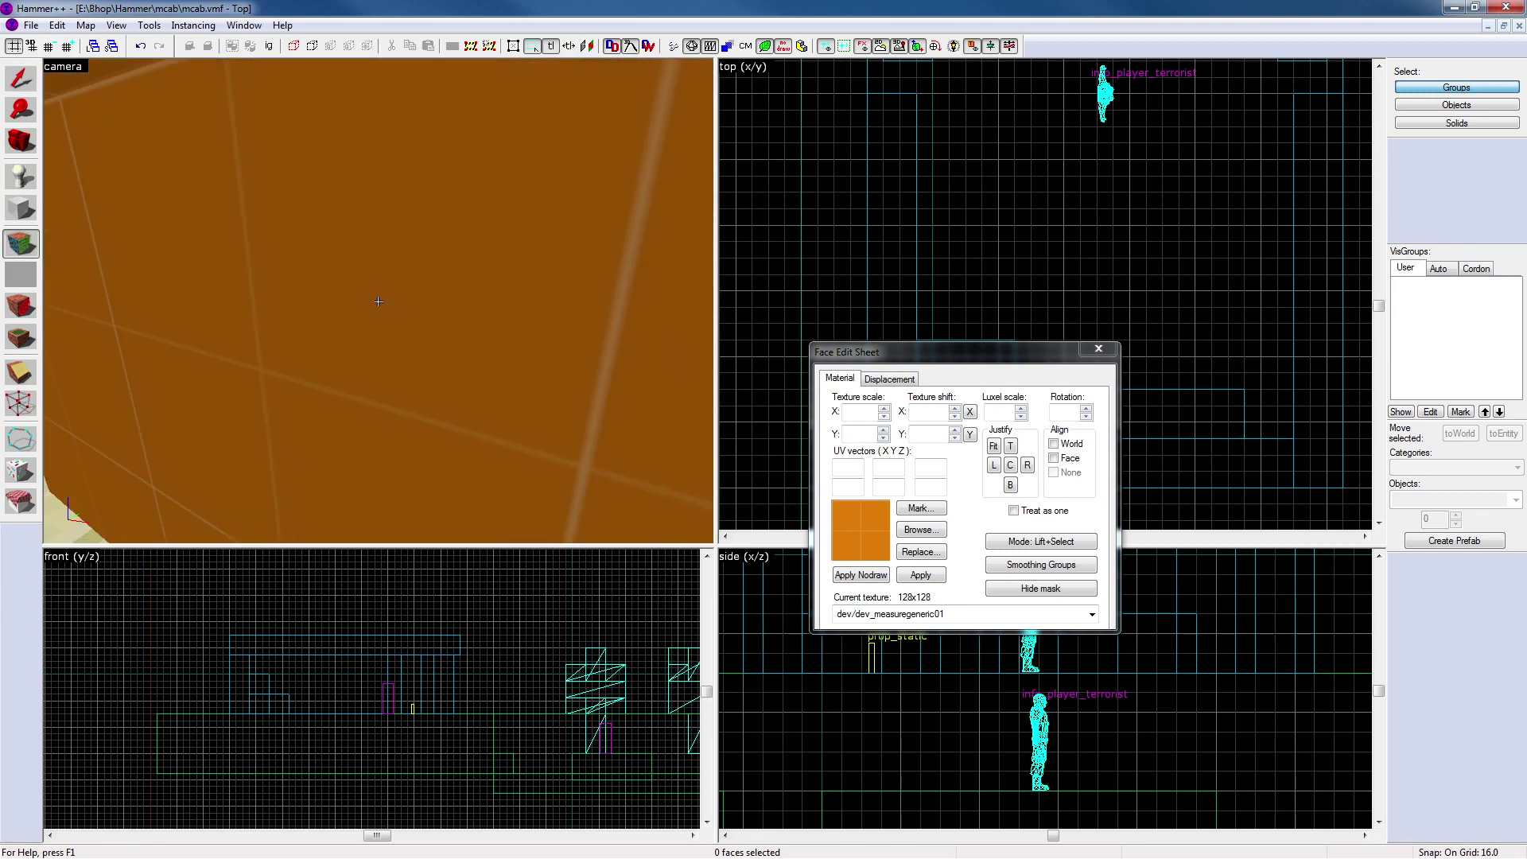
pyautogui.press('w')
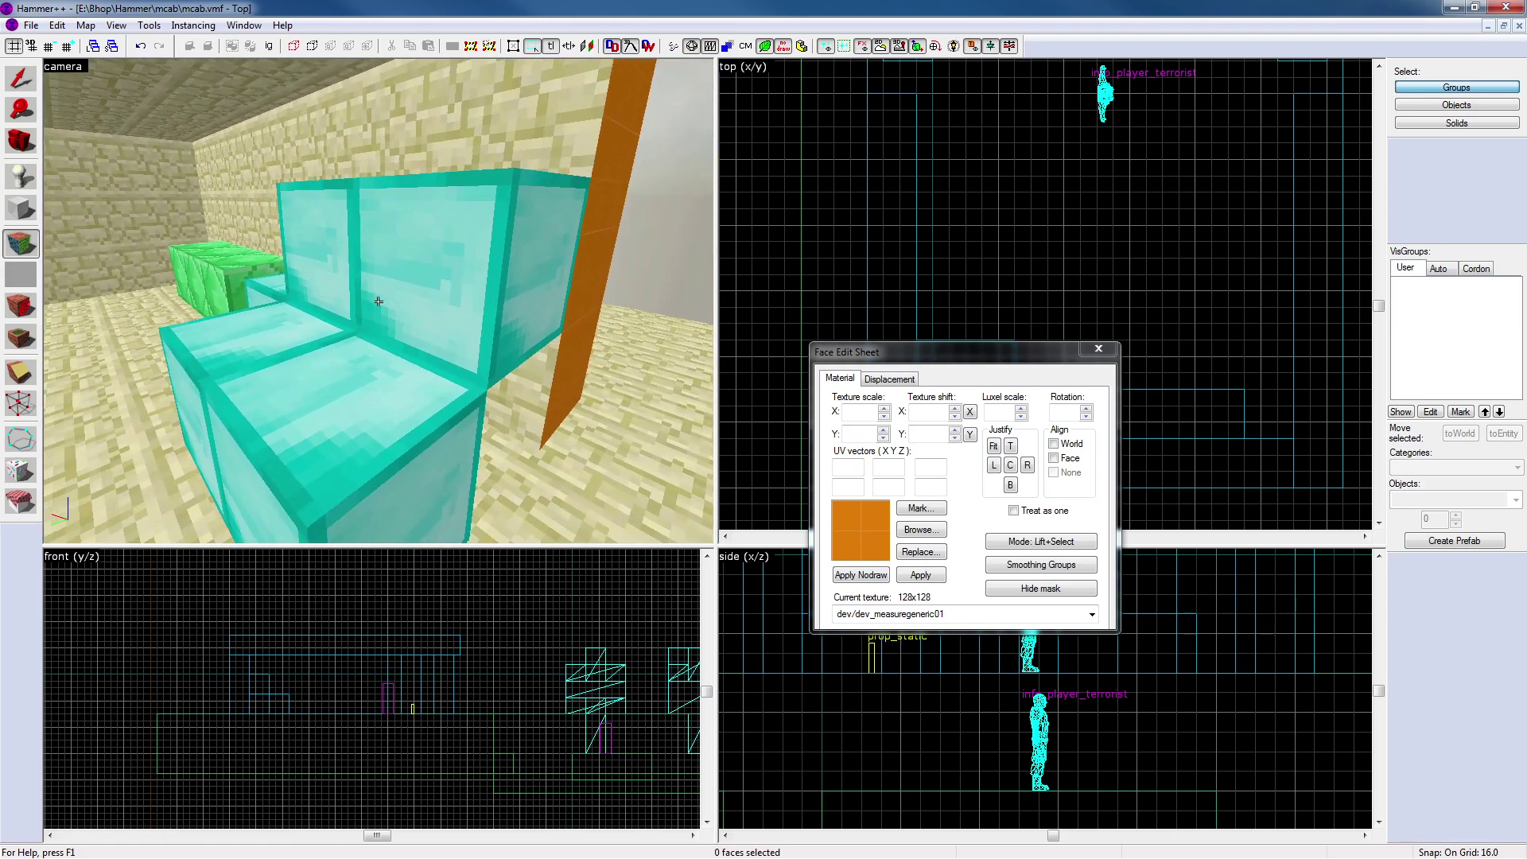
pyautogui.press('w')
pyautogui.press('s')
pyautogui.press('d')
pyautogui.press('a')
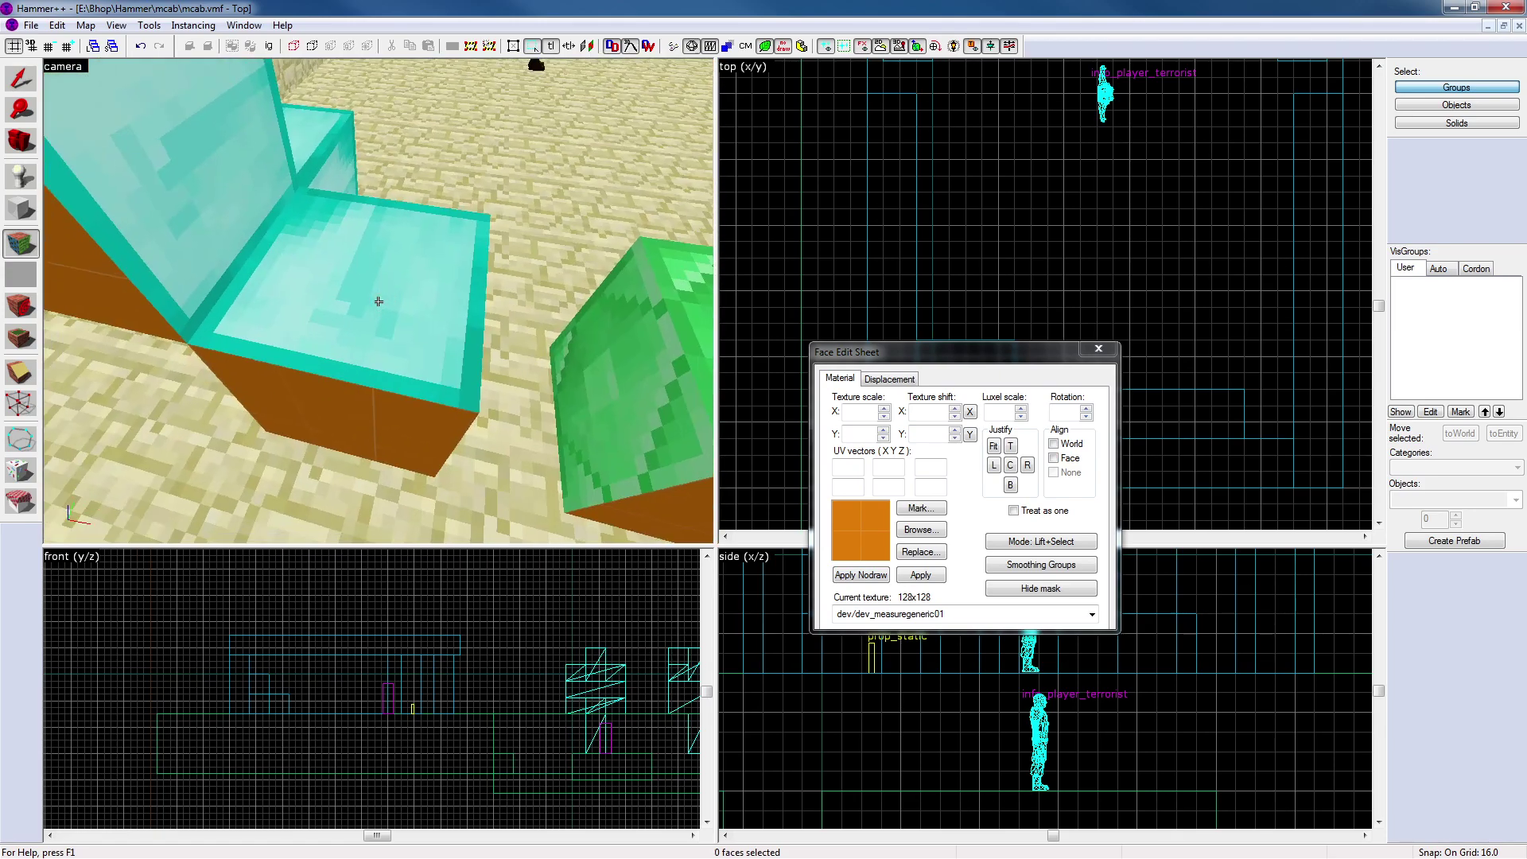
pyautogui.press('d')
pyautogui.press('w')
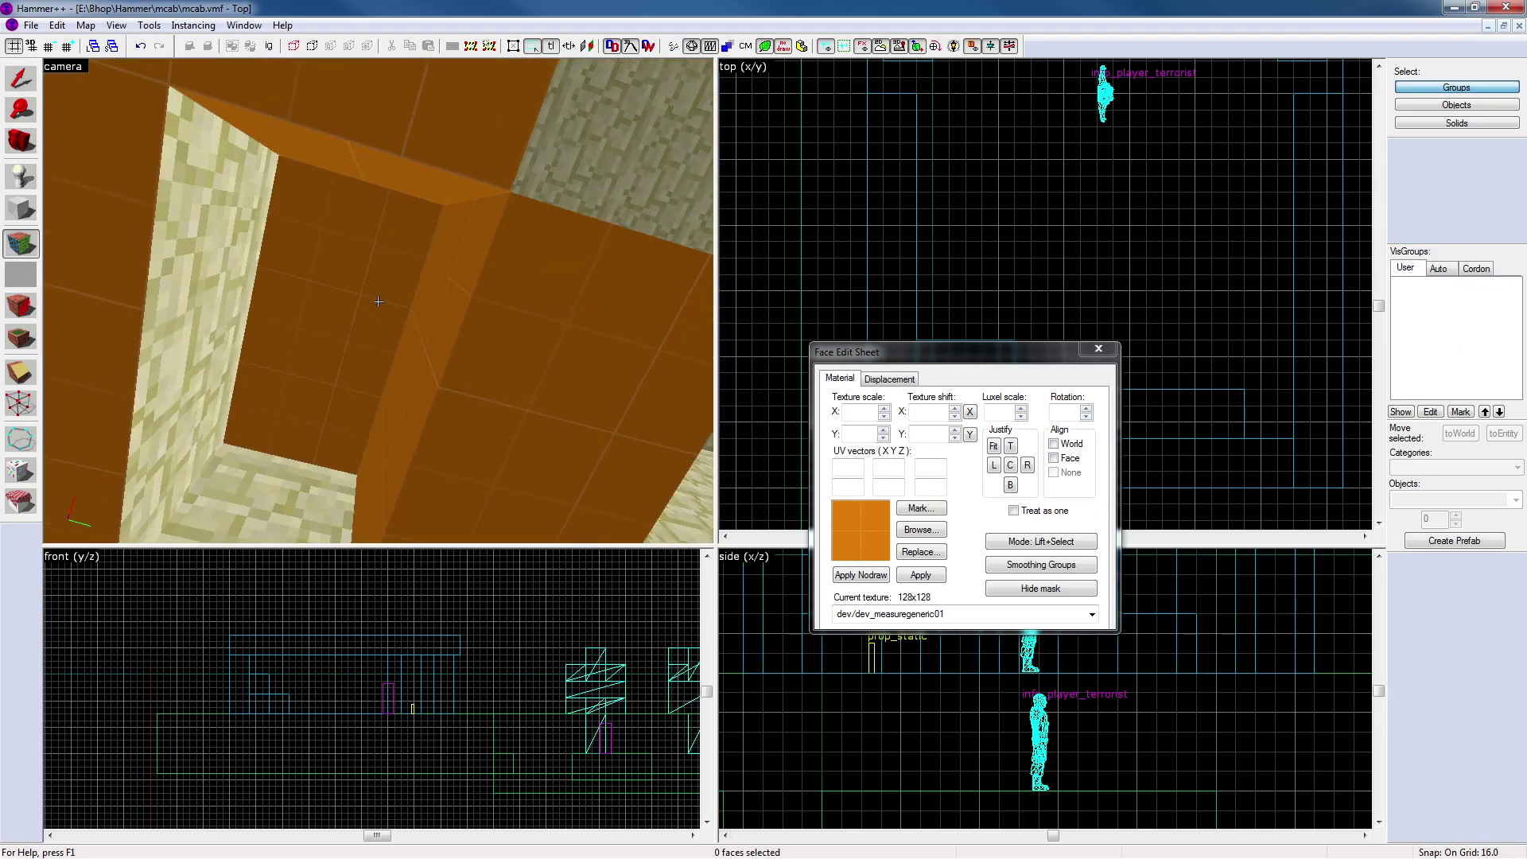
pyautogui.press('z')
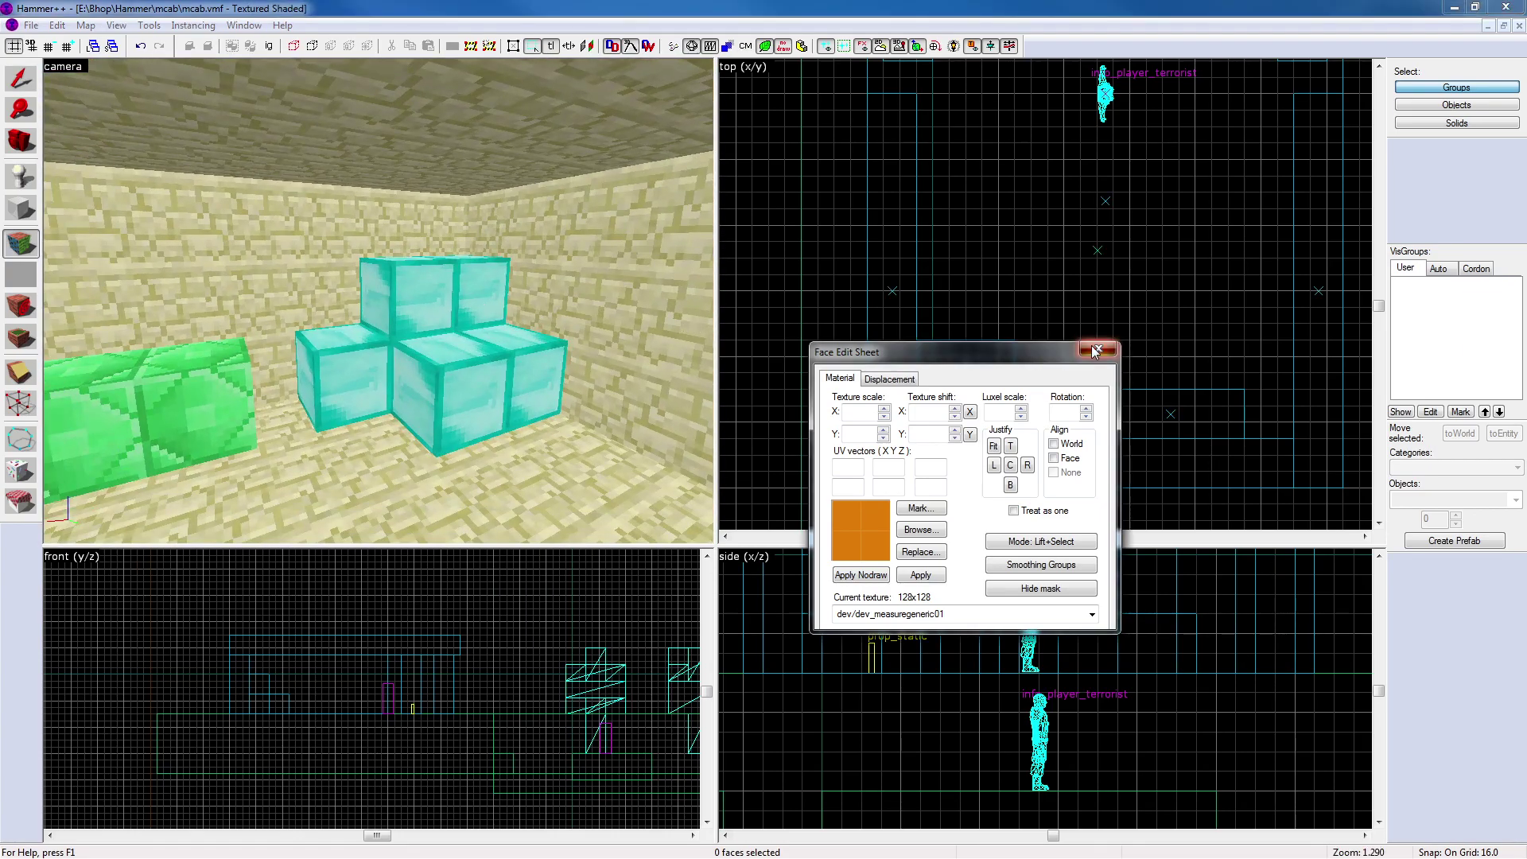
pyautogui.hotkey('shift', 's')
pyautogui.press('w')
pyautogui.click(450, 354)
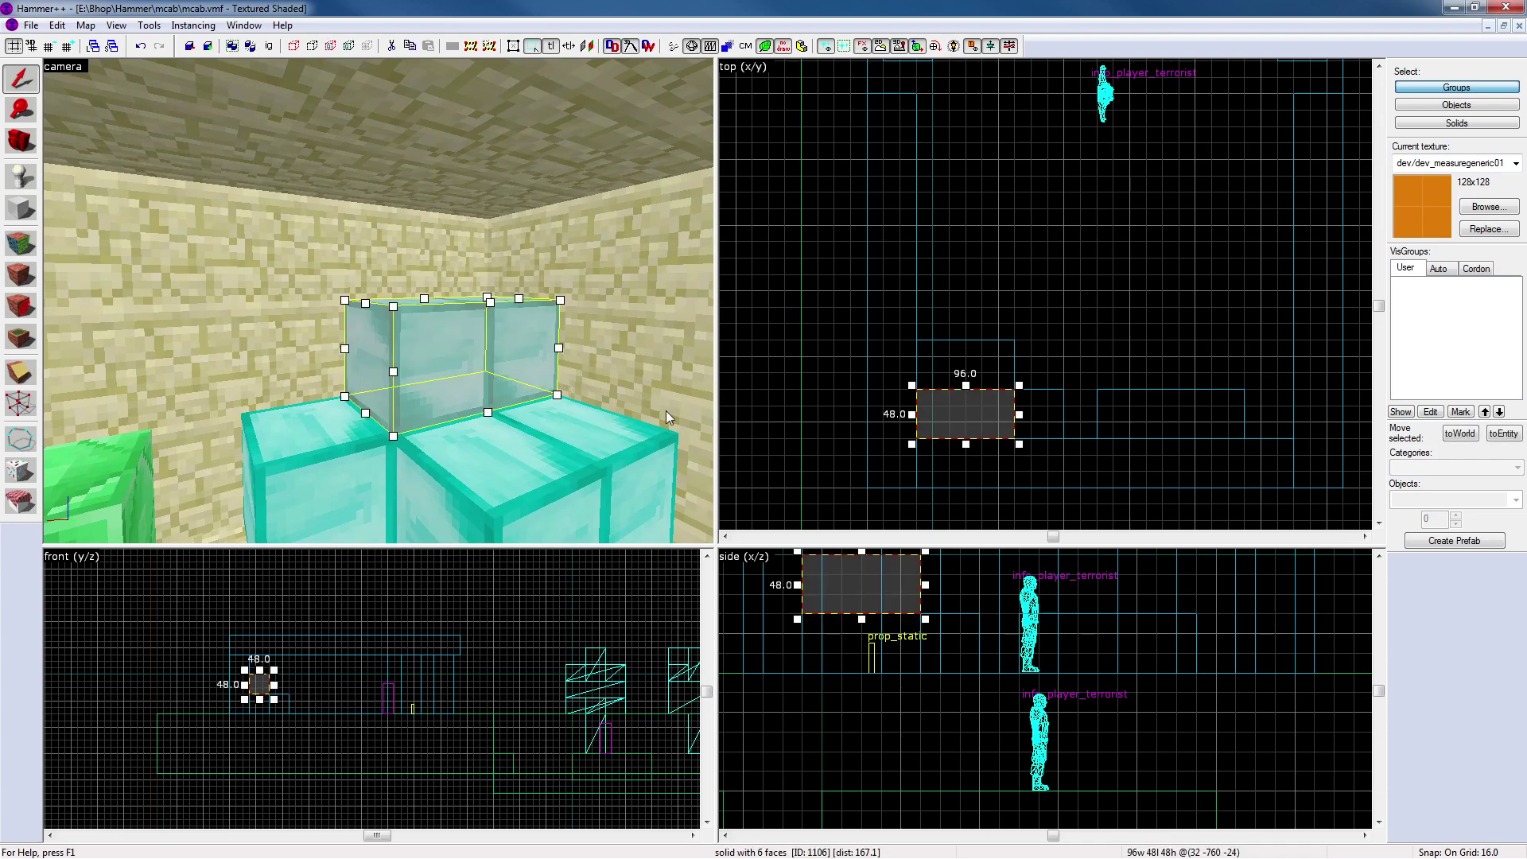
pyautogui.press('z')
pyautogui.press('w')
pyautogui.press('z')
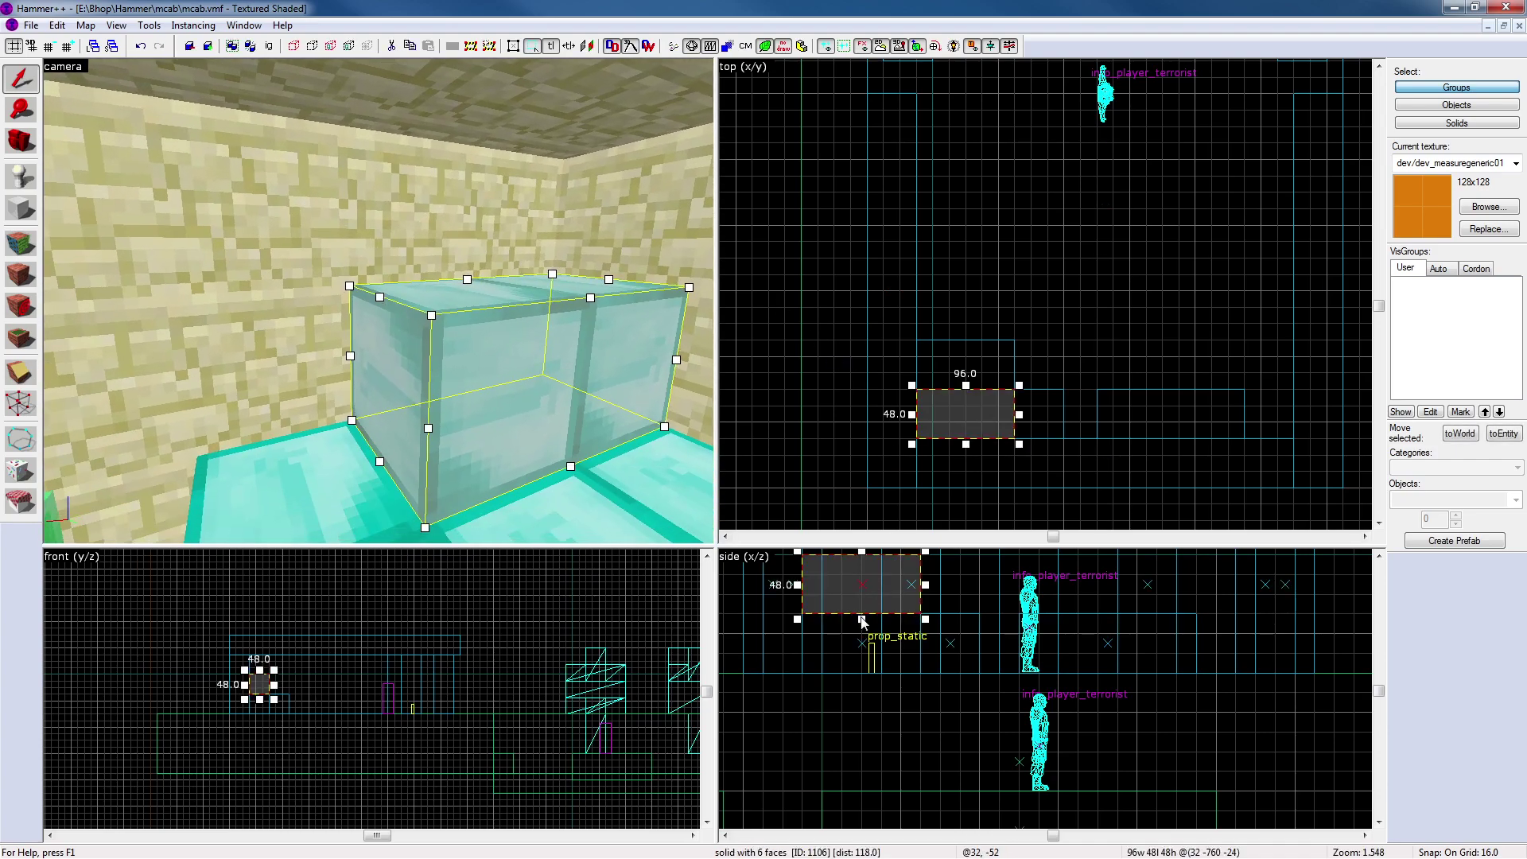
pyautogui.click(994, 272)
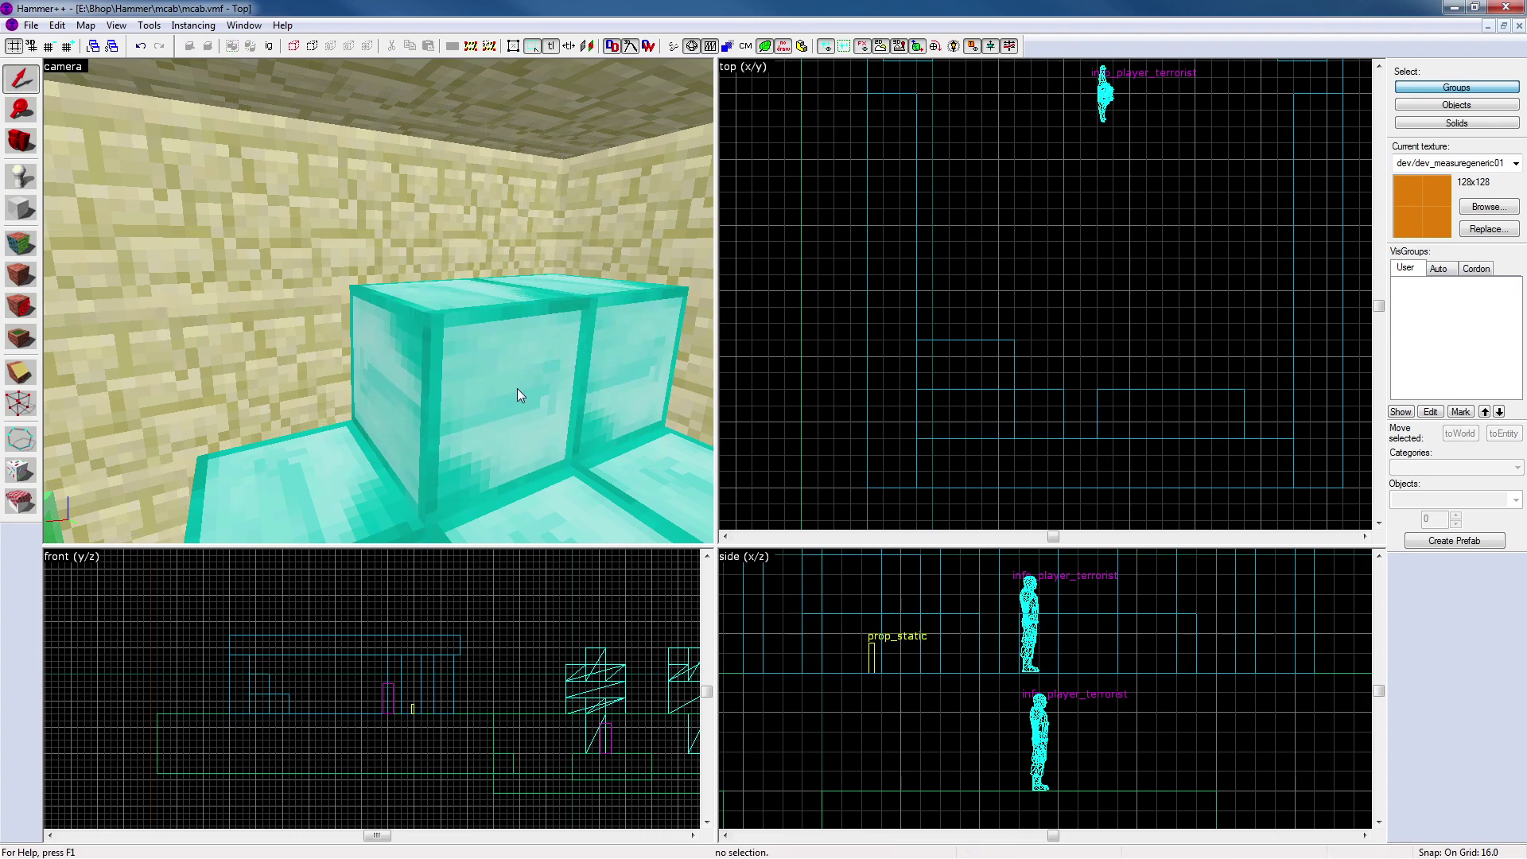
# Move the emerald row 16 units away from the diamond pile toward the opposite room corner
pyautogui.press('z')
pyautogui.press('s')
pyautogui.press('w')
pyautogui.press('s')
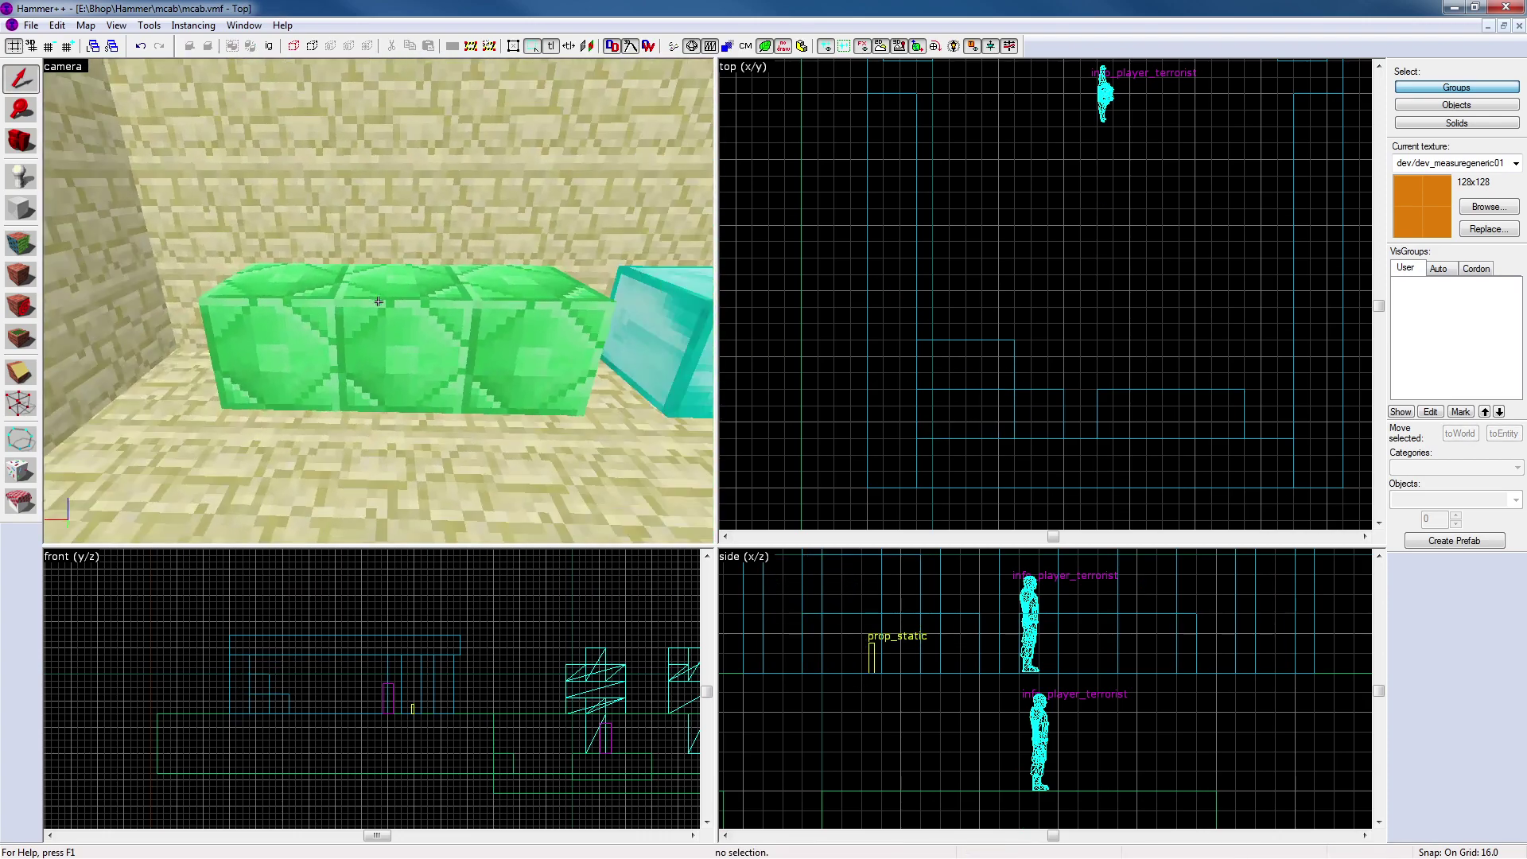
pyautogui.press('d')
pyautogui.press('w')
pyautogui.press('z')
pyautogui.click(378, 300)
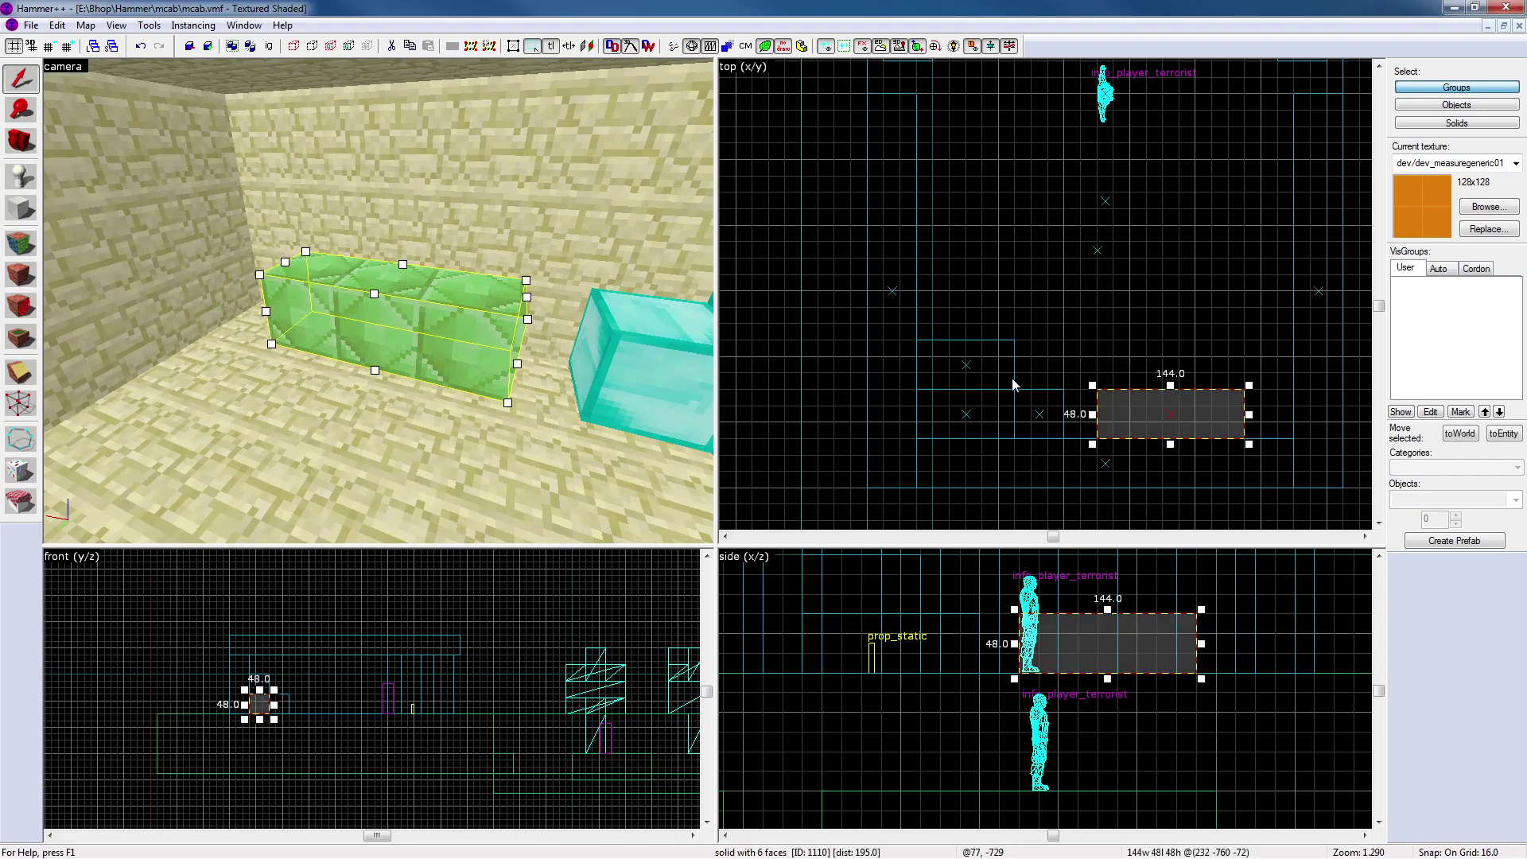
pyautogui.click(1138, 347)
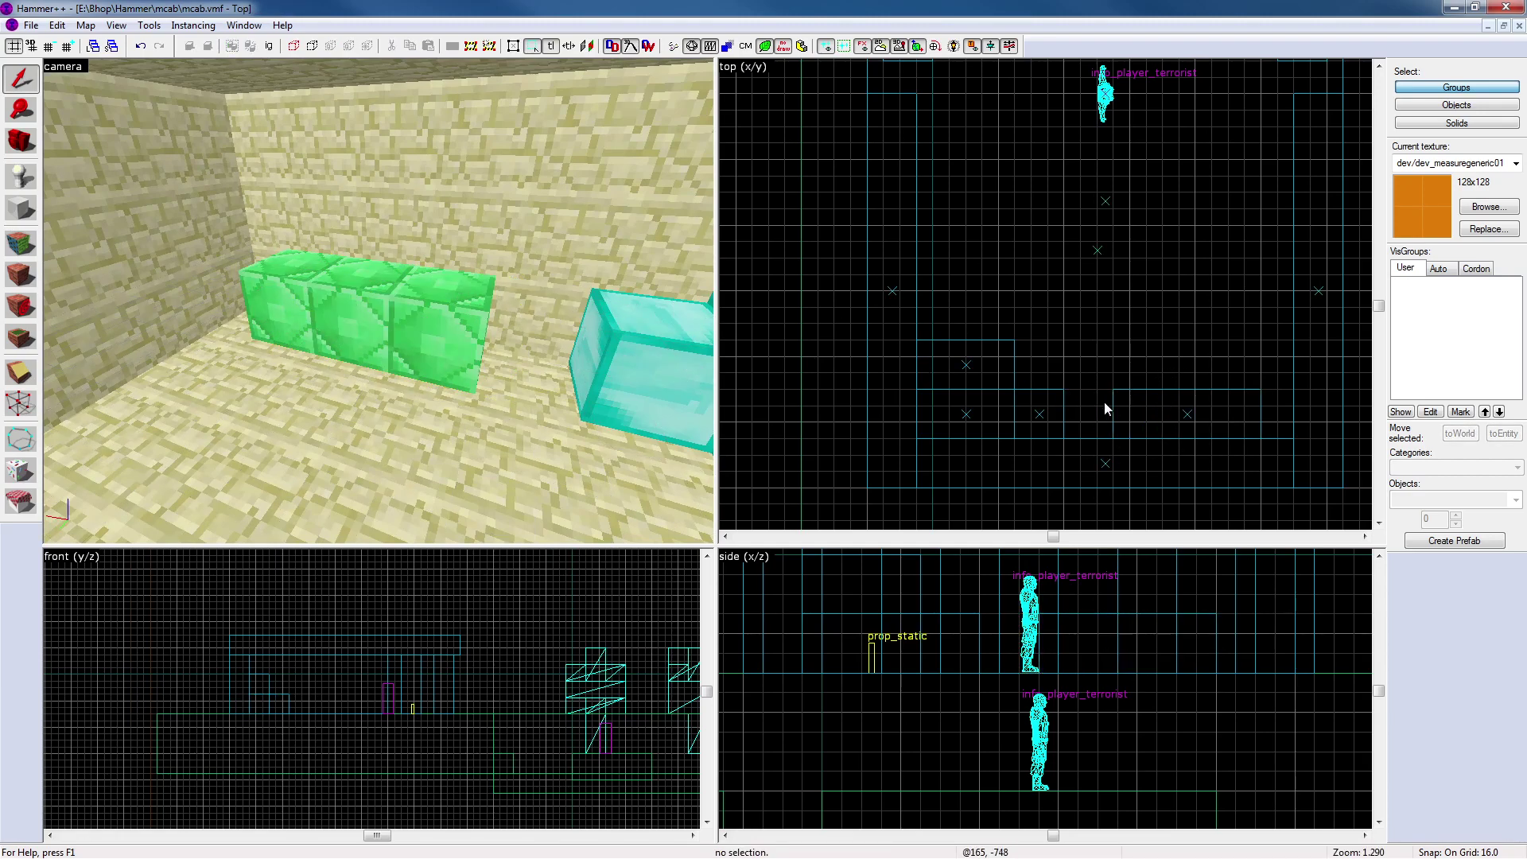
# Move the emerald row another 32 units along the back wall so its end sits flush against the side wall
pyautogui.press('w')
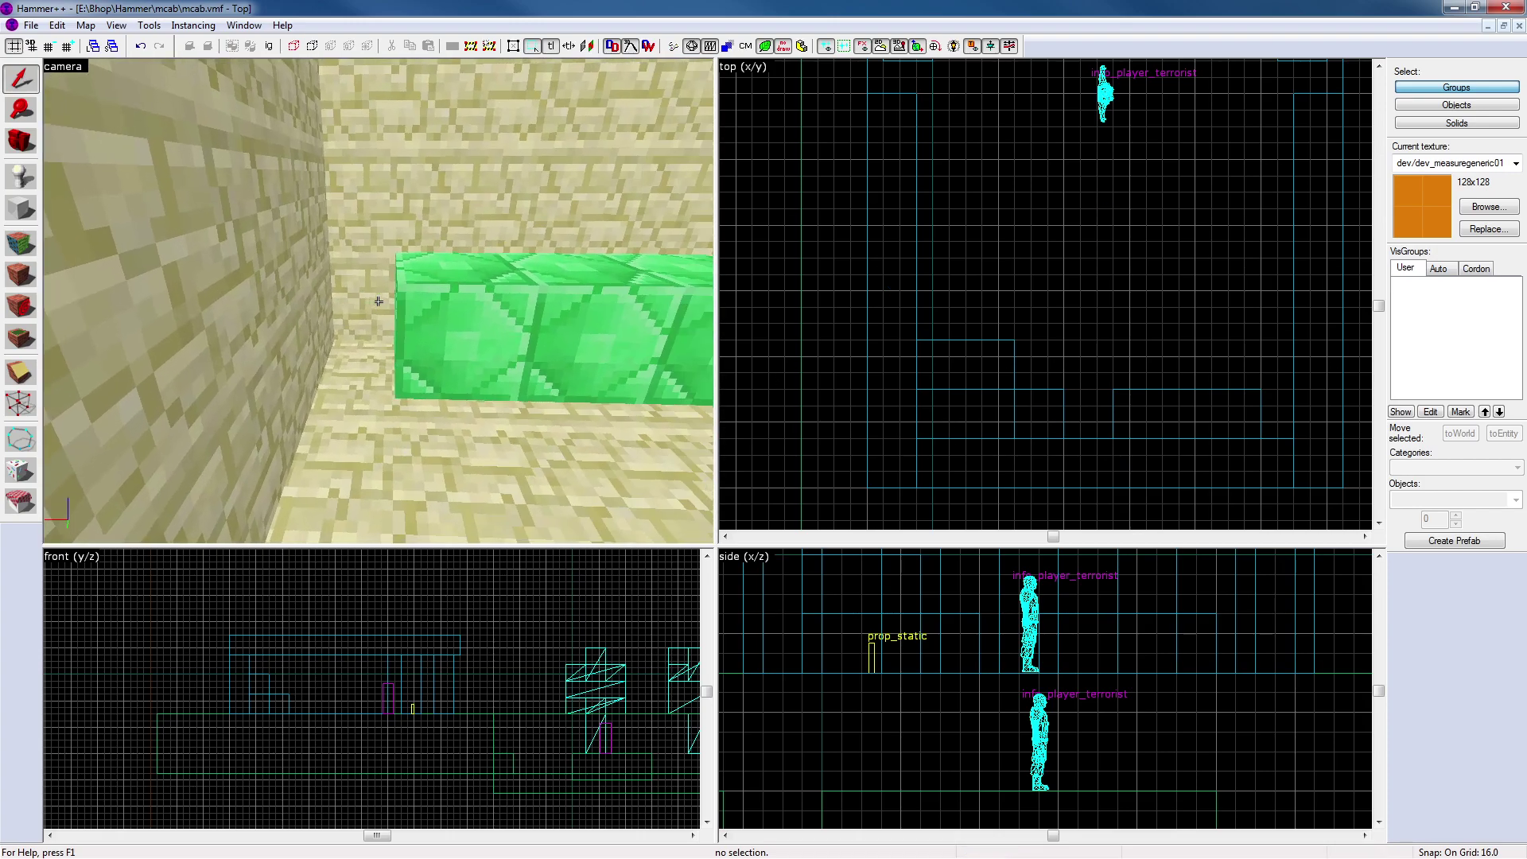
pyautogui.press('z')
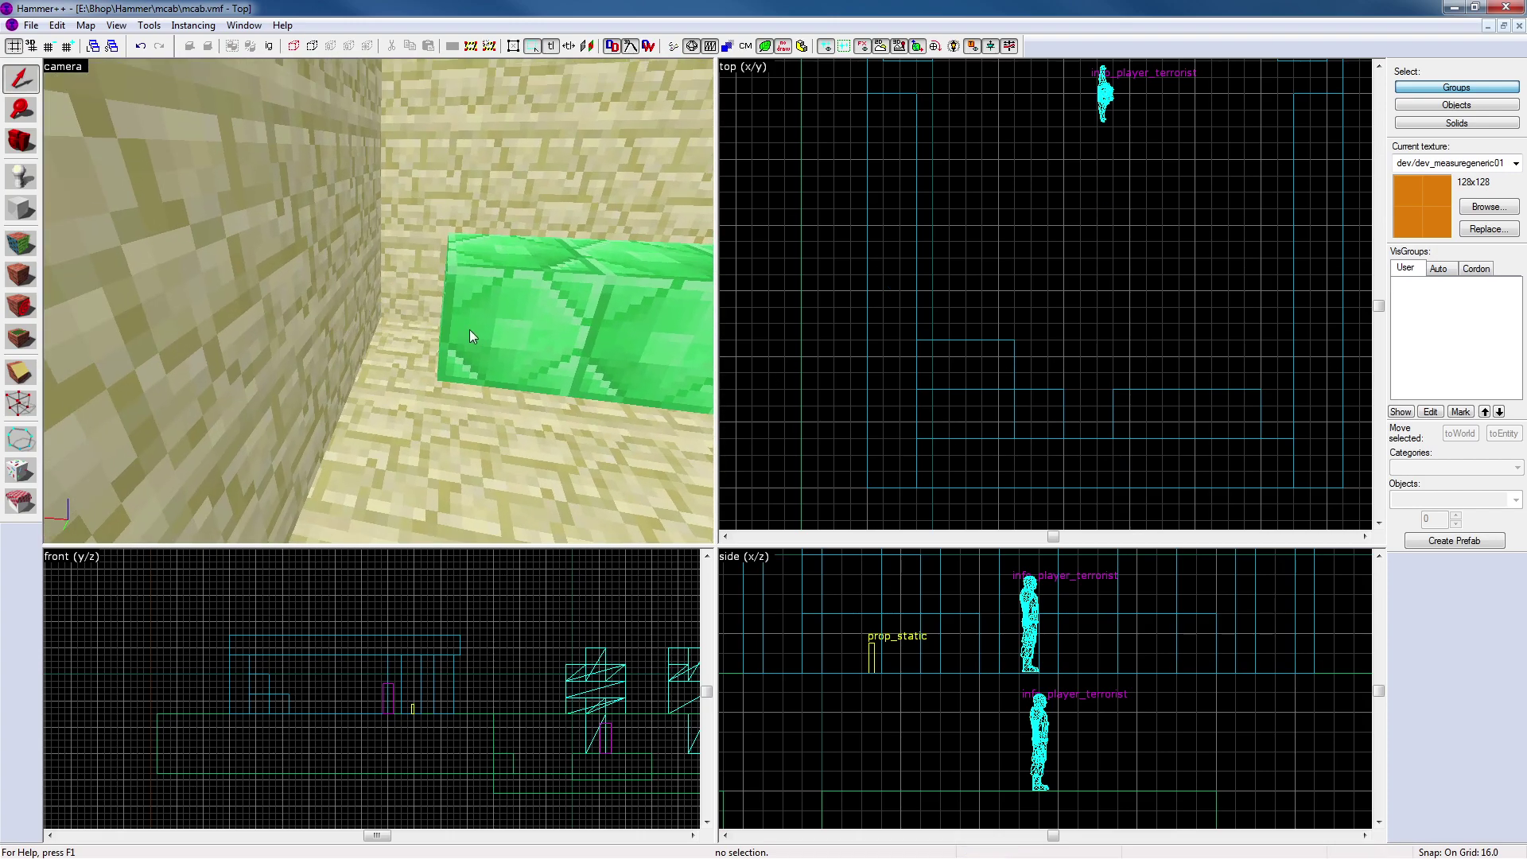
pyautogui.click(326, 312)
pyautogui.click(909, 302)
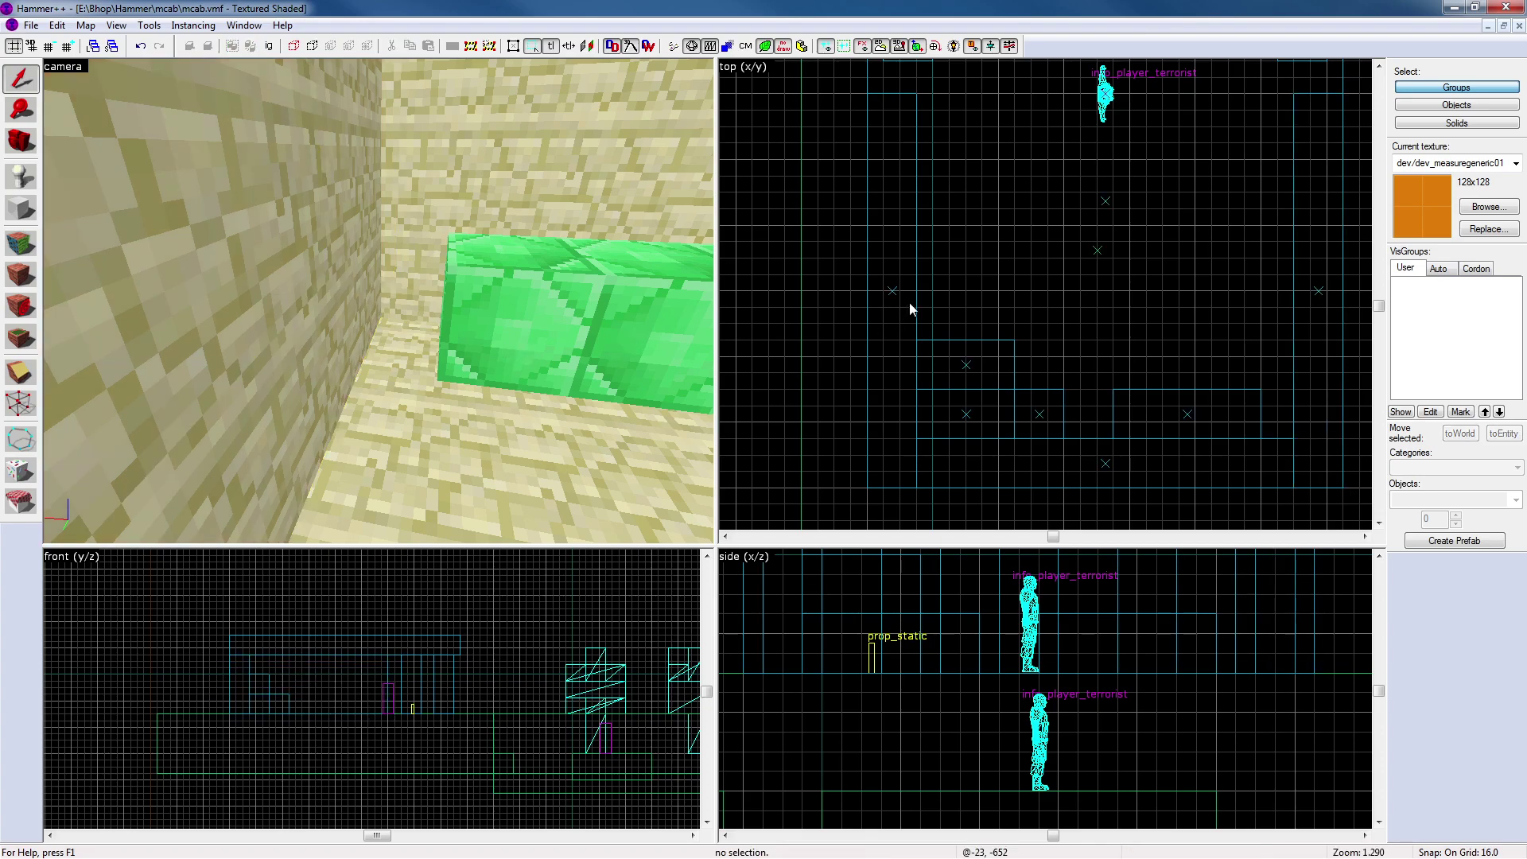
pyautogui.press('z')
pyautogui.press('w')
pyautogui.press('w')
pyautogui.press('w')
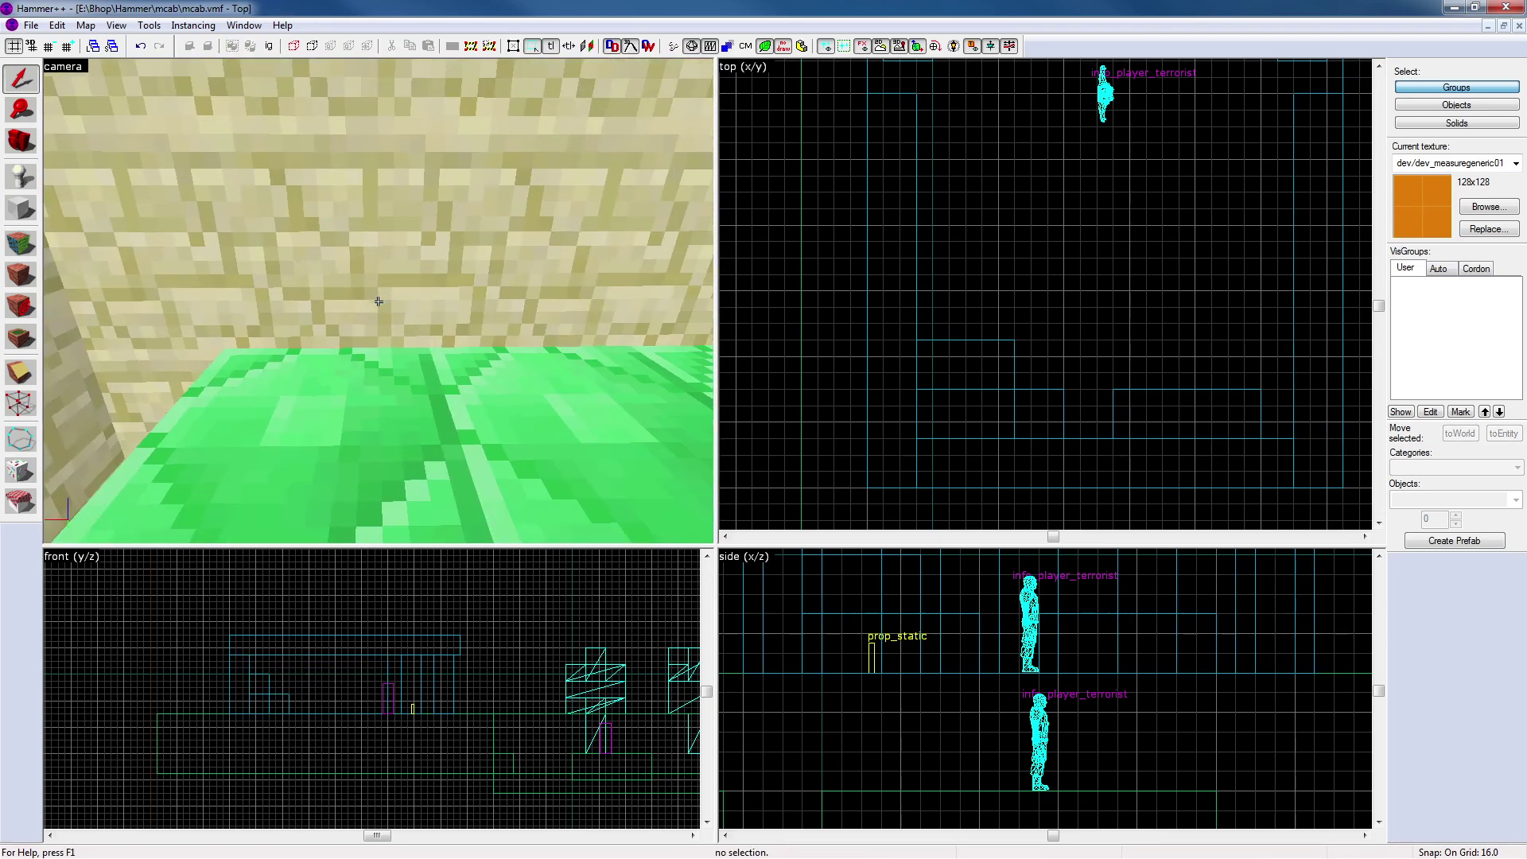
pyautogui.press('s')
pyautogui.press('z')
pyautogui.click(379, 300)
pyautogui.moveTo(1229, 419); pyautogui.dragTo(1262, 422)
pyautogui.click(1230, 324)
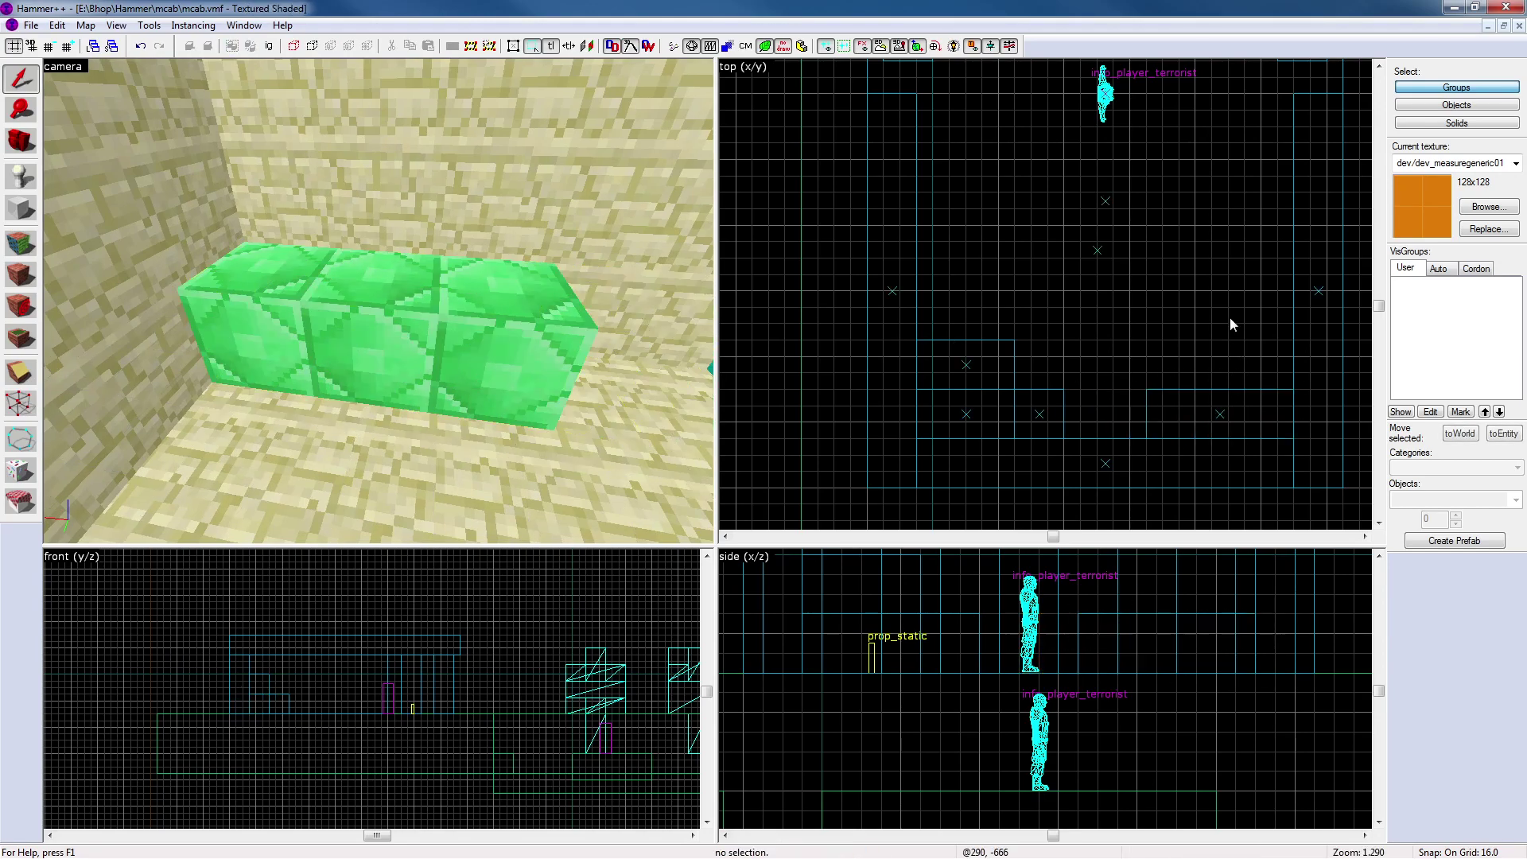
# Copy the emerald row directly in front of the original, keeping it against the side wall and shortening it to two blocks
pyautogui.press('z')
pyautogui.press('s')
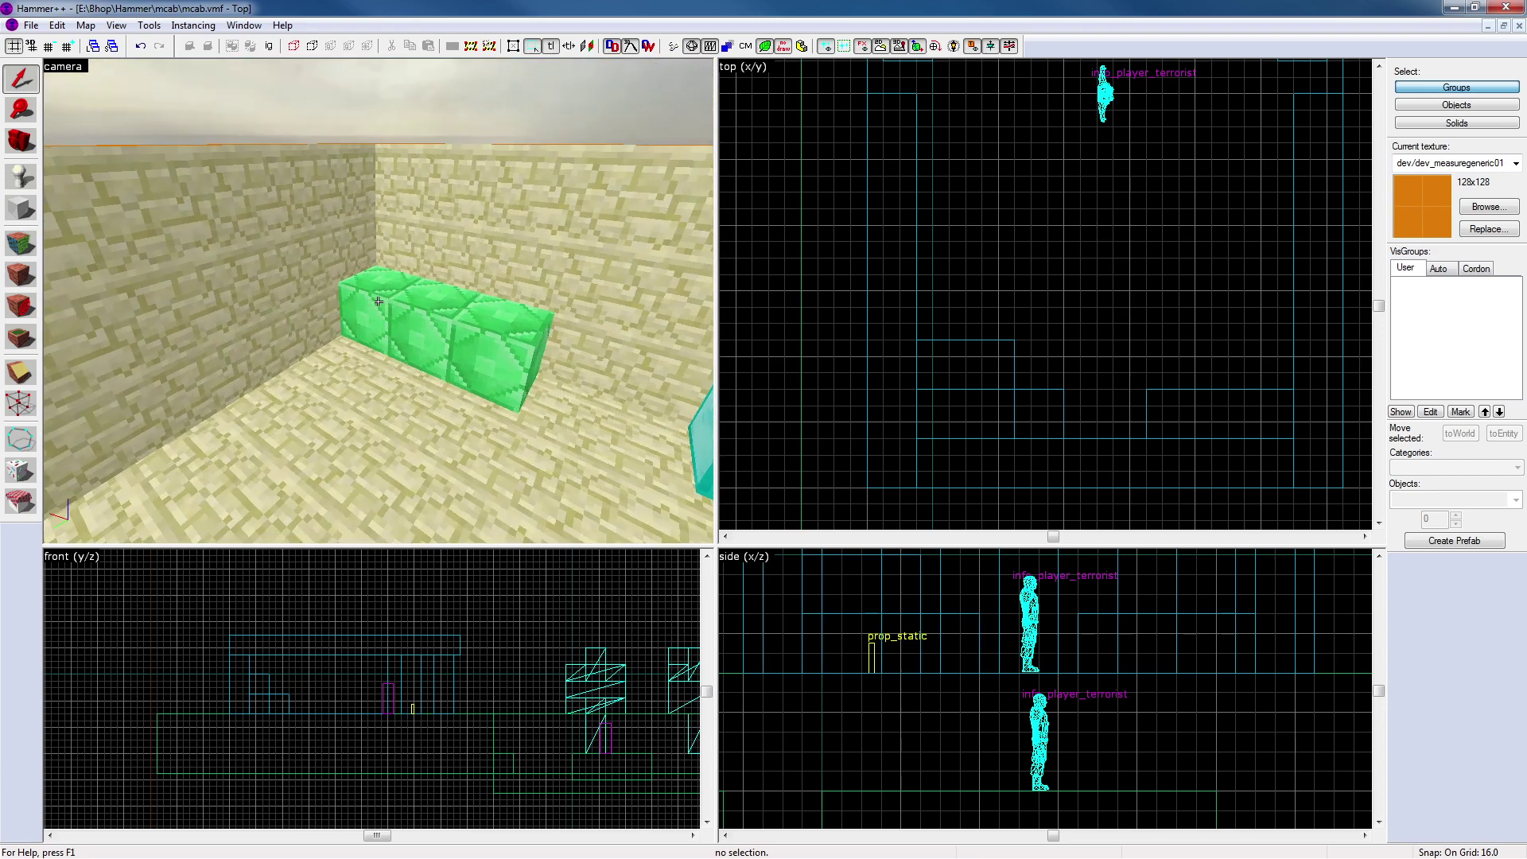
pyautogui.press('w')
pyautogui.click(452, 352)
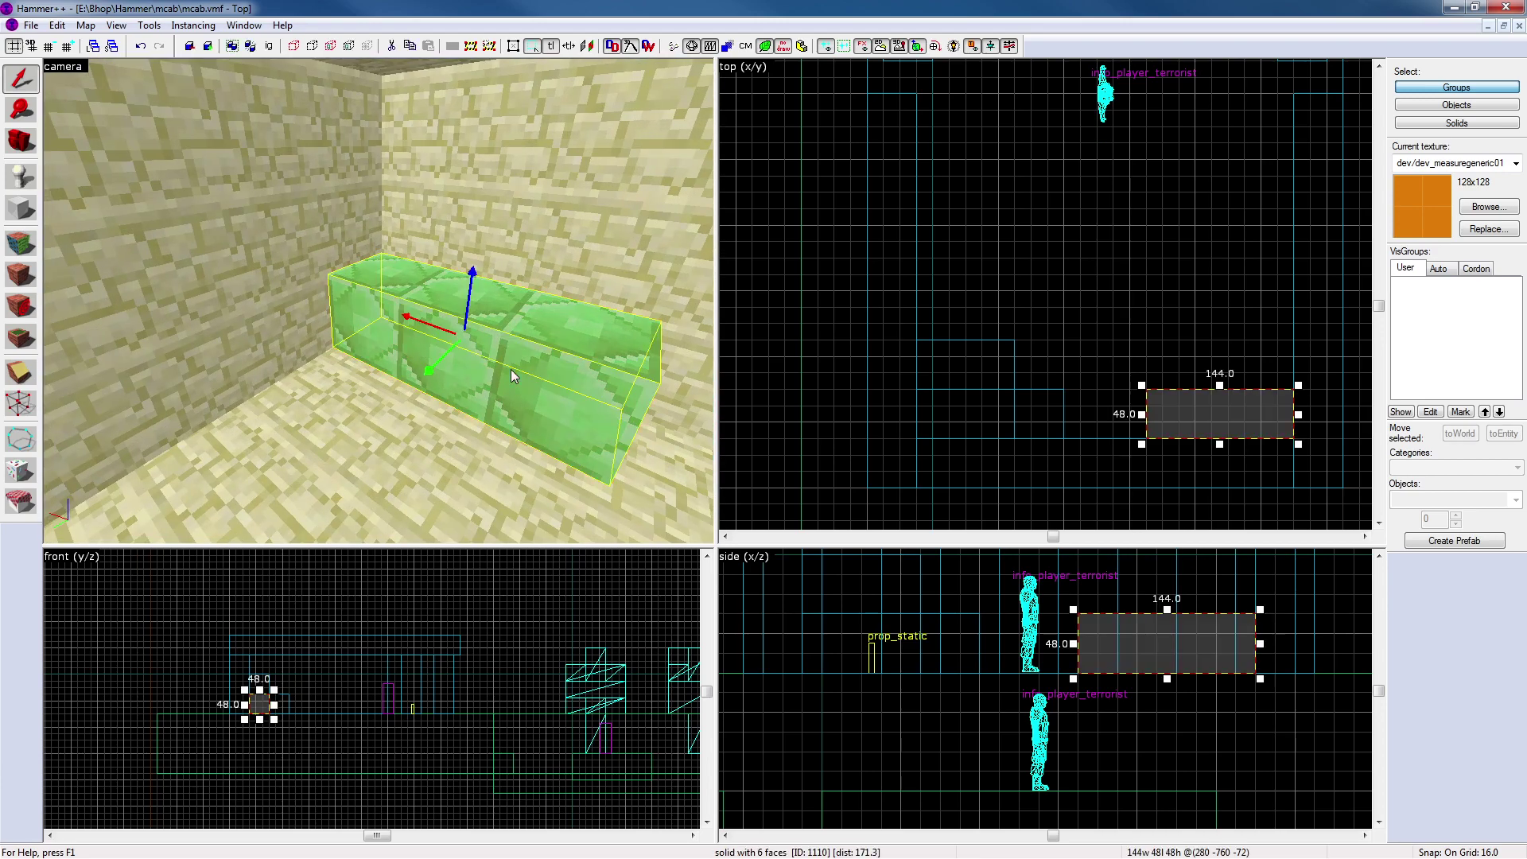
pyautogui.moveTo(1232, 417); pyautogui.dragTo(1190, 365)
pyautogui.click(1232, 299)
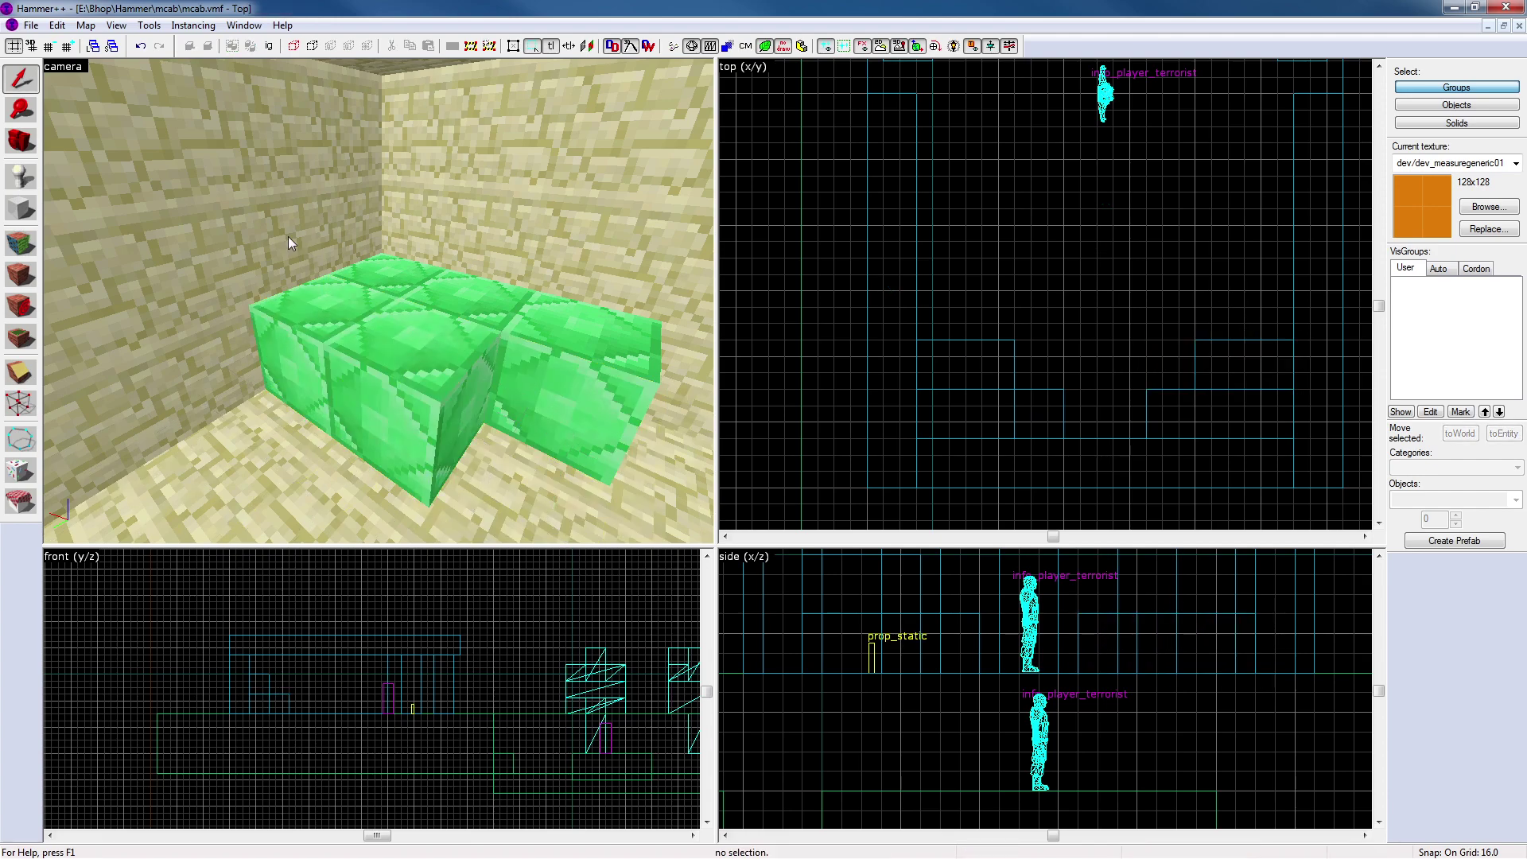
# Apply dev_measuregeneric01 to the end faces of both emerald rows that touch the side wall
pyautogui.click(21, 241)
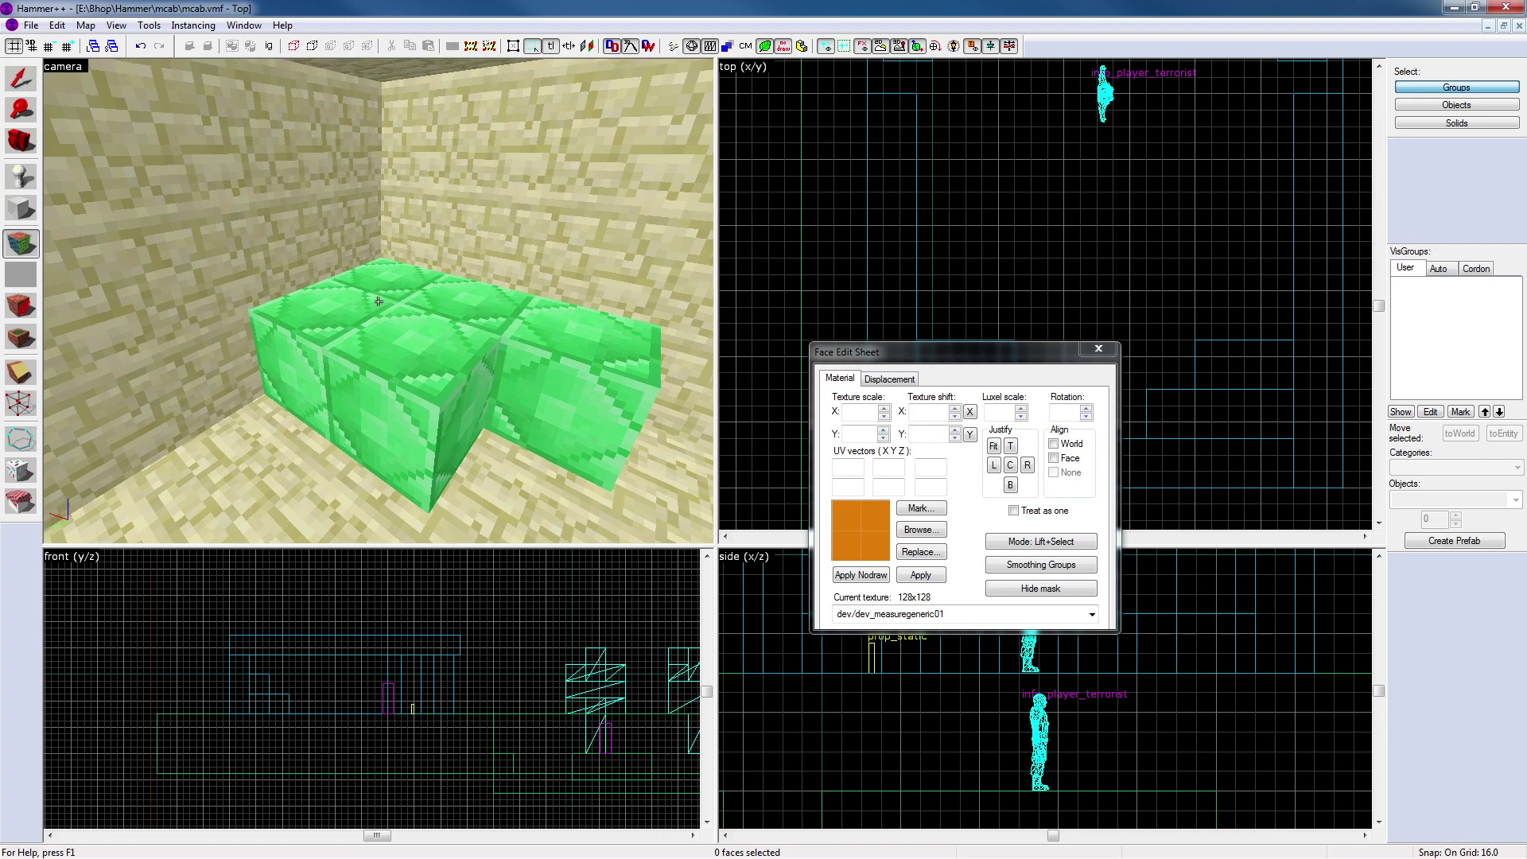
pyautogui.press('w')
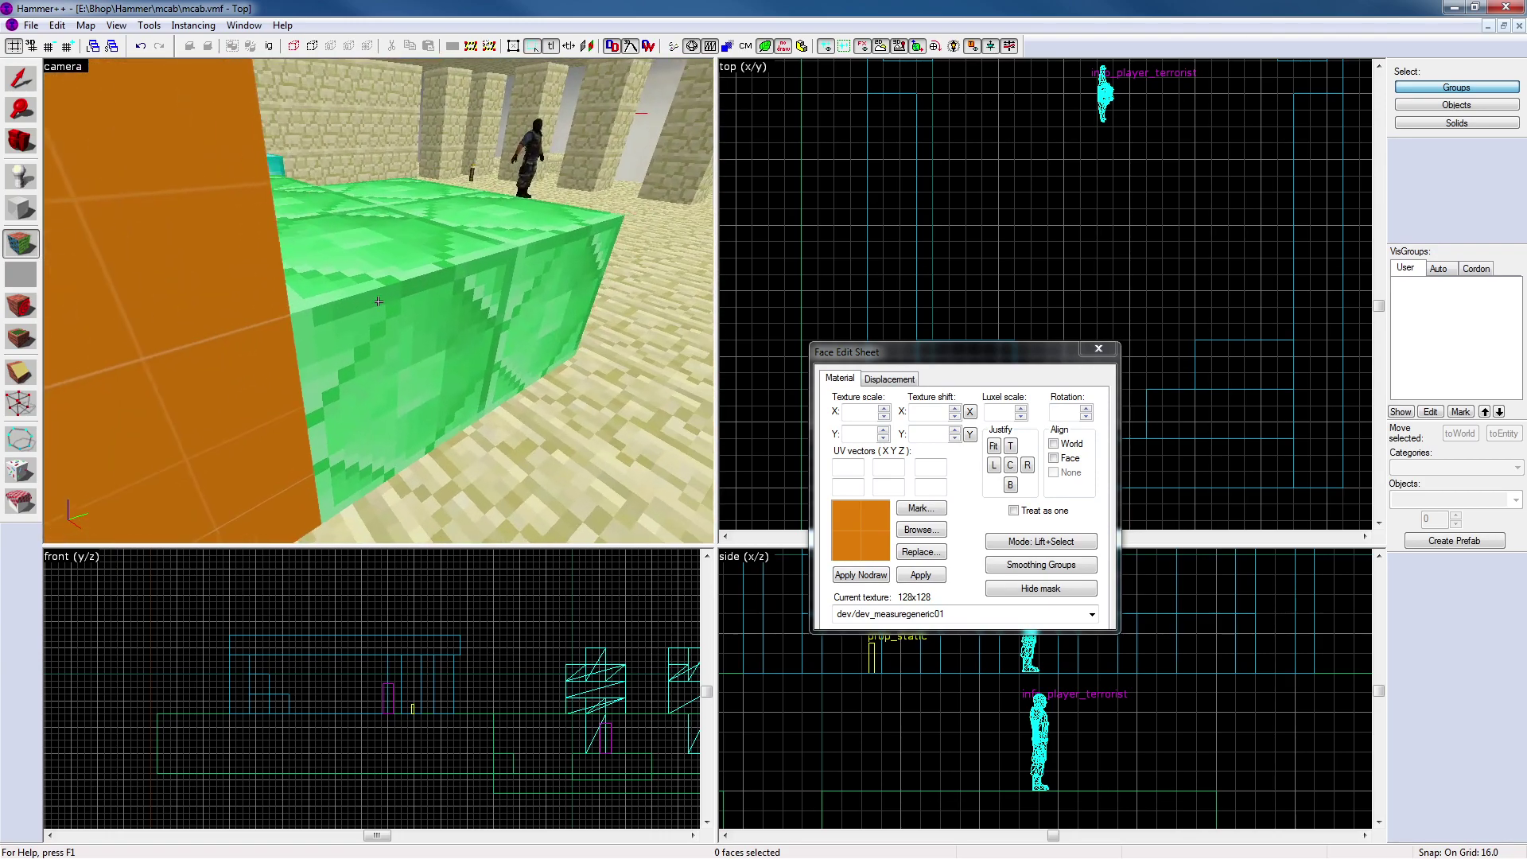
pyautogui.press('z')
pyautogui.rightClick(429, 302)
pyautogui.rightClick(533, 296)
# Try to apply dev_measuregeneric01 to the back emerald row's front face, partly covered by the front row
pyautogui.press('z')
pyautogui.press('w')
pyautogui.press('w')
pyautogui.press('z')
pyautogui.rightClick(377, 300)
pyautogui.press('z')
pyautogui.press('s')
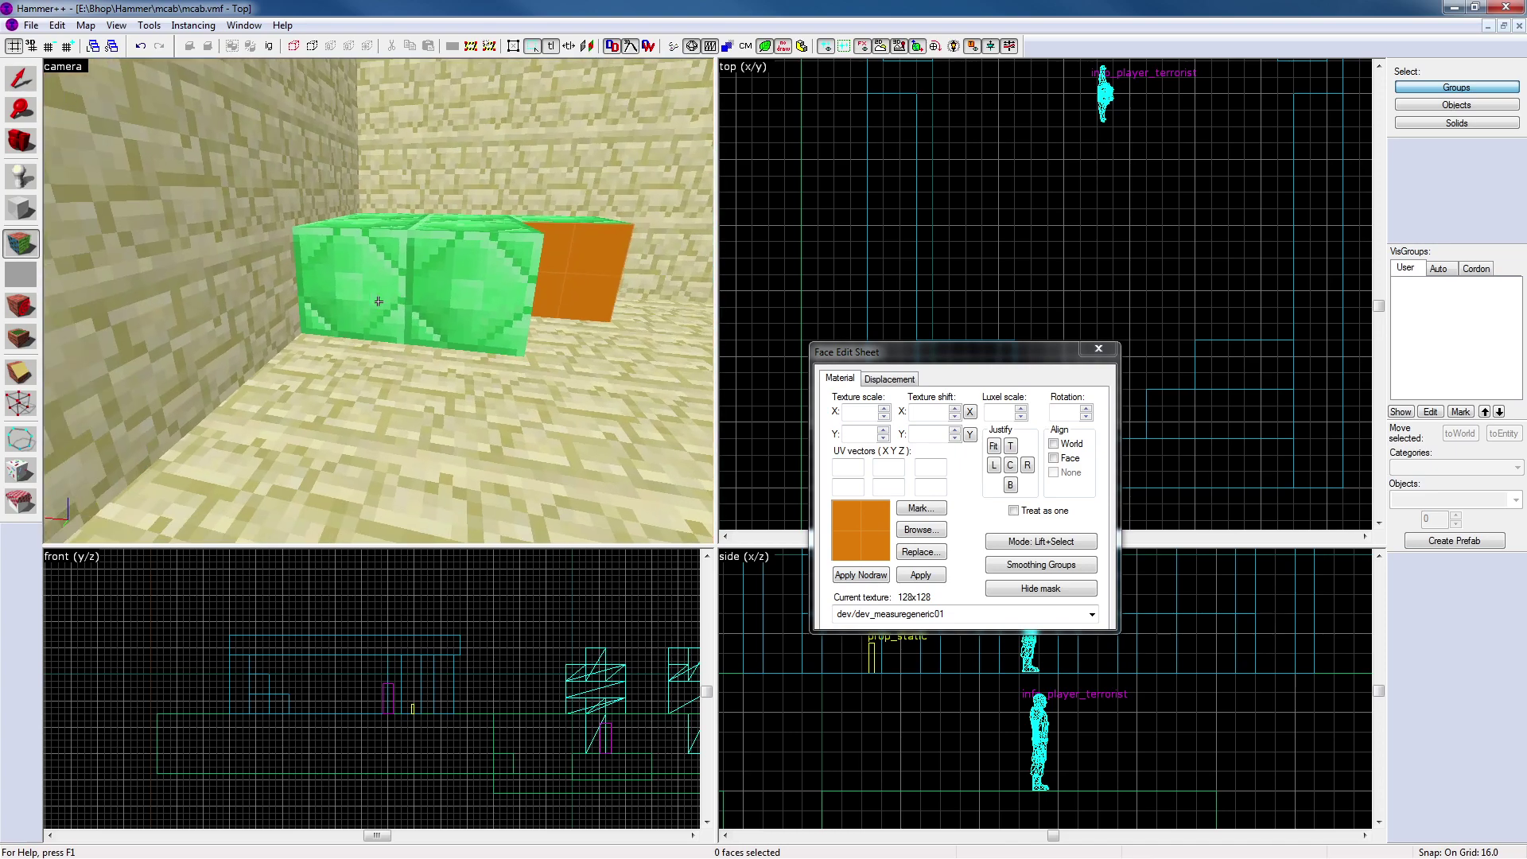
# Lift minecraft_marca/emerald_block from the front row's end face and restore it on the back row's partly exposed front face
pyautogui.press('d')
pyautogui.click(338, 334)
pyautogui.rightClick(412, 327)
pyautogui.press('z')
pyautogui.press('w')
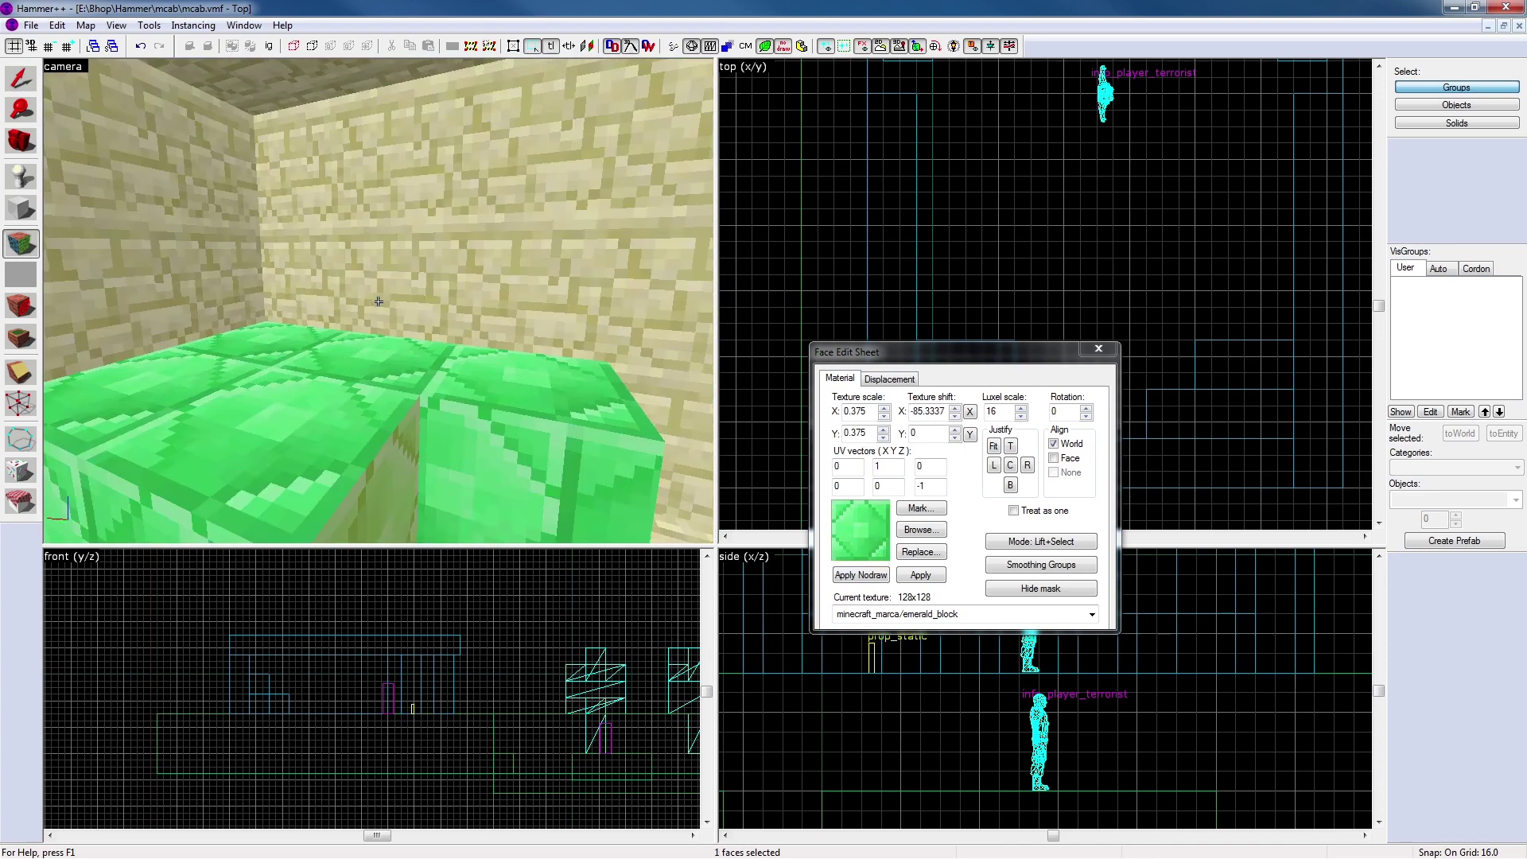
pyautogui.press('z')
pyautogui.hotkey('ctrl', 'z')
pyautogui.press('z')
pyautogui.press('s')
pyautogui.press('a')
pyautogui.press('d')
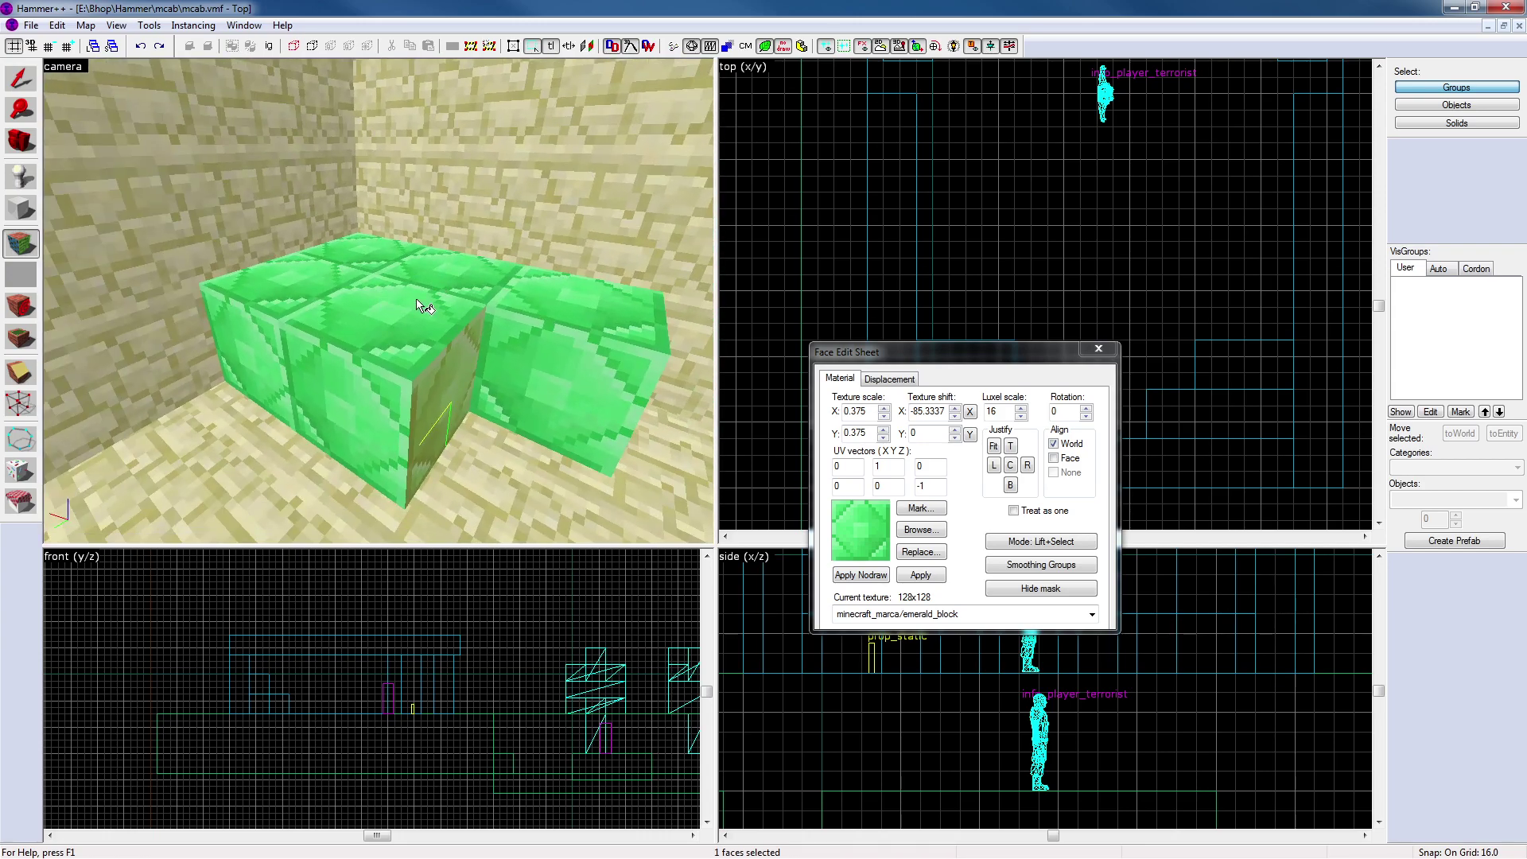
# Pick the minecraft_marca/gold_block texture and apply it to the top and front faces of the two-block front row
pyautogui.press('z')
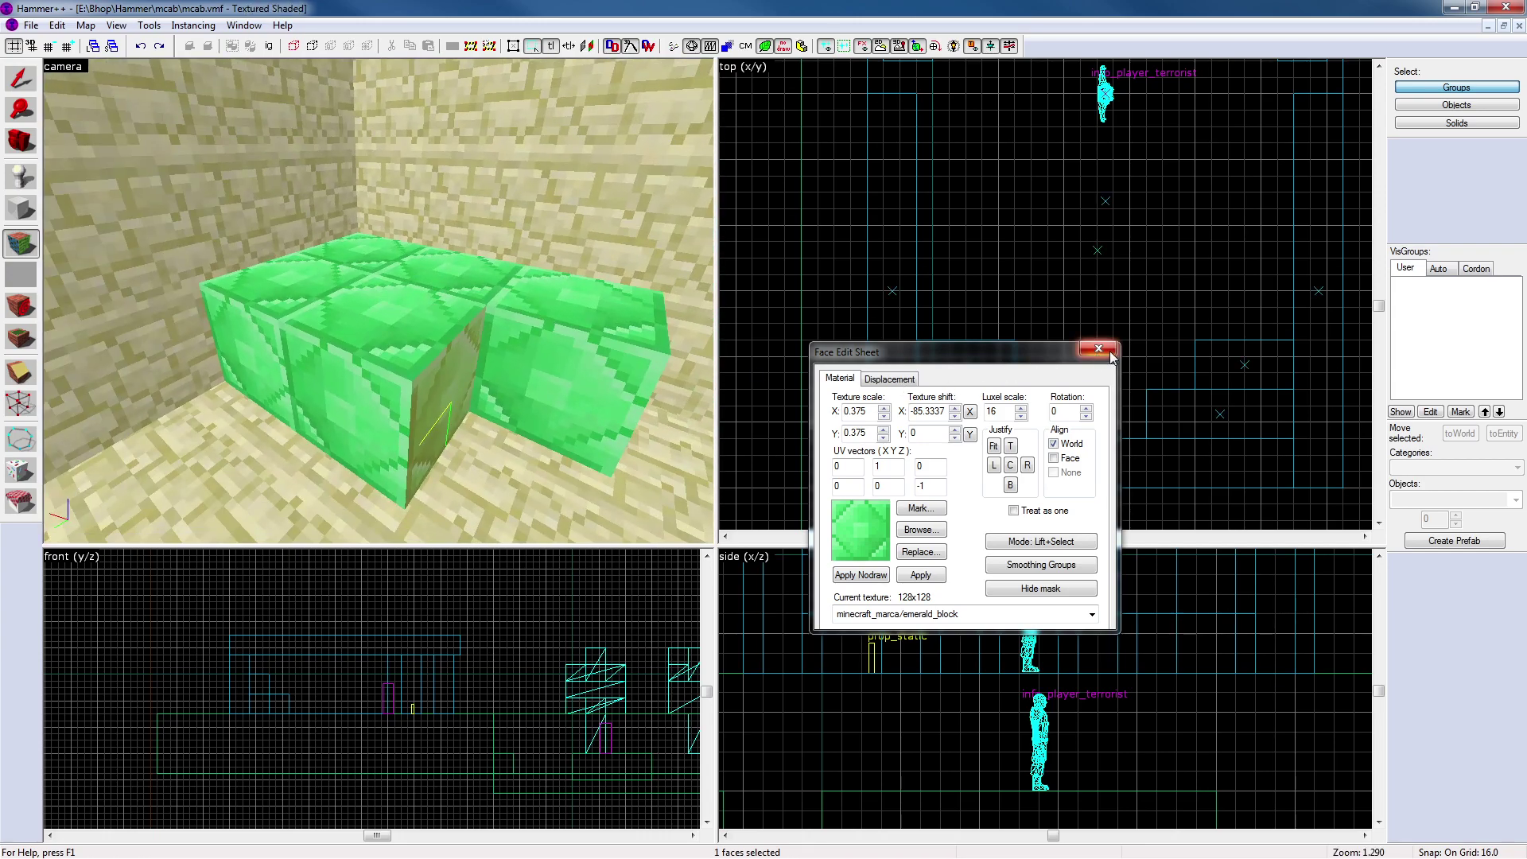
pyautogui.click(921, 530)
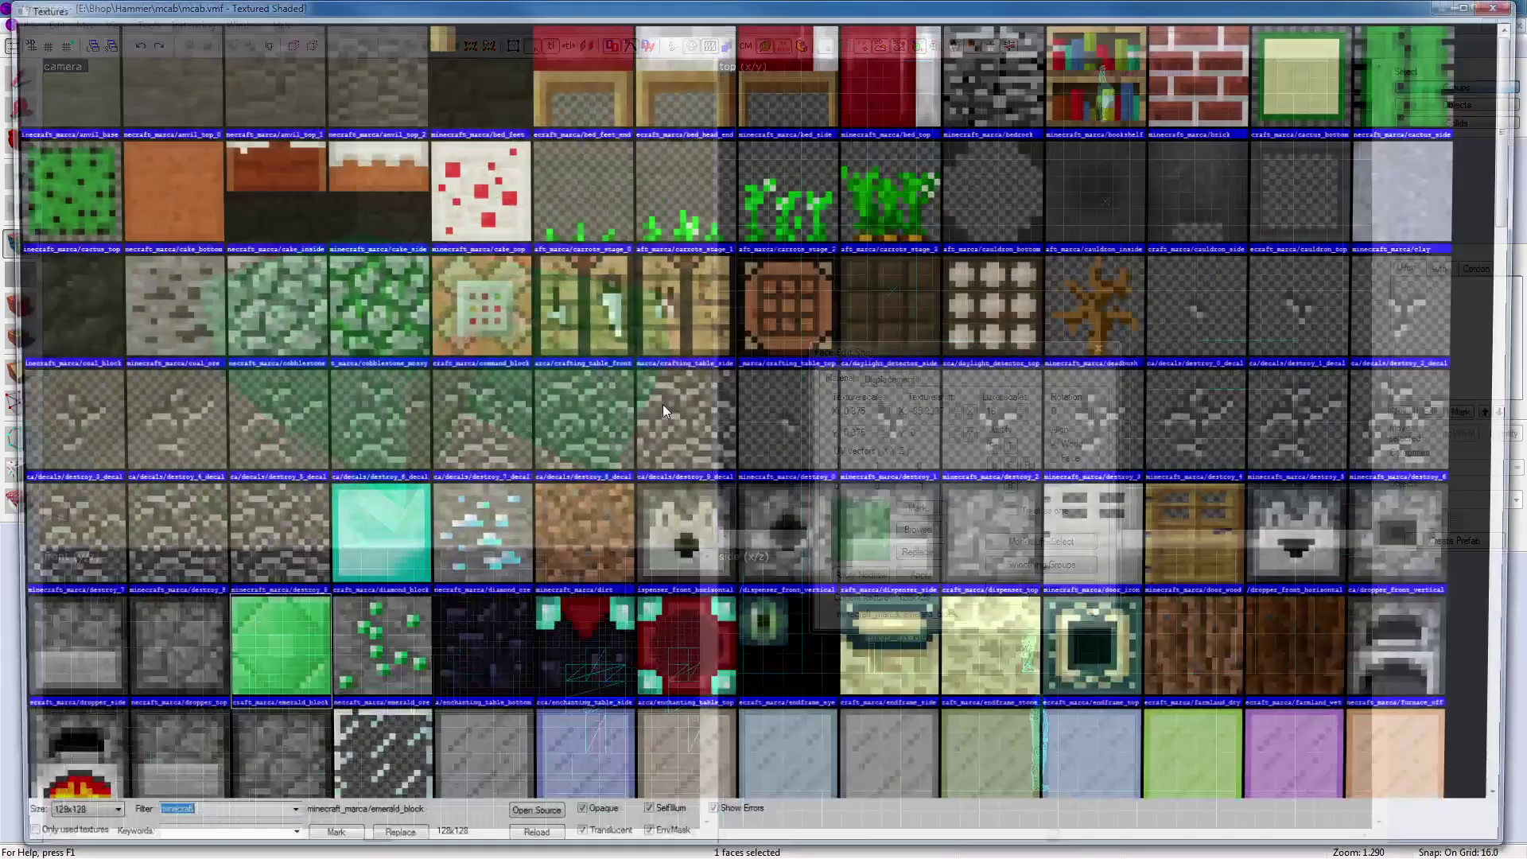
pyautogui.scroll(-5, 663, 403)
pyautogui.click(848, 404)
pyautogui.doubleClick(919, 416)
pyautogui.rightClick(429, 354)
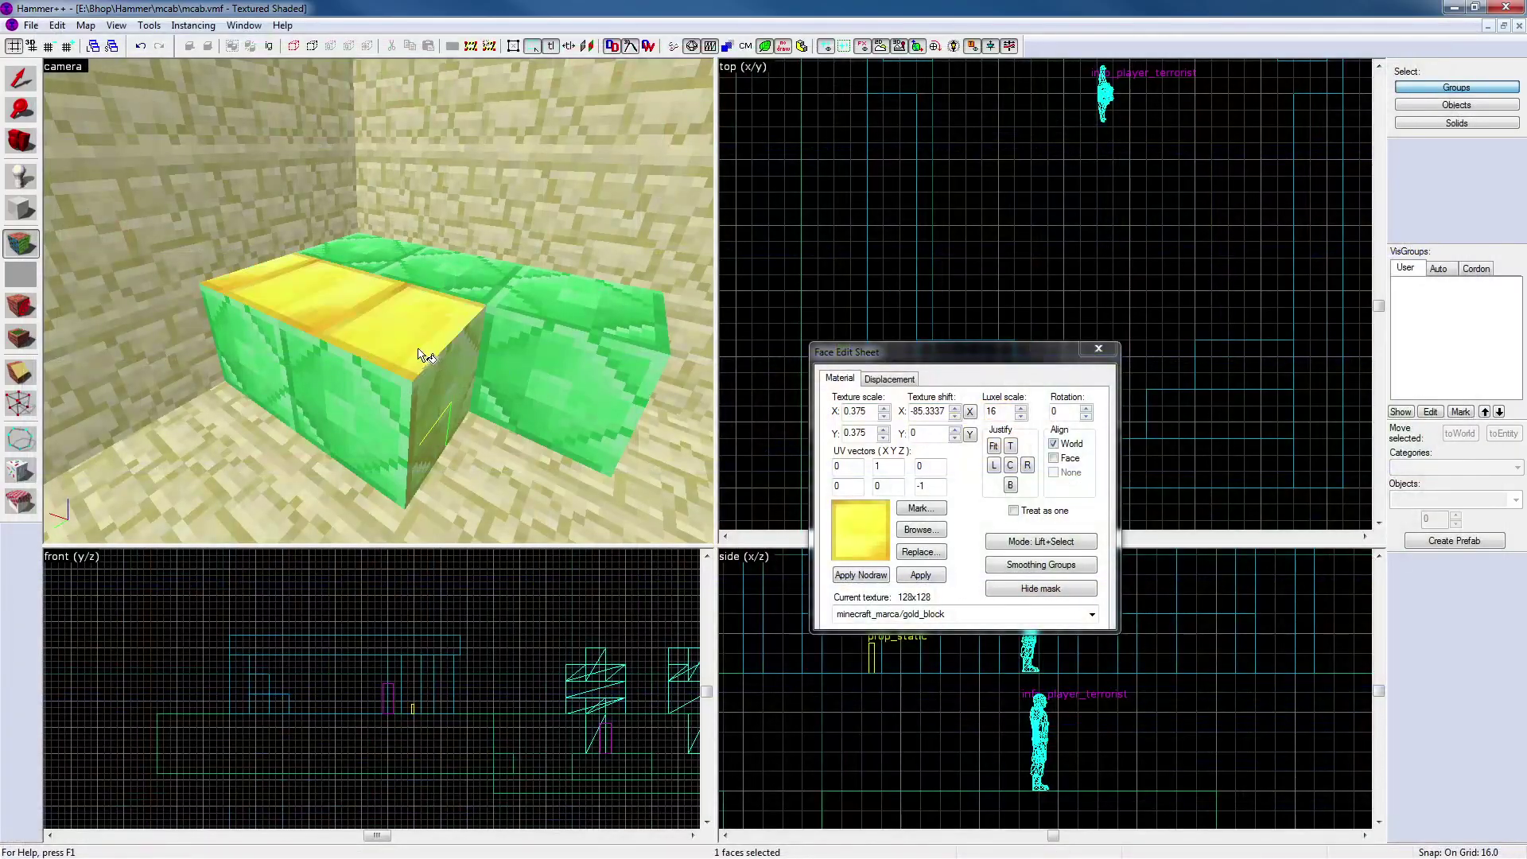
pyautogui.rightClick(362, 402)
pyautogui.click(369, 392)
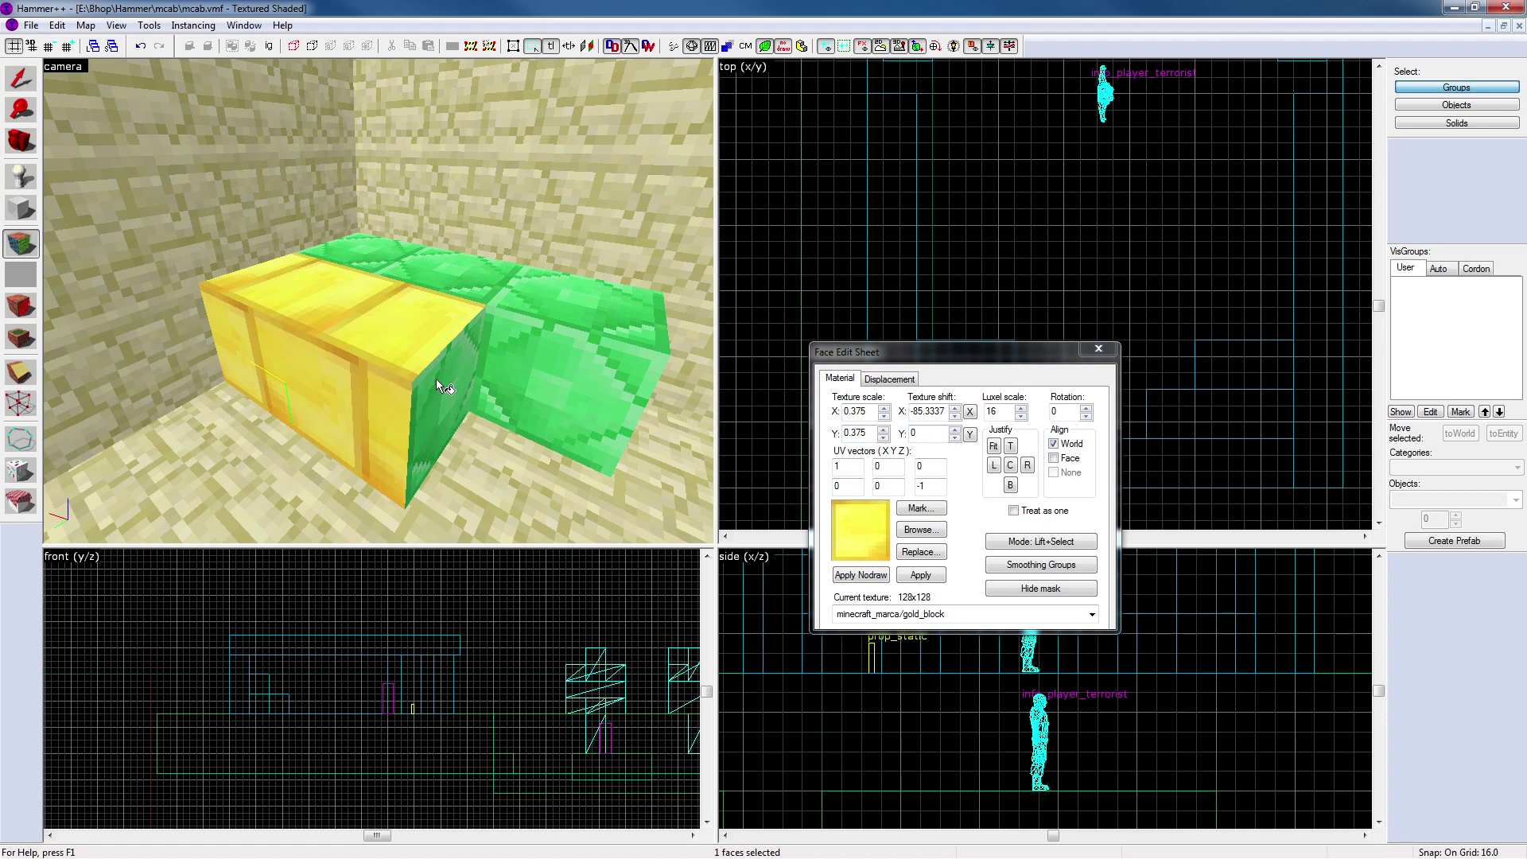
# Align the front face's gold texture to the face and apply gold_block to the row's exposed end face
pyautogui.click(1054, 458)
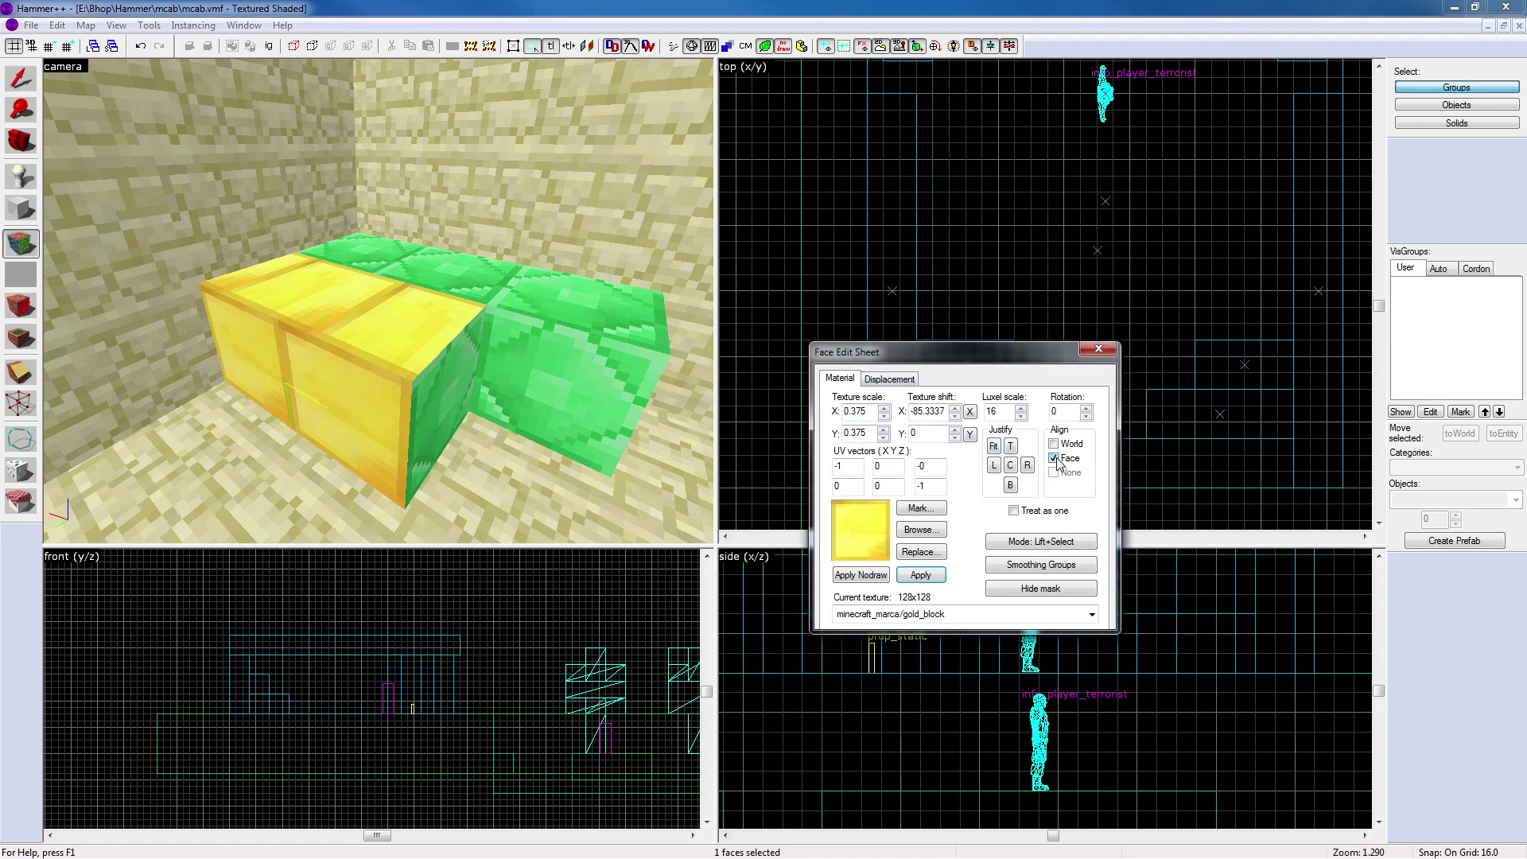
pyautogui.rightClick(359, 325)
pyautogui.press('z')
pyautogui.press('d')
pyautogui.press('z')
pyautogui.rightClick(345, 332)
pyautogui.press('z')
pyautogui.press('a')
pyautogui.press('s')
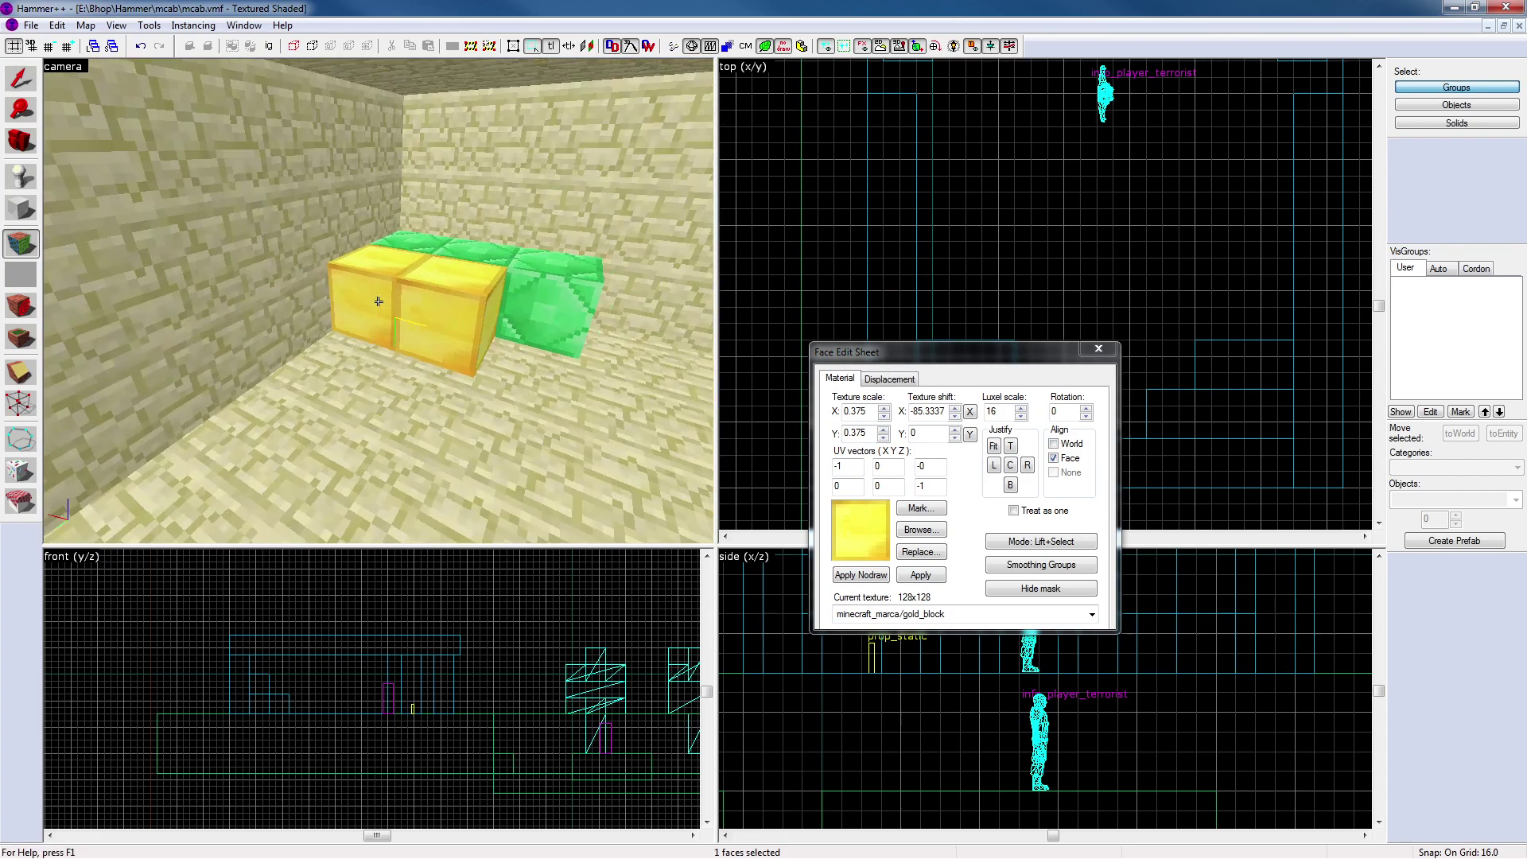
pyautogui.press('w')
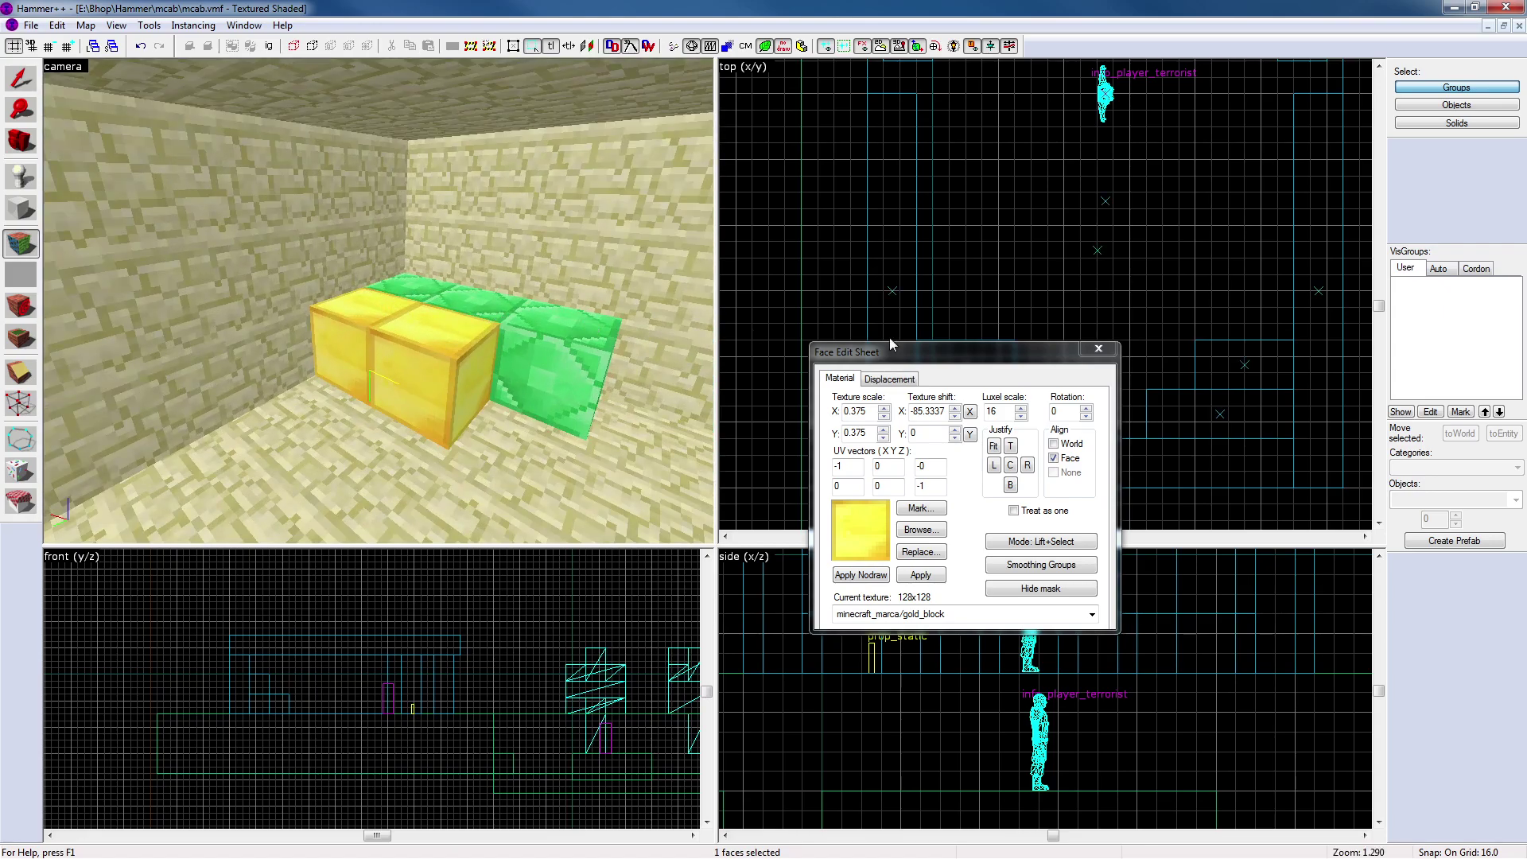
# Copy the gold row onto the corner end of the back emerald row and shorten the copy to a single block
pyautogui.click(1098, 349)
pyautogui.click(450, 357)
pyautogui.keyDown('shift'); pyautogui.moveTo(1229, 373); pyautogui.dragTo(1246, 422); pyautogui.keyUp('shift')
pyautogui.moveTo(1189, 613)
pyautogui.mouseDown()
pyautogui.moveTo(1189, 594)
pyautogui.moveTo(1158, 580)
pyautogui.moveTo(1196, 585)
pyautogui.mouseUp()
pyautogui.press('Up')
pyautogui.press('Up')
pyautogui.click(1146, 673)
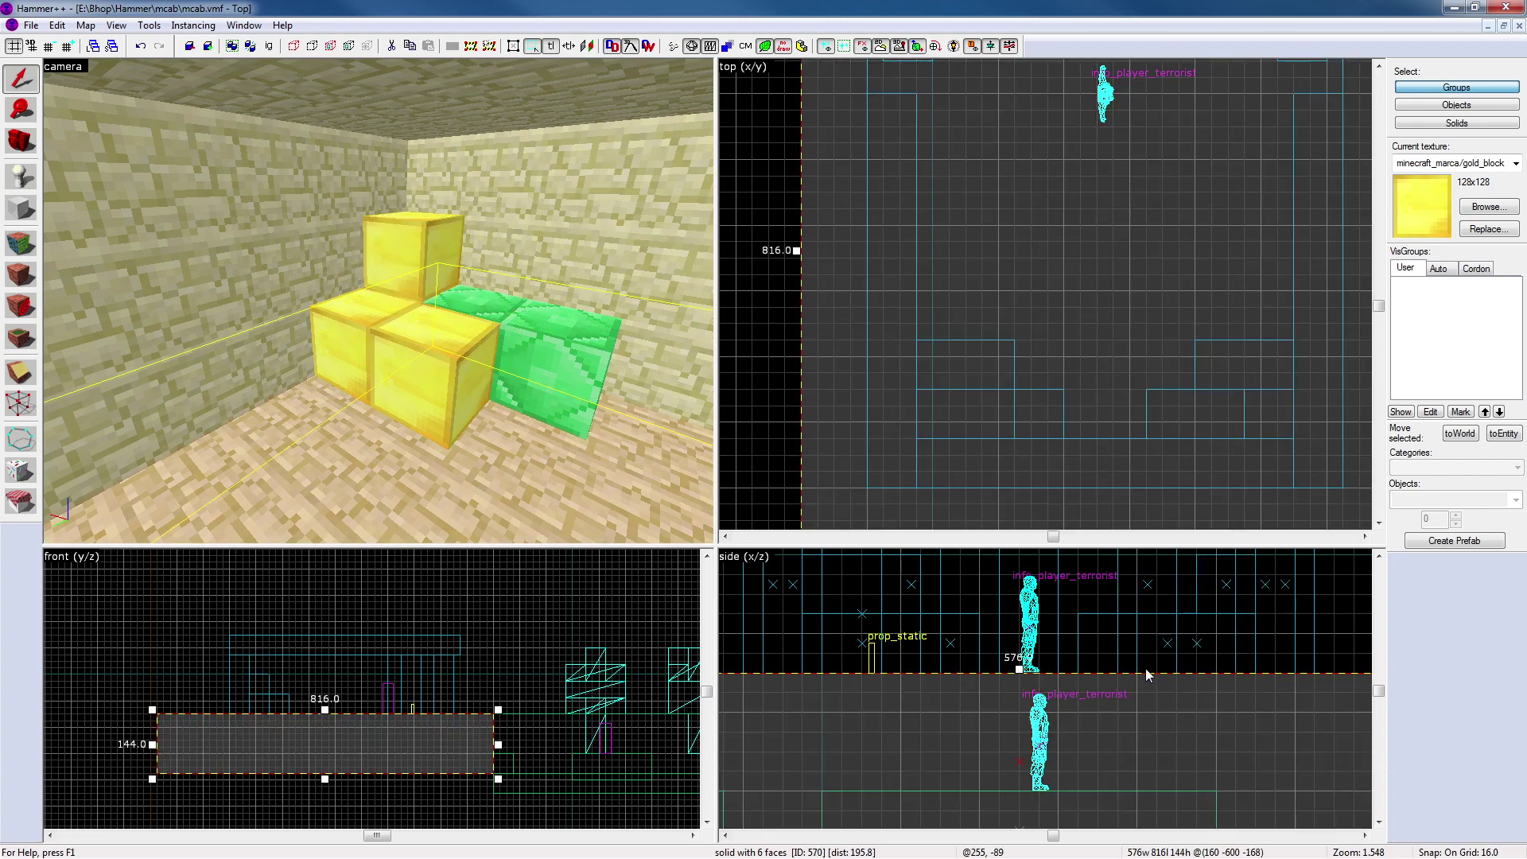
pyautogui.click(765, 363)
pyautogui.press('z')
pyautogui.press('s')
pyautogui.press('w')
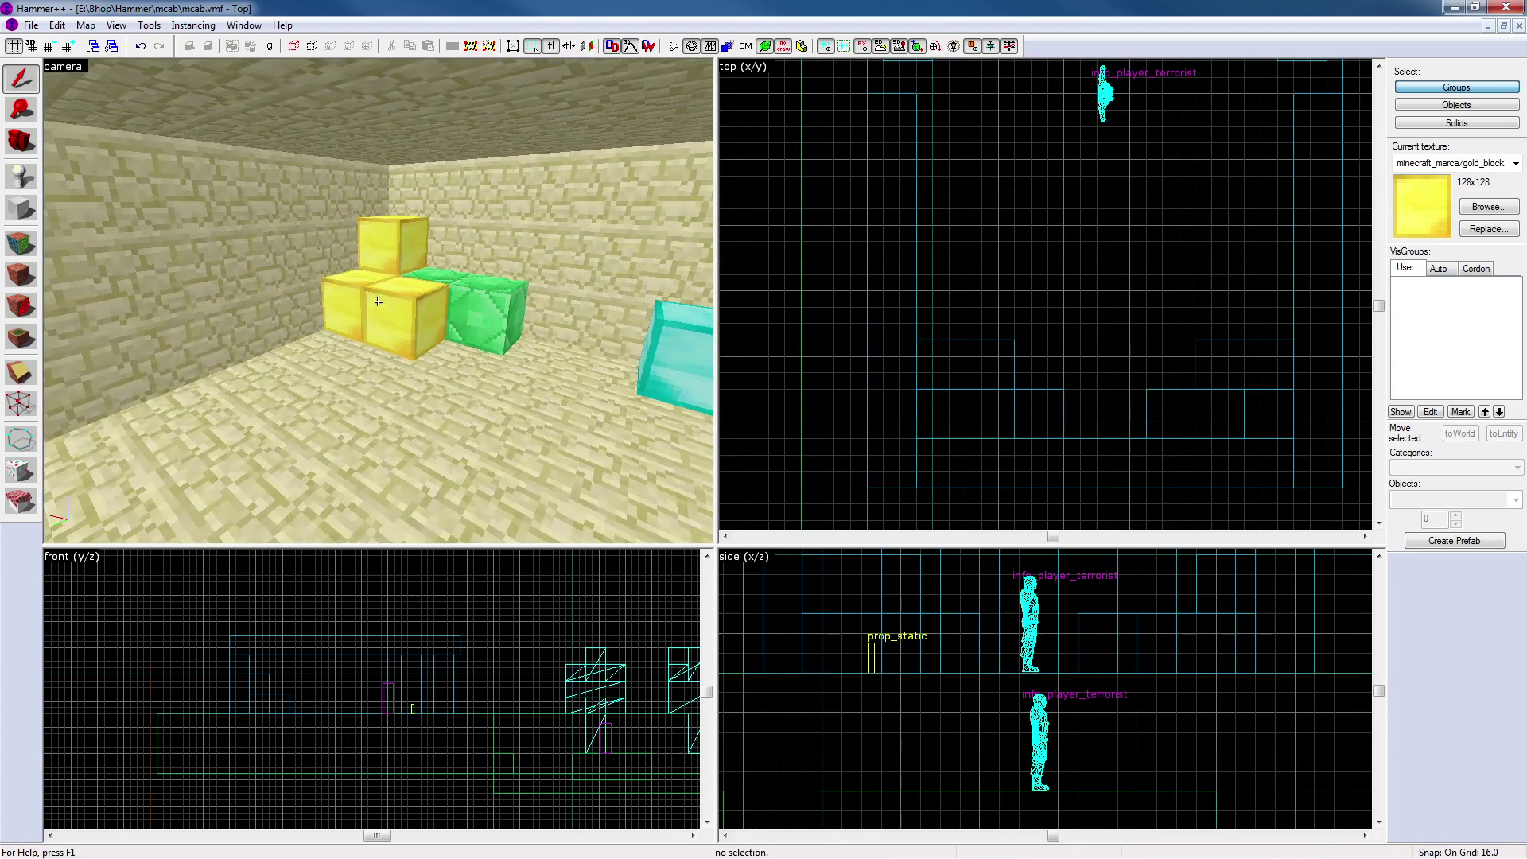
# Move the torch prop from between the pillars to a spot inside the building, close to the side wall
pyautogui.press('z')
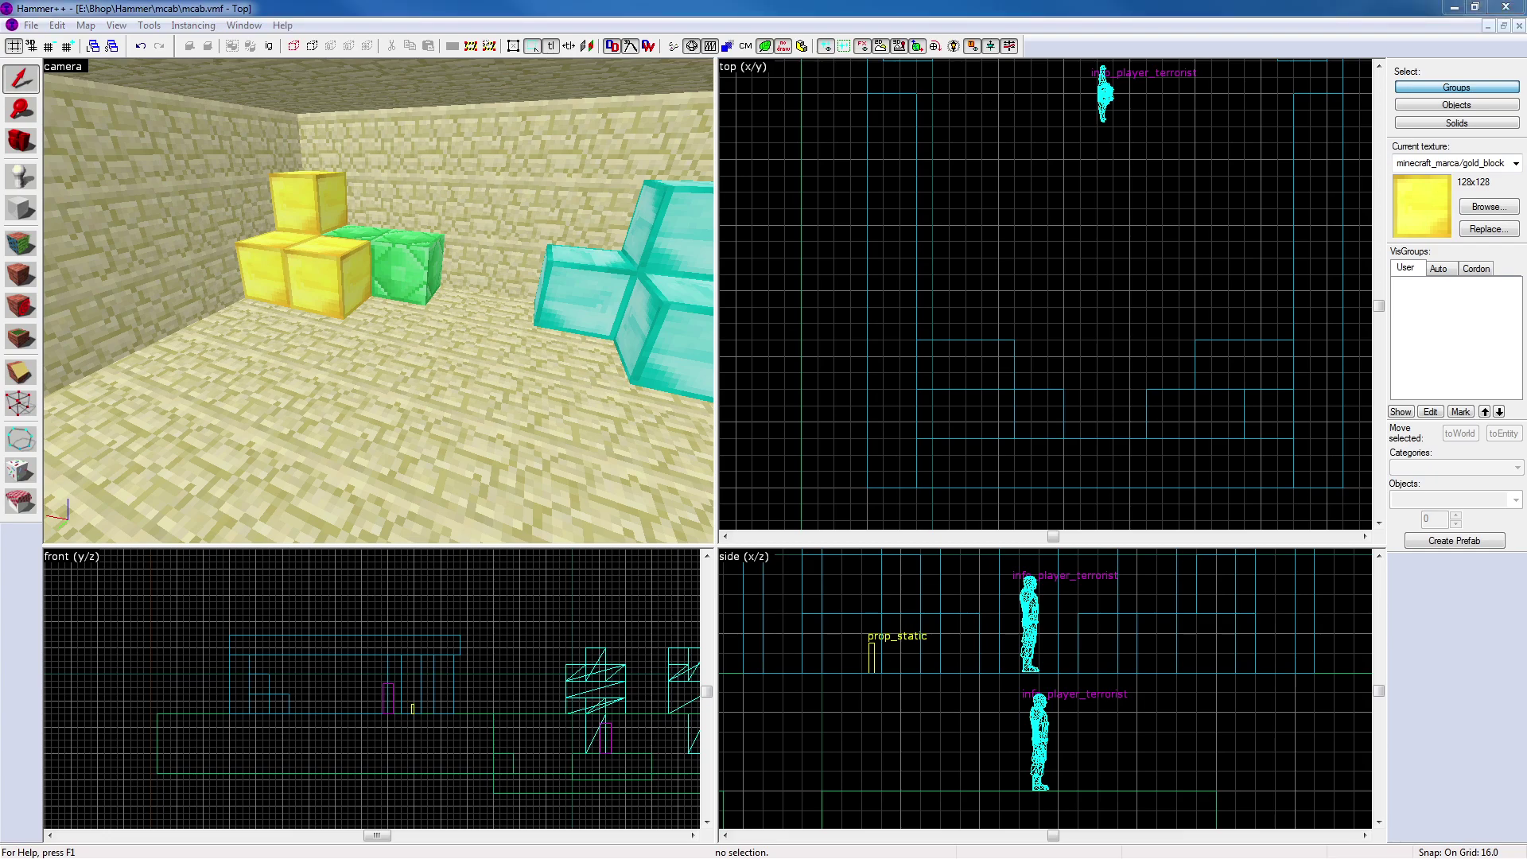
pyautogui.press('z')
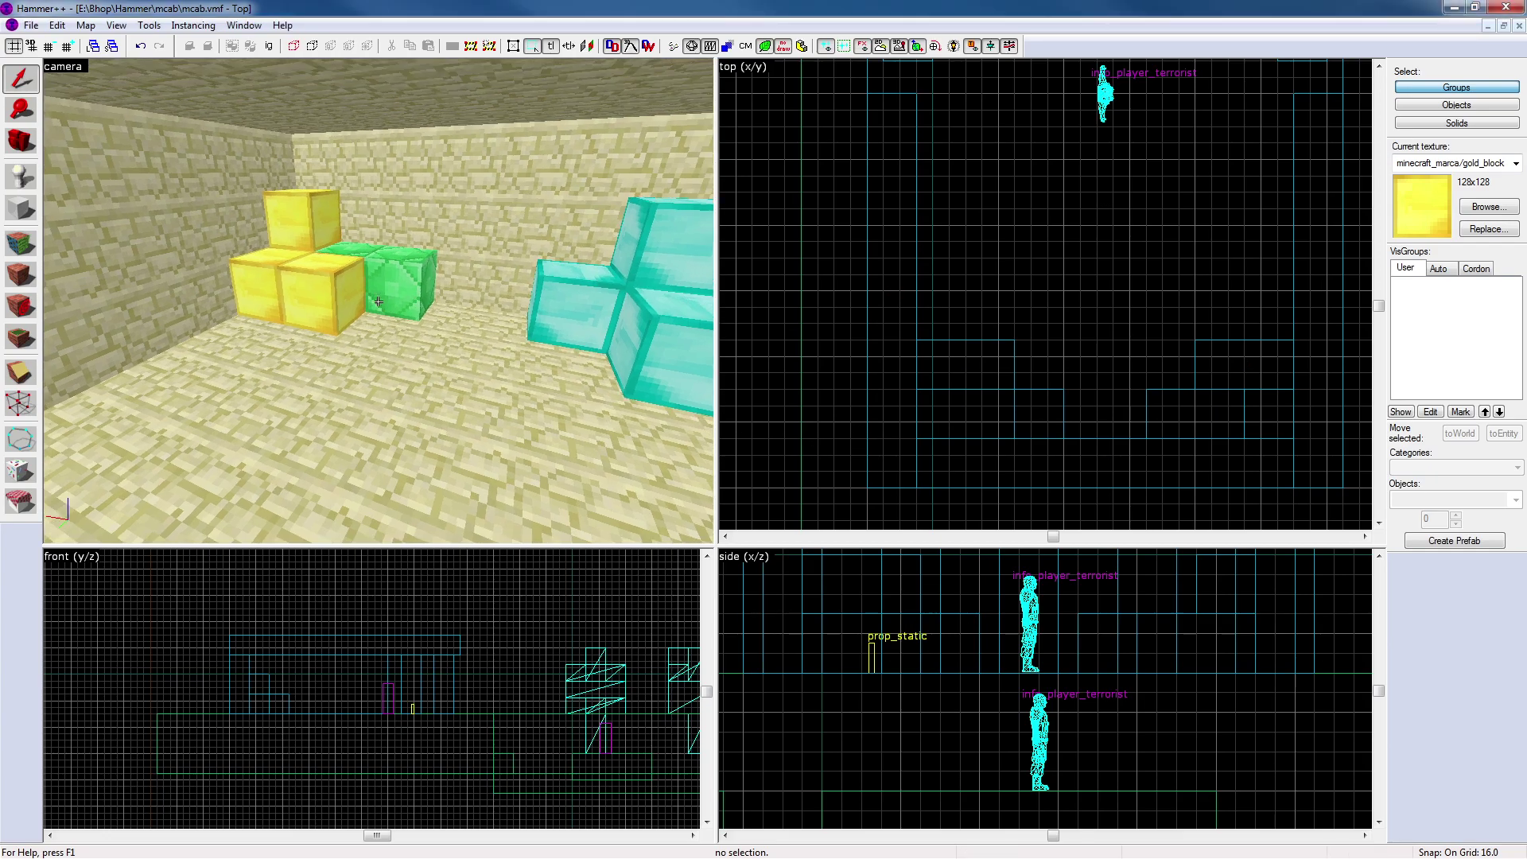
pyautogui.press('s')
pyautogui.press('w')
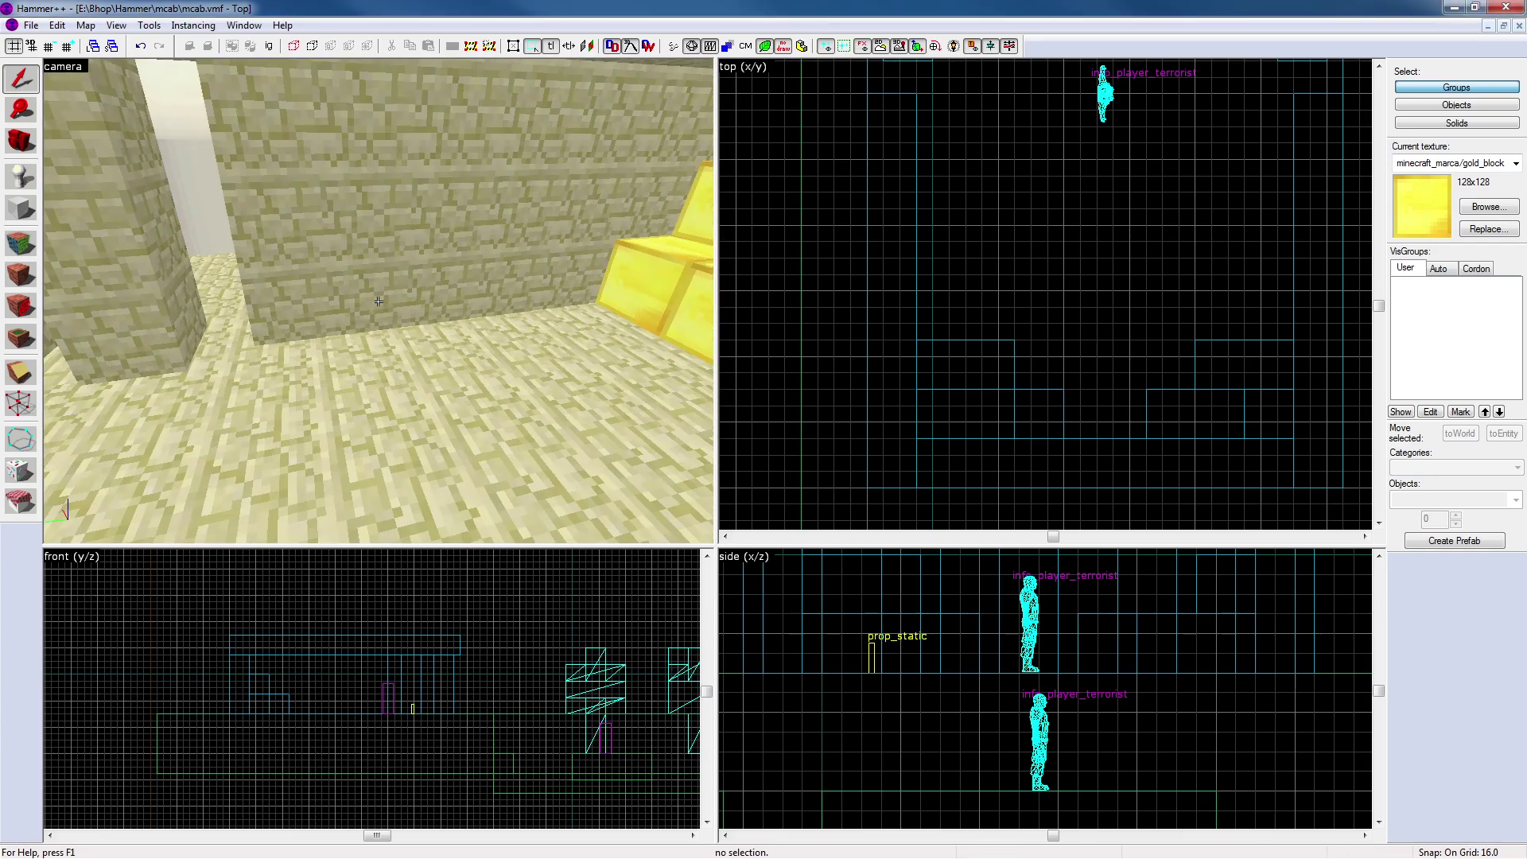
pyautogui.press('w')
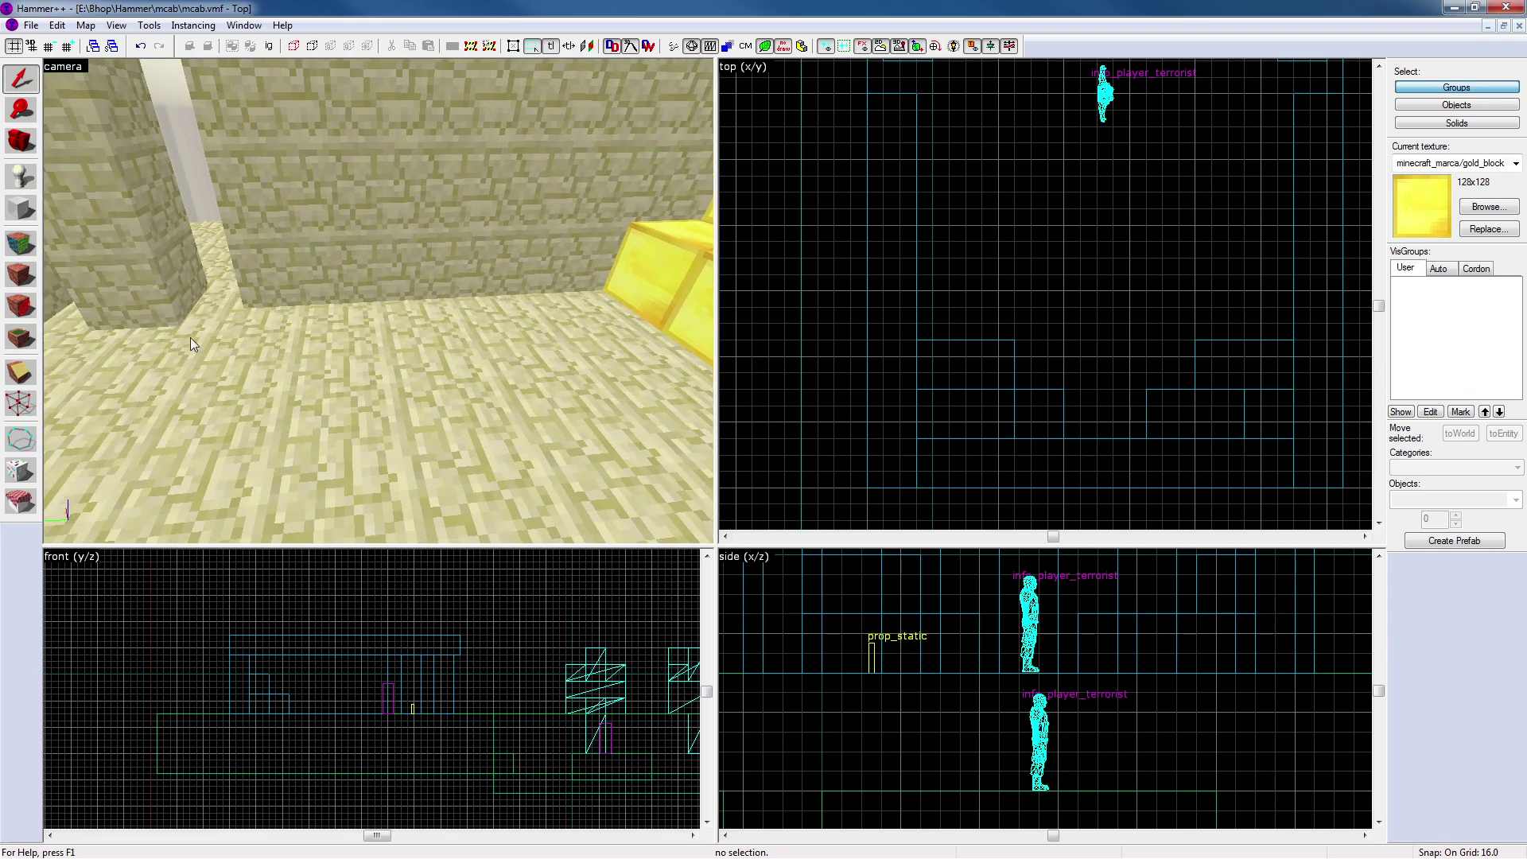
pyautogui.press('z')
pyautogui.click(250, 278)
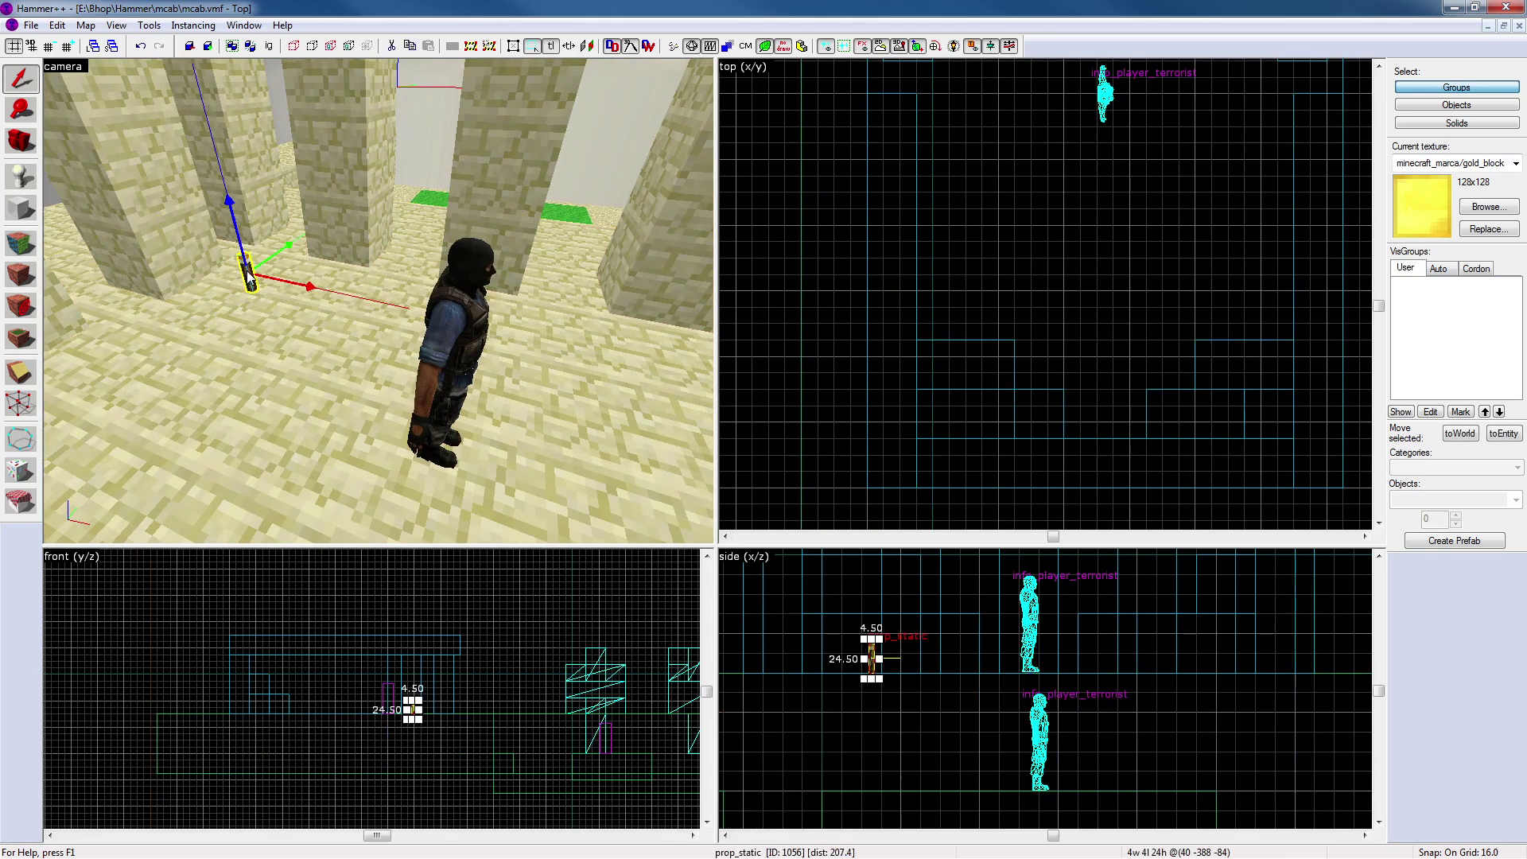
pyautogui.press('z')
pyautogui.press('s')
pyautogui.press('w')
pyautogui.press('z')
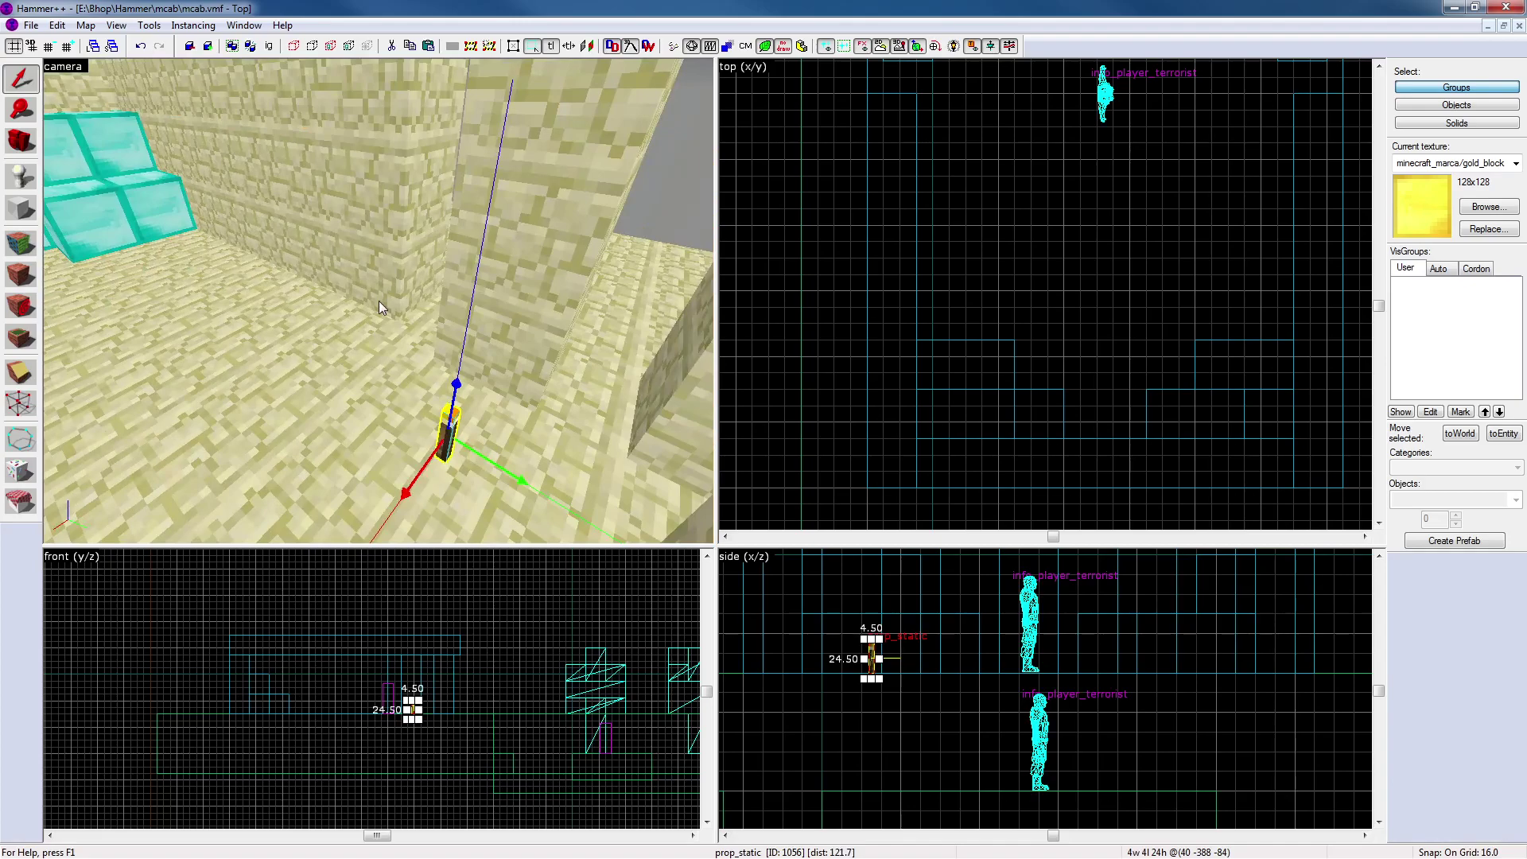
pyautogui.scroll(-2, 1176, 265)
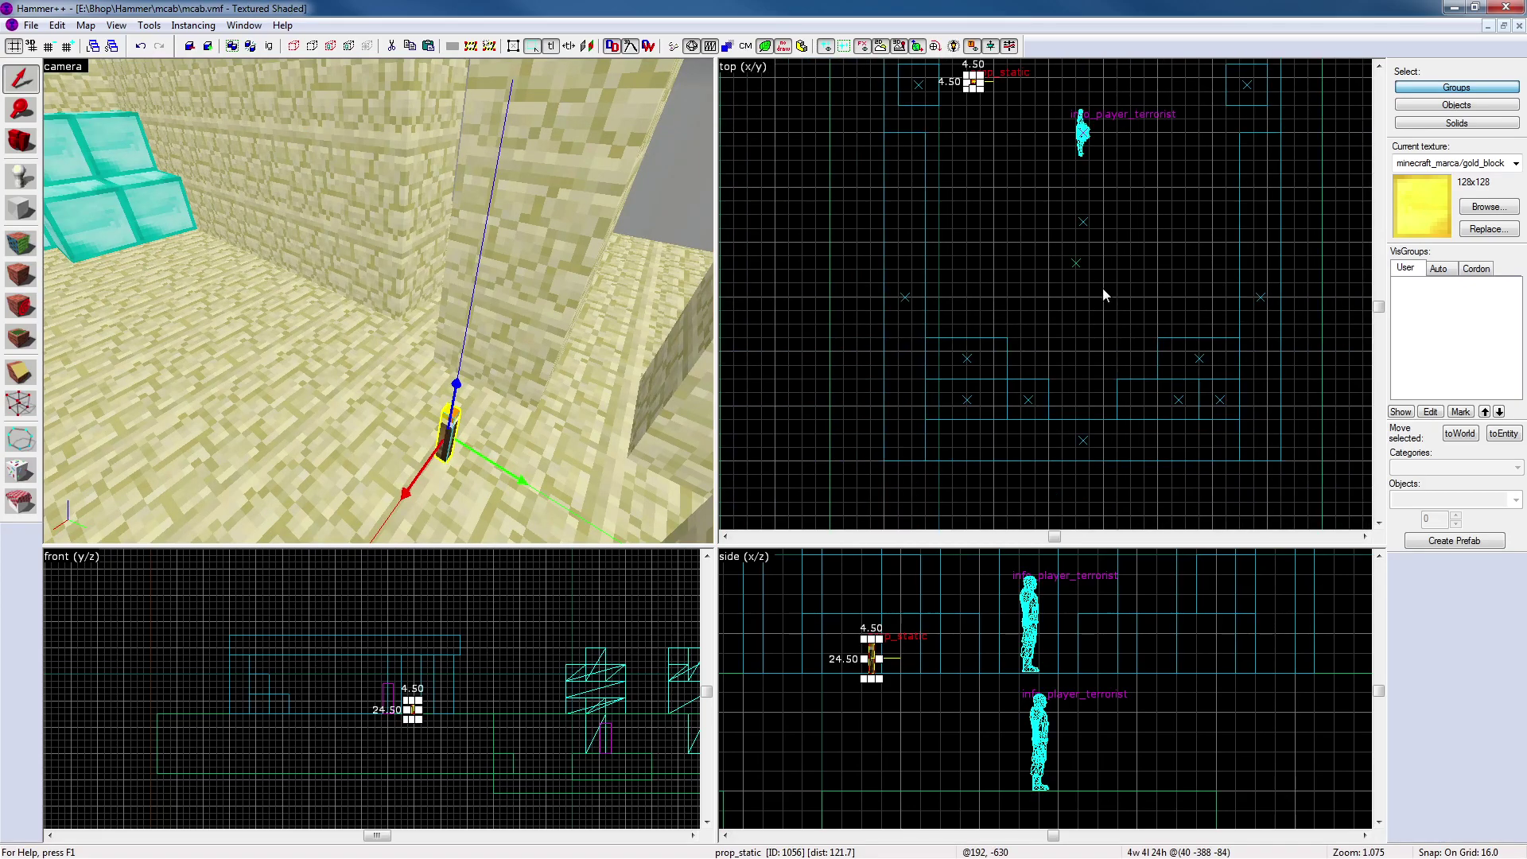
pyautogui.scroll(2, 1001, 121)
pyautogui.moveTo(968, 73); pyautogui.dragTo(939, 186)
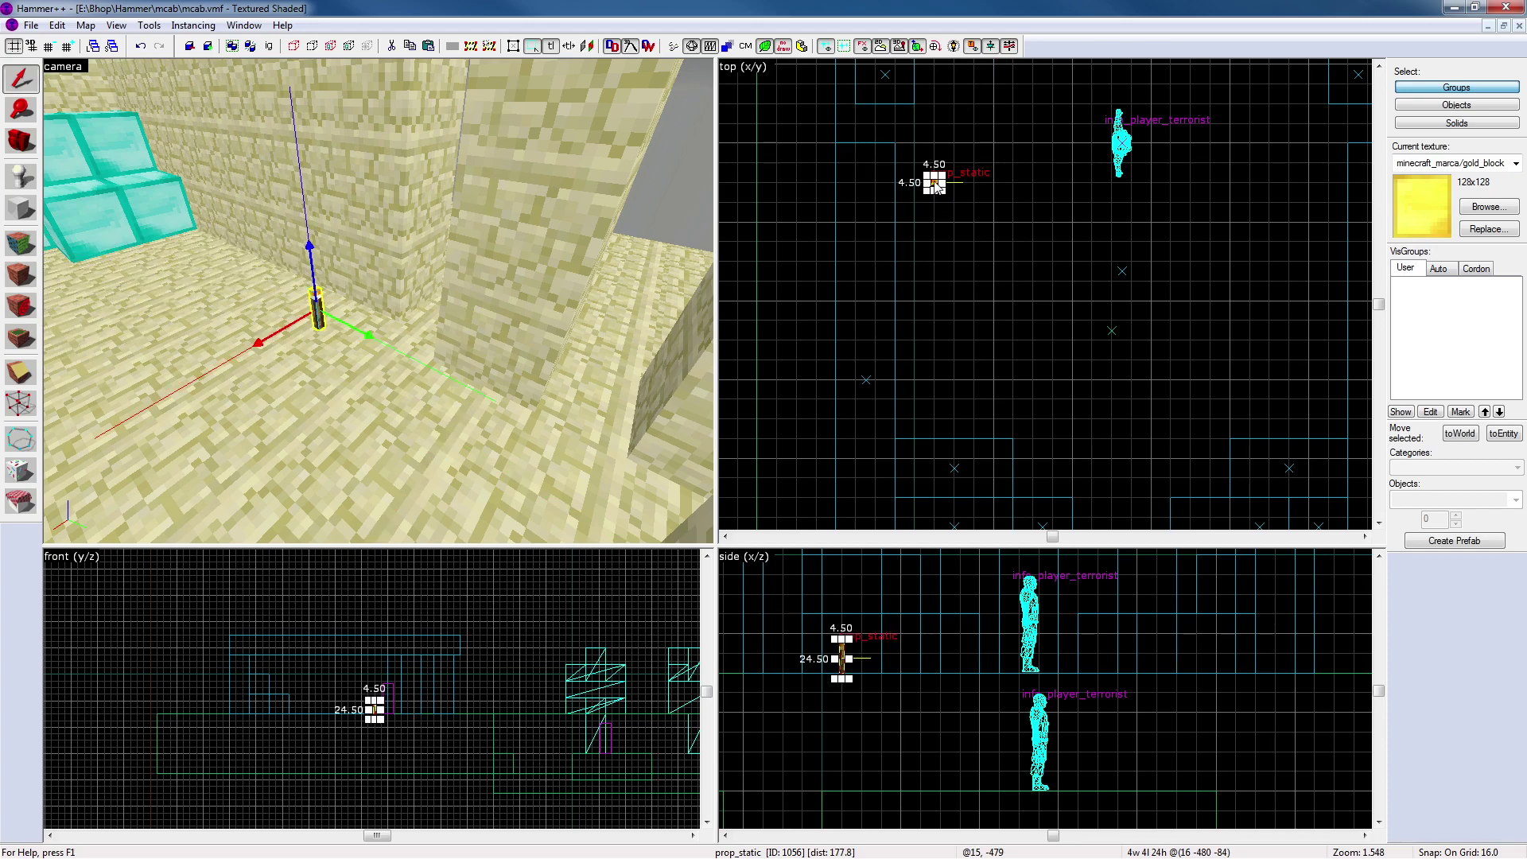
# Set the grid to 64 and copy the torch twice along the side wall at 64-unit spacing
pyautogui.press(']')
pyautogui.press(']')
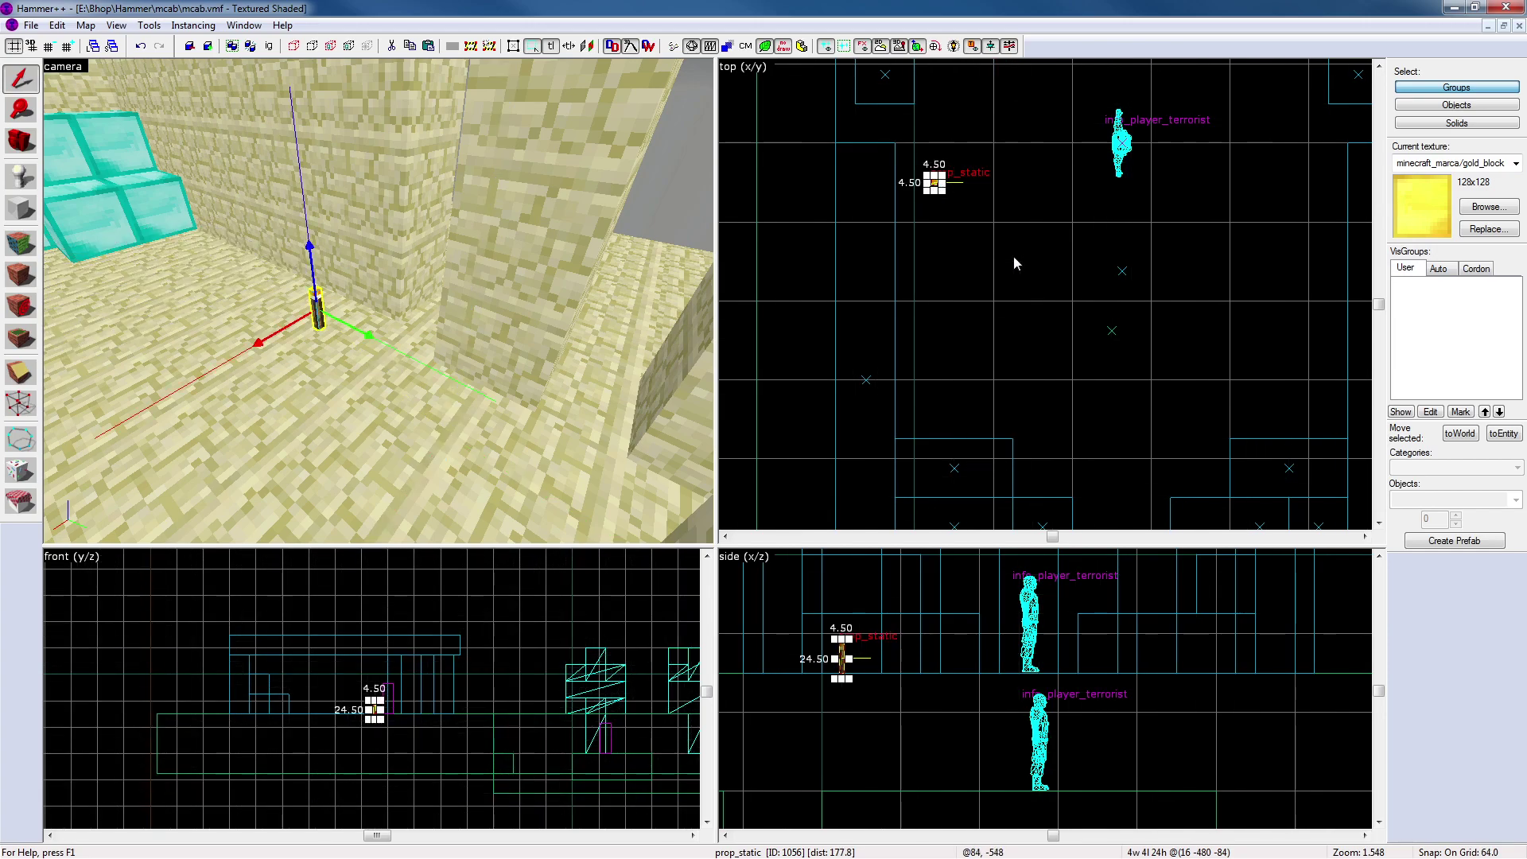
pyautogui.hotkey('shift', 'Down')
pyautogui.hotkey('shift', 'Down')
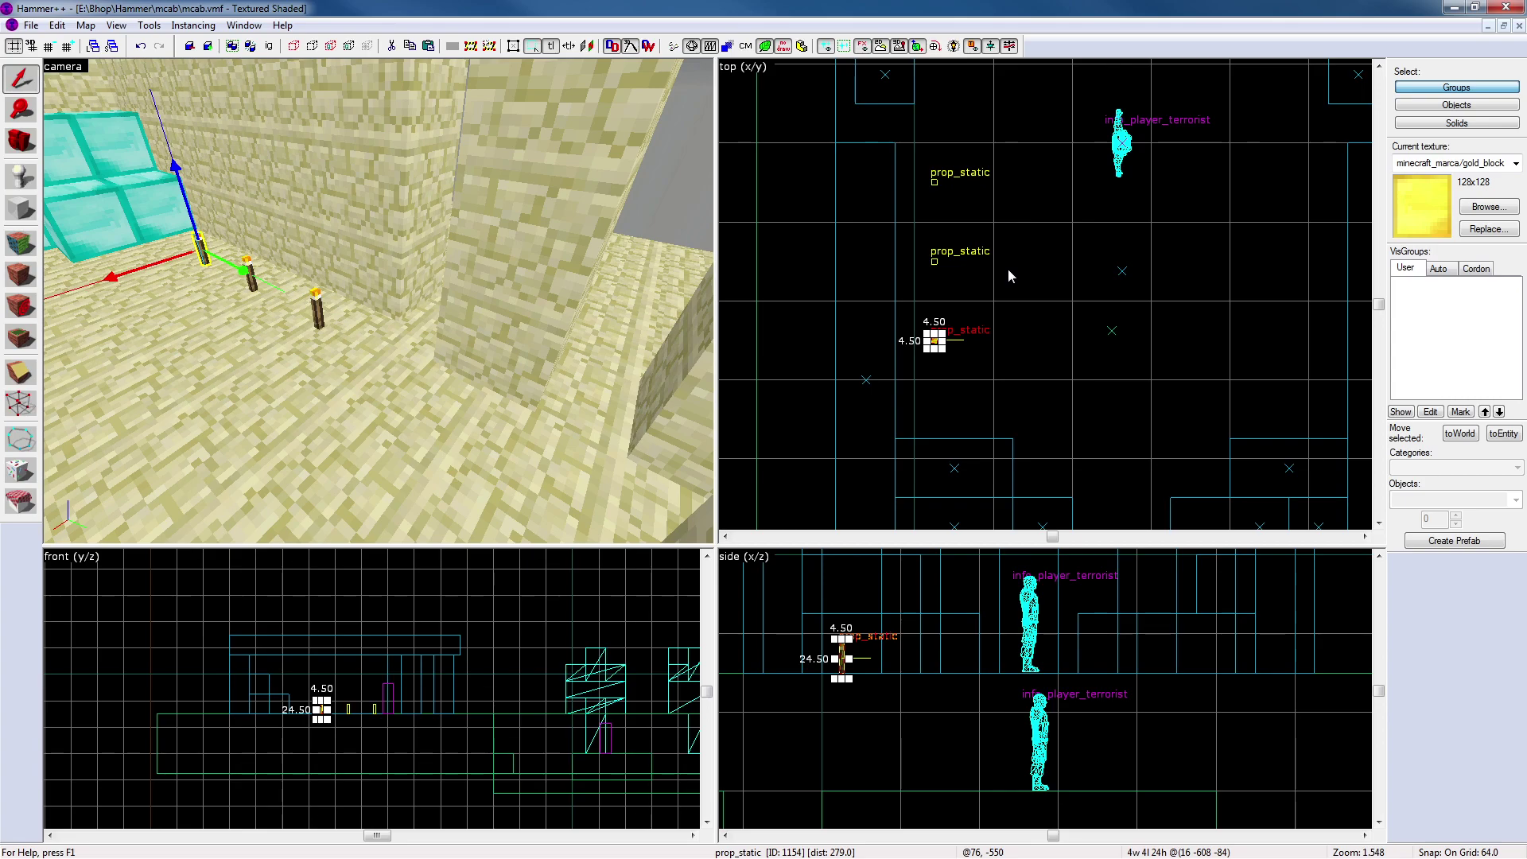
# Copy the row of three torches to the opposite side of the room, 288 units across, refining the grid to 32
pyautogui.keyDown('ctrl'); pyautogui.click(252, 283); pyautogui.keyUp('ctrl')
pyautogui.keyDown('ctrl'); pyautogui.click(317, 308); pyautogui.keyUp('ctrl')
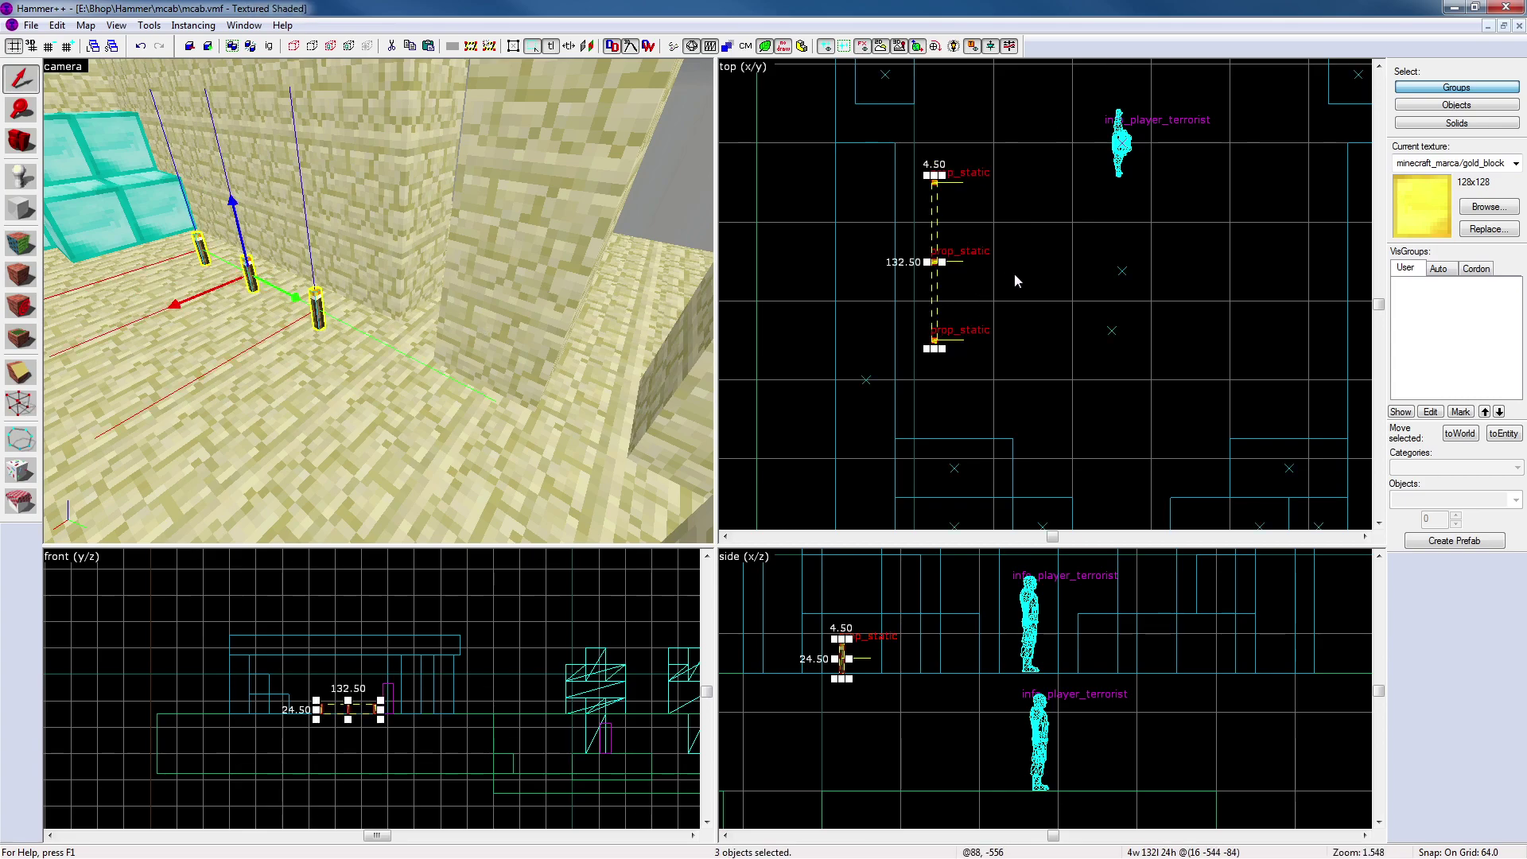
pyautogui.scroll(-1, 1015, 275)
pyautogui.moveTo(954, 247); pyautogui.dragTo(1245, 234)
pyautogui.hotkey('ctrl', 'z')
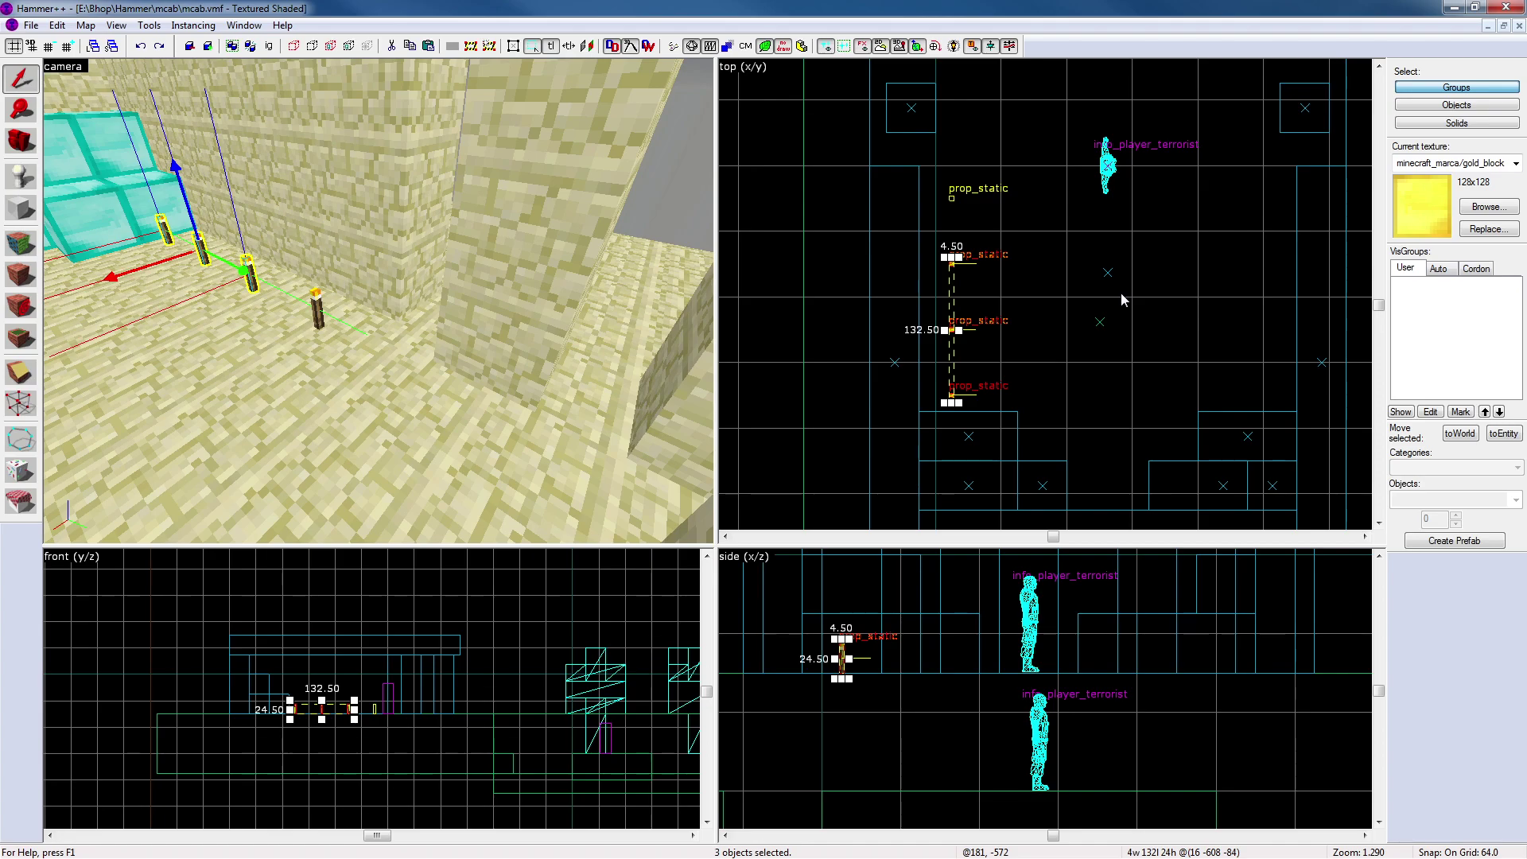
pyautogui.press('Up')
pyautogui.press('Right')
pyautogui.press('Right')
pyautogui.press('Right')
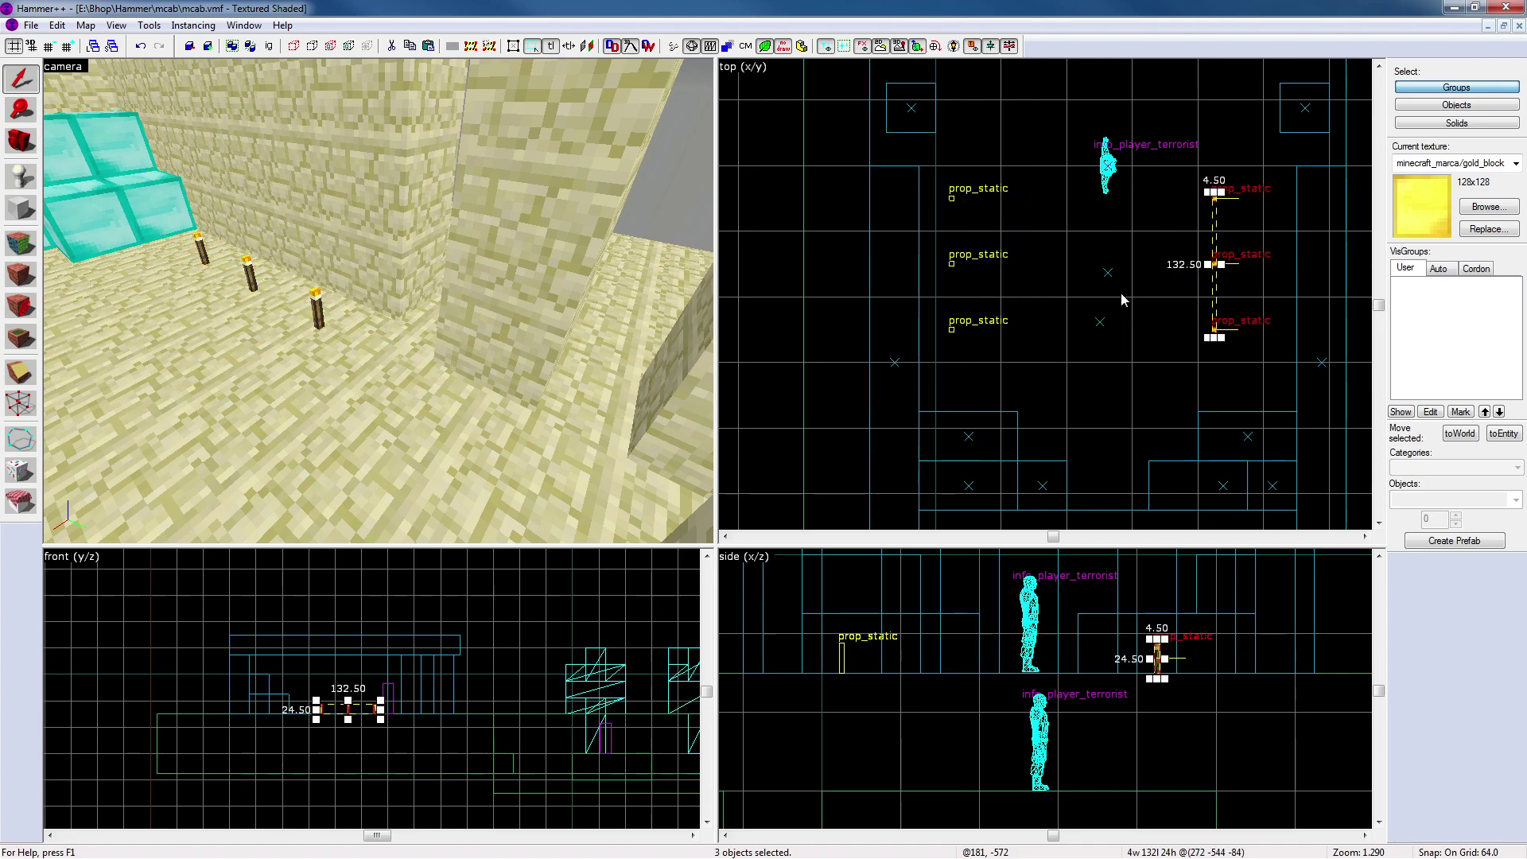
pyautogui.press('[')
pyautogui.press('Right')
pyautogui.click(1223, 240)
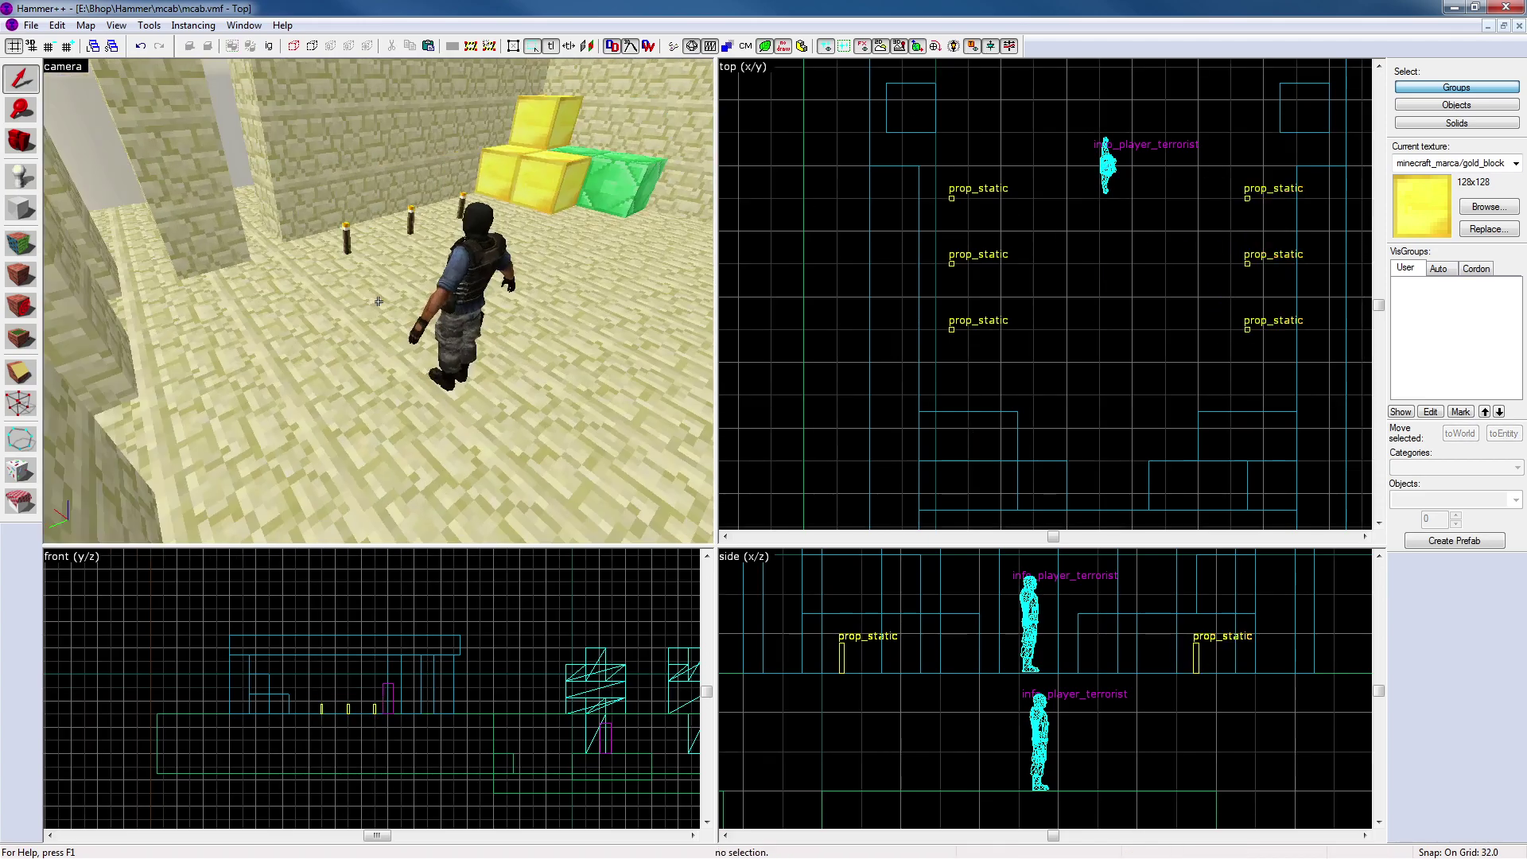
# Shift the copied torch row 16 units closer to its wall on an 8-unit grid and restore the grid to 32
pyautogui.press('a')
pyautogui.press('d')
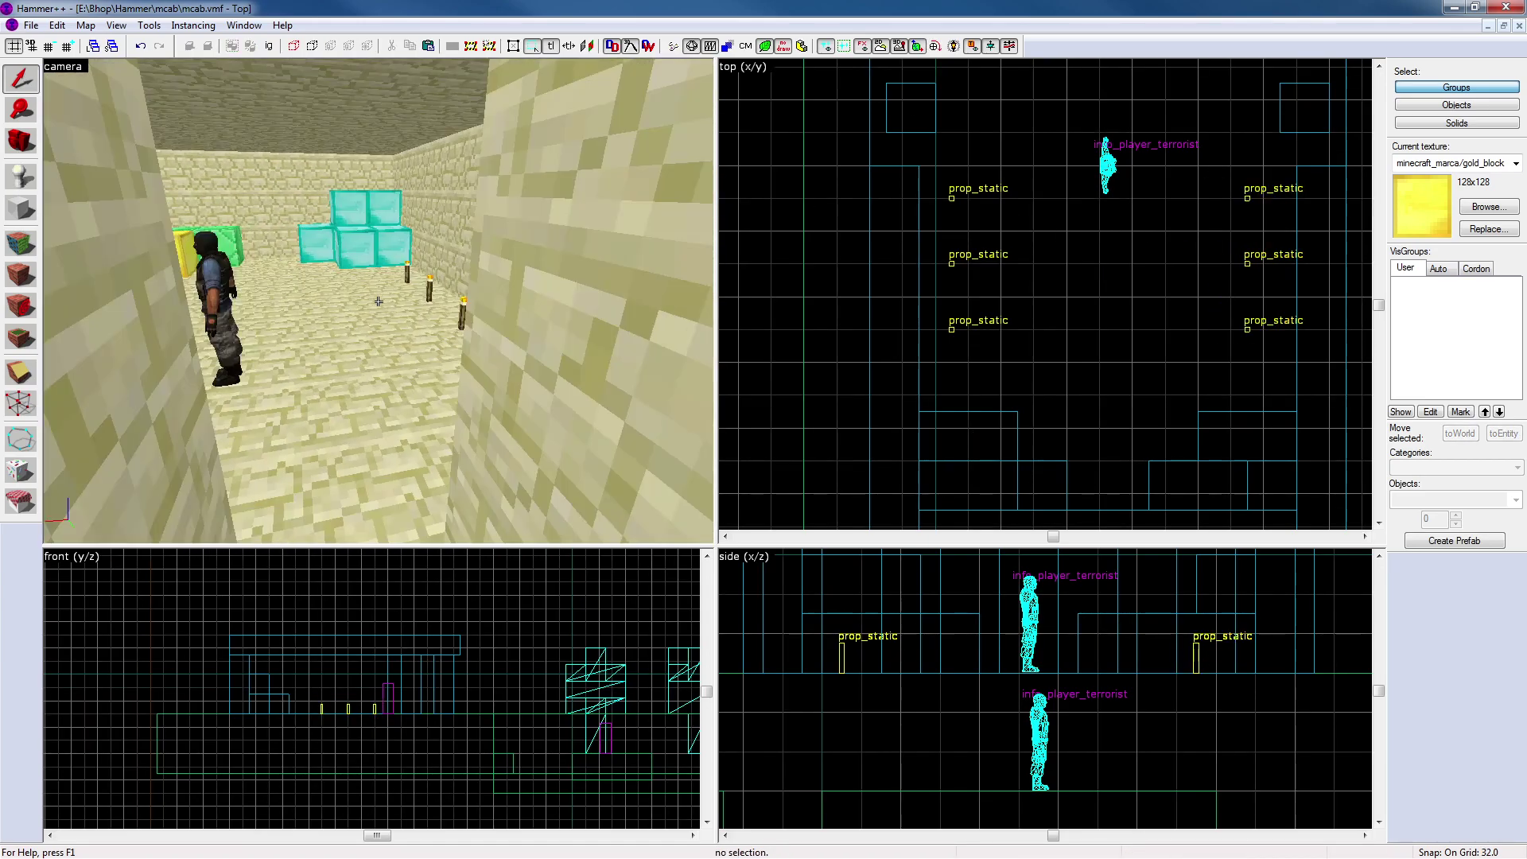
pyautogui.press('w')
pyautogui.press('w')
pyautogui.press('a')
pyautogui.press('d')
pyautogui.press('z')
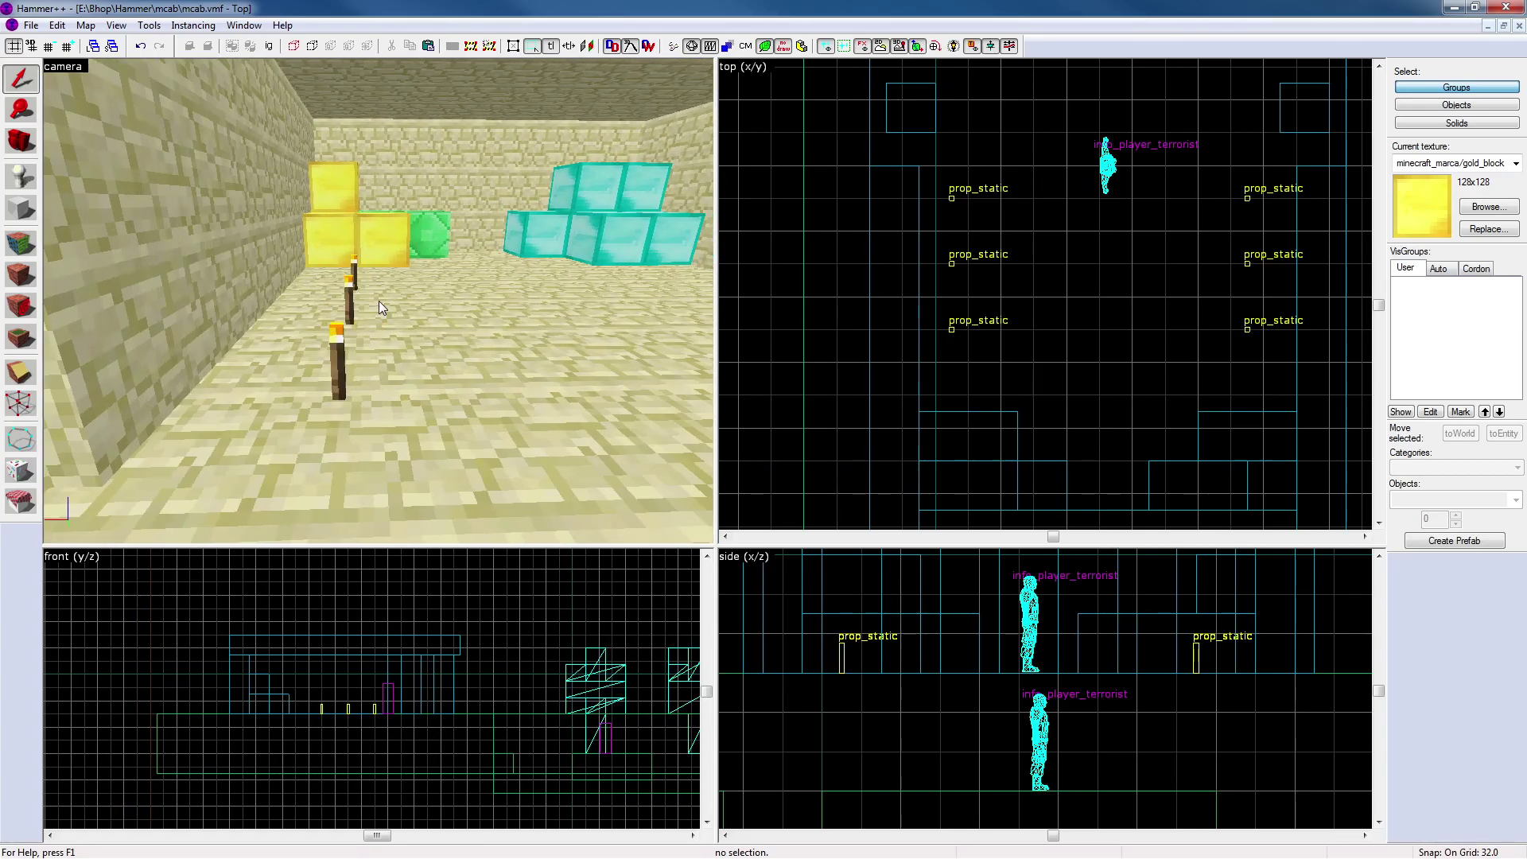
pyautogui.click(350, 306)
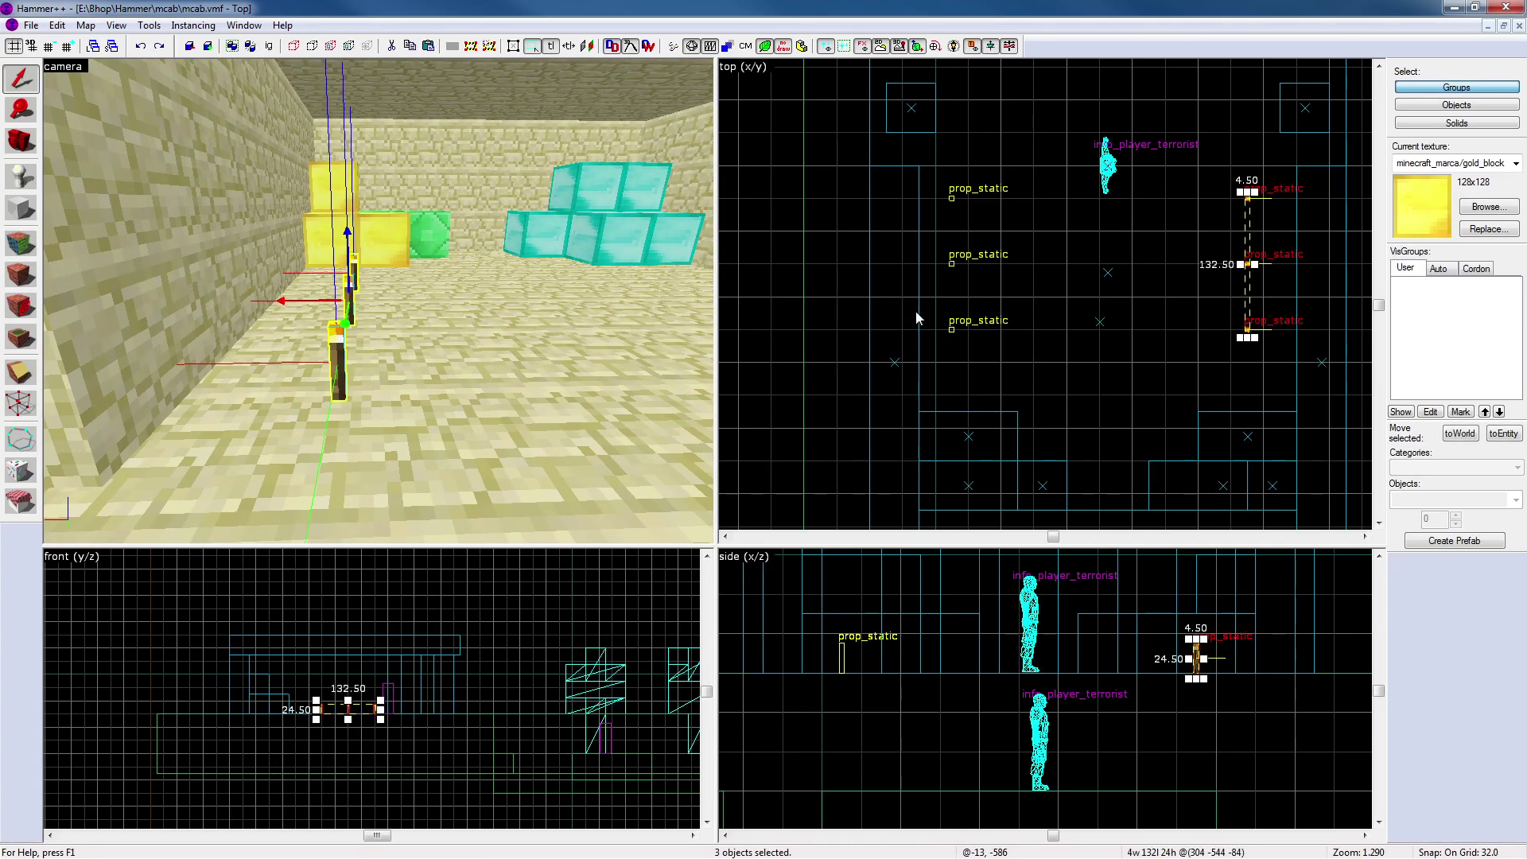
pyautogui.press('[')
pyautogui.press('[')
pyautogui.press('Right')
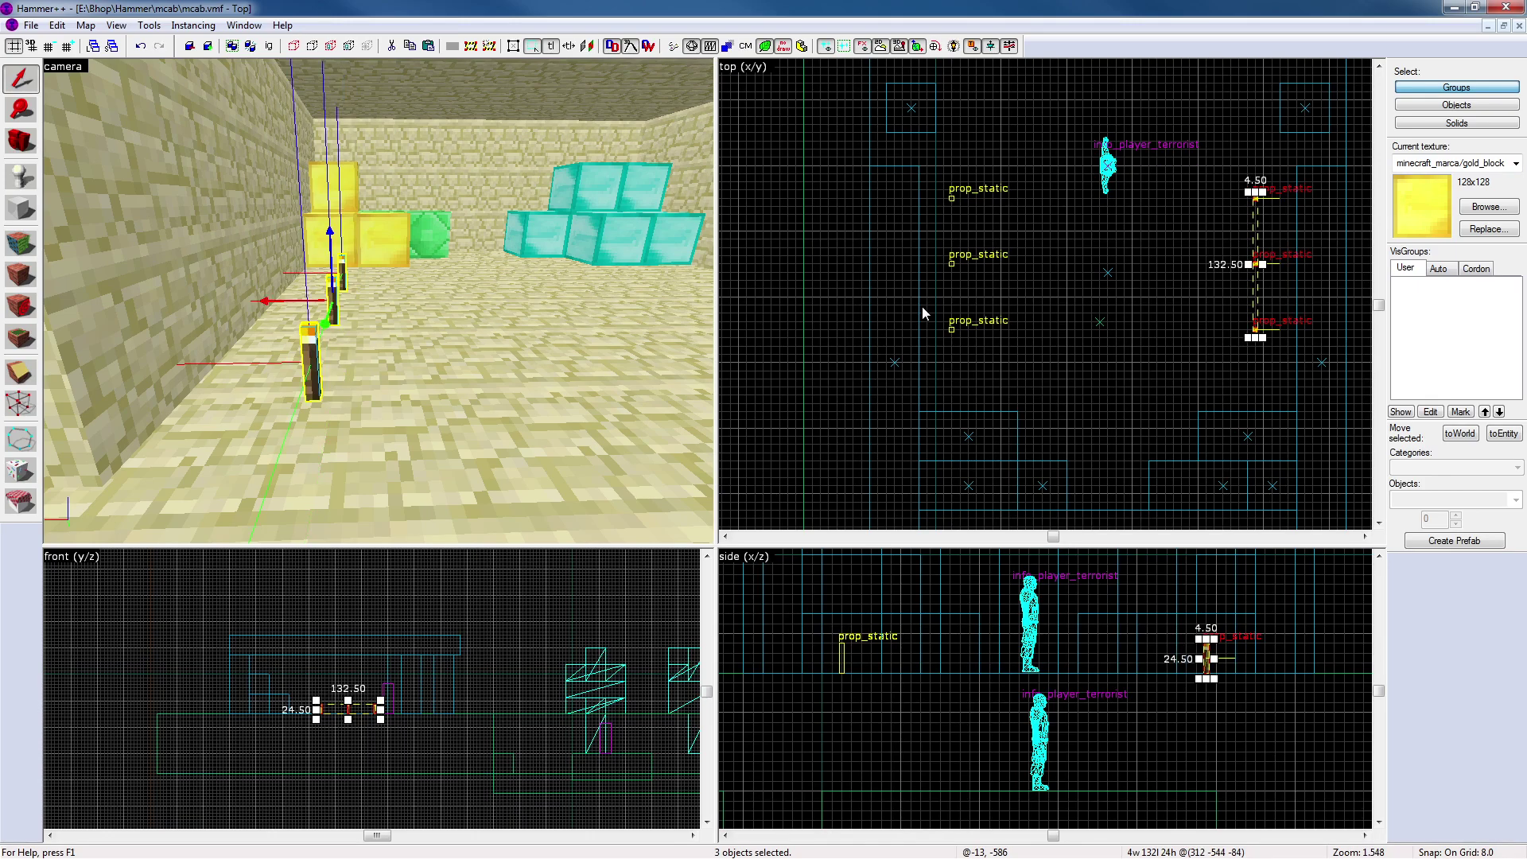
pyautogui.press('Right')
pyautogui.press(']')
pyautogui.press(']')
pyautogui.click(1186, 314)
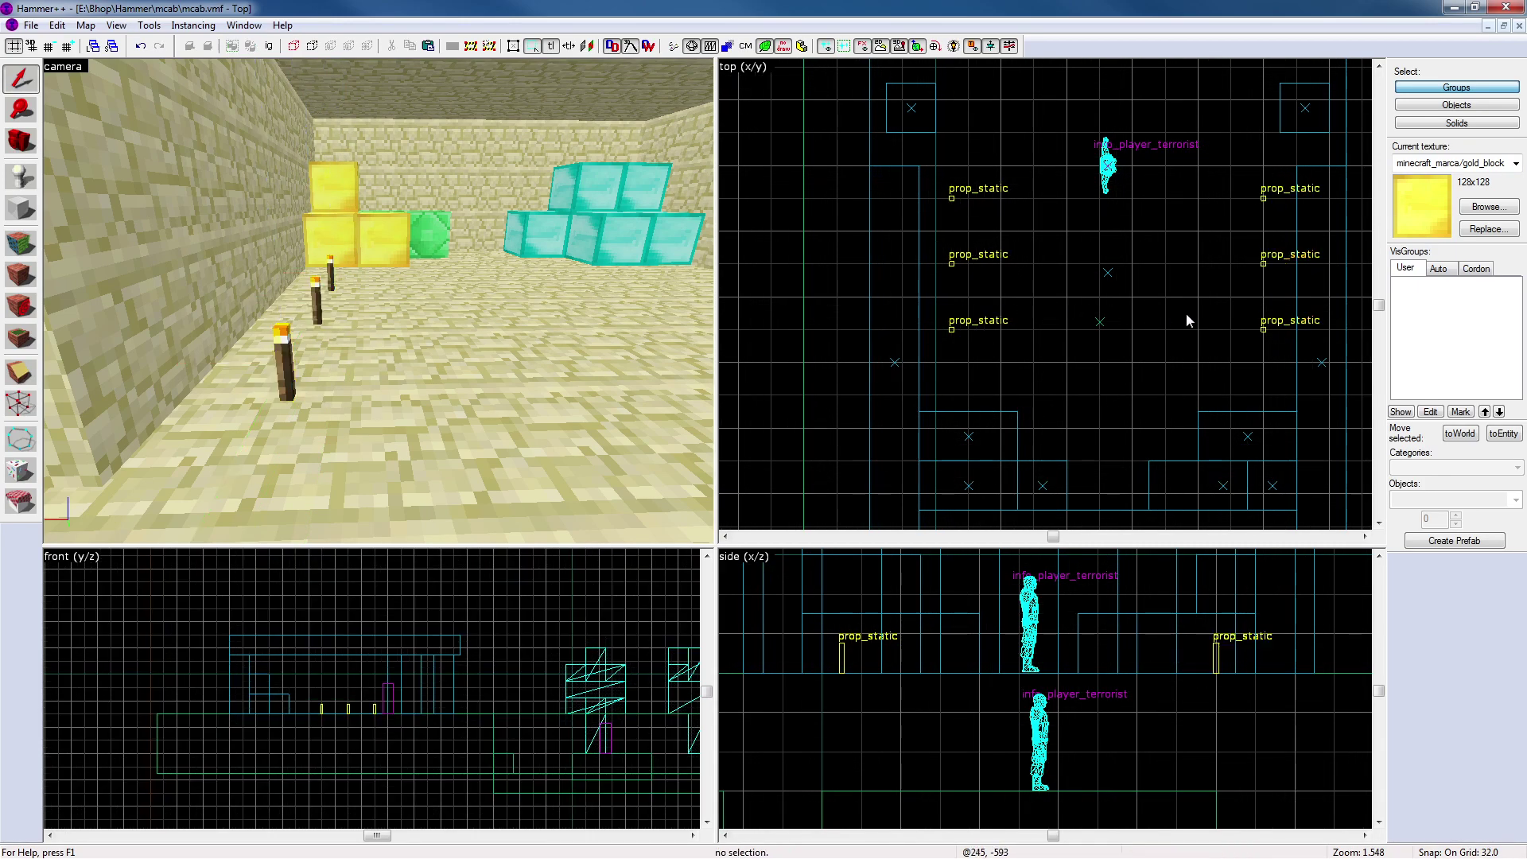
# Examine the building's interior, roof, torch rows and gold, emerald and diamond block piles from several angles
pyautogui.press('z')
pyautogui.press('s')
pyautogui.press('z')
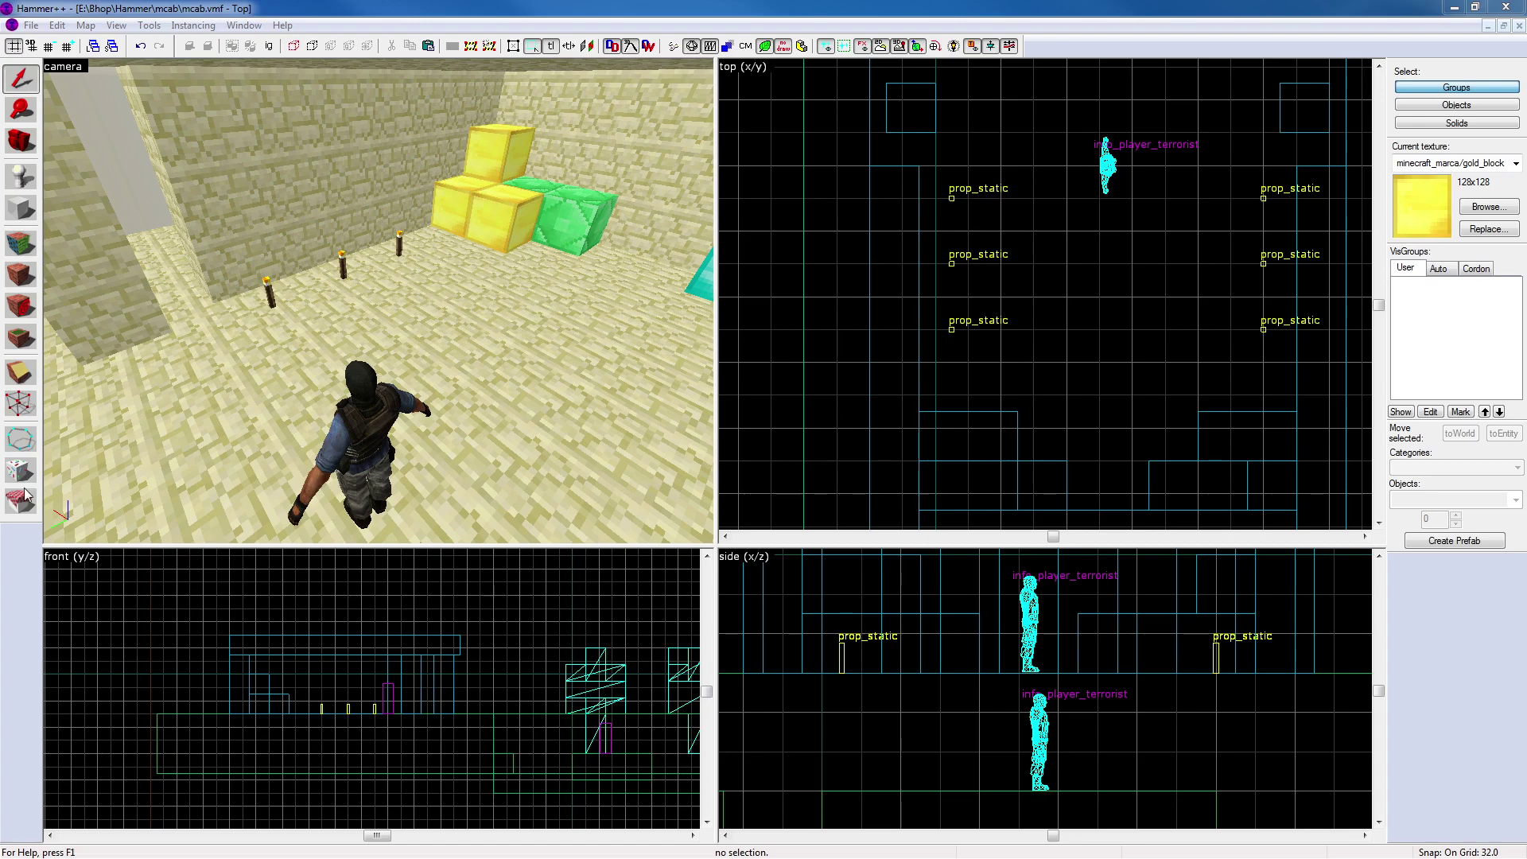
pyautogui.press('z')
pyautogui.press('s')
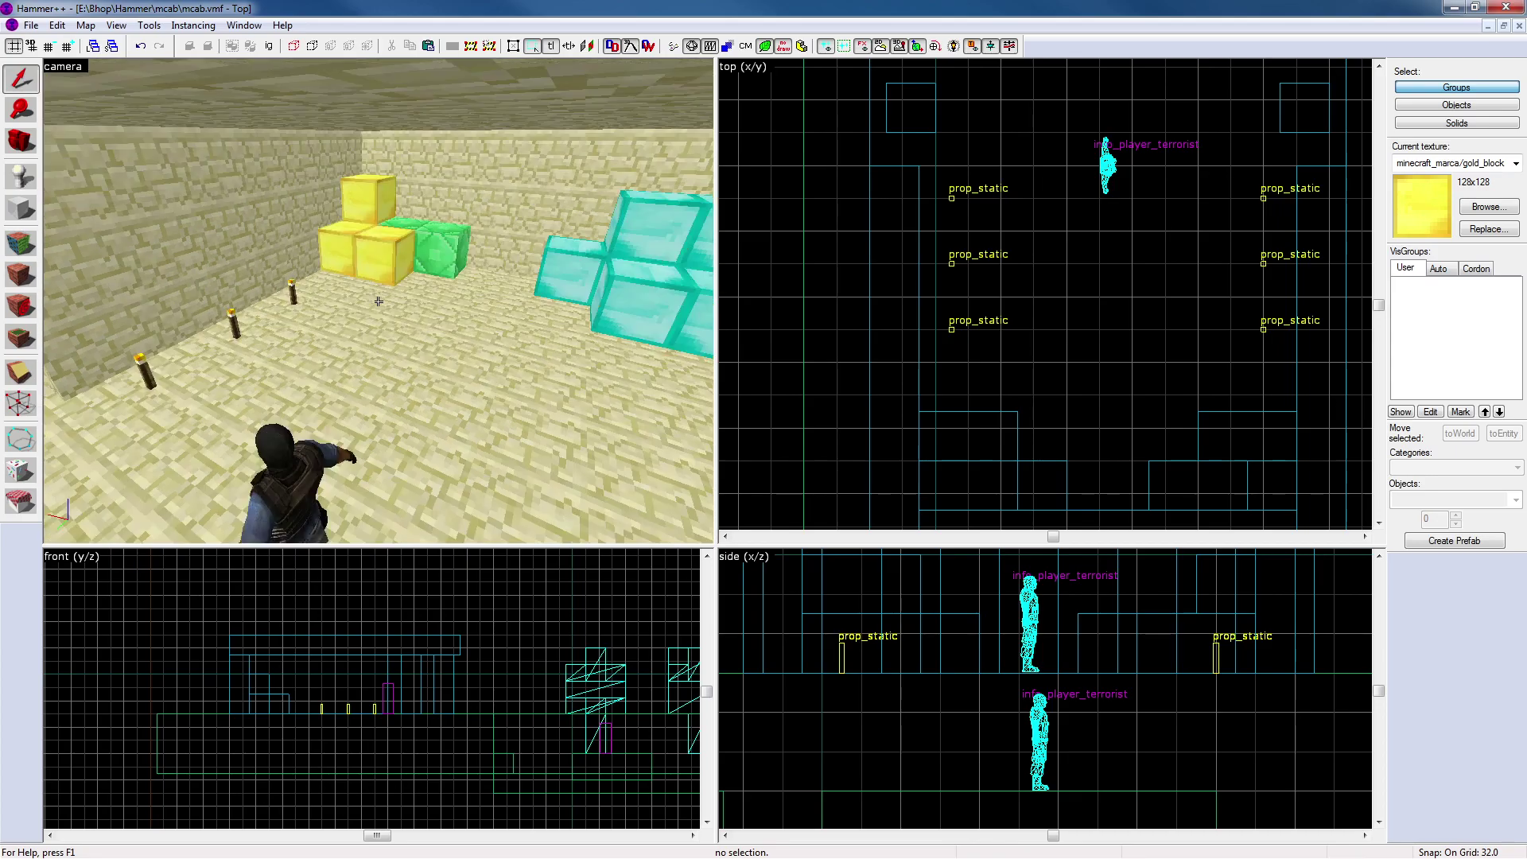
pyautogui.press('w')
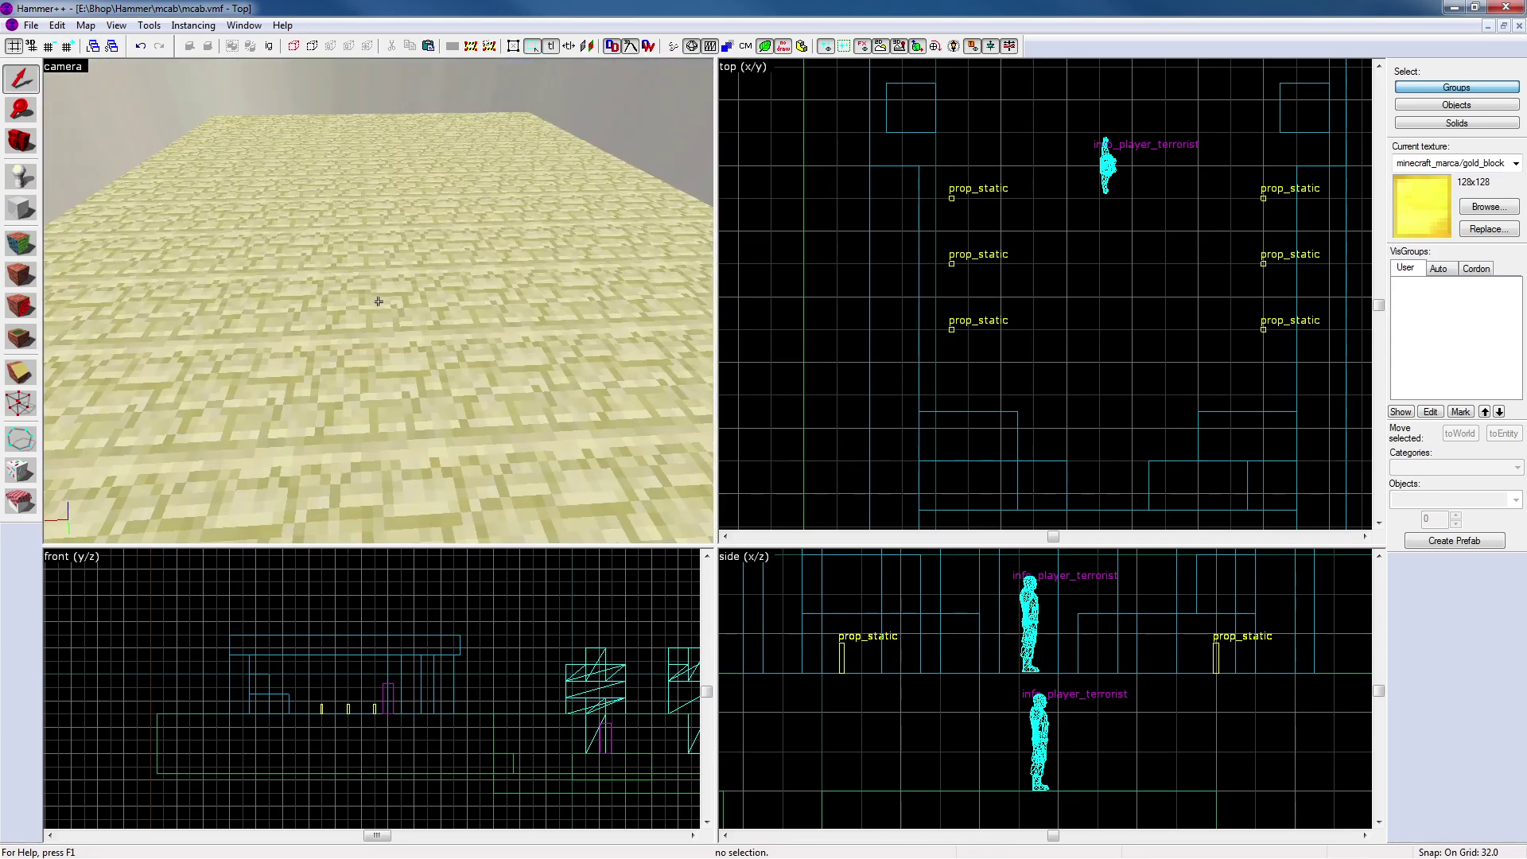
pyautogui.press('s')
pyautogui.press('a')
pyautogui.press('w')
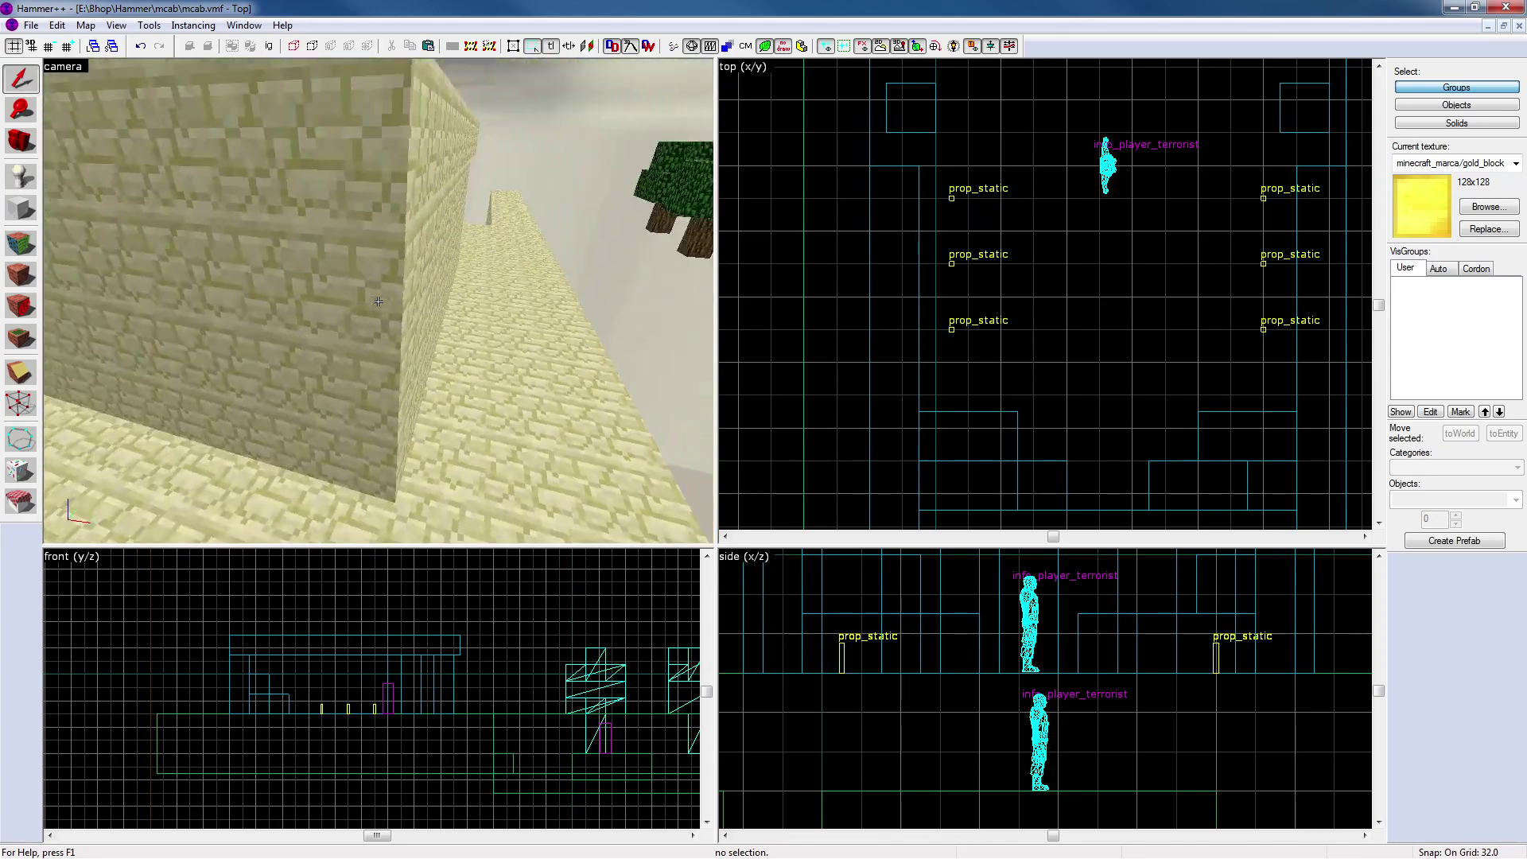
pyautogui.press('w')
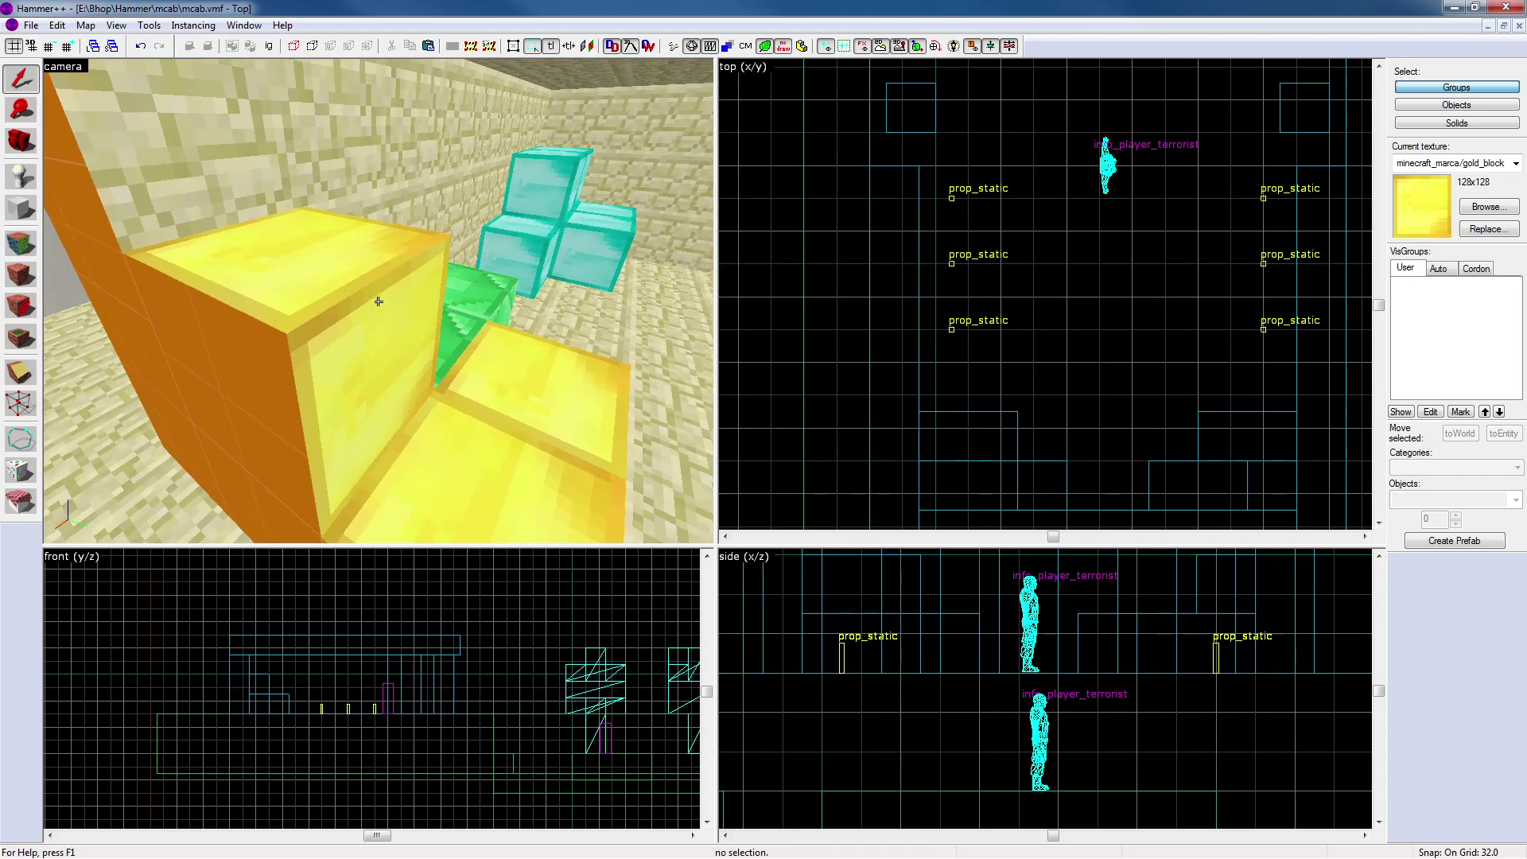
pyautogui.press('s')
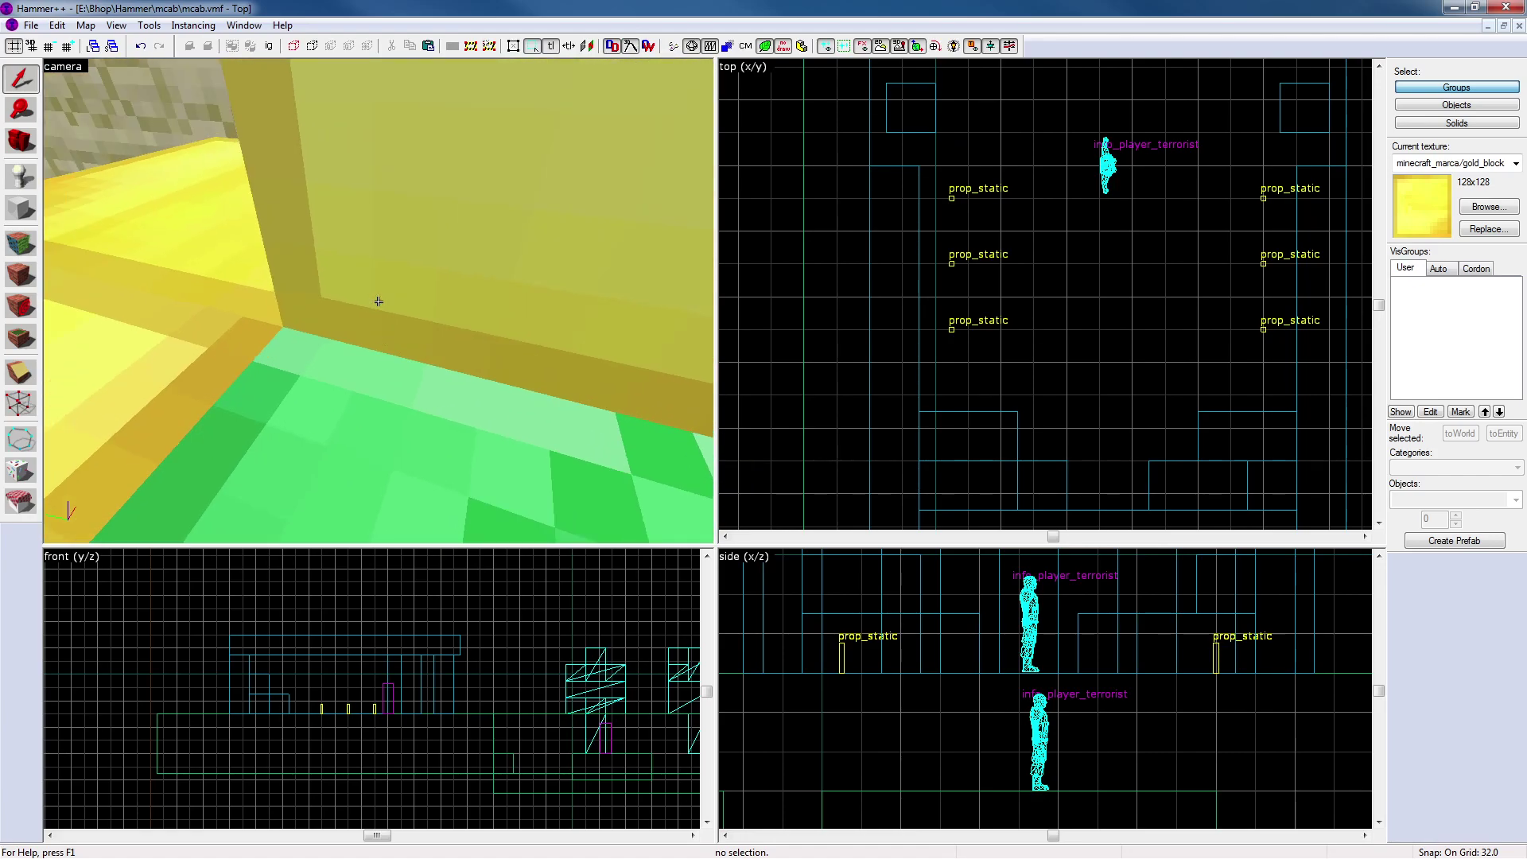
pyautogui.press('s')
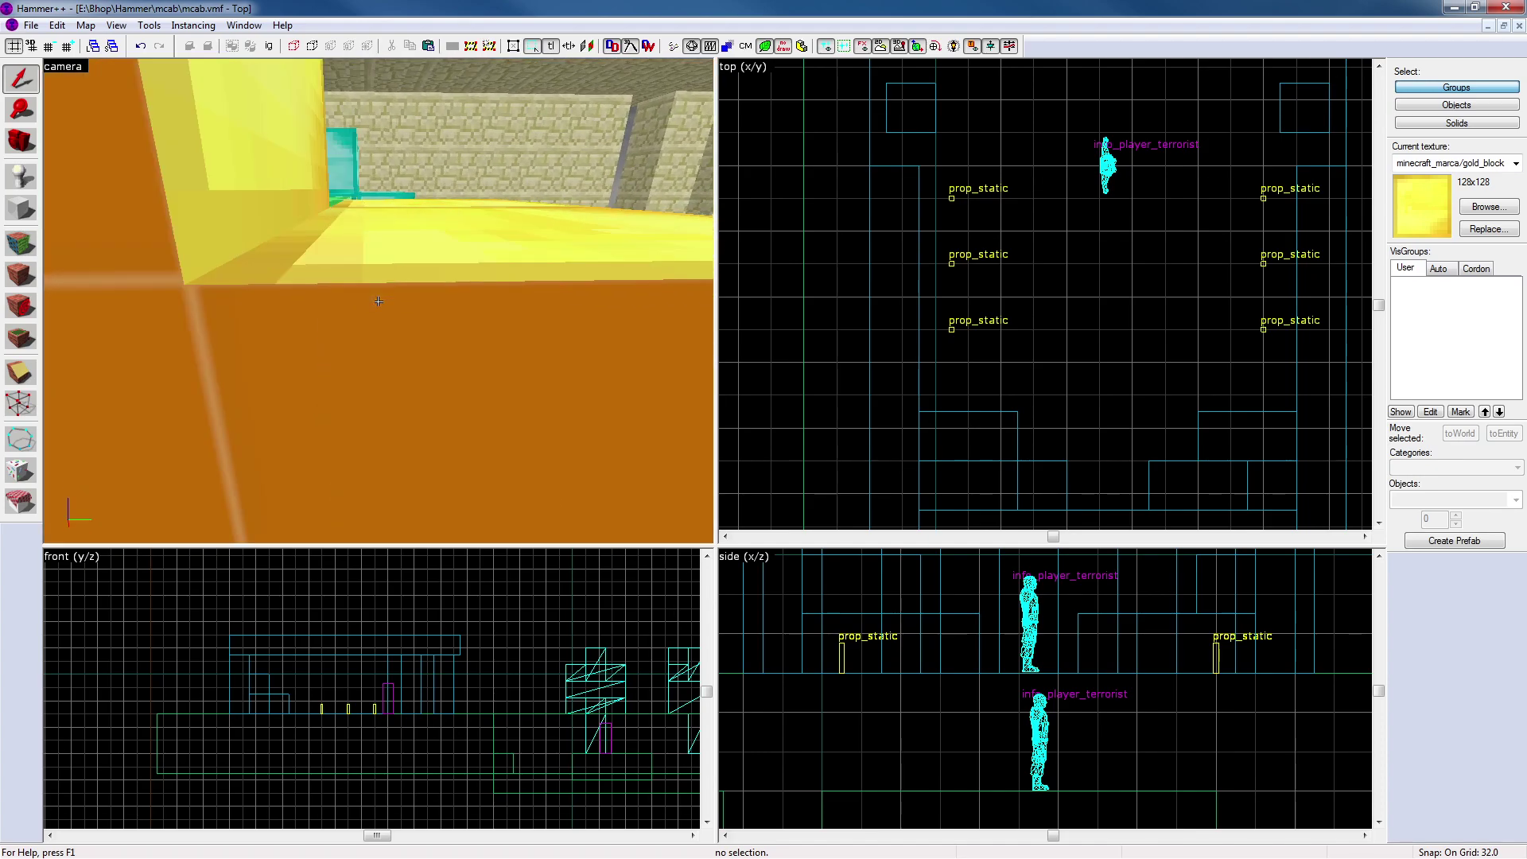
pyautogui.press('w')
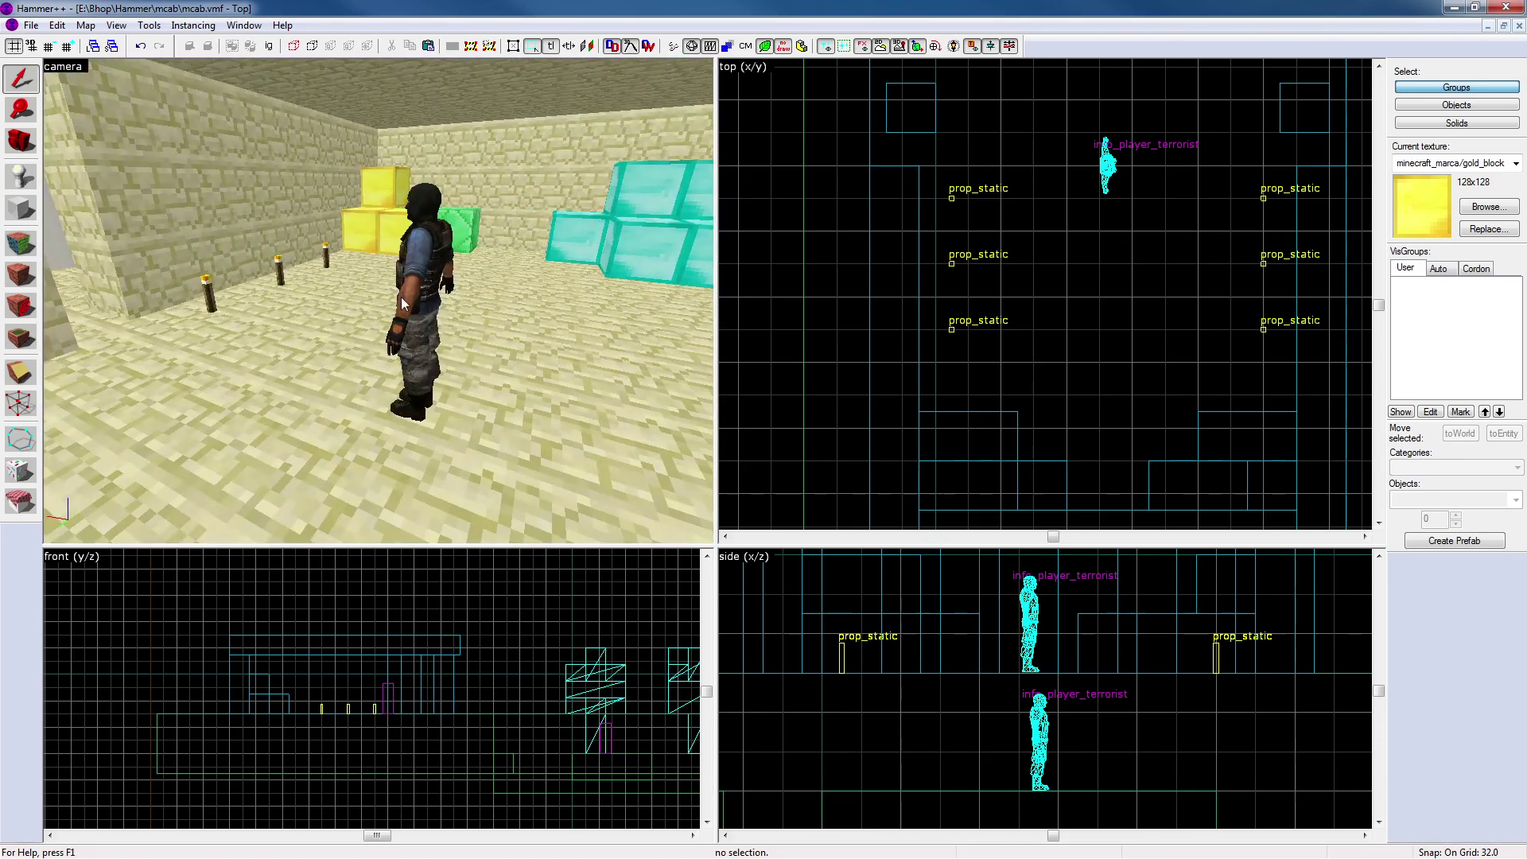
# Delete the info_player_terrorist entity standing inside the building
pyautogui.press('z')
pyautogui.click(422, 301)
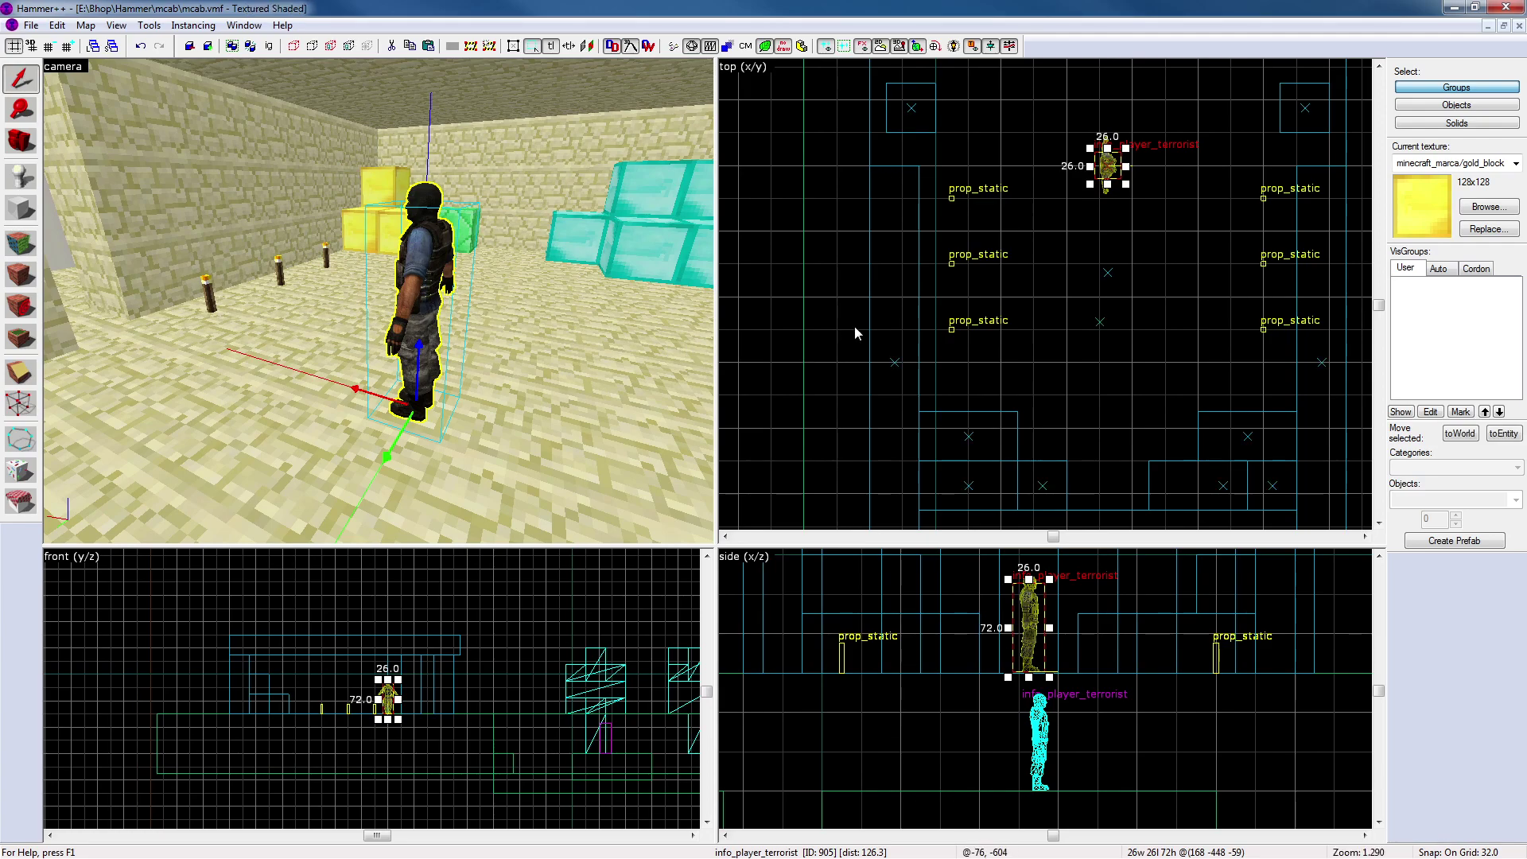
pyautogui.click(848, 327)
pyautogui.click(427, 306)
pyautogui.press('Delete')
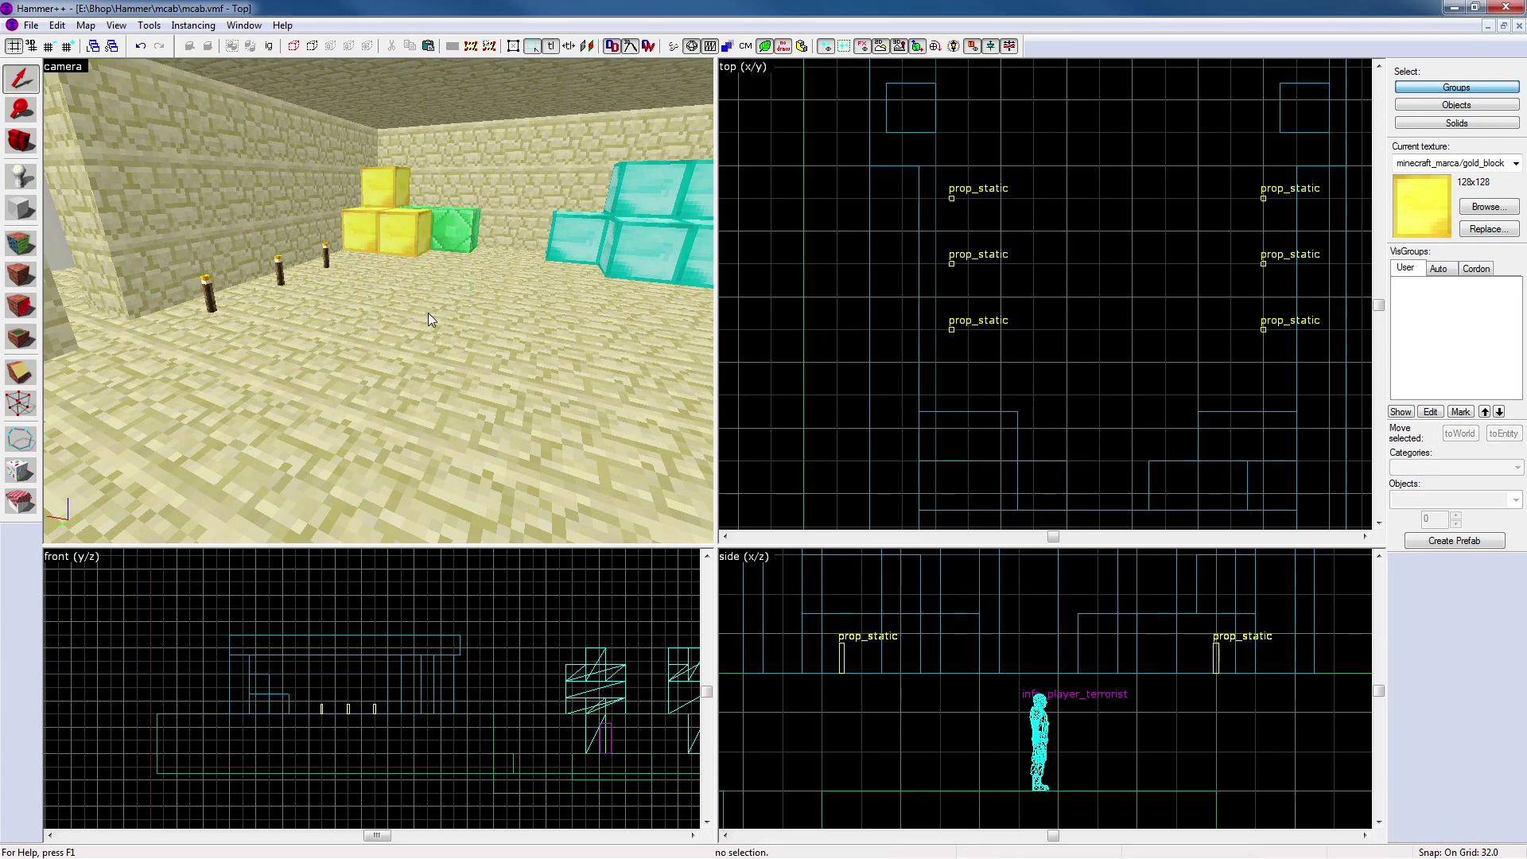
# Examine the building, courtyard, grass platform and trees from outside to judge the overall look
pyautogui.press('z')
pyautogui.press('w')
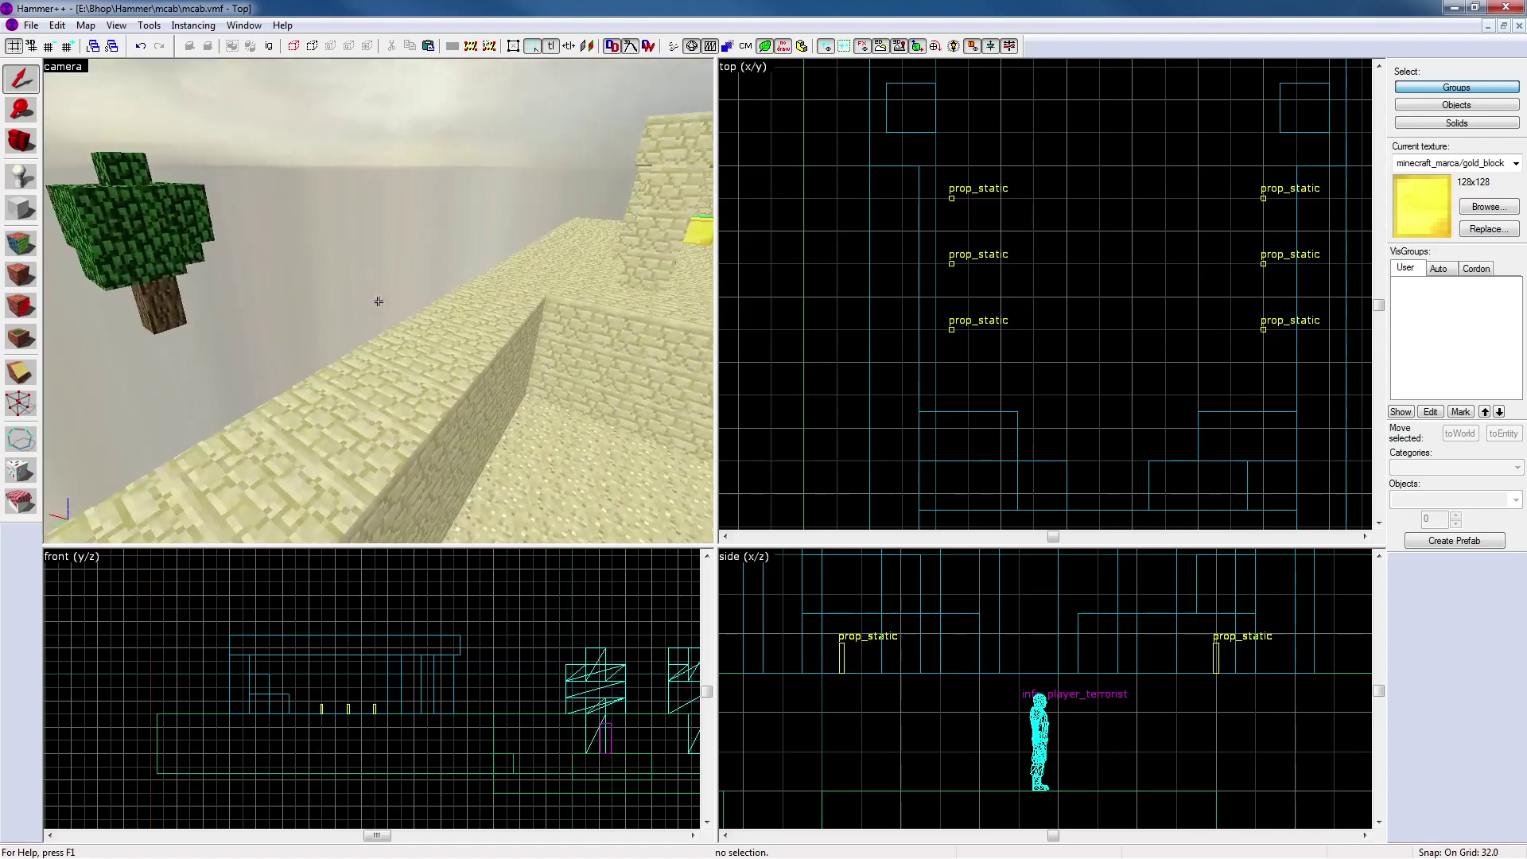
pyautogui.press('a')
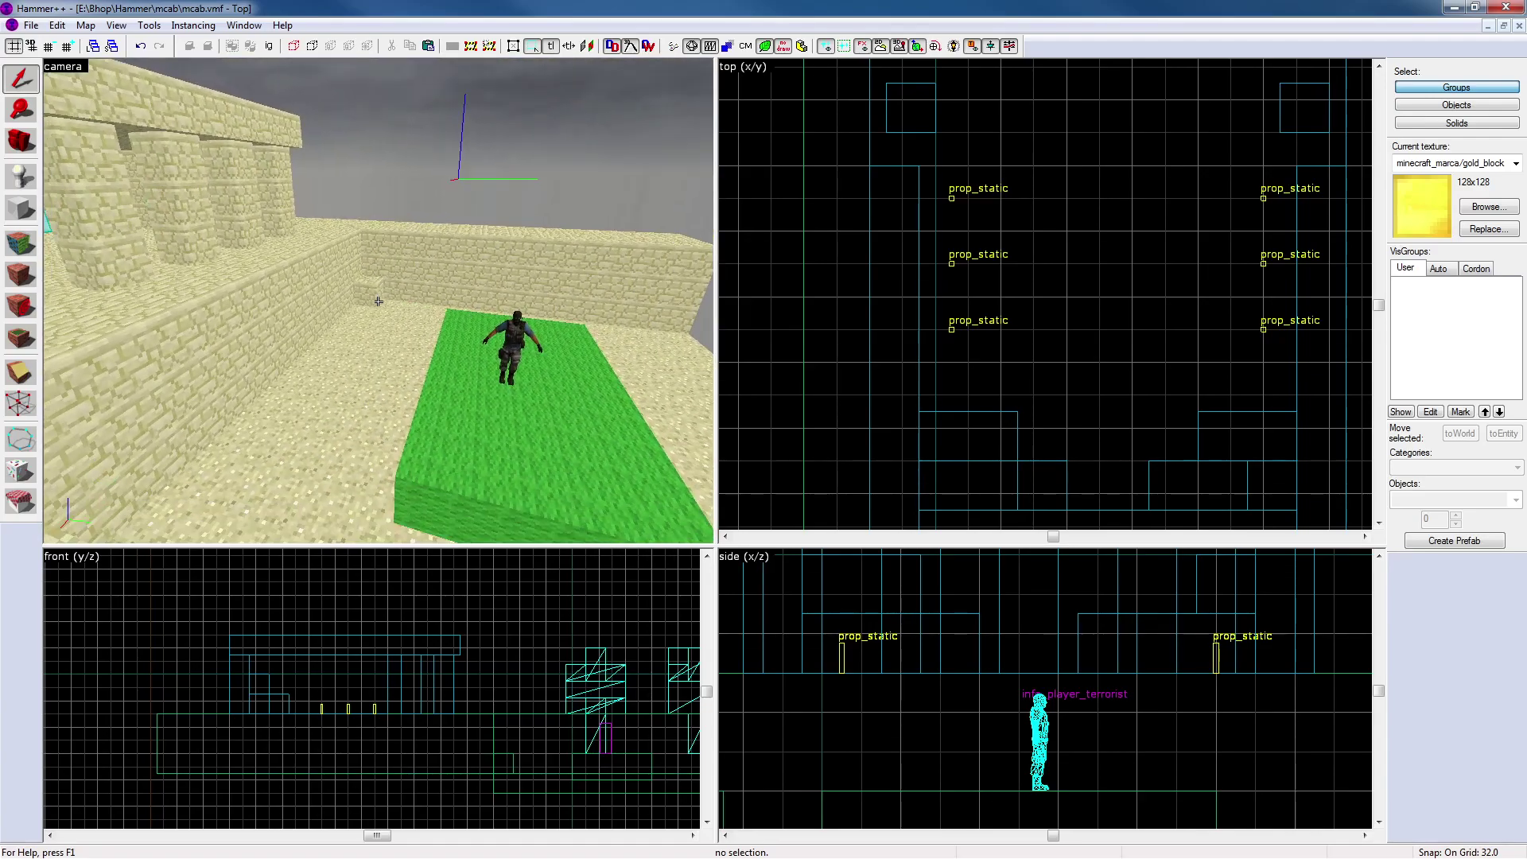
pyautogui.press('d')
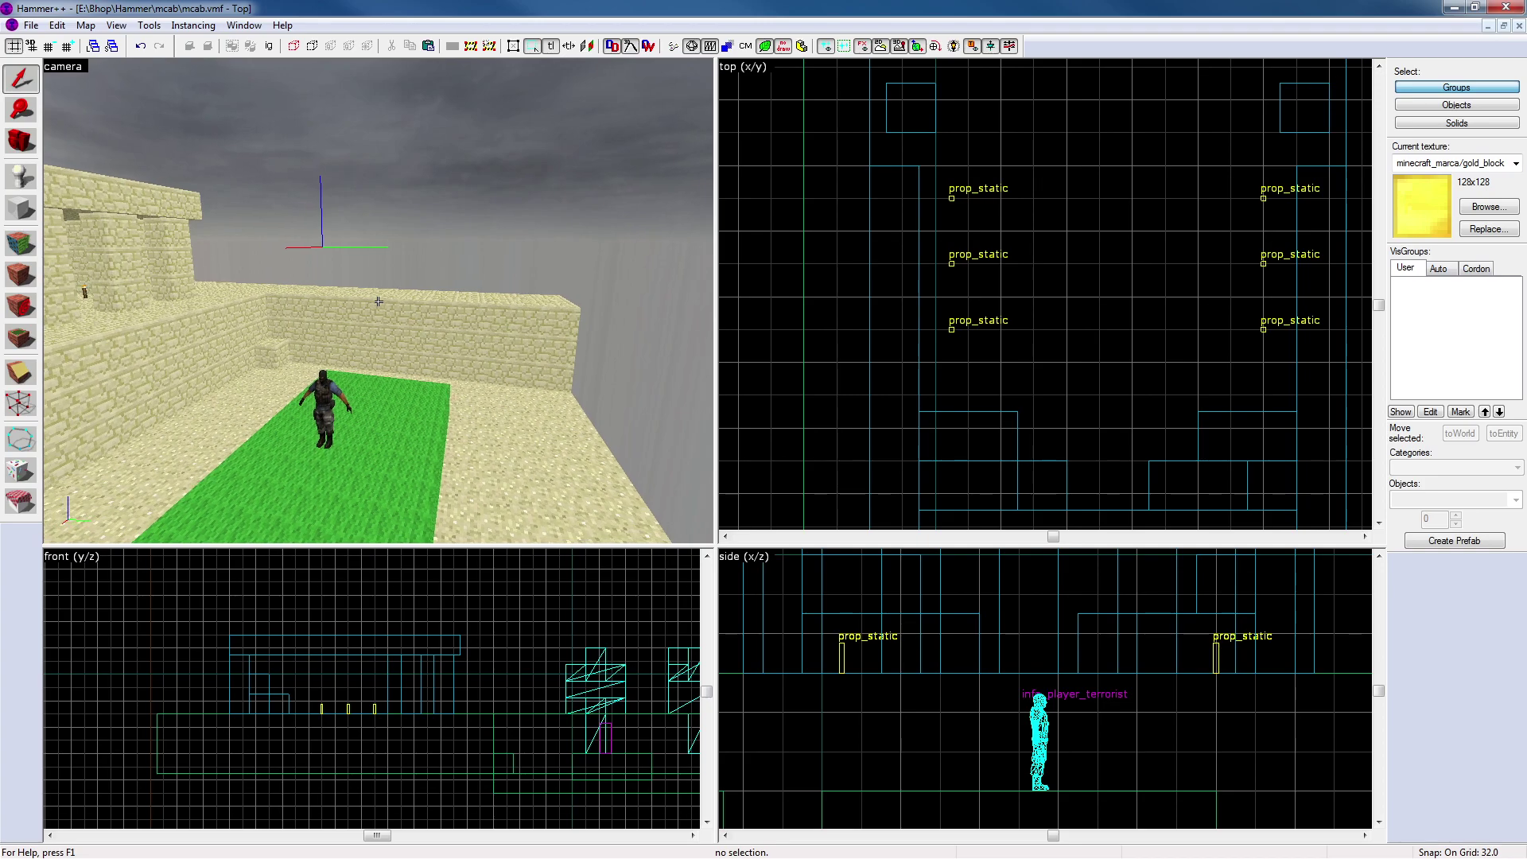
pyautogui.press('d')
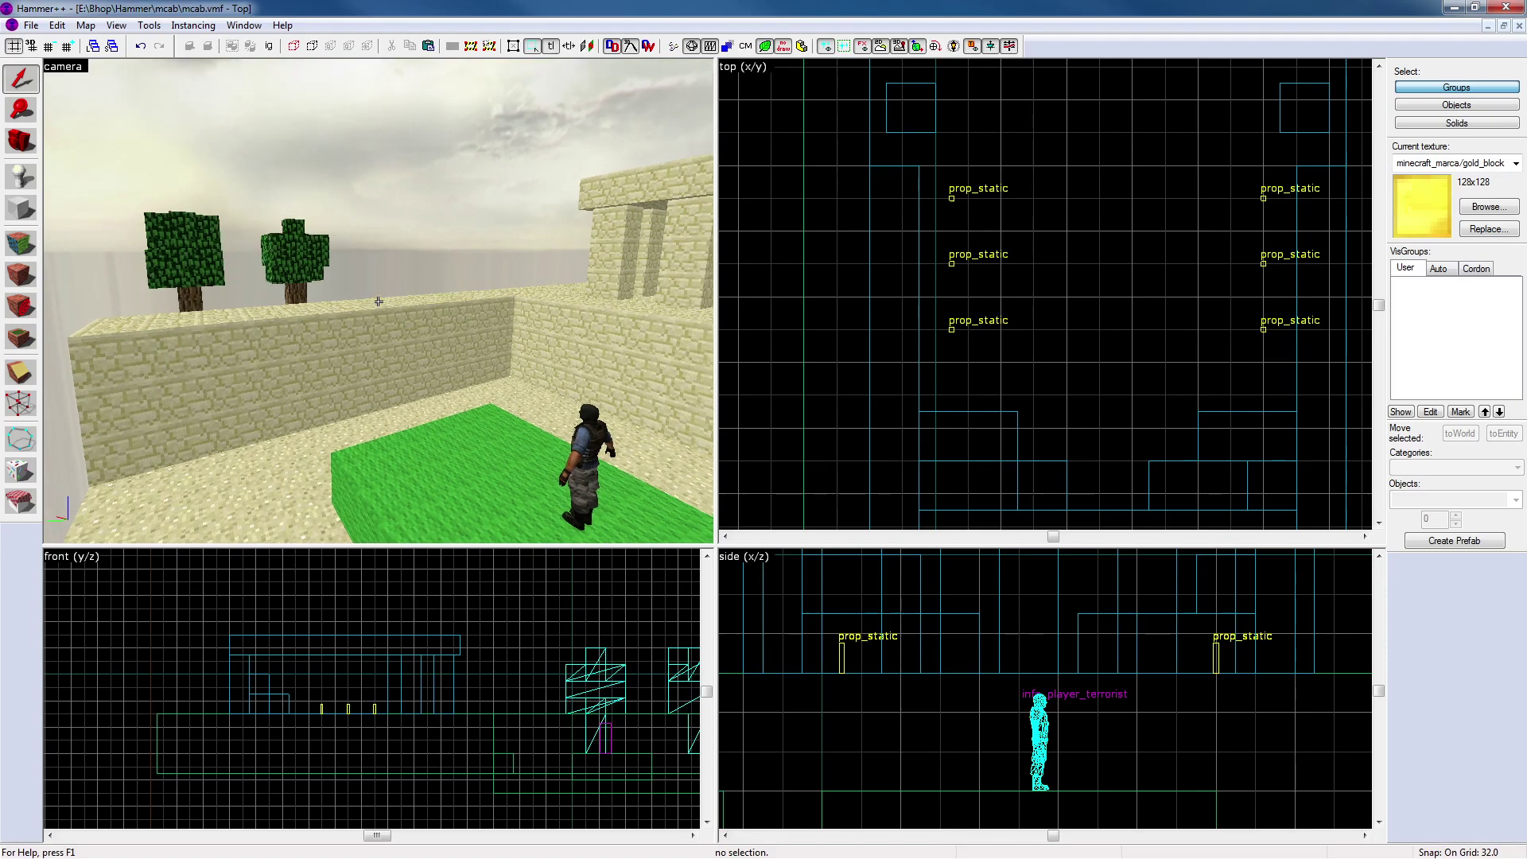
pyautogui.press('a')
pyautogui.press('d')
pyautogui.press('w')
pyautogui.press('d')
pyautogui.press('a')
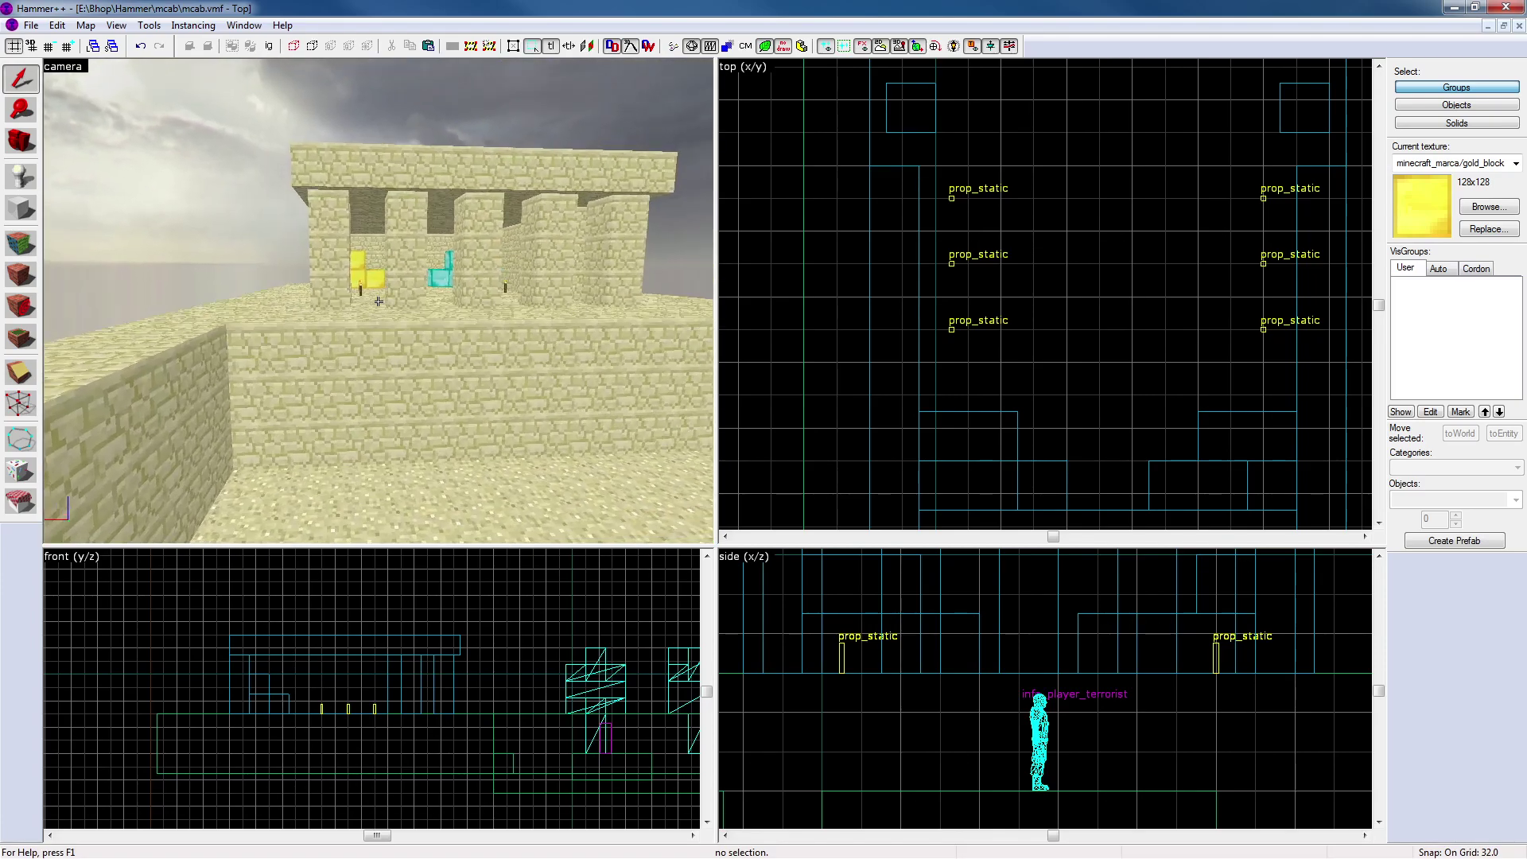
pyautogui.press('s')
pyautogui.press('w')
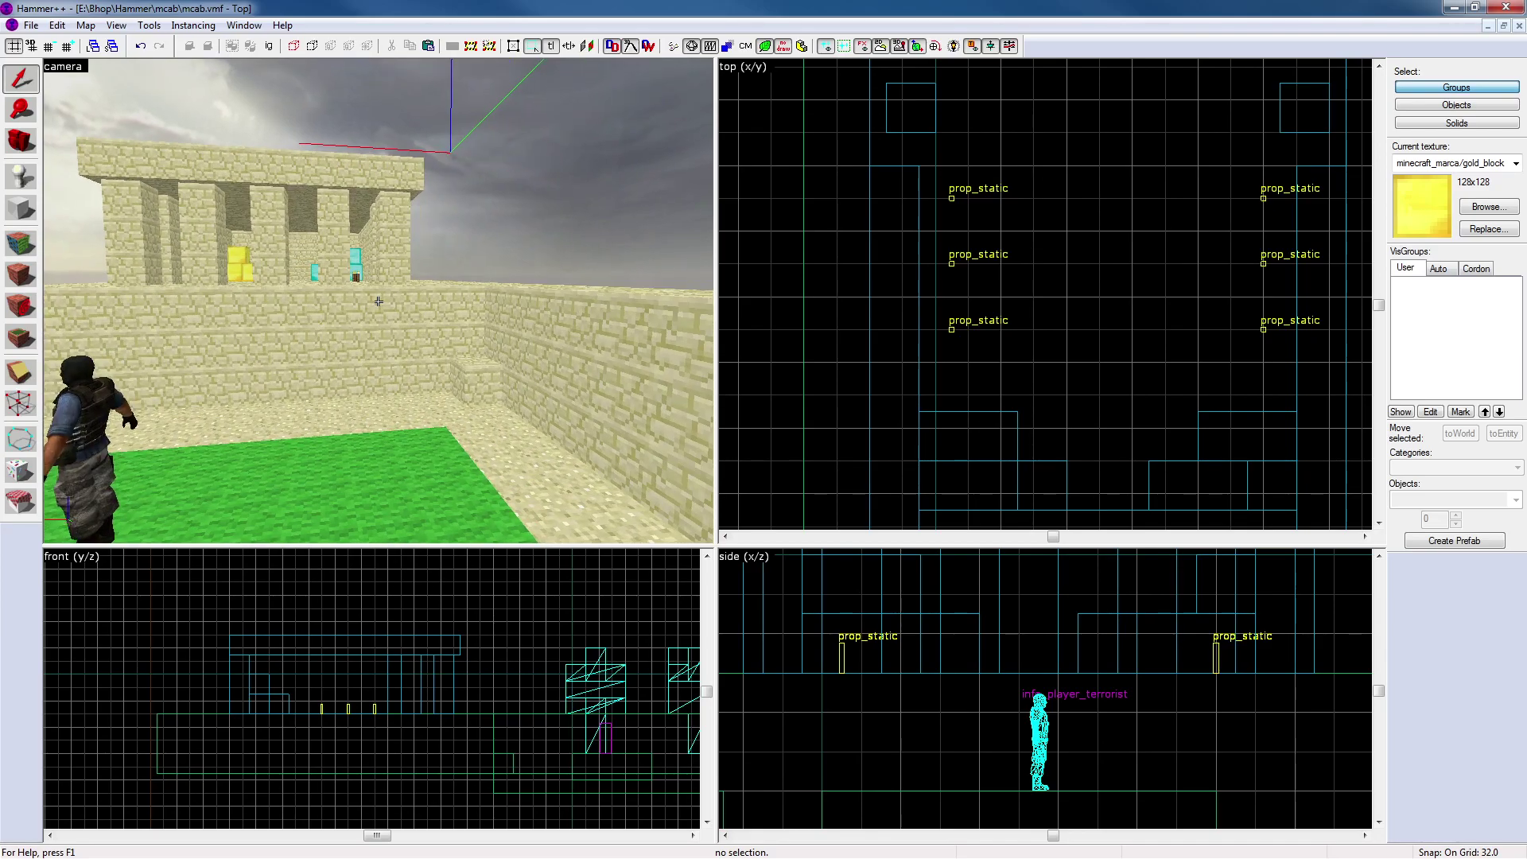
# Examine the courtyard's stone border and outer edges from several angles to judge where enclosing walls are needed
pyautogui.press('a')
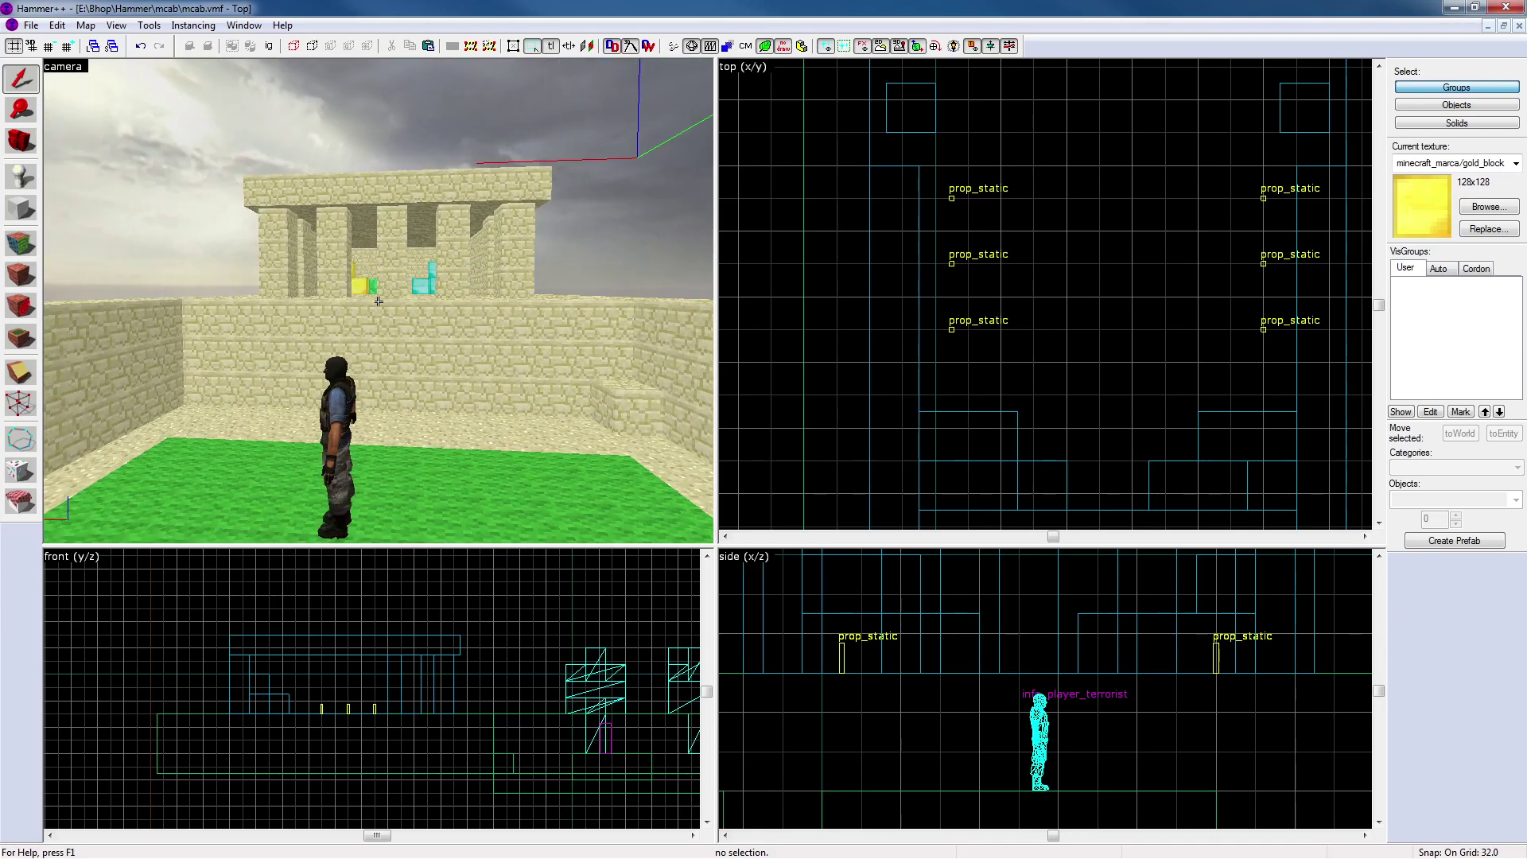
pyautogui.press('s')
pyautogui.press('d')
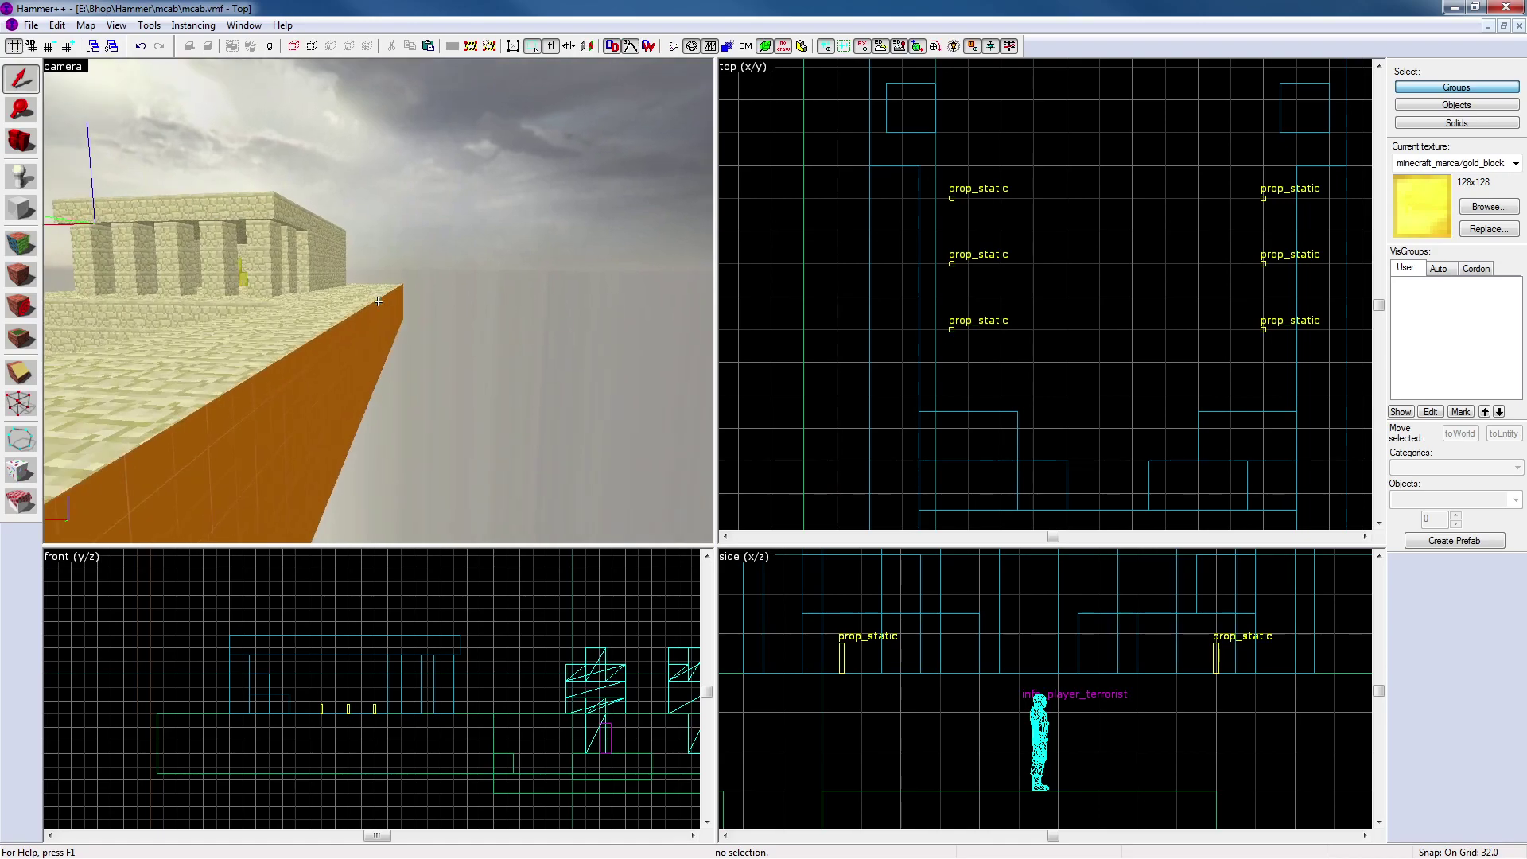
pyautogui.press('a')
pyautogui.press('a')
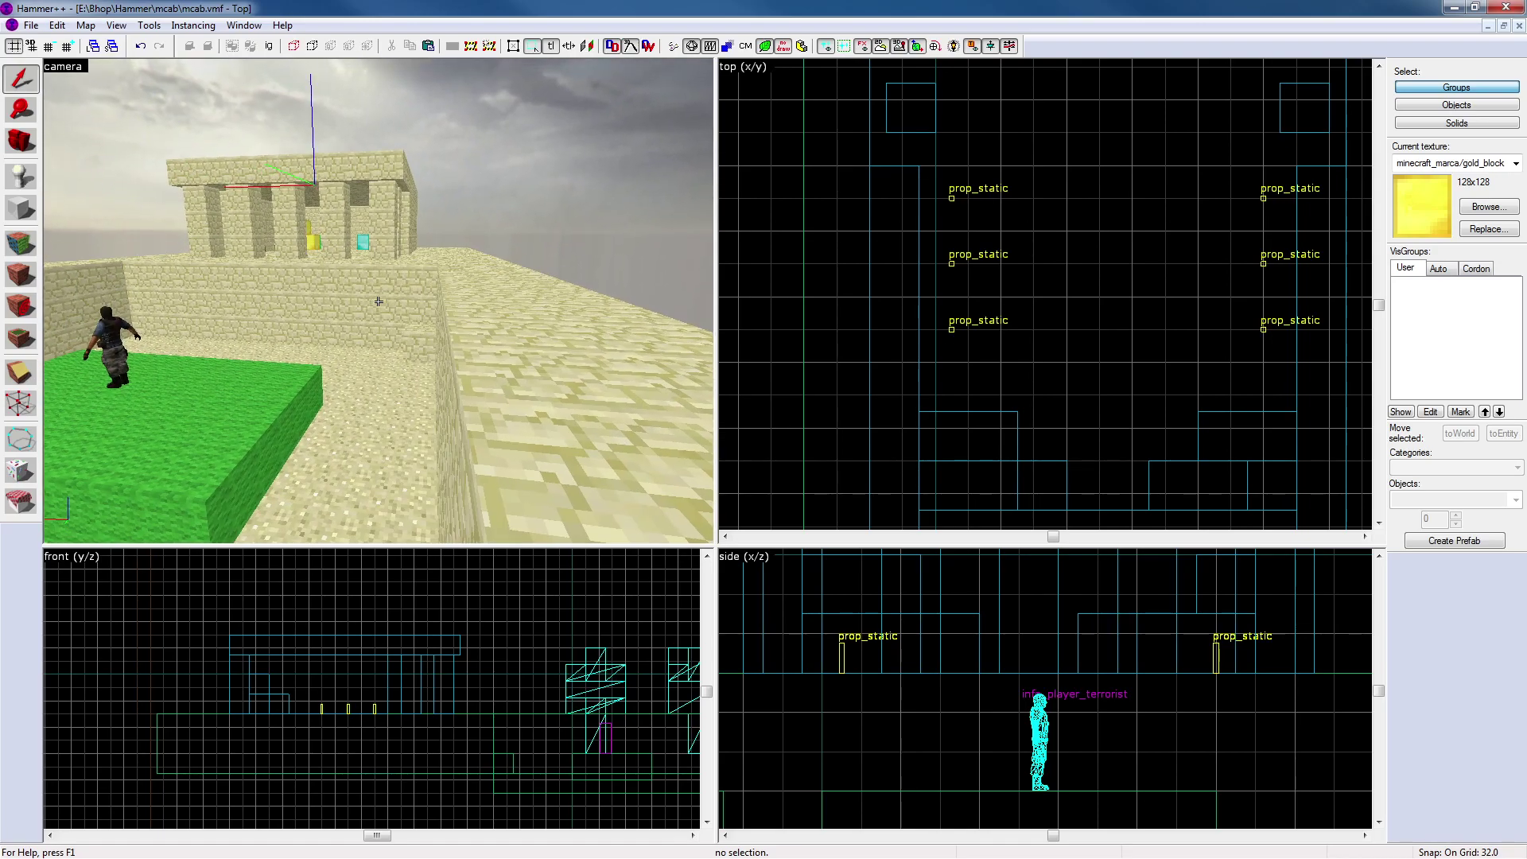
pyautogui.press('z')
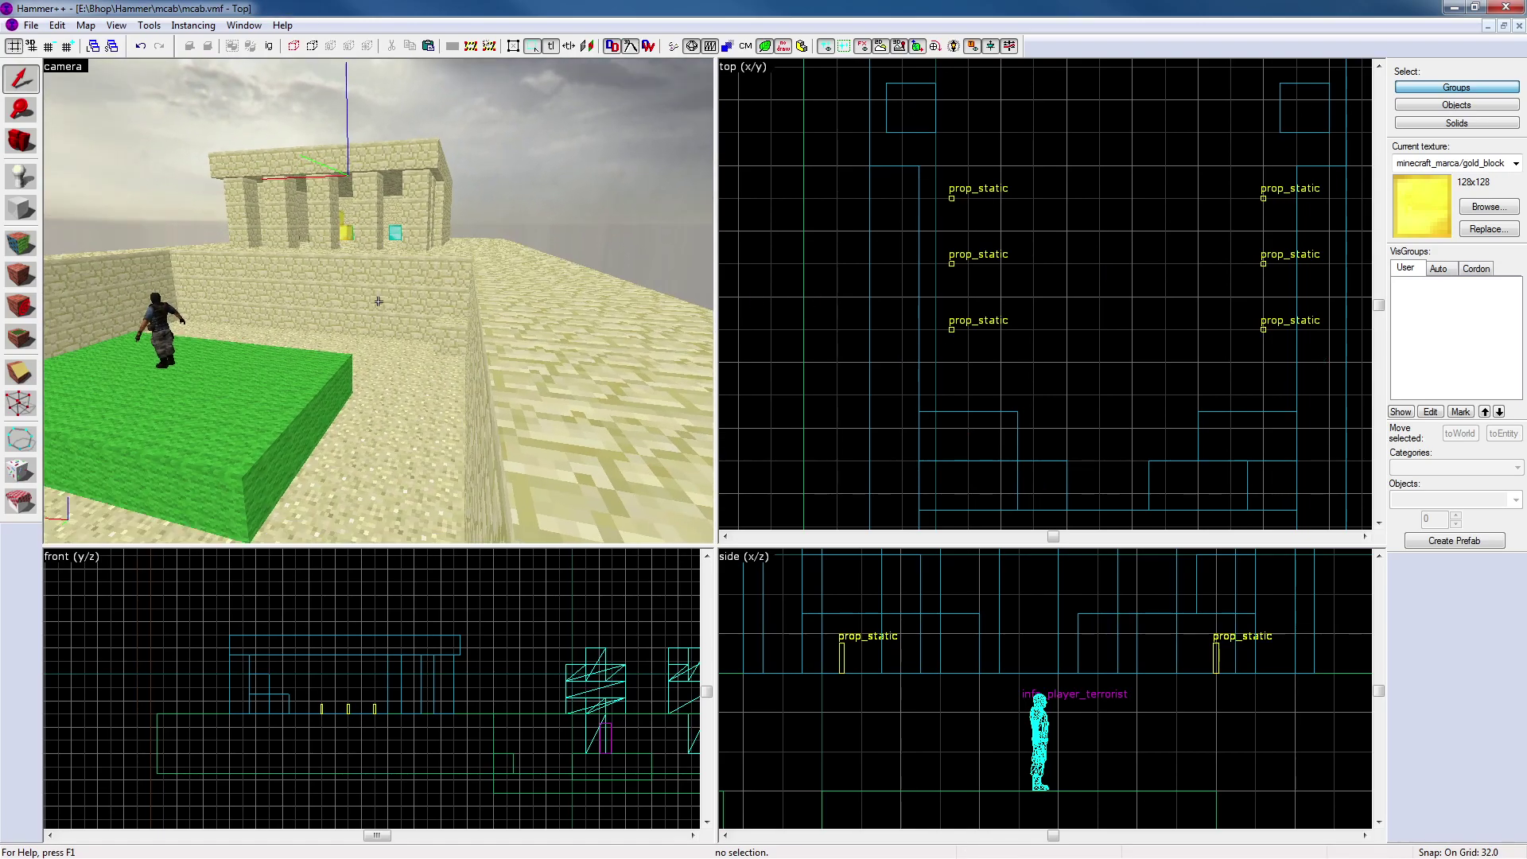
pyautogui.press('s')
pyautogui.press('z')
# Copy the long stone border brush outward beside the courtyard and narrow the copy to 48 units on a 16-unit grid
pyautogui.click(524, 342)
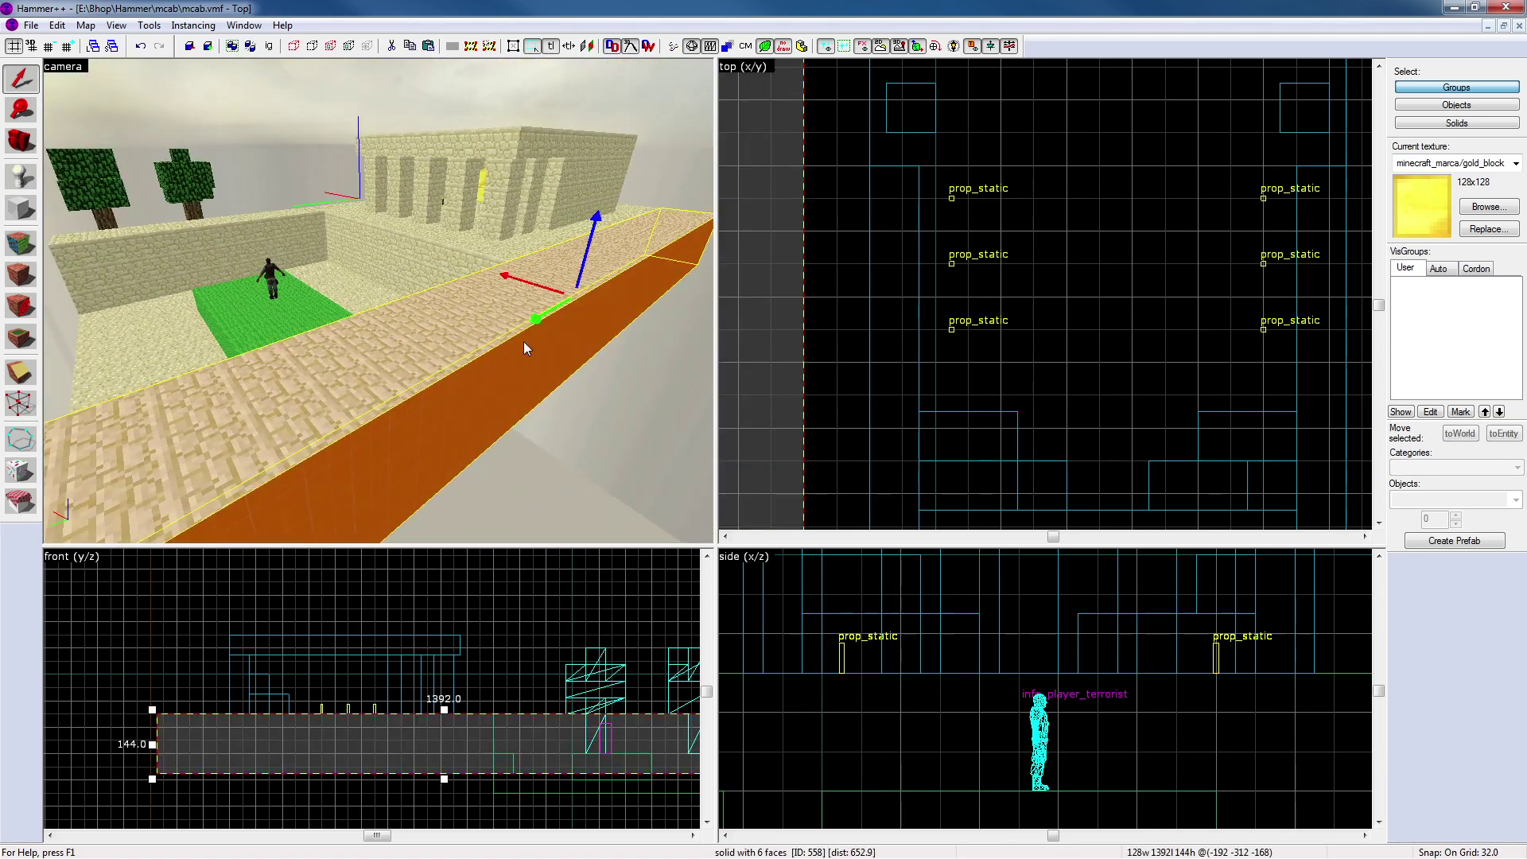
pyautogui.scroll(-7, 820, 338)
pyautogui.moveTo(971, 296); pyautogui.dragTo(934, 301)
pyautogui.scroll(7, 989, 457)
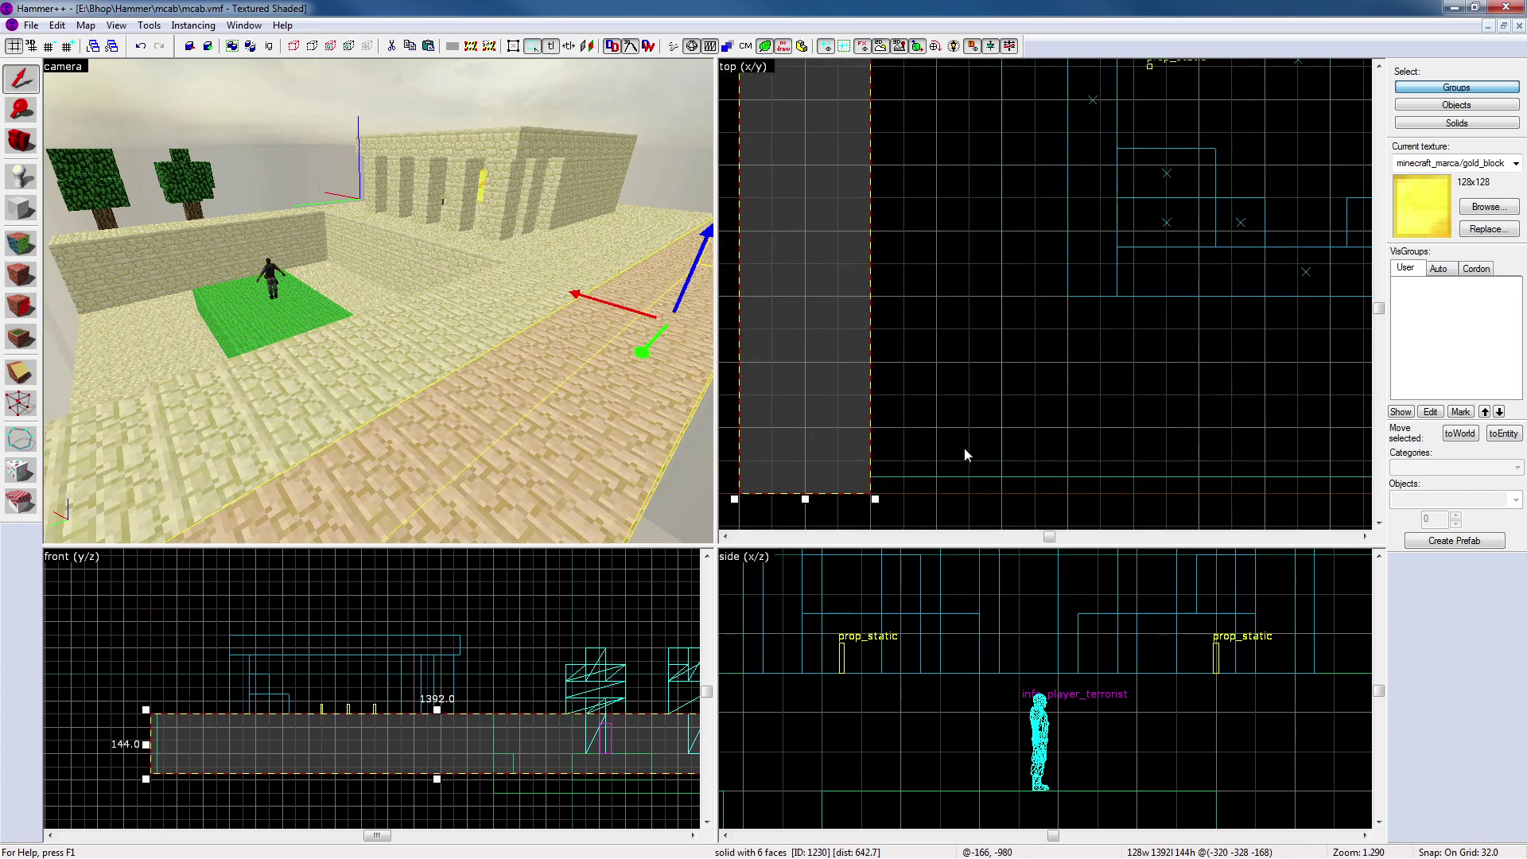
pyautogui.press('[')
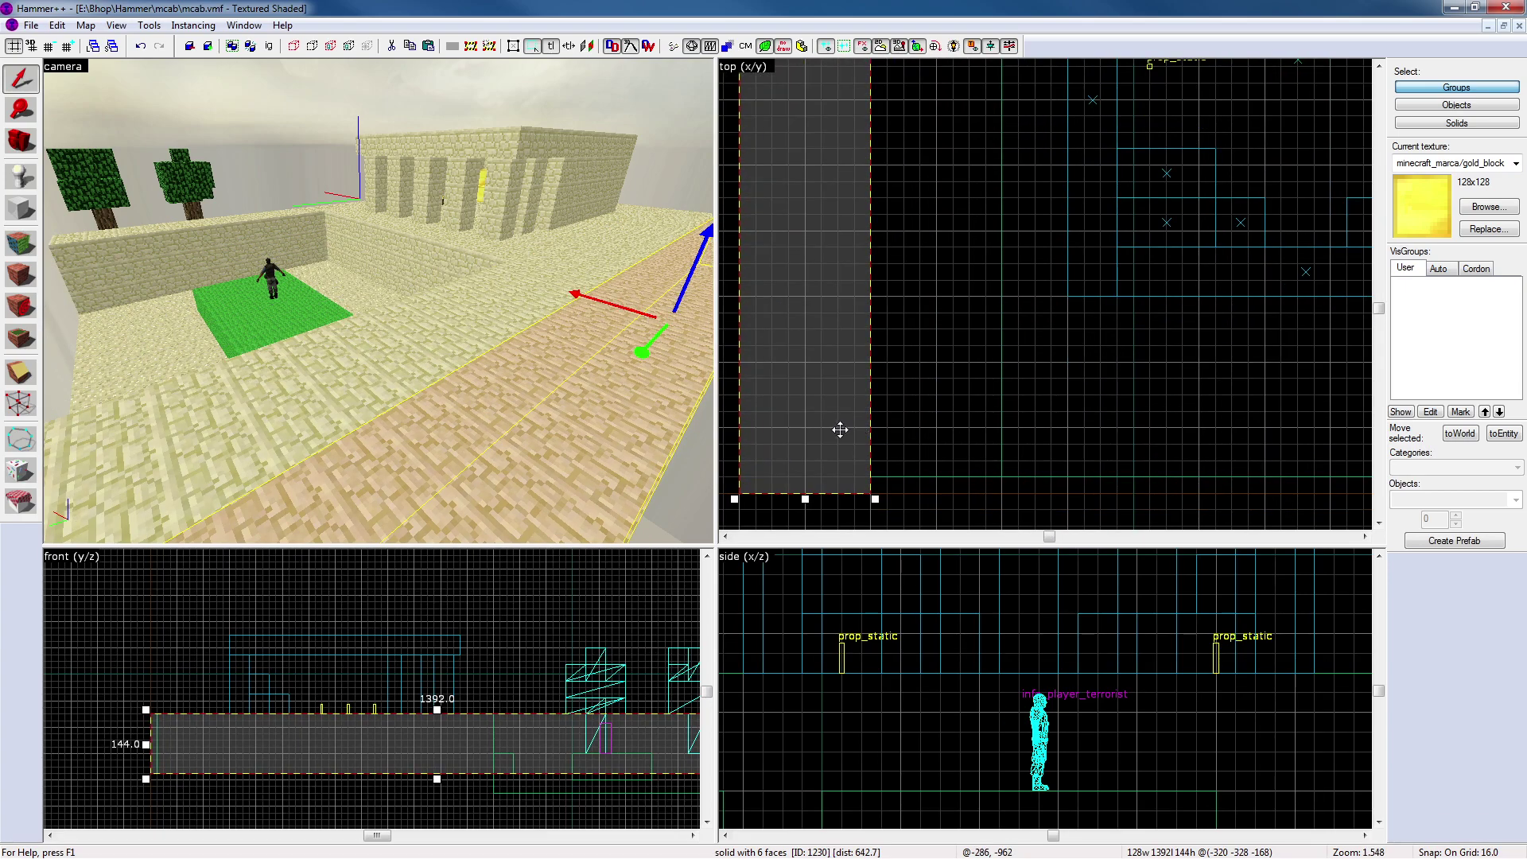
pyautogui.moveTo(839, 430); pyautogui.dragTo(841, 415)
pyautogui.scroll(-6, 843, 438)
pyautogui.moveTo(777, 154); pyautogui.dragTo(809, 152)
pyautogui.scroll(-2, 819, 338)
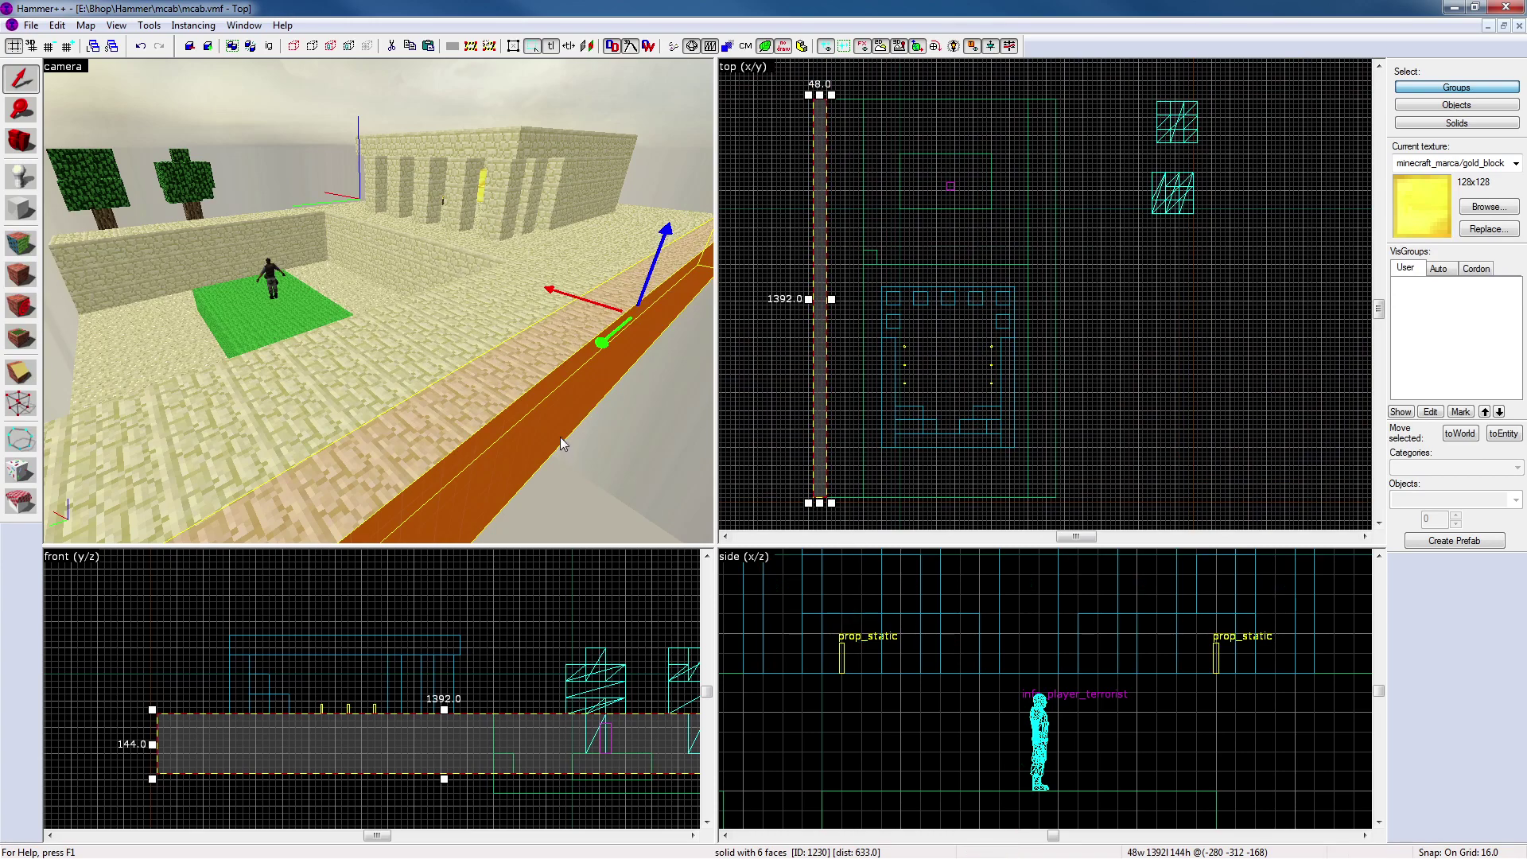
# Apply the minecraft_marca/sand texture to the whole narrow brush
pyautogui.click(20, 243)
pyautogui.click(360, 302)
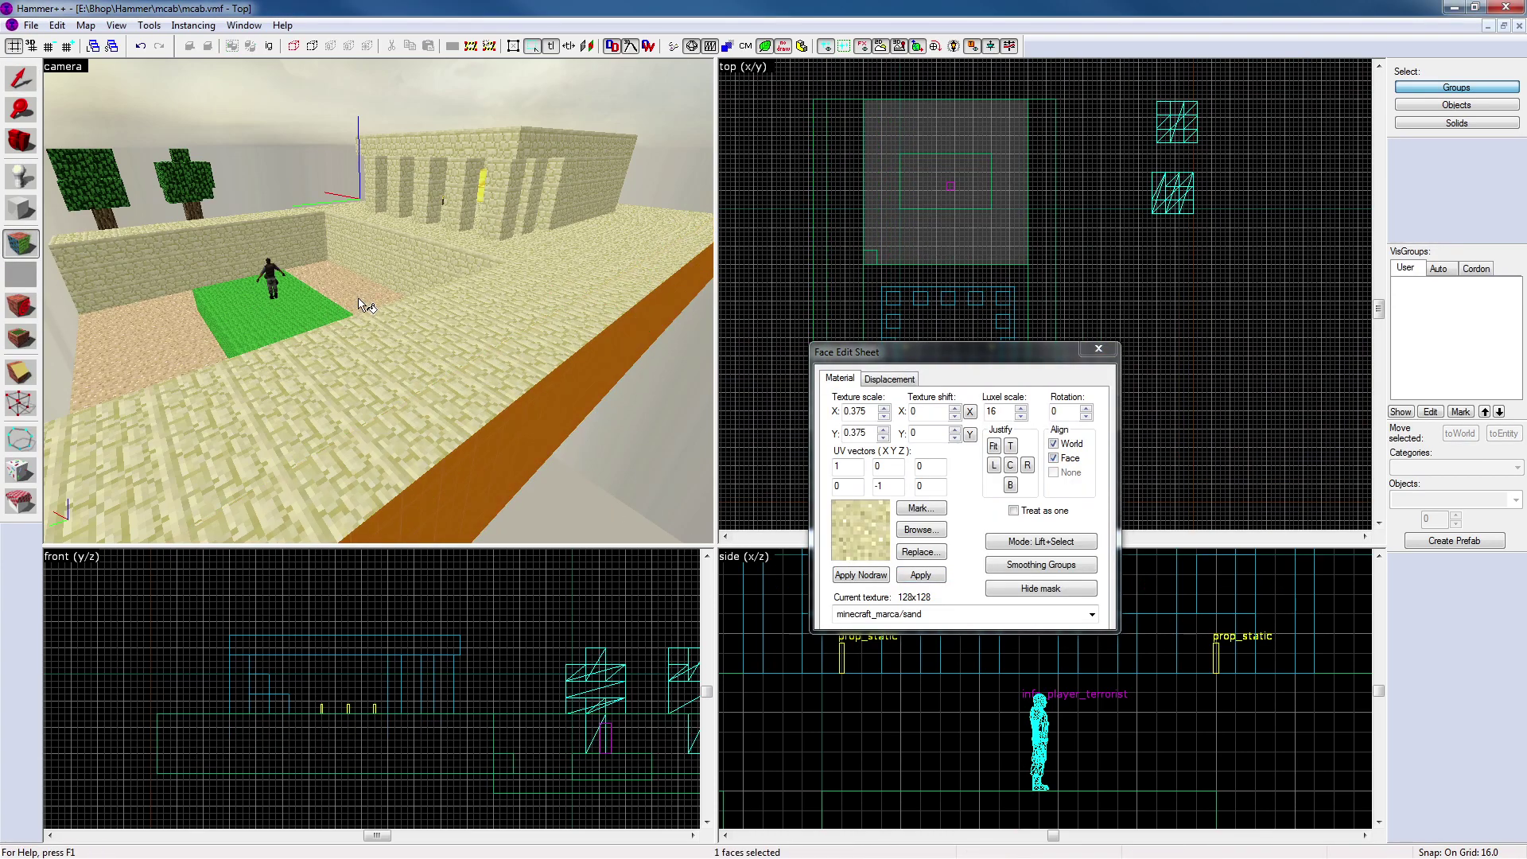
pyautogui.rightClick(519, 401)
pyautogui.press('z')
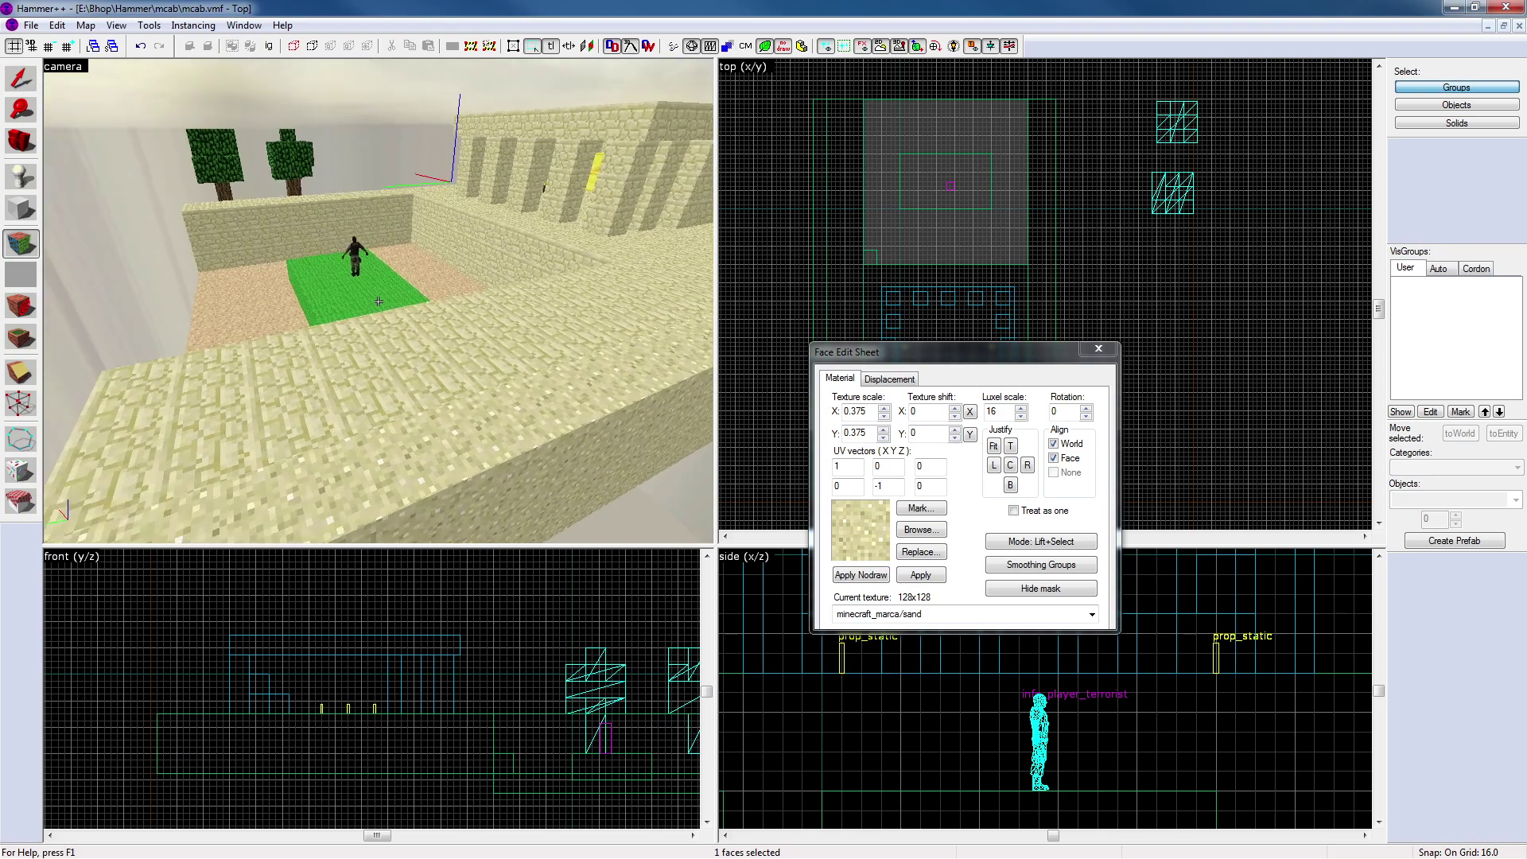
pyautogui.press('z')
# Retexture the narrow brush with dev/dev_measuregeneric01 and apply minecraft_marca/sand to its inner face only
pyautogui.click(465, 460)
pyautogui.press('z')
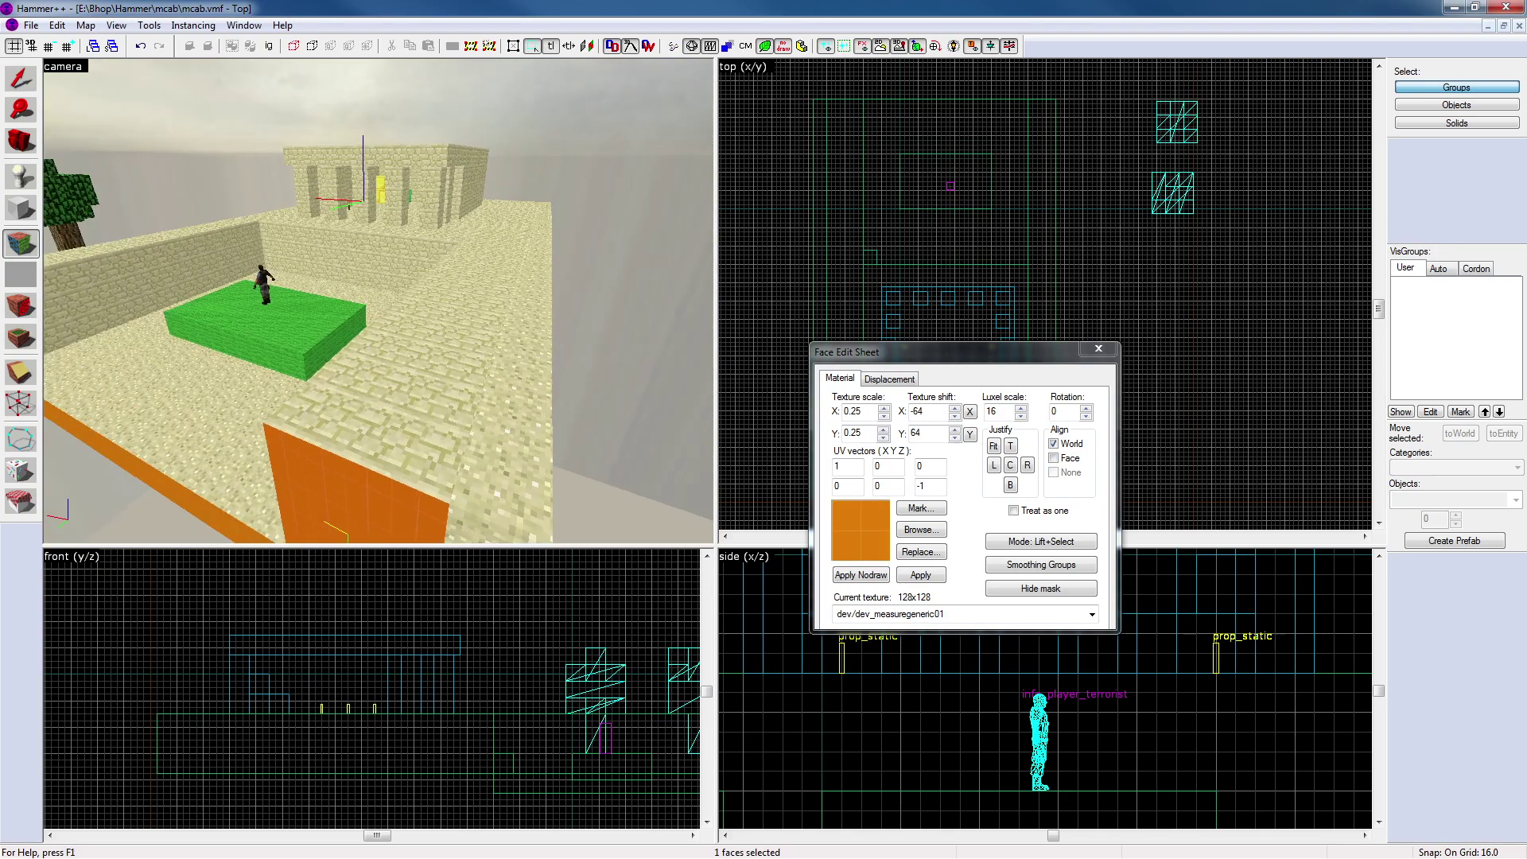
pyautogui.rightClick(511, 387)
pyautogui.click(264, 460)
pyautogui.press('z')
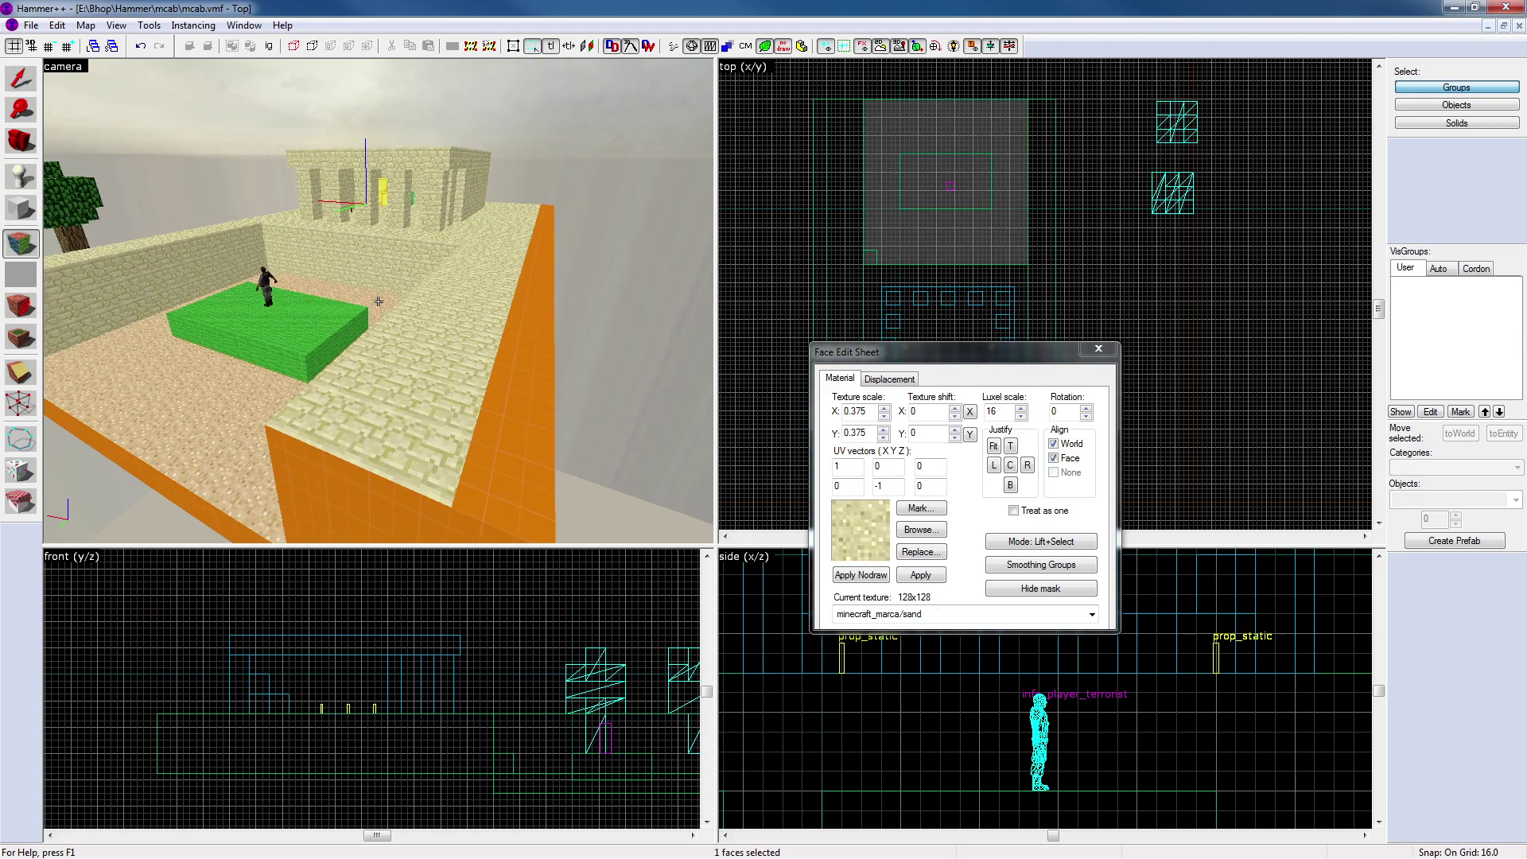
pyautogui.press('a')
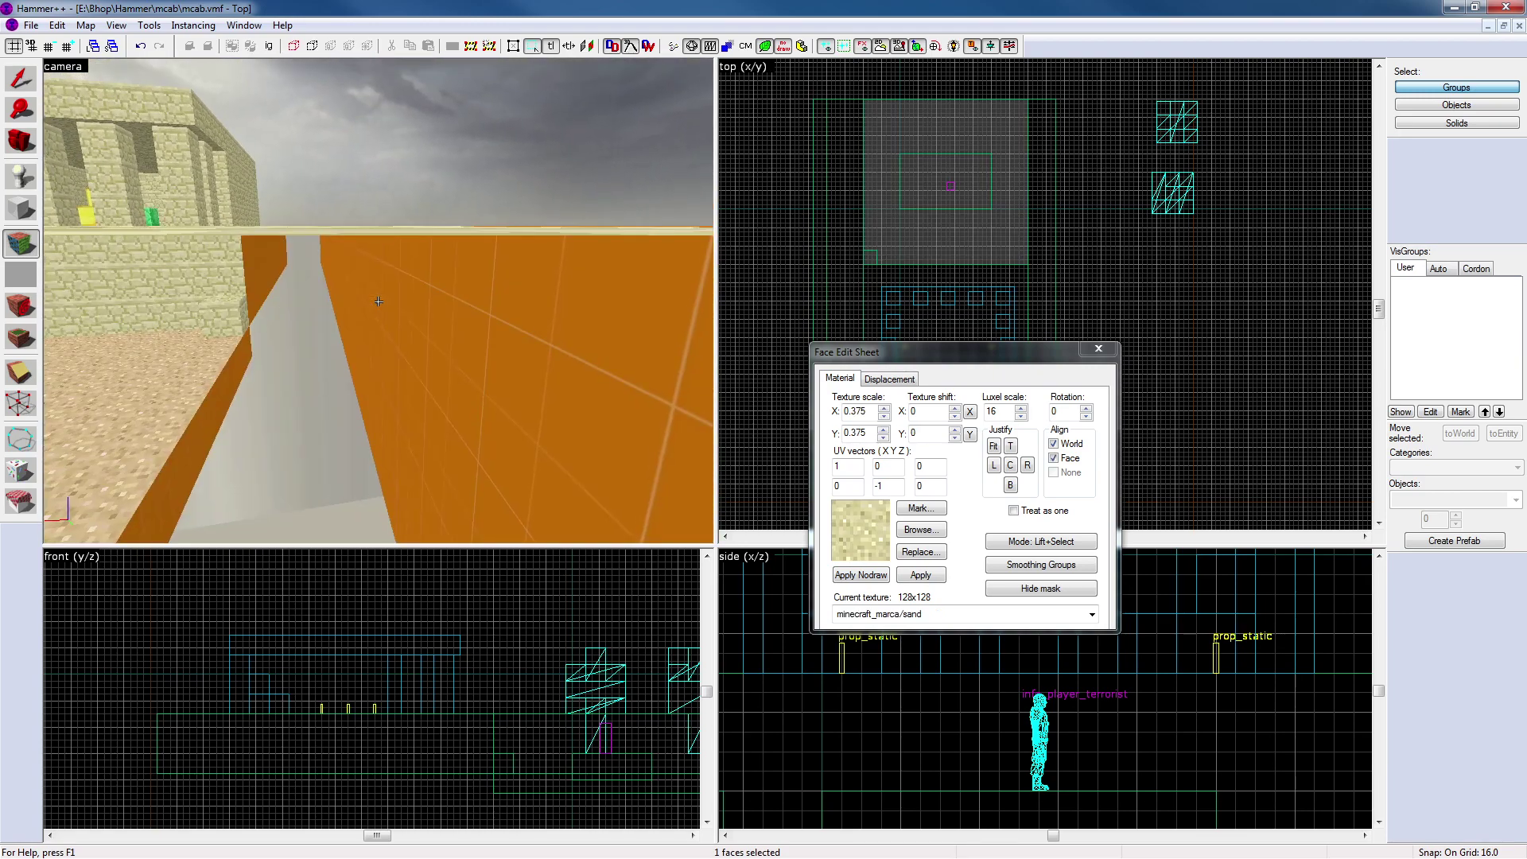
pyautogui.rightClick(379, 301)
pyautogui.press('z')
pyautogui.click(1099, 348)
# Raise the narrow brush 144 units so it stands as a wall above the stone border
pyautogui.press('z')
pyautogui.press('s')
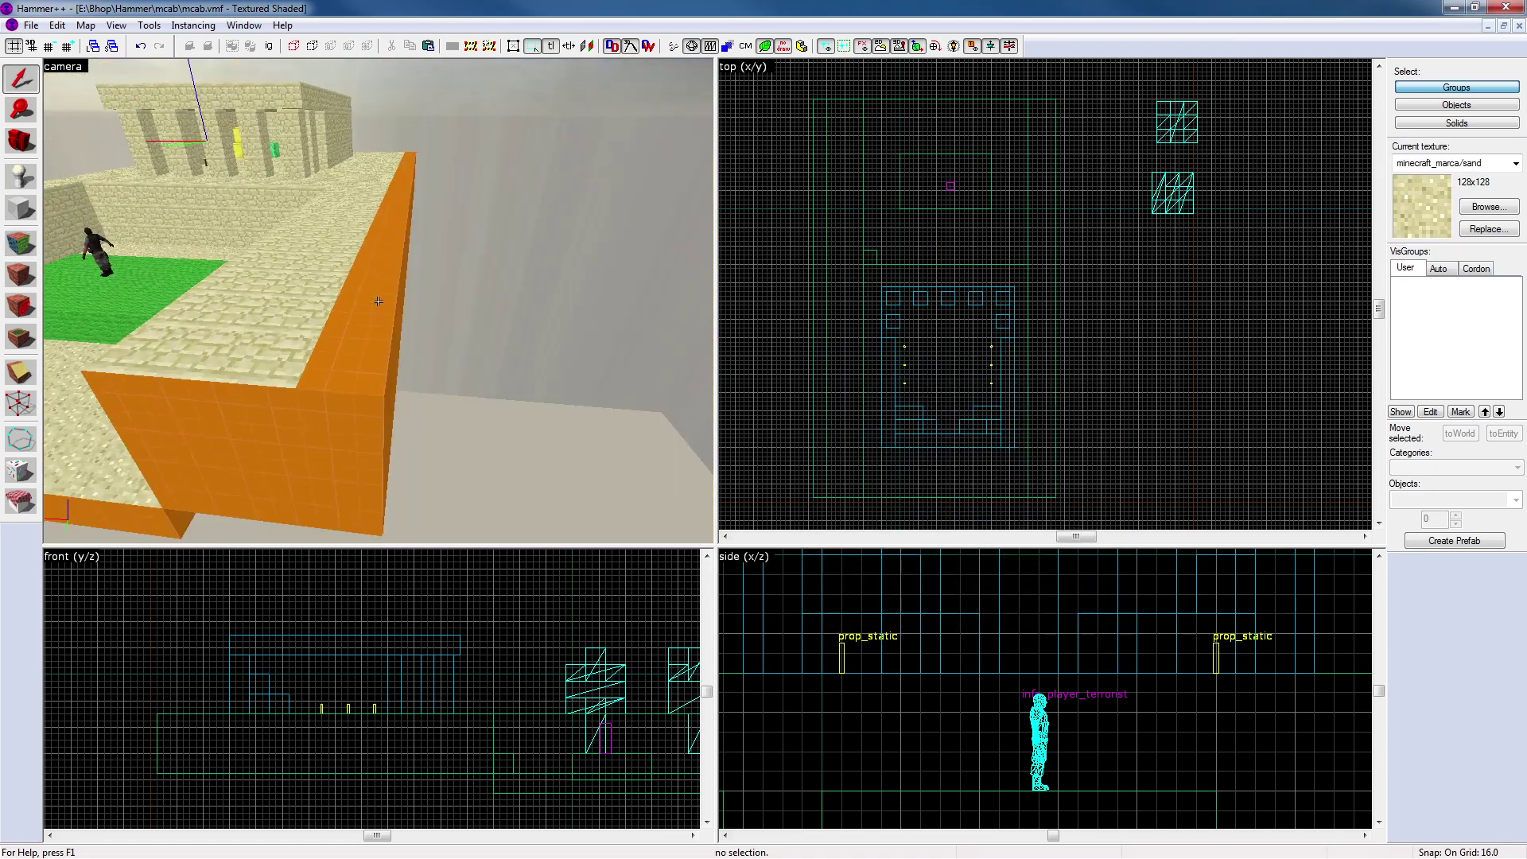
pyautogui.press('z')
pyautogui.click(384, 301)
pyautogui.press('Up')
pyautogui.press('Up')
pyautogui.press('Up')
pyautogui.press('Up')
pyautogui.press('Up')
pyautogui.press('Up')
pyautogui.press('Up')
pyautogui.press('Up')
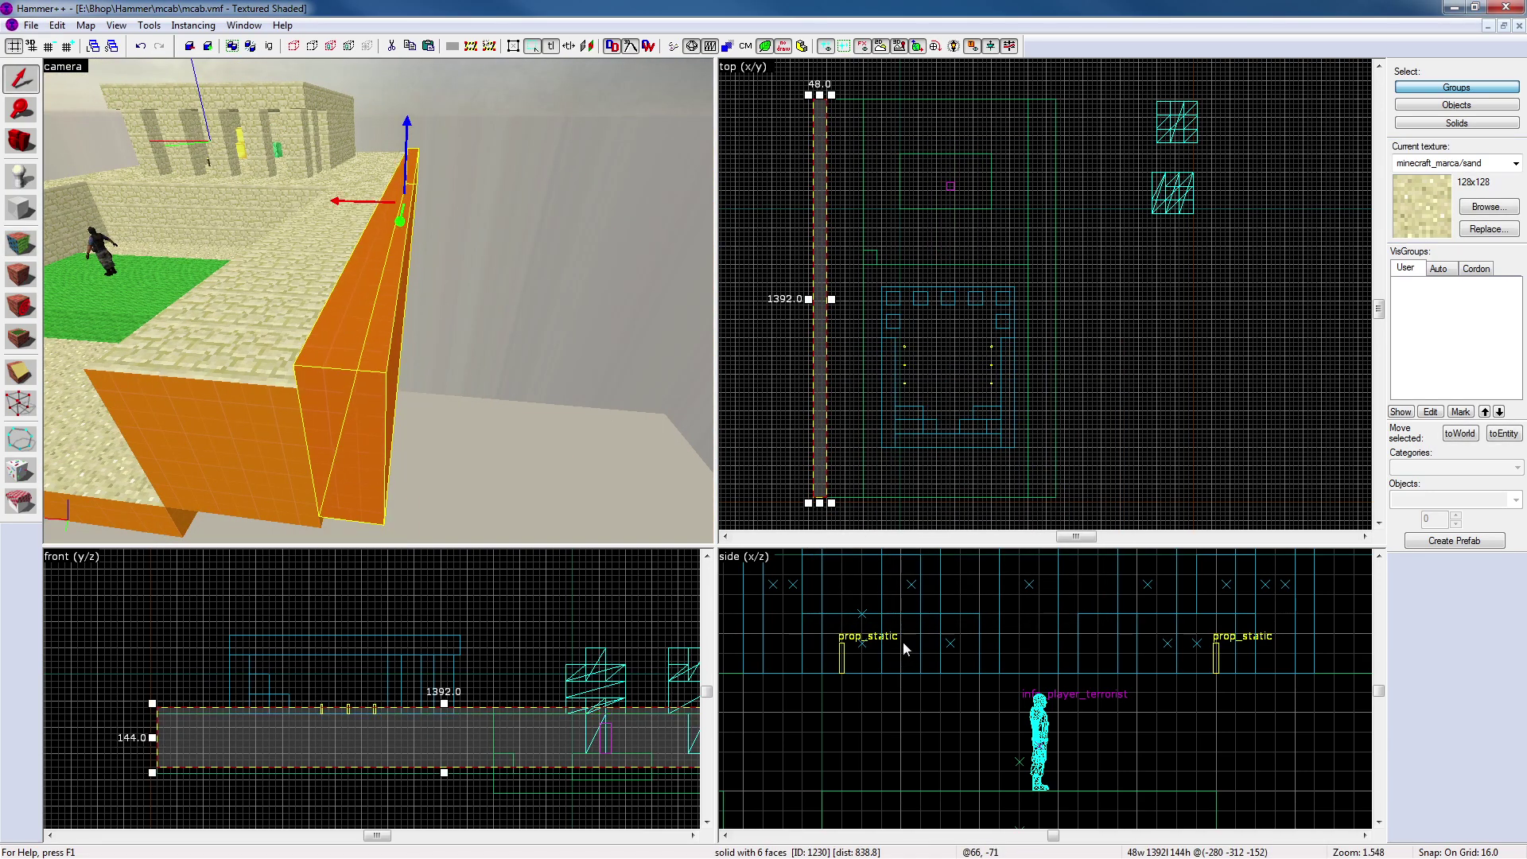
pyautogui.press('Up')
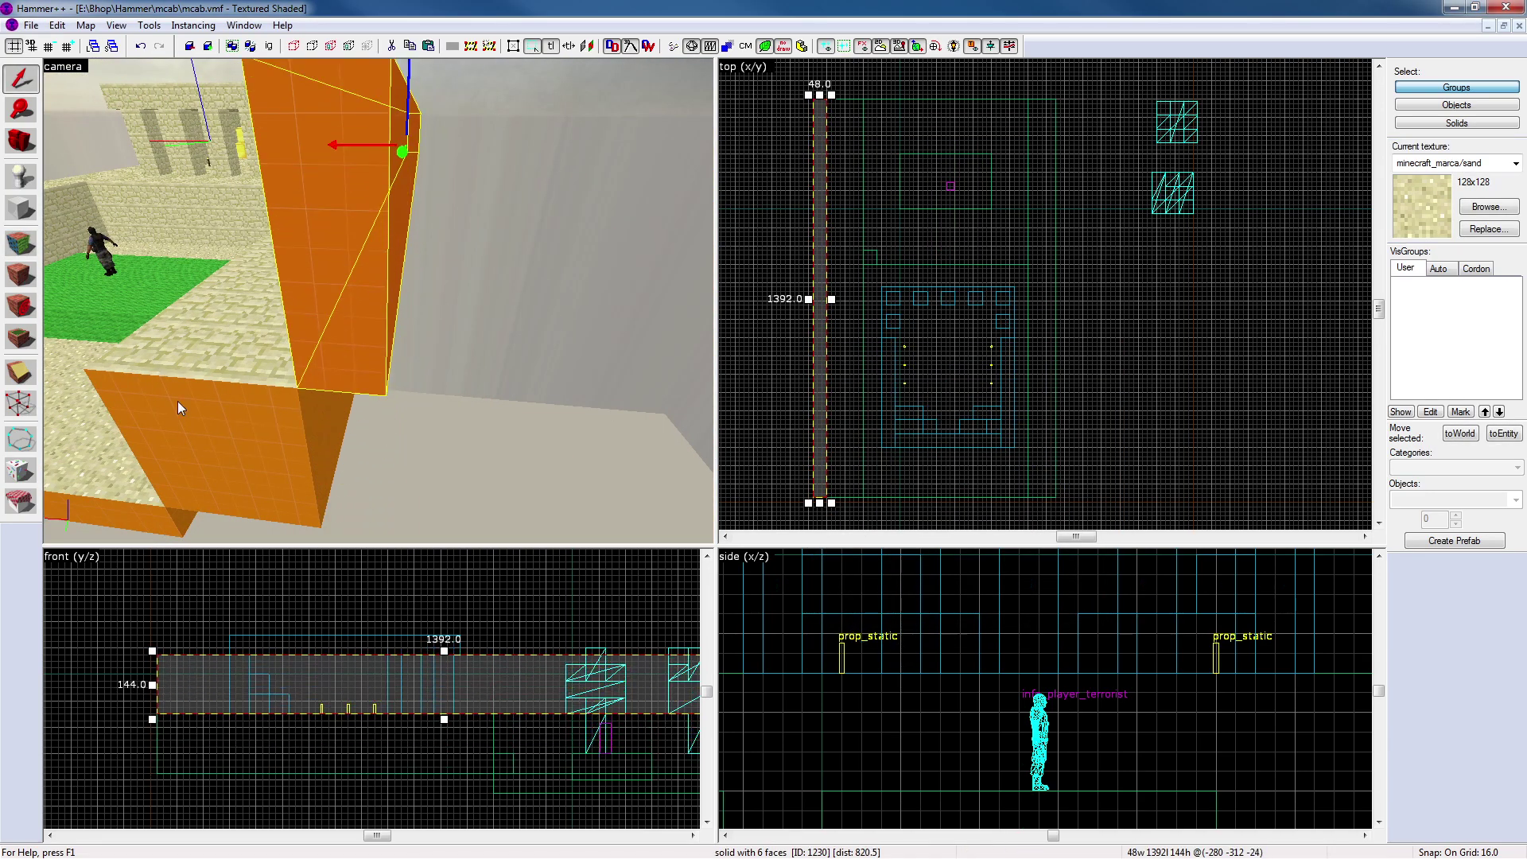
# Examine the raised sand wall from the courtyard to judge its height against the building
pyautogui.press('z')
pyautogui.press('w')
pyautogui.press('z')
pyautogui.press('a')
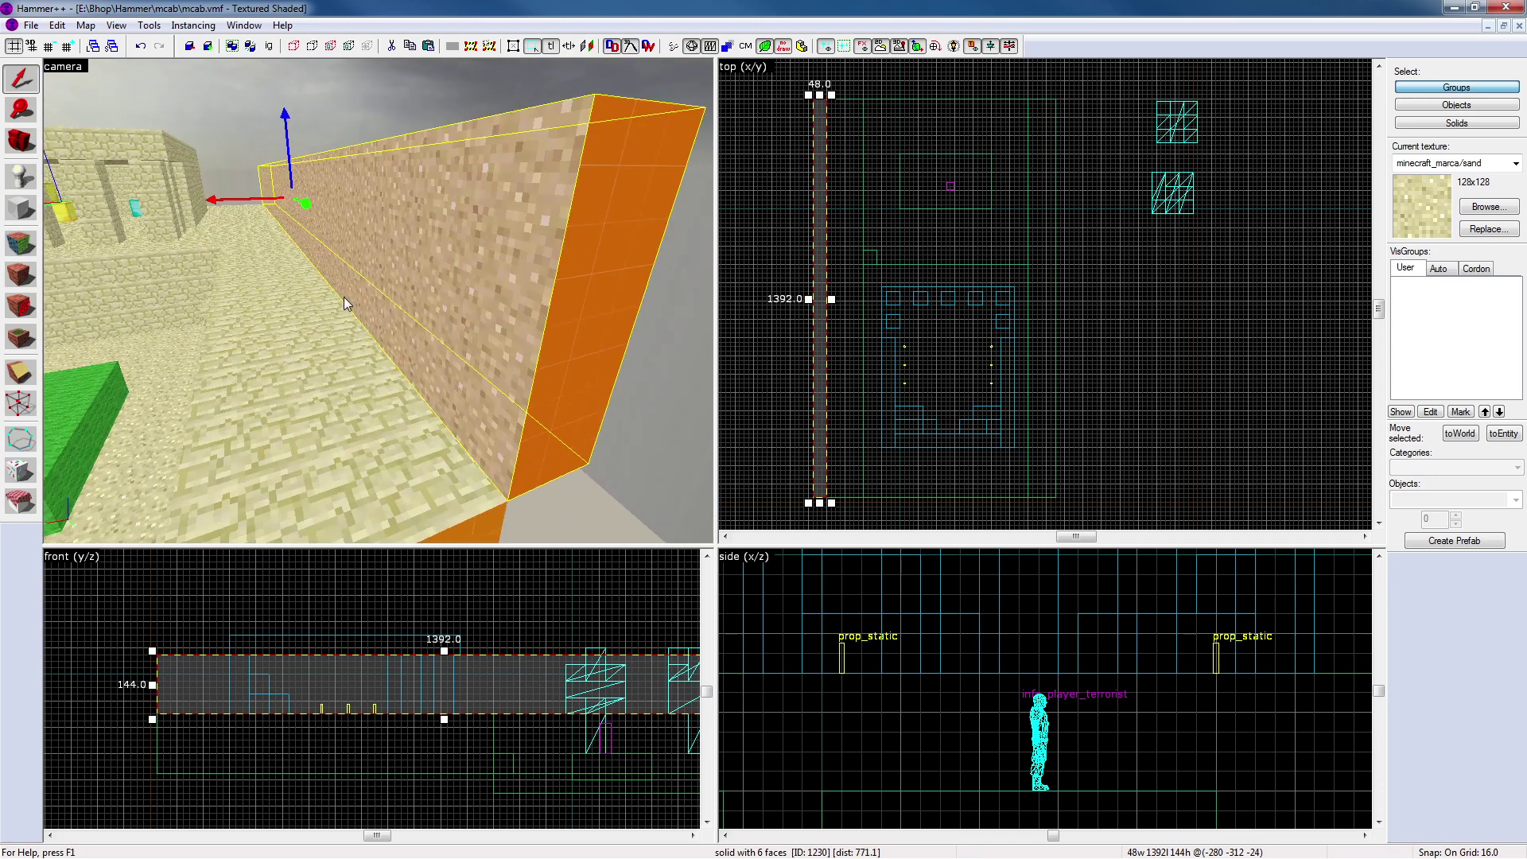
pyautogui.press('z')
pyautogui.press('s')
pyautogui.press('z')
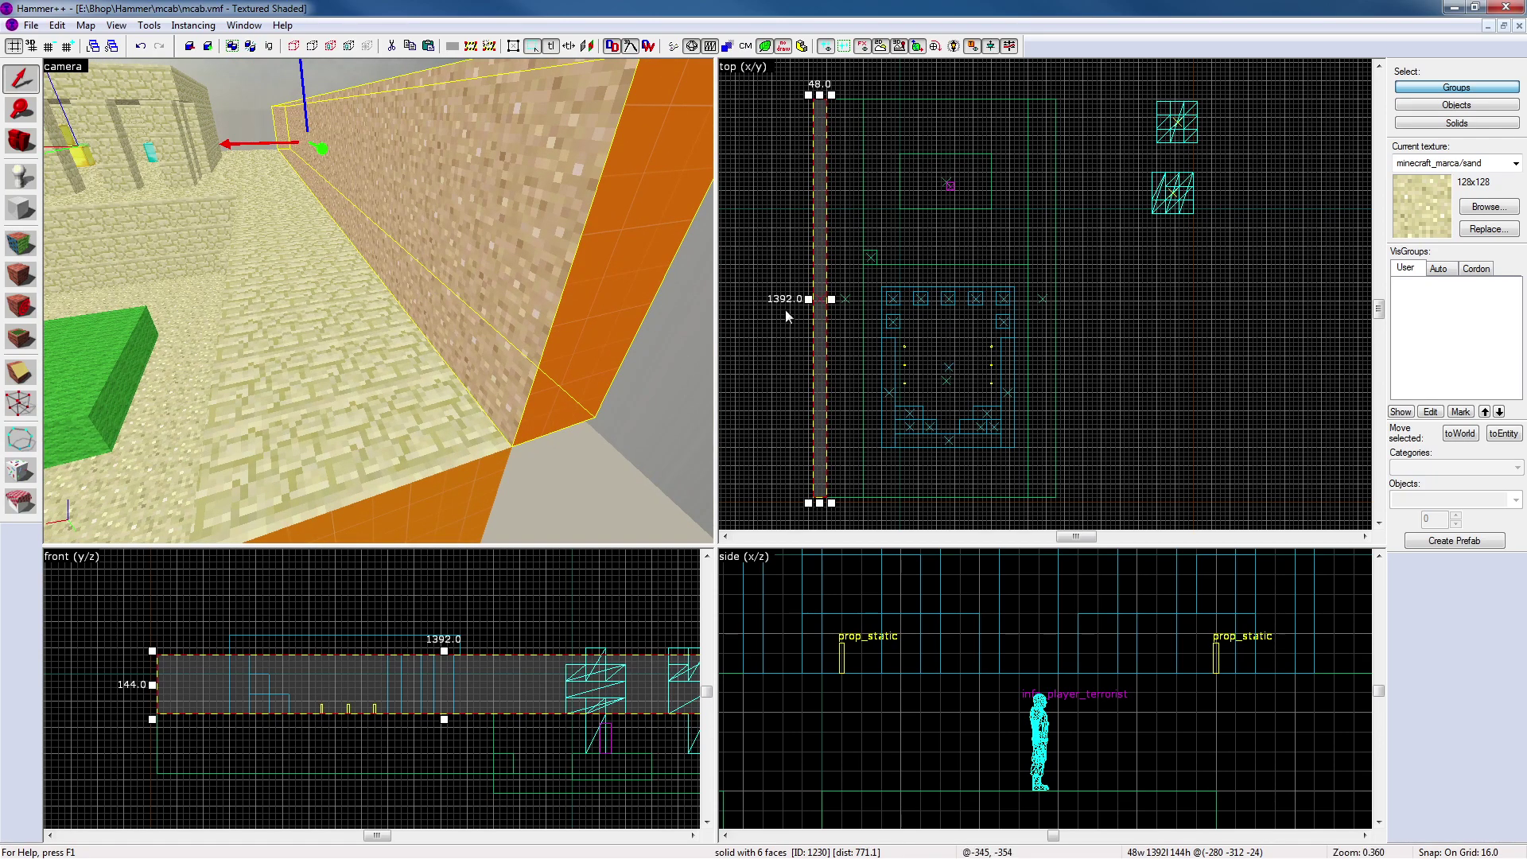
pyautogui.press('z')
pyautogui.press('s')
pyautogui.press('z')
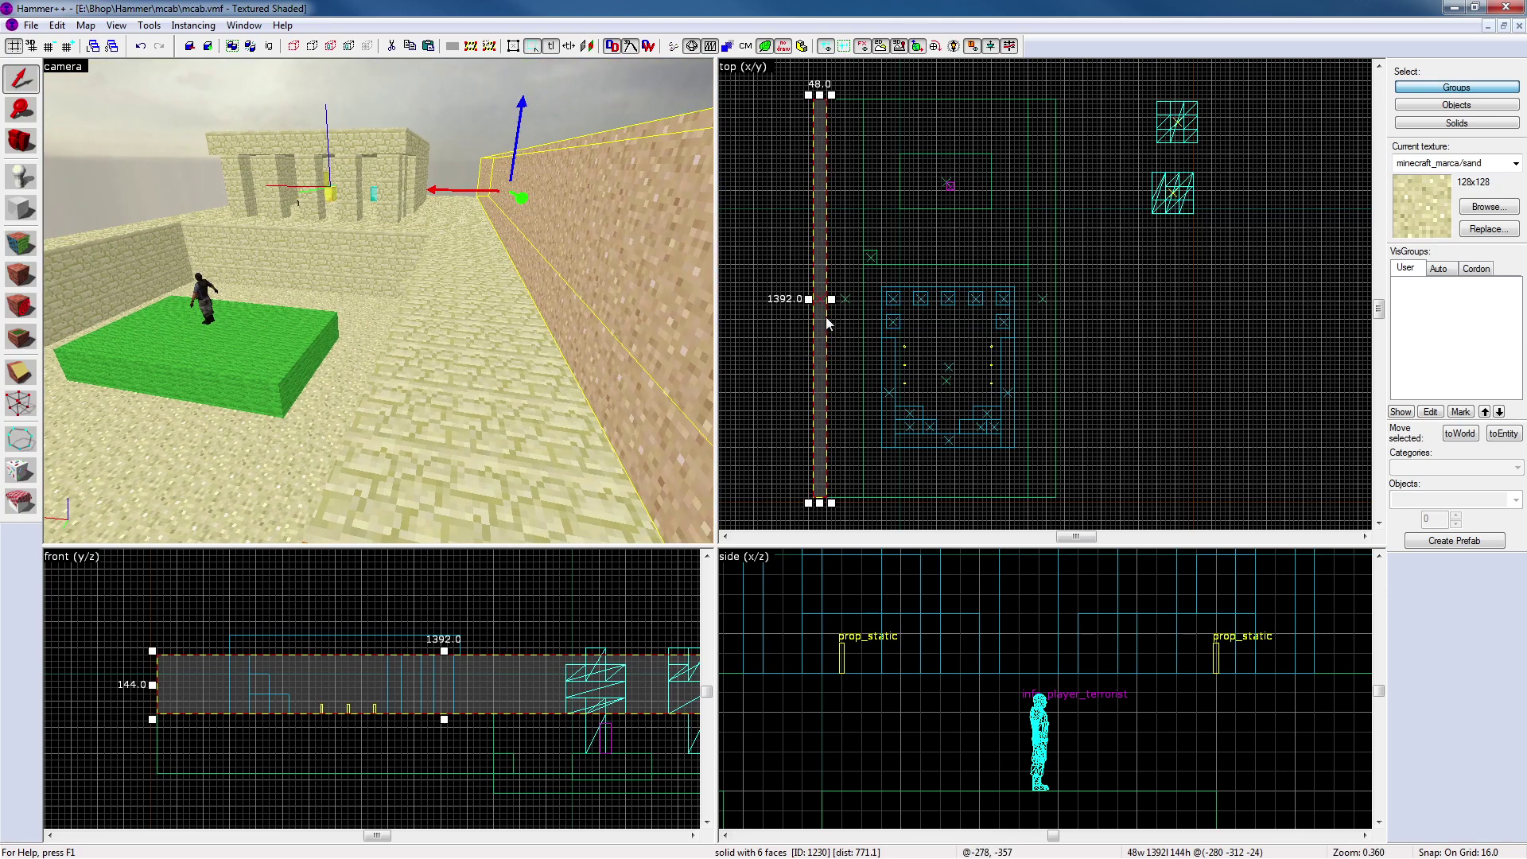
# Stretch the sand wall upward to a height of 224 units
pyautogui.scroll(-5, 851, 608)
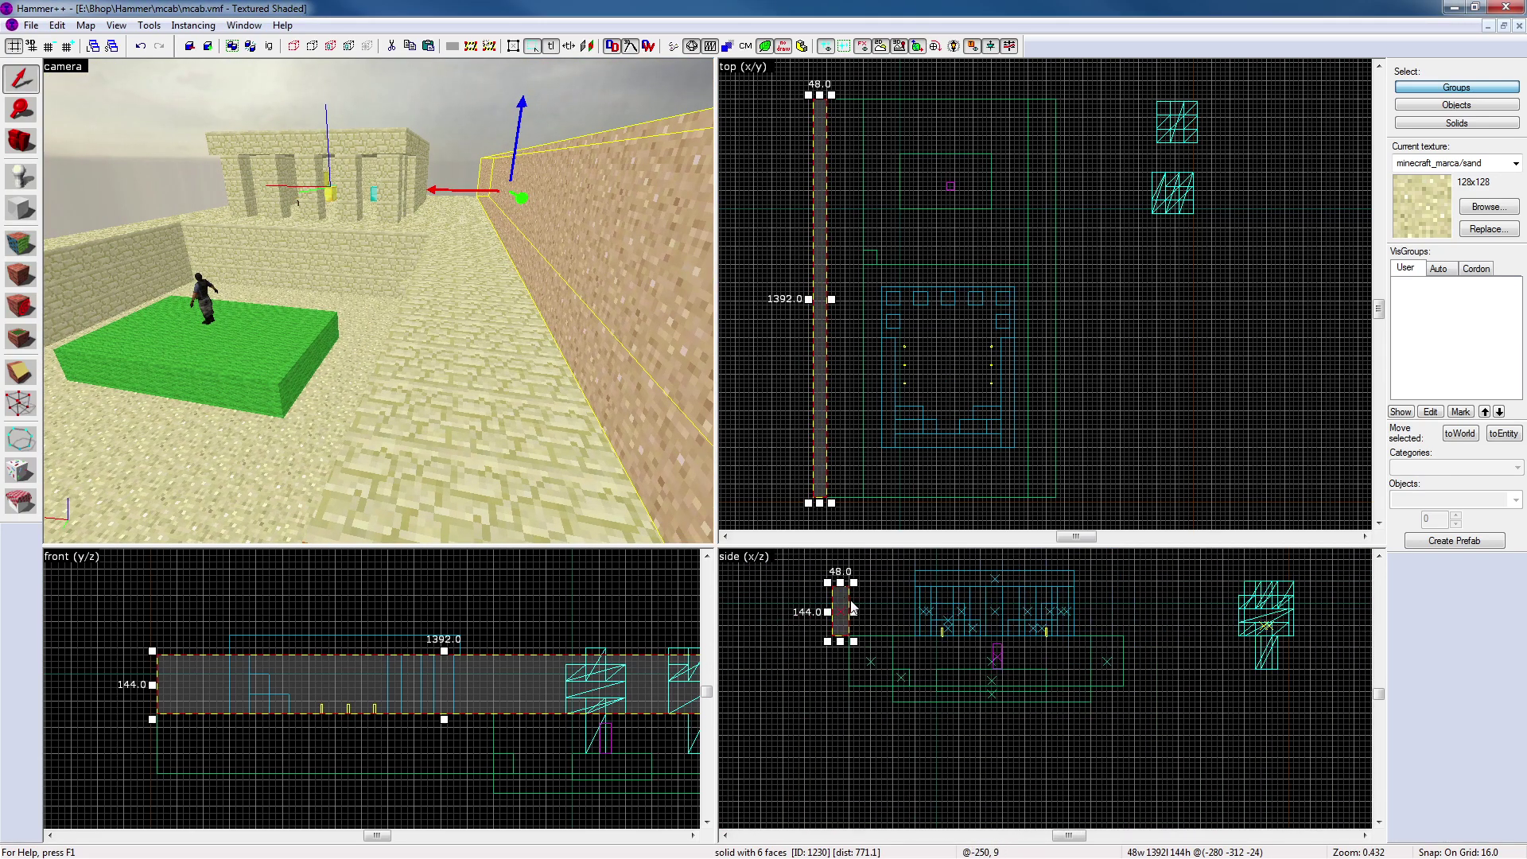
pyautogui.moveTo(851, 608); pyautogui.dragTo(849, 698, button='middle')
pyautogui.moveTo(841, 673); pyautogui.dragTo(843, 555)
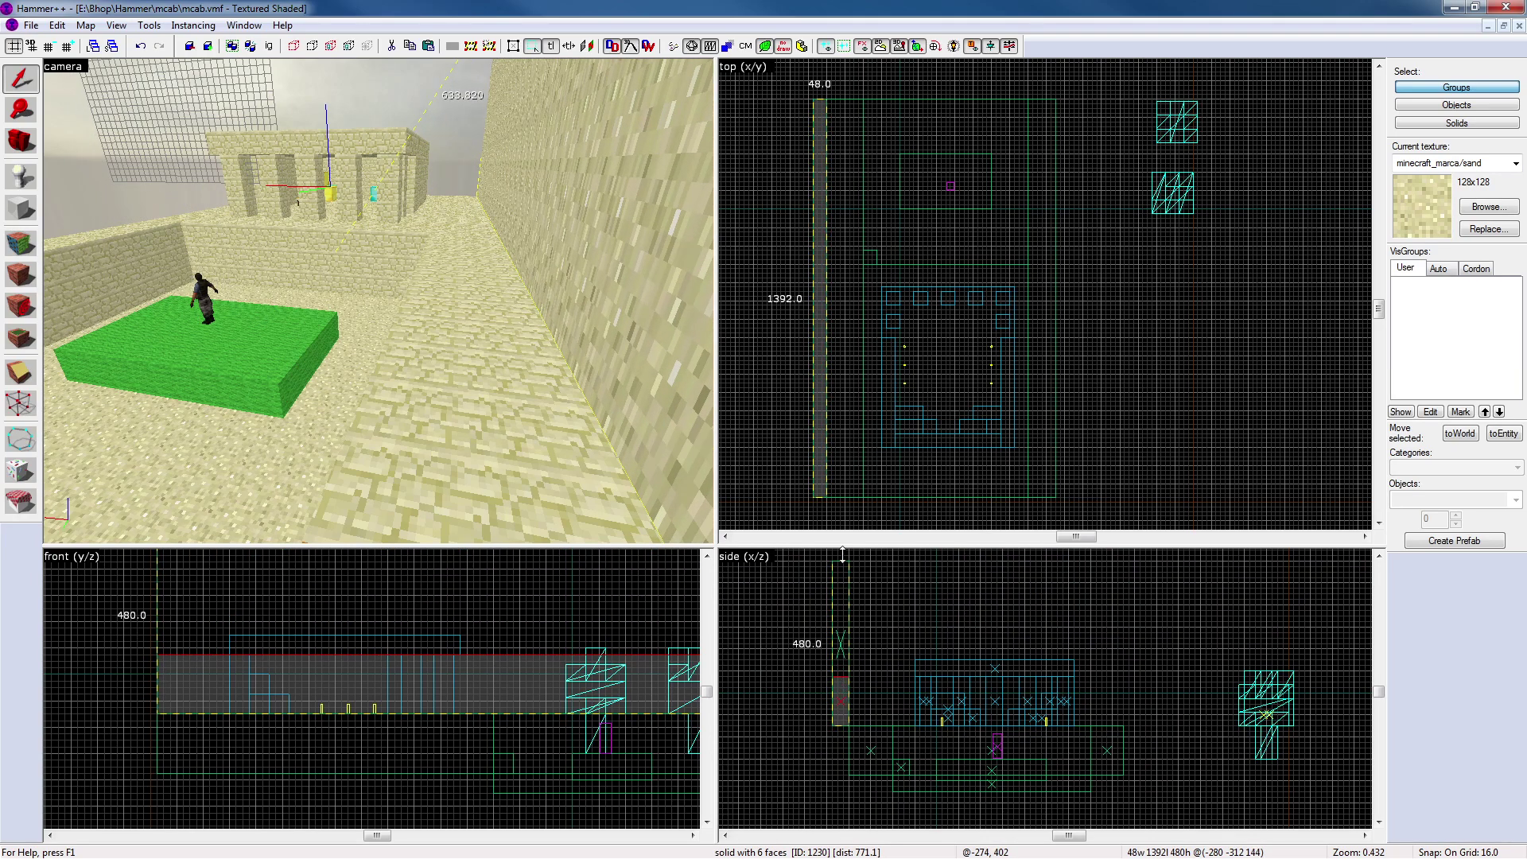
pyautogui.moveTo(843, 555); pyautogui.dragTo(857, 640)
# Copy the sand wall to the opposite side of the courtyard and rotate it 180 degrees so its sand face points inward
pyautogui.moveTo(824, 326)
pyautogui.mouseDown()
pyautogui.moveTo(1115, 307)
pyautogui.moveTo(1061, 320)
pyautogui.mouseUp()
pyautogui.press('z')
pyautogui.press('z')
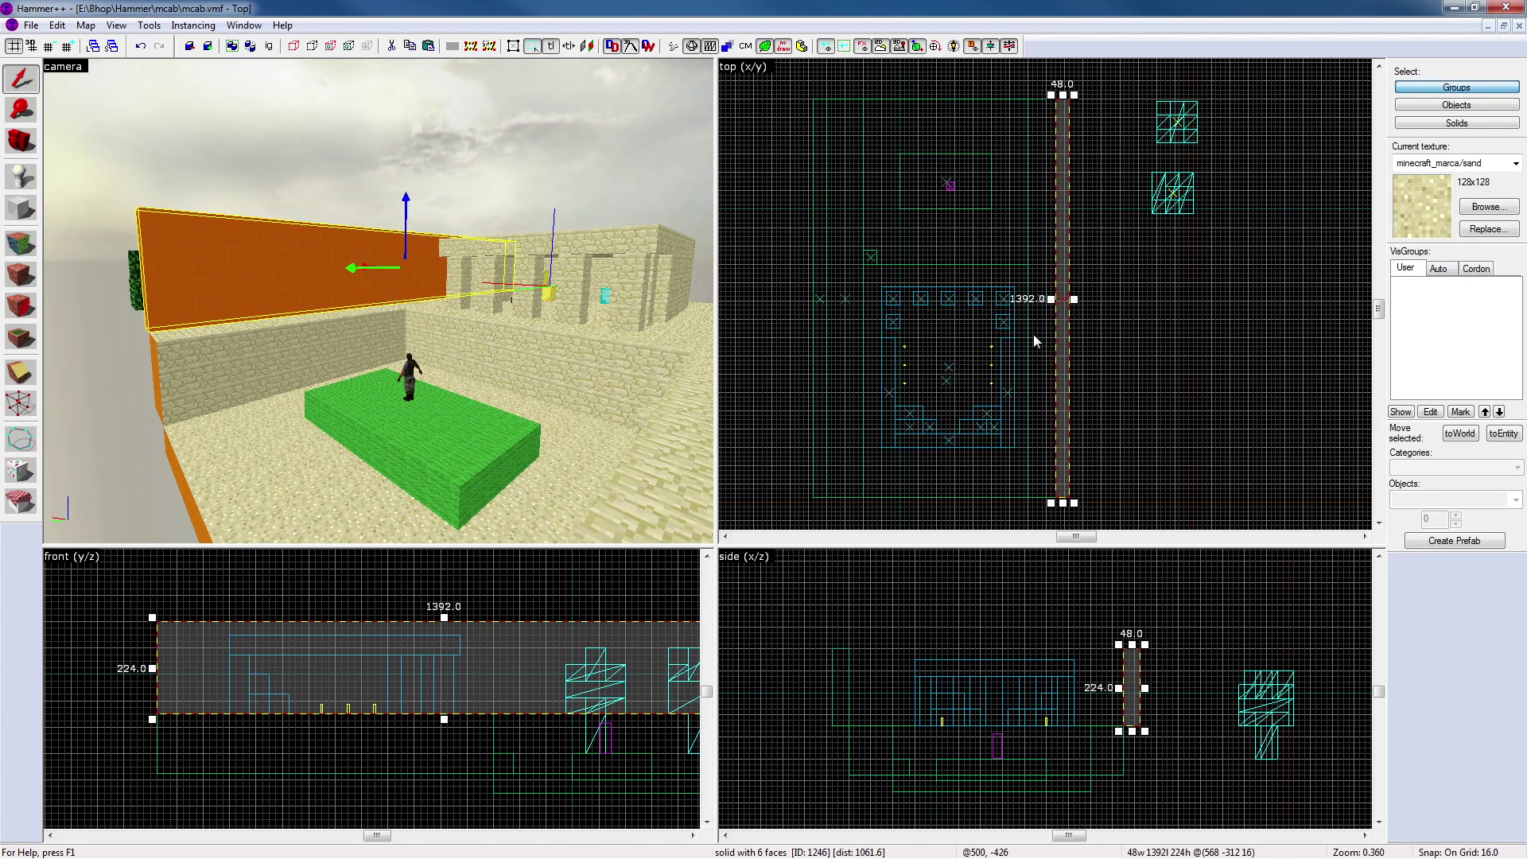
pyautogui.click(1073, 316)
pyautogui.click(1076, 106)
pyautogui.click(1056, 379)
pyautogui.click(1061, 139)
pyautogui.moveTo(1074, 97)
pyautogui.mouseDown()
pyautogui.moveTo(1106, 426)
pyautogui.moveTo(1065, 441)
pyautogui.mouseUp()
pyautogui.press('Escape')
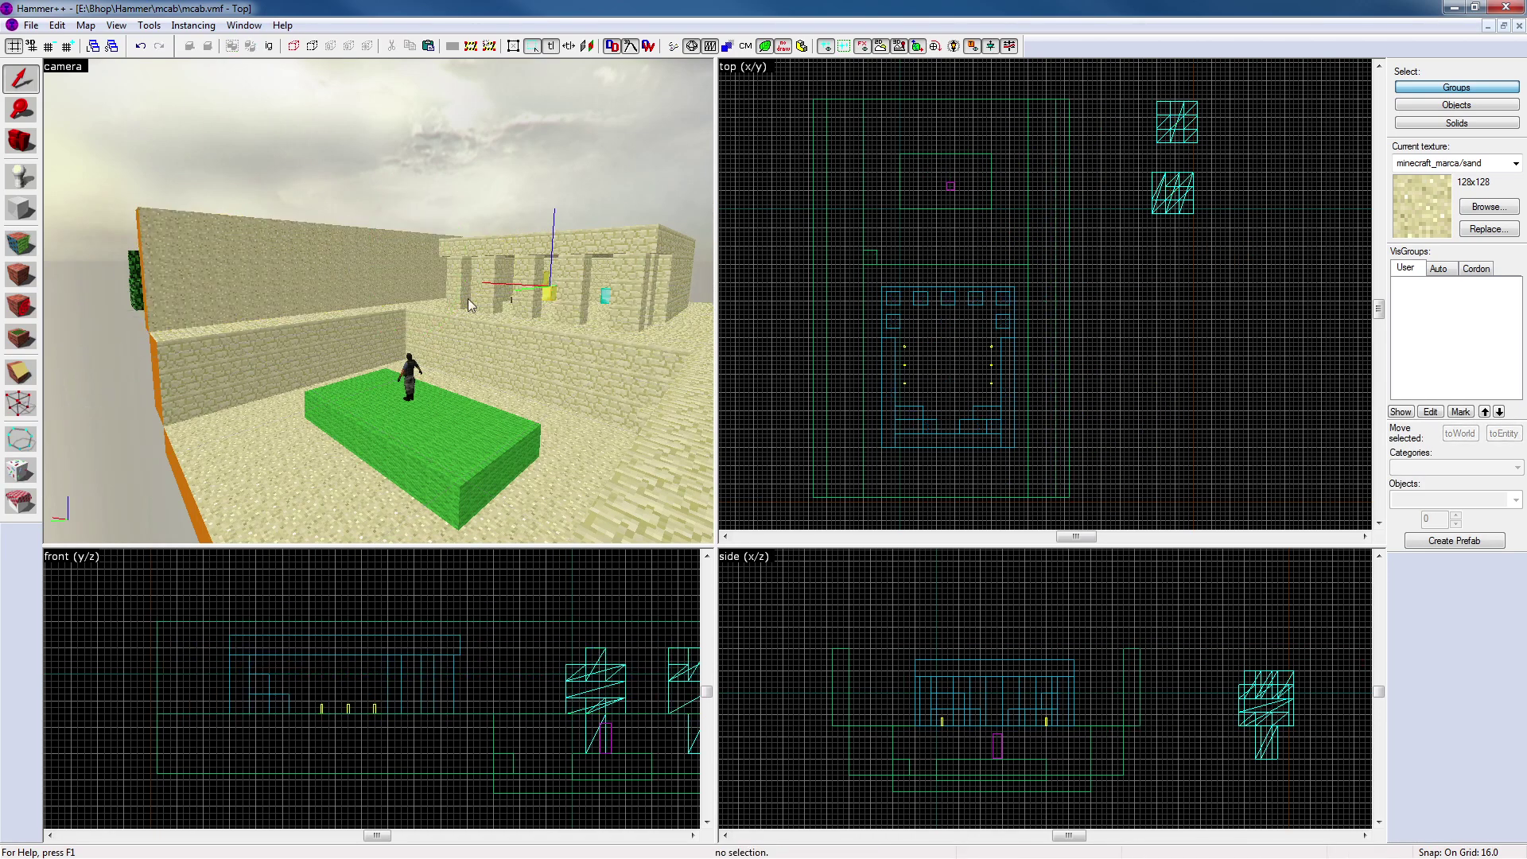
# Try to turn the original side wall 90 degrees and place it behind the building, and undo the attempt
pyautogui.press('z')
pyautogui.press('a')
pyautogui.press('w')
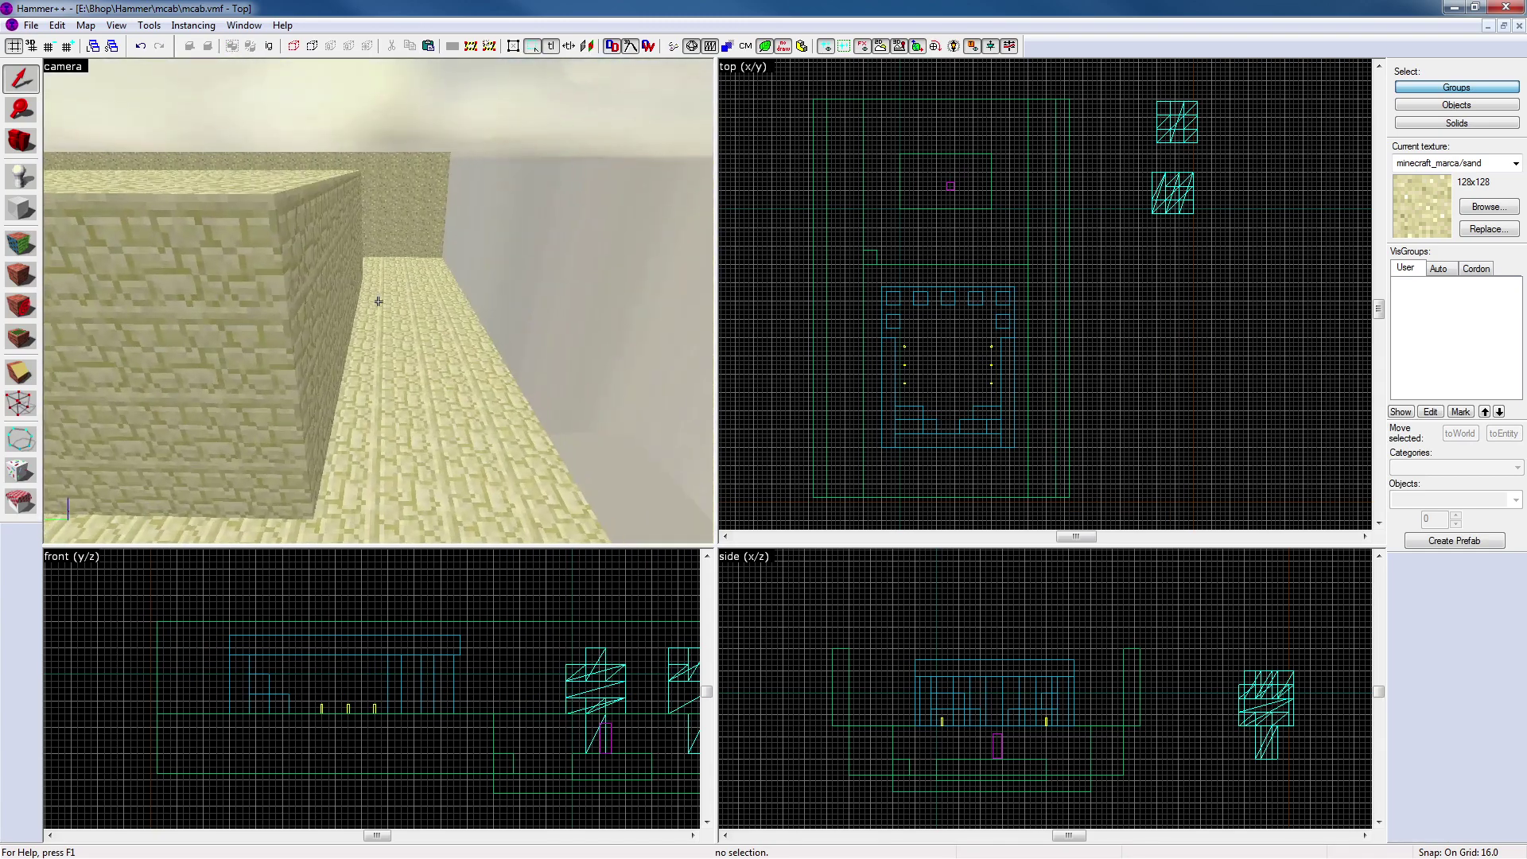
pyautogui.press('s')
pyautogui.press('z')
pyautogui.click(218, 291)
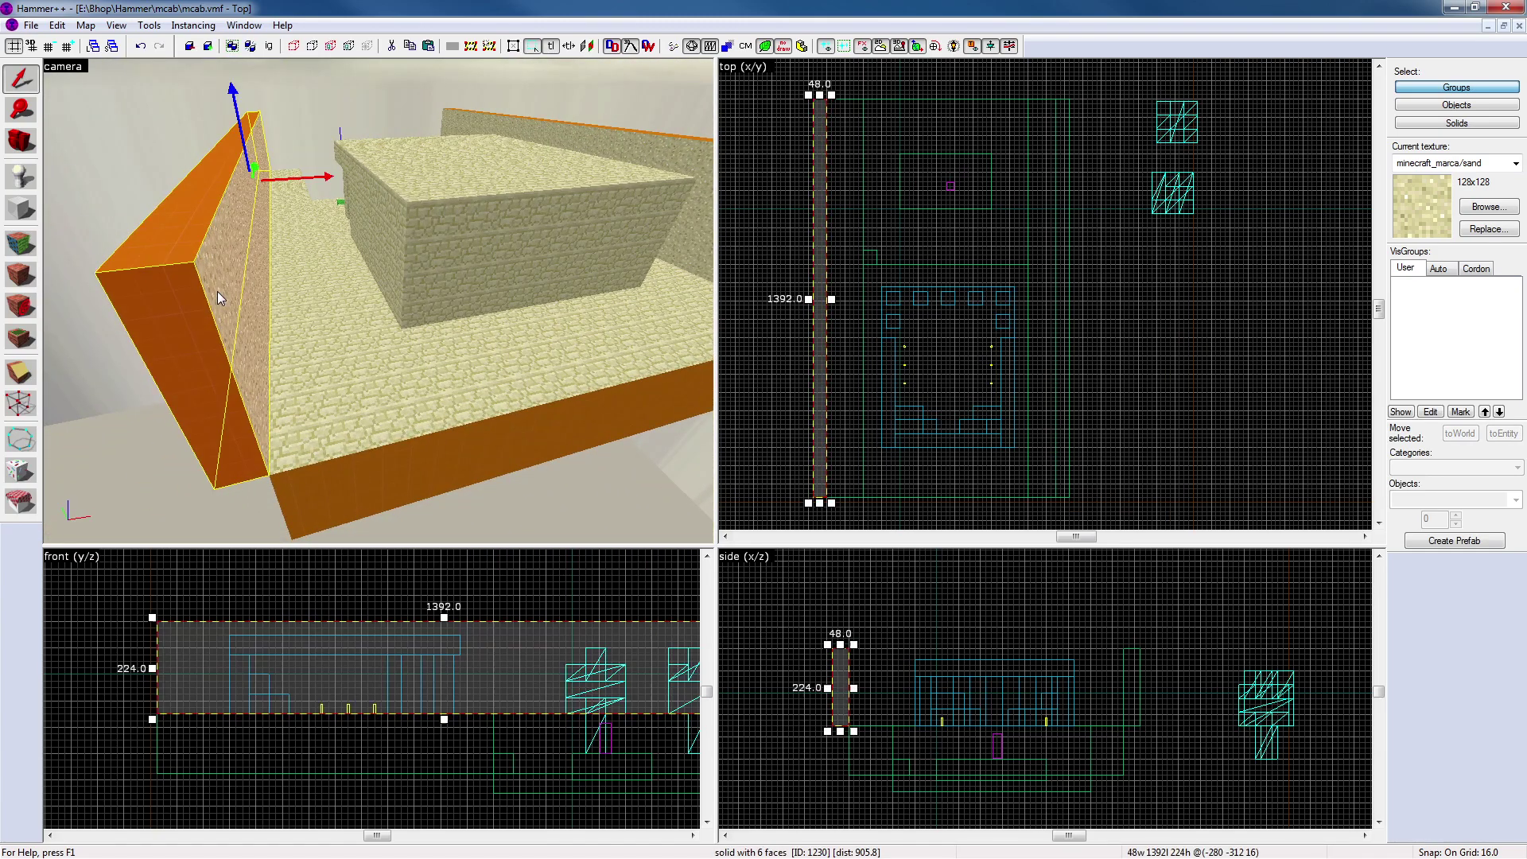
pyautogui.moveTo(848, 309); pyautogui.dragTo(836, 185, button='middle')
pyautogui.moveTo(803, 340)
pyautogui.mouseDown()
pyautogui.moveTo(920, 439)
pyautogui.moveTo(1024, 473)
pyautogui.mouseUp()
pyautogui.click(1026, 247)
pyautogui.moveTo(1044, 104)
pyautogui.mouseDown()
pyautogui.moveTo(924, 194)
pyautogui.moveTo(859, 296)
pyautogui.moveTo(886, 320)
pyautogui.moveTo(889, 396)
pyautogui.moveTo(886, 383)
pyautogui.mouseUp()
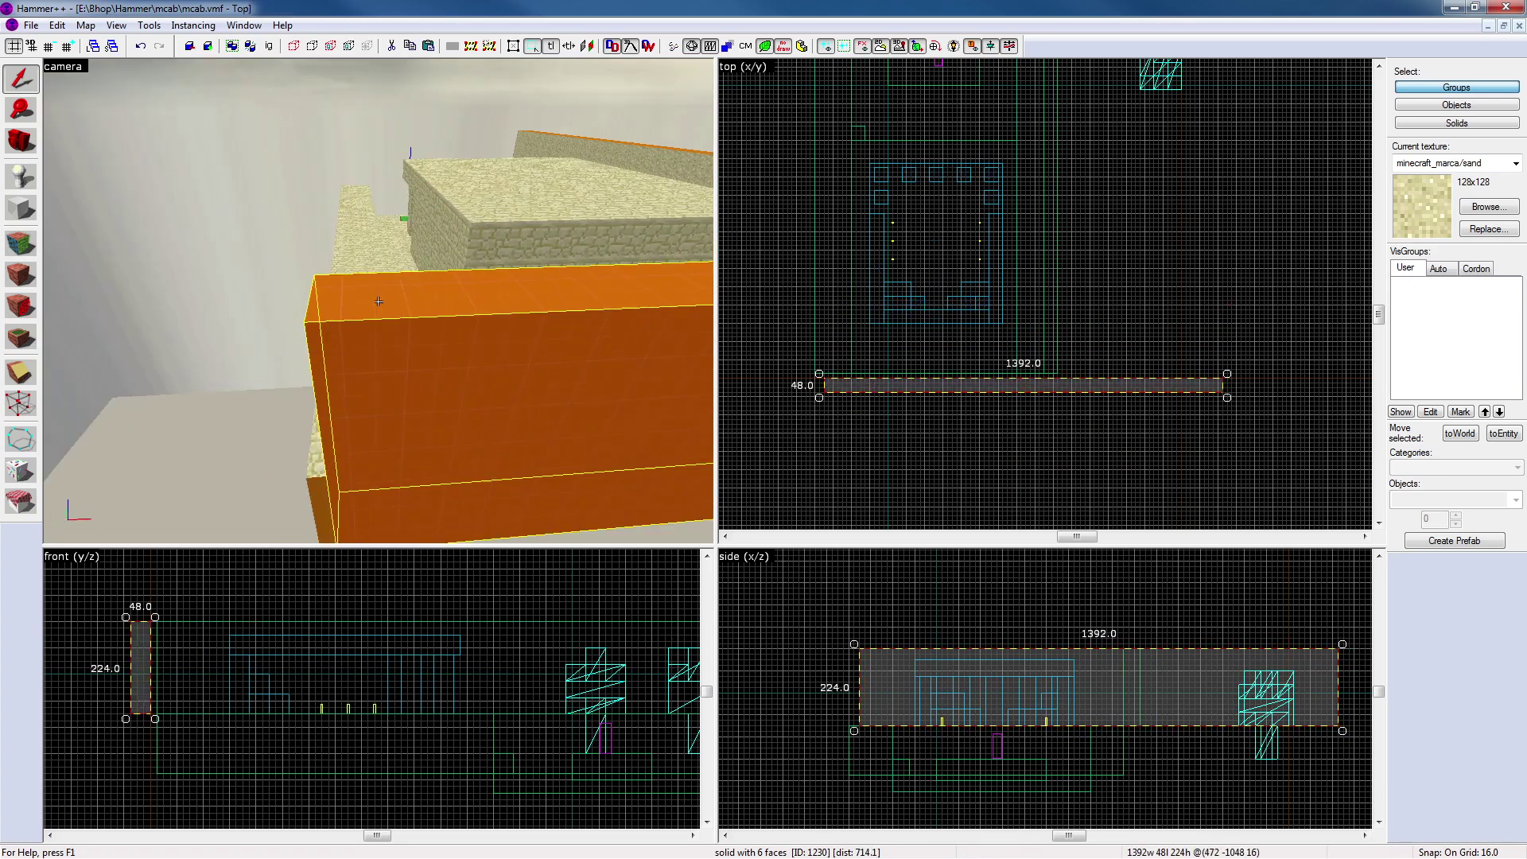
pyautogui.press('w')
pyautogui.press('z')
pyautogui.hotkey('ctrl', 'z')
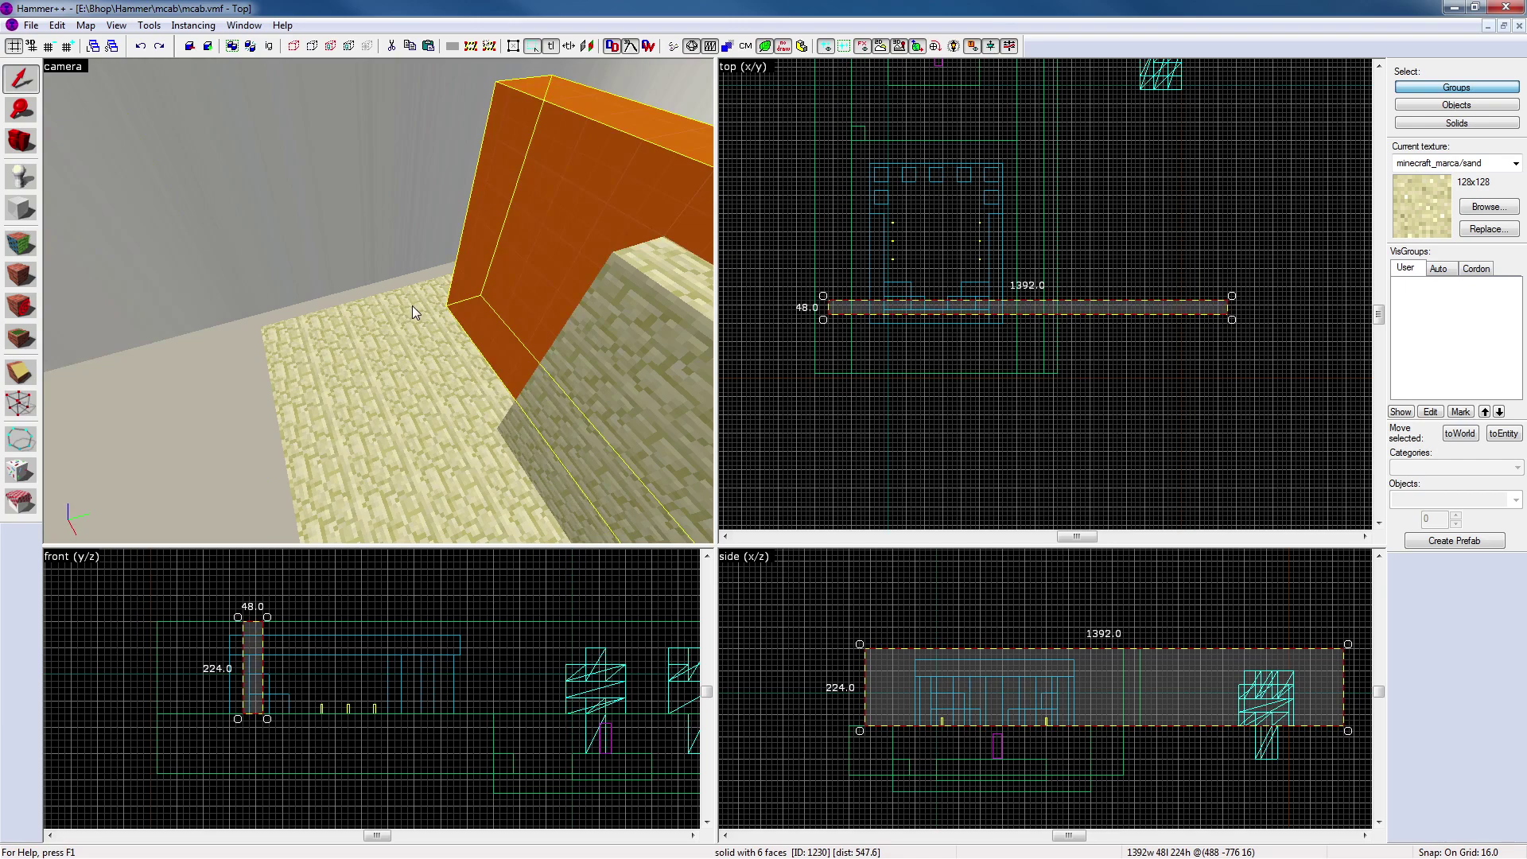
pyautogui.hotkey('ctrl', 'z')
# Place a copy of the side wall, turned 90 degrees, along the edge behind the building and shorten it to 800 units
pyautogui.moveTo(809, 288); pyautogui.dragTo(817, 342)
pyautogui.moveTo(833, 431)
pyautogui.mouseDown()
pyautogui.moveTo(876, 403)
pyautogui.moveTo(954, 238)
pyautogui.moveTo(988, 341)
pyautogui.moveTo(981, 393)
pyautogui.moveTo(990, 383)
pyautogui.mouseUp()
pyautogui.scroll(-3, 909, 382)
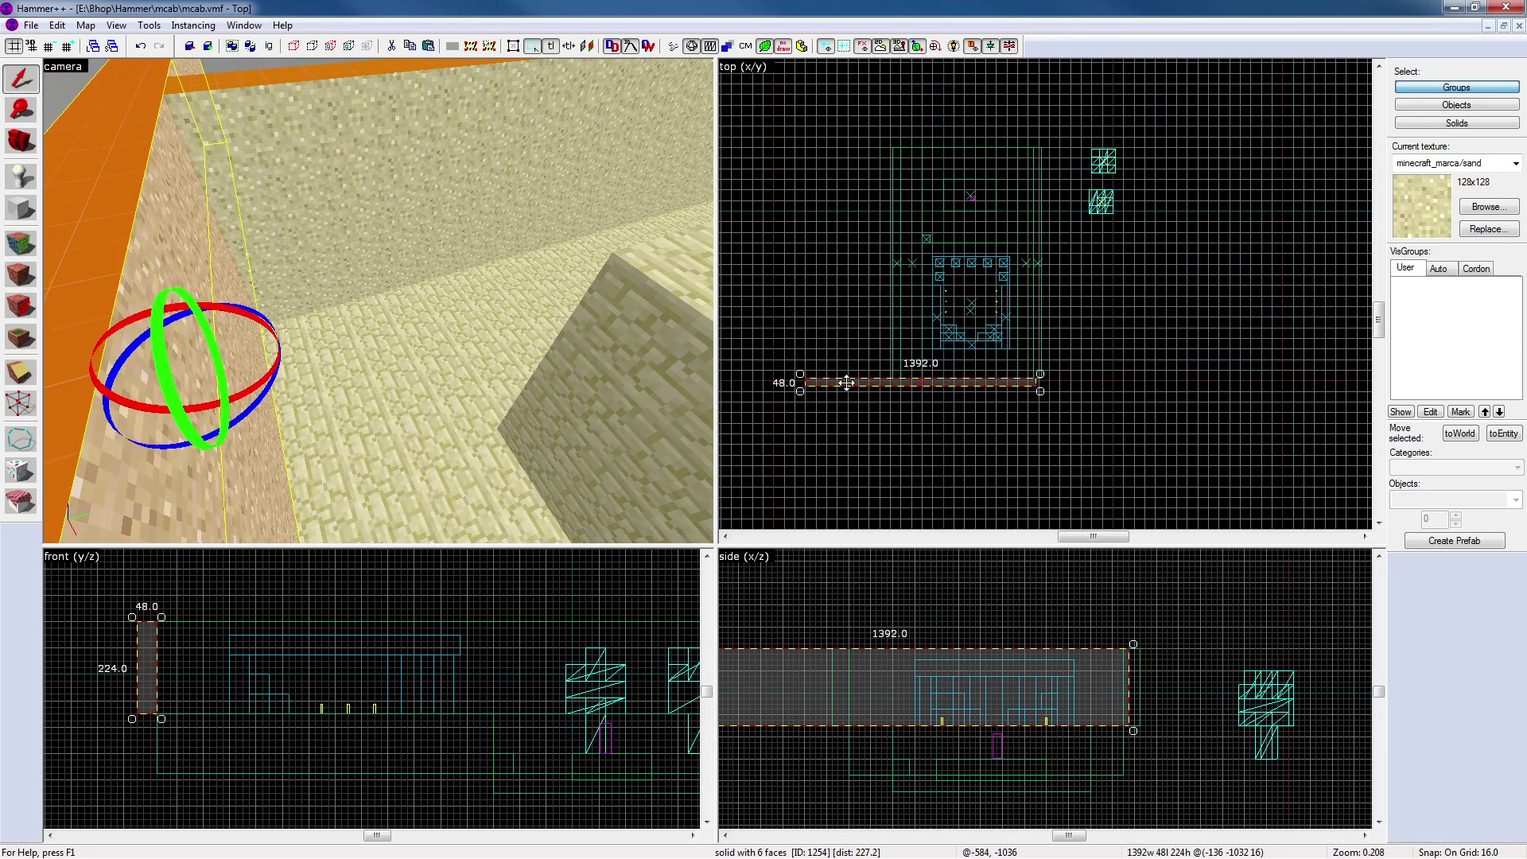
pyautogui.click(792, 383)
pyautogui.moveTo(813, 383); pyautogui.dragTo(899, 385)
pyautogui.scroll(5, 899, 385)
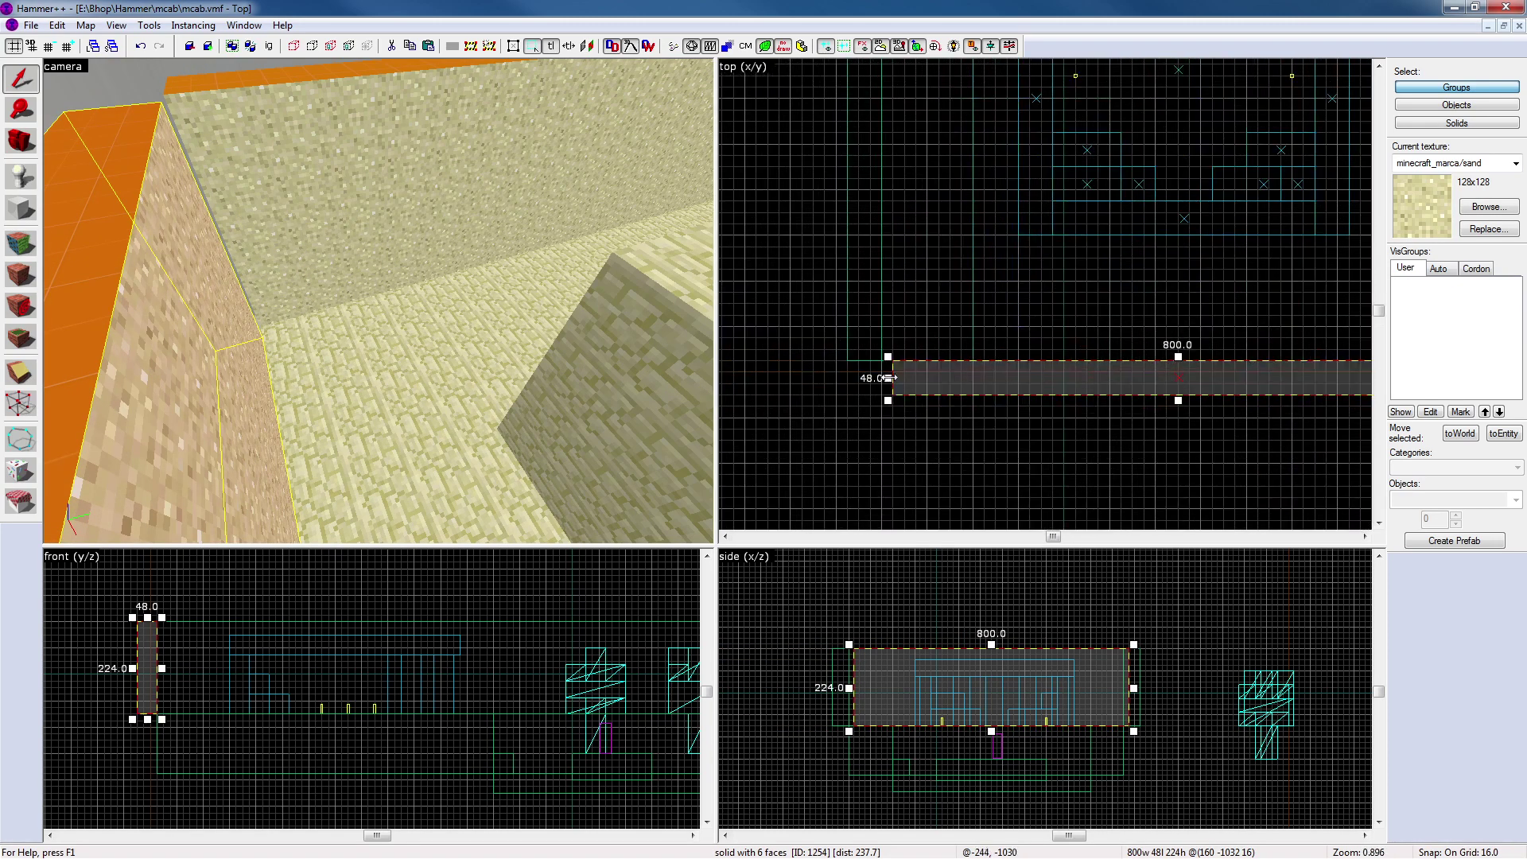
pyautogui.press('Escape')
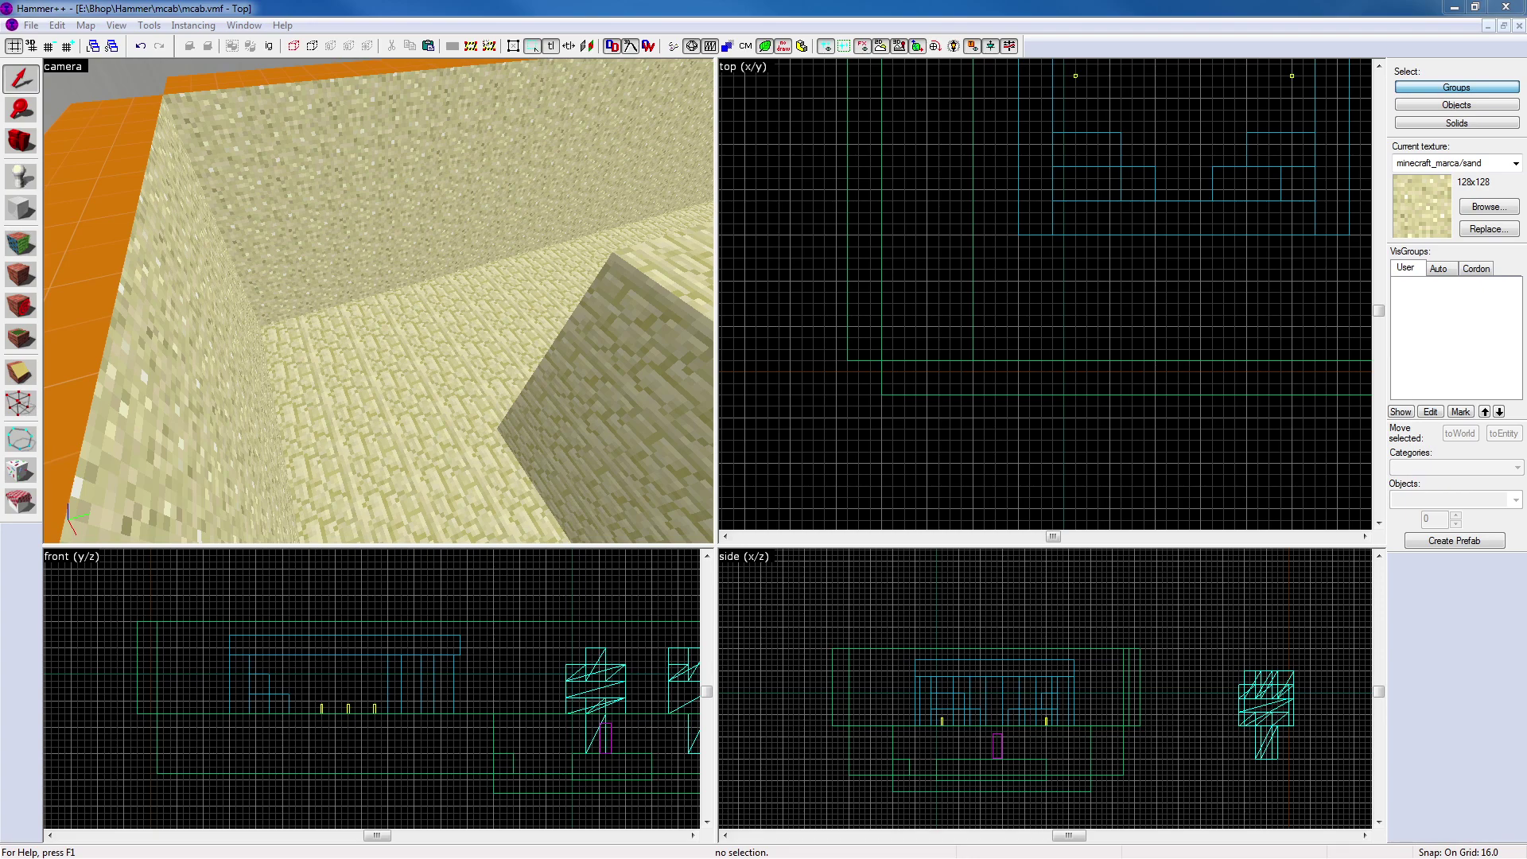
# Examine the building and courtyard against the new enclosing walls from several angles
pyautogui.press('z')
pyautogui.press('w')
pyautogui.press('w')
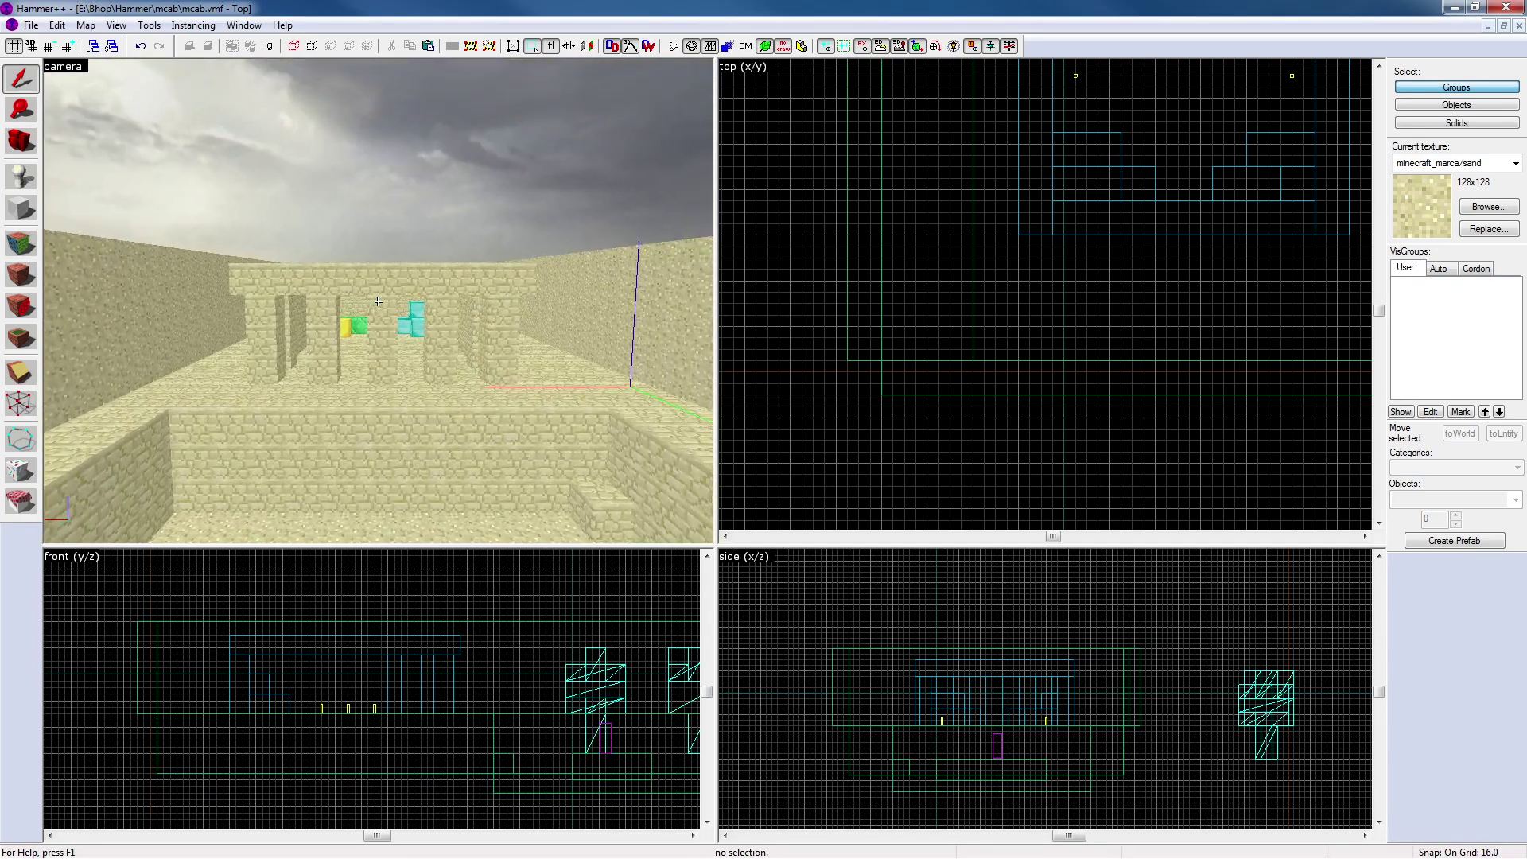
pyautogui.press('d')
pyautogui.press('w')
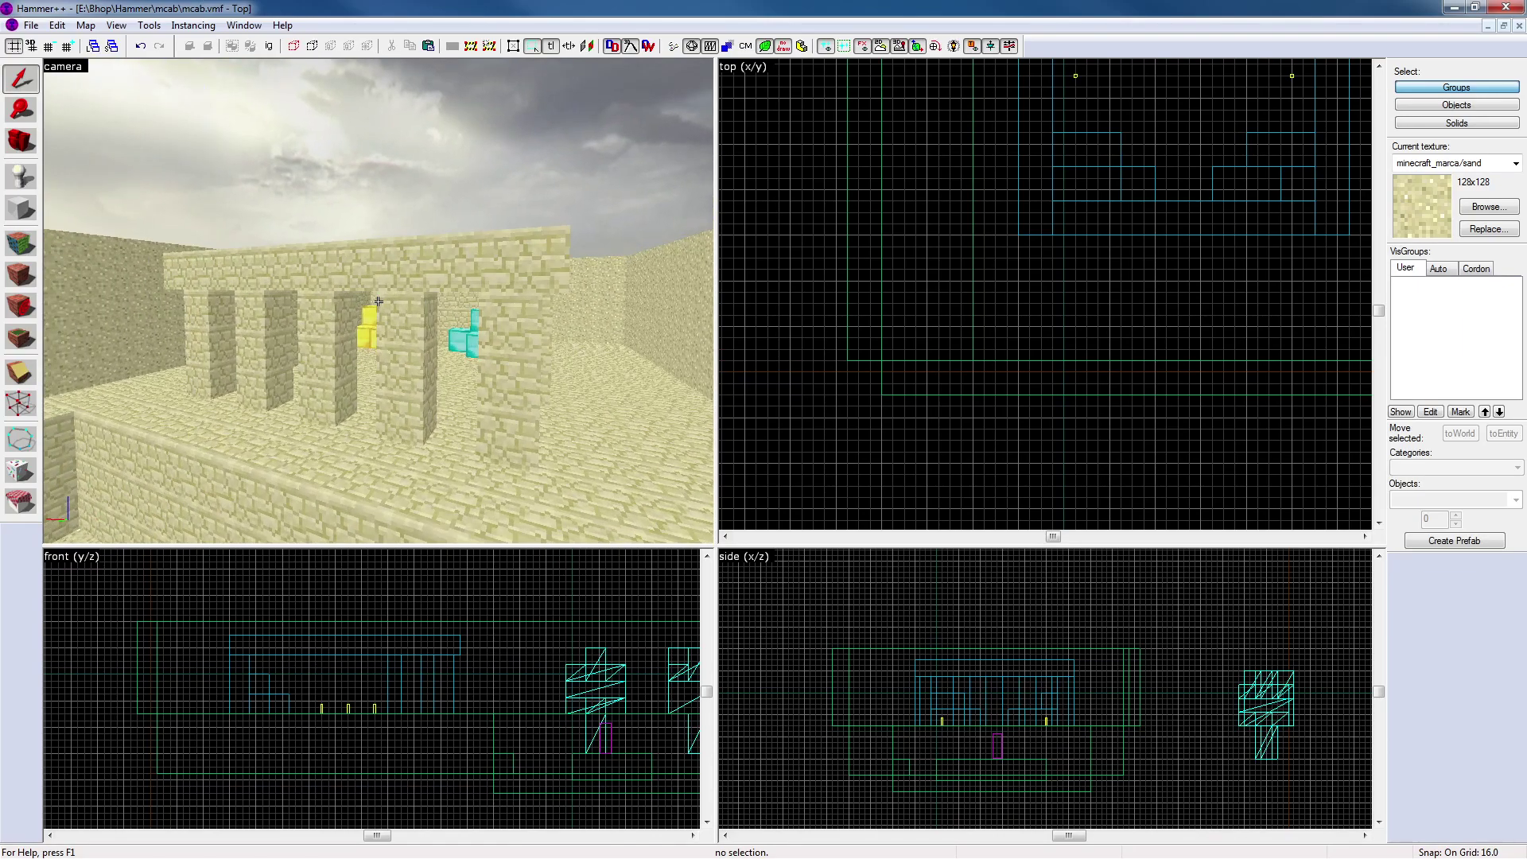
pyautogui.press('d')
pyautogui.press('s')
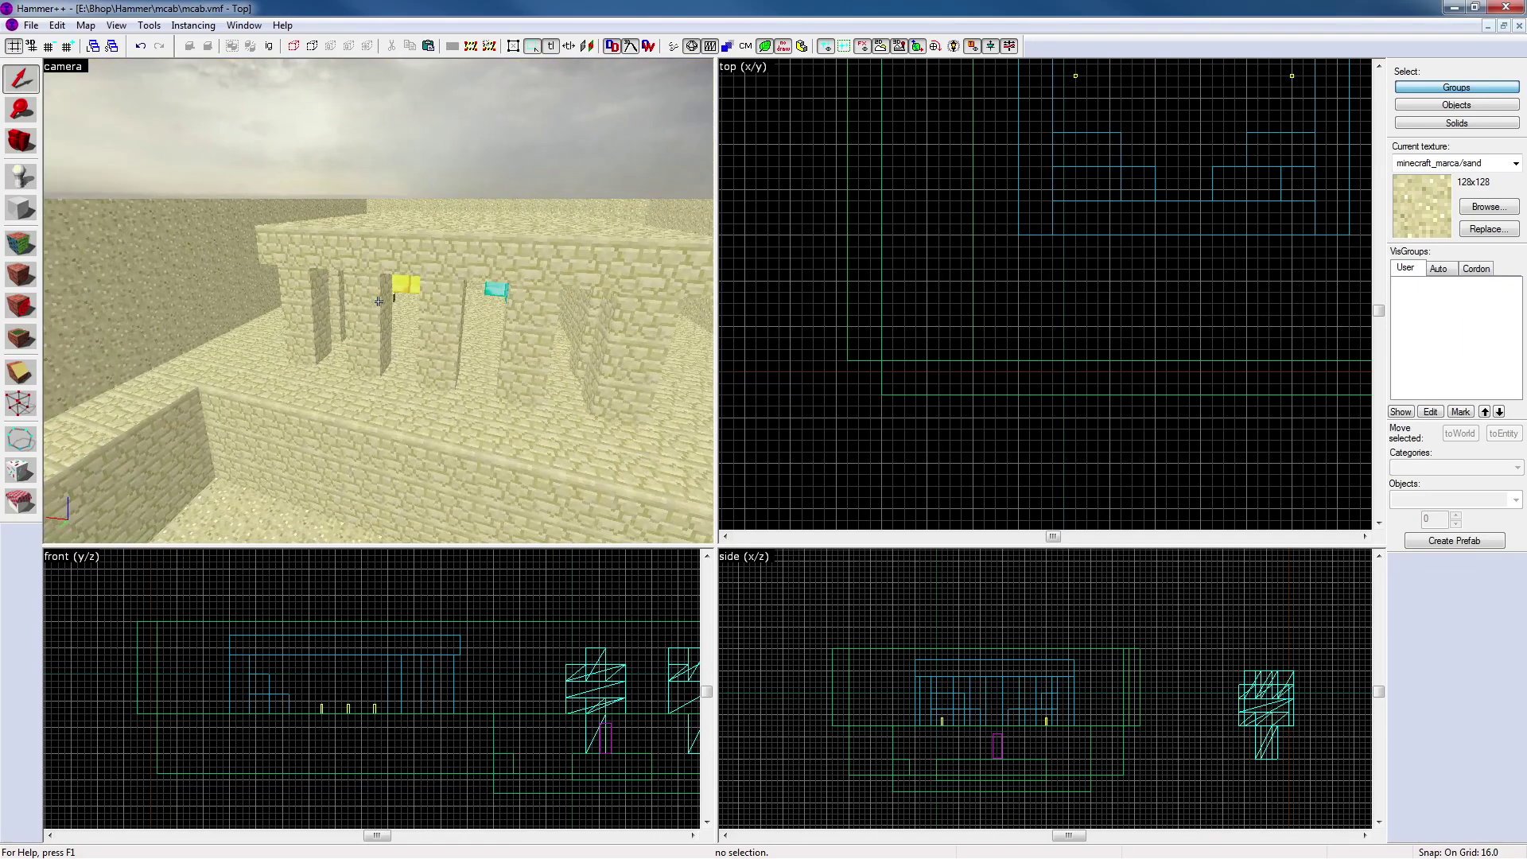
pyautogui.press('a')
pyautogui.press('z')
# Select the building's roof slab together with the four sandstone pillars at one end of its open front
pyautogui.click(404, 244)
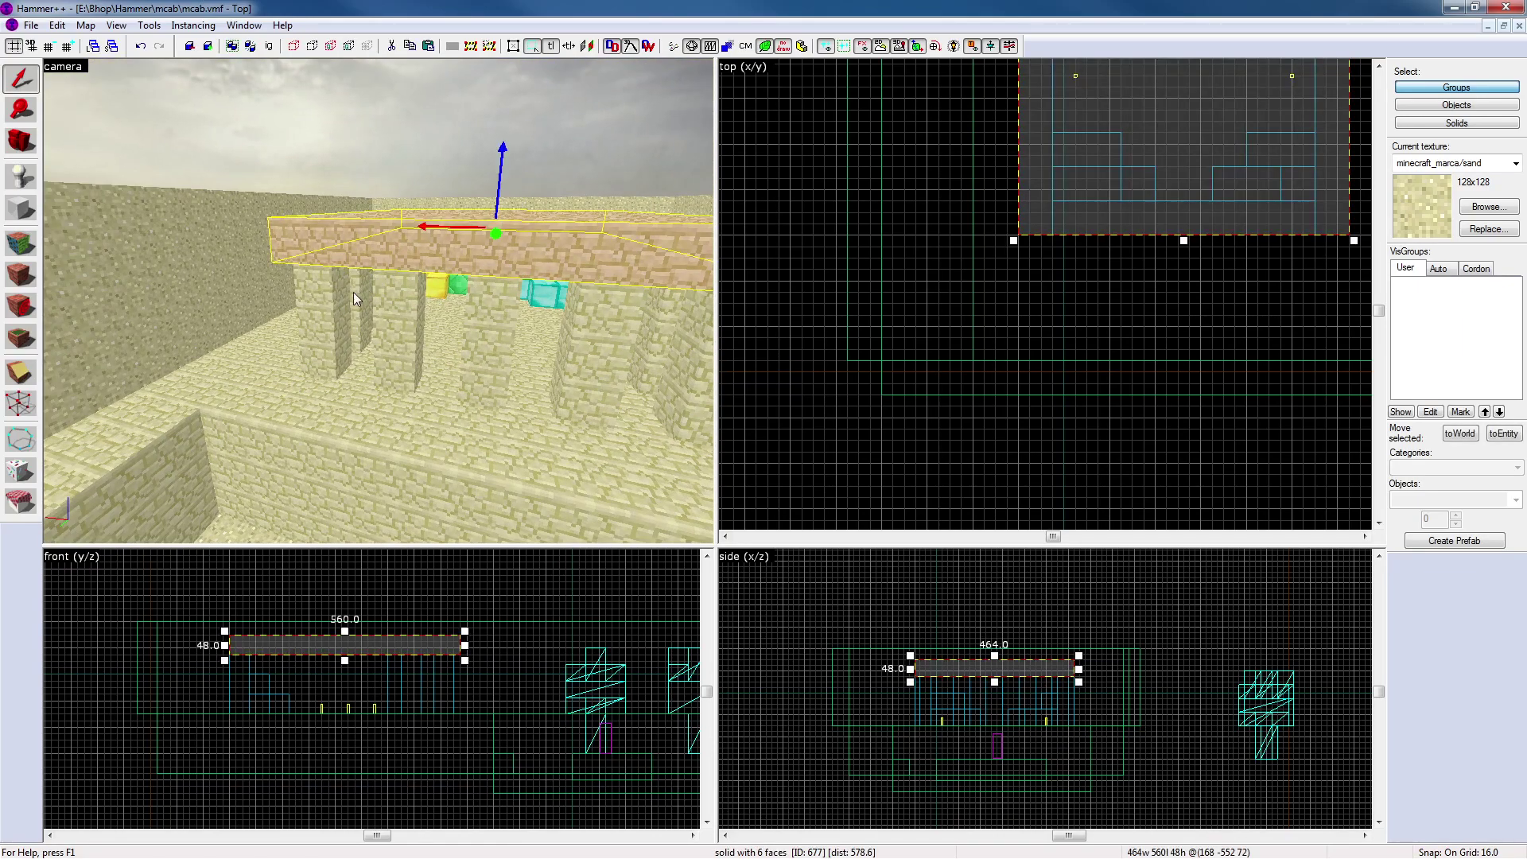
pyautogui.keyDown('ctrl'); pyautogui.click(342, 296); pyautogui.keyUp('ctrl')
pyautogui.keyDown('ctrl'); pyautogui.click(364, 288); pyautogui.keyUp('ctrl')
pyautogui.press('z')
pyautogui.press('d')
pyautogui.press('w')
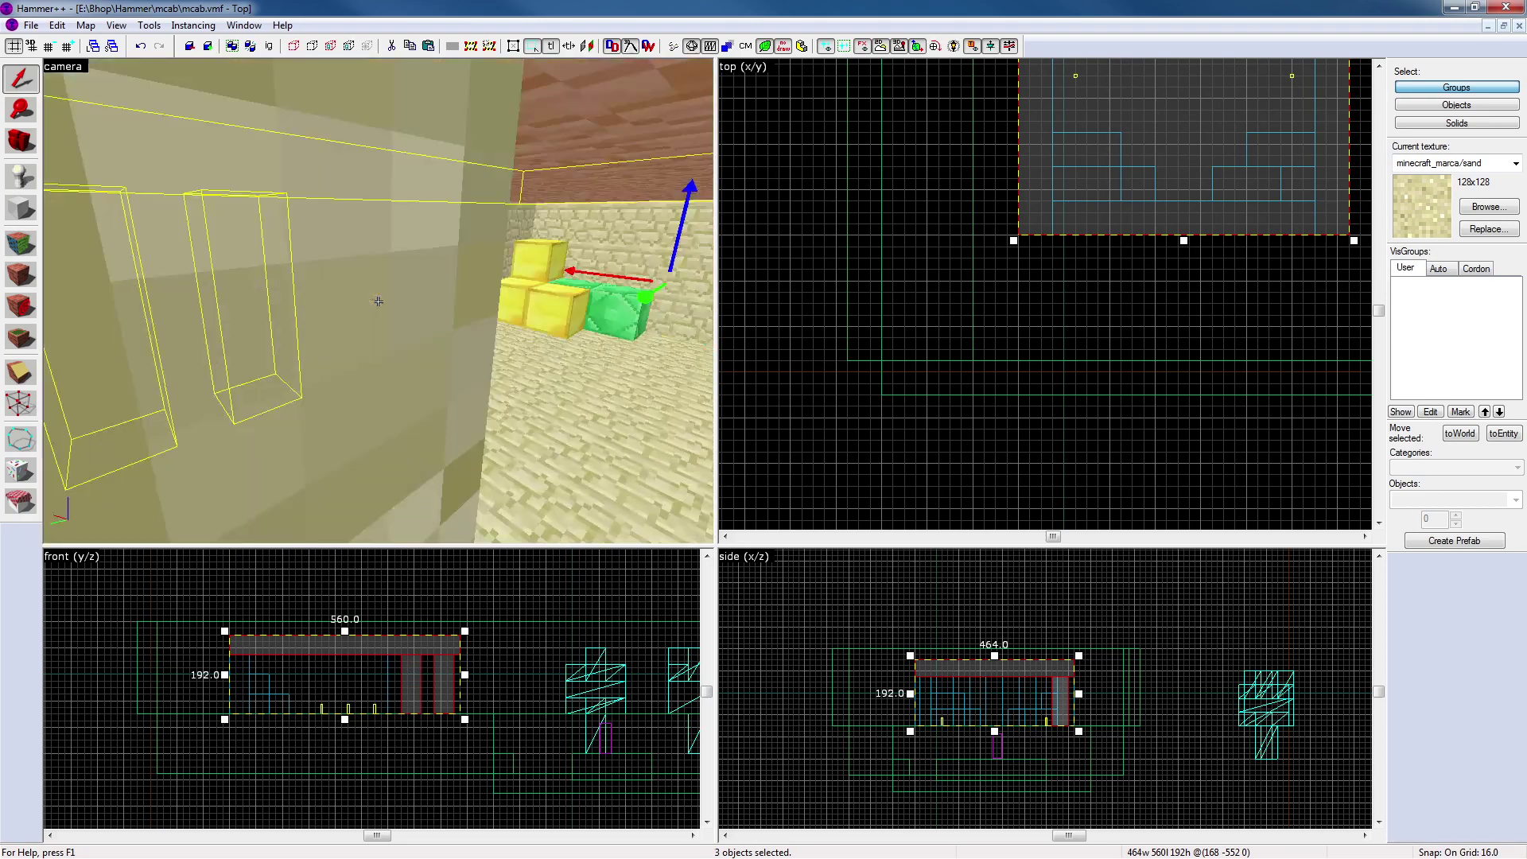
pyautogui.keyDown('ctrl'); pyautogui.click(372, 307); pyautogui.keyUp('ctrl')
pyautogui.keyDown('ctrl'); pyautogui.click(281, 346); pyautogui.keyUp('ctrl')
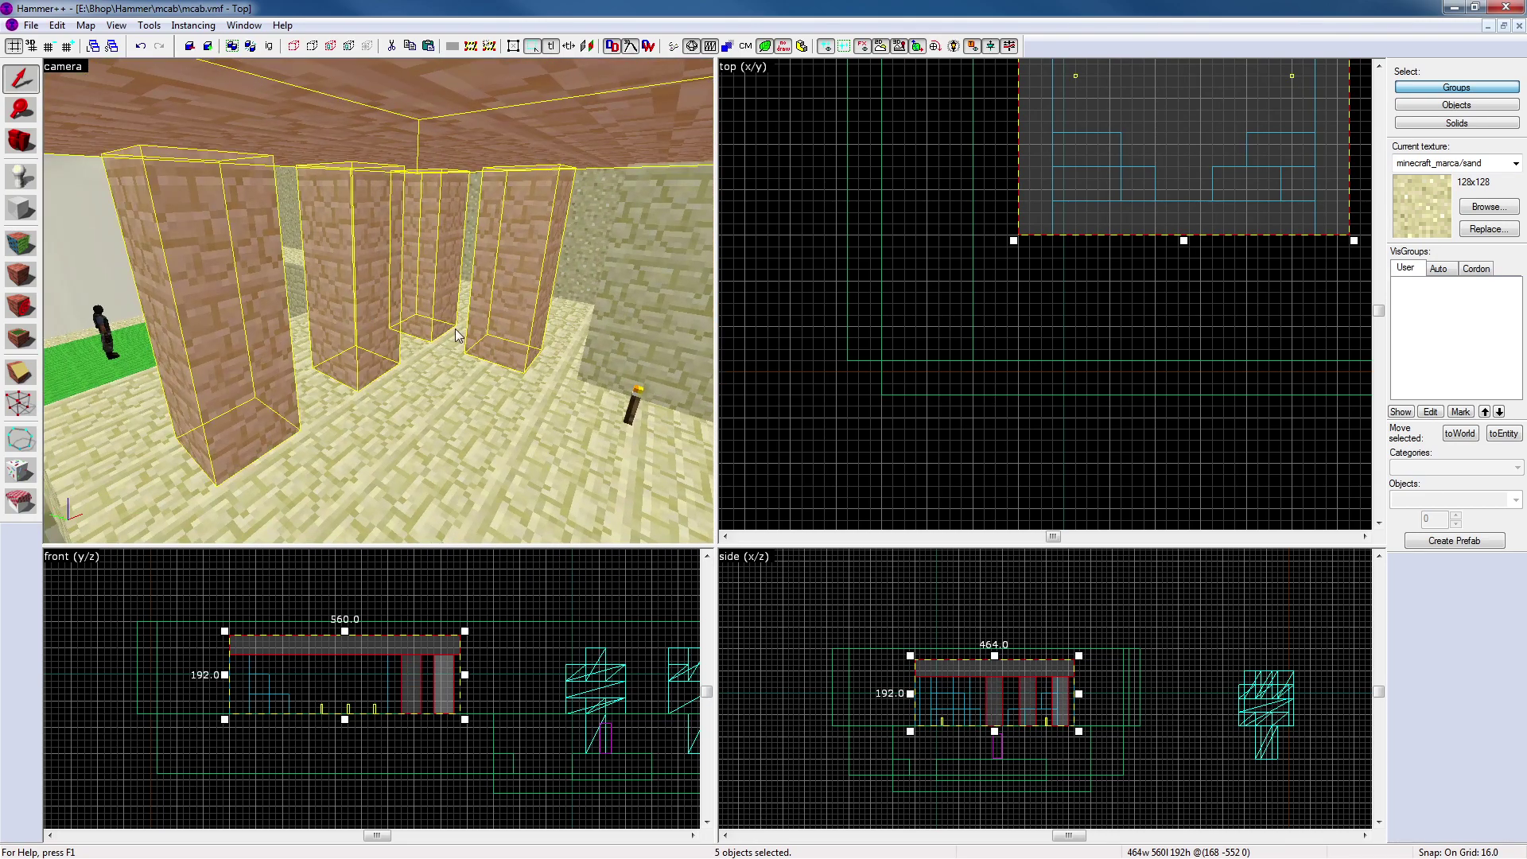
# Add the building's three sandstone walls to the selection
pyautogui.press('z')
pyautogui.press('z')
pyautogui.keyDown('ctrl'); pyautogui.click(379, 304); pyautogui.keyUp('ctrl')
pyautogui.keyDown('ctrl'); pyautogui.click(569, 298); pyautogui.keyUp('ctrl')
pyautogui.press('z')
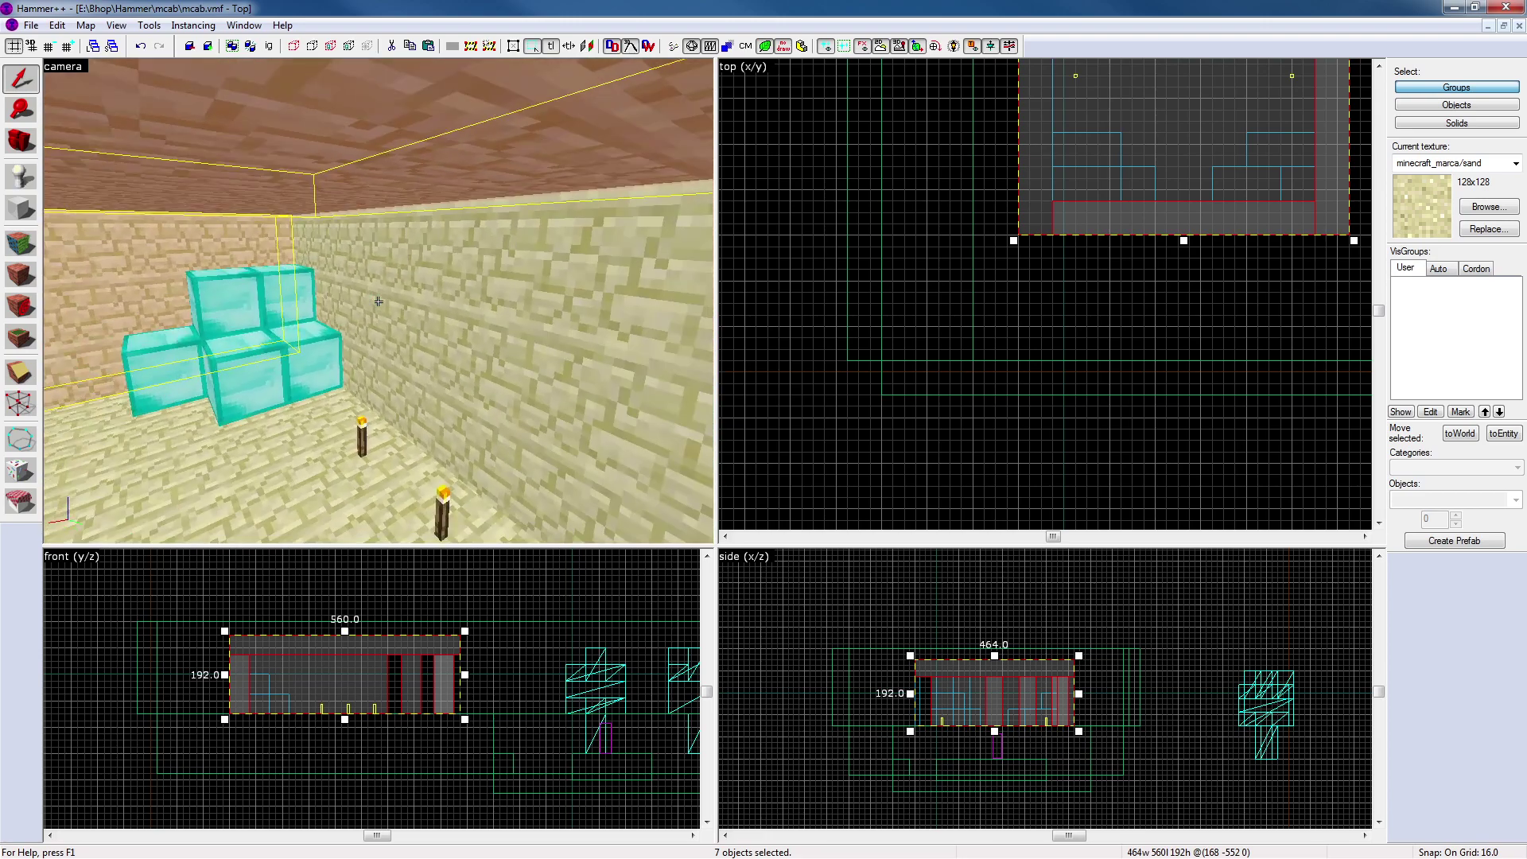
pyautogui.press('z')
pyautogui.keyDown('ctrl'); pyautogui.click(398, 305); pyautogui.keyUp('ctrl')
# Add the three remaining pillars at the building's other front corner to the selection
pyautogui.press('z')
pyautogui.press('d')
pyautogui.press('s')
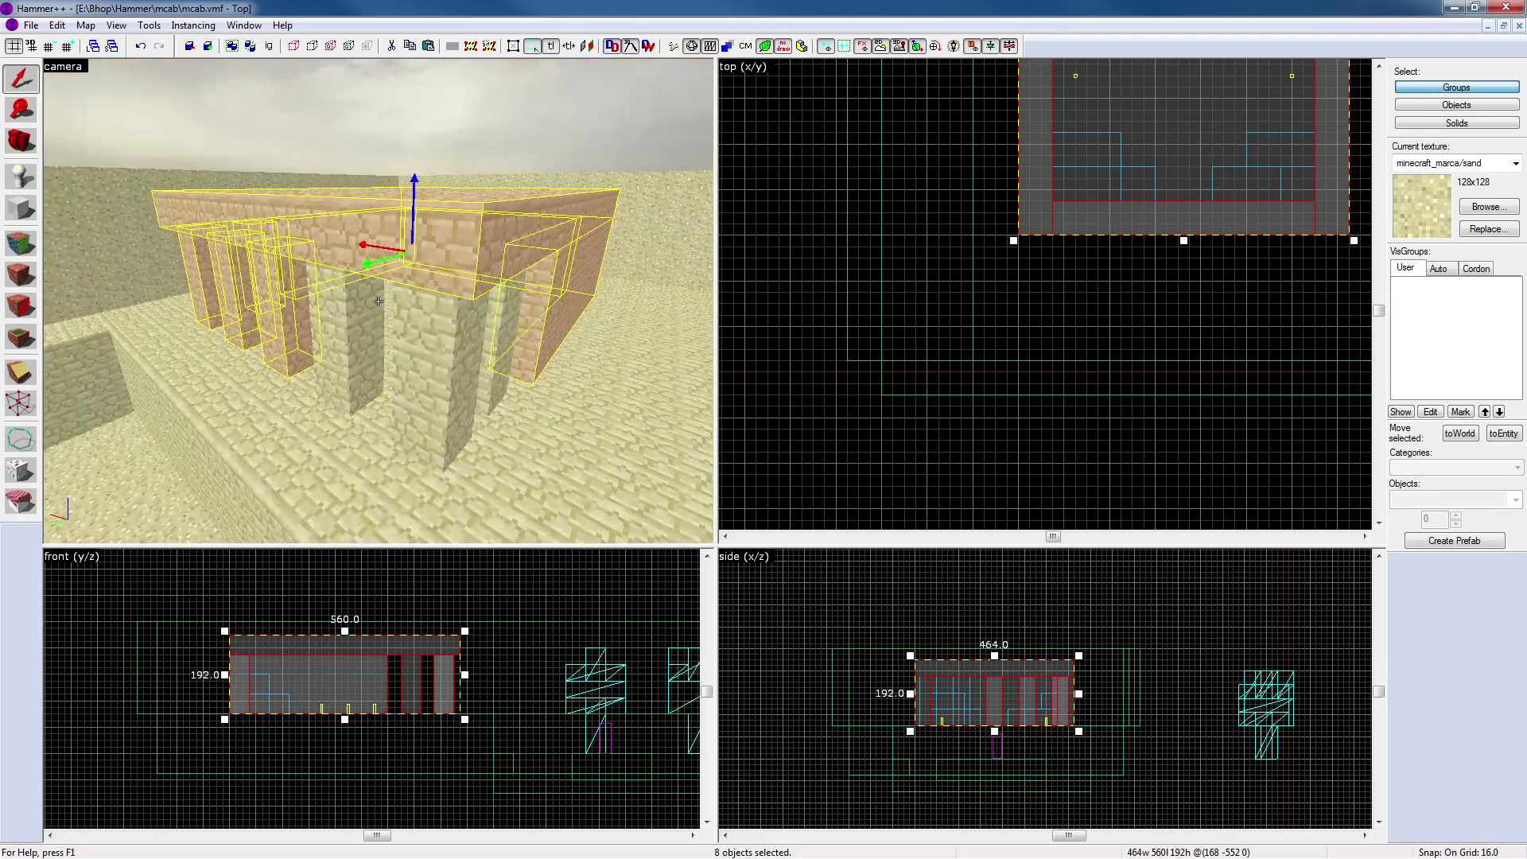
pyautogui.press('z')
pyautogui.keyDown('ctrl'); pyautogui.click(367, 315); pyautogui.keyUp('ctrl')
pyautogui.keyDown('ctrl'); pyautogui.click(422, 344); pyautogui.keyUp('ctrl')
pyautogui.keyDown('ctrl'); pyautogui.click(490, 337); pyautogui.keyUp('ctrl')
pyautogui.press('z')
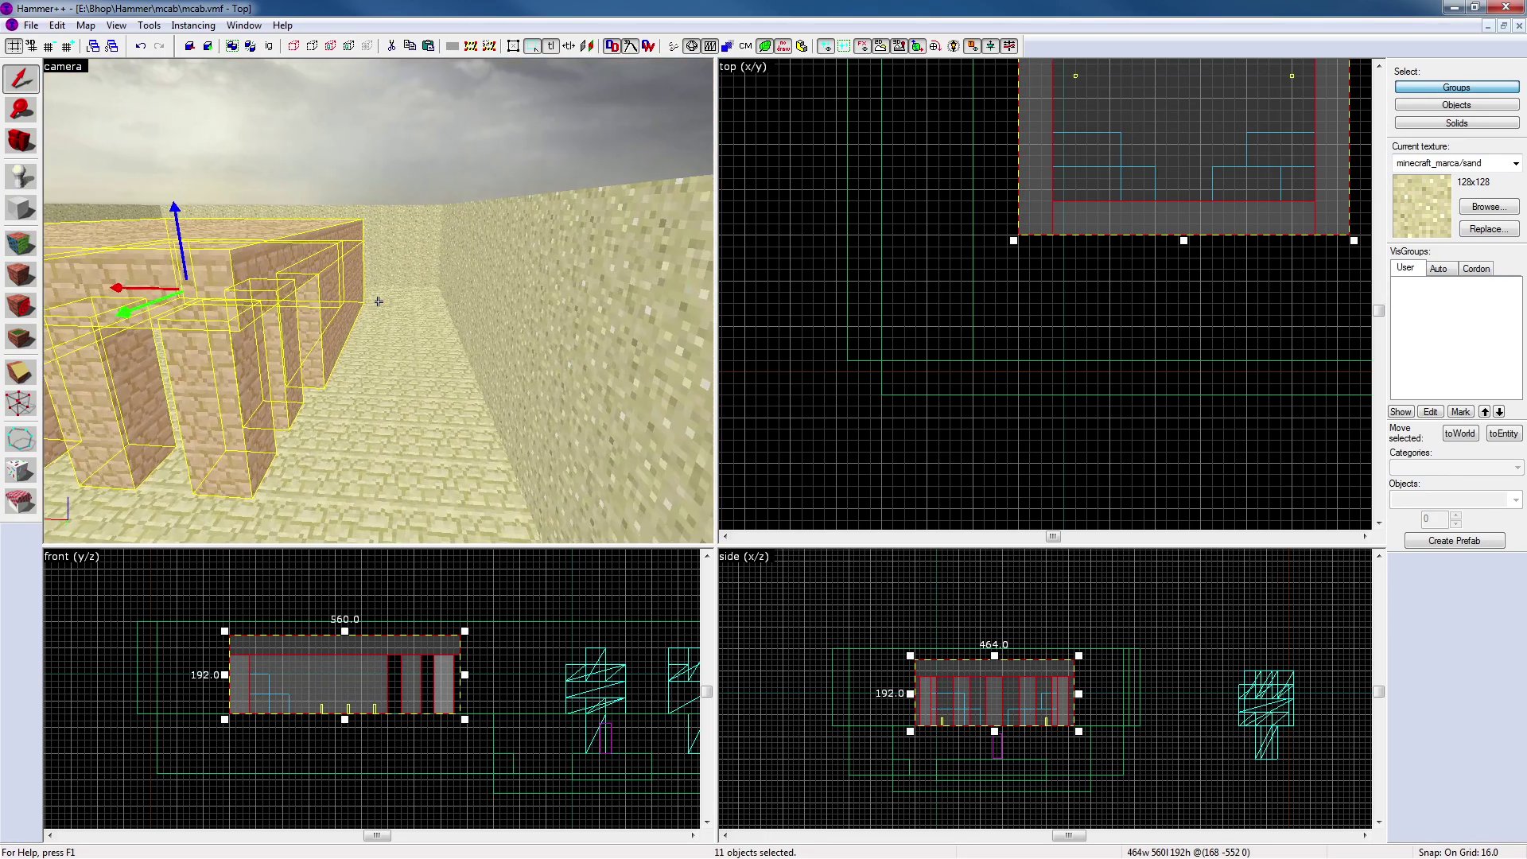
# Add the gold, emerald and diamond block piles inside the building to the selection
pyautogui.press('s')
pyautogui.press('a')
pyautogui.press('a')
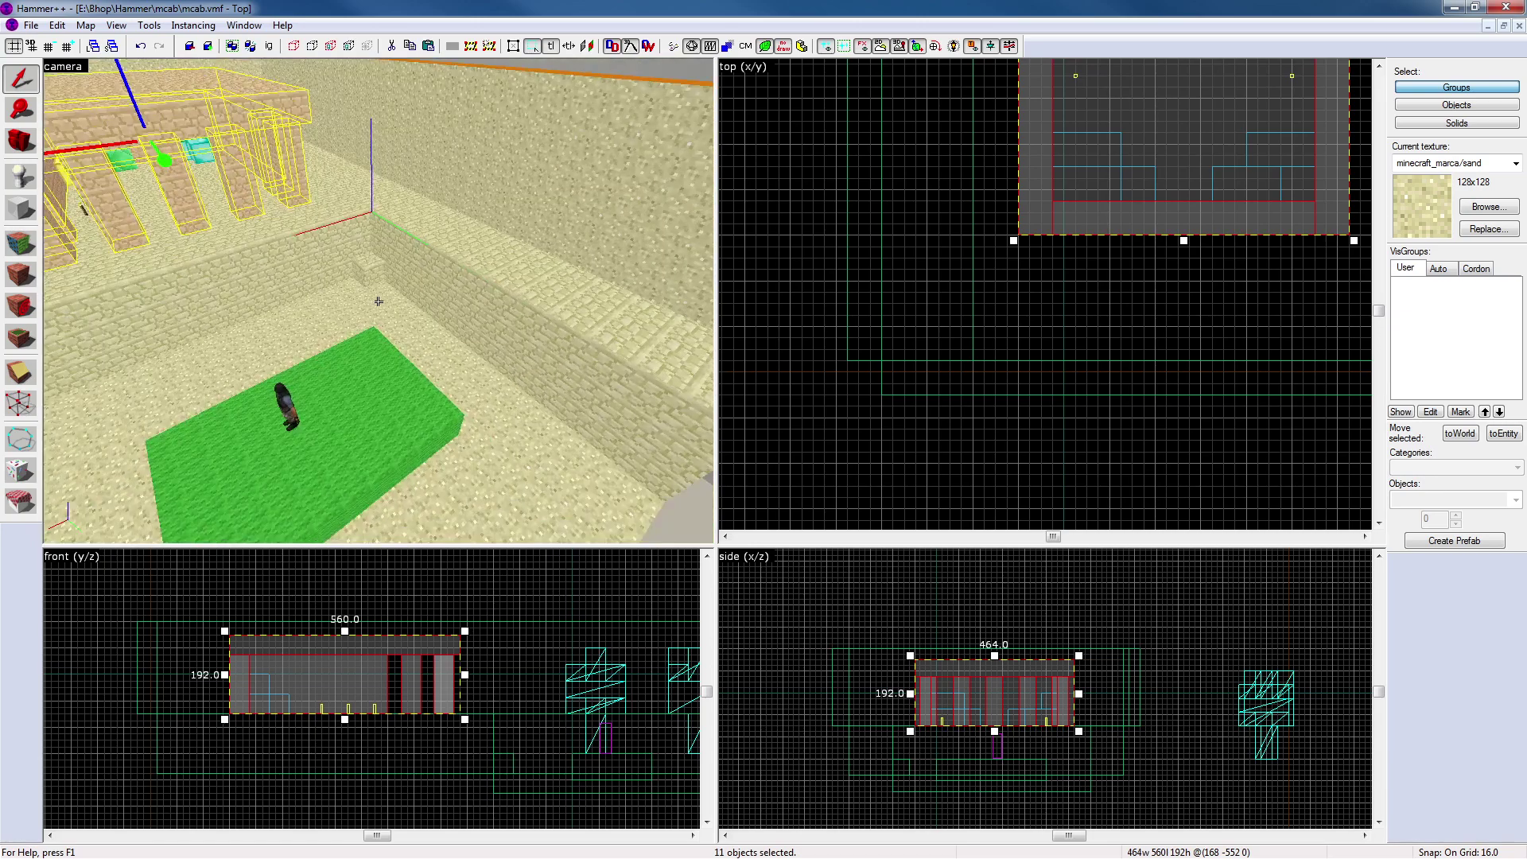
pyautogui.press('d')
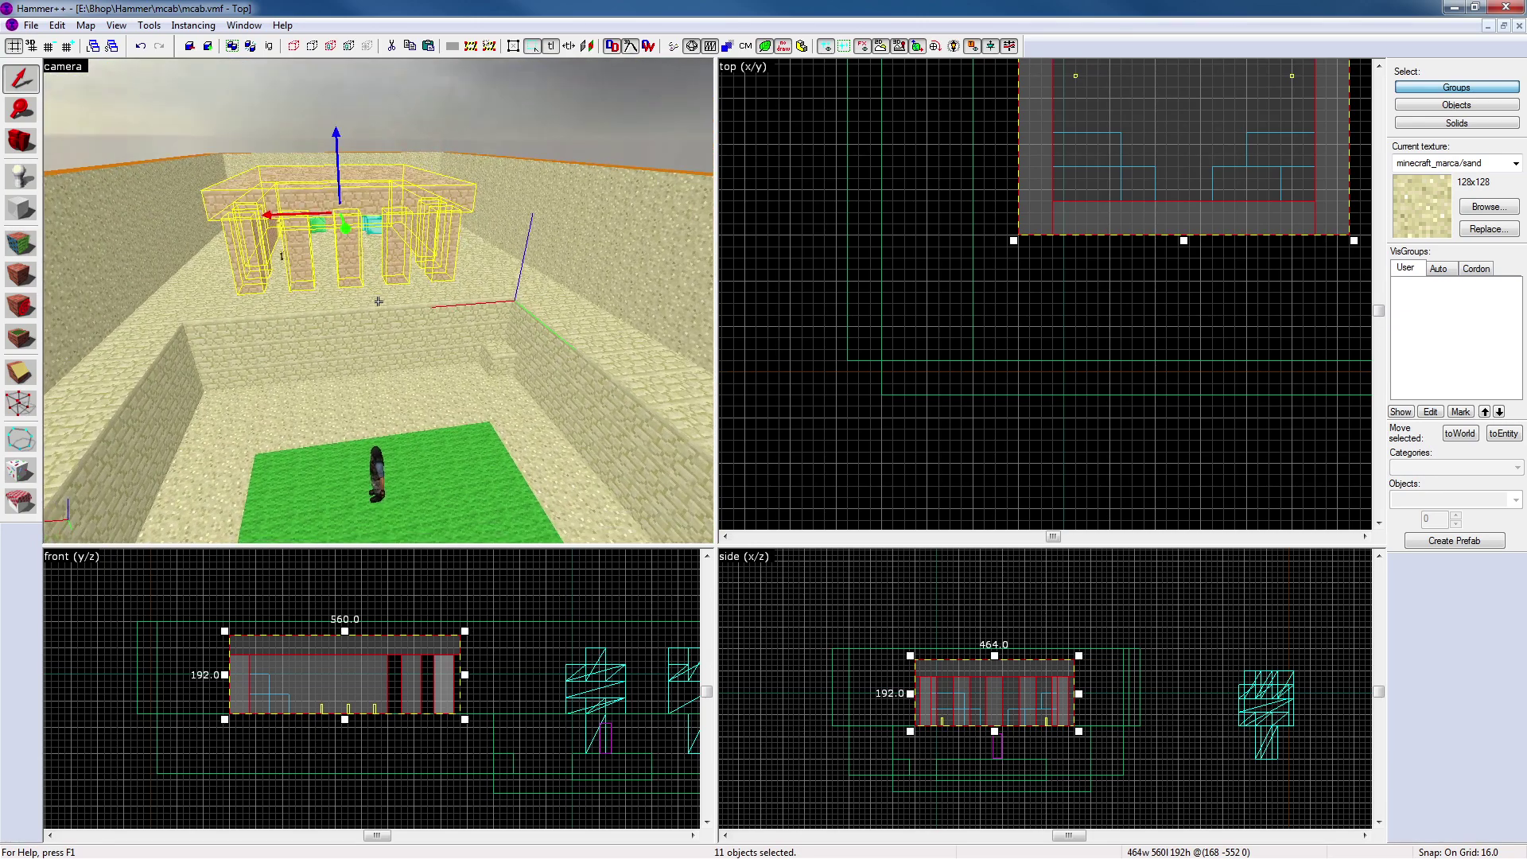
pyautogui.press('z')
pyautogui.press('w')
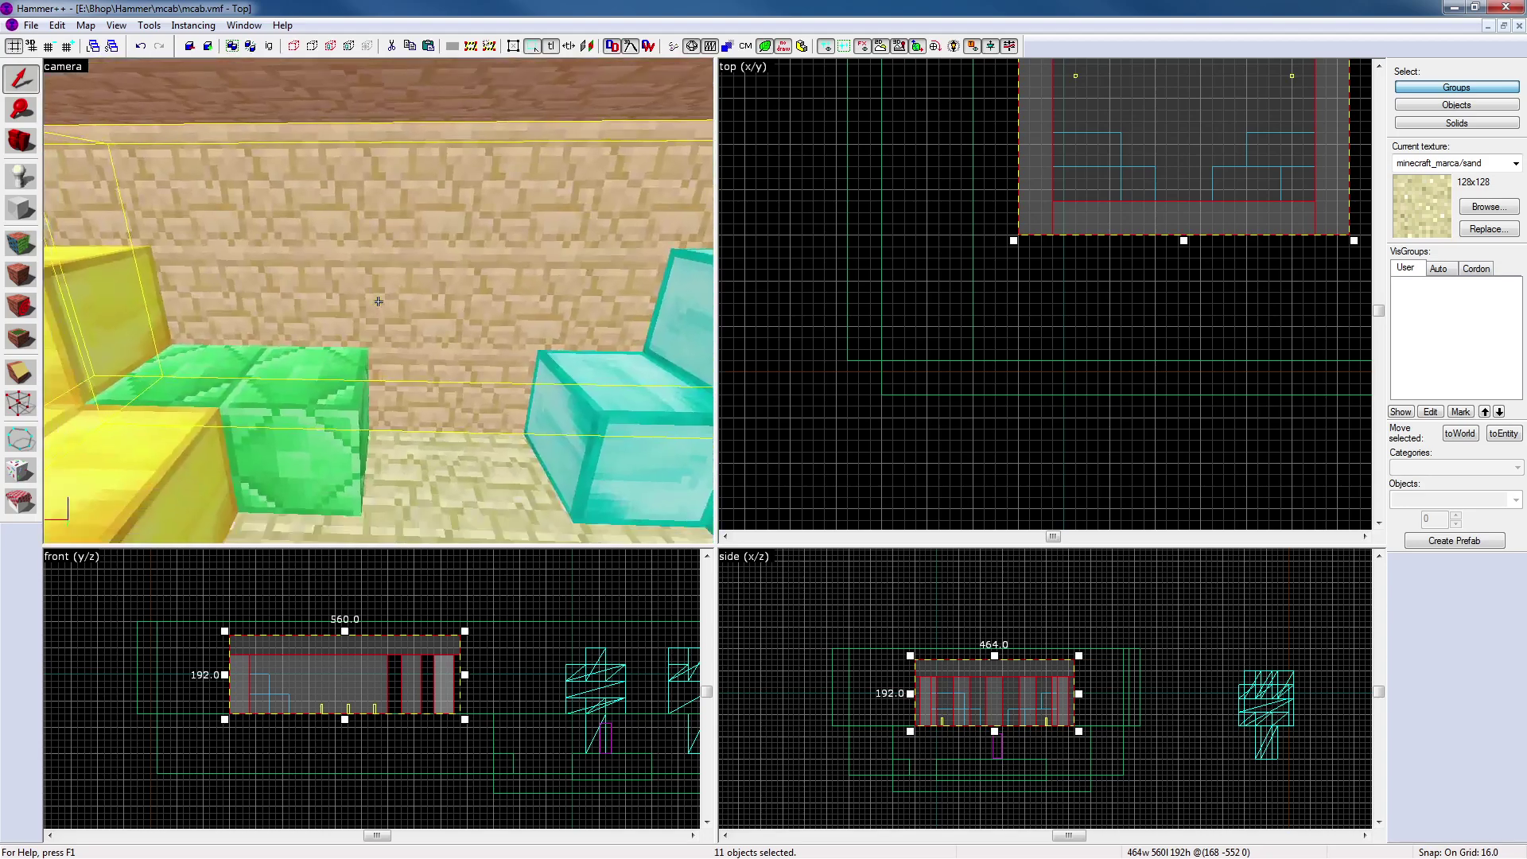
pyautogui.press('z')
pyautogui.keyDown('ctrl'); pyautogui.click(319, 284); pyautogui.keyUp('ctrl')
pyautogui.keyDown('ctrl'); pyautogui.click(283, 336); pyautogui.keyUp('ctrl')
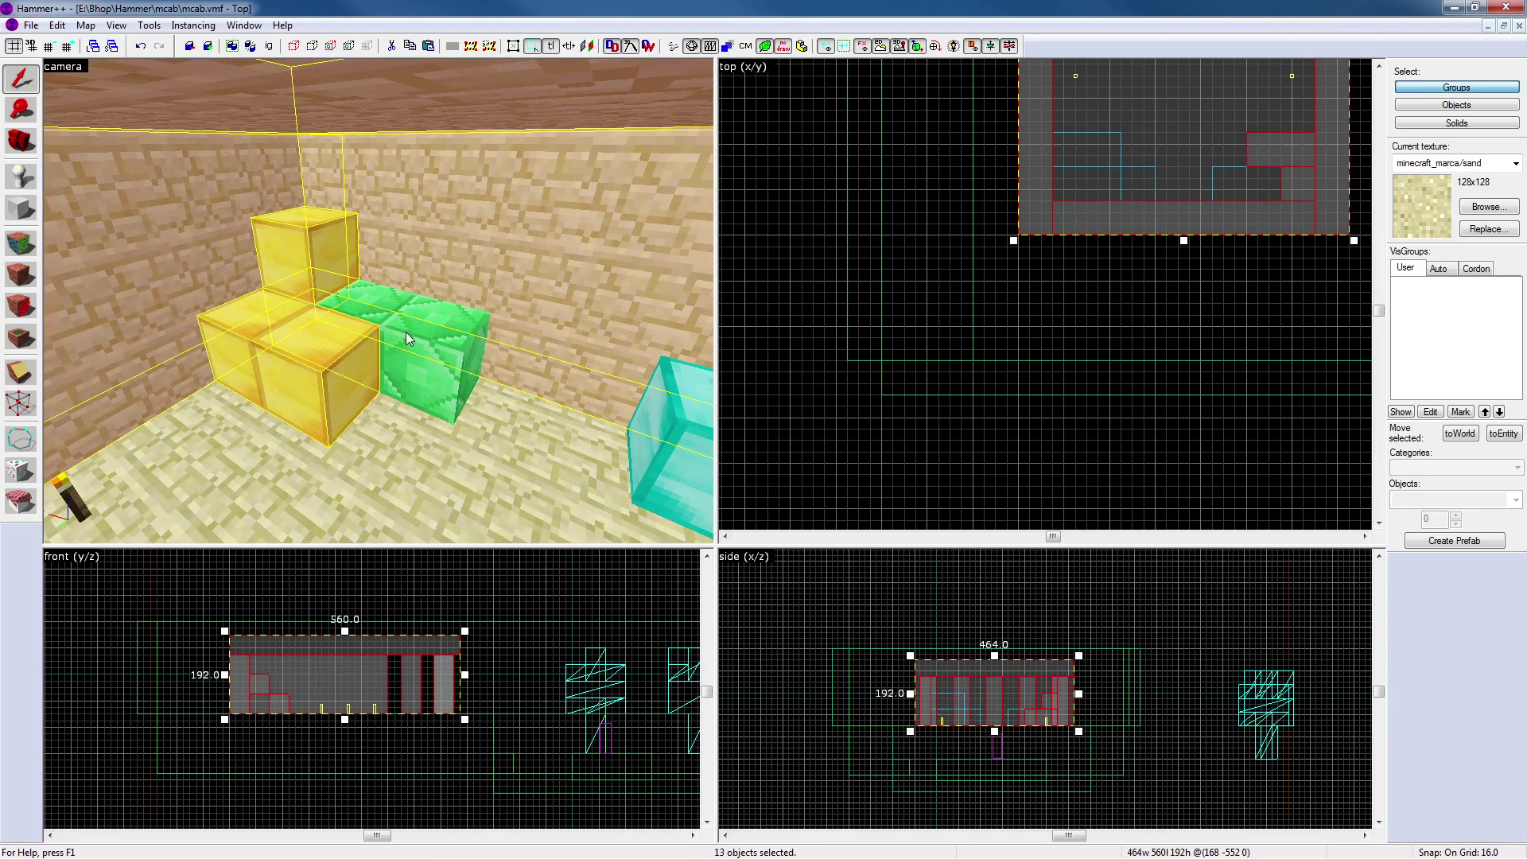
pyautogui.keyDown('ctrl'); pyautogui.click(408, 334); pyautogui.keyUp('ctrl')
pyautogui.press('z')
pyautogui.press('z')
pyautogui.keyDown('ctrl'); pyautogui.click(362, 239); pyautogui.keyUp('ctrl')
pyautogui.keyDown('ctrl'); pyautogui.click(278, 334); pyautogui.keyUp('ctrl')
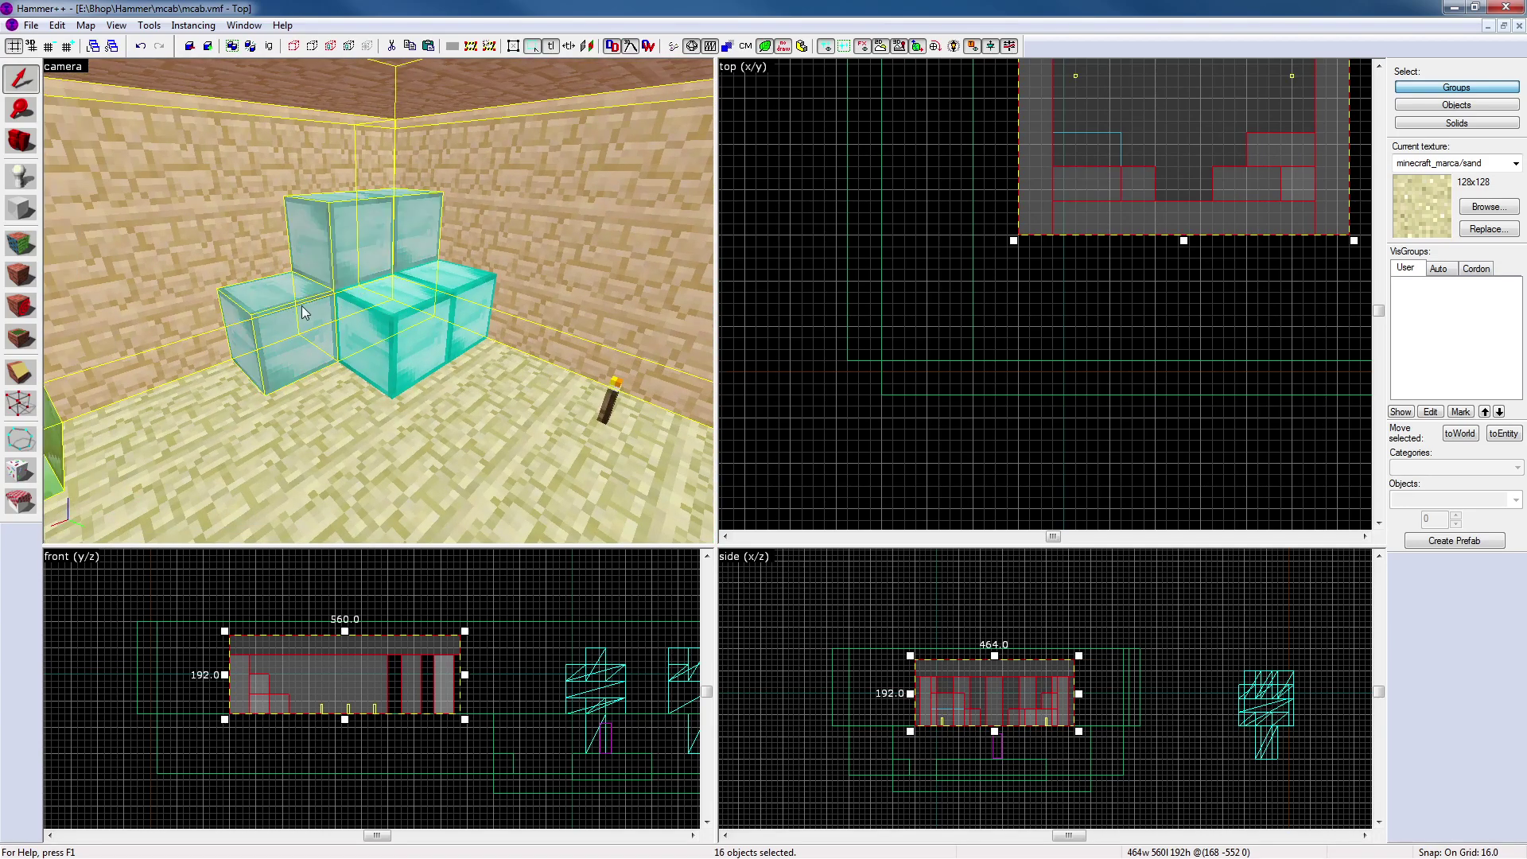
pyautogui.keyDown('ctrl'); pyautogui.click(384, 314); pyautogui.keyUp('ctrl')
# Tie the selected building parts and blocks to a func_detail entity with default properties and clear the selection
pyautogui.hotkey('ctrl', 't')
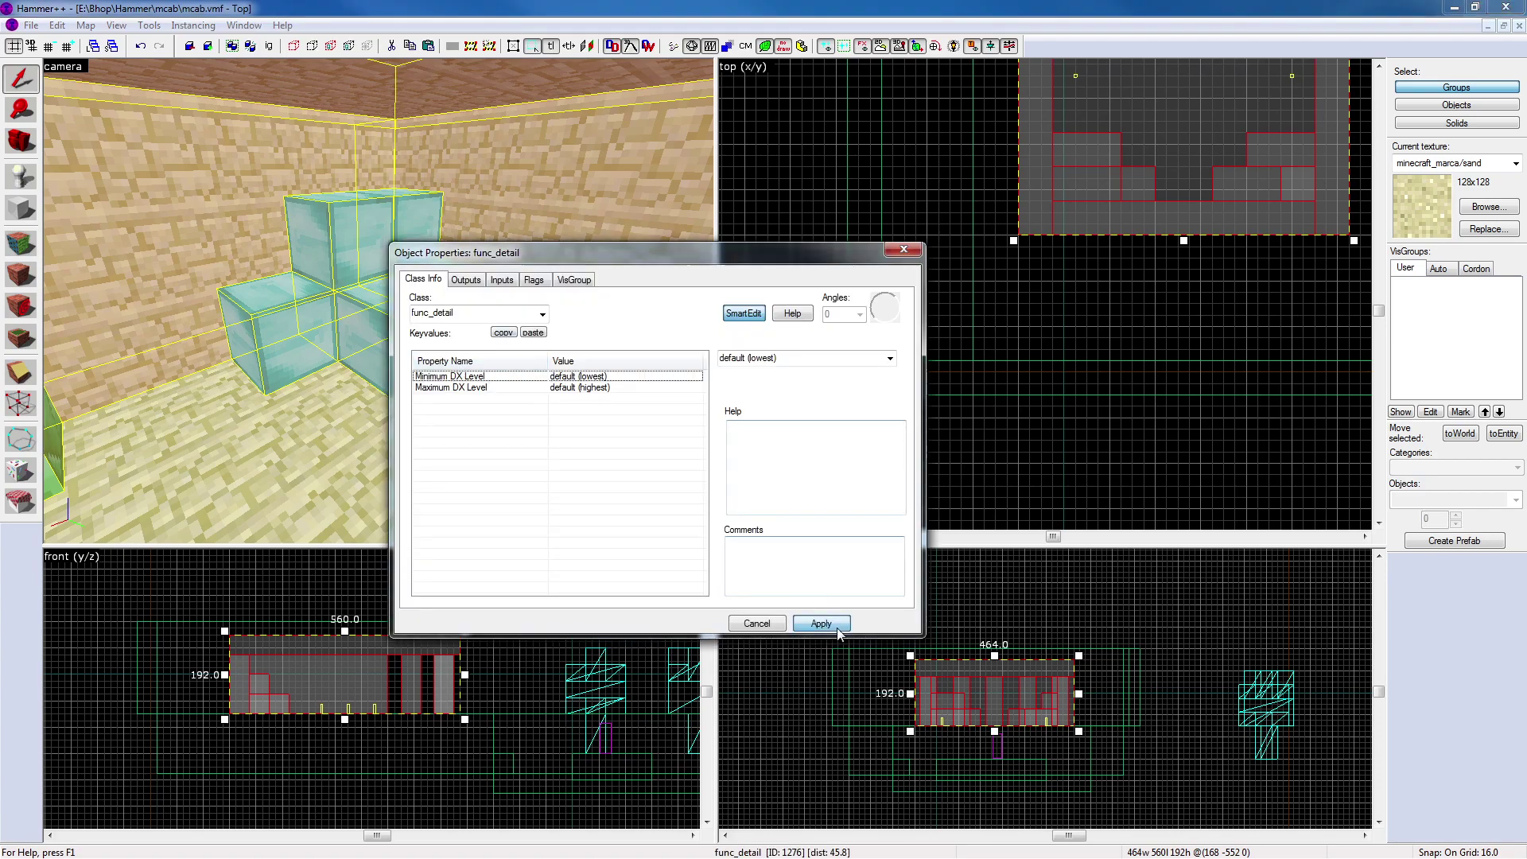
pyautogui.click(821, 623)
pyautogui.click(904, 249)
pyautogui.press('Escape')
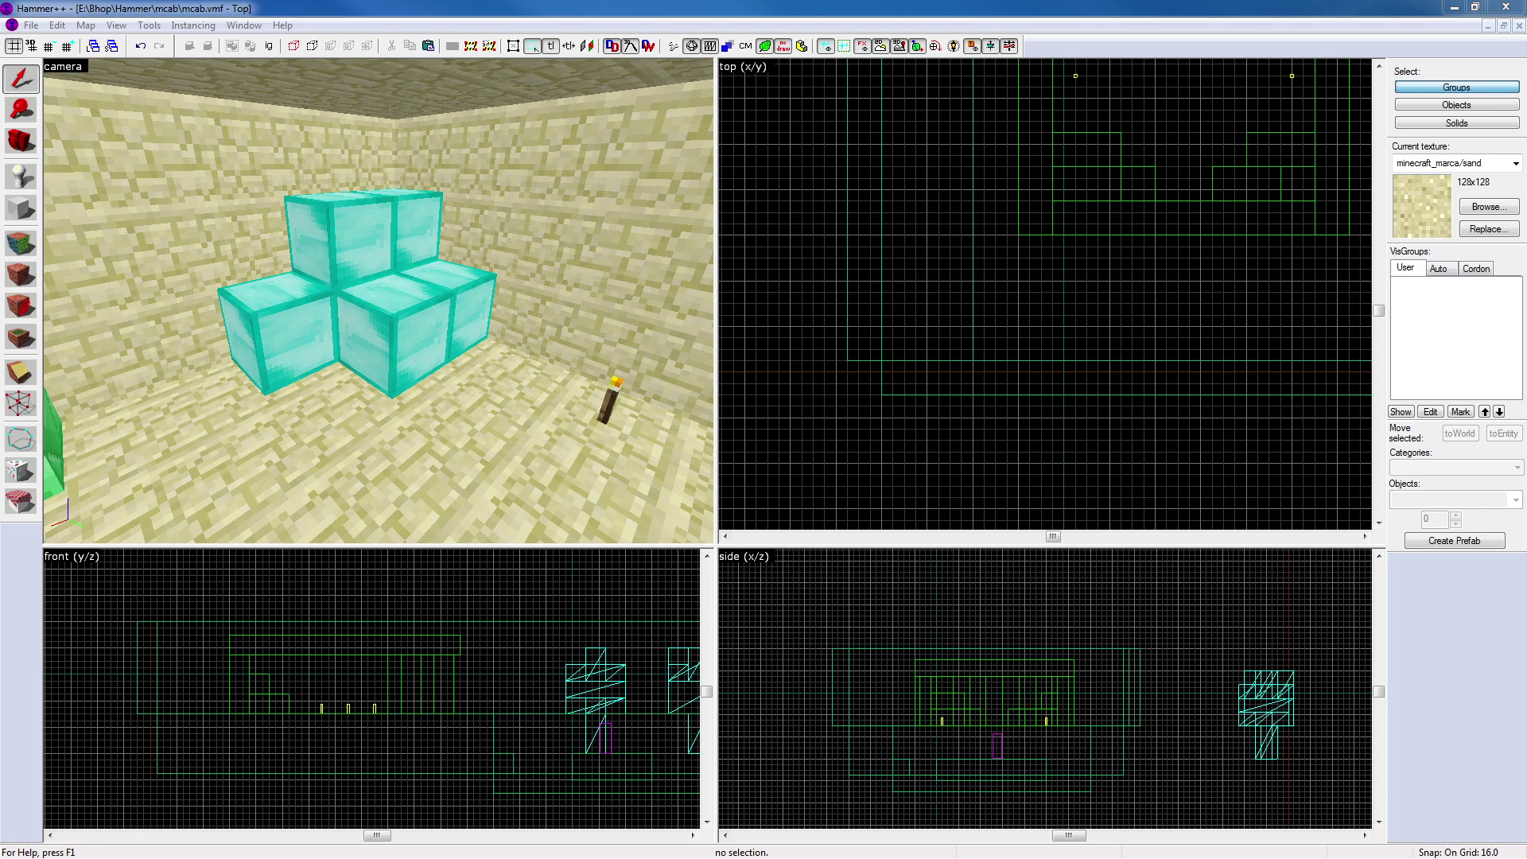
# Examine the building, enclosing walls and sunken courtyard from several angles, including the courtyard's open side
pyautogui.click(538, 3)
pyautogui.press('z')
pyautogui.press('s')
pyautogui.press('w')
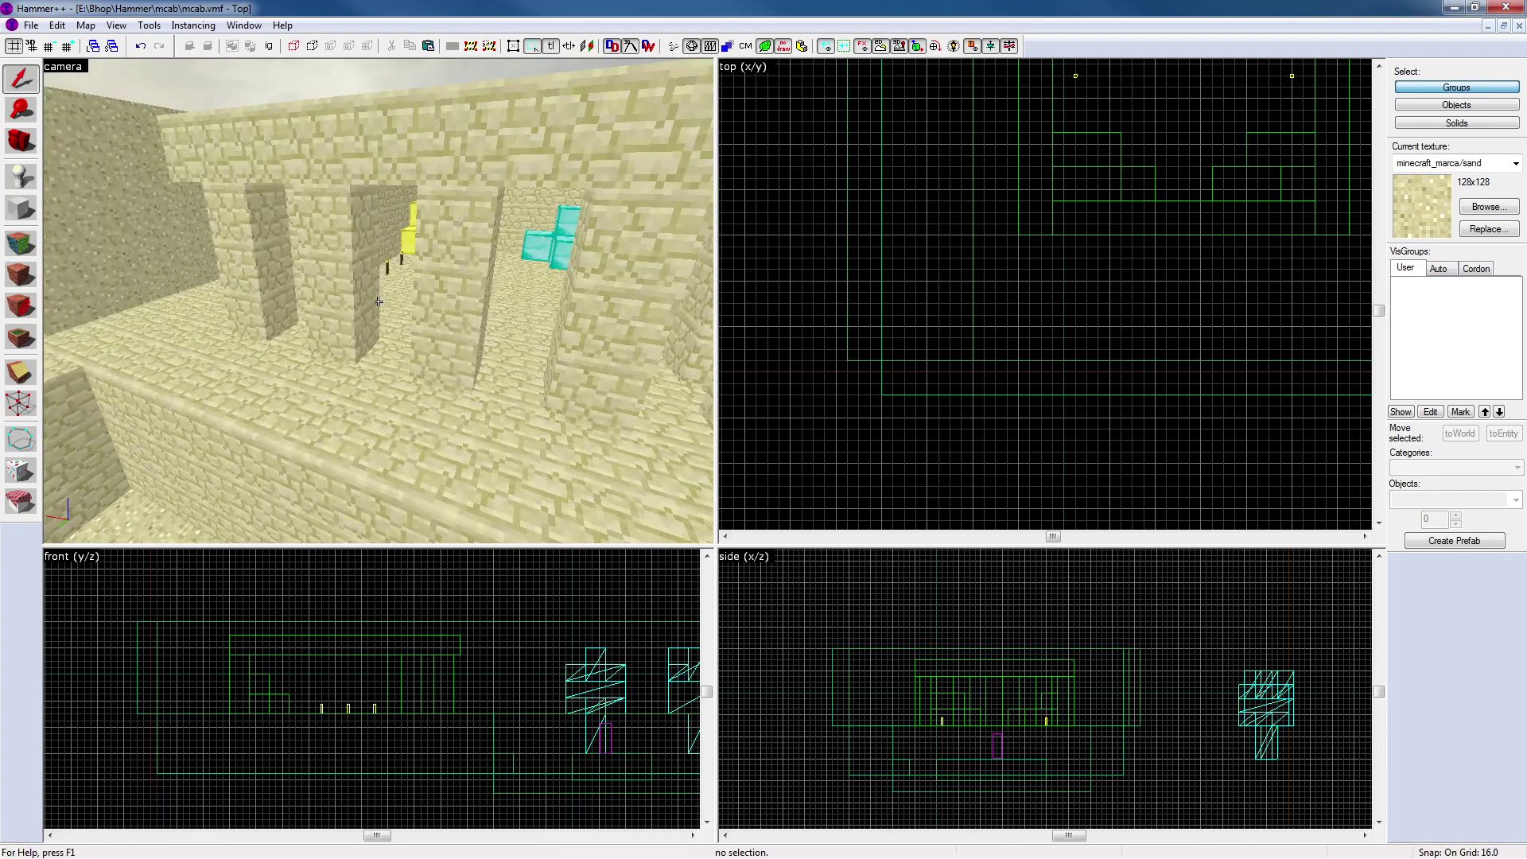
pyautogui.press('s')
pyautogui.press('w')
pyautogui.press('d')
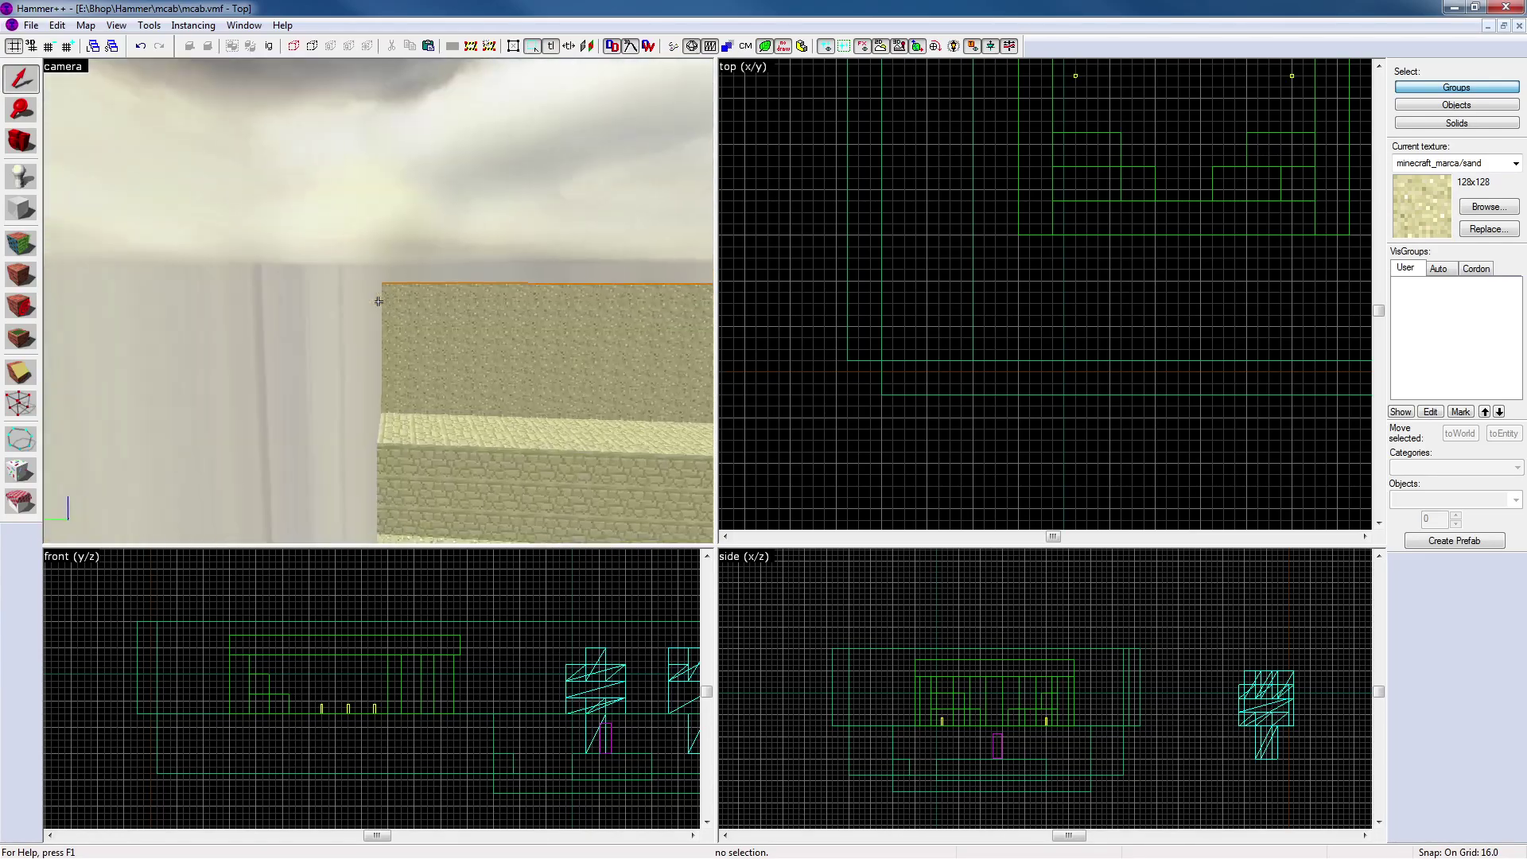
pyautogui.press('s')
pyautogui.press('w')
pyautogui.press('z')
pyautogui.press('z')
pyautogui.press('s')
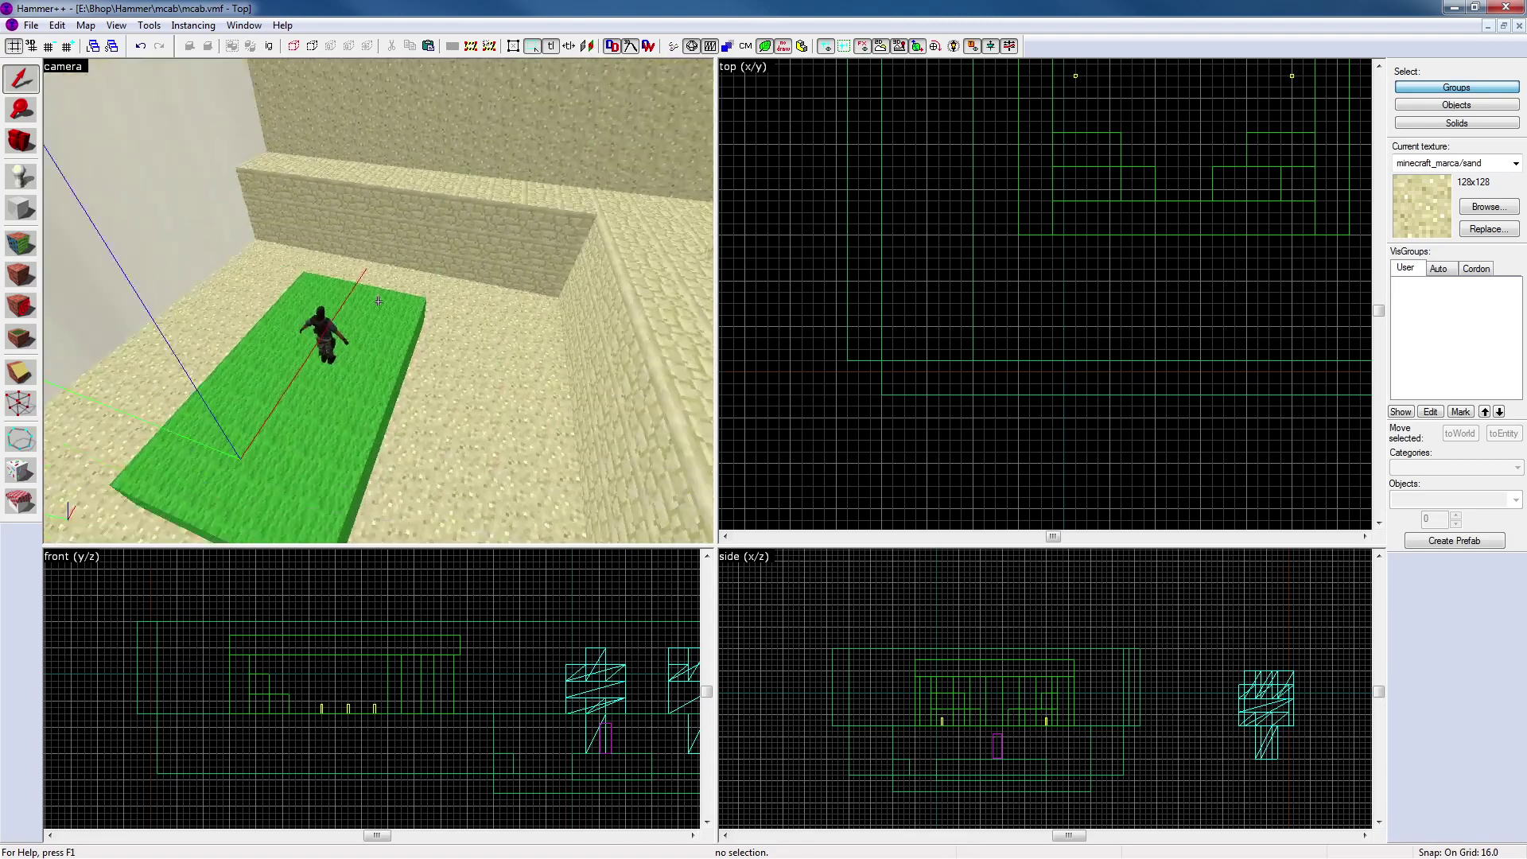
pyautogui.press('d')
pyautogui.press('w')
pyautogui.press('z')
pyautogui.press('z')
pyautogui.press('d')
pyautogui.press('s')
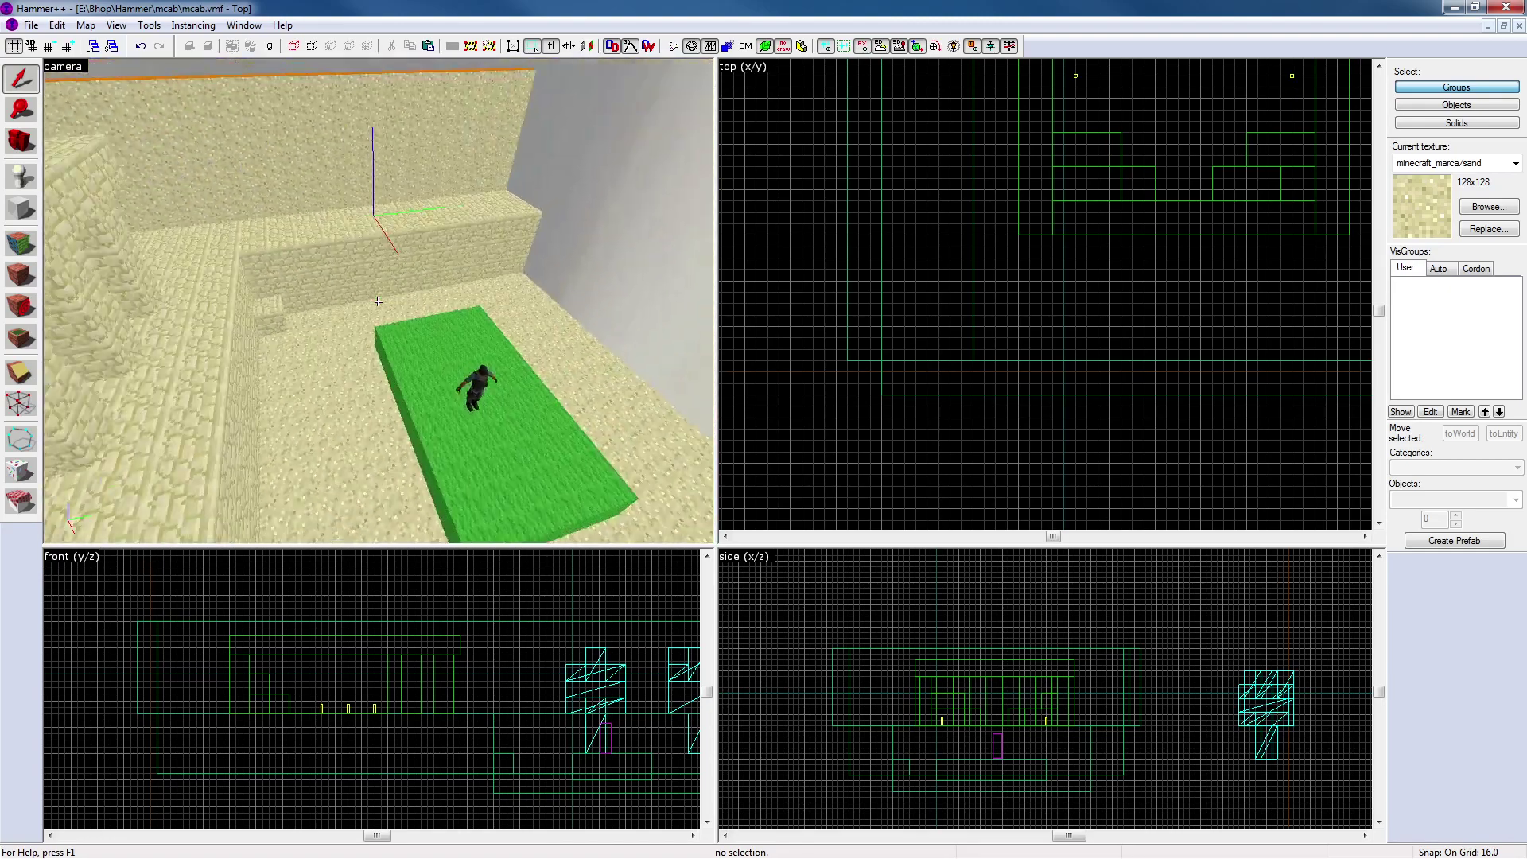
pyautogui.press('w')
pyautogui.press('d')
pyautogui.press('d')
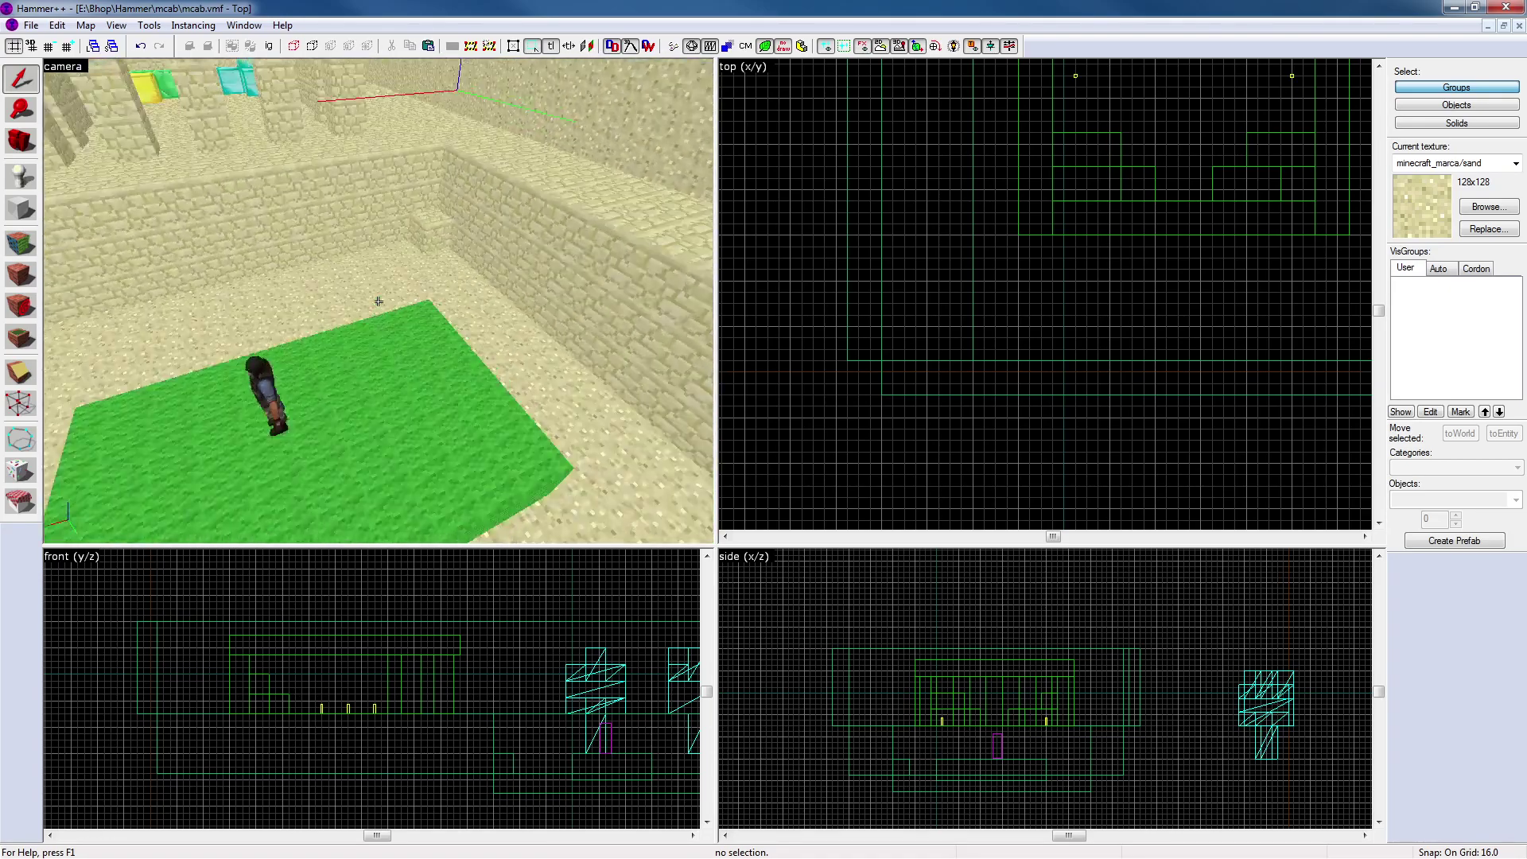
pyautogui.press('s')
pyautogui.press('d')
pyautogui.press('w')
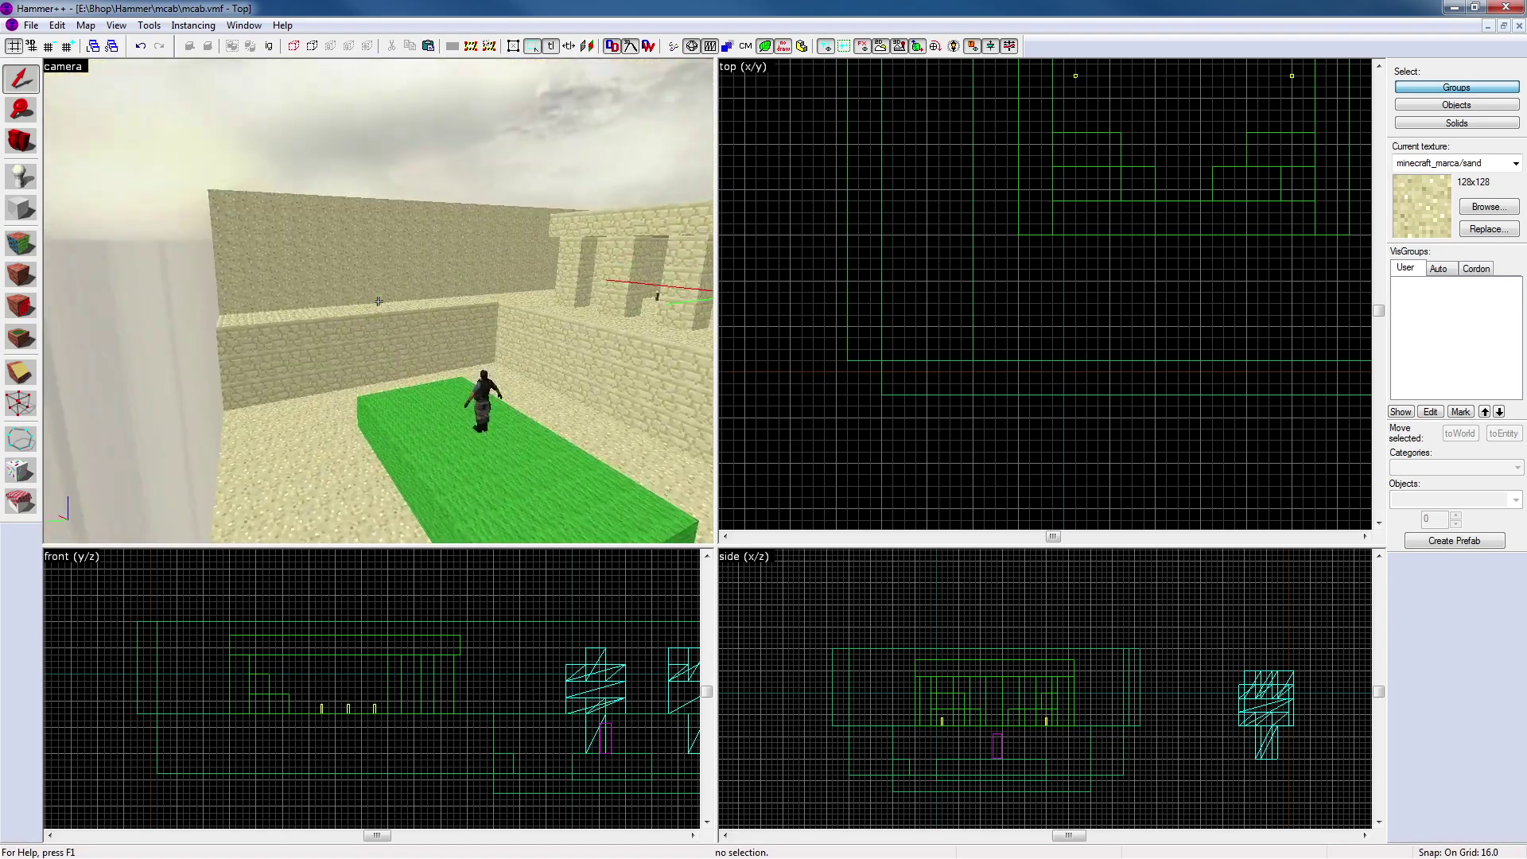
pyautogui.press('w')
pyautogui.press('a')
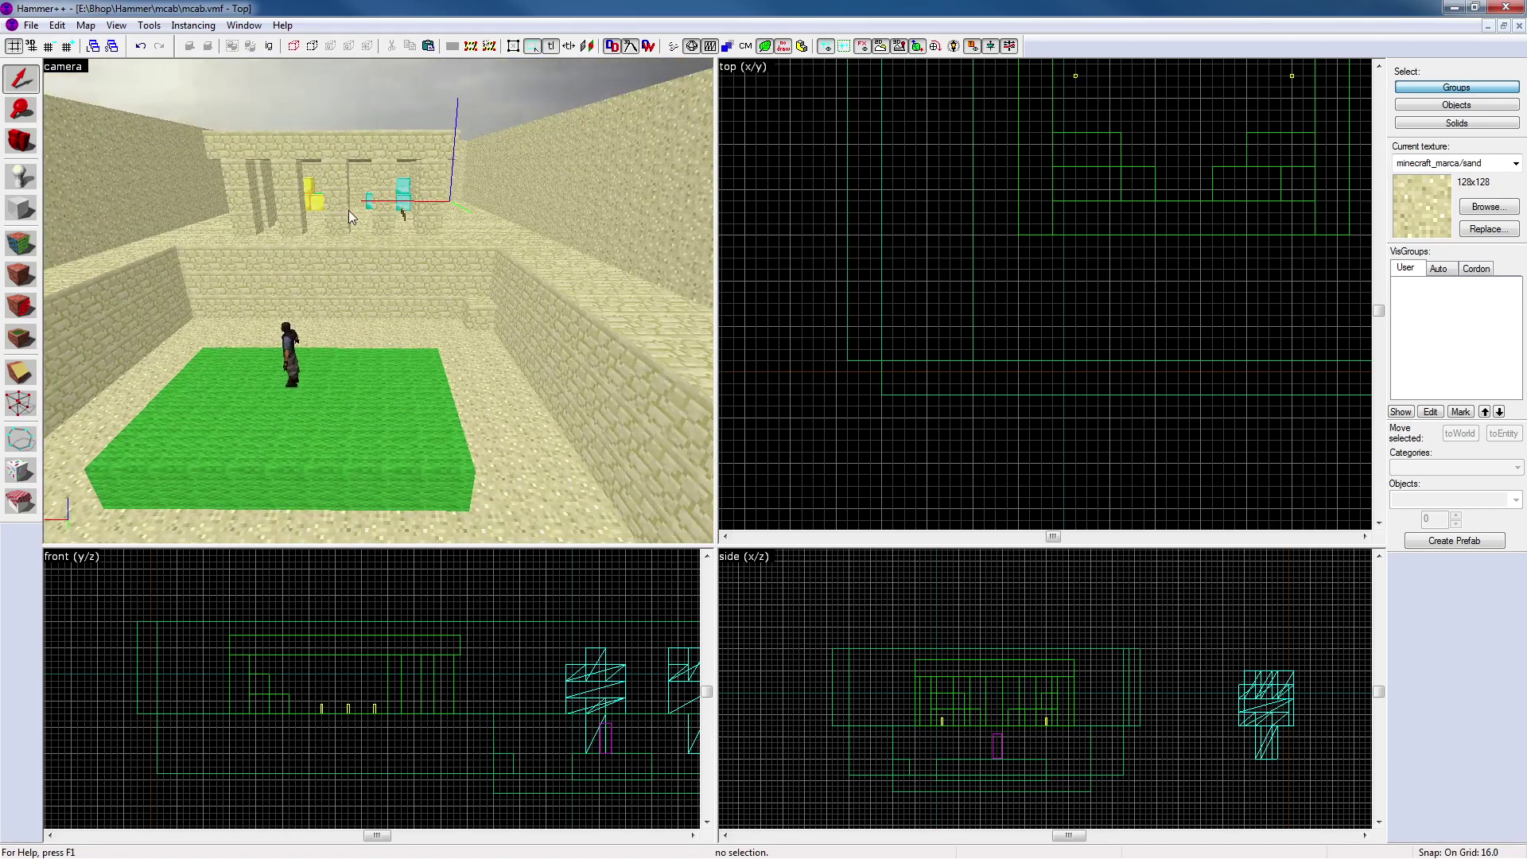
# Set selection to individual solids and place a copy of the courtyard's 48-unit sandstone cube near the courtyard's open edge
pyautogui.click(348, 210)
pyautogui.press('Escape')
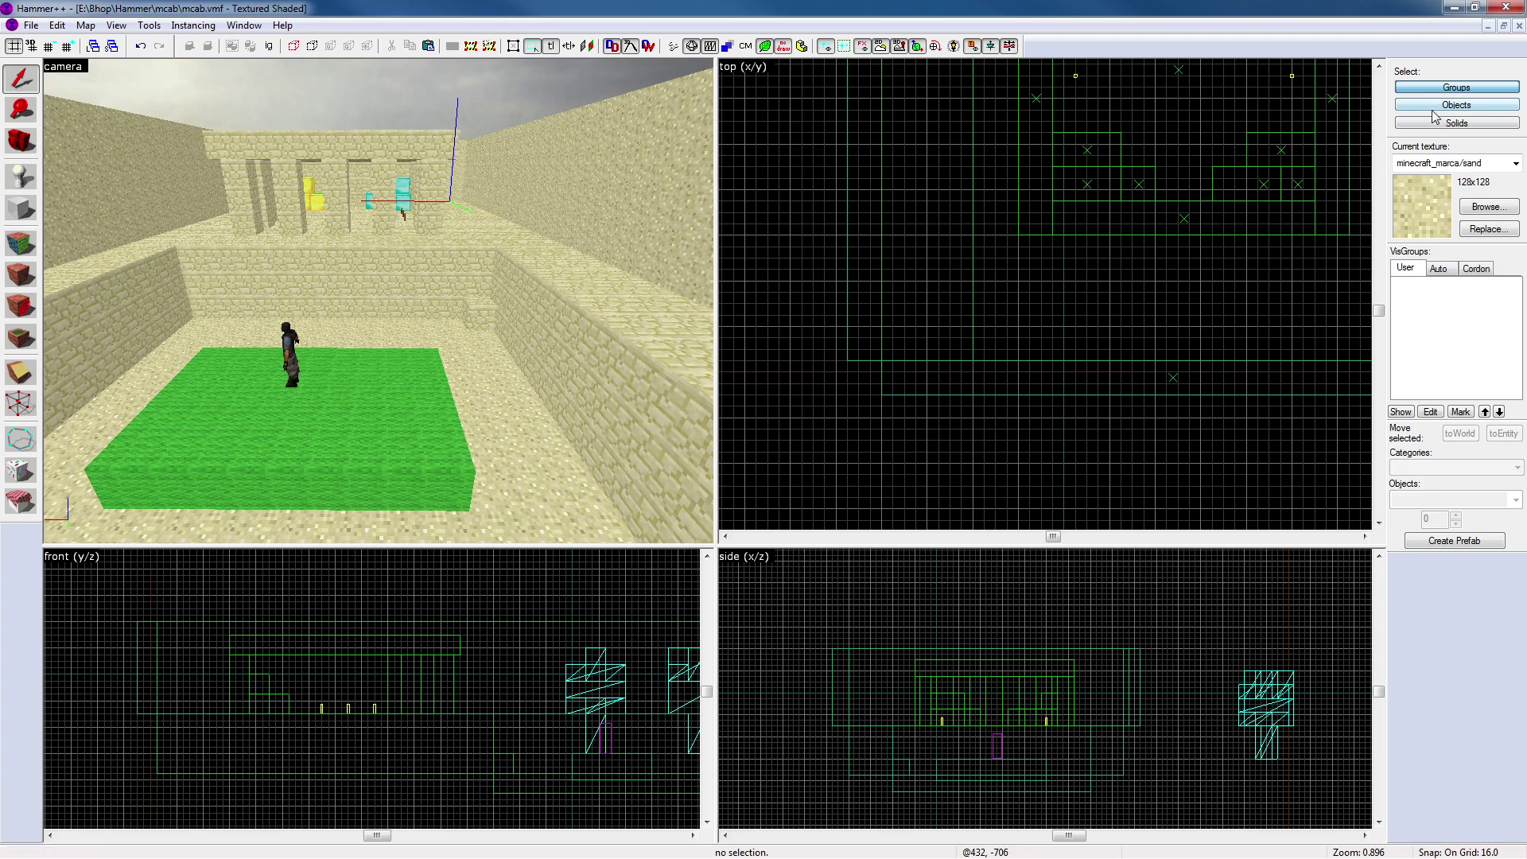
pyautogui.click(1456, 123)
pyautogui.click(380, 220)
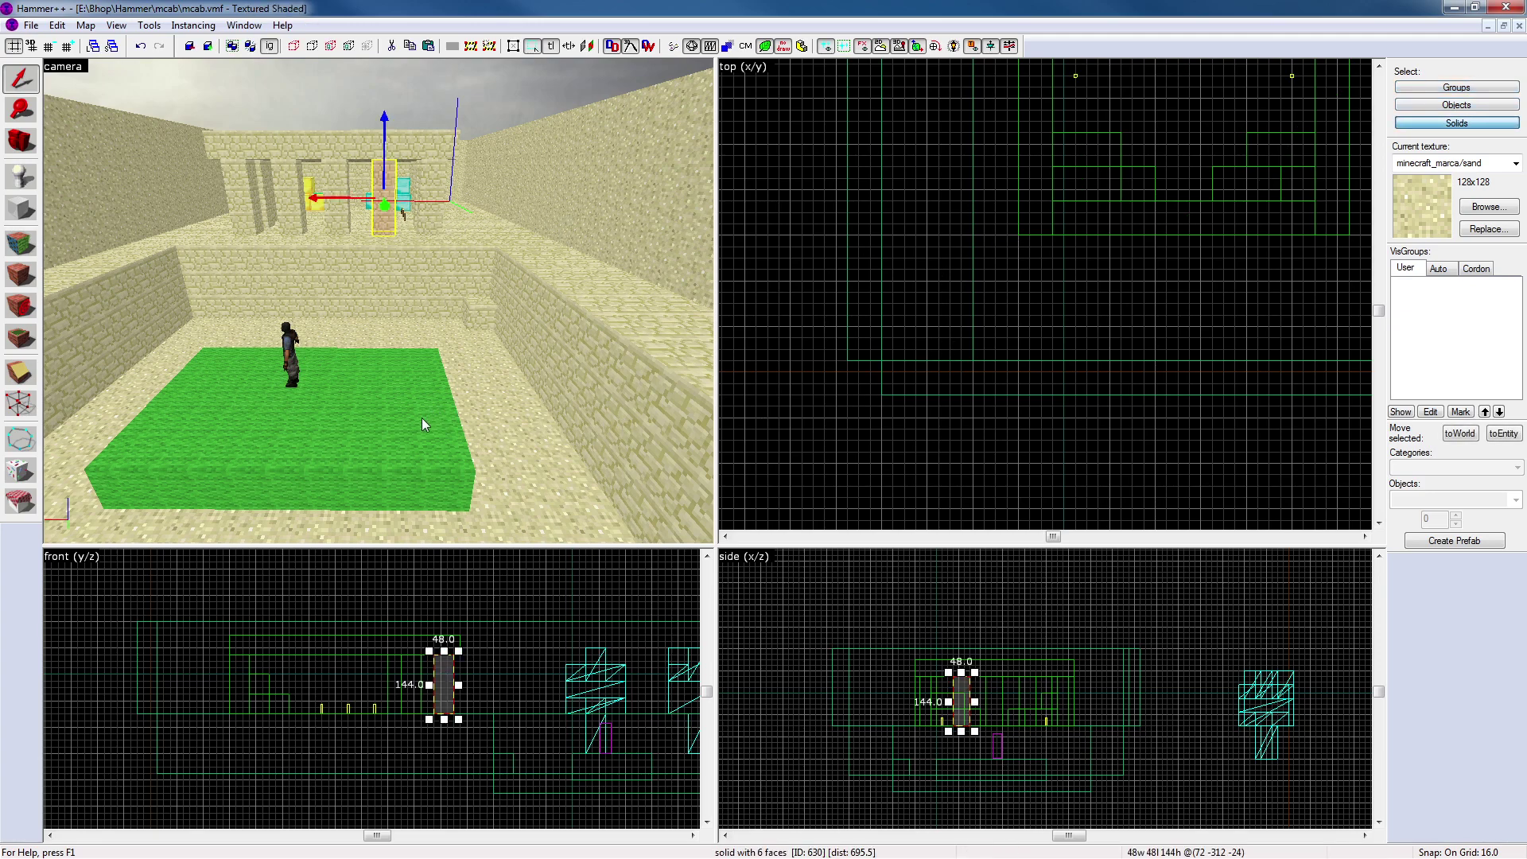
pyautogui.click(479, 316)
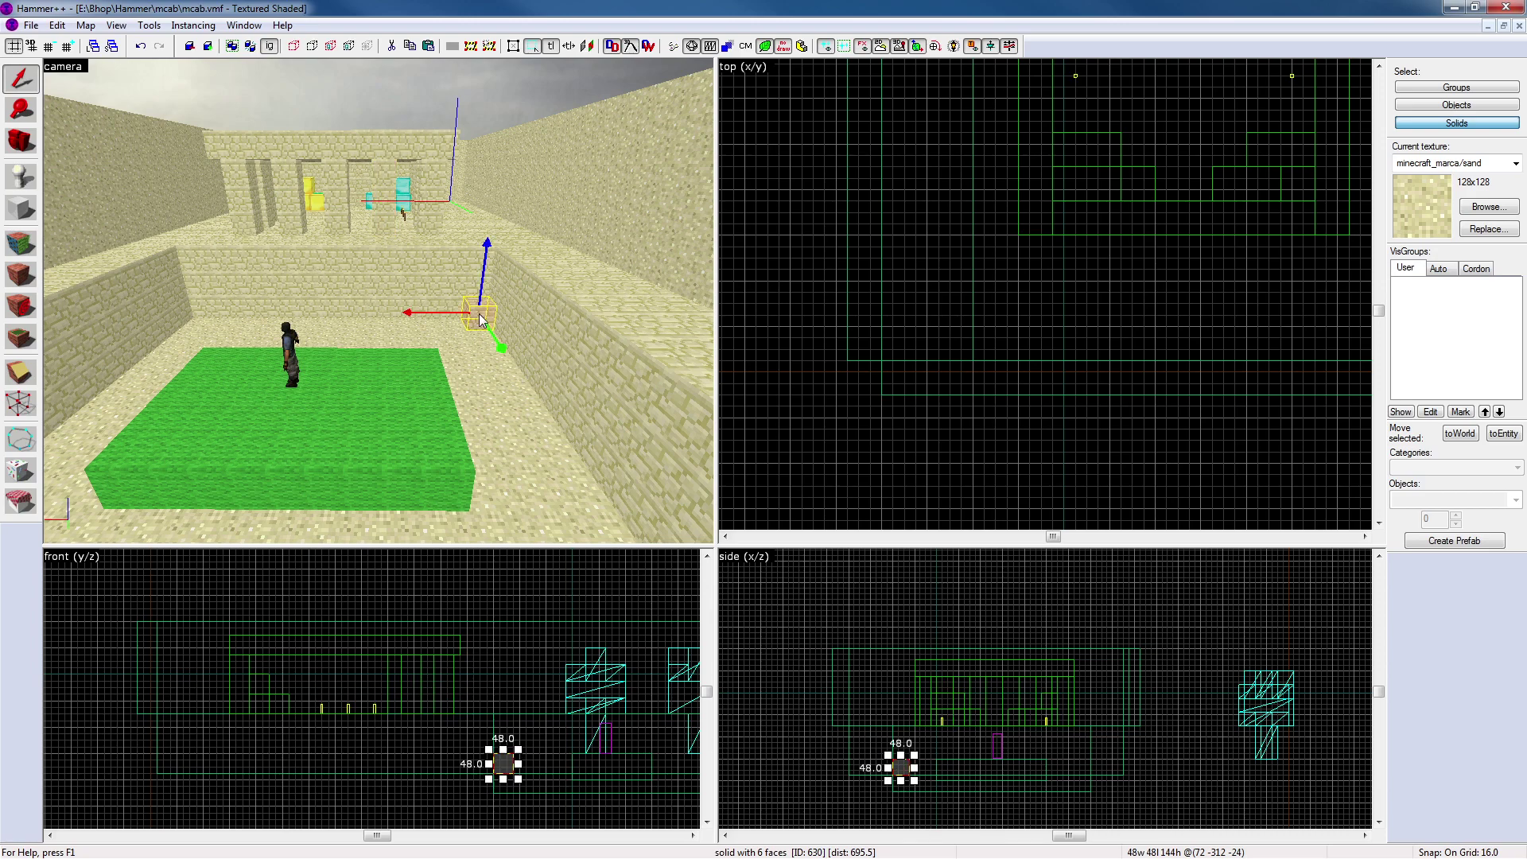
pyautogui.press('z')
pyautogui.press('z')
pyautogui.hotkey('ctrl', 'v')
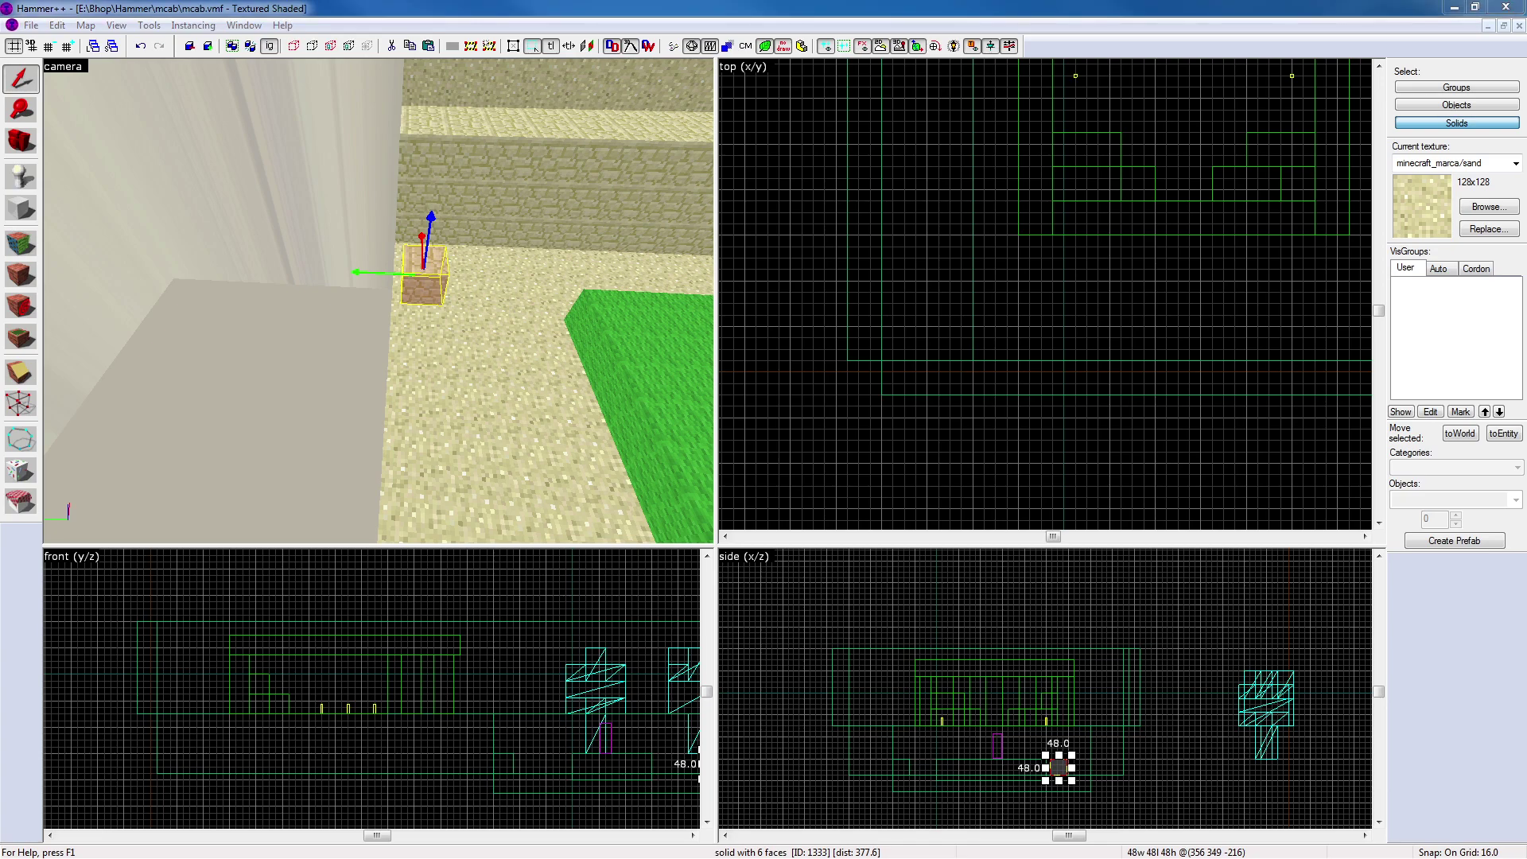
# Open face editing for the copied cube and browse the minecraft textures for a different material
pyautogui.click(21, 243)
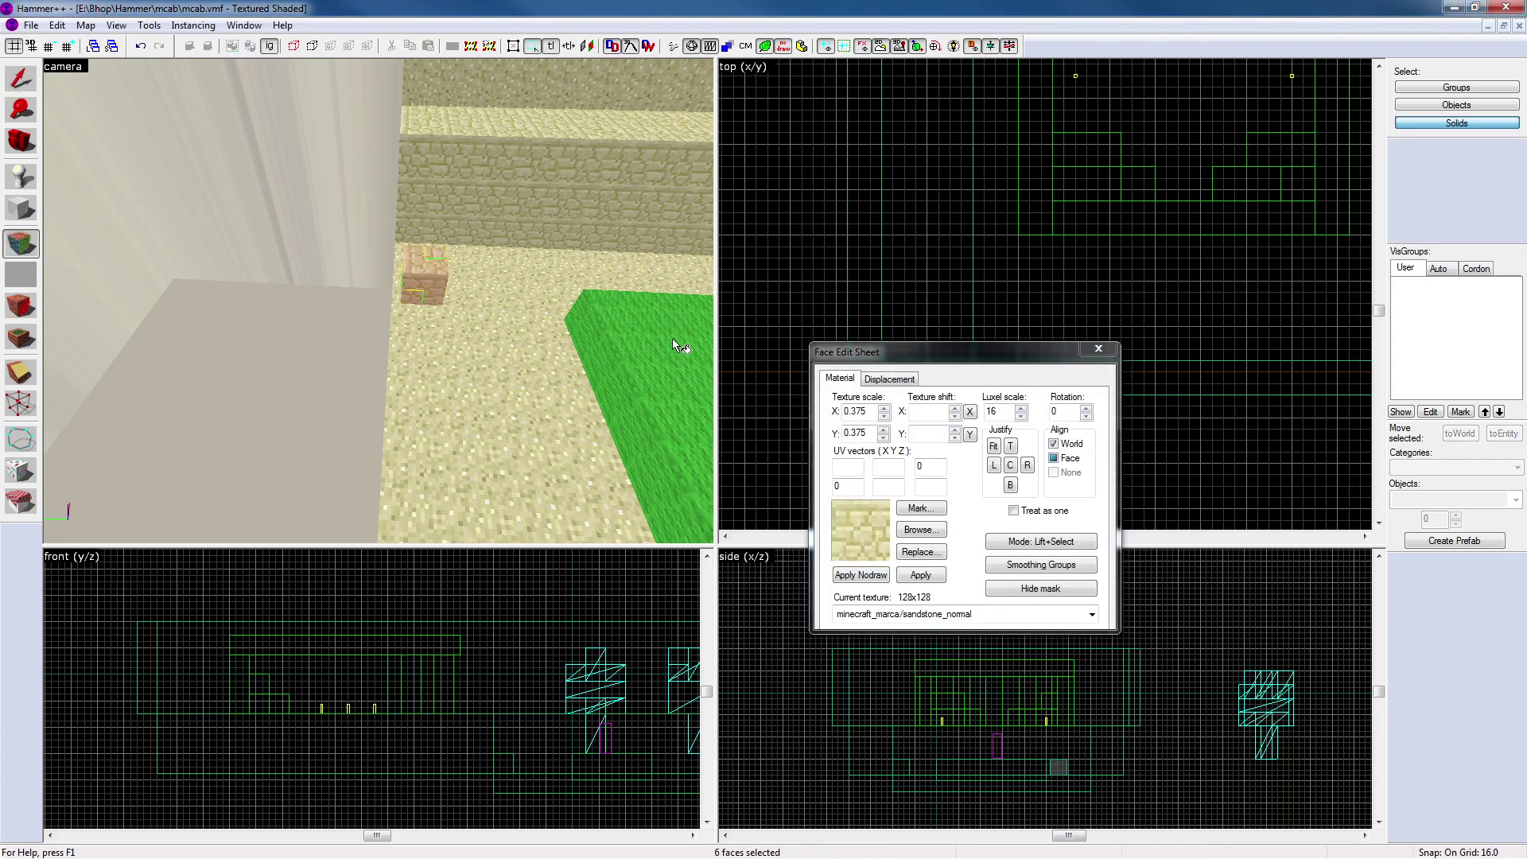
pyautogui.click(906, 517)
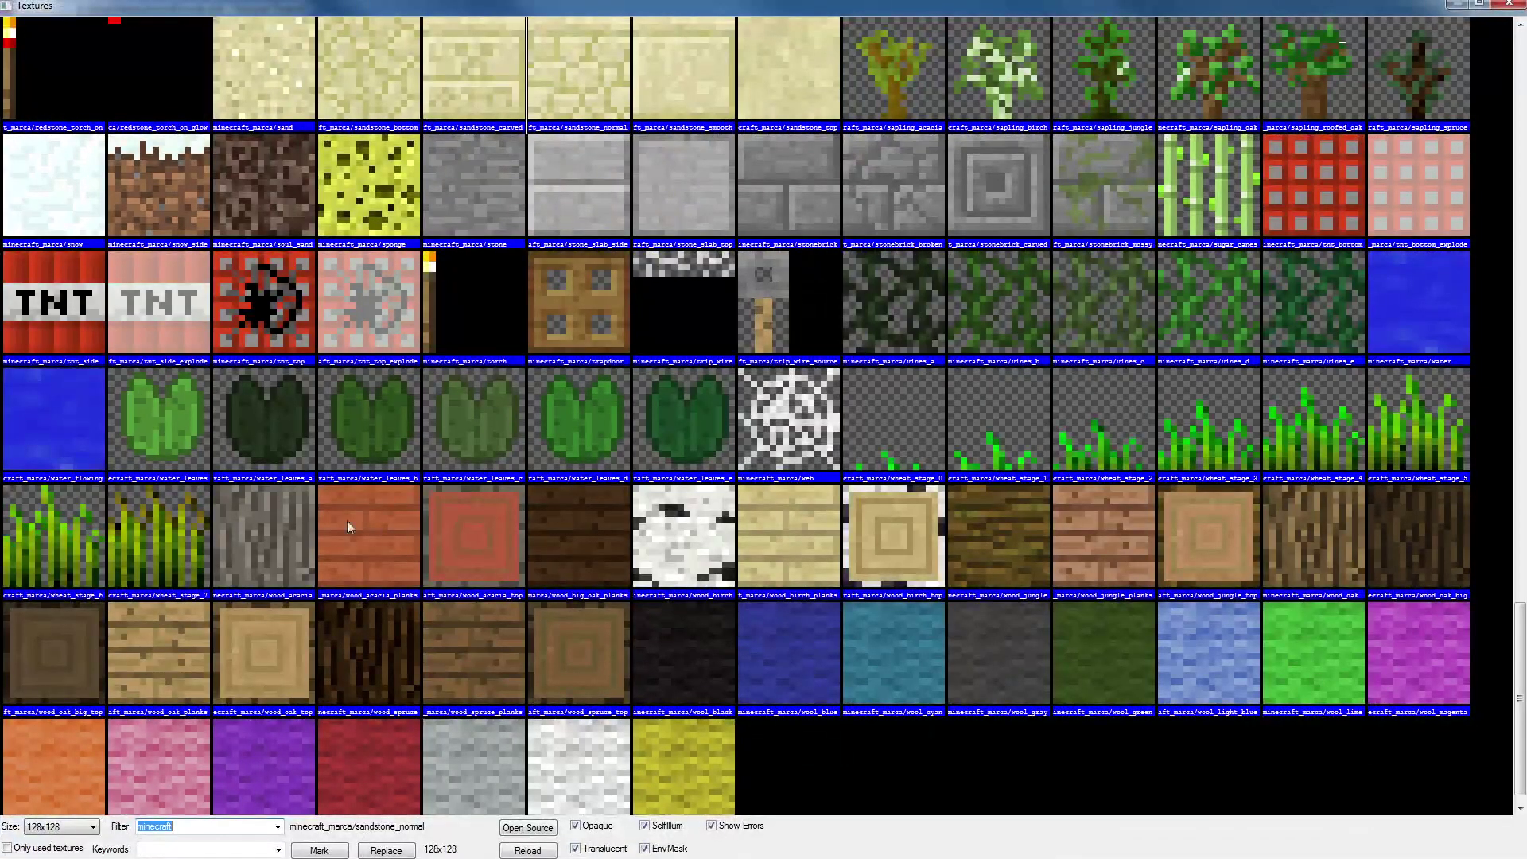
pyautogui.click(961, 675)
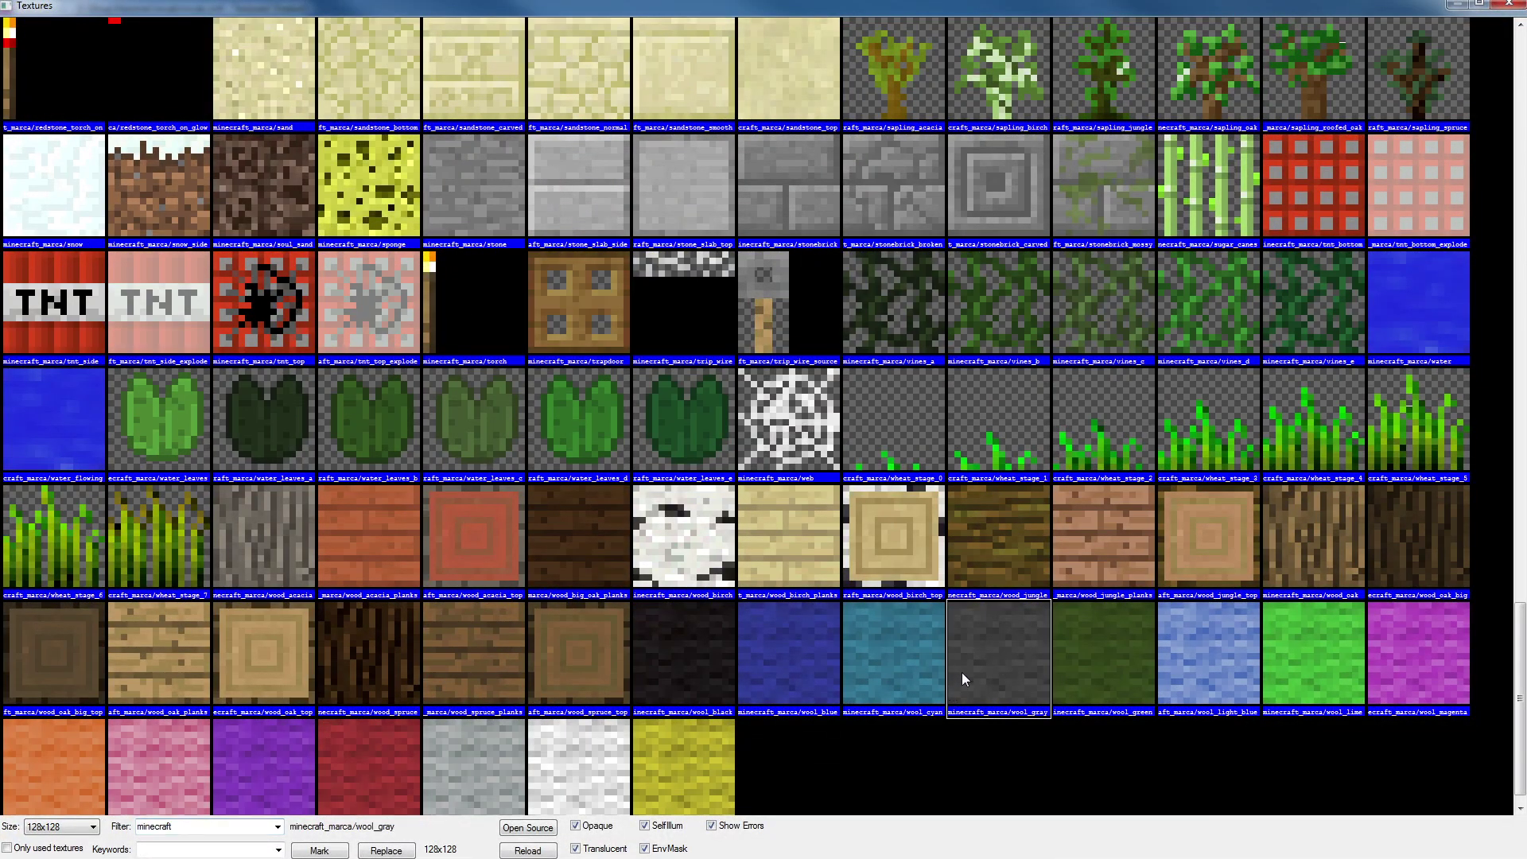
pyautogui.scroll(5, 947, 566)
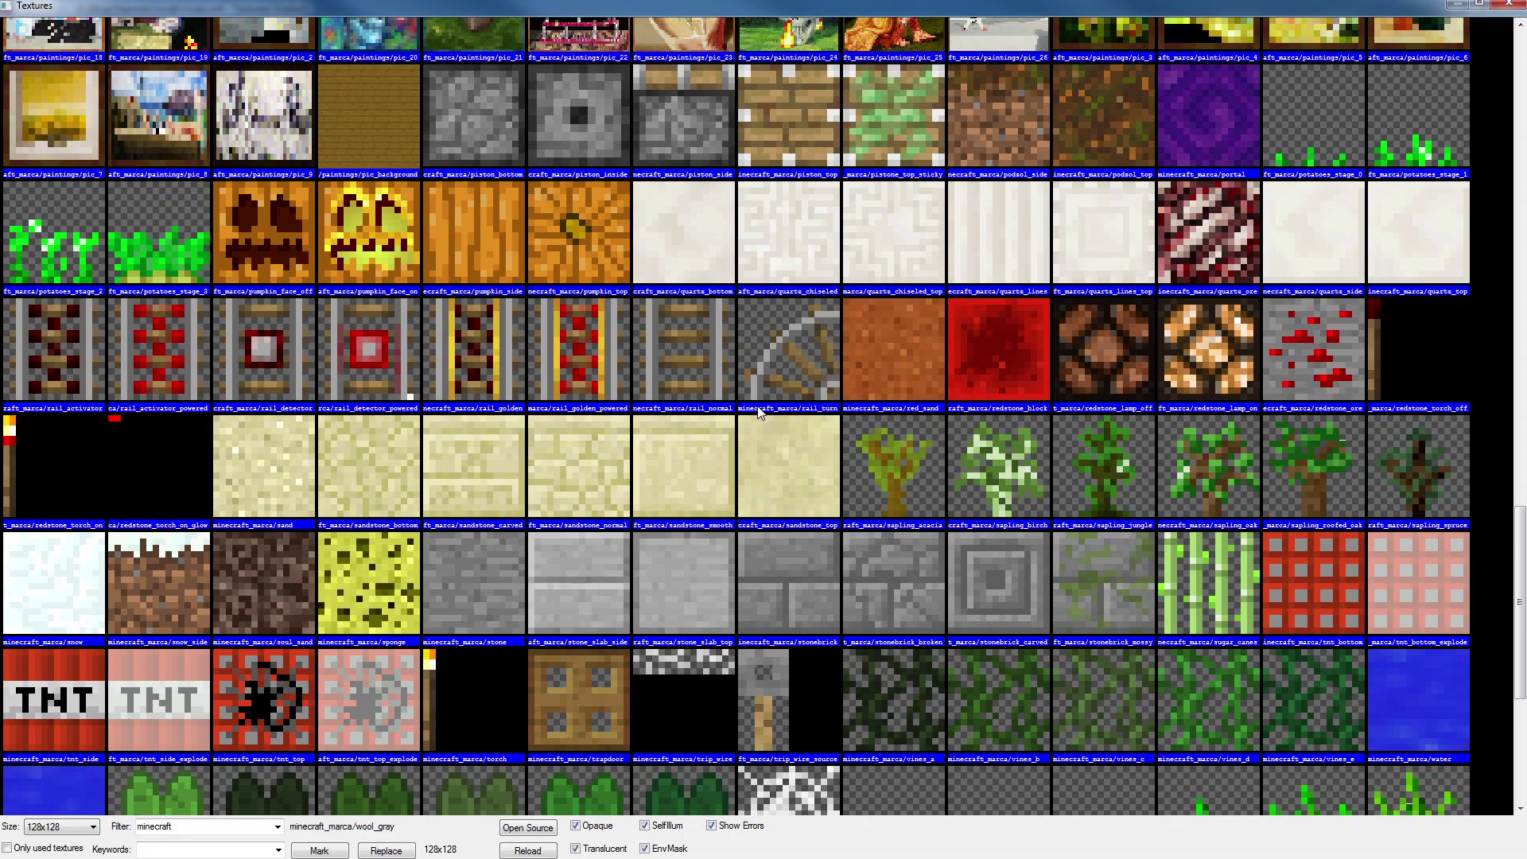
pyautogui.scroll(8, 758, 408)
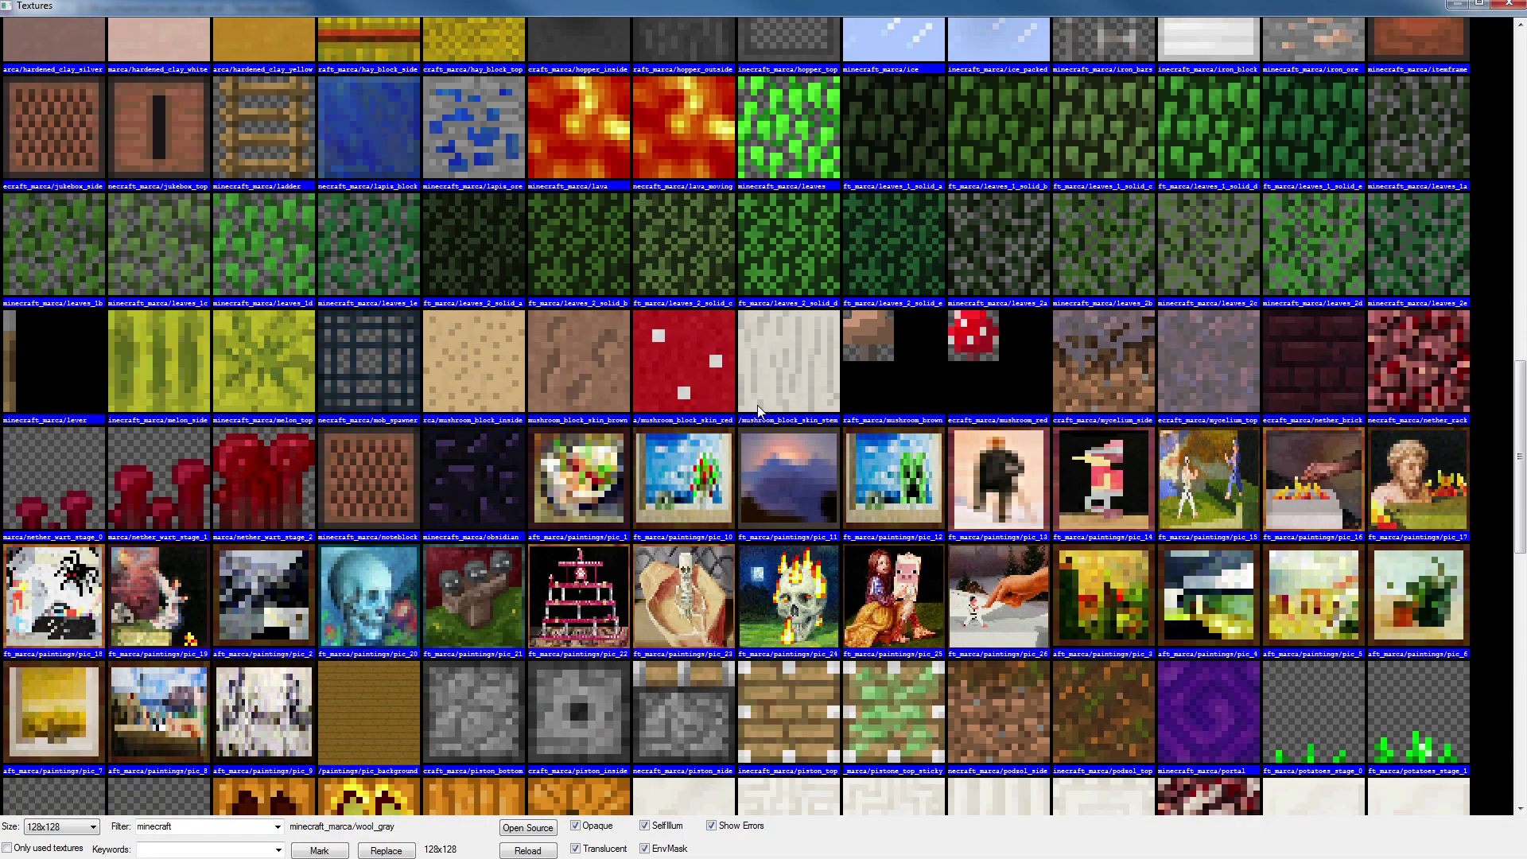
pyautogui.scroll(7, 758, 410)
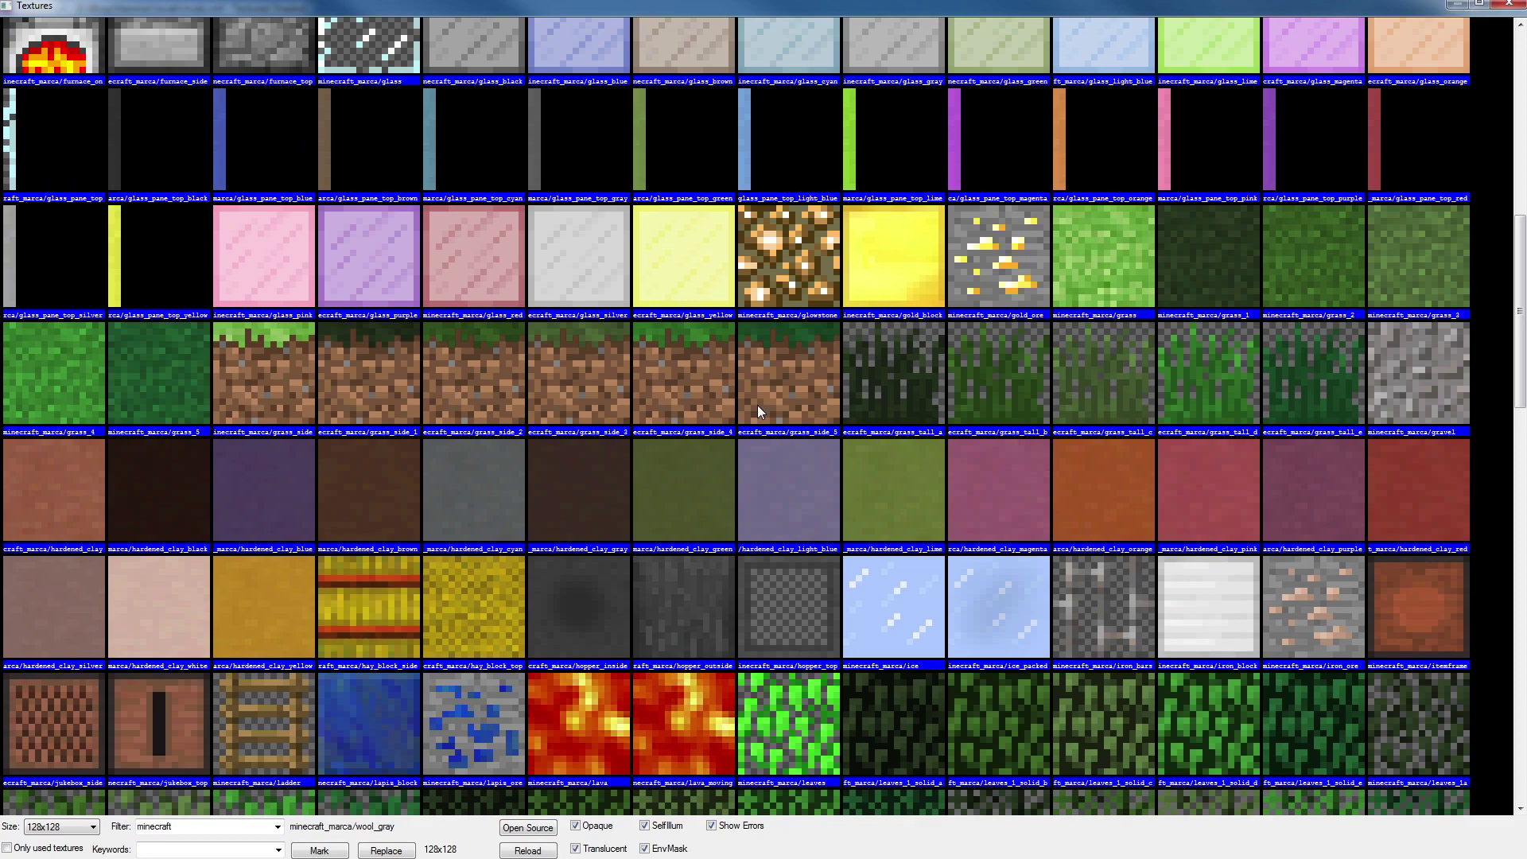
# Choose the minecraft_marca/cactus_side texture from the minecraft-filtered textures
pyautogui.scroll(3, 758, 410)
pyautogui.click(722, 391)
pyautogui.scroll(5, 723, 389)
pyautogui.scroll(2, 722, 390)
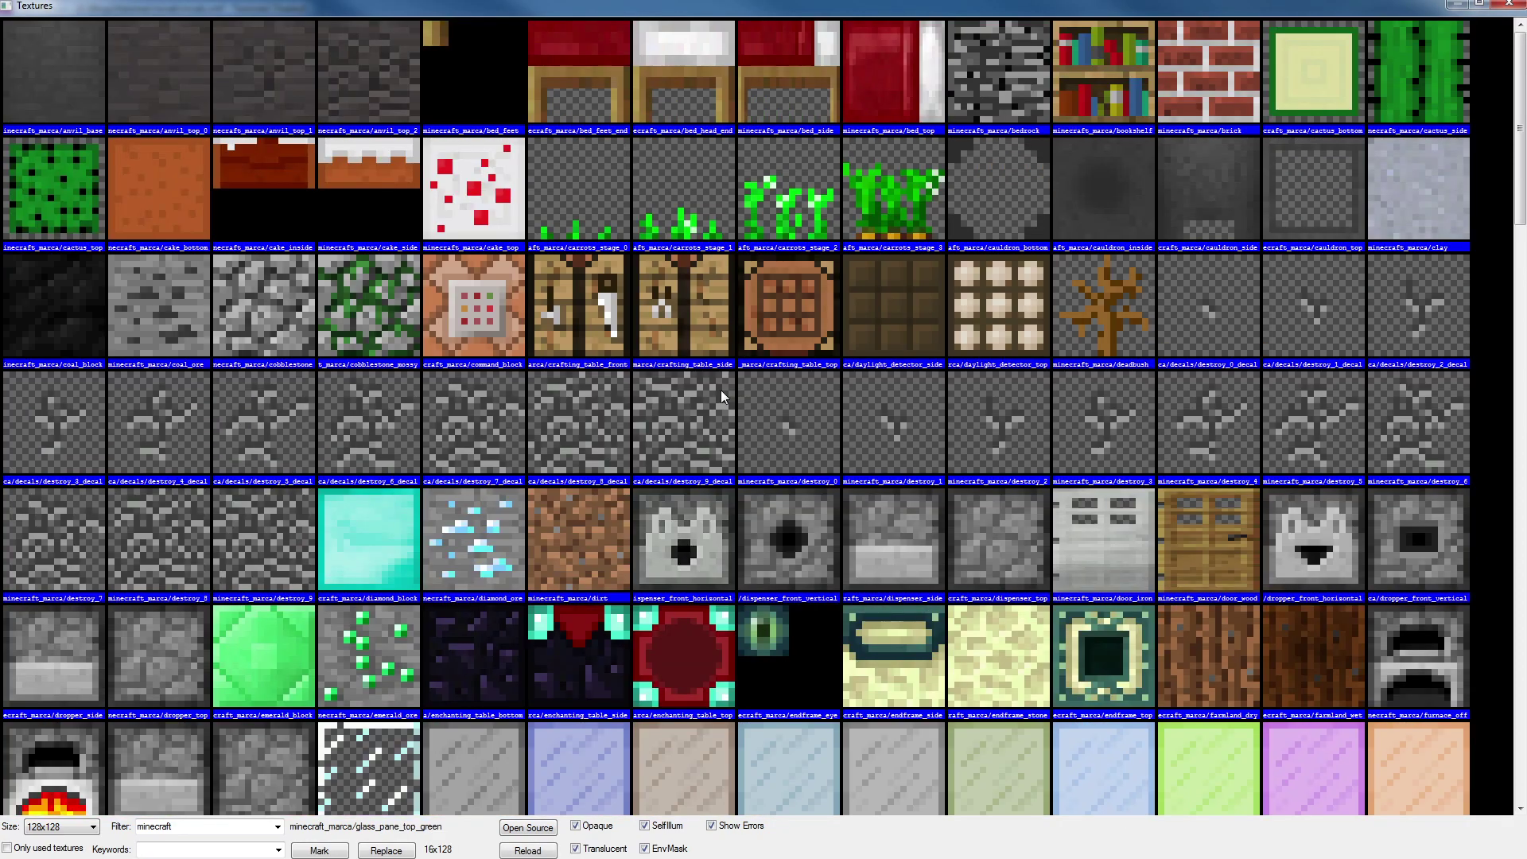
pyautogui.click(1432, 97)
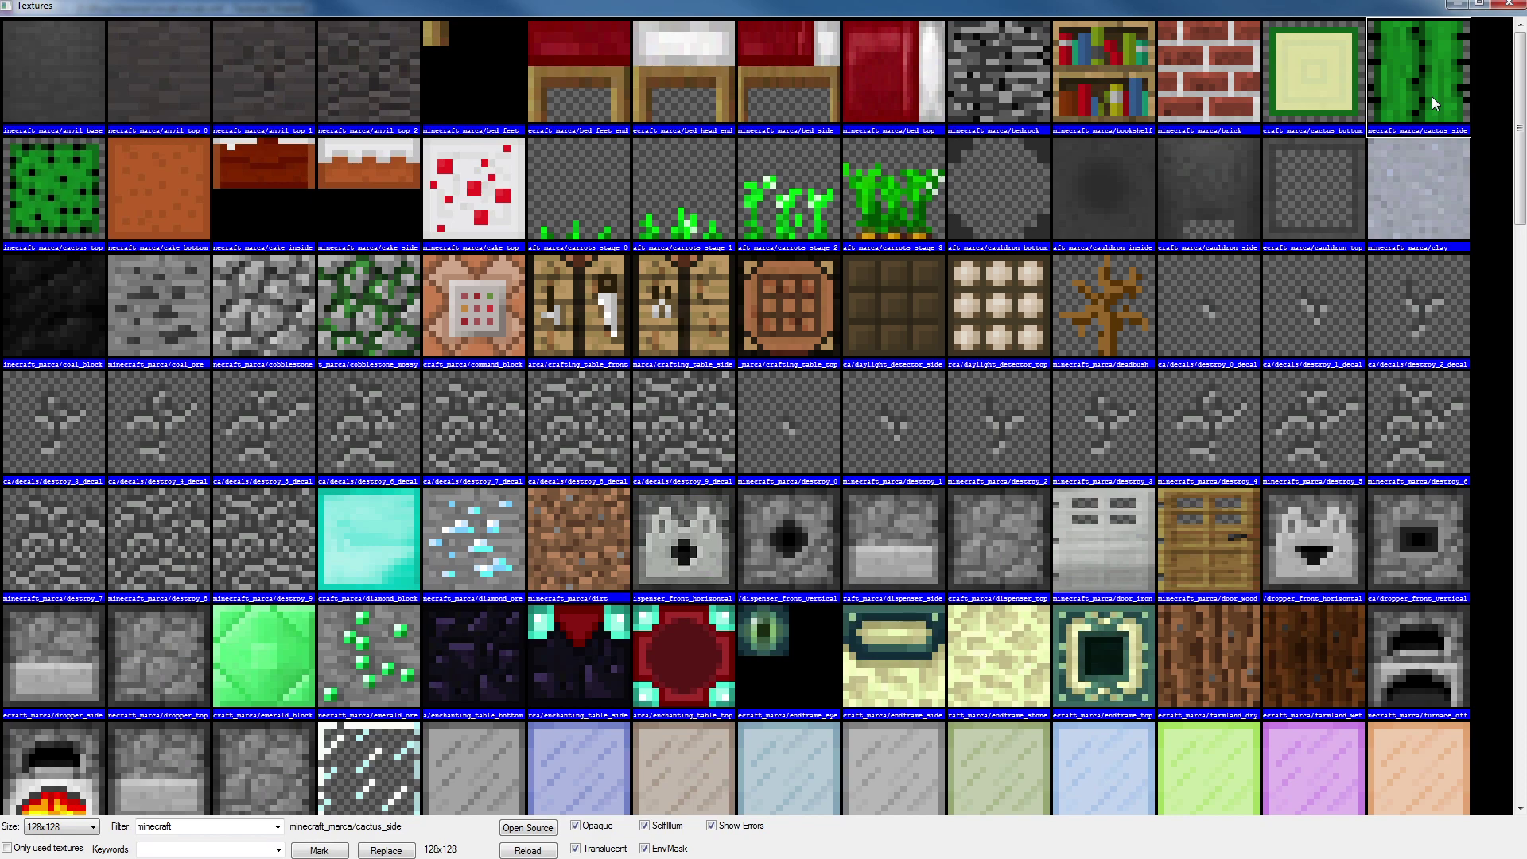
pyautogui.doubleClick(1422, 97)
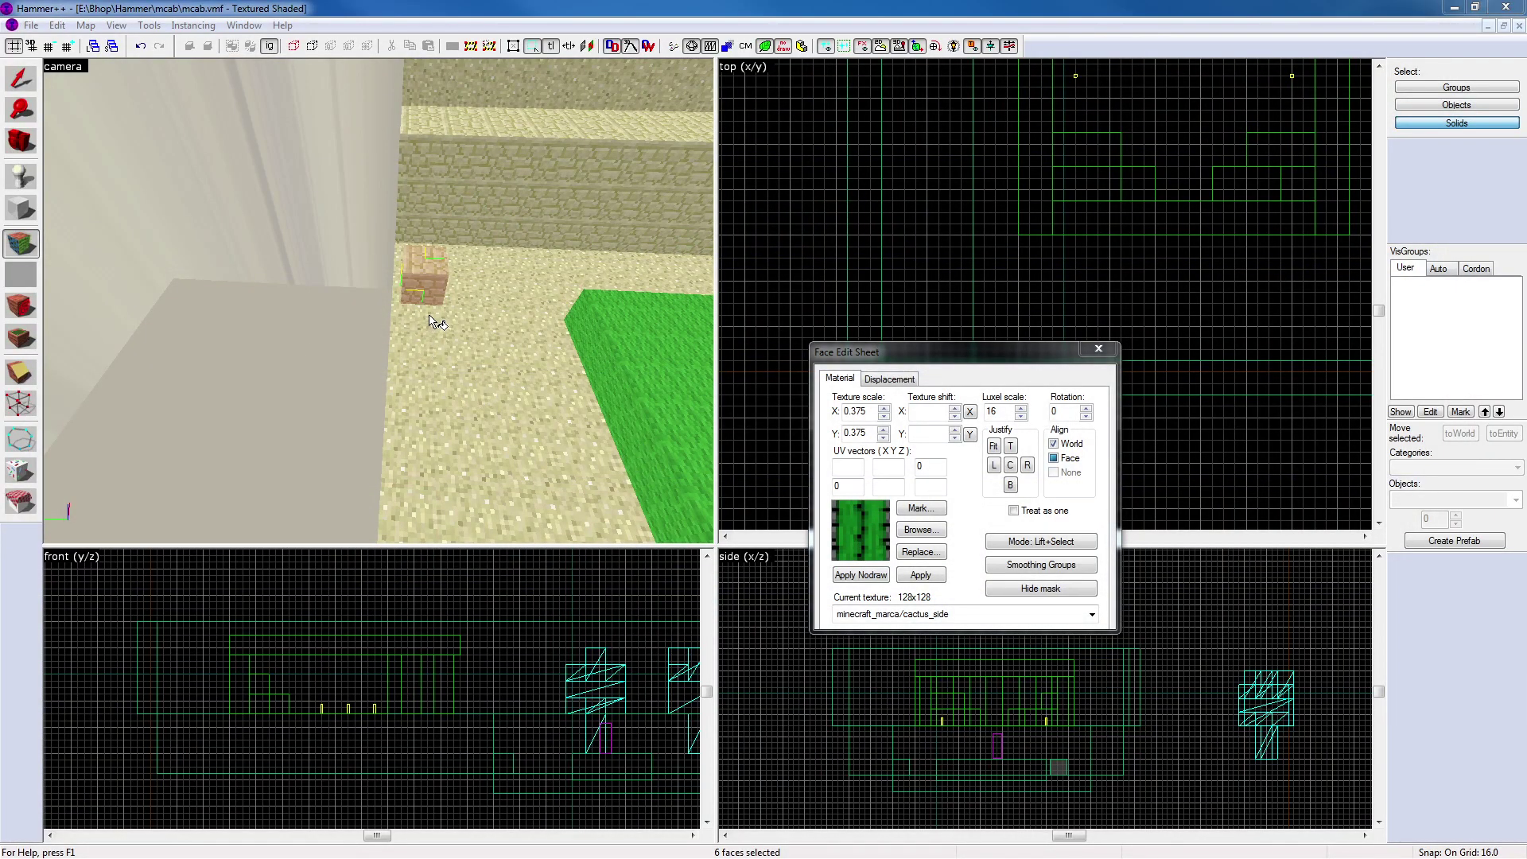
# Apply the cactus_side texture to one side face of the selected sandstone block
pyautogui.press('z')
pyautogui.press('w')
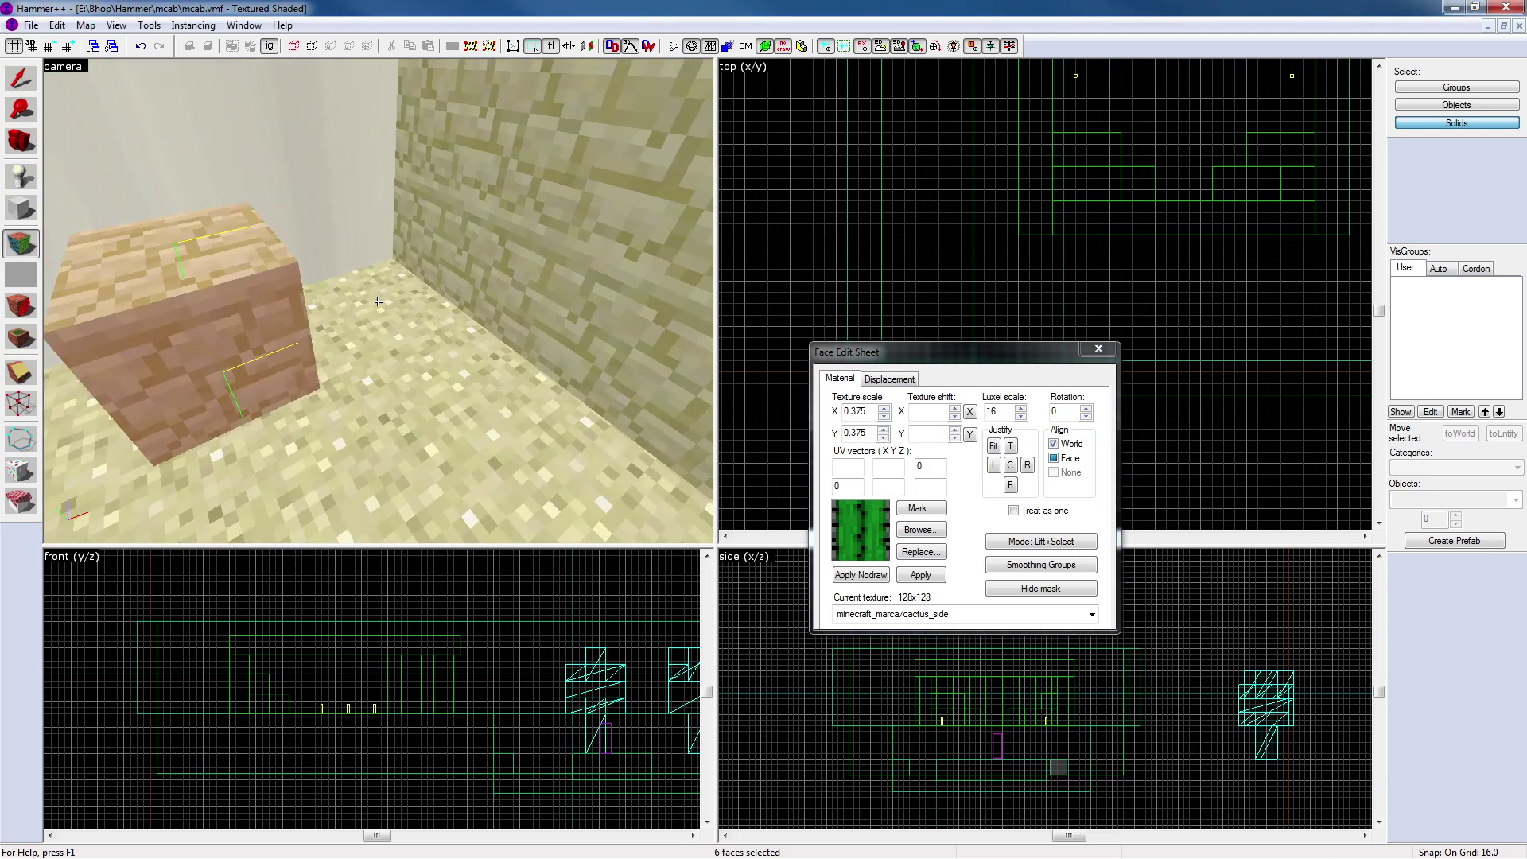
pyautogui.press('z')
pyautogui.rightClick(342, 354)
pyautogui.press('z')
pyautogui.press('w')
pyautogui.press('z')
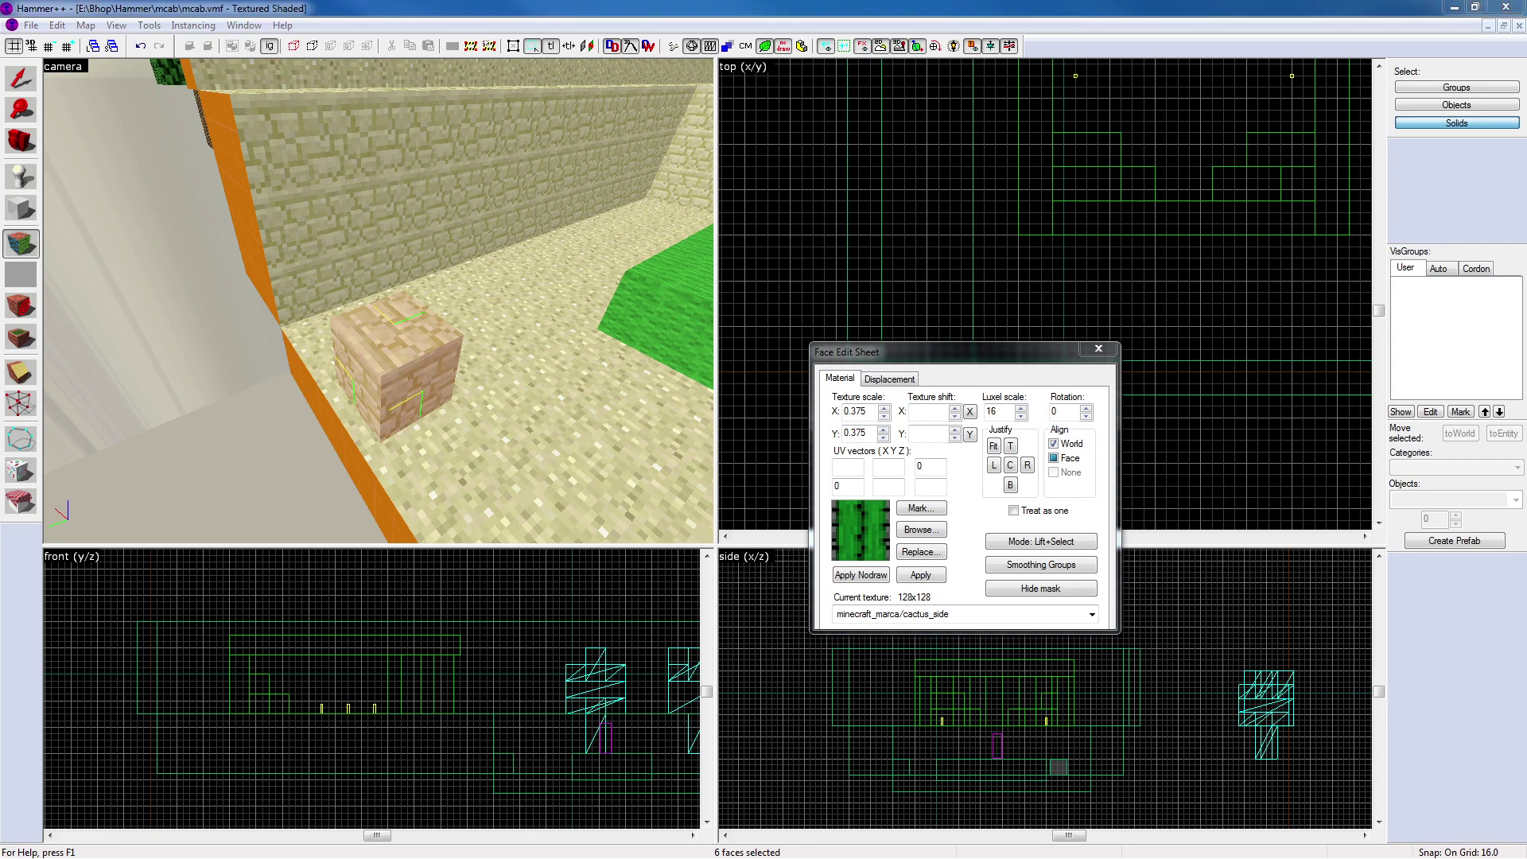
pyautogui.click(617, 8)
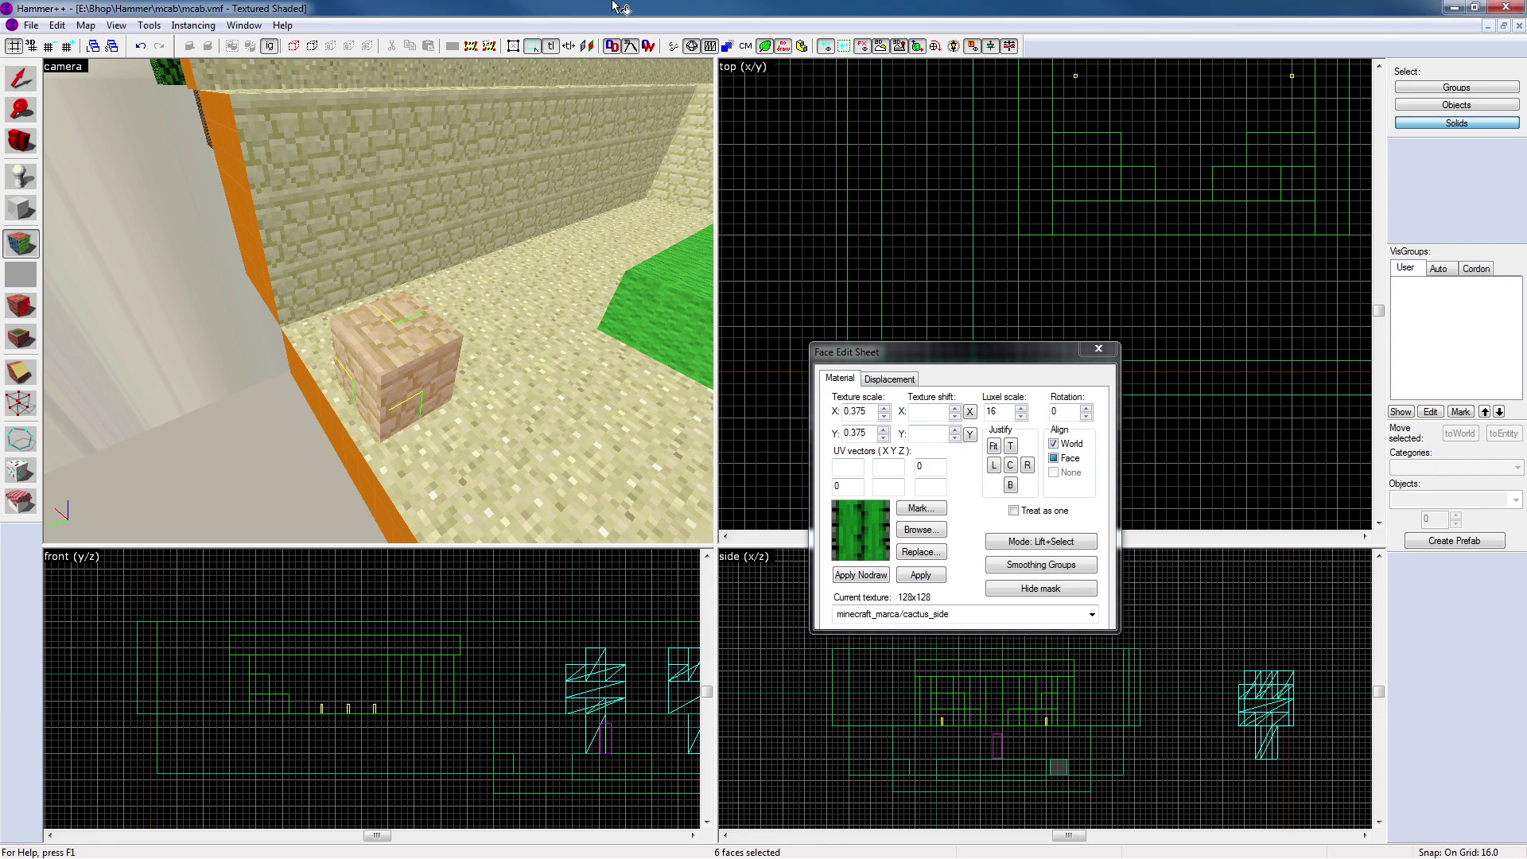
# Fit the textures to the block's selected faces so the cactus texture fills its side
pyautogui.press('z')
pyautogui.press('w')
pyautogui.press('s')
pyautogui.press('a')
pyautogui.press('z')
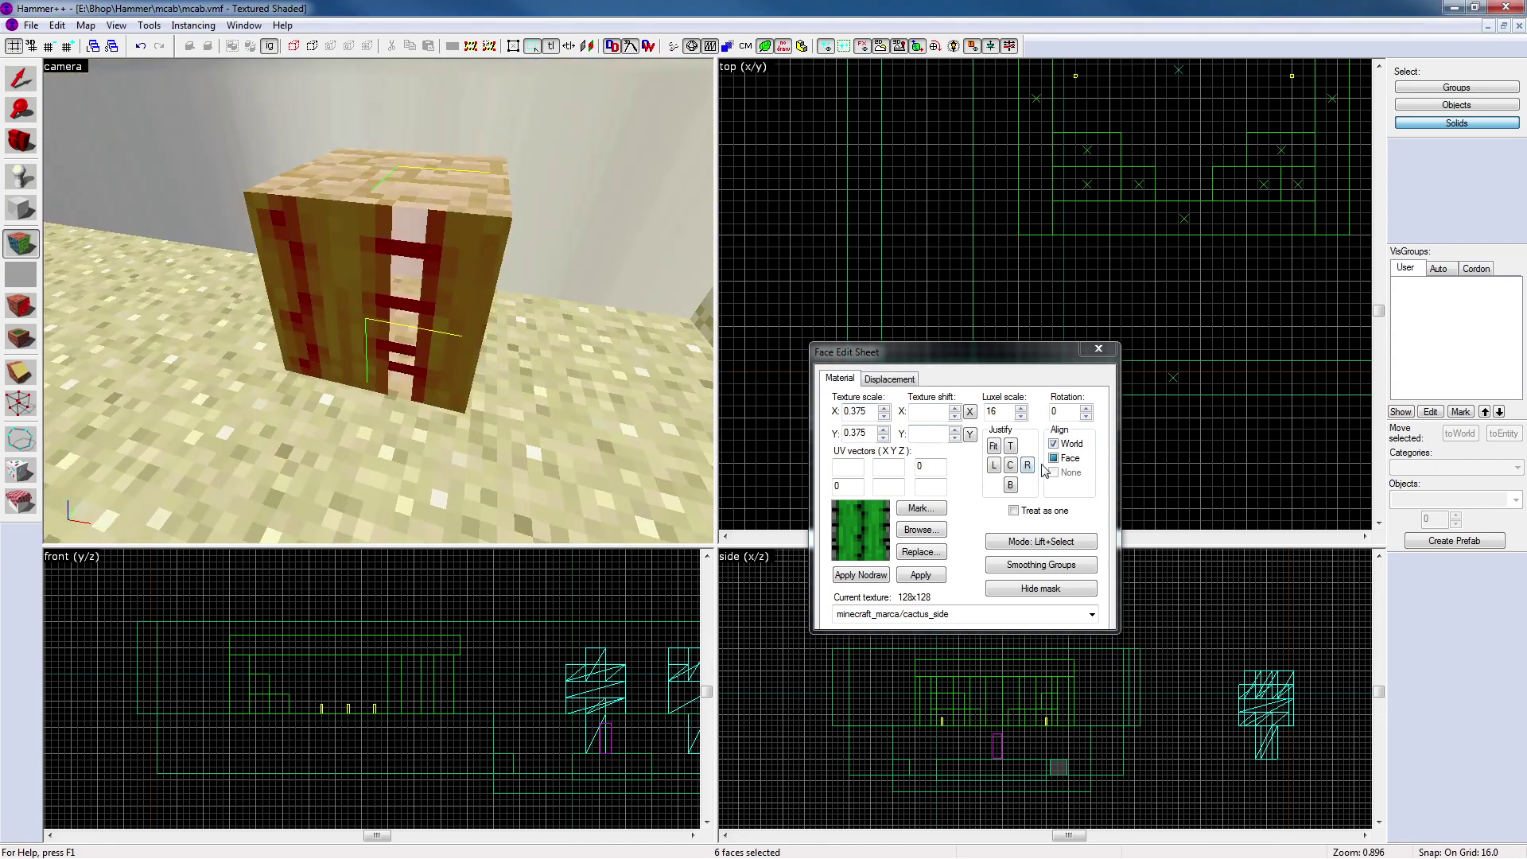
pyautogui.click(993, 446)
pyautogui.press('d')
pyautogui.press('z')
pyautogui.press('z')
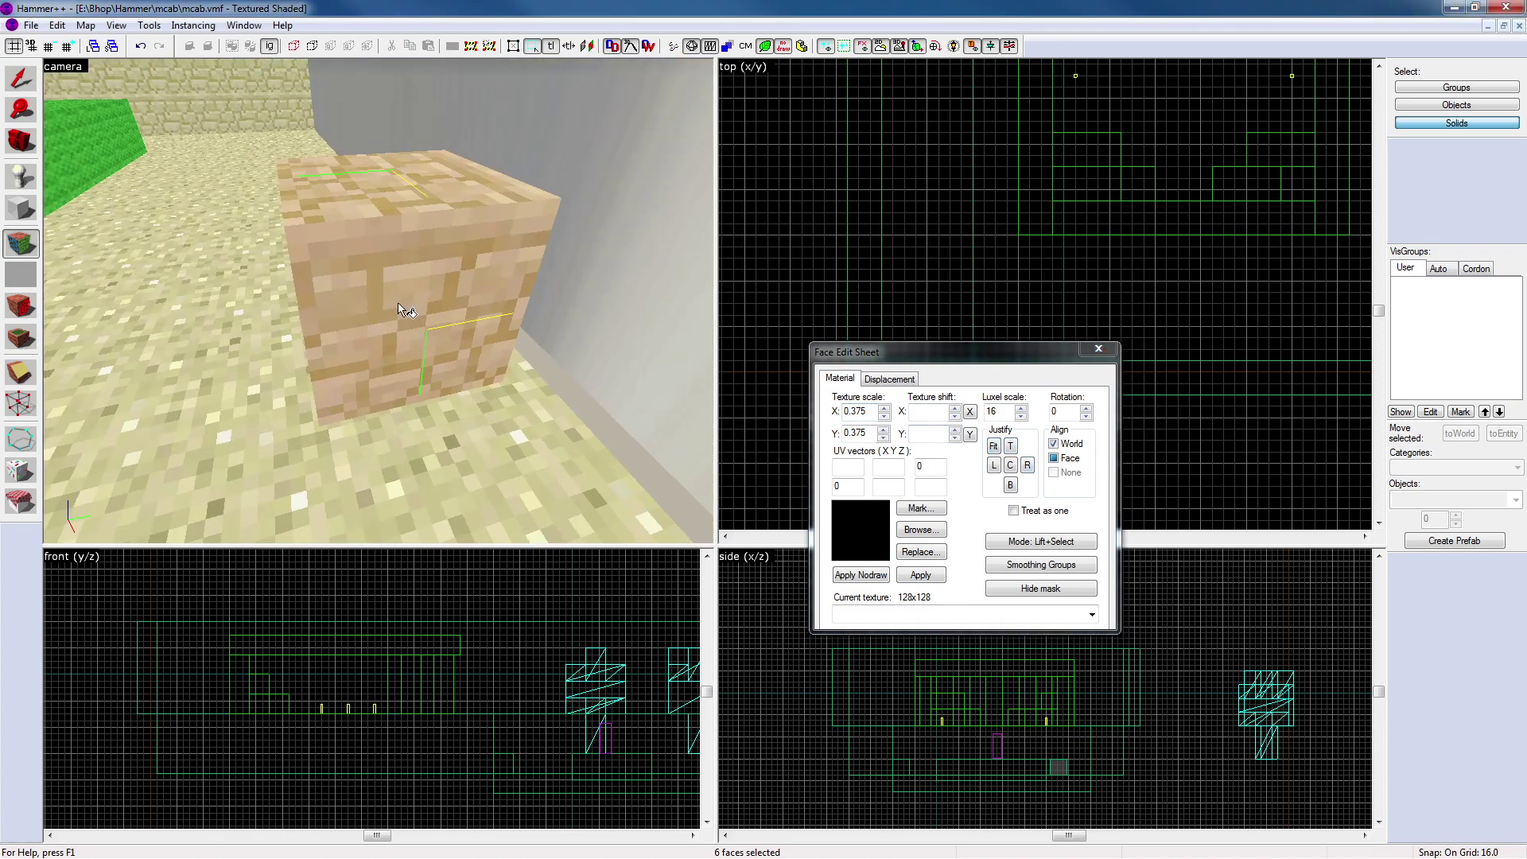
# Pick up the fitted cactus texture from the finished side and apply it to the adjacent side face
pyautogui.press('z')
pyautogui.press('a')
pyautogui.press('a')
pyautogui.press('z')
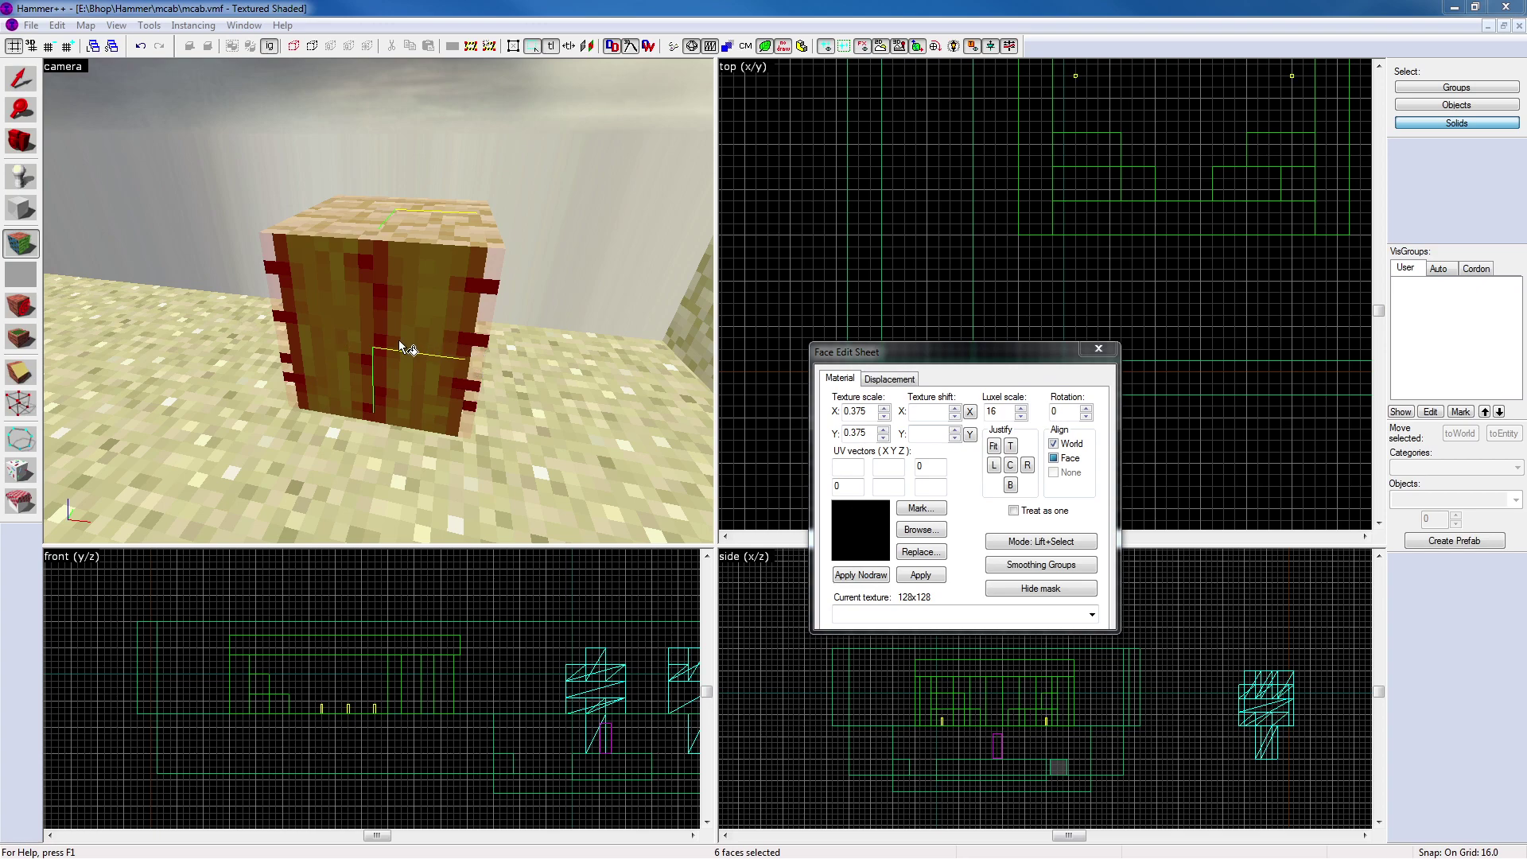
pyautogui.press('z')
pyautogui.press('d')
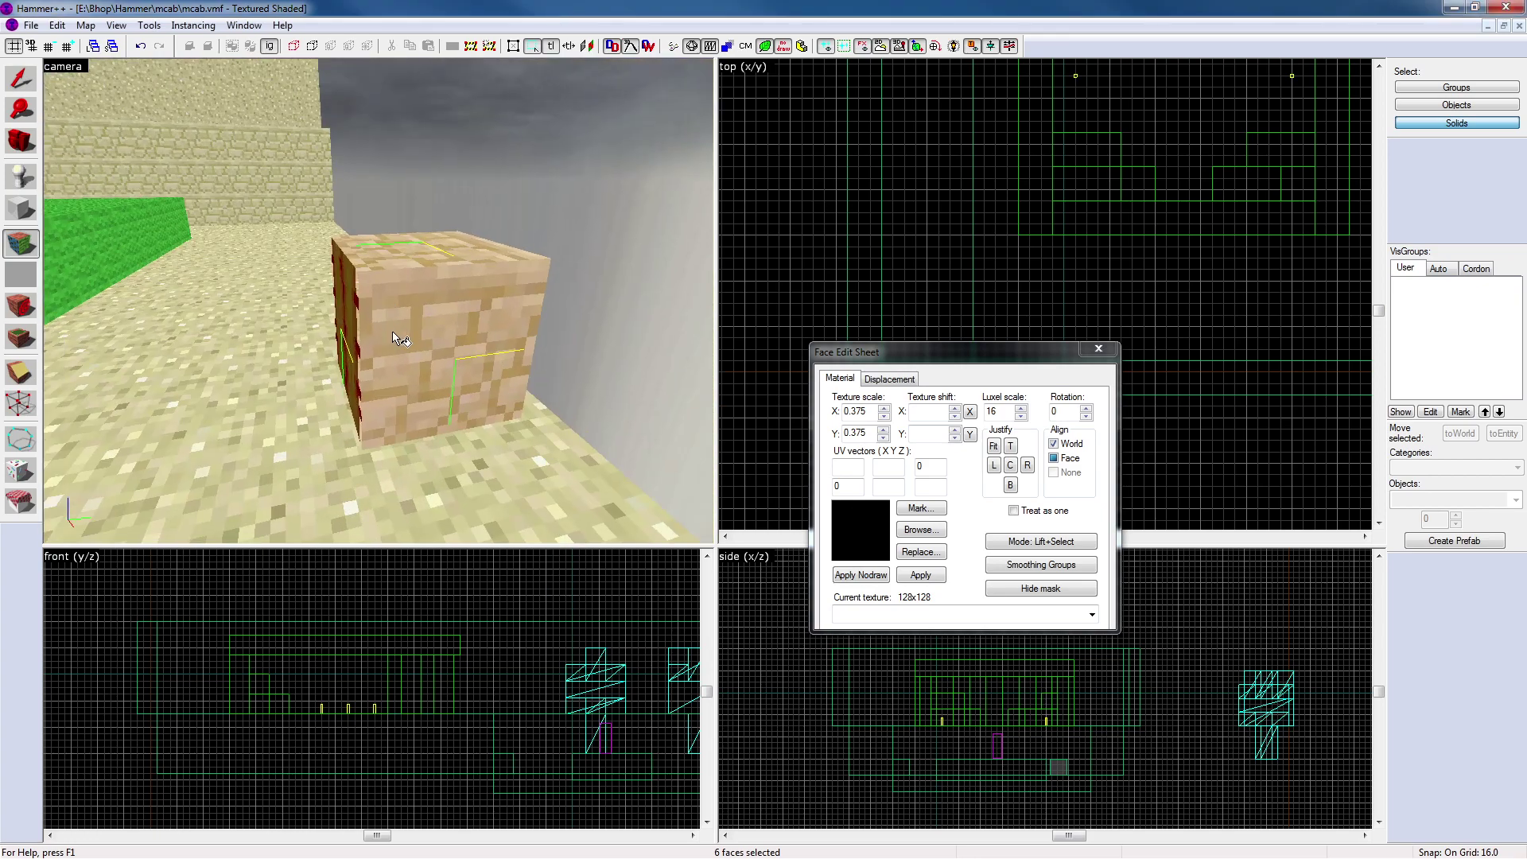
pyautogui.click(347, 332)
pyautogui.rightClick(401, 341)
pyautogui.press('z')
pyautogui.press('a')
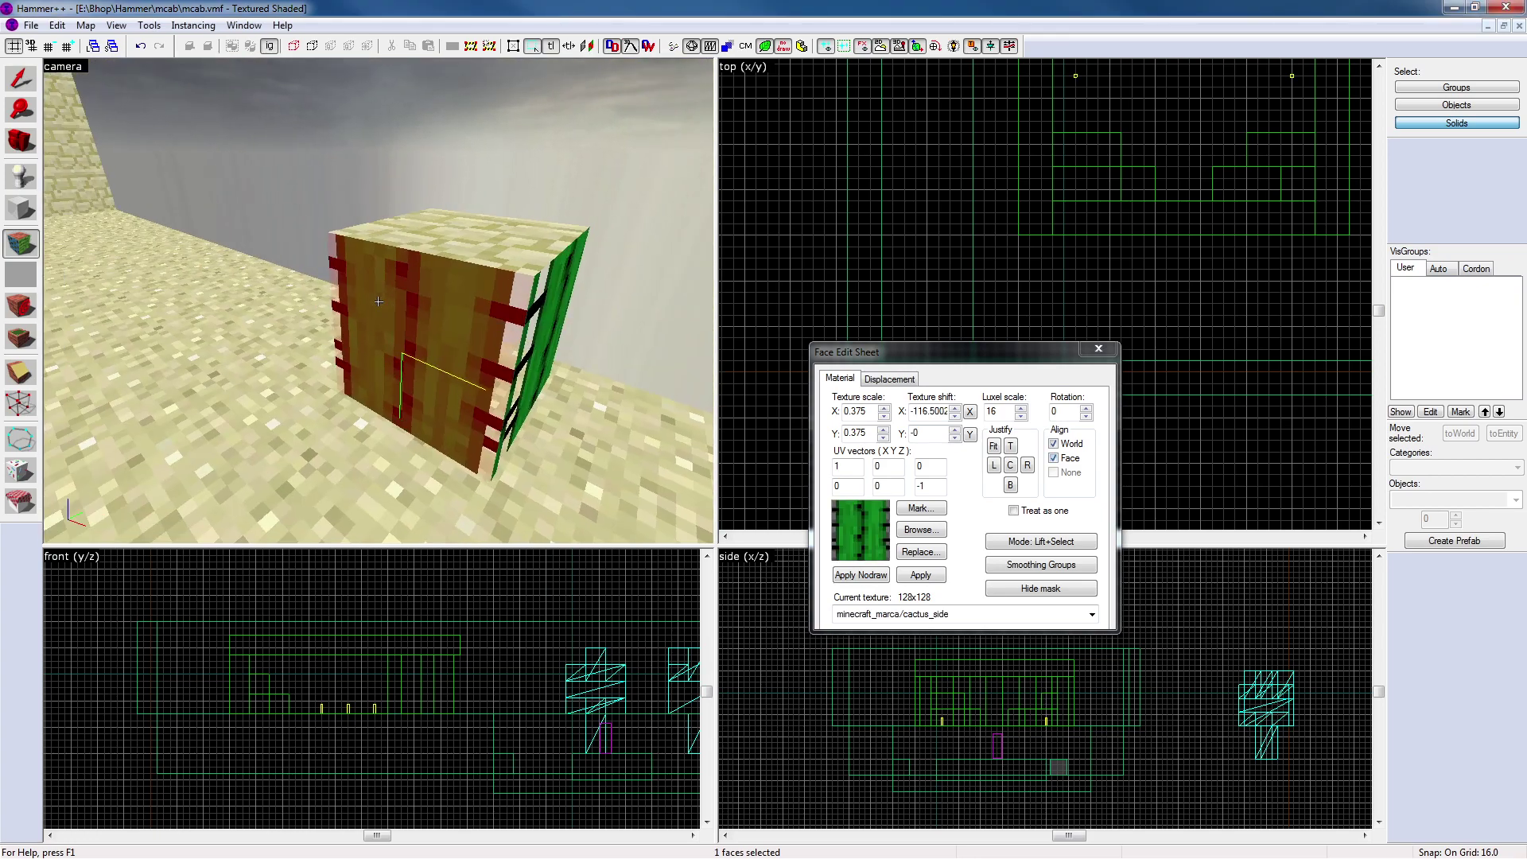
# Reapply the cactus texture to the adjacent side face with wrapped alignment and close the Face Edit Sheet
pyautogui.press('d')
pyautogui.press('z')
pyautogui.keyDown('alt'); pyautogui.rightClick(341, 342); pyautogui.keyUp('alt')
pyautogui.press('z')
pyautogui.press('a')
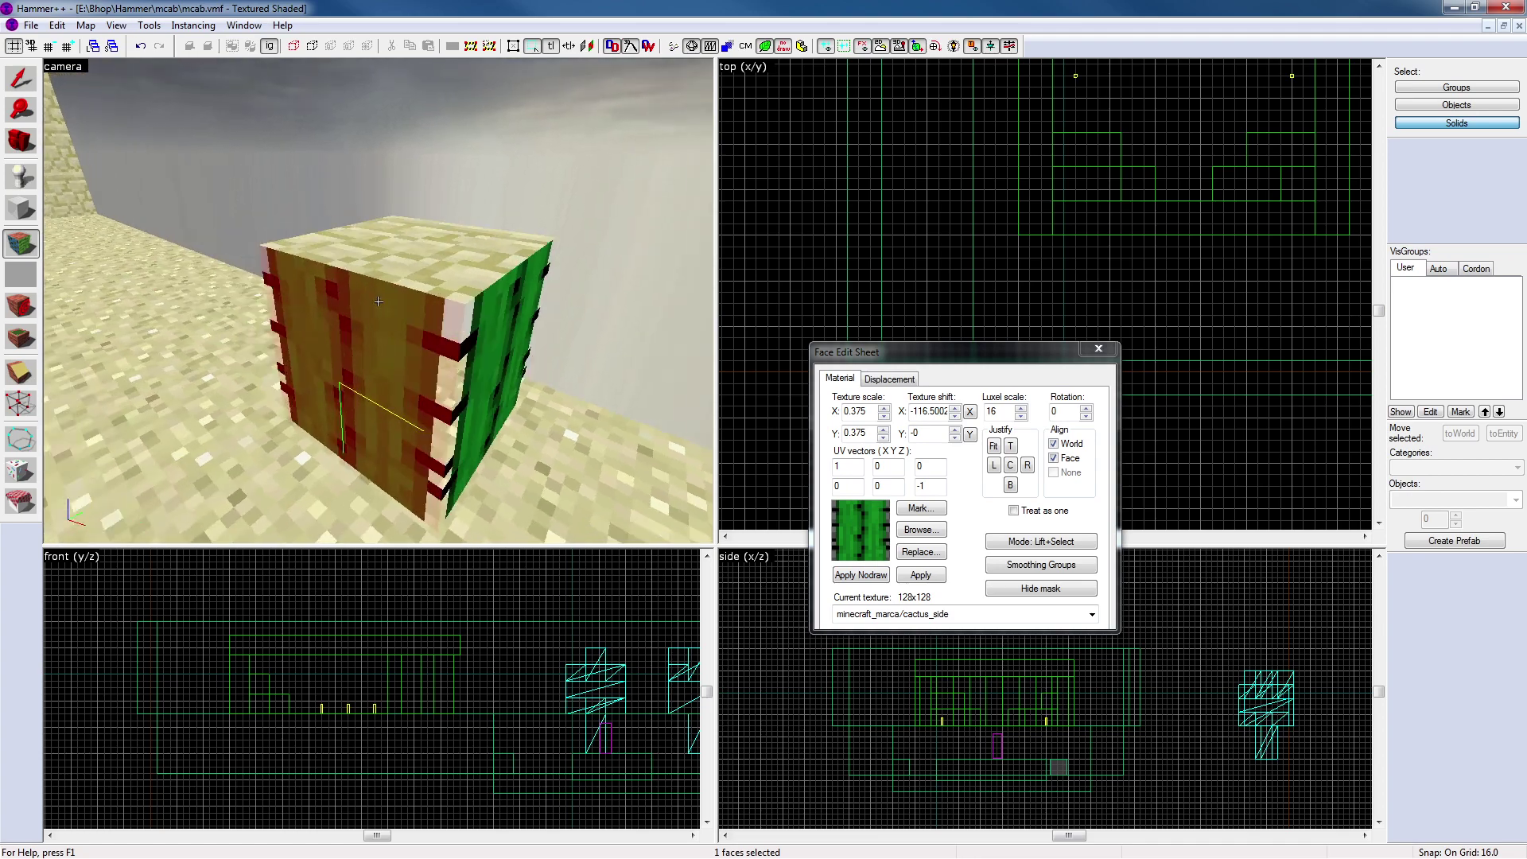
pyautogui.press('z')
pyautogui.press('z')
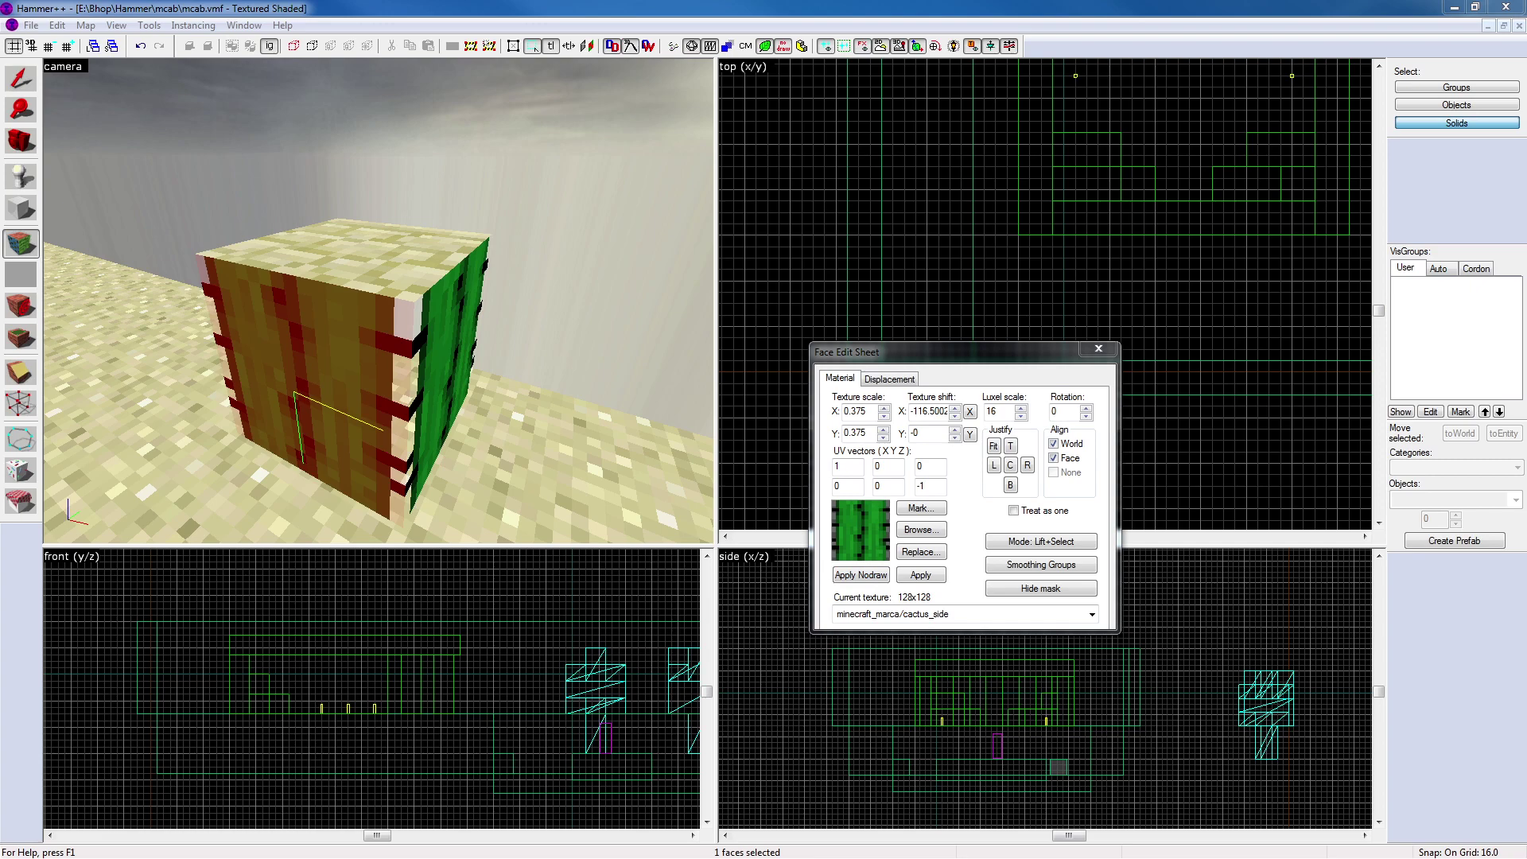
pyautogui.click(1099, 348)
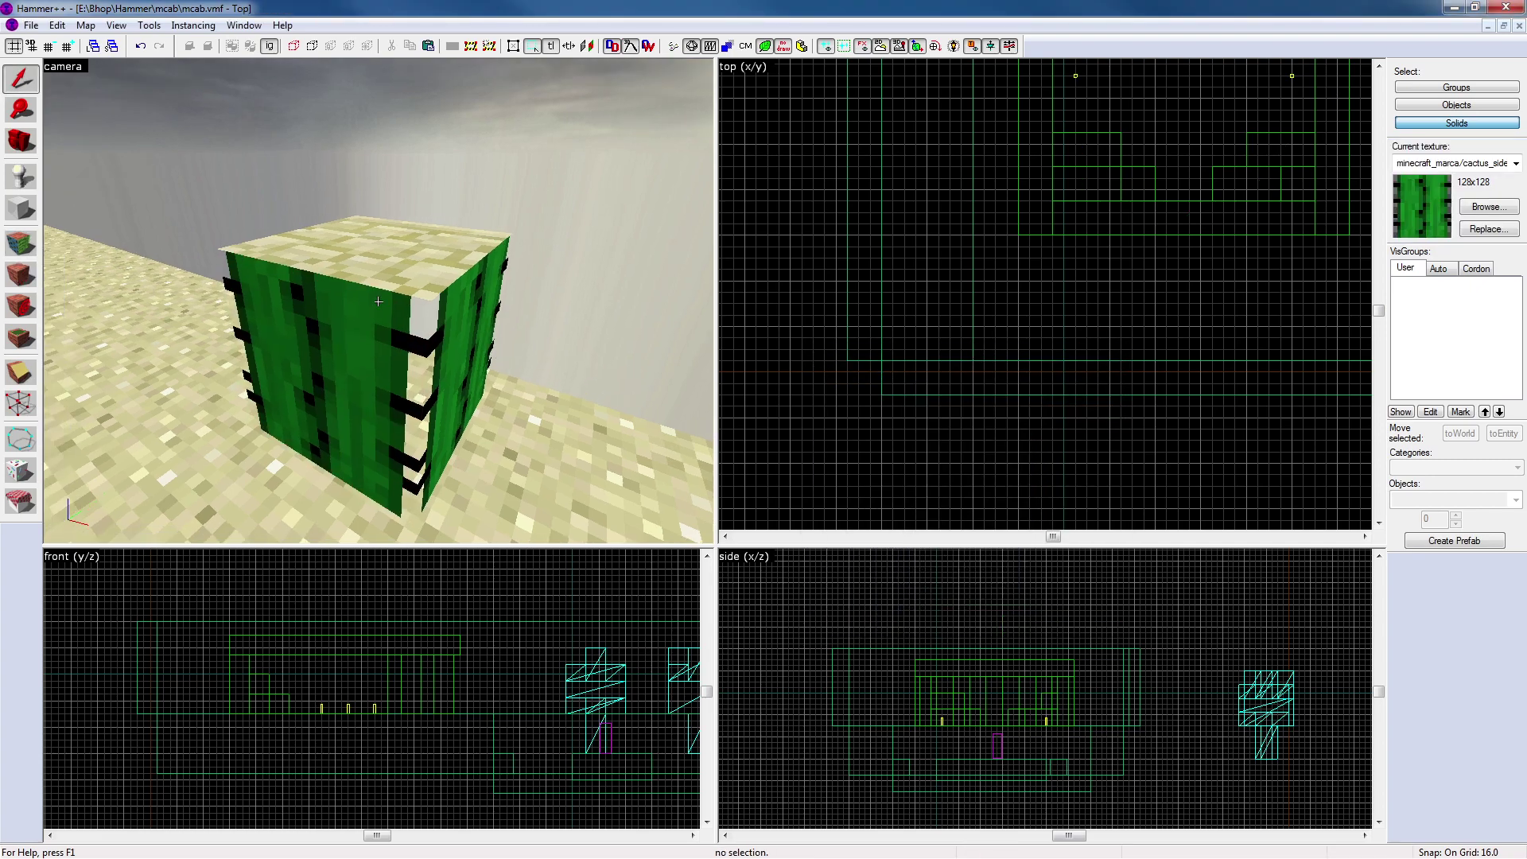
# Examine the corner where the two cactus-textured sides of the block meet
pyautogui.press('w')
pyautogui.press('d')
pyautogui.press('s')
pyautogui.press('z')
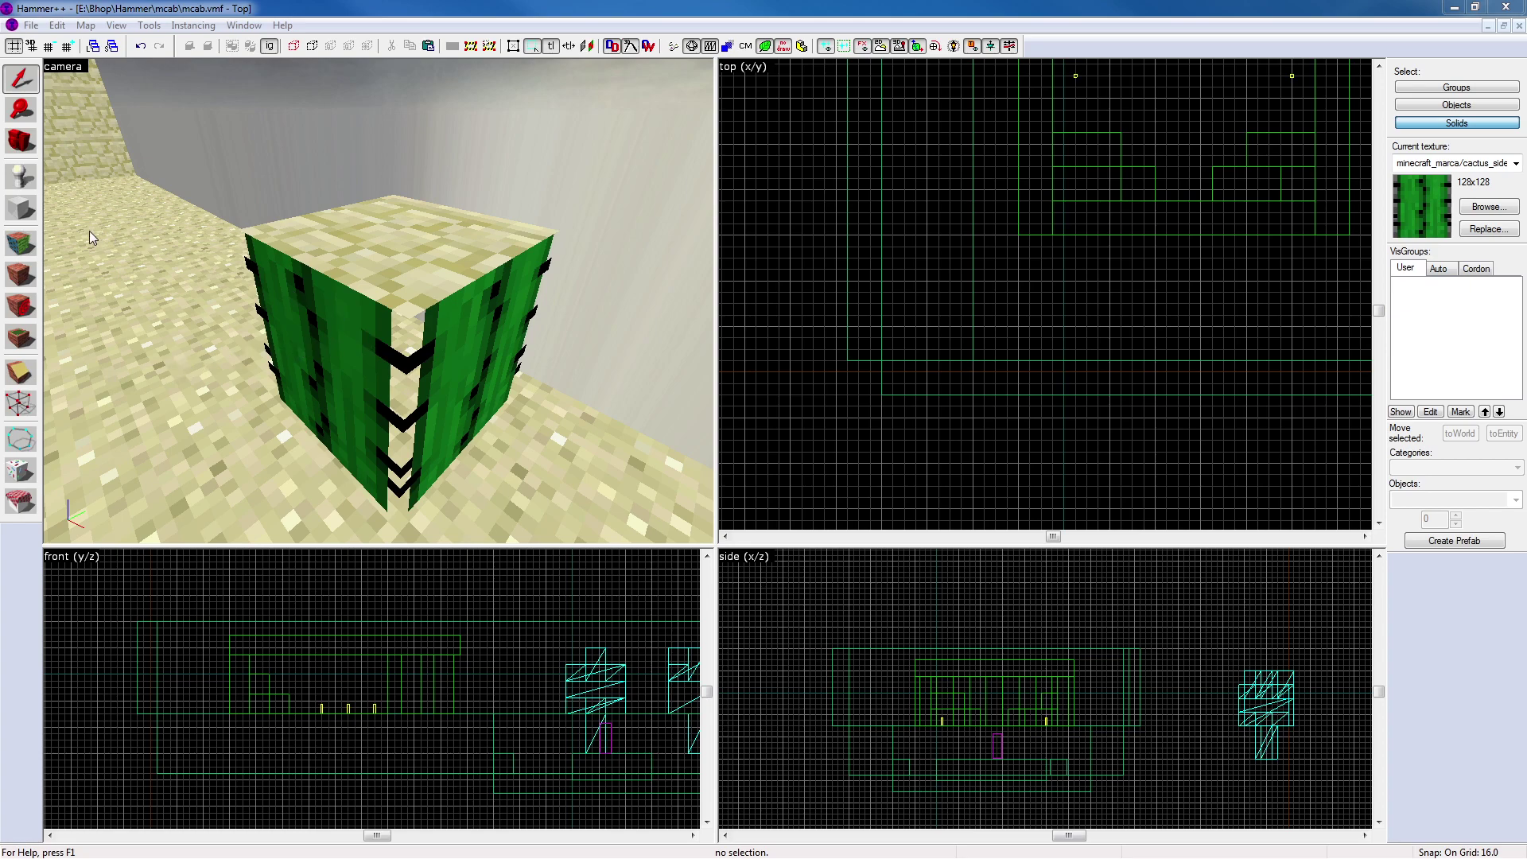
pyautogui.press('z')
pyautogui.press('z')
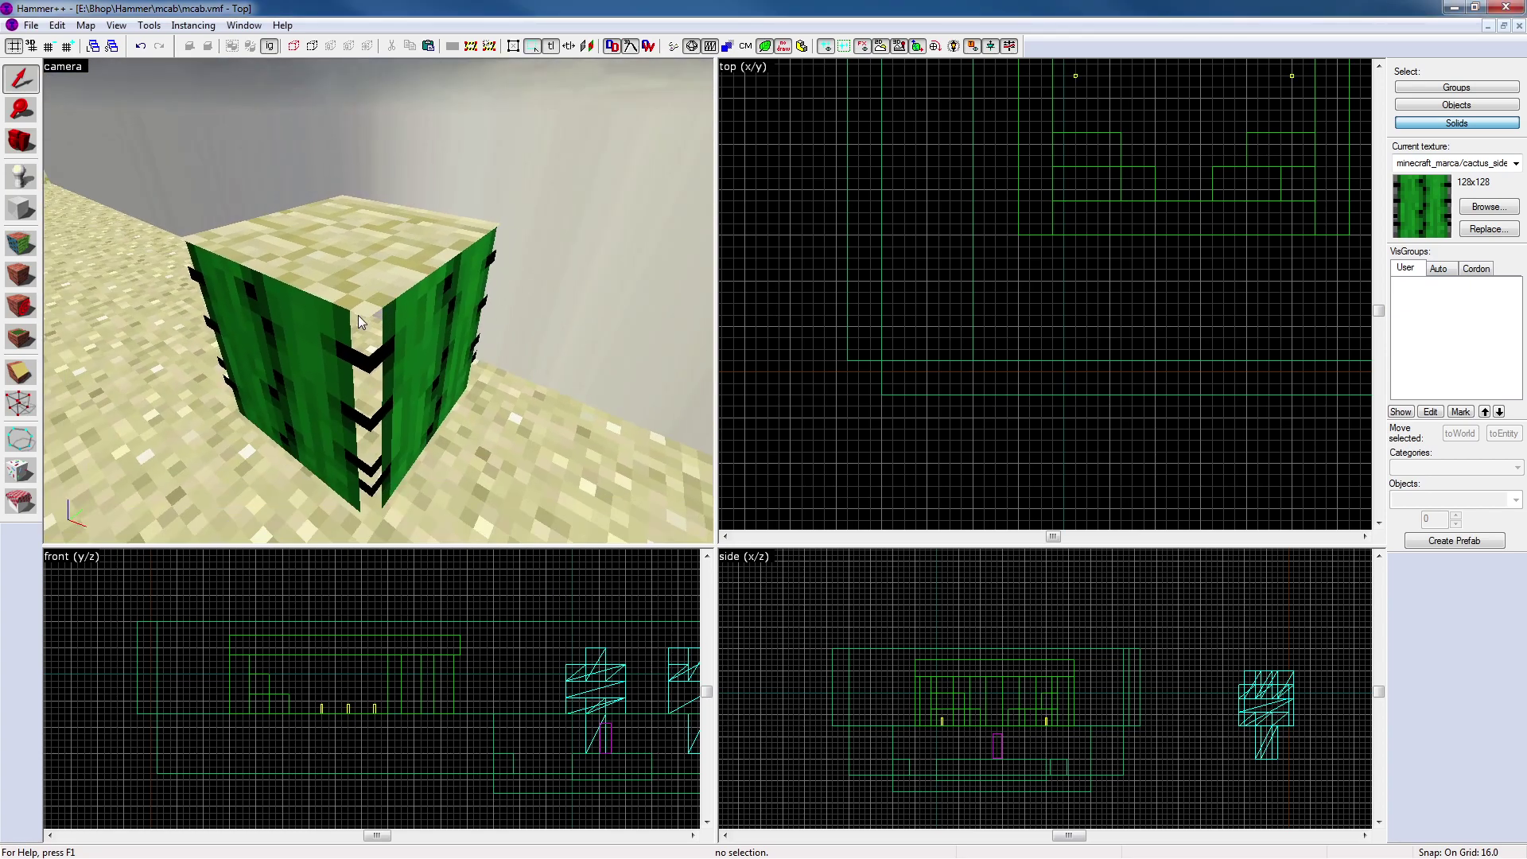
pyautogui.press('z')
pyautogui.press('w')
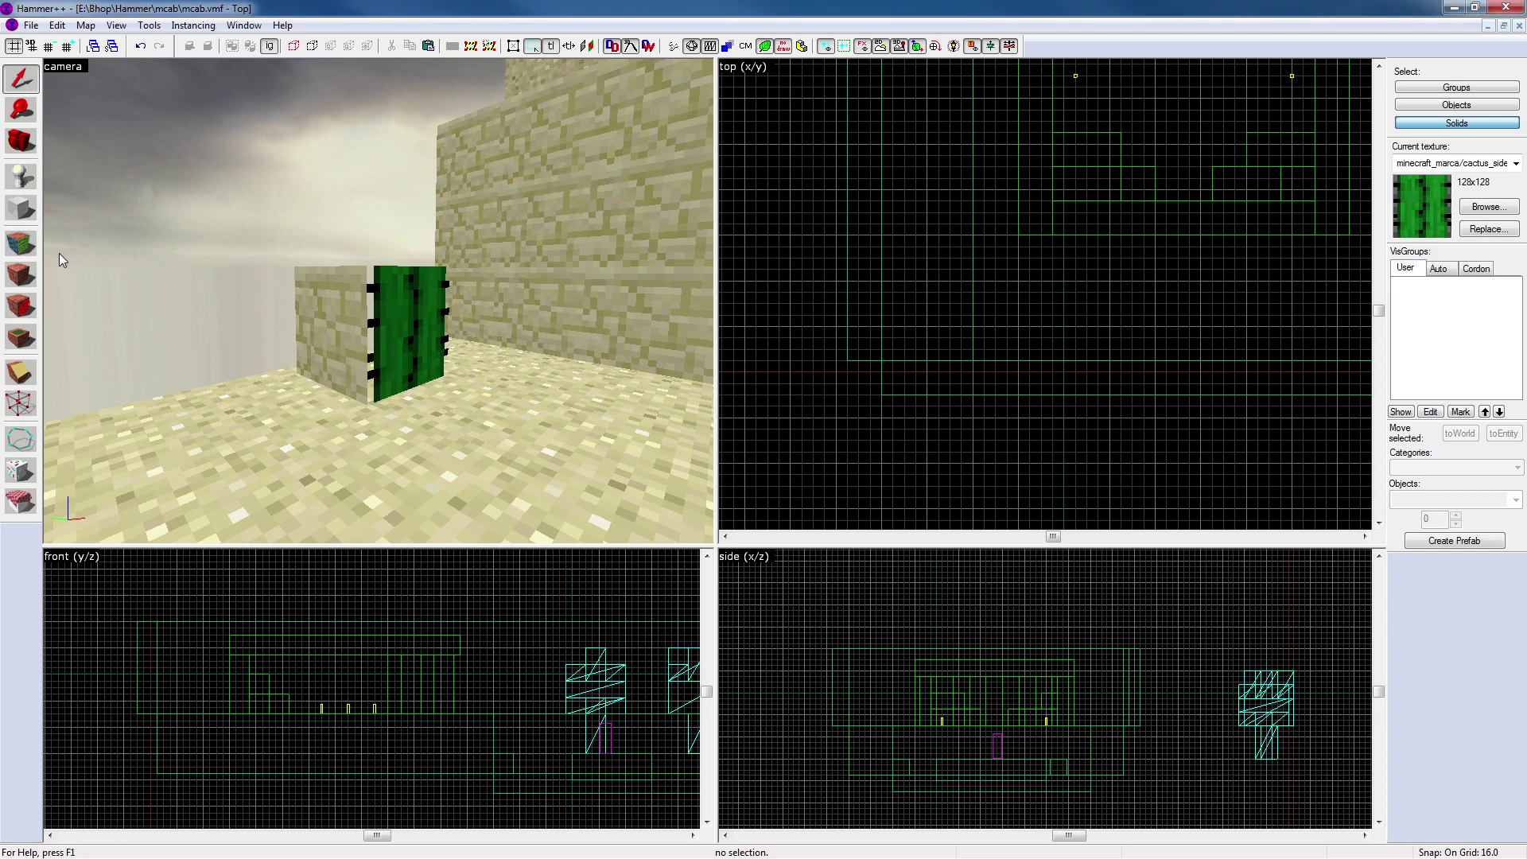
# Lift the cactus texture from a finished side and apply it, aligned, to the block's remaining sandstone side faces
pyautogui.click(20, 243)
pyautogui.click(376, 340)
pyautogui.rightClick(353, 340)
pyautogui.keyDown('alt'); pyautogui.rightClick(352, 338); pyautogui.keyUp('alt')
pyautogui.press('z')
pyautogui.press('a')
pyautogui.press('z')
pyautogui.rightClick(272, 312)
# Inspect the newly textured cactus sides around the block and close the Face Edit Sheet
pyautogui.press('z')
pyautogui.press('d')
pyautogui.press('w')
pyautogui.press('a')
pyautogui.press('s')
pyautogui.press('a')
pyautogui.press('a')
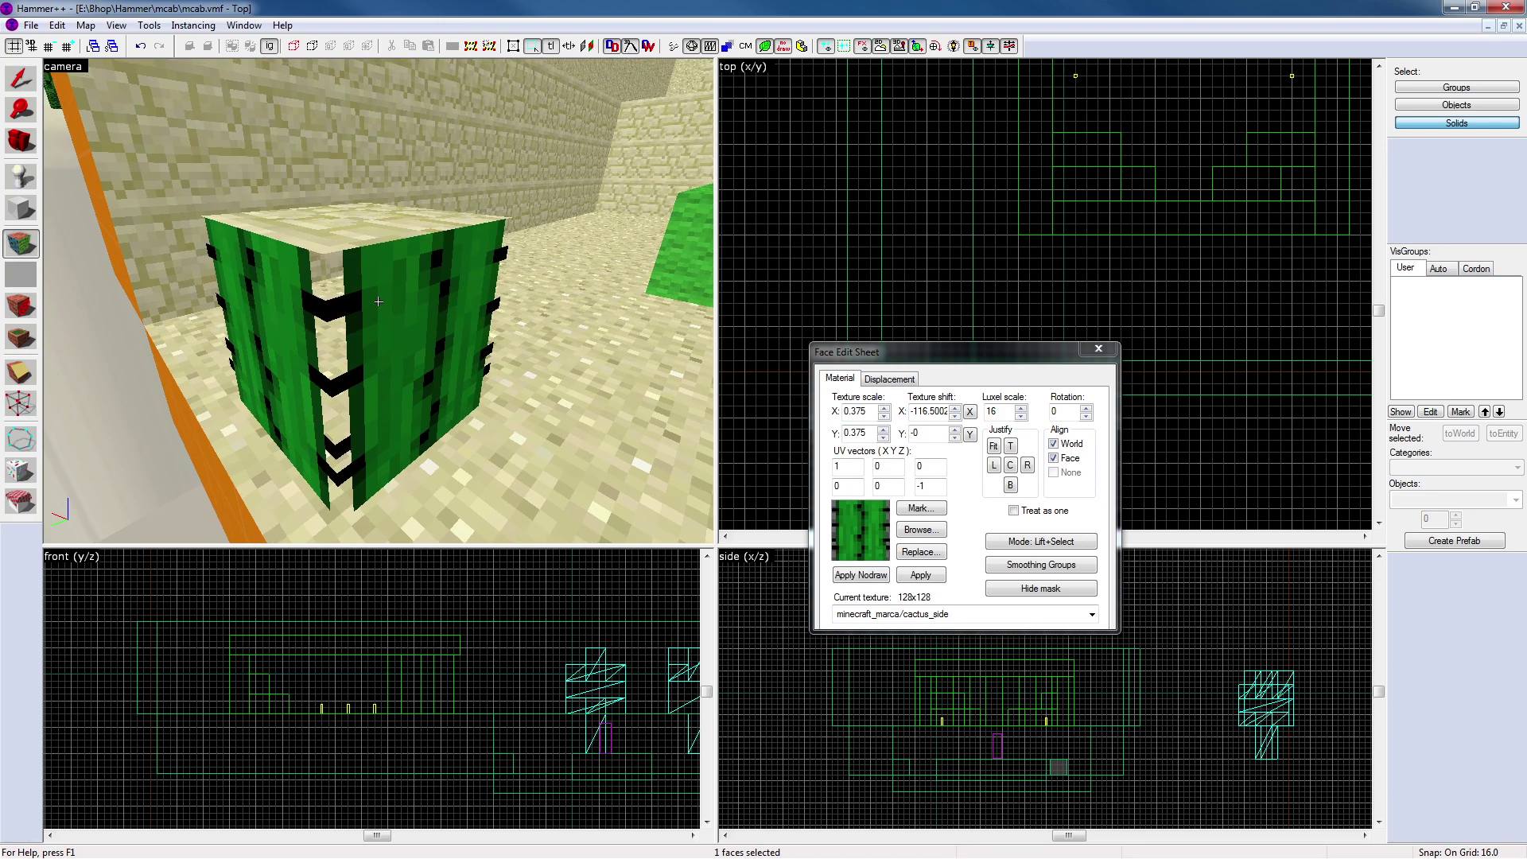
pyautogui.press('s')
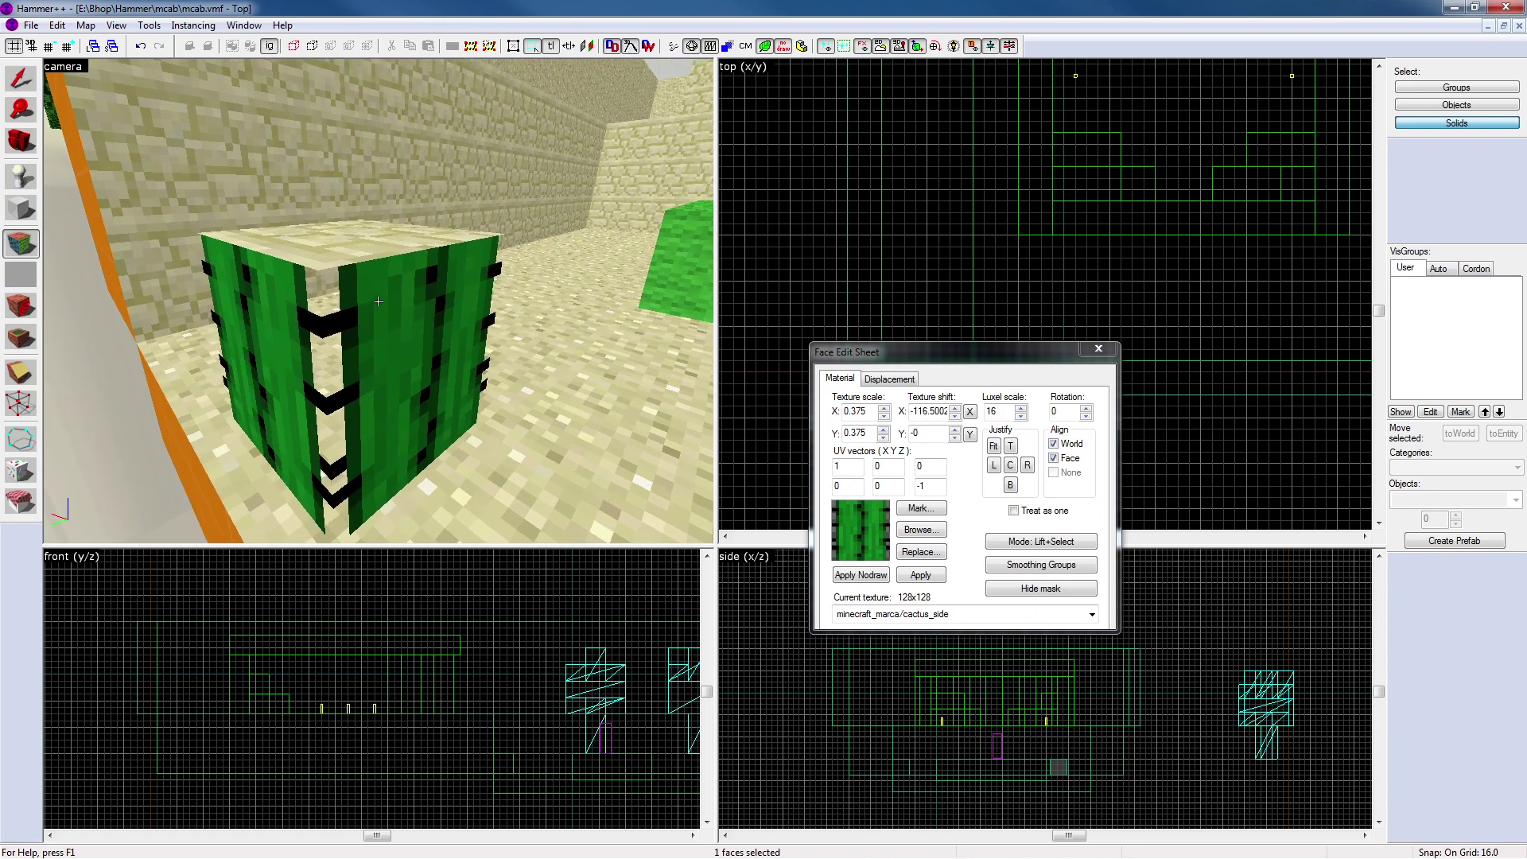
pyautogui.press('a')
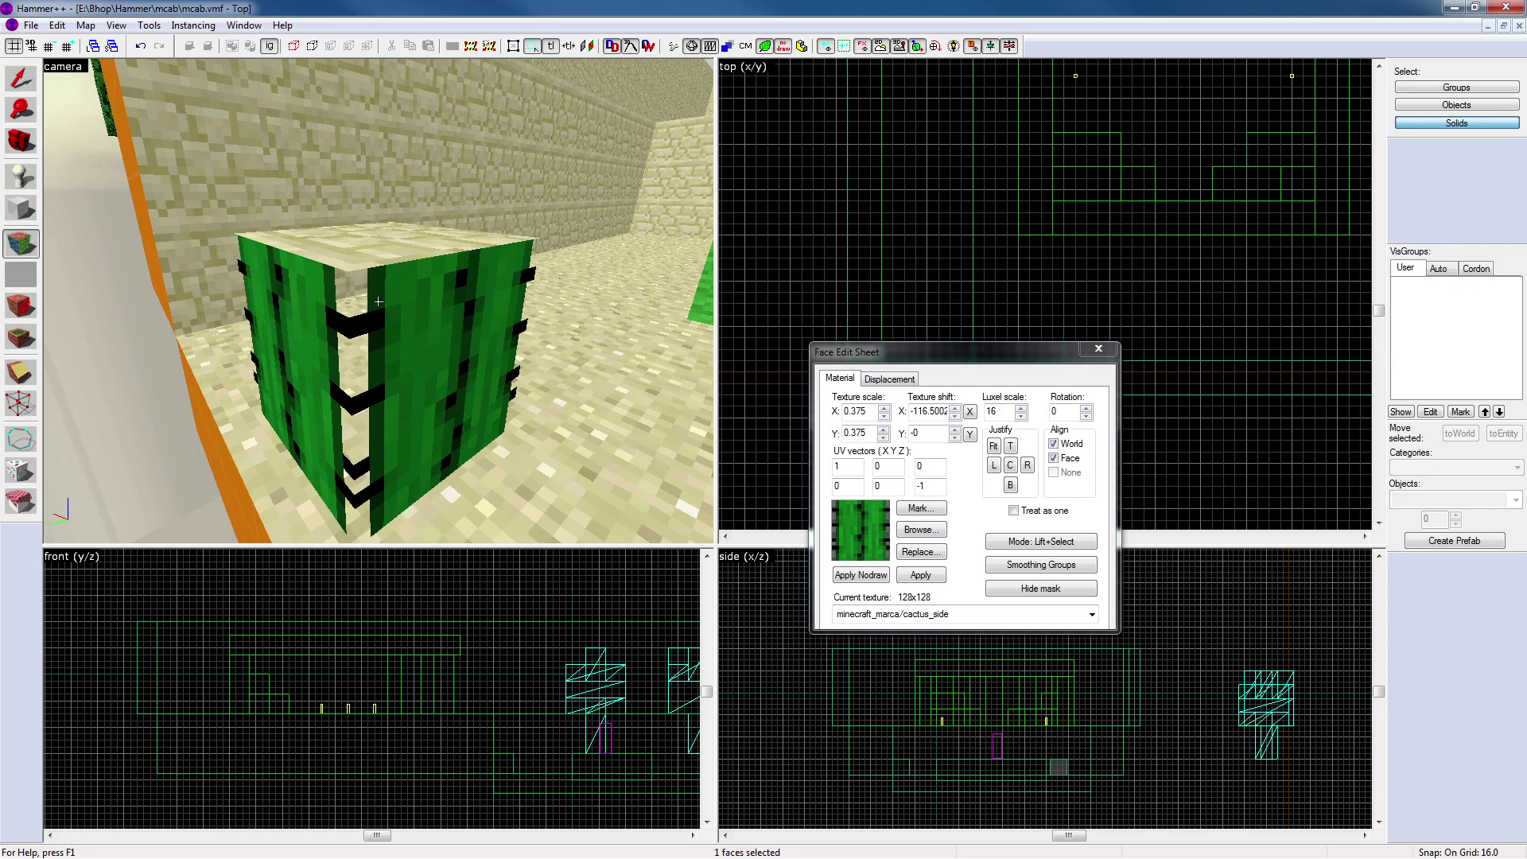
pyautogui.click(1111, 349)
# Check the cactus block's edges and spikes from several angles, selecting it briefly to view its outline
pyautogui.press('z')
pyautogui.press('d')
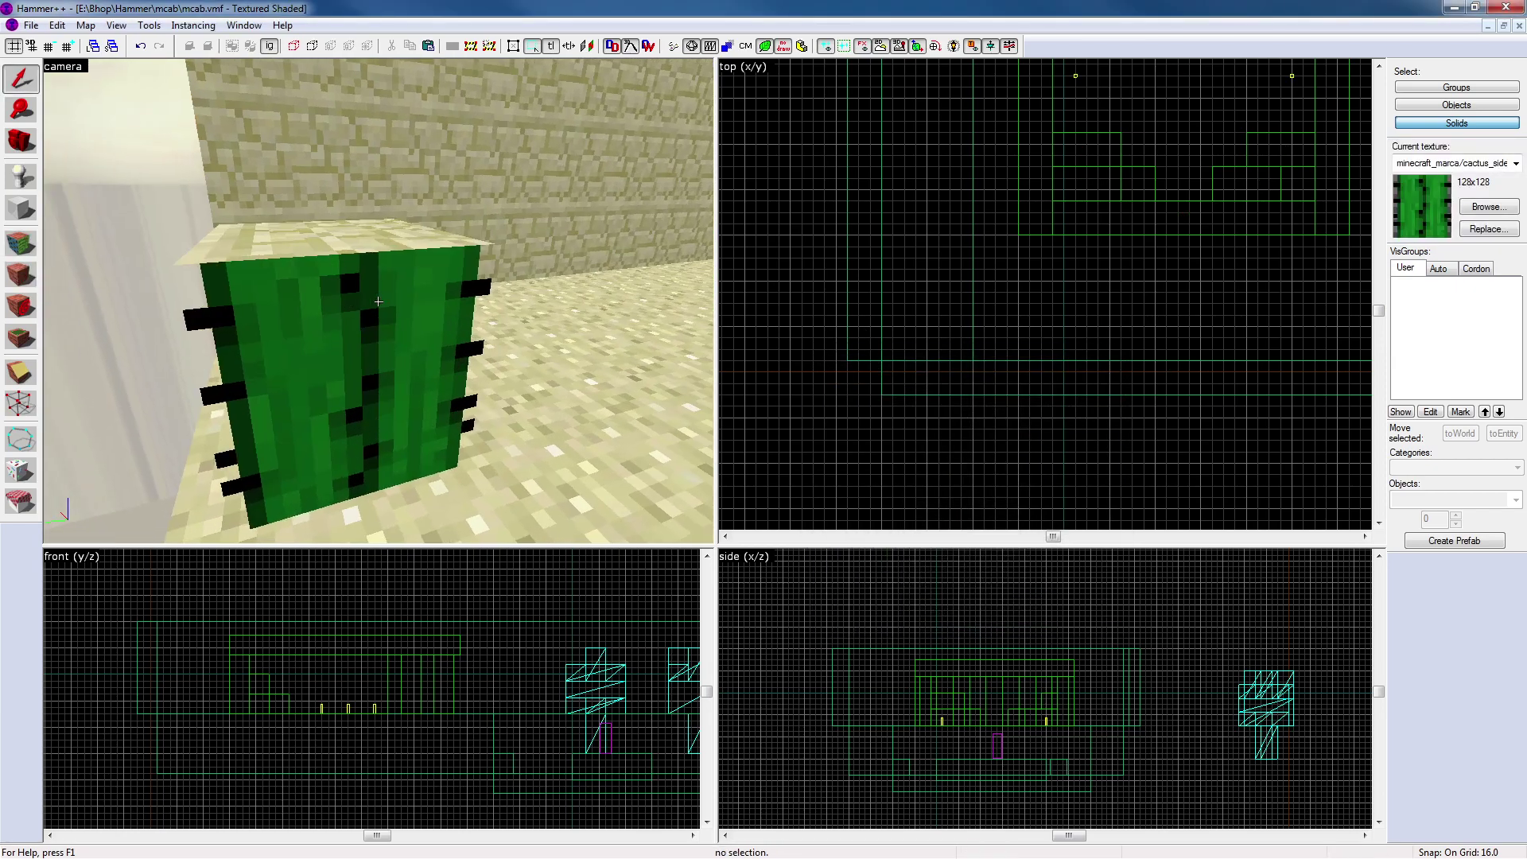
pyautogui.press('z')
pyautogui.press('a')
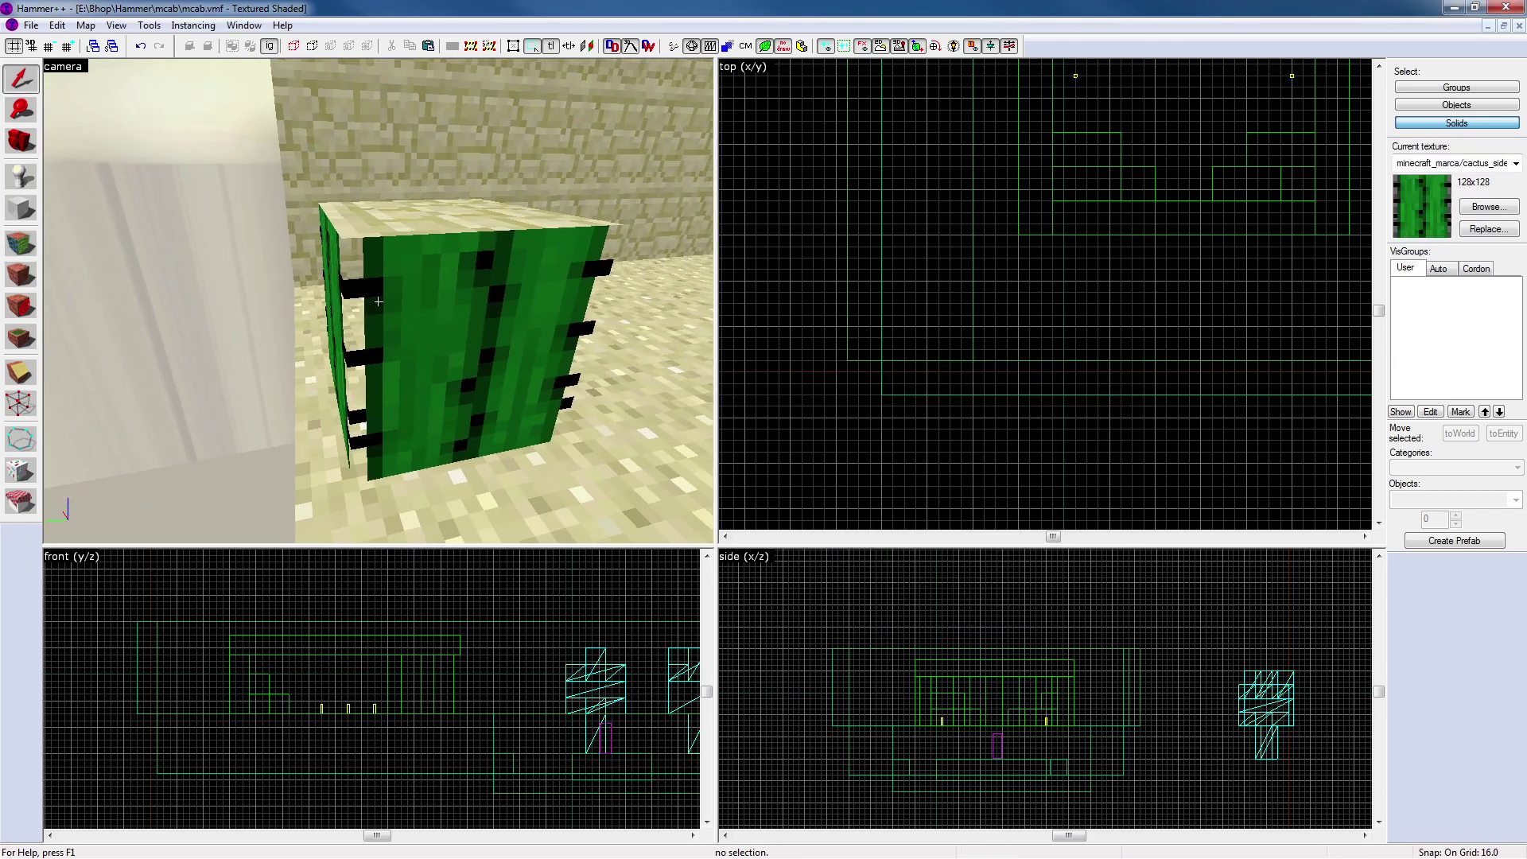
pyautogui.press('z')
pyautogui.click(385, 300)
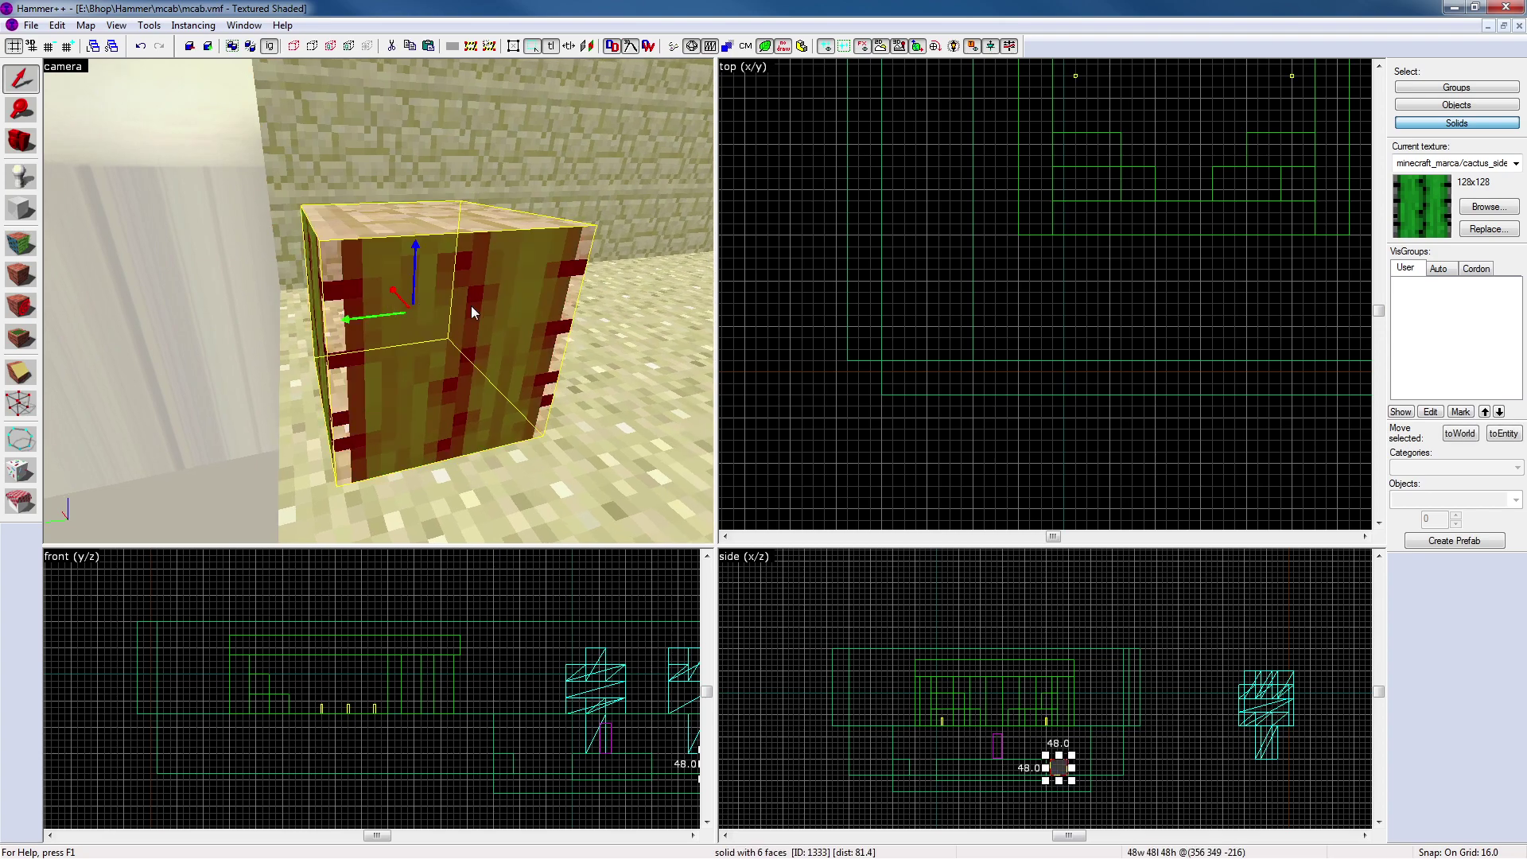
pyautogui.click(921, 270)
pyautogui.click(531, 274)
pyautogui.click(936, 287)
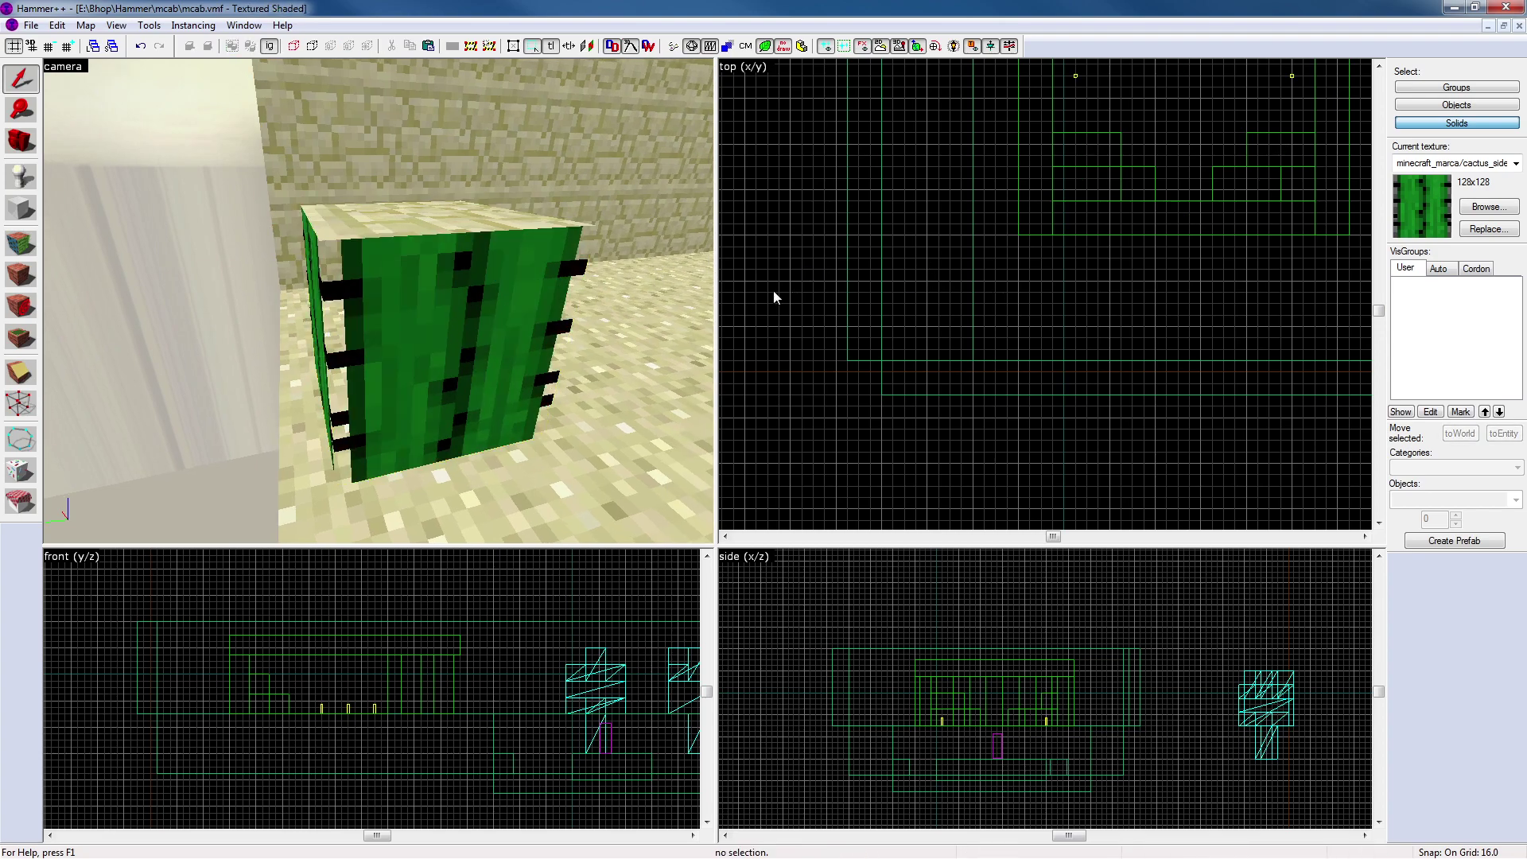
pyautogui.press('z')
pyautogui.press('s')
pyautogui.press('w')
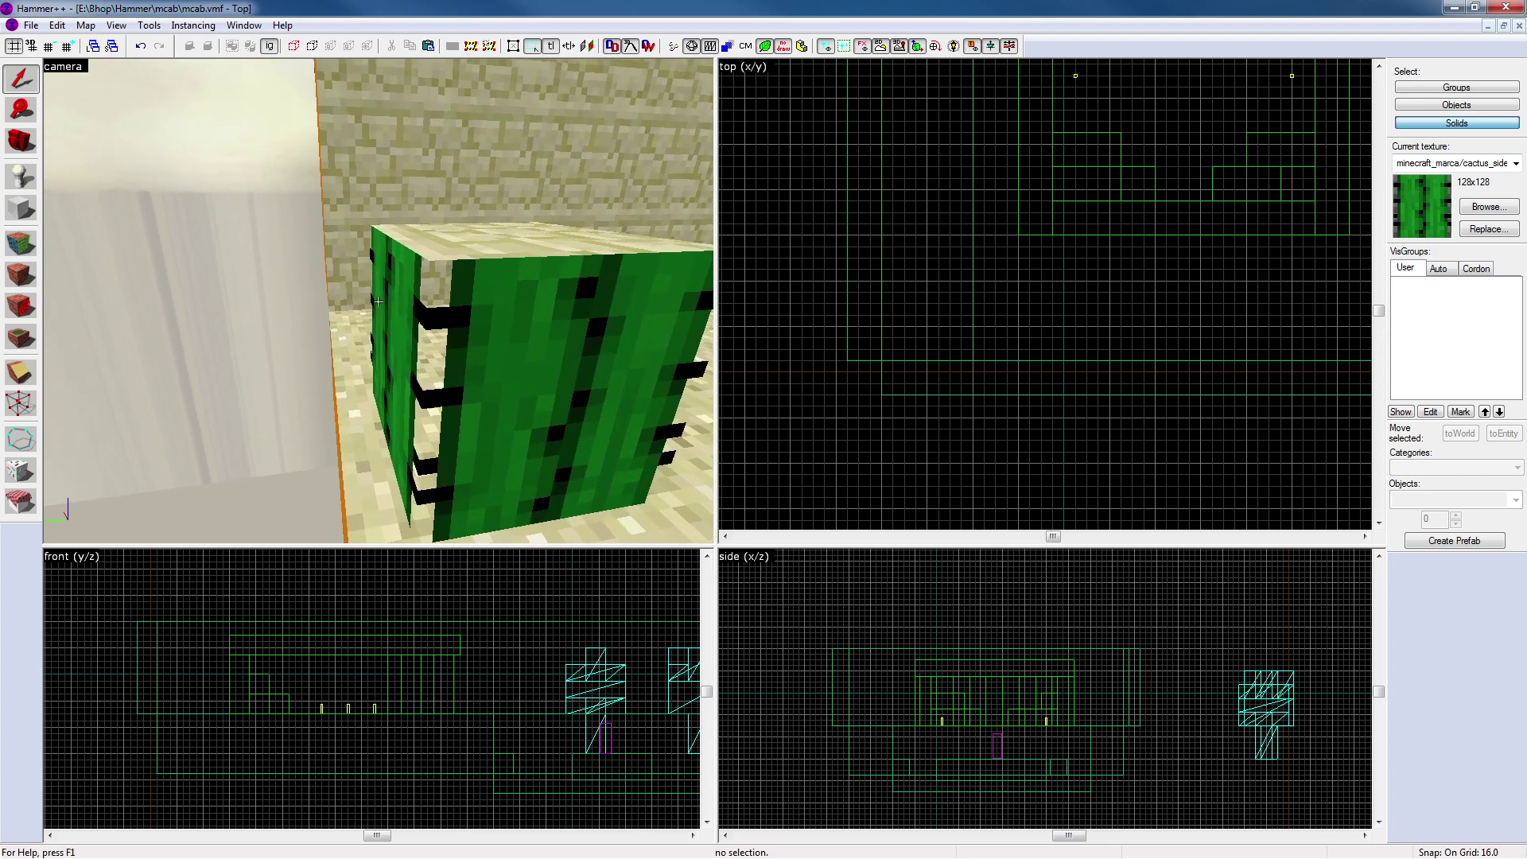
pyautogui.press('d')
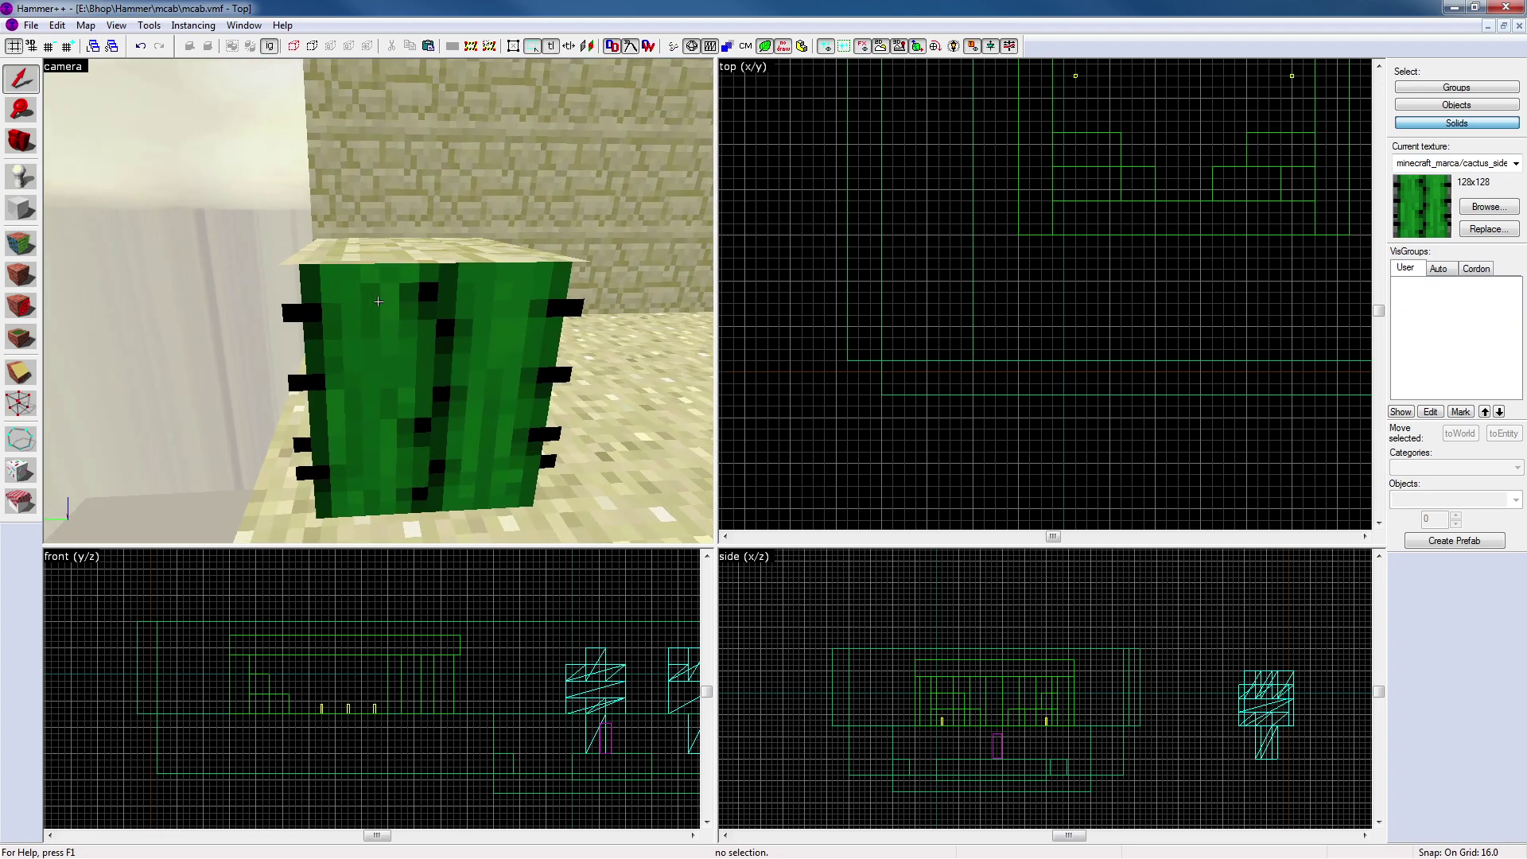
pyautogui.press('w')
pyautogui.press('z')
# Duplicate the cactus block and place the copy just below the original in the top view, centred at about (360, 296)
pyautogui.click(379, 306)
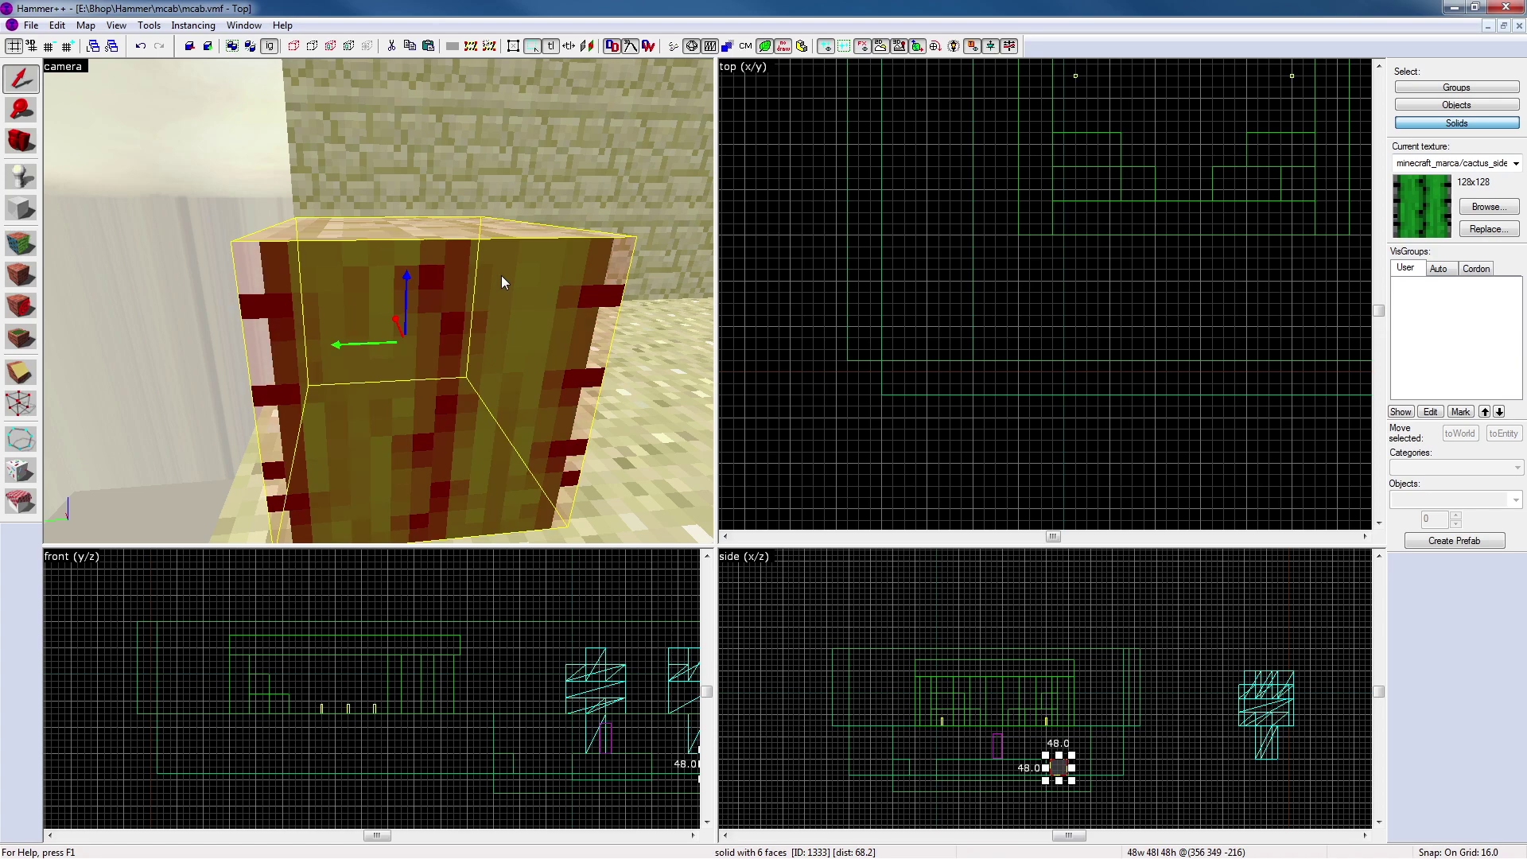
pyautogui.scroll(-3, 1082, 350)
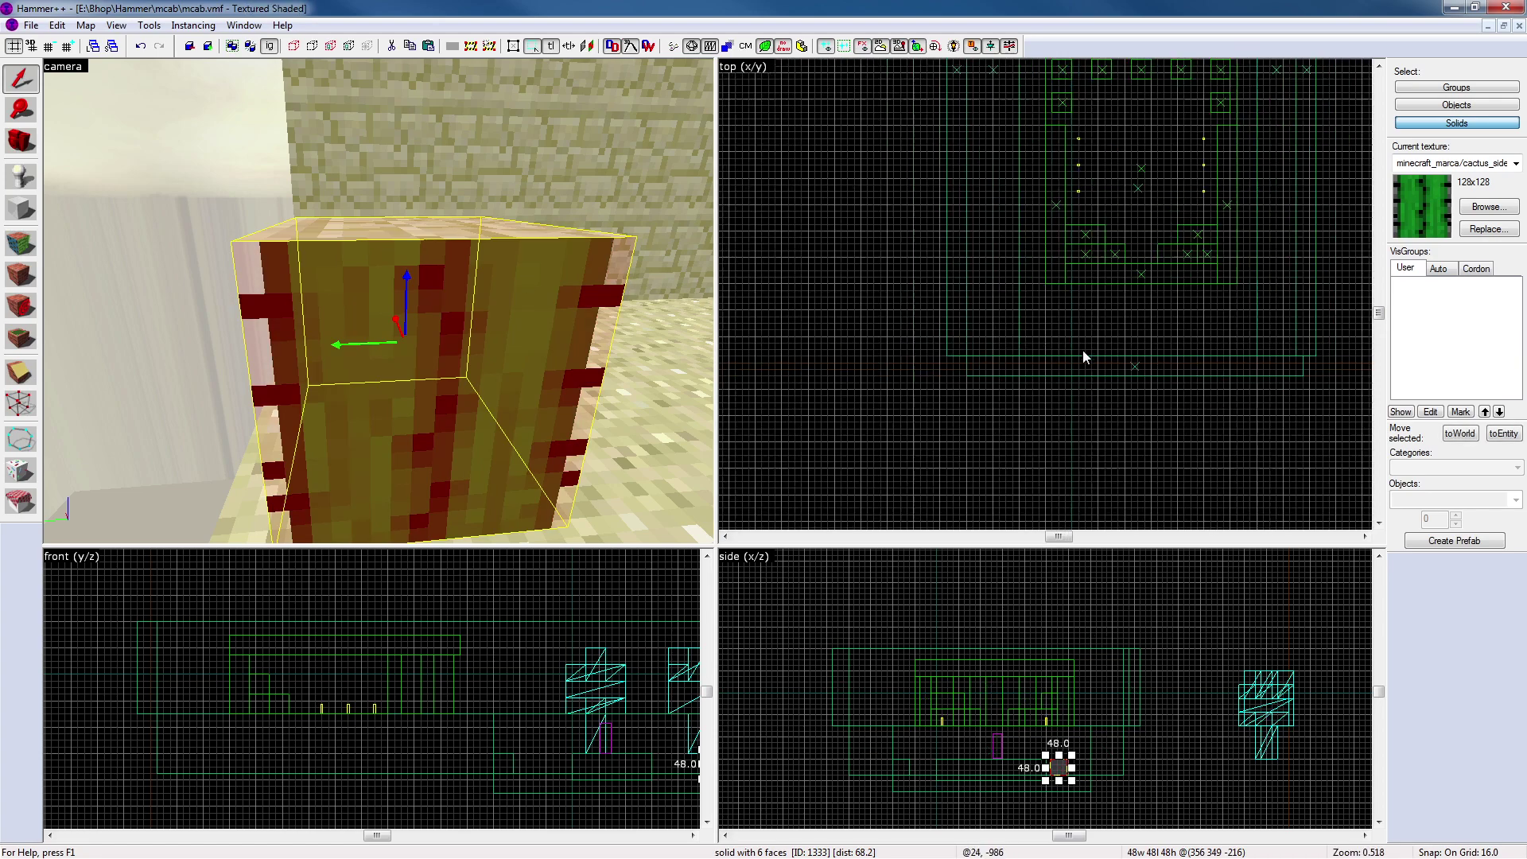
pyautogui.moveTo(1157, 200); pyautogui.dragTo(940, 442, button='middle')
pyautogui.hotkey('ctrl', 'shift', 'e')
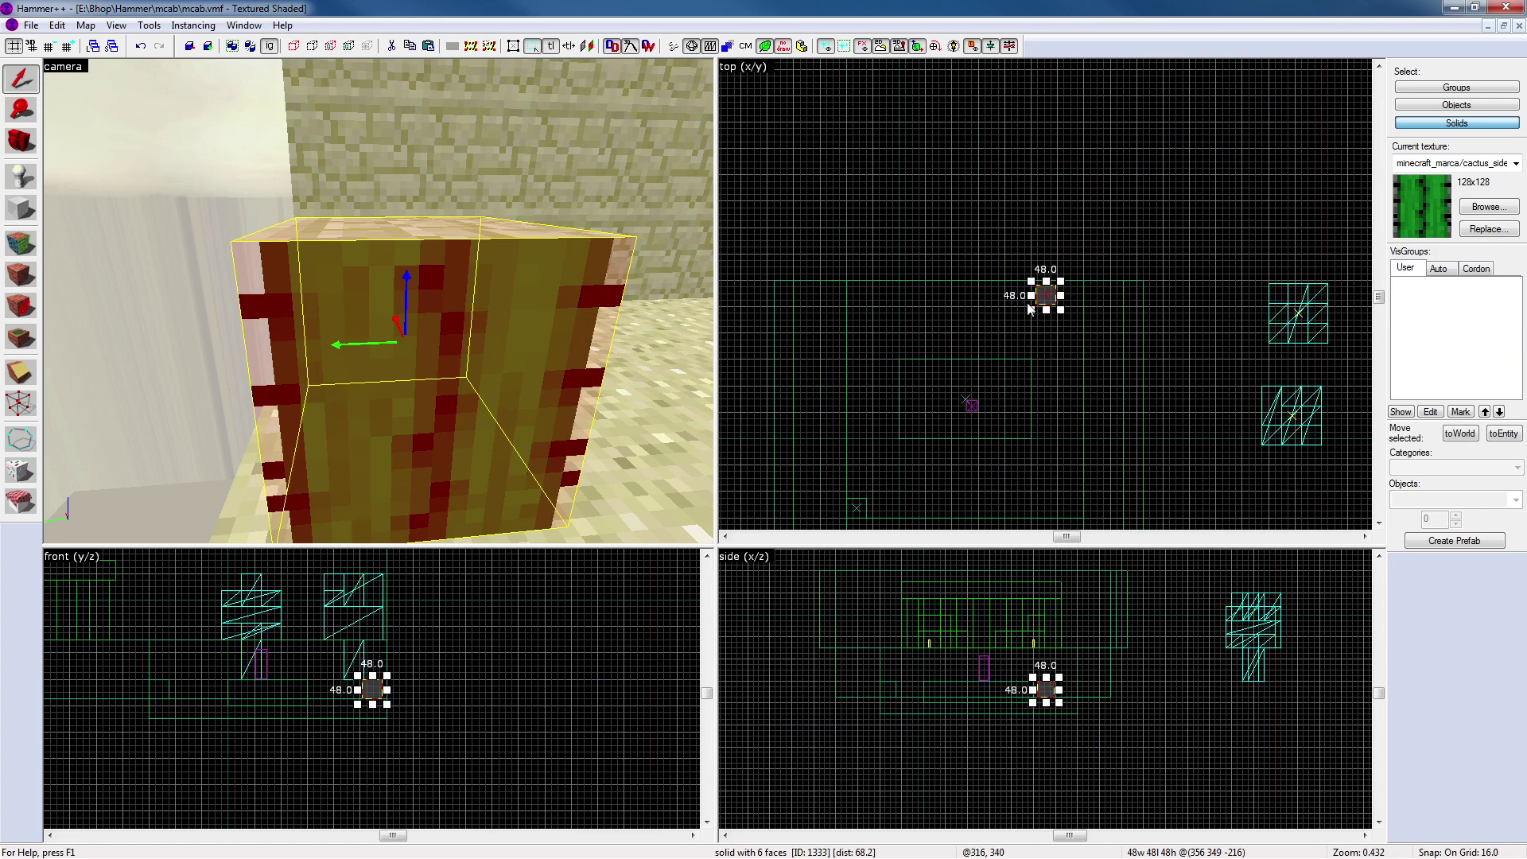
pyautogui.scroll(10, 1052, 306)
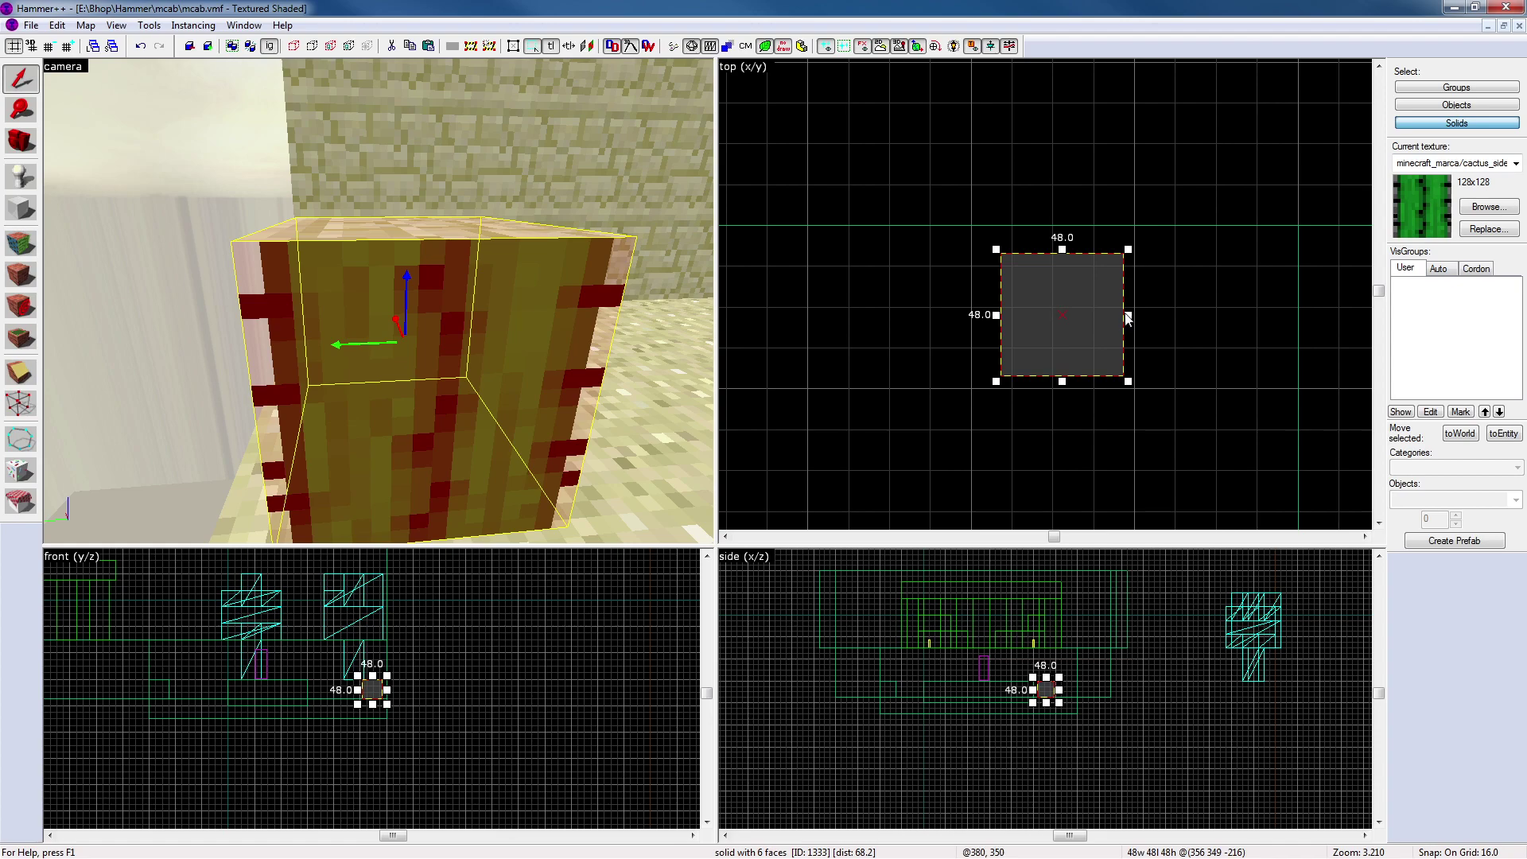
pyautogui.keyDown('shift'); pyautogui.moveTo(1053, 218); pyautogui.dragTo(1062, 353); pyautogui.keyUp('shift')
pyautogui.press('z')
pyautogui.press('s')
pyautogui.press('z')
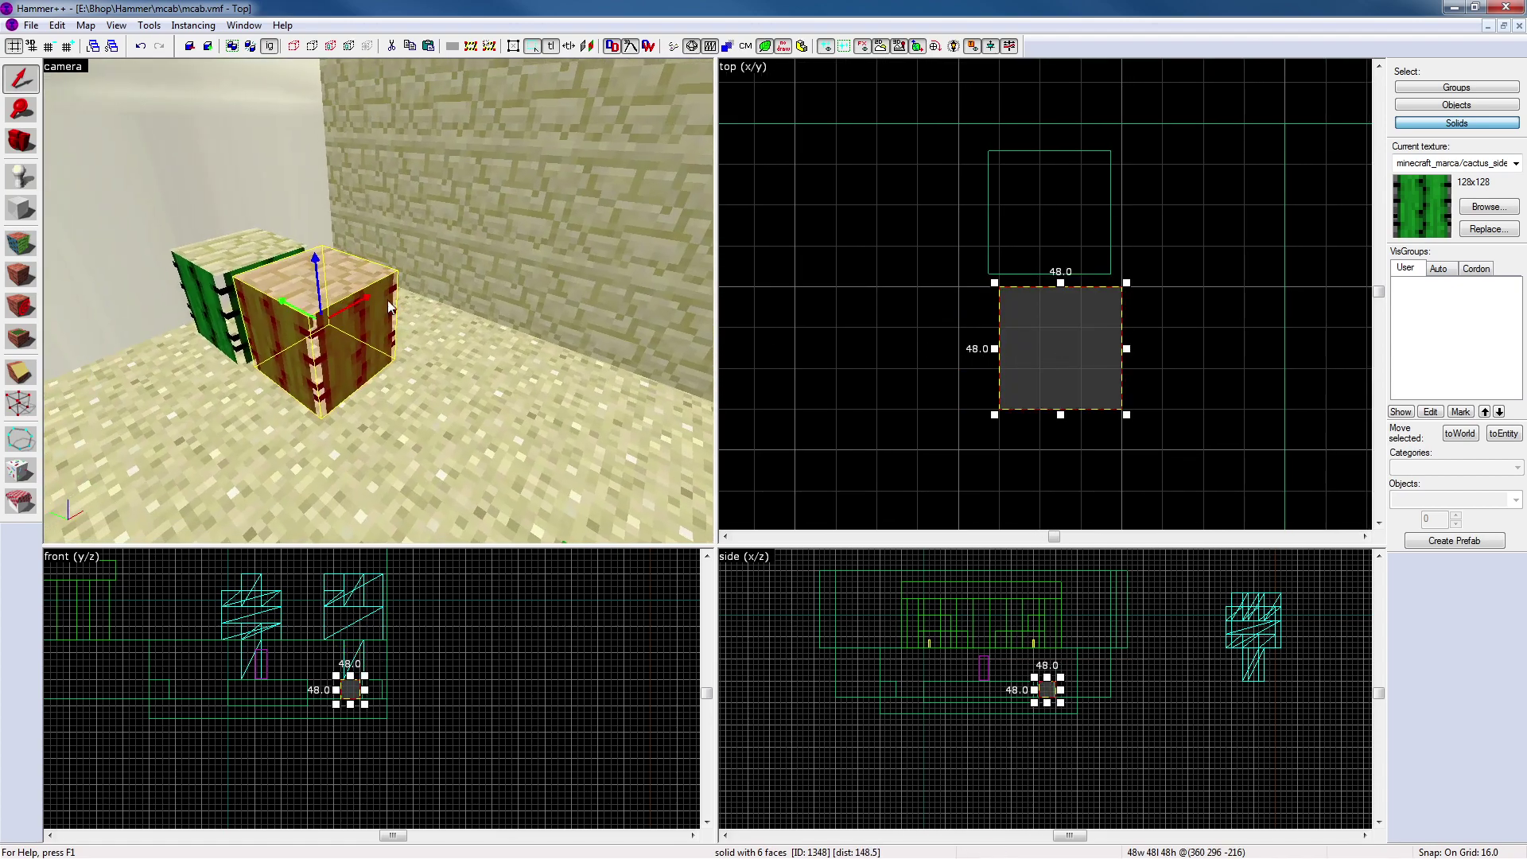
# Nudge the copied block away from the original to a centre of (312, 264) in the top view
pyautogui.scroll(-2, 1067, 354)
pyautogui.press('Right')
pyautogui.press('Down')
pyautogui.press('Left')
pyautogui.press('Left')
pyautogui.press('Left')
pyautogui.press('Left')
pyautogui.press('Down')
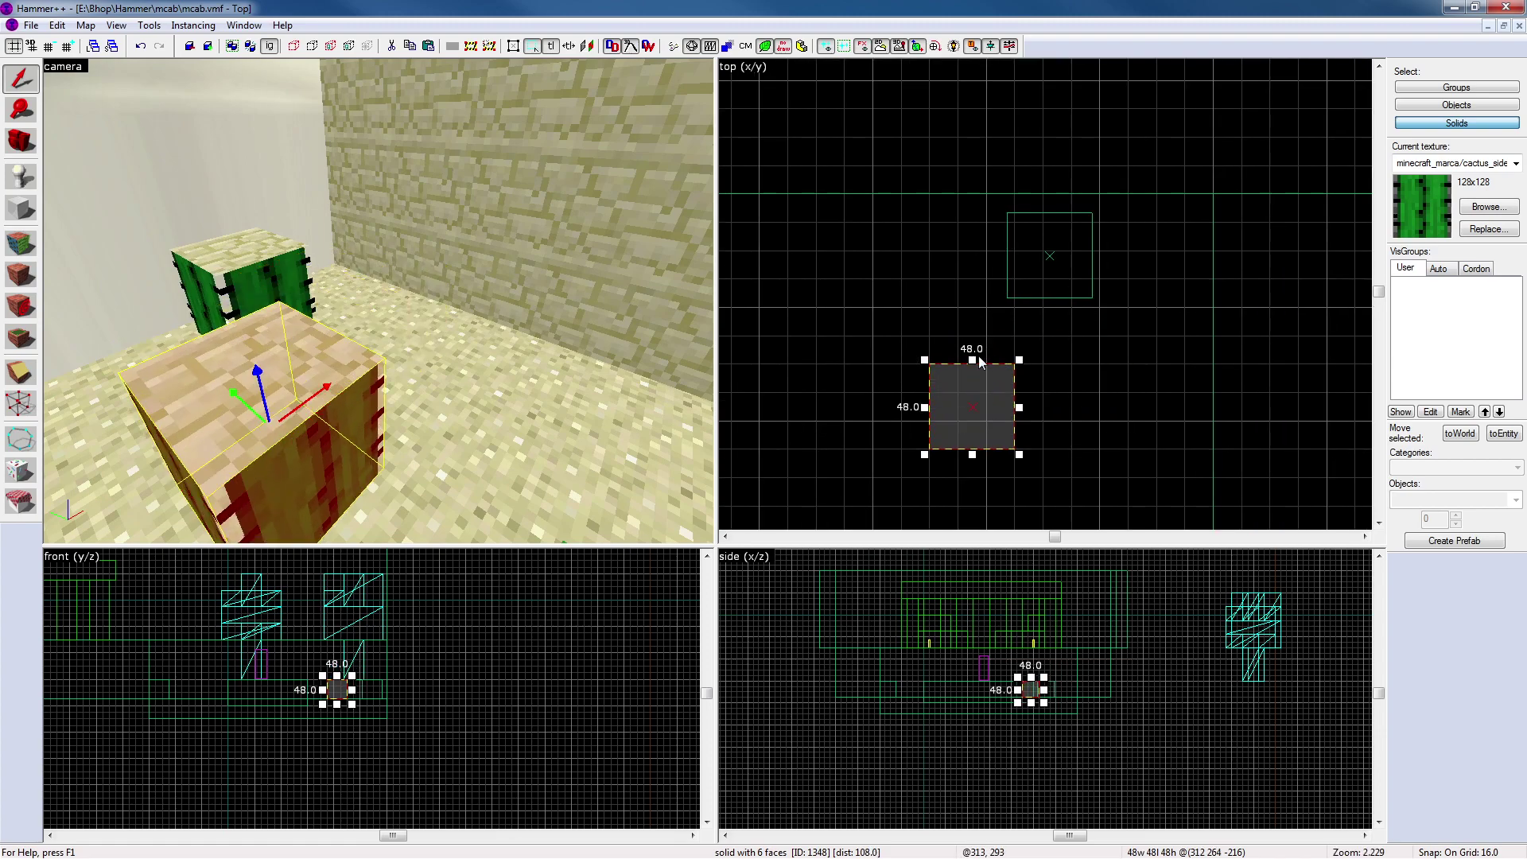
# Shrink the copied block to a 1-unit-thick upright panel, keeping it 48 units long and high, and deselect it
pyautogui.scroll(4, 994, 405)
pyautogui.moveTo(1000, 408); pyautogui.dragTo(1108, 343, button='middle')
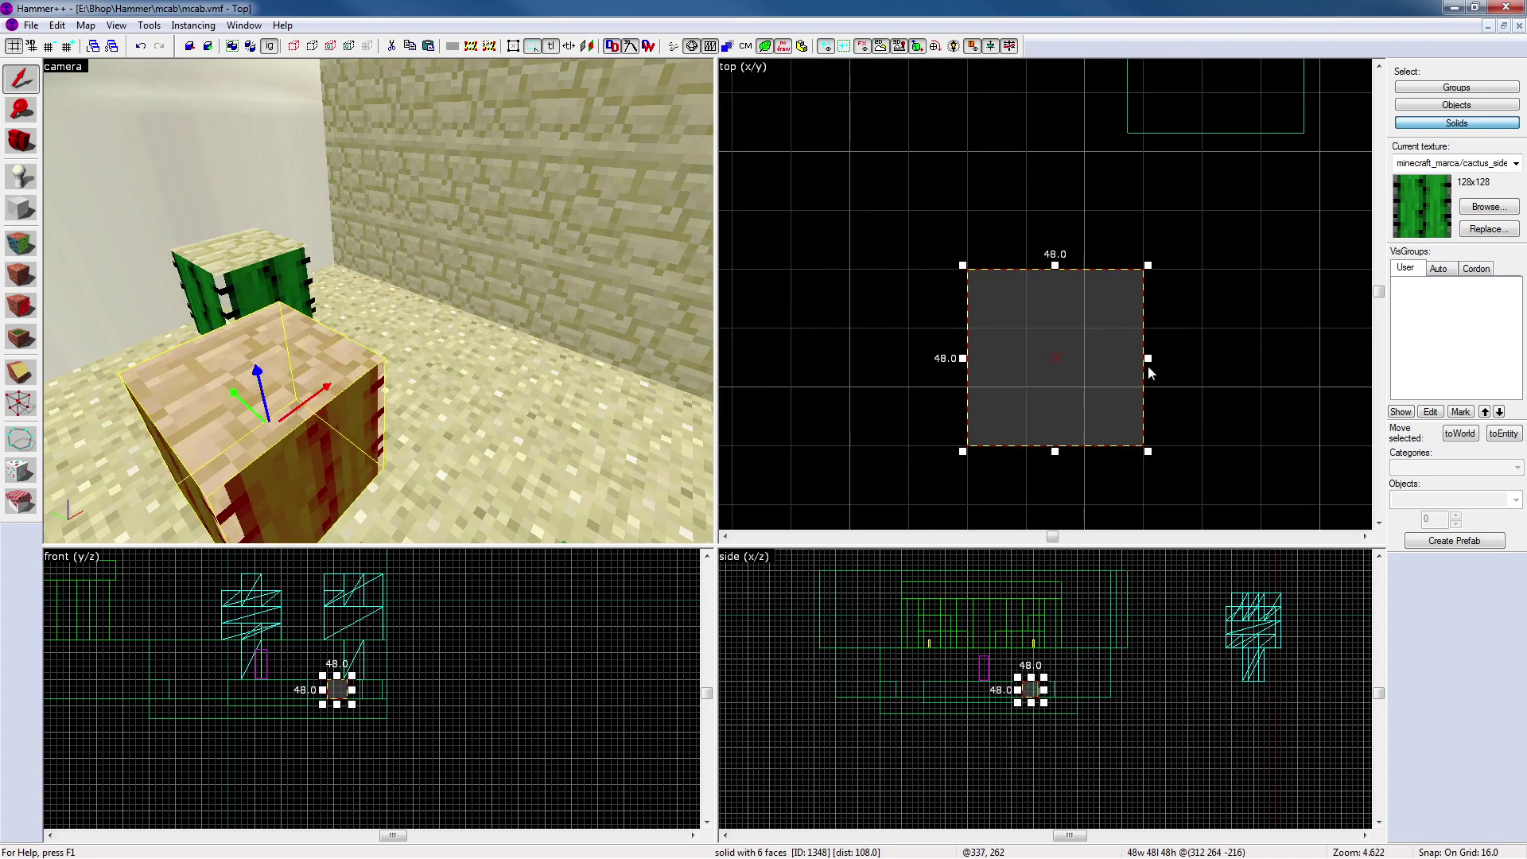
pyautogui.moveTo(1148, 359); pyautogui.dragTo(988, 349)
pyautogui.press('z')
pyautogui.press('a')
pyautogui.press('w')
pyautogui.press('z')
pyautogui.press('s')
pyautogui.press('a')
pyautogui.press('z')
pyautogui.press('z')
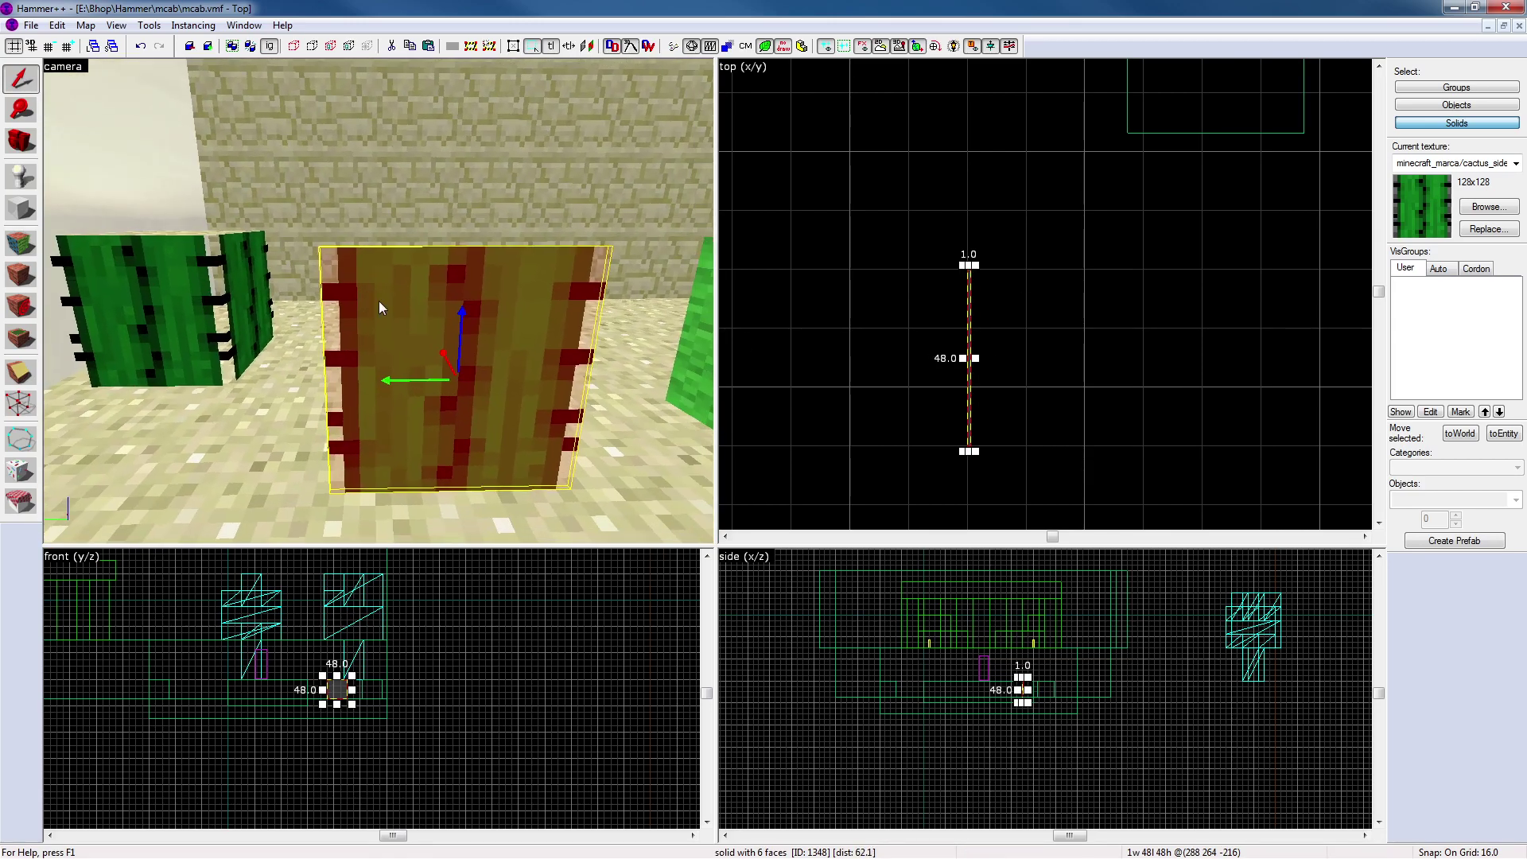
pyautogui.click(869, 256)
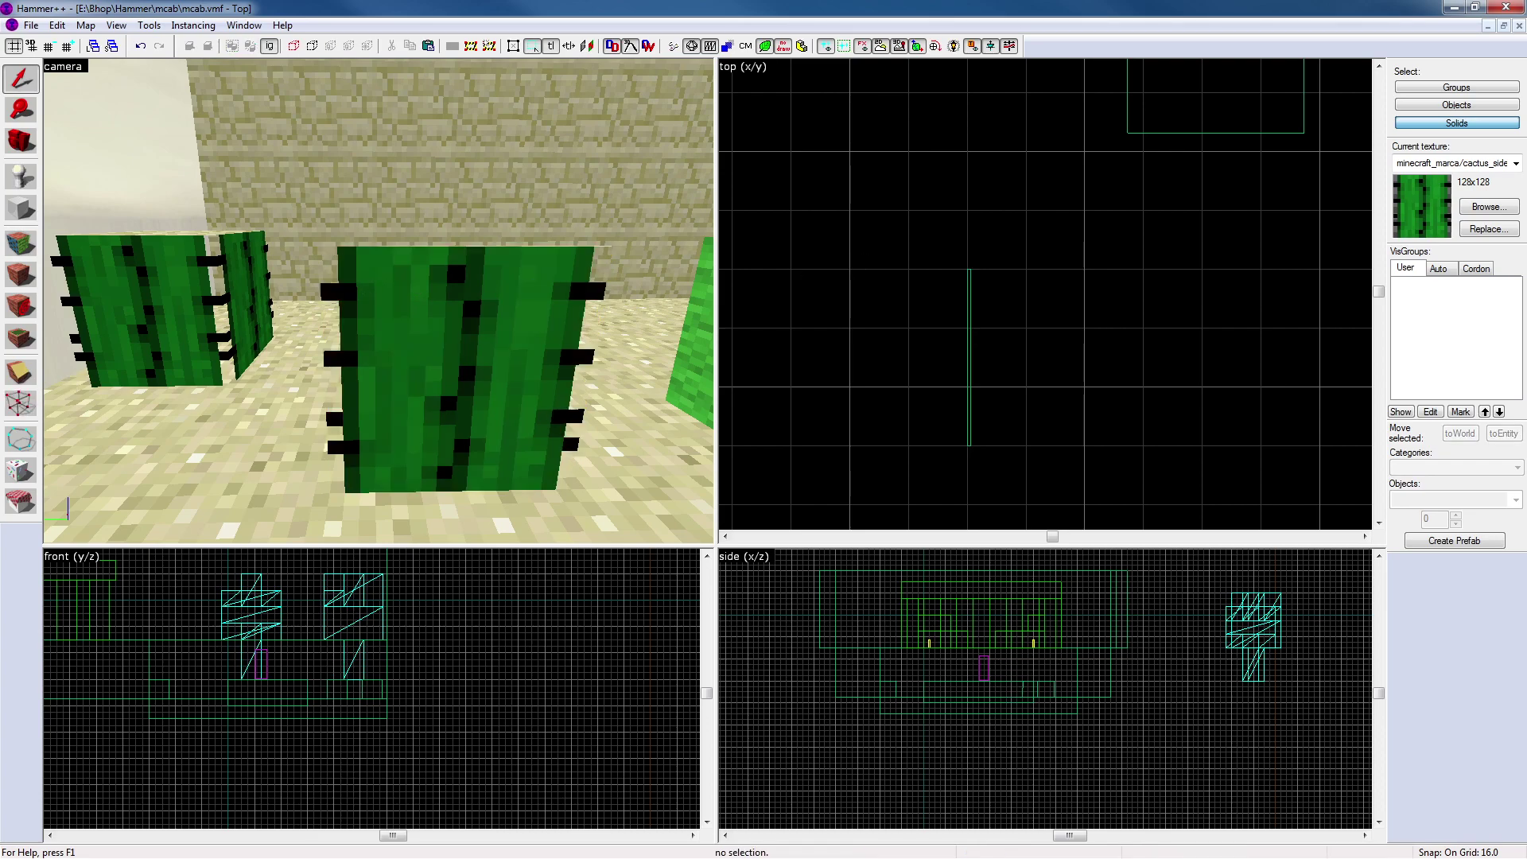
# Reduce the grid to 4 units and trim the thin panel by 4 units at each end to a 40-unit length
pyautogui.click(430, 299)
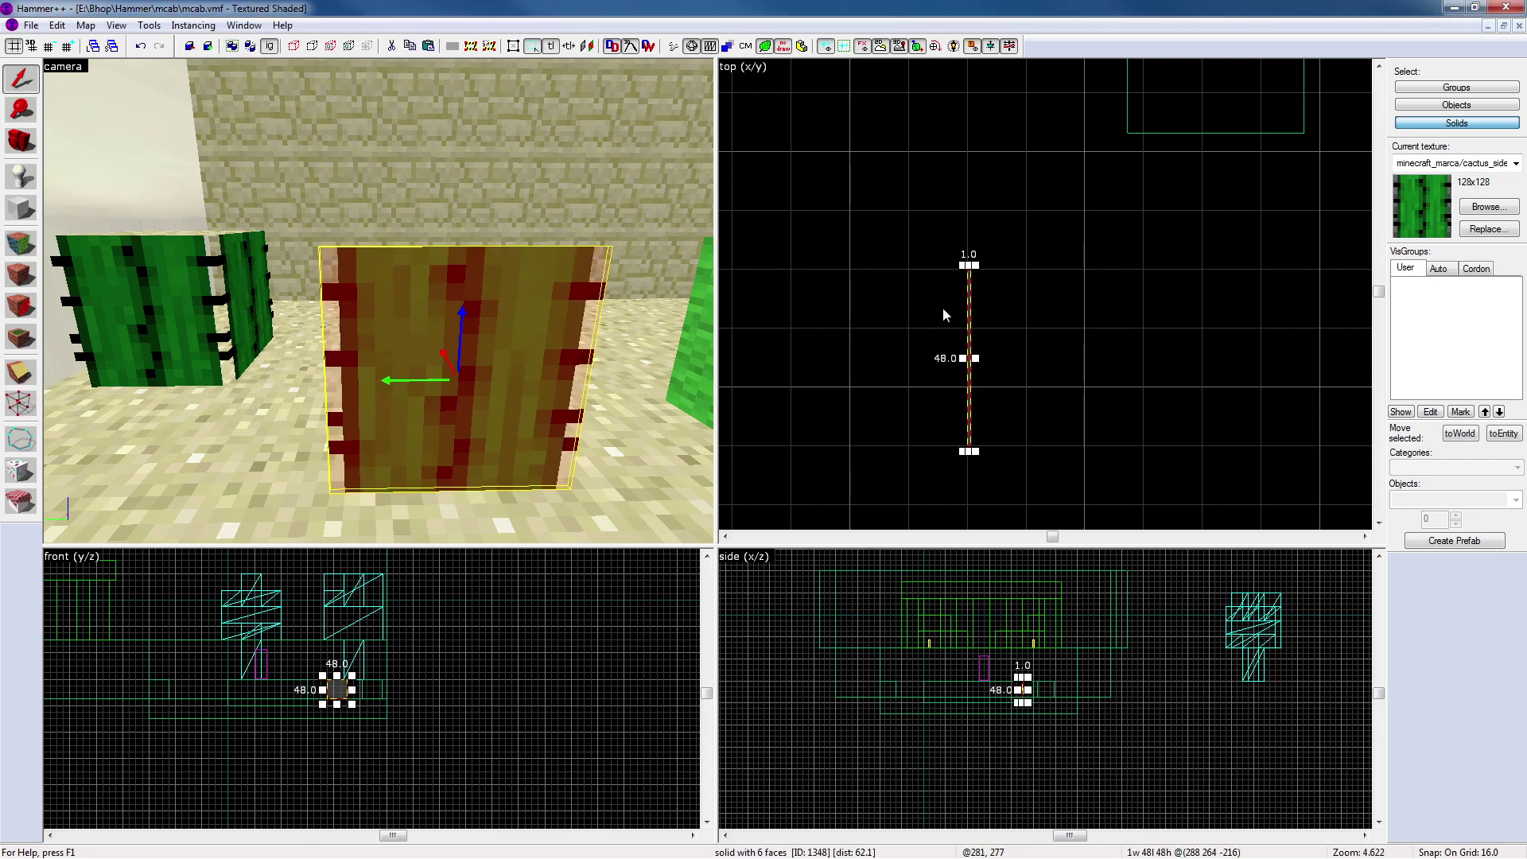
pyautogui.press('[')
pyautogui.press('[')
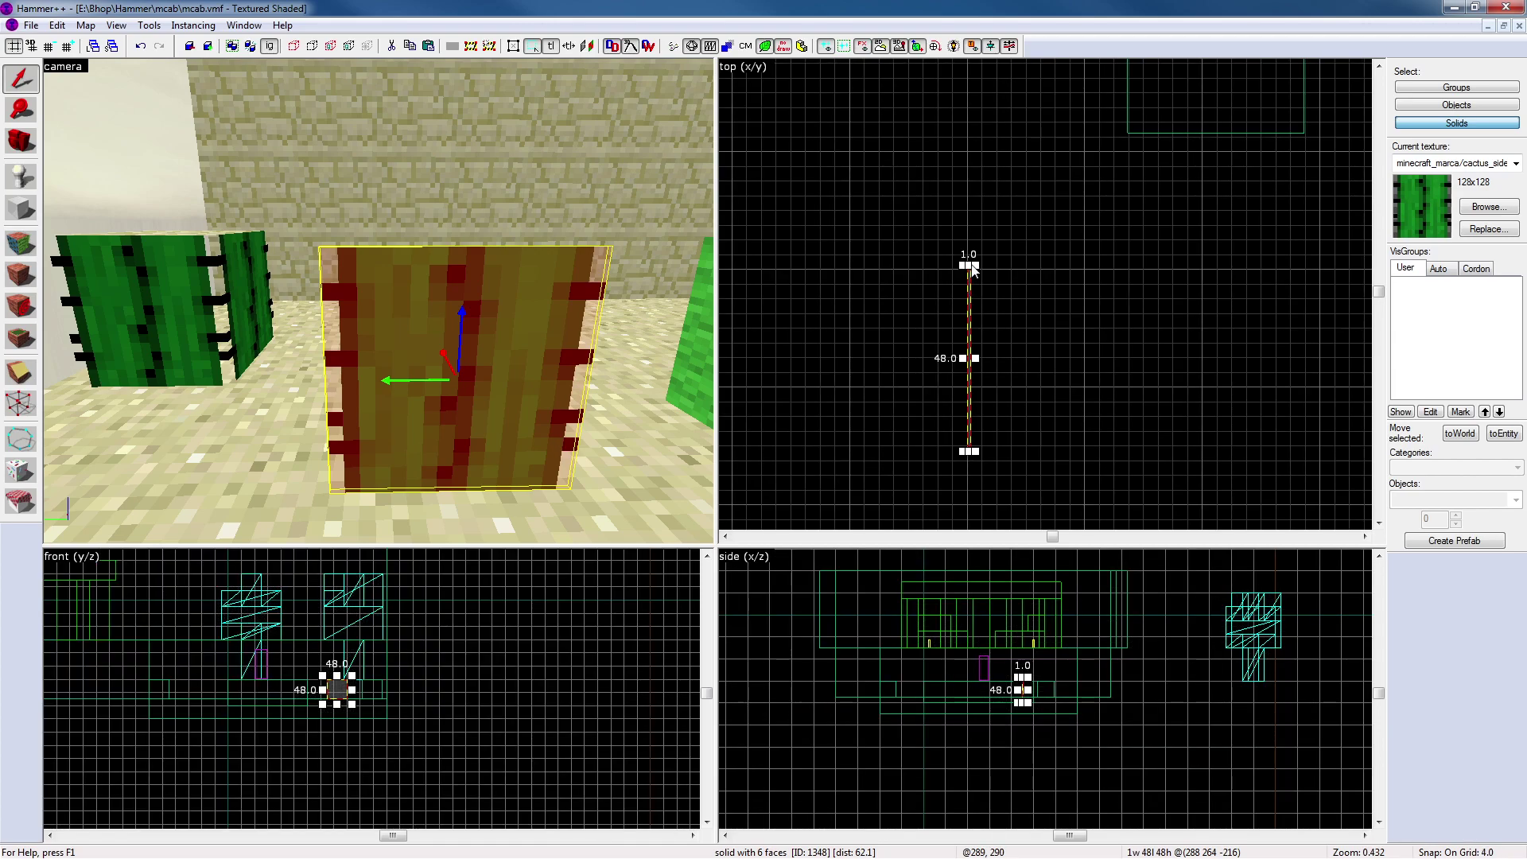
pyautogui.moveTo(969, 265); pyautogui.dragTo(972, 276)
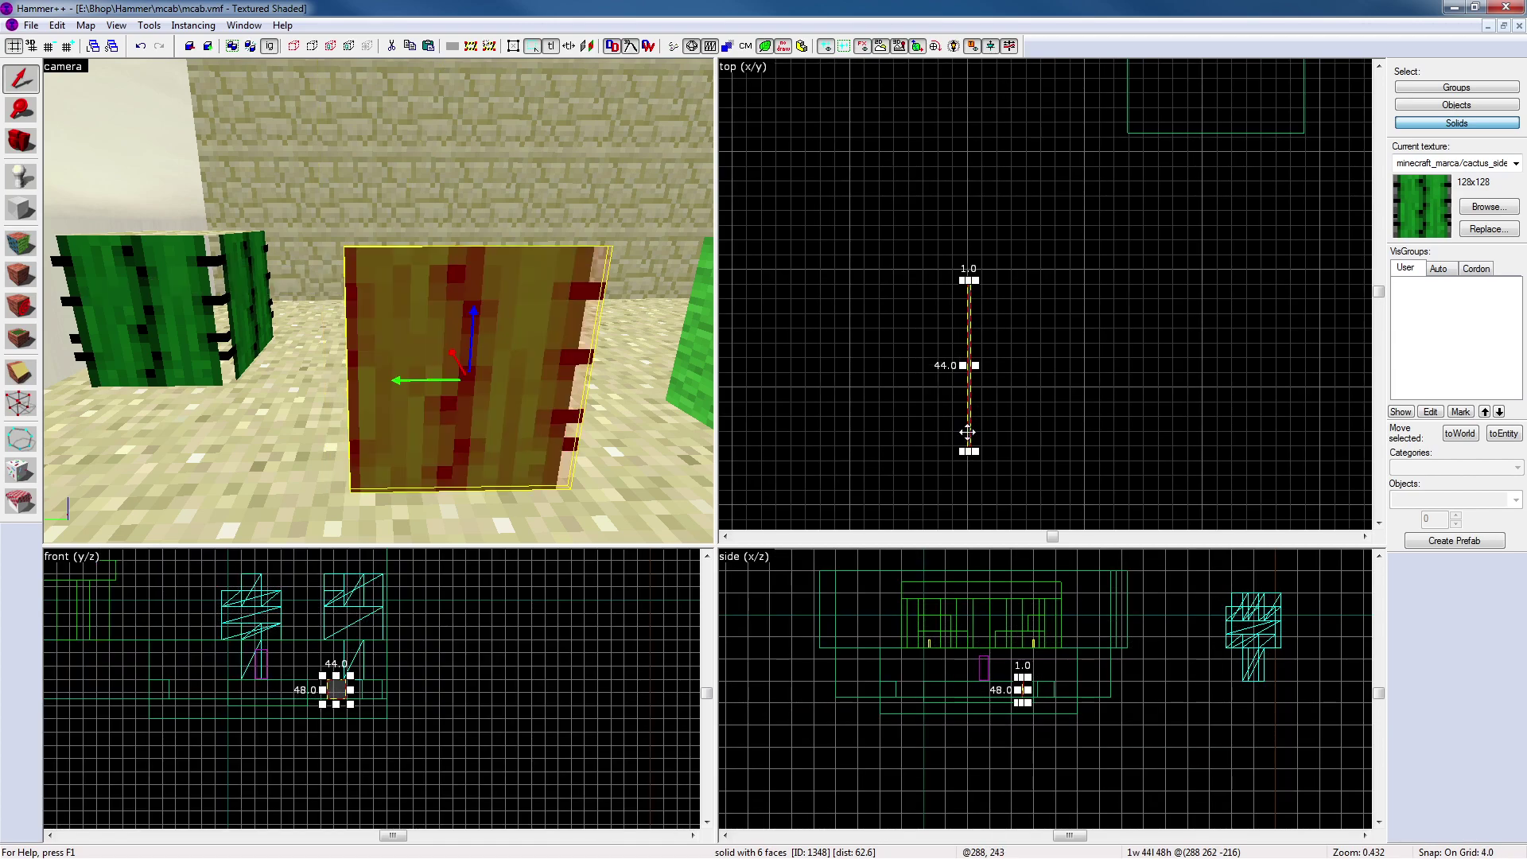
pyautogui.moveTo(967, 450); pyautogui.dragTo(969, 436)
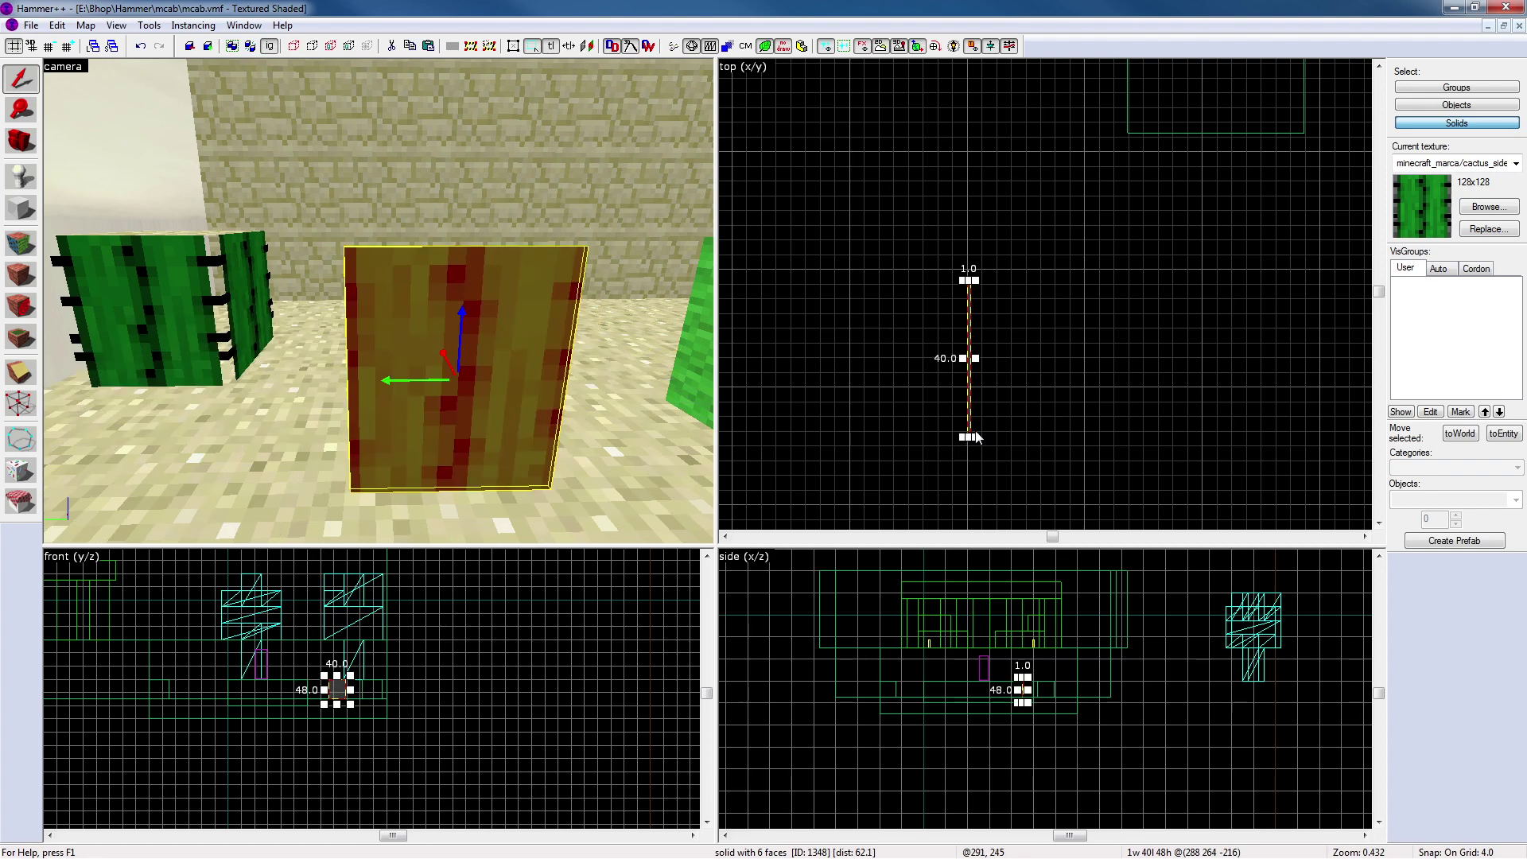
pyautogui.press('Escape')
# Duplicate the panel 4 units along its length and shrink the copy to a 4-unit-long strip adjoining the panel's end
pyautogui.press('z')
pyautogui.press('d')
pyautogui.press('s')
pyautogui.press('z')
pyautogui.click(378, 301)
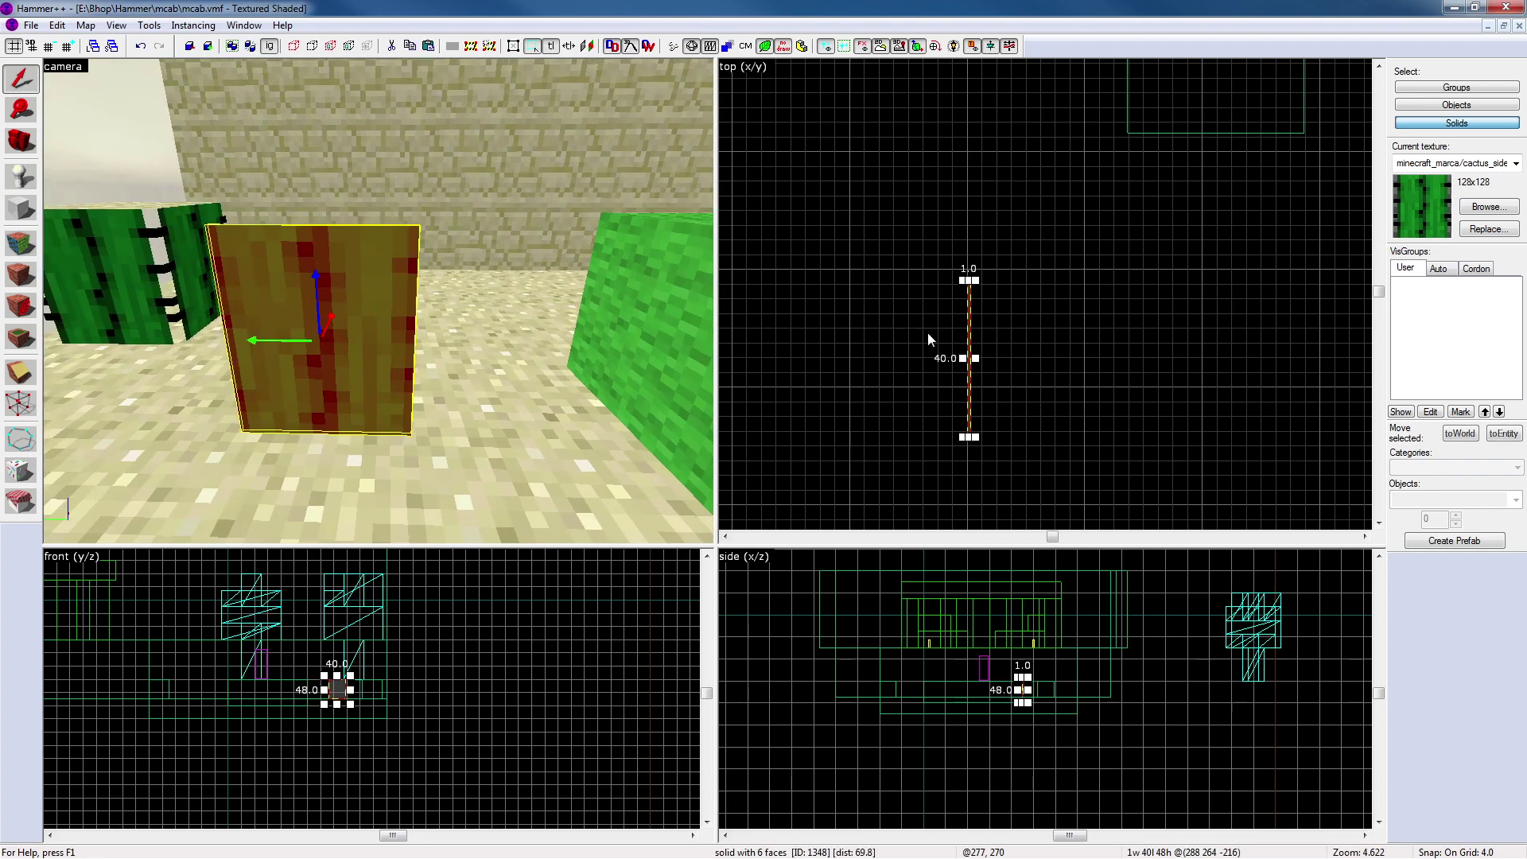
pyautogui.moveTo(972, 335); pyautogui.dragTo(972, 325)
pyautogui.hotkey('shift', 'Up')
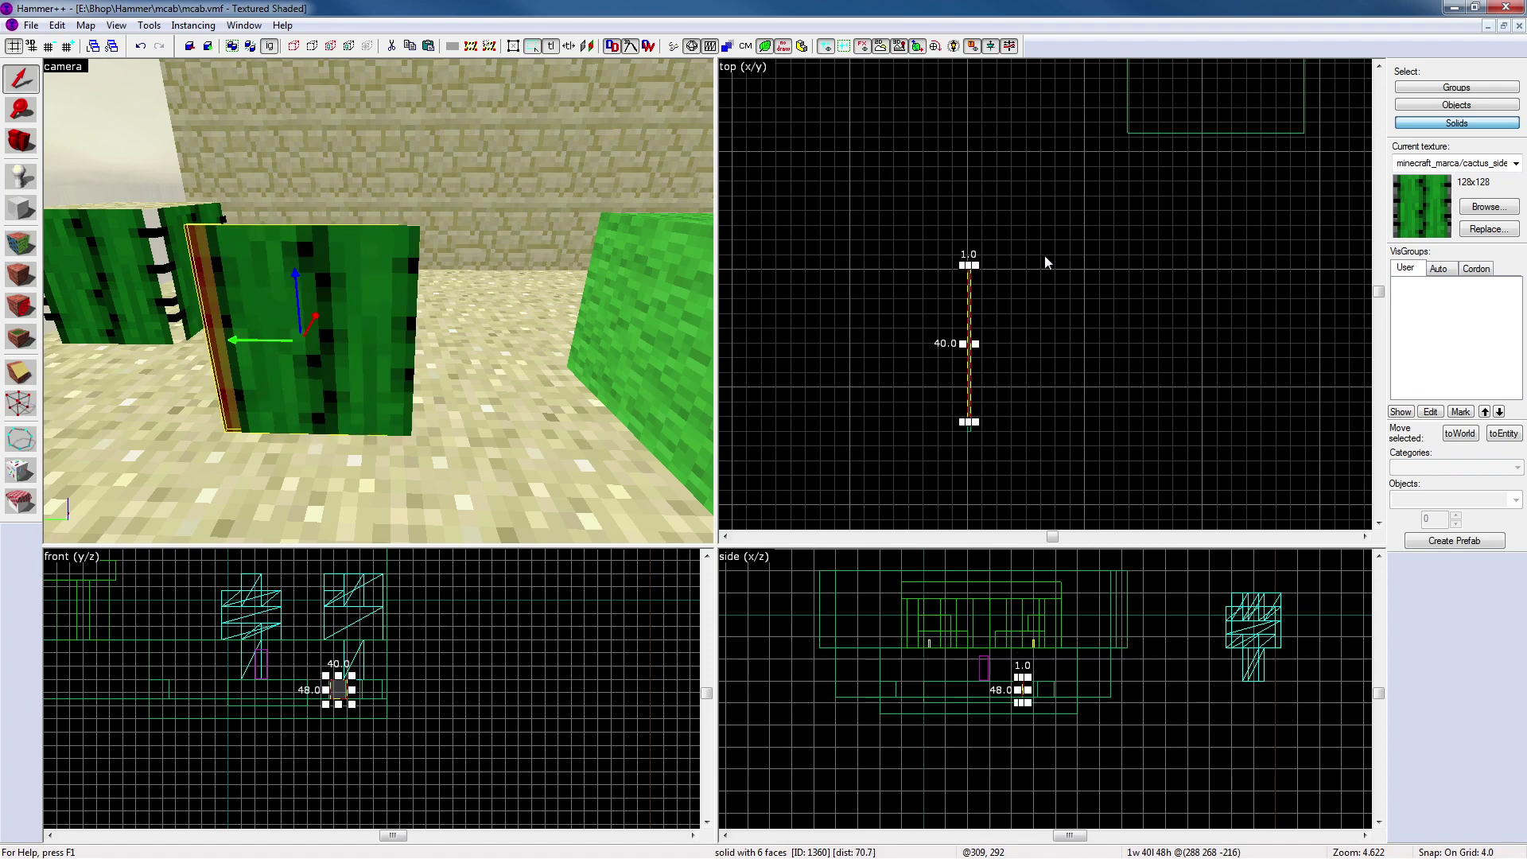
pyautogui.moveTo(969, 422); pyautogui.dragTo(971, 278)
pyautogui.click(974, 266)
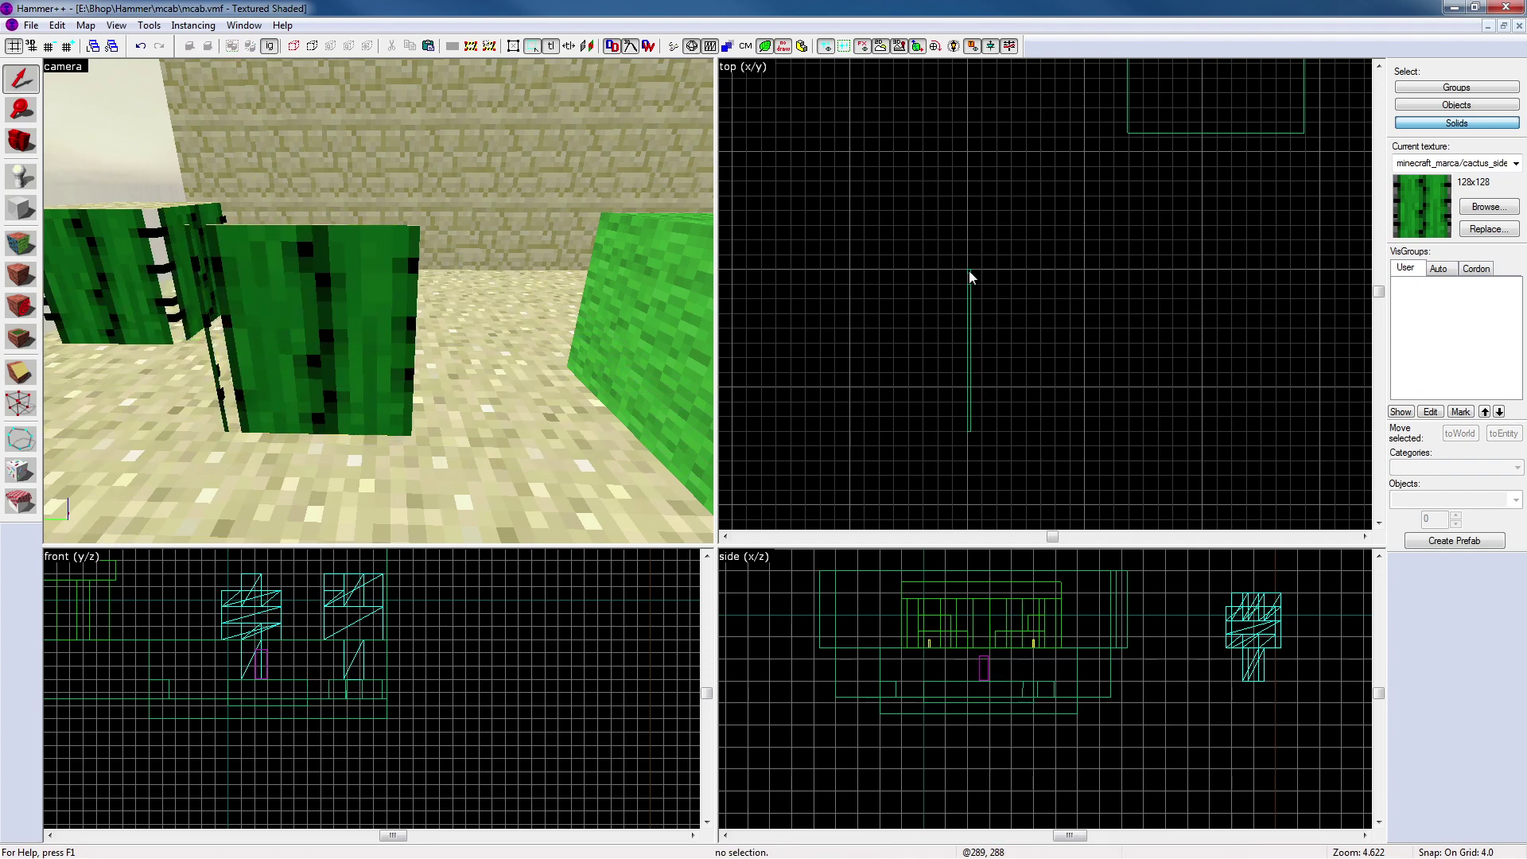
# Examine the narrow strip and its alignment with the thin panel up close
pyautogui.click(200, 322)
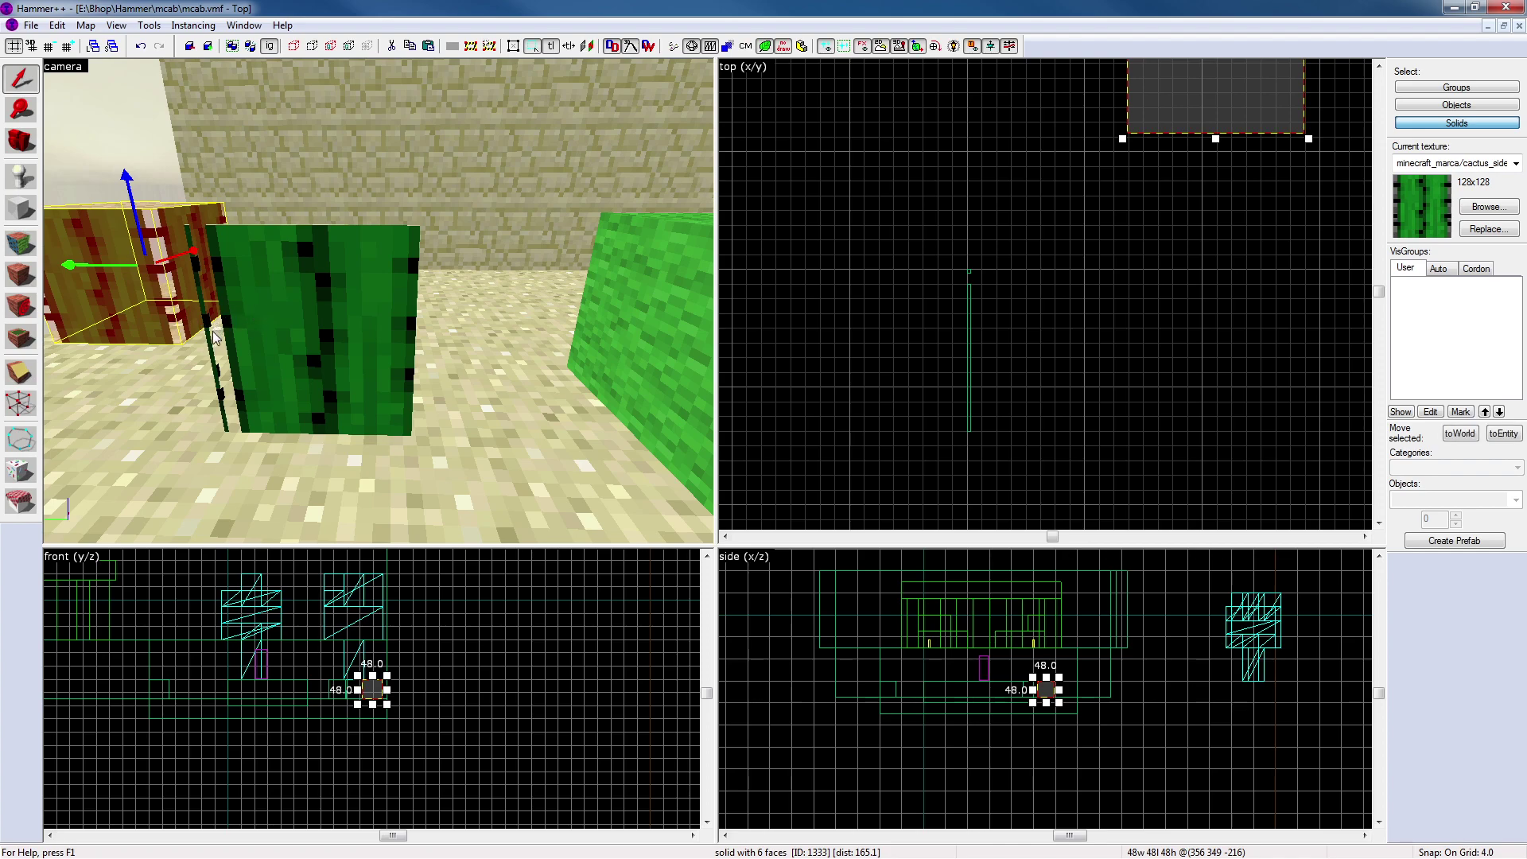
pyautogui.click(210, 338)
pyautogui.scroll(3, 1008, 279)
pyautogui.click(1036, 333)
pyautogui.press('z')
pyautogui.press('a')
pyautogui.press('z')
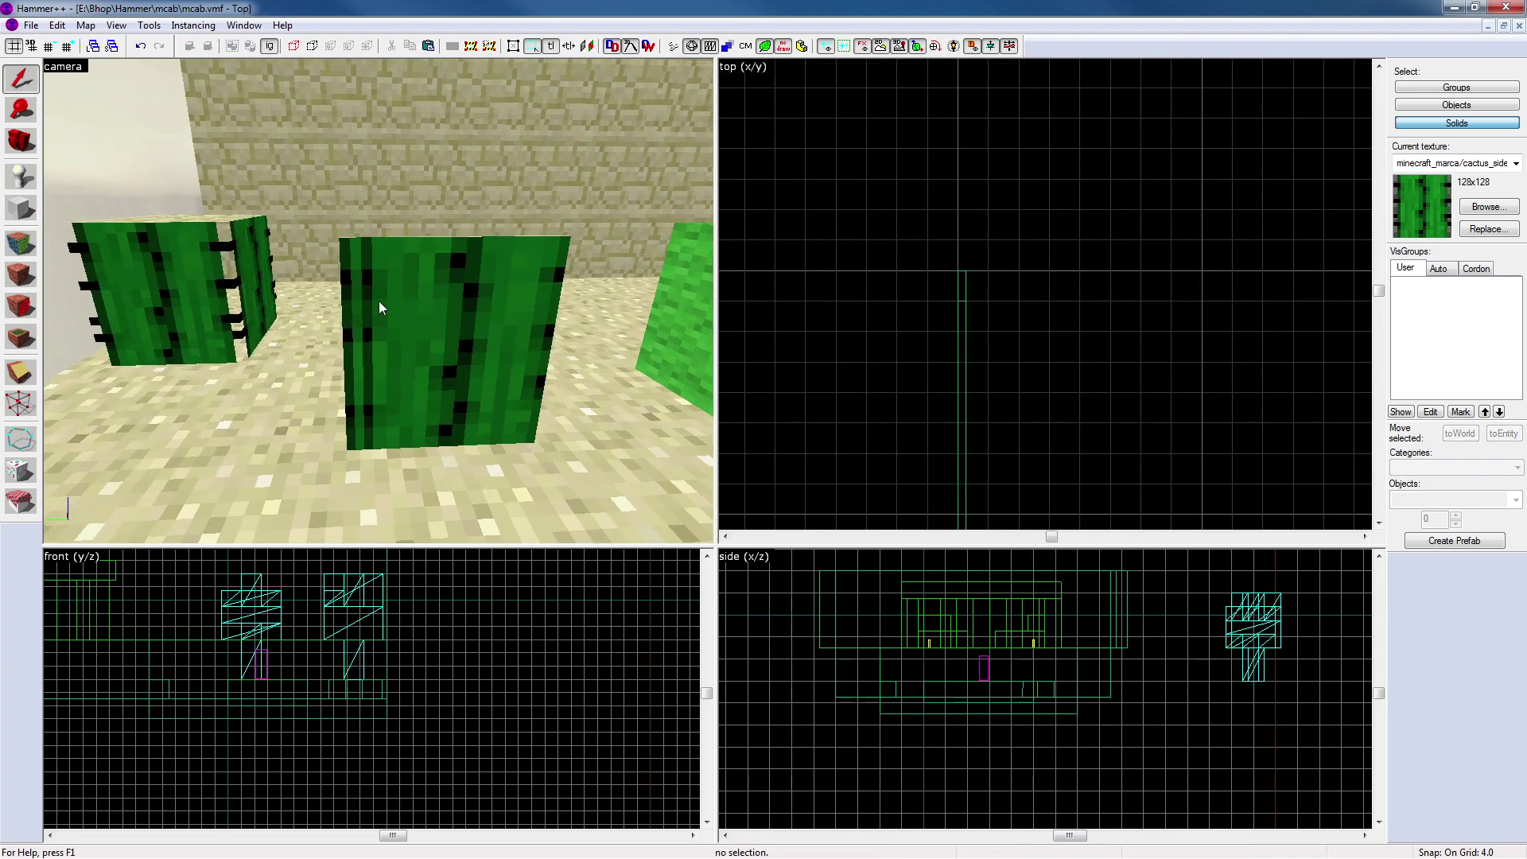
pyautogui.click(20, 242)
pyautogui.click(400, 343)
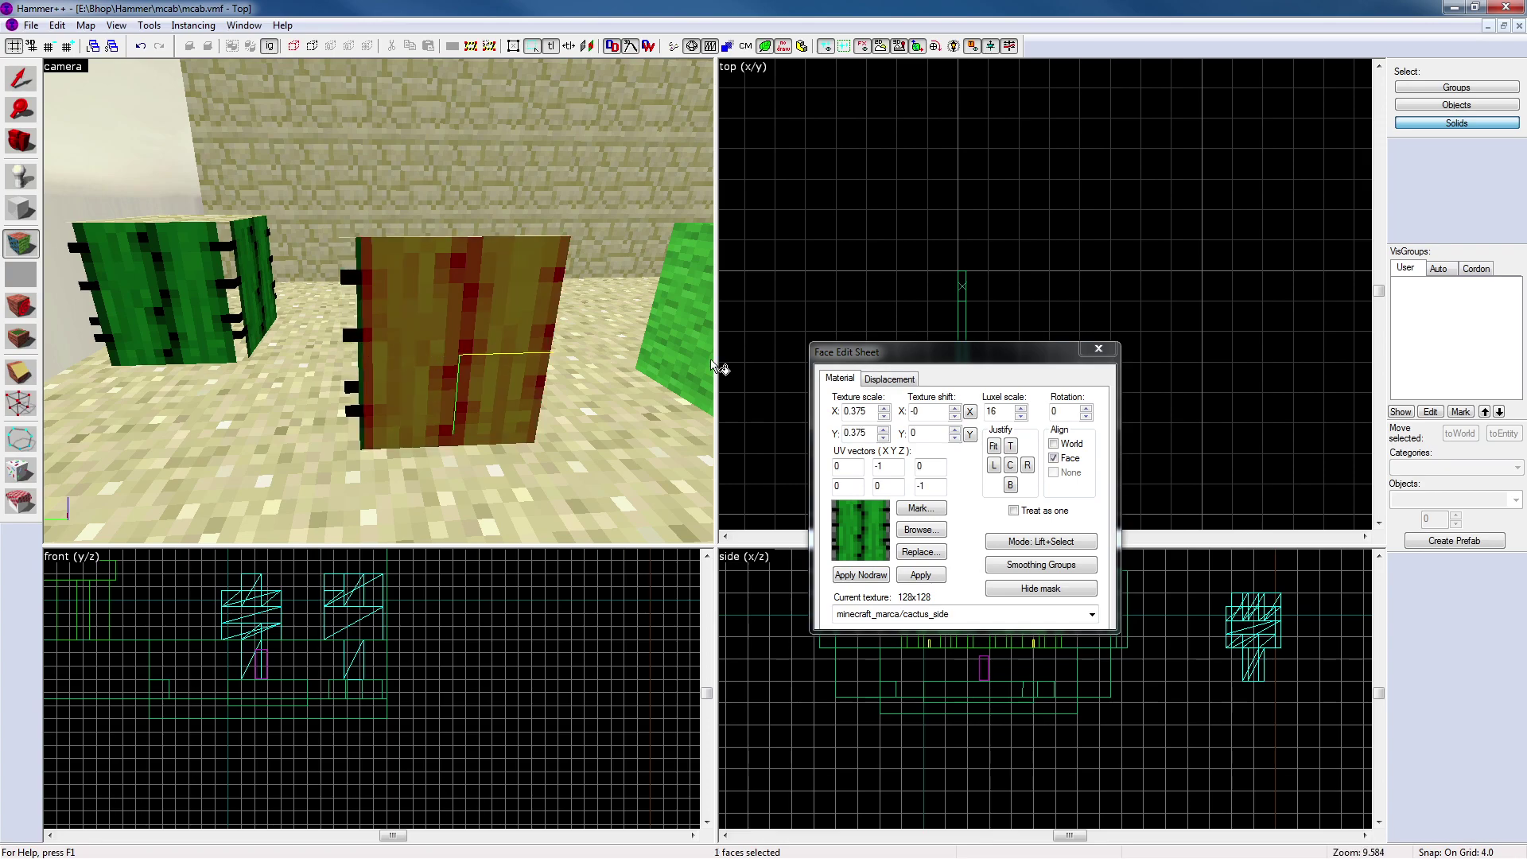
pyautogui.click(1100, 351)
pyautogui.press('z')
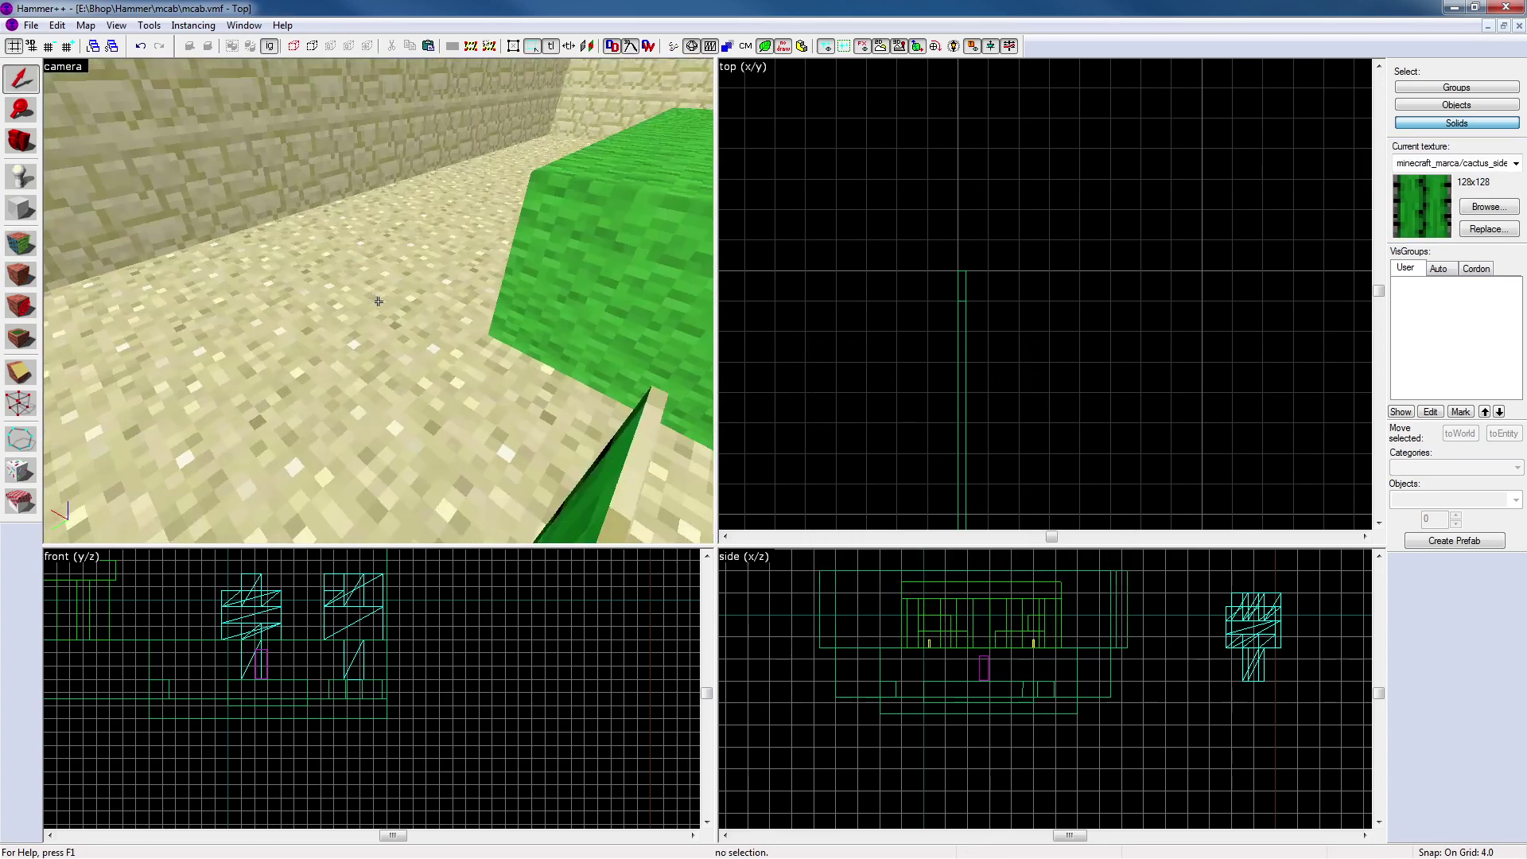
# Pick up the dev/dev_measuregeneric01 texture and apply it to the cactus block's top face
pyautogui.press('w')
pyautogui.press('d')
pyautogui.press('z')
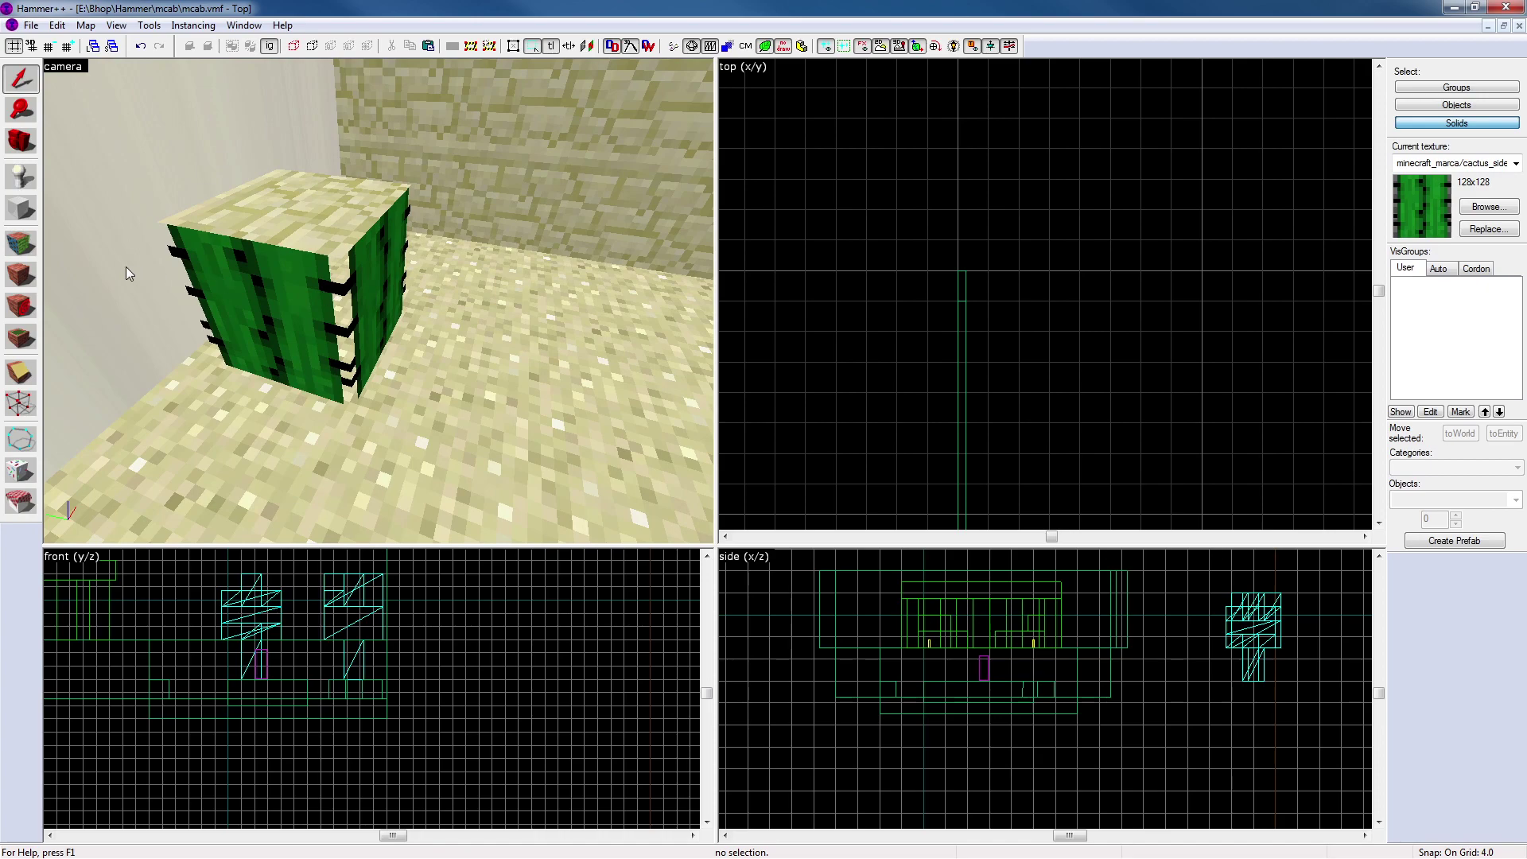
pyautogui.click(14, 242)
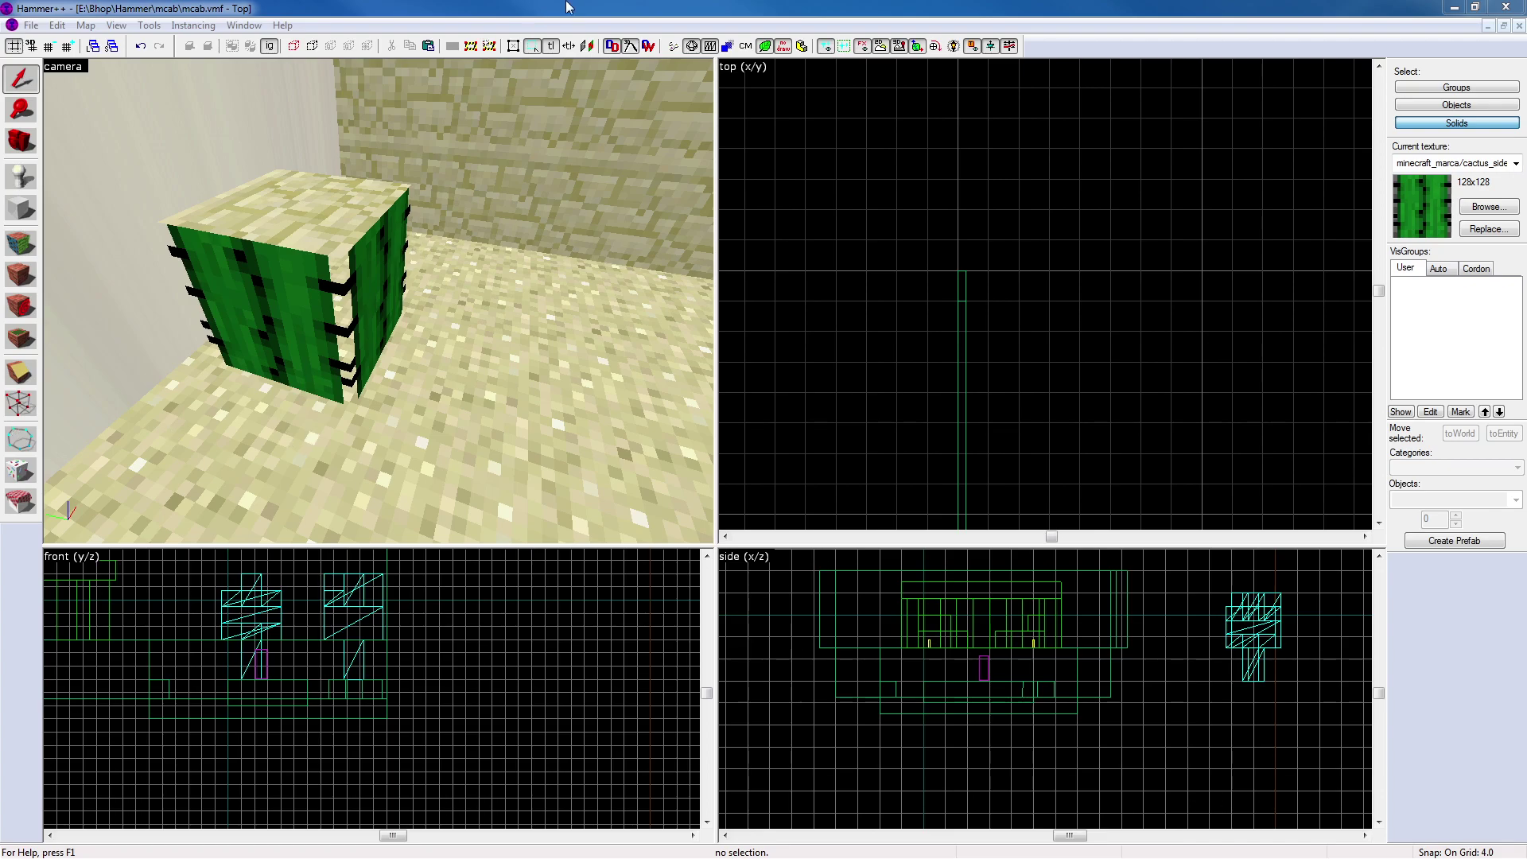
pyautogui.click(17, 249)
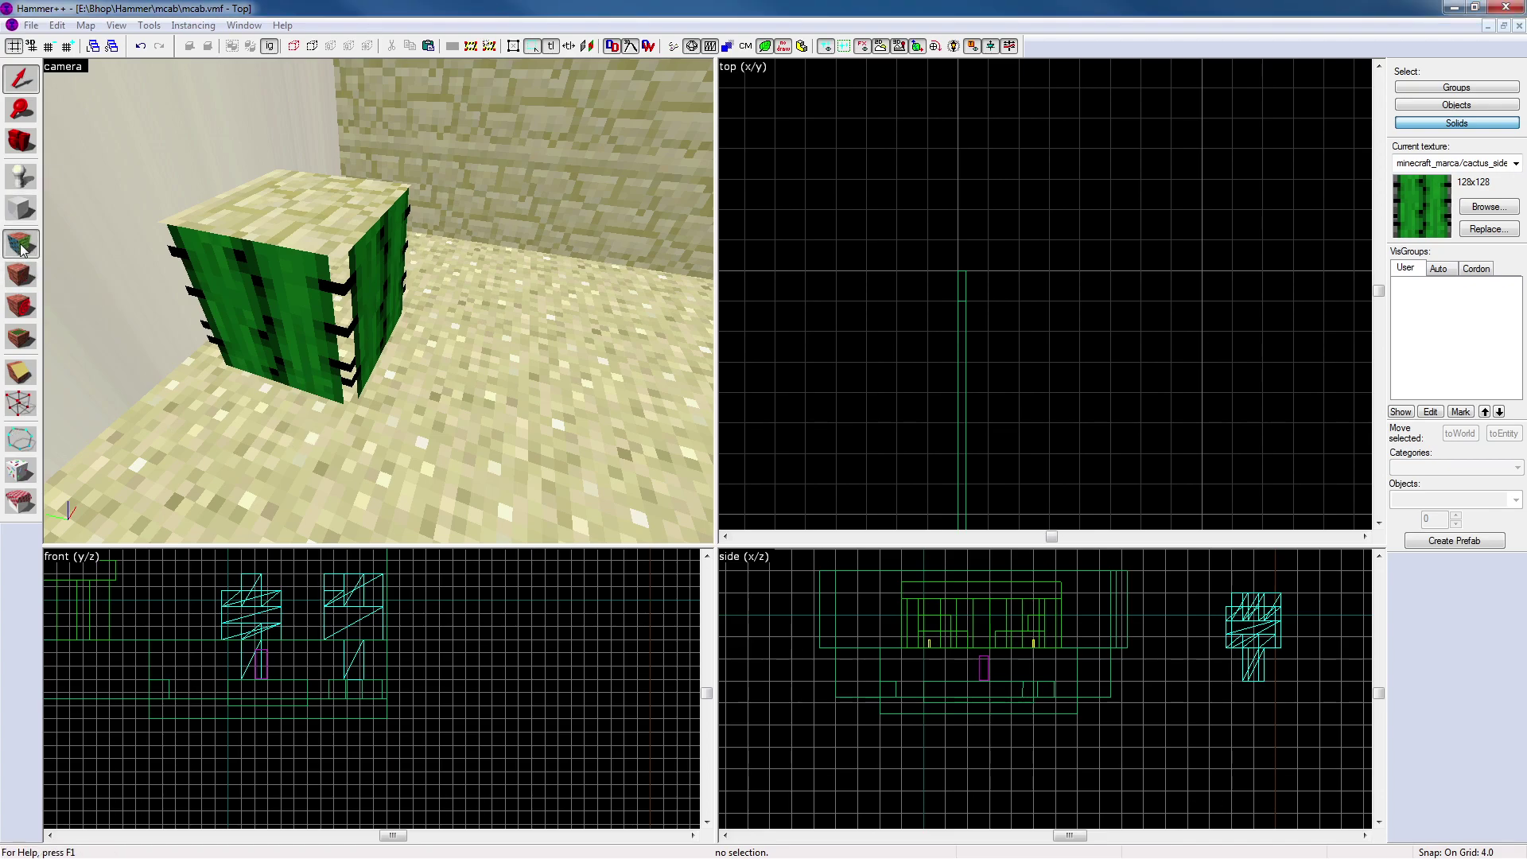
pyautogui.press('z')
pyautogui.press('w')
pyautogui.press('z')
pyautogui.click(378, 343)
pyautogui.press('z')
pyautogui.press('s')
pyautogui.press('z')
pyautogui.rightClick(379, 302)
# Apply the dev/dev_measuregeneric01 texture to the top, edge and front faces of the thin panel and its strip
pyautogui.press('z')
pyautogui.press('w')
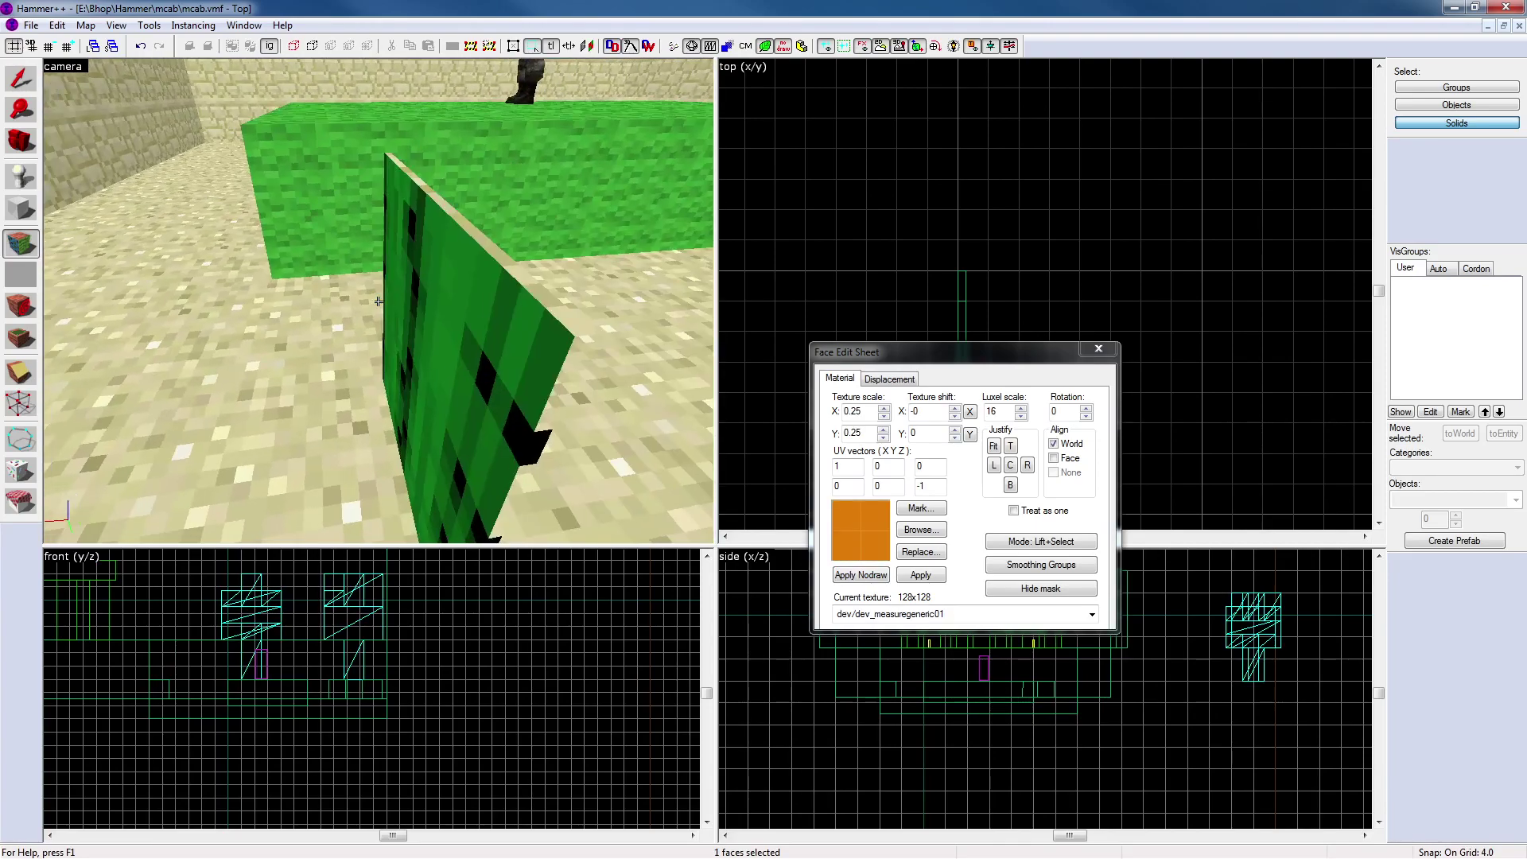
pyautogui.press('s')
pyautogui.rightClick(352, 270)
pyautogui.press('z')
pyautogui.press('a')
pyautogui.press('z')
pyautogui.press('z')
pyautogui.press('z')
pyautogui.rightClick(385, 301)
pyautogui.press('z')
pyautogui.press('d')
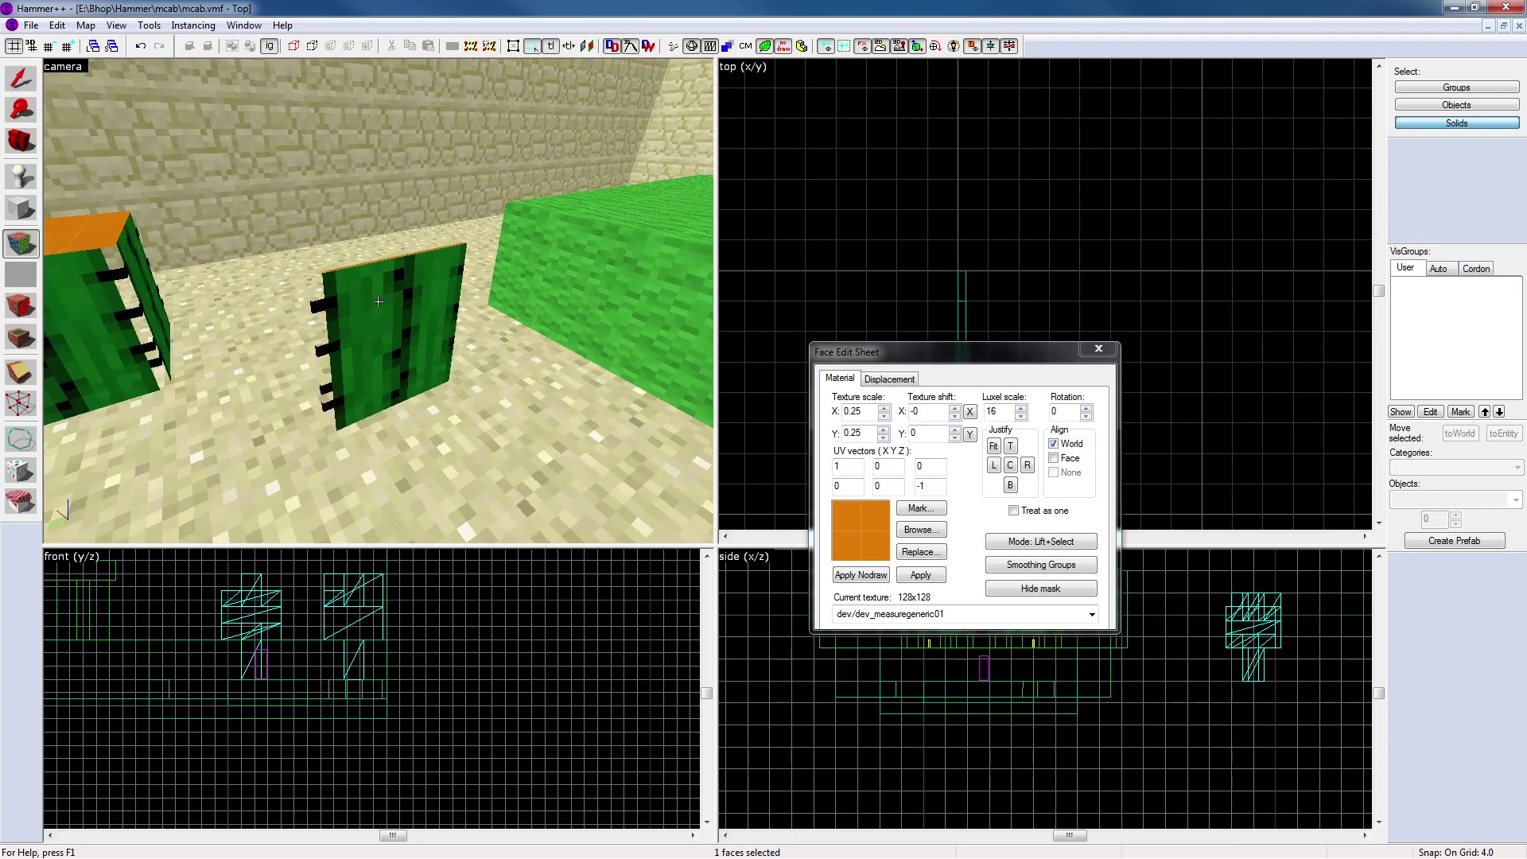
pyautogui.press('w')
pyautogui.press('z')
pyautogui.press('z')
pyautogui.press('w')
pyautogui.press('s')
pyautogui.press('z')
pyautogui.rightClick(402, 313)
pyautogui.press('z')
pyautogui.press('d')
pyautogui.press('z')
# Copy the cactus_side texture from the cactus block's side onto the thin panel's front face and select that face
pyautogui.click(225, 310)
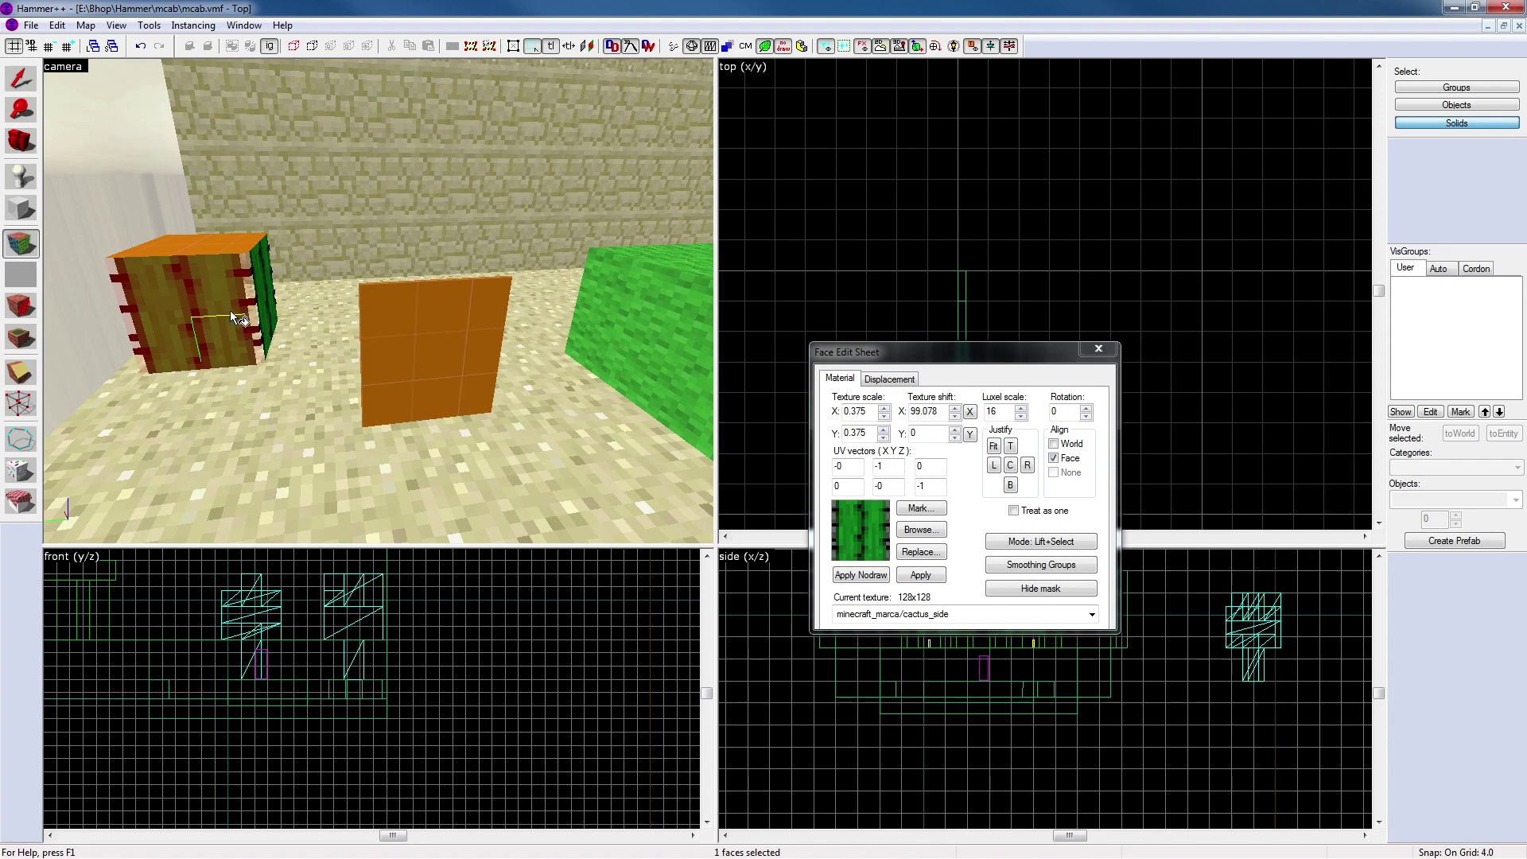
pyautogui.rightClick(439, 347)
pyautogui.click(457, 361)
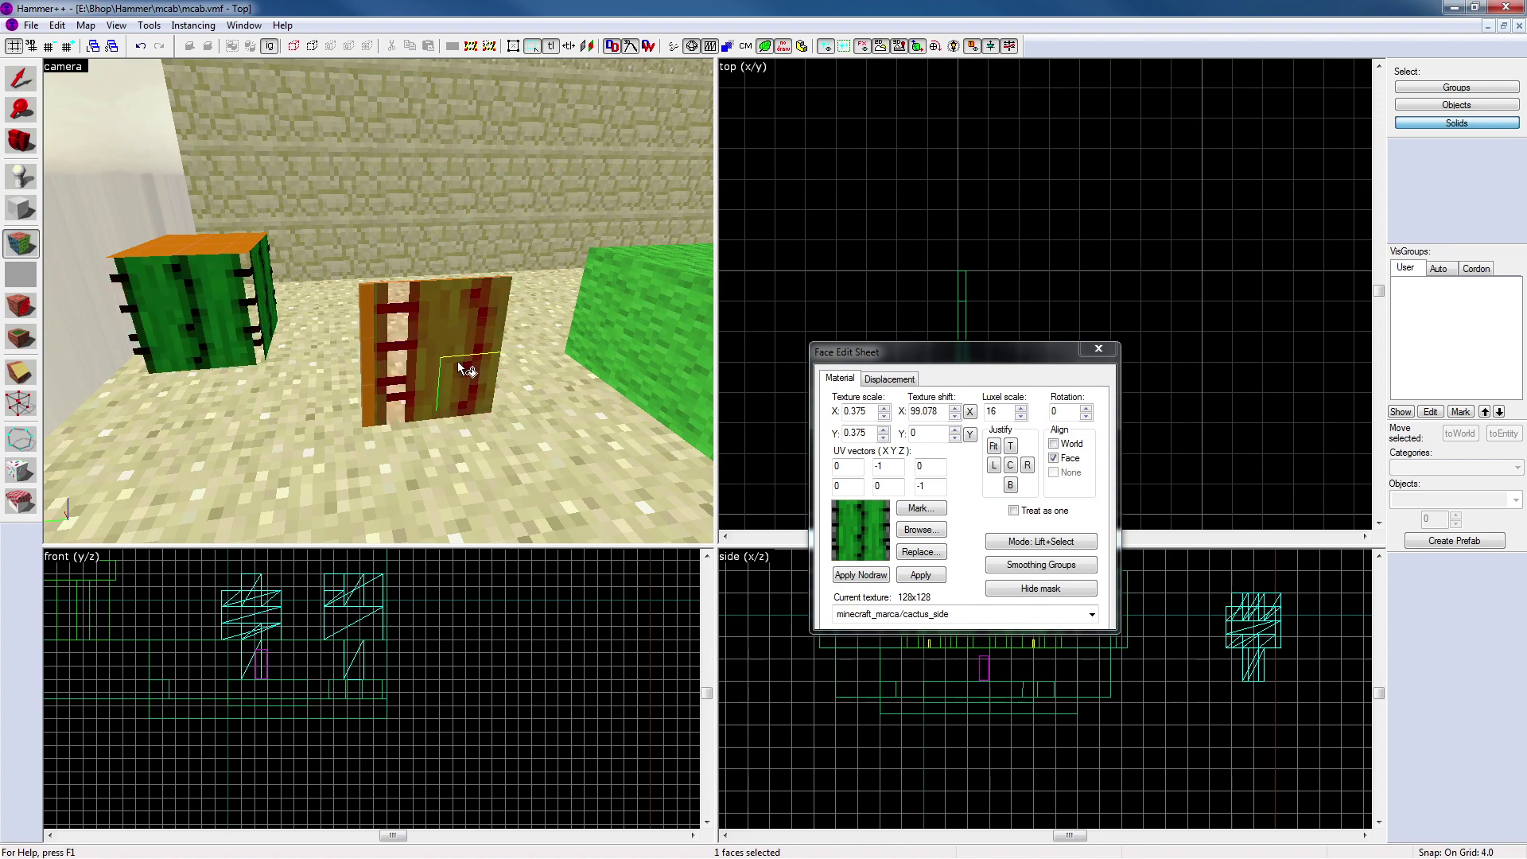
# Fit the texture on the panel's front face, set its X scale to 0.375, and apply cactus_side to the adjoining strip
pyautogui.click(992, 446)
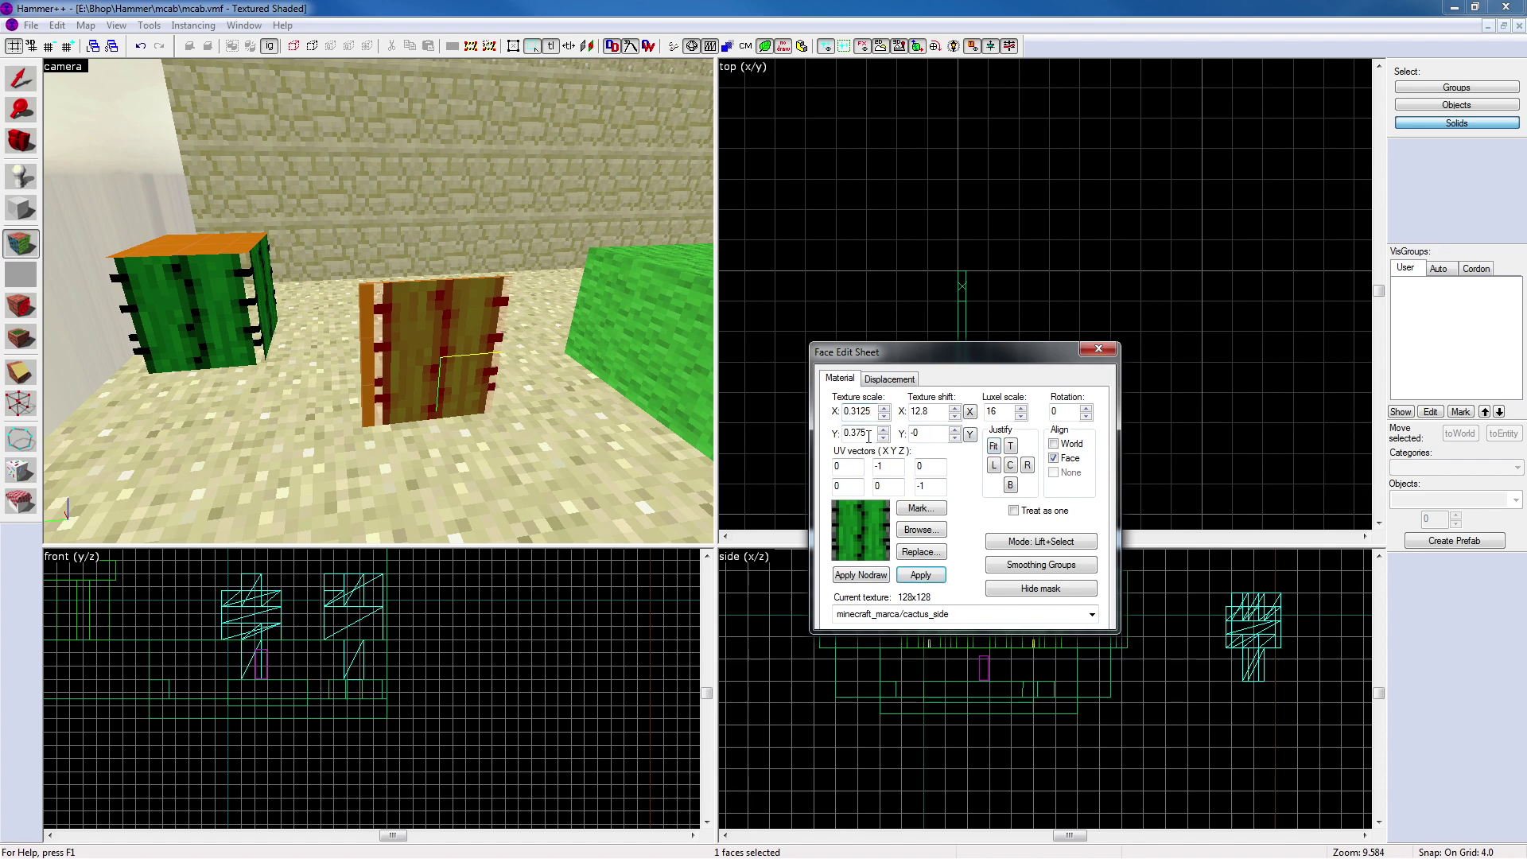
pyautogui.click(920, 574)
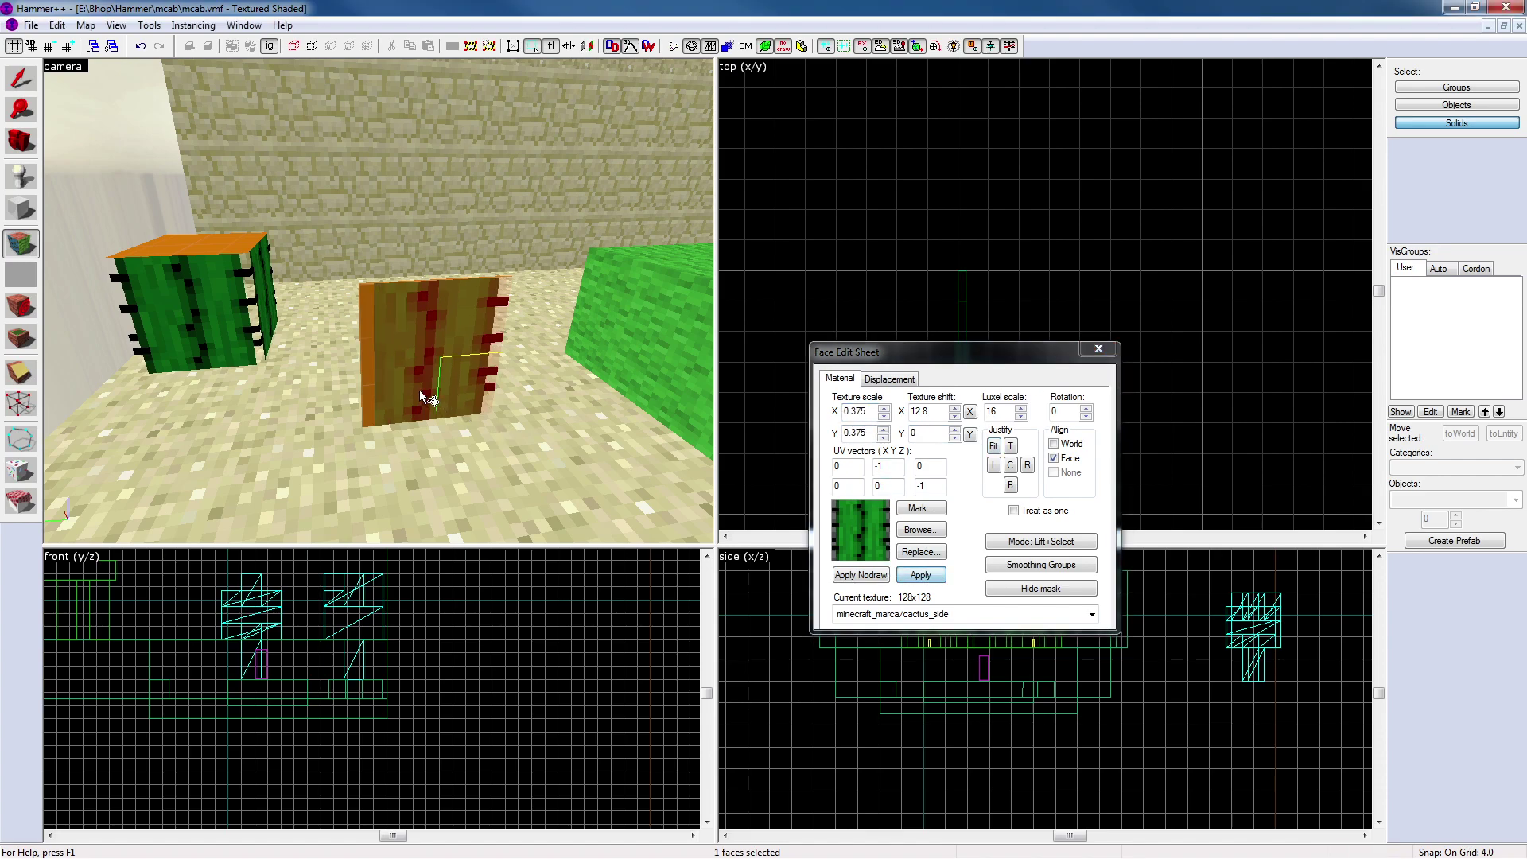
pyautogui.rightClick(369, 368)
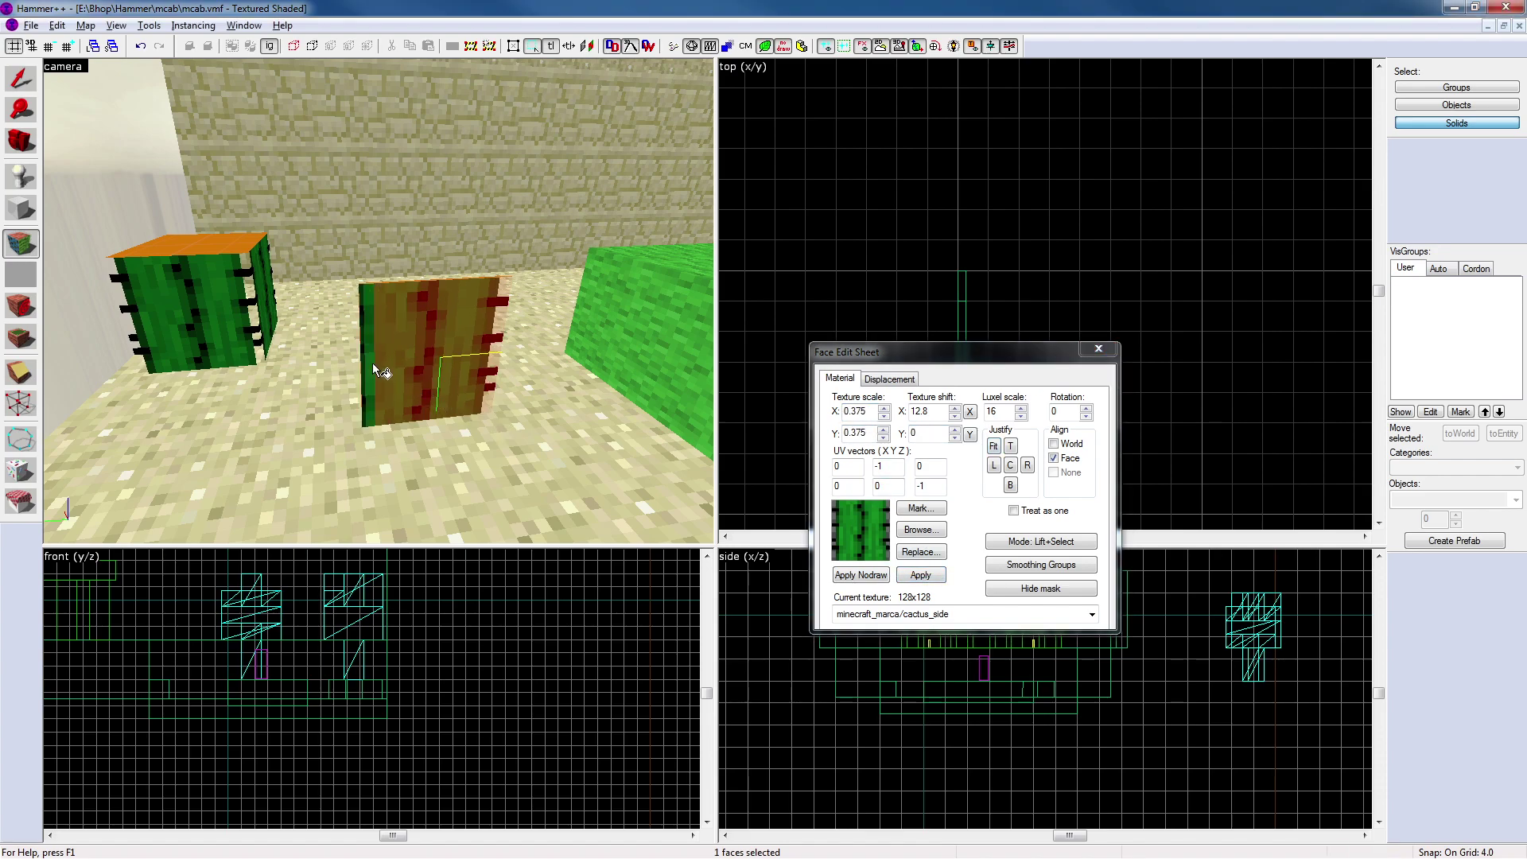
pyautogui.click(1098, 349)
# Examine the seam between the retextured panel and its strip, selecting the panel briefly to see its outline
pyautogui.press('z')
pyautogui.press('w')
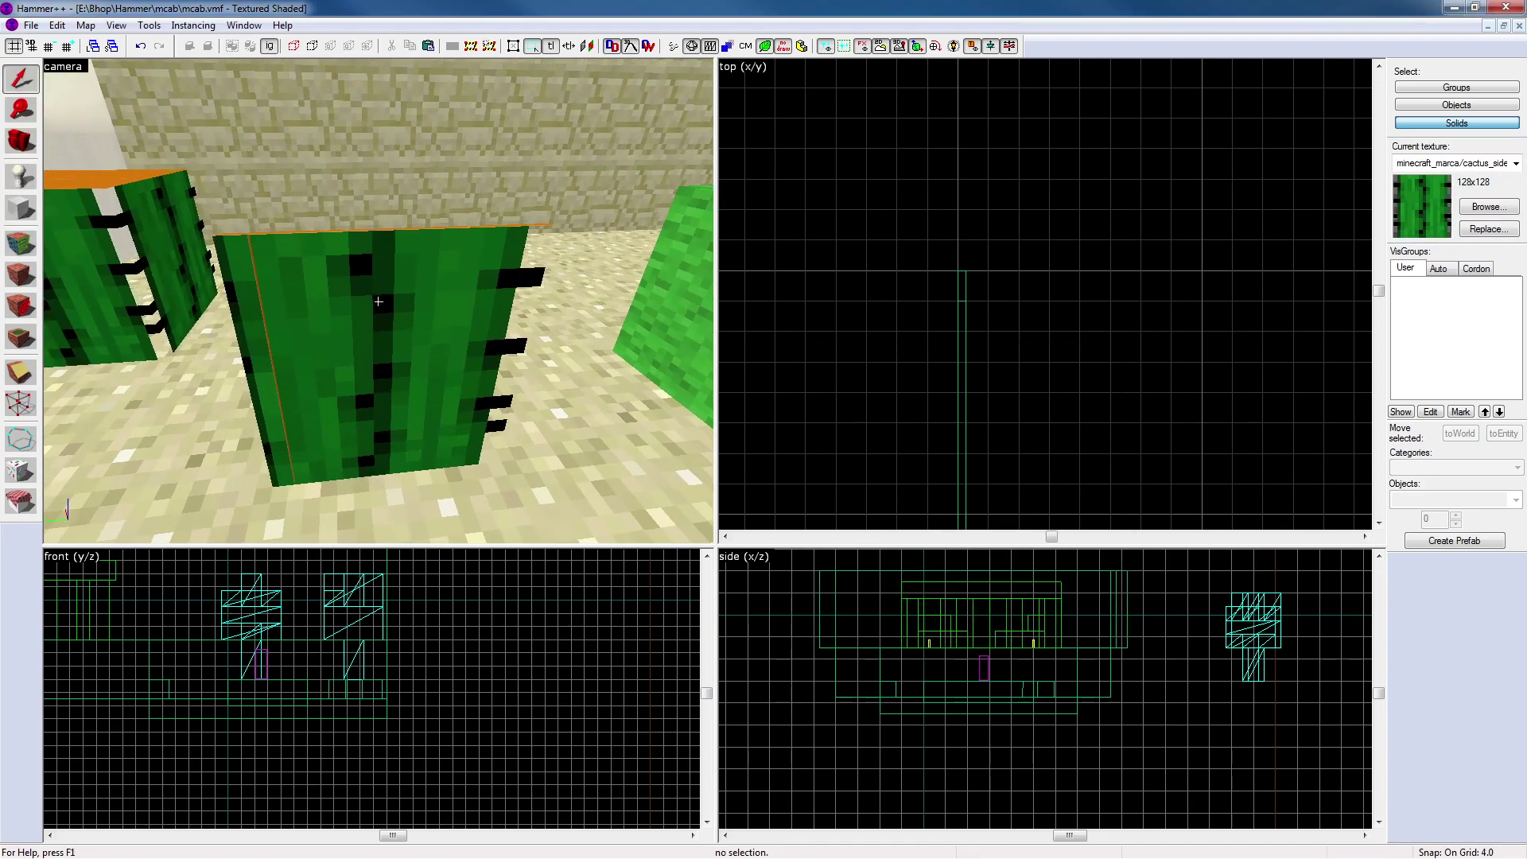
pyautogui.press('z')
pyautogui.click(352, 315)
pyautogui.press('z')
pyautogui.press('w')
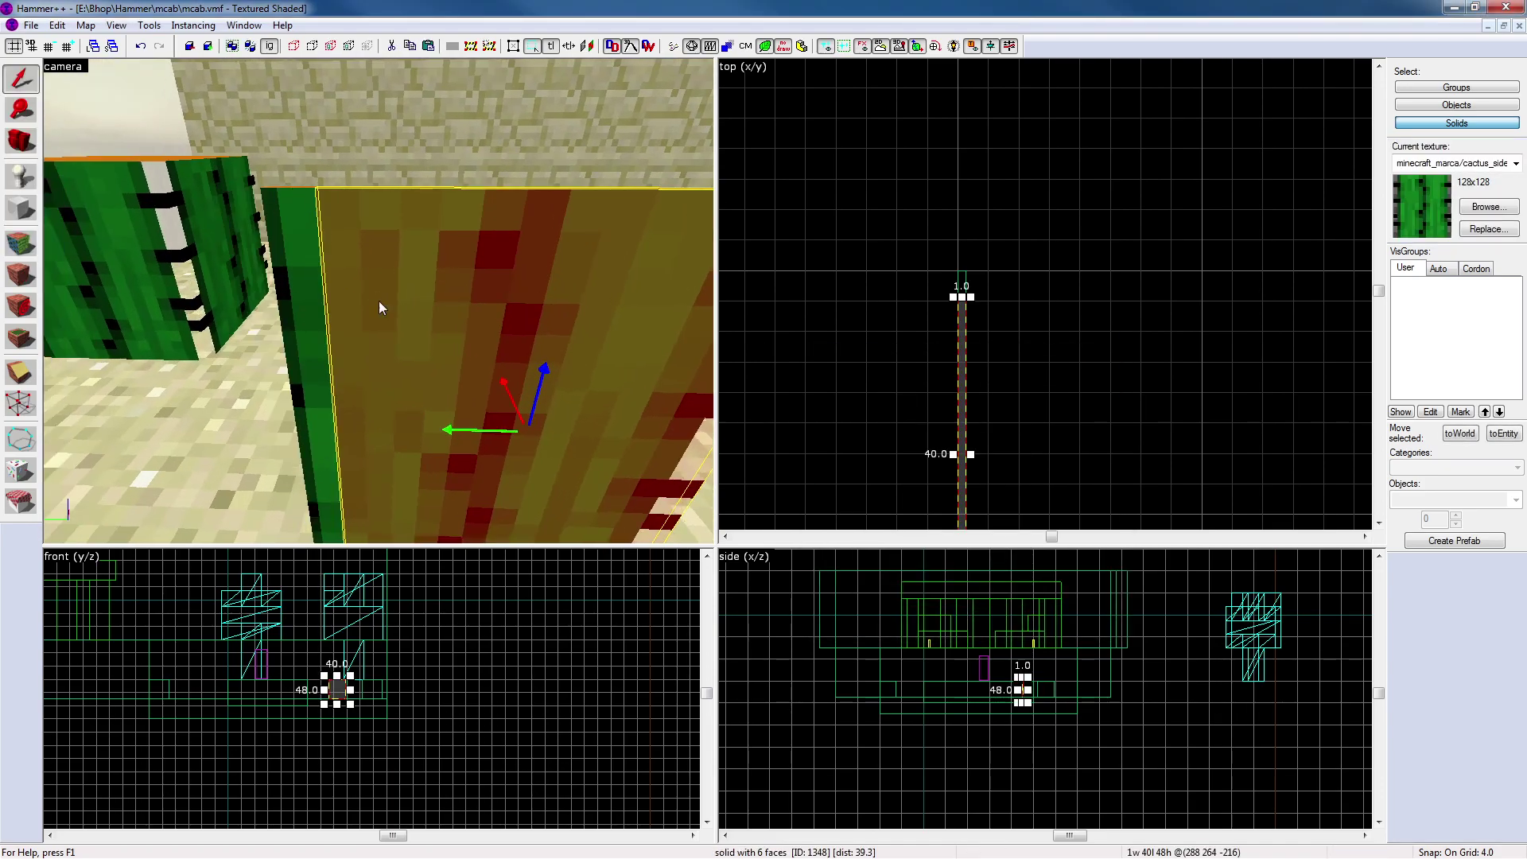
pyautogui.press('z')
pyautogui.click(1086, 250)
pyautogui.click(383, 302)
pyautogui.press('z')
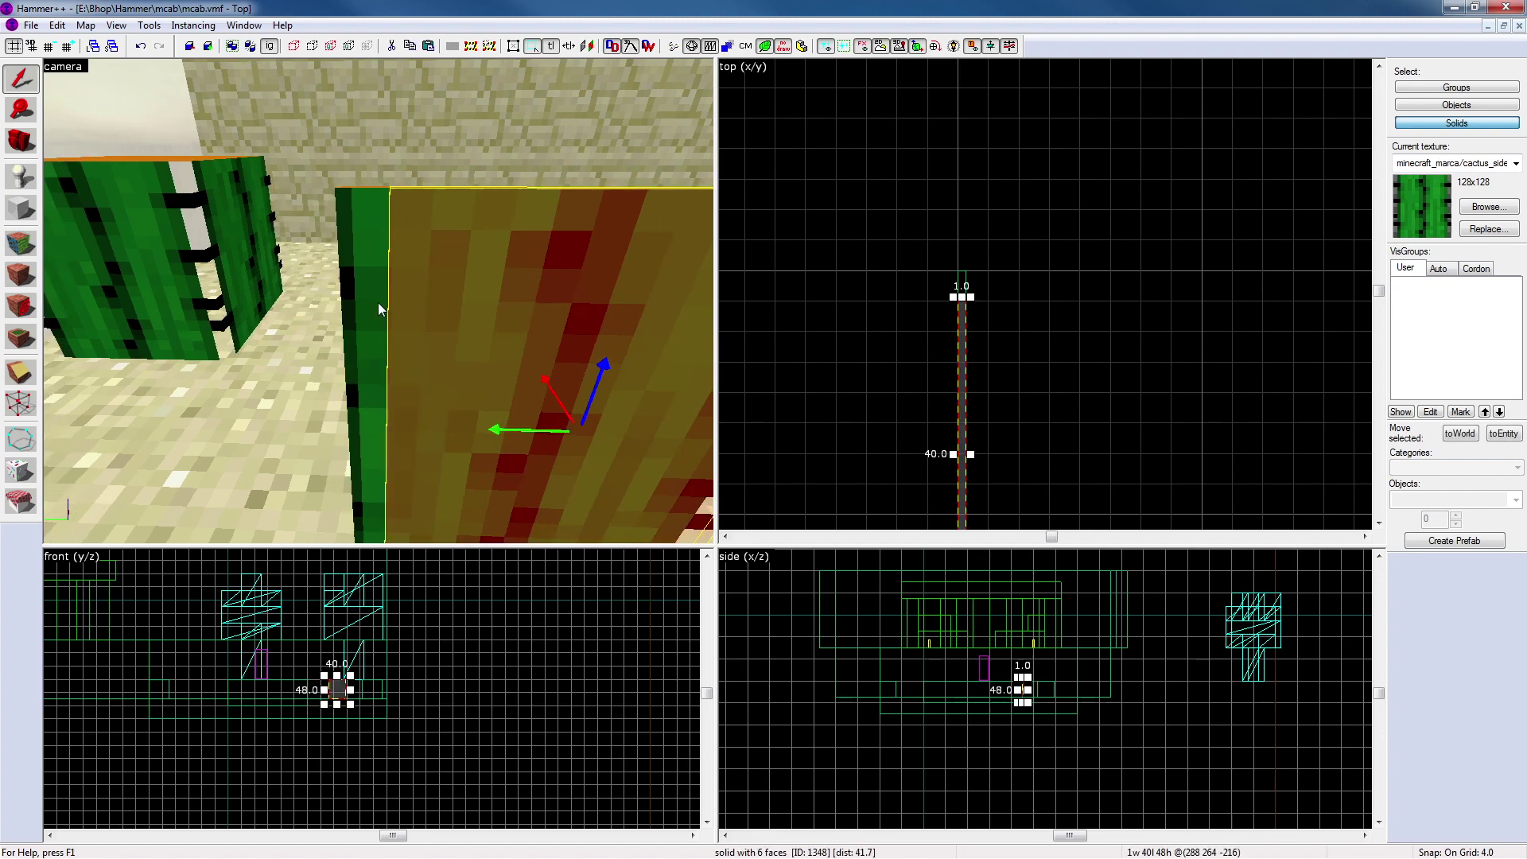
pyautogui.press('z')
pyautogui.click(1091, 216)
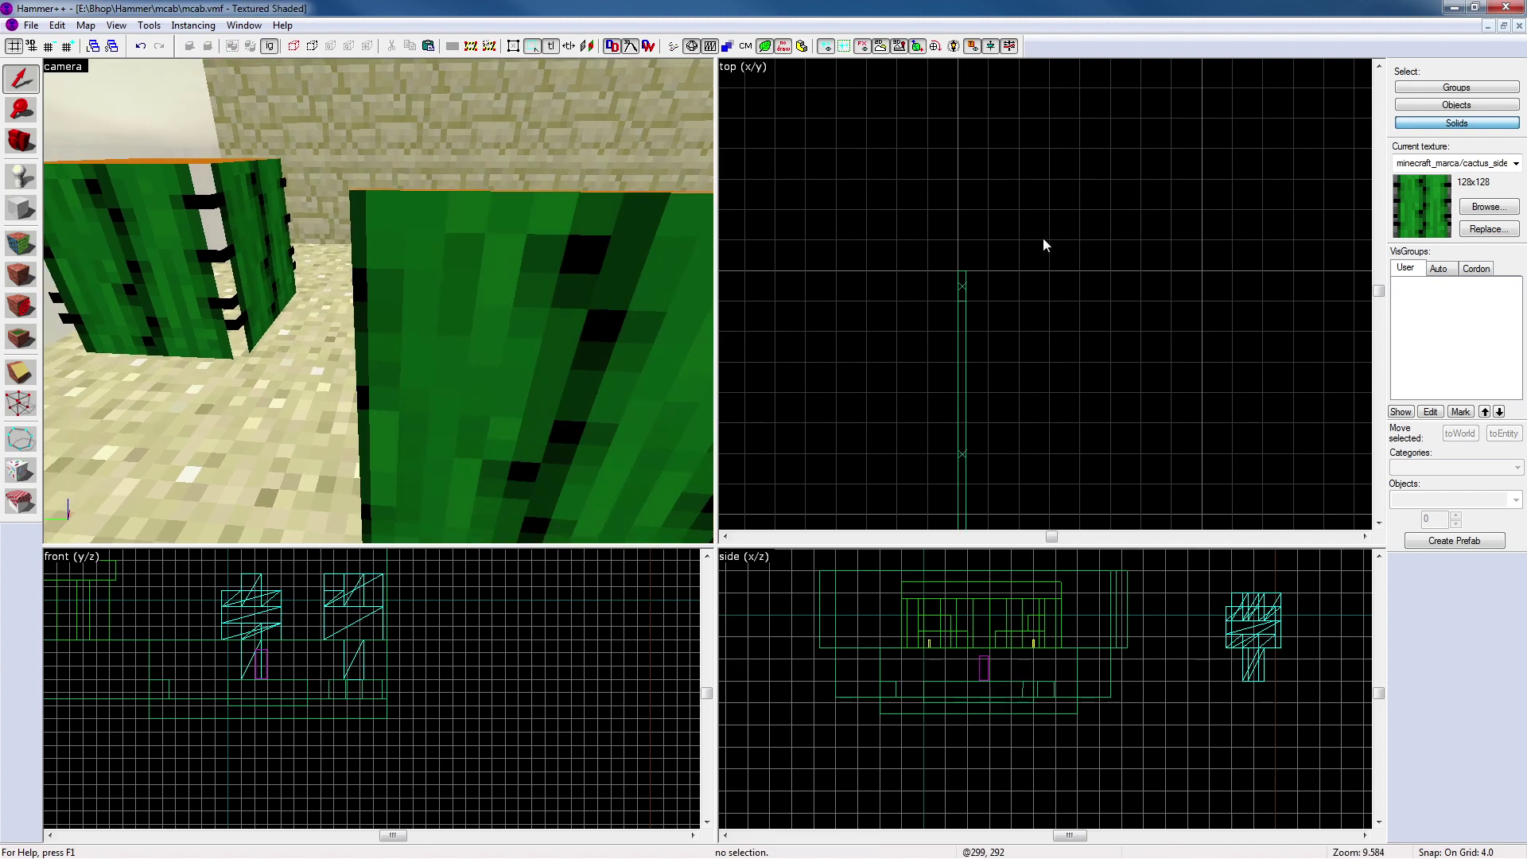
# Inspect the panel's and strip's edges and spikes from several angles and their joint in the top view
pyautogui.press('d')
pyautogui.press('d')
pyautogui.press('a')
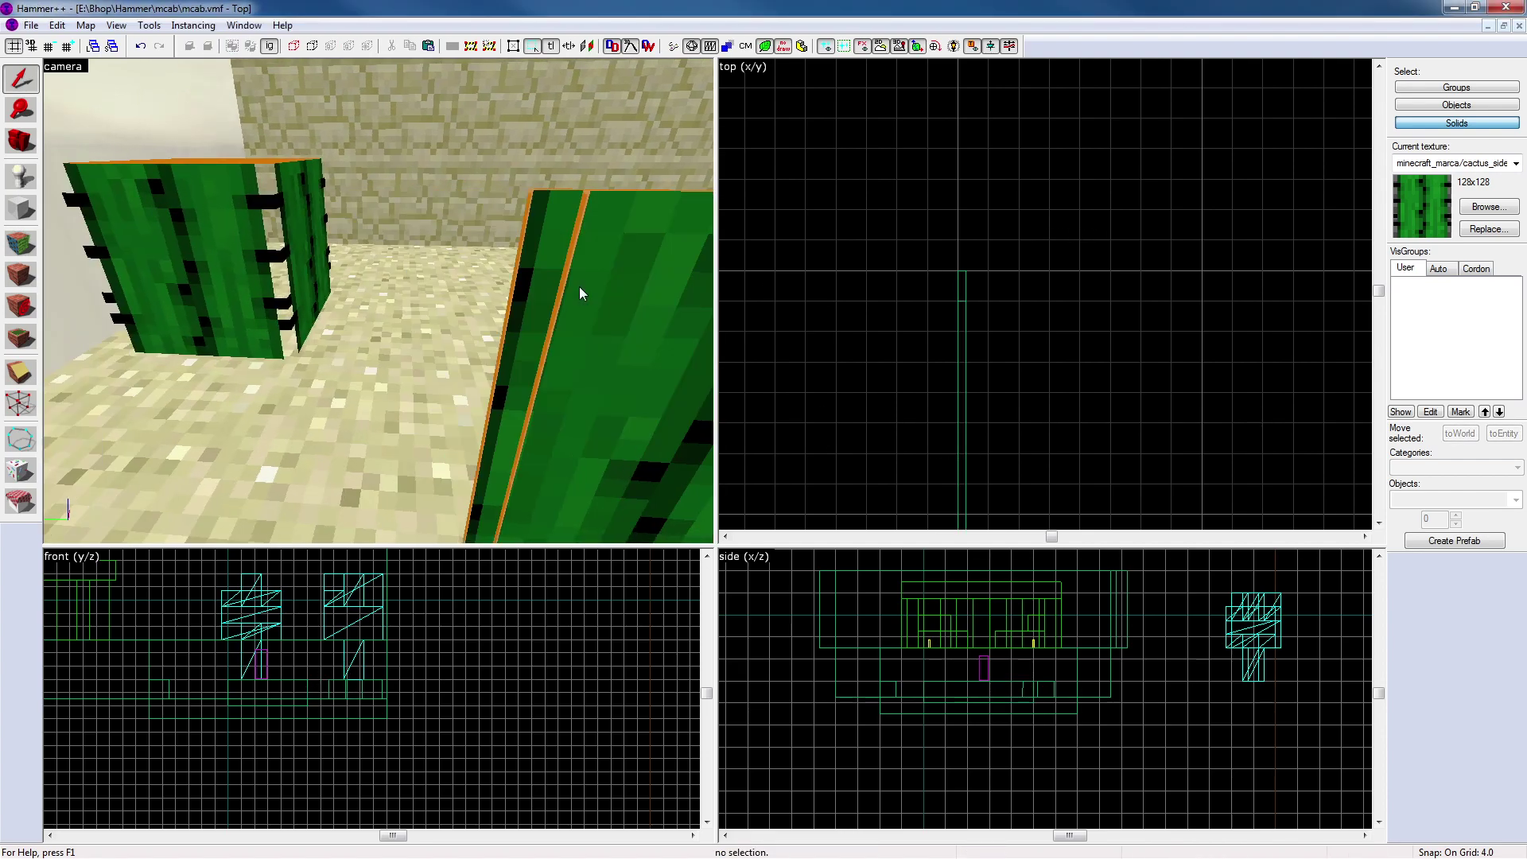
pyautogui.press('z')
pyautogui.press('d')
pyautogui.press('a')
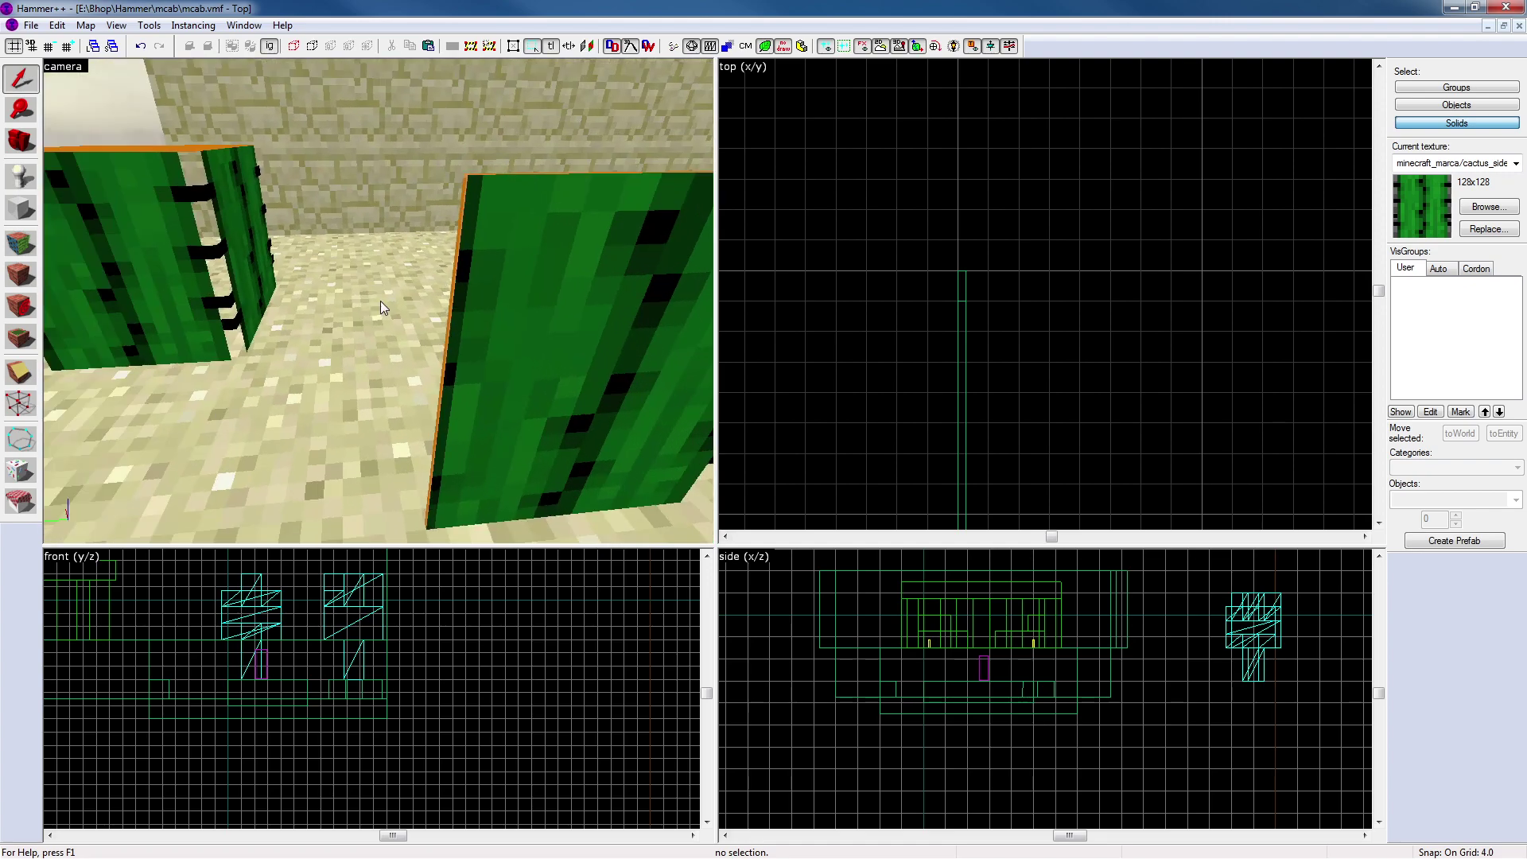
pyautogui.press('z')
pyautogui.click(455, 299)
pyautogui.click(590, 302)
pyautogui.scroll(8, 987, 285)
pyautogui.click(971, 315)
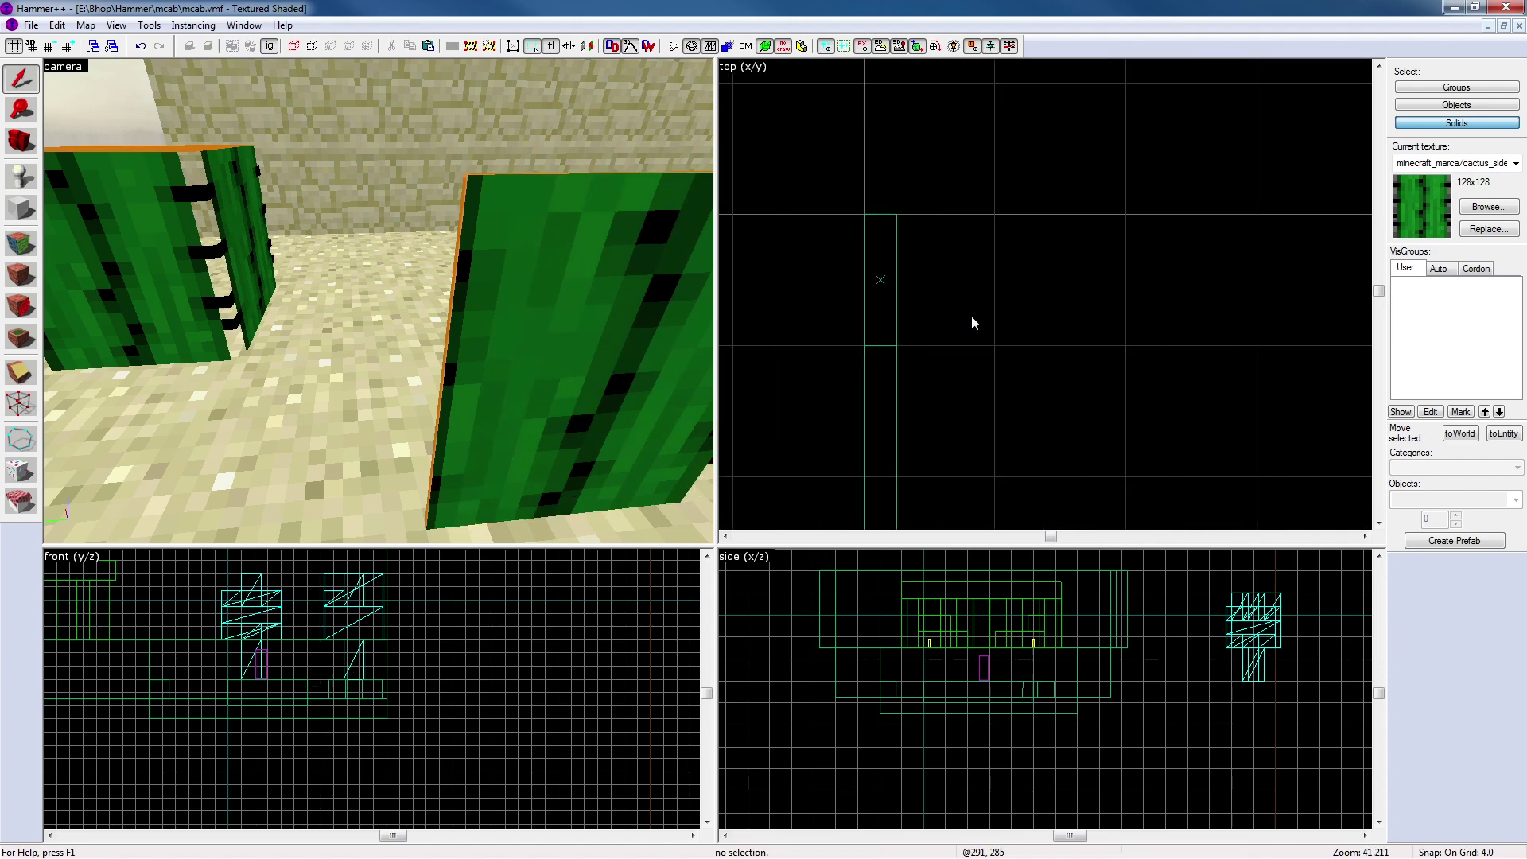
pyautogui.click(584, 329)
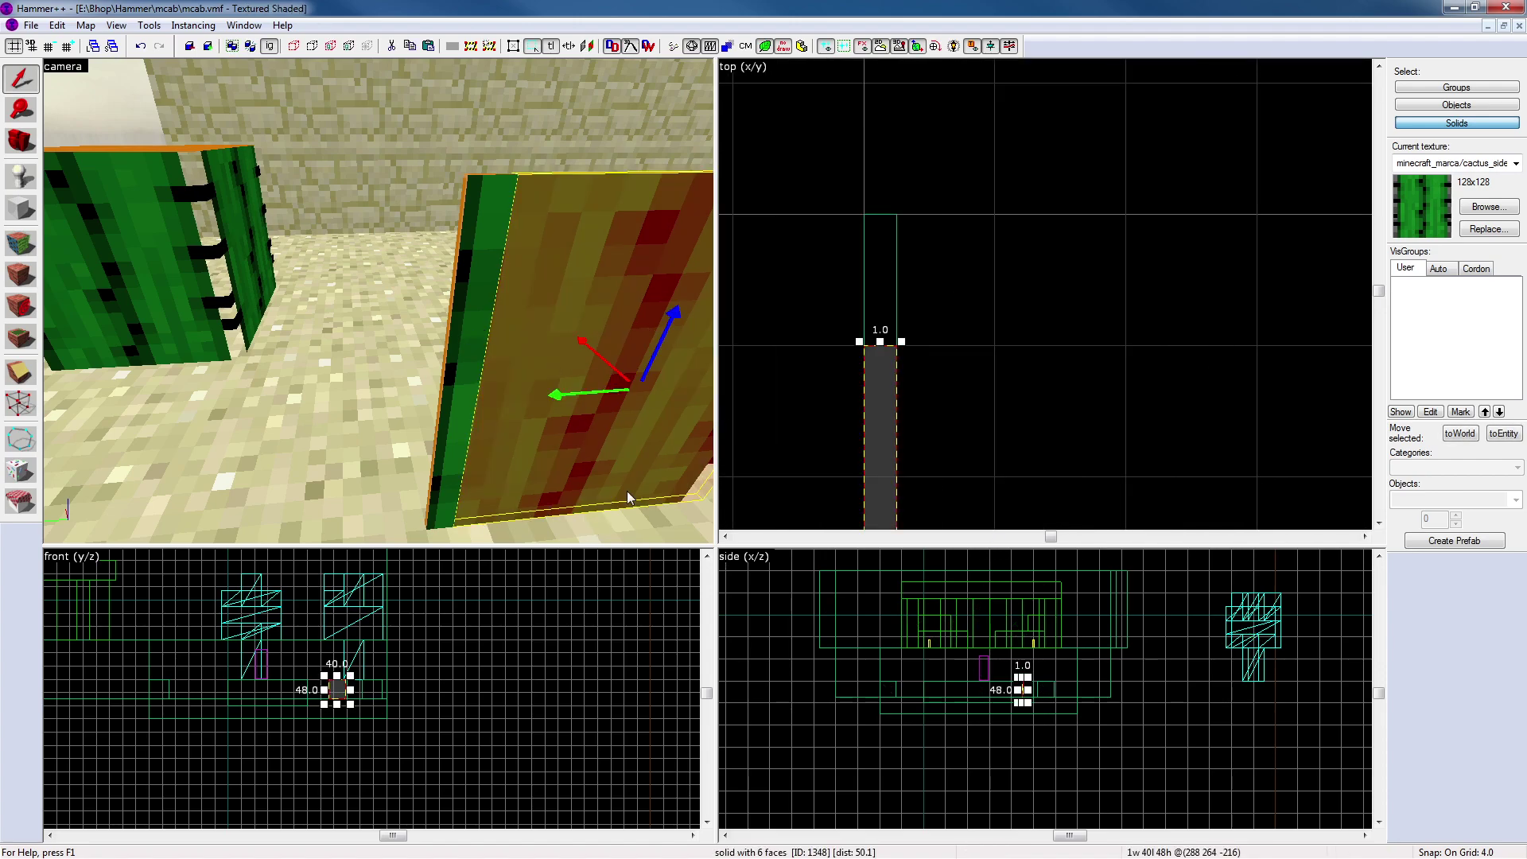
pyautogui.press('Escape')
pyautogui.press('z')
pyautogui.press('s')
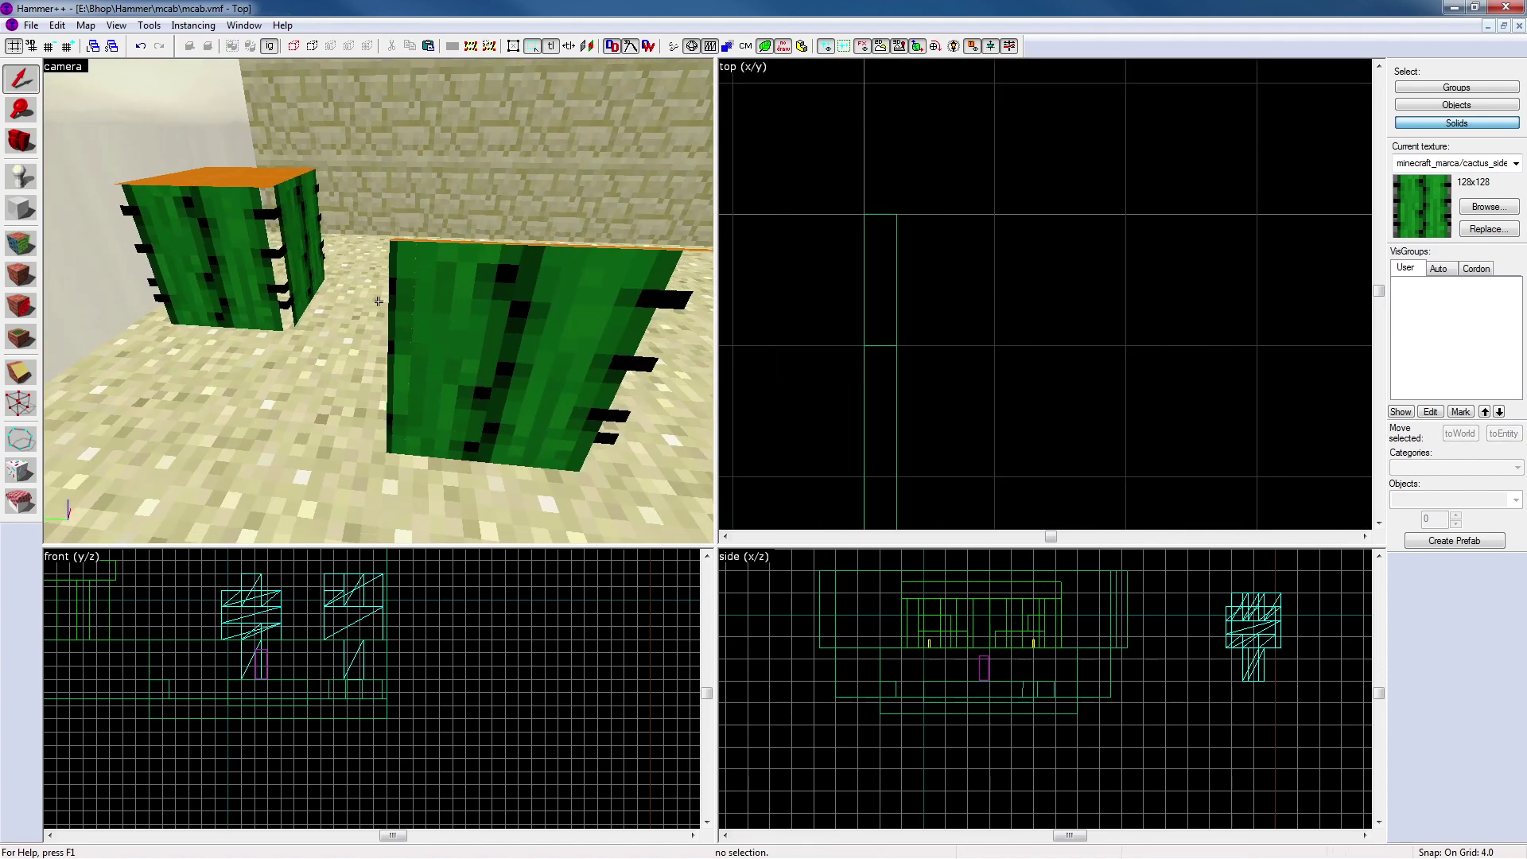
pyautogui.click(27, 249)
pyautogui.click(1106, 355)
# Duplicate the 4-unit-long strip and place the copy beside the panel's opposite end in the top view
pyautogui.scroll(-5, 797, 386)
pyautogui.scroll(-5, 832, 394)
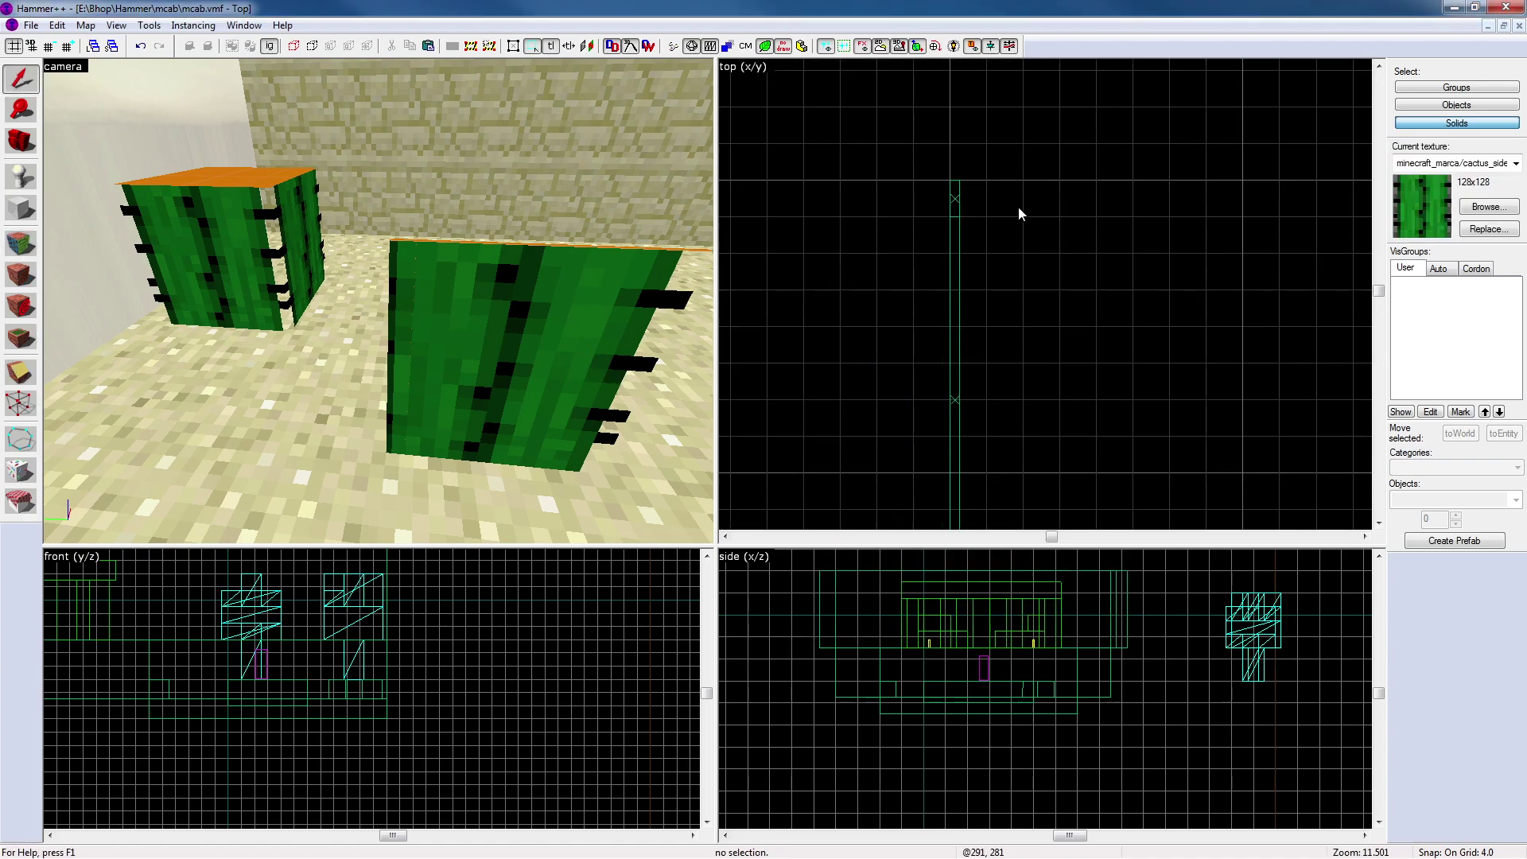
pyautogui.click(603, 296)
pyautogui.click(398, 288)
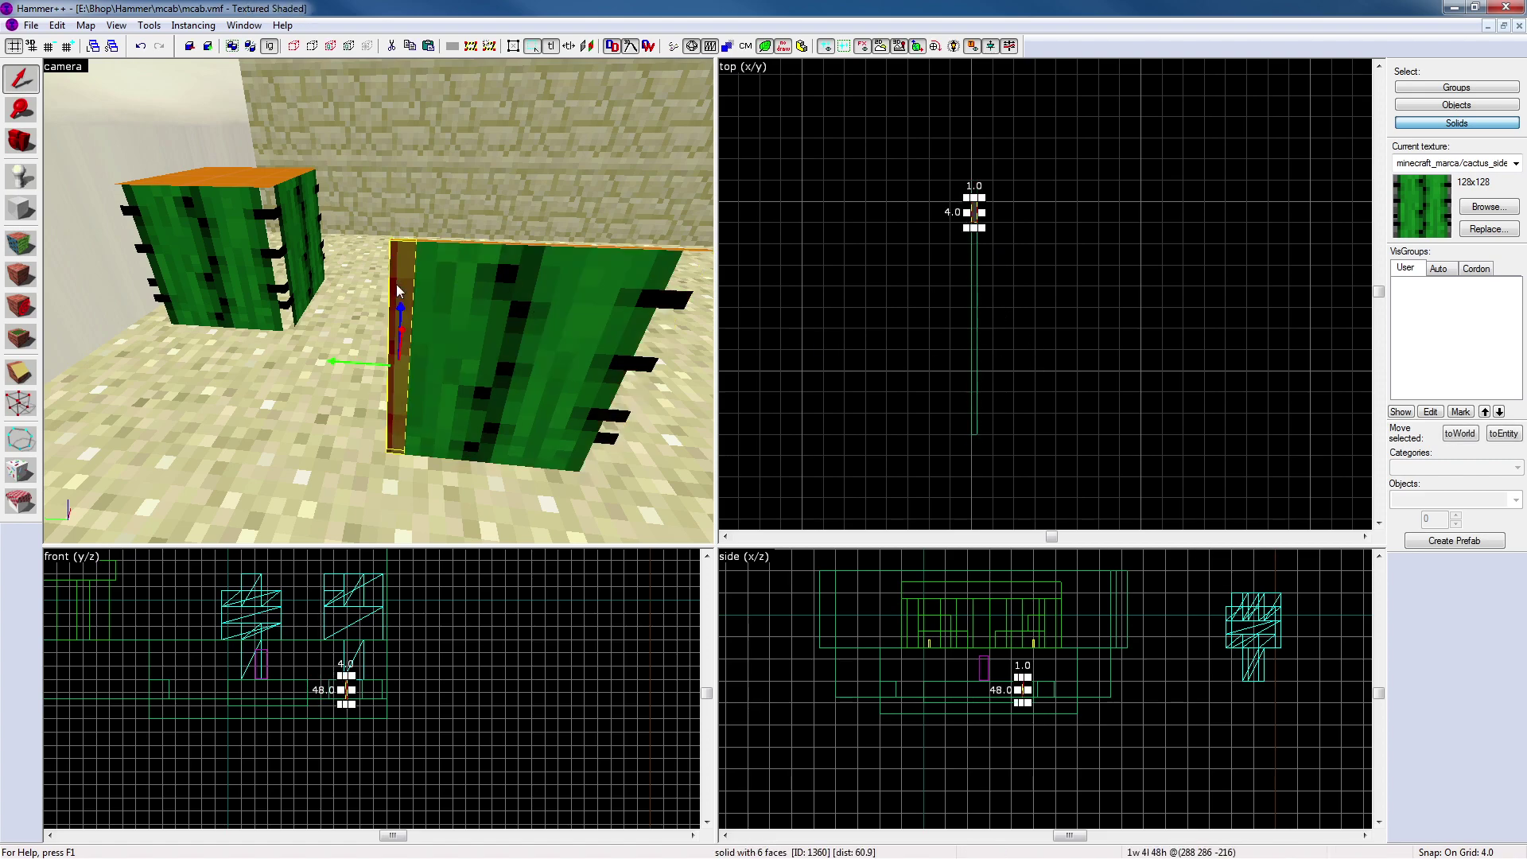
pyautogui.click(500, 313)
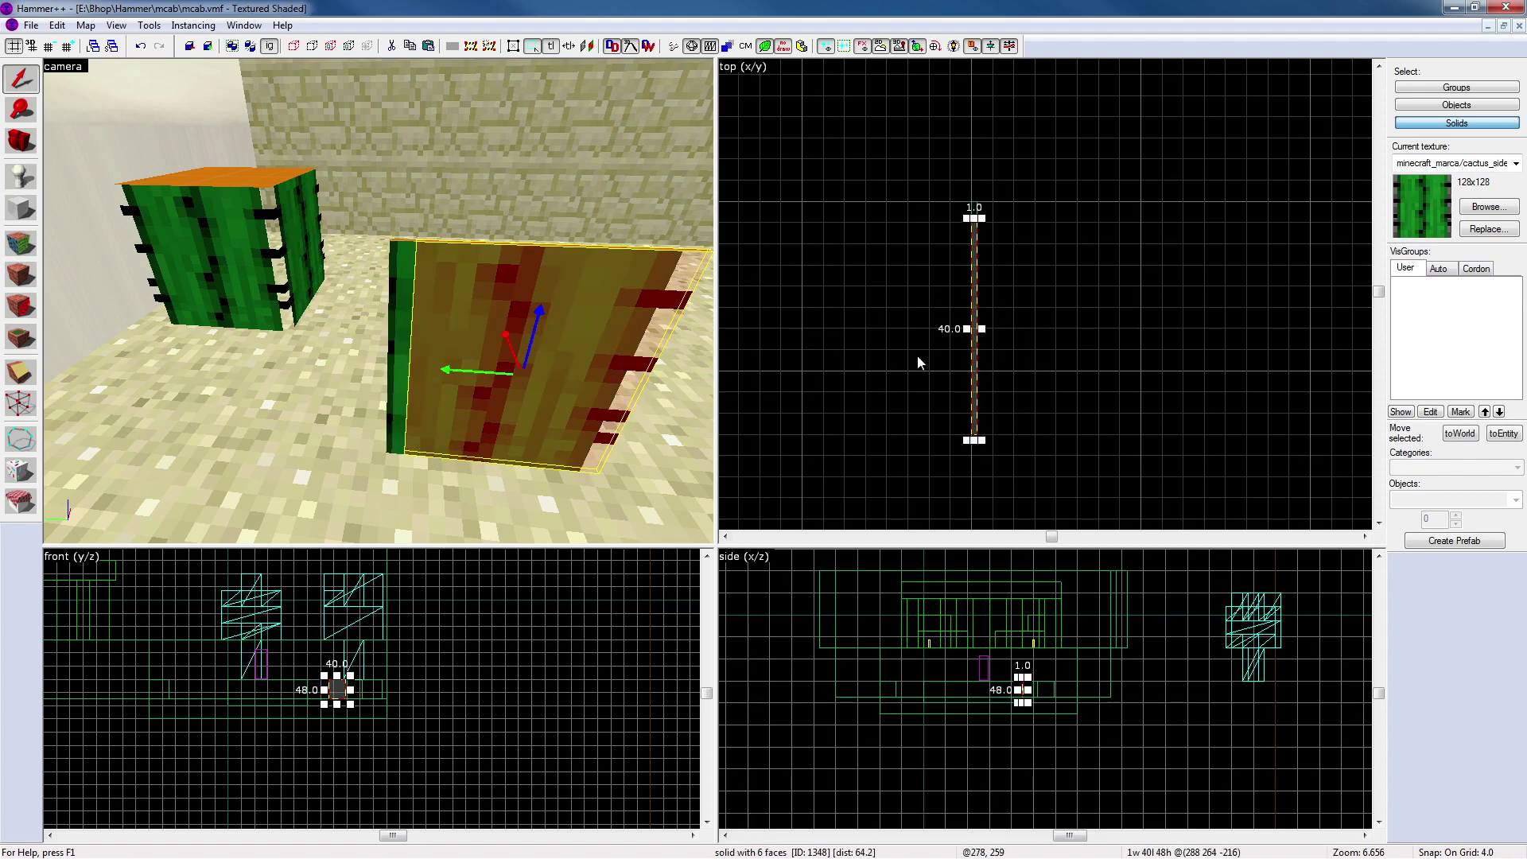
pyautogui.click(395, 314)
pyautogui.moveTo(975, 217); pyautogui.dragTo(978, 447)
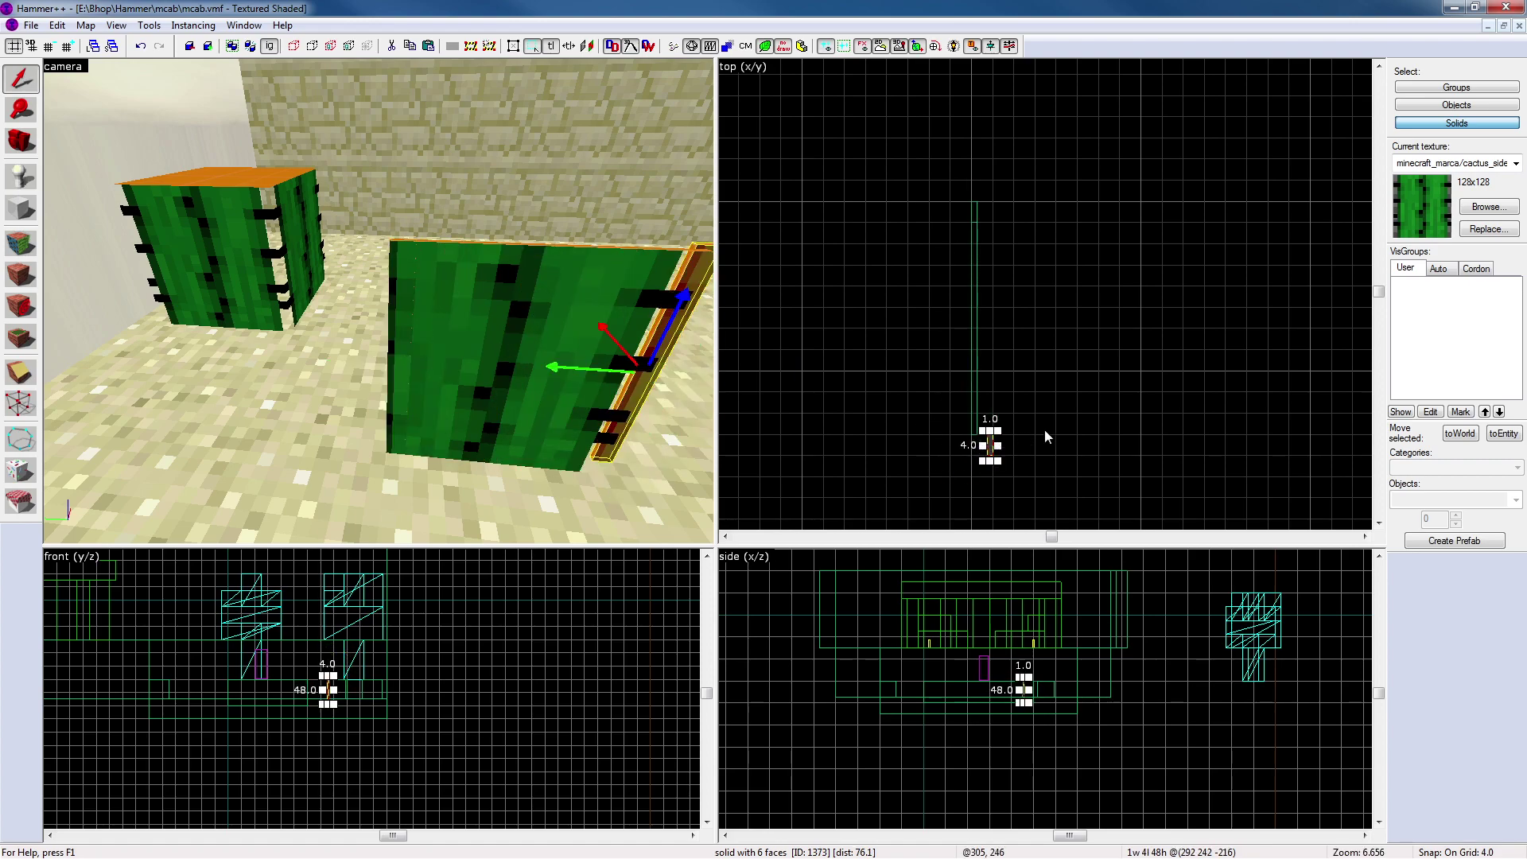
pyautogui.click(1067, 412)
pyautogui.scroll(1, 1024, 428)
pyautogui.scroll(2, 1026, 436)
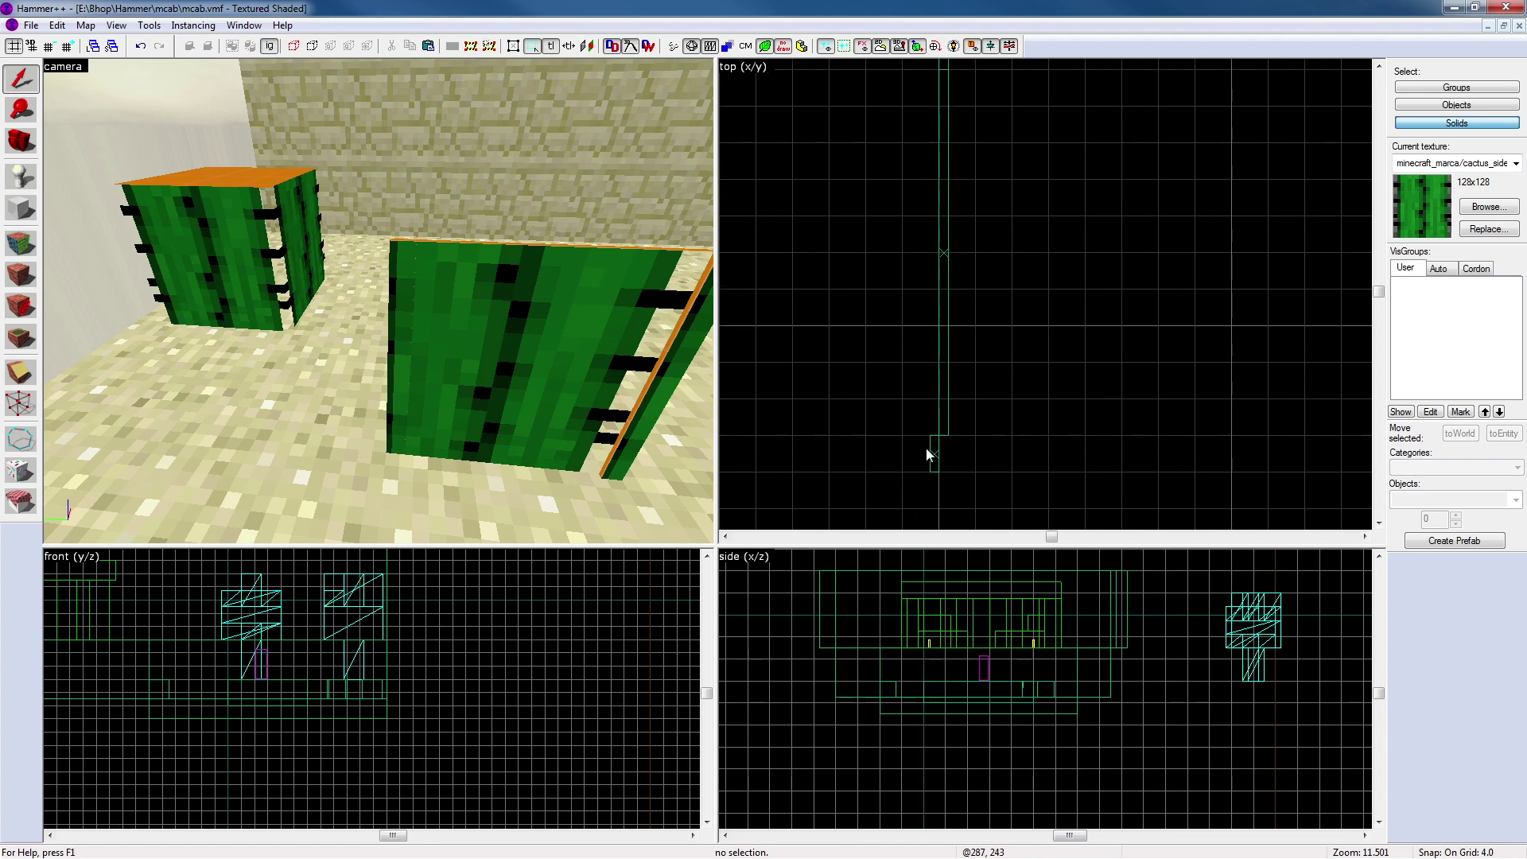
# Nudge the copied 4-unit strip sideways on a finer grid until it lines up flush with the panel's end
pyautogui.click(934, 452)
pyautogui.press('[')
pyautogui.press('Right')
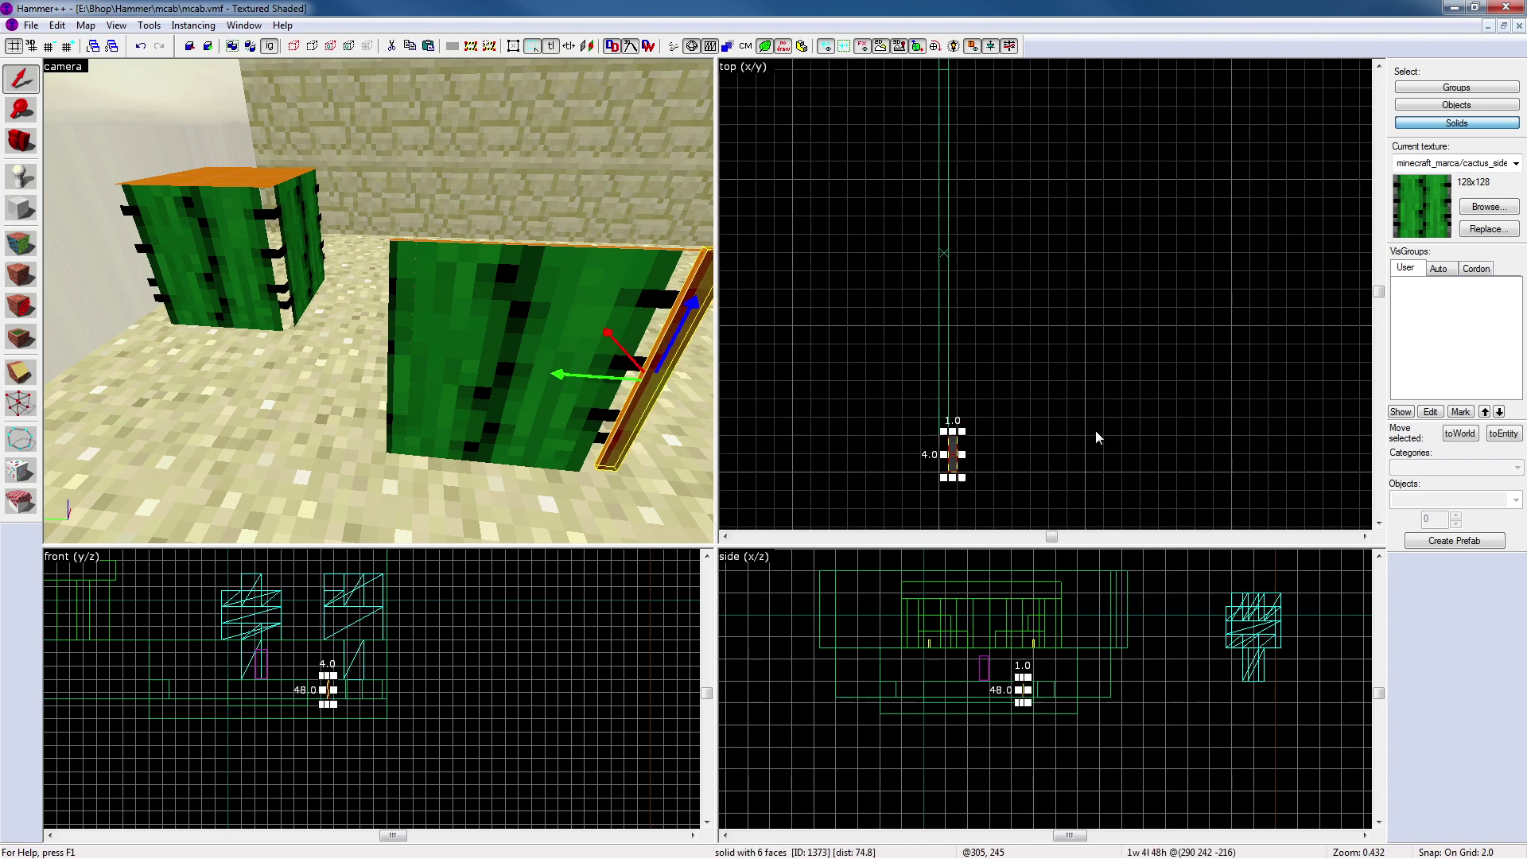
pyautogui.press('[')
pyautogui.press('Left')
pyautogui.press('Left')
pyautogui.press(']')
pyautogui.press(']')
pyautogui.press(']')
pyautogui.click(1091, 432)
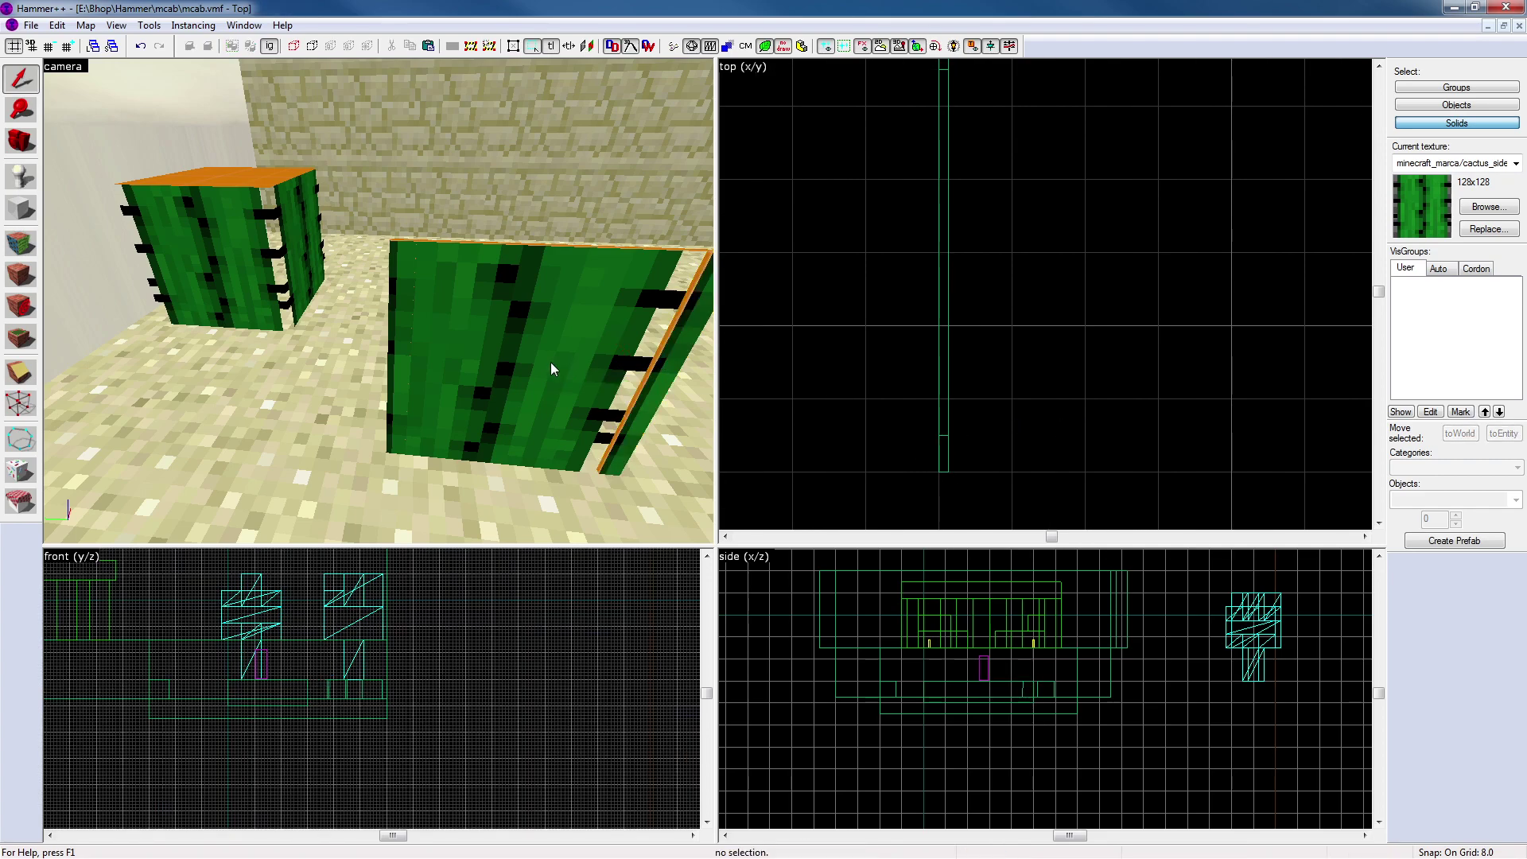
# Centre the cactus_side texture on the panel's front face and close the face editing
pyautogui.press('z')
pyautogui.press('d')
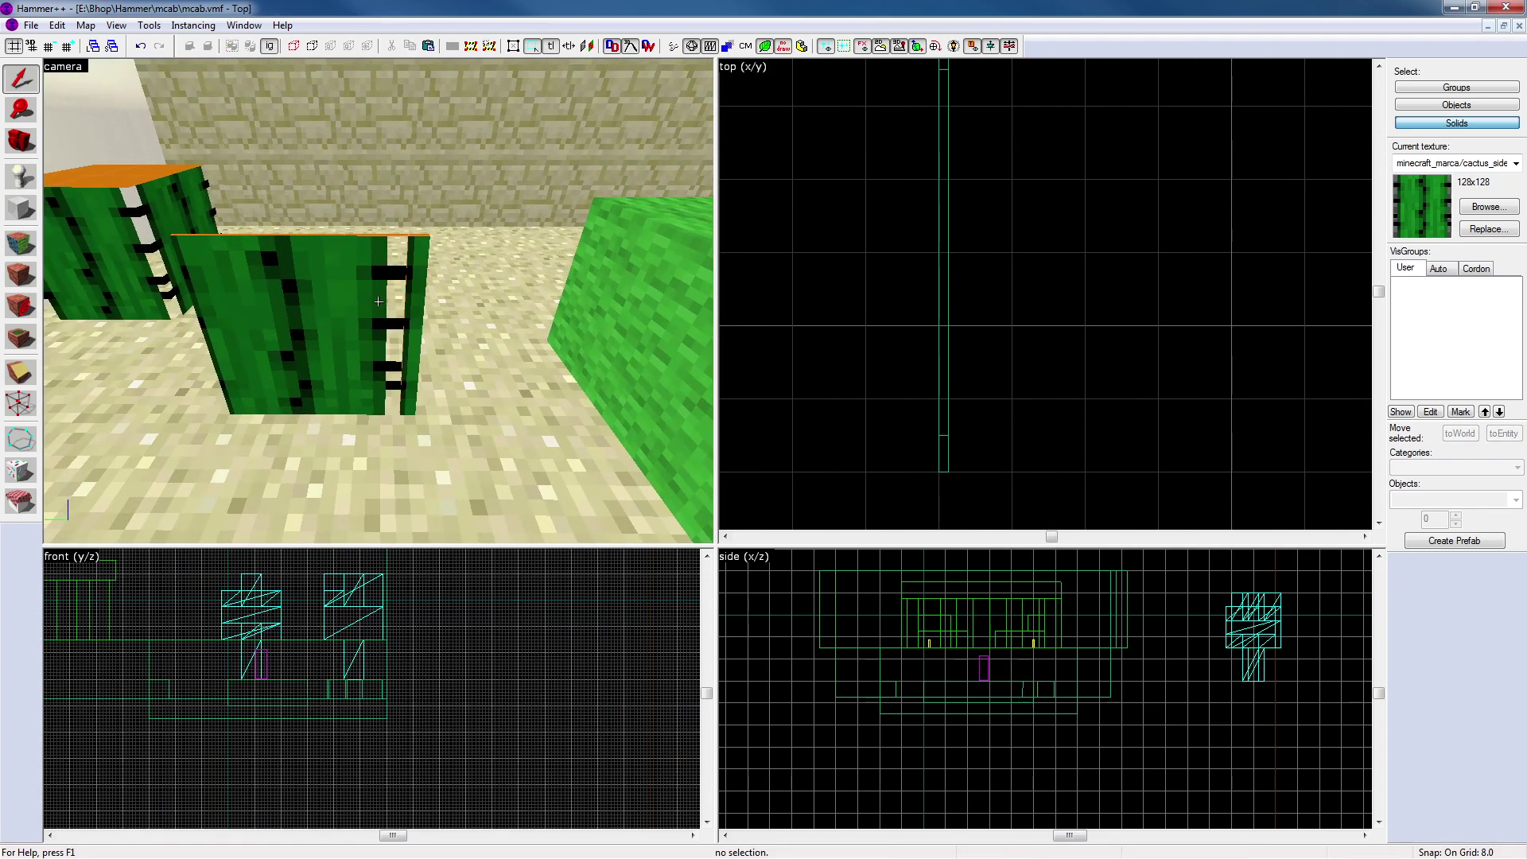
pyautogui.press('s')
pyautogui.press('z')
pyautogui.hotkey('shift', 'a')
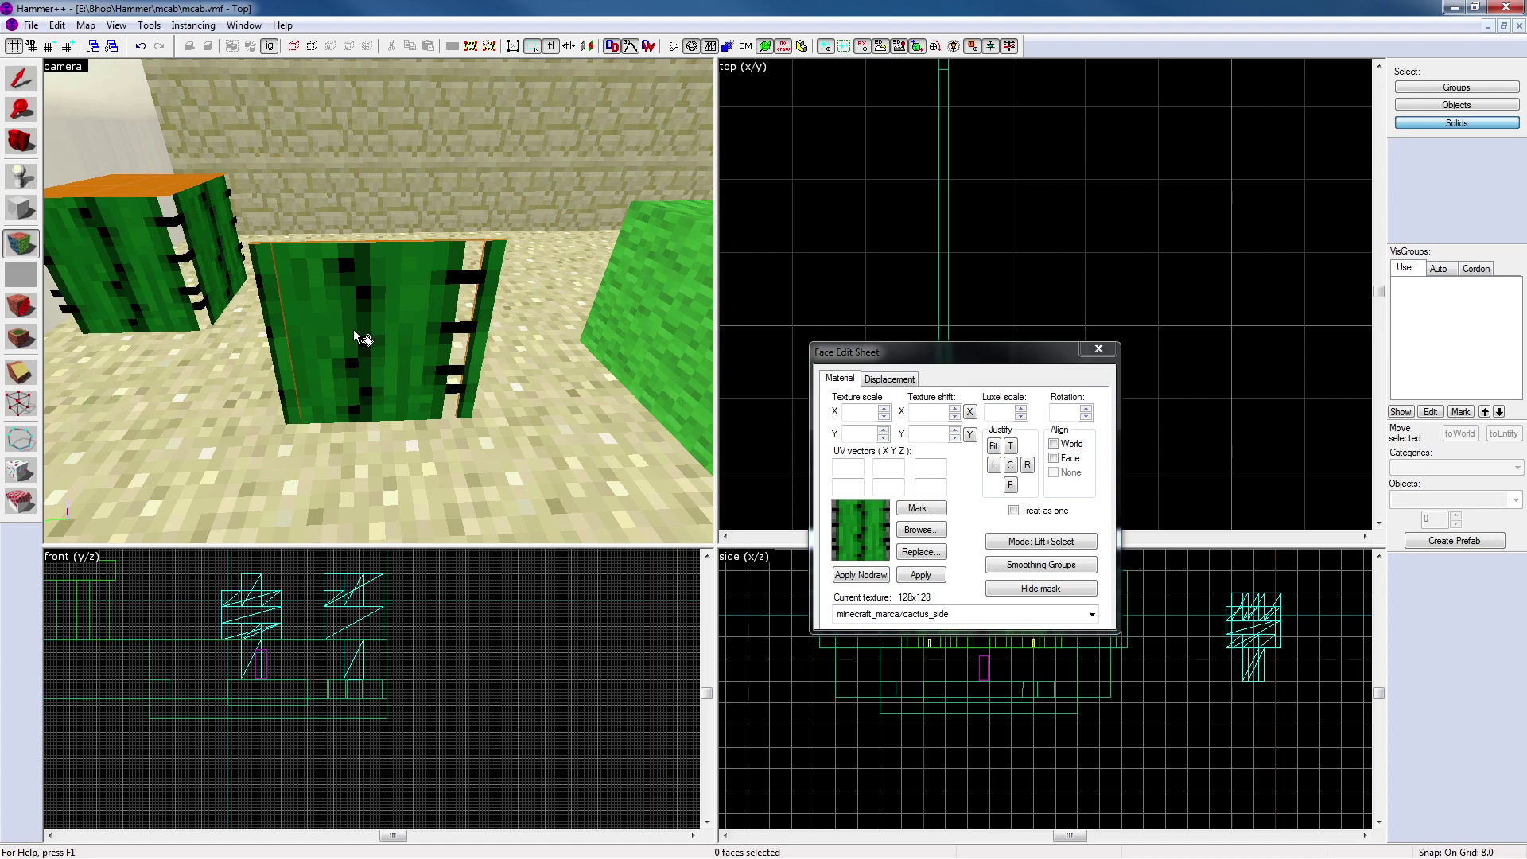
pyautogui.click(389, 322)
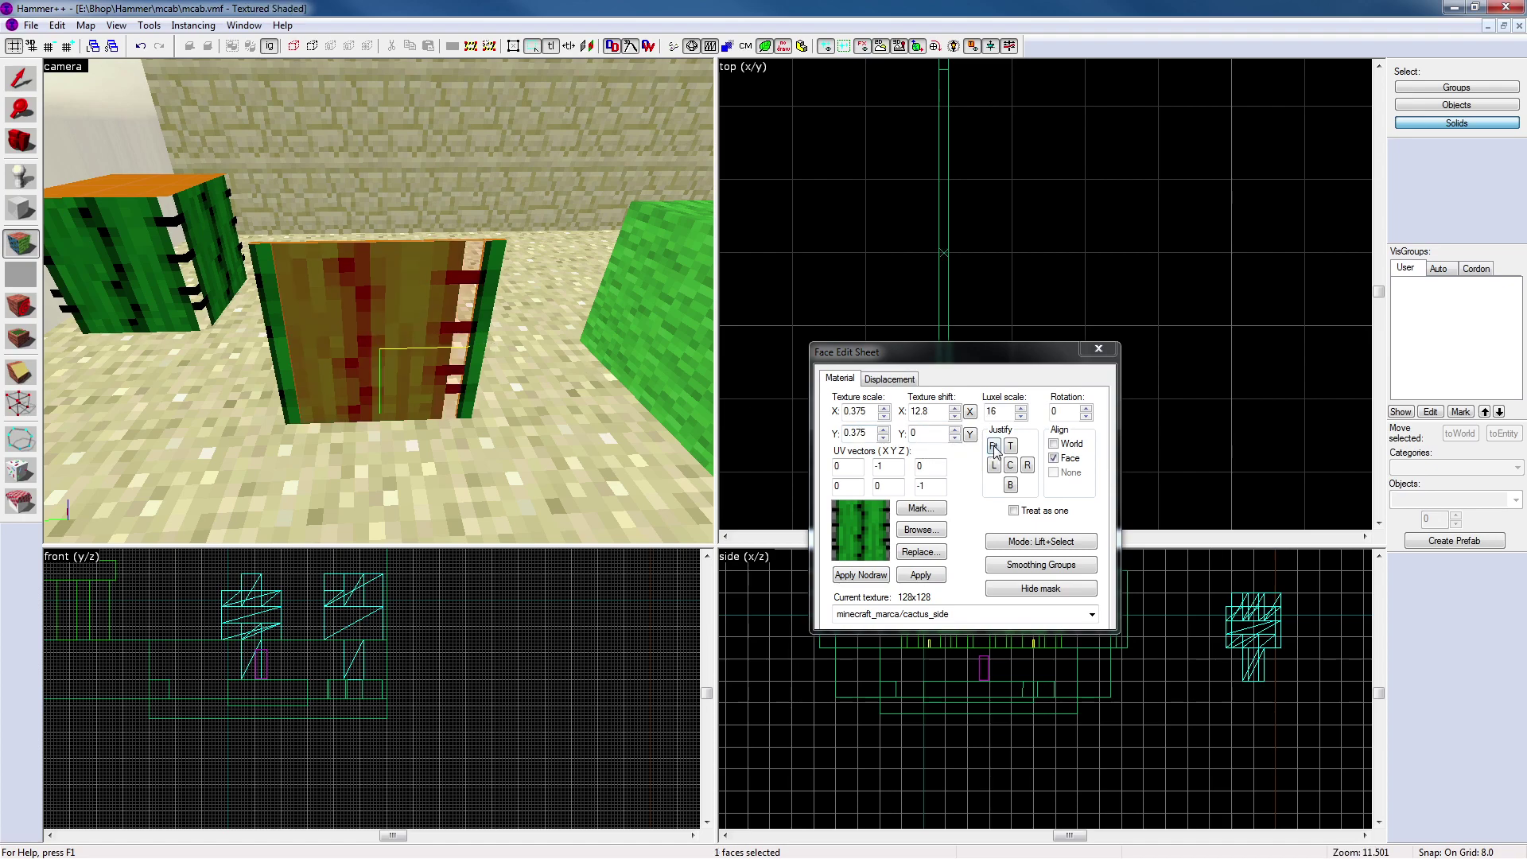
pyautogui.click(1009, 465)
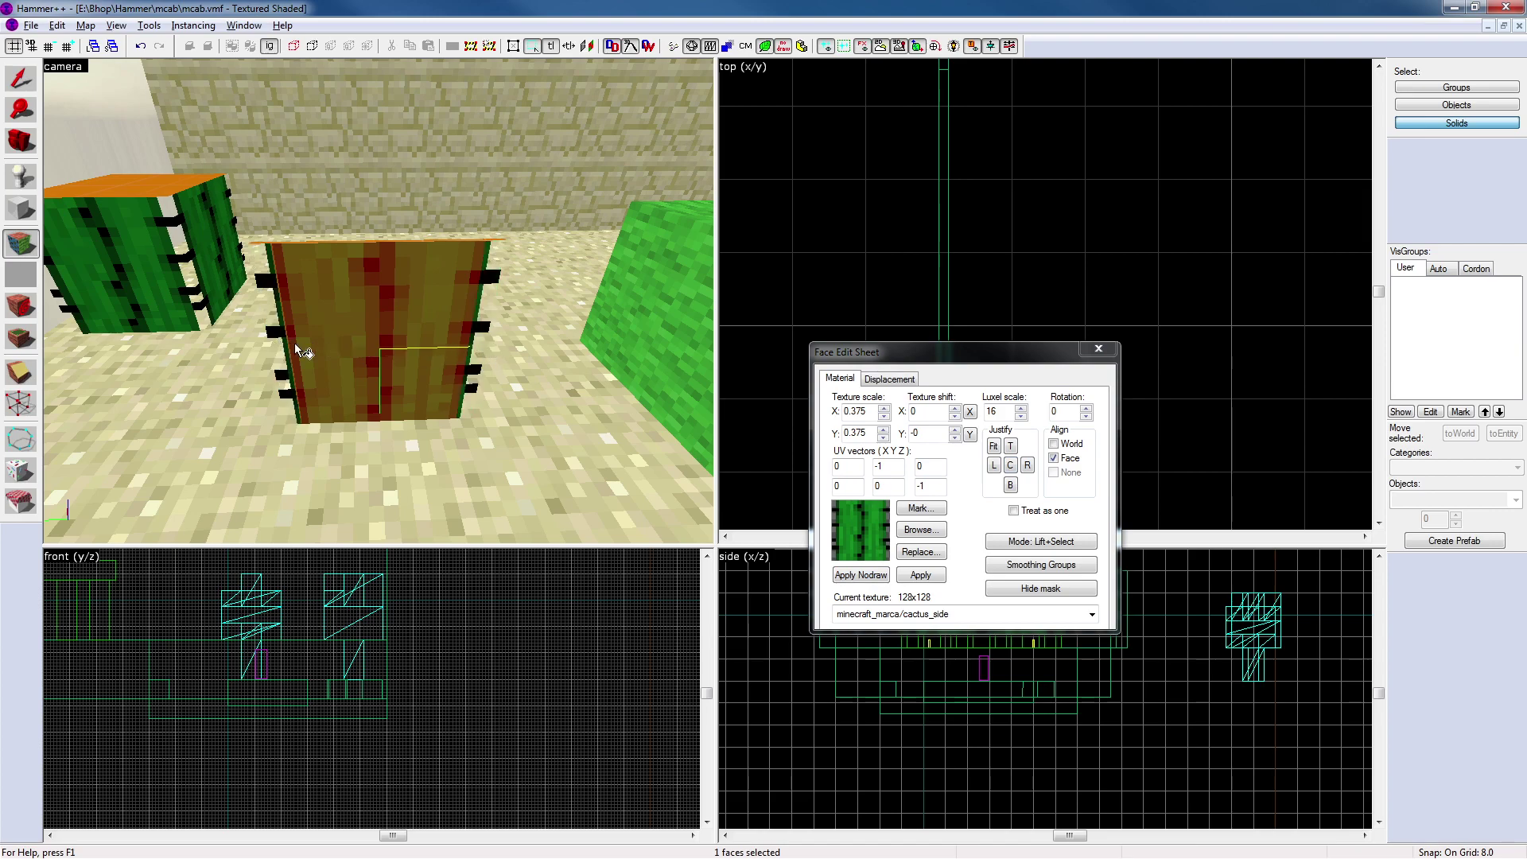
pyautogui.click(1098, 350)
# Inspect the seams between the panel and its two end strips from several angles, selecting the panel to see its outline
pyautogui.press('z')
pyautogui.press('w')
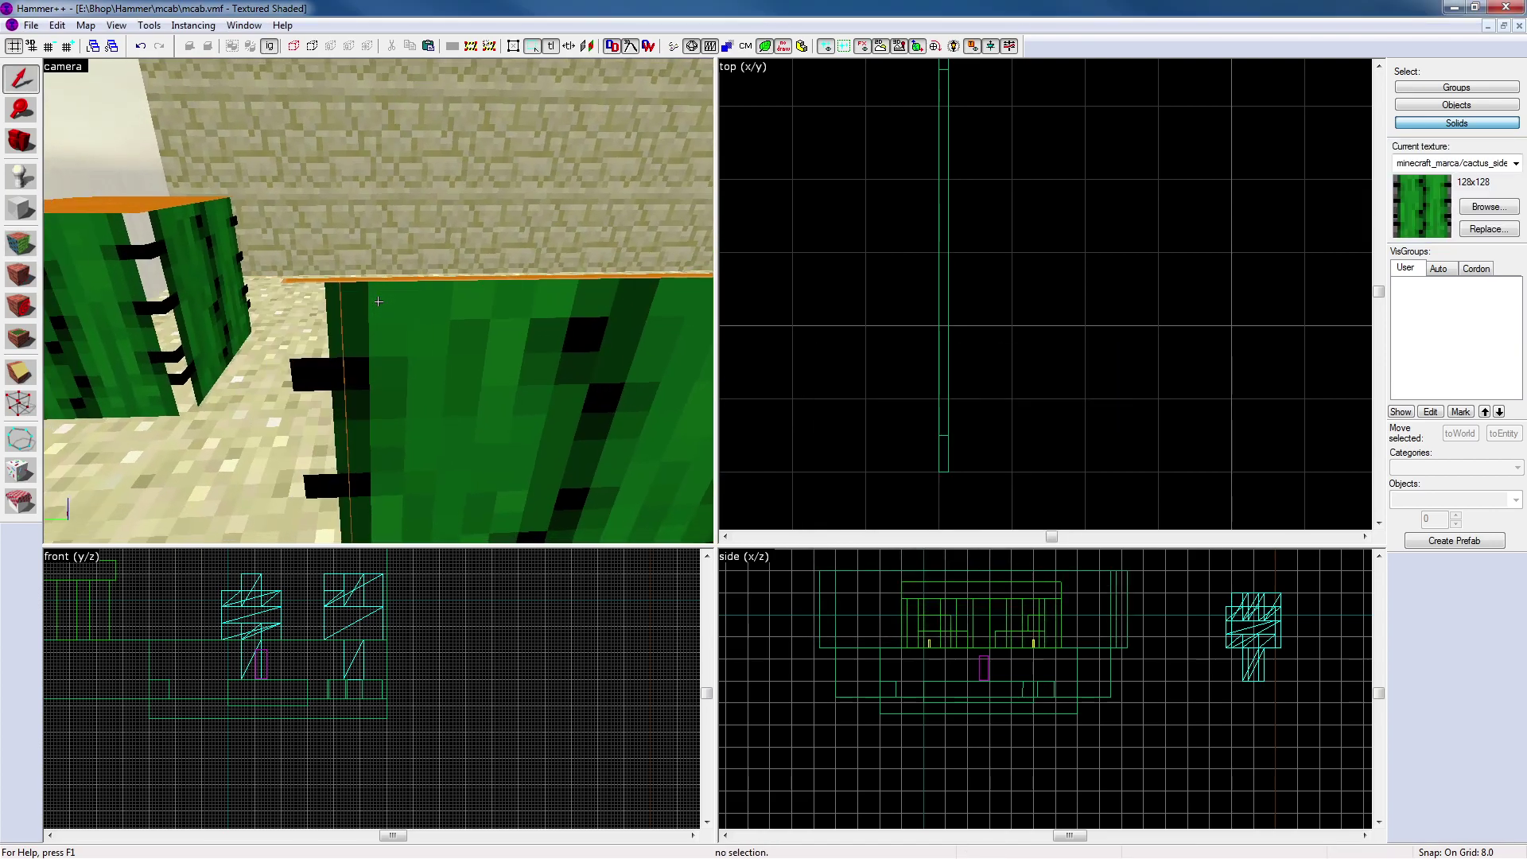
pyautogui.press('w')
pyautogui.press('s')
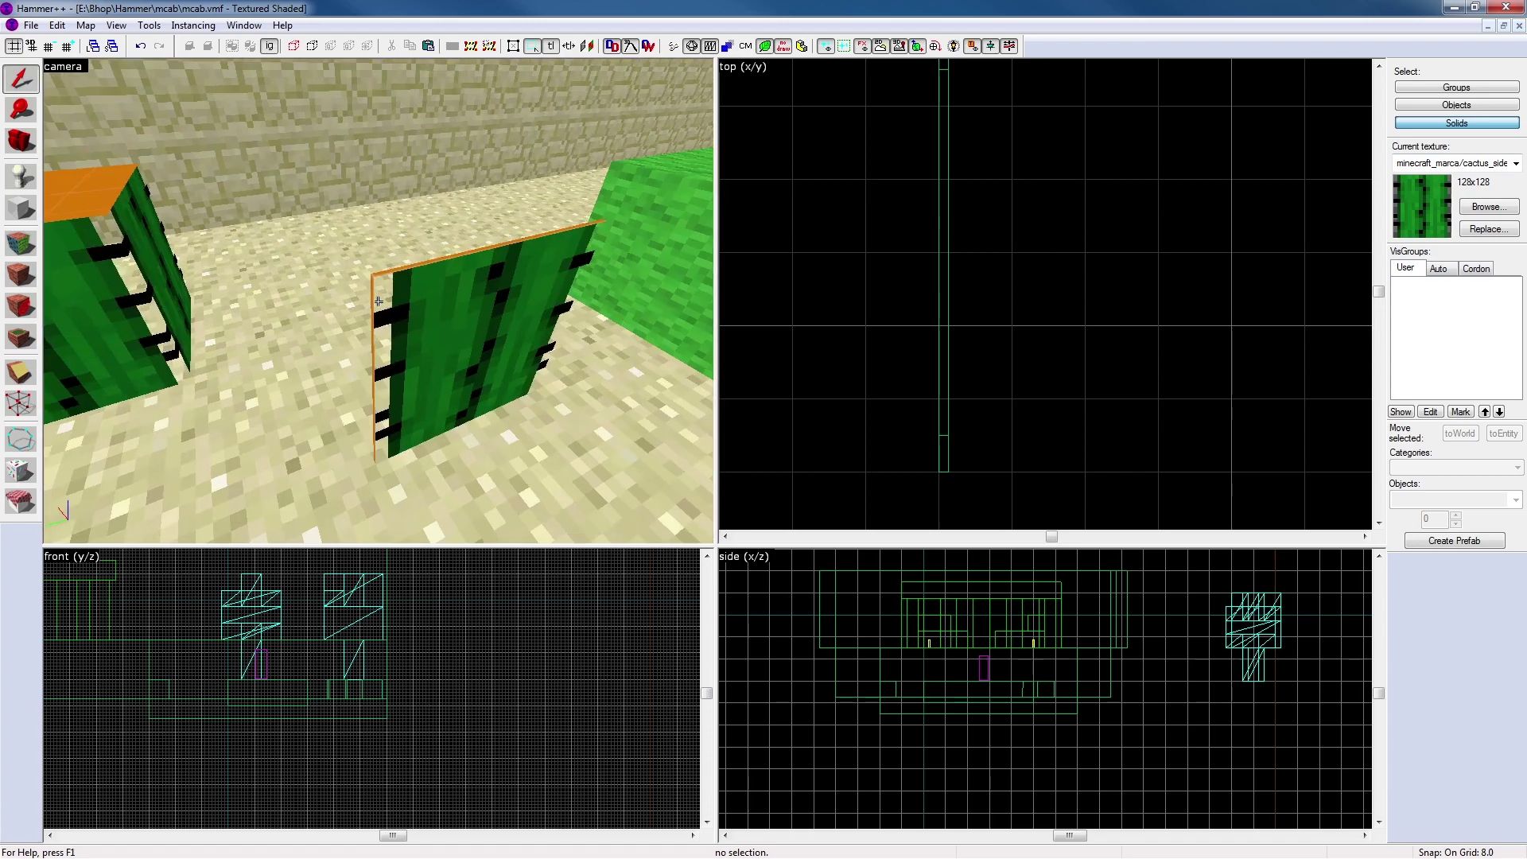
pyautogui.press('a')
pyautogui.press('w')
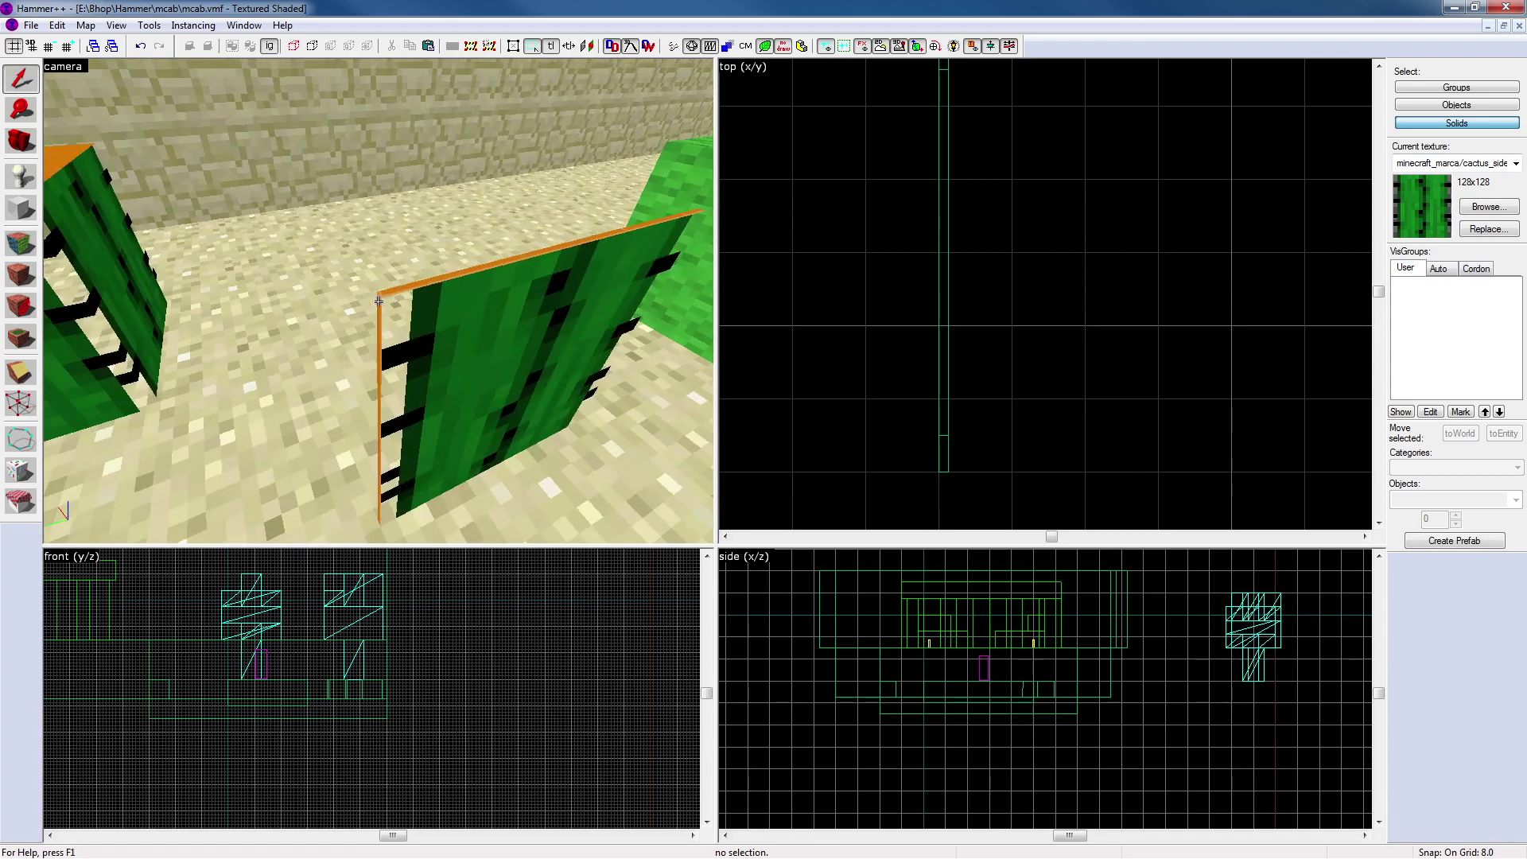
pyautogui.click(378, 301)
pyautogui.scroll(2, 924, 276)
pyautogui.scroll(-5, 955, 270)
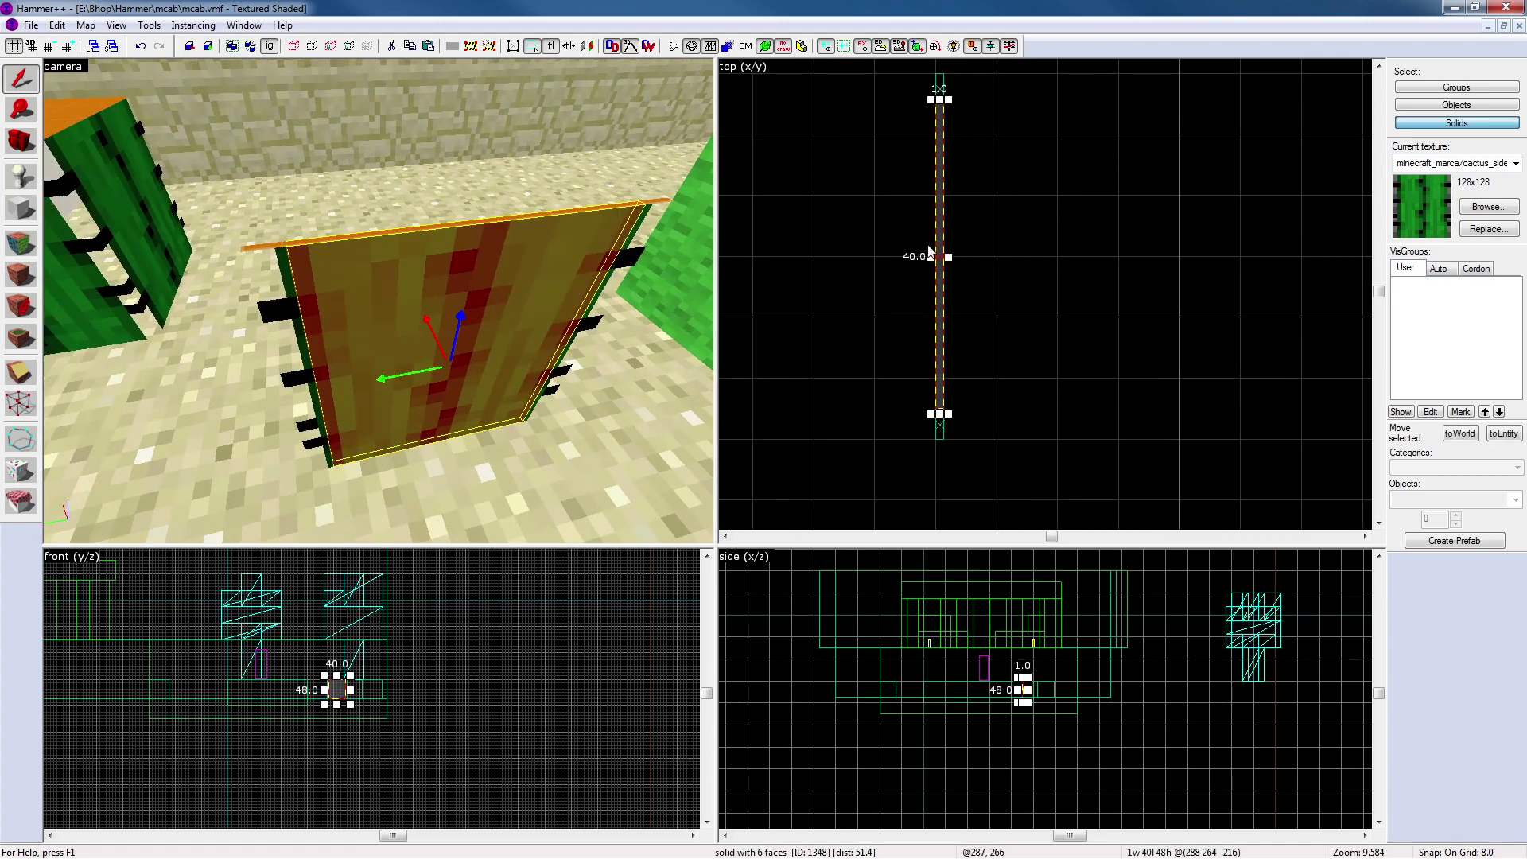
pyautogui.scroll(2, 940, 259)
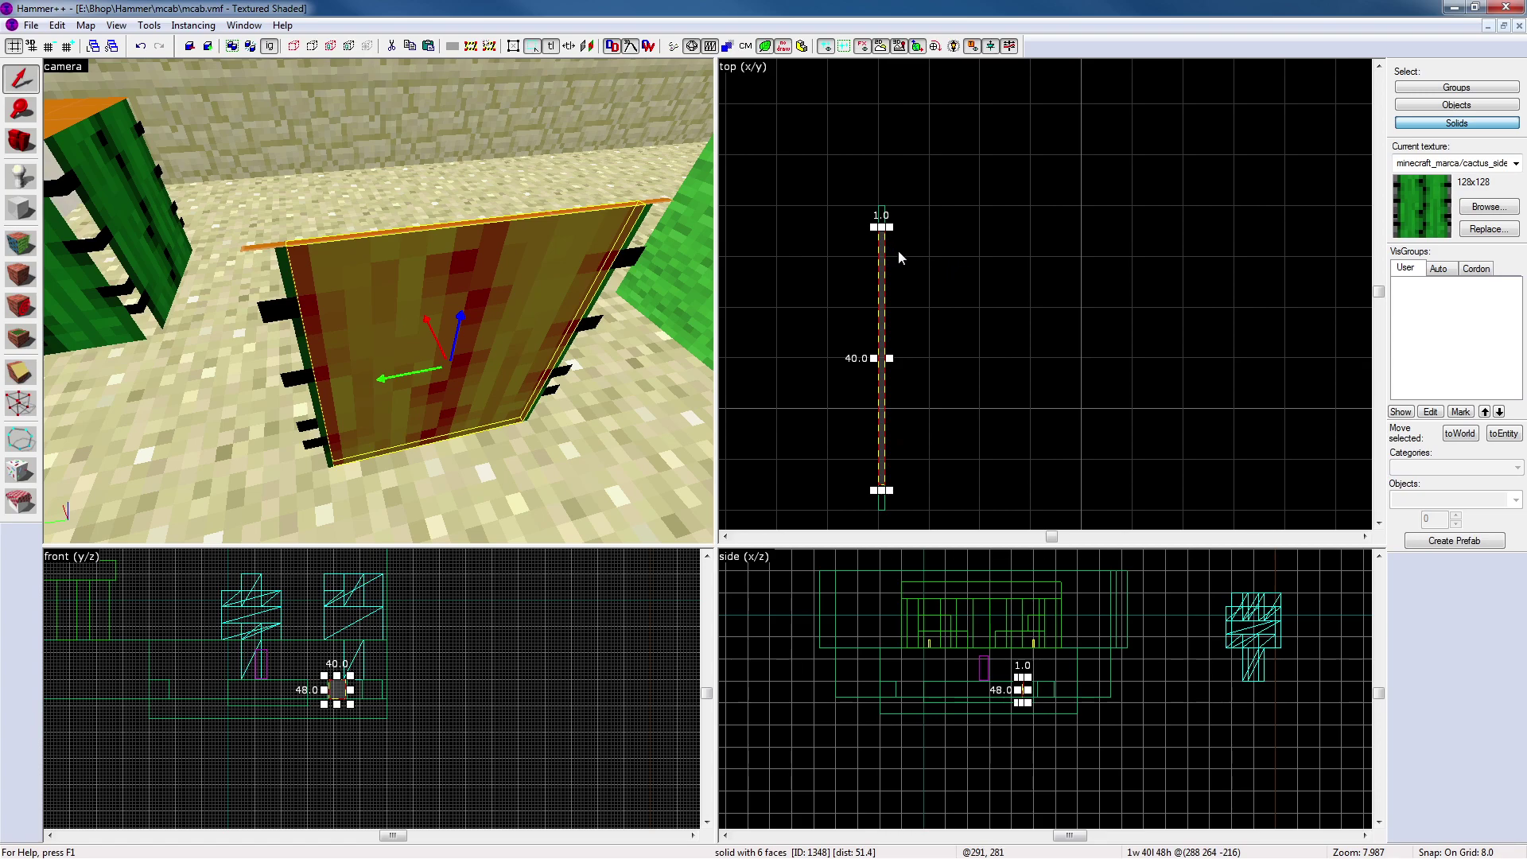
pyautogui.click(1045, 320)
pyautogui.click(404, 329)
pyautogui.scroll(1, 366, 325)
pyautogui.scroll(-1, 356, 327)
pyautogui.press('z')
pyautogui.press('w')
pyautogui.press('s')
pyautogui.press('w')
pyautogui.press('z')
pyautogui.click(991, 296)
pyautogui.click(533, 280)
# Shorten the strip at the panel's upper end in the top view to 3 units and extend the panel to 41 units
pyautogui.scroll(7, 913, 281)
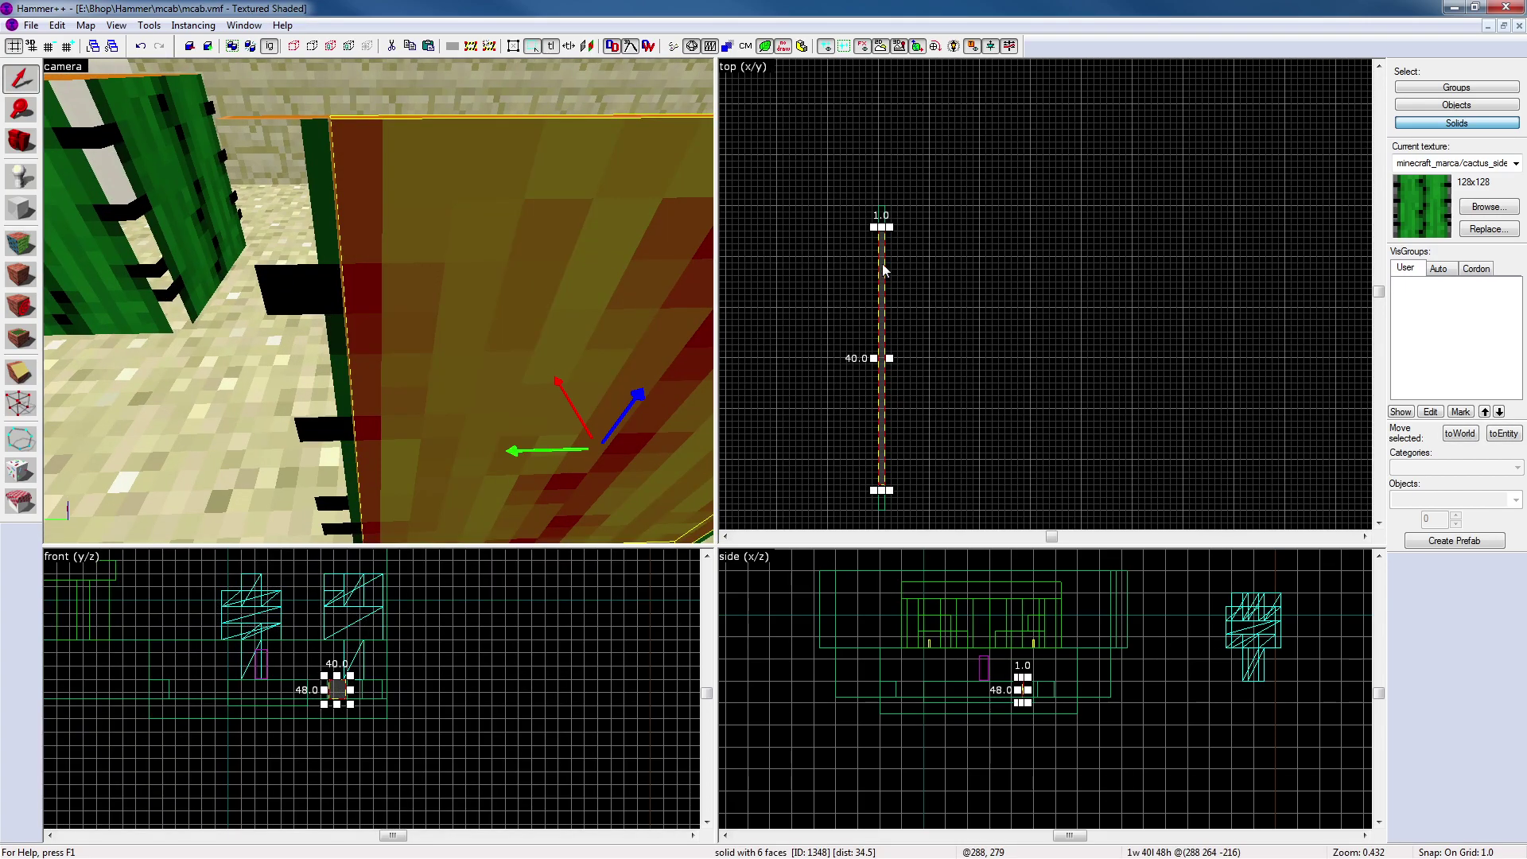
pyautogui.press('Escape')
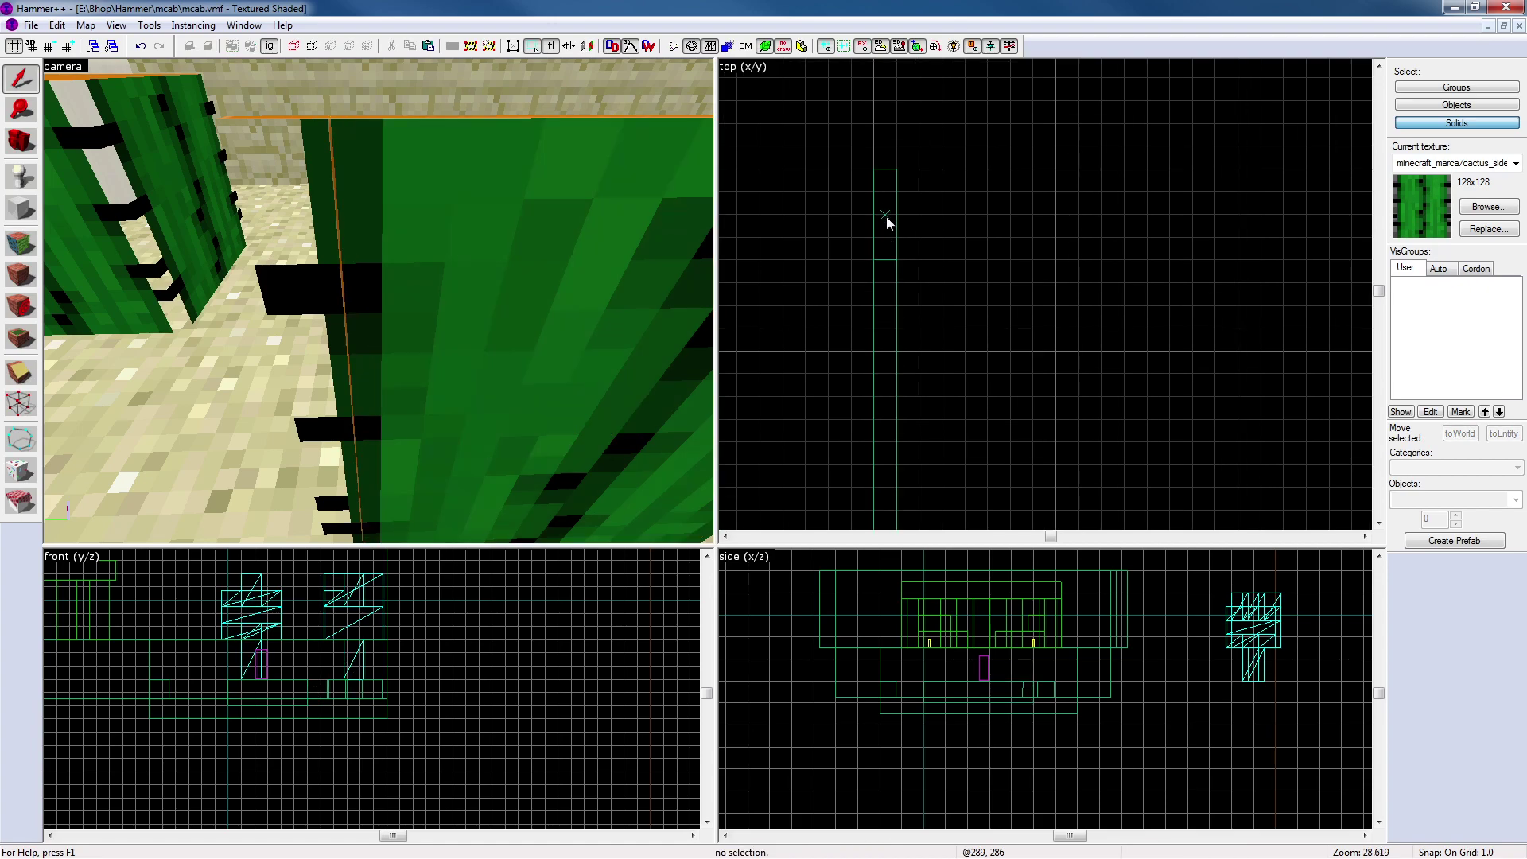
pyautogui.click(886, 215)
pyautogui.moveTo(885, 265); pyautogui.dragTo(885, 239)
pyautogui.click(884, 285)
# Shorten the opposite end strip to 3 units and extend the panel to 42 units to meet it
pyautogui.scroll(-6, 885, 278)
pyautogui.moveTo(913, 390); pyautogui.dragTo(919, 194, button='middle')
pyautogui.scroll(8, 885, 384)
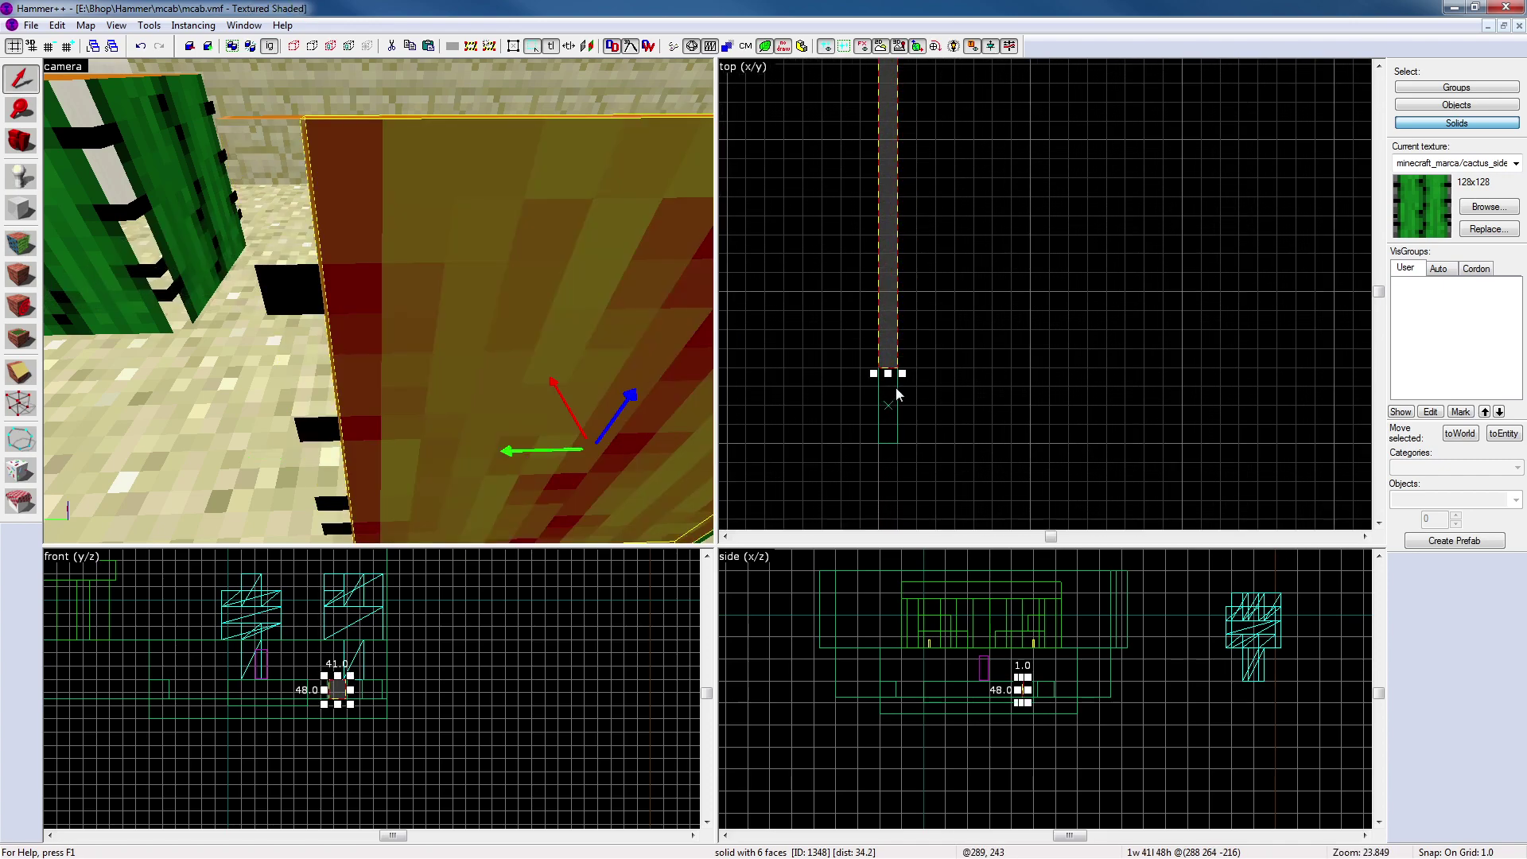
pyautogui.click(884, 414)
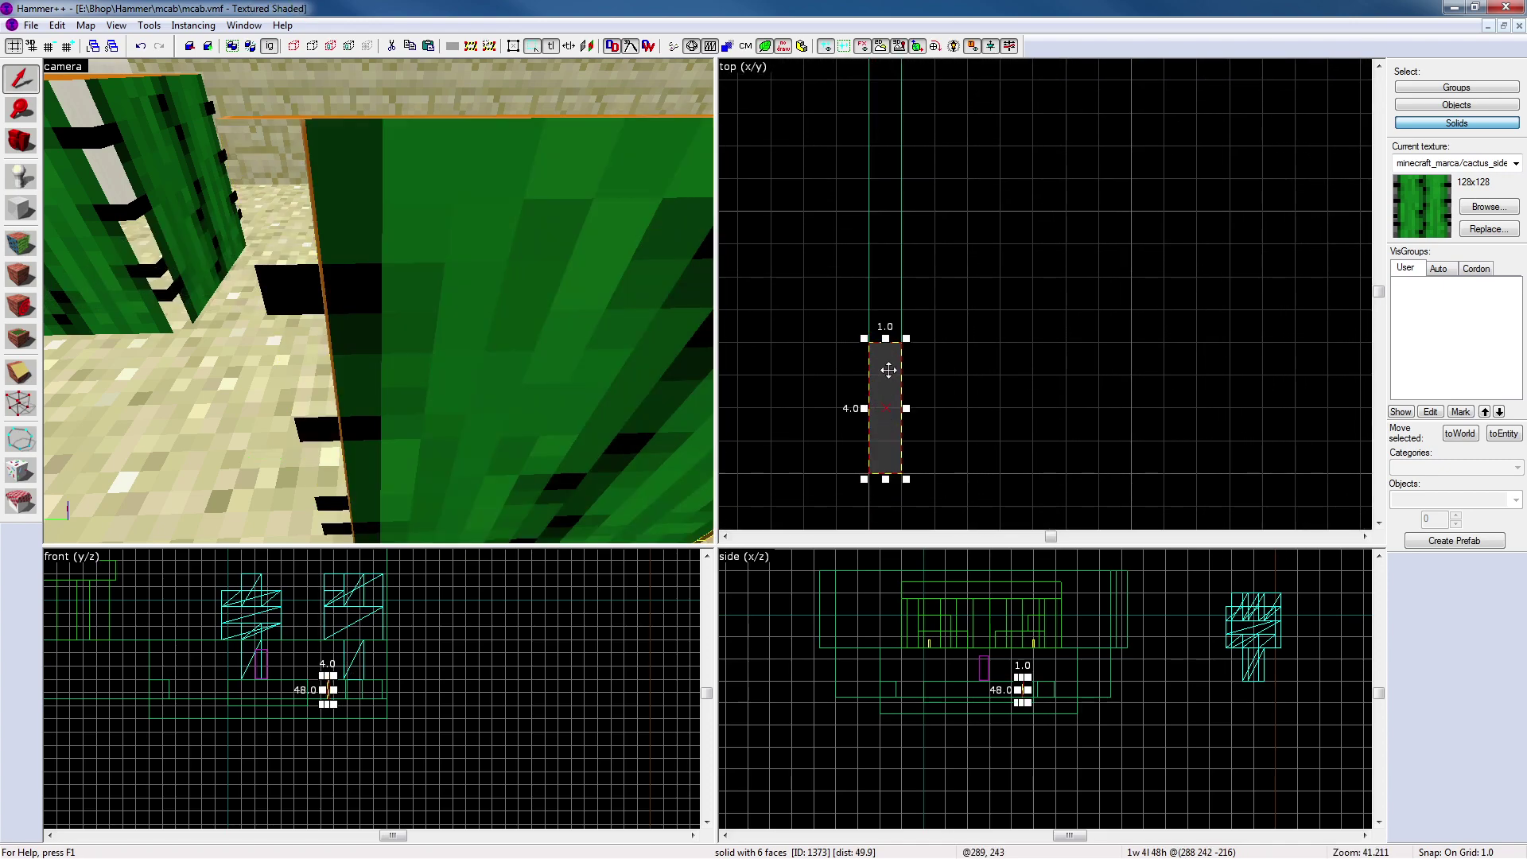
pyautogui.click(889, 328)
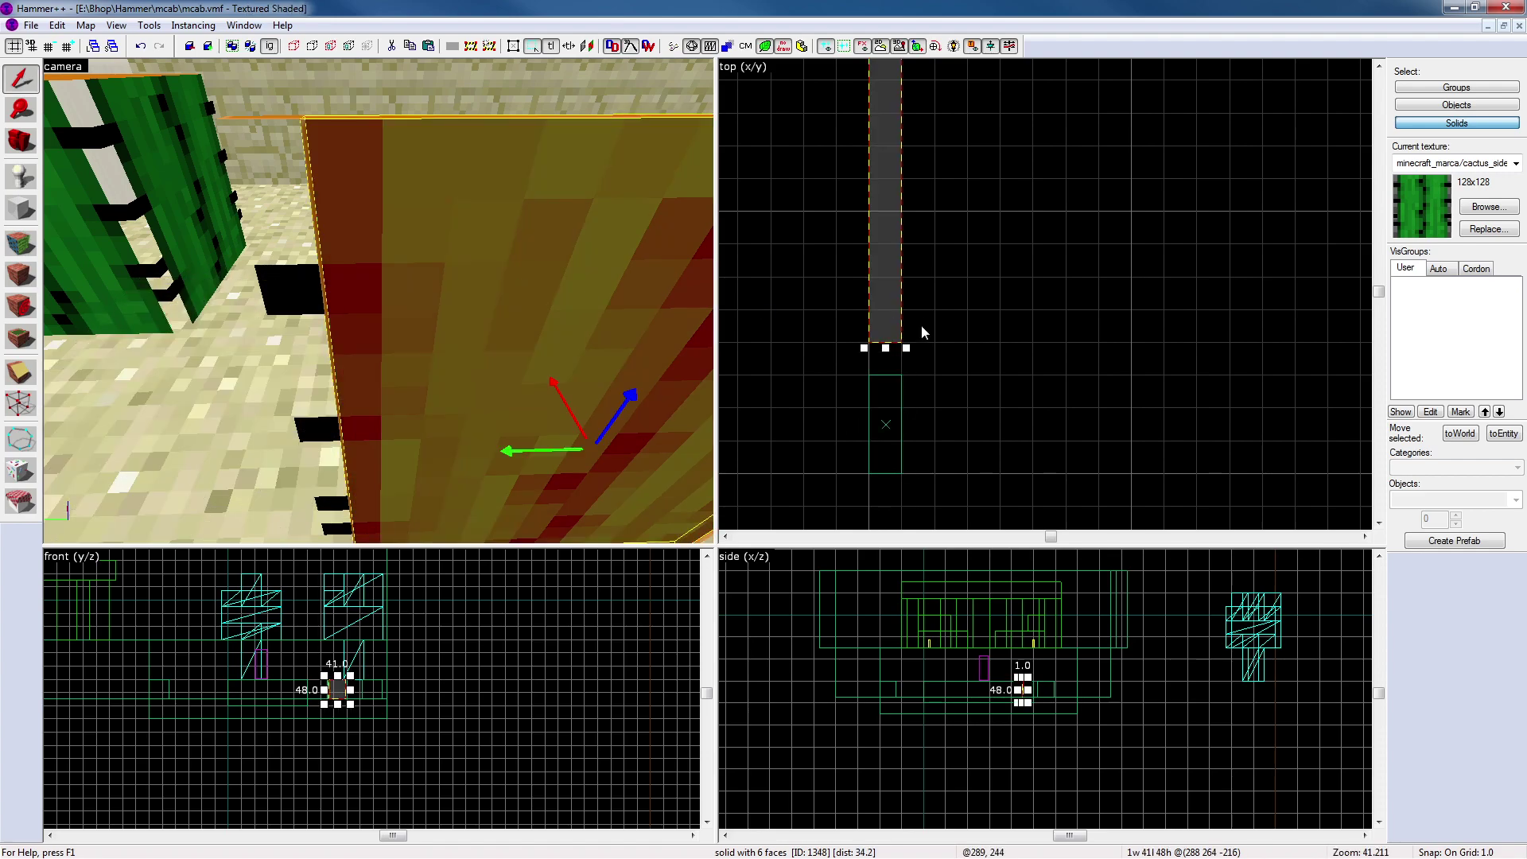
pyautogui.click(1042, 358)
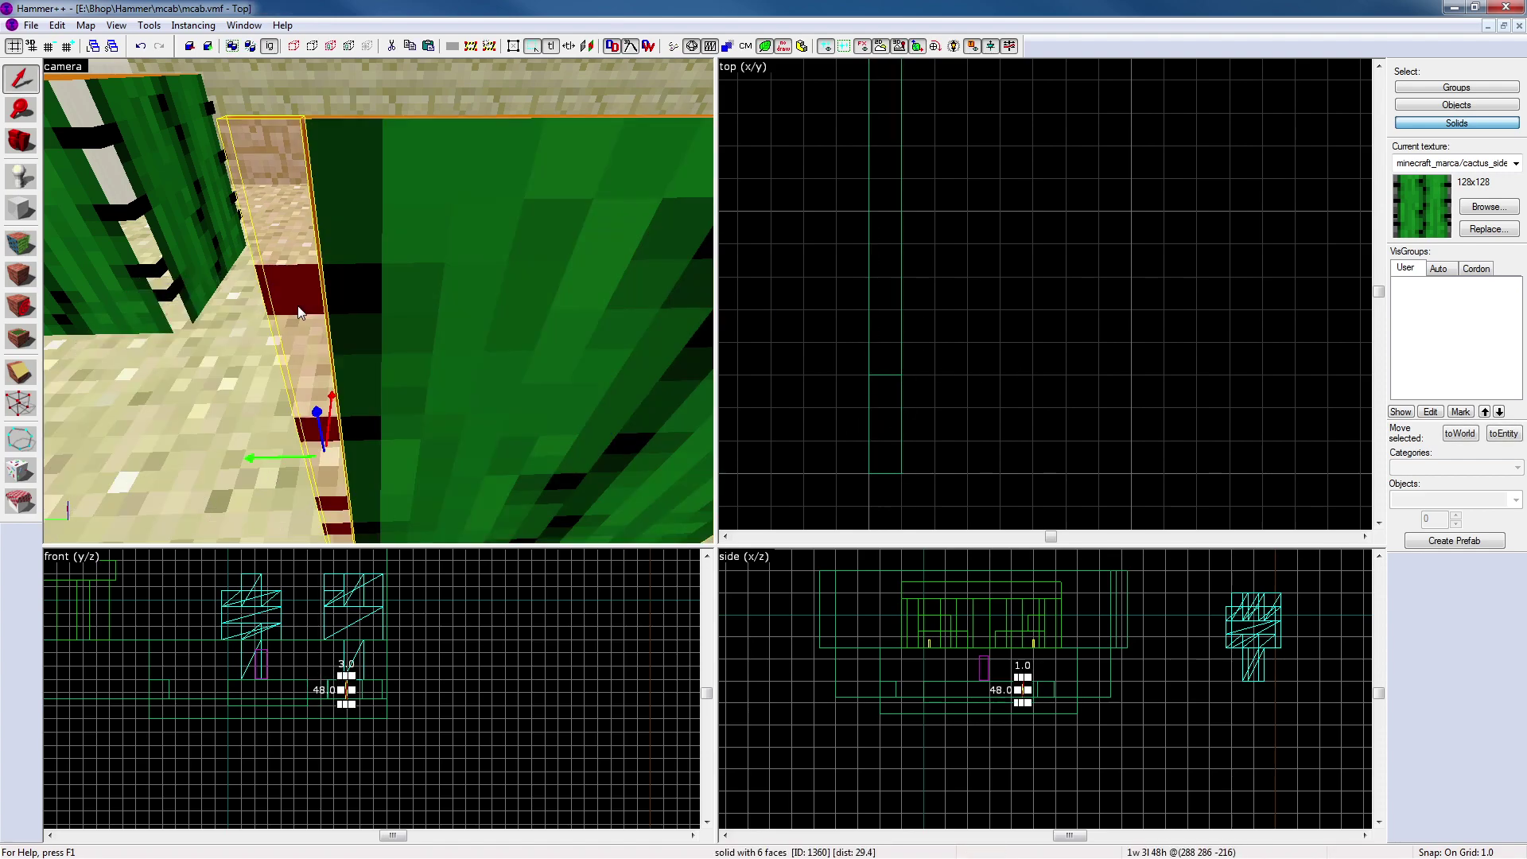
# Stretch the thin panel's depth in the top view into a square block with 42-unit sides
pyautogui.press('z')
pyautogui.press('s')
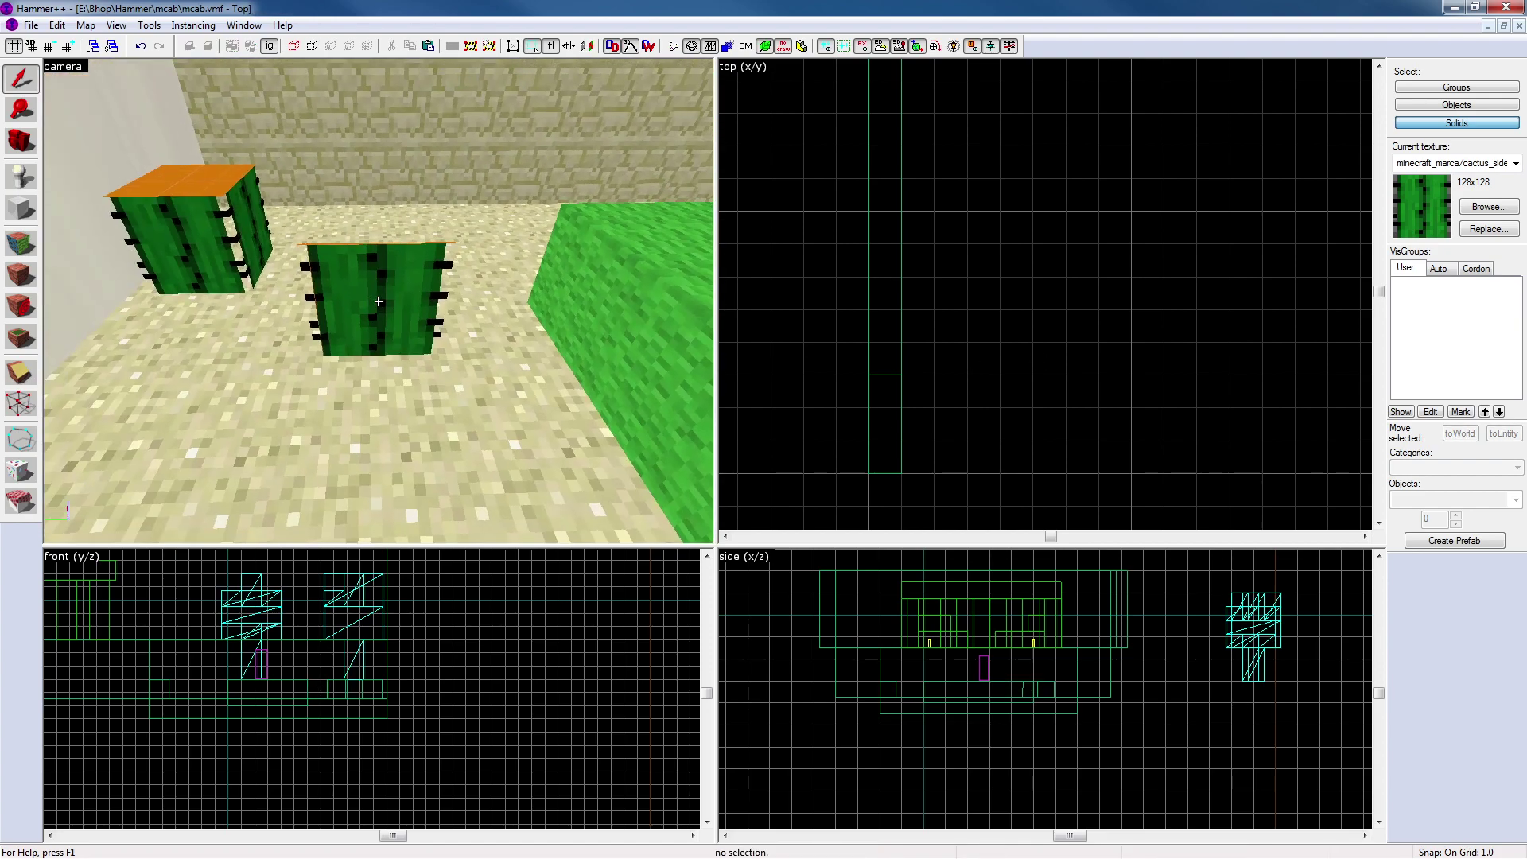
pyautogui.press('z')
pyautogui.click(379, 300)
pyautogui.scroll(-8, 929, 270)
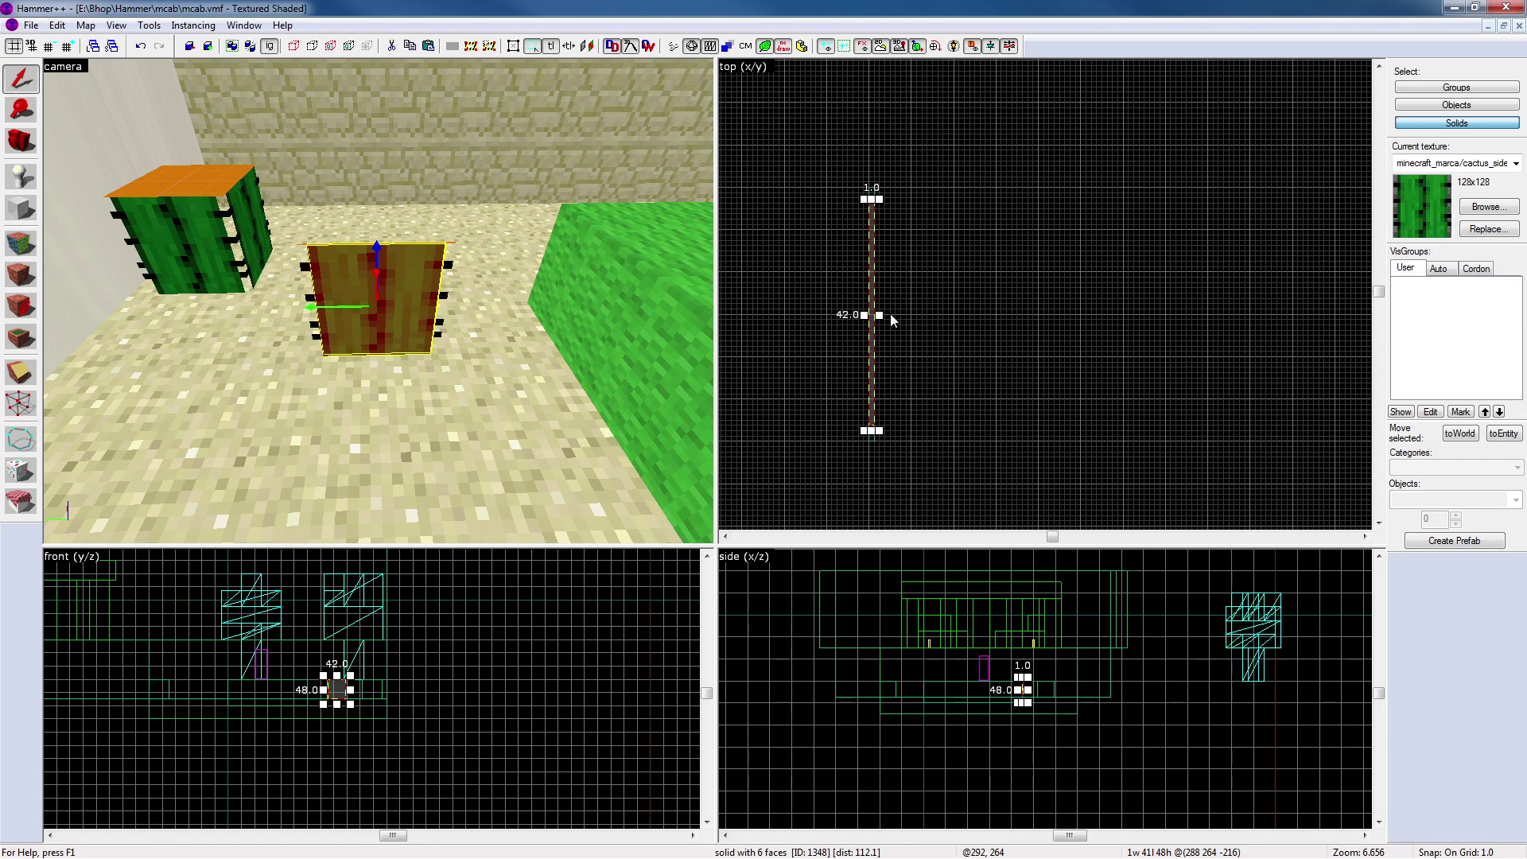
pyautogui.moveTo(879, 316); pyautogui.dragTo(1094, 308)
pyautogui.press('Escape')
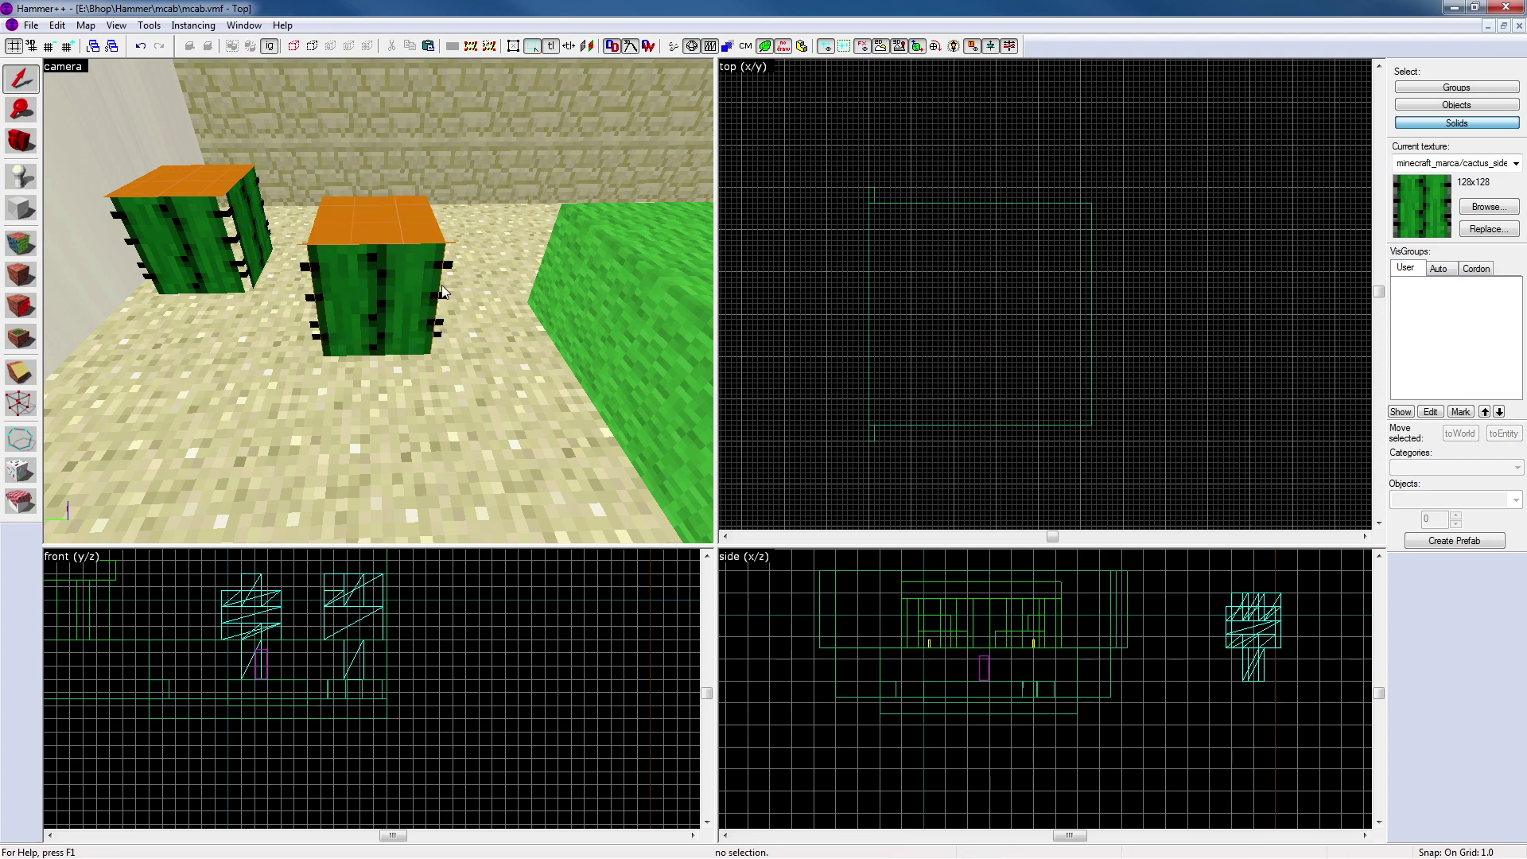
# Copy the front face's cactus_side texture onto the block's adjoining orange side face
pyautogui.press('z')
pyautogui.press('w')
pyautogui.press('a')
pyautogui.press('d')
pyautogui.press('z')
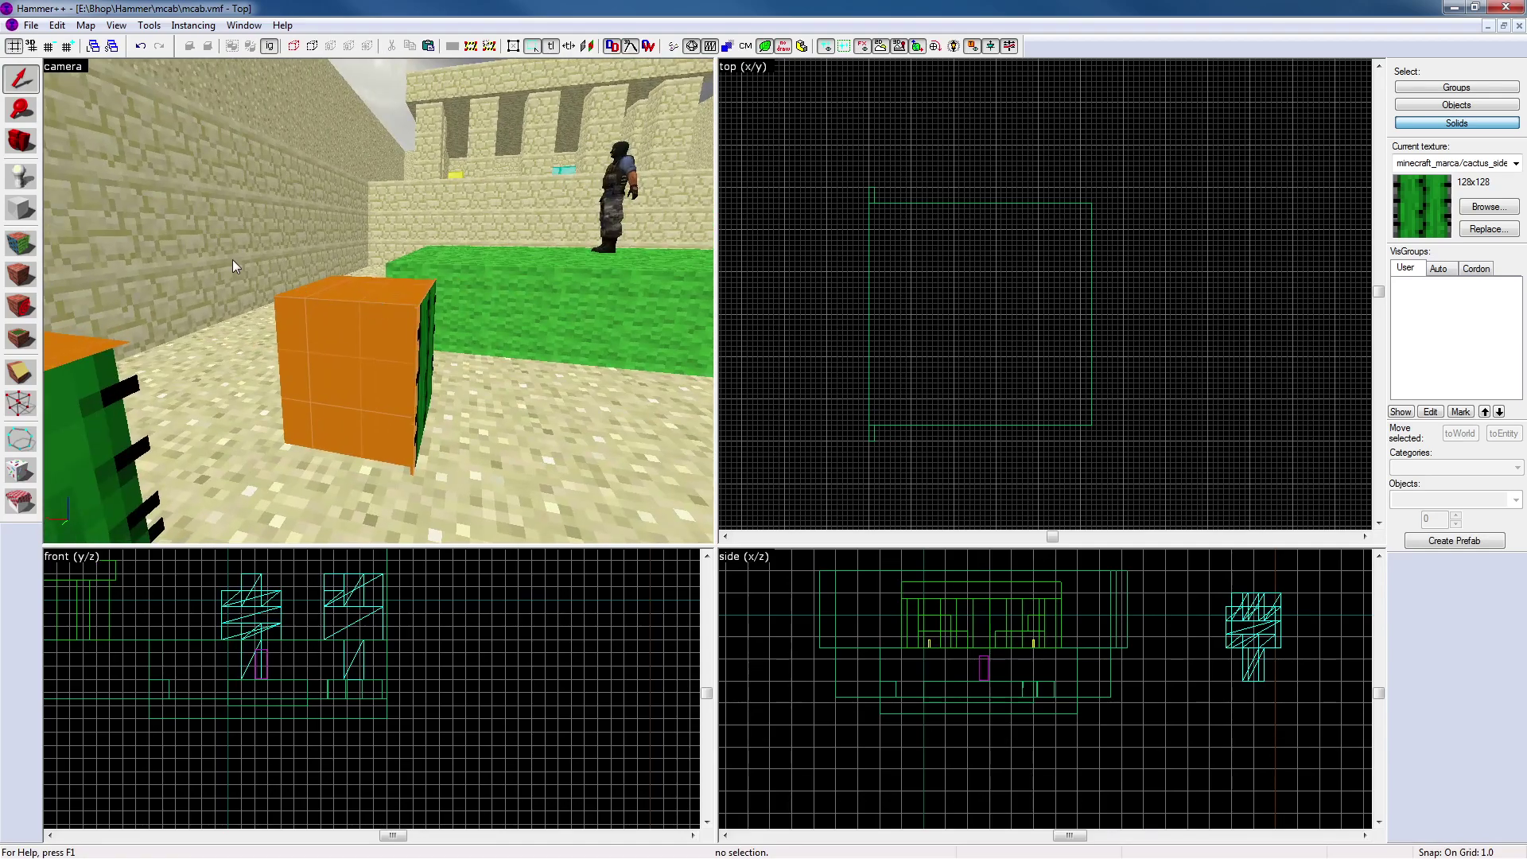
pyautogui.click(21, 243)
pyautogui.click(438, 357)
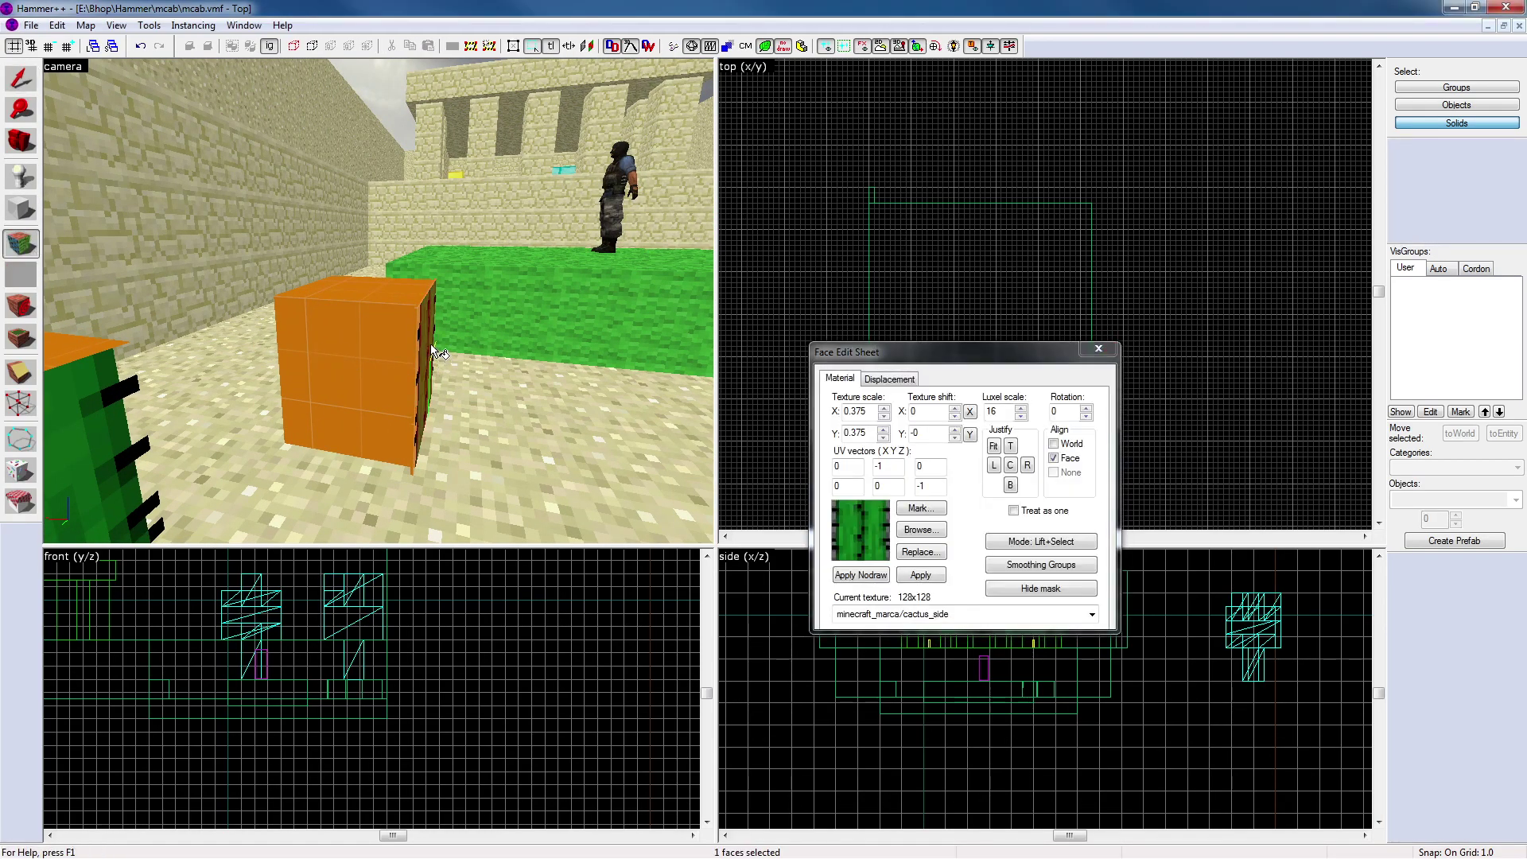
pyautogui.rightClick(342, 351)
pyautogui.click(371, 366)
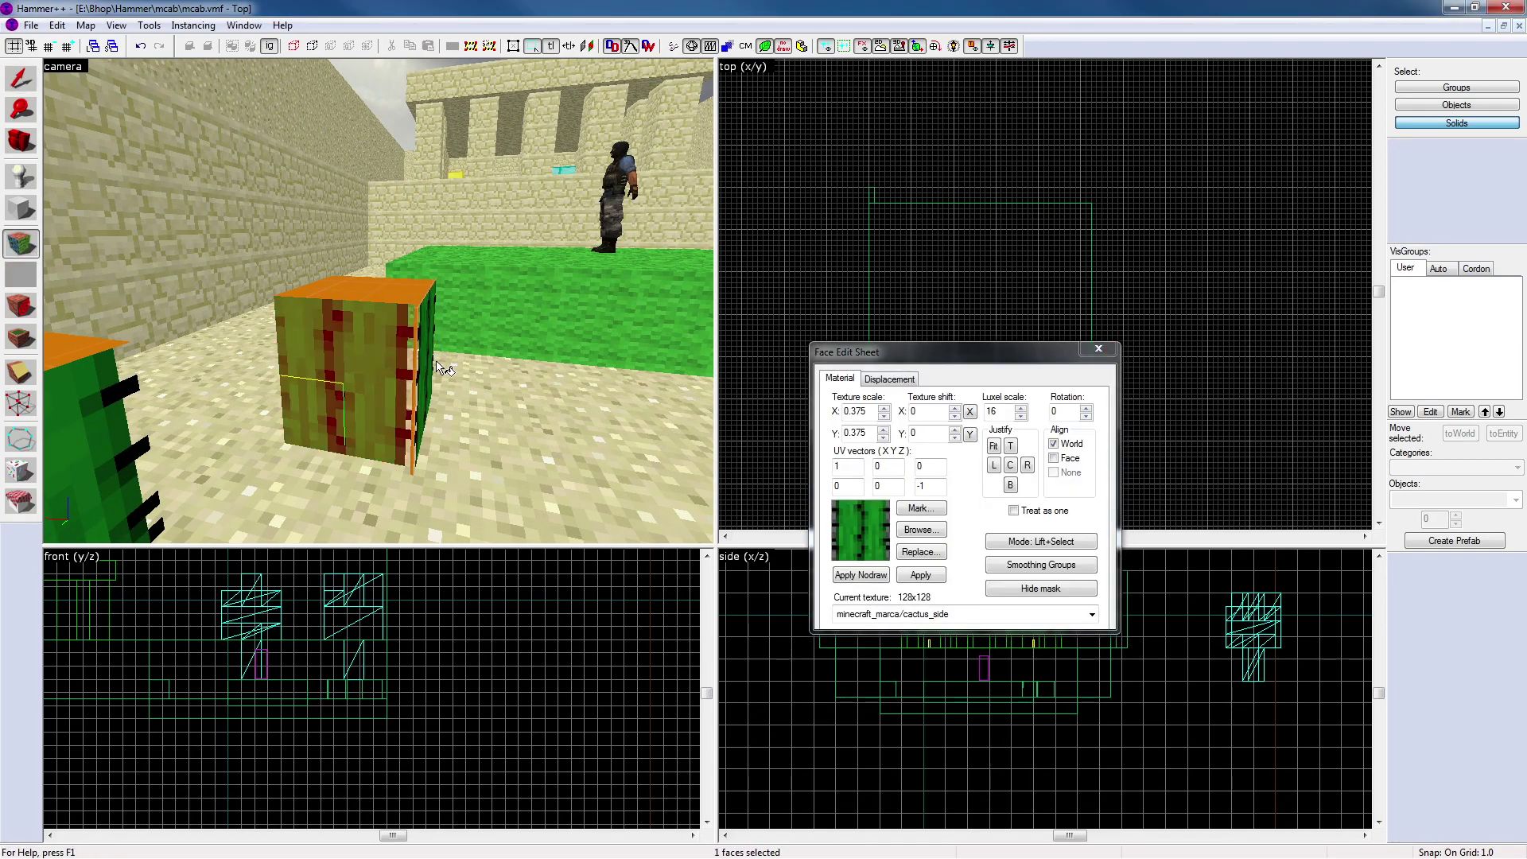
# Fit the texture on that side face, set its X scale to 0.375, and centre it
pyautogui.click(430, 362)
pyautogui.click(380, 368)
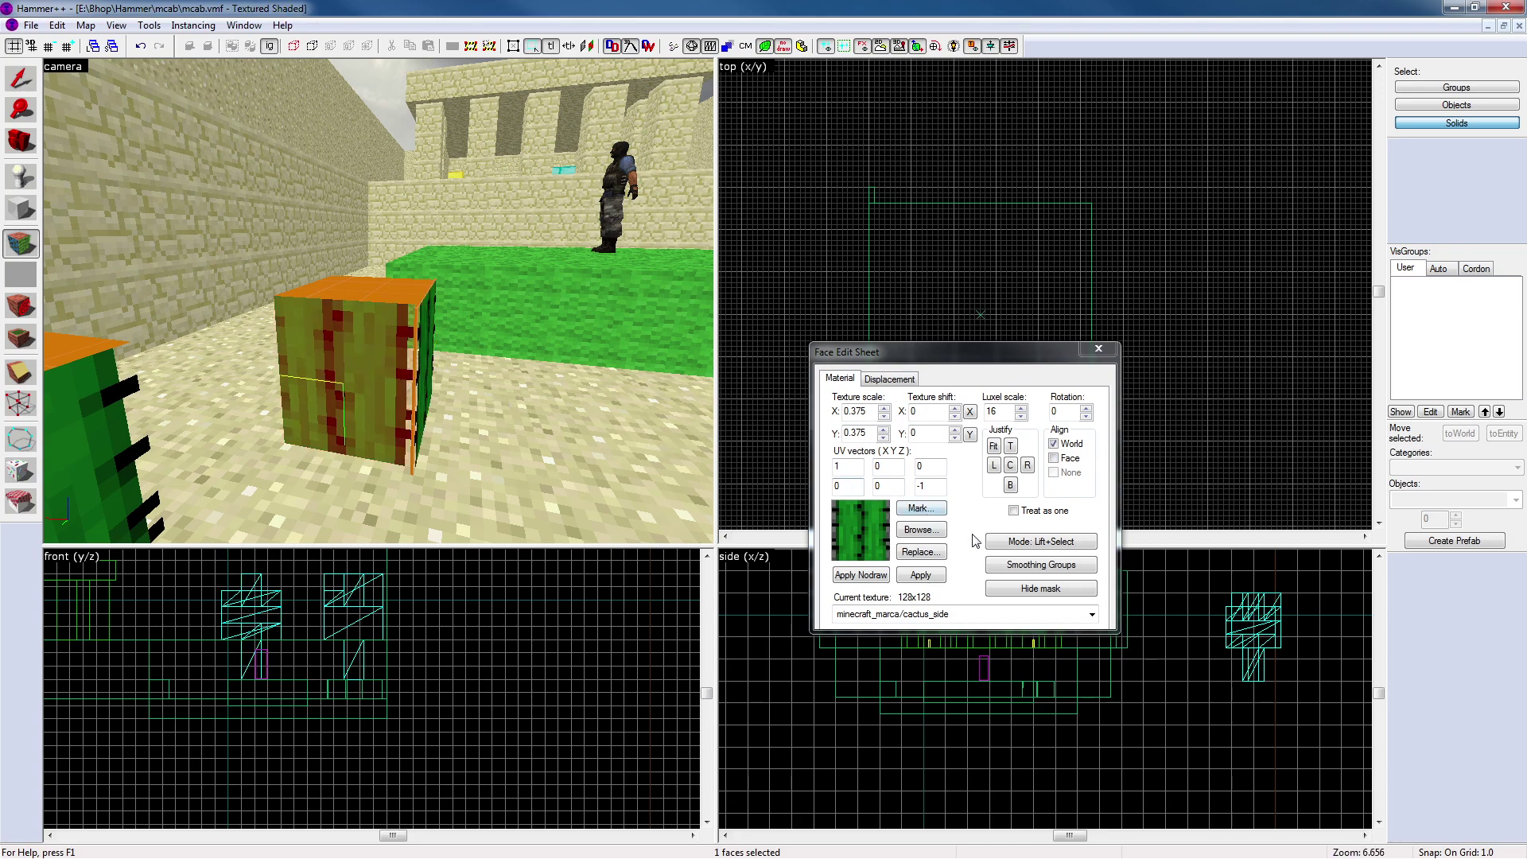
pyautogui.click(993, 447)
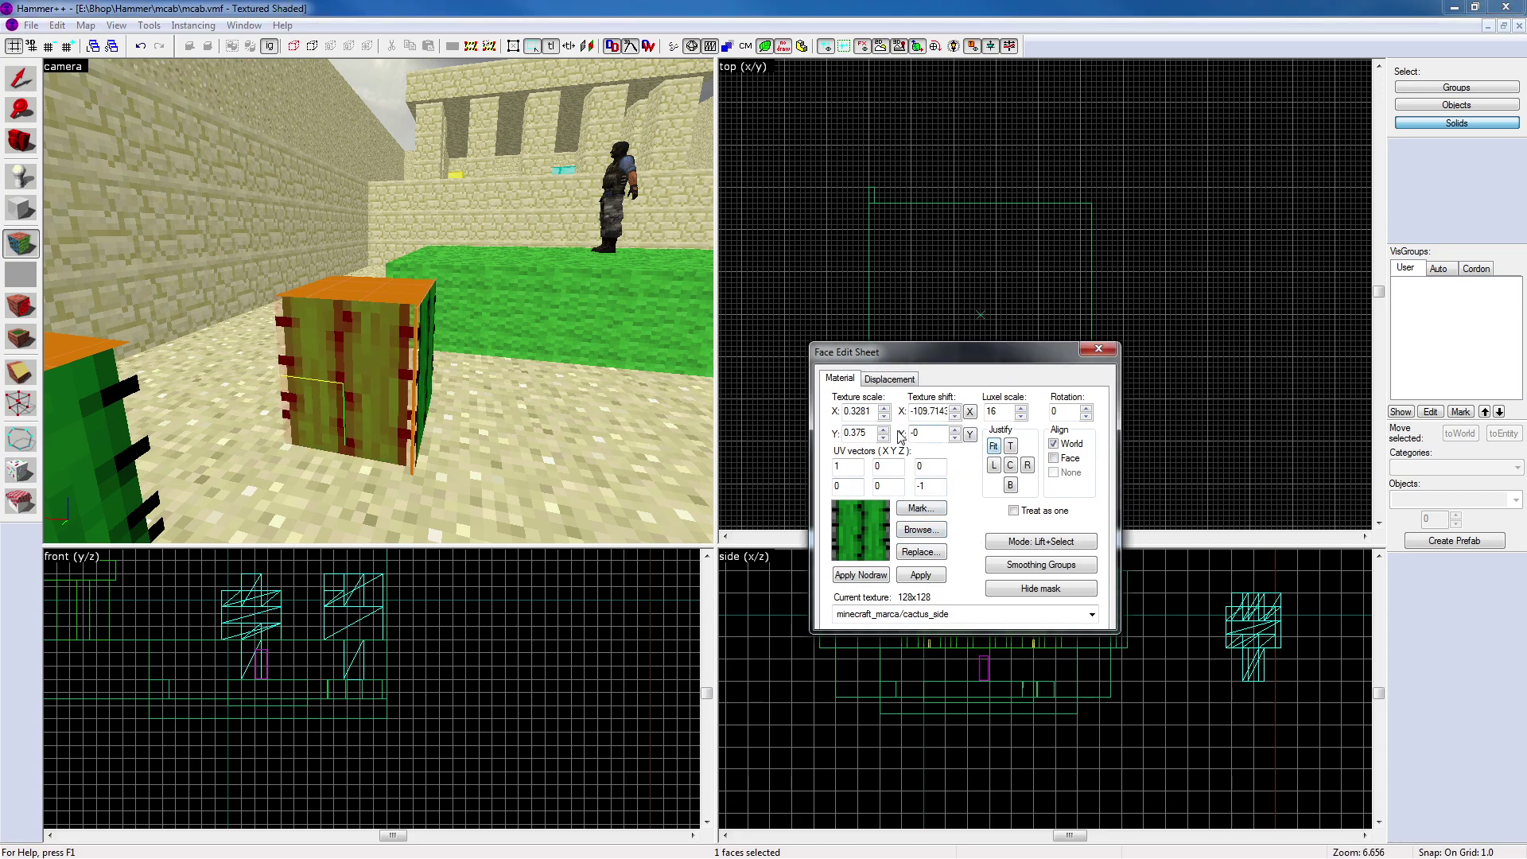
pyautogui.doubleClick(859, 410)
pyautogui.click(920, 575)
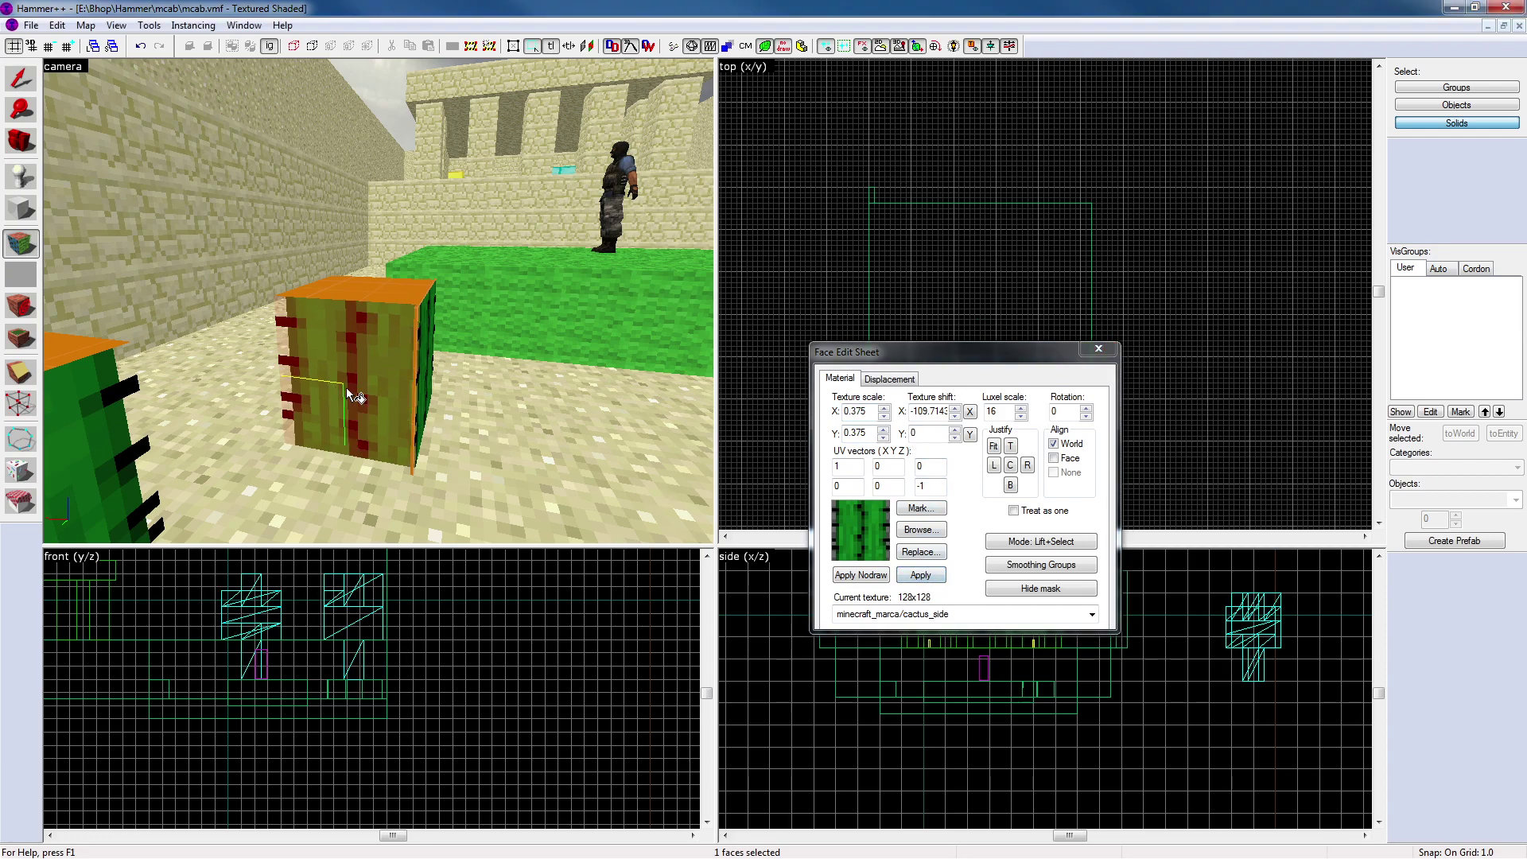
pyautogui.click(425, 370)
pyautogui.click(369, 377)
pyautogui.click(1009, 466)
# Apply the cactus_side texture to the block's remaining side faces
pyautogui.press('z')
pyautogui.press('d')
pyautogui.press('z')
pyautogui.rightClick(379, 300)
pyautogui.press('z')
pyautogui.press('d')
pyautogui.press('z')
pyautogui.rightClick(411, 291)
pyautogui.press('z')
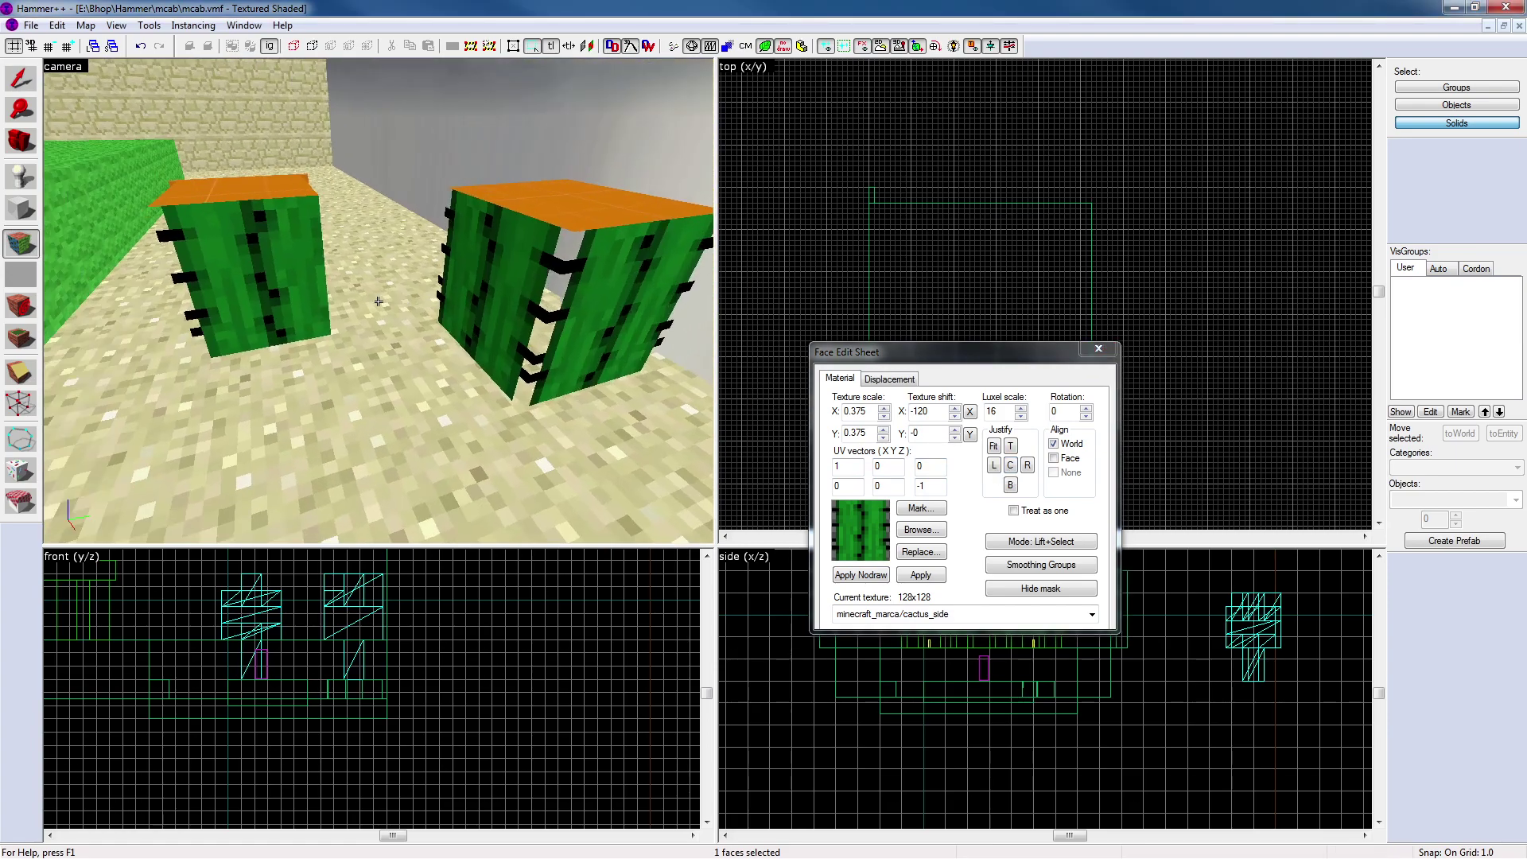
# Centre the cactus_side texture on the block's back face
pyautogui.press('w')
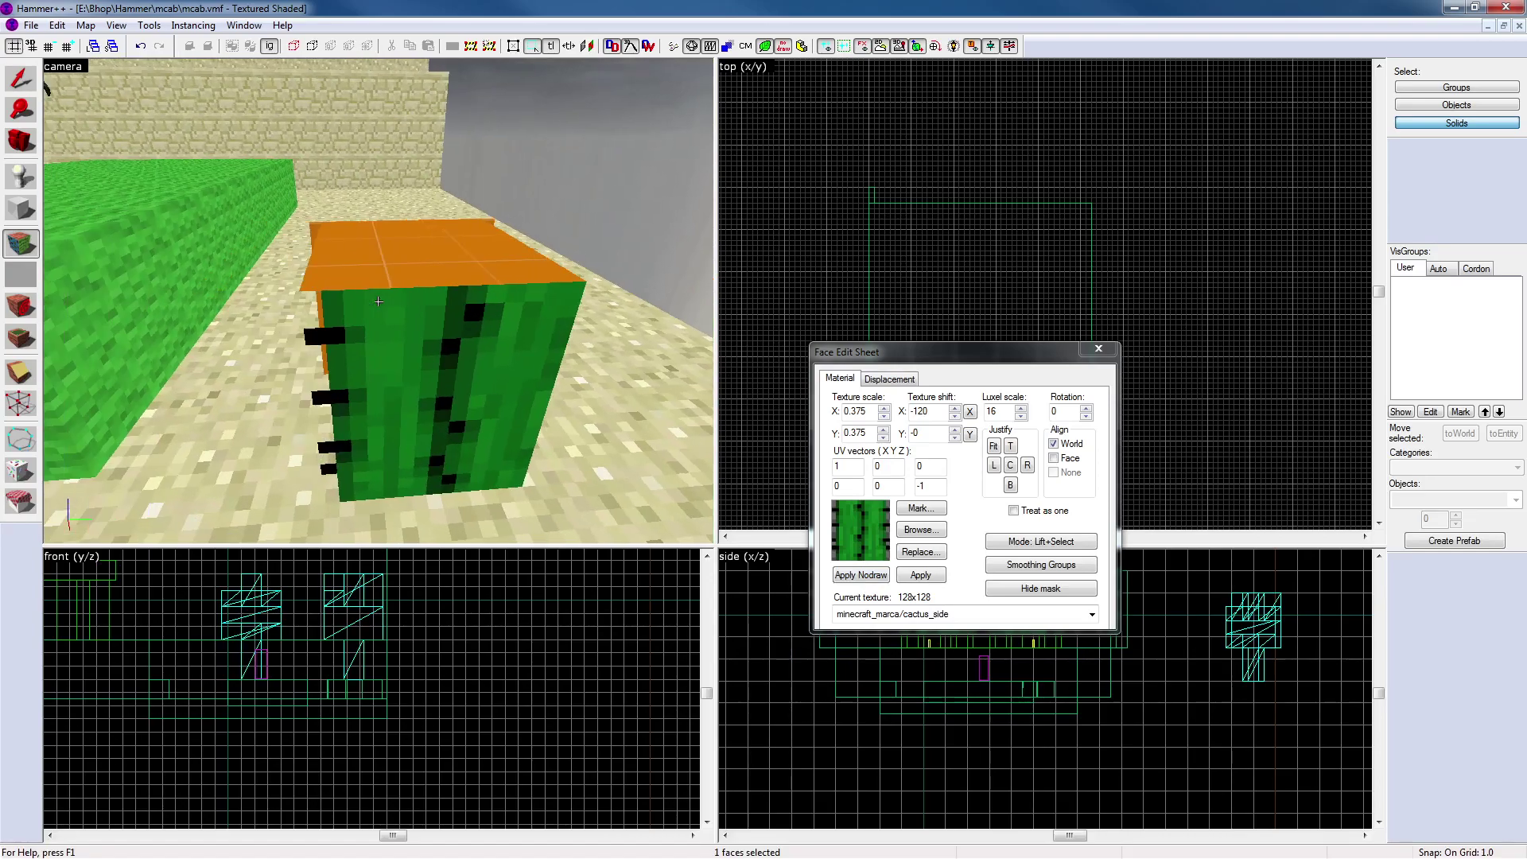
pyautogui.press('z')
pyautogui.click(390, 322)
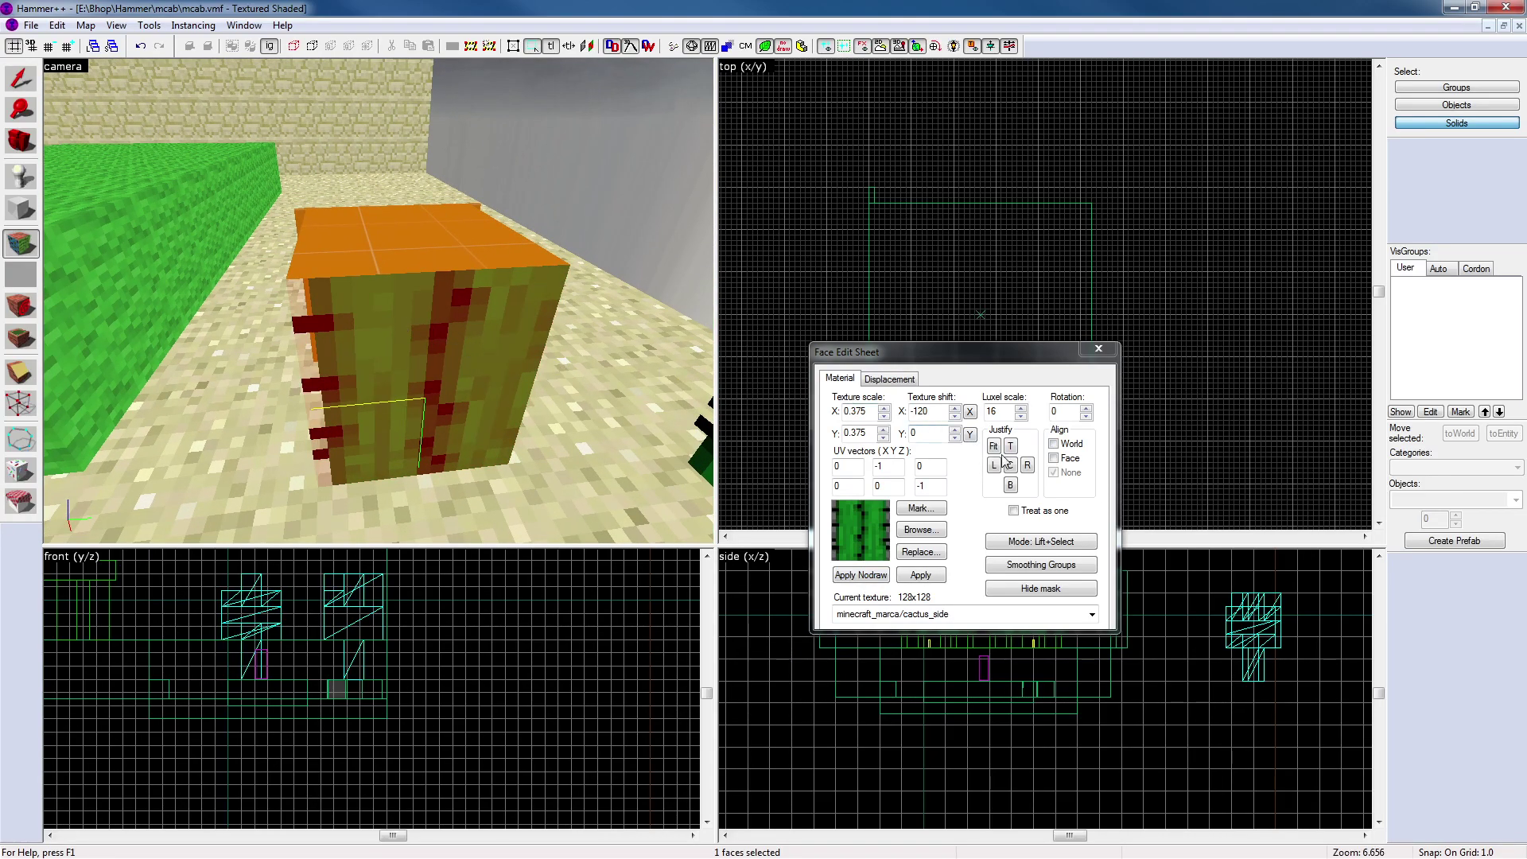
pyautogui.click(1009, 468)
# Examine the first retextured side face from several angles and select the narrow orange edge face of the adjoining strip
pyautogui.press('z')
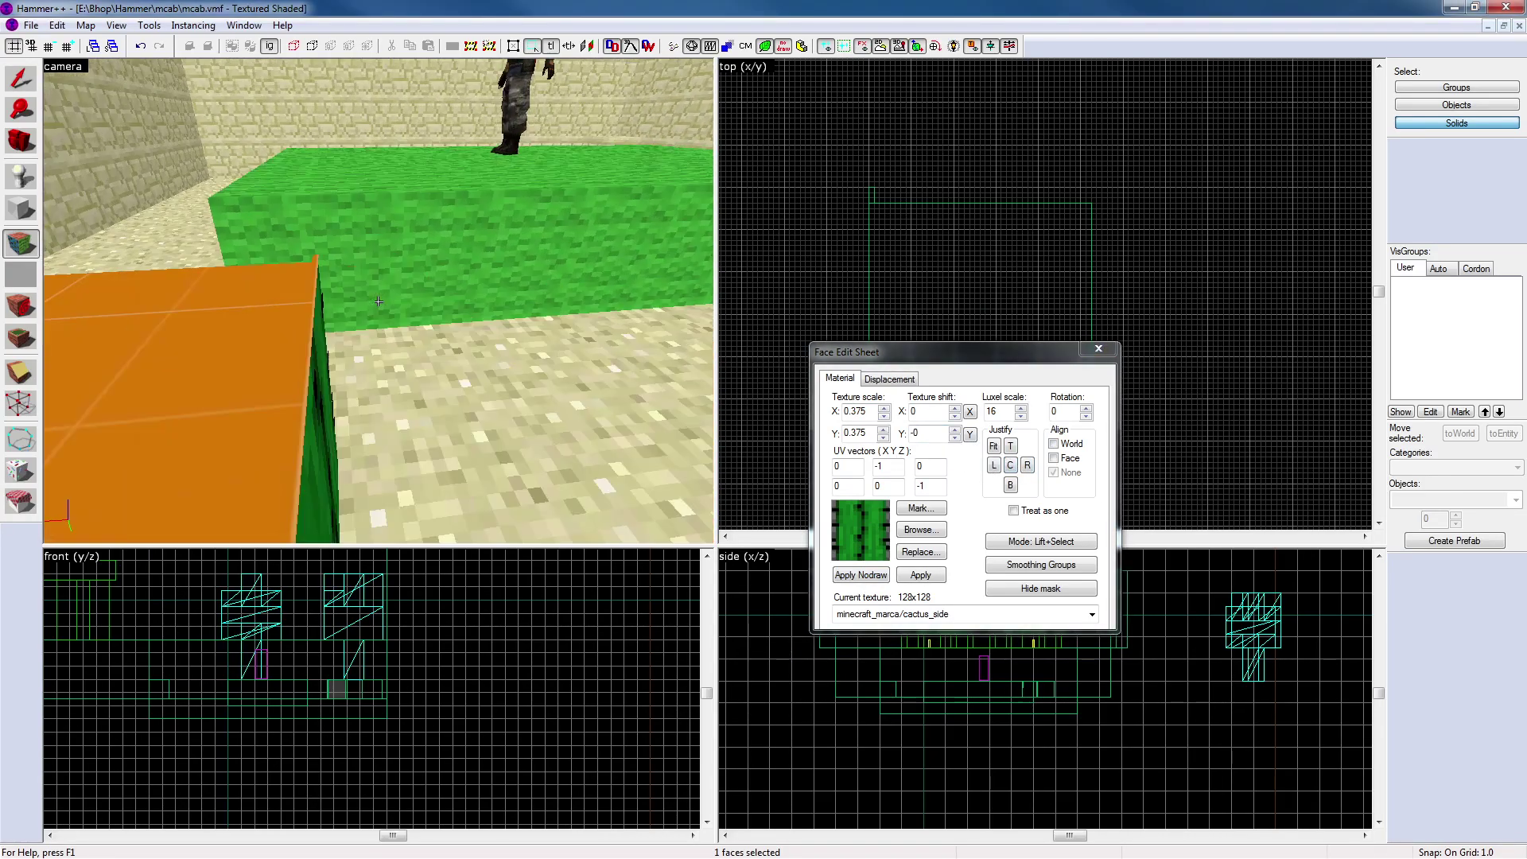
pyautogui.press('z')
pyautogui.click(385, 298)
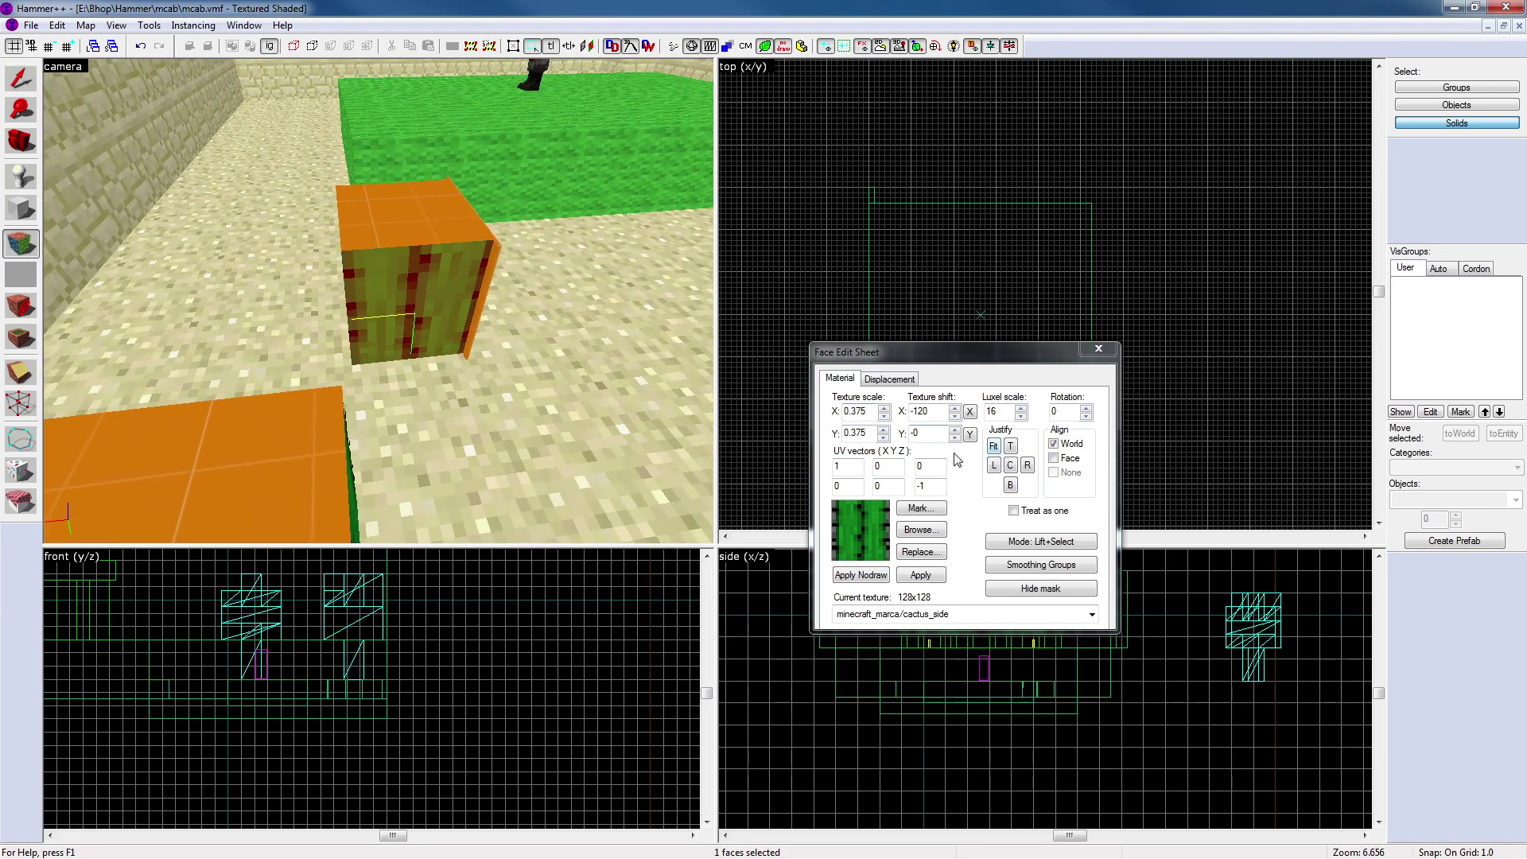
pyautogui.press('z')
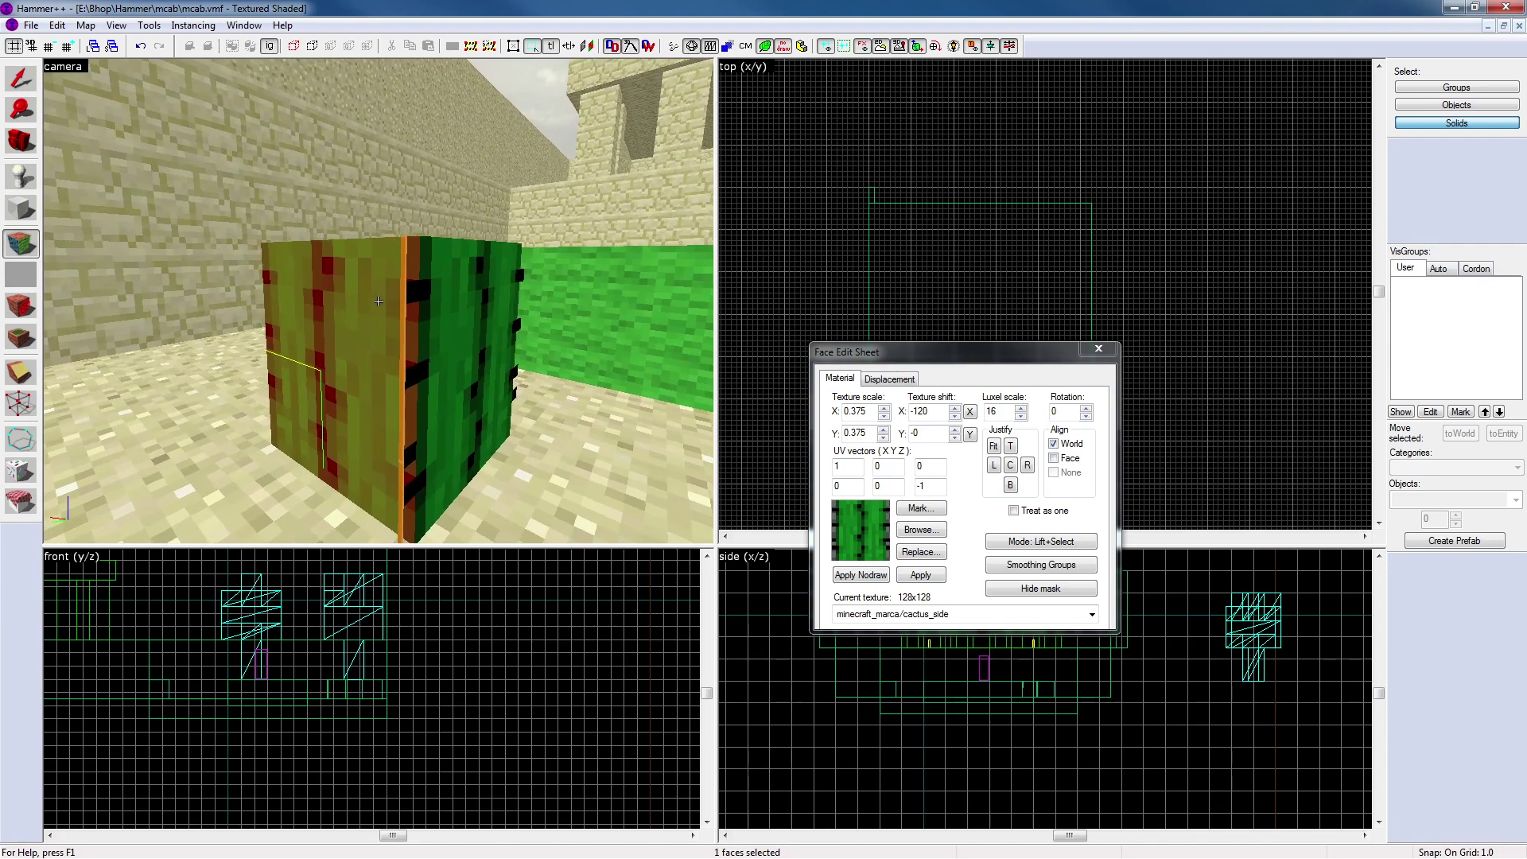
pyautogui.press('z')
pyautogui.press('z')
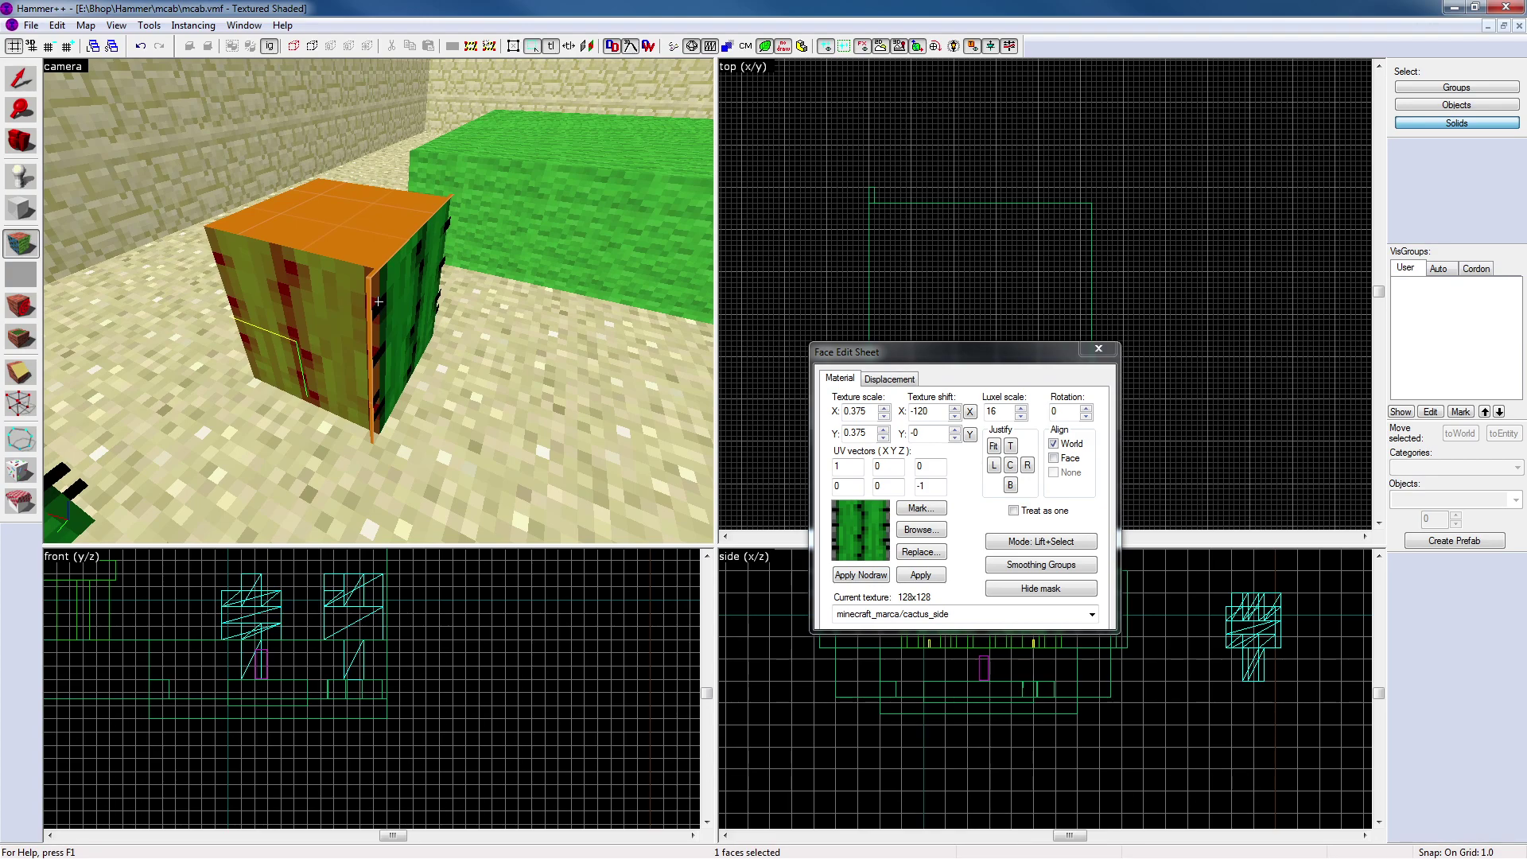
pyautogui.press('z')
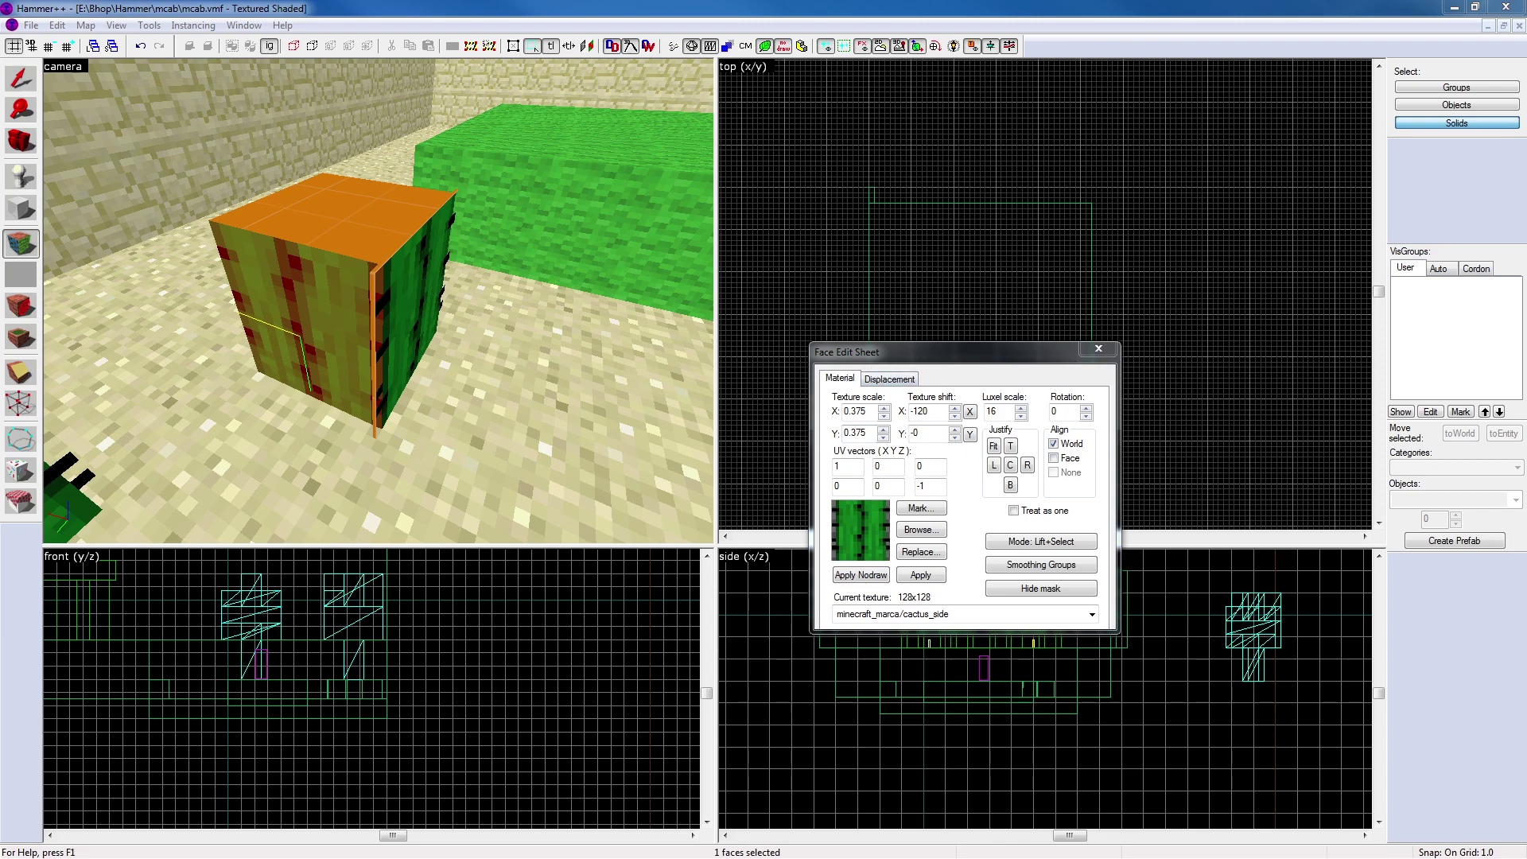
pyautogui.click(375, 343)
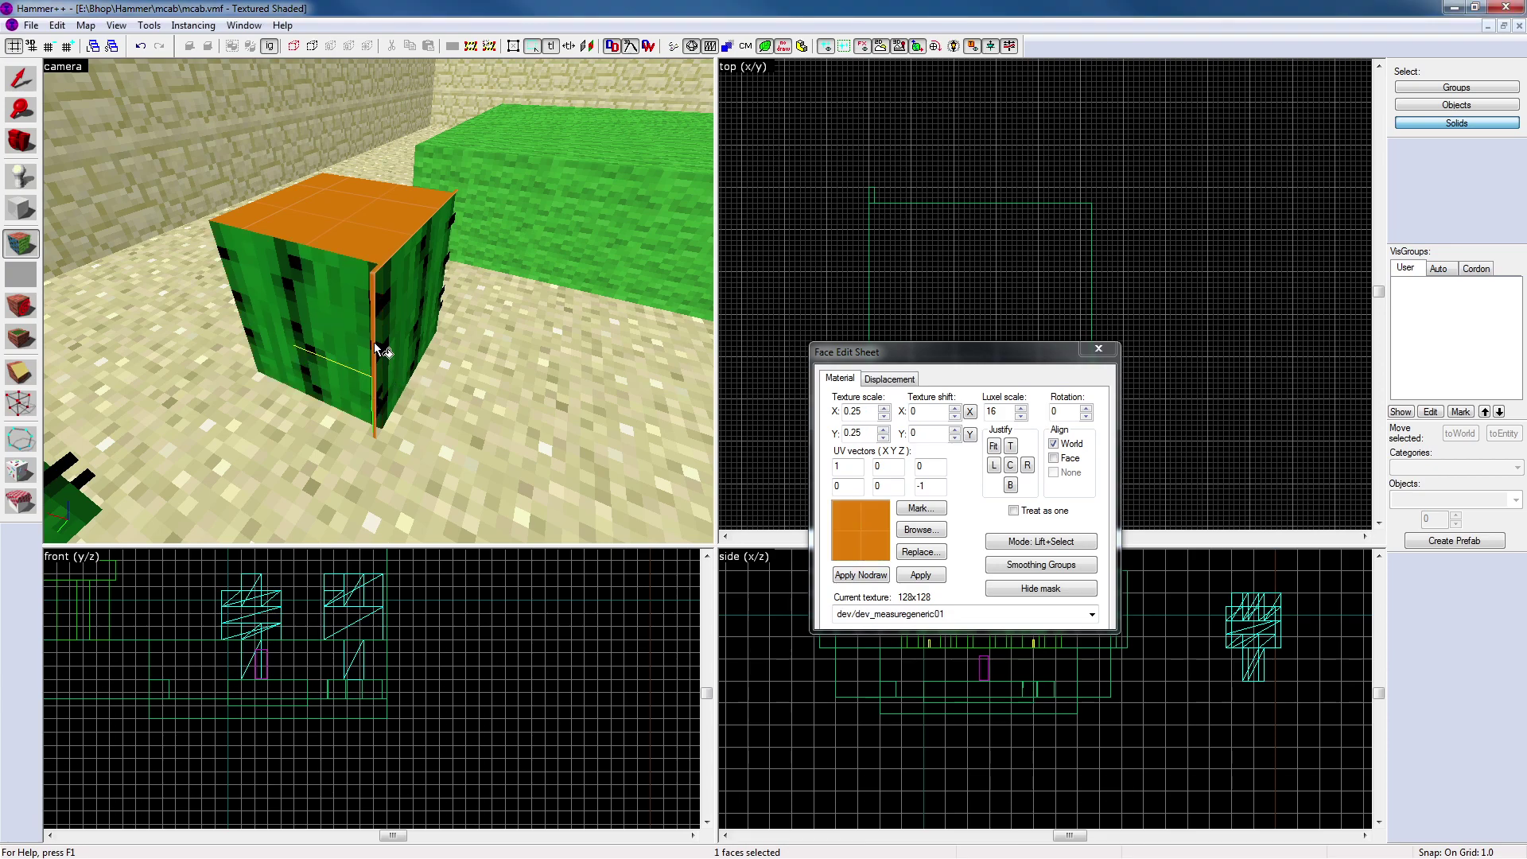
# Rotate the 1 by 3-unit strip by 45 degrees and move it onto the block's upper-left corner in the top view
pyautogui.click(1099, 348)
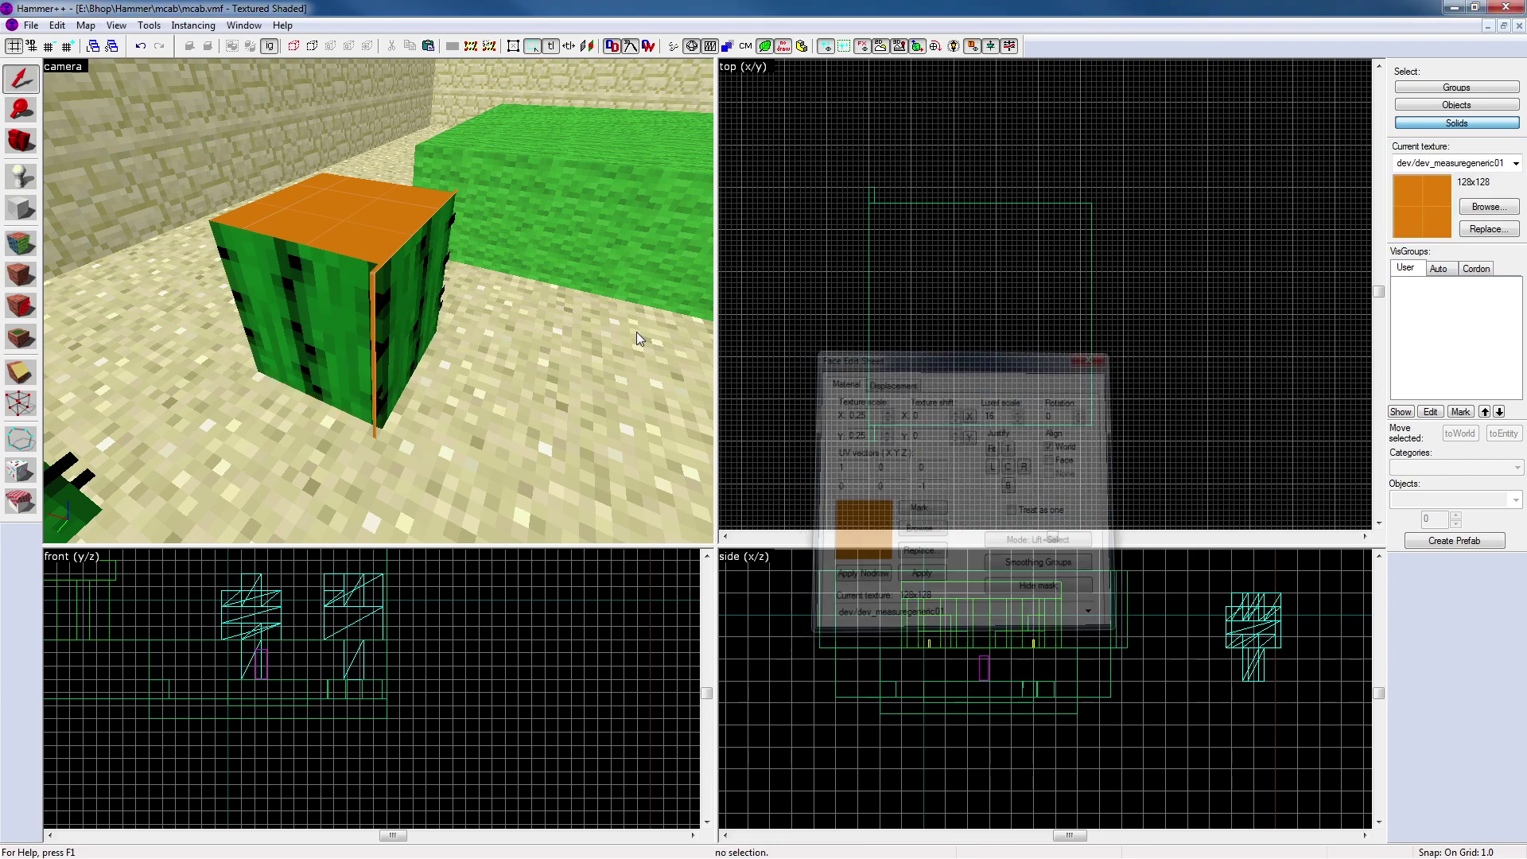
pyautogui.click(374, 350)
pyautogui.scroll(7, 875, 191)
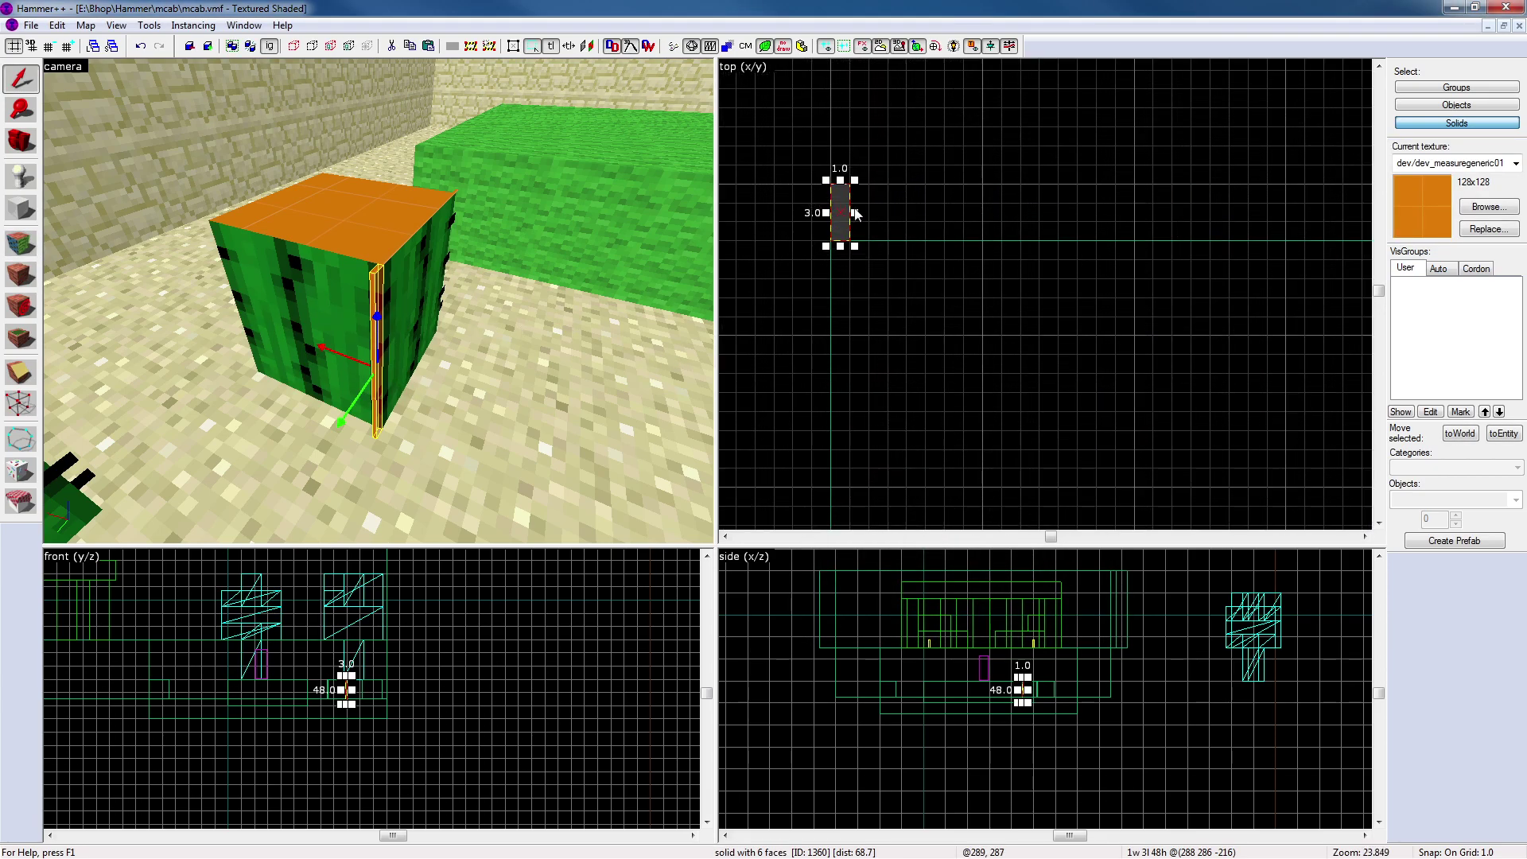
pyautogui.click(848, 239)
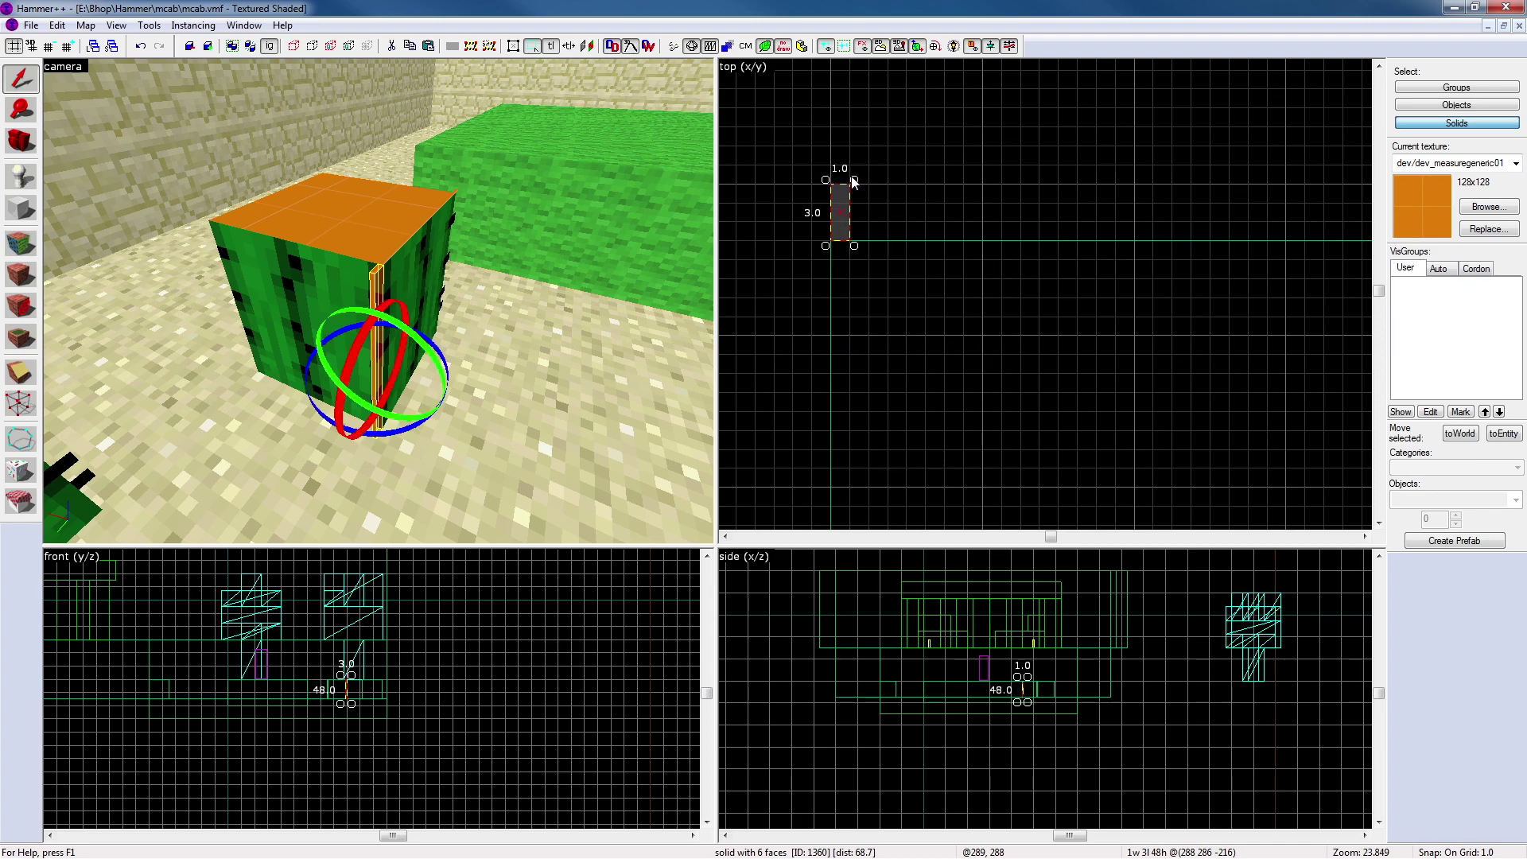
pyautogui.moveTo(855, 182); pyautogui.dragTo(832, 173)
pyautogui.moveTo(855, 232)
pyautogui.mouseDown()
pyautogui.moveTo(822, 225)
pyautogui.moveTo(835, 245)
pyautogui.mouseUp()
pyautogui.press('Escape')
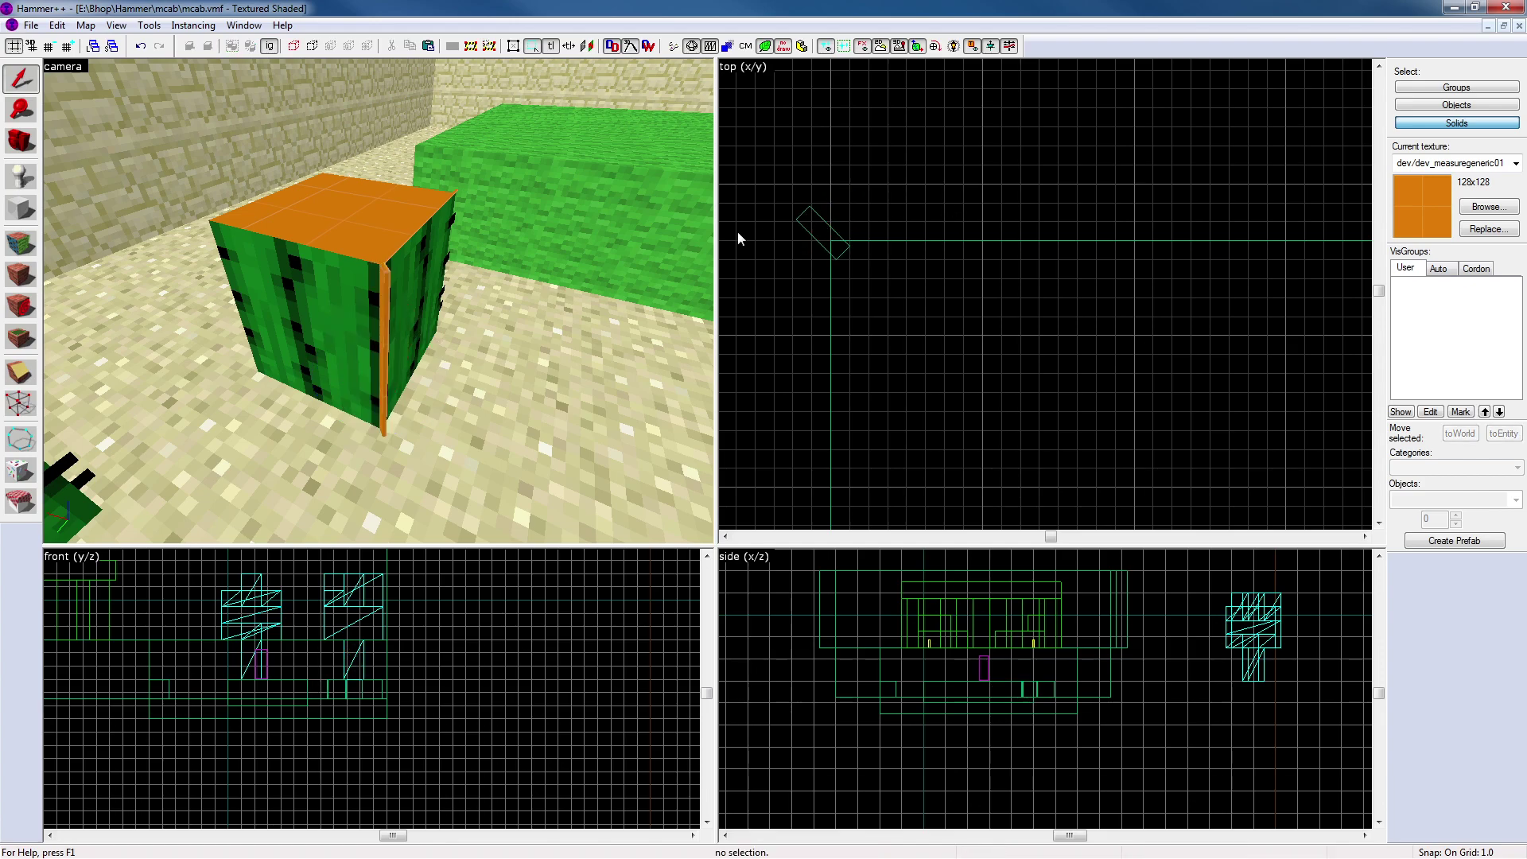
# Apply the diagonal strip's cactus_side texture to its orange face
pyautogui.click(23, 248)
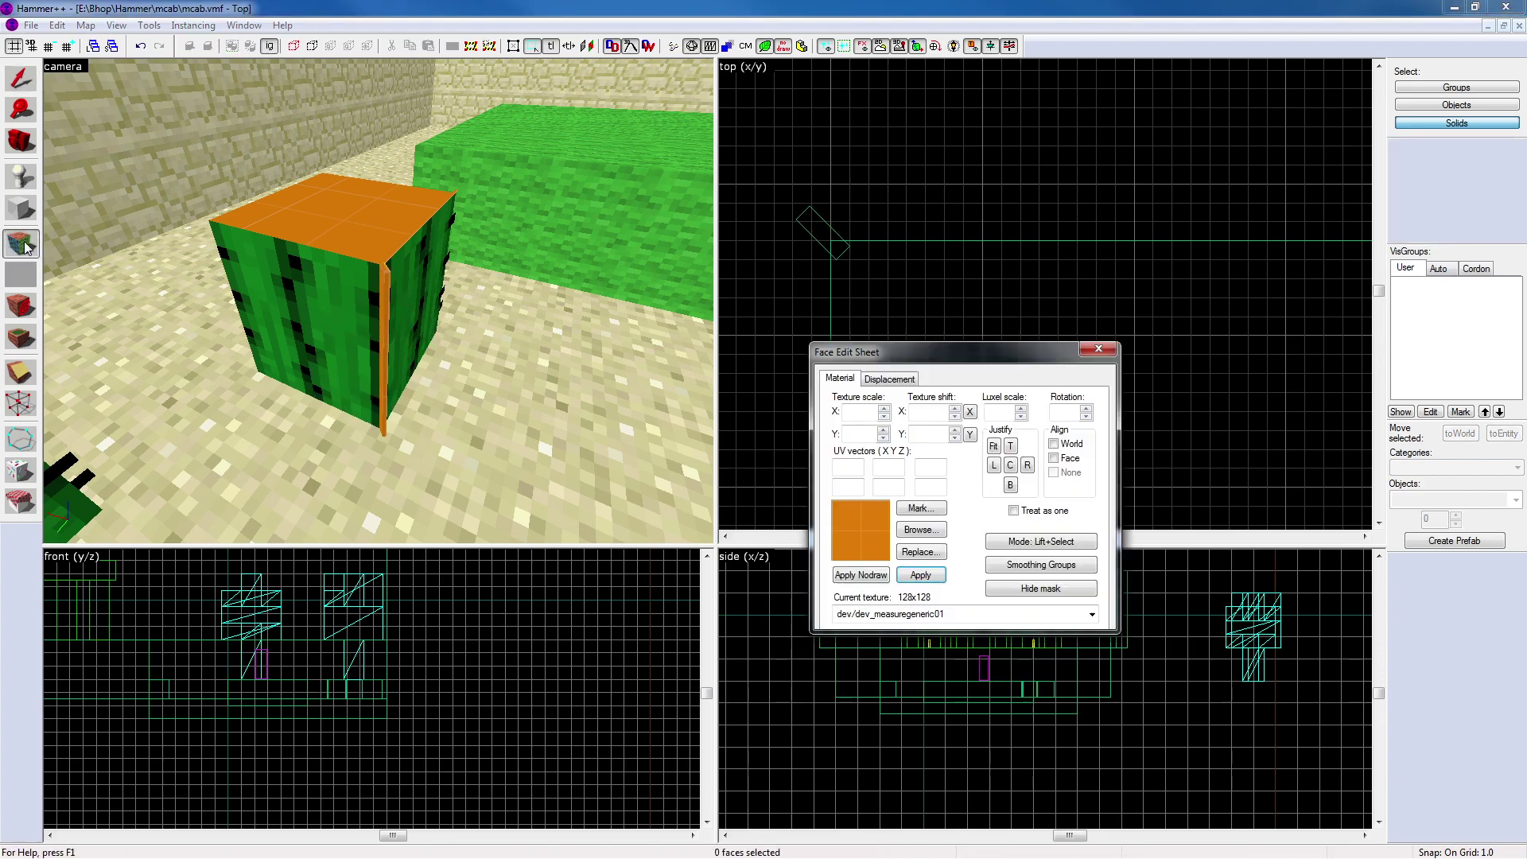
pyautogui.press('z')
pyautogui.press('w')
pyautogui.press('z')
pyautogui.click(297, 303)
pyautogui.click(203, 283)
pyautogui.press('z')
pyautogui.press('d')
pyautogui.press('z')
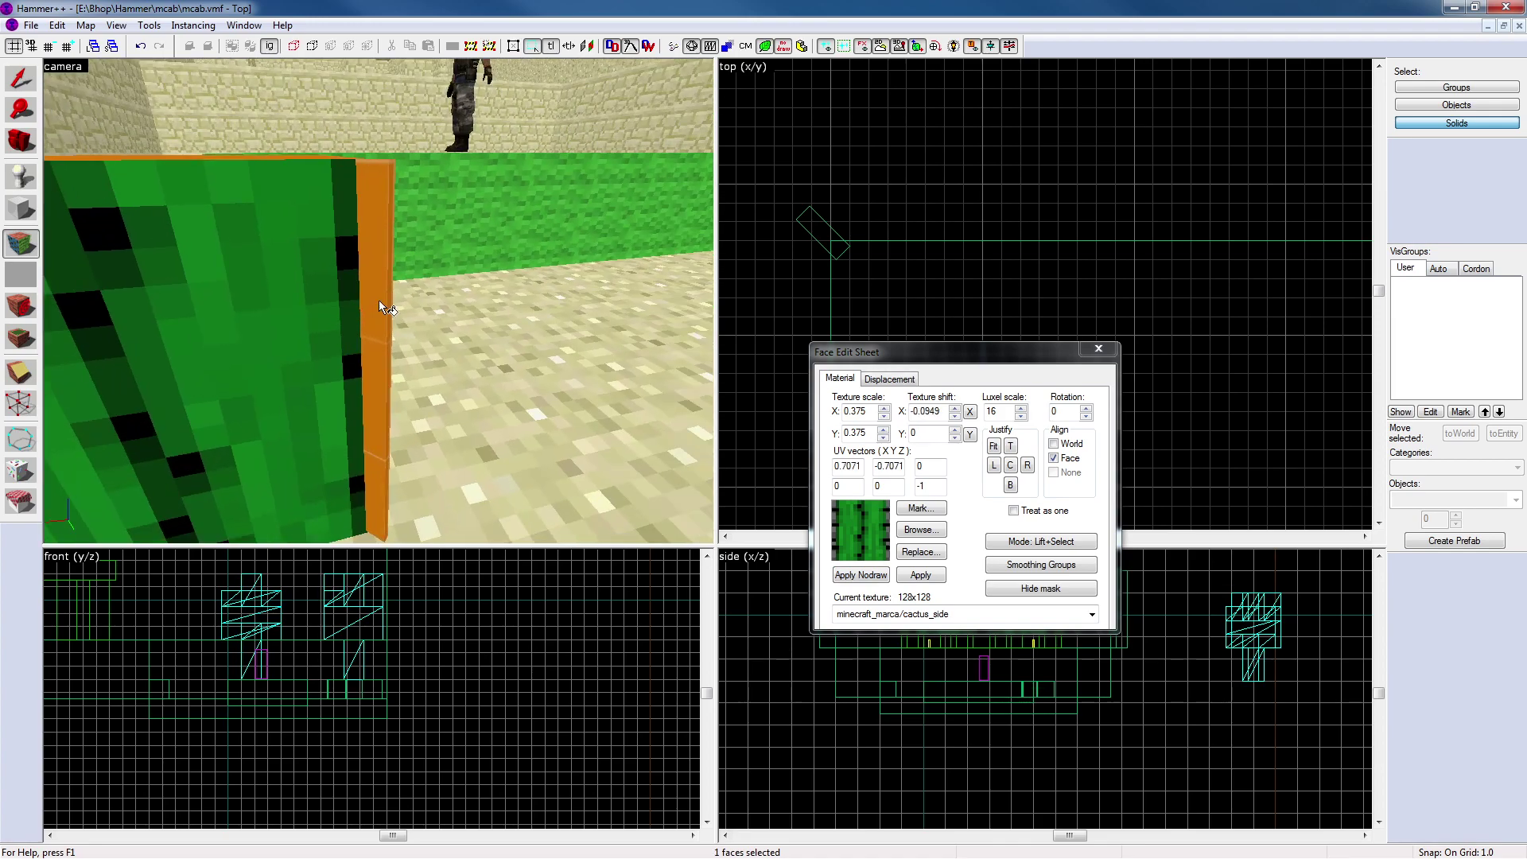
pyautogui.press('z')
pyautogui.press('d')
pyautogui.press('z')
pyautogui.rightClick(295, 270)
# Examine the textured faces of the diagonal strip from both sides of the block's corner
pyautogui.press('z')
pyautogui.press('a')
pyautogui.press('d')
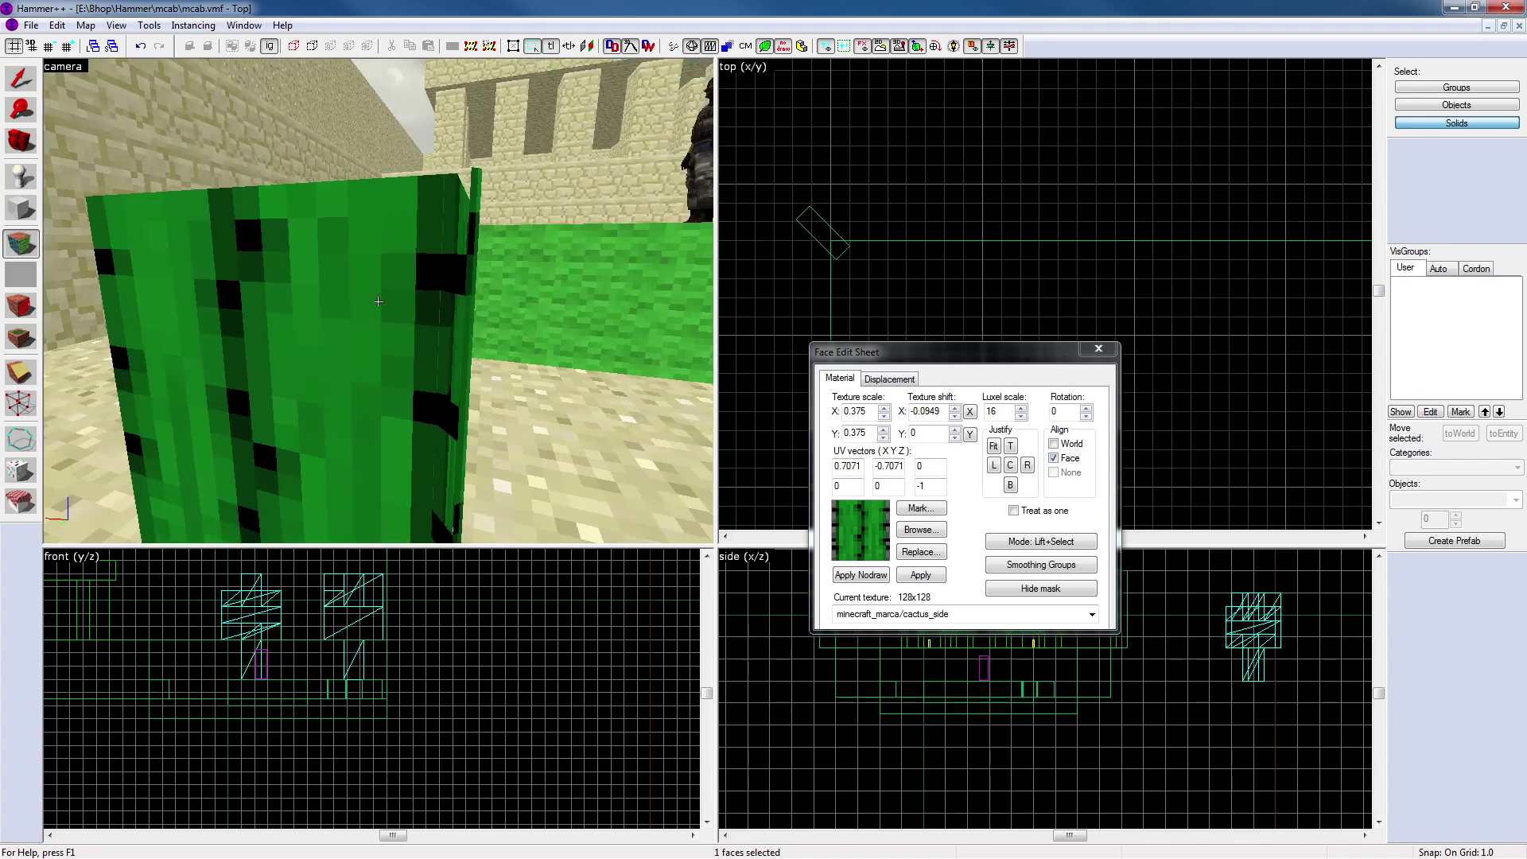
pyautogui.press('d')
pyautogui.press('a')
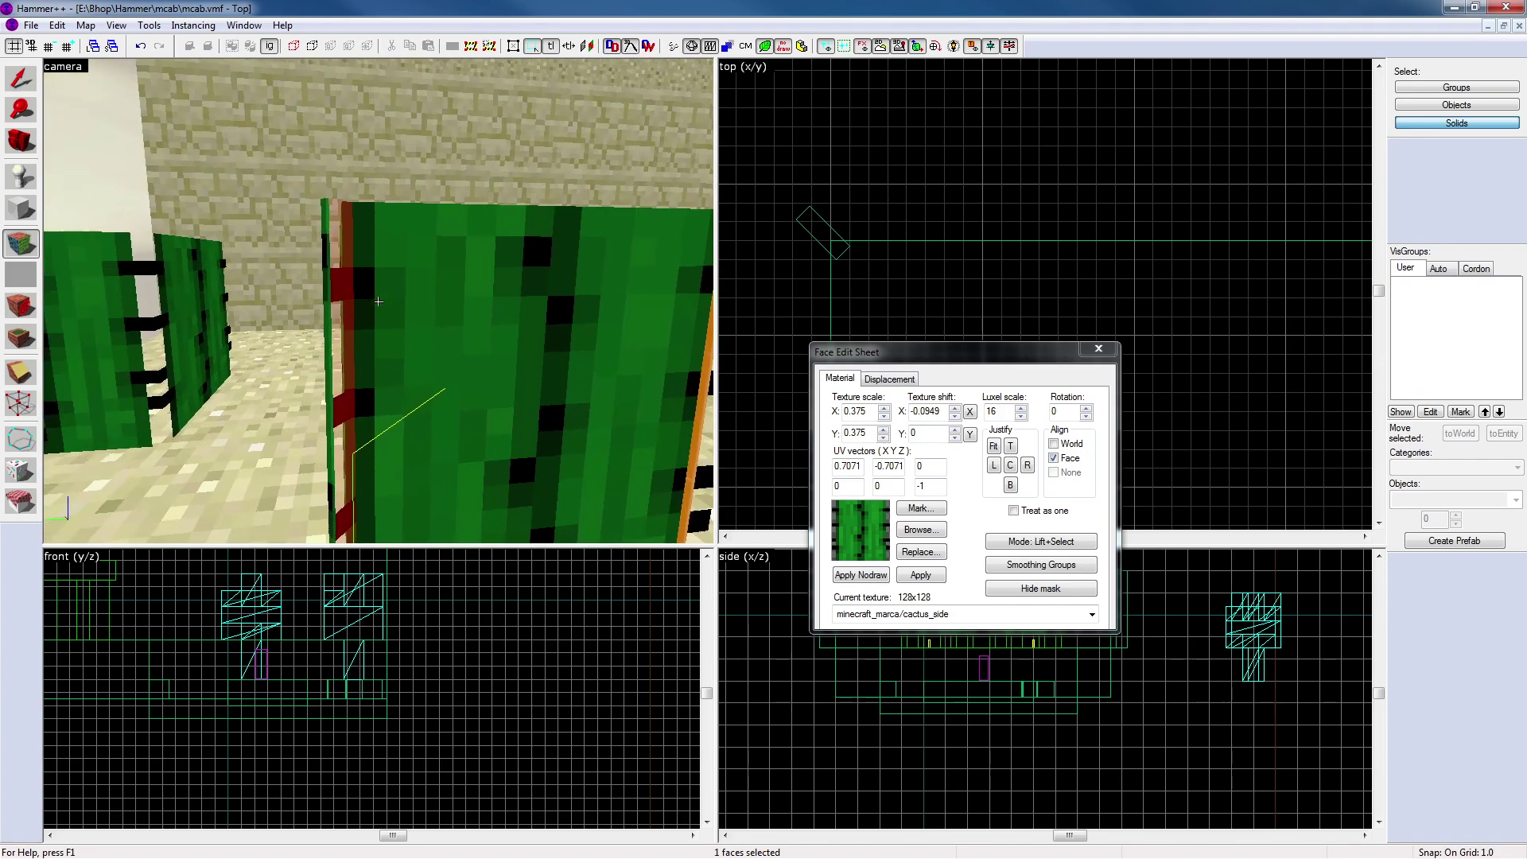
pyautogui.press('s')
pyautogui.press('w')
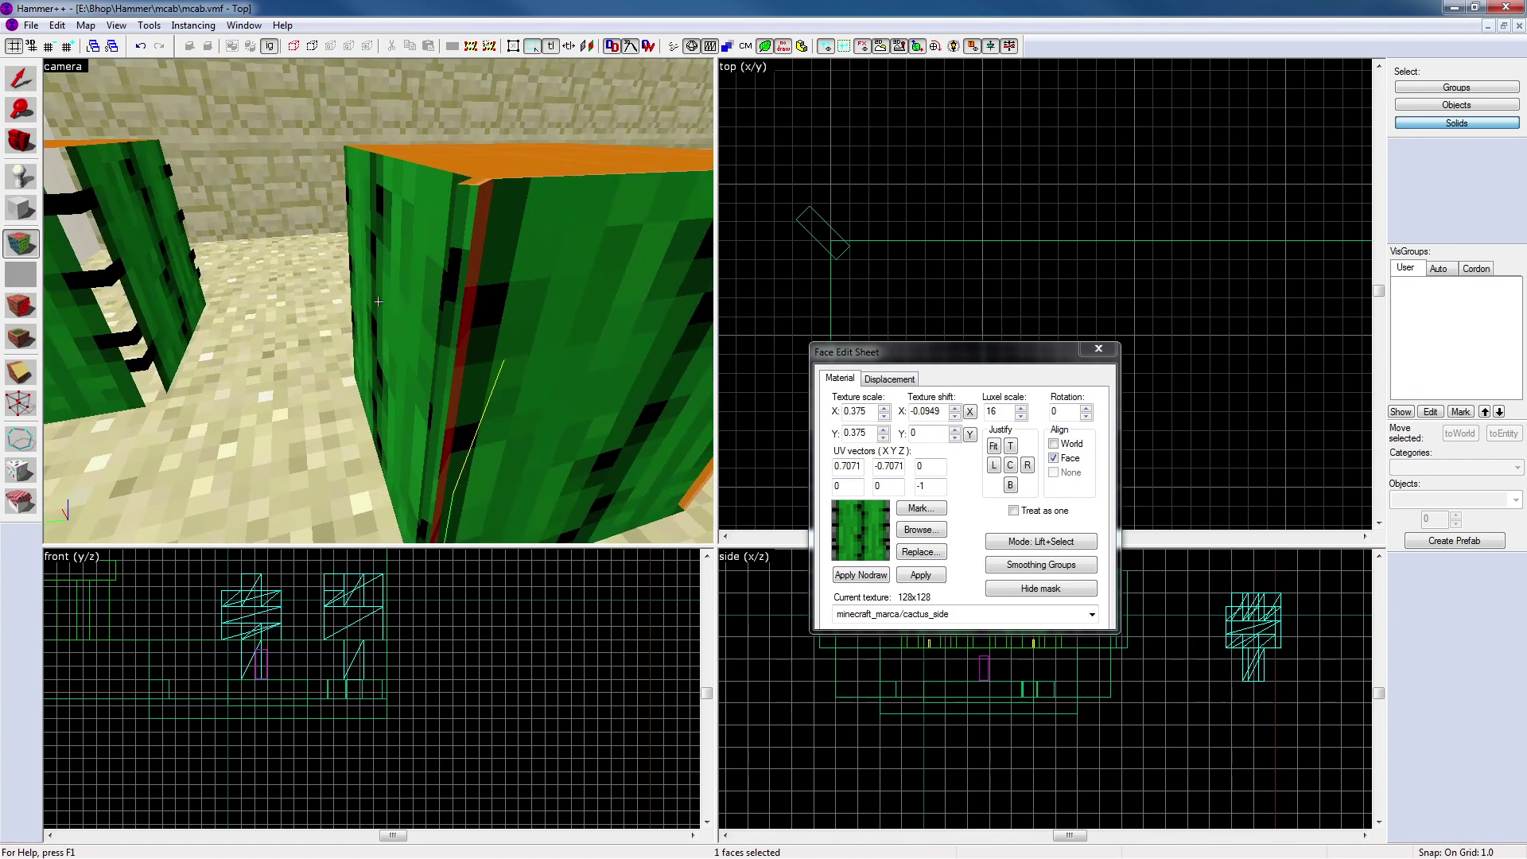
pyautogui.press('z')
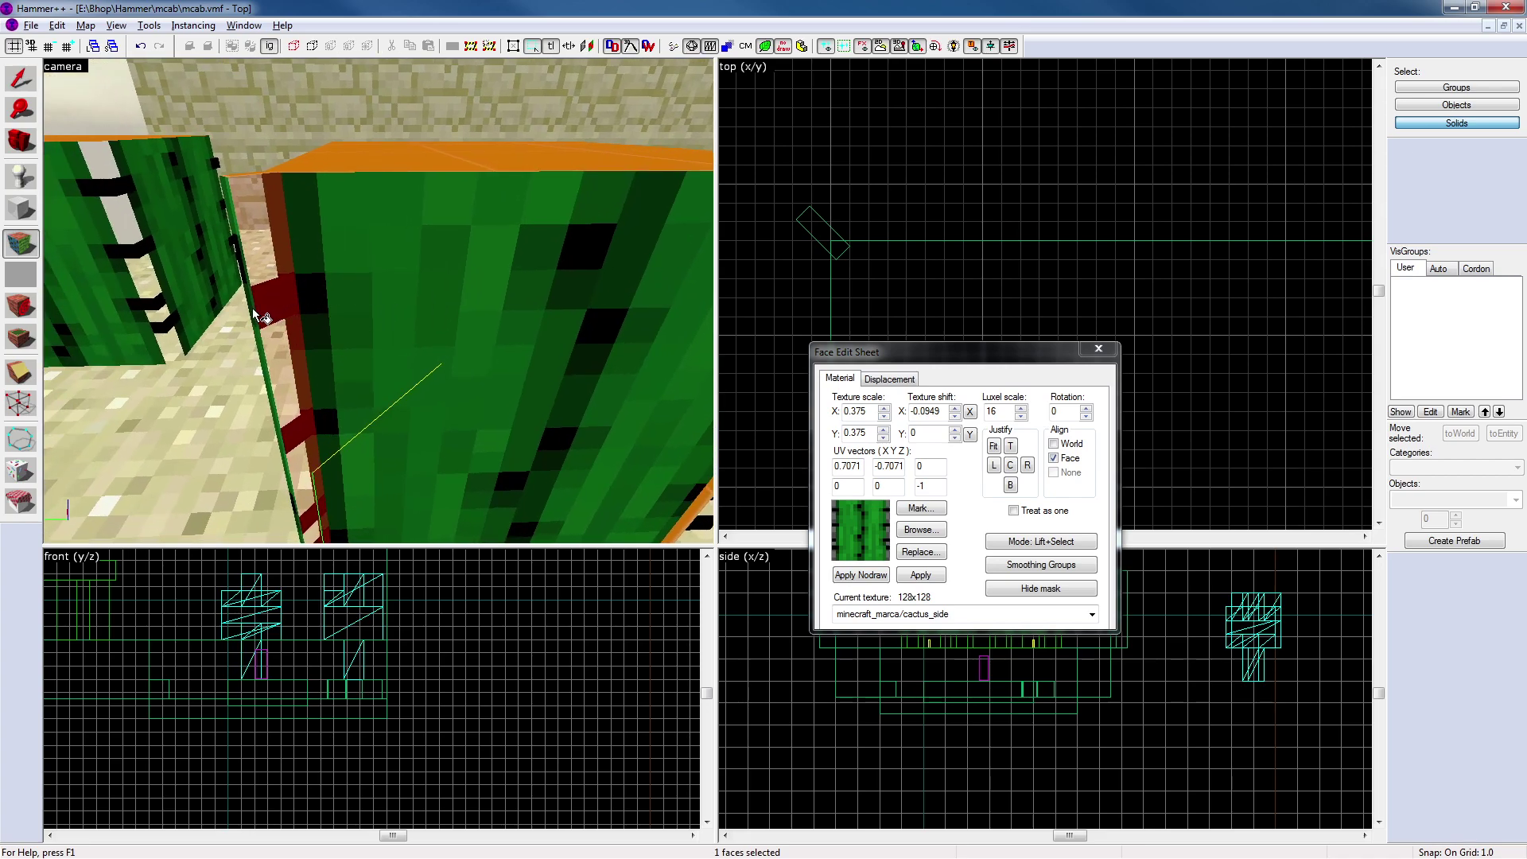
pyautogui.press('z')
pyautogui.press('d')
pyautogui.press('w')
pyautogui.press('s')
pyautogui.press('a')
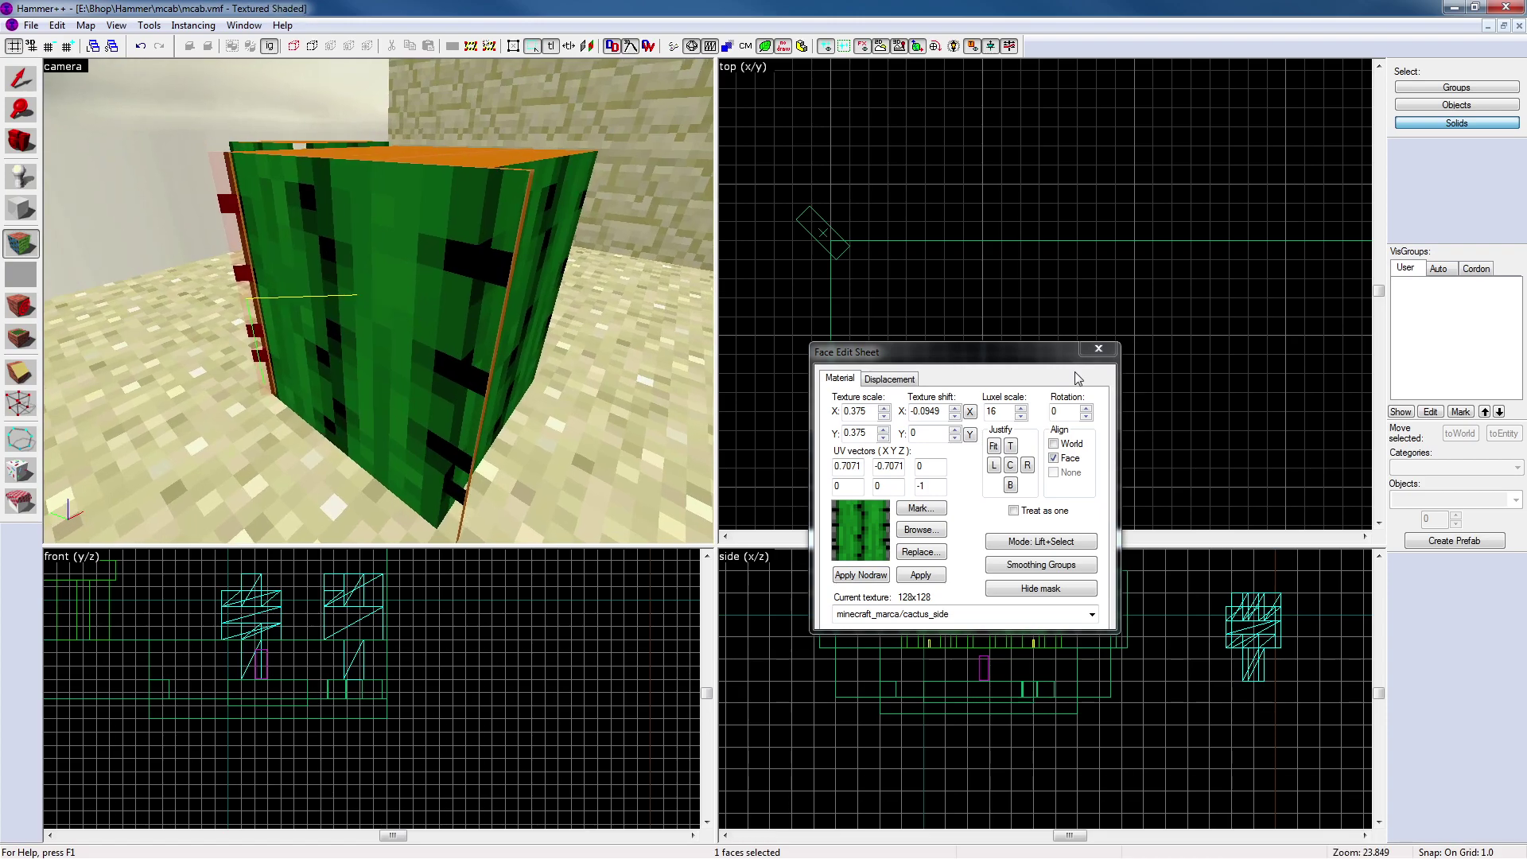
# Leave face editing and inspect how the spikes of the strips line up with the block's sides from close range and above
pyautogui.hotkey('shift', 's')
pyautogui.press('d')
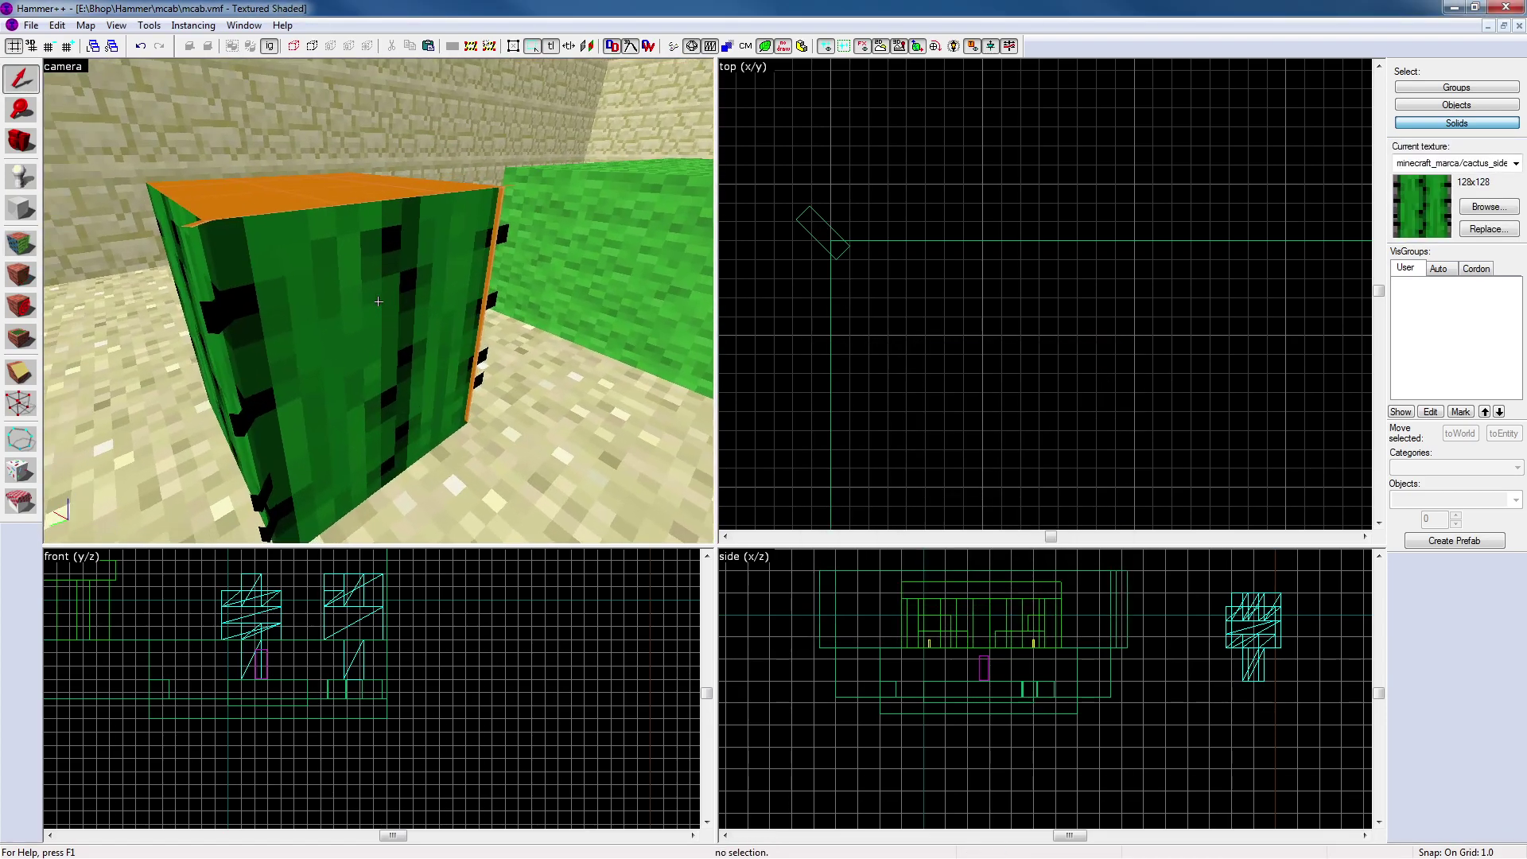
pyautogui.press('d')
pyautogui.press('w')
pyautogui.press('a')
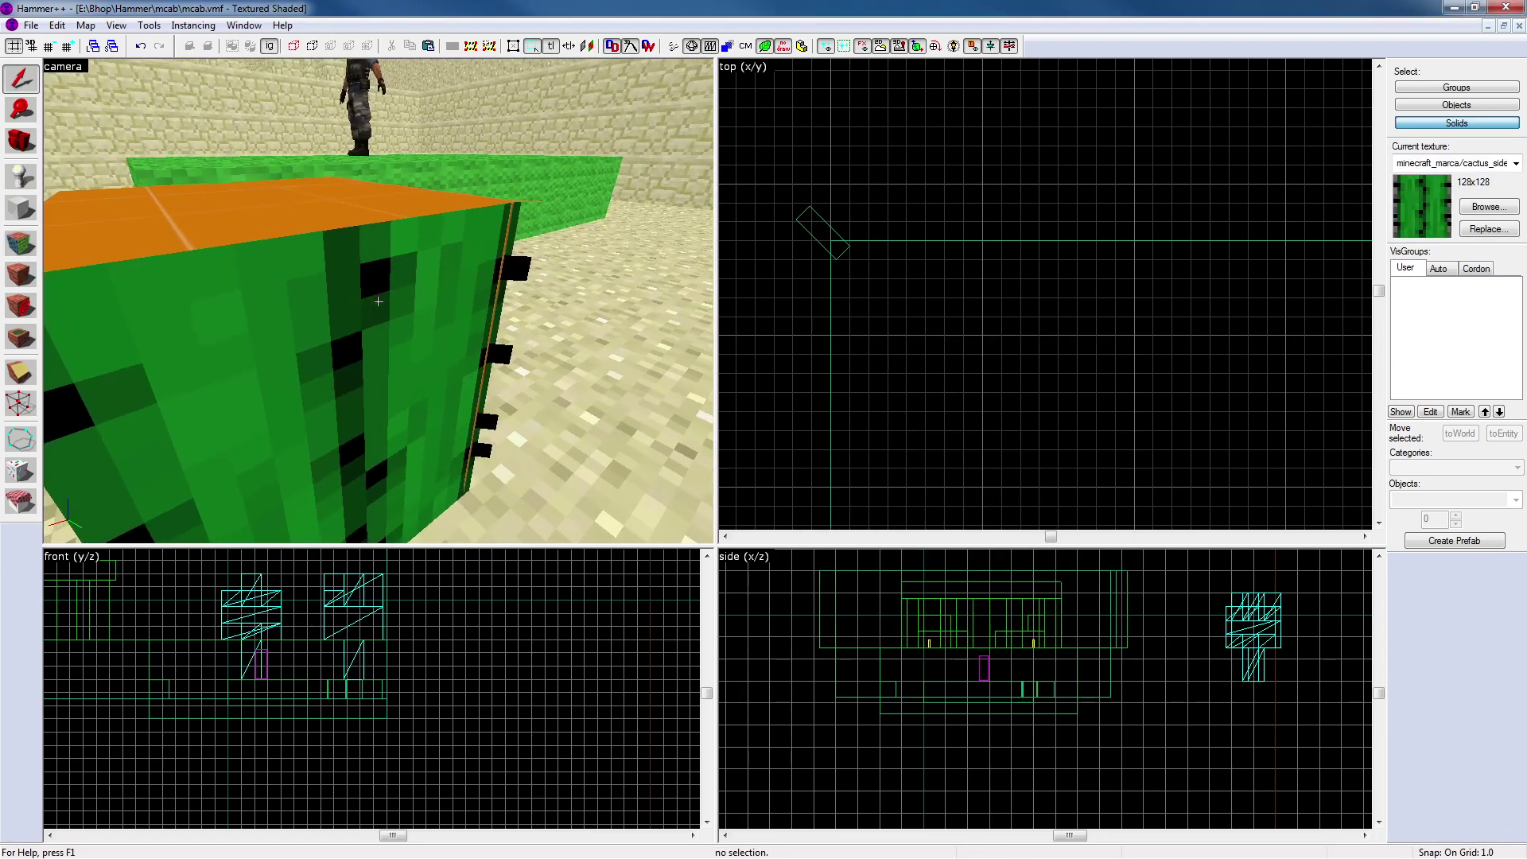
pyautogui.press('w')
pyautogui.press('d')
pyautogui.press('a')
pyautogui.press('a')
pyautogui.press('d')
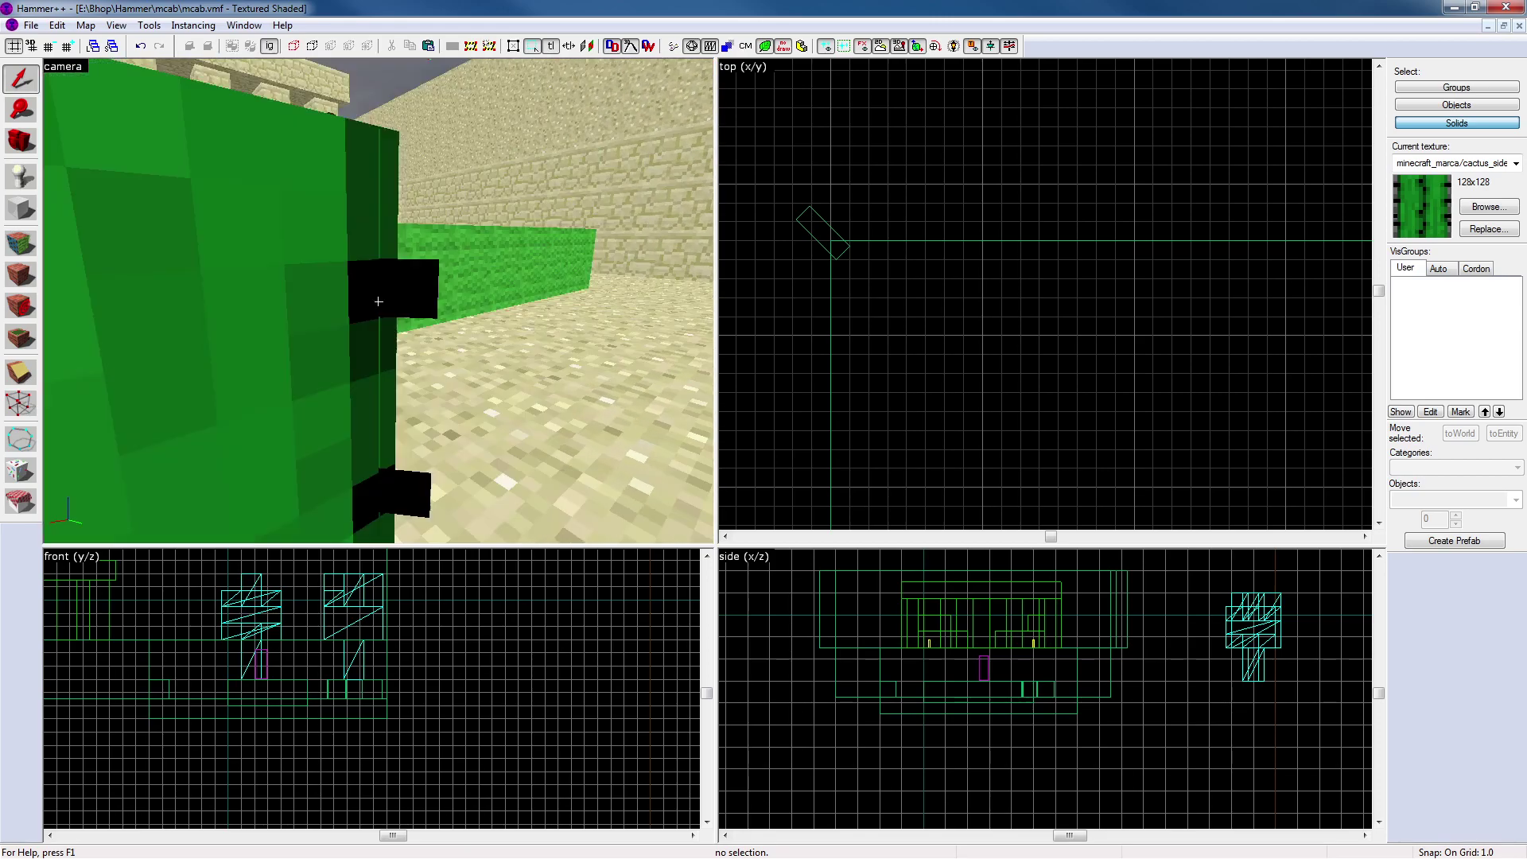
pyautogui.press('s')
pyautogui.press('s')
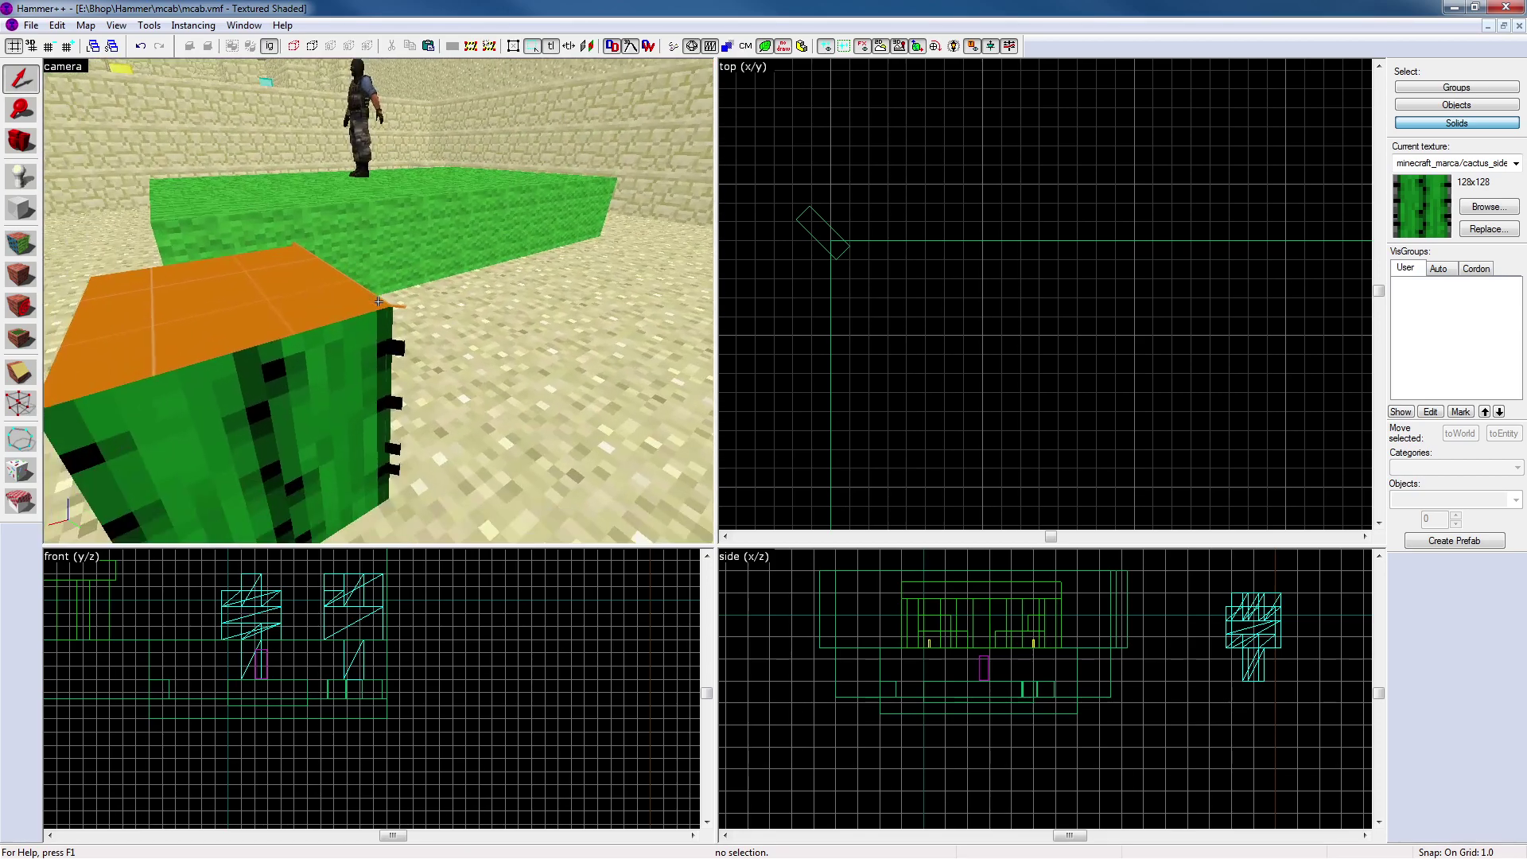
pyautogui.press('w')
pyautogui.press('d')
pyautogui.press('z')
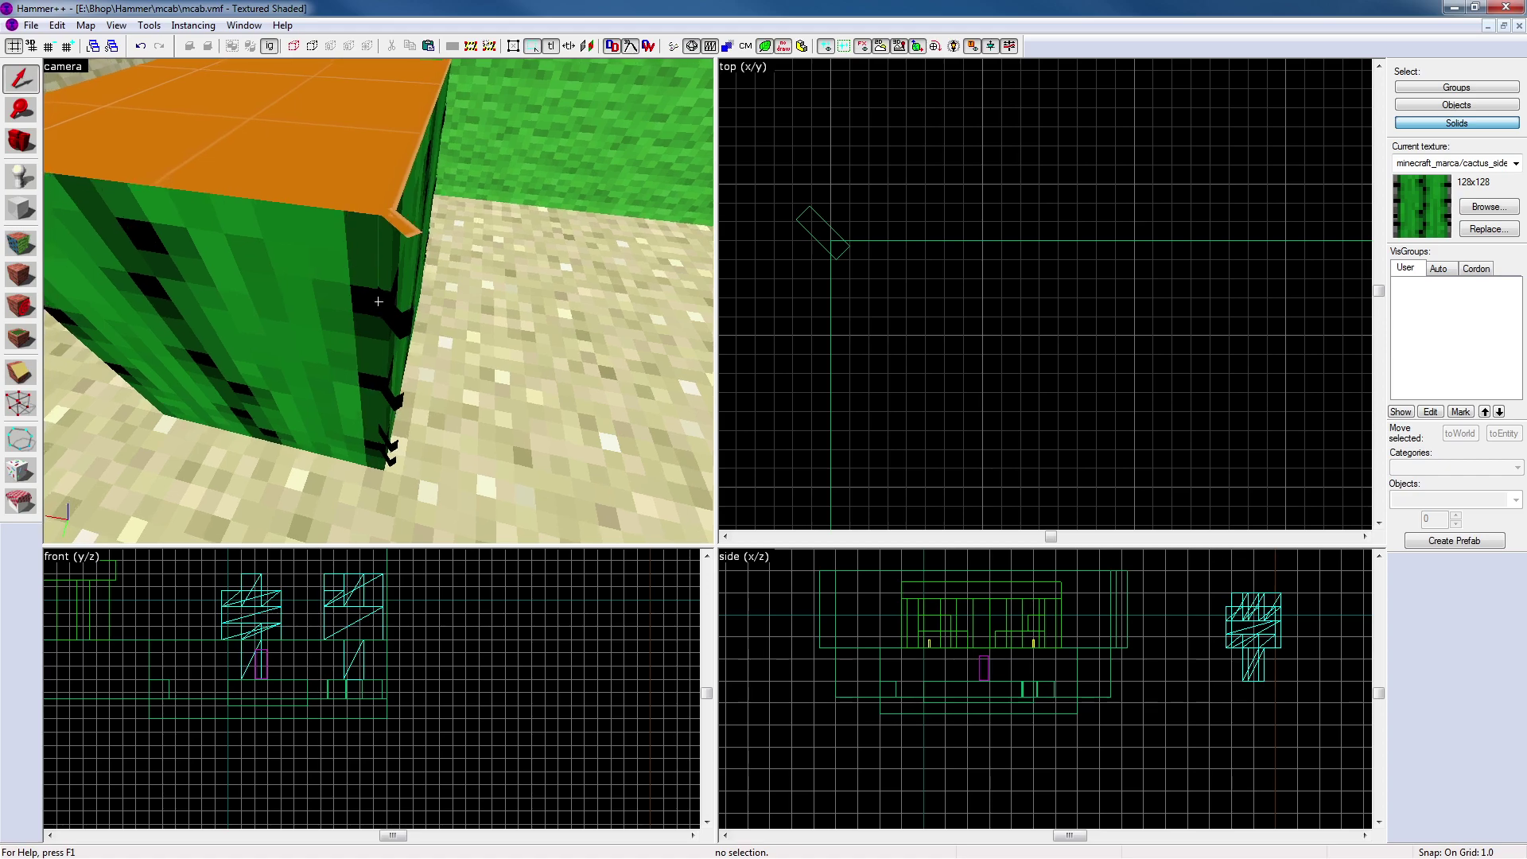
pyautogui.hotkey('alt', 'Tab')
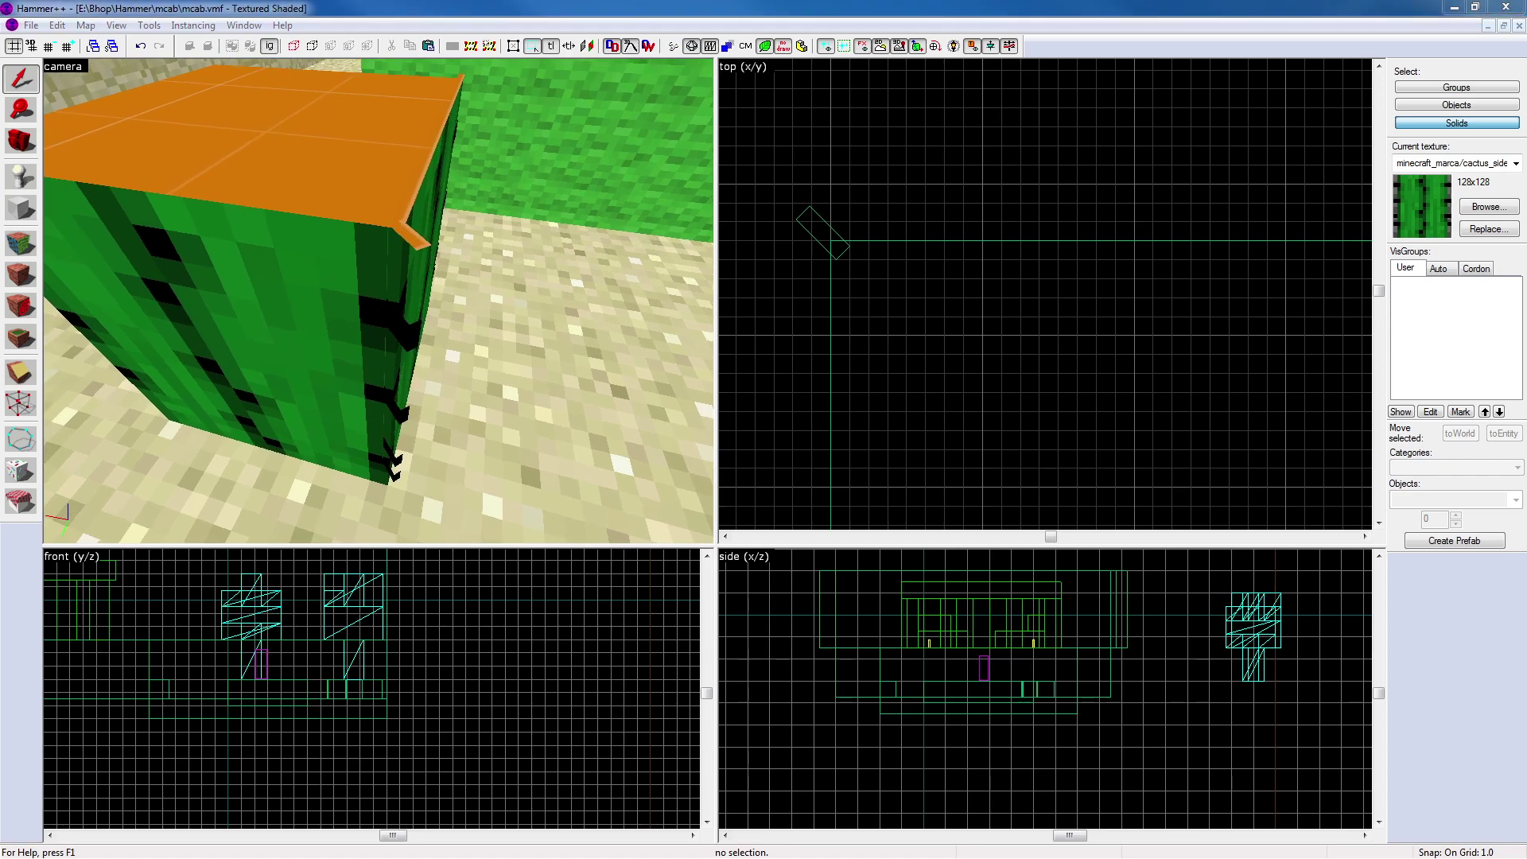
pyautogui.click(602, 2)
# Delete the unrotated strip at the block's lower-left corner in the top view and select the diagonal strip
pyautogui.press('z')
pyautogui.press('s')
pyautogui.press('d')
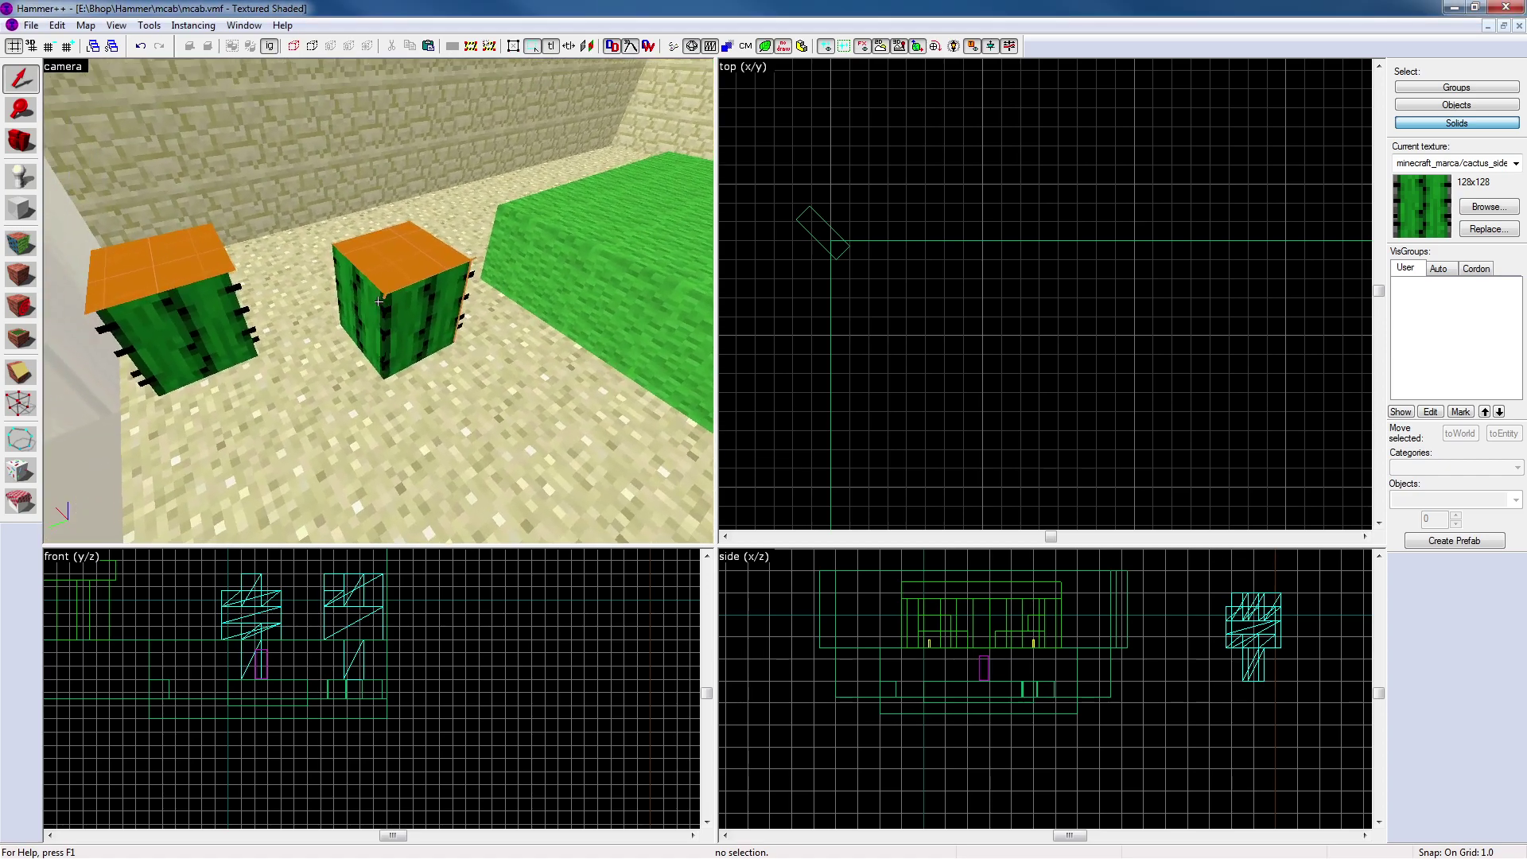
pyautogui.press('w')
pyautogui.press('z')
pyautogui.click(445, 304)
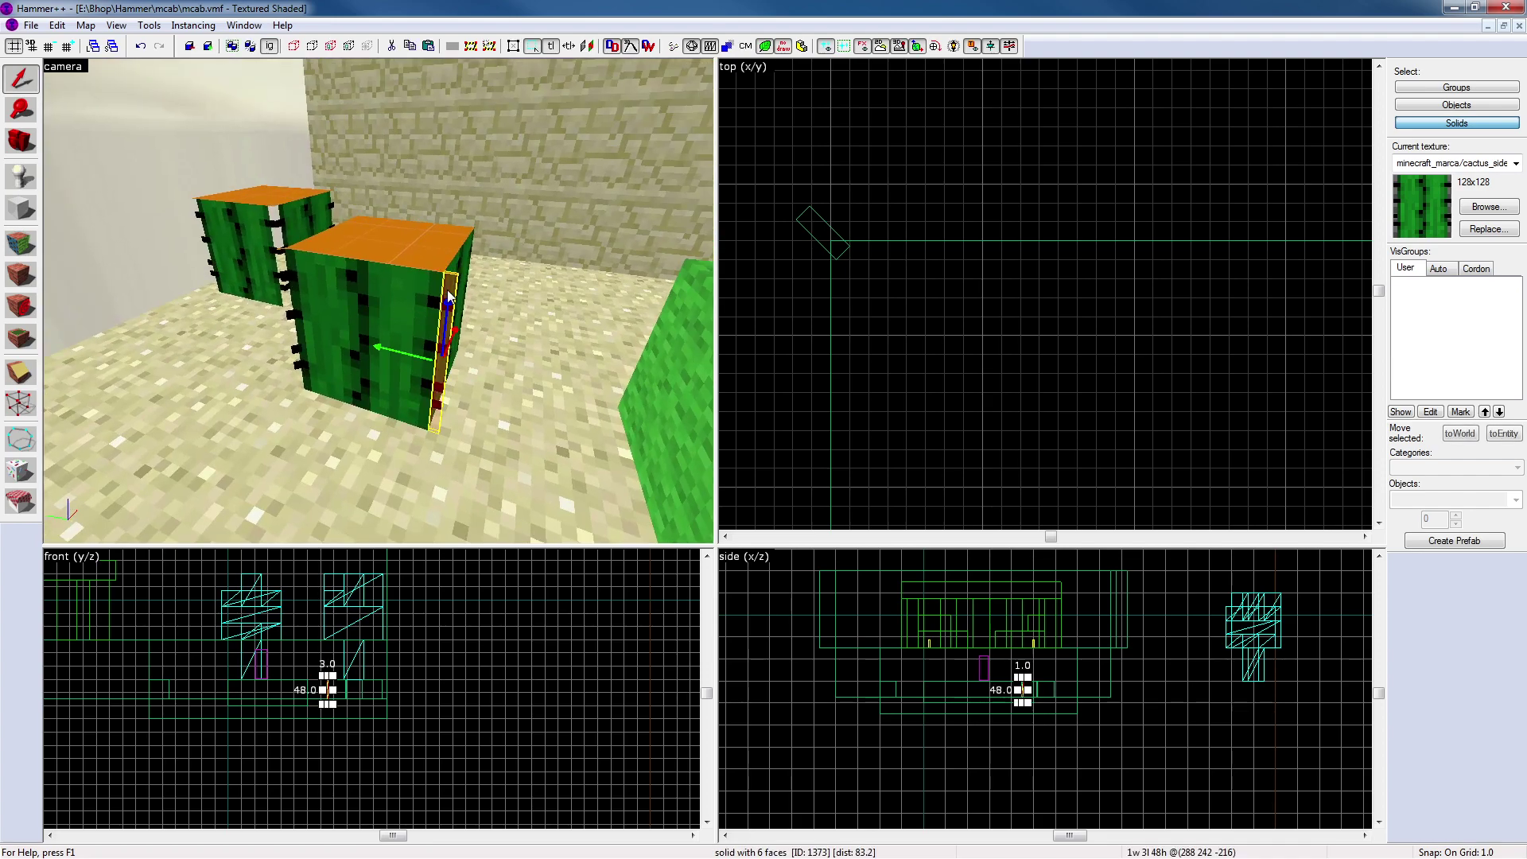
pyautogui.click(731, 307)
pyautogui.press('z')
pyautogui.press('w')
pyautogui.click(628, 462)
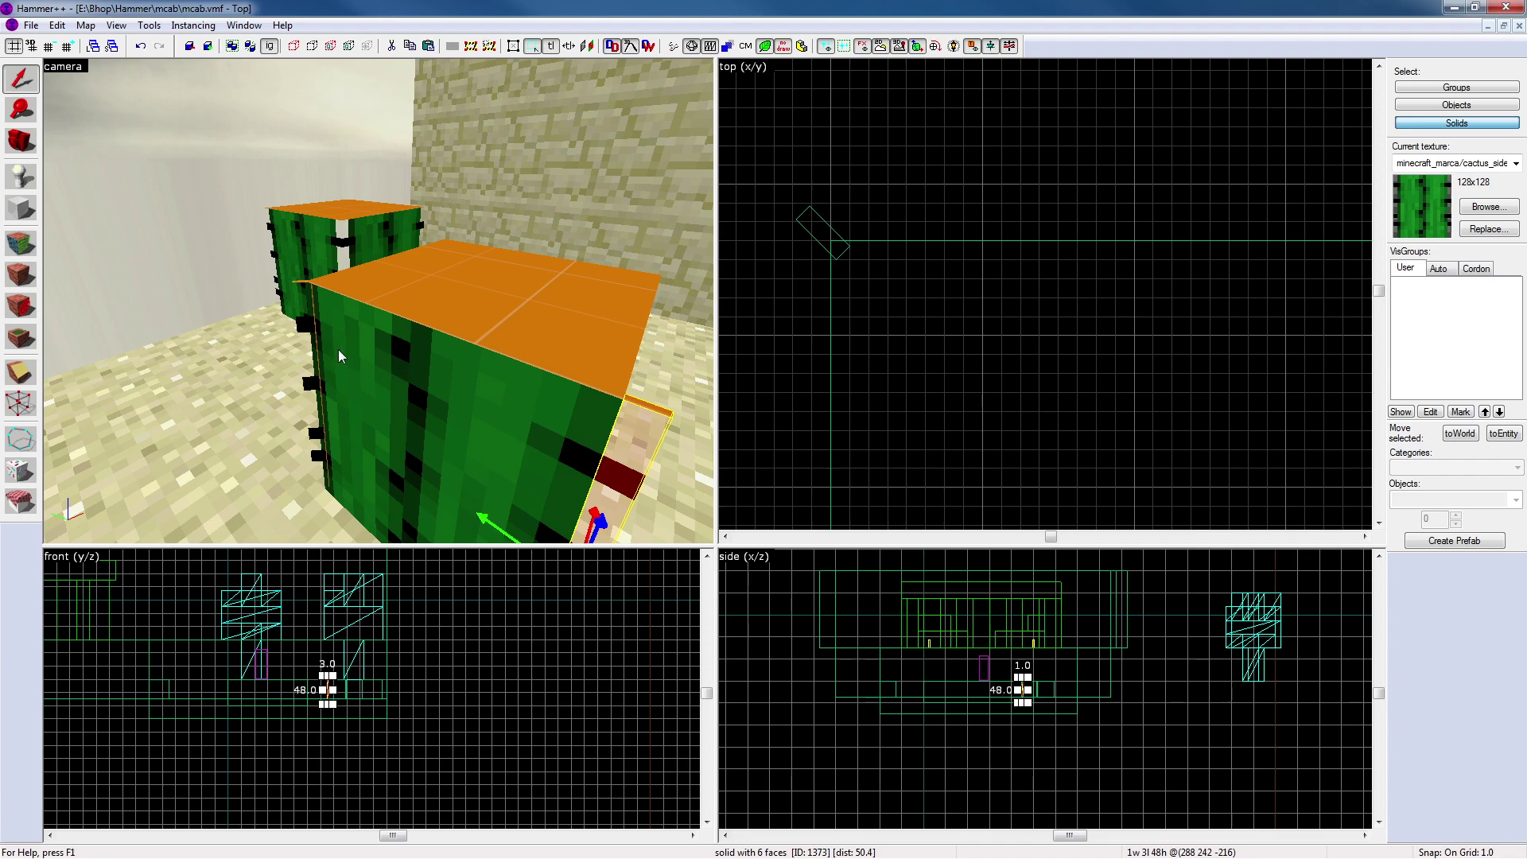
pyautogui.press('Delete')
pyautogui.click(314, 374)
pyautogui.scroll(-6, 848, 282)
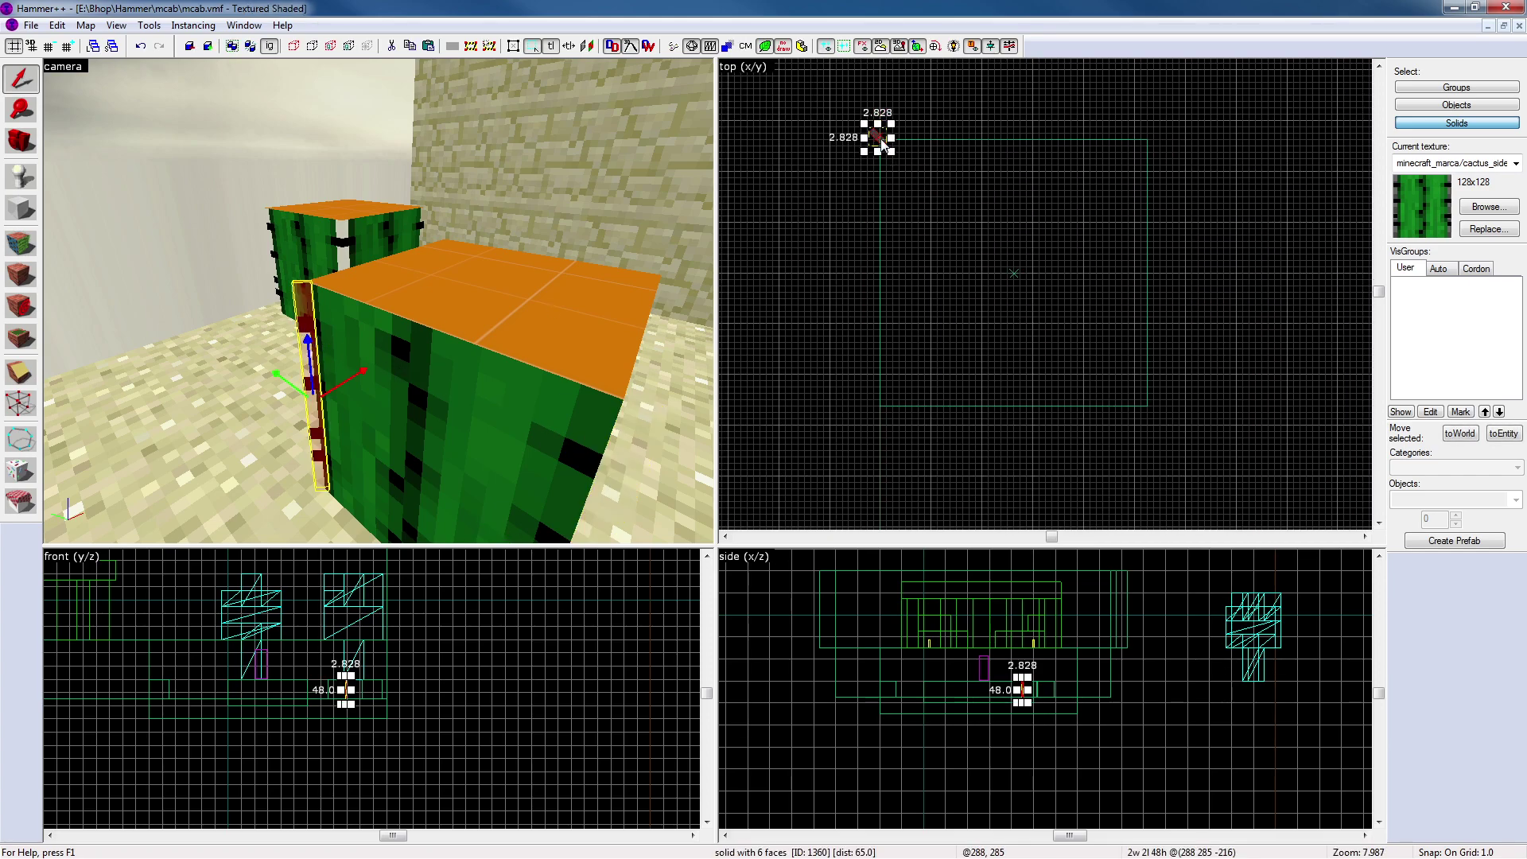
pyautogui.scroll(2, 880, 137)
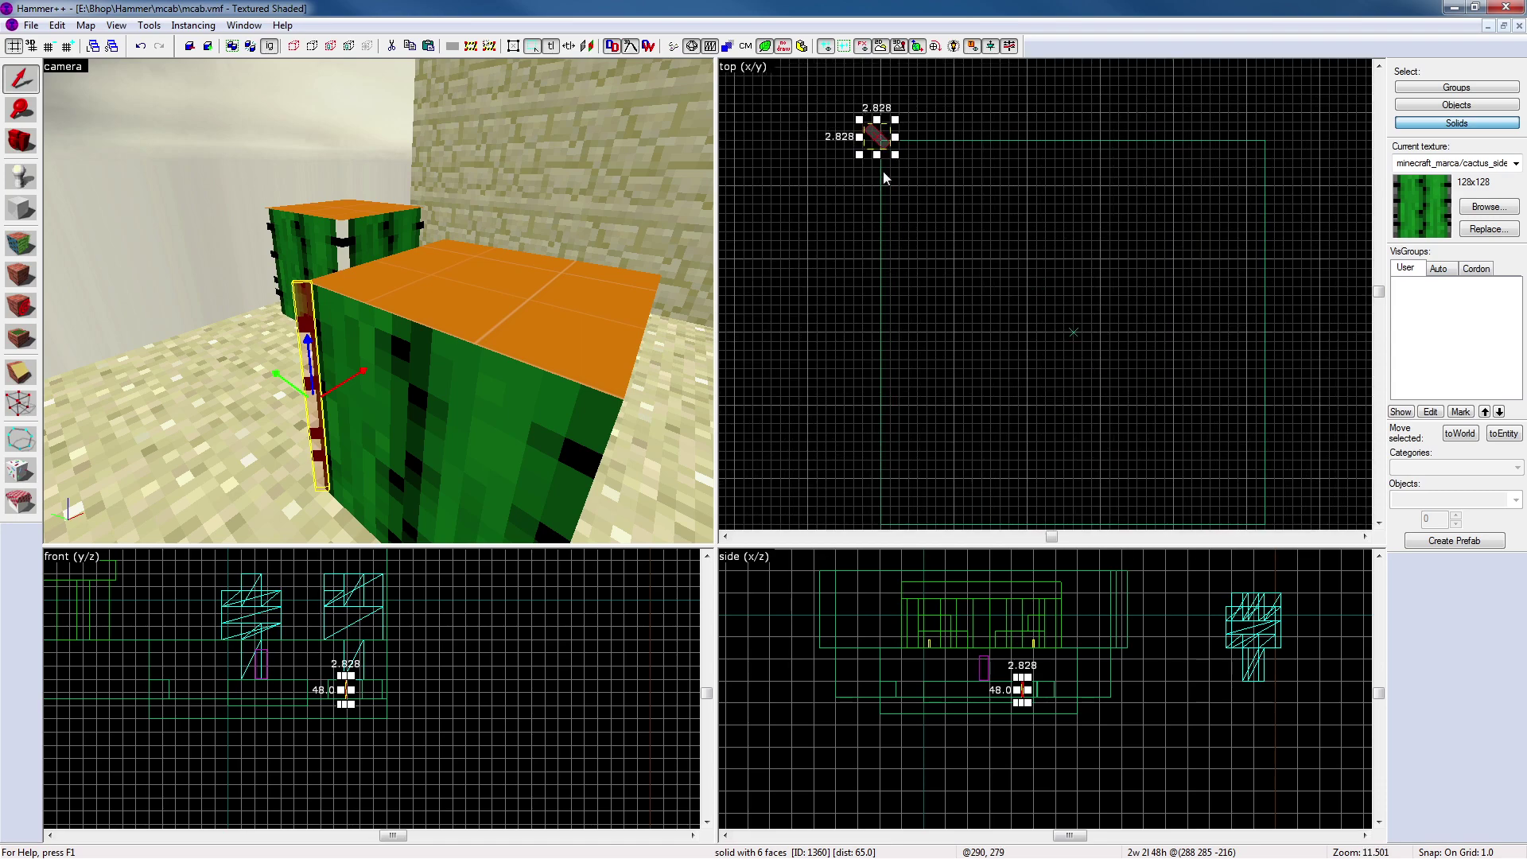
pyautogui.scroll(-2, 927, 282)
pyautogui.moveTo(897, 271); pyautogui.dragTo(904, 233, button='middle')
# Try moving the diagonal strip away from the block and rotating it, and undo both changes
pyautogui.moveTo(899, 143); pyautogui.dragTo(828, 213)
pyautogui.press('z')
pyautogui.press('a')
pyautogui.press('s')
pyautogui.press('w')
pyautogui.press('d')
pyautogui.press('z')
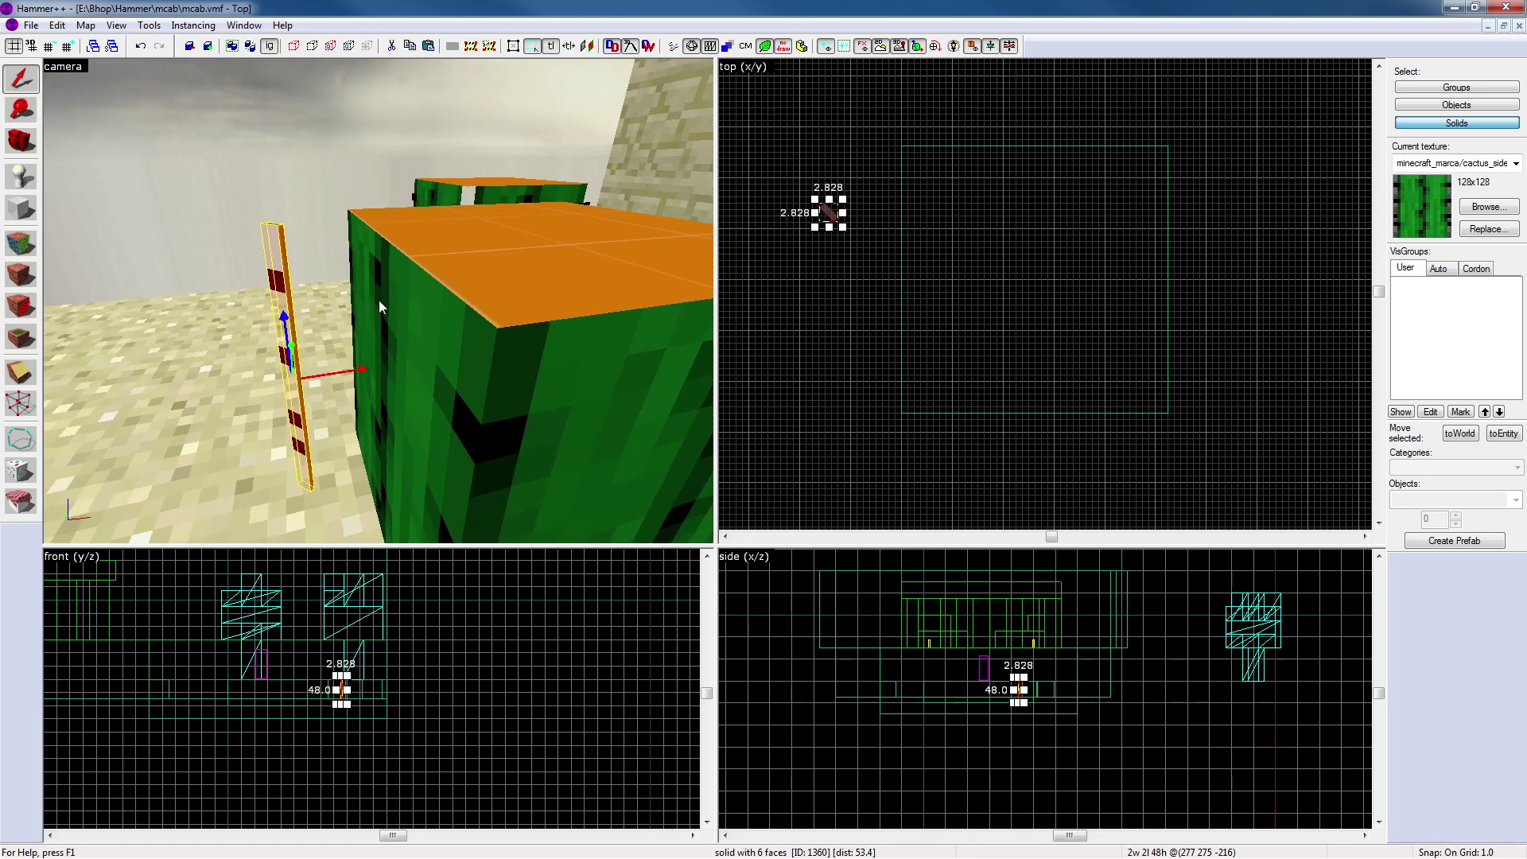
pyautogui.click(829, 212)
pyautogui.moveTo(842, 202); pyautogui.dragTo(802, 216)
pyautogui.hotkey('ctrl', 'z')
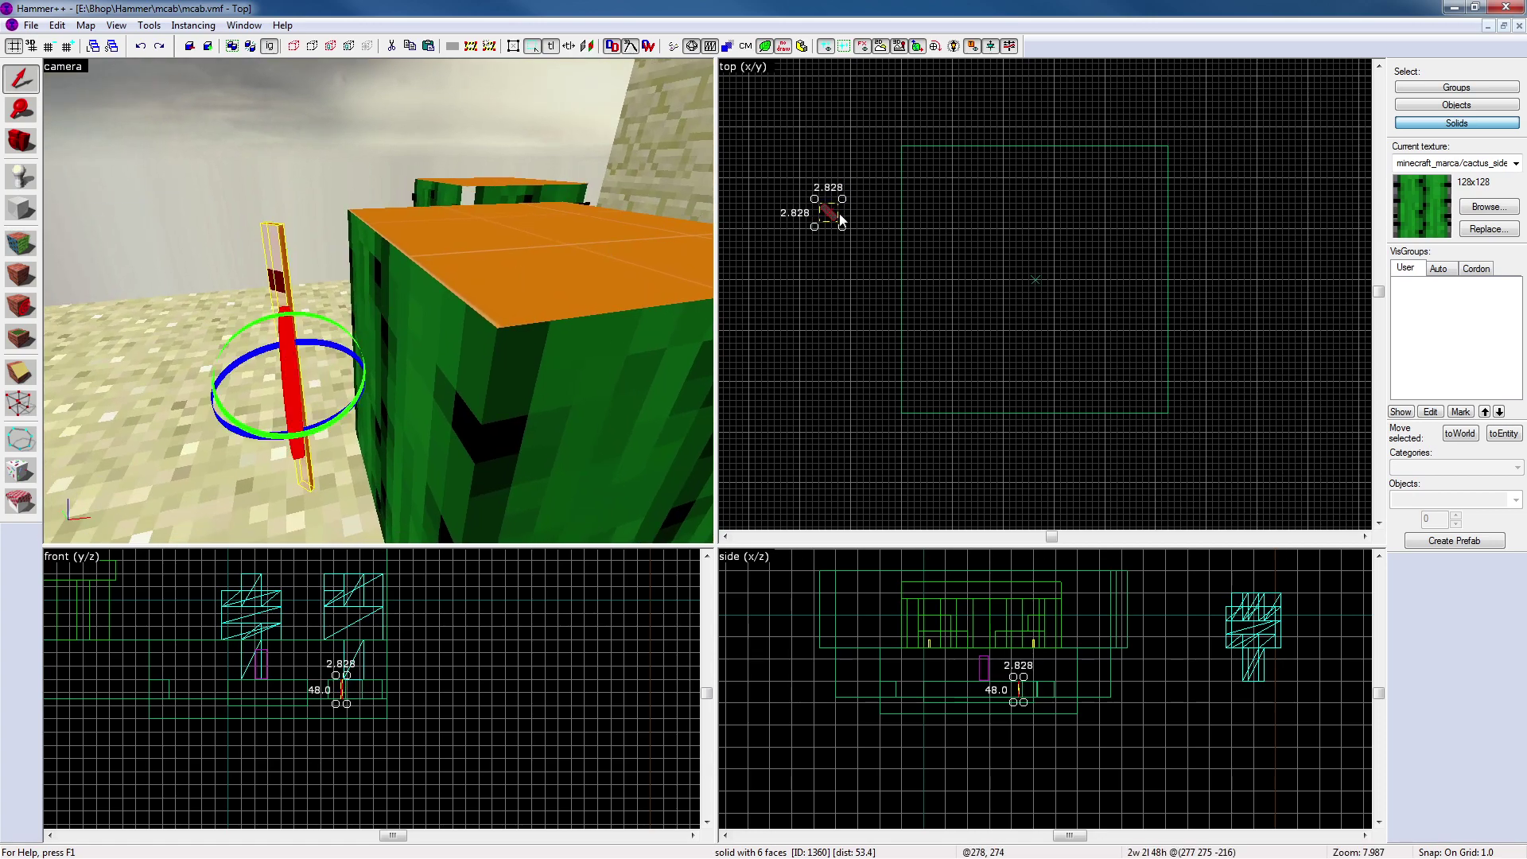
pyautogui.hotkey('ctrl', 'z')
# Place a copy of the diagonal strip, turned 90 degrees, at the block's lower-left corner in the top view
pyautogui.moveTo(899, 148)
pyautogui.mouseDown()
pyautogui.moveTo(841, 276)
pyautogui.moveTo(847, 377)
pyautogui.moveTo(831, 320)
pyautogui.moveTo(812, 340)
pyautogui.moveTo(849, 327)
pyautogui.moveTo(930, 412)
pyautogui.moveTo(929, 400)
pyautogui.mouseUp()
pyautogui.scroll(4, 871, 430)
pyautogui.click(1019, 441)
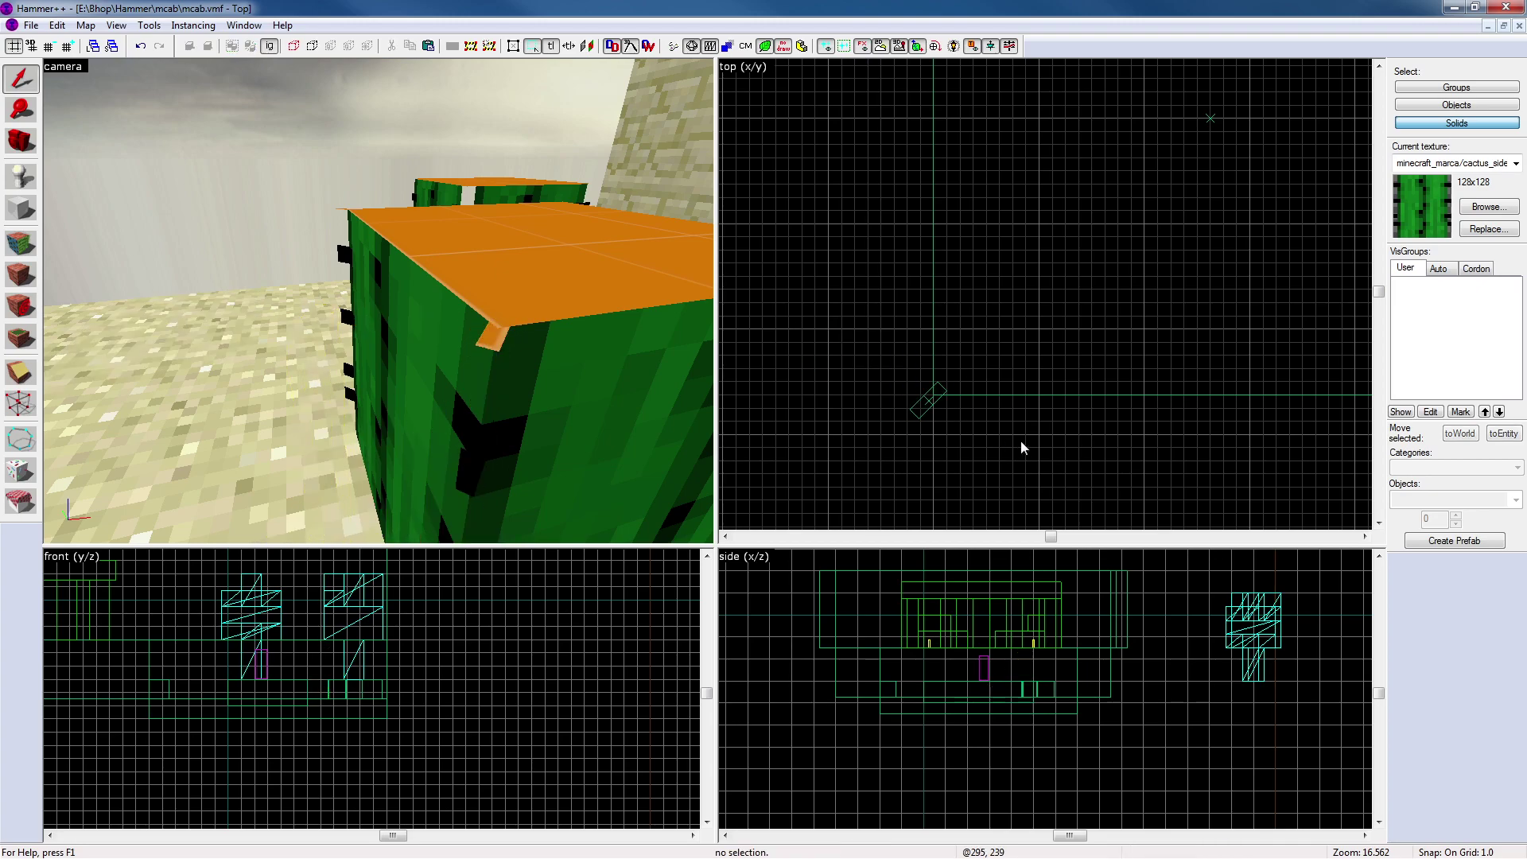
# Copy both diagonal strips, rotate the copies by half a turn, and place them at the block's two right-hand corners in the top view
pyautogui.scroll(-5, 1013, 418)
pyautogui.click(969, 185)
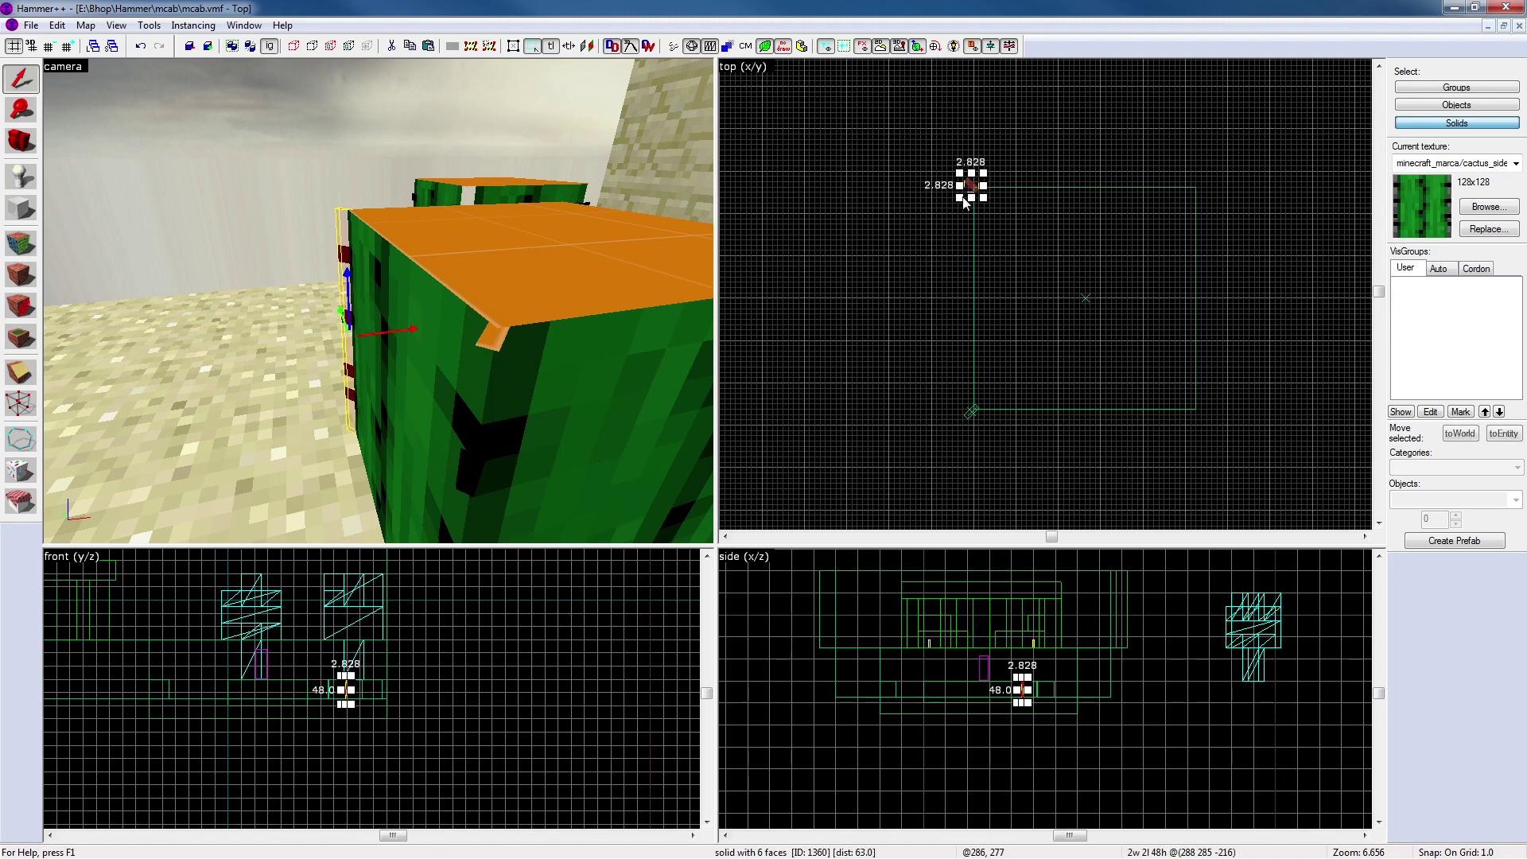
pyautogui.keyDown('ctrl'); pyautogui.click(969, 413); pyautogui.keyUp('ctrl')
pyautogui.click(971, 357)
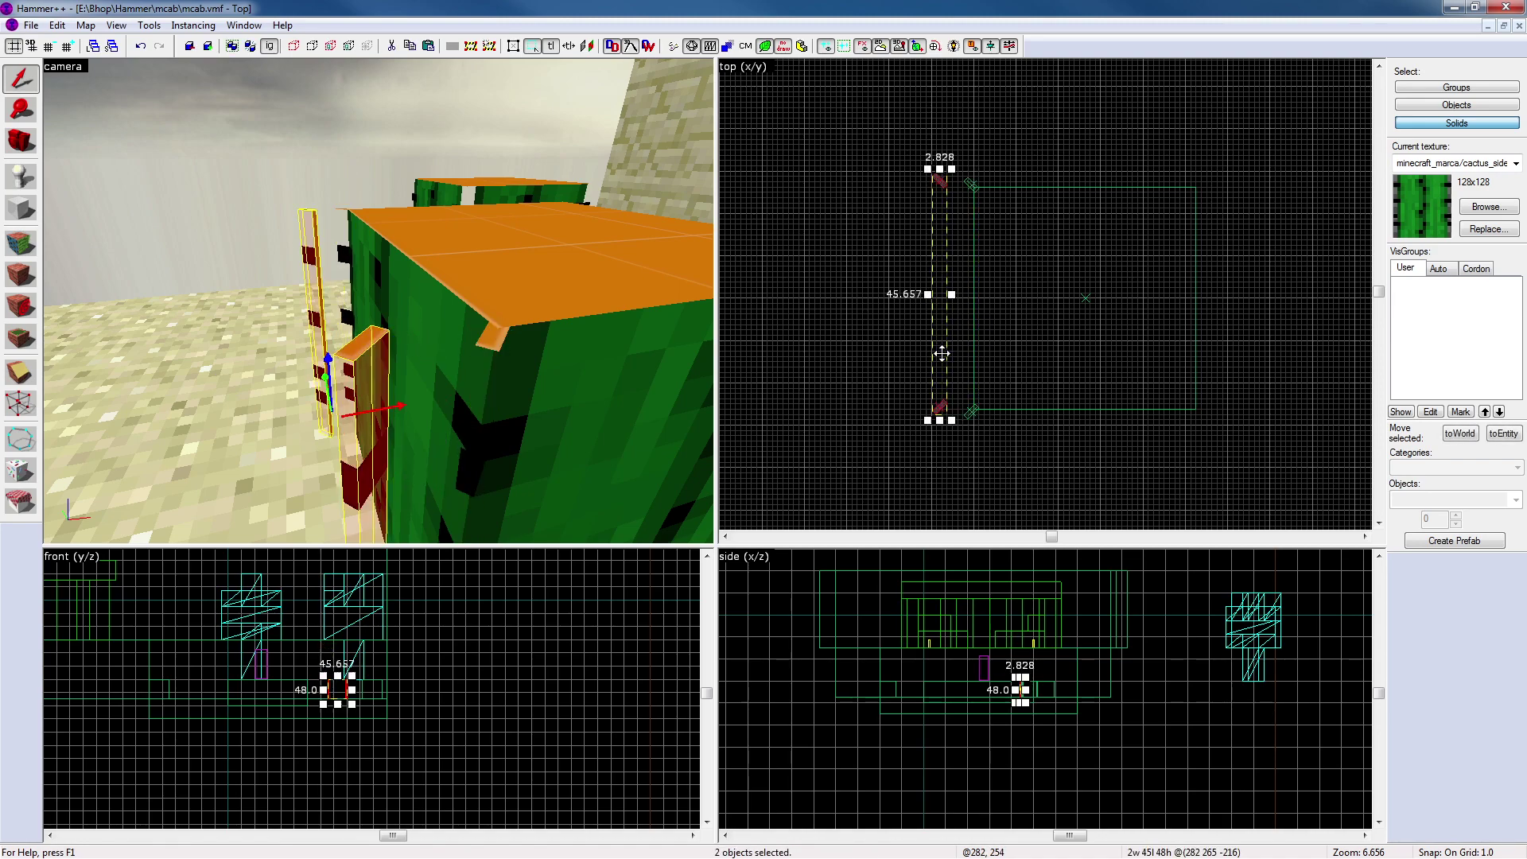
pyautogui.moveTo(959, 174); pyautogui.dragTo(952, 365)
pyautogui.moveTo(938, 245); pyautogui.dragTo(1195, 269)
pyautogui.scroll(6, 1193, 138)
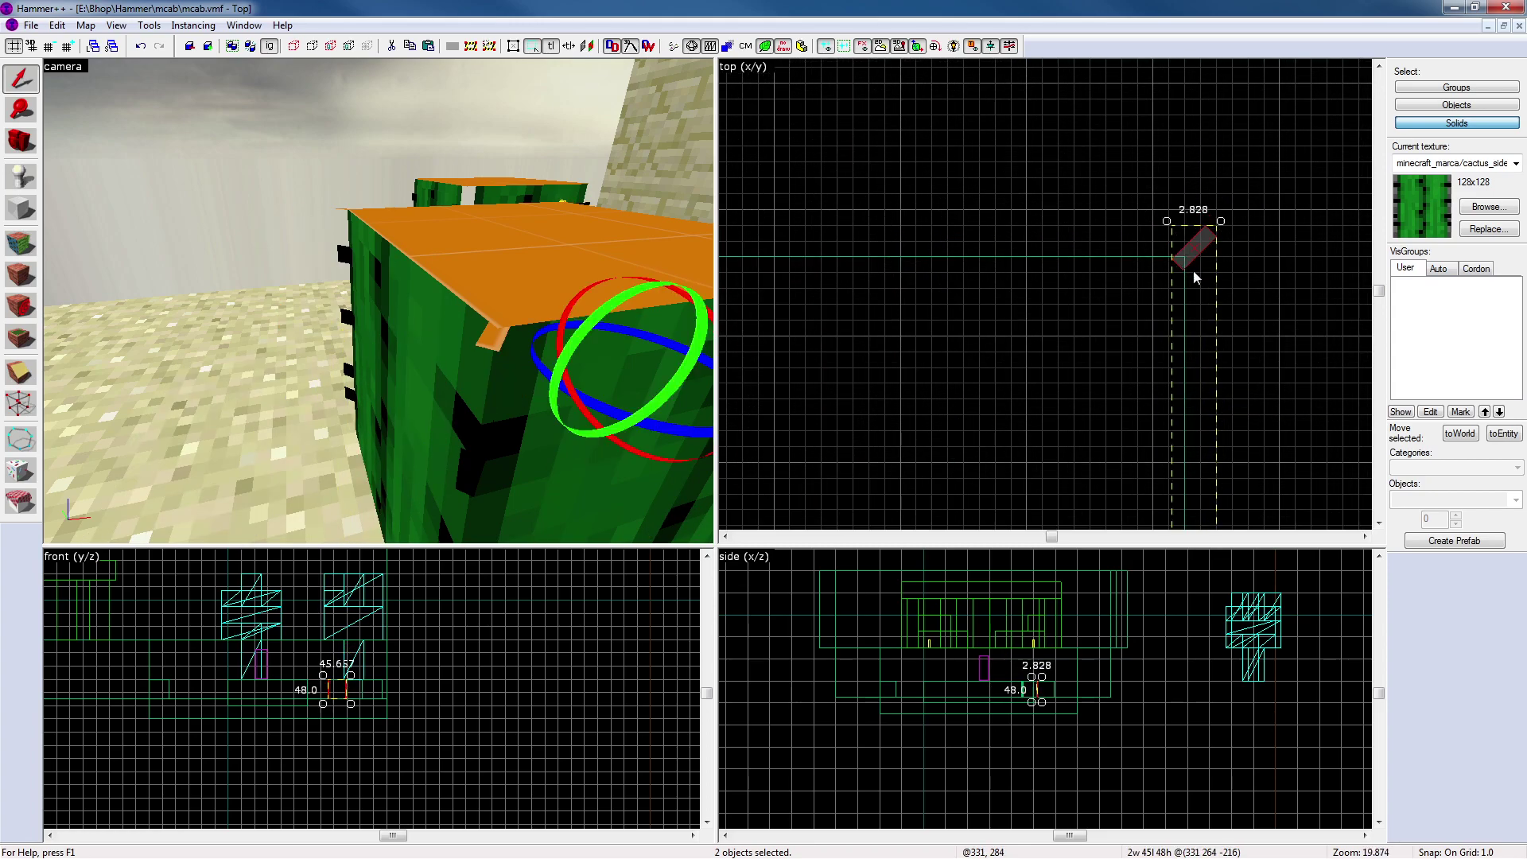
pyautogui.press('Escape')
# Examine the spiky corner strips around the cactus, comparing it with the other cactus and the surrounding trees and terrain
pyautogui.press('z')
pyautogui.press('s')
pyautogui.press('w')
pyautogui.press('w')
pyautogui.press('d')
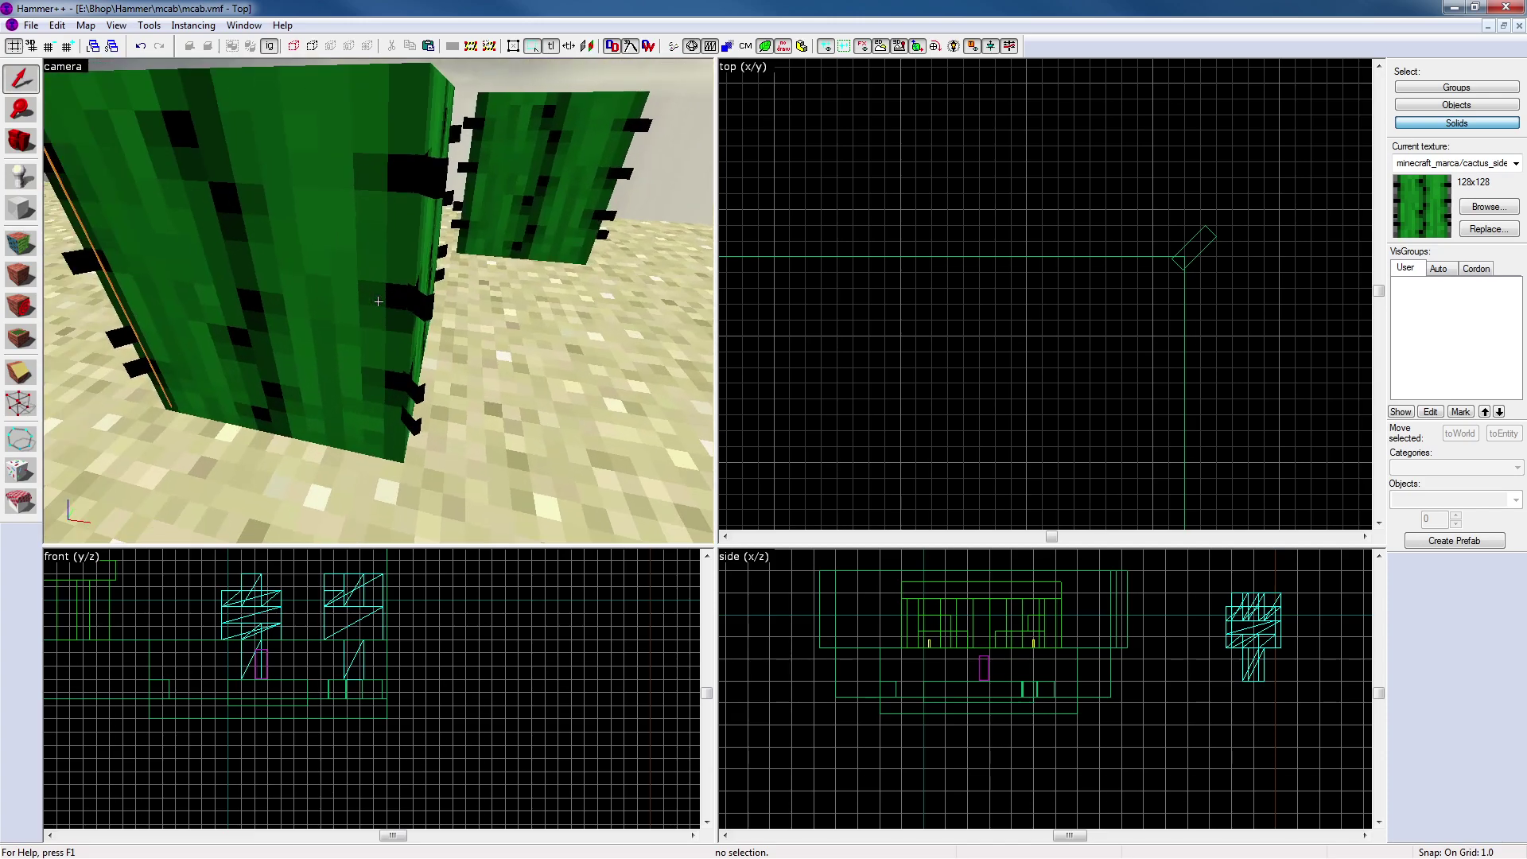
pyautogui.press('s')
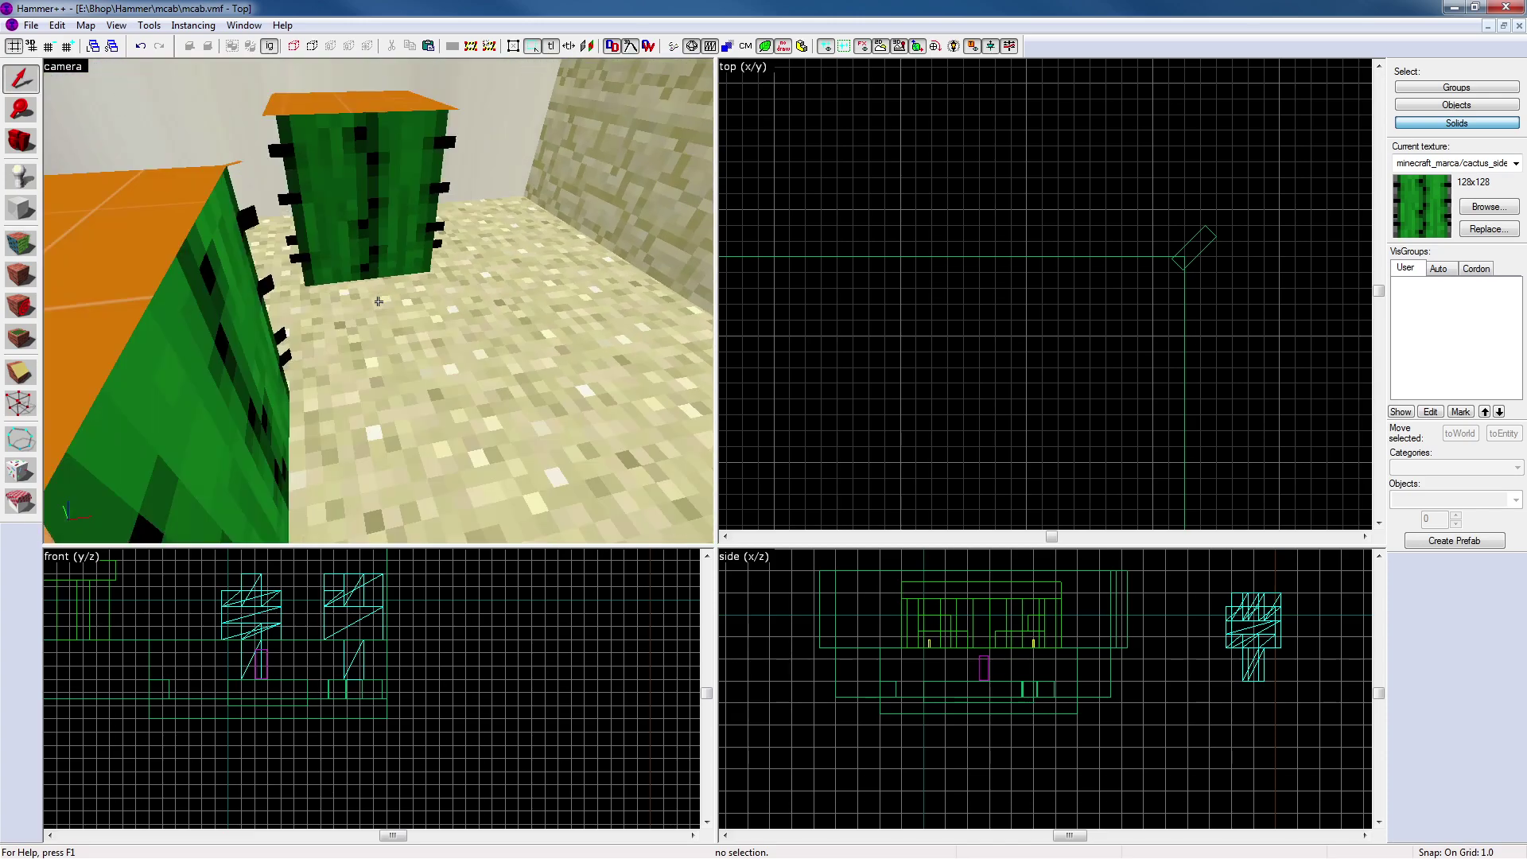
pyautogui.press('w')
pyautogui.press('a')
pyautogui.press('a')
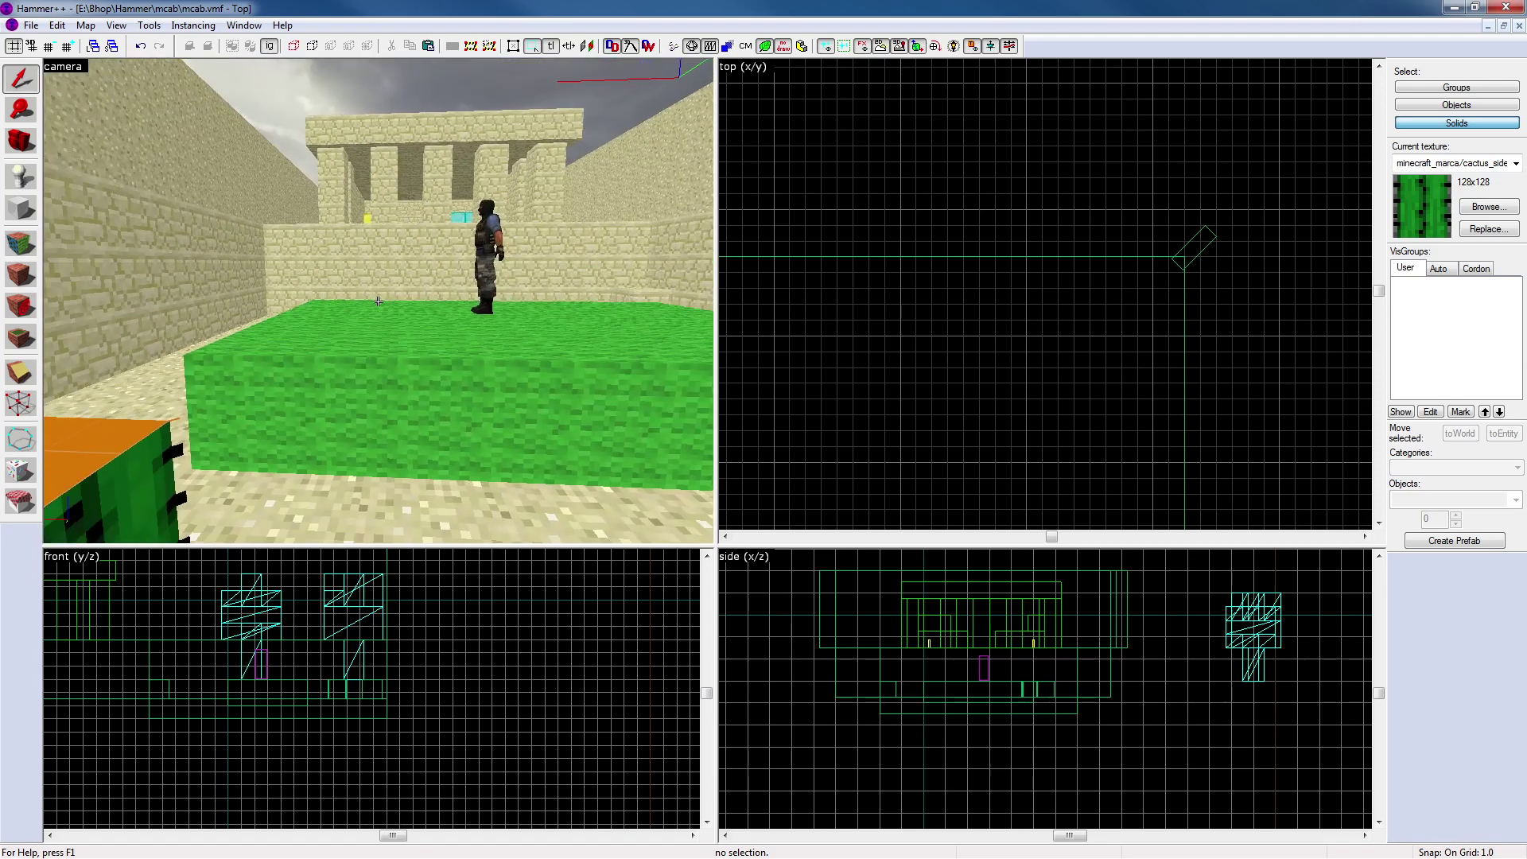
pyautogui.press('z')
pyautogui.press('z')
pyautogui.press('s')
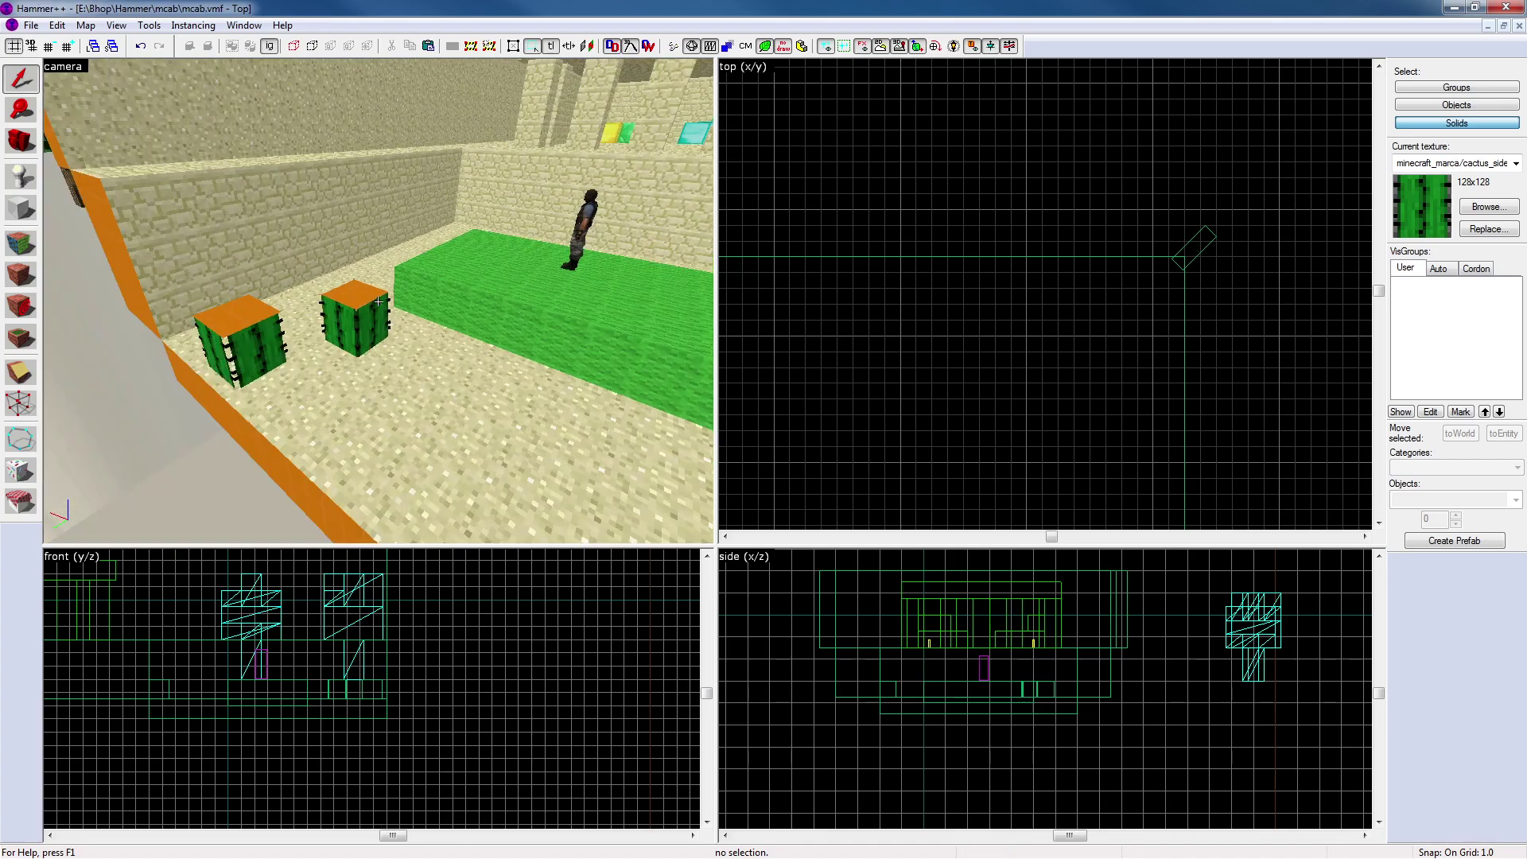
pyautogui.press('w')
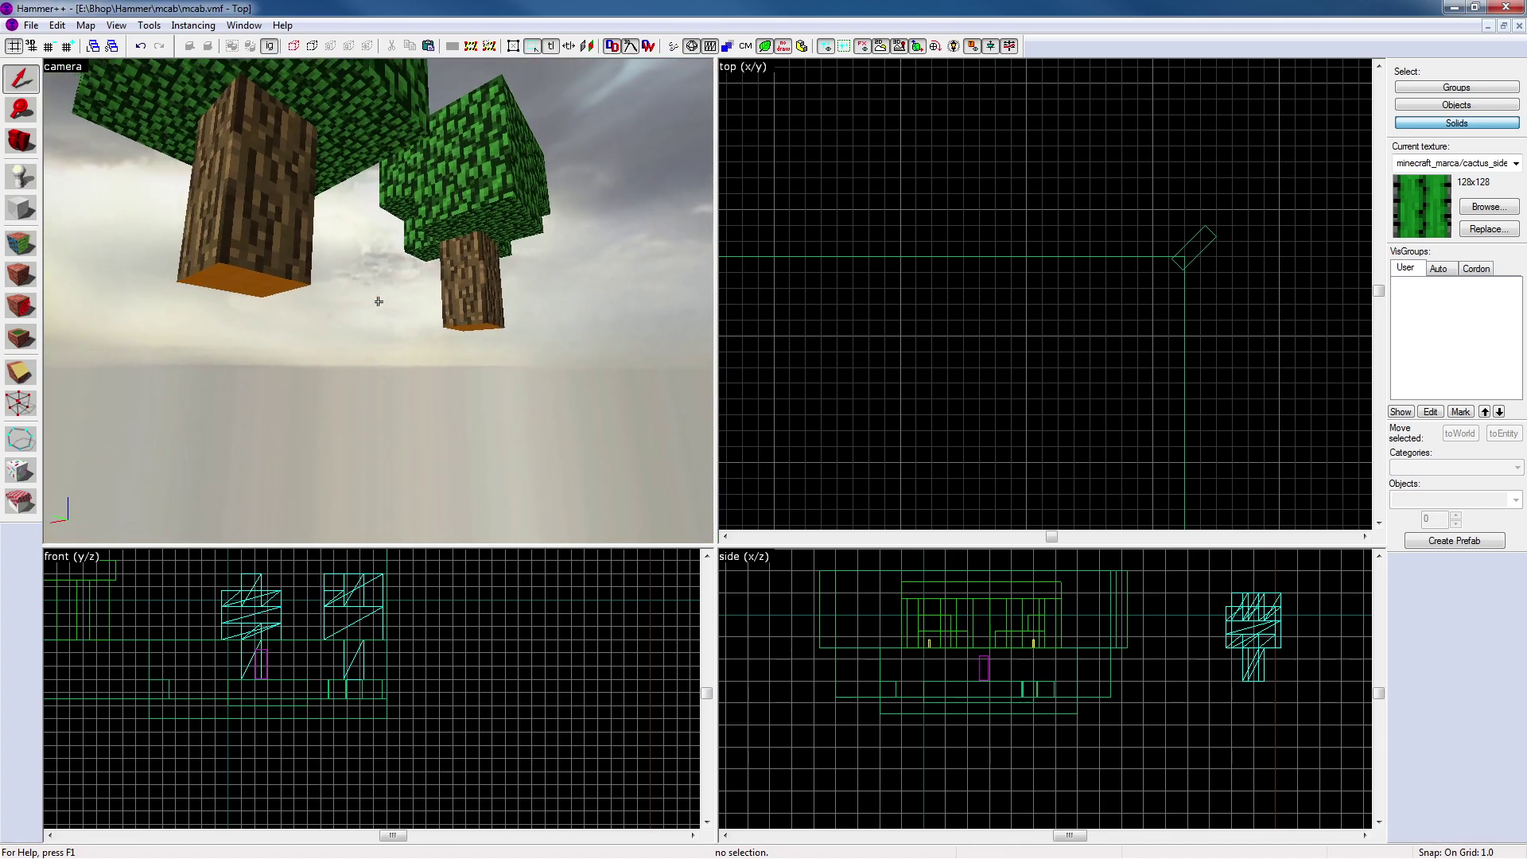
pyautogui.press('w')
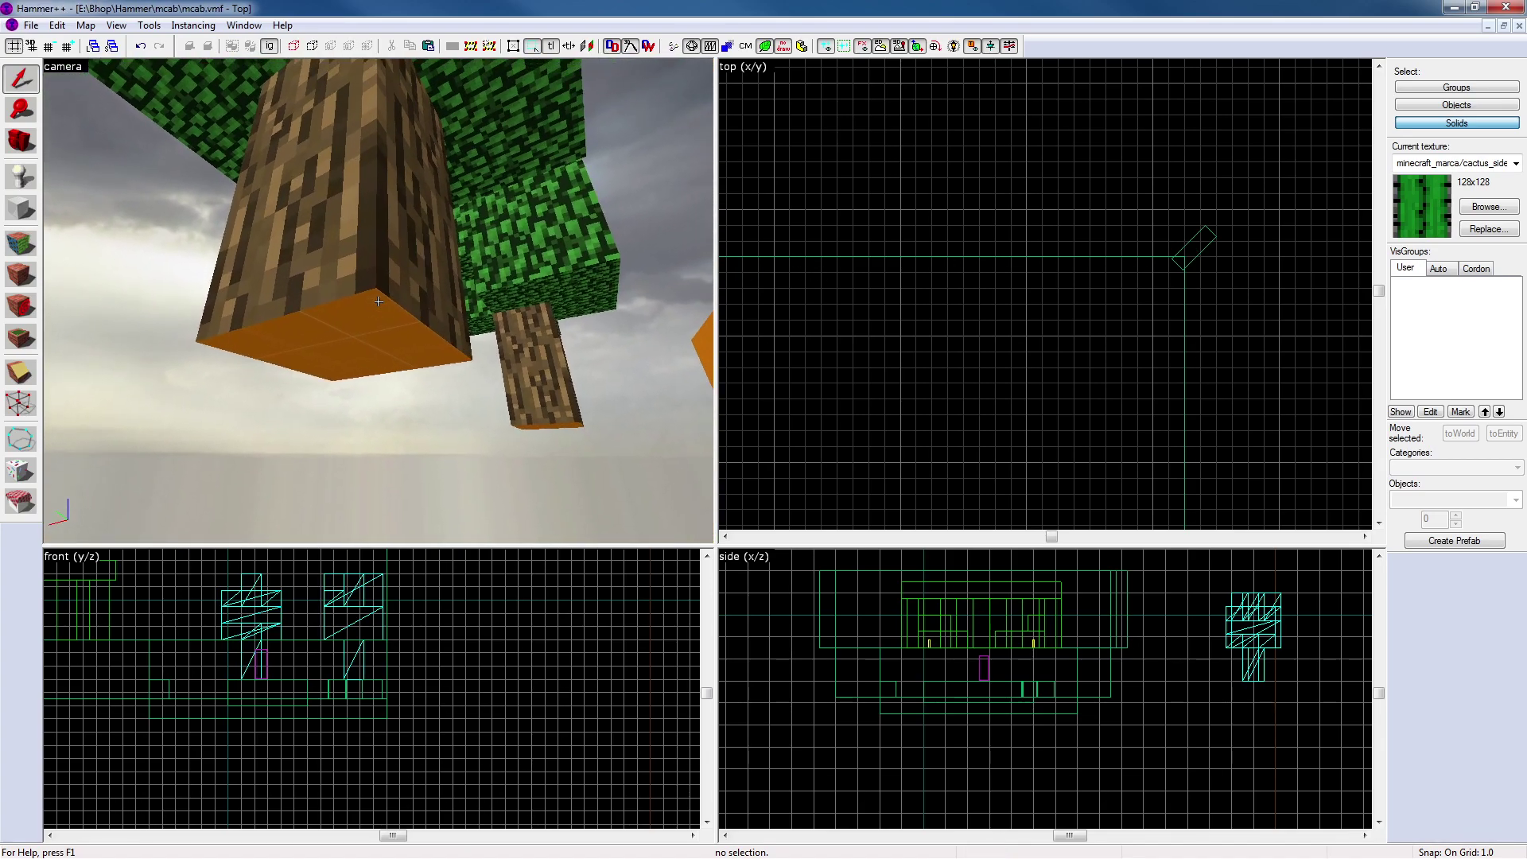
pyautogui.press('w')
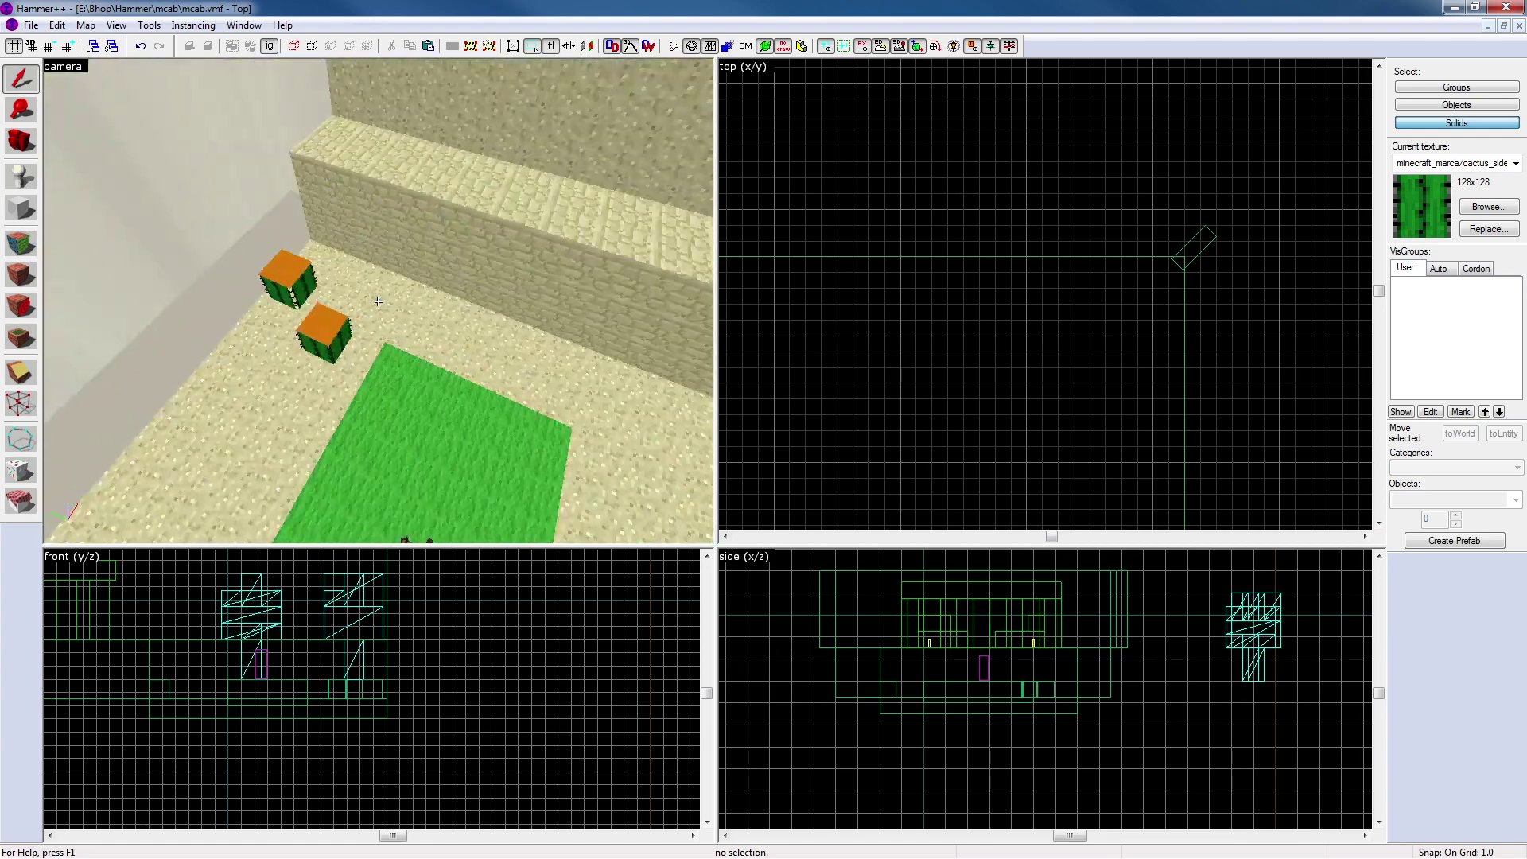
# Delete the other cactus standing behind the new block with the spiky corner strips
pyautogui.press('w')
pyautogui.press('z')
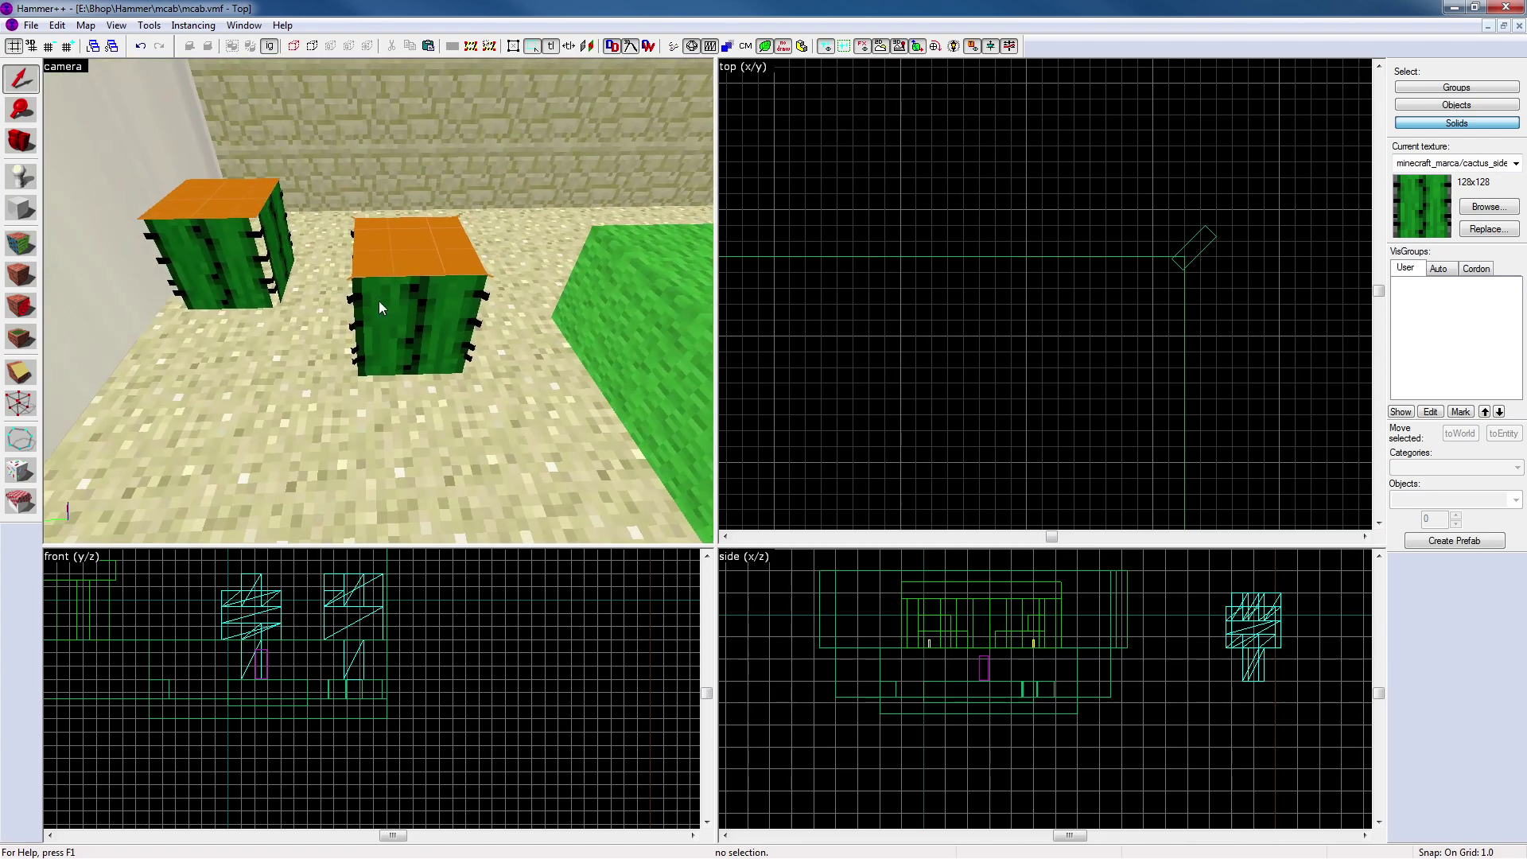
pyautogui.click(387, 266)
pyautogui.scroll(-8, 1010, 200)
pyautogui.click(1101, 310)
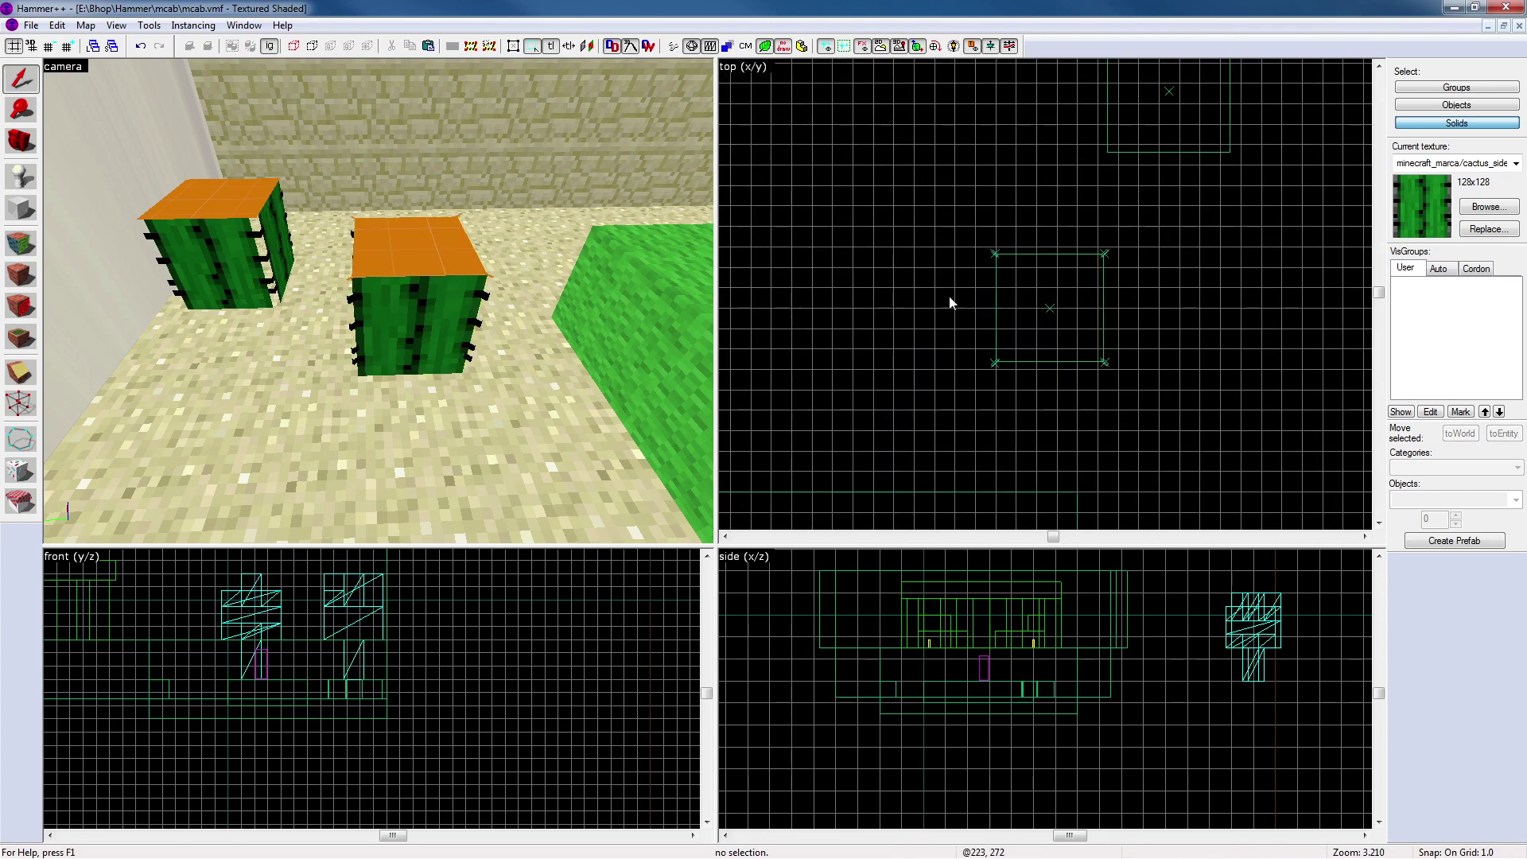
pyautogui.click(284, 236)
pyautogui.press('Delete')
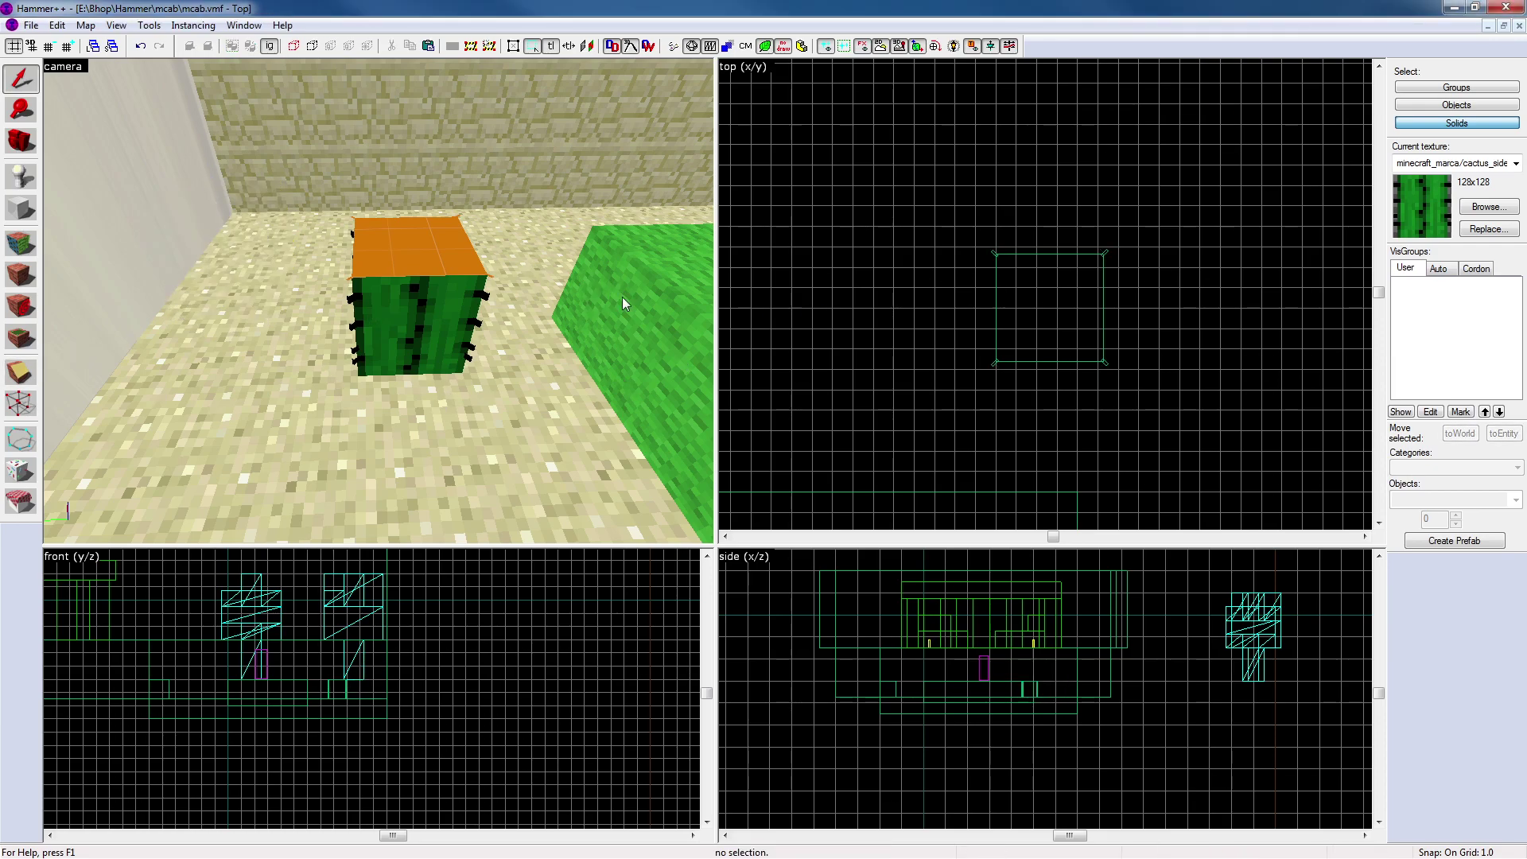
# Examine the remaining cactus up close, checking its corner strips and central block individually
pyautogui.press('z')
pyautogui.press('a')
pyautogui.press('w')
pyautogui.press('d')
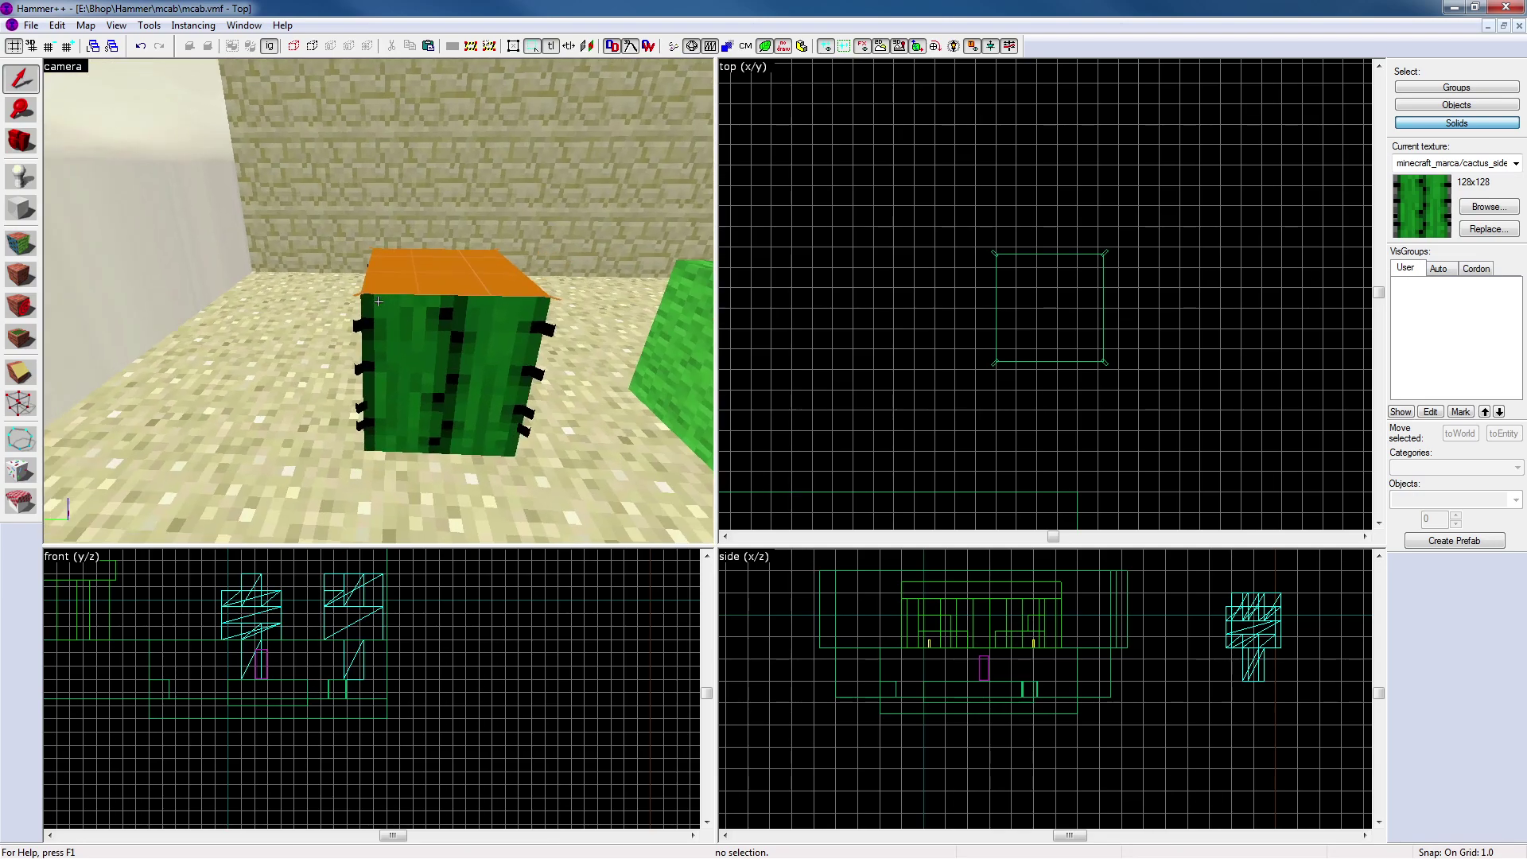
pyautogui.press('z')
pyautogui.click(339, 306)
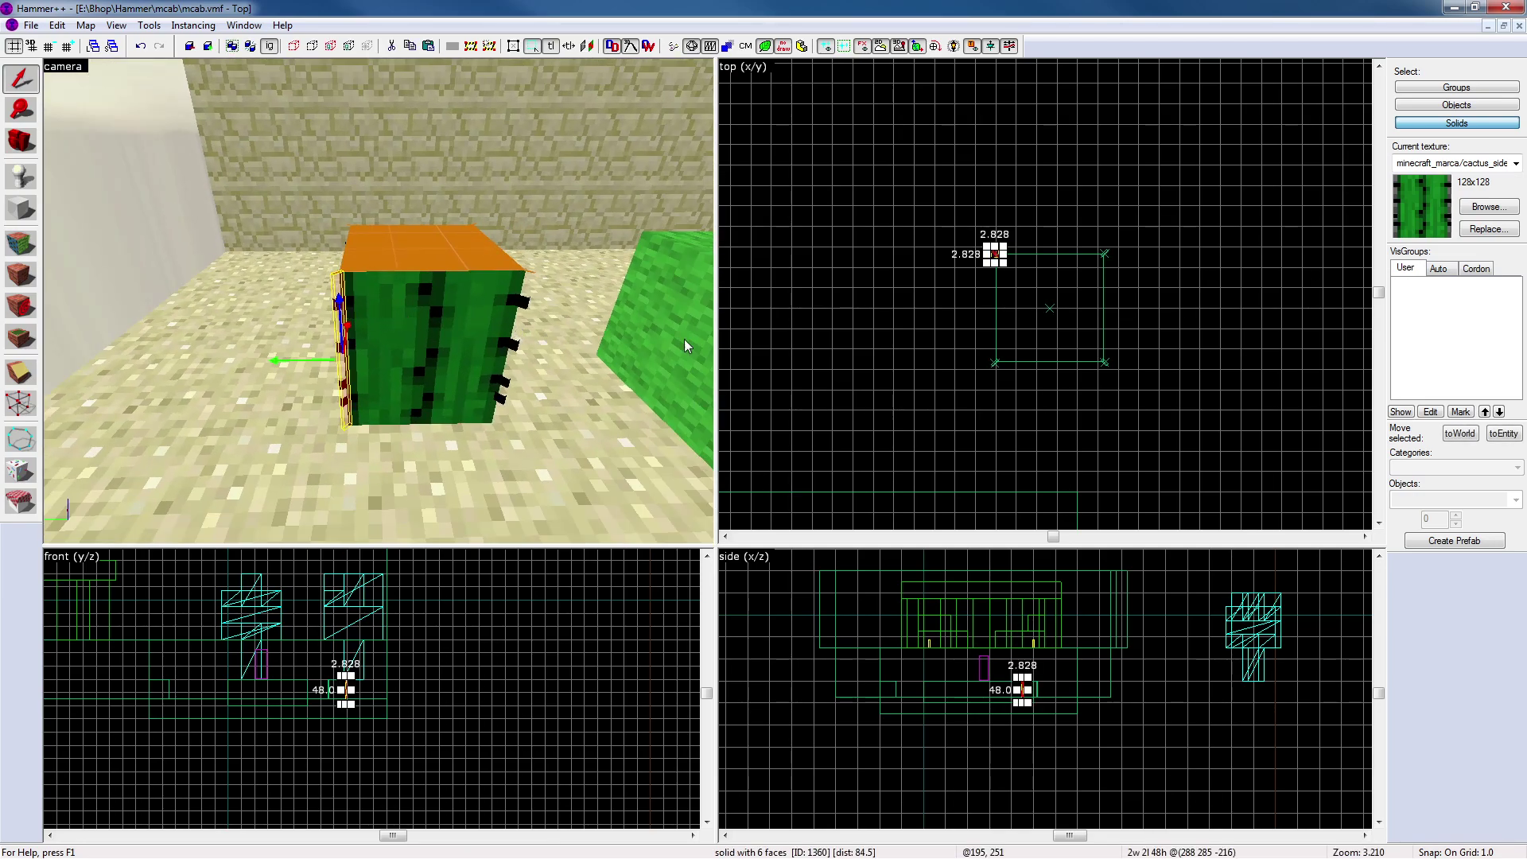
pyautogui.click(870, 331)
pyautogui.click(460, 319)
pyautogui.press('z')
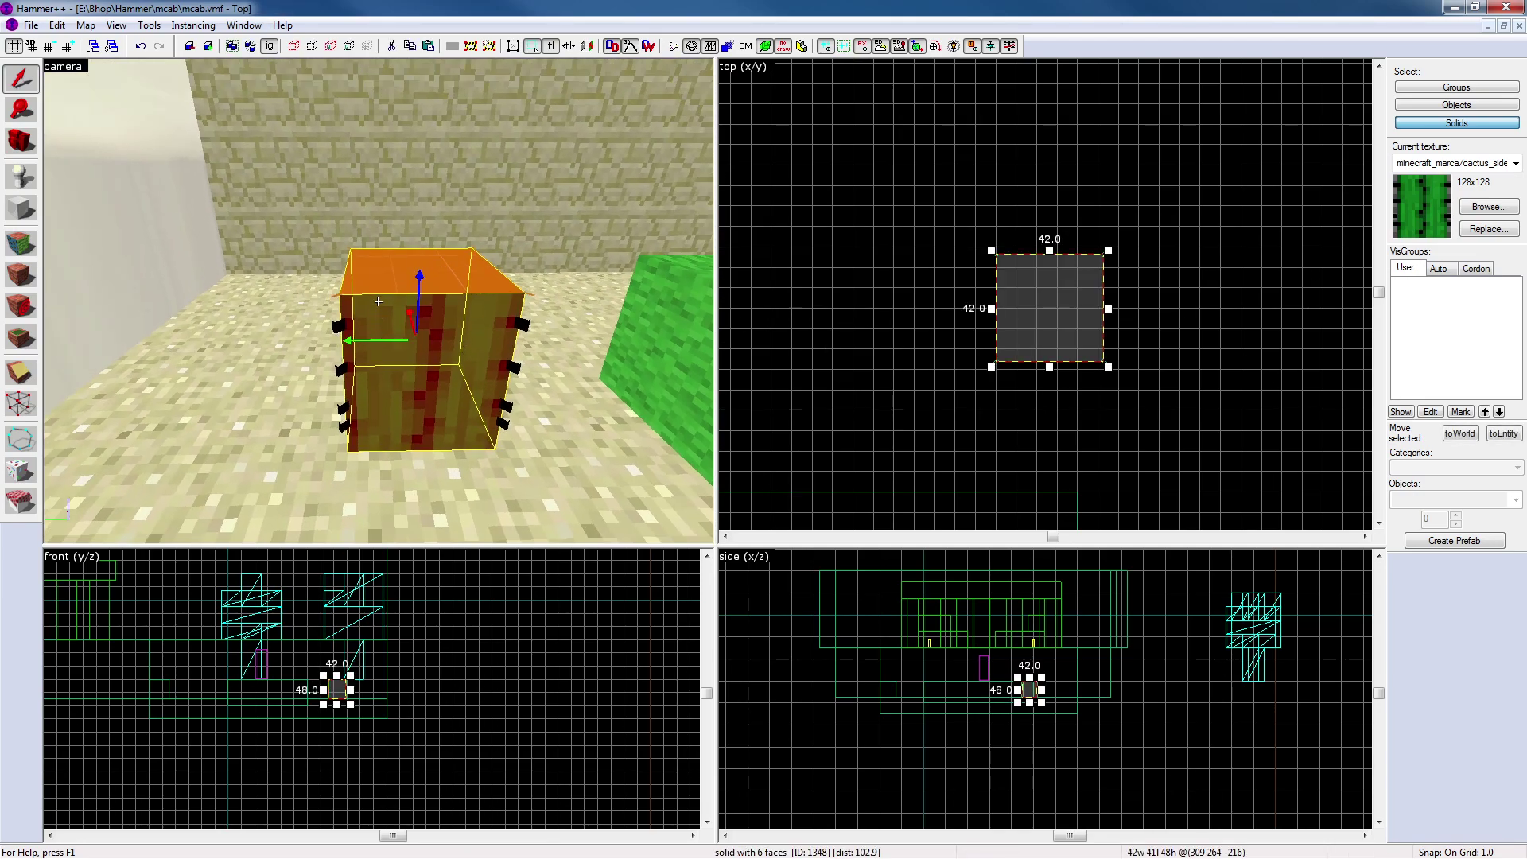
pyautogui.press('w')
pyautogui.press('s')
pyautogui.press('z')
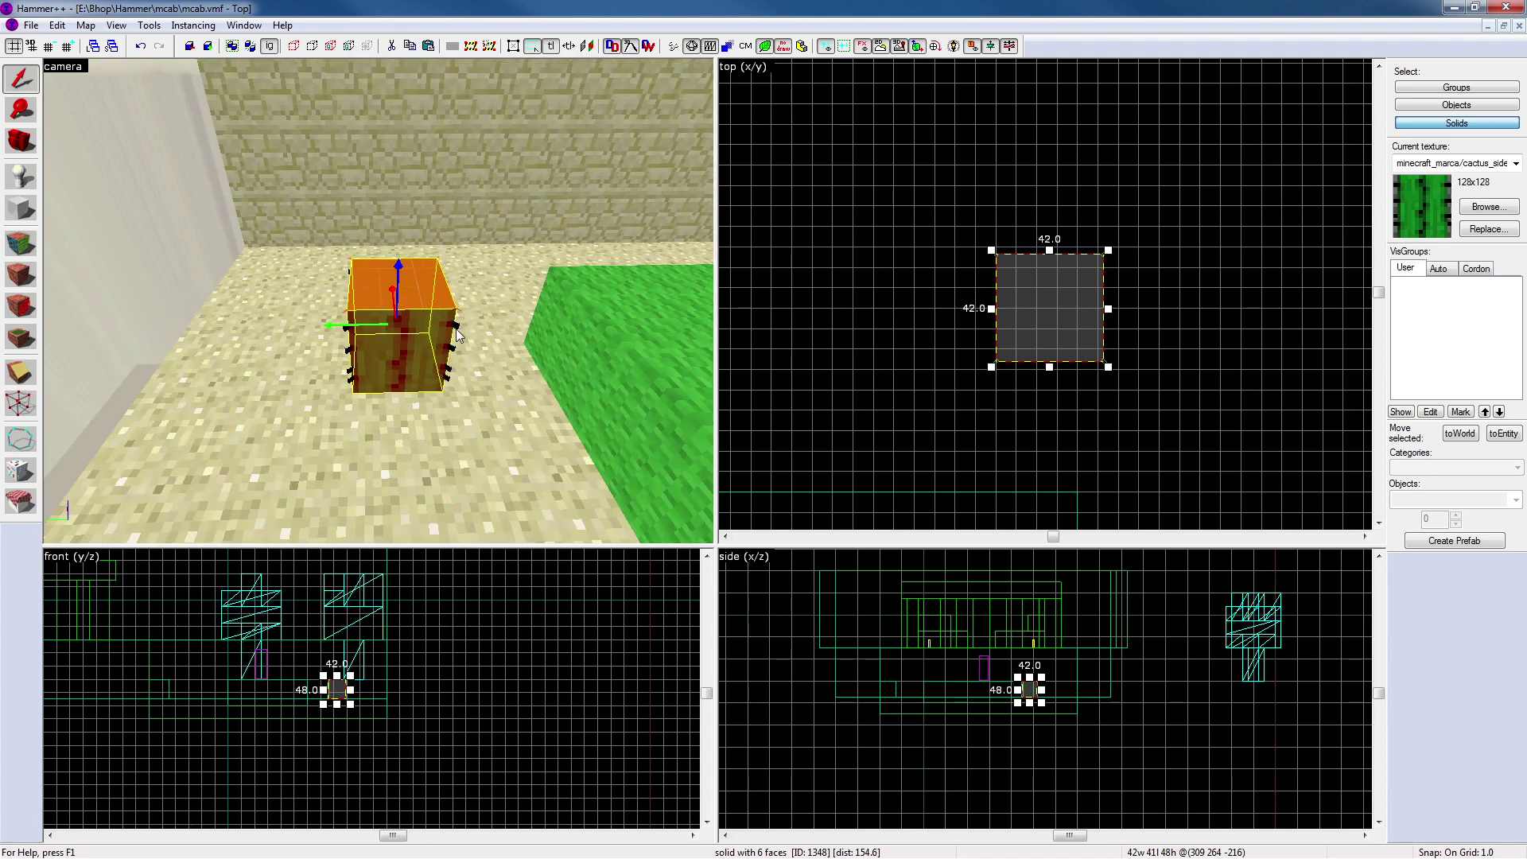
pyautogui.click(772, 305)
pyautogui.click(451, 328)
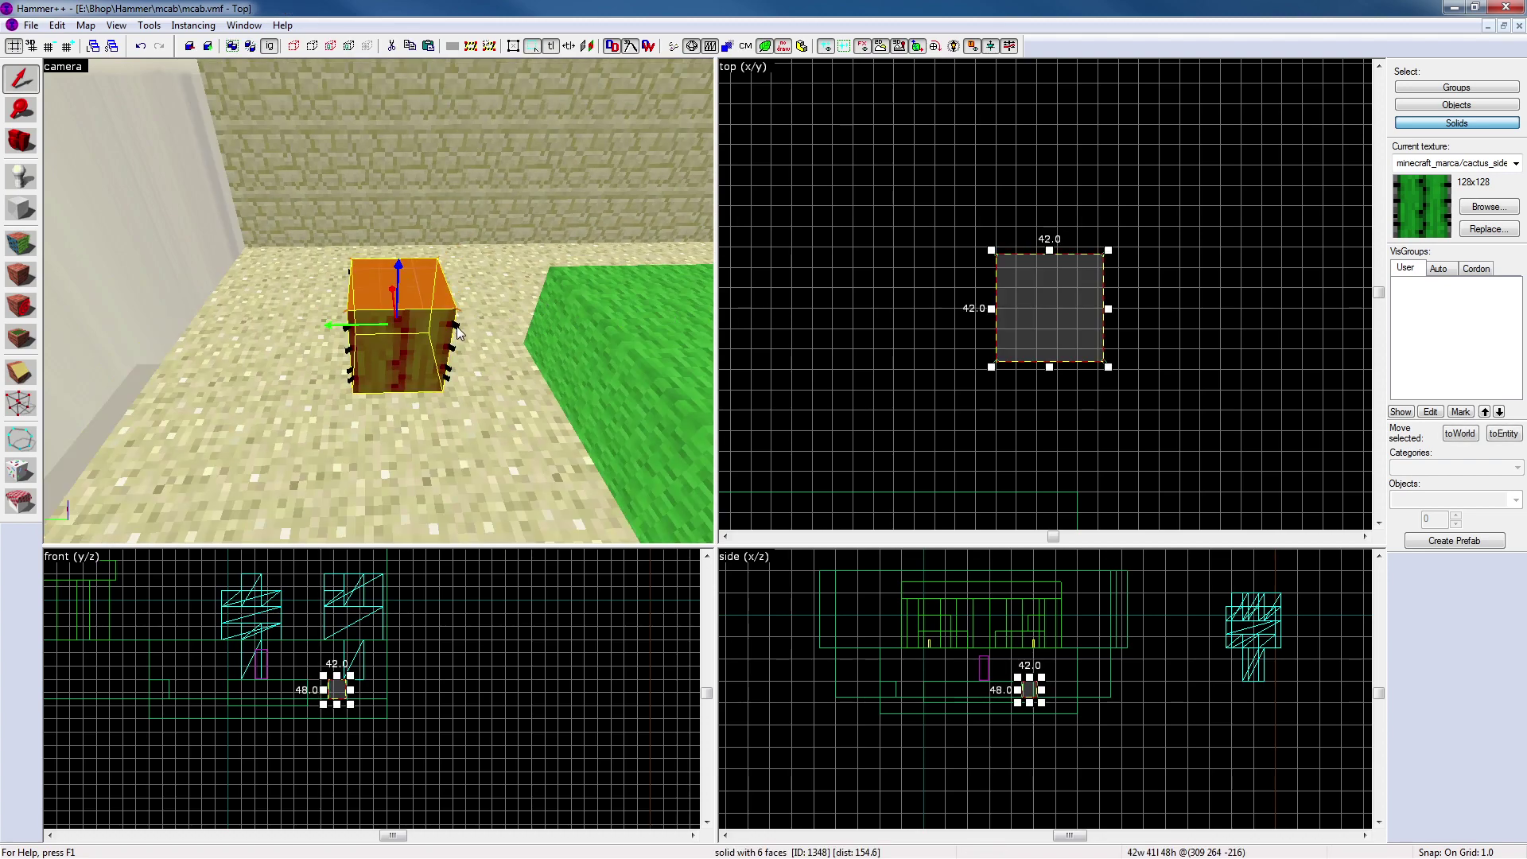
pyautogui.click(915, 289)
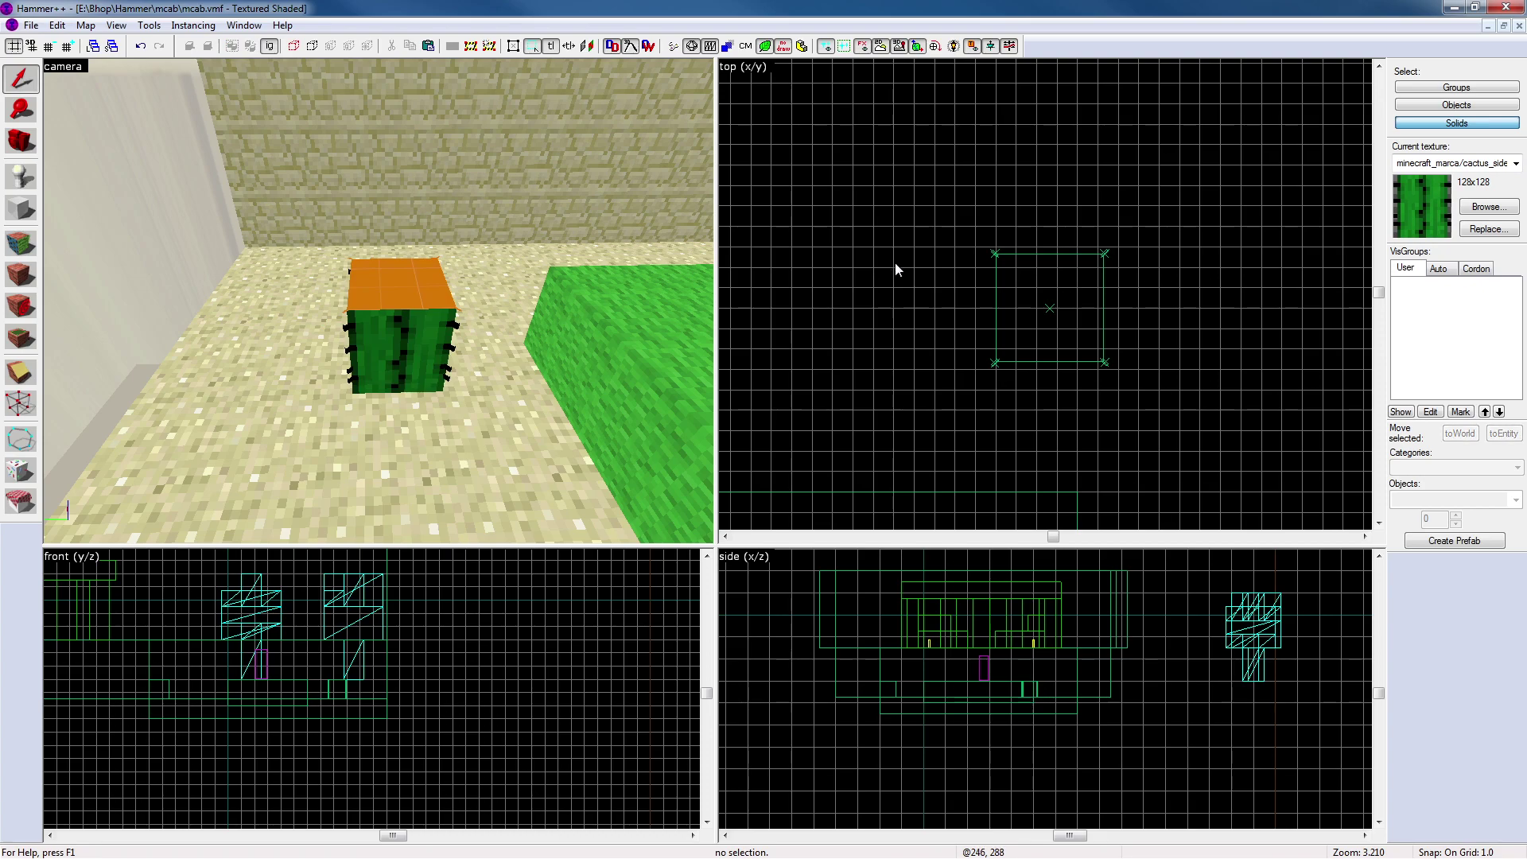
# Try stretching the cactus's block and four corner strips upward together in the side view, and undo it
pyautogui.moveTo(921, 201); pyautogui.dragTo(1133, 369)
pyautogui.press('Return')
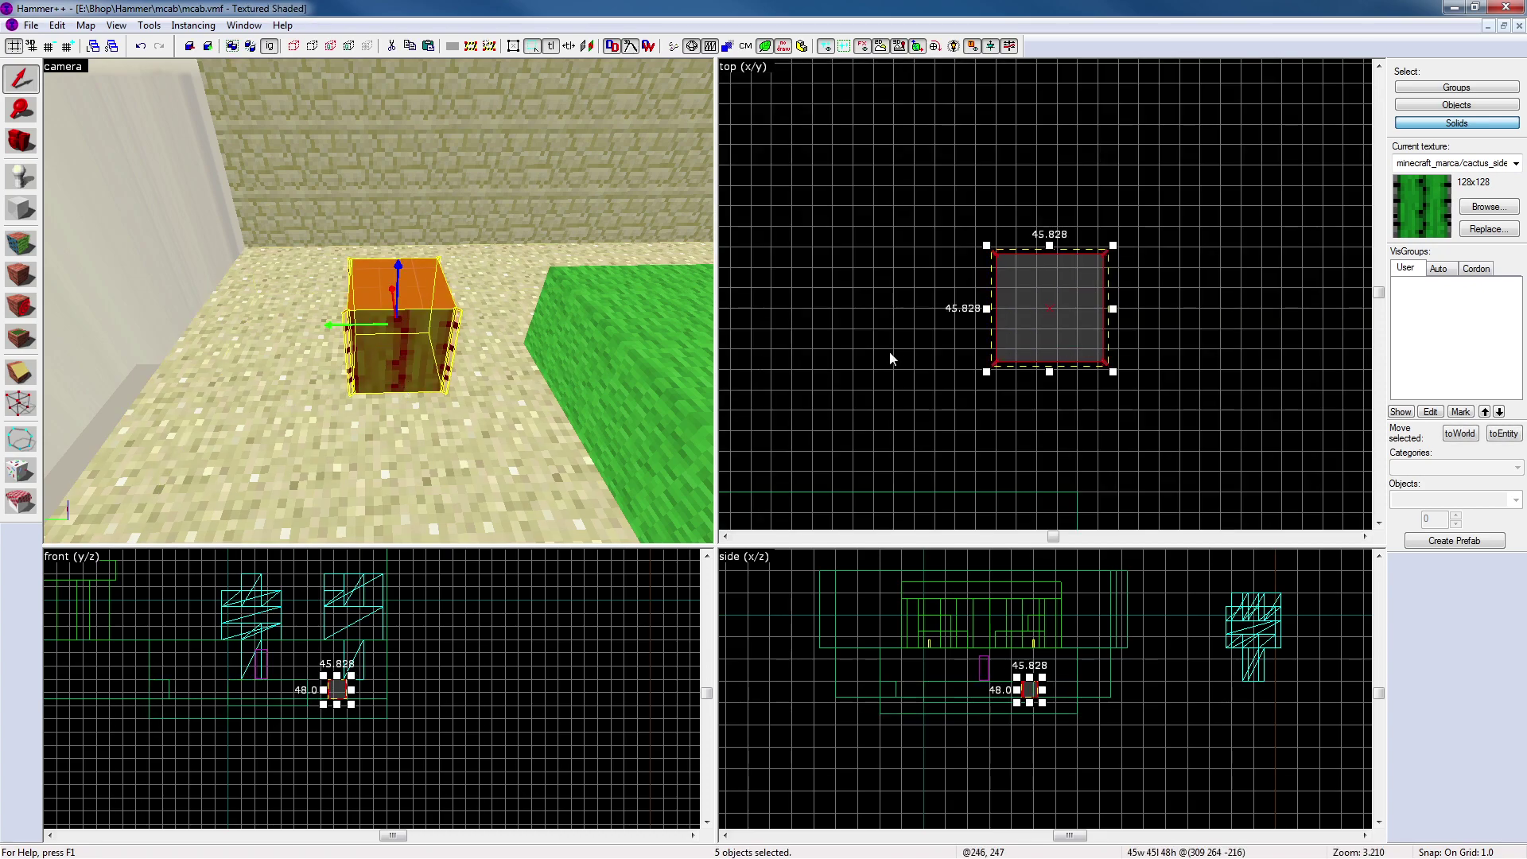
pyautogui.press('z')
pyautogui.press('z')
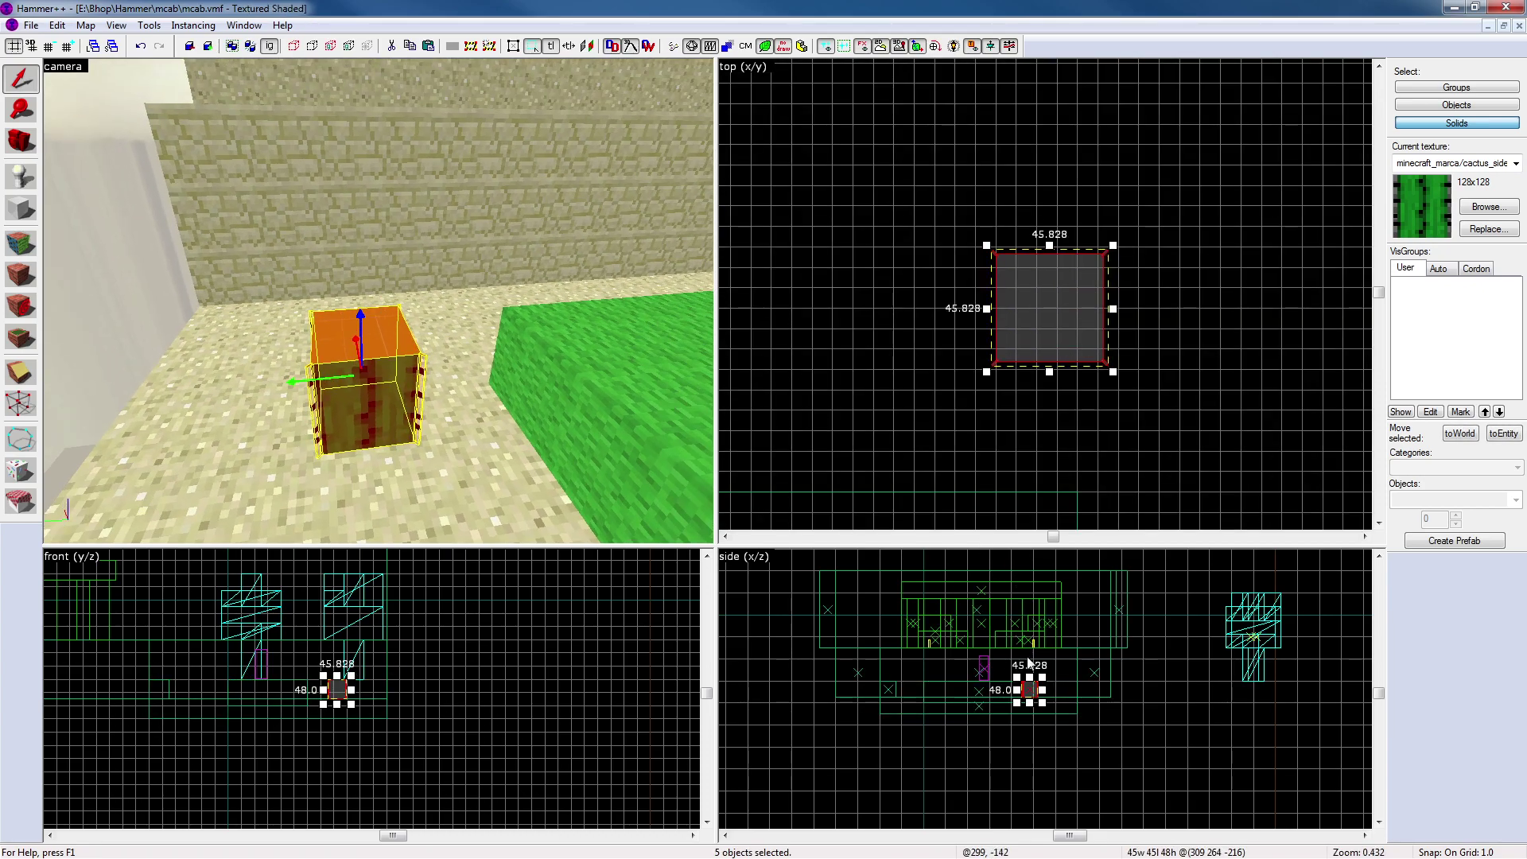
pyautogui.moveTo(1030, 680); pyautogui.dragTo(1036, 664)
pyautogui.hotkey('ctrl', 'z')
# Set the grid size to 16 units and stretch the whole cactus upward in the side view
pyautogui.press(']')
pyautogui.press(']')
pyautogui.press(']')
pyautogui.press(']')
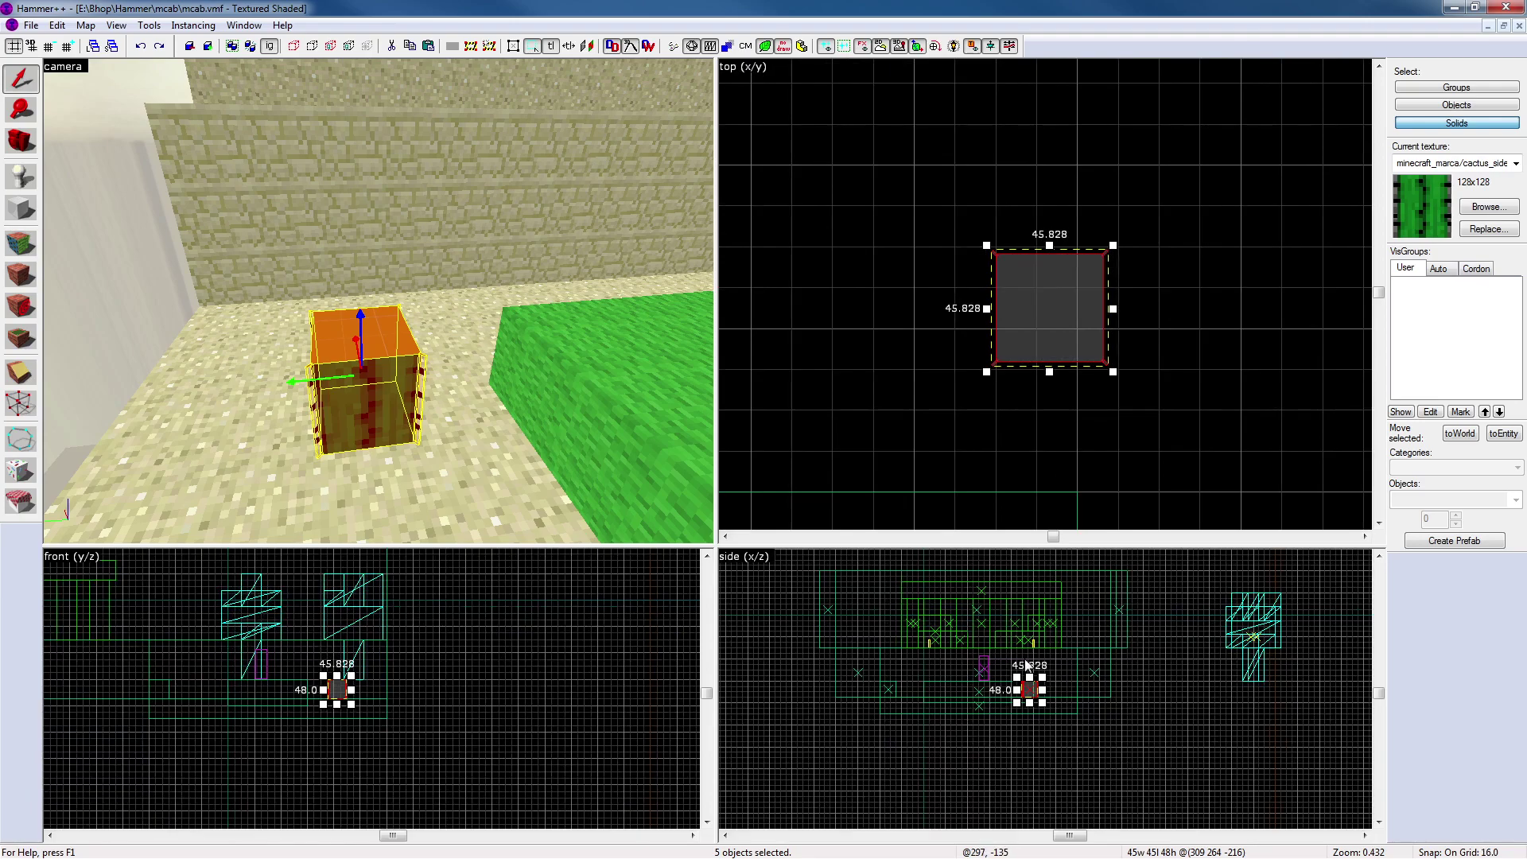
pyautogui.moveTo(1032, 681); pyautogui.dragTo(1037, 671)
pyautogui.press('Escape')
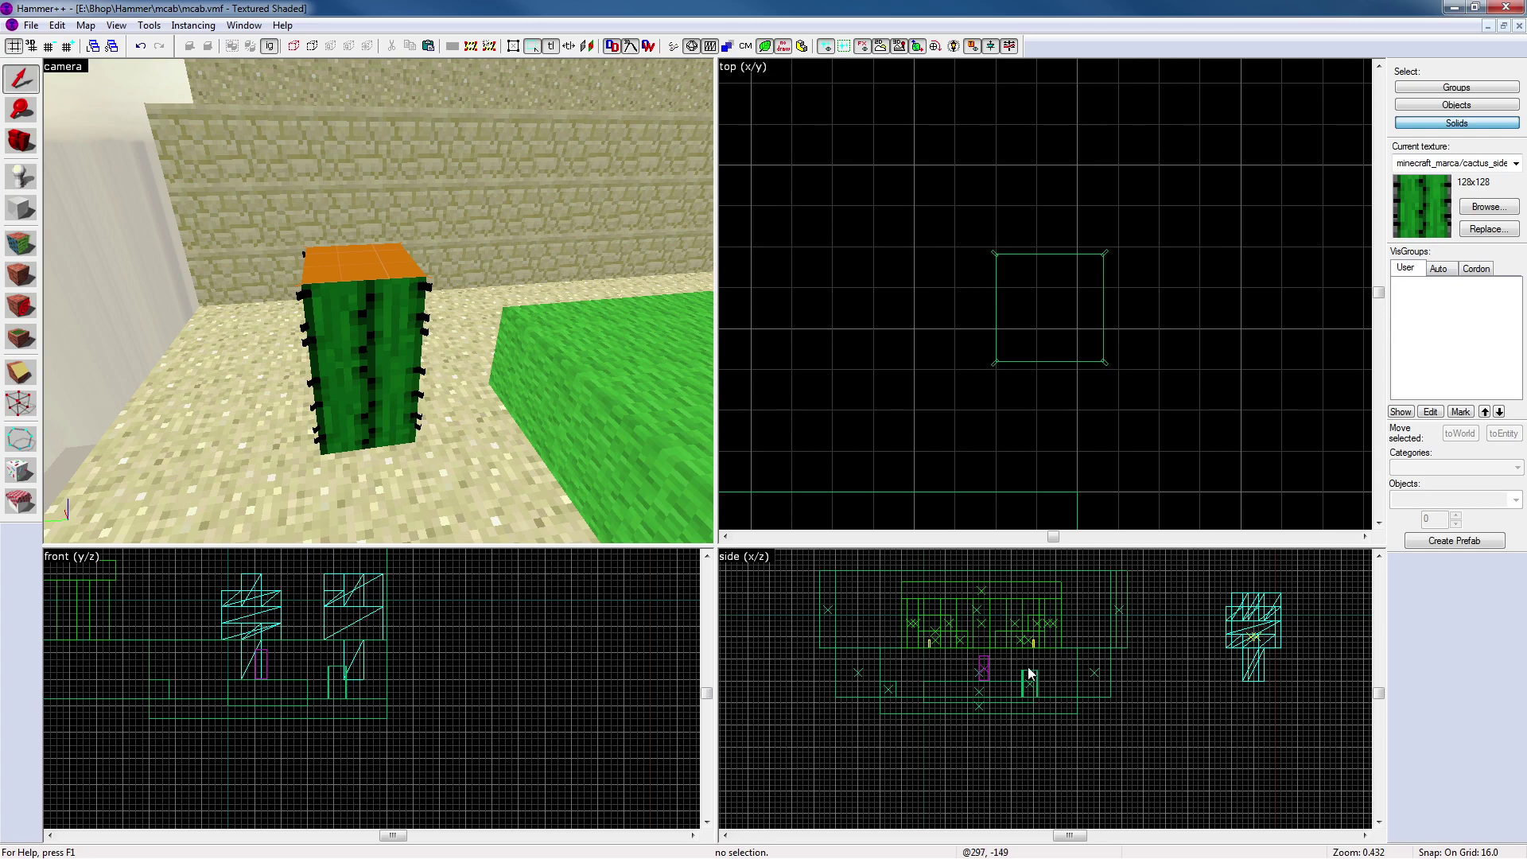
# Undo the last stretch of the cactus's height and clear the selection
pyautogui.press('z')
pyautogui.press('w')
pyautogui.press('z')
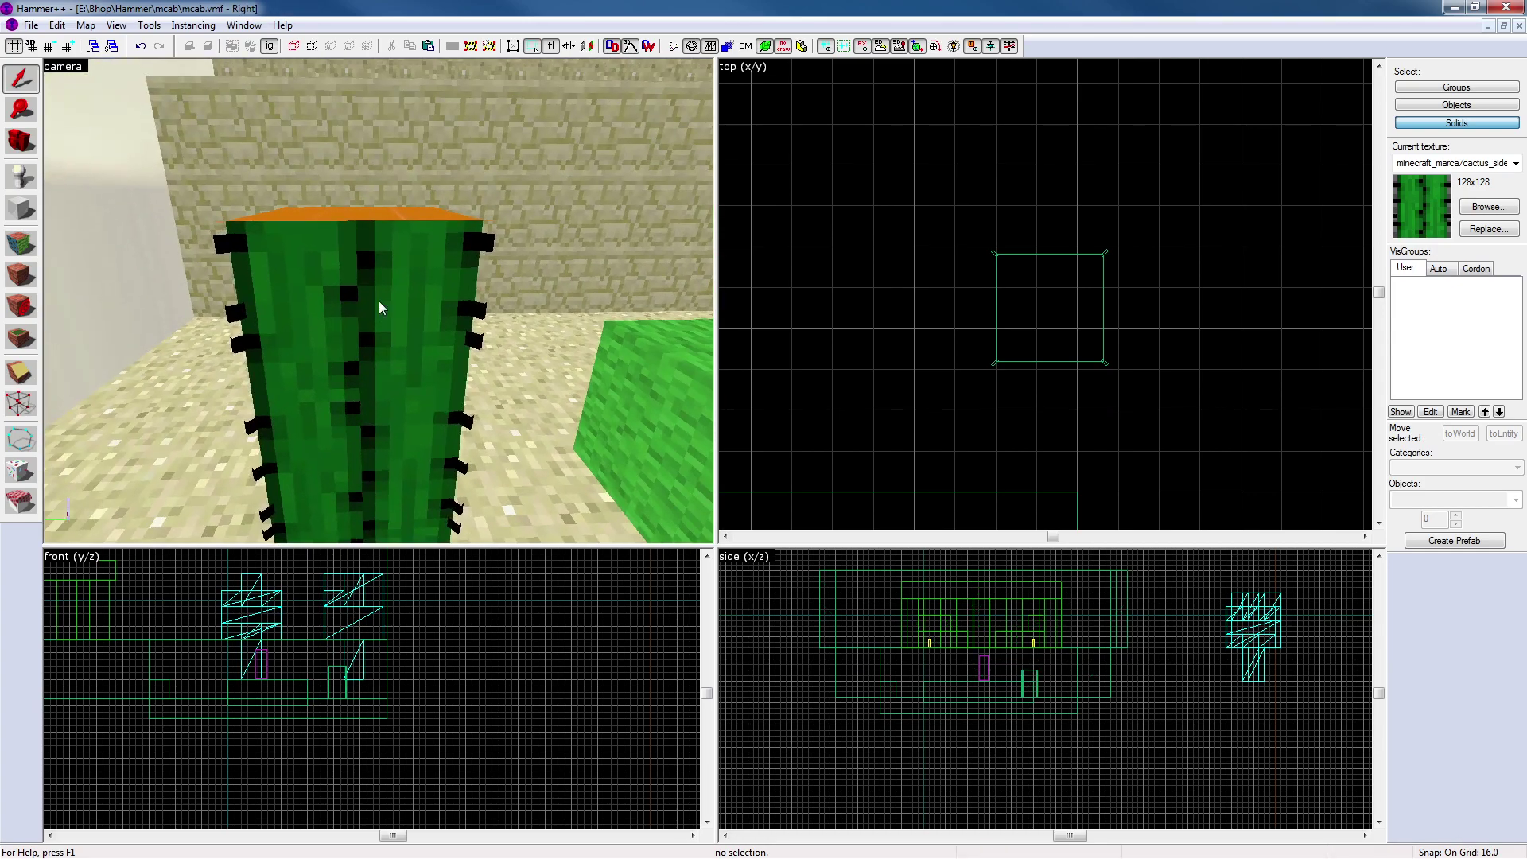
pyautogui.click(379, 301)
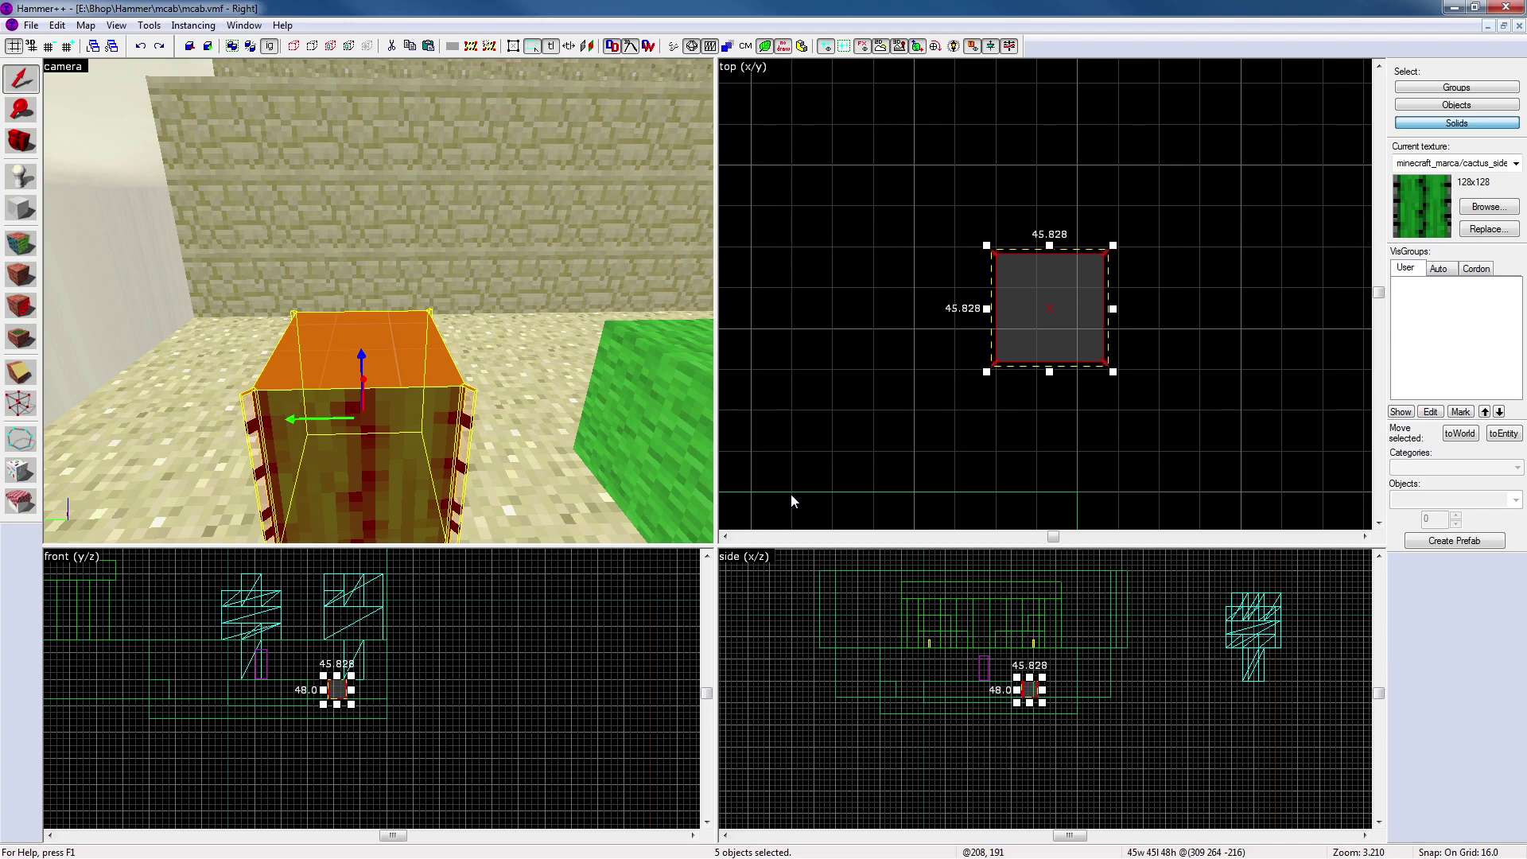
pyautogui.press('Escape')
# Inspect the spikes on the cactus from several sides, checking a corner strip and the central block separately
pyautogui.press('z')
pyautogui.press('w')
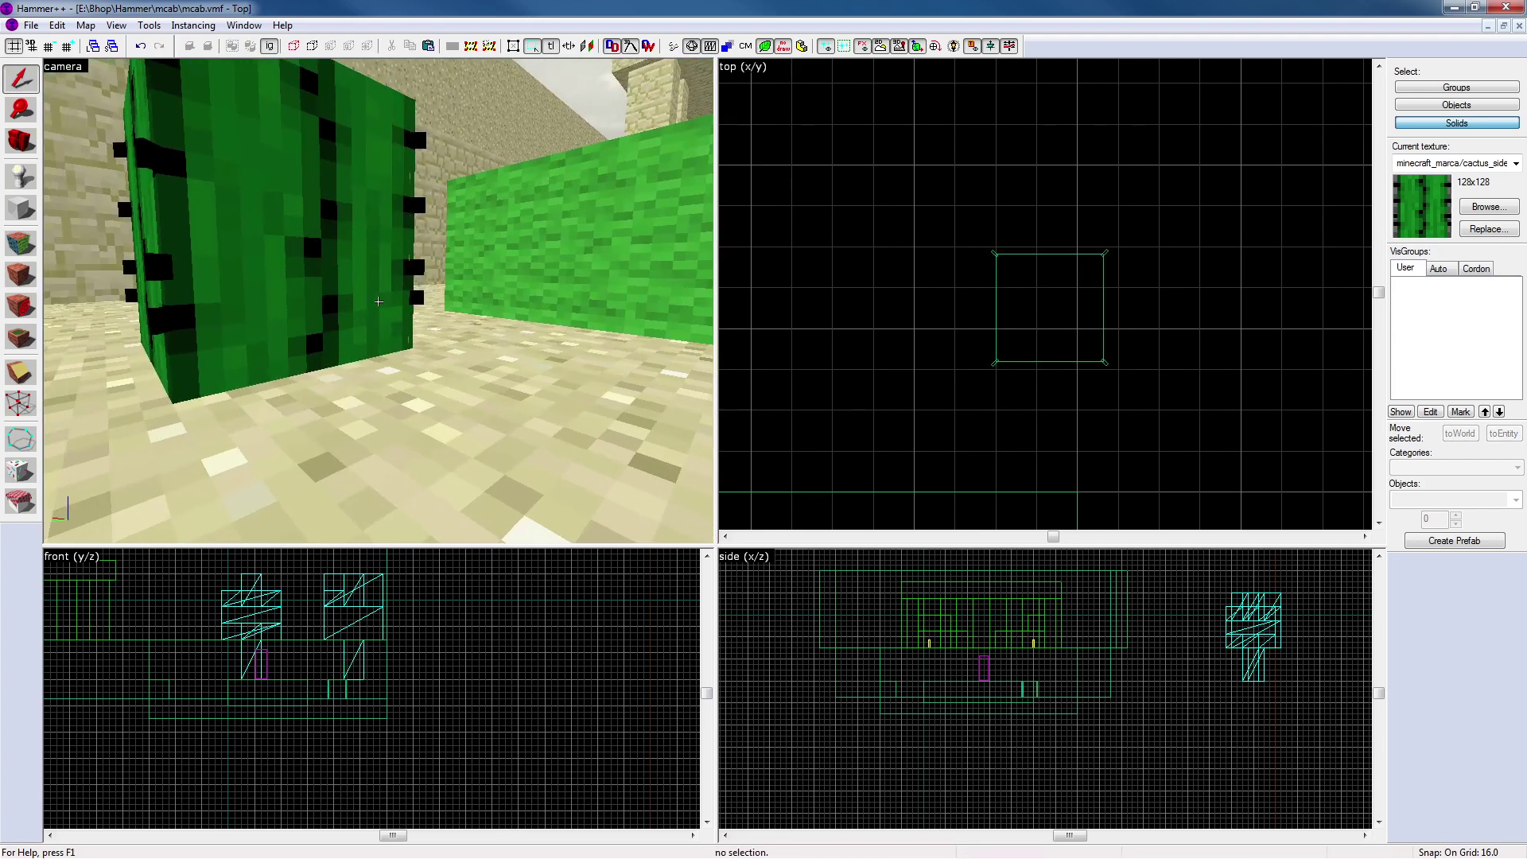
pyautogui.press('w')
pyautogui.click(323, 311)
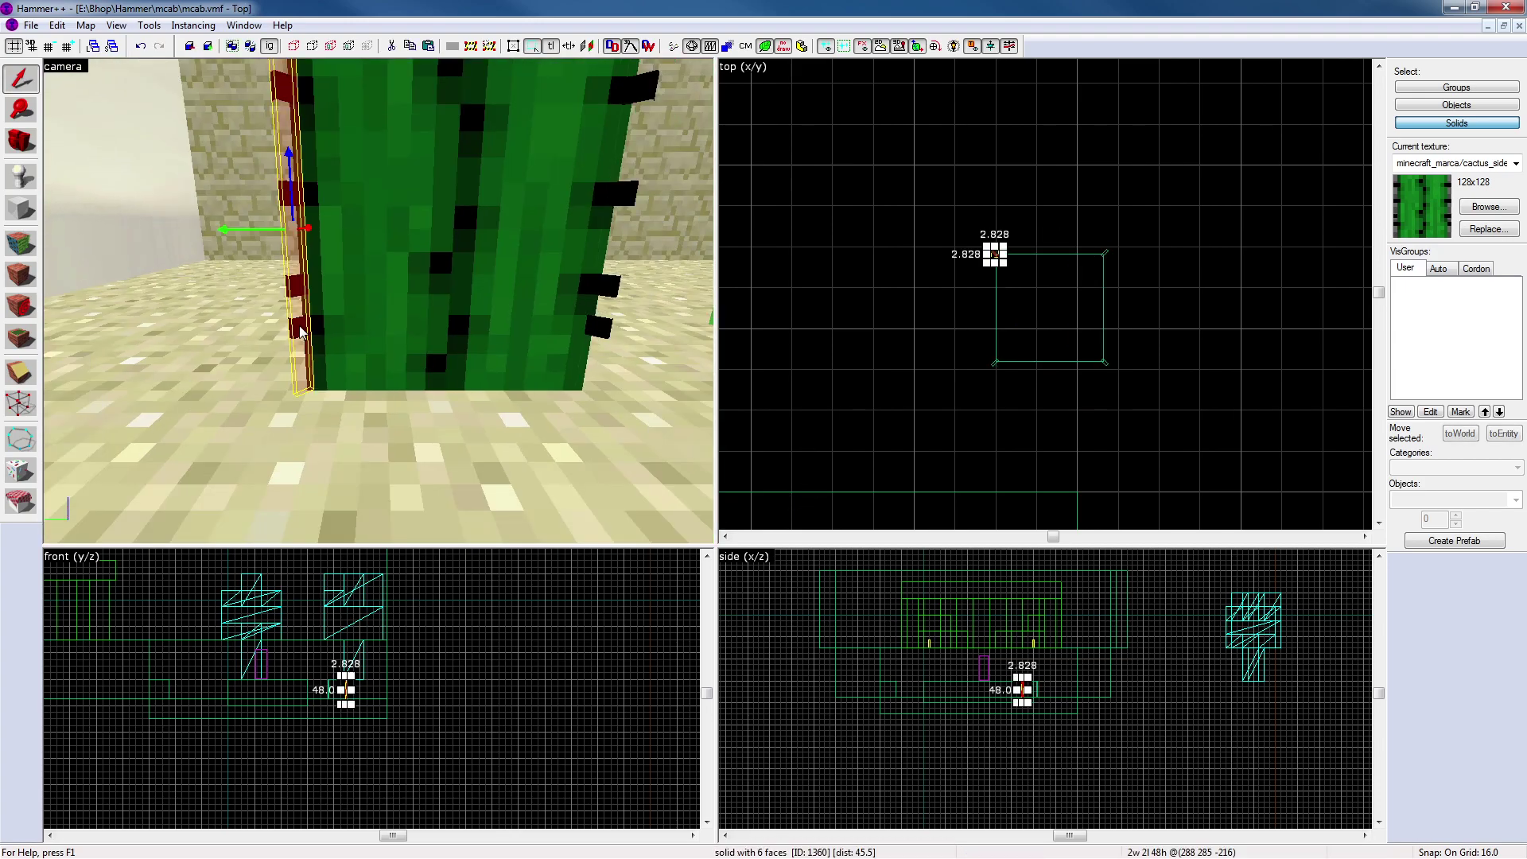
pyautogui.press('z')
pyautogui.press('s')
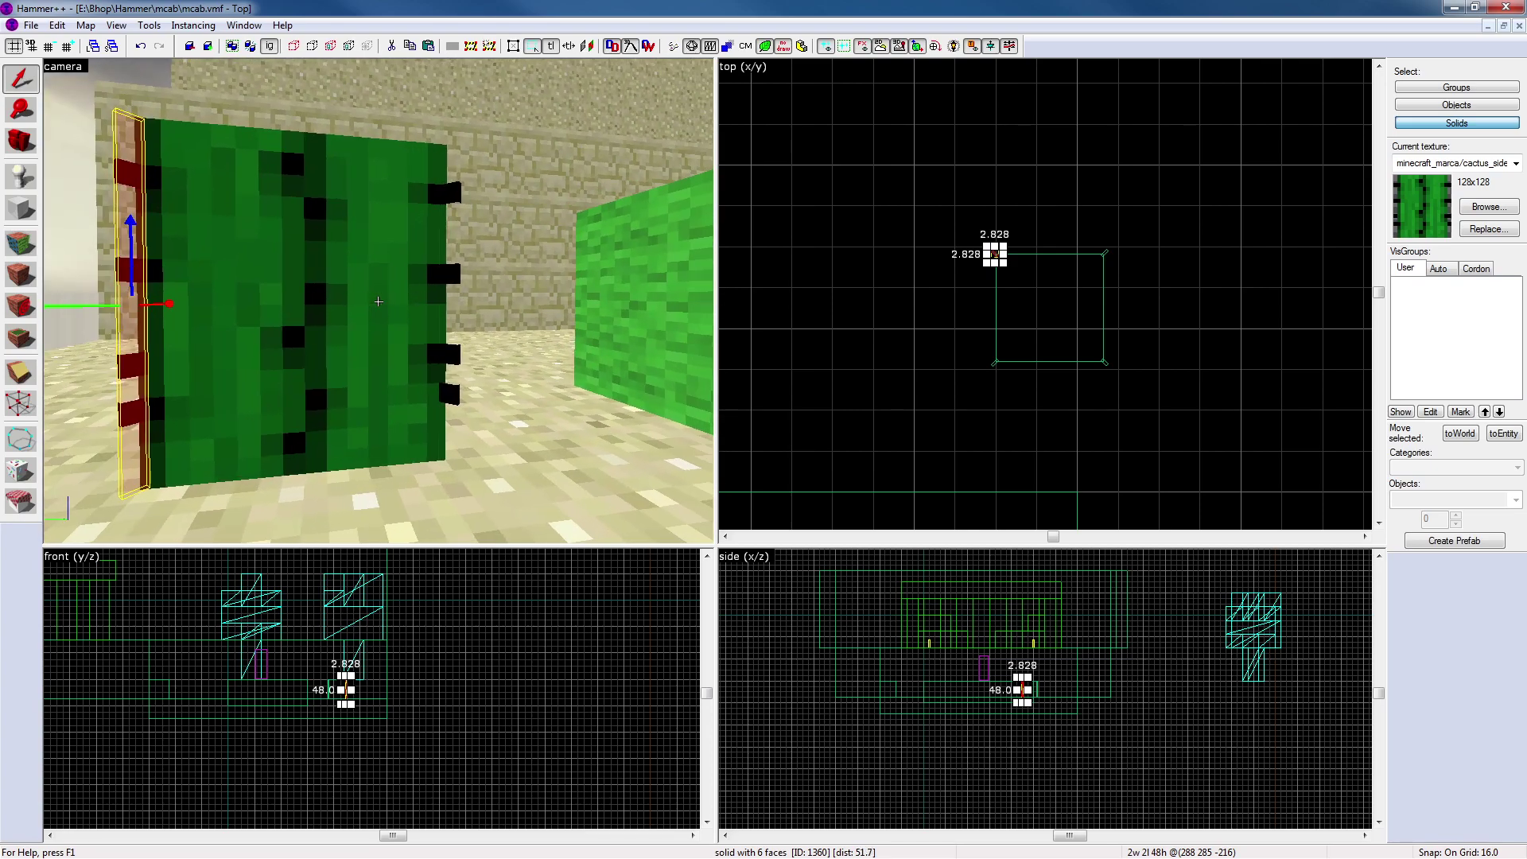
pyautogui.click(379, 302)
pyautogui.press('a')
pyautogui.press('z')
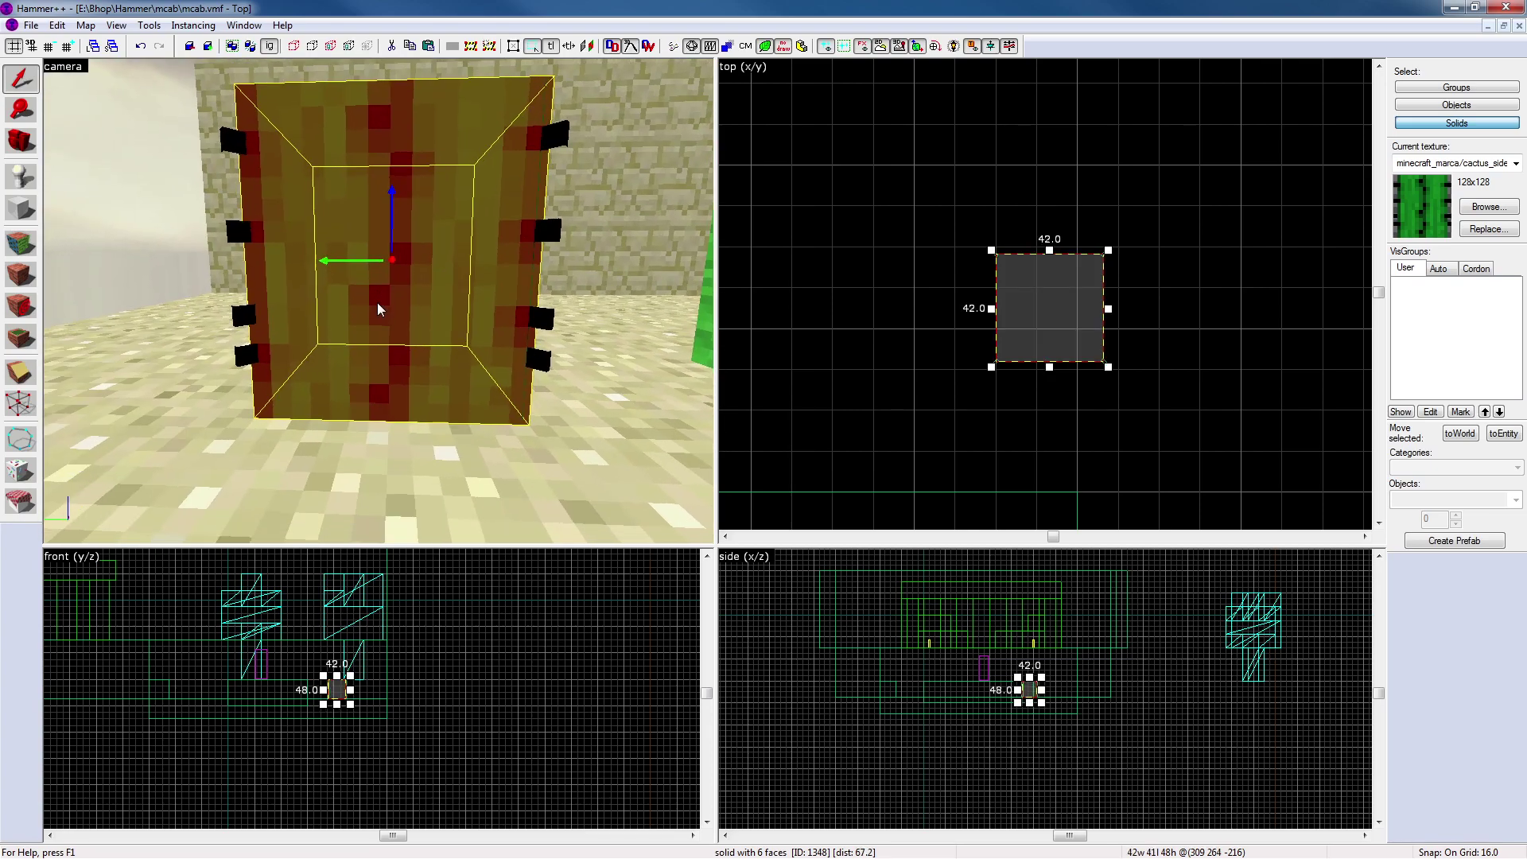
pyautogui.press('s')
pyautogui.hotkey('alt', 'Tab')
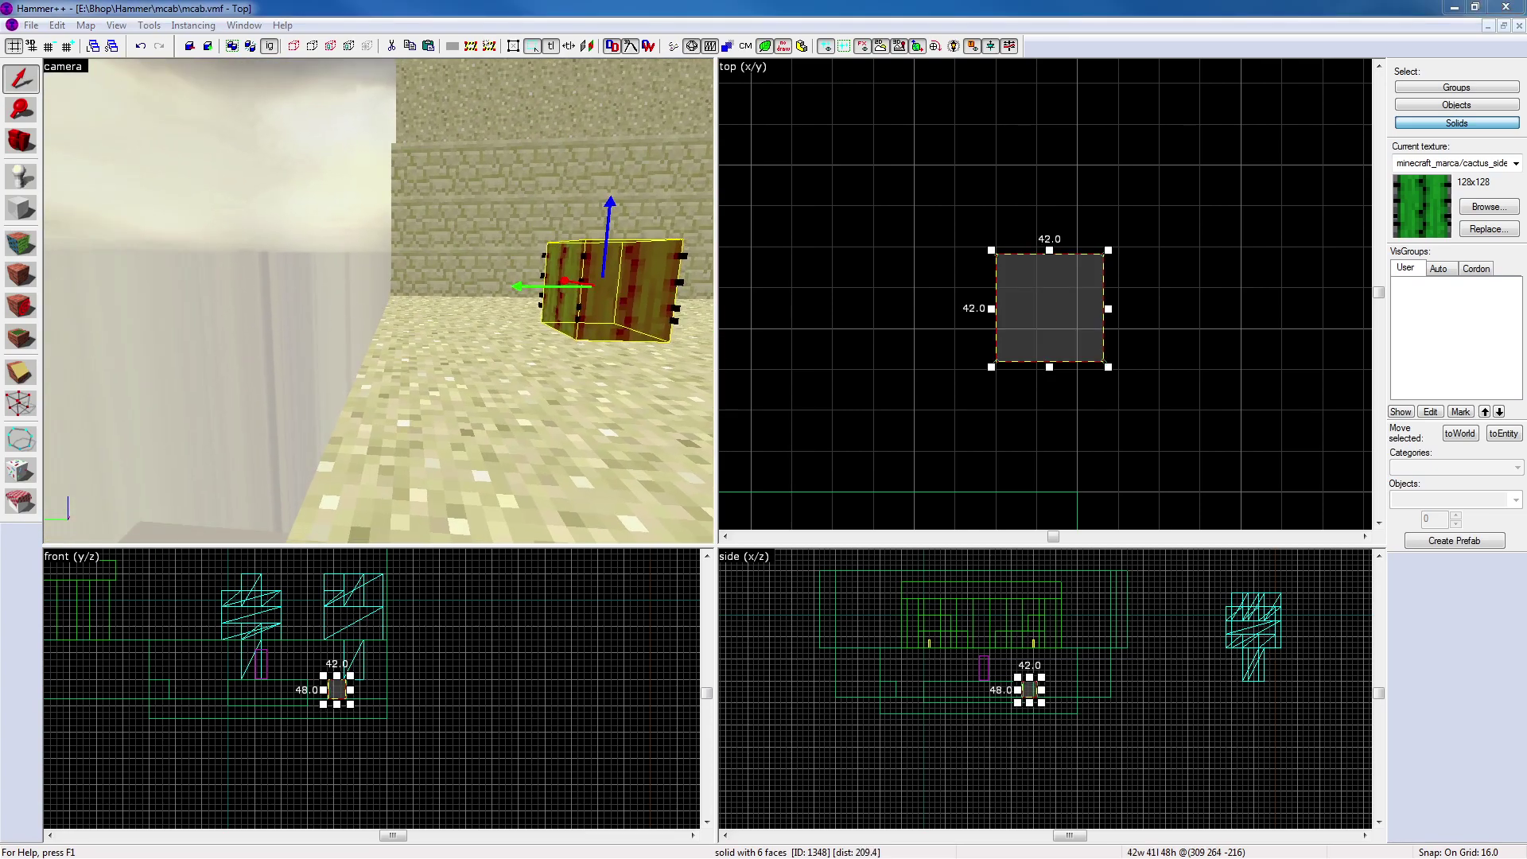
pyautogui.click(800, 361)
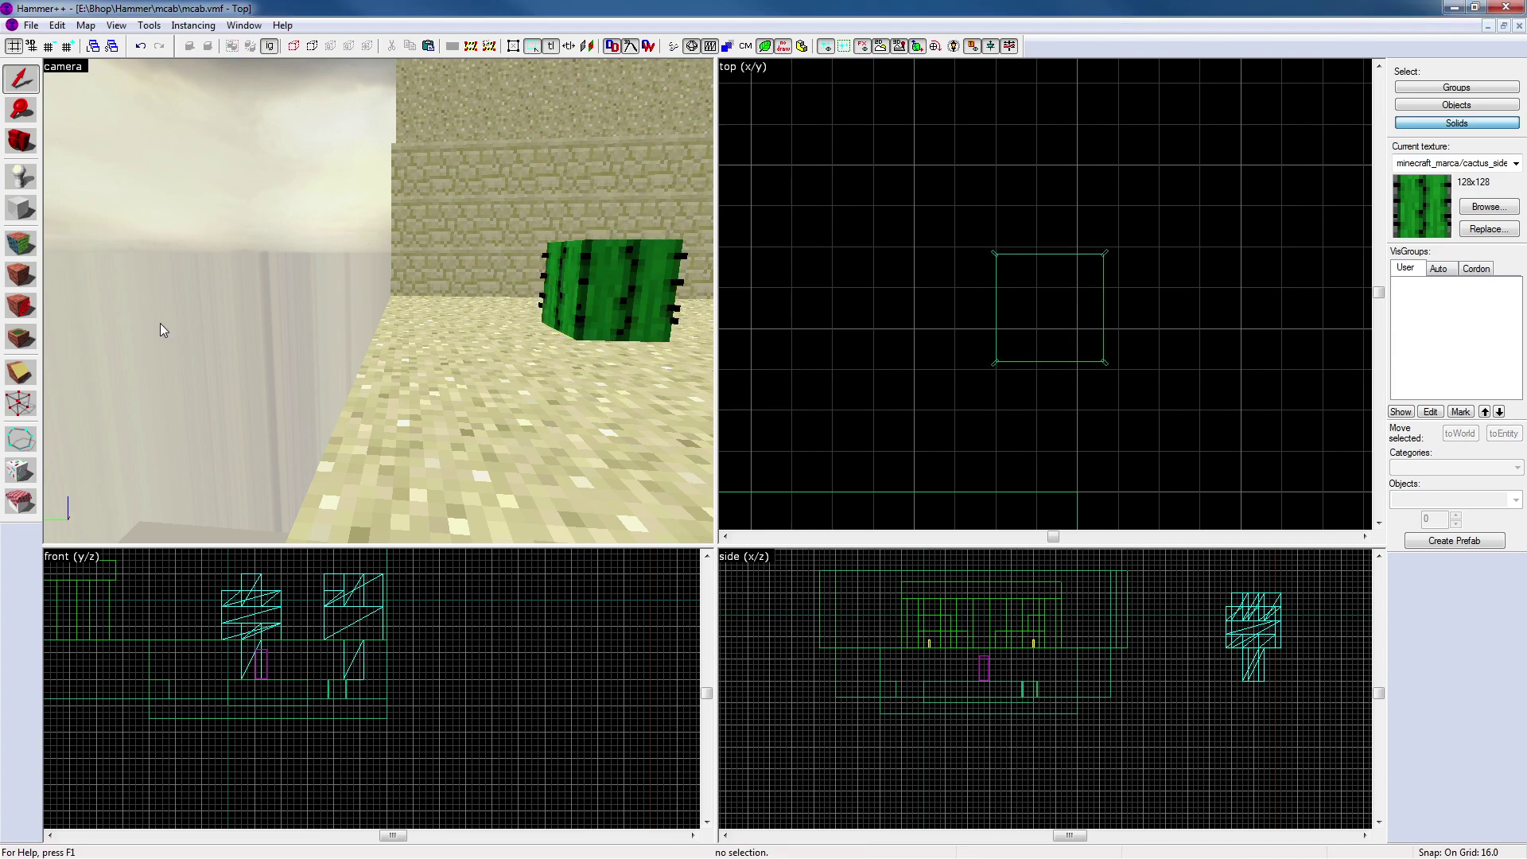
# Try applying the cactus side texture to the sandstone wall behind the cactus, and undo it
pyautogui.click(22, 243)
pyautogui.click(627, 284)
pyautogui.rightClick(427, 220)
pyautogui.press('z')
pyautogui.press('w')
pyautogui.press('w')
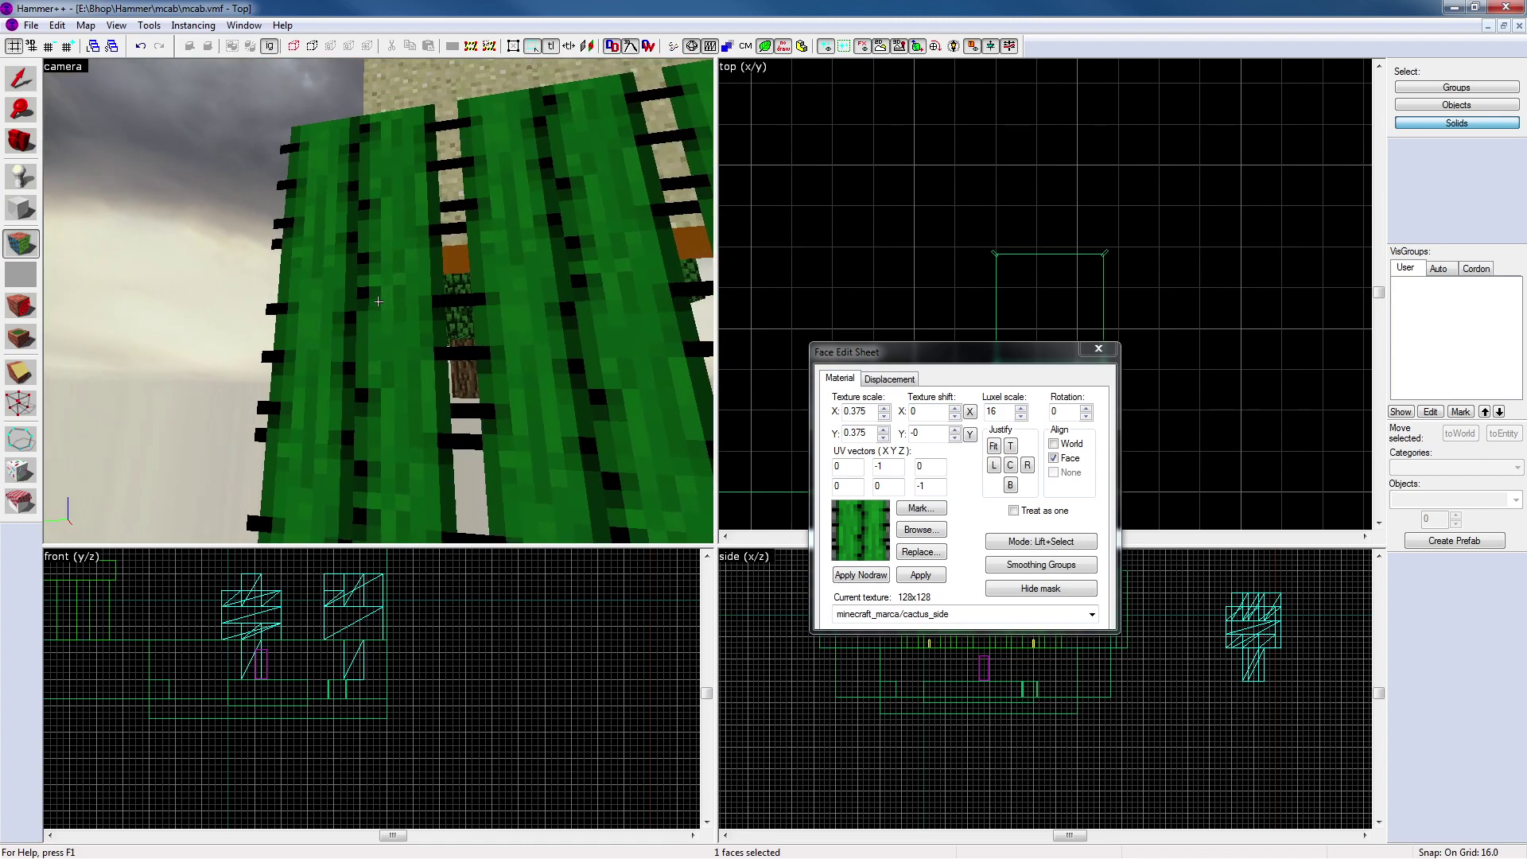
pyautogui.press('s')
pyautogui.press('z')
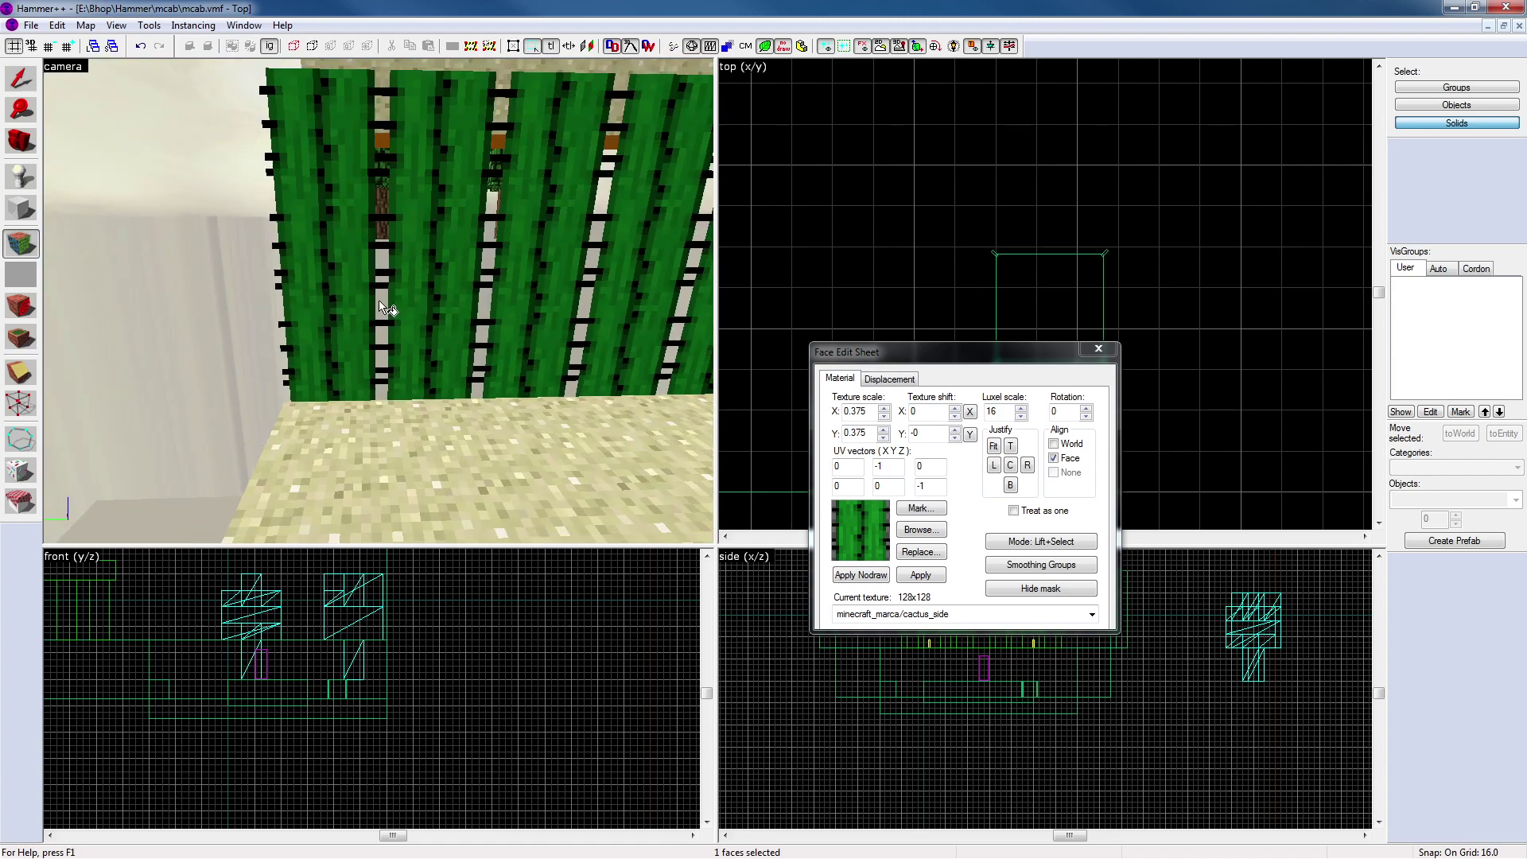
pyautogui.click(1097, 349)
pyautogui.hotkey('ctrl', 'z')
pyautogui.press('z')
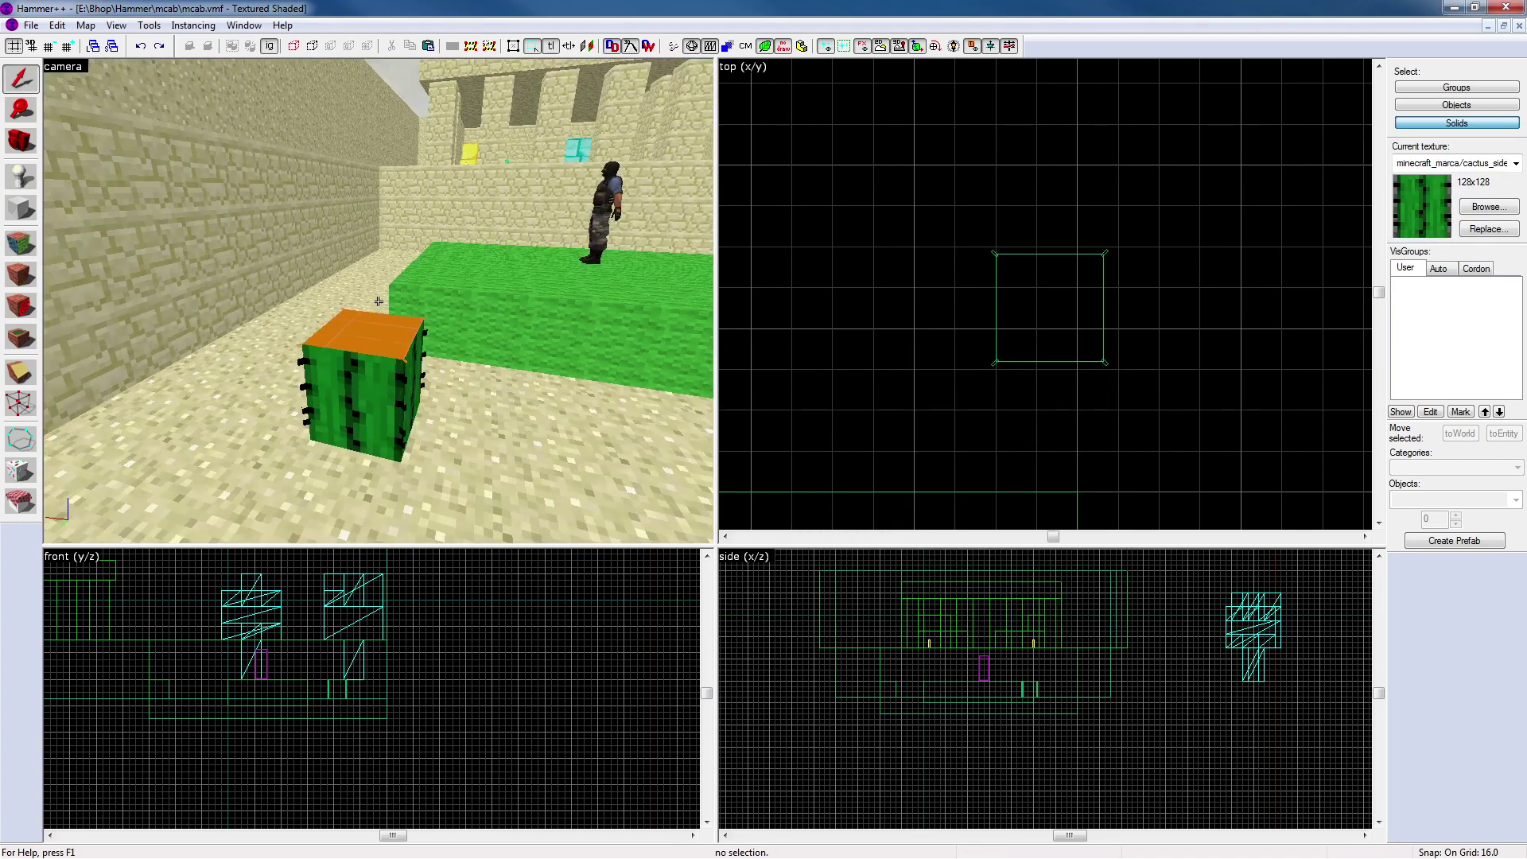
# Select the cactus's block and four corner strips without the floor, and stretch them to 96 units tall
pyautogui.press('w')
pyautogui.click(378, 301)
pyautogui.press('z')
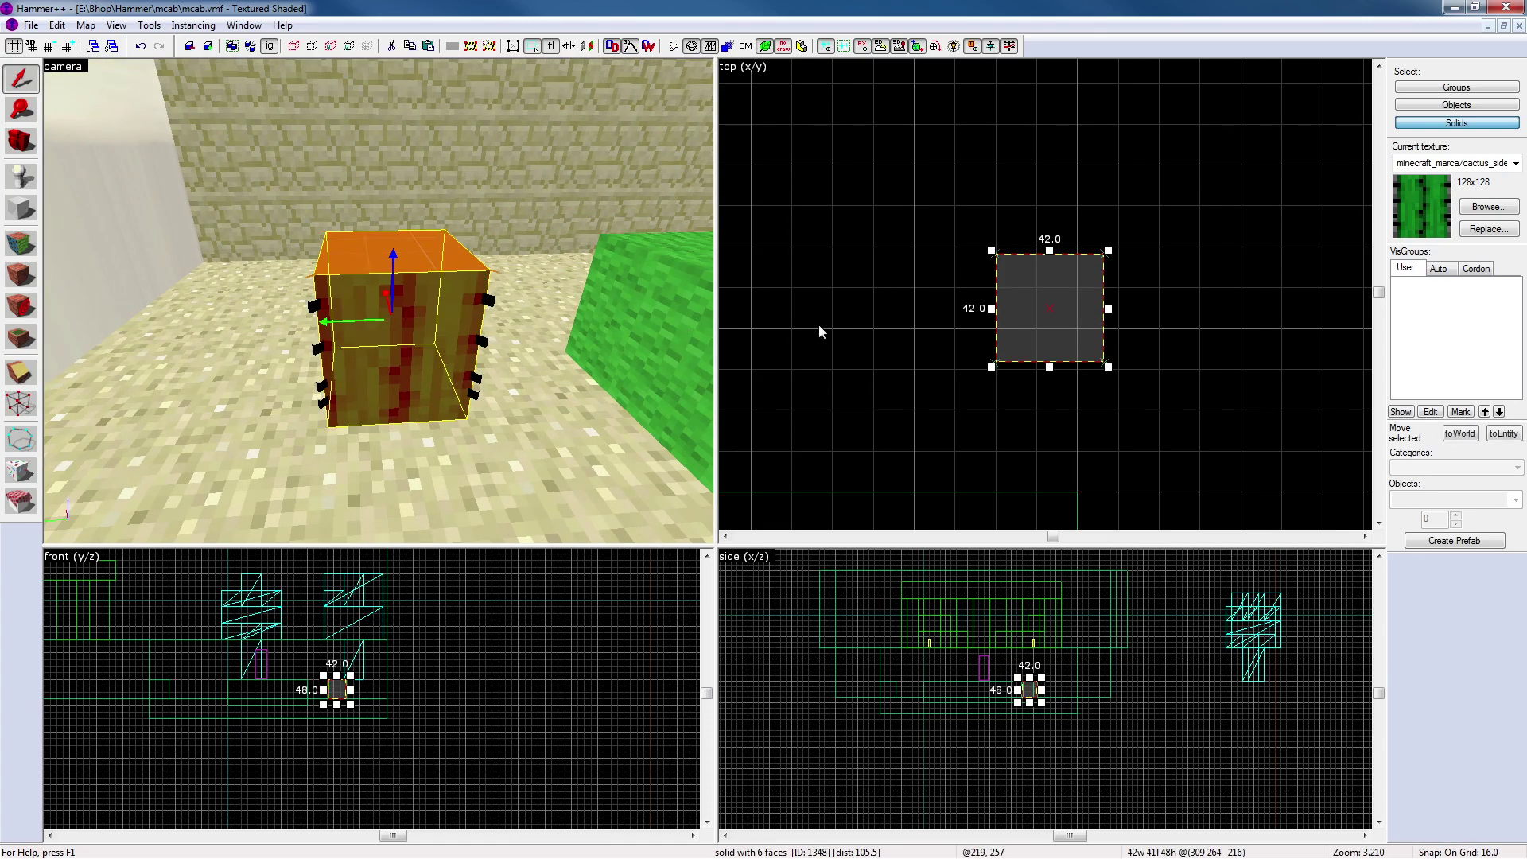
pyautogui.moveTo(957, 205); pyautogui.dragTo(1137, 338)
pyautogui.press('Return')
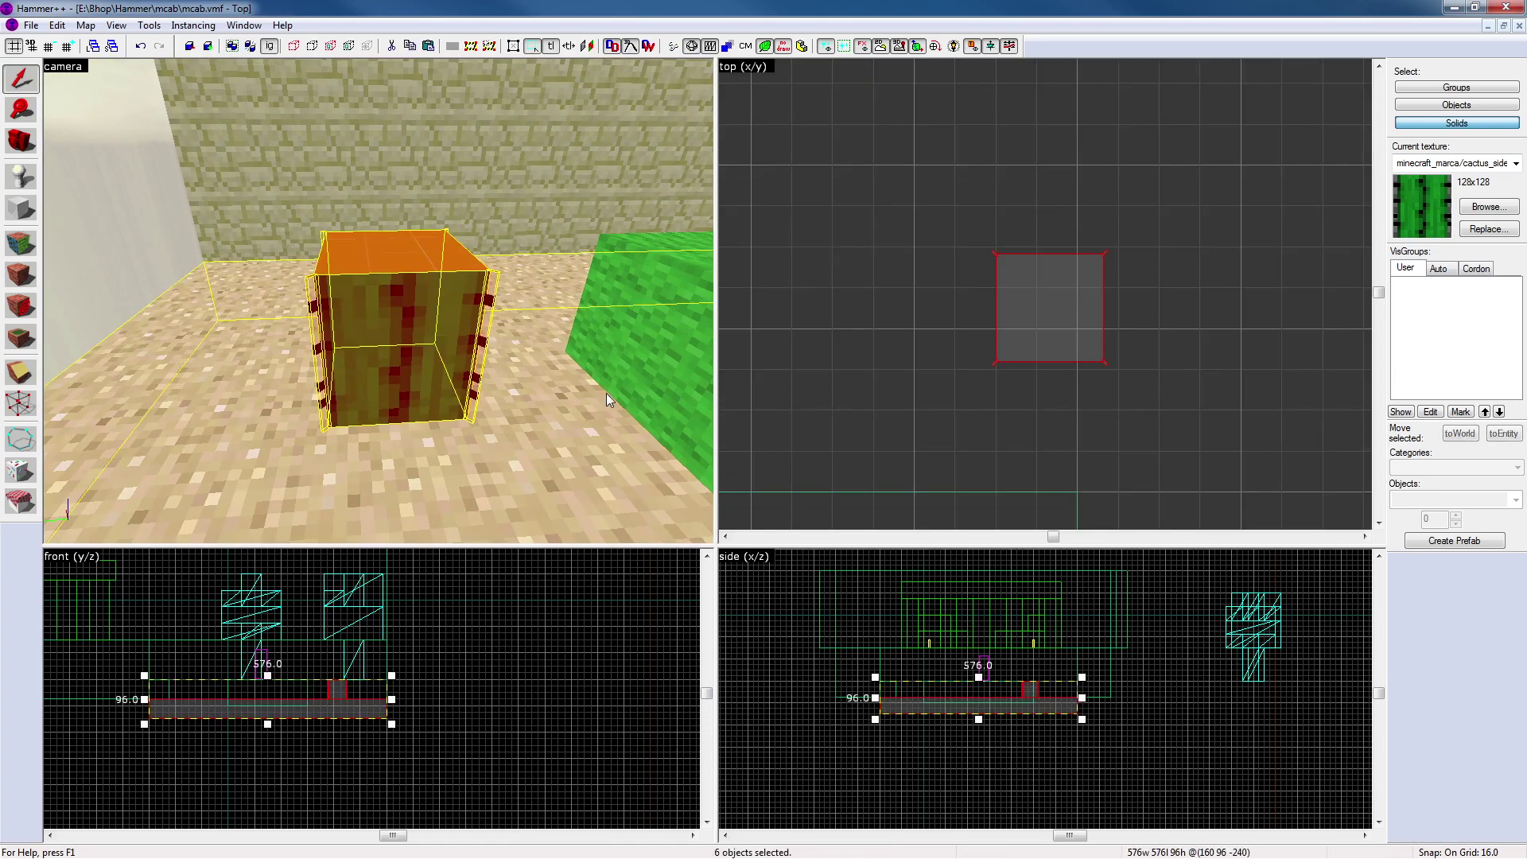
pyautogui.click(511, 432)
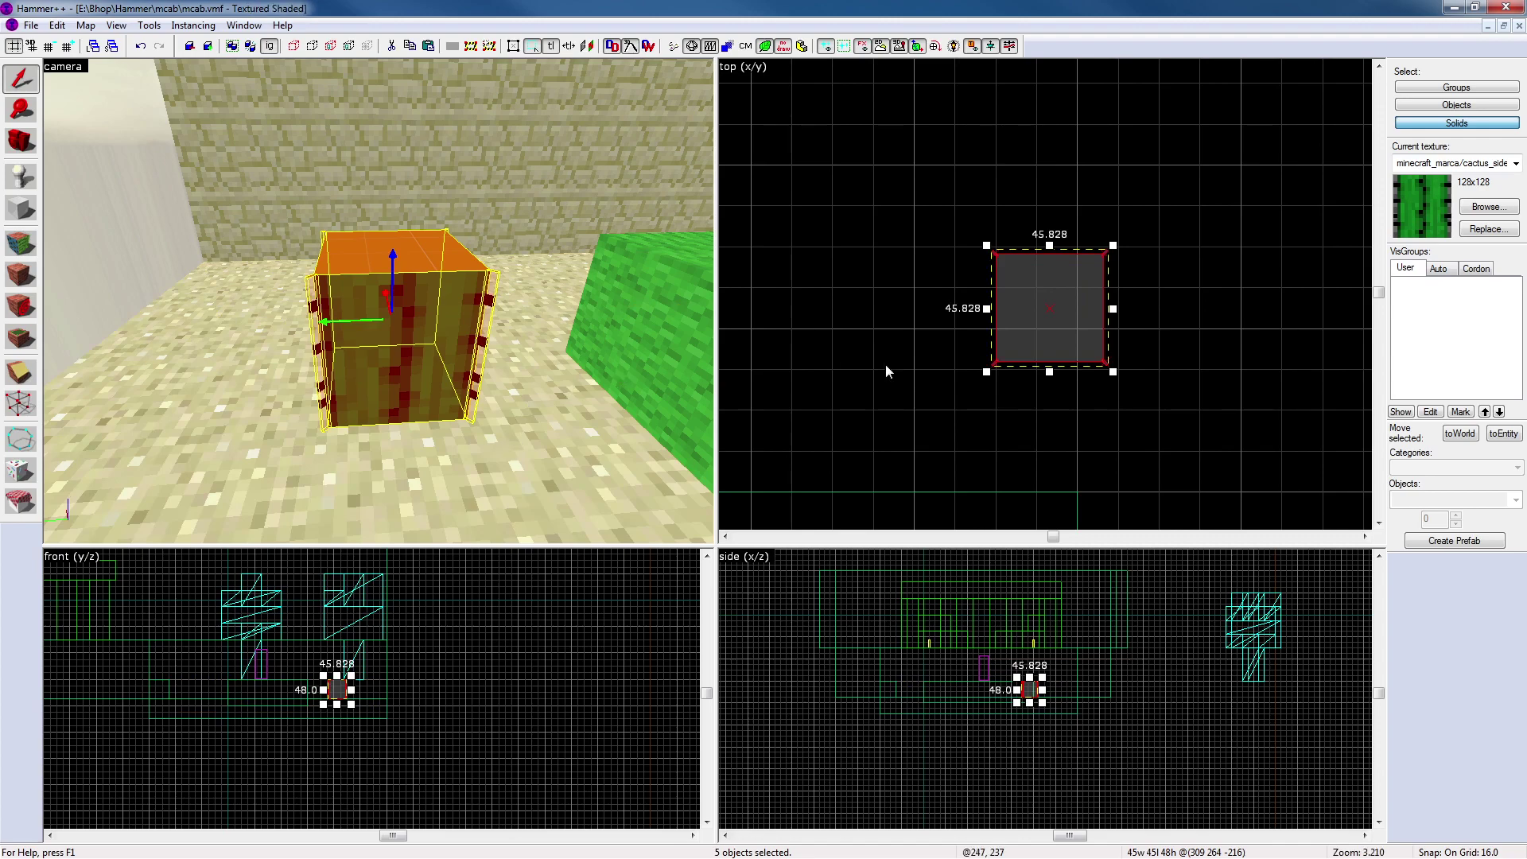
pyautogui.moveTo(1031, 677); pyautogui.dragTo(1034, 663)
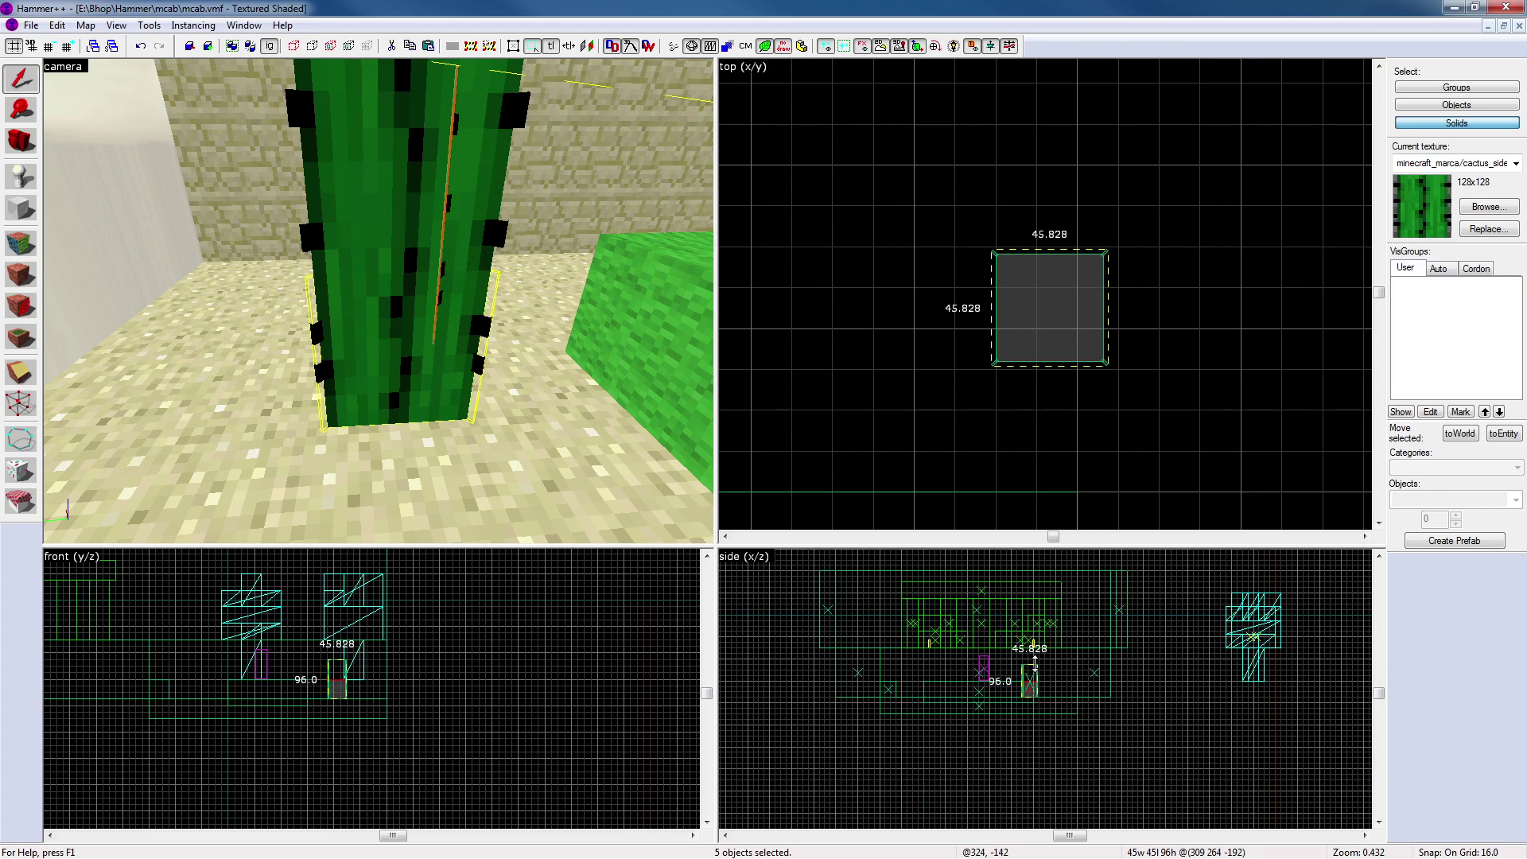
pyautogui.moveTo(1035, 663); pyautogui.dragTo(1035, 663)
pyautogui.press('z')
pyautogui.press('s')
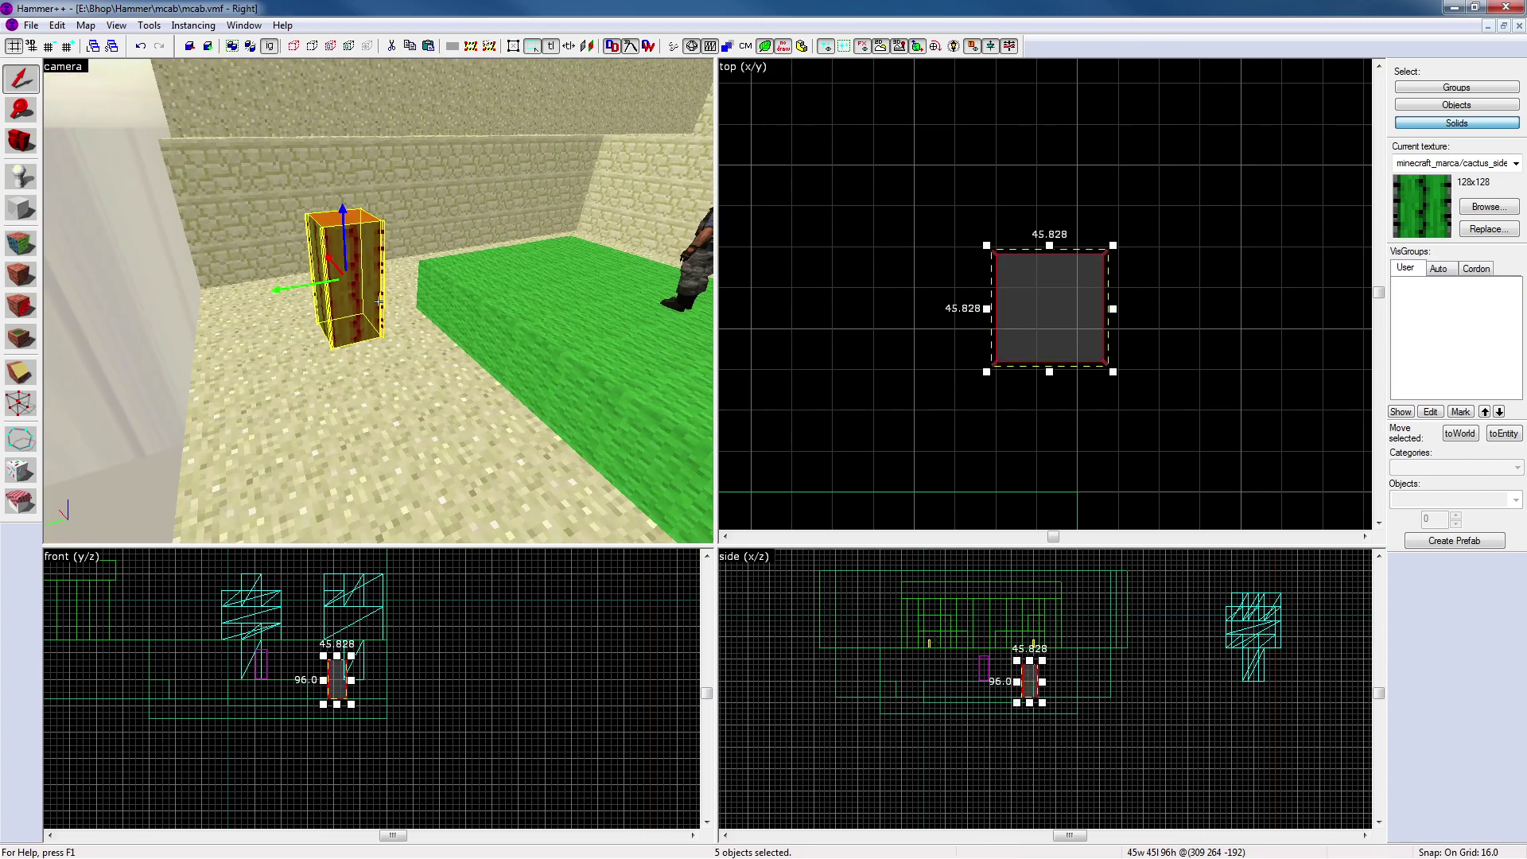
pyautogui.press('w')
pyautogui.press('z')
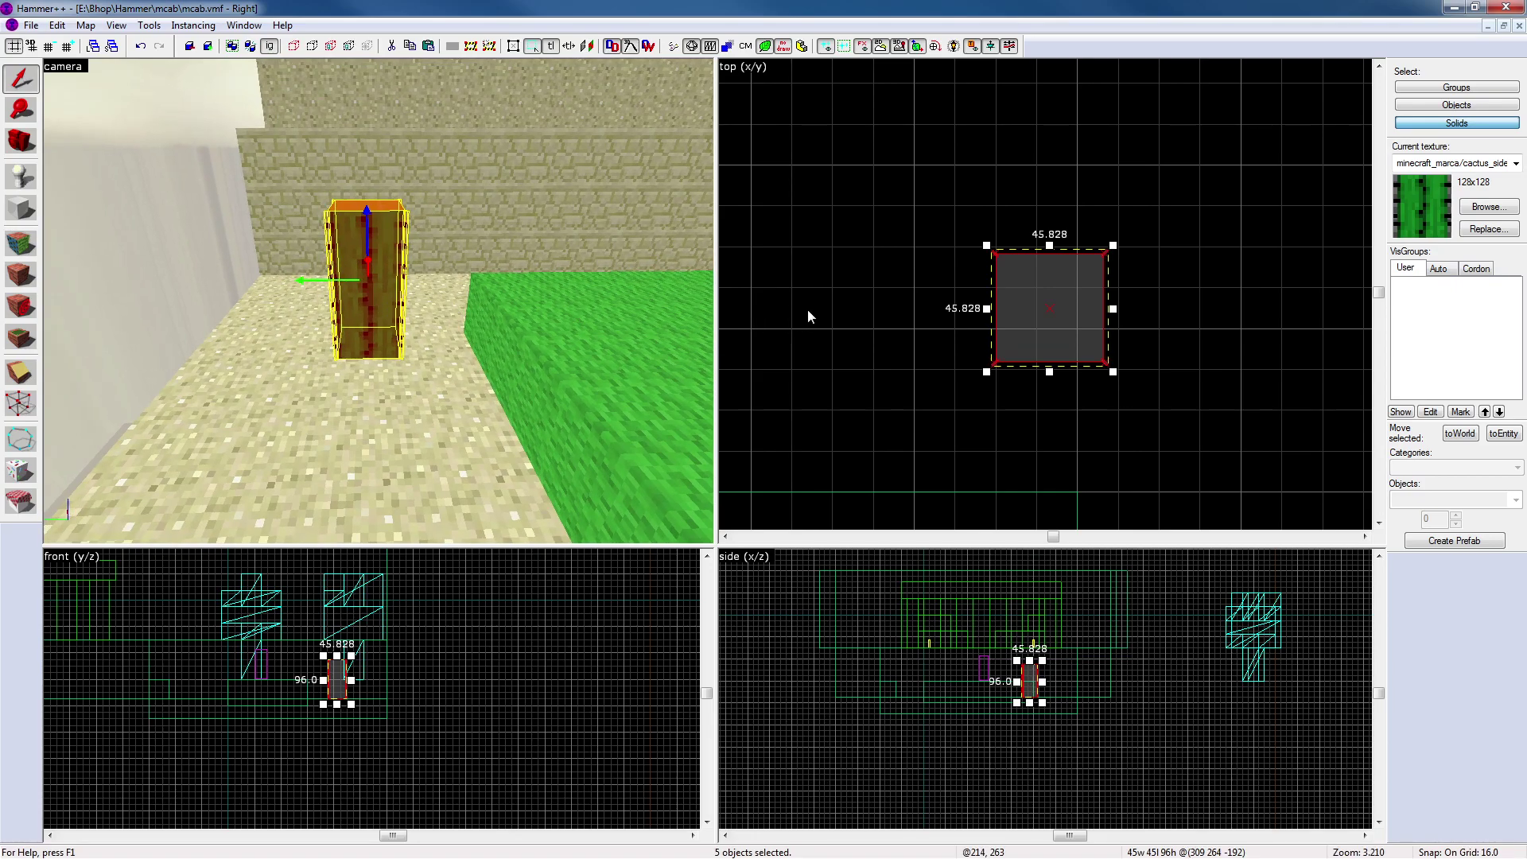
pyautogui.click(825, 331)
pyautogui.press('z')
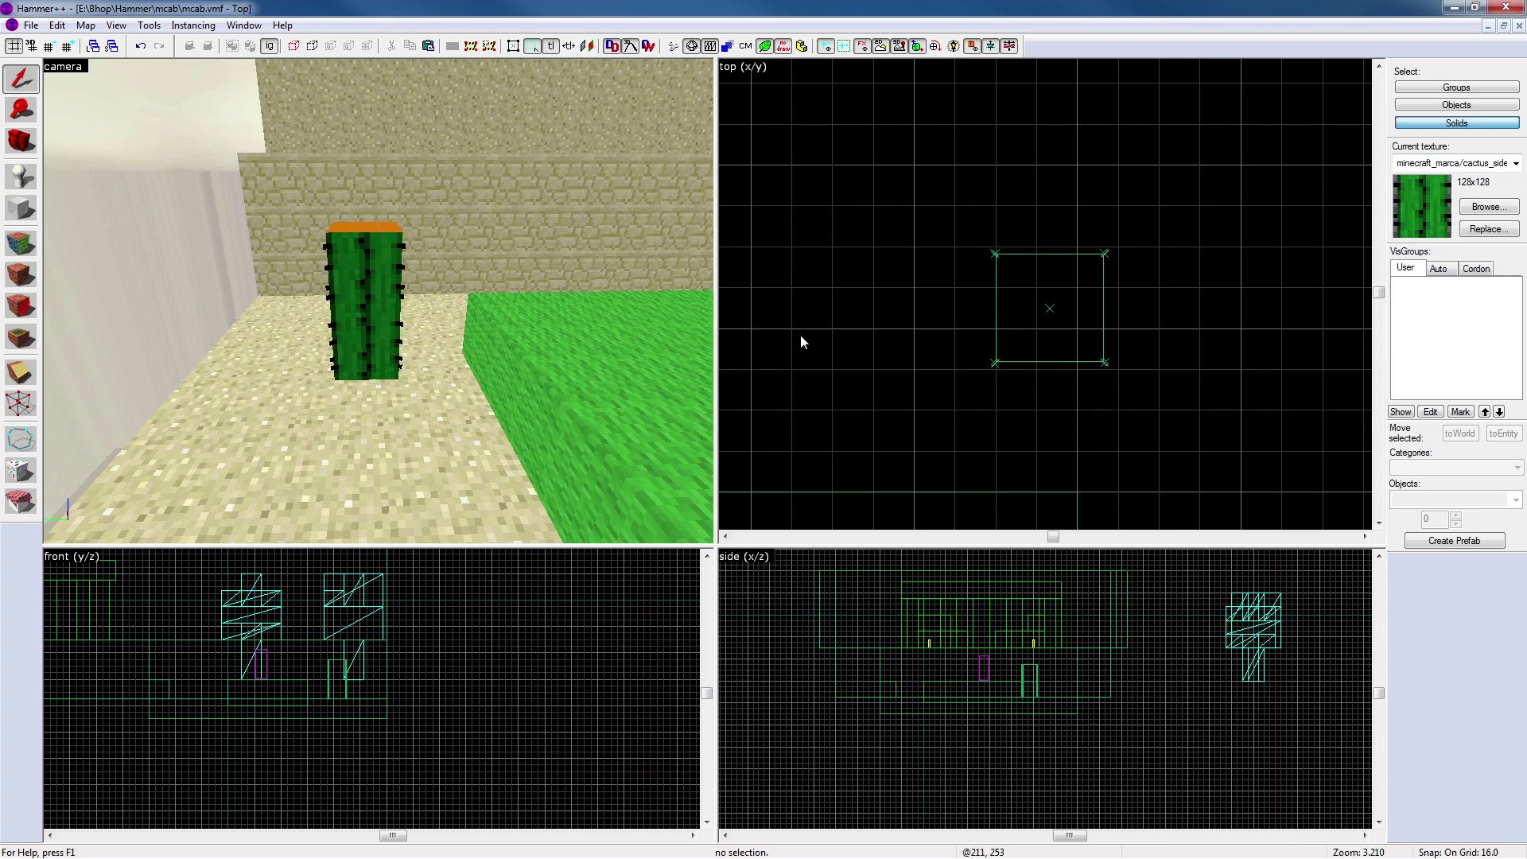
# Place a copy of the whole cactus beside the original, offset towards its upper left in the top view
pyautogui.hotkey('ctrl', 'z')
pyautogui.scroll(-3, 1044, 357)
pyautogui.scroll(-3, 1064, 352)
pyautogui.keyDown('shift'); pyautogui.moveTo(1058, 352); pyautogui.dragTo(965, 326); pyautogui.keyUp('shift')
pyautogui.press('z')
pyautogui.press('s')
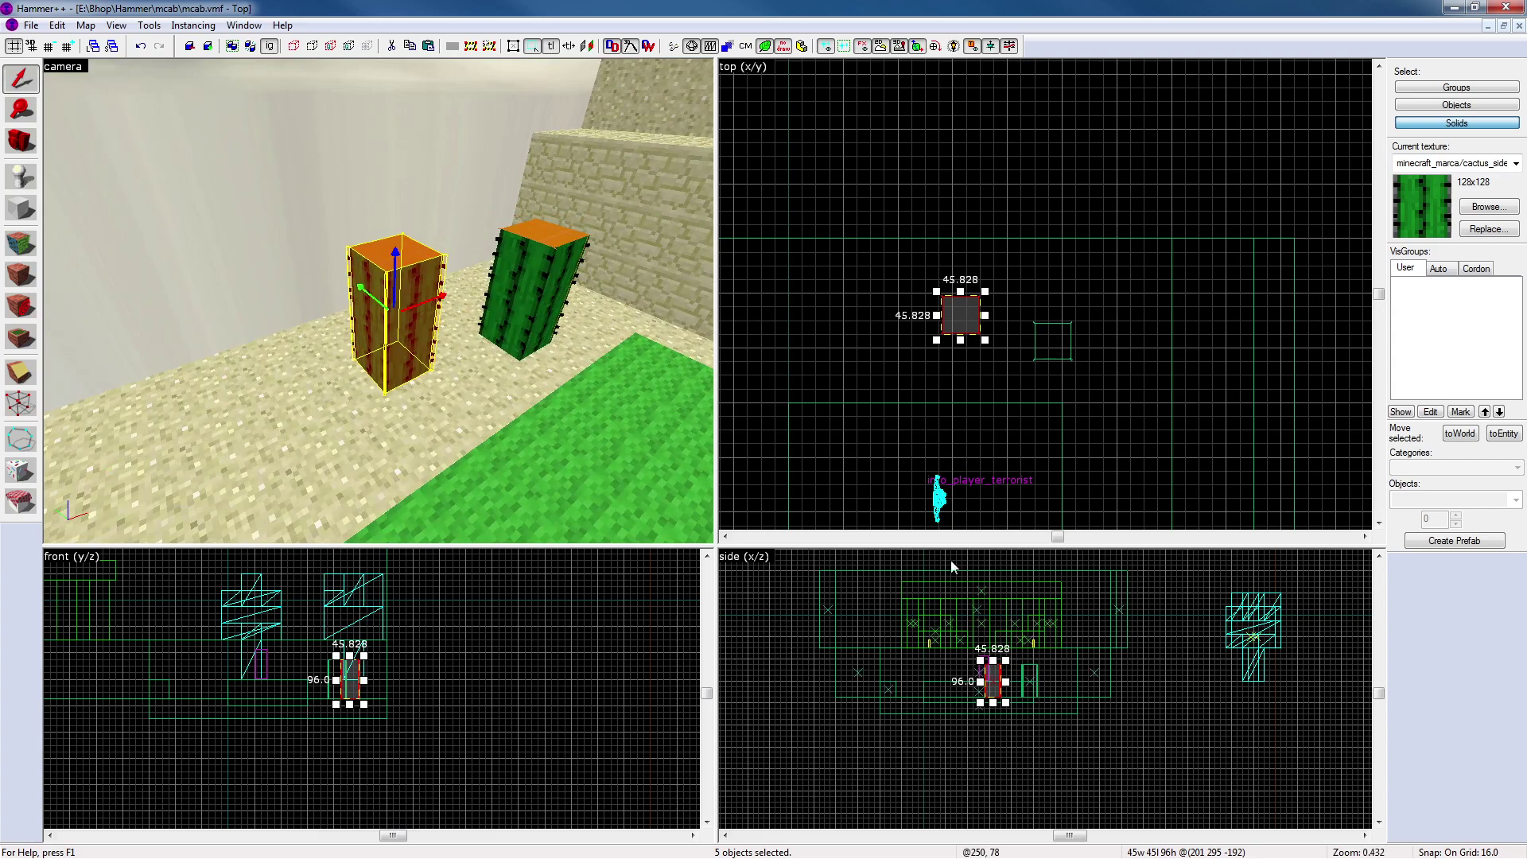
# Stretch the copied cactus to 128 units tall in the side view
pyautogui.moveTo(994, 662); pyautogui.dragTo(991, 649)
pyautogui.click(1105, 682)
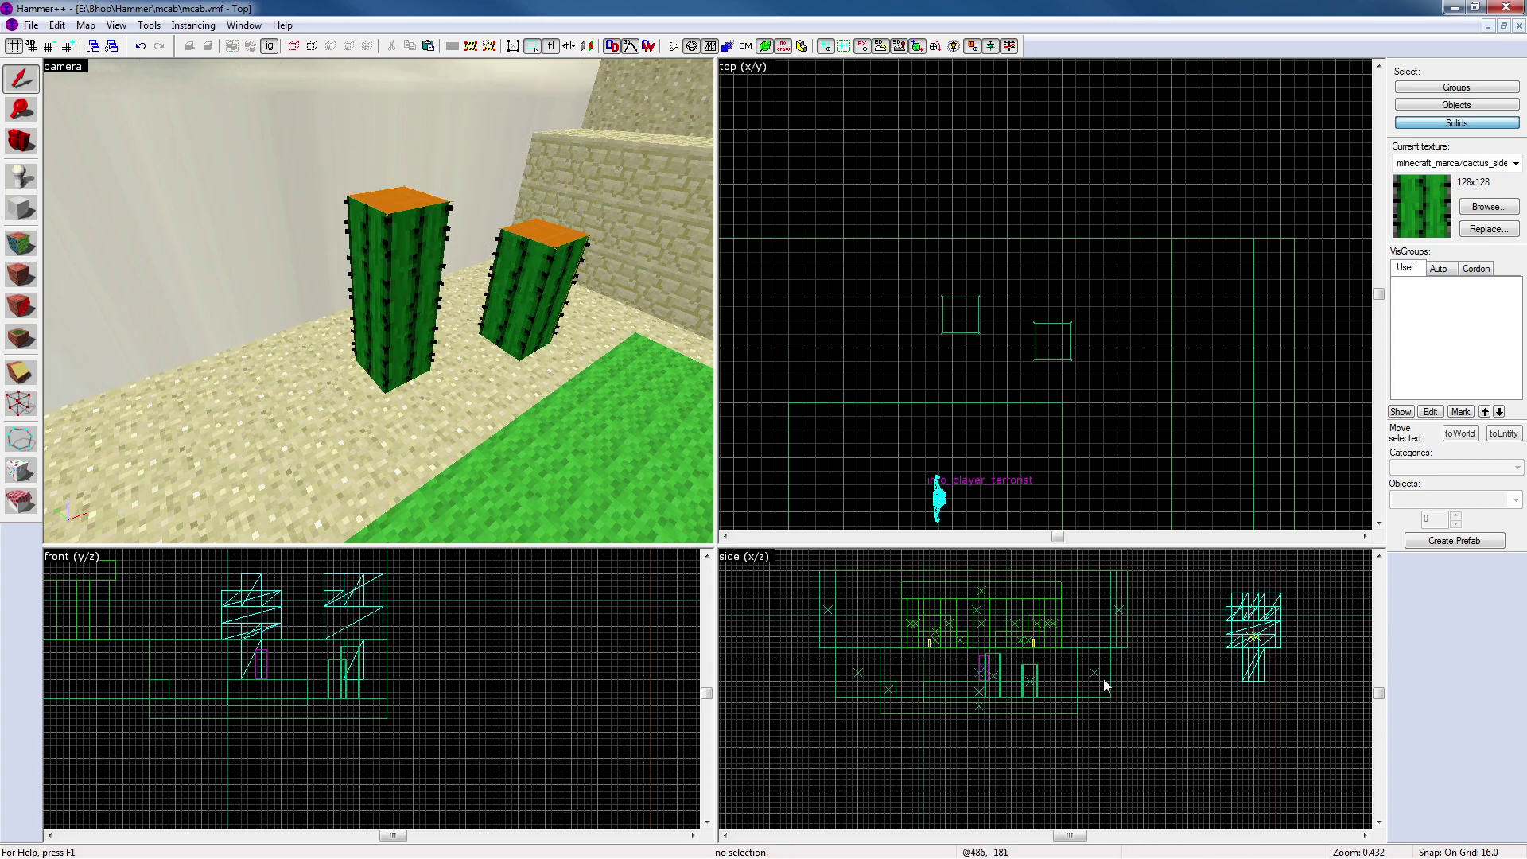
pyautogui.press('z')
pyautogui.press('d')
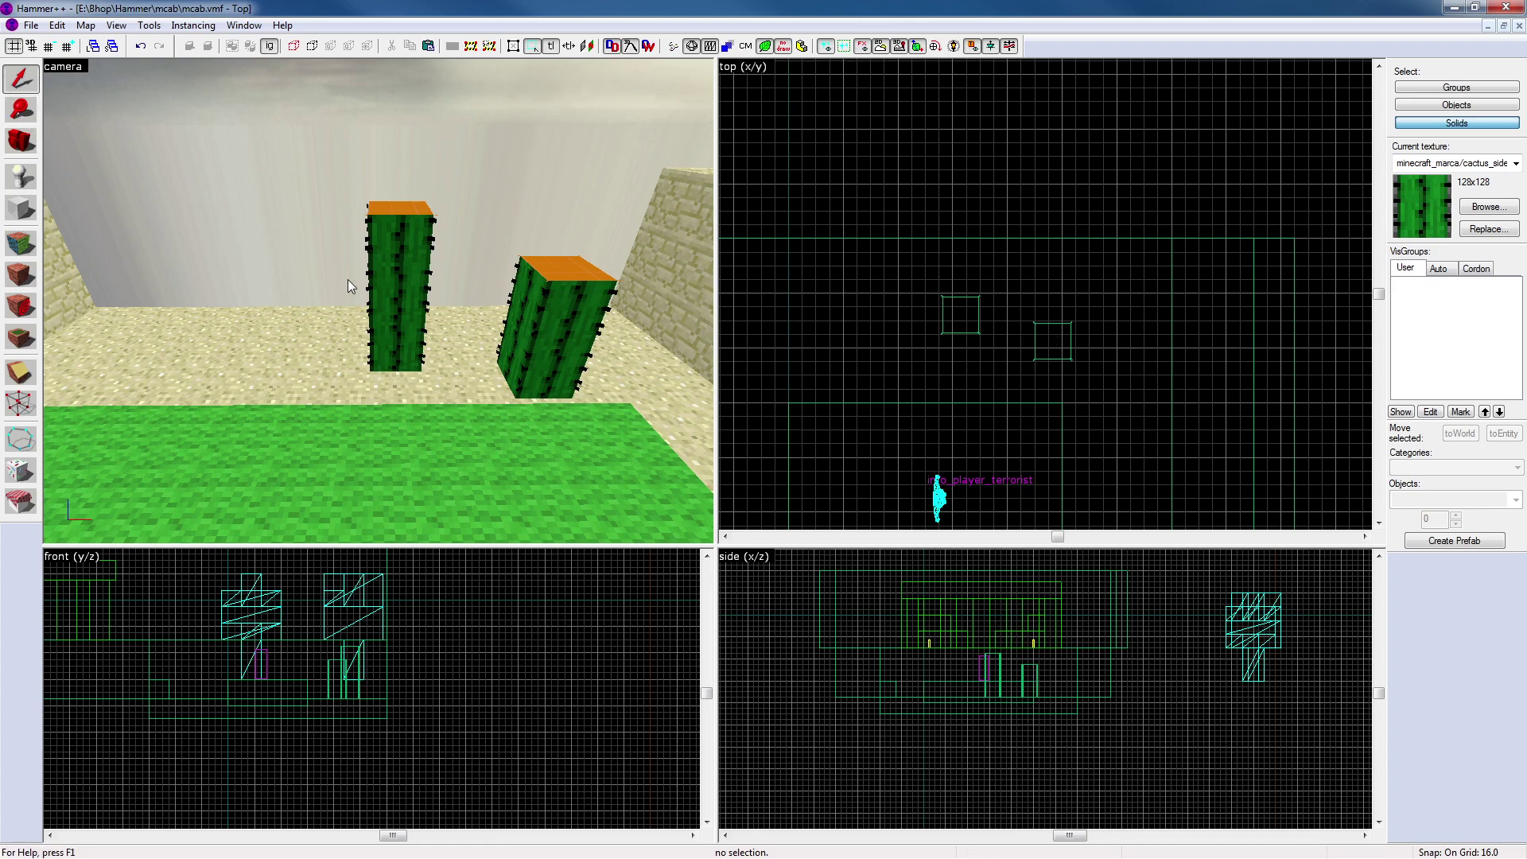
# Examine the tall and the short cactus up close, checking their sides and tops from several angles
pyautogui.click(397, 283)
pyautogui.click(842, 280)
pyautogui.click(414, 275)
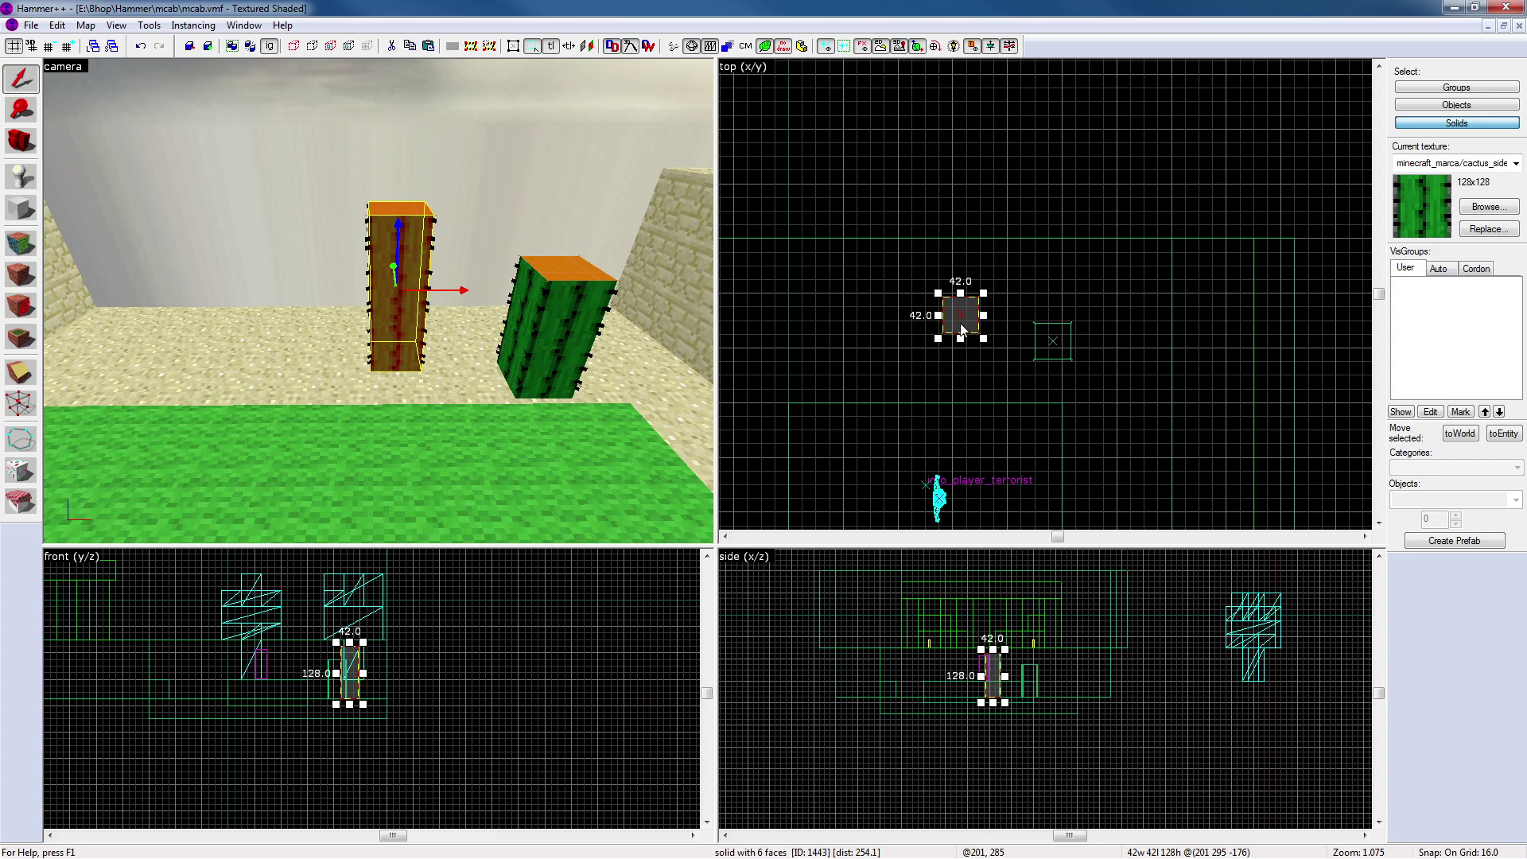
pyautogui.press('z')
pyautogui.press('w')
pyautogui.press('z')
pyautogui.press('z')
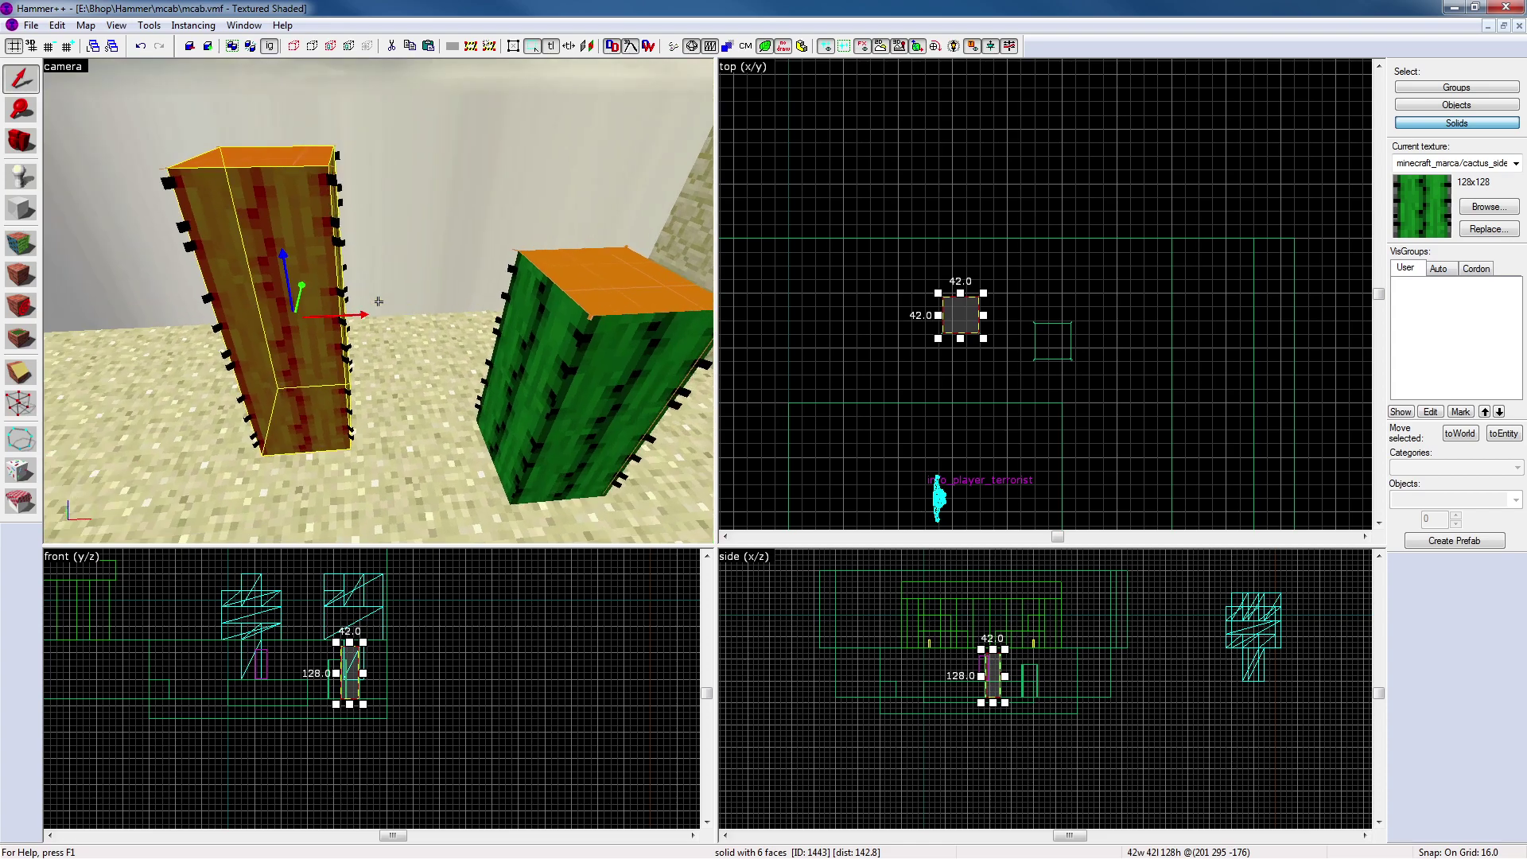
pyautogui.click(800, 338)
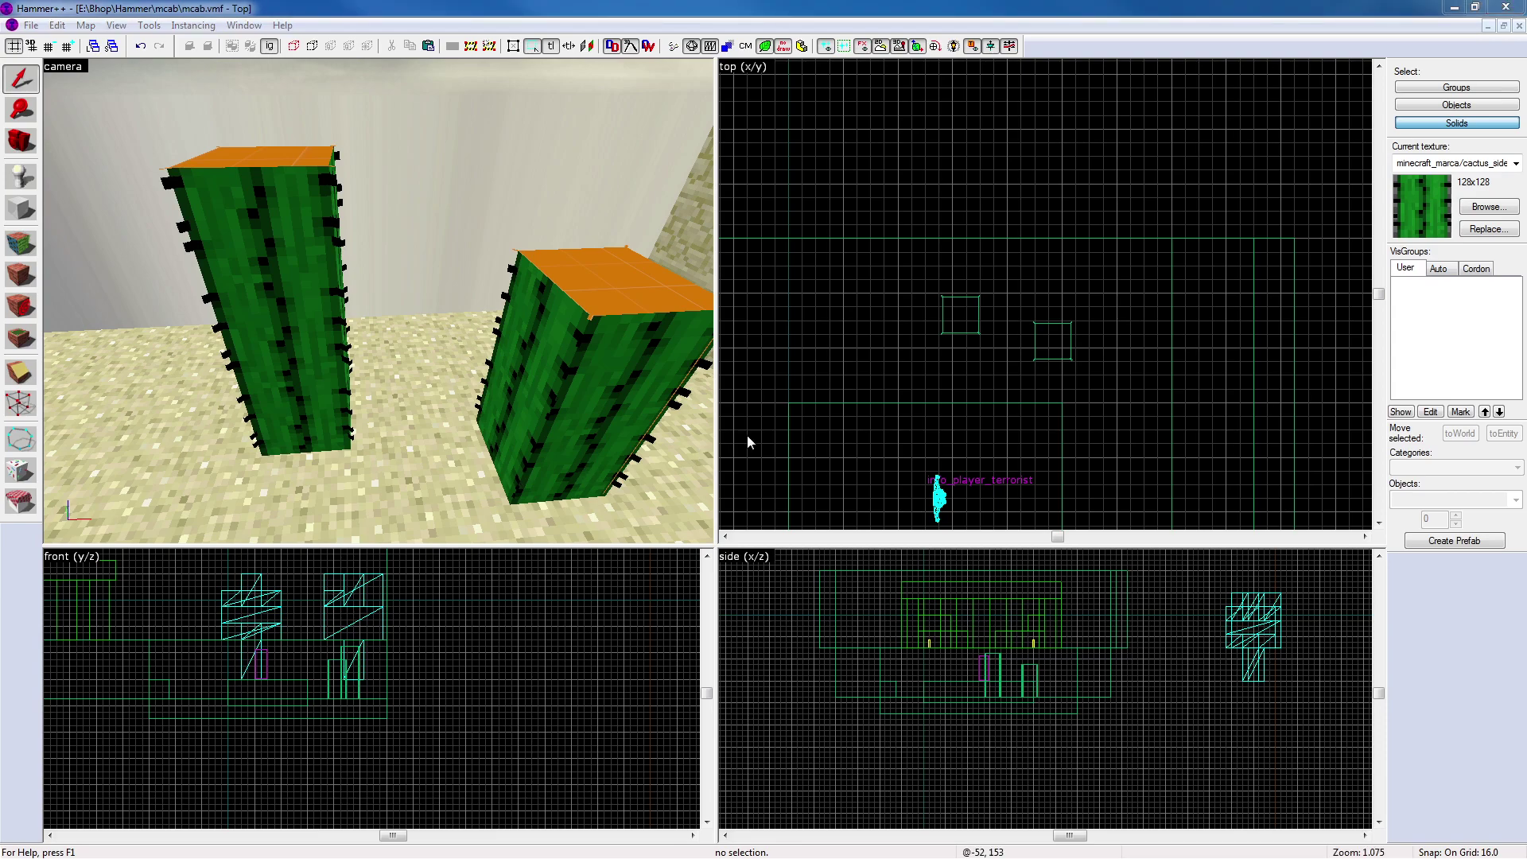
pyautogui.press('z')
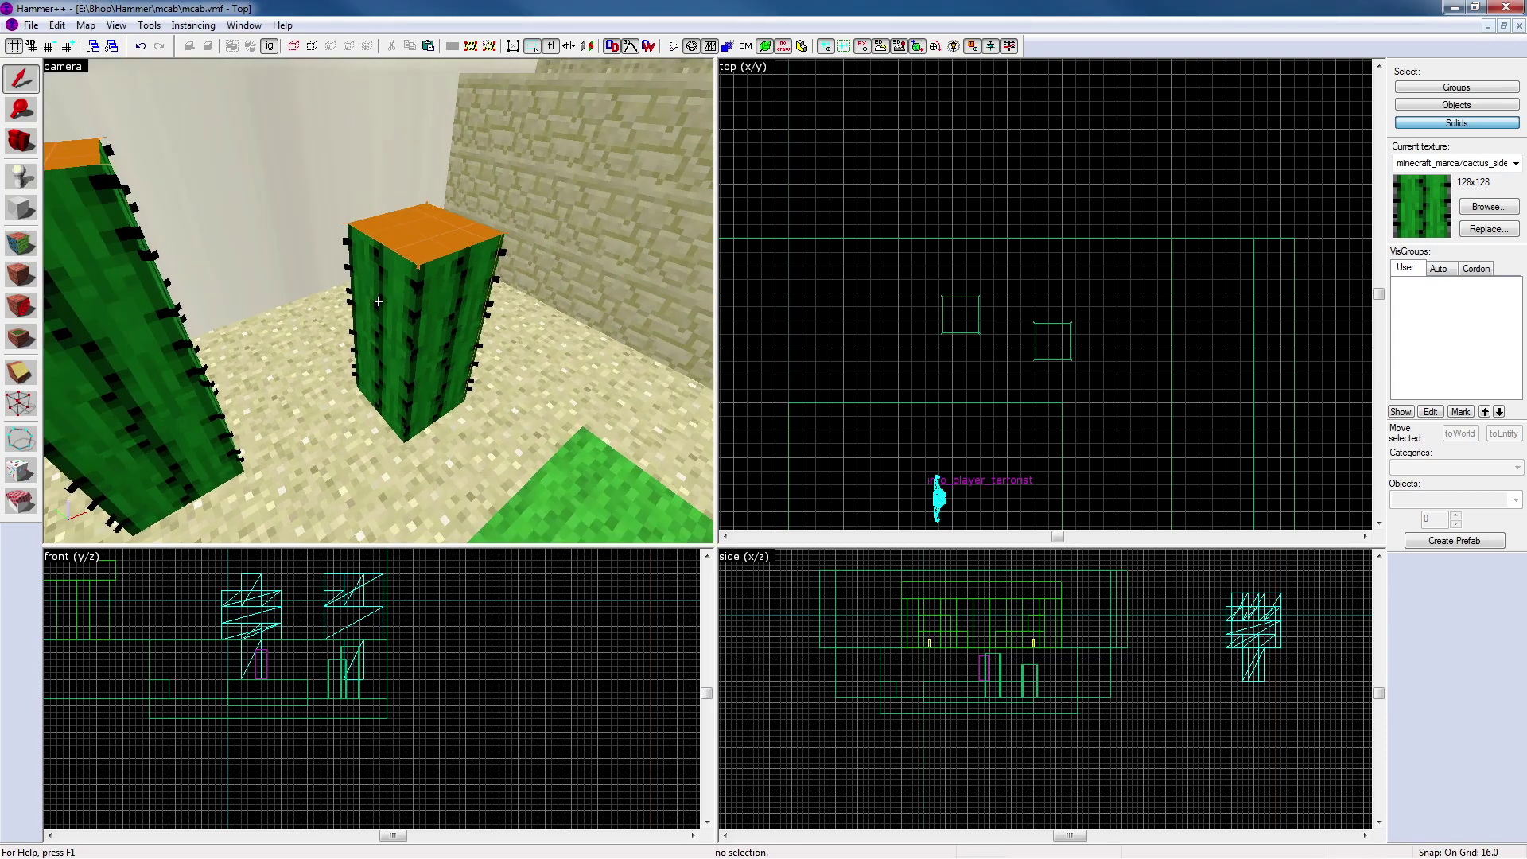
pyautogui.press('s')
pyautogui.press('w')
pyautogui.press('d')
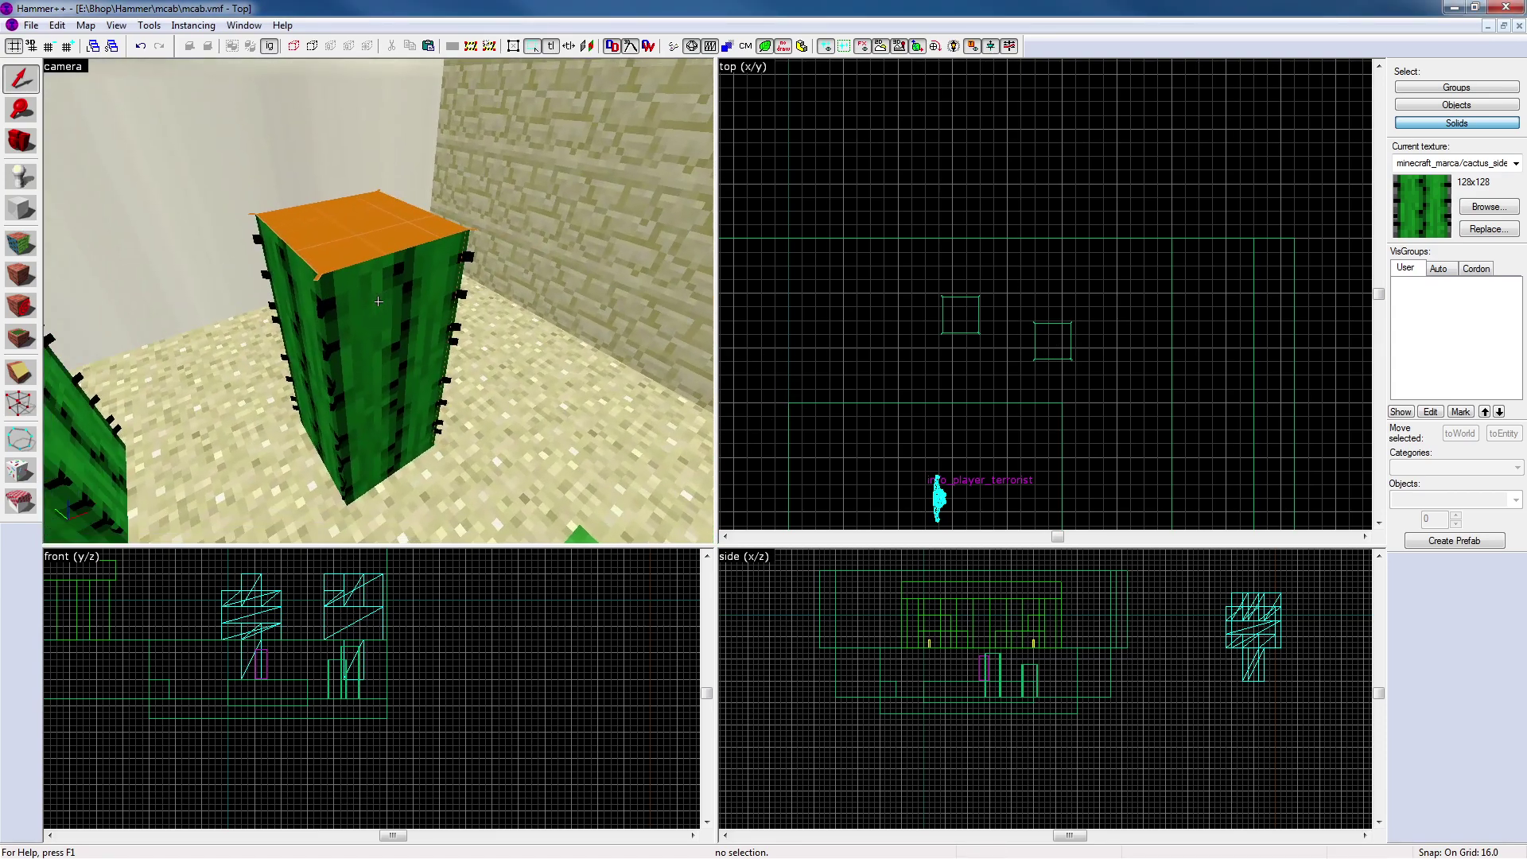
pyautogui.press('s')
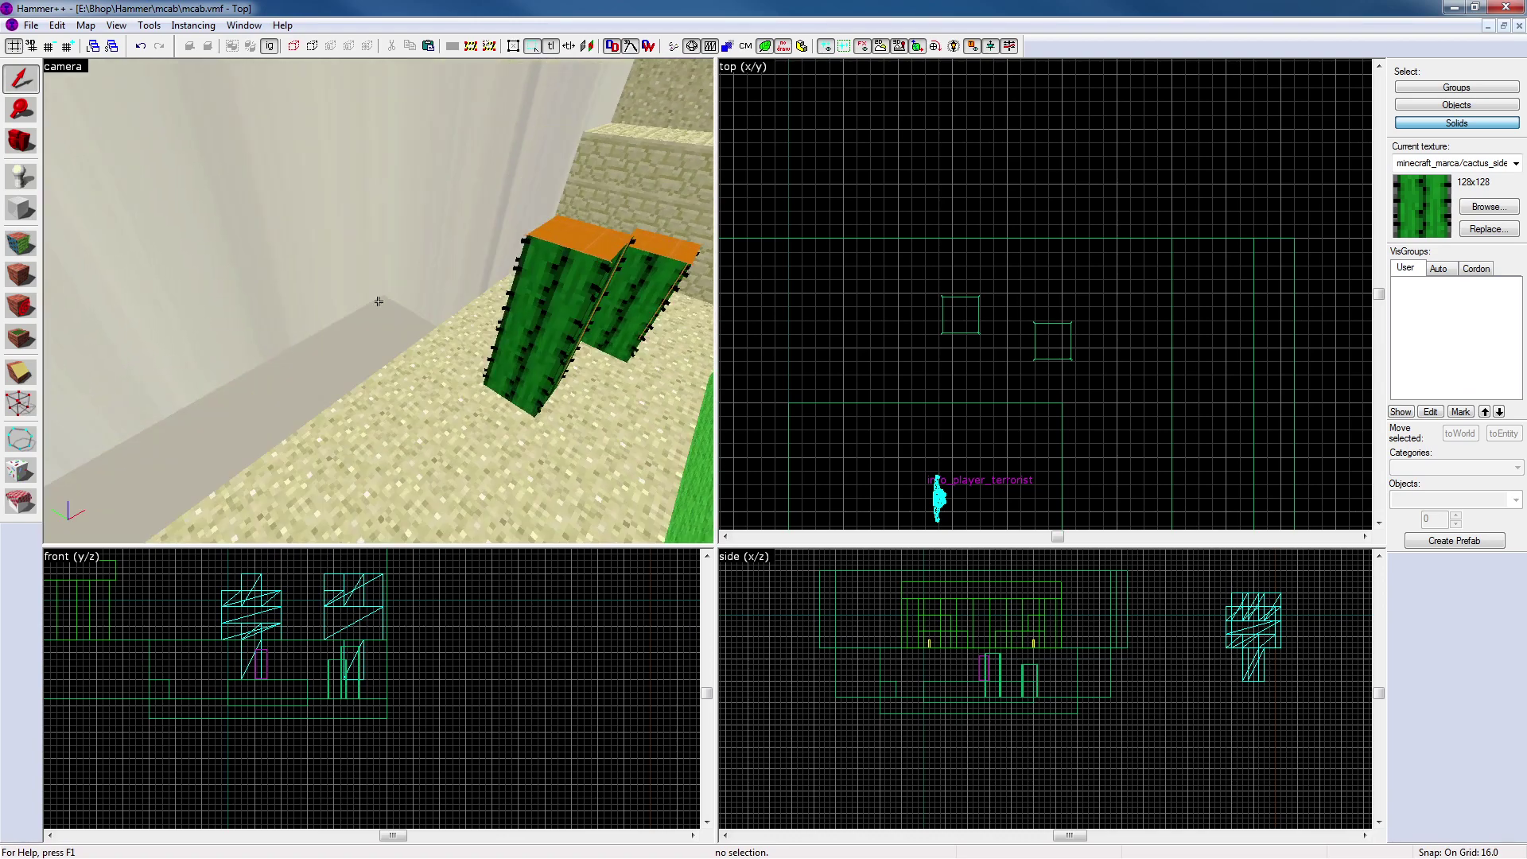
# Choose the minecraft_marca/cactus_top texture and apply it to the taller cactus's top face
pyautogui.hotkey('shift', 'a')
pyautogui.click(921, 529)
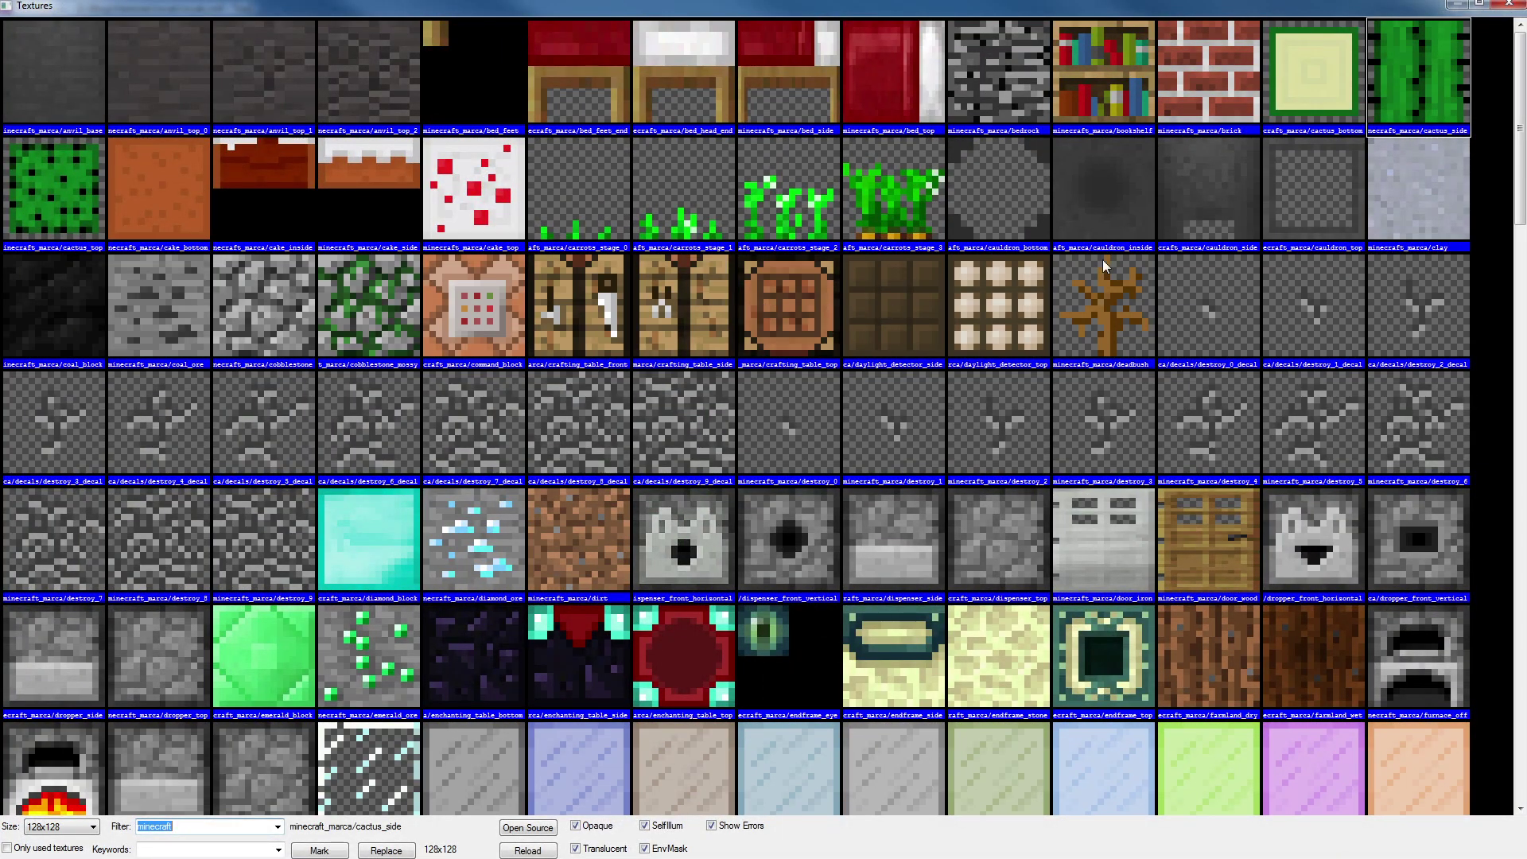
pyautogui.doubleClick(67, 206)
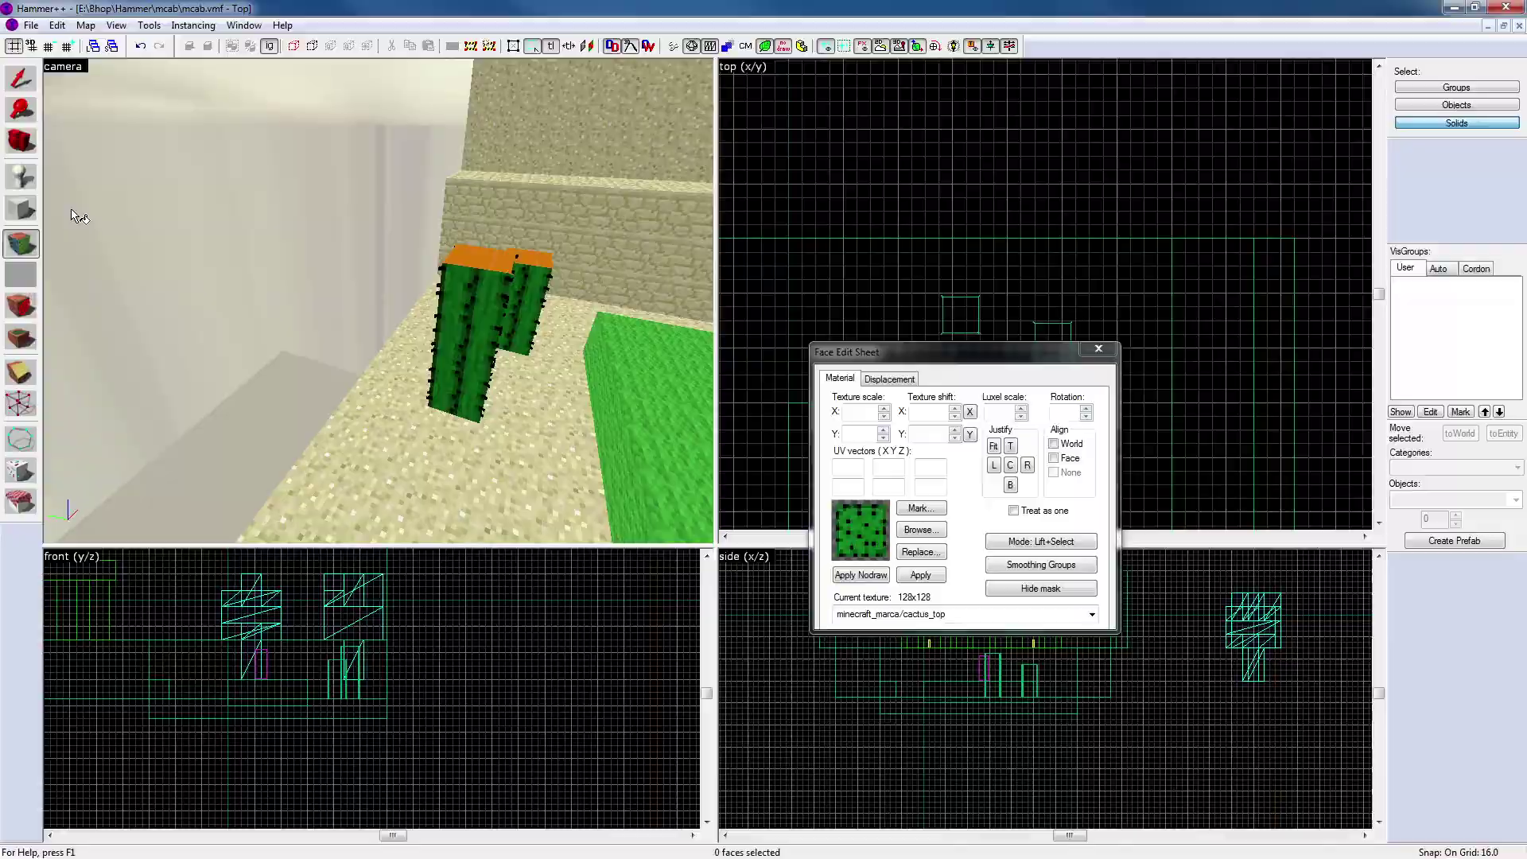
pyautogui.press('w')
pyautogui.press('z')
pyautogui.rightClick(379, 282)
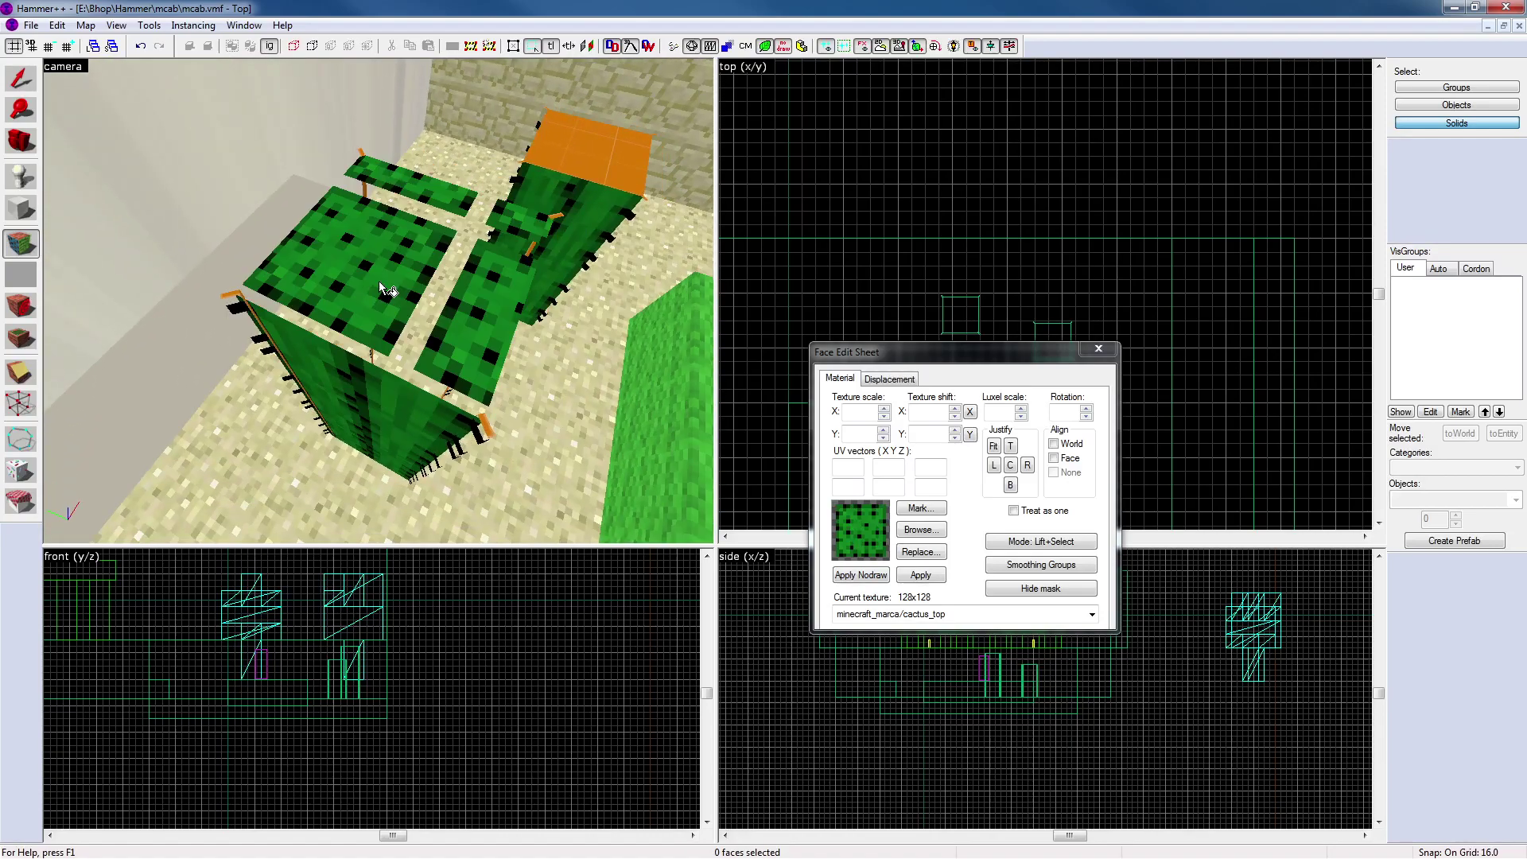
# Set the taller cactus's top face texture scale to 0.375 in X and Y, and centre the texture on the face
pyautogui.click(379, 274)
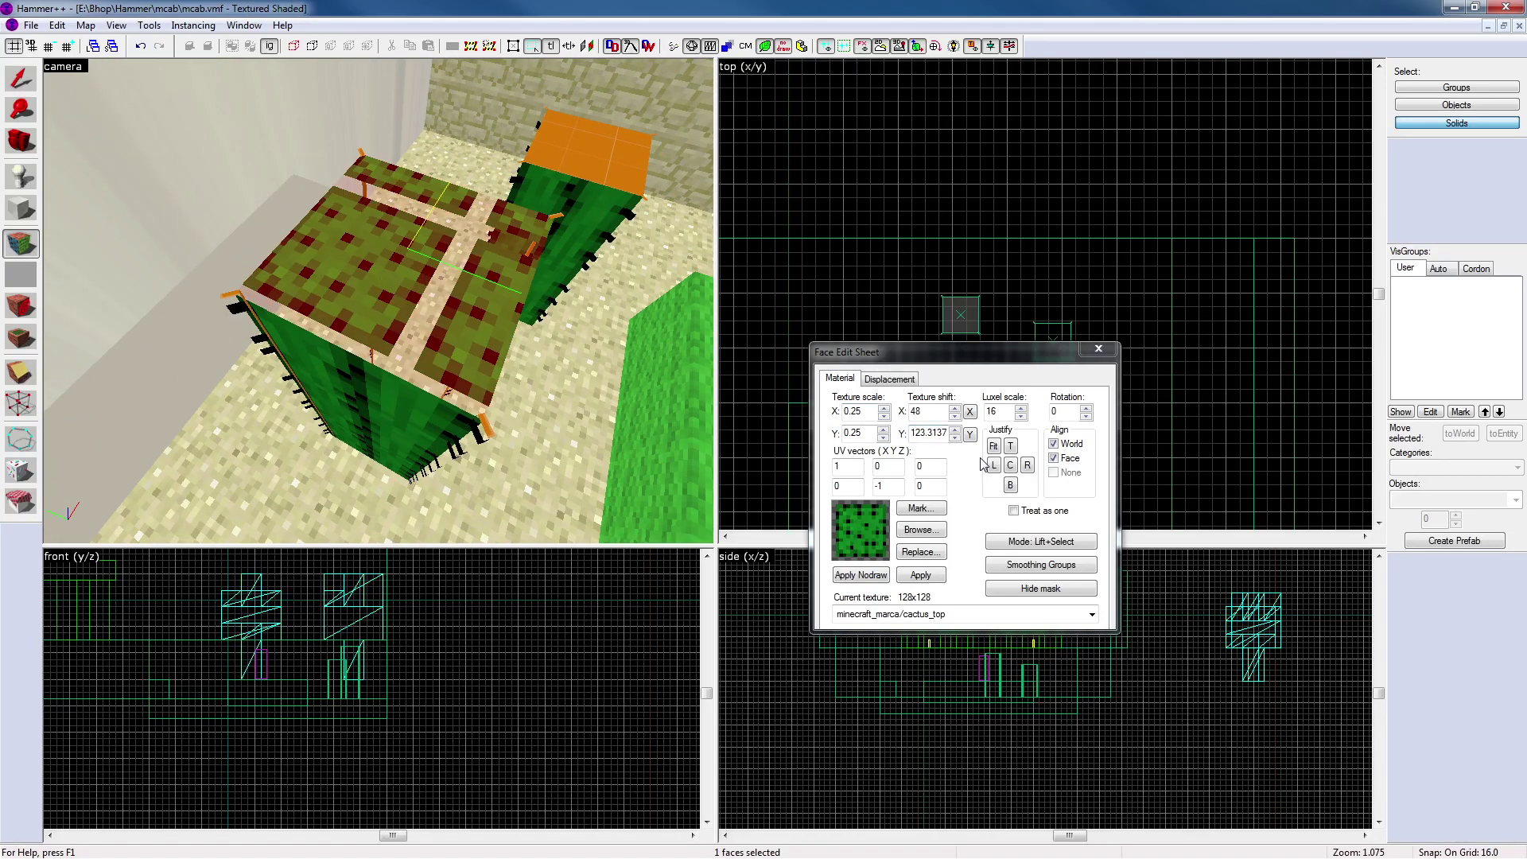
pyautogui.press('z')
pyautogui.press('a')
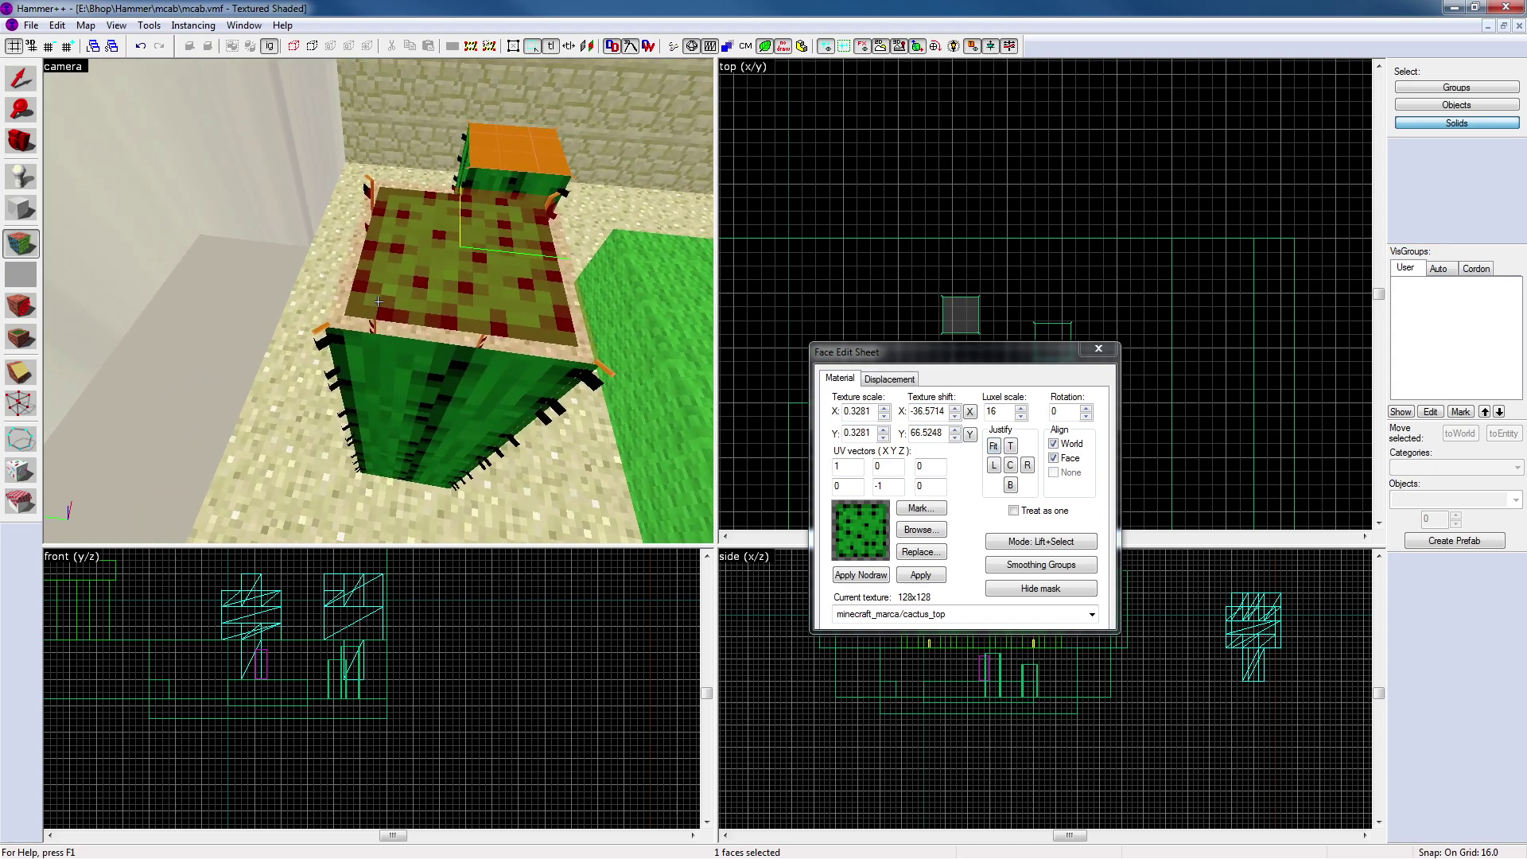
pyautogui.press('d')
pyautogui.press('z')
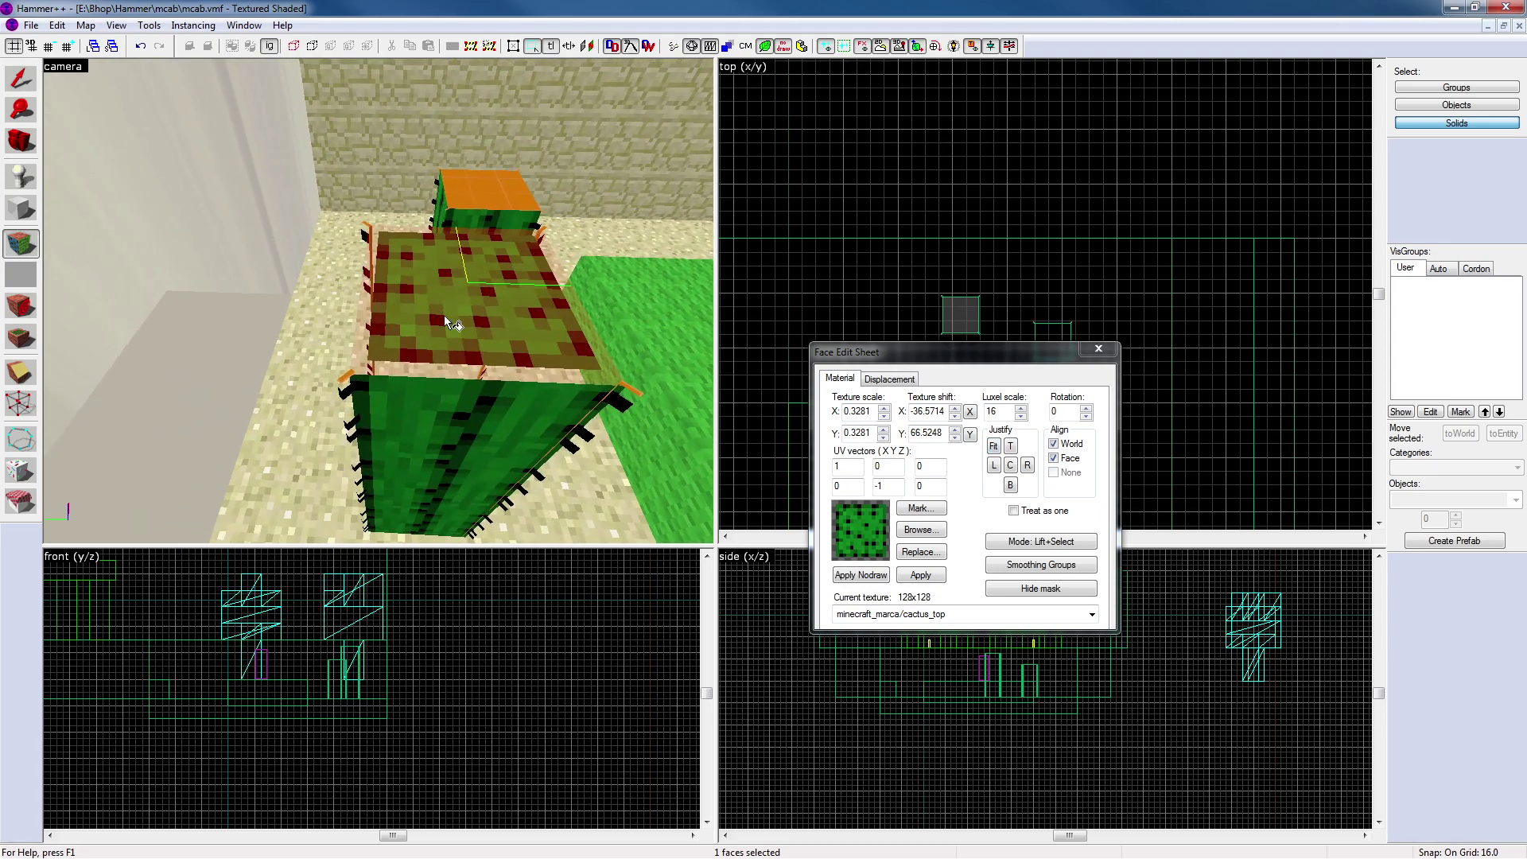
pyautogui.doubleClick(857, 412)
pyautogui.write('0.375')
pyautogui.doubleClick(857, 433)
pyautogui.write('0.375')
pyautogui.click(924, 576)
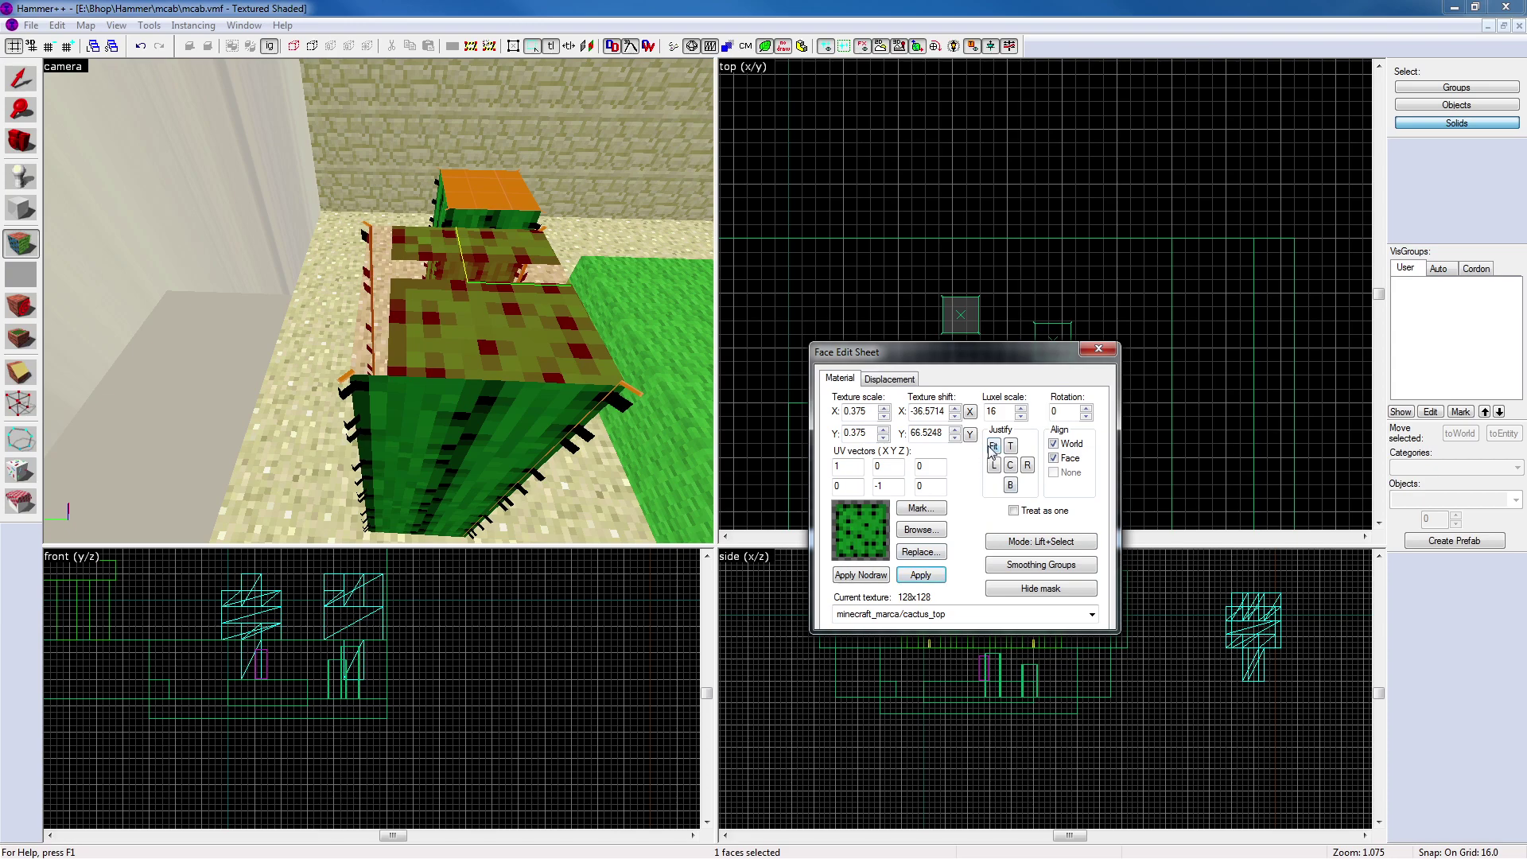
pyautogui.click(1011, 465)
# Apply the same 0.375-scale cactus_top texture to the shorter cactus's top face and centre it
pyautogui.press('z')
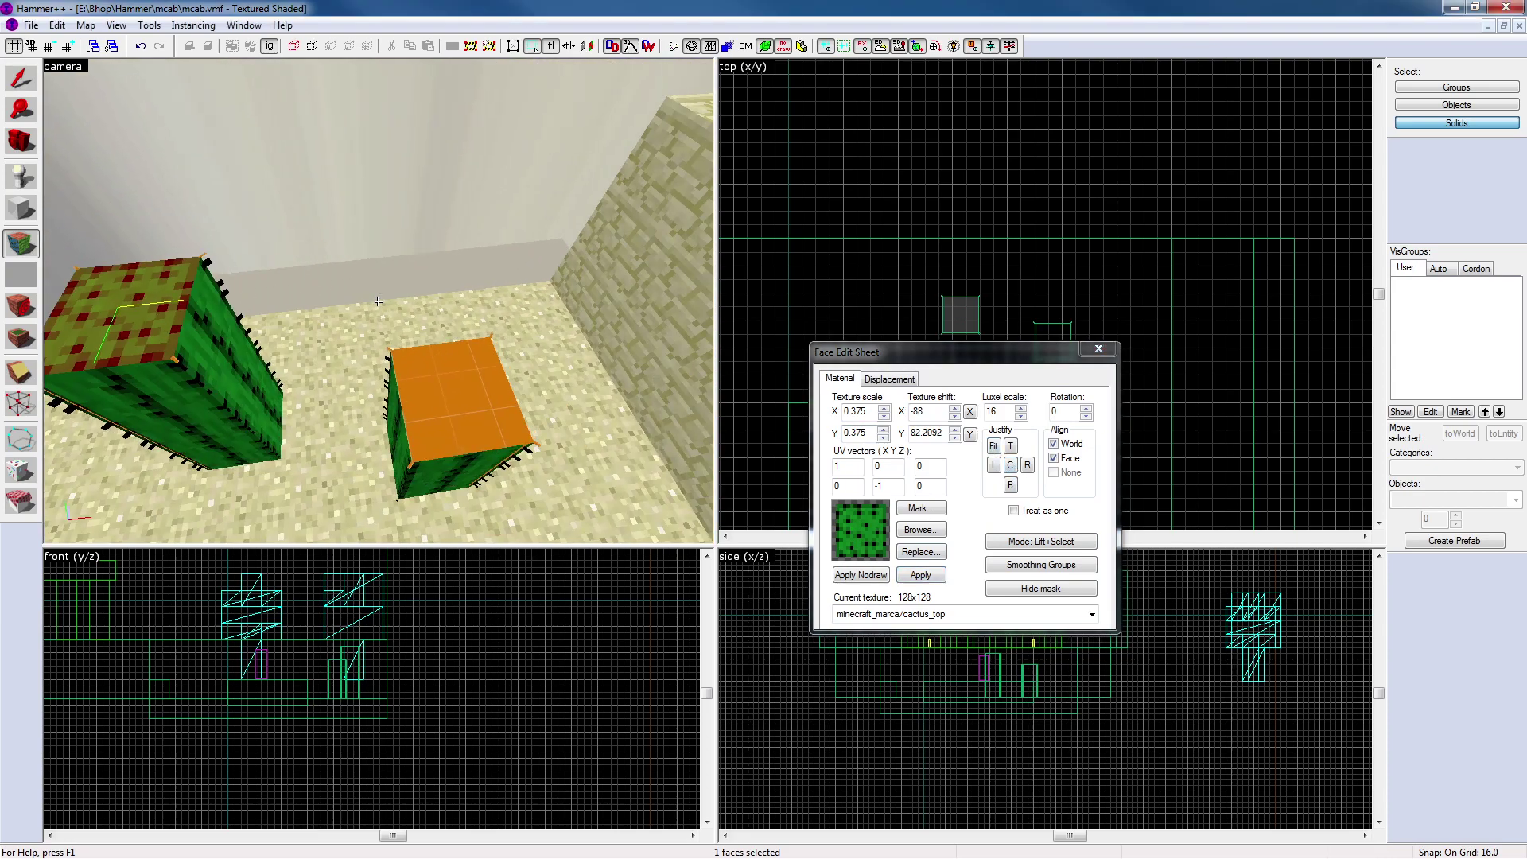
pyautogui.rightClick(432, 362)
pyautogui.click(463, 385)
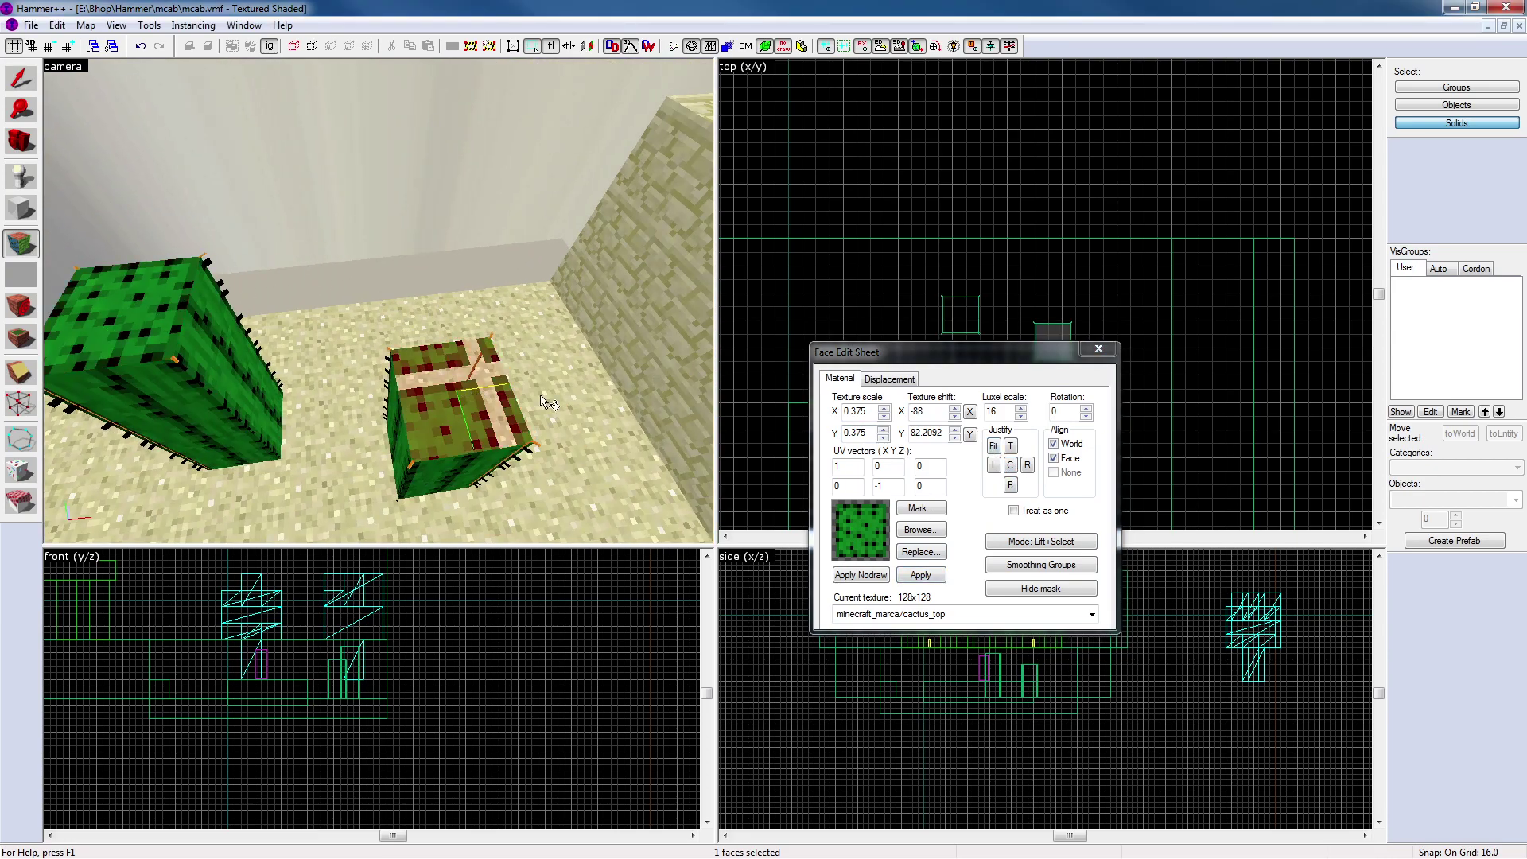
pyautogui.click(1011, 466)
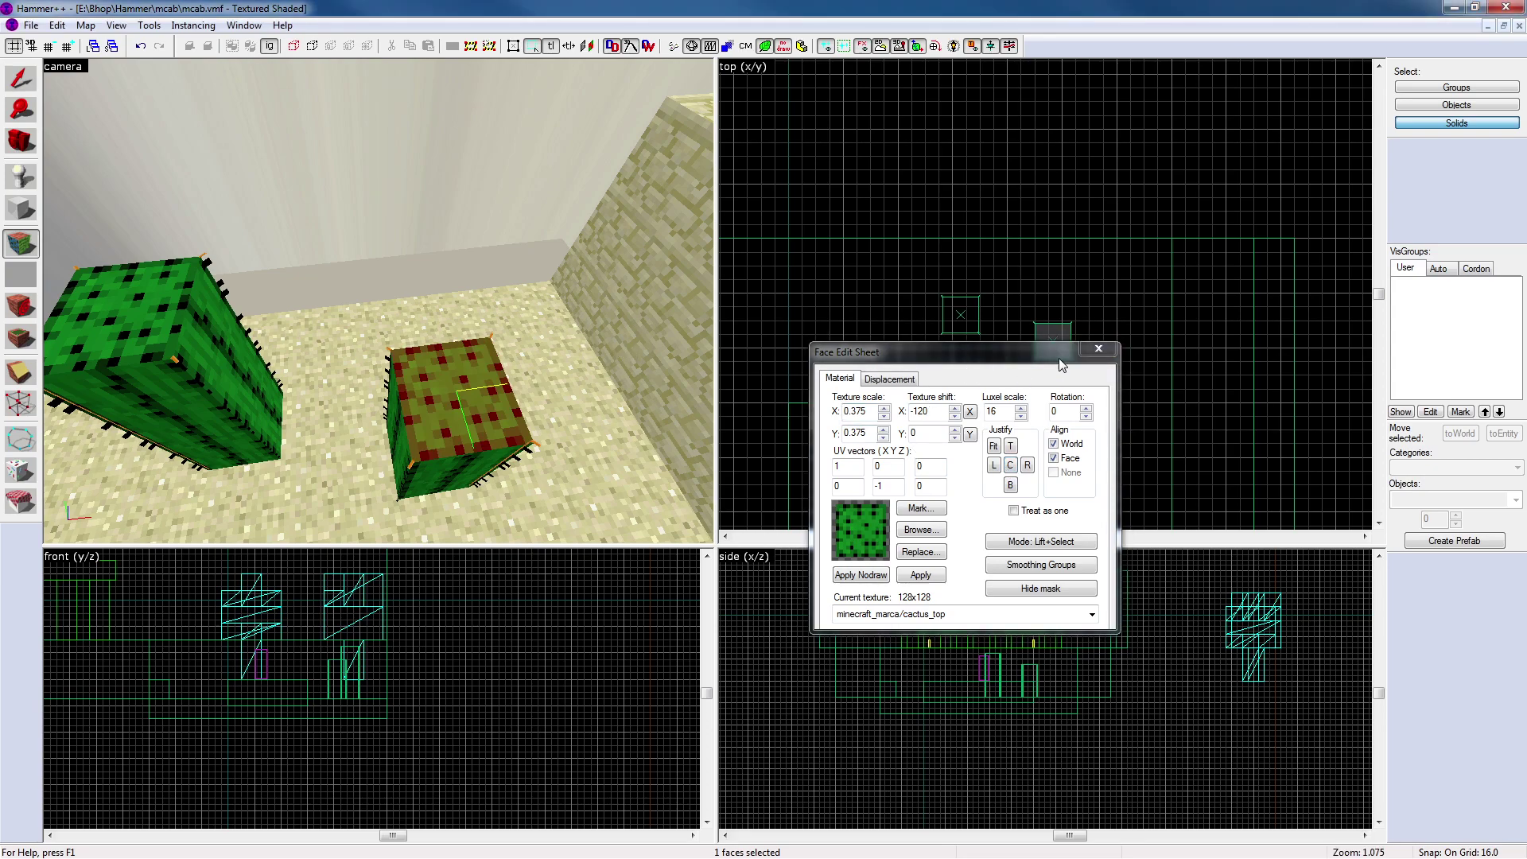
pyautogui.click(1098, 349)
# Apply the nodraw texture to the orange top end of one corner strip on the taller cactus
pyautogui.press('z')
pyautogui.press('w')
pyautogui.press('z')
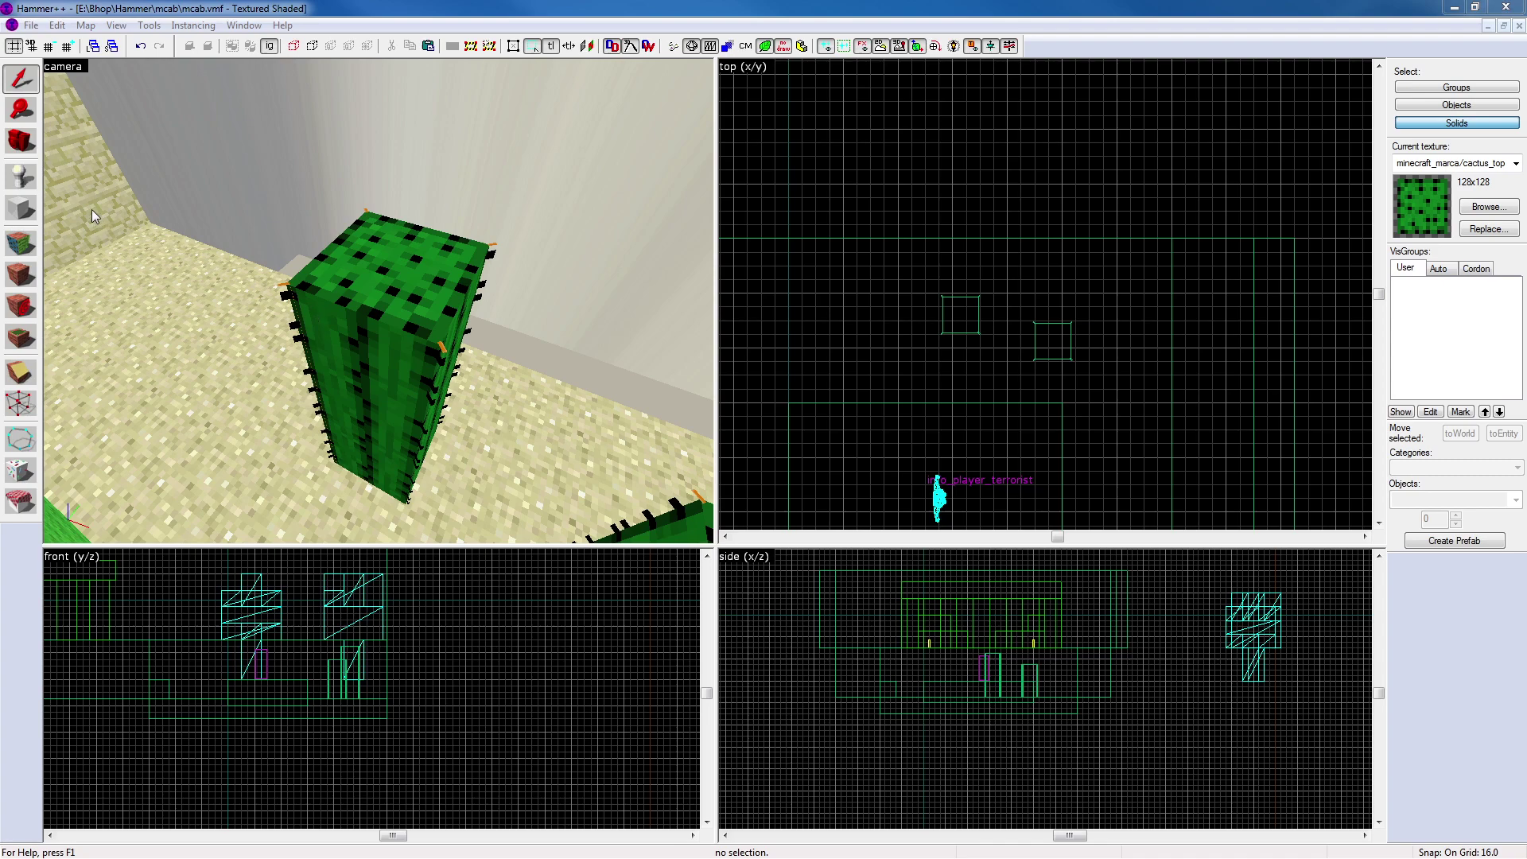
pyautogui.click(21, 242)
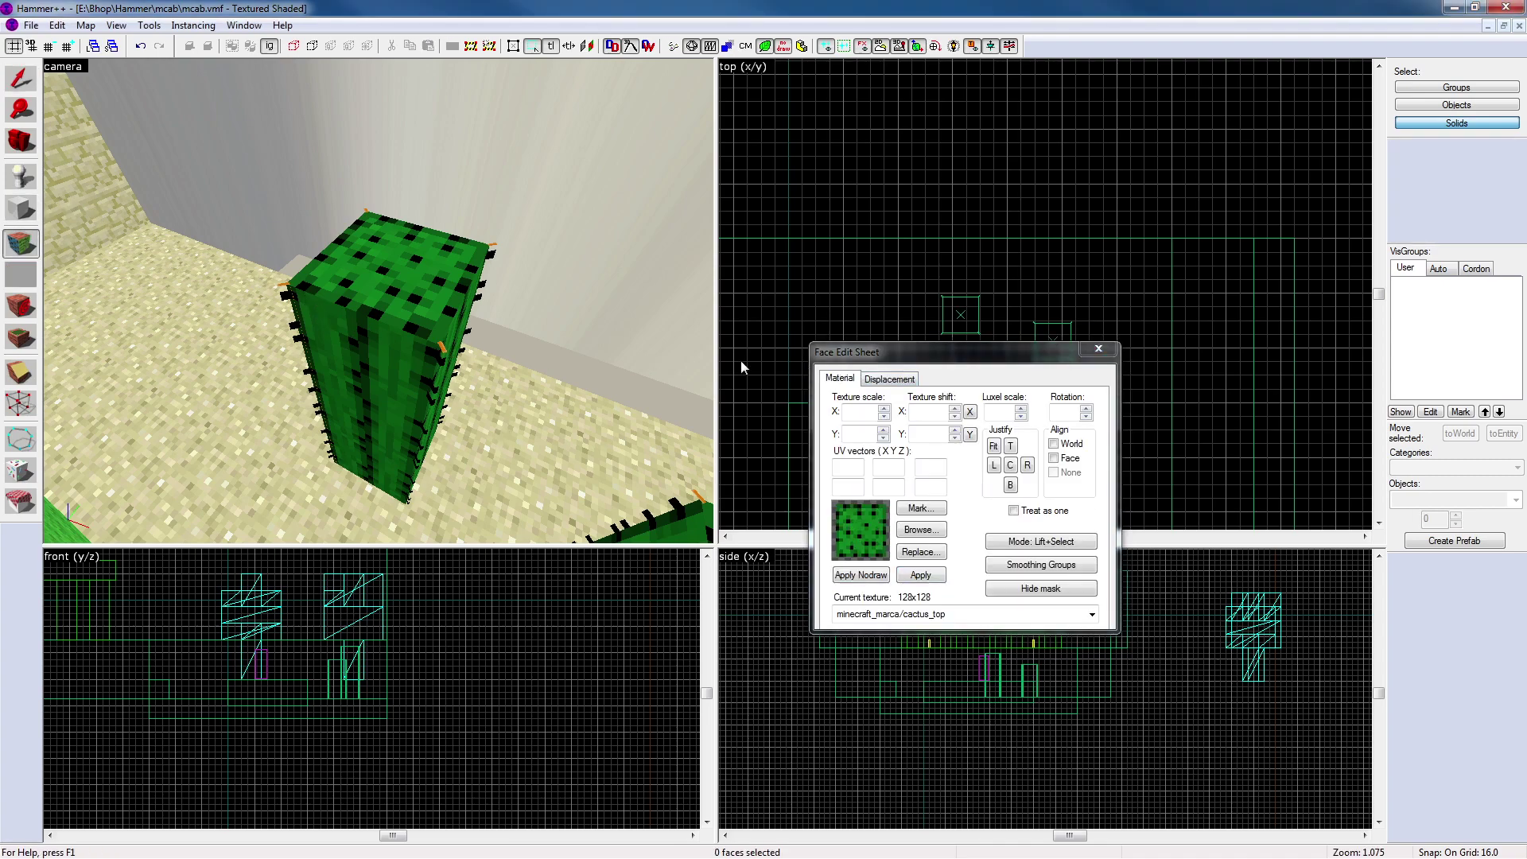
pyautogui.click(454, 340)
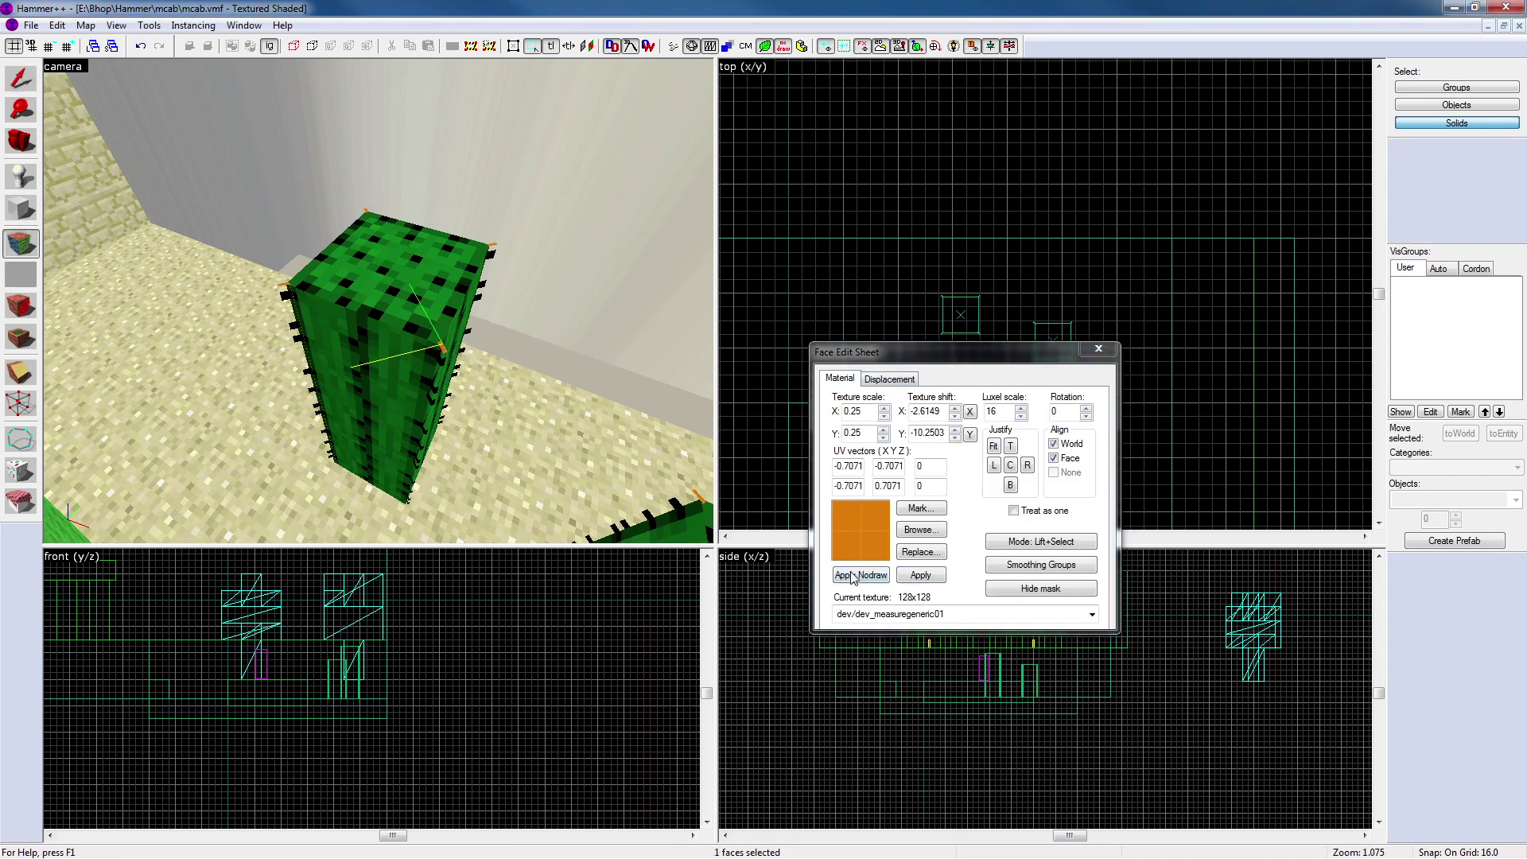
pyautogui.hotkey('shift', 'n')
pyautogui.press('z')
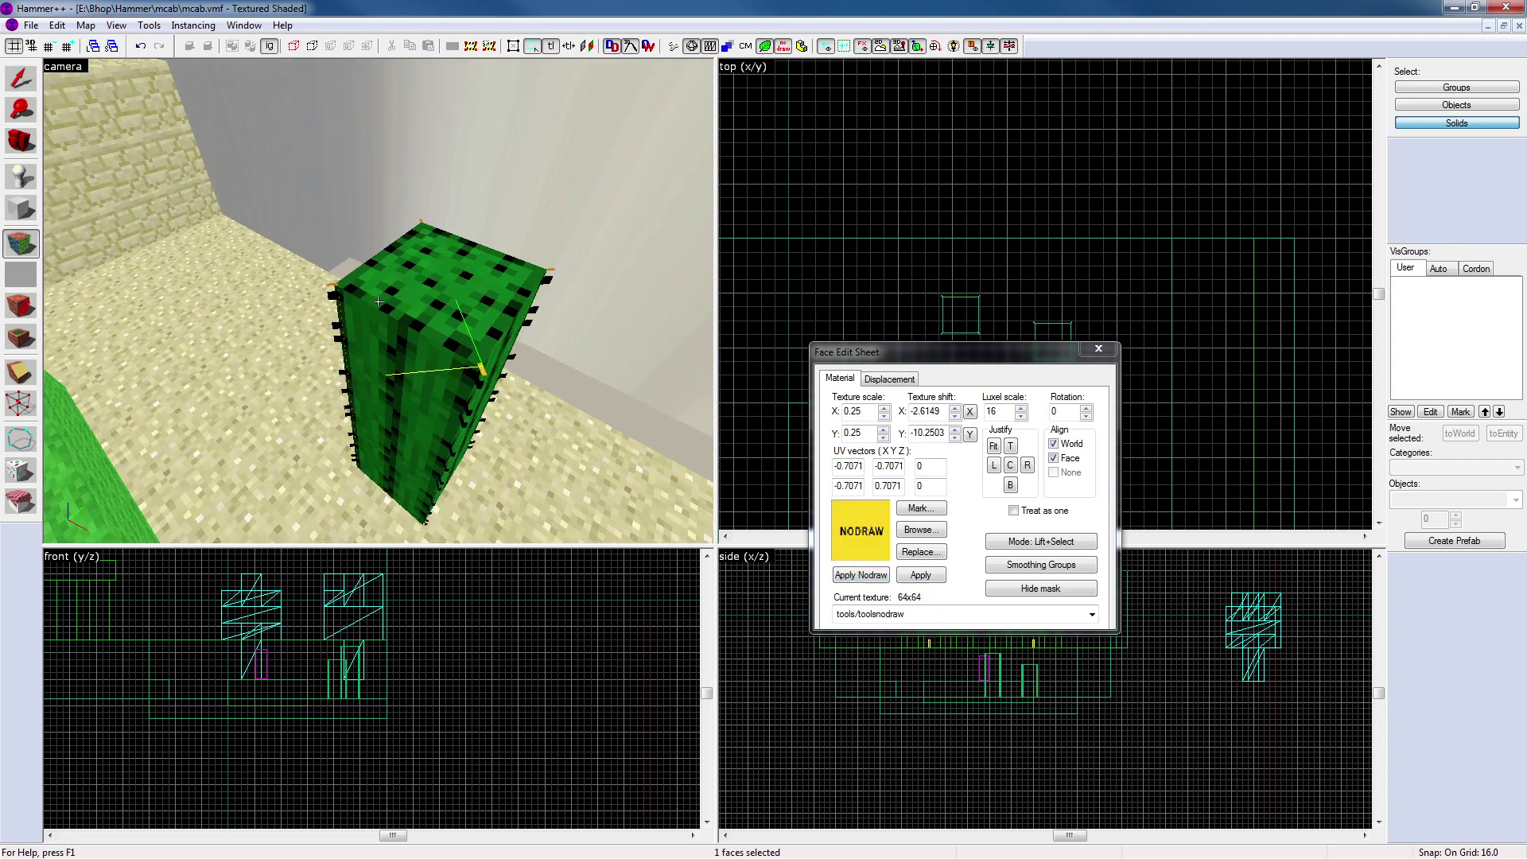
# Apply the nodraw texture to the top ends of the taller cactus's remaining corner strips
pyautogui.press('d')
pyautogui.press('d')
pyautogui.press('w')
pyautogui.press('z')
pyautogui.rightClick(355, 316)
pyautogui.press('z')
pyautogui.press('d')
pyautogui.press('z')
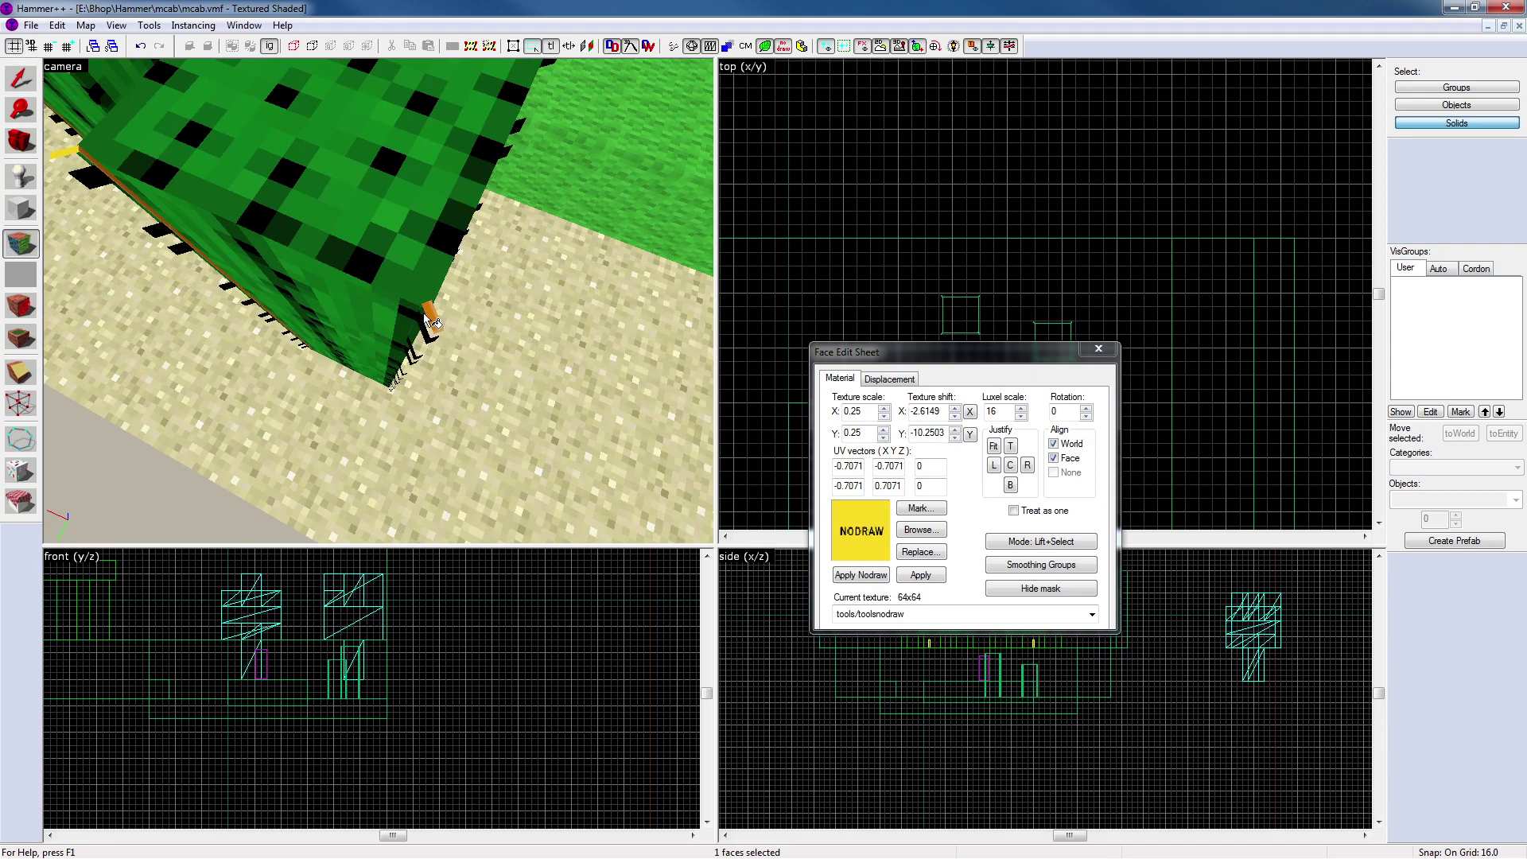
pyautogui.press('z')
pyautogui.press('z')
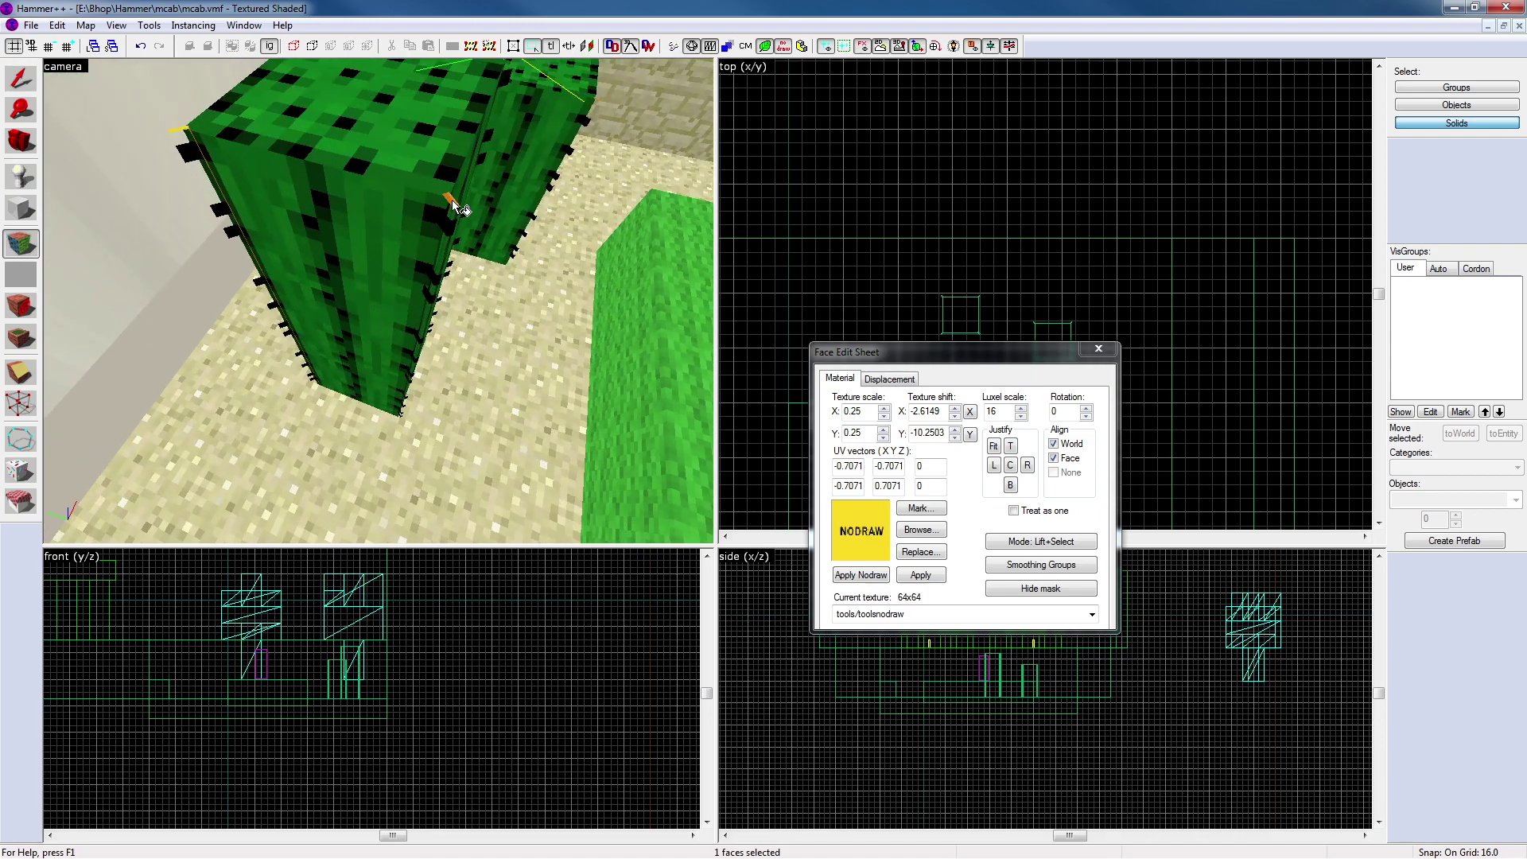
# Apply the nodraw texture to the long narrow orange edges of the taller cactus's corner strips
pyautogui.press('z')
pyautogui.press('w')
pyautogui.press('d')
pyautogui.press('a')
pyautogui.press('z')
pyautogui.press('z')
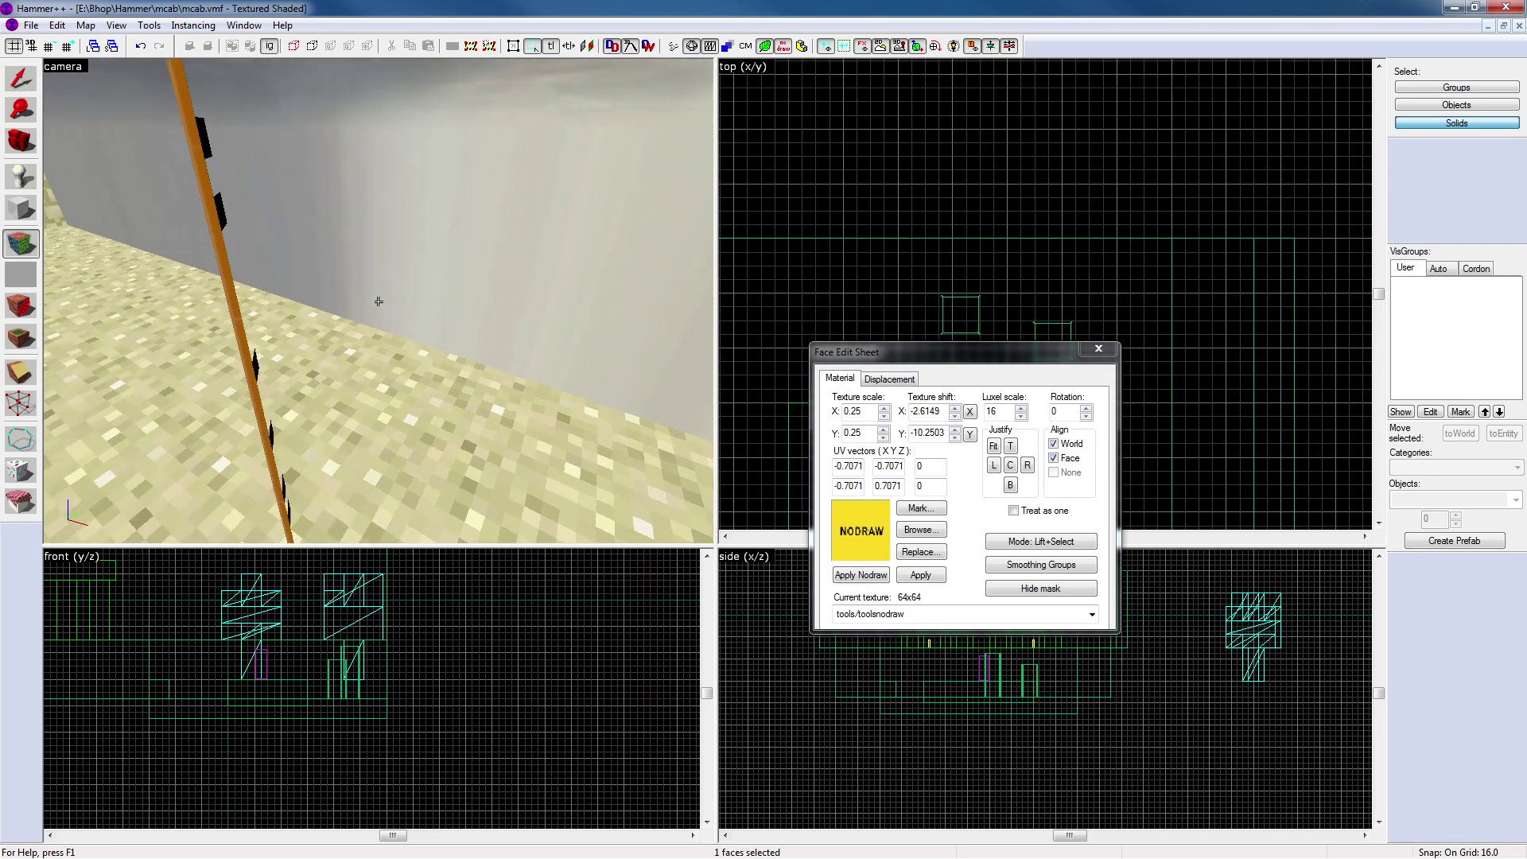
pyautogui.press('z')
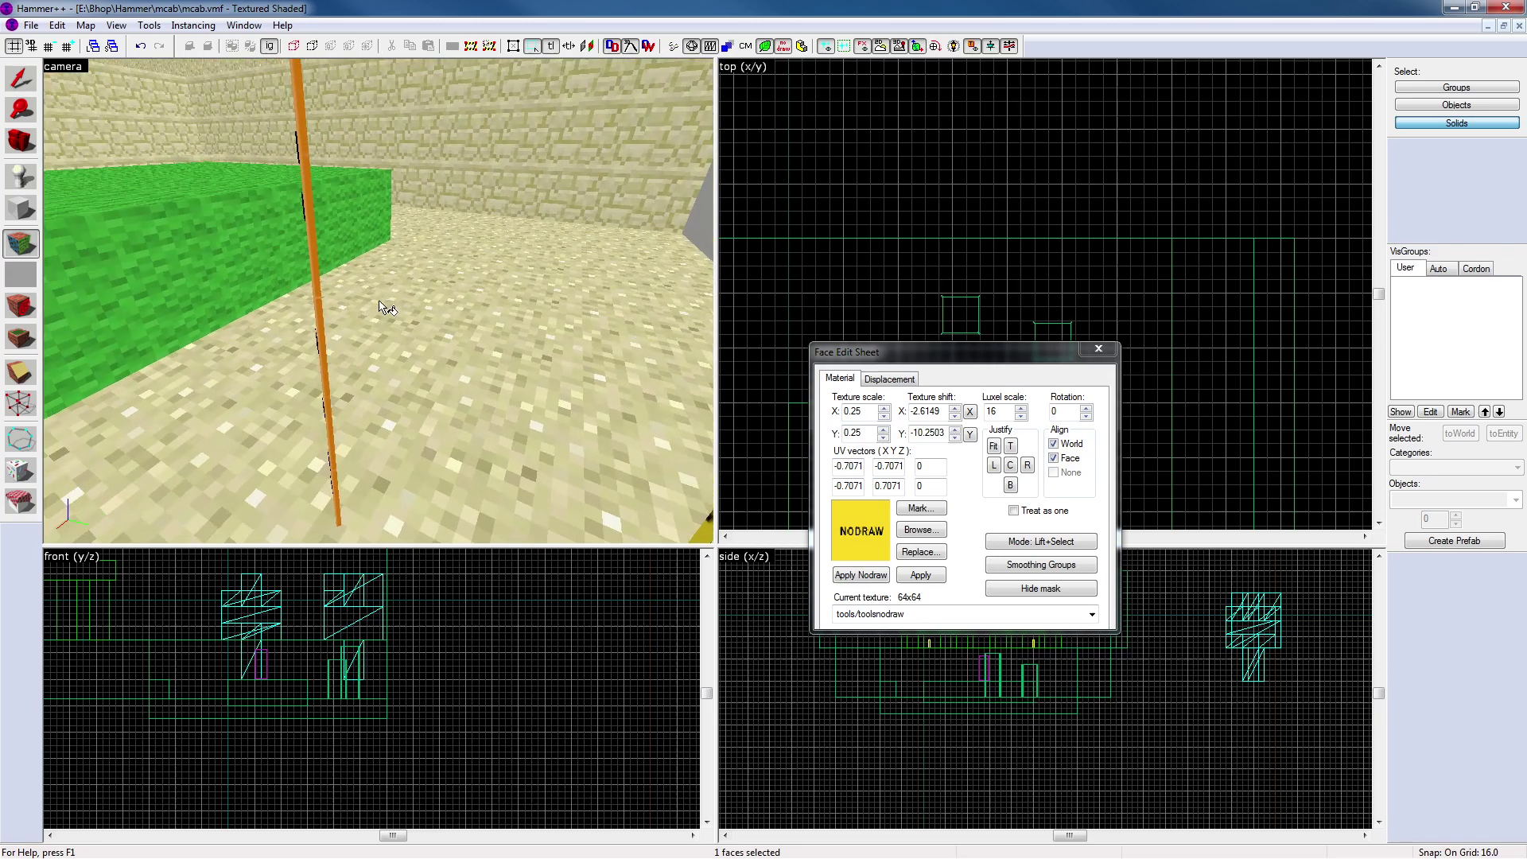
pyautogui.rightClick(318, 294)
pyautogui.press('z')
pyautogui.press('d')
pyautogui.press('w')
pyautogui.press('z')
pyautogui.press('z')
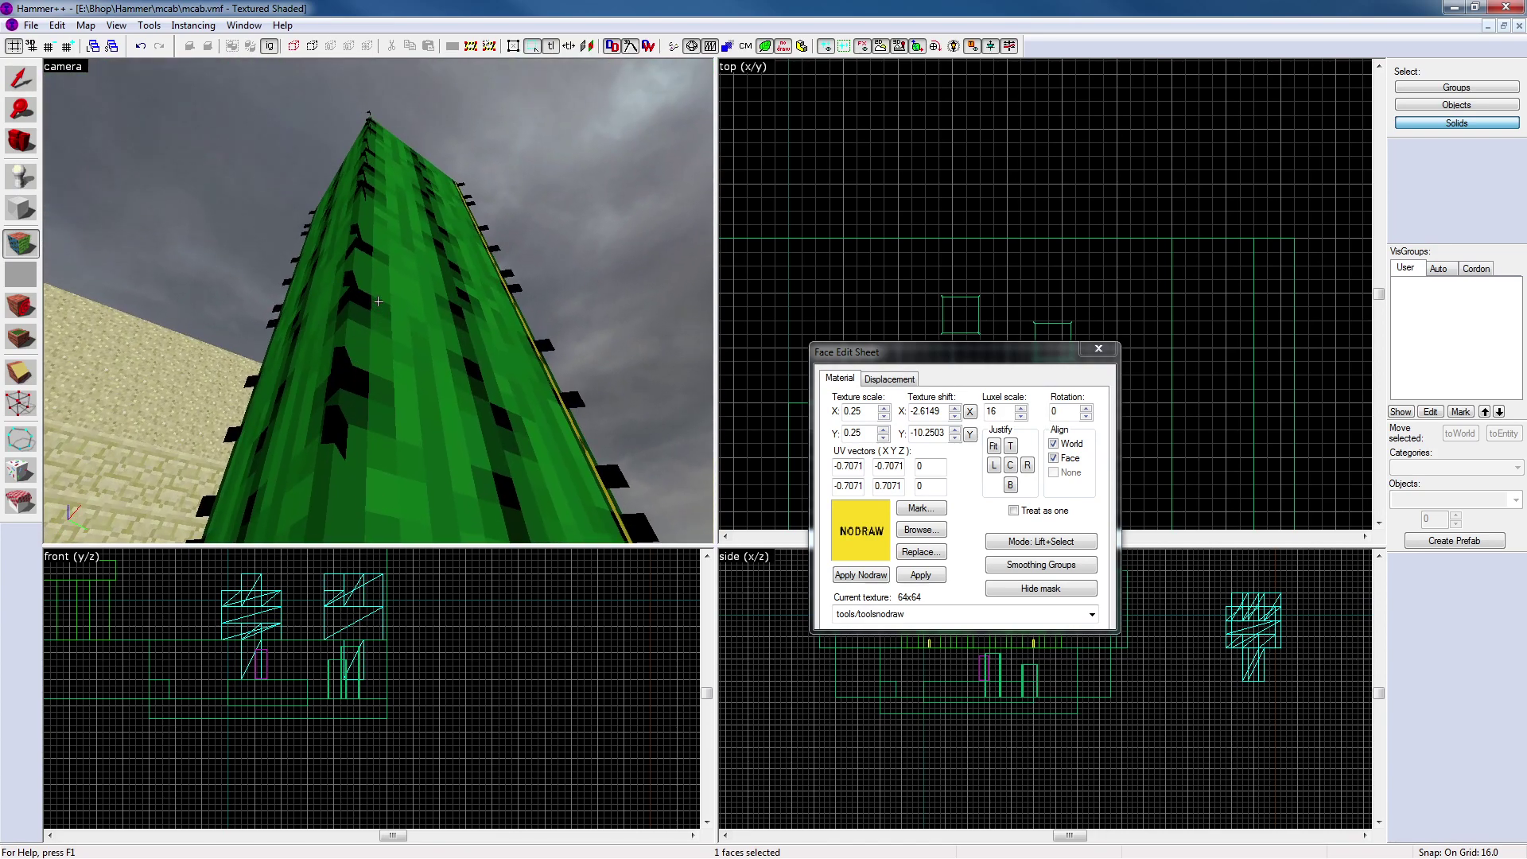
# Apply the nodraw texture to the top ends of the shorter cactus's corner strips
pyautogui.press('w')
pyautogui.press('s')
pyautogui.press('w')
pyautogui.press('z')
pyautogui.rightClick(355, 323)
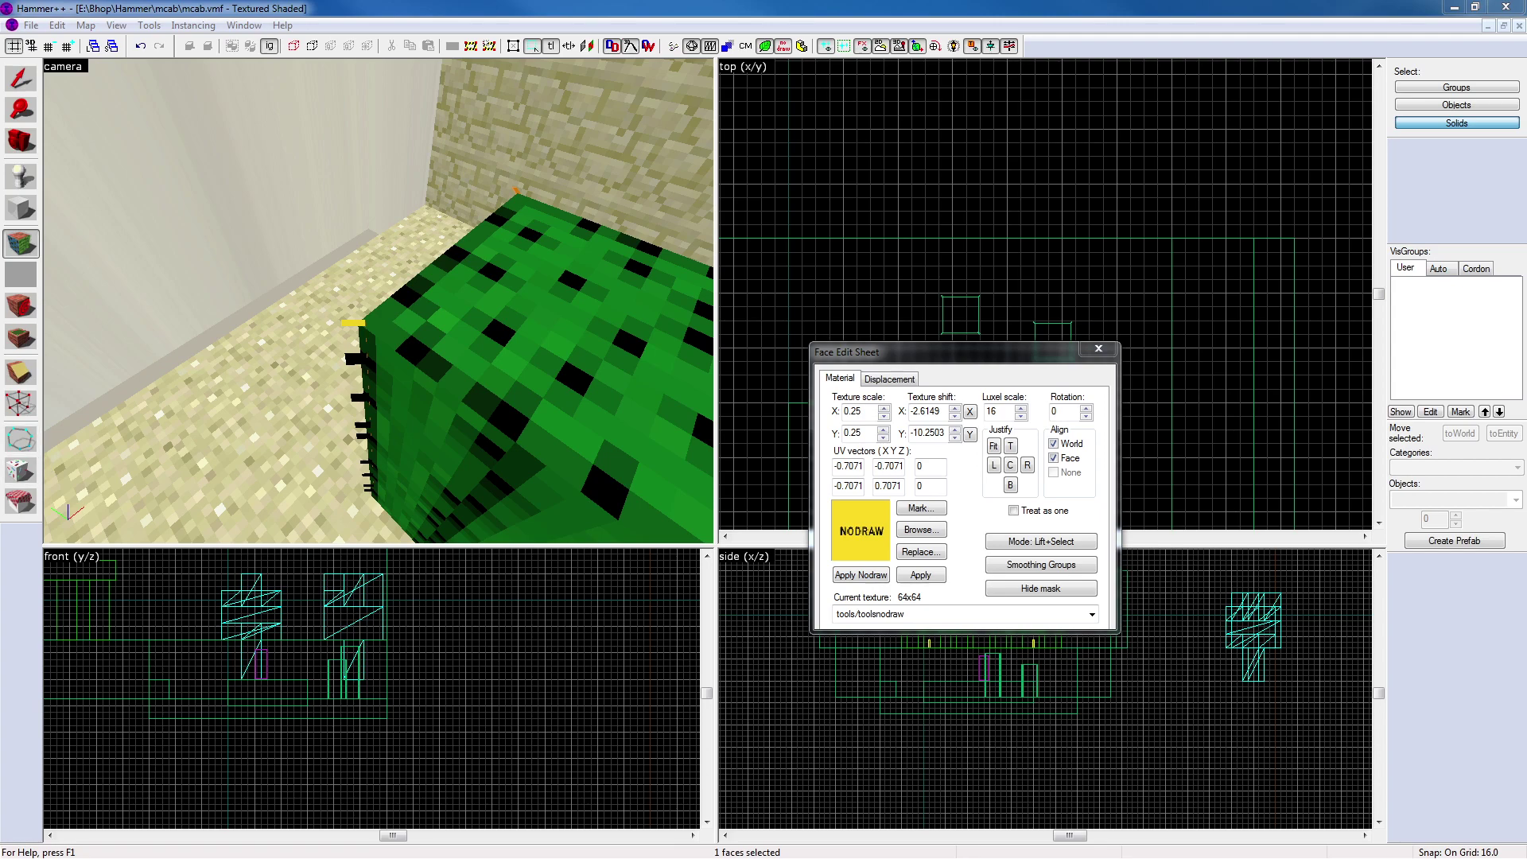
pyautogui.rightClick(517, 192)
pyautogui.press('z')
pyautogui.press('d')
pyautogui.press('z')
pyautogui.rightClick(267, 433)
# Try applying nodraw to the long edge of the shorter cactus's strip from outside, and undo the mis-hits on the cactus side
pyautogui.rightClick(113, 379)
pyautogui.hotkey('ctrl', 'z')
pyautogui.rightClick(112, 381)
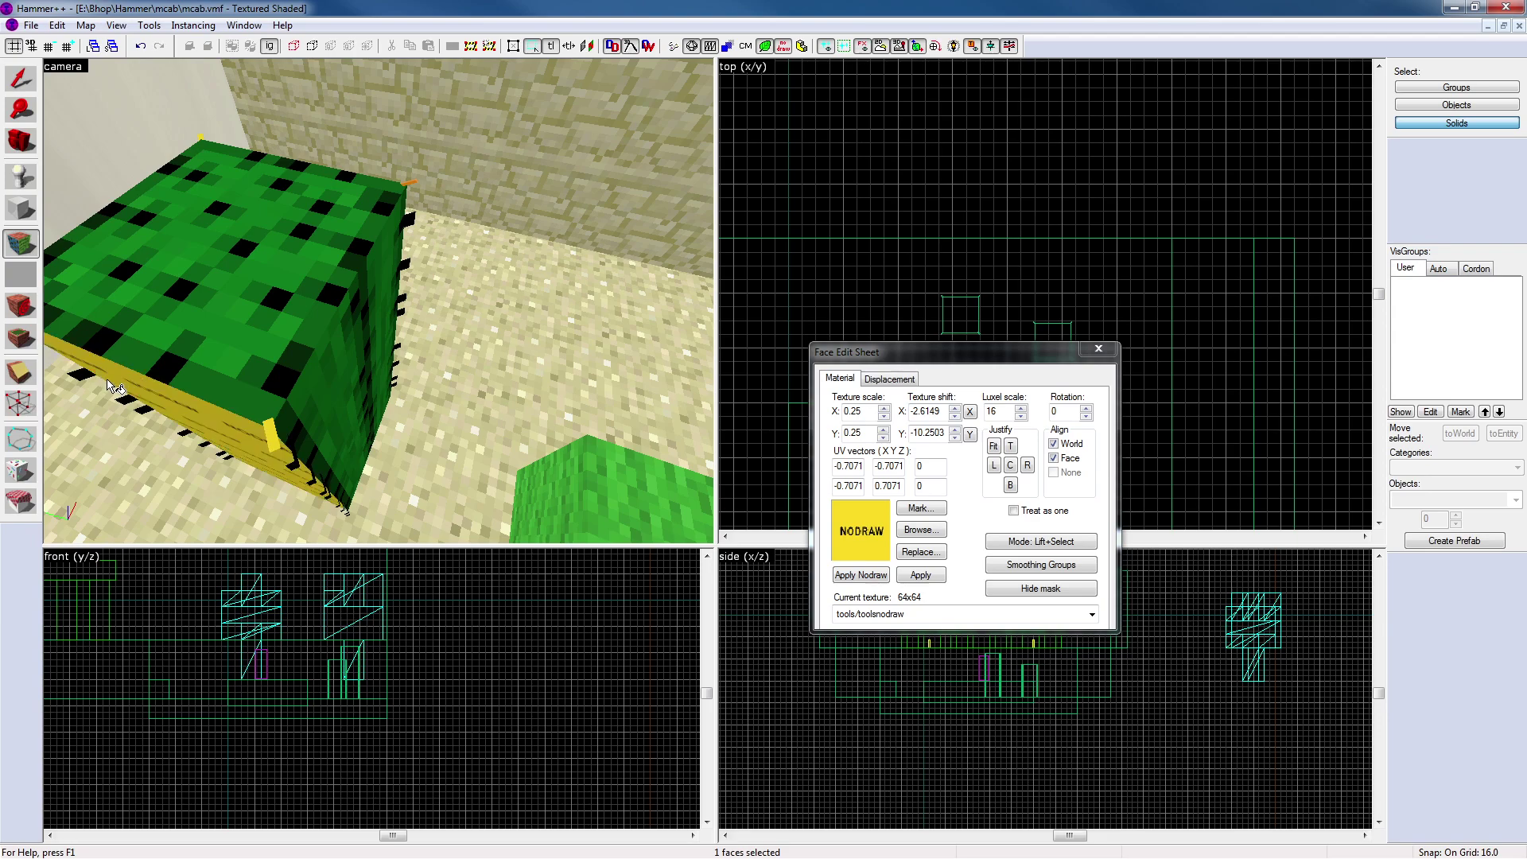
pyautogui.hotkey('ctrl', 'z')
pyautogui.rightClick(108, 377)
pyautogui.hotkey('ctrl', 'z')
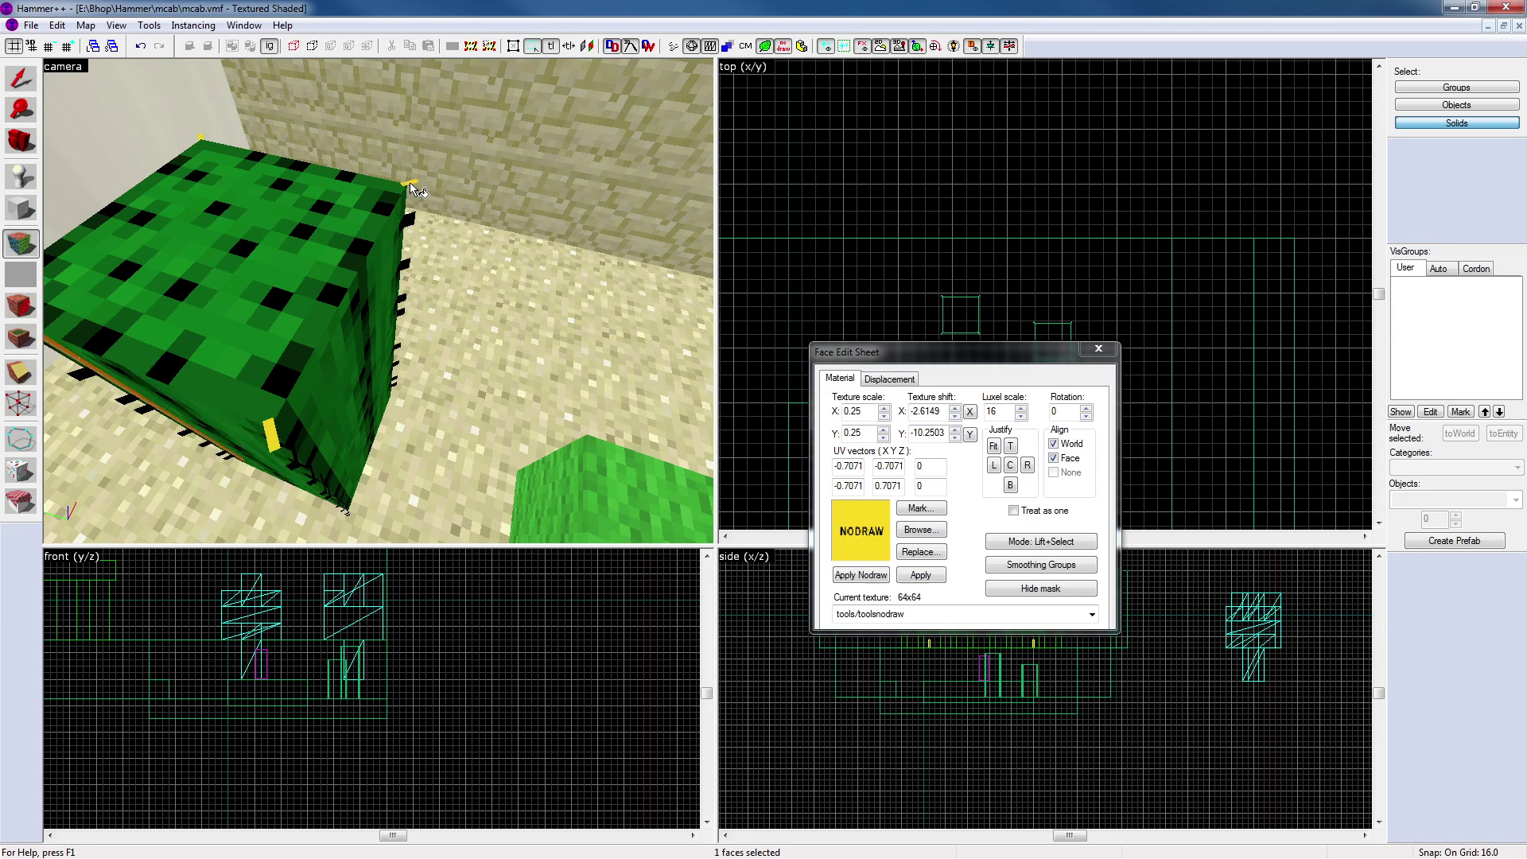
# Apply the nodraw texture to the long narrow edges of the shorter cactus's corner strips, and finish face editing
pyautogui.press('z')
pyautogui.press('d')
pyautogui.press('z')
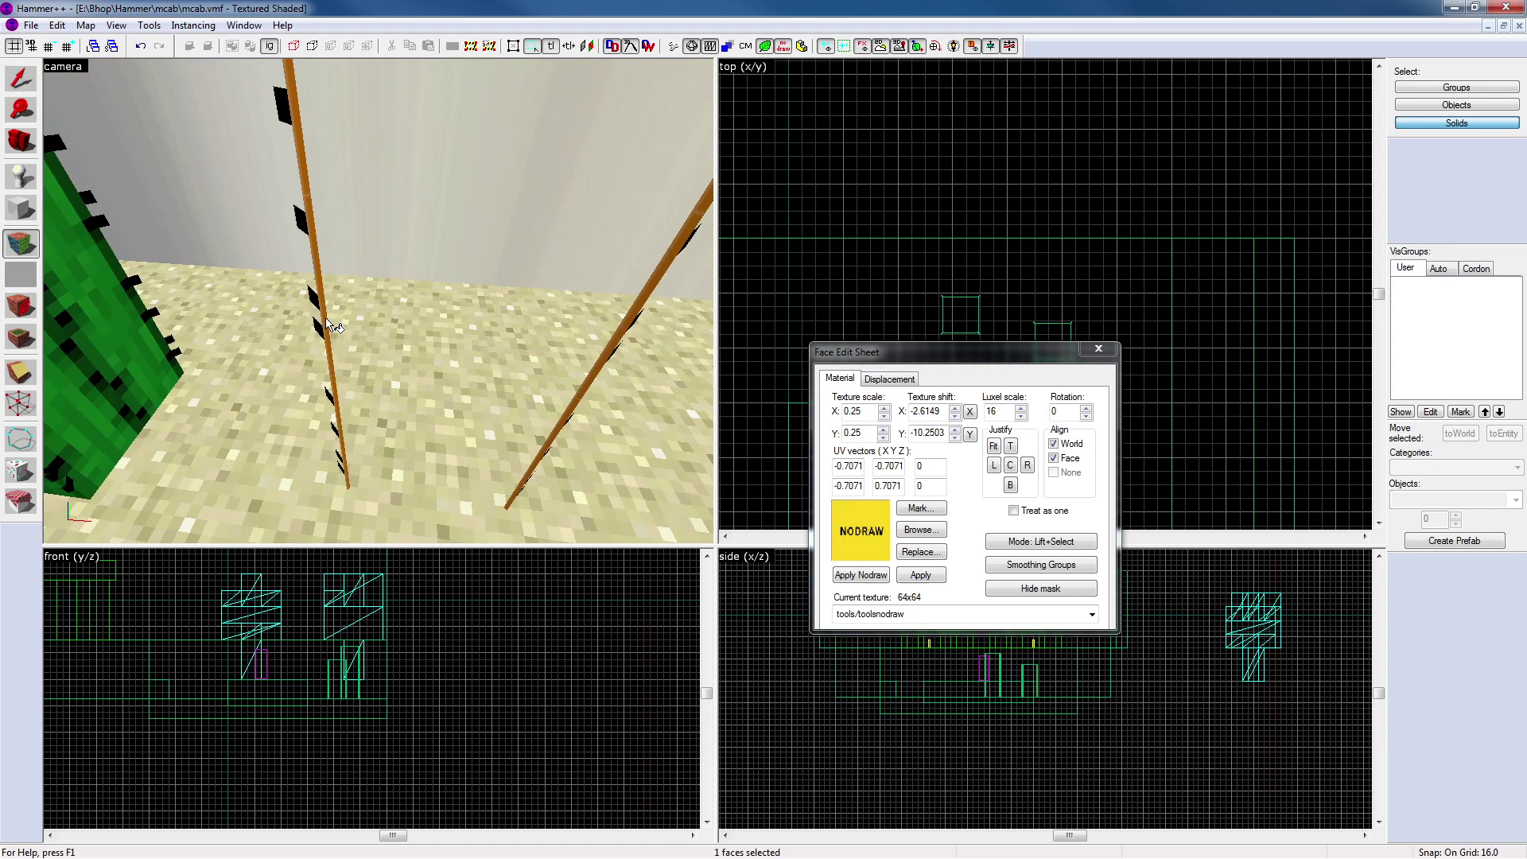
pyautogui.rightClick(329, 329)
pyautogui.rightClick(617, 331)
pyautogui.press('z')
pyautogui.press('z')
pyautogui.rightClick(347, 261)
pyautogui.press('z')
pyautogui.press('z')
pyautogui.rightClick(307, 274)
pyautogui.rightClick(296, 275)
pyautogui.press('z')
pyautogui.press('z')
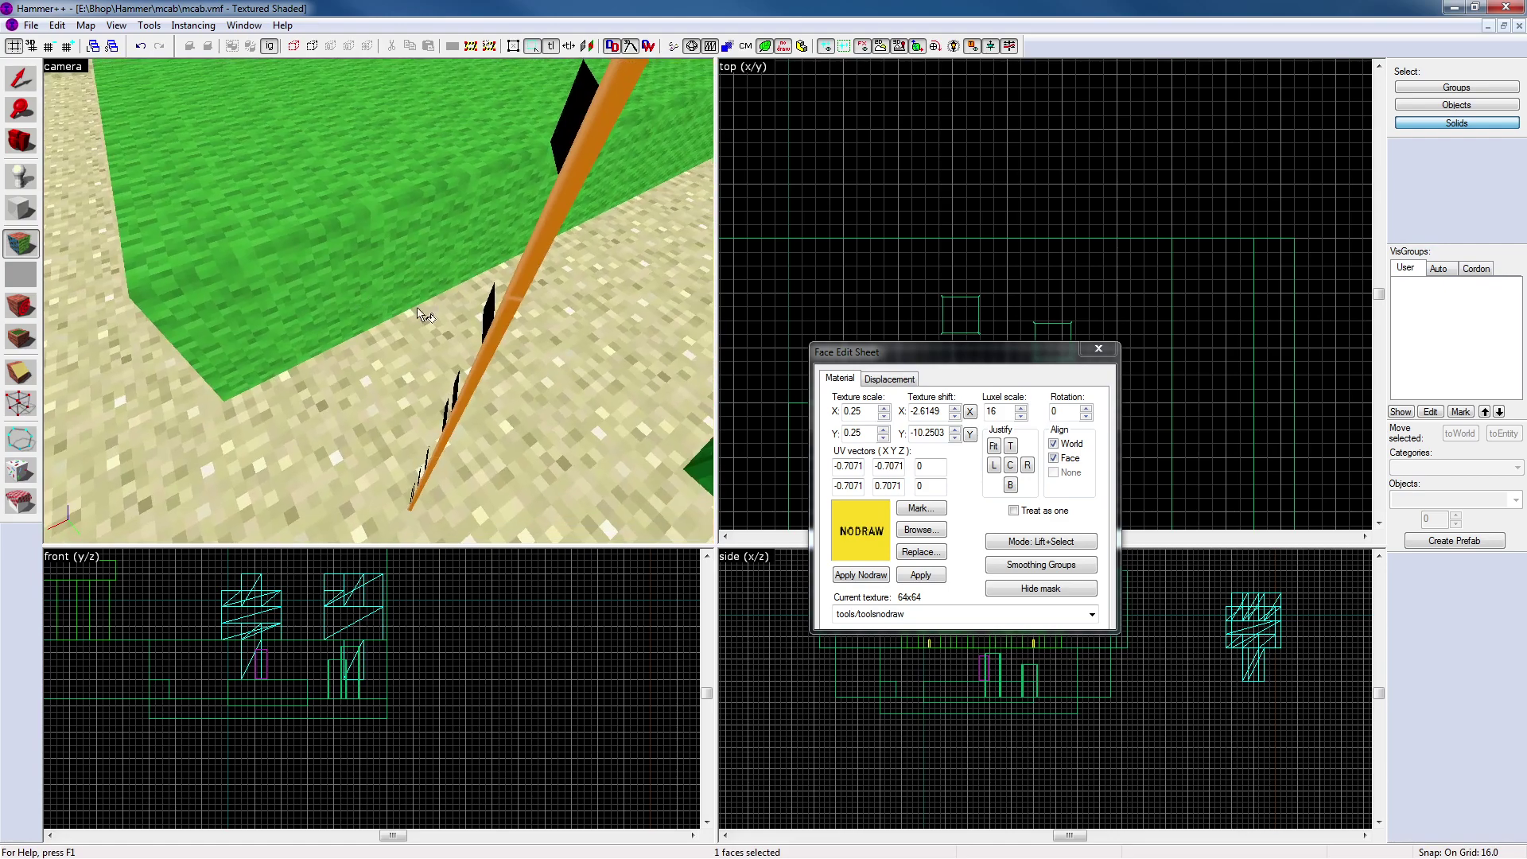
pyautogui.rightClick(499, 313)
pyautogui.click(1098, 349)
# Examine both finished cacti beside the green platform from several distances and angles
pyautogui.press('s')
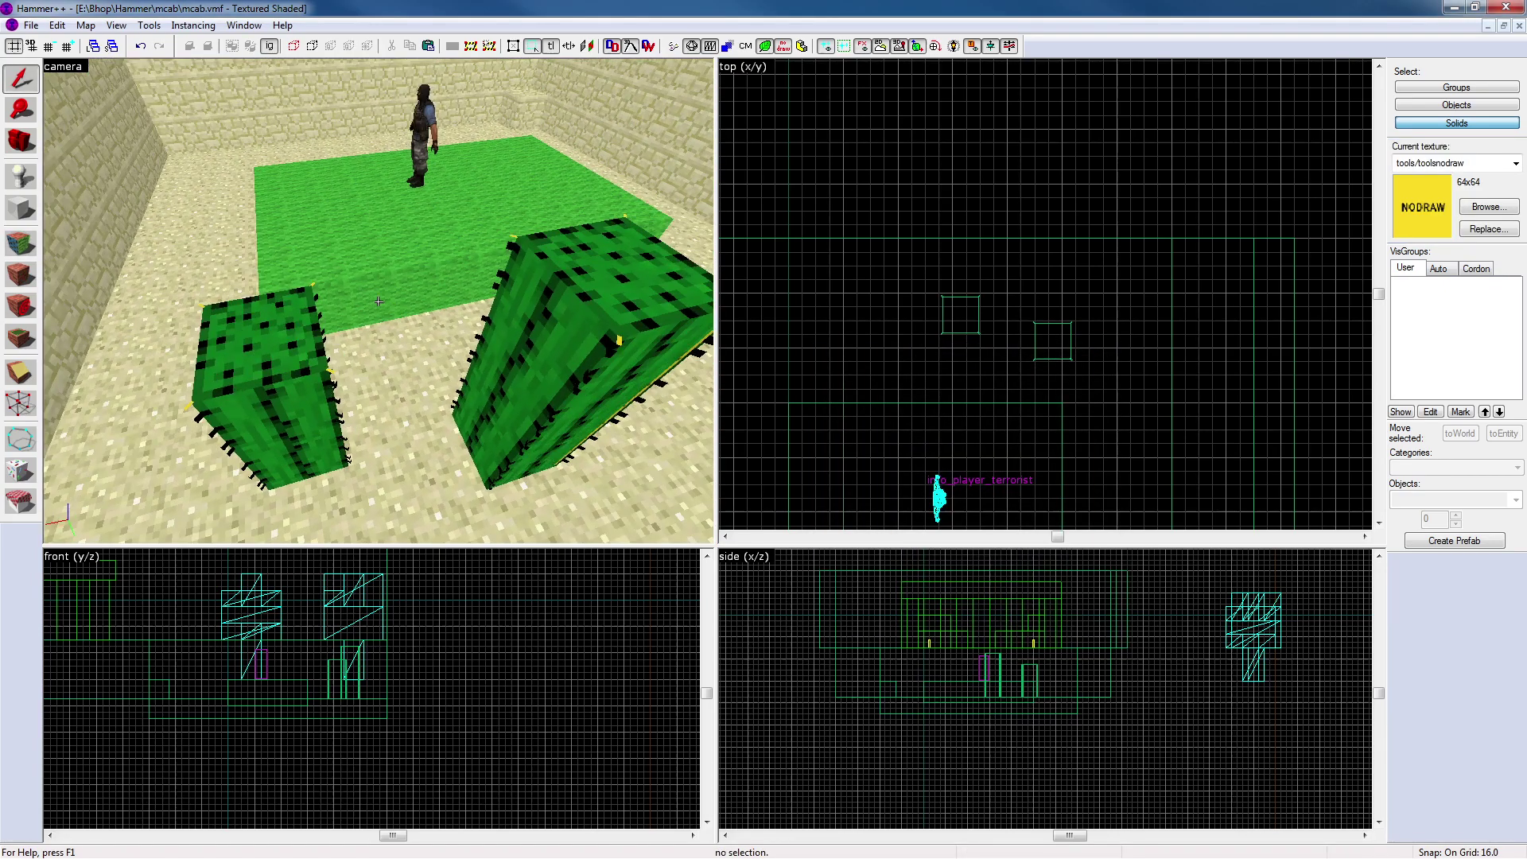
pyautogui.press('d')
pyautogui.press('w')
pyautogui.press('a')
pyautogui.press('s')
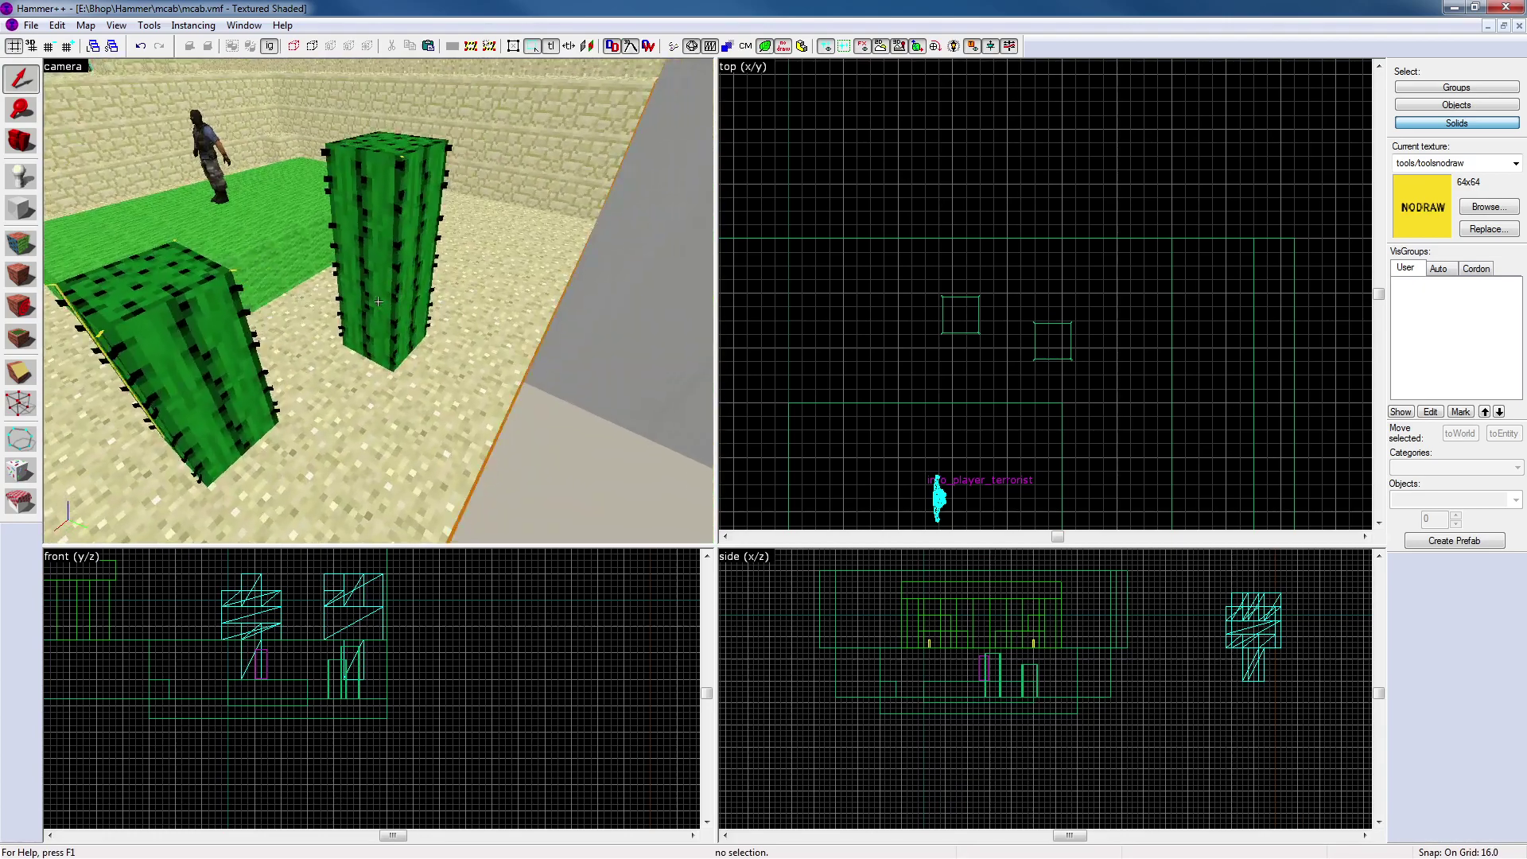
pyautogui.press('z')
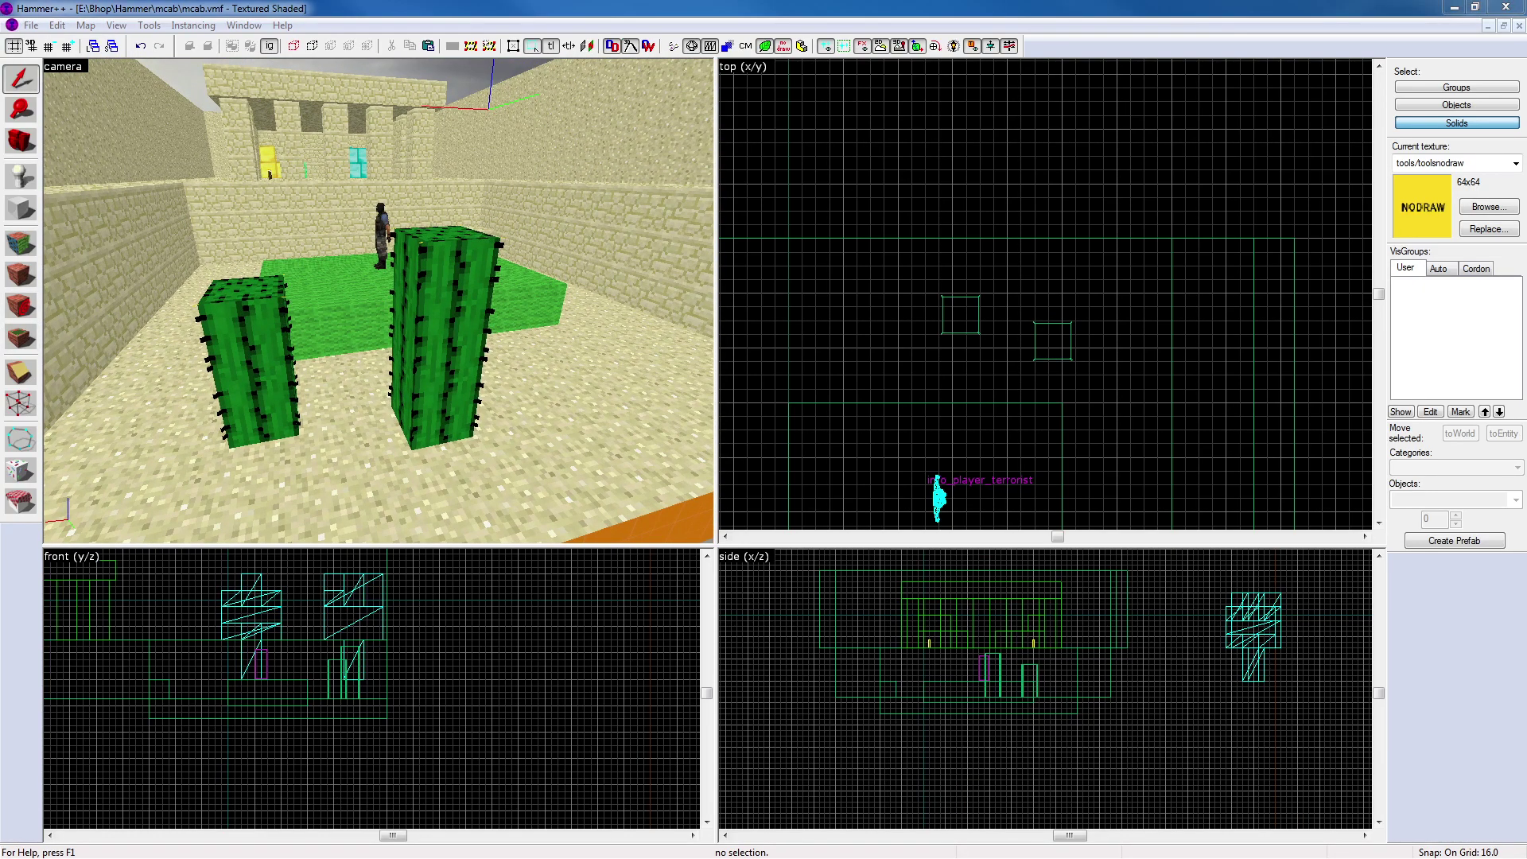
pyautogui.click(794, 289)
pyautogui.press('z')
pyautogui.press('w')
pyautogui.press('d')
pyautogui.press('w')
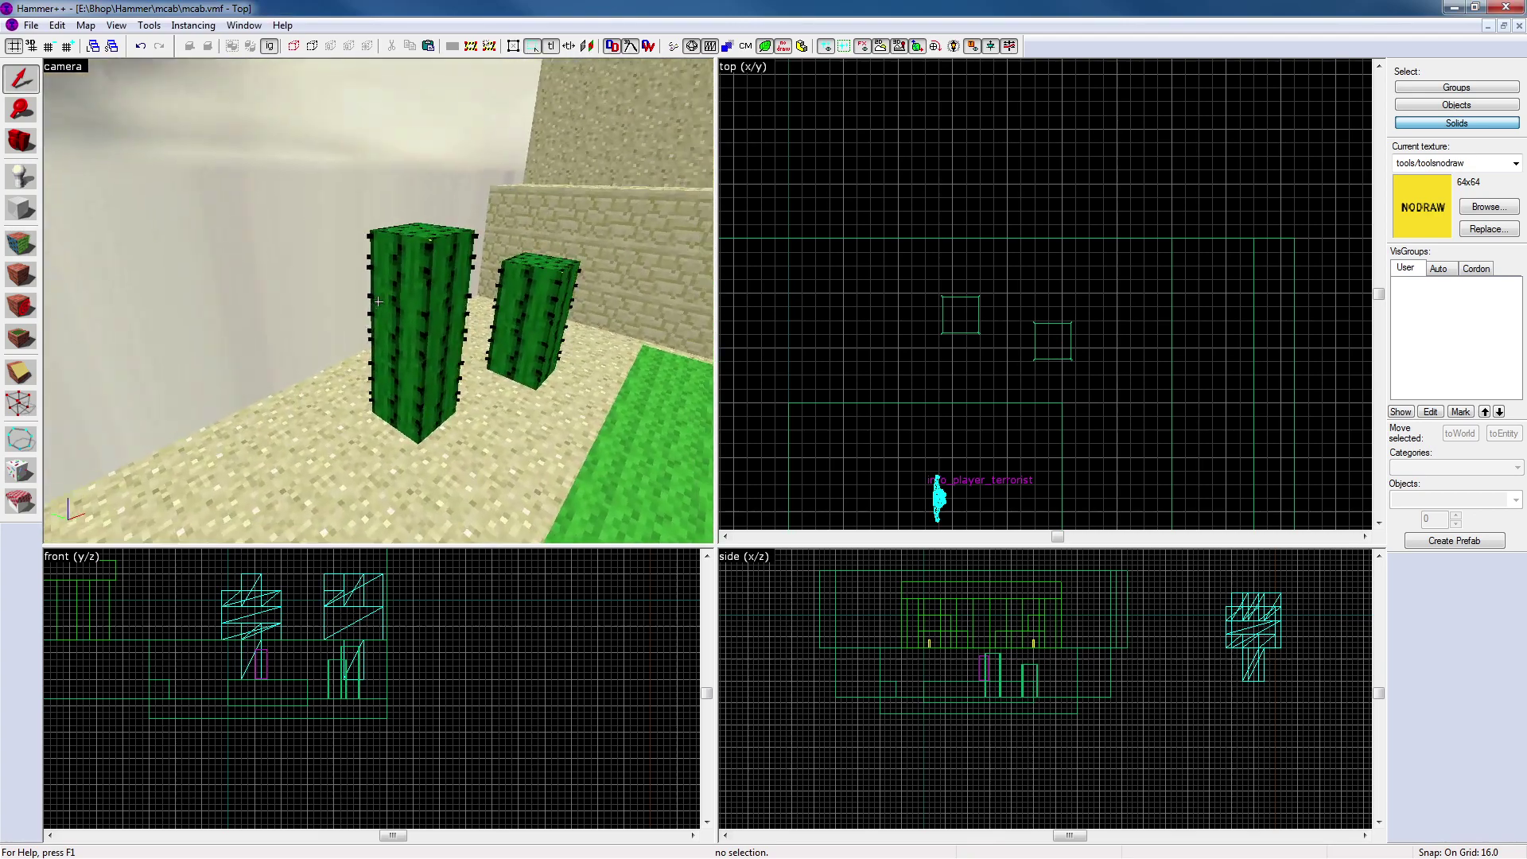
pyautogui.press('z')
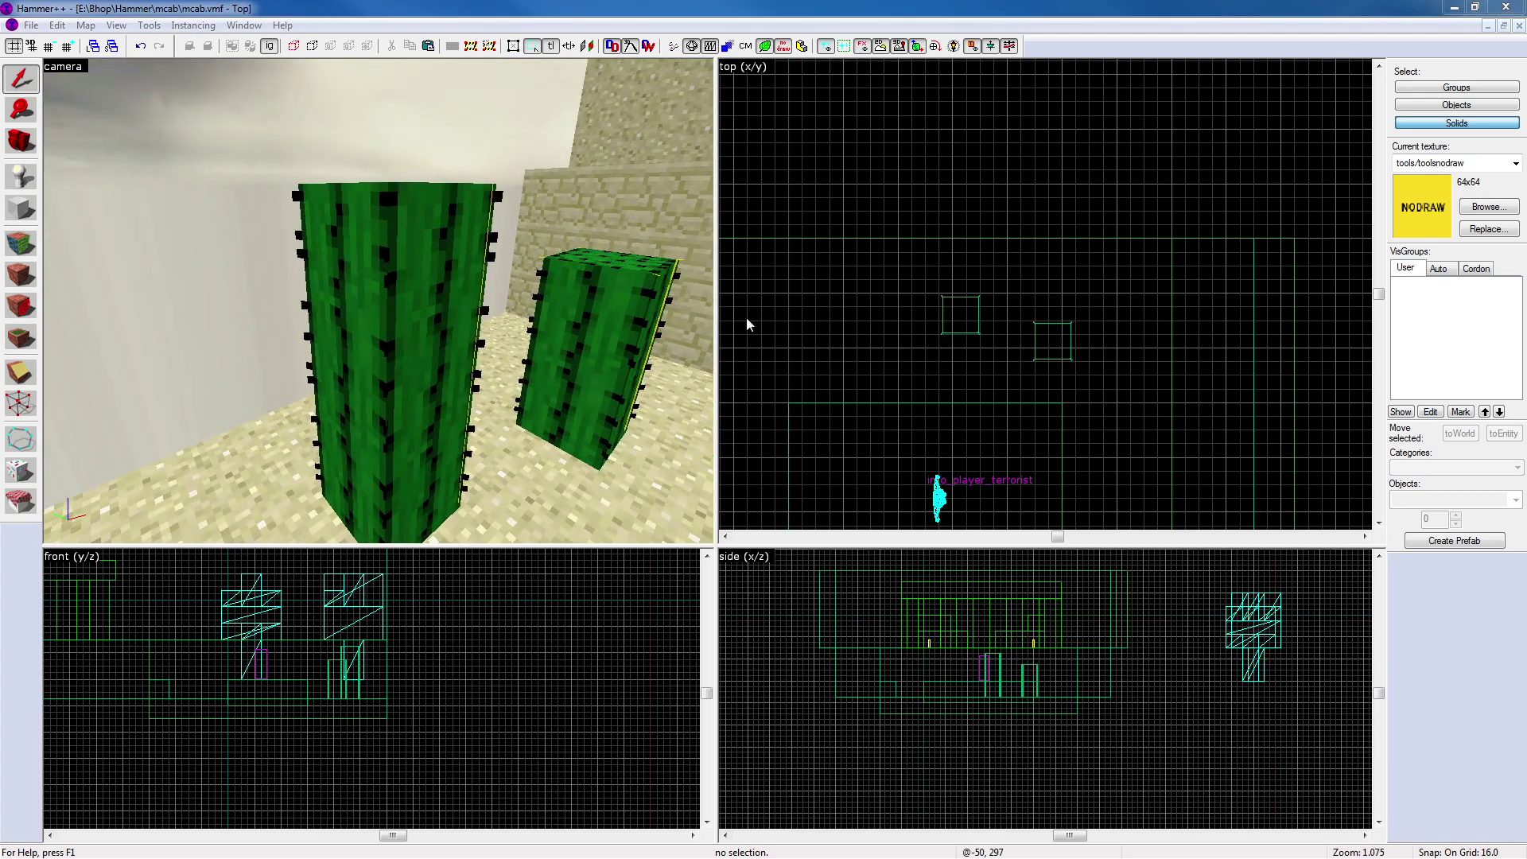
pyautogui.press('z')
pyautogui.press('s')
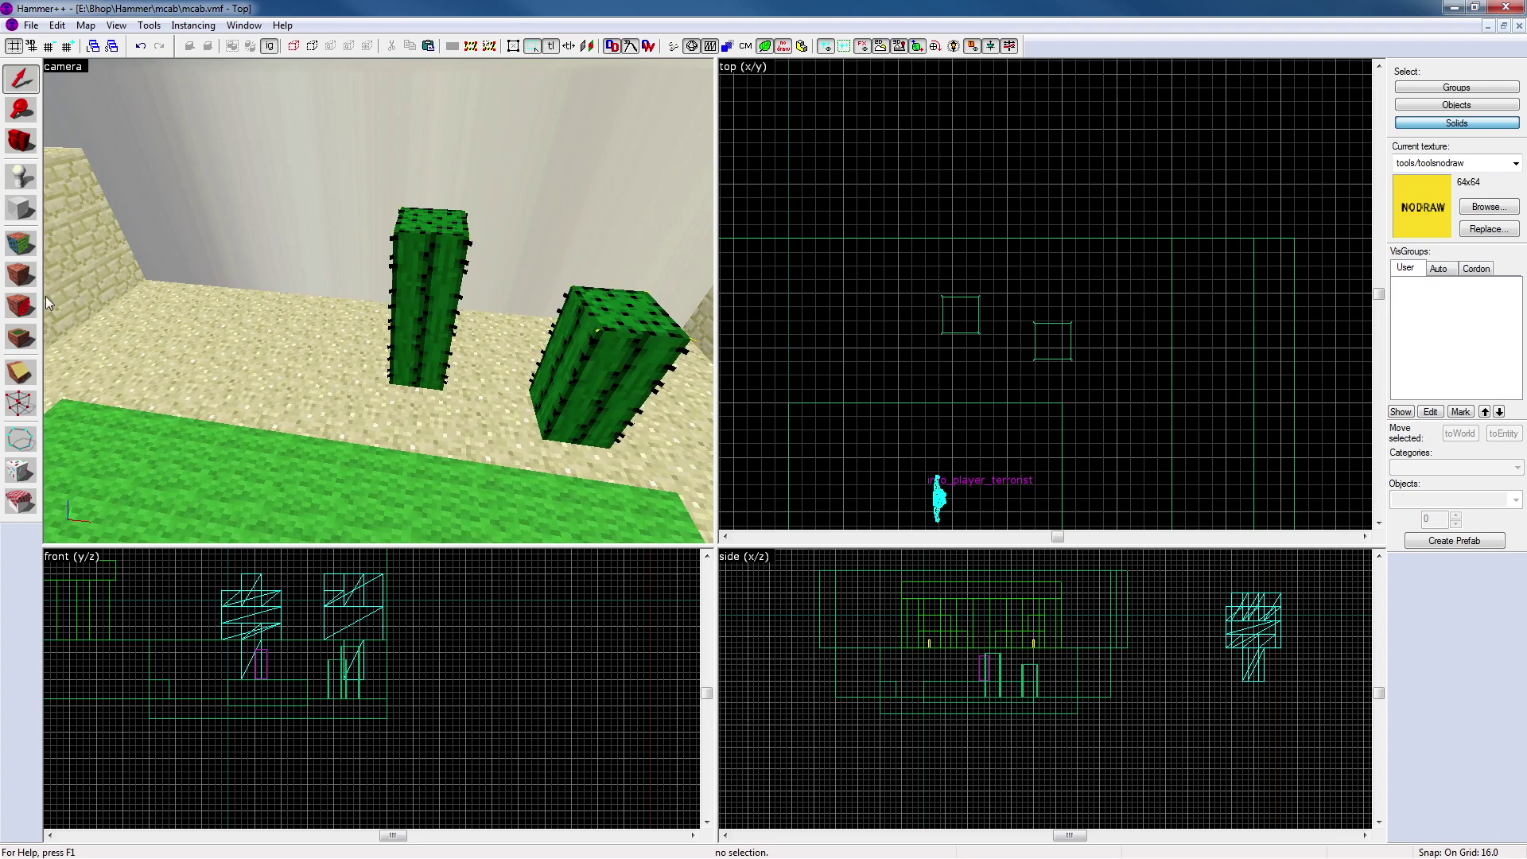
pyautogui.hotkey('alt', 'Tab')
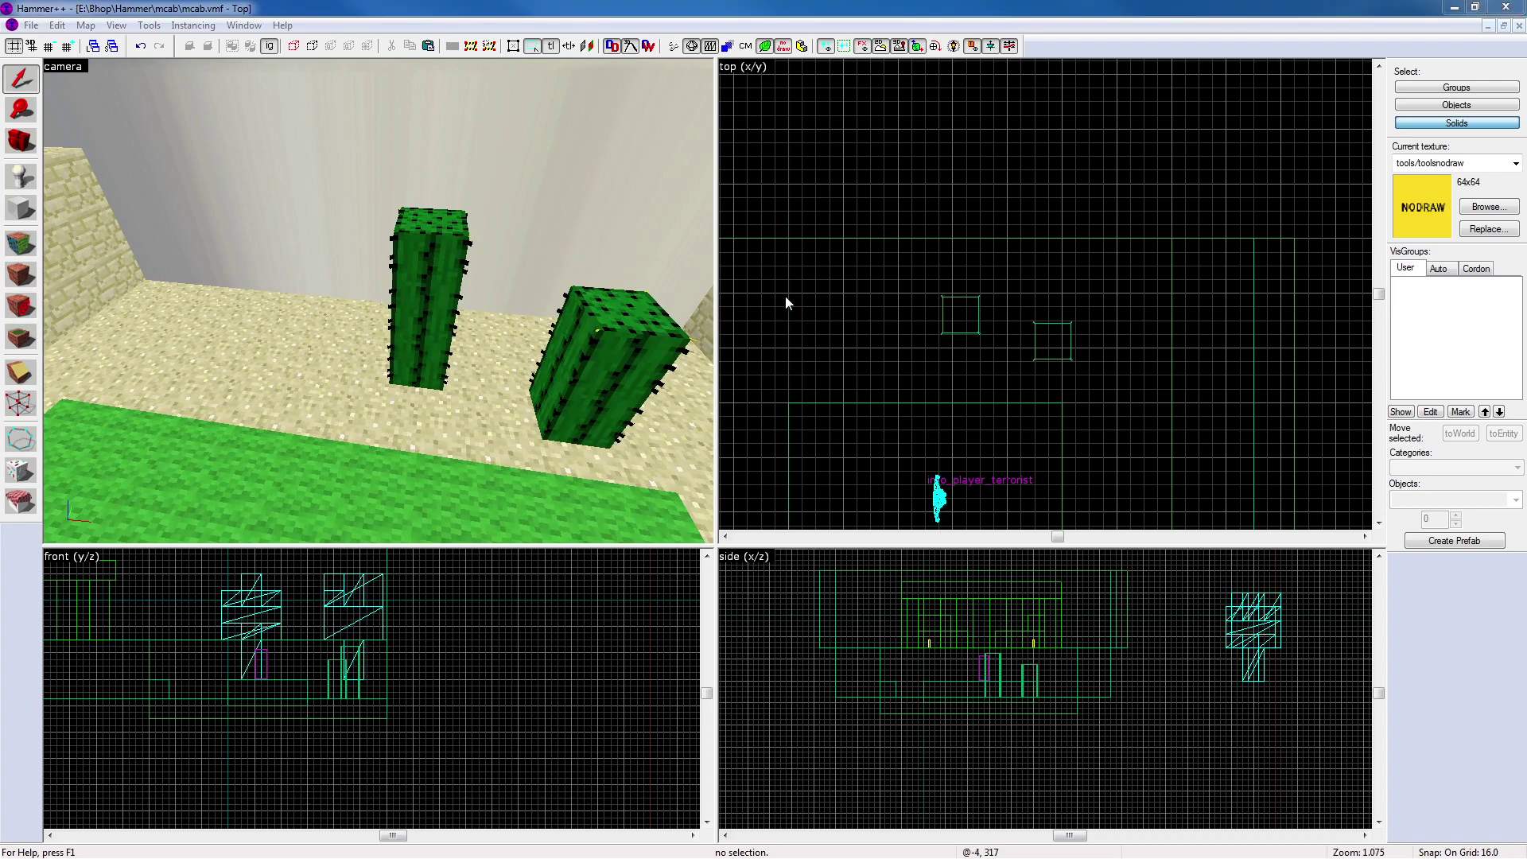
pyautogui.hotkey('alt', 'Tab')
# Duplicate the taller cactus's body block 16 units upward and tie the copy to a func_detail entity
pyautogui.click(445, 271)
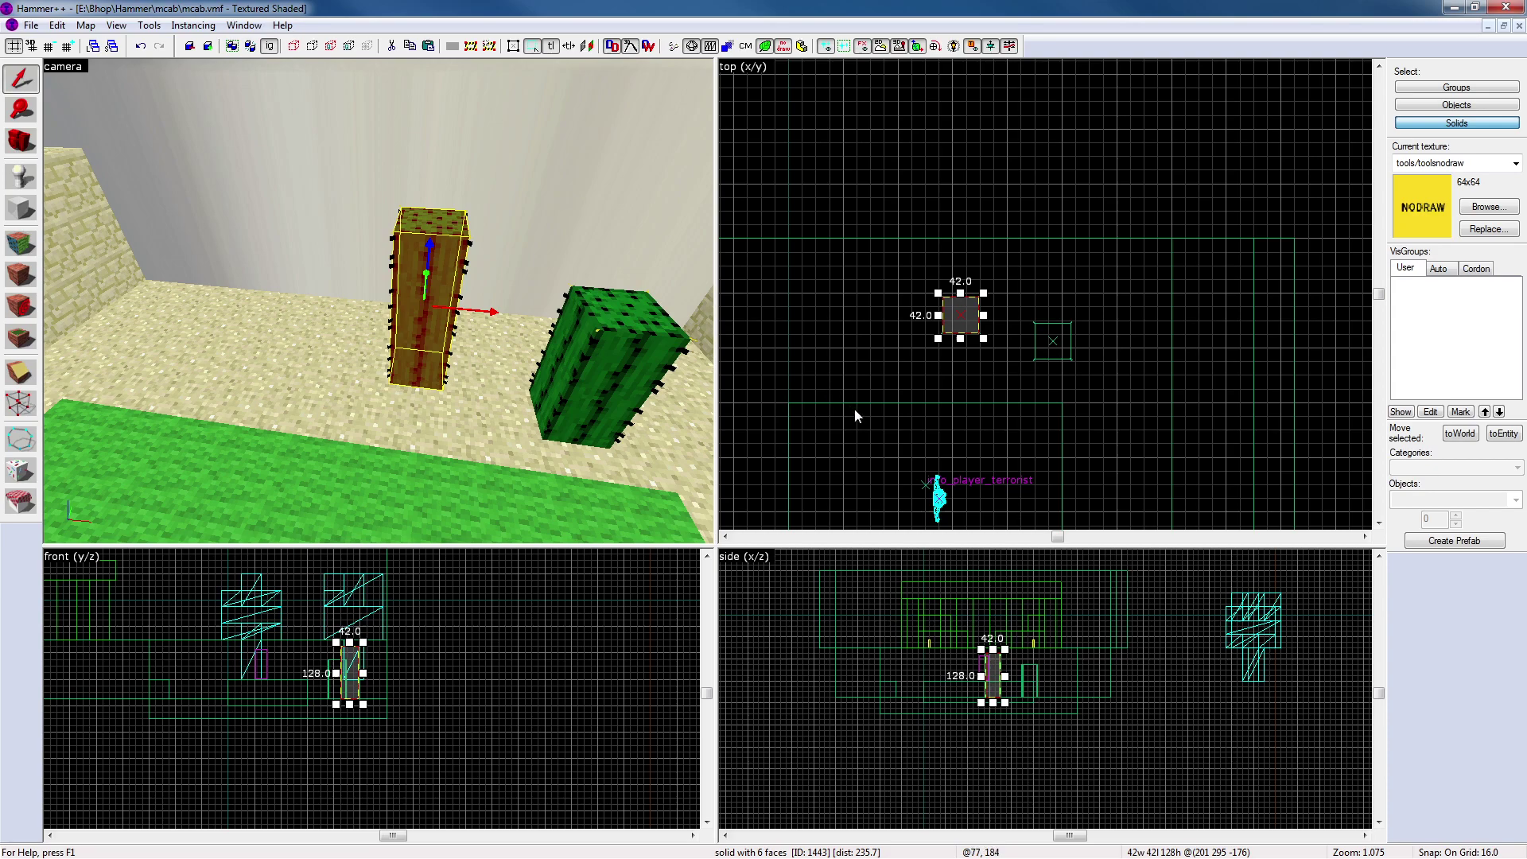
pyautogui.hotkey('shift', 'Up')
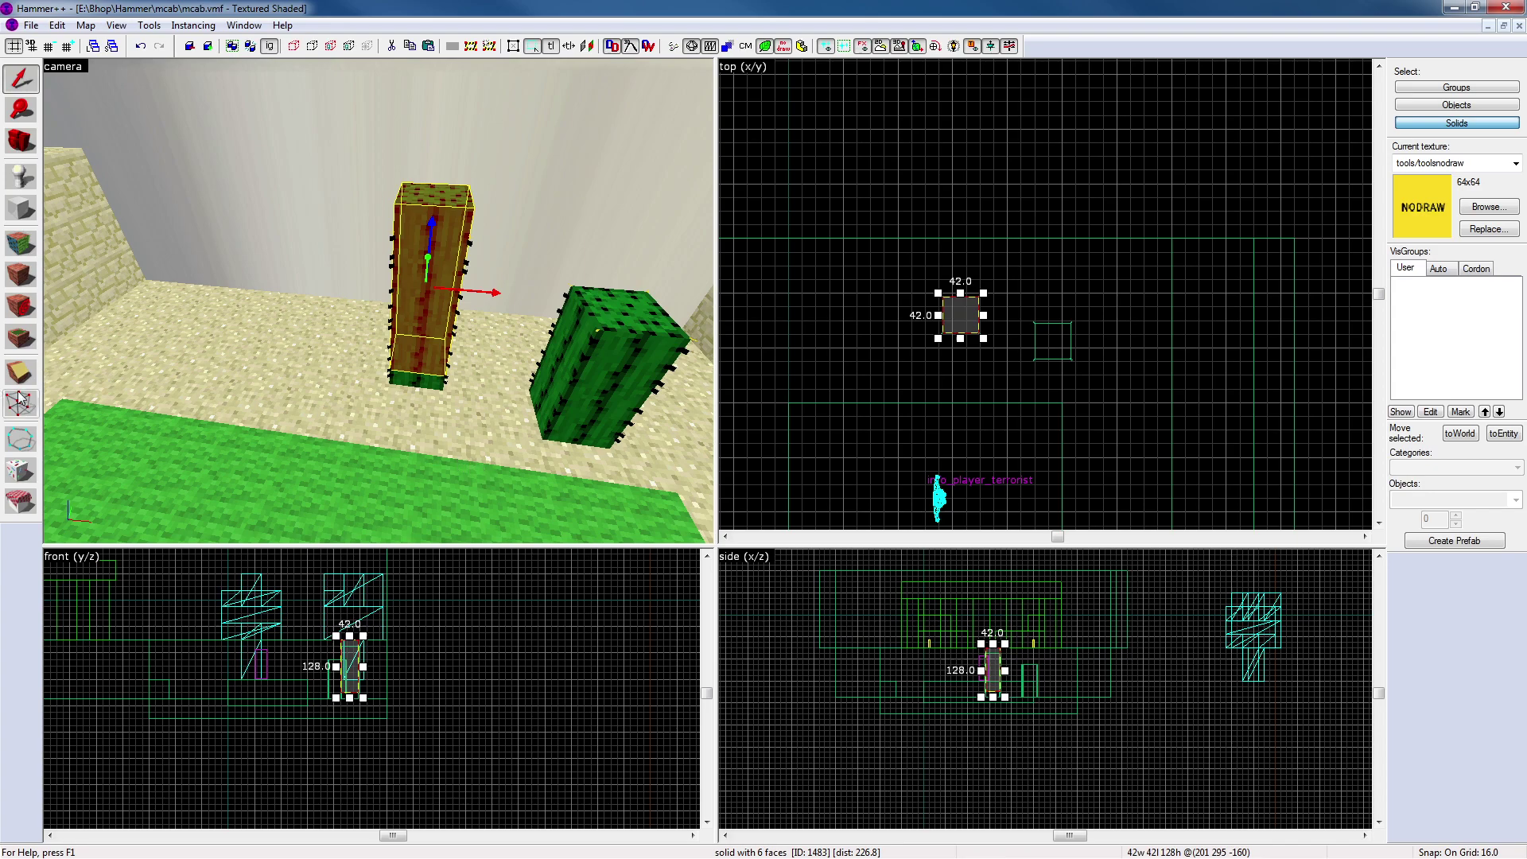
pyautogui.hotkey('ctrl', 't')
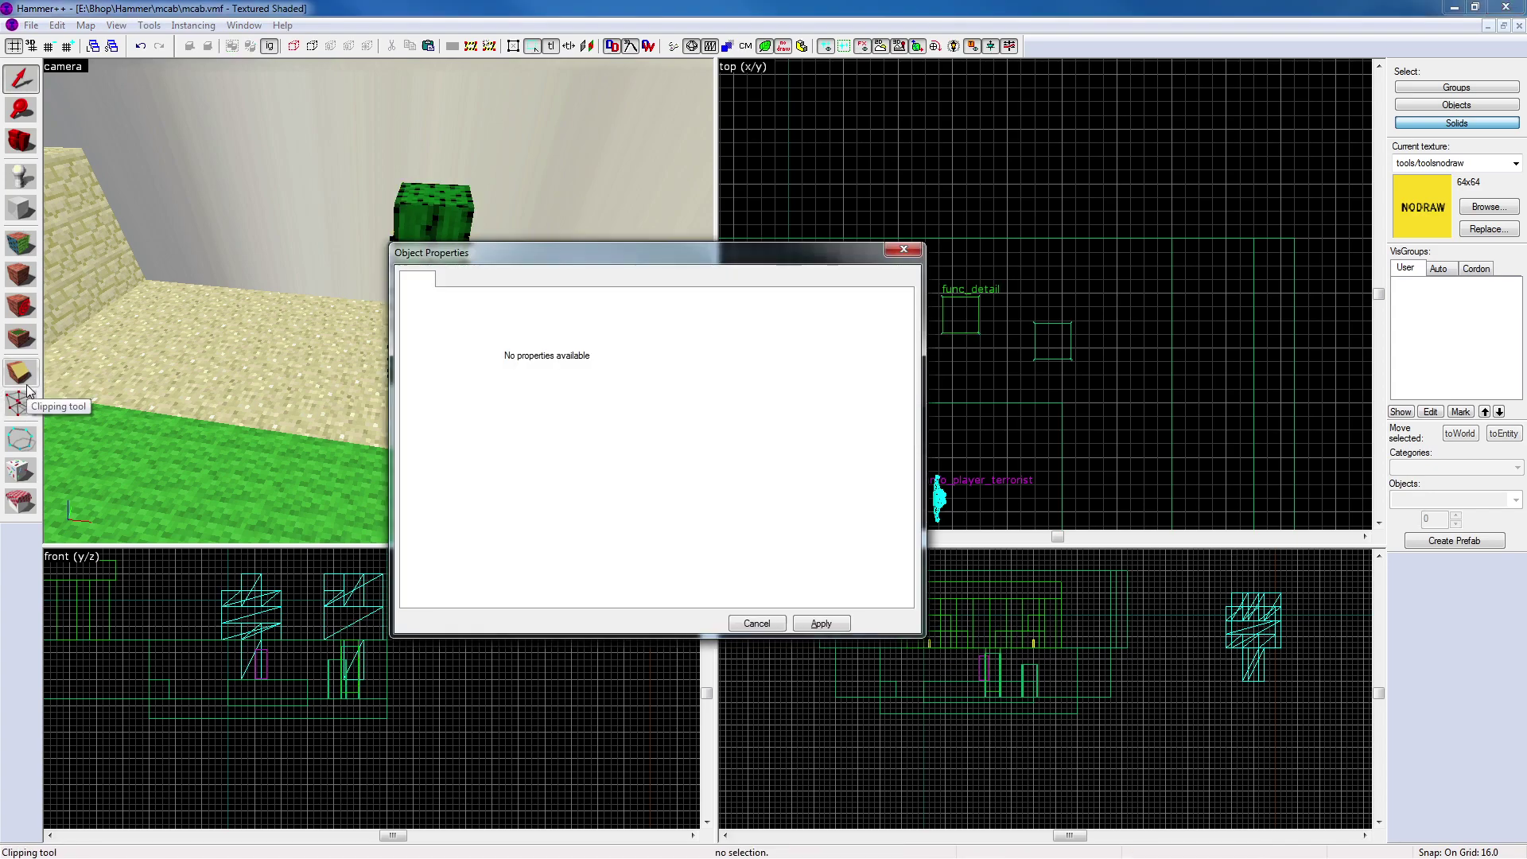
pyautogui.press('Escape')
# Apply the nodraw texture to all six faces of the raised copy of the taller cactus's body
pyautogui.click(421, 198)
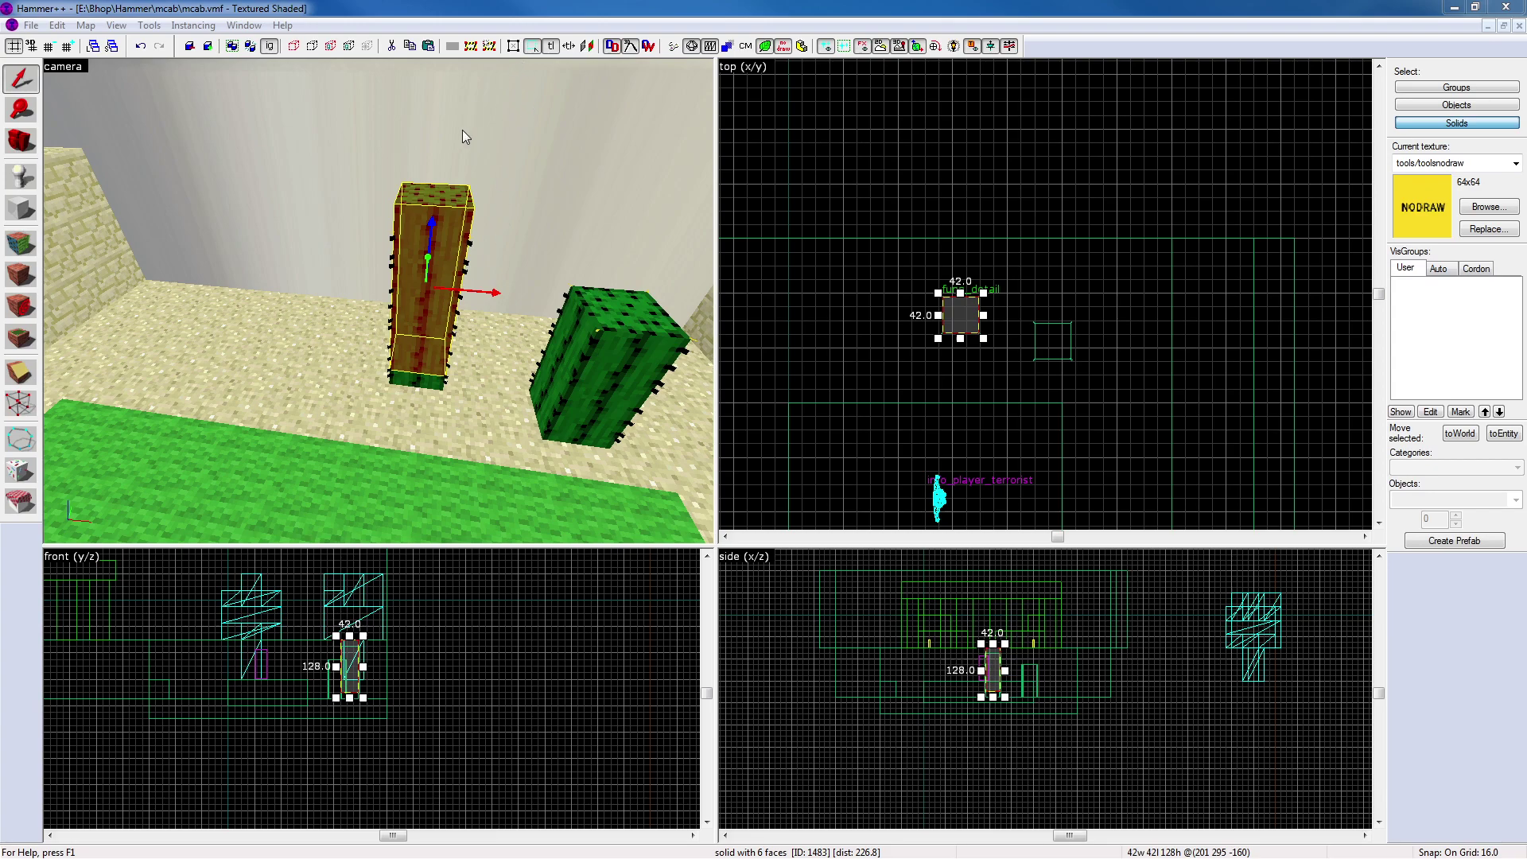
pyautogui.click(21, 243)
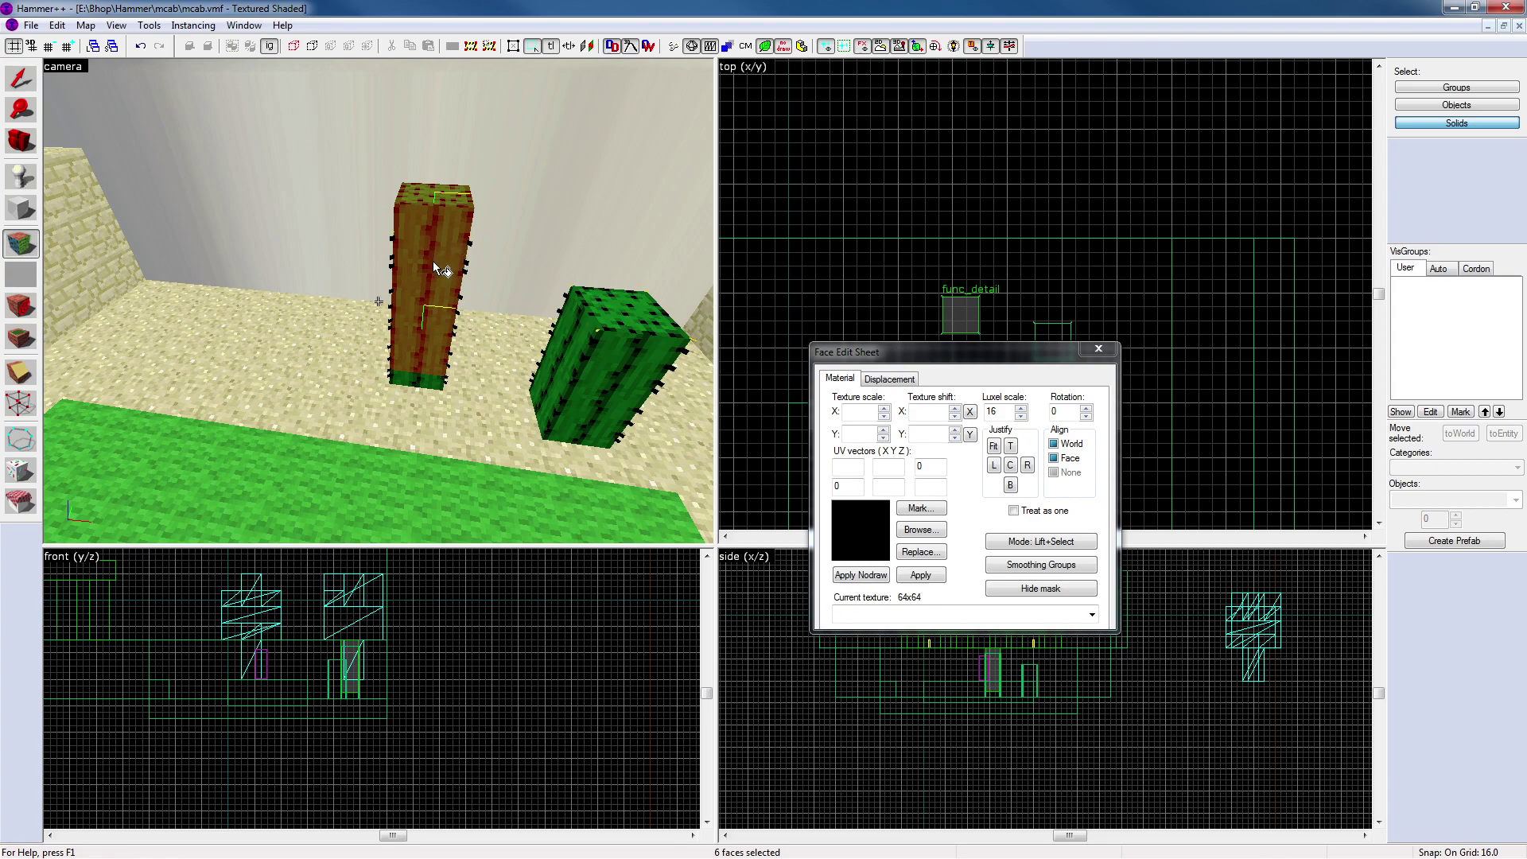
pyautogui.press('z')
pyautogui.press('w')
pyautogui.press('z')
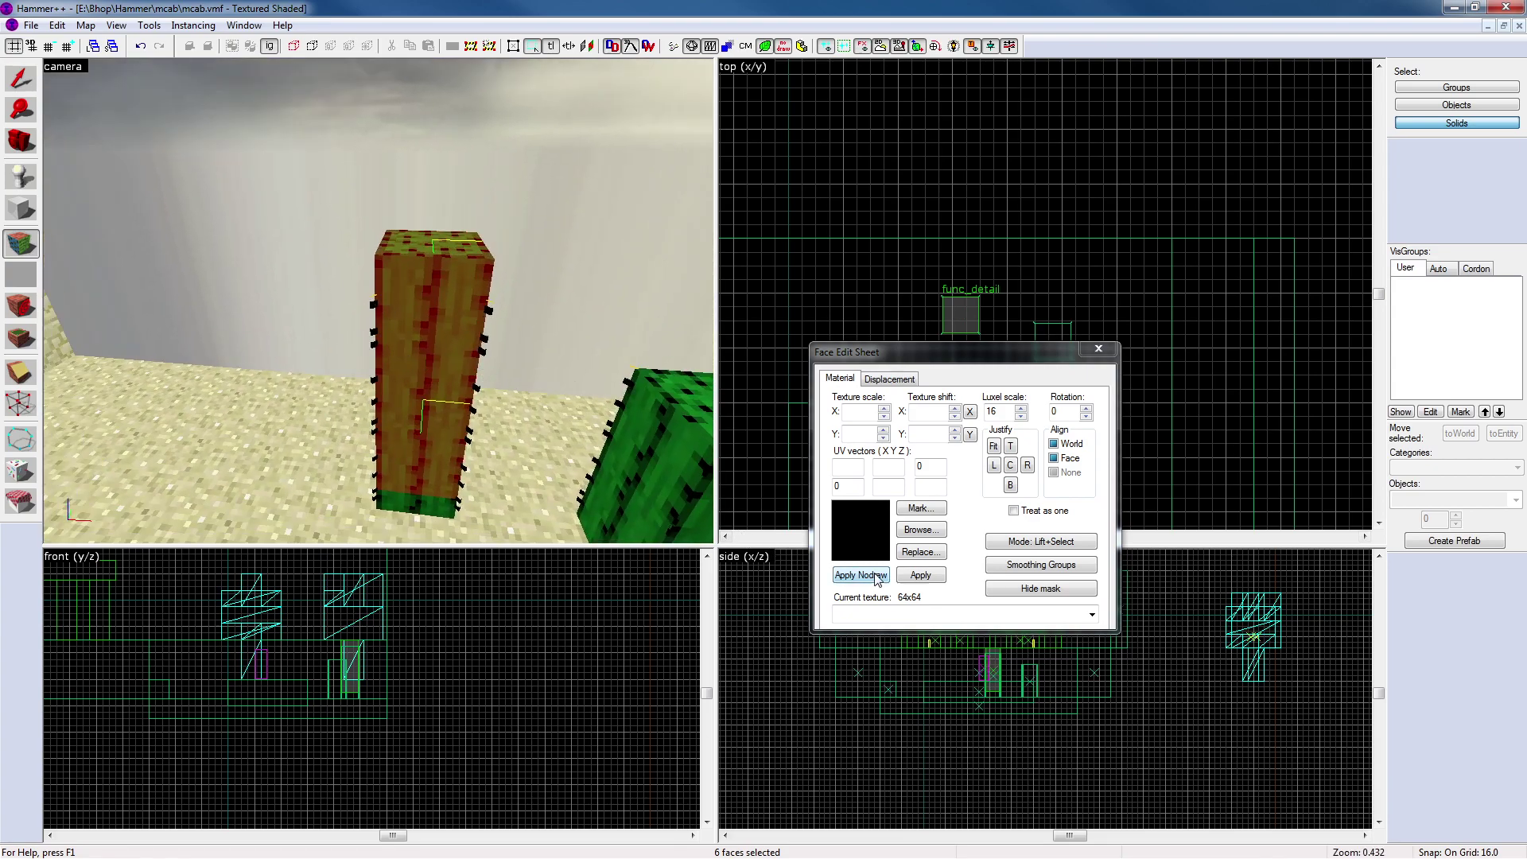
pyautogui.click(860, 574)
pyautogui.click(1099, 350)
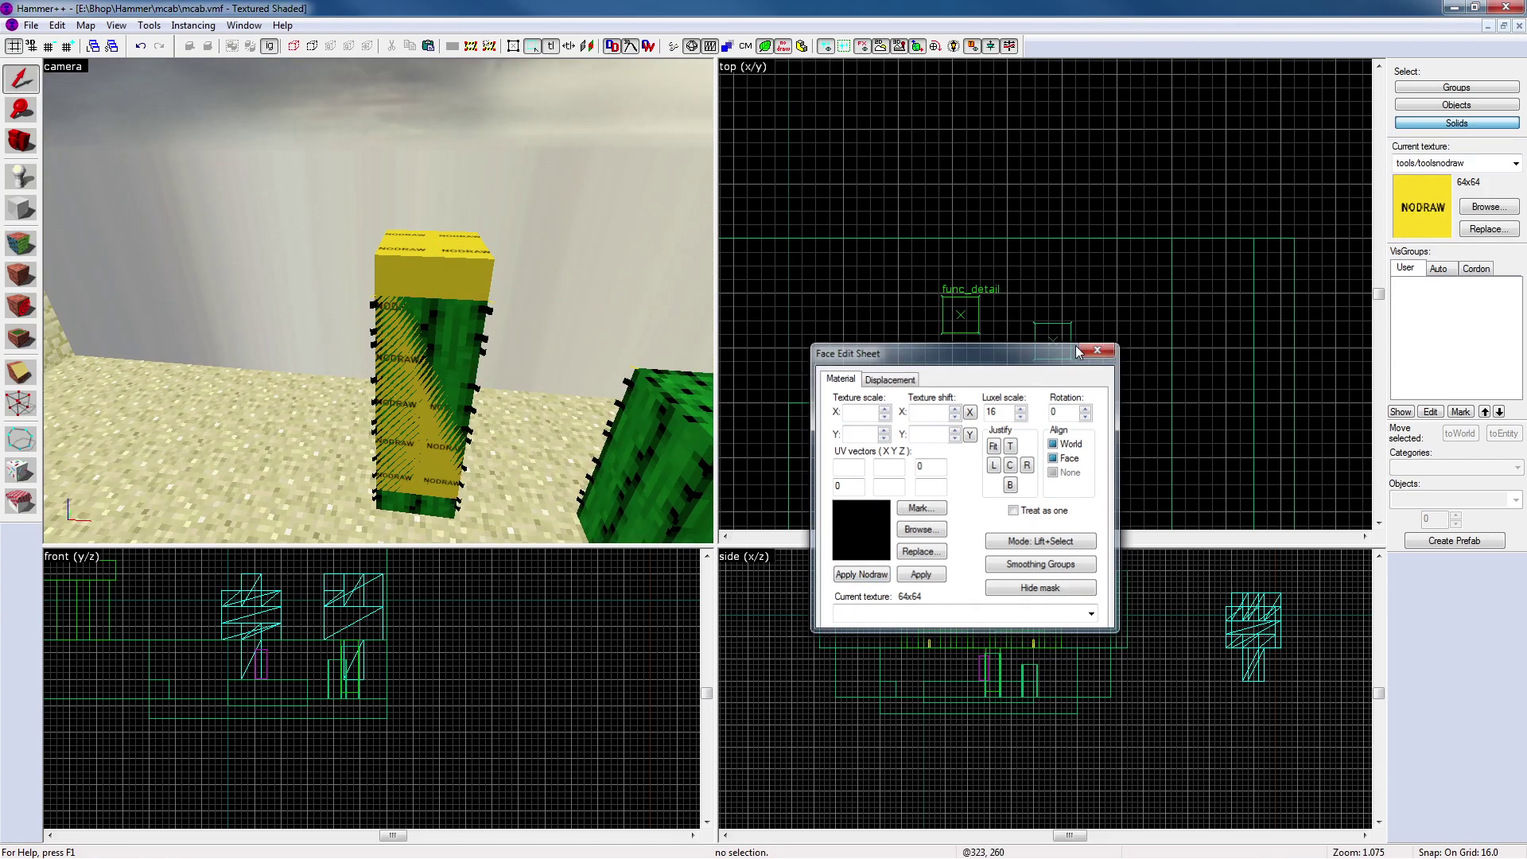
pyautogui.click(461, 271)
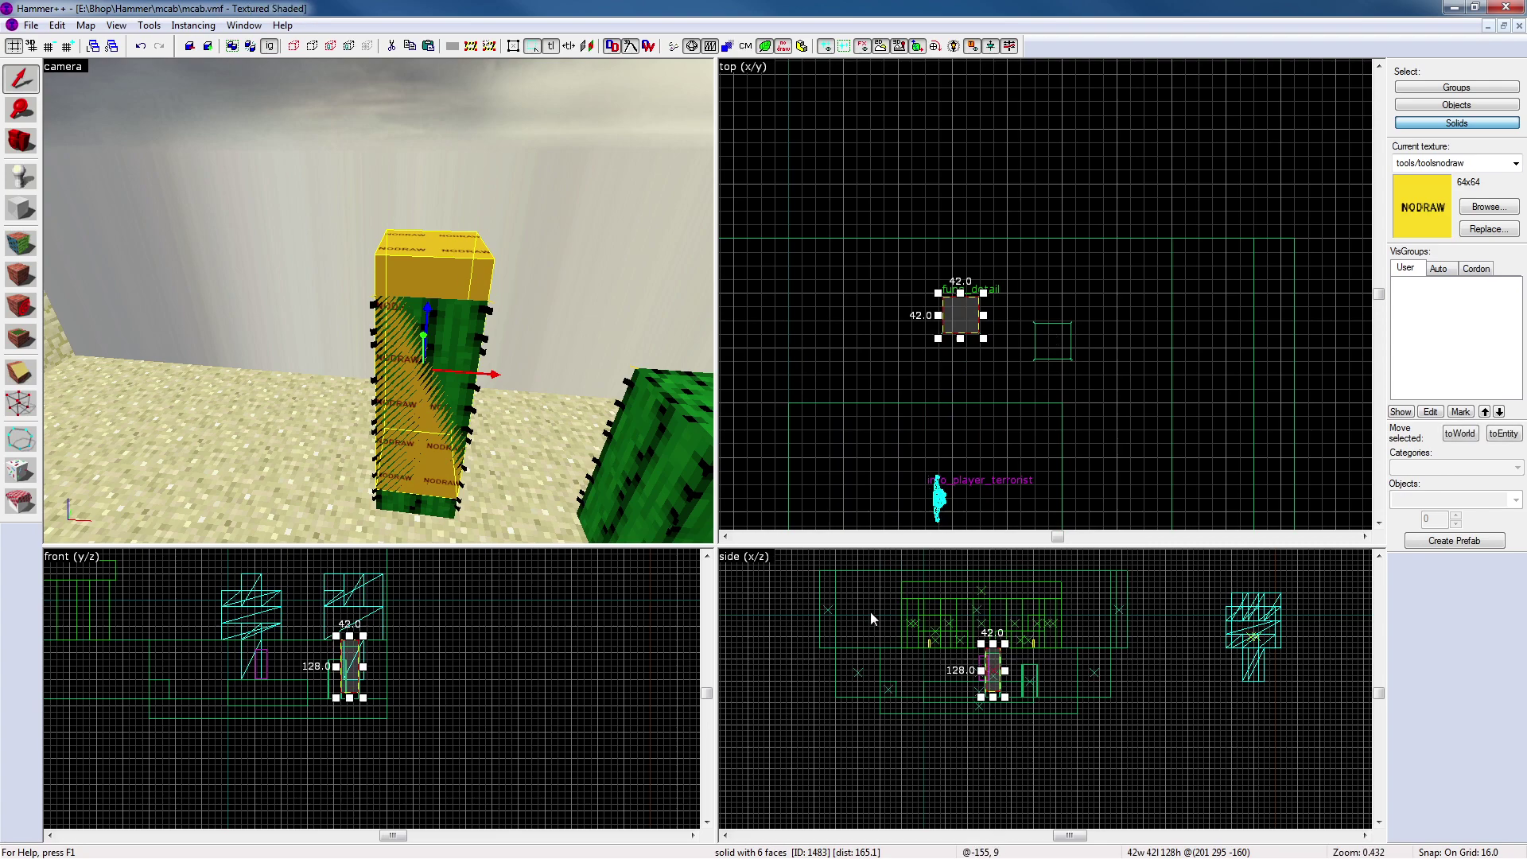
pyautogui.press('Down')
pyautogui.press('Up')
pyautogui.press('Escape')
pyautogui.click(460, 354)
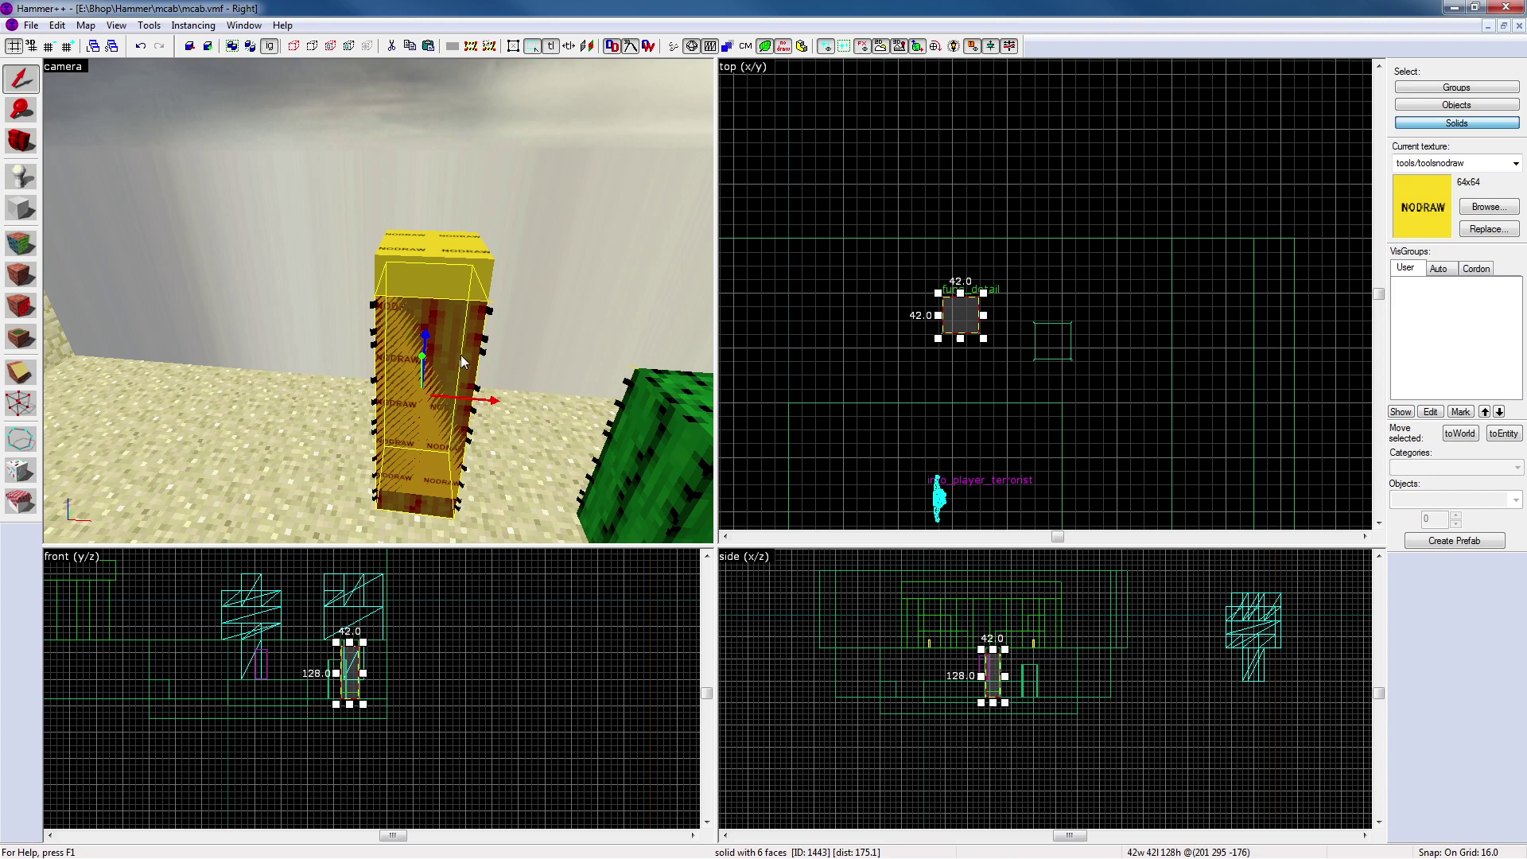
pyautogui.click(443, 270)
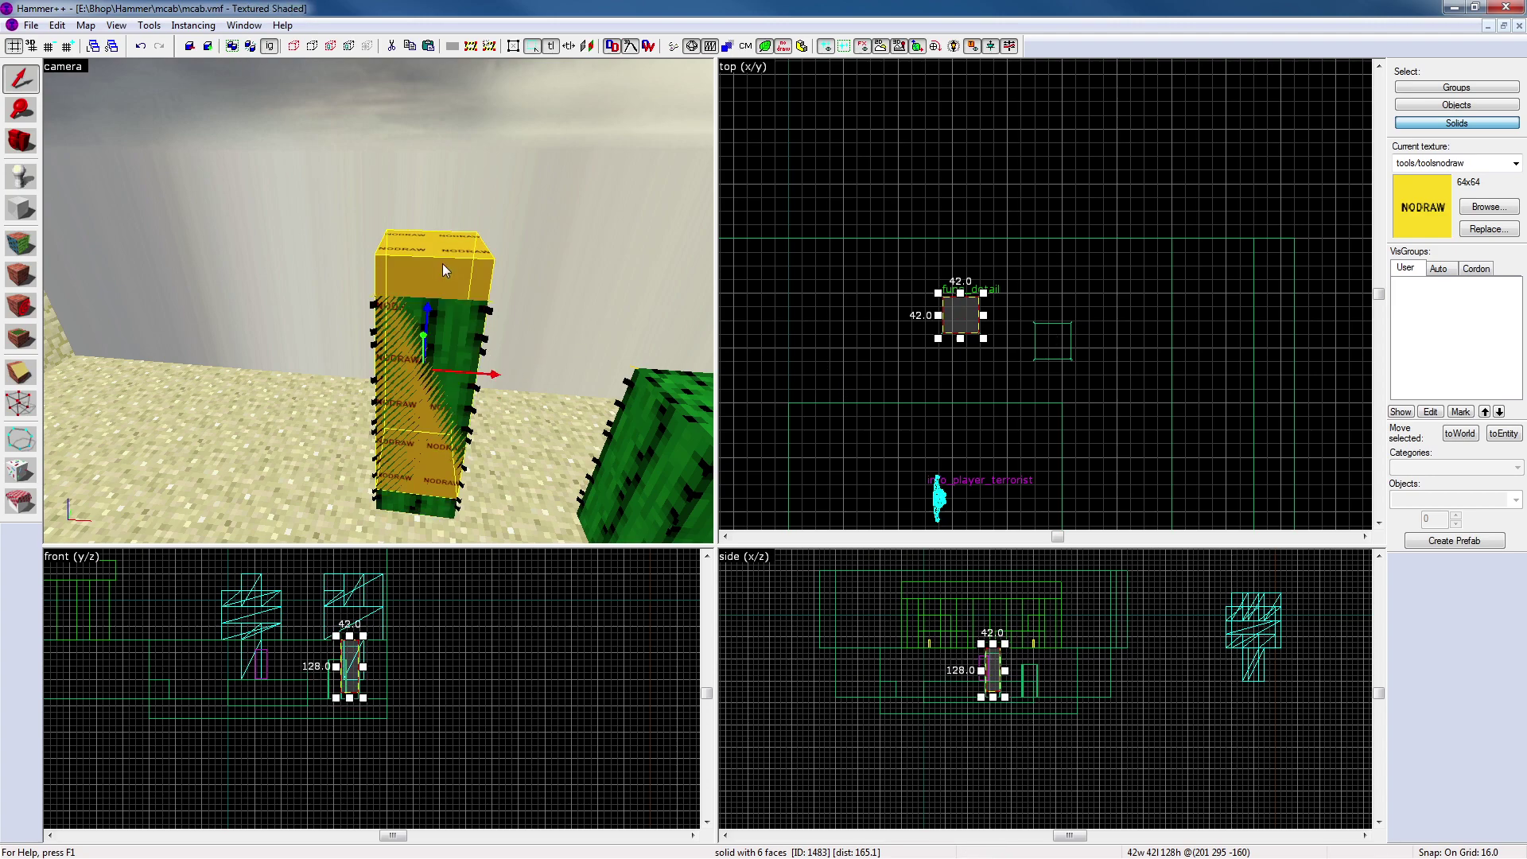
pyautogui.hotkey('ctrl', 't')
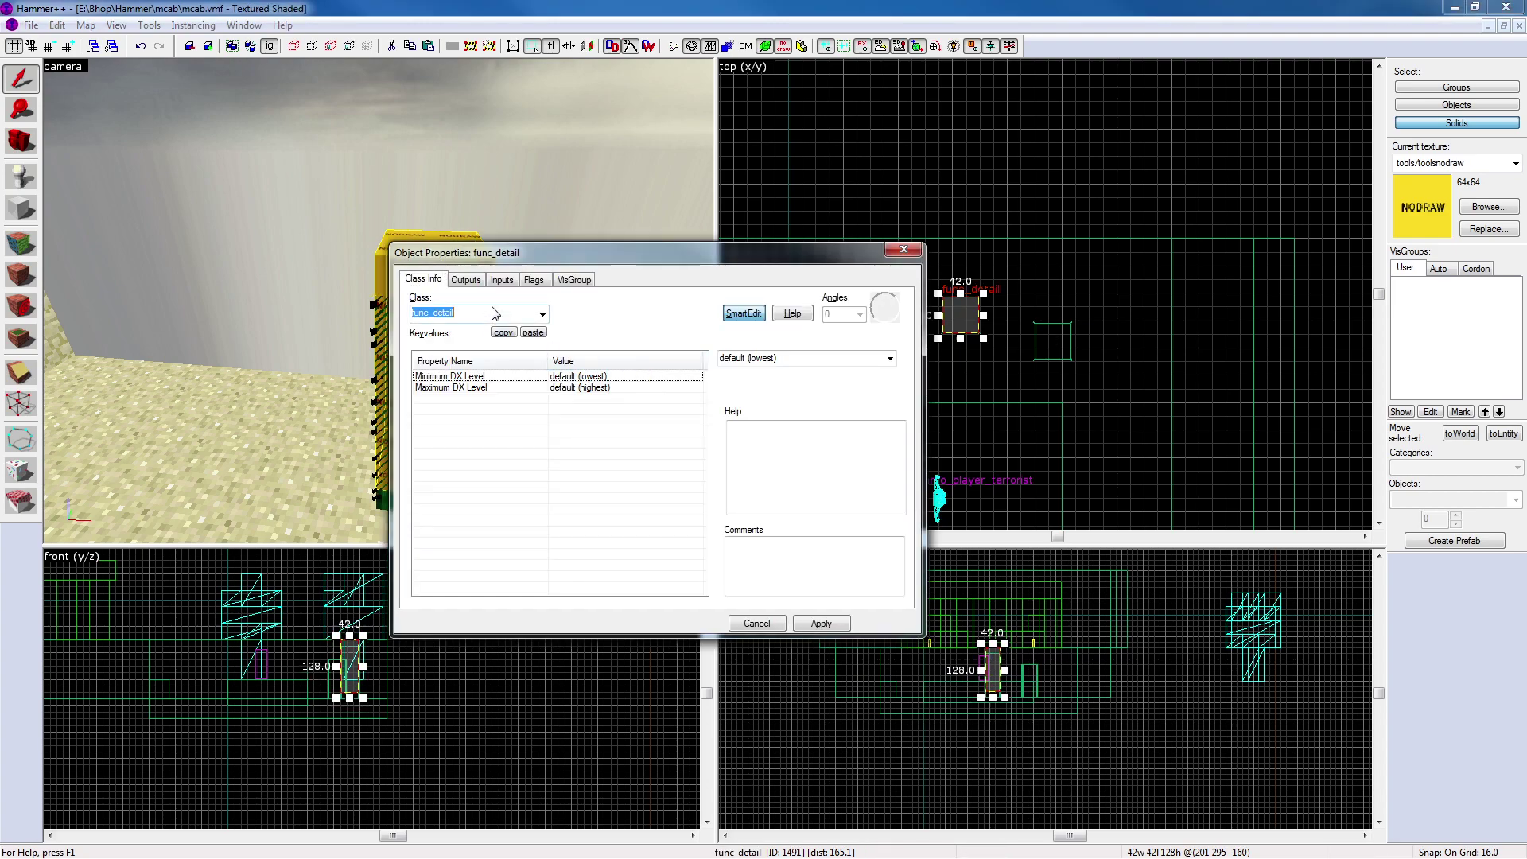
pyautogui.click(821, 624)
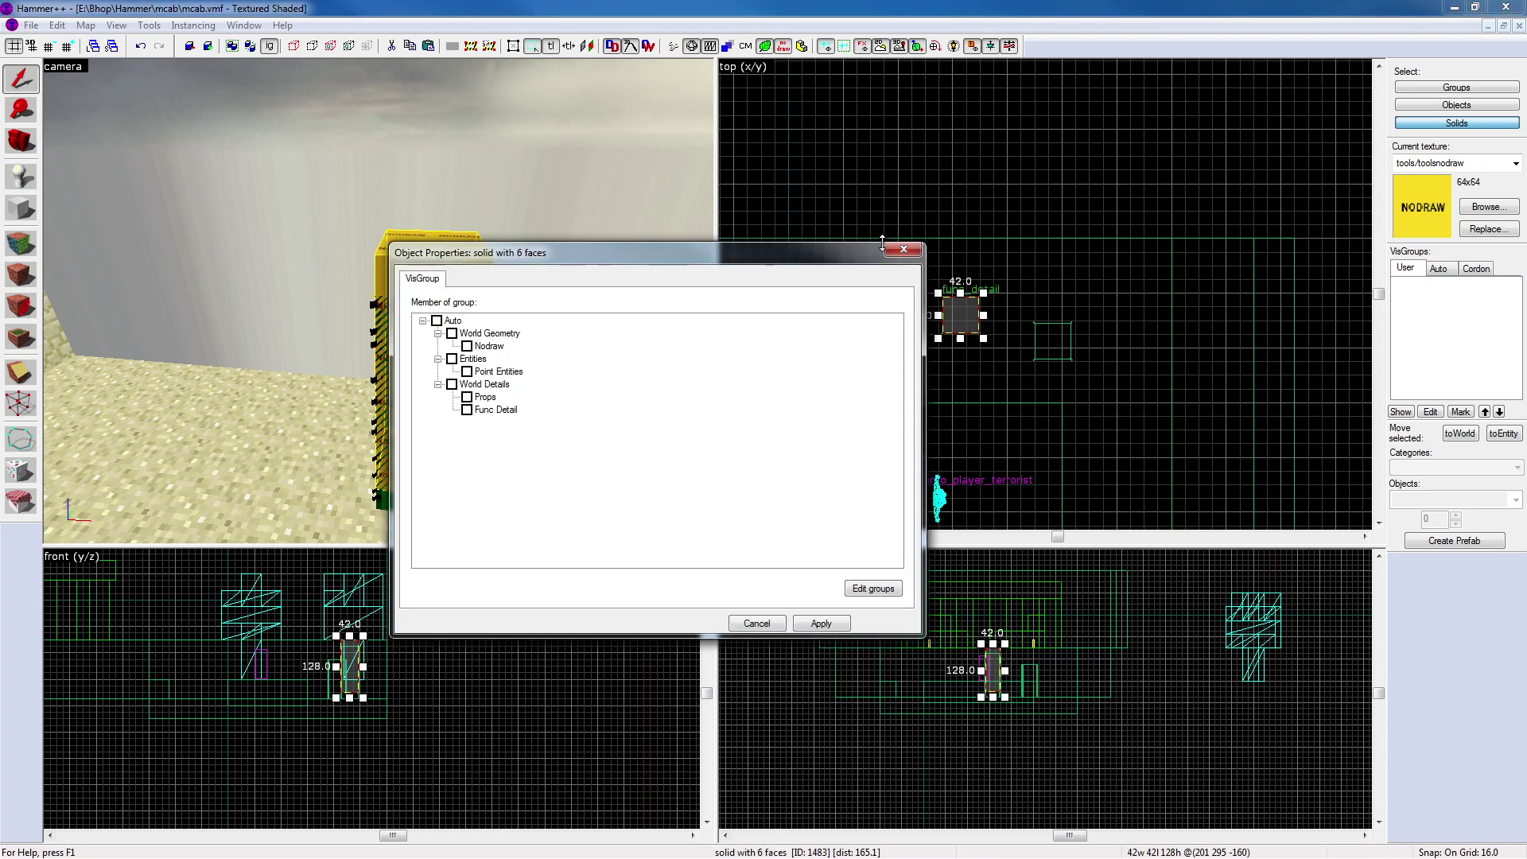
pyautogui.click(895, 248)
# Set the selection mode to Groups and try to replace the nodraw block's func_detail class with a prop class
pyautogui.click(1416, 90)
pyautogui.doubleClick(417, 264)
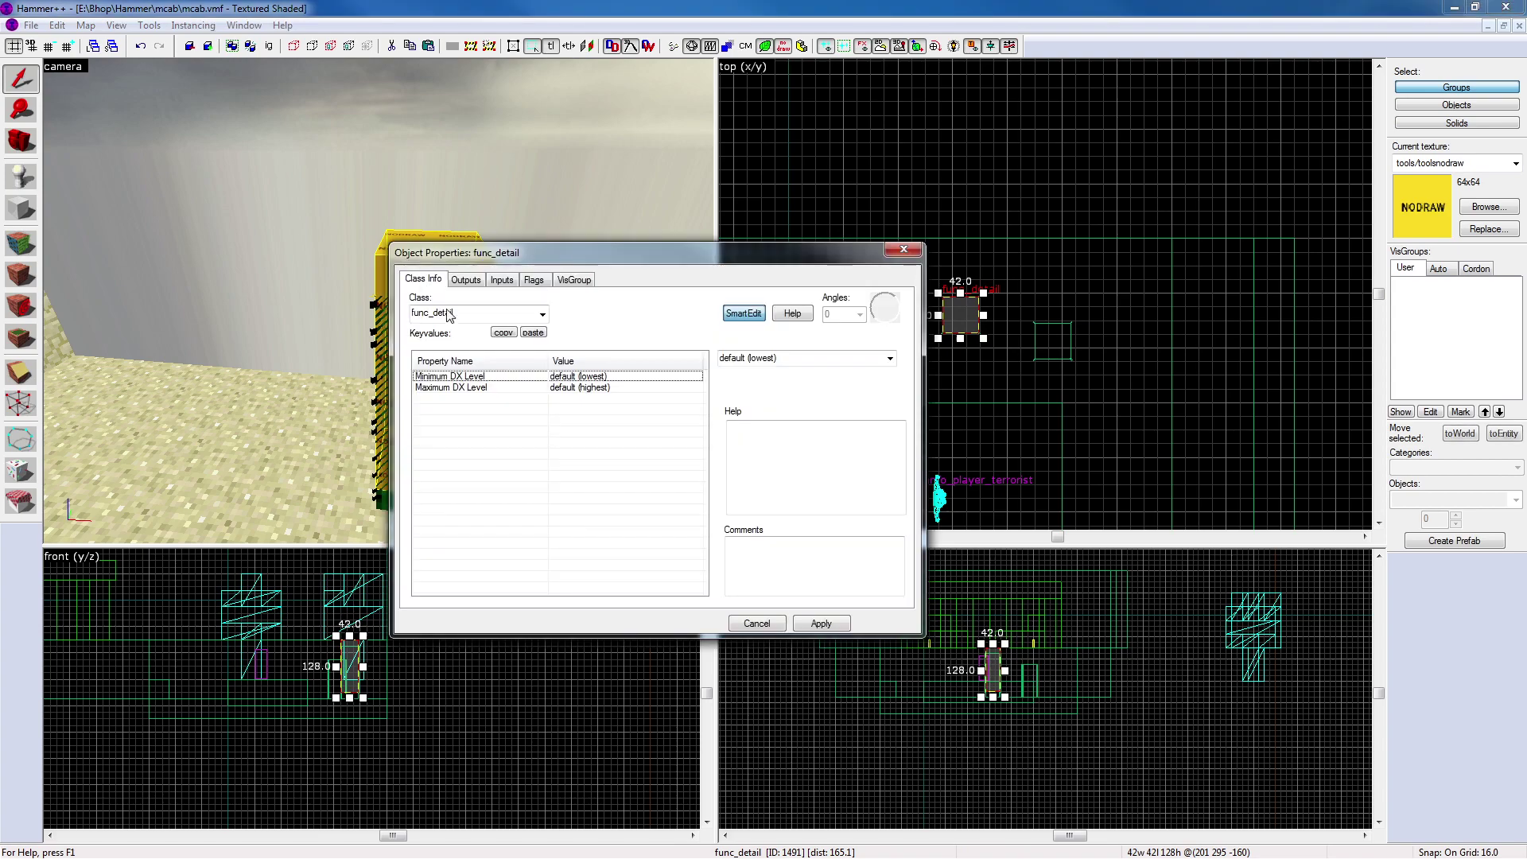
pyautogui.doubleClick(512, 314)
pyautogui.write('prop_sta')
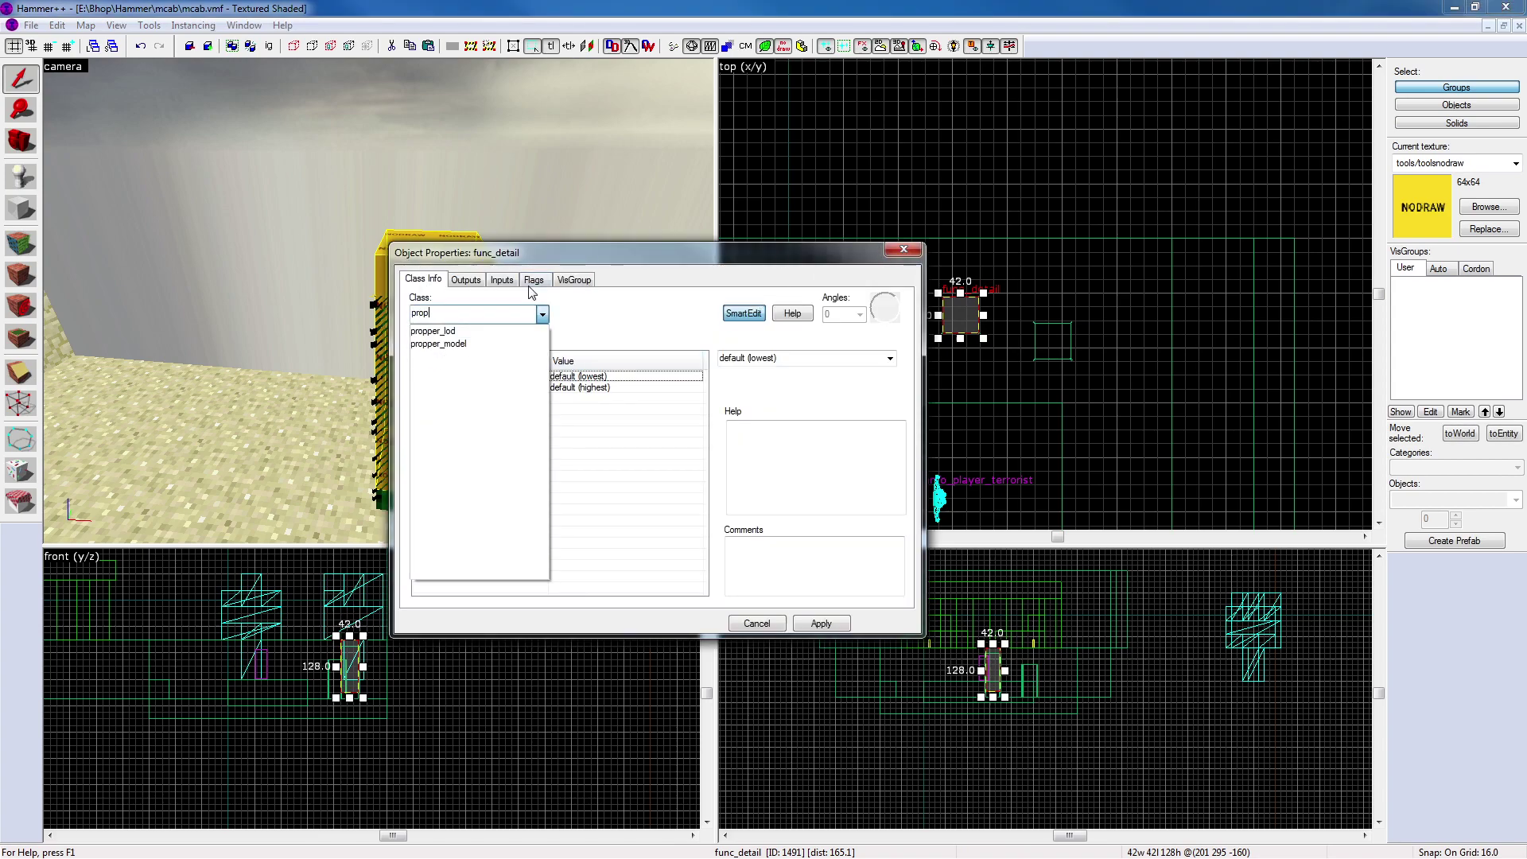
pyautogui.click(469, 313)
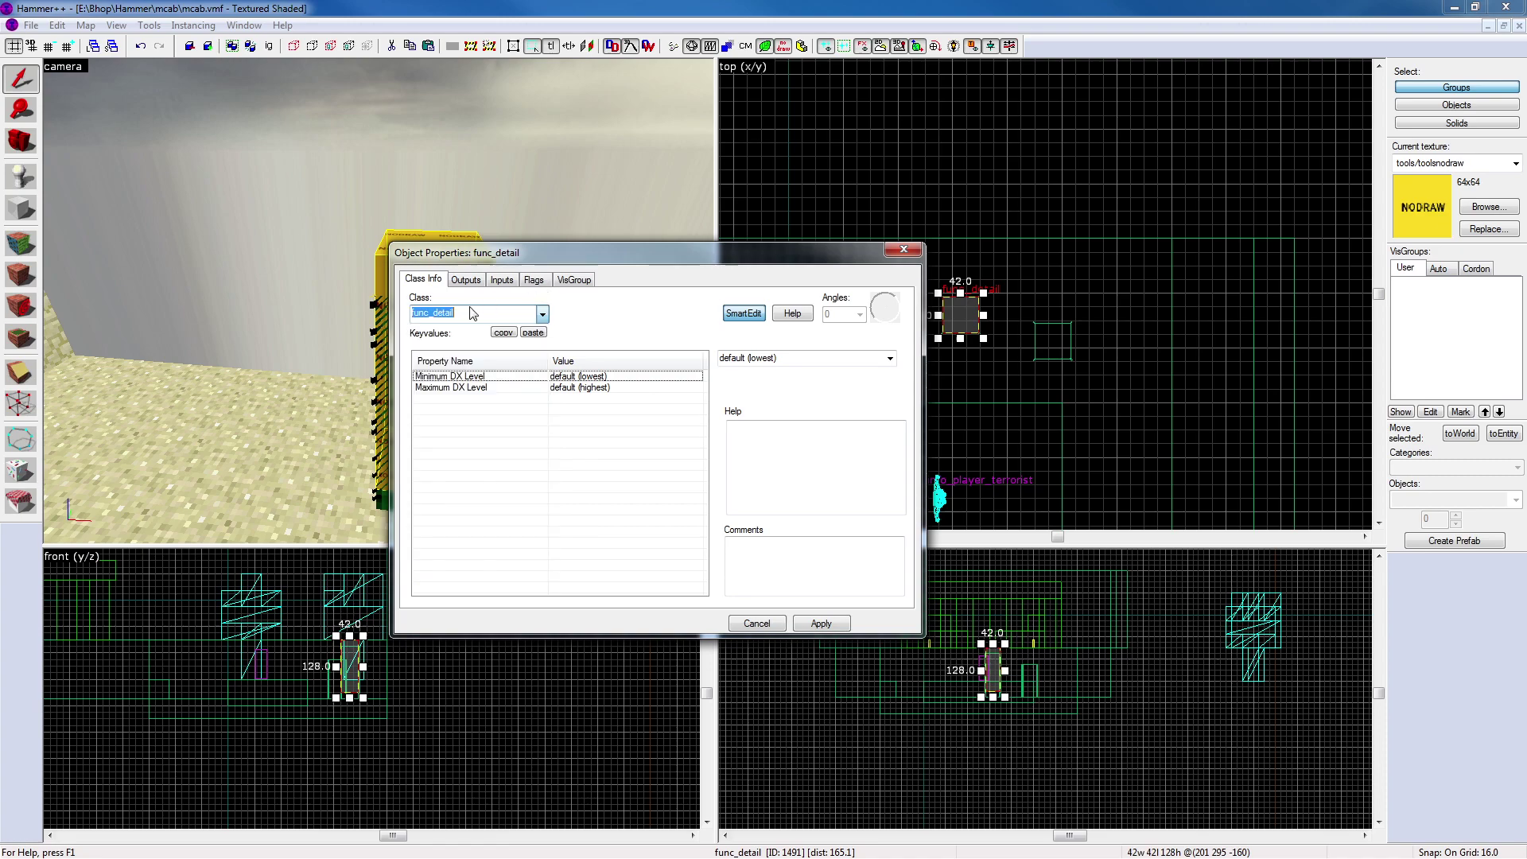
pyautogui.press('BackSpace')
pyautogui.click(735, 330)
pyautogui.click(903, 250)
pyautogui.press('Escape')
# Move the func_detail nodraw block 64 units sideways, away from the shorter cactus, so it stands clear of the taller cactus
pyautogui.click(462, 275)
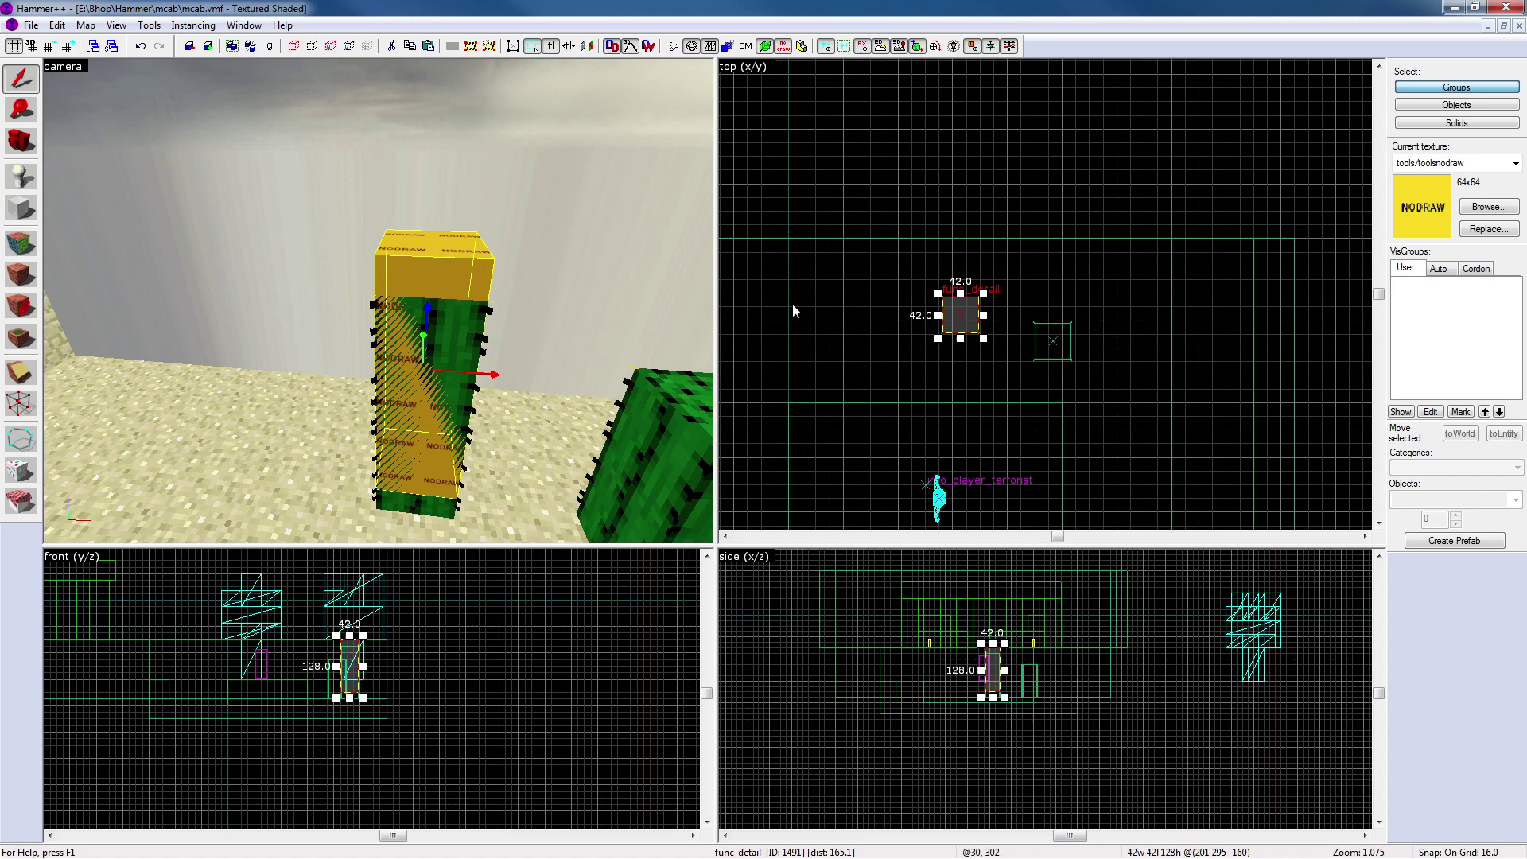
pyautogui.press('Left')
pyautogui.press('Left')
pyautogui.press('Left')
pyautogui.press('Left')
pyautogui.press('Escape')
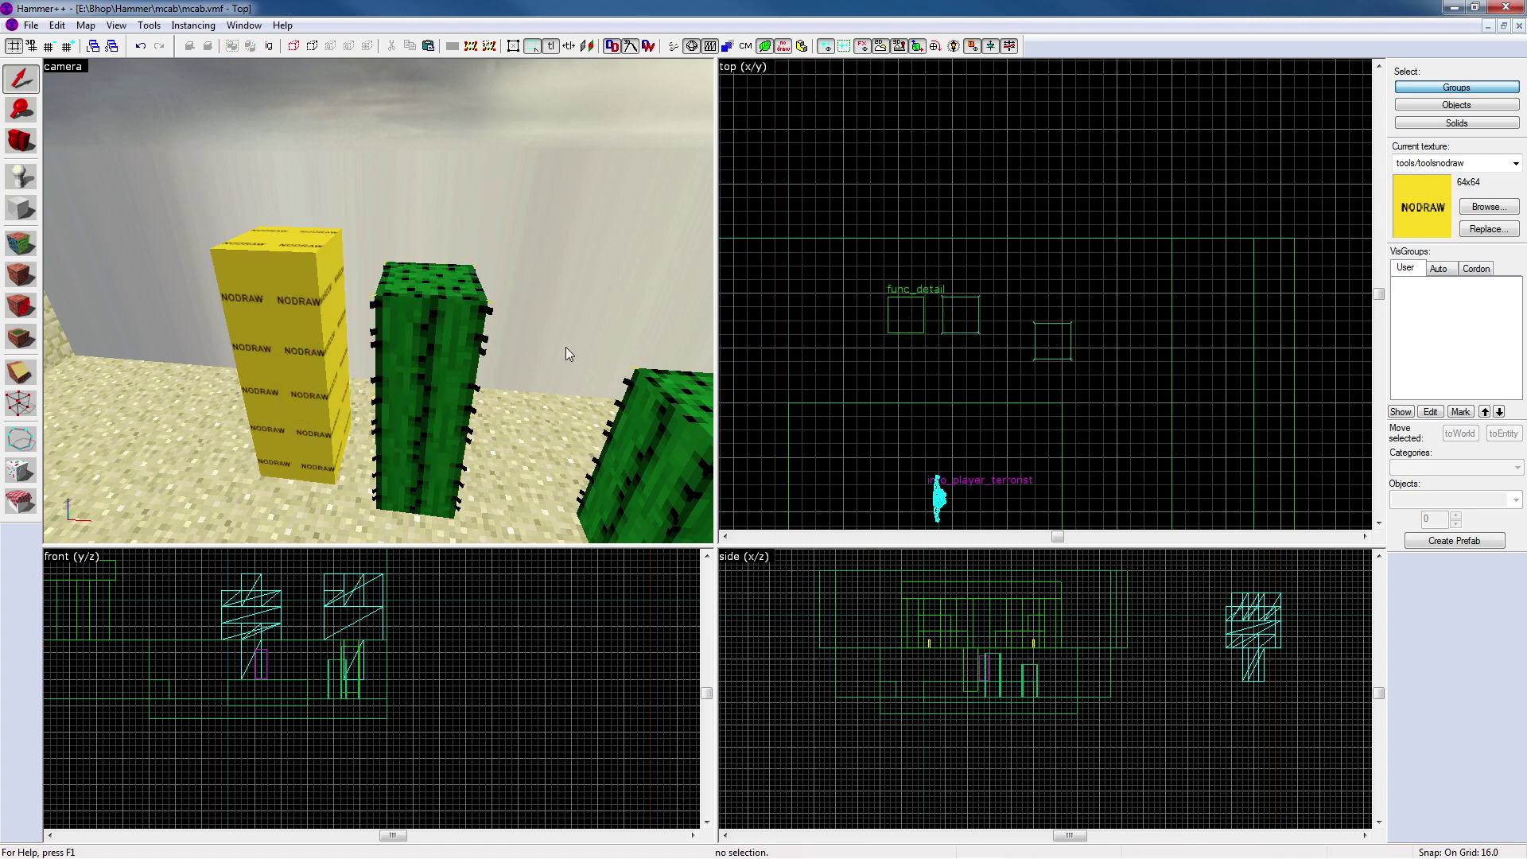
# Tie the taller cactus's body and its four corner strips together as one propper_model entity
pyautogui.click(437, 312)
pyautogui.press('z')
pyautogui.press('z')
pyautogui.keyDown('ctrl'); pyautogui.click(351, 317); pyautogui.keyUp('ctrl')
pyautogui.keyDown('ctrl'); pyautogui.click(505, 326); pyautogui.keyUp('ctrl')
pyautogui.keyDown('ctrl'); pyautogui.click(507, 227); pyautogui.keyUp('ctrl')
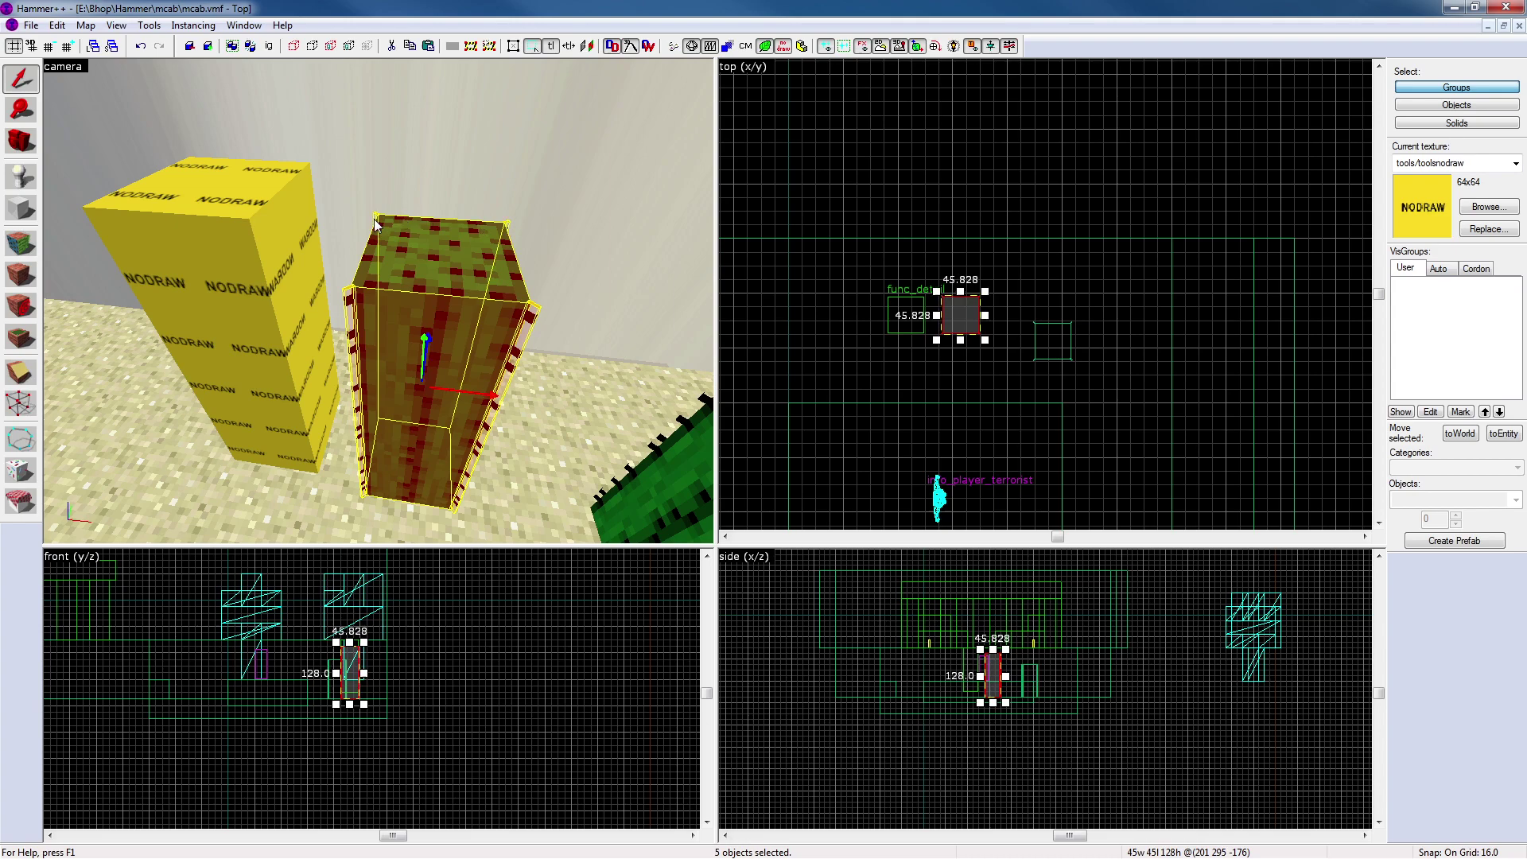
pyautogui.hotkey('ctrl', 't')
pyautogui.write('p')
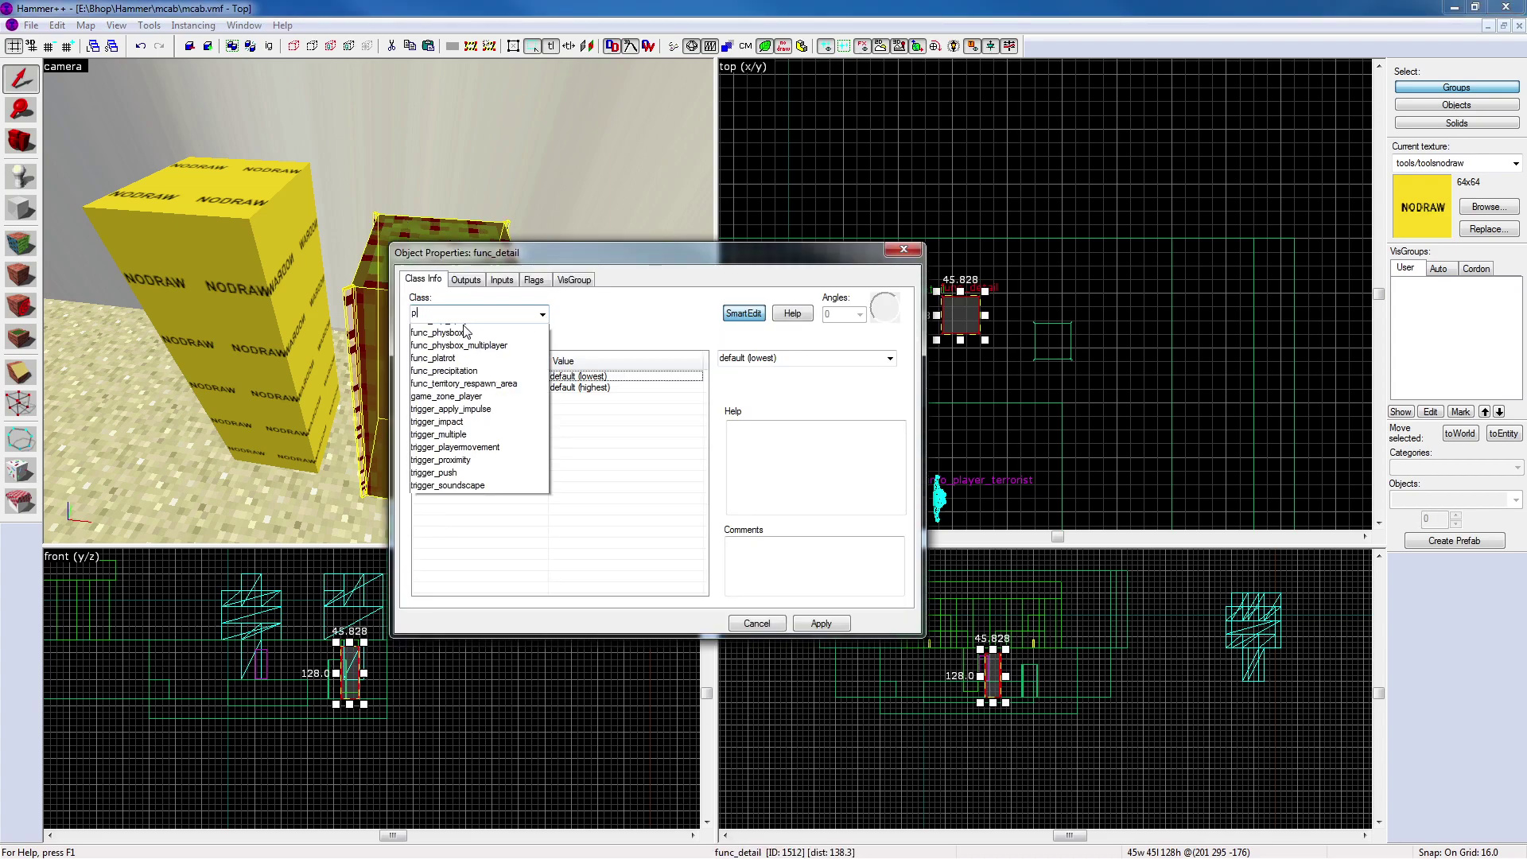
pyautogui.write('ropp')
pyautogui.click(477, 343)
pyautogui.click(821, 623)
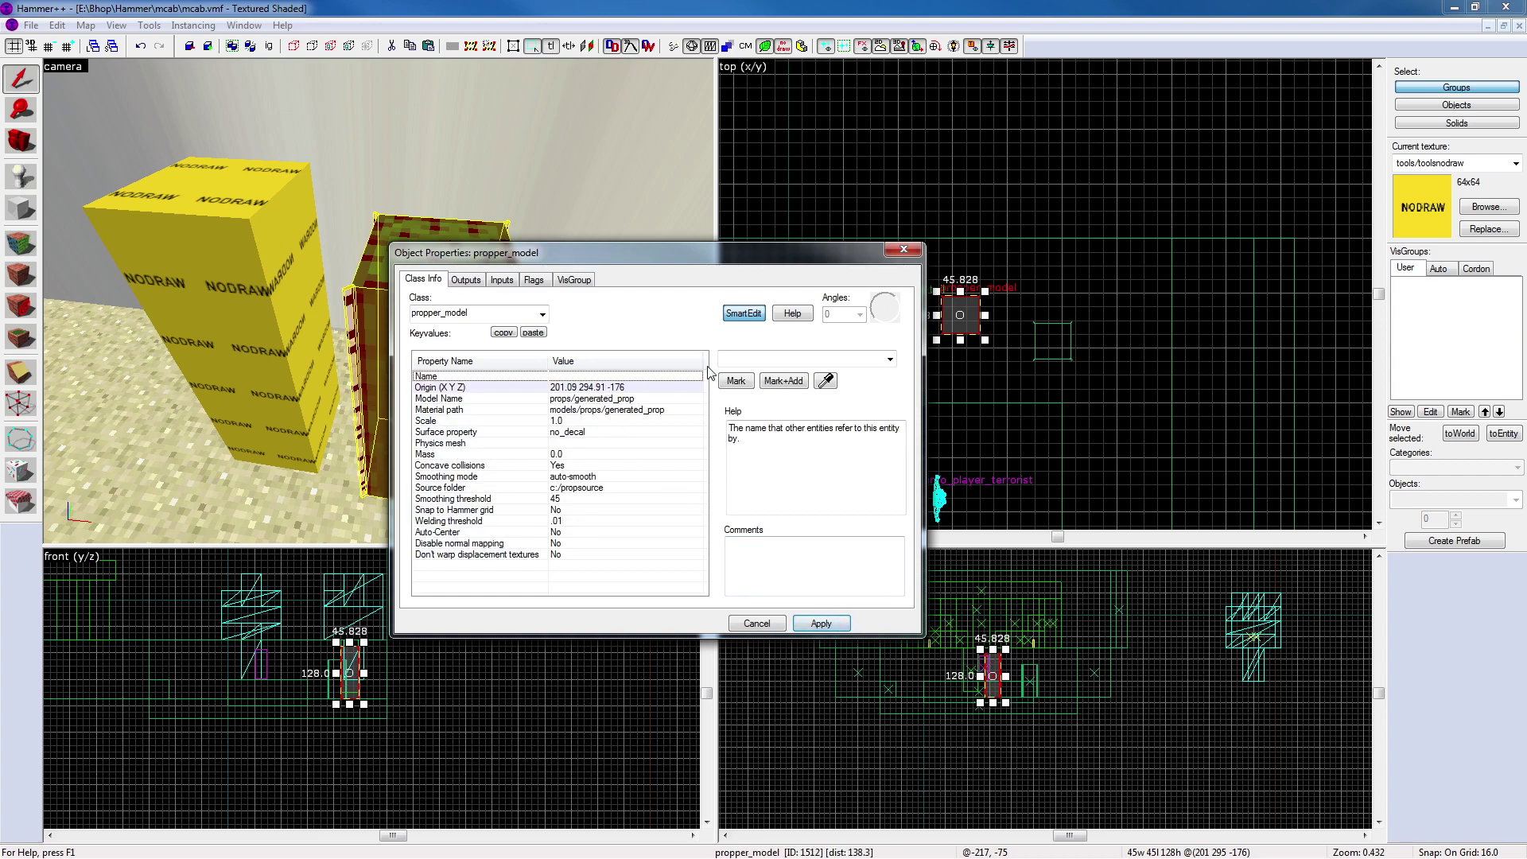
pyautogui.click(624, 398)
pyautogui.moveTo(812, 358); pyautogui.dragTo(770, 359)
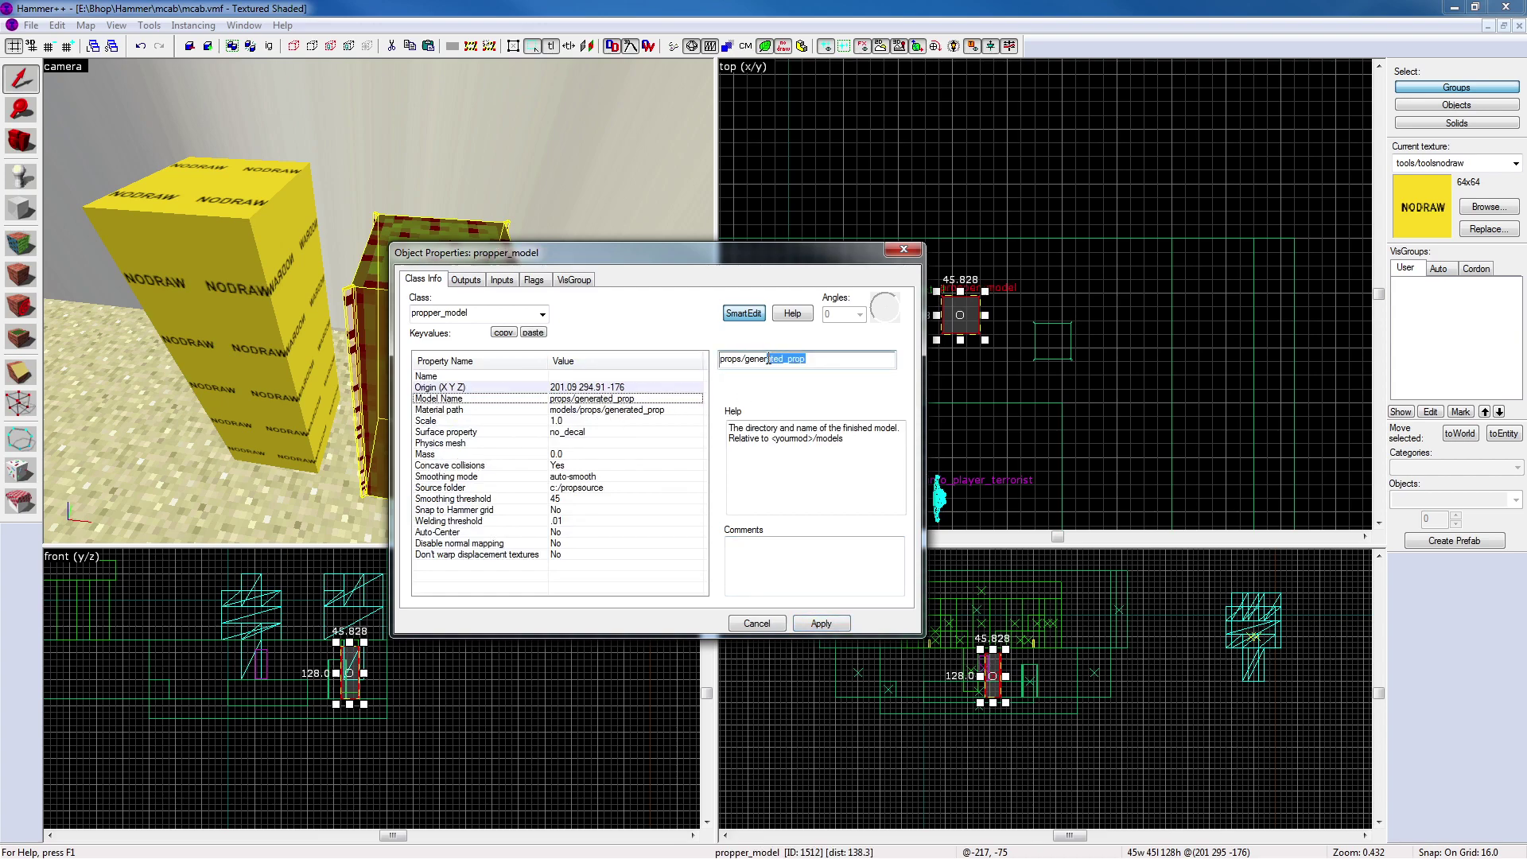
pyautogui.click(913, 249)
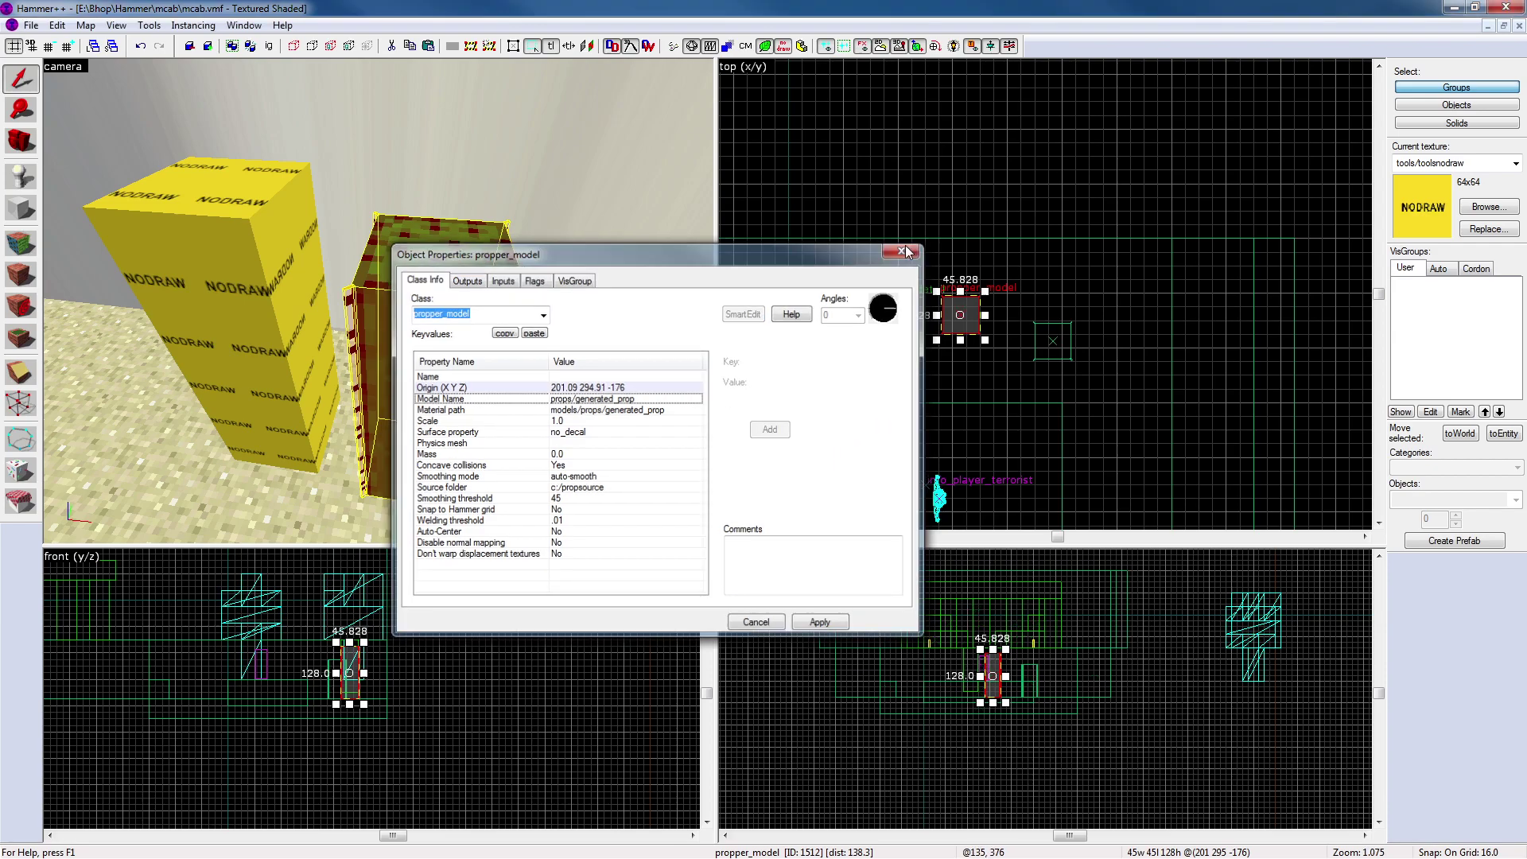
pyautogui.press('Escape')
pyautogui.press('z')
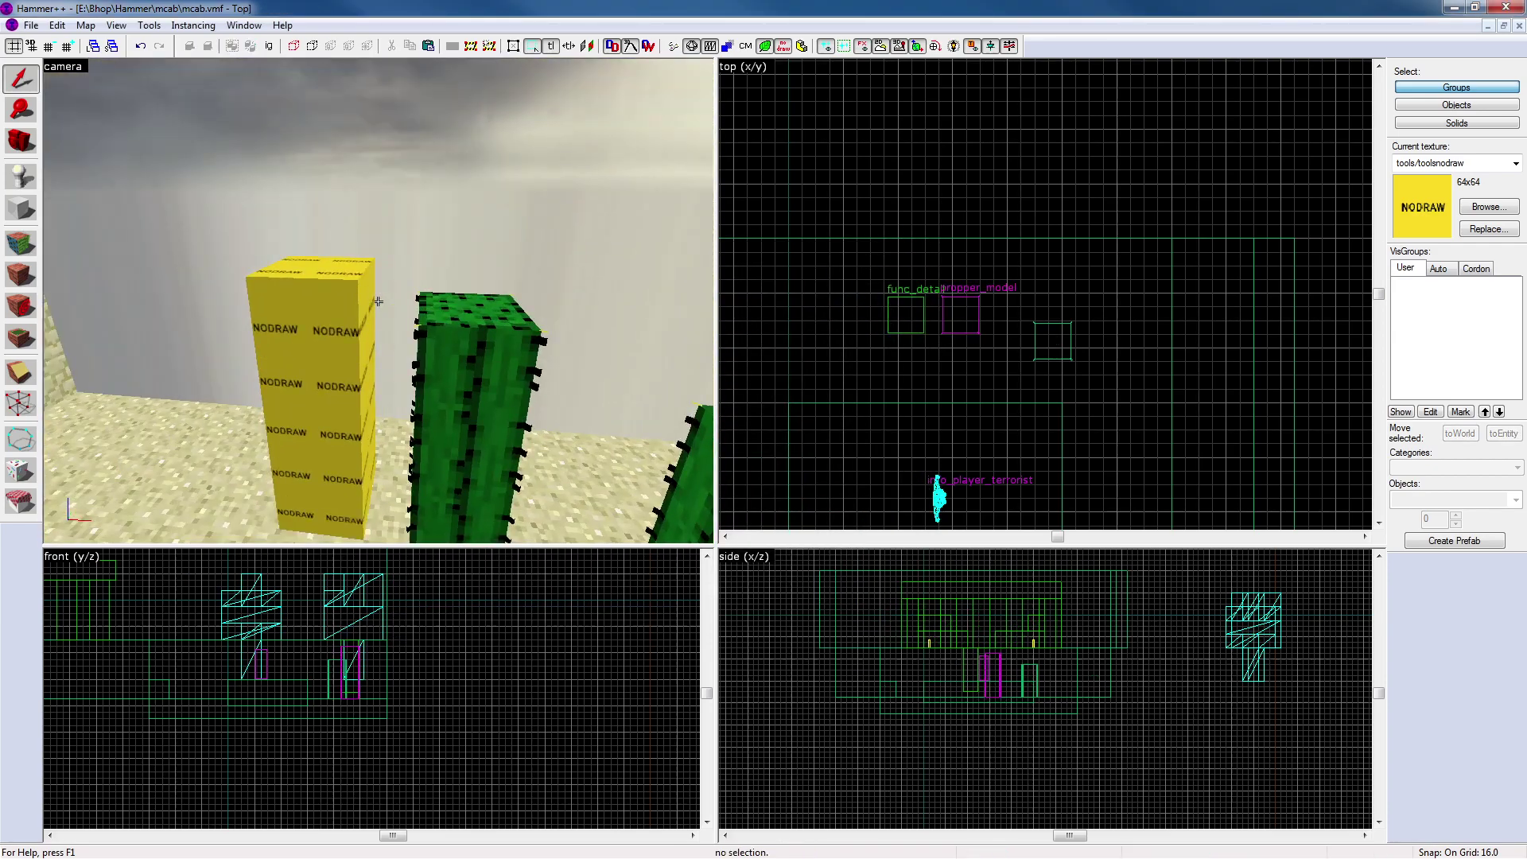
pyautogui.press('z')
pyautogui.press('s')
pyautogui.press('a')
pyautogui.press('z')
pyautogui.press('z')
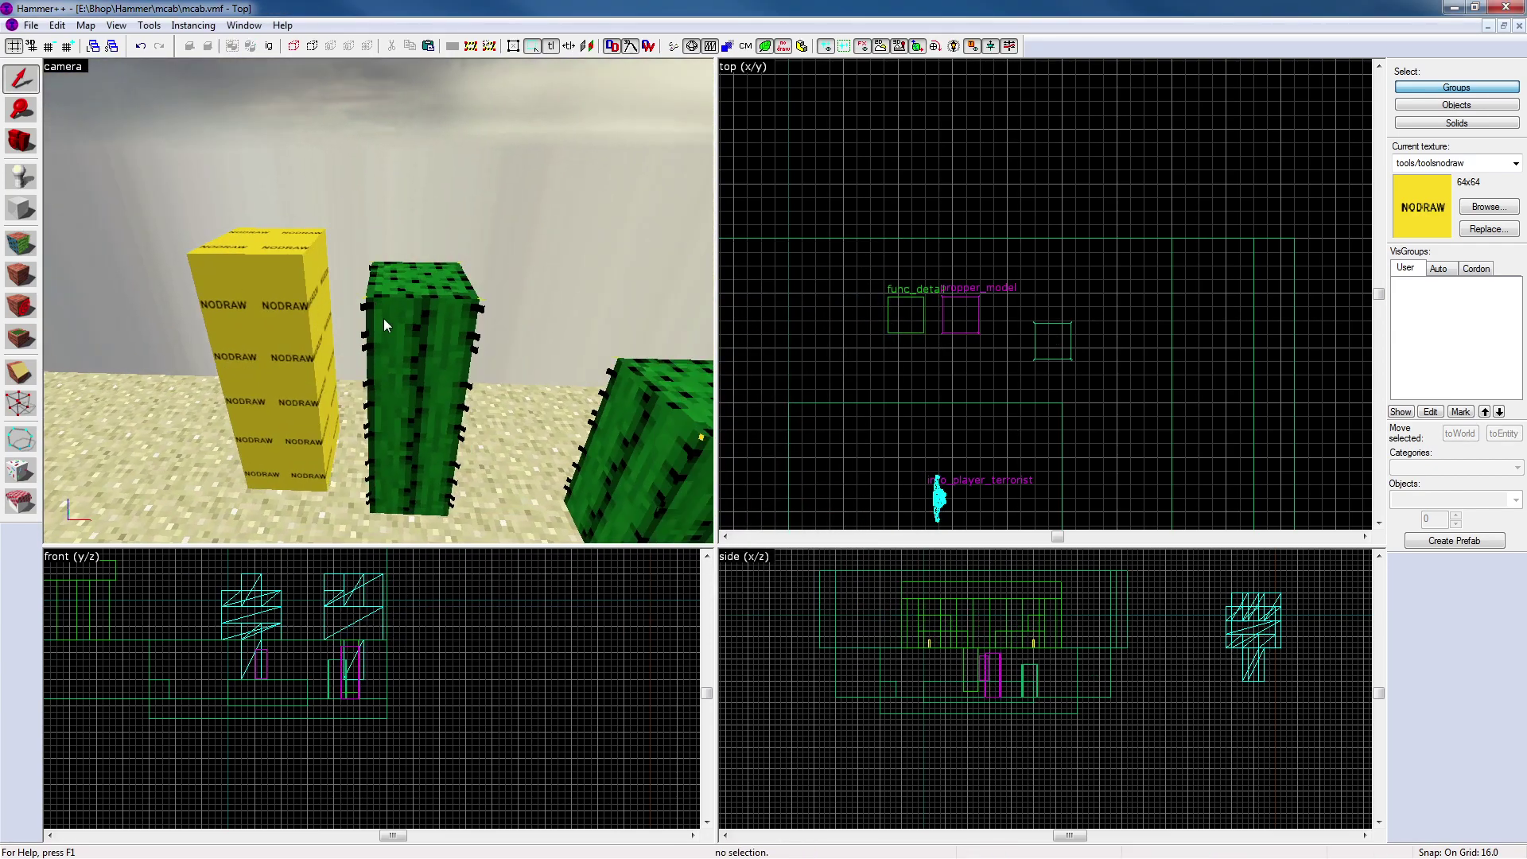
# Set the taller cactus's propper_model Model Name to props/sirhephmc/cactus_large
pyautogui.doubleClick(384, 318)
pyautogui.click(823, 362)
pyautogui.moveTo(828, 362); pyautogui.dragTo(747, 366)
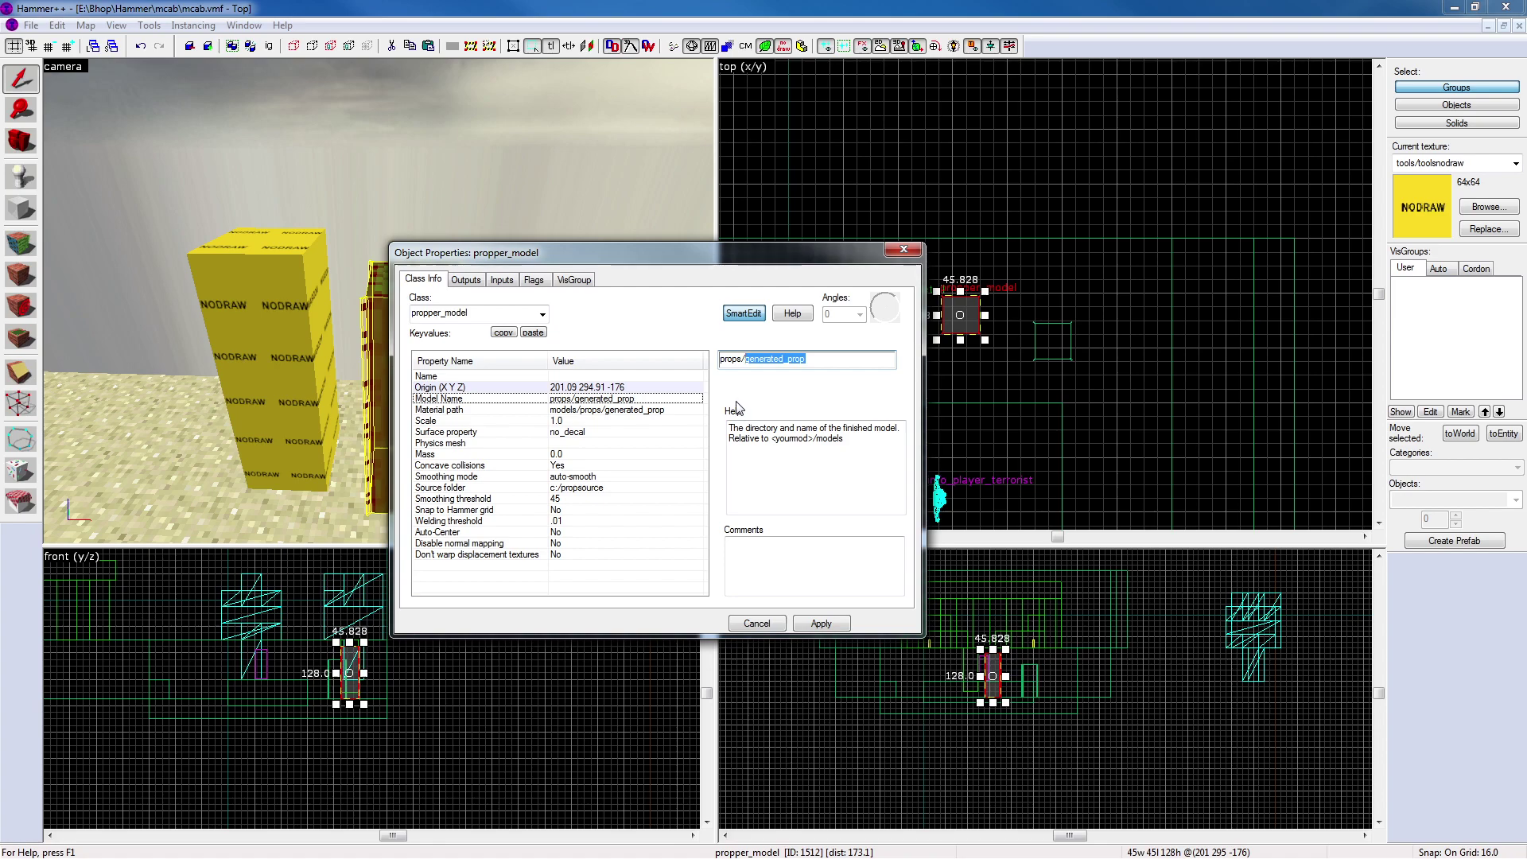
pyautogui.hotkey('alt', 'Tab')
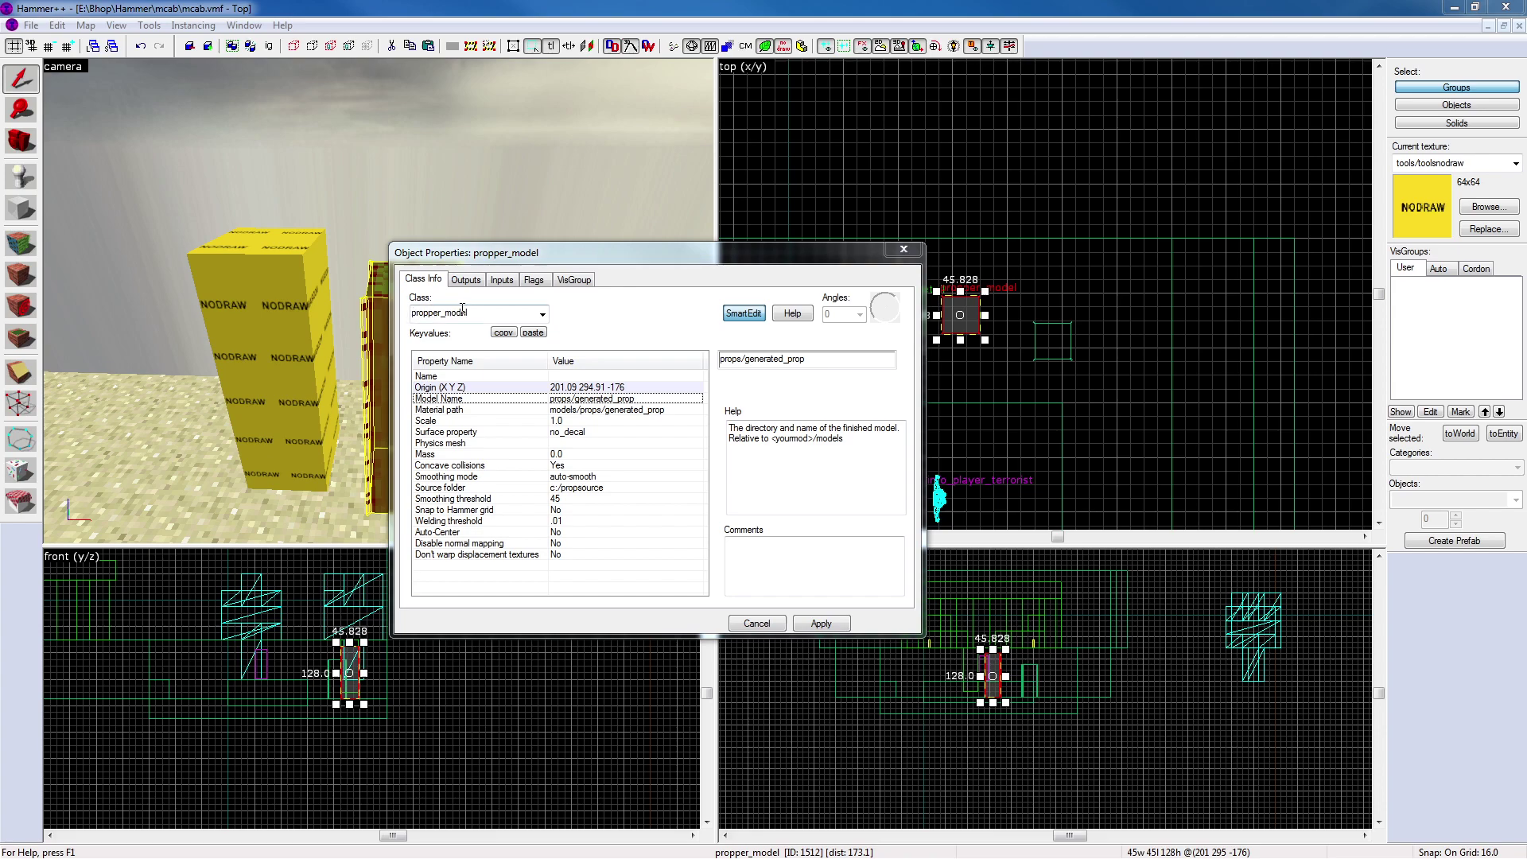
pyautogui.click(607, 398)
pyautogui.moveTo(804, 362); pyautogui.dragTo(750, 378)
pyautogui.write('s/sirhephmc/cactus_large')
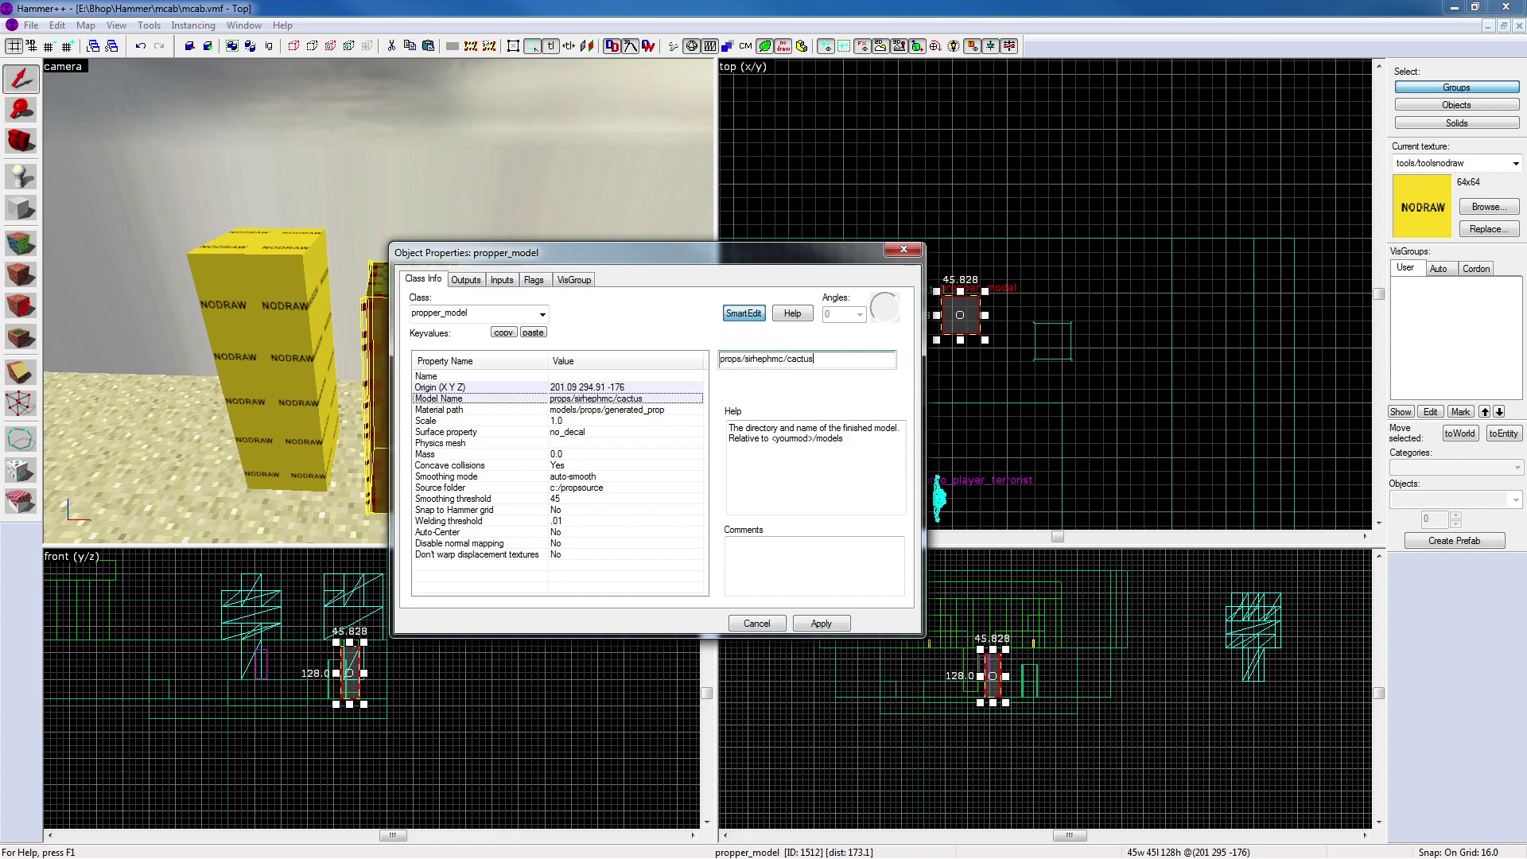
# Set the propper_model's Material path to models/props/sirhephmc/cactus_large
pyautogui.click(590, 411)
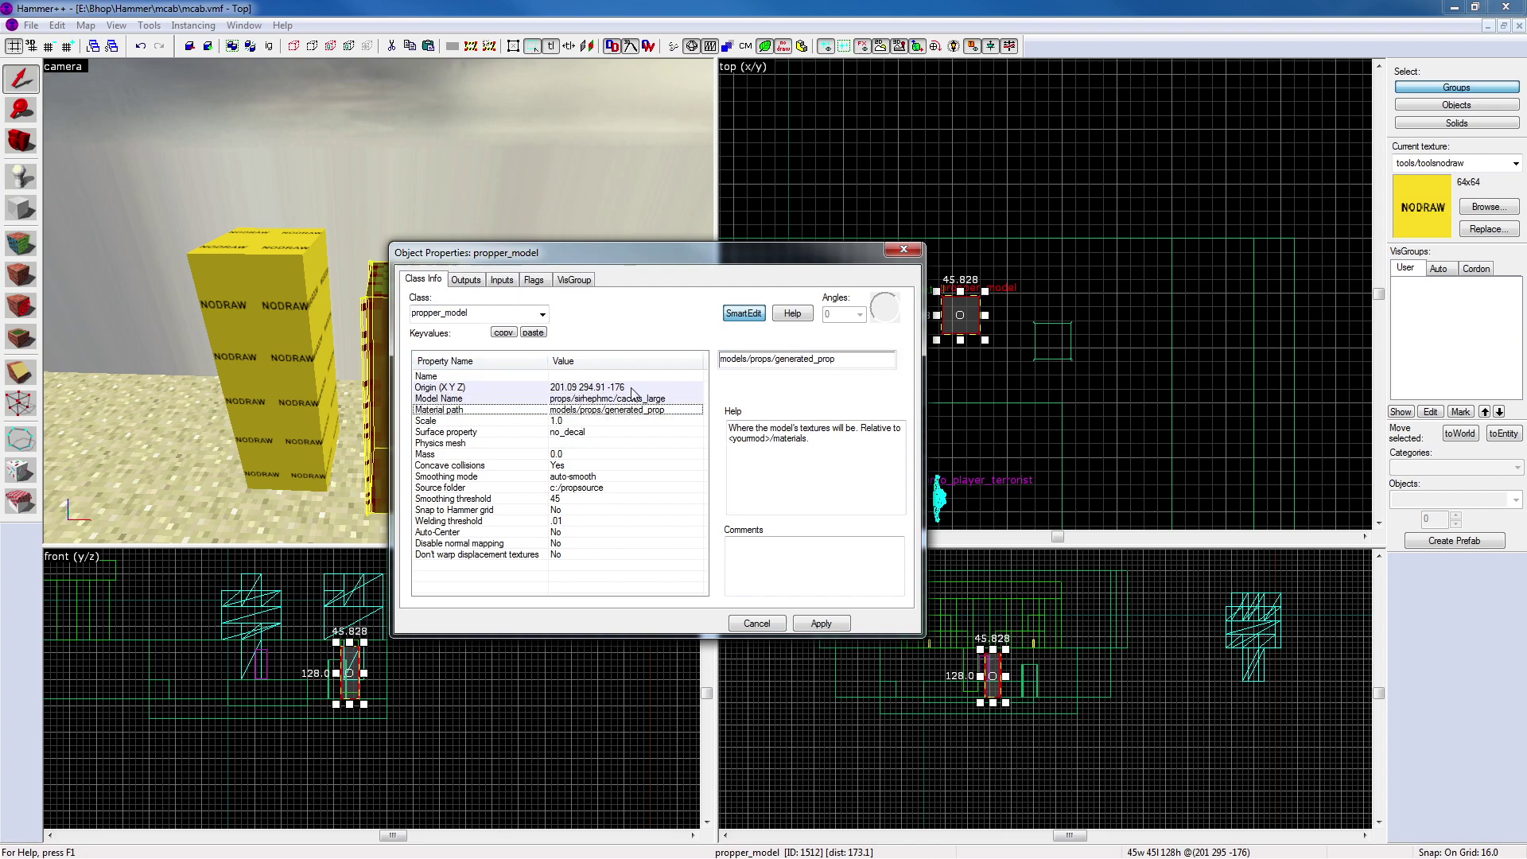
pyautogui.moveTo(854, 365); pyautogui.dragTo(713, 365)
pyautogui.hotkey('alt', 'Tab')
pyautogui.moveTo(843, 368); pyautogui.dragTo(780, 377)
pyautogui.write('sirhephmc/cactus_lar')
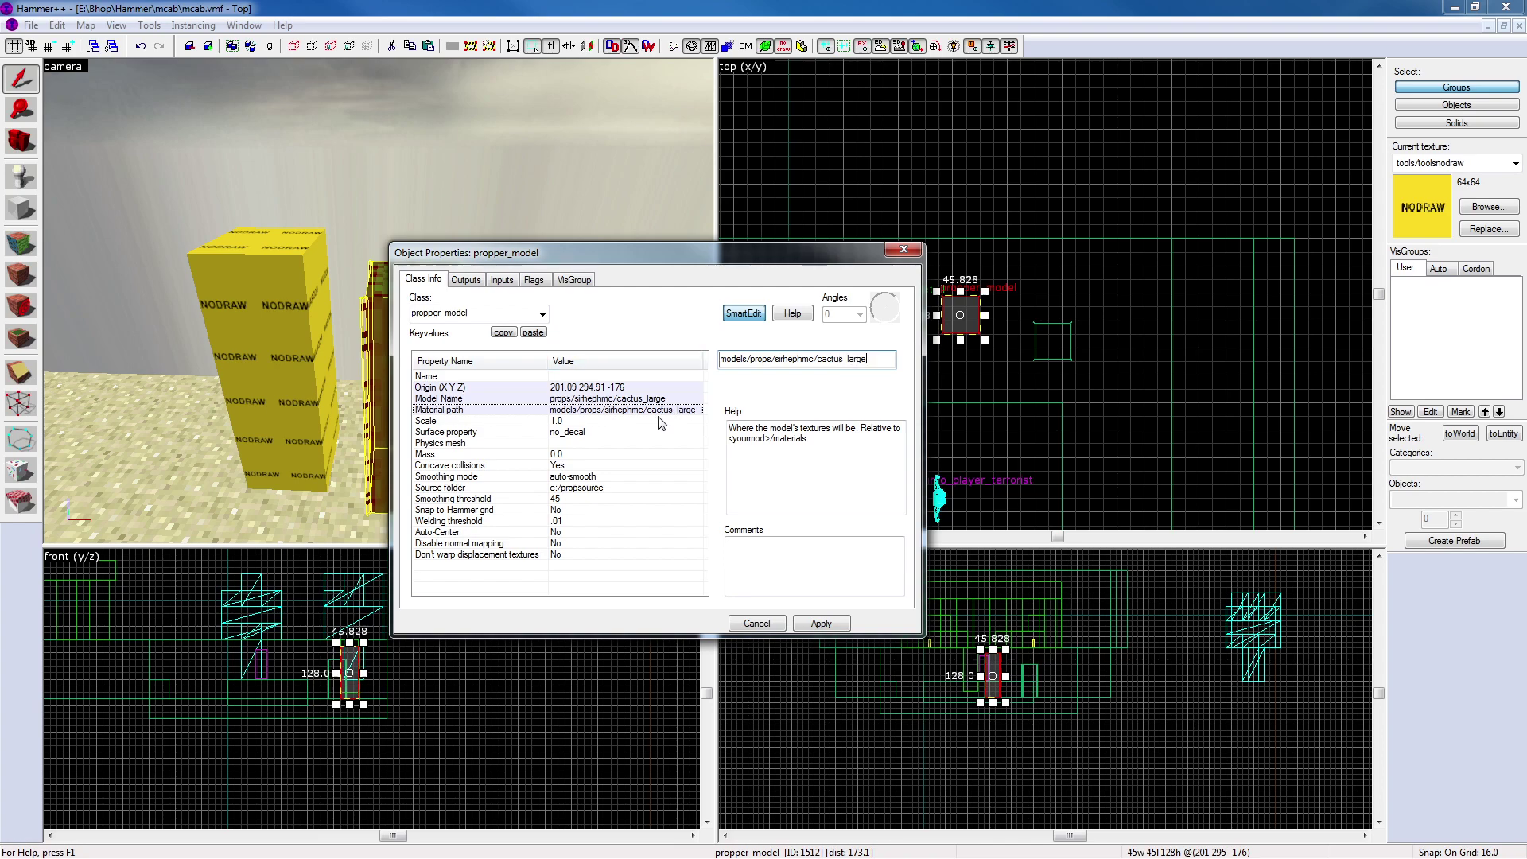
# Set the Surface property of the large cactus's propper_model to foliage
pyautogui.click(597, 422)
pyautogui.click(582, 441)
pyautogui.click(588, 432)
pyautogui.click(894, 357)
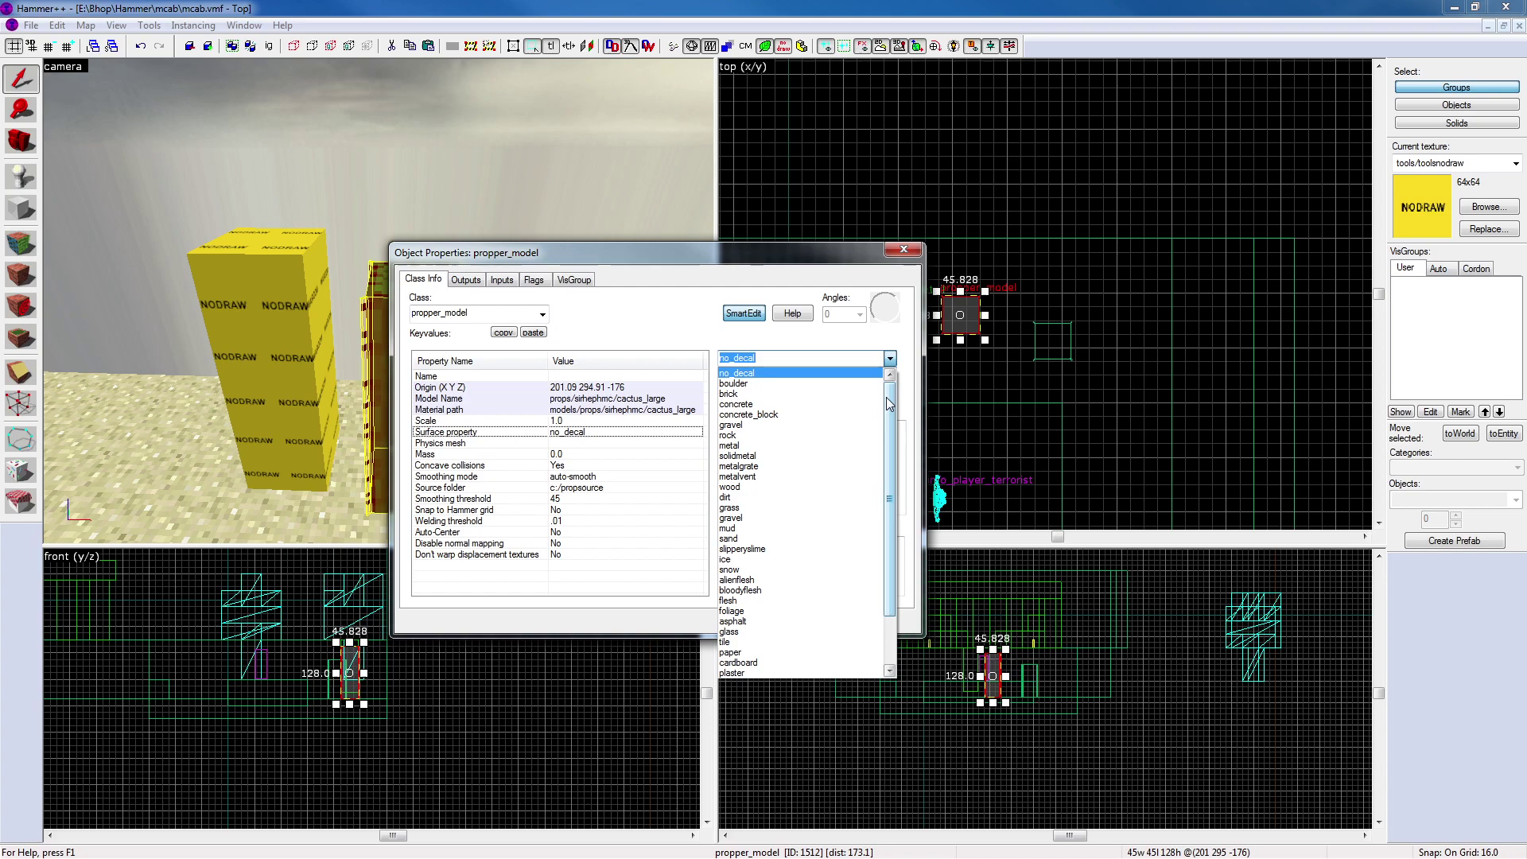
pyautogui.moveTo(889, 404); pyautogui.dragTo(879, 445)
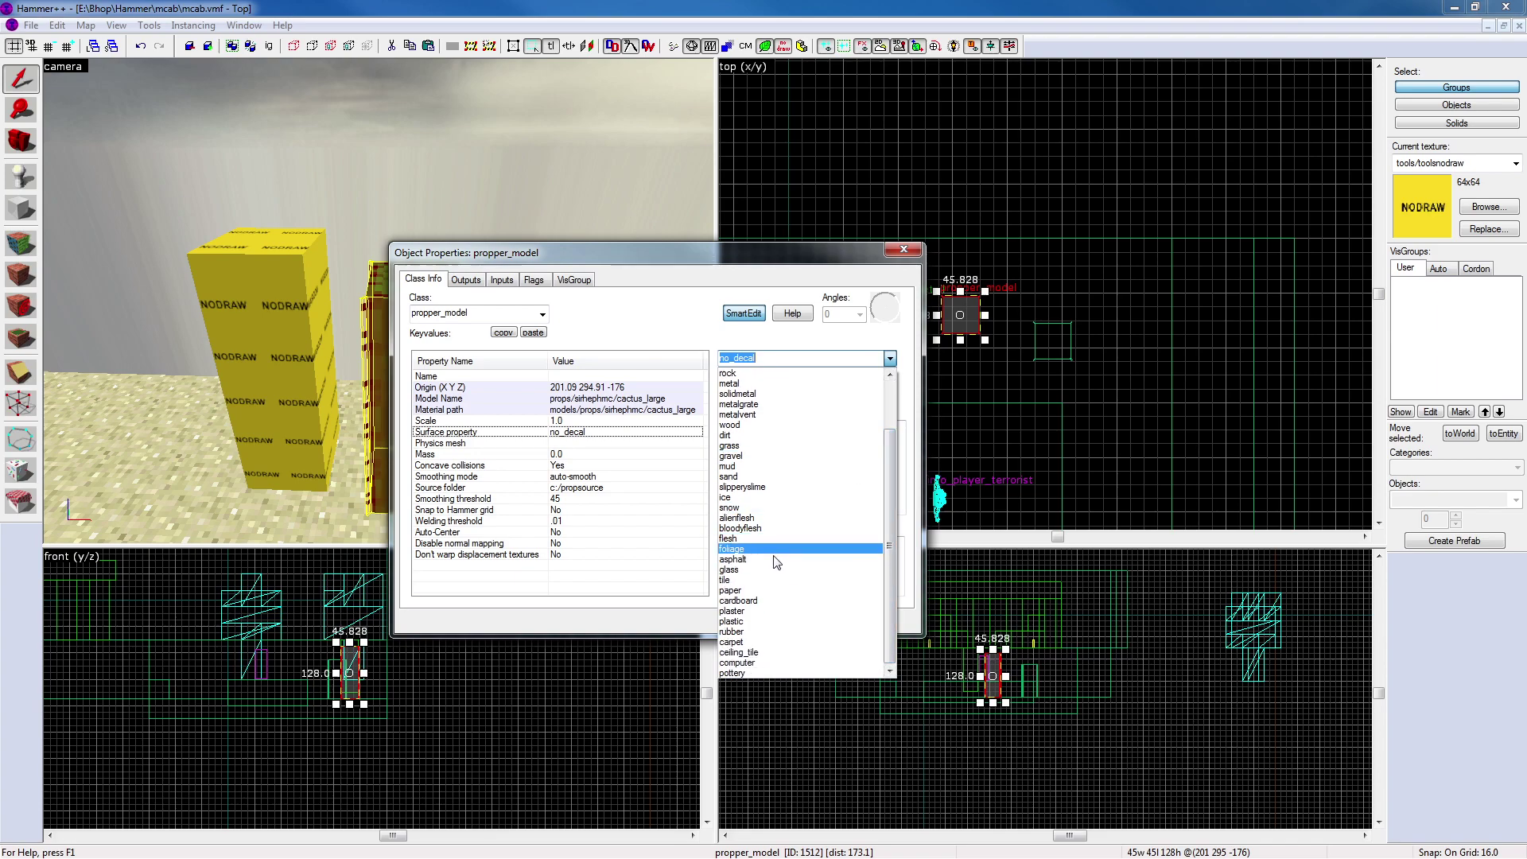
pyautogui.click(898, 626)
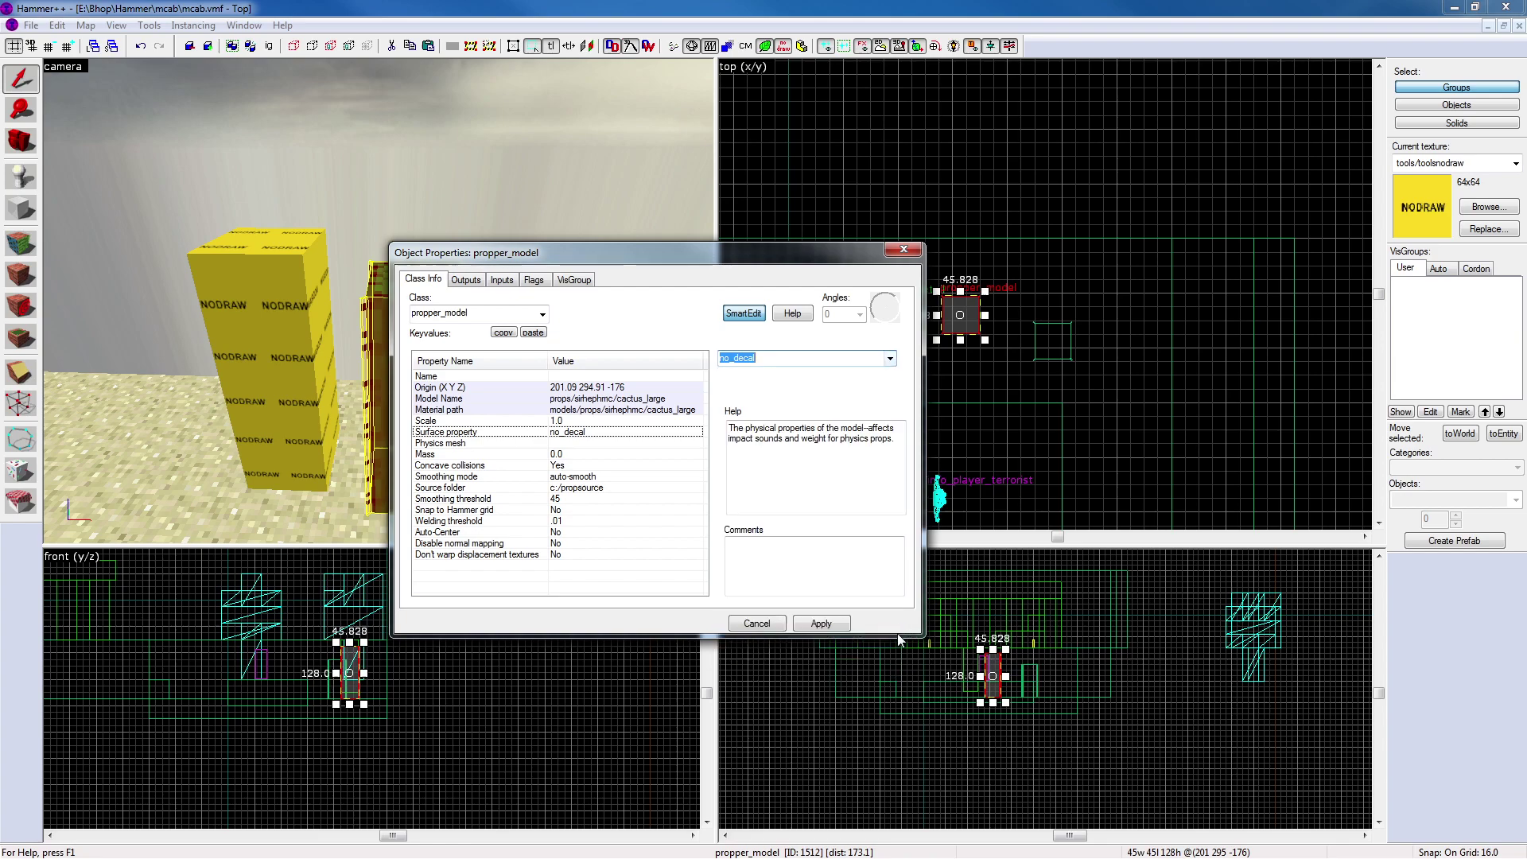
pyautogui.click(890, 359)
pyautogui.scroll(3, 886, 475)
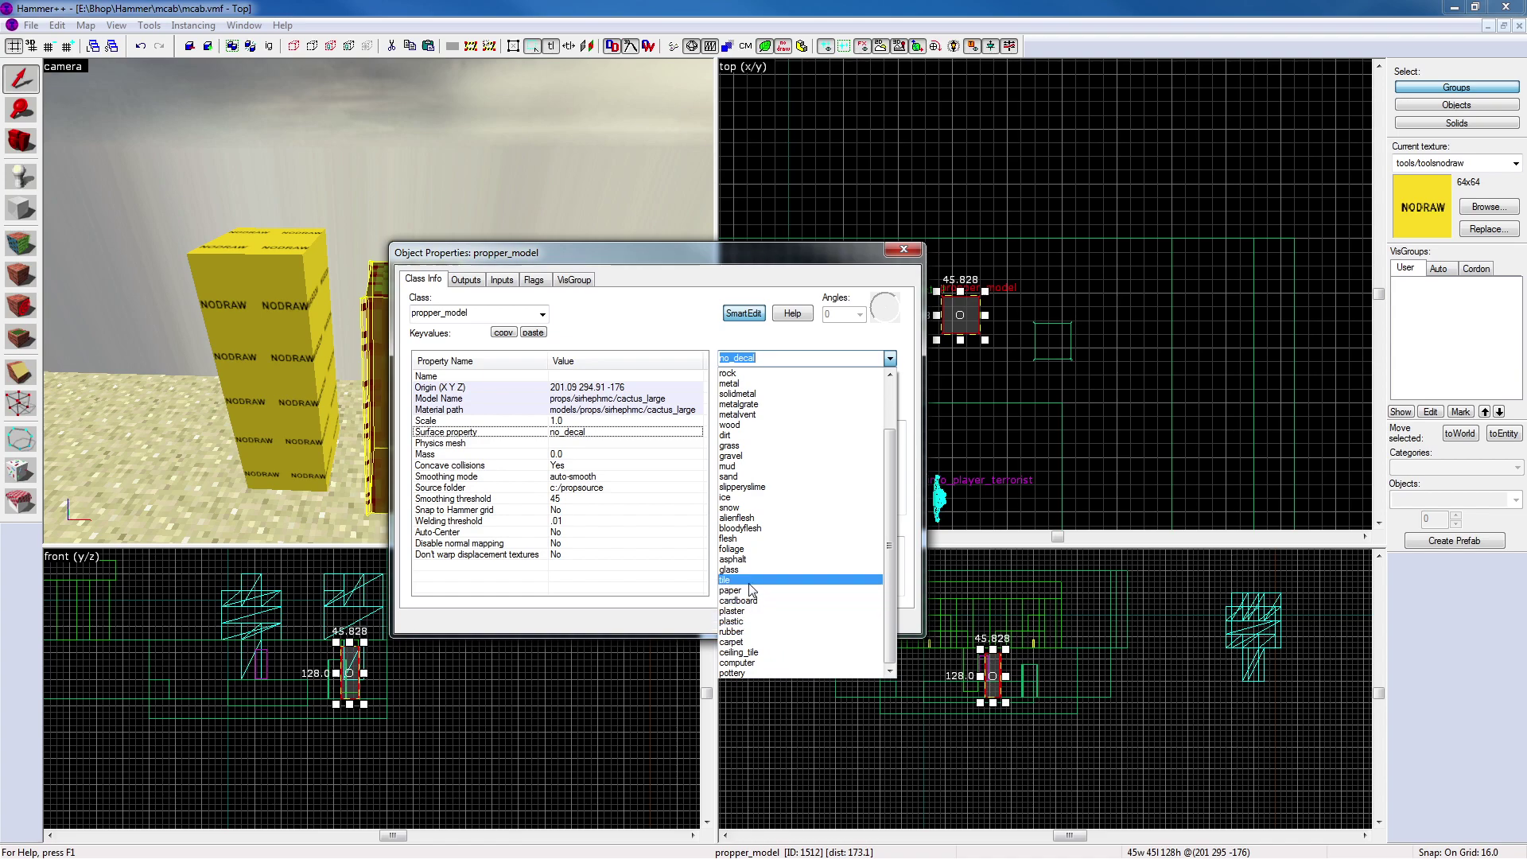
pyautogui.click(745, 551)
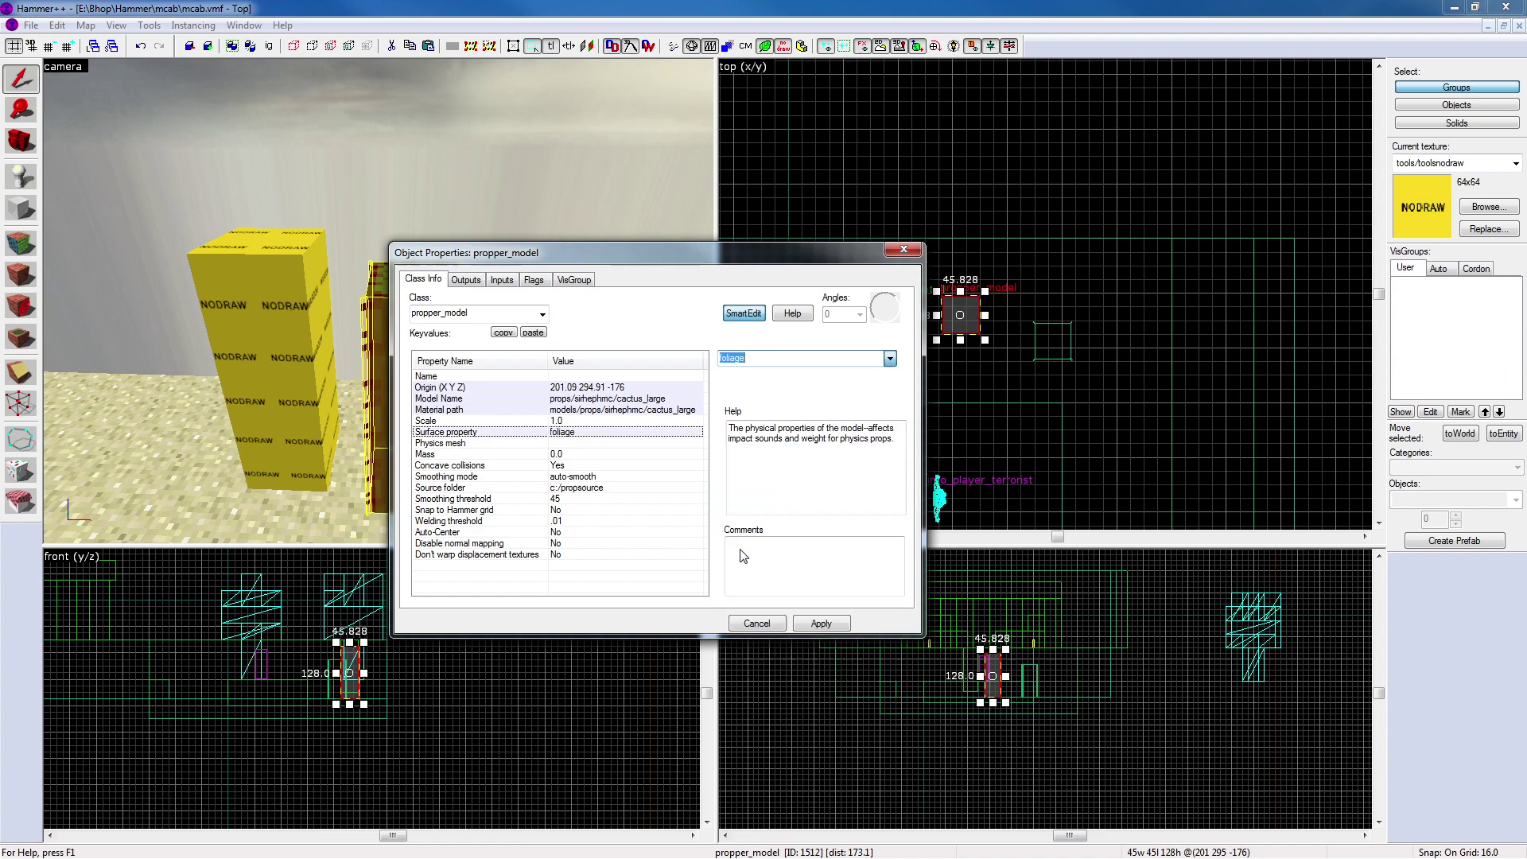
# Move the nodraw block to world geometry and tie it back to a func_detail entity
pyautogui.click(598, 443)
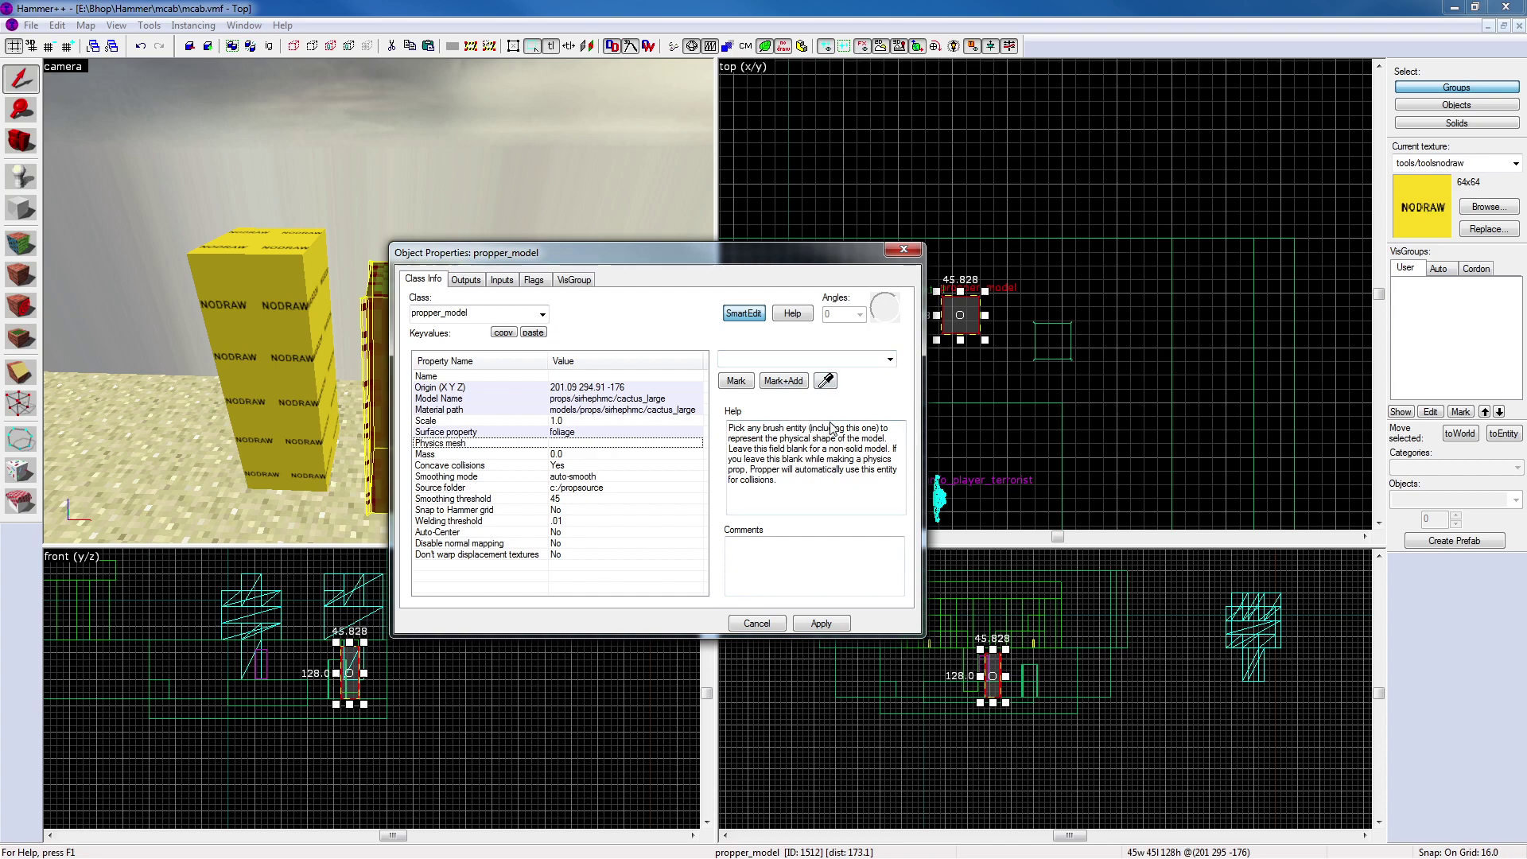
pyautogui.click(905, 250)
pyautogui.doubleClick(304, 310)
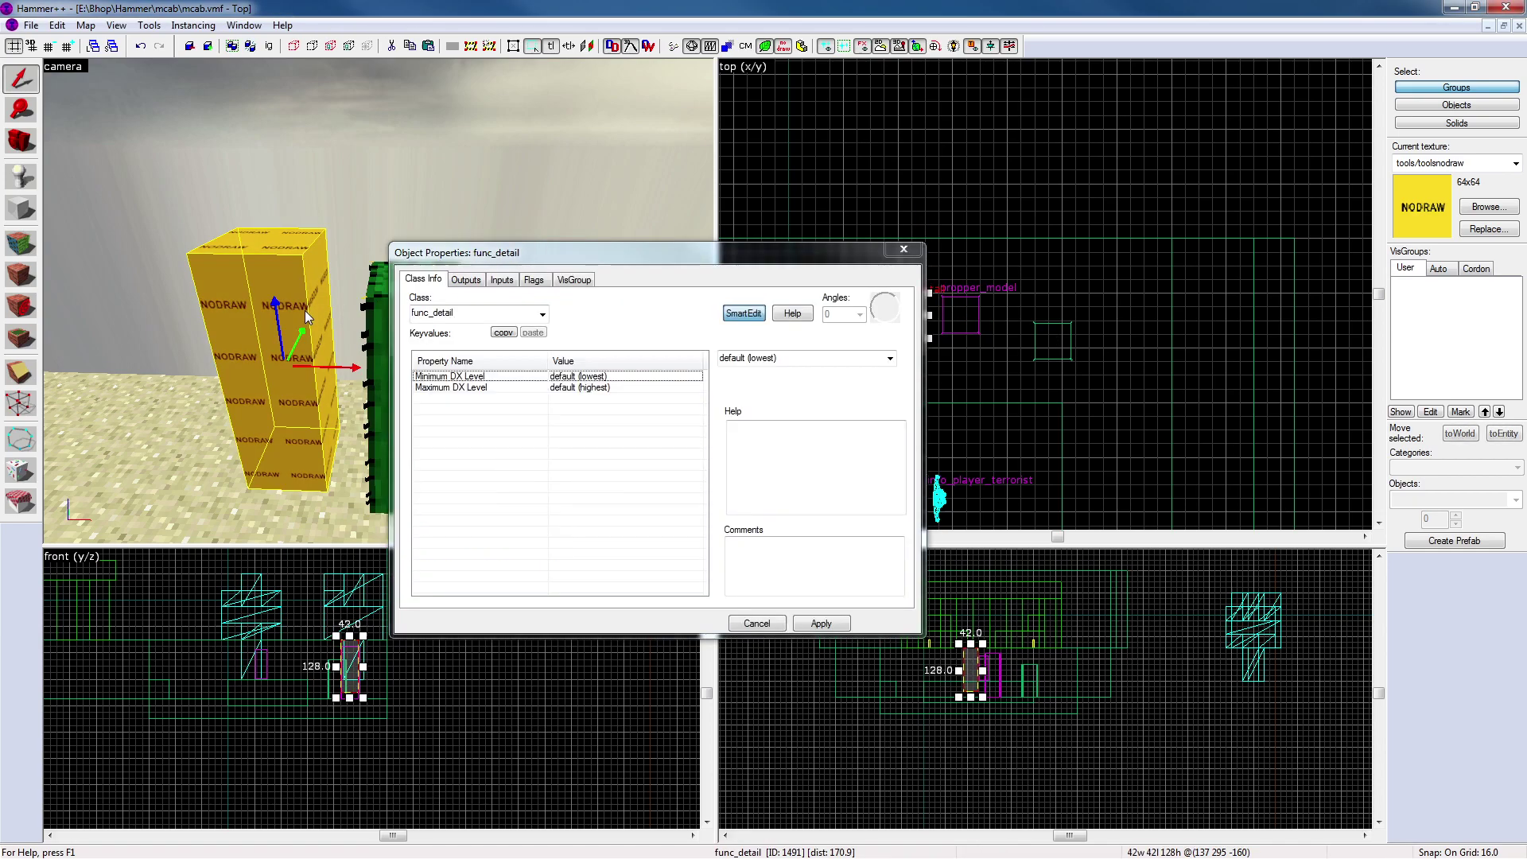
pyautogui.click(904, 250)
pyautogui.click(1459, 432)
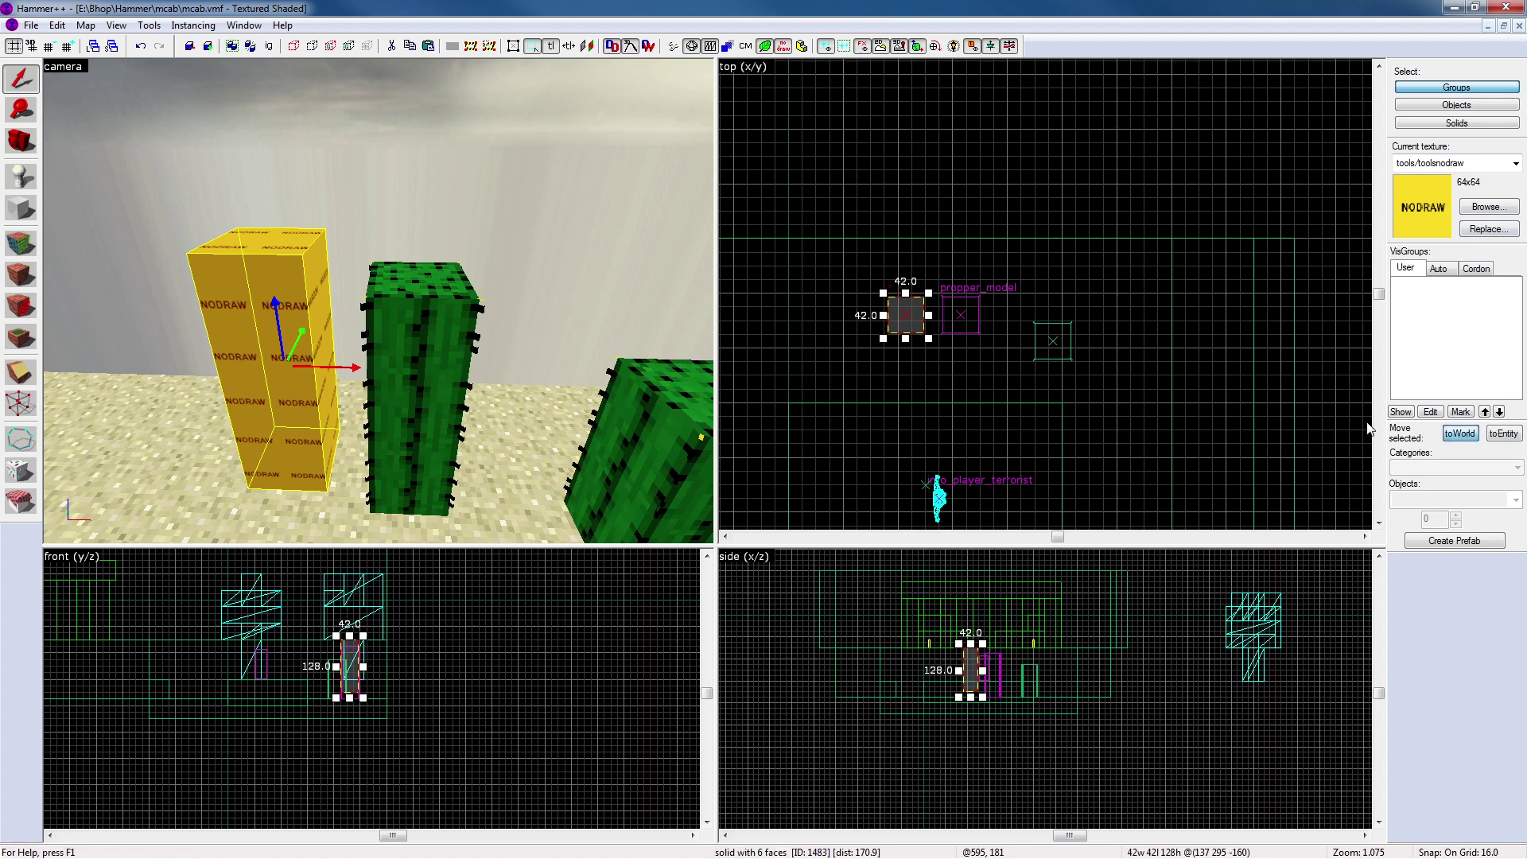
pyautogui.doubleClick(235, 327)
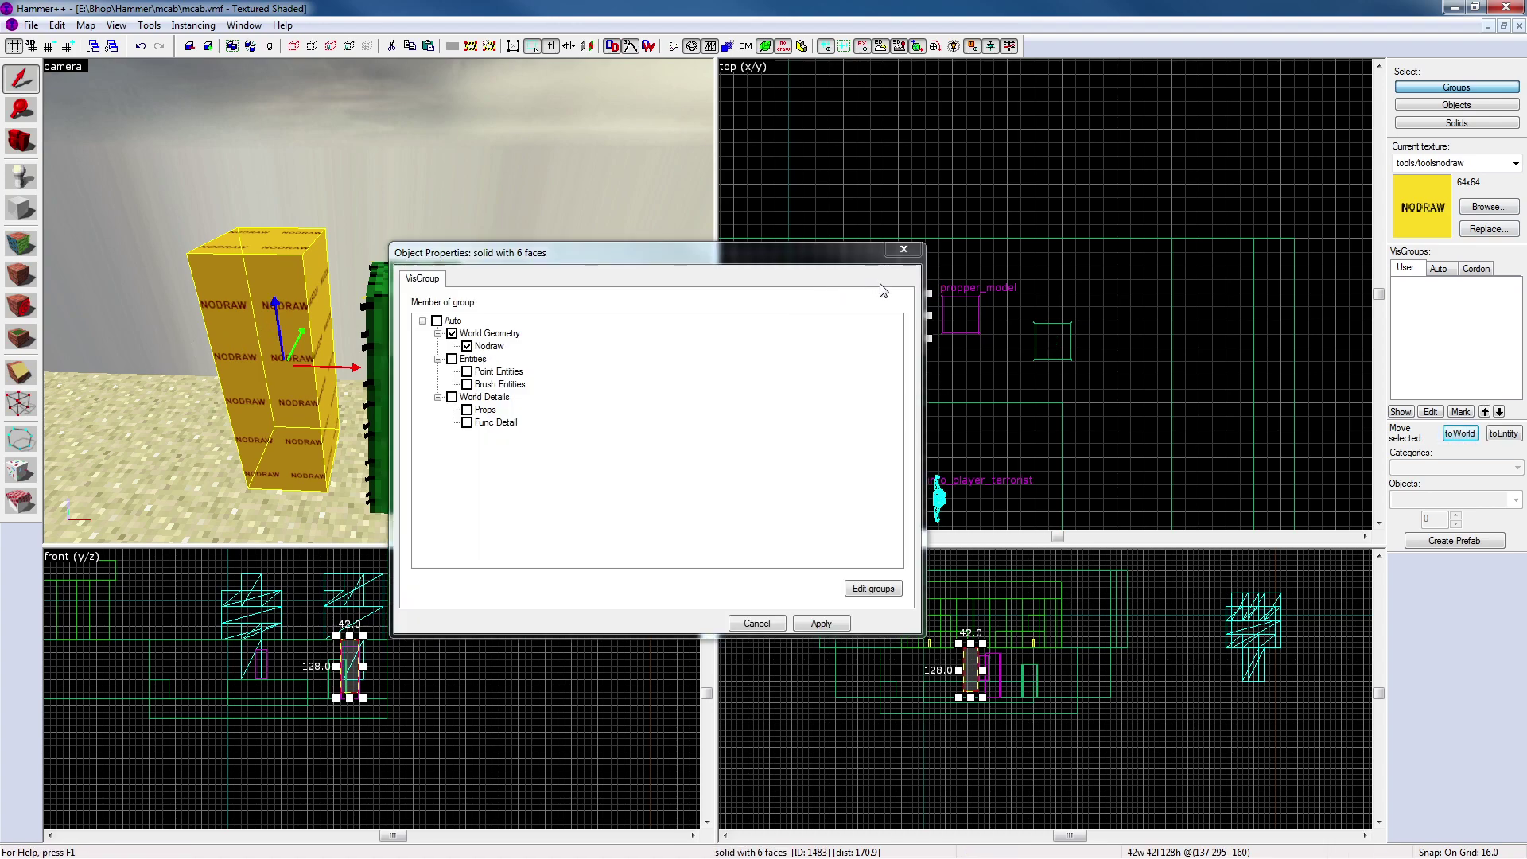
pyautogui.click(903, 250)
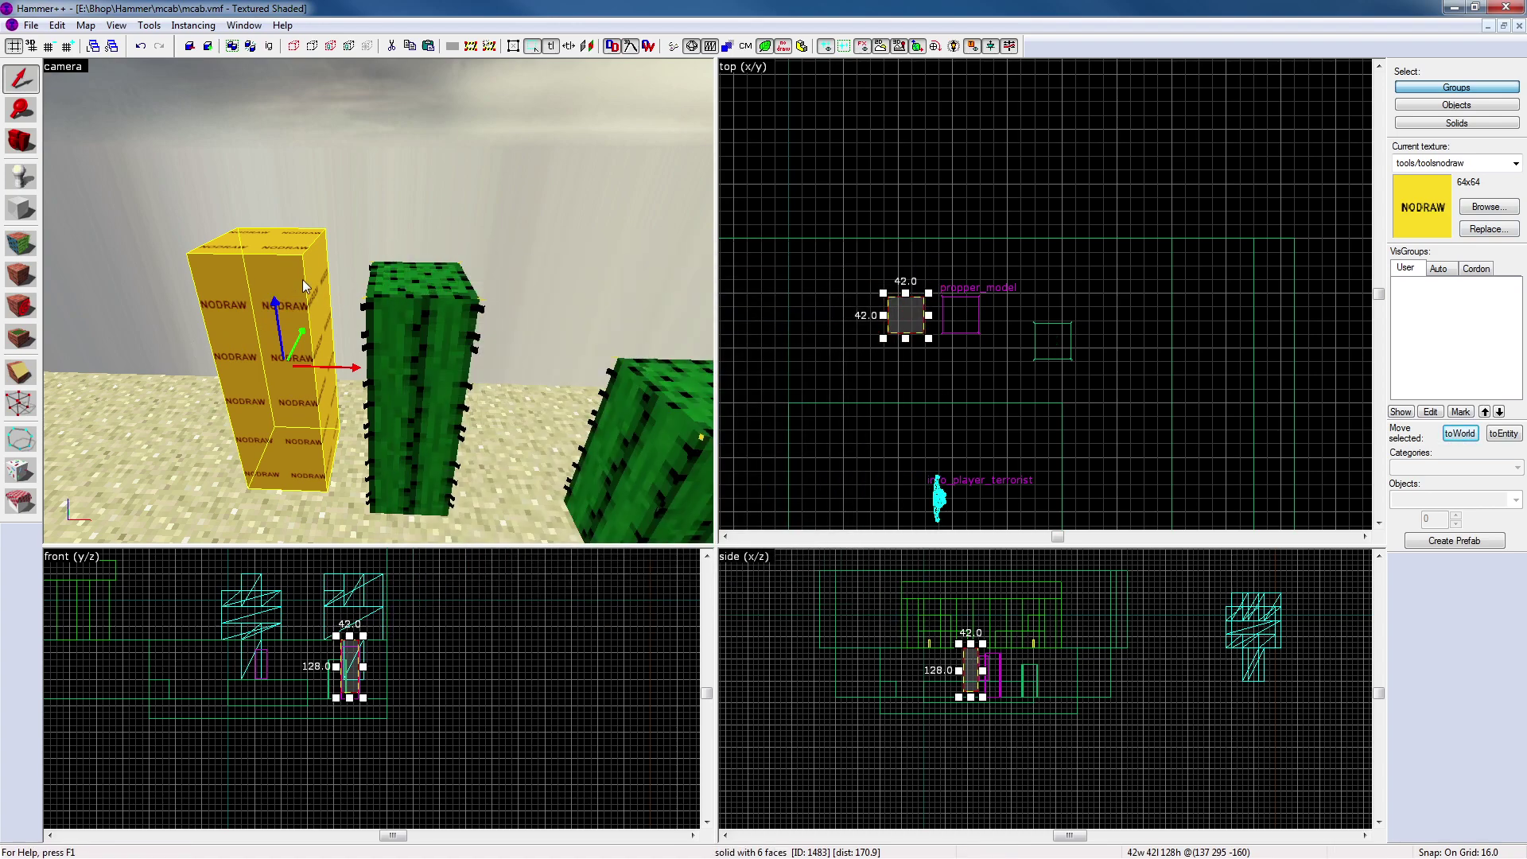
pyautogui.hotkey('ctrl', 't')
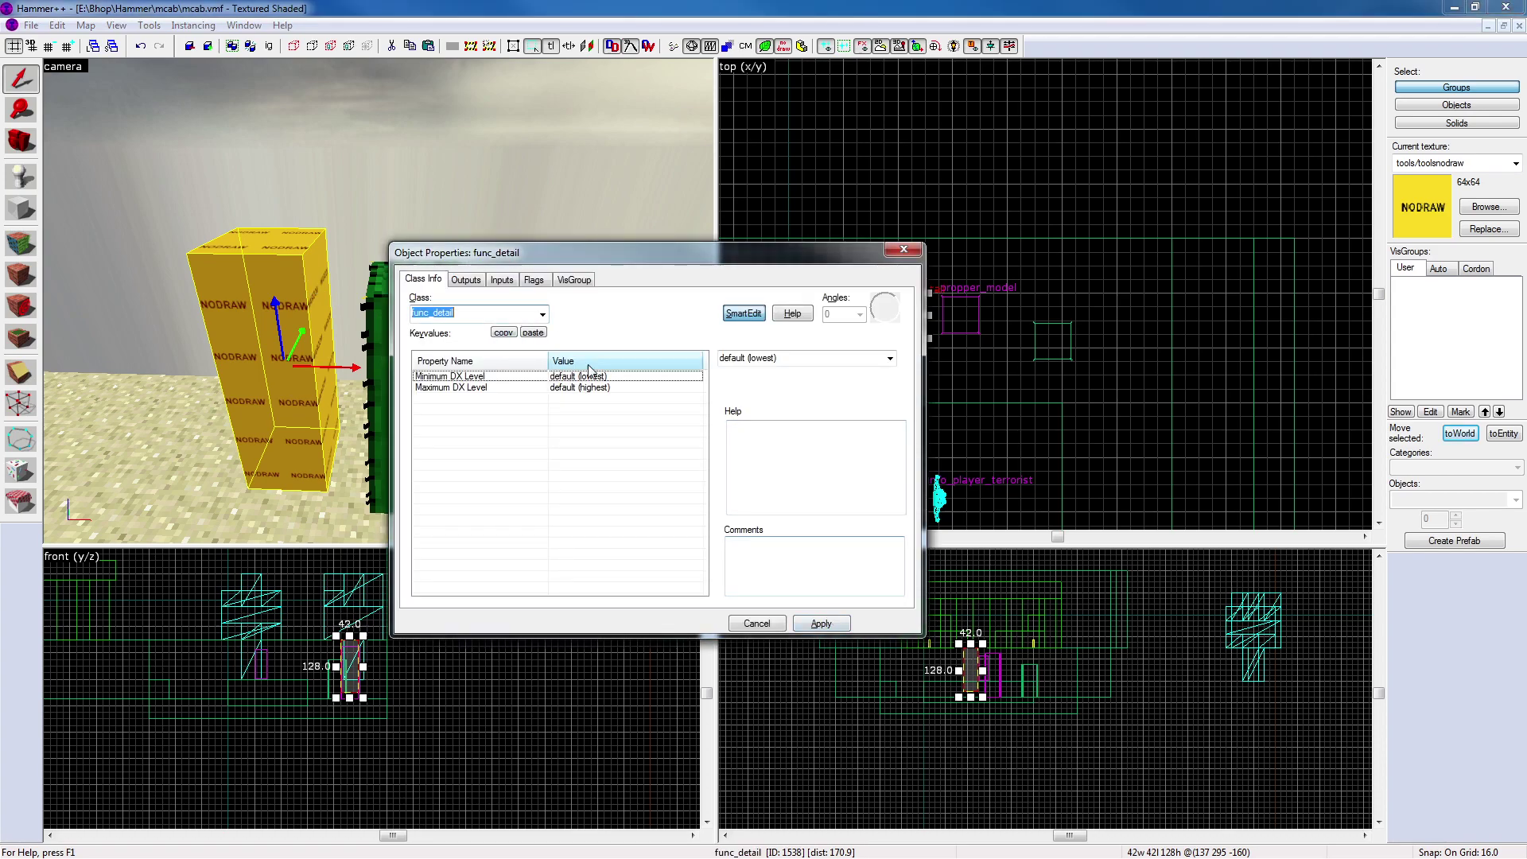
# Check the Physics mesh choices of the large cactus's propper_model
pyautogui.click(751, 315)
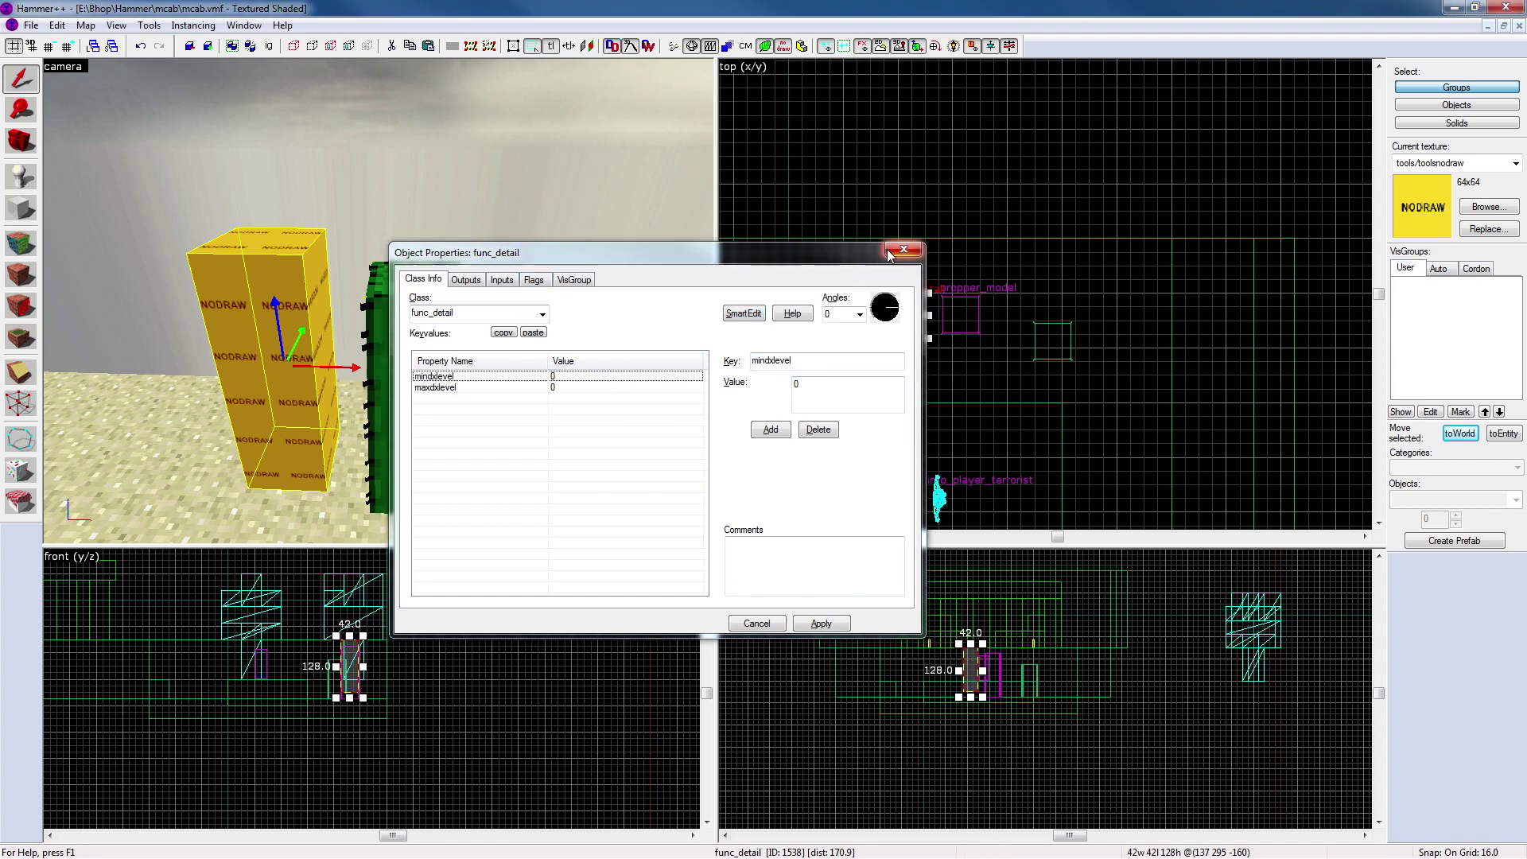
pyautogui.click(418, 322)
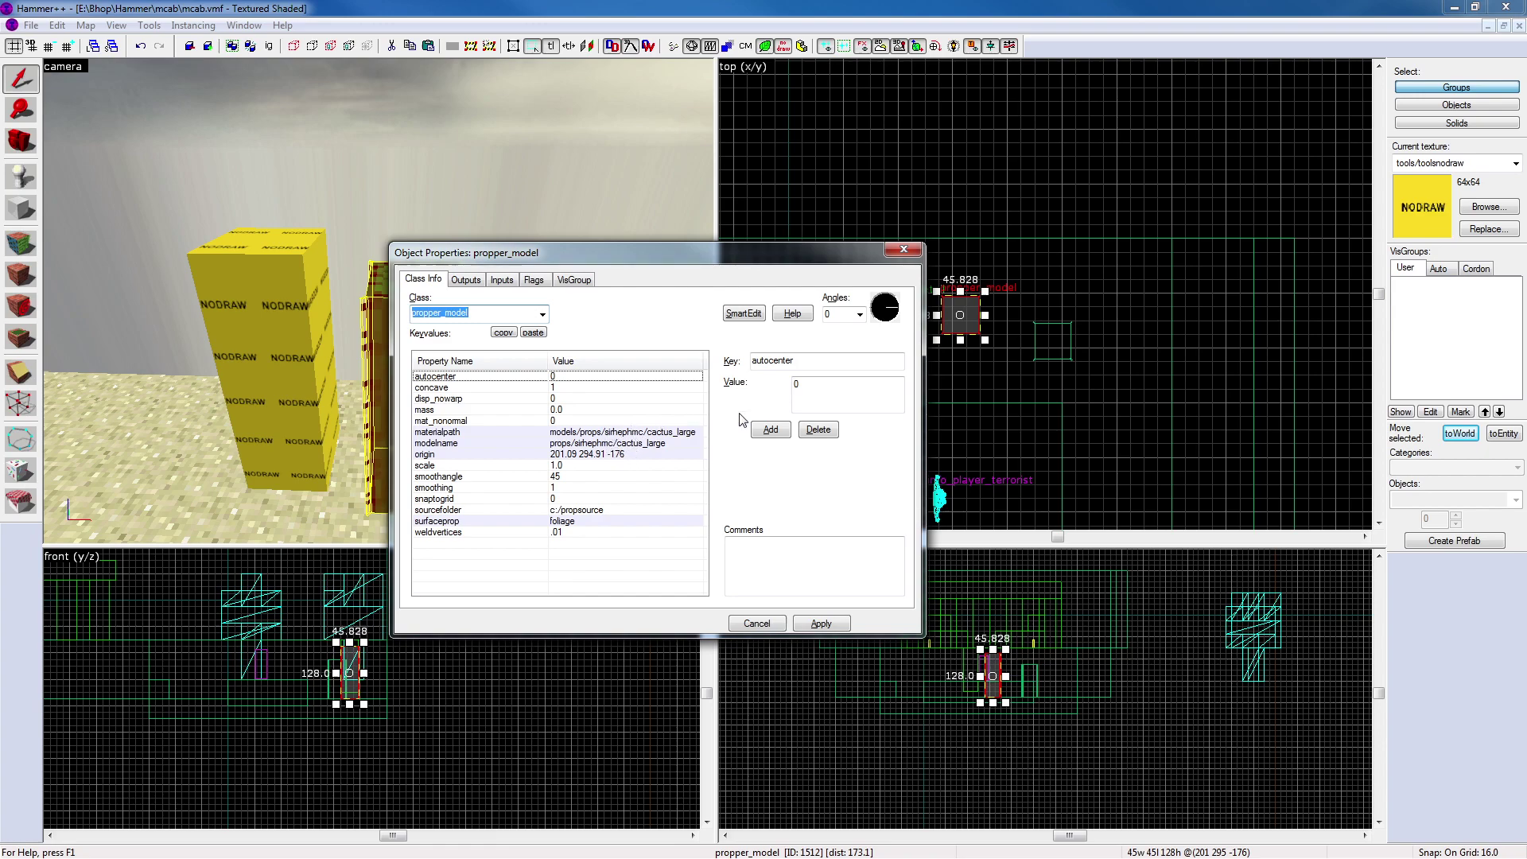
pyautogui.click(743, 312)
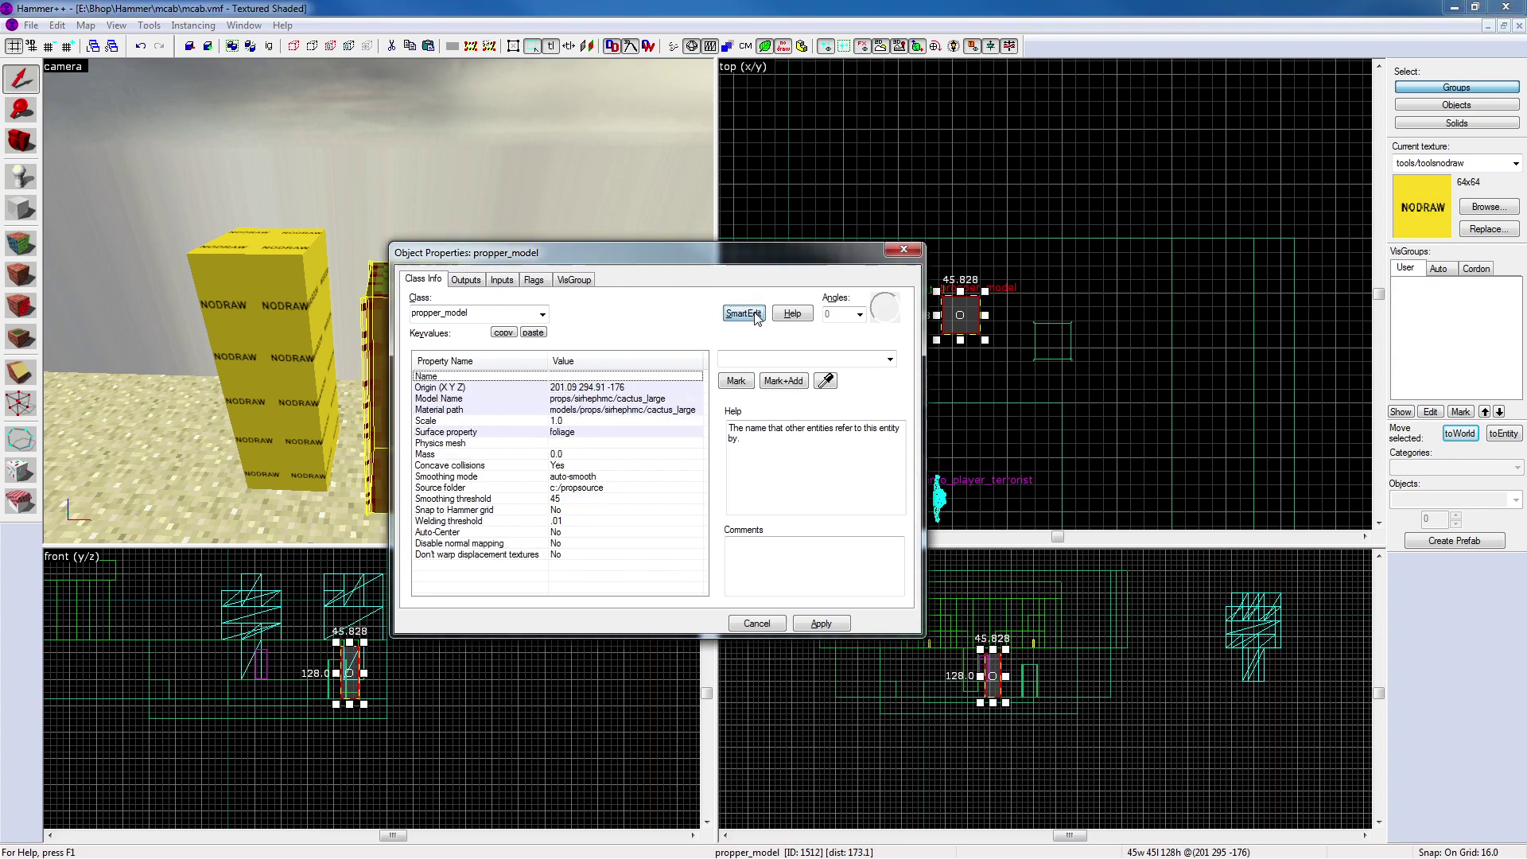
pyautogui.click(604, 442)
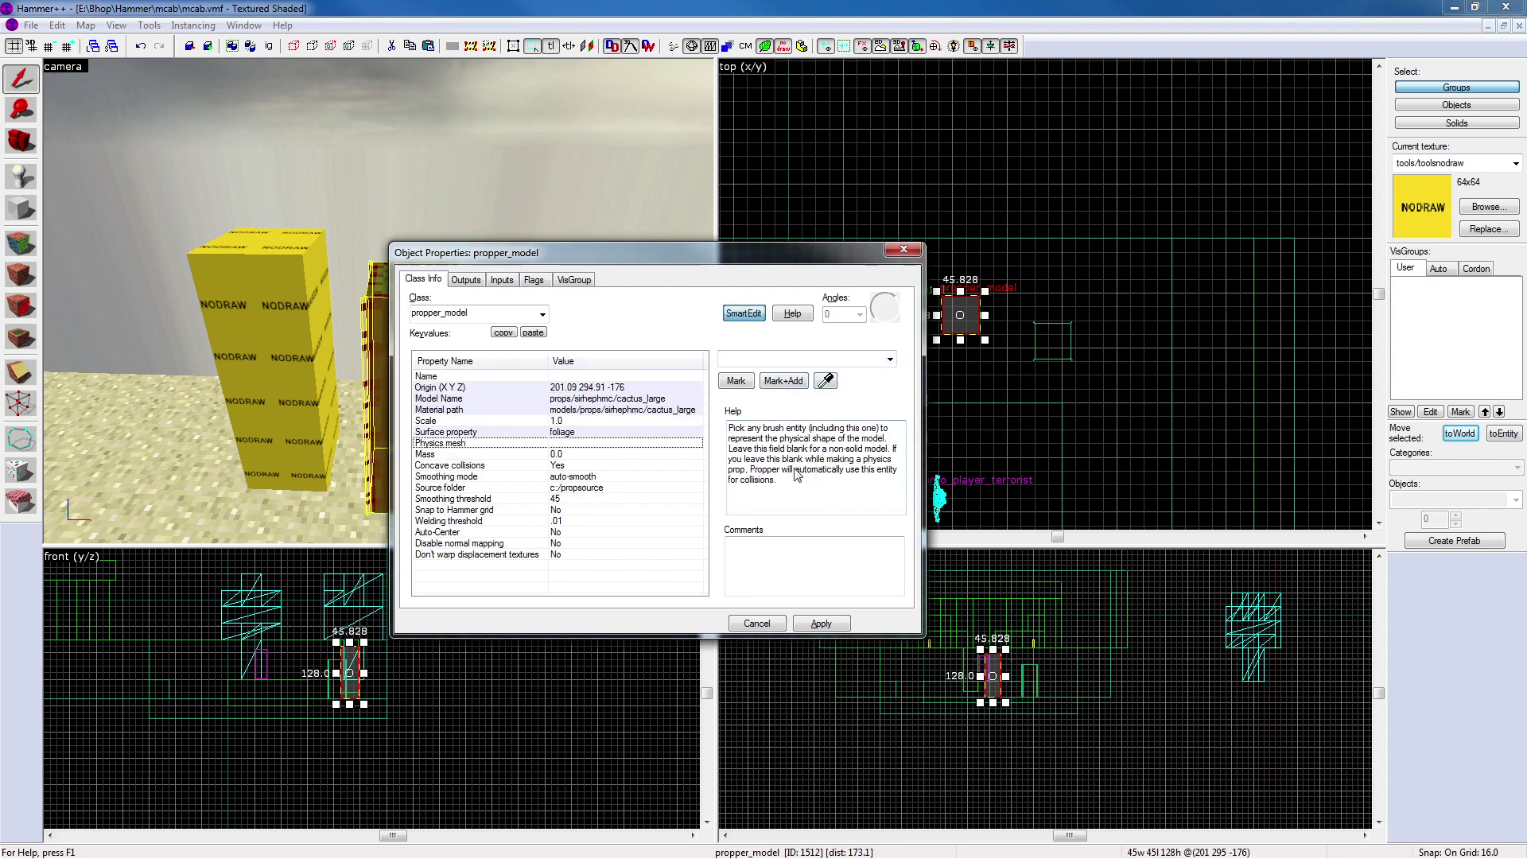
pyautogui.click(889, 360)
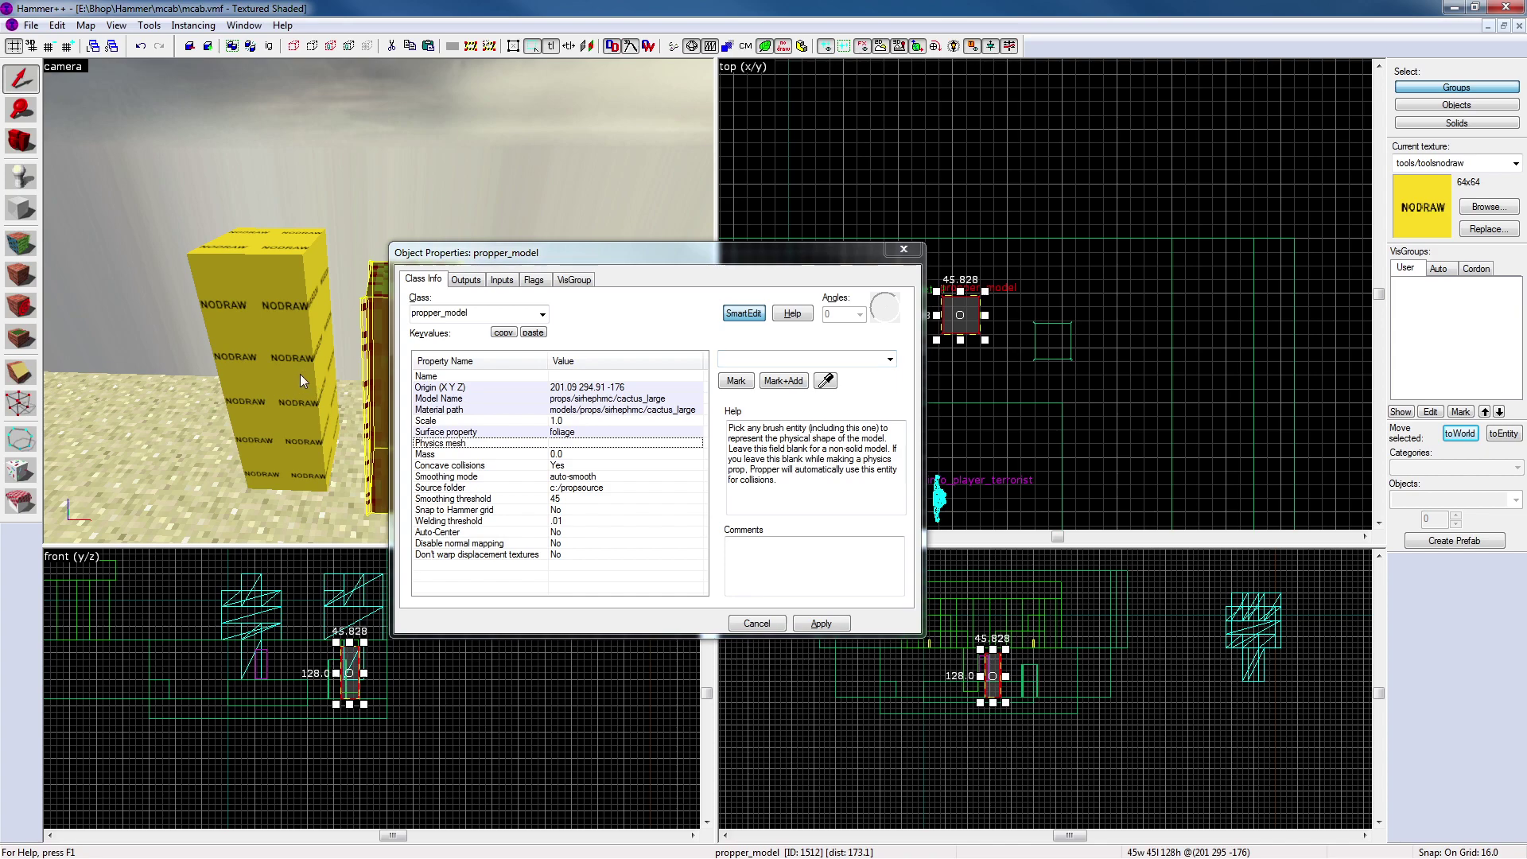
pyautogui.click(902, 249)
# Change the nodraw block's entity class from func_detail to func_brush
pyautogui.click(294, 316)
pyautogui.hotkey('alt', 'Return')
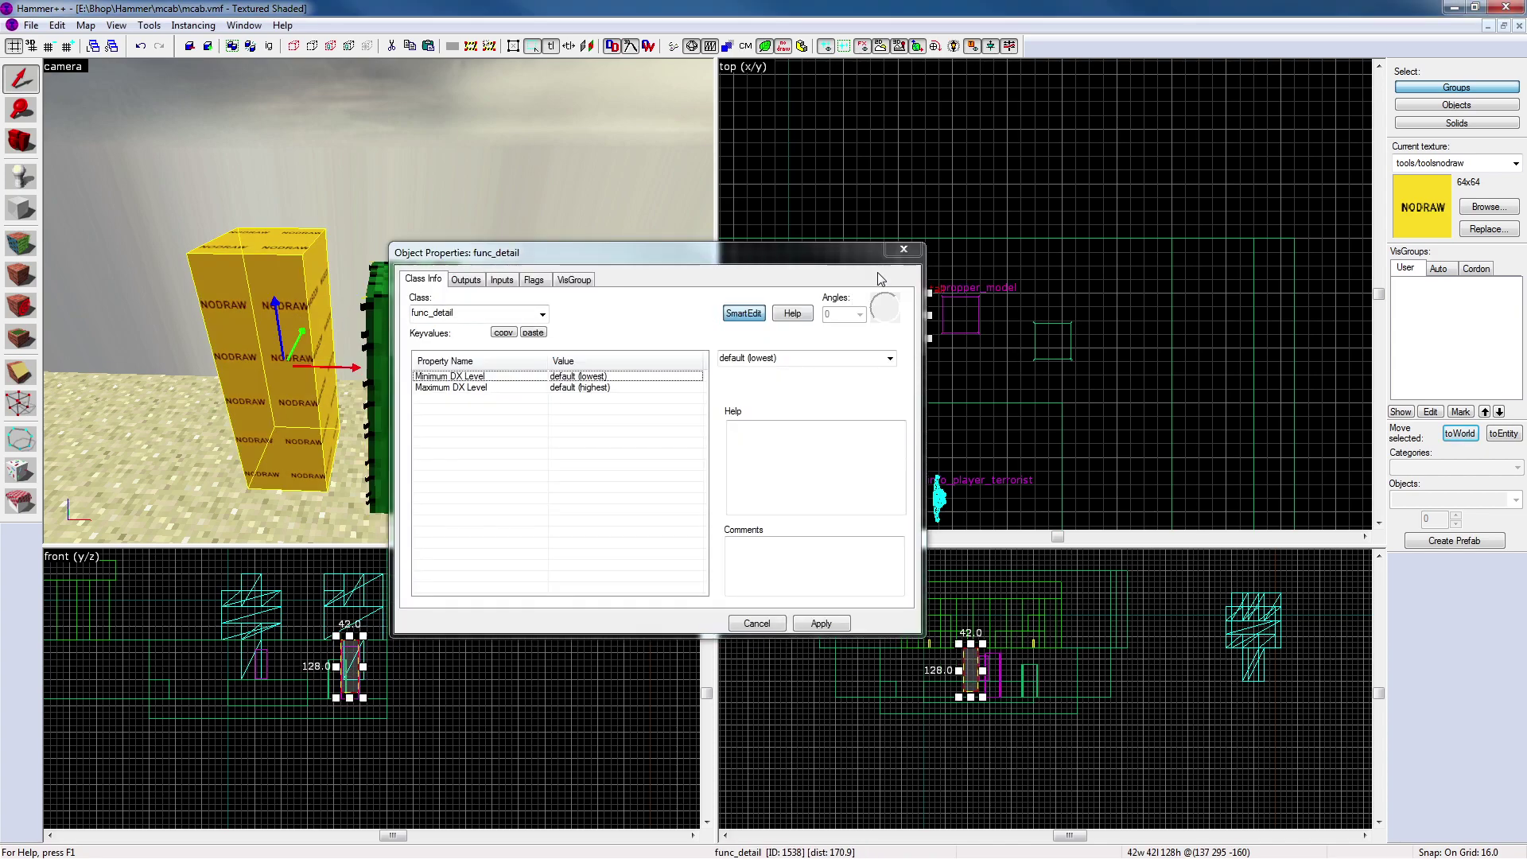
pyautogui.click(493, 312)
pyautogui.doubleClick(494, 312)
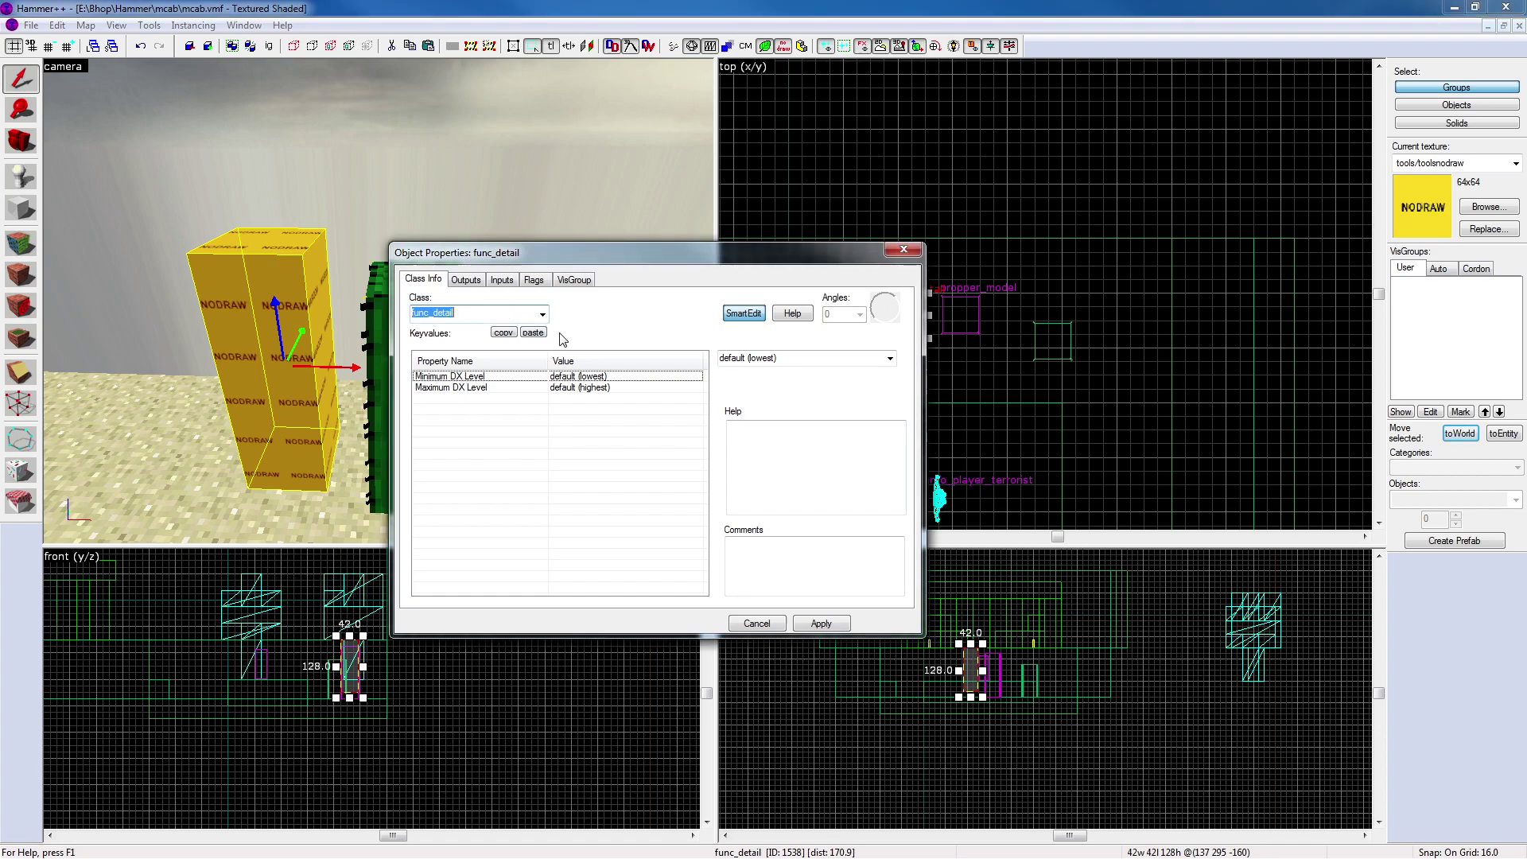
pyautogui.write('prop')
pyautogui.press('BackSpace')
pyautogui.press('BackSpace')
pyautogui.press('BackSpace')
pyautogui.press('BackSpace')
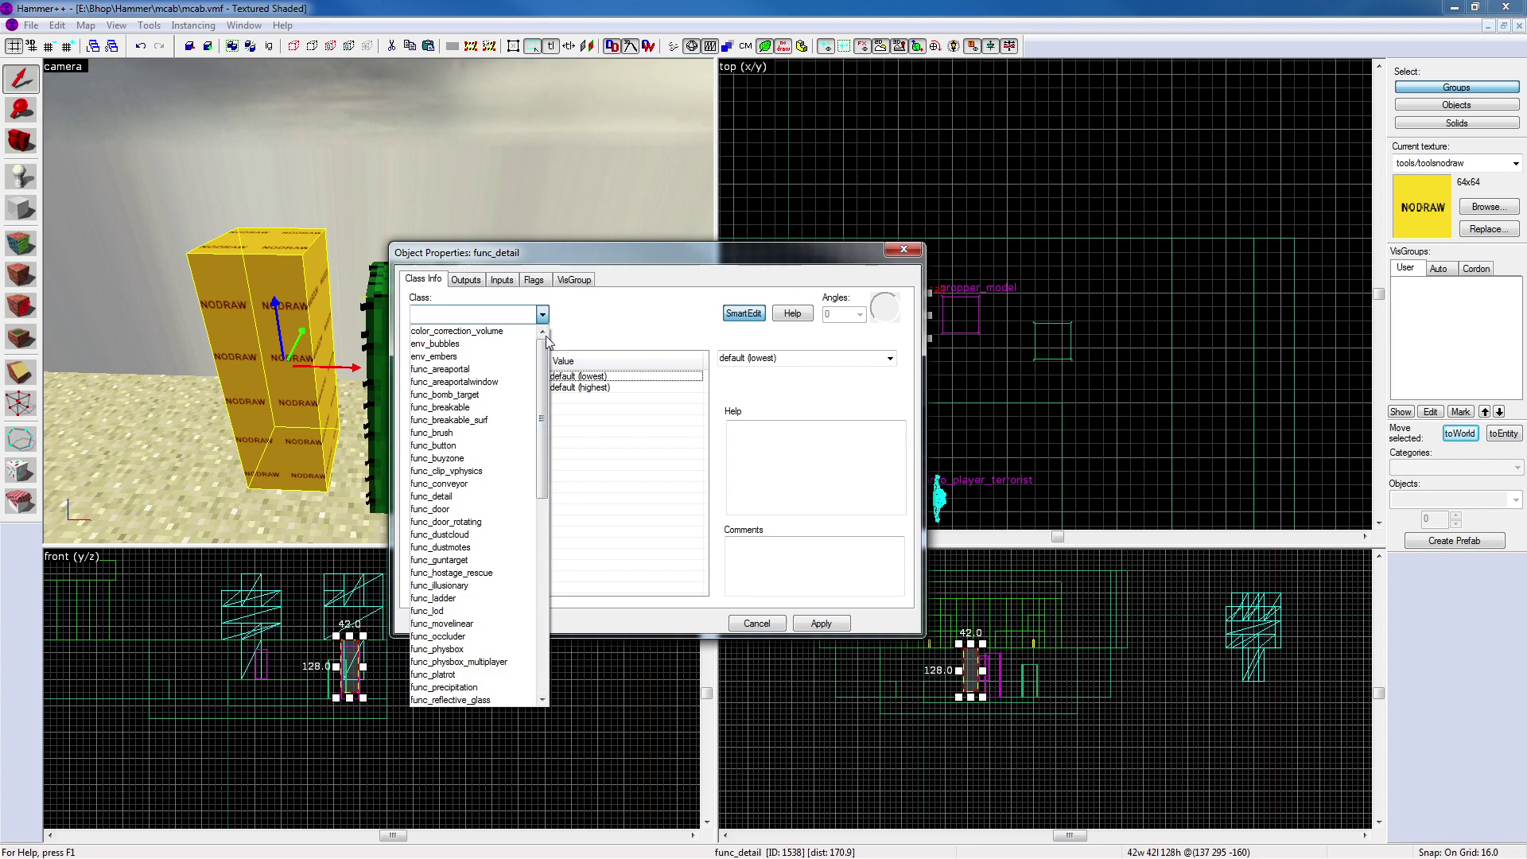
pyautogui.moveTo(544, 377); pyautogui.dragTo(544, 418)
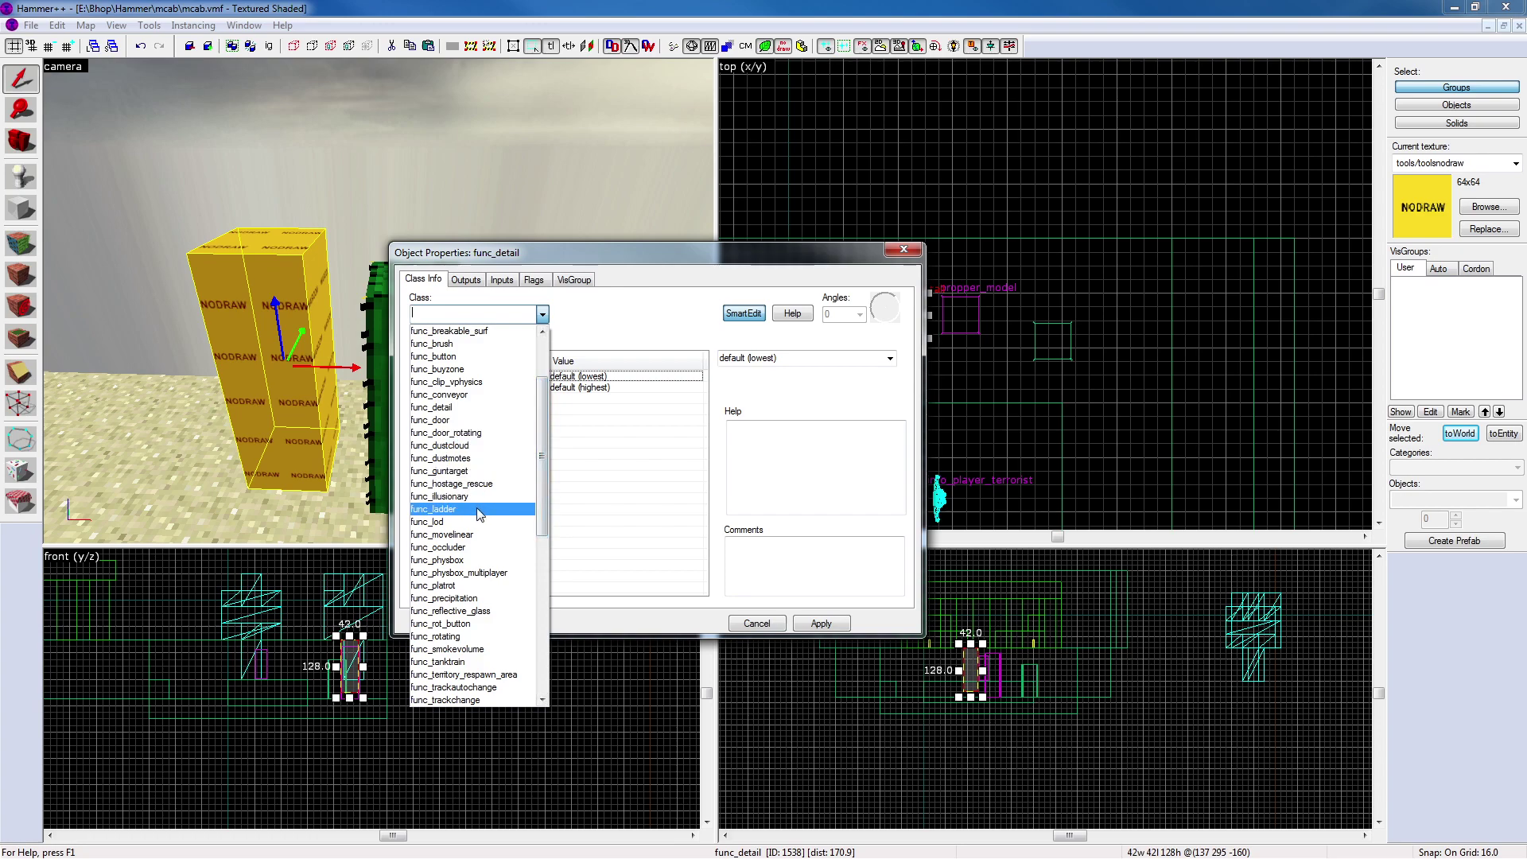
pyautogui.click(467, 343)
# Name the nodraw func_brush asd and apply its properties
pyautogui.click(764, 359)
pyautogui.write('asd')
pyautogui.click(822, 622)
pyautogui.click(904, 249)
# Try to choose a Physics mesh for the large cactus's propper_model
pyautogui.doubleClick(451, 340)
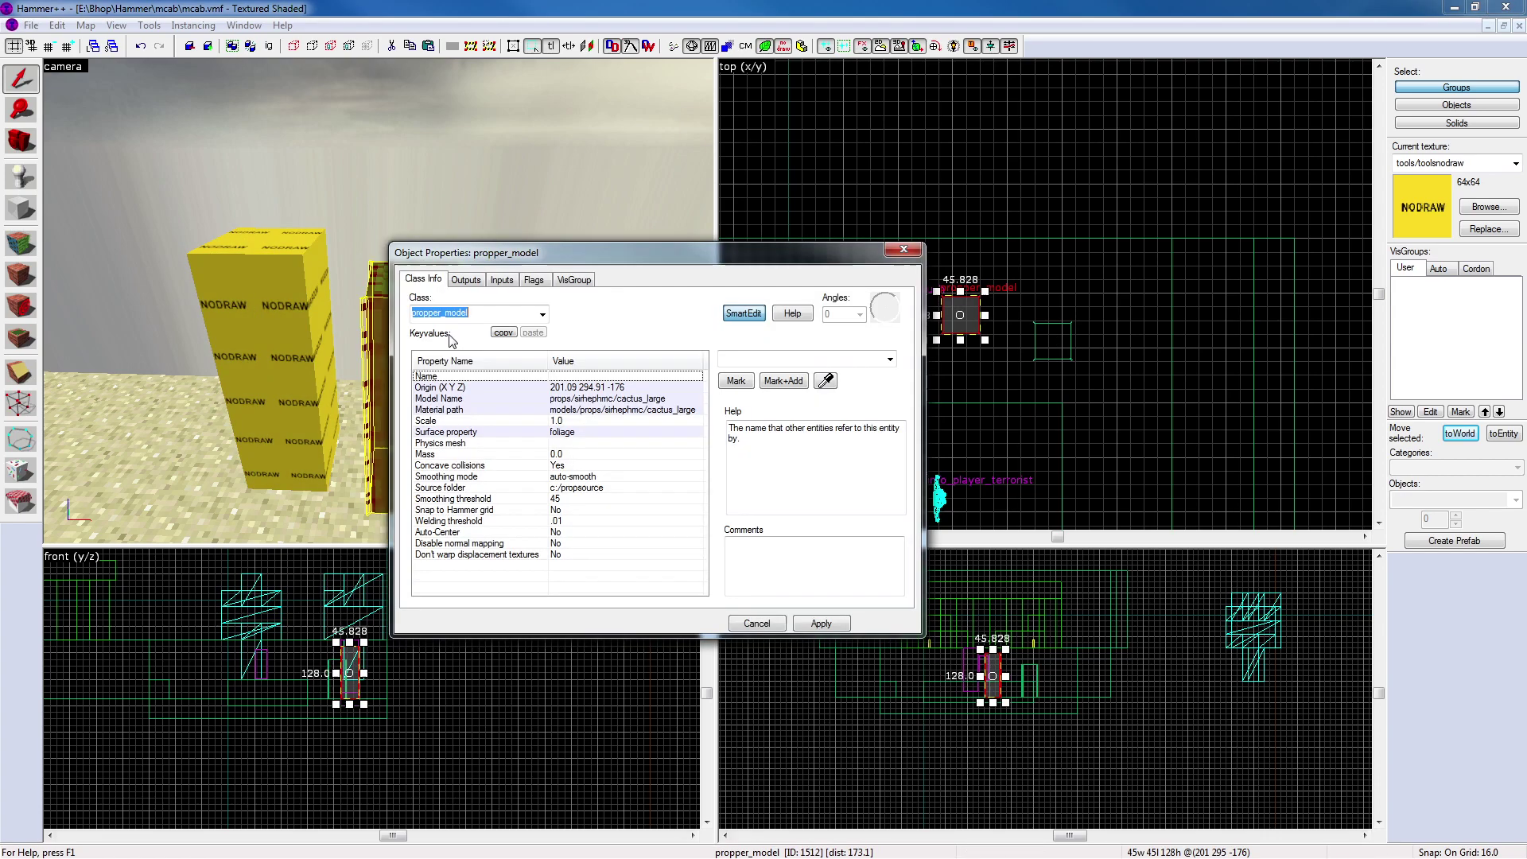
pyautogui.click(606, 444)
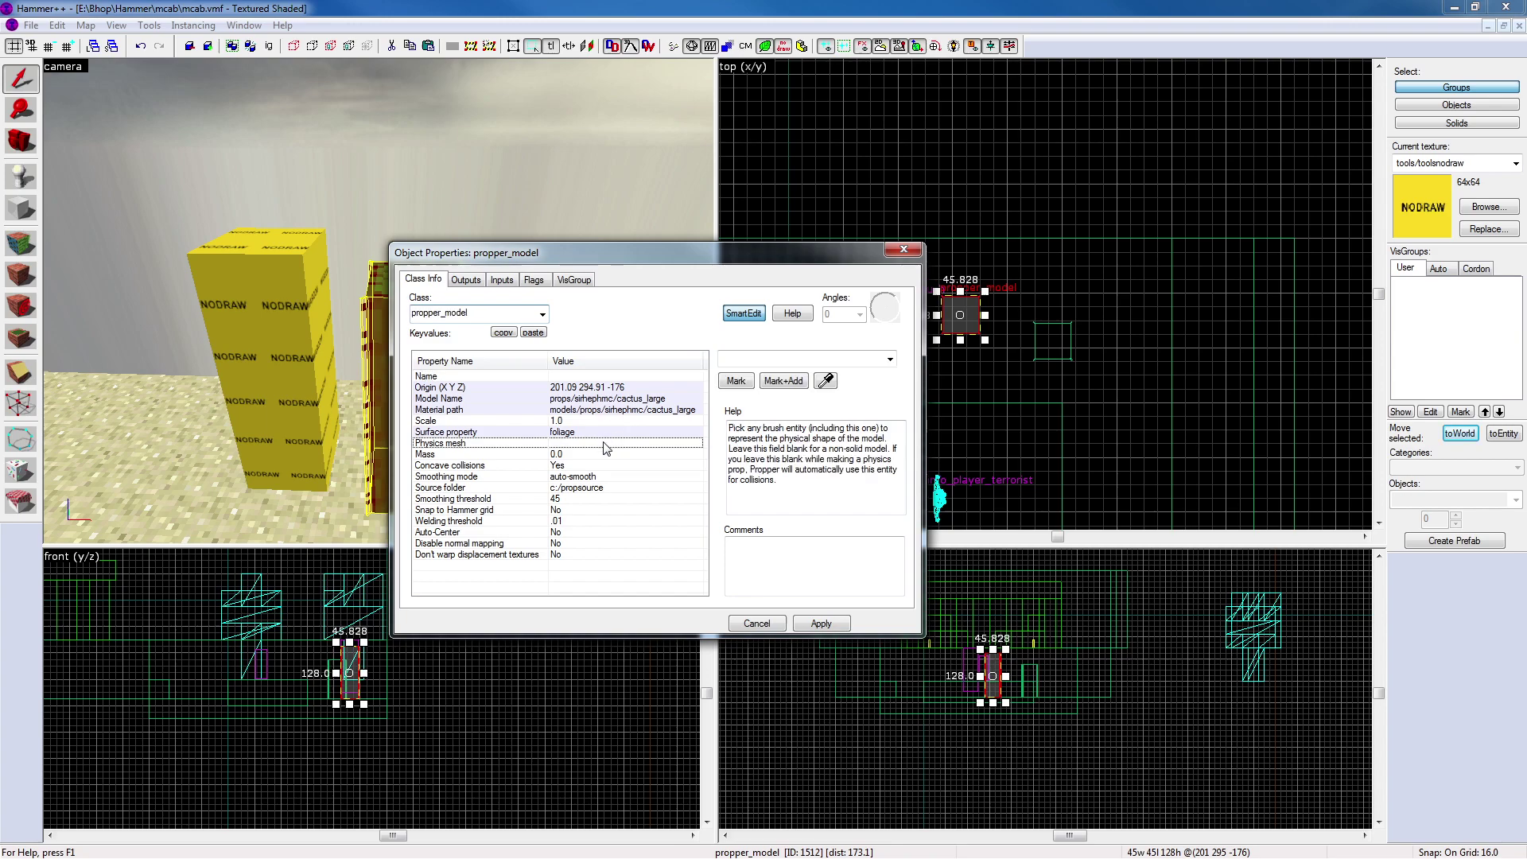
pyautogui.click(890, 359)
pyautogui.click(890, 359)
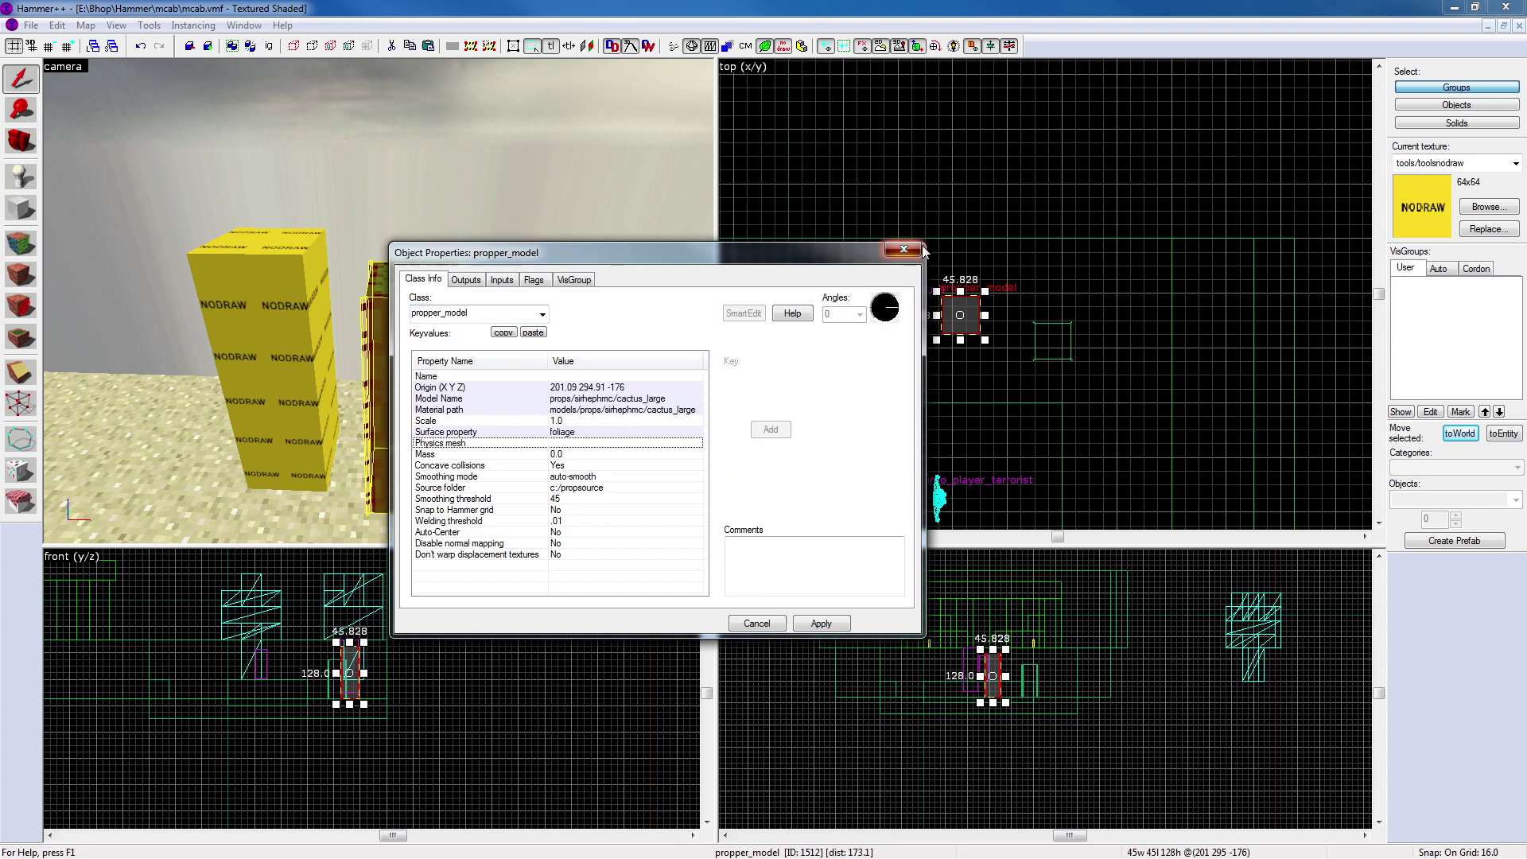
pyautogui.click(903, 249)
# Move the nodraw func_brush 64 units sideways and 16 units down so it coincides with the taller cactus
pyautogui.click(304, 309)
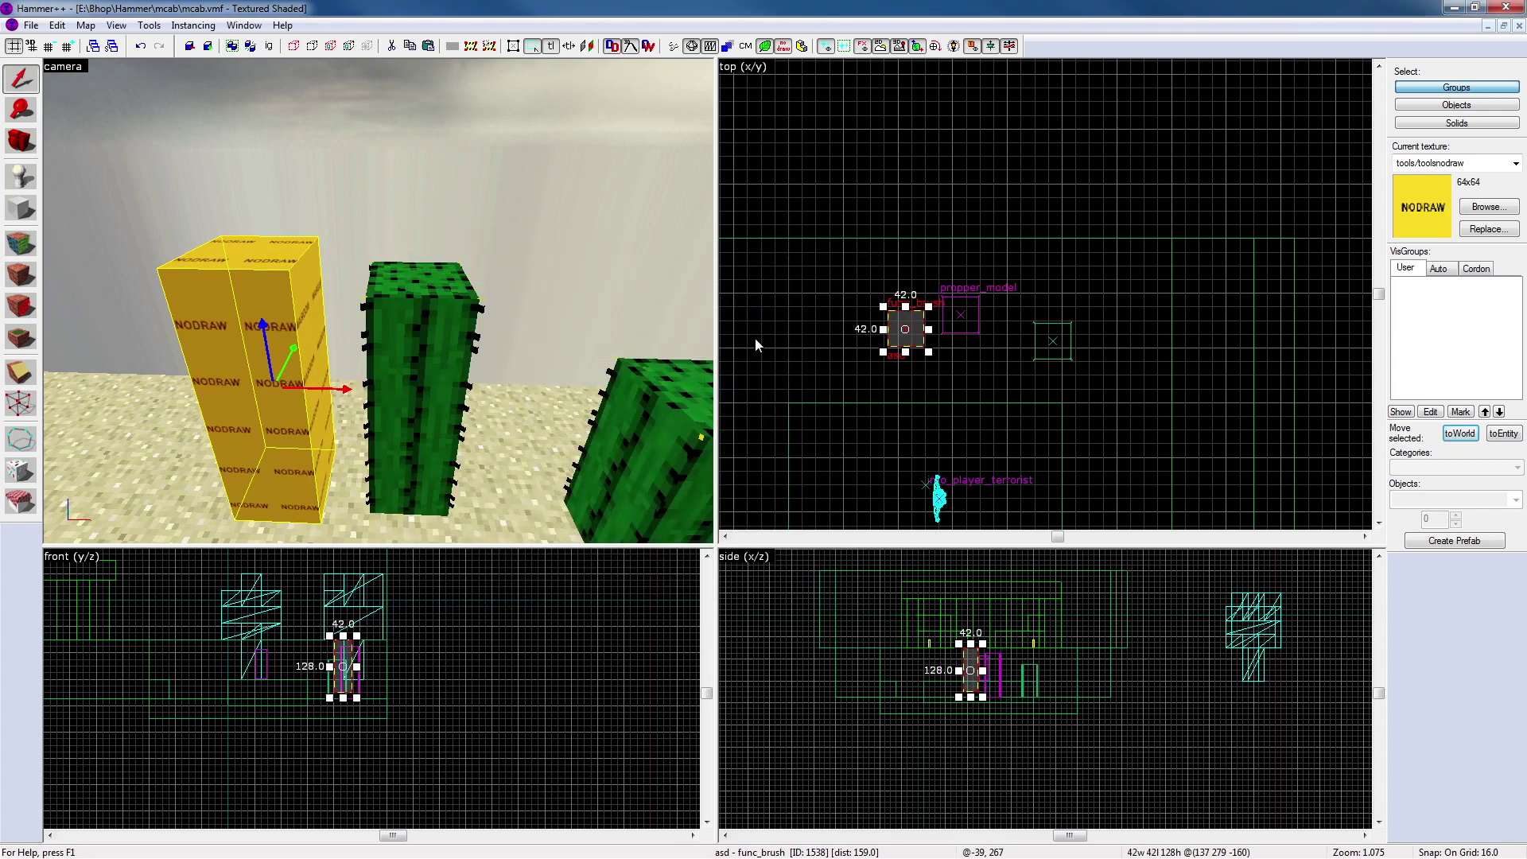
pyautogui.press('Up')
pyautogui.press('Down')
pyautogui.press('Right')
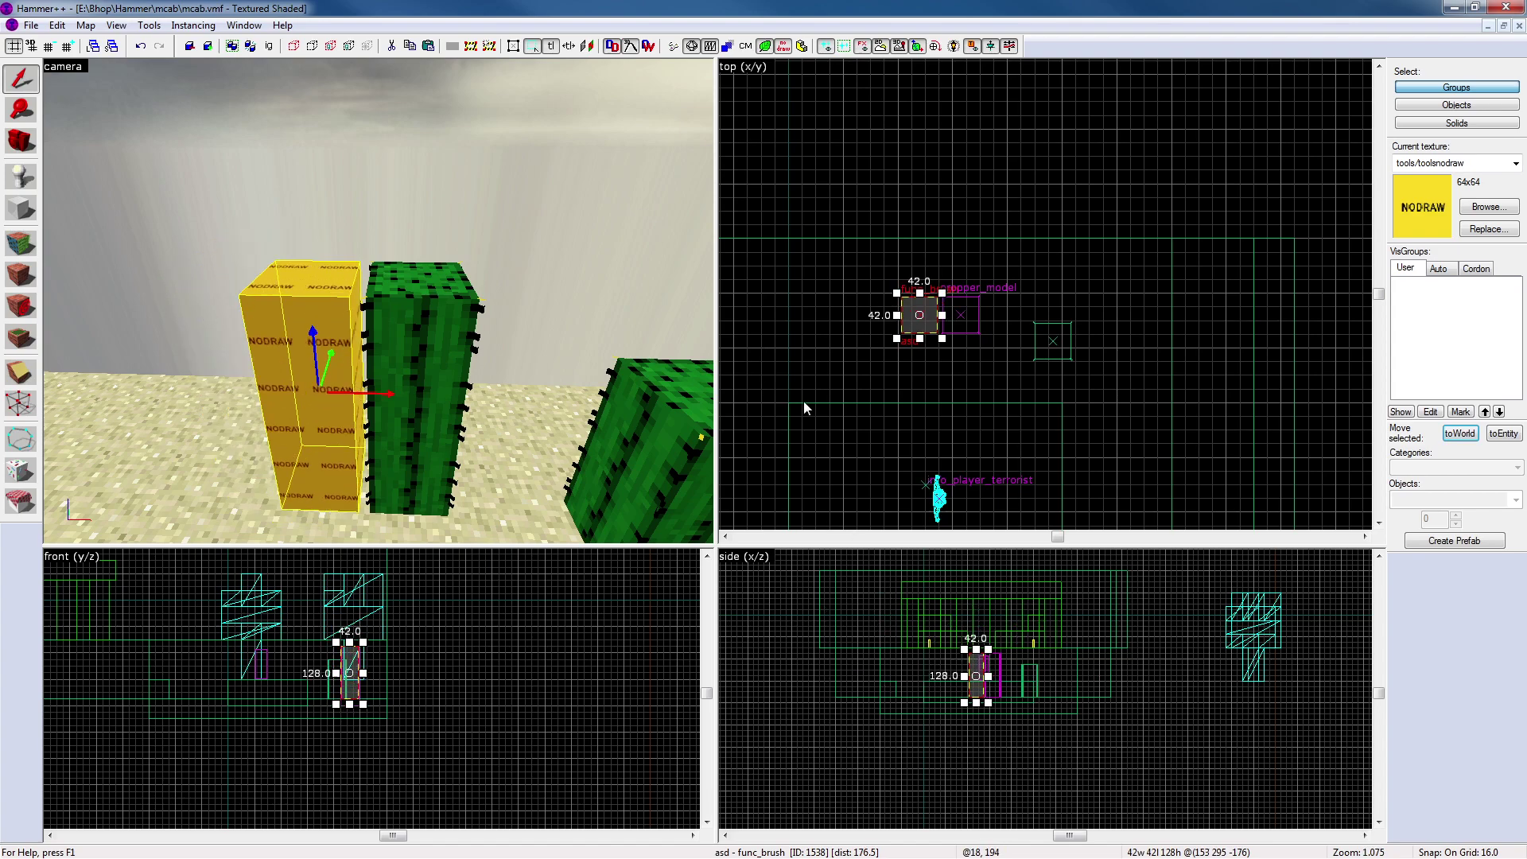
pyautogui.press('Right')
pyautogui.press('Right')
pyautogui.press('Right')
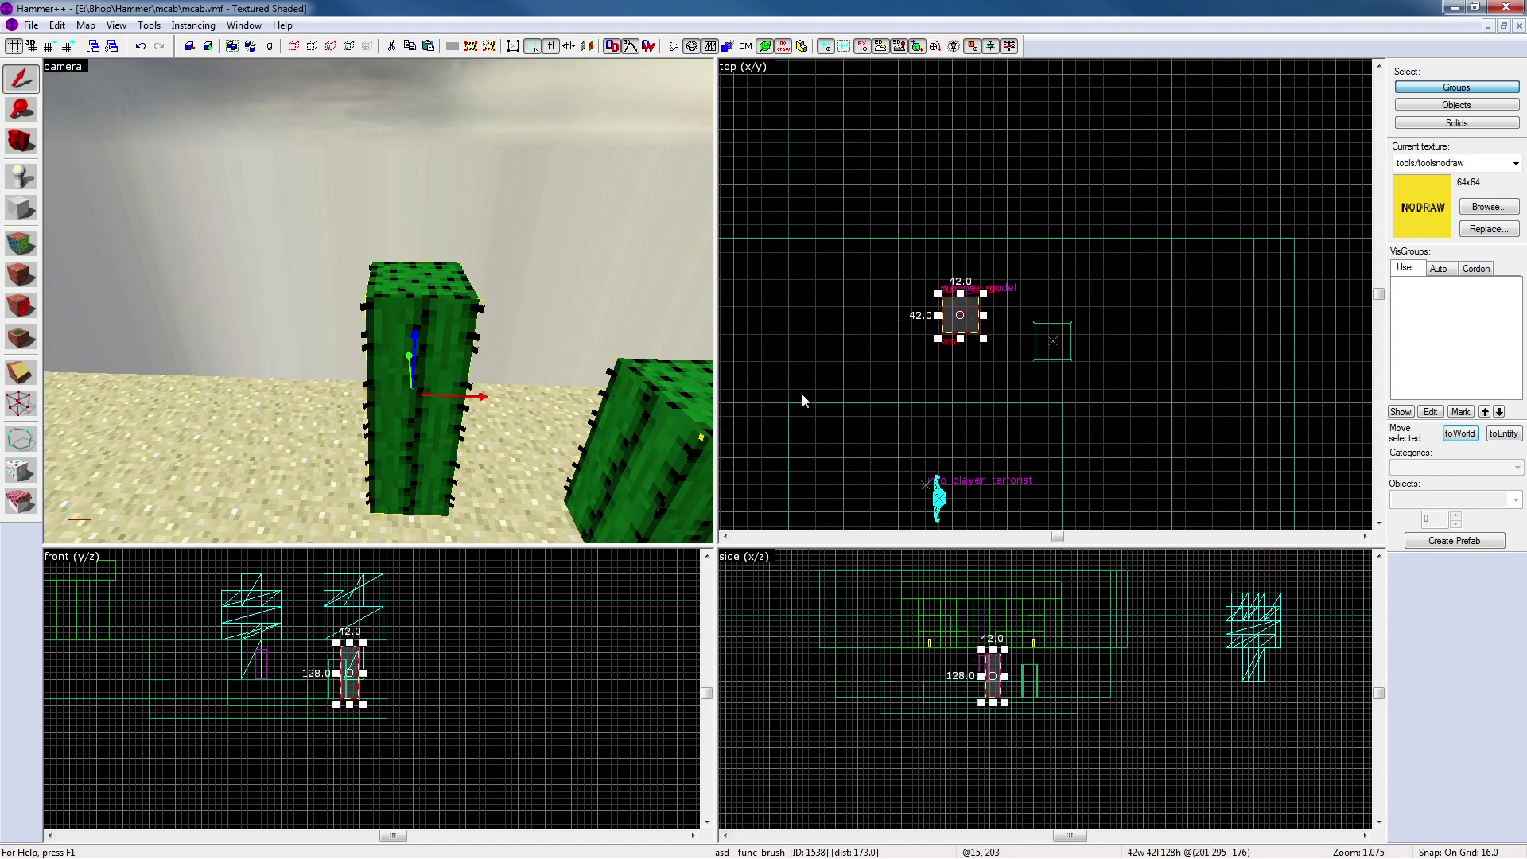
# Set the Physics mesh of the large cactus's propper_model to asd and apply it
pyautogui.click(801, 394)
pyautogui.doubleClick(455, 282)
pyautogui.click(890, 358)
pyautogui.click(804, 372)
pyautogui.click(833, 627)
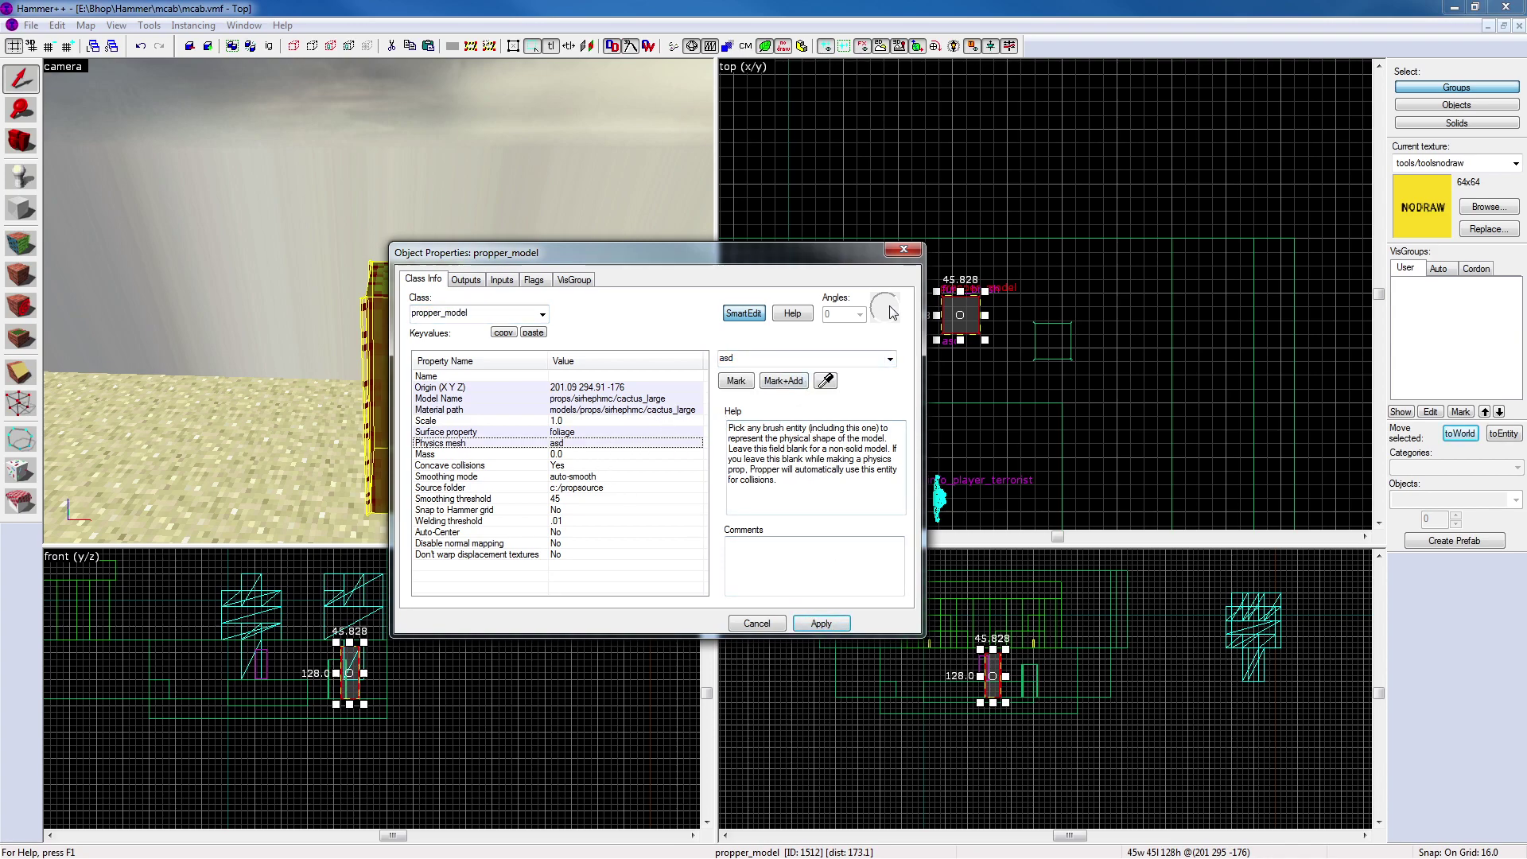
pyautogui.click(903, 252)
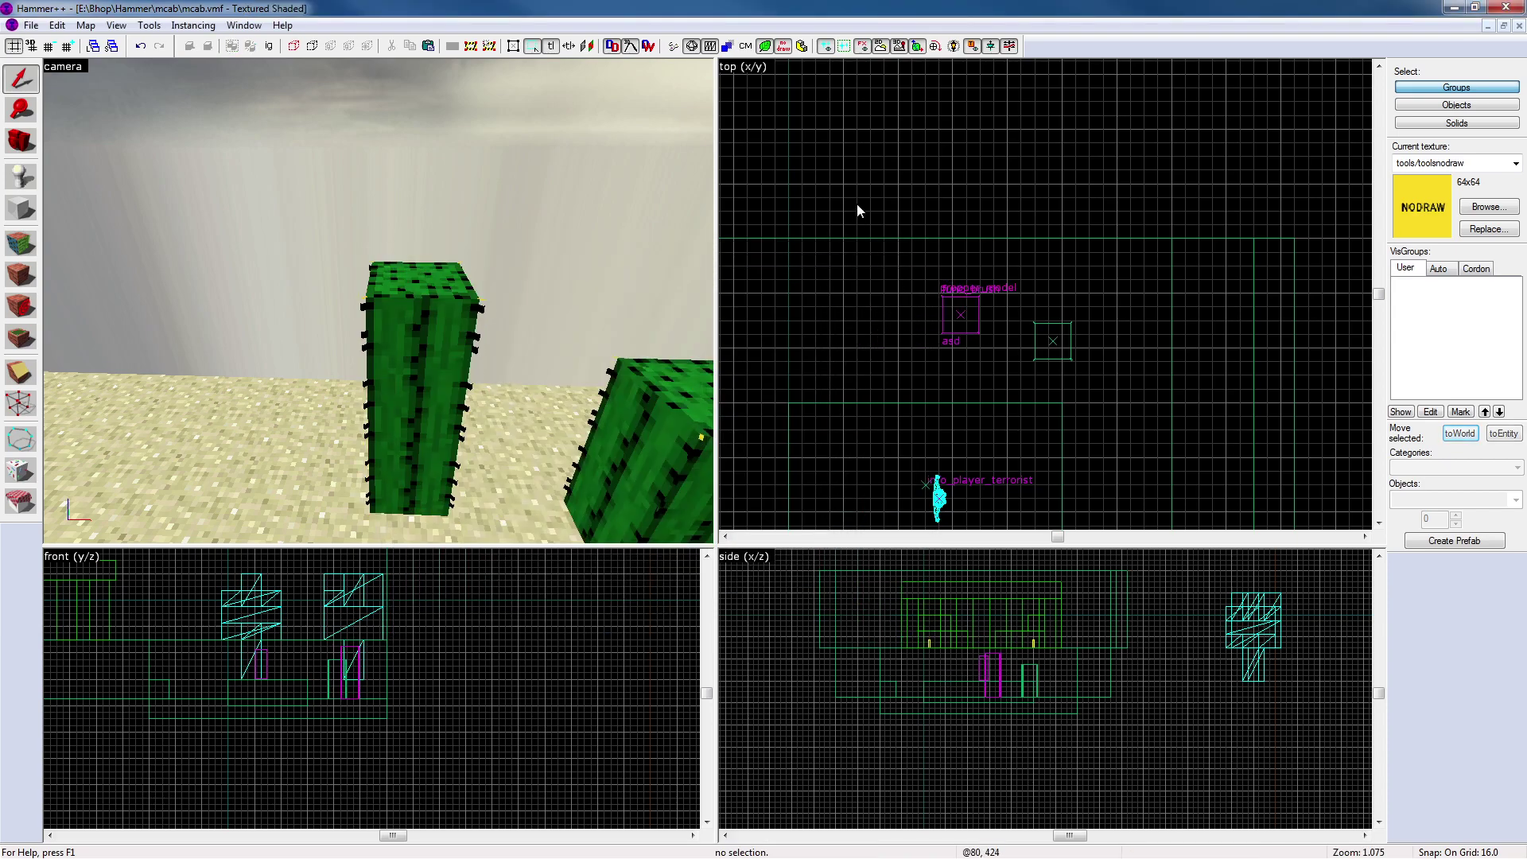
# Compile the large cactus model by running the map with the propper configuration
pyautogui.press('F9')
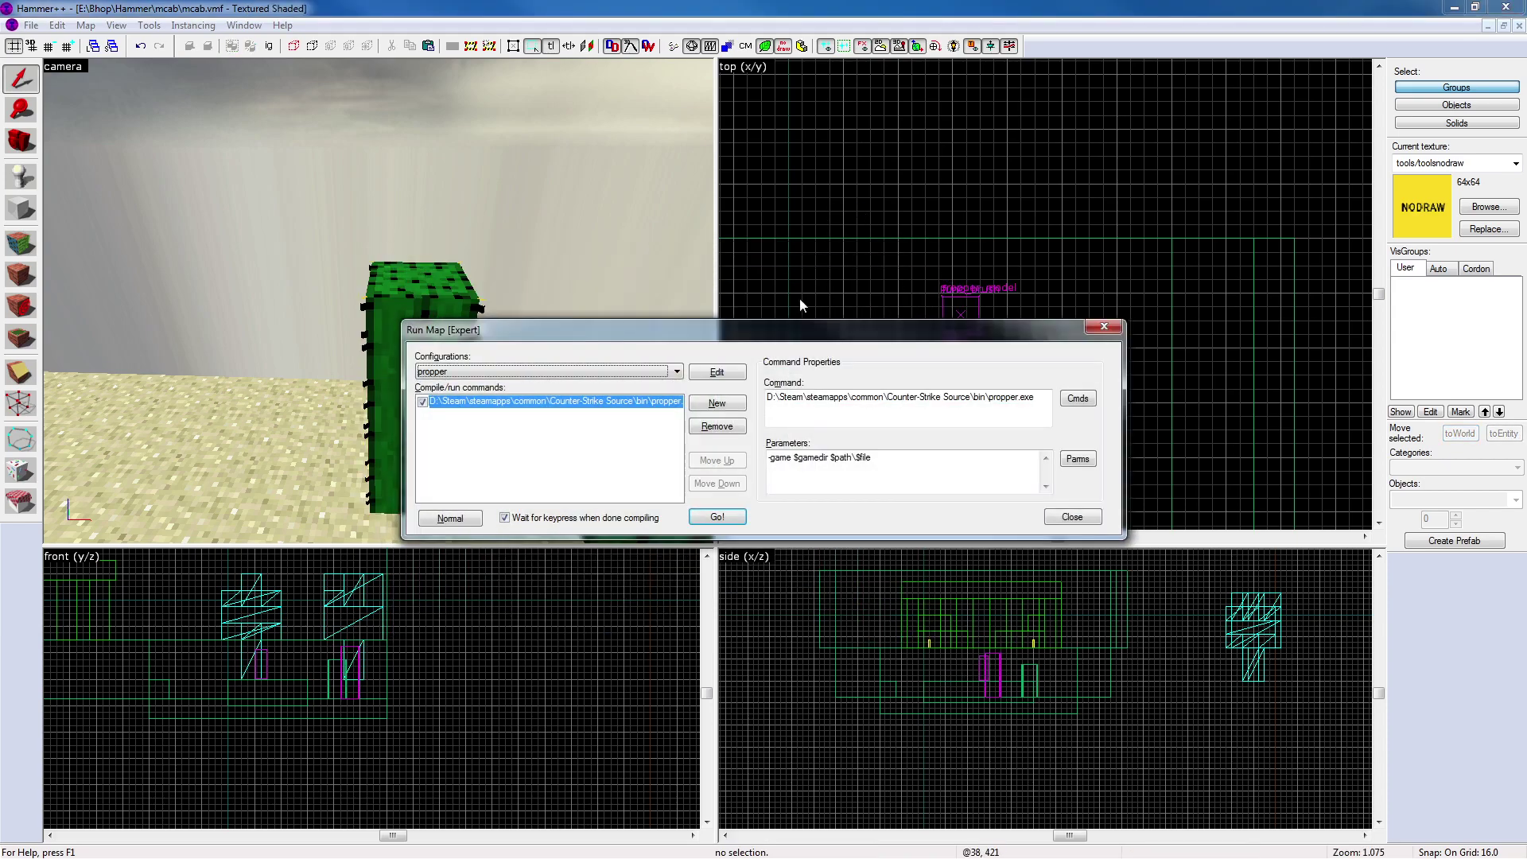
pyautogui.click(712, 515)
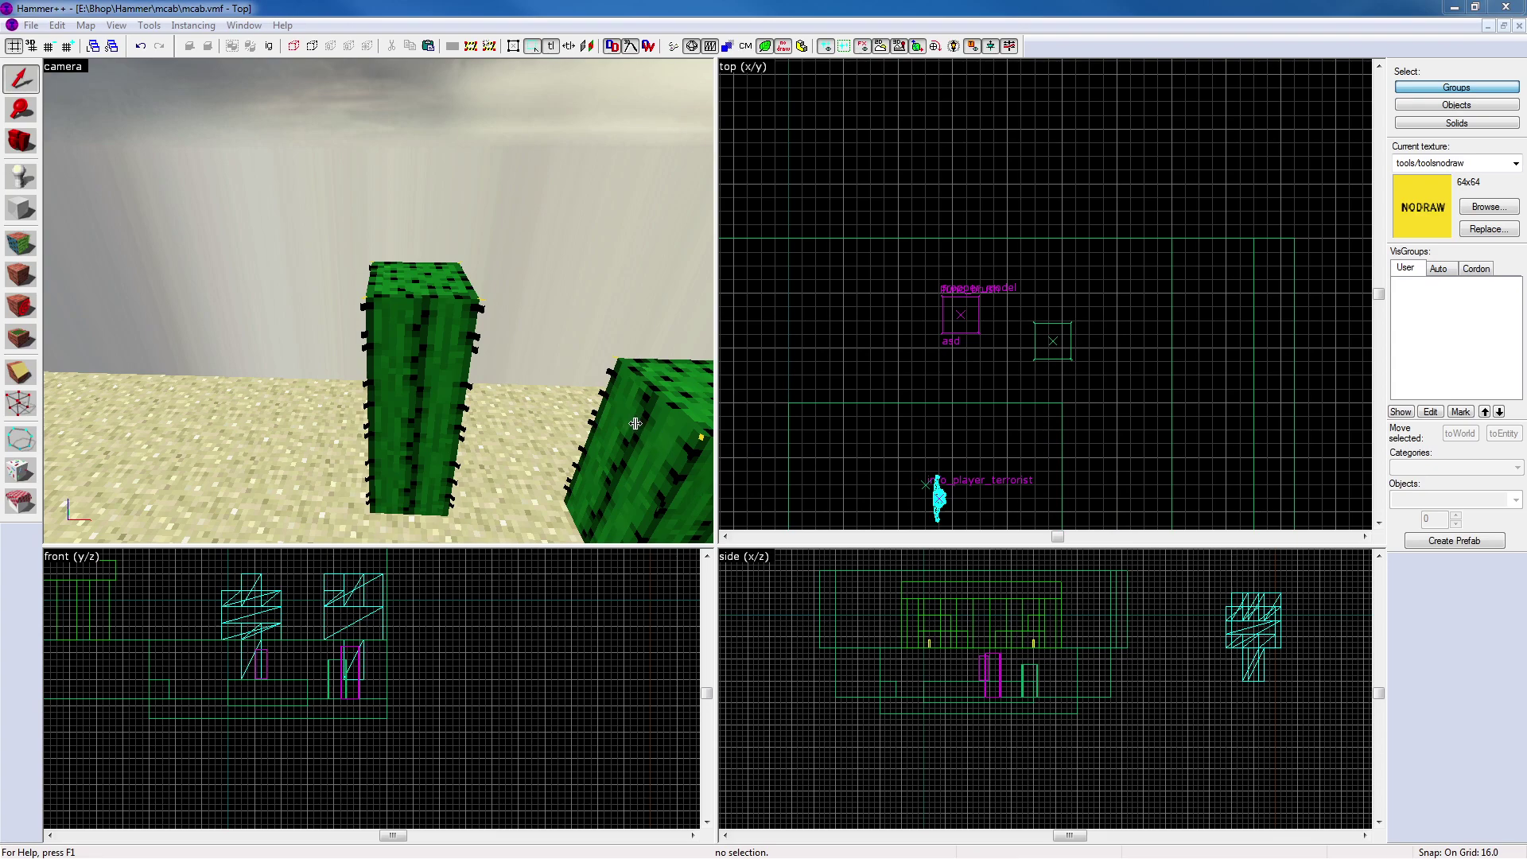
# Duplicate the info_player_terrorist entity, placing the copy on the green floor near the cacti
pyautogui.press('z')
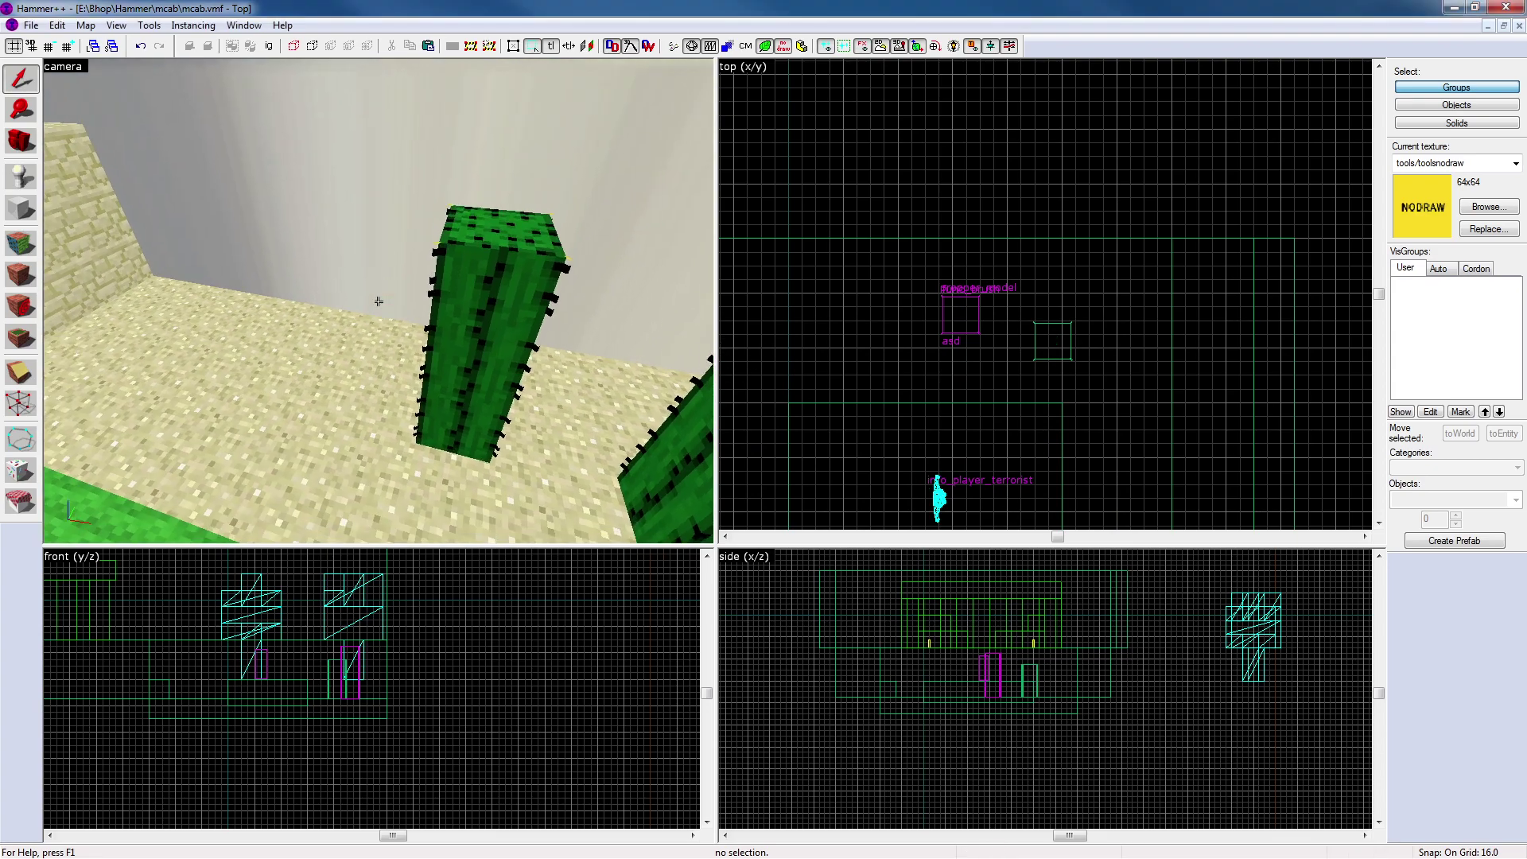
pyautogui.press('w')
pyautogui.press('w')
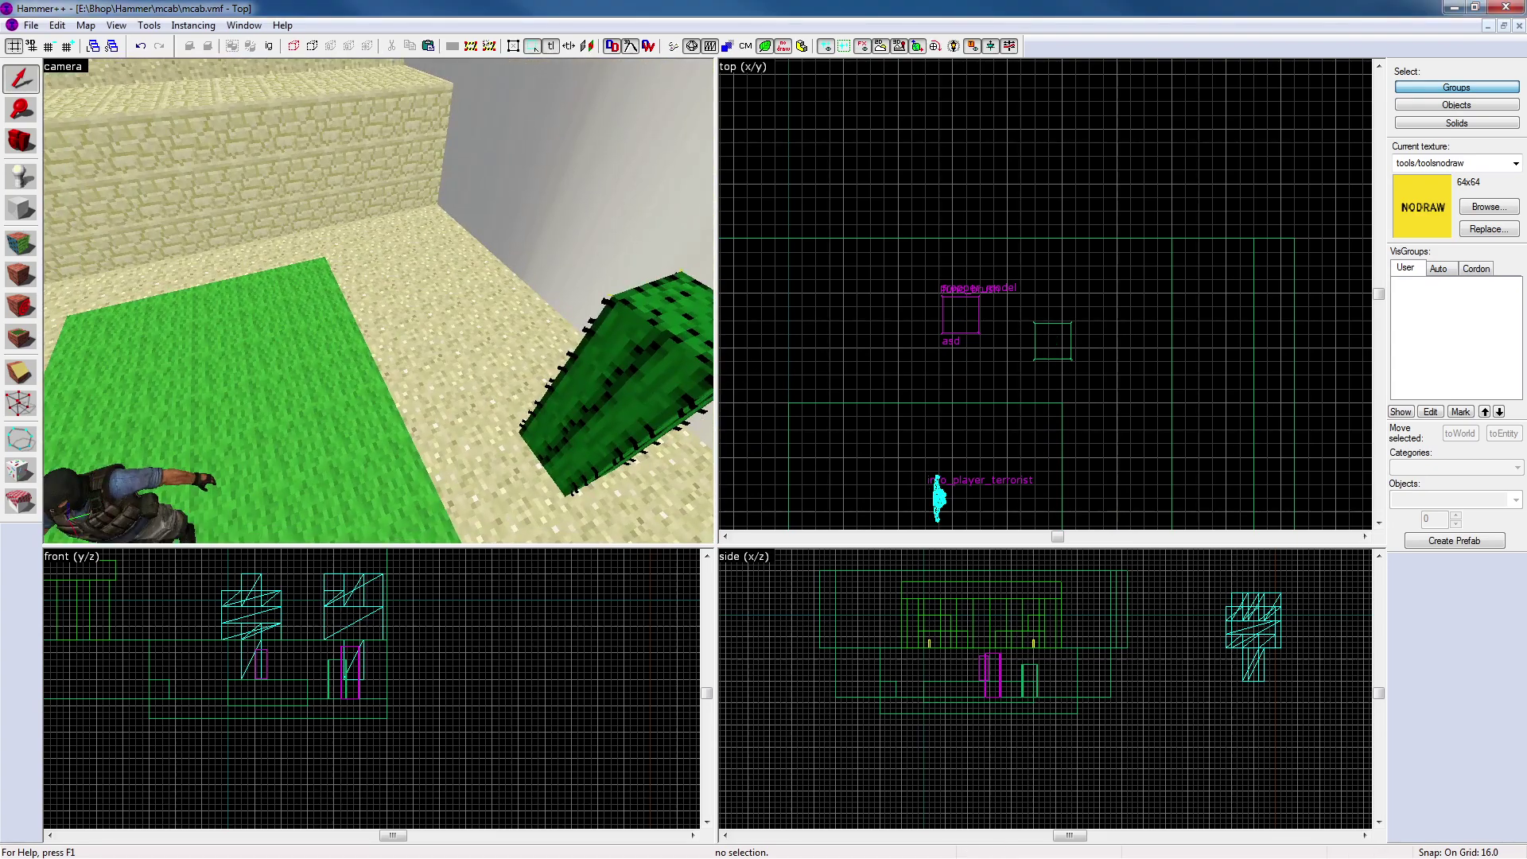
pyautogui.click(150, 489)
pyautogui.hotkey('ctrl', 'c')
pyautogui.hotkey('ctrl', 'v')
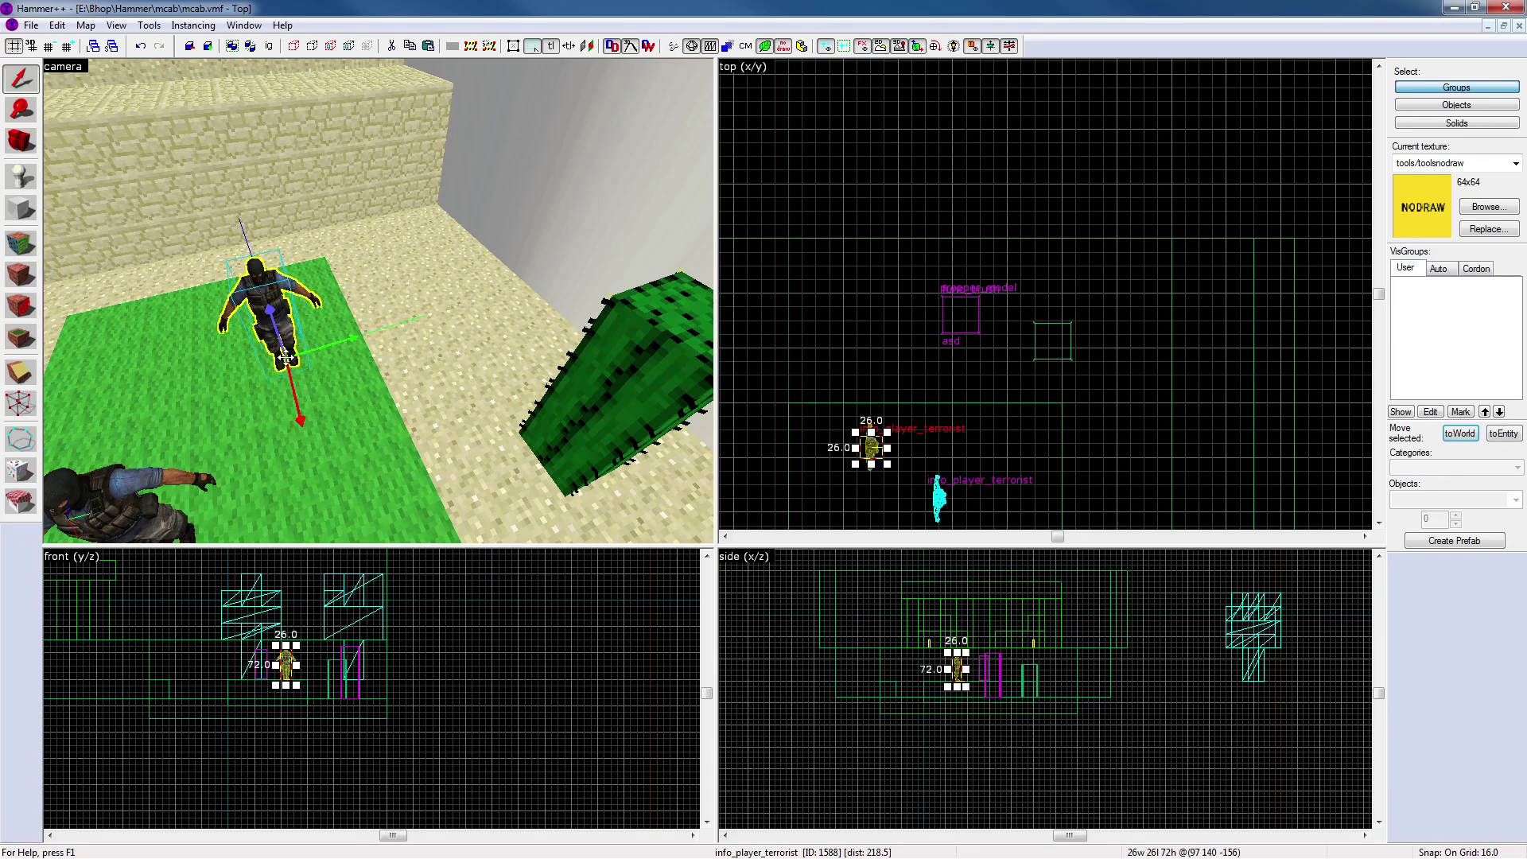
# Change the copied player entity's class to prop_static and apply it
pyautogui.doubleClick(285, 301)
pyautogui.click(478, 313)
pyautogui.write('prop')
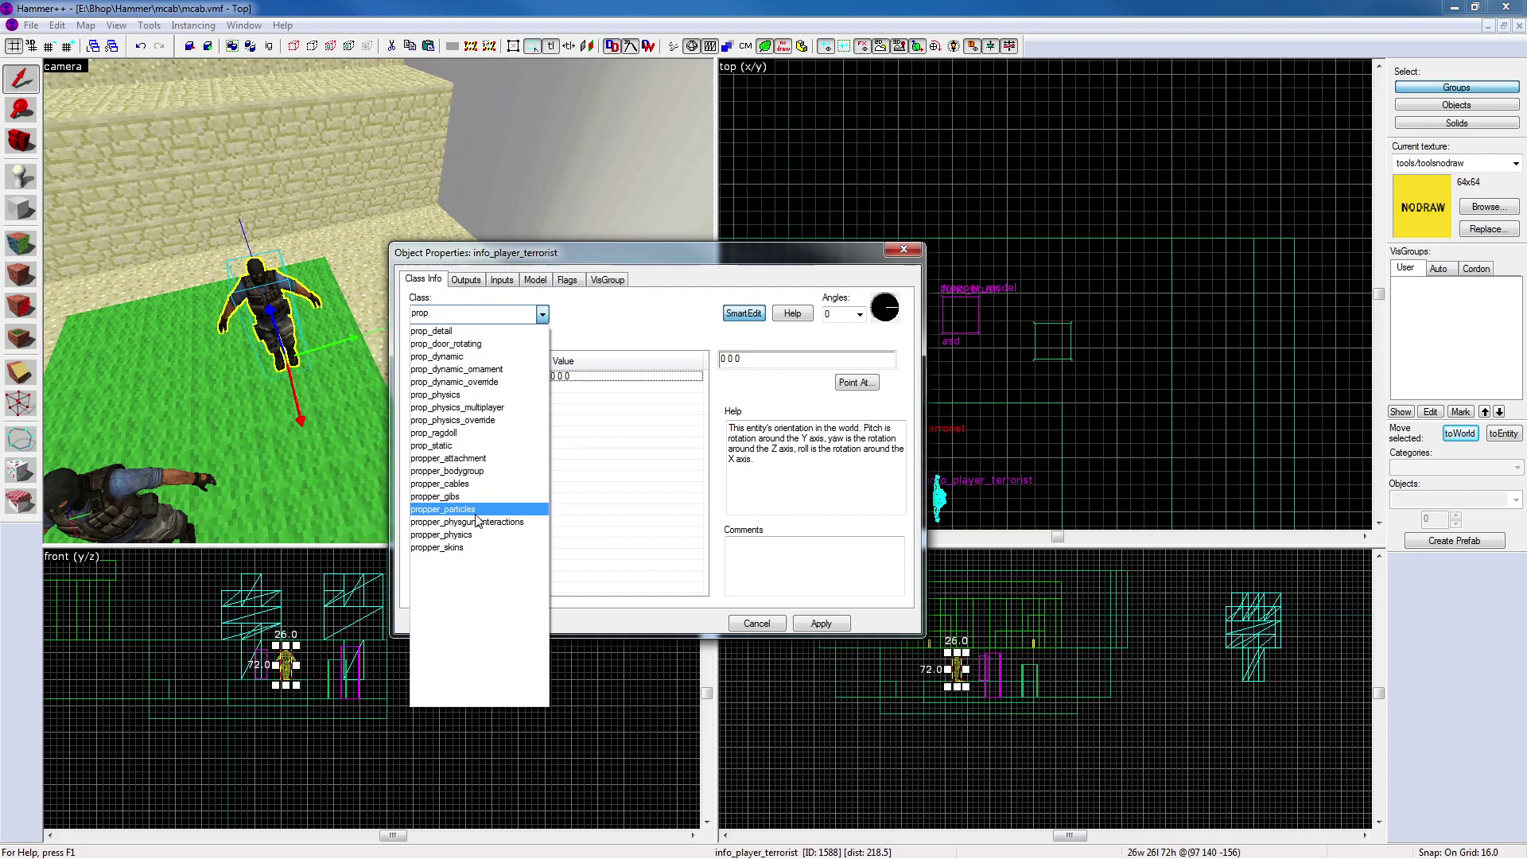
pyautogui.click(446, 445)
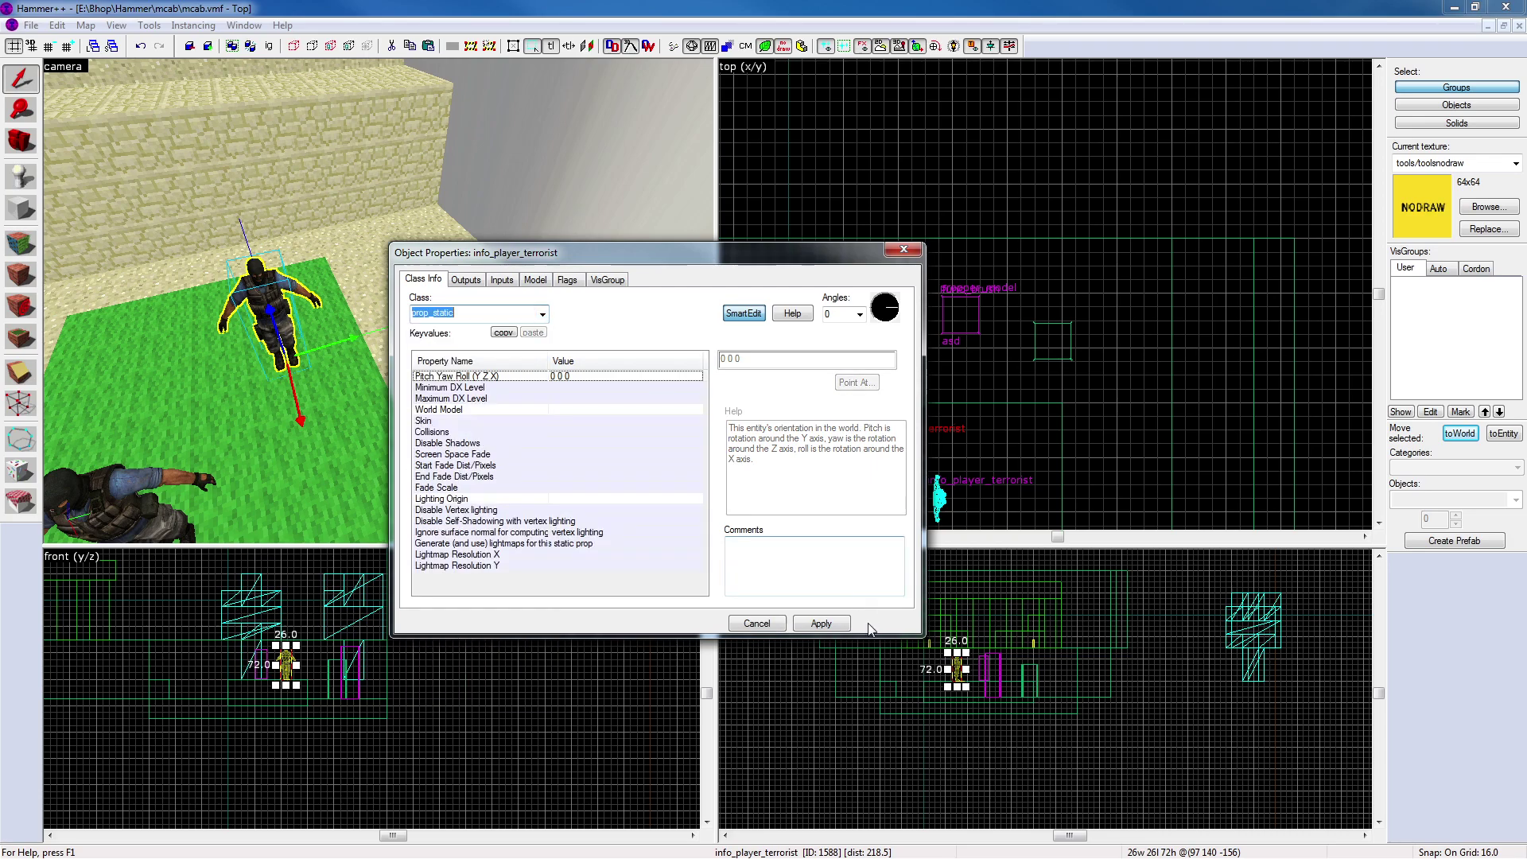
pyautogui.click(821, 623)
# Search the model browser for sirheph as the prop's World Model, then leave without choosing a model
pyautogui.click(600, 410)
pyautogui.click(728, 389)
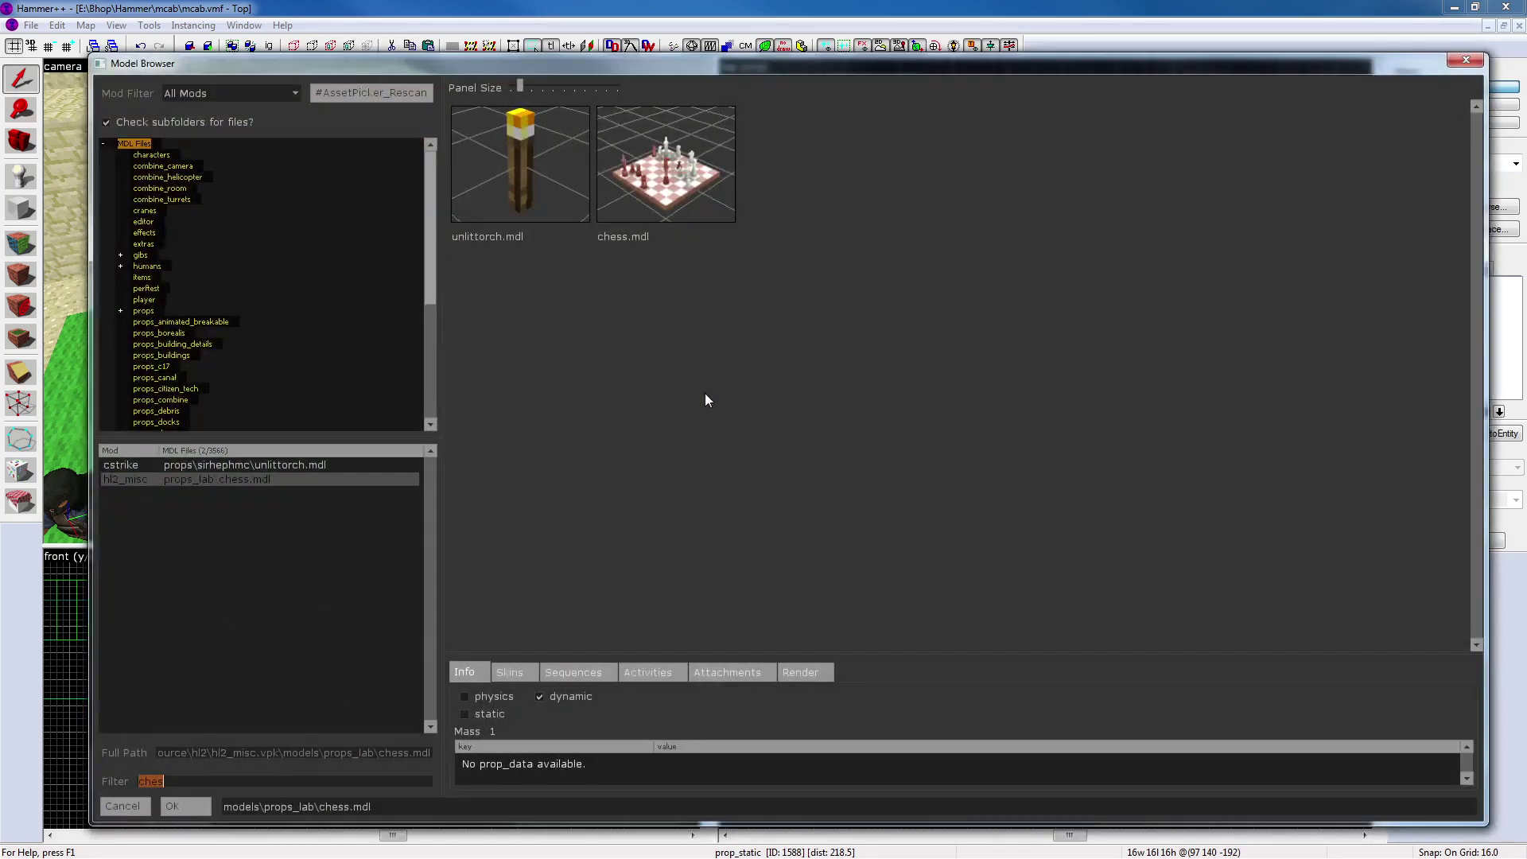
pyautogui.write('sirheph')
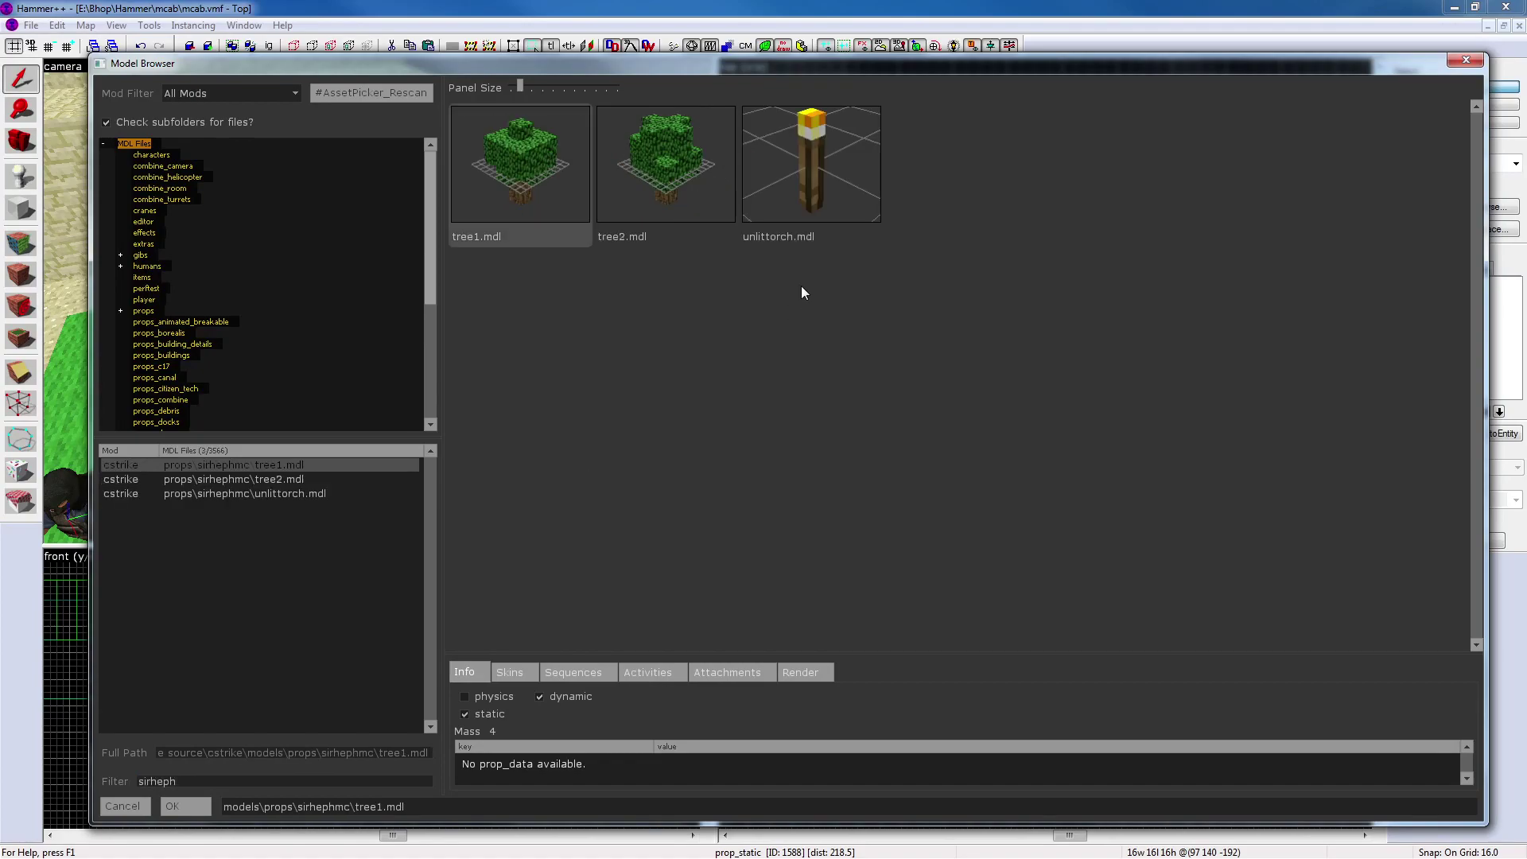
pyautogui.click(1472, 63)
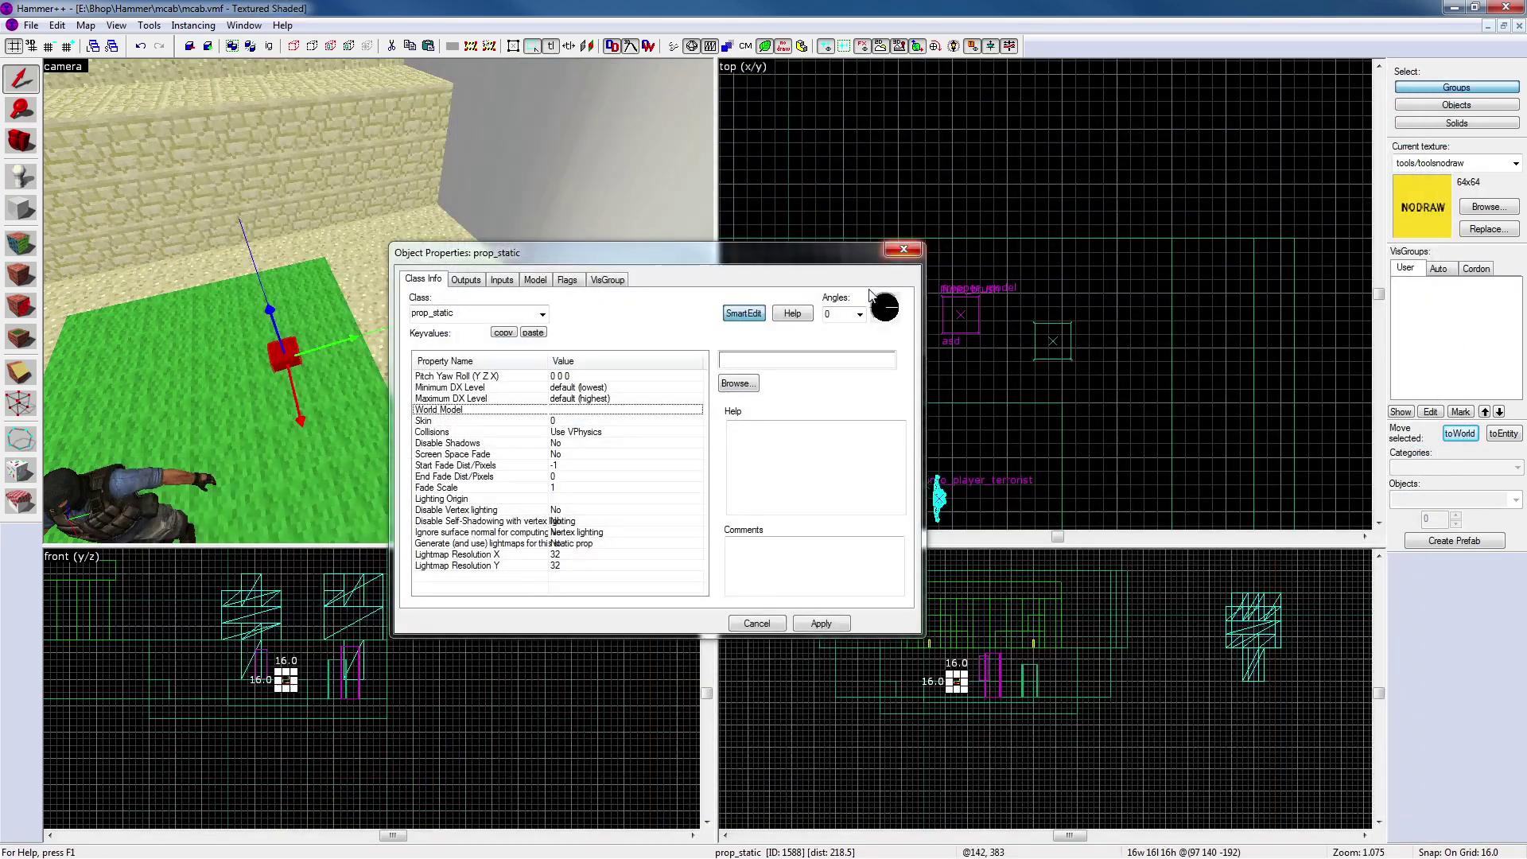
pyautogui.click(904, 248)
pyautogui.click(860, 233)
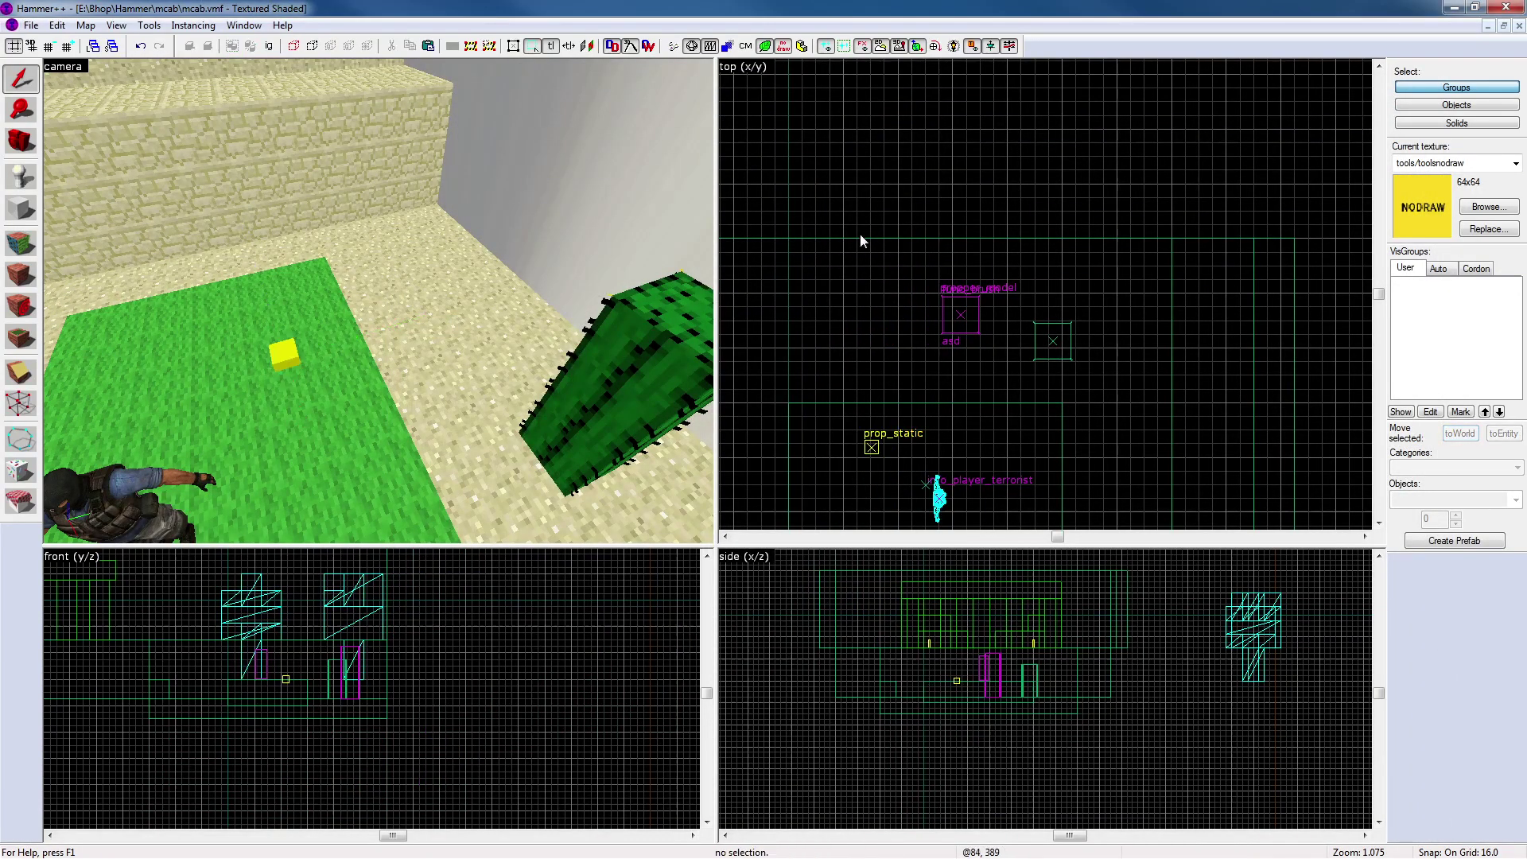
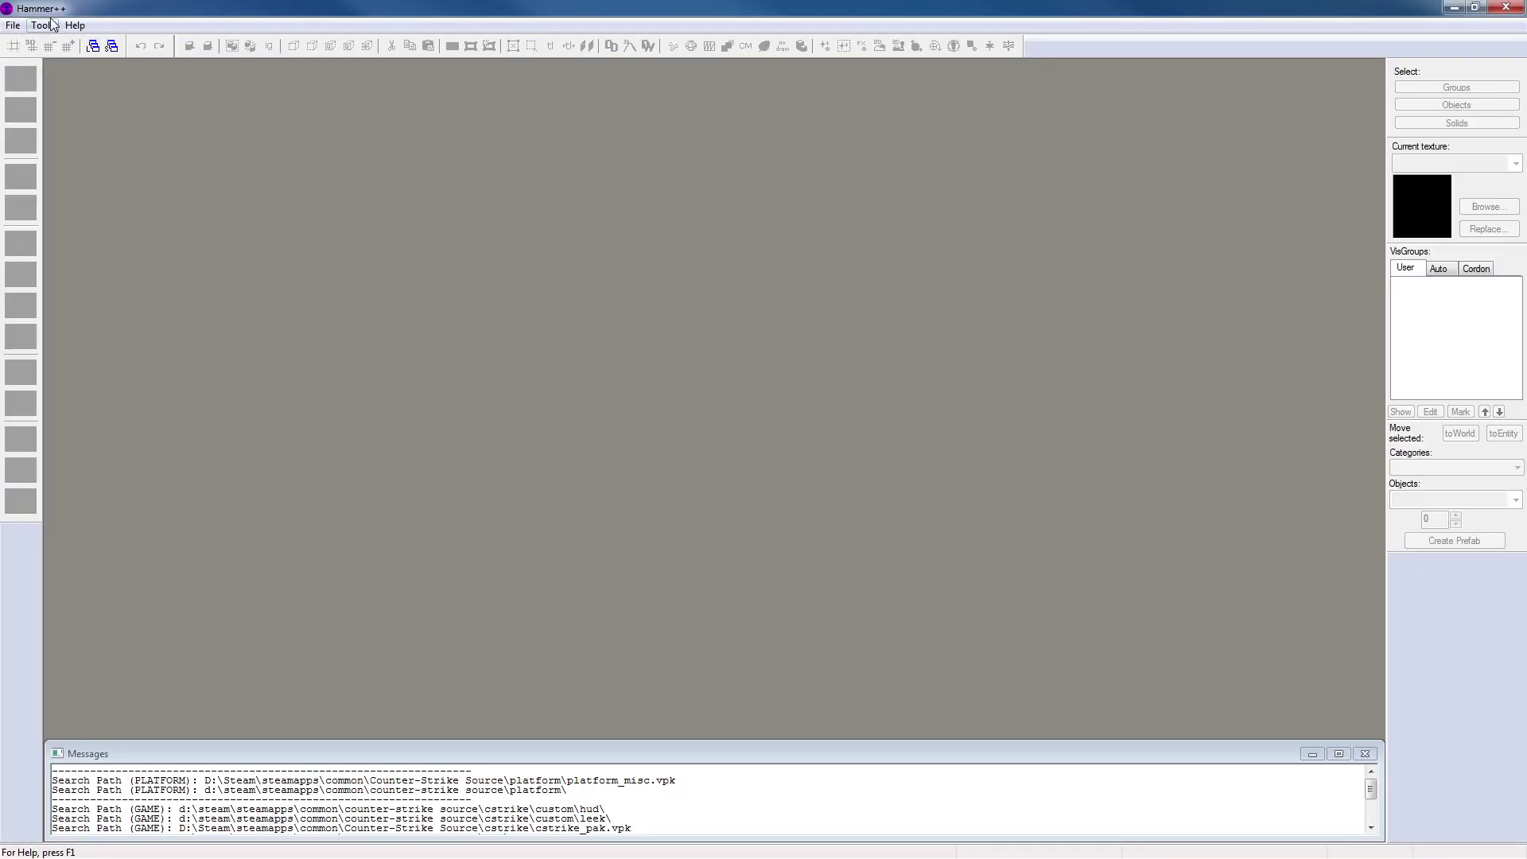
# Reopen the recent map mcab.vmf
pyautogui.click(13, 25)
pyautogui.moveTo(119, 95)
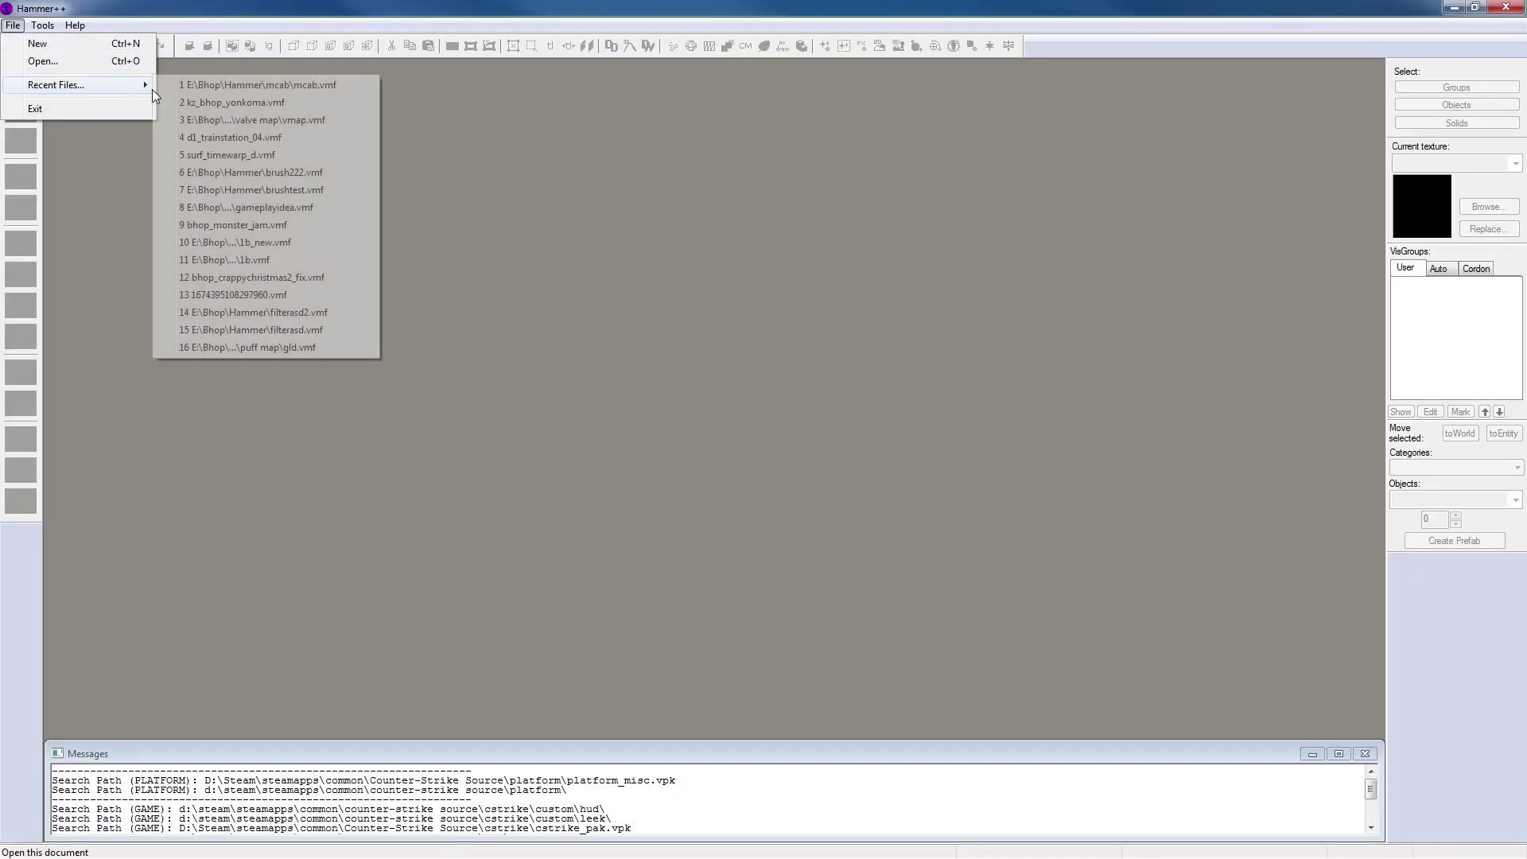
pyautogui.click(238, 85)
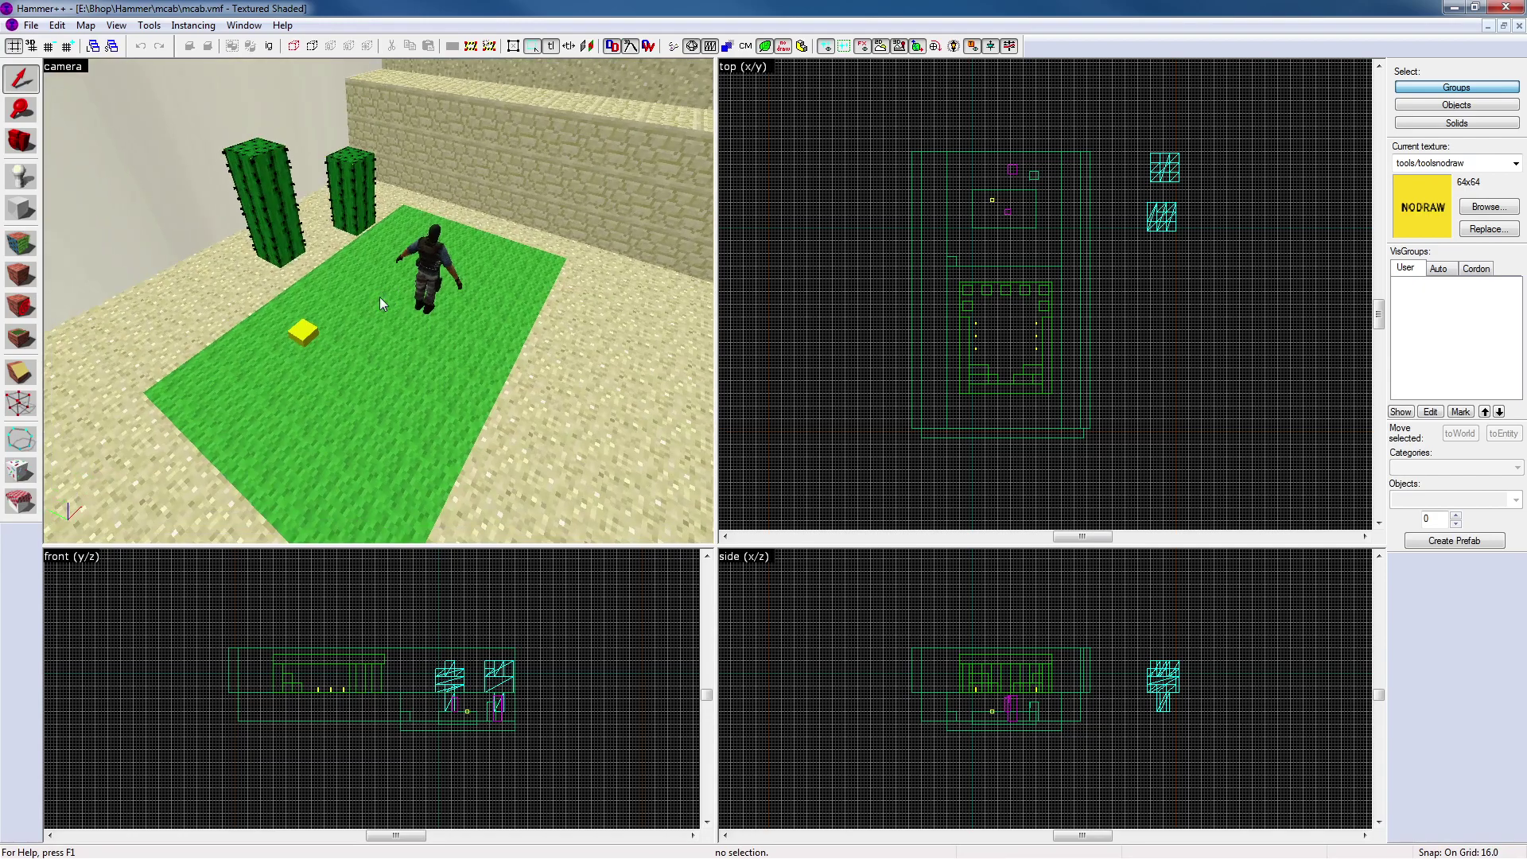
# Set the World Model of the prop_static on the green floor to props/sirhephmc/cactus_large.mdl
pyautogui.click(302, 330)
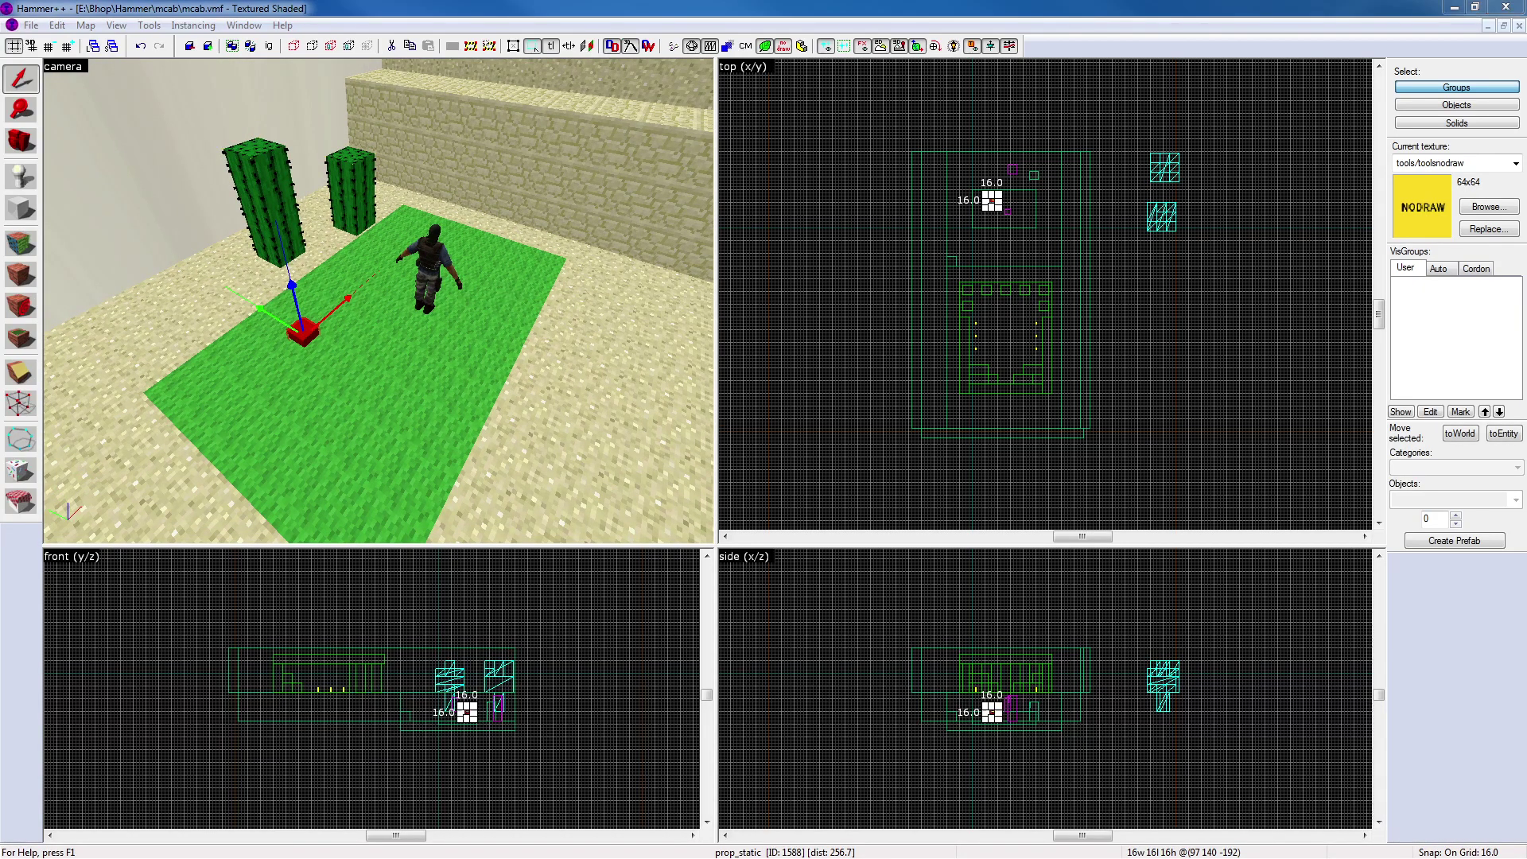
pyautogui.hotkey('alt', 'Return')
pyautogui.click(566, 480)
pyautogui.click(738, 454)
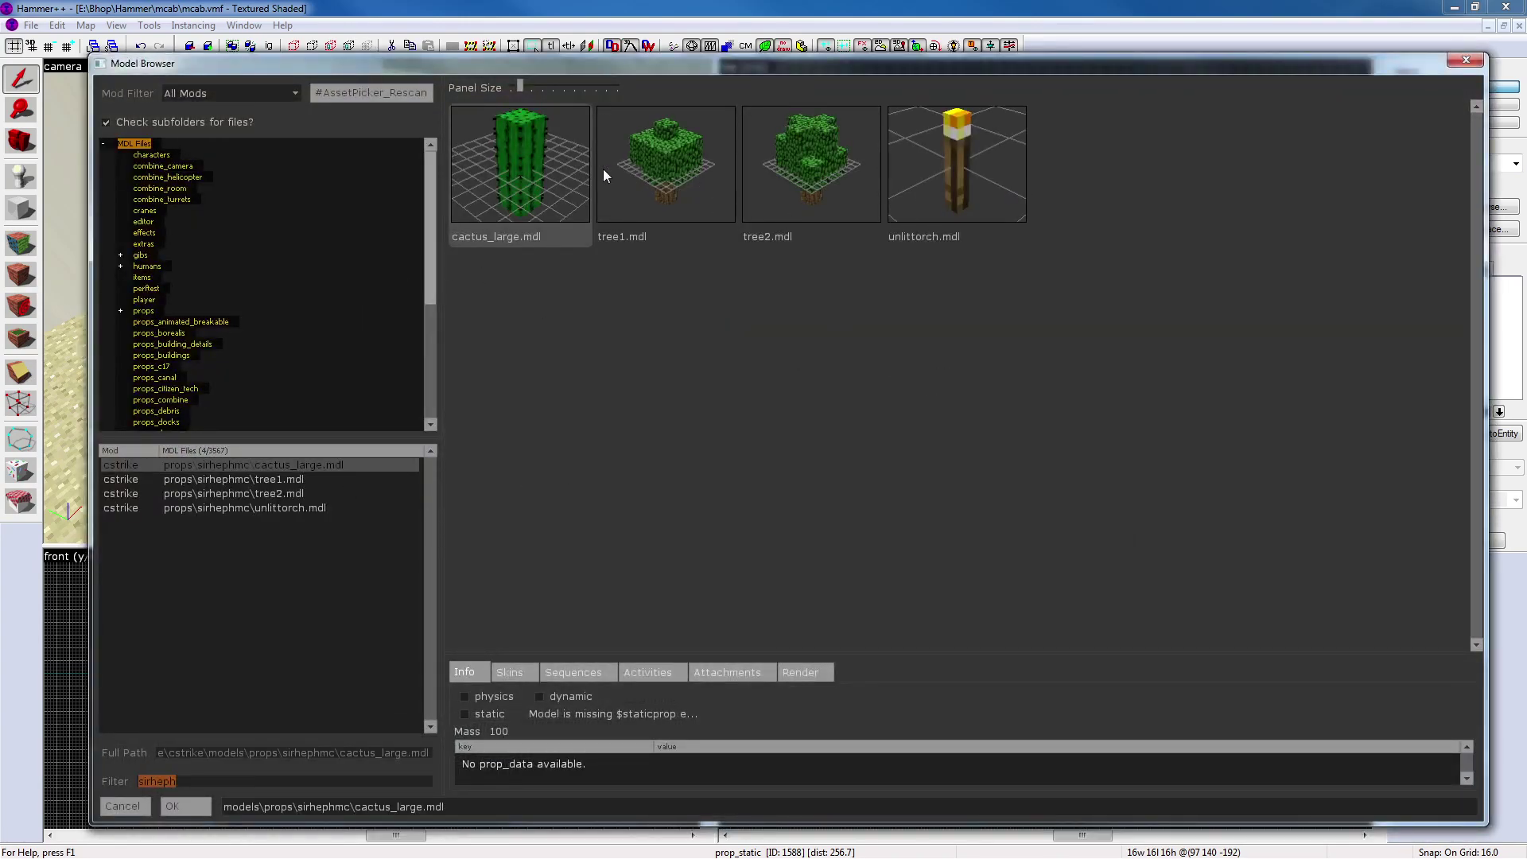
pyautogui.doubleClick(565, 180)
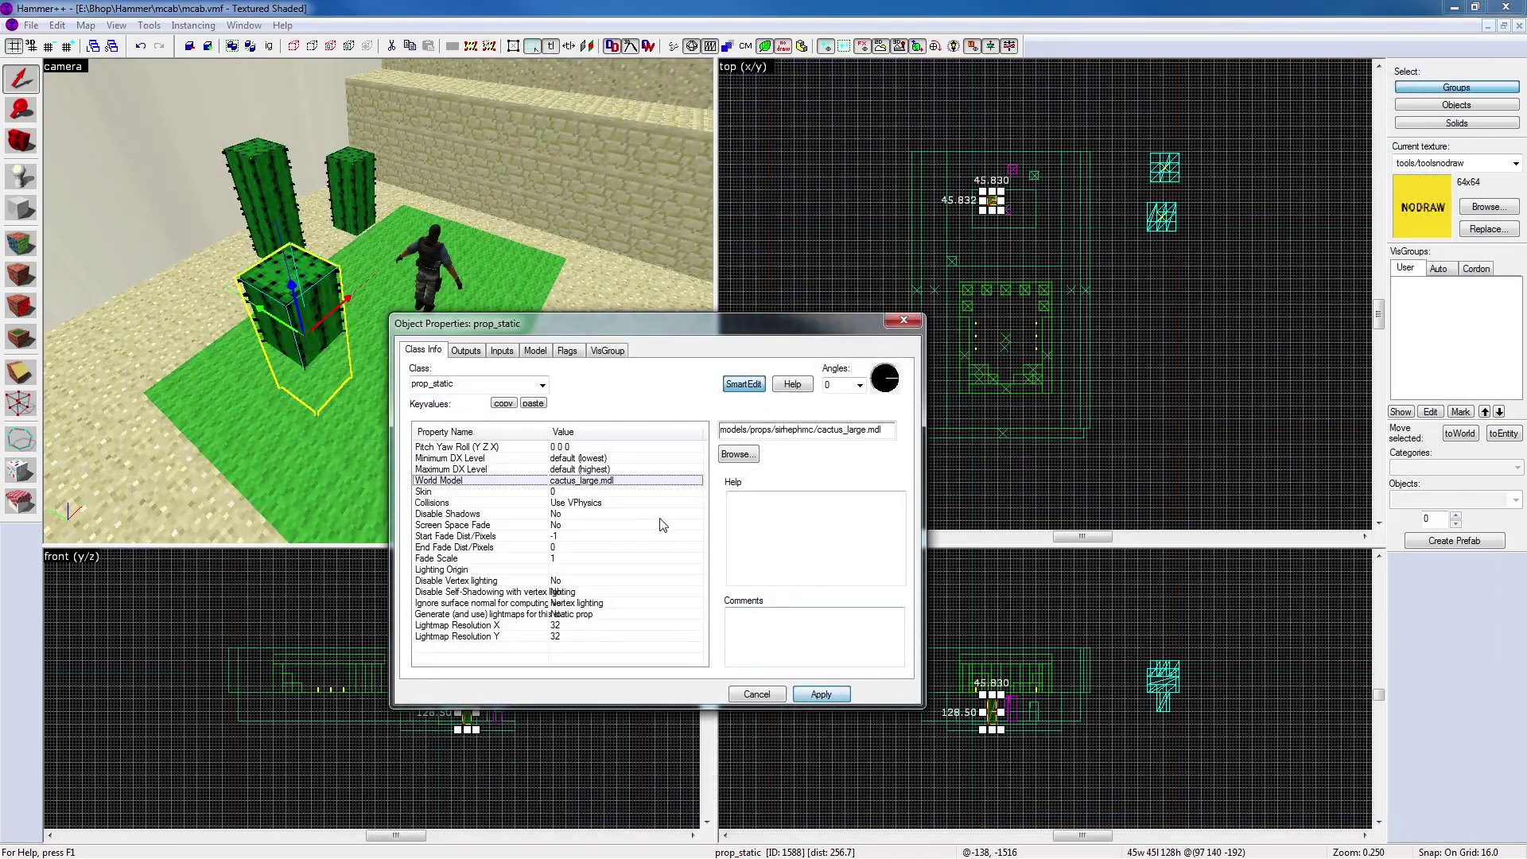
# Raise the cactus prop_static 64 units out of the floor and close its properties
pyautogui.press('Up')
pyautogui.press('Up')
pyautogui.press('Up')
pyautogui.press('Up')
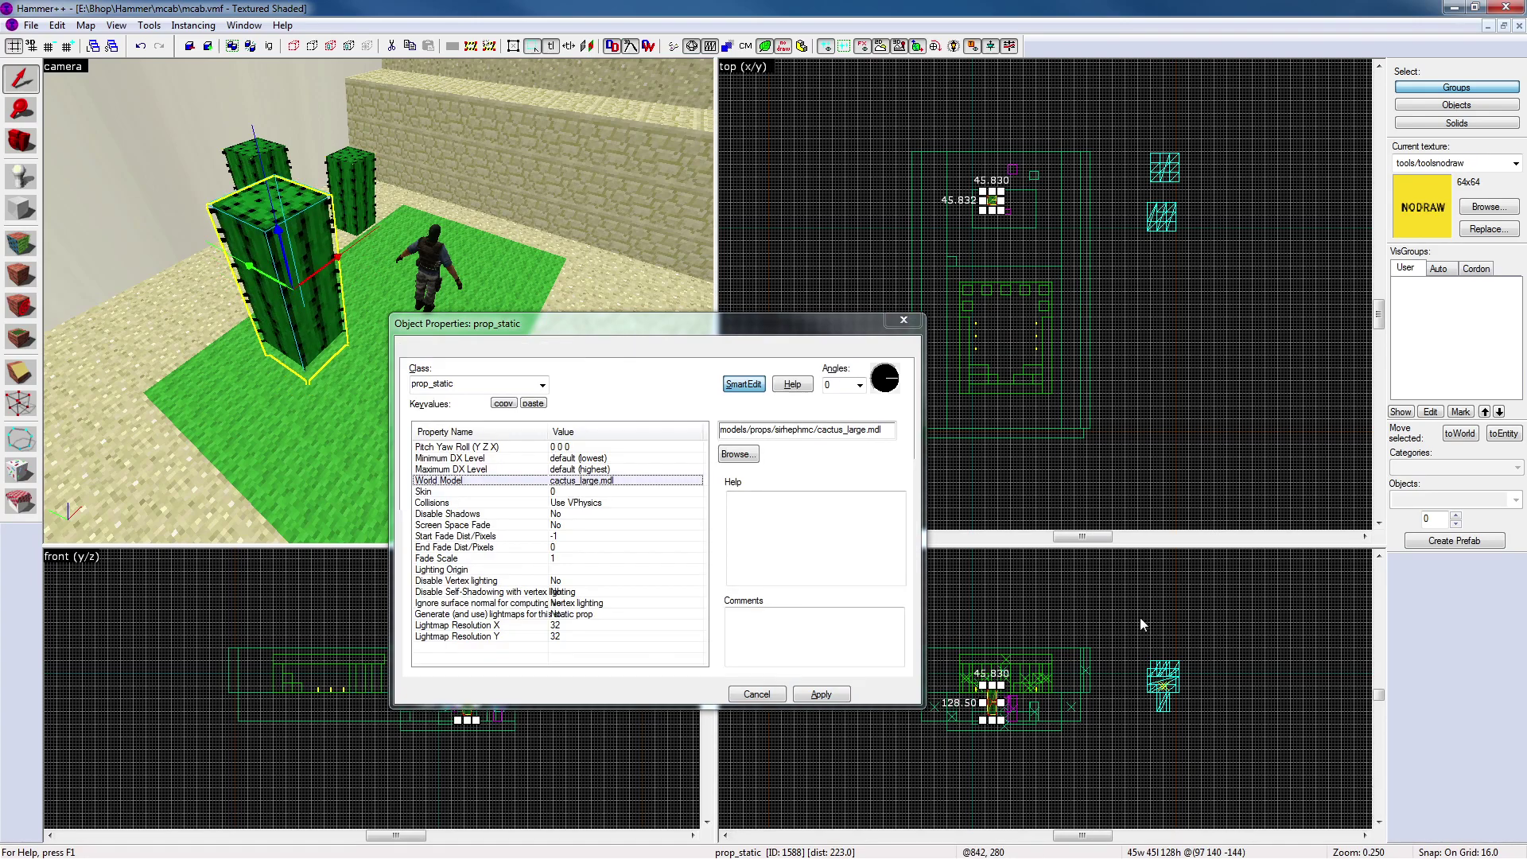
pyautogui.click(903, 319)
# Show the collision models, examine the cactus prop's collision mesh up close, and hide them again
pyautogui.click(742, 46)
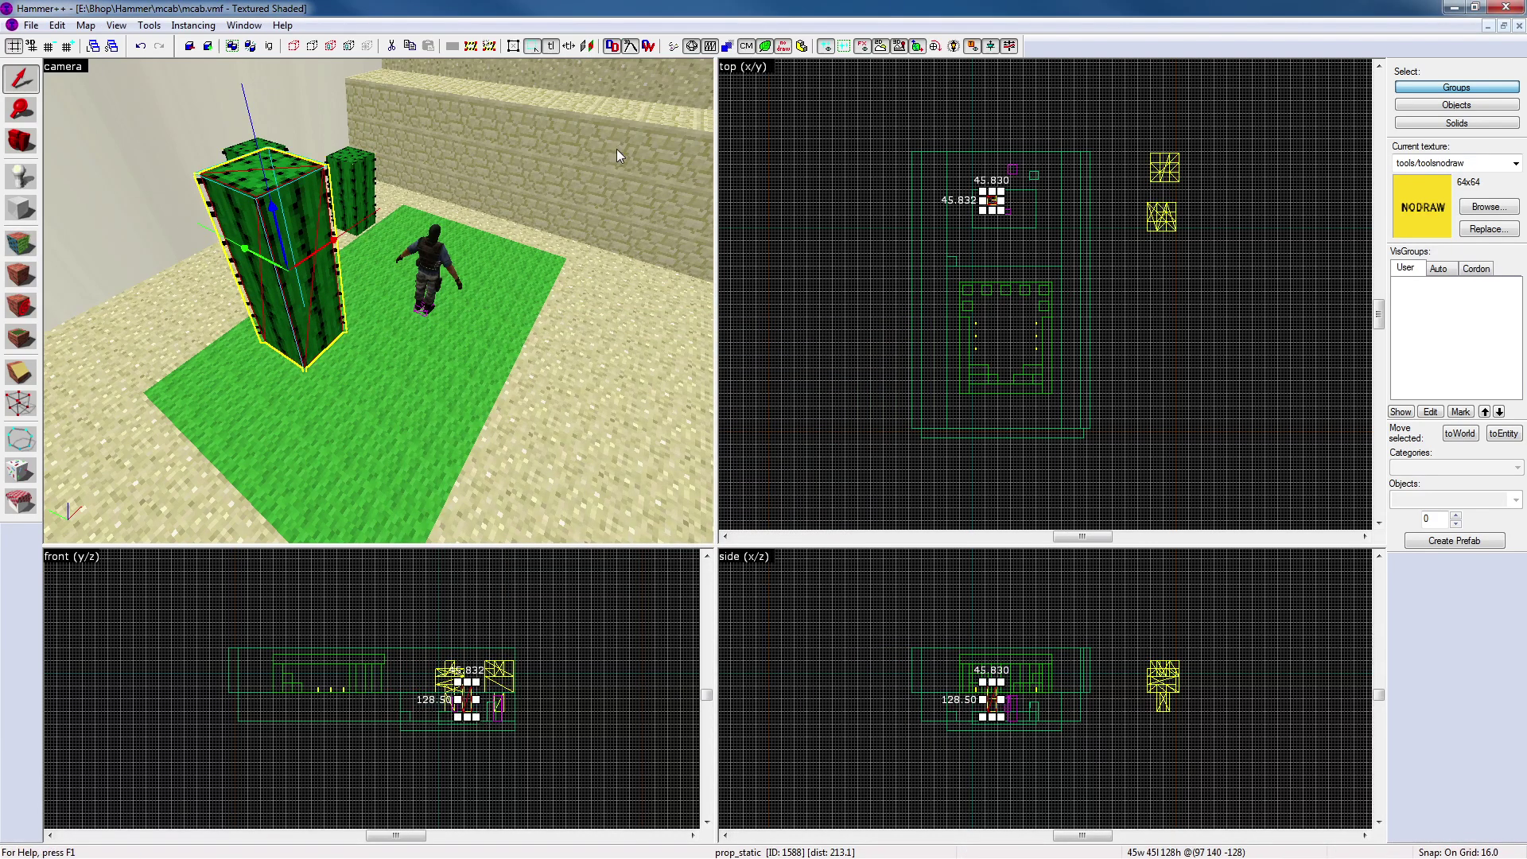
pyautogui.press('z')
pyautogui.press('w')
pyautogui.press('w')
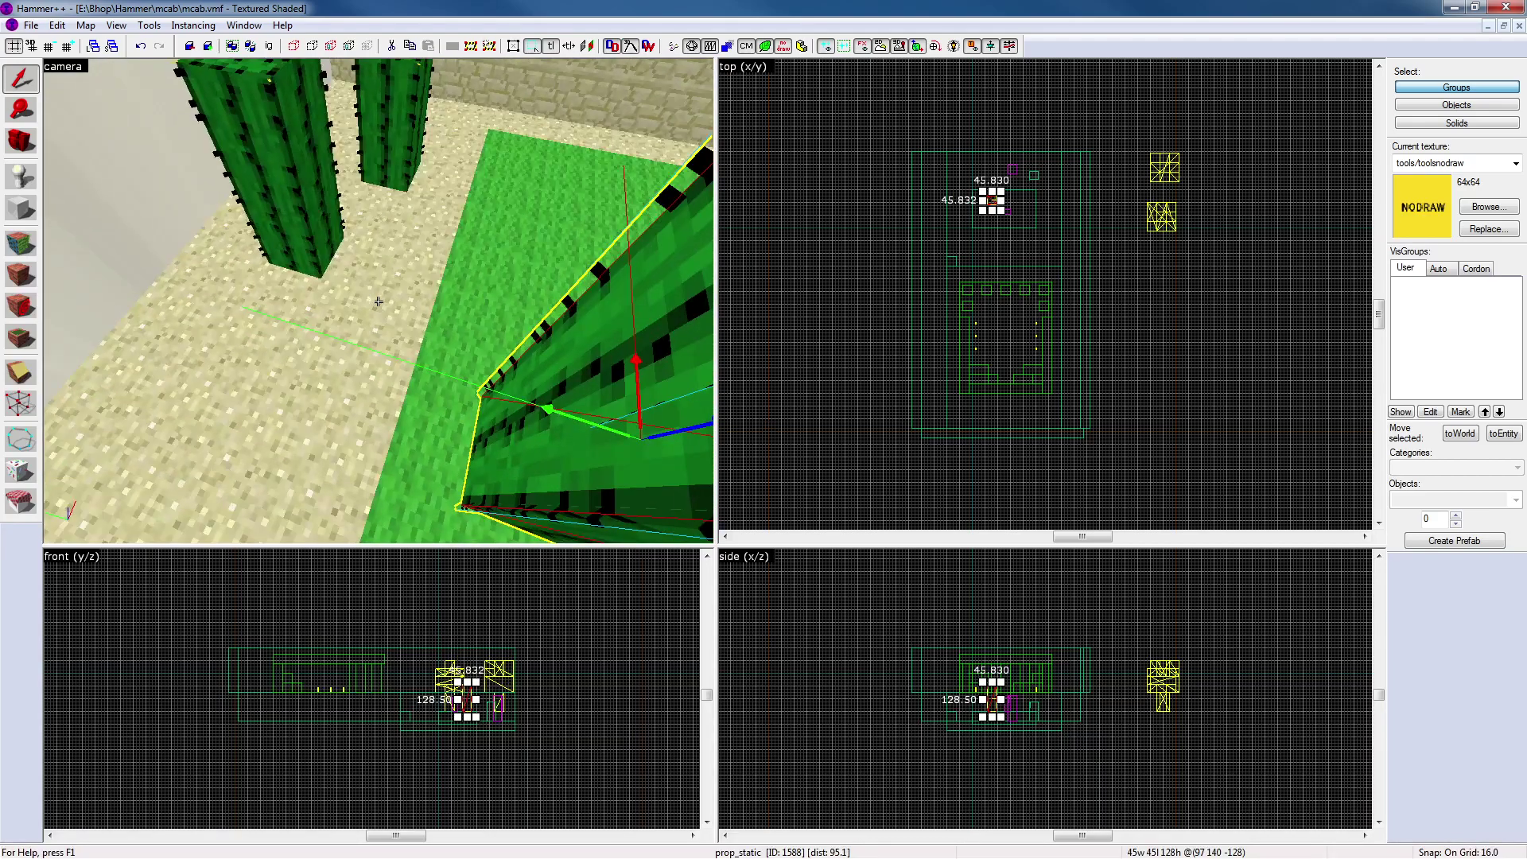
pyautogui.press('s')
pyautogui.press('z')
pyautogui.click(870, 269)
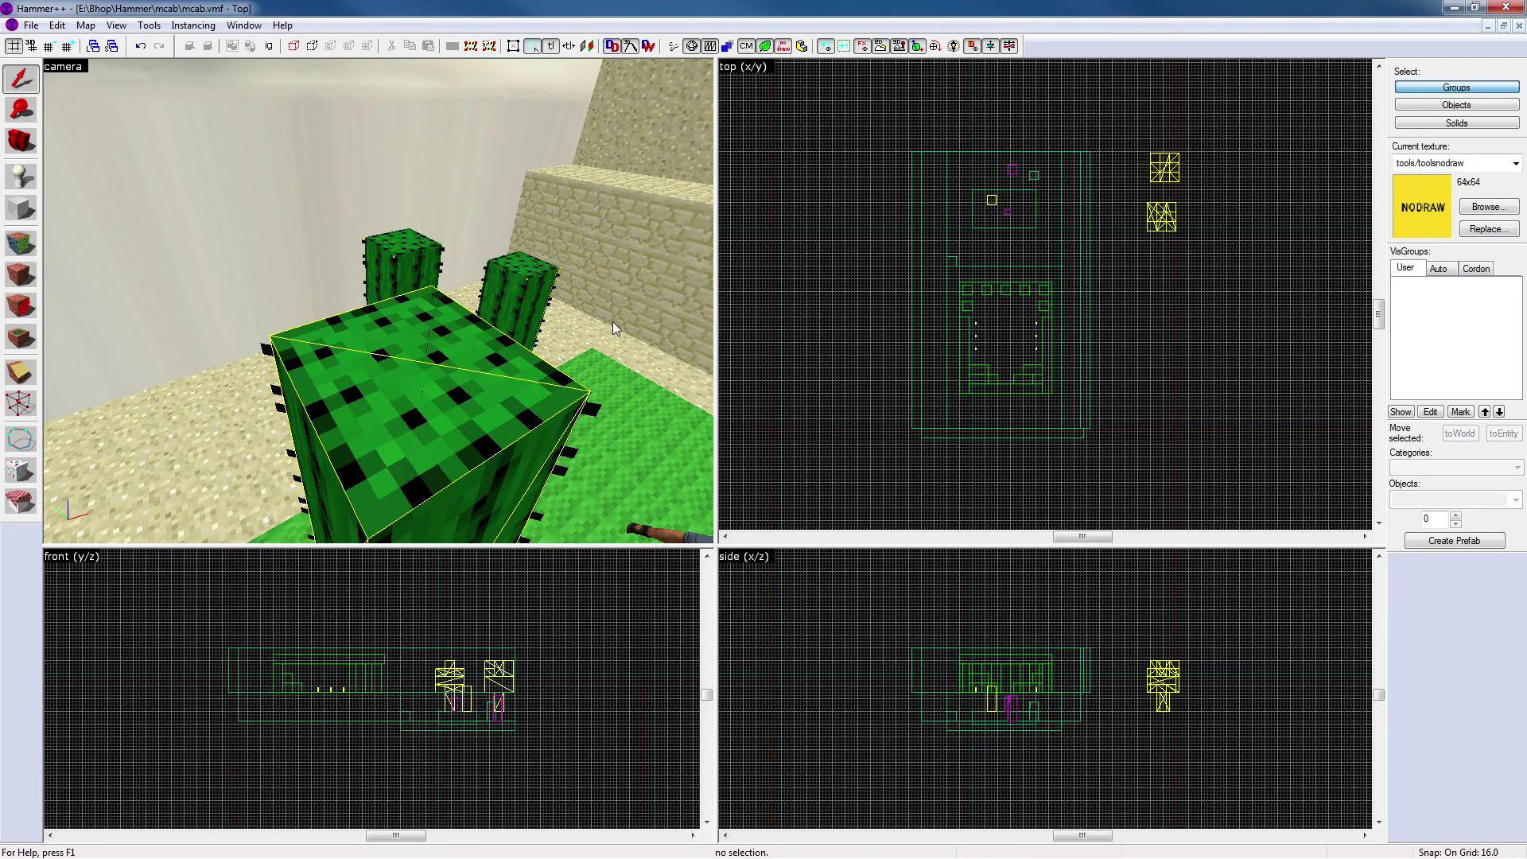
pyautogui.click(500, 350)
pyautogui.click(797, 339)
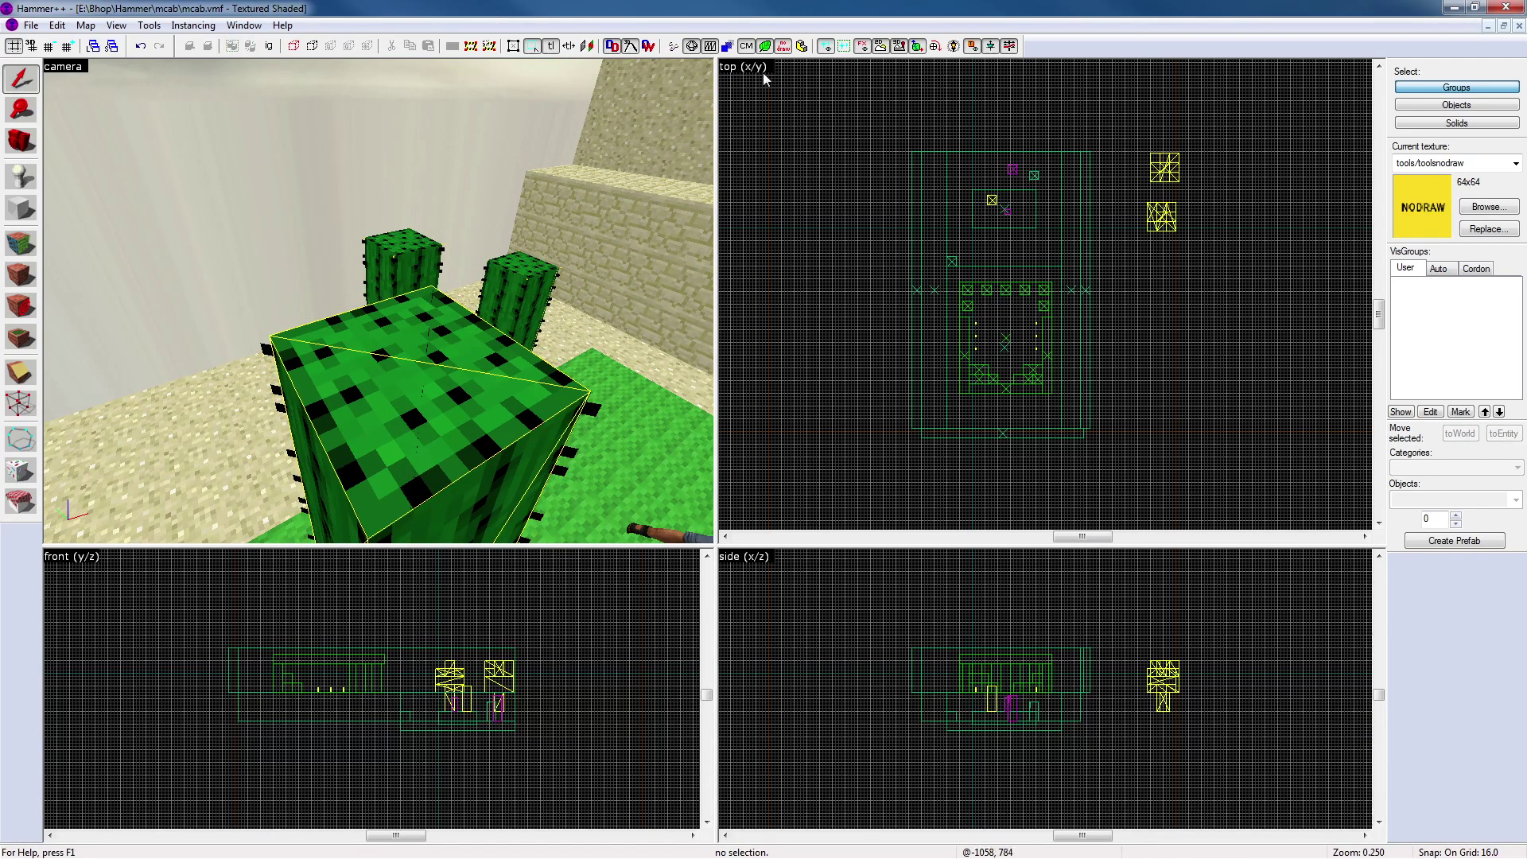
pyautogui.click(752, 49)
# Copy the taller cactus's propper_model and paste it beside the sandstone temple
pyautogui.press('z')
pyautogui.press('w')
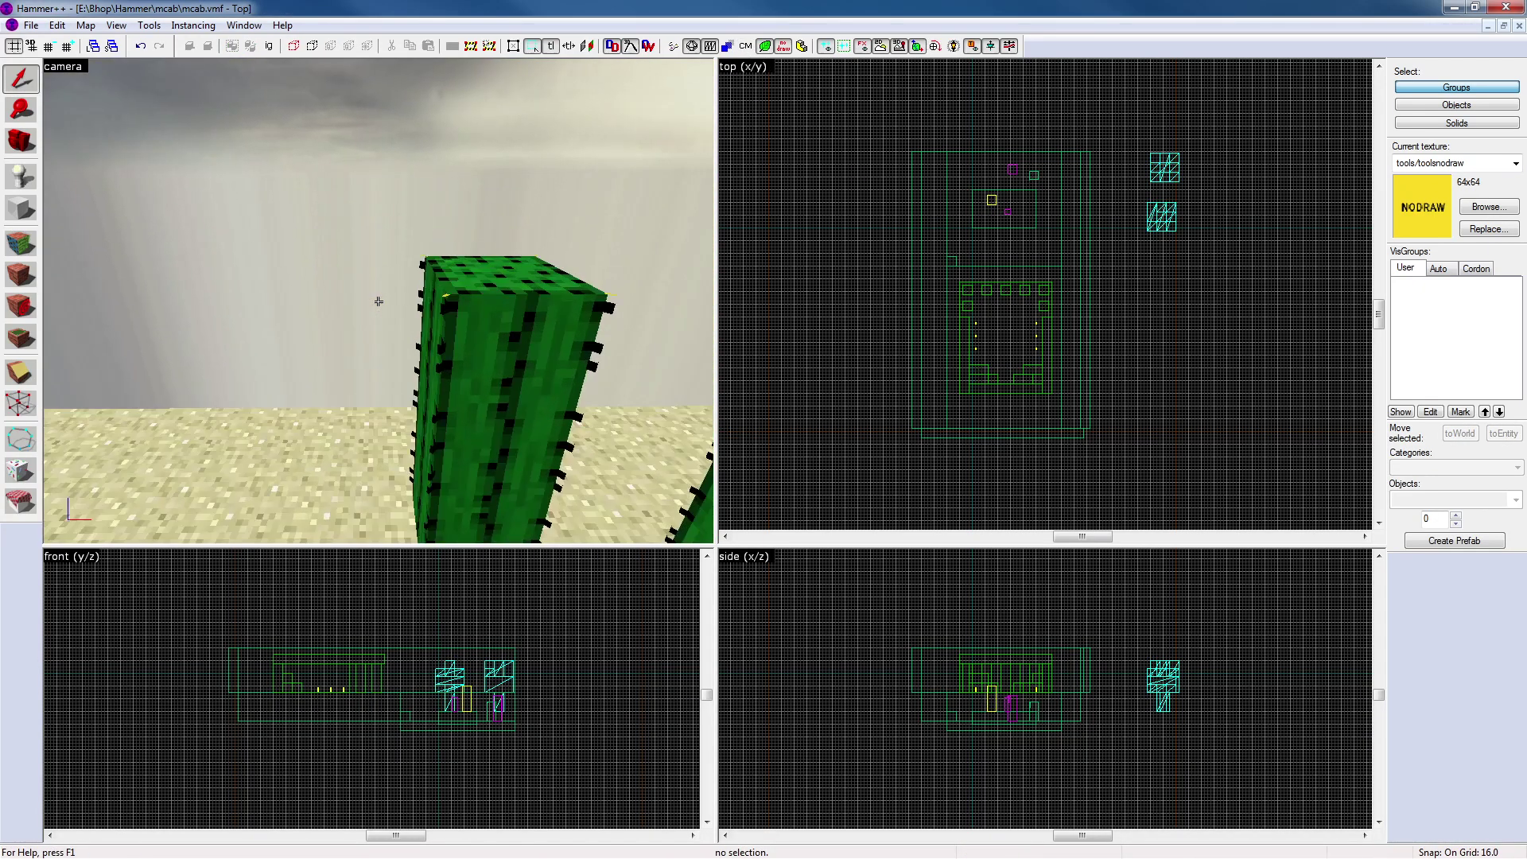
pyautogui.click(379, 307)
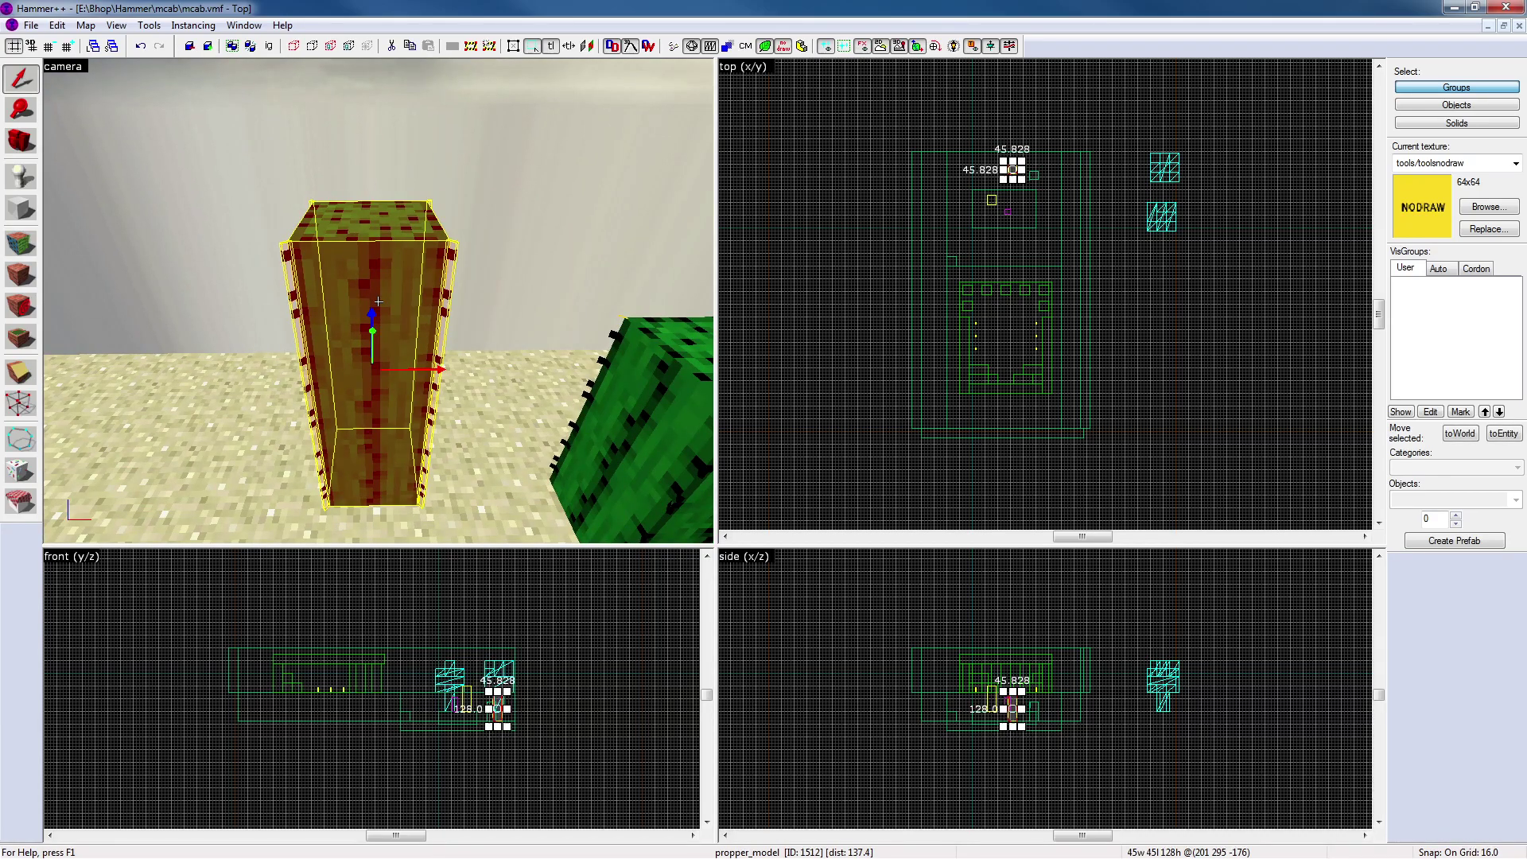
pyautogui.hotkey('ctrl', 'c')
pyautogui.press('z')
pyautogui.press('w')
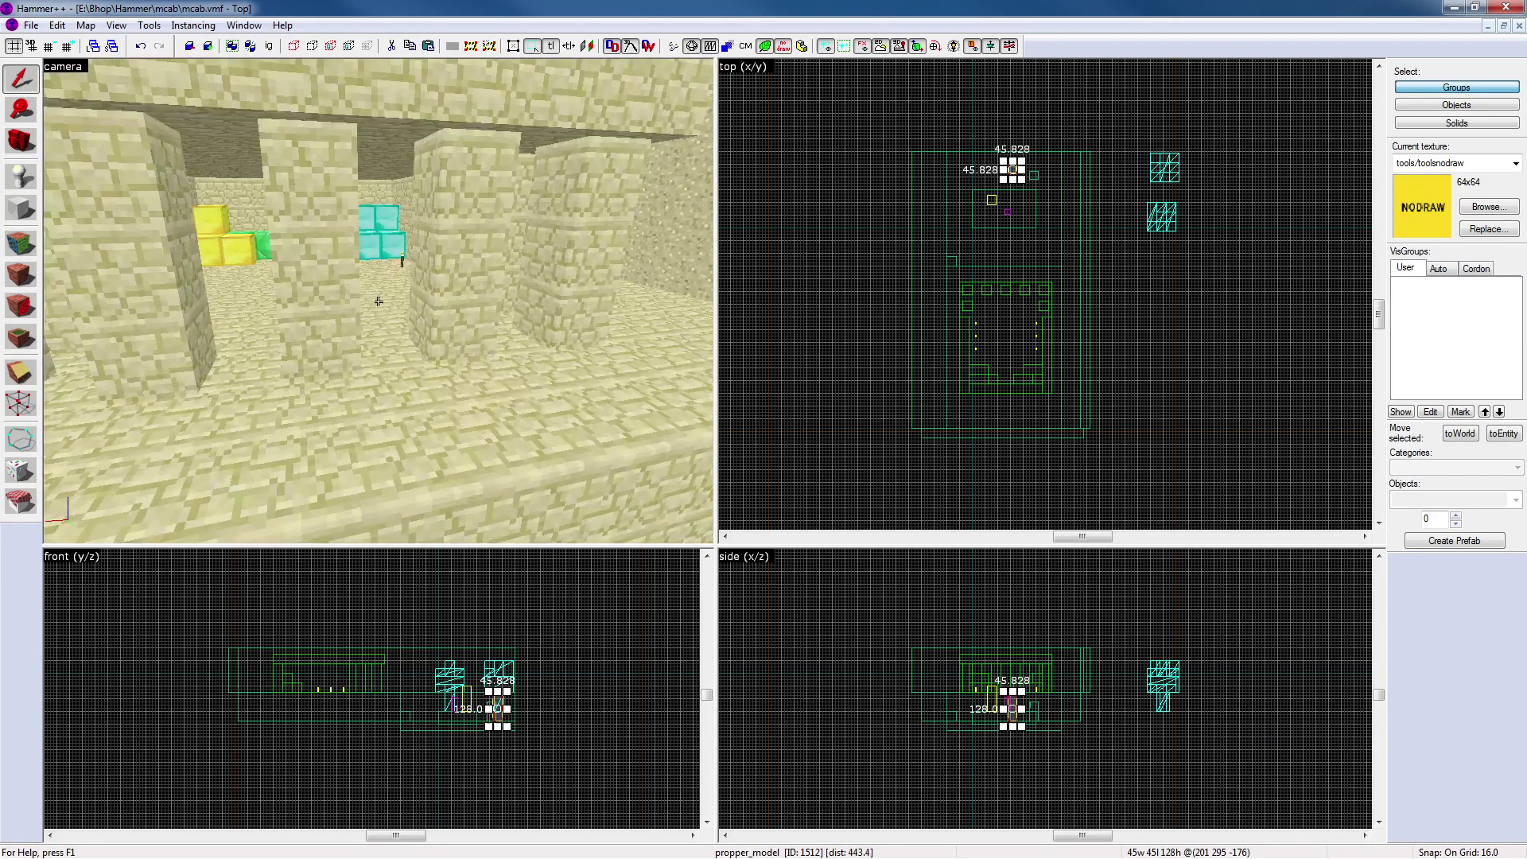
pyautogui.click(379, 302)
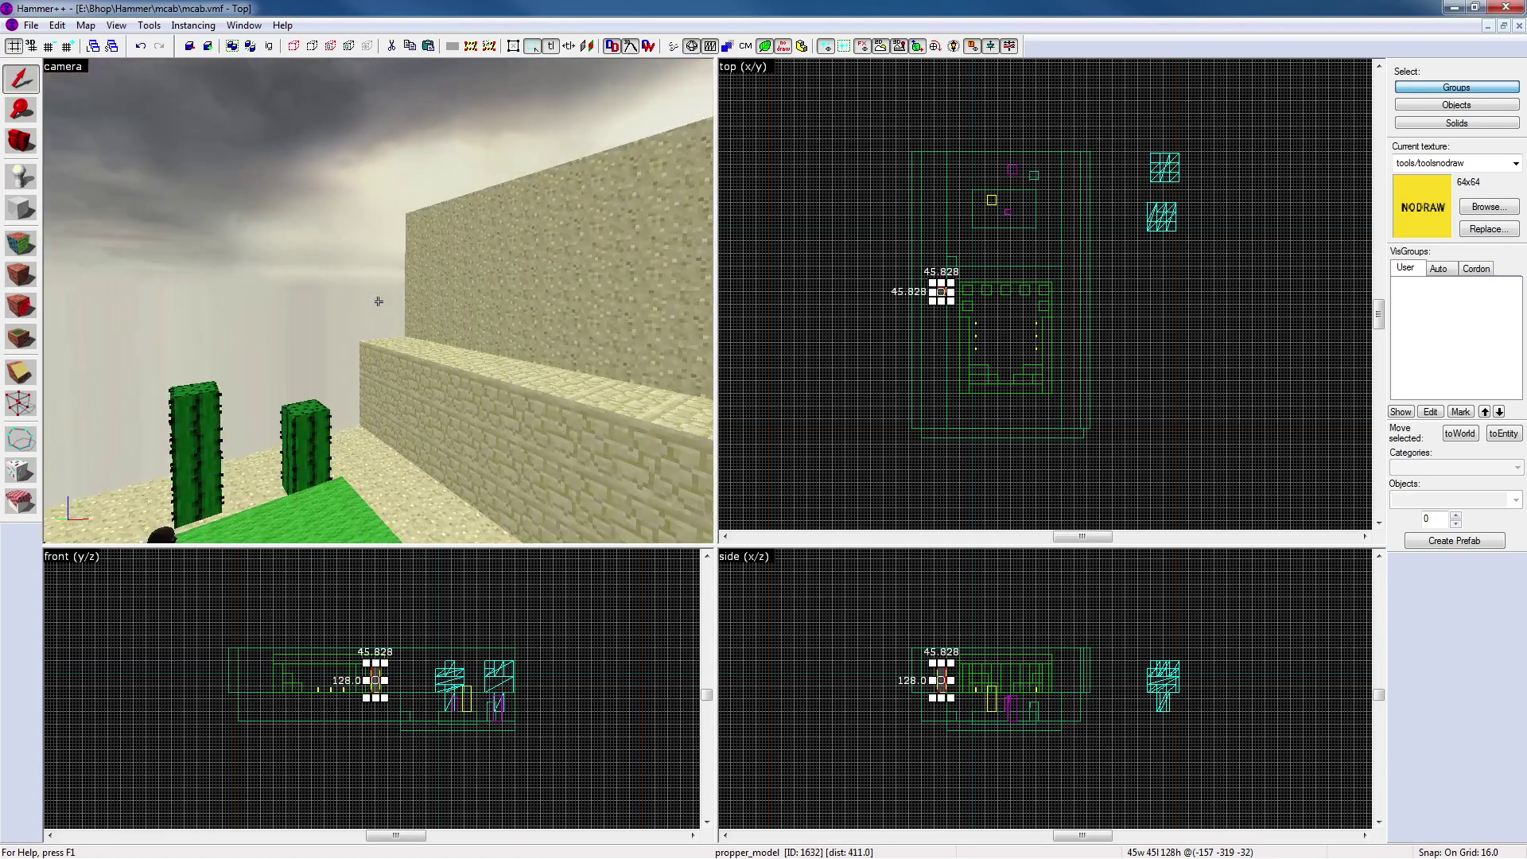
# Hide the taller cactus's original propper_model next to the shorter cactus
pyautogui.press('z')
pyautogui.click(377, 315)
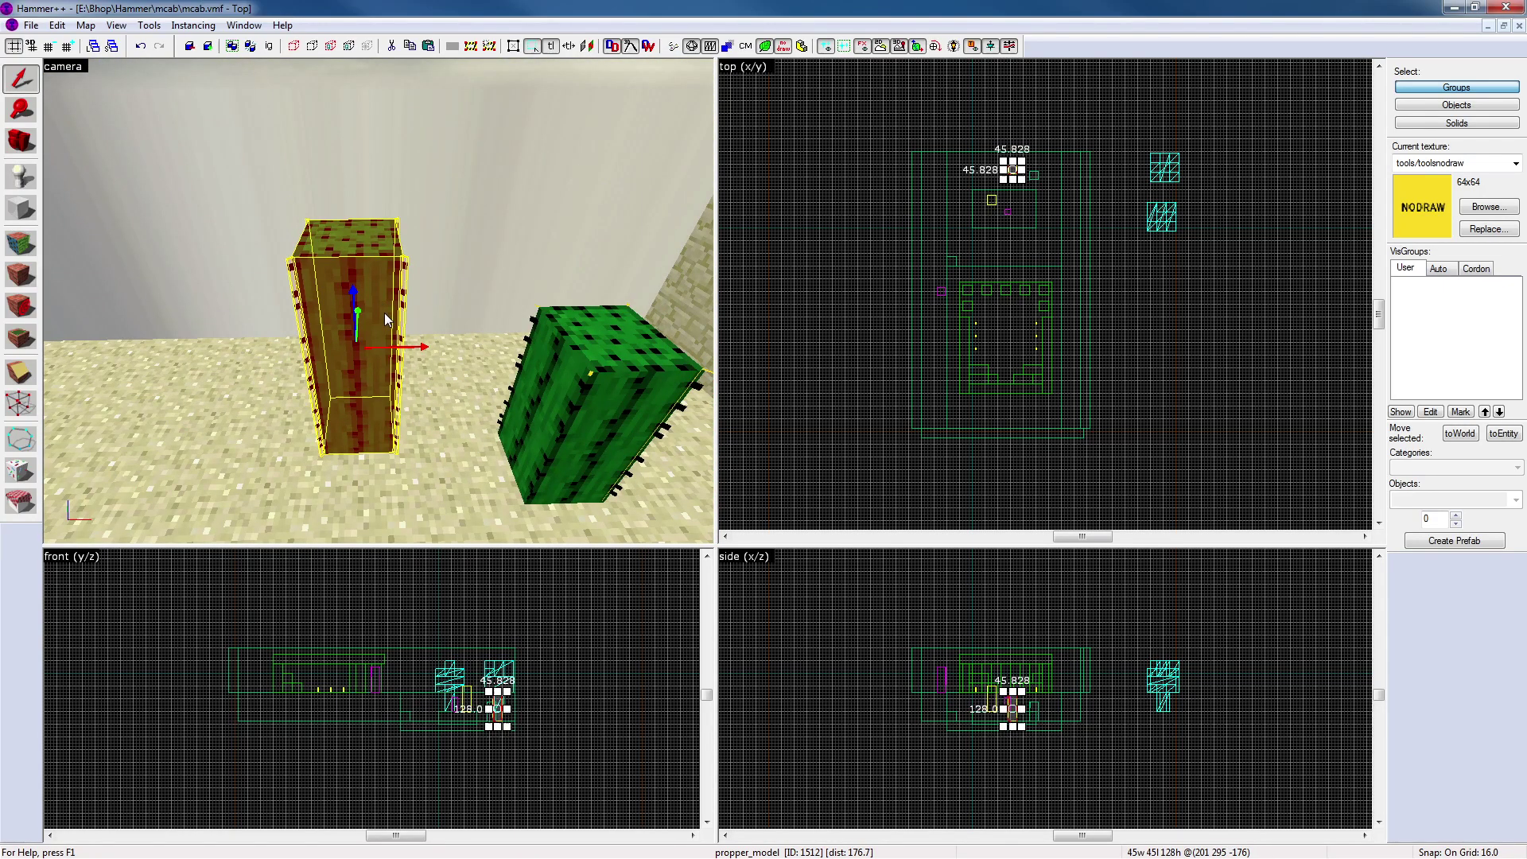
pyautogui.press('h')
# Try to align the nodraw func_brush with the shorter cactus using a 4-unit grid, then delete the brush
pyautogui.click(375, 308)
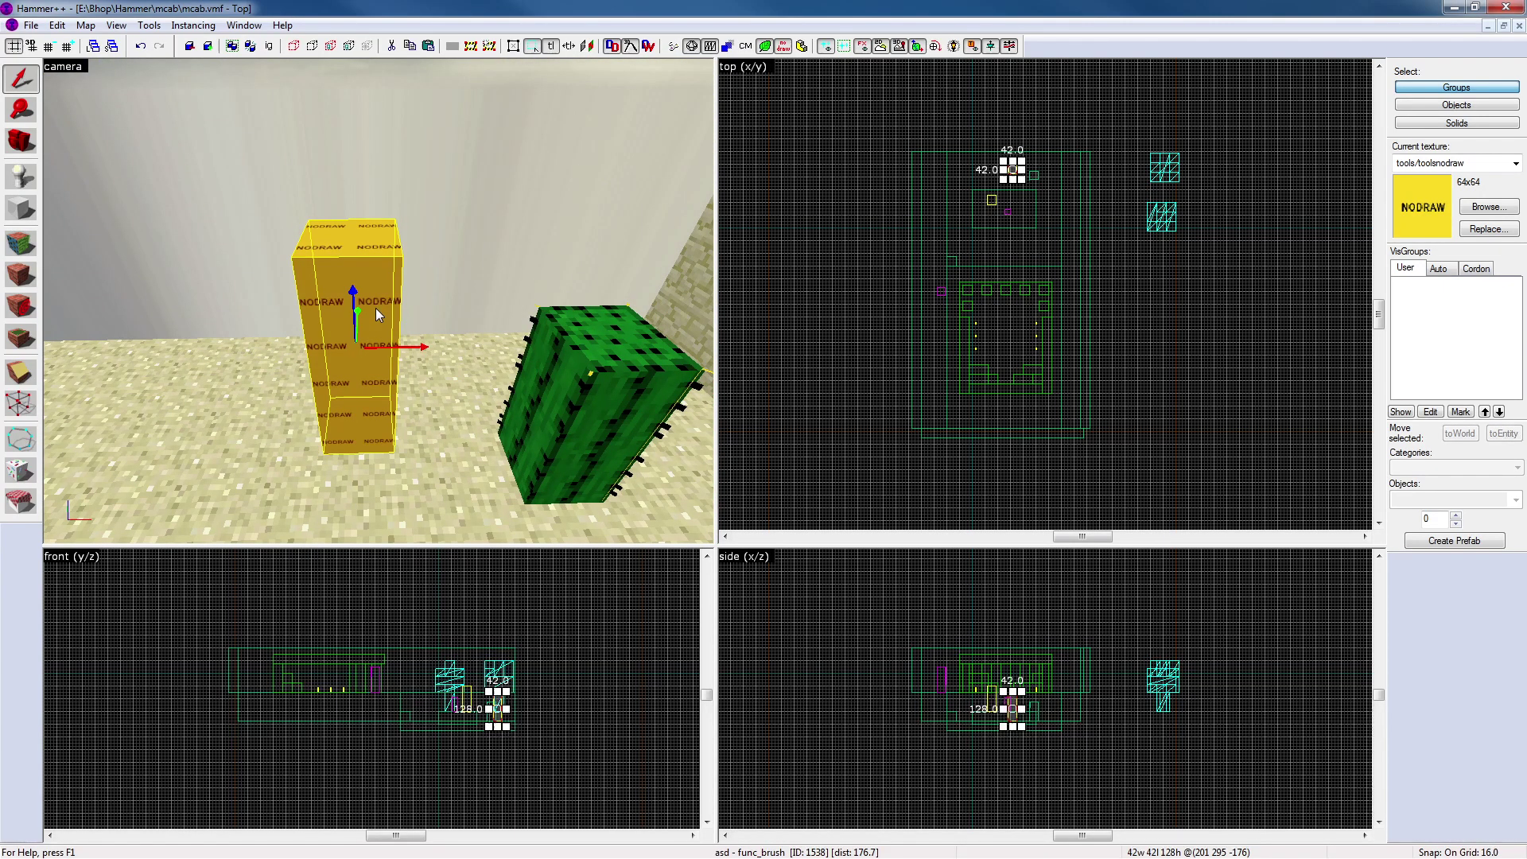
pyautogui.scroll(4, 995, 159)
pyautogui.scroll(6, 995, 159)
pyautogui.moveTo(949, 132); pyautogui.dragTo(1086, 171)
pyautogui.scroll(7, 1094, 164)
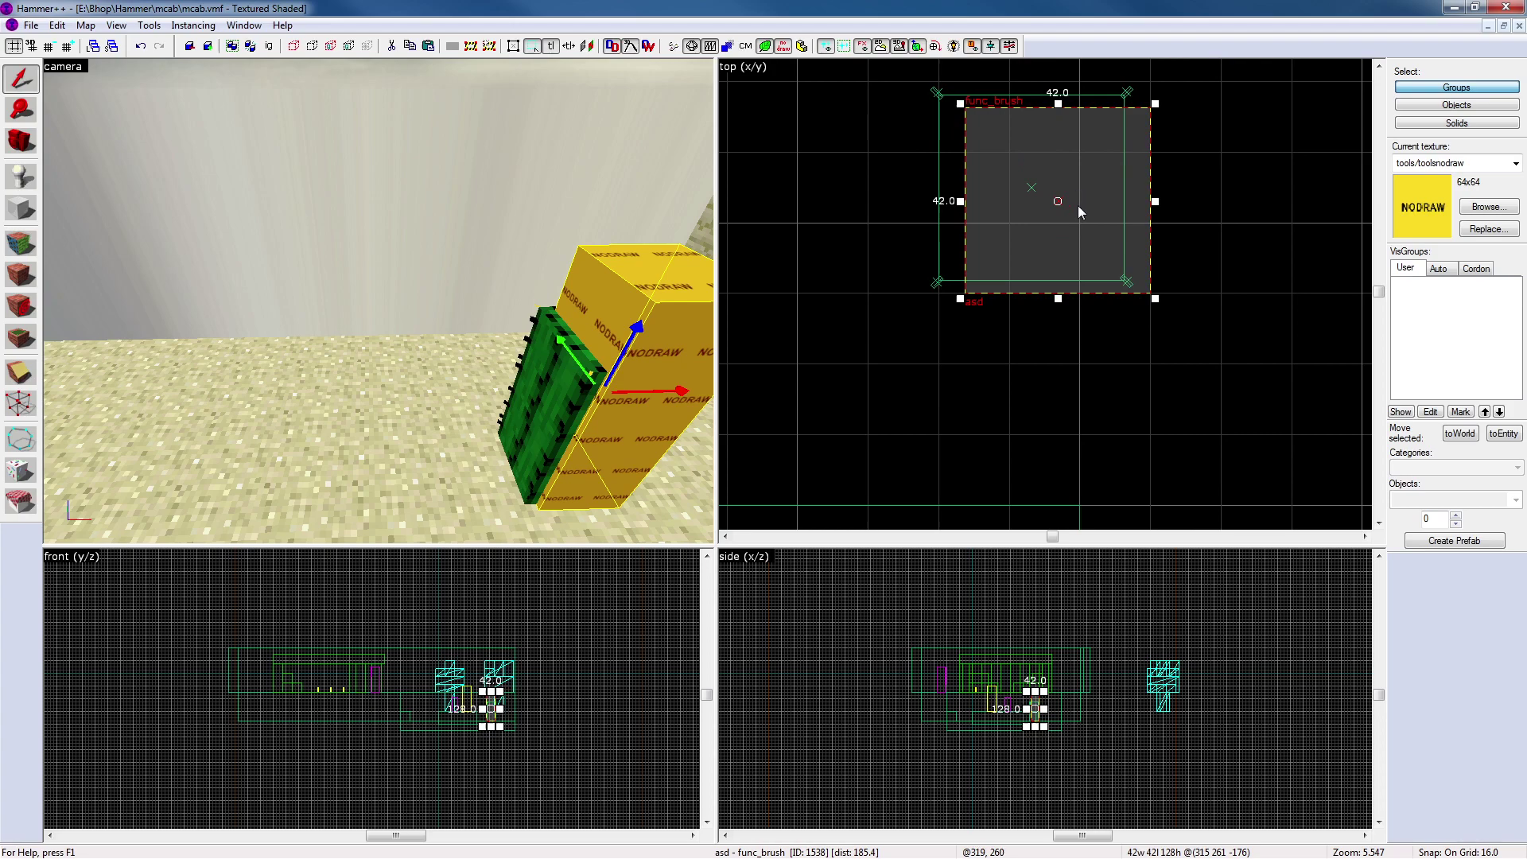
pyautogui.press('[')
pyautogui.moveTo(1095, 198)
pyautogui.mouseDown()
pyautogui.moveTo(1046, 170)
pyautogui.moveTo(1052, 185)
pyautogui.mouseUp()
pyautogui.press('[')
pyautogui.press('Delete')
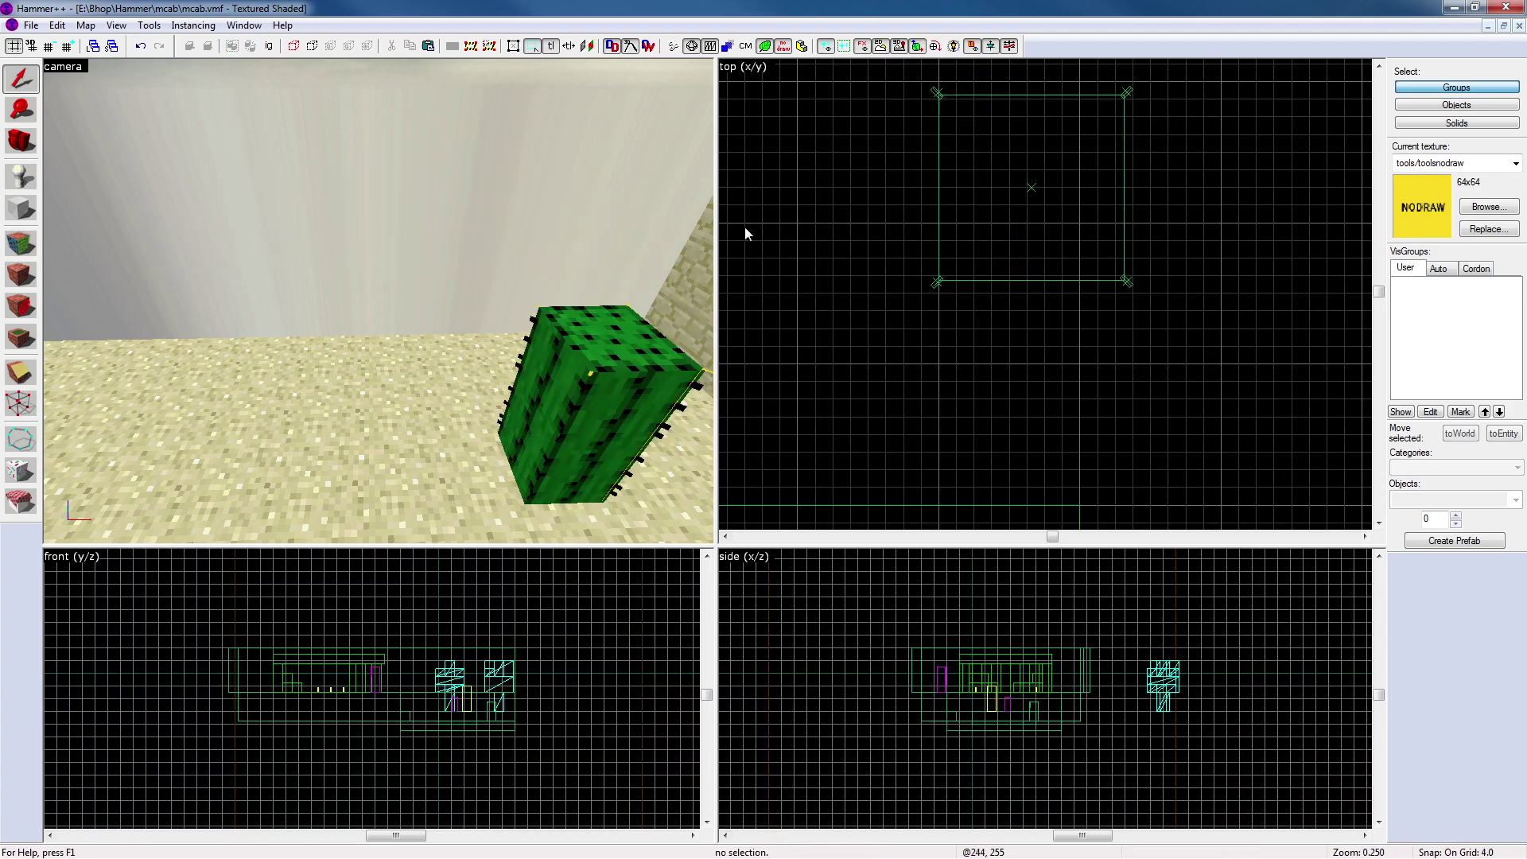
# Duplicate the shorter cactus's main brush 4 units upward and texture all six faces of the copy with nodraw
pyautogui.click(614, 347)
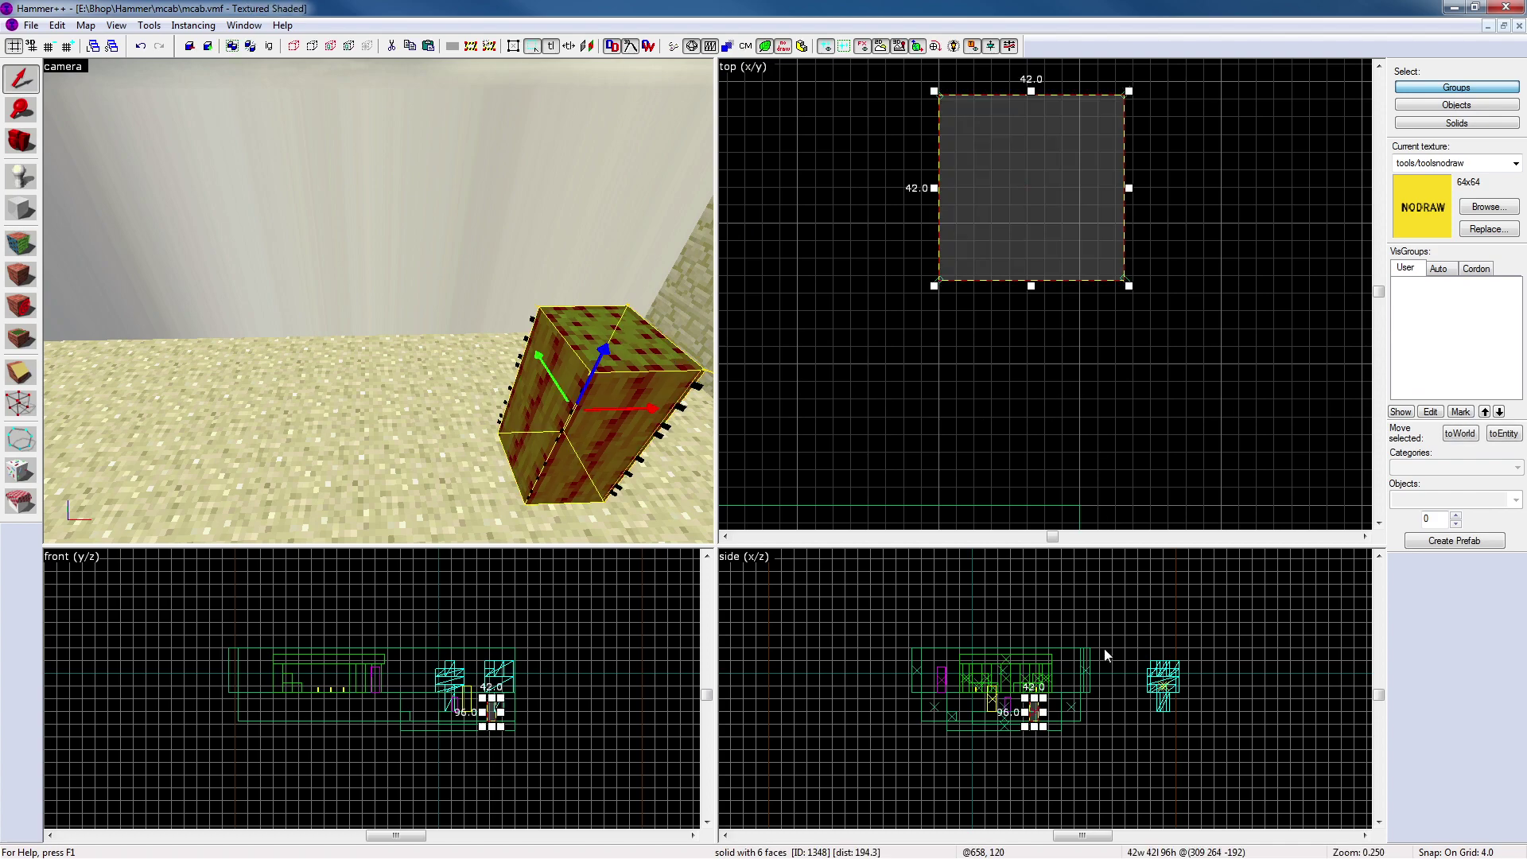
pyautogui.hotkey('shift', 'Up')
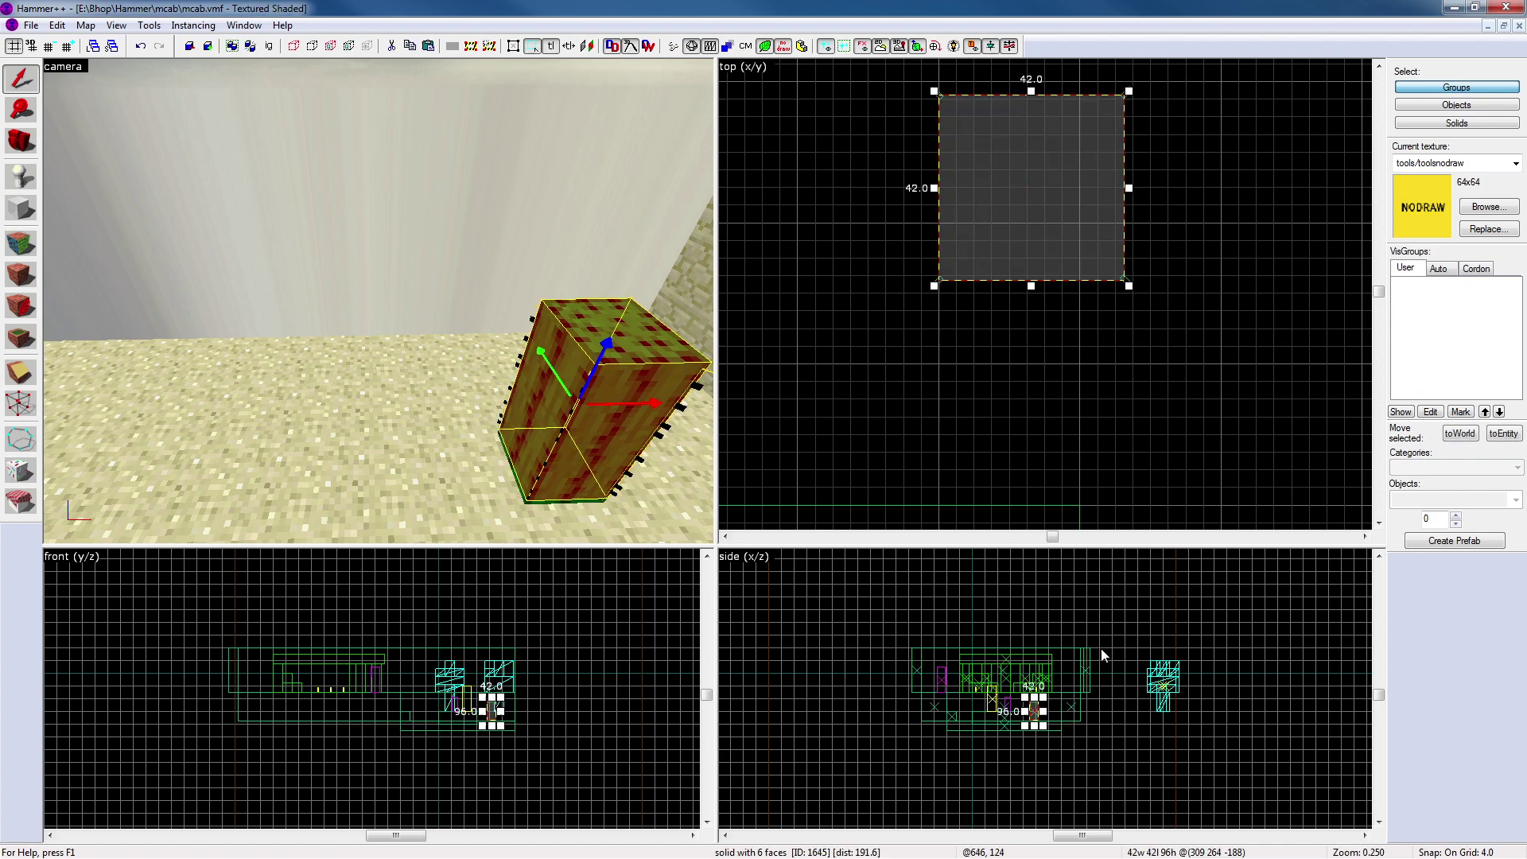
pyautogui.click(21, 243)
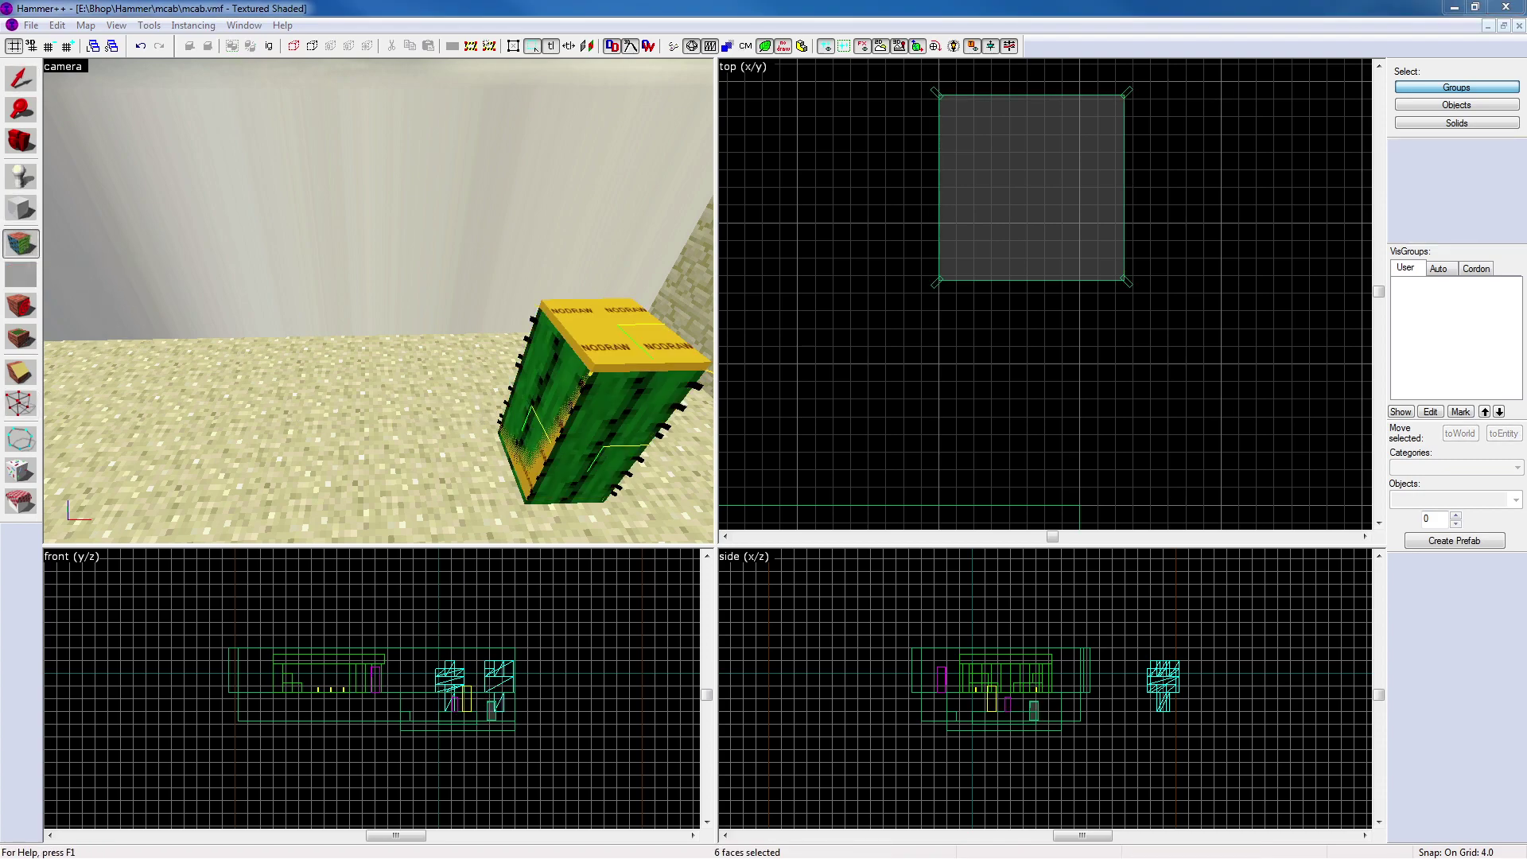
pyautogui.moveTo(0, 390); pyautogui.dragTo(872, 391)
pyautogui.click(938, 395)
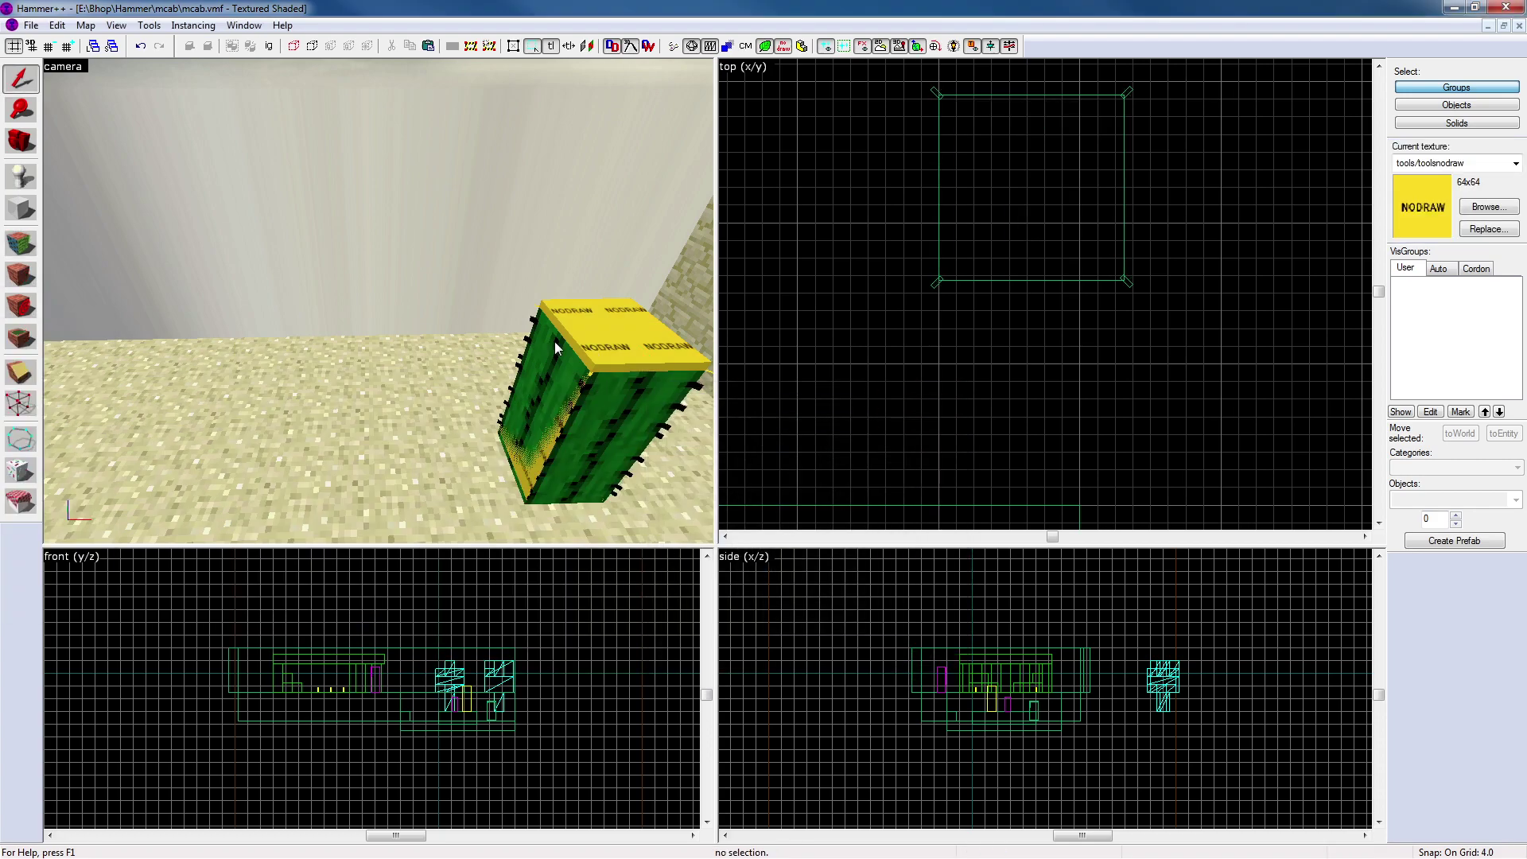
# Tie the nodraw copy to a func_brush entity and name it asd
pyautogui.click(611, 342)
pyautogui.hotkey('ctrl', 't')
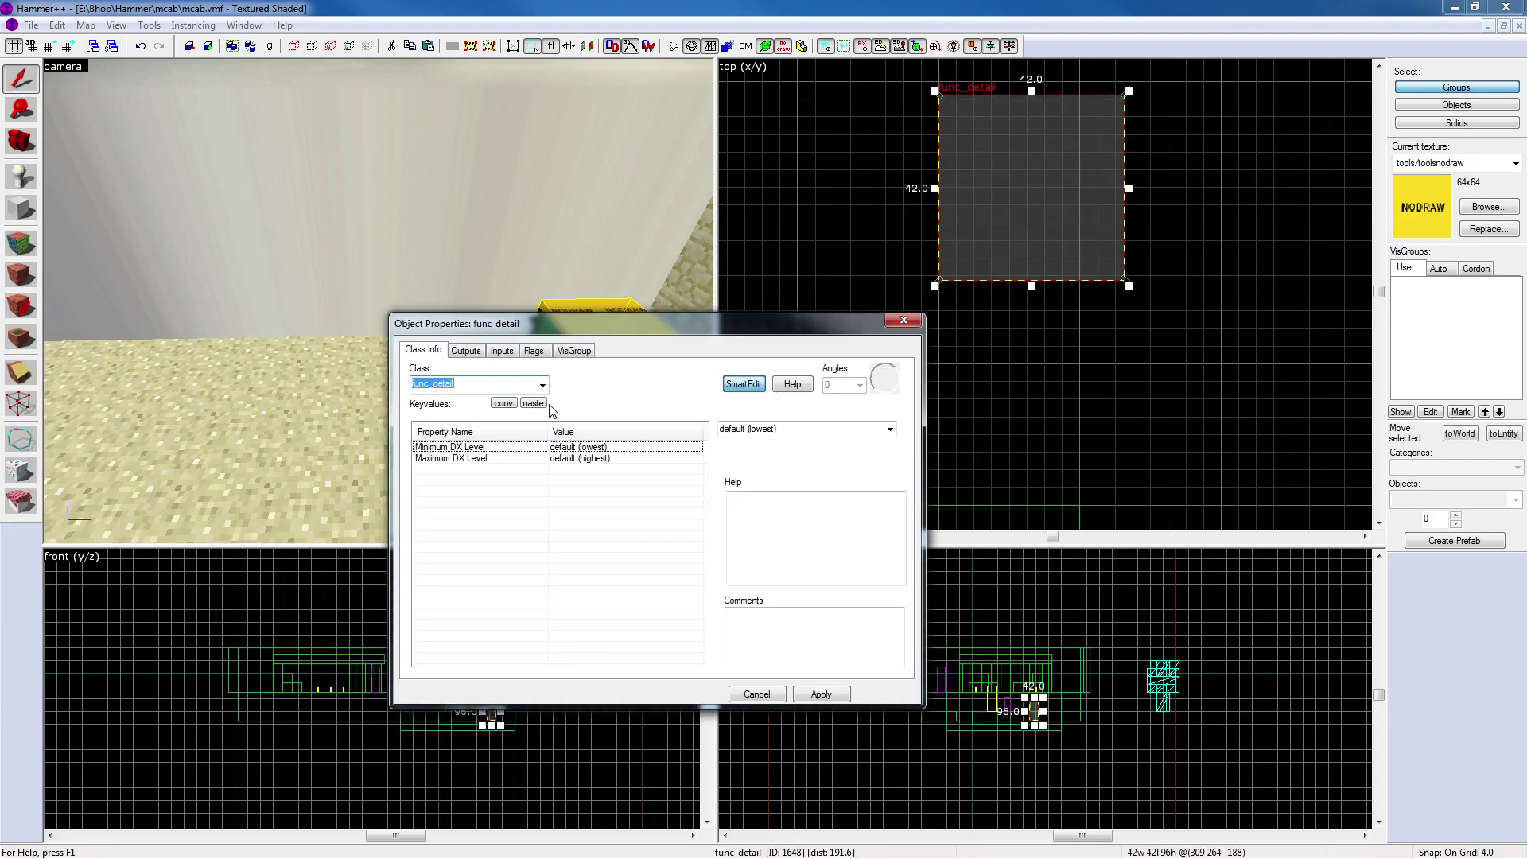
pyautogui.write('func_bru')
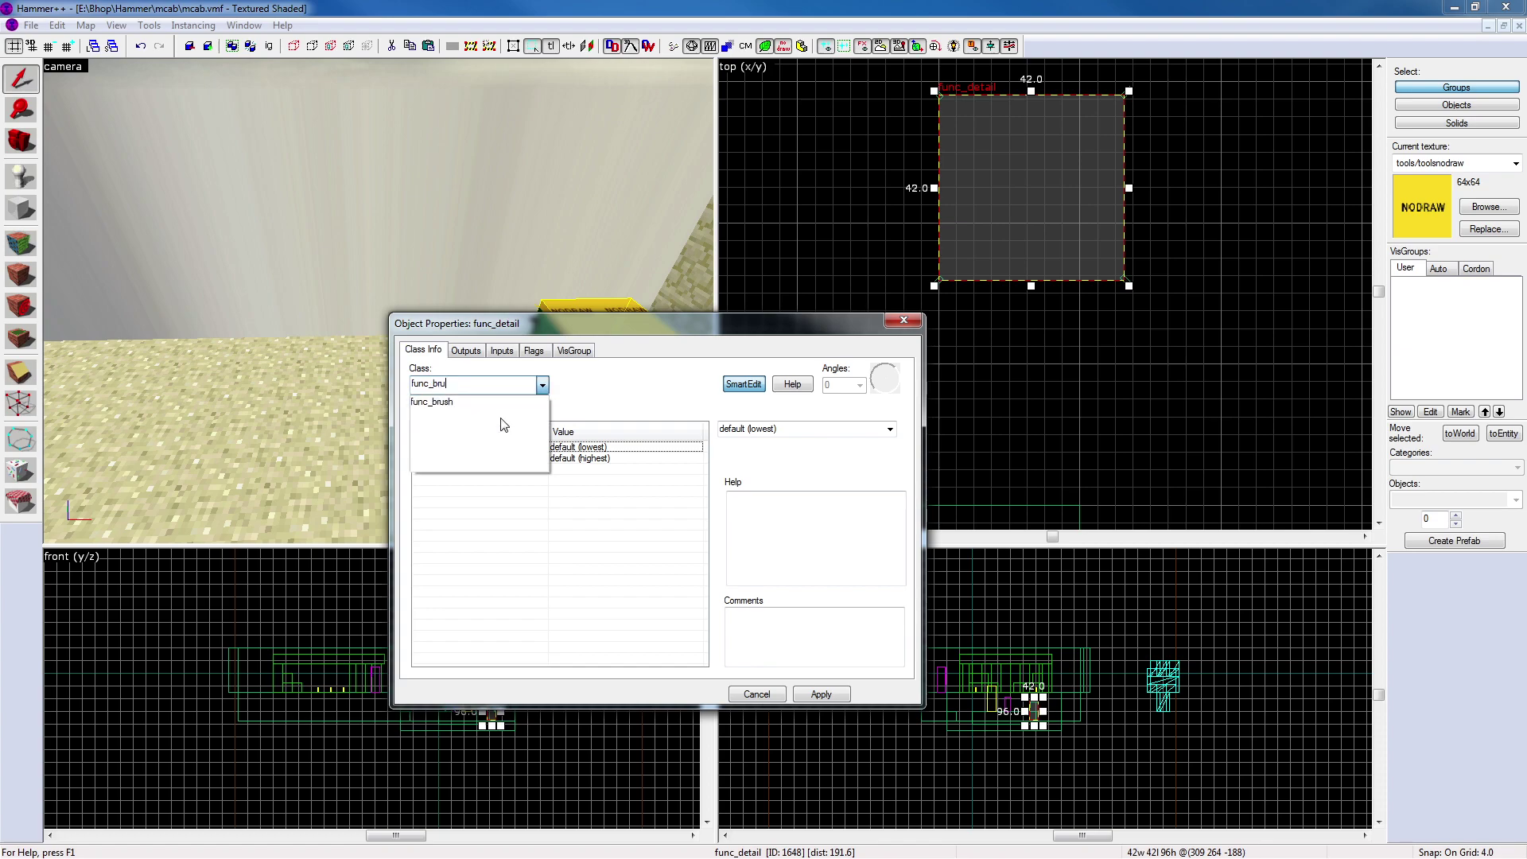
pyautogui.click(435, 401)
pyautogui.click(819, 693)
pyautogui.click(567, 448)
pyautogui.write('asd')
pyautogui.click(831, 692)
pyautogui.click(904, 320)
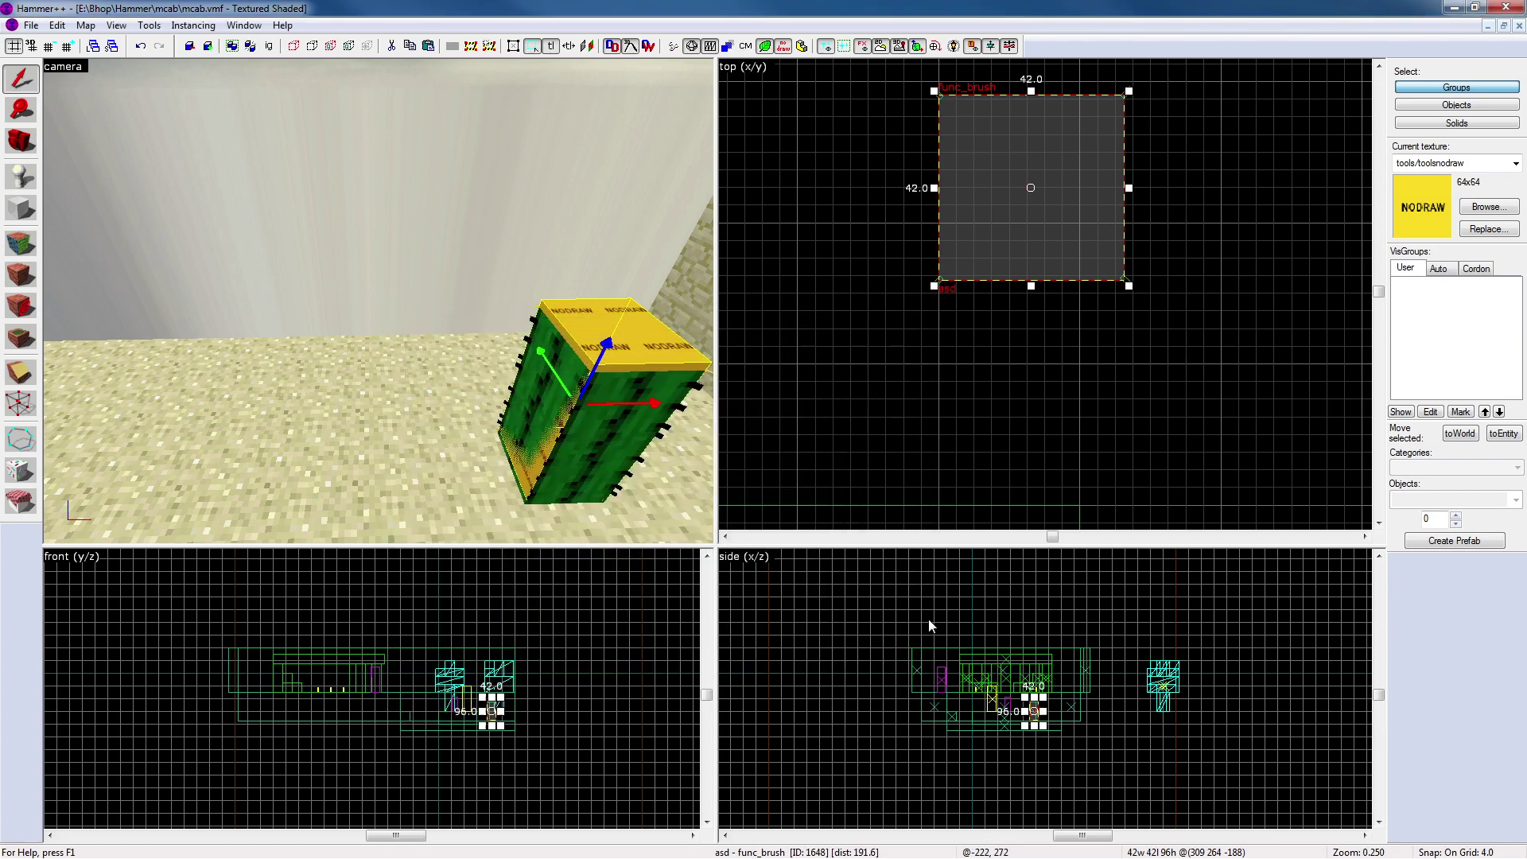
# Lower the asd func_brush 4 units so it coincides with the shorter cactus
pyautogui.hotkey('alt', 'Return')
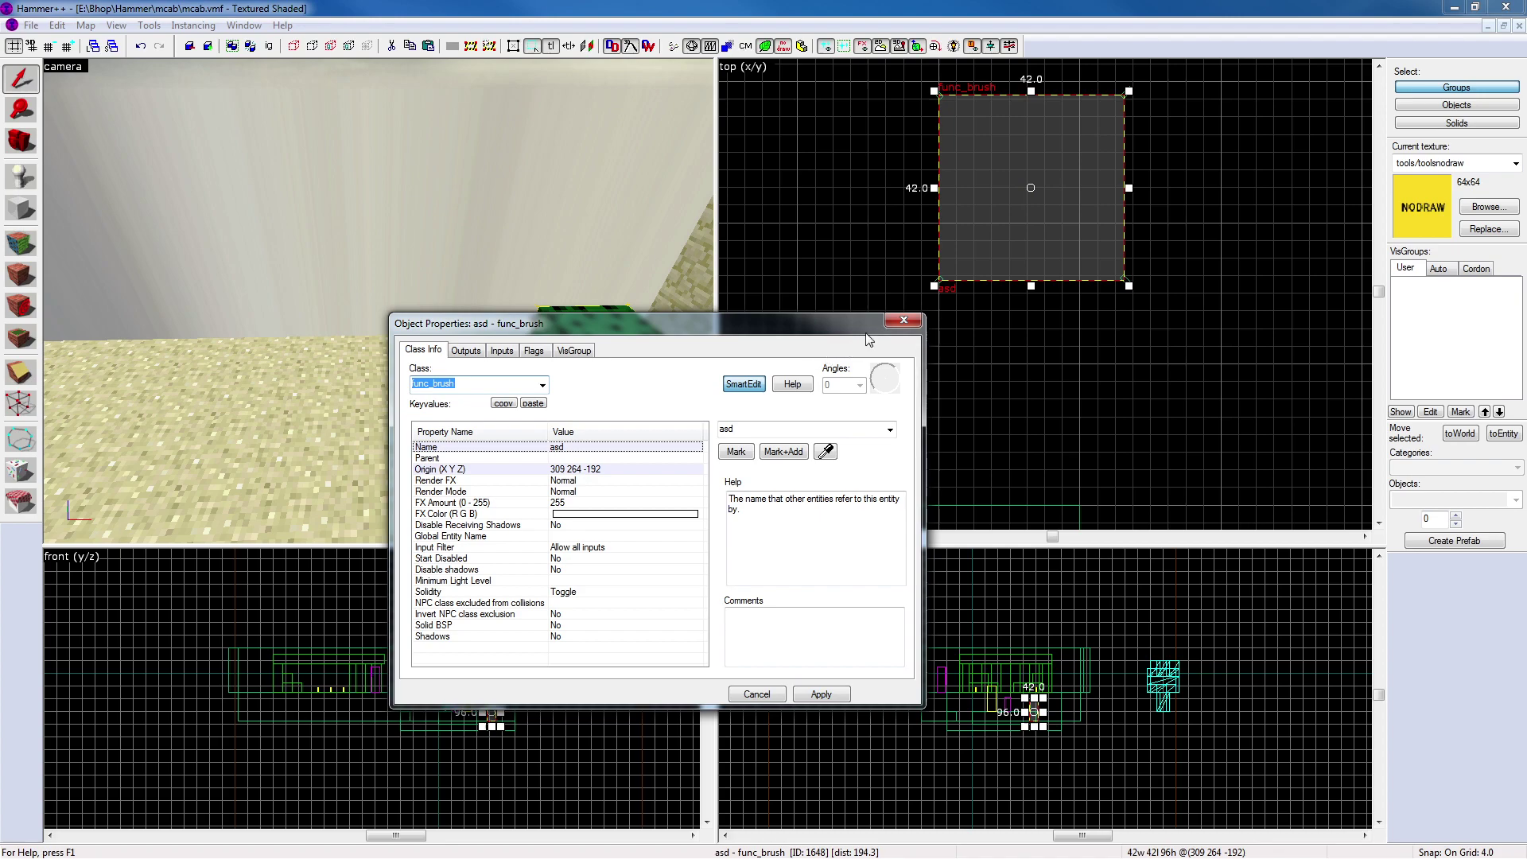
pyautogui.press('Escape')
pyautogui.click(818, 332)
# Close the asd func_brush's properties and hide the brush so the shorter cactus's own brushes can be selected
pyautogui.click(595, 337)
pyautogui.click(836, 393)
pyautogui.click(657, 390)
pyautogui.hotkey('ctrl', 'shift', 'w')
pyautogui.press('z')
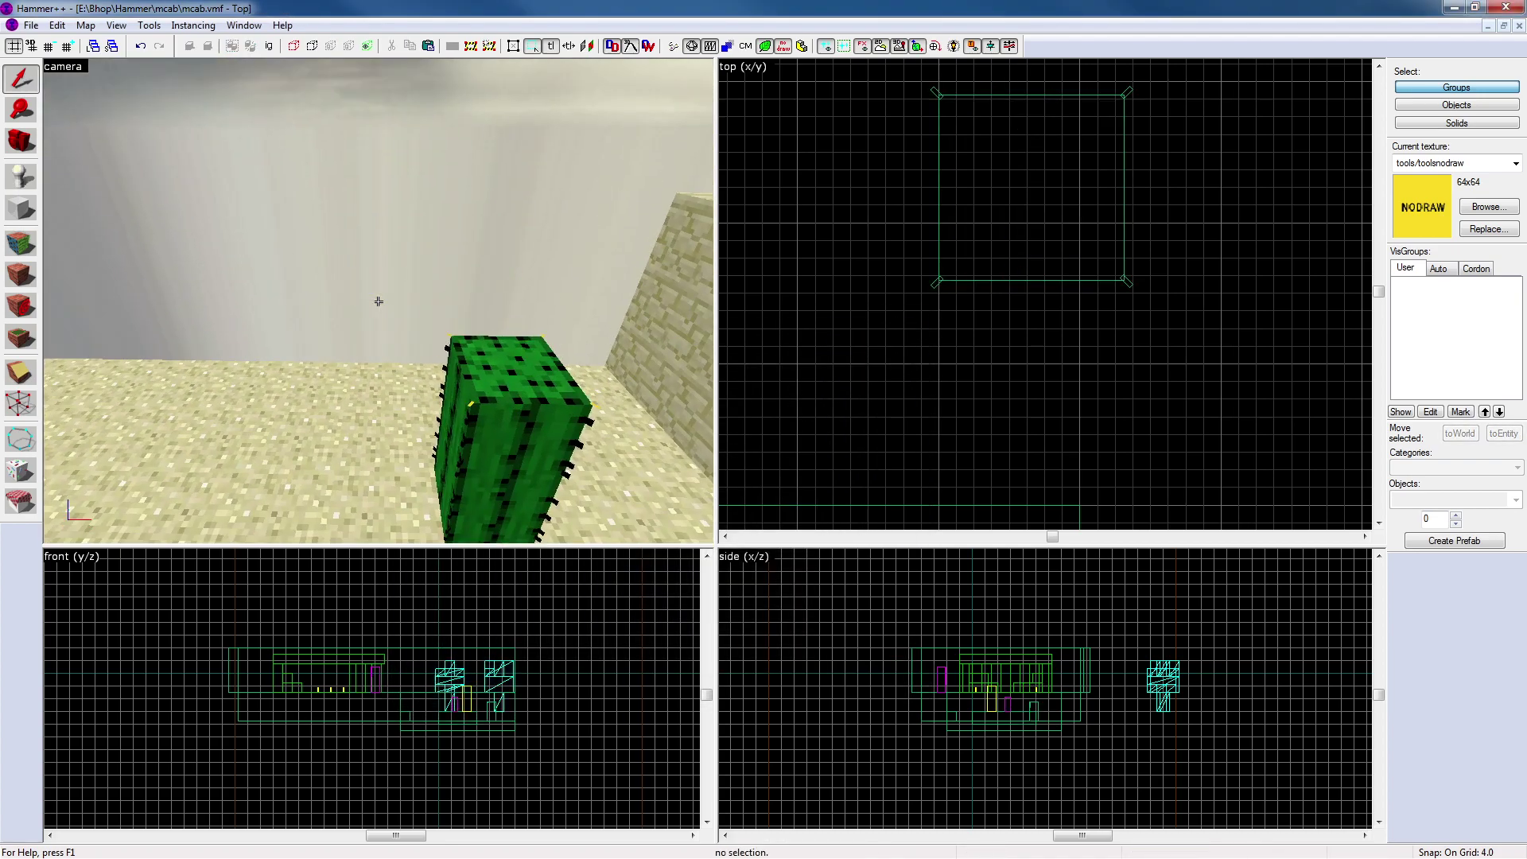
# Select the shorter cactus's main brush together with all its corner spike brushes and tie them to one entity
pyautogui.press('w')
pyautogui.press('s')
pyautogui.press('z')
pyautogui.click(425, 274)
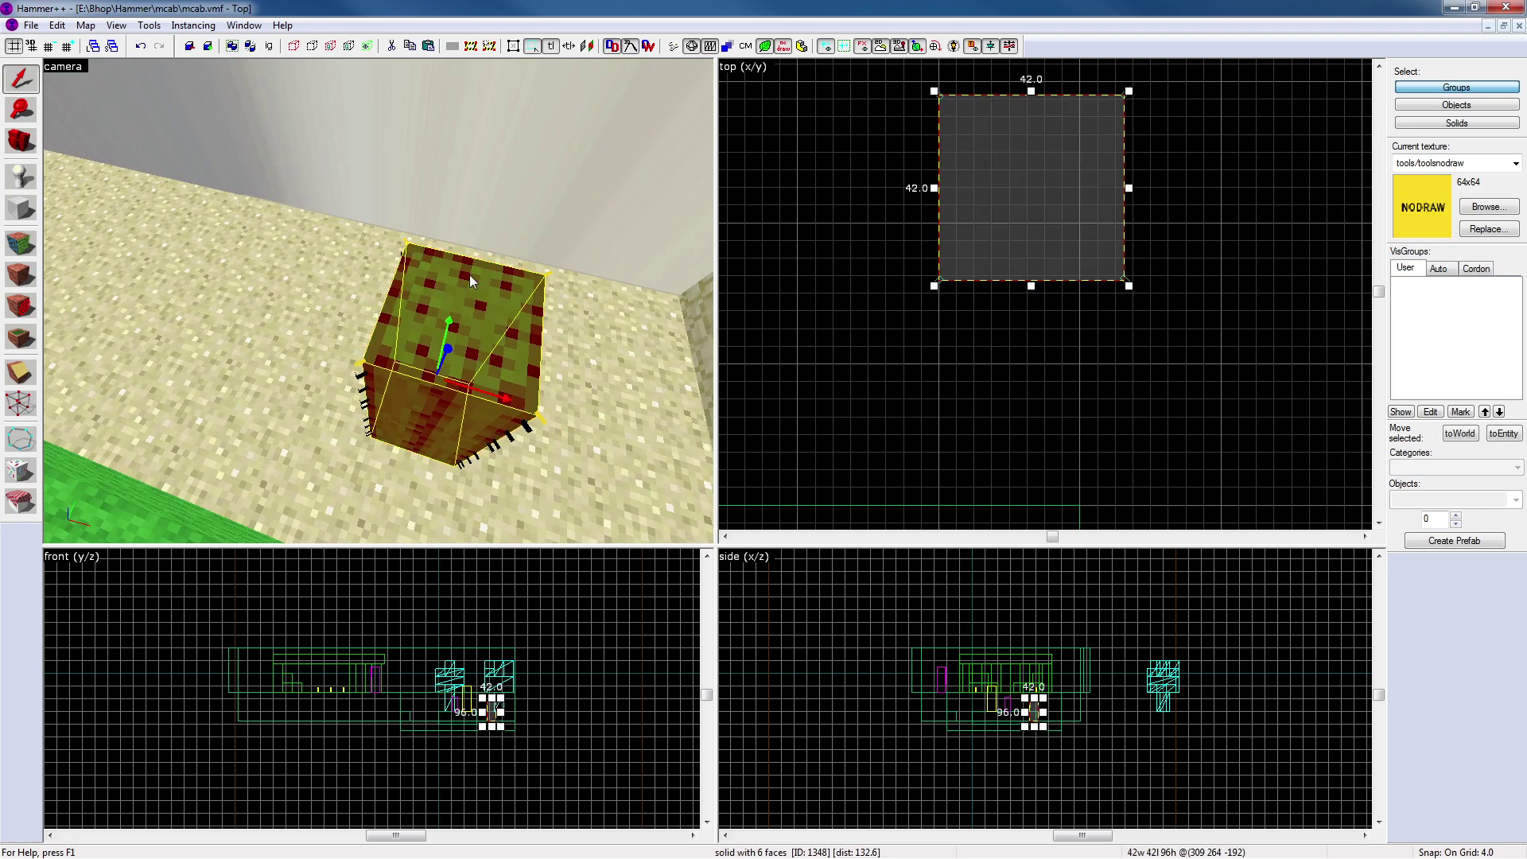
pyautogui.click(852, 240)
pyautogui.scroll(-1, 888, 228)
pyautogui.scroll(1, 887, 227)
pyautogui.moveTo(900, 90); pyautogui.dragTo(812, 172, button='middle')
pyautogui.moveTo(799, 128); pyautogui.dragTo(1094, 405)
pyautogui.press('Return')
pyautogui.hotkey('ctrl', 't')
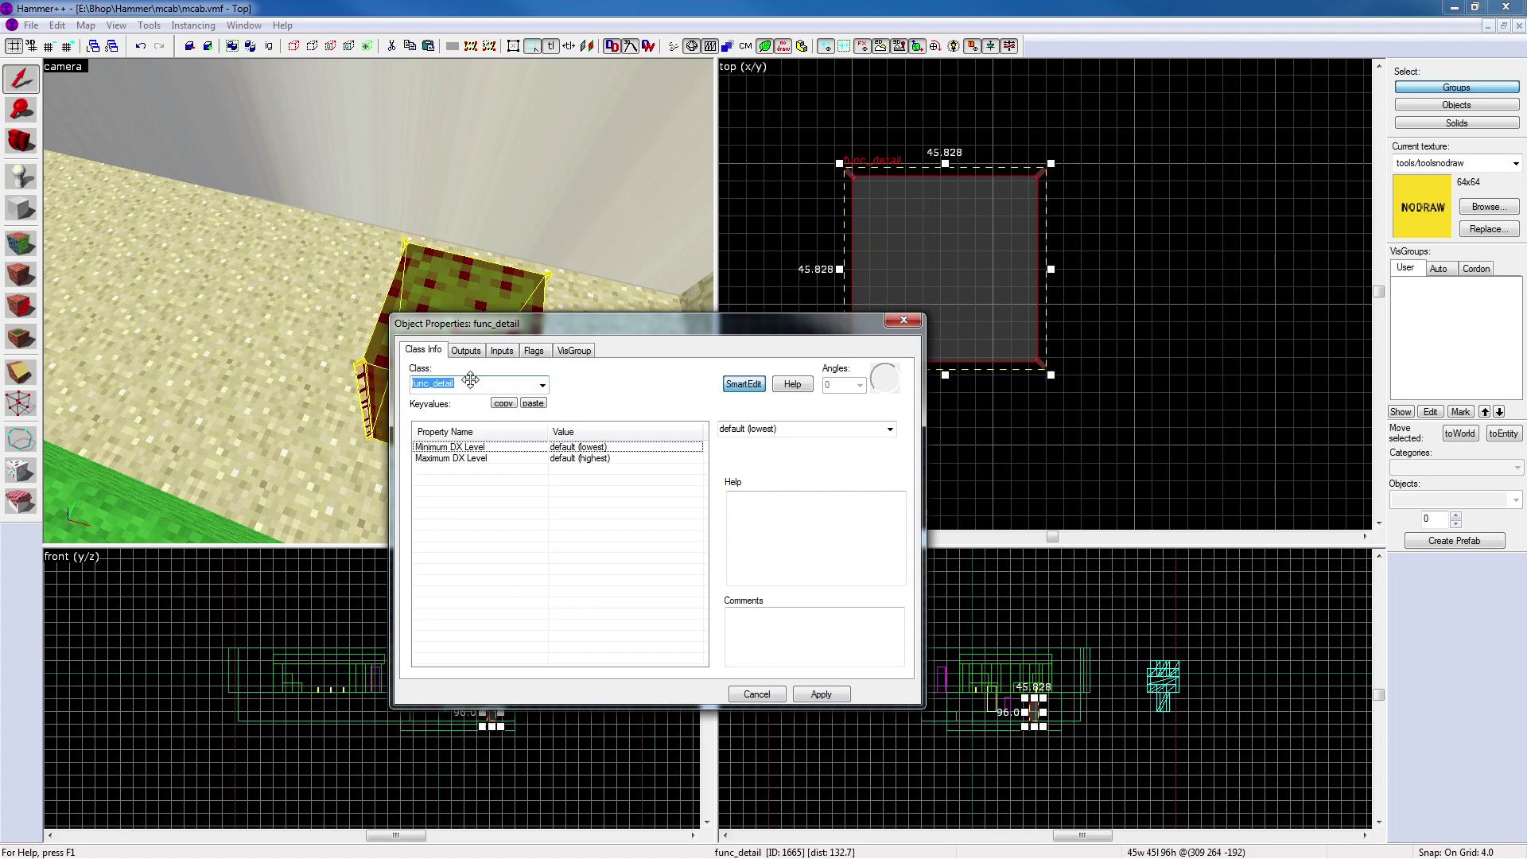
# Set the shorter cactus entity's class to propper_model and name it cactus_small
pyautogui.write('propper_model')
pyautogui.press('Return')
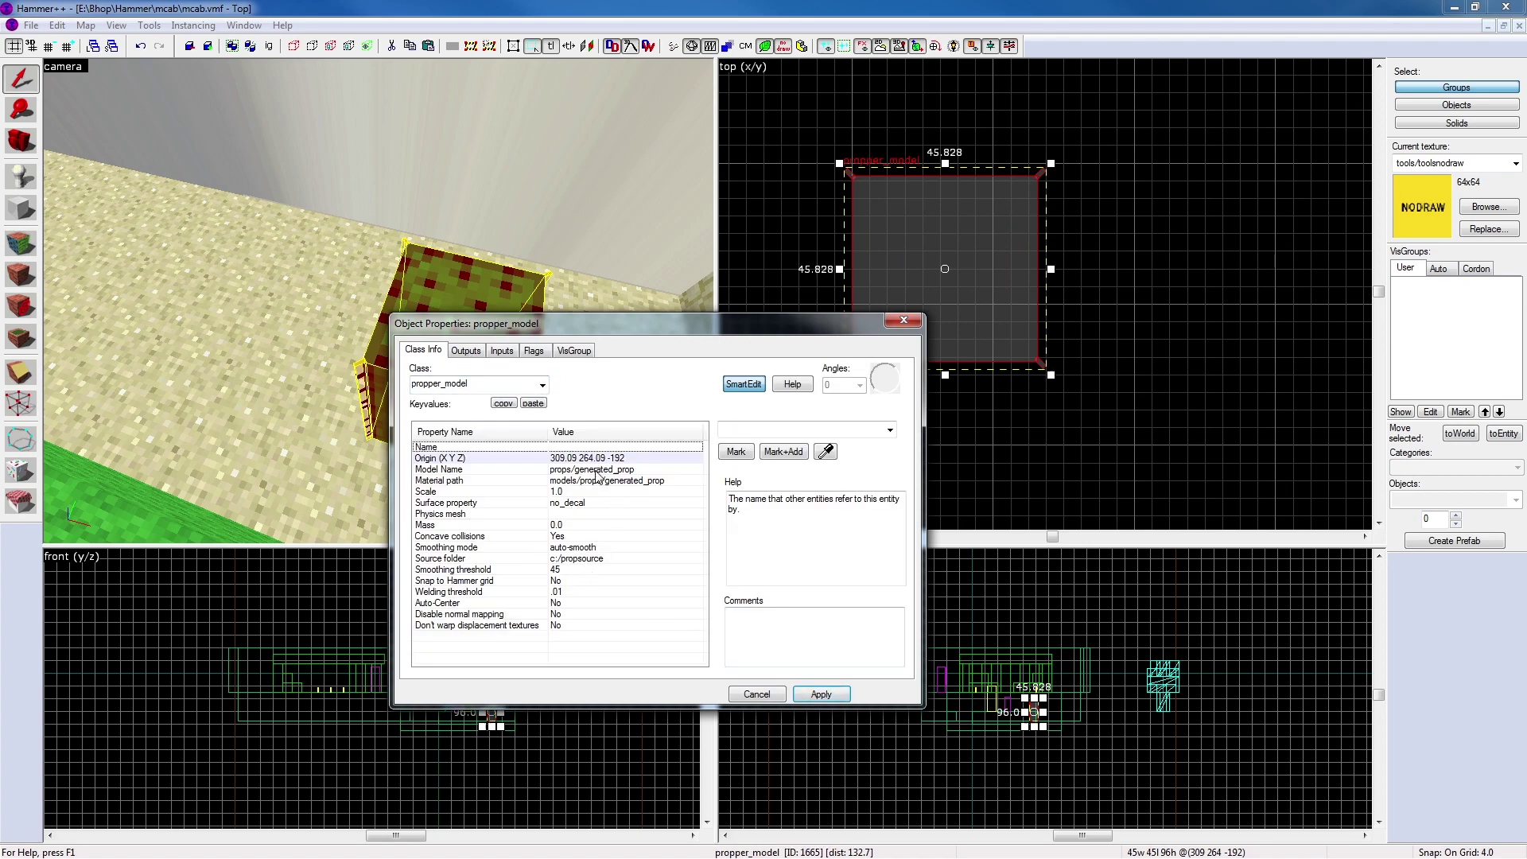
pyautogui.click(736, 430)
pyautogui.write('cactus_')
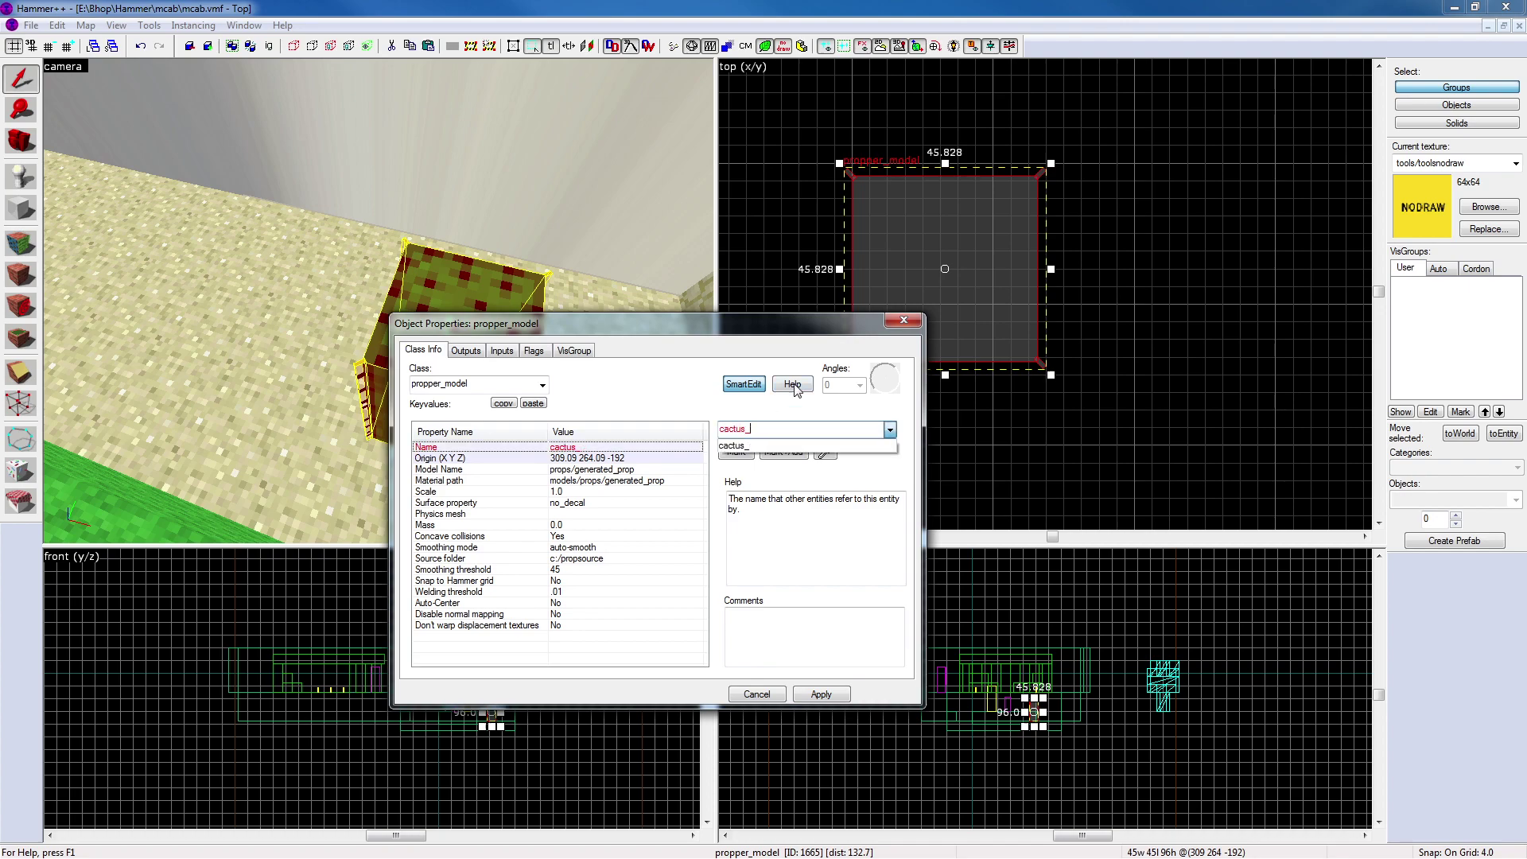
pyautogui.press('Down')
pyautogui.press('Return')
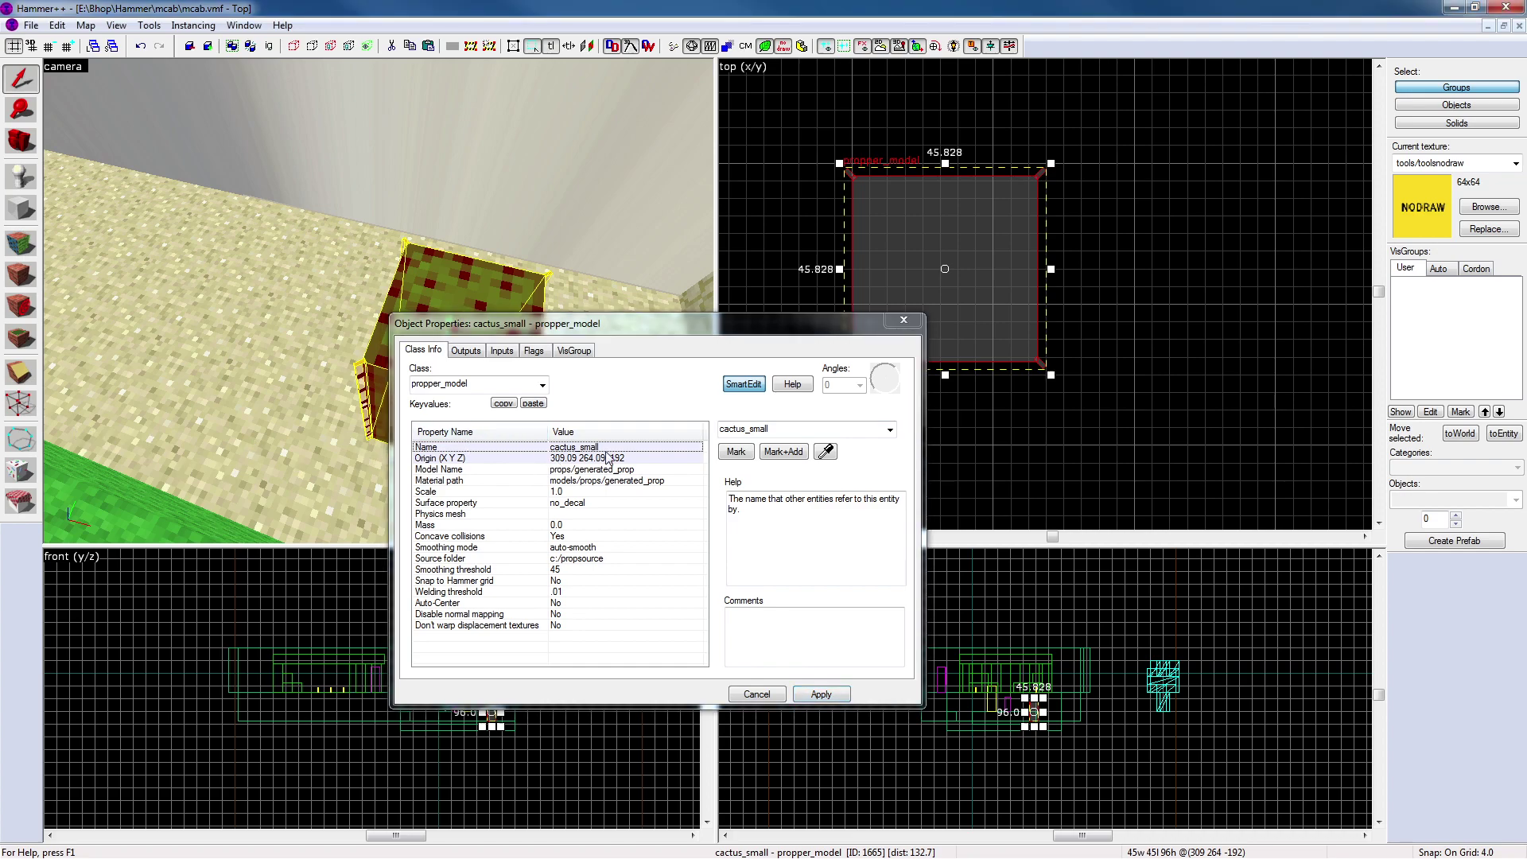
# Unhide the asd func_brush and set it as the physics mesh of the cactus_small propper_model
pyautogui.click(567, 515)
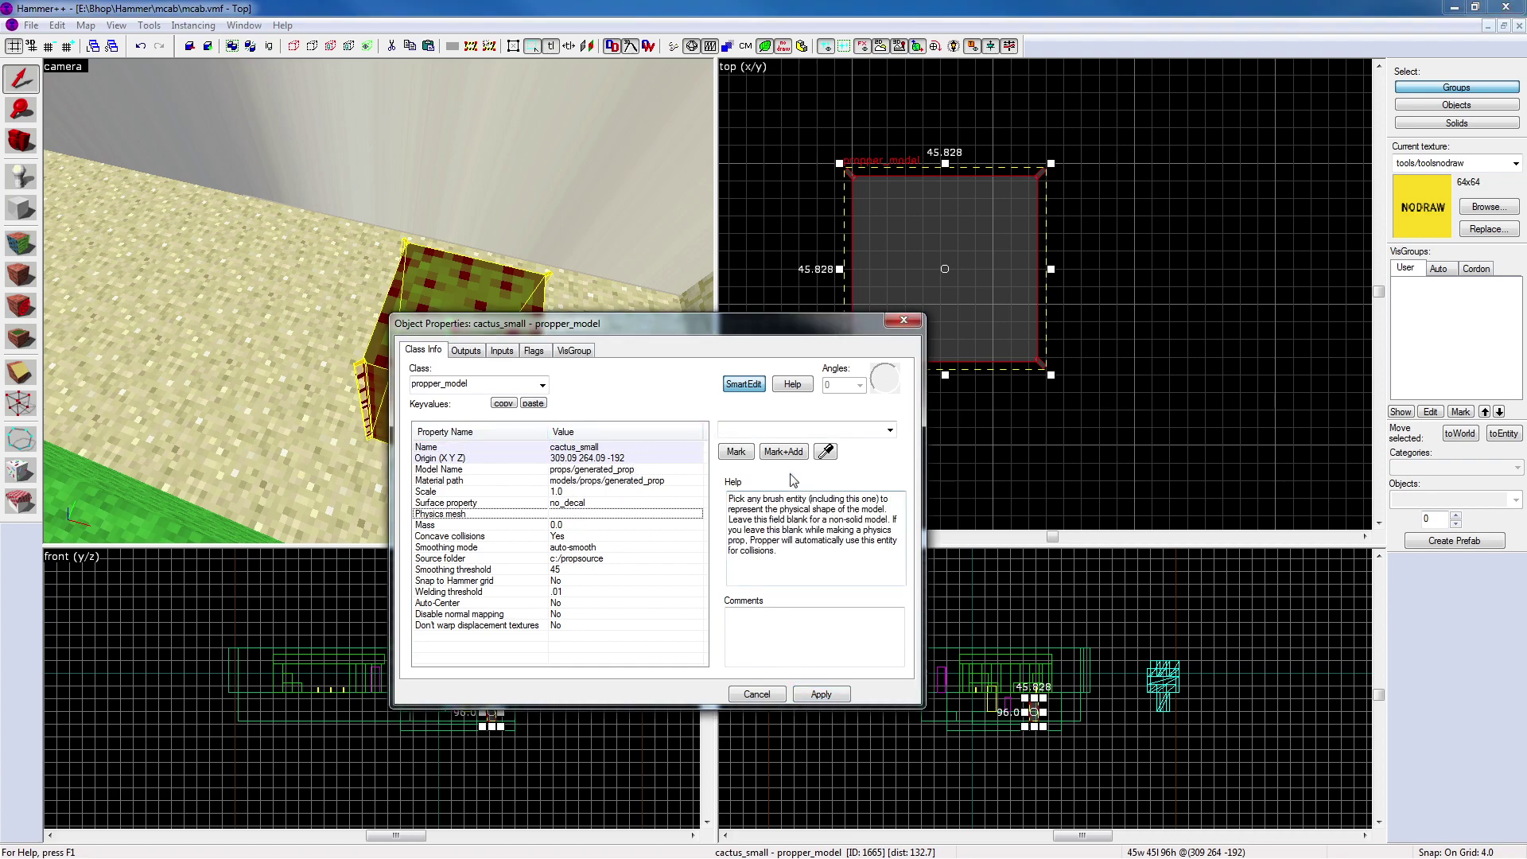
pyautogui.click(912, 320)
pyautogui.doubleClick(477, 330)
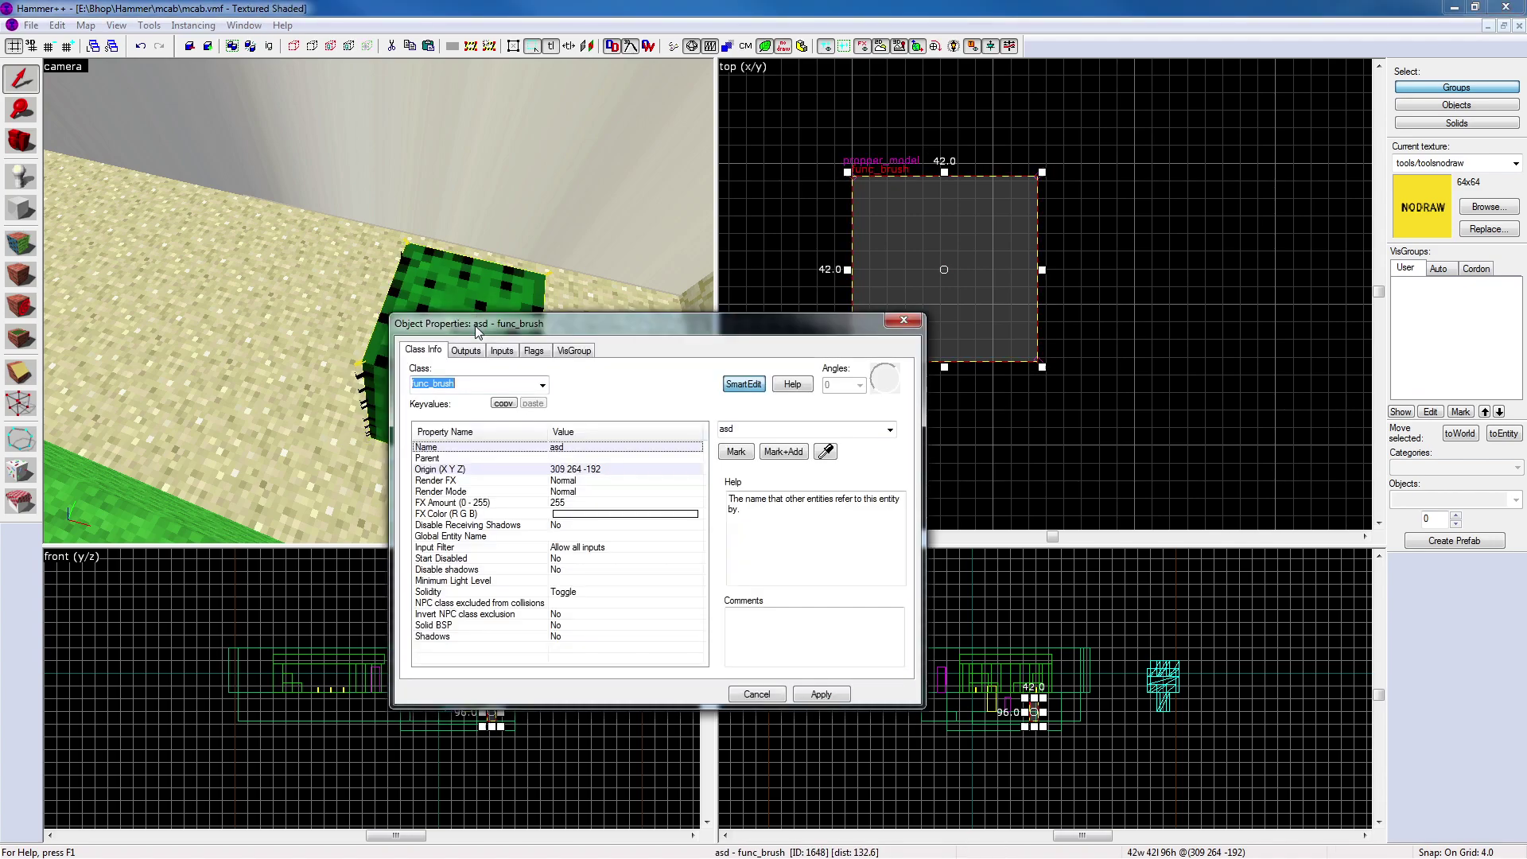
pyautogui.click(904, 320)
pyautogui.press('z')
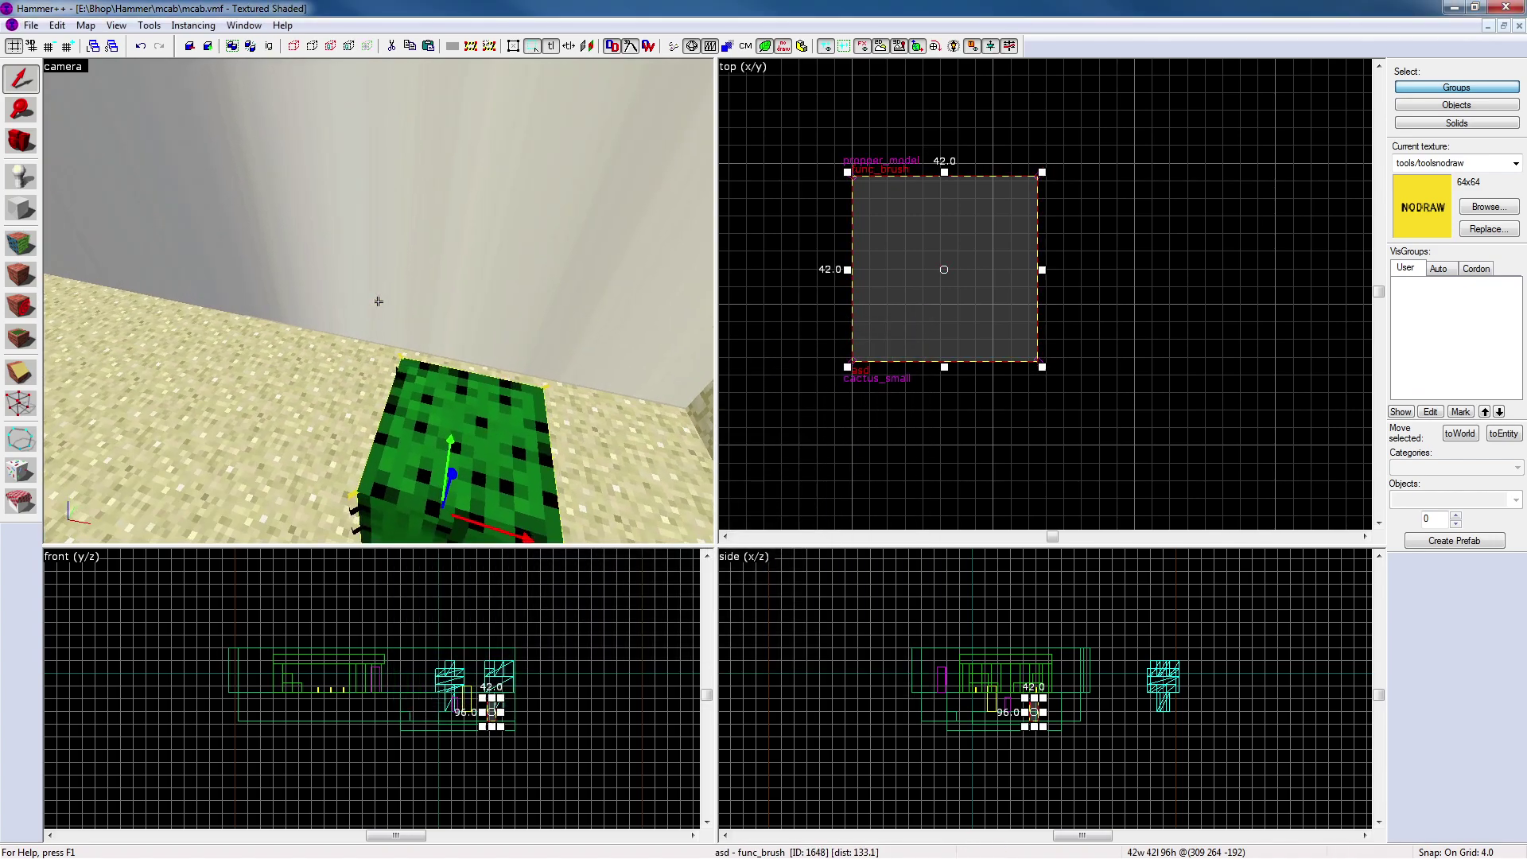
pyautogui.press('s')
pyautogui.press('z')
pyautogui.doubleClick(362, 347)
pyautogui.click(602, 514)
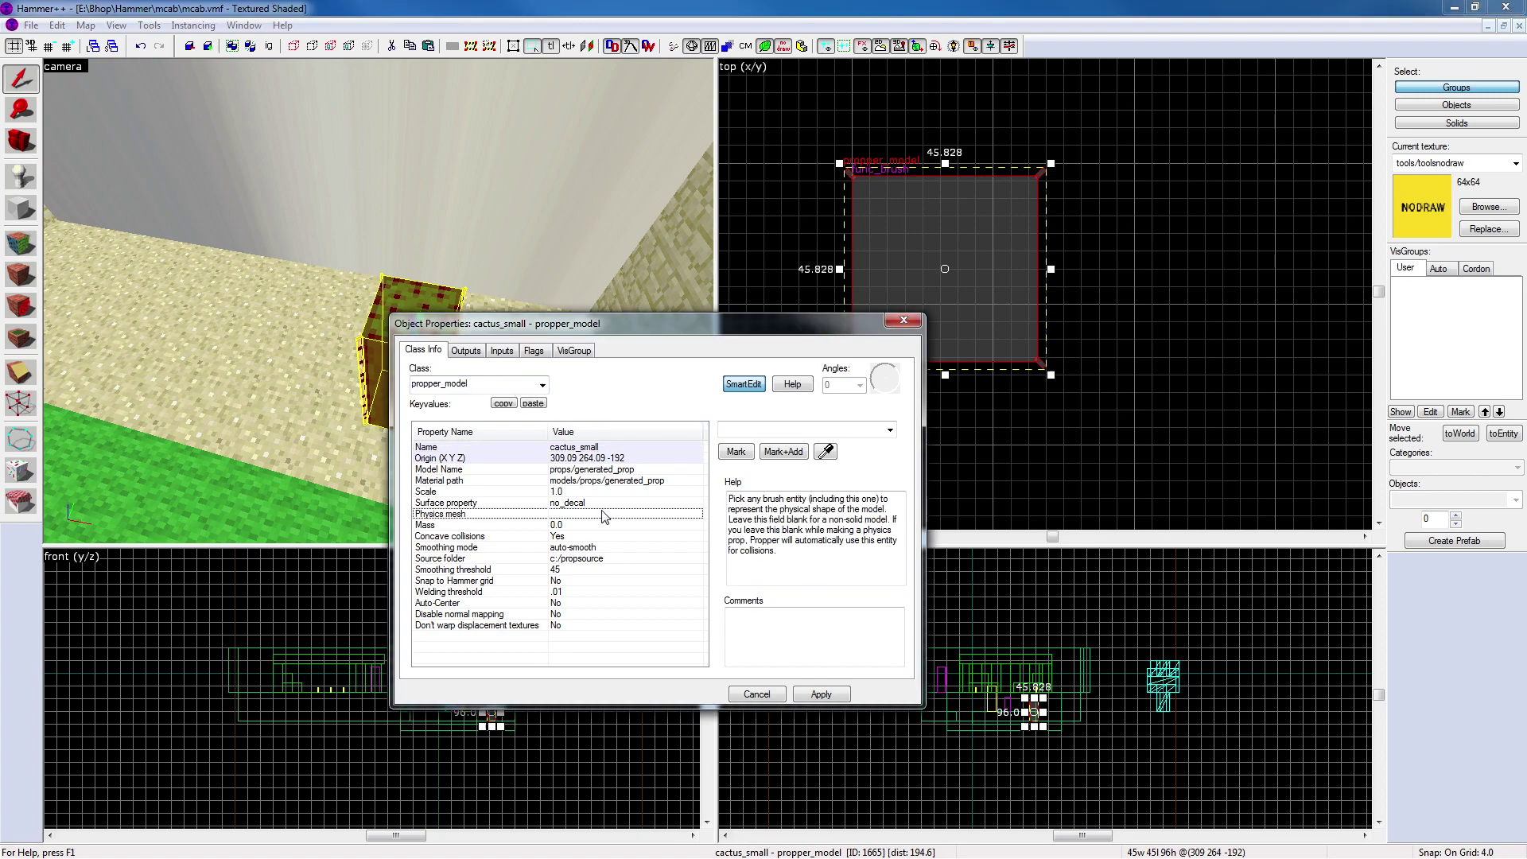
pyautogui.click(889, 432)
pyautogui.click(773, 446)
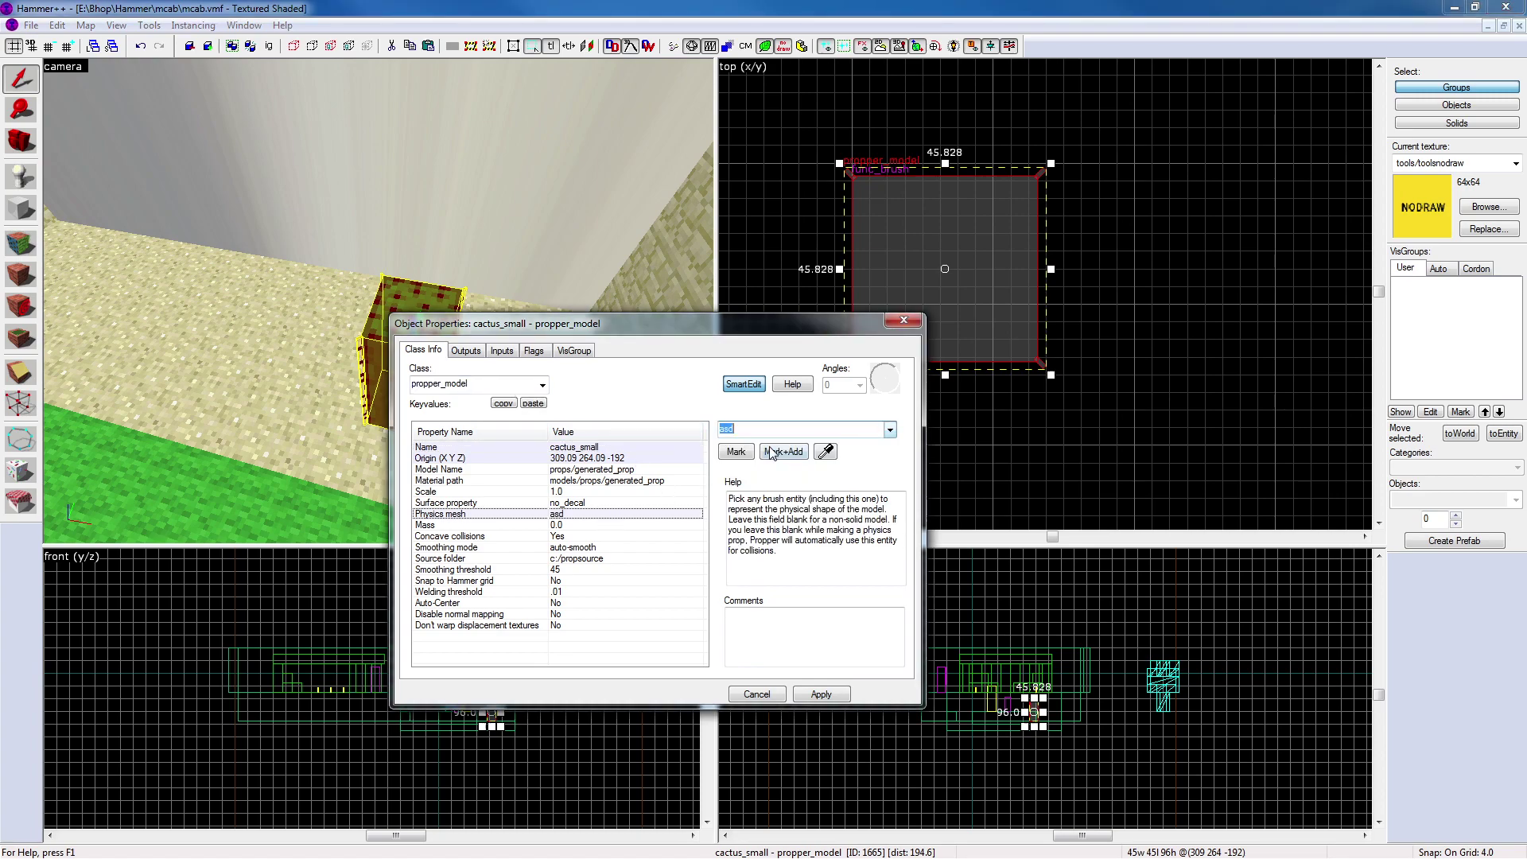
pyautogui.click(819, 694)
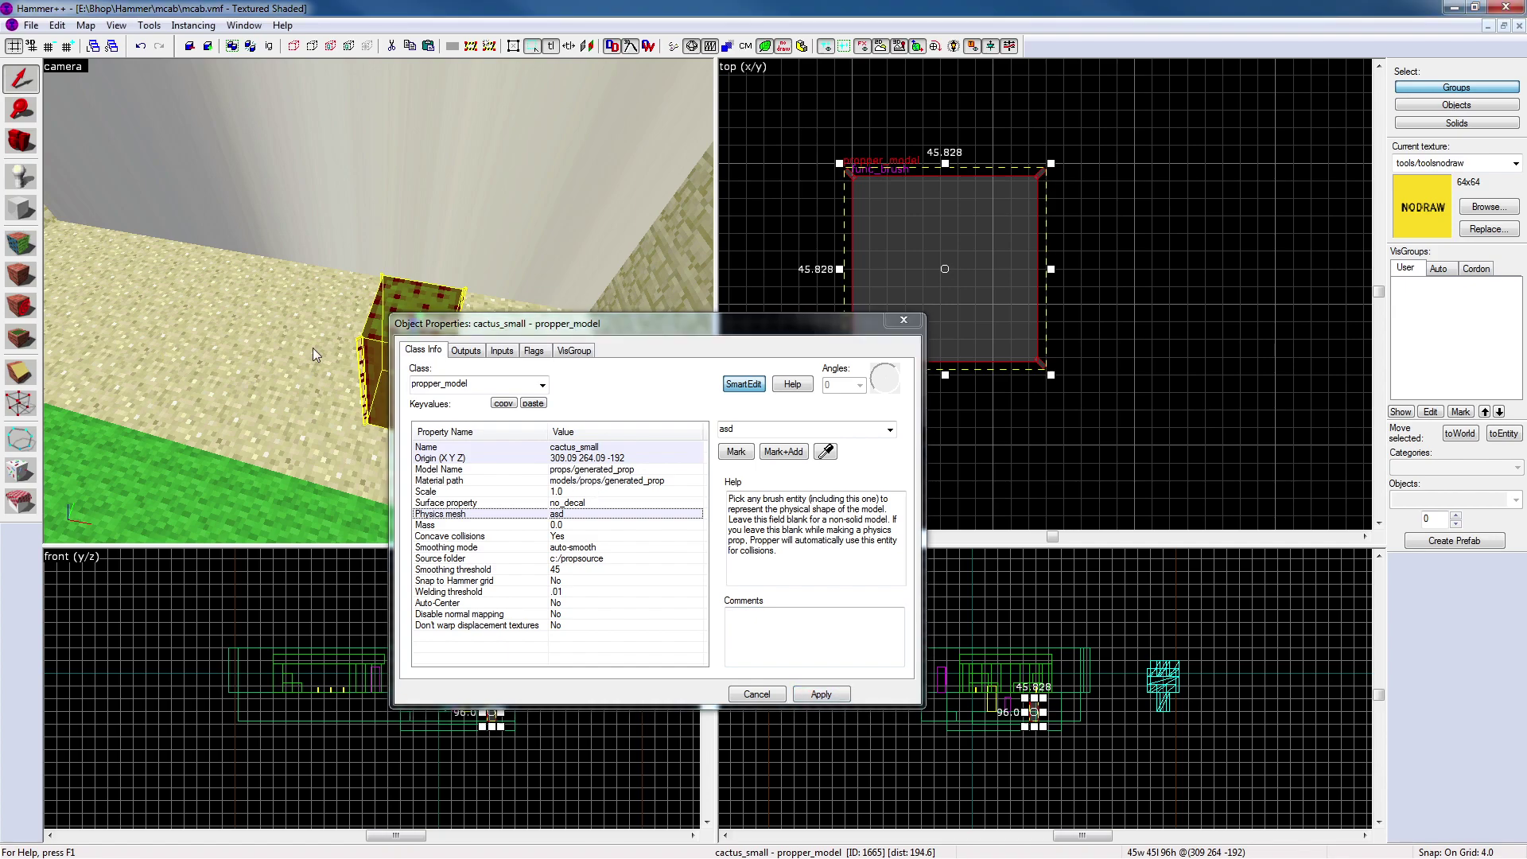
# Copy the large cactus propper_model's model name and set cactus_small's model name to props/sirhephmc/cactus_small
pyautogui.click(388, 305)
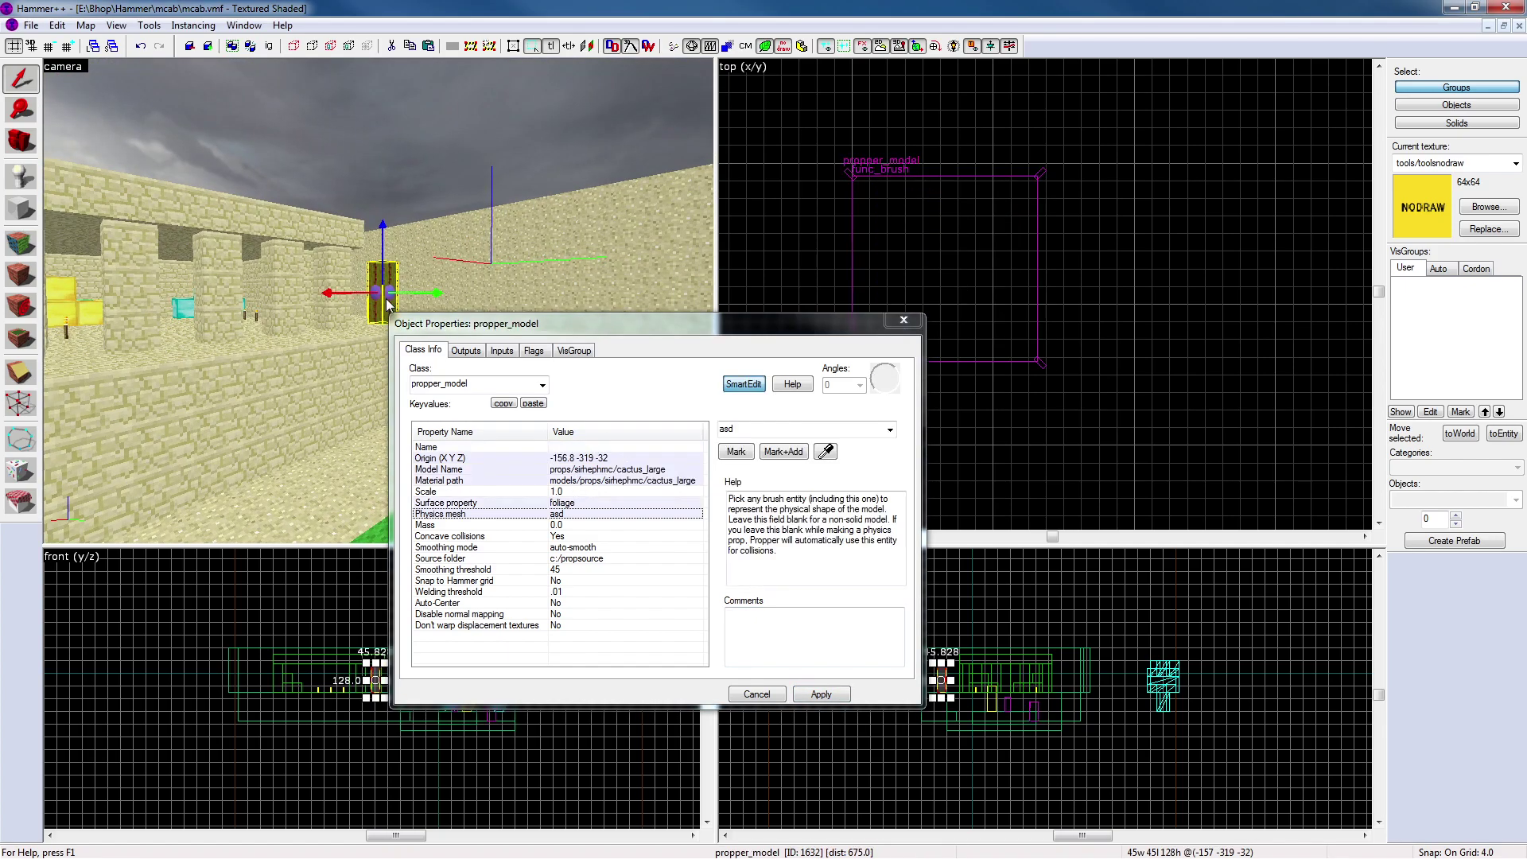
pyautogui.click(634, 474)
pyautogui.doubleClick(789, 435)
pyautogui.hotkey('ctrl', 'c')
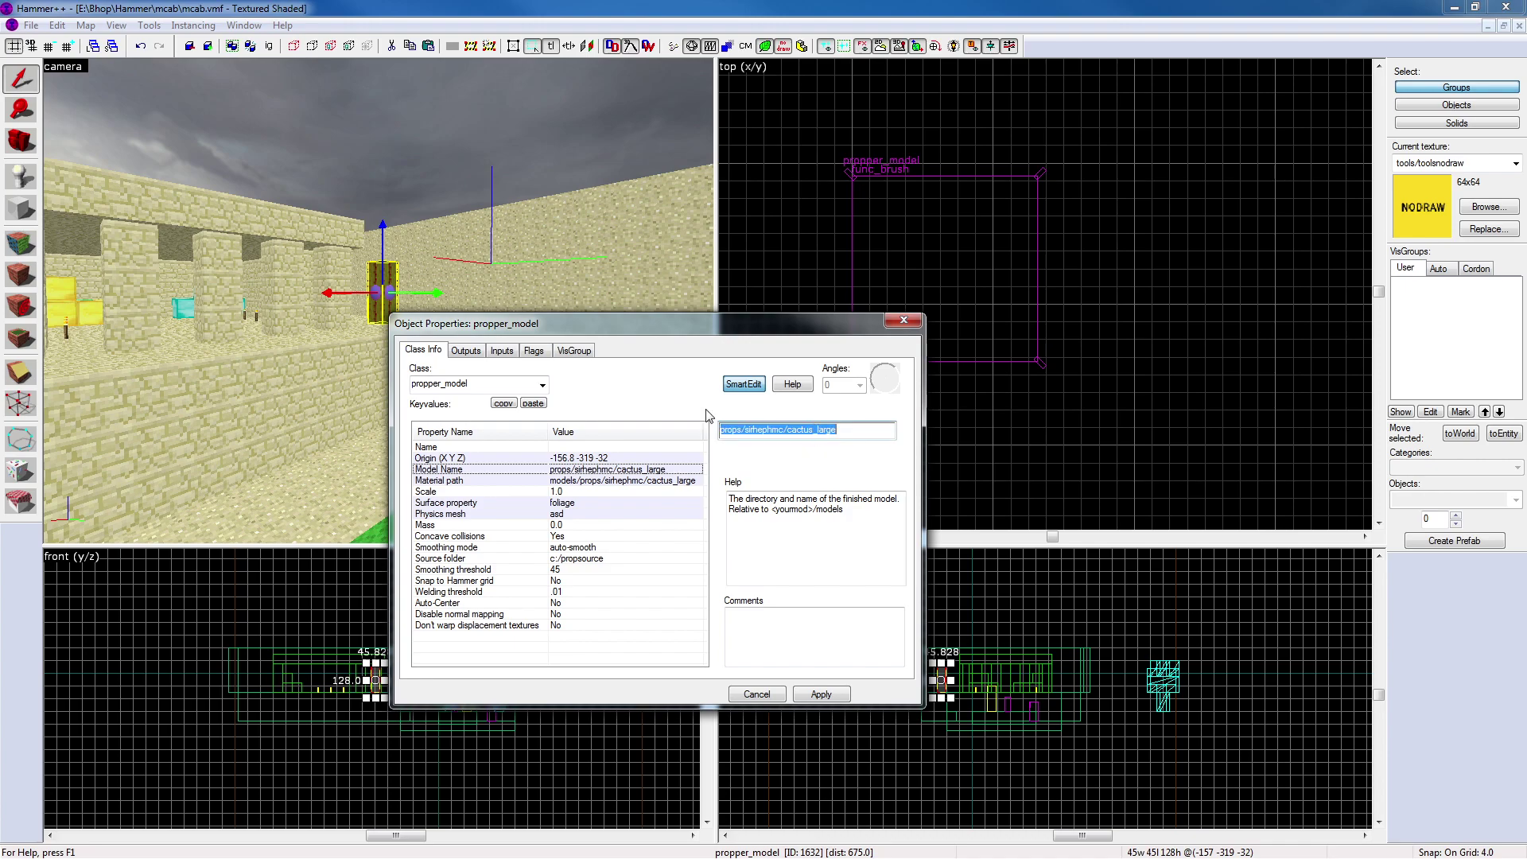
pyautogui.press('z')
pyautogui.press('w')
pyautogui.press('z')
pyautogui.click(379, 300)
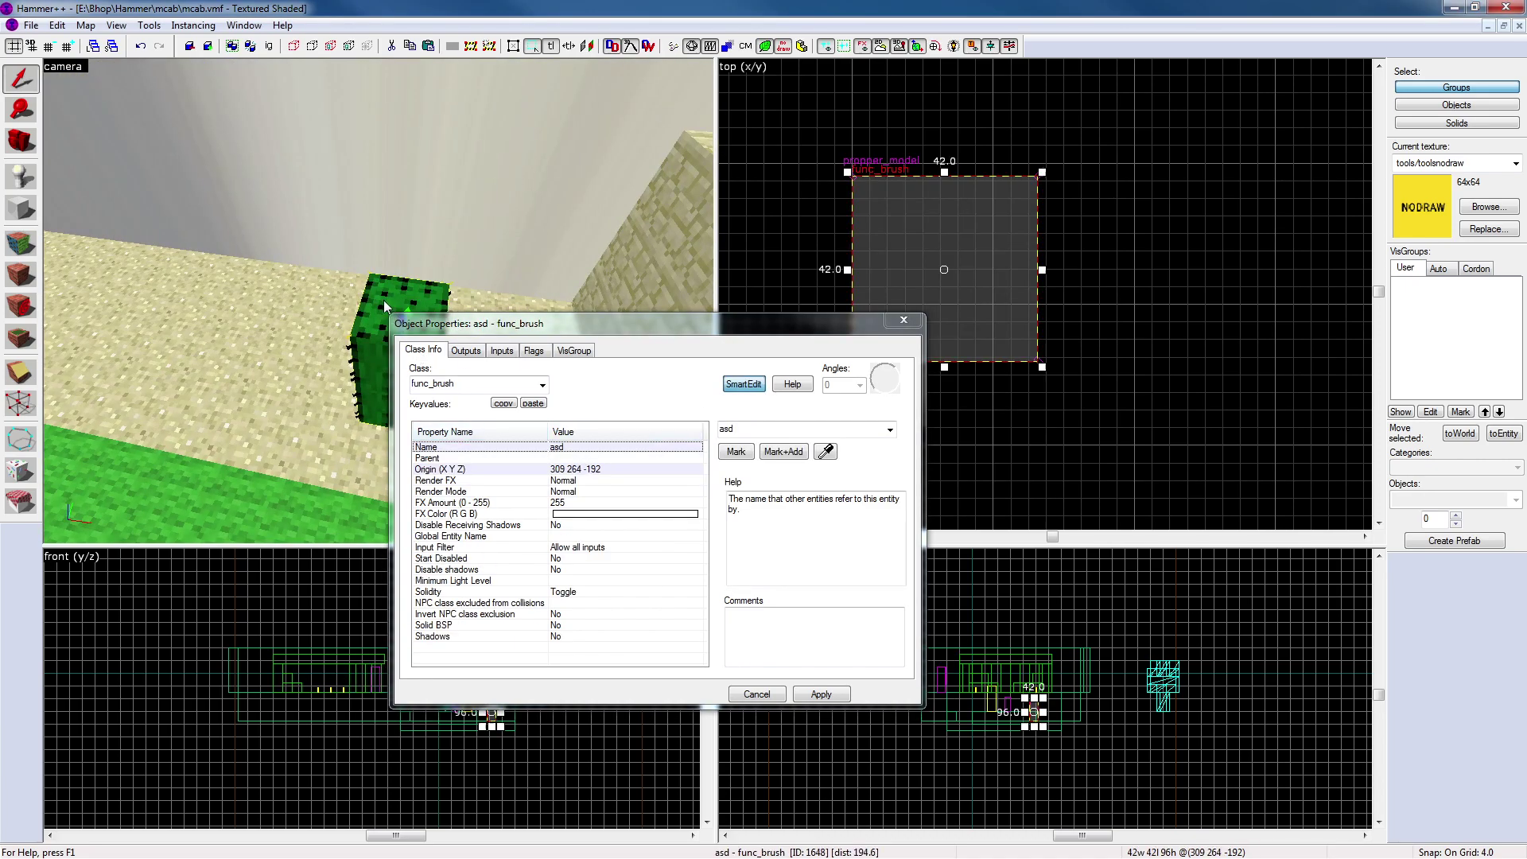
pyautogui.click(351, 346)
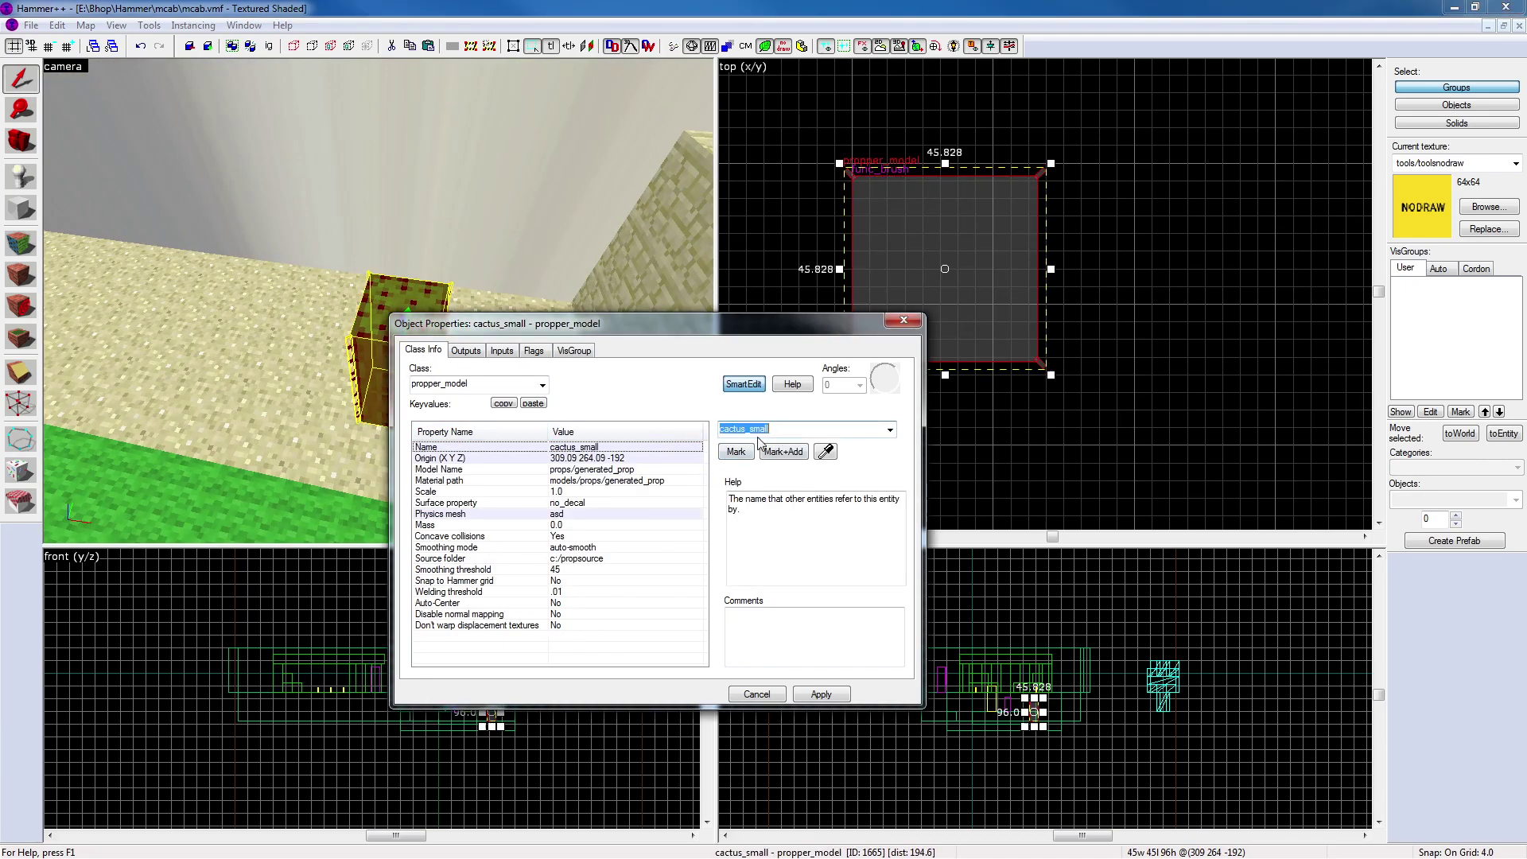
pyautogui.click(649, 470)
pyautogui.doubleClick(780, 433)
pyautogui.hotkey('ctrl', 'v')
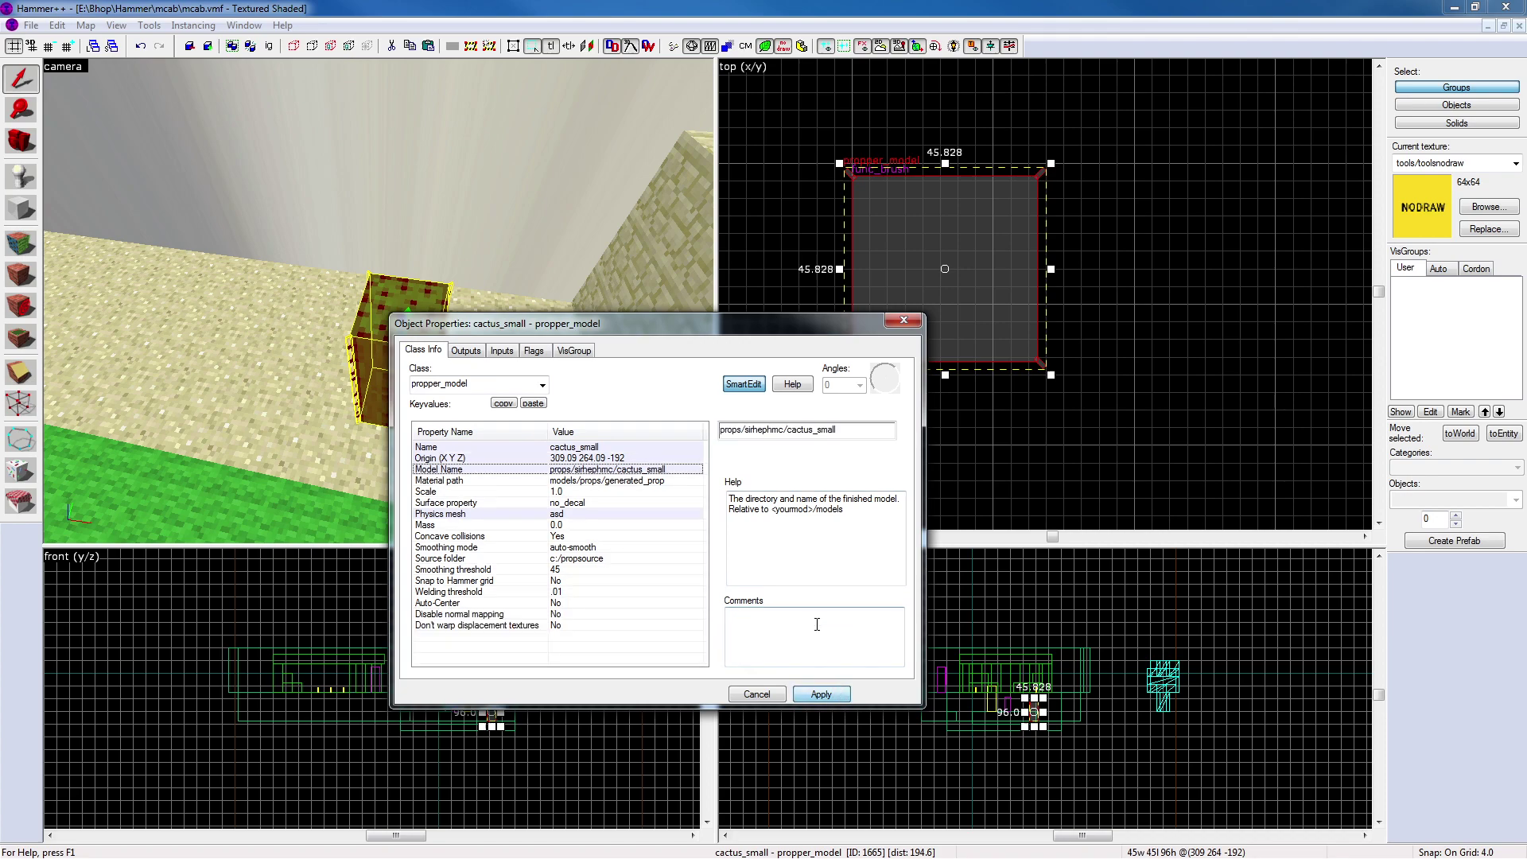
# Set cactus_small's material path to models/props/sirhephmc/cactus_small and apply it
pyautogui.moveTo(863, 430); pyautogui.dragTo(749, 453)
pyautogui.hotkey('ctrl', 'c')
pyautogui.click(628, 482)
pyautogui.moveTo(843, 431); pyautogui.dragTo(776, 433)
pyautogui.hotkey('ctrl', 'v')
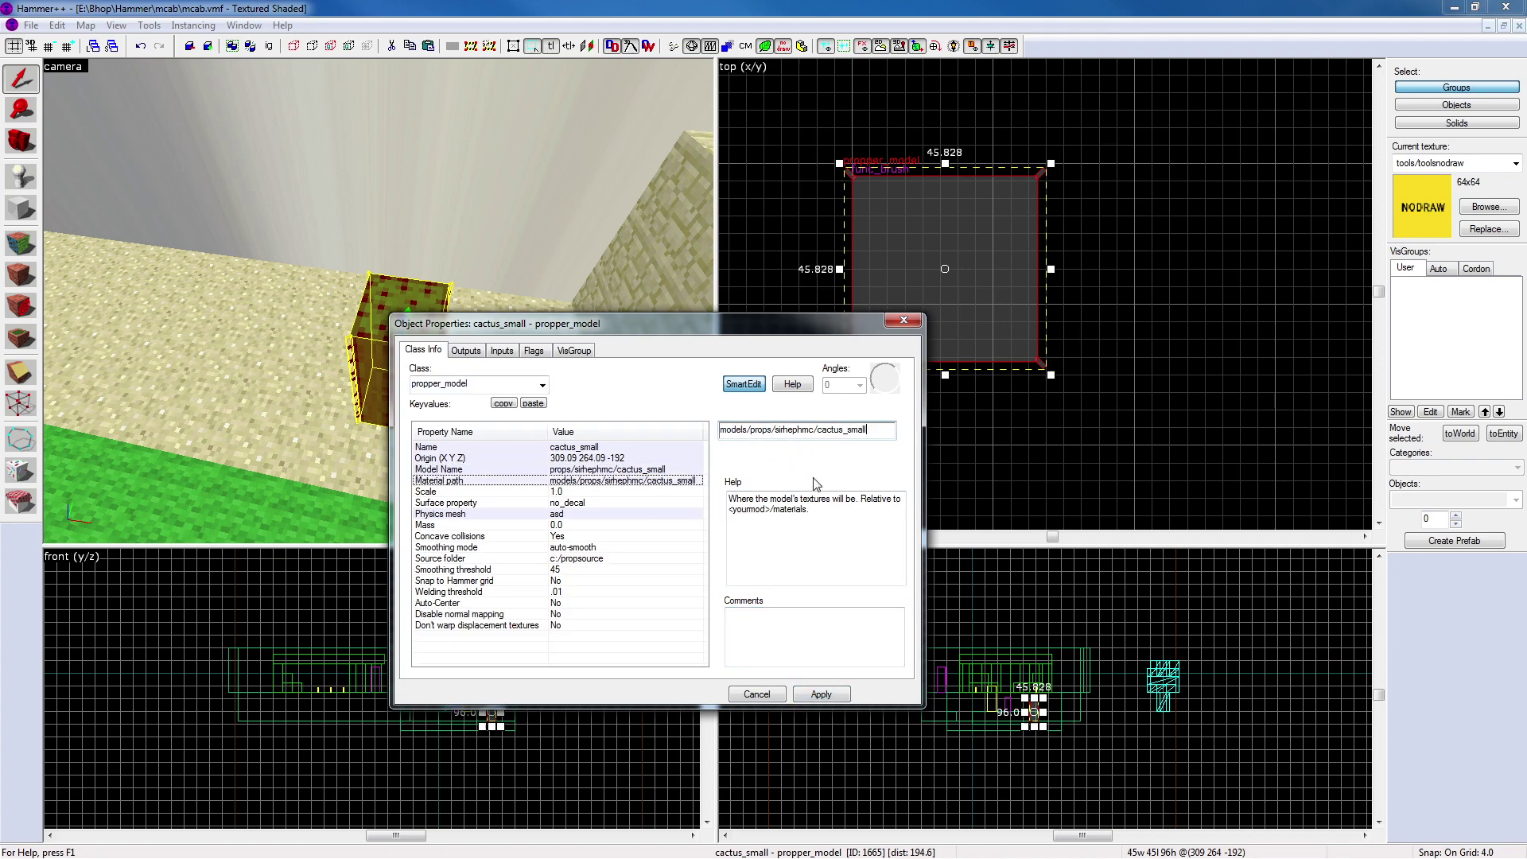
pyautogui.click(820, 694)
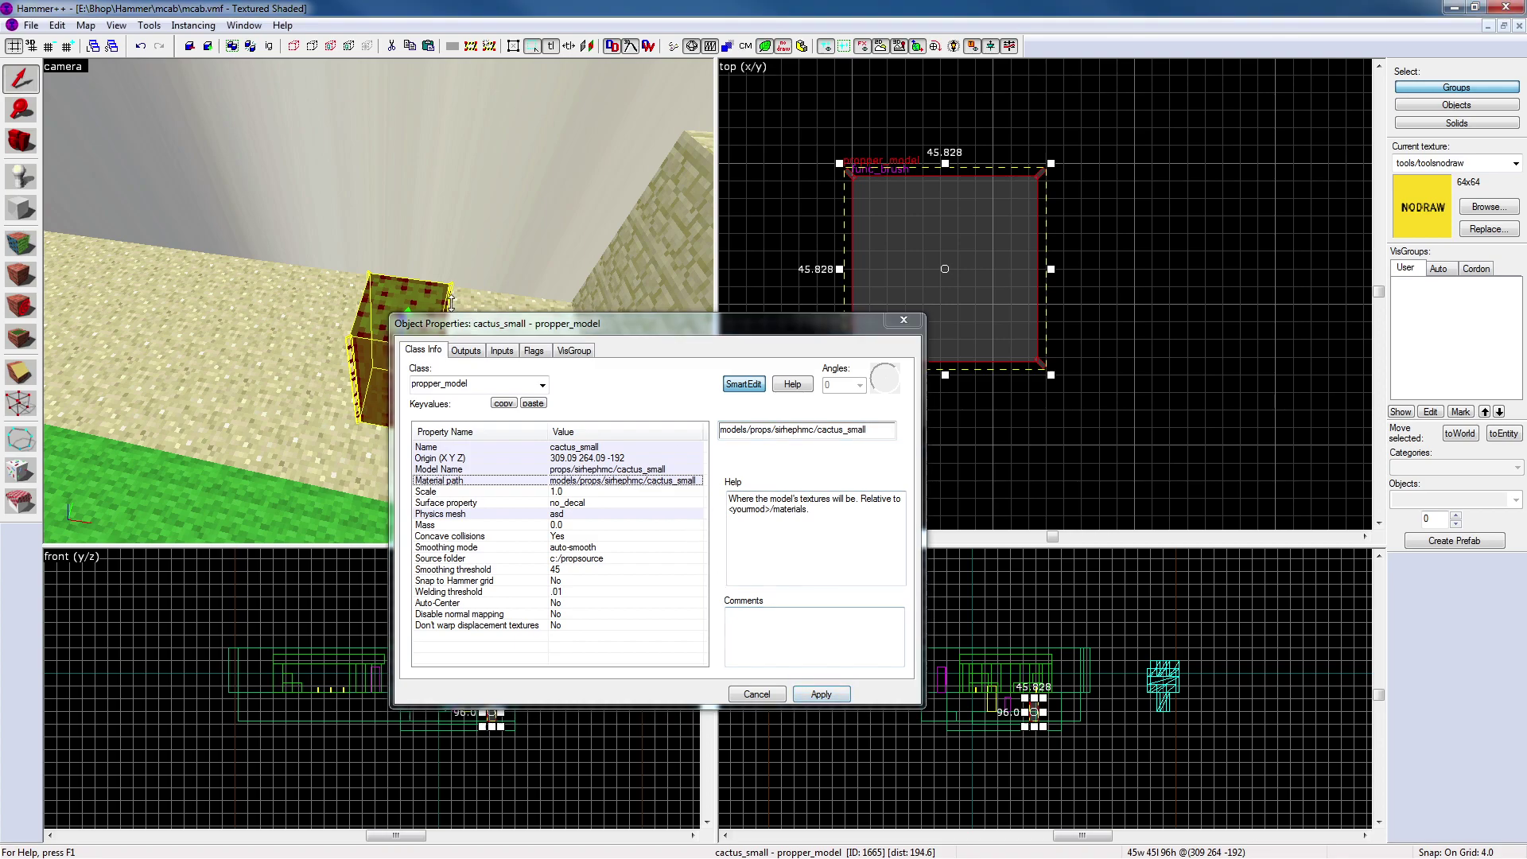
# Check the large cactus propper_model's settings, then set cactus_small's surface property to foliage and apply it
pyautogui.press('z')
pyautogui.press('z')
pyautogui.click(464, 144)
pyautogui.press('z')
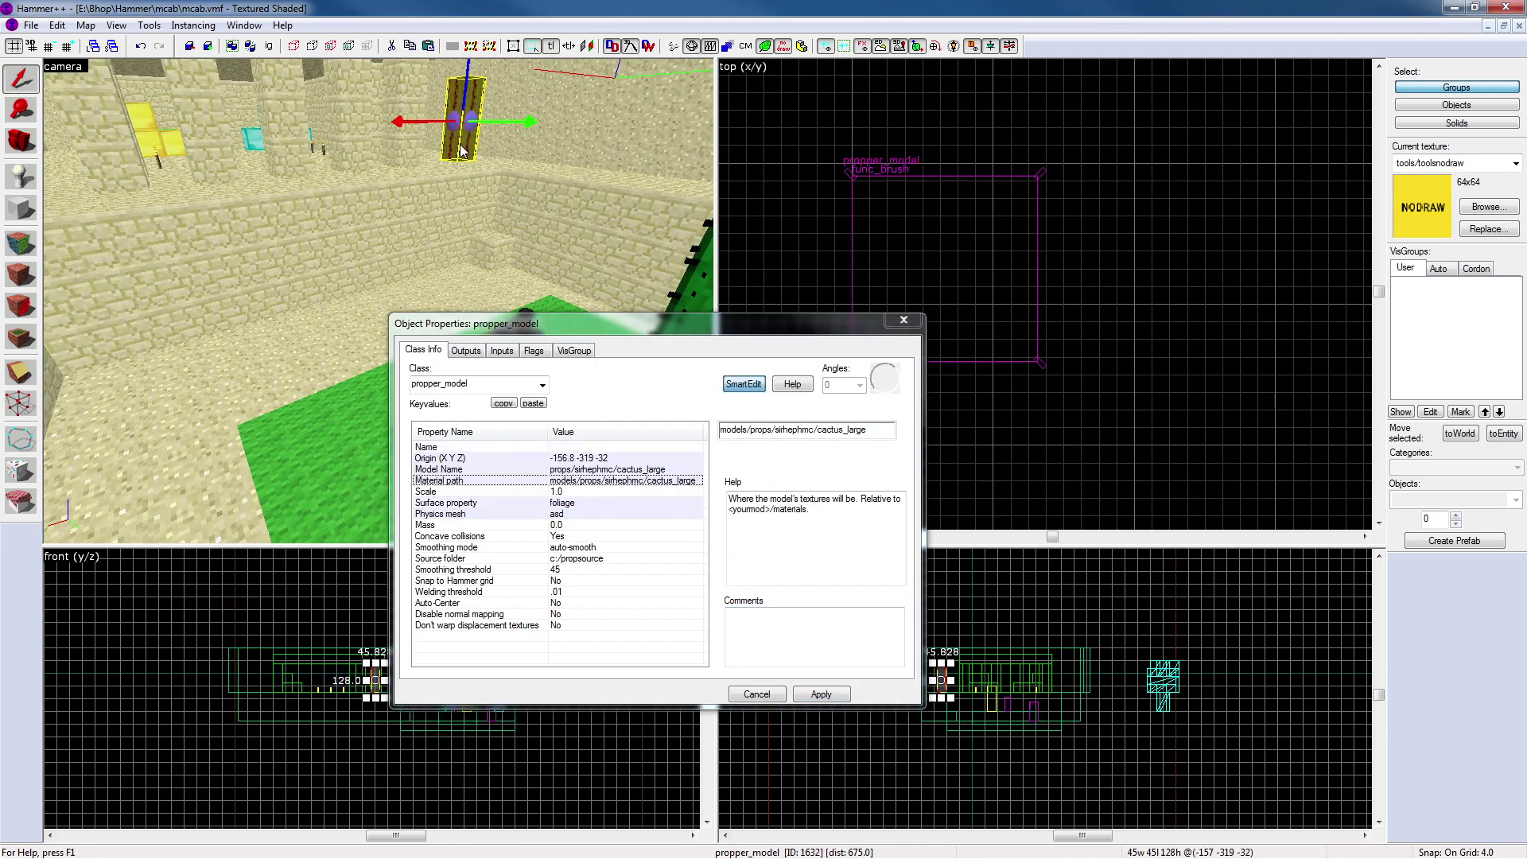
pyautogui.press('z')
pyautogui.click(335, 436)
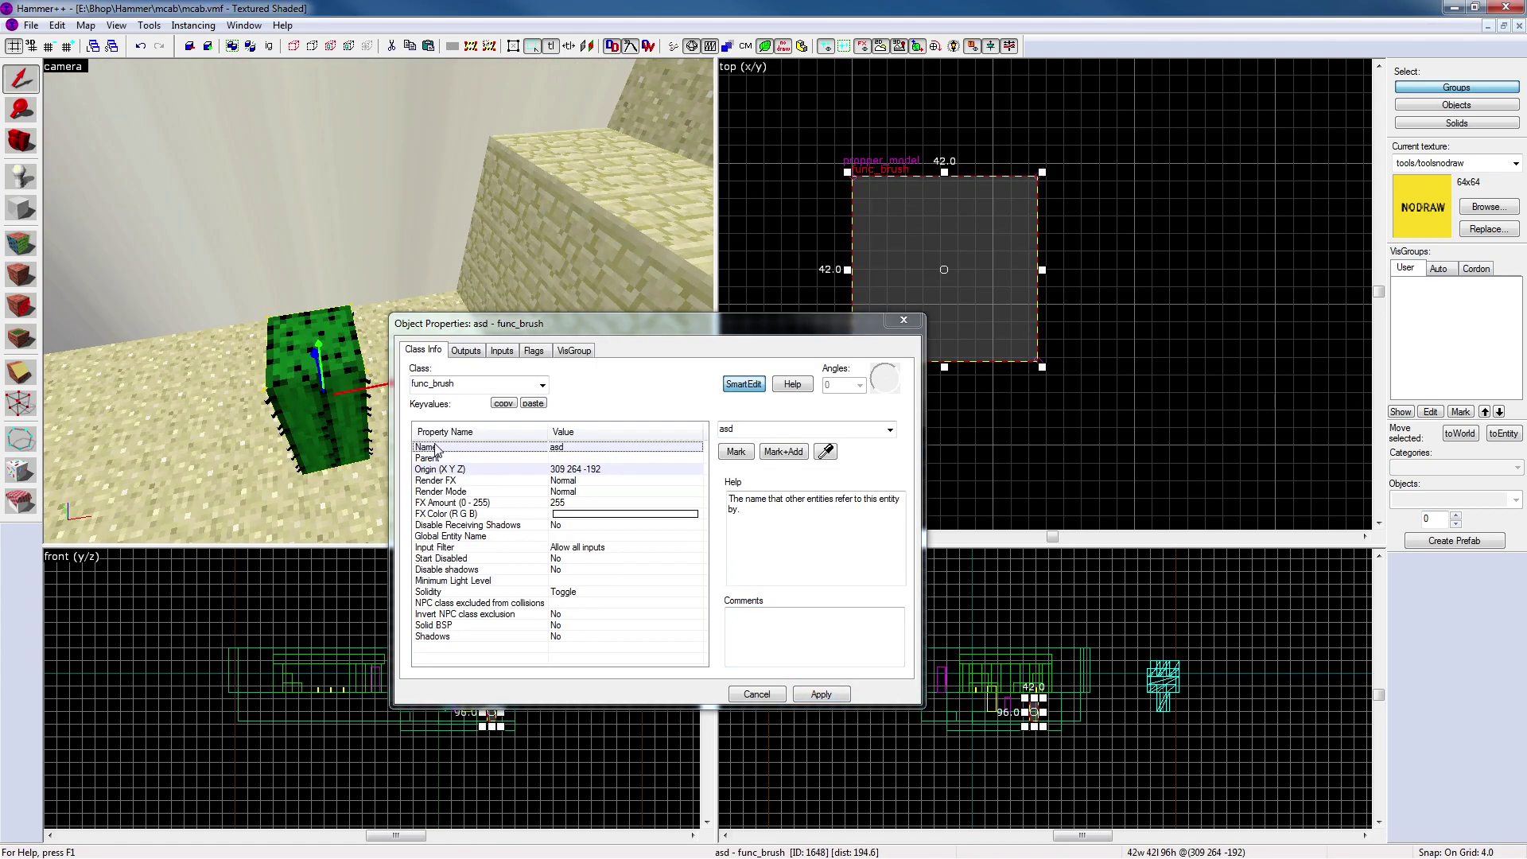
pyautogui.moveTo(291, 404); pyautogui.dragTo(375, 301)
pyautogui.click(292, 397)
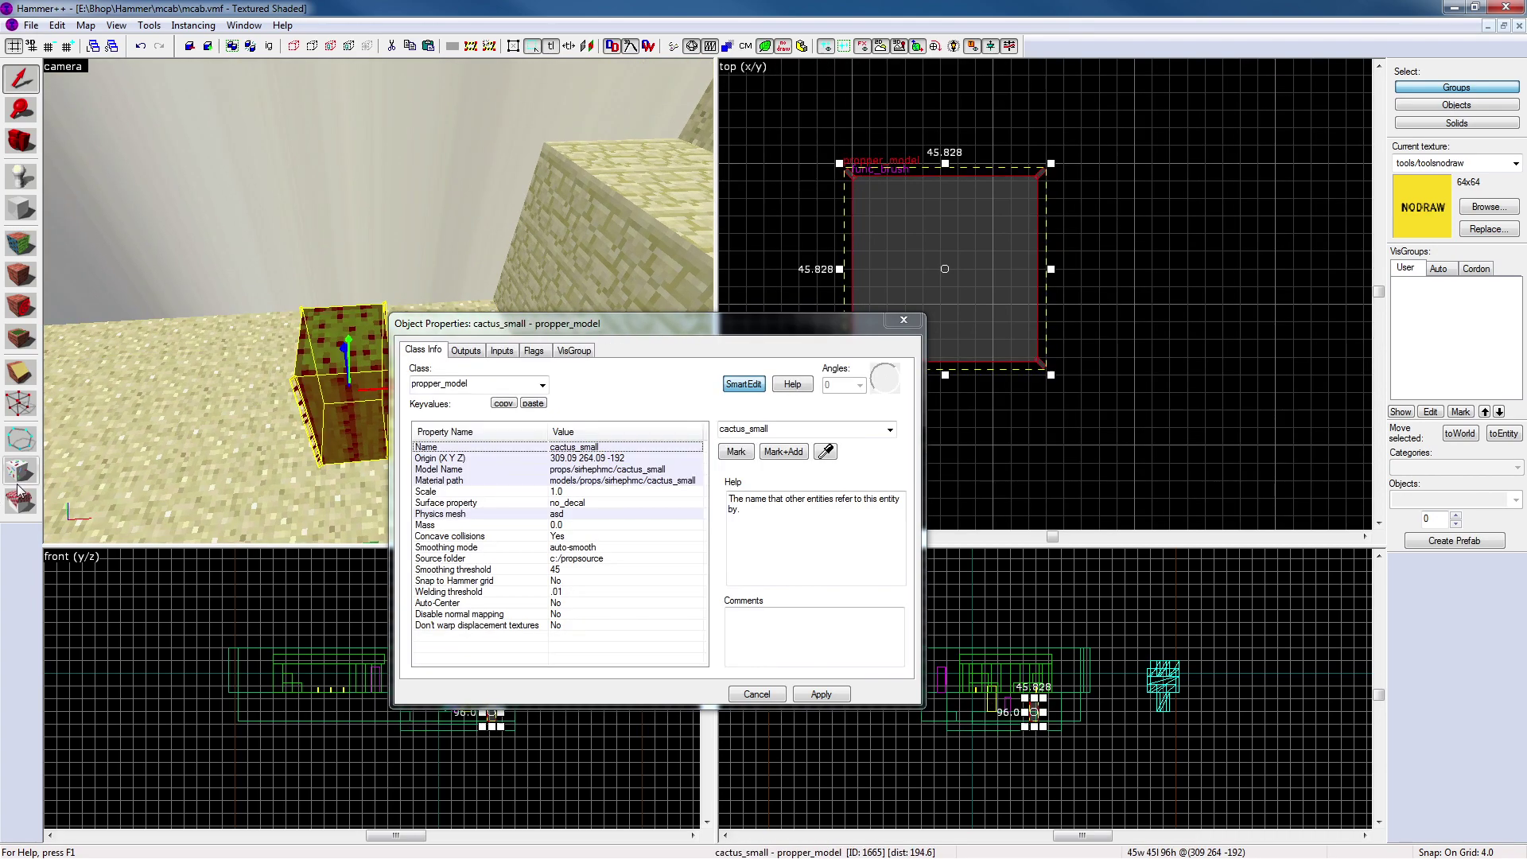
pyautogui.click(581, 500)
pyautogui.click(890, 429)
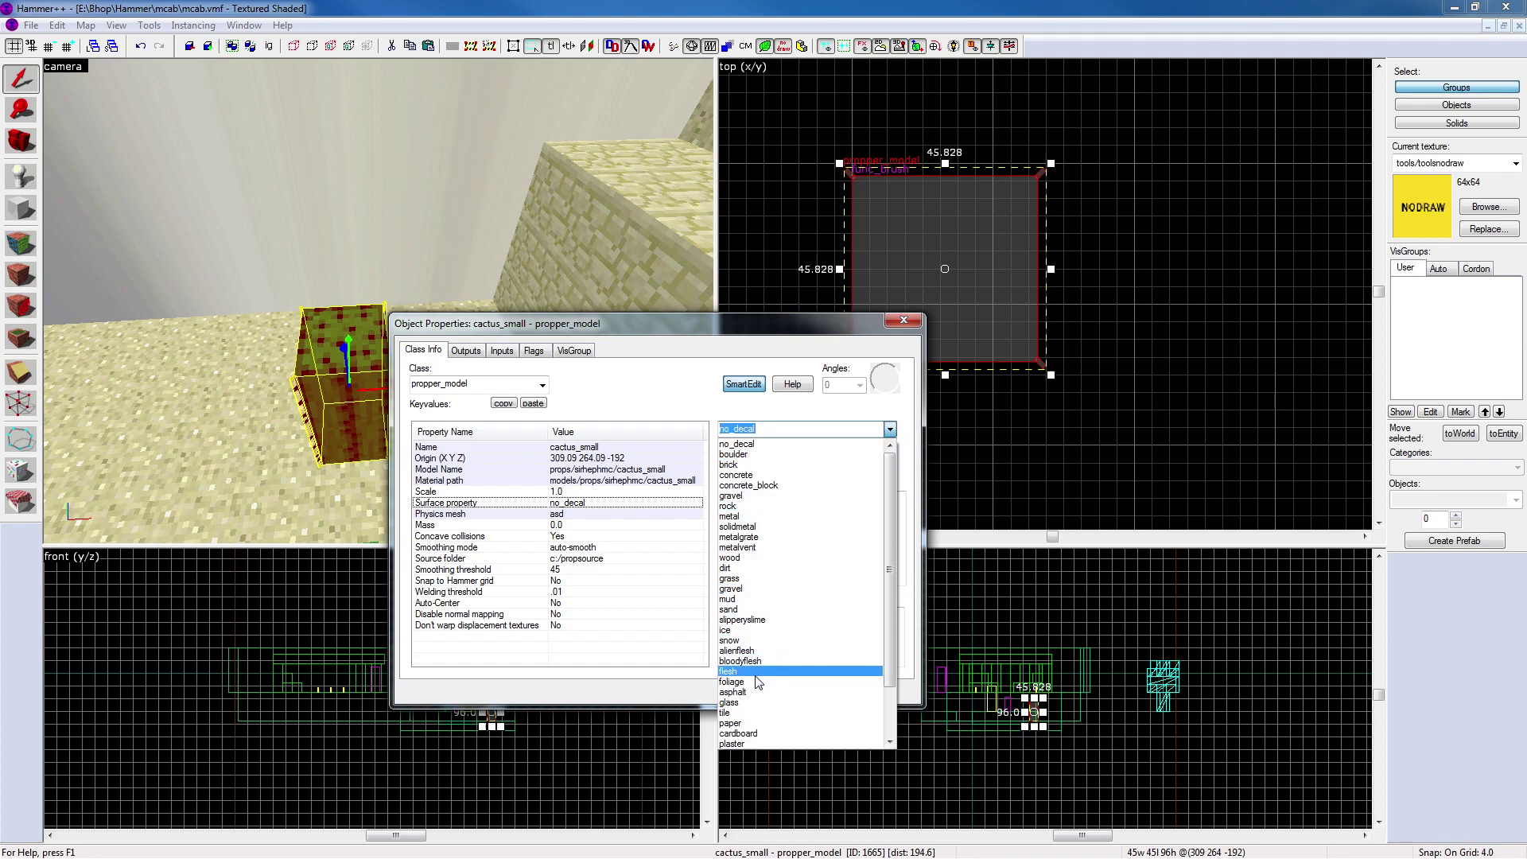
pyautogui.click(728, 672)
pyautogui.write('foliage')
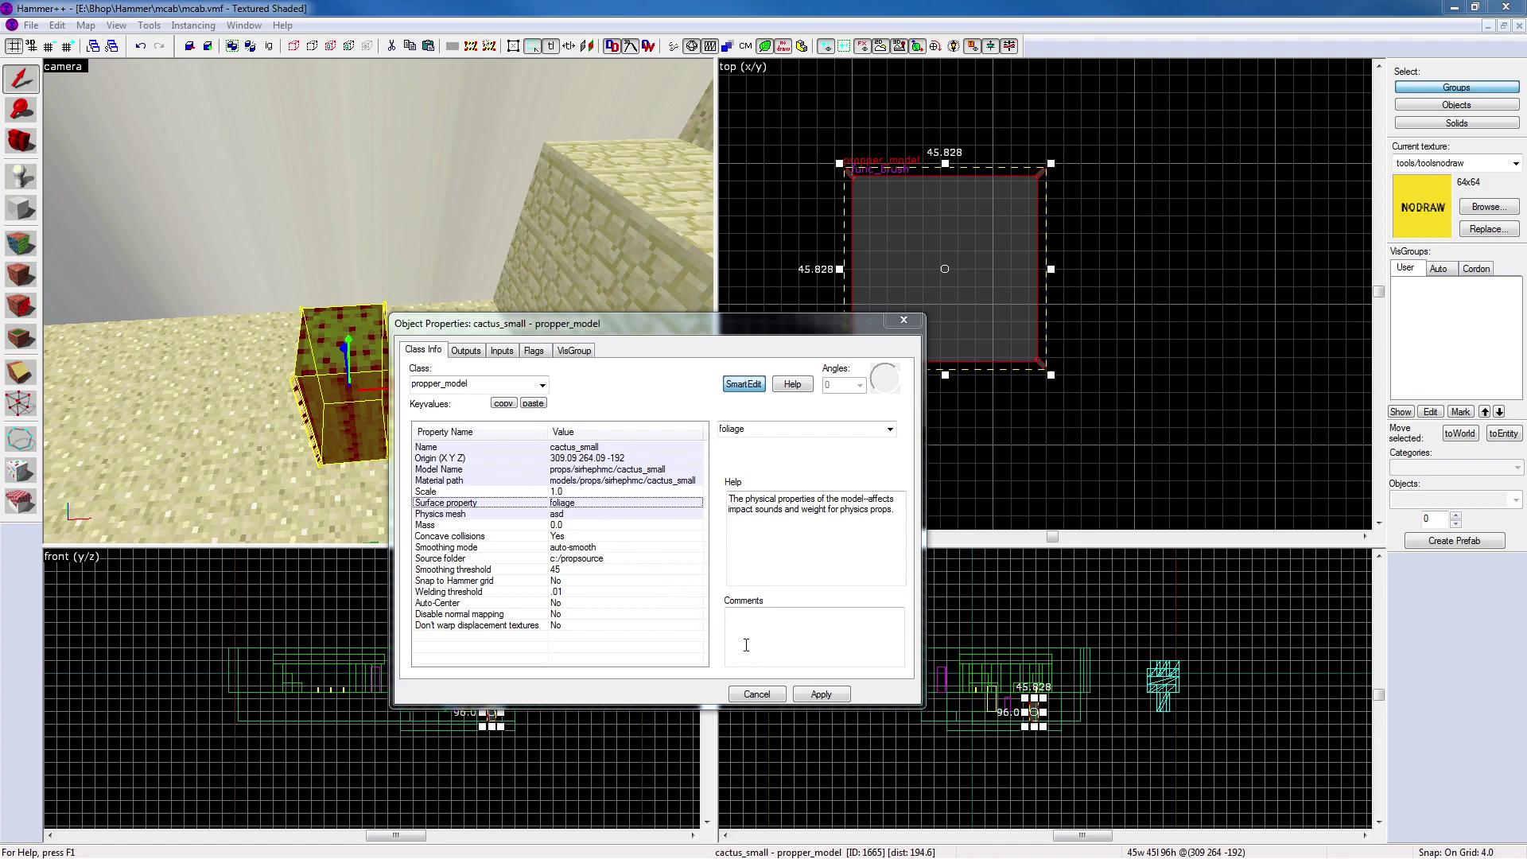
pyautogui.click(833, 700)
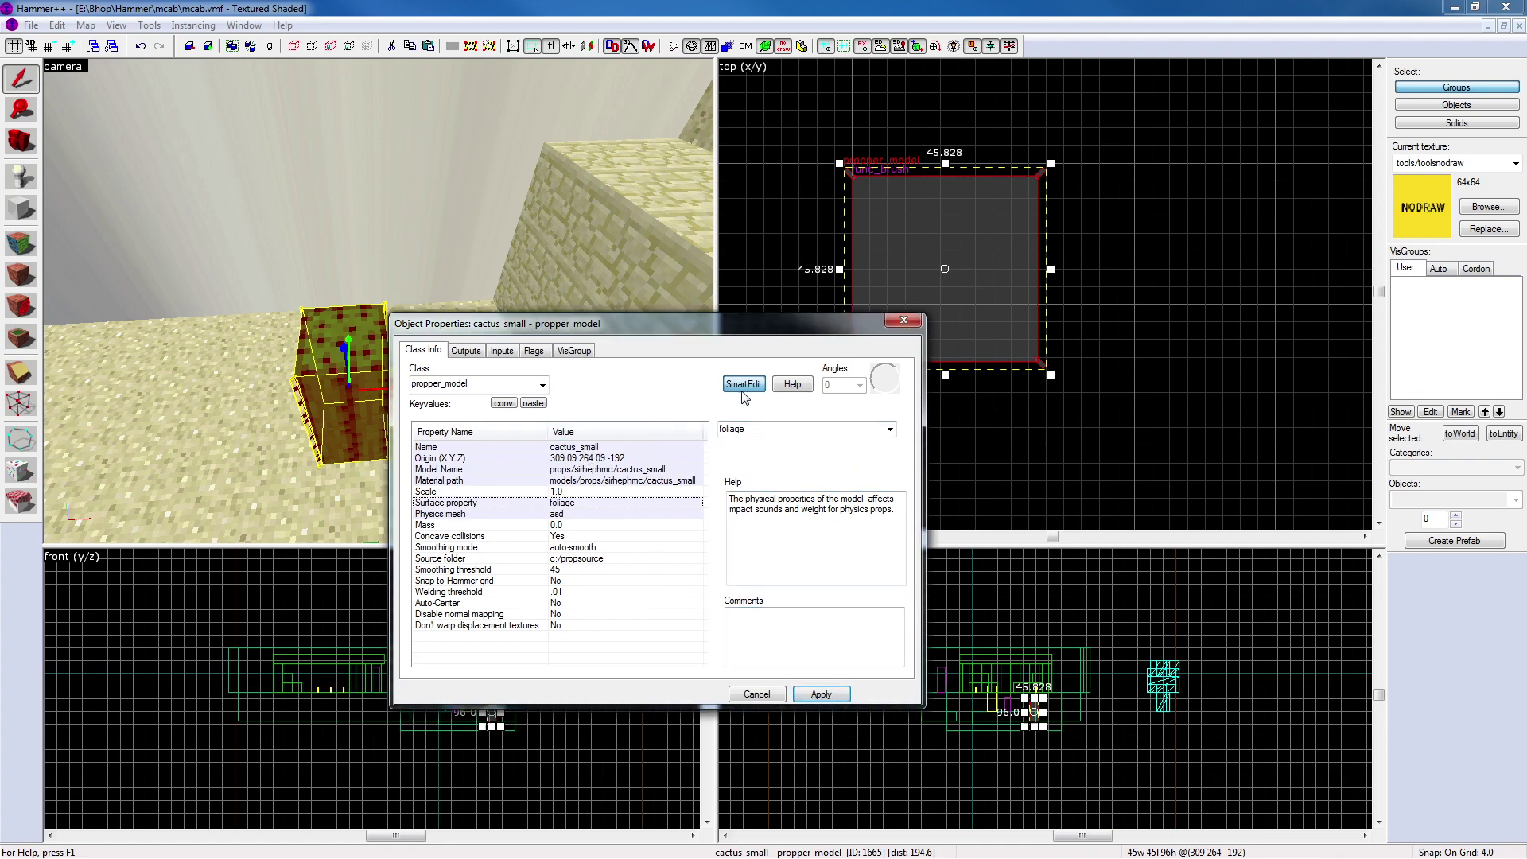
pyautogui.click(903, 320)
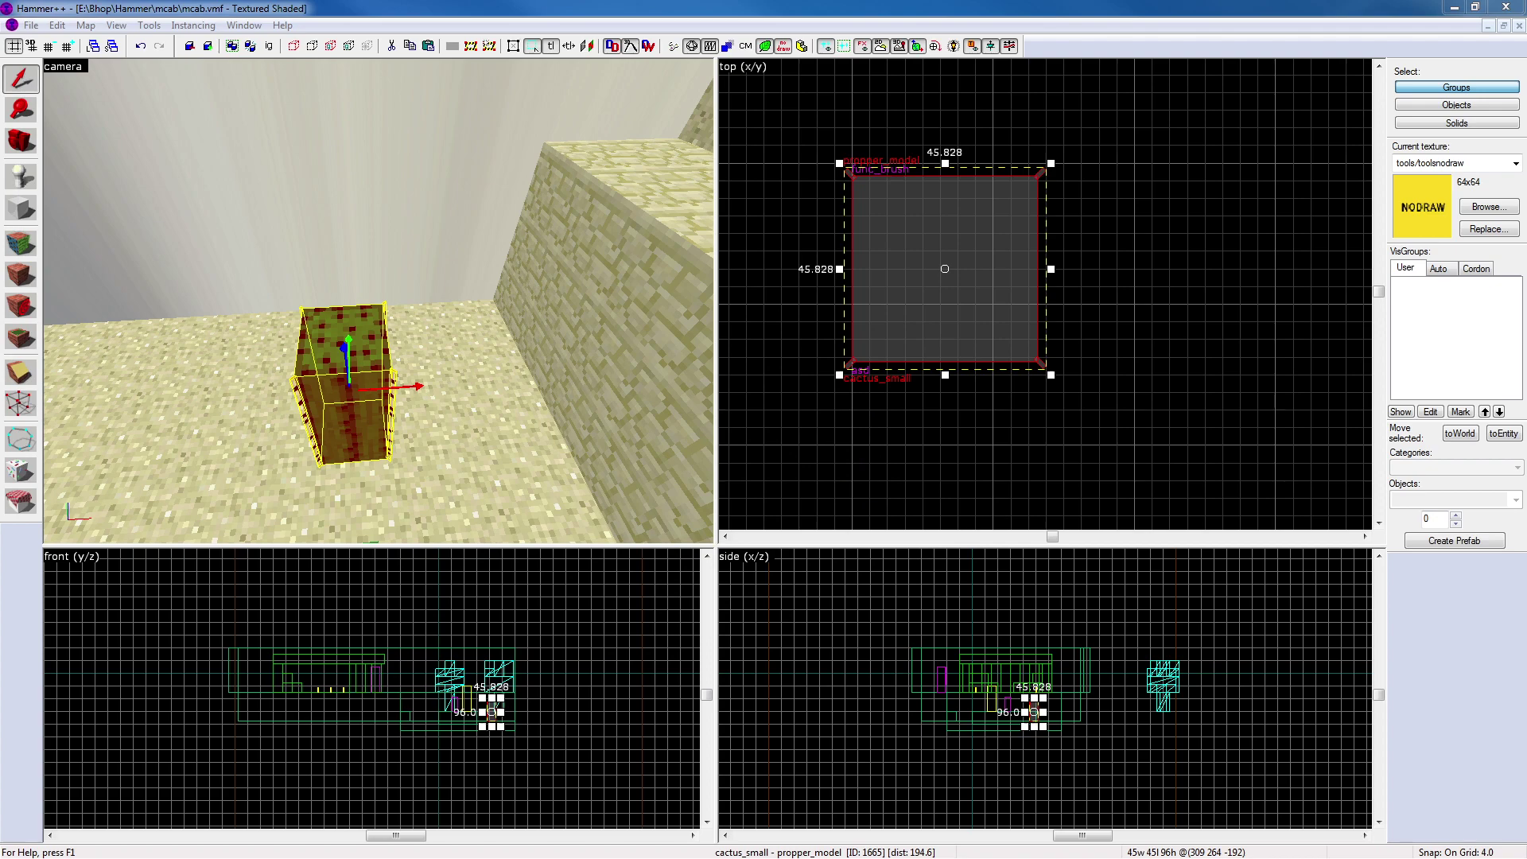
# Clear the selection and compile the models using the propper run configuration
pyautogui.click(776, 383)
pyautogui.press('F9')
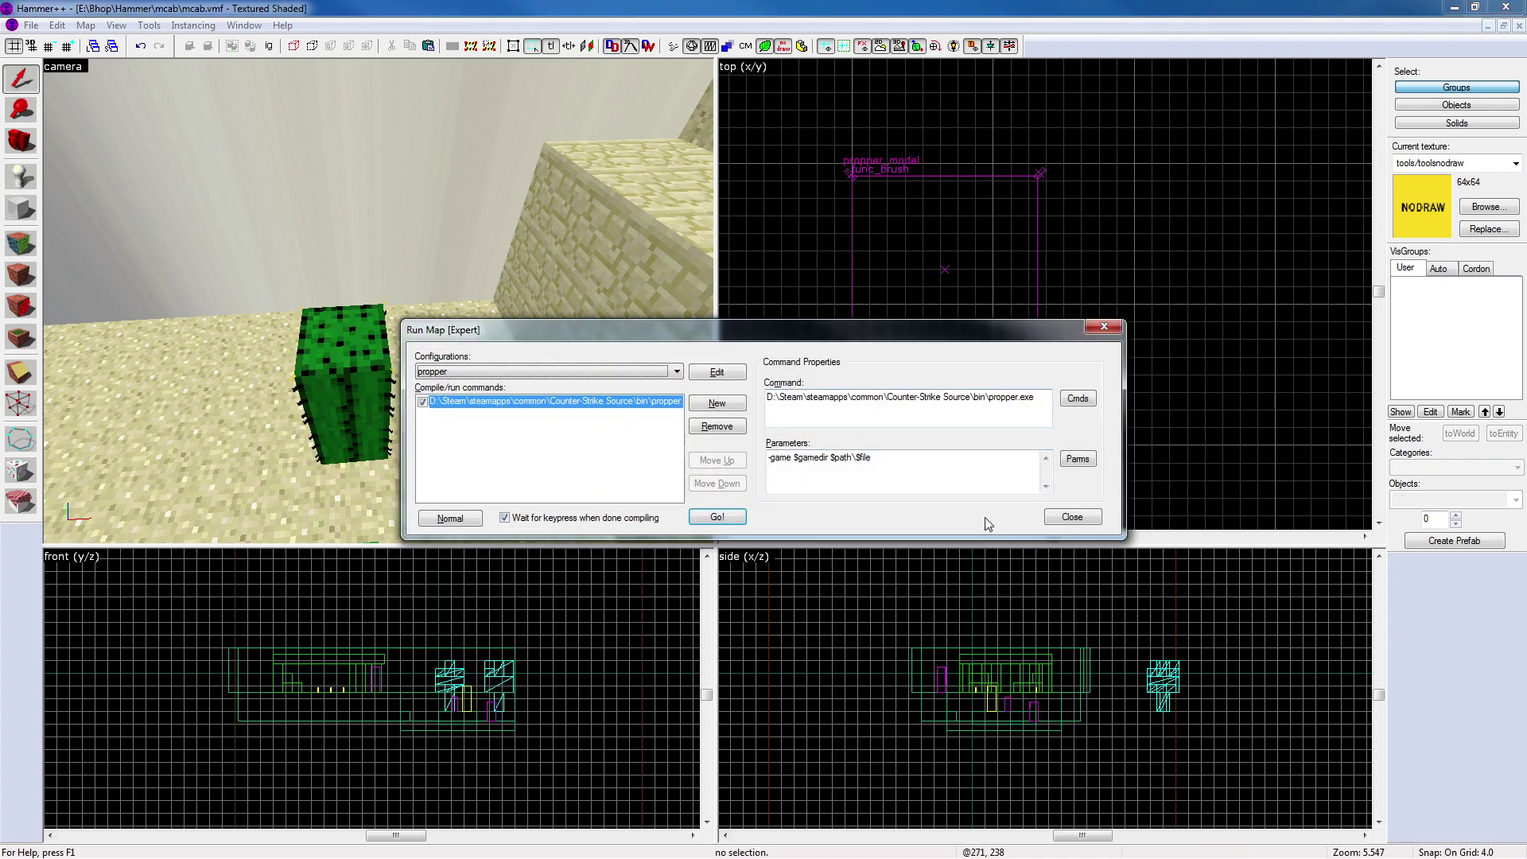
pyautogui.click(716, 517)
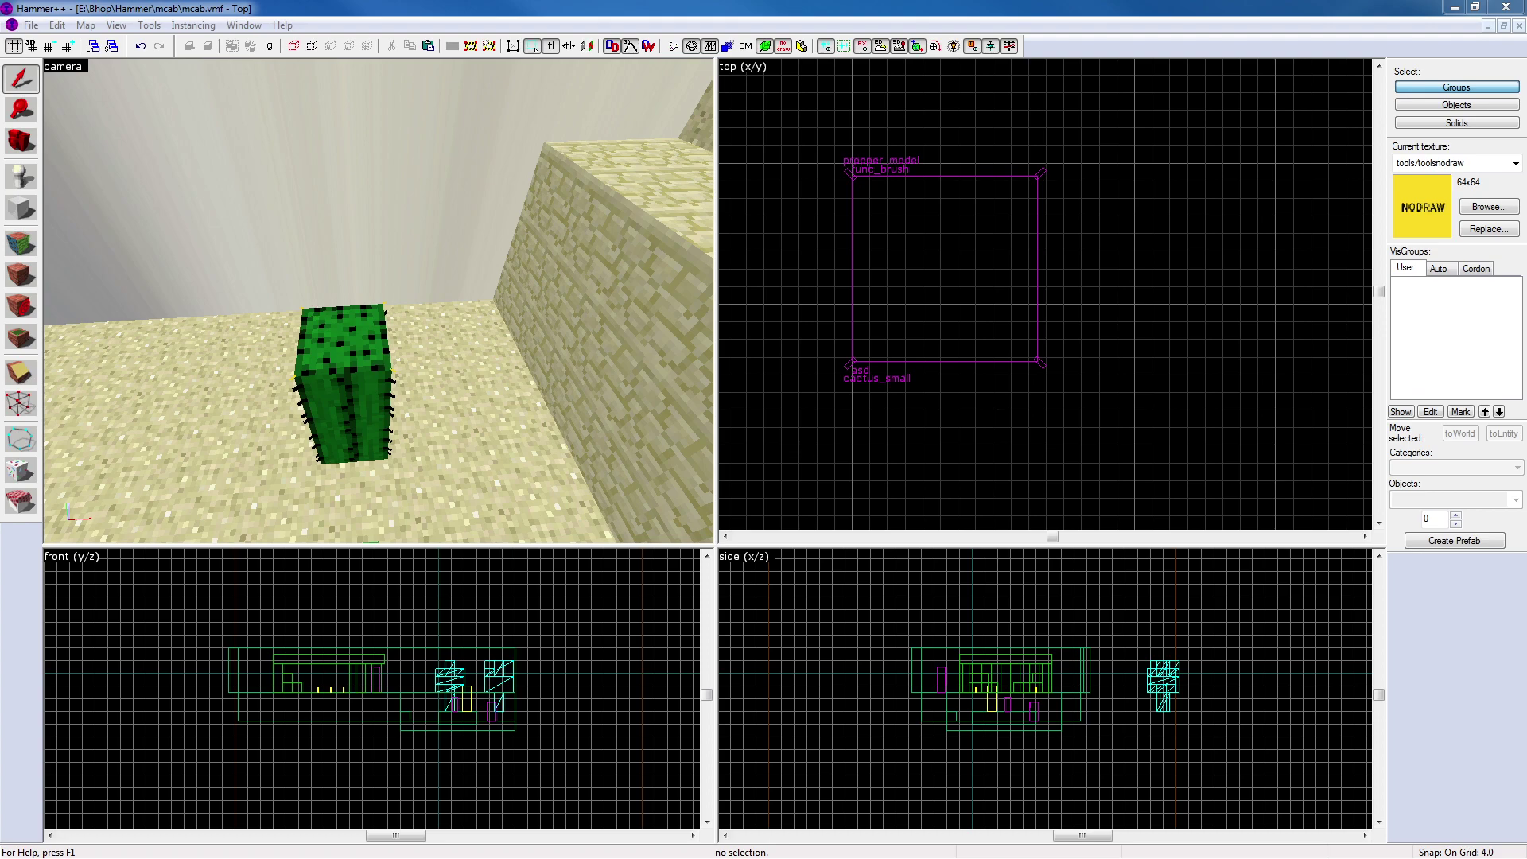
# Examine the placed cacti around the green platform and the properties of the large cactus's prop_static
pyautogui.press('z')
pyautogui.press('d')
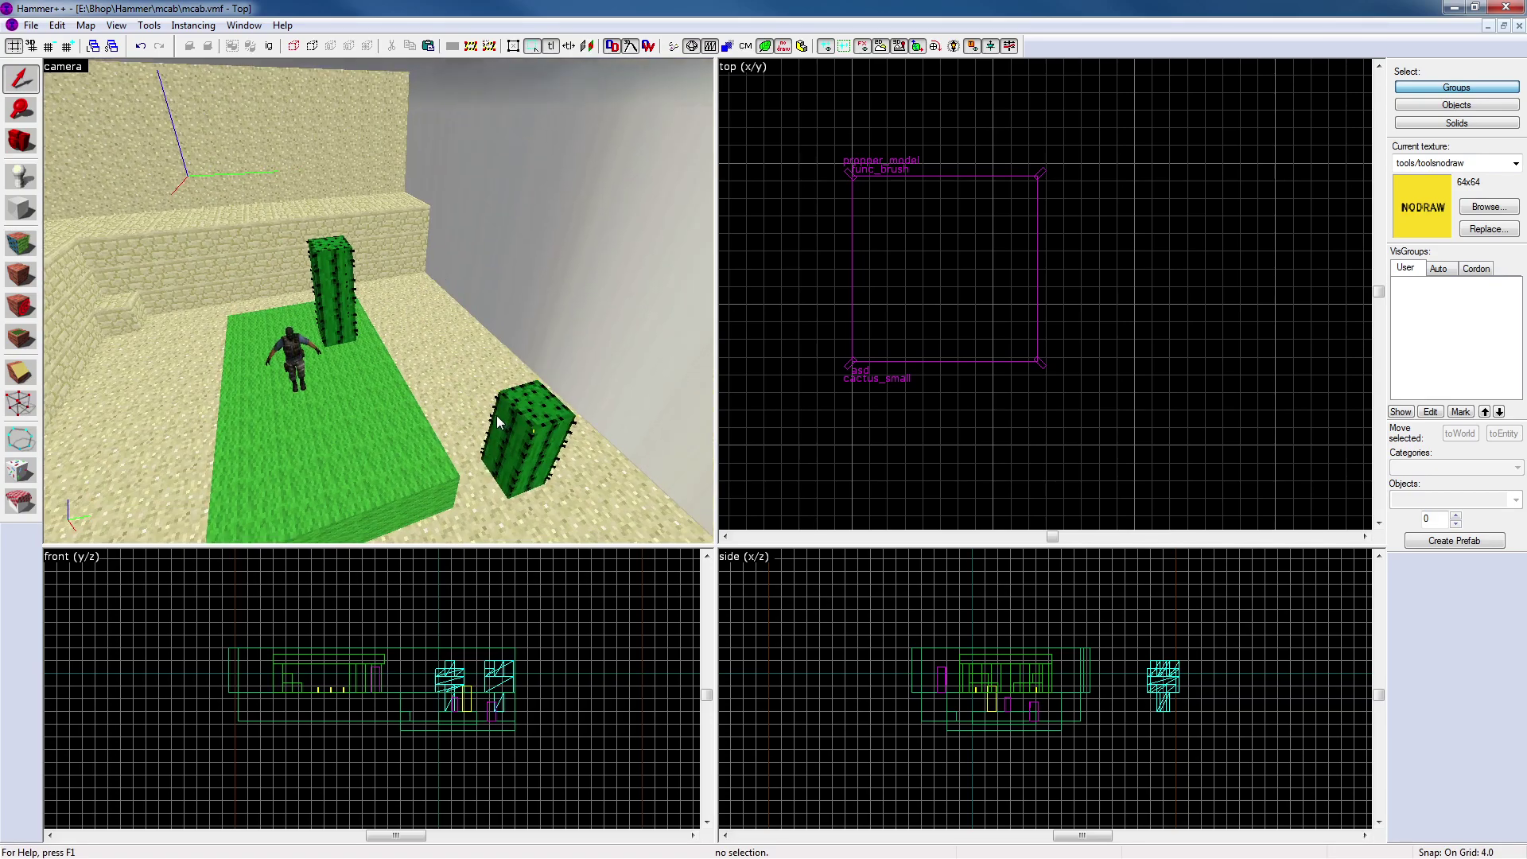
pyautogui.press('z')
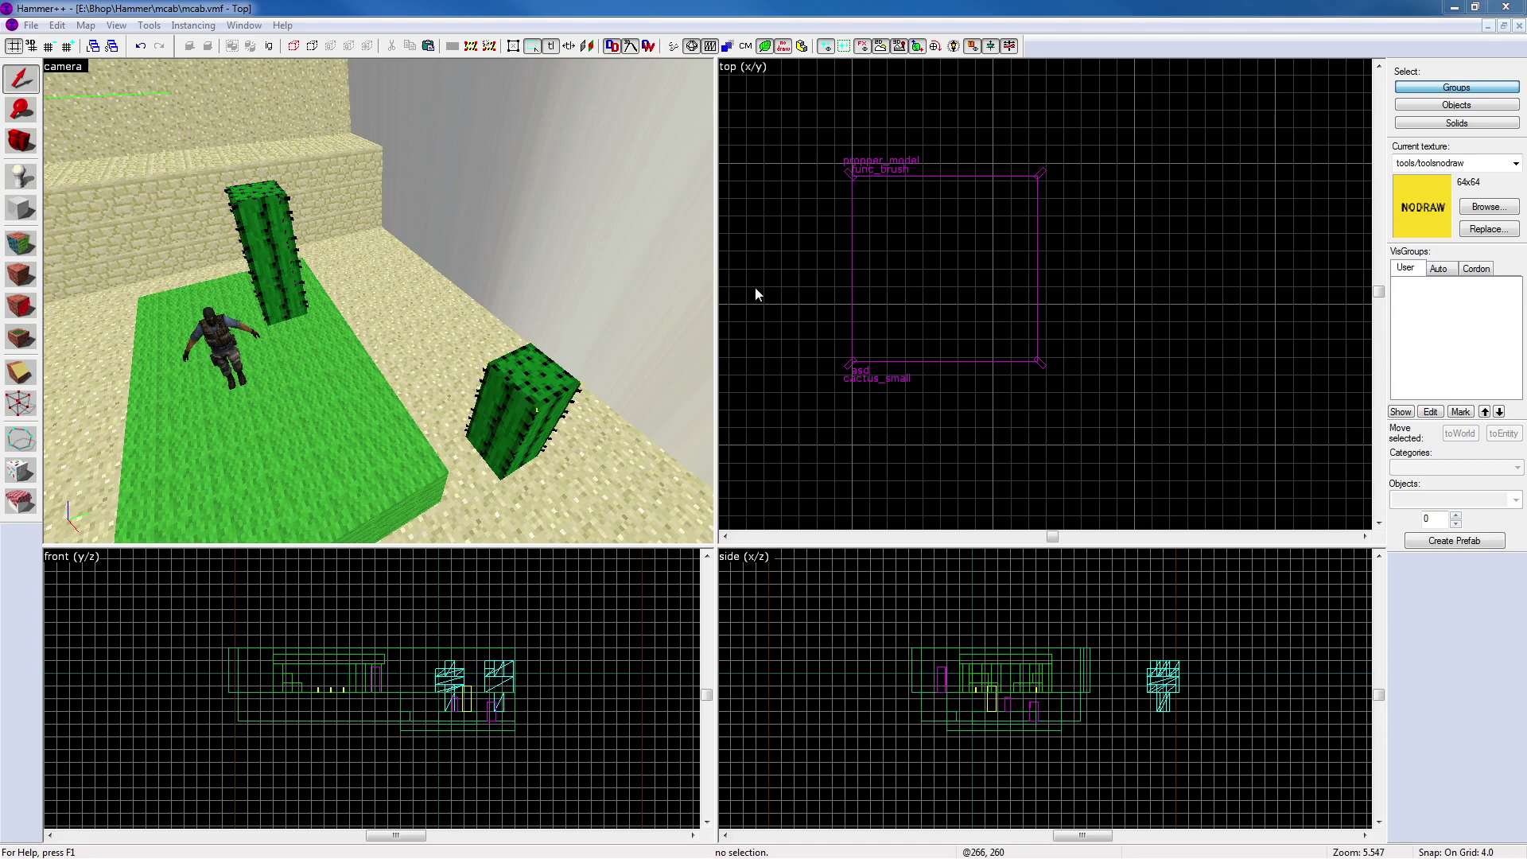
pyautogui.press('z')
pyautogui.press('w')
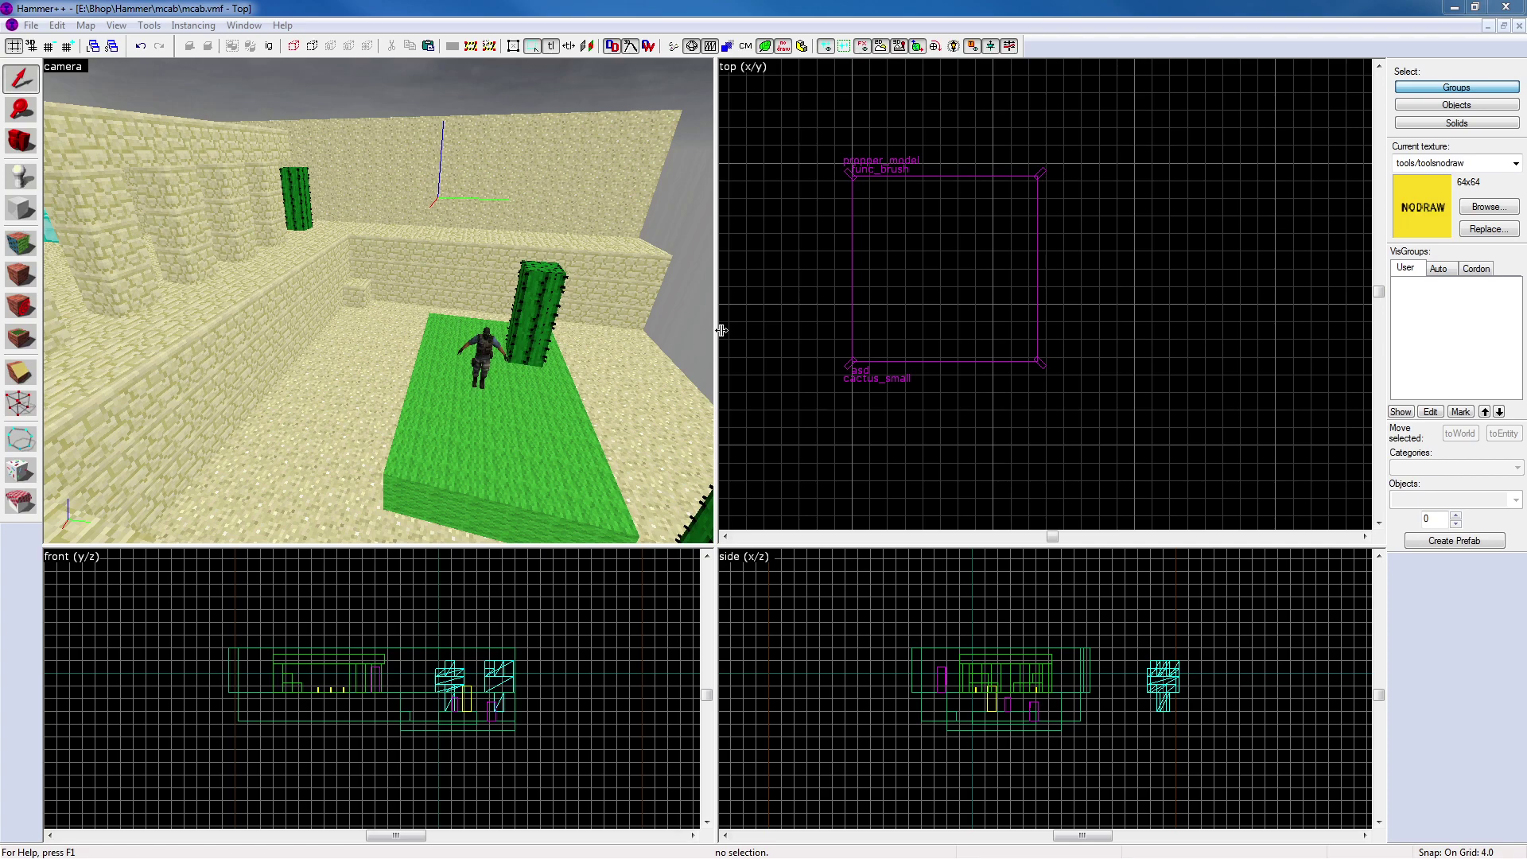
pyautogui.press('z')
pyautogui.press('w')
pyautogui.press('z')
pyautogui.doubleClick(379, 301)
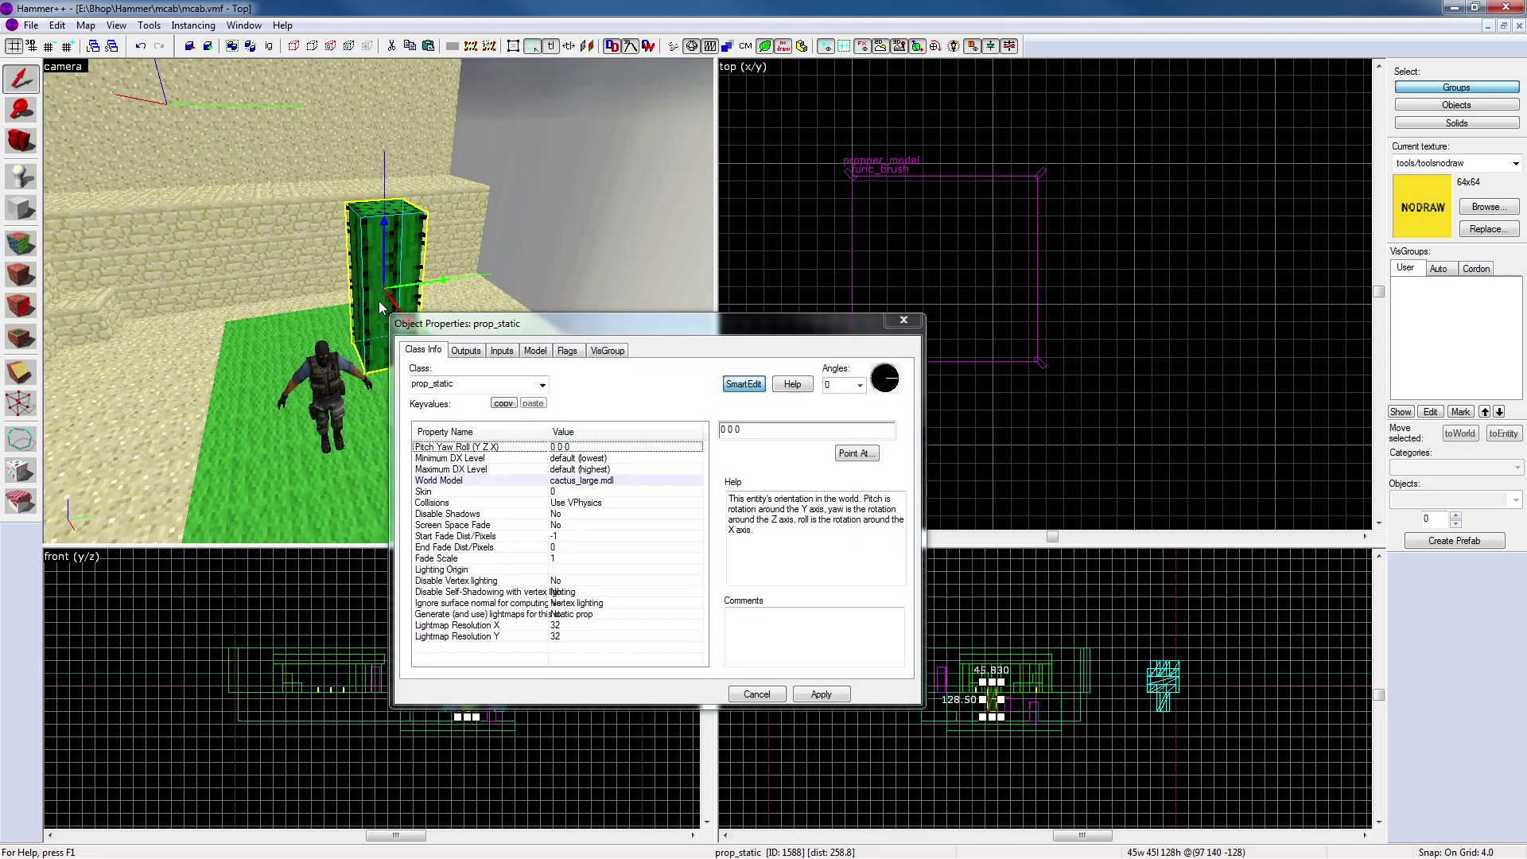
pyautogui.press('Escape')
# Delete the shorter cactus's brush entities, including the asd func_brush, beside the green platform
pyautogui.press('z')
pyautogui.press('s')
pyautogui.press('z')
pyautogui.click(390, 305)
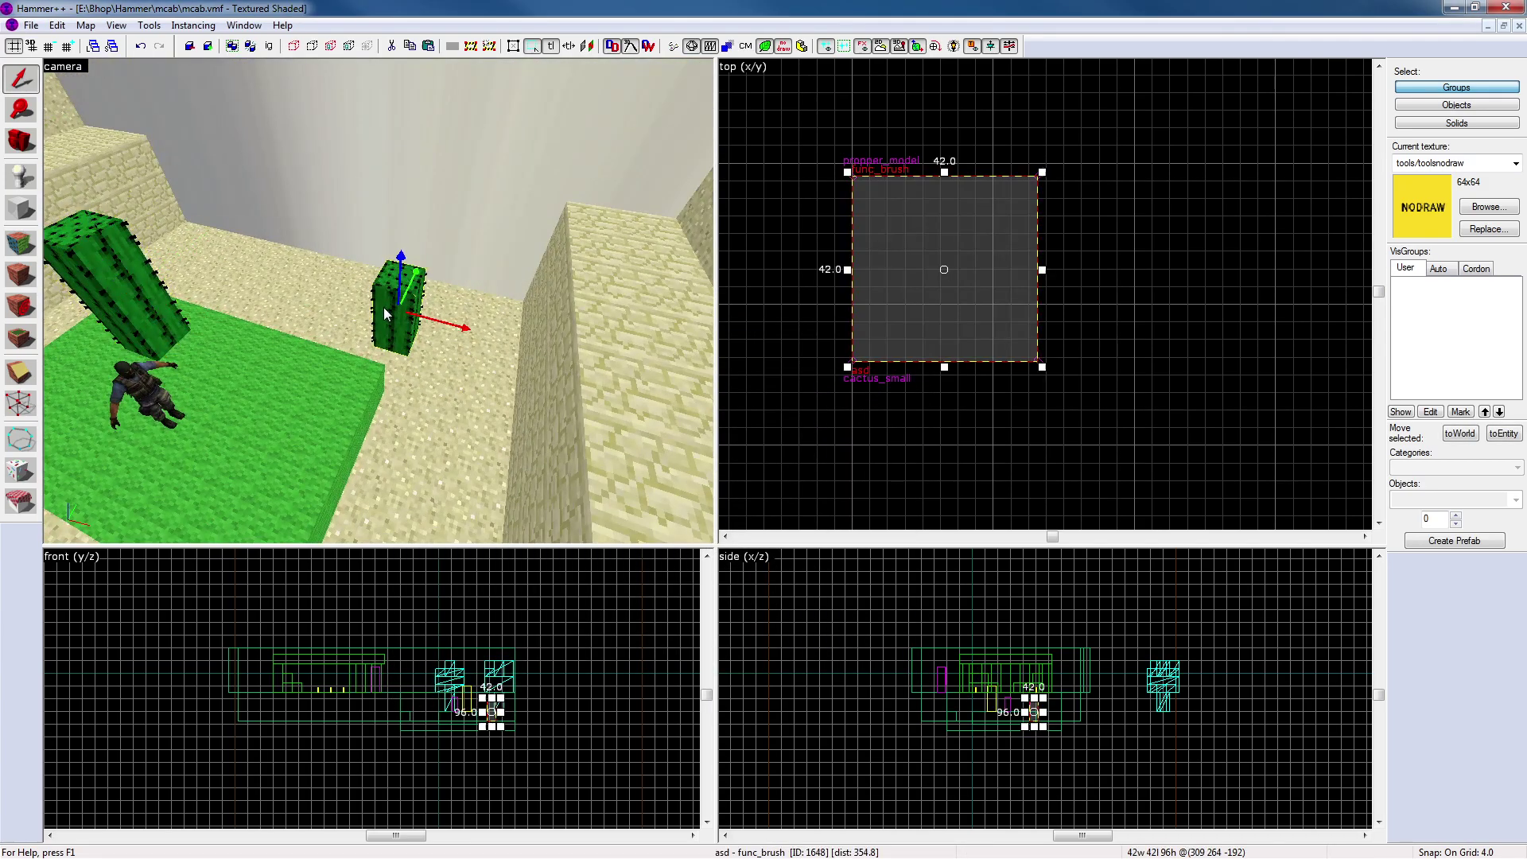
pyautogui.press('Delete')
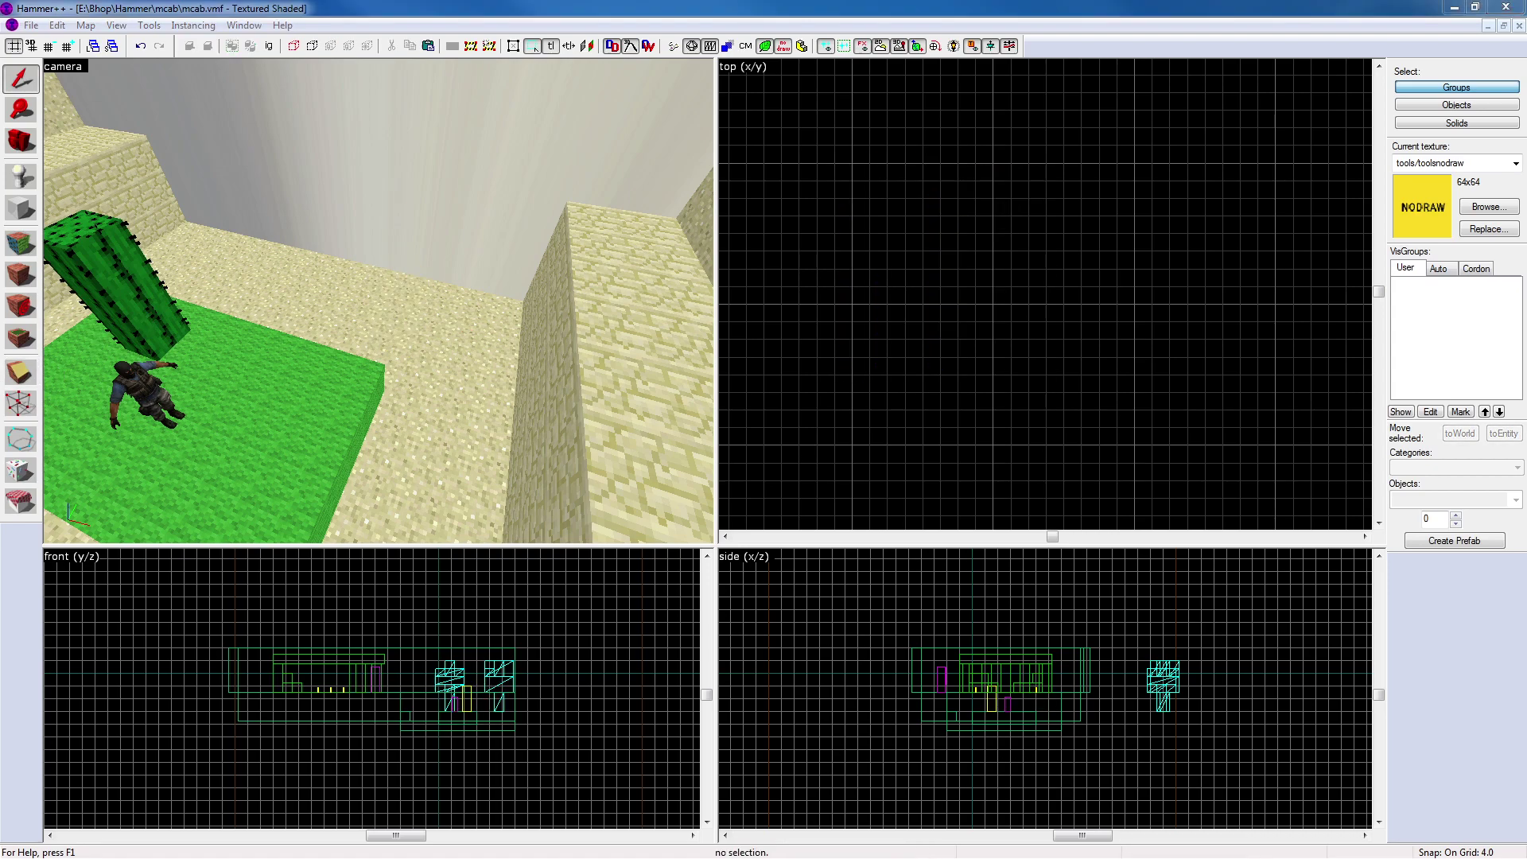
# Inspect the green platform, its cactus and player model, and the surrounding sandstone walls in the 3D view
pyautogui.click(834, 403)
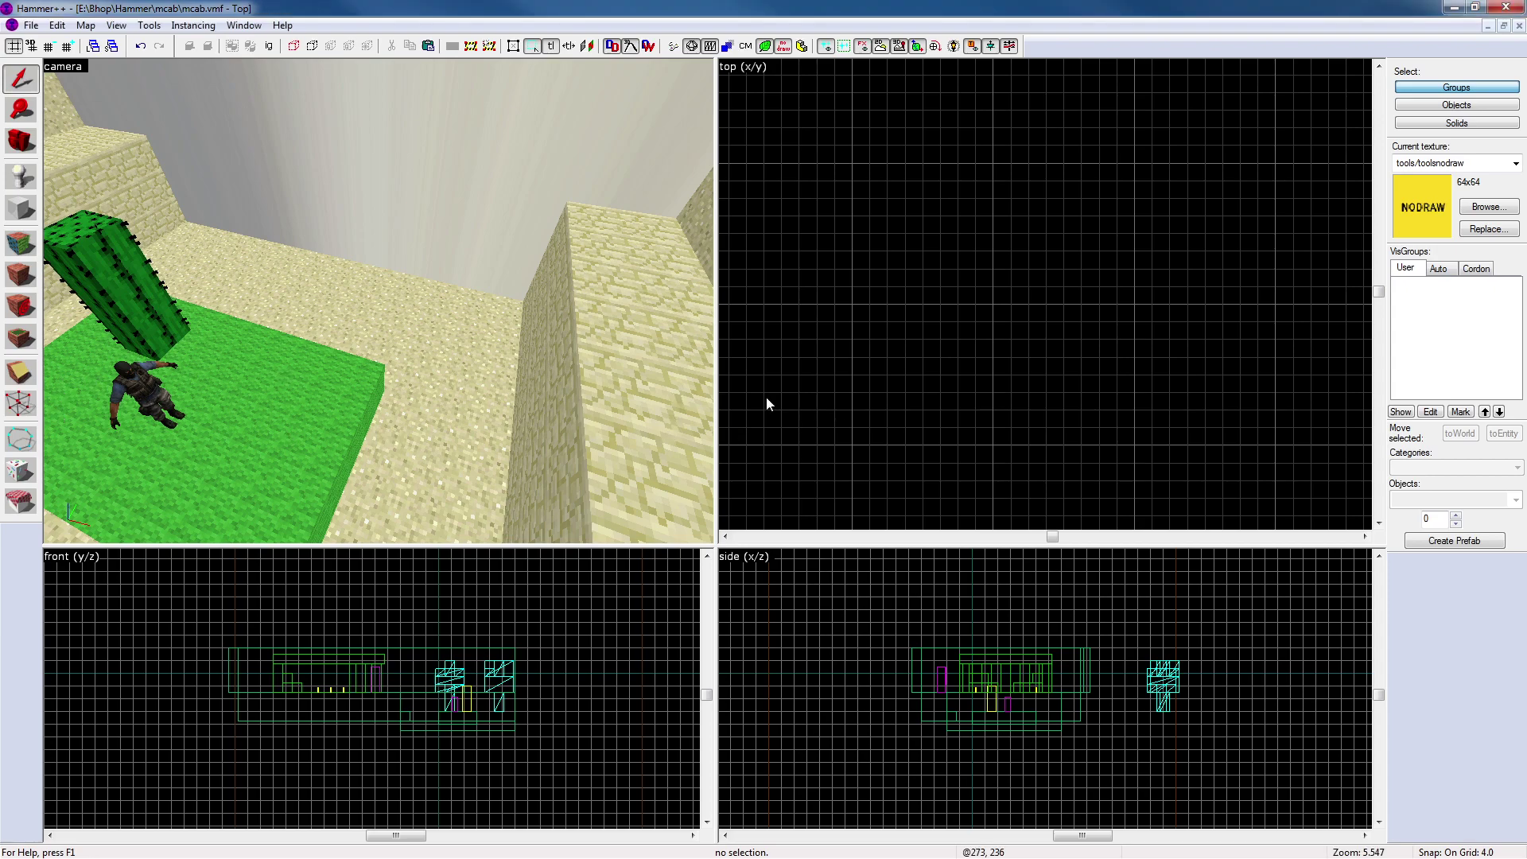
pyautogui.press('z')
pyautogui.press('d')
pyautogui.press('d')
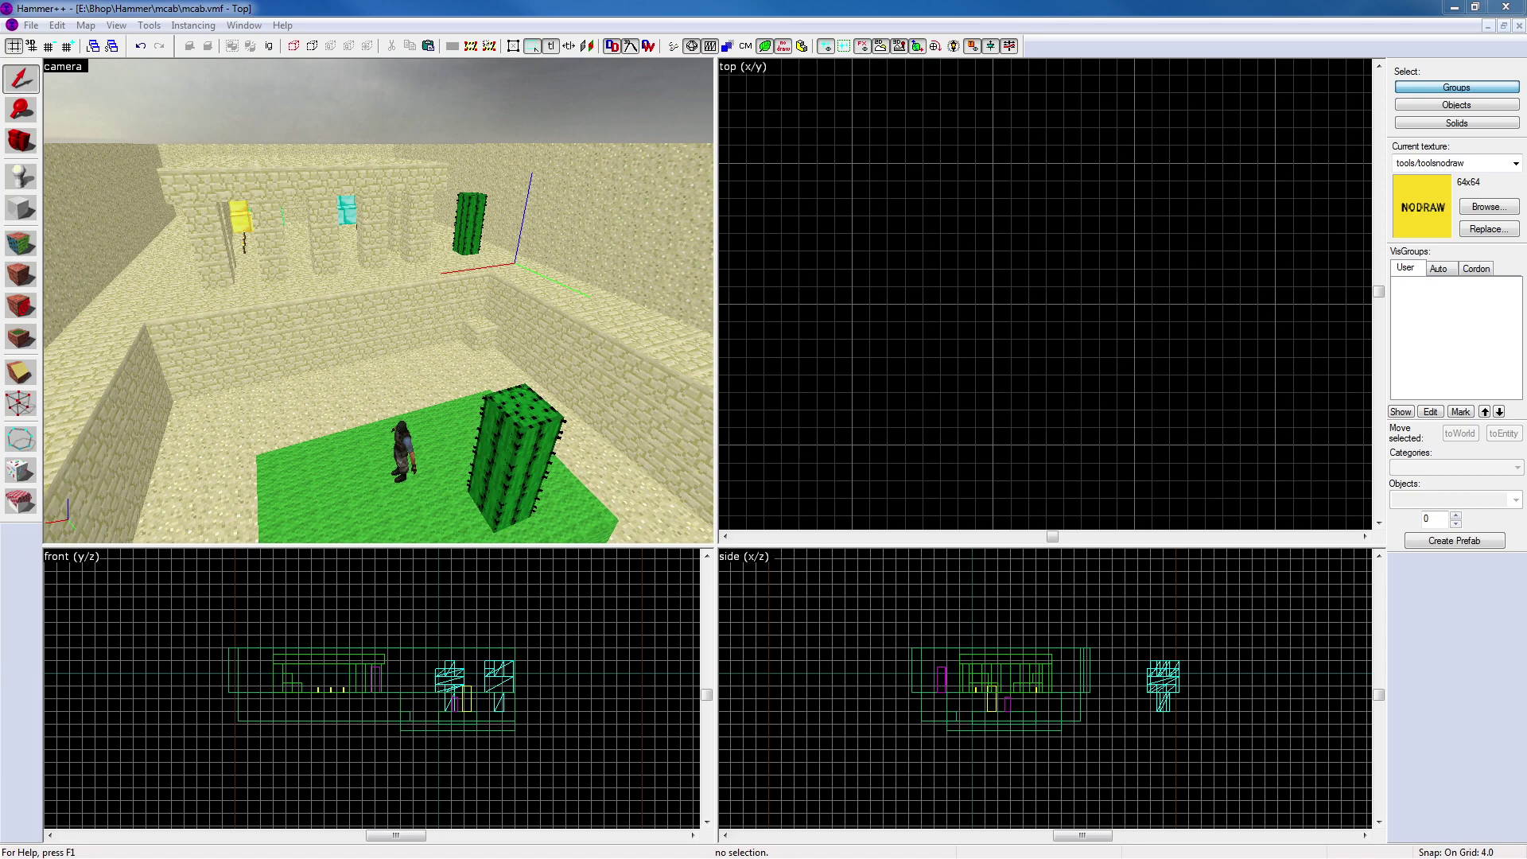
pyautogui.press('z')
pyautogui.press('w')
pyautogui.press('s')
pyautogui.press('d')
pyautogui.press('w')
pyautogui.press('s')
pyautogui.press('a')
pyautogui.press('s')
pyautogui.press('z')
# Cut the 48-unit sandstone block from the floor near the wall and paste it onto the corner of the green platform
pyautogui.click(379, 300)
pyautogui.press('z')
pyautogui.press('w')
pyautogui.press('w')
pyautogui.click(430, 284)
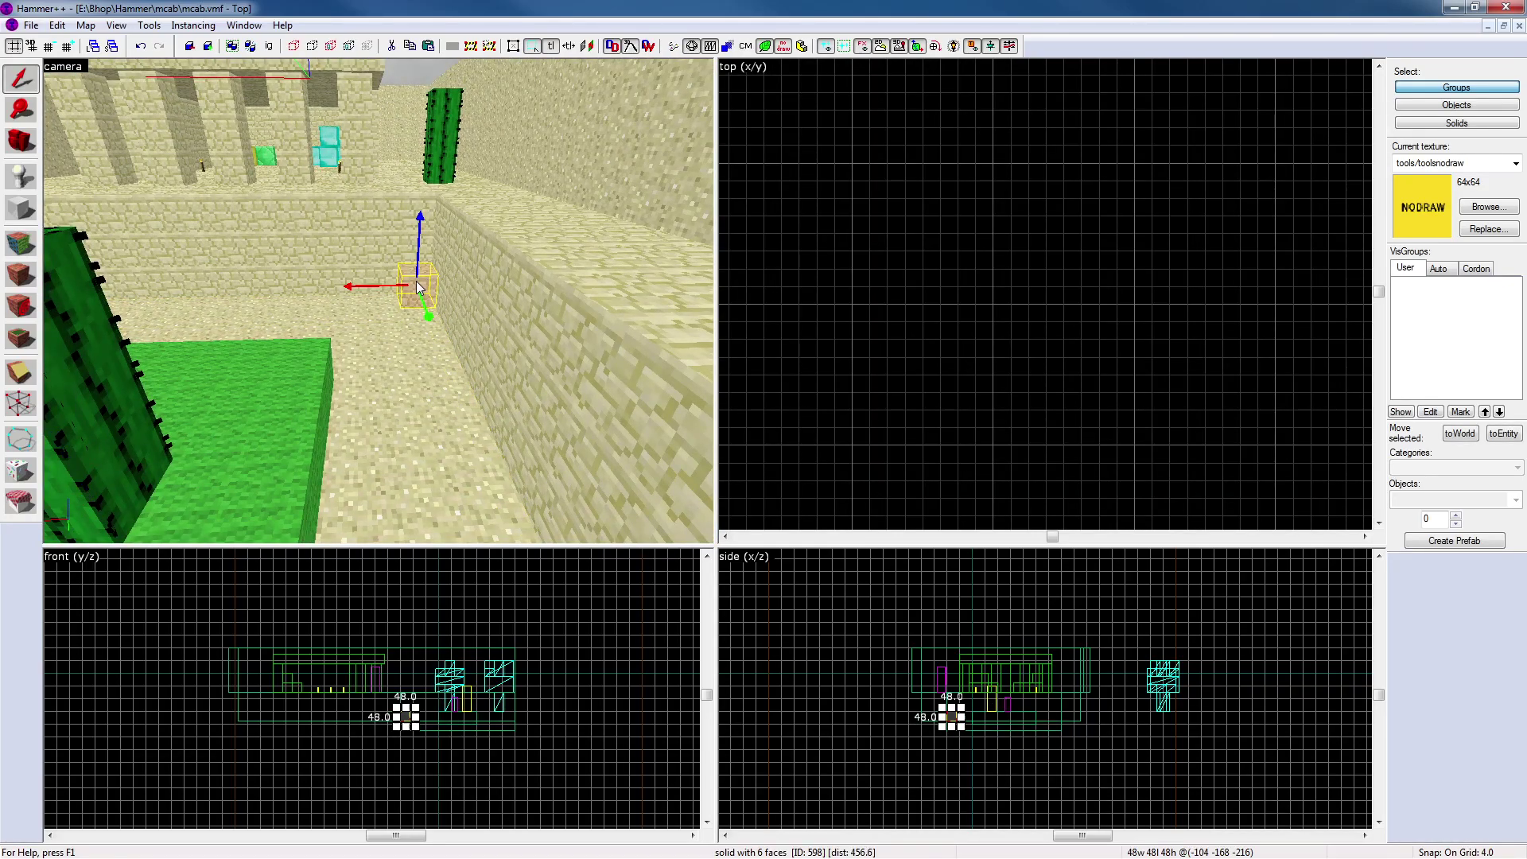
pyautogui.hotkey('ctrl', 'x')
pyautogui.hotkey('ctrl', 'v')
pyautogui.press('Escape')
# Set the grid to 64 and extend the sand floor brush beyond its open edge by four grid squares
pyautogui.press('z')
pyautogui.press('s')
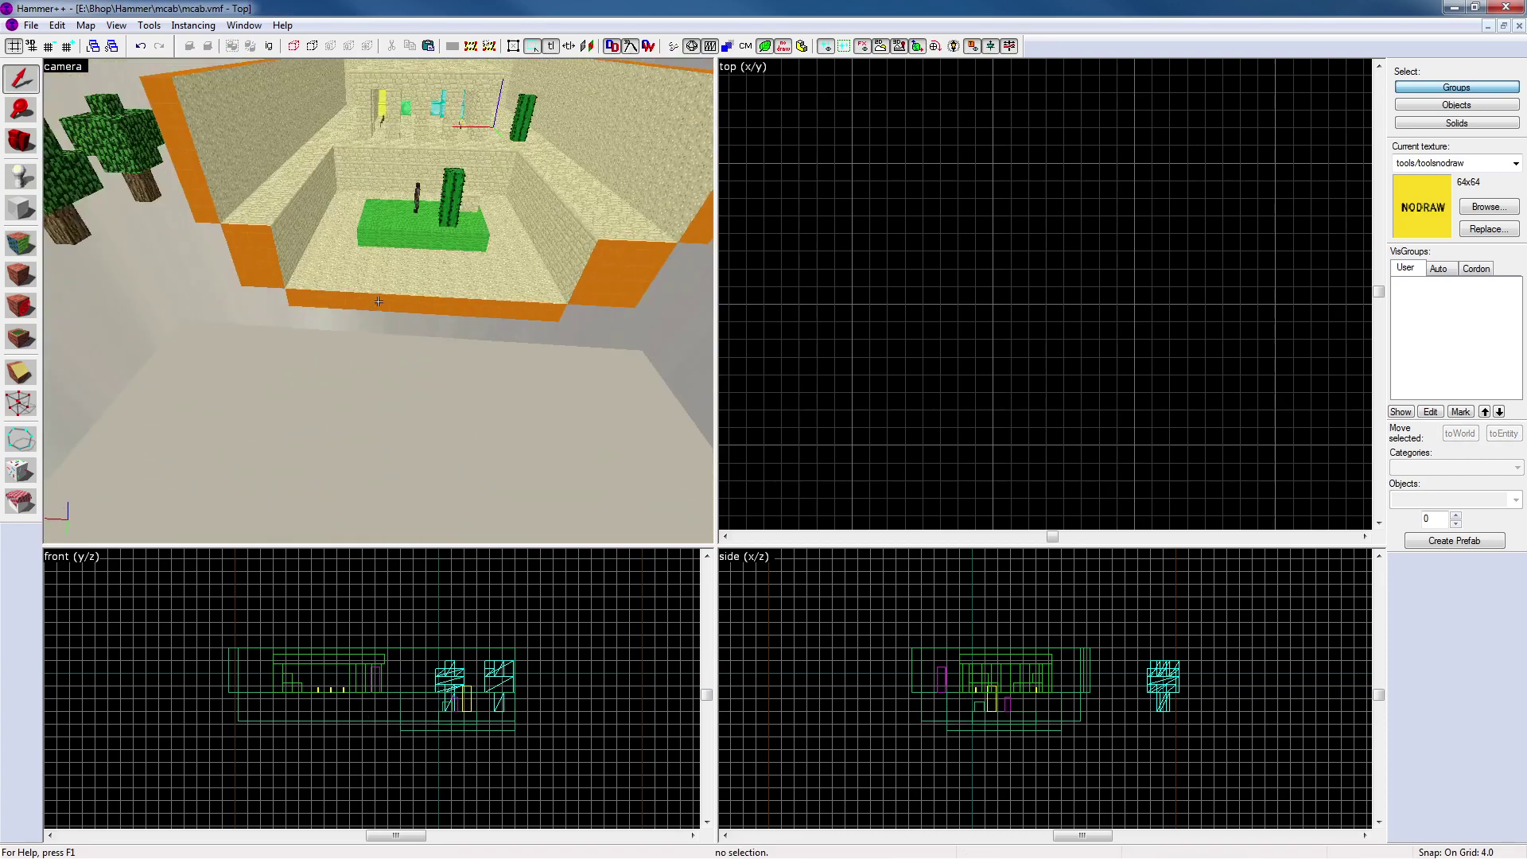
pyautogui.click(379, 301)
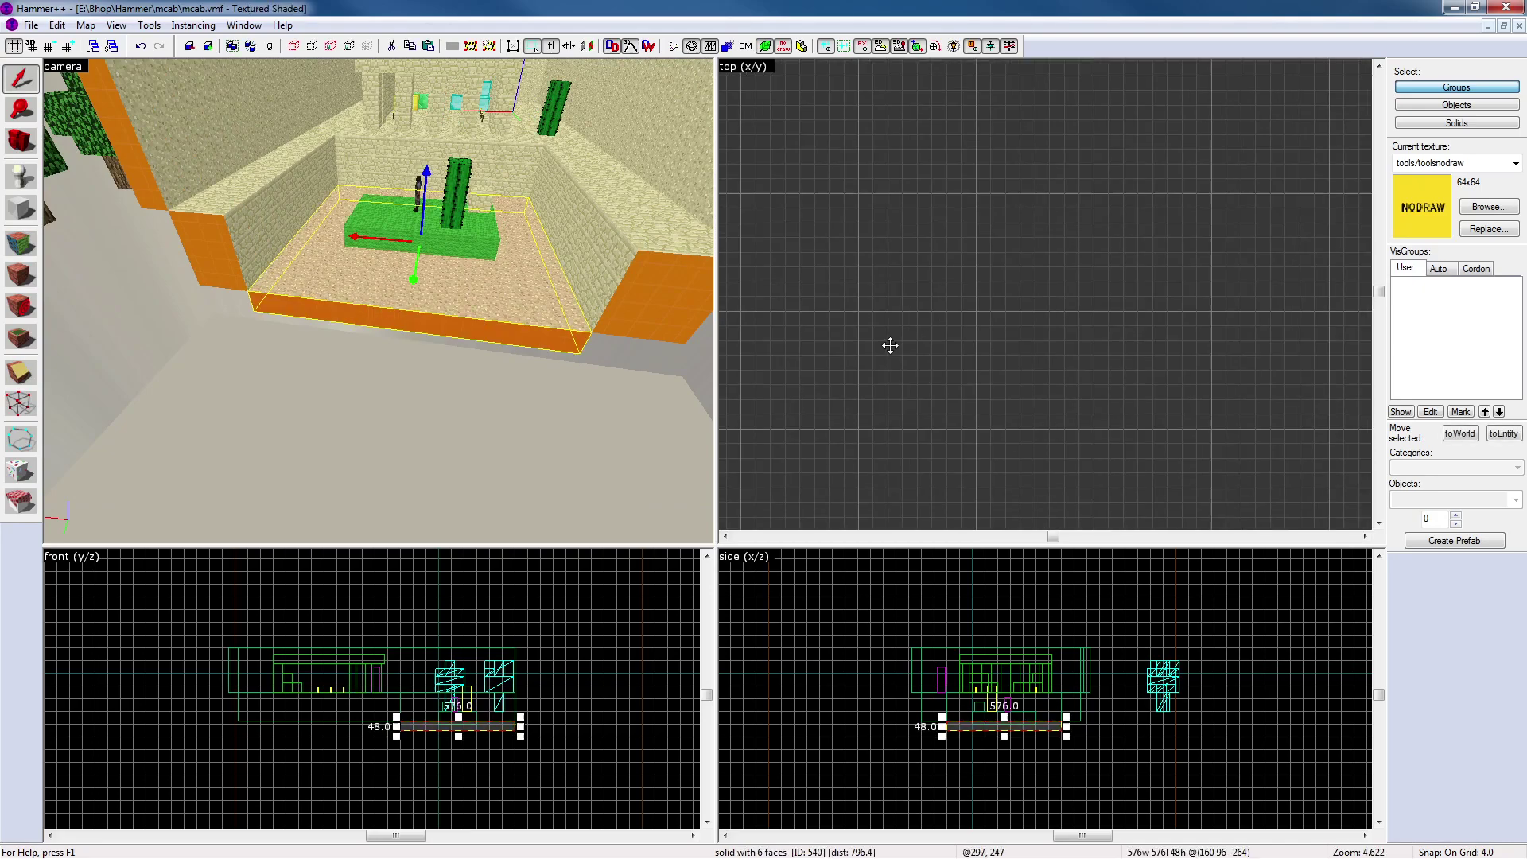
pyautogui.scroll(-3, 893, 318)
pyautogui.scroll(-4, 908, 305)
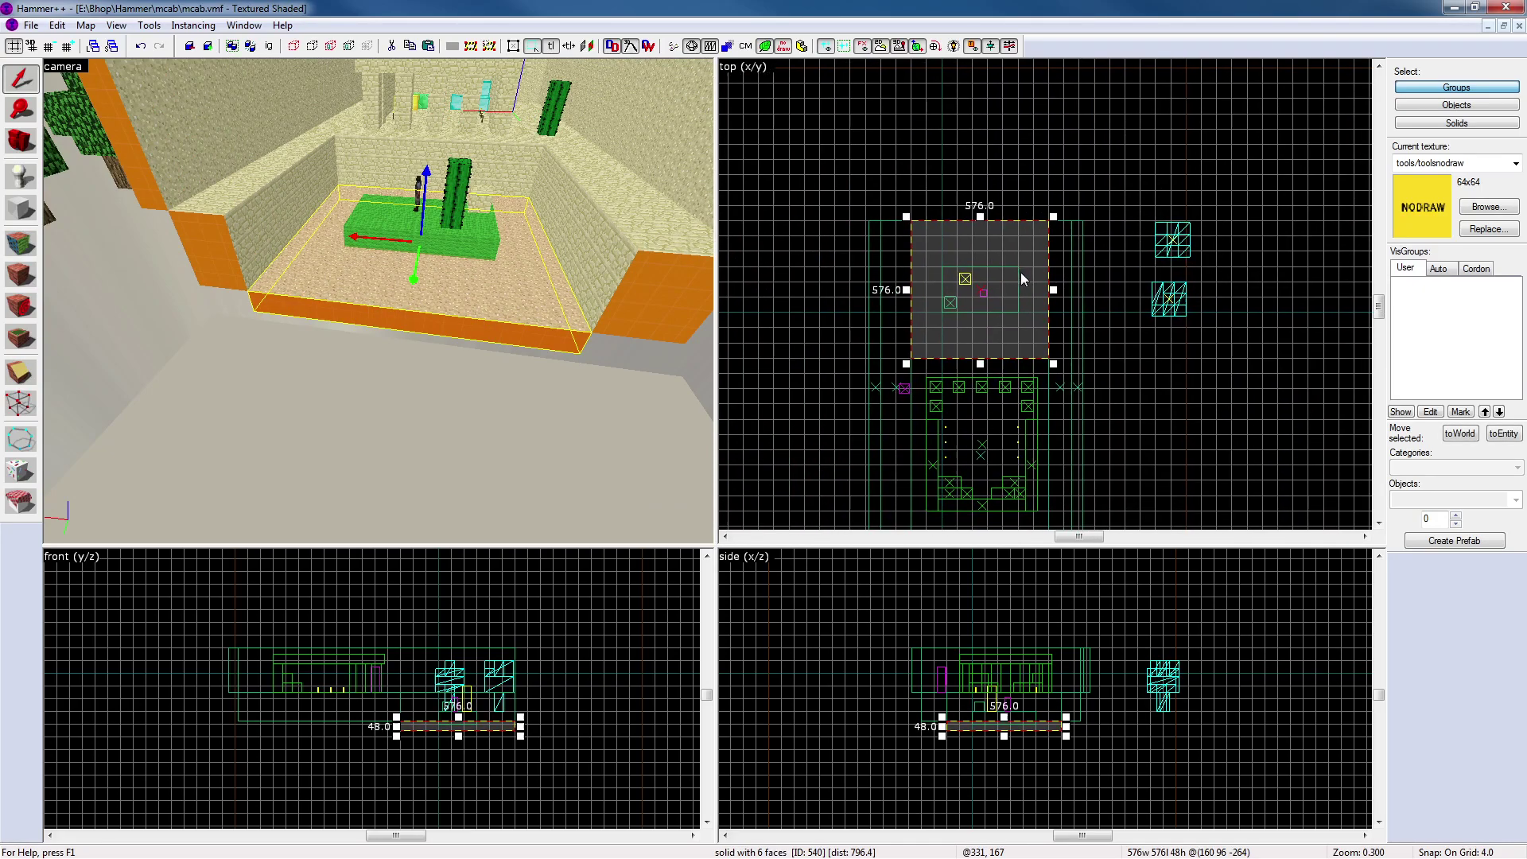
pyautogui.press(']')
pyautogui.scroll(4, 994, 234)
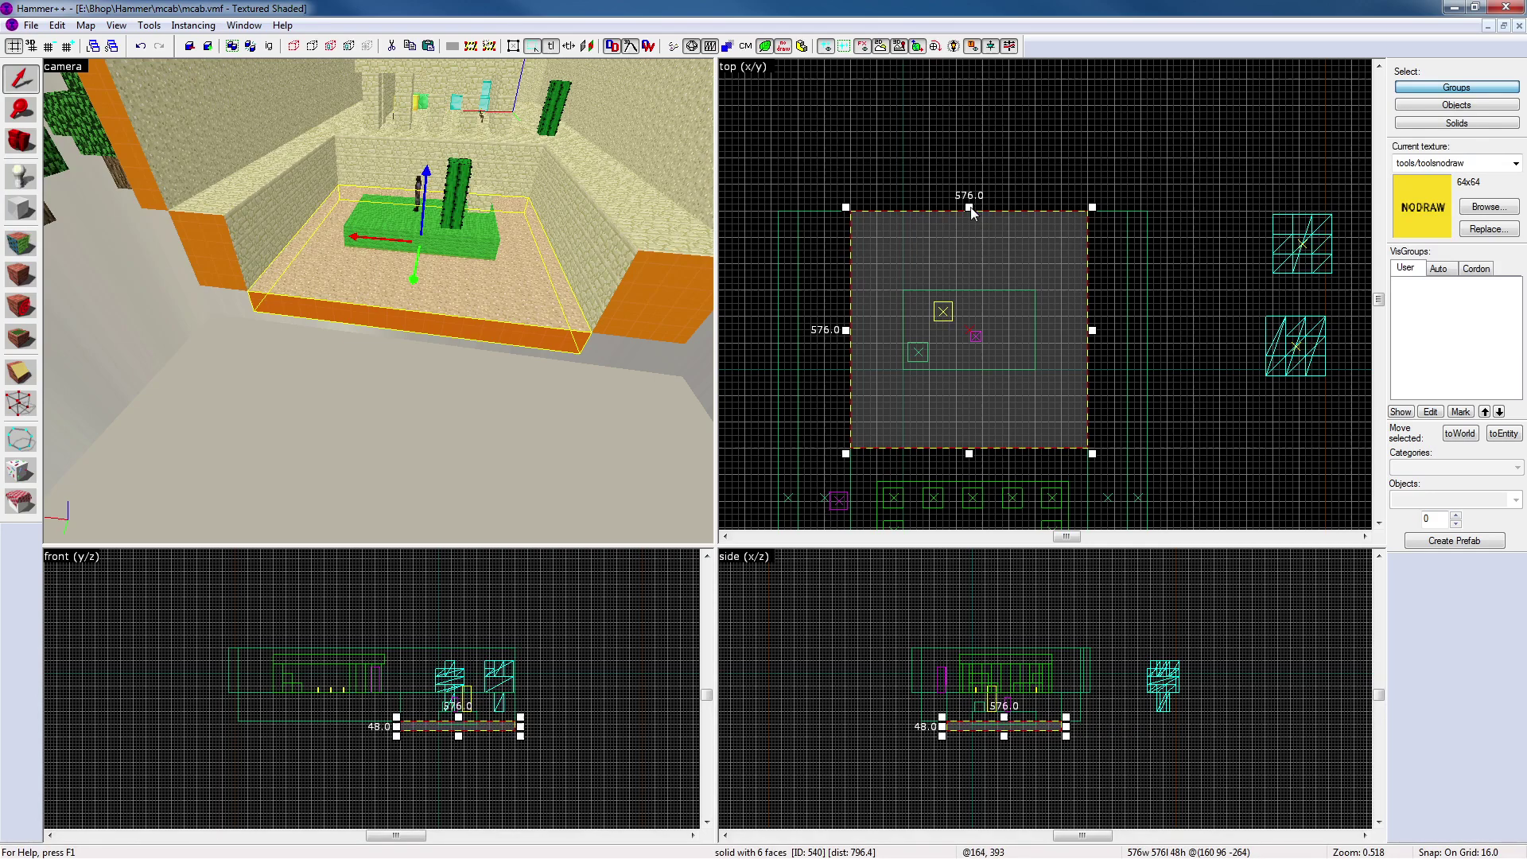
pyautogui.press(']')
pyautogui.press(']')
pyautogui.moveTo(968, 208); pyautogui.dragTo(973, 95)
pyautogui.press('Escape')
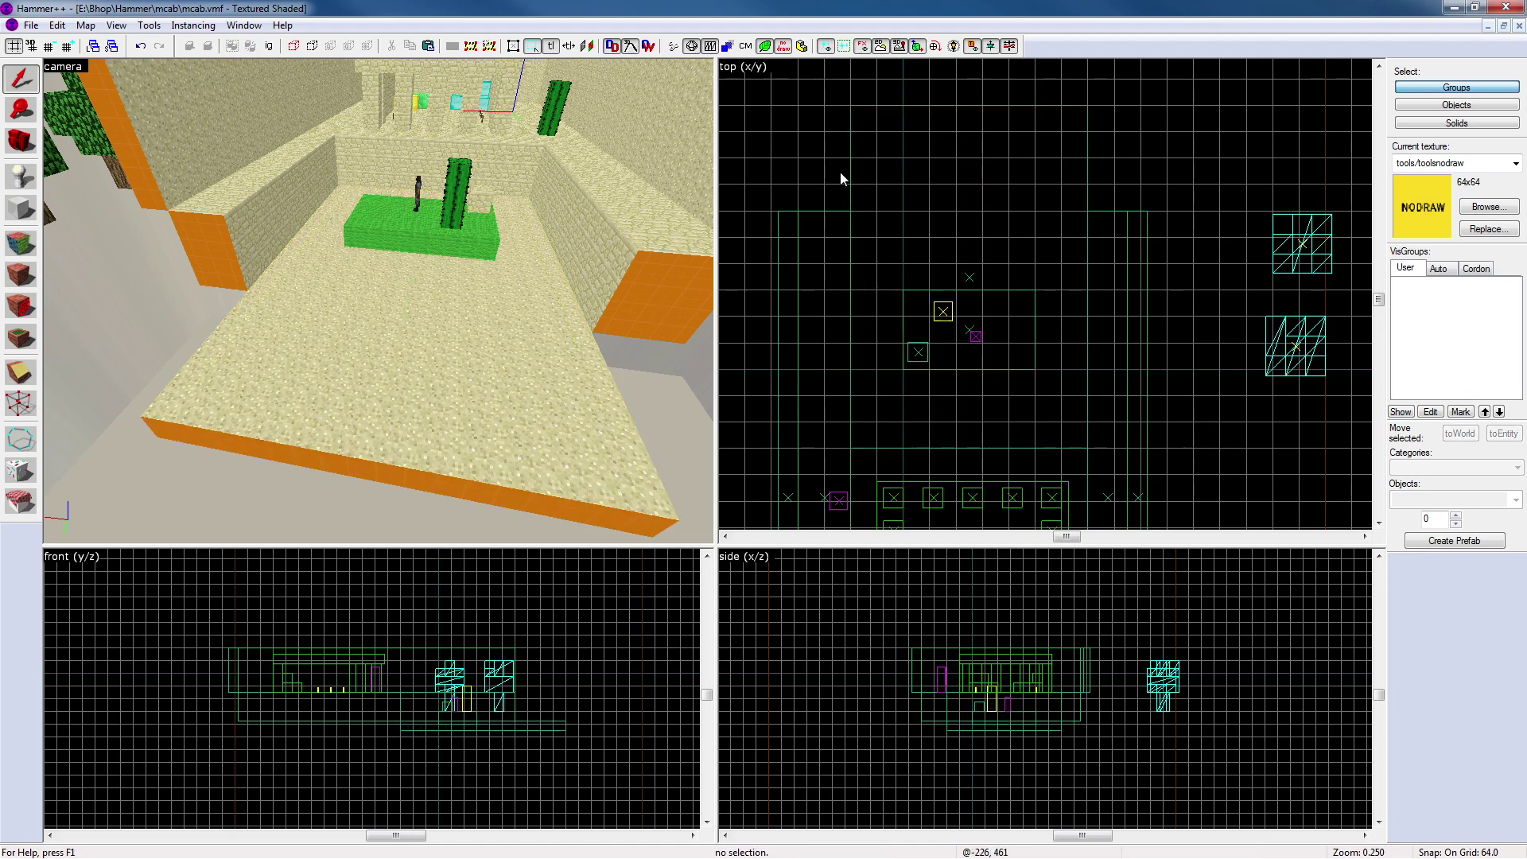
# Examine the extended sand floor, the open ends of the side walls and the trees outside from several angles
pyautogui.press('z')
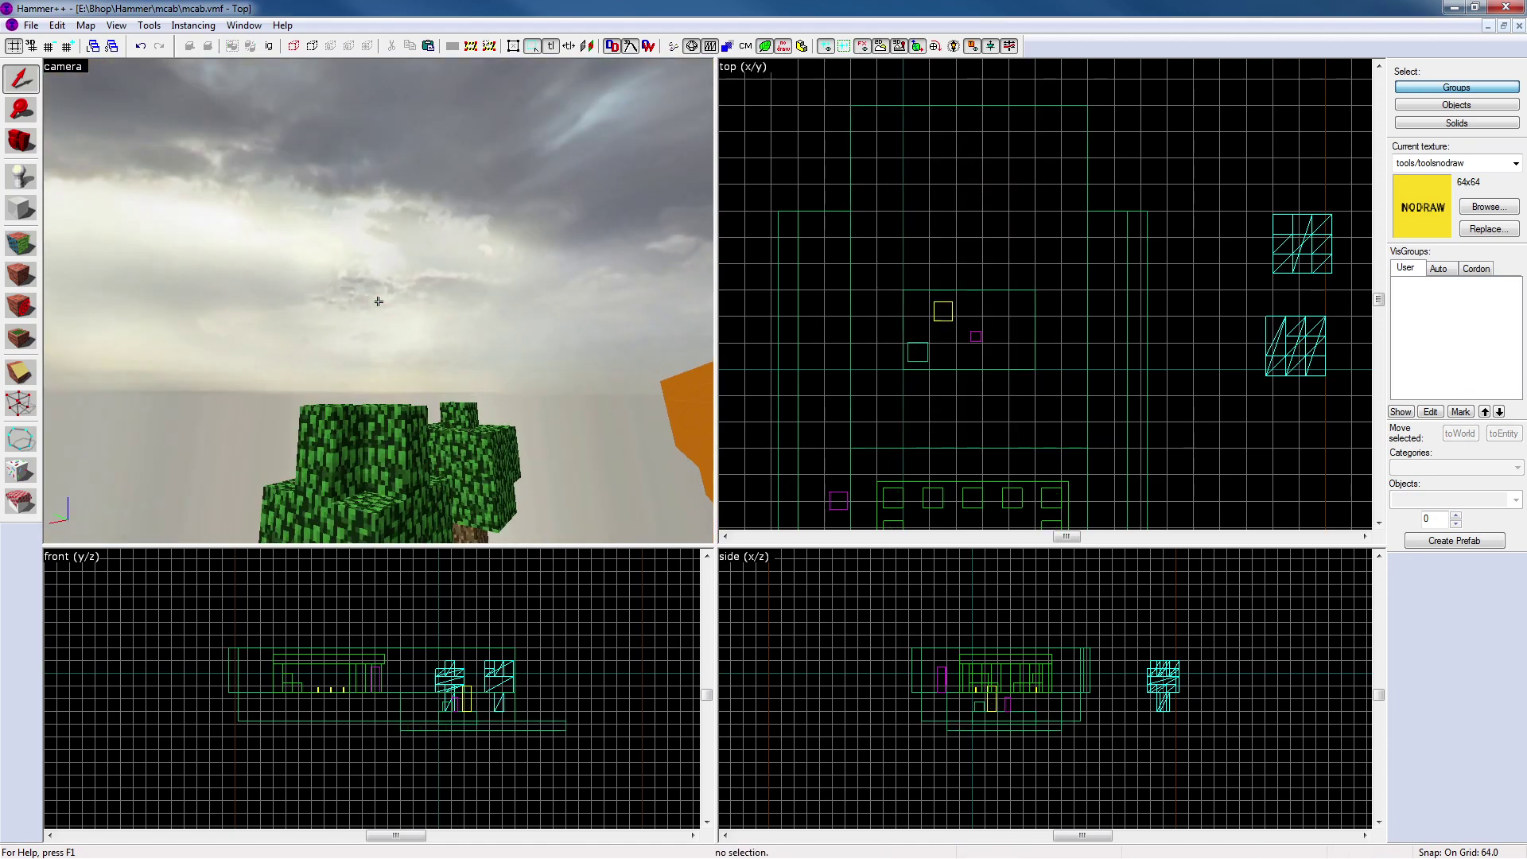
pyautogui.press('w')
pyautogui.press('s')
pyautogui.press('w')
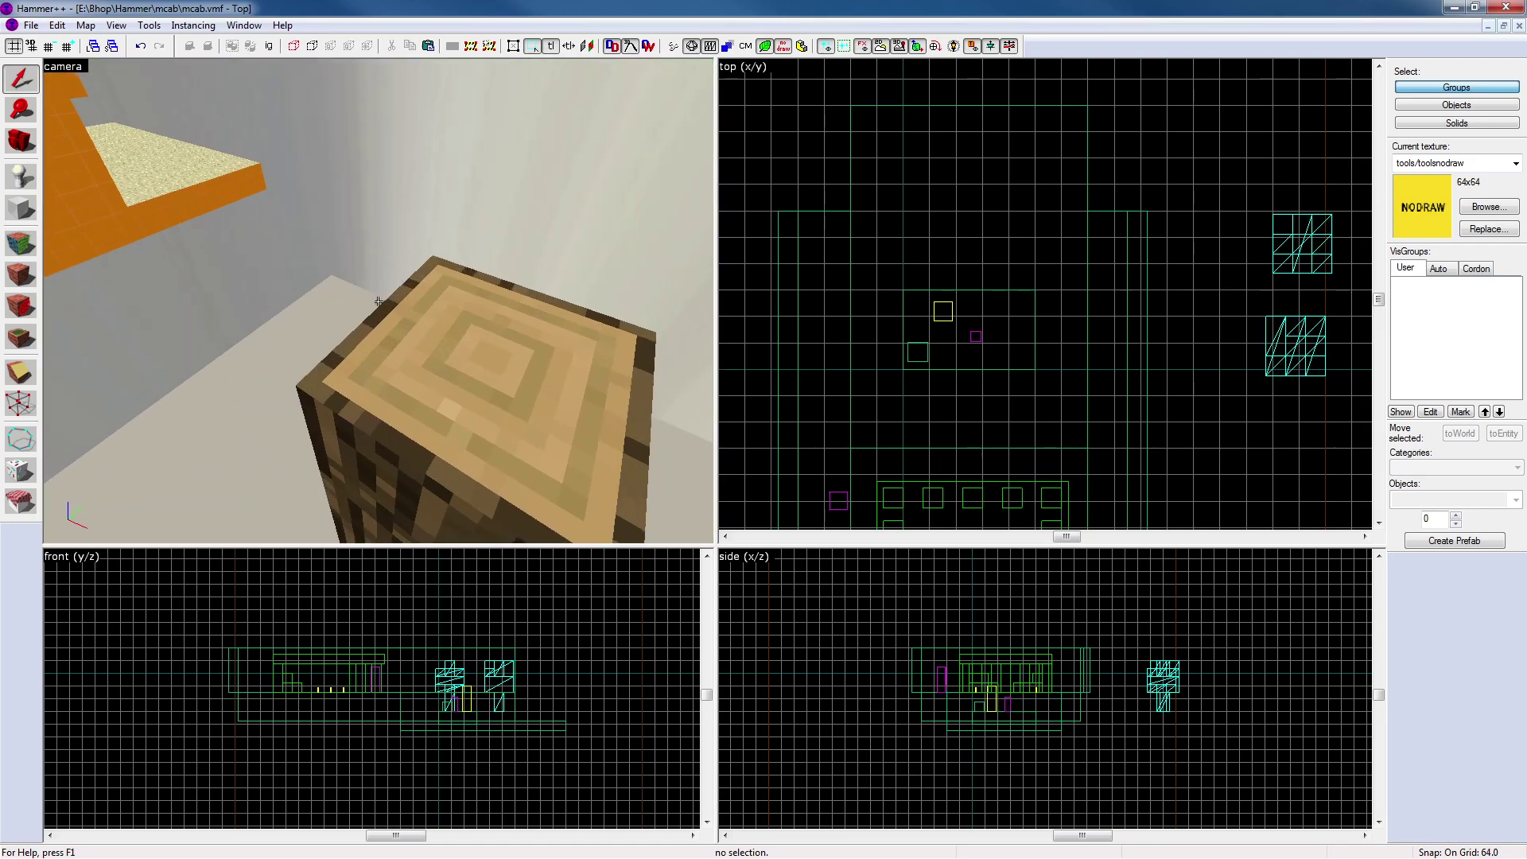
pyautogui.press('s')
pyautogui.press('w')
pyautogui.press('s')
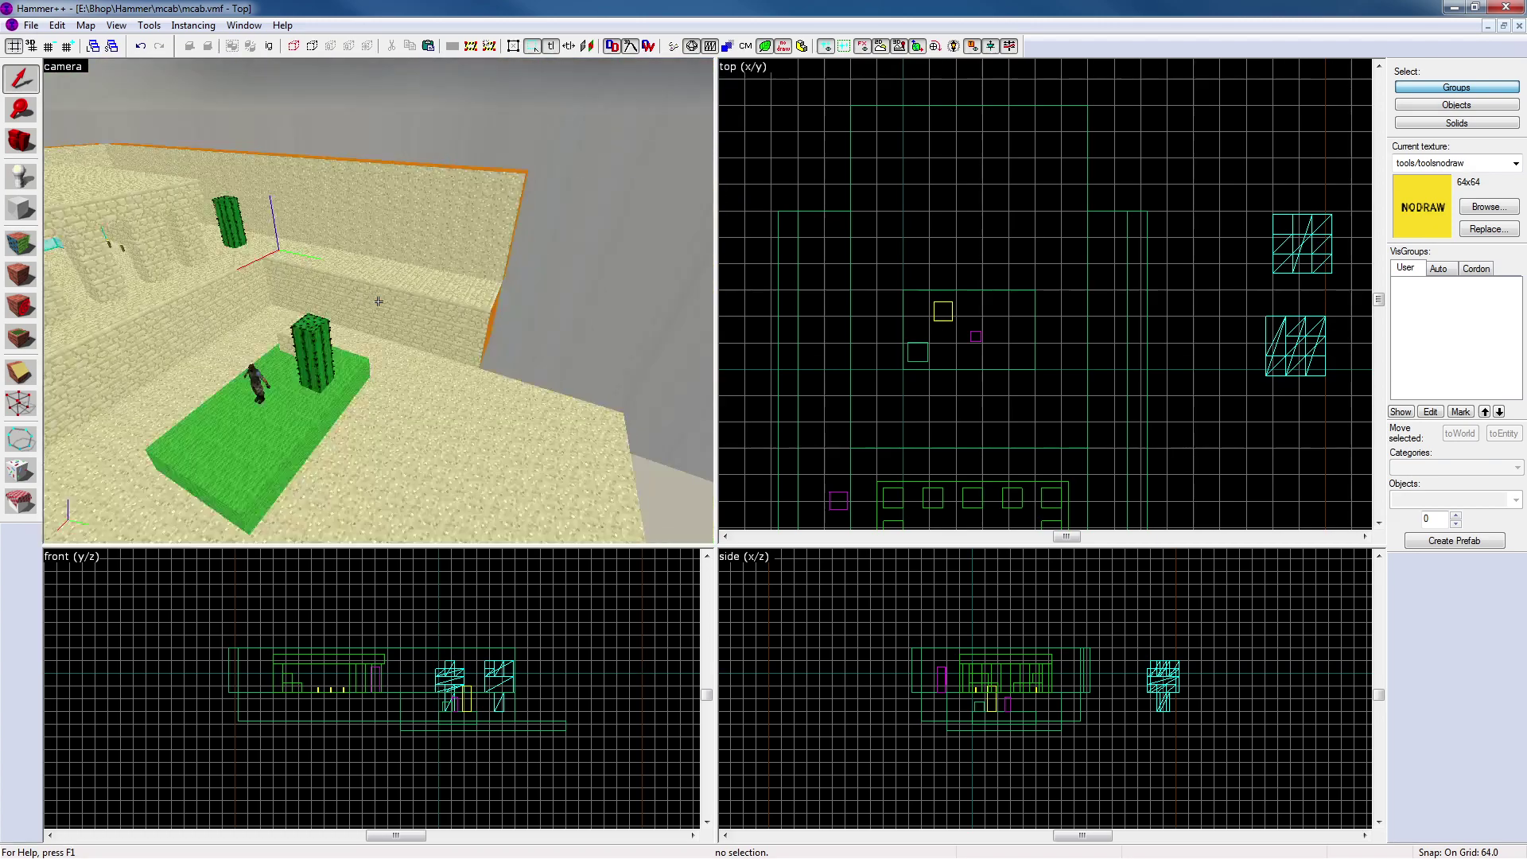
pyautogui.press('d')
pyautogui.press('s')
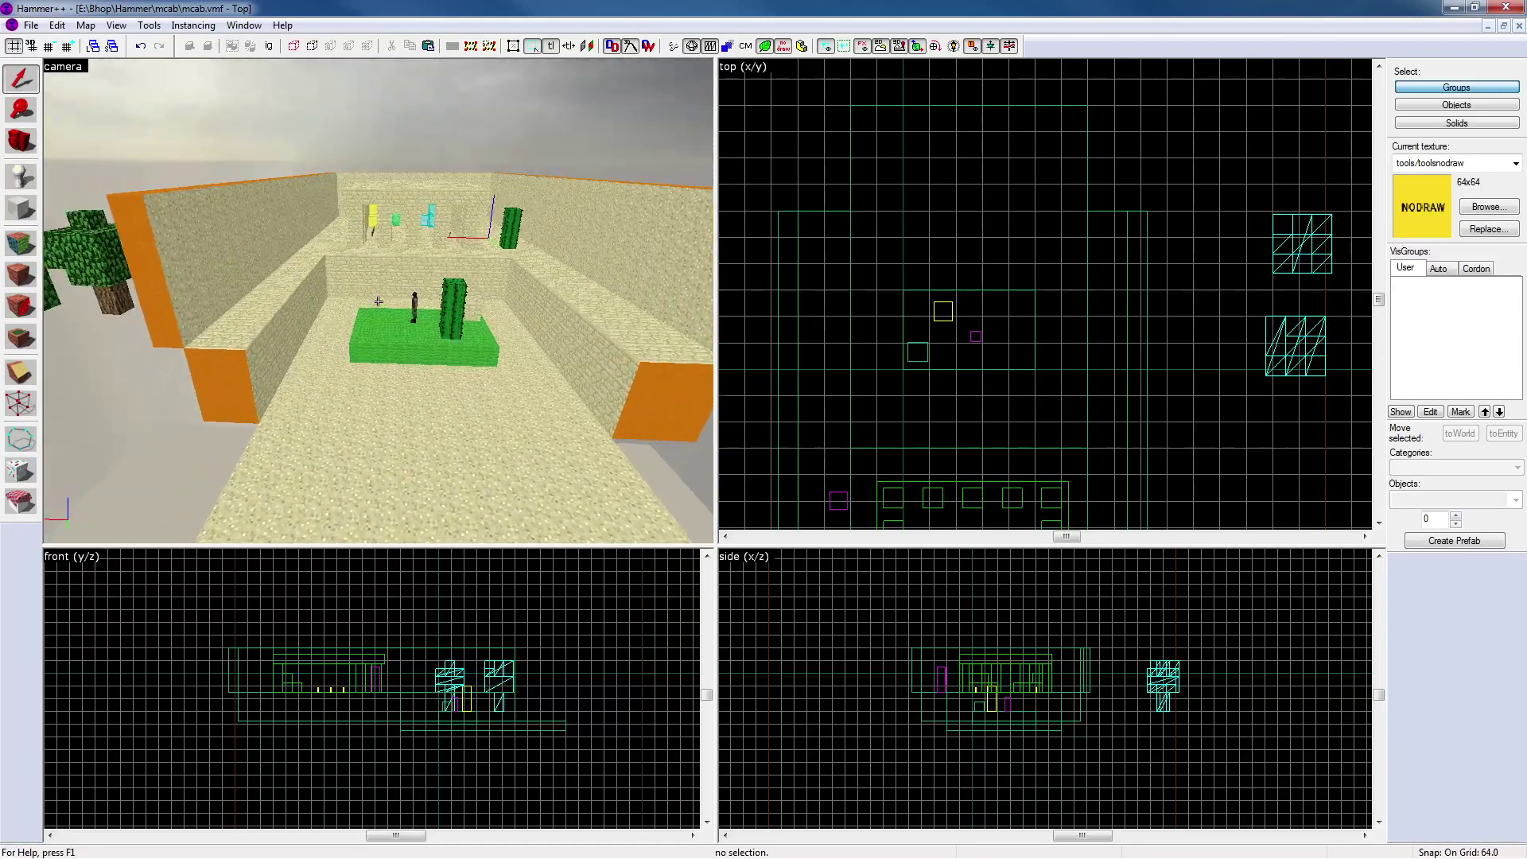
pyautogui.press('w')
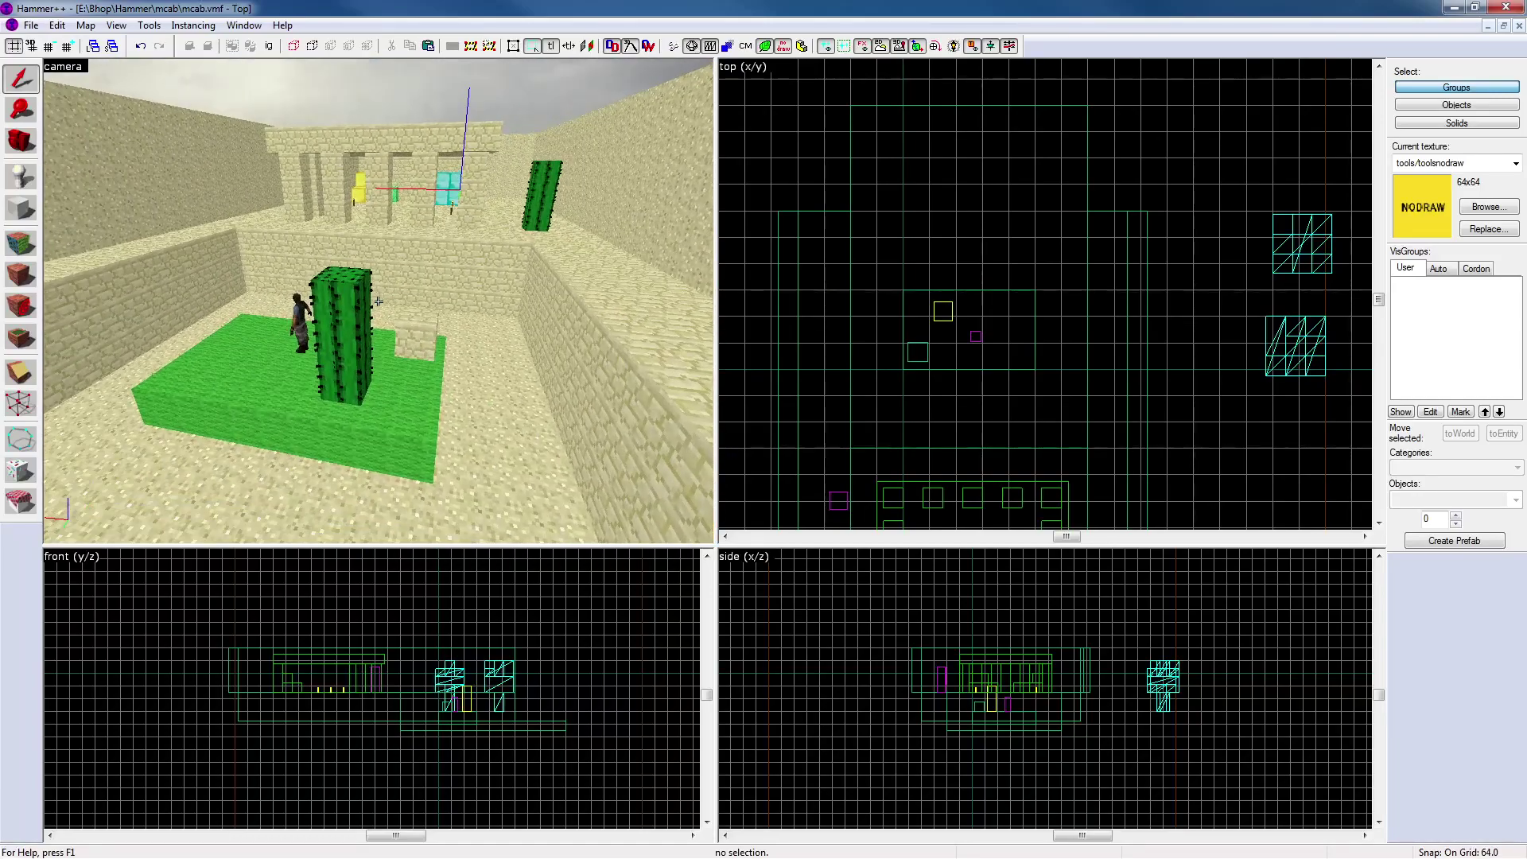
# Remove the cactus prop from the green platform and paste it onto the sand floor between the platform and the wall
pyautogui.click(356, 337)
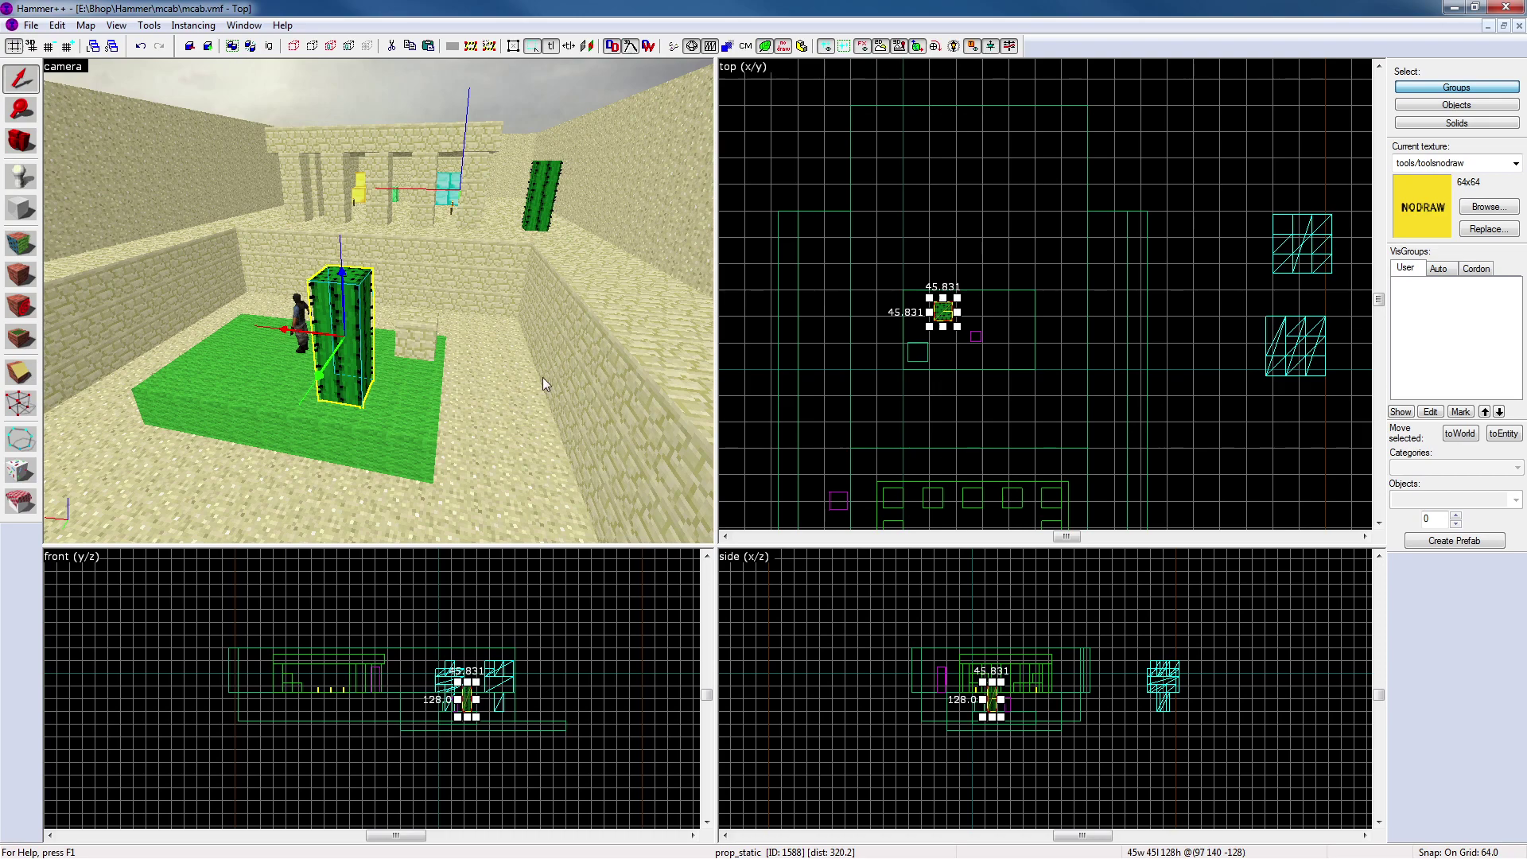
pyautogui.press('Delete')
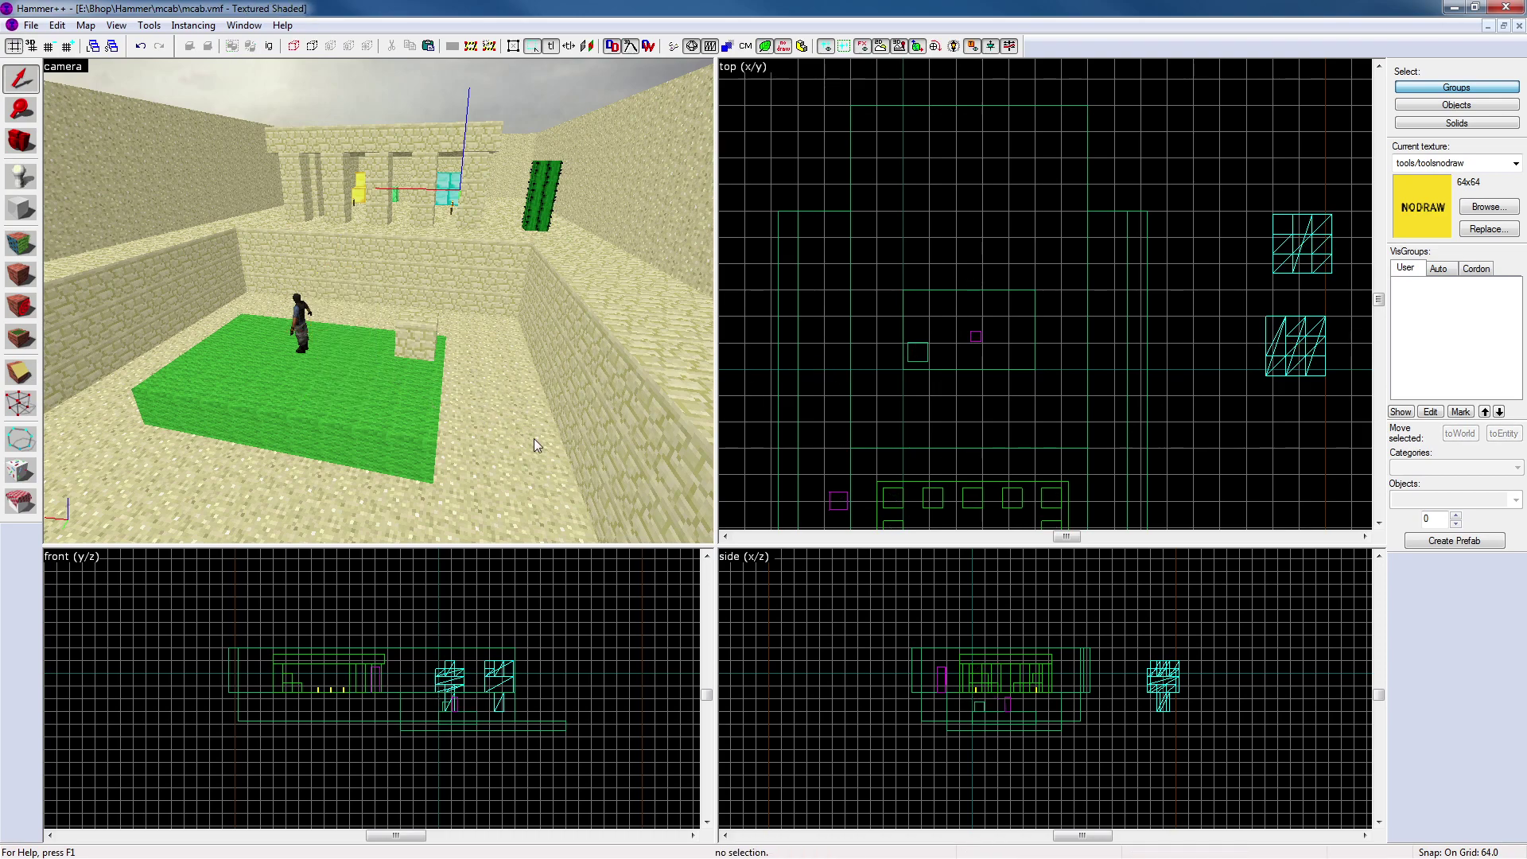
pyautogui.hotkey('ctrl', 'v')
pyautogui.press('z')
pyautogui.press('w')
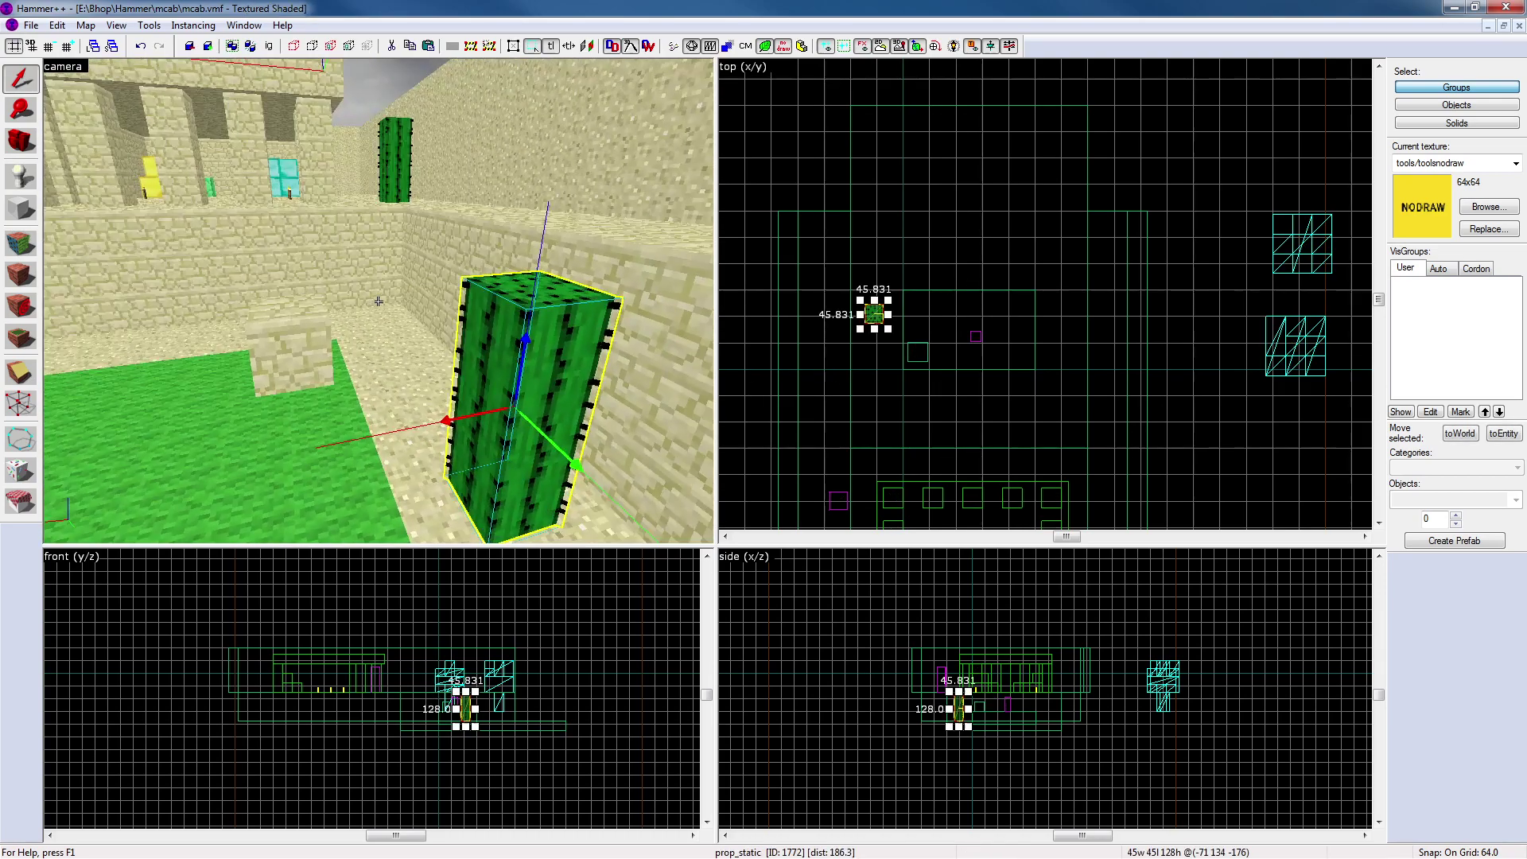
pyautogui.press('s')
pyautogui.press('d')
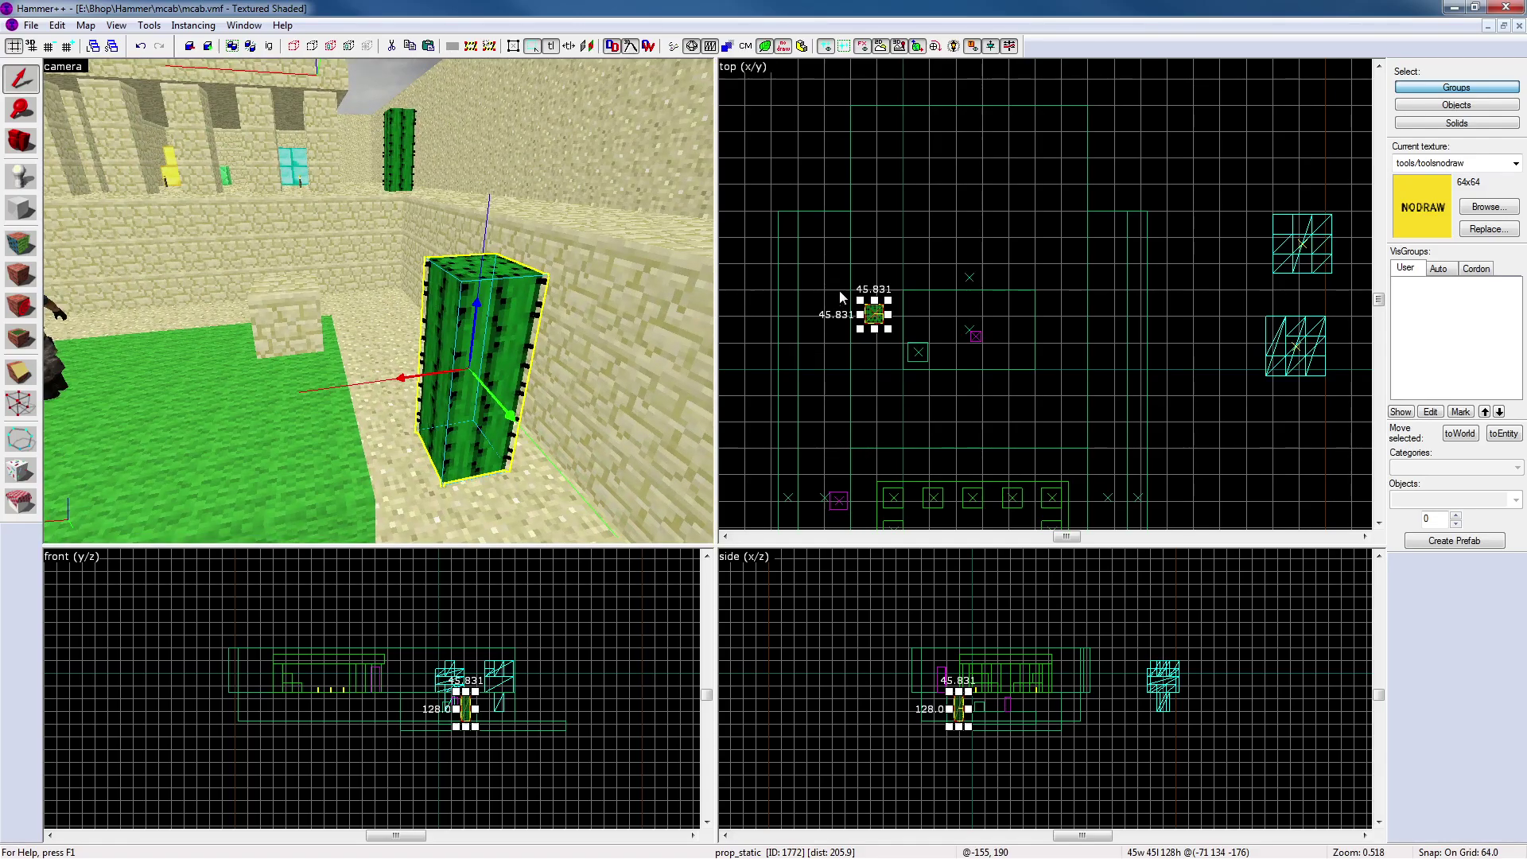
pyautogui.click(806, 184)
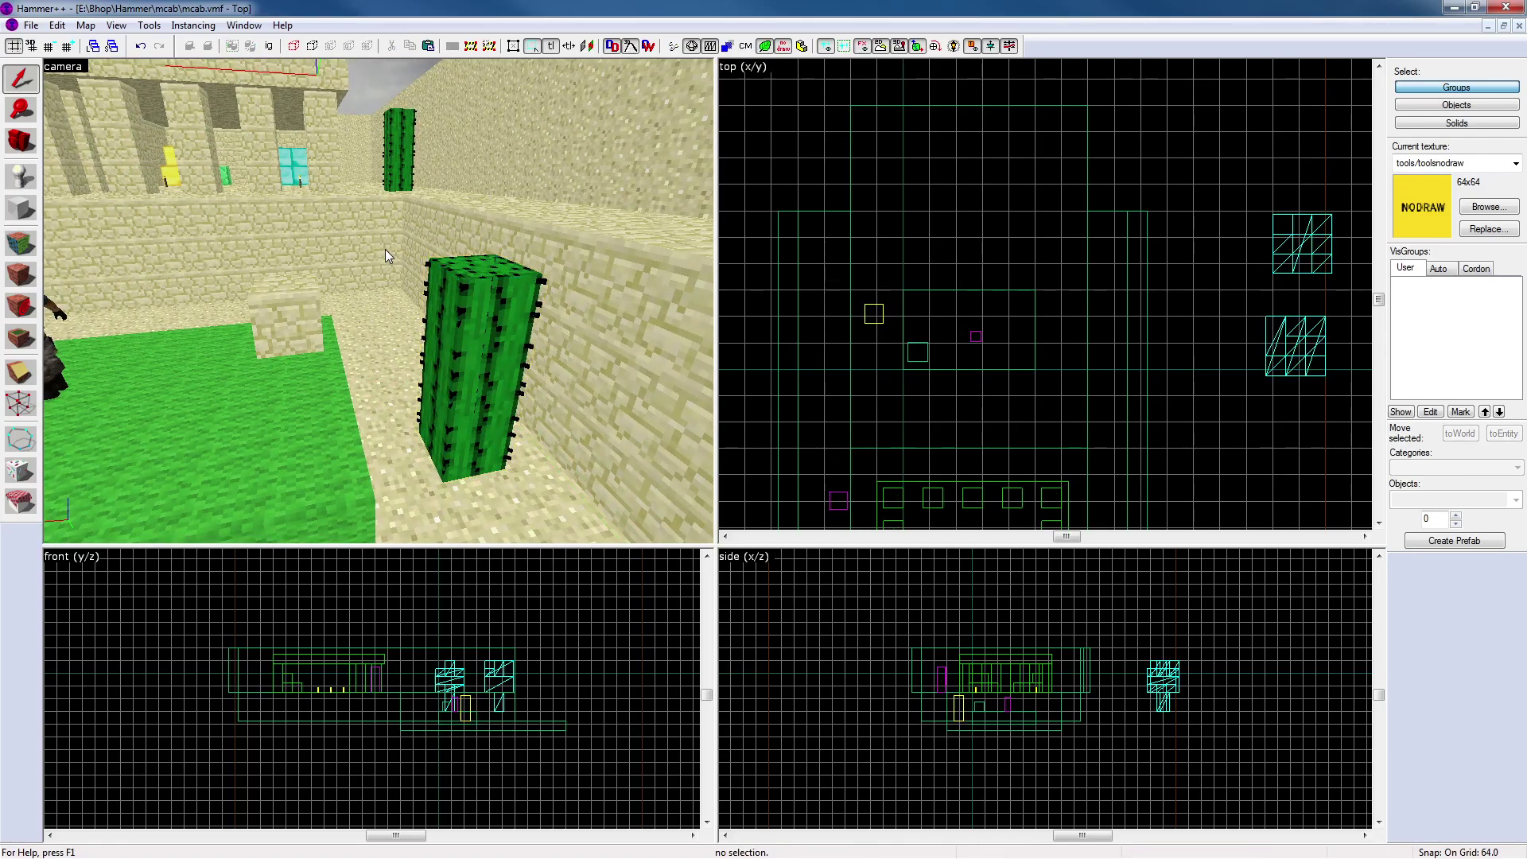
# Review the relocated cactus, the raised ledges and the open end of the sand floor
pyautogui.press('z')
pyautogui.press('w')
pyautogui.press('w')
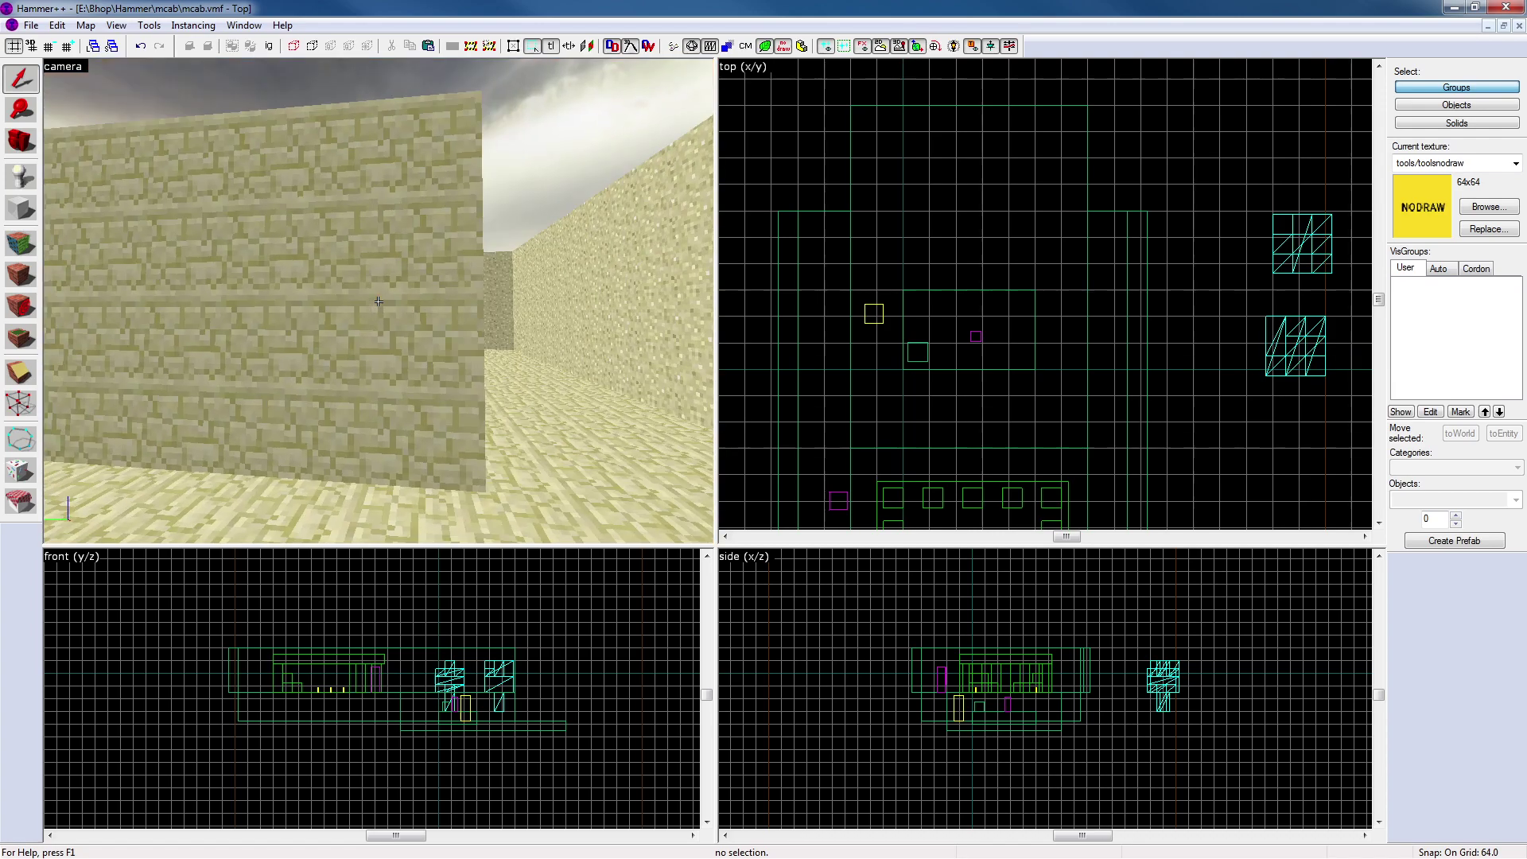
pyautogui.press('s')
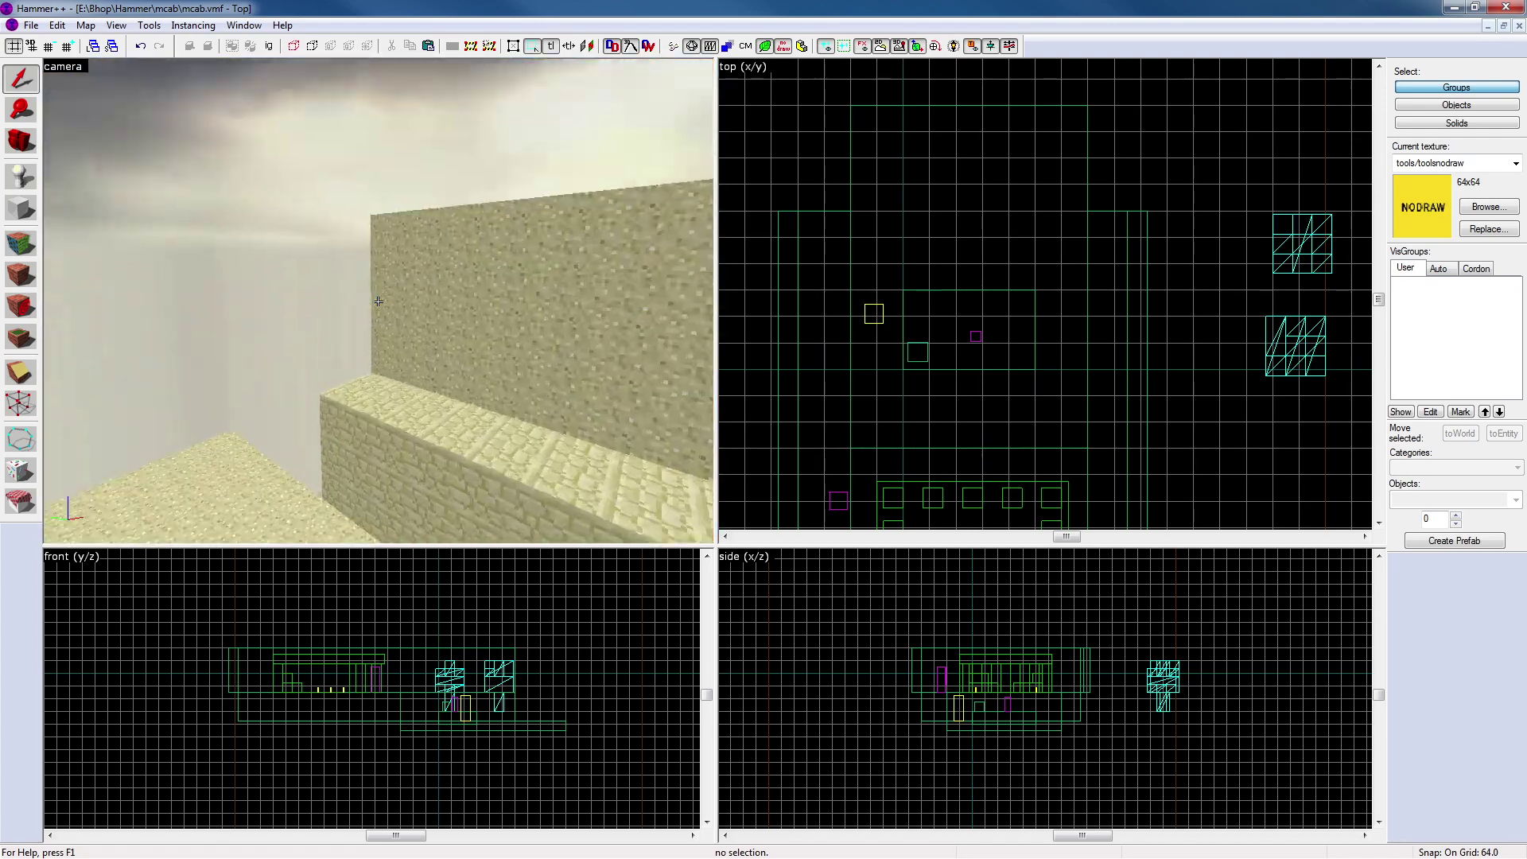
pyautogui.press('w')
pyautogui.press('w')
pyautogui.press('z')
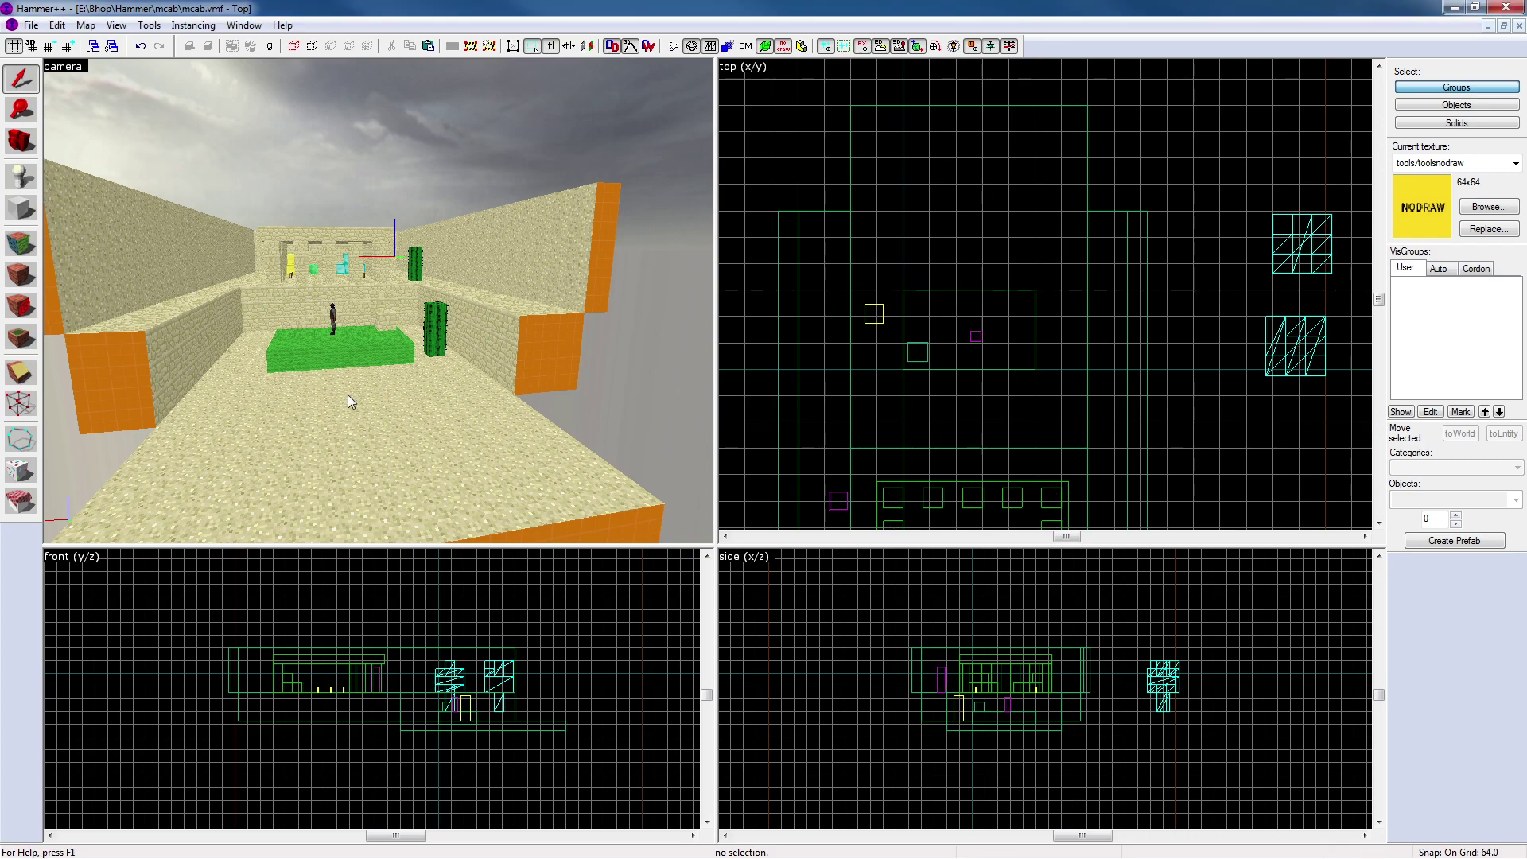
pyautogui.press('z')
pyautogui.press('w')
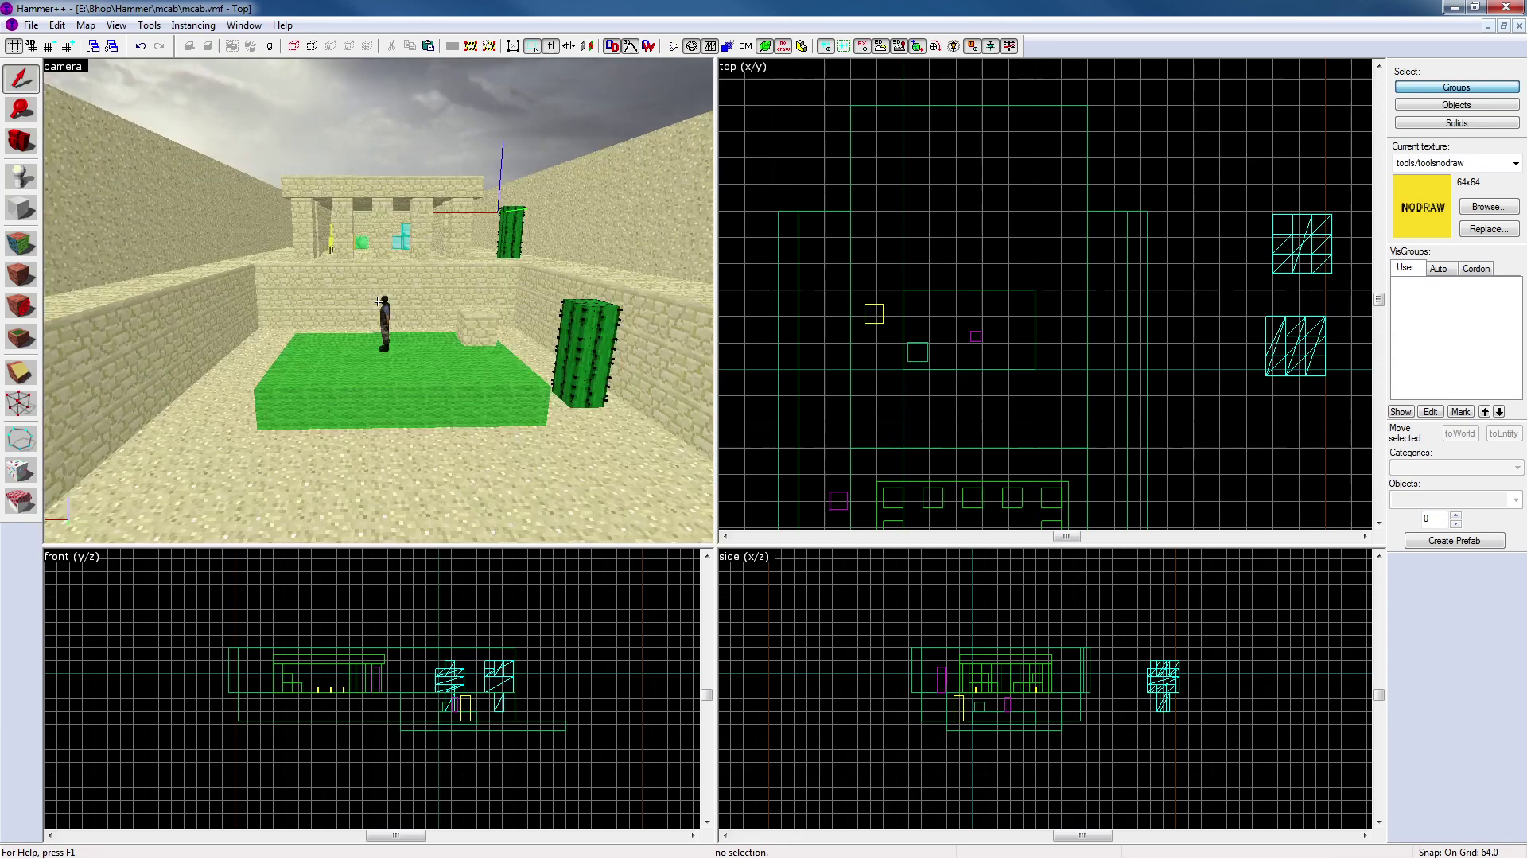
pyautogui.press('w')
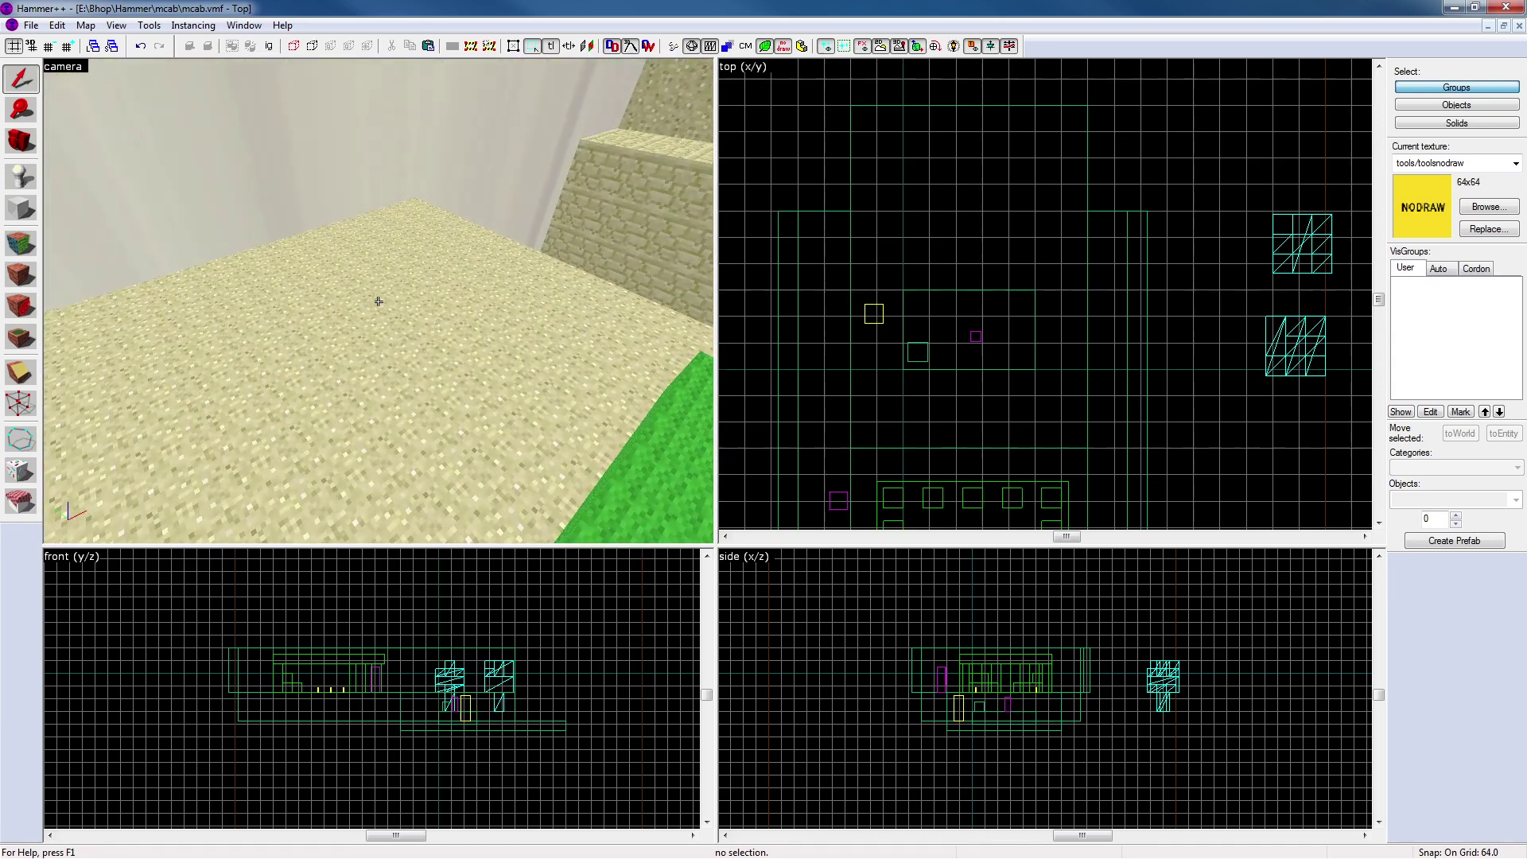
pyautogui.press('w')
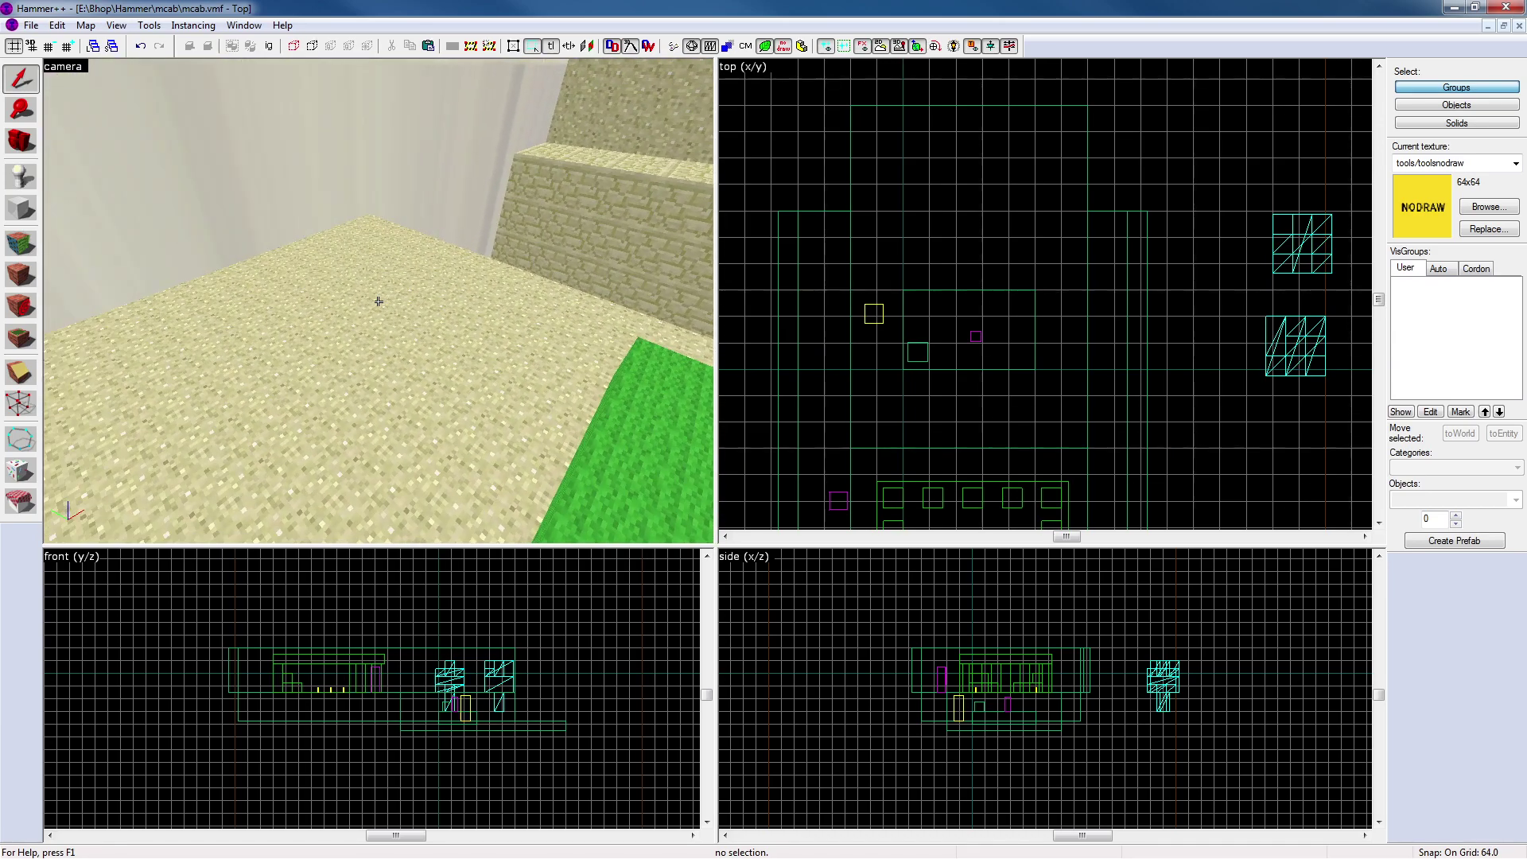
pyautogui.press('w')
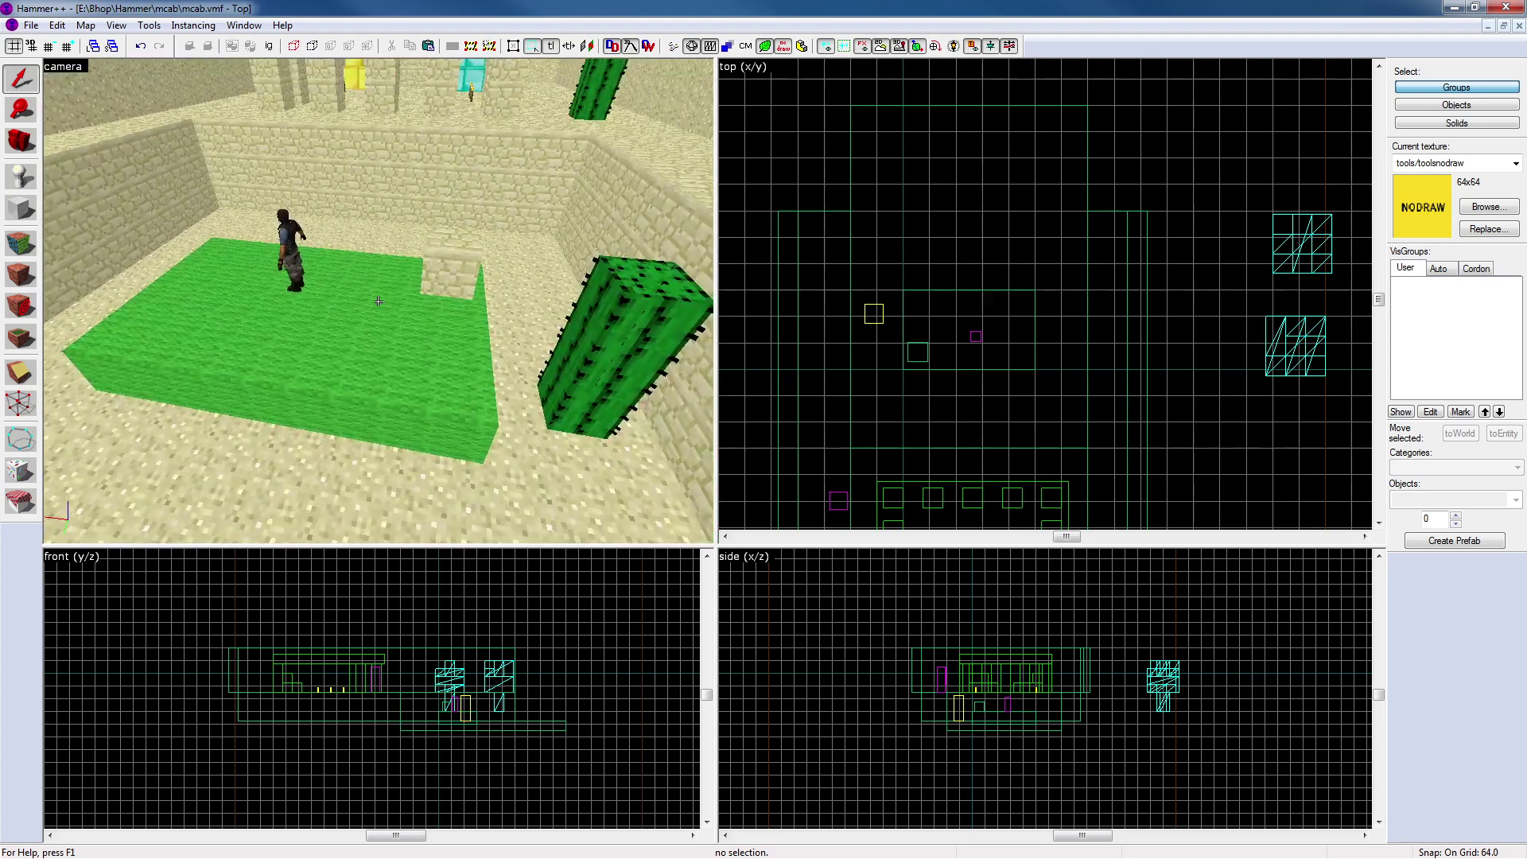
# Examine the small sandstone block, the green platform brush and the floor area around them
pyautogui.click(443, 285)
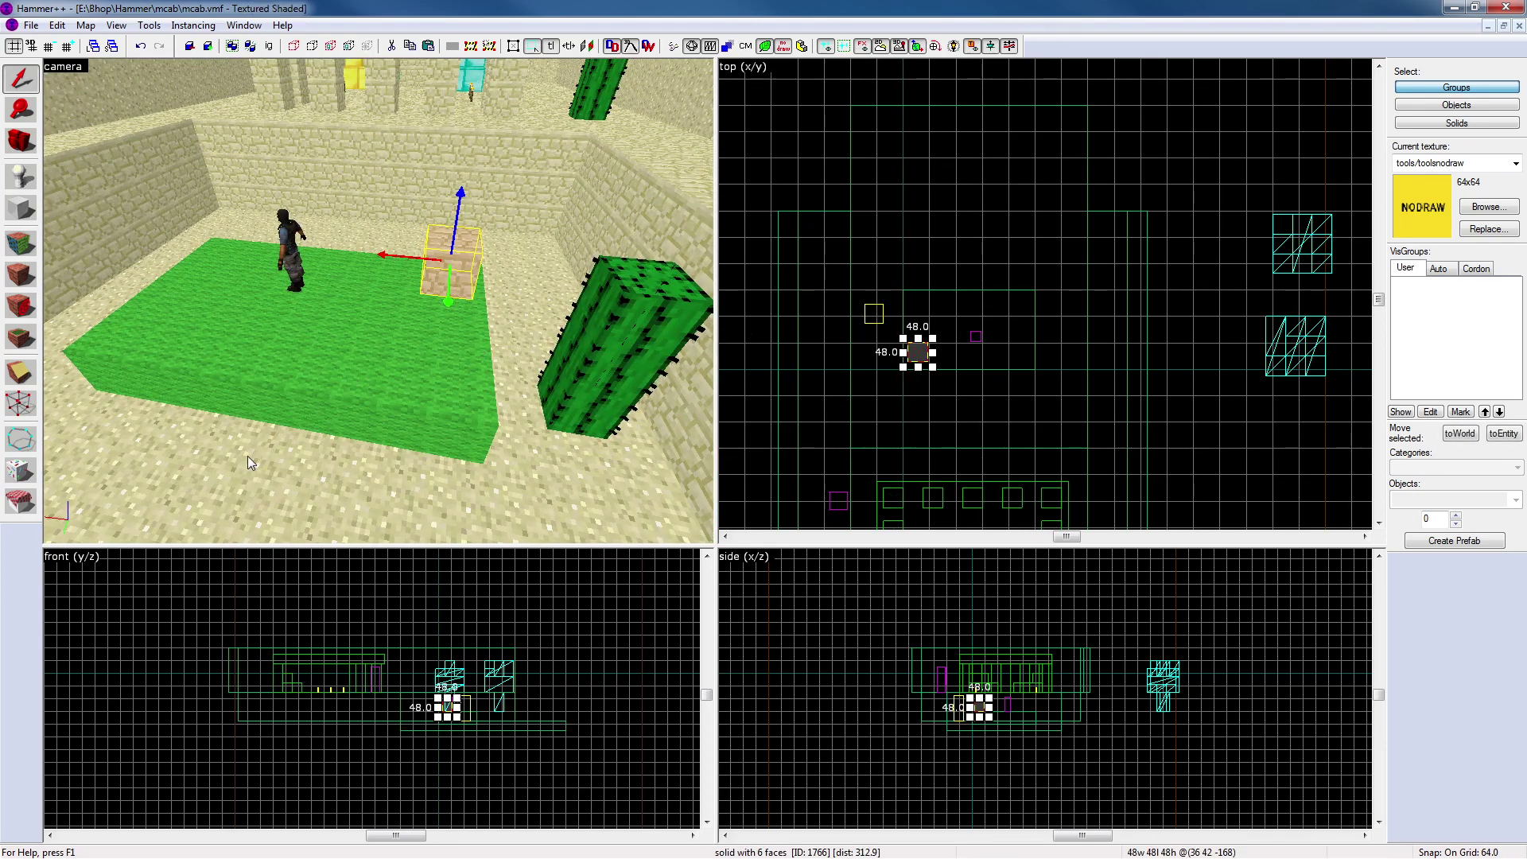
pyautogui.press('z')
pyautogui.press('w')
pyautogui.press('z')
pyautogui.press('Escape')
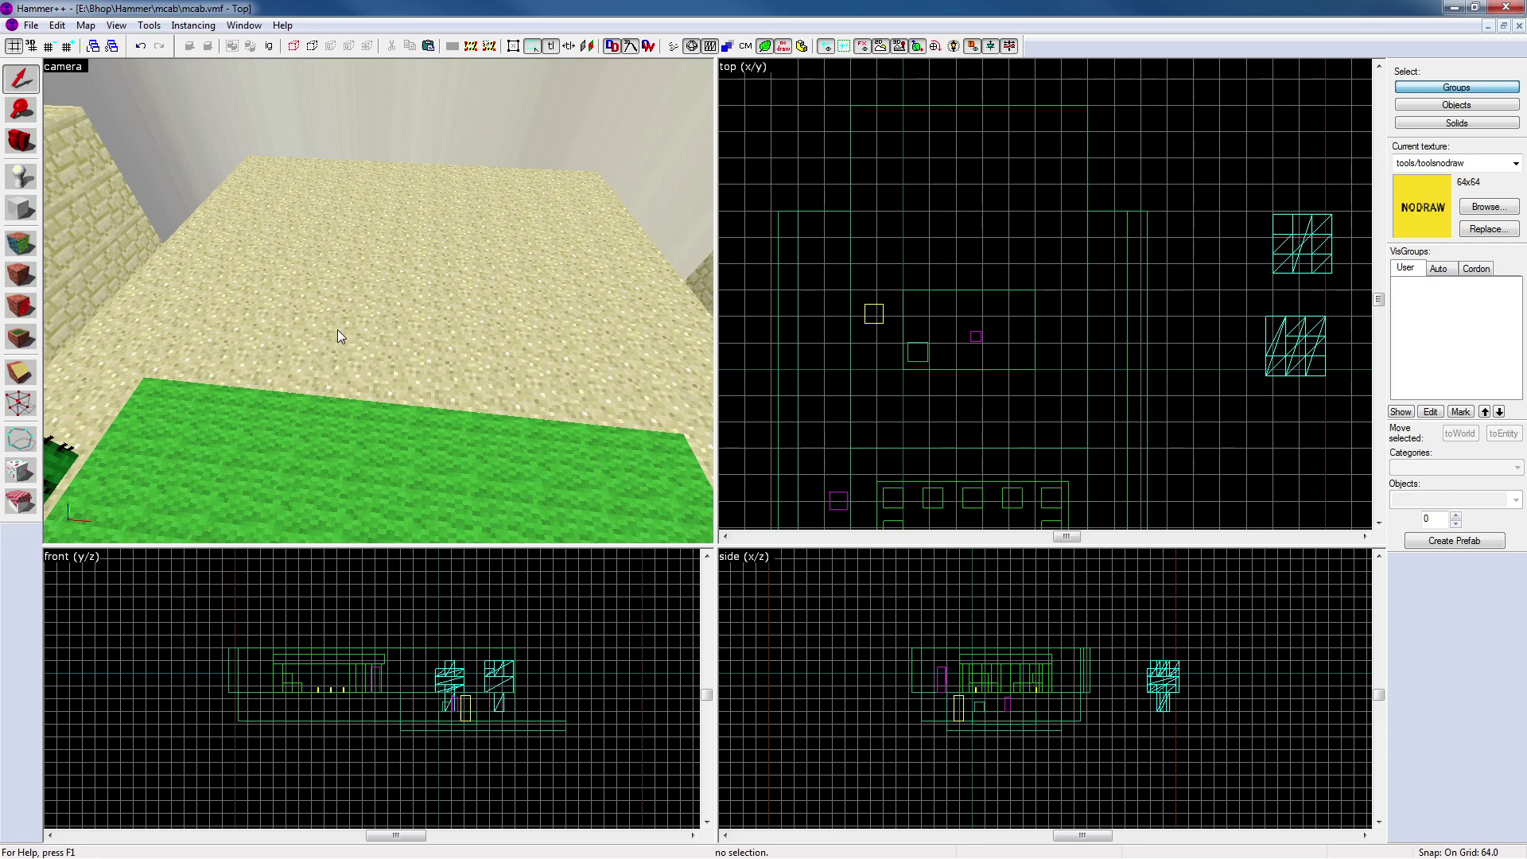
pyautogui.press('z')
pyautogui.press('z')
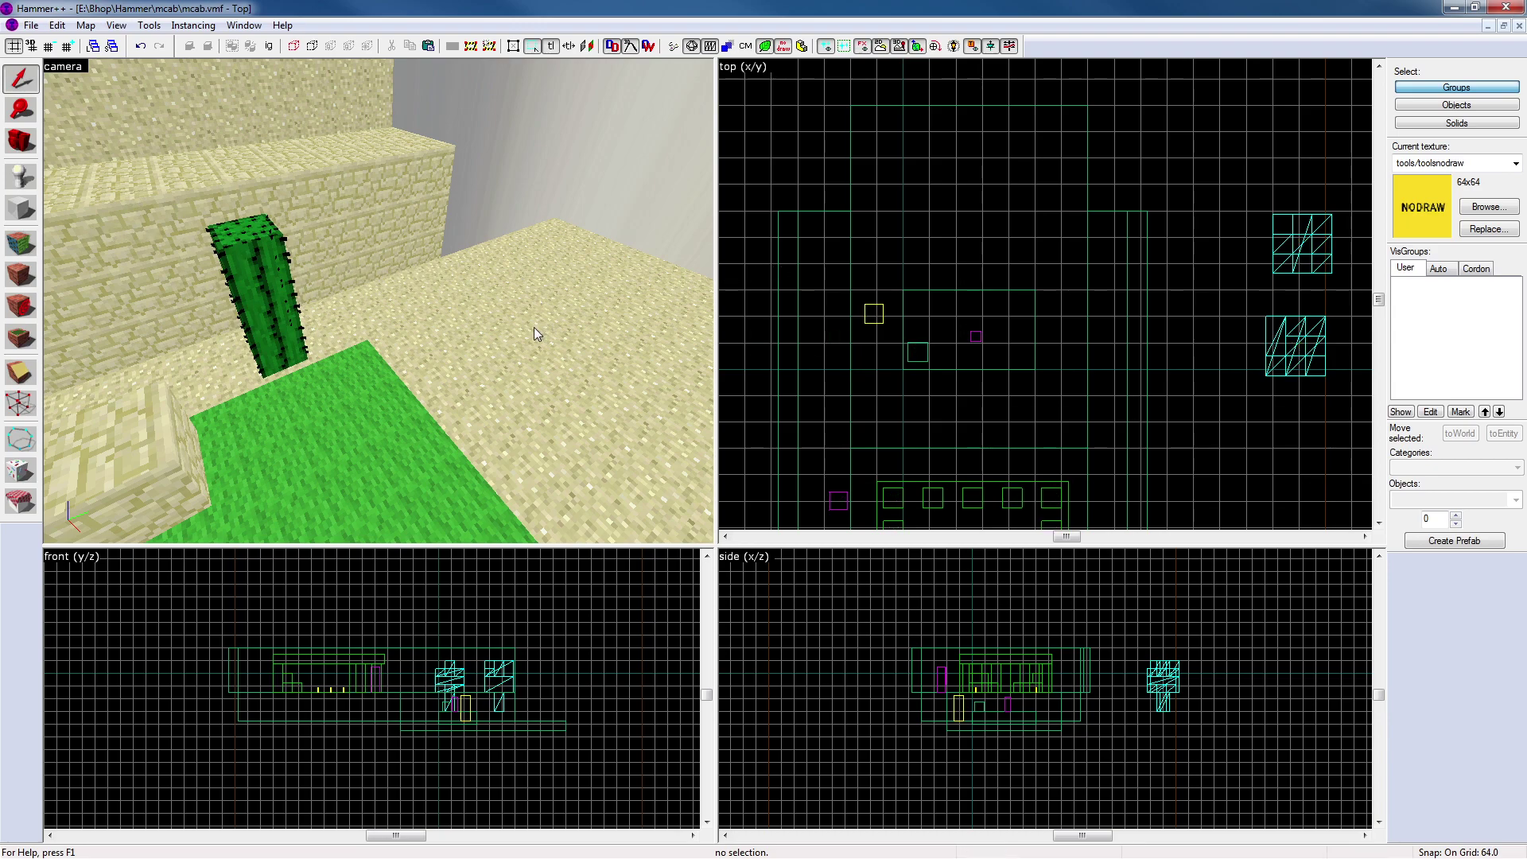
pyautogui.press('z')
pyautogui.press('s')
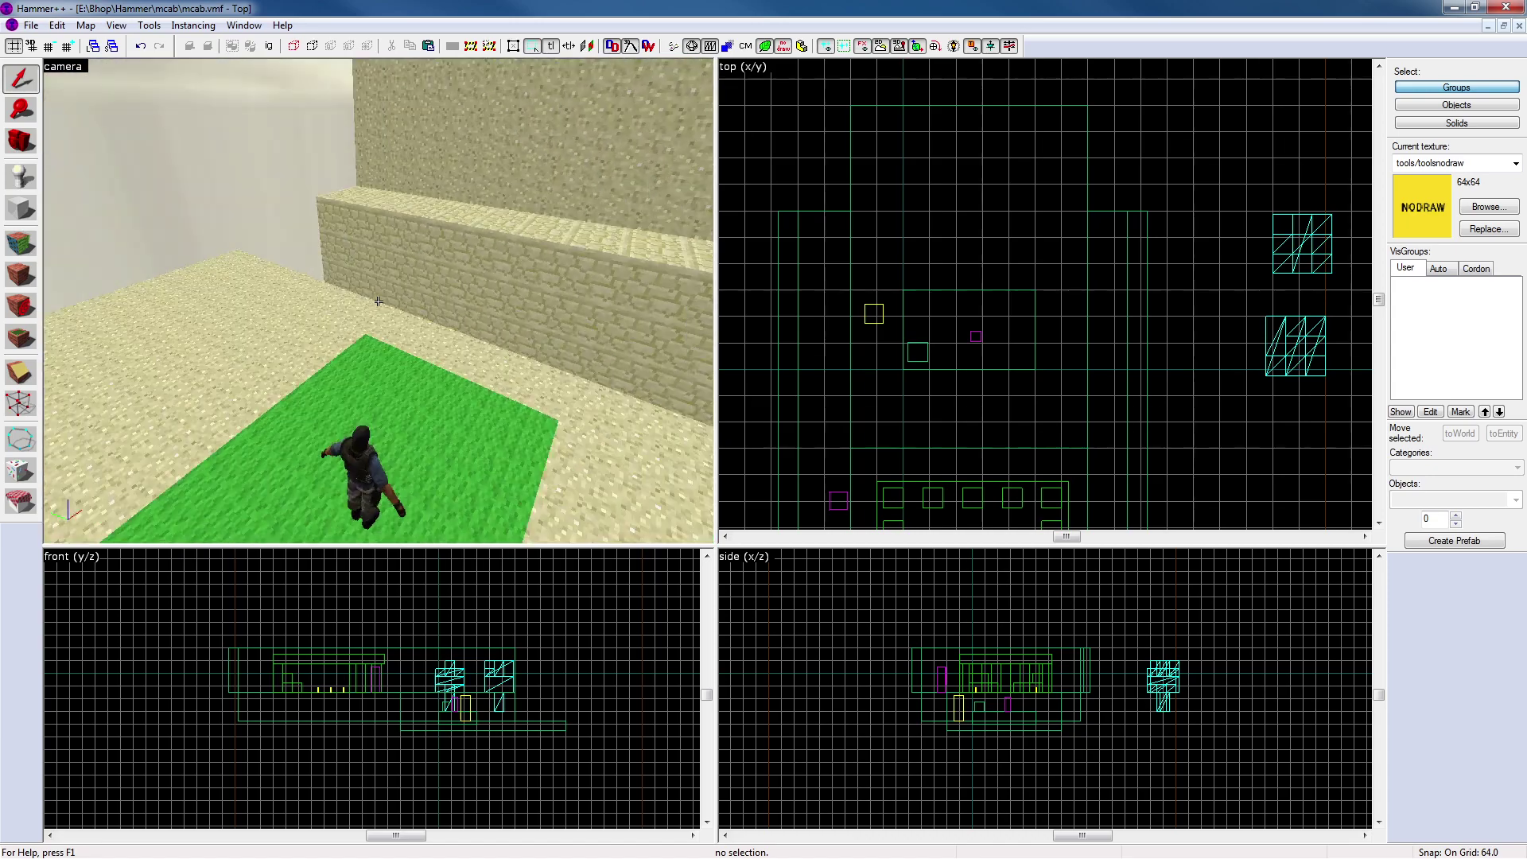
pyautogui.press('z')
pyautogui.click(392, 308)
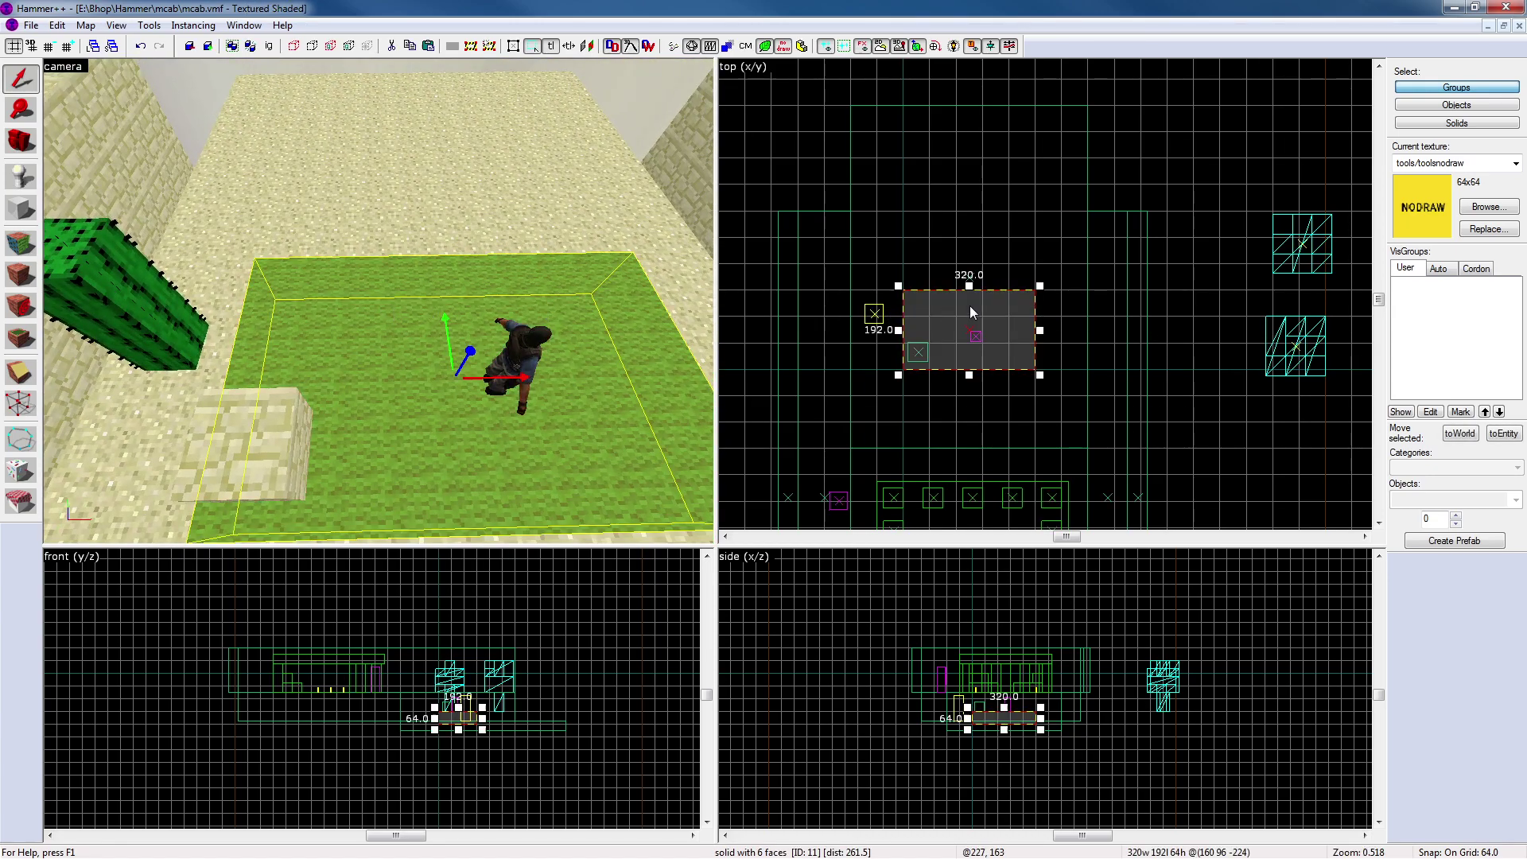
pyautogui.click(1103, 197)
pyautogui.press('z')
pyautogui.press('s')
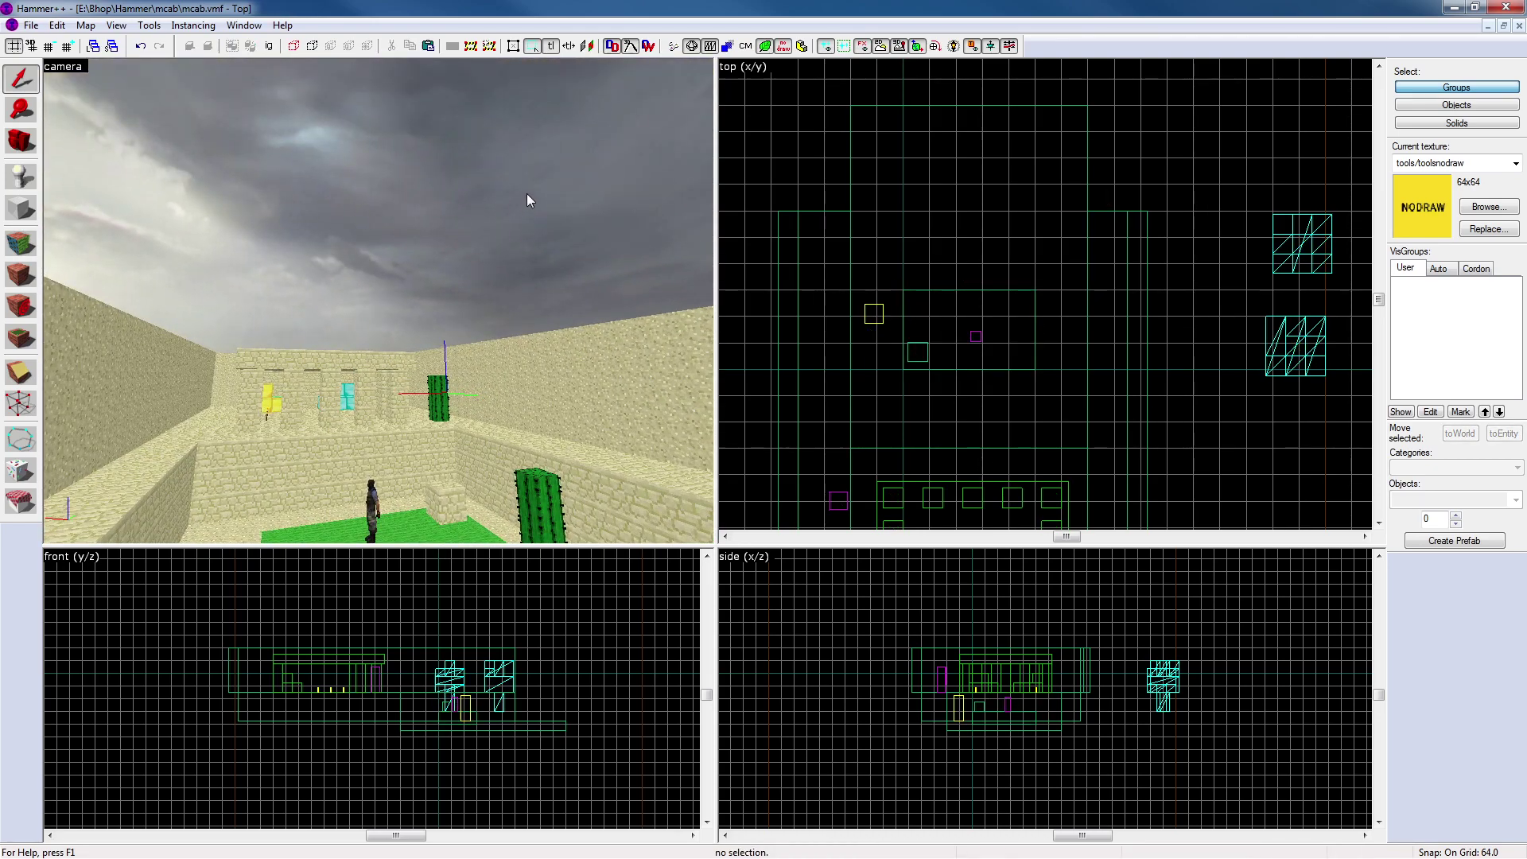
# Look through the available Minecraft block textures, from the crafting table and ore blocks to the wood and wool ones
pyautogui.click(1495, 208)
pyautogui.click(794, 309)
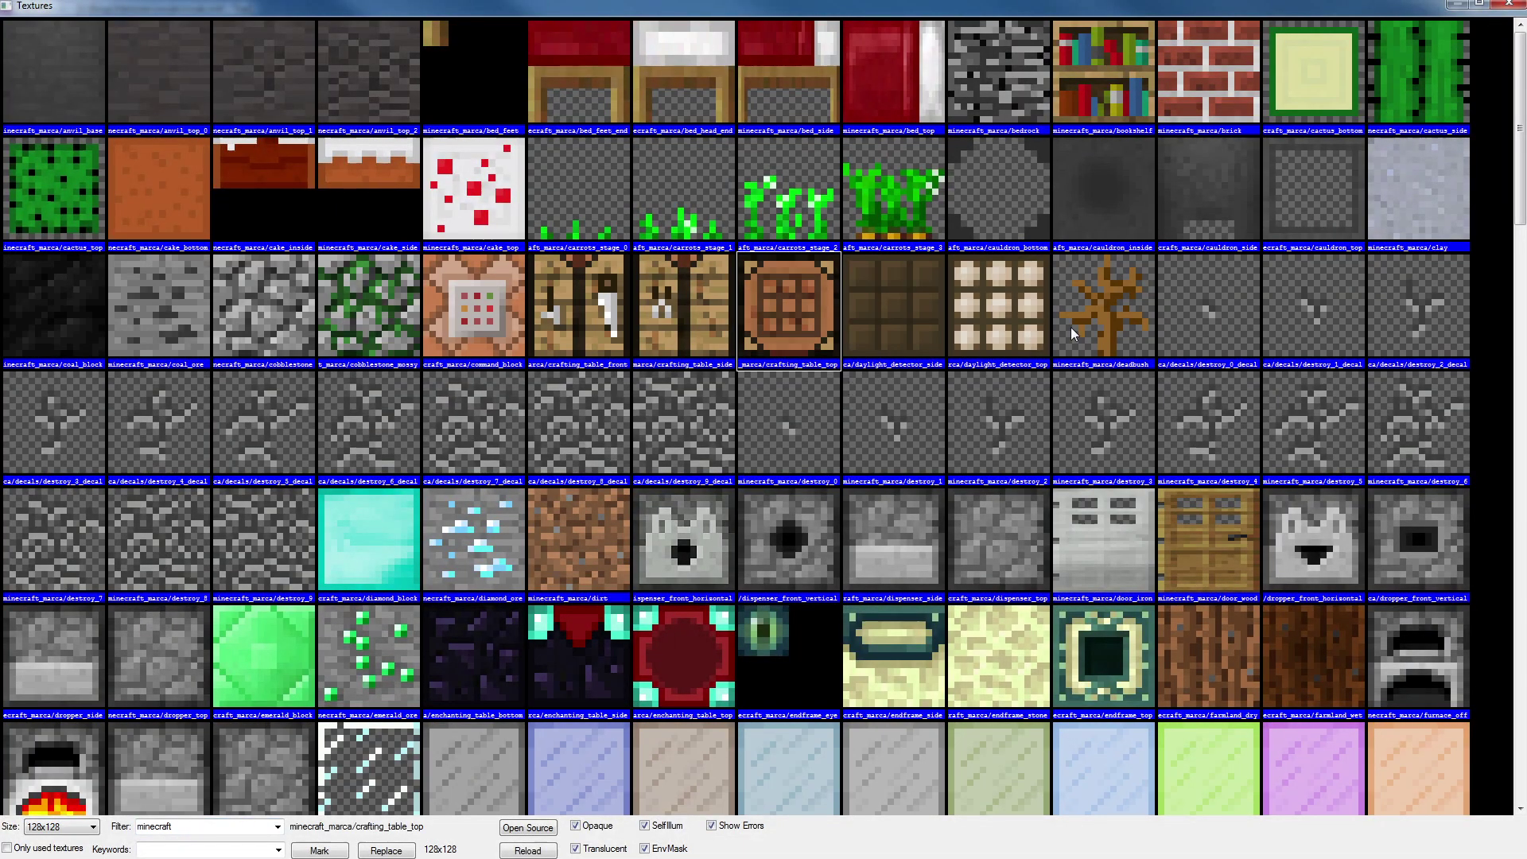
pyautogui.moveTo(1522, 187); pyautogui.dragTo(1523, 202)
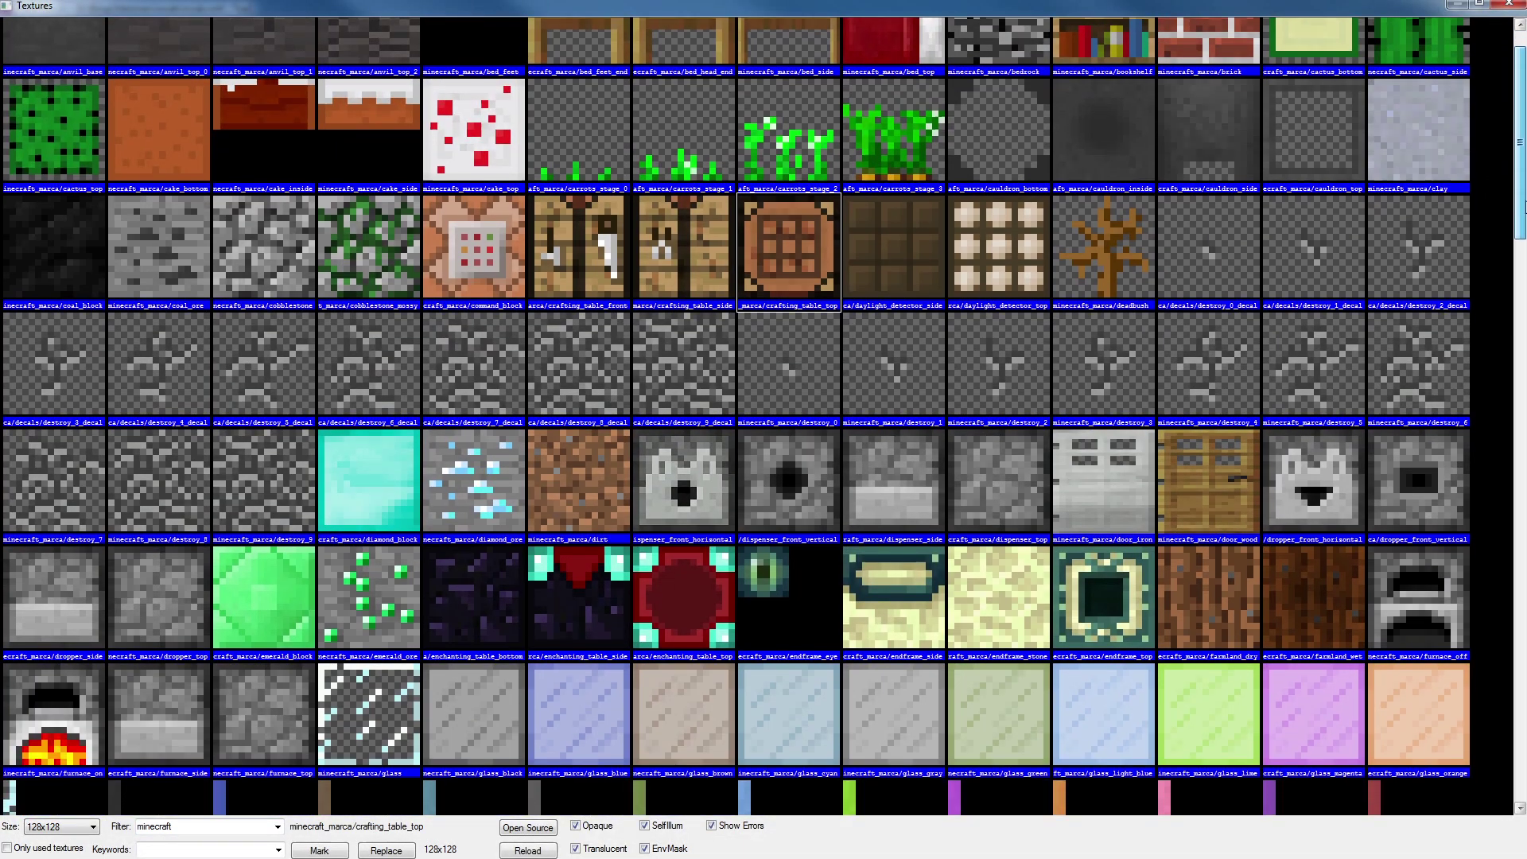
pyautogui.scroll(-8, 1498, 288)
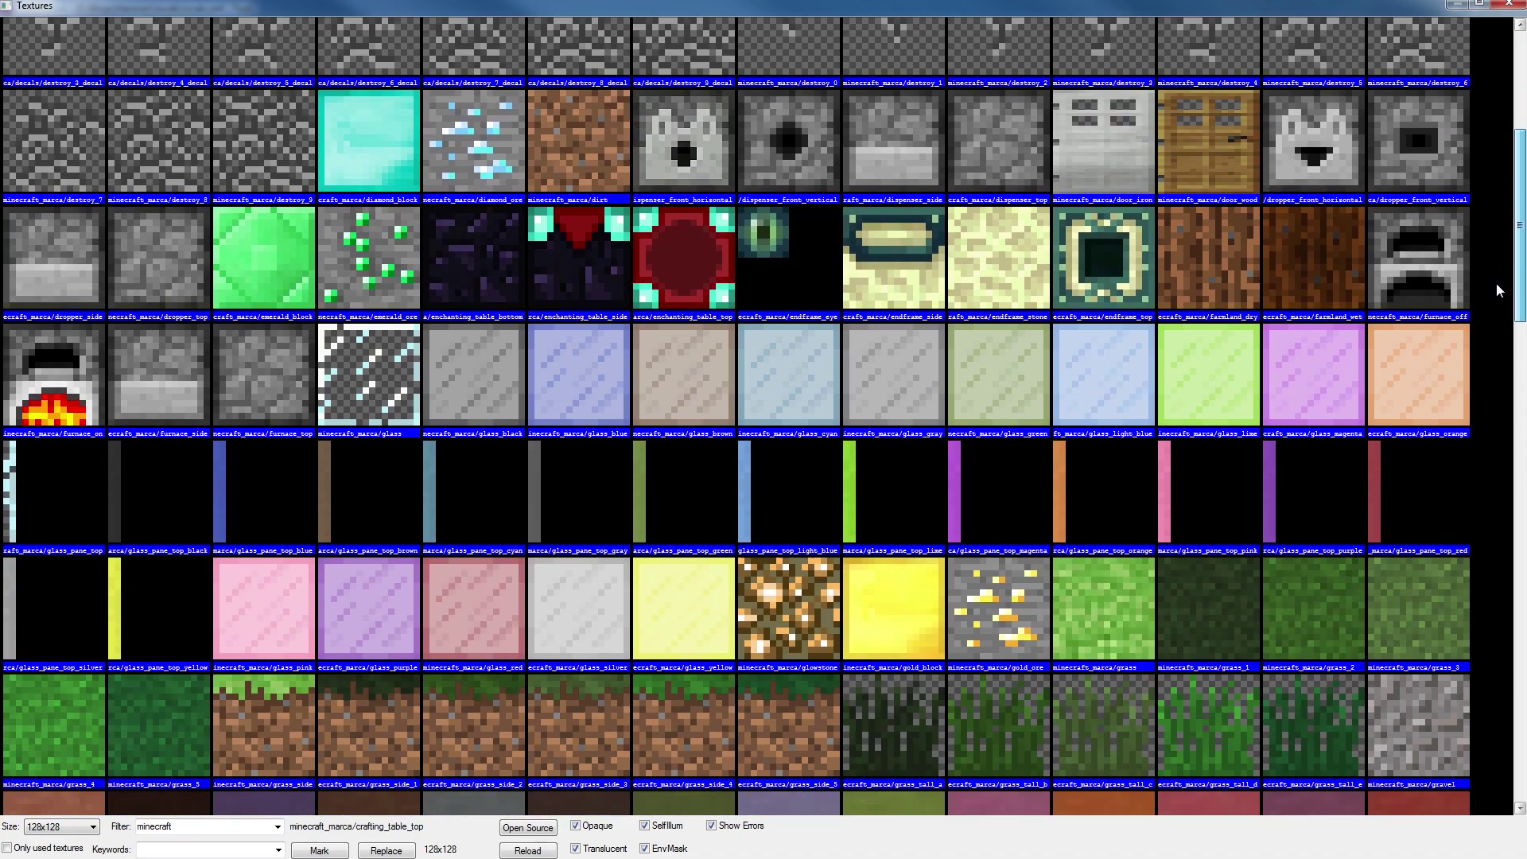
pyautogui.scroll(-10, 1496, 283)
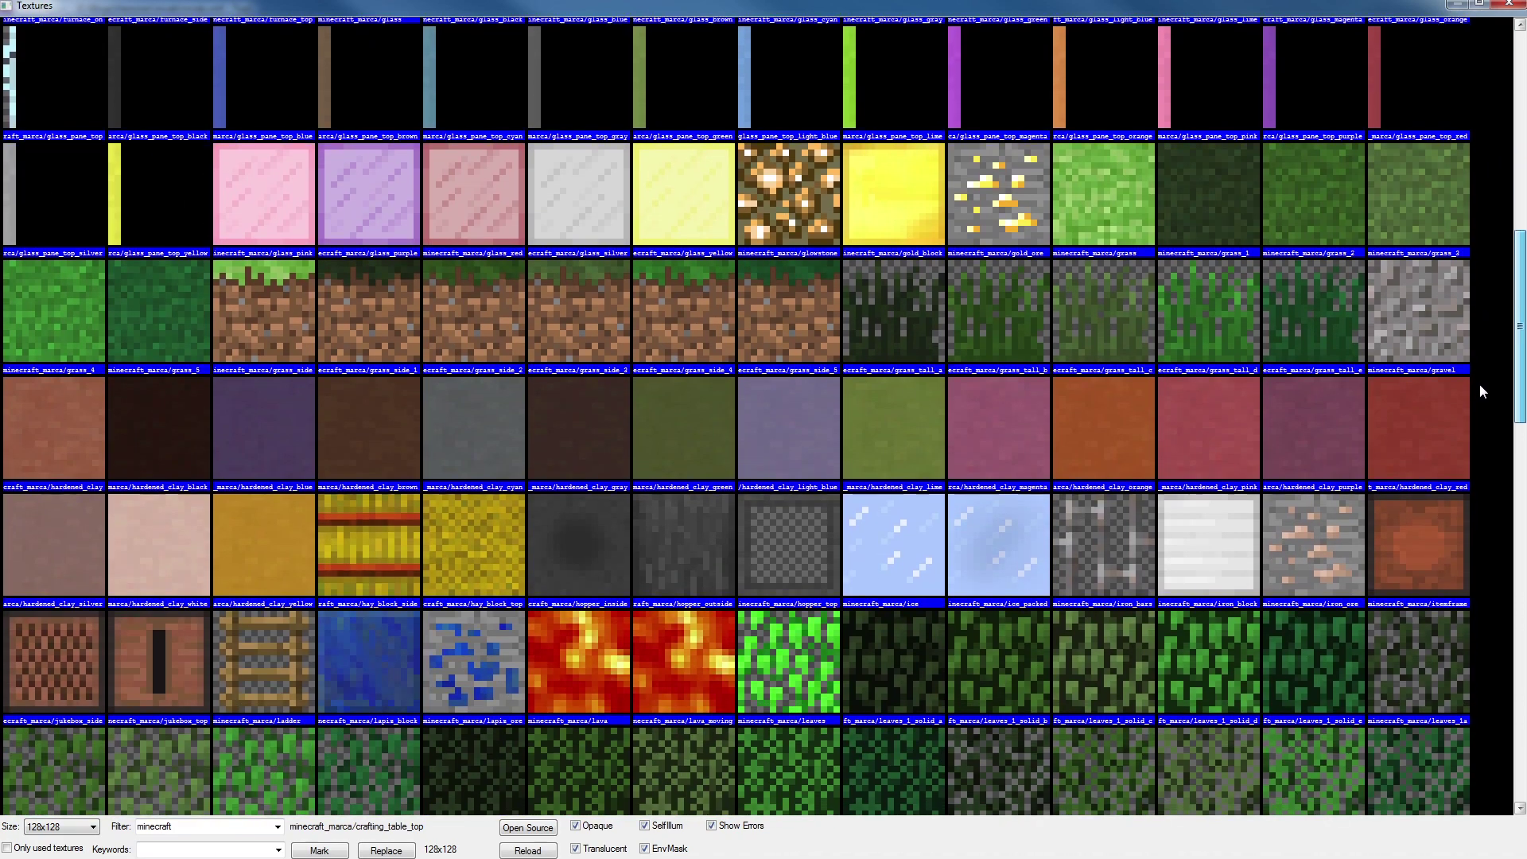
pyautogui.scroll(-11, 1480, 383)
pyautogui.scroll(-18, 1477, 492)
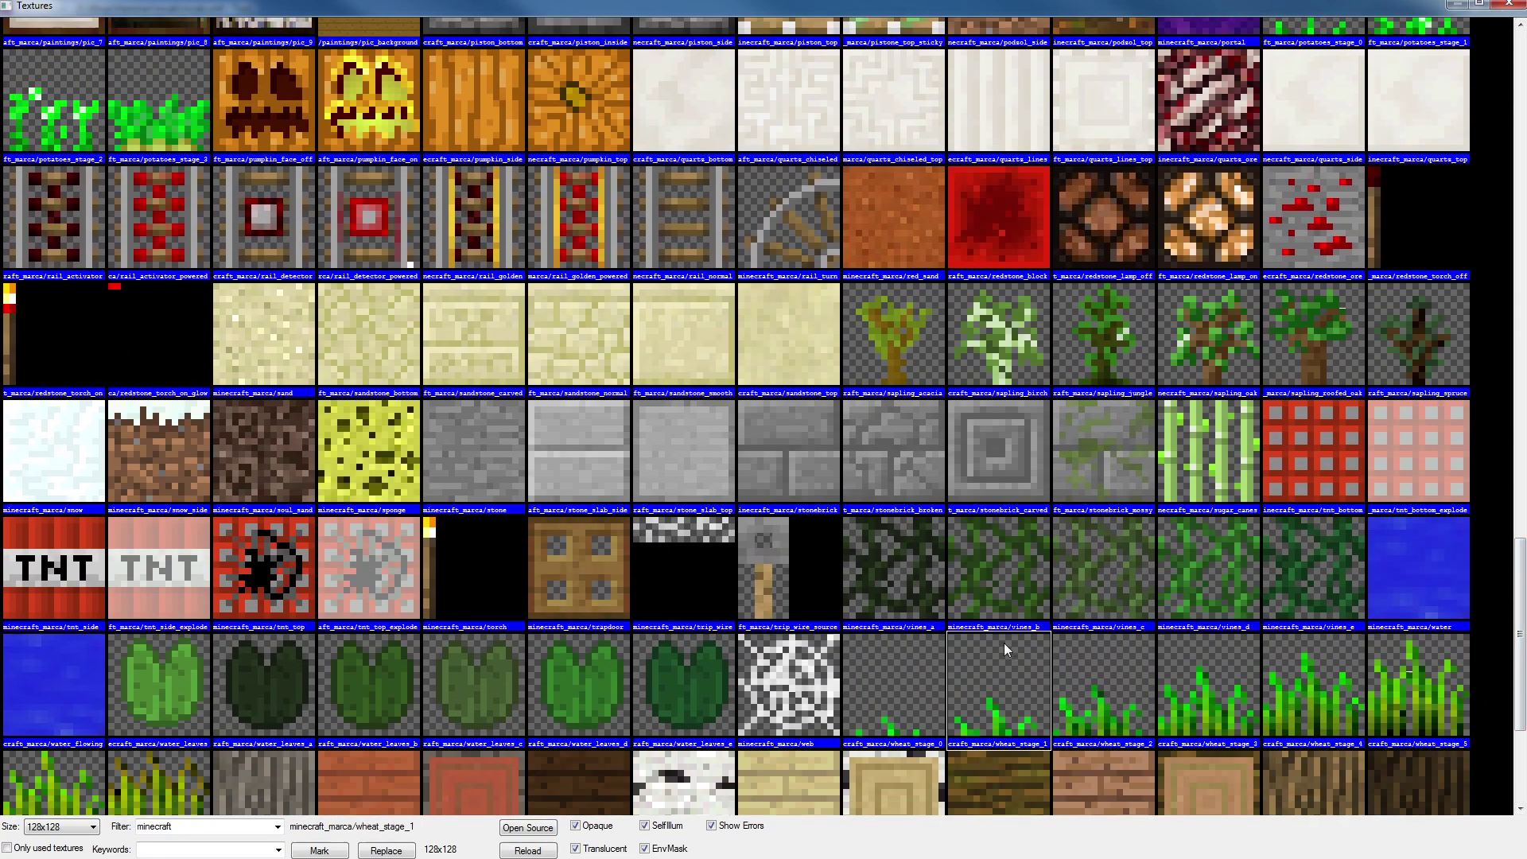
pyautogui.scroll(-7, 1010, 646)
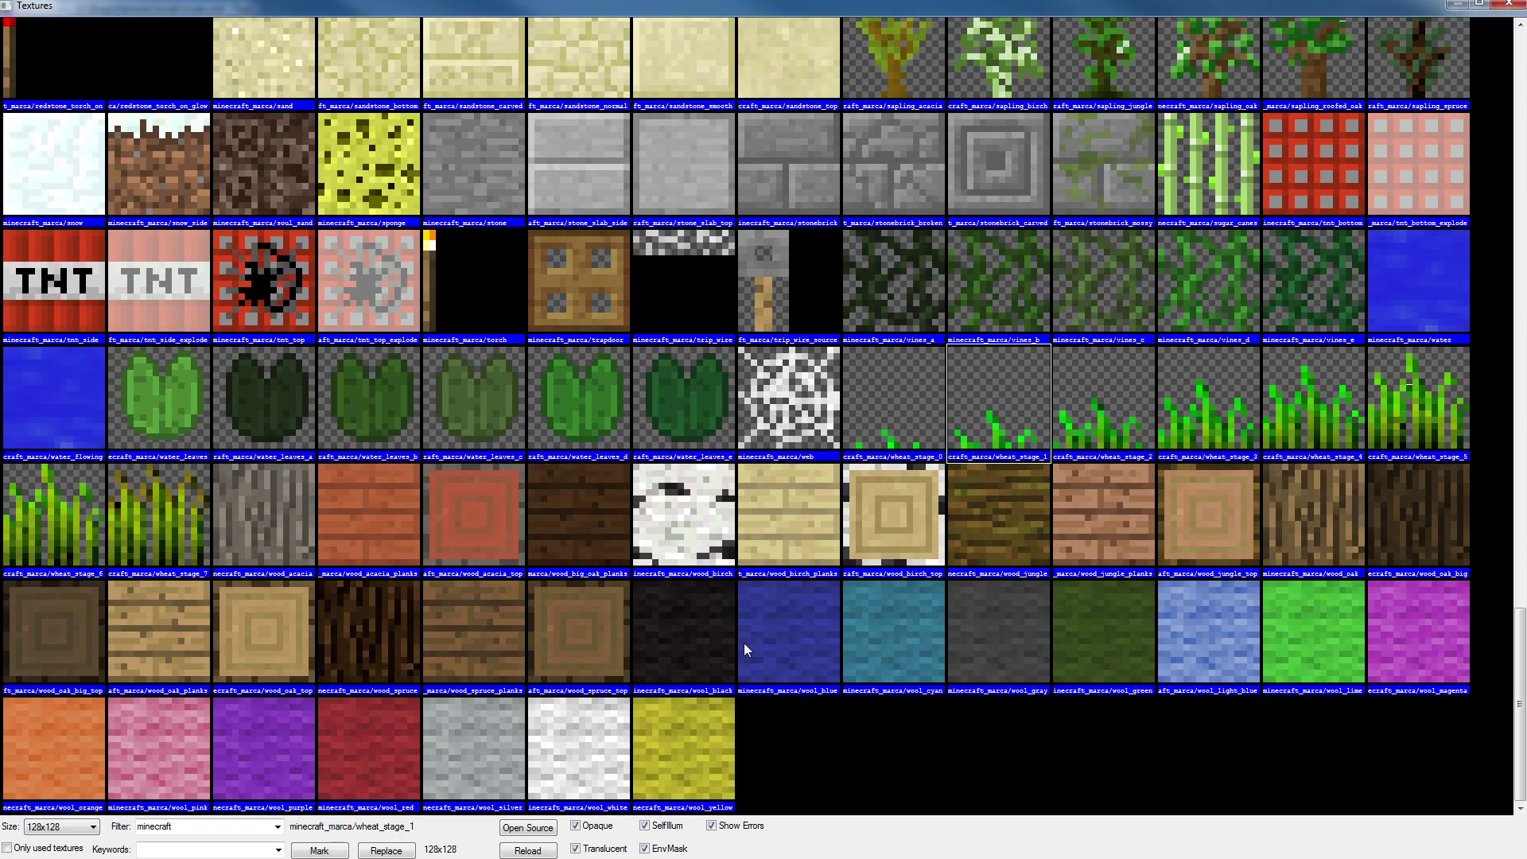
pyautogui.click(714, 299)
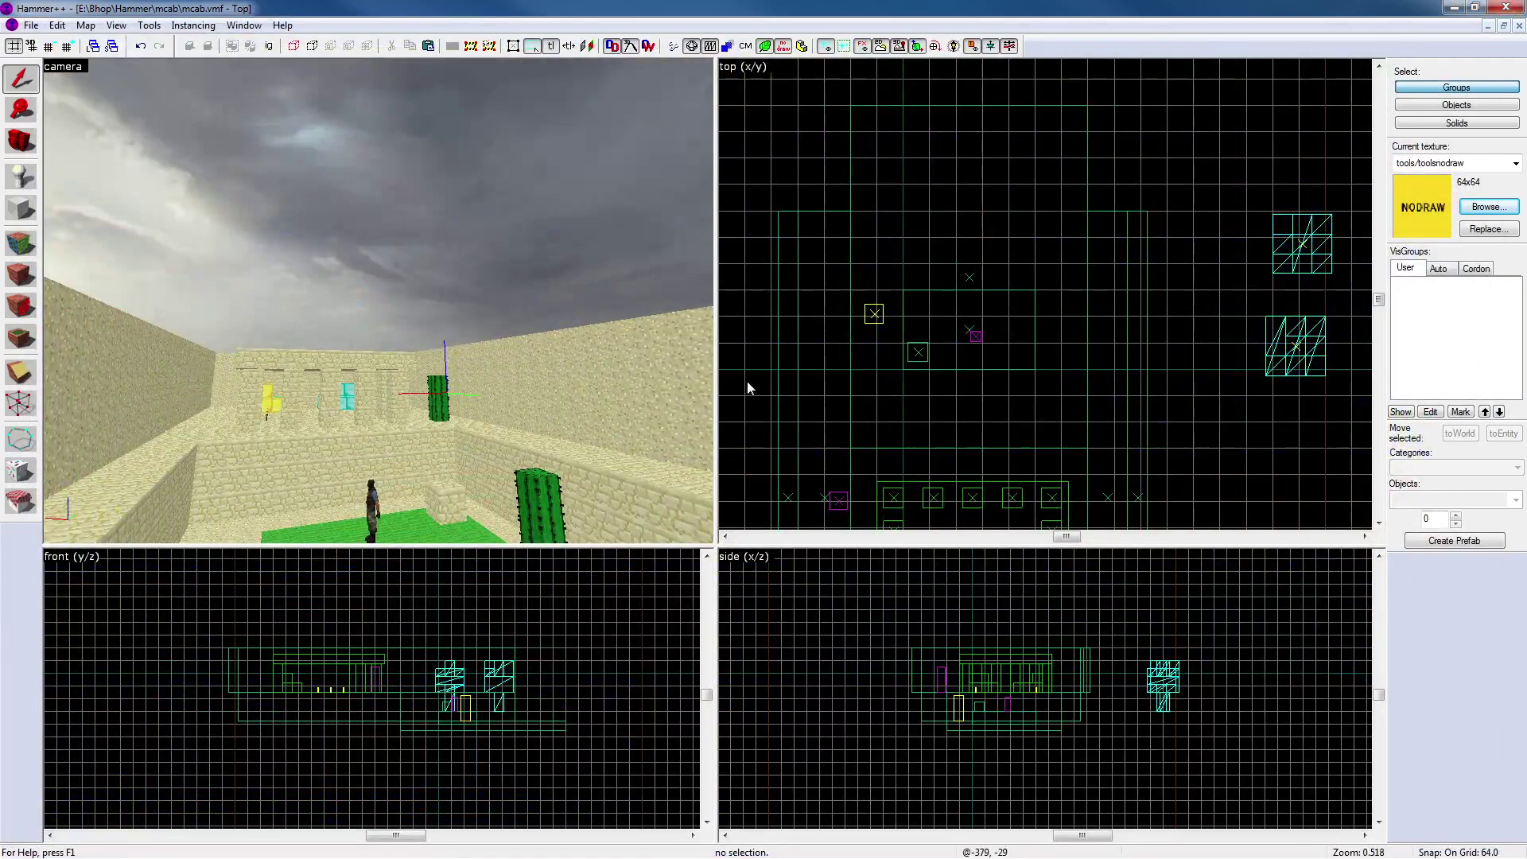
# Examine the two cactus props and the green platform from across the sand floor
pyautogui.press('z')
pyautogui.press('s')
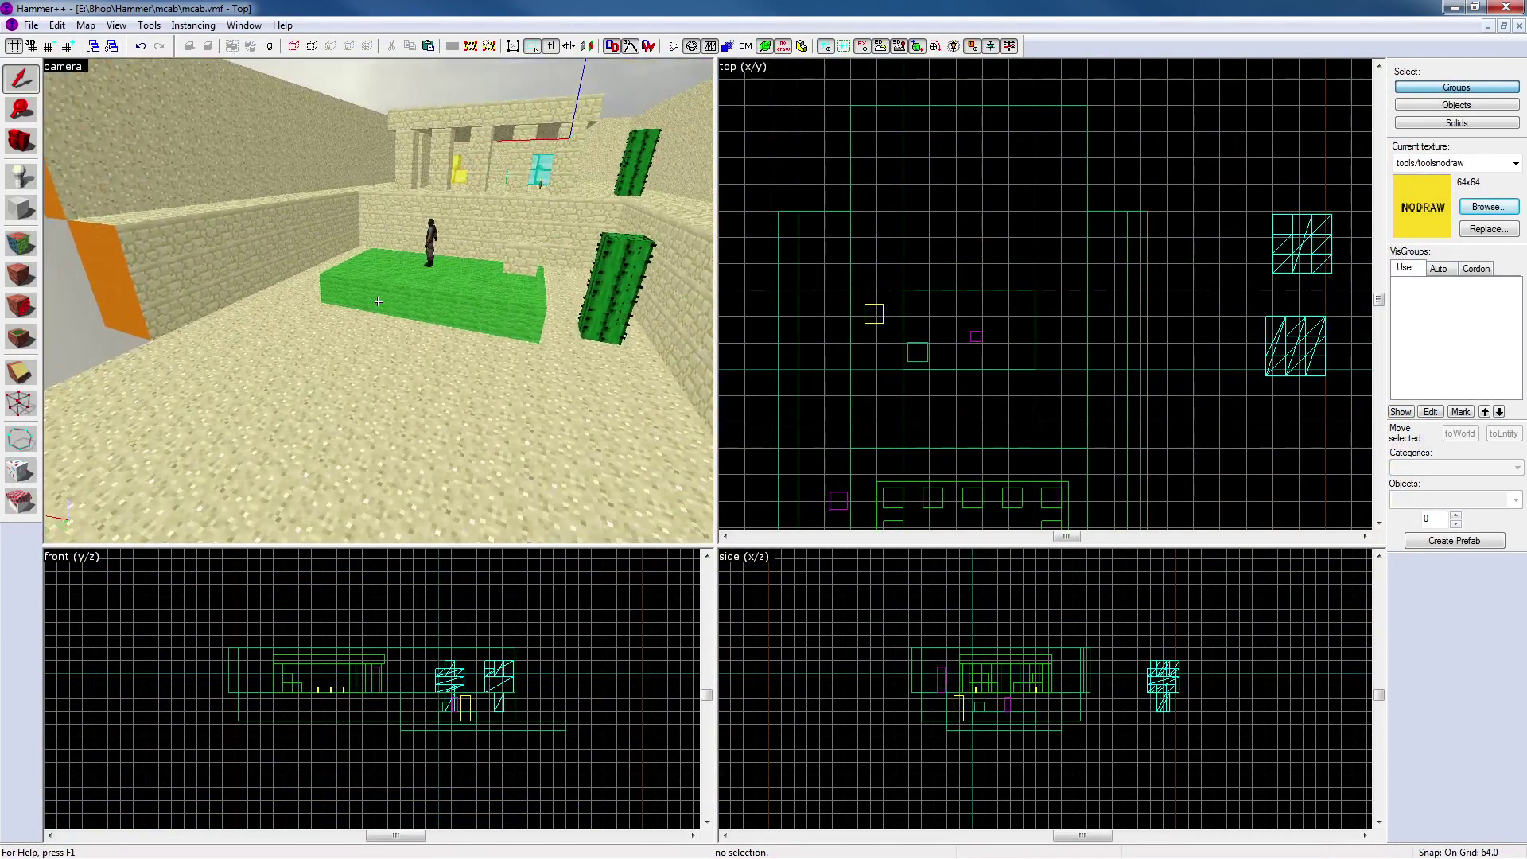
pyautogui.press('a')
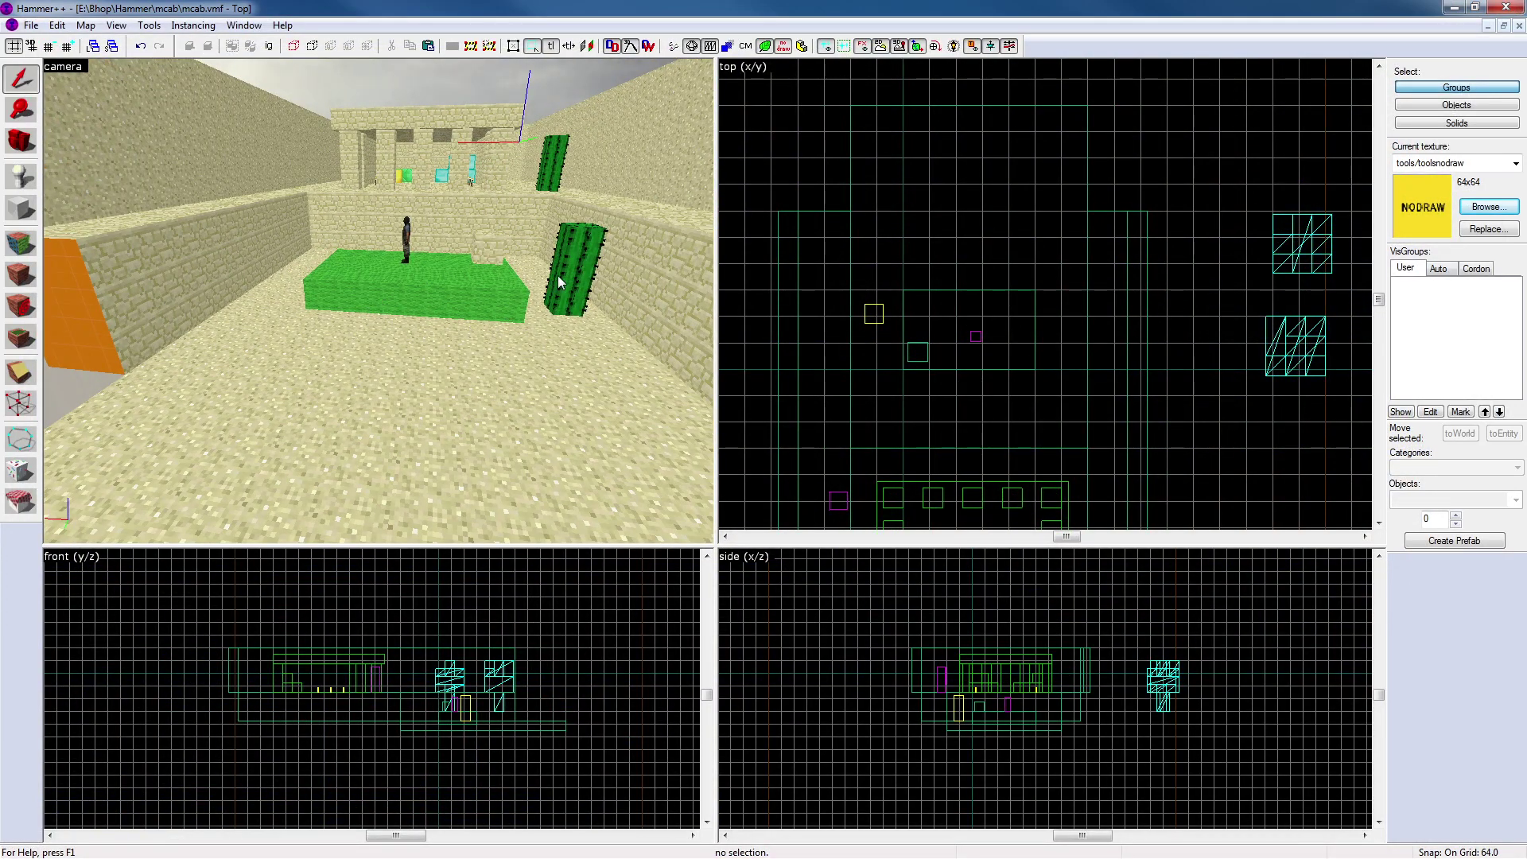
pyautogui.click(551, 161)
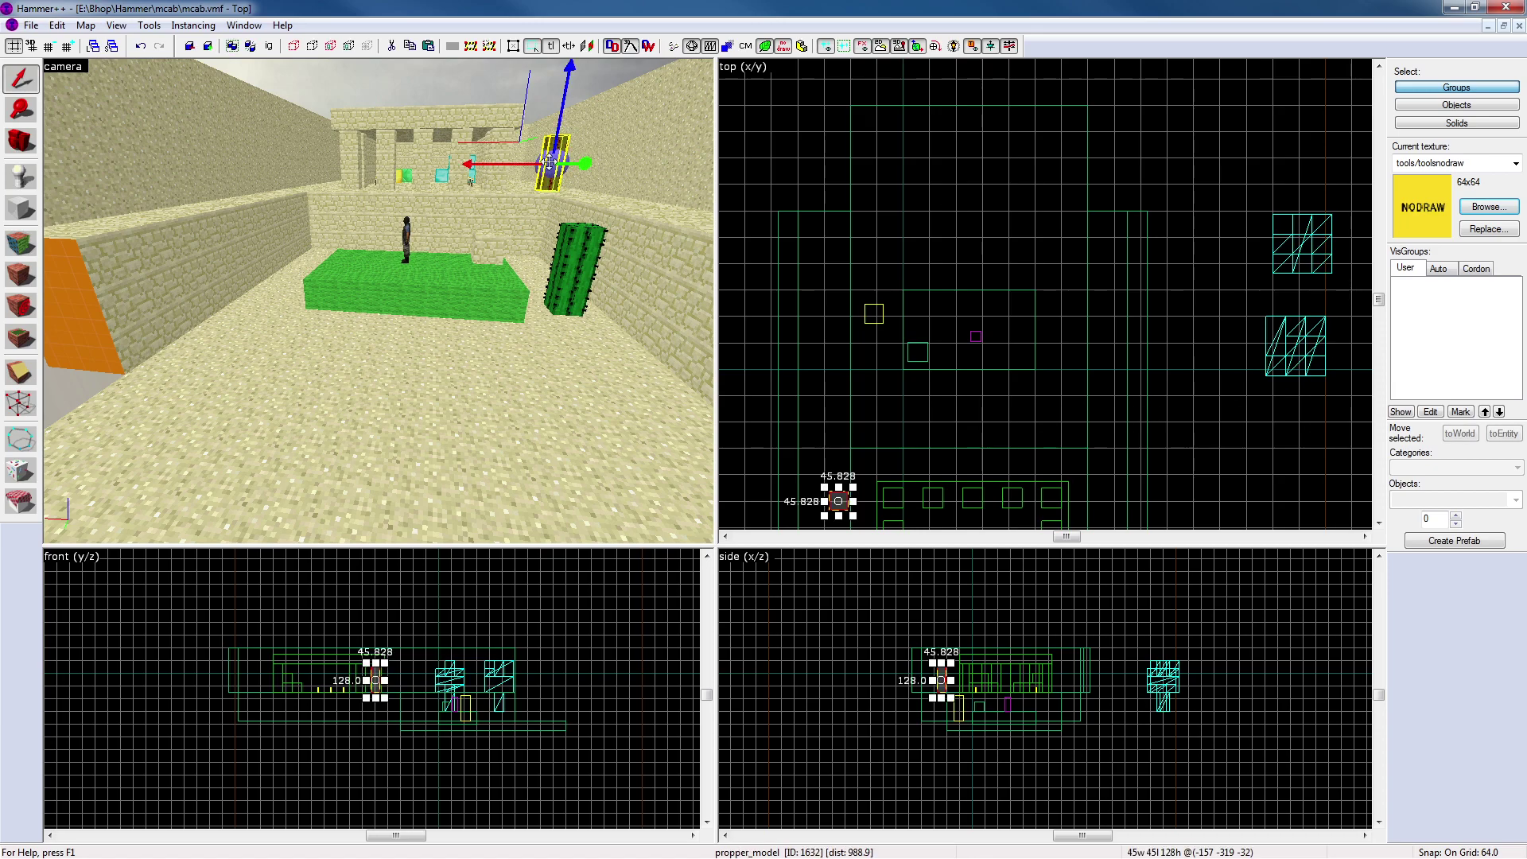
pyautogui.click(777, 387)
pyautogui.scroll(-3, 477, 302)
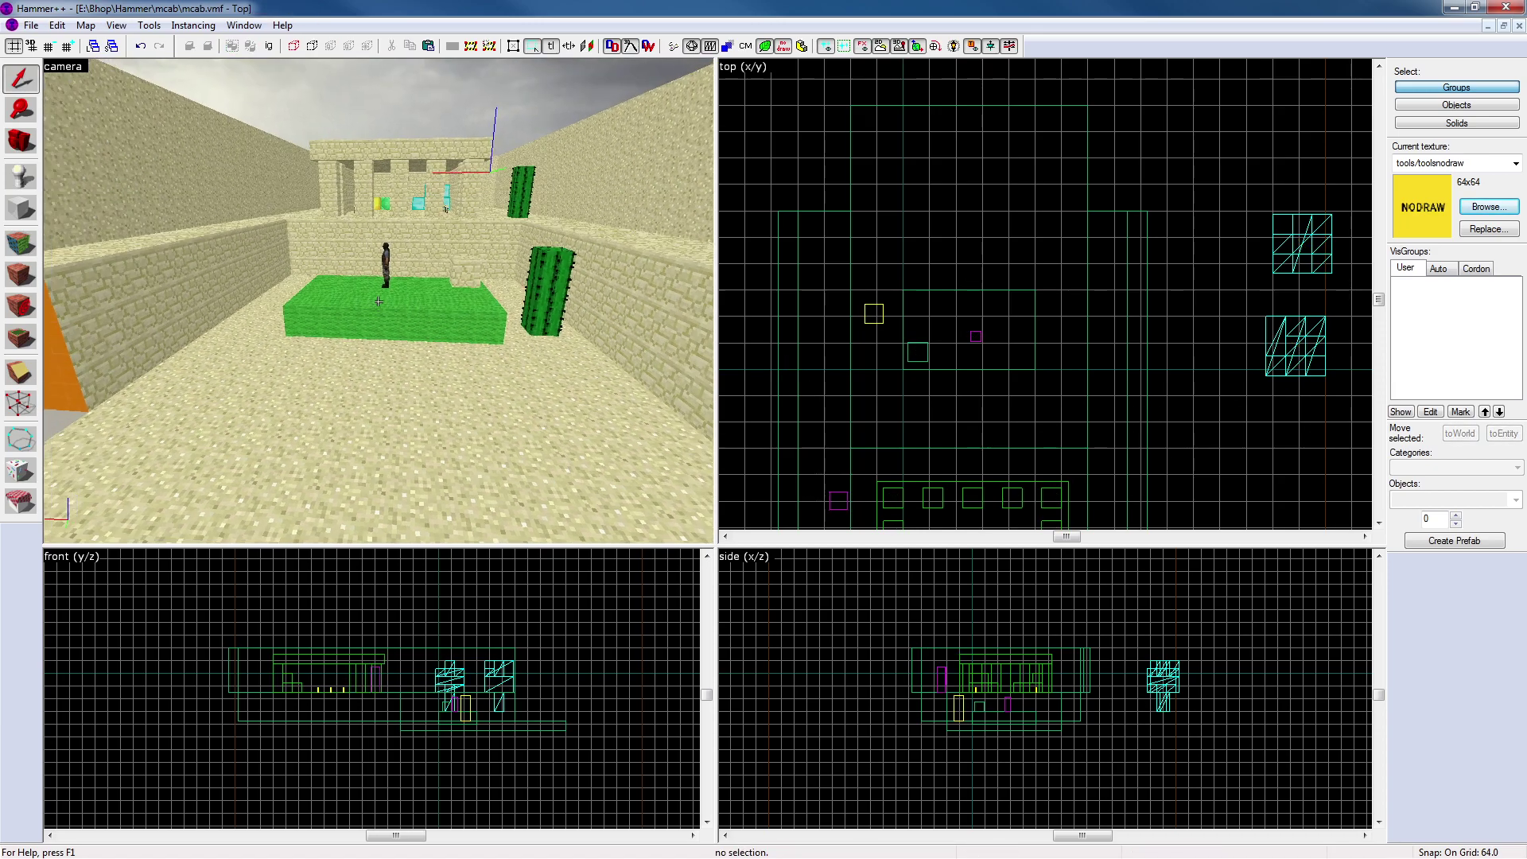
# Extend the low ledge and the tall wall on the side facing the trees together to 1648 units, flush with the sand floor's end
pyautogui.press('z')
pyautogui.press('s')
pyautogui.press('w')
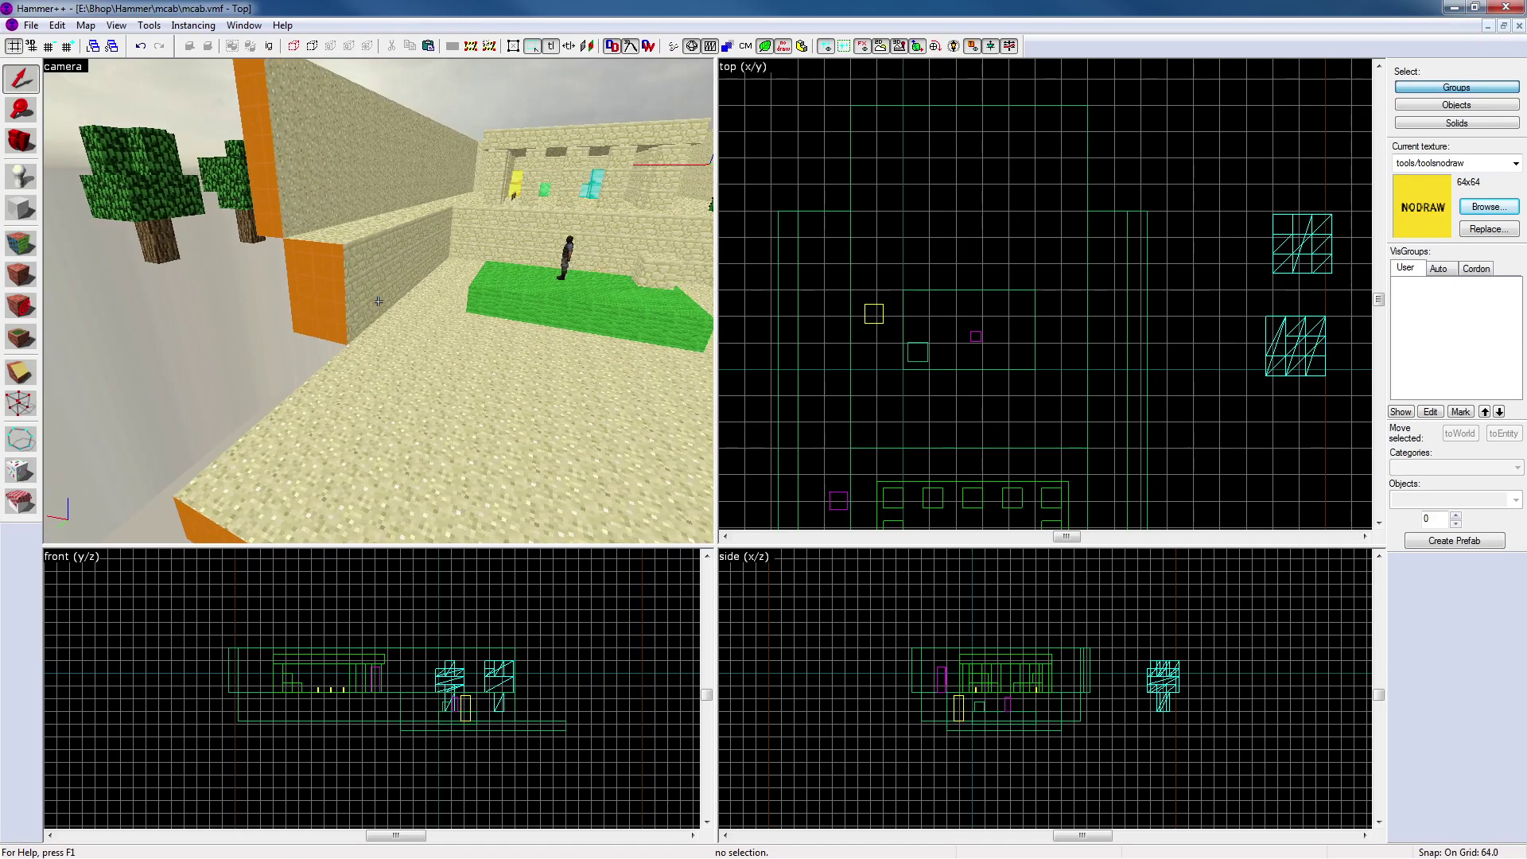
pyautogui.click(336, 303)
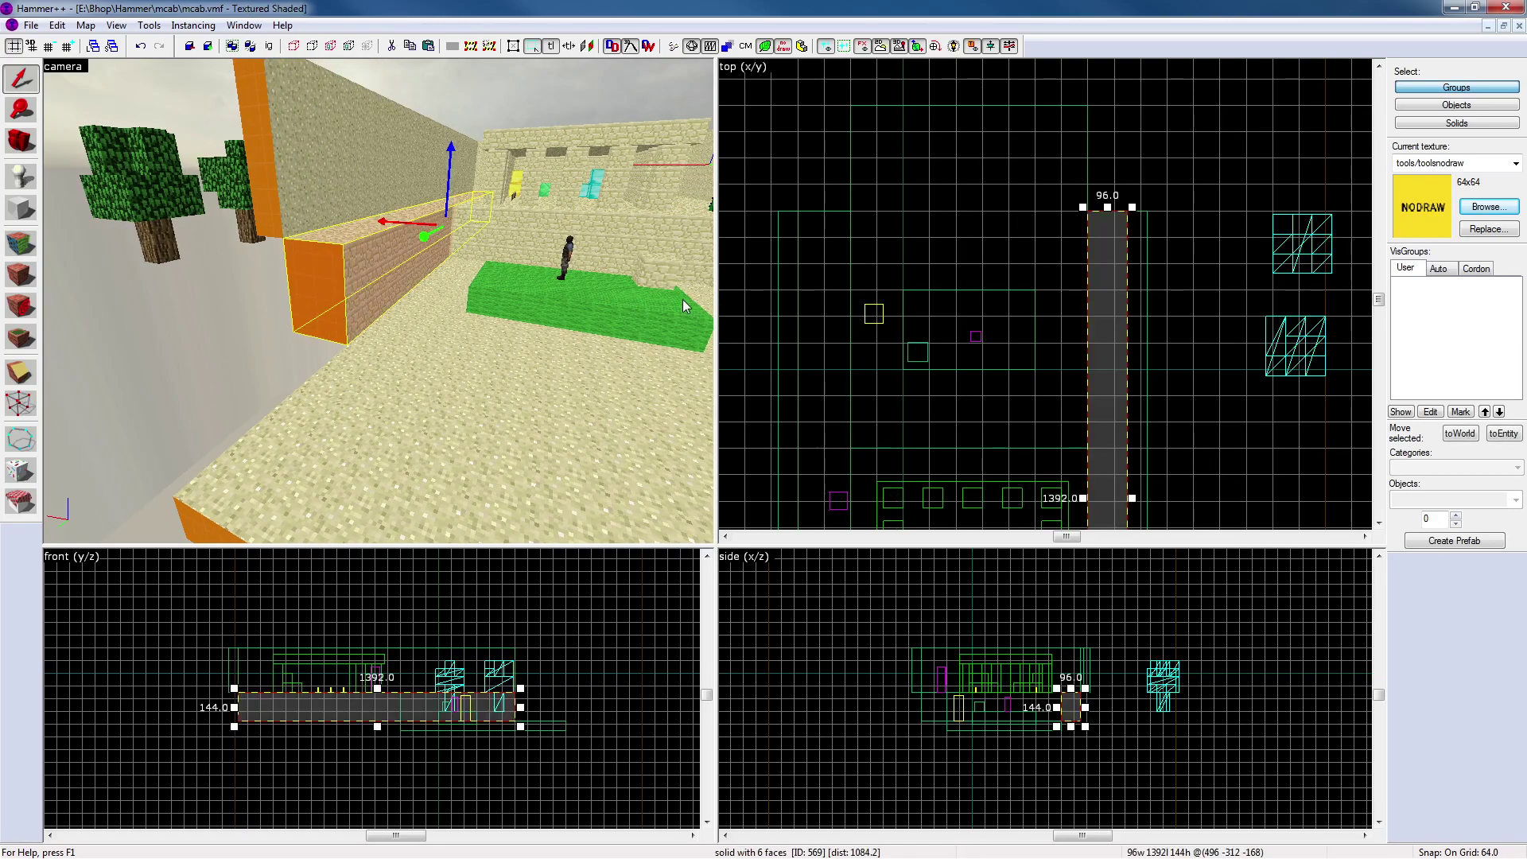
pyautogui.scroll(1, 1065, 254)
pyautogui.scroll(1, 1101, 254)
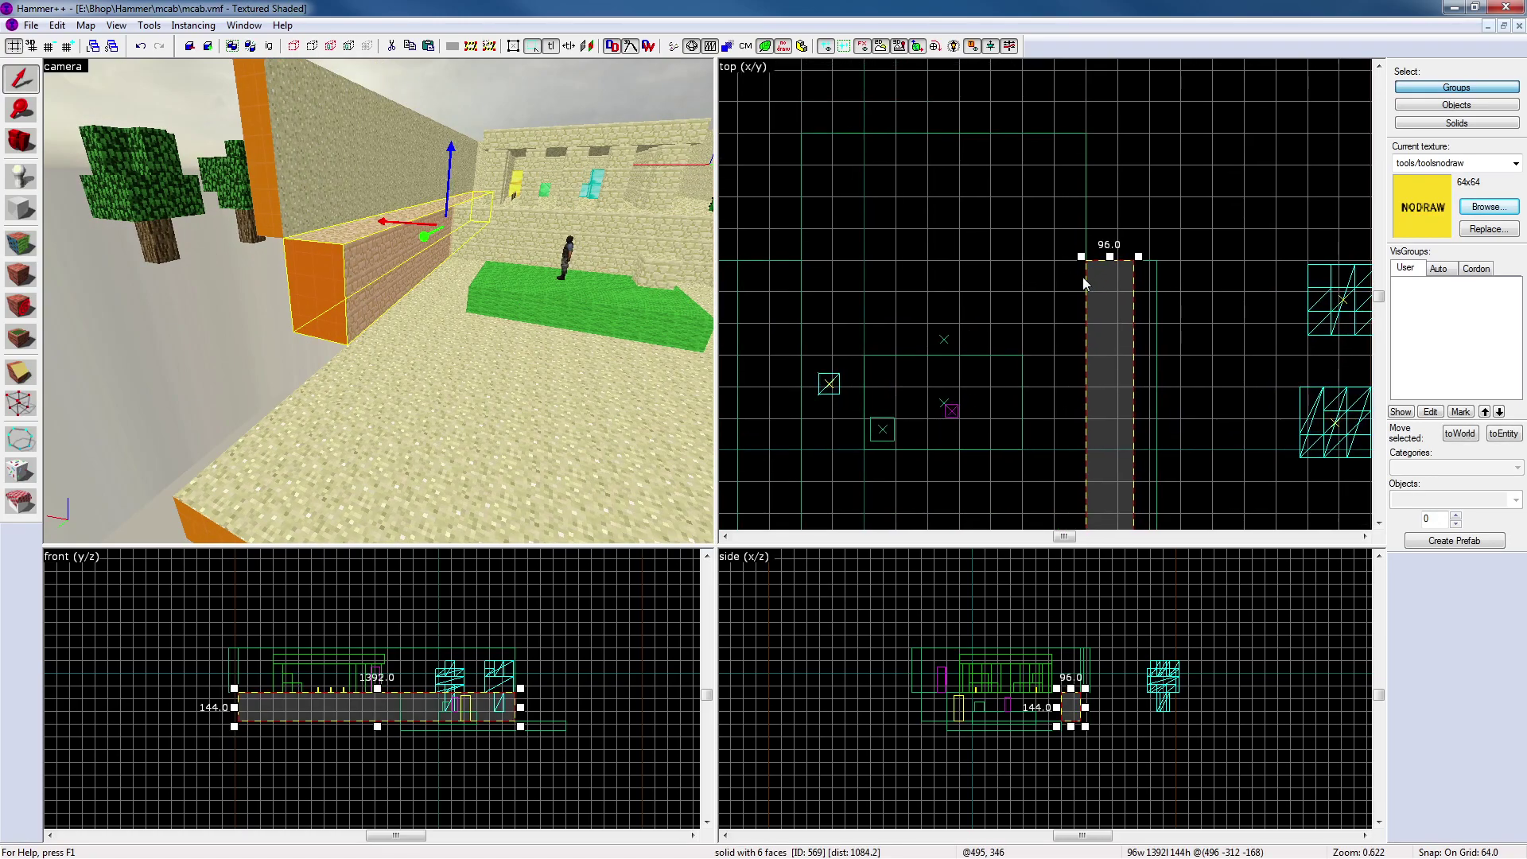
pyautogui.keyDown('ctrl'); pyautogui.click(351, 170); pyautogui.keyUp('ctrl')
pyautogui.press('z')
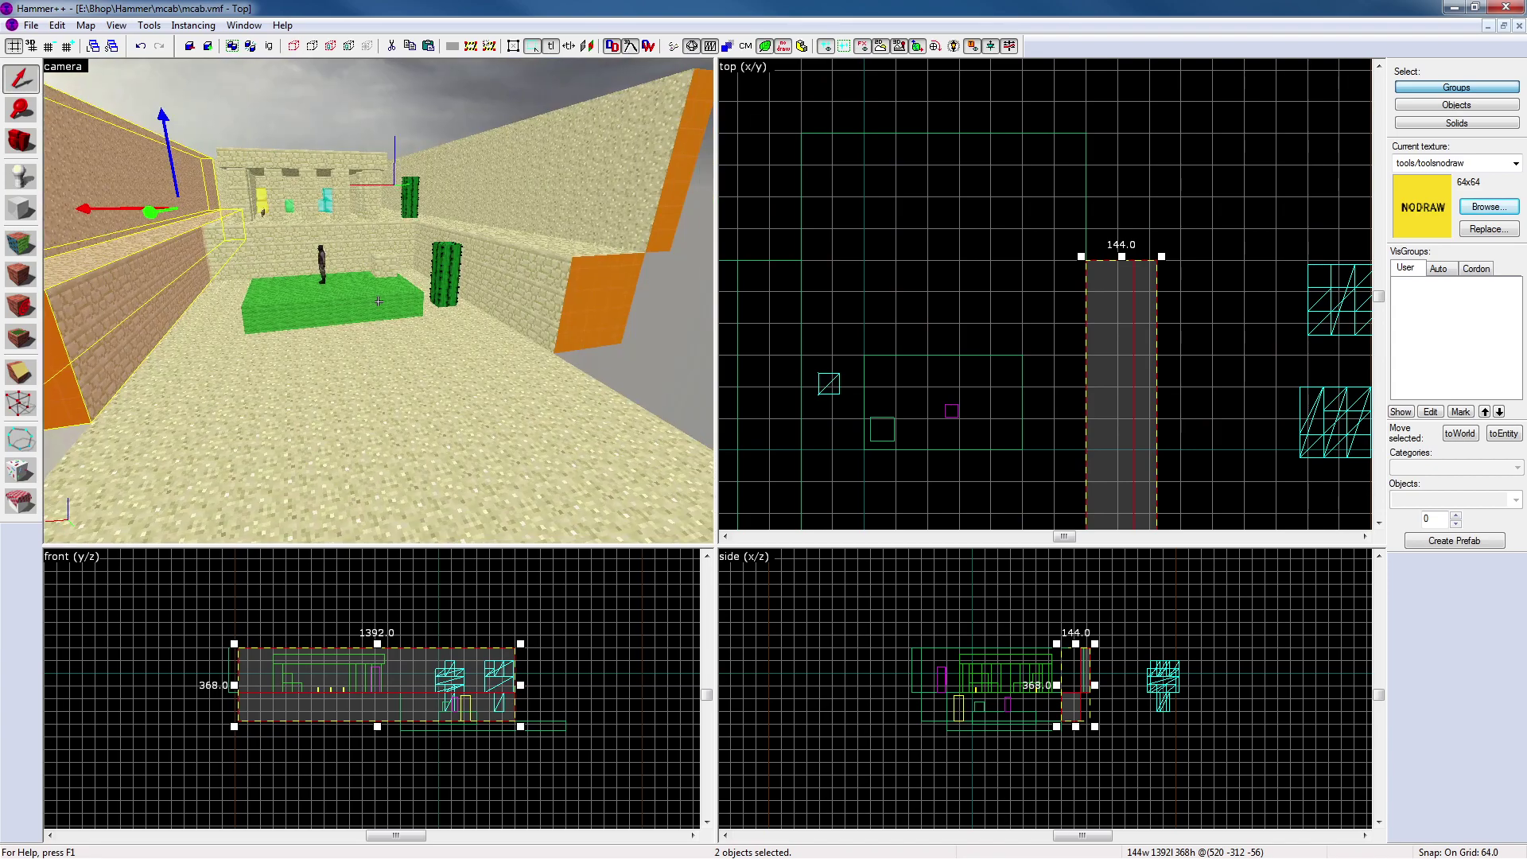
pyautogui.press('z')
pyautogui.scroll(-1, 951, 361)
pyautogui.moveTo(1094, 275); pyautogui.dragTo(1094, 167)
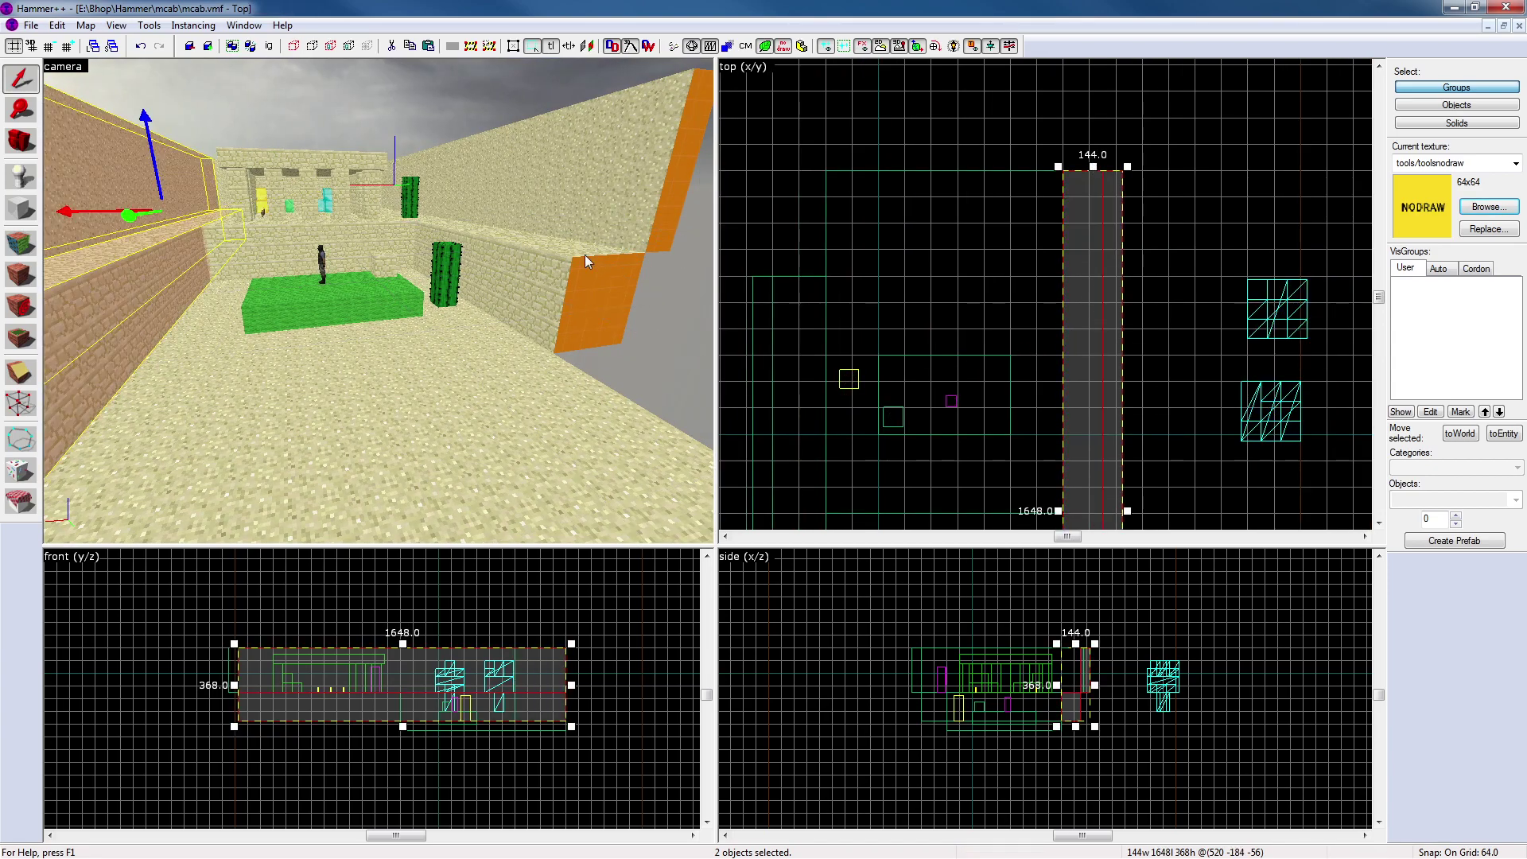
# Extend the low ledge and tall wall on the cactus side to 1648 units, flush with the sand floor's end
pyautogui.keyDown('ctrl'); pyautogui.click(617, 289); pyautogui.keyUp('ctrl')
pyautogui.keyDown('ctrl'); pyautogui.click(621, 203); pyautogui.keyUp('ctrl')
pyautogui.click(780, 140)
pyautogui.click(617, 286)
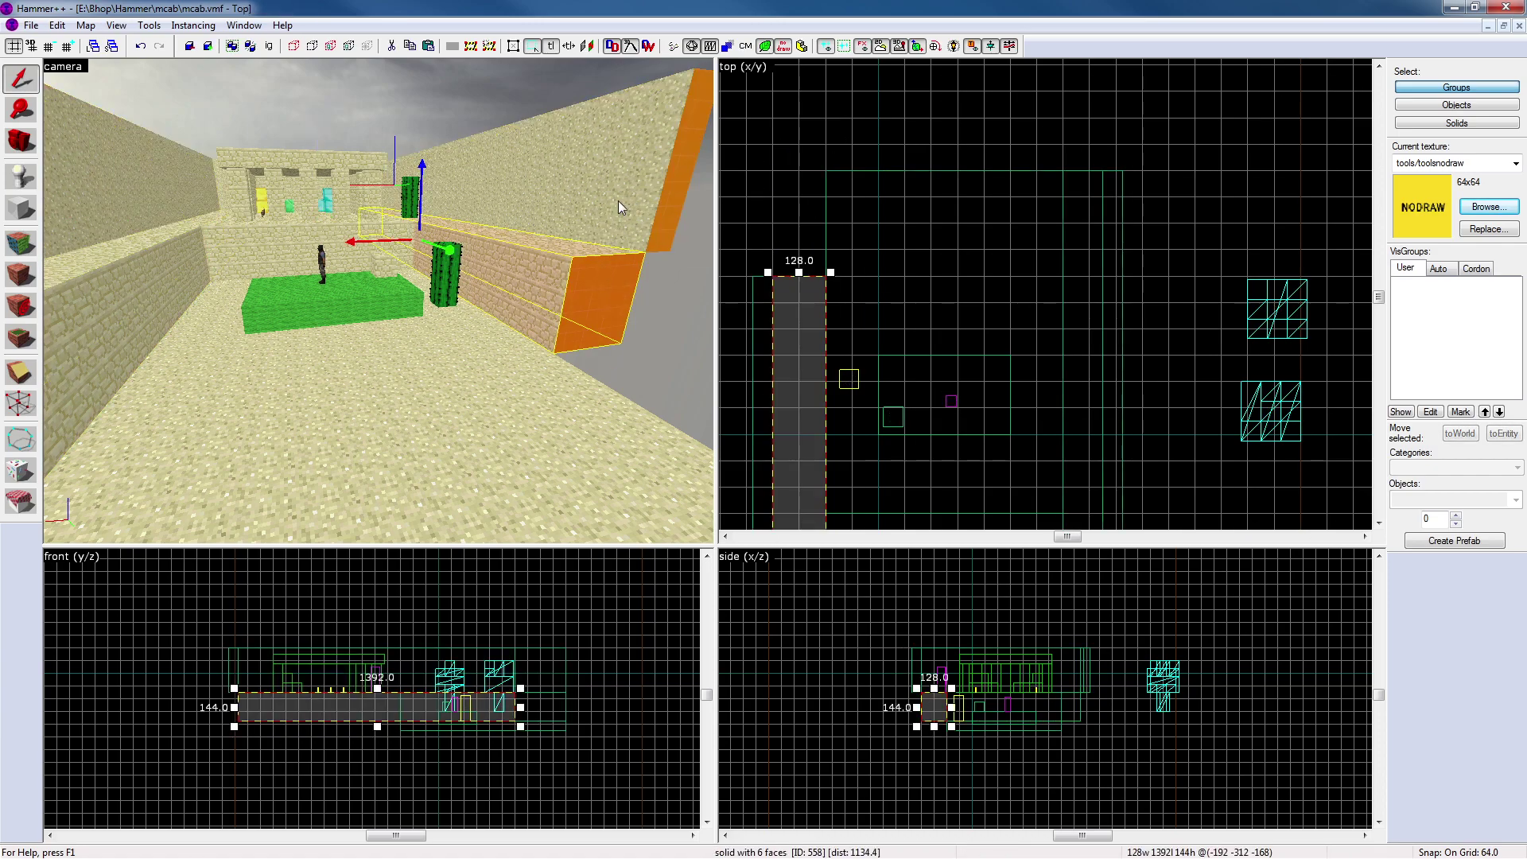
pyautogui.keyDown('ctrl'); pyautogui.click(619, 201); pyautogui.keyUp('ctrl')
pyautogui.moveTo(790, 274); pyautogui.dragTo(787, 168)
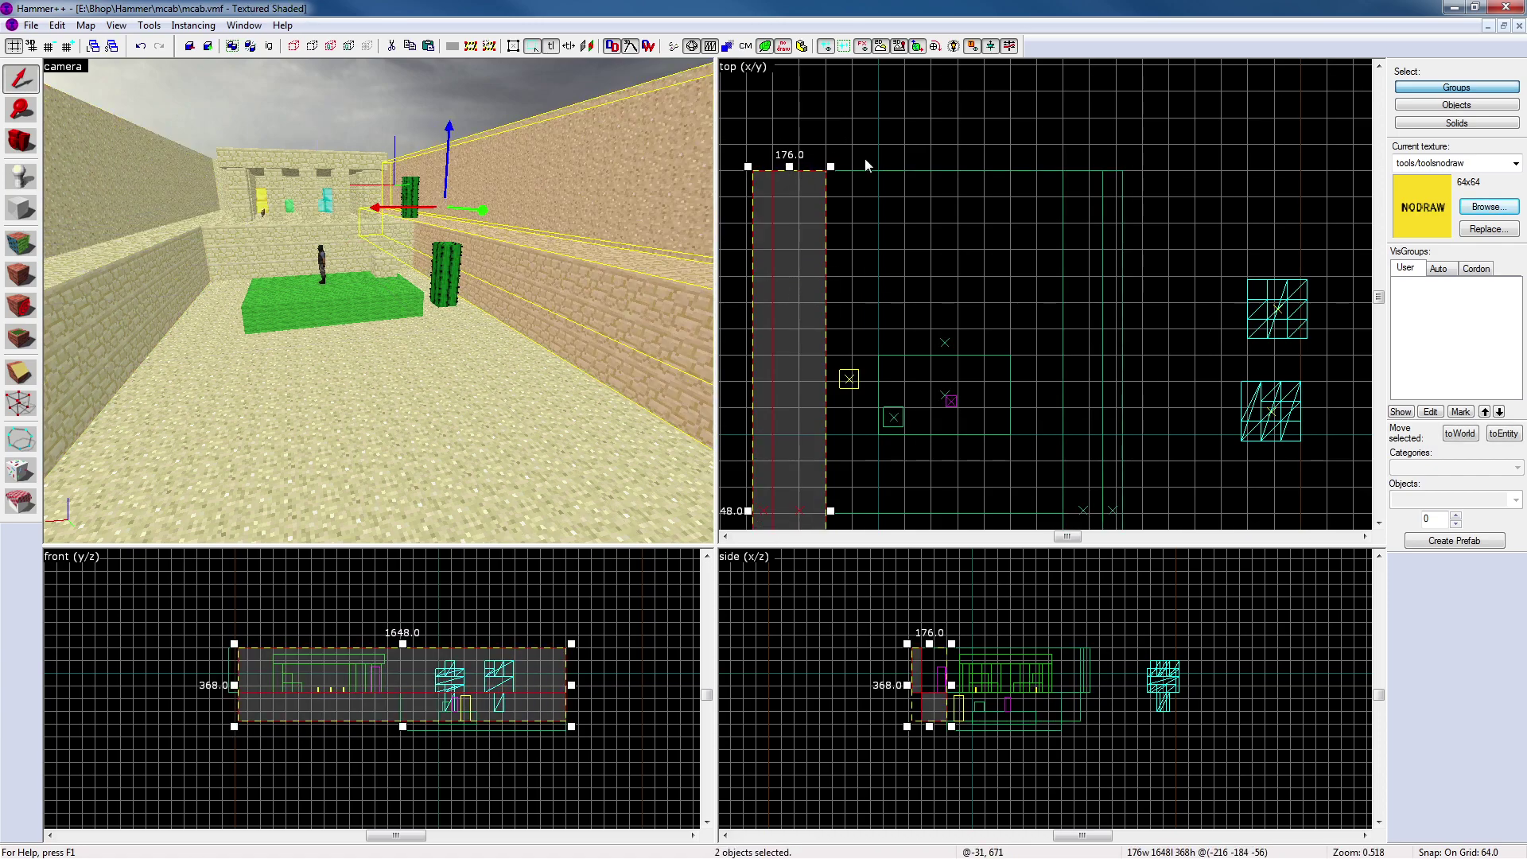
pyautogui.click(837, 169)
# Create a 64 × 64 nodraw block on the sand floor beyond the green platform and lower its height to 48 units
pyautogui.press('z')
pyautogui.press('s')
pyautogui.press('w')
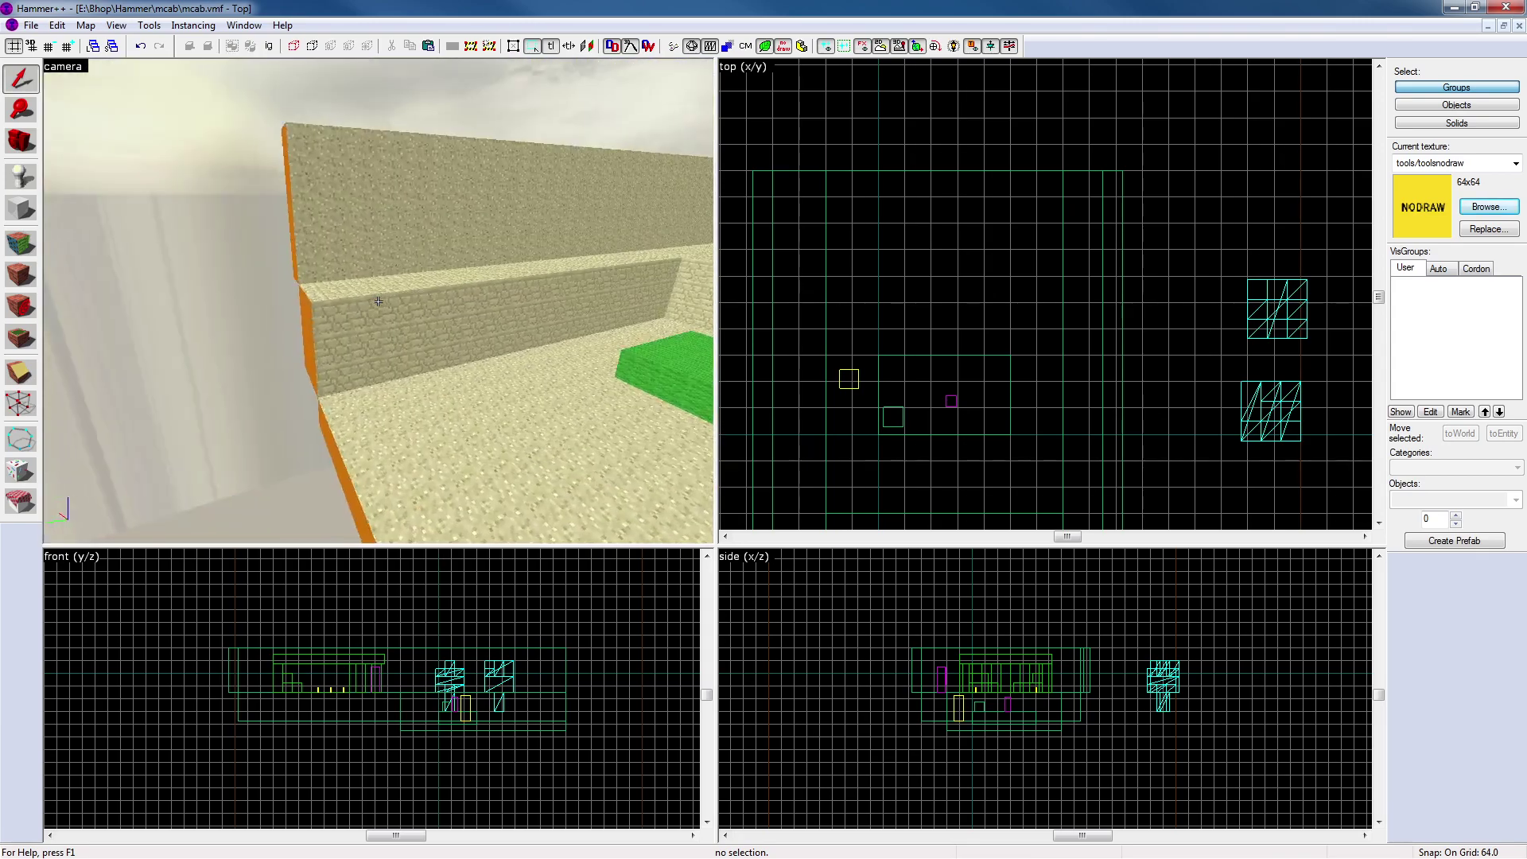
pyautogui.press('d')
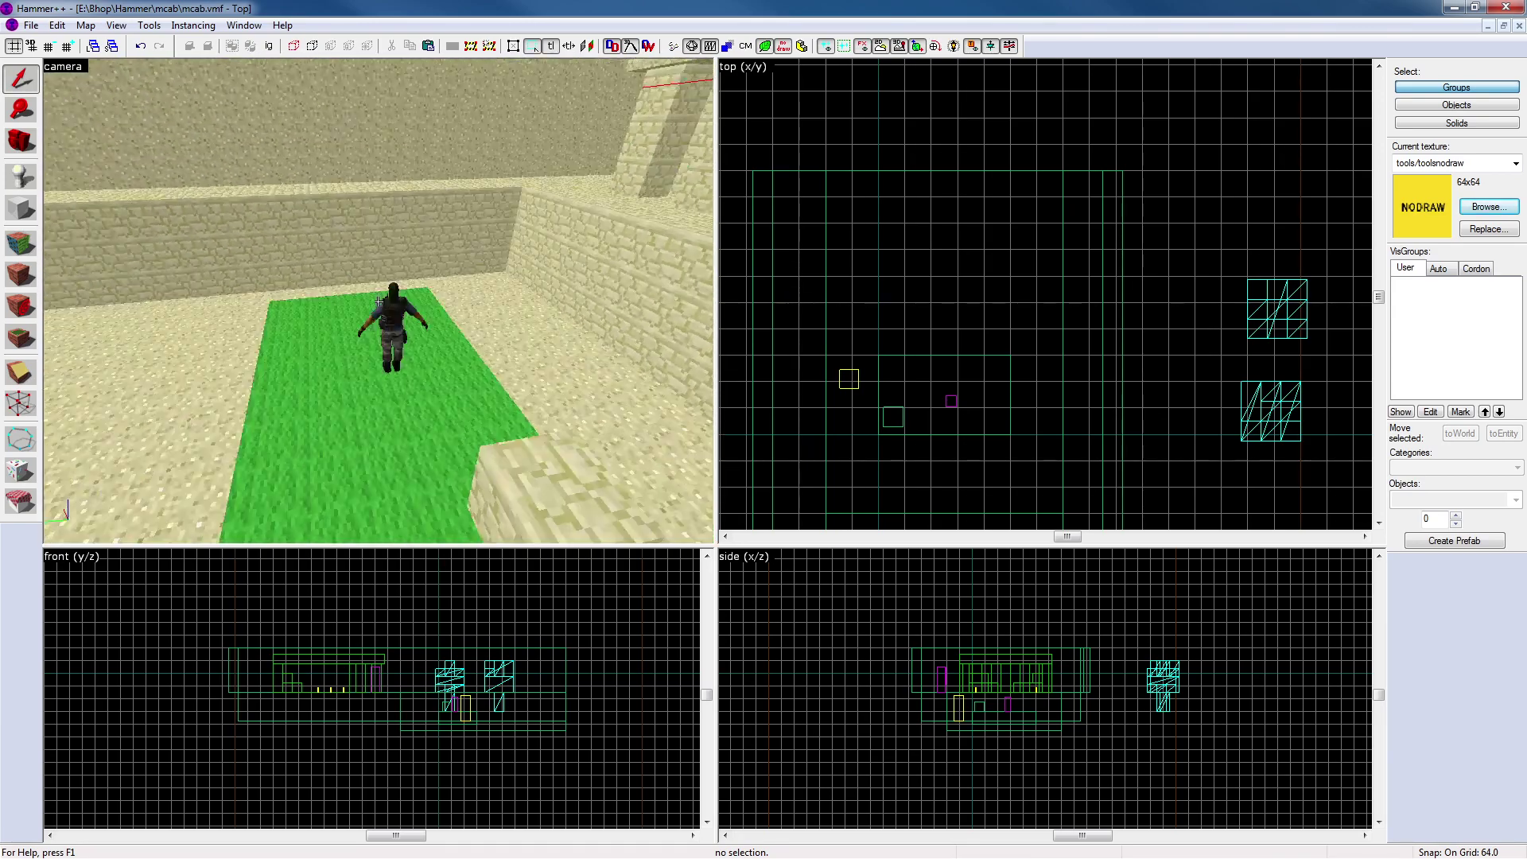
pyautogui.press('z')
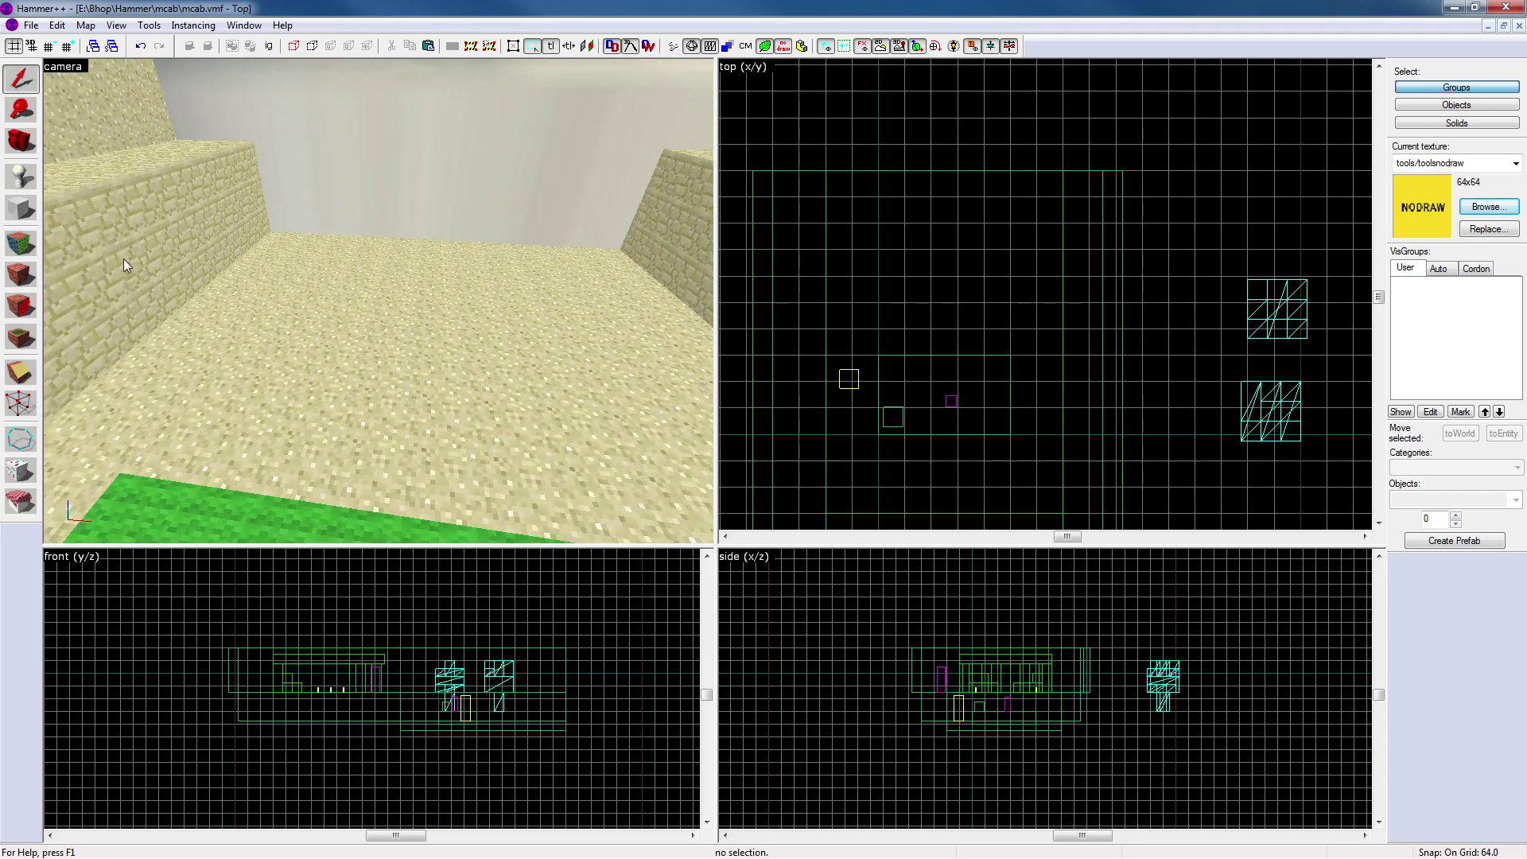
pyautogui.click(30, 218)
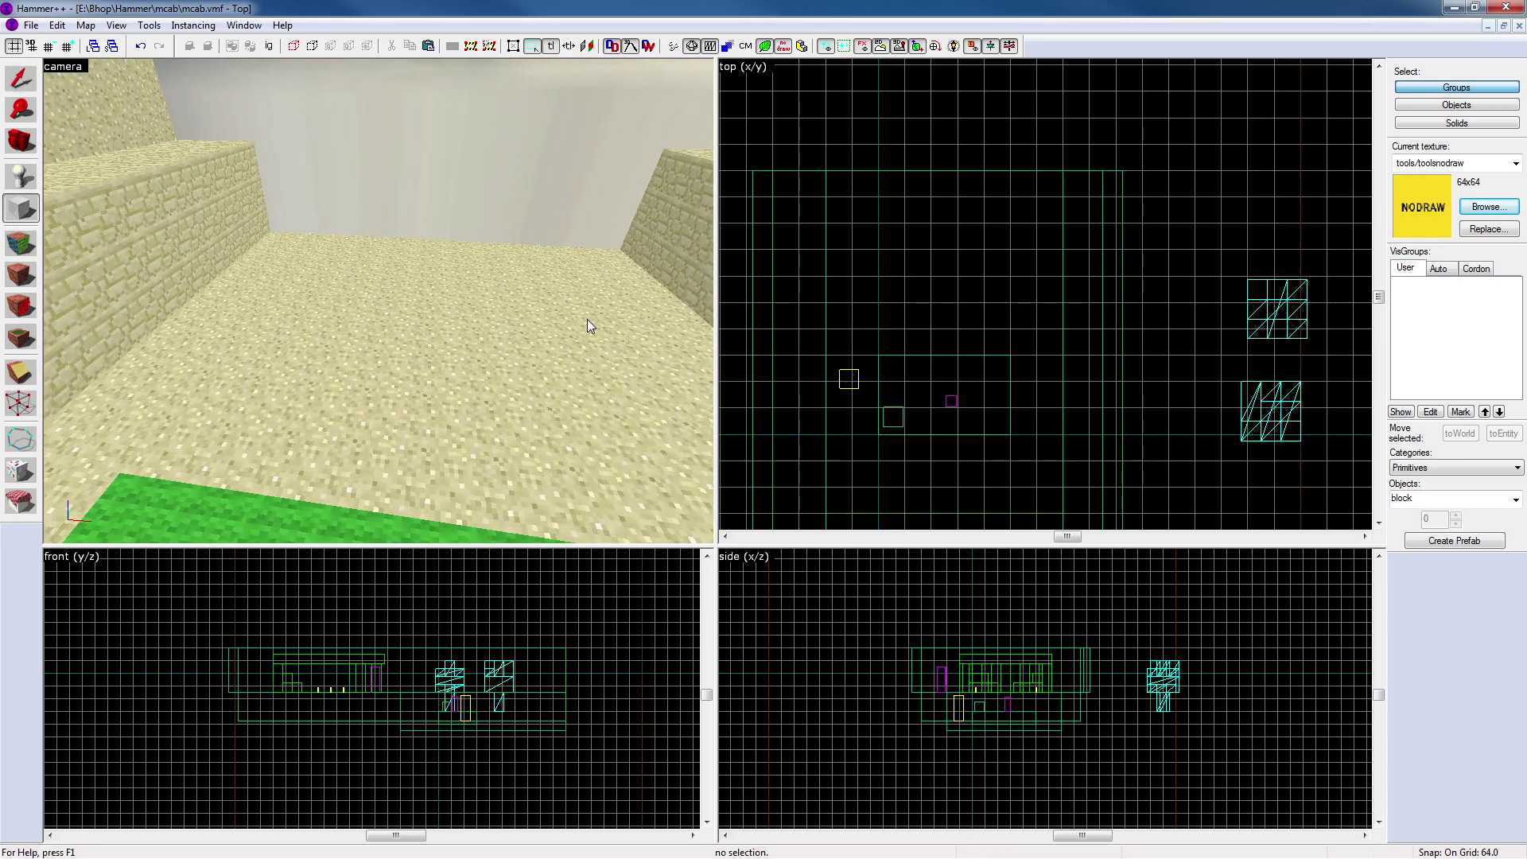
pyautogui.hotkey('shift', 's')
pyautogui.hotkey('shift', 'b')
pyautogui.click(953, 322)
pyautogui.press('Return')
pyautogui.hotkey('shift', 's')
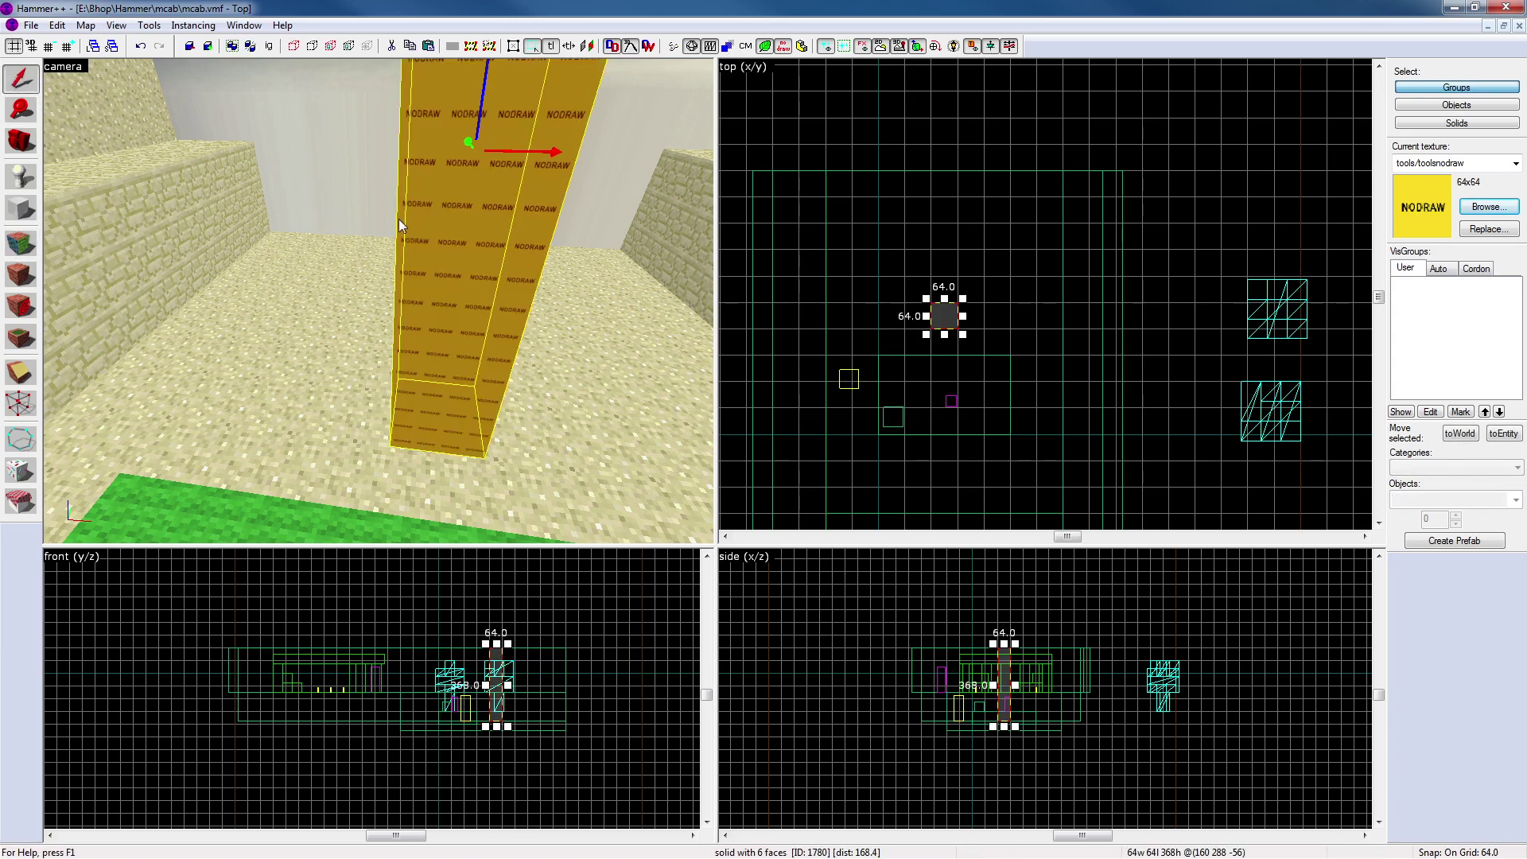
pyautogui.moveTo(1004, 641); pyautogui.dragTo(1004, 706)
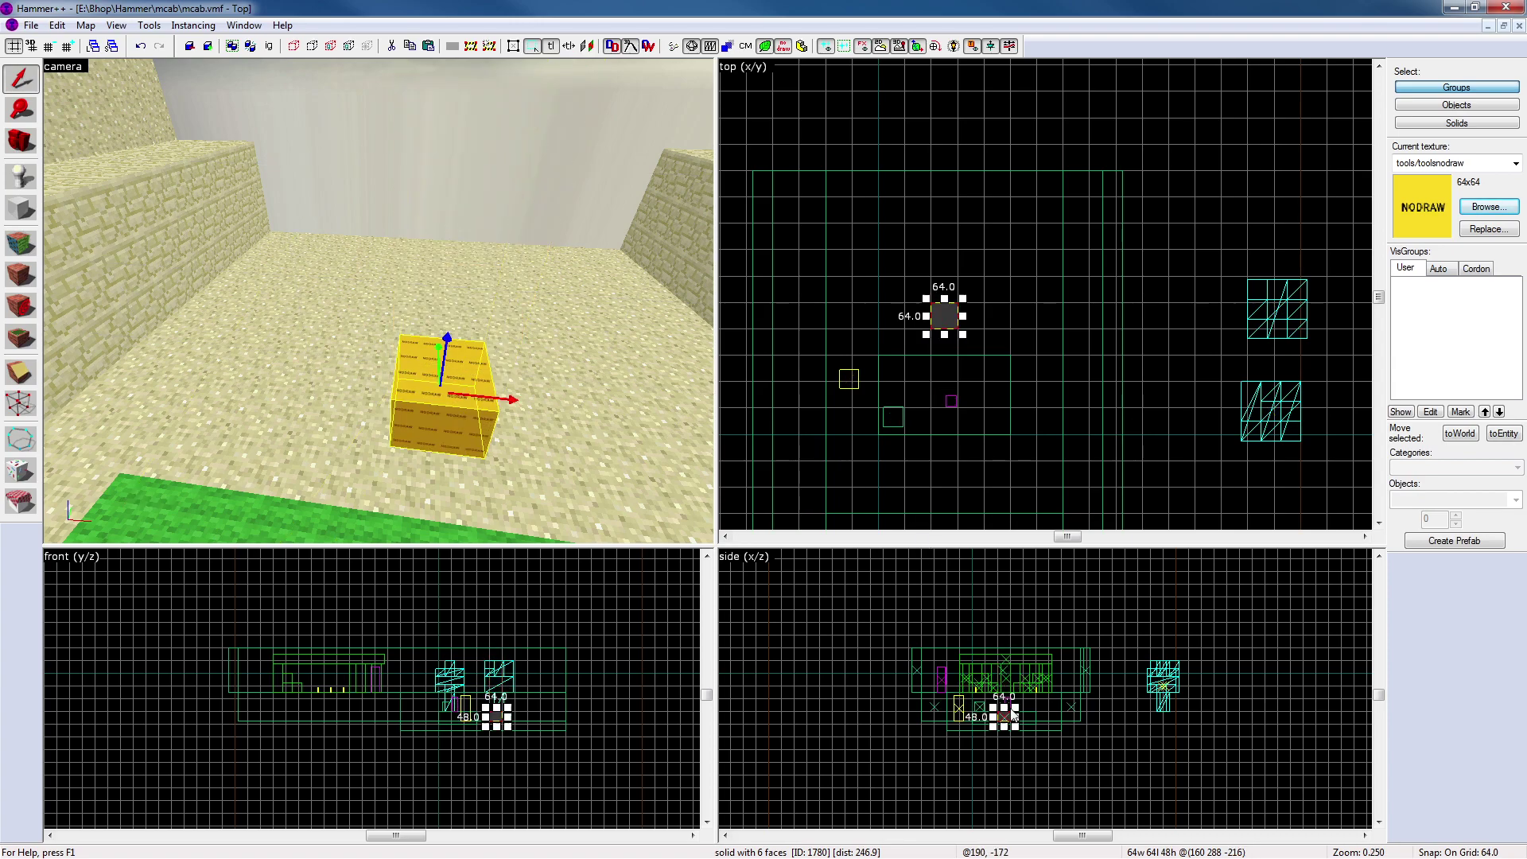
# Pick up the orange dev/dev_measuregeneric01 texture and apply it to all faces of the new block
pyautogui.click(8, 244)
pyautogui.press('z')
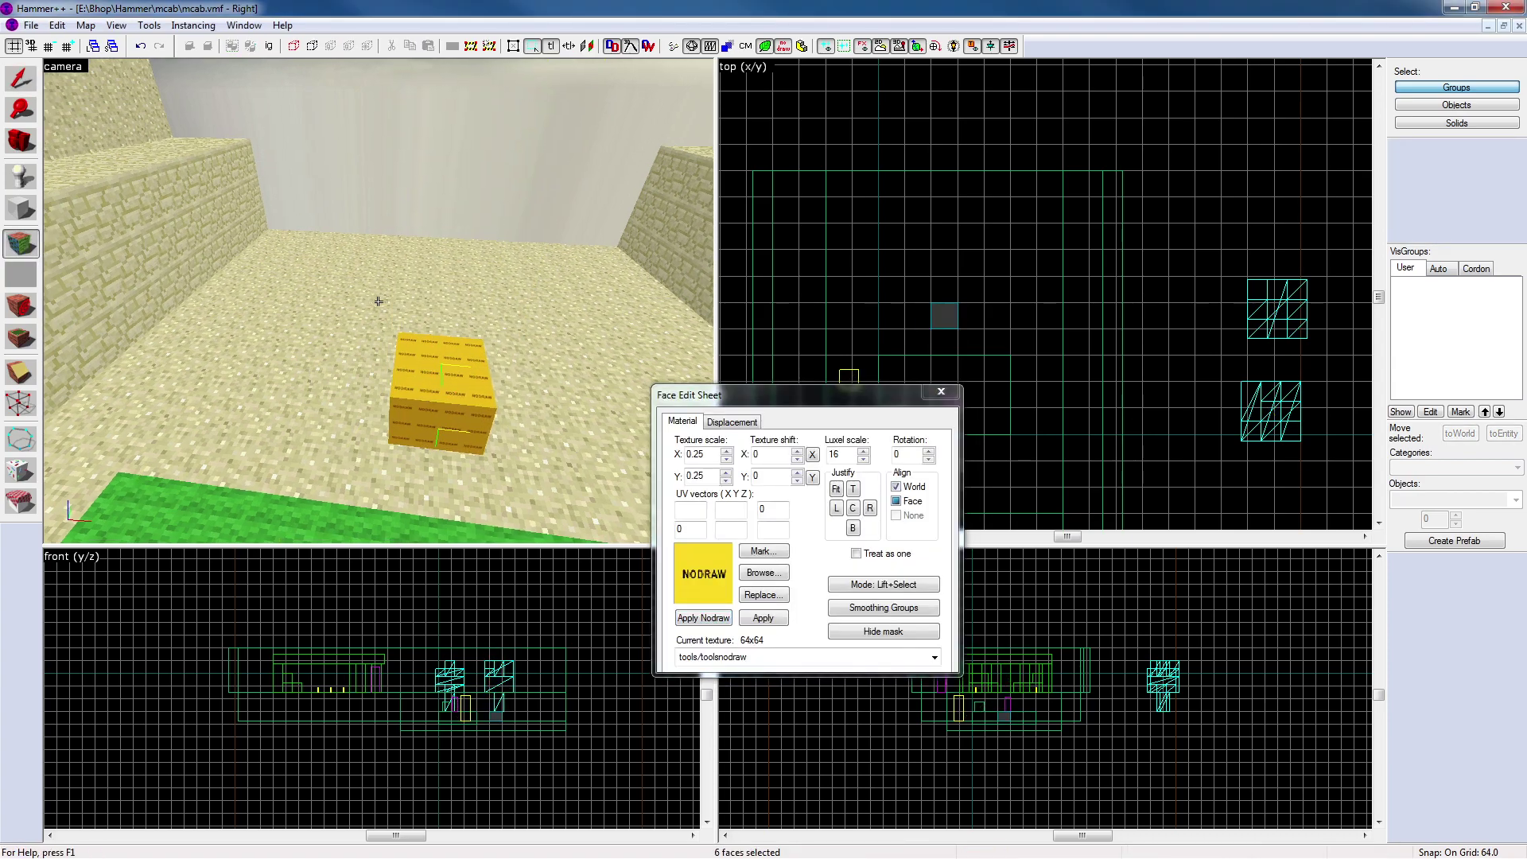
pyautogui.press('w')
pyautogui.press('z')
pyautogui.click(380, 299)
pyautogui.press('z')
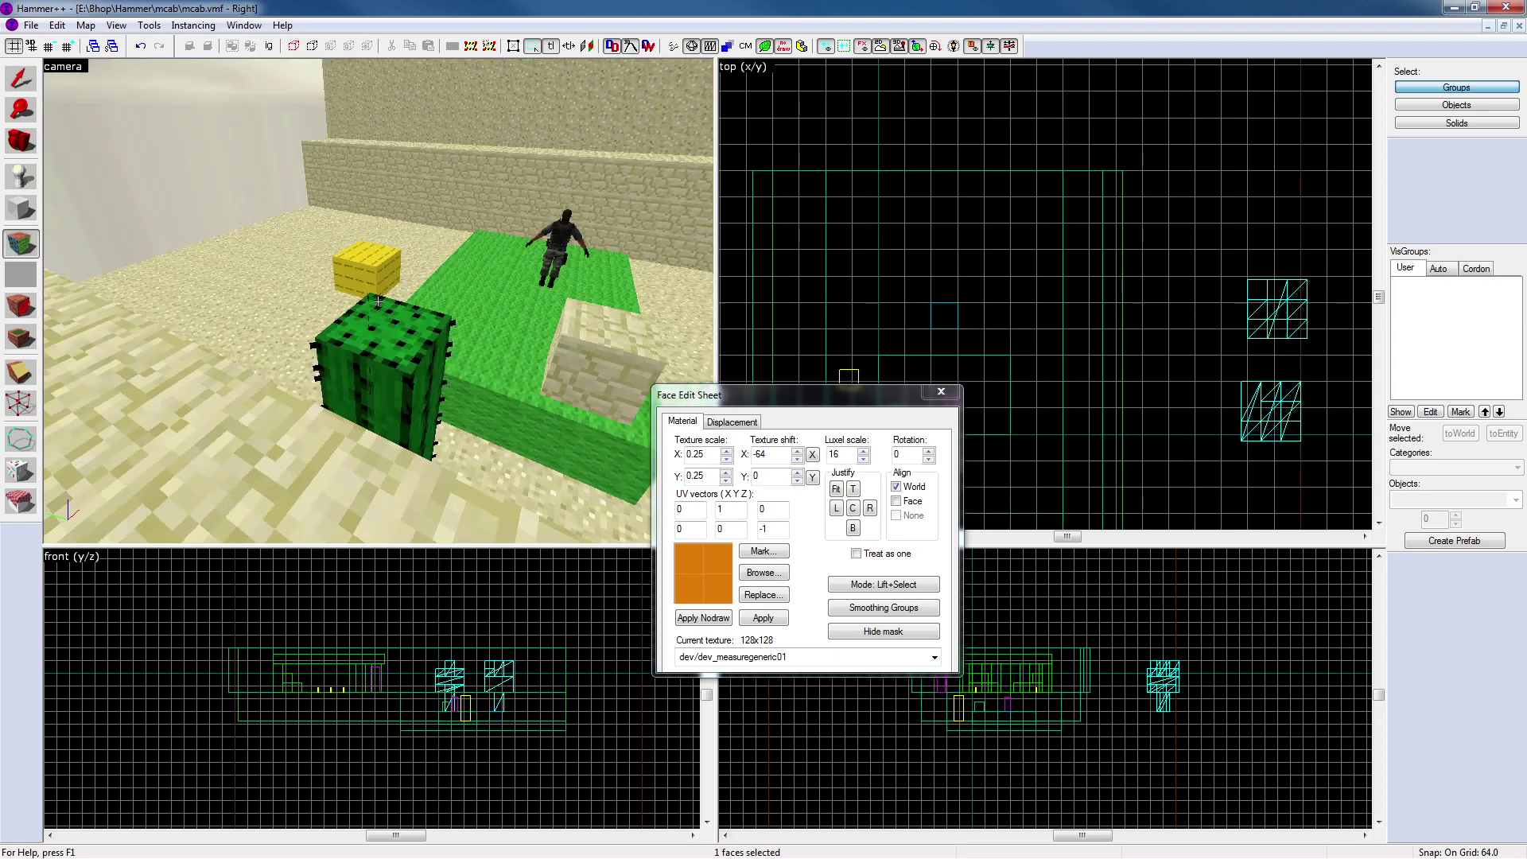
pyautogui.keyDown('shift'); pyautogui.rightClick(410, 353); pyautogui.keyUp('shift')
pyautogui.press('z')
pyautogui.press('w')
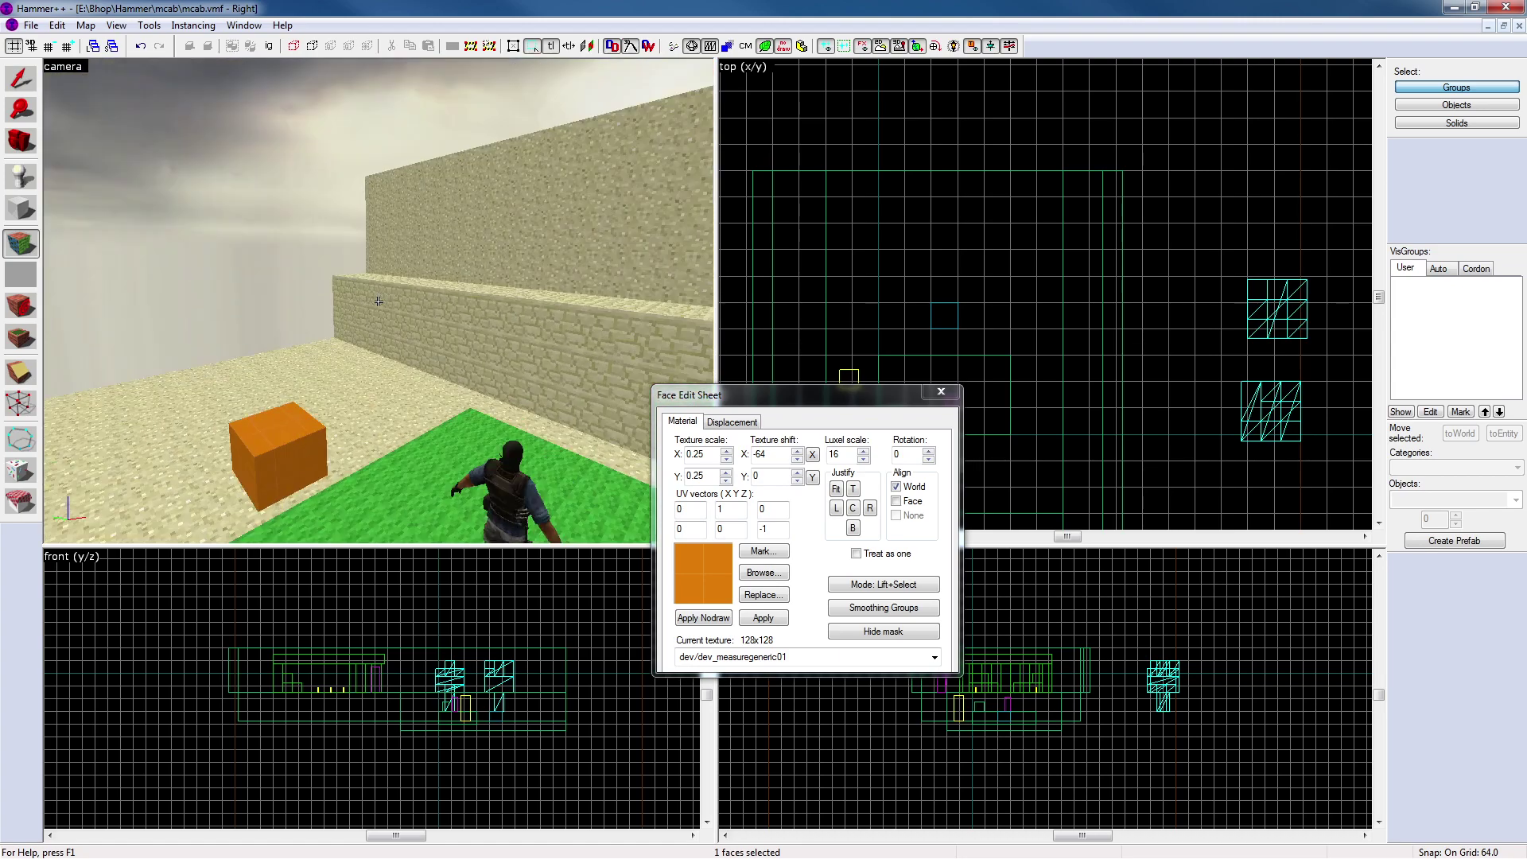
pyautogui.press('z')
pyautogui.hotkey('shift', 's')
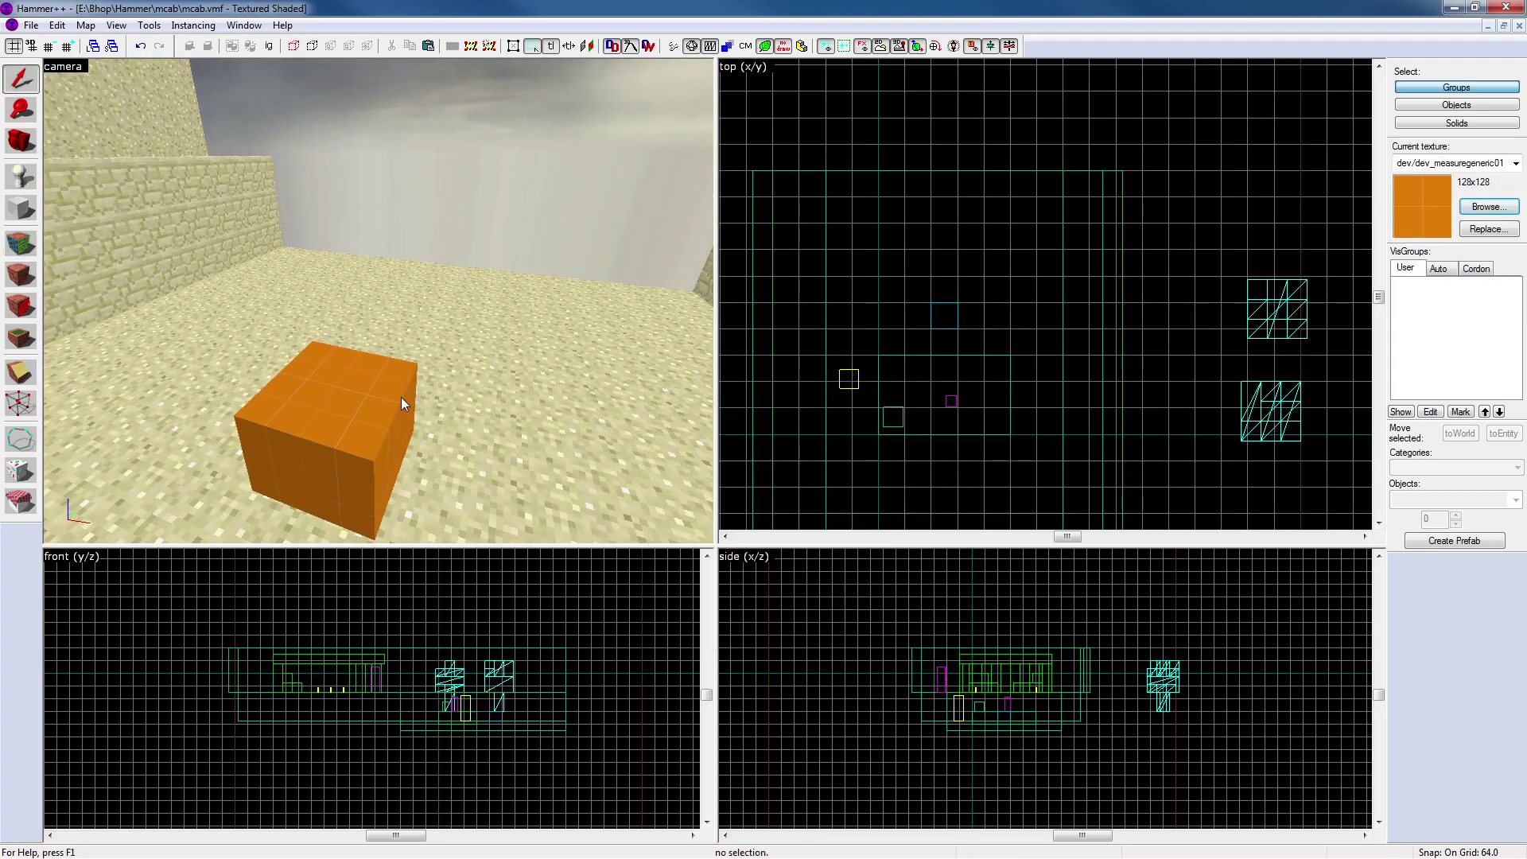
# Shrink the orange block to 48 × 48 units in plan on a finer grid, then restore the 64-unit grid
pyautogui.click(398, 402)
pyautogui.scroll(-4, 944, 338)
pyautogui.press('[')
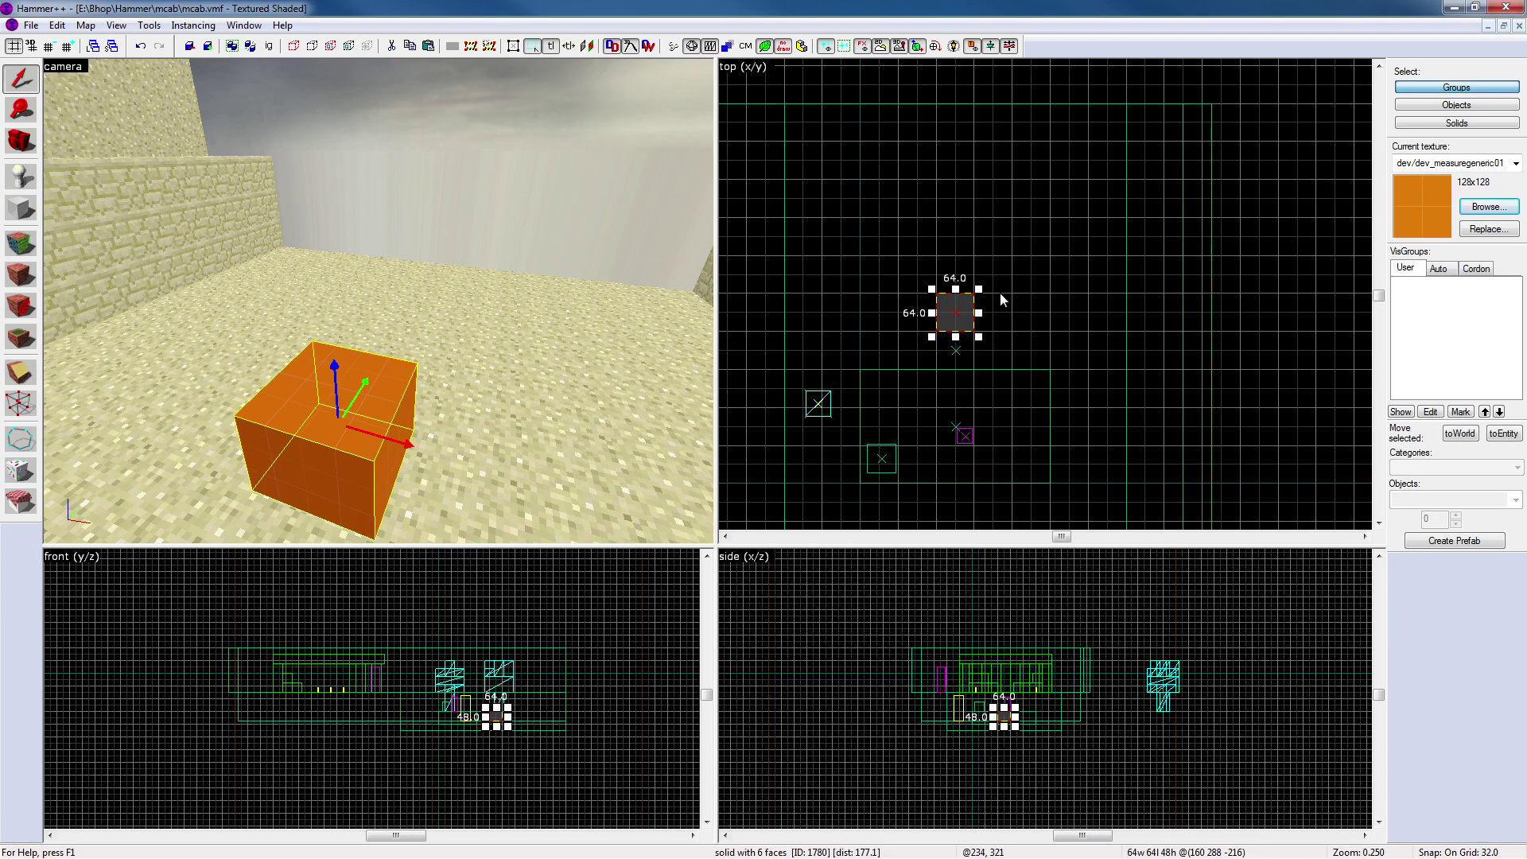
pyautogui.press('[')
pyautogui.moveTo(979, 290); pyautogui.dragTo(966, 300)
pyautogui.press(']')
pyautogui.press(']')
pyautogui.press('Escape')
pyautogui.click(342, 398)
pyautogui.press('z')
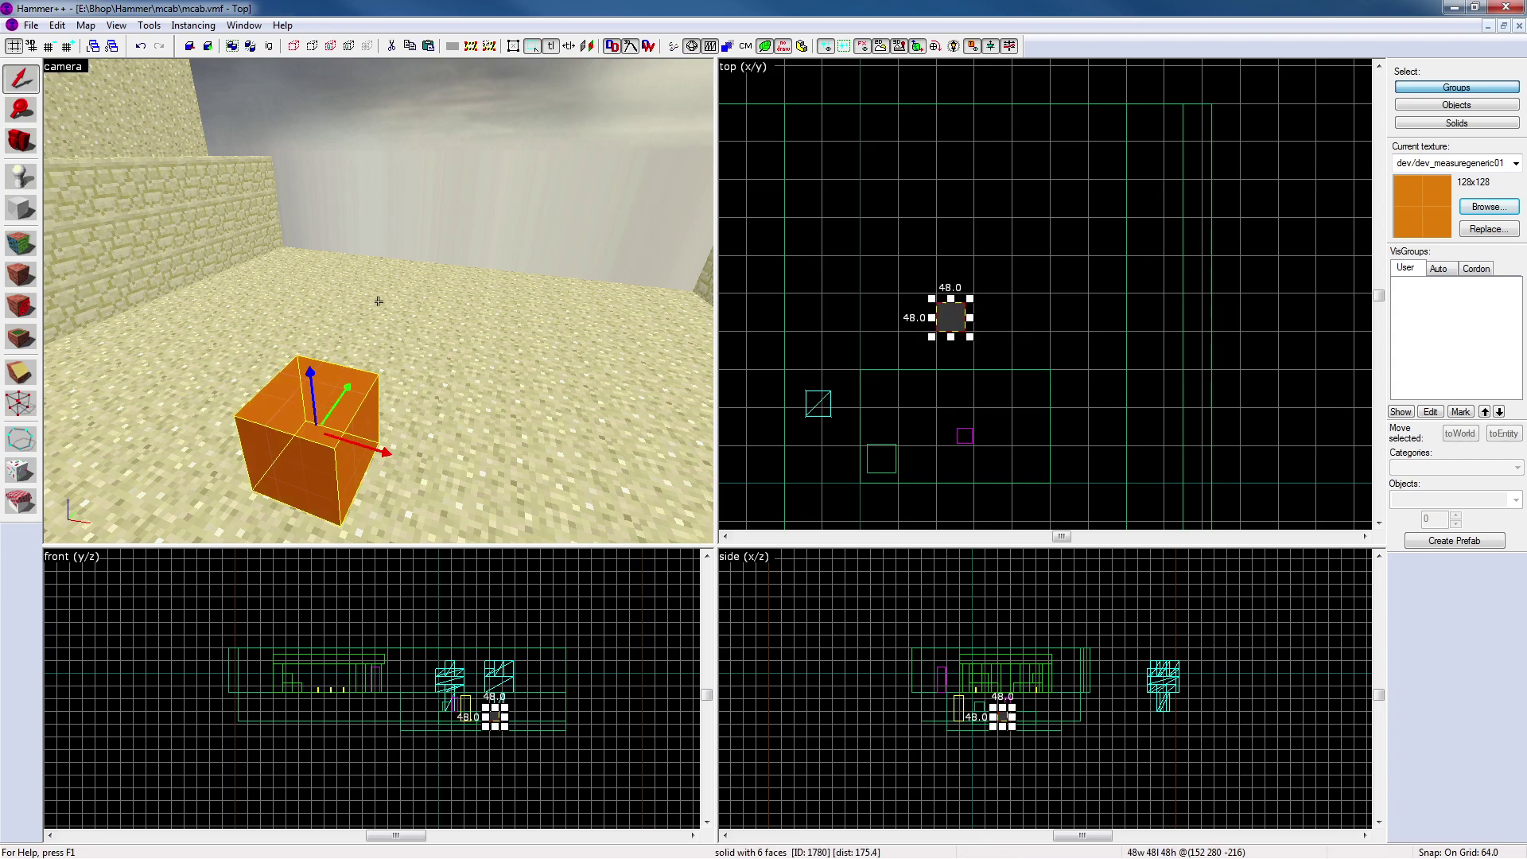
pyautogui.press('s')
pyautogui.press('w')
pyautogui.press('z')
pyautogui.click(842, 251)
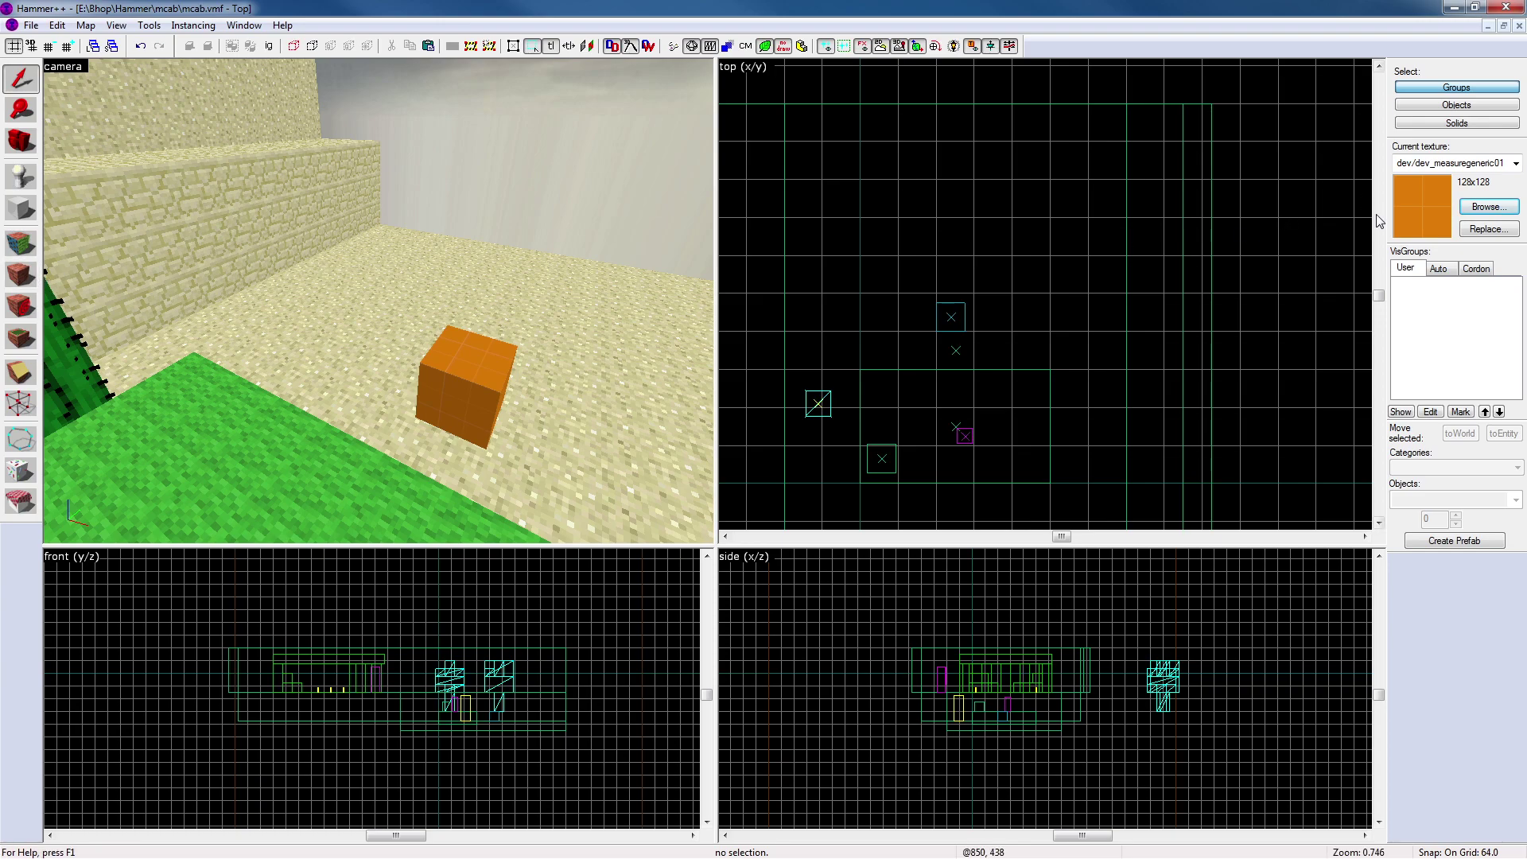
# Look through the Minecraft stone, wood and wool textures for one to use on the orange cube
pyautogui.click(21, 244)
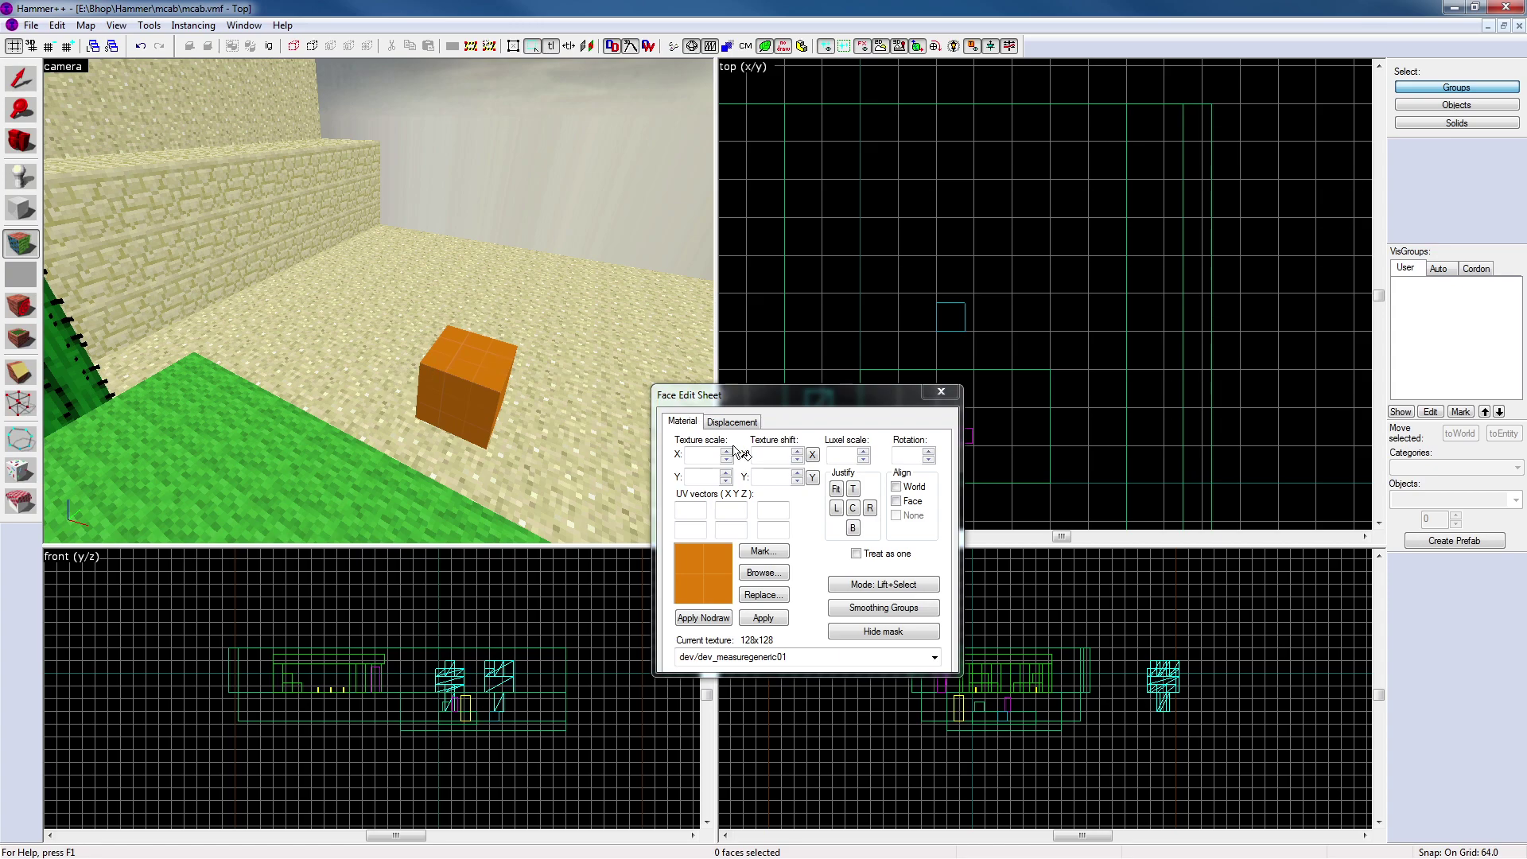
pyautogui.click(781, 571)
pyautogui.click(796, 607)
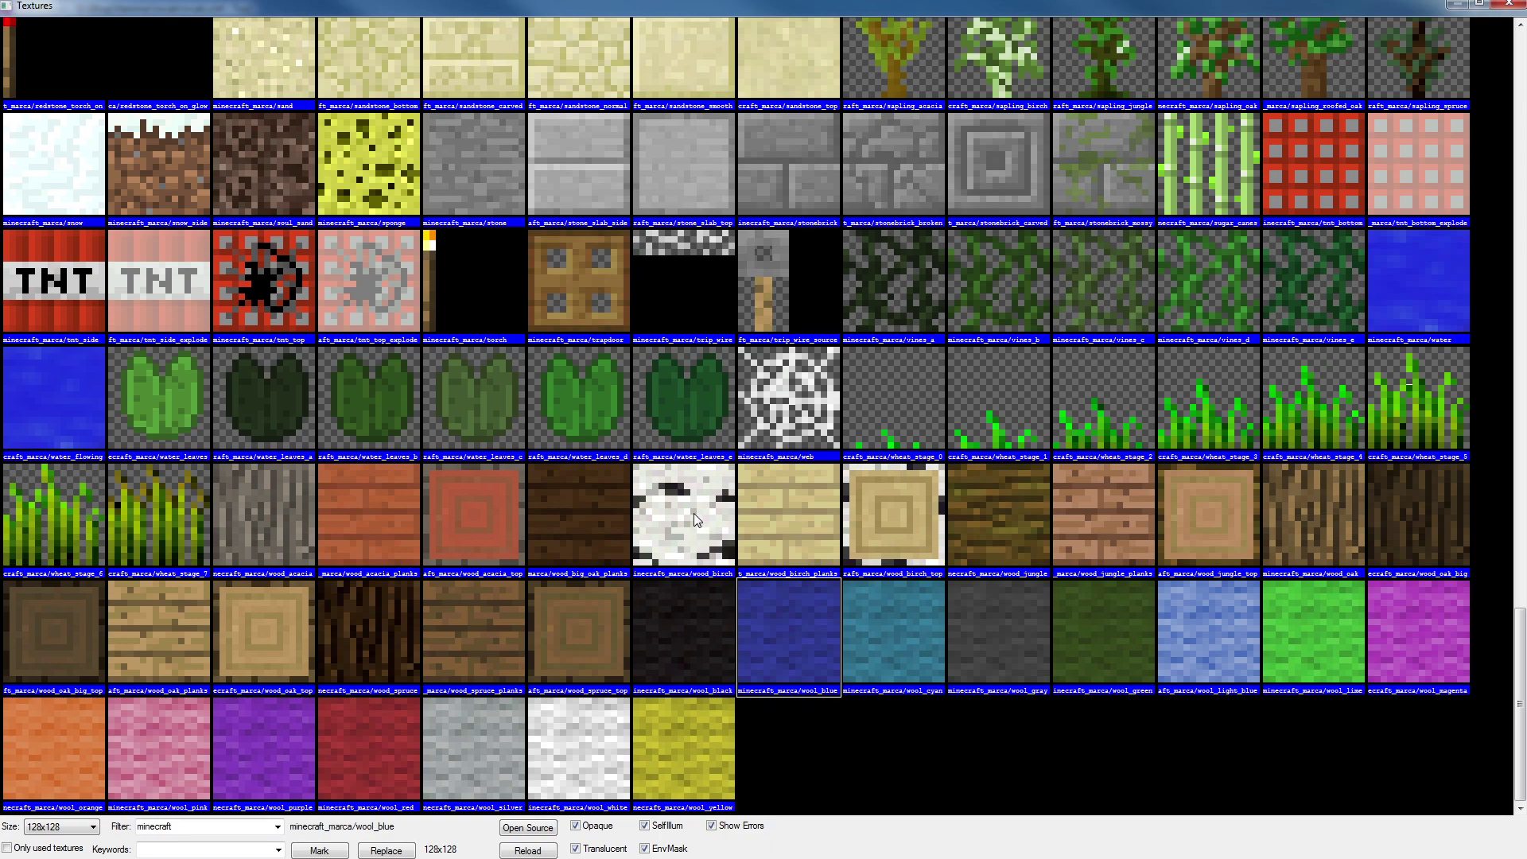
pyautogui.click(1509, 5)
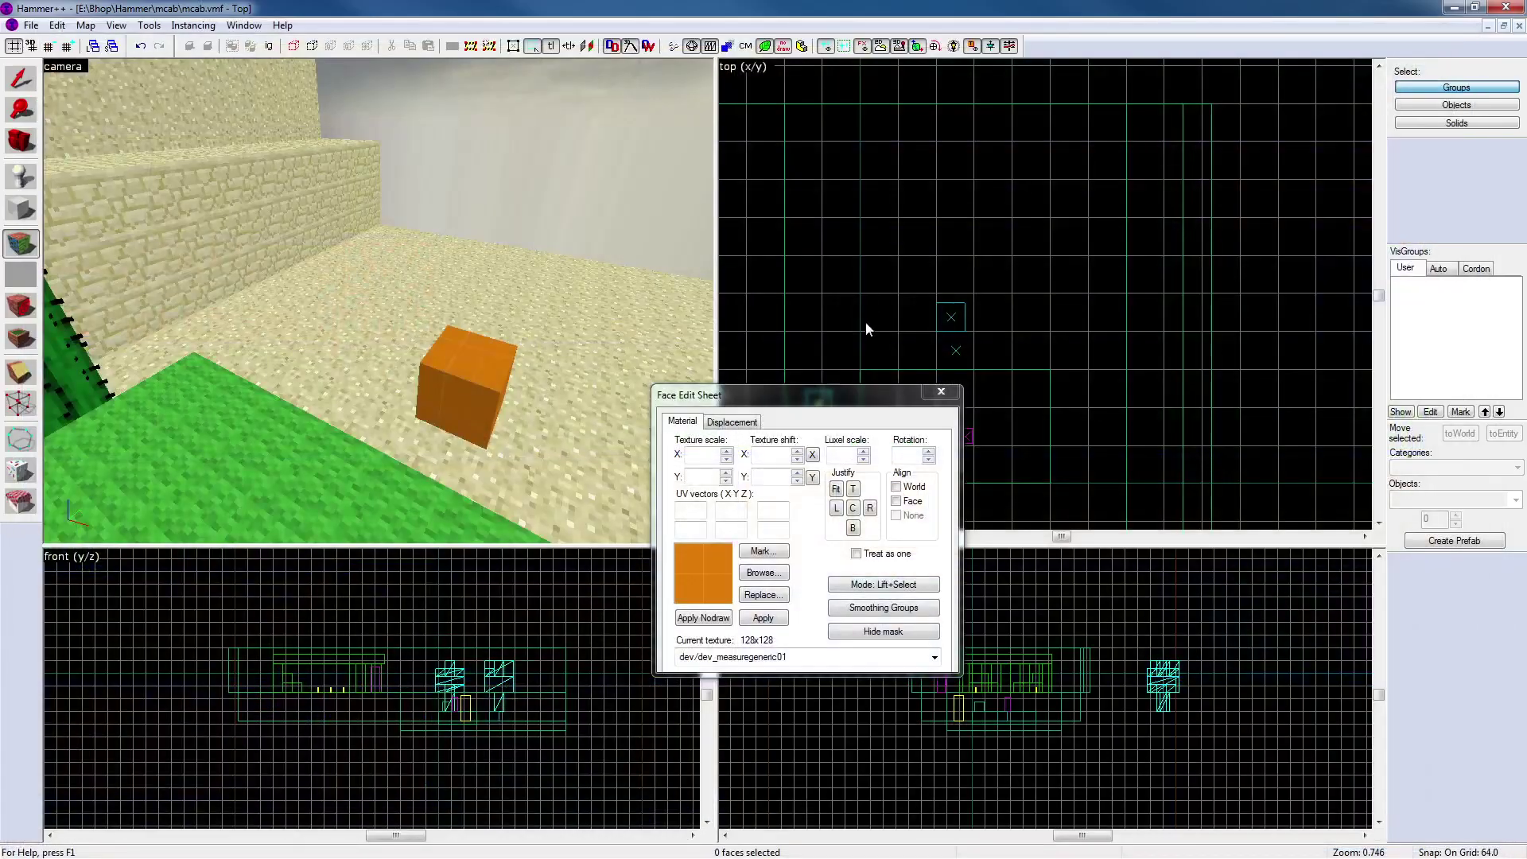
pyautogui.click(929, 392)
pyautogui.press('z')
pyautogui.press('d')
pyautogui.press('s')
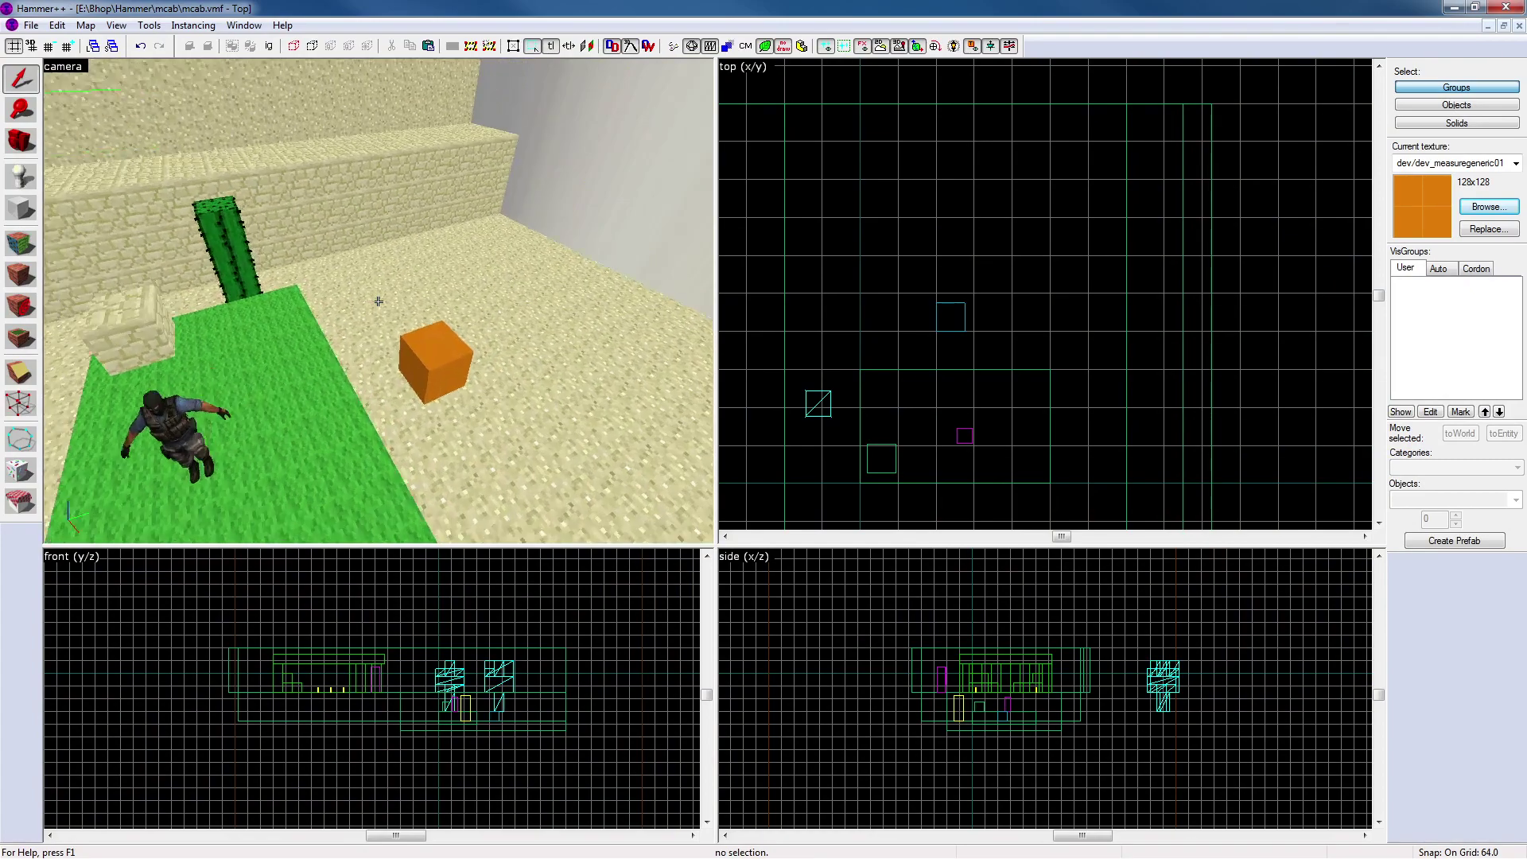
# Move the orange cube 64 units farther from the green platform and stretch it upward into a 240-unit-tall pillar
pyautogui.press('d')
pyautogui.press('z')
pyautogui.click(504, 367)
pyautogui.moveTo(957, 322); pyautogui.dragTo(952, 281)
pyautogui.press('z')
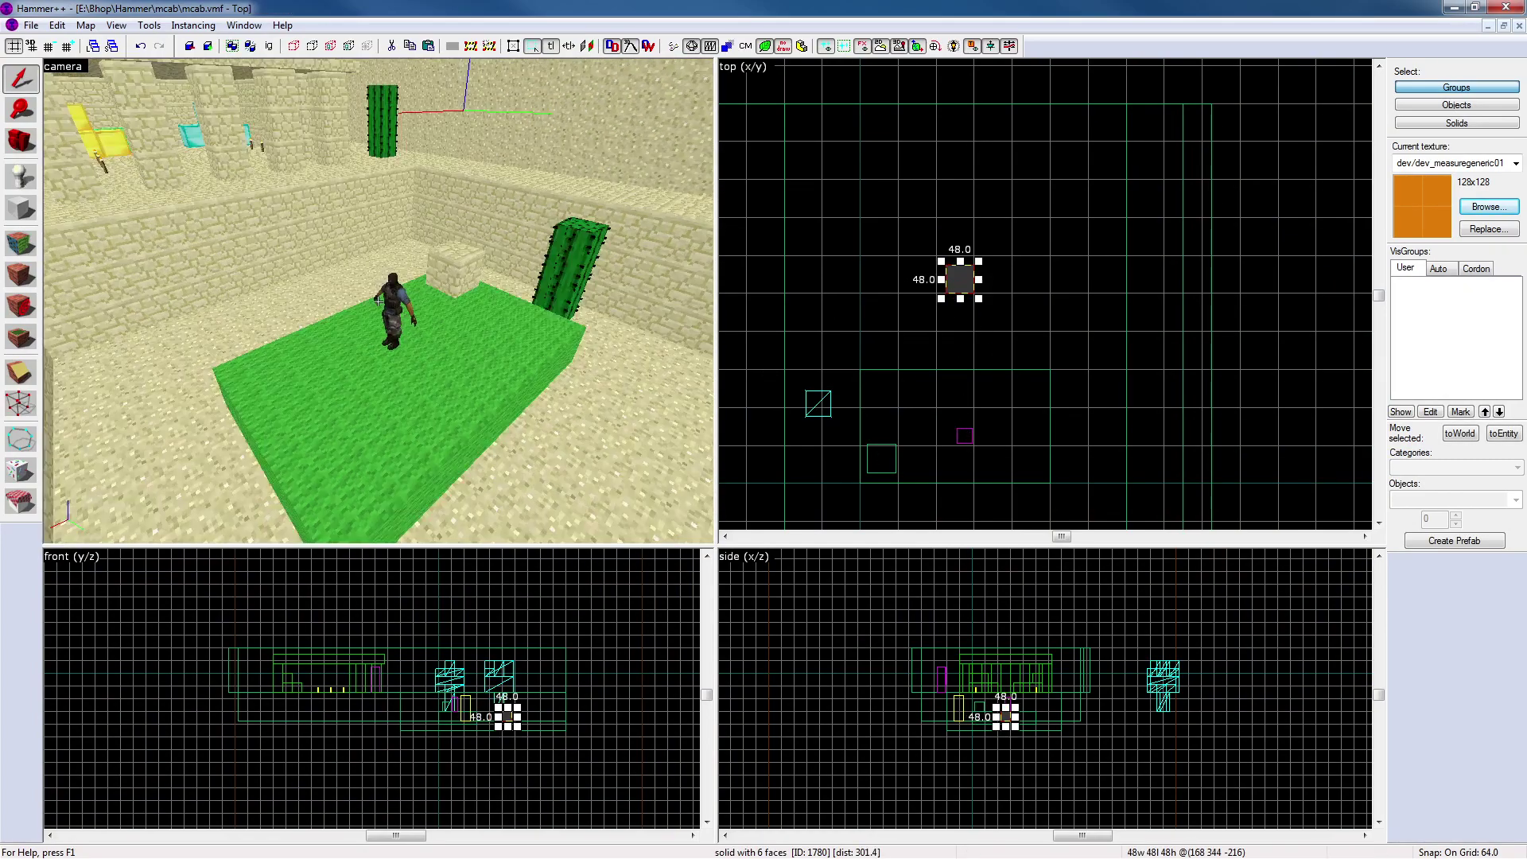
pyautogui.press('z')
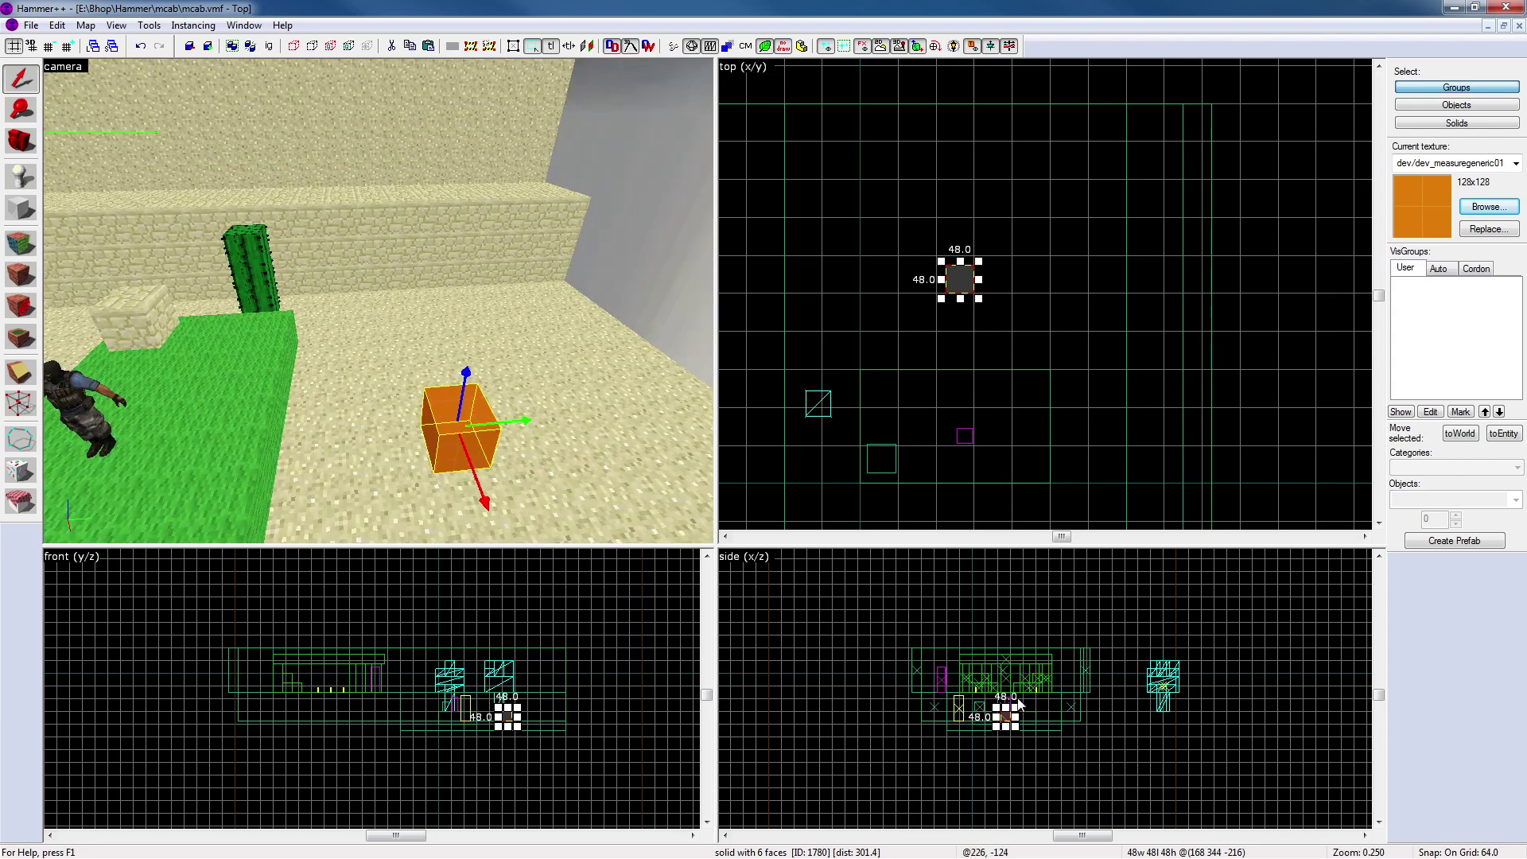
pyautogui.moveTo(1006, 707); pyautogui.dragTo(1007, 668)
pyautogui.press('Escape')
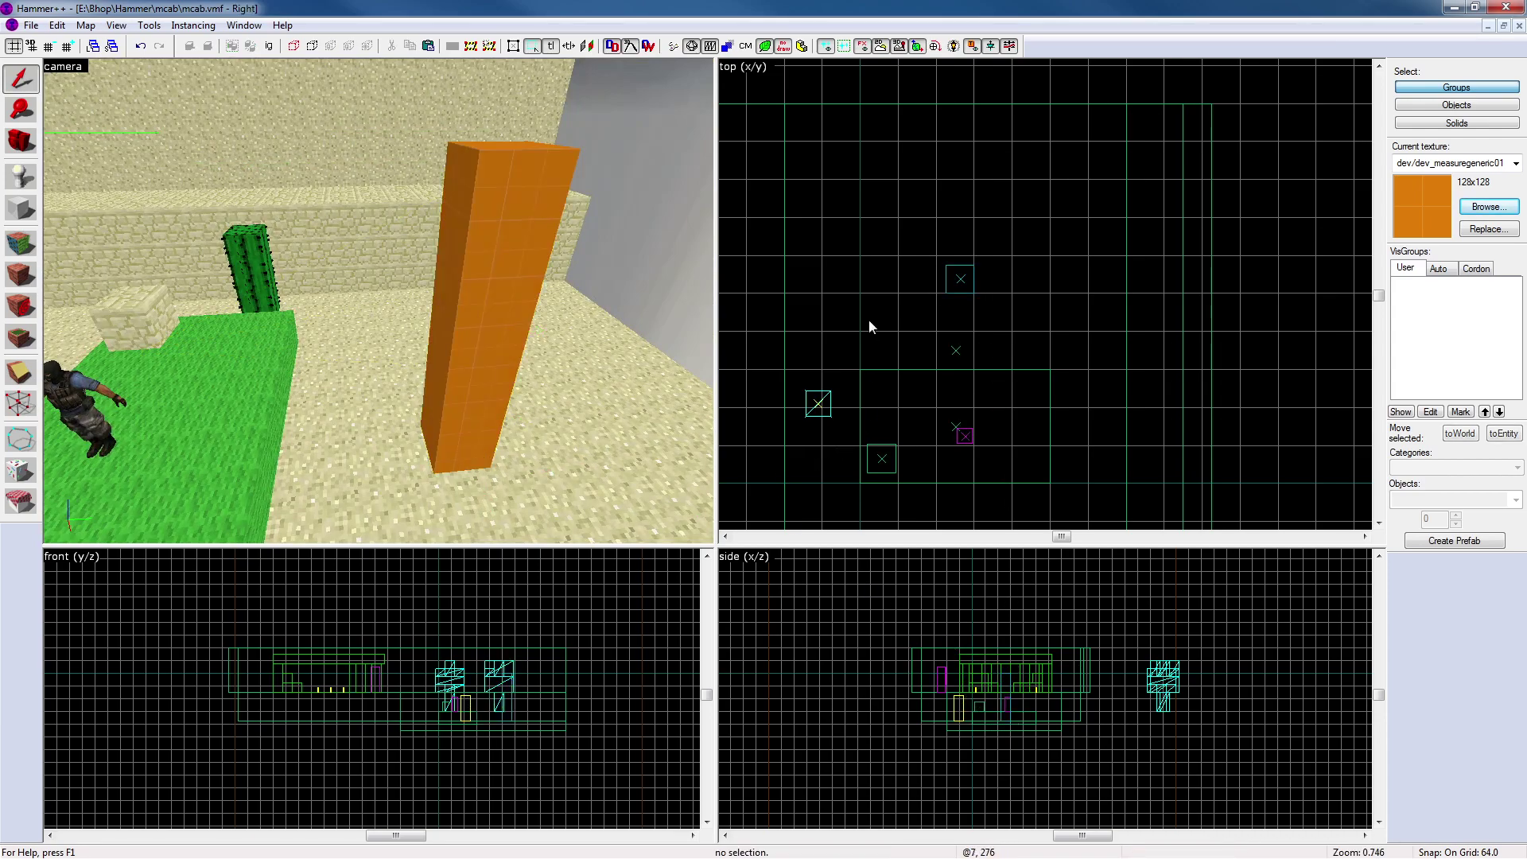
# Pick the minecraft_marca/wood_jungle texture and apply it to a side face of the orange pillar
pyautogui.press('z')
pyautogui.press('s')
pyautogui.press('z')
pyautogui.click(22, 245)
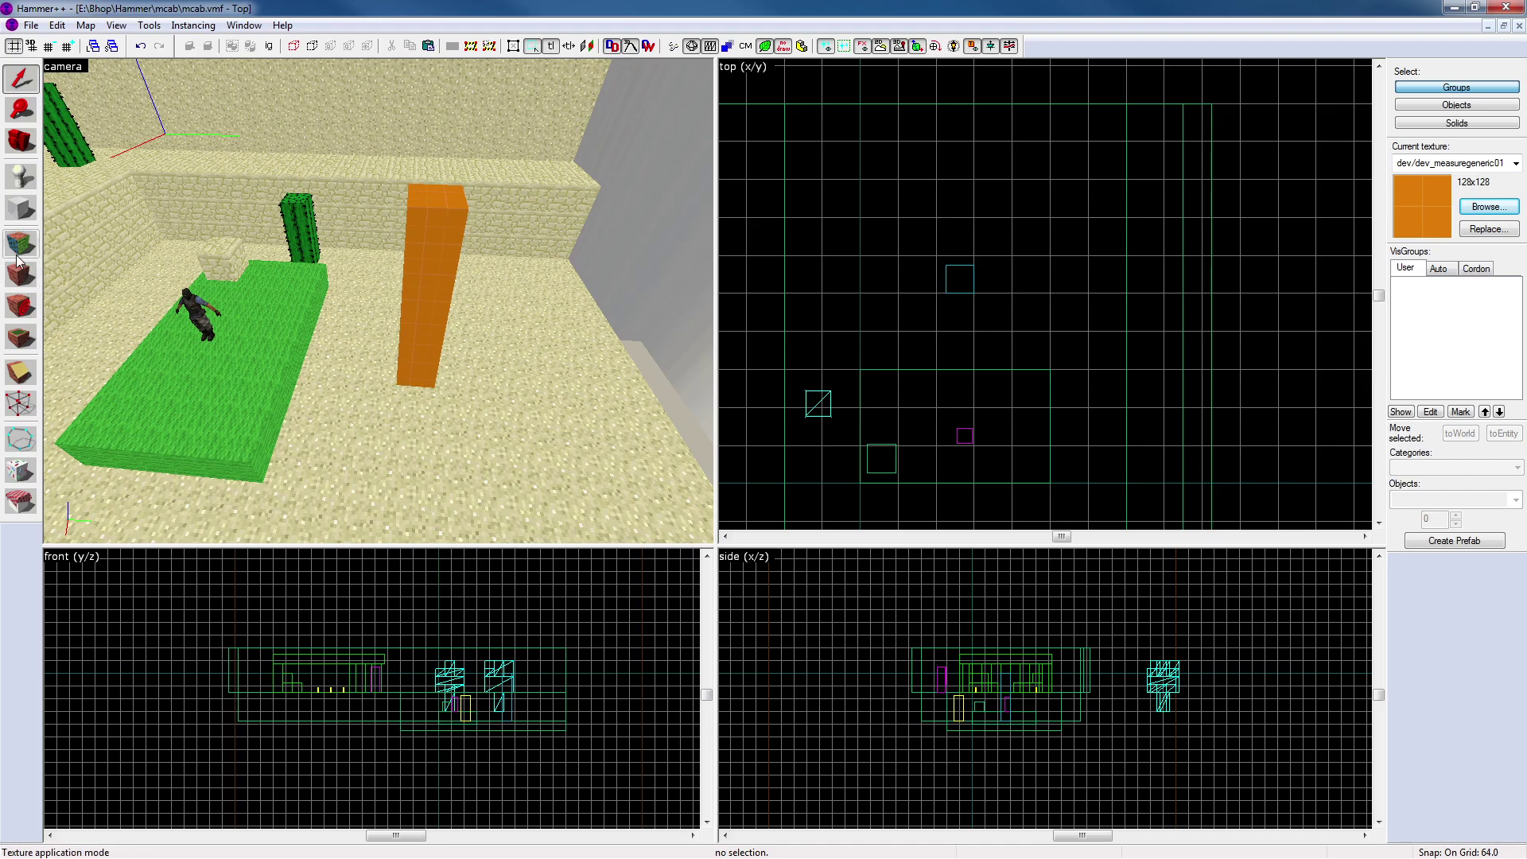
pyautogui.click(763, 572)
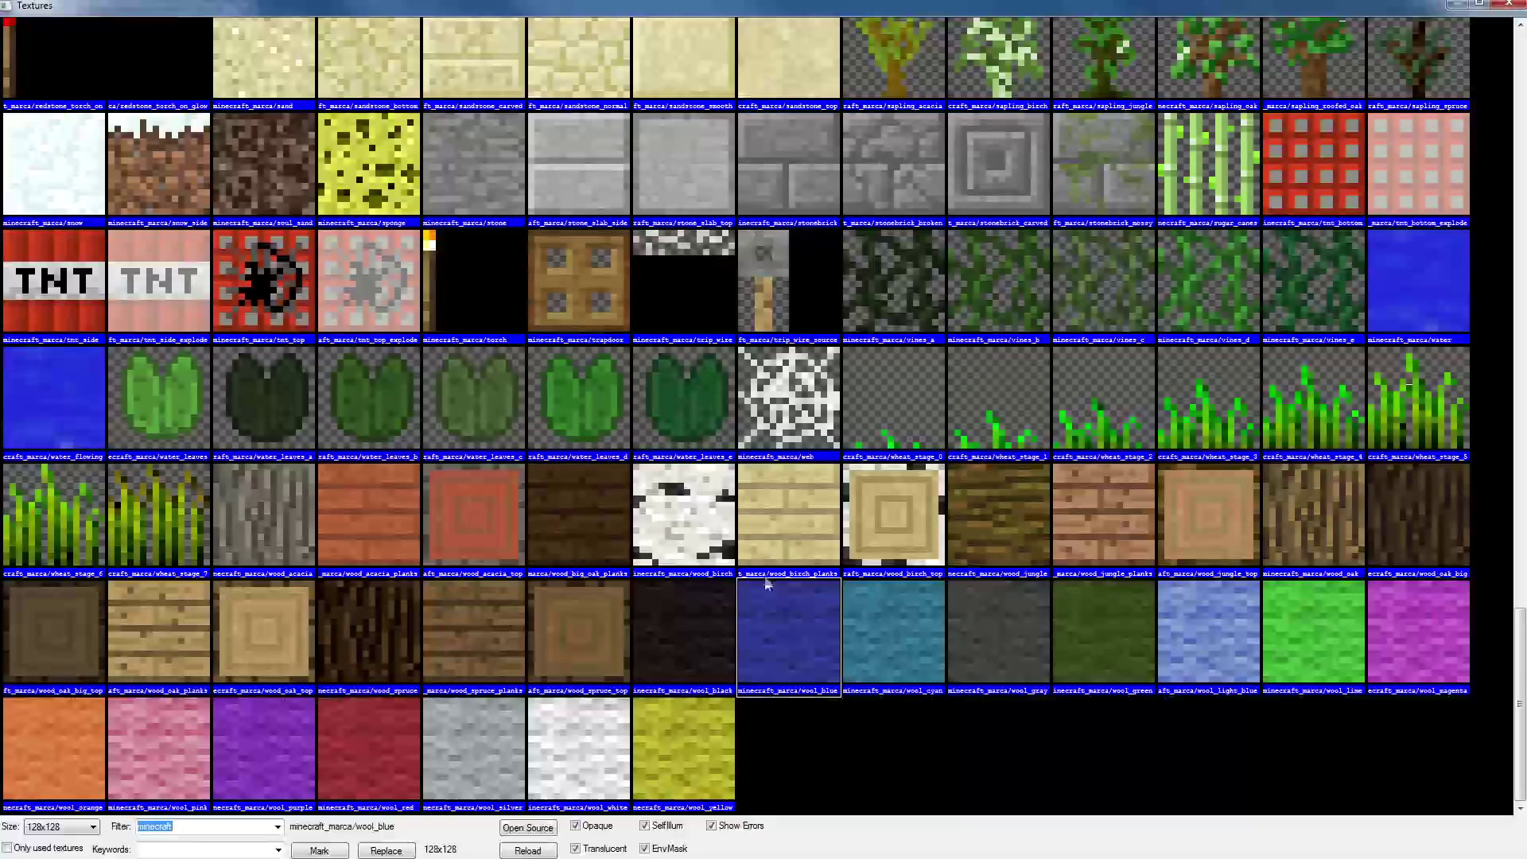
pyautogui.click(1013, 527)
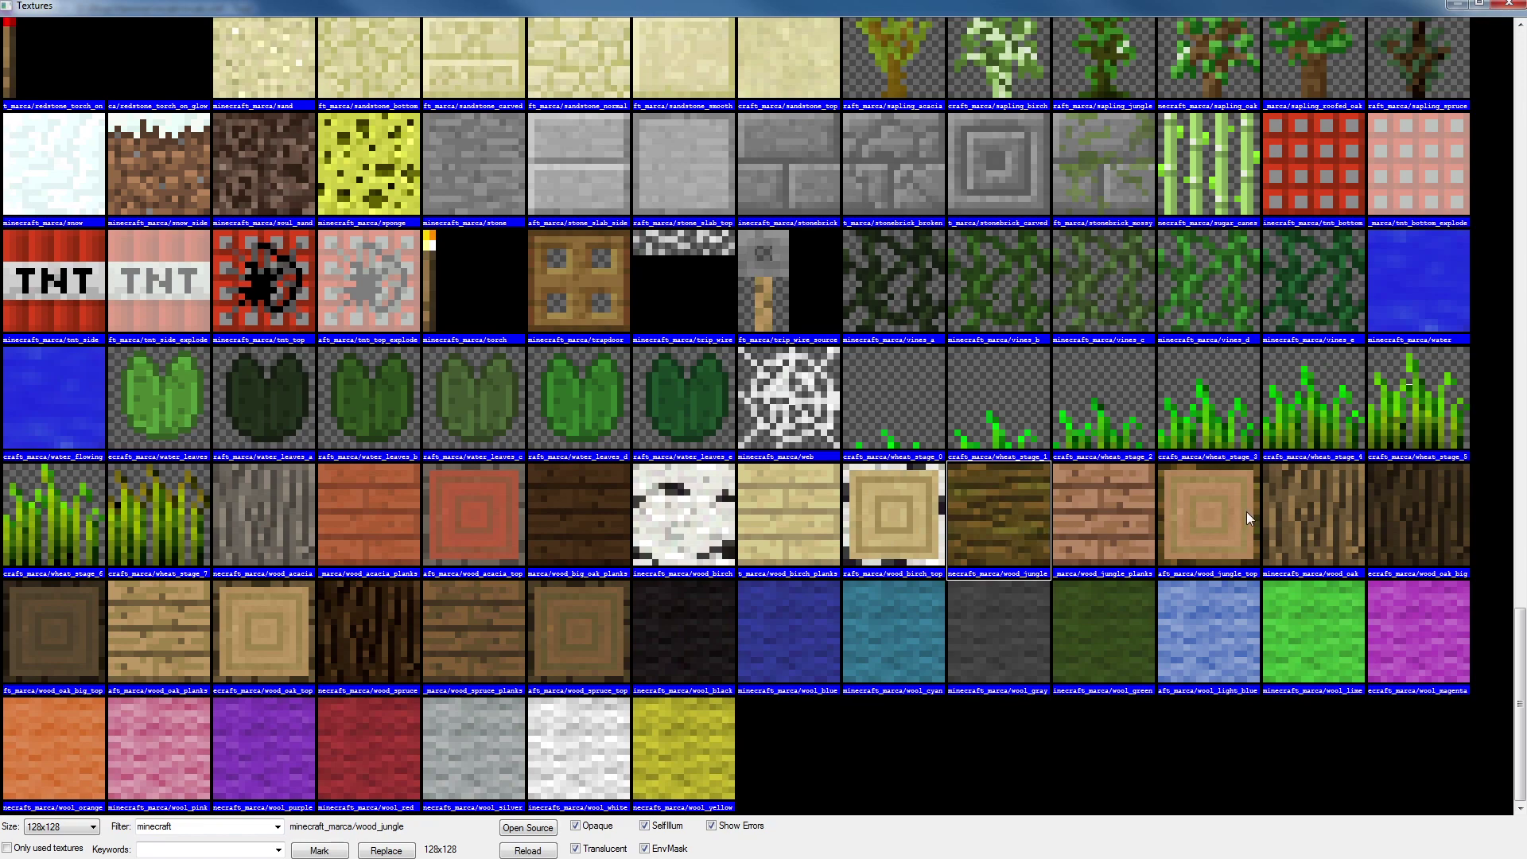
pyautogui.click(1308, 540)
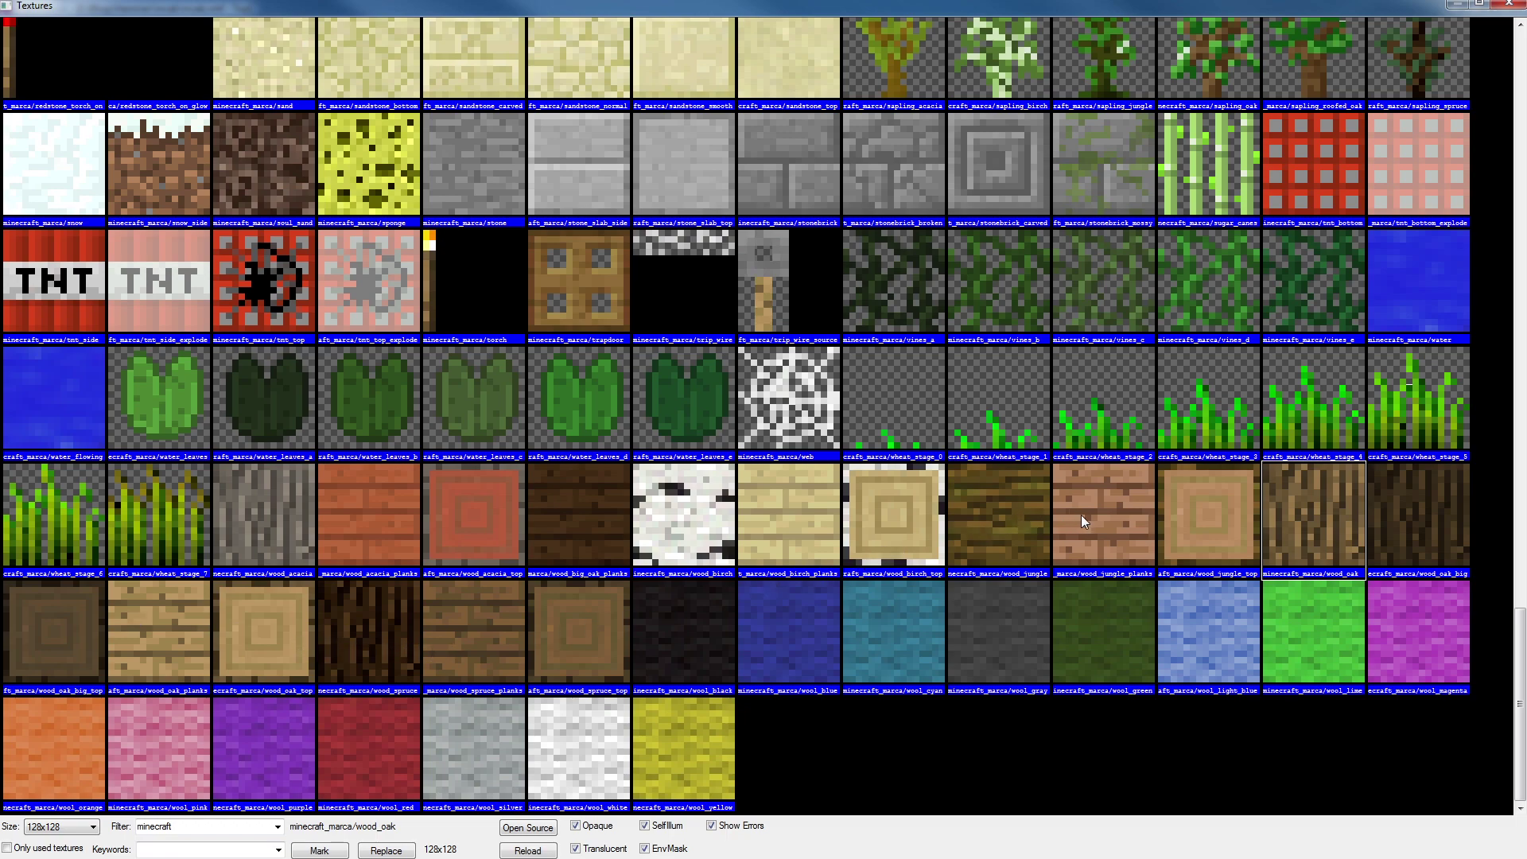
pyautogui.click(1003, 509)
pyautogui.doubleClick(1001, 505)
pyautogui.rightClick(411, 302)
pyautogui.press('z')
pyautogui.press('w')
pyautogui.scroll(-5, 378, 301)
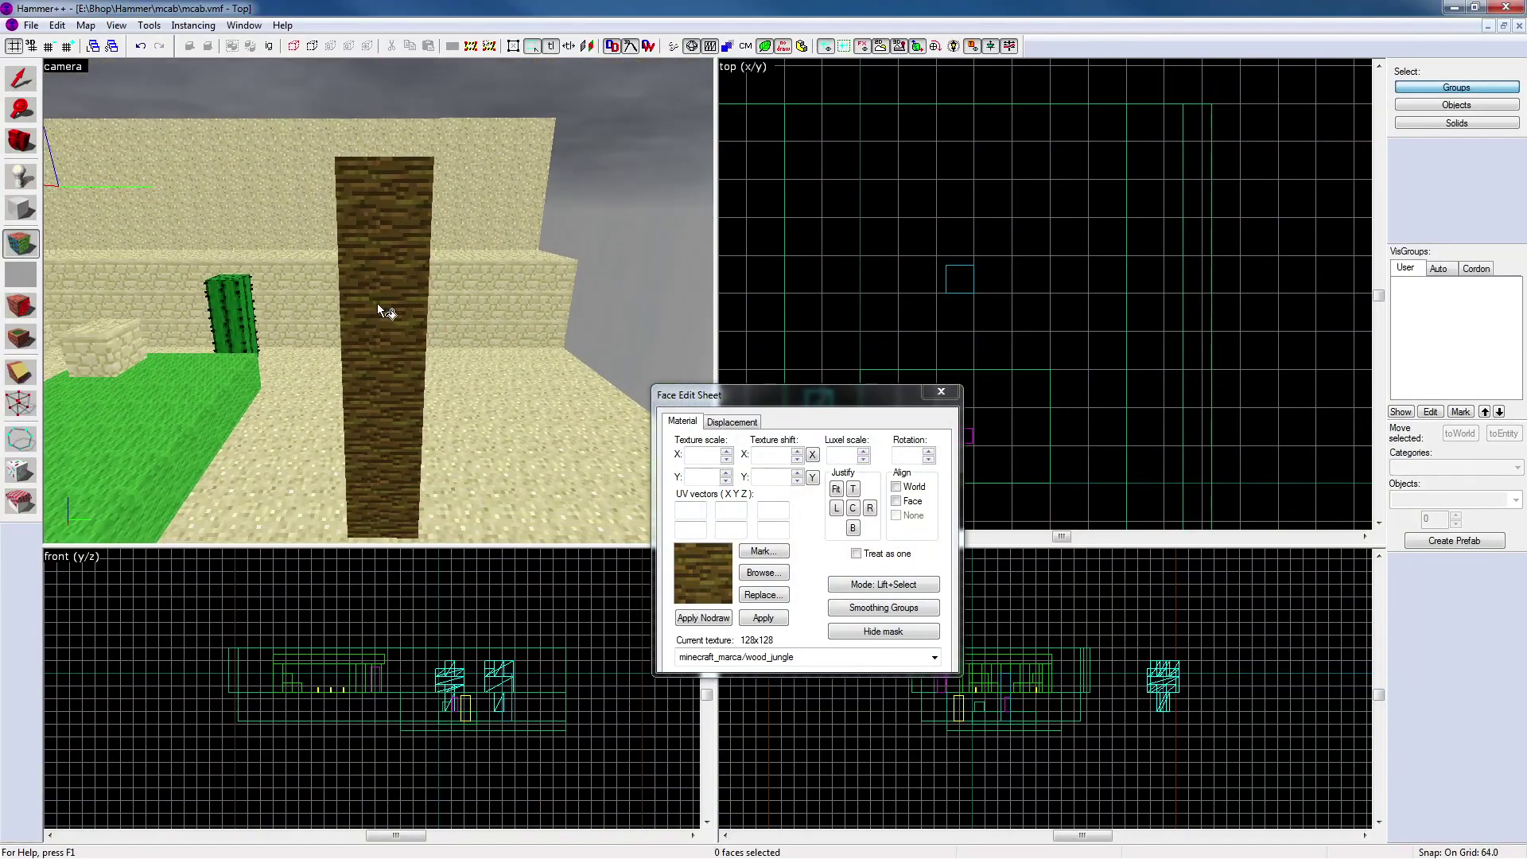
# Compare the texture scale of the pillar's wood face with that of the sand floor
pyautogui.click(377, 303)
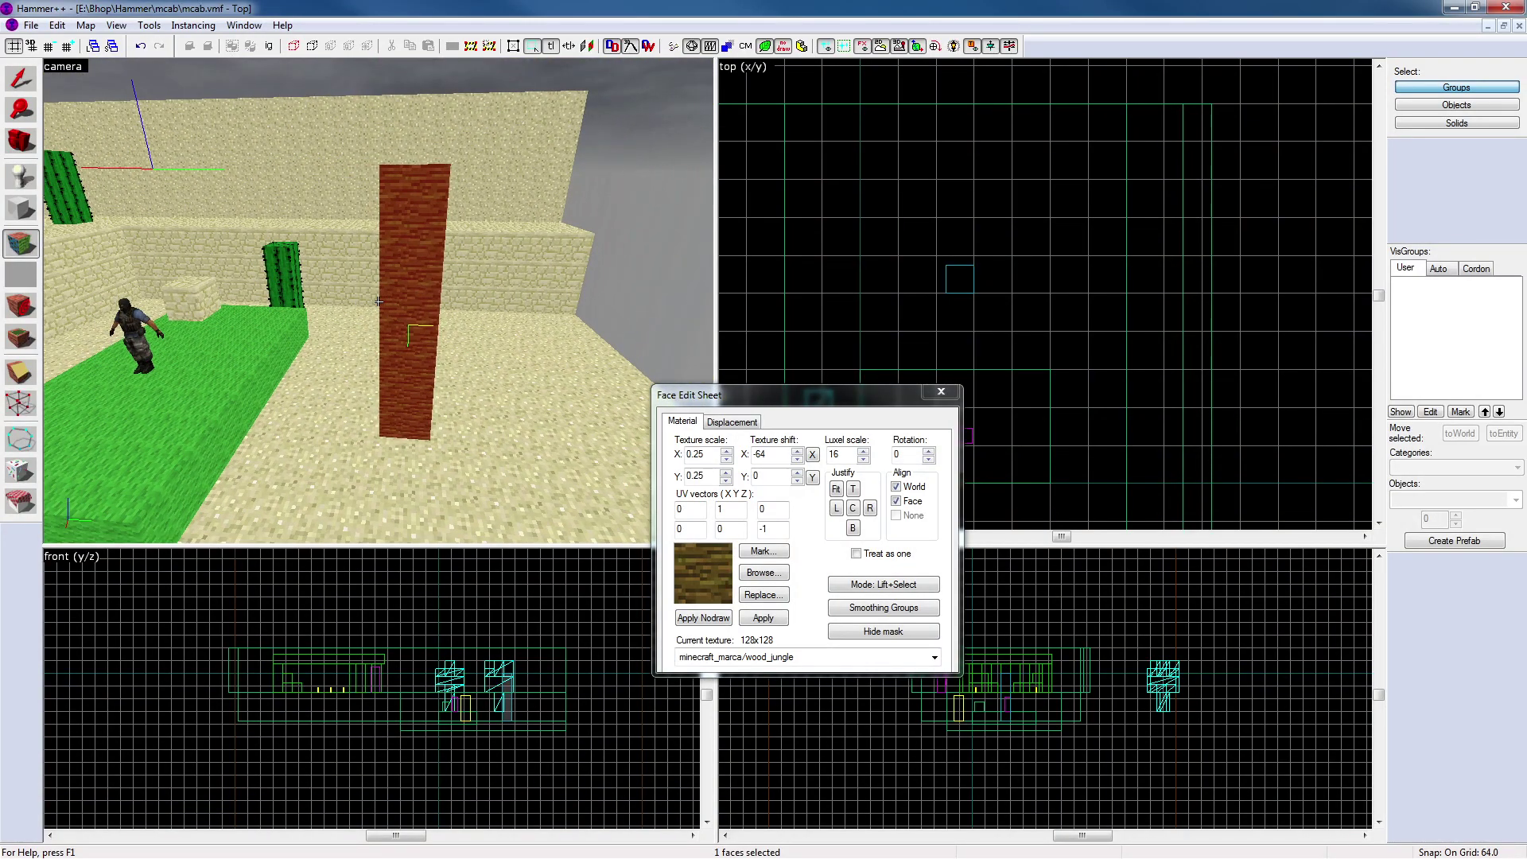
pyautogui.press('z')
pyautogui.scroll(3, 380, 299)
pyautogui.press('z')
pyautogui.press('z')
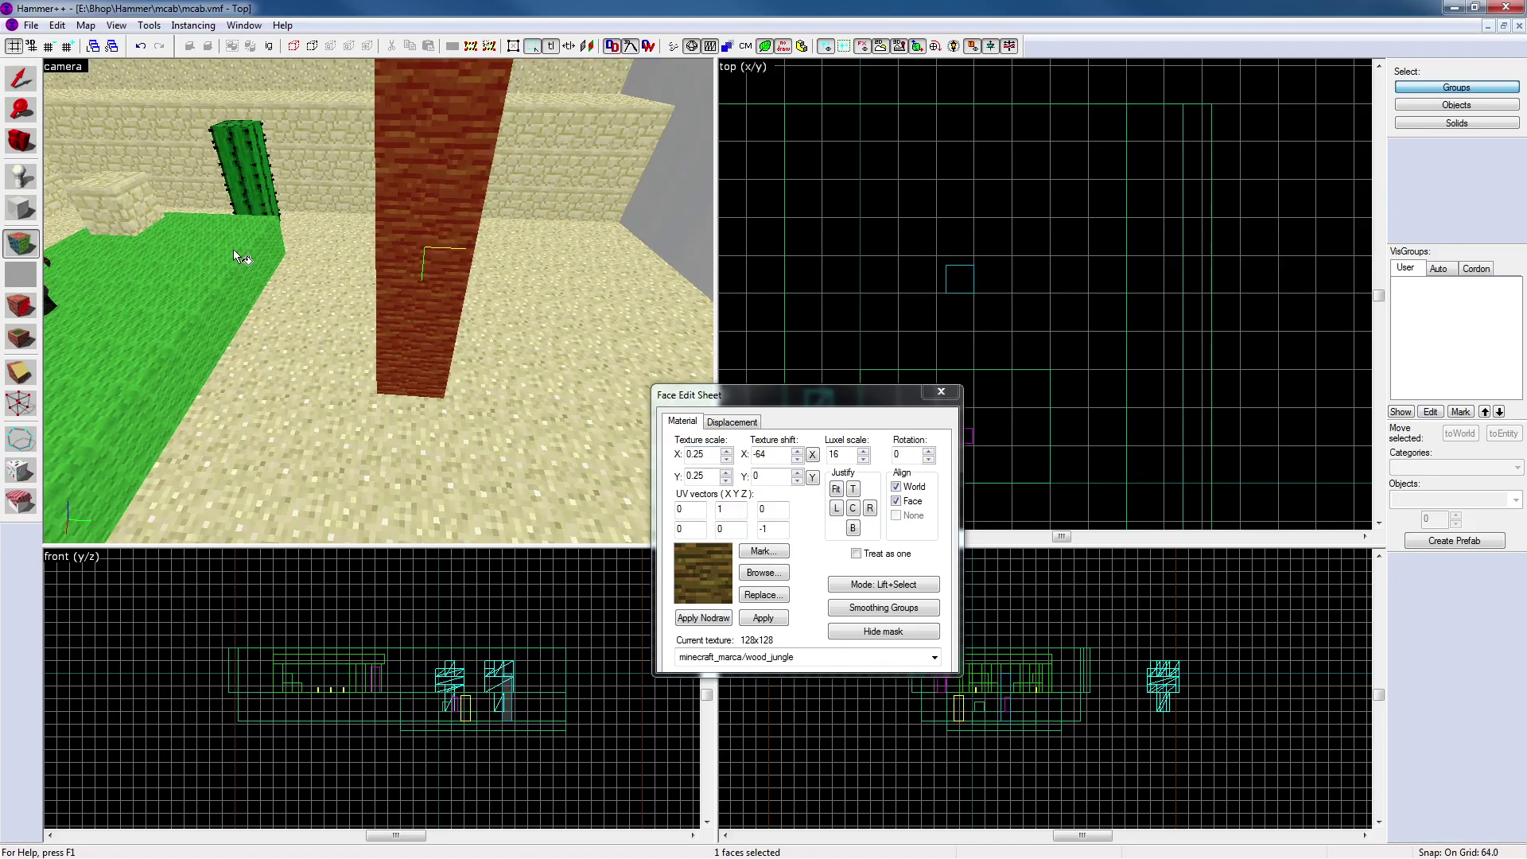
pyautogui.press('z')
pyautogui.press('z')
pyautogui.click(450, 354)
pyautogui.scroll(3, 456, 358)
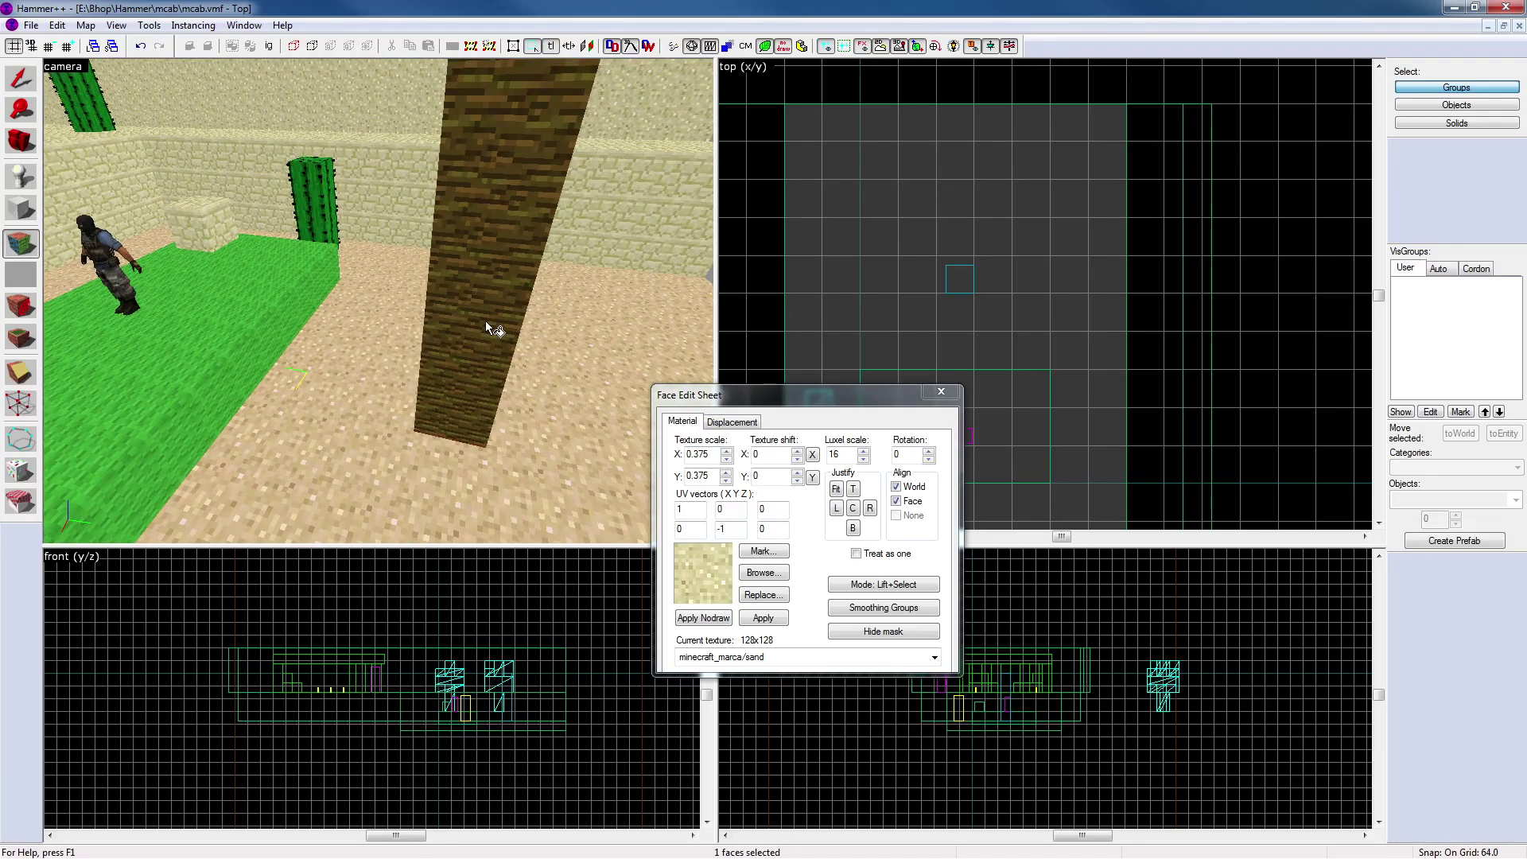
# Set the X and Y texture scale of the pillar's wood face to 0.375
pyautogui.click(483, 322)
pyautogui.doubleClick(710, 456)
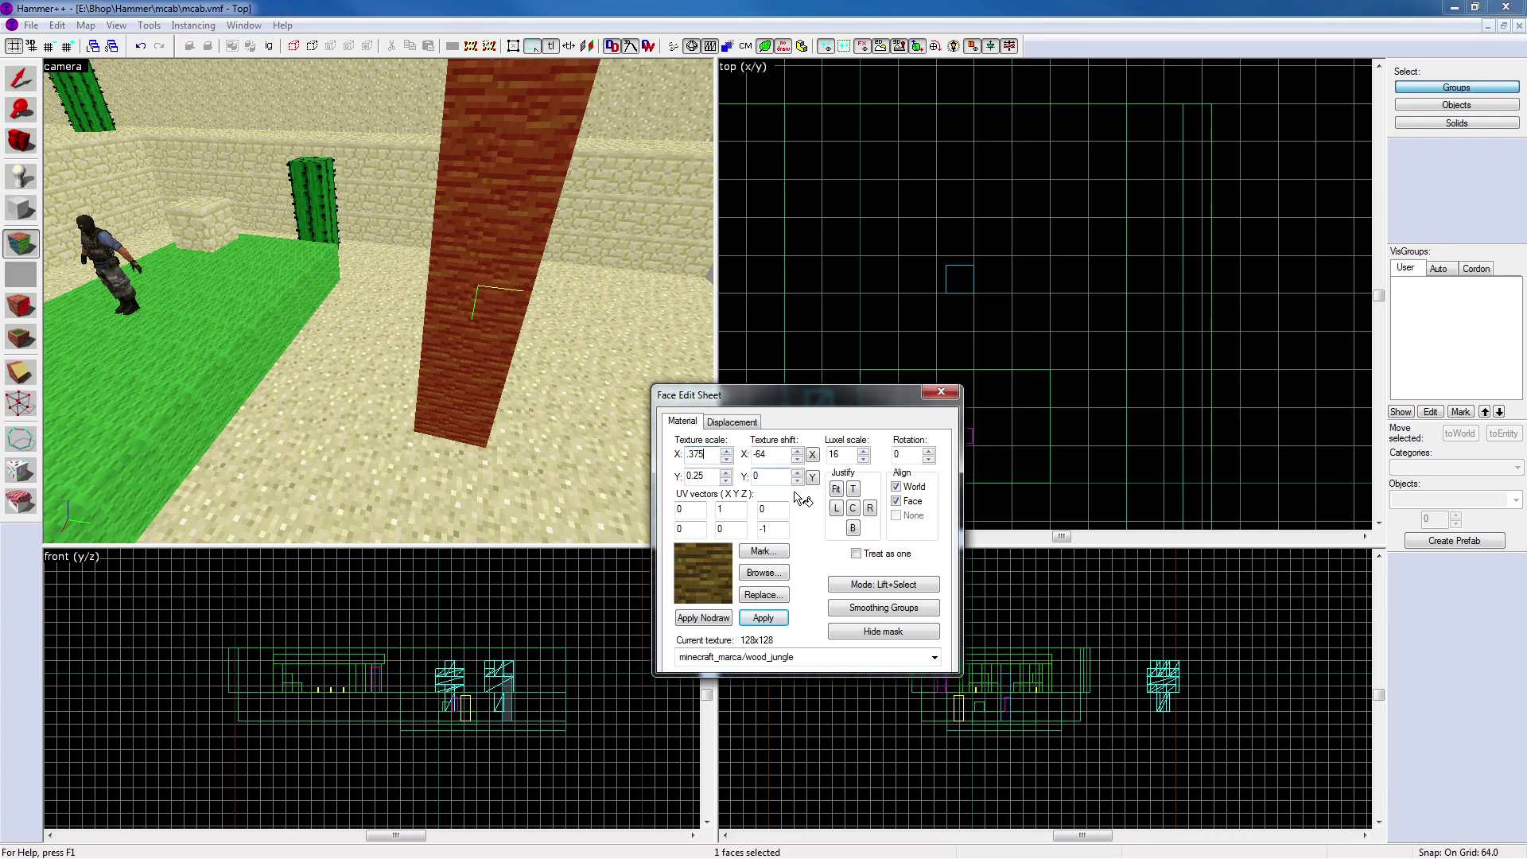
pyautogui.doubleClick(701, 454)
pyautogui.doubleClick(699, 476)
pyautogui.write('0.375')
pyautogui.click(764, 617)
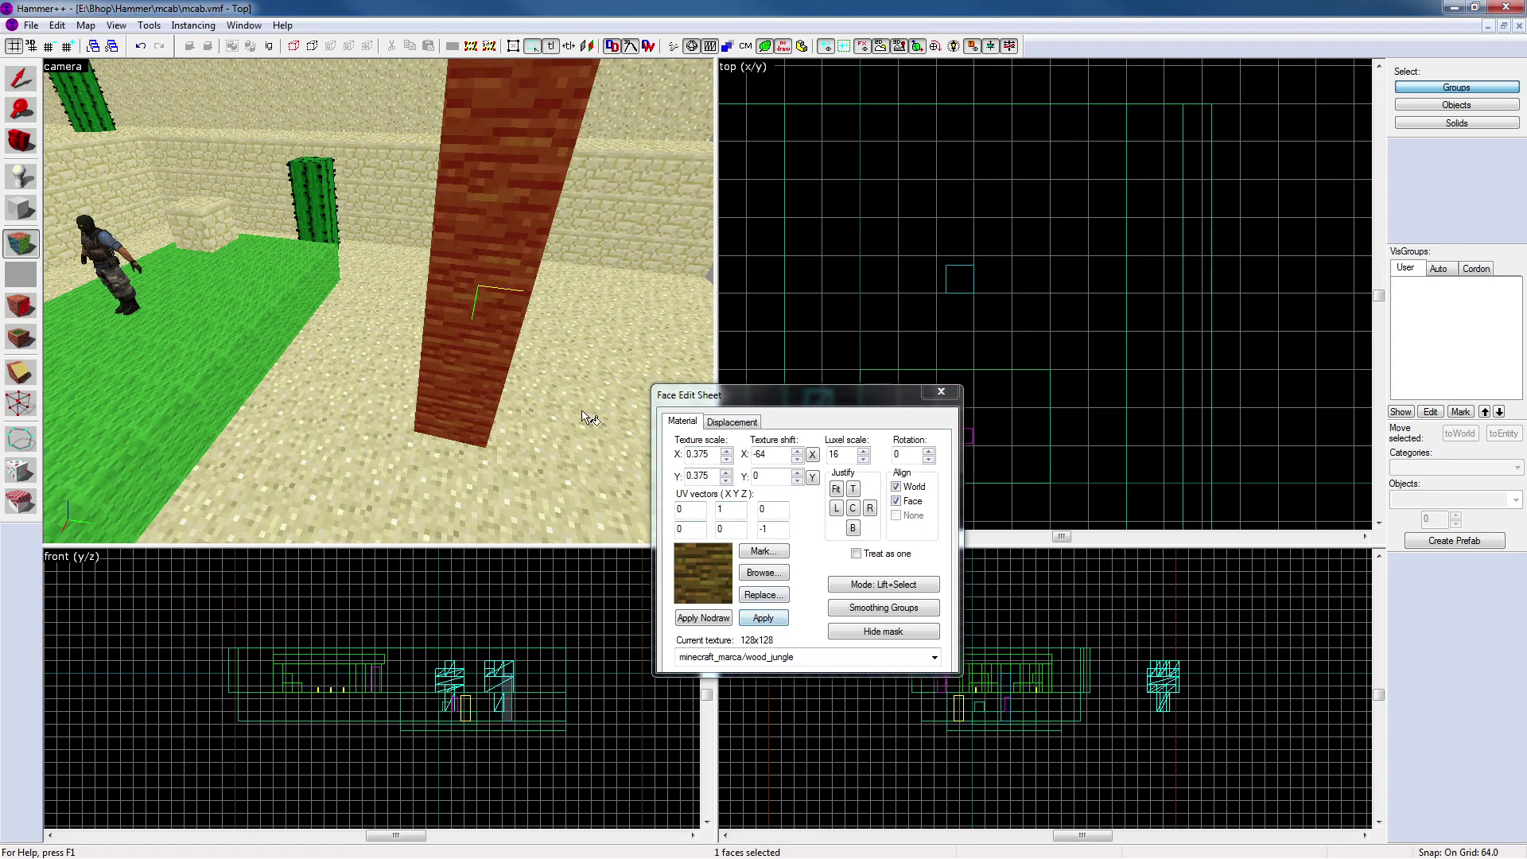
# Apply the wood_jungle texture at the same scale to the pillar's remaining side faces
pyautogui.press('z')
pyautogui.press('d')
pyautogui.rightClick(378, 301)
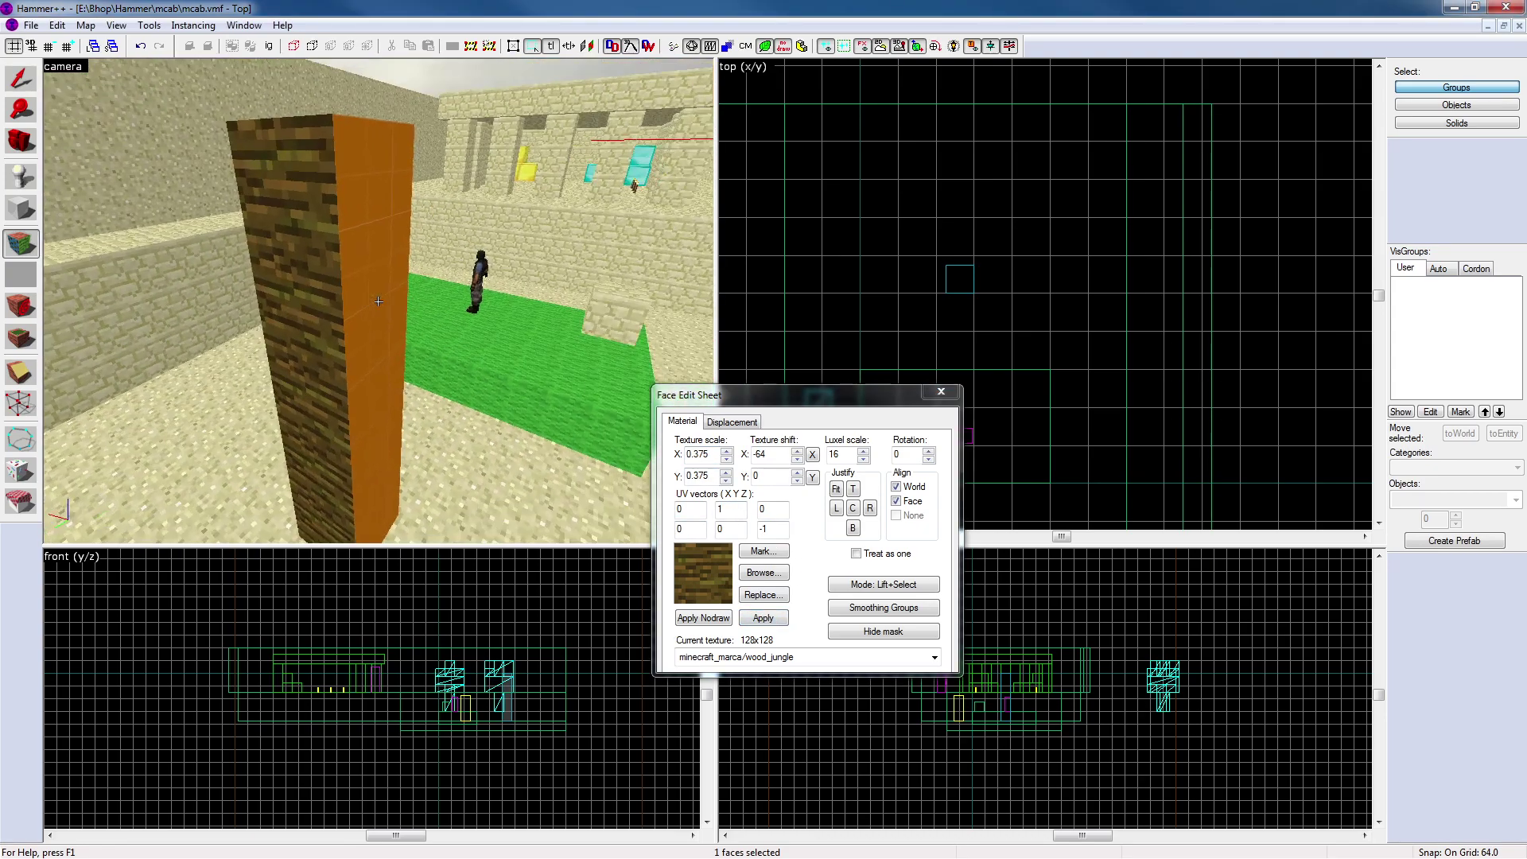
pyautogui.press('d')
pyautogui.rightClick(378, 302)
pyautogui.rightClick(378, 301)
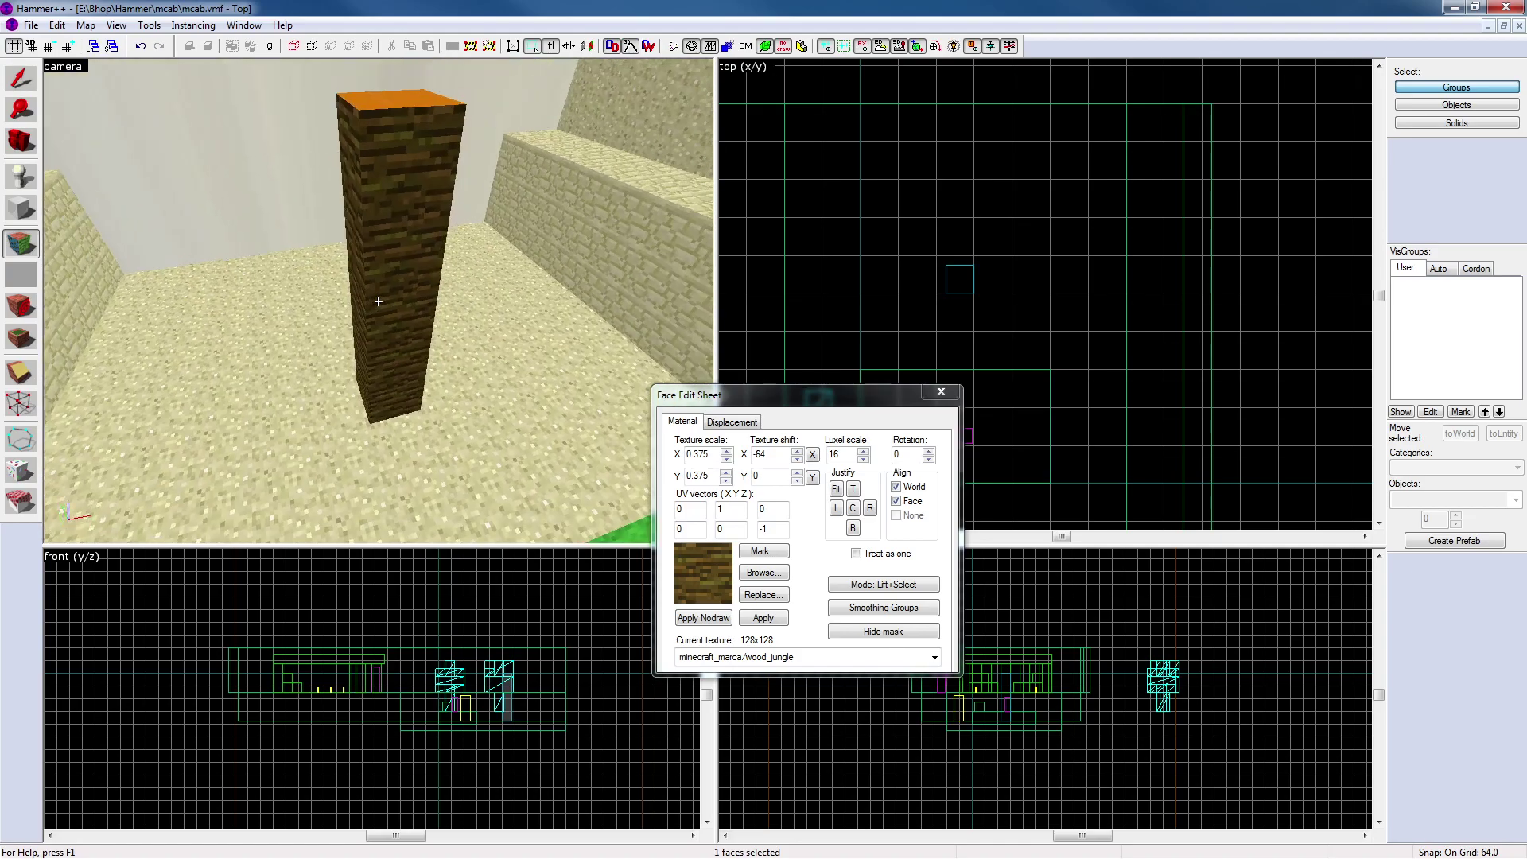
# Apply nodraw to the underside face of the pillar
pyautogui.press('w')
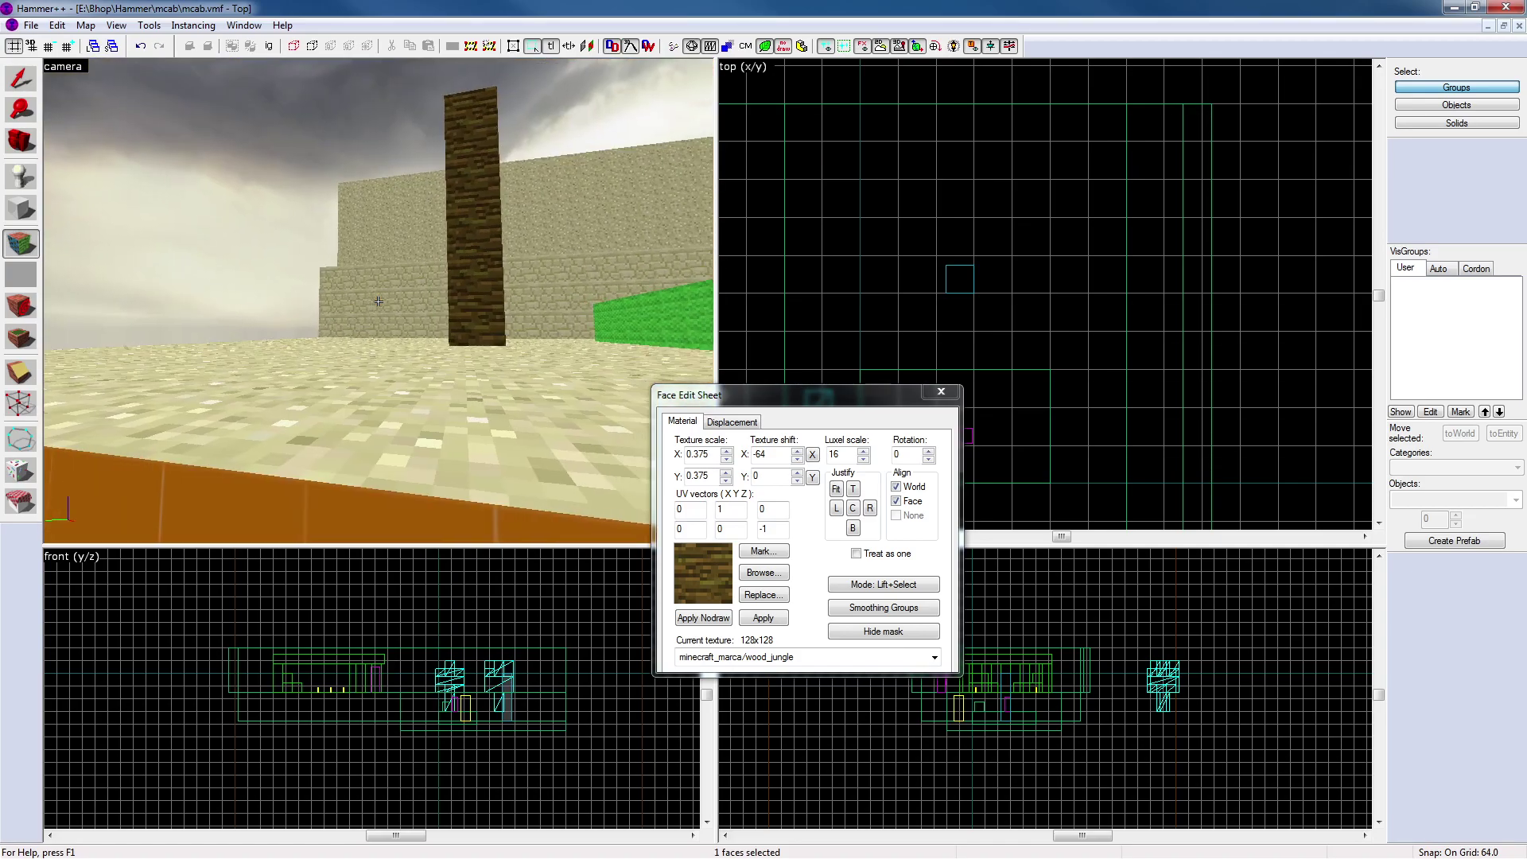
pyautogui.click(379, 297)
pyautogui.press('z')
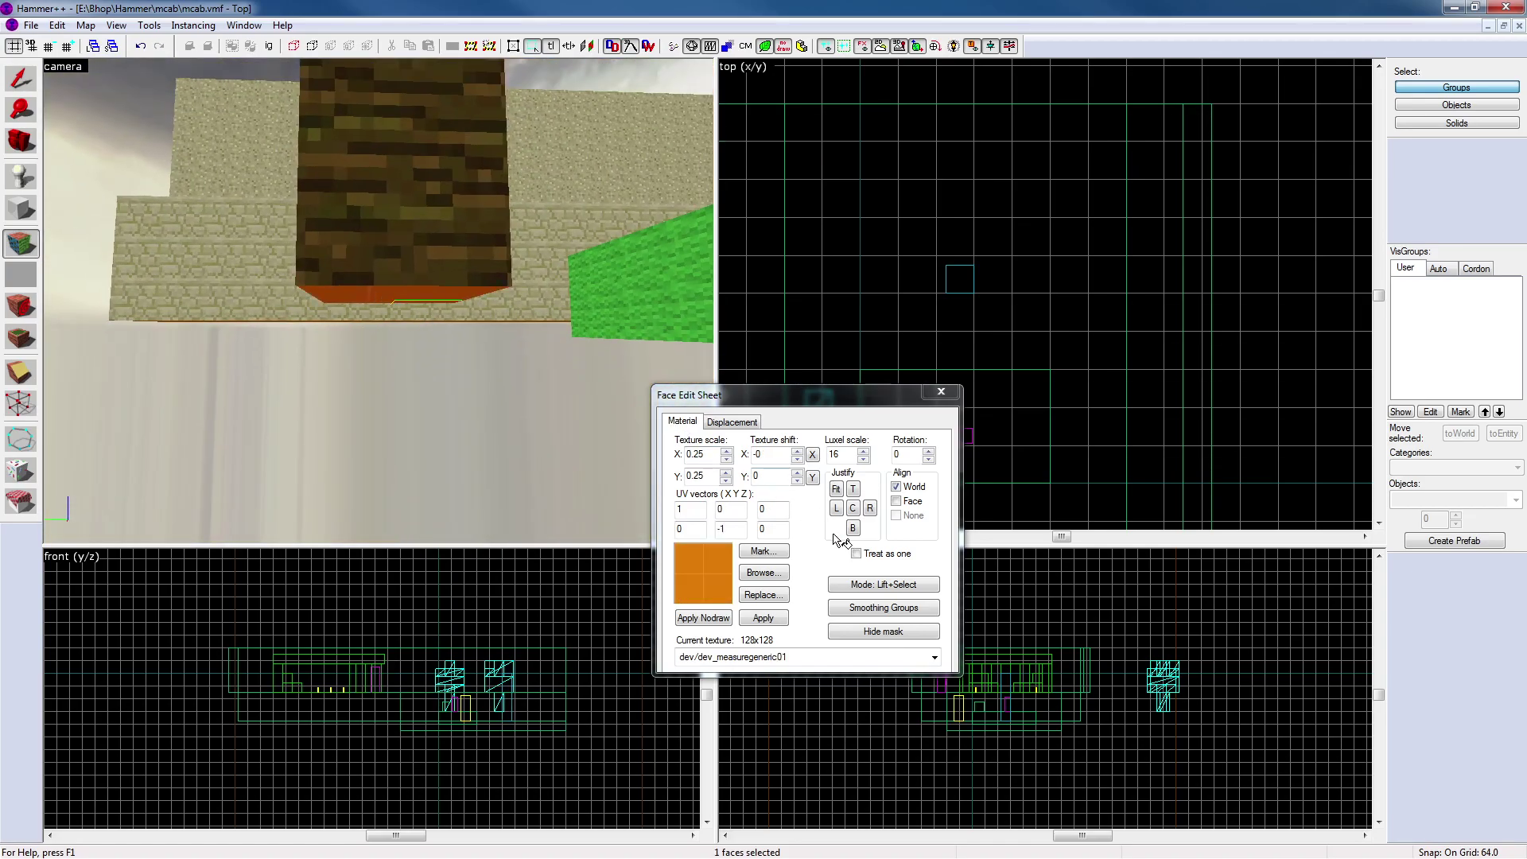
pyautogui.click(721, 625)
pyautogui.press('z')
pyautogui.press('w')
pyautogui.press('z')
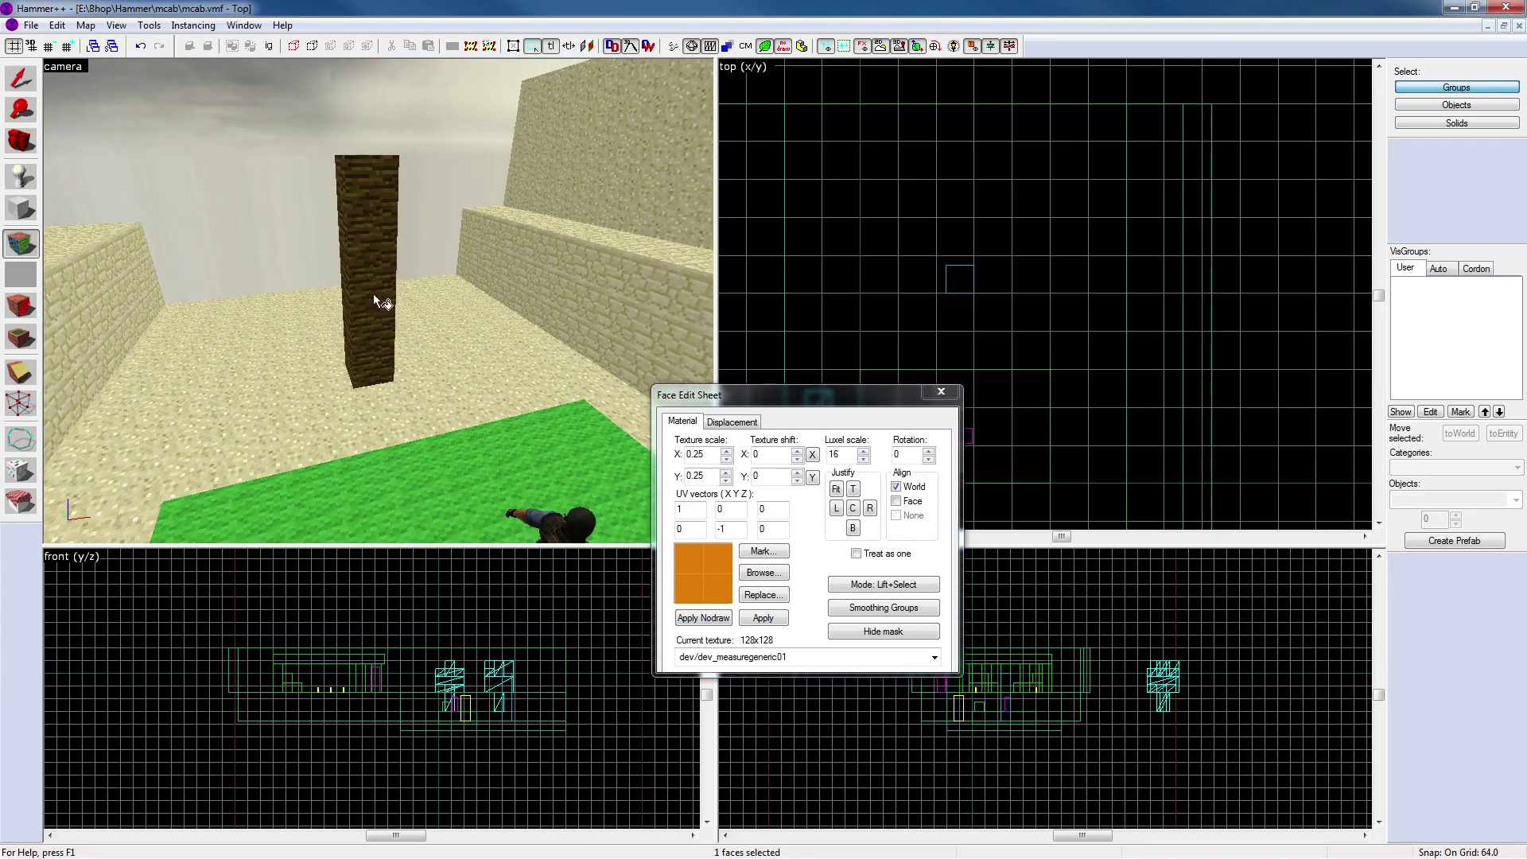
# Pick up the wood_jungle texture from the pillar's side face and look over the wood textures in the browser
pyautogui.click(374, 298)
pyautogui.press('z')
pyautogui.press('z')
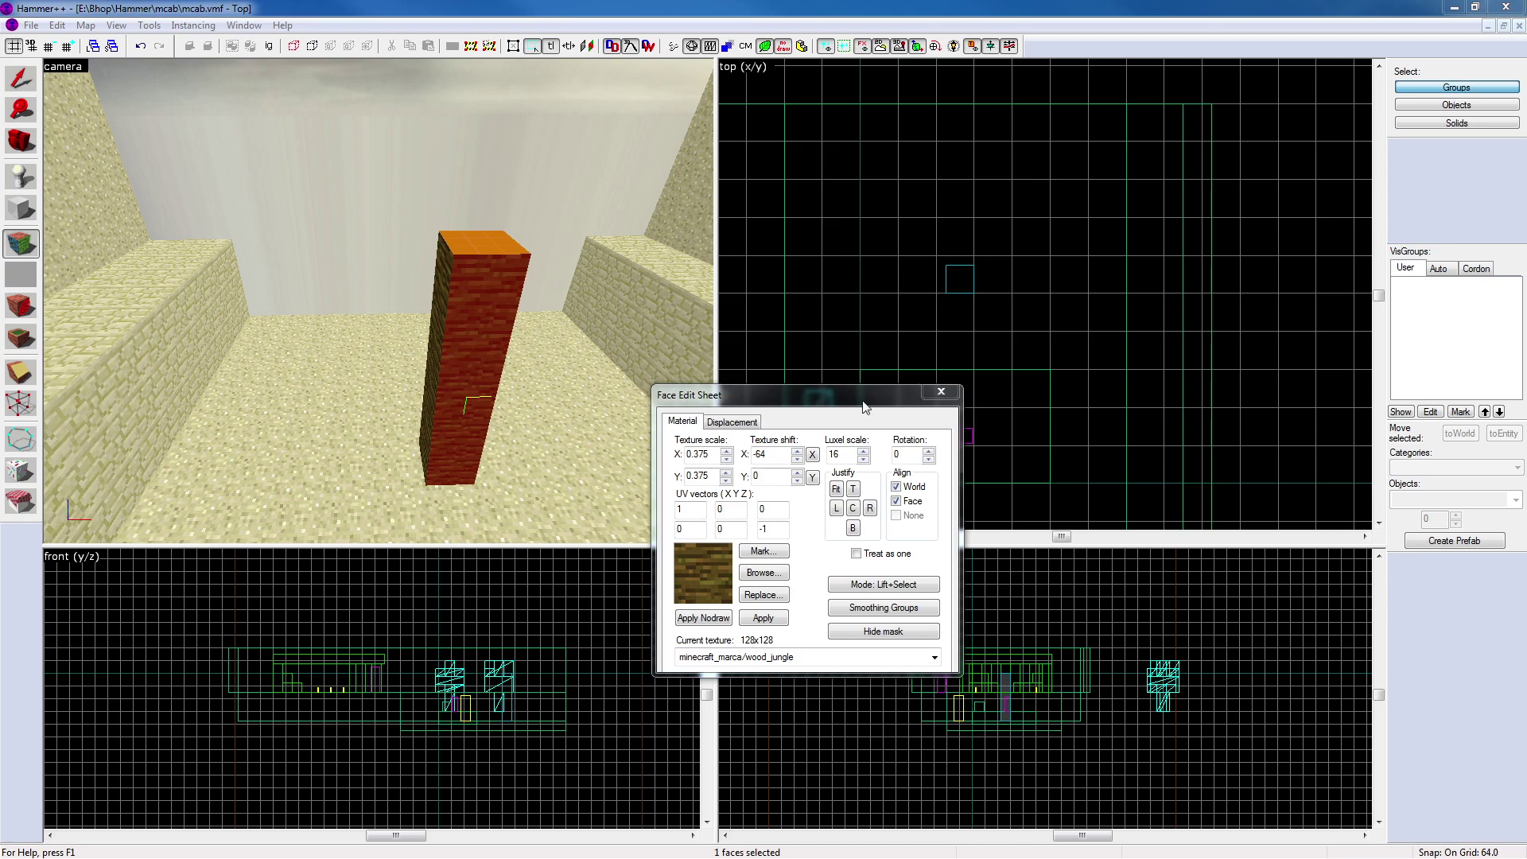
pyautogui.click(941, 391)
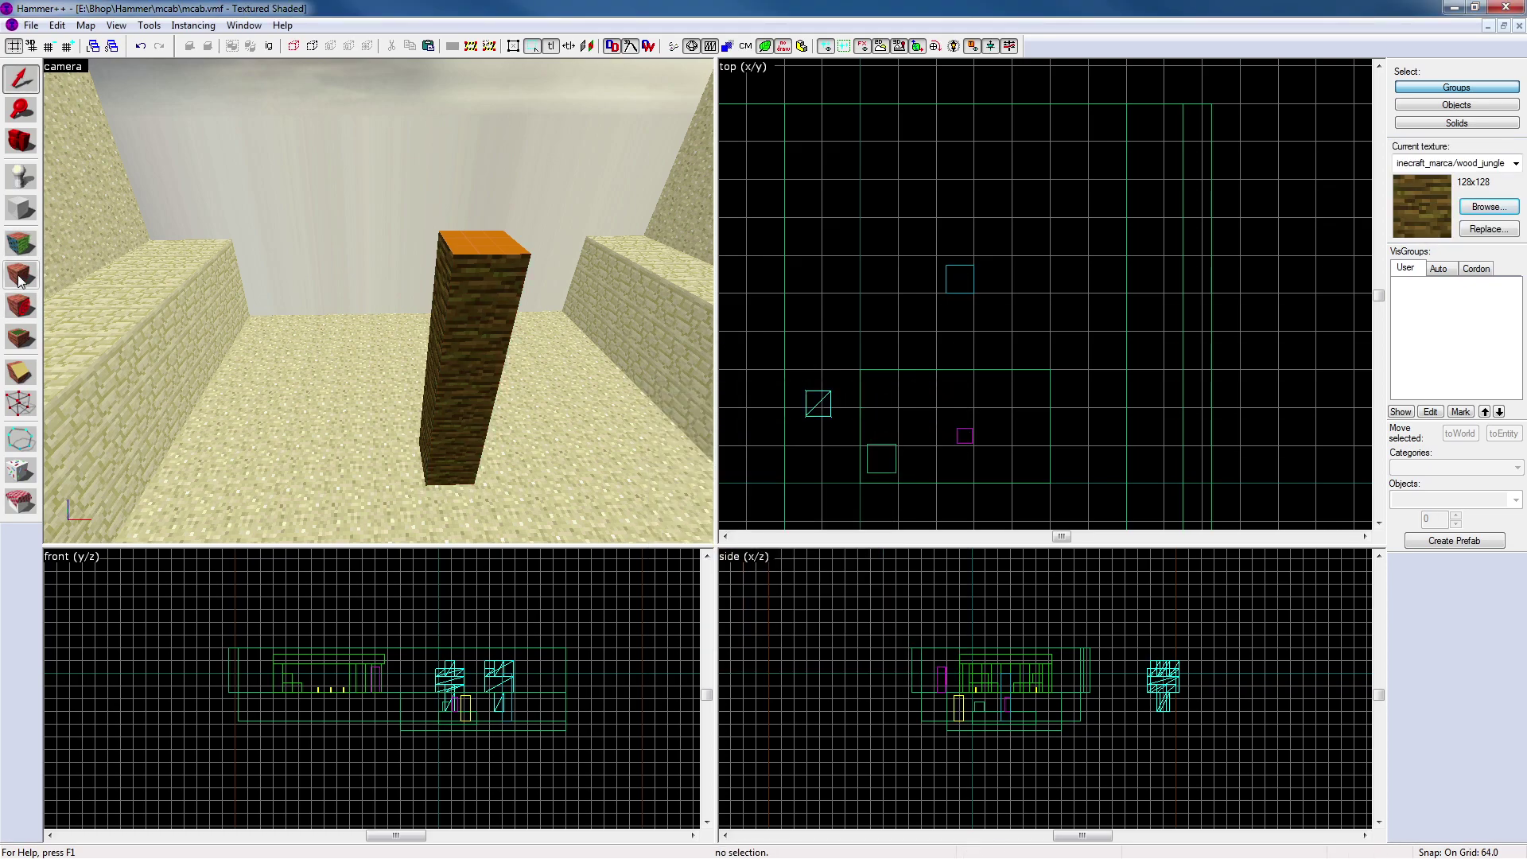
pyautogui.click(20, 242)
pyautogui.click(776, 572)
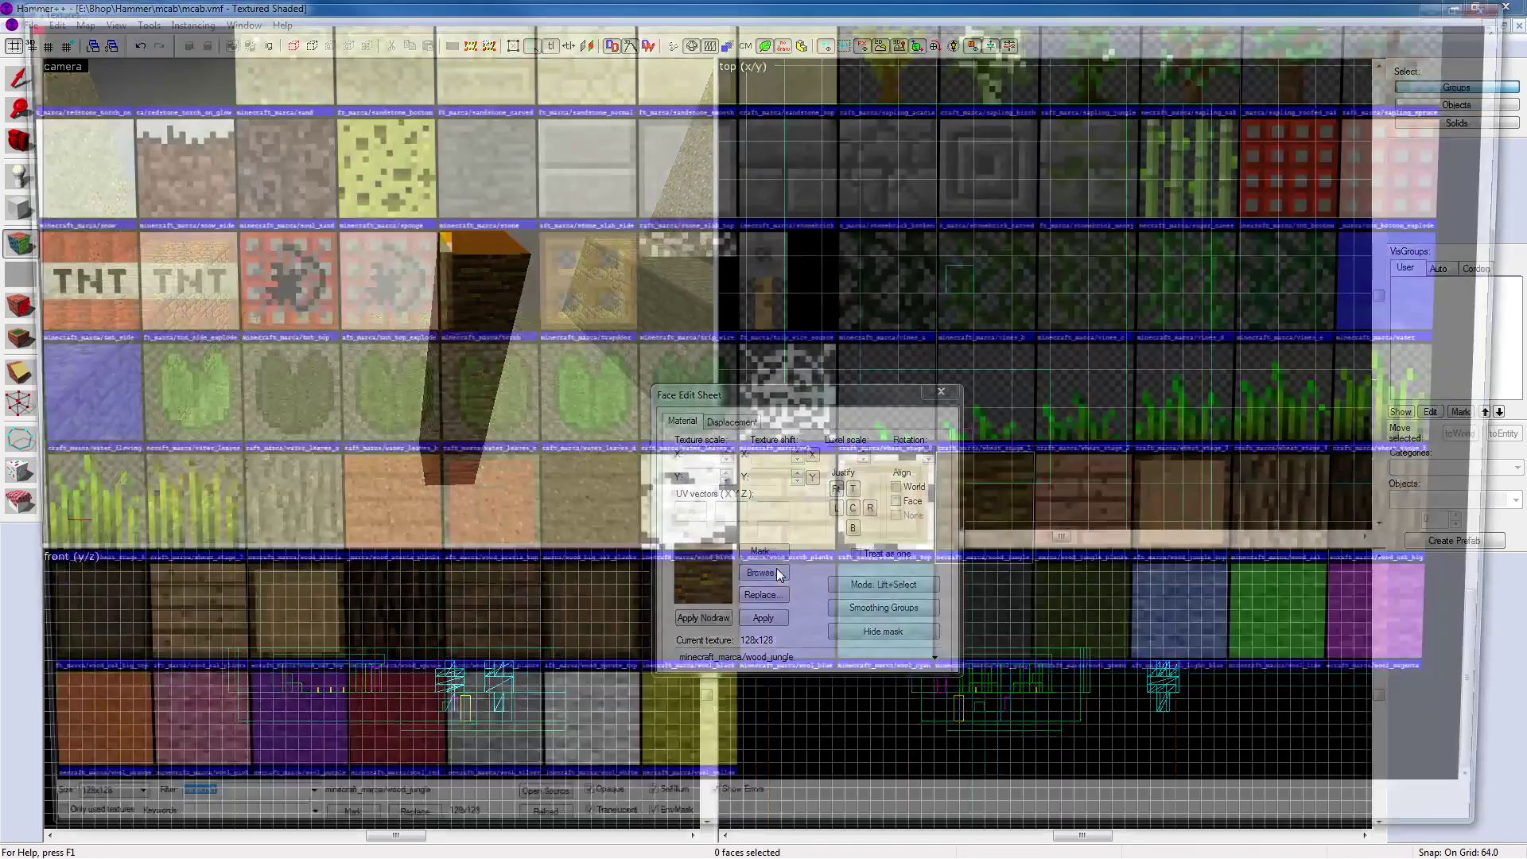
pyautogui.click(1508, 4)
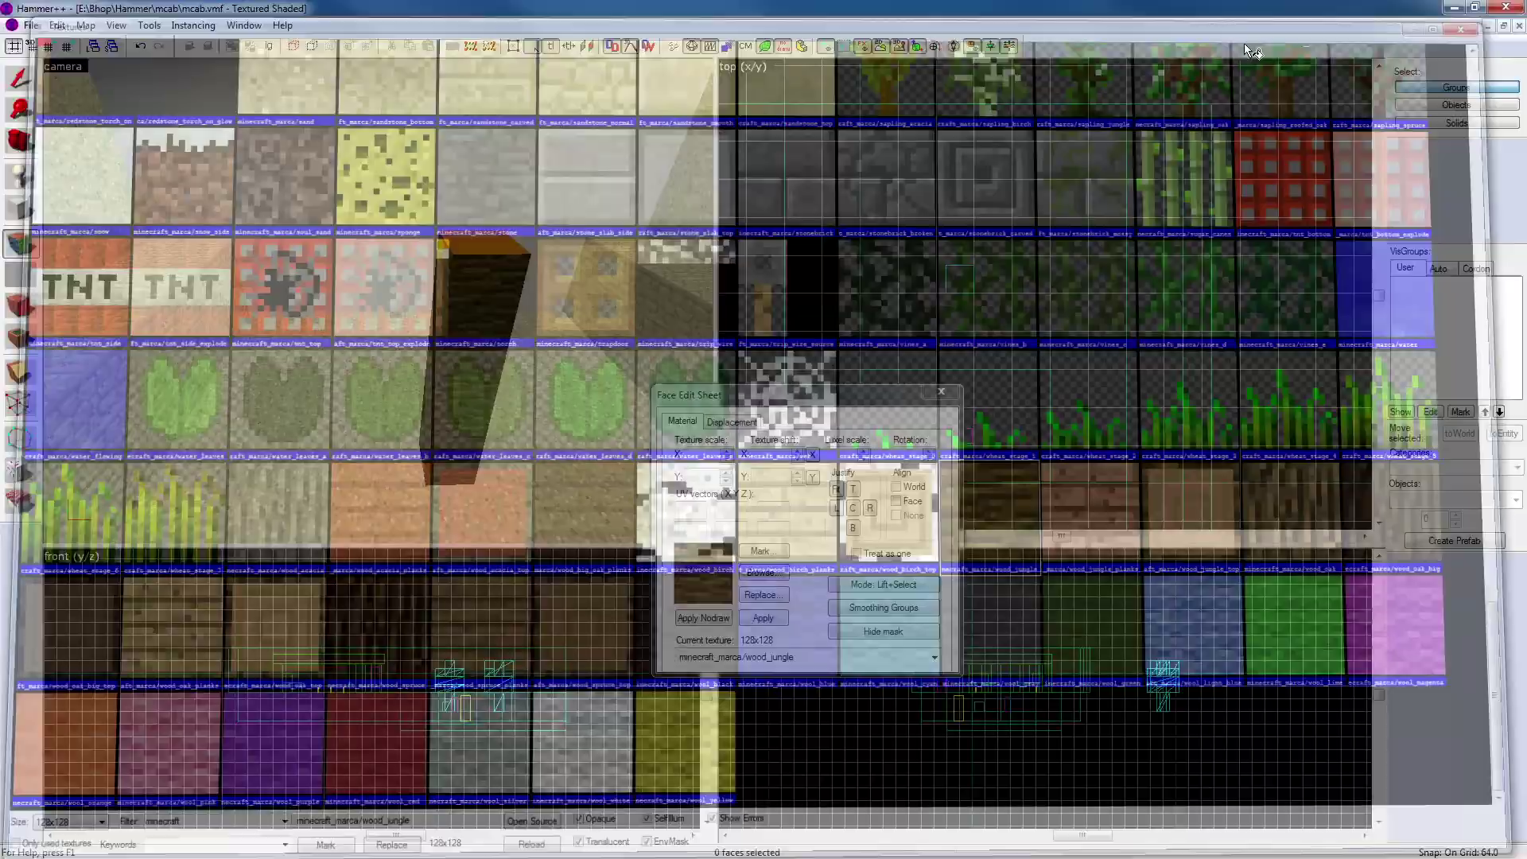
# Apply nodraw to the top face of the pillar and finish the face editing
pyautogui.press('d')
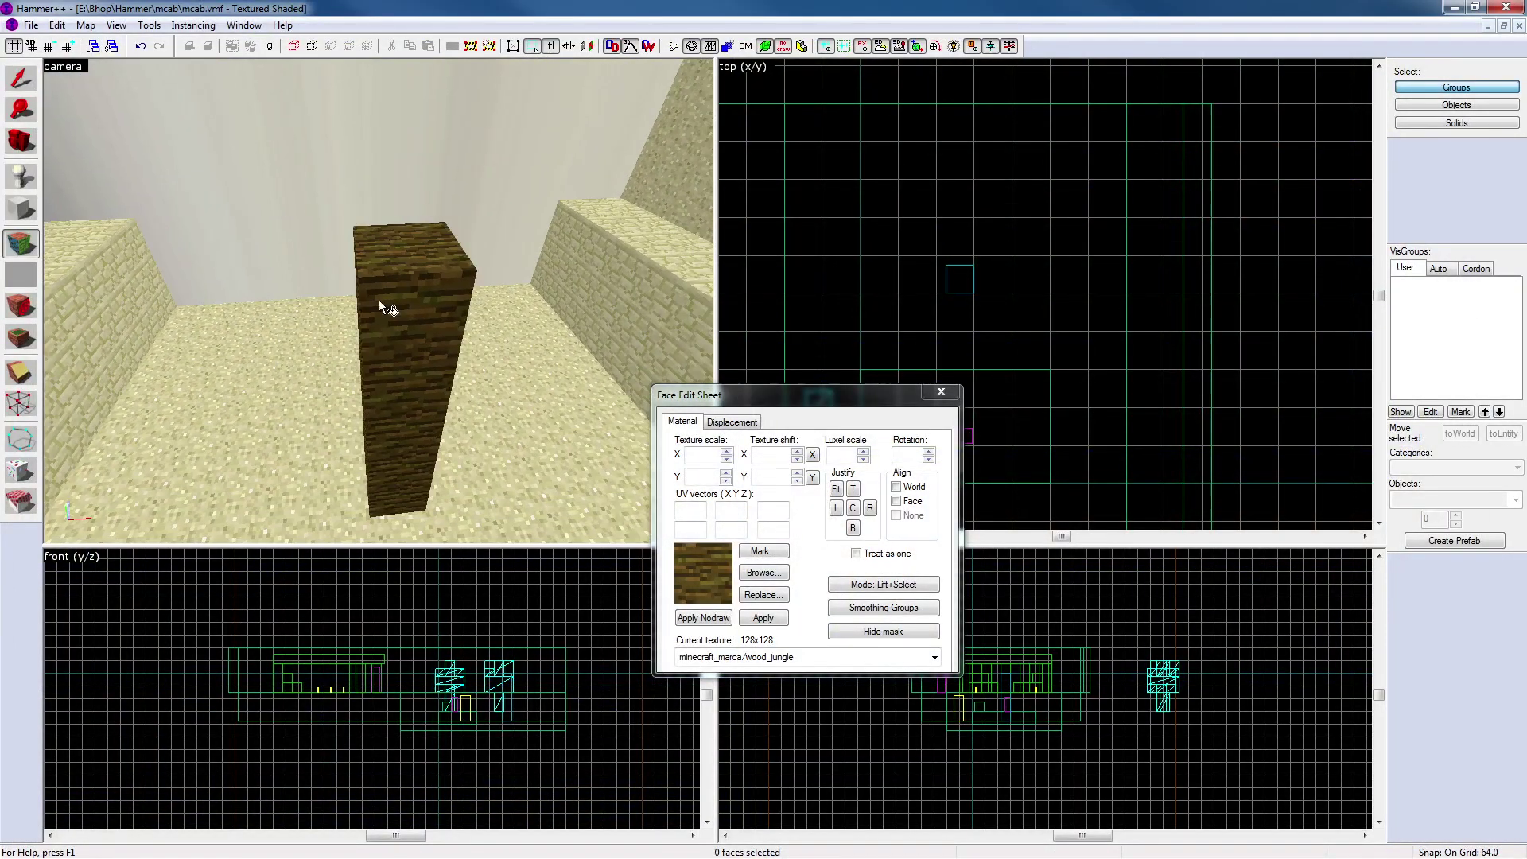
pyautogui.click(394, 265)
pyautogui.click(703, 618)
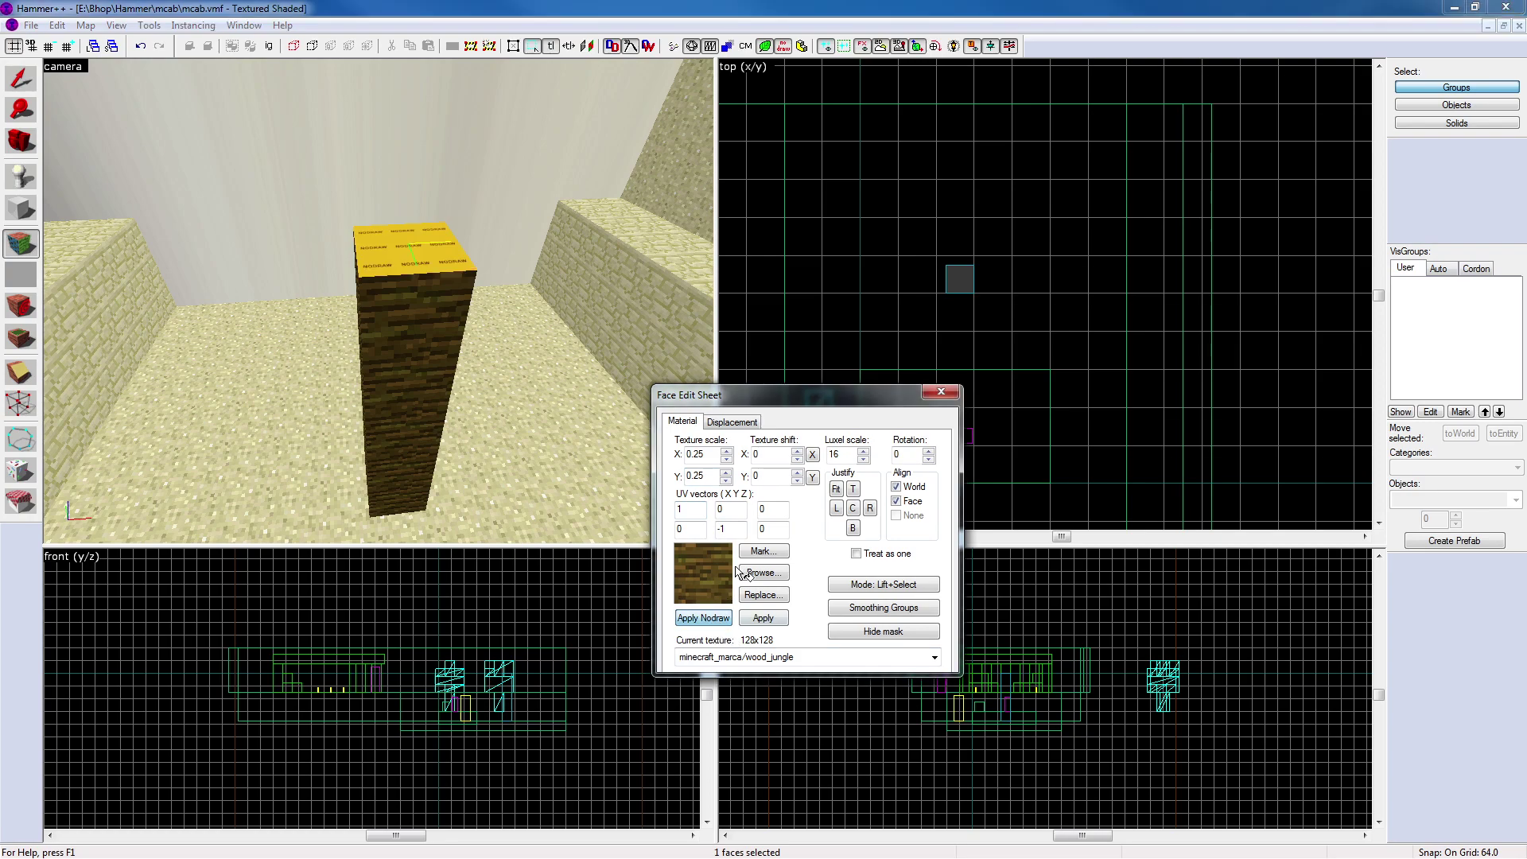
pyautogui.click(942, 392)
# Duplicate the pillar 64 units upward and shorten the copy from below to a 64-unit-tall block on the pillar's top
pyautogui.click(436, 324)
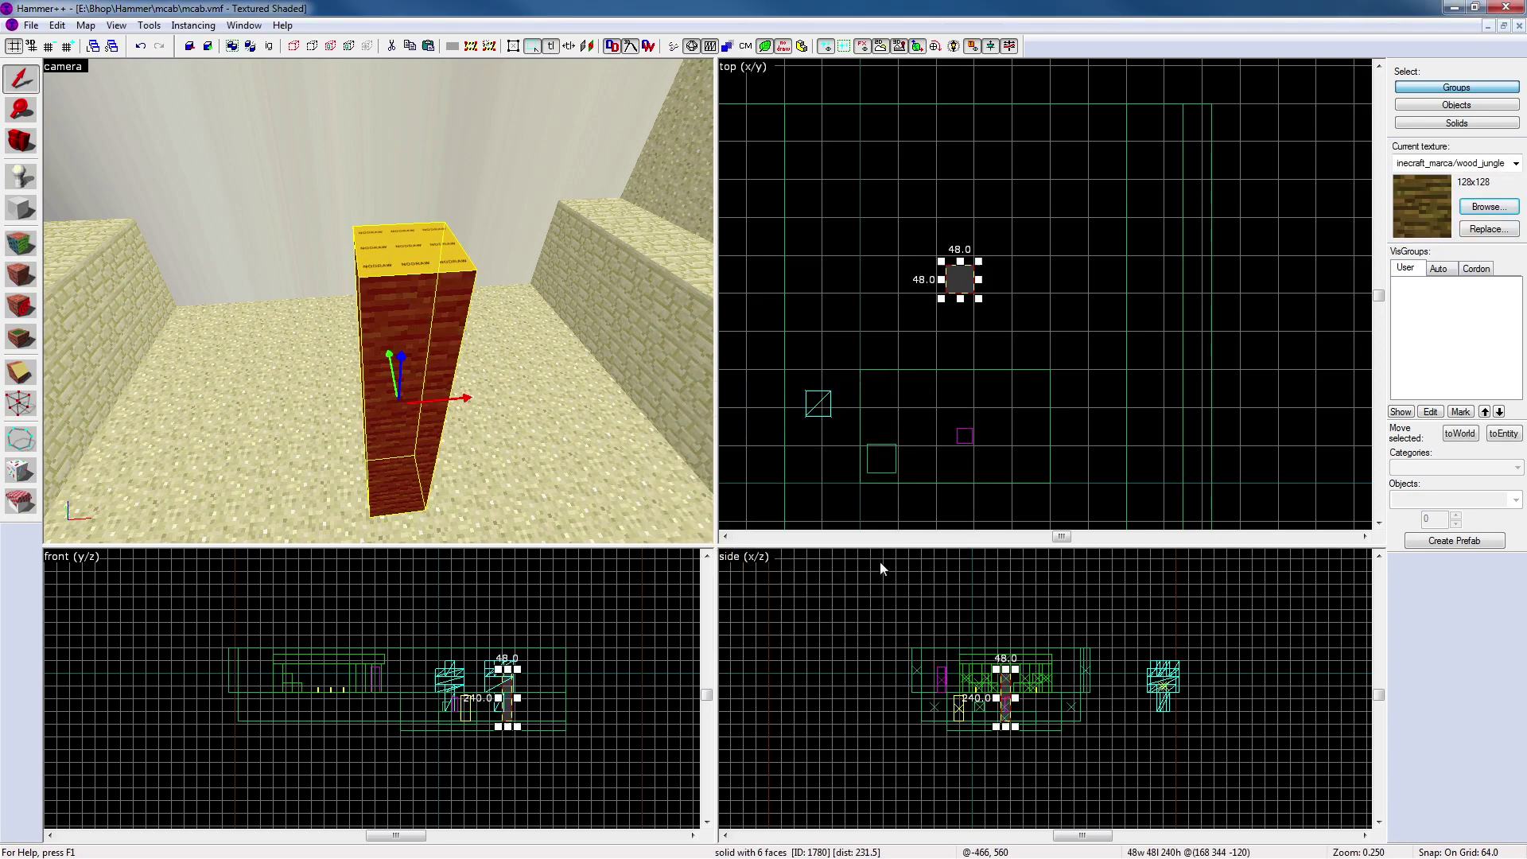
pyautogui.hotkey('shift', 'Up')
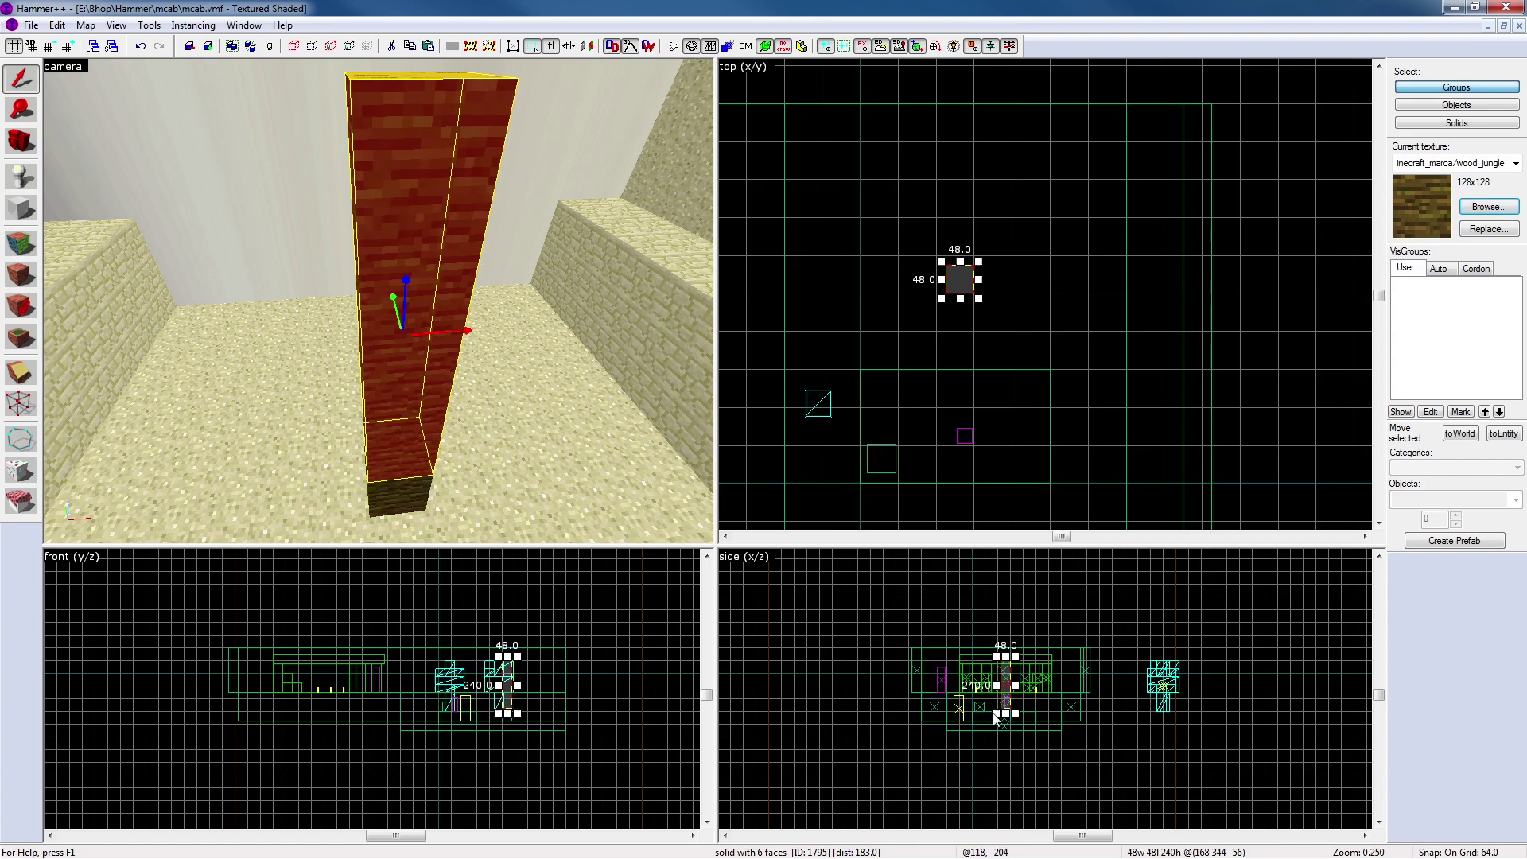
pyautogui.moveTo(1009, 719); pyautogui.dragTo(1007, 683)
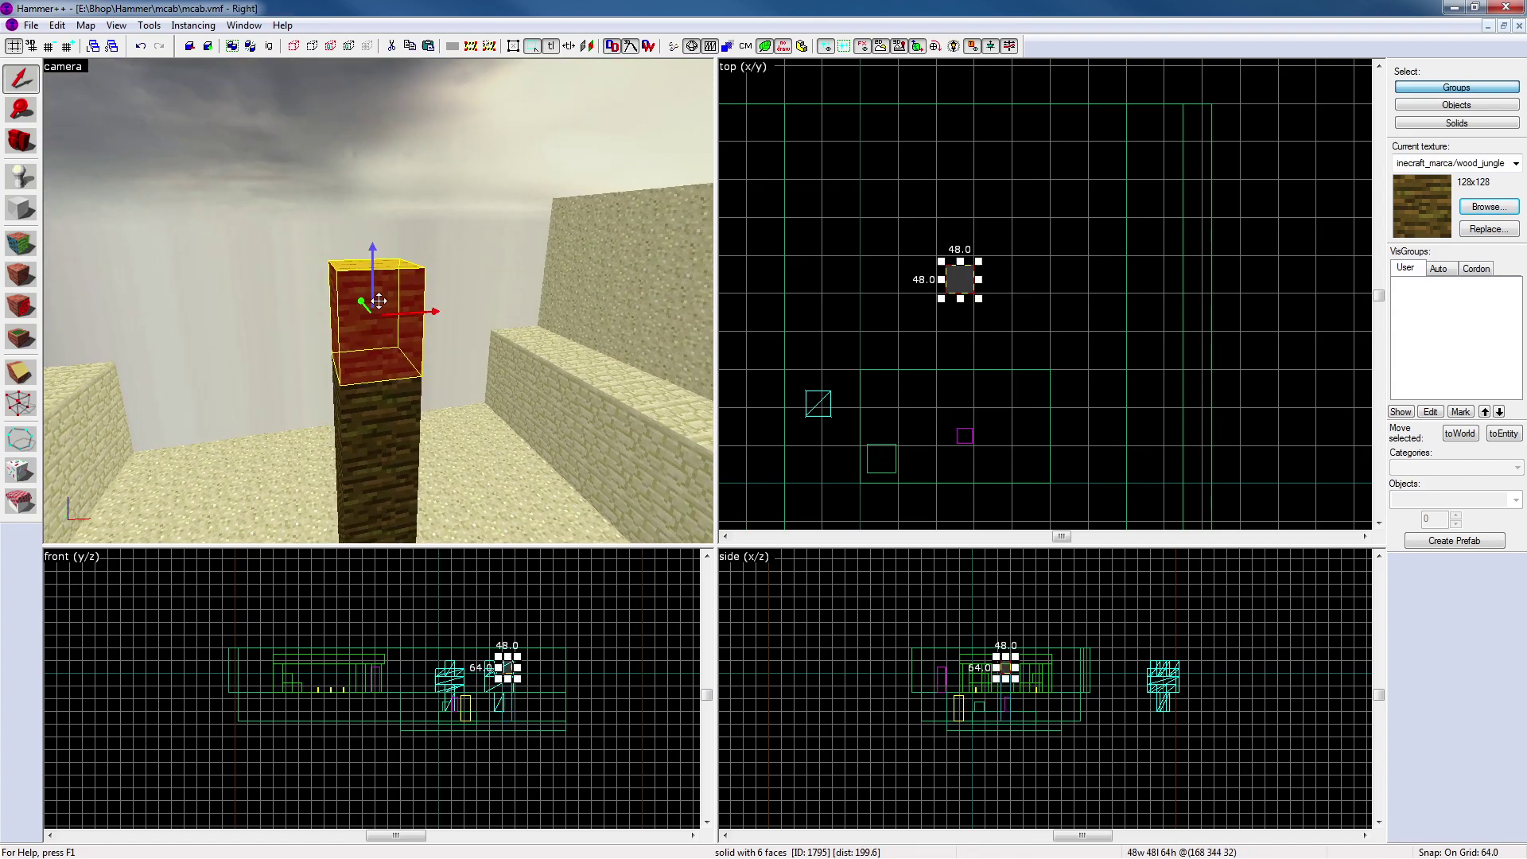
# Raise the duplicated block 64 units above the pillar's top, keeping it aligned with the pillar
pyautogui.press('Up')
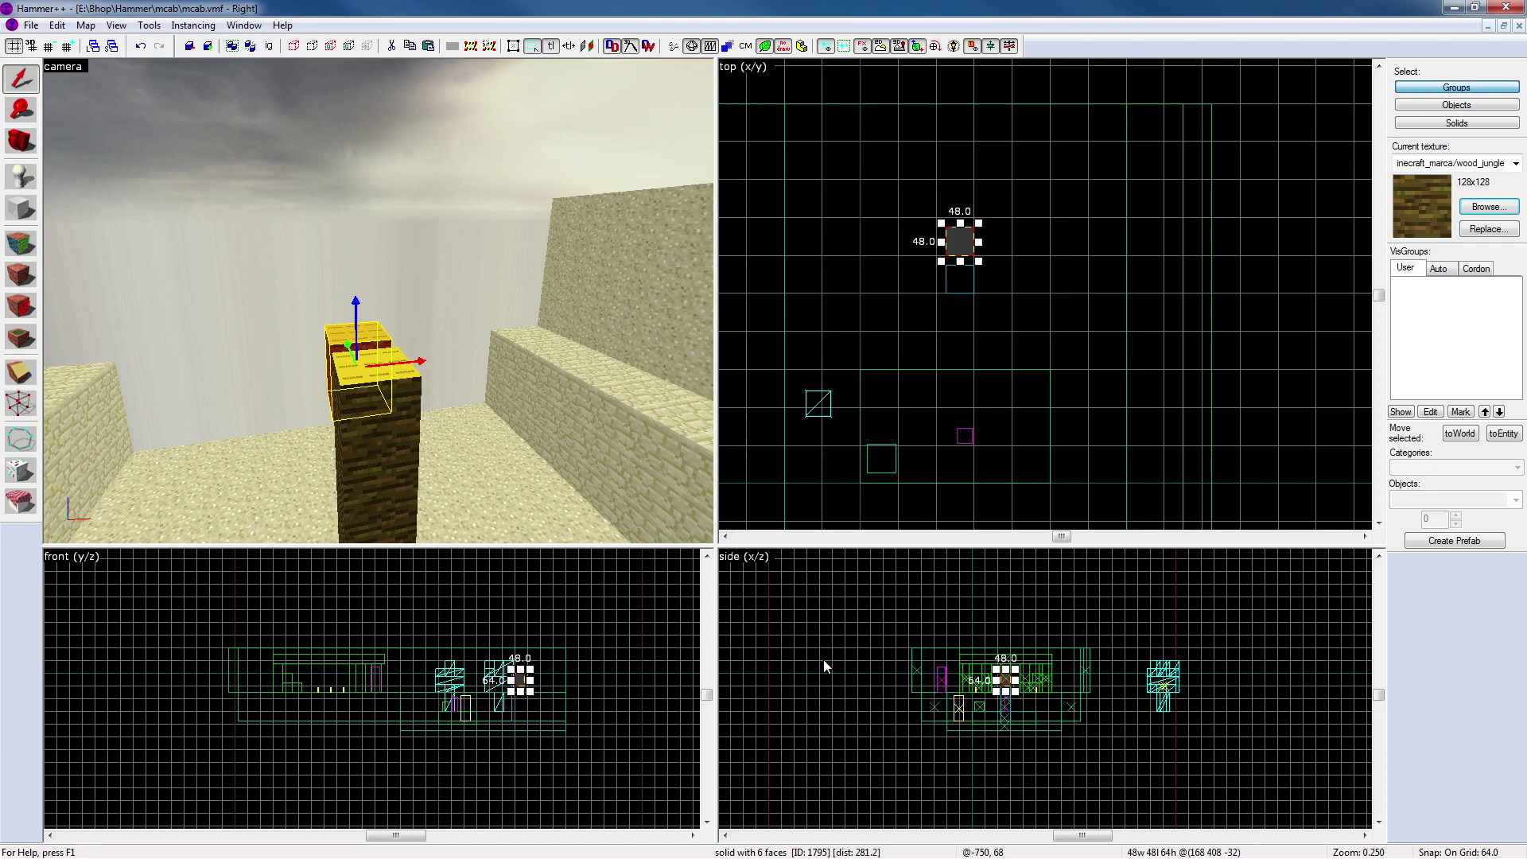
pyautogui.press('Down')
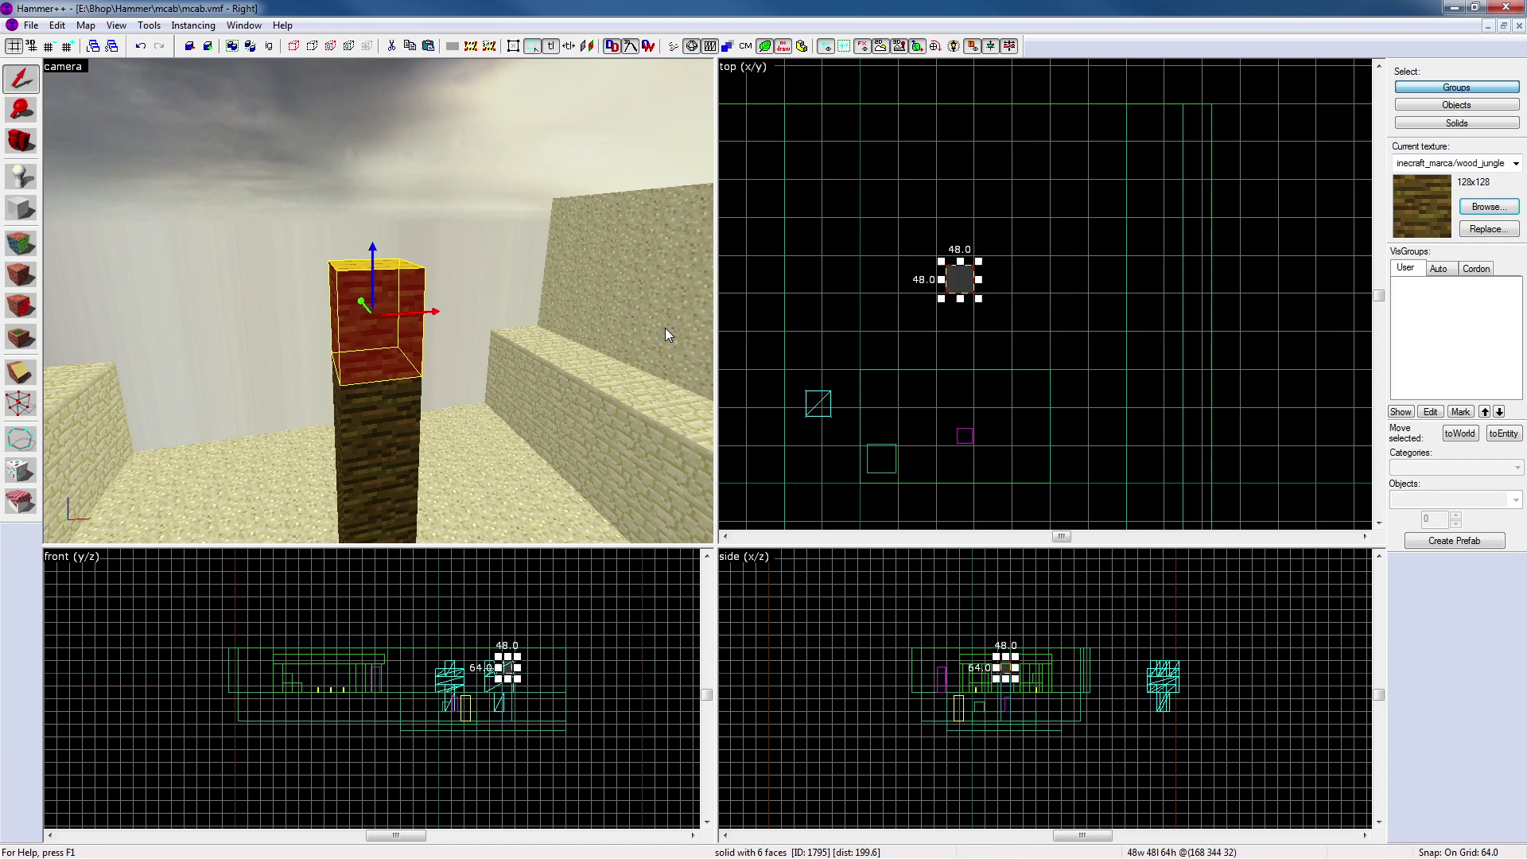
pyautogui.press('Up')
# Apply the minecraft_marca/leaves_2_solid_d texture to all six faces of the block floating above the pillar
pyautogui.click(21, 244)
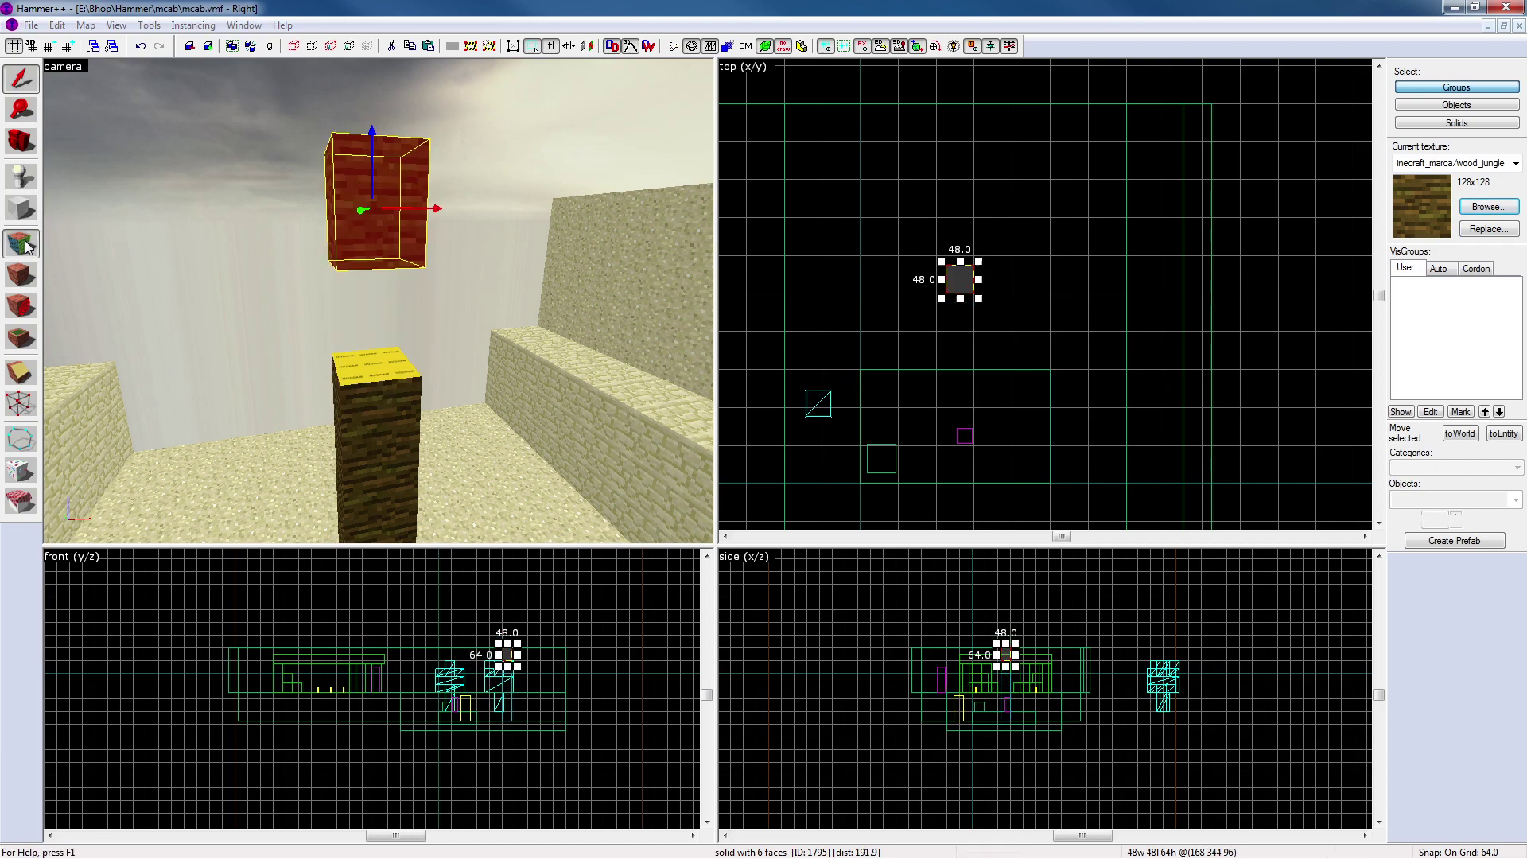
pyautogui.click(764, 573)
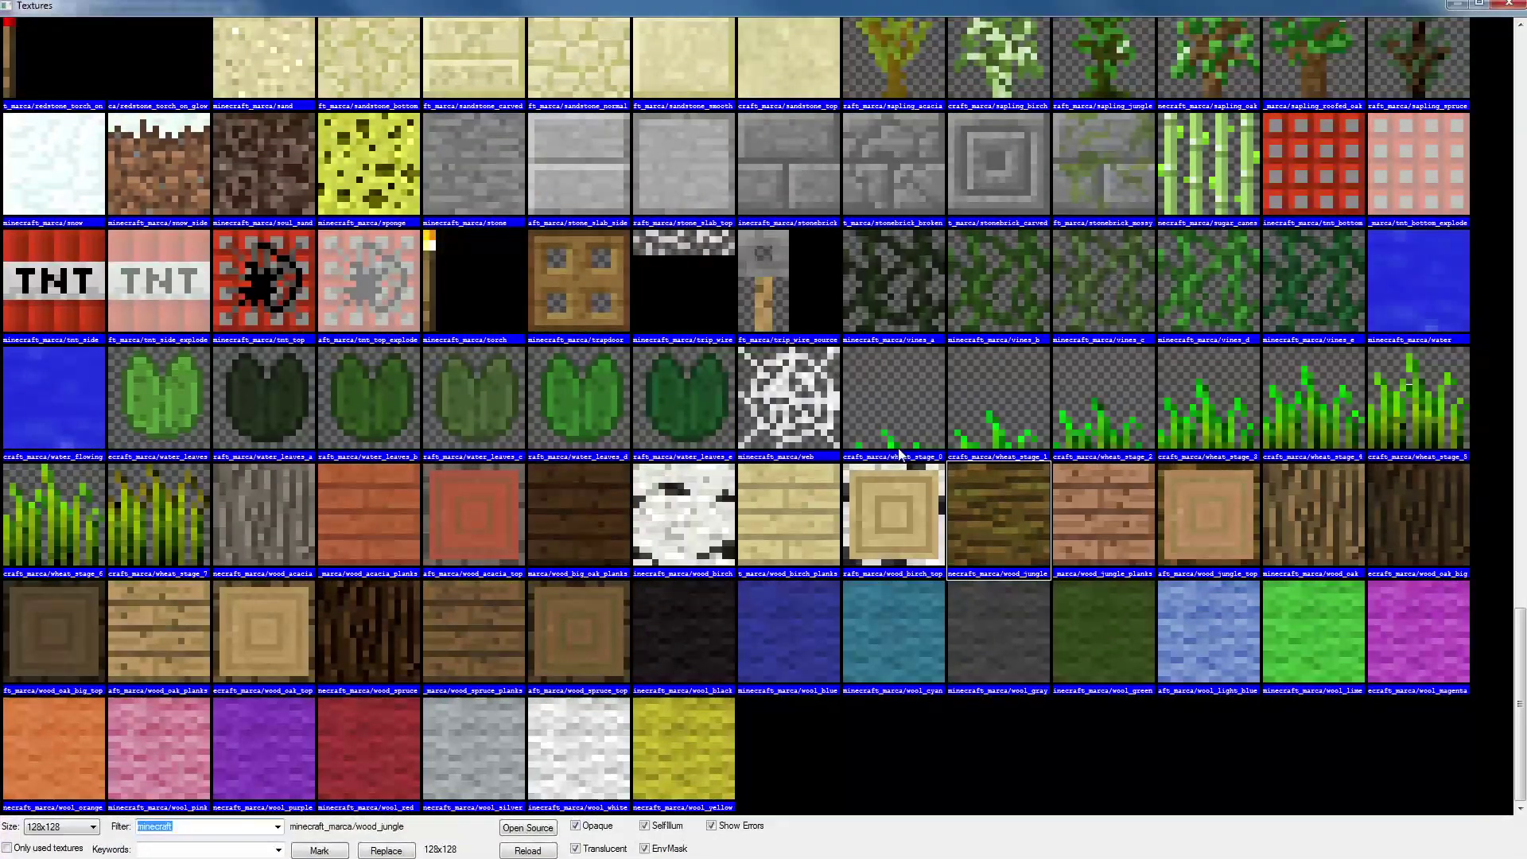
pyautogui.click(504, 512)
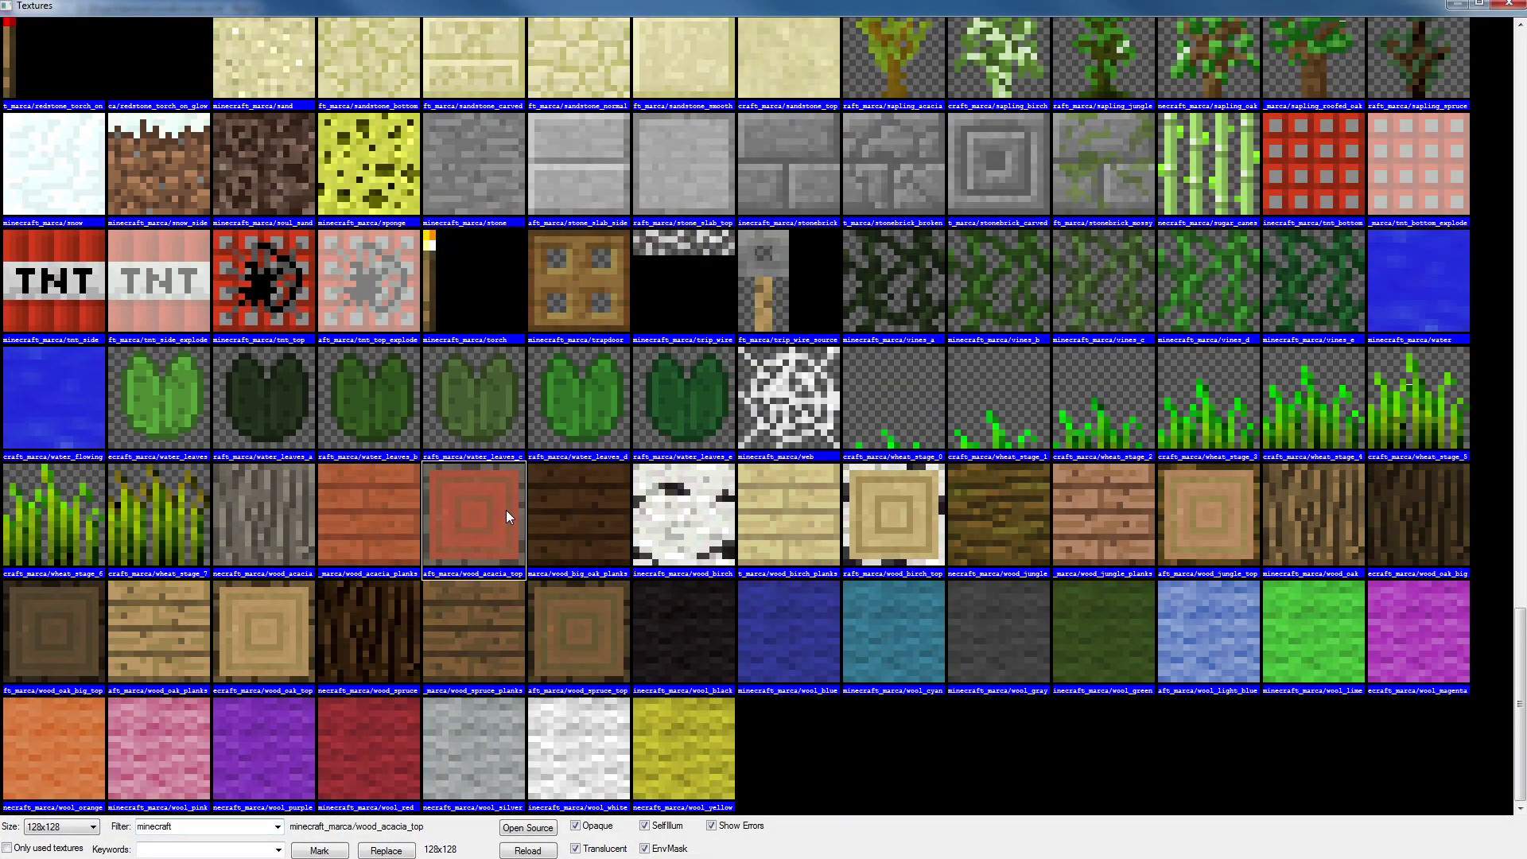
pyautogui.scroll(8, 786, 412)
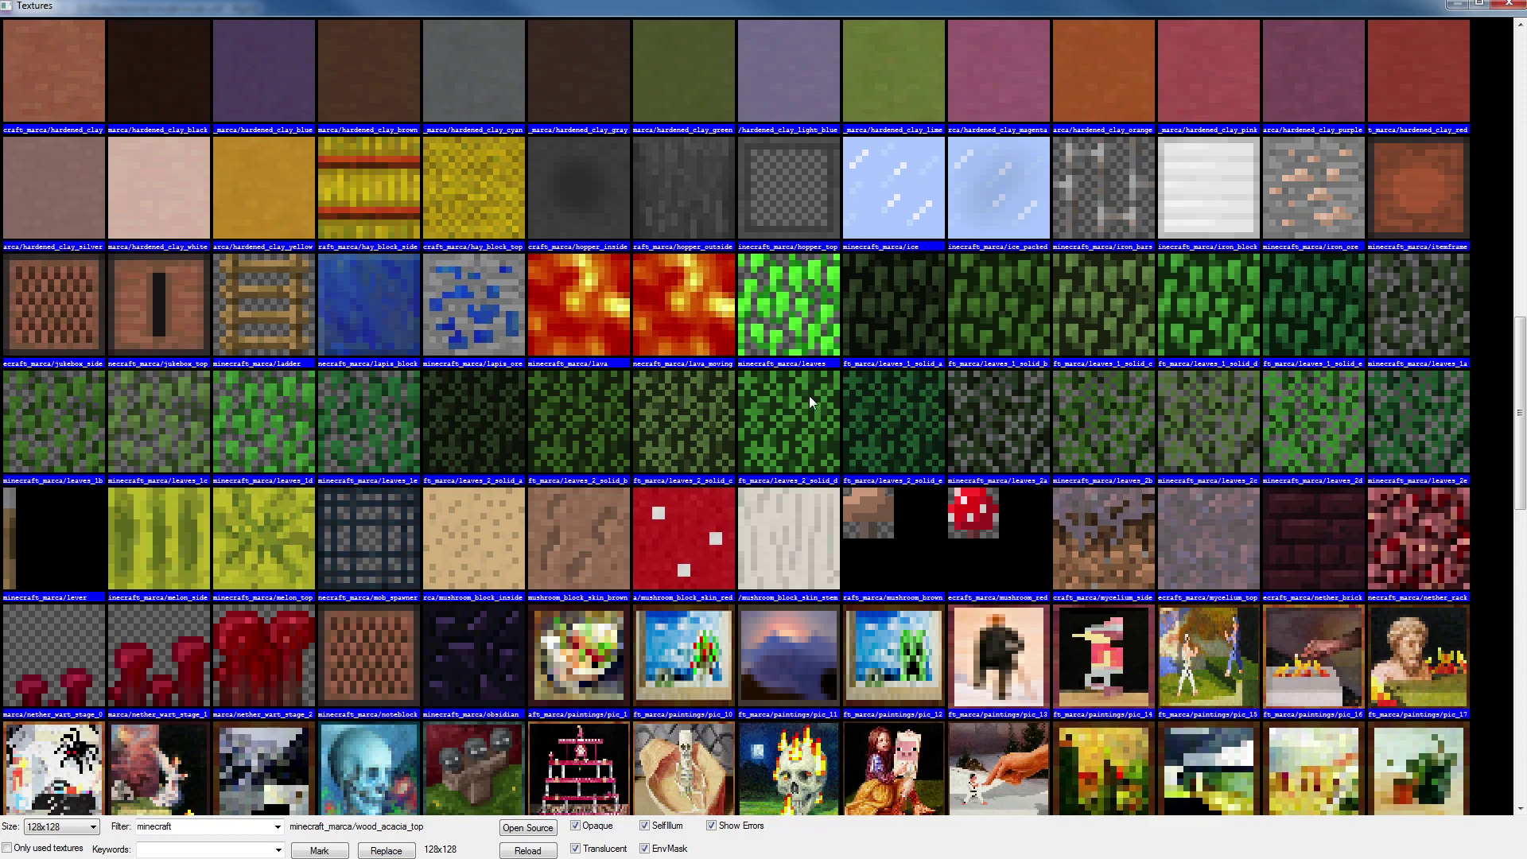
pyautogui.doubleClick(808, 396)
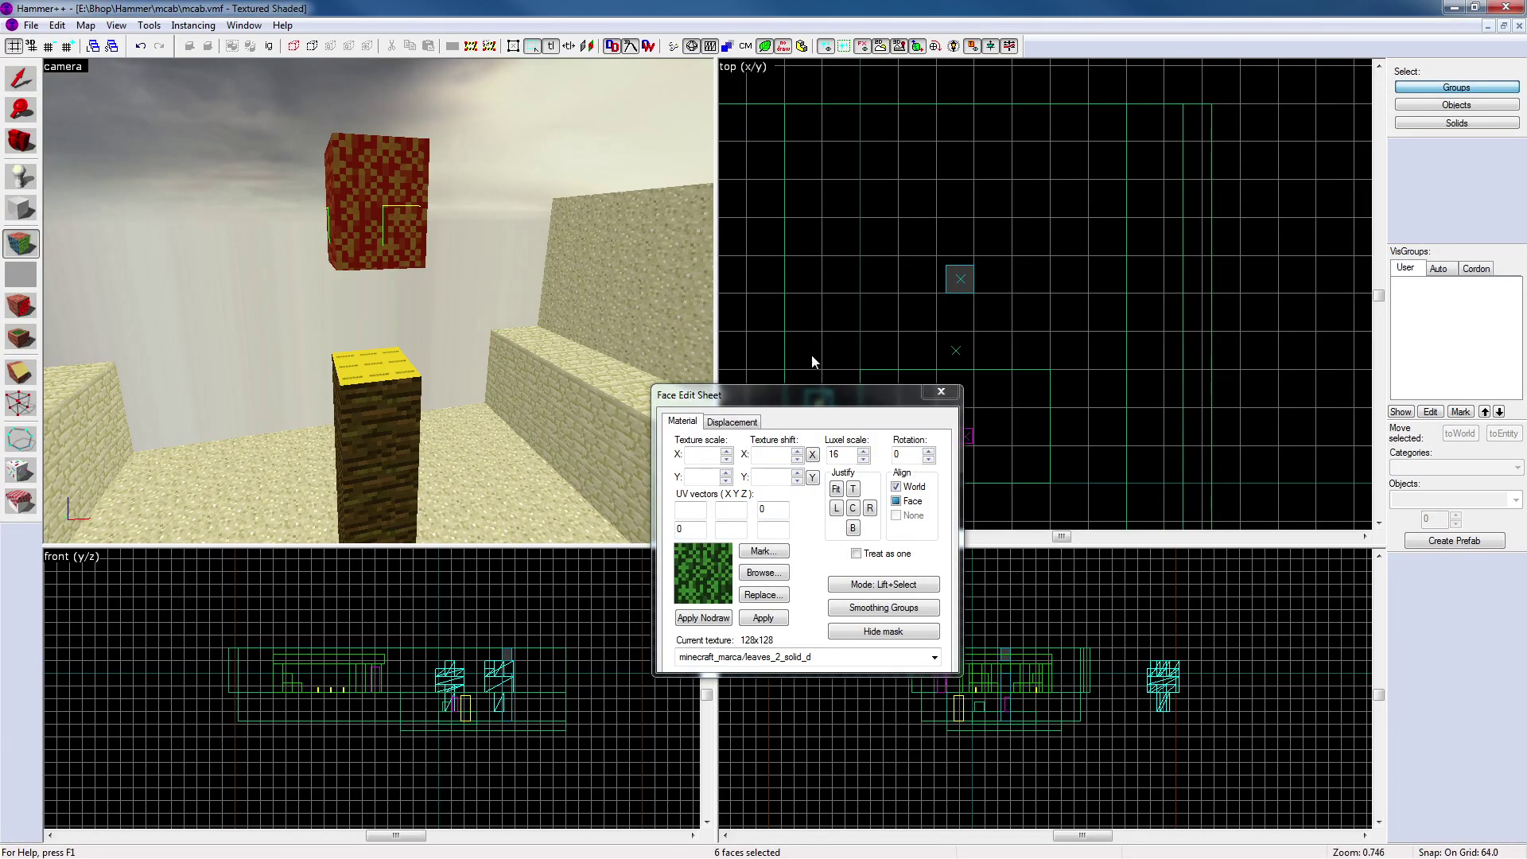
pyautogui.press('z')
pyautogui.press('z')
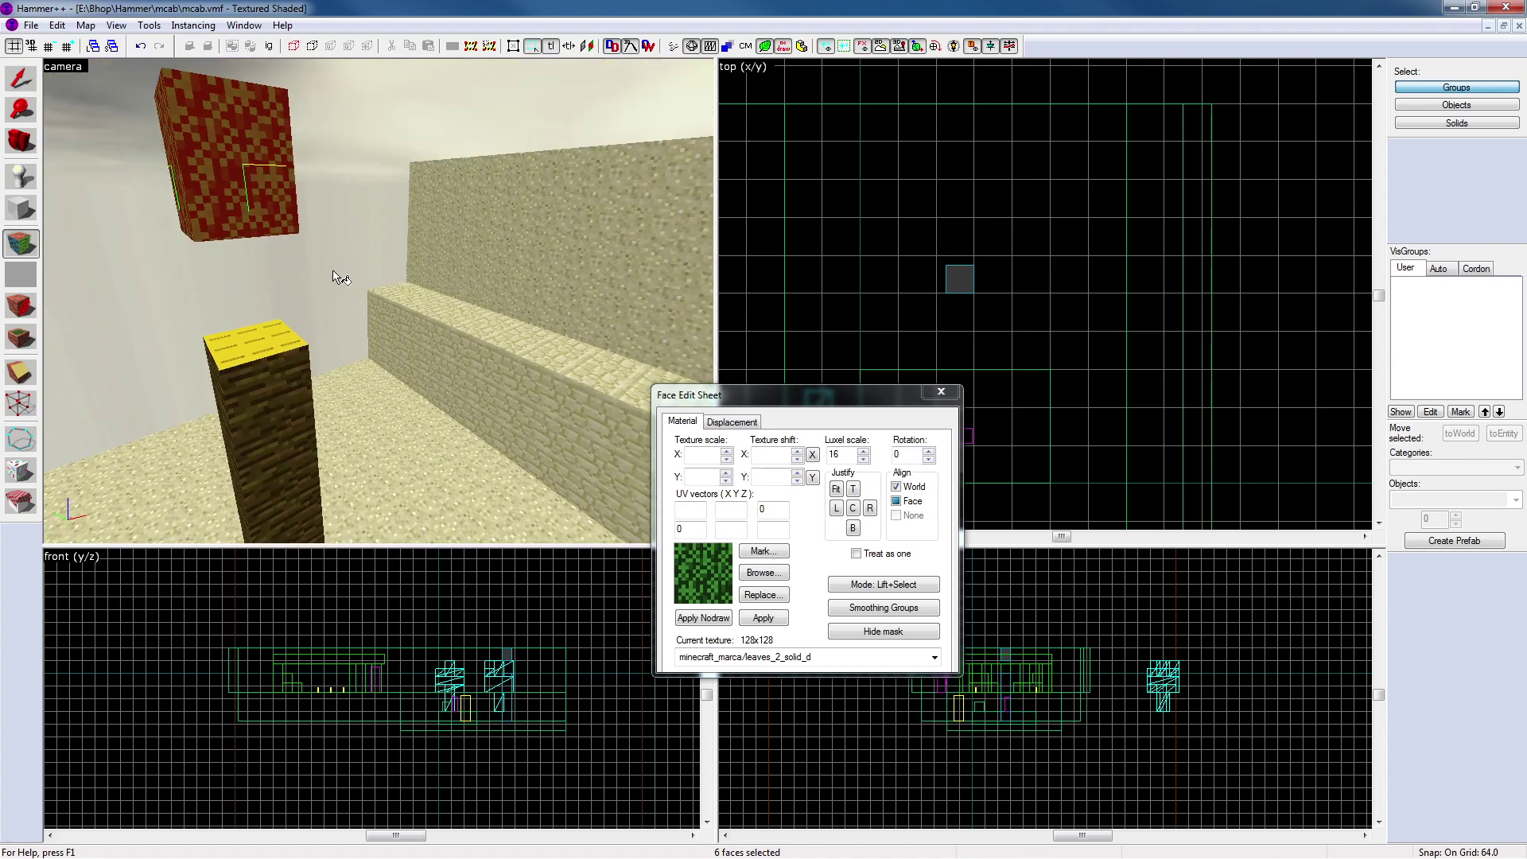
# Check the leaves texture on all sides of the floating block and finish the face editing
pyautogui.press('z')
pyautogui.press('w')
pyautogui.press('a')
pyautogui.press('z')
pyautogui.click(351, 452)
pyautogui.click(285, 159)
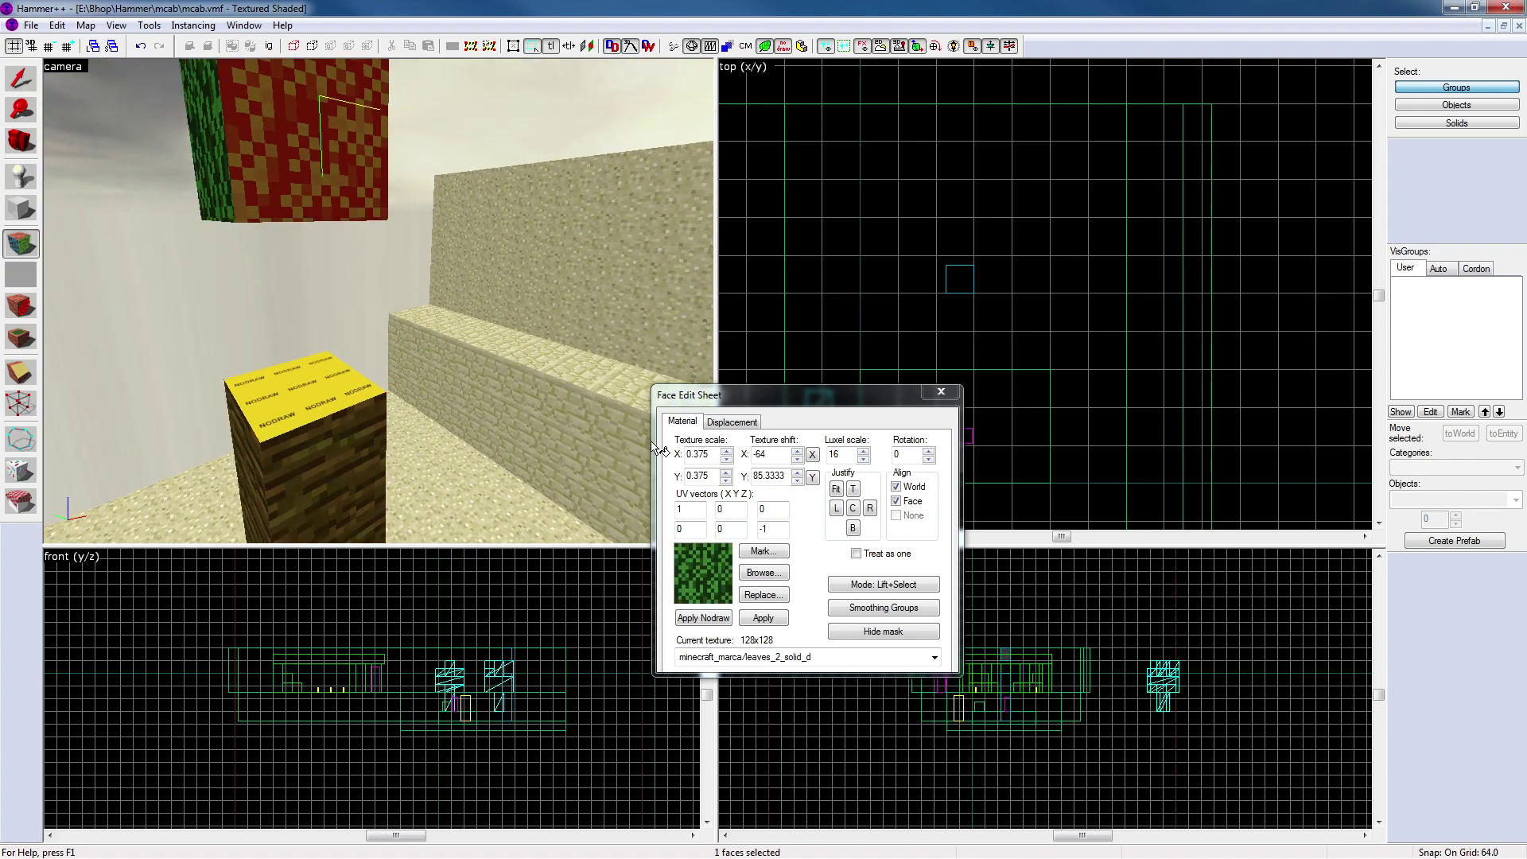
pyautogui.press('z')
pyautogui.press('s')
pyautogui.press('a')
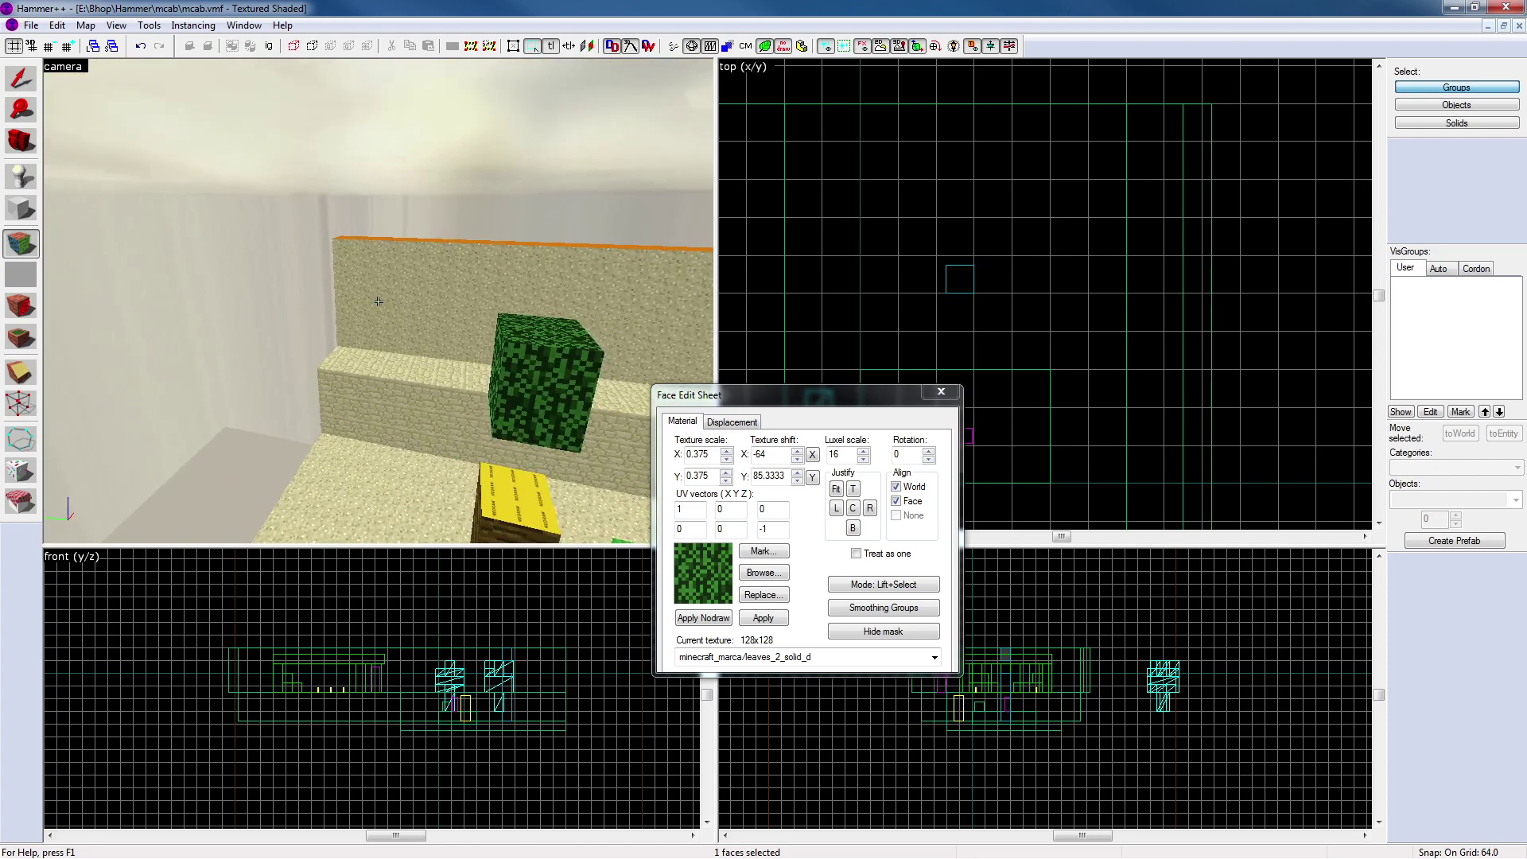
pyautogui.press('w')
pyautogui.press('z')
pyautogui.press('z')
pyautogui.press('s')
pyautogui.press('z')
pyautogui.click(940, 393)
# Set the grid to 16 units and shorten the floating leaf block from below to a height of 48 units
pyautogui.click(380, 355)
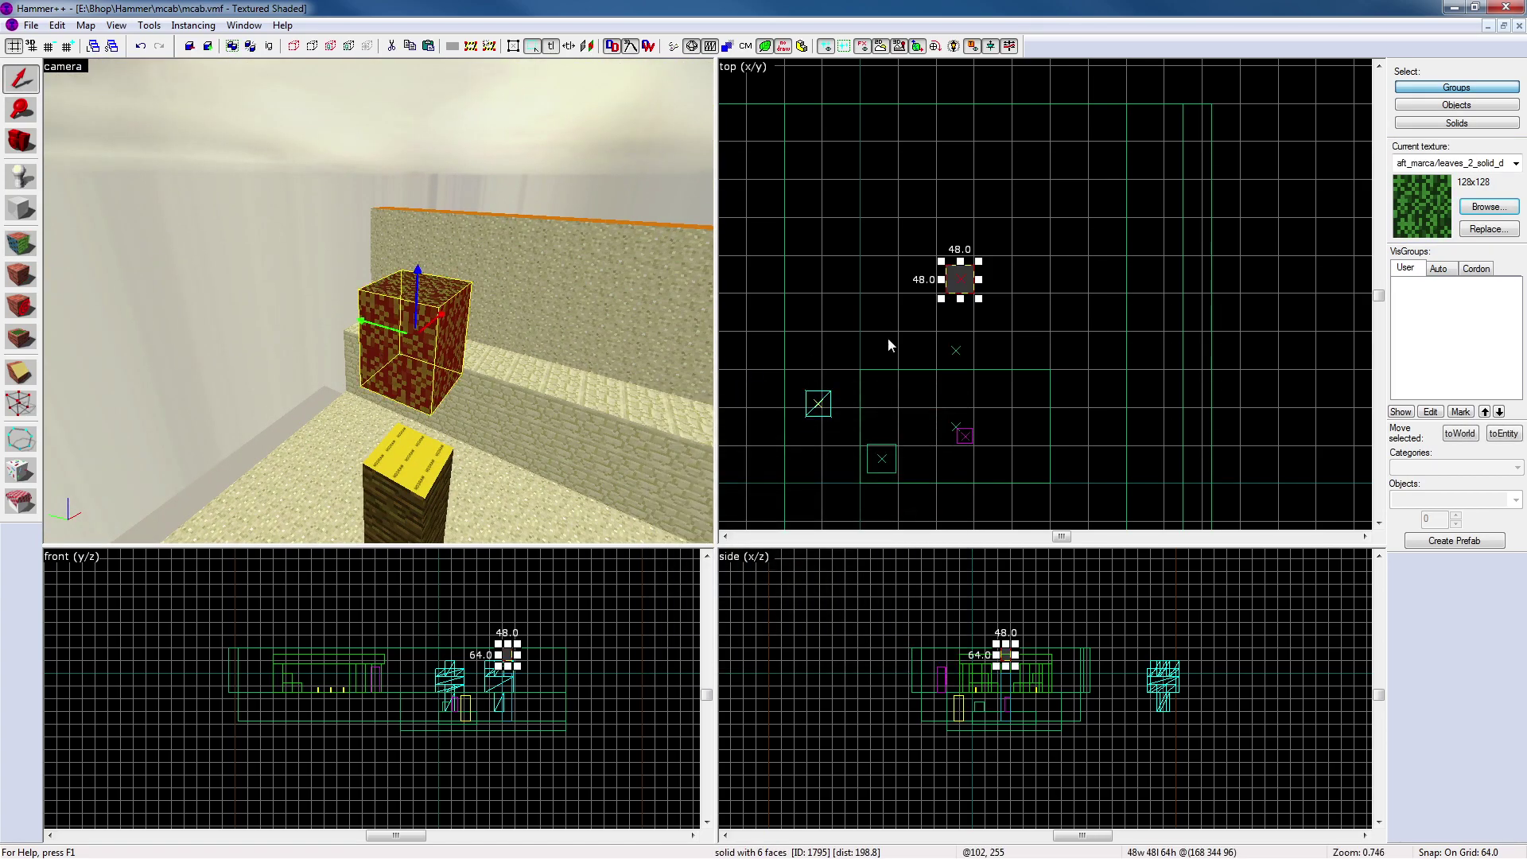
pyautogui.scroll(-2, 1006, 634)
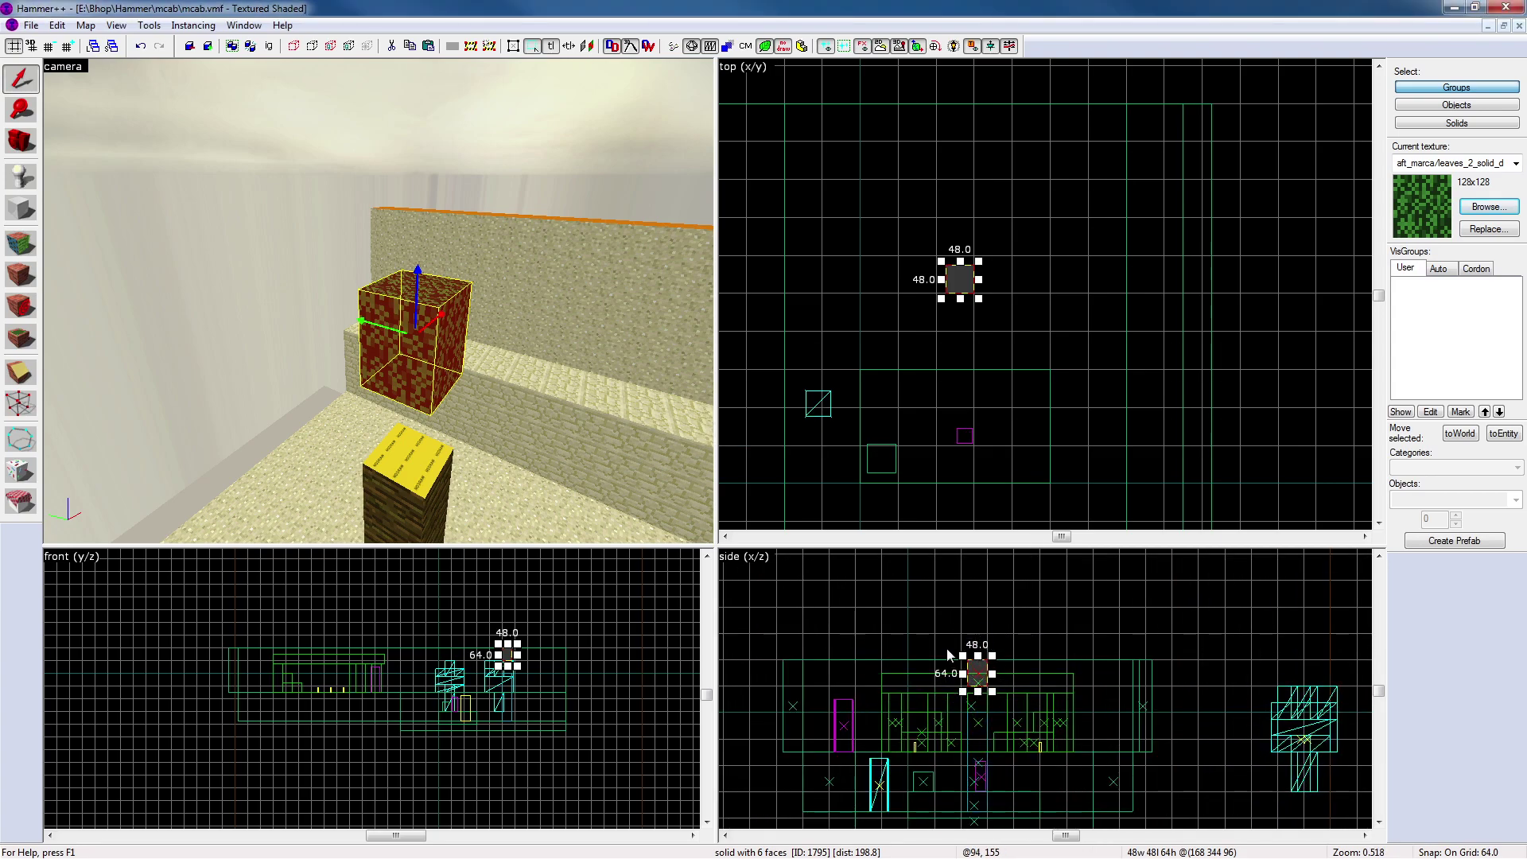
pyautogui.press('[')
pyautogui.press('[')
pyautogui.moveTo(978, 691); pyautogui.dragTo(977, 680)
# Lower the leaf block 80 units so that it sits directly on the pillar's top
pyautogui.scroll(5, 958, 301)
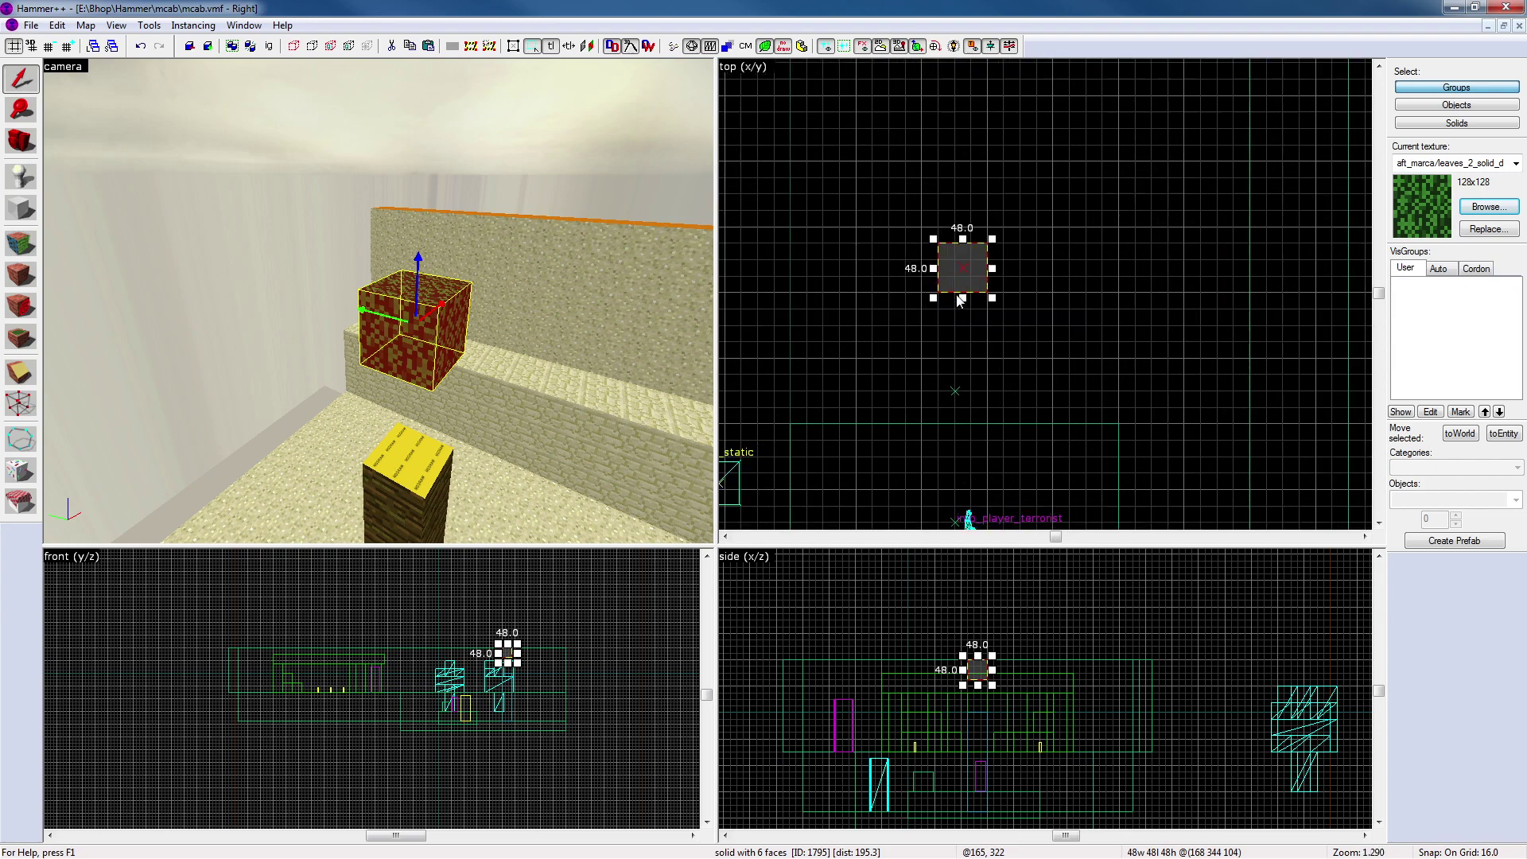
pyautogui.scroll(4, 959, 301)
pyautogui.scroll(4, 979, 687)
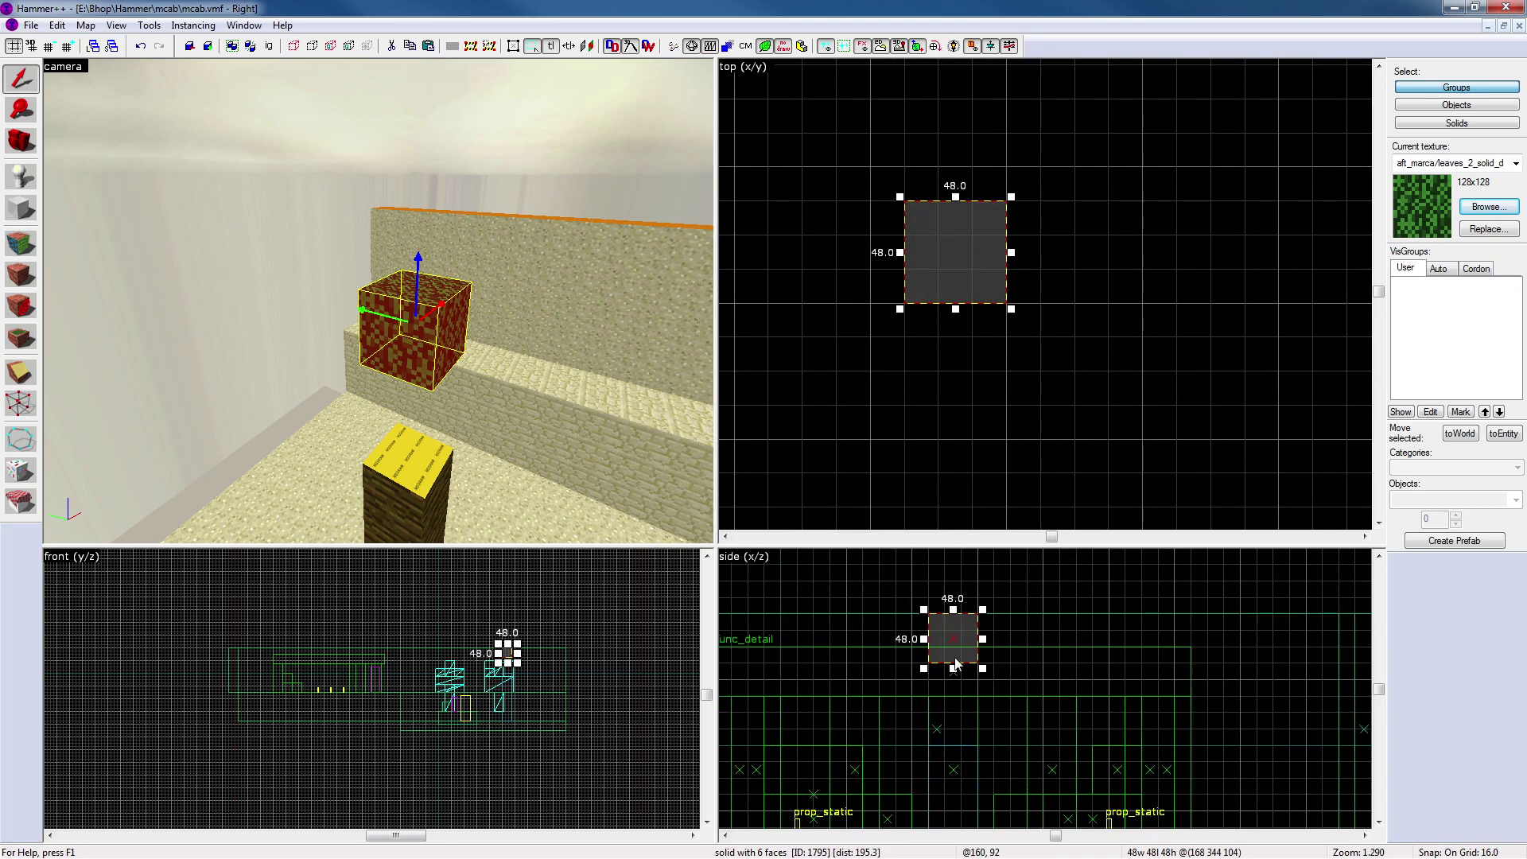
pyautogui.press('Down')
pyautogui.press('Down')
pyautogui.press('Down')
pyautogui.press('Down')
pyautogui.press('Down')
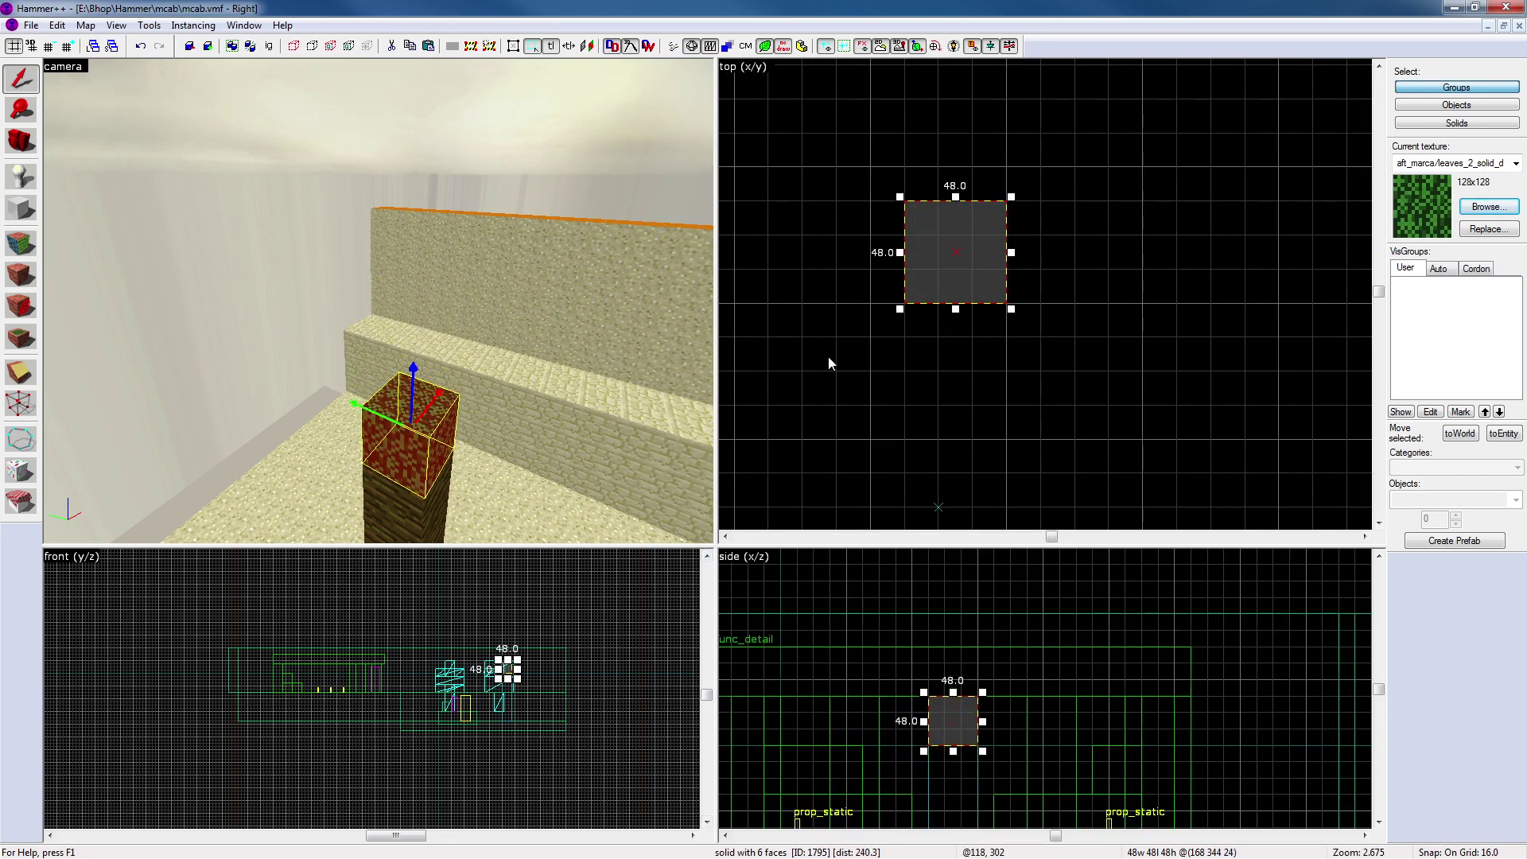
# Duplicate the leaf block 48 units upward and place copies against the upper block's four sides to form a cross
pyautogui.keyDown('shift'); pyautogui.moveTo(962, 697); pyautogui.dragTo(945, 656); pyautogui.keyUp('shift')
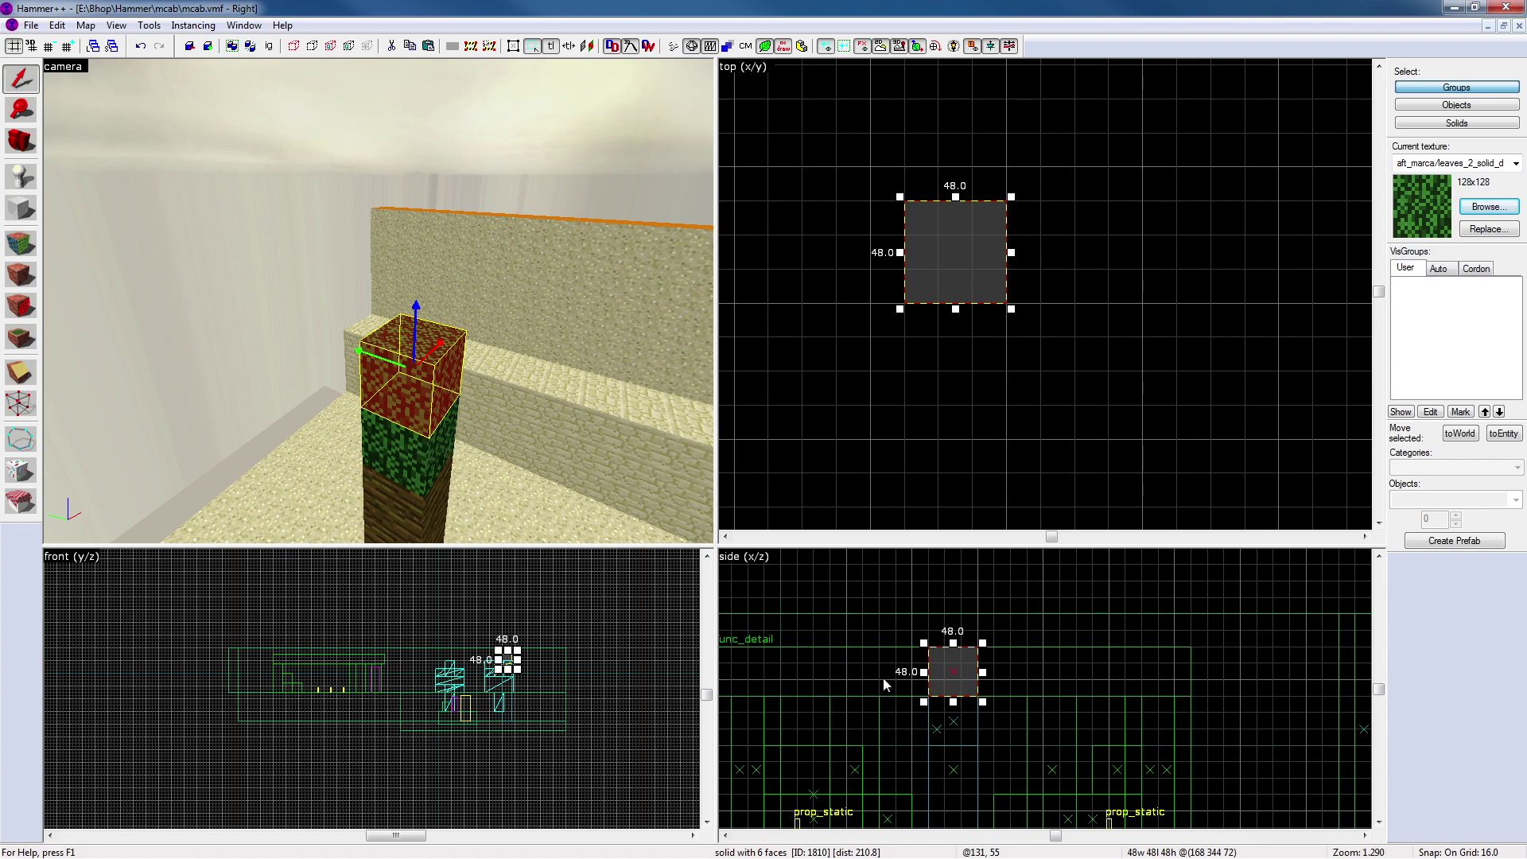
pyautogui.scroll(-2, 967, 660)
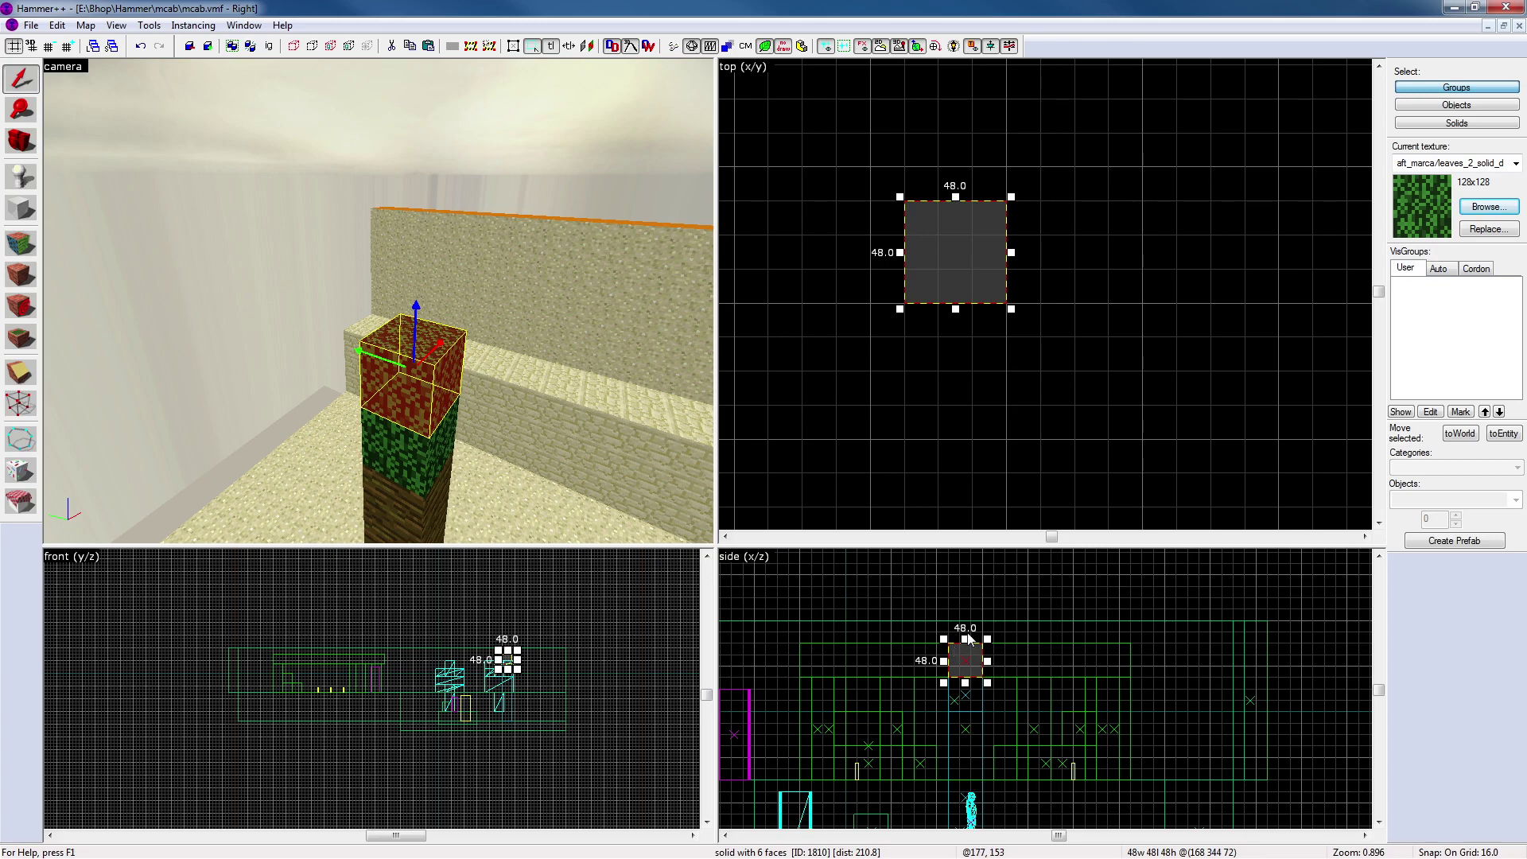
pyautogui.scroll(2, 931, 334)
pyautogui.moveTo(994, 232)
pyautogui.mouseDown()
pyautogui.moveTo(994, 380)
pyautogui.moveTo(1120, 232)
pyautogui.moveTo(1101, 246)
pyautogui.moveTo(985, 136)
pyautogui.moveTo(883, 233)
pyautogui.mouseUp()
pyautogui.scroll(-2, 1091, 261)
pyautogui.press('z')
pyautogui.press('d')
pyautogui.press('a')
pyautogui.press('w')
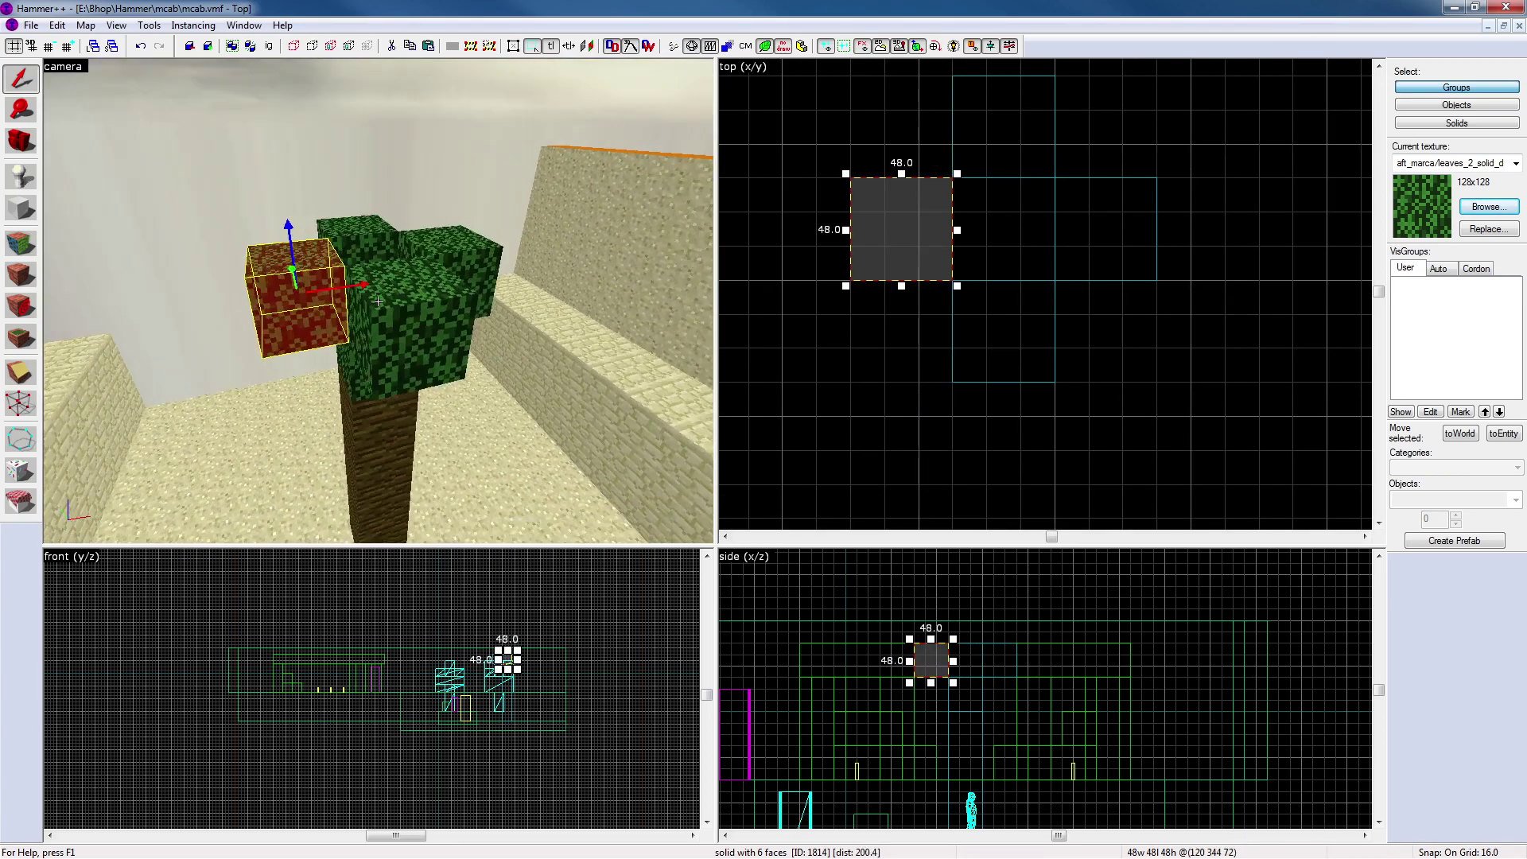
pyautogui.press('z')
pyautogui.scroll(-3, 377, 301)
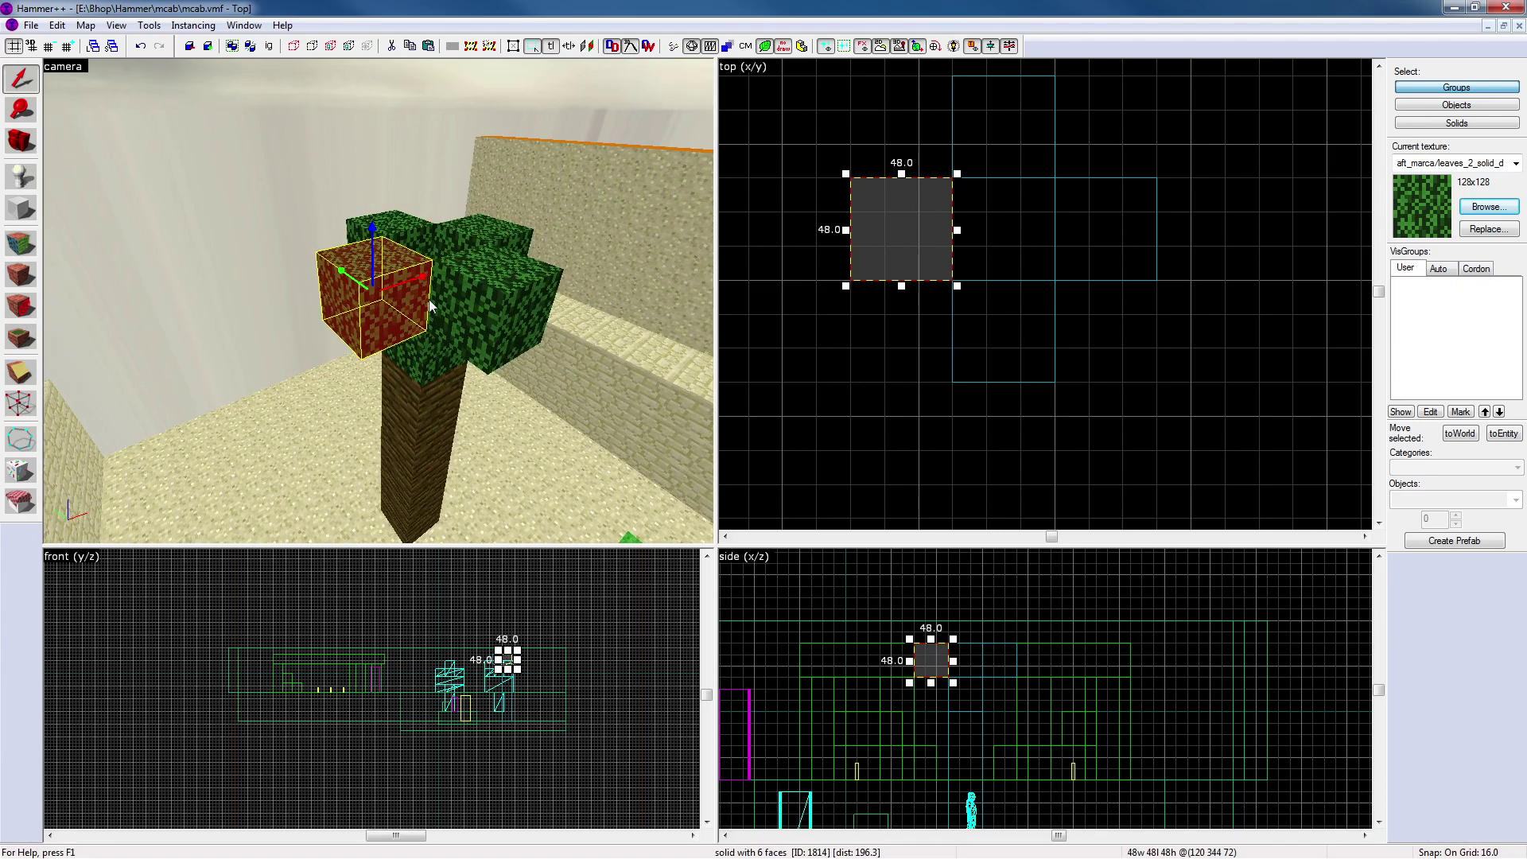
# Extend the arm facing the player start with two more leaf blocks, placing the outermost one 48 units lower
pyautogui.click(464, 299)
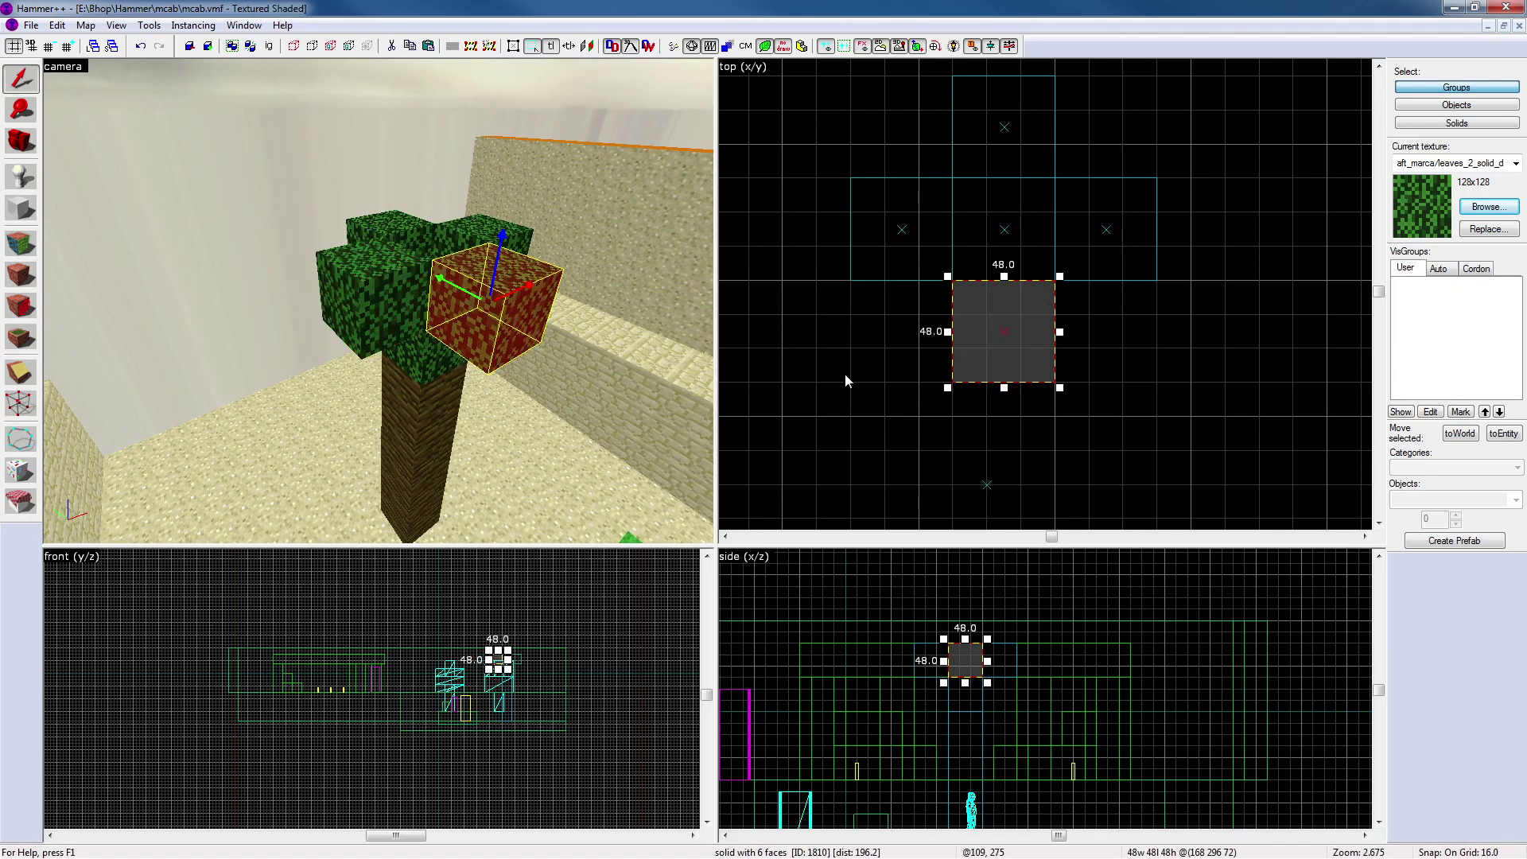
pyautogui.moveTo(966, 430); pyautogui.dragTo(1024, 327, button='middle')
pyautogui.moveTo(1048, 238)
pyautogui.keyDown('shift'); pyautogui.mouseDown()
pyautogui.moveTo(1049, 364)
pyautogui.moveTo(1057, 341)
pyautogui.mouseUp(); pyautogui.keyUp('shift')
pyautogui.moveTo(974, 401); pyautogui.dragTo(1000, 217, button='middle')
pyautogui.keyDown('shift'); pyautogui.moveTo(1089, 155); pyautogui.dragTo(1091, 274); pyautogui.keyUp('shift')
pyautogui.press('Down')
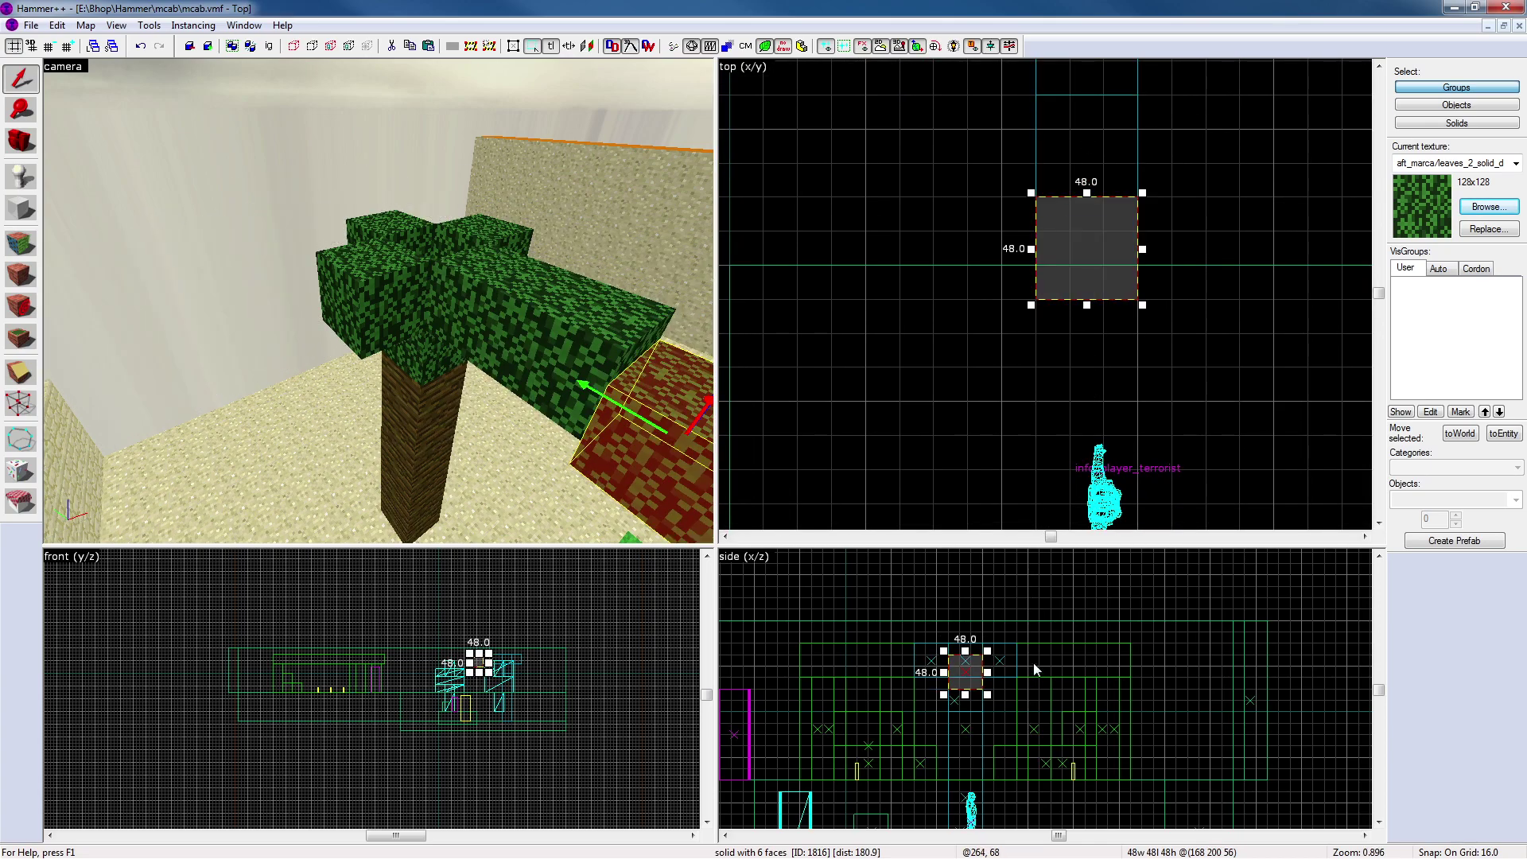
pyautogui.press('Down')
pyautogui.press('Down')
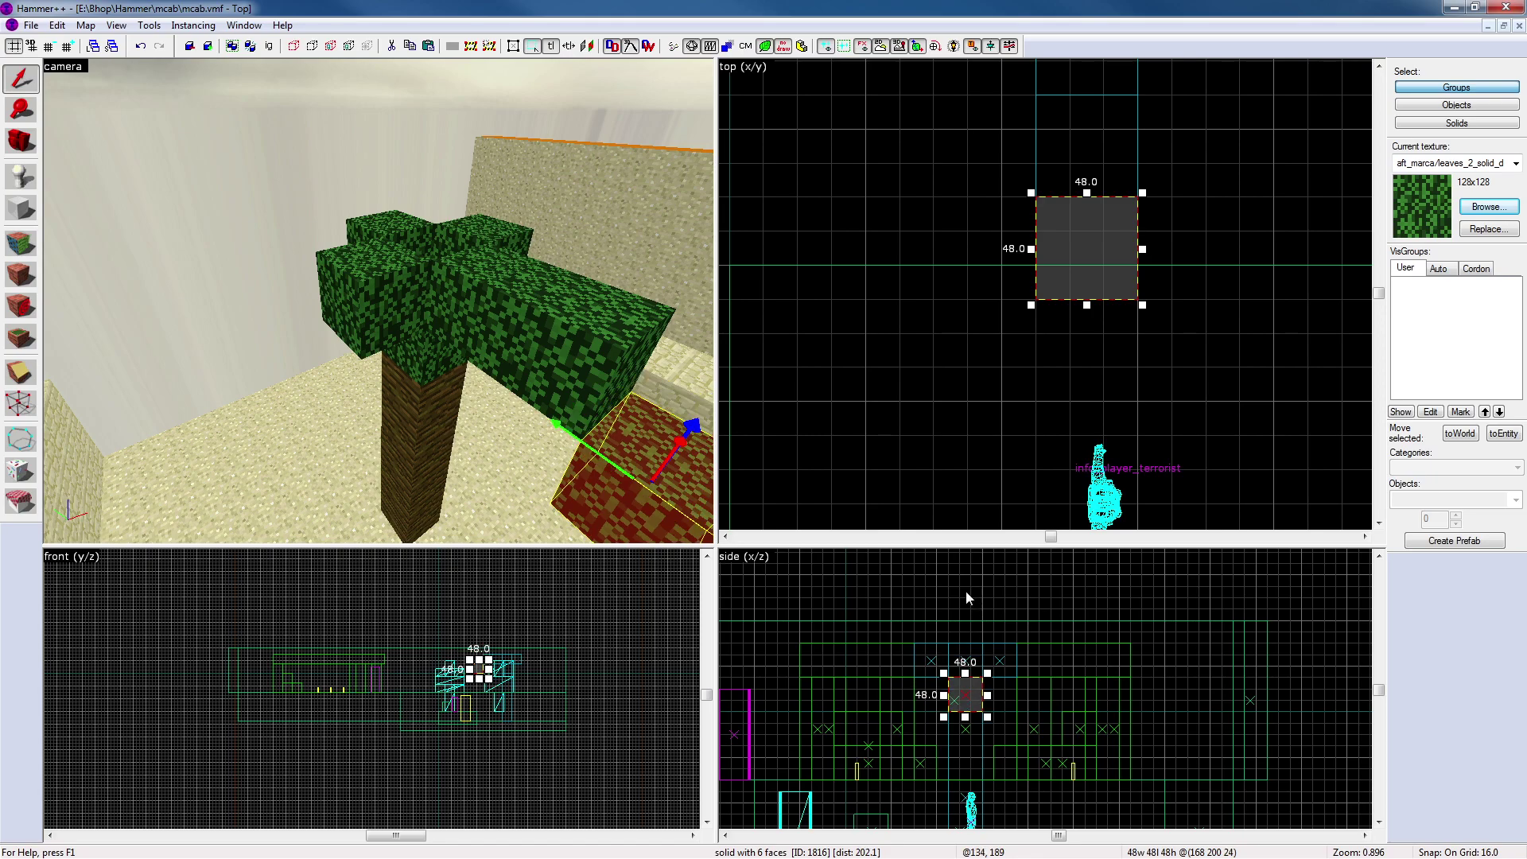
pyautogui.click(857, 438)
# Duplicate the extended arm's two outer leaf blocks and set the copies beside the arm
pyautogui.press('z')
pyautogui.press('d')
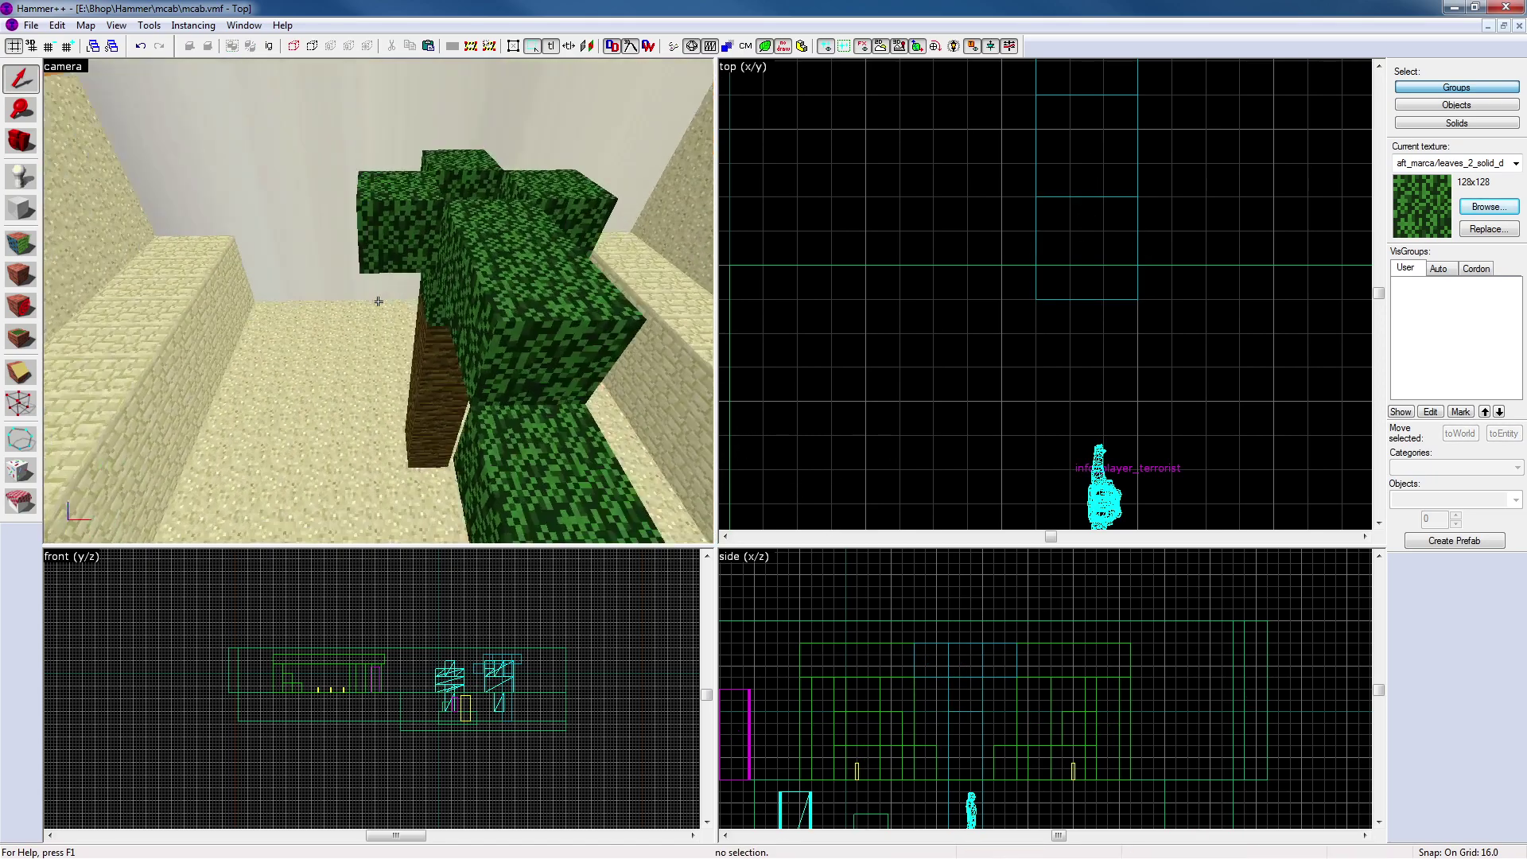
pyautogui.press('s')
pyautogui.press('w')
pyautogui.press('z')
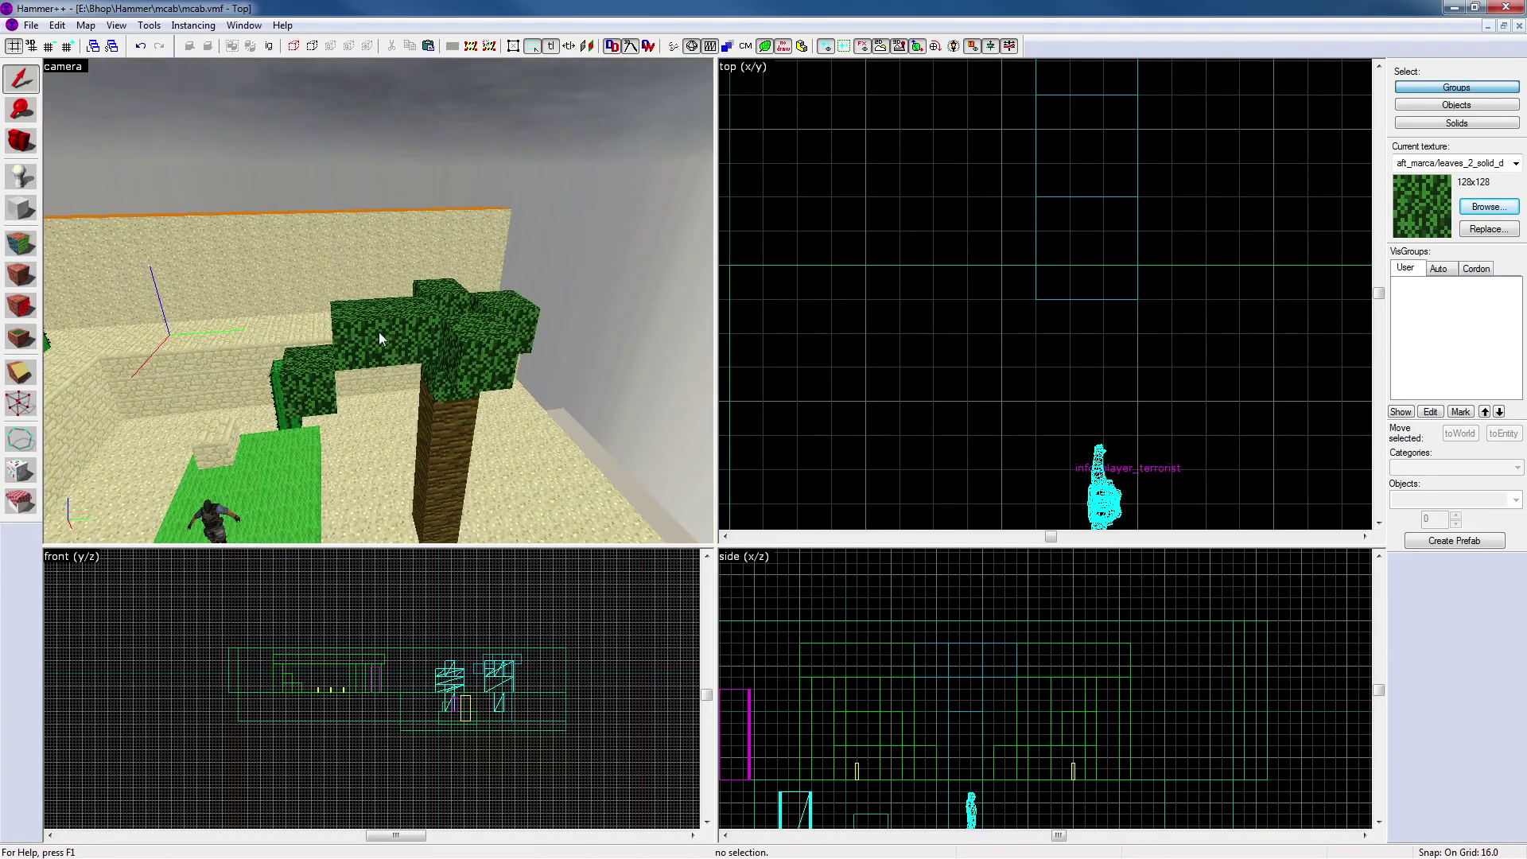
pyautogui.click(365, 334)
pyautogui.keyDown('ctrl'); pyautogui.click(309, 380); pyautogui.keyUp('ctrl')
pyautogui.scroll(-3, 905, 422)
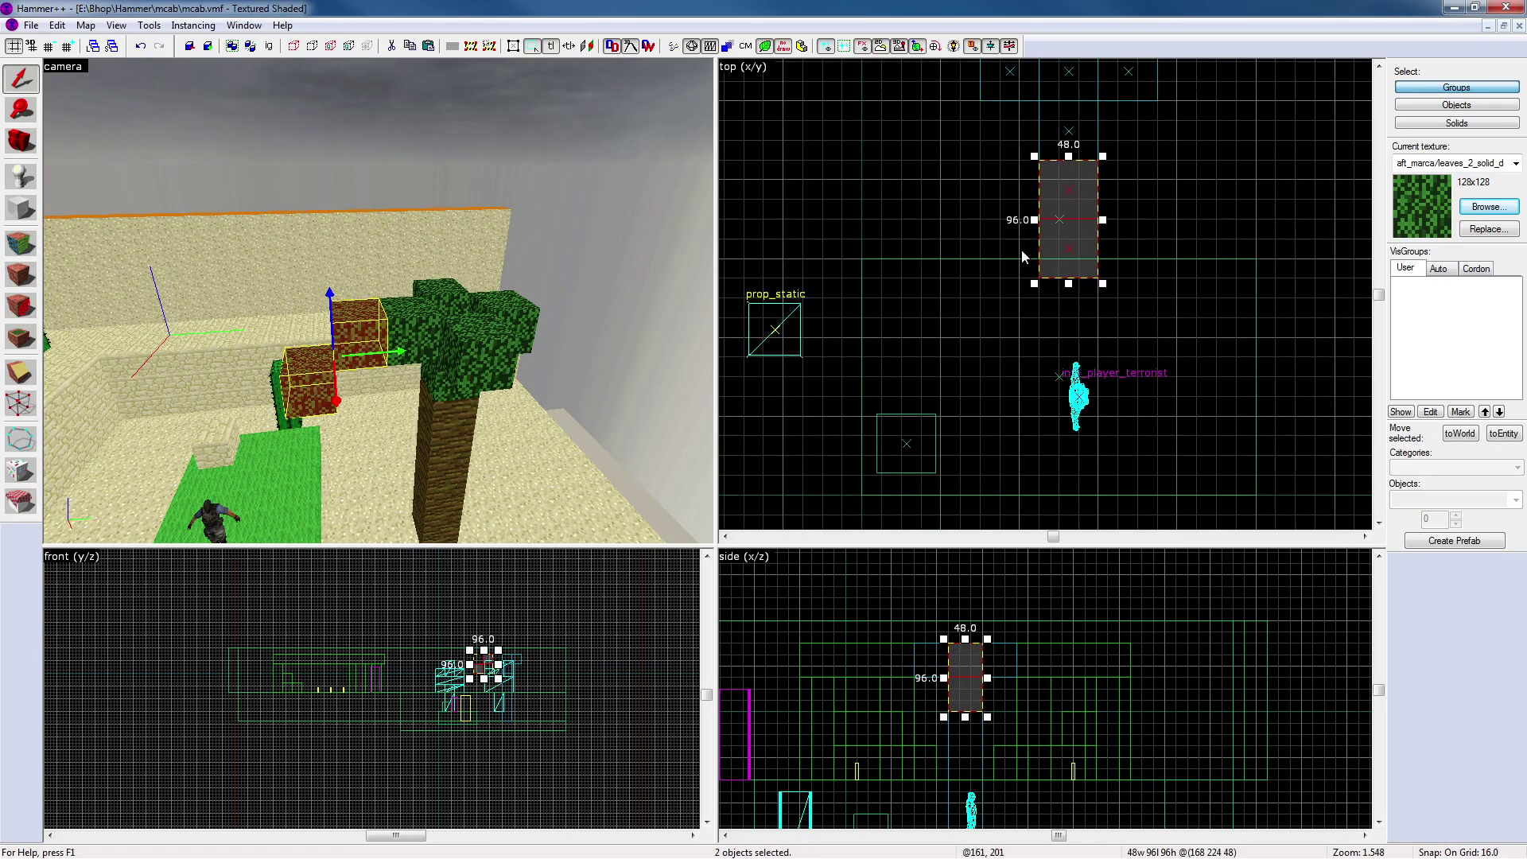
pyautogui.moveTo(986, 382); pyautogui.dragTo(1066, 340)
pyautogui.click(1069, 318)
pyautogui.moveTo(1082, 284); pyautogui.dragTo(1039, 337)
pyautogui.hotkey('ctrl', 'z')
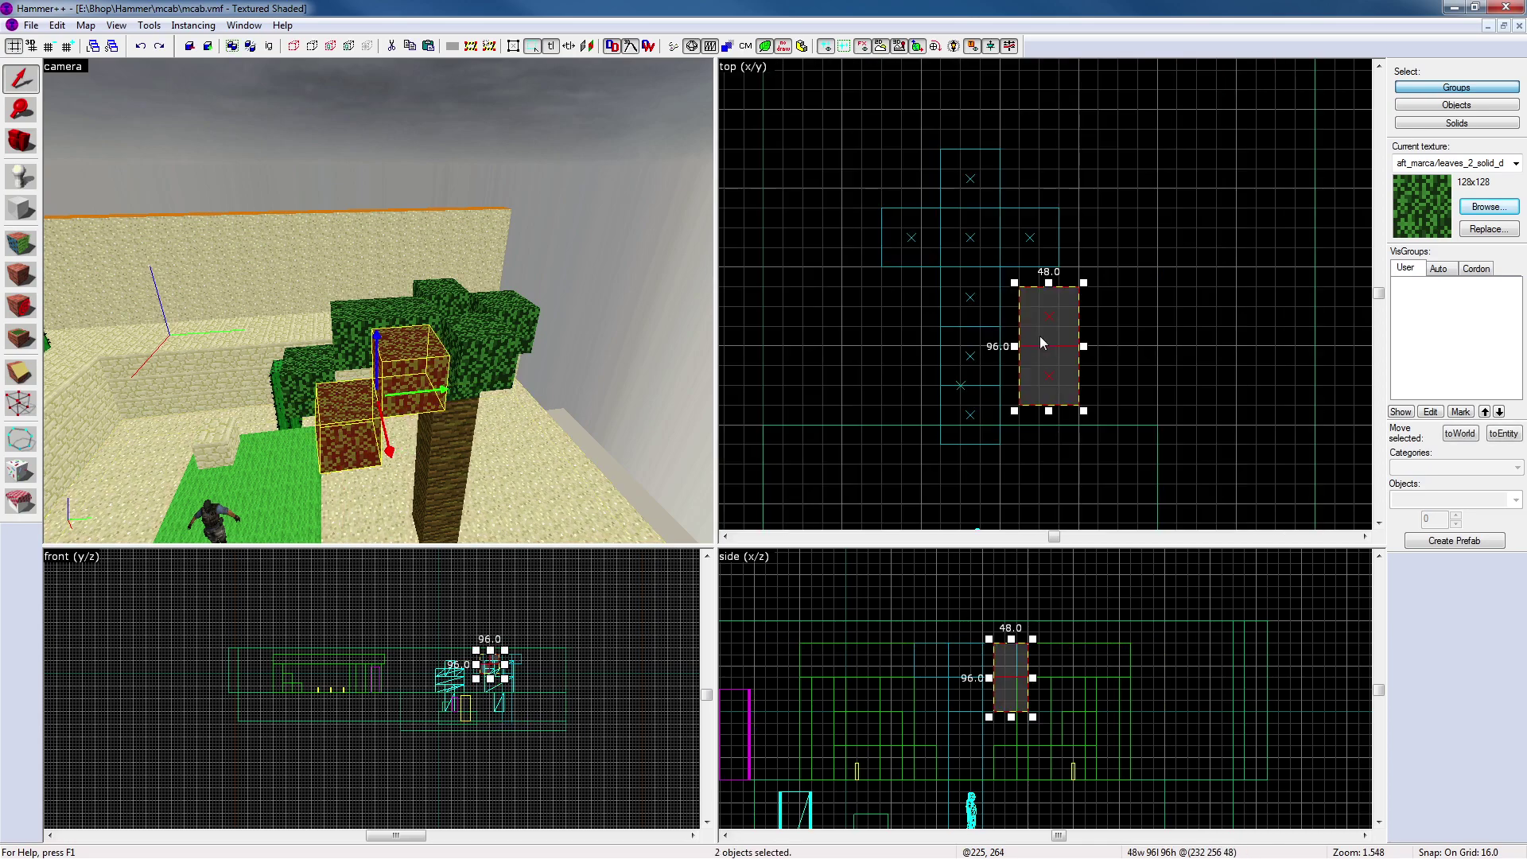
# Rotate the copied pair of leaf blocks by a half turn and attach it to the opposite arm of the tree
pyautogui.click(1060, 309)
pyautogui.moveTo(1082, 284); pyautogui.dragTo(1030, 405)
pyautogui.click(1036, 376)
pyautogui.click(1072, 321)
pyautogui.click(1077, 294)
pyautogui.moveTo(1095, 278); pyautogui.dragTo(1108, 286)
pyautogui.moveTo(1067, 340); pyautogui.dragTo(978, 78)
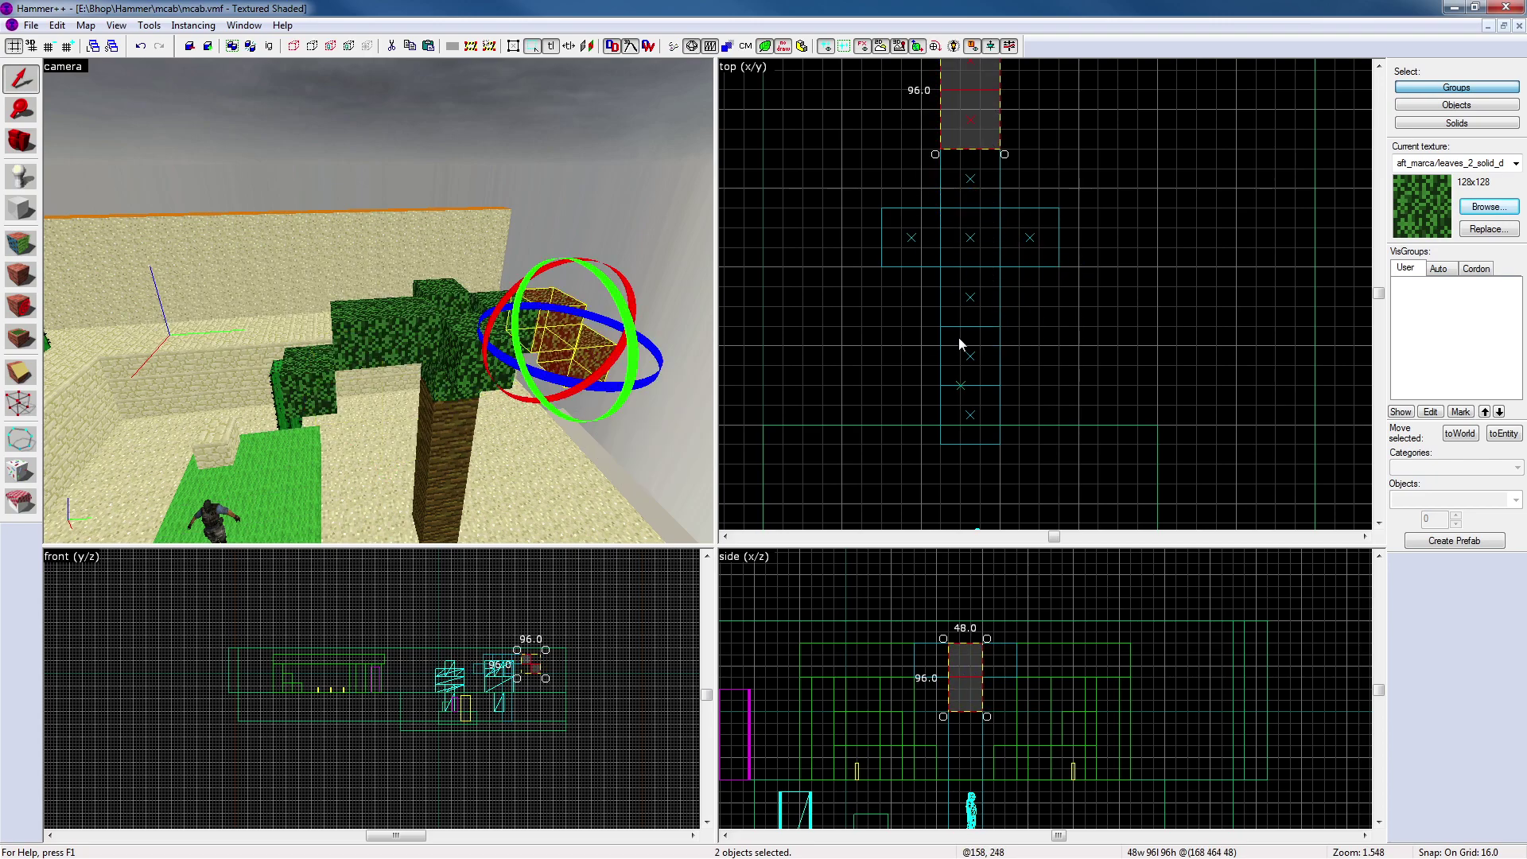
# Duplicate the outer leaf blocks of both extended arms, rotate the copies a quarter turn and centre them on the remaining two arms
pyautogui.keyDown('ctrl'); pyautogui.click(333, 346); pyautogui.keyUp('ctrl')
pyautogui.keyDown('ctrl'); pyautogui.click(318, 390); pyautogui.keyUp('ctrl')
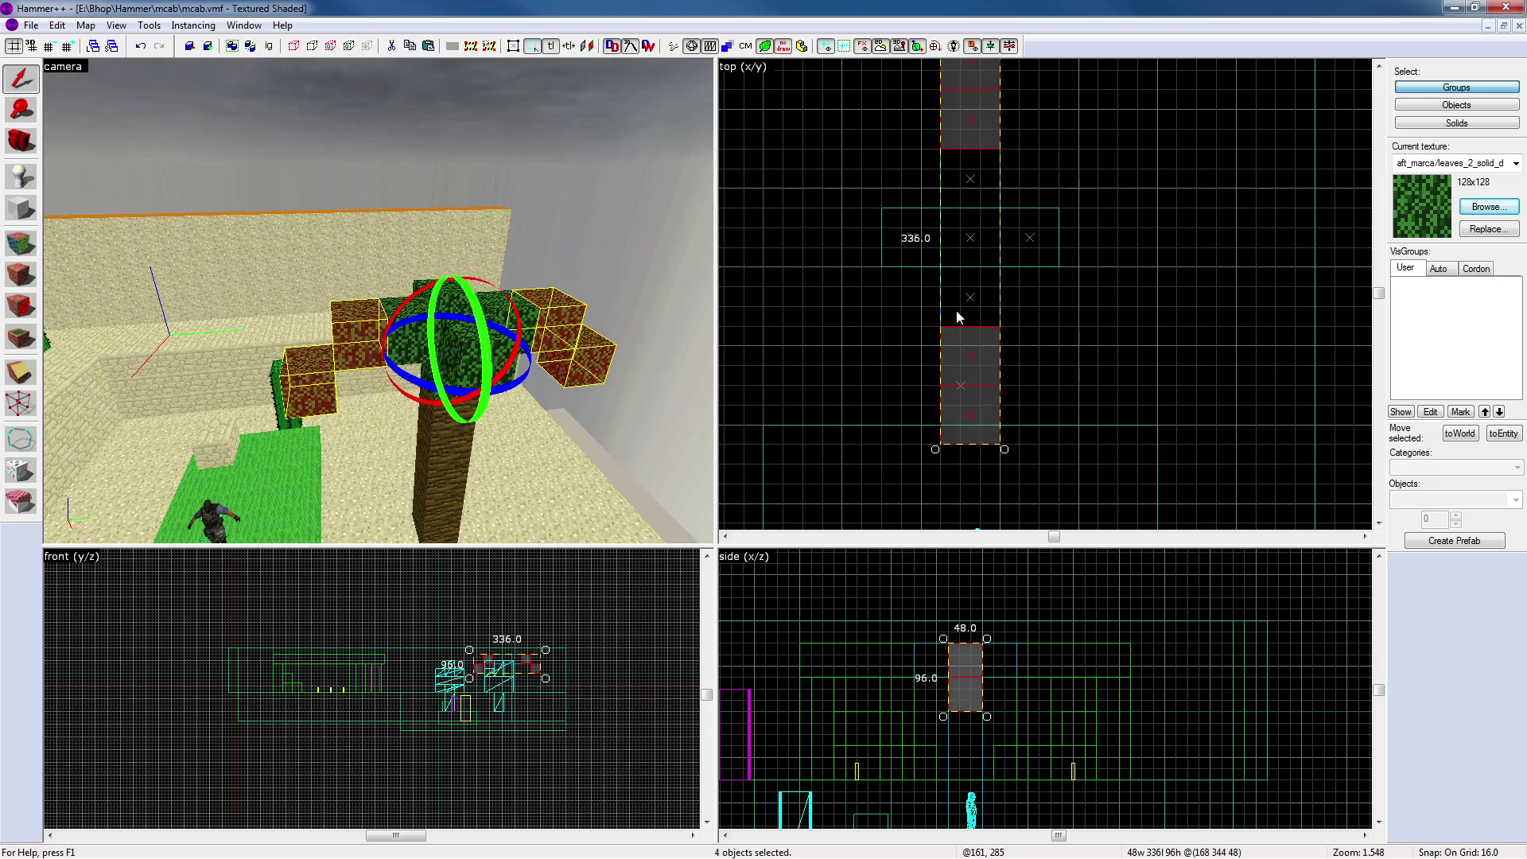
pyautogui.moveTo(956, 310); pyautogui.dragTo(996, 310)
pyautogui.click(1020, 276)
pyautogui.click(1035, 436)
pyautogui.moveTo(1044, 446); pyautogui.dragTo(827, 270)
pyautogui.moveTo(1008, 241); pyautogui.dragTo(968, 242)
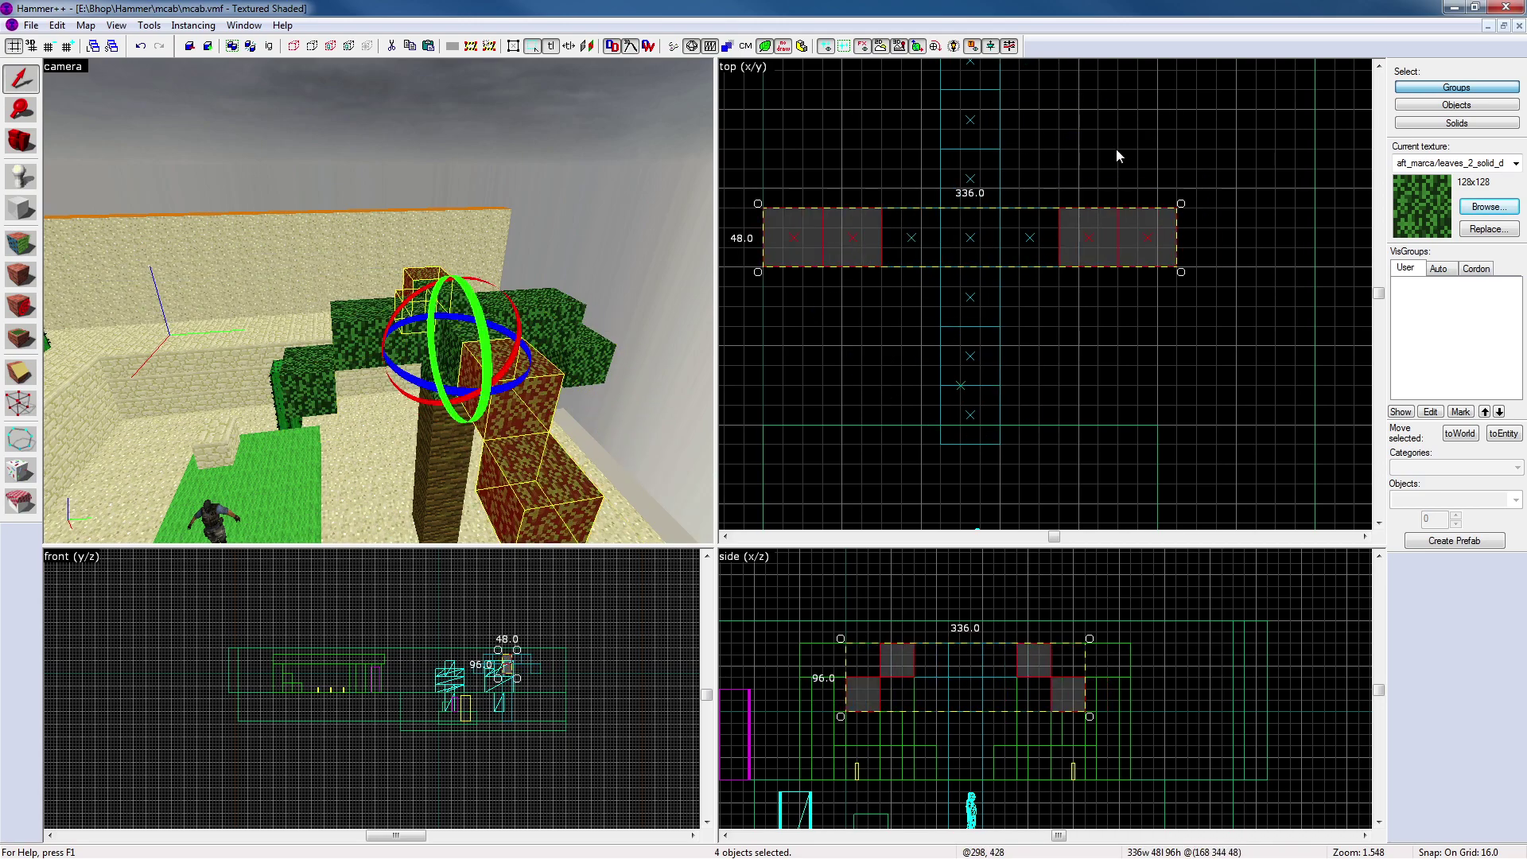
pyautogui.click(1116, 149)
# Examine the shape of the tree's leaf crown from several sides
pyautogui.press('z')
pyautogui.press('w')
pyautogui.press('a')
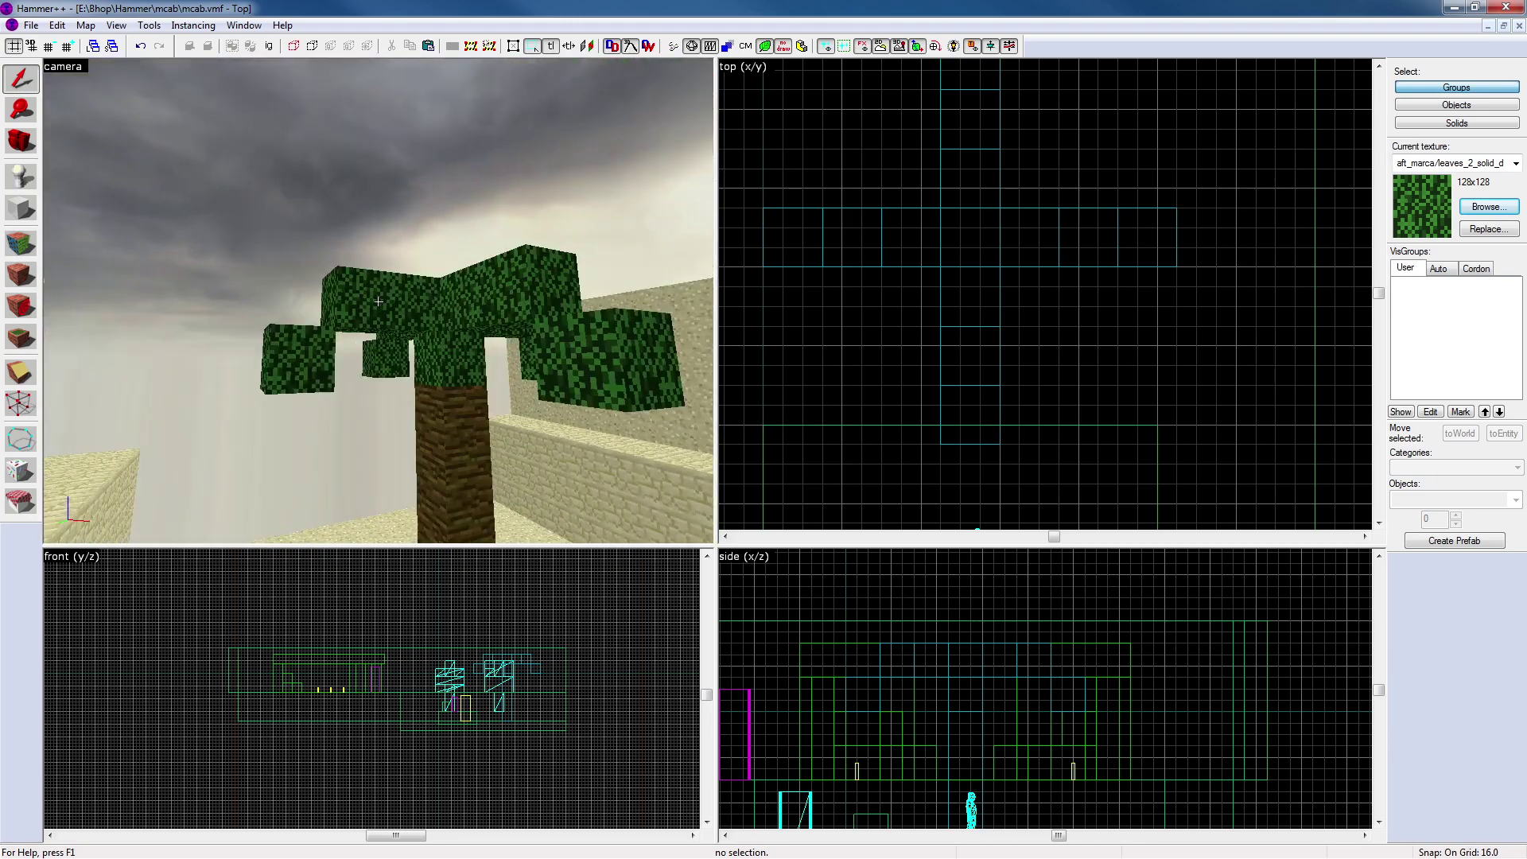
pyautogui.press('a')
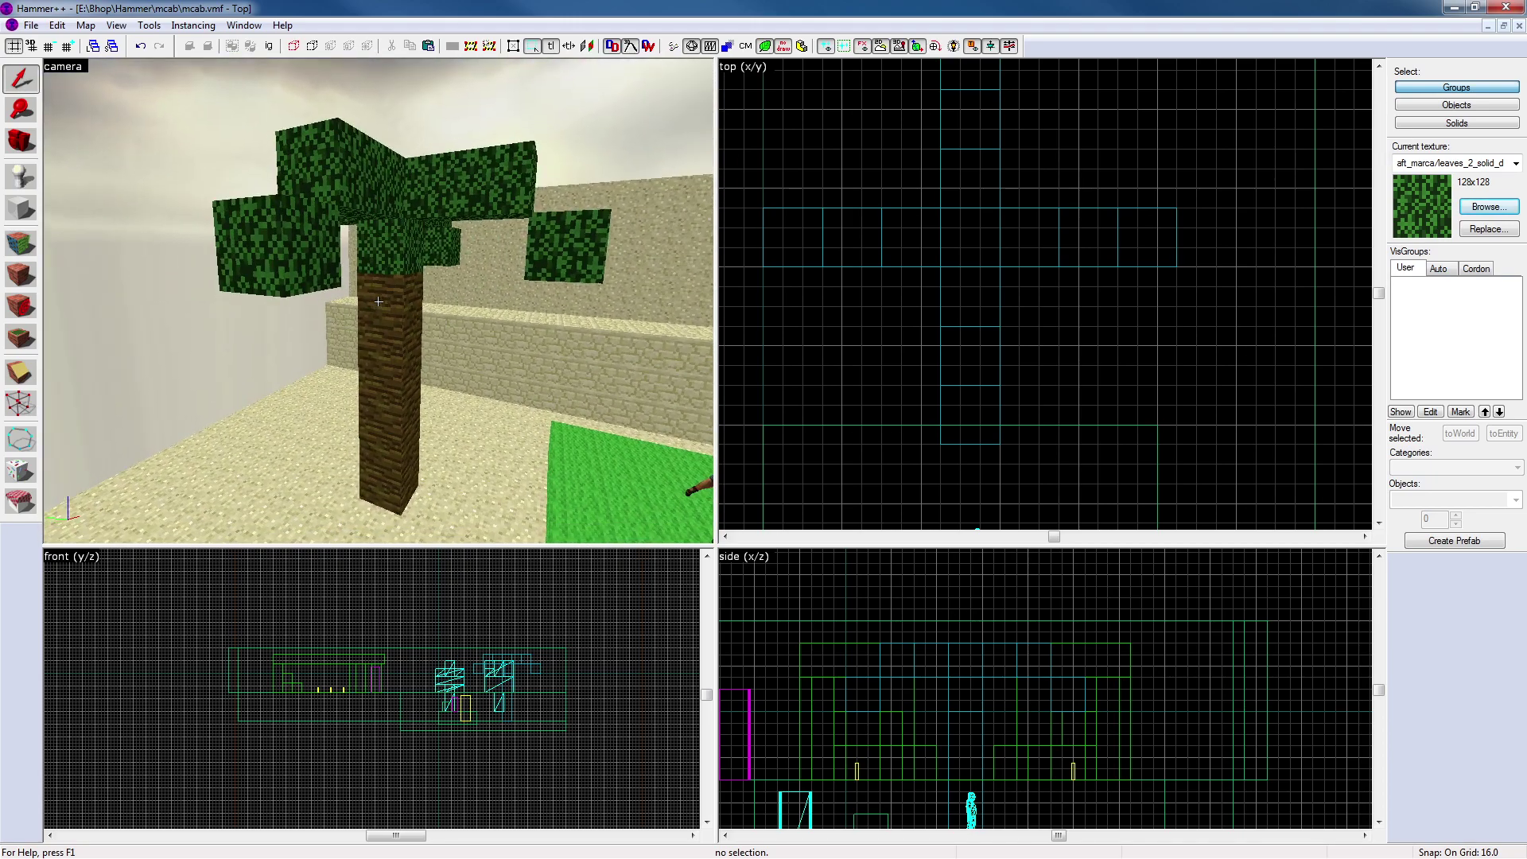
pyautogui.press('z')
pyautogui.press('z')
pyautogui.press('s')
pyautogui.press('w')
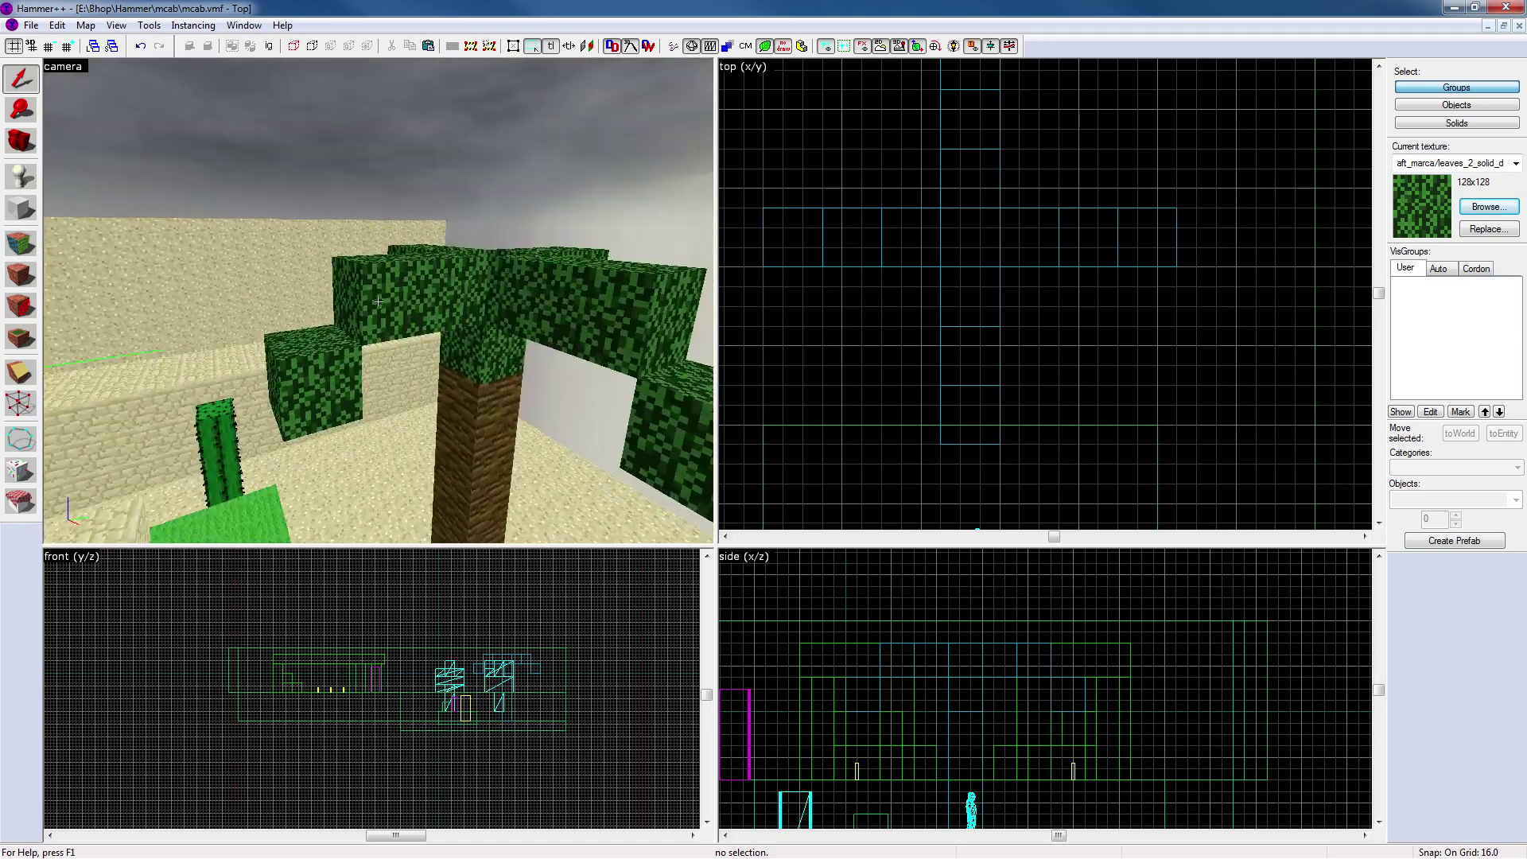
pyautogui.press('s')
pyautogui.press('w')
pyautogui.press('s')
pyautogui.press('a')
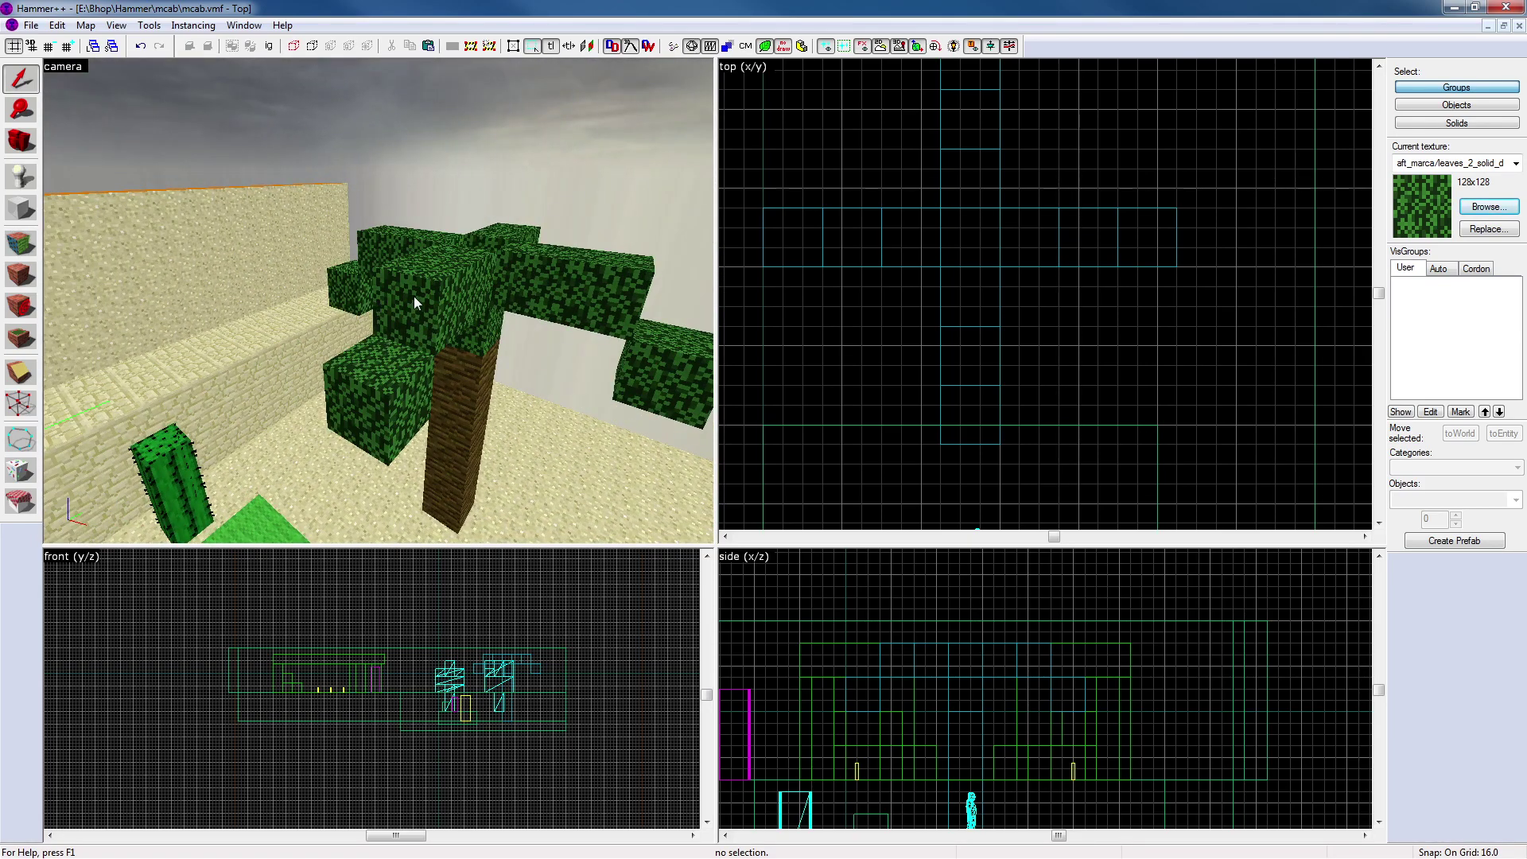
# Extend the tree trunk upward by 48 units to a height of 288 units
pyautogui.click(465, 402)
pyautogui.press('z')
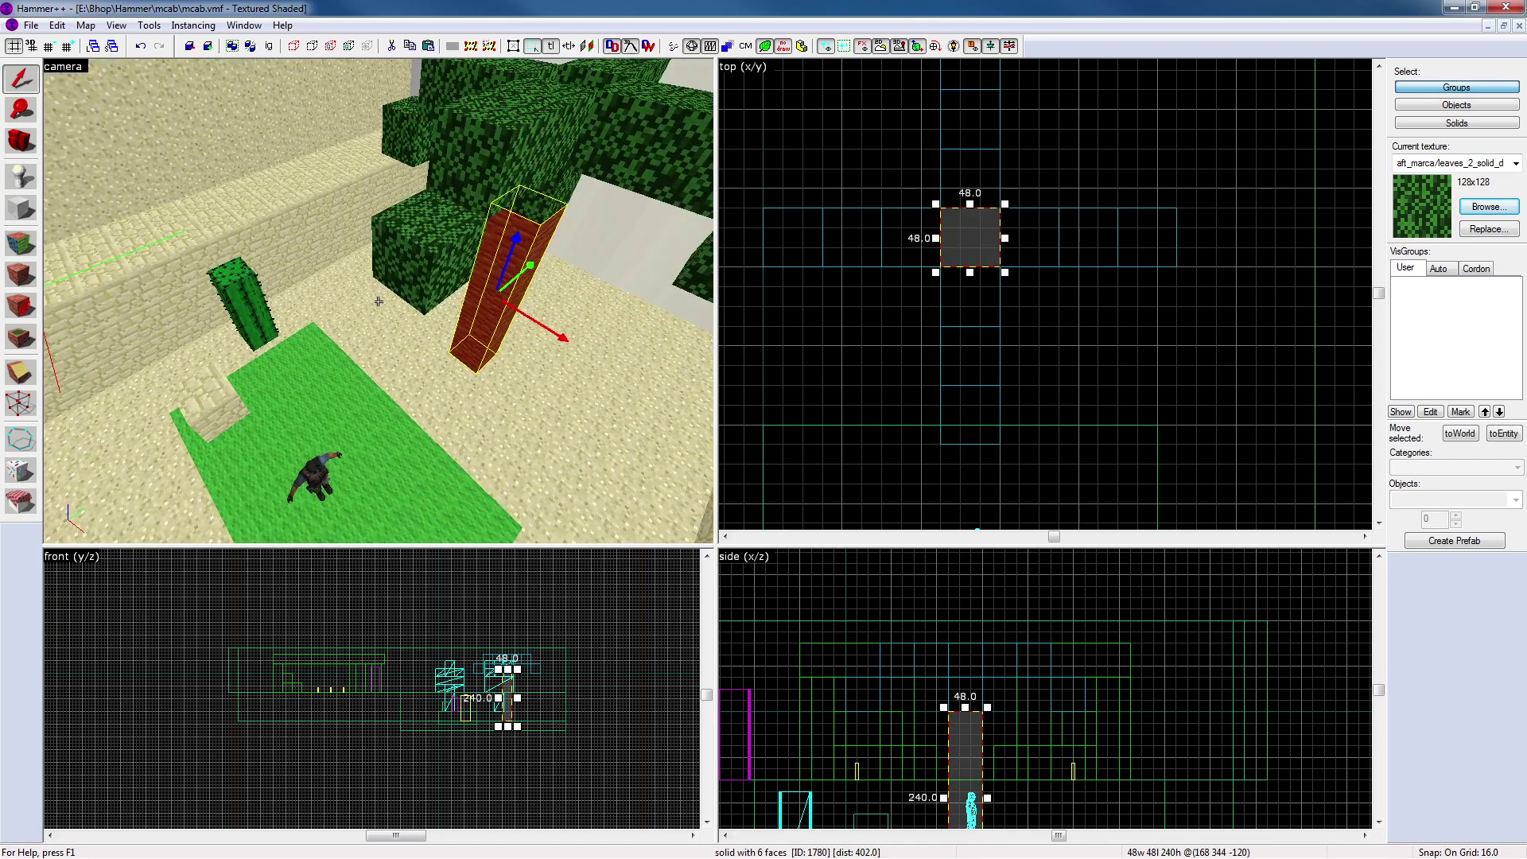
pyautogui.press('w')
pyautogui.press('s')
pyautogui.press('d')
pyautogui.press('w')
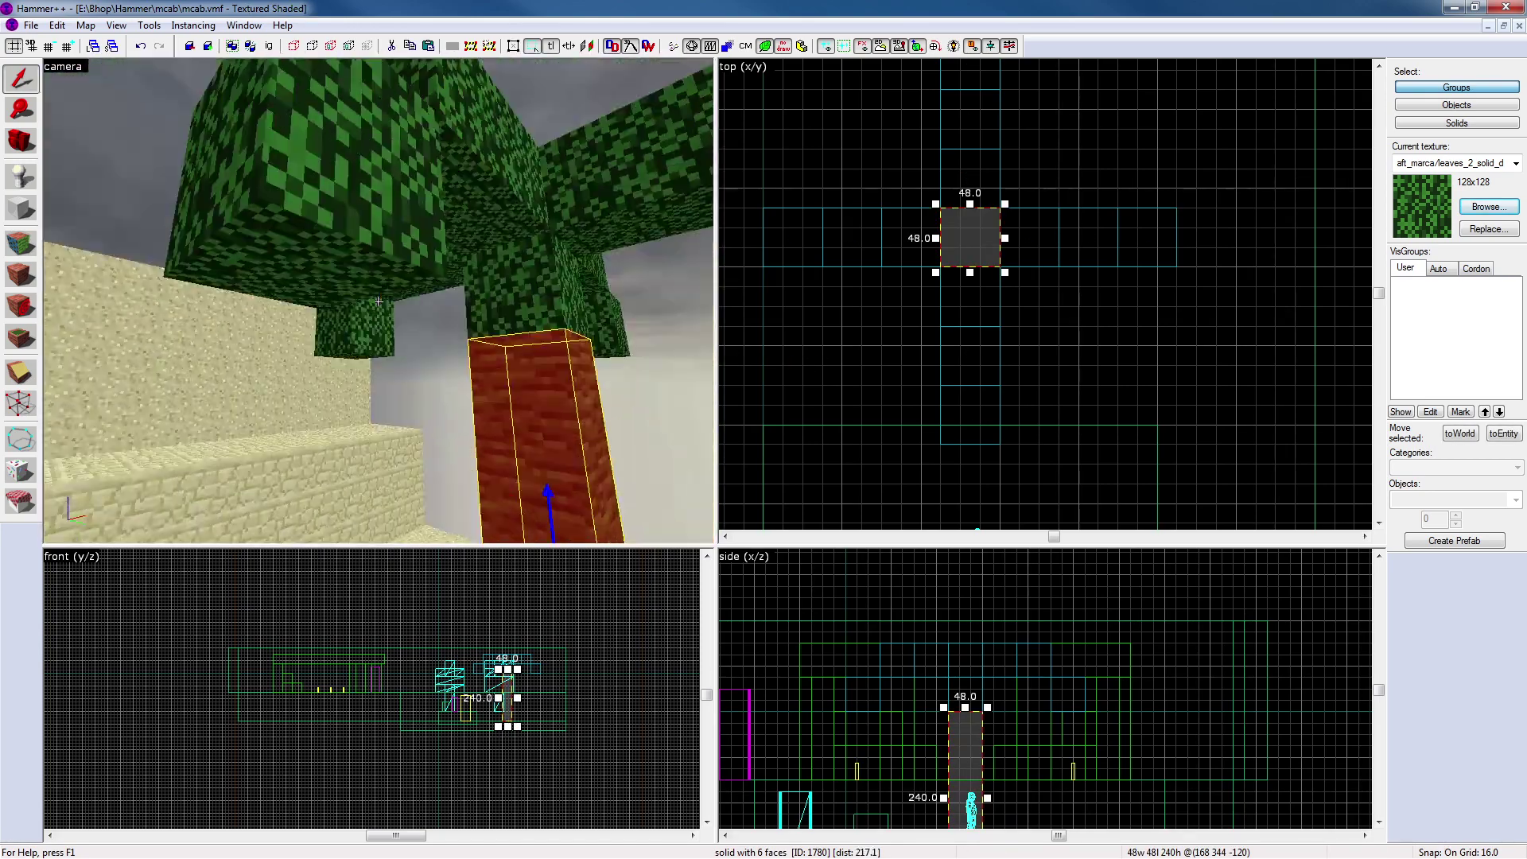
pyautogui.press('s')
pyautogui.press('z')
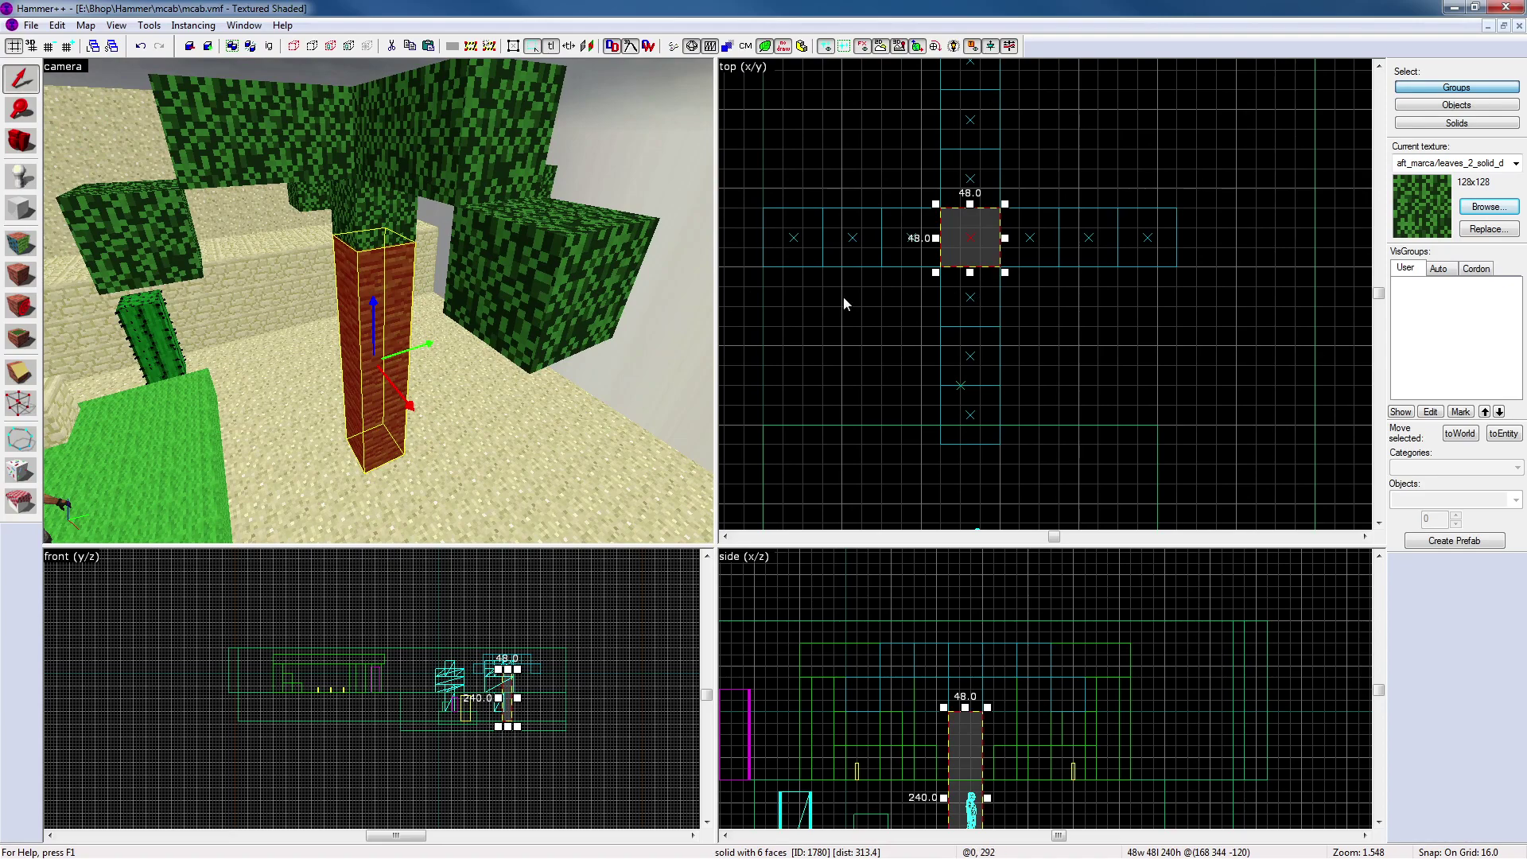
pyautogui.moveTo(966, 708); pyautogui.dragTo(965, 673)
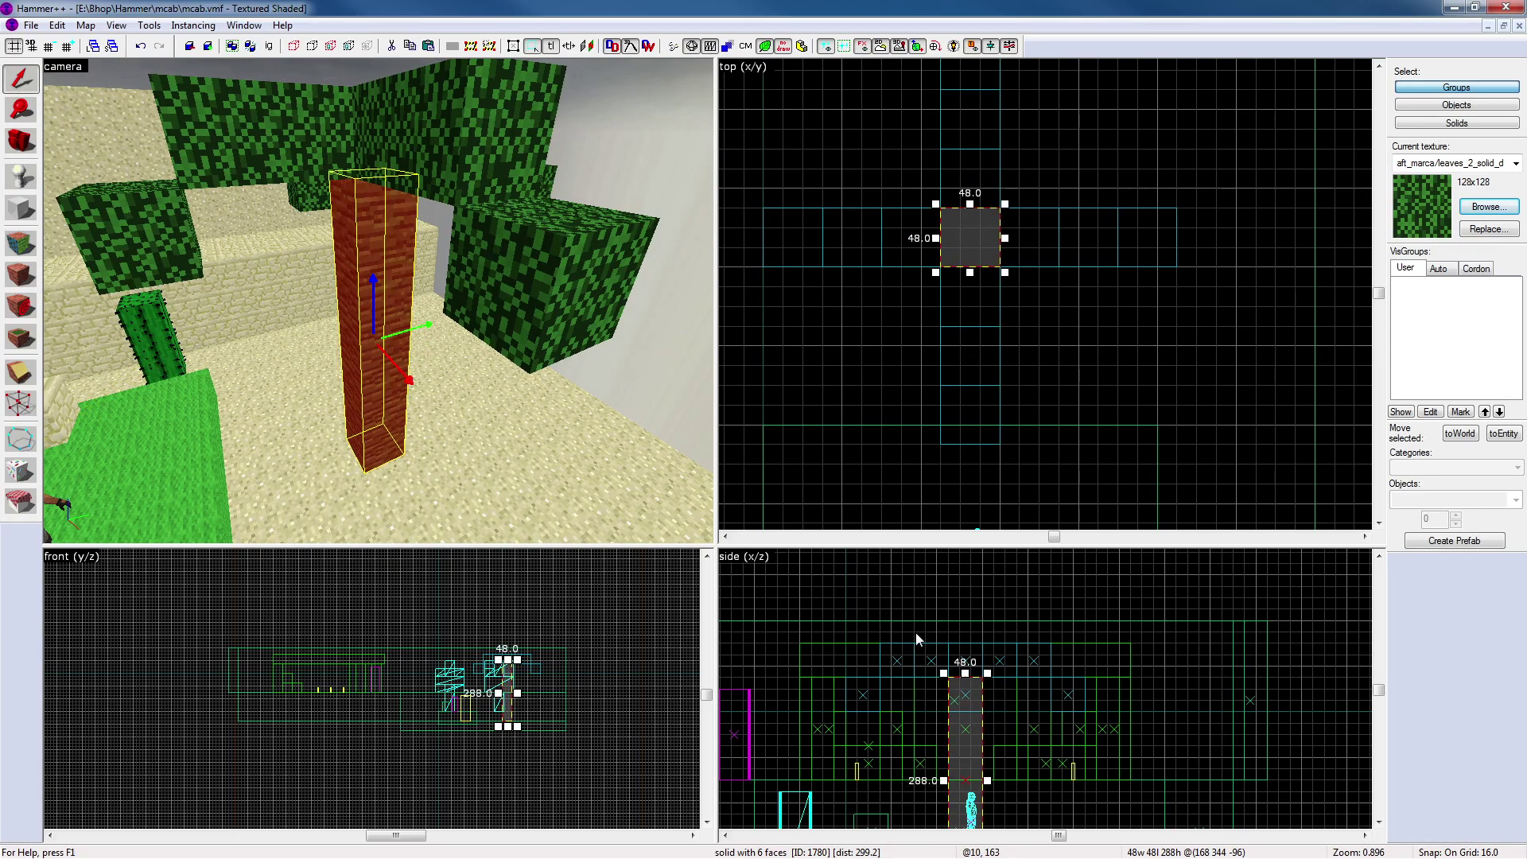
# Check the leaf block that overlaps the top of the extended trunk
pyautogui.press('z')
pyautogui.press('w')
pyautogui.press('z')
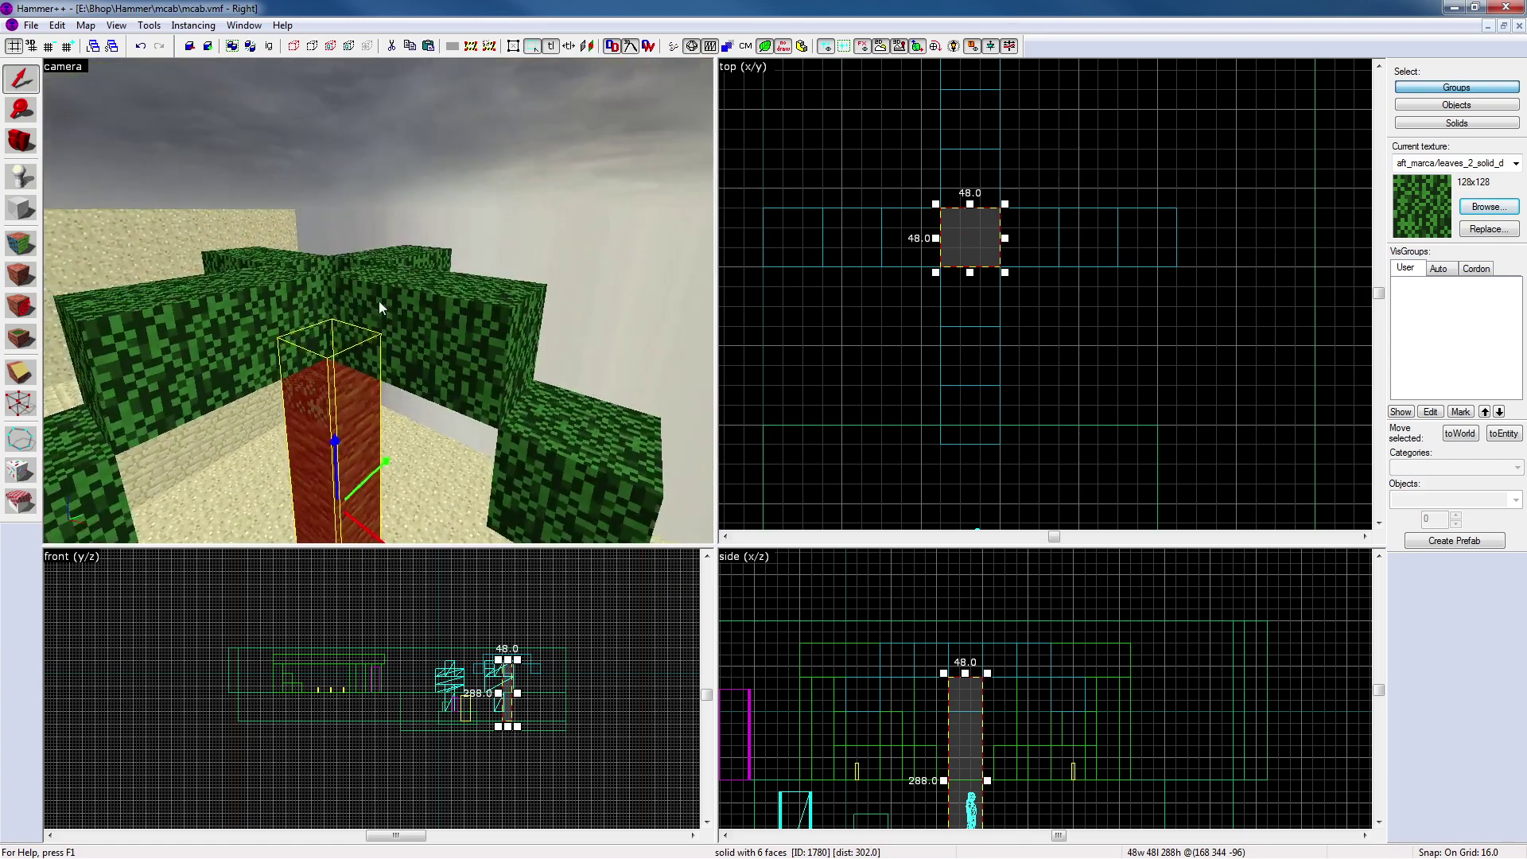
pyautogui.click(327, 323)
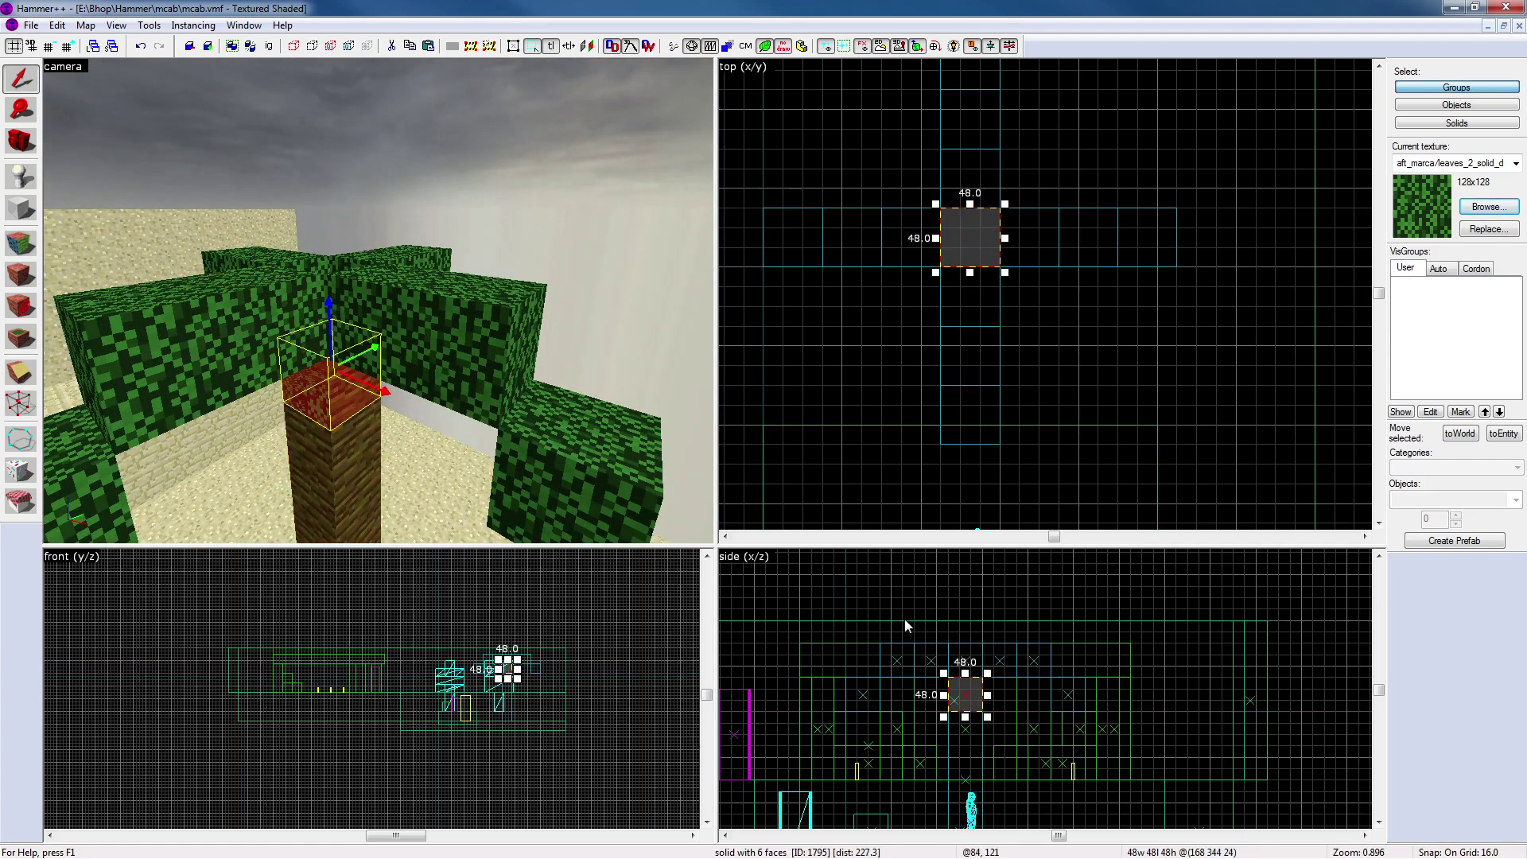
pyautogui.press('Escape')
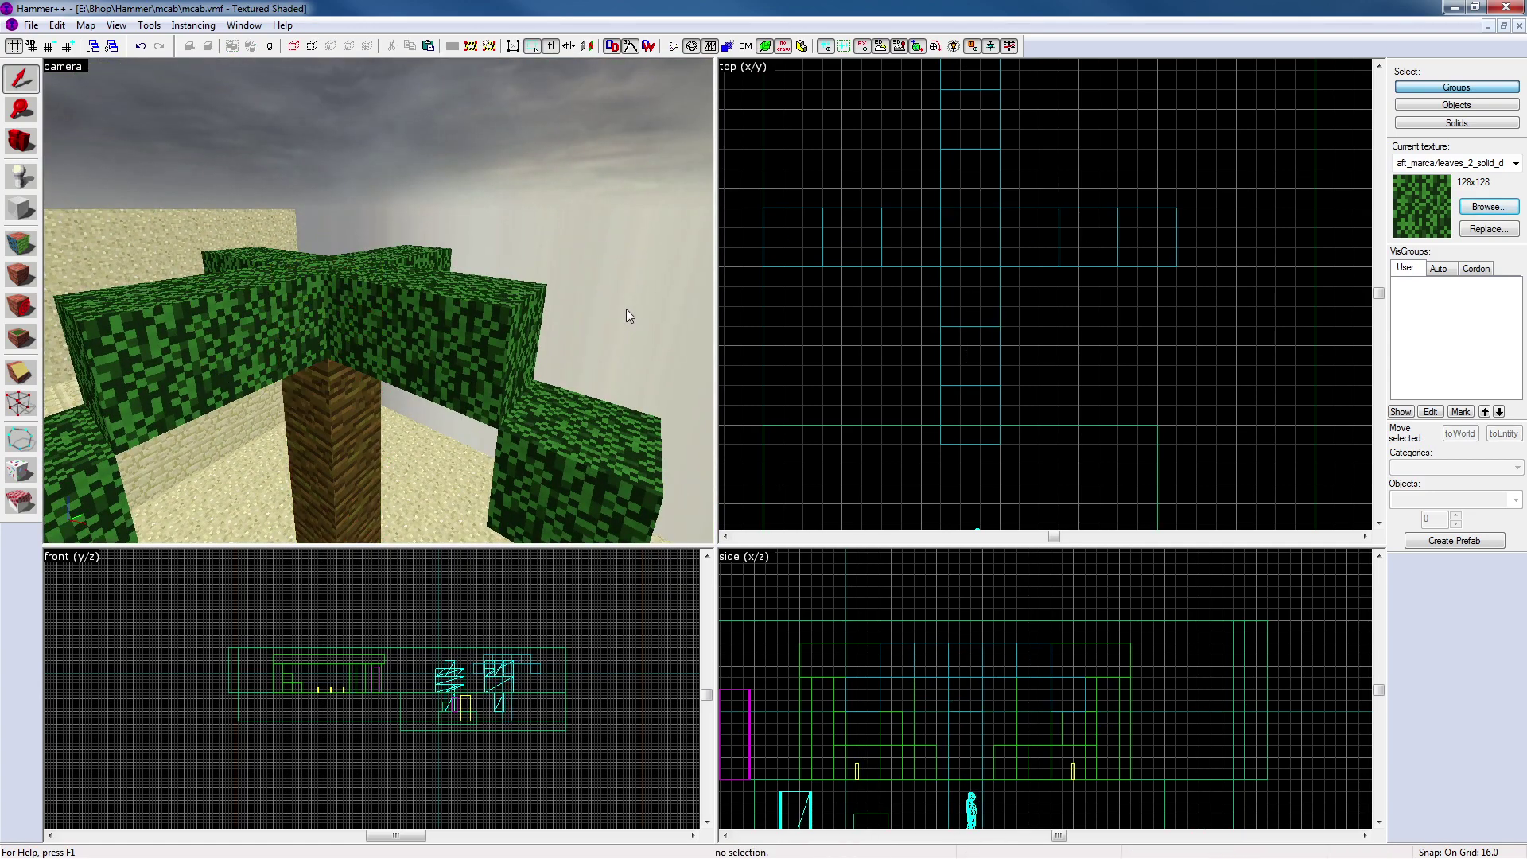
pyautogui.click(375, 337)
pyautogui.press('Escape')
# Delete the two outer leaf blocks of the crown arm that points toward the green platform
pyautogui.press('z')
pyautogui.press('s')
pyautogui.press('w')
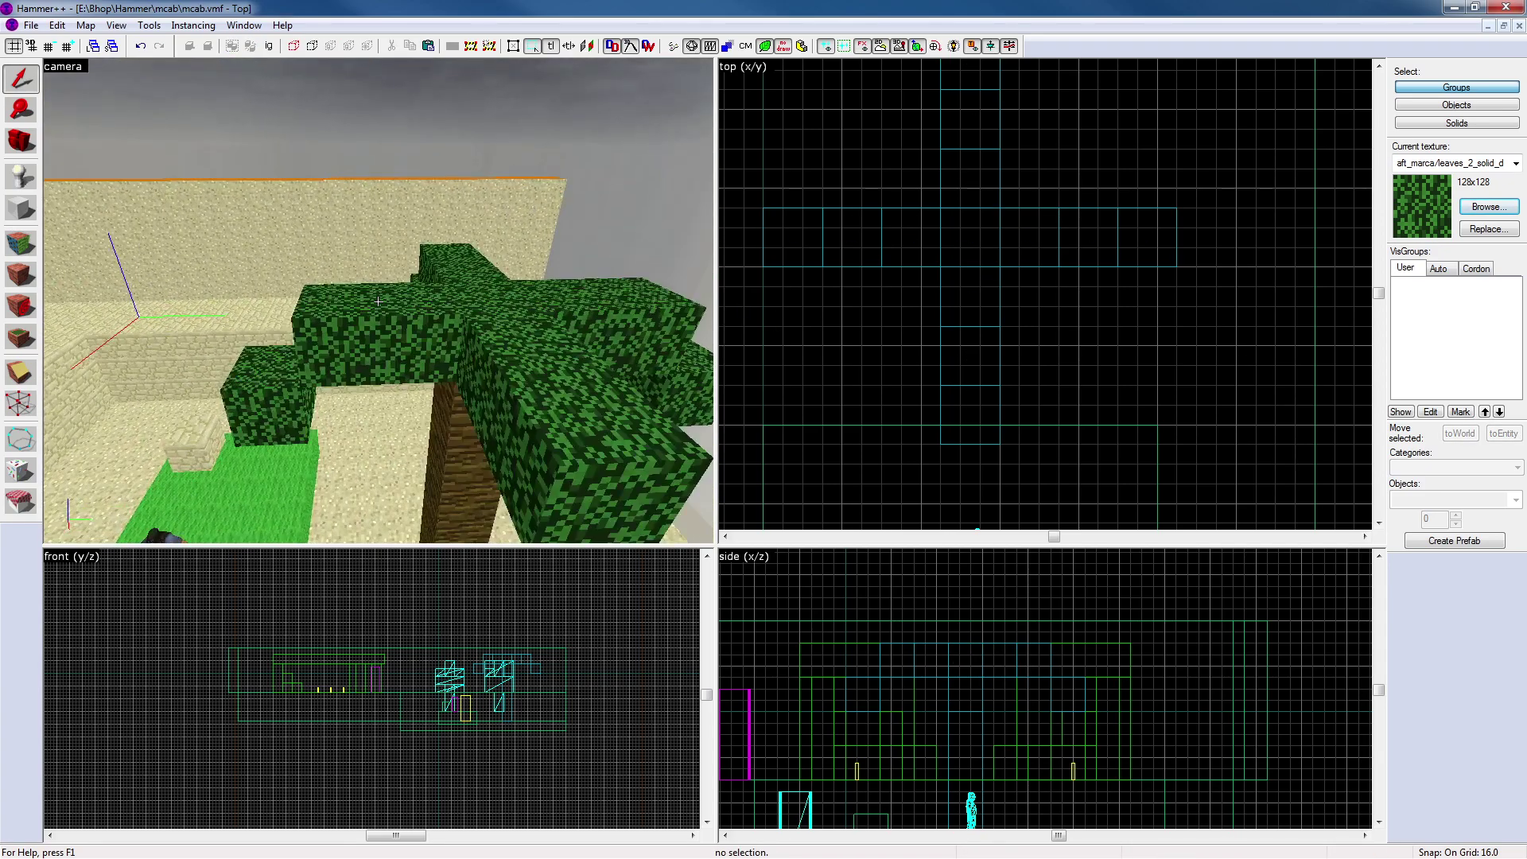
pyautogui.click(286, 380)
pyautogui.press('Delete')
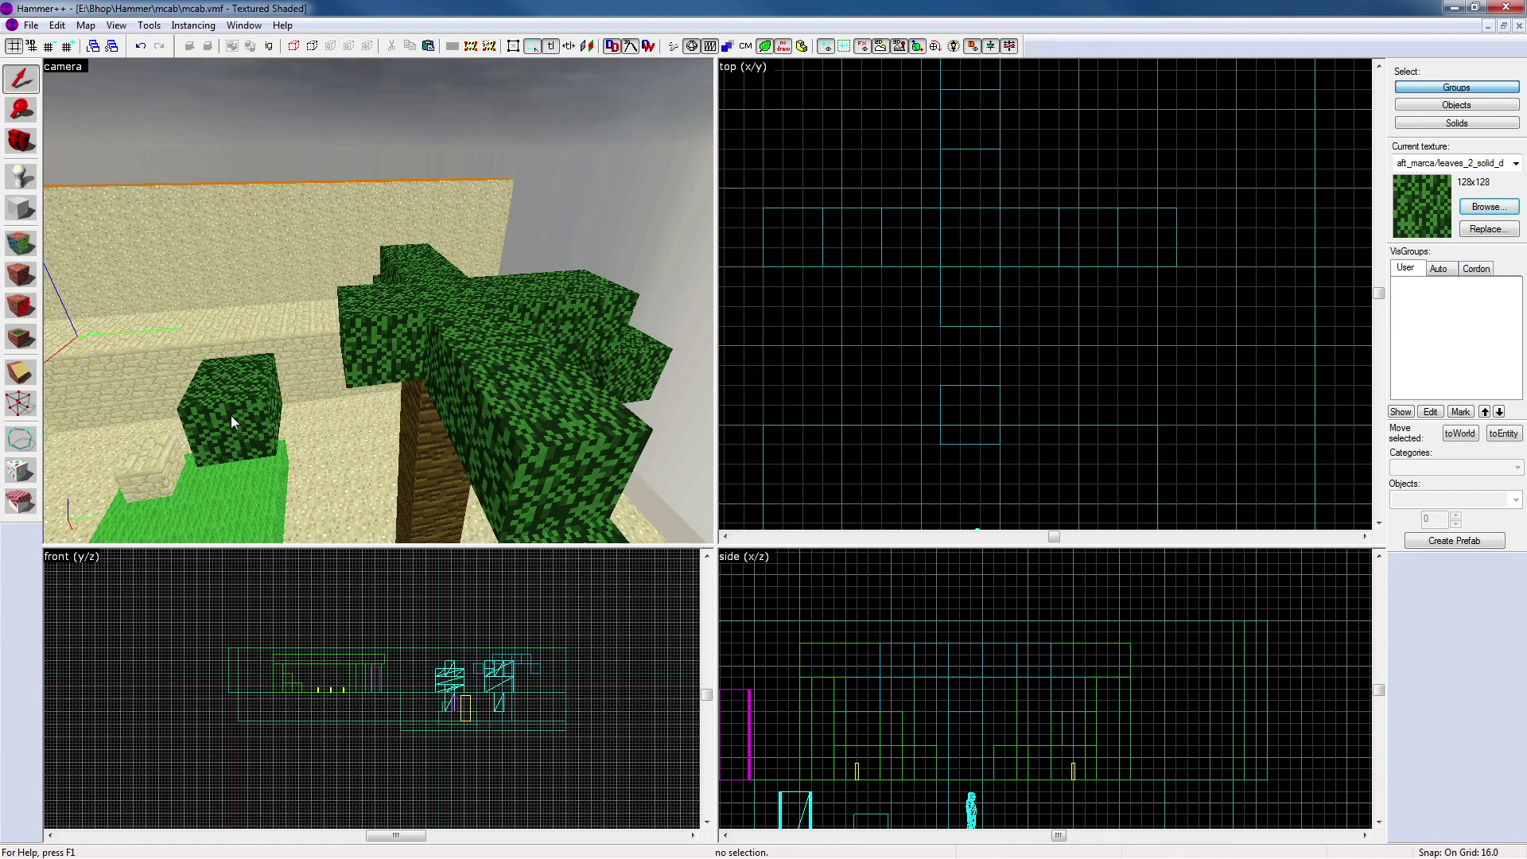
pyautogui.click(398, 286)
pyautogui.press('z')
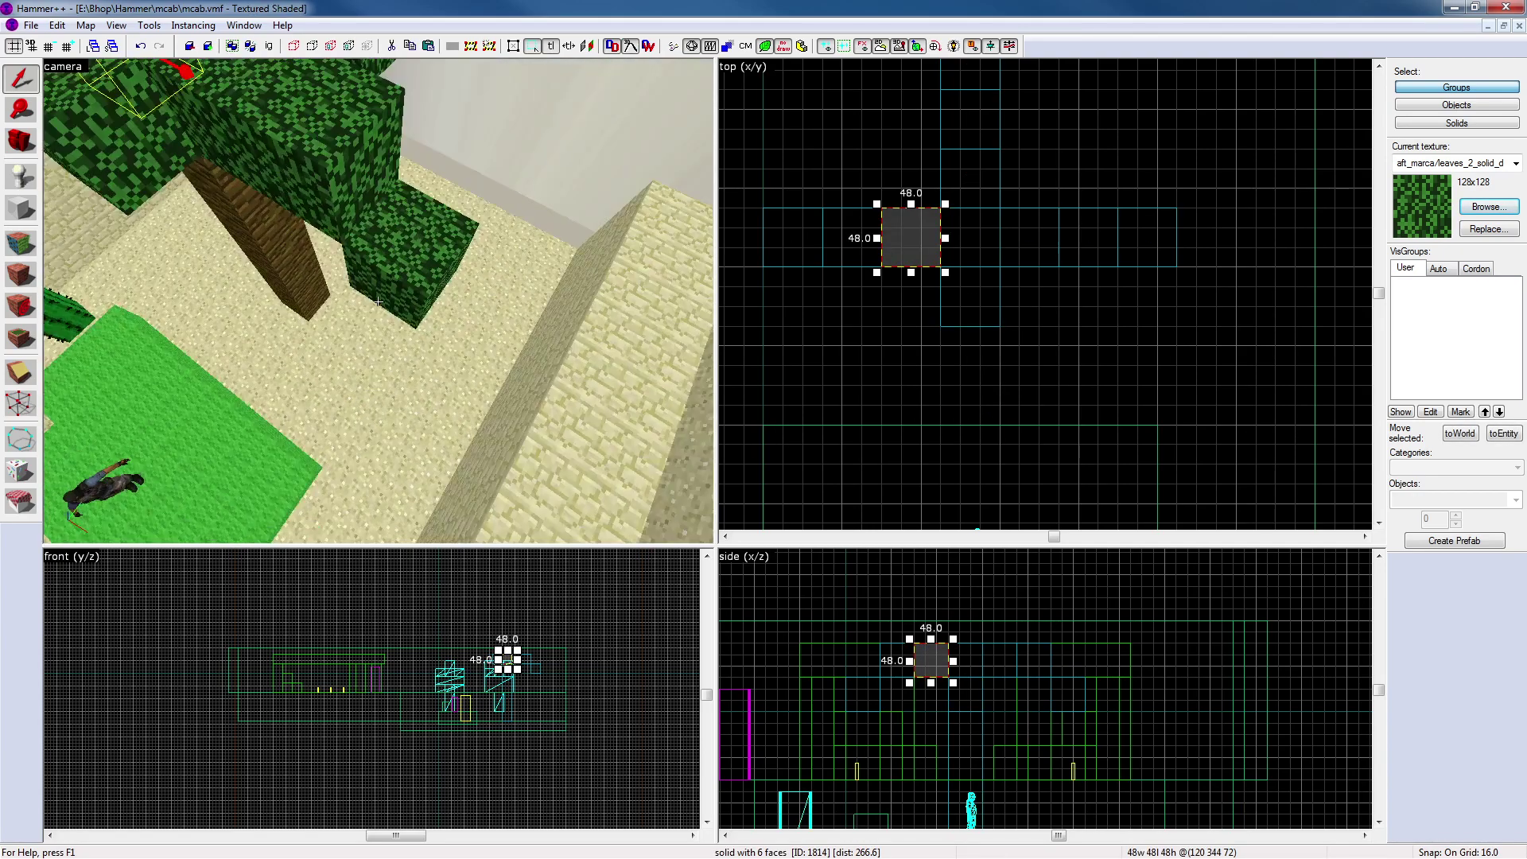
pyautogui.press('s')
pyautogui.press('z')
# Delete the two outer leaf blocks of the remaining three arms, keeping one block on each side of the centre
pyautogui.click(146, 329)
pyautogui.press('Delete')
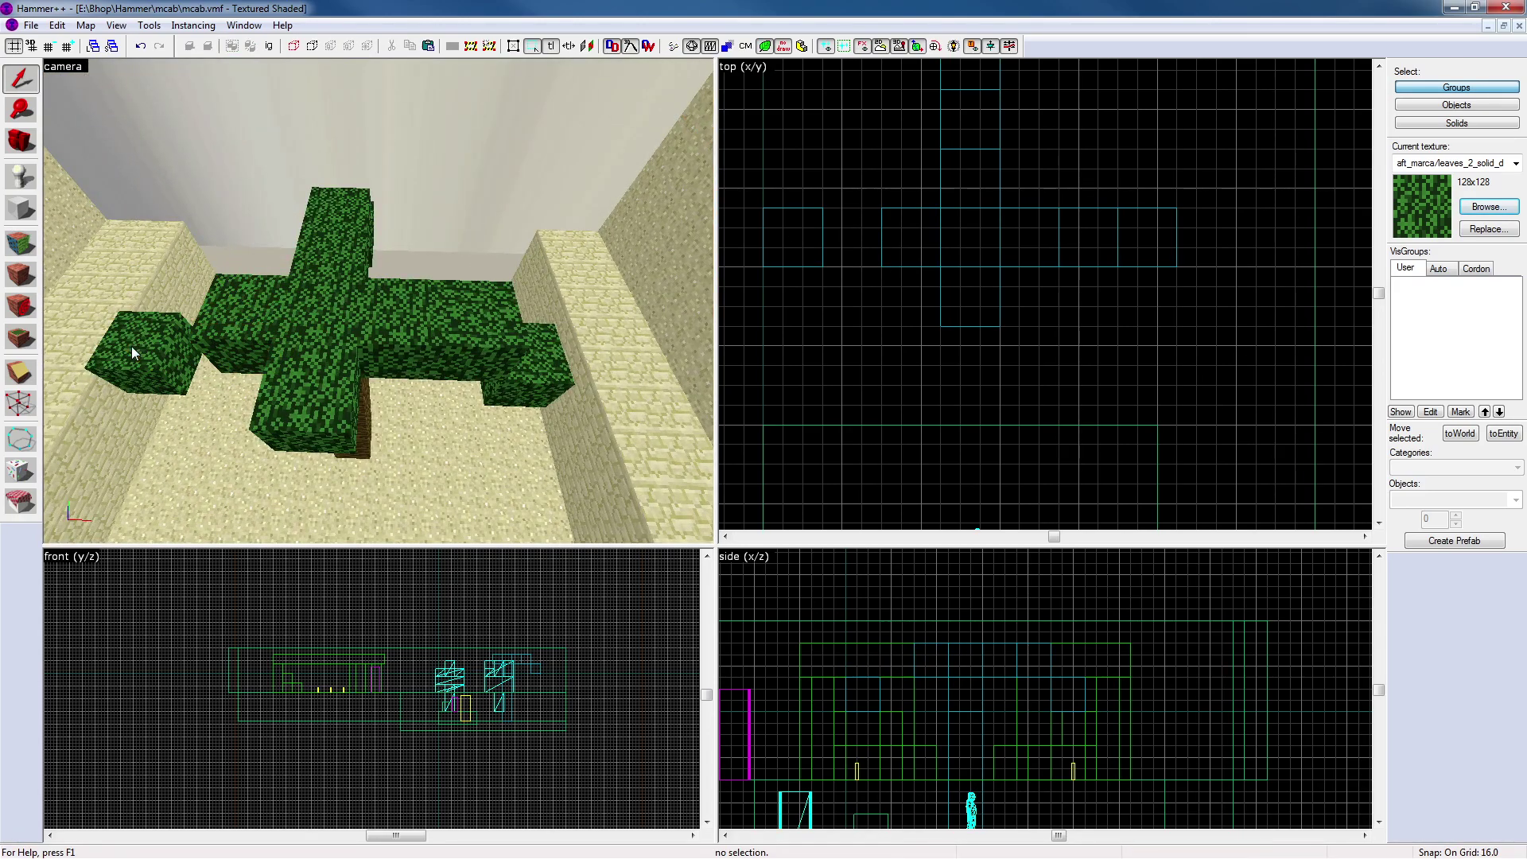
pyautogui.press('Delete')
pyautogui.click(332, 223)
pyautogui.press('Delete')
pyautogui.click(339, 219)
pyautogui.press('Delete')
pyautogui.click(486, 309)
pyautogui.press('Delete')
pyautogui.click(521, 348)
pyautogui.press('Delete')
pyautogui.press('z')
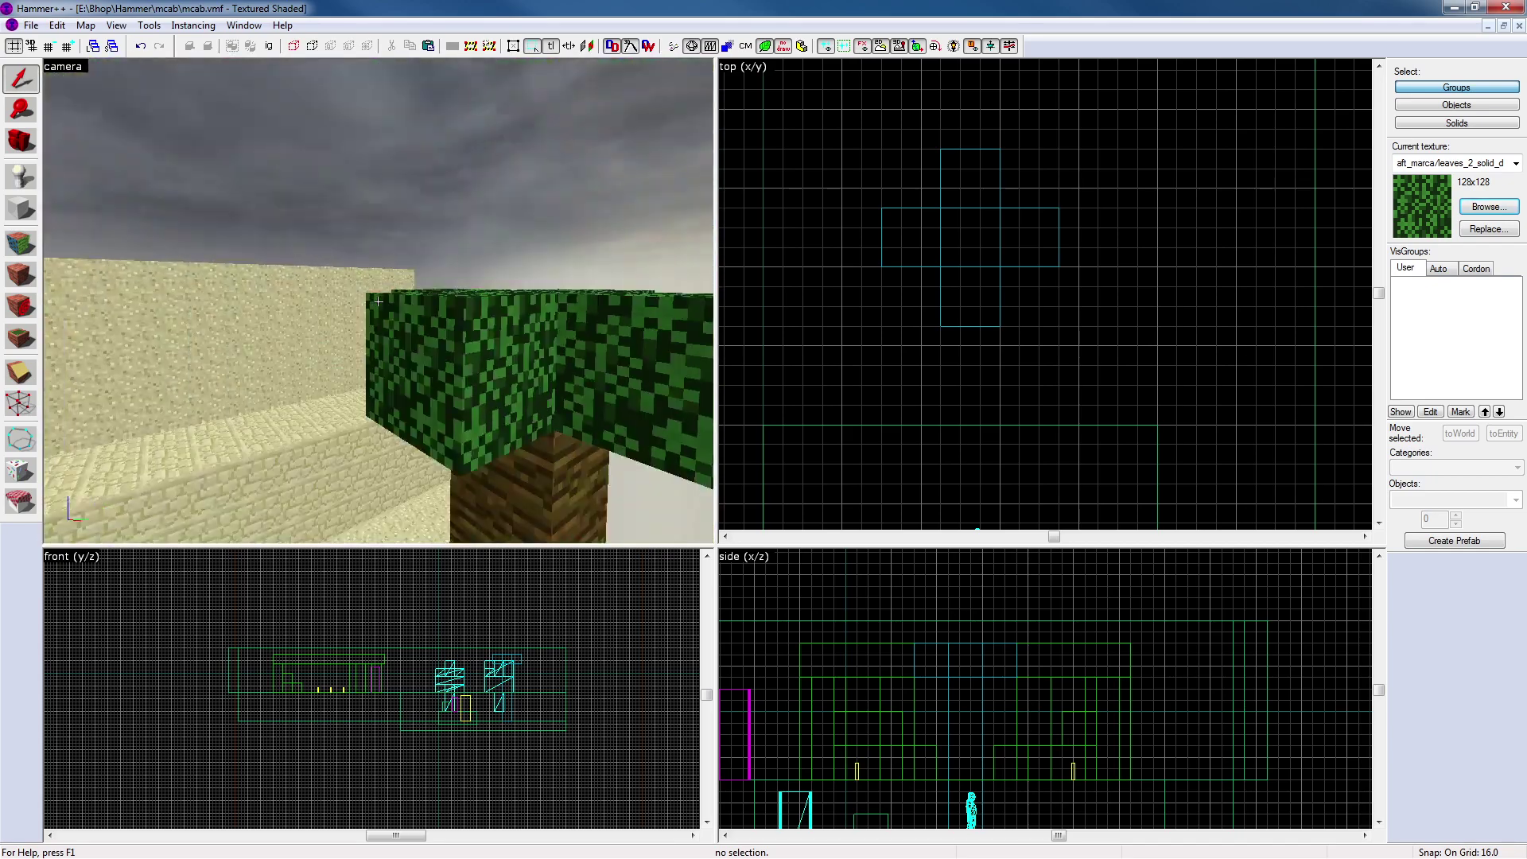
# Duplicate the leaf block on the platform-facing arm and place the copy 48 units farther out
pyautogui.click(379, 302)
pyautogui.press('z')
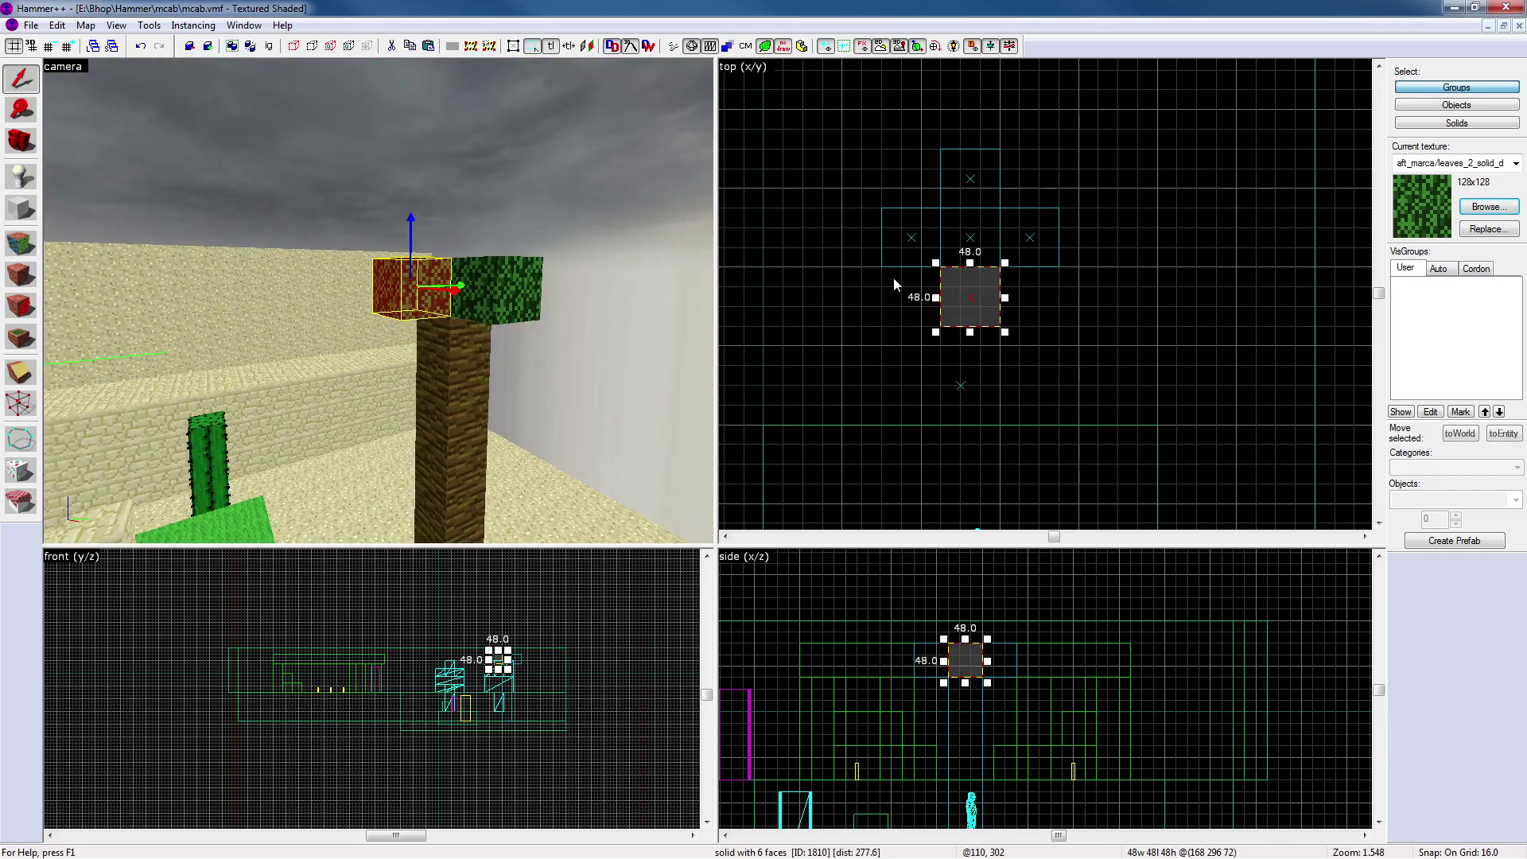
pyautogui.moveTo(954, 332); pyautogui.dragTo(962, 391)
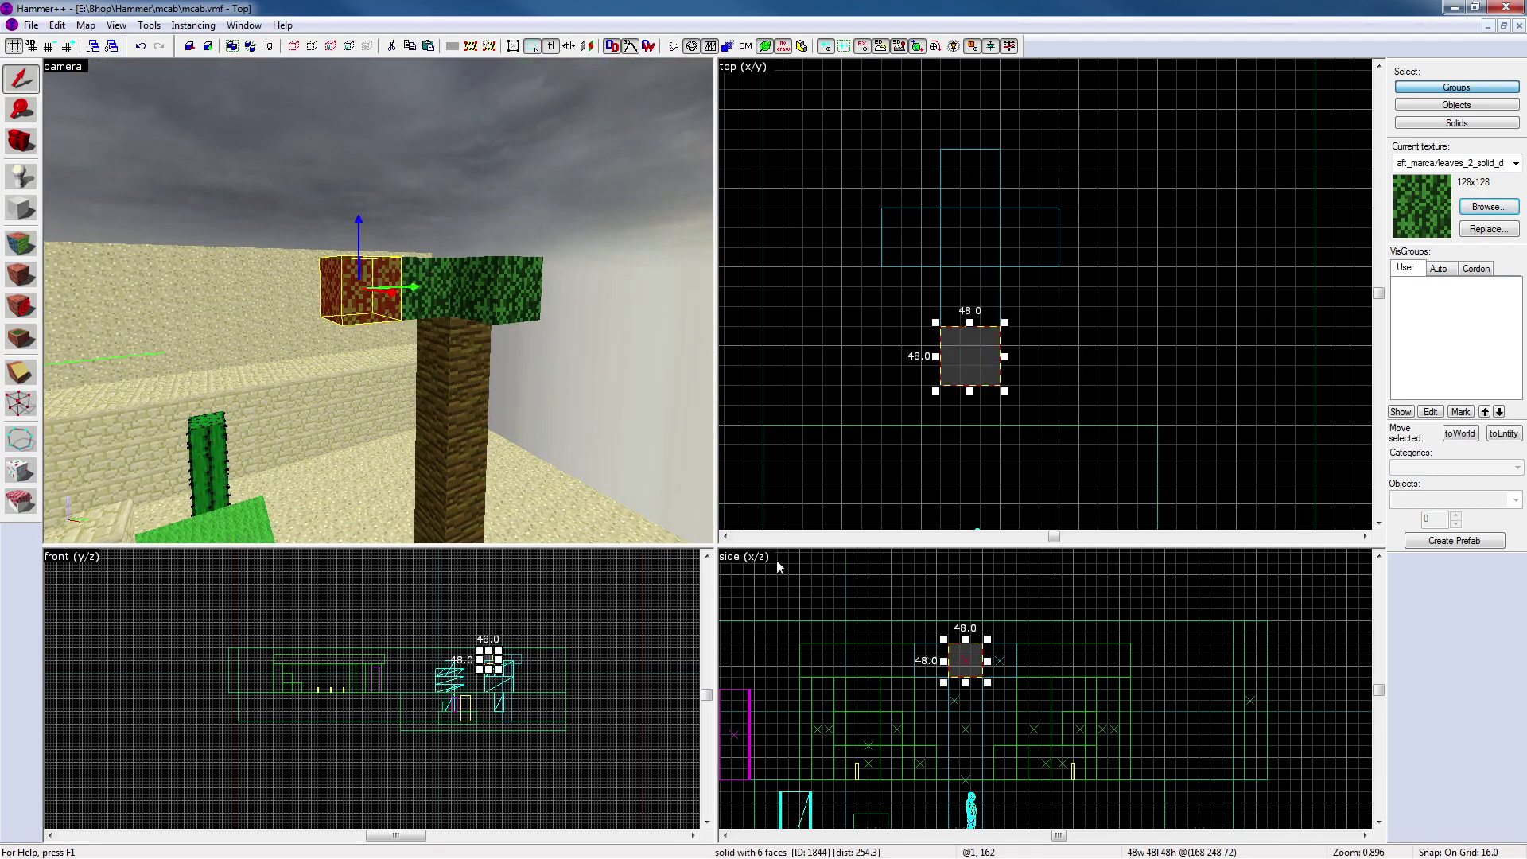
# Try the copied end block of the platform-facing arm 48 units lower
pyautogui.moveTo(978, 672); pyautogui.dragTo(978, 706)
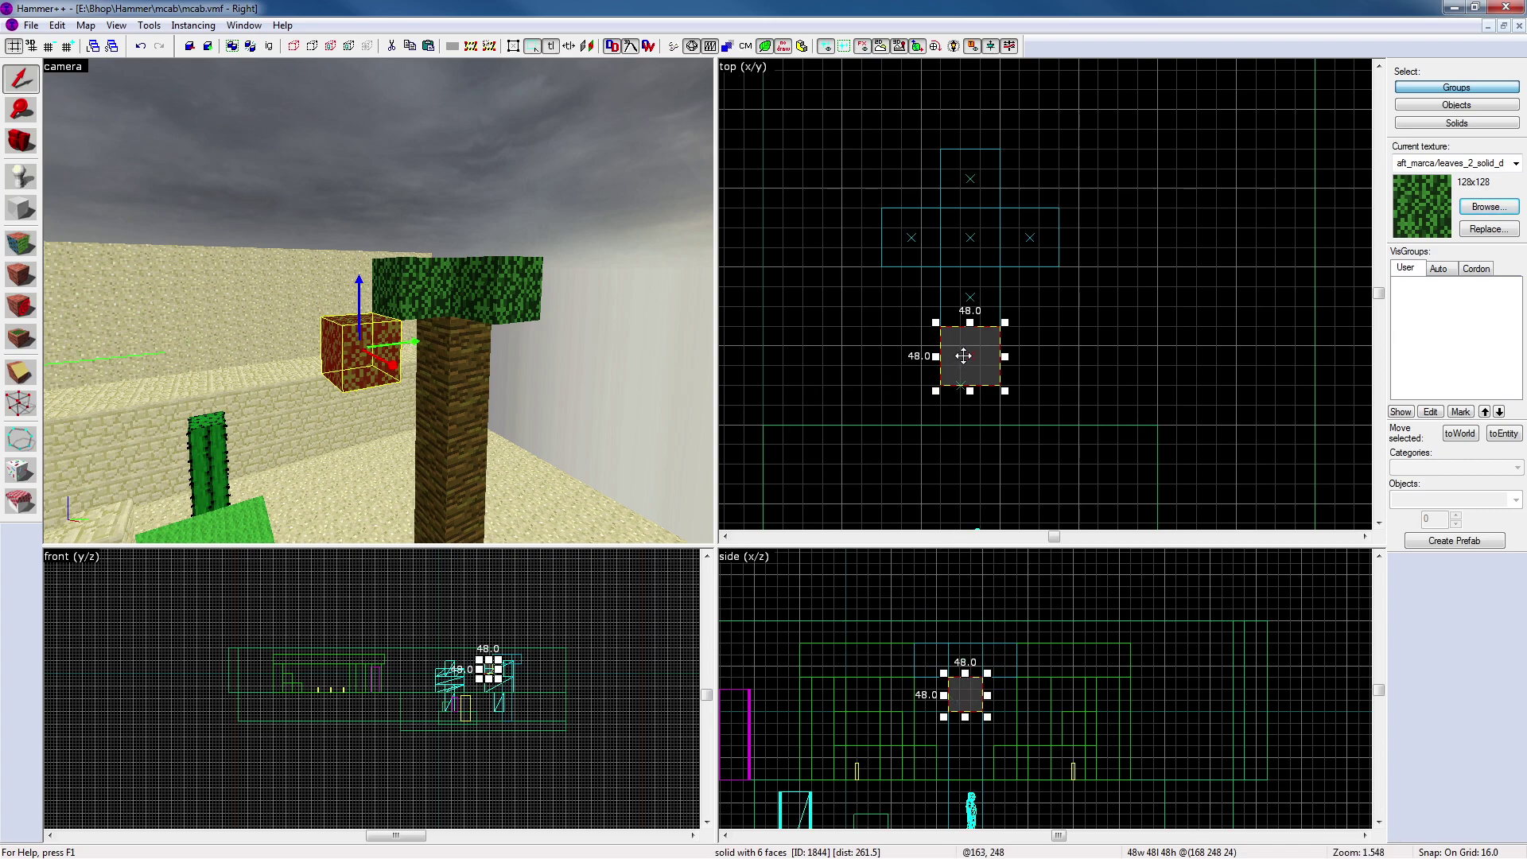
pyautogui.moveTo(963, 356); pyautogui.dragTo(964, 350)
pyautogui.moveTo(965, 688); pyautogui.dragTo(964, 646)
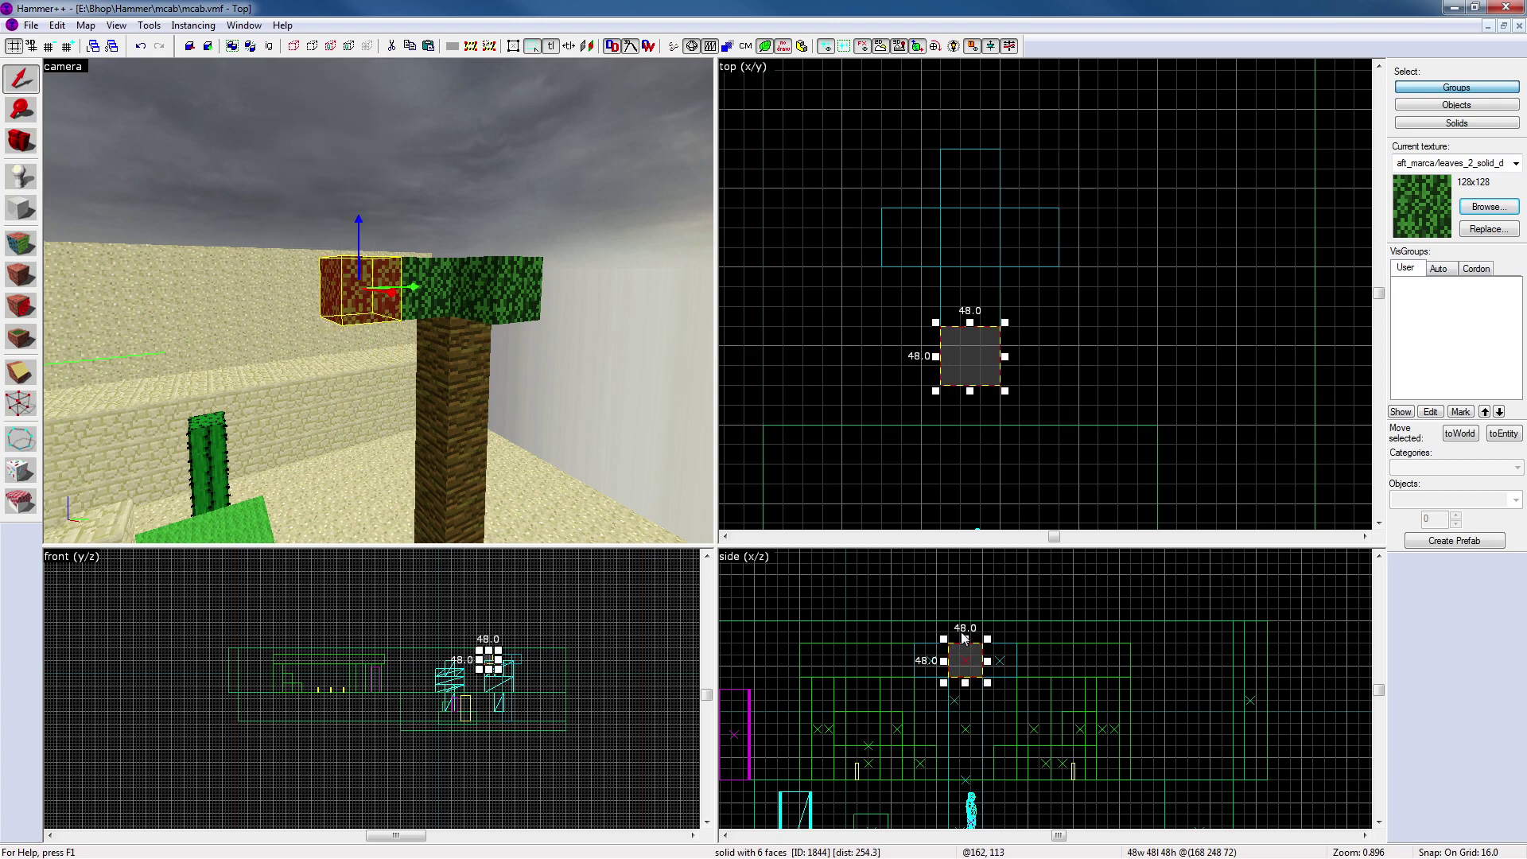
# Copy the arm's end leaf block one block sideways toward +X and place another copy 48 units farther toward the platform
pyautogui.moveTo(967, 360); pyautogui.dragTo(1034, 417)
pyautogui.press('z')
pyautogui.press('s')
pyautogui.press('w')
pyautogui.press('z')
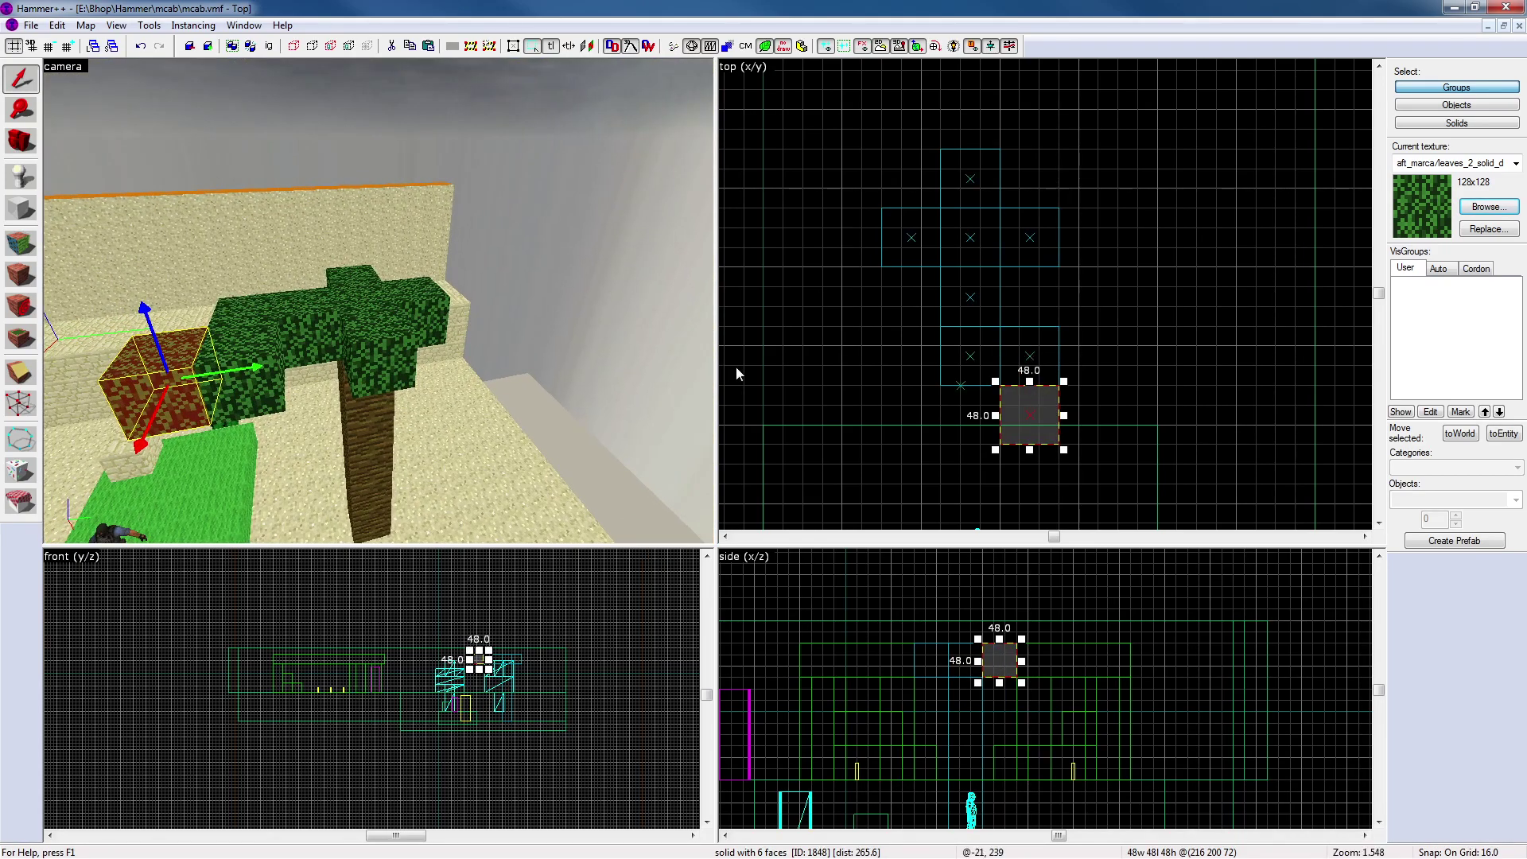
pyautogui.press('Escape')
# Duplicate 48-unit leaf blocks around the crown to lengthen the +X and +Y arms and extend the -X arm by one block
pyautogui.press('z')
pyautogui.press('a')
pyautogui.press('w')
pyautogui.press('s')
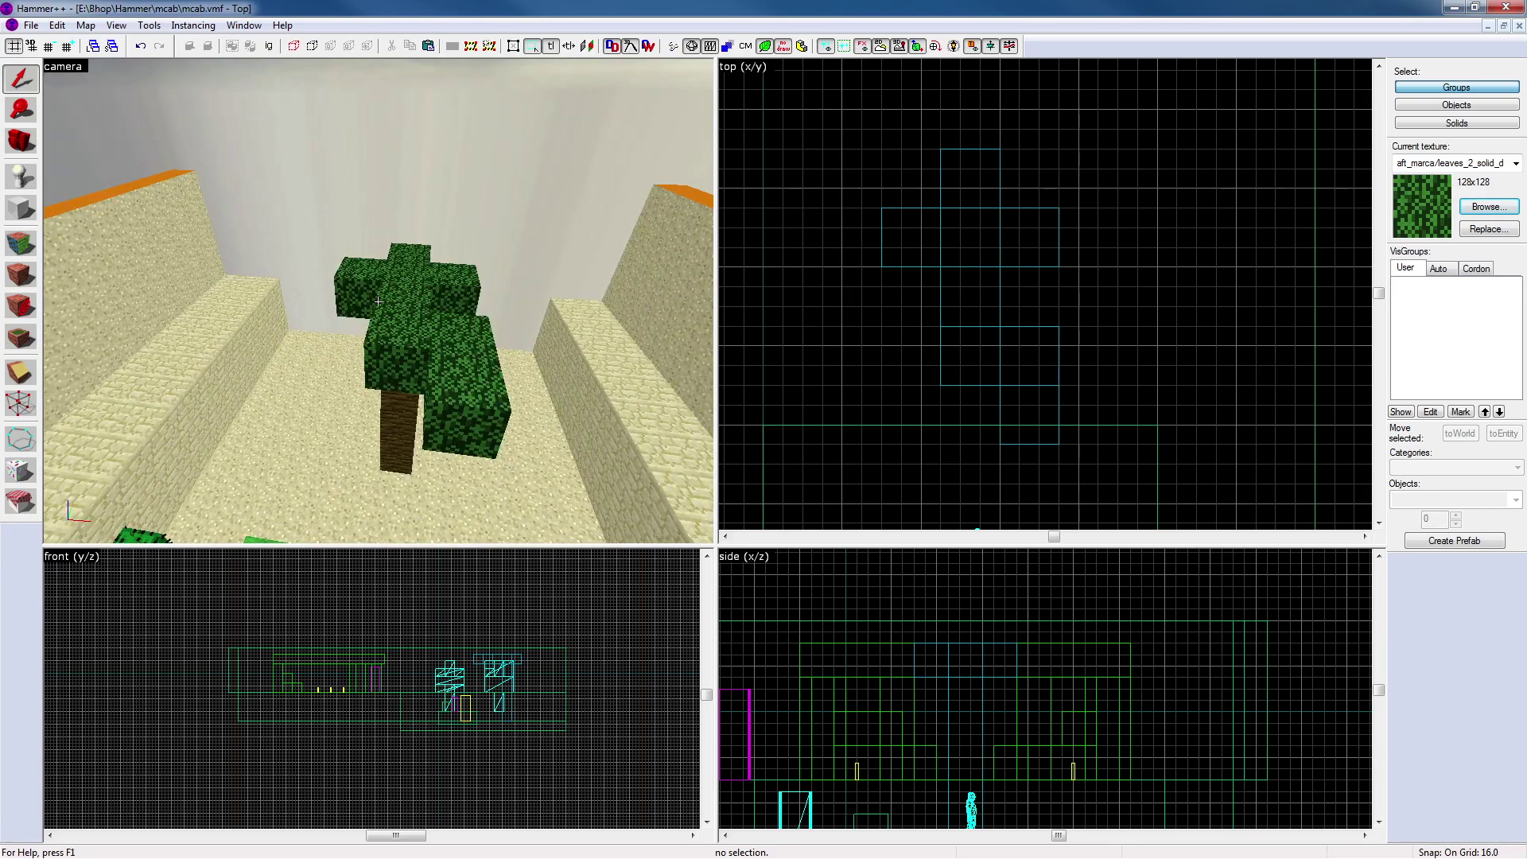
pyautogui.press('d')
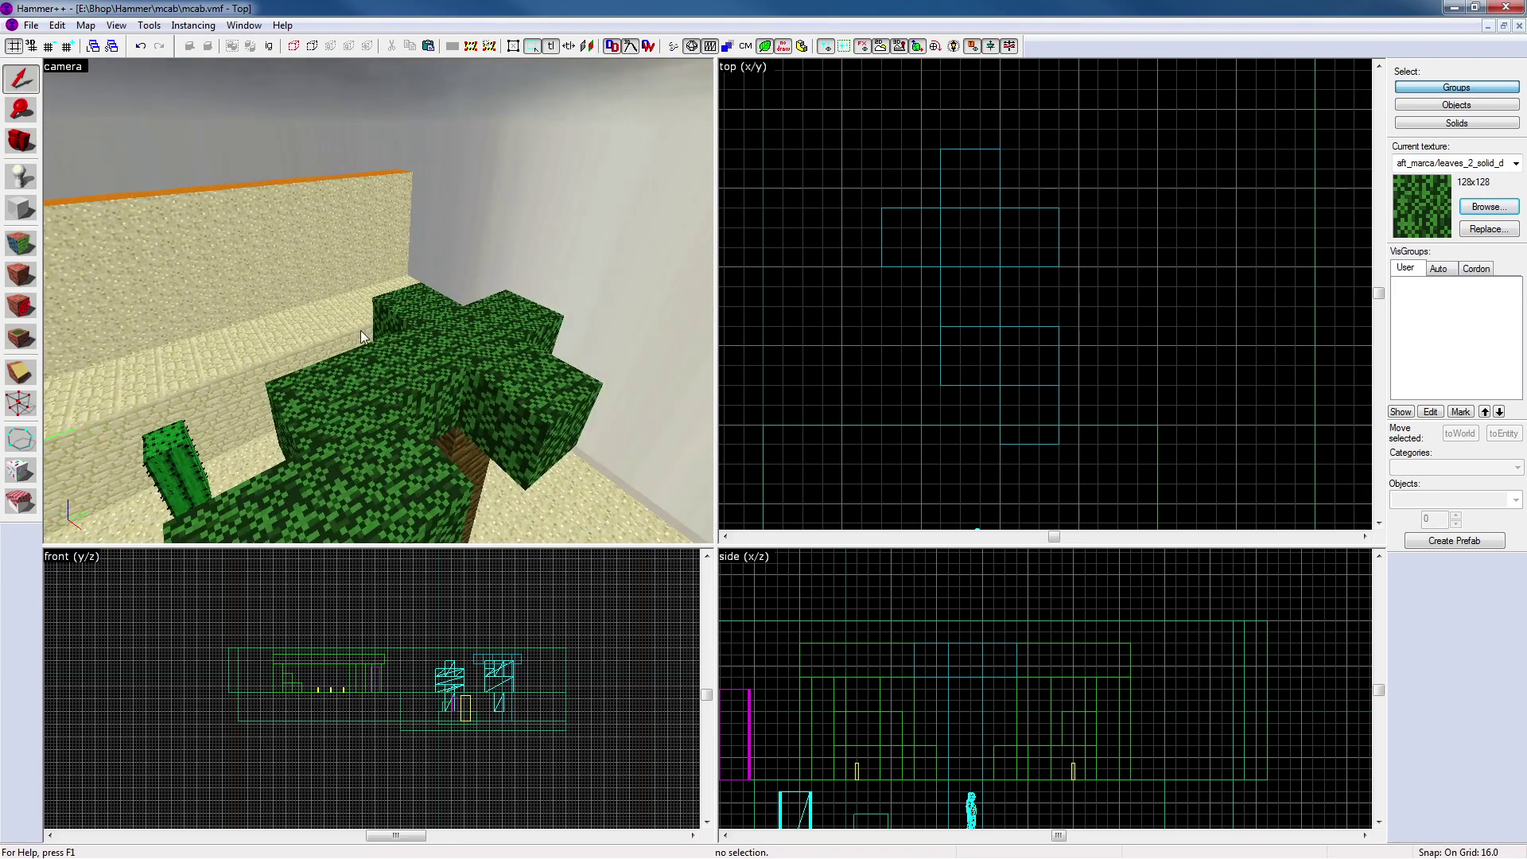
pyautogui.press('s')
pyautogui.press('z')
pyautogui.click(283, 390)
pyautogui.keyDown('shift'); pyautogui.moveTo(1041, 421); pyautogui.dragTo(1042, 304); pyautogui.keyUp('shift')
pyautogui.keyDown('shift'); pyautogui.moveTo(1042, 304); pyautogui.dragTo(1104, 243); pyautogui.keyUp('shift')
pyautogui.keyDown('shift'); pyautogui.moveTo(1104, 244); pyautogui.dragTo(987, 123); pyautogui.keyUp('shift')
pyautogui.moveTo(1100, 174); pyautogui.dragTo(1179, 337, button='middle')
pyautogui.keyDown('shift'); pyautogui.moveTo(1038, 277); pyautogui.dragTo(930, 401); pyautogui.keyUp('shift')
pyautogui.click(1026, 211)
# Examine the extended leaf crown from the front, from below and from the side
pyautogui.press('z')
pyautogui.press('a')
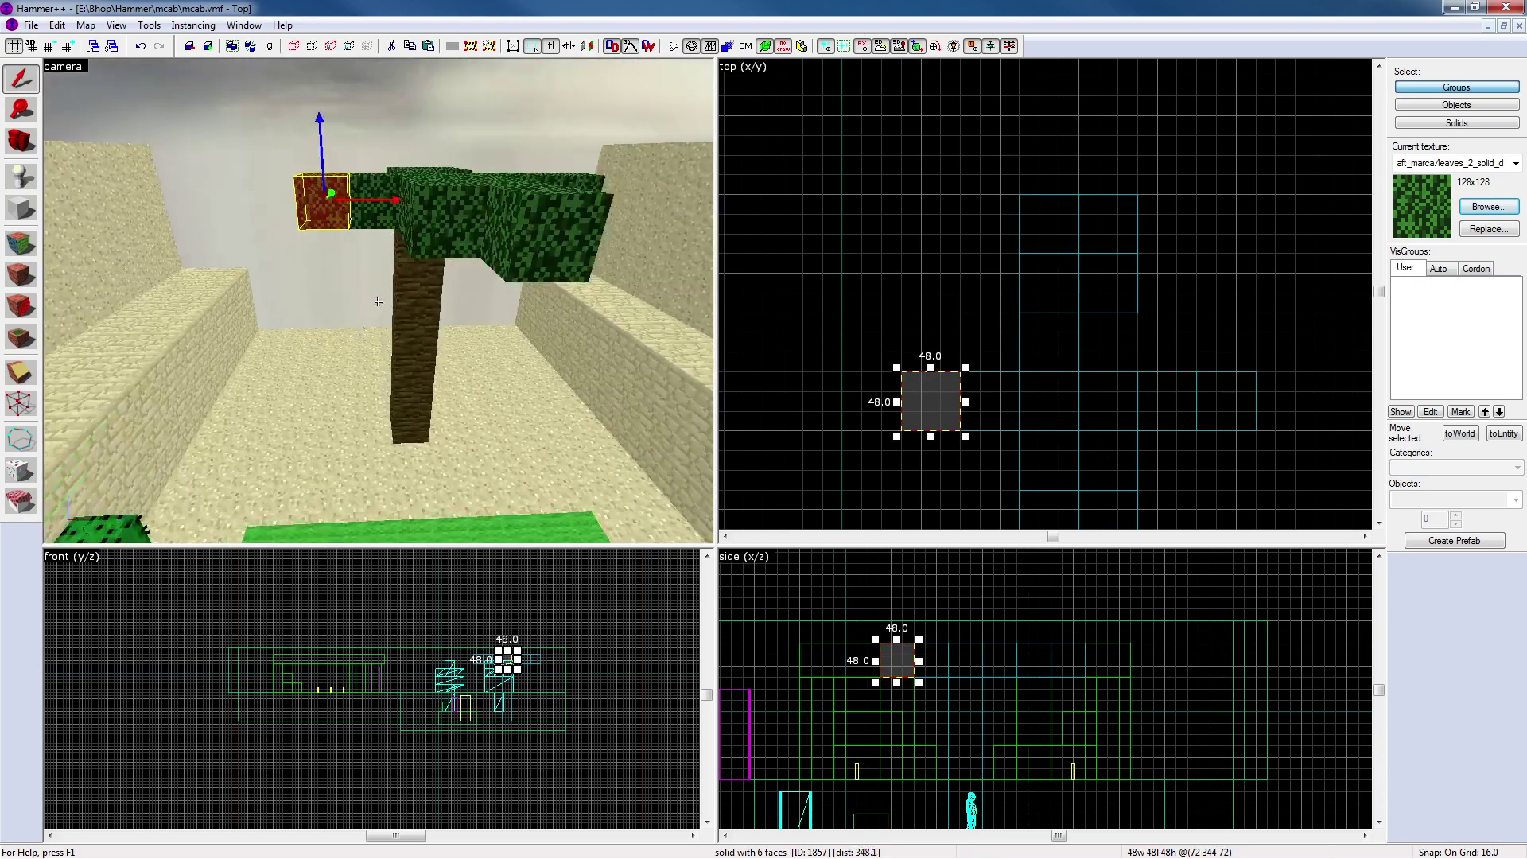
pyautogui.press('w')
pyautogui.press('s')
pyautogui.press('w')
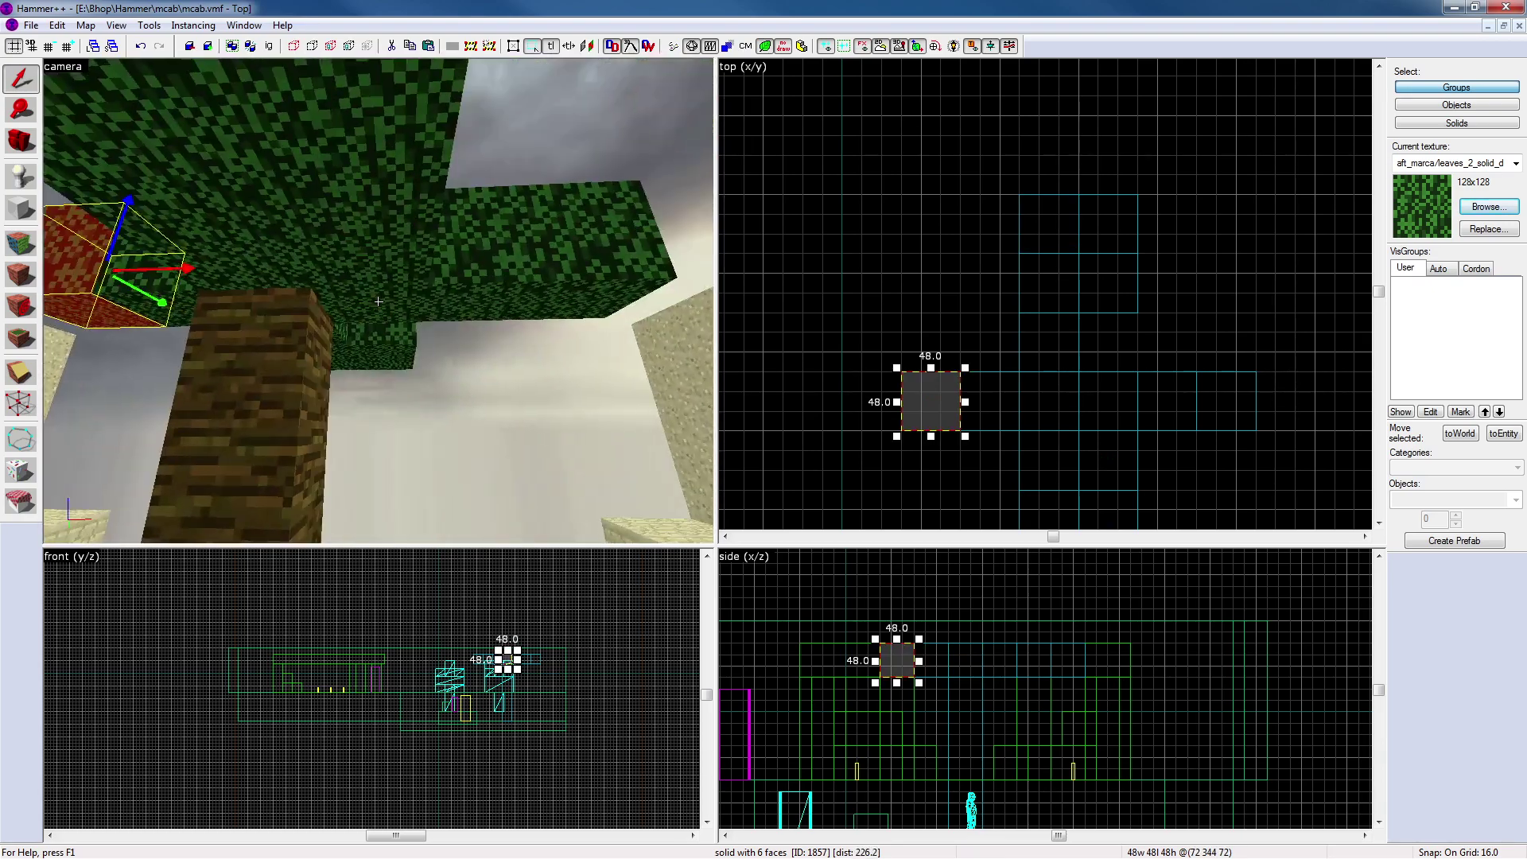
pyautogui.press('z')
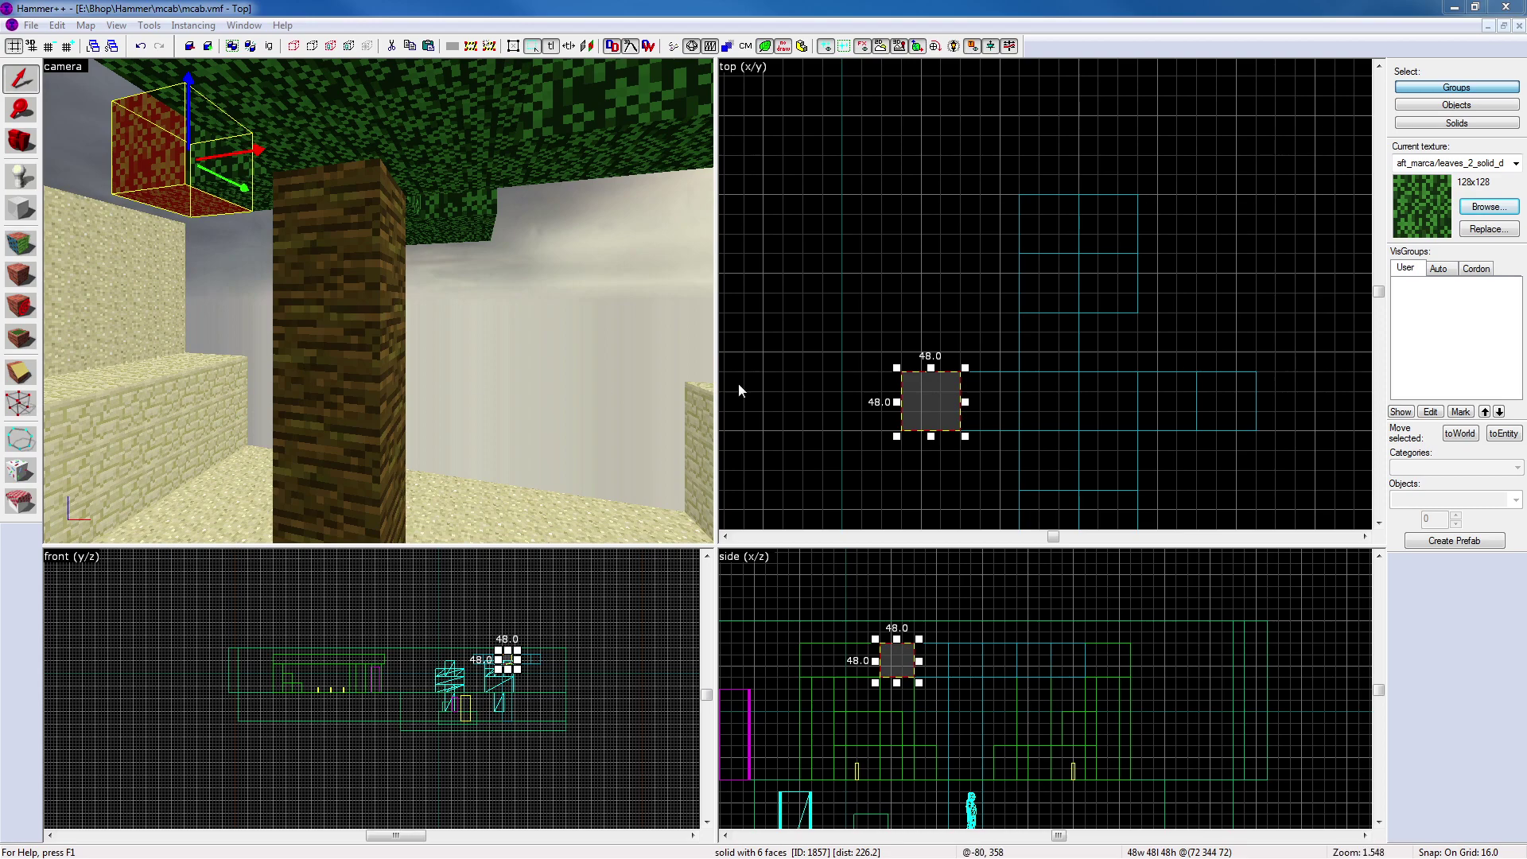
pyautogui.press('Escape')
pyautogui.press('z')
pyautogui.press('s')
# Extend the -X arm with another copied leaf block and fill the crown's two inner corners beside that arm
pyautogui.click(378, 301)
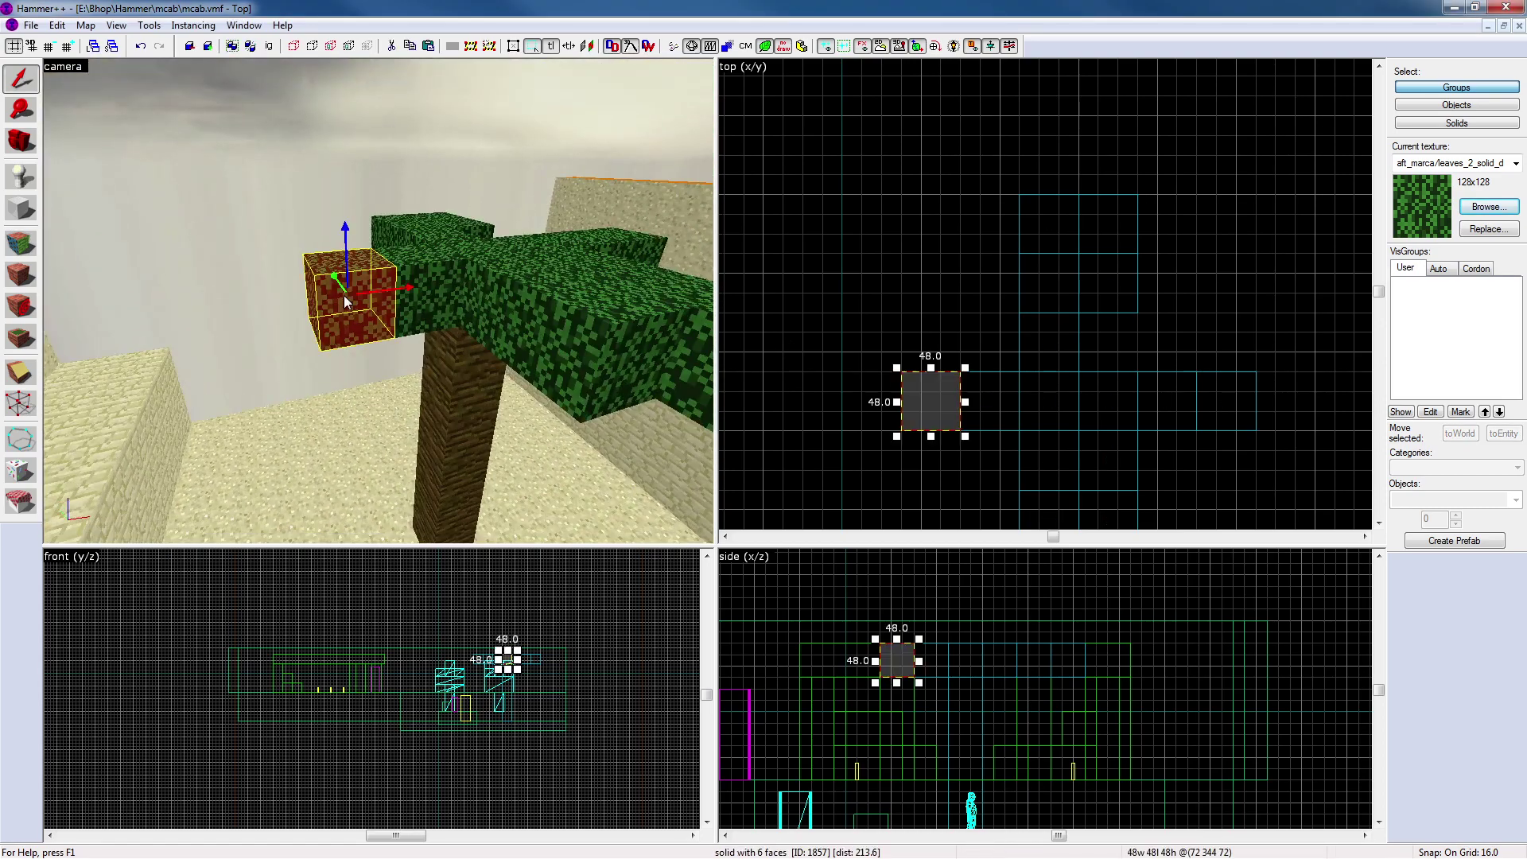
pyautogui.press('z')
pyautogui.keyDown('shift'); pyautogui.moveTo(929, 296); pyautogui.dragTo(977, 318); pyautogui.keyUp('shift')
pyautogui.moveTo(977, 318)
pyautogui.keyDown('shift'); pyautogui.mouseDown()
pyautogui.moveTo(980, 248)
pyautogui.moveTo(913, 283)
pyautogui.moveTo(940, 319)
pyautogui.mouseUp(); pyautogui.keyUp('shift')
pyautogui.click(1137, 327)
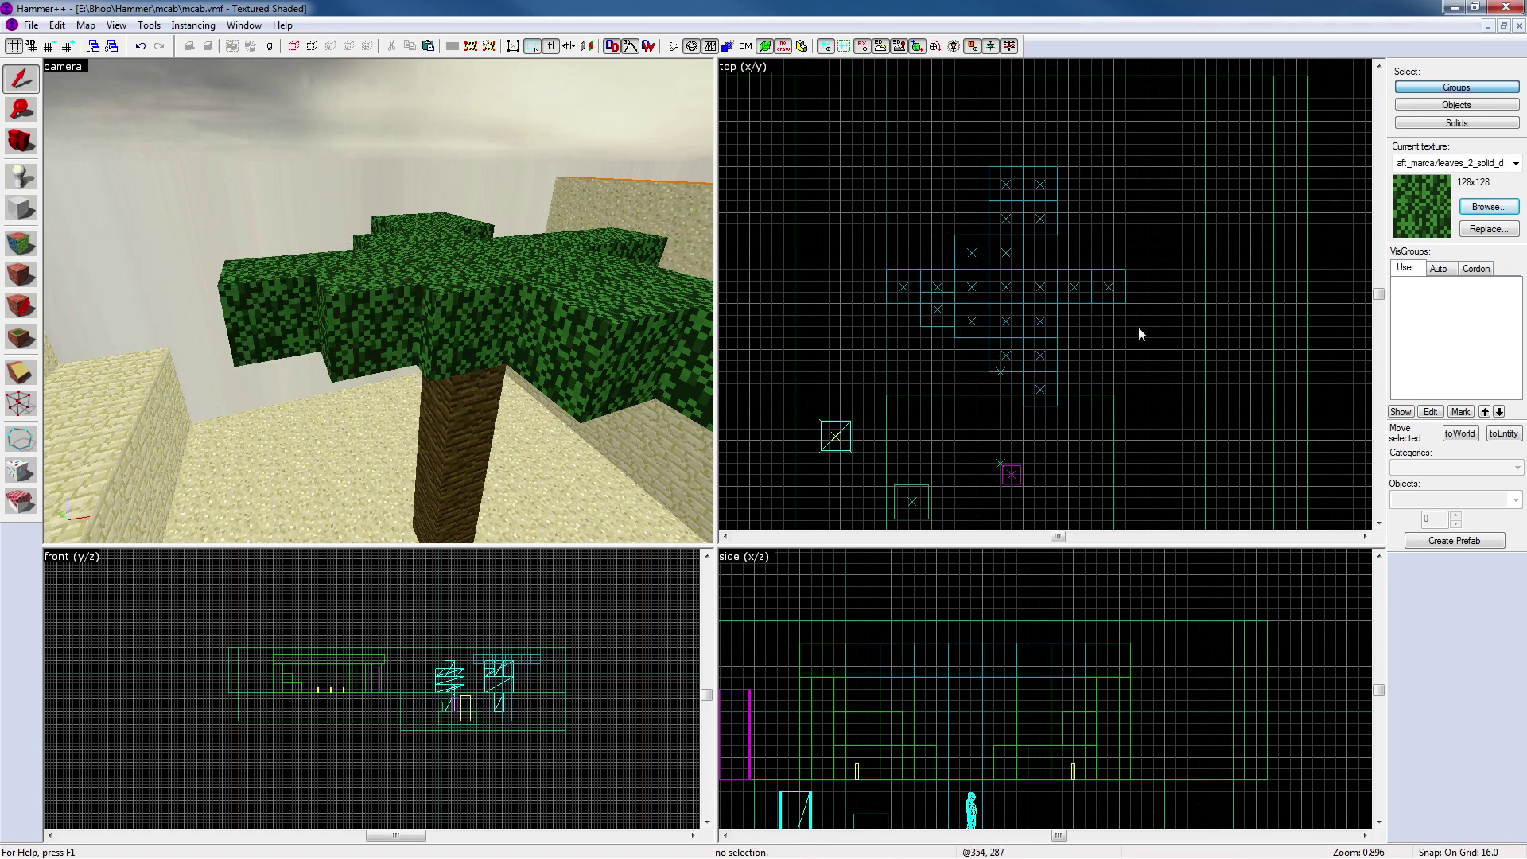
# Examine the whole palm tree from above and from ground level
pyautogui.press('z')
pyautogui.press('s')
pyautogui.press('s')
pyautogui.press('z')
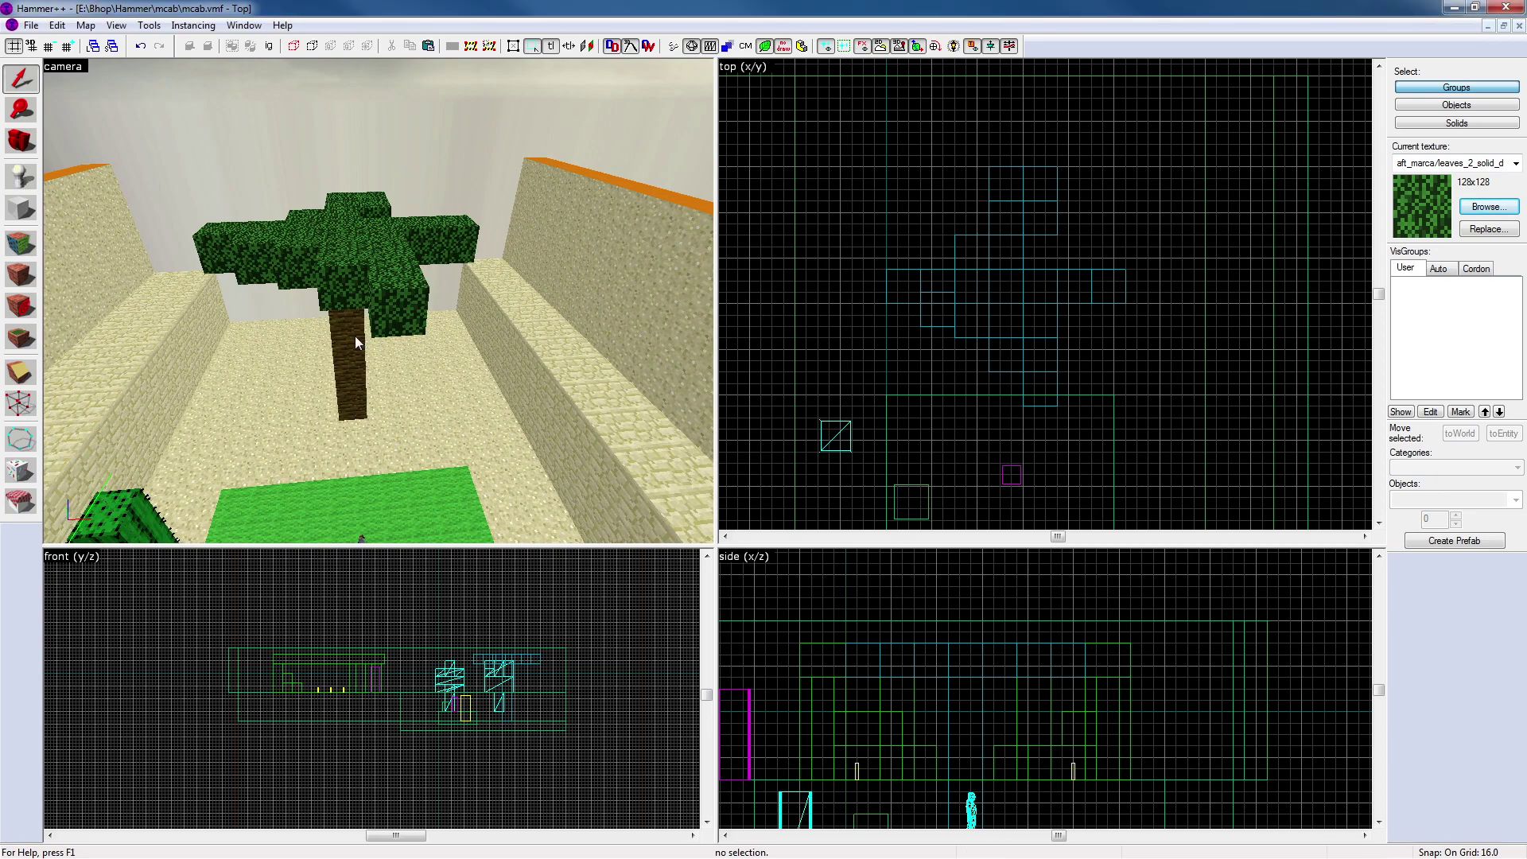
pyautogui.press('z')
pyautogui.press('w')
pyautogui.press('s')
pyautogui.press('z')
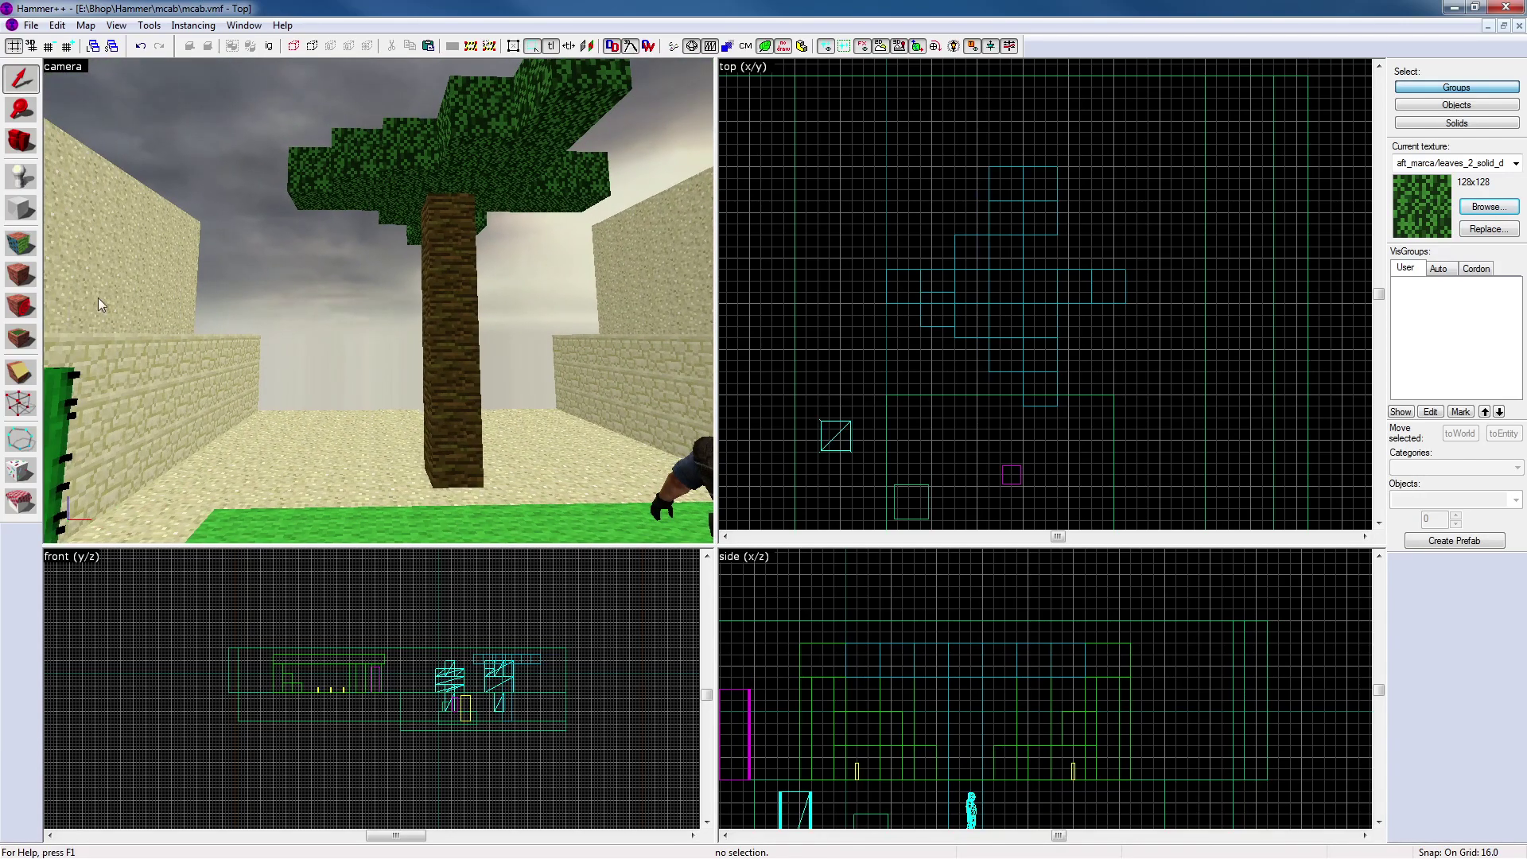
pyautogui.click(452, 194)
pyautogui.moveTo(886, 443); pyautogui.dragTo(875, 443)
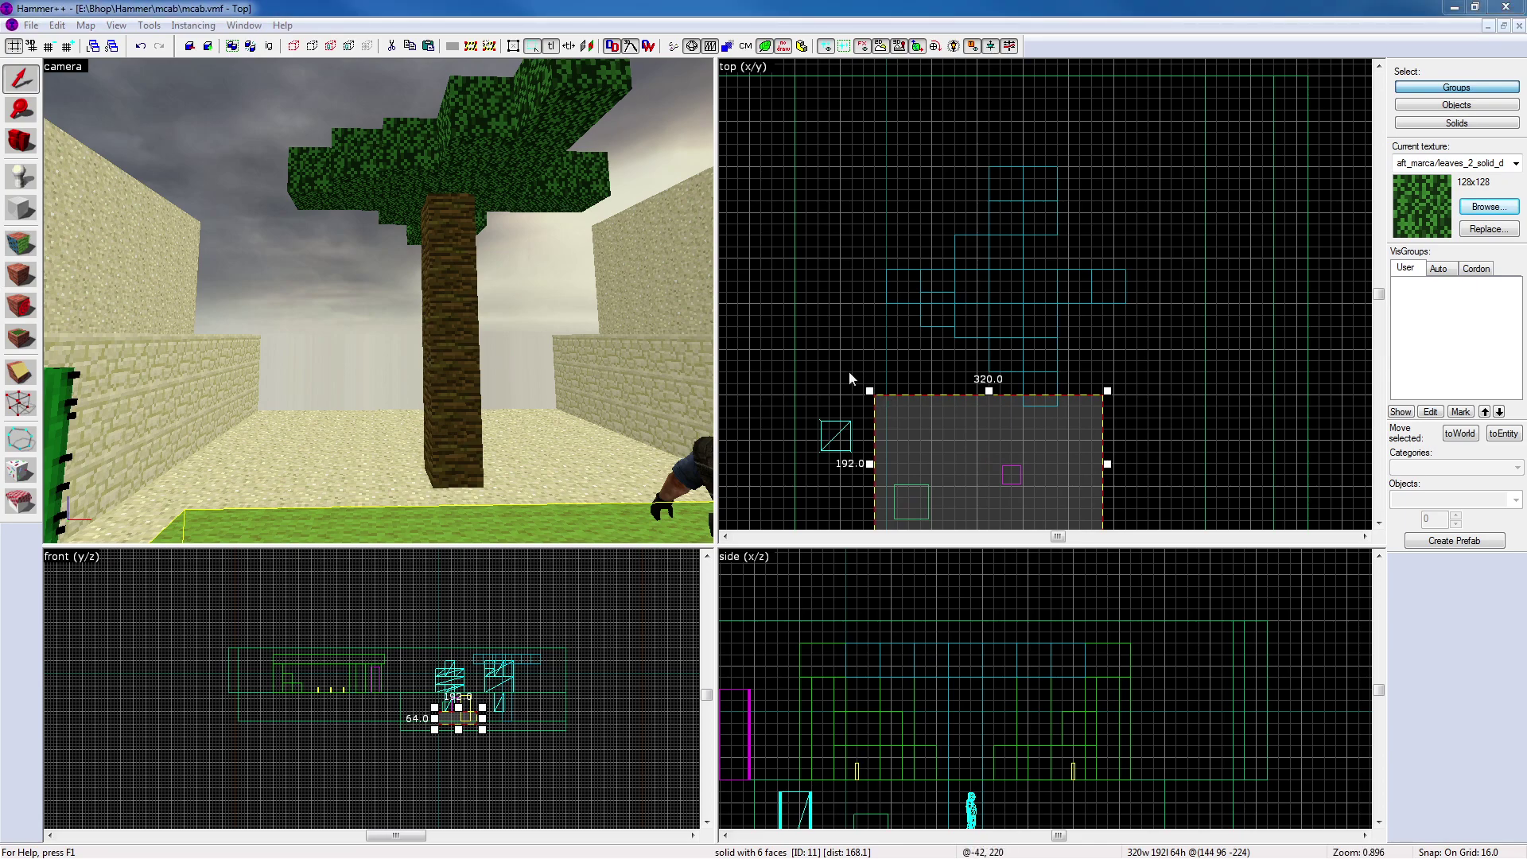
pyautogui.click(853, 4)
pyautogui.hotkey('ctrl', 'z')
pyautogui.hotkey('ctrl', 'z')
pyautogui.click(810, 304)
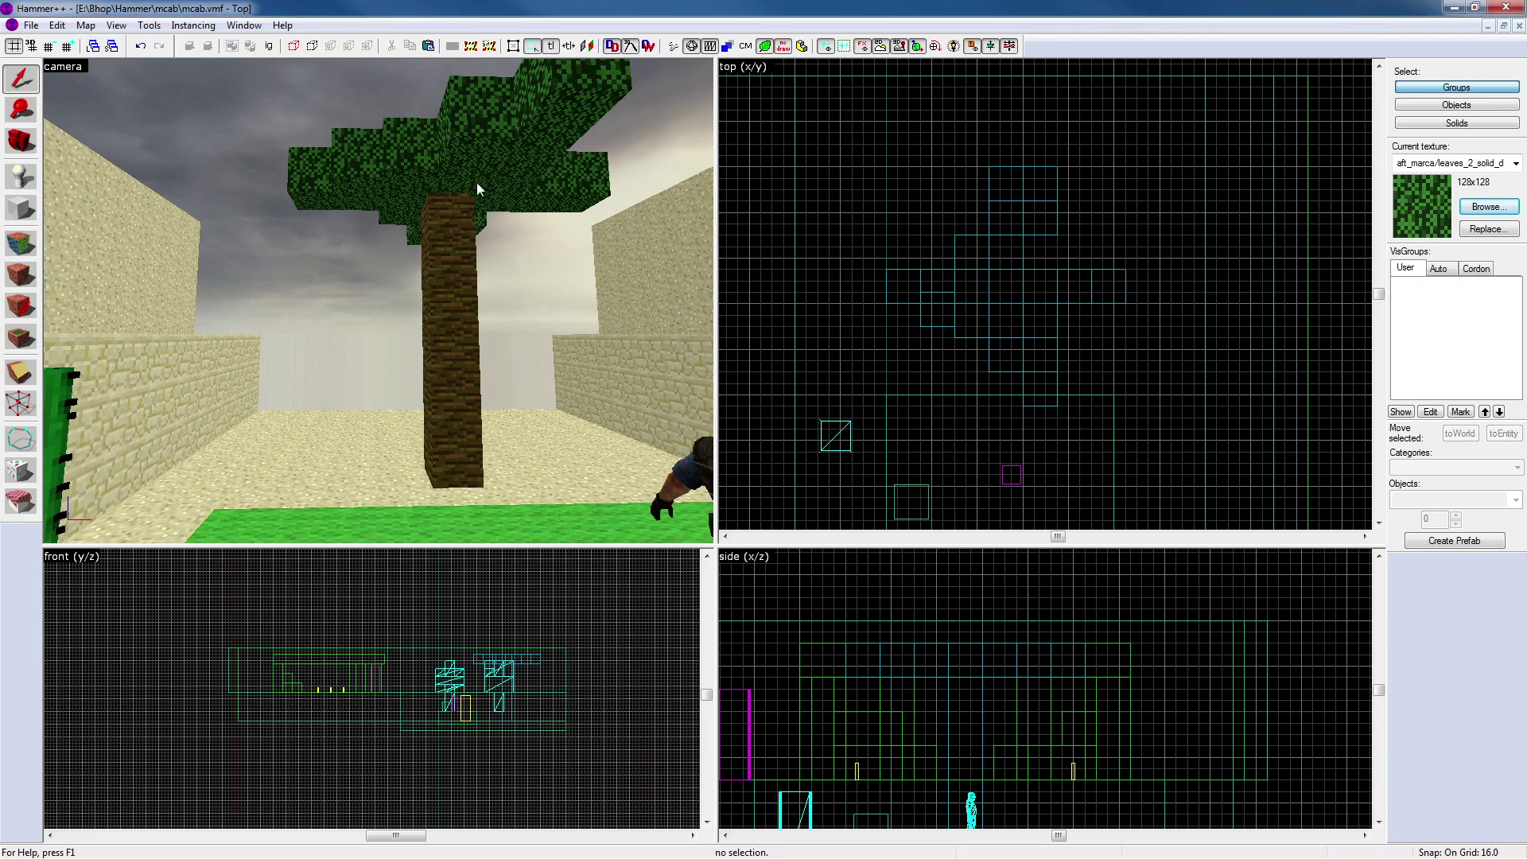
# Duplicate the leaf block on the platform side of the trunk top and place the copy 48 units lower
pyautogui.click(481, 180)
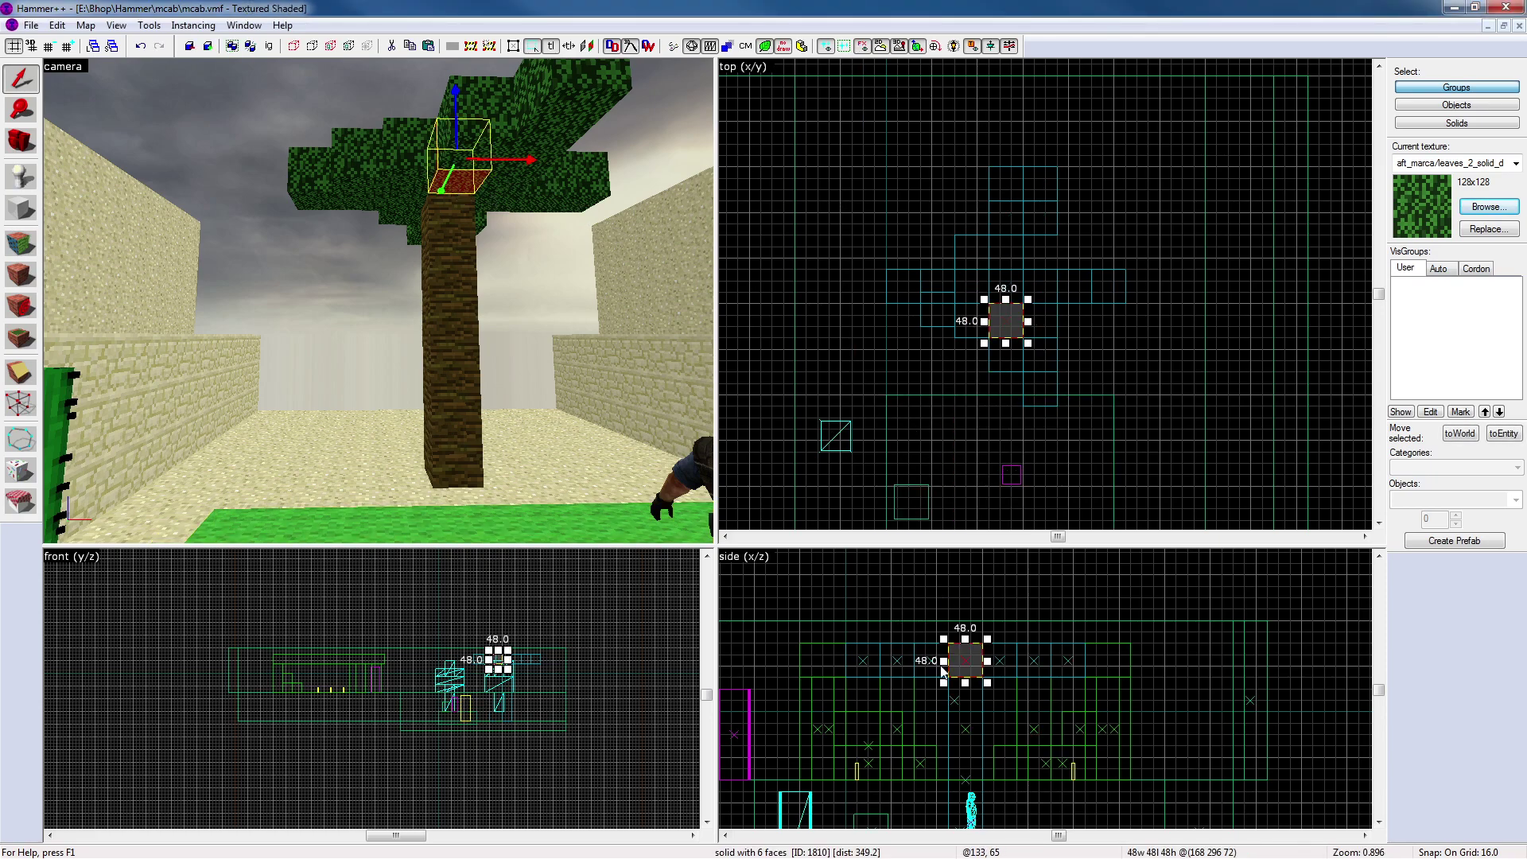
pyautogui.hotkey('shift', 'Up')
pyautogui.press('Down')
pyautogui.press('Down')
pyautogui.press('Down')
pyautogui.press('Down')
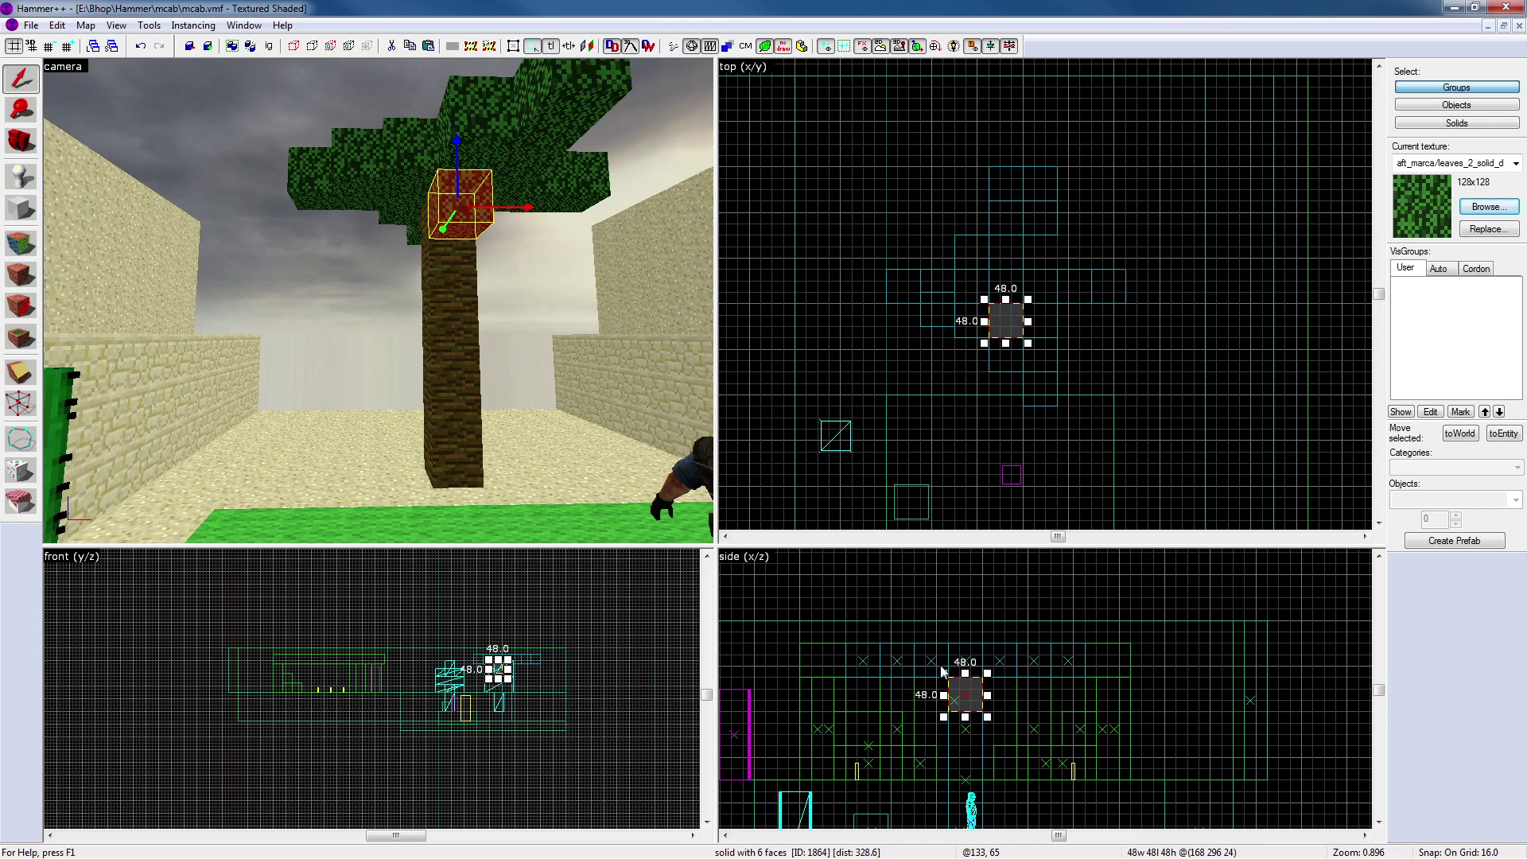
# Place copies of the lowered leaf block around the other sides of the trunk beneath the crown
pyautogui.press('Escape')
pyautogui.press('z')
pyautogui.press('w')
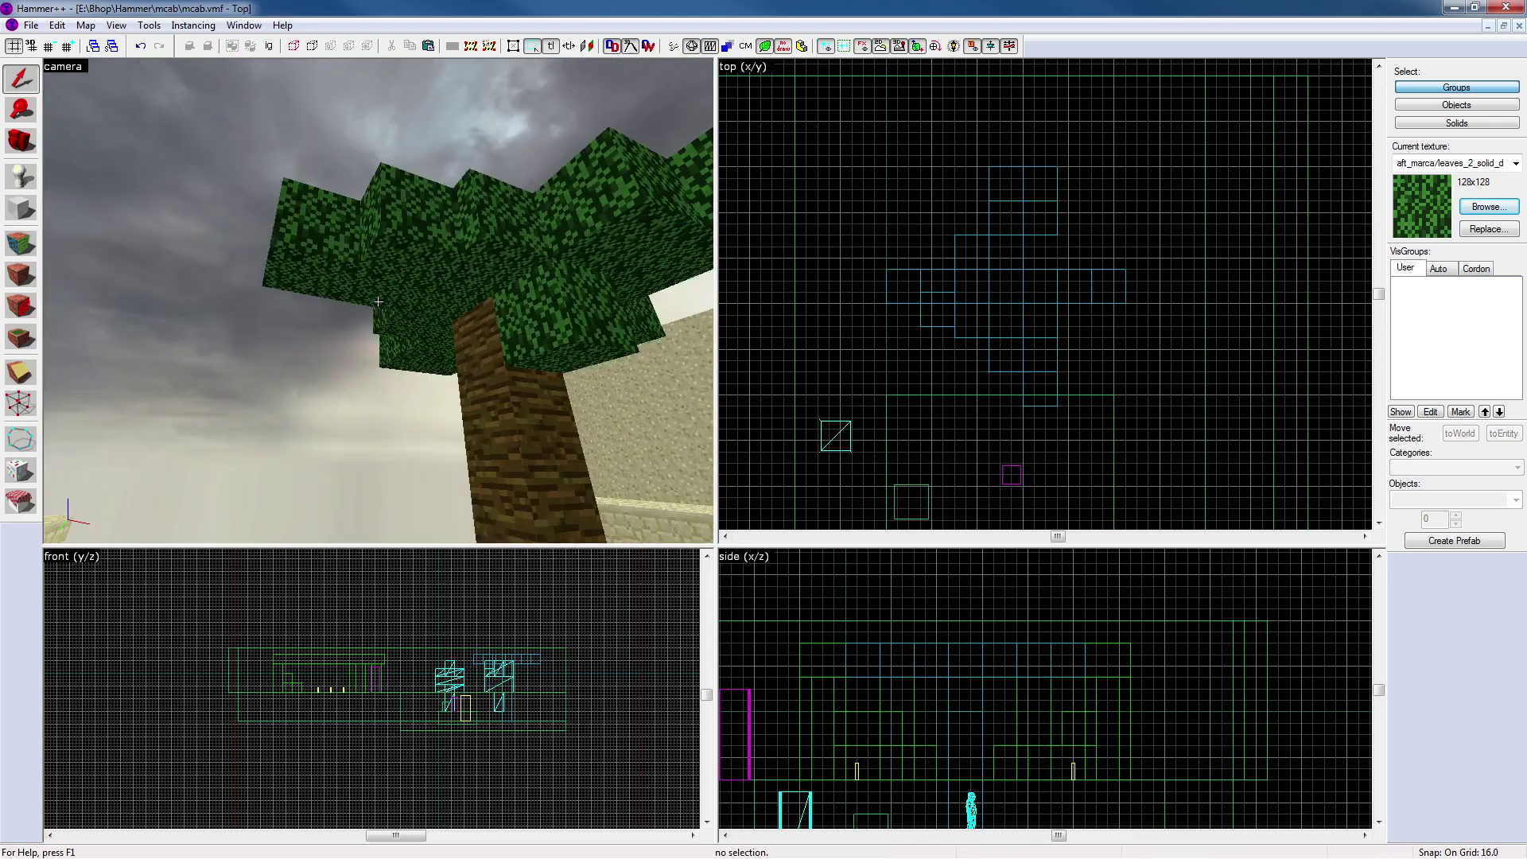
pyautogui.press('a')
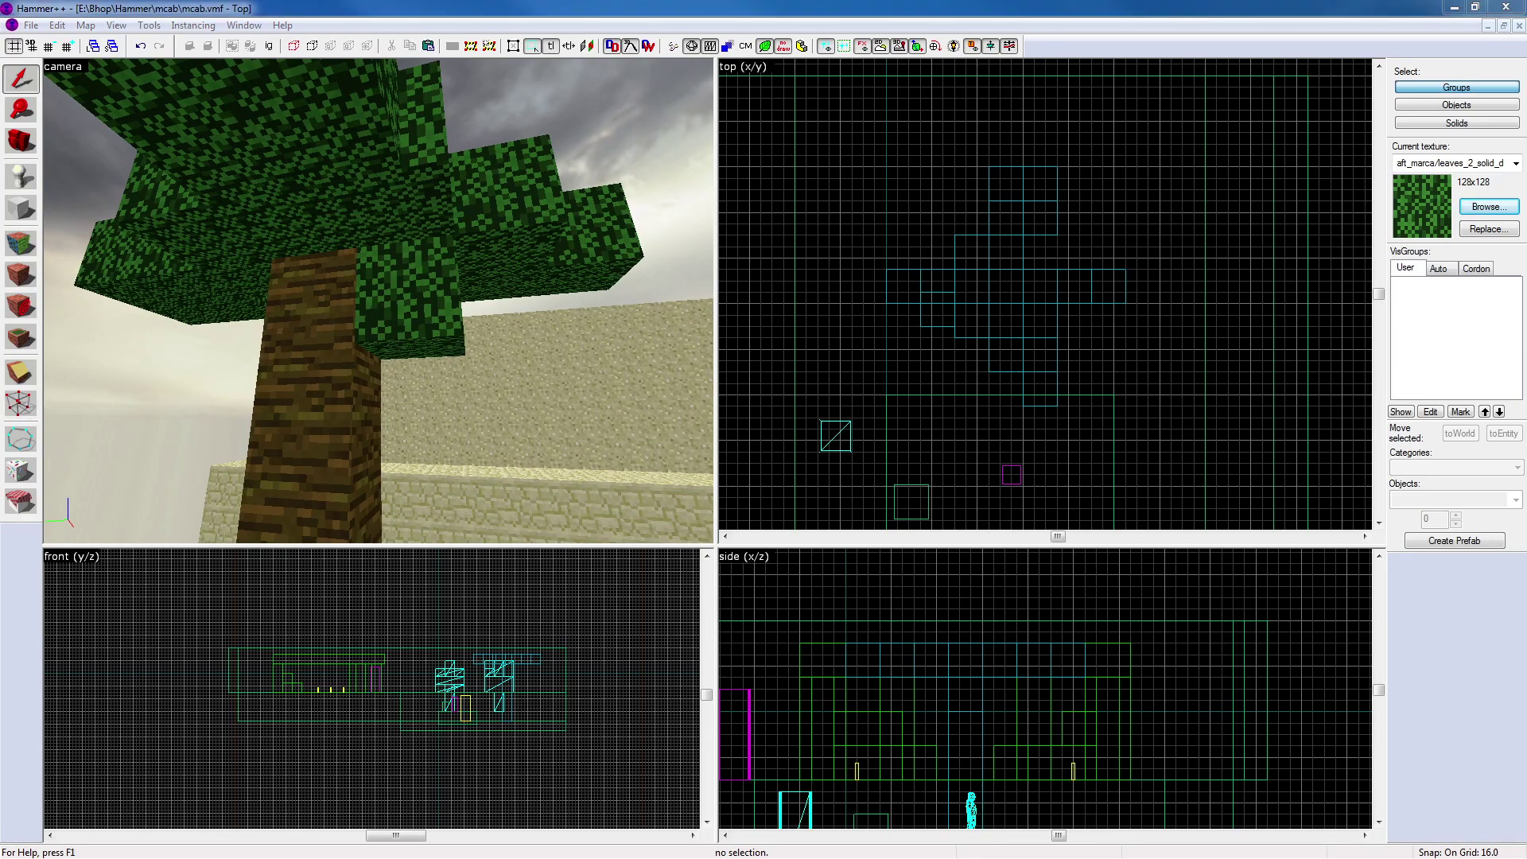
pyautogui.click(429, 275)
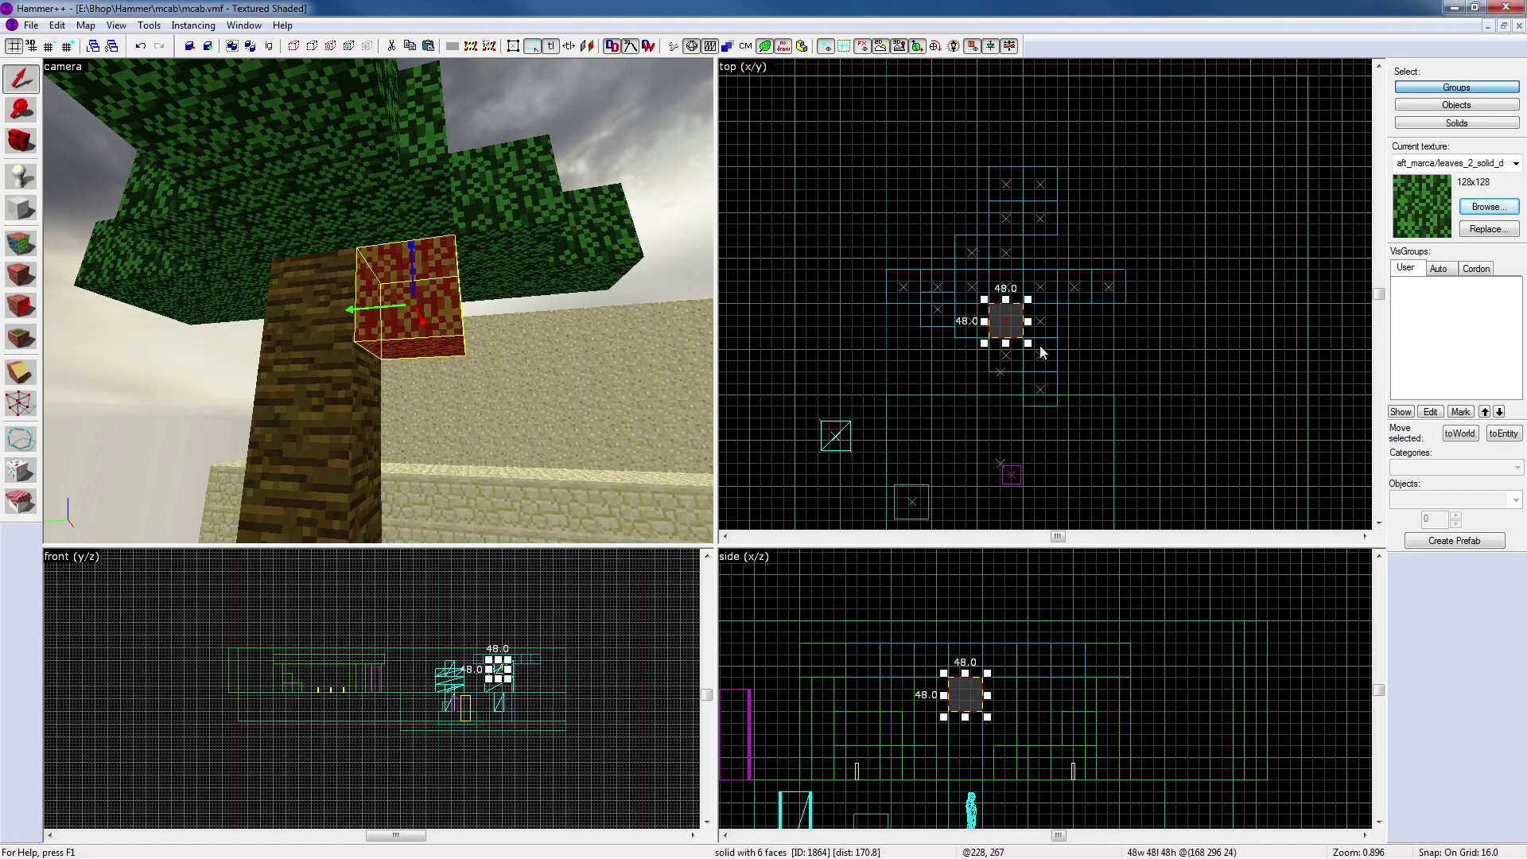
pyautogui.scroll(2, 1025, 326)
pyautogui.moveTo(1025, 326); pyautogui.dragTo(1020, 429, button='middle')
pyautogui.moveTo(976, 461); pyautogui.dragTo(1022, 410)
pyautogui.click(1118, 327)
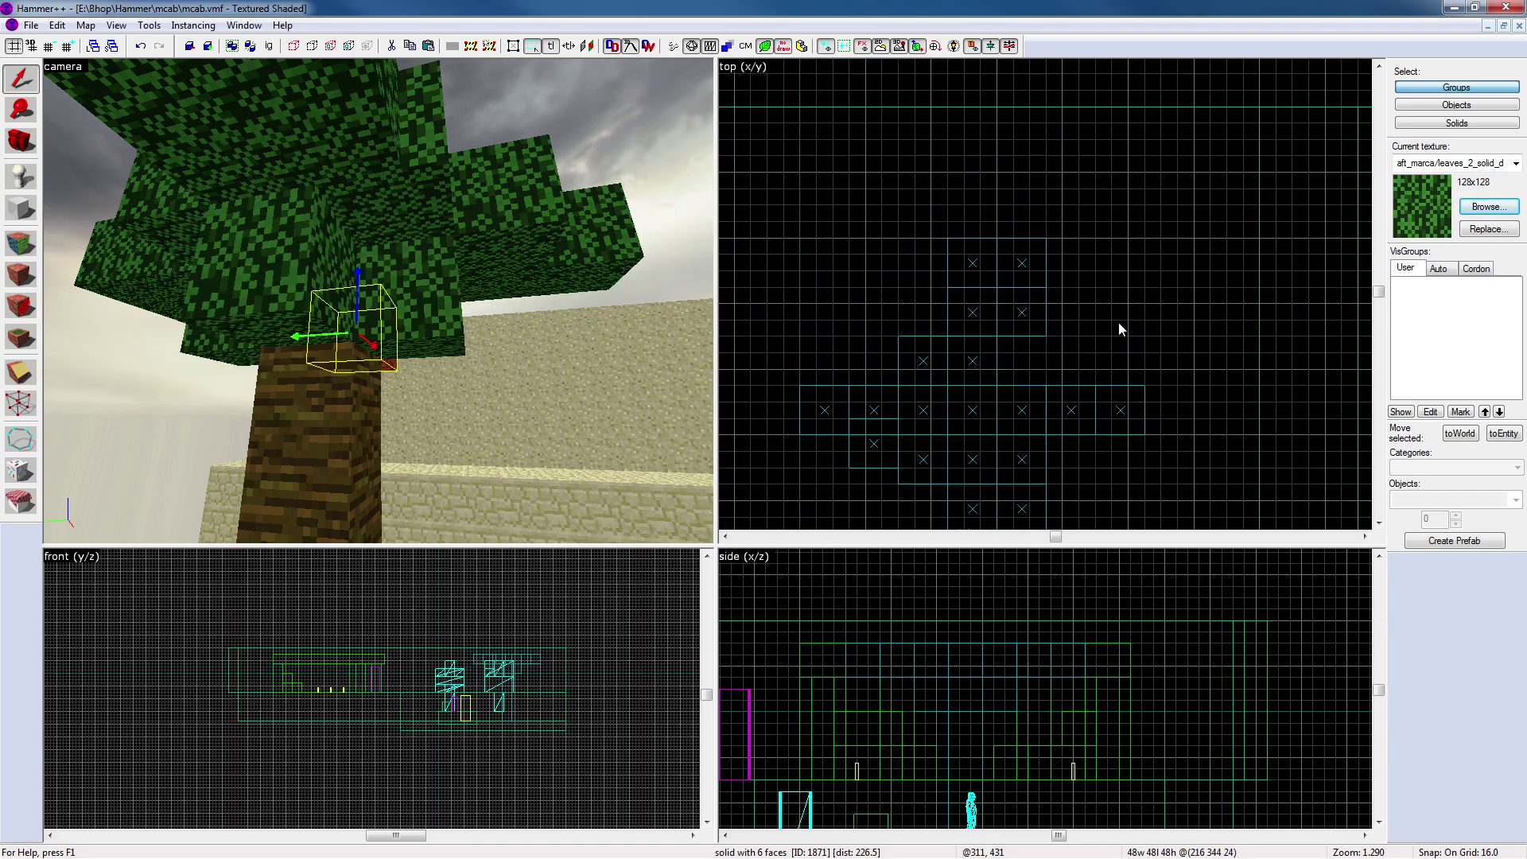
# Duplicate the lower leaf block on the trunk's far side and place the copy 48 units toward +X to fill the corner
pyautogui.press('z')
pyautogui.press('s')
pyautogui.press('d')
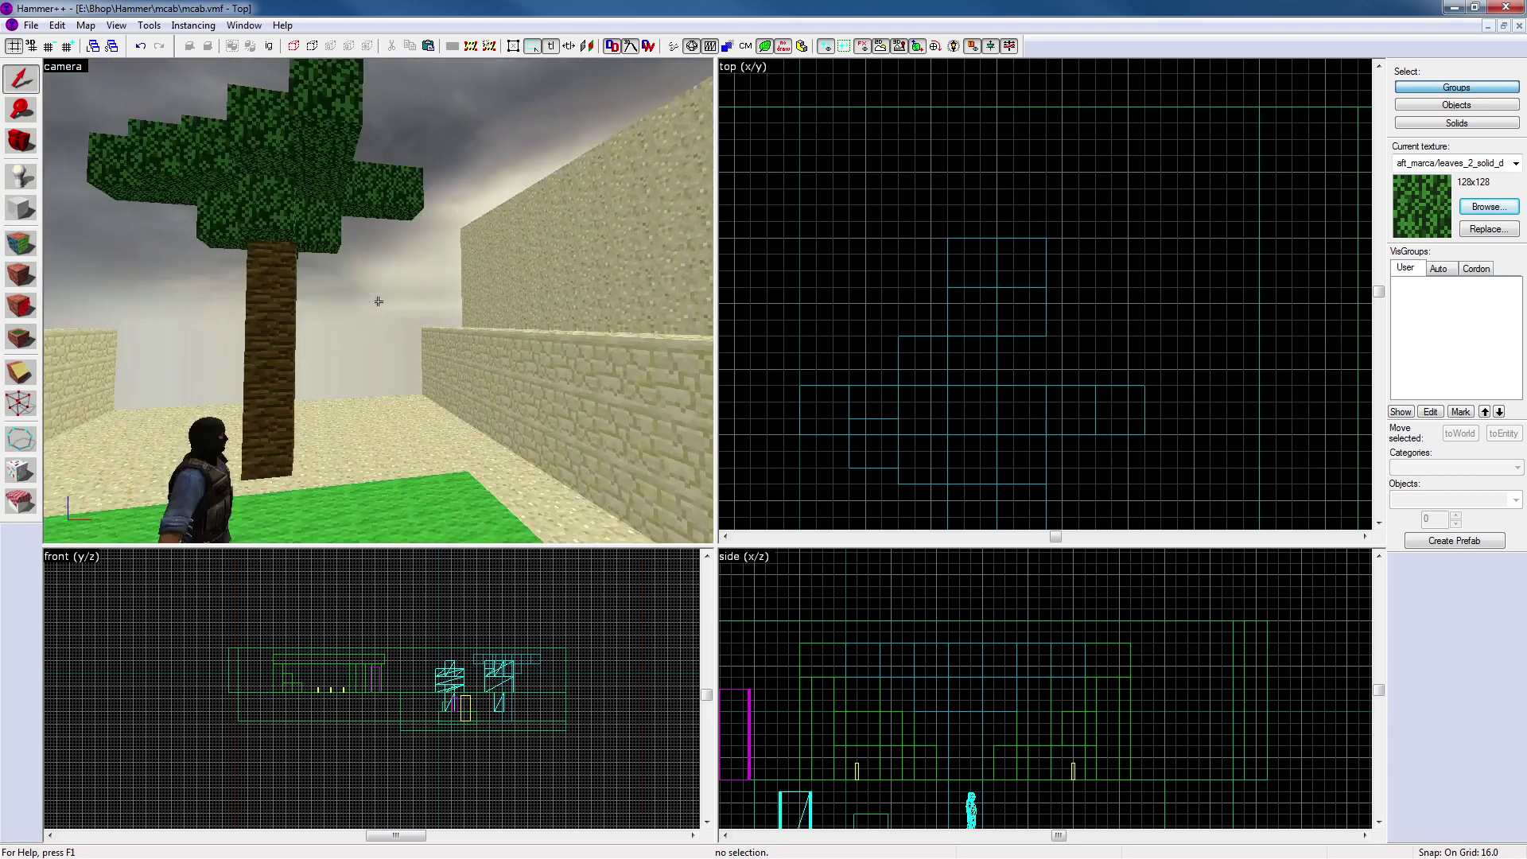
pyautogui.press('w')
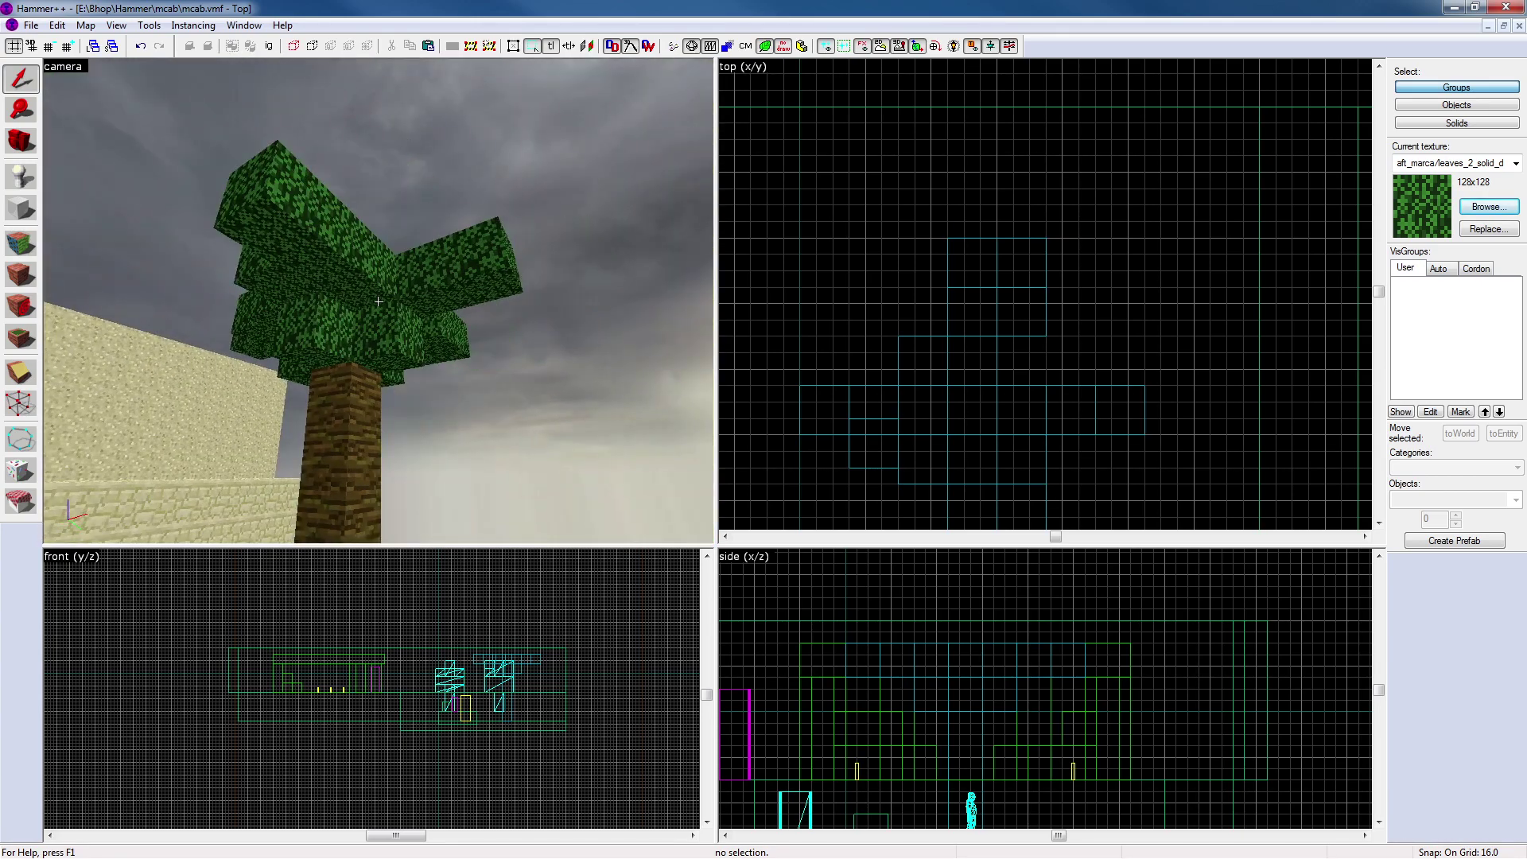
pyautogui.press('s')
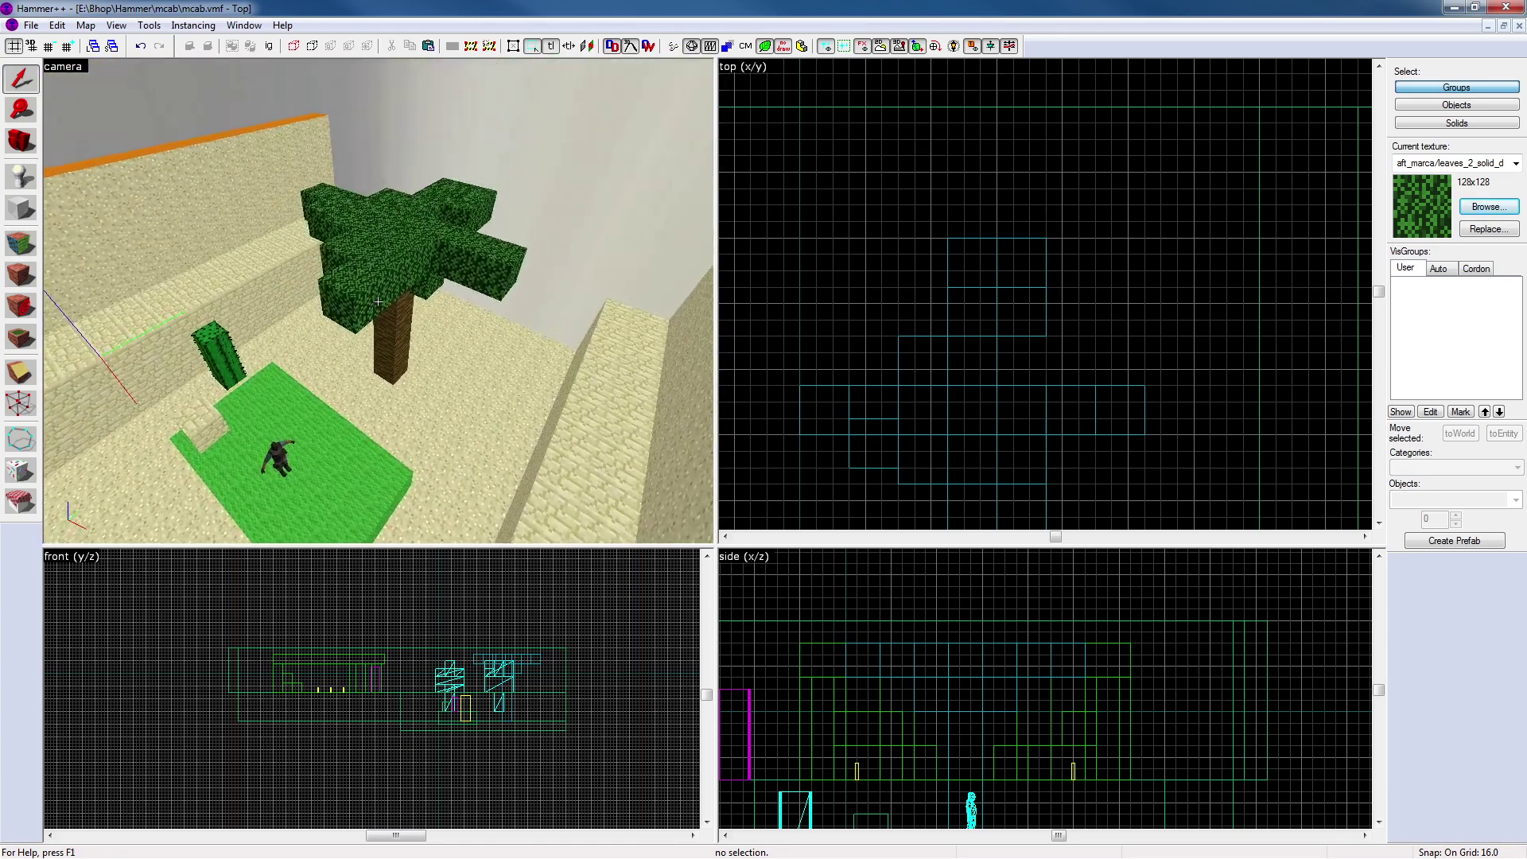
pyautogui.press('w')
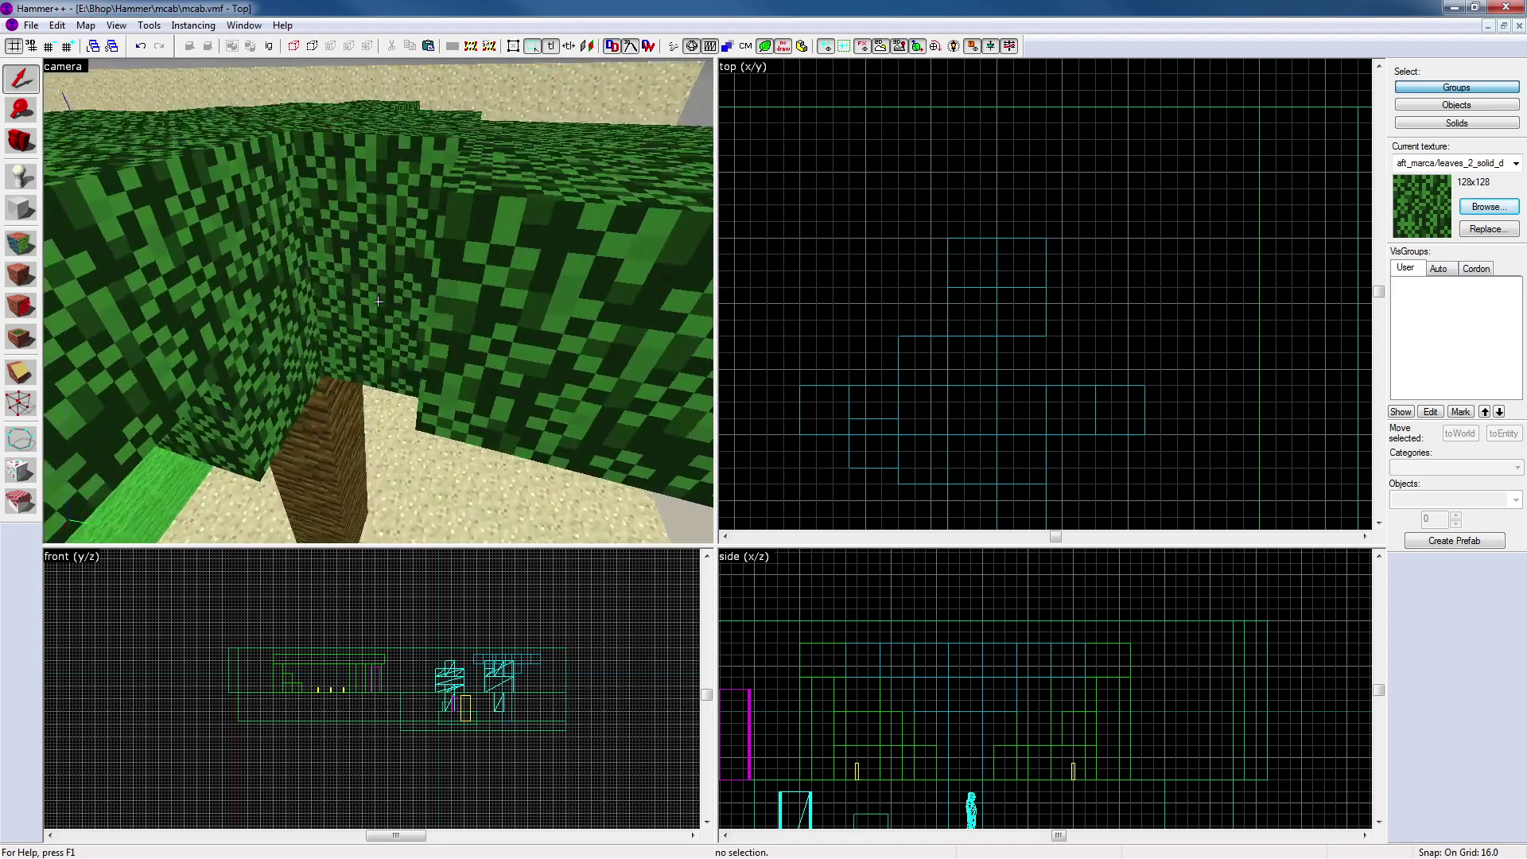
pyautogui.click(388, 324)
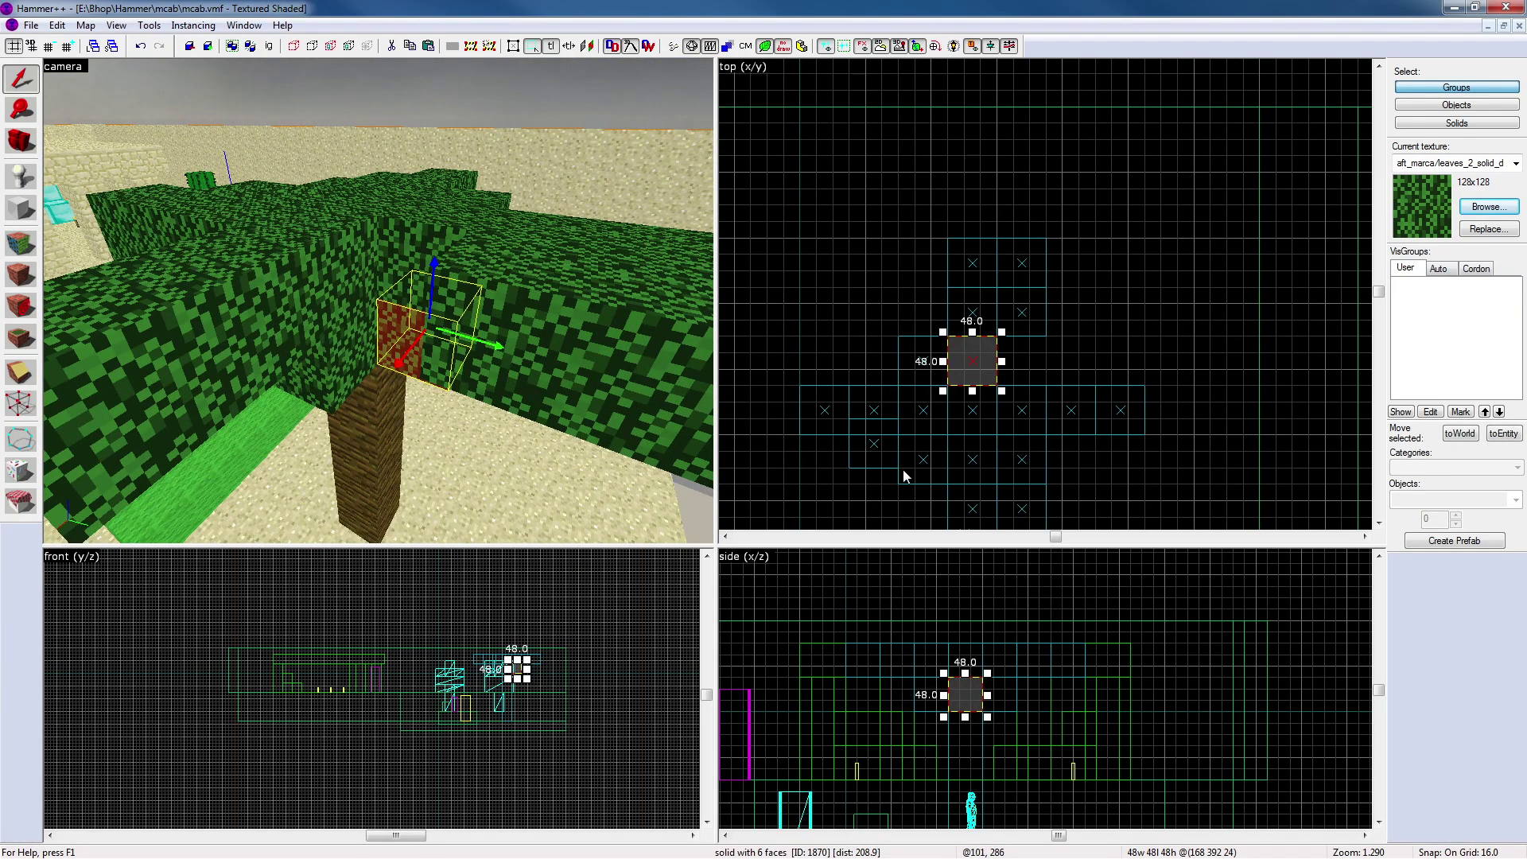
pyautogui.hotkey('shift', 'Right')
pyautogui.press('Right')
pyautogui.press('Right')
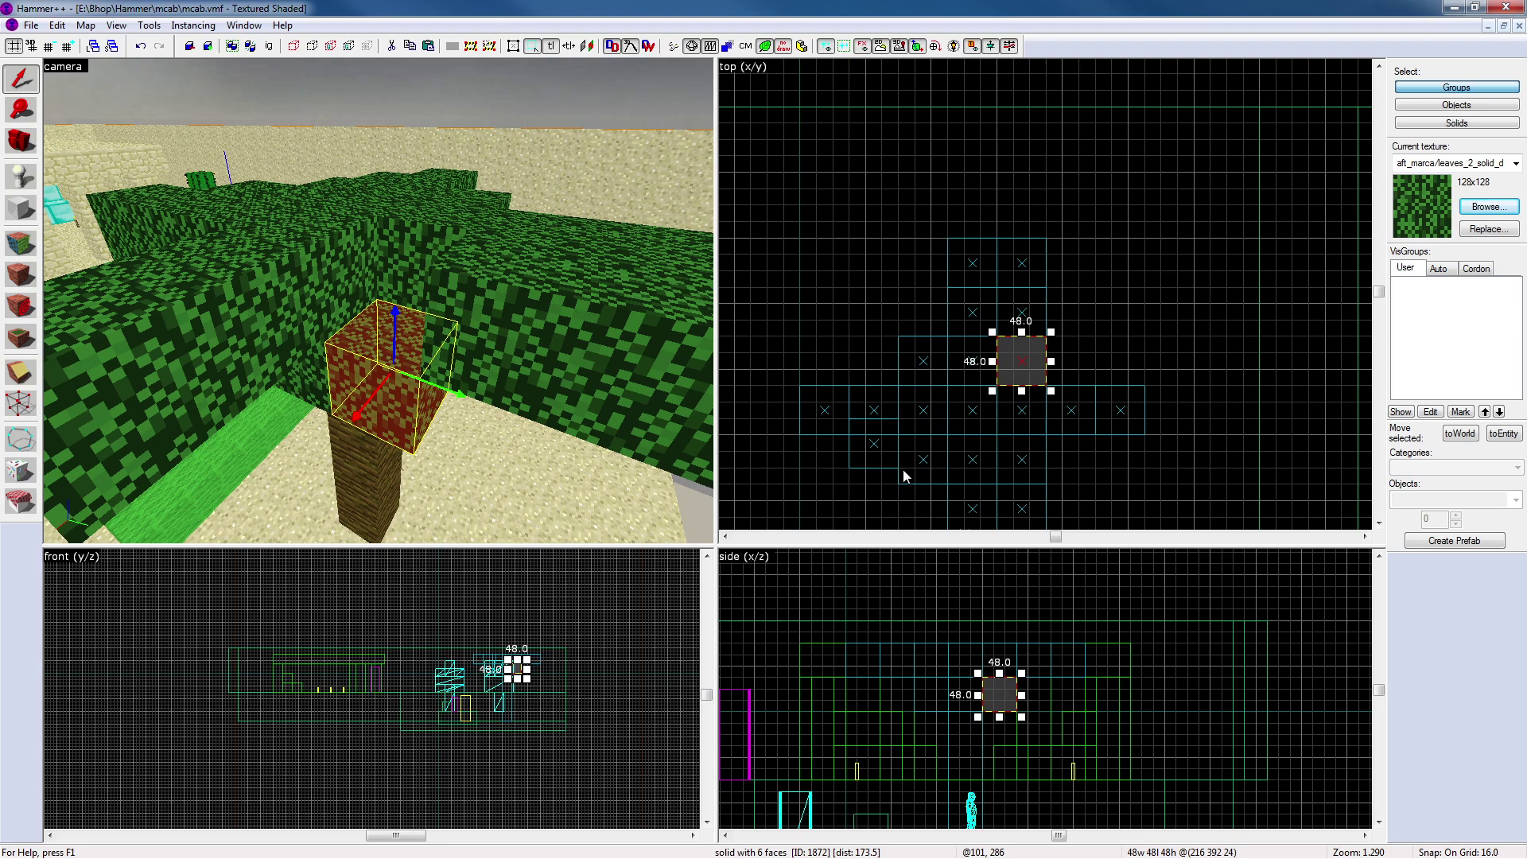
pyautogui.click(1077, 331)
pyautogui.press('z')
pyautogui.press('s')
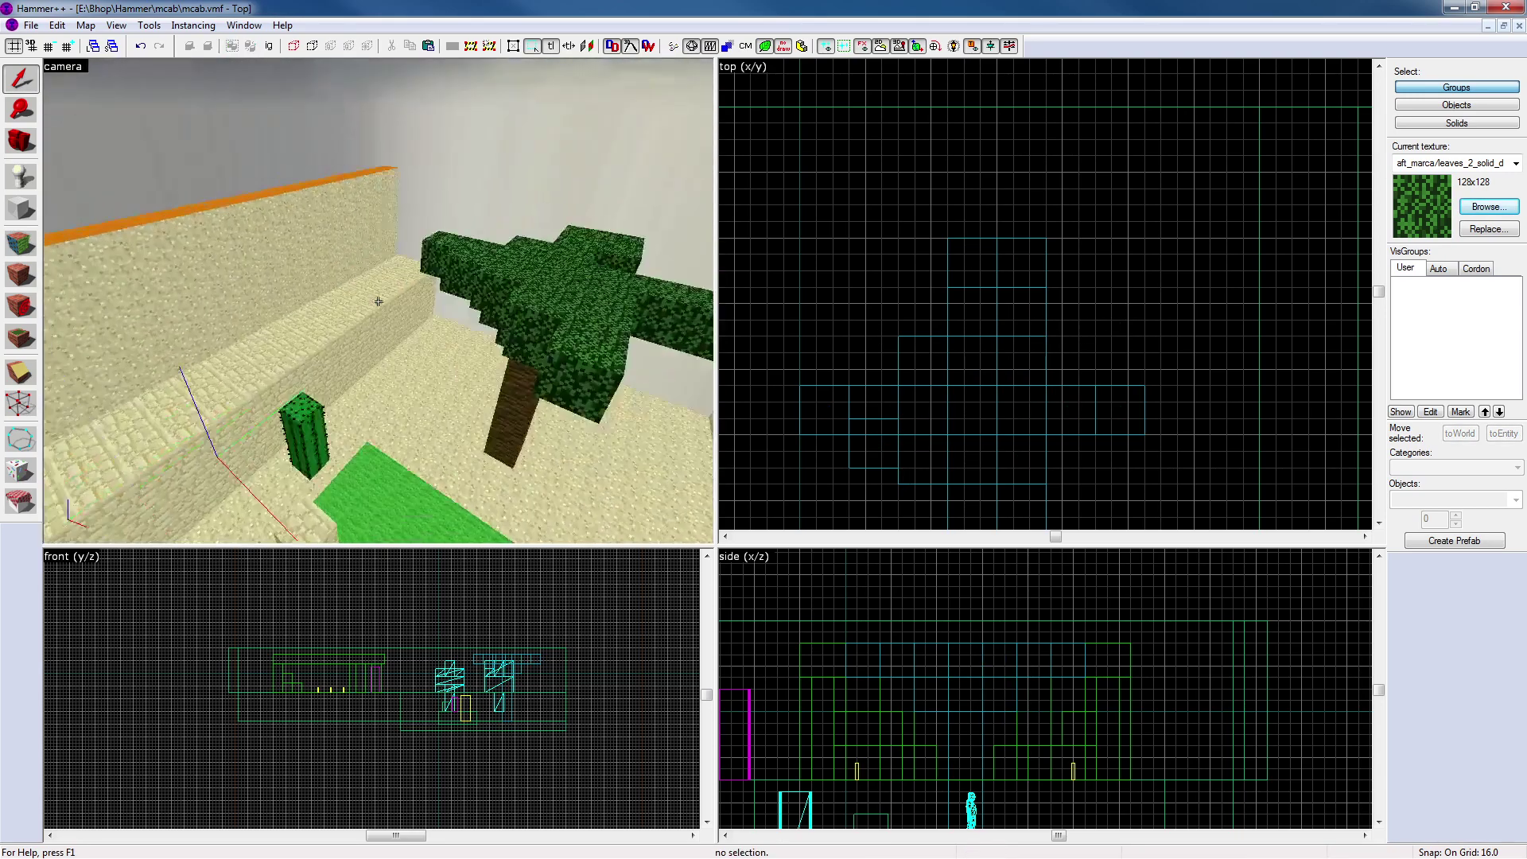
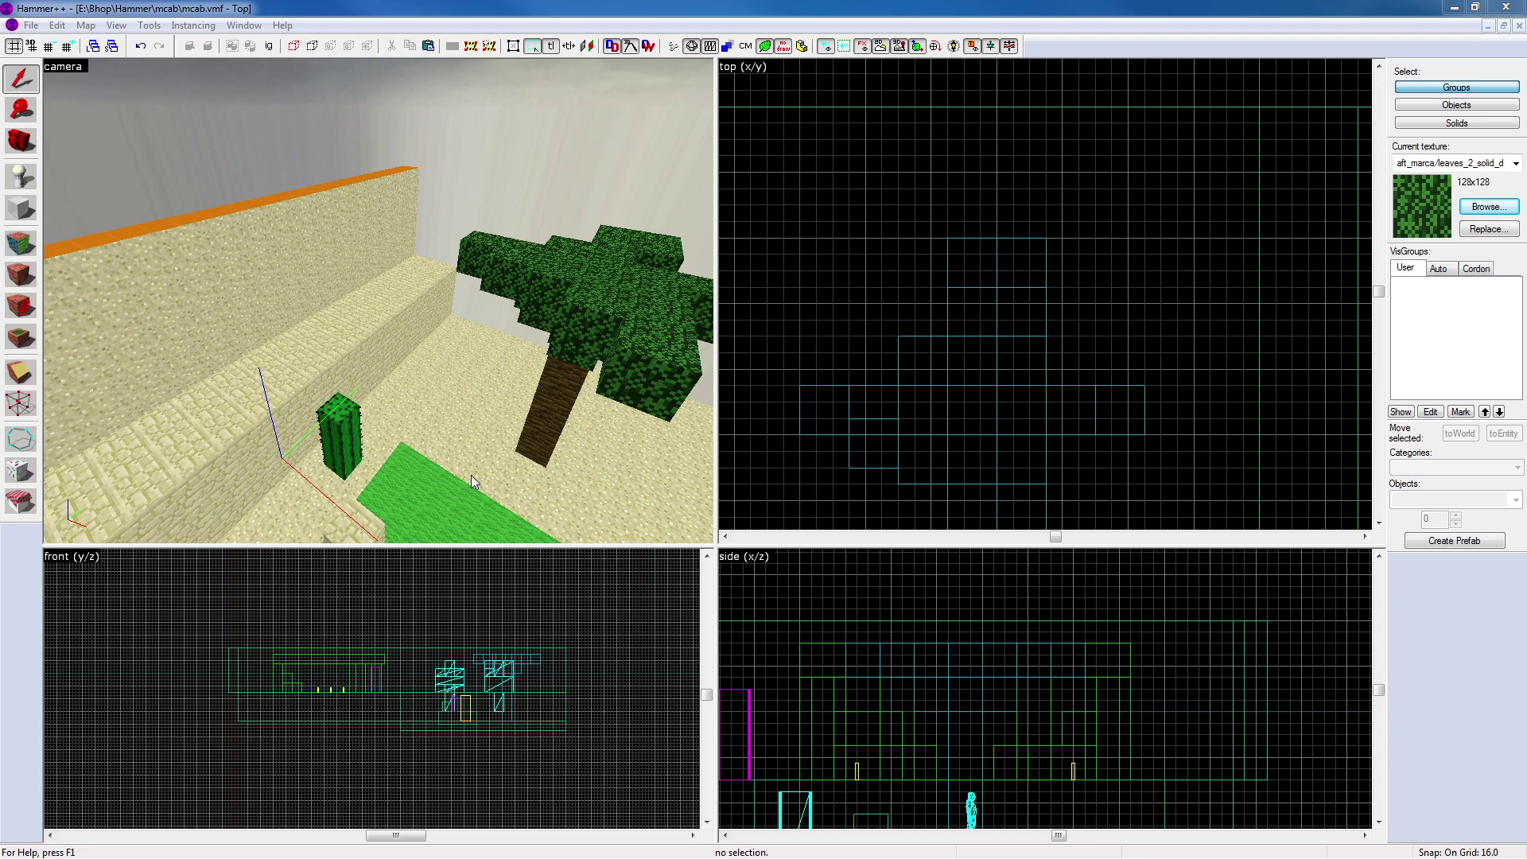
# Save the map and examine the palm tree's leaf crown from above and from the side
pyautogui.hotkey('ctrl', 's')
pyautogui.press('z')
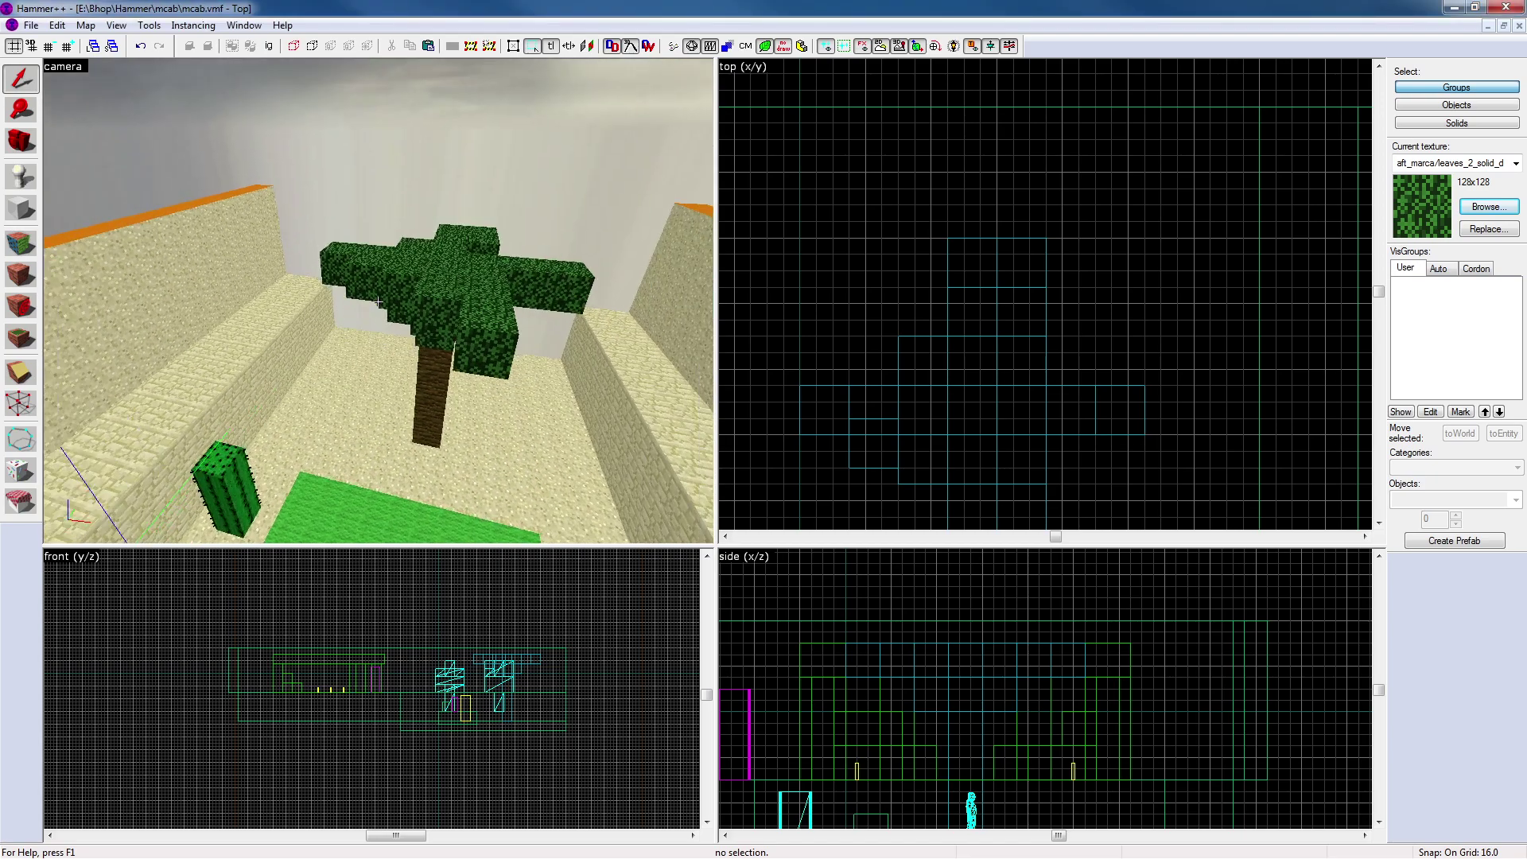
pyautogui.press('w')
pyautogui.press('w')
pyautogui.press('s')
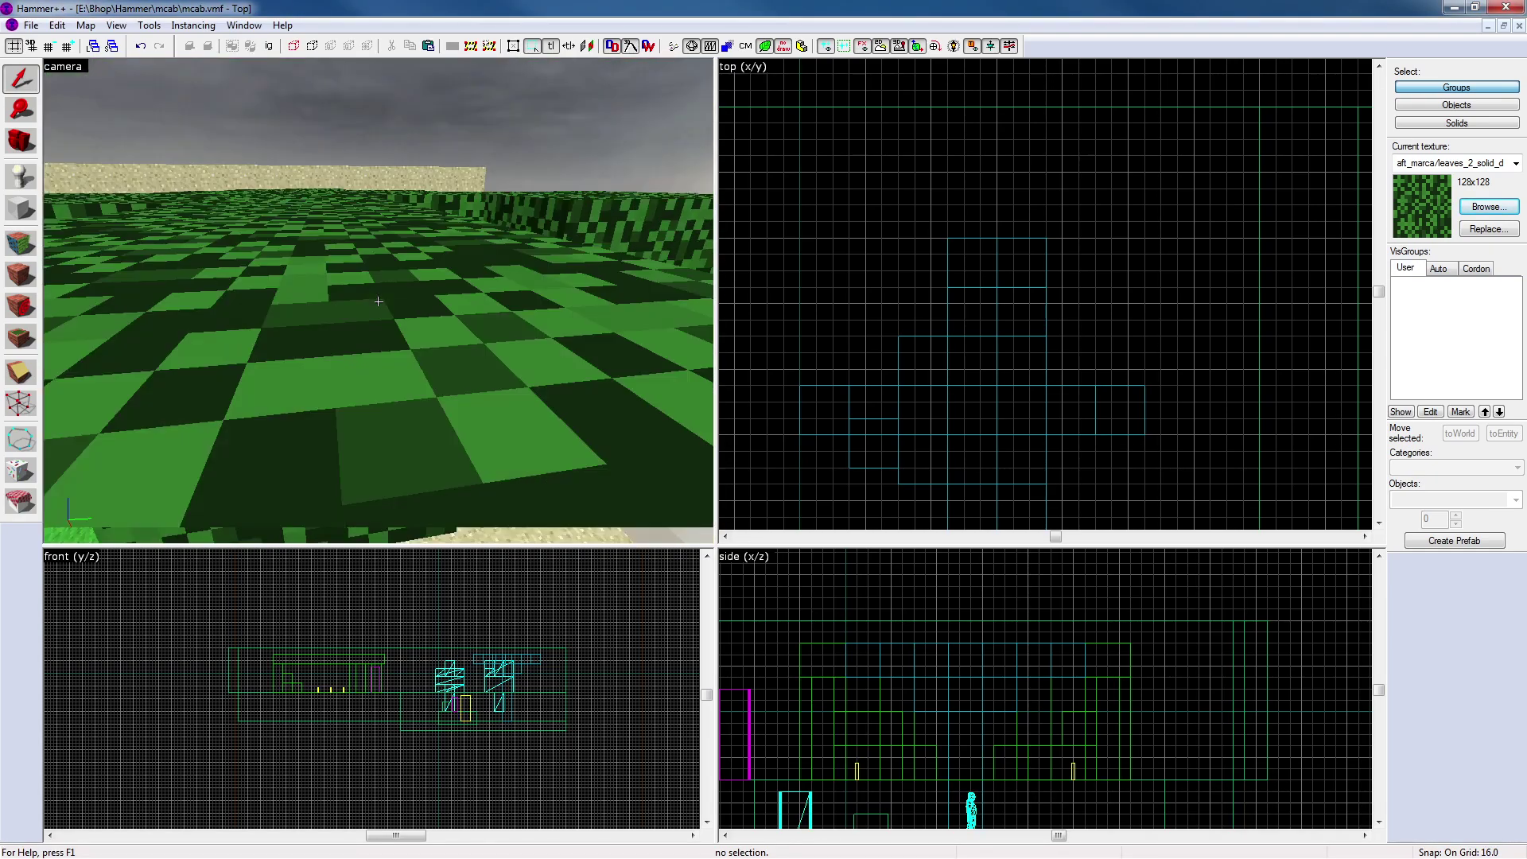
pyautogui.press('s')
pyautogui.press('w')
pyautogui.press('a')
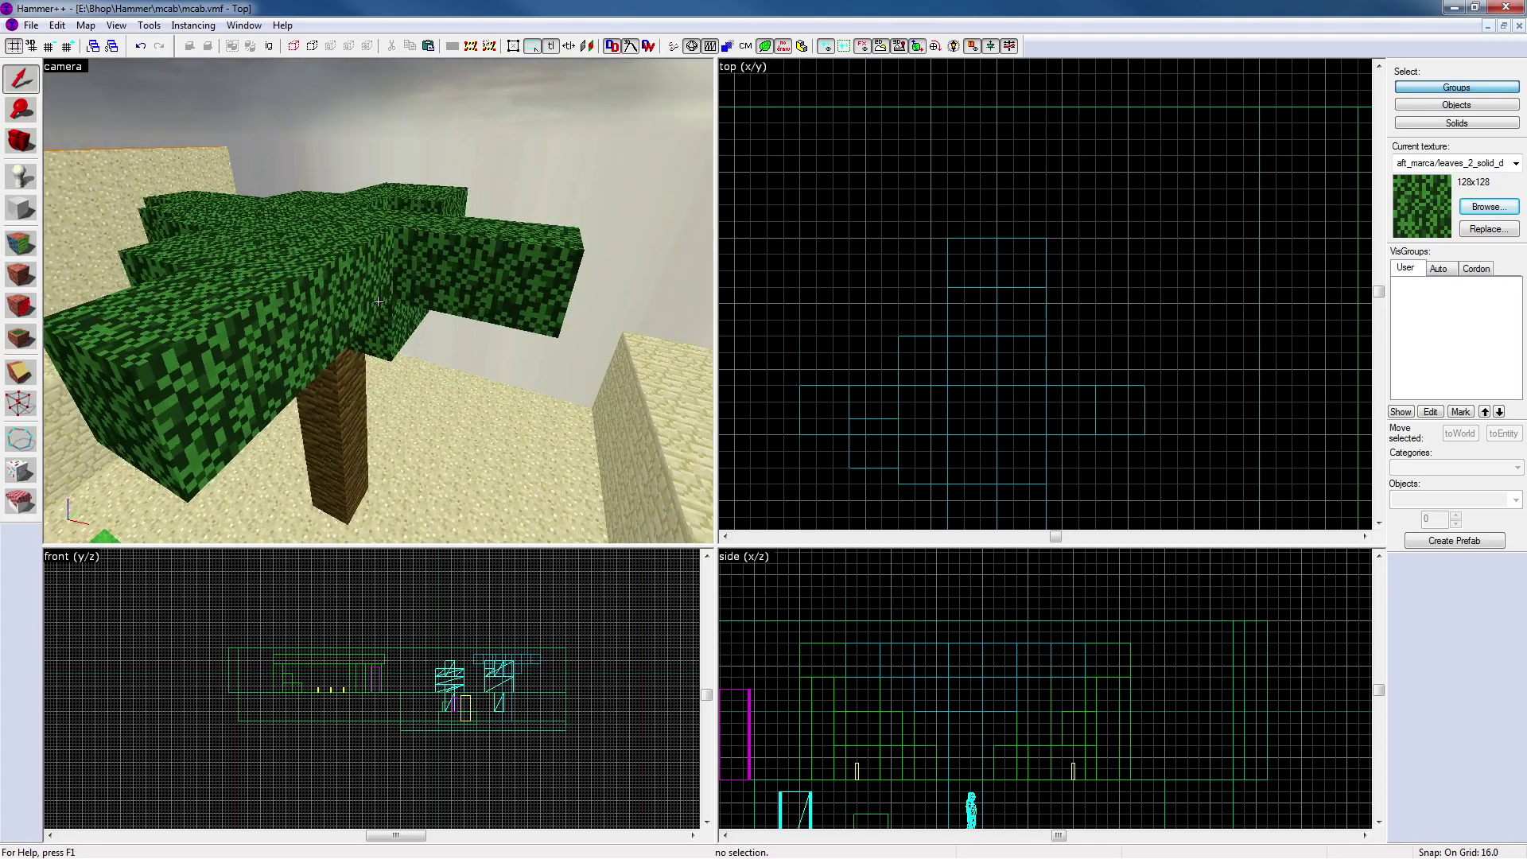
pyautogui.press('d')
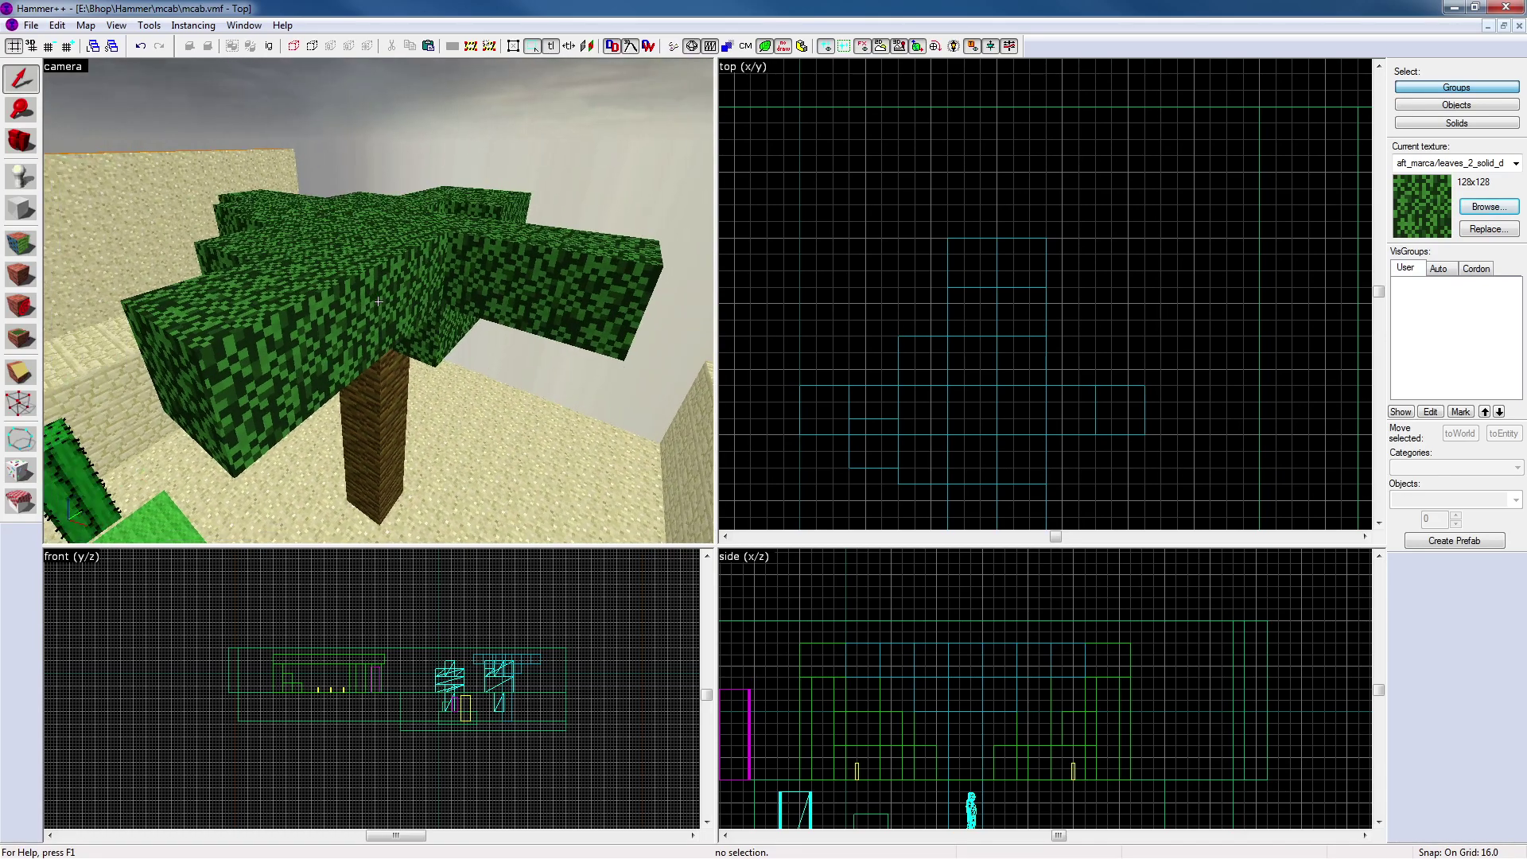
# Choose the minecraft_marca/leaves_2d texture and apply it to a few side faces of the palm's leaf crown
pyautogui.click(37, 246)
pyautogui.click(331, 323)
pyautogui.click(763, 571)
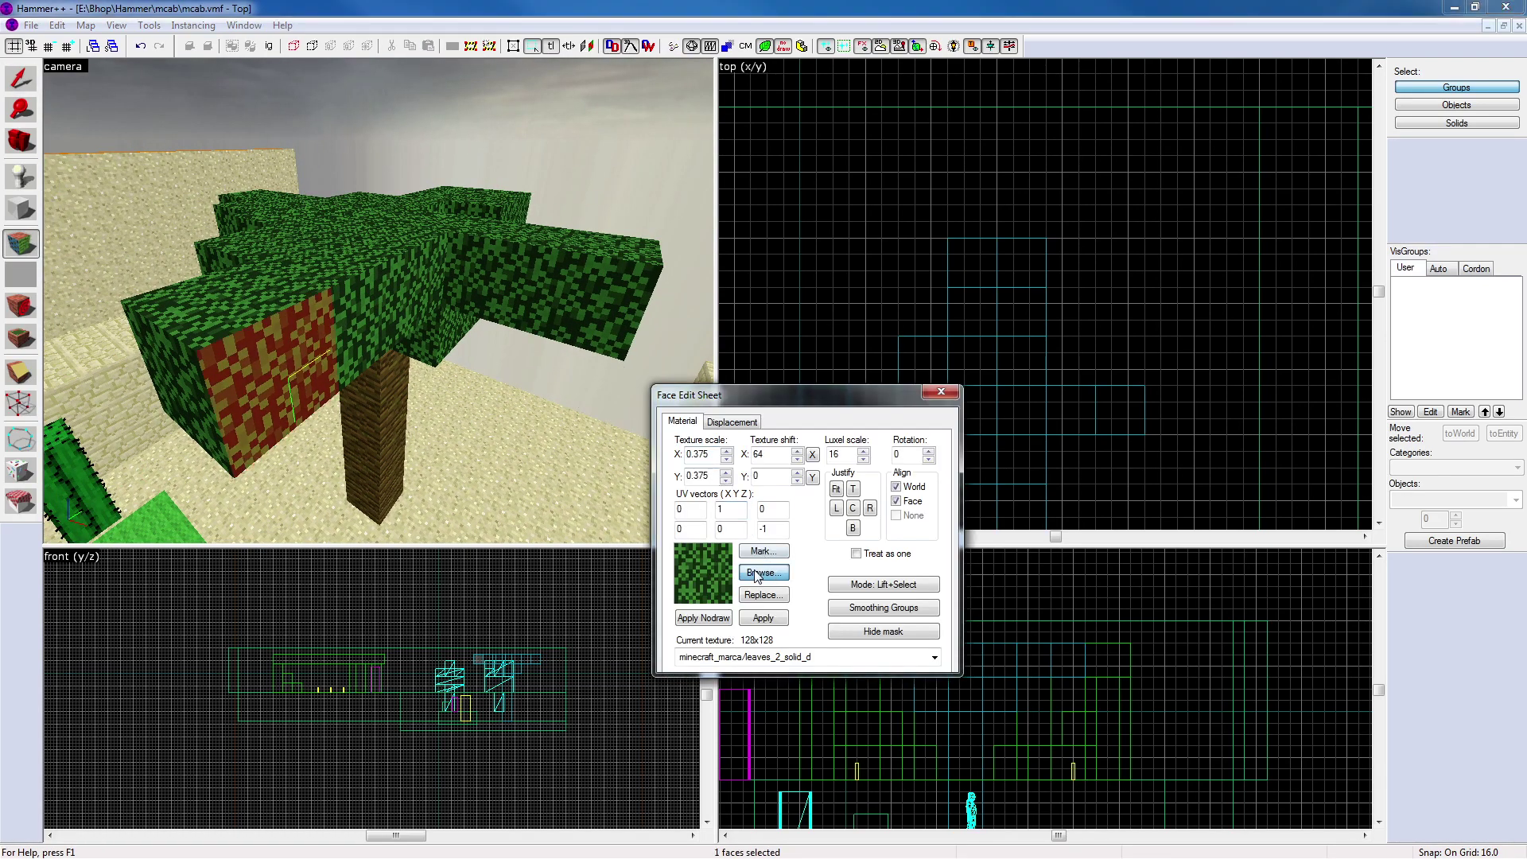
pyautogui.click(1343, 71)
pyautogui.doubleClick(1337, 75)
pyautogui.rightClick(392, 307)
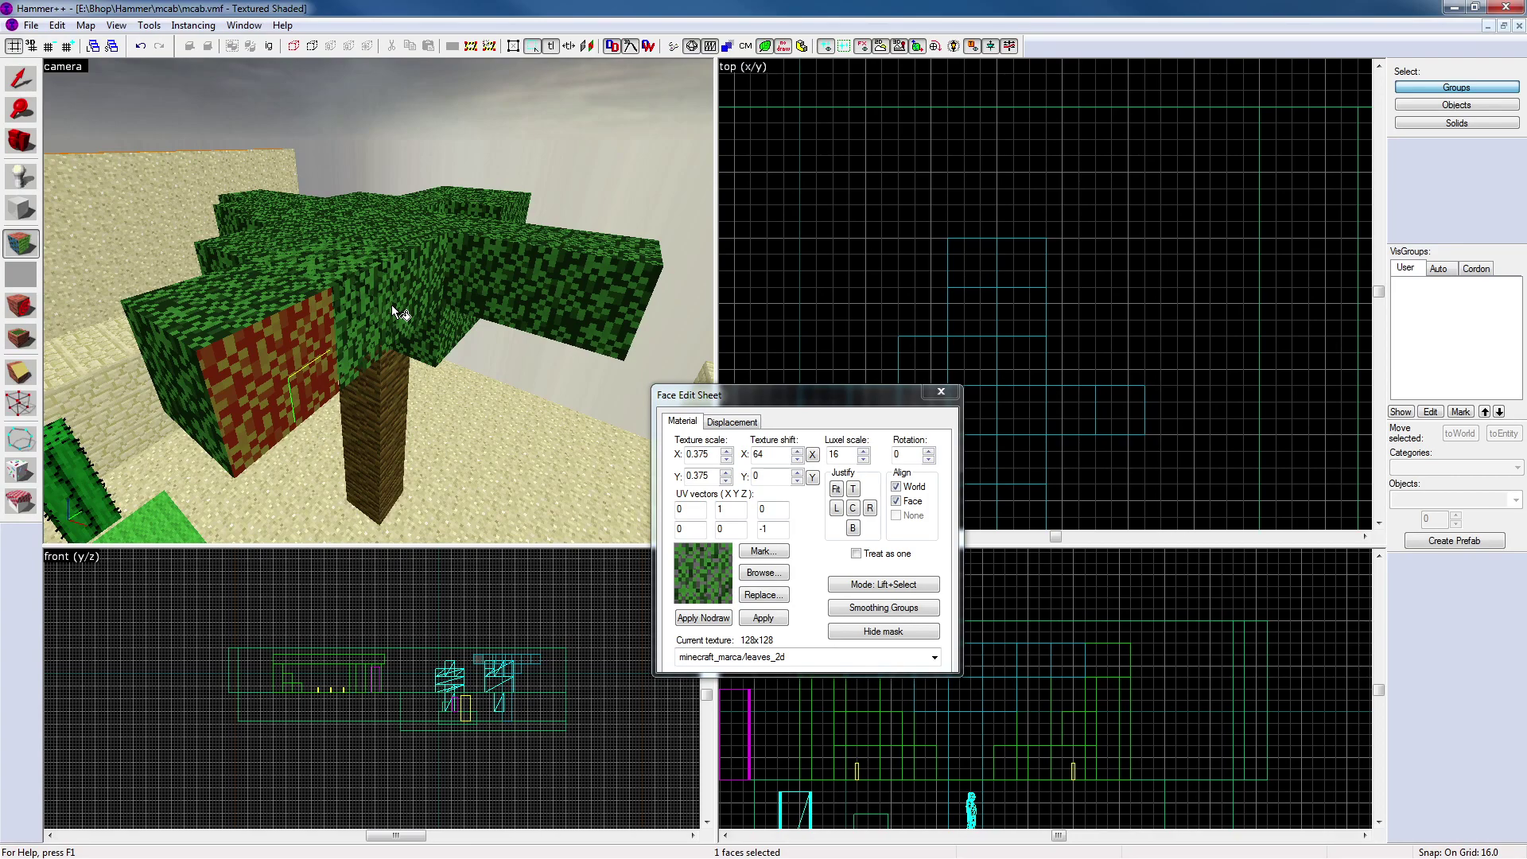
pyautogui.press('z')
pyautogui.press('s')
pyautogui.press('w')
pyautogui.press('w')
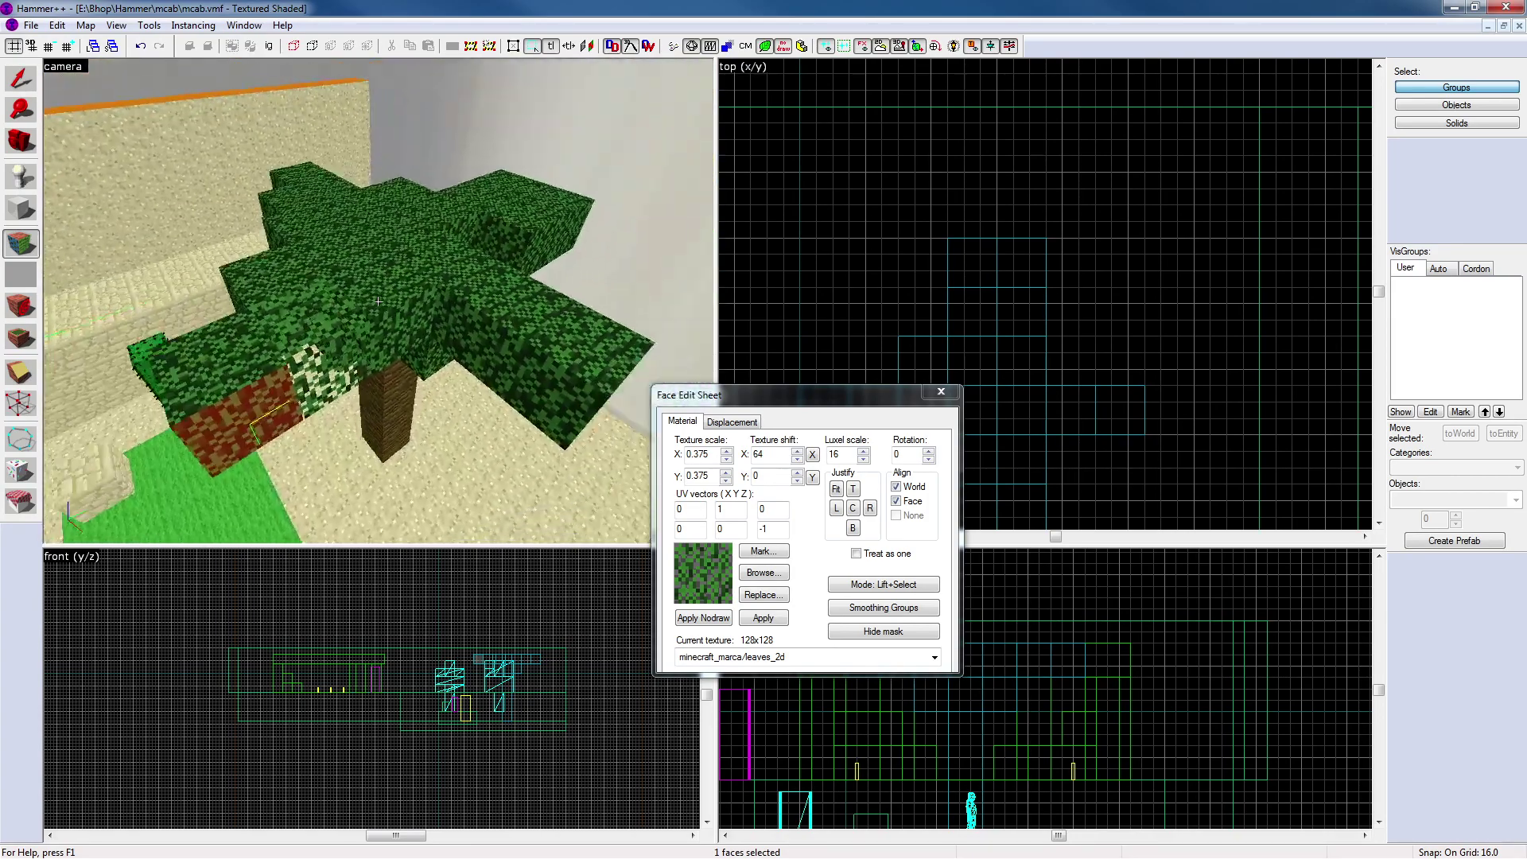
pyautogui.press('z')
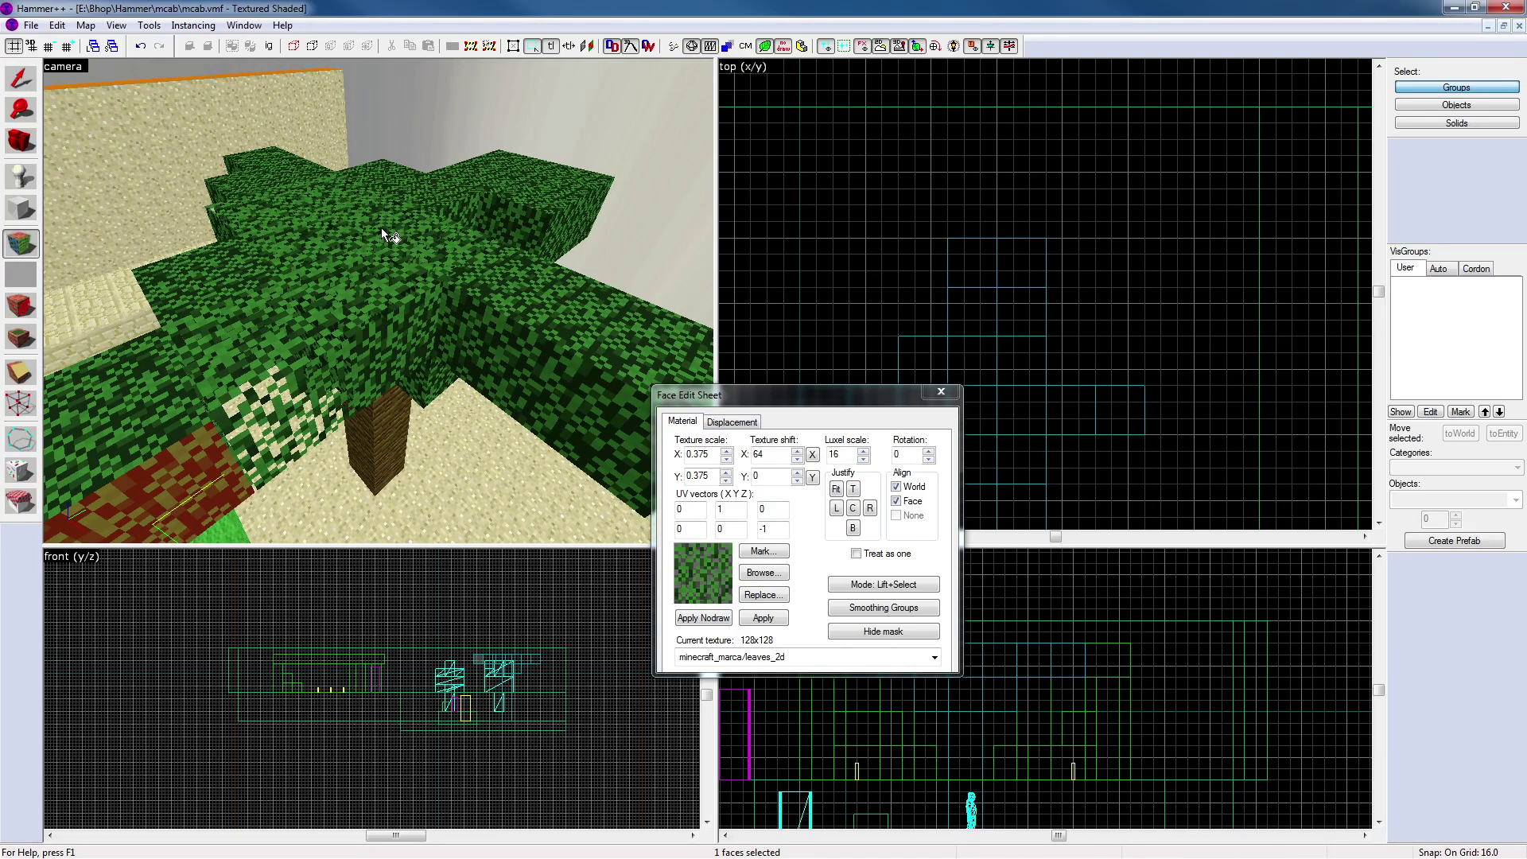
pyautogui.press('z')
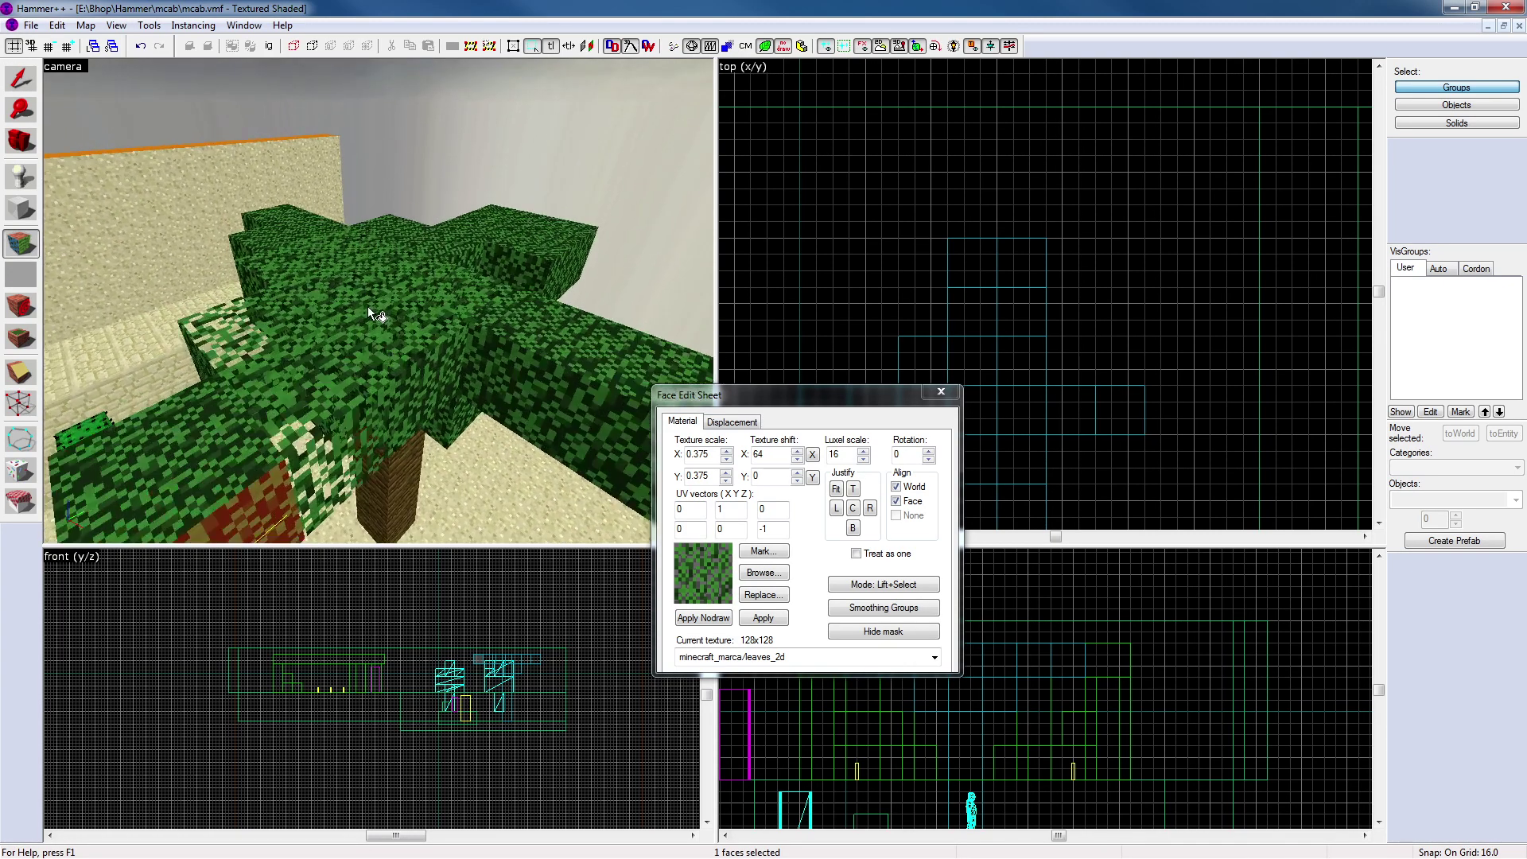
pyautogui.press('z')
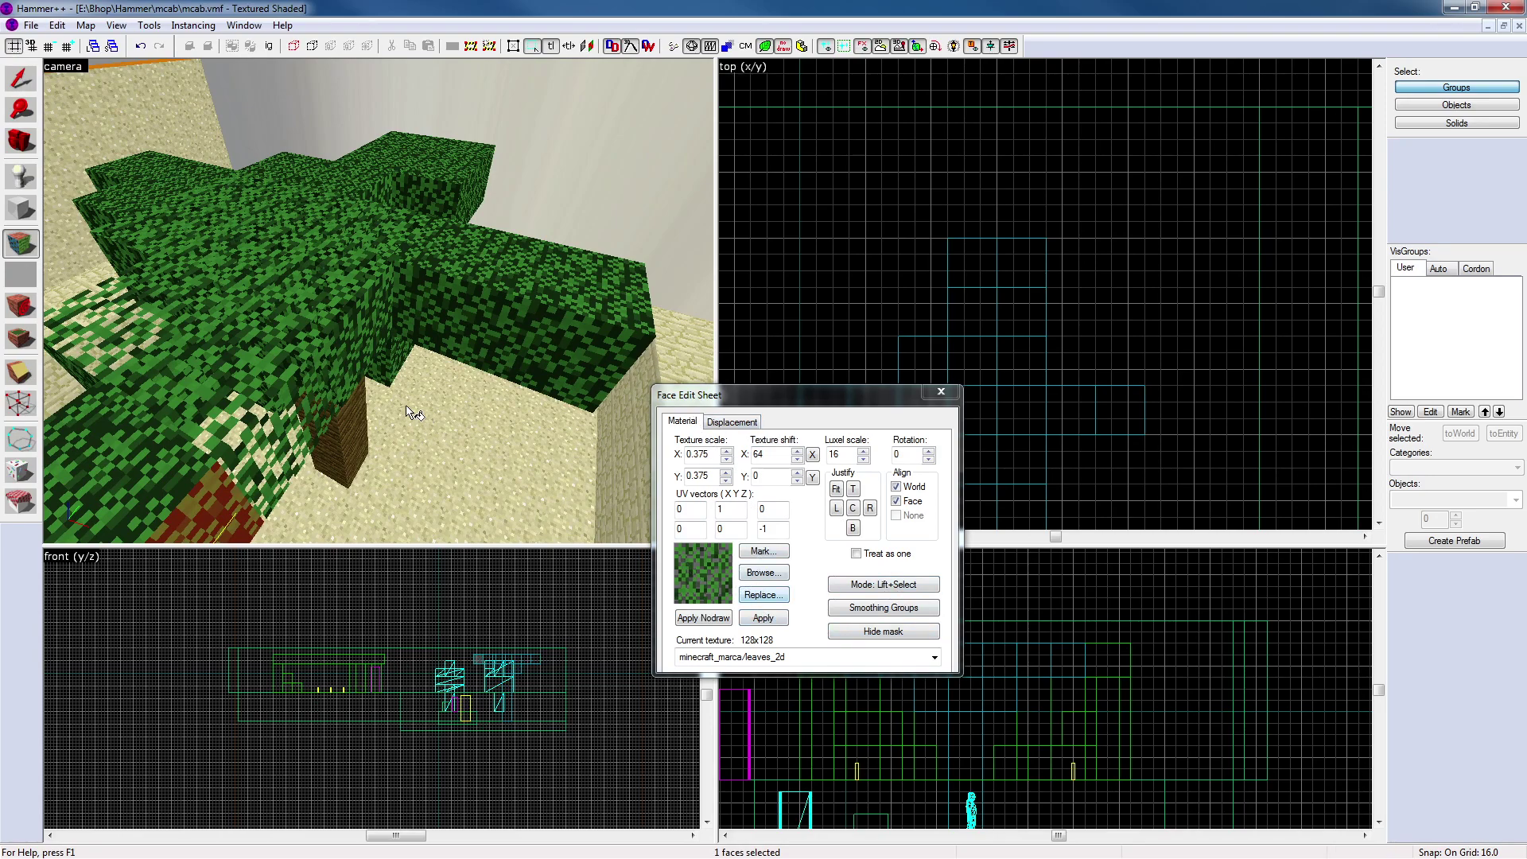
pyautogui.click(762, 595)
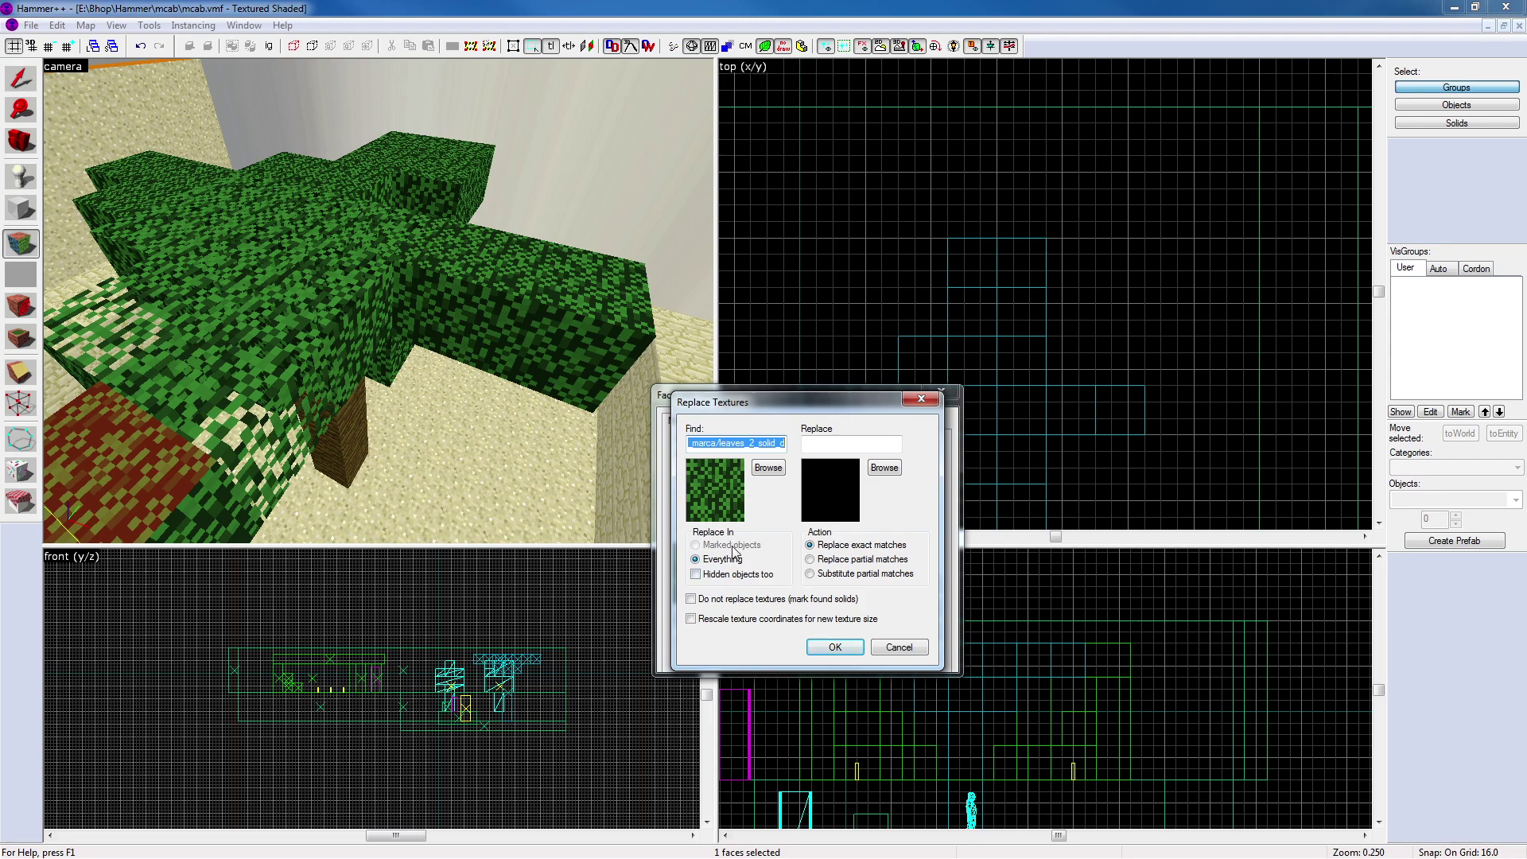
pyautogui.click(921, 398)
pyautogui.click(937, 390)
# Select the whole palm tree, crown and trunk, with a selection box around it in the top view
pyautogui.click(471, 301)
pyautogui.keyDown('ctrl'); pyautogui.click(576, 326); pyautogui.keyUp('ctrl')
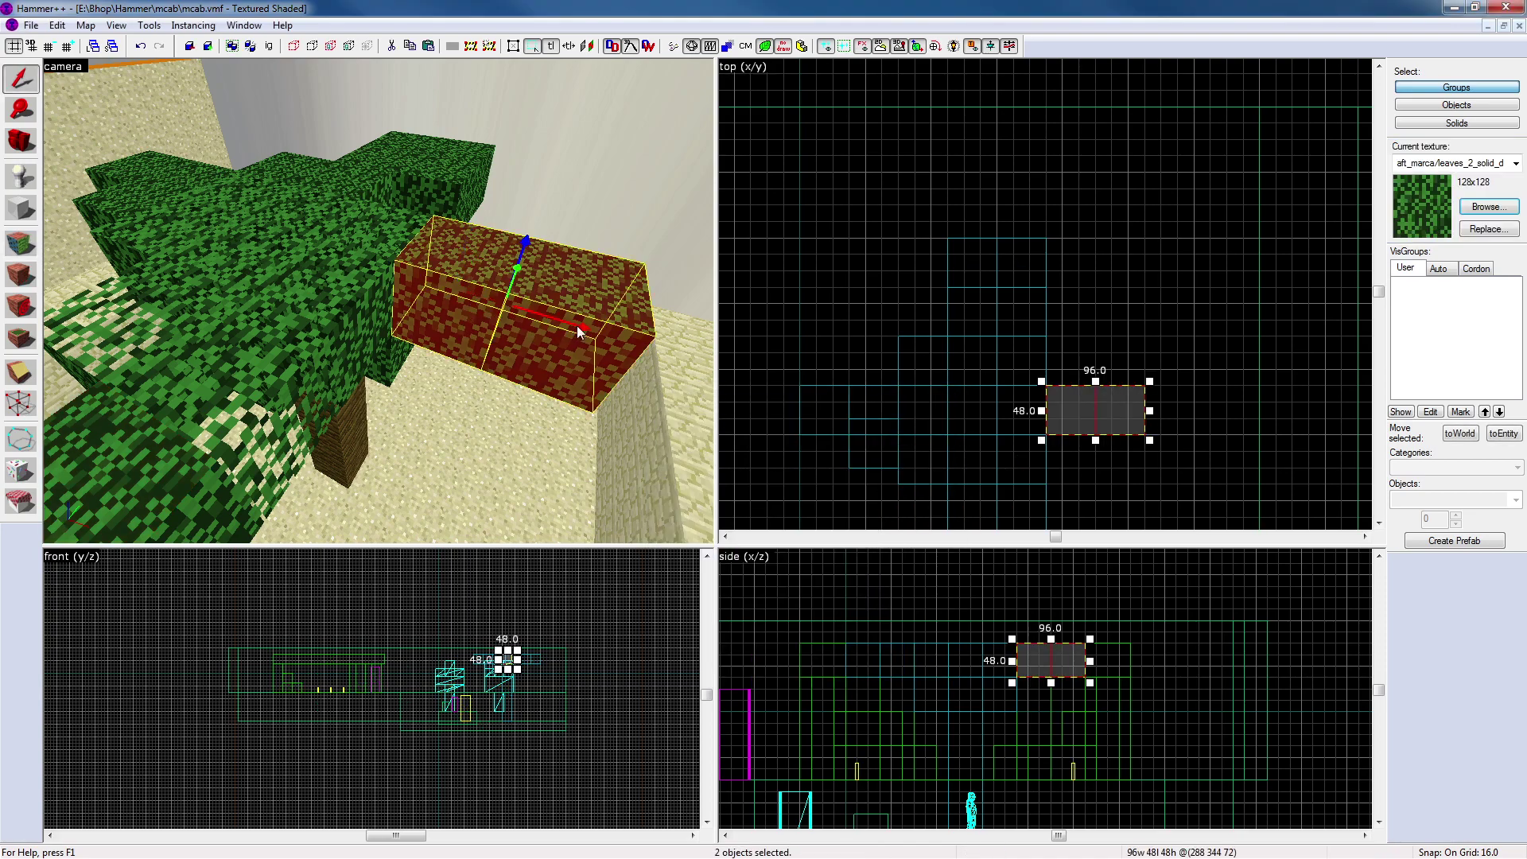
pyautogui.press('z')
pyautogui.press('d')
pyautogui.press('s')
pyautogui.press('z')
pyautogui.scroll(-5, 1016, 348)
pyautogui.moveTo(905, 237); pyautogui.dragTo(1082, 378)
pyautogui.press('Return')
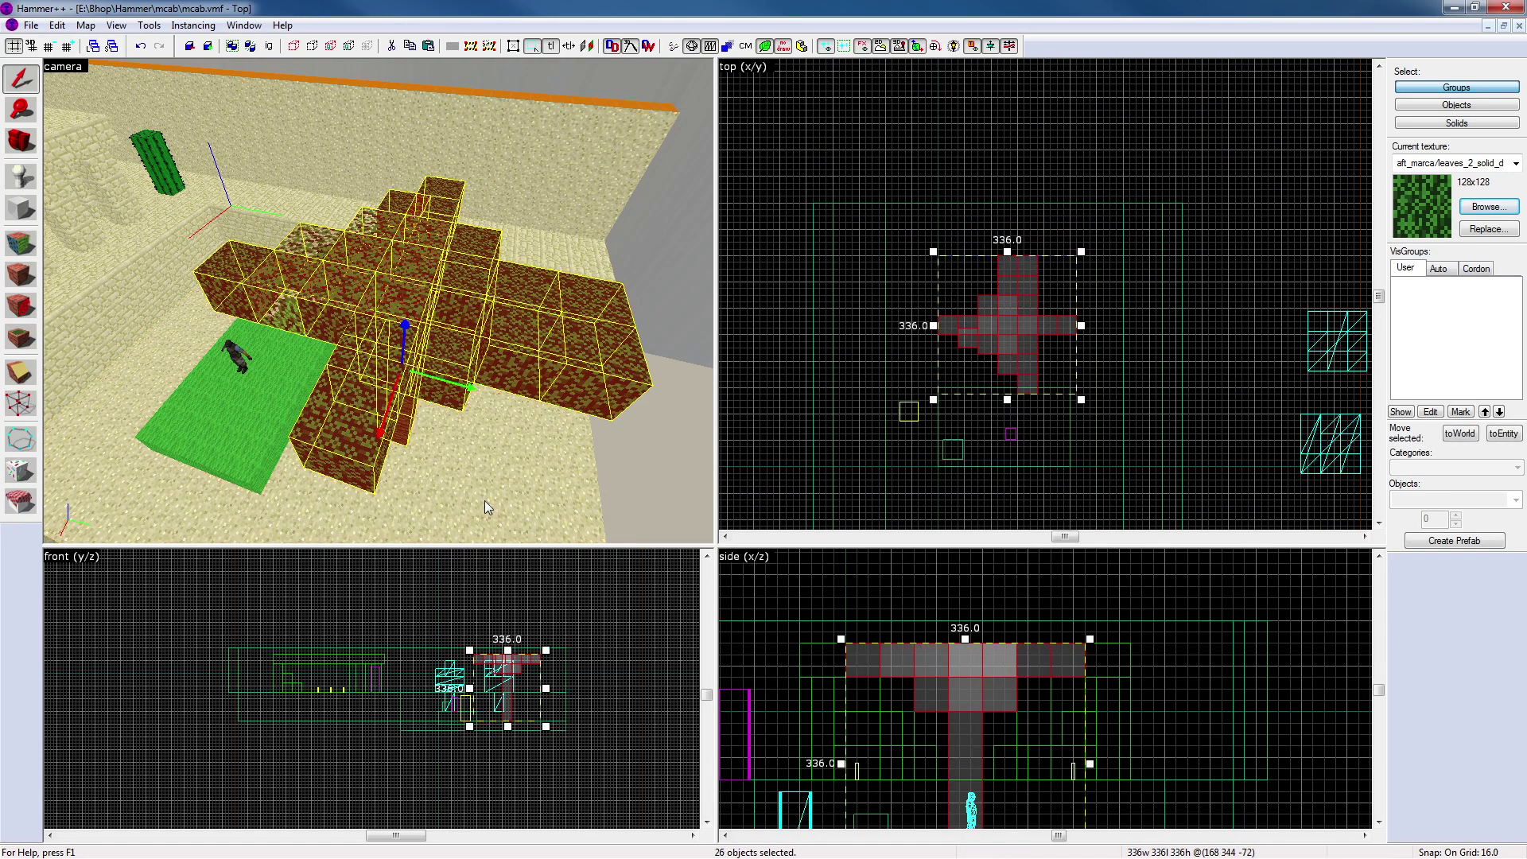
# Remove the trunk from the selection so only the crown's leaf blocks are selected
pyautogui.press('z')
pyautogui.press('w')
pyautogui.press('s')
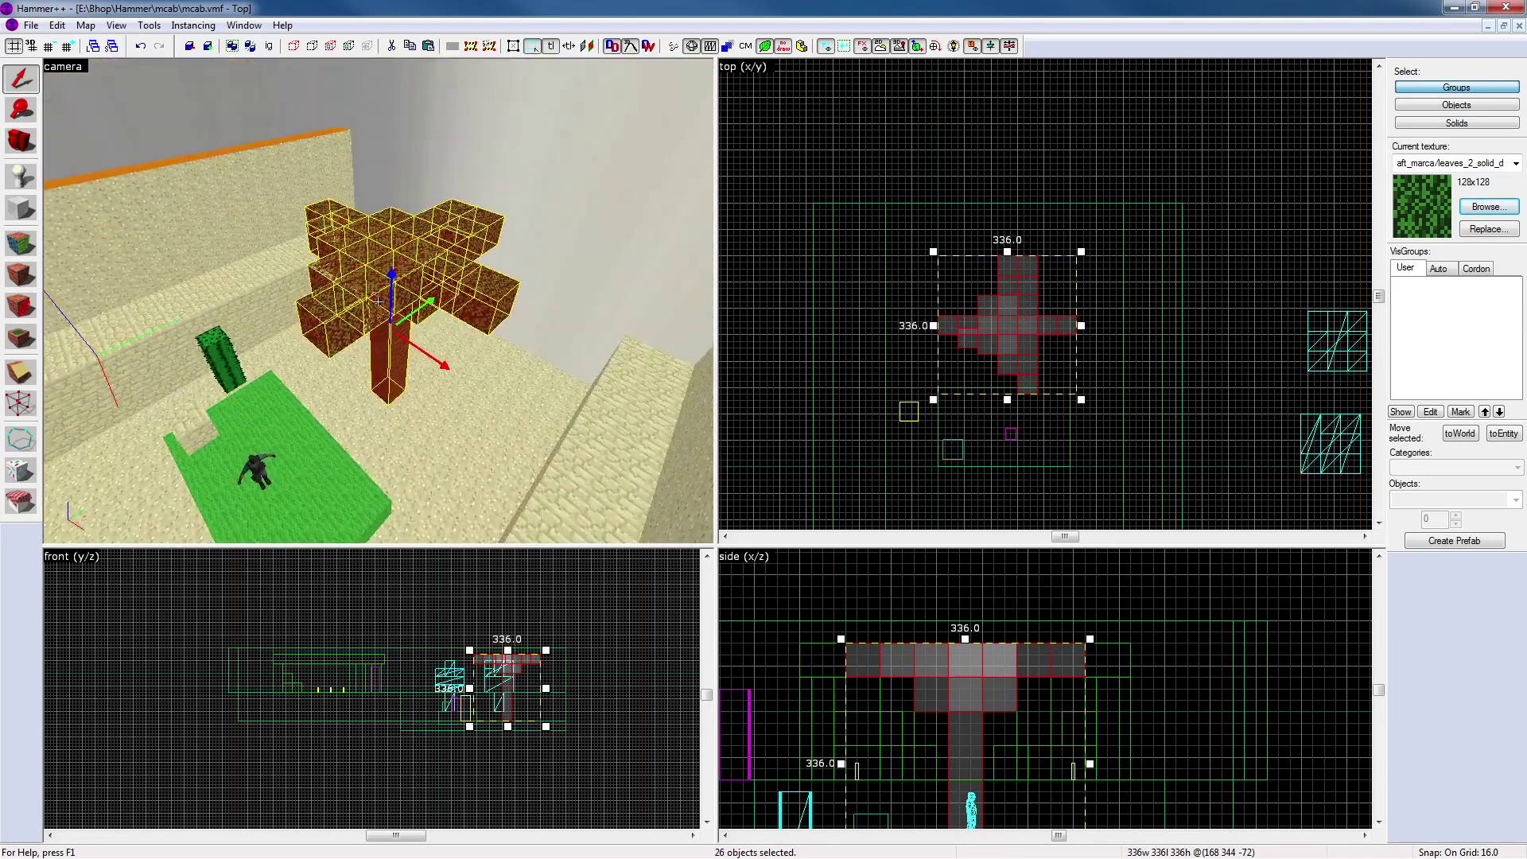
pyautogui.press('z')
pyautogui.press('z')
pyautogui.press('w')
pyautogui.press('z')
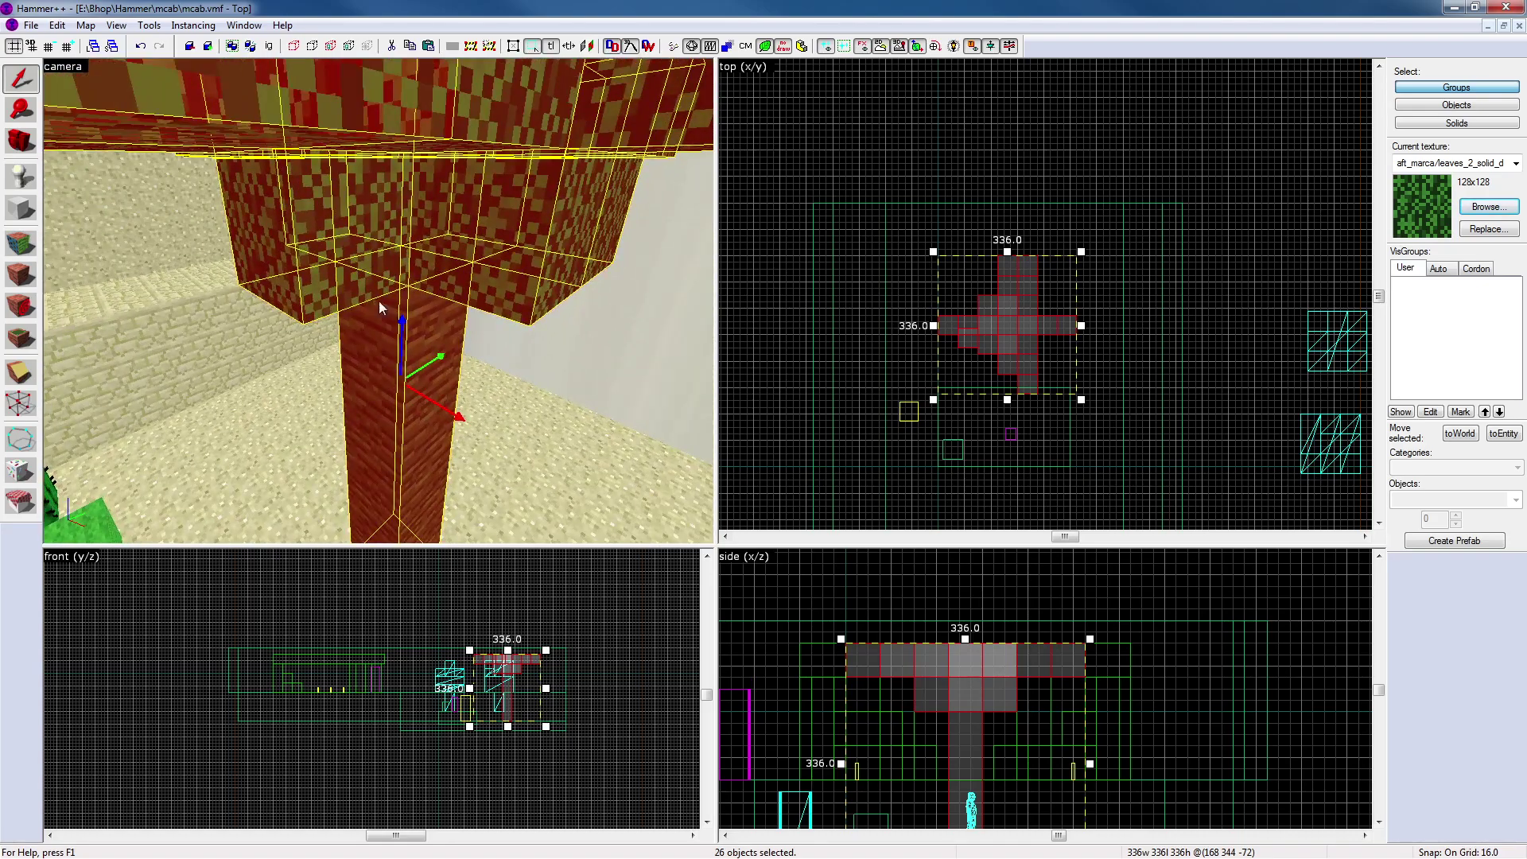
pyautogui.keyDown('ctrl'); pyautogui.click(420, 350); pyautogui.keyUp('ctrl')
pyautogui.scroll(-6, 379, 302)
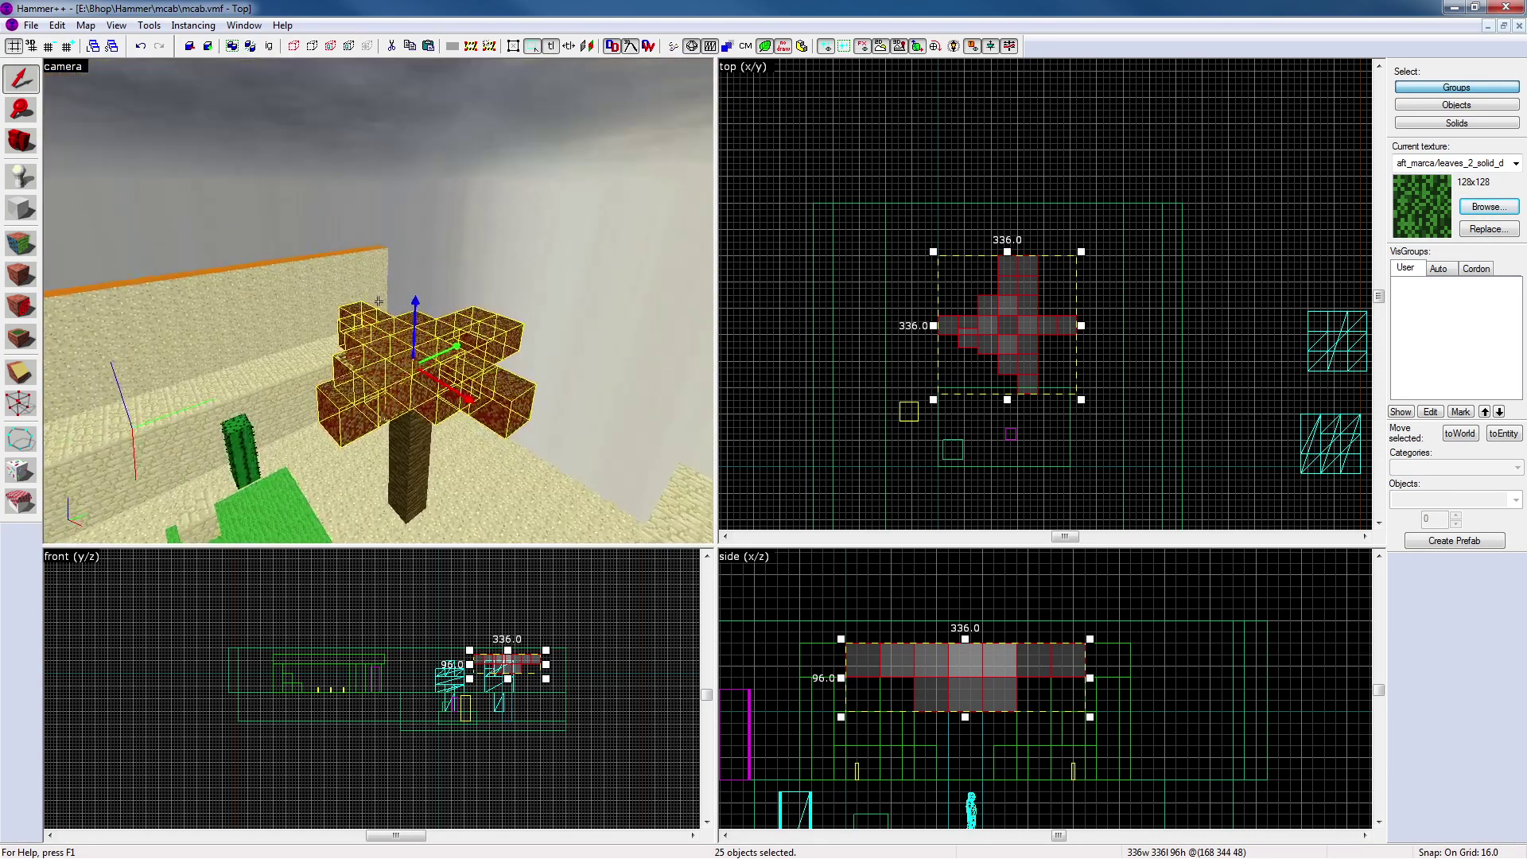
# Try to set up a texture replacement for the crown's faces with minecraft_marca/leaves_2_solid_d as the texture to find
pyautogui.click(32, 250)
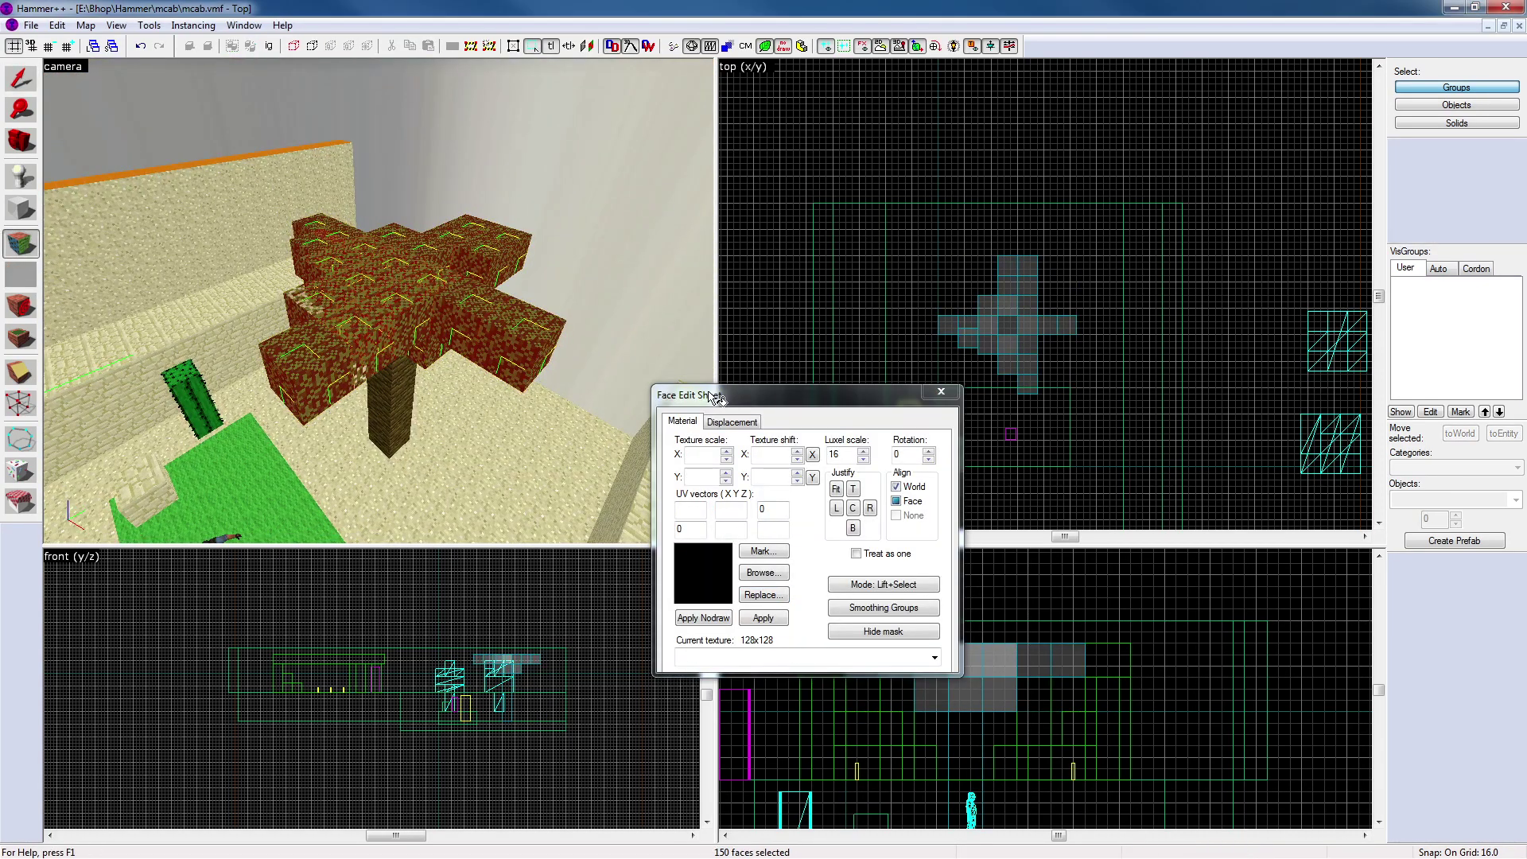
pyautogui.click(767, 596)
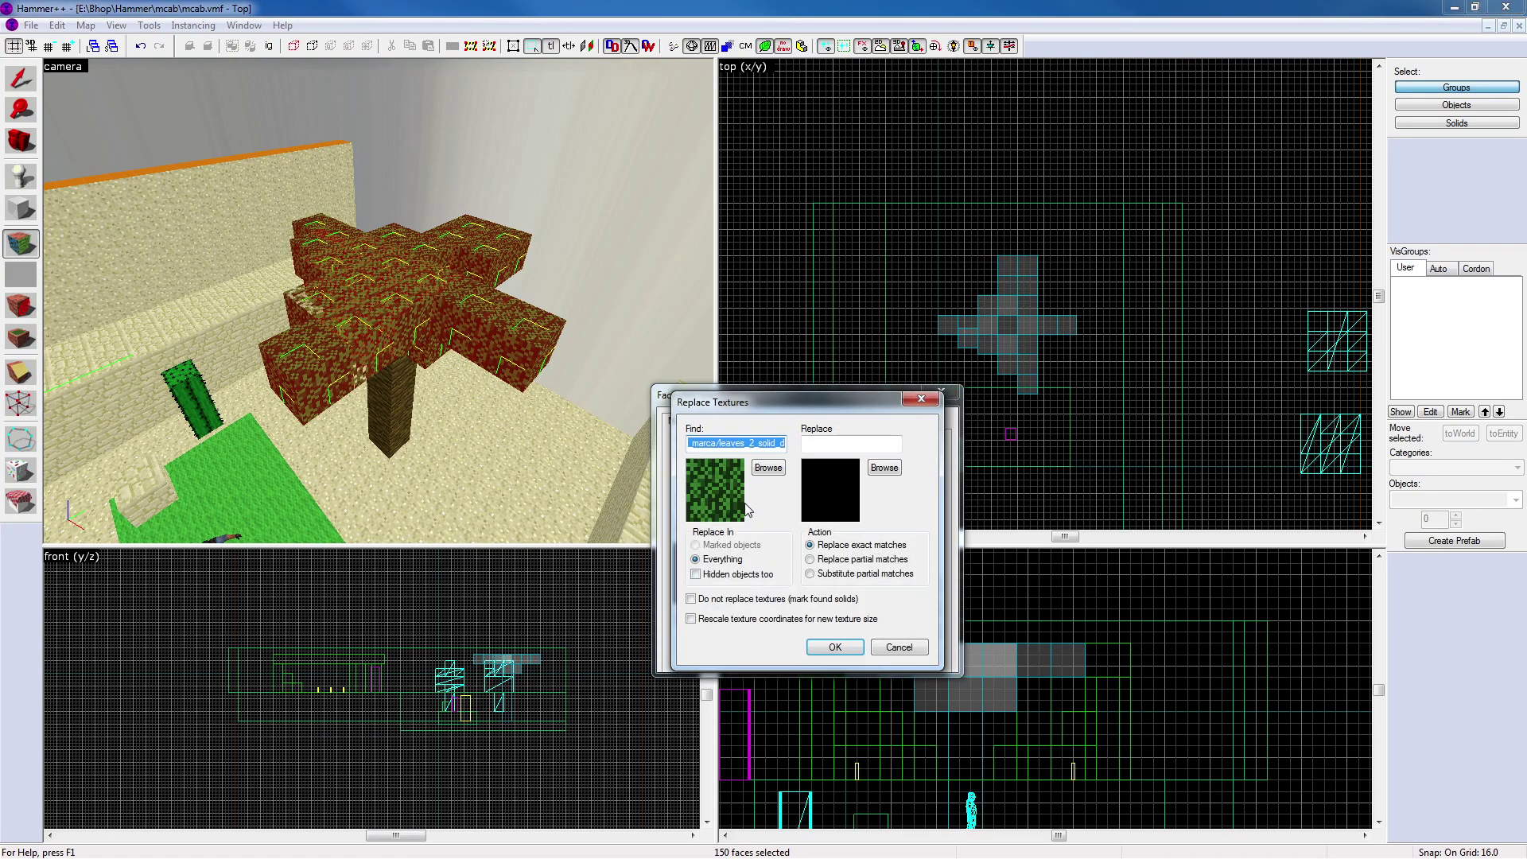
pyautogui.click(768, 468)
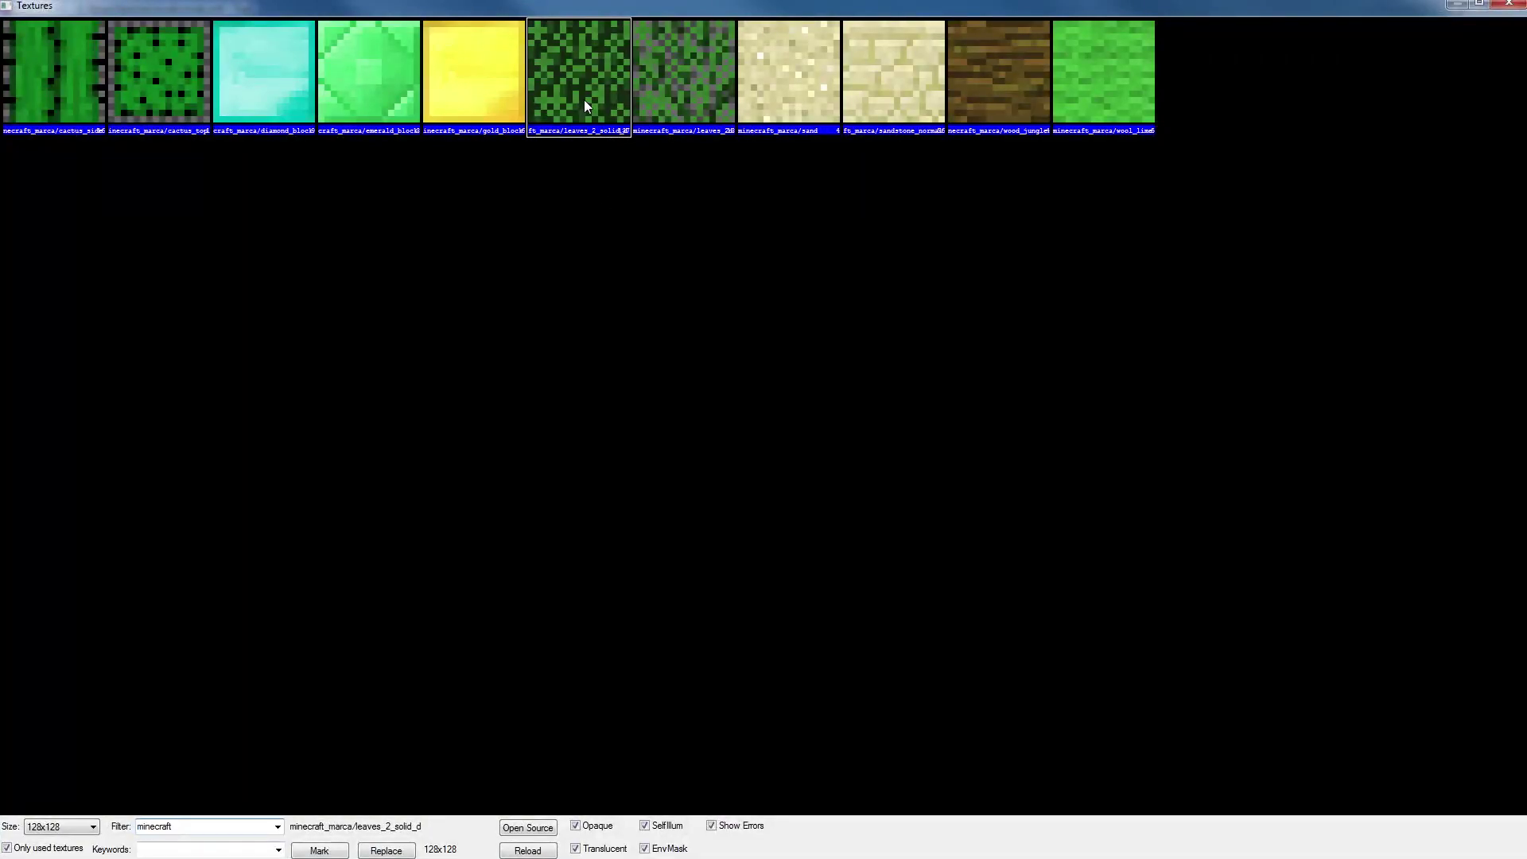
pyautogui.doubleClick(584, 99)
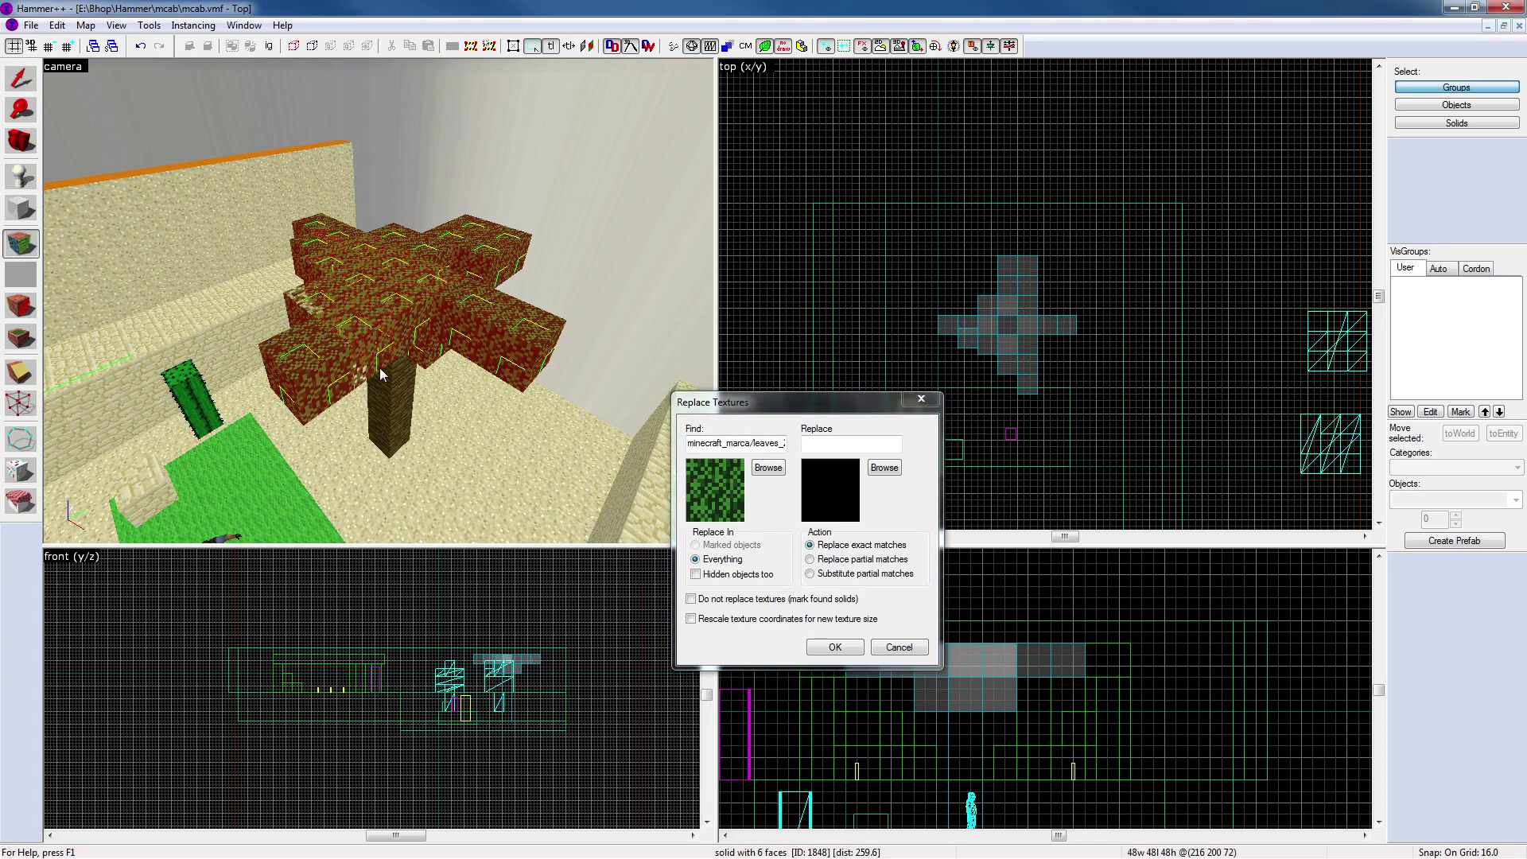
pyautogui.click(921, 403)
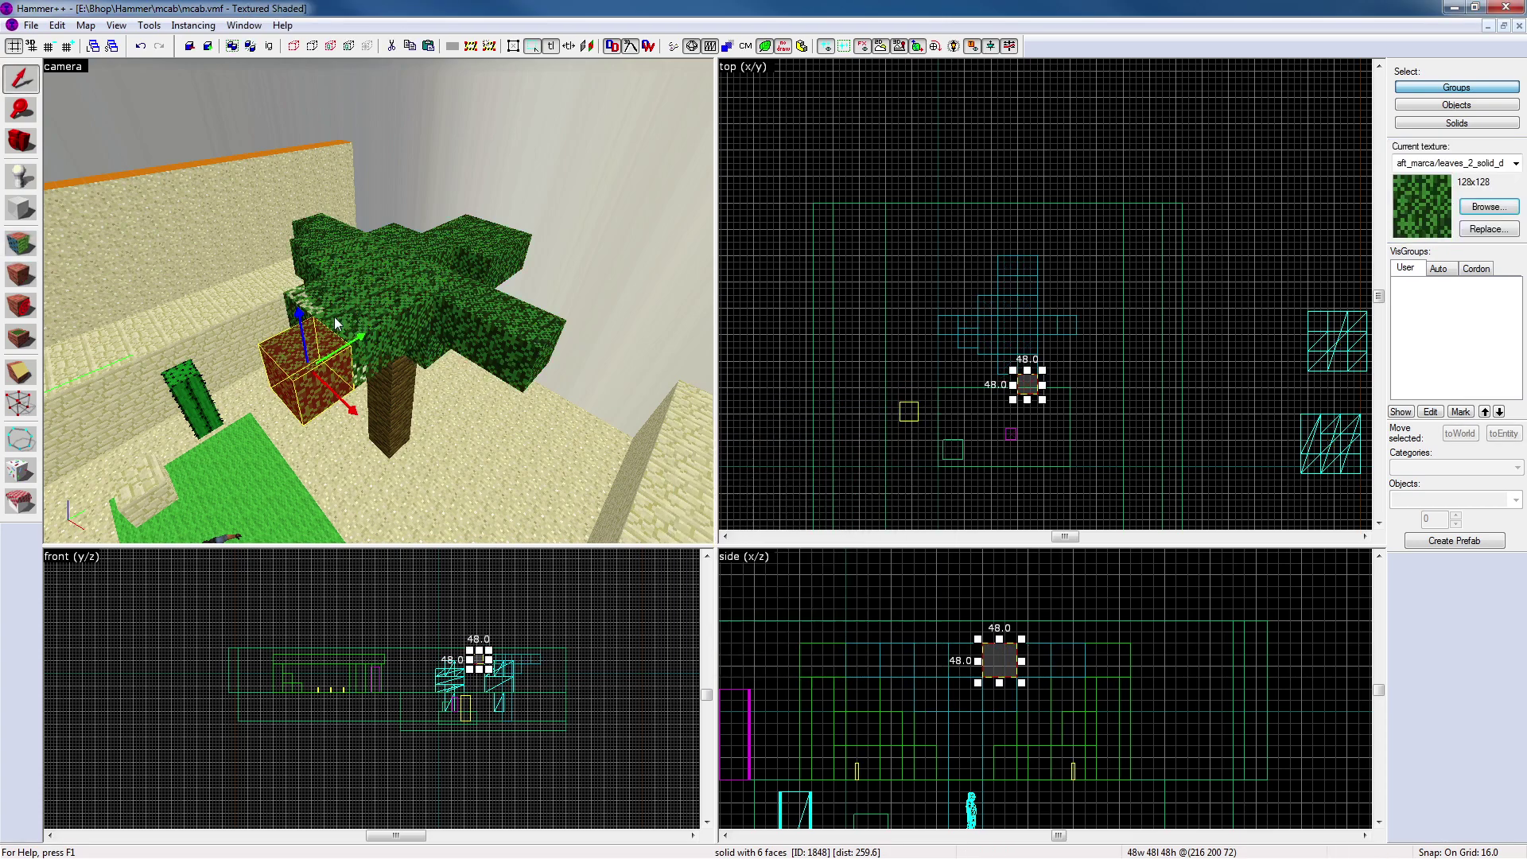
# Inspect the two separate leafy tree props and go back to the palm's crown
pyautogui.click(251, 319)
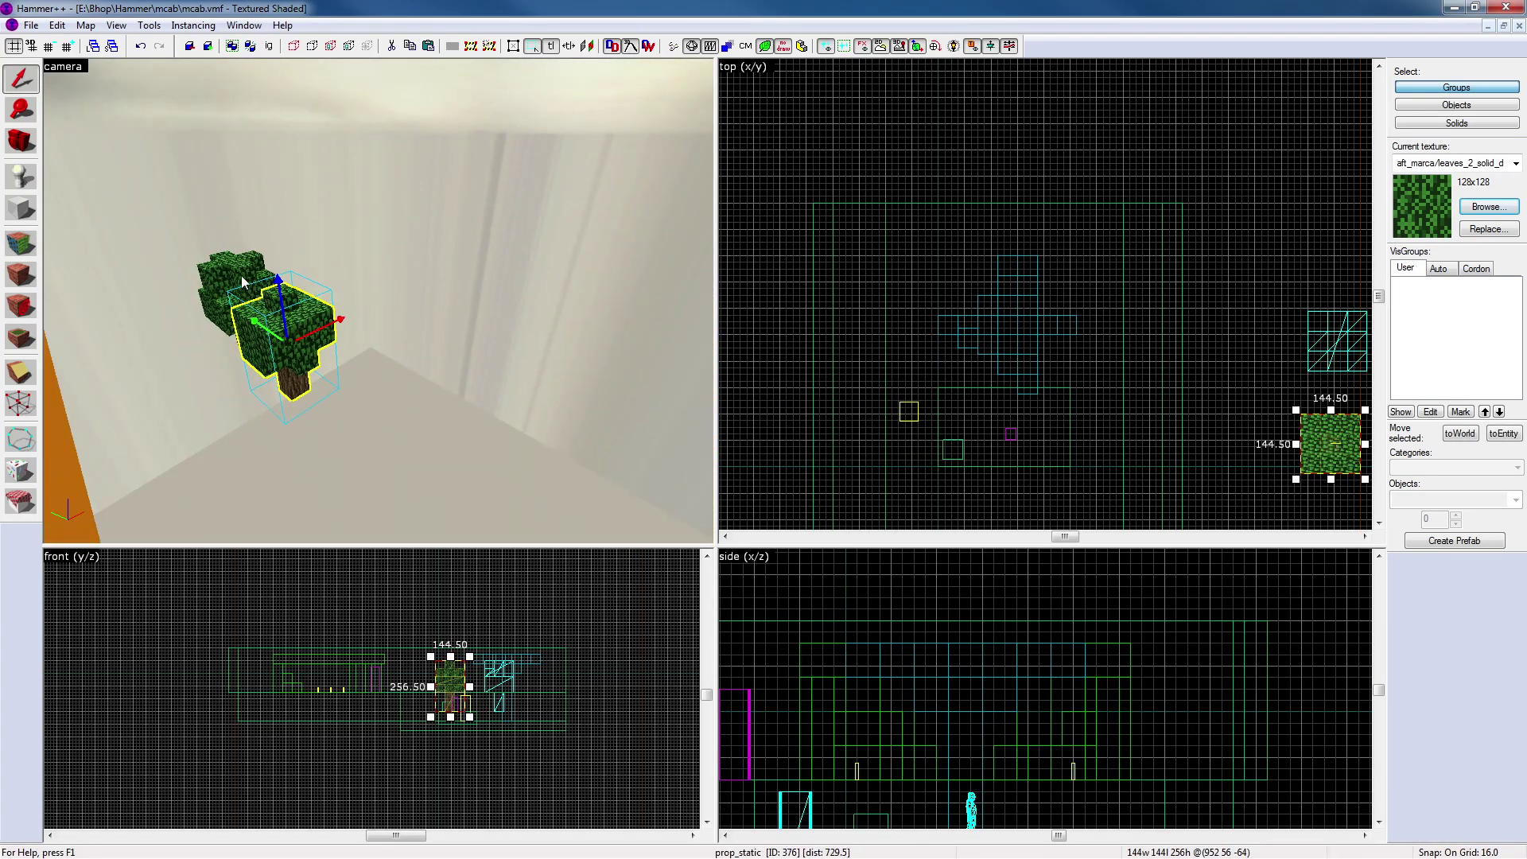
pyautogui.click(241, 275)
pyautogui.press('z')
pyautogui.press('w')
pyautogui.press('s')
pyautogui.press('w')
pyautogui.press('s')
pyautogui.press('a')
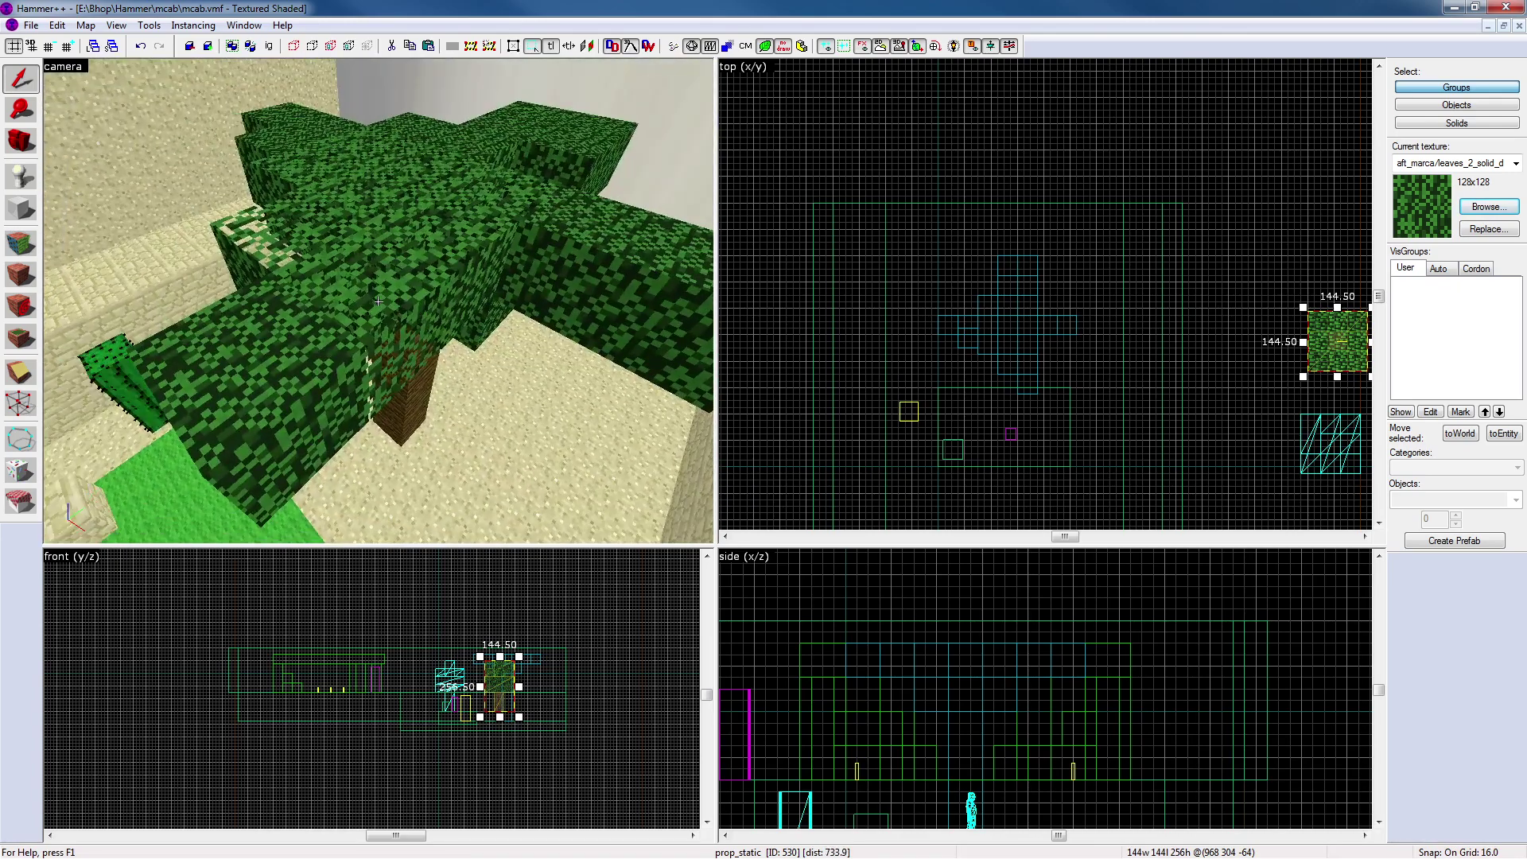
# Replace all exact matches of minecraft_marca/leaves_2_solid_d in the whole map with minecraft_marca/leaves_2d
pyautogui.click(20, 244)
pyautogui.click(198, 361)
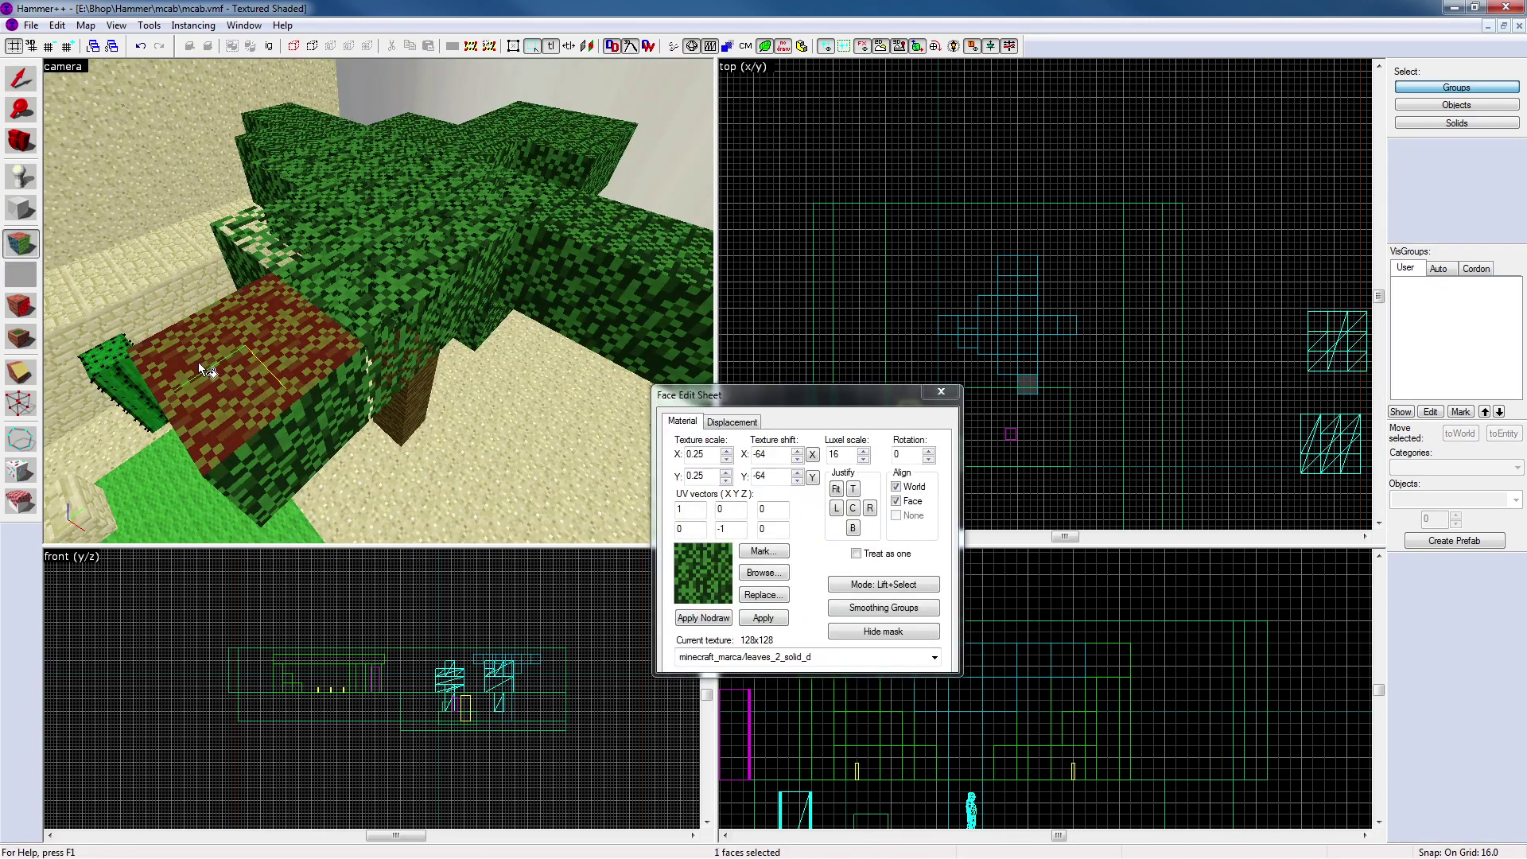
pyautogui.click(765, 593)
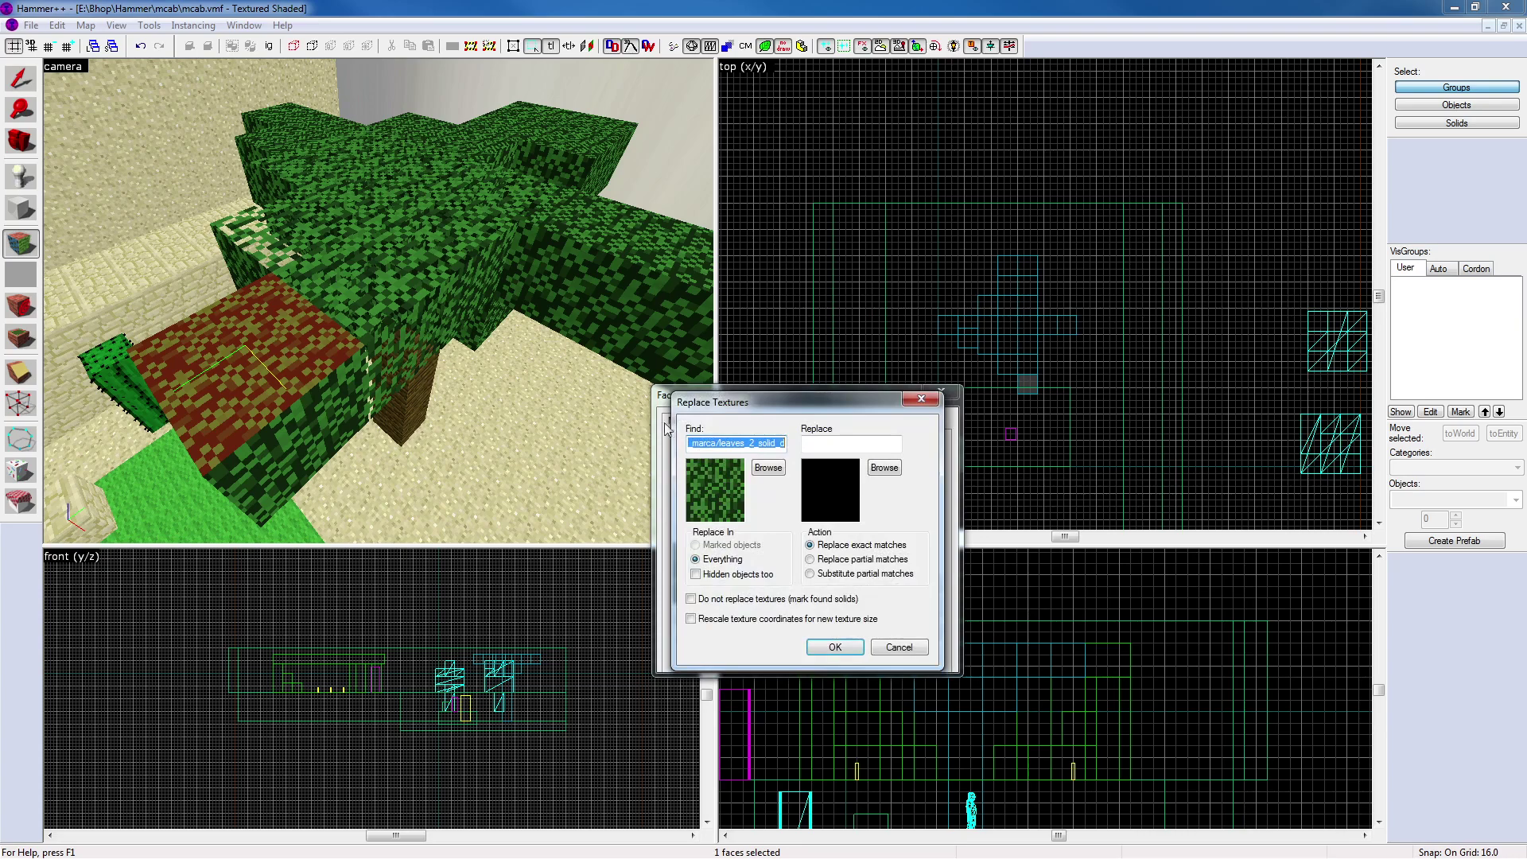
pyautogui.click(883, 468)
pyautogui.click(677, 350)
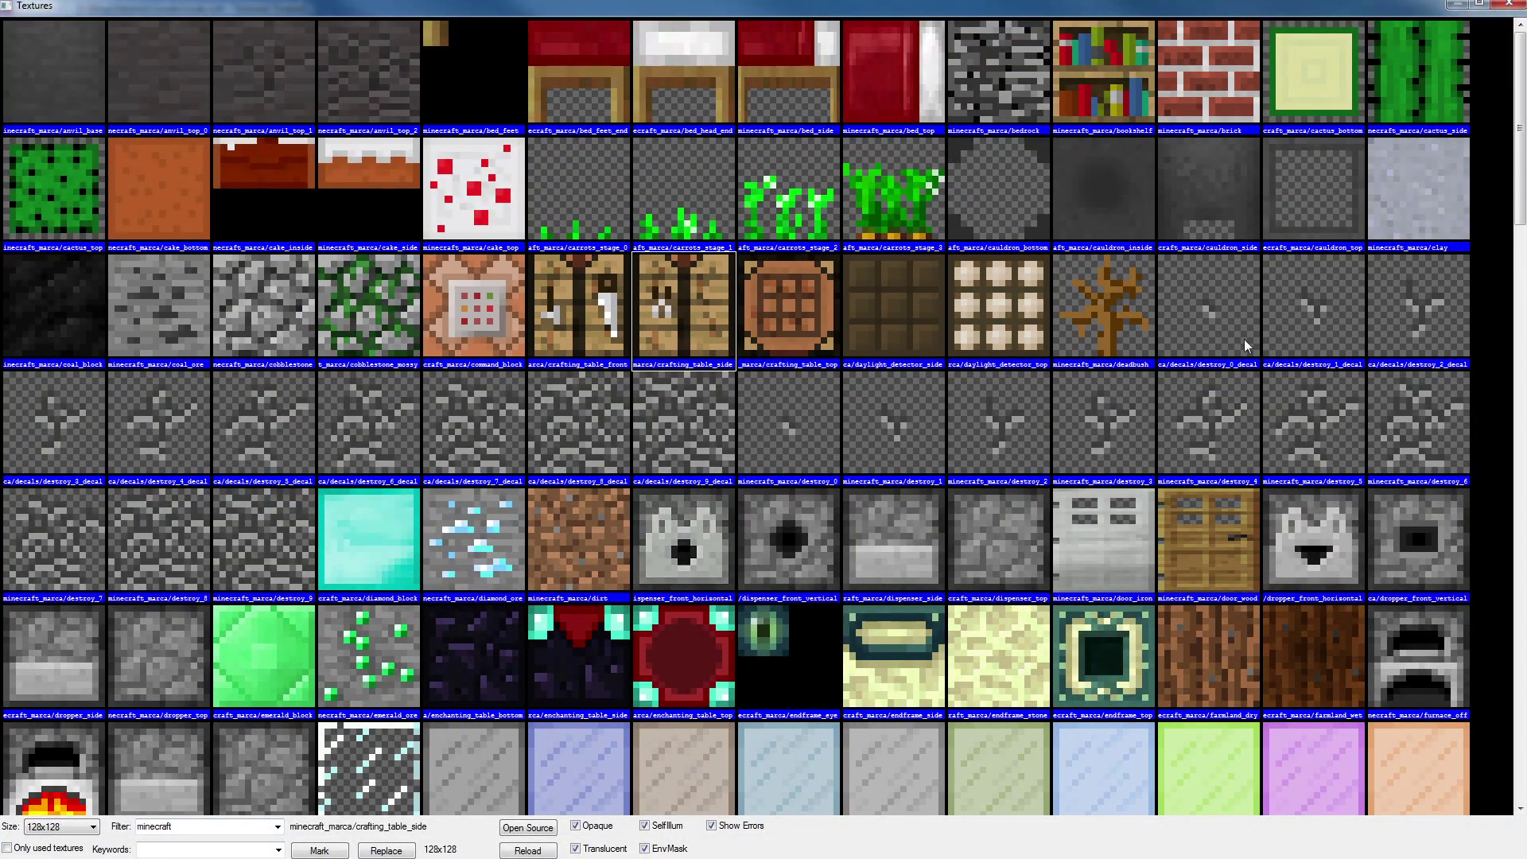
pyautogui.scroll(-10, 1139, 398)
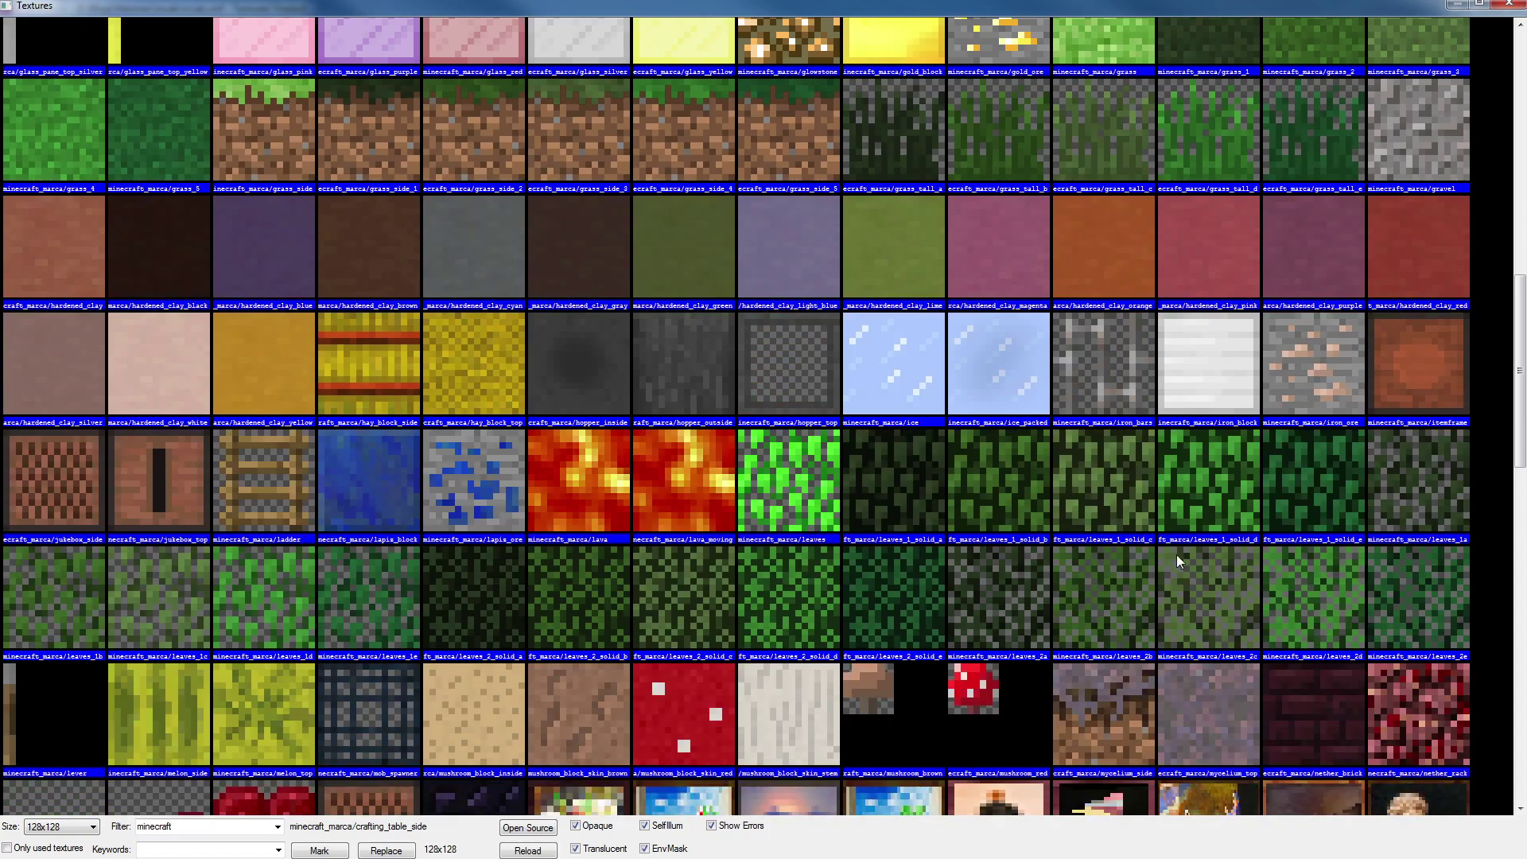
pyautogui.doubleClick(1277, 591)
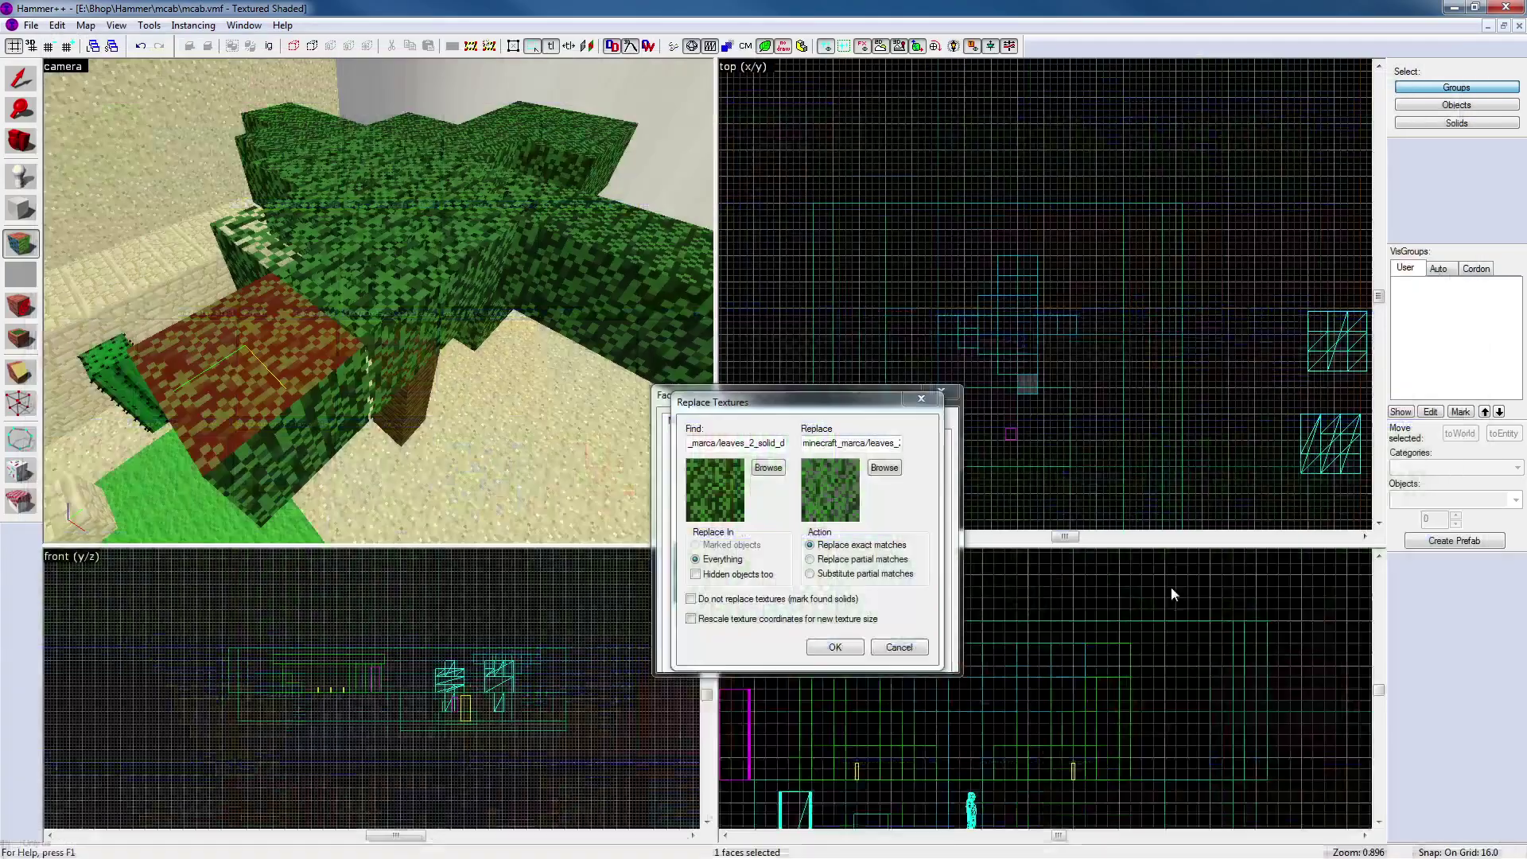
pyautogui.click(850, 642)
pyautogui.click(815, 494)
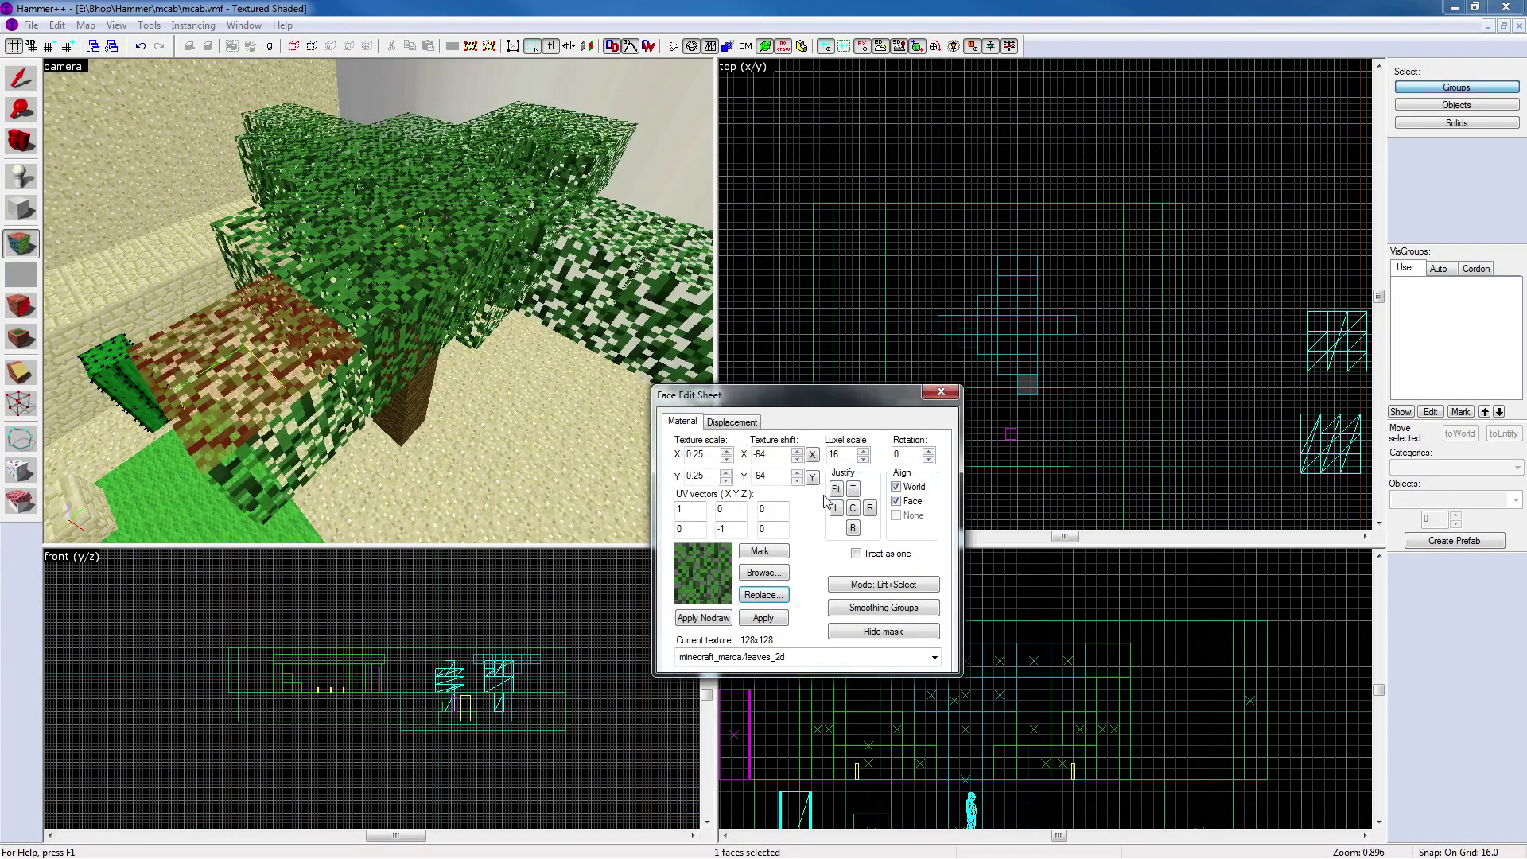
pyautogui.click(941, 391)
# Examine the retextured palm tree from ground level, from above and from inside the leaf blocks
pyautogui.press('z')
pyautogui.press('z')
pyautogui.press('z')
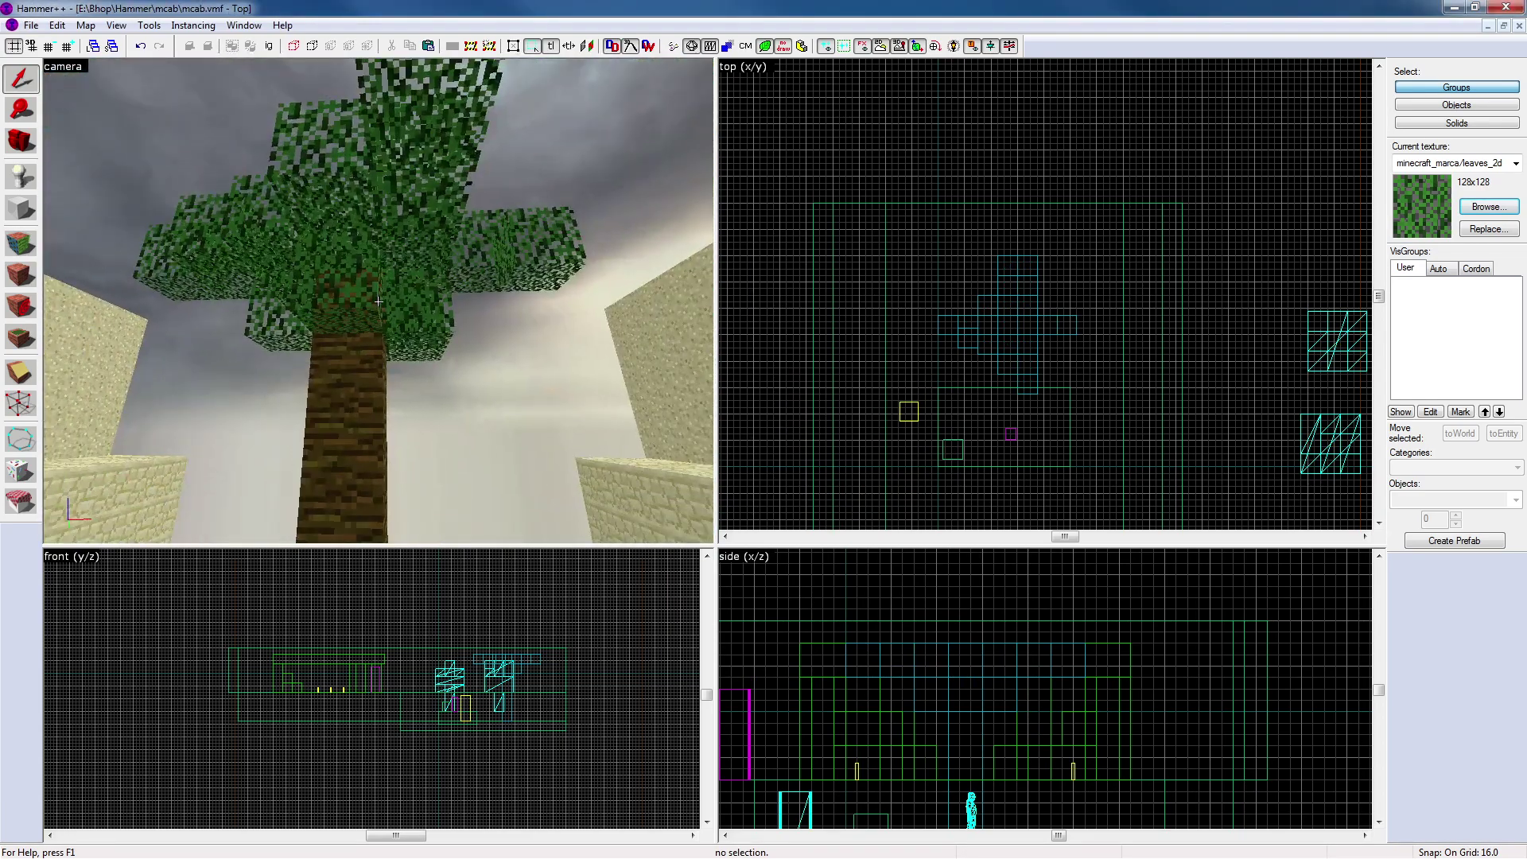
pyautogui.press('z')
pyautogui.press('s')
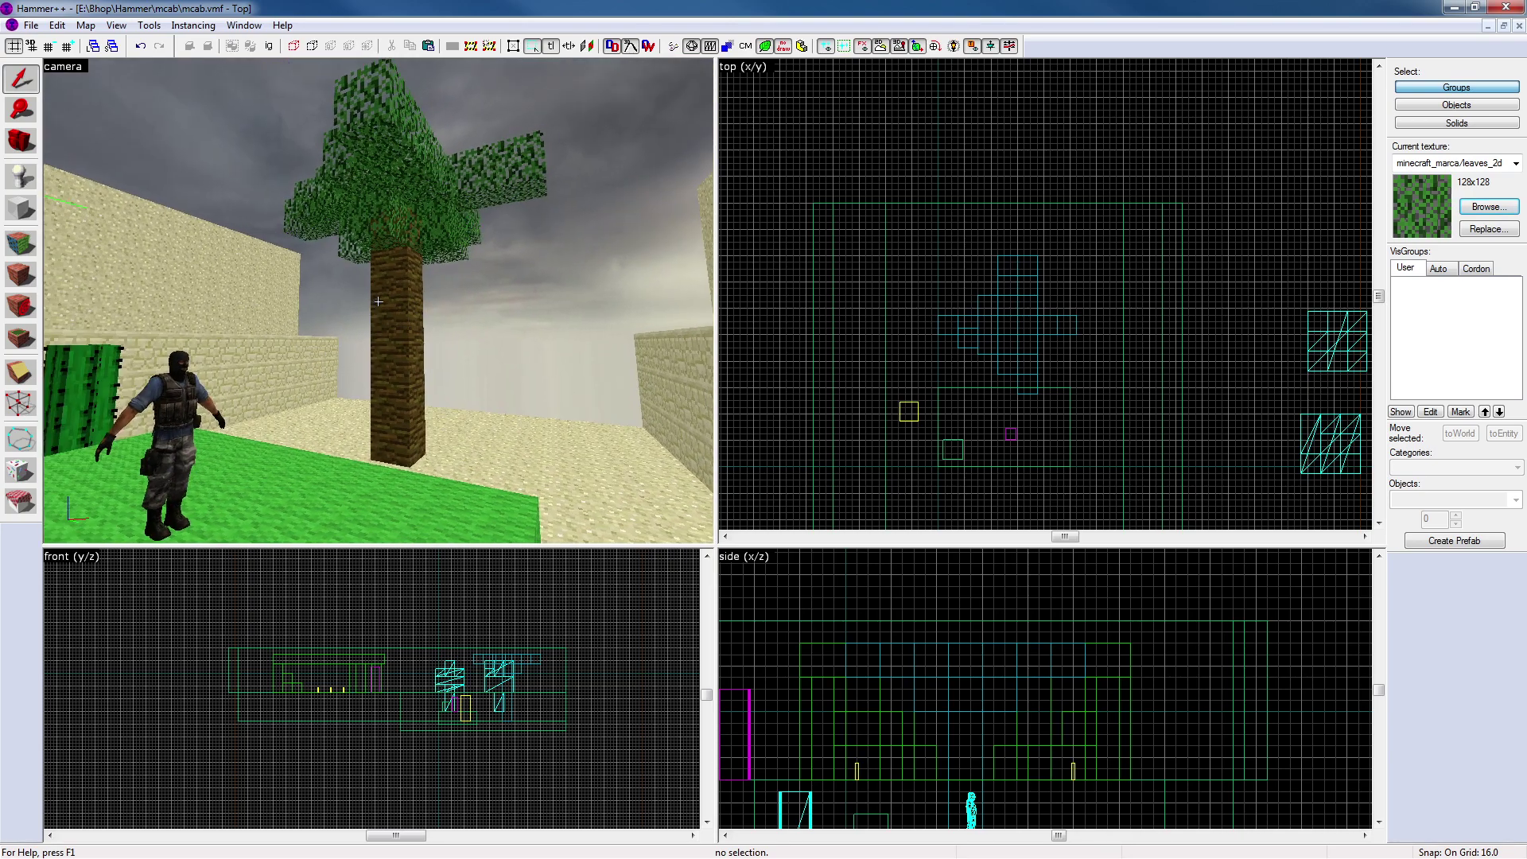
pyautogui.press('w')
pyautogui.press('s')
pyautogui.press('w')
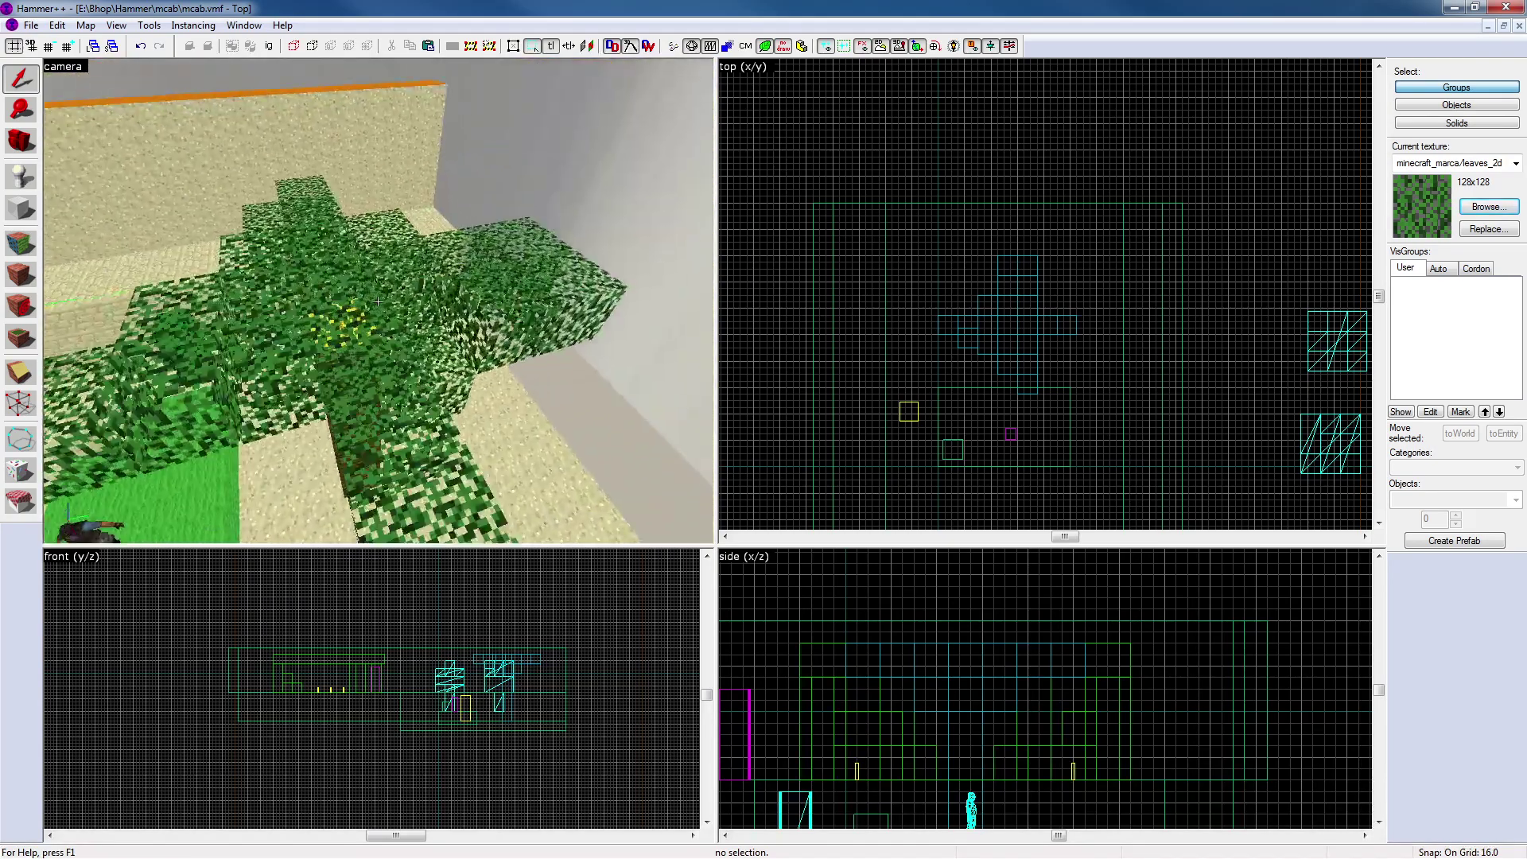
pyautogui.press('w')
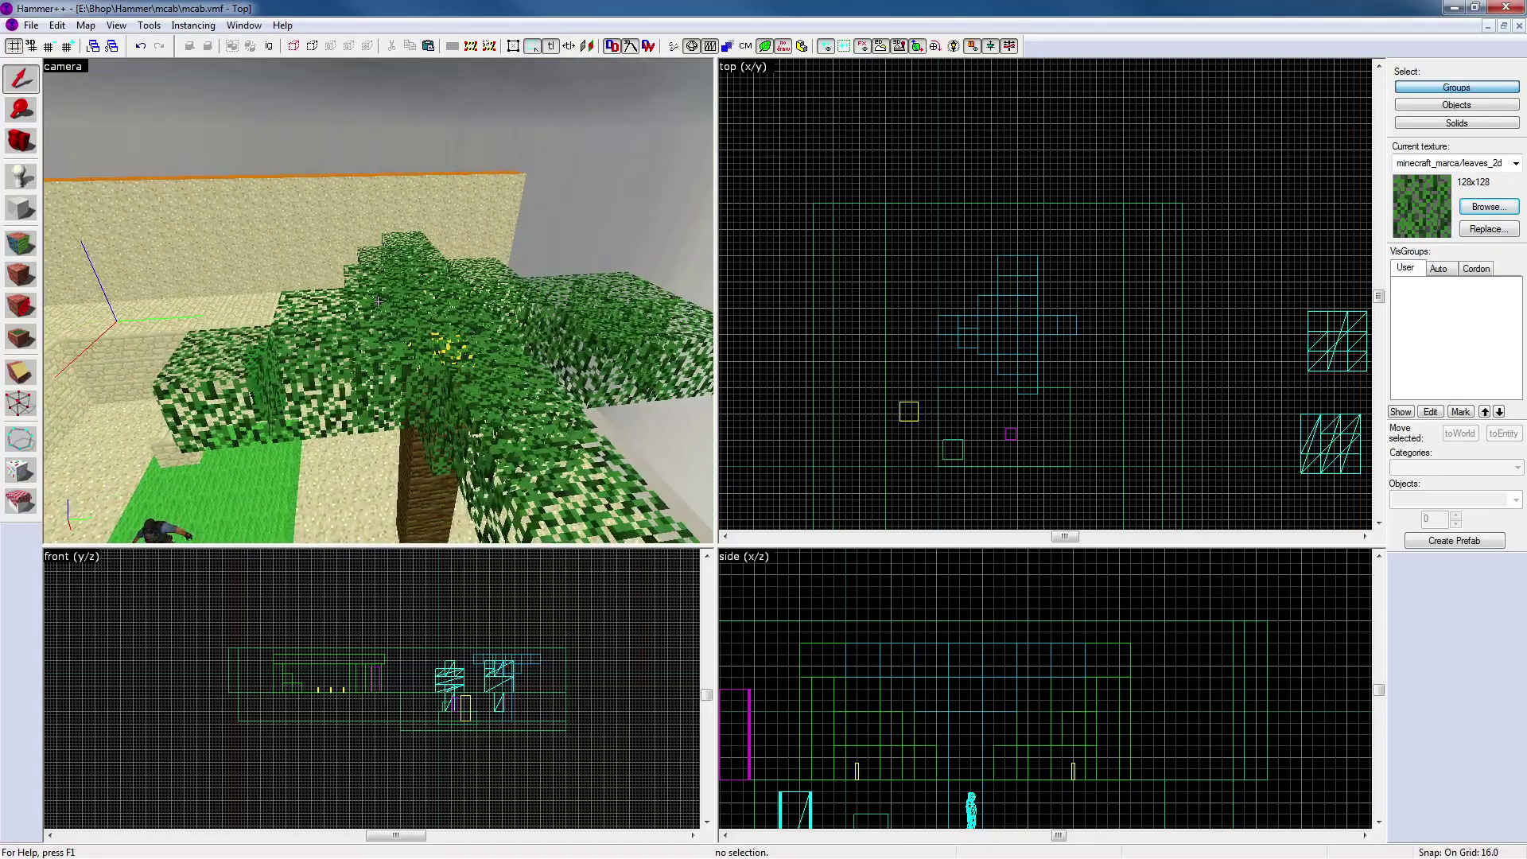
pyautogui.press('w')
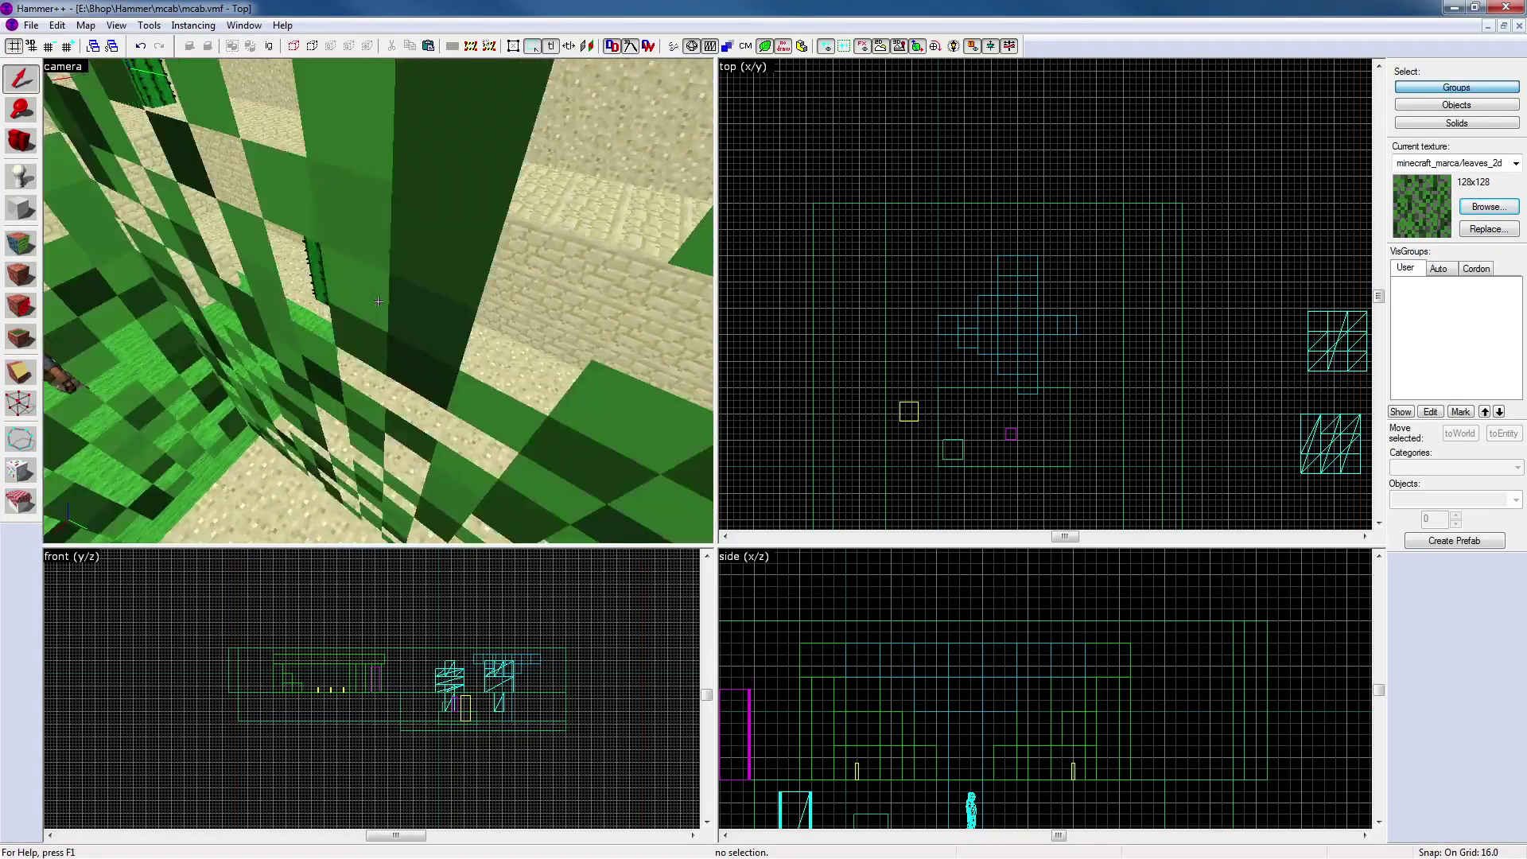
pyautogui.press('z')
pyautogui.press('z')
pyautogui.press('s')
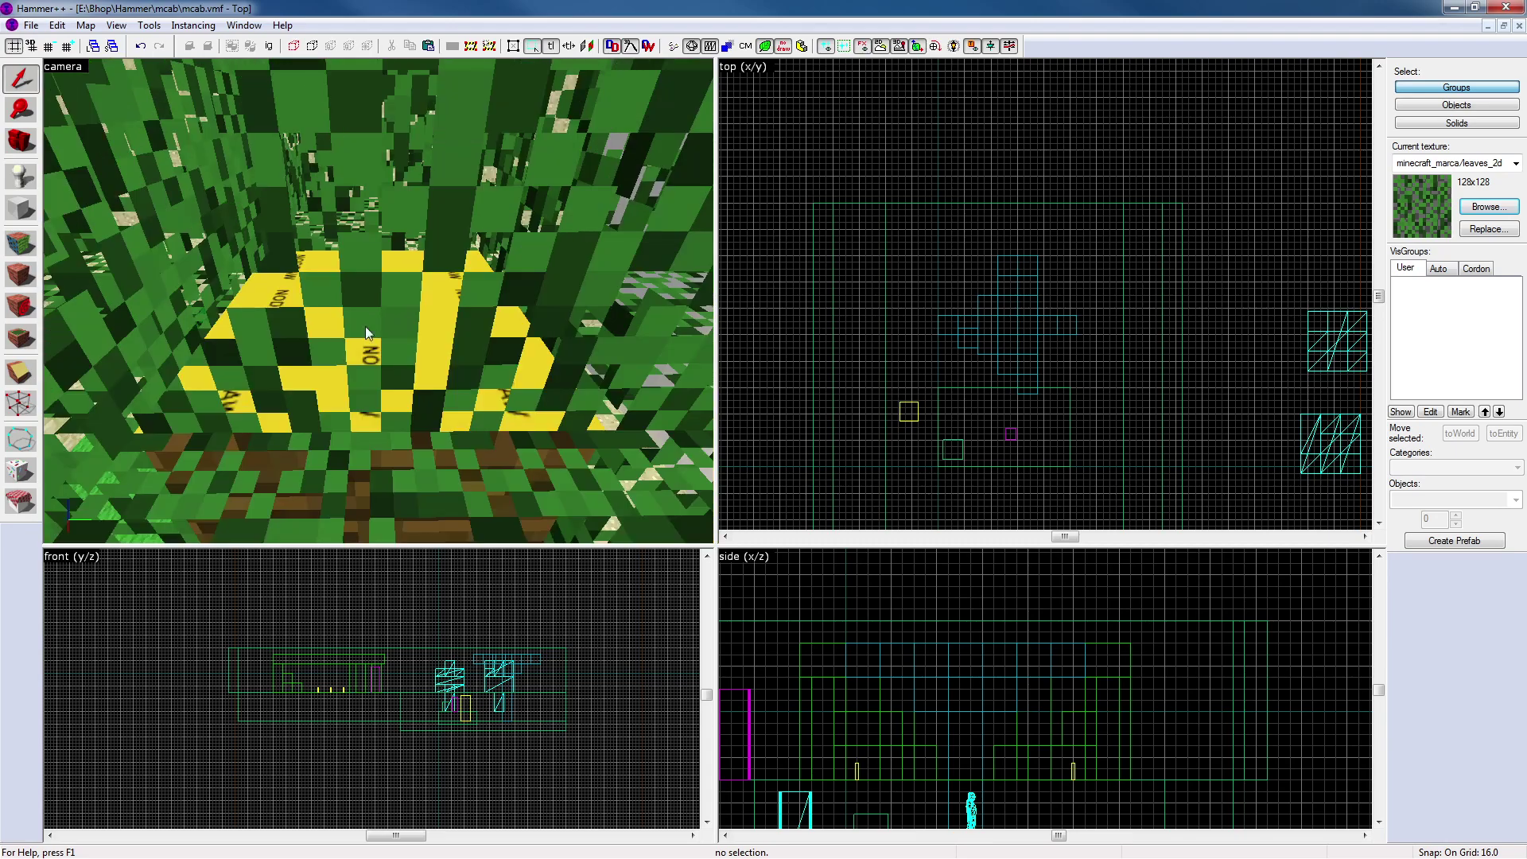
# Start face editing on the palm trunk and choose minecraft_marca/wood_jungle_top as the current texture
pyautogui.press('z')
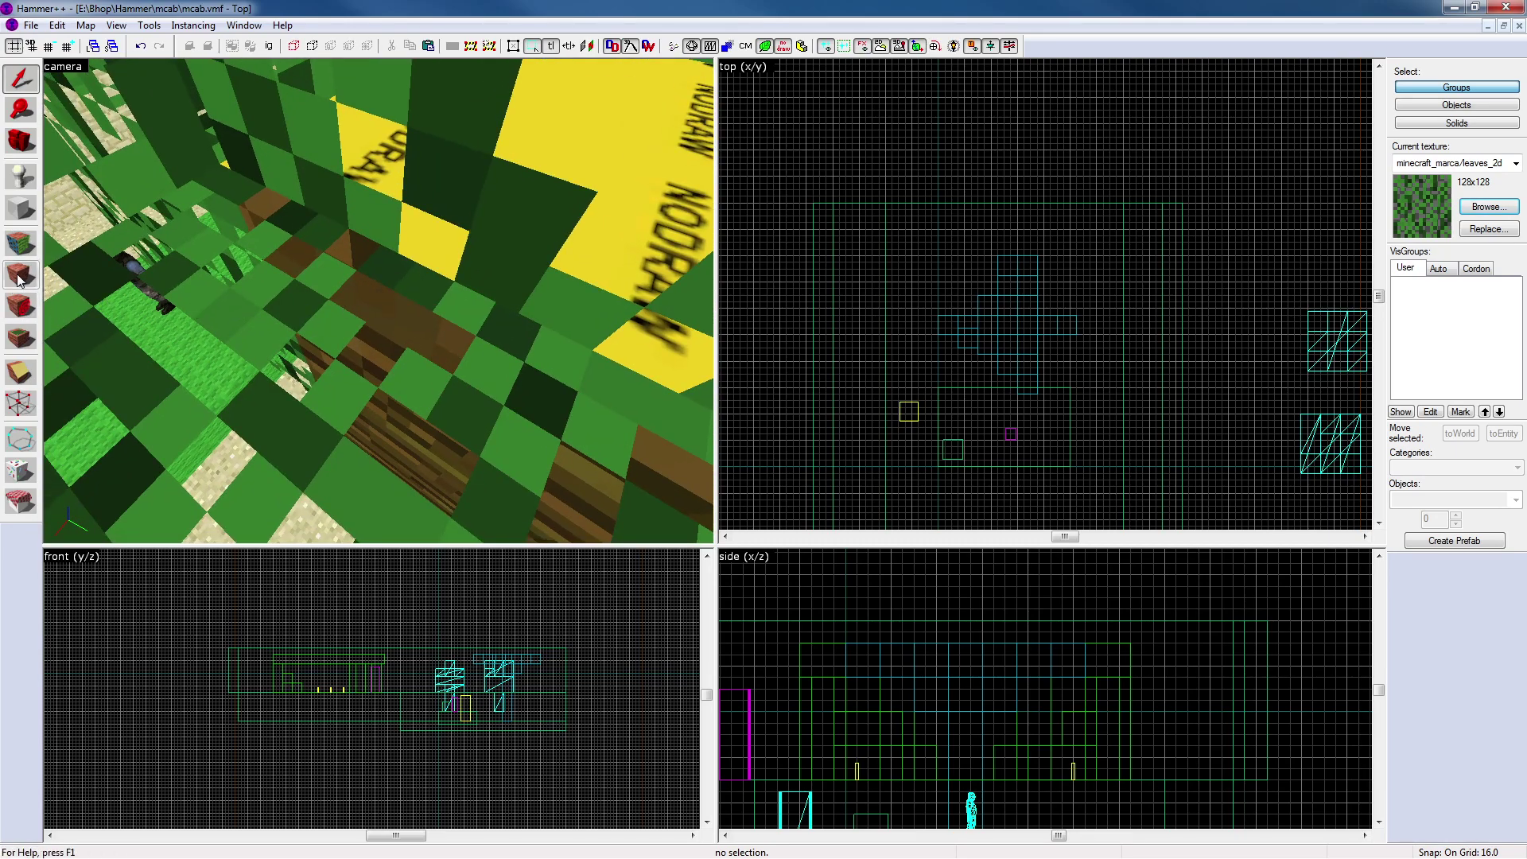
pyautogui.click(22, 249)
pyautogui.press('z')
pyautogui.press('w')
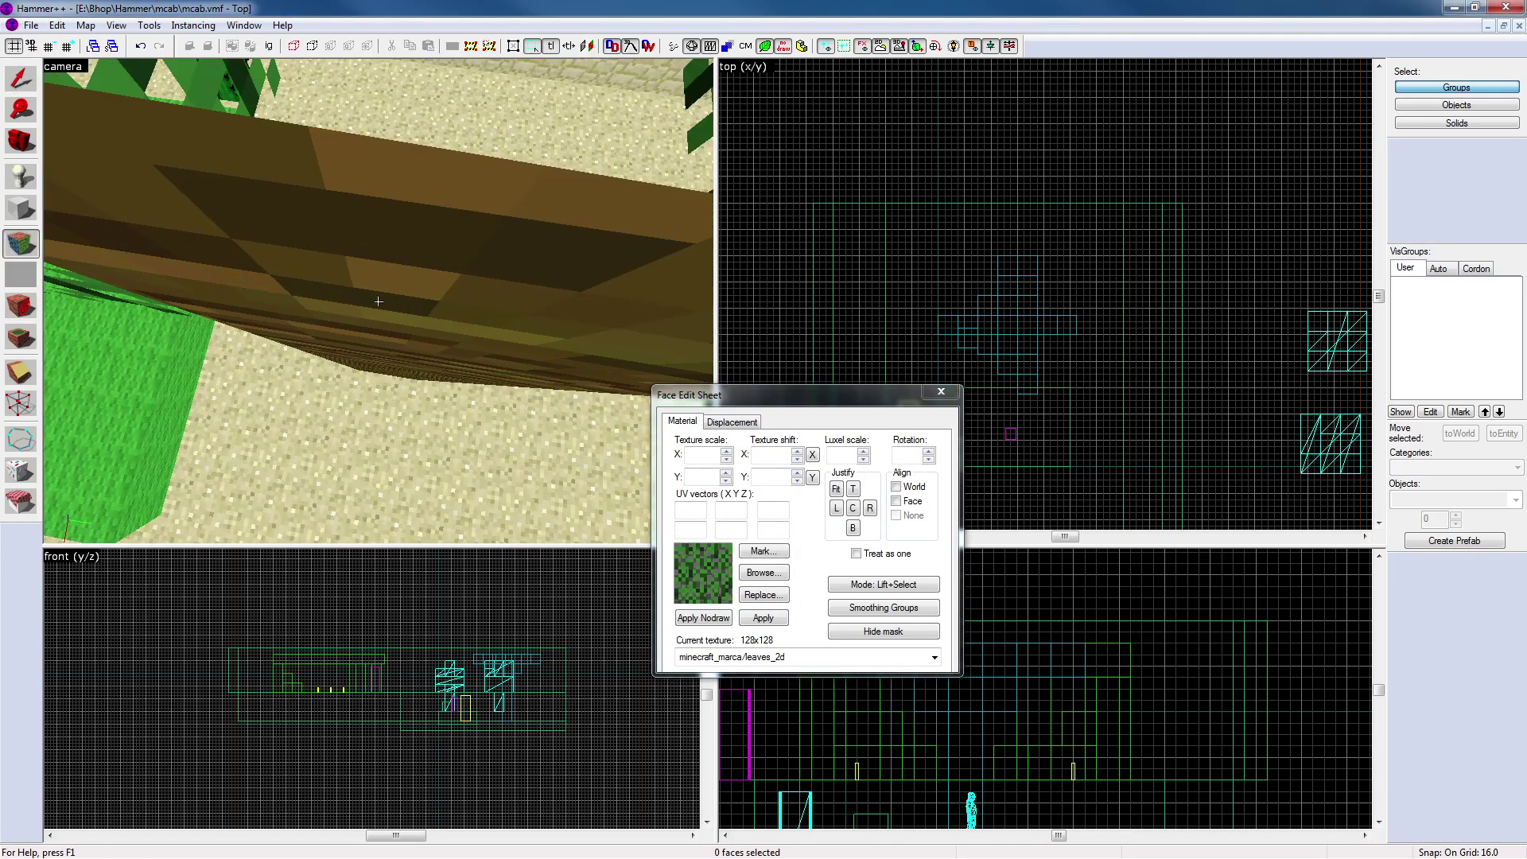
pyautogui.press('z')
pyautogui.click(379, 300)
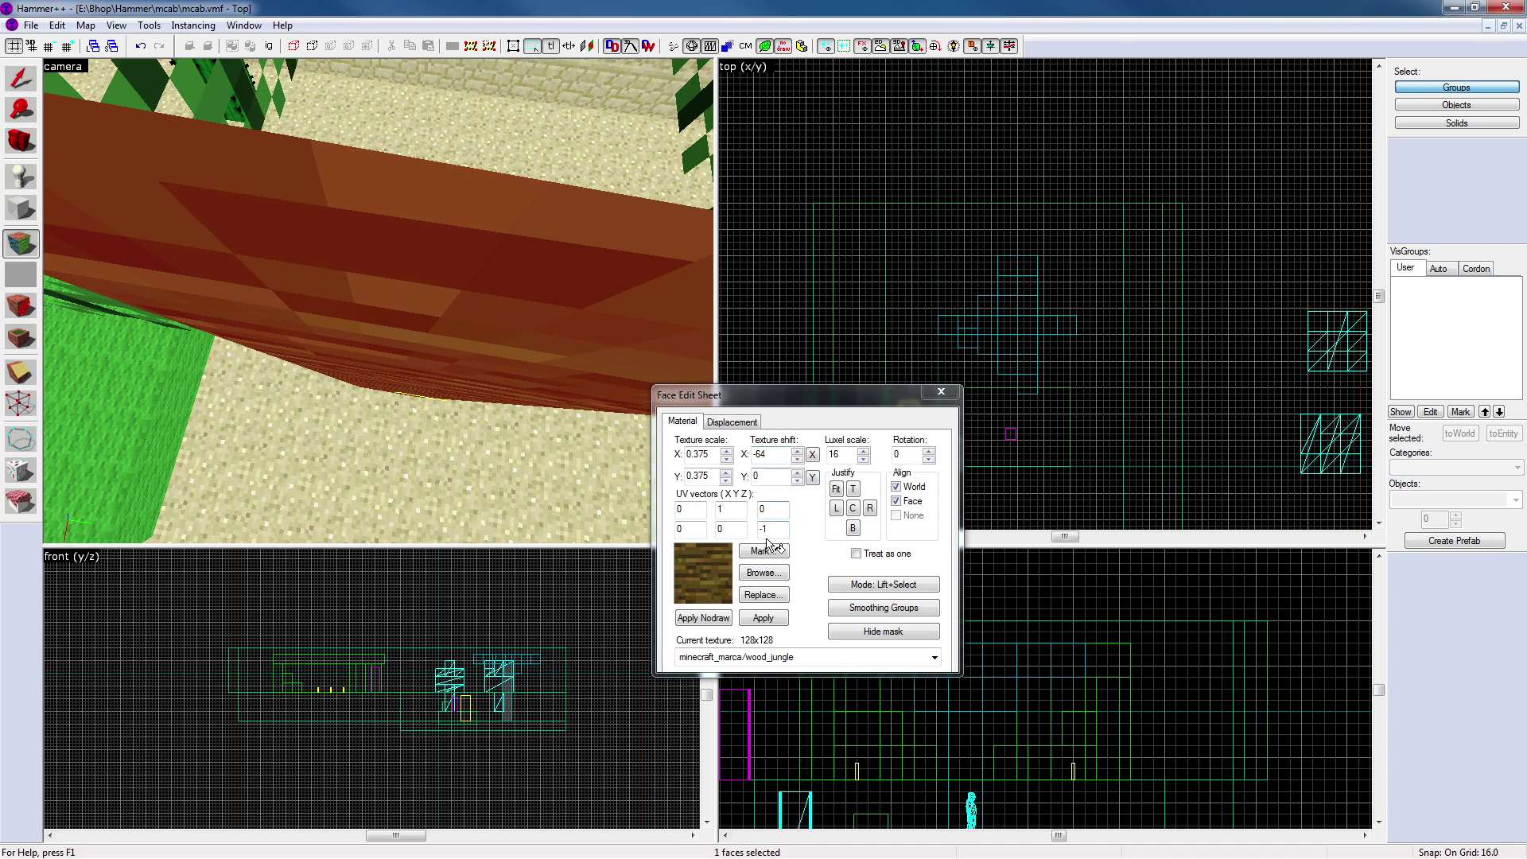
pyautogui.click(762, 572)
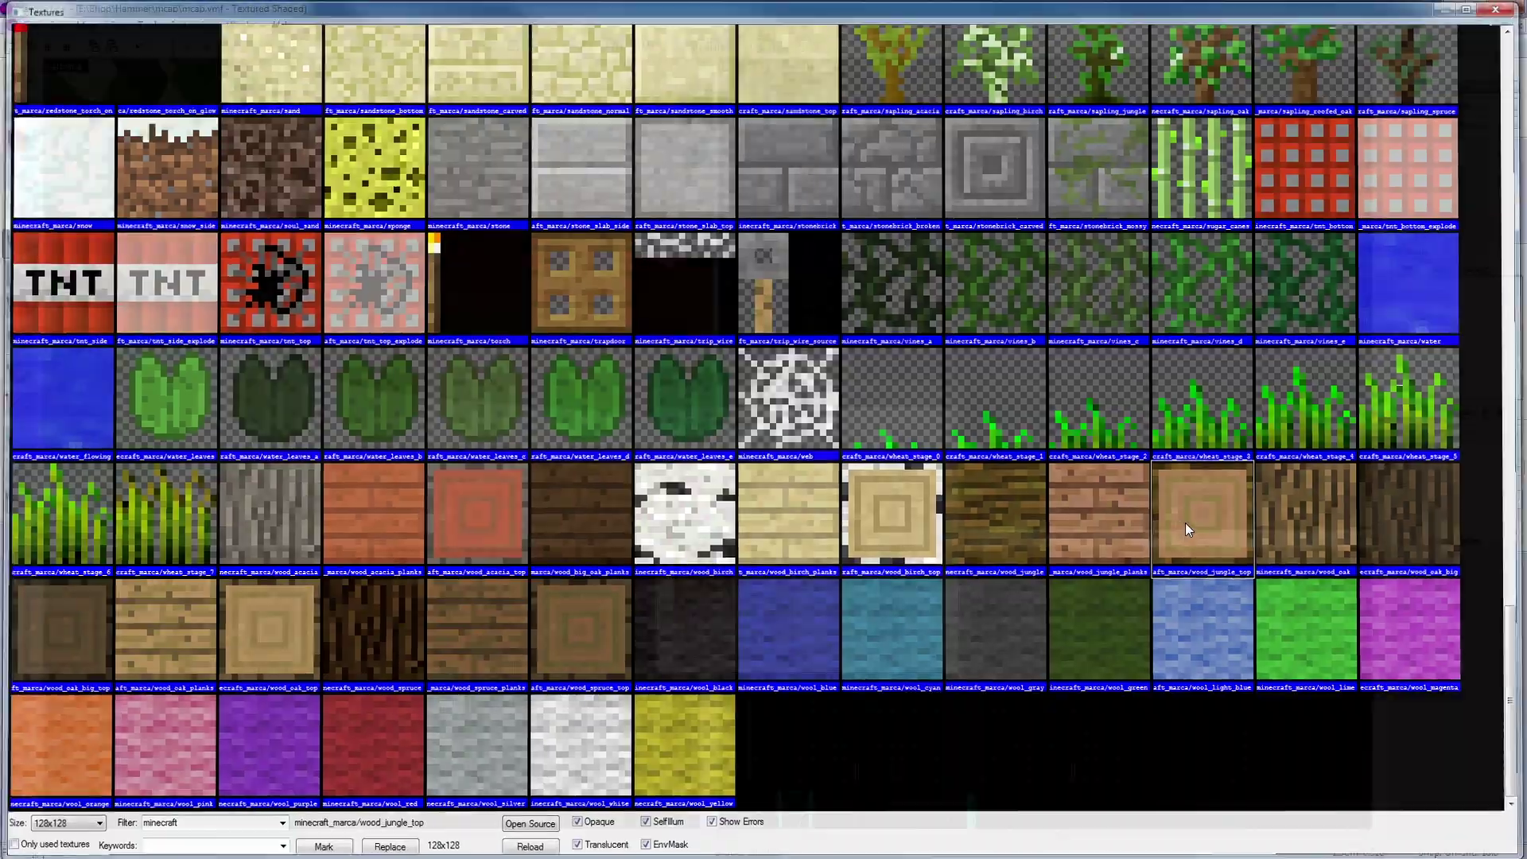
pyautogui.doubleClick(1185, 522)
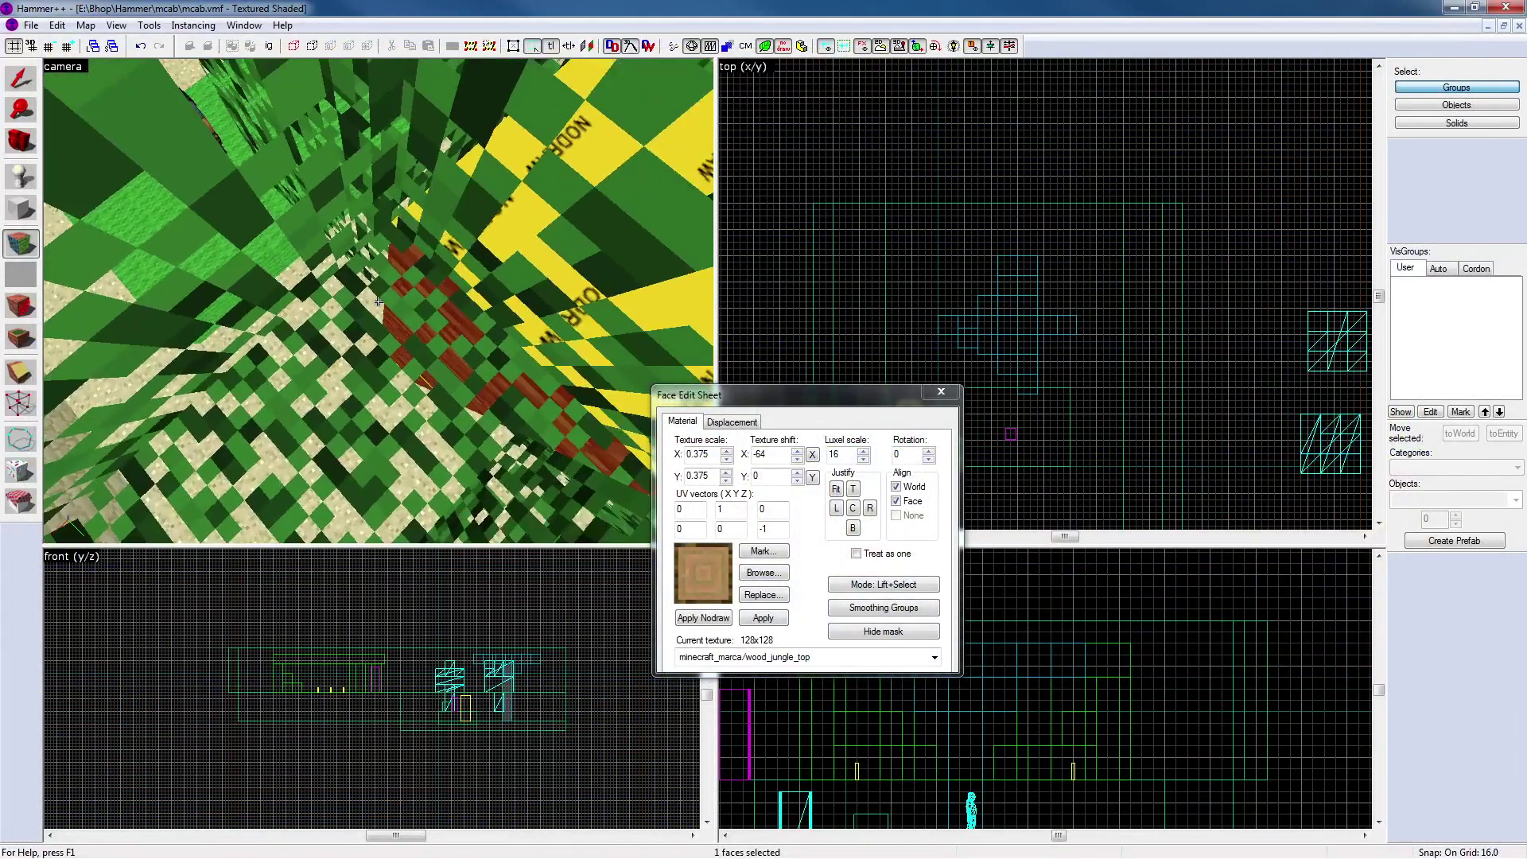
# Apply the jungle wood top texture to the trunk's top face and fit it to the face
pyautogui.press('z')
pyautogui.rightClick(517, 310)
pyautogui.click(449, 301)
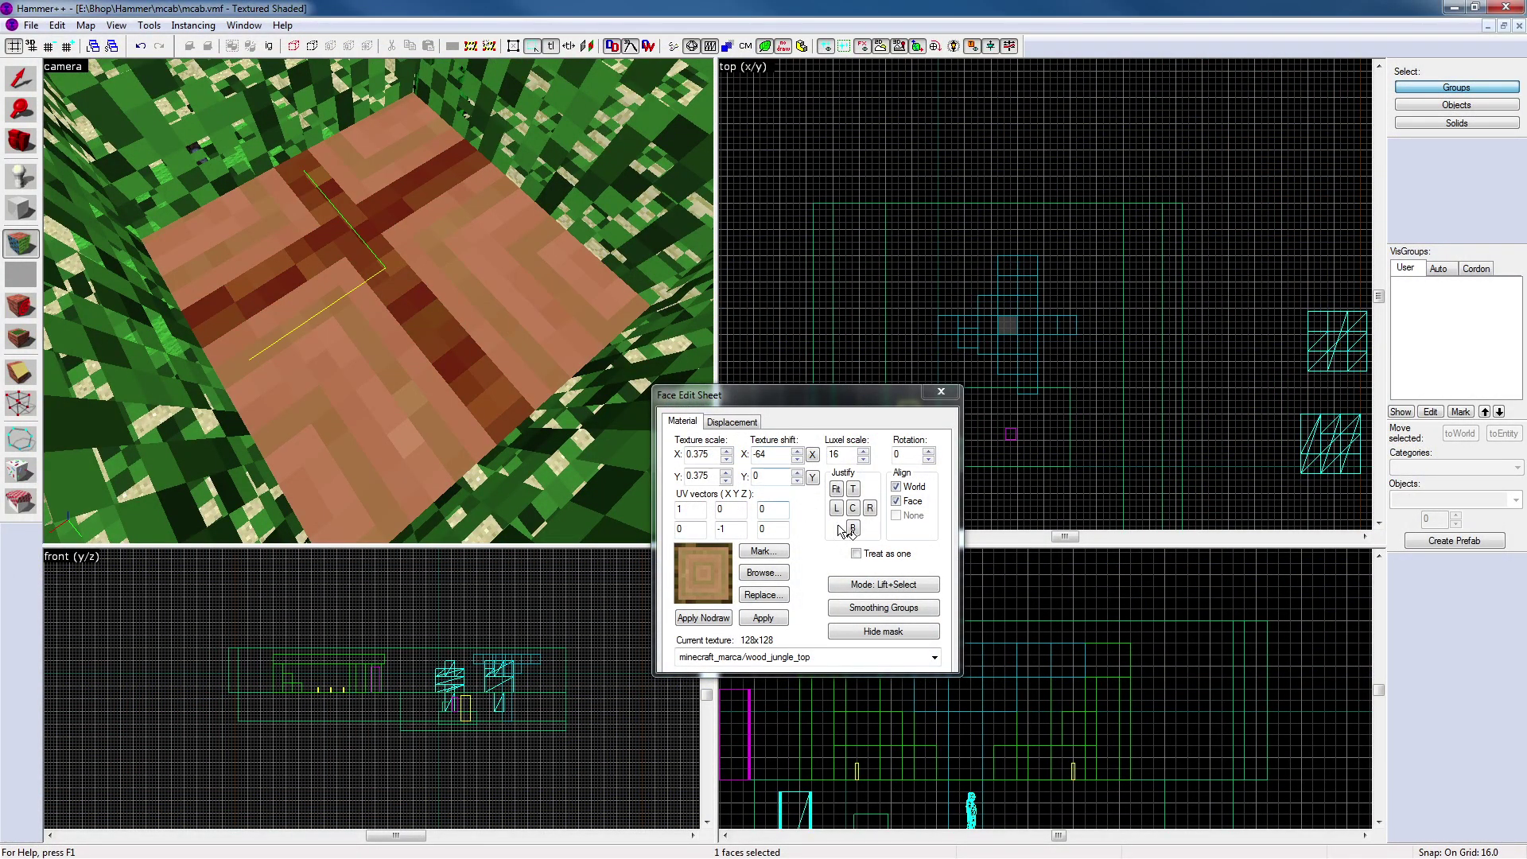
pyautogui.click(836, 490)
pyautogui.click(941, 391)
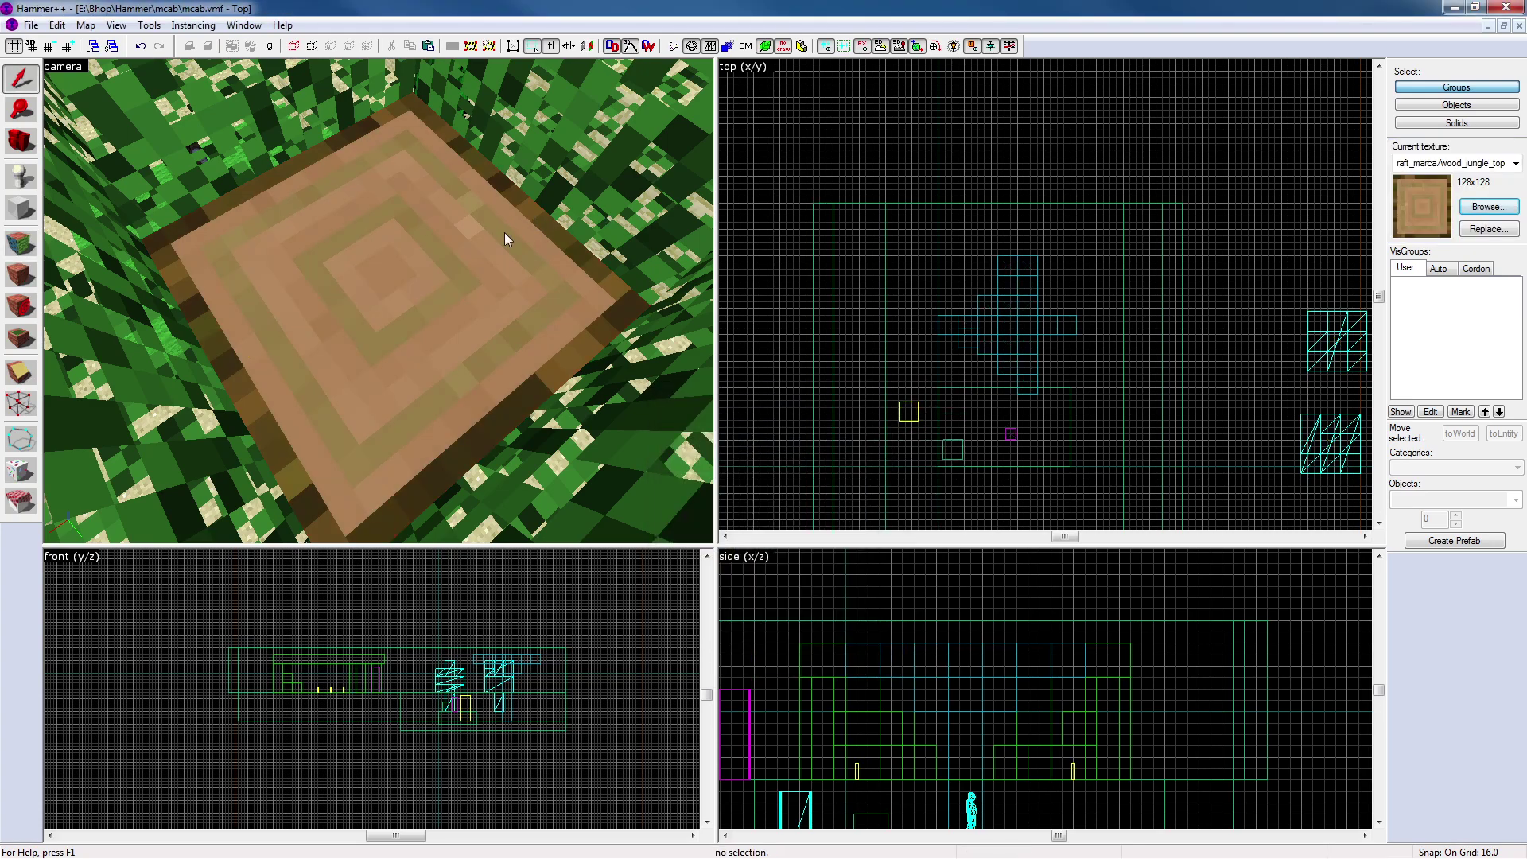
# Examine the palm's leafy crown from above, from the sides and from a distance
pyautogui.press('z')
pyautogui.press('d')
pyautogui.press('z')
pyautogui.press('z')
pyautogui.press('d')
pyautogui.press('z')
pyautogui.click(396, 312)
pyautogui.press('z')
pyautogui.press('s')
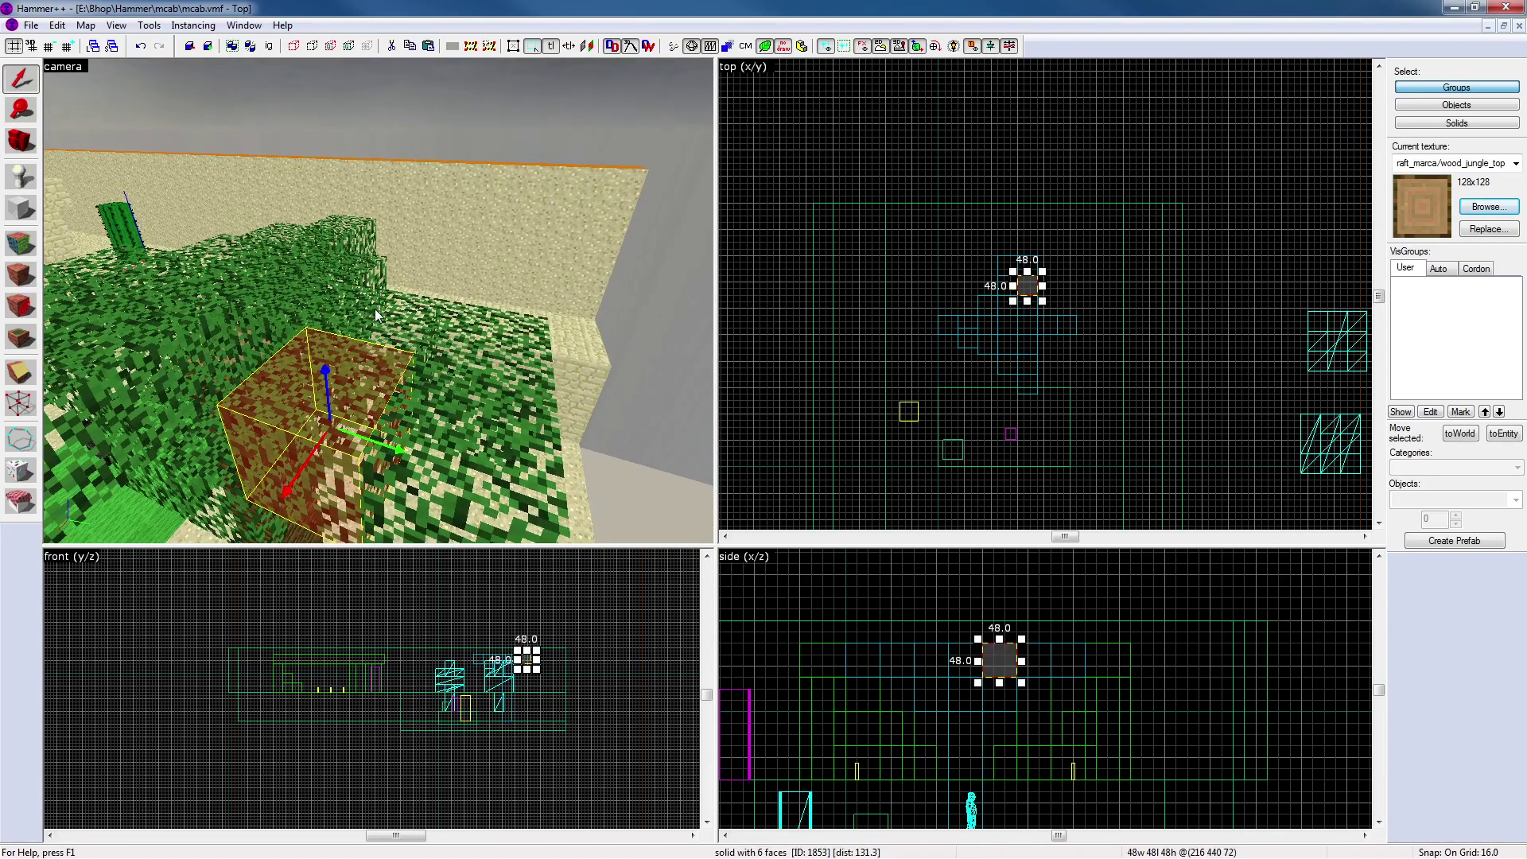
pyautogui.press('a')
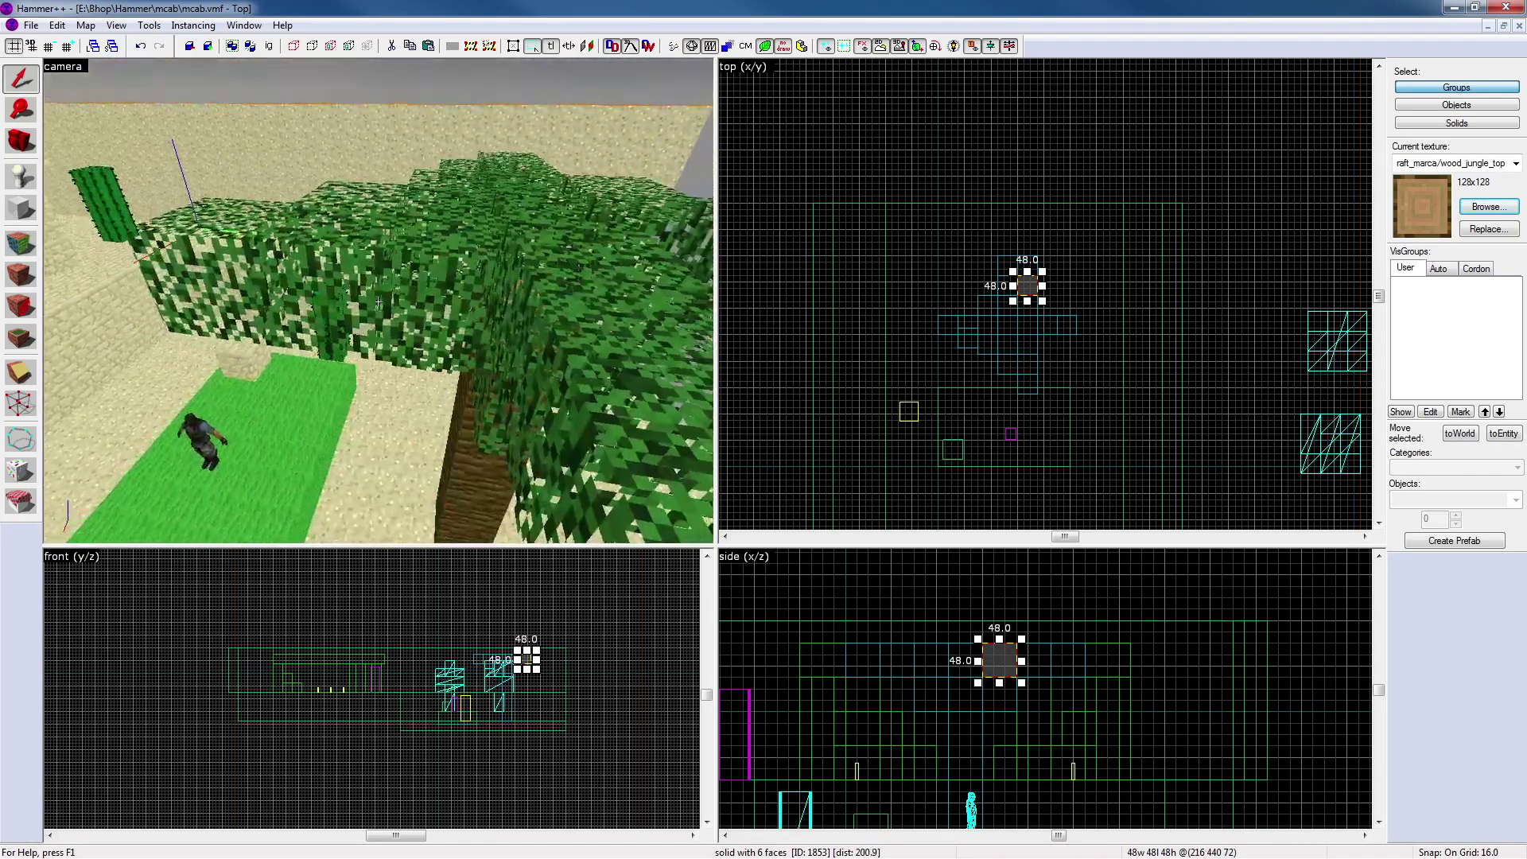
pyautogui.press('s')
pyautogui.press('z')
pyautogui.press('Escape')
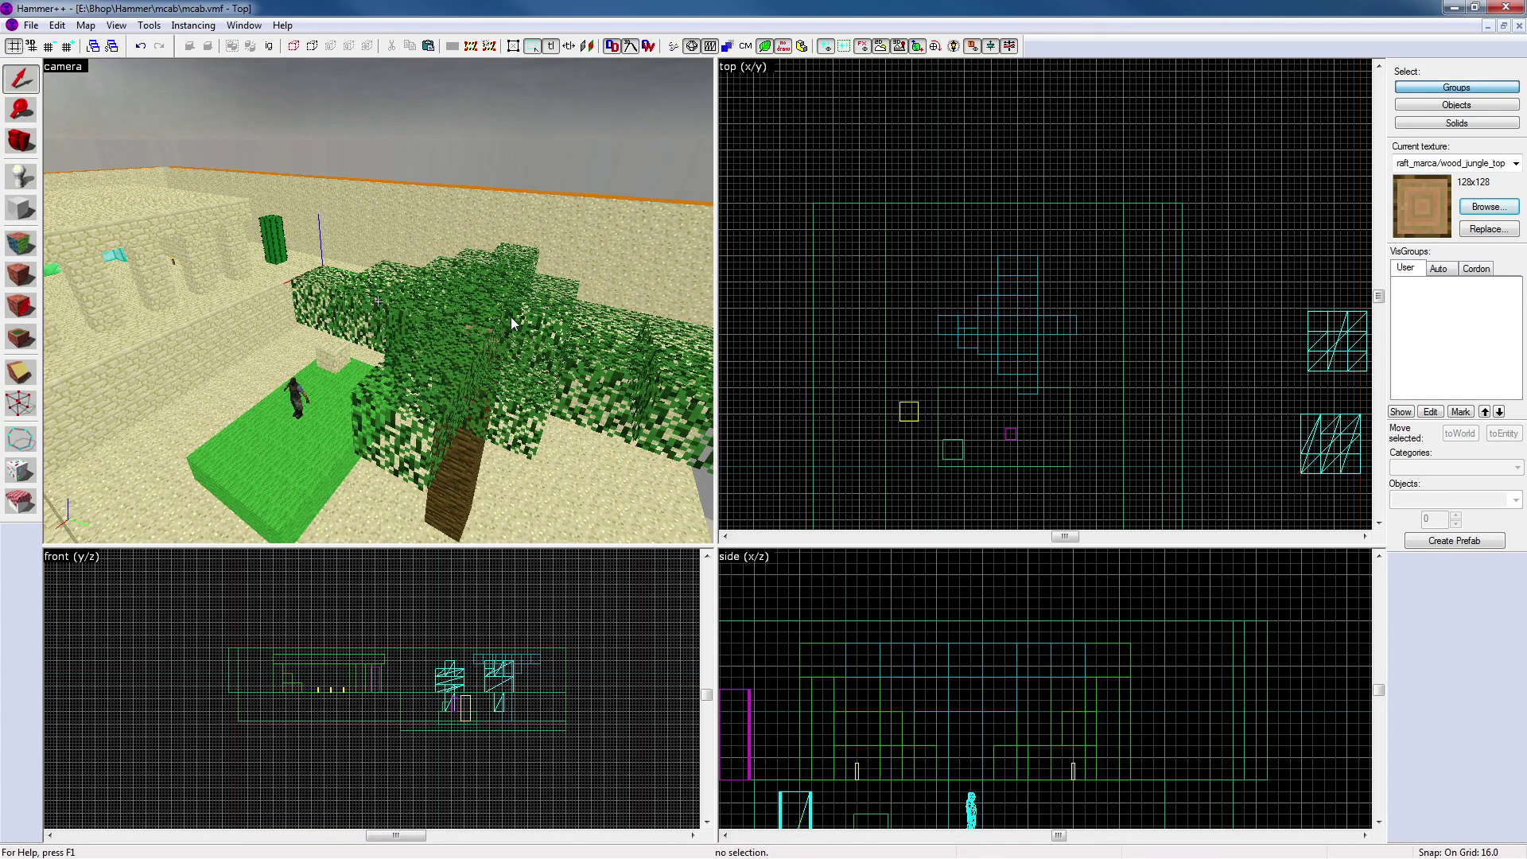
pyautogui.press('z')
pyautogui.press('w')
pyautogui.press('s')
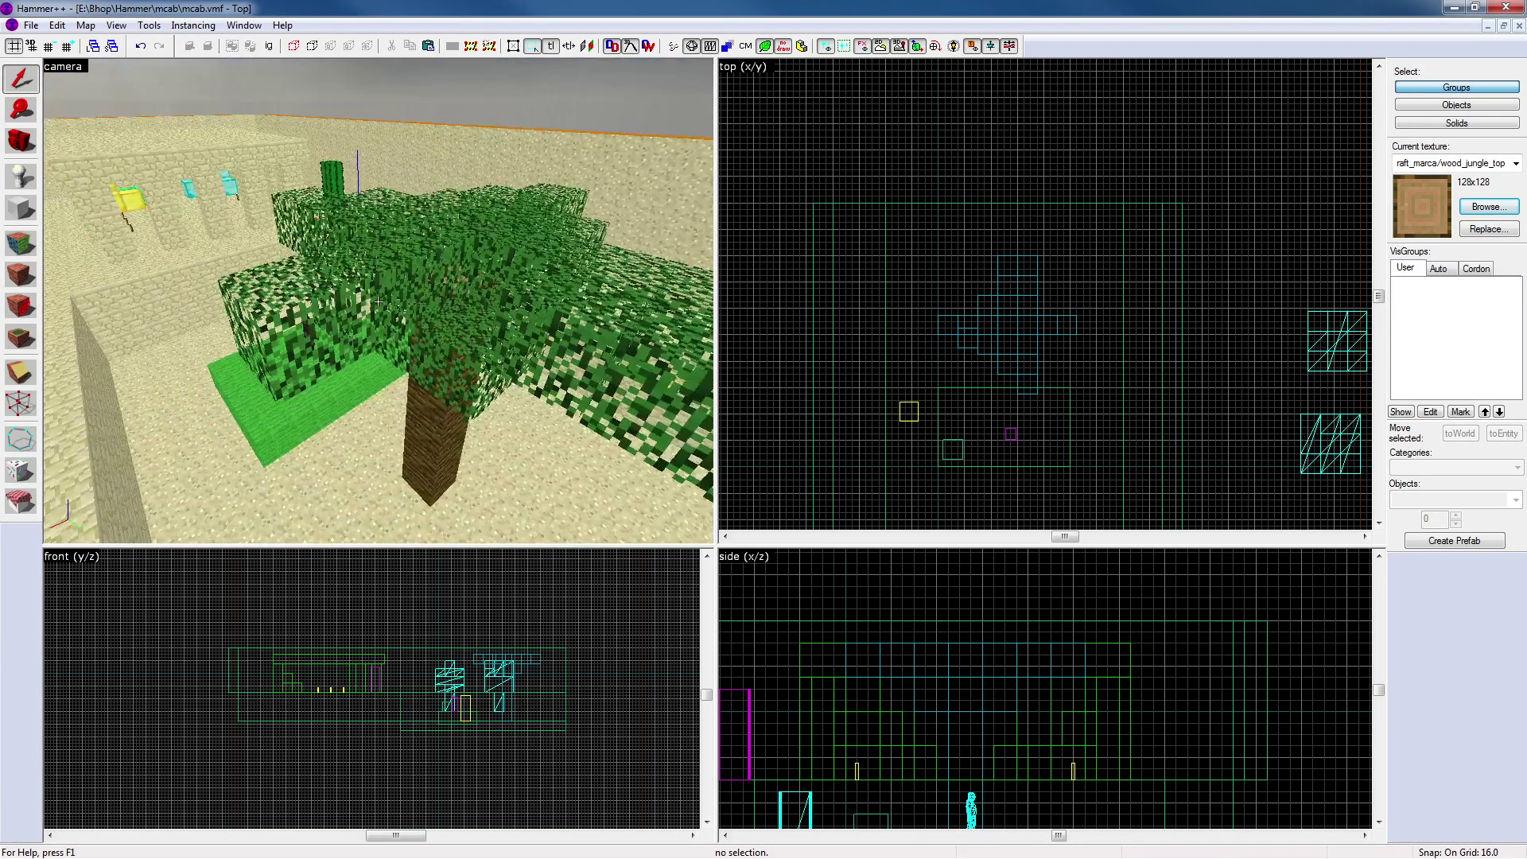
pyautogui.press('w')
pyautogui.press('s')
pyautogui.press('w')
pyautogui.press('s')
pyautogui.press('w')
pyautogui.press('s')
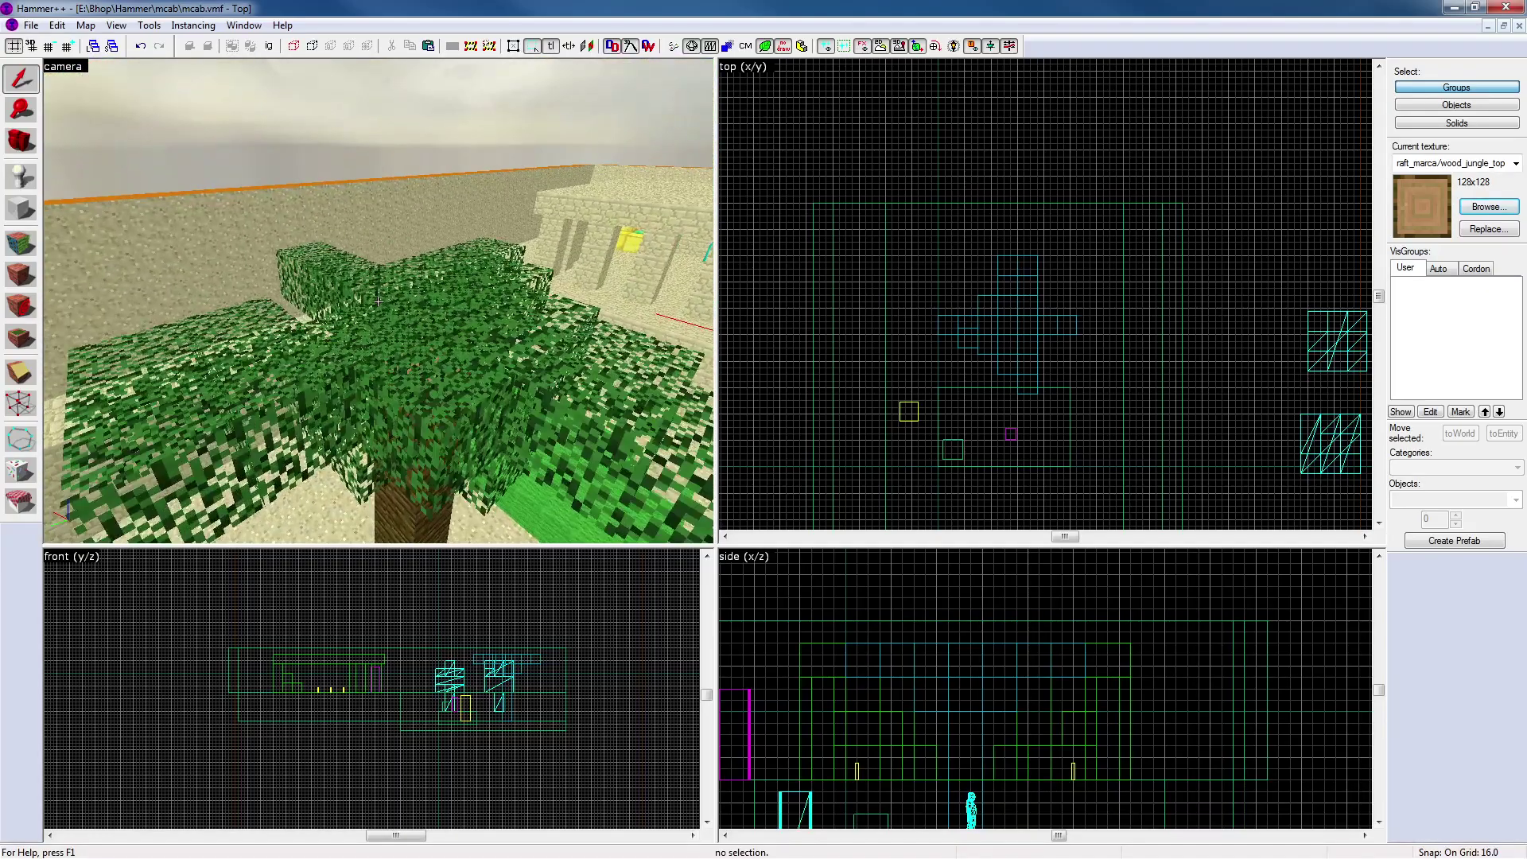
# Copy the crown's centre leaf block one block upward to form a raised top above the trunk
pyautogui.click(379, 301)
pyautogui.press('z')
pyautogui.moveTo(968, 665); pyautogui.dragTo(967, 628)
pyautogui.hotkey('ctrl', 'z')
pyautogui.press('Escape')
pyautogui.press('z')
pyautogui.press('d')
pyautogui.press('s')
pyautogui.press('w')
pyautogui.press('d')
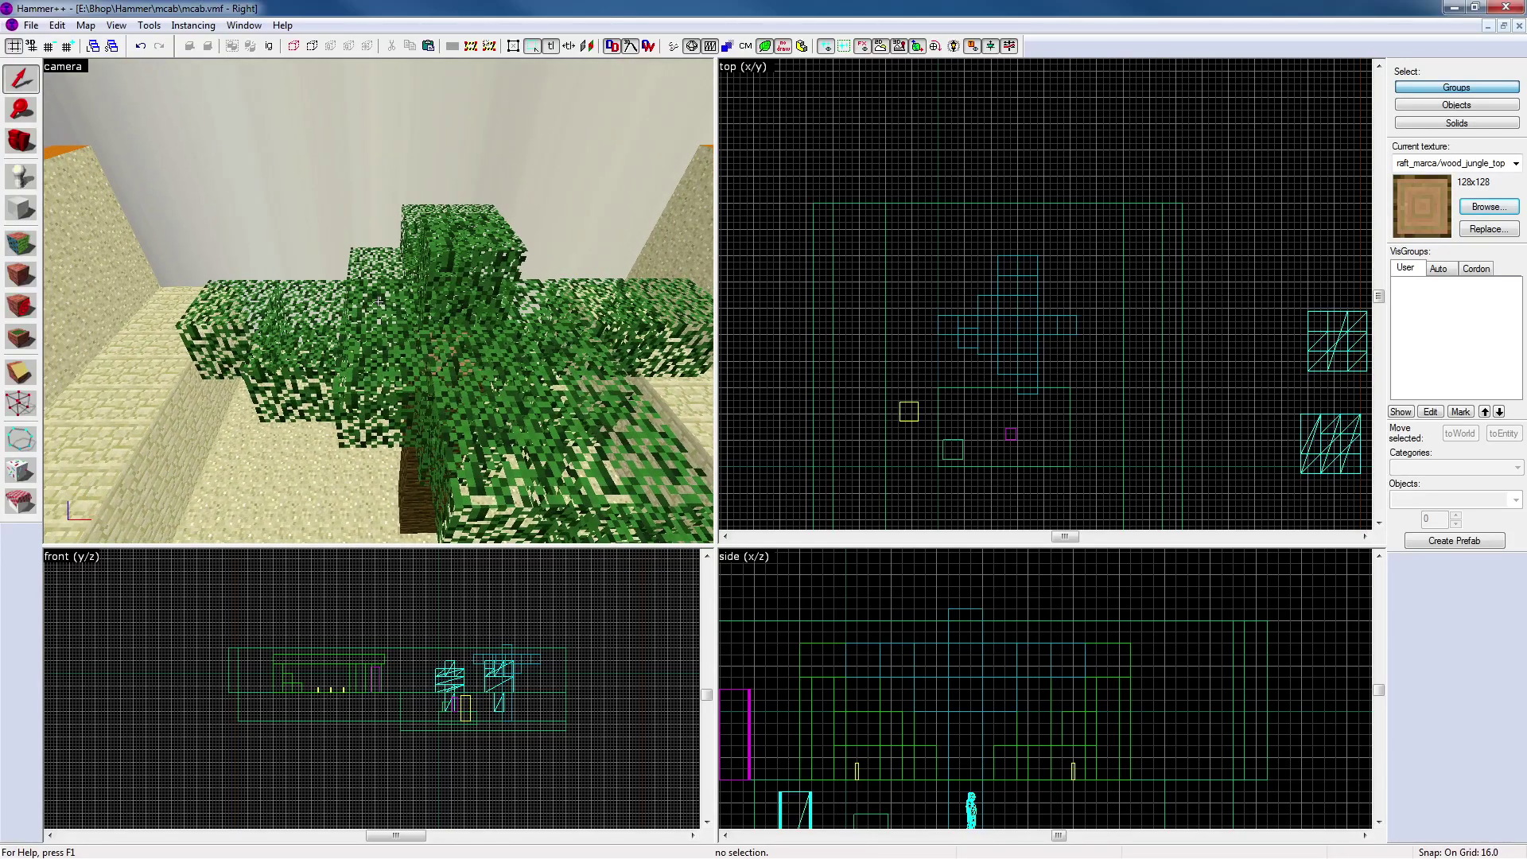
pyautogui.press('d')
pyautogui.press('z')
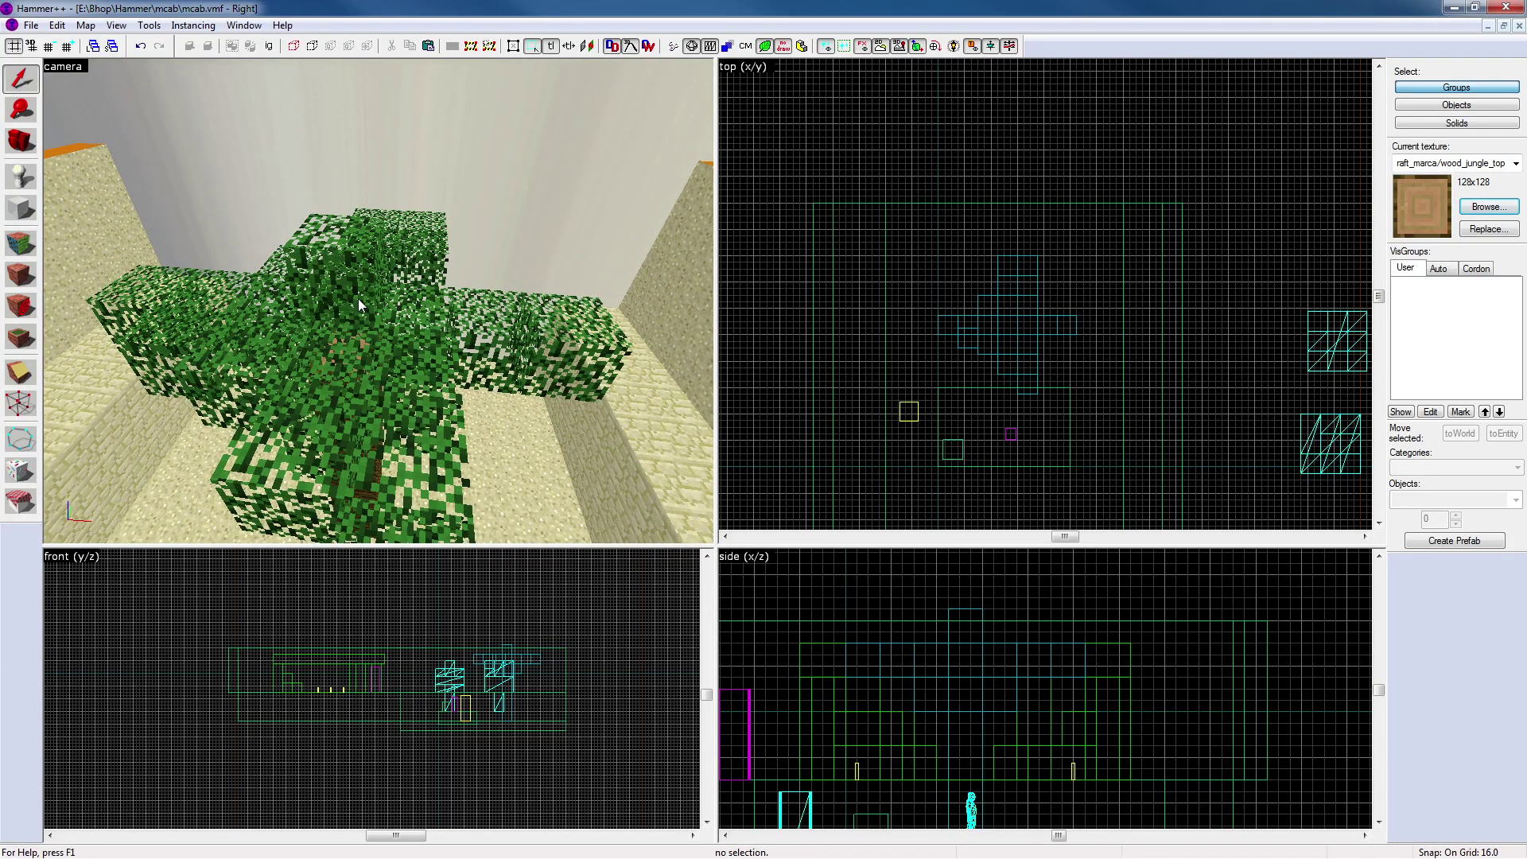
# Try enlarging the raised top leaf block to two by two blocks toward the southeast
pyautogui.click(358, 298)
pyautogui.scroll(2, 1018, 354)
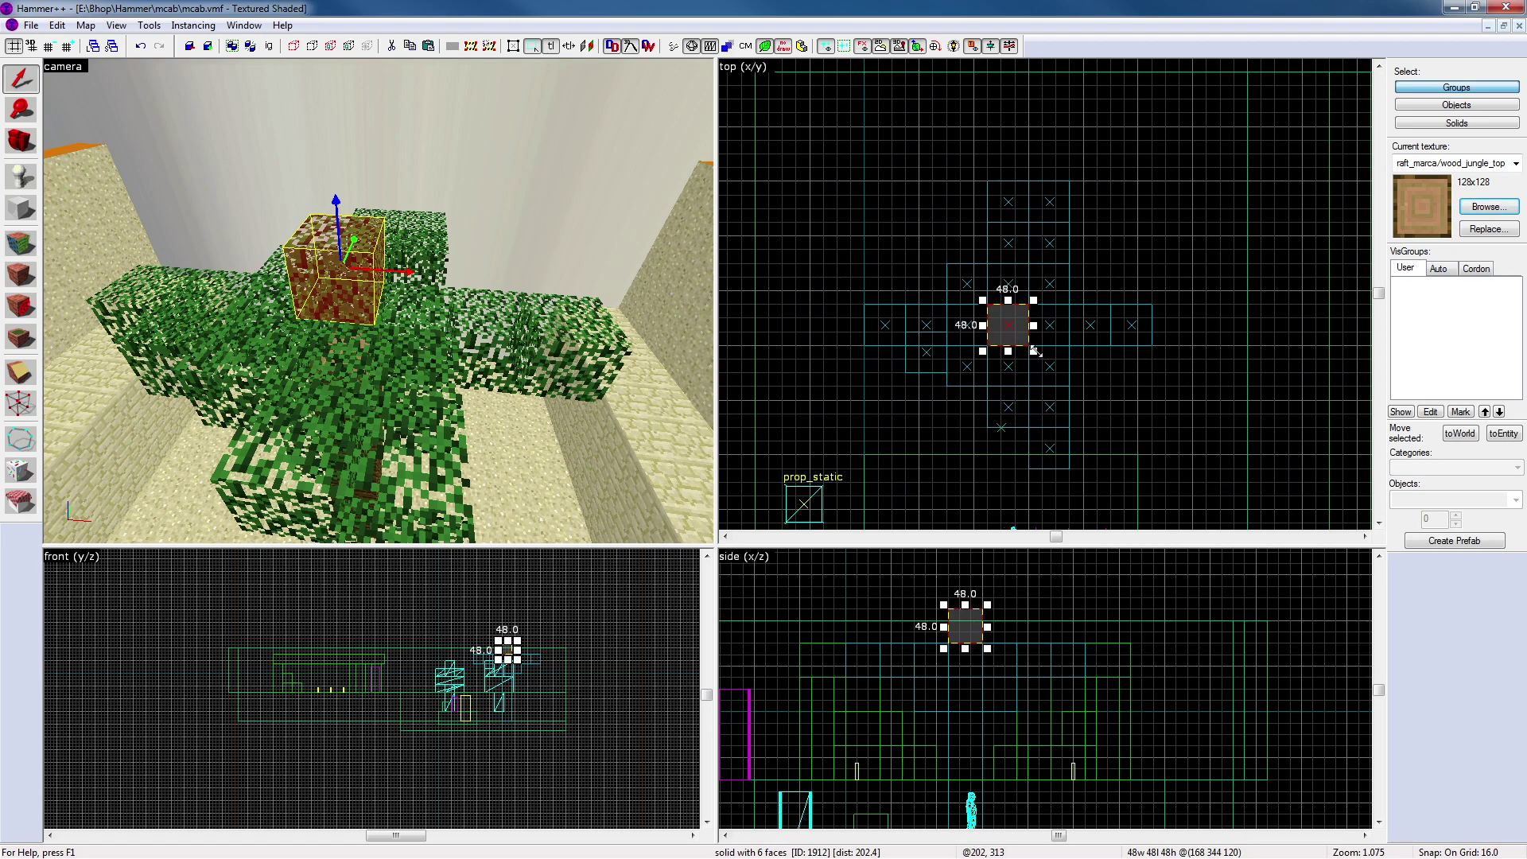
pyautogui.press('Delete')
pyautogui.press('z')
pyautogui.press('w')
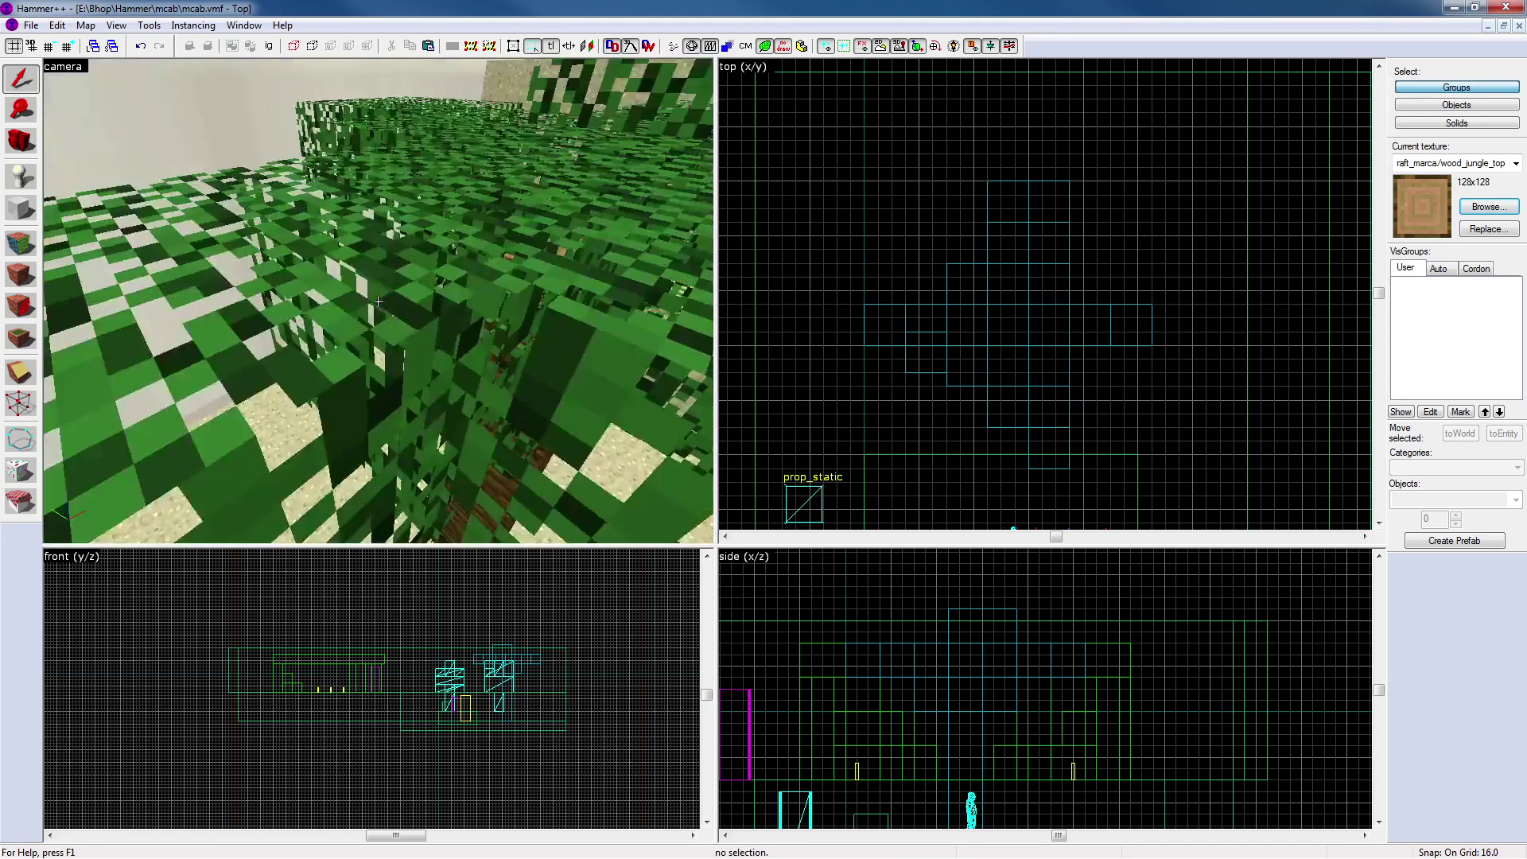
pyautogui.press('s')
pyautogui.press('d')
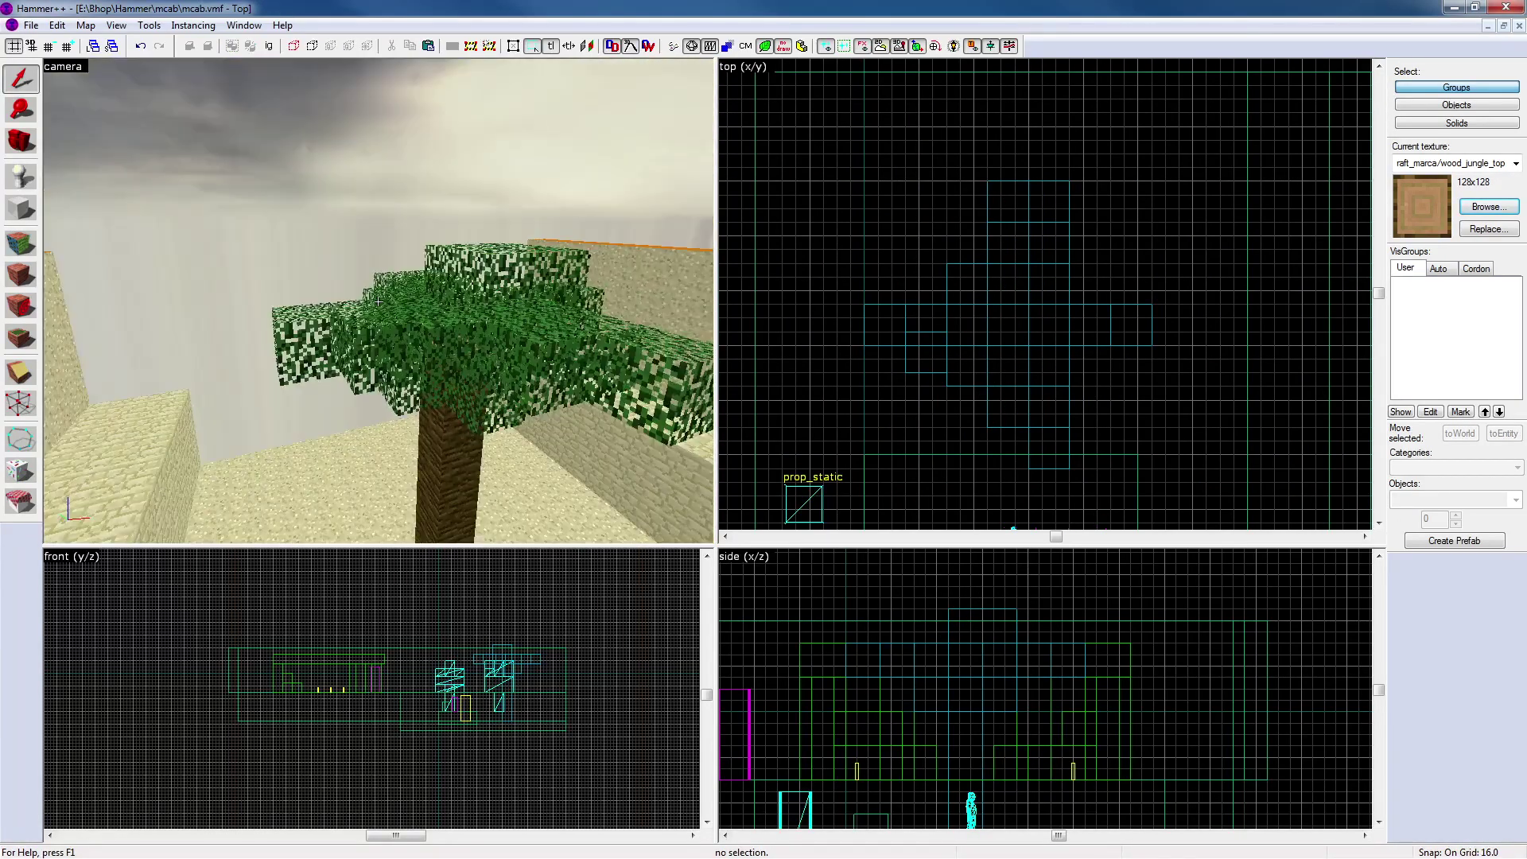
pyautogui.press('w')
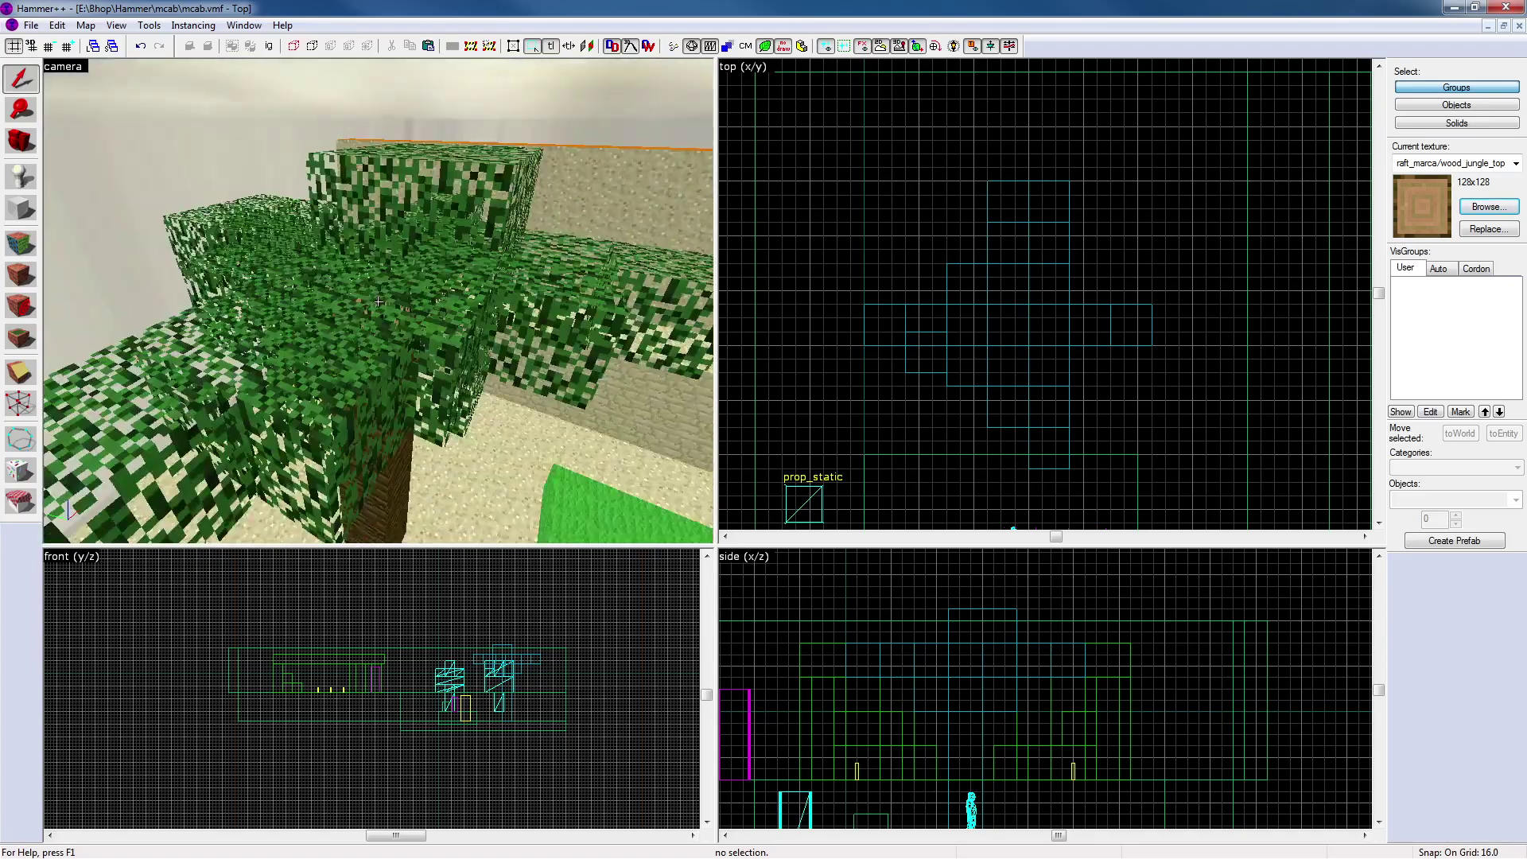
pyautogui.press('s')
pyautogui.press('w')
pyautogui.press('z')
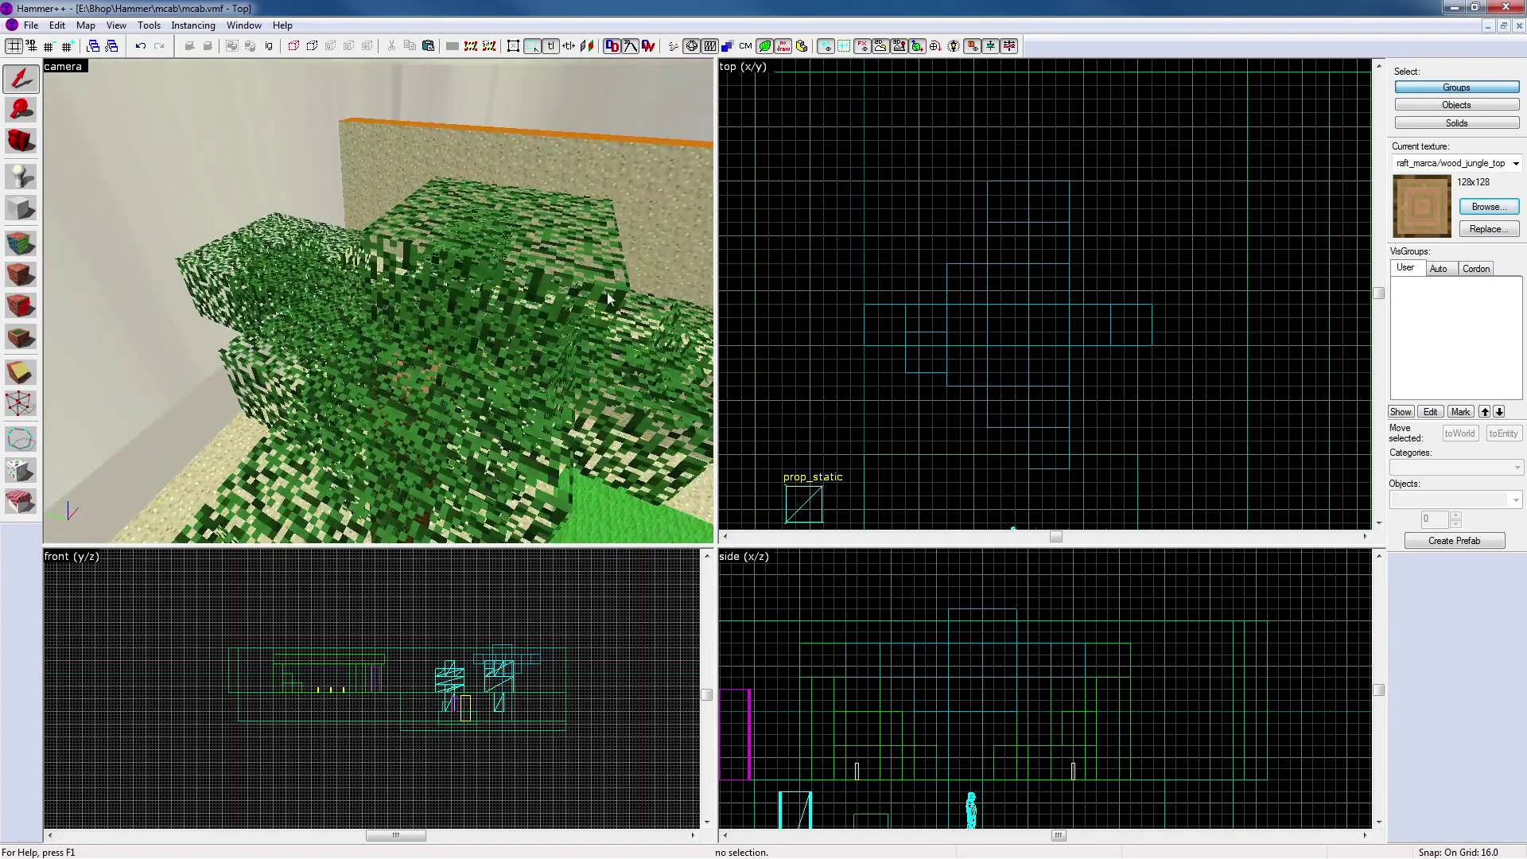
# Try moving the enlarged top leaf block one block west and one block north
pyautogui.click(502, 302)
pyautogui.moveTo(1023, 337); pyautogui.dragTo(983, 296)
pyautogui.click(1129, 353)
pyautogui.press('z')
pyautogui.press('s')
pyautogui.press('w')
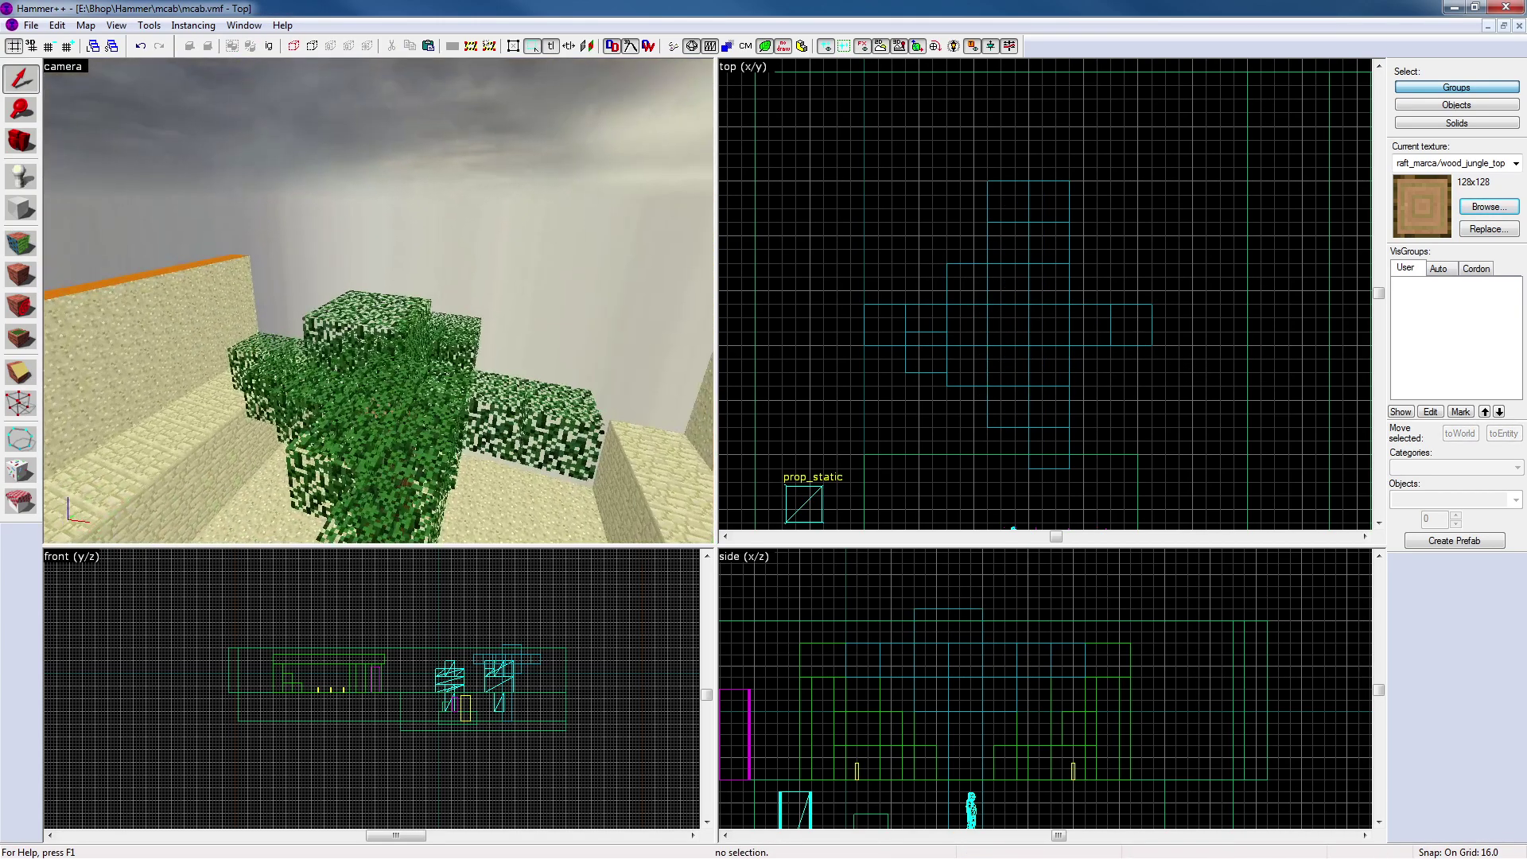
# Shift the enlarged top leaf block one block east
pyautogui.press('z')
pyautogui.click(379, 306)
pyautogui.scroll(3, 1005, 318)
pyautogui.moveTo(1003, 310); pyautogui.dragTo(1078, 310)
pyautogui.click(1174, 389)
pyautogui.press('z')
pyautogui.press('d')
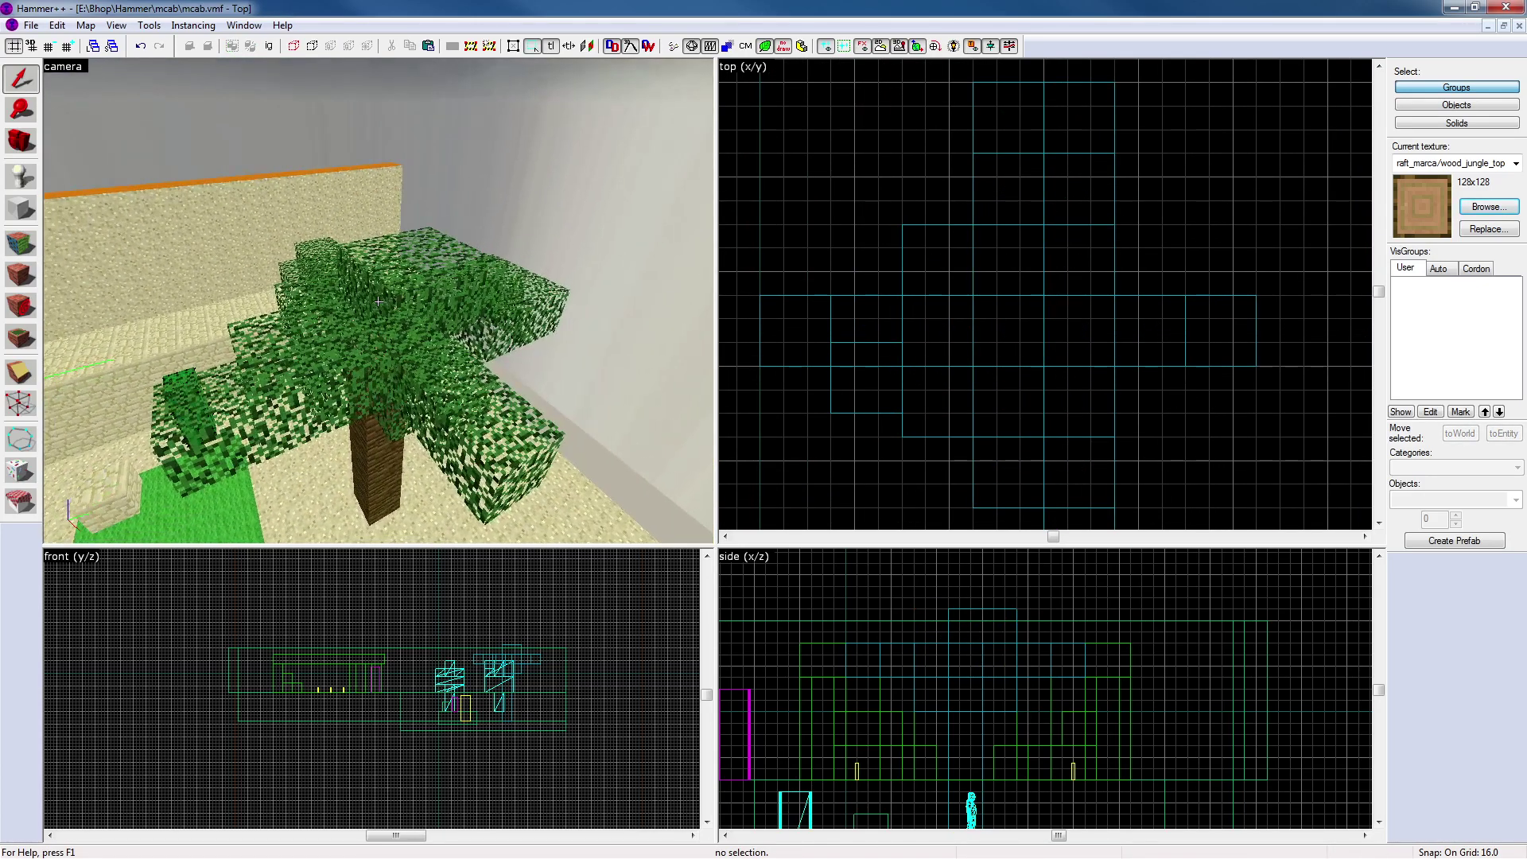
# Shrink the top leaf block from its northeast corner to a single 48-unit block above the trunk
pyautogui.click(378, 301)
pyautogui.press('z')
pyautogui.moveTo(1118, 222); pyautogui.dragTo(1052, 280)
pyautogui.press('Escape')
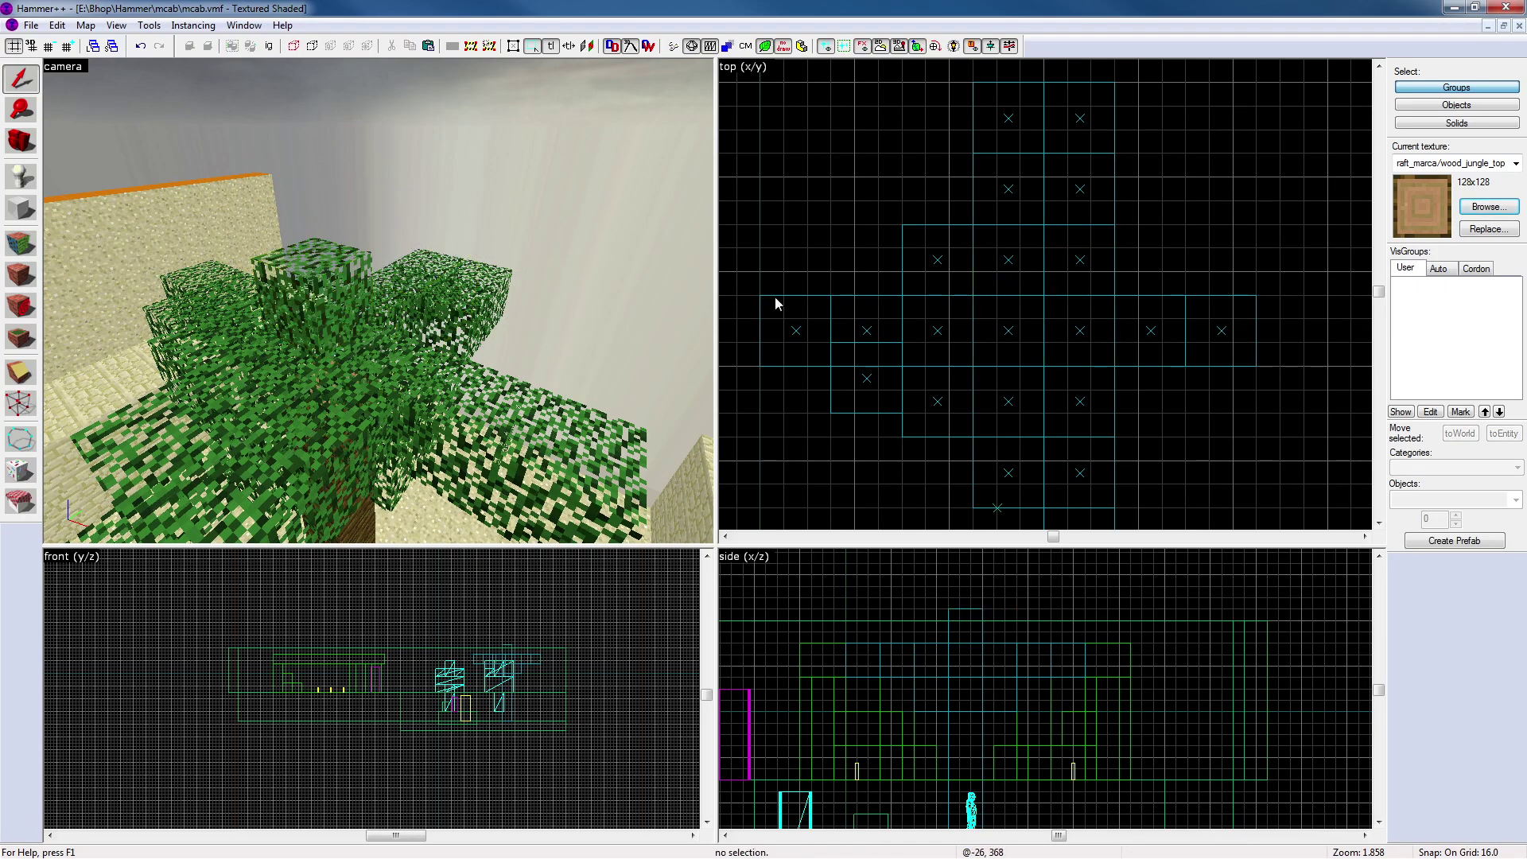
# Examine the palm from several sides, picking out individual leaf blocks in its arms and around the trunk
pyautogui.press('z')
pyautogui.press('a')
pyautogui.press('s')
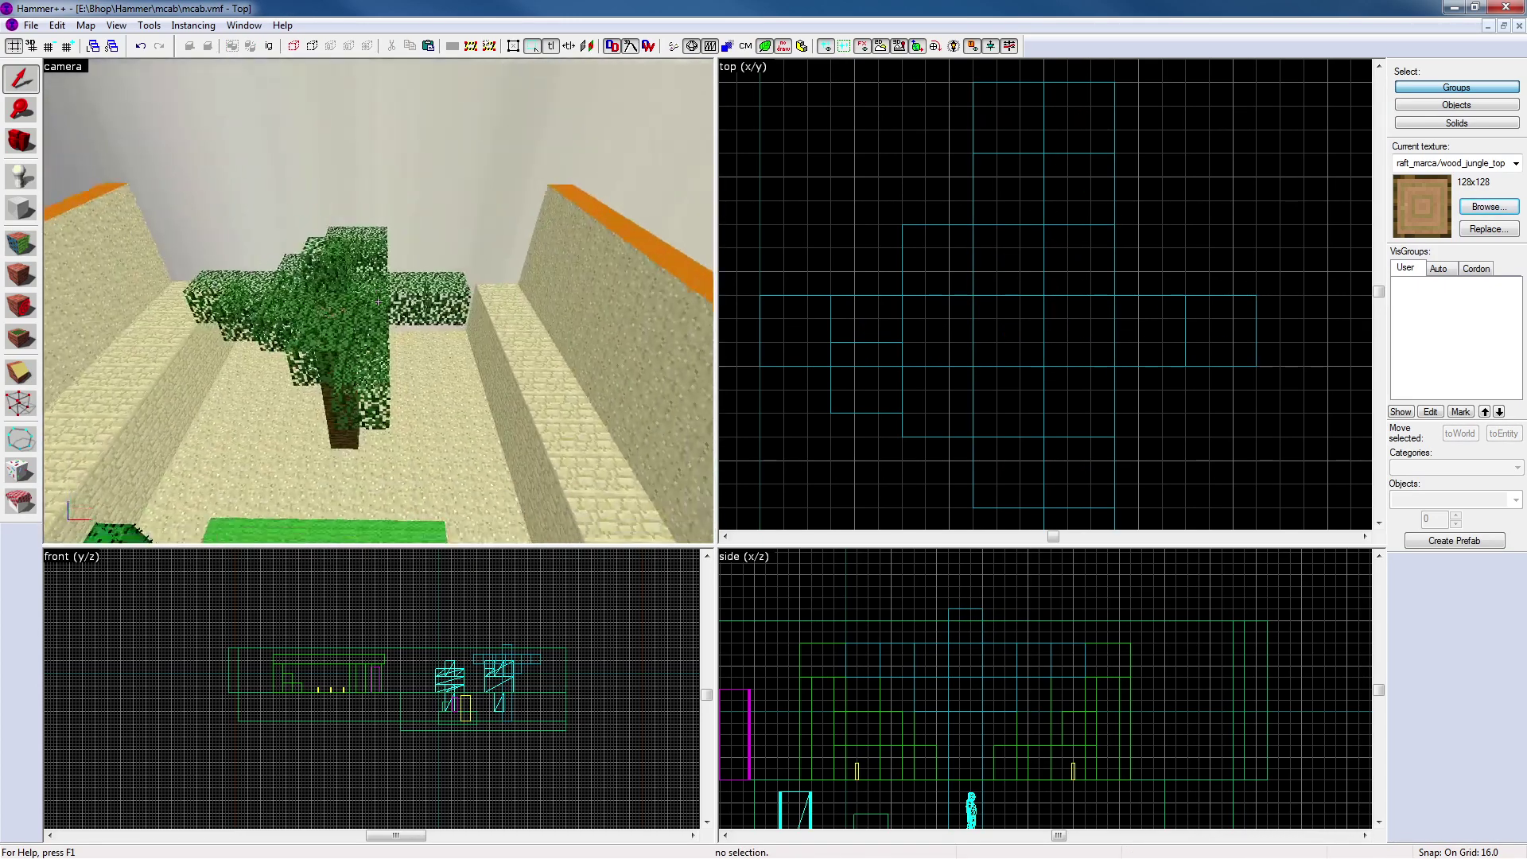
pyautogui.press('w')
pyautogui.press('a')
pyautogui.press('z')
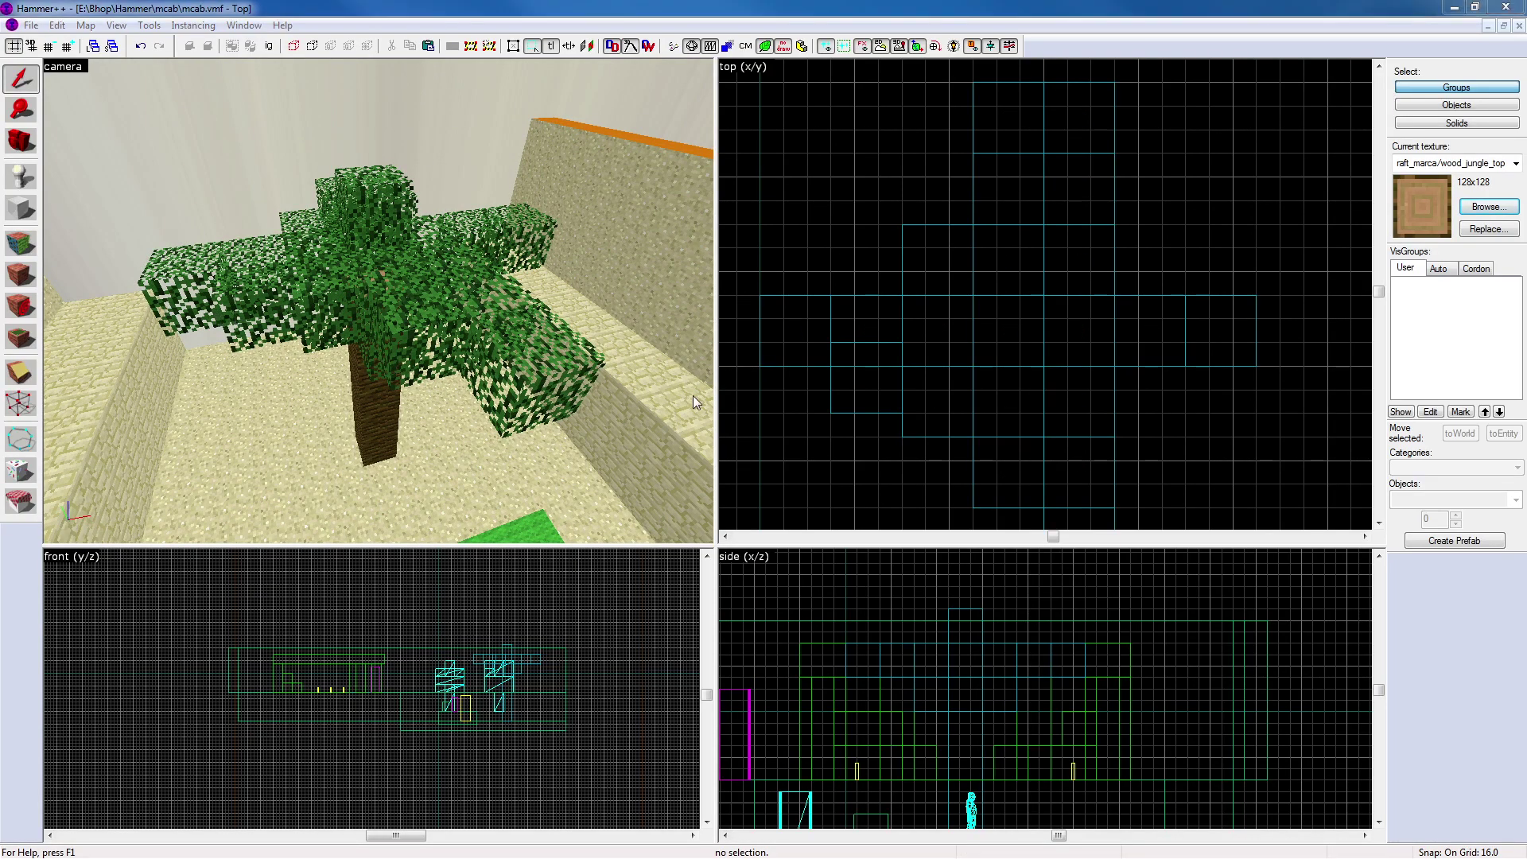
pyautogui.click(526, 344)
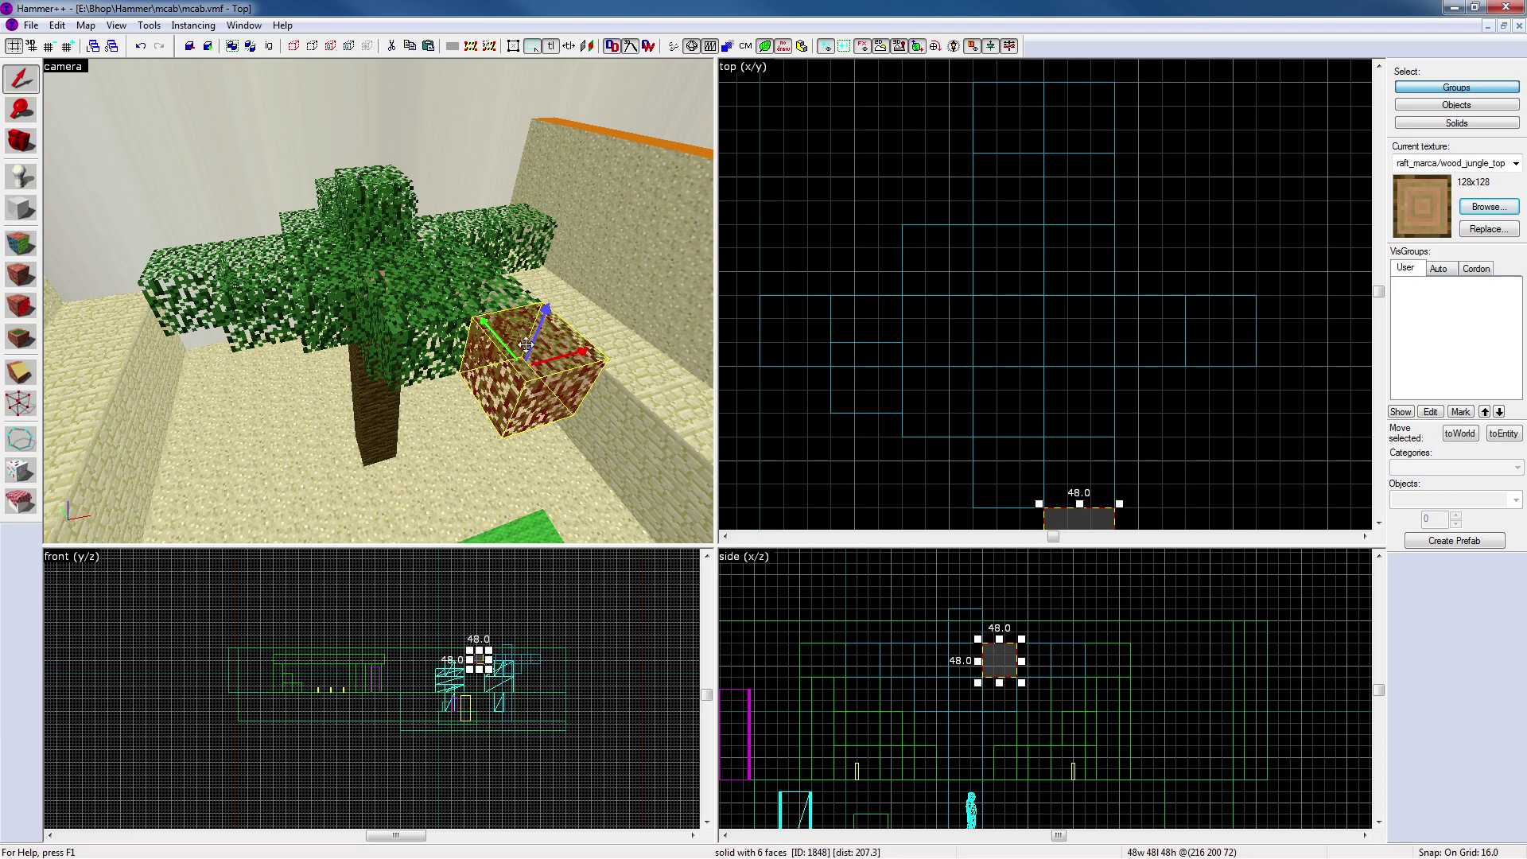
pyautogui.press('z')
pyautogui.press('w')
pyautogui.press('d')
pyautogui.press('w')
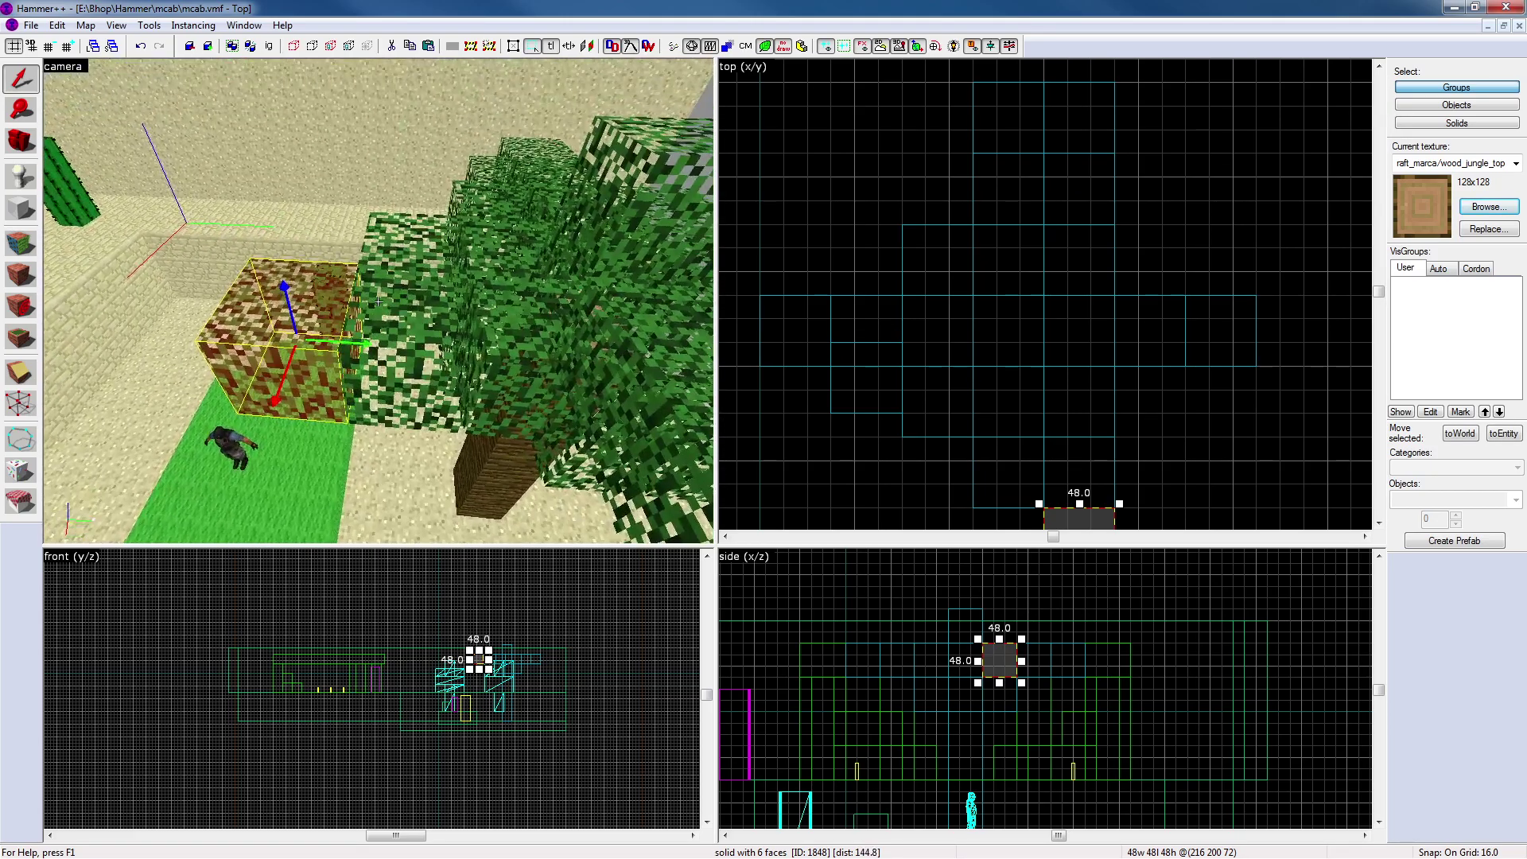
pyautogui.press('z')
pyautogui.click(399, 321)
pyautogui.press('d')
pyautogui.press('w')
pyautogui.press('s')
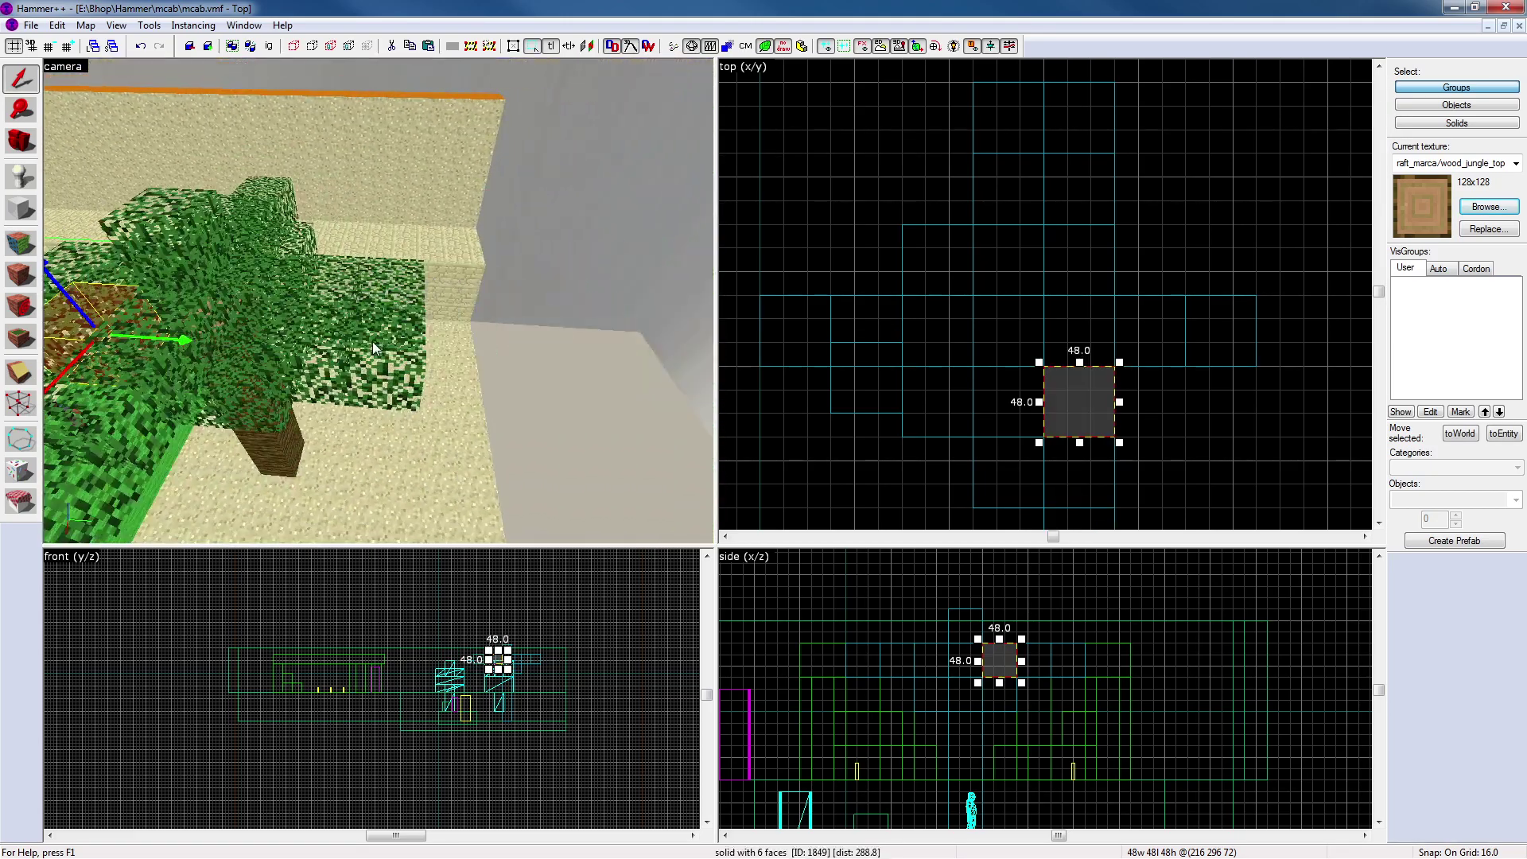
pyautogui.press('z')
pyautogui.press('a')
pyautogui.press('w')
pyautogui.press('d')
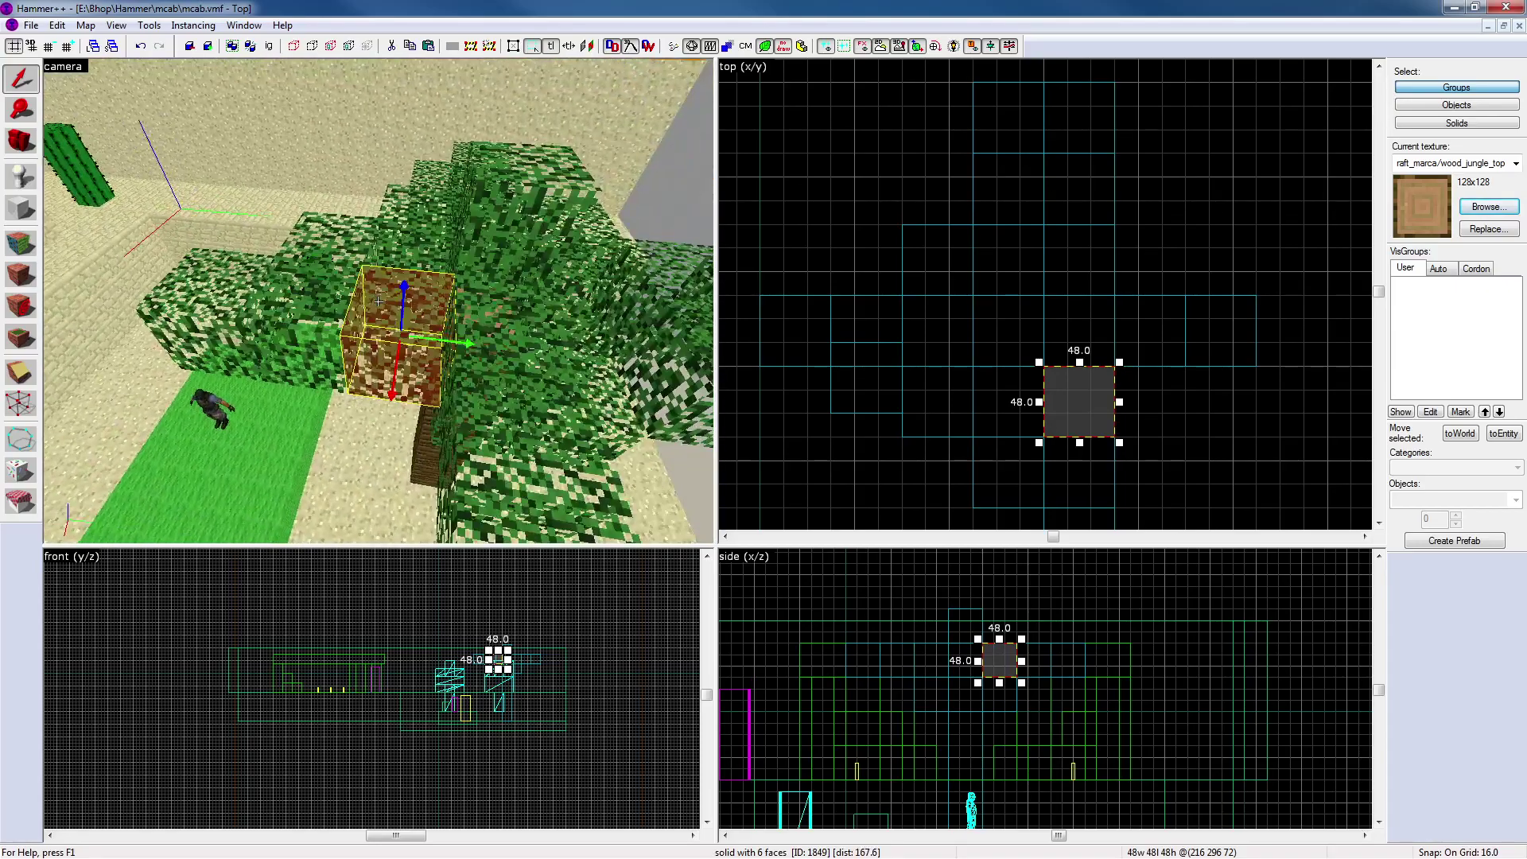
pyautogui.press('z')
pyautogui.click(502, 317)
pyautogui.press('z')
pyautogui.press('a')
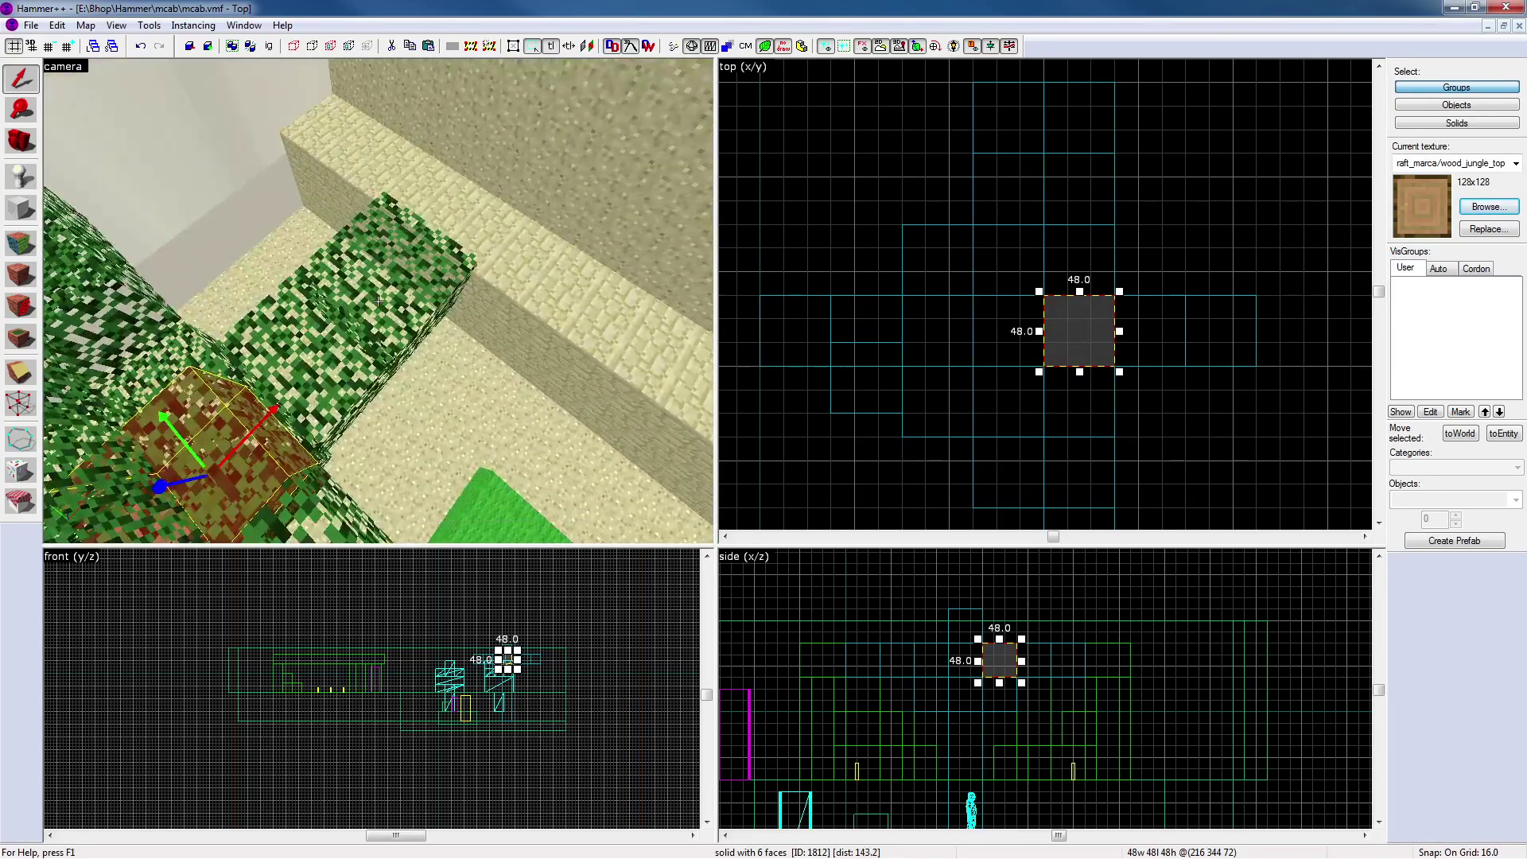
pyautogui.press('z')
pyautogui.click(381, 303)
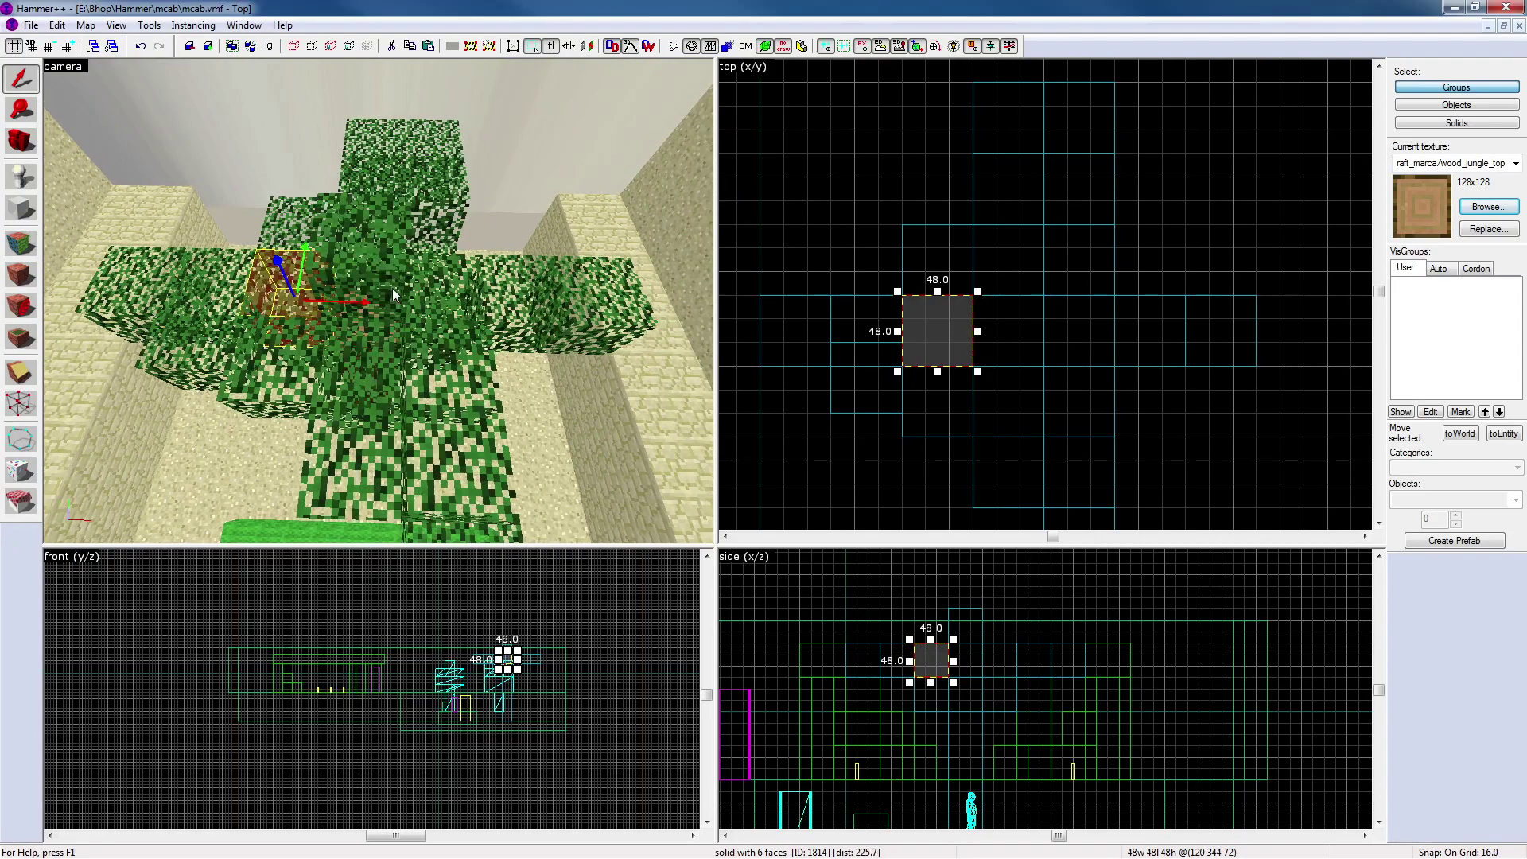
pyautogui.press('d')
pyautogui.press('z')
pyautogui.press('w')
pyautogui.press('z')
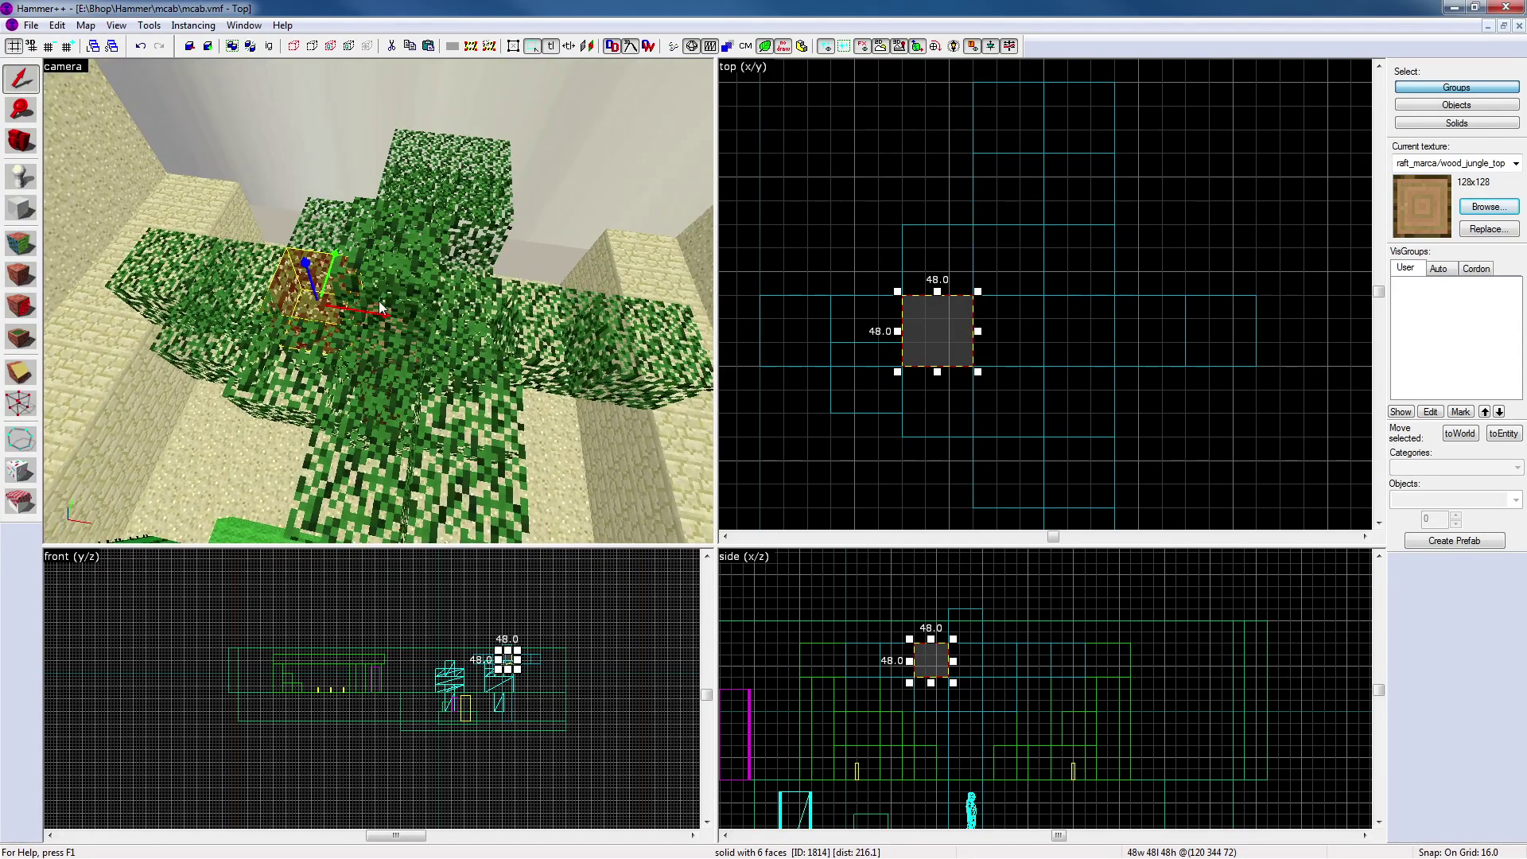
# Delete the two inner leaf blocks between the trunk and the outer block of the crown's east arm
pyautogui.click(655, 330)
pyautogui.click(555, 326)
pyautogui.press('Delete')
pyautogui.click(471, 326)
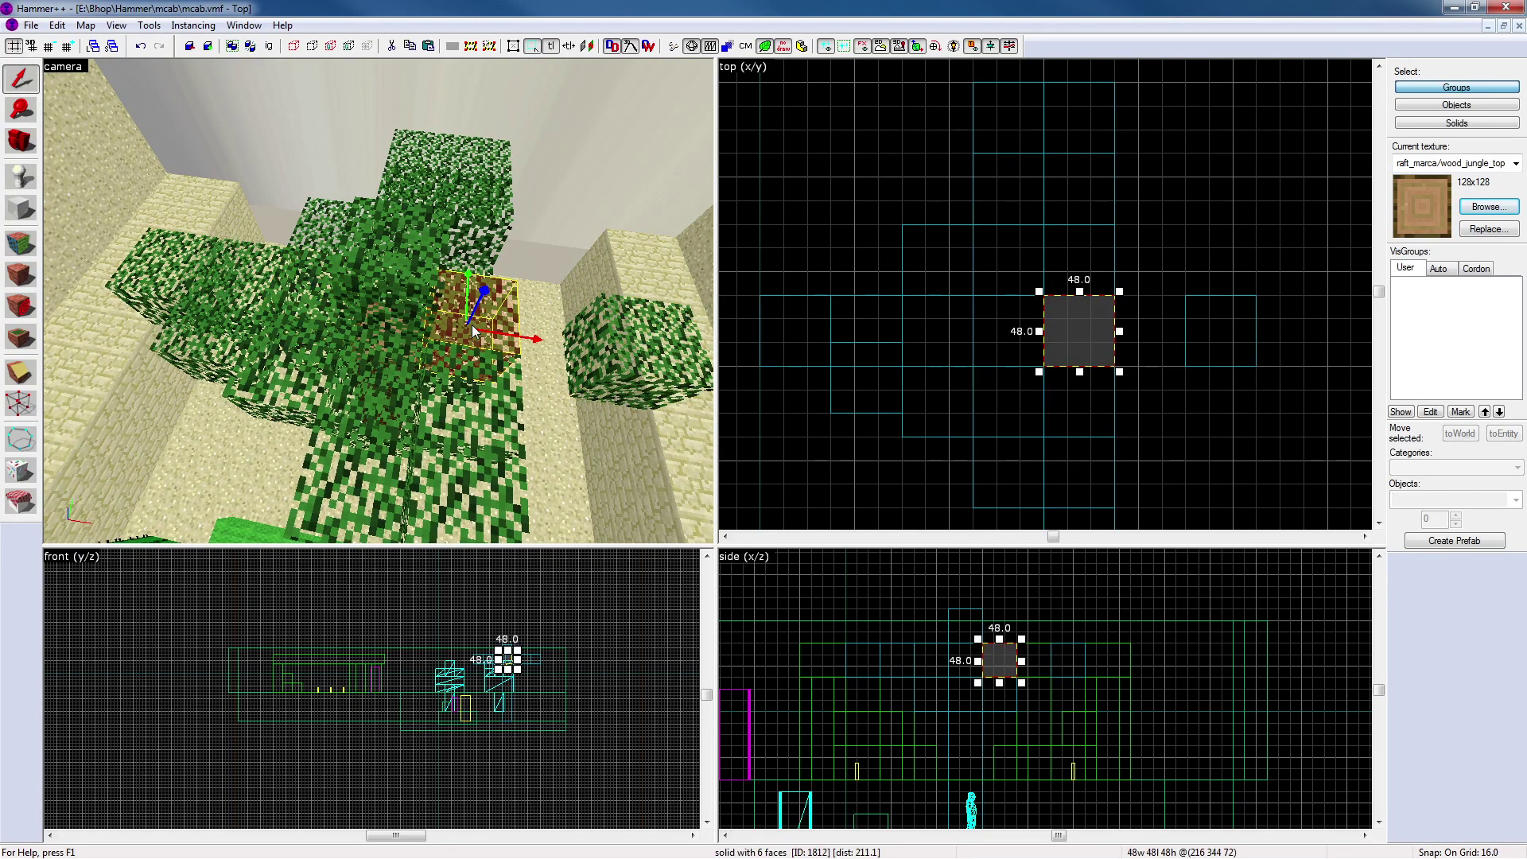
pyautogui.press('Delete')
# Delete the two inner leaf blocks between the trunk and the outer block of the crown's west arm
pyautogui.press('z')
pyautogui.press('d')
pyautogui.press('z')
pyautogui.click(323, 242)
pyautogui.press('Delete')
pyautogui.press('z')
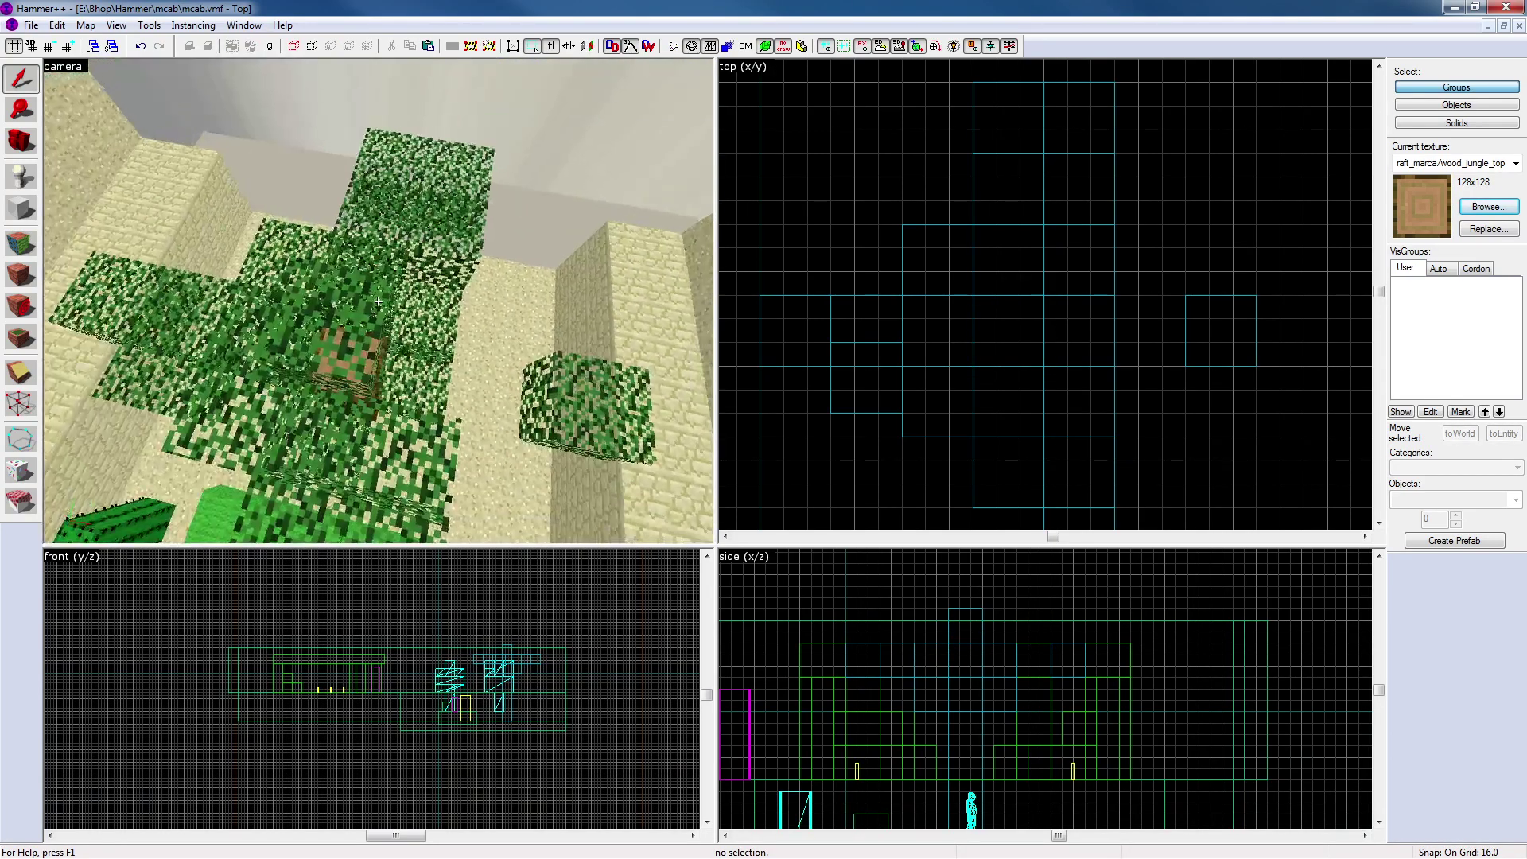
pyautogui.press('z')
pyautogui.click(374, 310)
pyautogui.press('Delete')
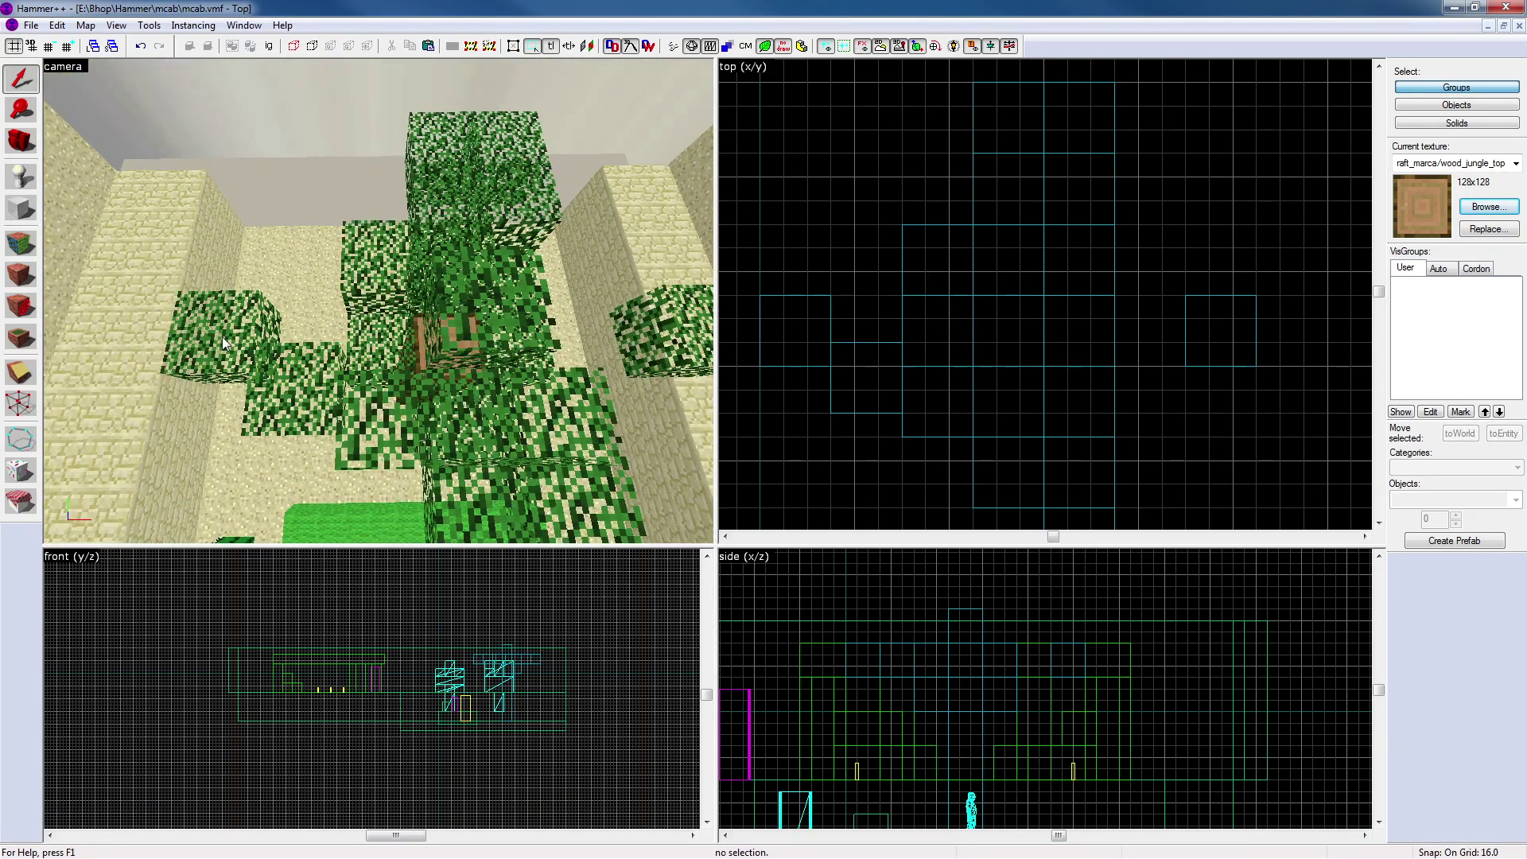
# Stretch the east arm's outer leaf block westward into one 48-unit-deep bar spanning the crown's full east-west width
pyautogui.click(631, 320)
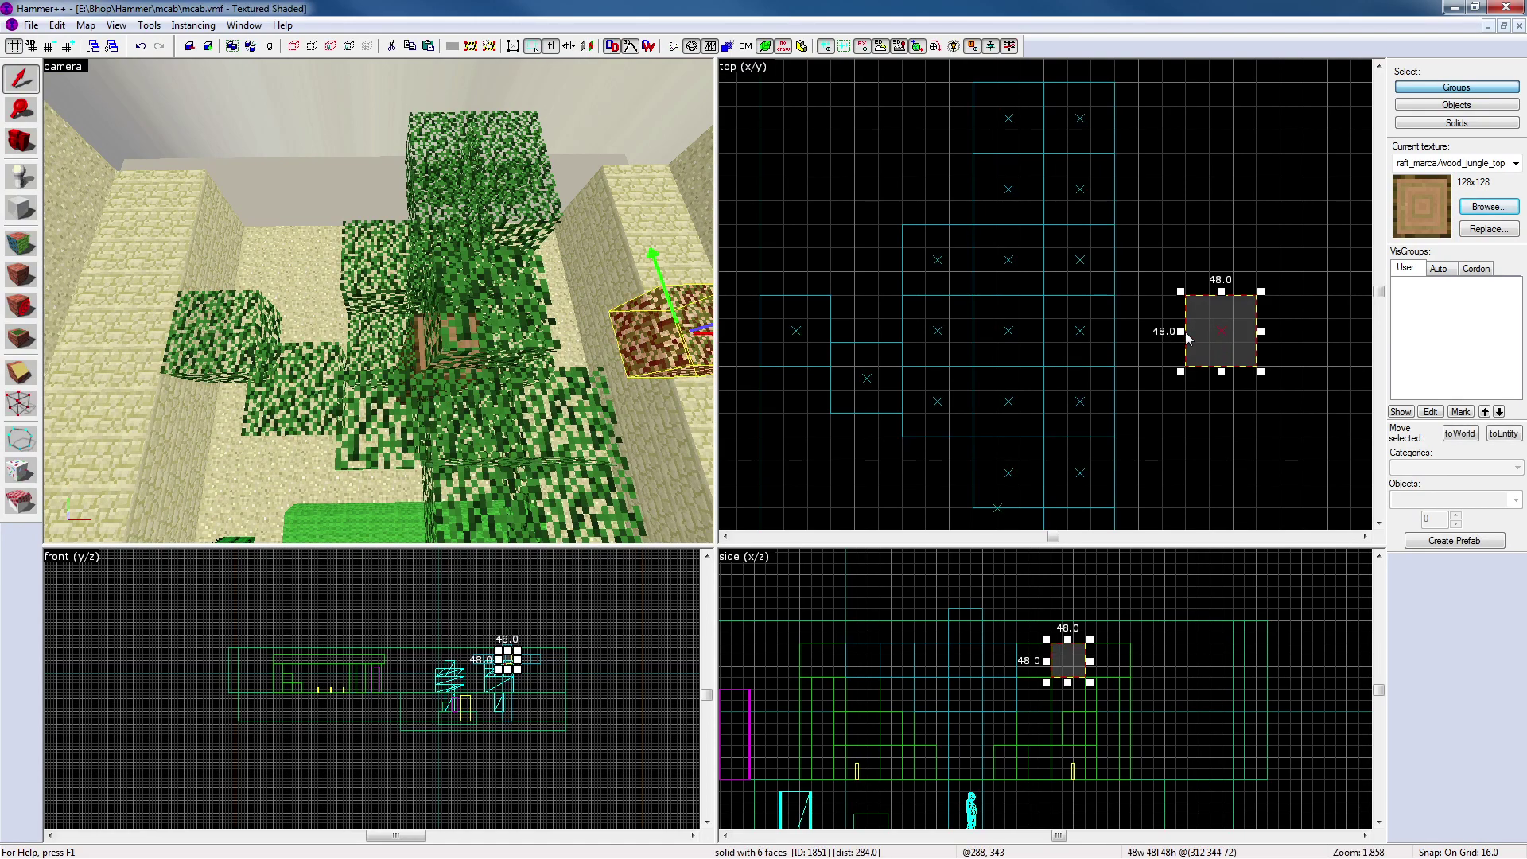
pyautogui.moveTo(1182, 333); pyautogui.dragTo(778, 333)
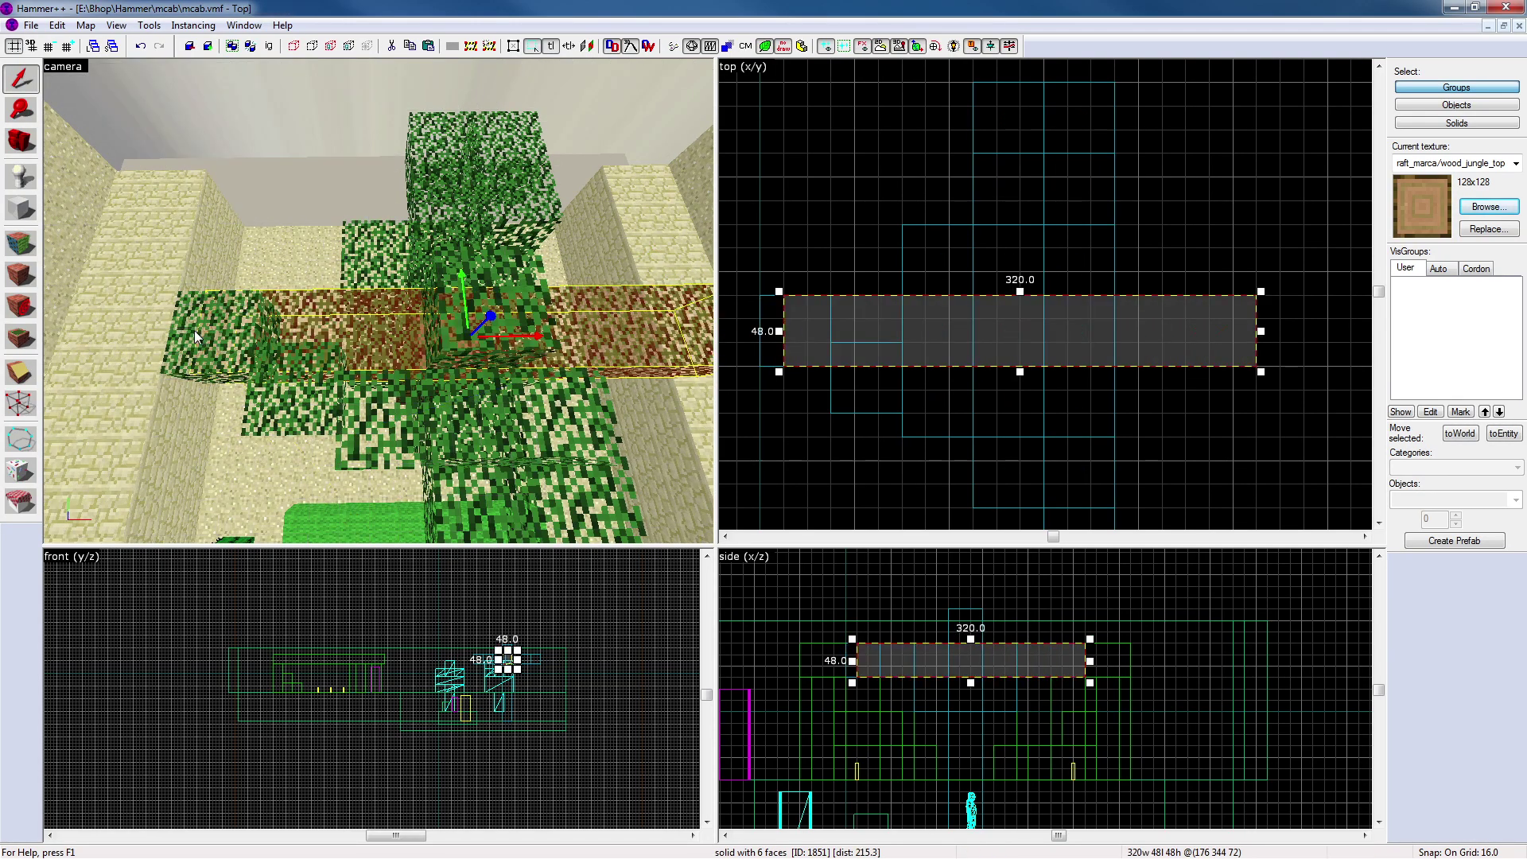
pyautogui.hotkey('ctrl', 'z')
pyautogui.hotkey('ctrl', 'z')
pyautogui.hotkey('ctrl', 'y')
pyautogui.hotkey('ctrl', 'y')
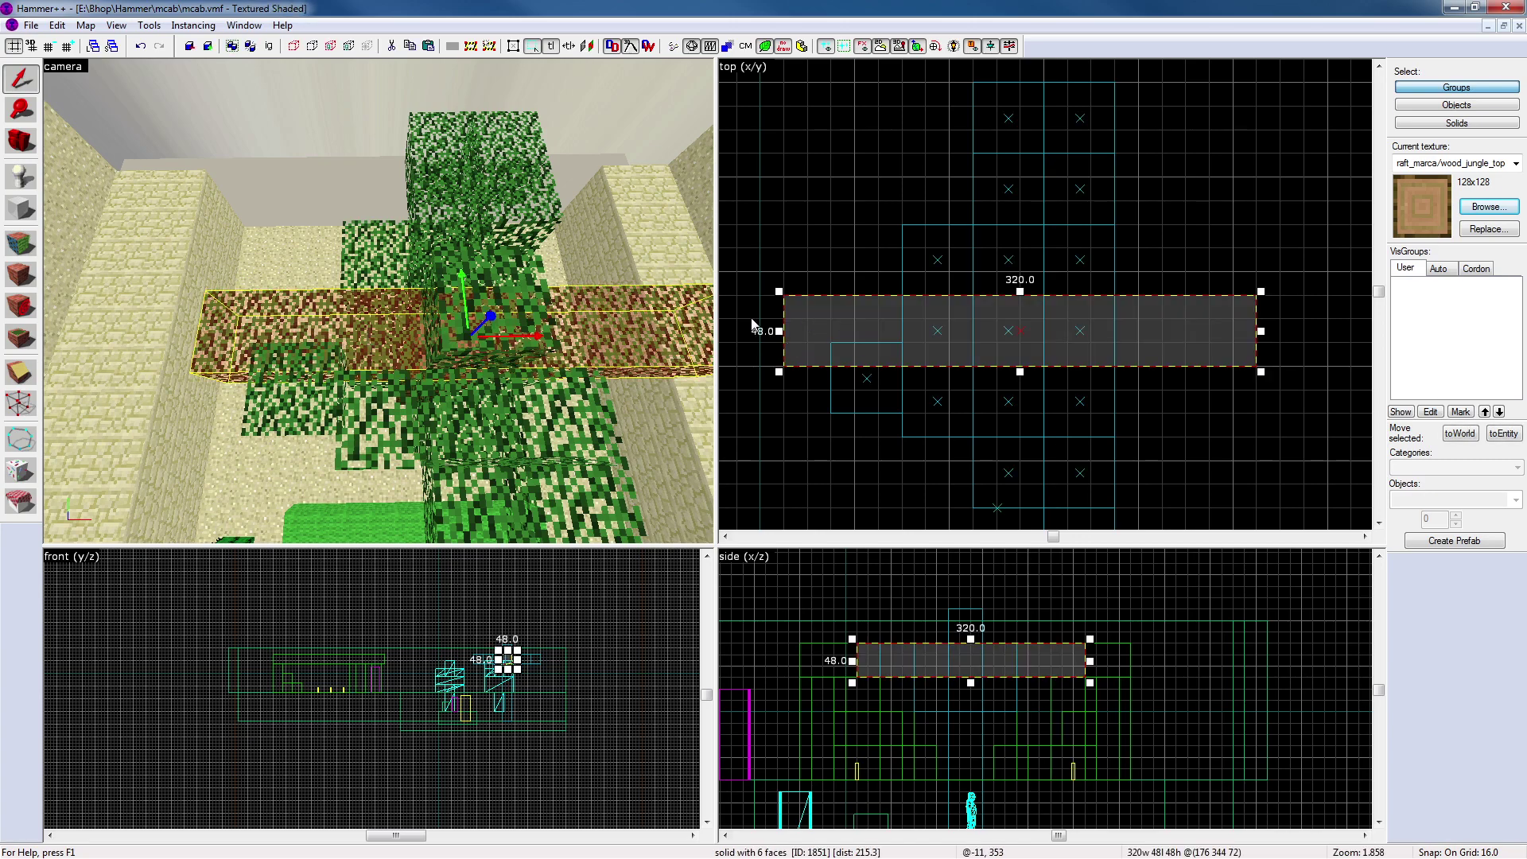
pyautogui.moveTo(779, 335); pyautogui.dragTo(756, 331)
pyautogui.press('Escape')
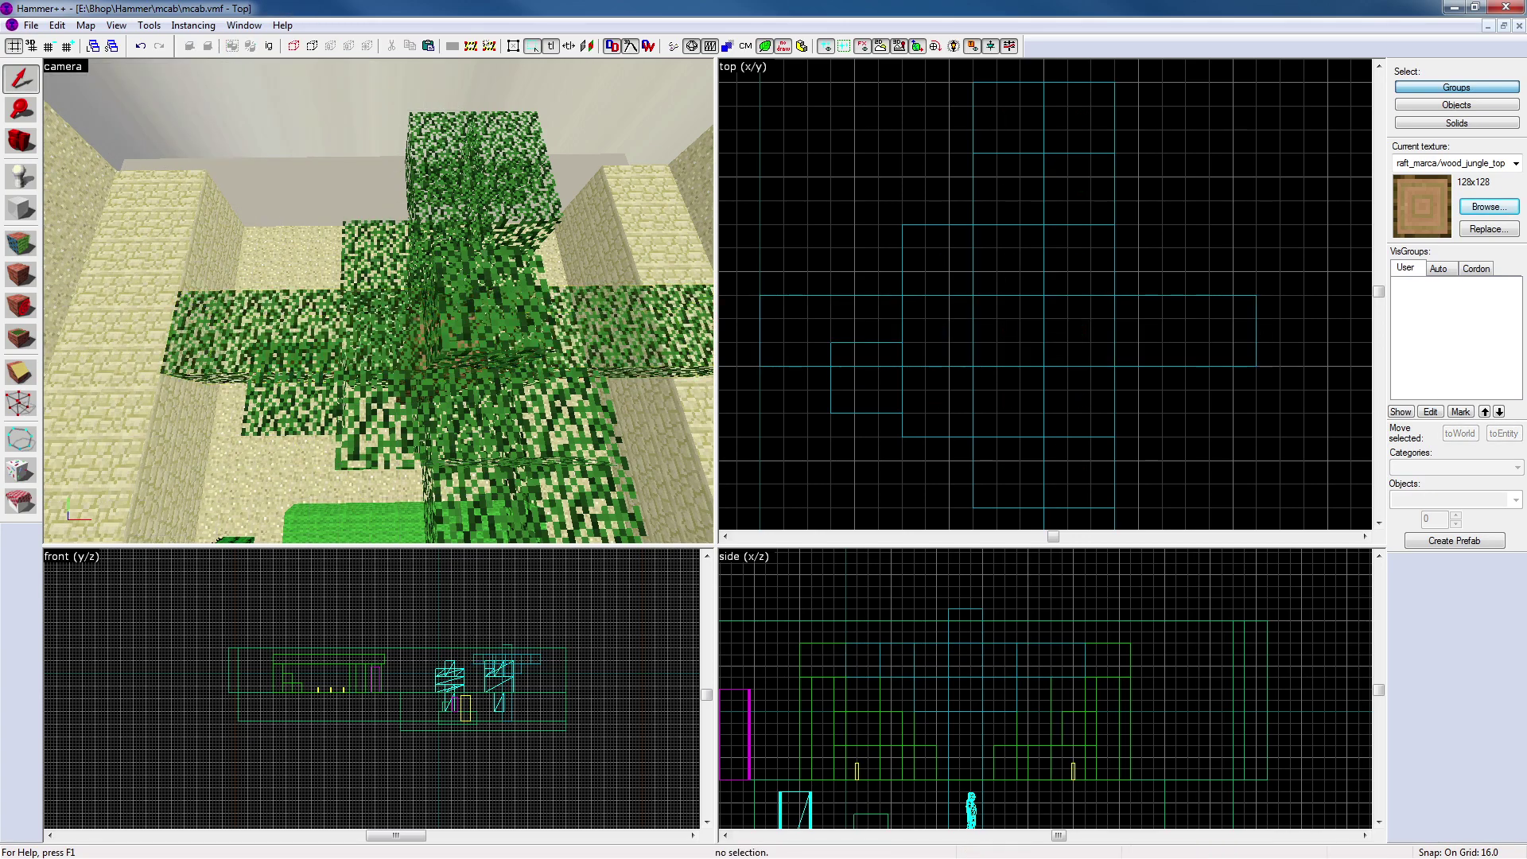
# Move the 48-unit leaf block southwest of the trunk 16 units south, in line with the neighbouring crown blocks
pyautogui.click(299, 404)
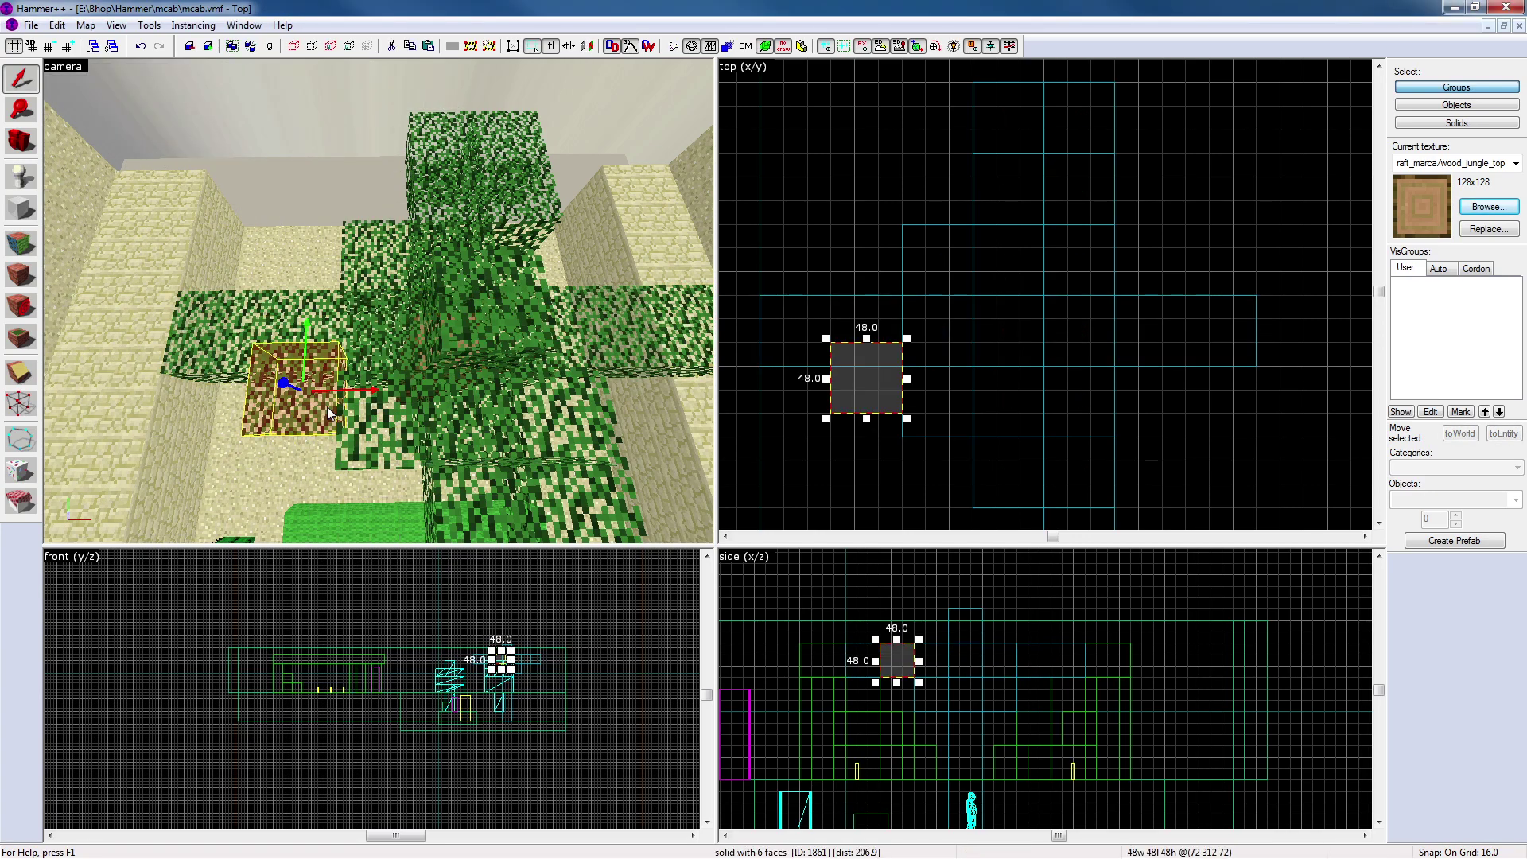
pyautogui.press('z')
pyautogui.press('w')
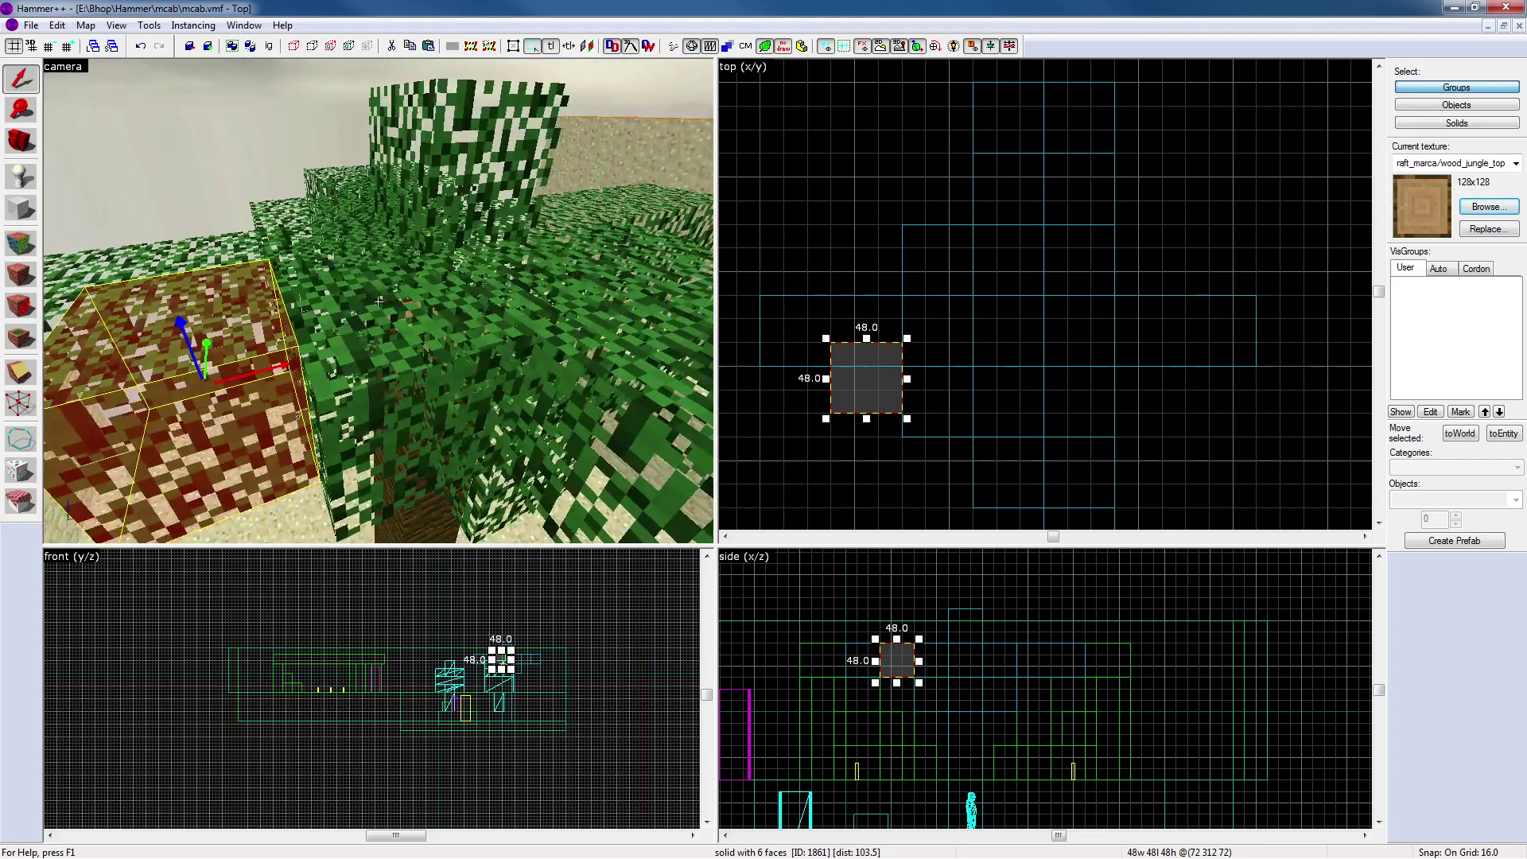
pyautogui.click(377, 302)
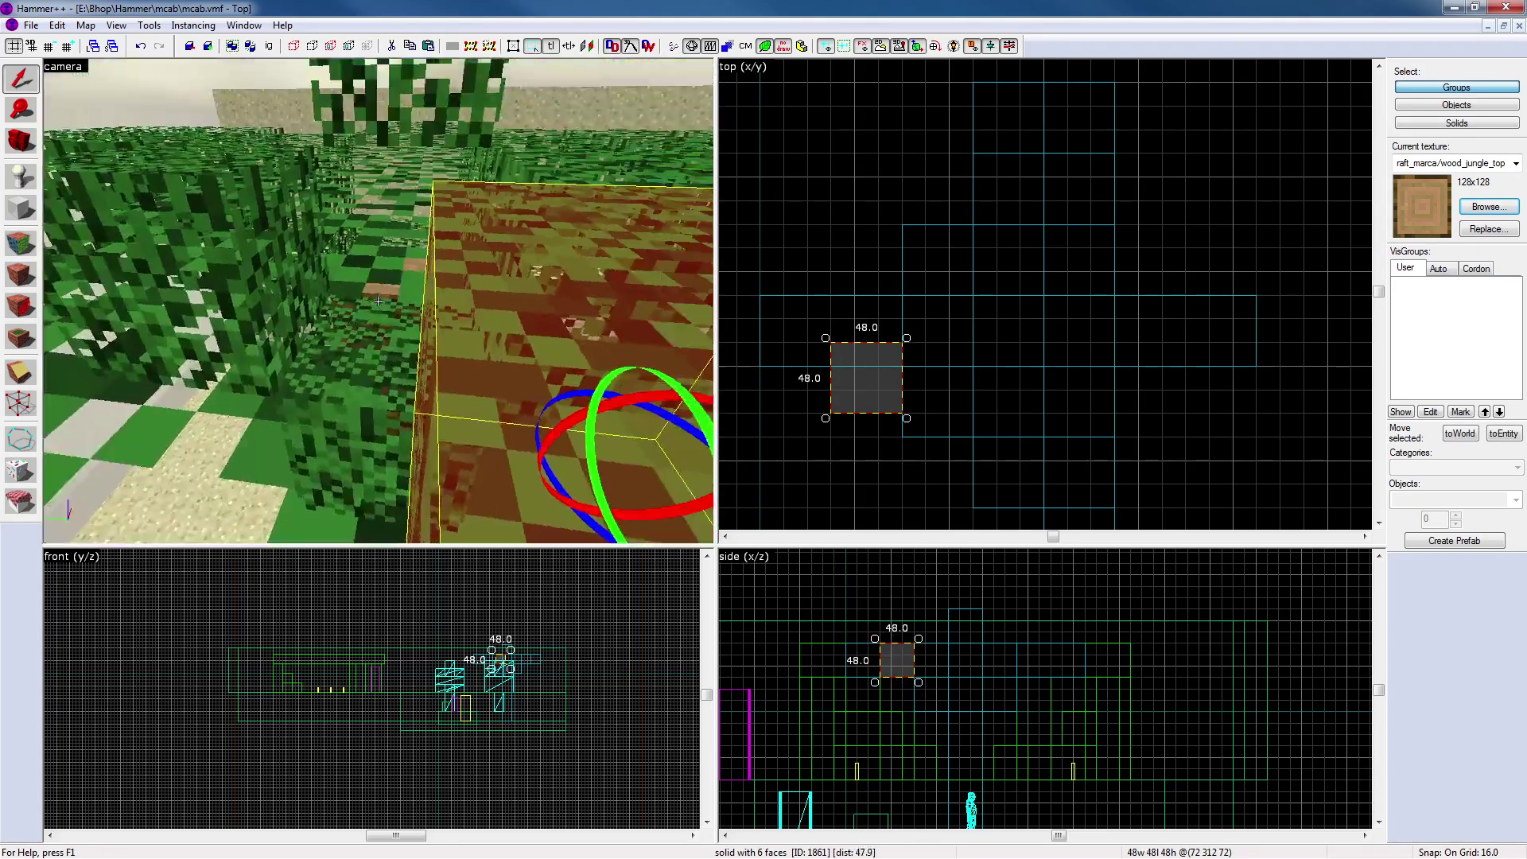
pyautogui.press('s')
pyautogui.press('d')
pyautogui.press('z')
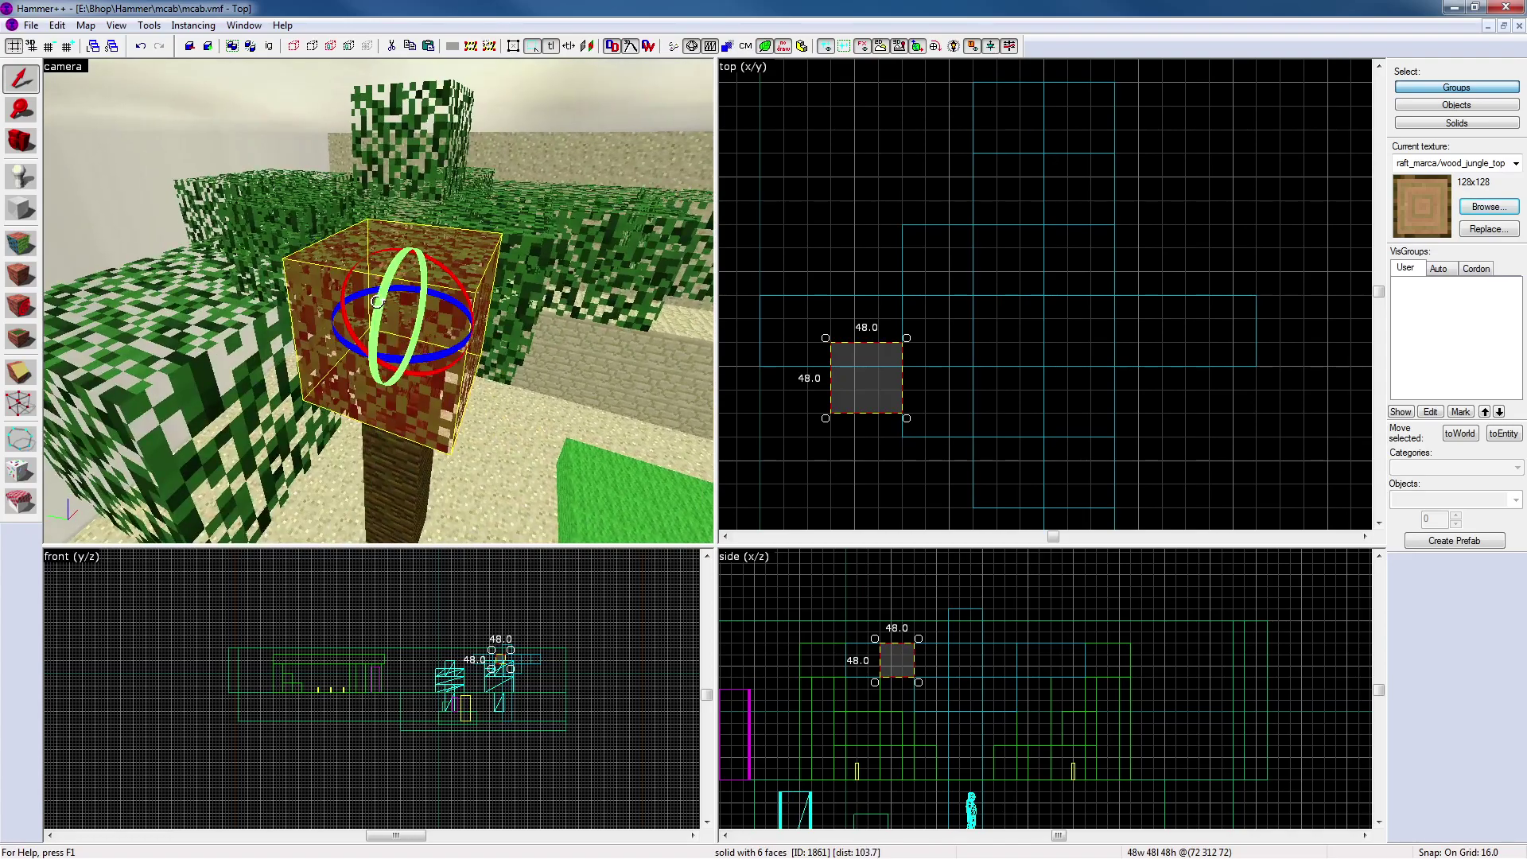
pyautogui.click(258, 290)
pyautogui.press('z')
pyautogui.press('Escape')
pyautogui.press('w')
pyautogui.press('z')
pyautogui.press('z')
pyautogui.click(378, 302)
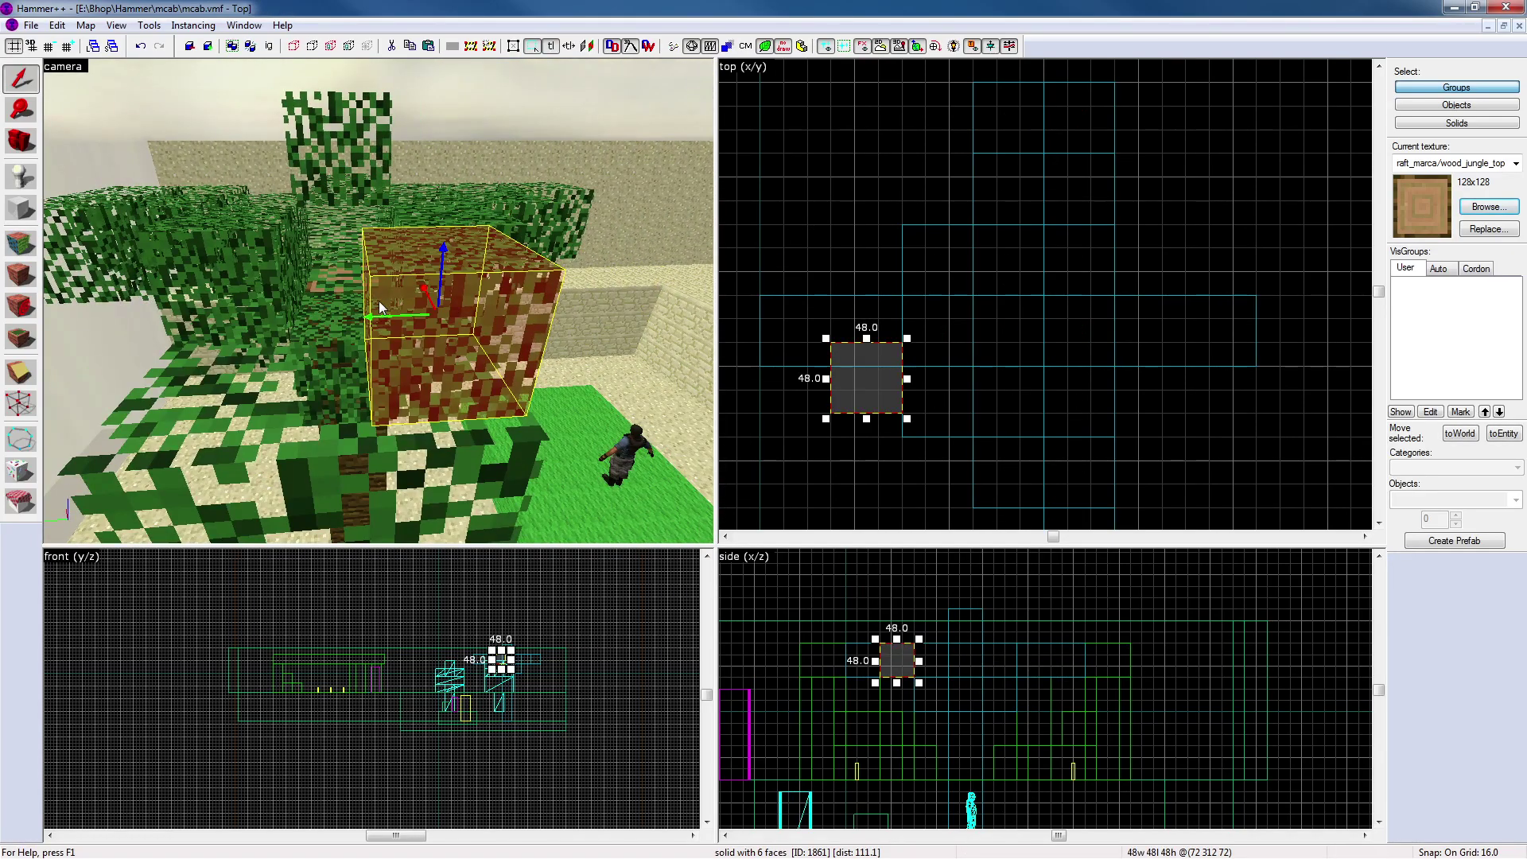
pyautogui.press('Delete')
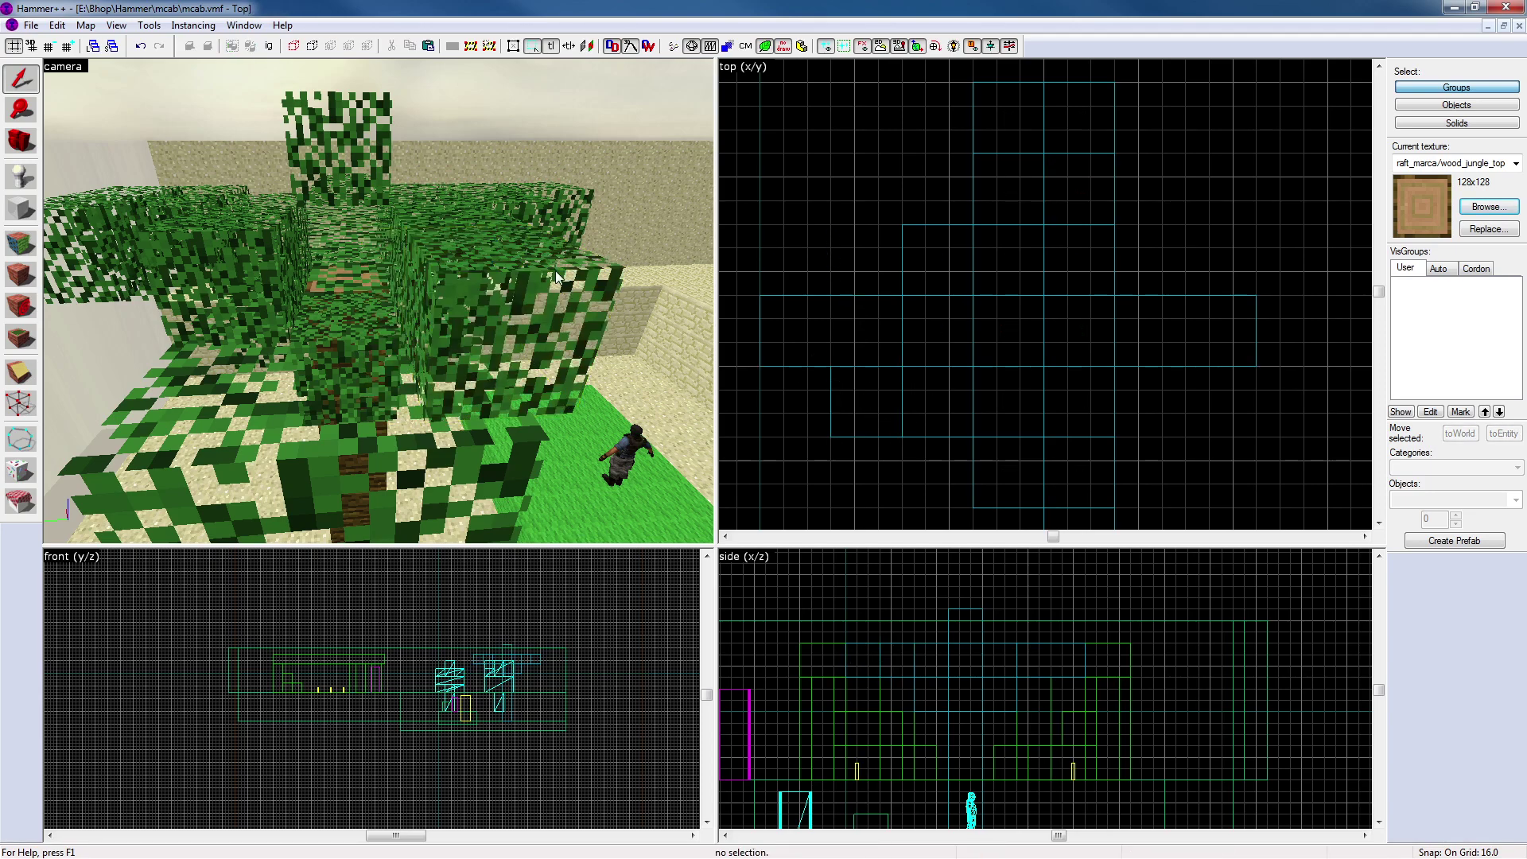
# Examine the palm crown from several sides and distances, checking how the southwest leaf block lines up
pyautogui.press('z')
pyautogui.press('z')
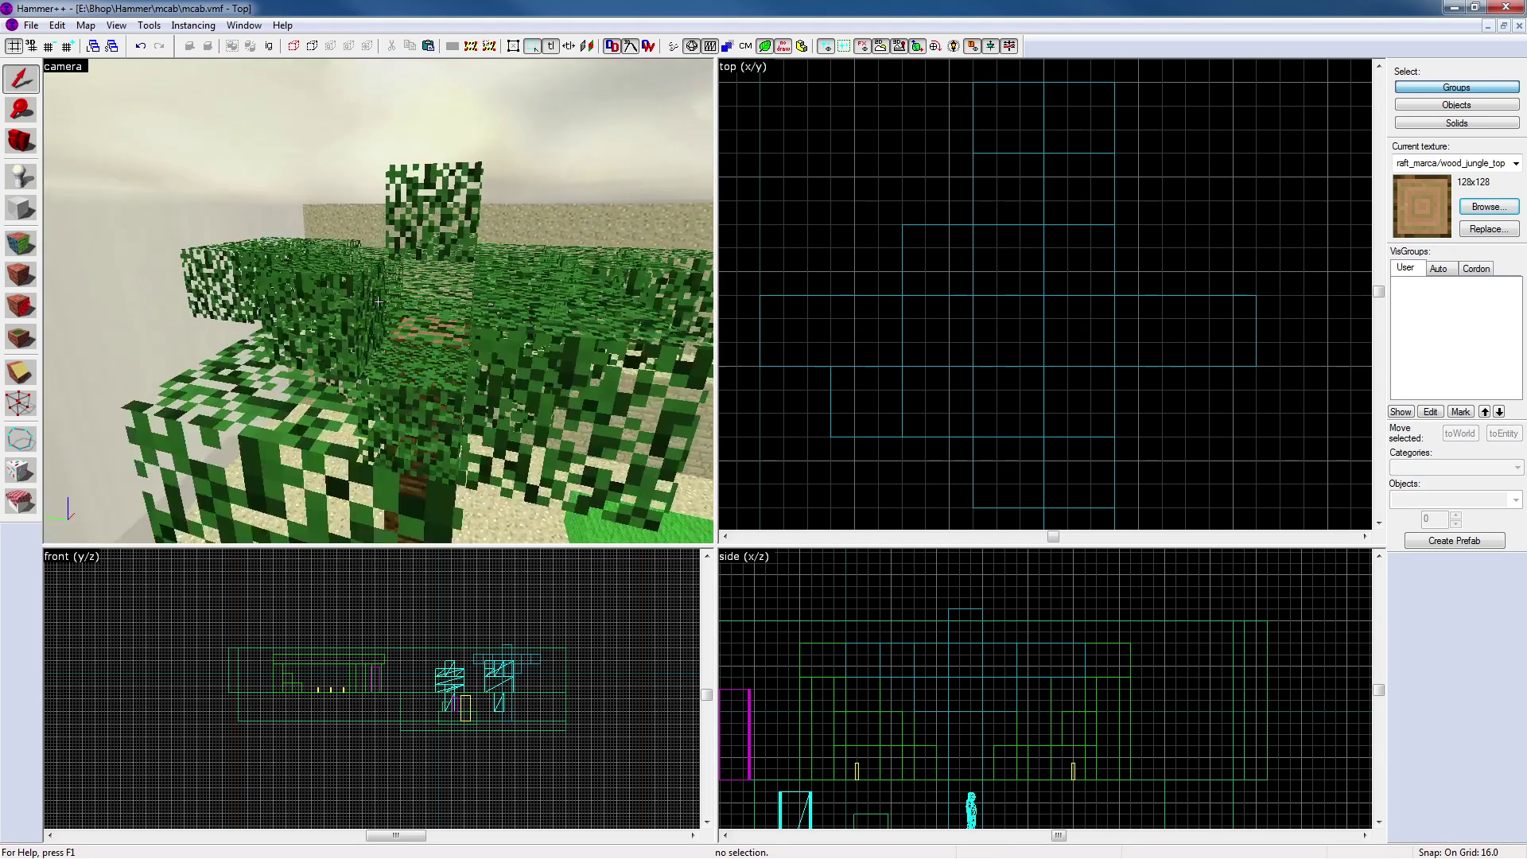
pyautogui.press('s')
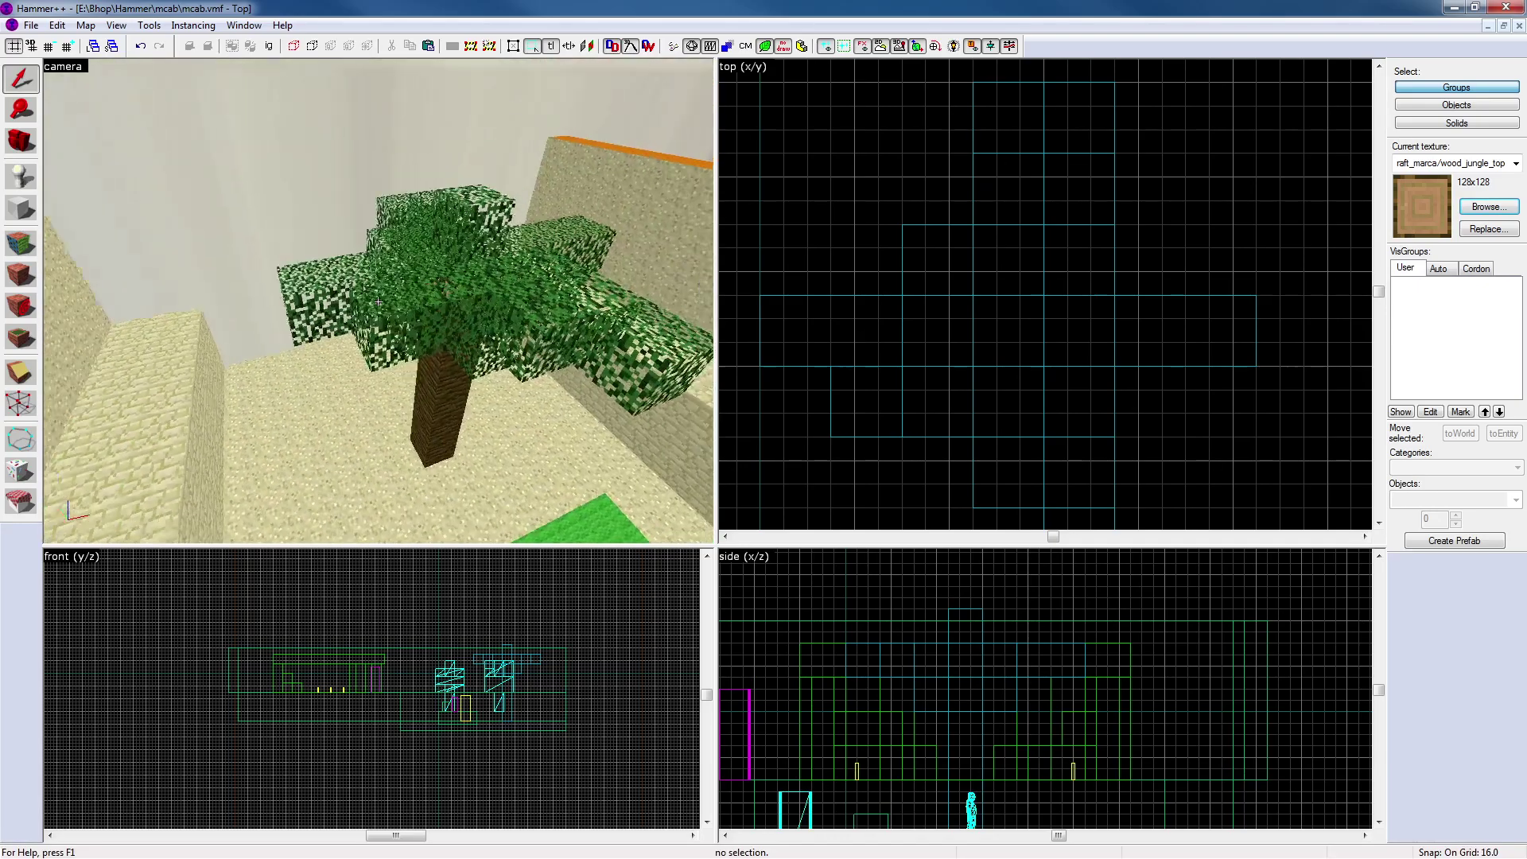
pyautogui.press('w')
pyautogui.press('s')
pyautogui.press('d')
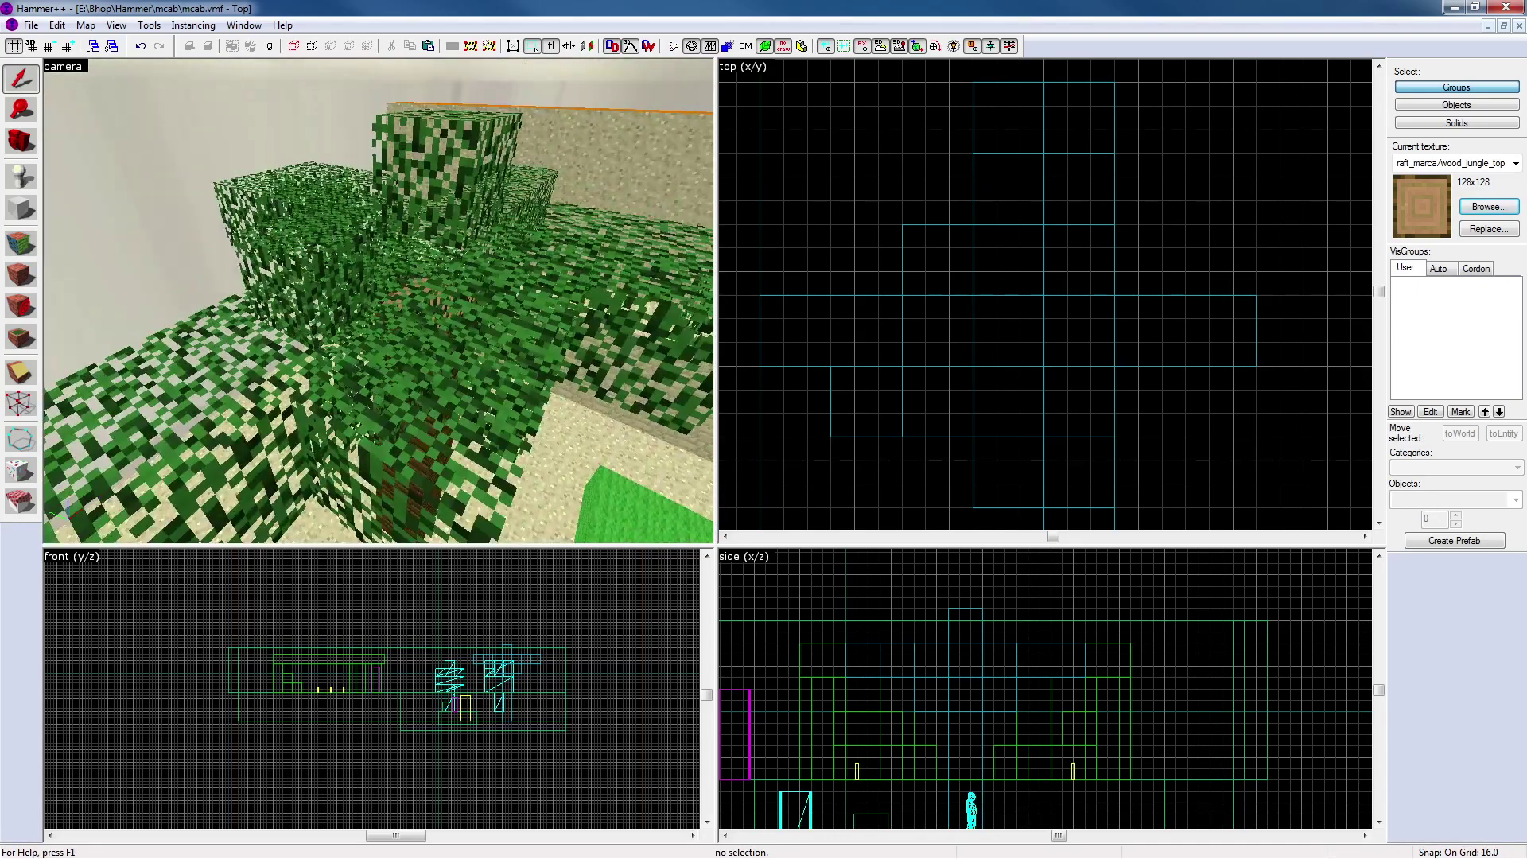
pyautogui.press('z')
pyautogui.click(383, 299)
pyautogui.click(432, 327)
pyautogui.press('z')
pyautogui.press('w')
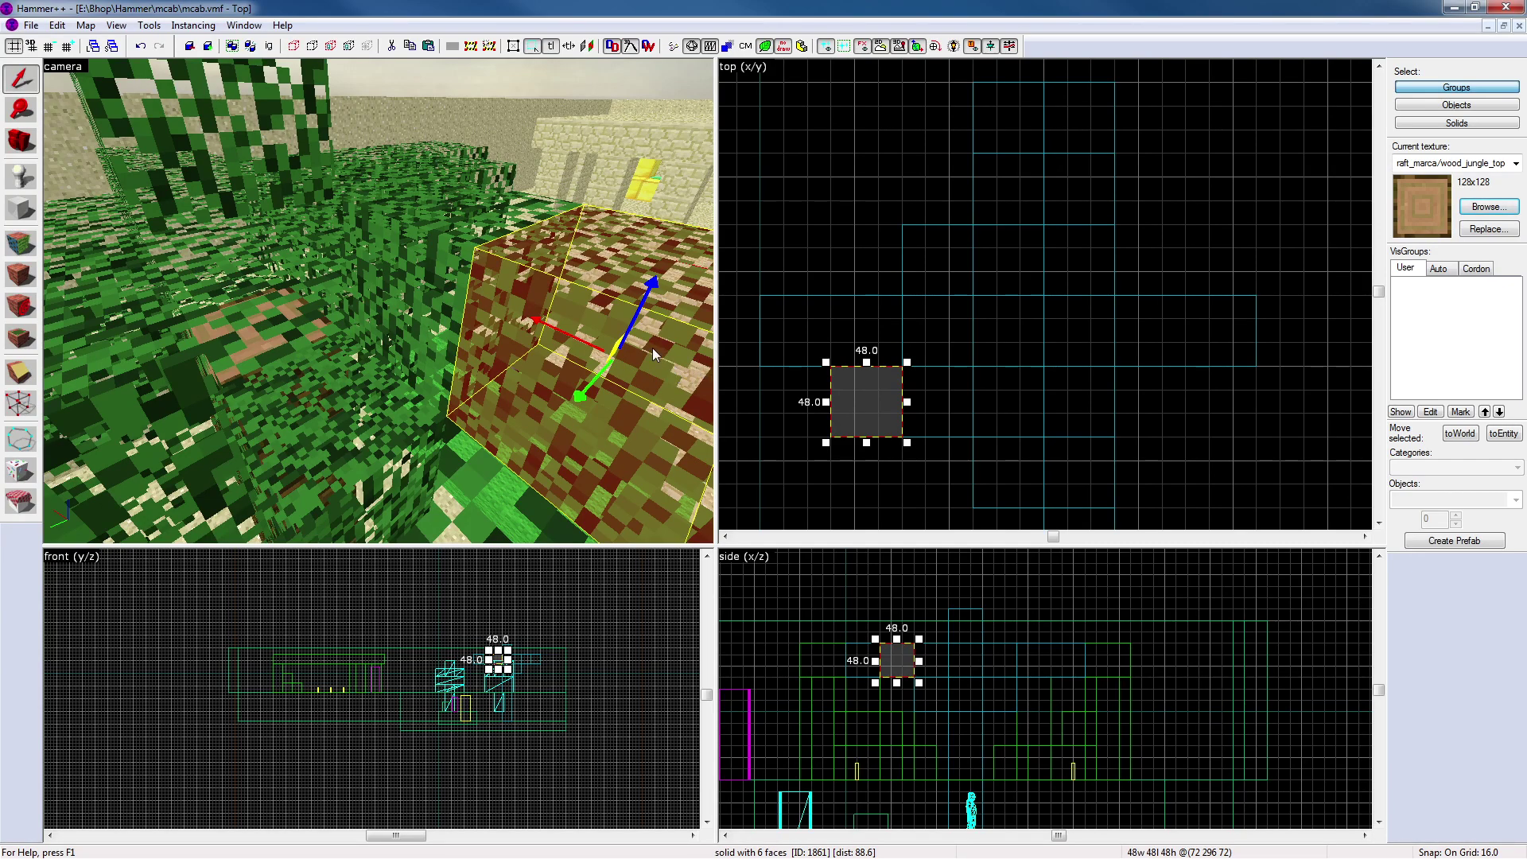
pyautogui.click(809, 216)
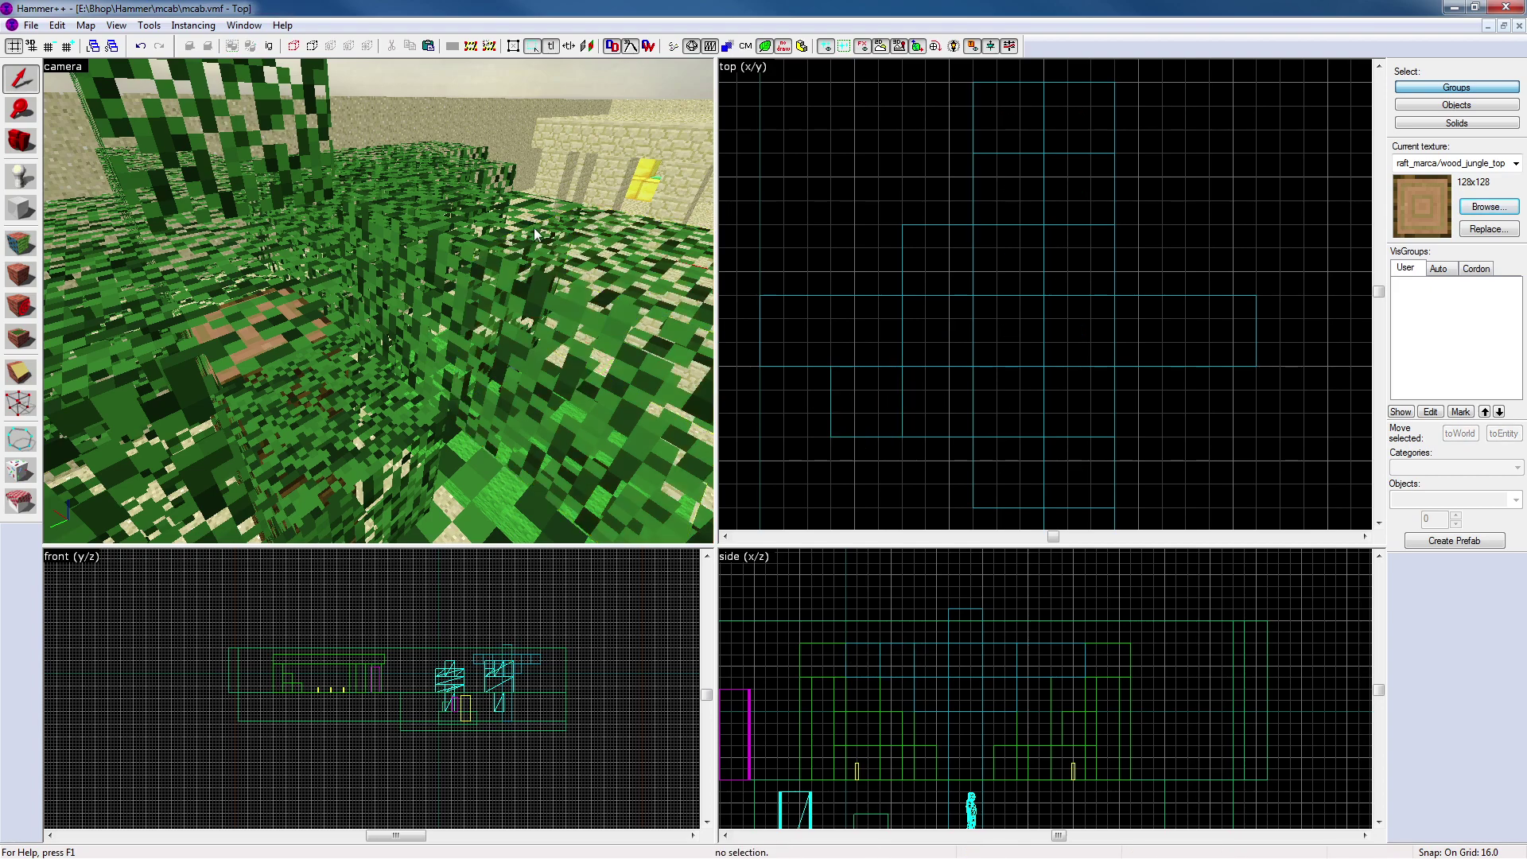
pyautogui.press('d')
pyautogui.press('z')
pyautogui.press('s')
pyautogui.press('w')
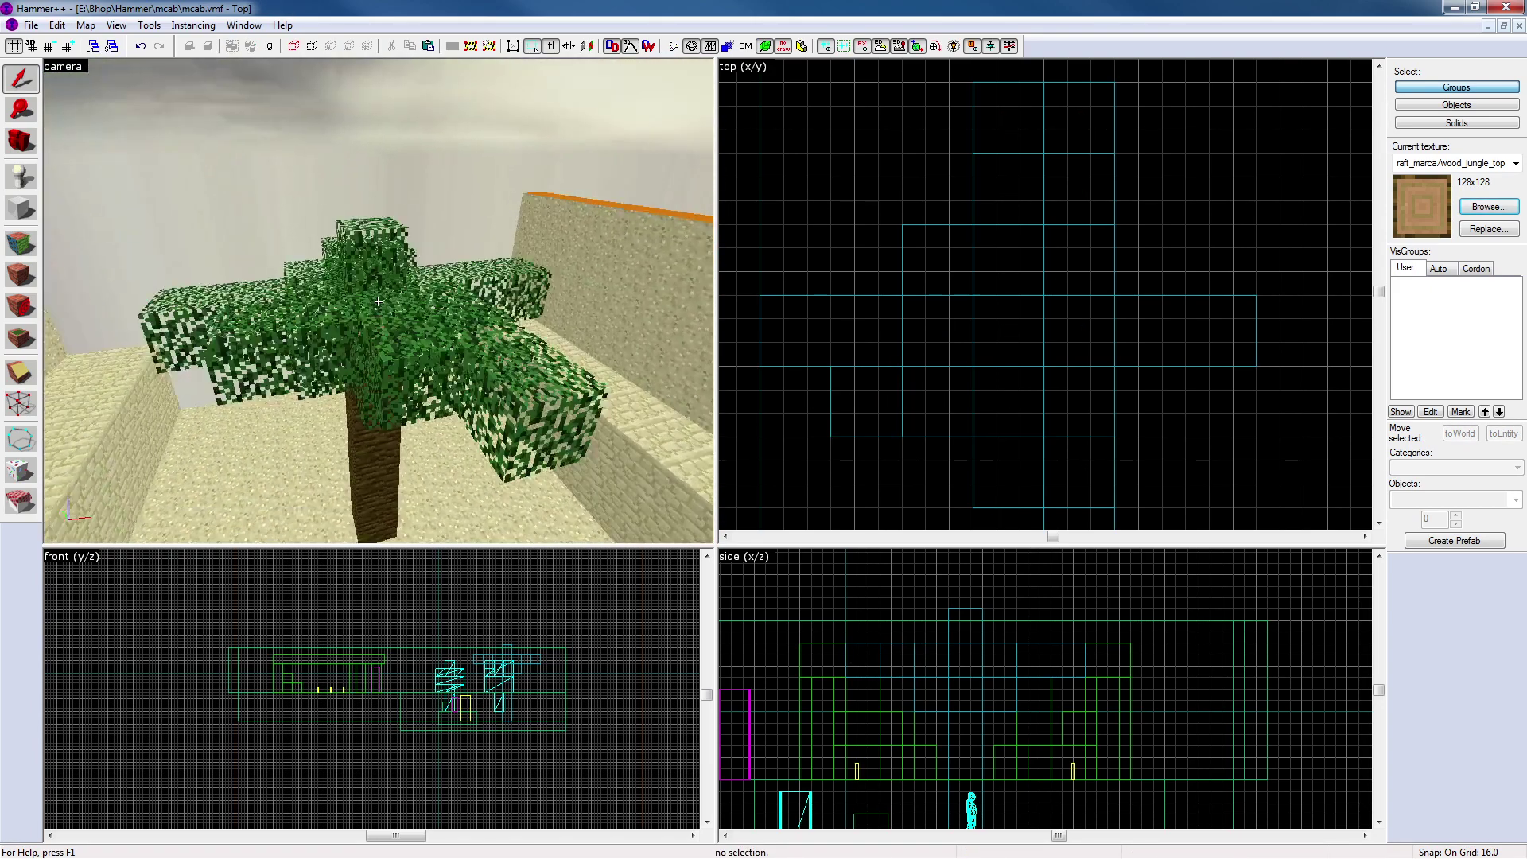
# Replace every exact match of the minecraft_marca/leaves_2d texture in the map with minecraft_marca/leaves_1_solid_c
pyautogui.hotkey('shift', 'a')
pyautogui.click(418, 310)
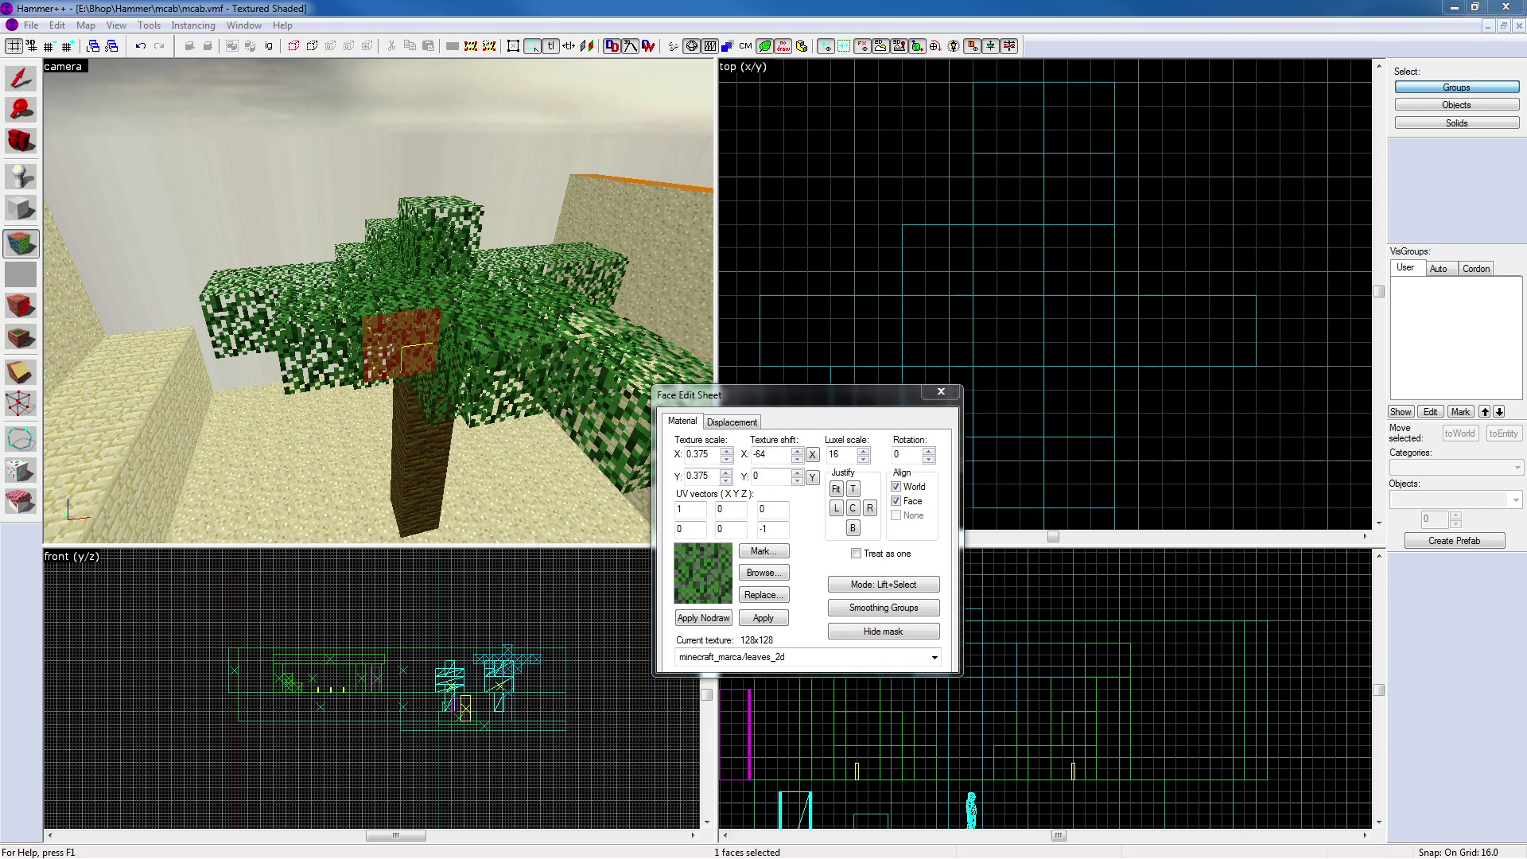
pyautogui.click(776, 596)
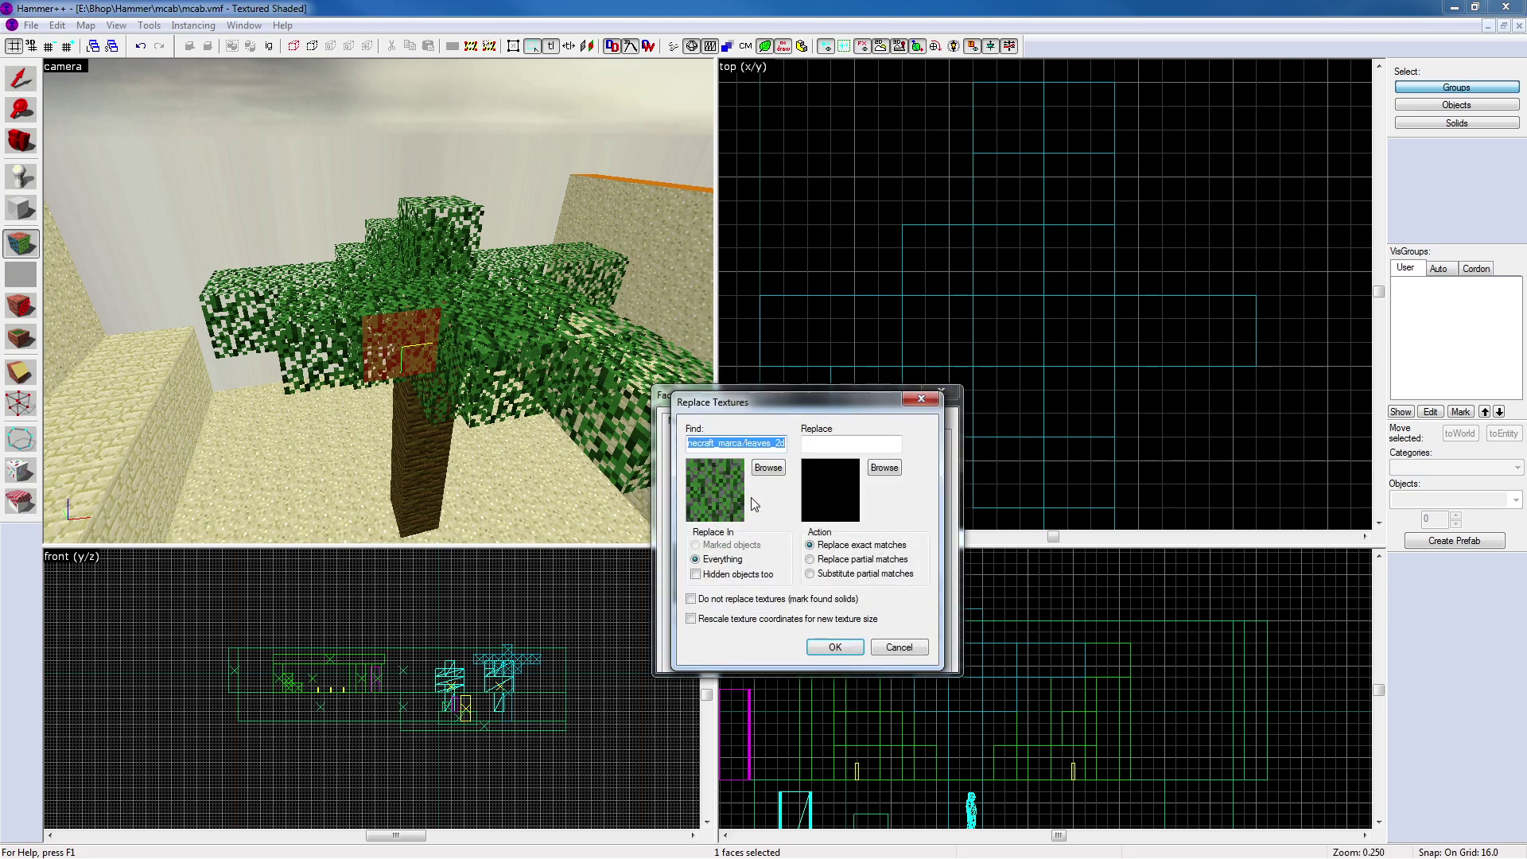
pyautogui.click(882, 470)
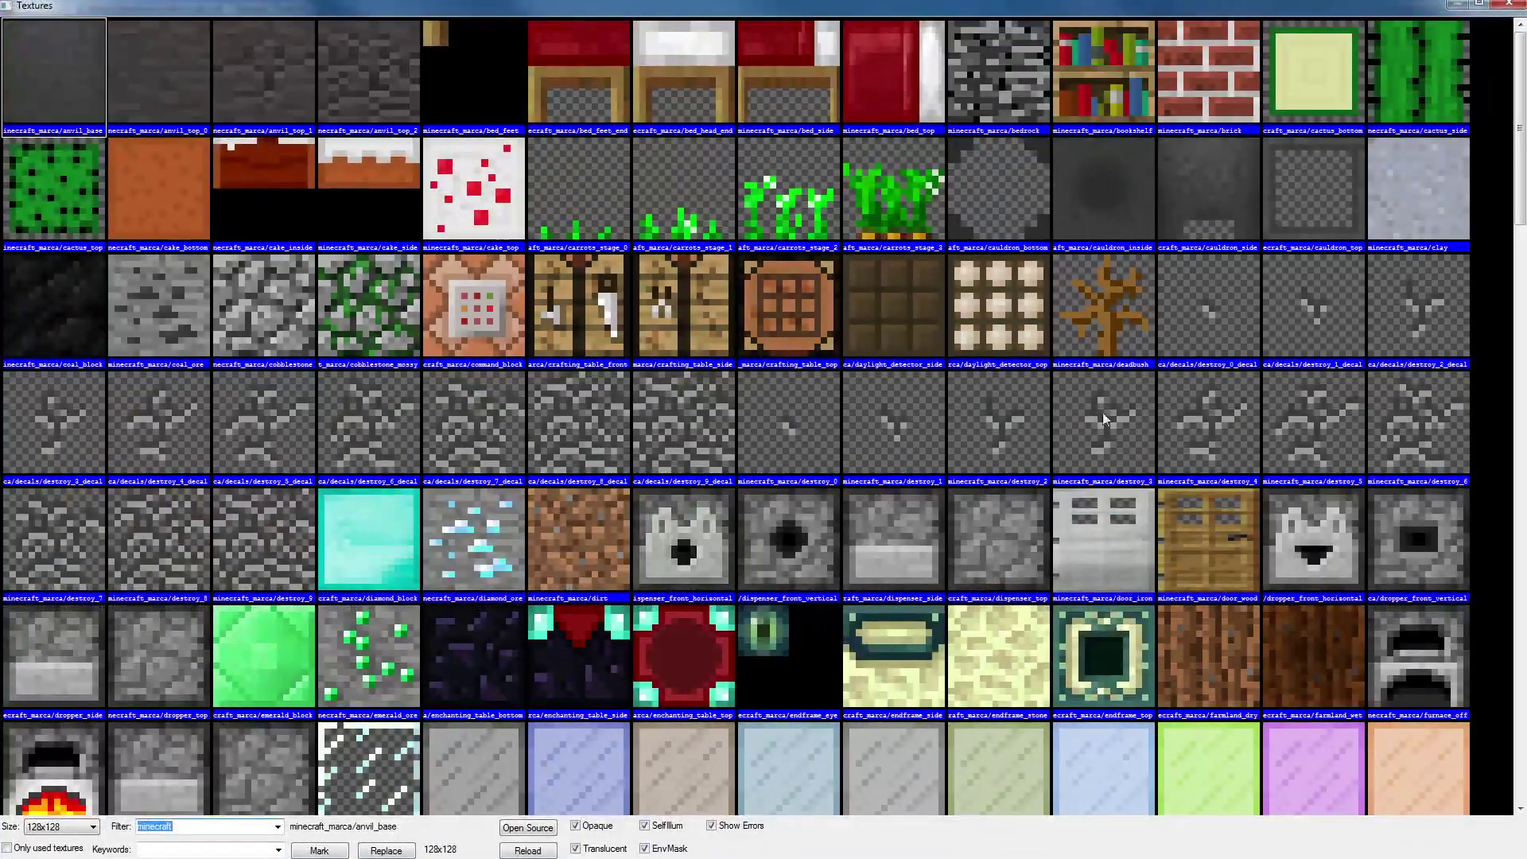
pyautogui.click(1086, 501)
pyautogui.scroll(-10, 1093, 494)
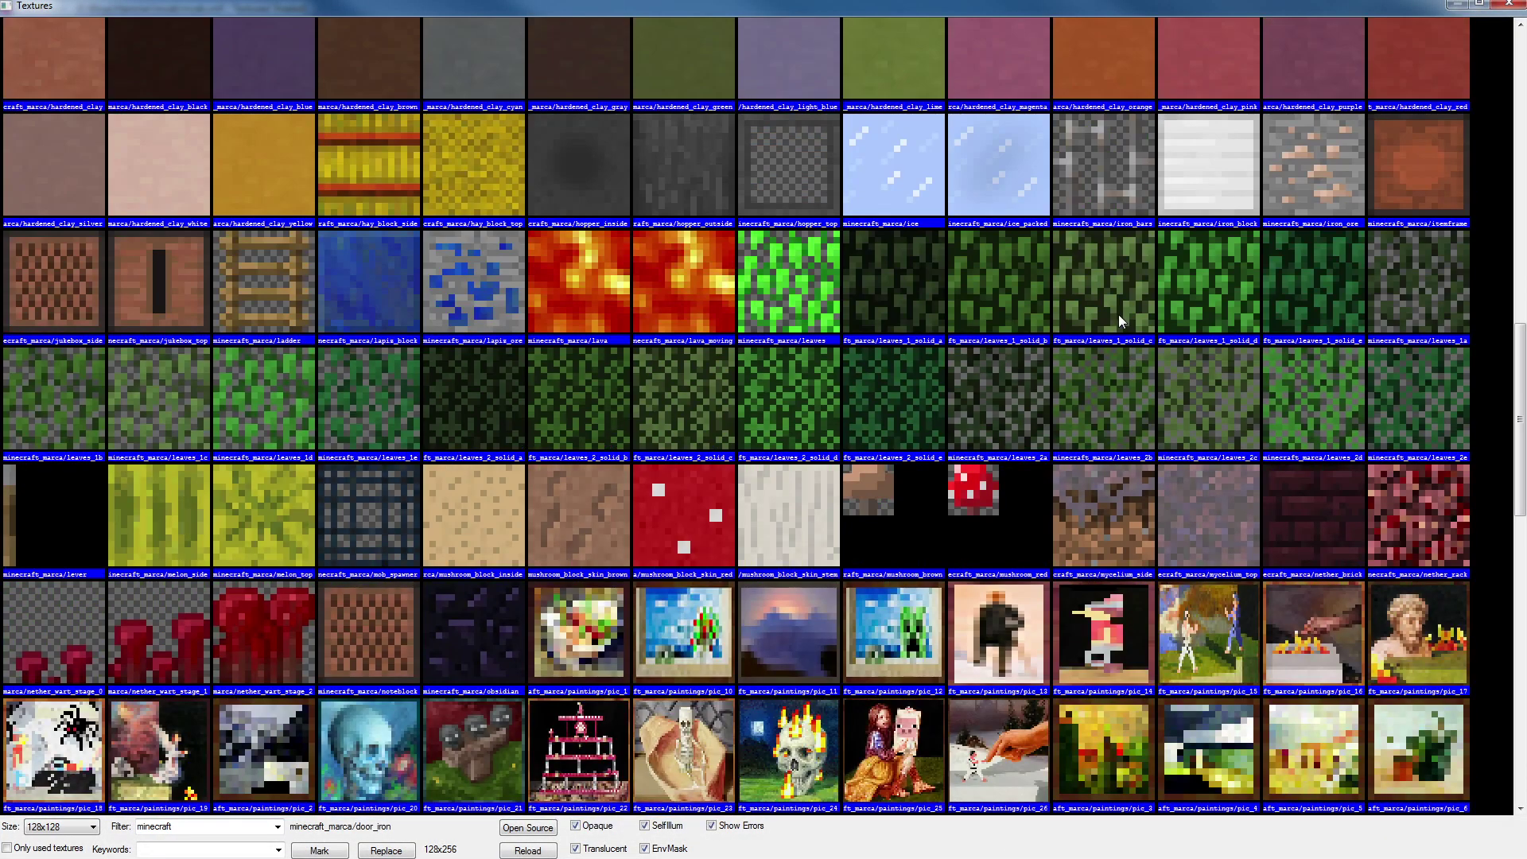
pyautogui.click(1118, 321)
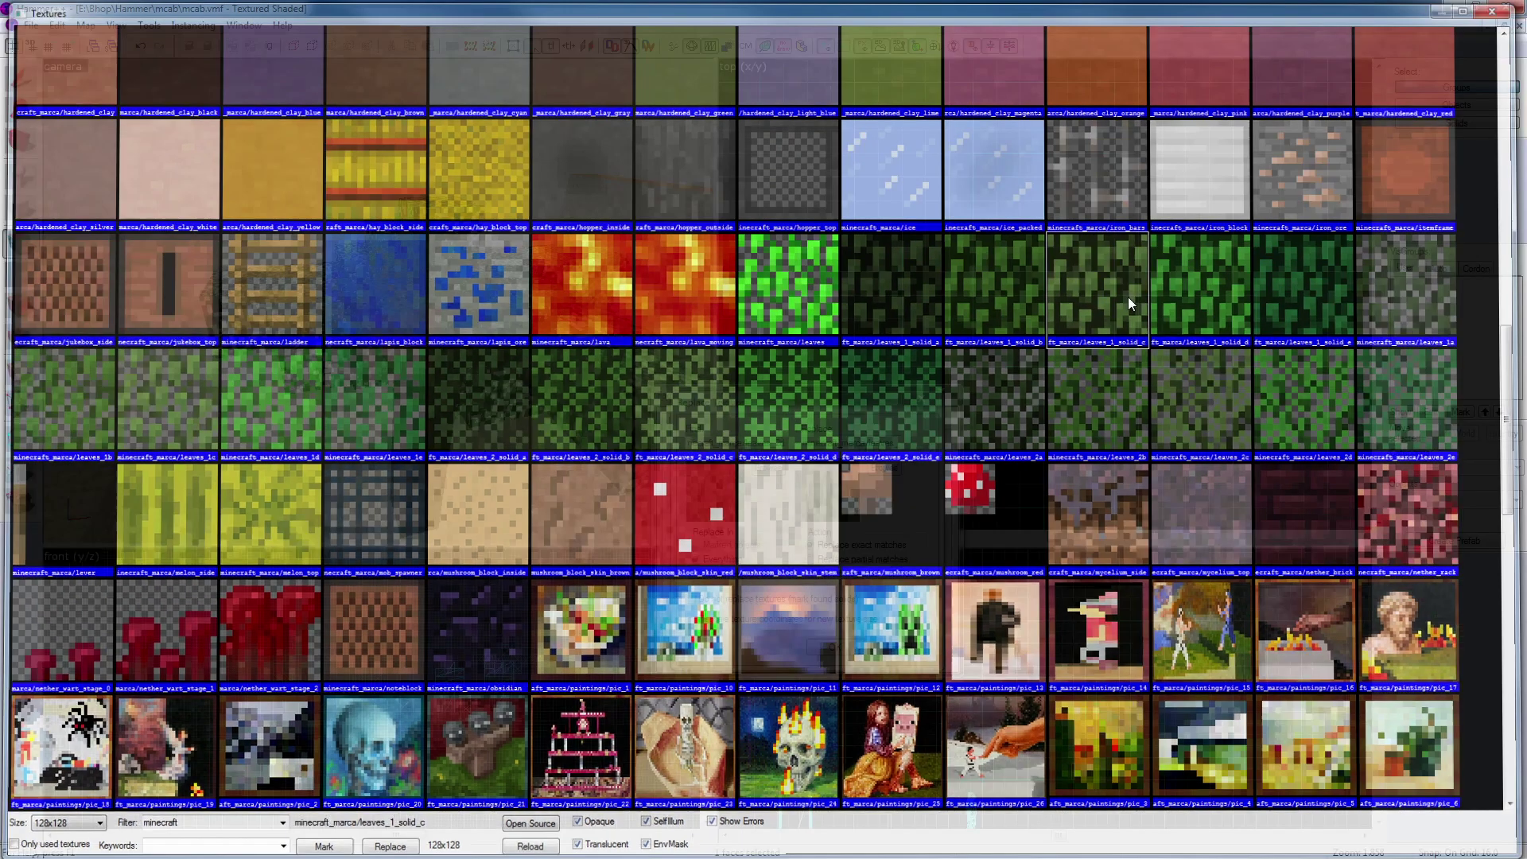
pyautogui.doubleClick(1127, 298)
pyautogui.click(847, 649)
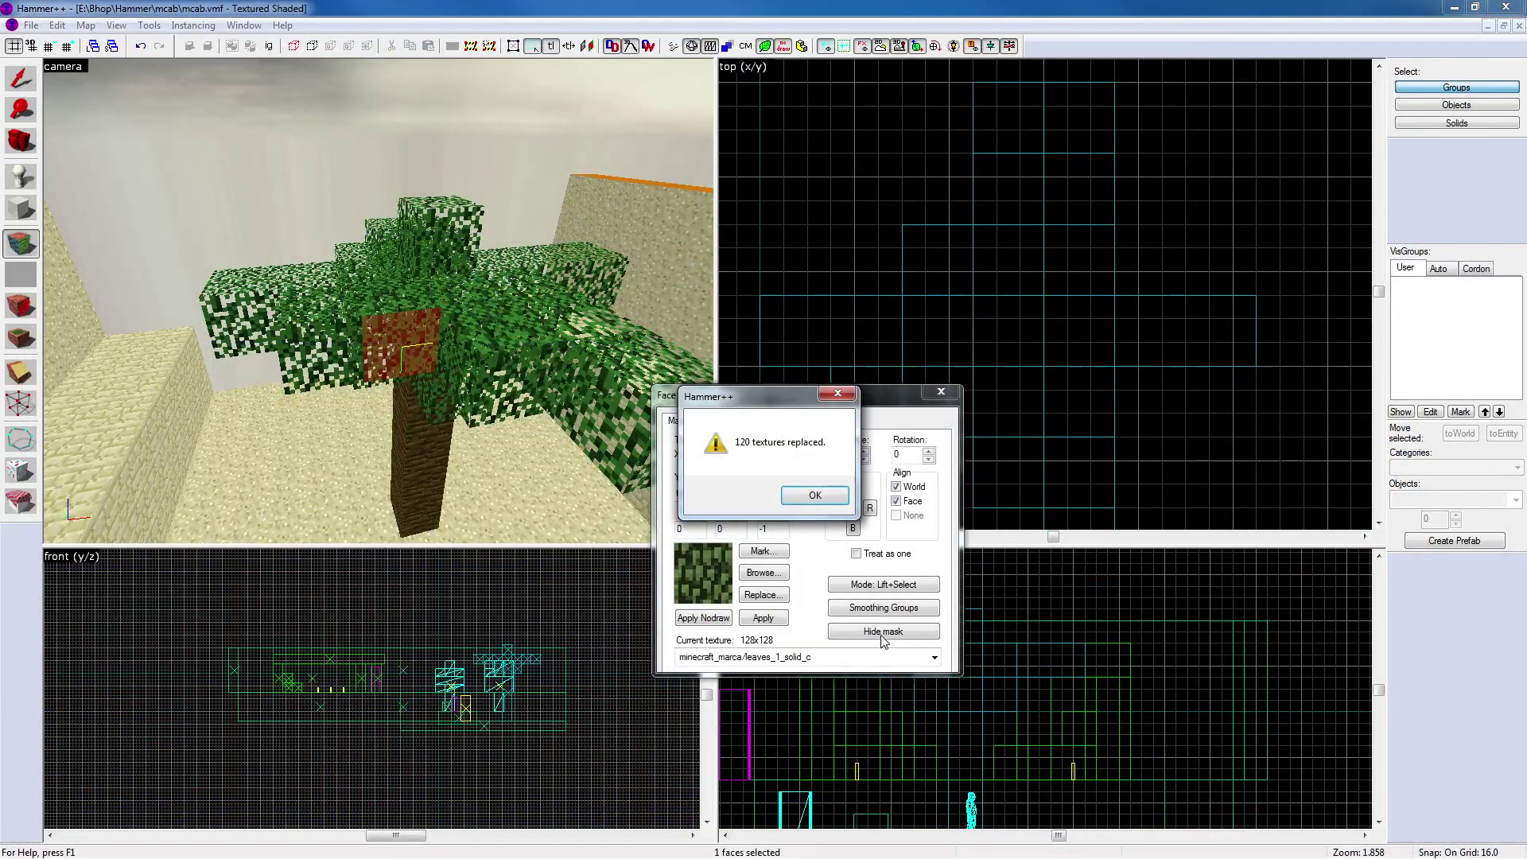
pyautogui.click(815, 495)
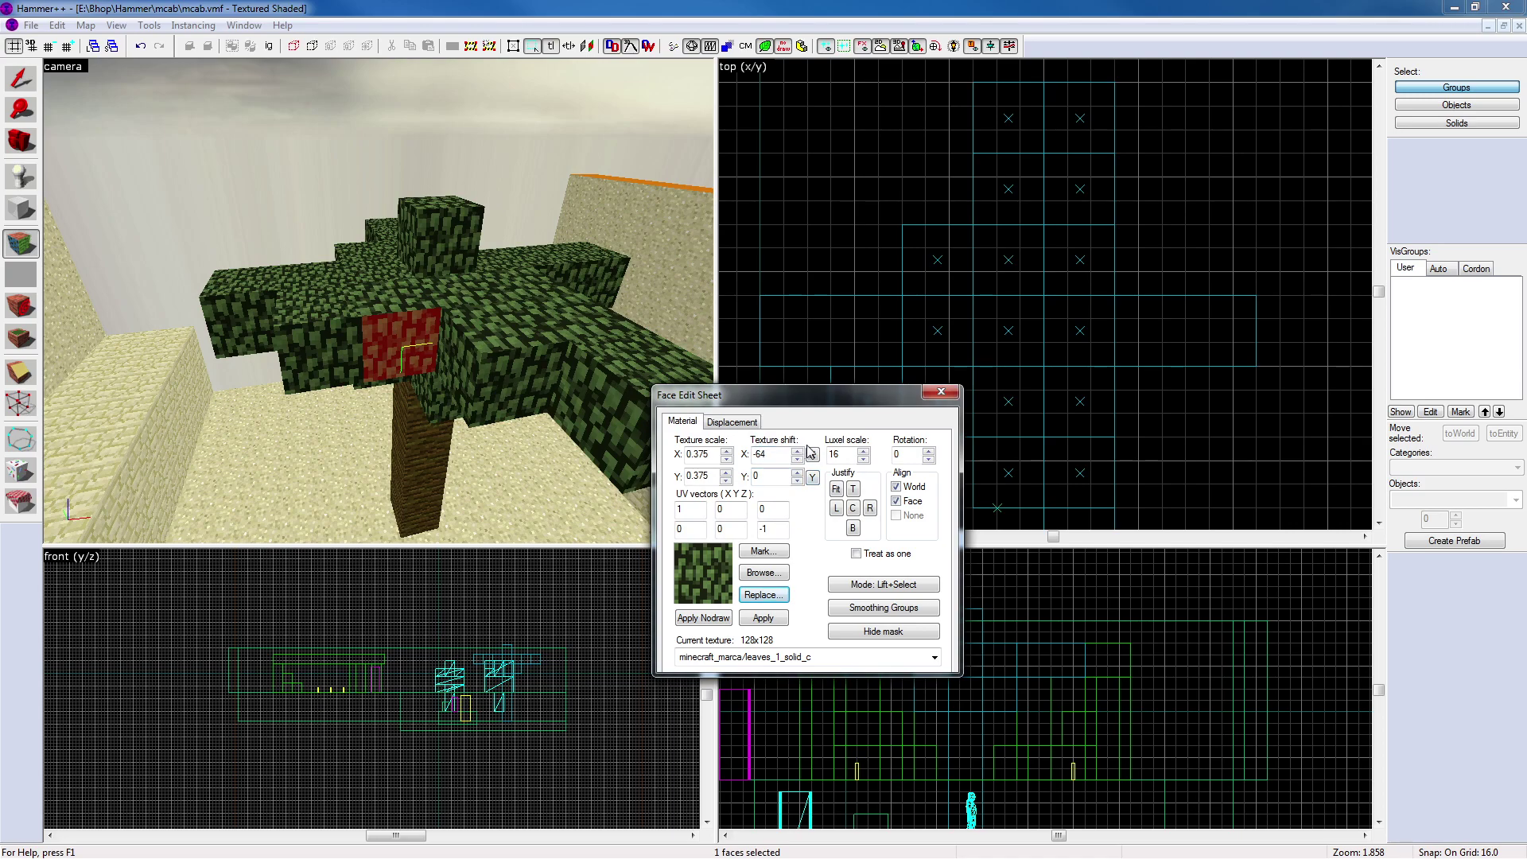
# Replace every exact match of minecraft_marca/leaves_1_solid_c in the map with the bright green minecraft_marca/leaves texture
pyautogui.click(762, 594)
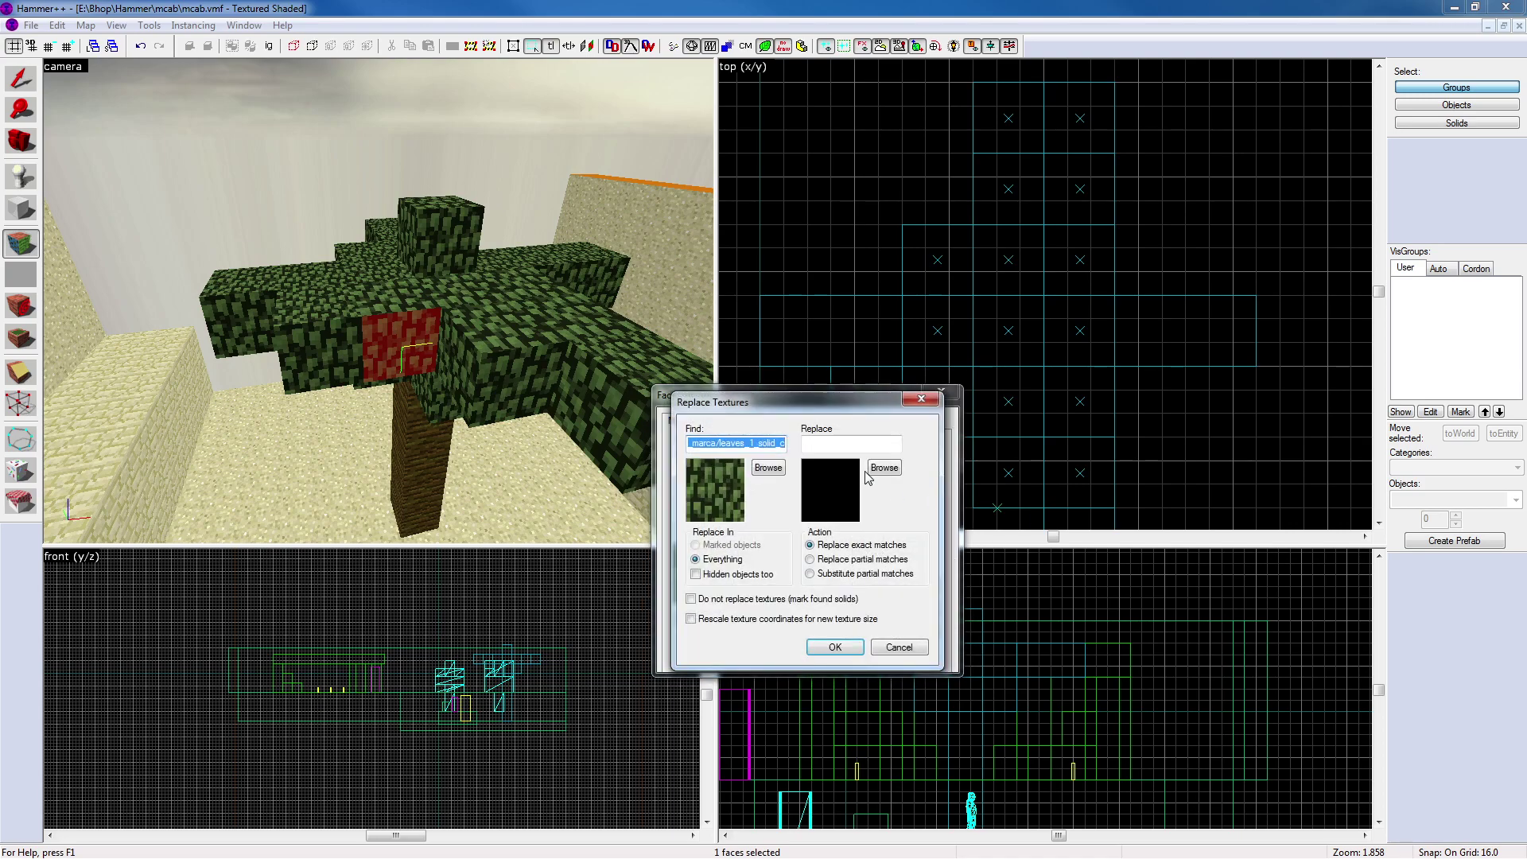
pyautogui.click(891, 473)
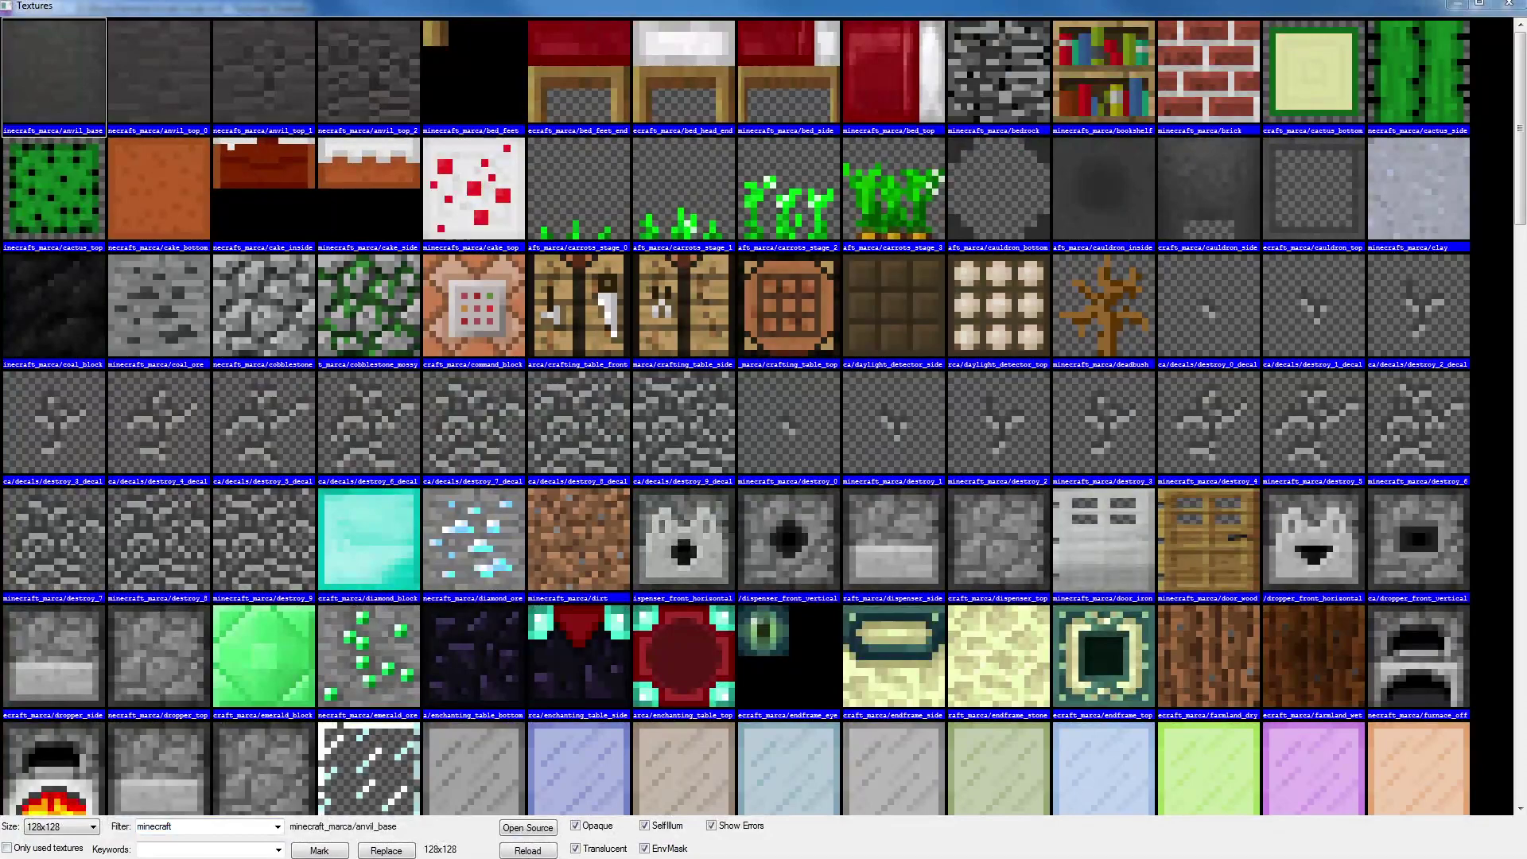
pyautogui.scroll(-10, 948, 379)
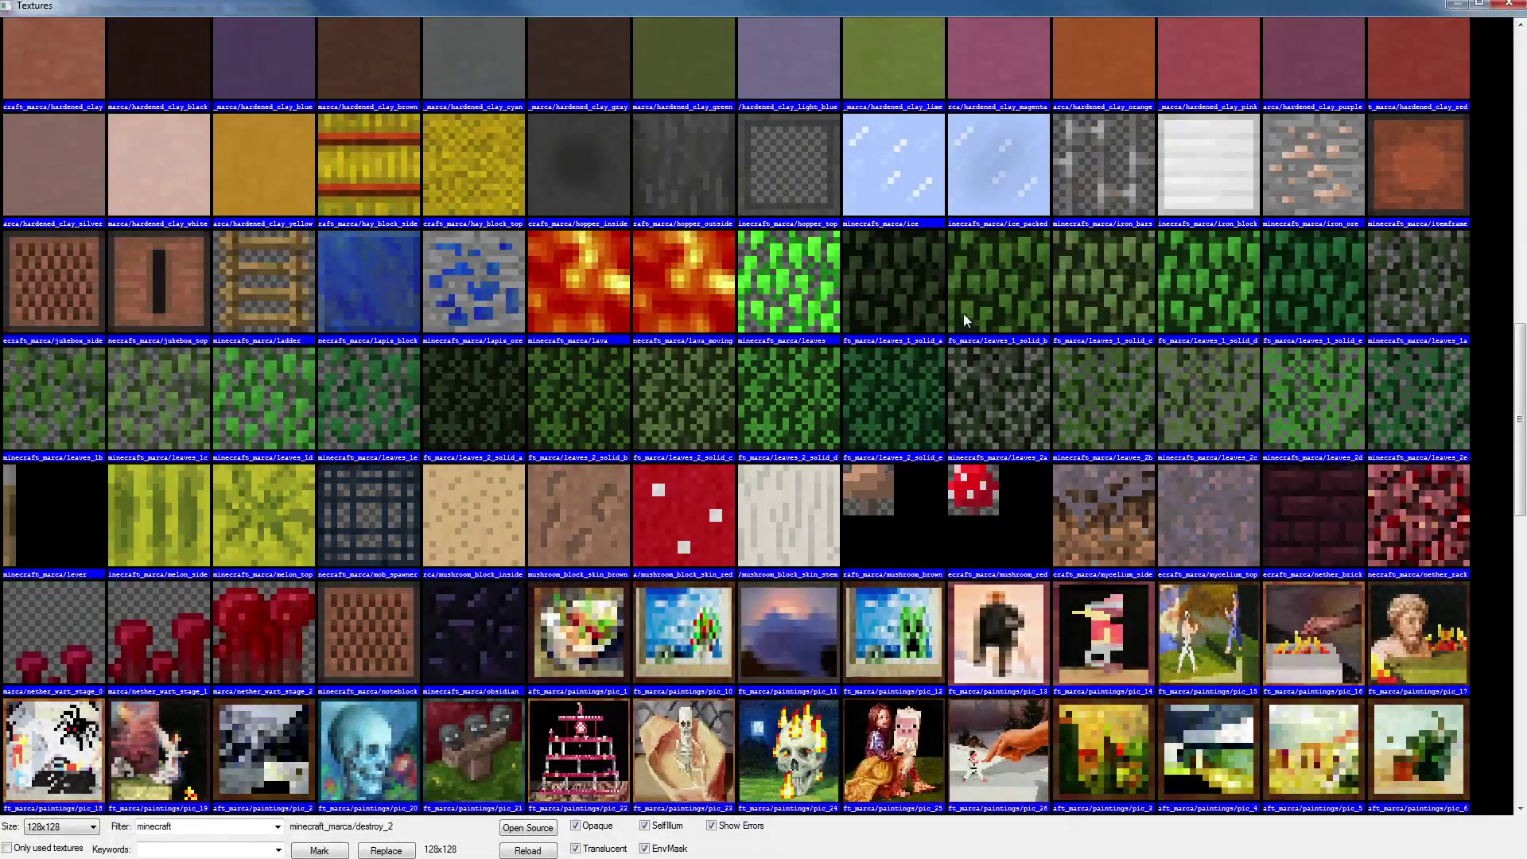
pyautogui.click(821, 284)
pyautogui.doubleClick(820, 284)
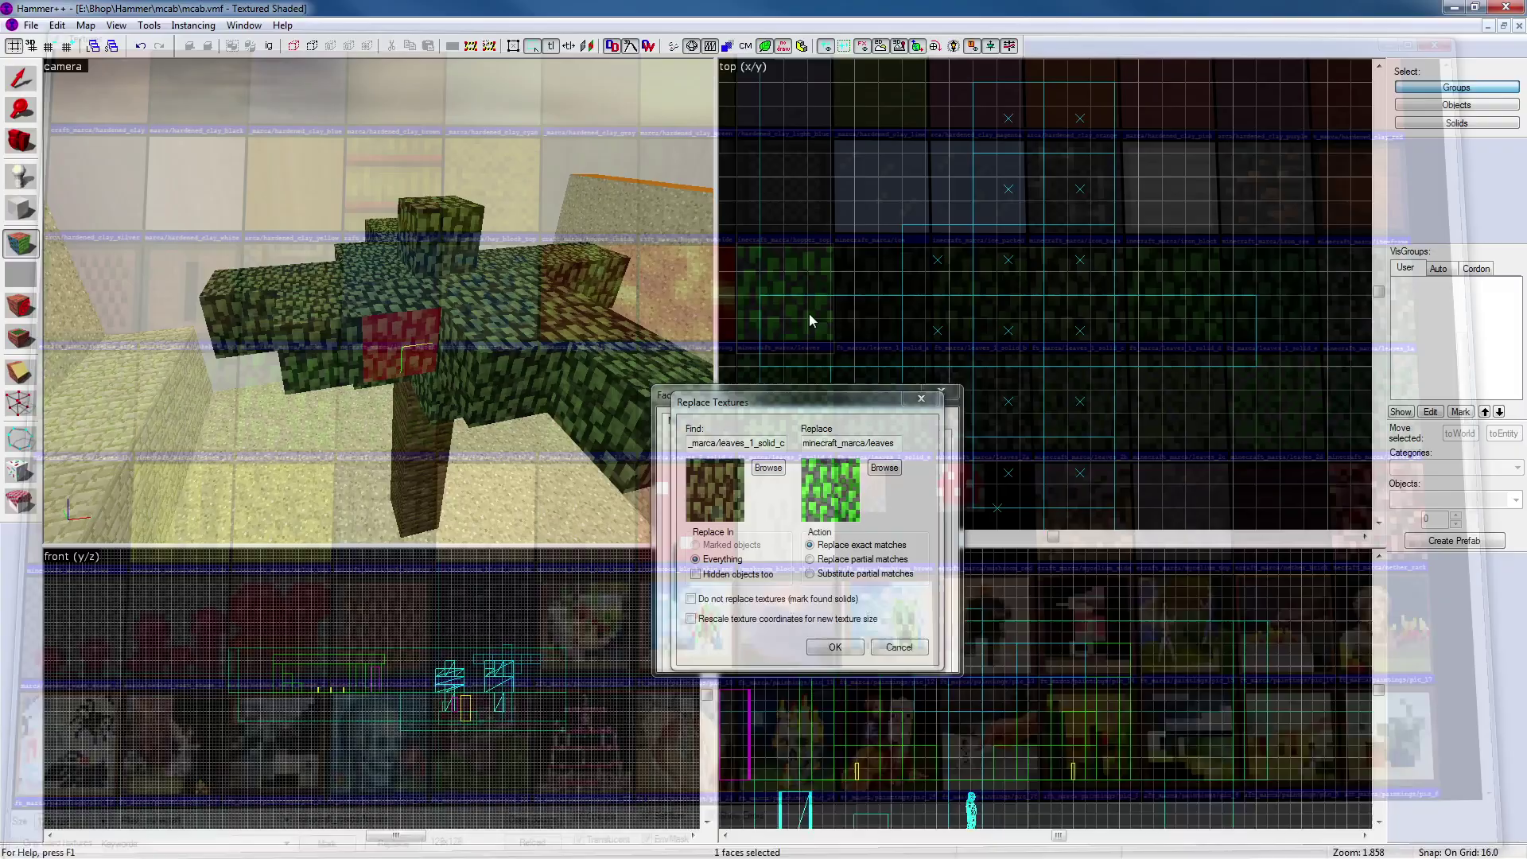
pyautogui.click(850, 648)
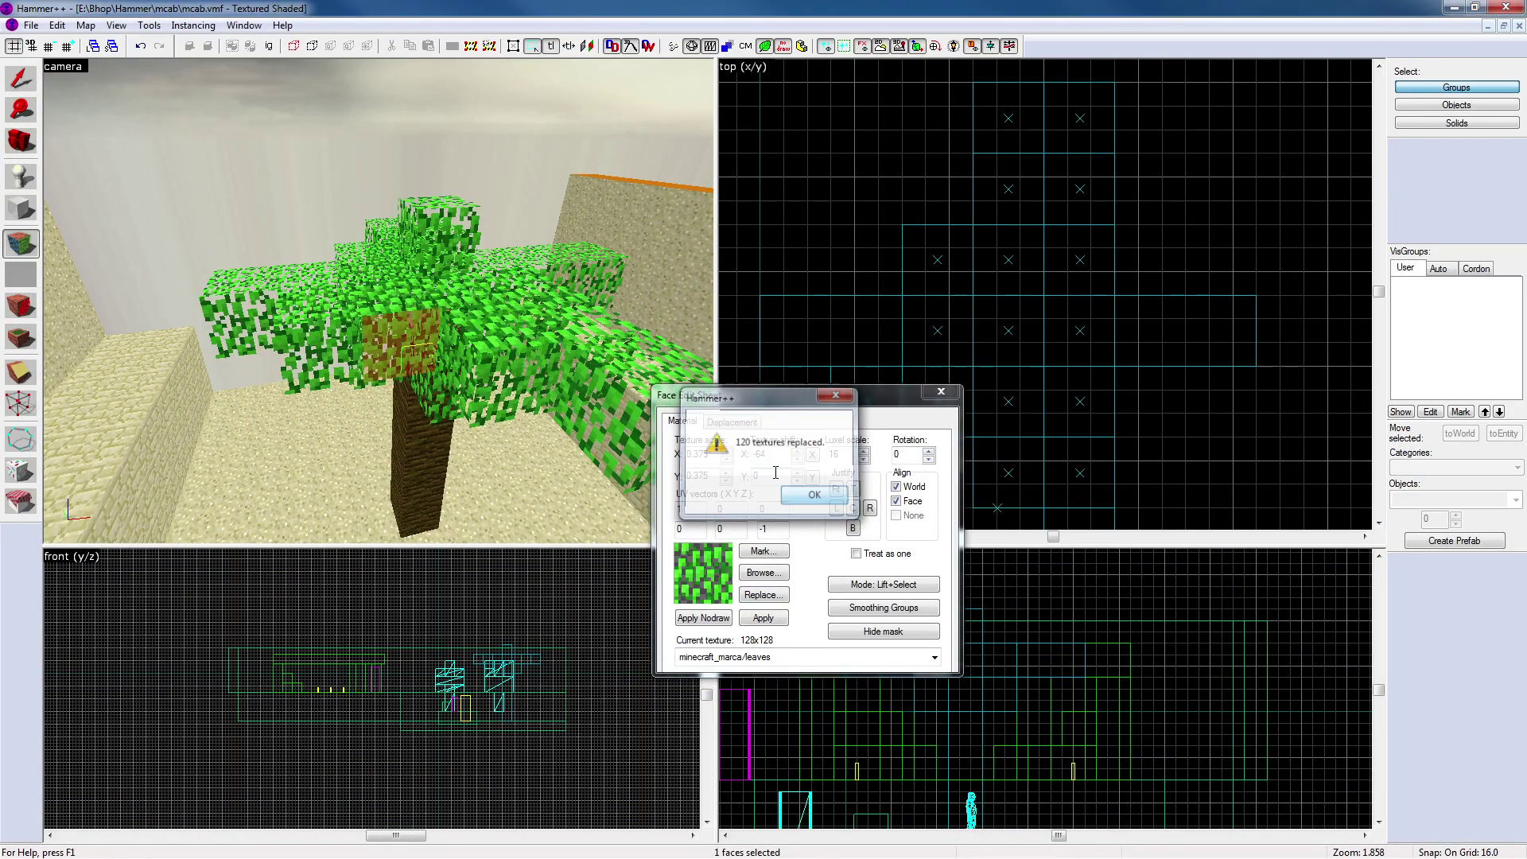
pyautogui.click(815, 495)
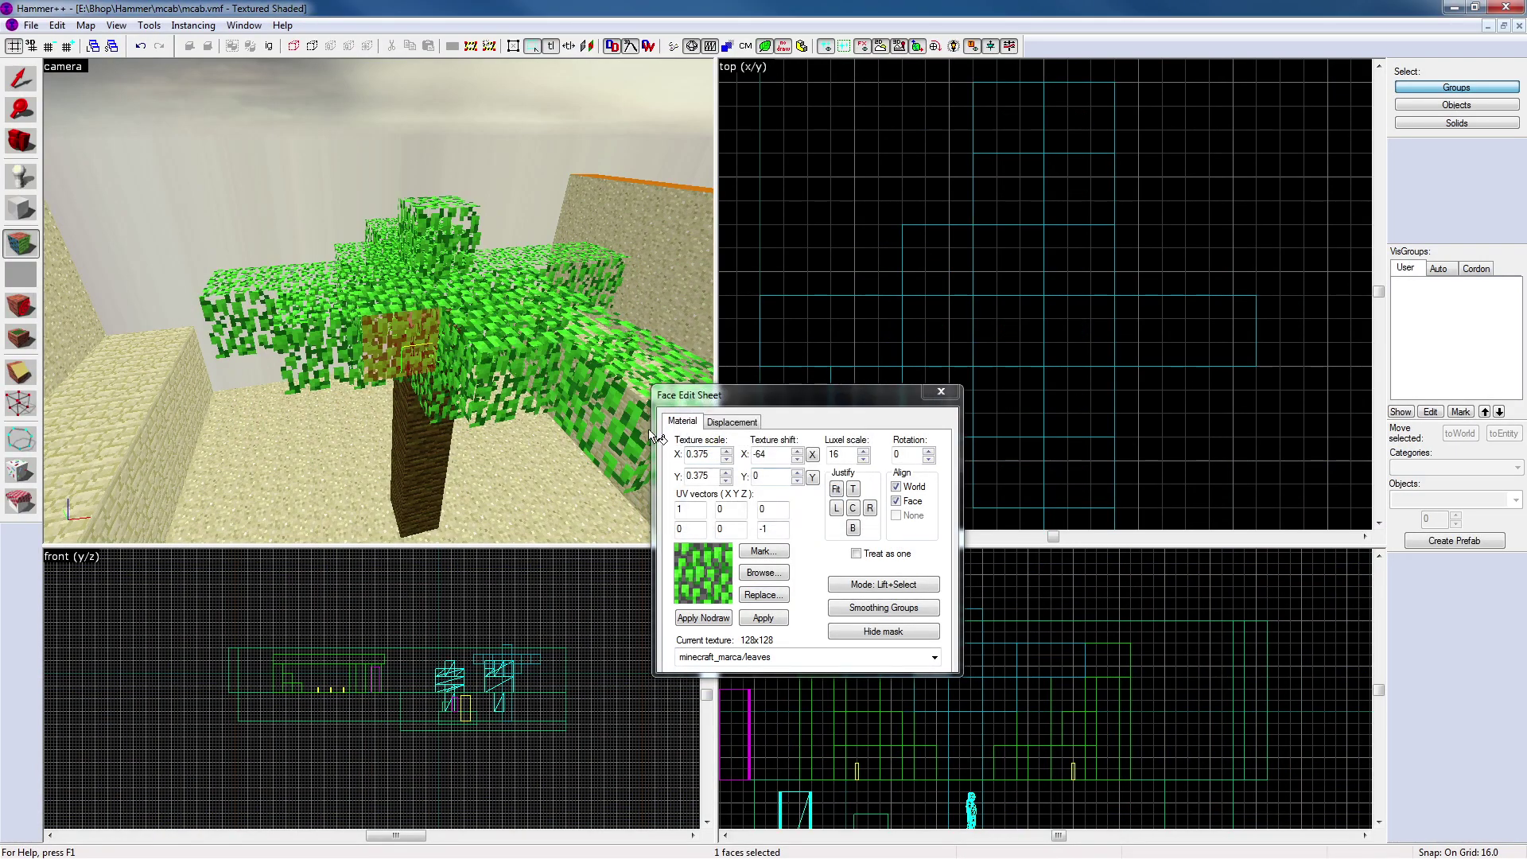
pyautogui.click(941, 392)
# Inspect the palm's leaf texture from beyond the wall, inside the crown and in front of the trunk
pyautogui.press('z')
pyautogui.press('s')
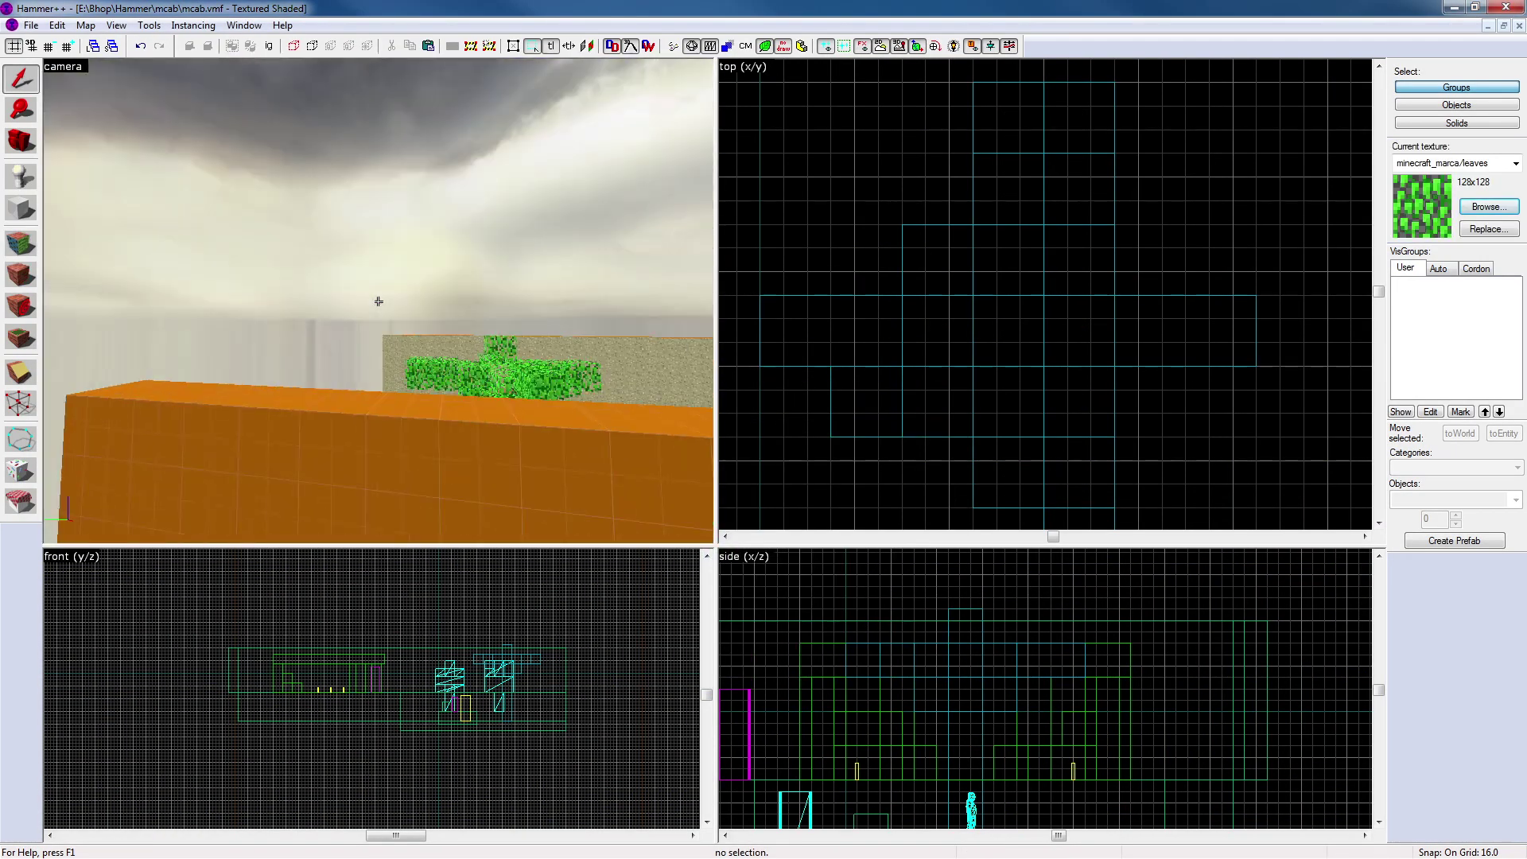
pyautogui.press('w')
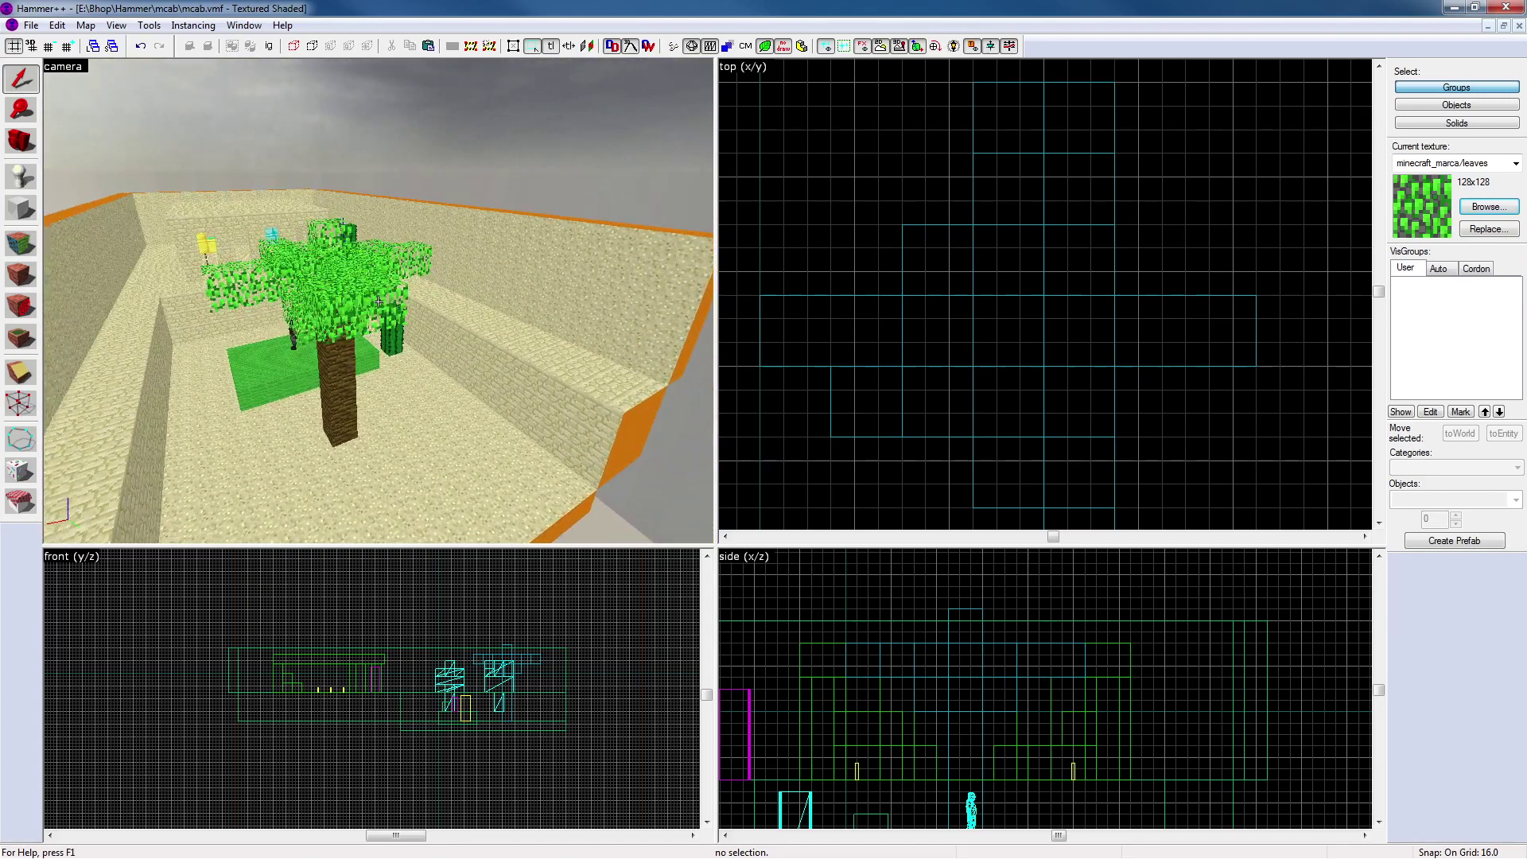
pyautogui.press('w')
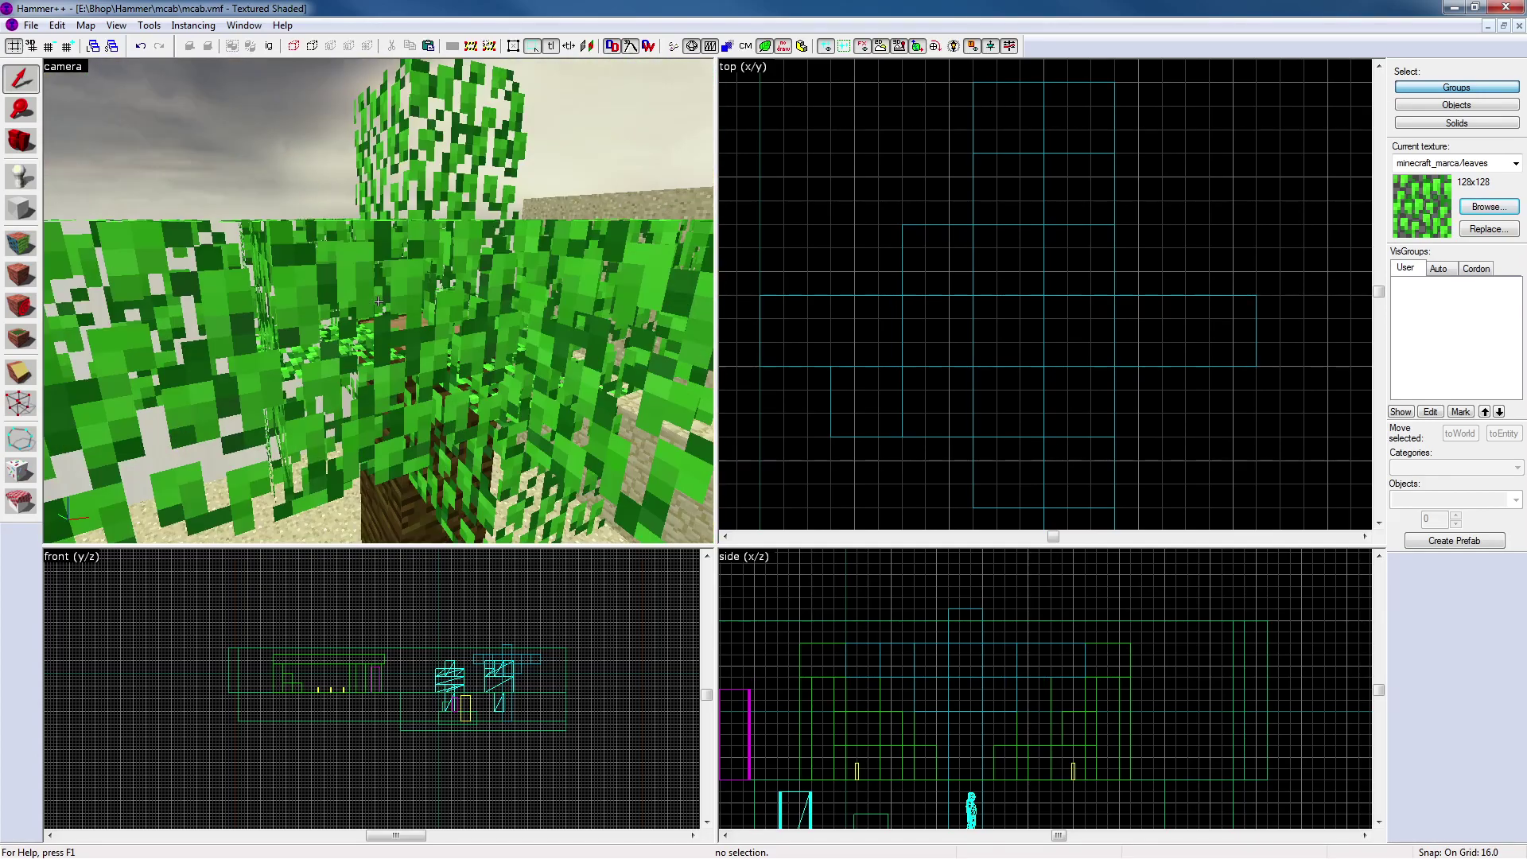
pyautogui.press('s')
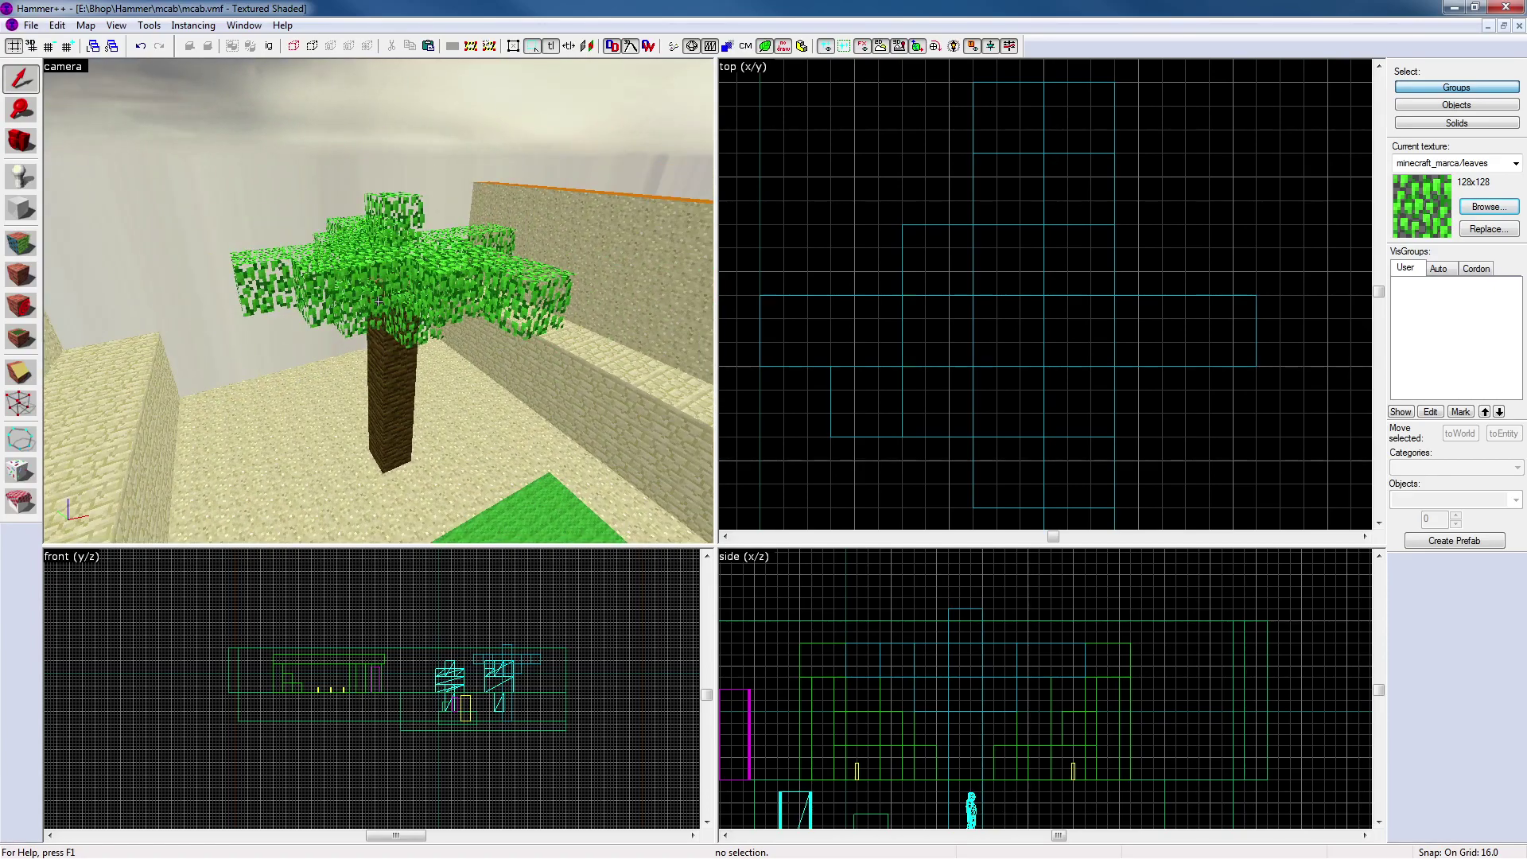
pyautogui.click(21, 242)
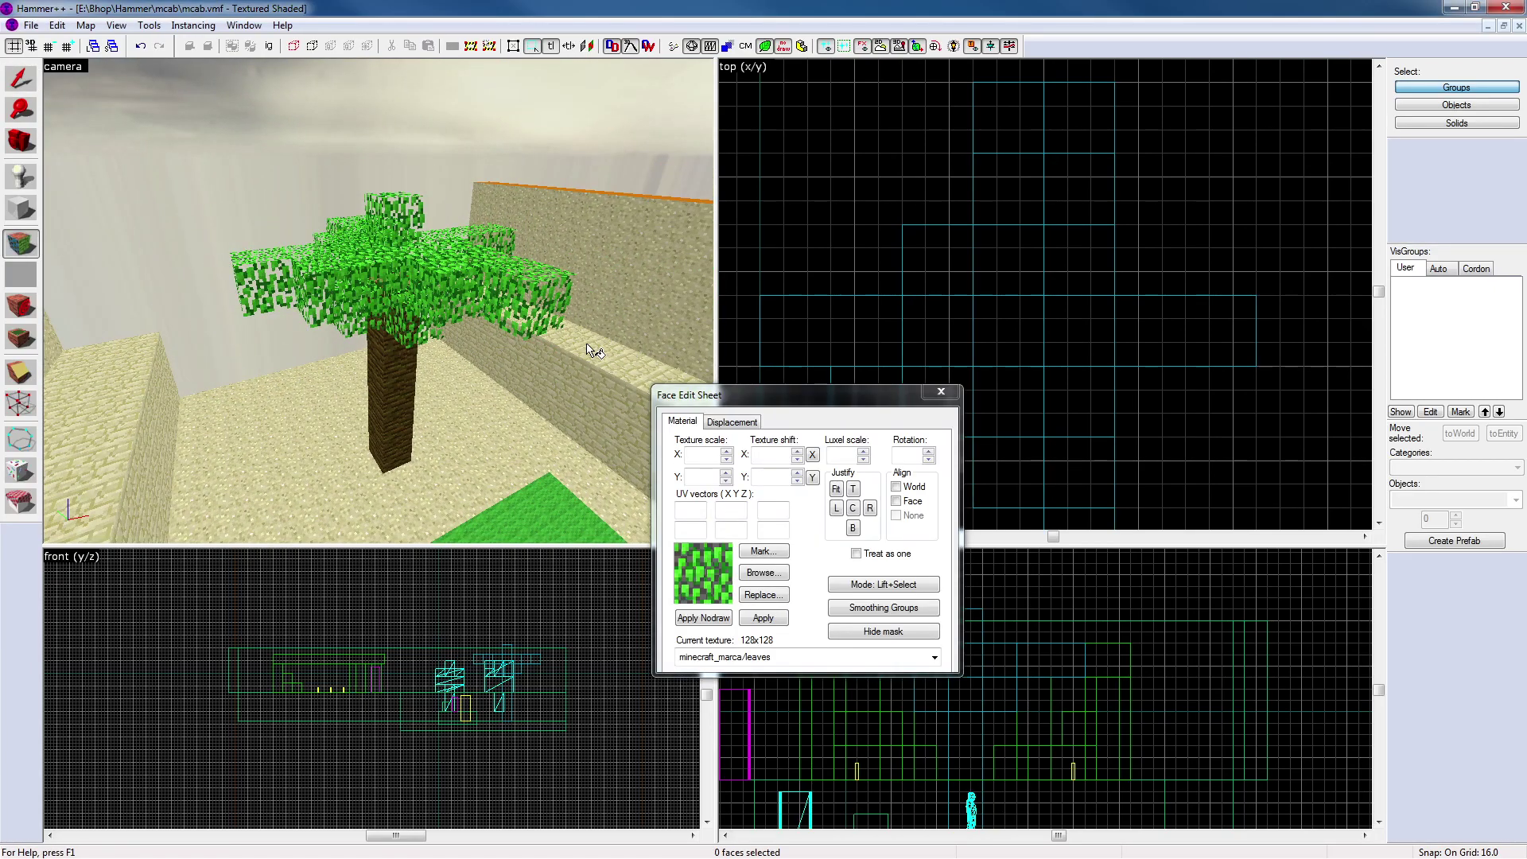
pyautogui.click(940, 393)
pyautogui.scroll(3, 377, 302)
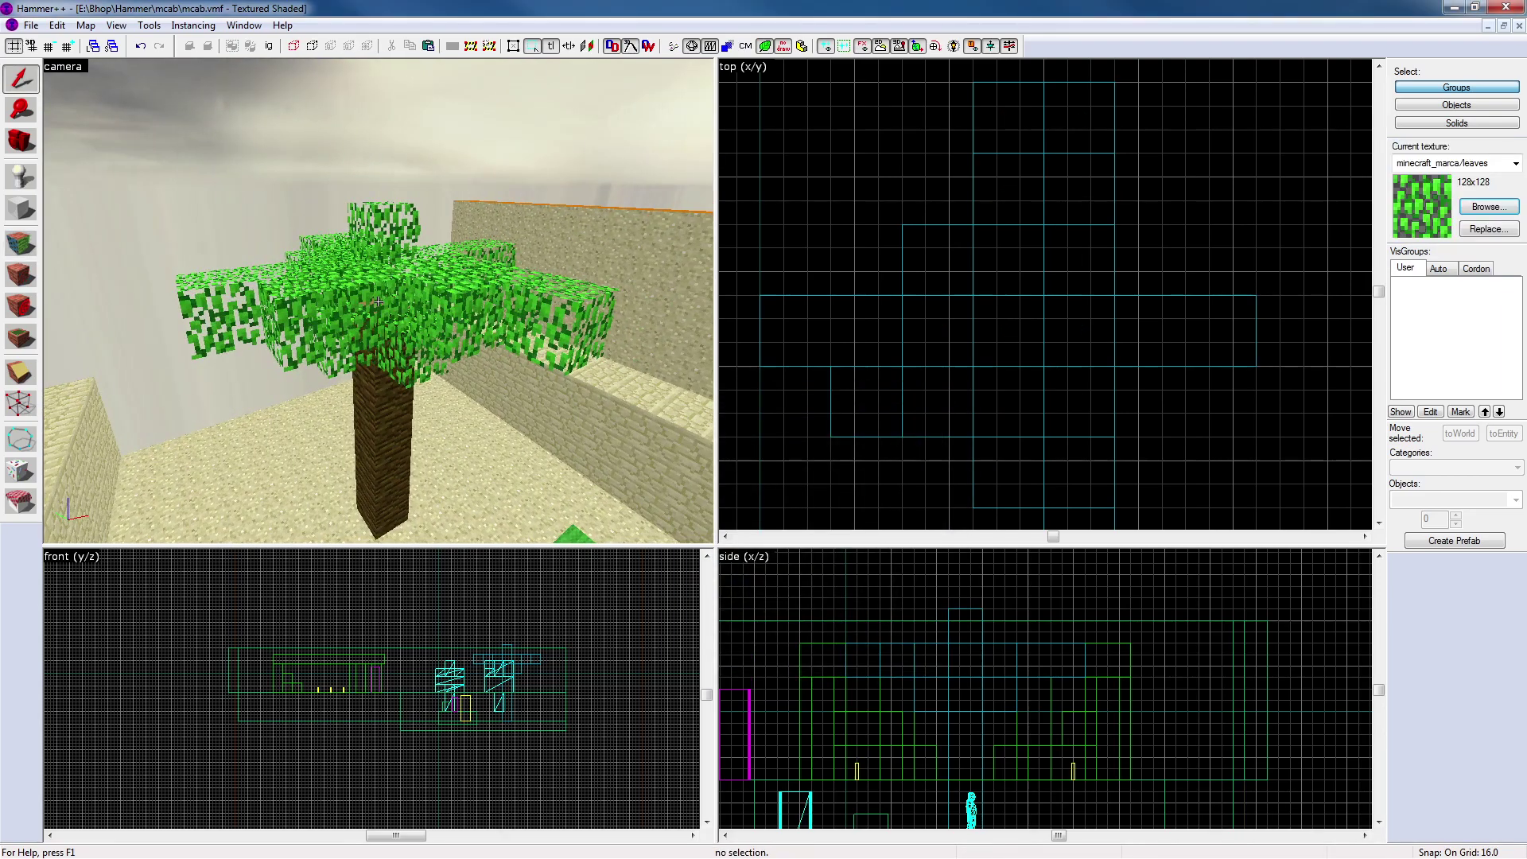
# Inspect the palm crown from several angles, selecting the leaf block southwest of the trunk and the long east-west leaf bar to check their extents
pyautogui.click(199, 288)
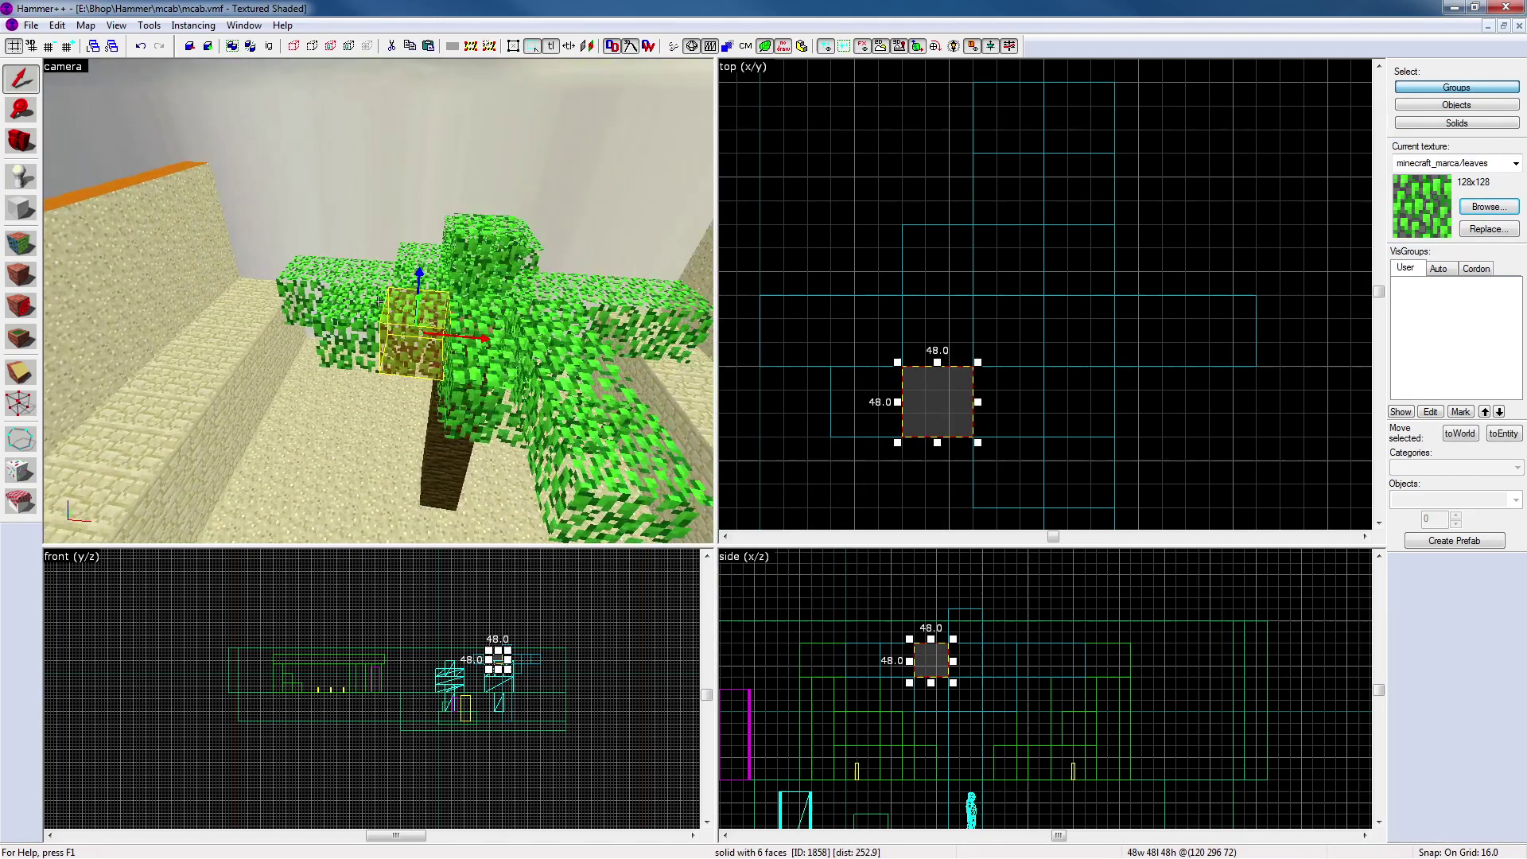
pyautogui.press('z')
pyautogui.click(379, 303)
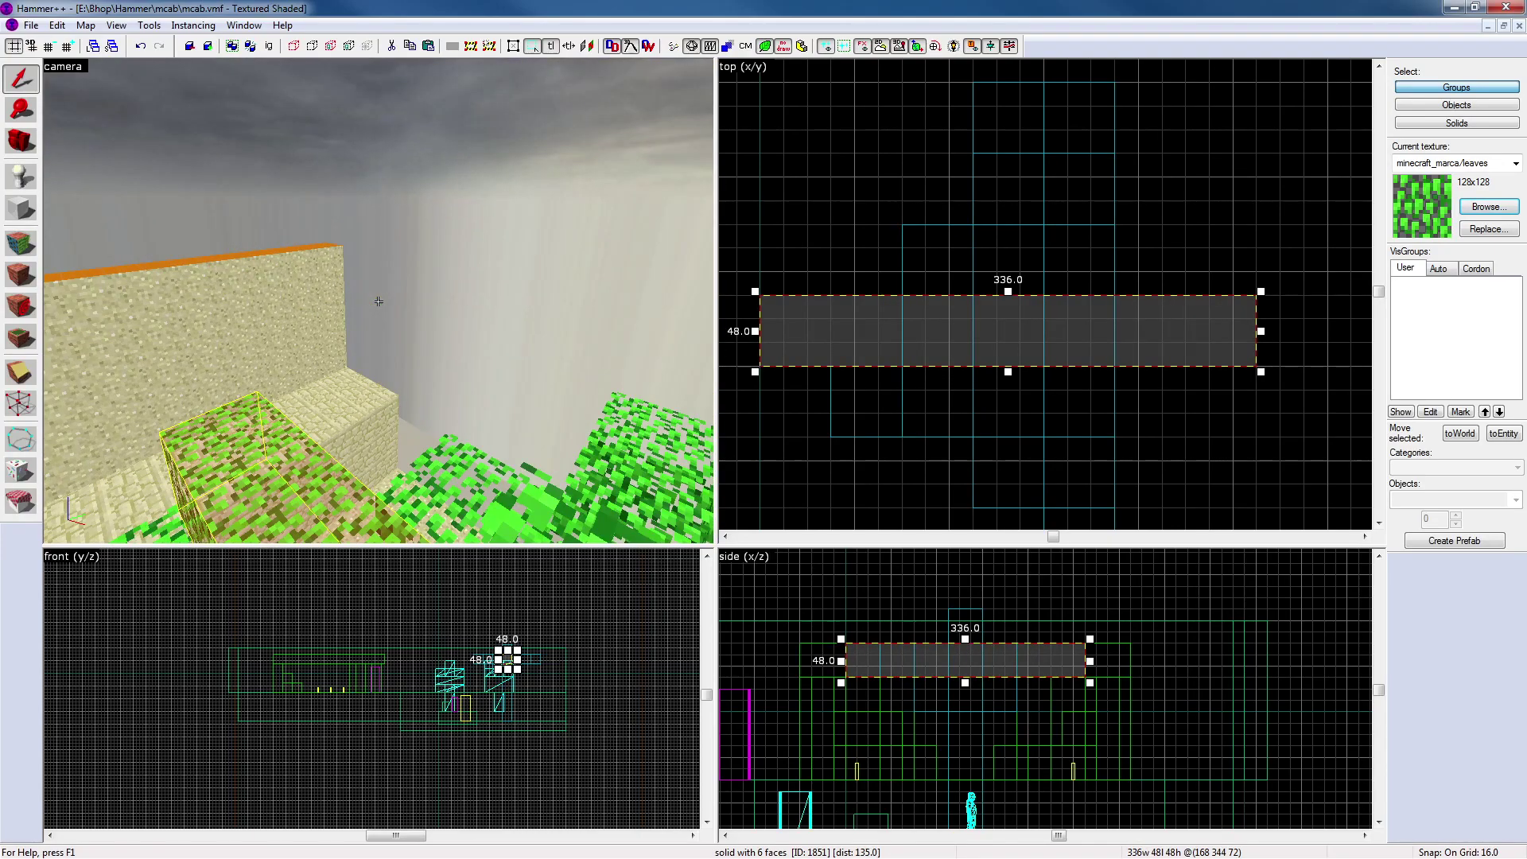
pyautogui.press('z')
pyautogui.press('Escape')
pyautogui.scroll(-1, 452, 324)
pyautogui.press('z')
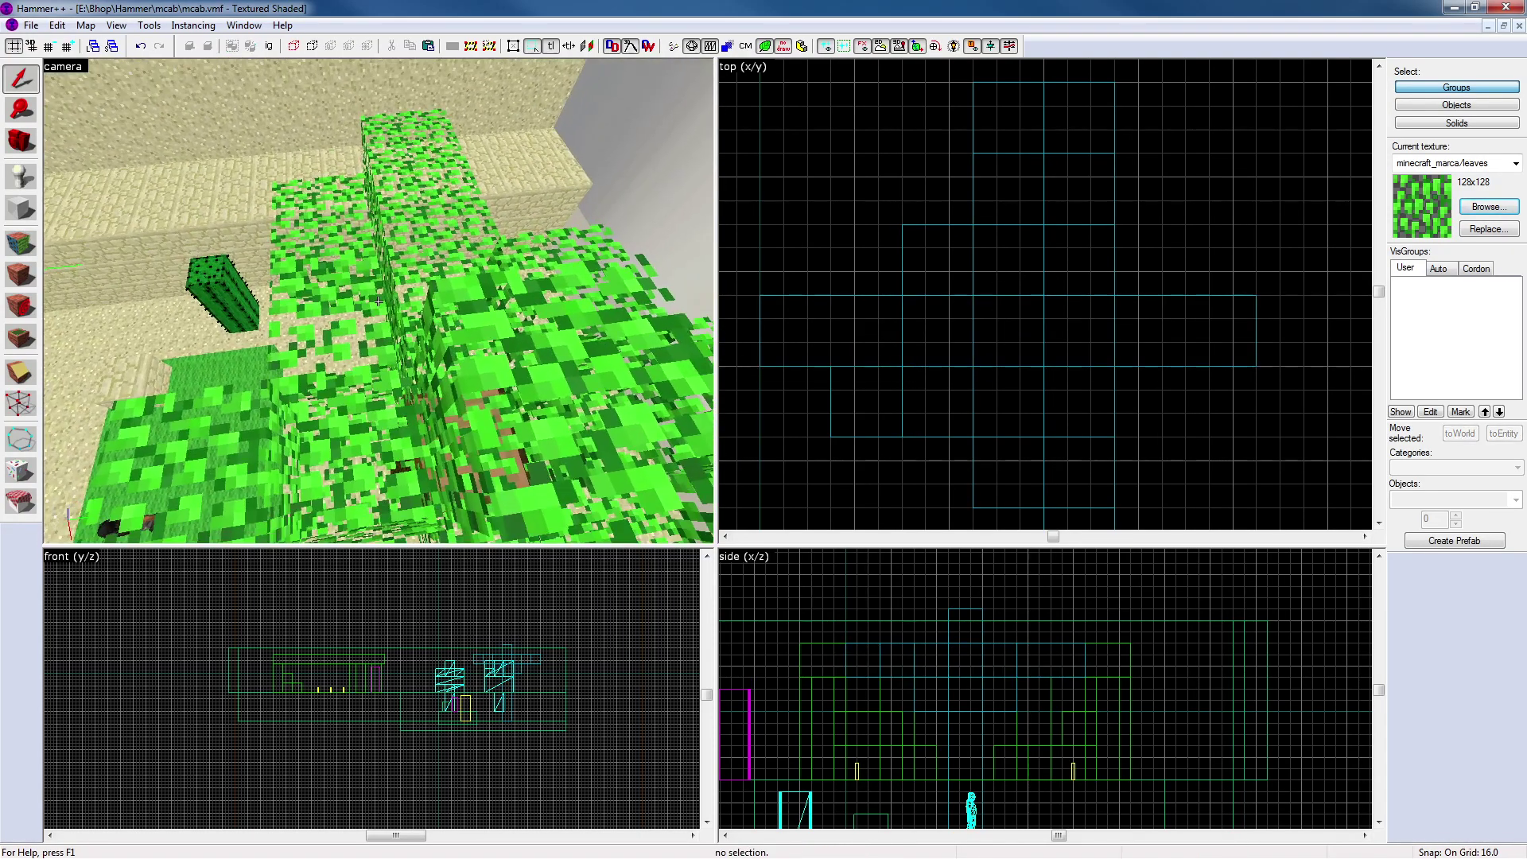
pyautogui.press('z')
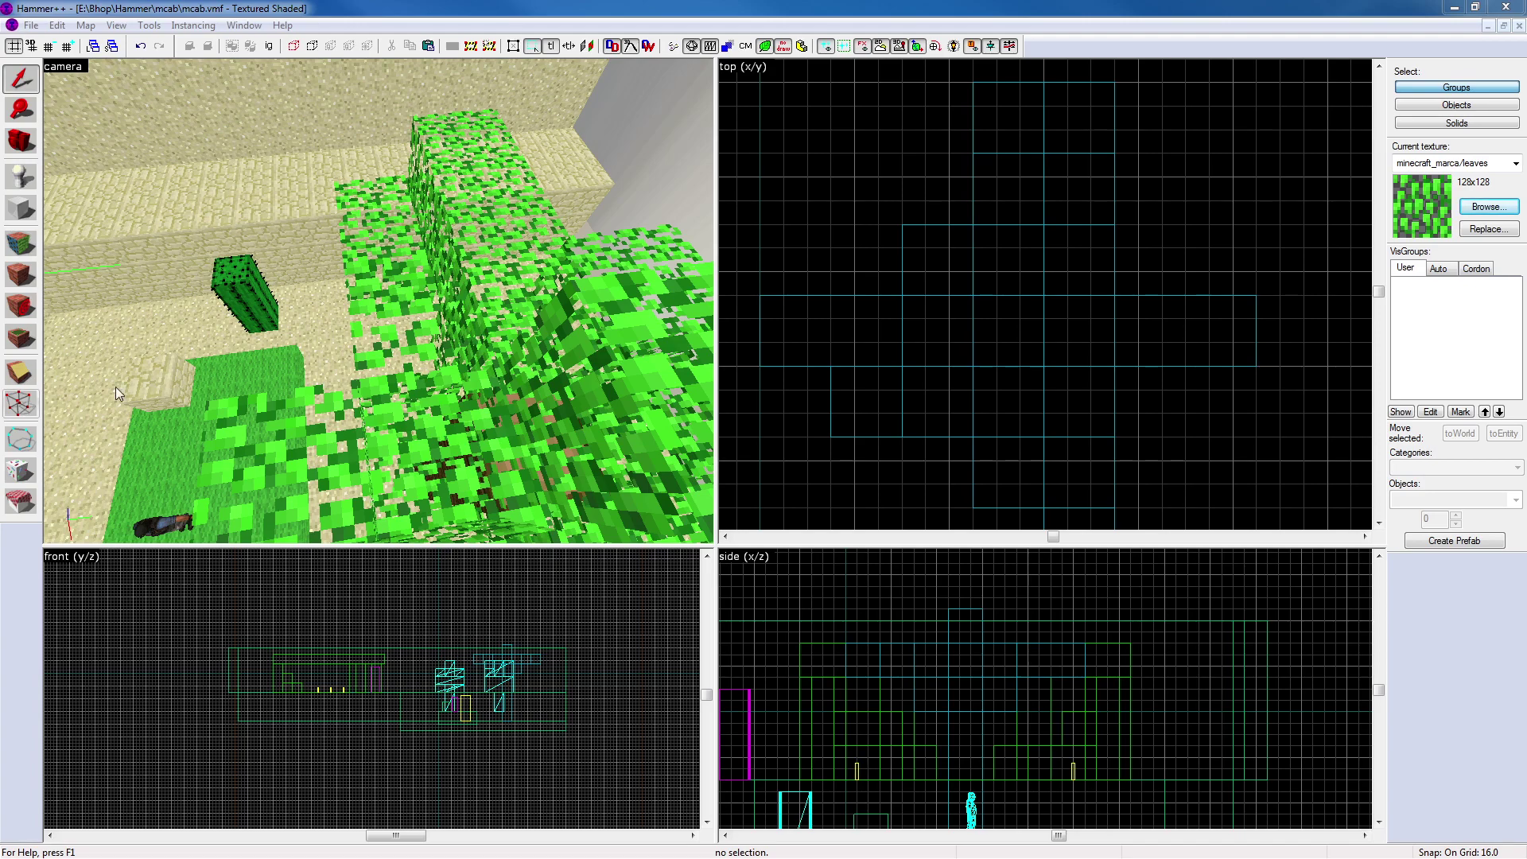
# Compare texture scale and shift on the crown's top faces, and apply the inner block's leaves texture to two neighbouring faces
pyautogui.hotkey('shift', 'a')
pyautogui.click(377, 229)
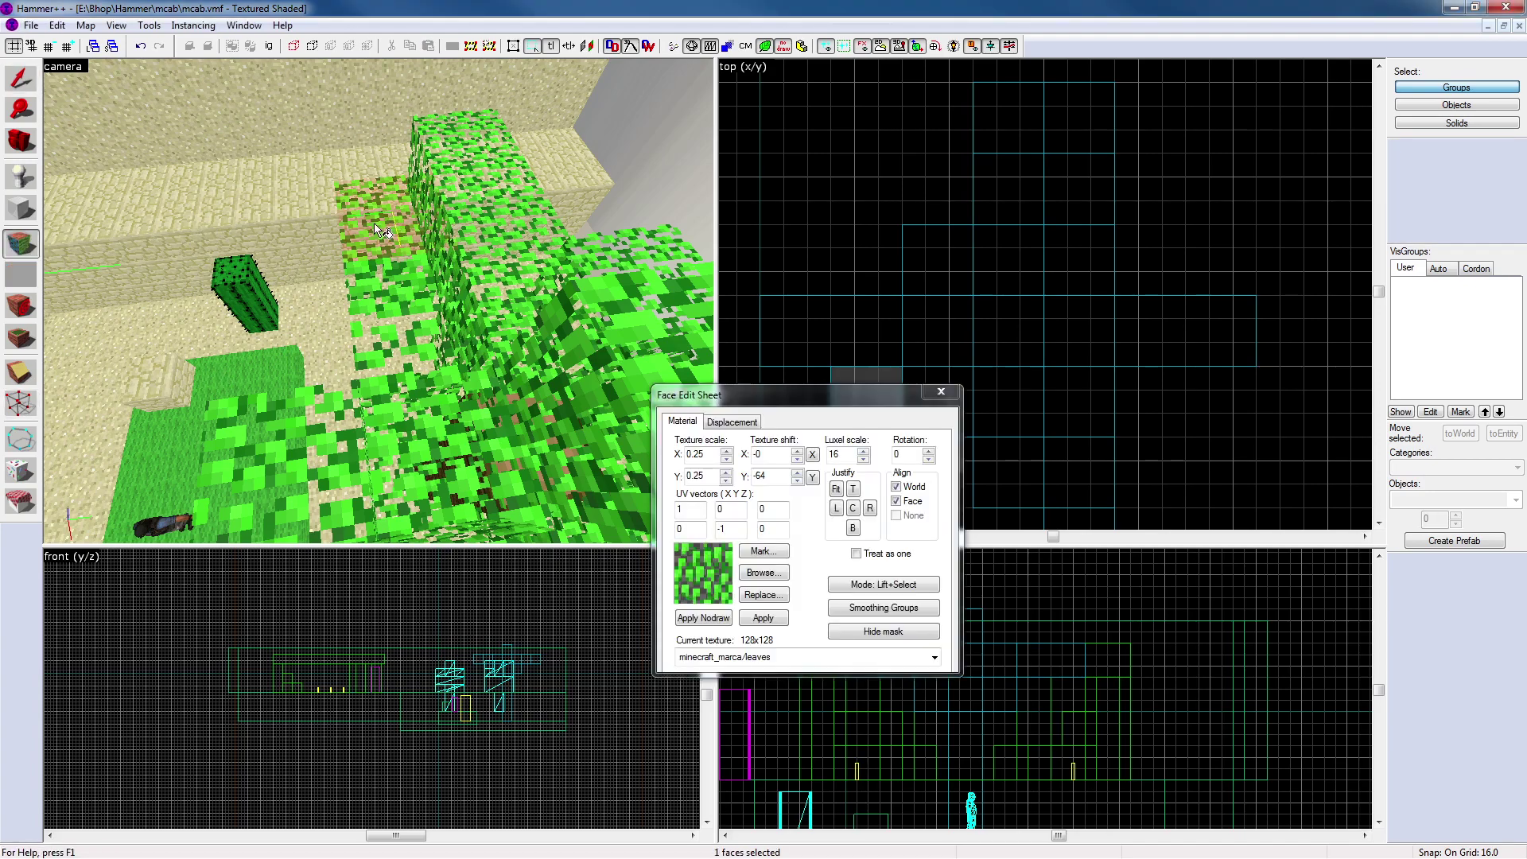
pyautogui.click(385, 308)
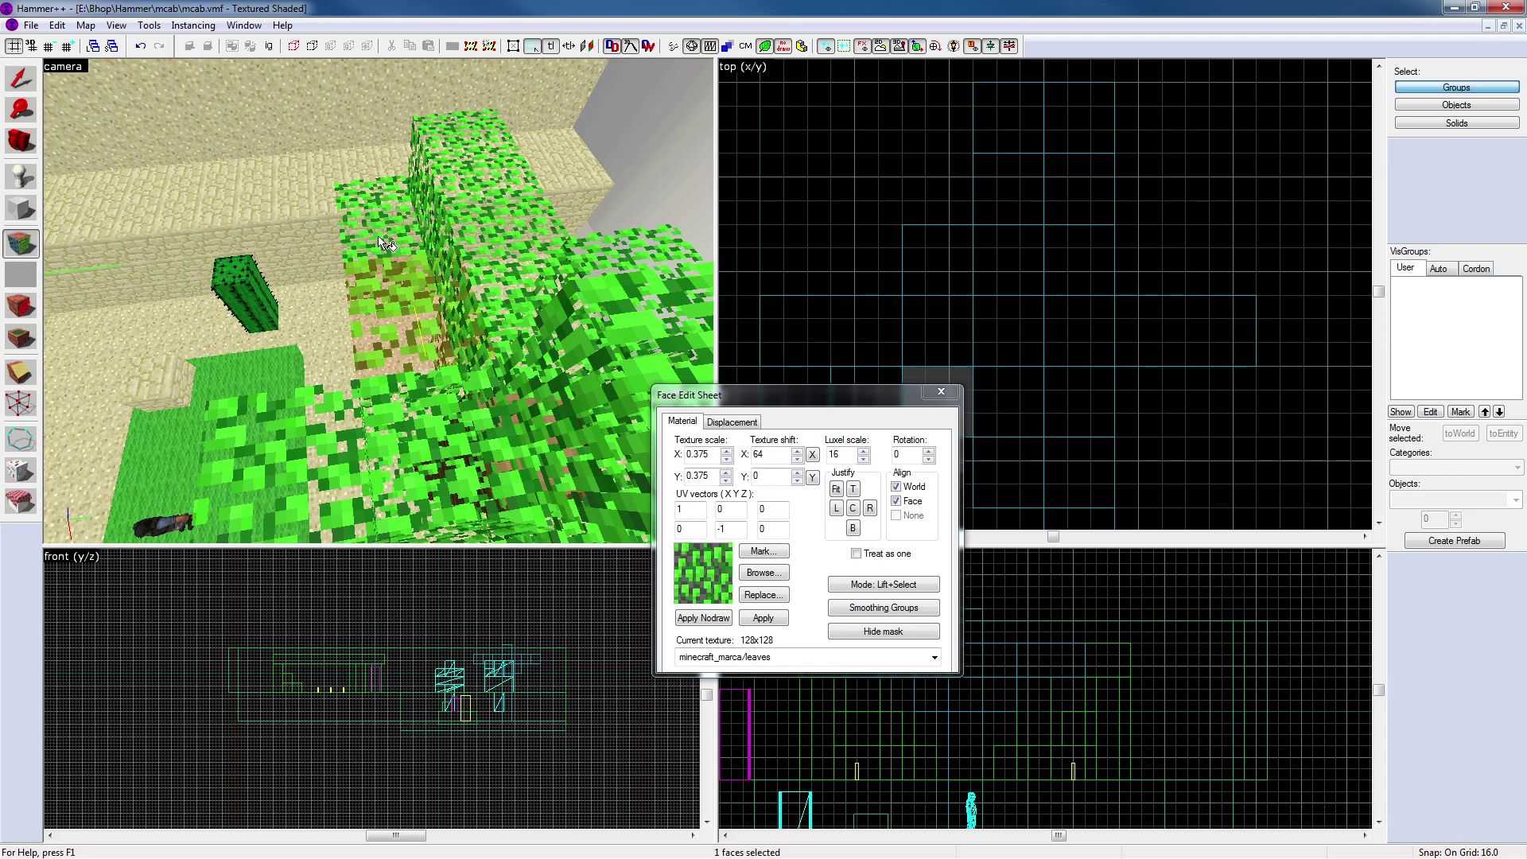
pyautogui.click(452, 149)
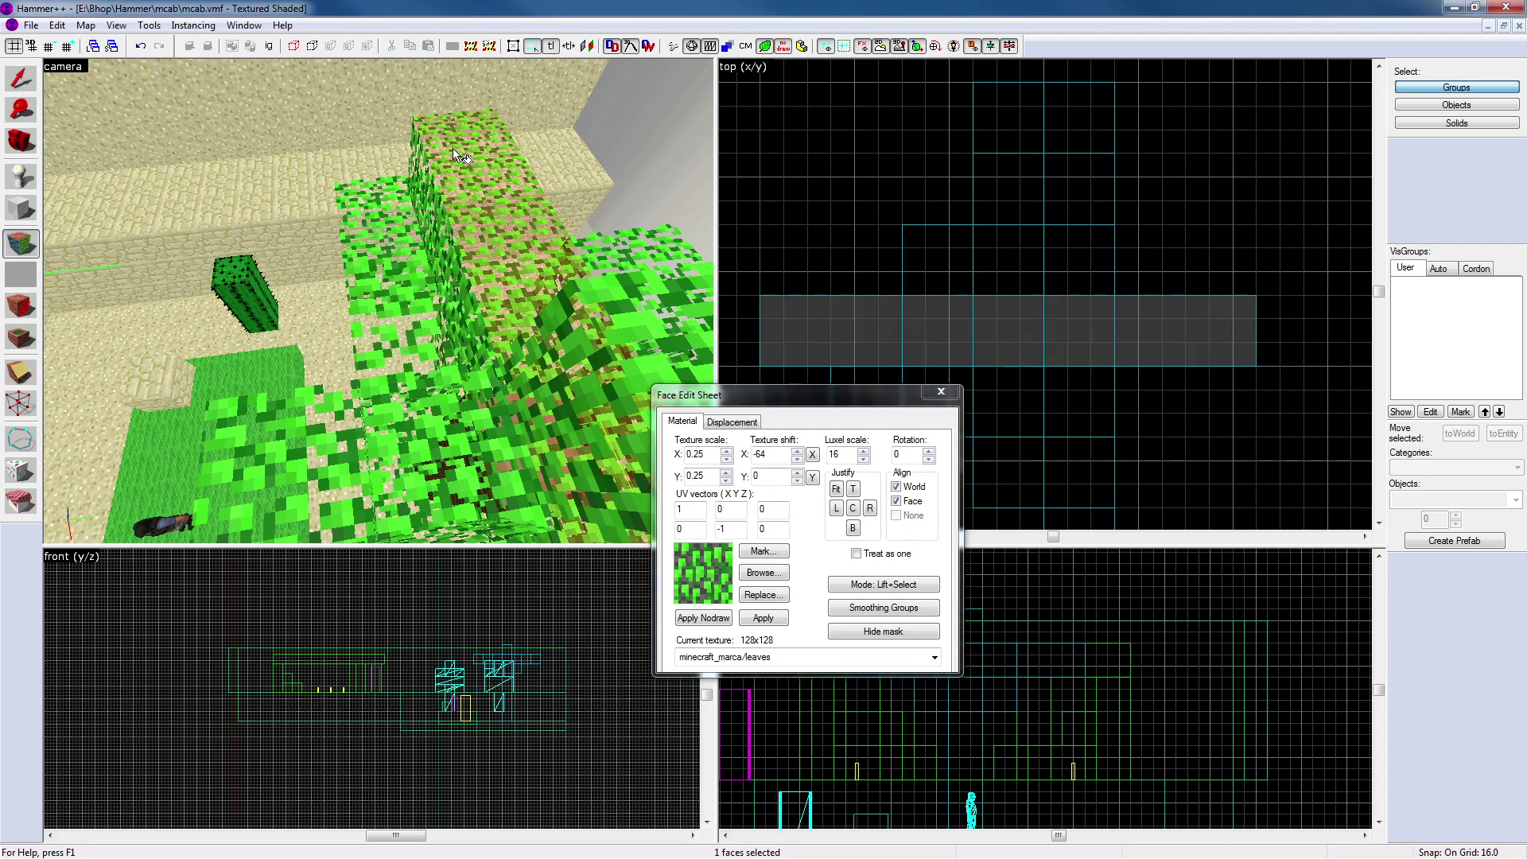
pyautogui.press('z')
pyautogui.press('z')
pyautogui.click(447, 343)
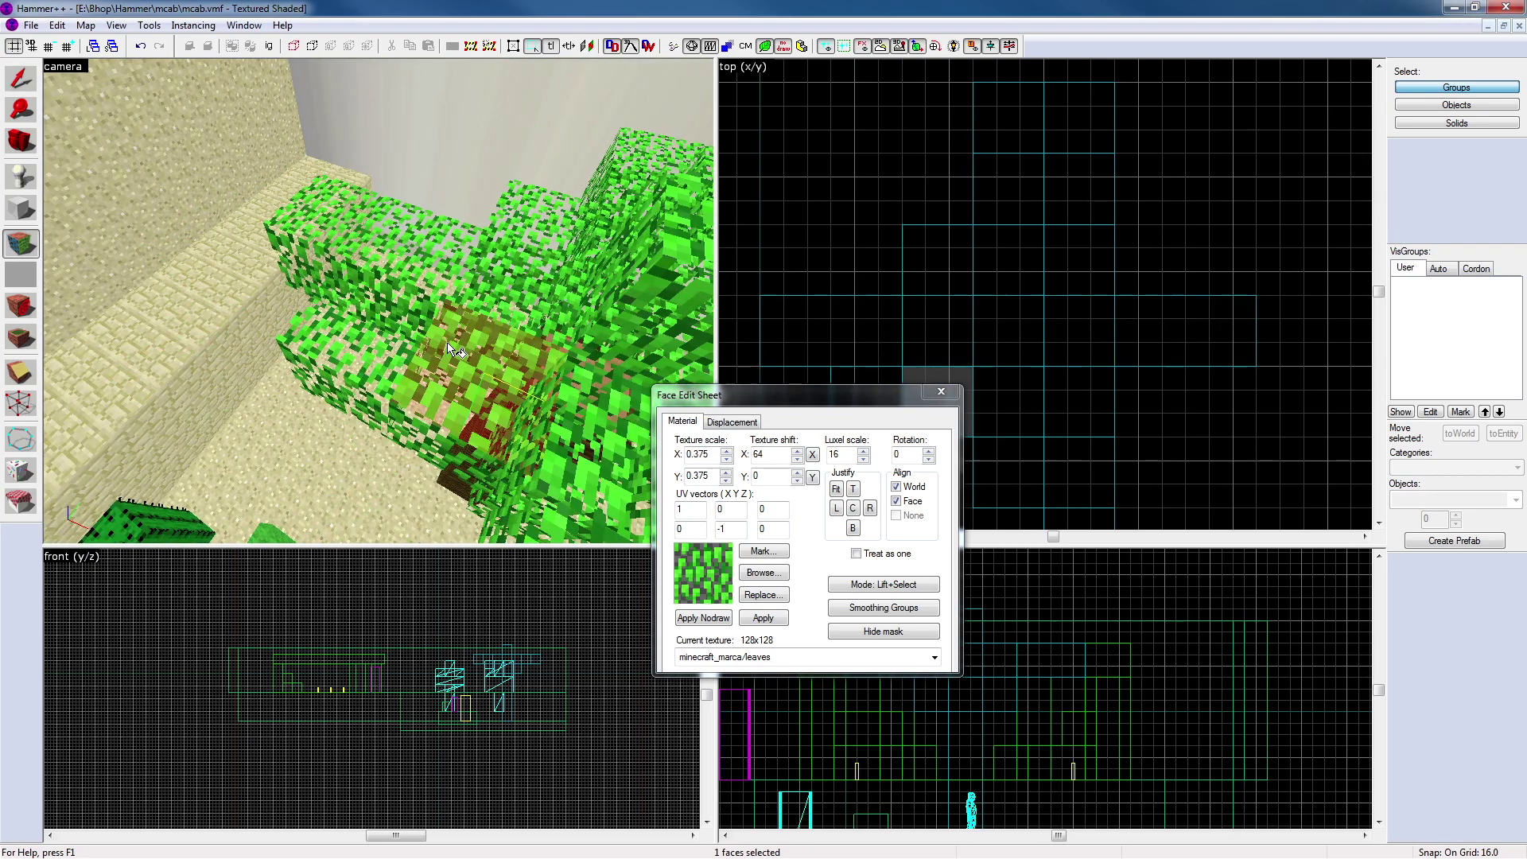
pyautogui.rightClick(440, 271)
pyautogui.rightClick(370, 336)
# Examine the leaf texture from above, below and inside the crown, and close the face editing sheet
pyautogui.press('z')
pyautogui.press('s')
pyautogui.press('a')
pyautogui.press('z')
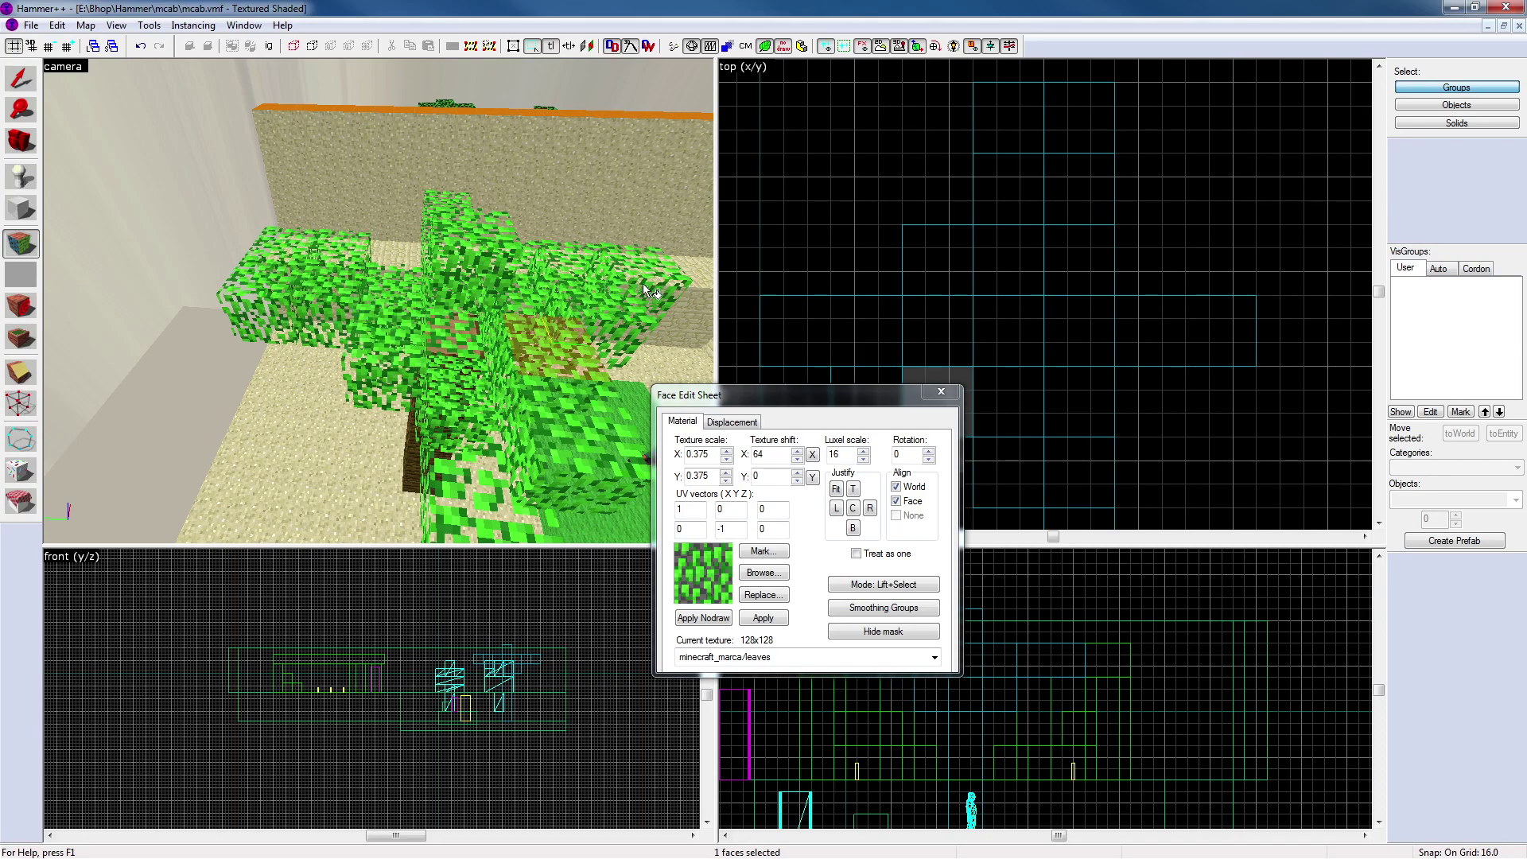
pyautogui.press('z')
pyautogui.press('d')
pyautogui.press('w')
pyautogui.press('s')
pyautogui.press('z')
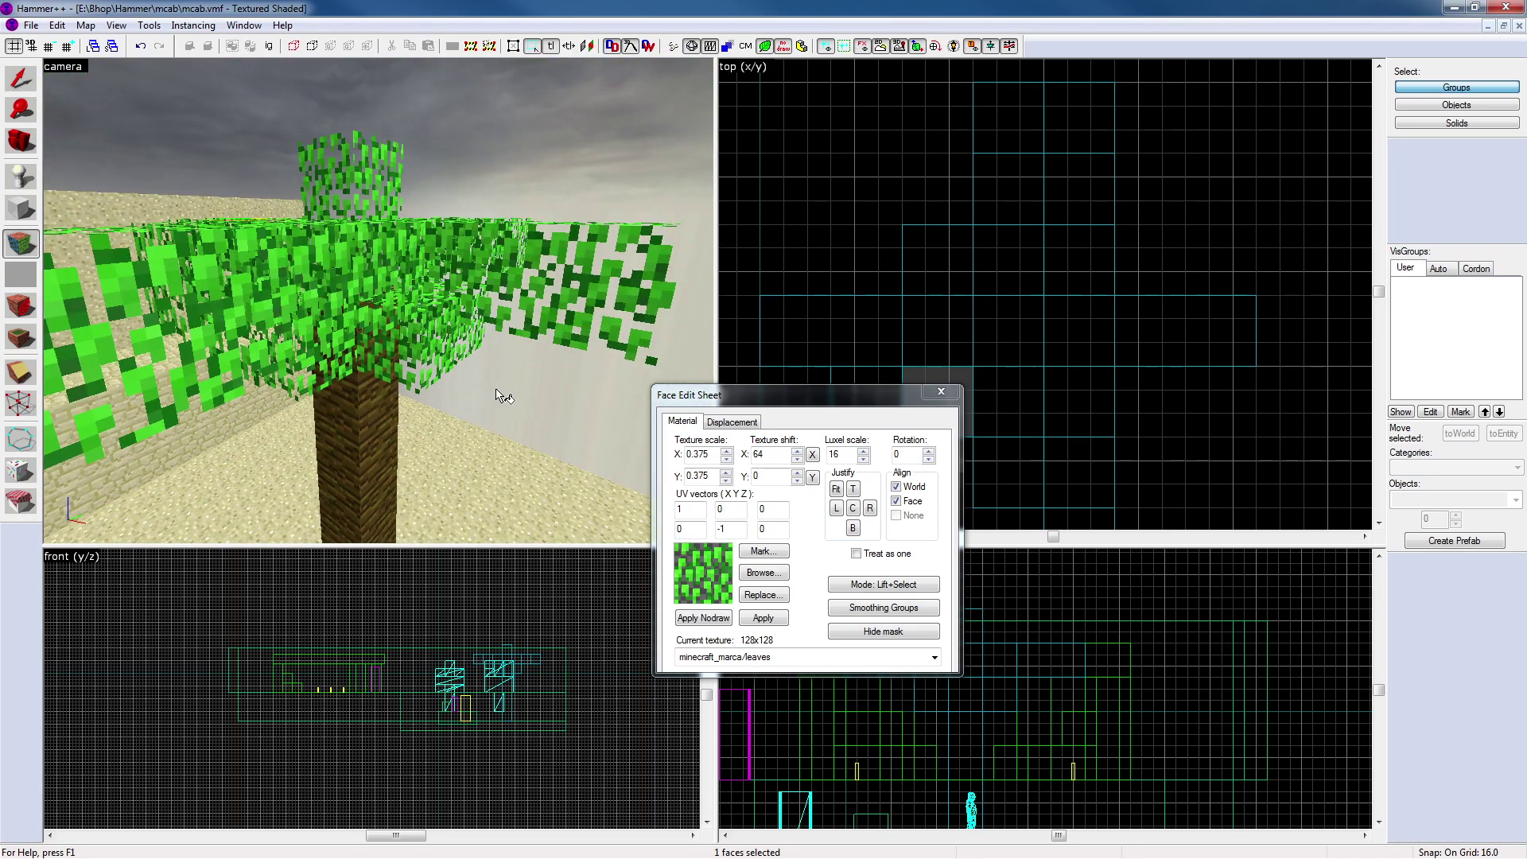
pyautogui.press('z')
pyautogui.press('d')
pyautogui.press('z')
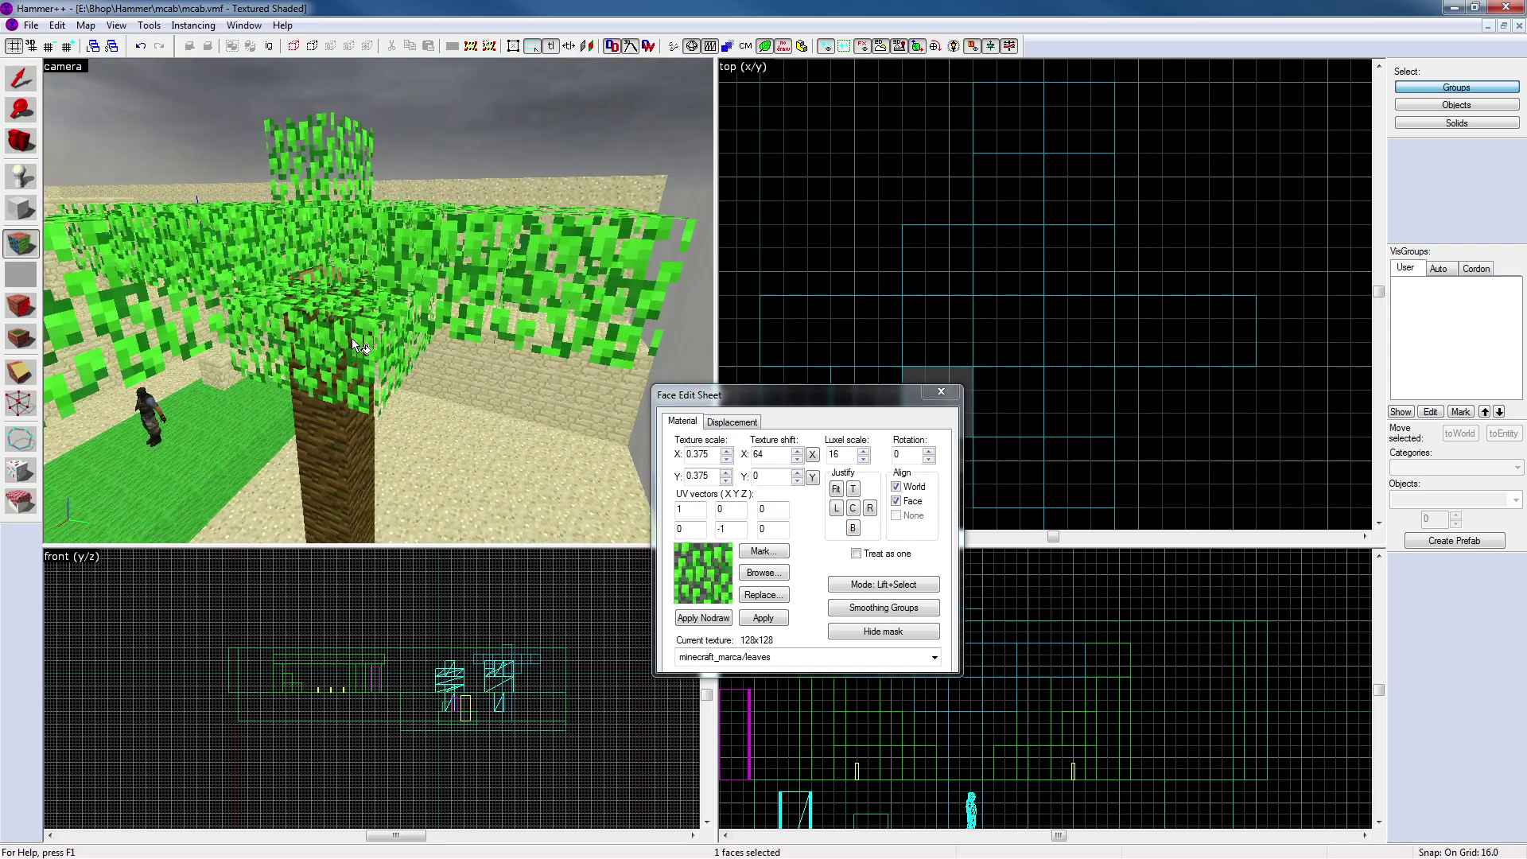
pyautogui.press('z')
pyautogui.press('d')
pyautogui.press('w')
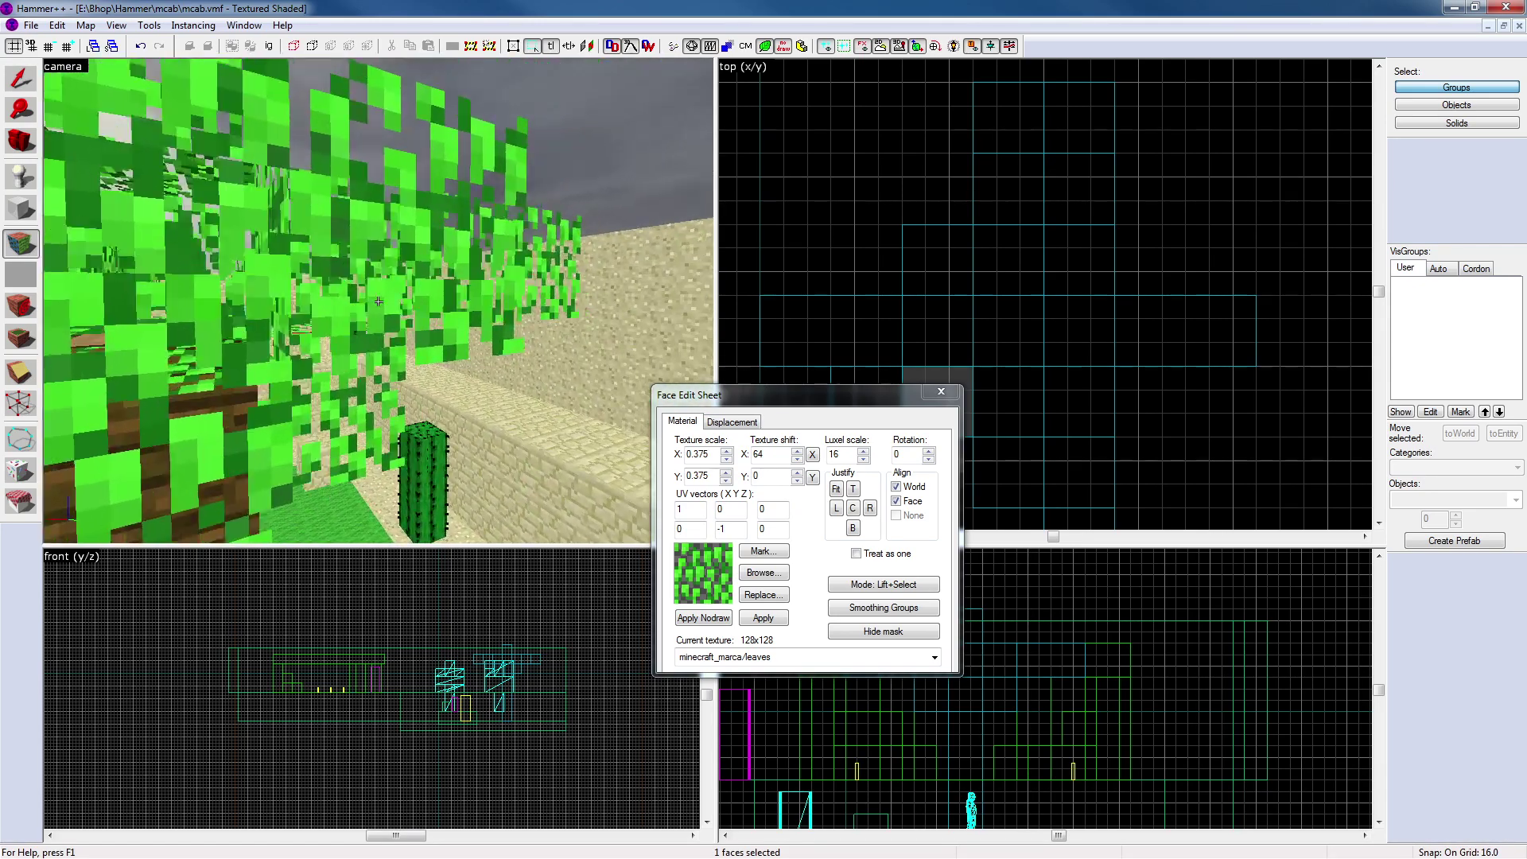
pyautogui.moveTo(430, 165); pyautogui.dragTo(379, 300)
pyautogui.press('z')
pyautogui.press('s')
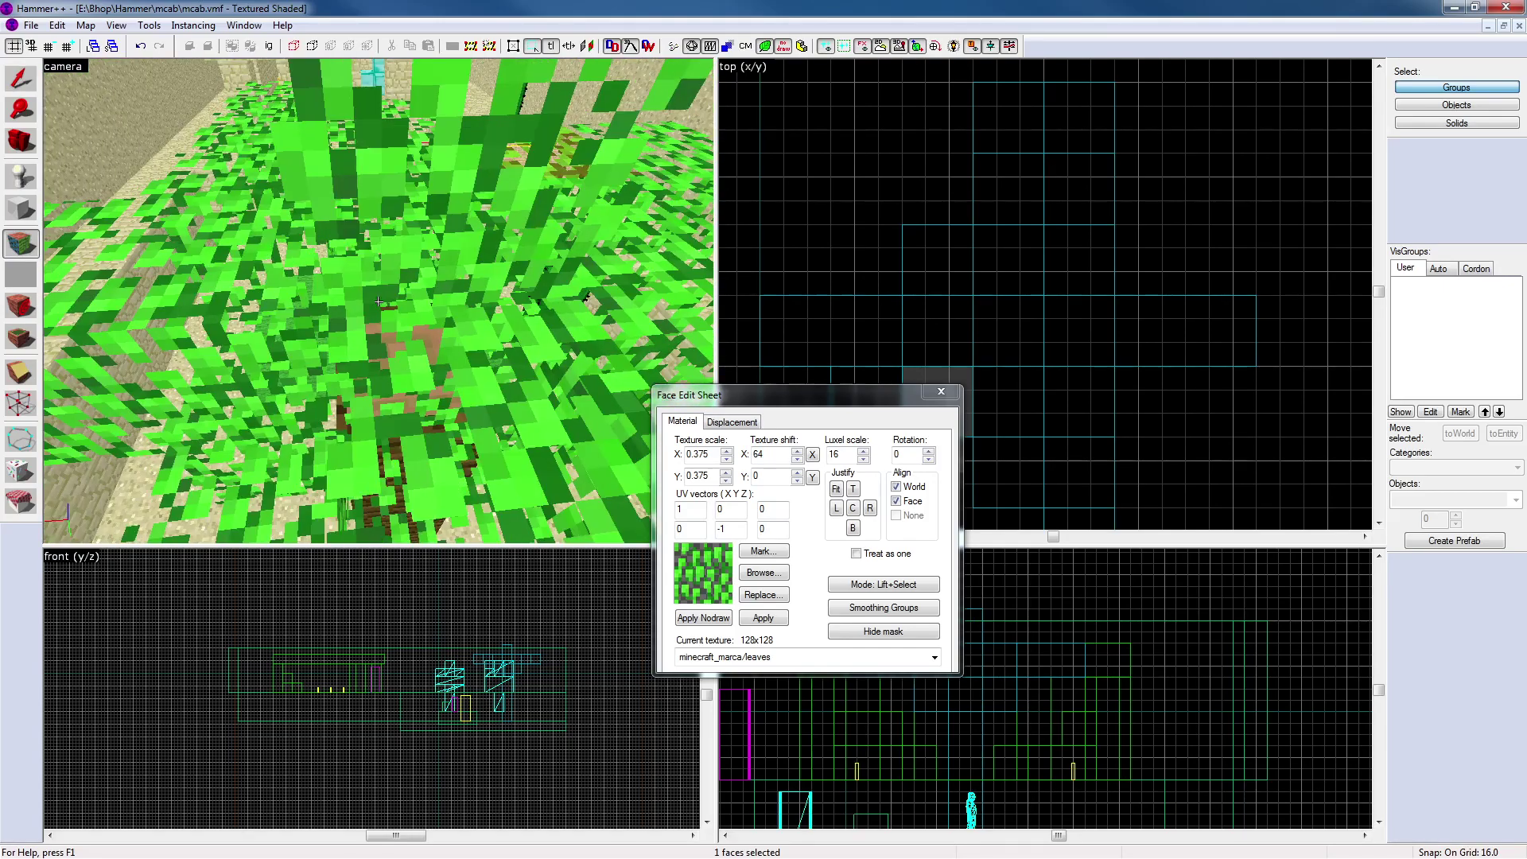
pyautogui.moveTo(378, 302); pyautogui.dragTo(531, 317)
pyautogui.click(941, 390)
# Delete the three 48-unit leaf blocks east of the westernmost block in the row just south of the long bar
pyautogui.press('z')
pyautogui.press('s')
pyautogui.click(379, 301)
pyautogui.press('w')
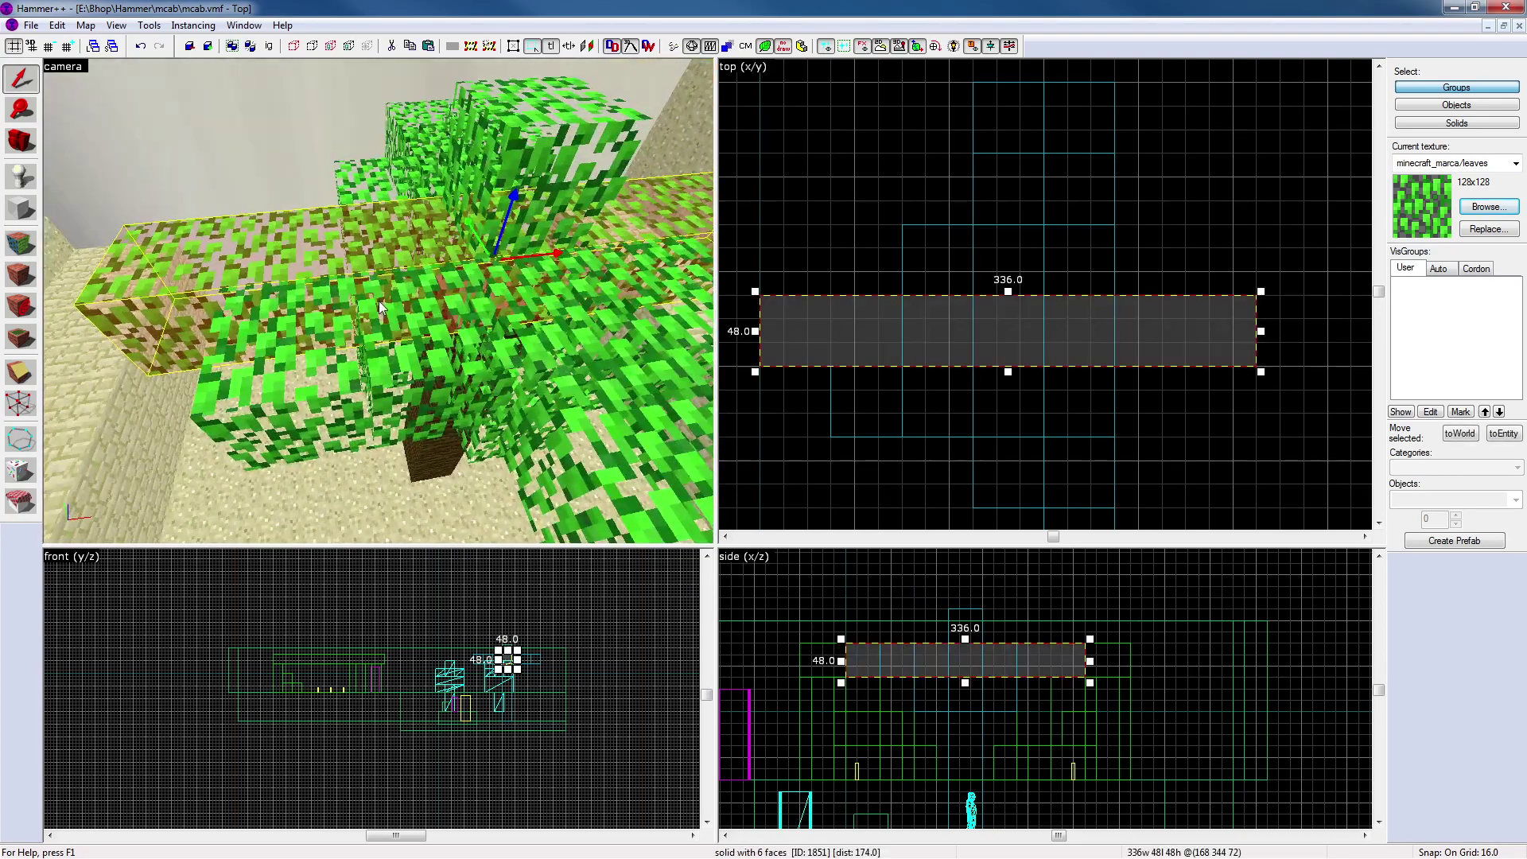
pyautogui.click(379, 301)
pyautogui.press('s')
pyautogui.press('z')
pyautogui.click(327, 250)
pyautogui.click(246, 341)
pyautogui.click(351, 329)
pyautogui.click(410, 322)
pyautogui.click(486, 306)
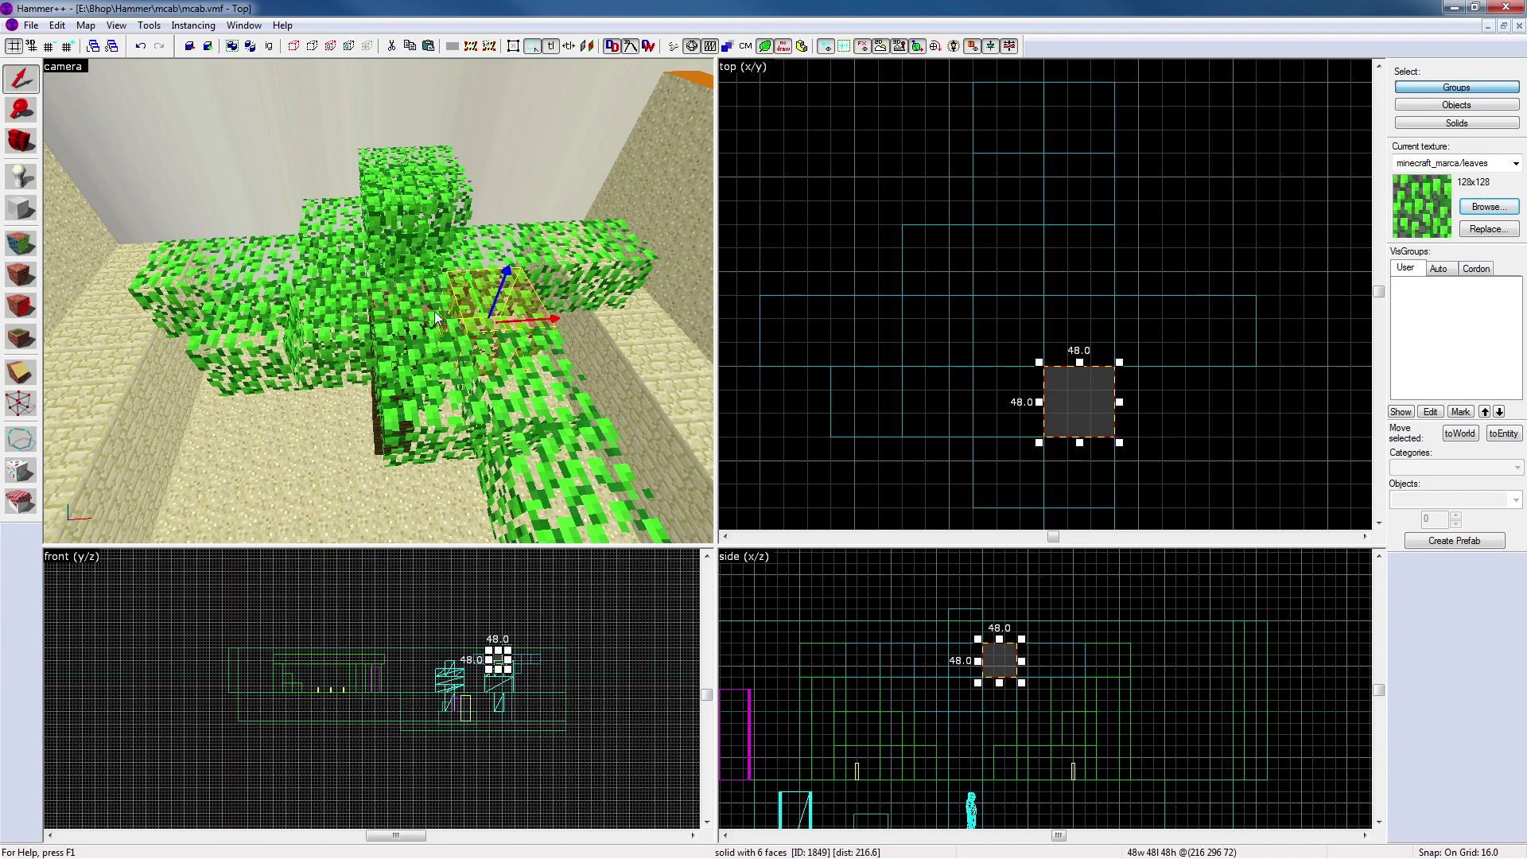
pyautogui.click(405, 314)
pyautogui.press('Delete')
# Stretch the remaining west block of that row eastward under the long bar, ending one grid block past the deleted ones
pyautogui.click(355, 320)
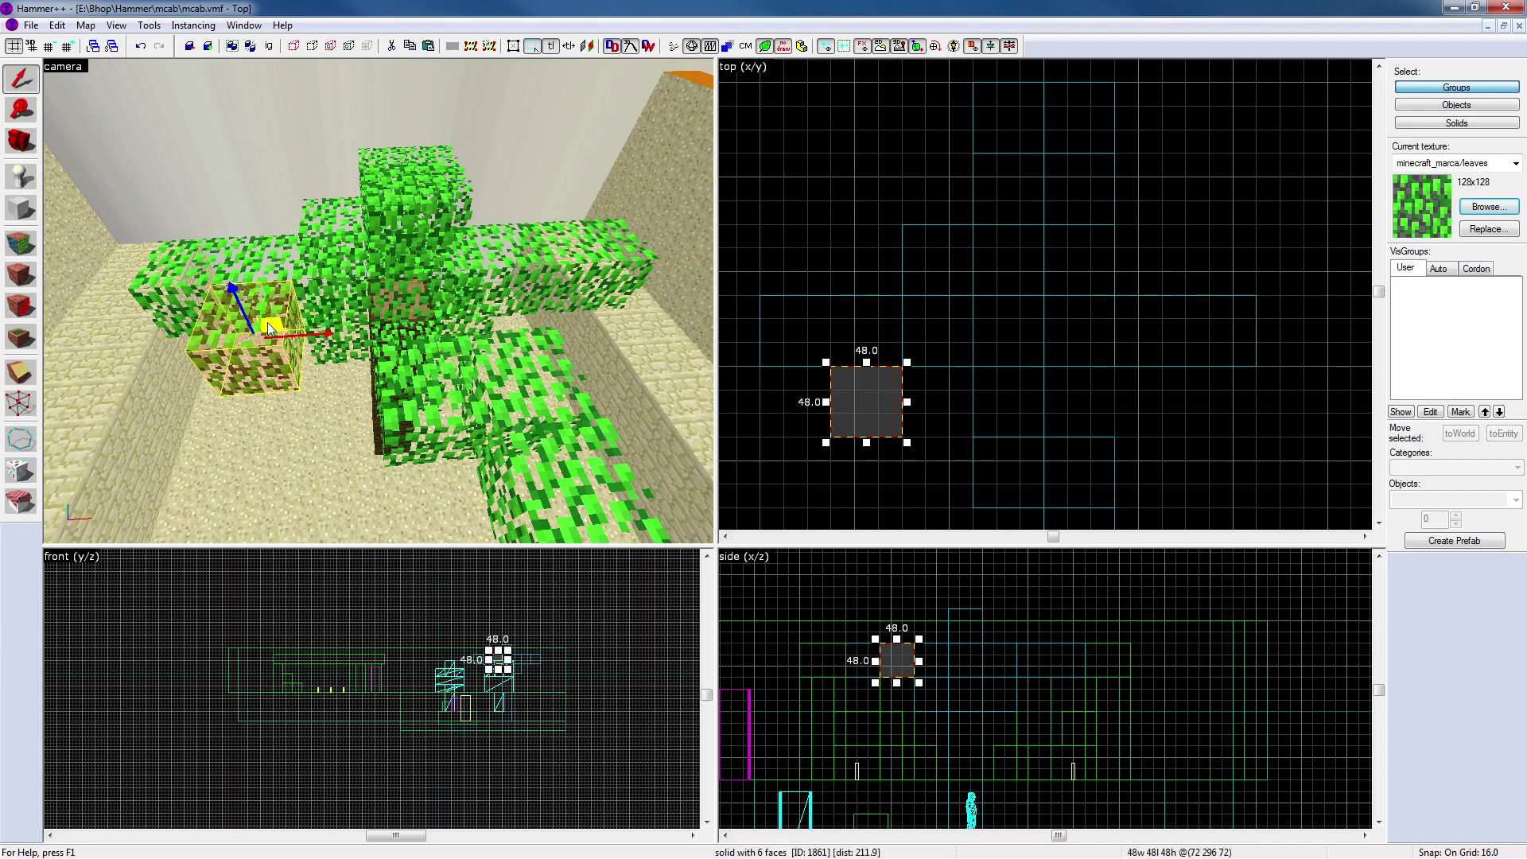
pyautogui.moveTo(903, 399); pyautogui.dragTo(1194, 410)
pyautogui.press('Escape')
pyautogui.press('z')
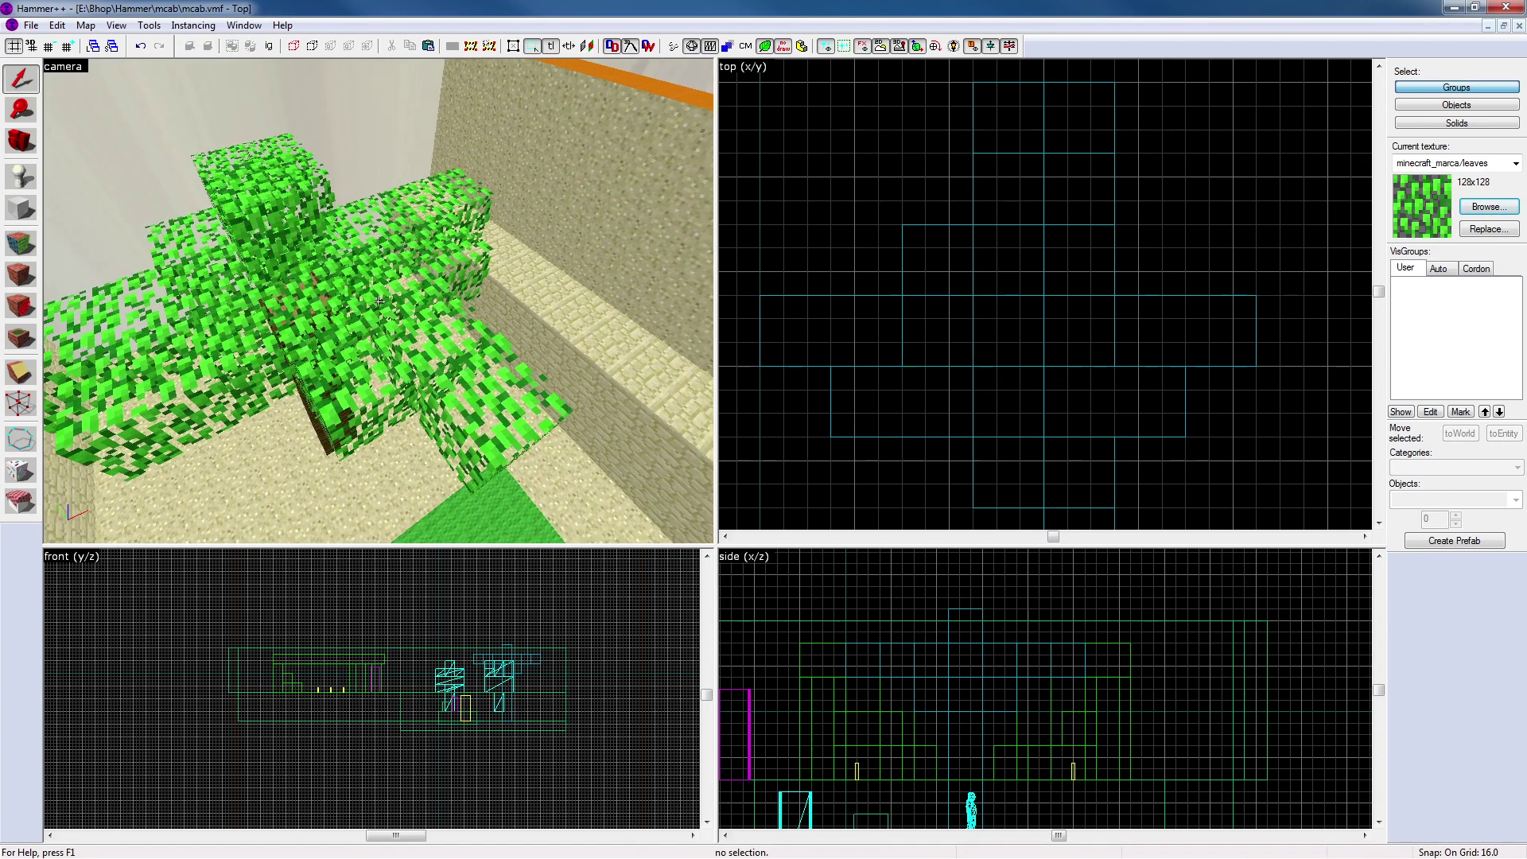
# Delete the eastern leaf block at the crown's south end and stretch its western neighbour over the freed space
pyautogui.press('z')
pyautogui.click(404, 366)
pyautogui.click(445, 344)
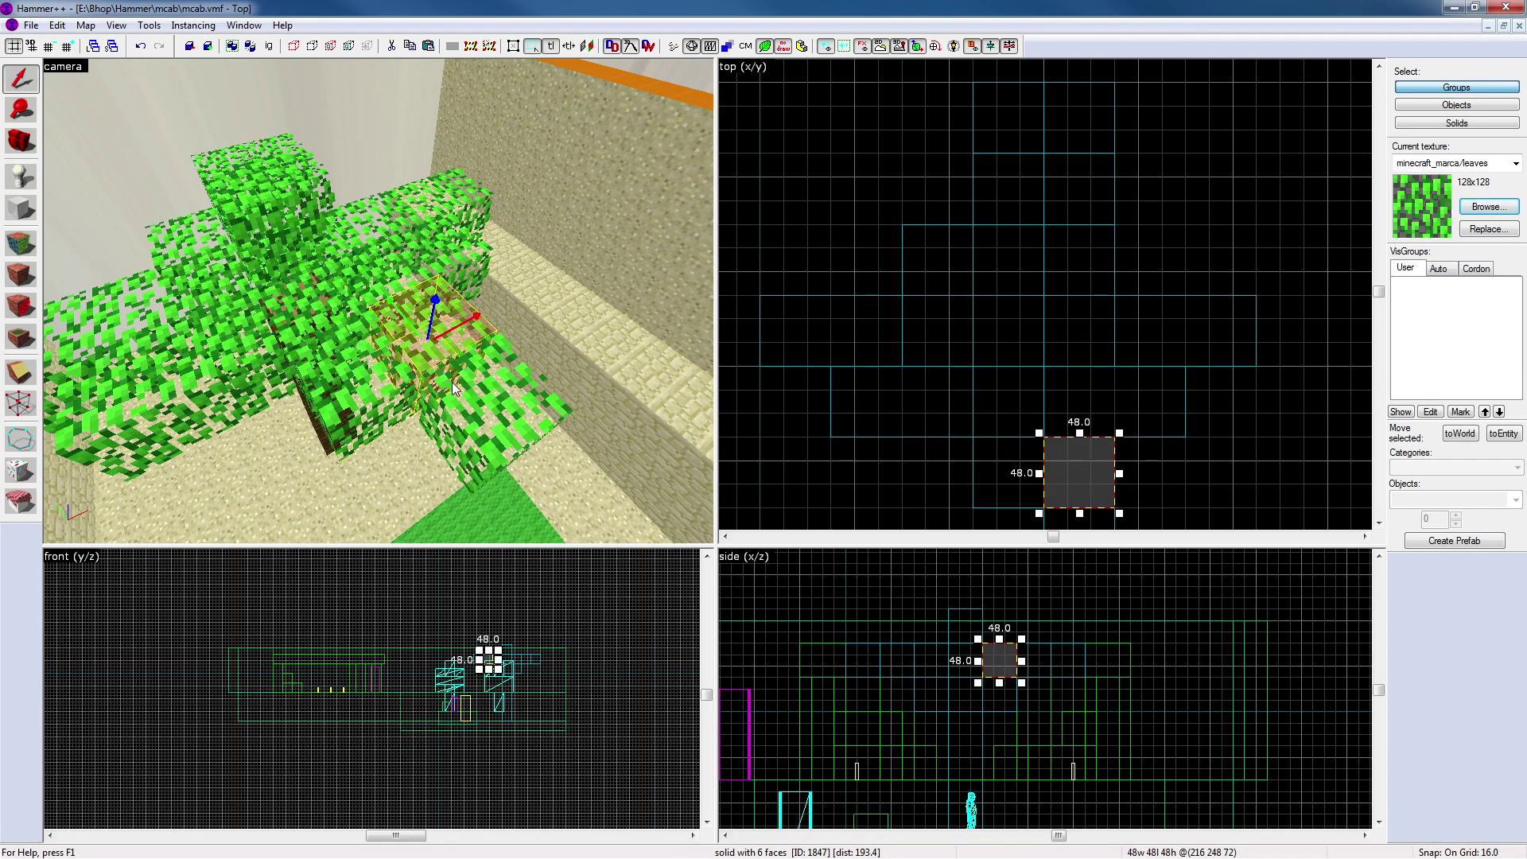
pyautogui.click(408, 365)
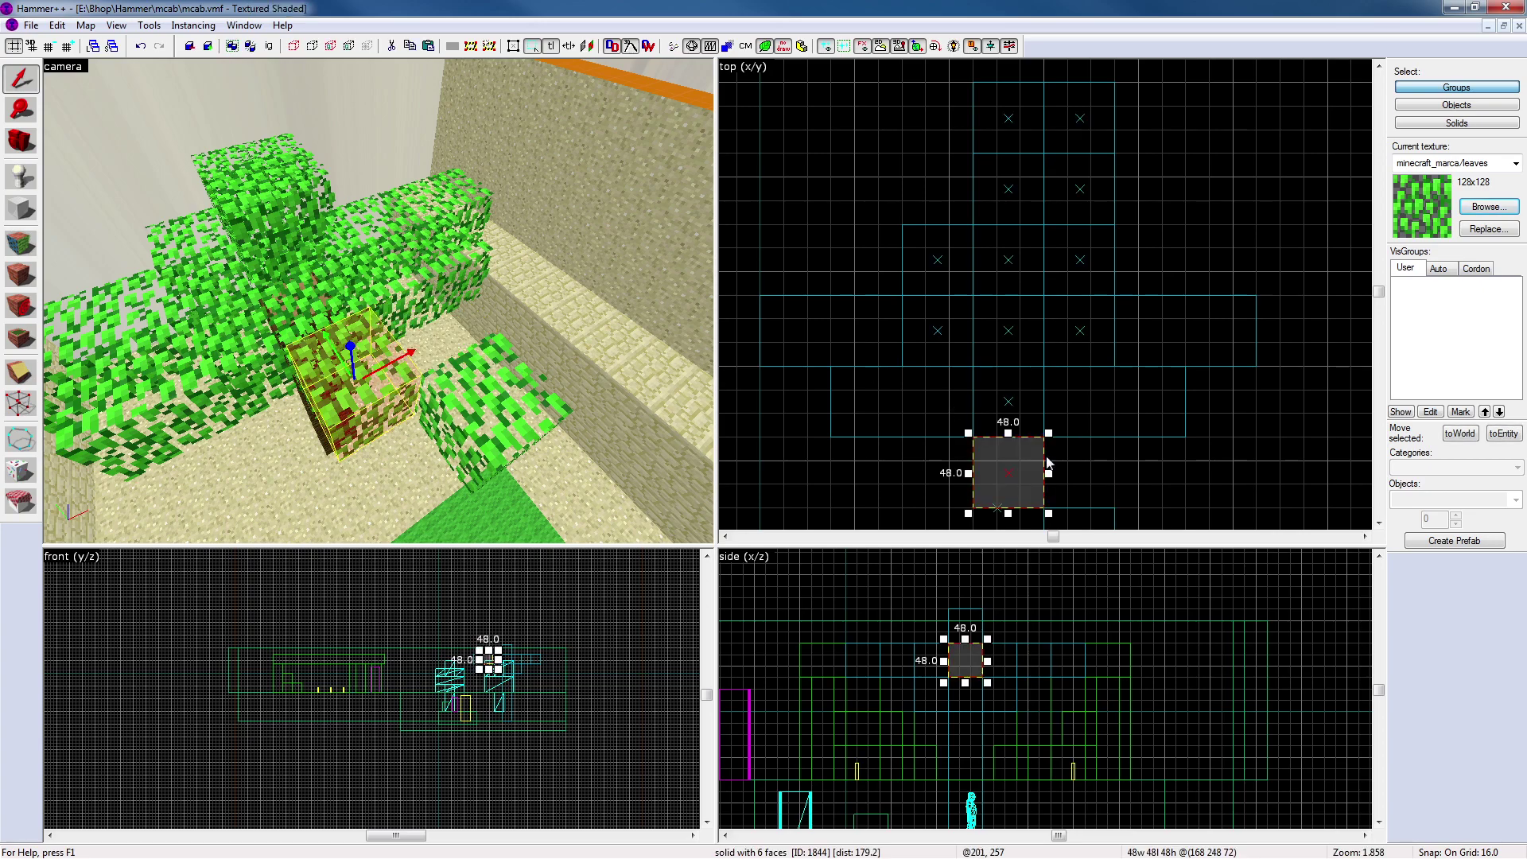
pyautogui.moveTo(1052, 473); pyautogui.dragTo(1124, 485)
pyautogui.press('Escape')
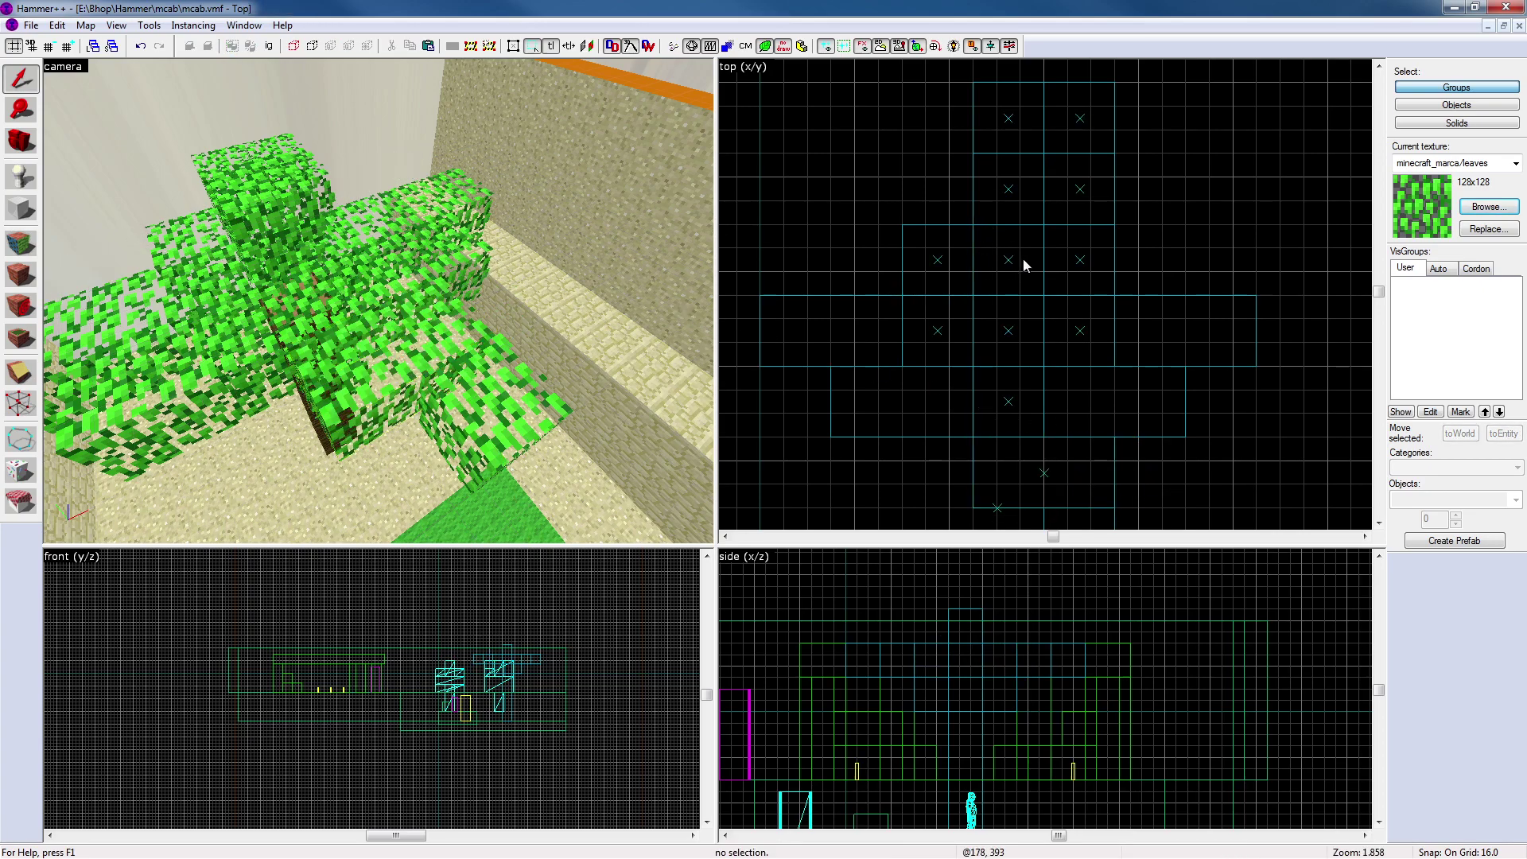
# Merge the four north-end leaf blocks by deleting three, resizing the fourth to 96 by 96 units and aligning it over their footprint
pyautogui.press('z')
pyautogui.press('w')
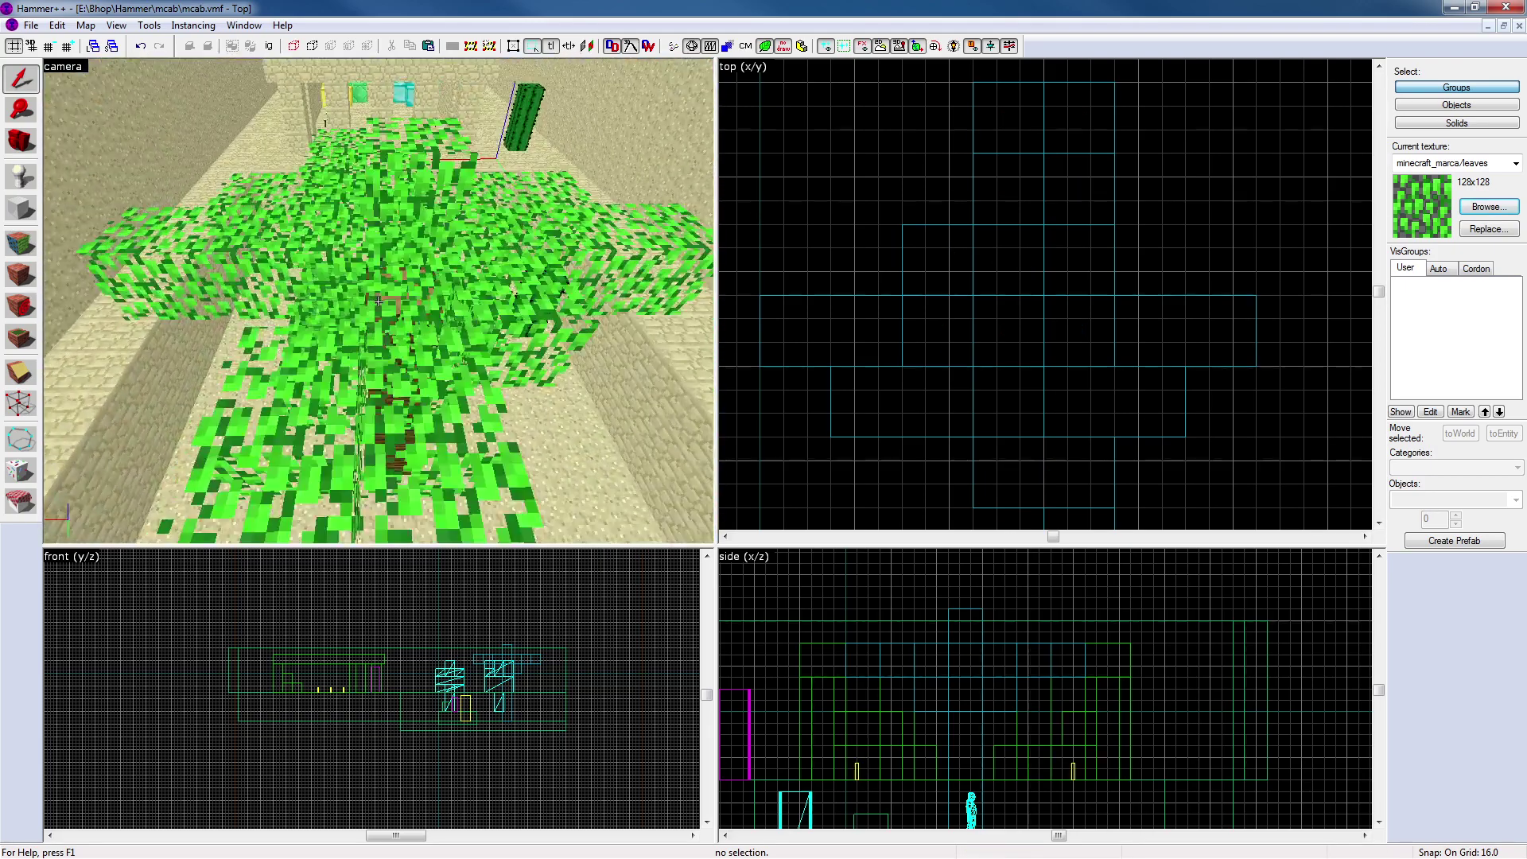
pyautogui.press('d')
pyautogui.press('z')
pyautogui.click(346, 295)
pyautogui.click(379, 331)
pyautogui.click(304, 256)
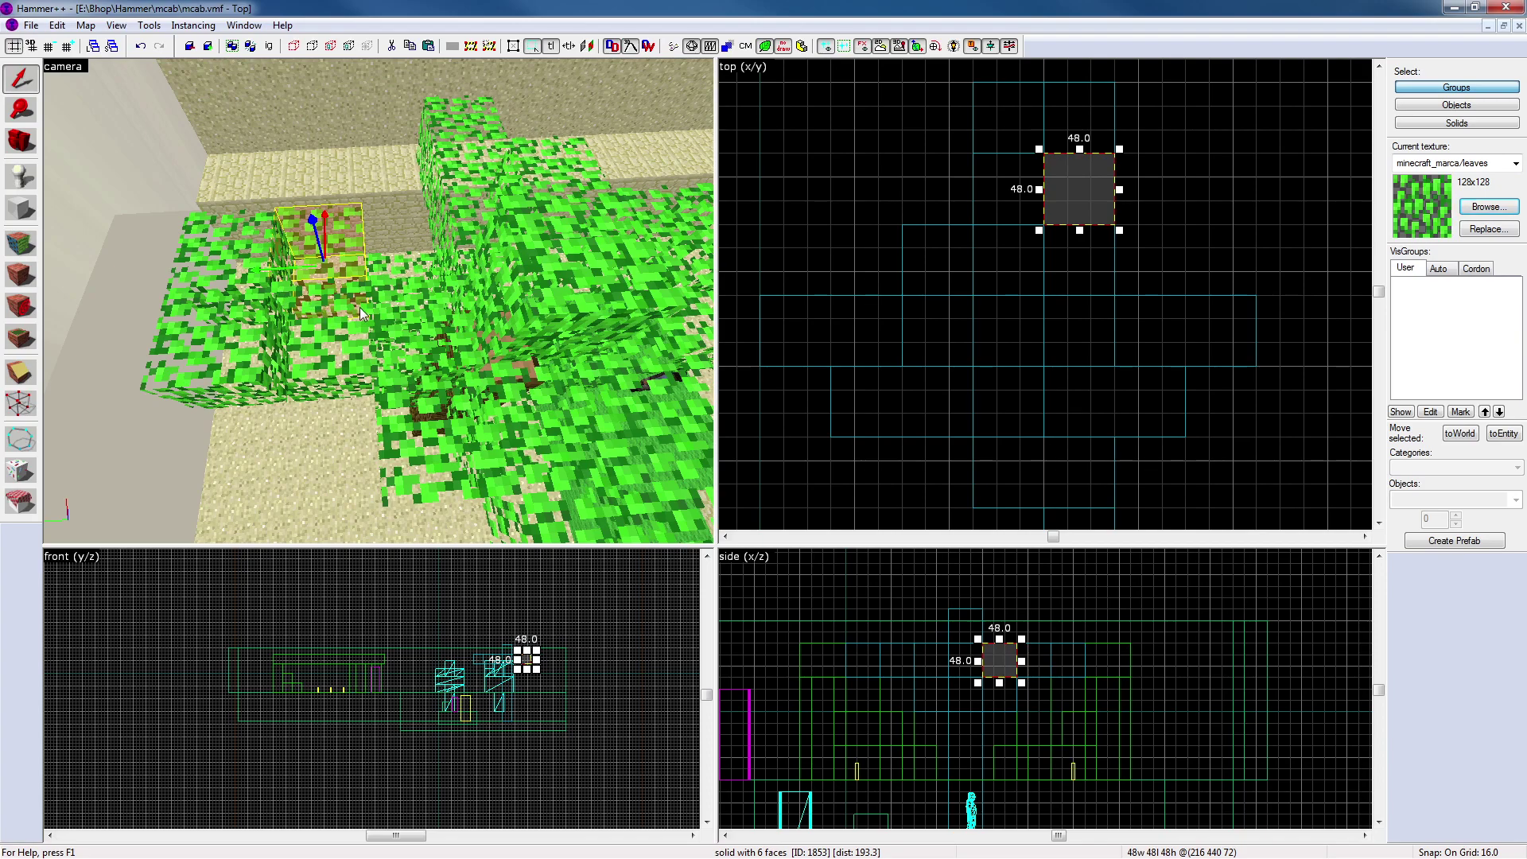
pyautogui.click(249, 270)
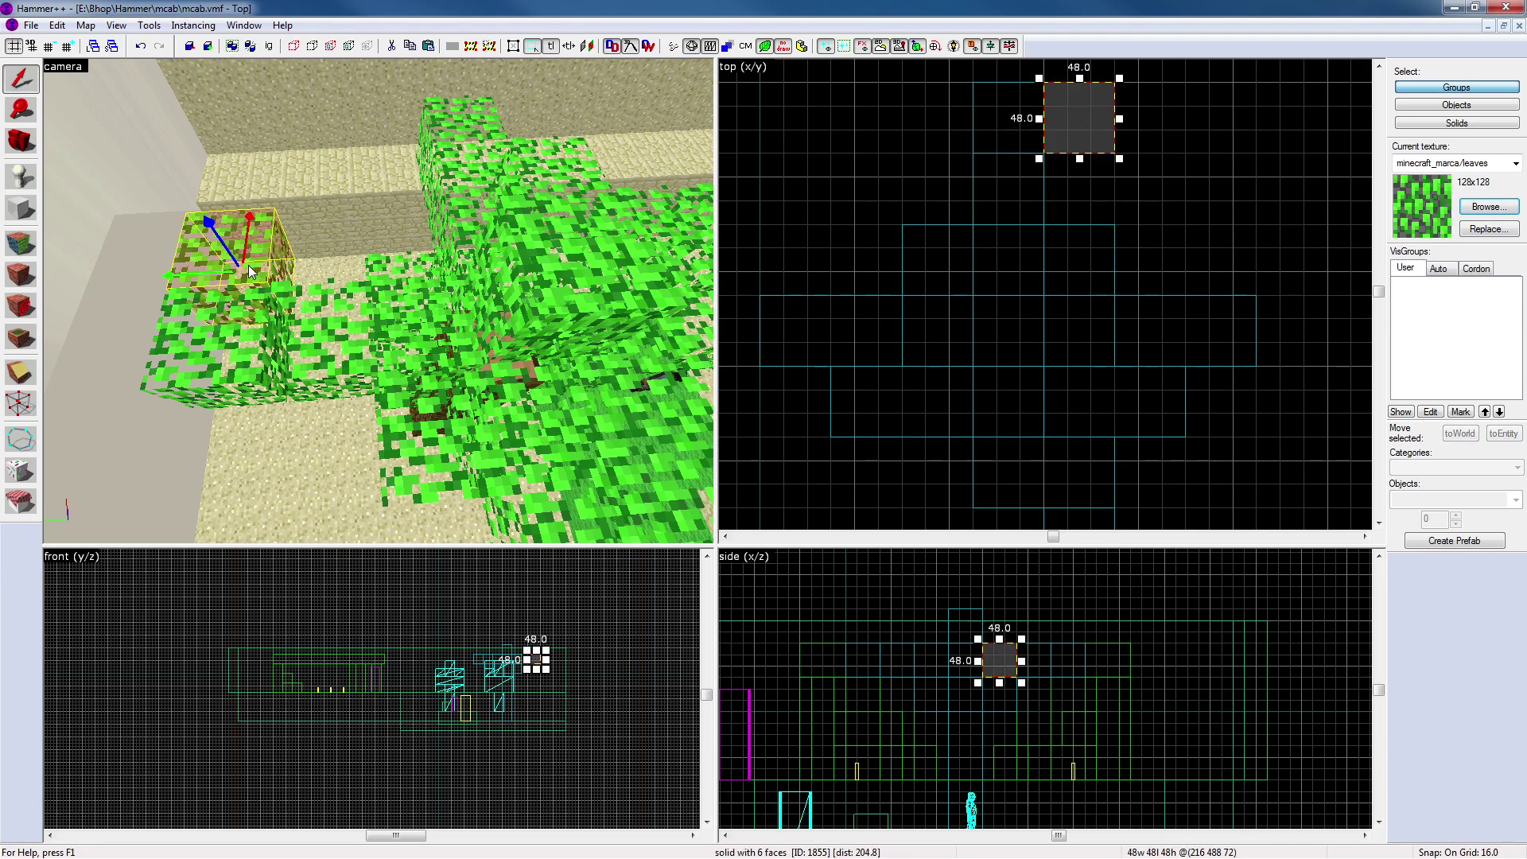
pyautogui.click(211, 350)
pyautogui.moveTo(969, 160); pyautogui.dragTo(905, 226)
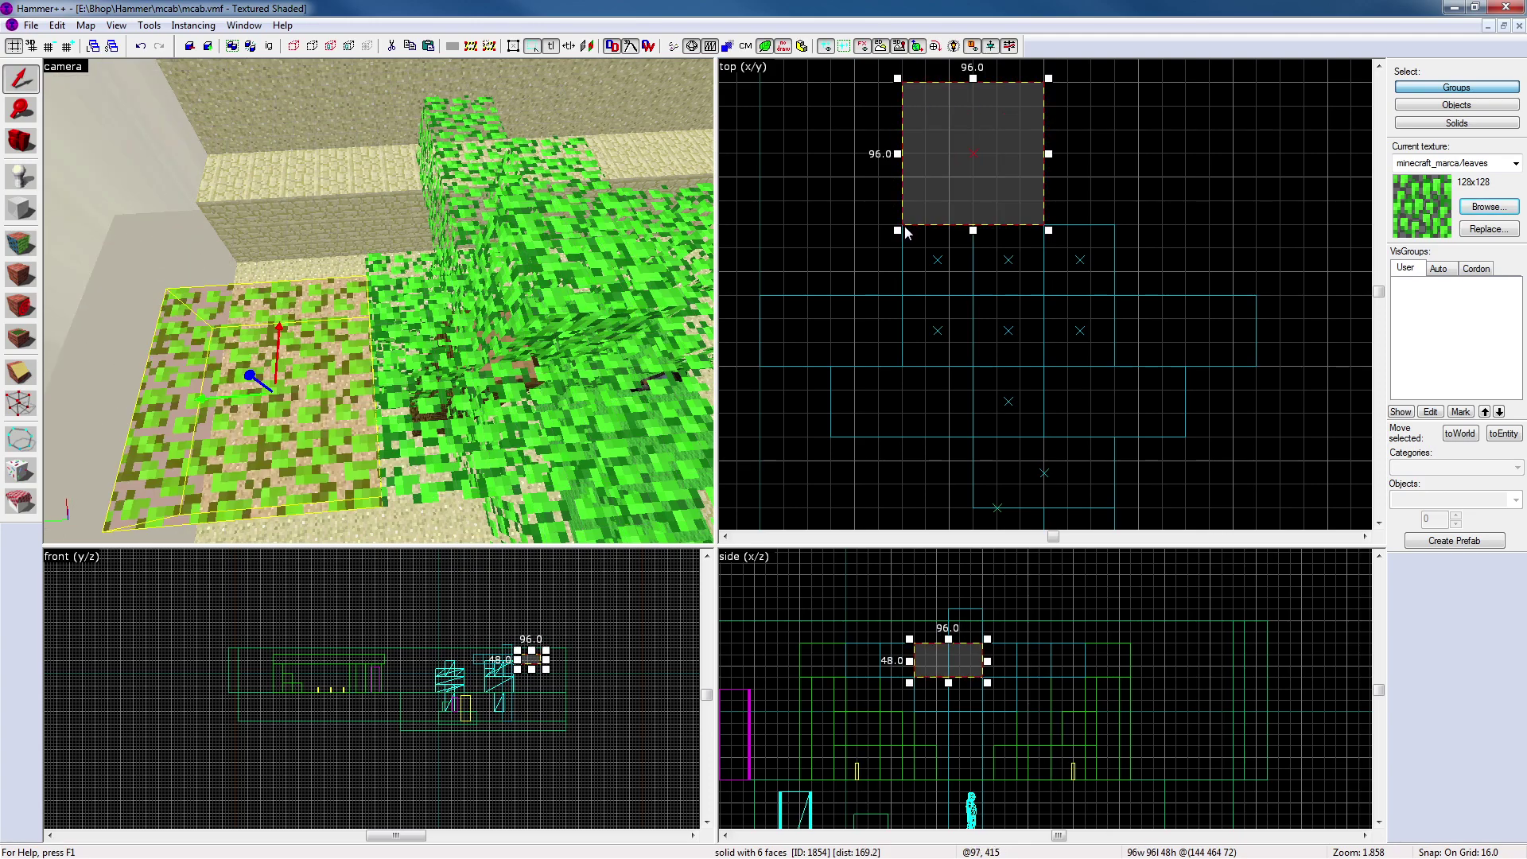
pyautogui.moveTo(988, 199); pyautogui.dragTo(1044, 177)
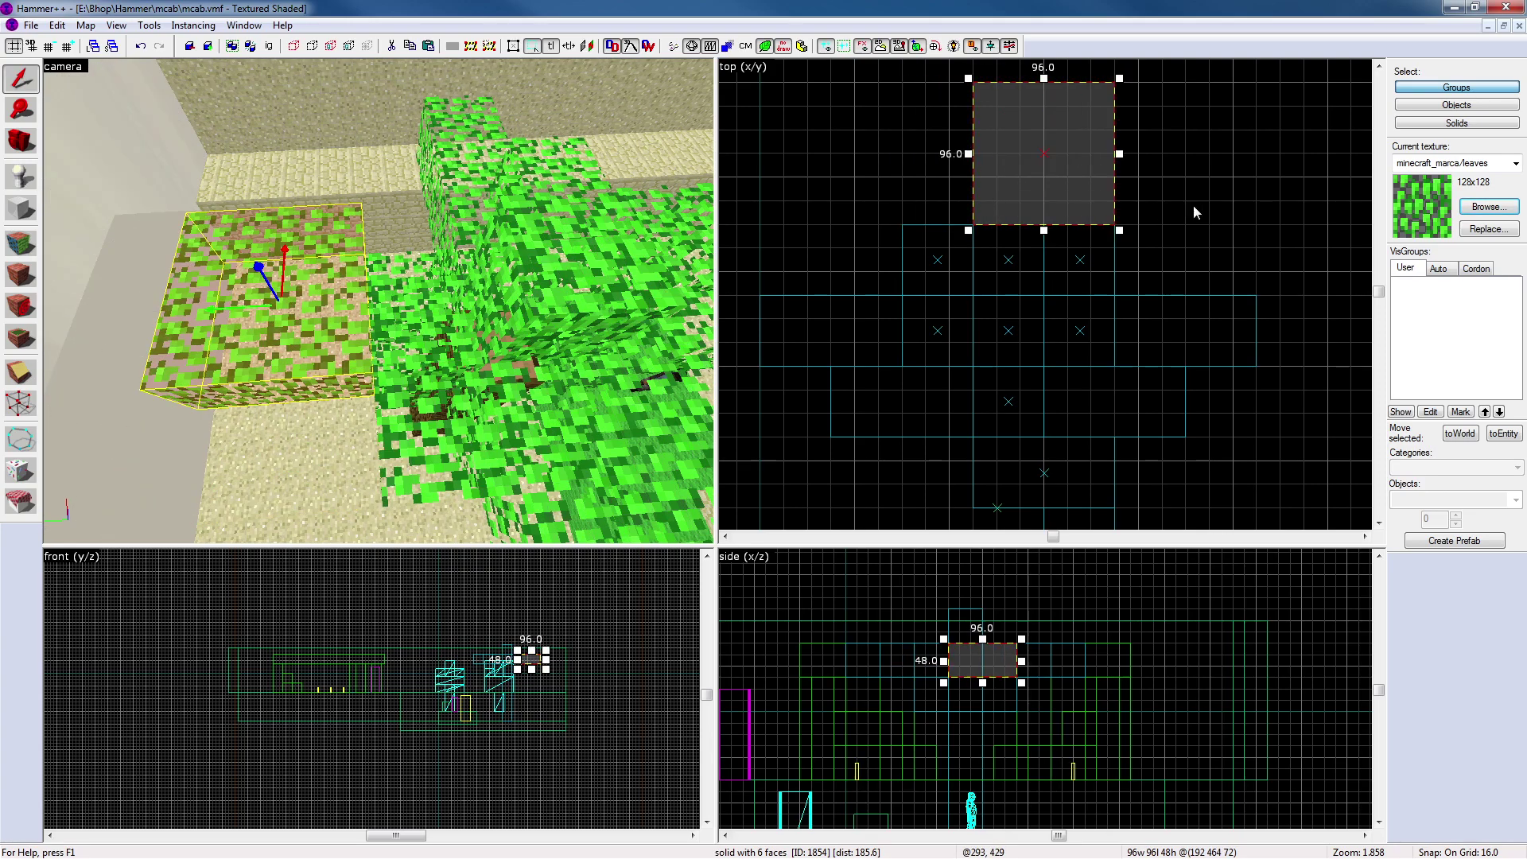
pyautogui.click(1193, 212)
# Check which leaf blocks make up the row just north of the long bar by selecting them singly and together
pyautogui.press('z')
pyautogui.press('a')
pyautogui.press('w')
pyautogui.click(379, 301)
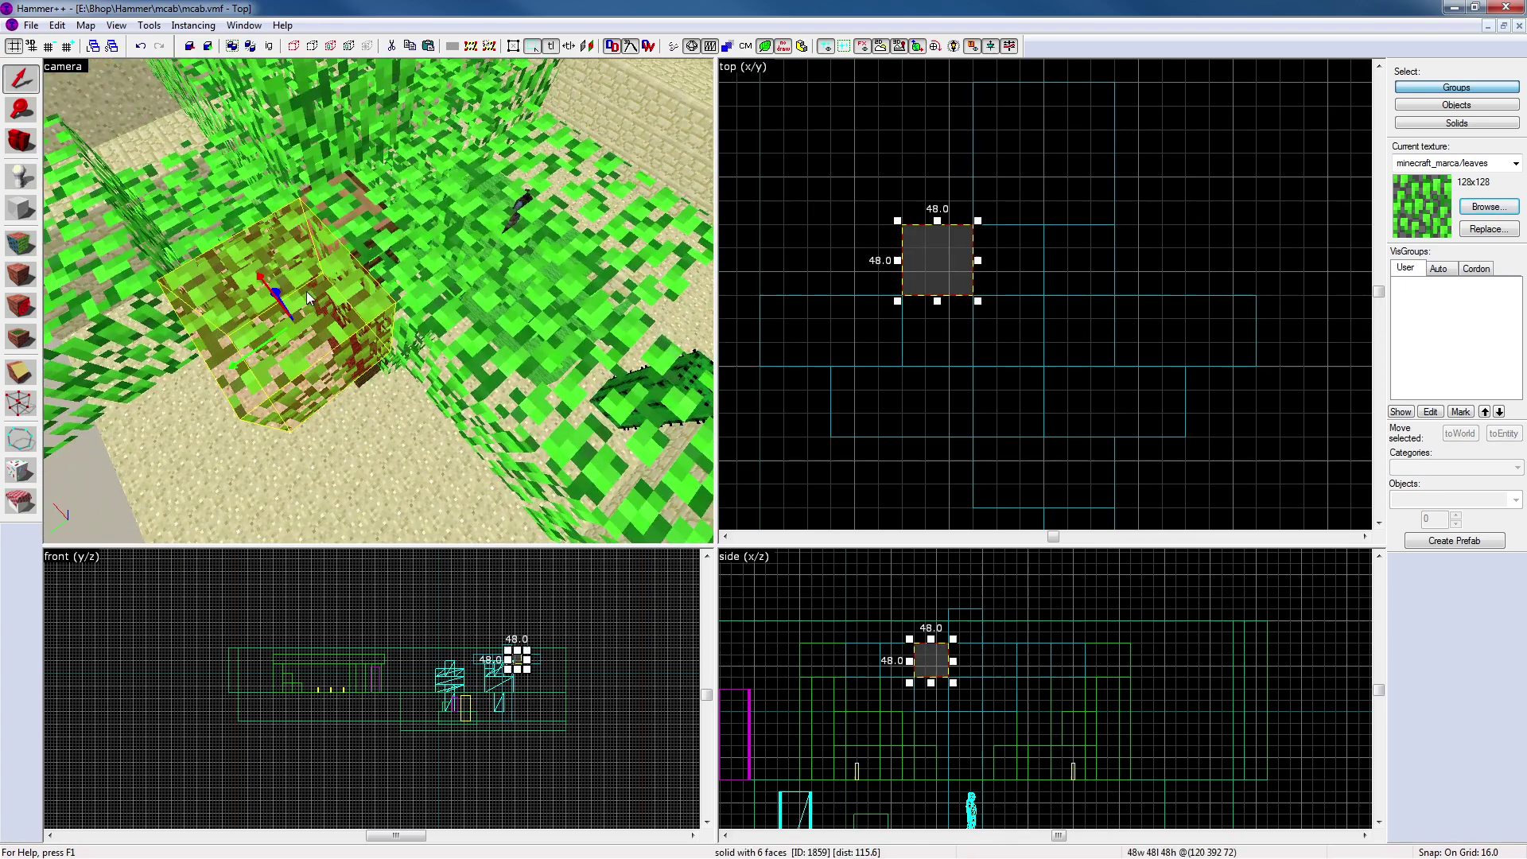
pyautogui.press('z')
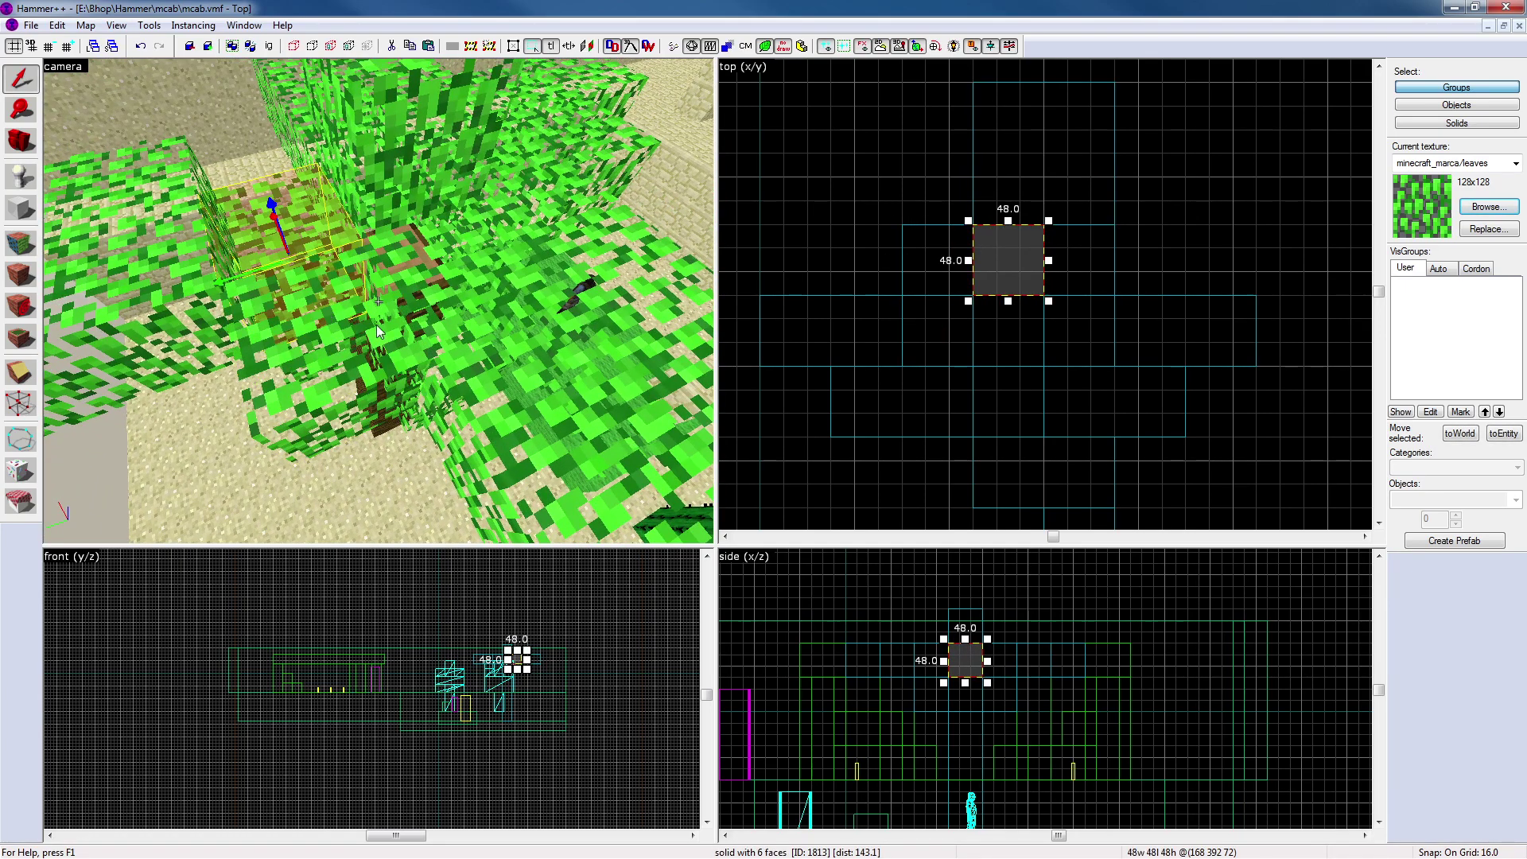
pyautogui.press('z')
pyautogui.press('a')
pyautogui.press('z')
pyautogui.click(474, 355)
pyautogui.press('d')
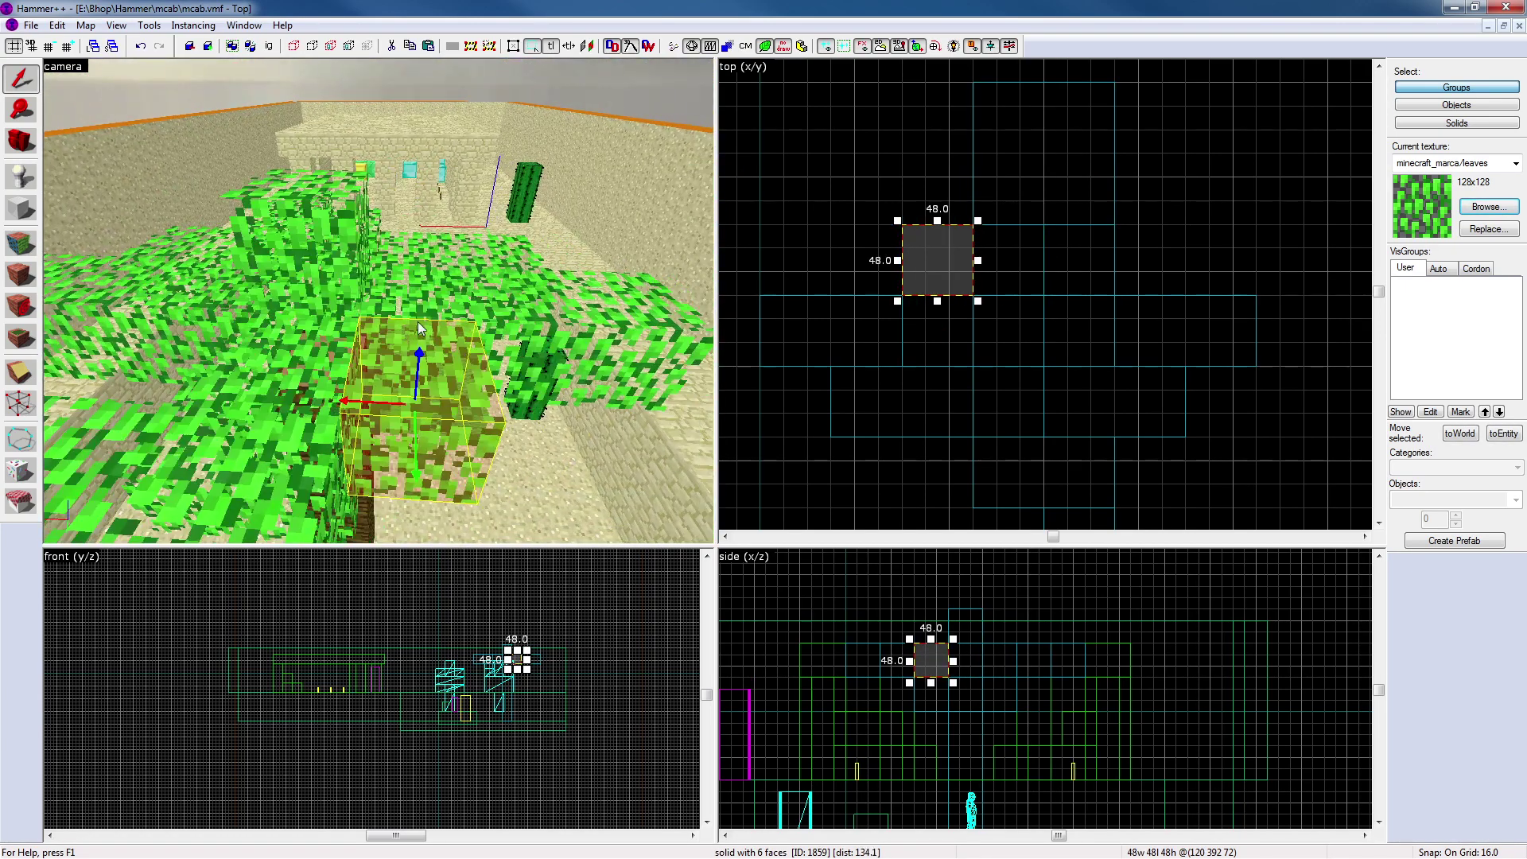
pyautogui.click(338, 293)
pyautogui.click(391, 346)
pyautogui.keyDown('ctrl'); pyautogui.click(316, 365); pyautogui.keyUp('ctrl')
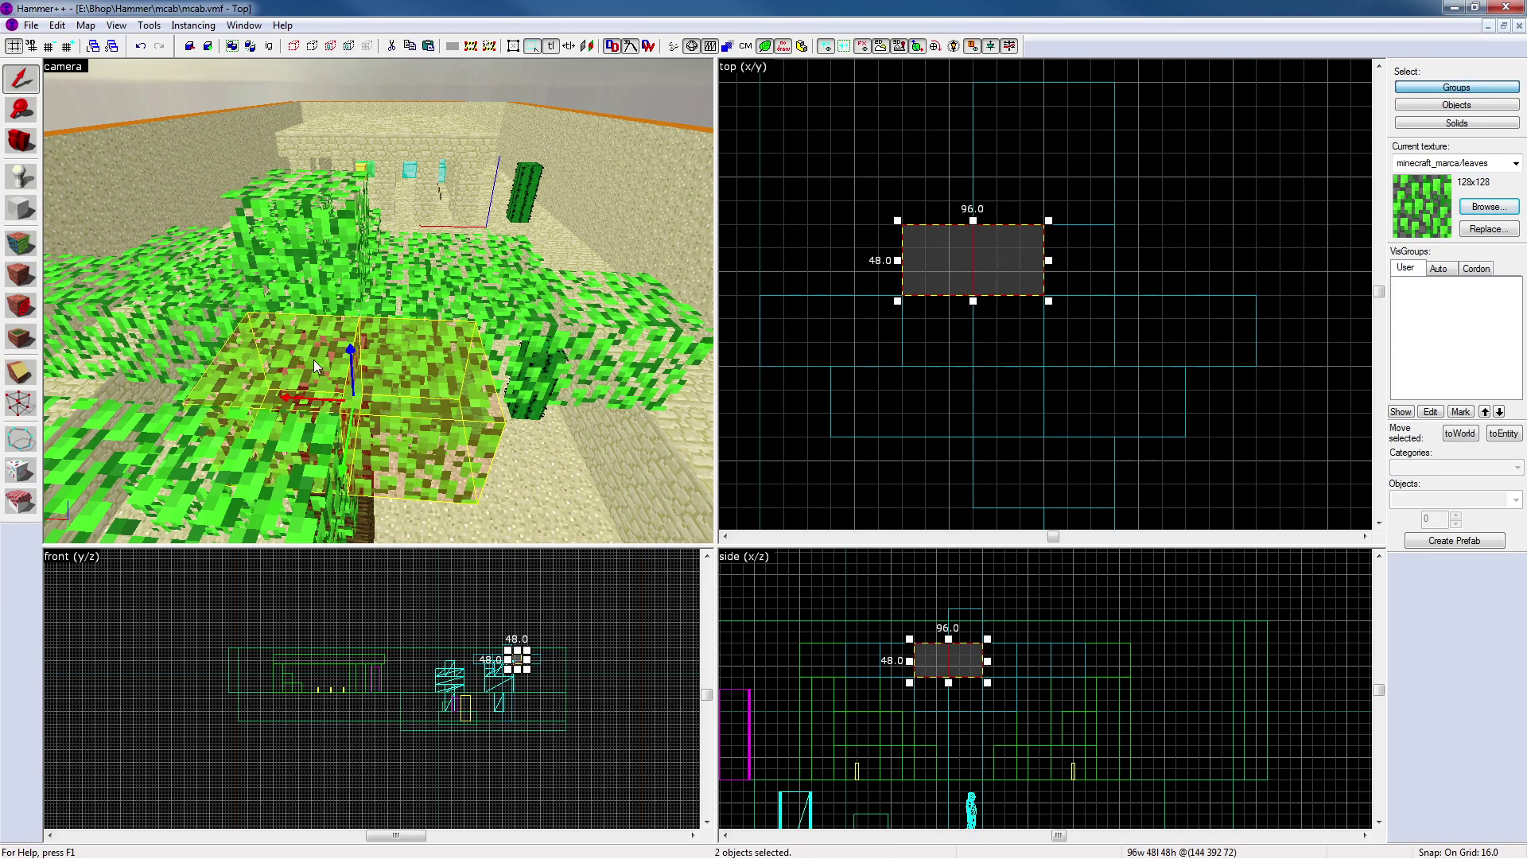
pyautogui.click(767, 246)
# Delete the westernmost leaf block of the row north of the long bar and stretch its eastern neighbour west over the gap
pyautogui.click(446, 380)
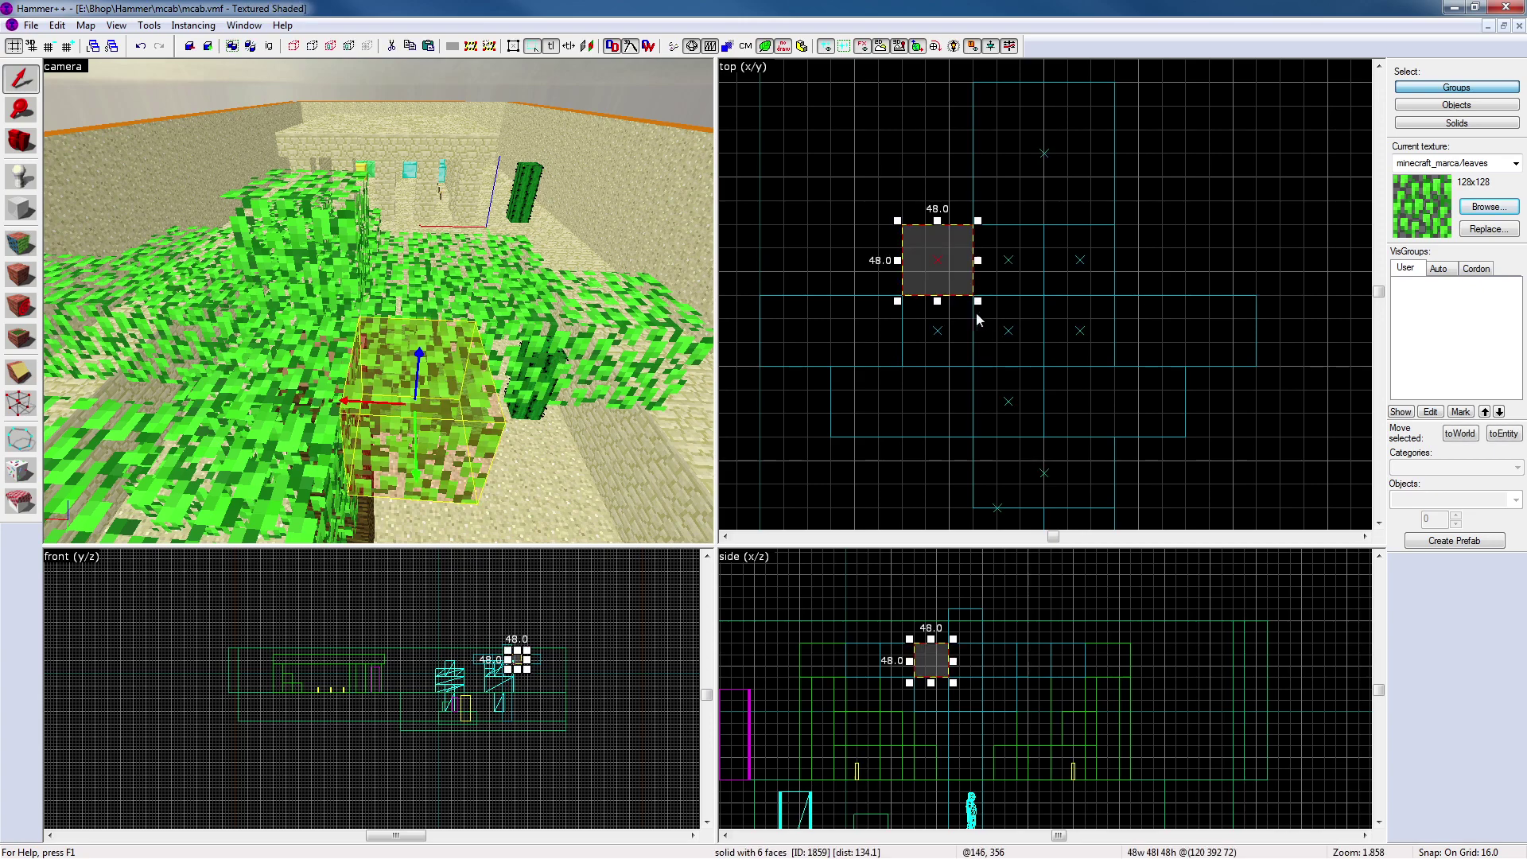
pyautogui.press('Delete')
pyautogui.click(359, 352)
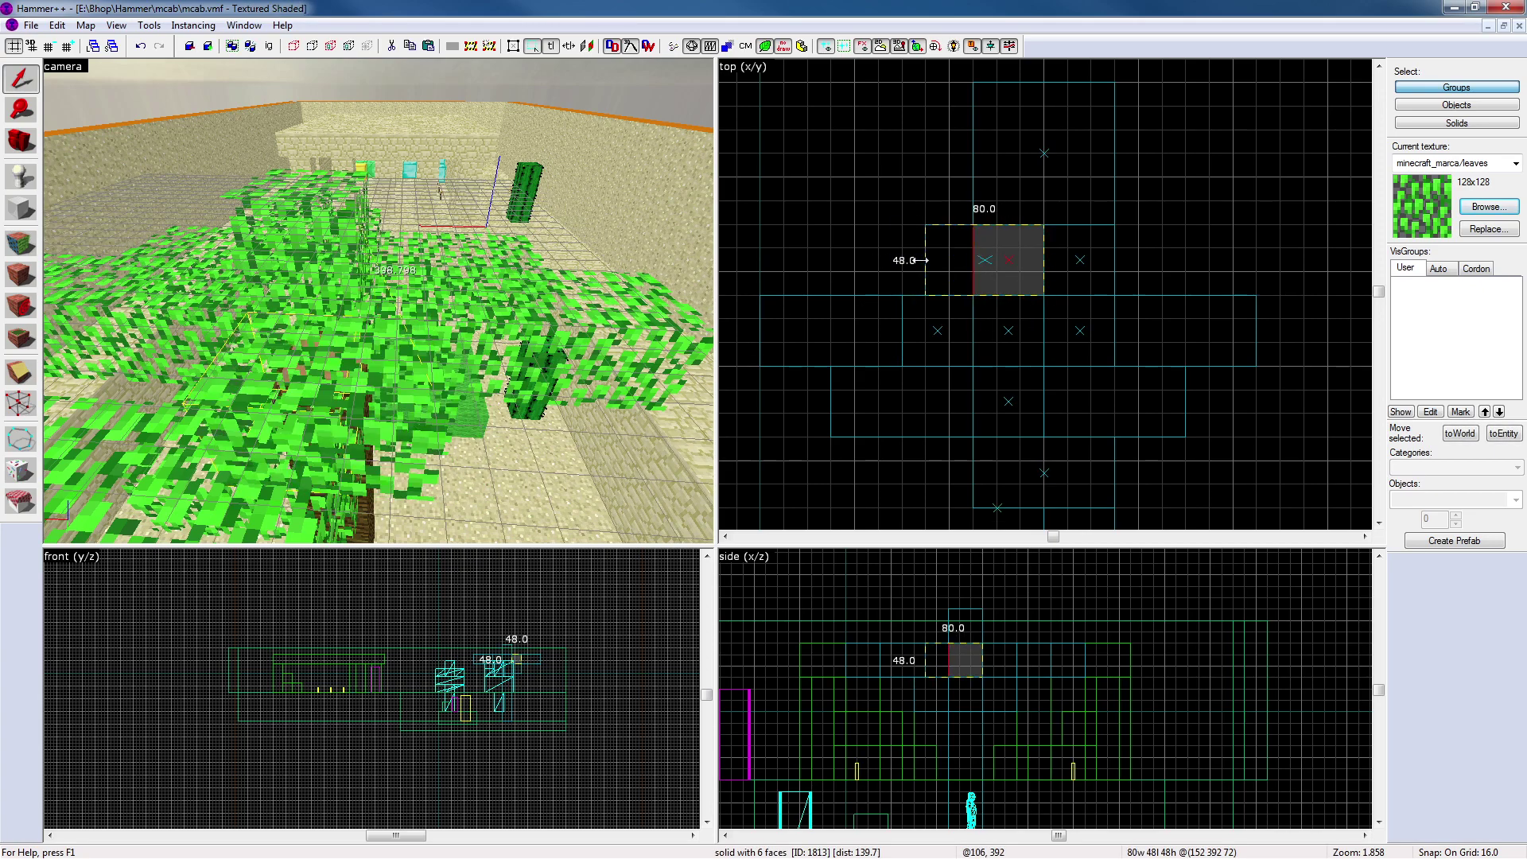
pyautogui.click(835, 258)
# Delete the lower-layer leaf block beside the trunk's east face and stretch its northern neighbour south to fill the gap
pyautogui.press('z')
pyautogui.press('z')
pyautogui.click(453, 336)
pyautogui.press('z')
pyautogui.press('z')
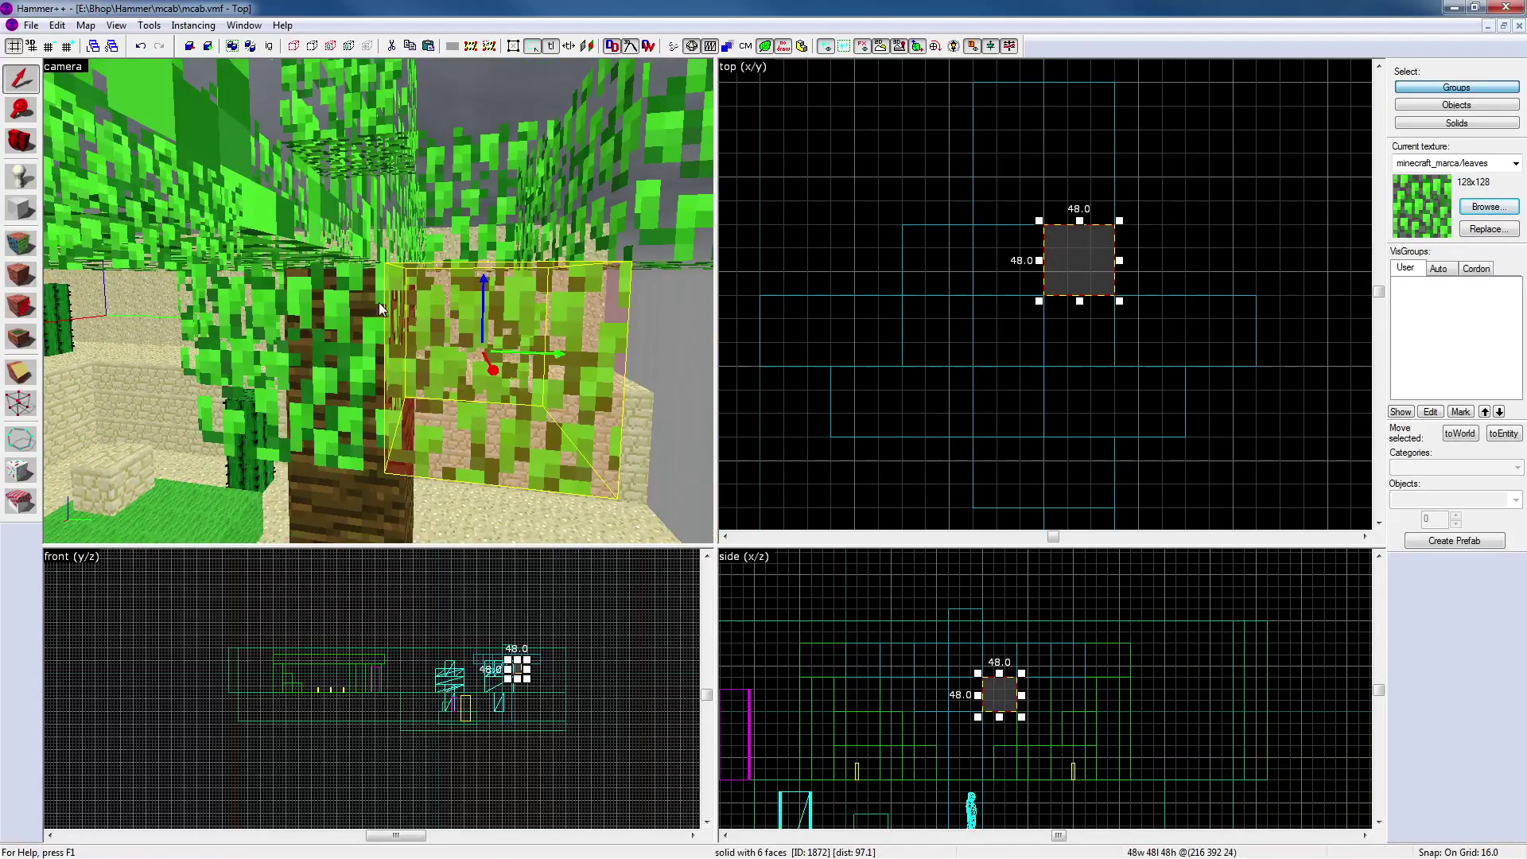
pyautogui.press('z')
pyautogui.click(378, 302)
pyautogui.press('z')
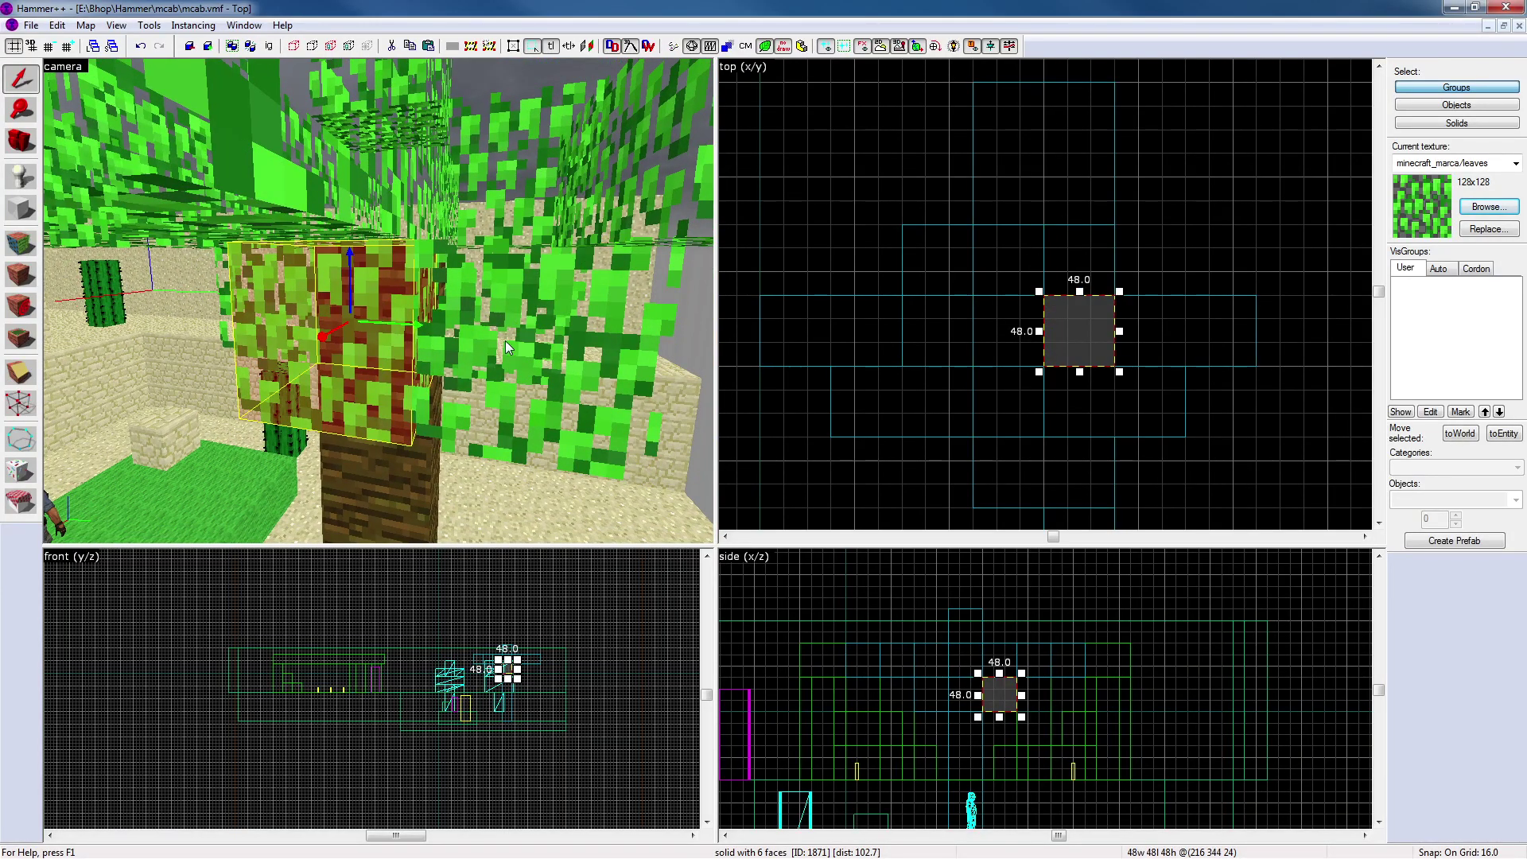
pyautogui.click(506, 348)
pyautogui.moveTo(1079, 300); pyautogui.dragTo(1080, 369)
pyautogui.press('Escape')
# Inspect the leaf blocks beside the trunk and the crown's upper long bar by selecting them one at a time
pyautogui.press('z')
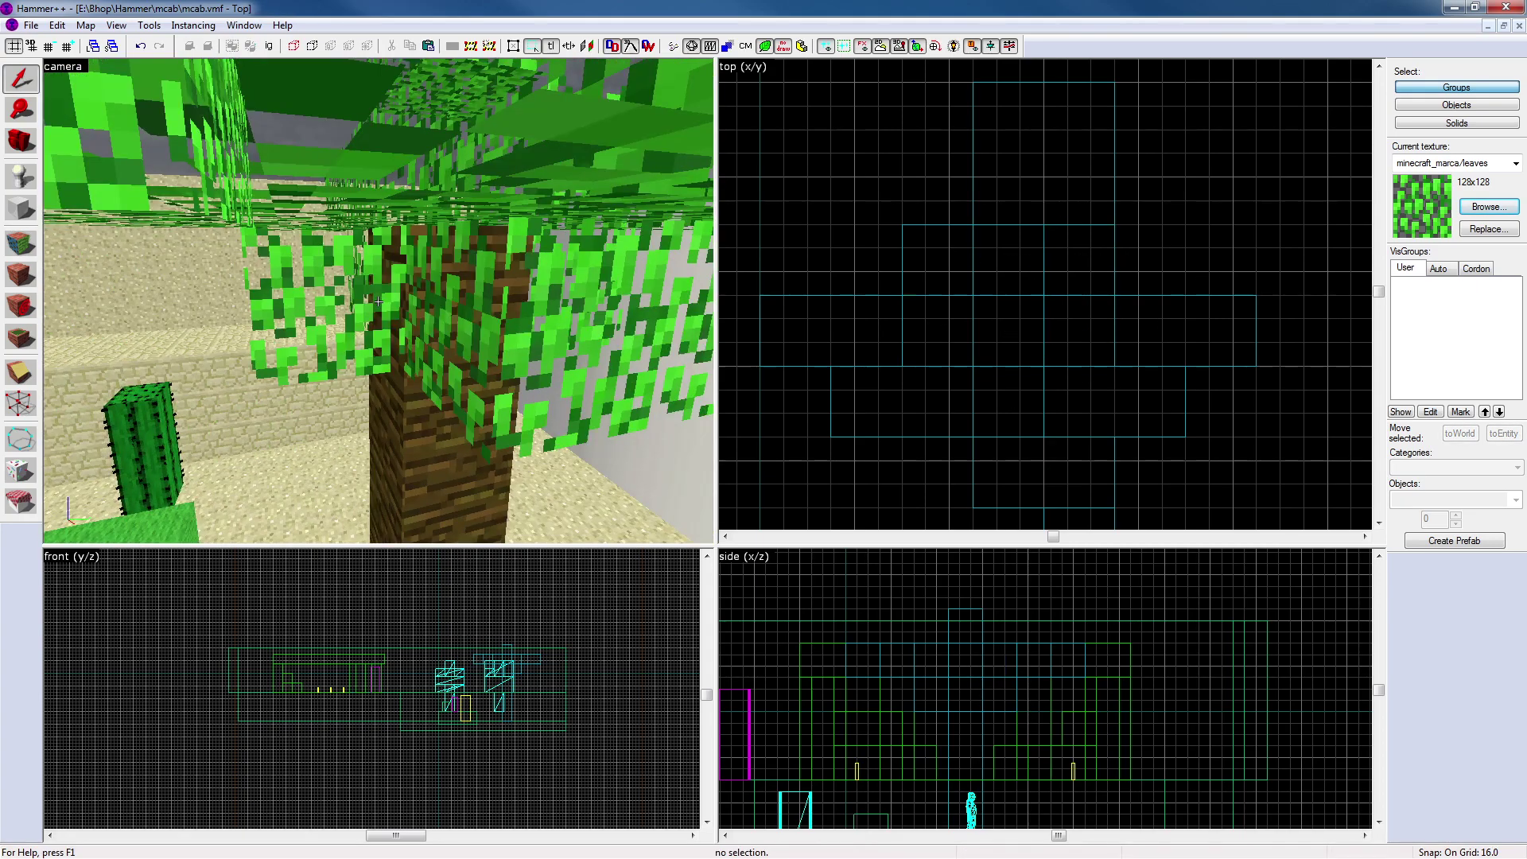
pyautogui.click(378, 301)
pyautogui.press('w')
pyautogui.press('z')
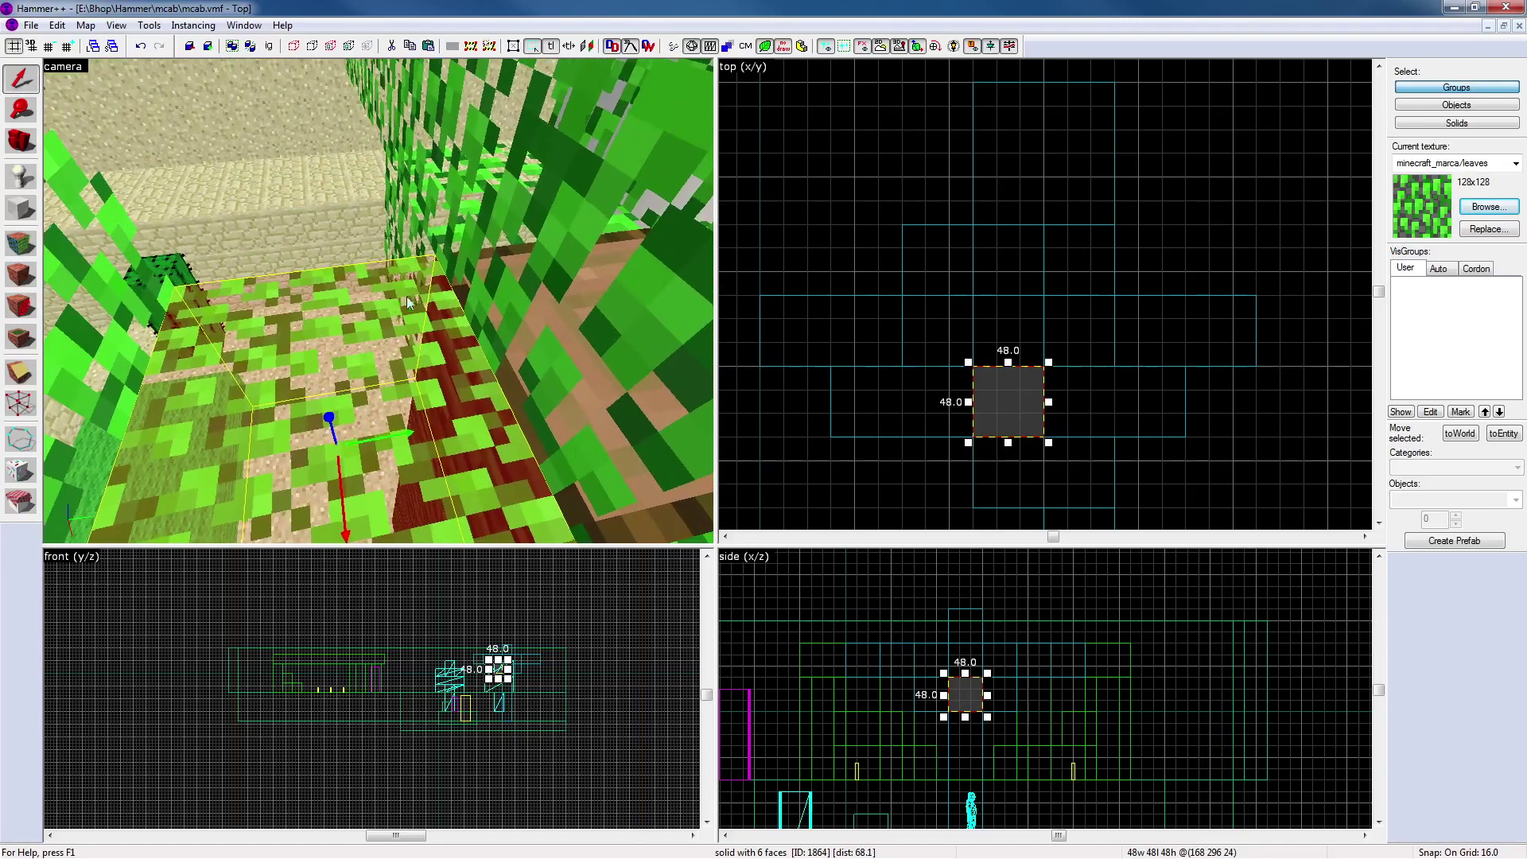
pyautogui.press('z')
pyautogui.press('s')
pyautogui.press('z')
pyautogui.click(399, 251)
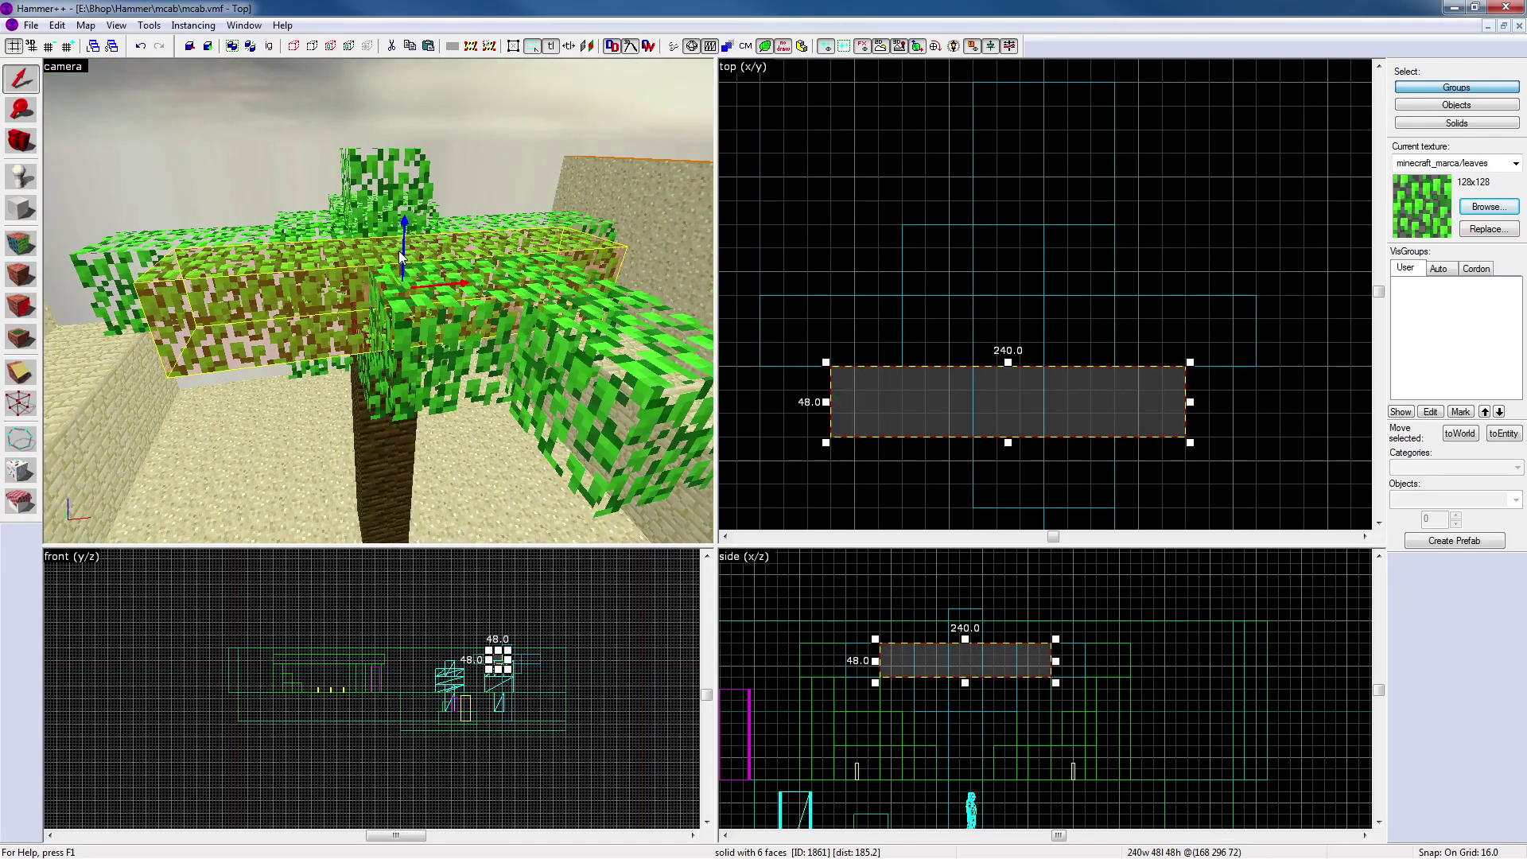
pyautogui.press('z')
pyautogui.click(378, 301)
pyautogui.press('z')
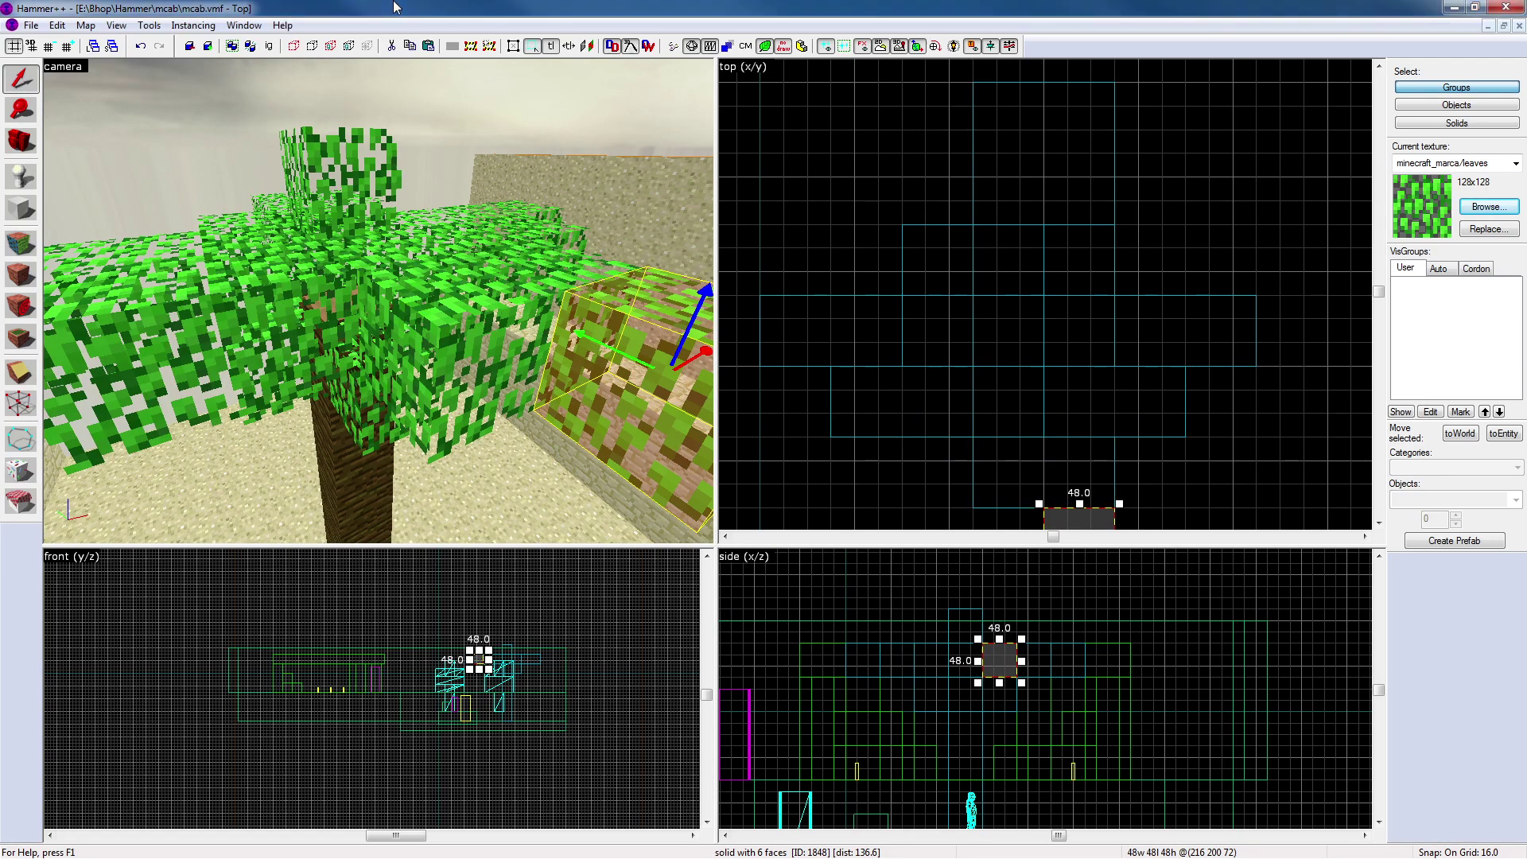
pyautogui.press('z')
# Check how the 240-unit upper leaf bar sits against the lower leaf blocks around the trunk by selecting them
pyautogui.press('w')
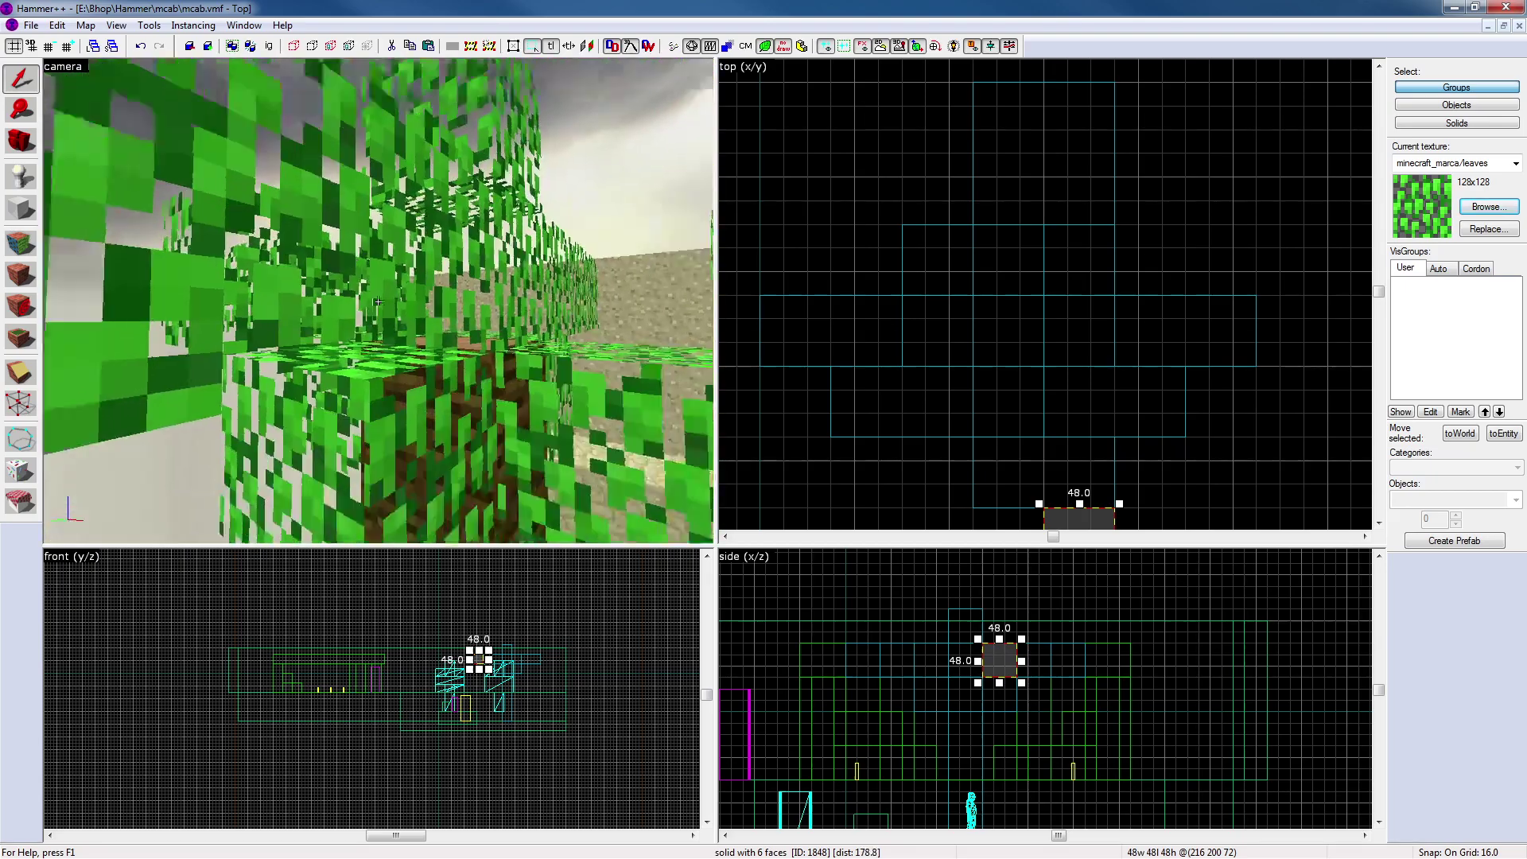
pyautogui.press('z')
pyautogui.click(380, 366)
pyautogui.press('z')
pyautogui.press('w')
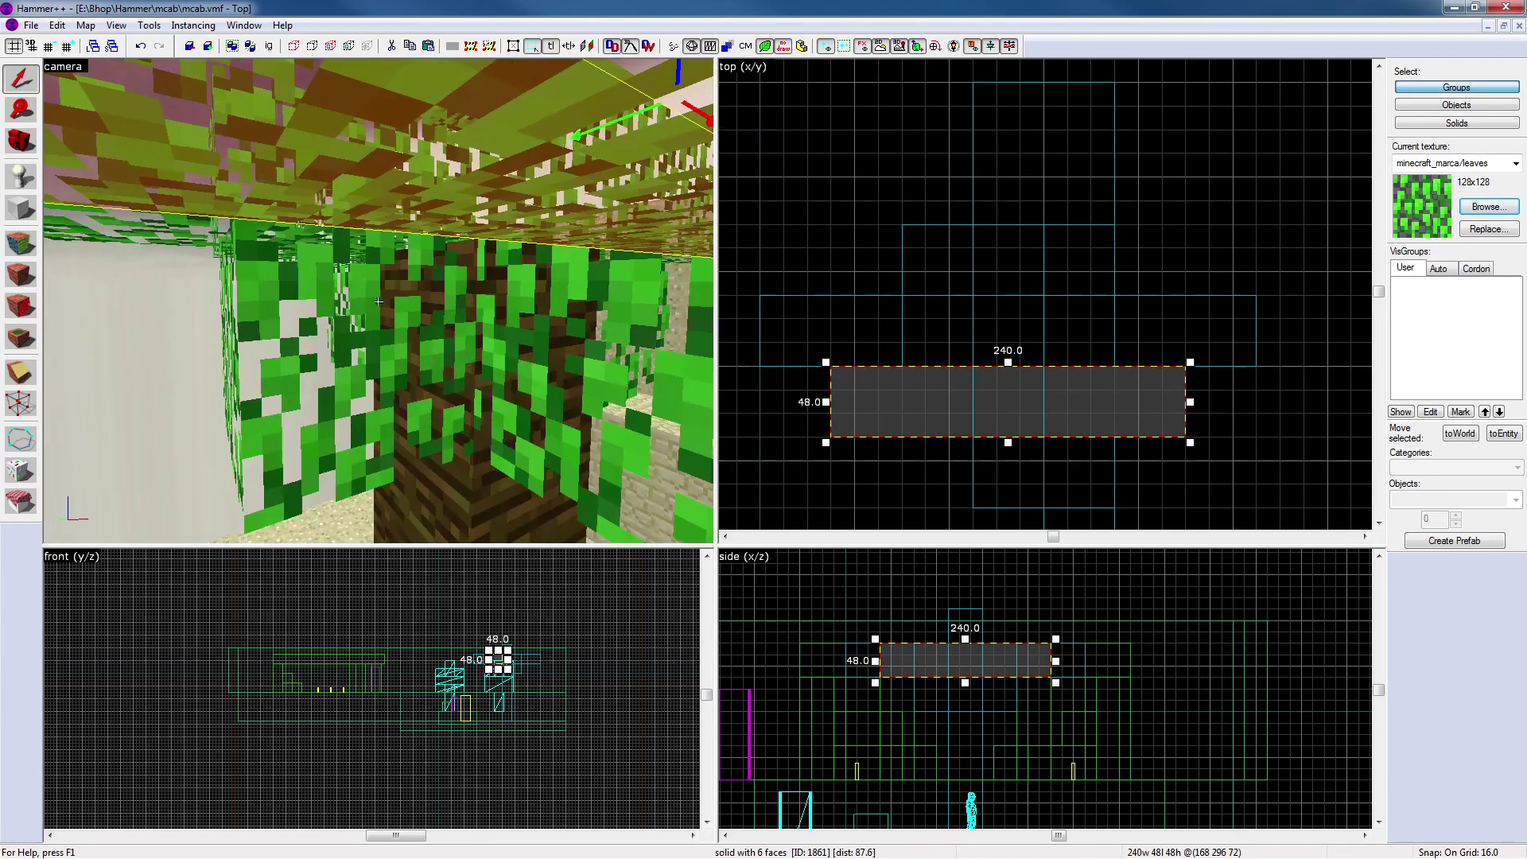
pyautogui.press('z')
pyautogui.click(455, 315)
pyautogui.click(453, 313)
pyautogui.click(441, 315)
pyautogui.press('z')
pyautogui.press('s')
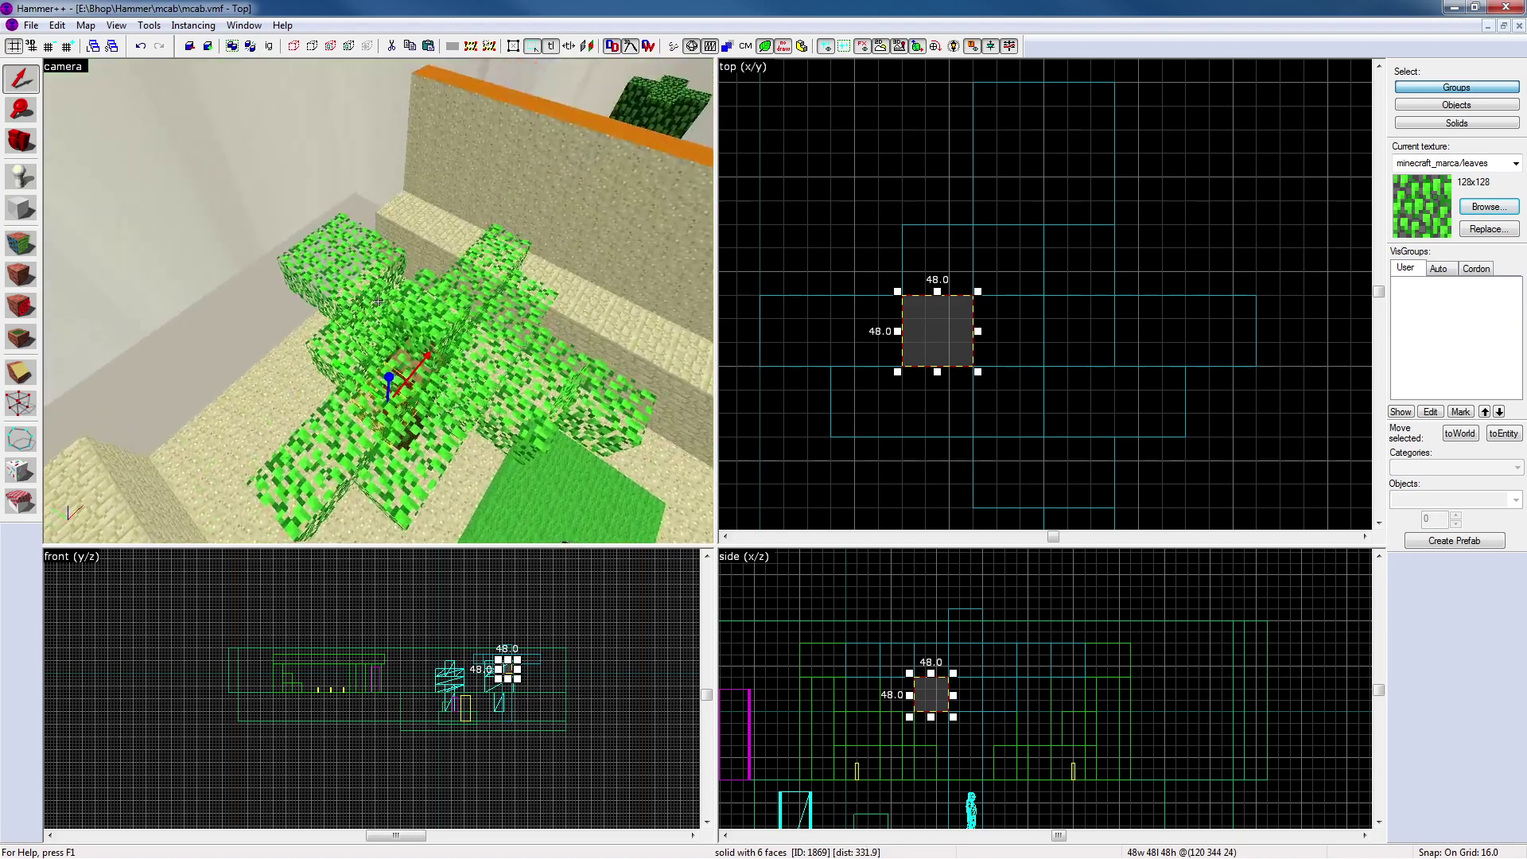
# Examine the crown's topmost leaf block and the layers around it from several angles
pyautogui.press('w')
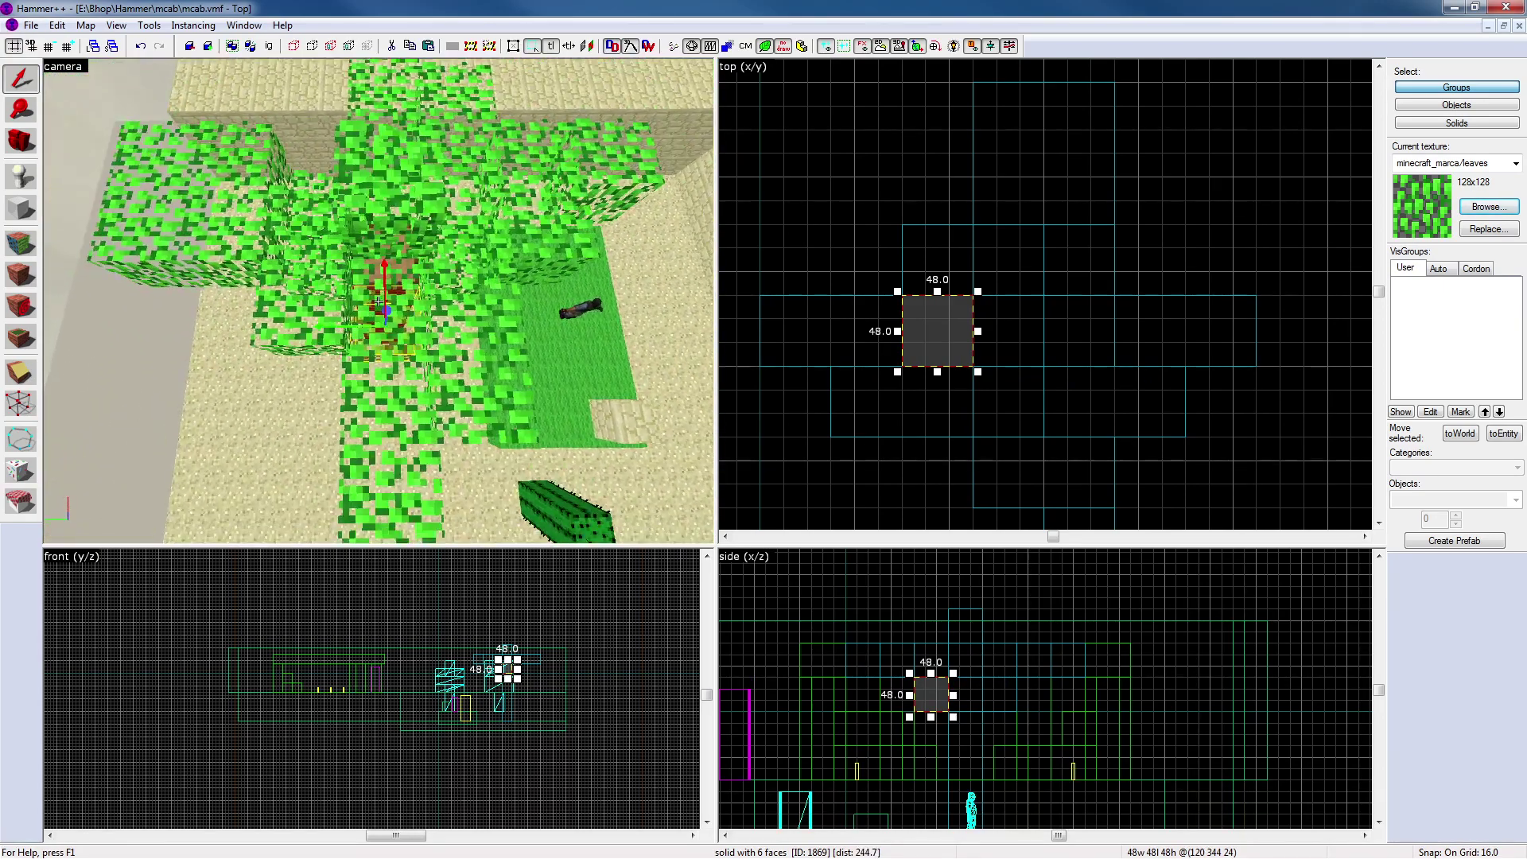
pyautogui.press('z')
pyautogui.click(380, 302)
pyautogui.press('z')
pyautogui.press('w')
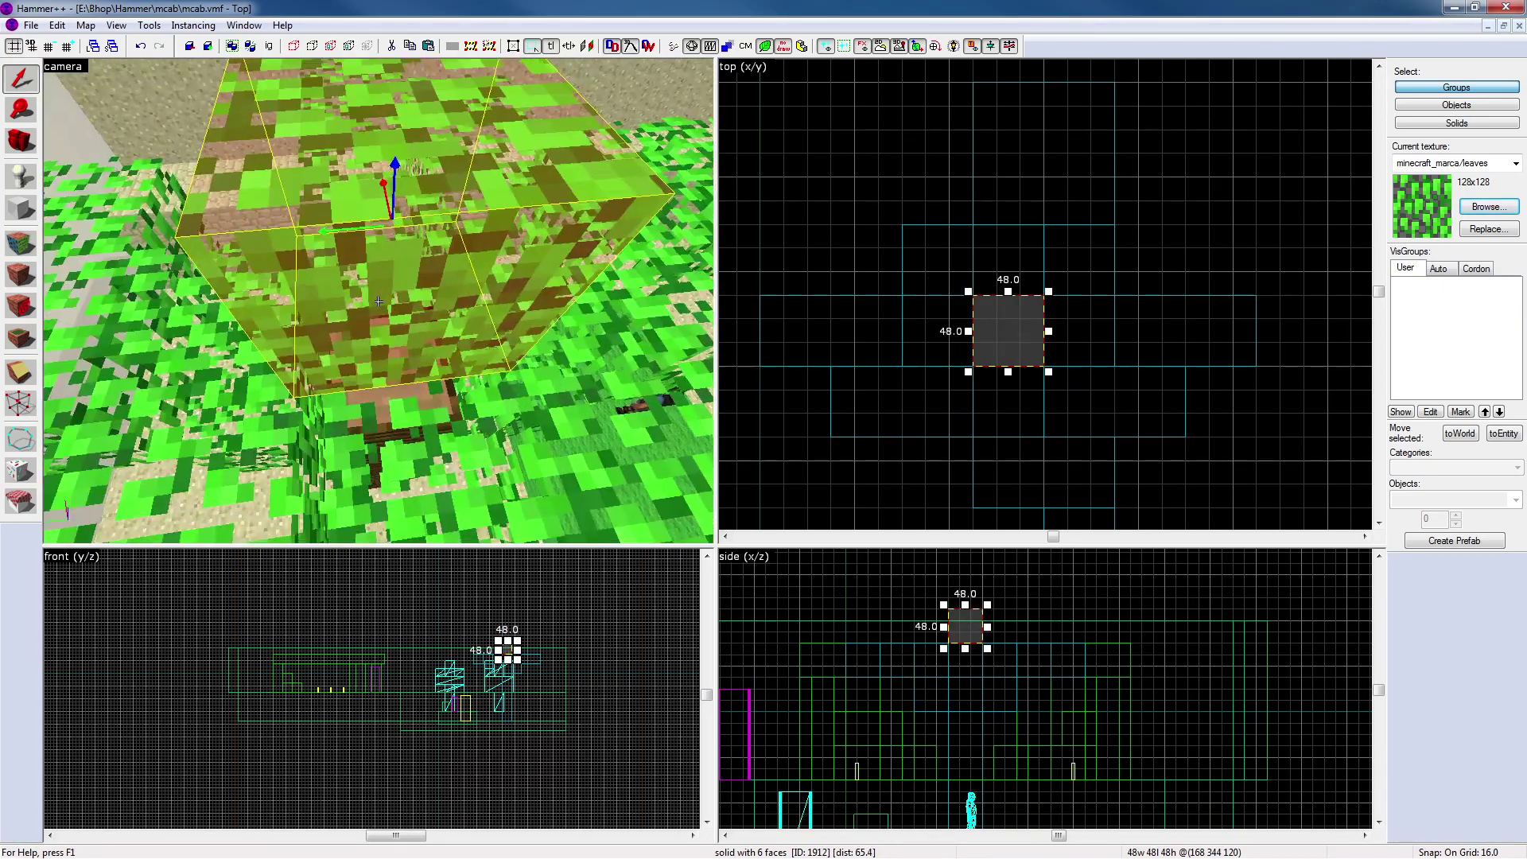
pyautogui.press('s')
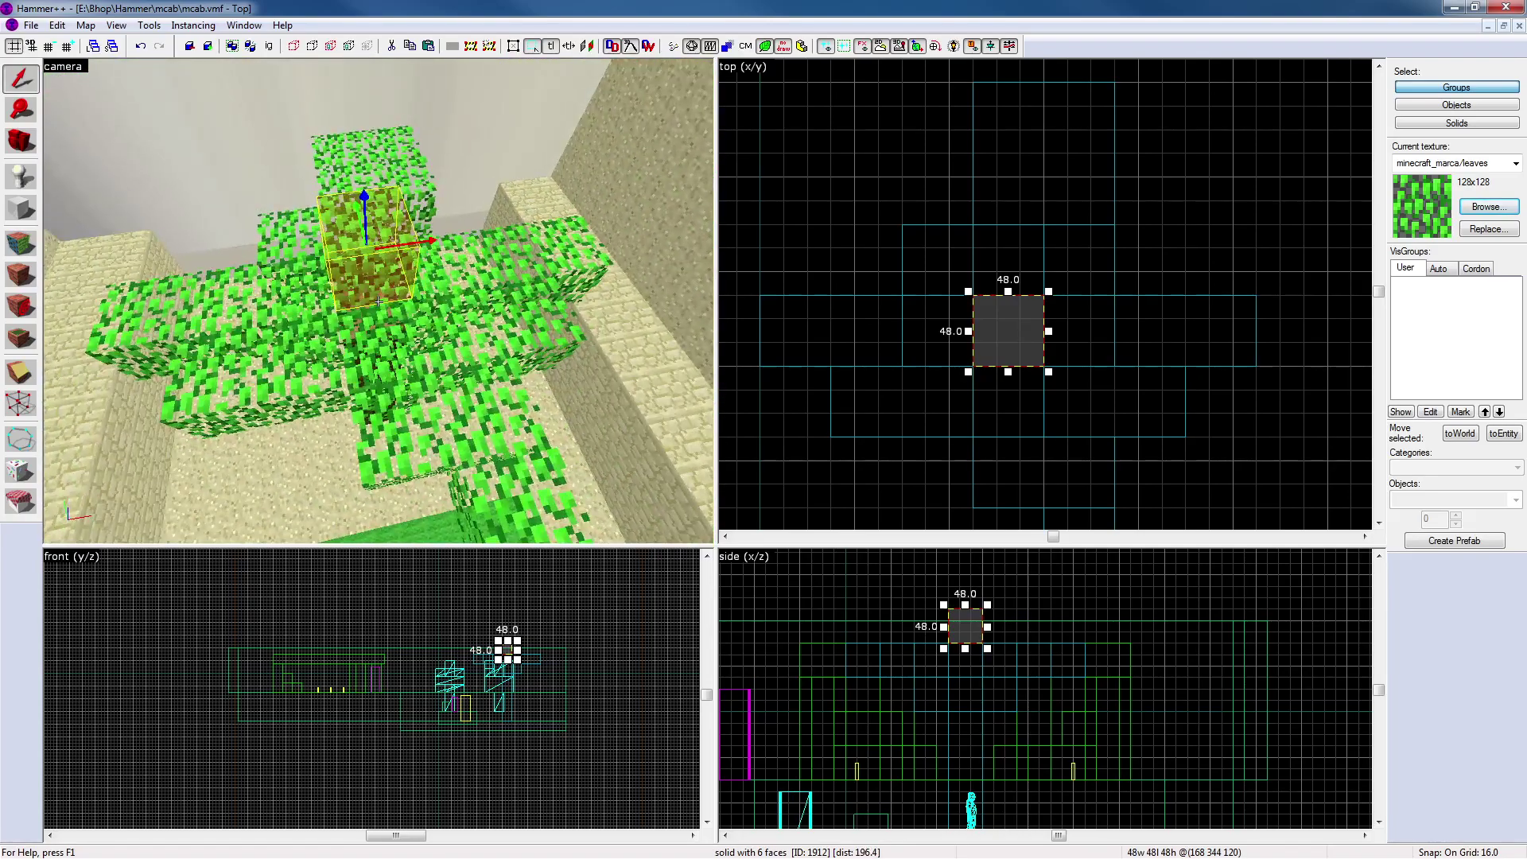
pyautogui.press('z')
pyautogui.press('z')
pyautogui.press('w')
pyautogui.press('z')
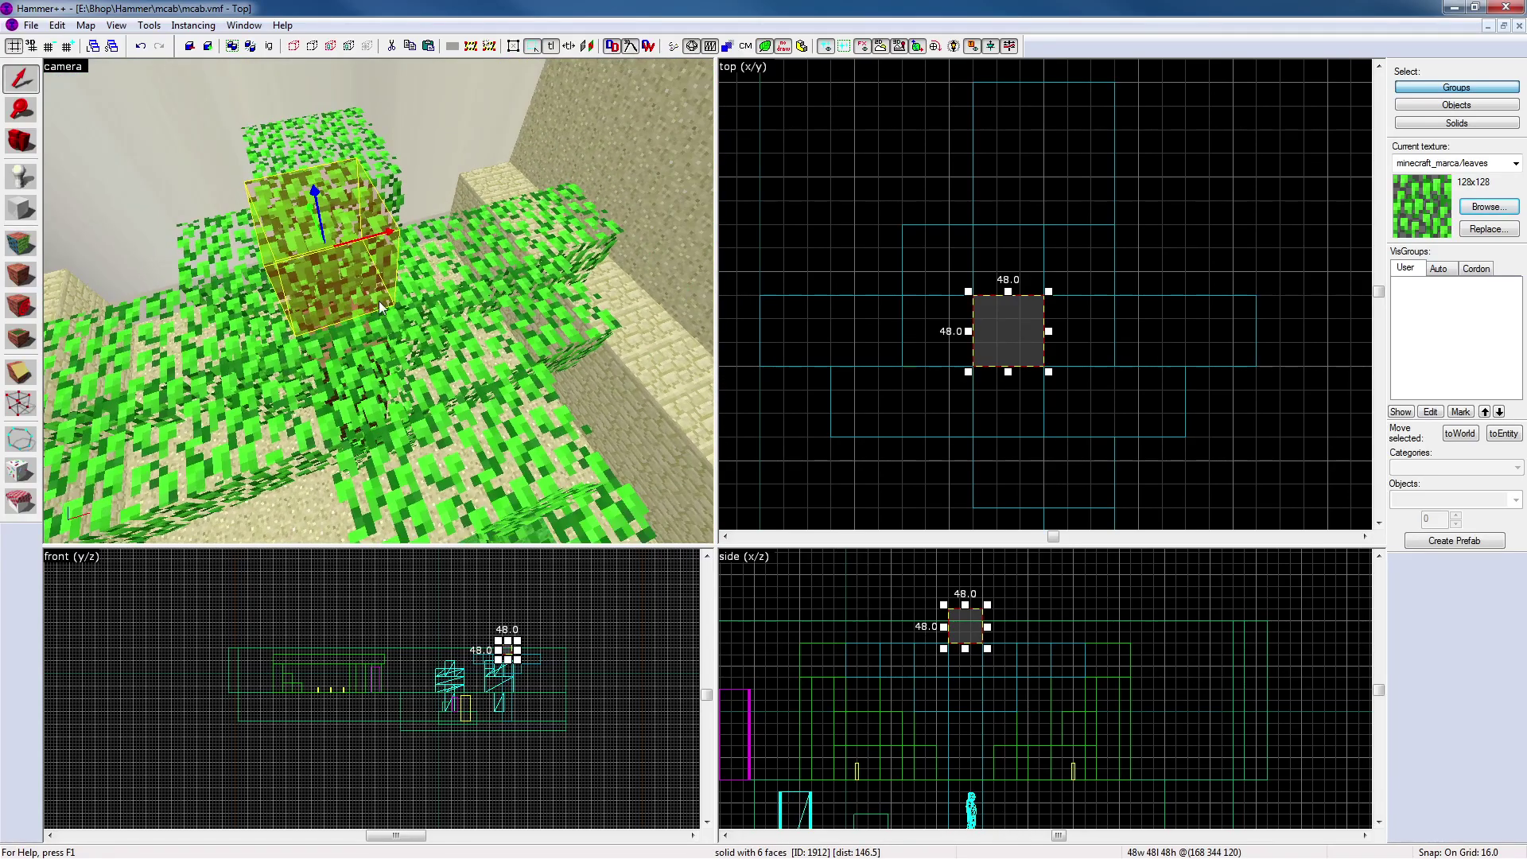
pyautogui.click(472, 276)
pyautogui.press('z')
pyautogui.press('s')
pyautogui.press('z')
pyautogui.click(879, 212)
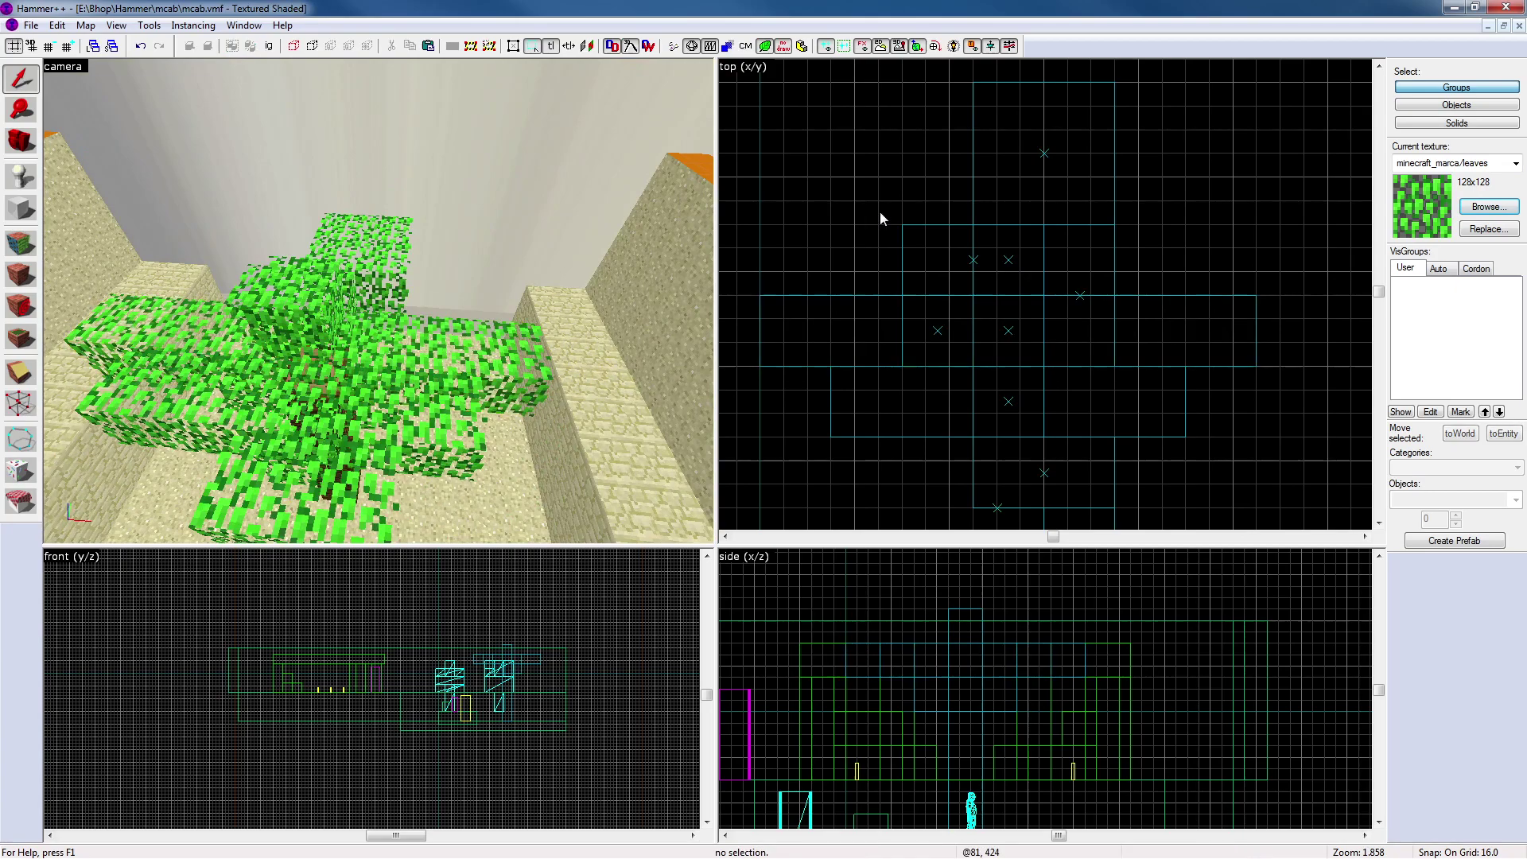
# Check the face texture settings of the crown's topmost leaf block
pyautogui.press('z')
pyautogui.press('z')
pyautogui.click(378, 301)
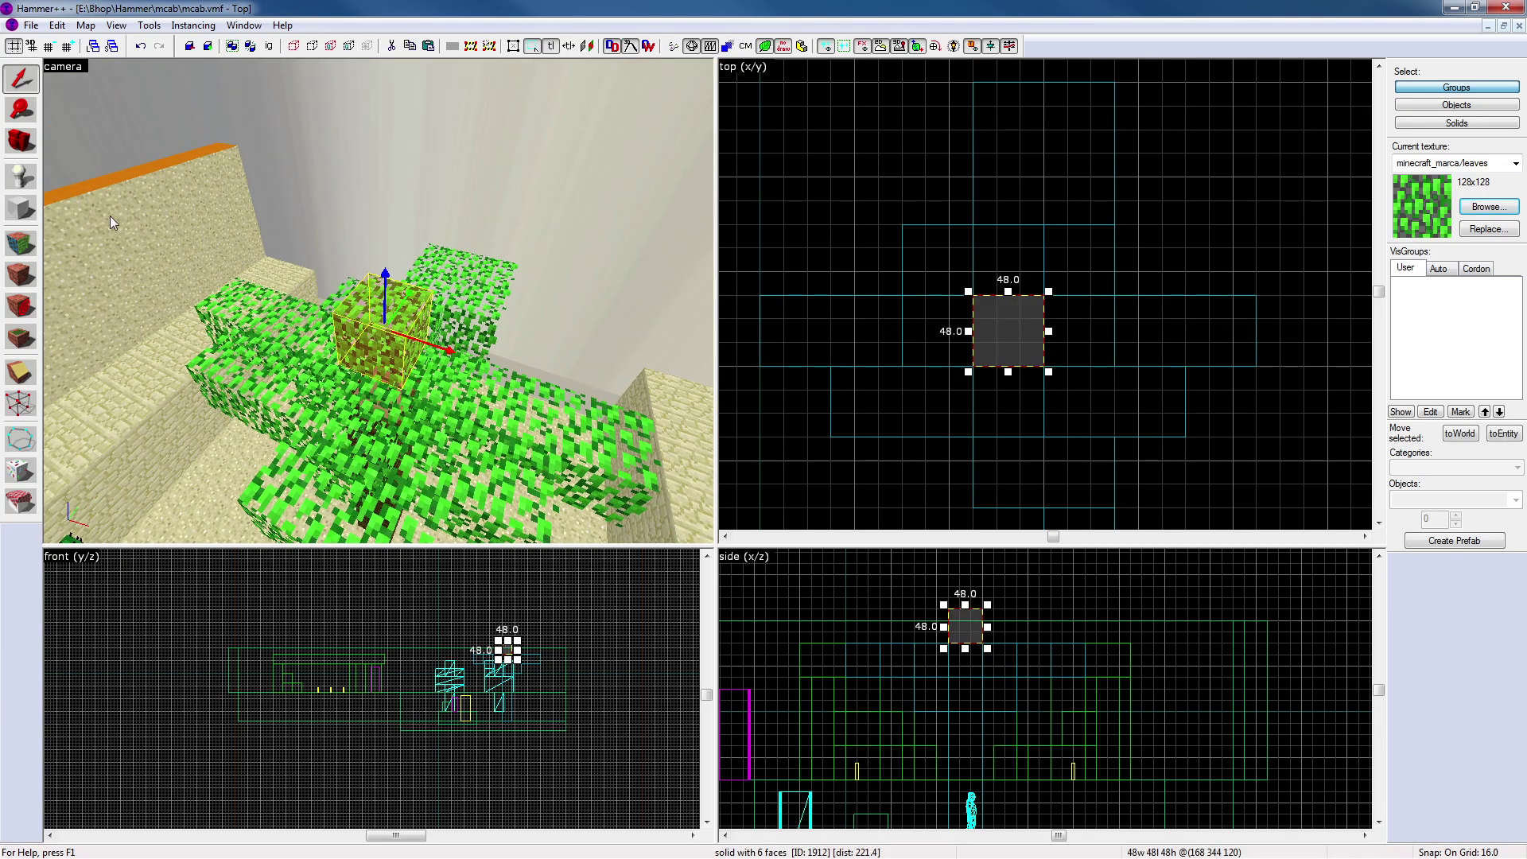
pyautogui.click(20, 243)
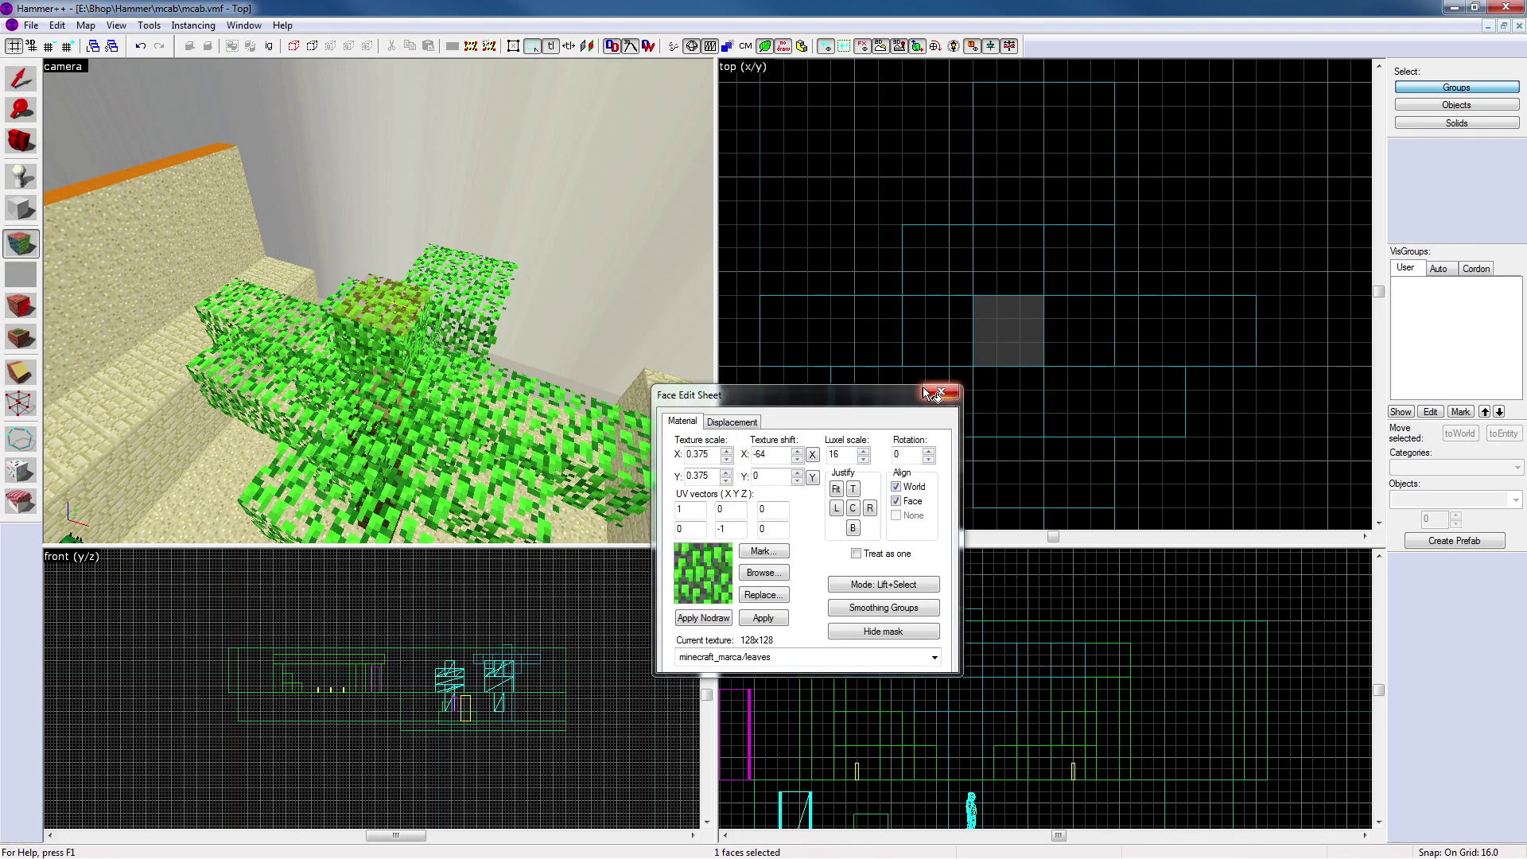
pyautogui.click(941, 392)
pyautogui.press('z')
pyautogui.press('s')
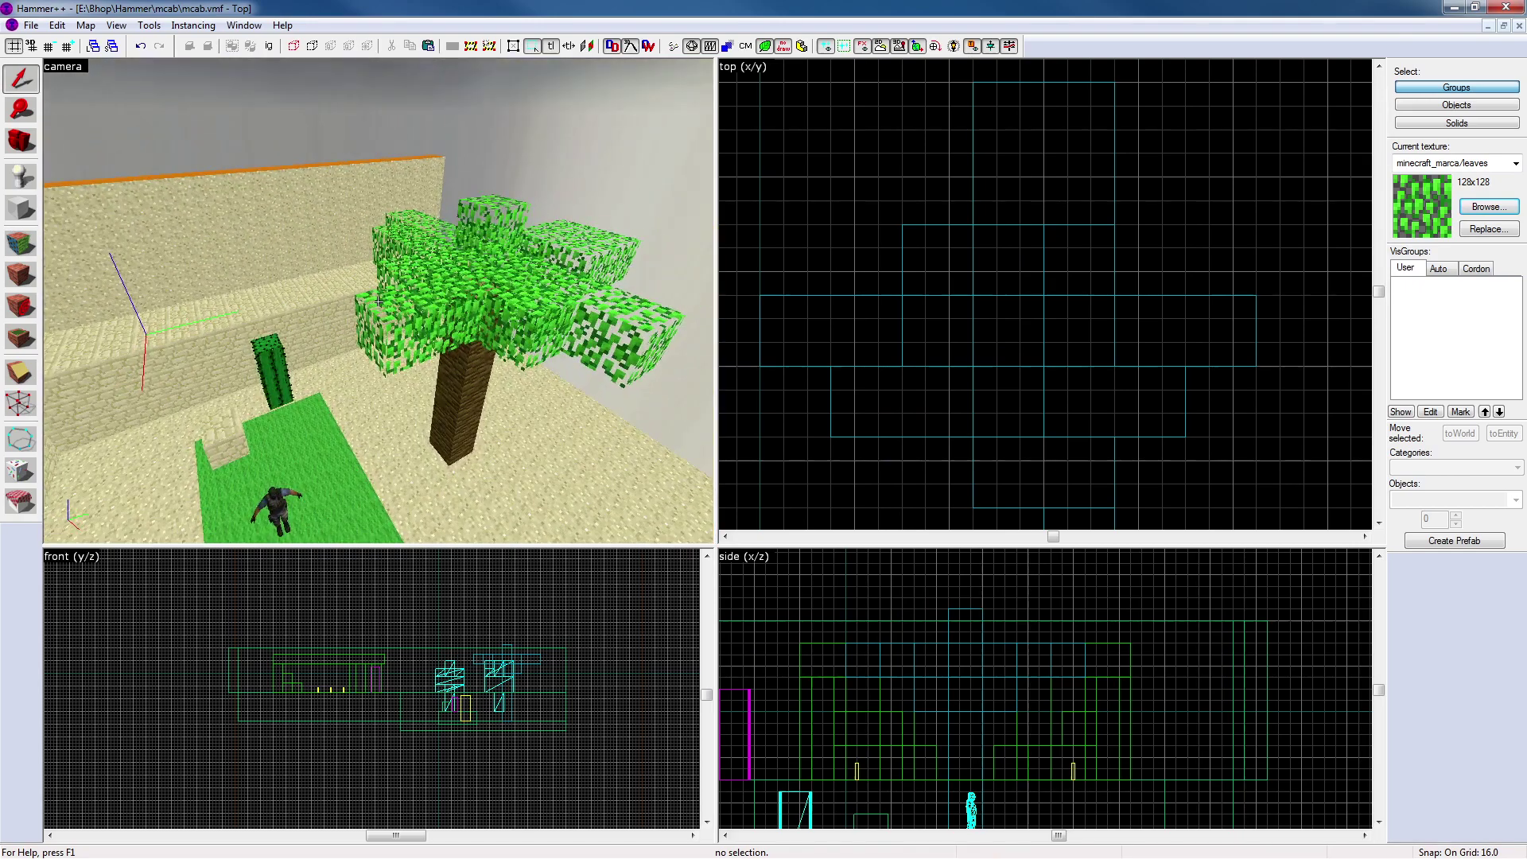
pyautogui.press('z')
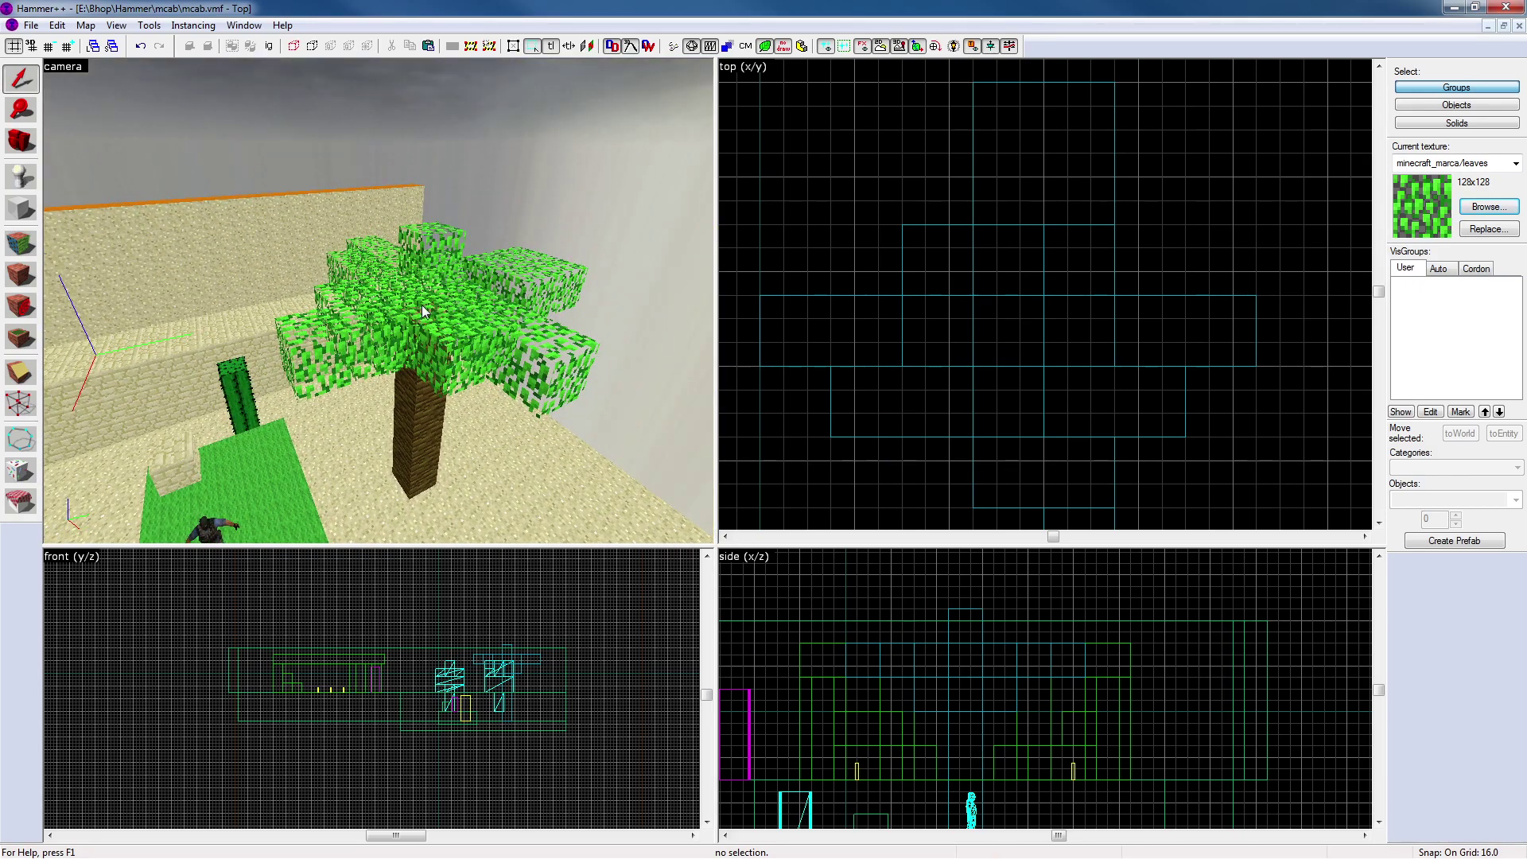
pyautogui.click(525, 277)
pyautogui.press('Escape')
pyautogui.press('z')
pyautogui.press('w')
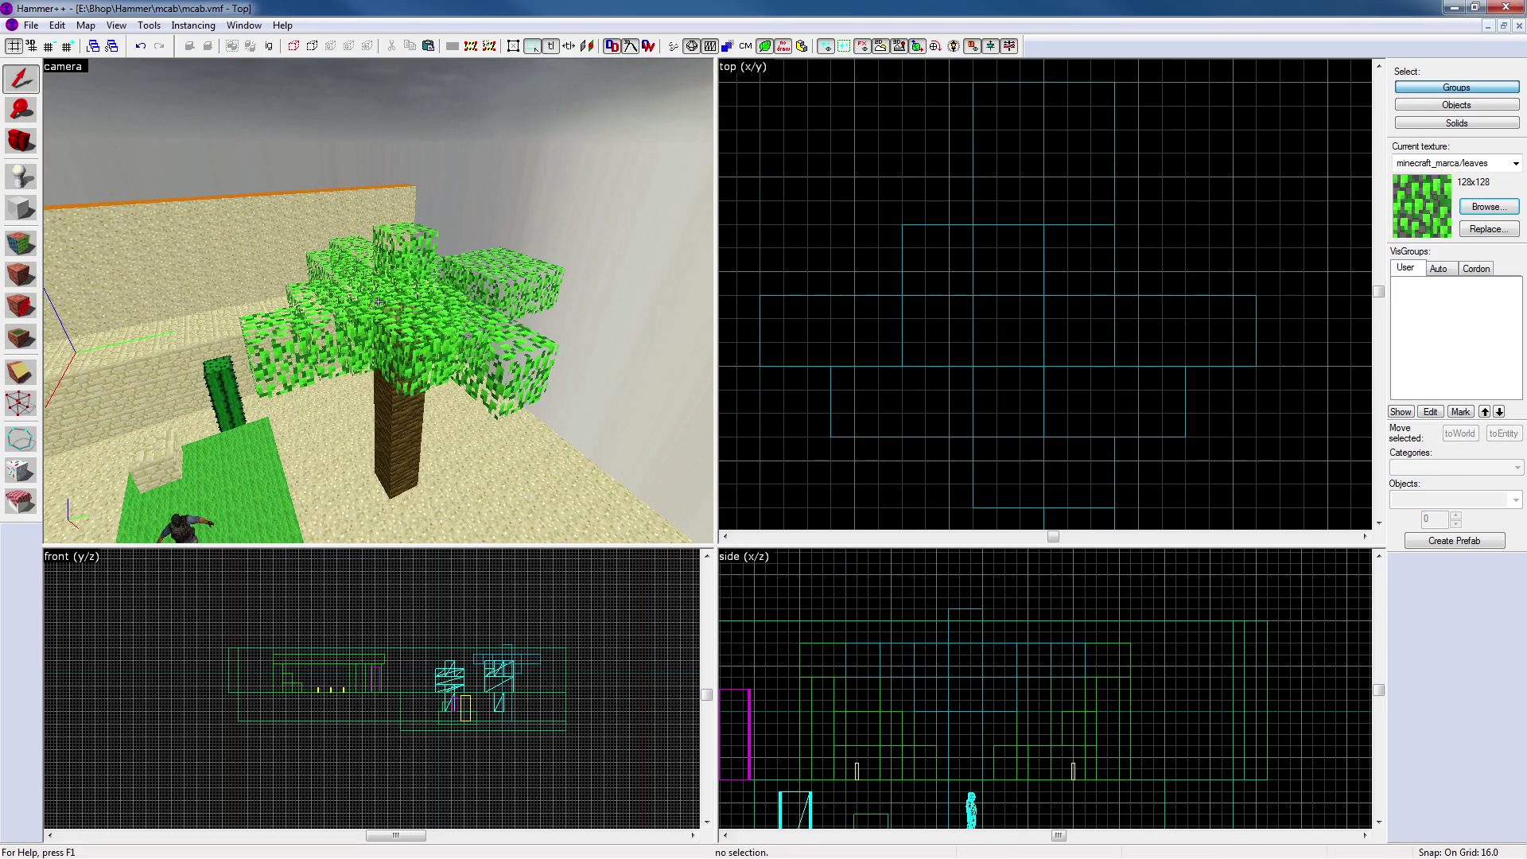
pyautogui.press('s')
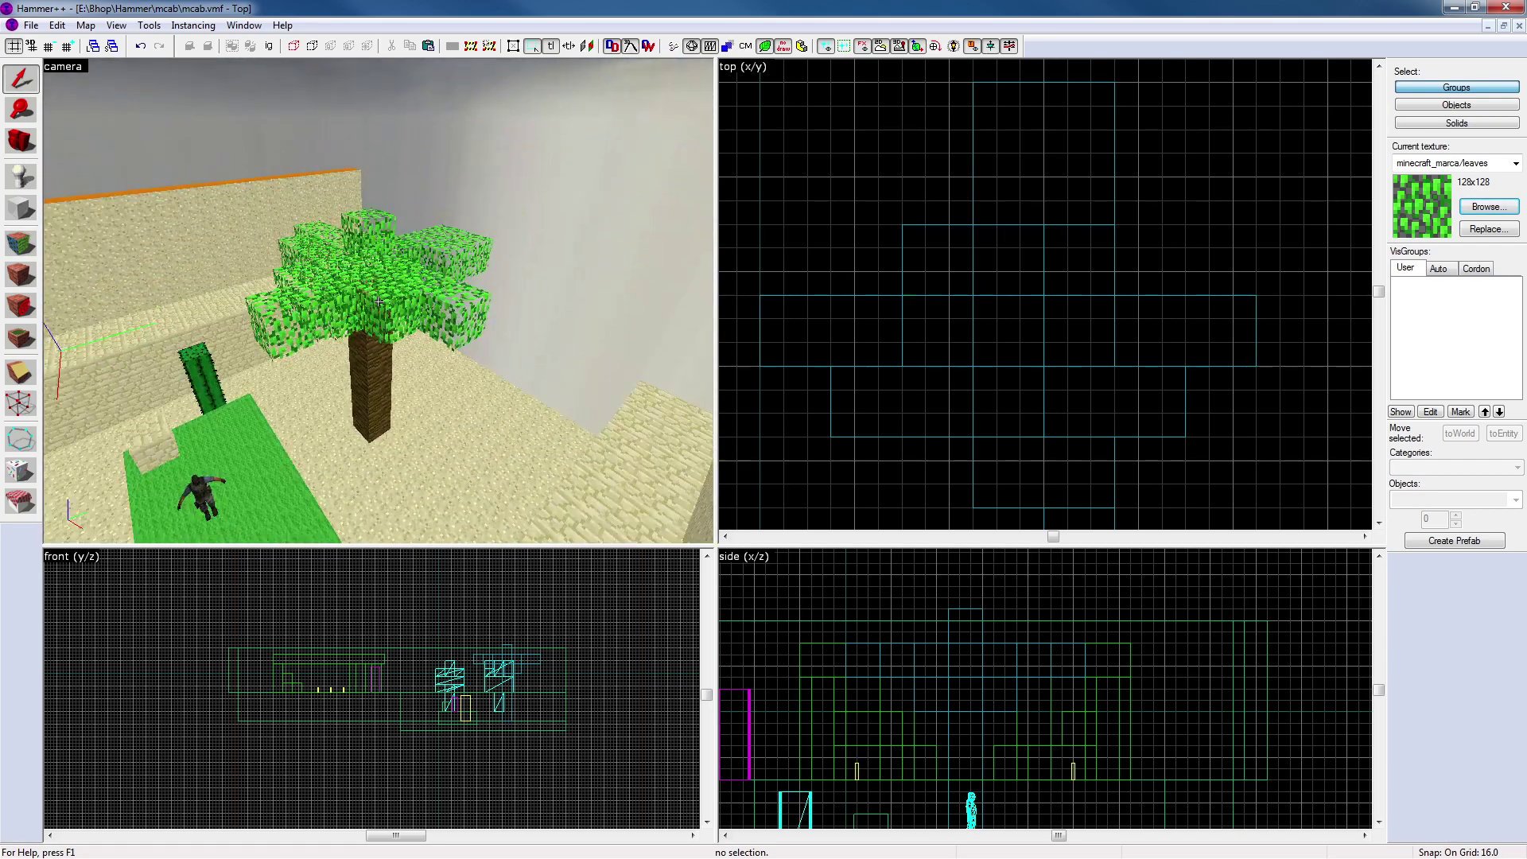
# Select all the palm tree's leaf and trunk brushes and tie them to a single func_detail entity
pyautogui.press('z')
pyautogui.scroll(-4, 814, 315)
pyautogui.moveTo(777, 140); pyautogui.dragTo(1089, 410)
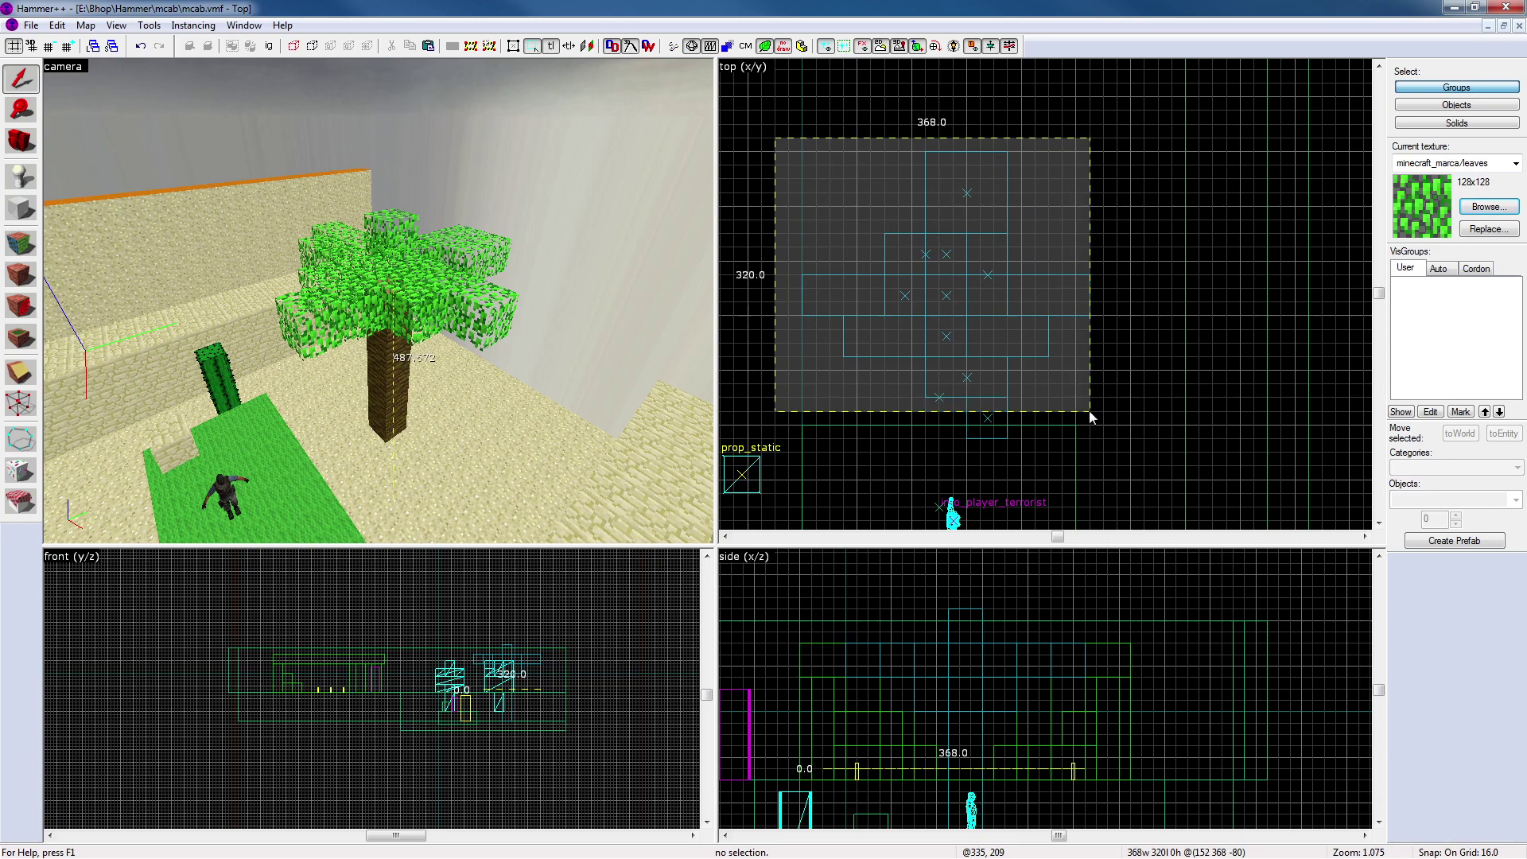
pyautogui.press('Return')
pyautogui.keyDown('ctrl'); pyautogui.click(556, 445); pyautogui.keyUp('ctrl')
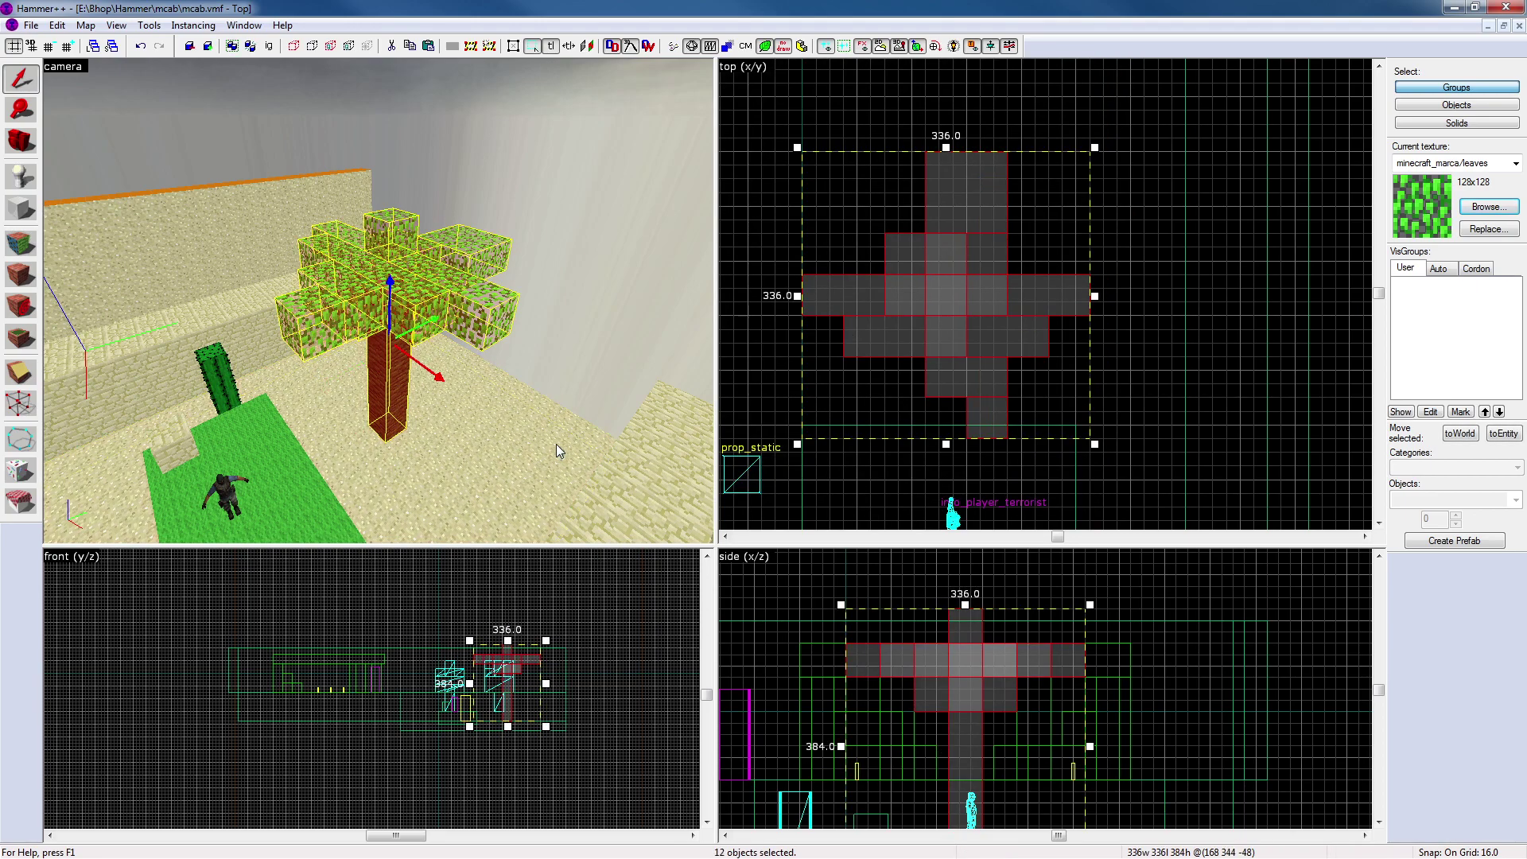
pyautogui.hotkey('ctrl', 't')
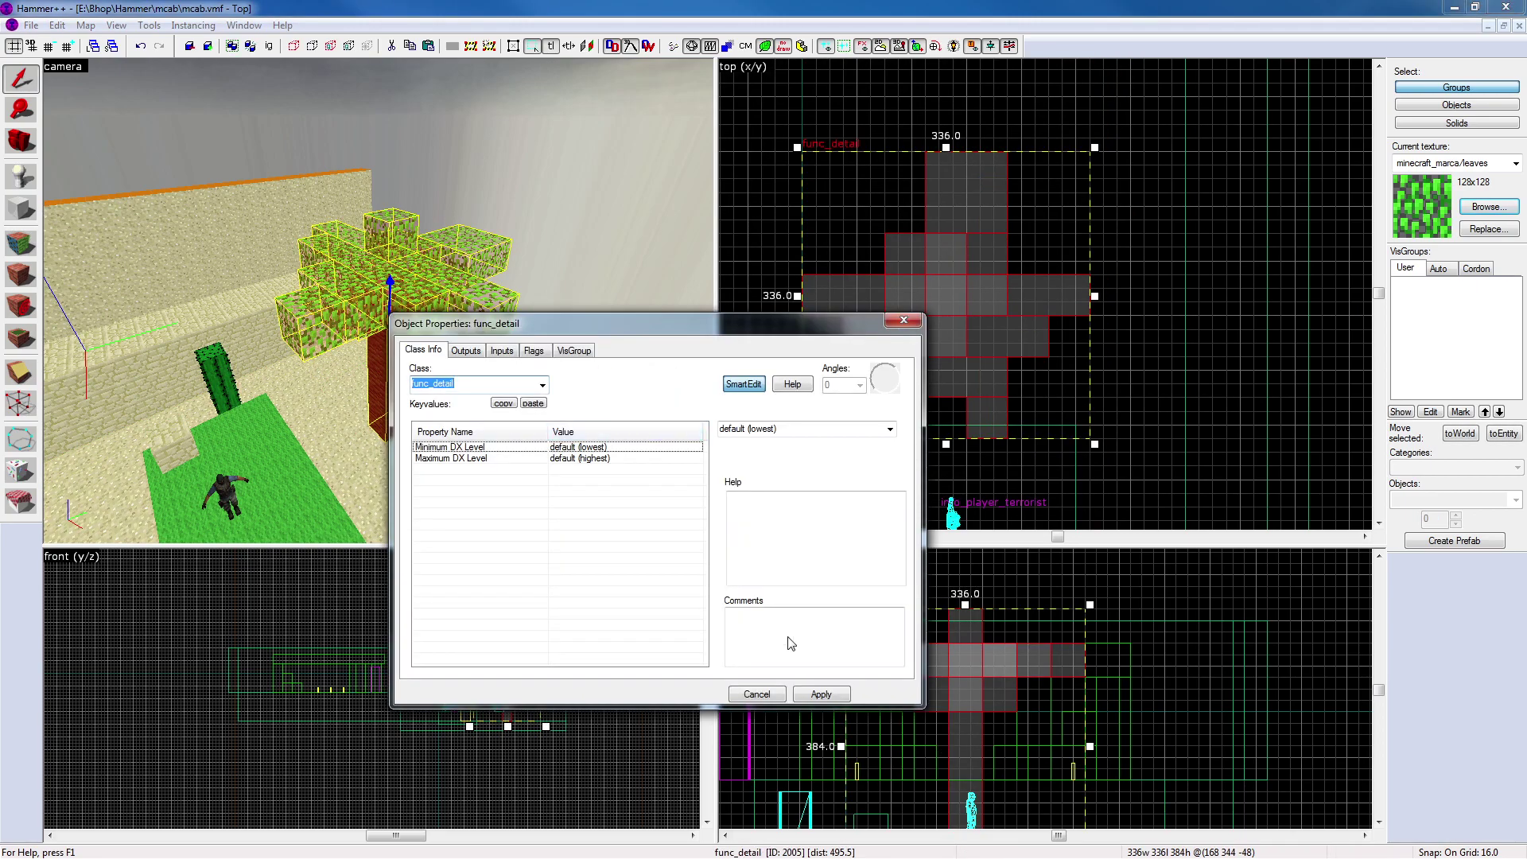
pyautogui.click(902, 319)
pyautogui.click(773, 232)
# Move the func_detail palm tree out of the play area to just beyond the map's northwest corner
pyautogui.press('z')
pyautogui.press('w')
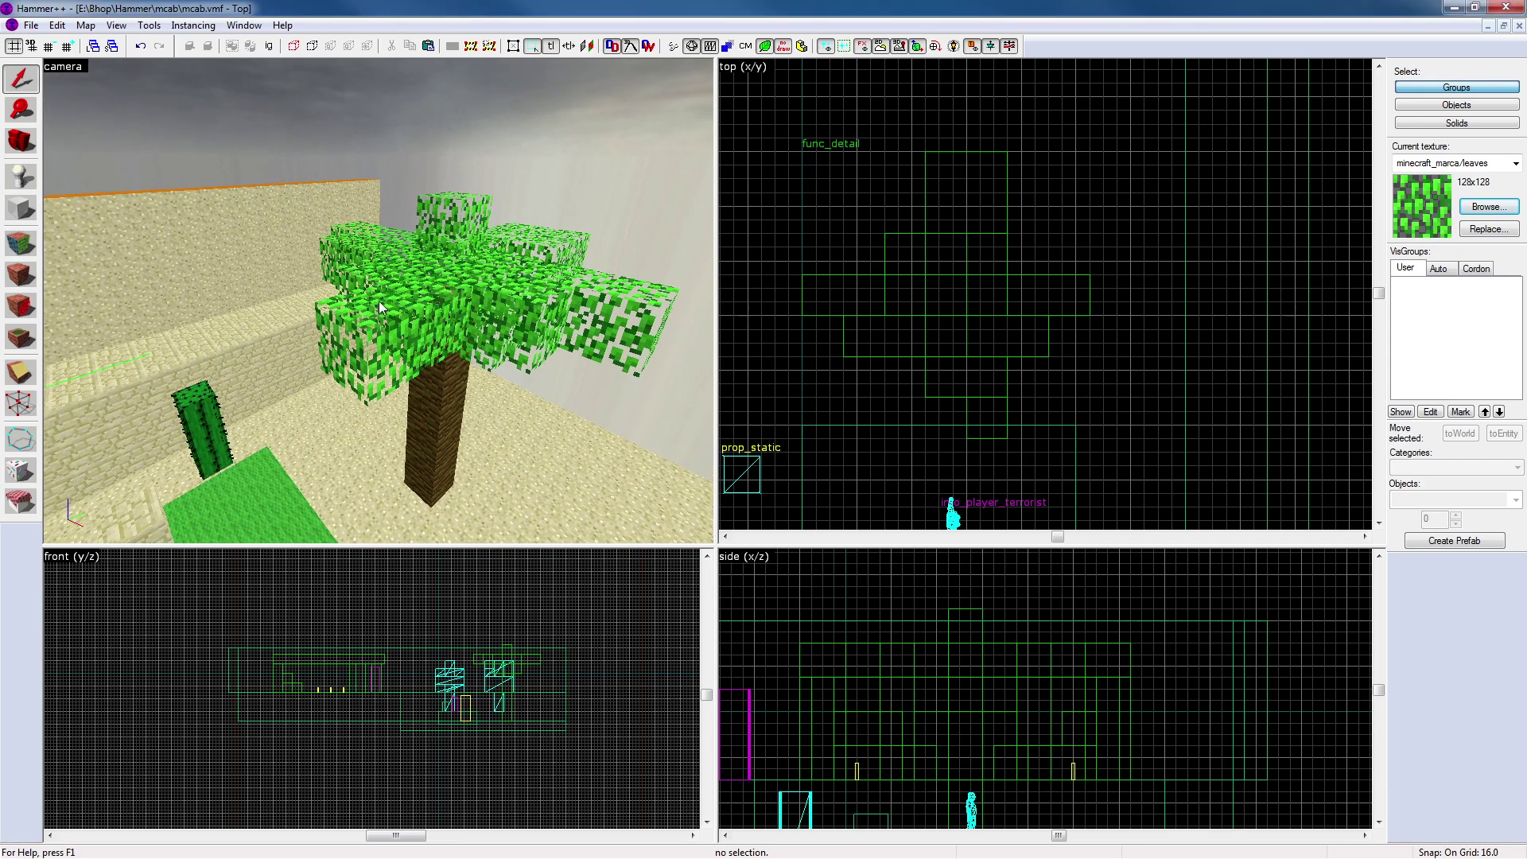
pyautogui.press('s')
pyautogui.press('z')
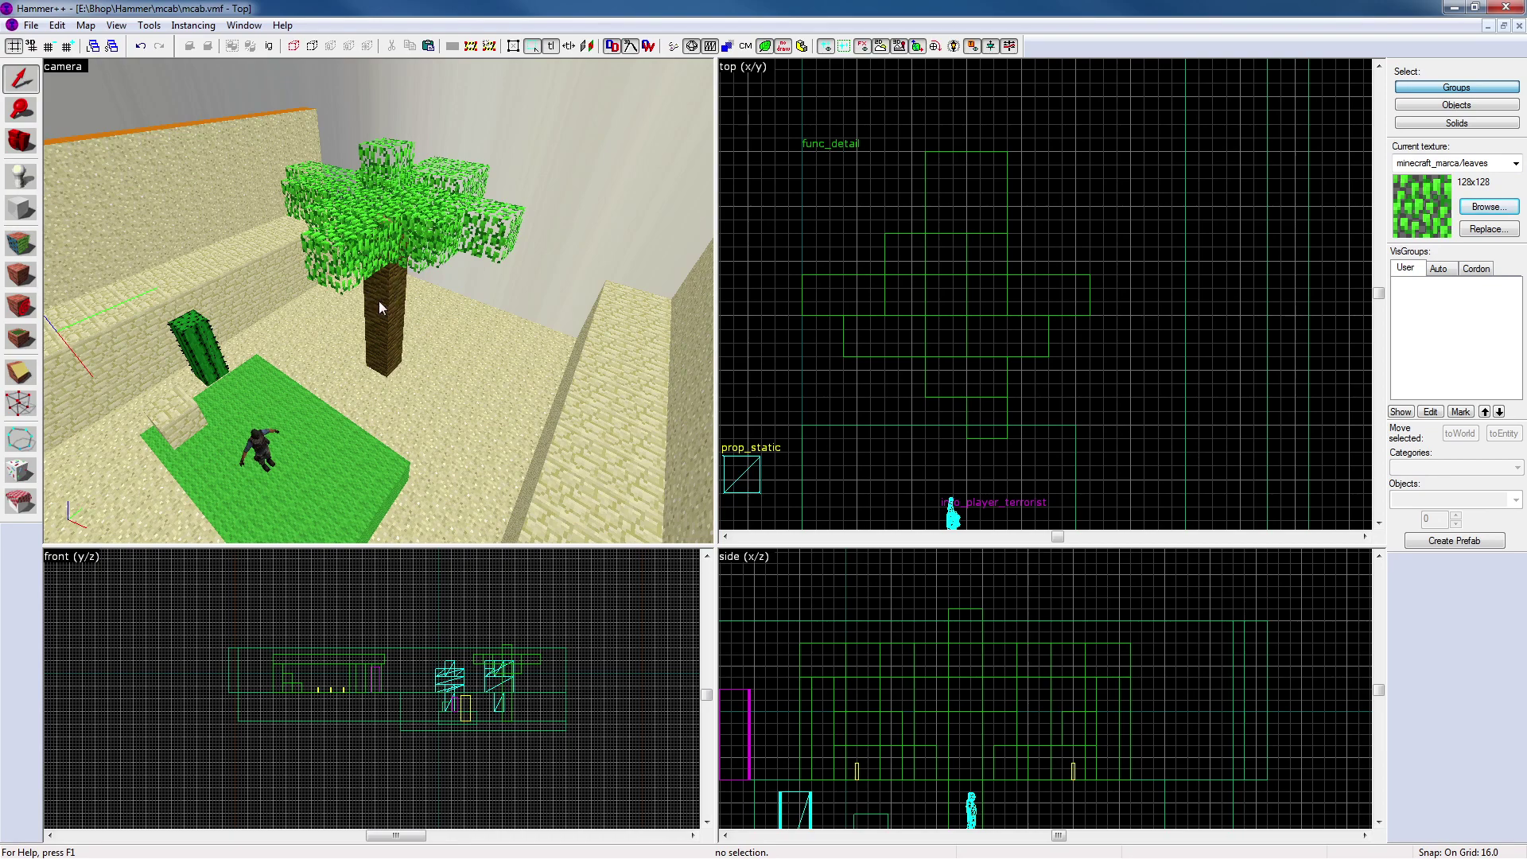
pyautogui.press('z')
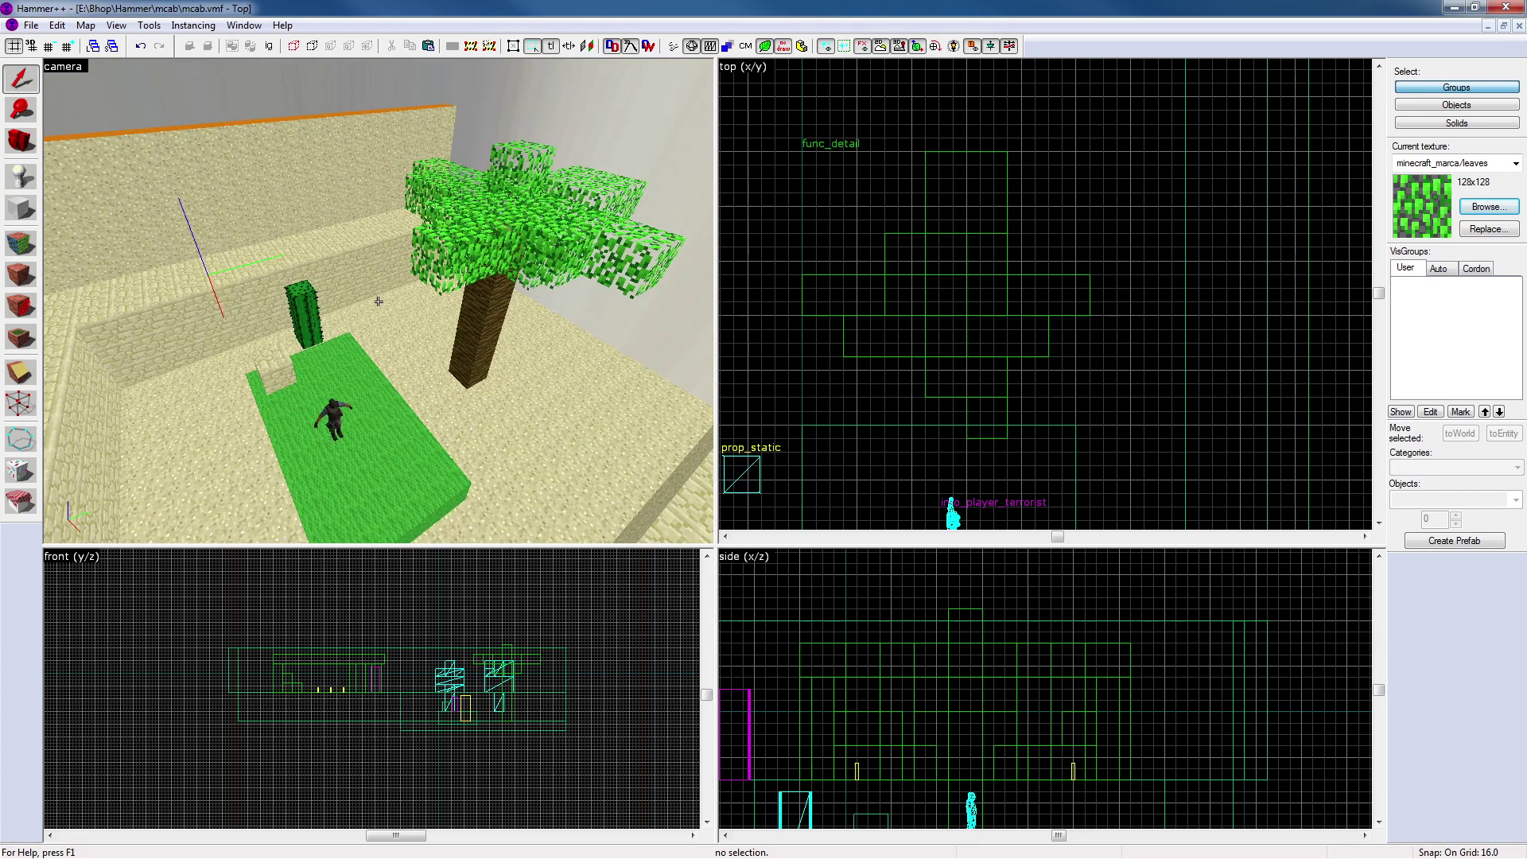
pyautogui.press('z')
pyautogui.click(379, 301)
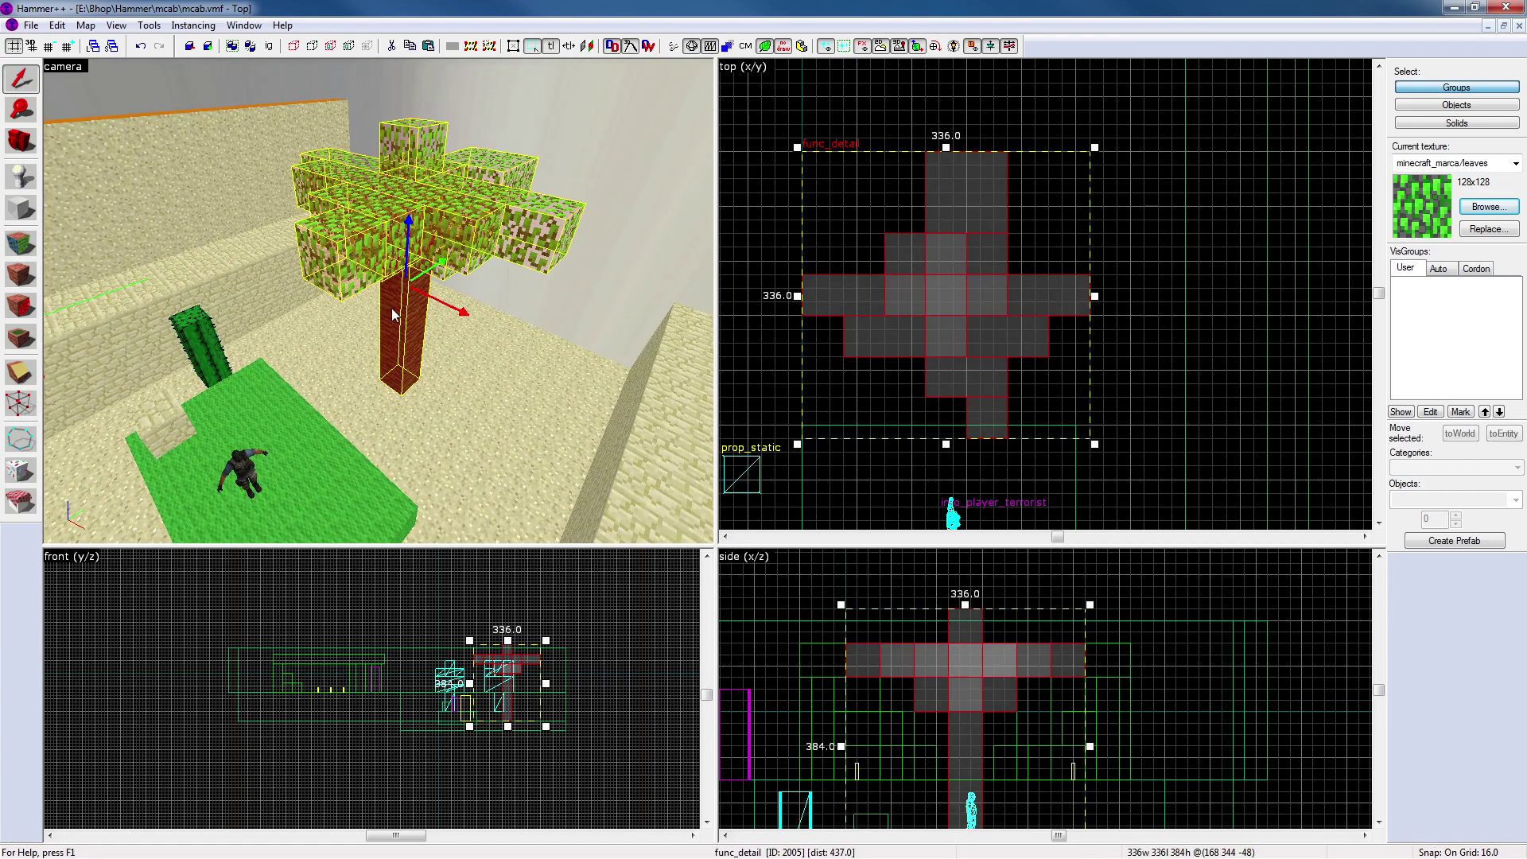
pyautogui.scroll(-8, 1071, 249)
pyautogui.moveTo(1027, 257); pyautogui.dragTo(935, 153)
pyautogui.press('Escape')
# Copy the small sandstone block at the grass platform's corner and paste the duplicate onto the open sand floor
pyautogui.press('z')
pyautogui.press('d')
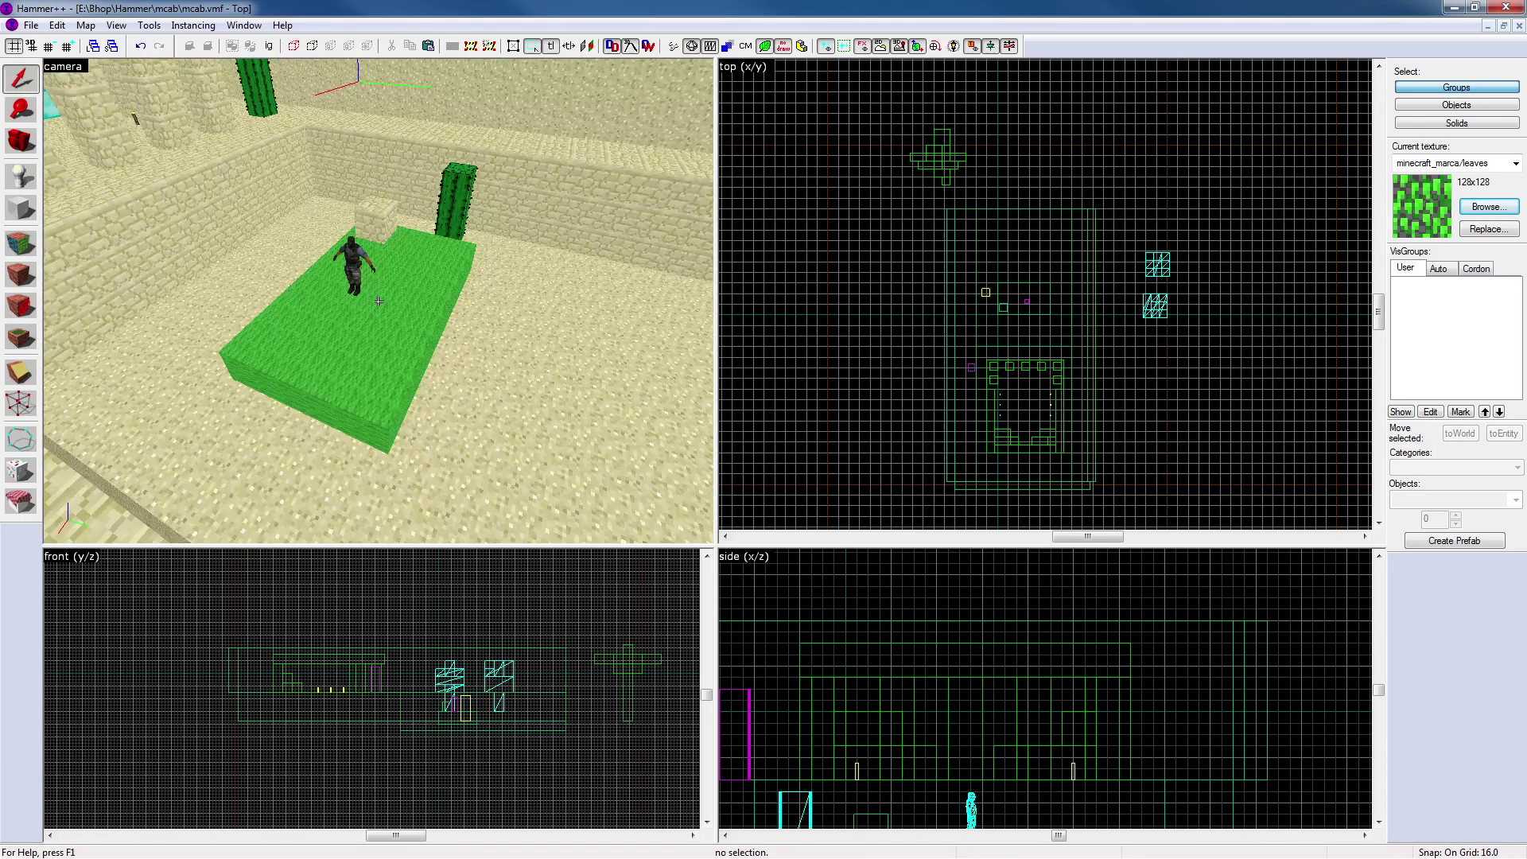
pyautogui.press('z')
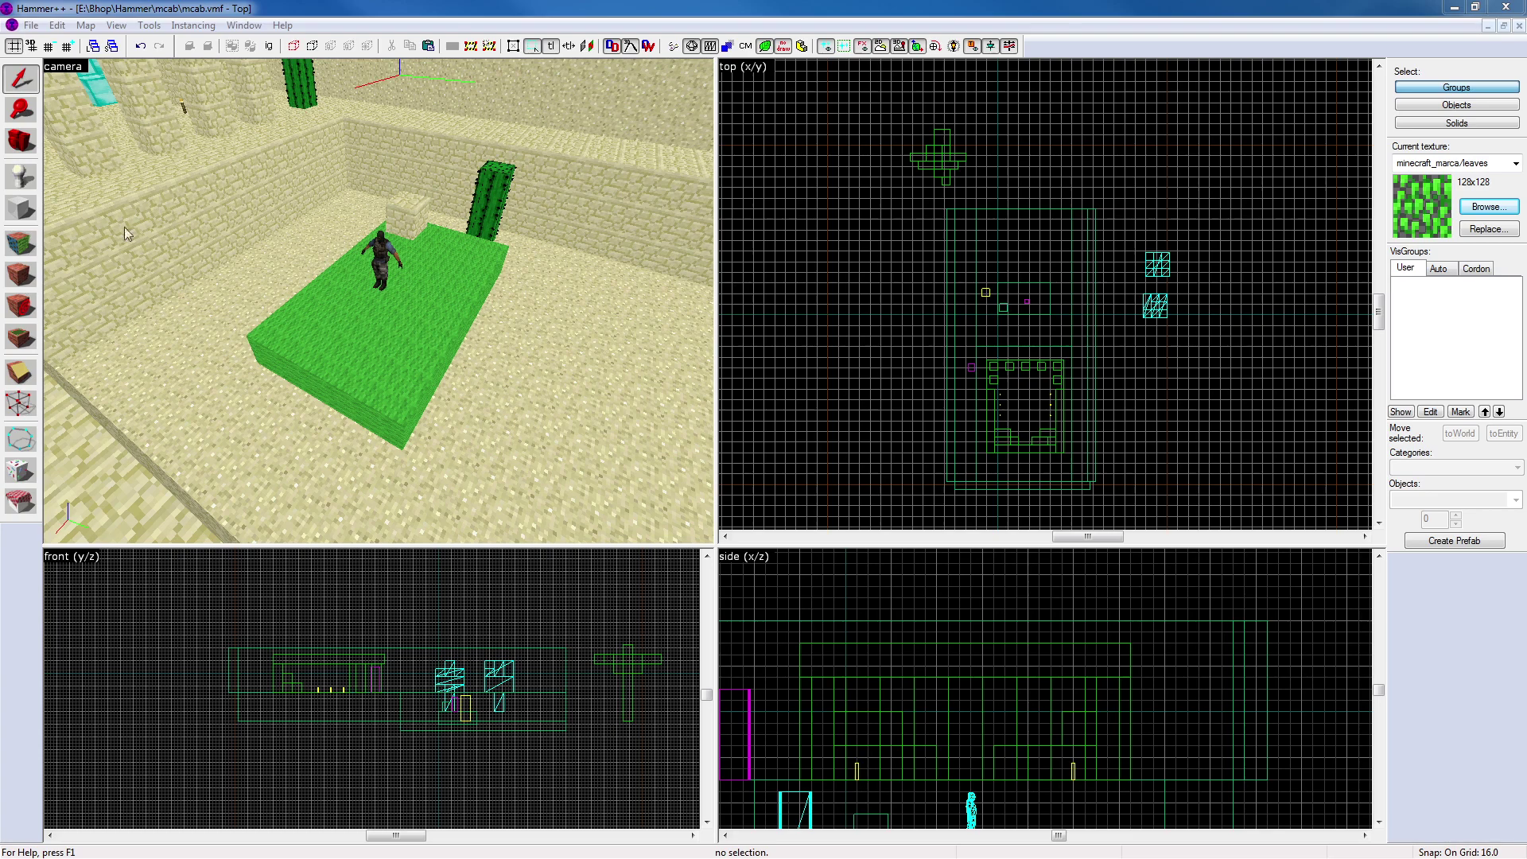
pyautogui.press('z')
pyautogui.press('w')
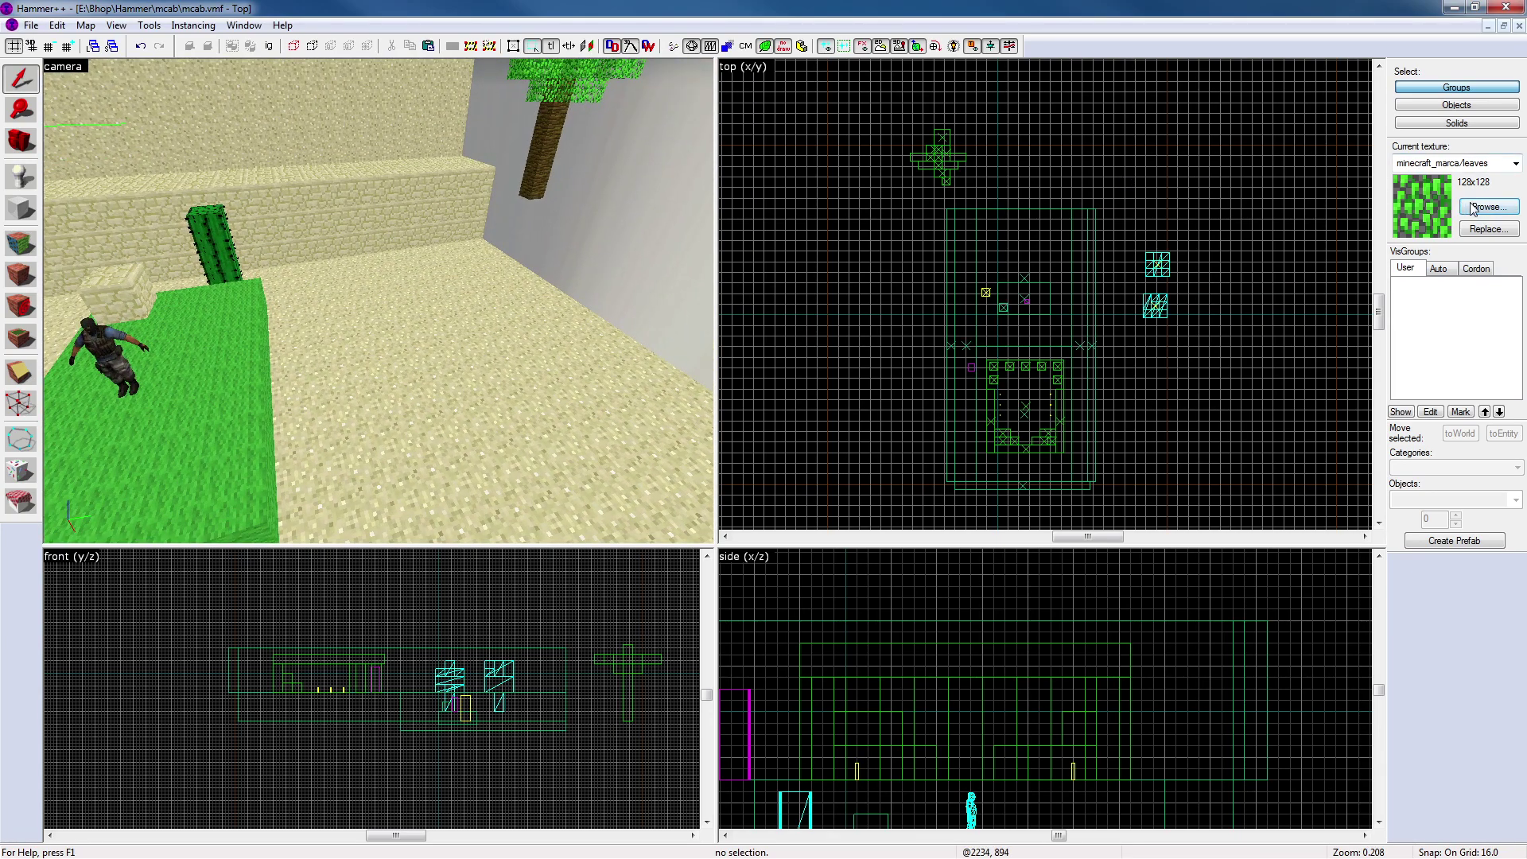
pyautogui.click(117, 295)
pyautogui.hotkey('ctrl', 'c')
pyautogui.hotkey('ctrl', 'v')
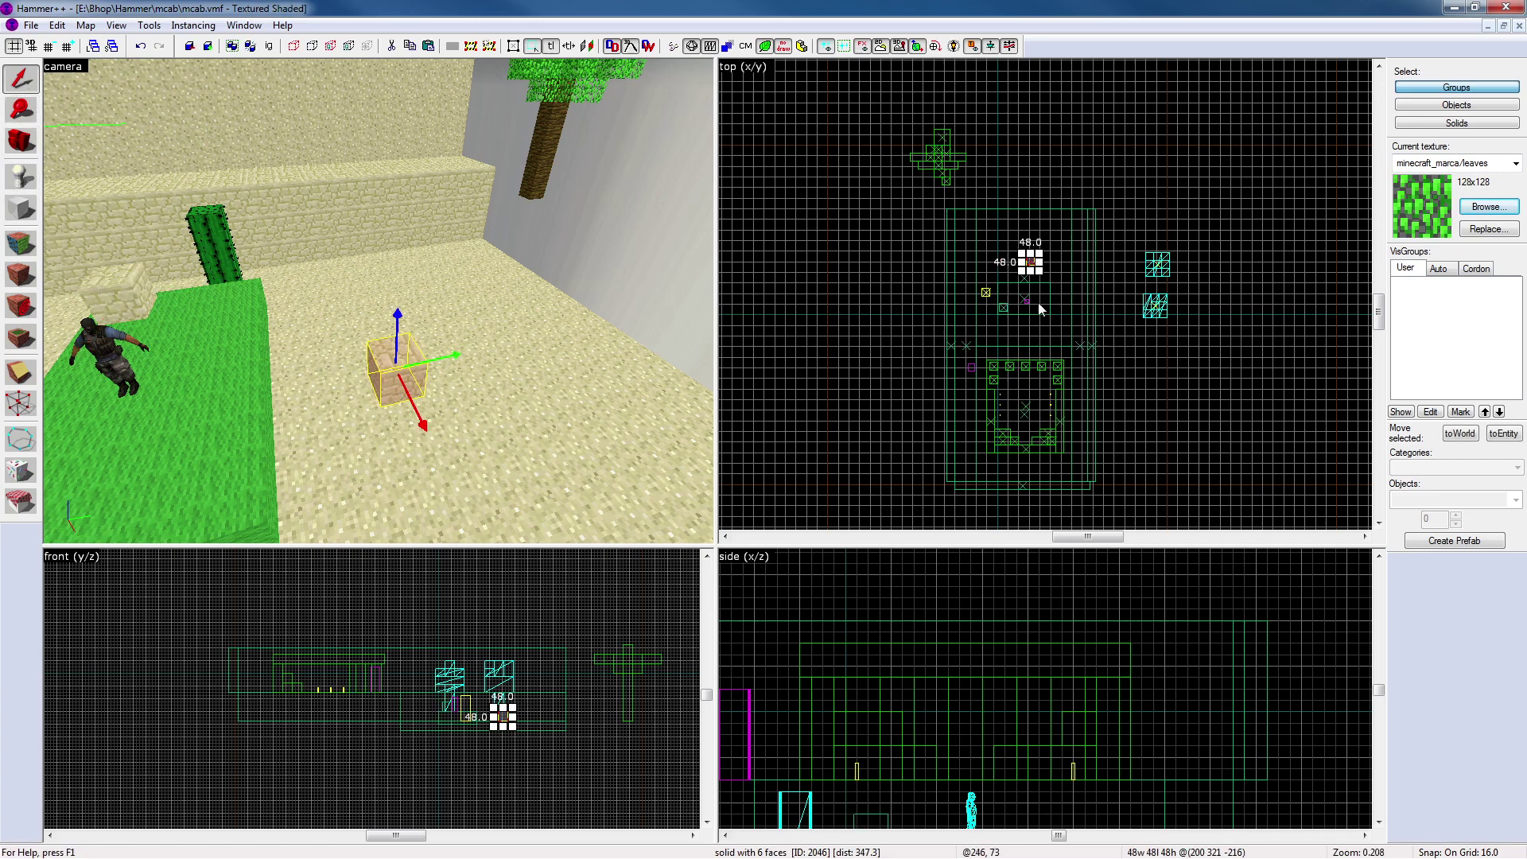
# Browse the minecraft textures for block materials, checking mushroom_block_inside, noteblock and sandstone_carved, and leave the current texture as is
pyautogui.click(1488, 206)
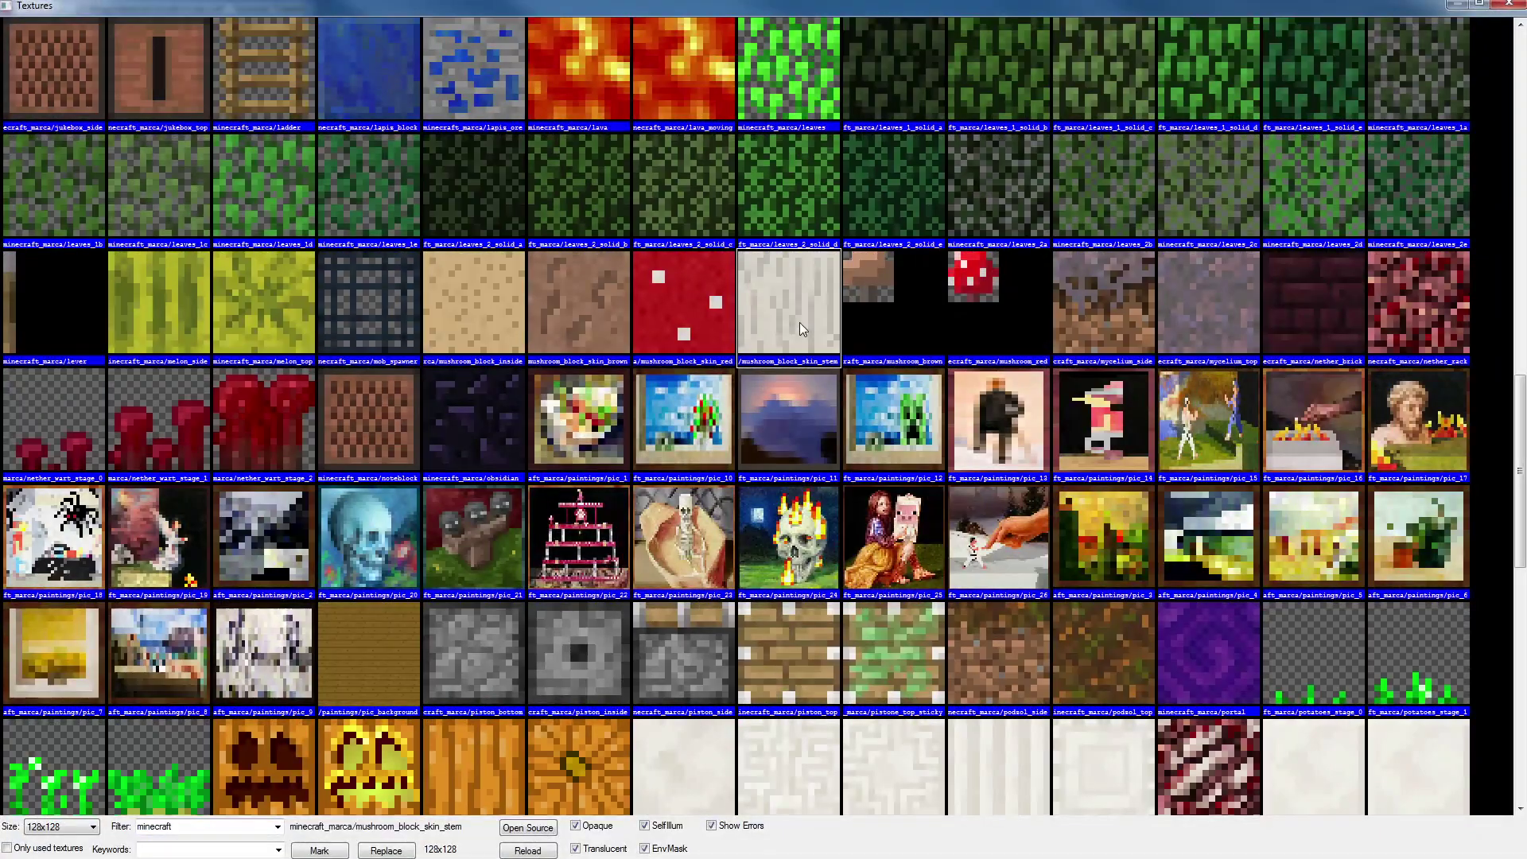
pyautogui.click(489, 300)
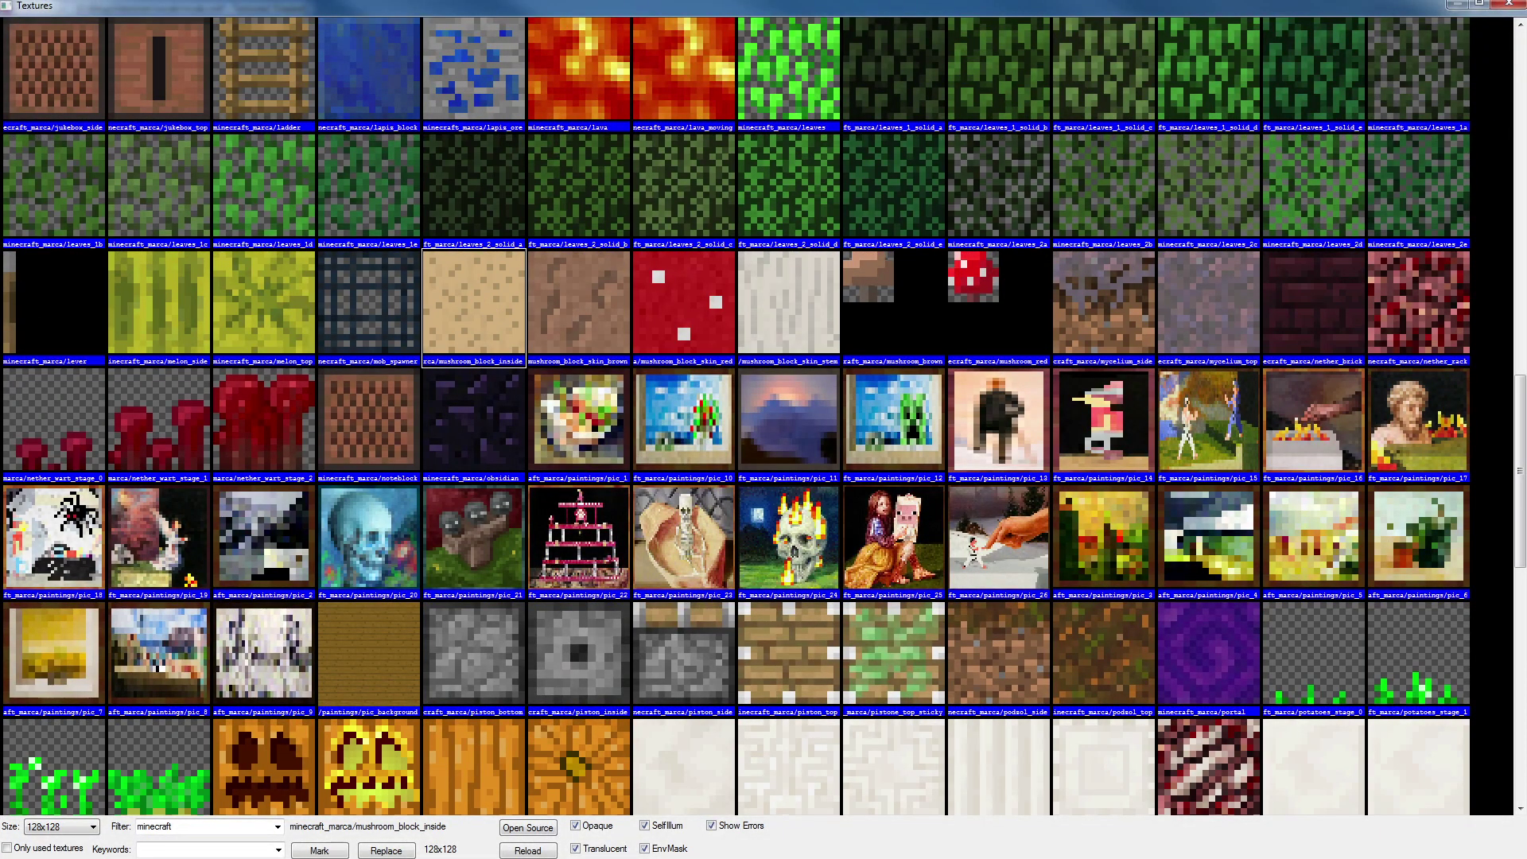
pyautogui.click(380, 434)
pyautogui.scroll(-5, 468, 445)
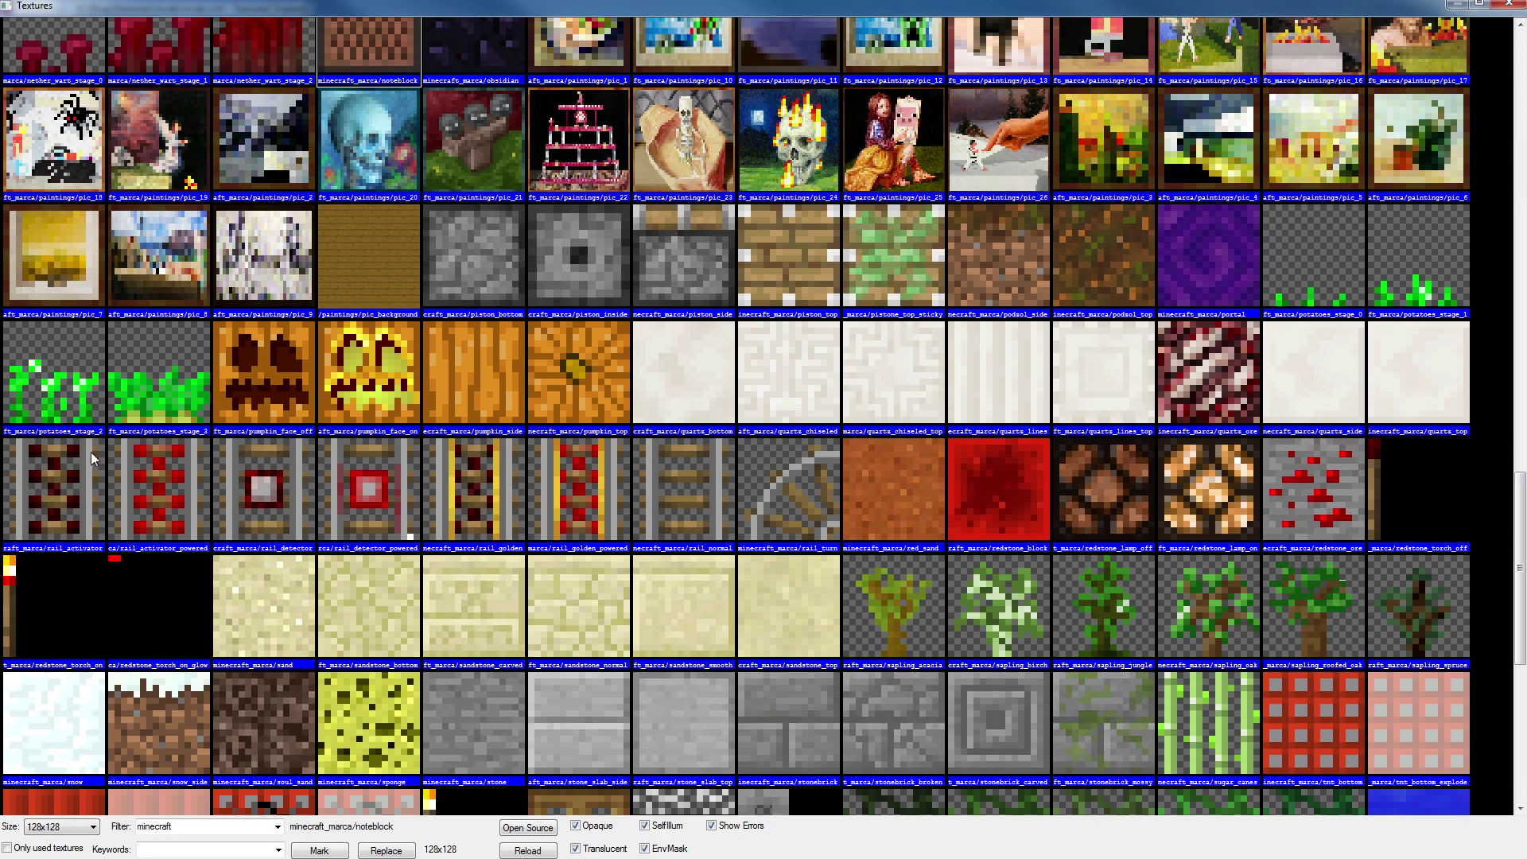
pyautogui.click(471, 609)
pyautogui.scroll(-3, 481, 602)
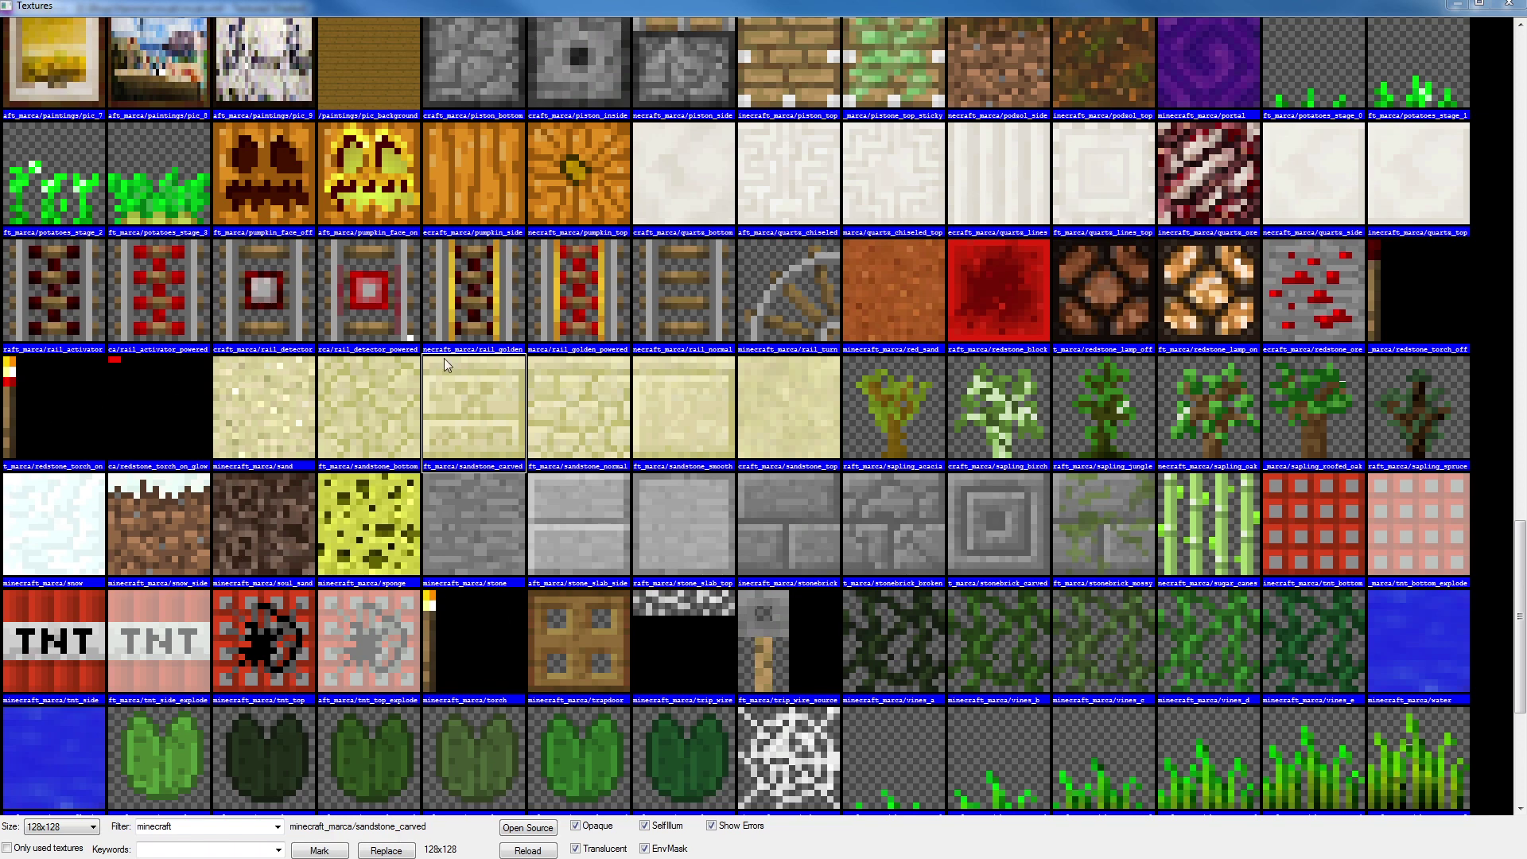
pyautogui.click(1508, 6)
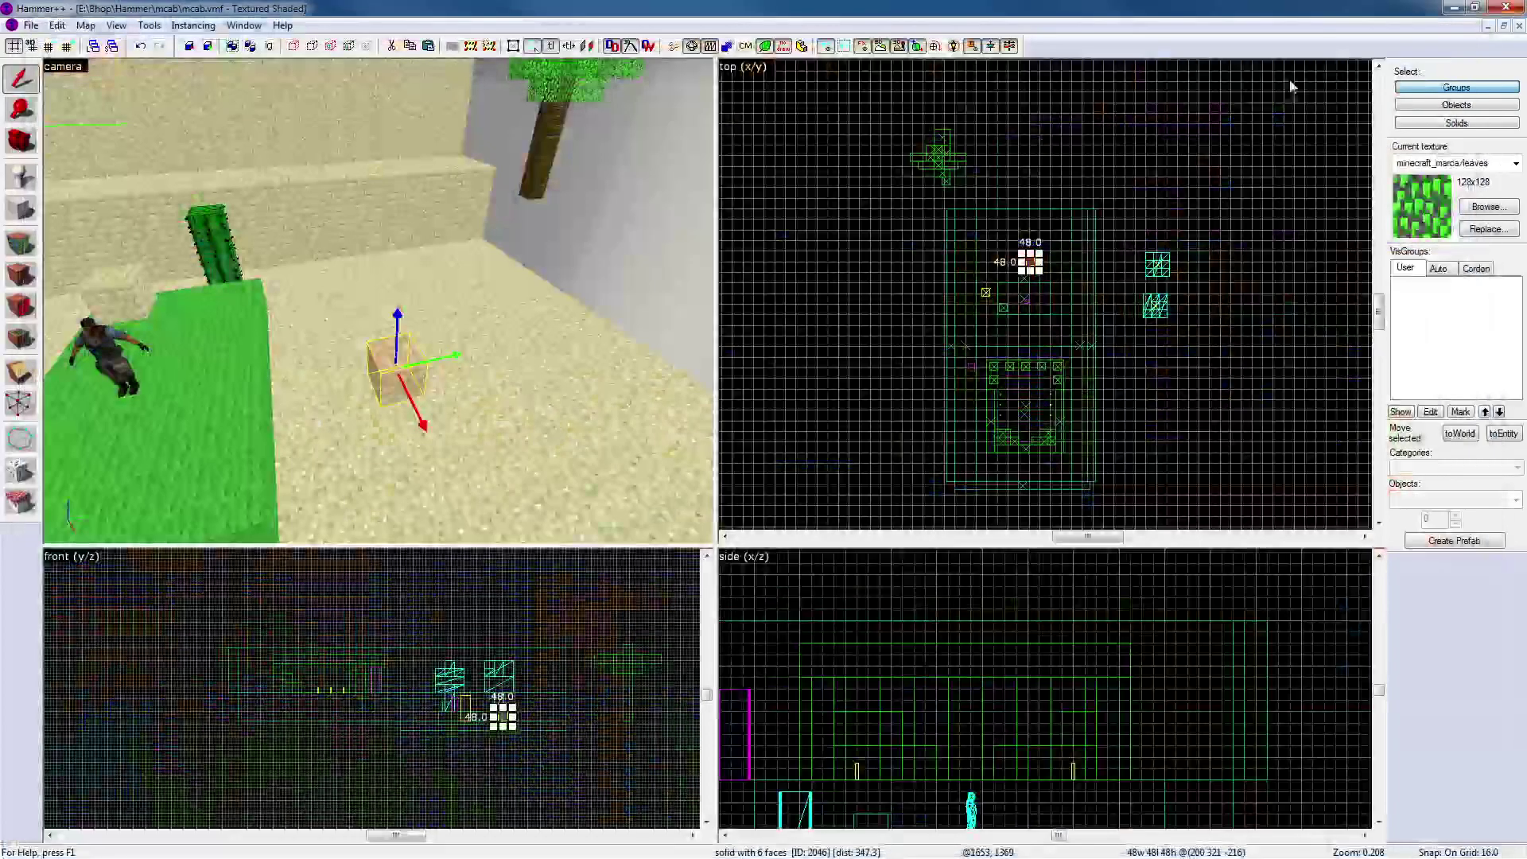
pyautogui.click(796, 375)
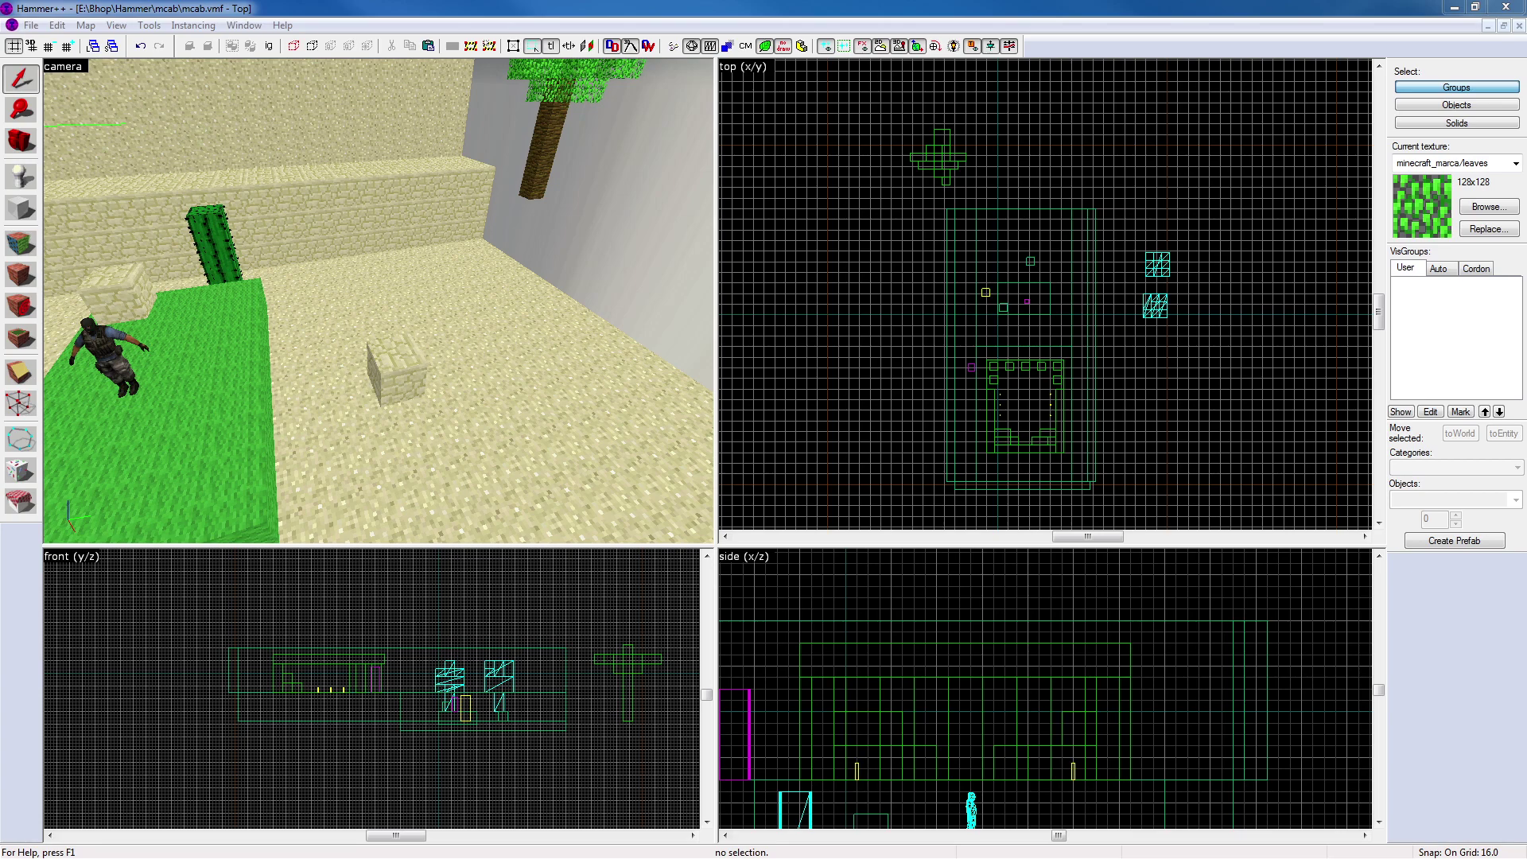
# Browse the minecraft textures for the sandstone block, inspecting water_leaves_a, wood_acacia_top, pic_21, lava and dirt
pyautogui.click(413, 353)
pyautogui.click(1489, 207)
pyautogui.scroll(-5, 837, 498)
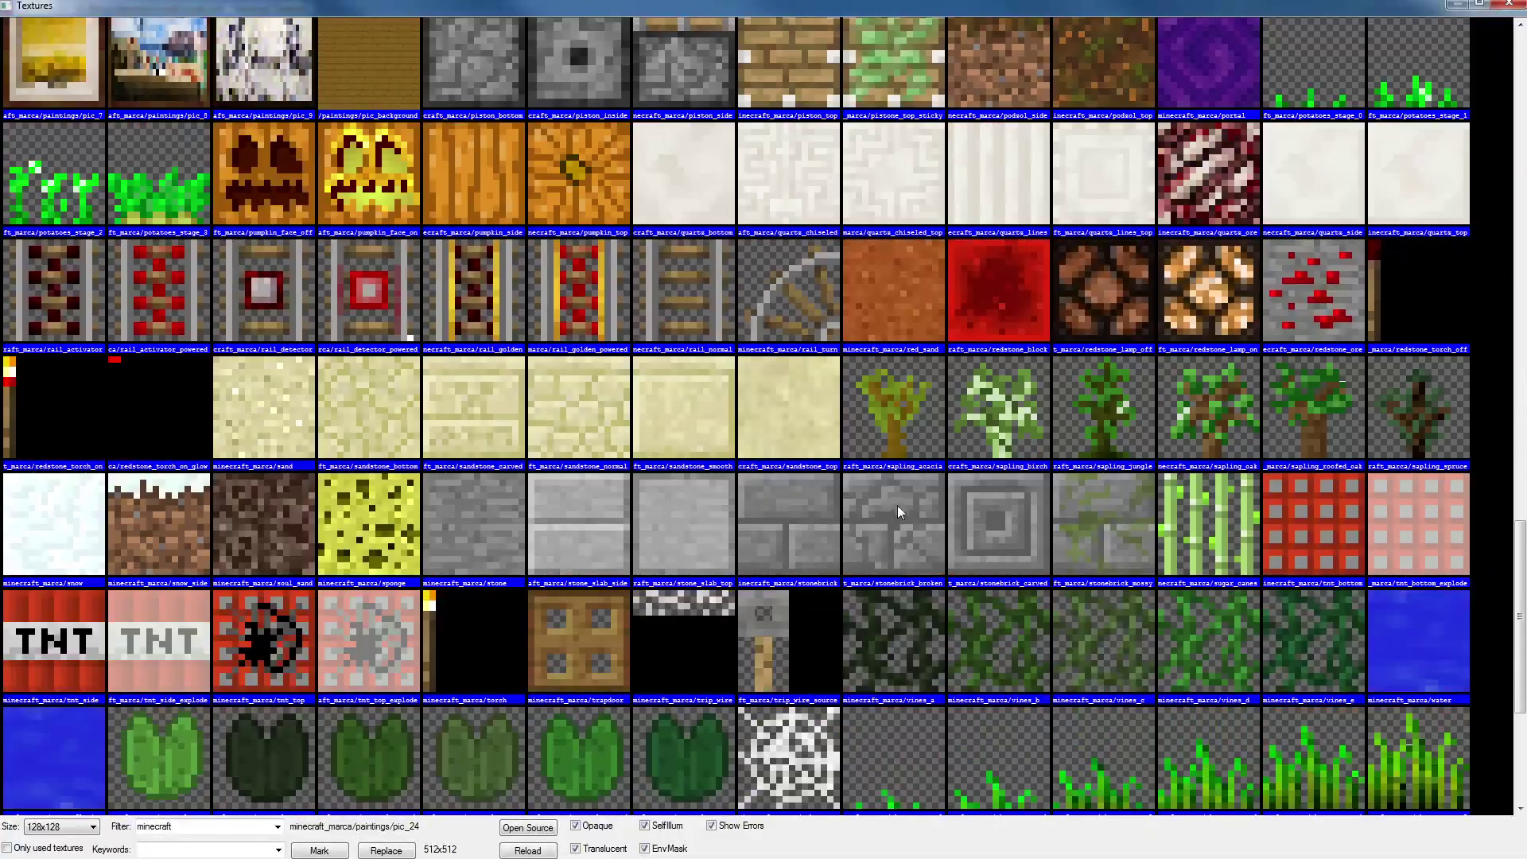
pyautogui.scroll(-3, 909, 485)
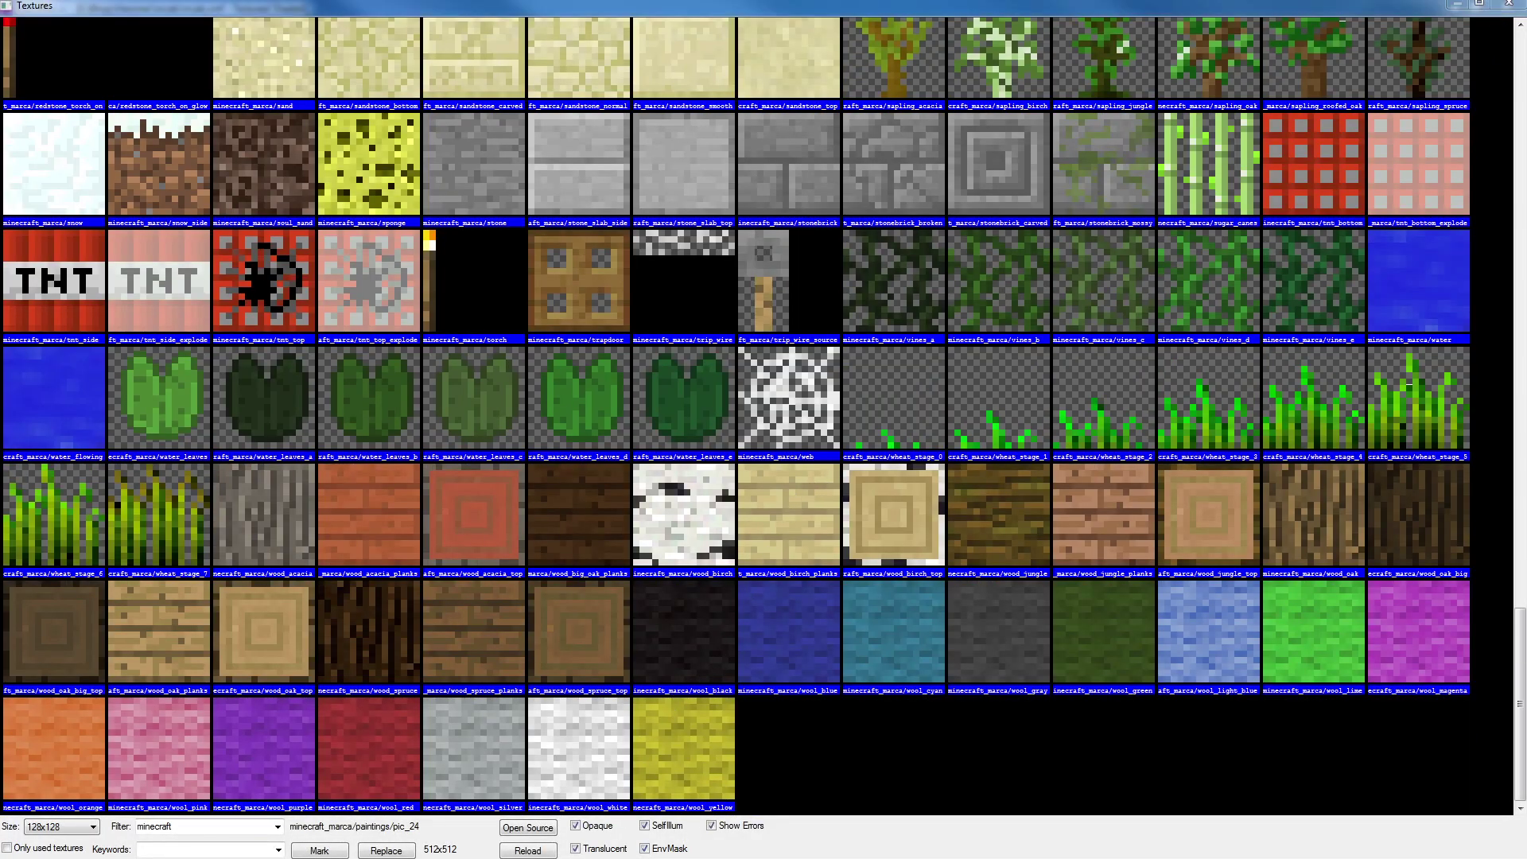
pyautogui.click(306, 439)
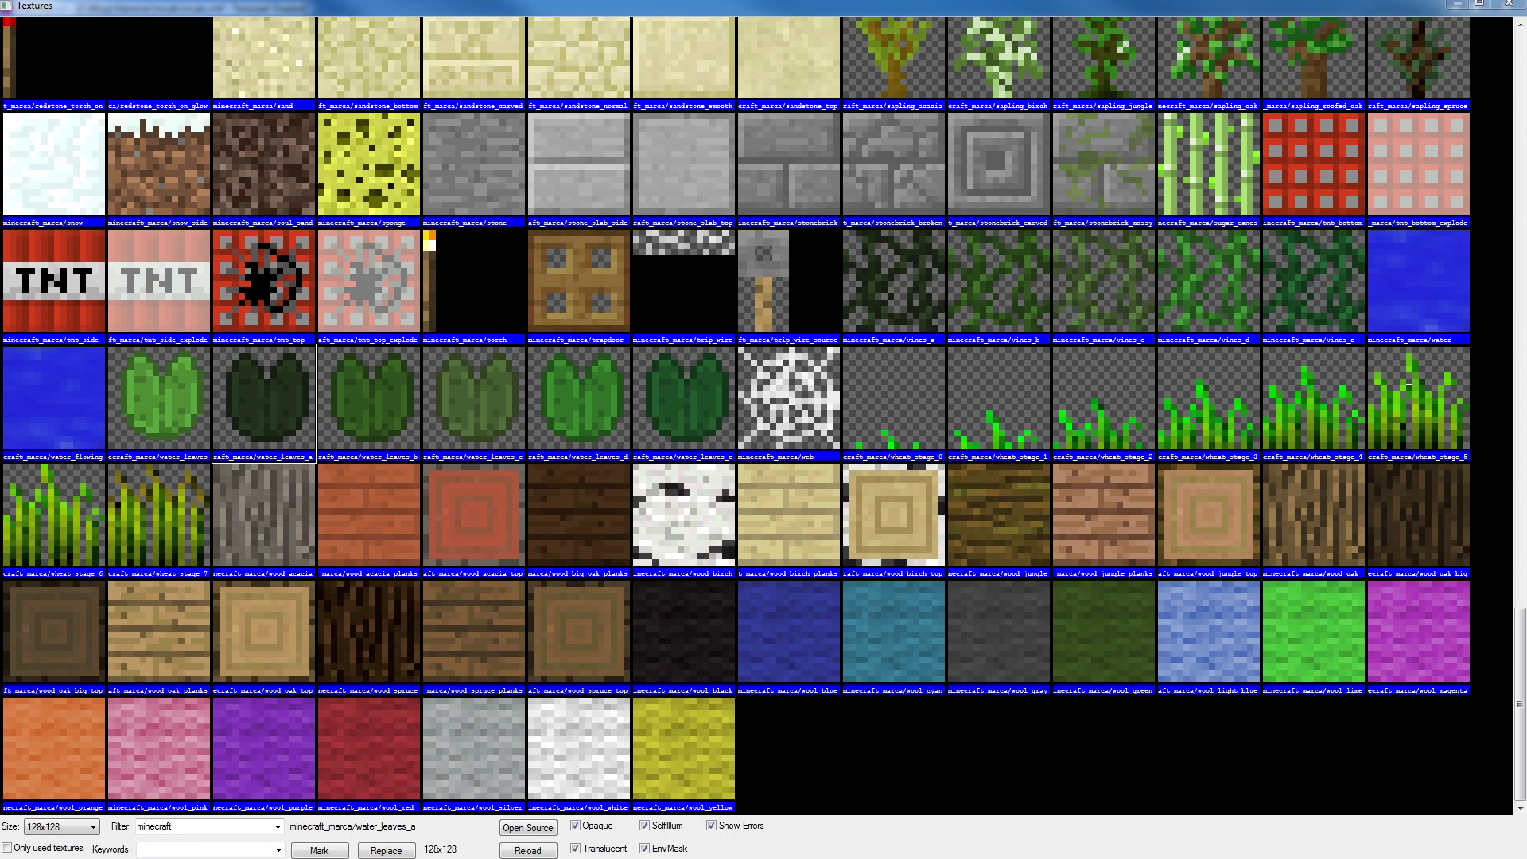
pyautogui.click(488, 504)
pyautogui.scroll(10, 484, 498)
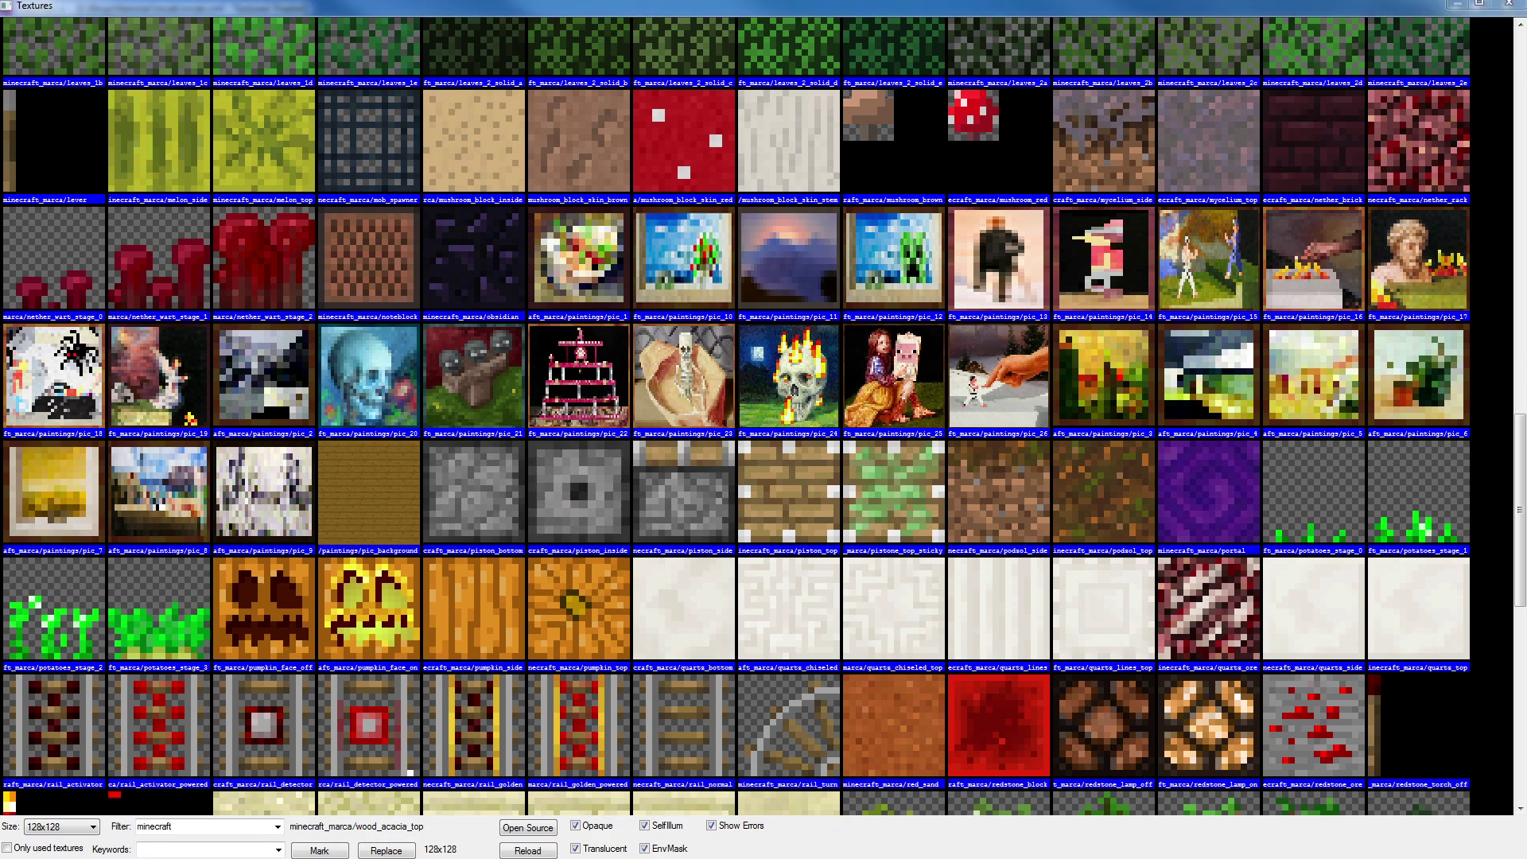
pyautogui.click(460, 360)
pyautogui.scroll(5, 460, 360)
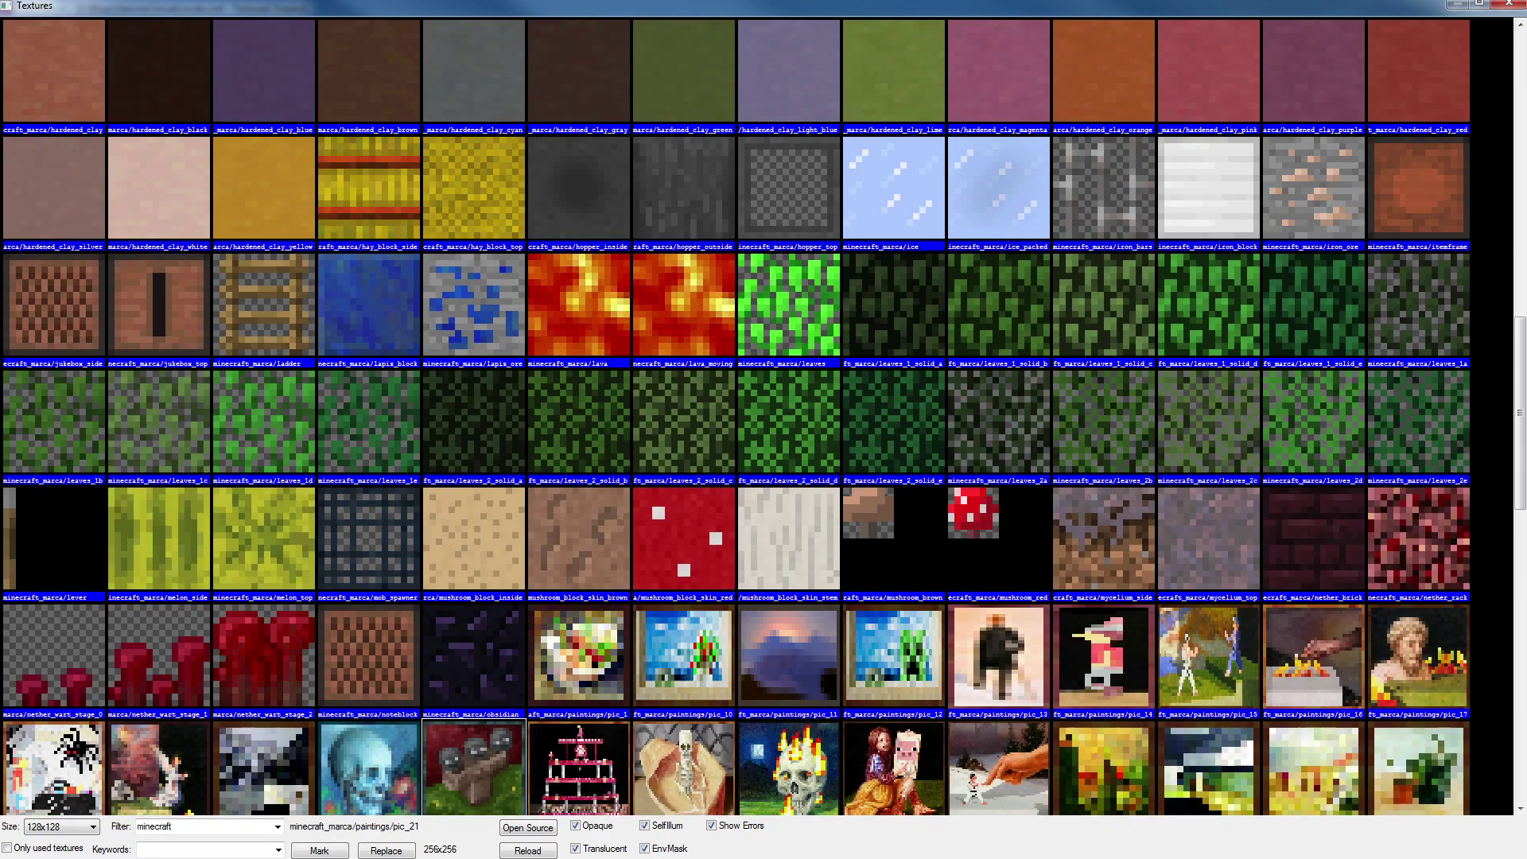
pyautogui.click(558, 313)
pyautogui.scroll(8, 559, 313)
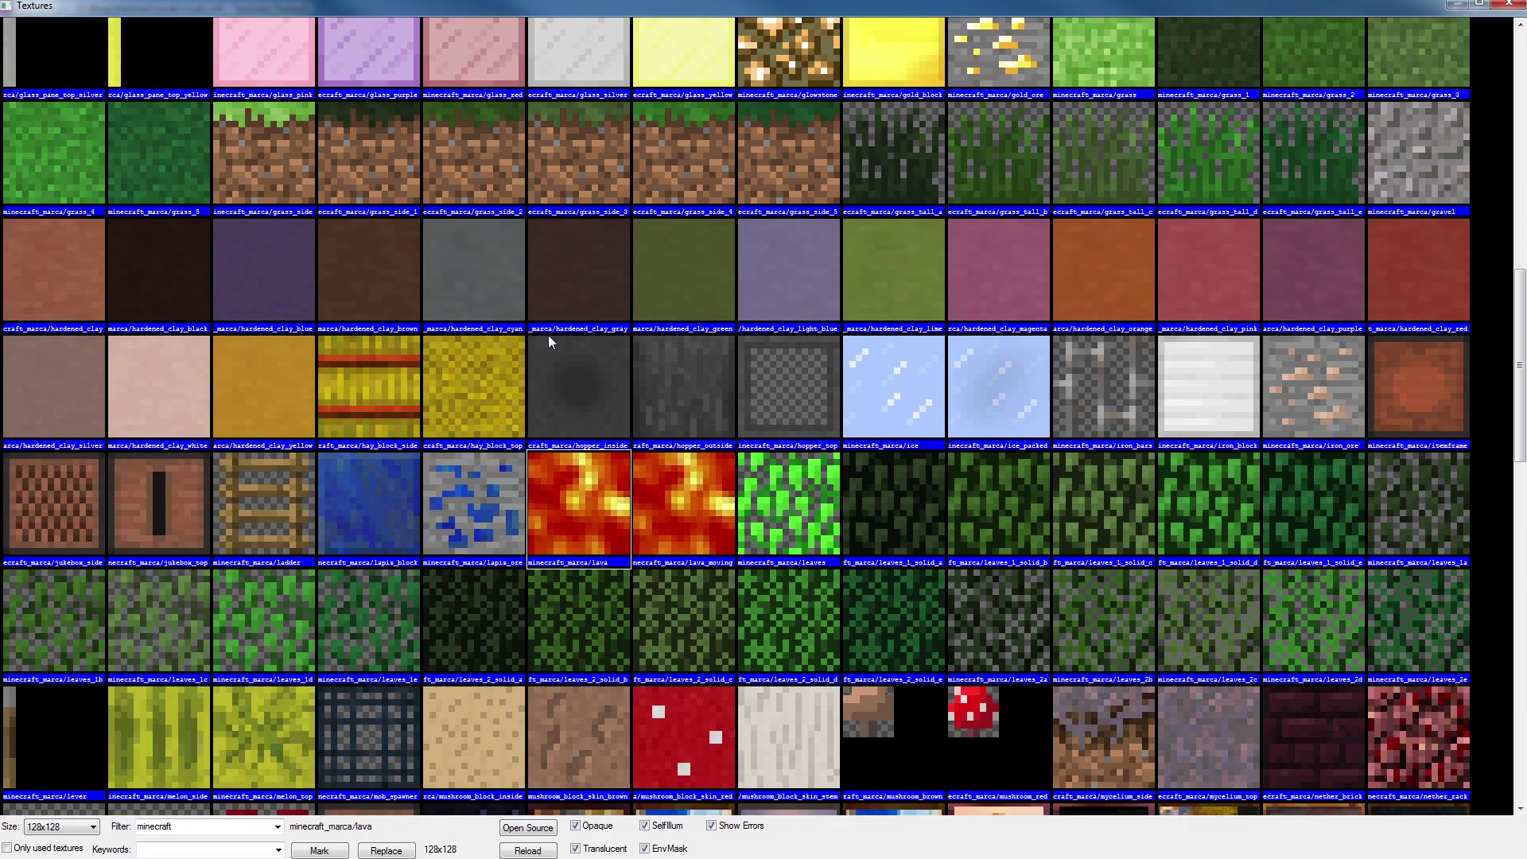
pyautogui.scroll(8, 611, 399)
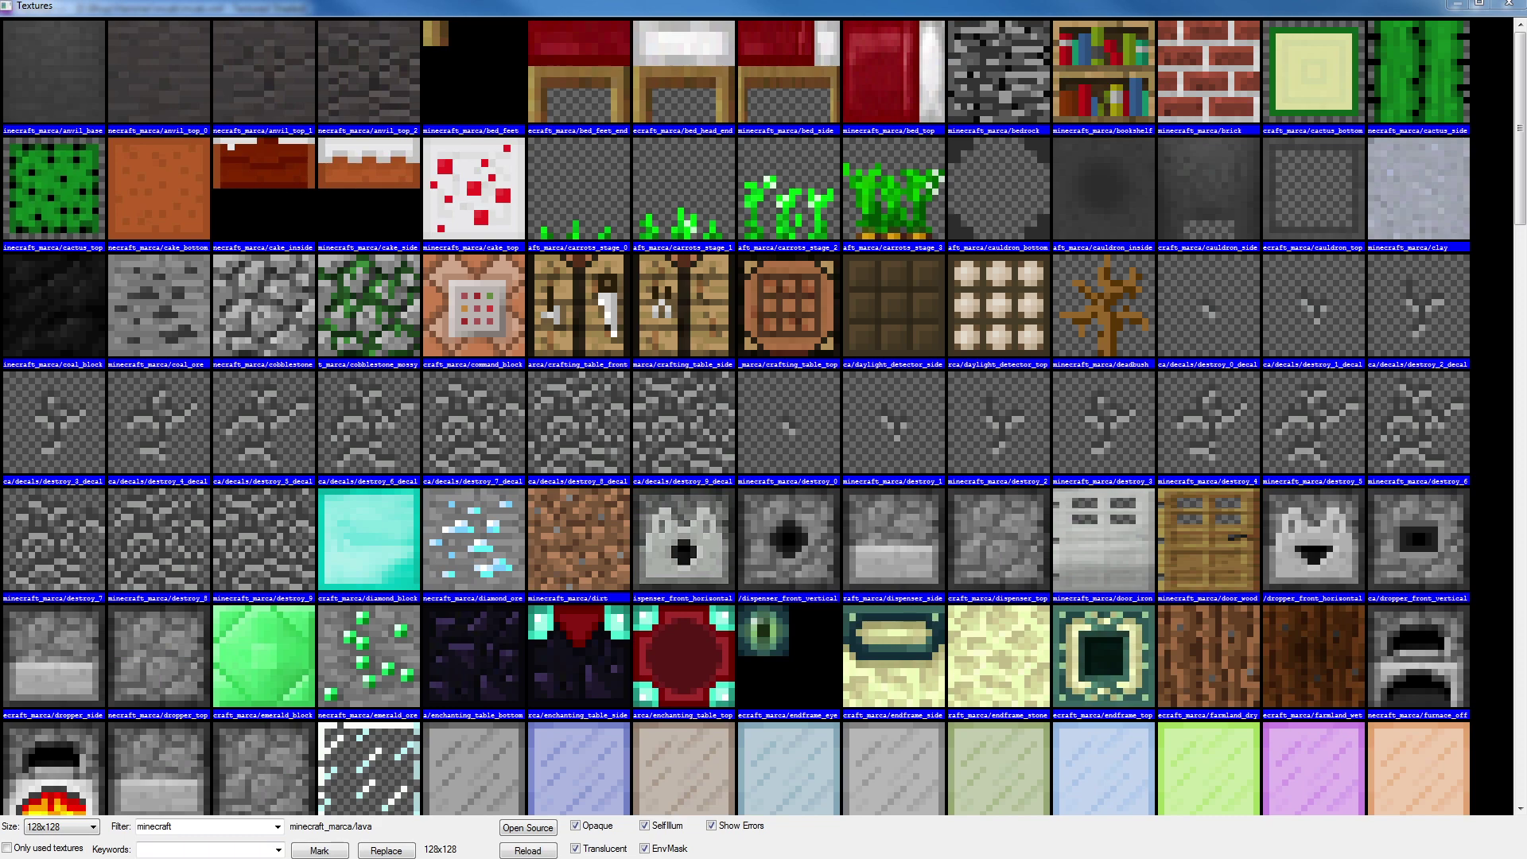
pyautogui.click(616, 536)
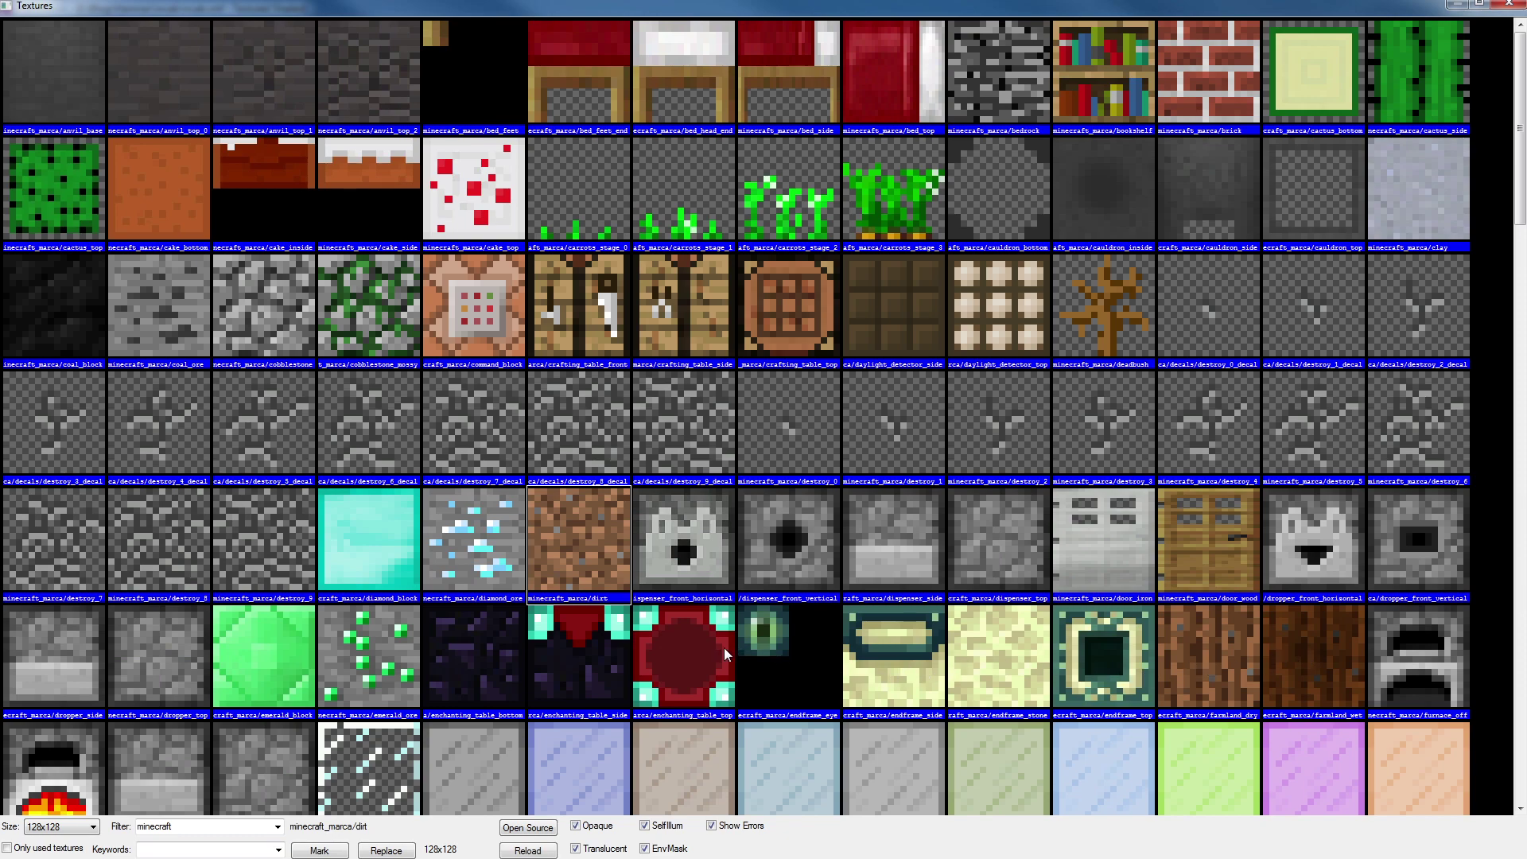
pyautogui.click(1509, 4)
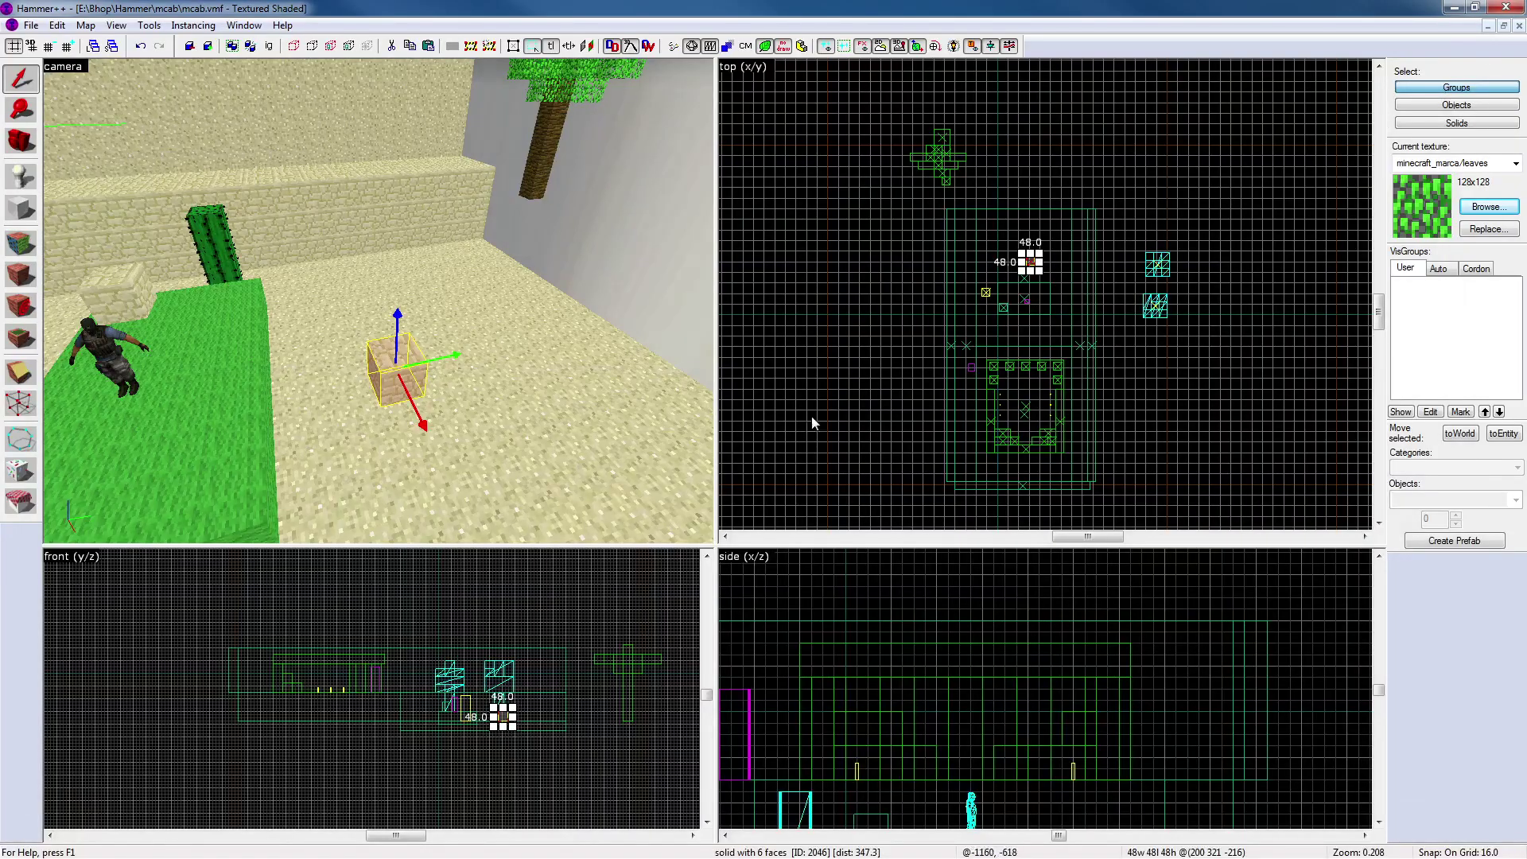
# Delete the sandstone block standing alone on the sand floor beside the green platform
pyautogui.press('Escape')
pyautogui.click(393, 357)
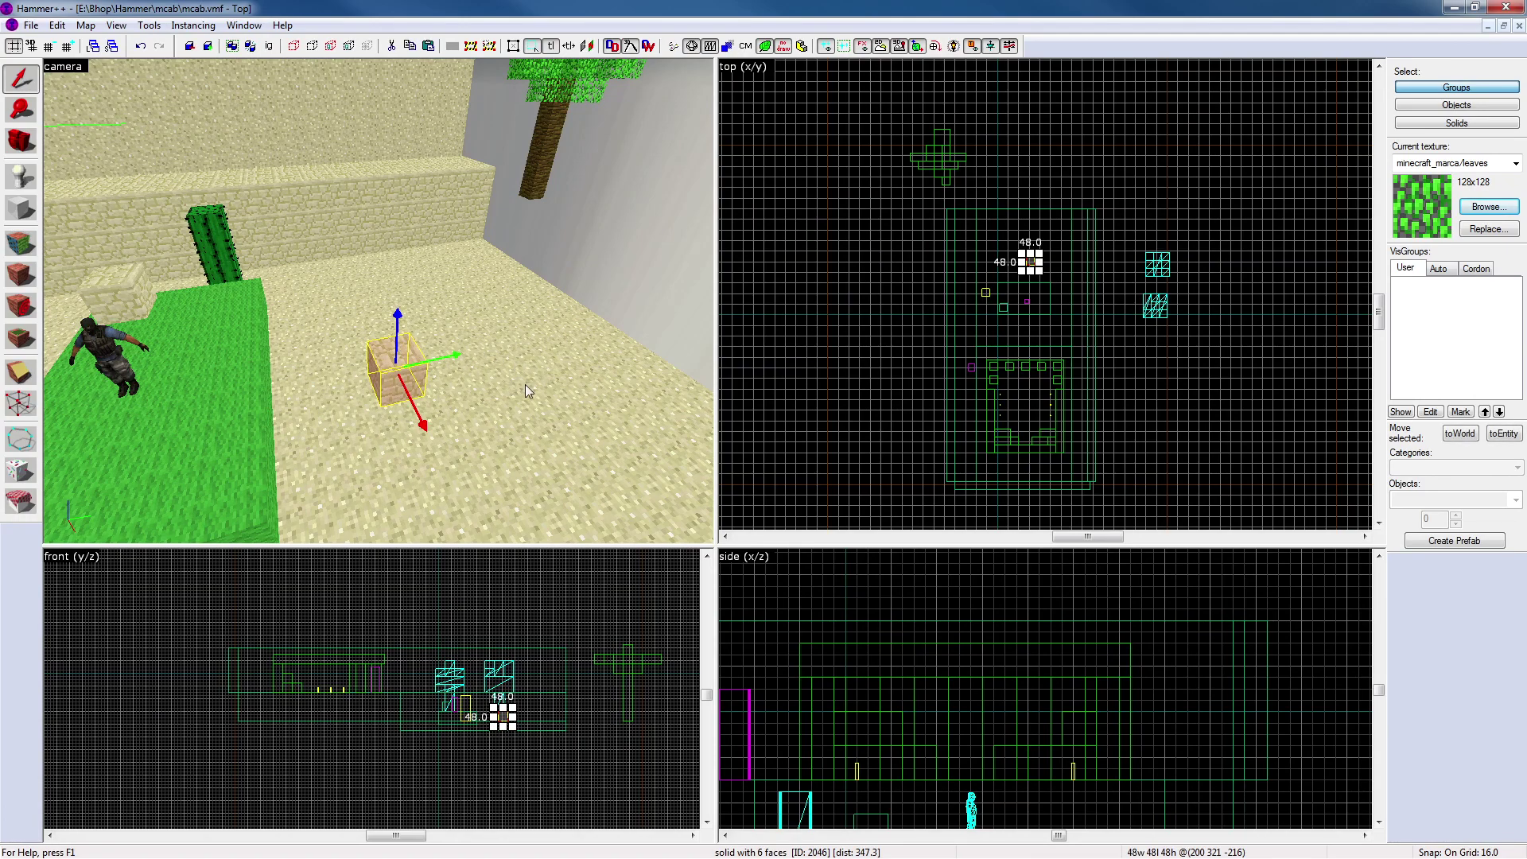
pyautogui.press('Escape')
pyautogui.press('z')
pyautogui.press('d')
pyautogui.press('z')
pyautogui.click(405, 333)
pyautogui.press('z')
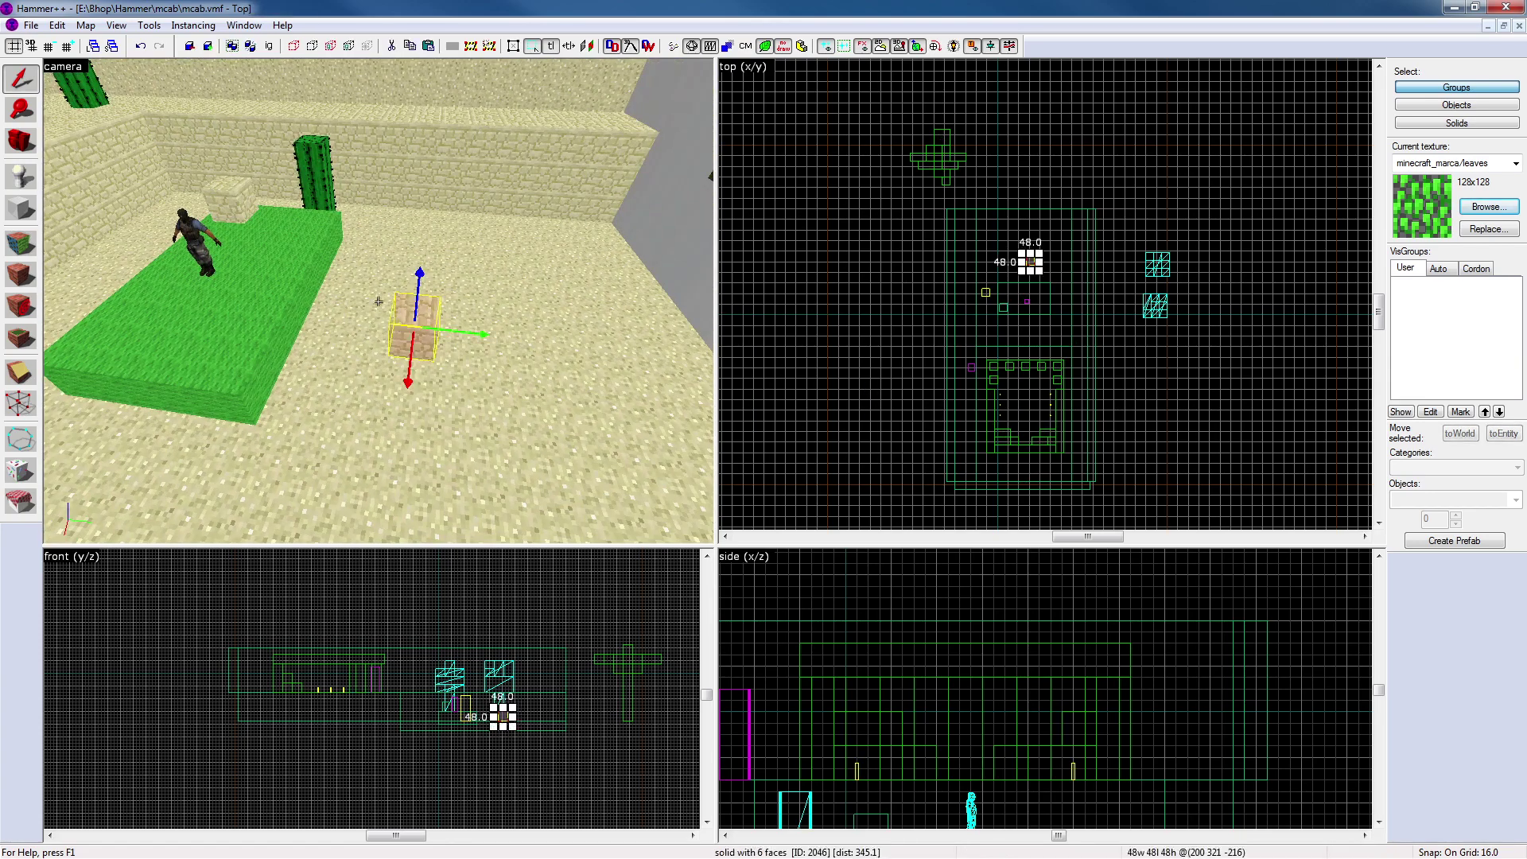
pyautogui.press('a')
pyautogui.scroll(-3, 379, 302)
pyautogui.press('Delete')
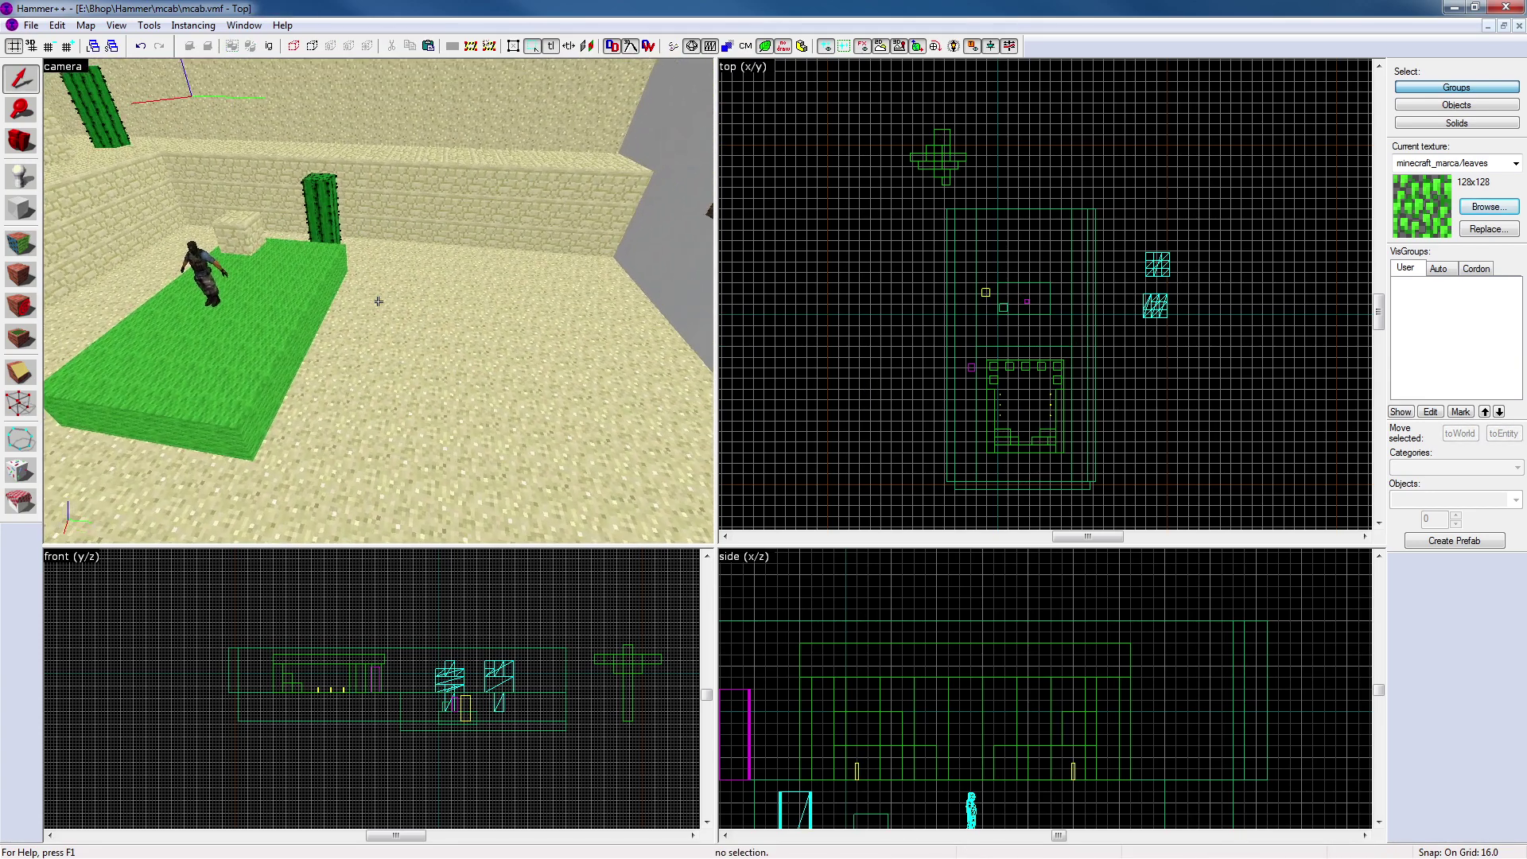
# Check the object properties of the large cactus prop standing beside the sandstone wall
pyautogui.press('z')
pyautogui.press('z')
pyautogui.press('w')
pyautogui.press('d')
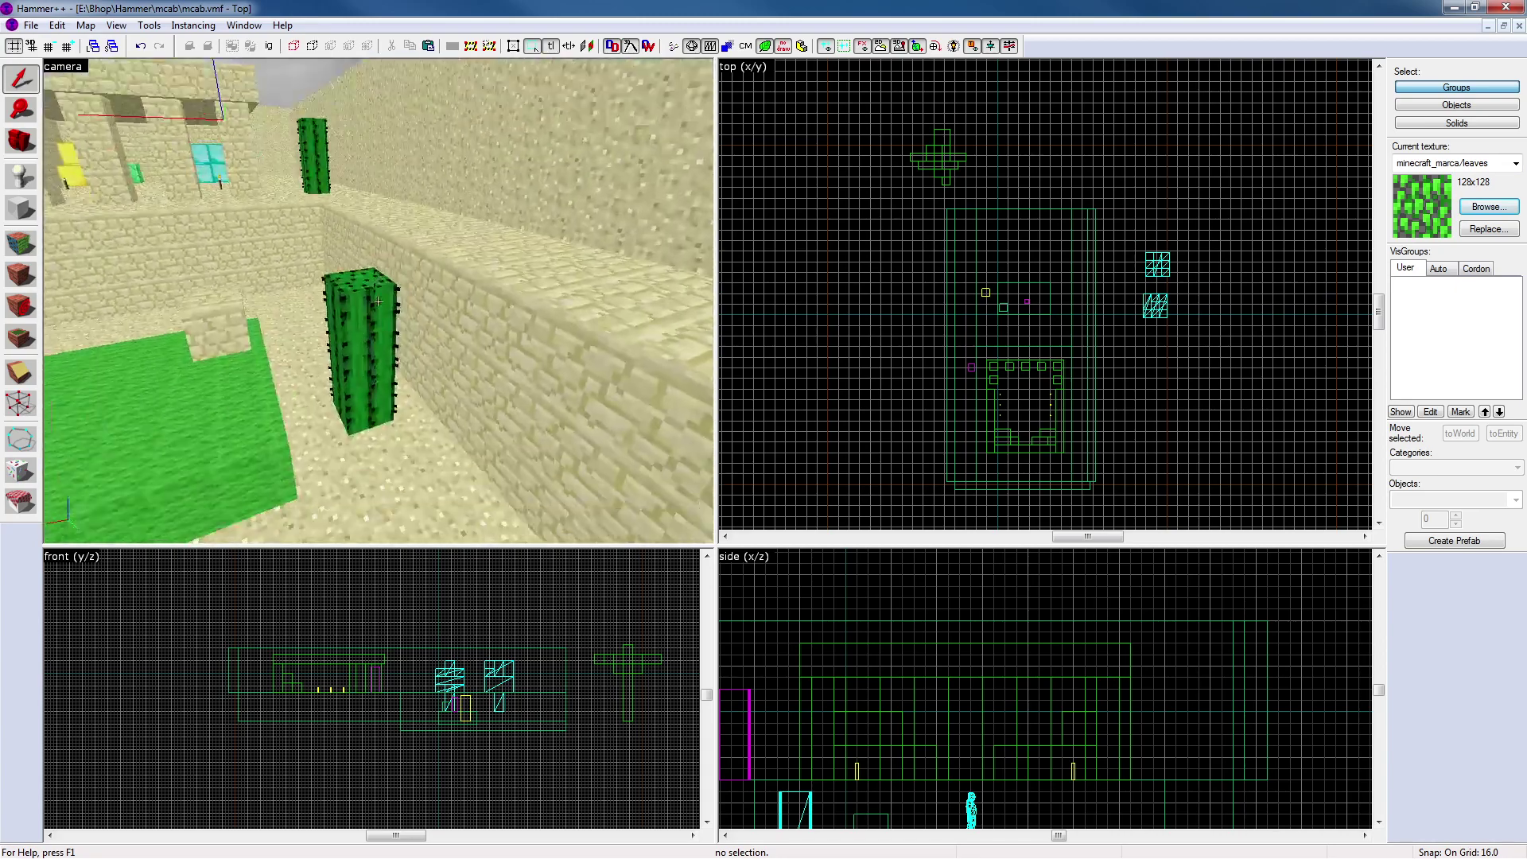
pyautogui.press('z')
pyautogui.click(379, 307)
pyautogui.hotkey('alt', 'Return')
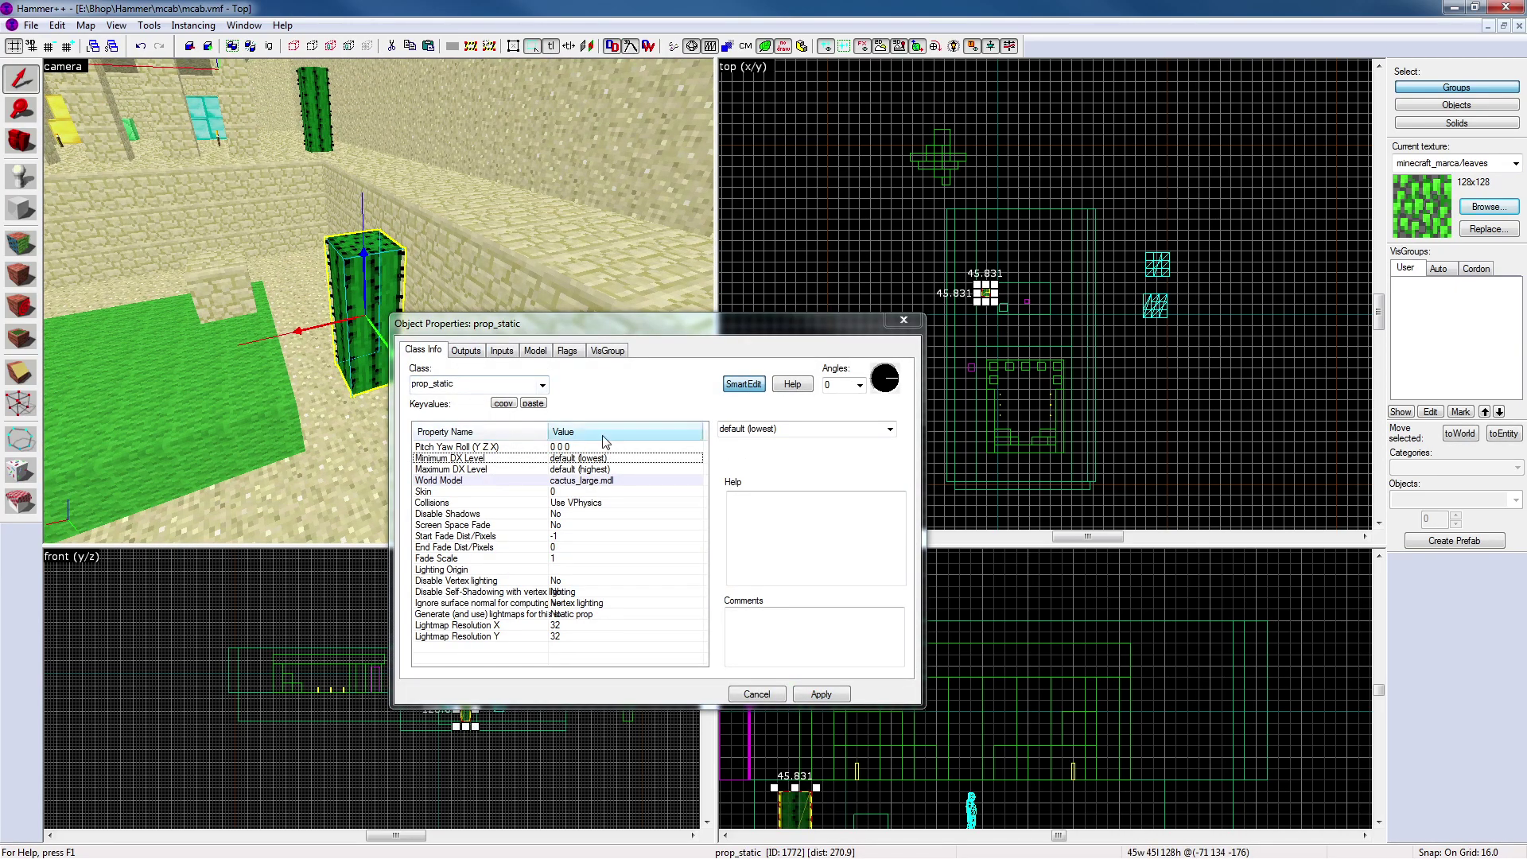
pyautogui.click(903, 320)
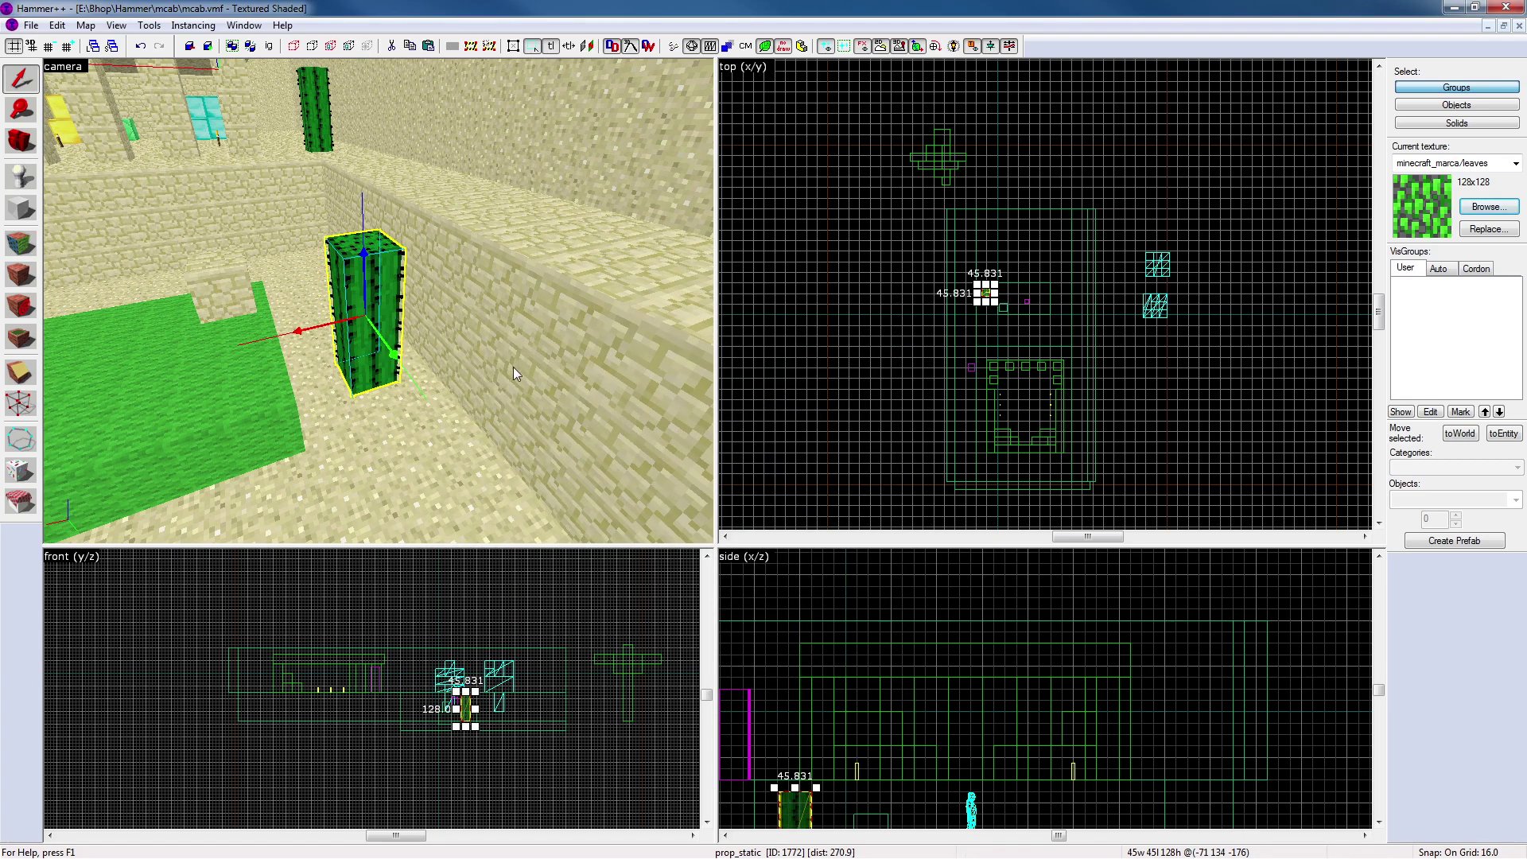
# Move the cactus from beside the wall to the middle of the open sand beyond the green platform
pyautogui.press('z')
pyautogui.press('d')
pyautogui.press('s')
pyautogui.press('d')
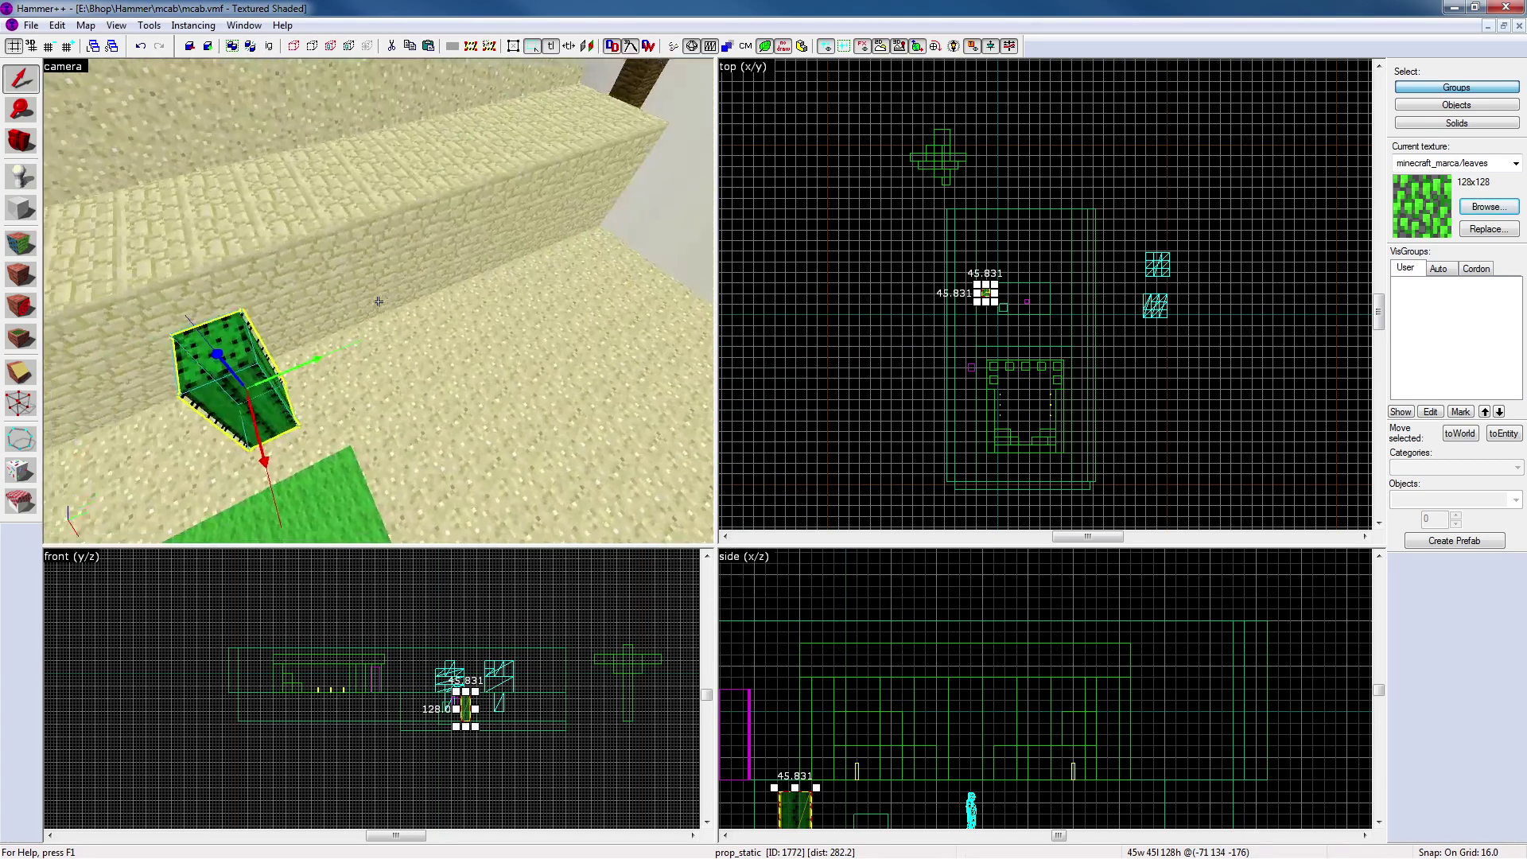
pyautogui.press('z')
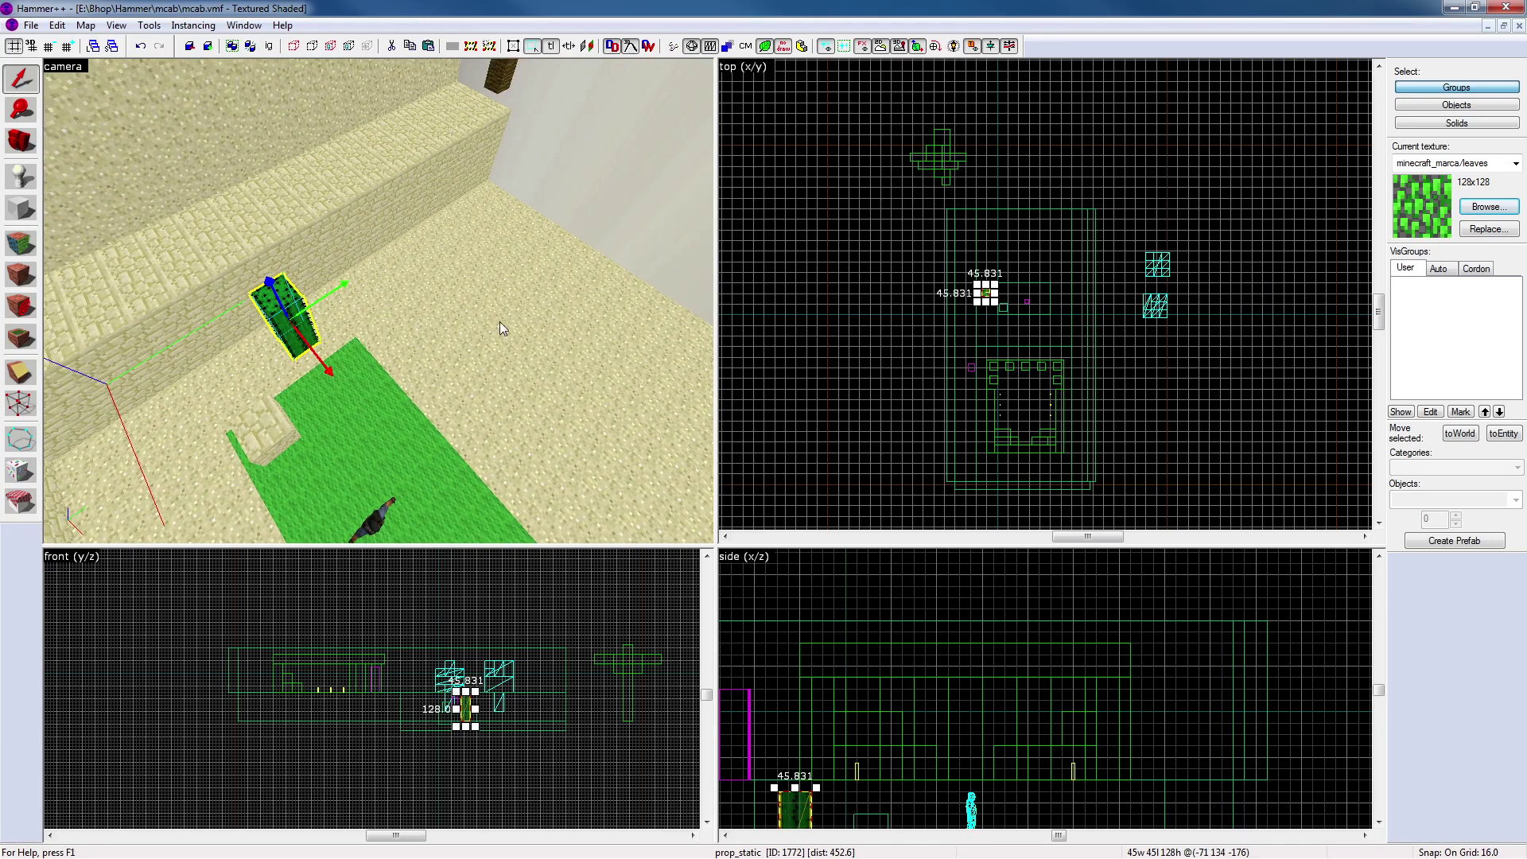
pyautogui.scroll(5, 1004, 282)
pyautogui.moveTo(972, 283); pyautogui.dragTo(1145, 140)
pyautogui.press('z')
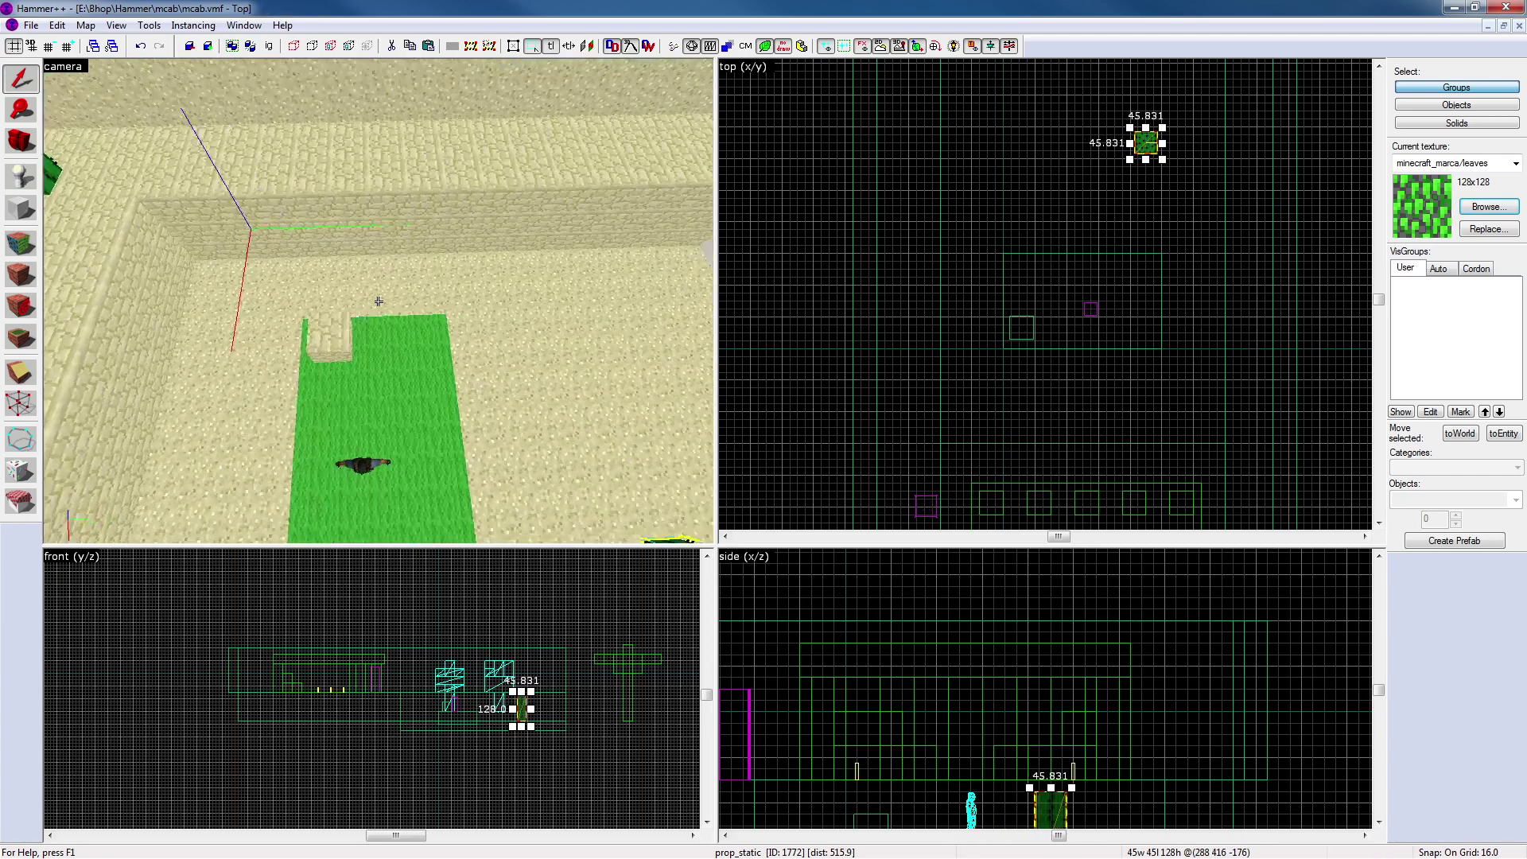
pyautogui.press('z')
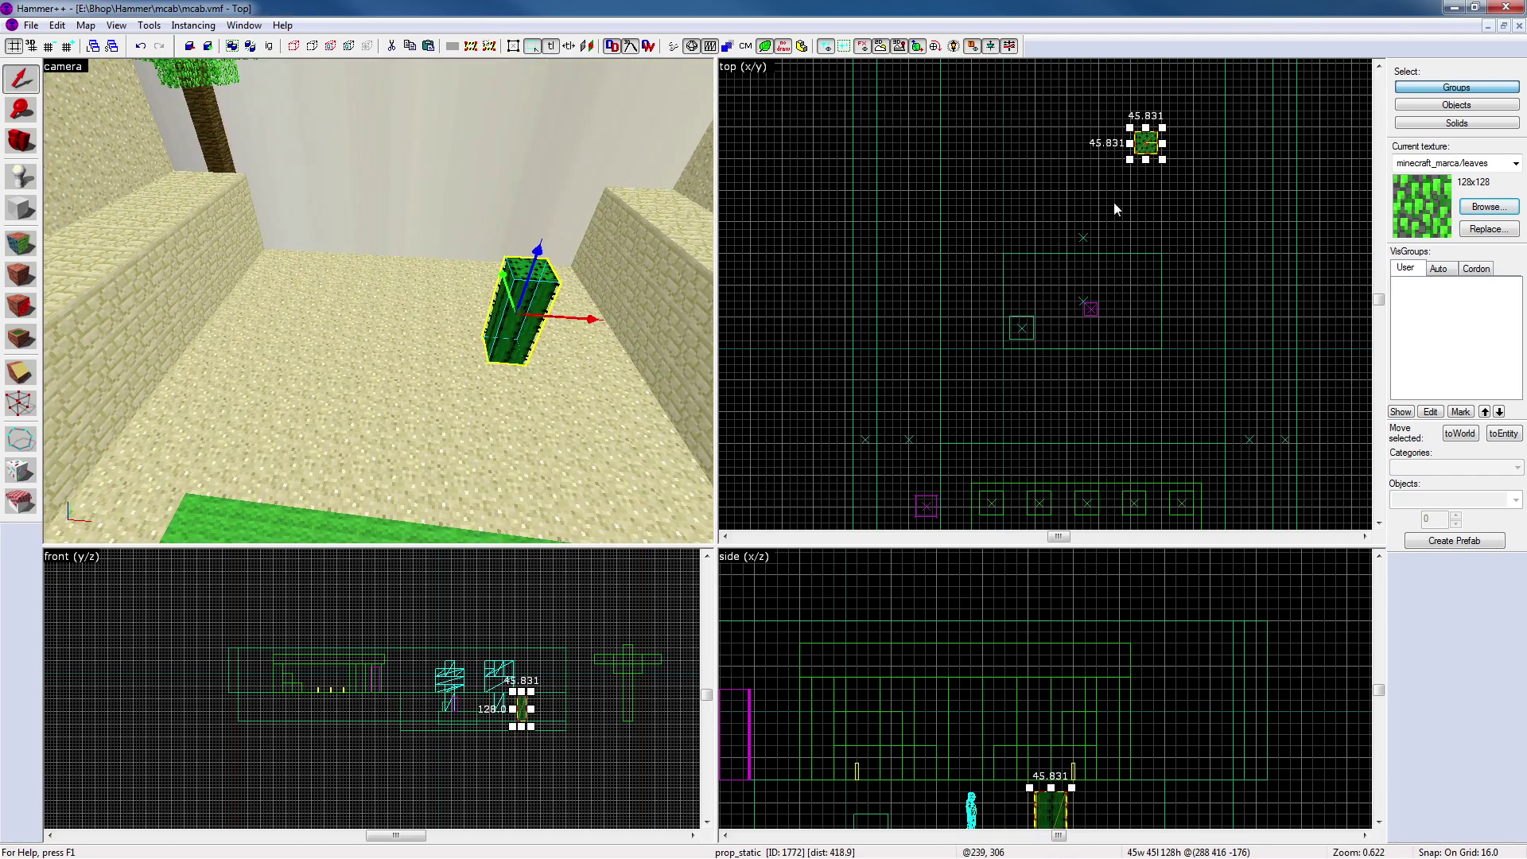
pyautogui.moveTo(1157, 150); pyautogui.dragTo(1074, 132)
# Duplicate the cactus repeatedly to make a row of five leading away from the green platform
pyautogui.moveTo(1059, 163); pyautogui.dragTo(1071, 299, button='middle')
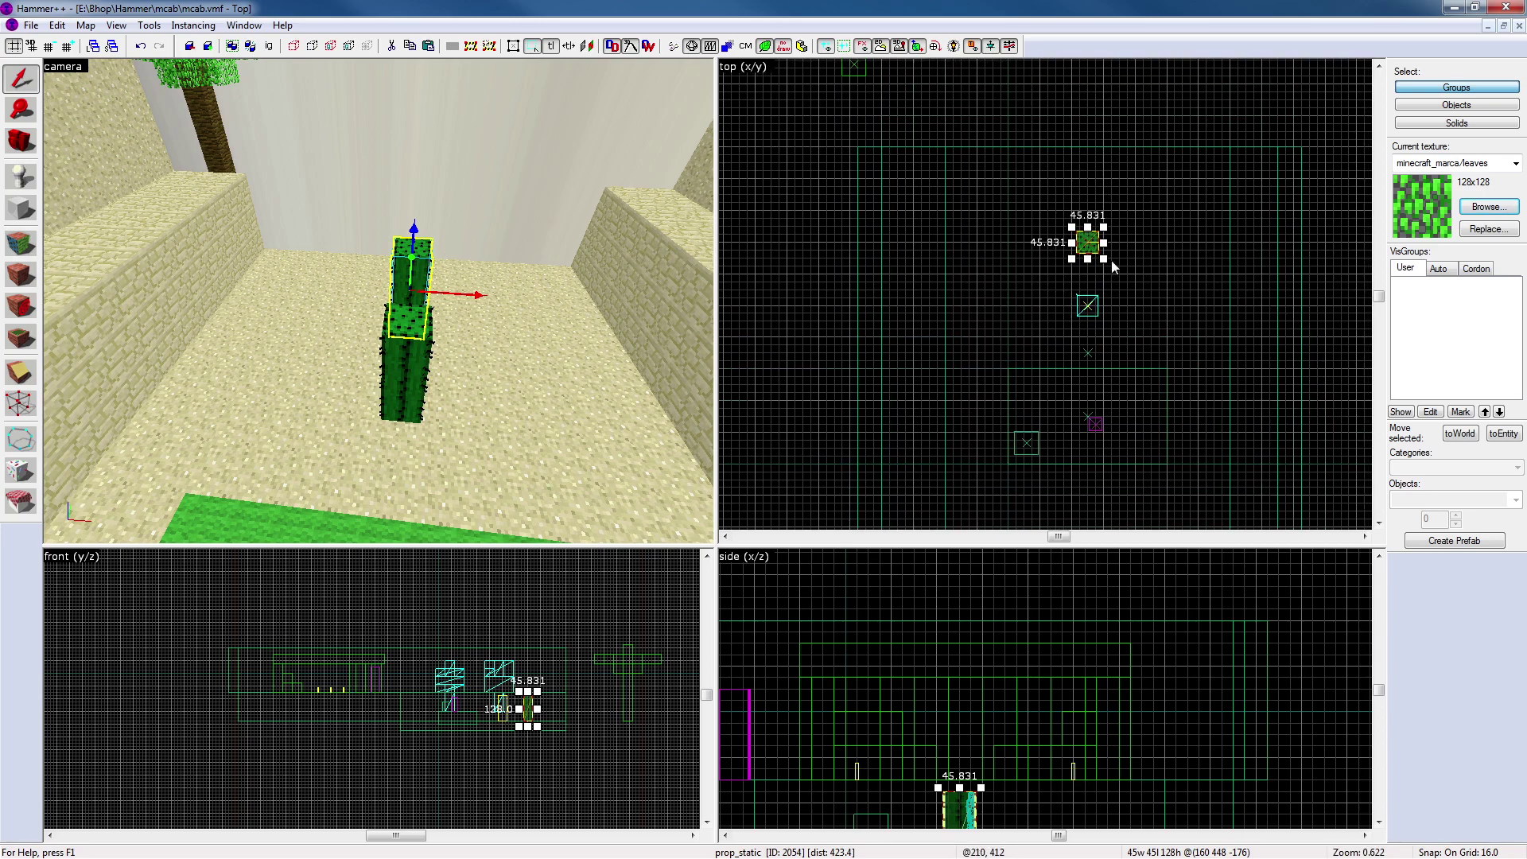
pyautogui.moveTo(1091, 249)
pyautogui.keyDown('shift'); pyautogui.mouseDown()
pyautogui.moveTo(1076, 248)
pyautogui.moveTo(1098, 243)
pyautogui.mouseUp(); pyautogui.keyUp('shift')
pyautogui.click(403, 394)
pyautogui.click(423, 278)
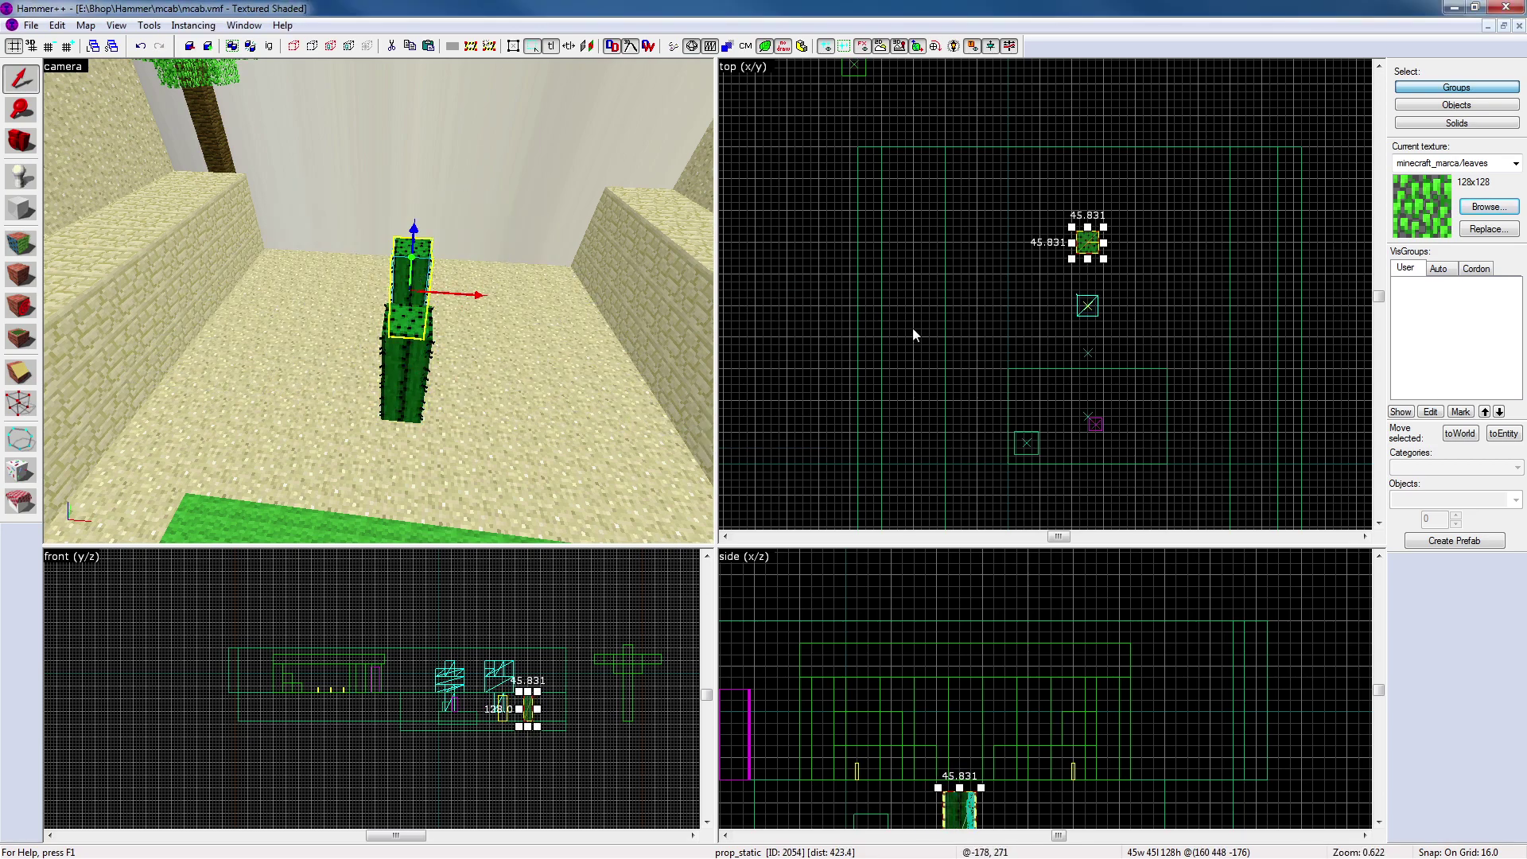
pyautogui.click(393, 338)
pyautogui.moveTo(1089, 306)
pyautogui.mouseDown()
pyautogui.moveTo(1099, 317)
pyautogui.moveTo(1097, 128)
pyautogui.mouseUp()
pyautogui.click(1185, 242)
pyautogui.press('z')
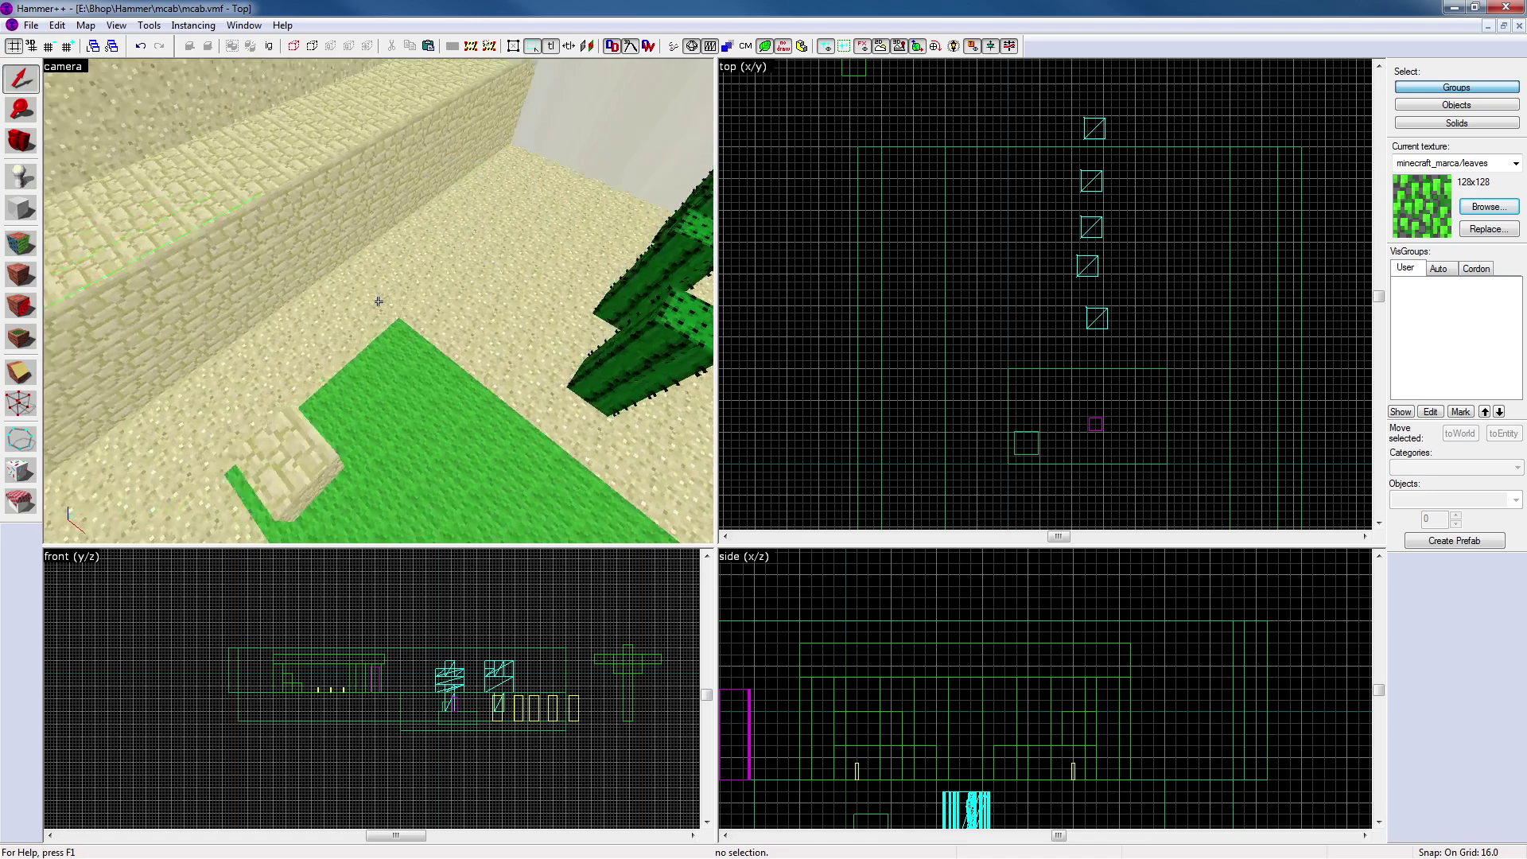
# Delete the middle cactus from the row of five to leave a wider gap
pyautogui.press('w')
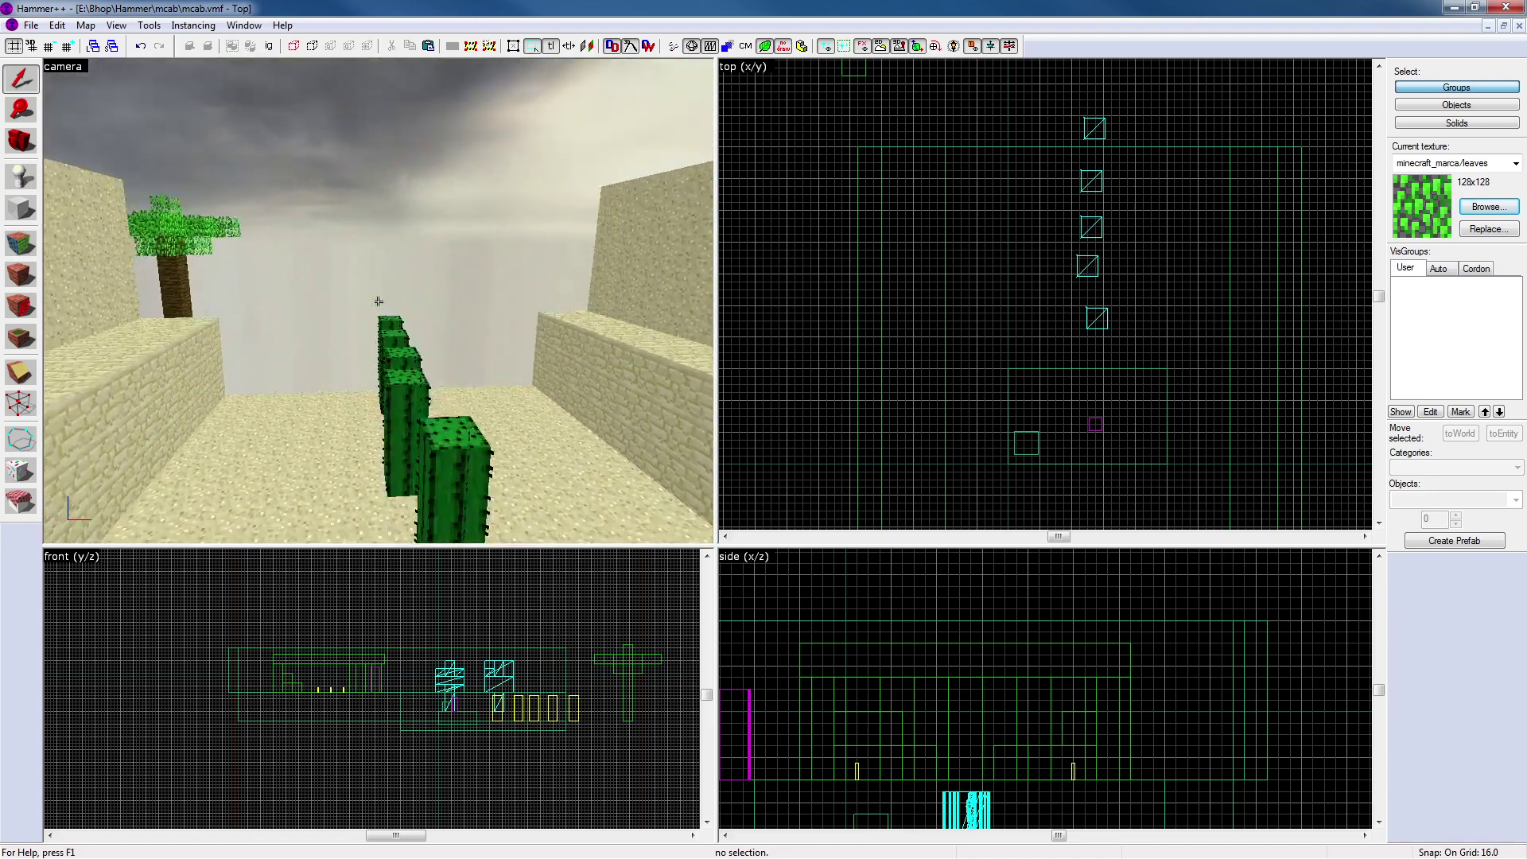
pyautogui.press('a')
pyautogui.press('d')
pyautogui.press('w')
pyautogui.press('z')
pyautogui.click(480, 278)
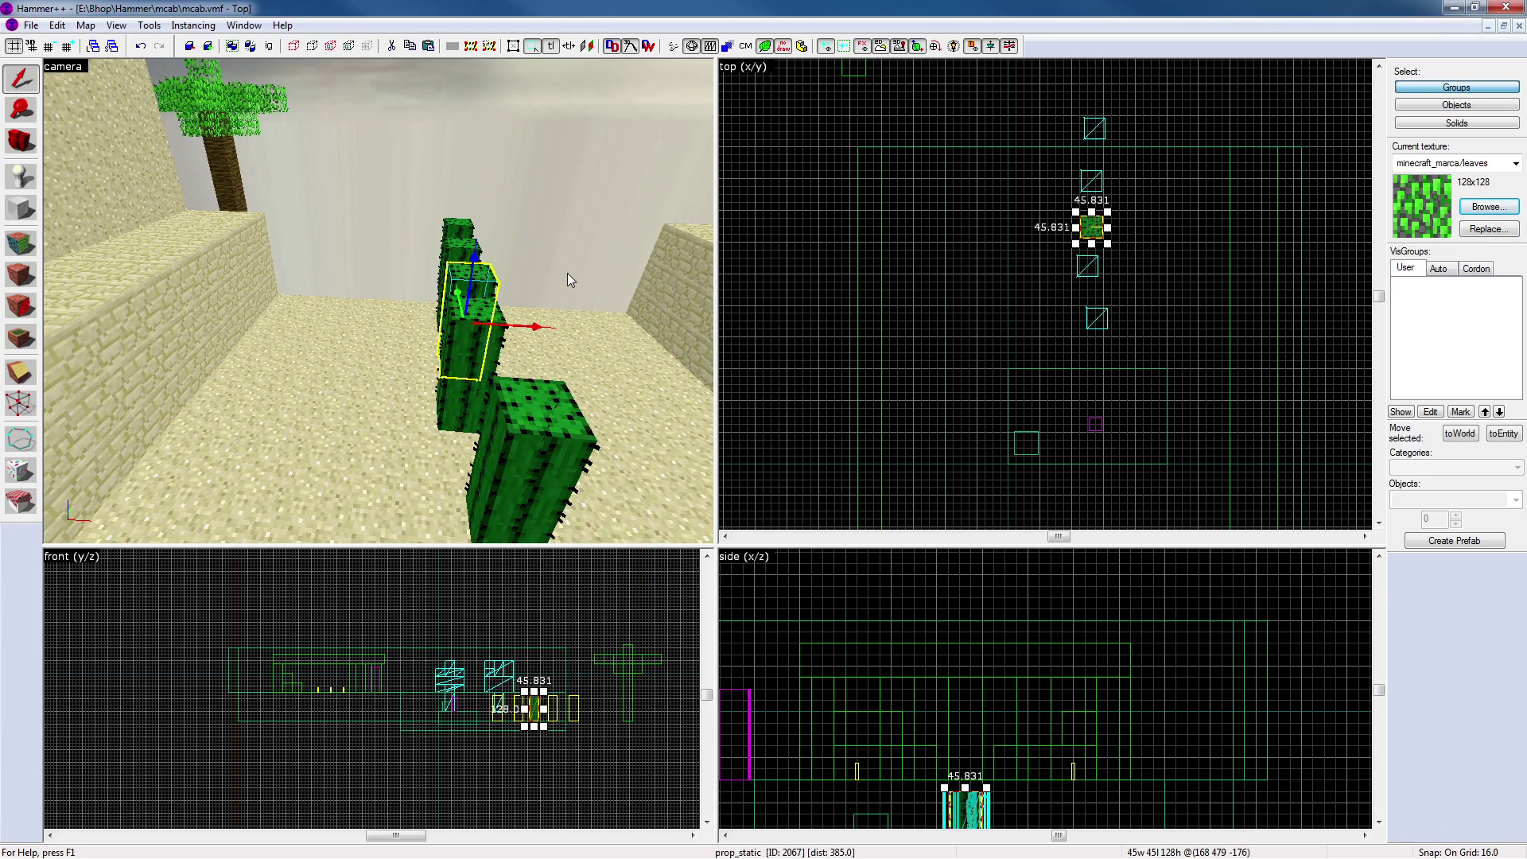
pyautogui.press('Delete')
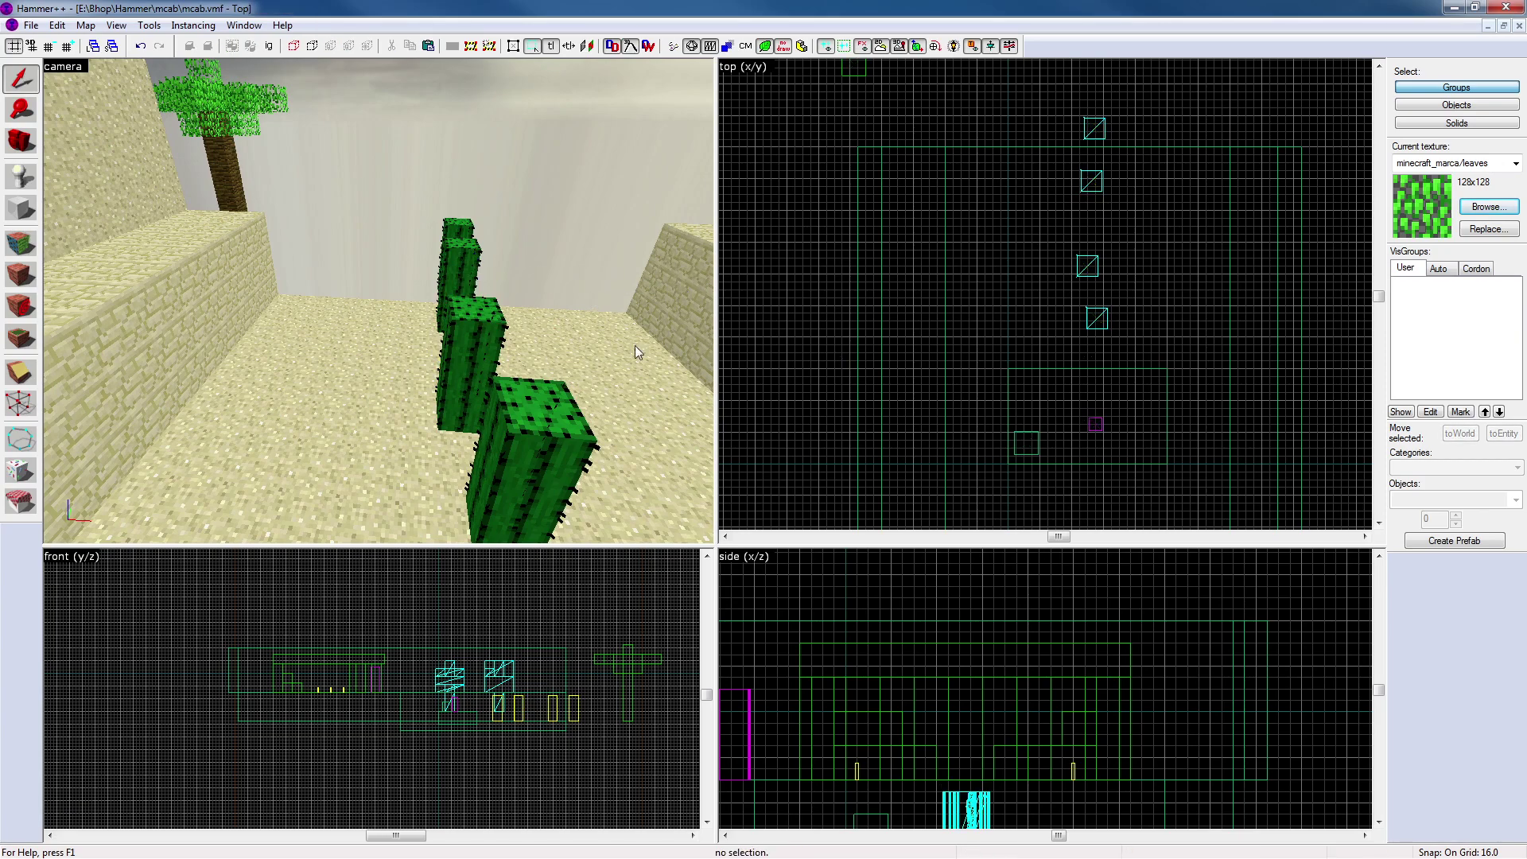
# Place a copy of the green platform's 48-unit sandstone block on the sand floor near the closest cactus
pyautogui.press('z')
pyautogui.press('a')
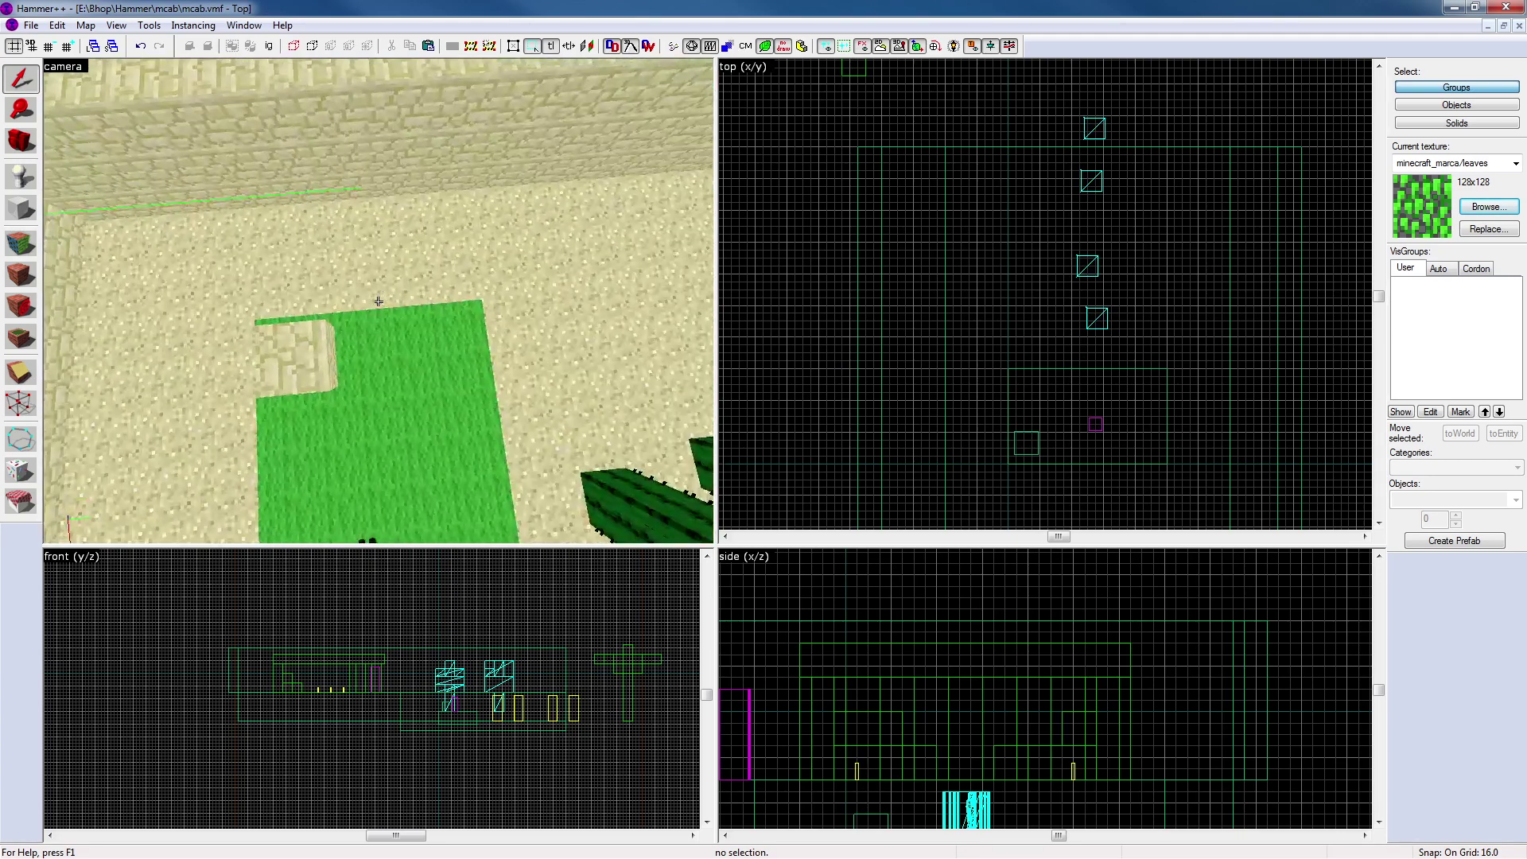
pyautogui.press('s')
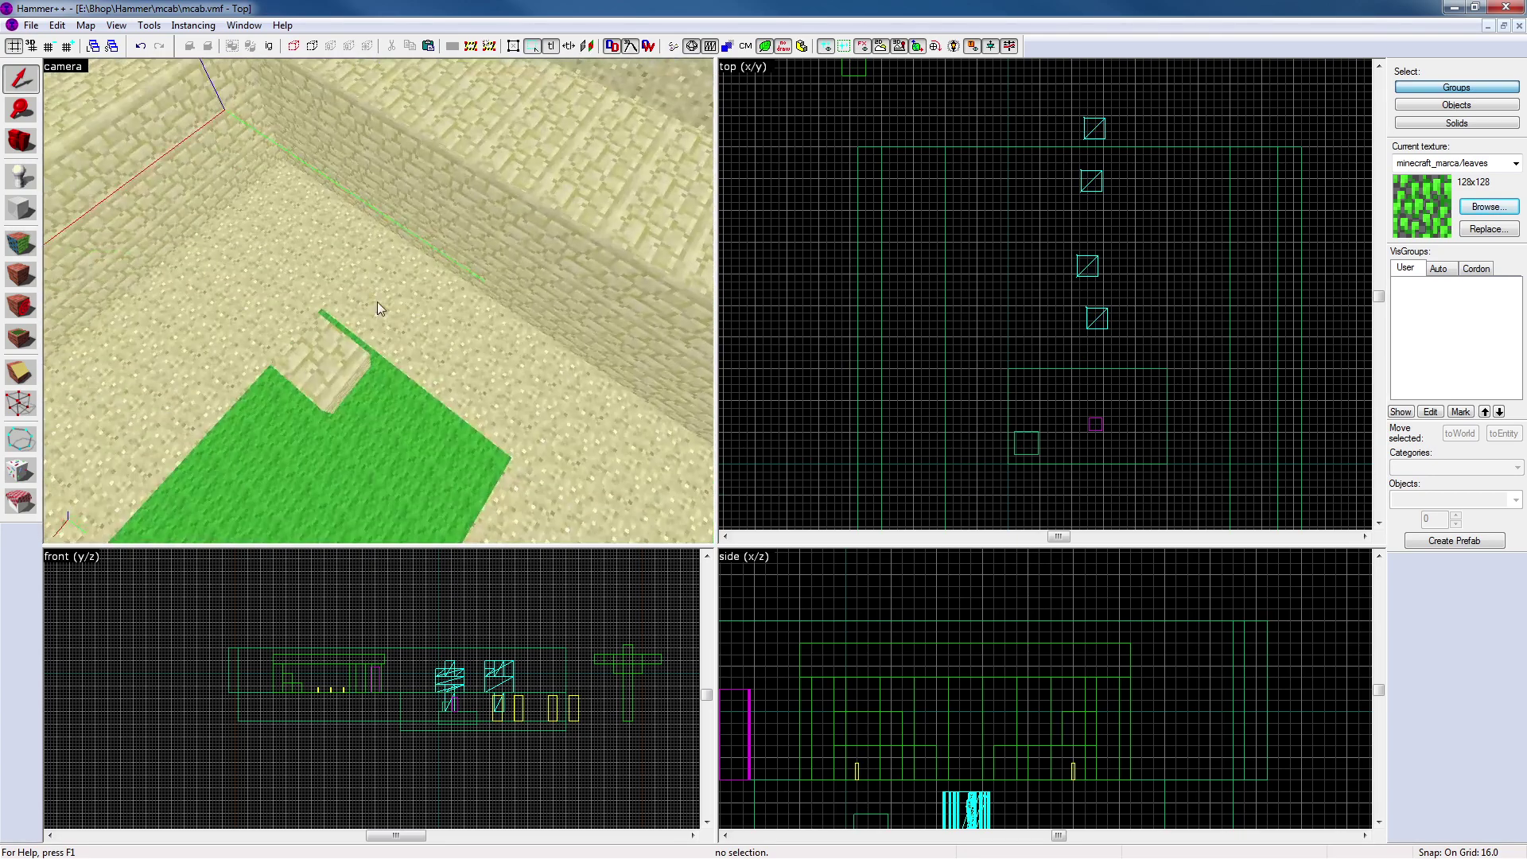
pyautogui.press('z')
pyautogui.click(291, 360)
pyautogui.press('z')
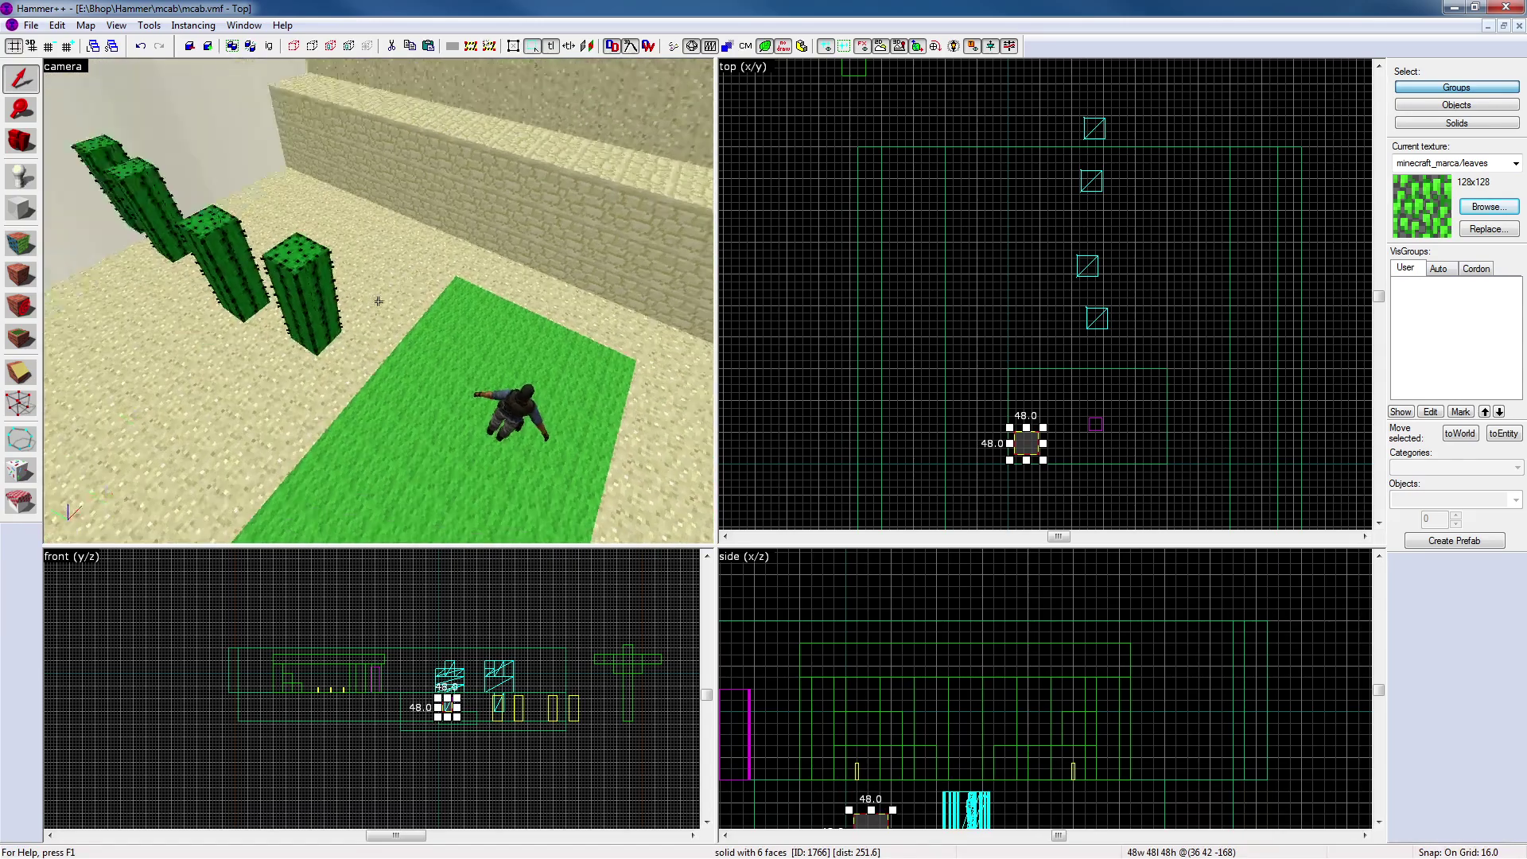
pyautogui.press('z')
pyautogui.hotkey('ctrl', 'v')
pyautogui.doubleClick(312, 316)
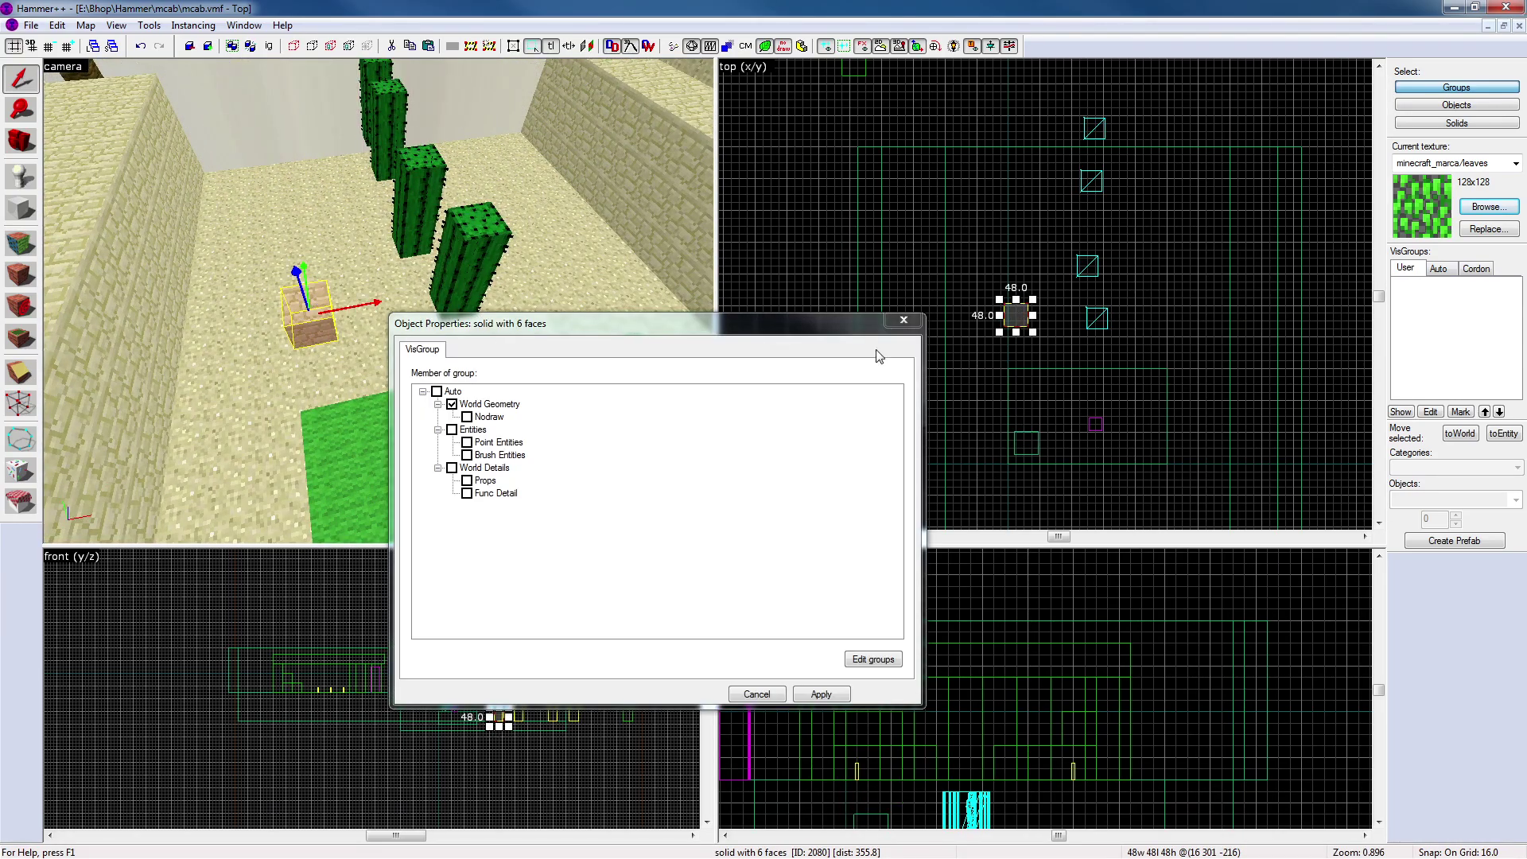
pyautogui.click(899, 322)
pyautogui.press('Escape')
# Browse the minecraft textures and choose minecraft_marca/quartz_lines as the current texture
pyautogui.click(1488, 207)
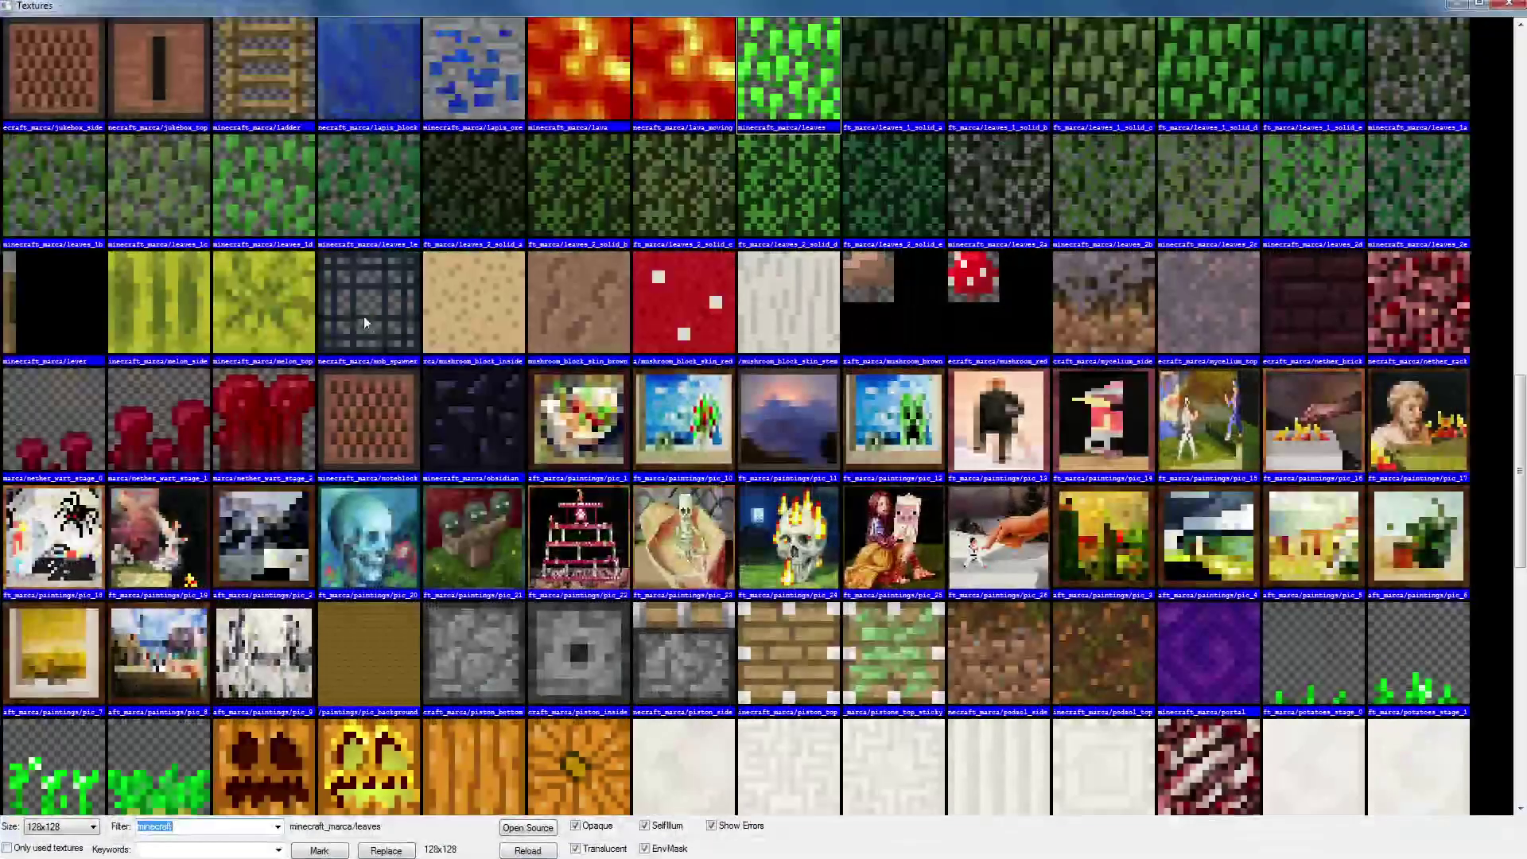
pyautogui.click(382, 312)
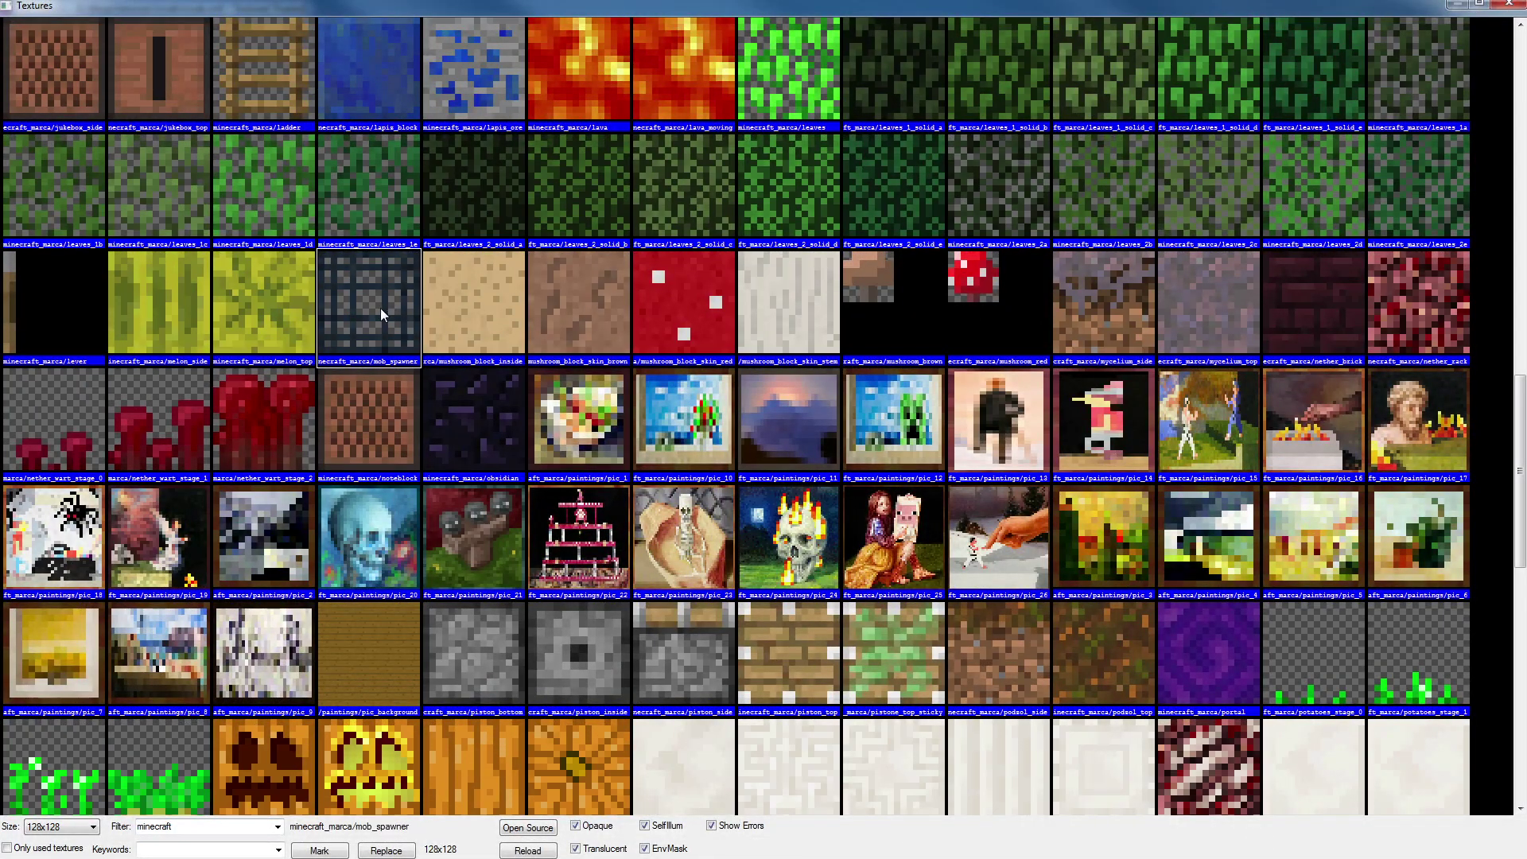
pyautogui.scroll(-3, 378, 293)
pyautogui.scroll(-2, 761, 325)
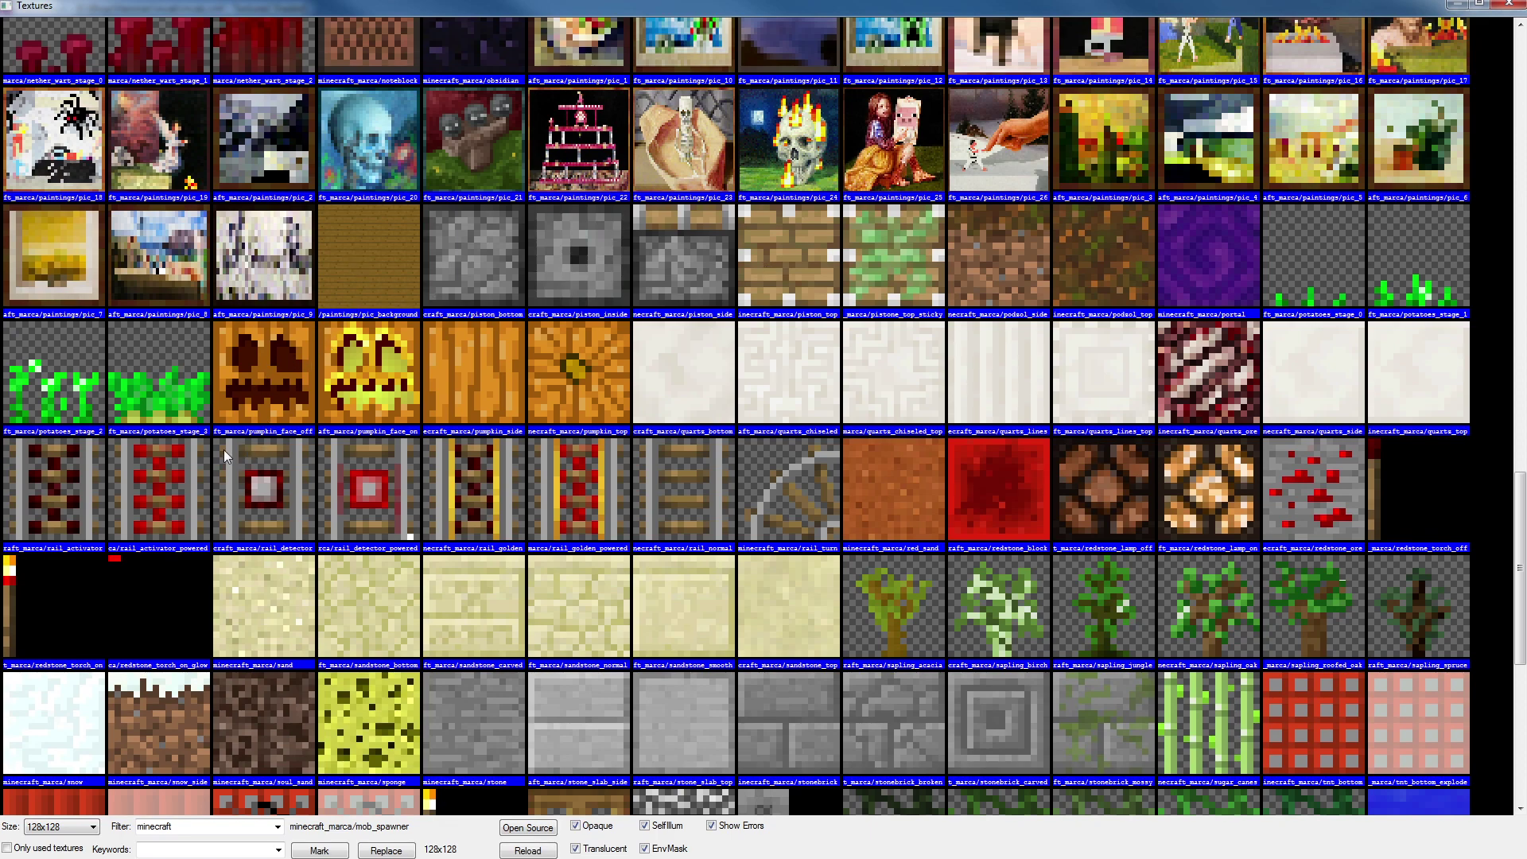
pyautogui.click(1182, 518)
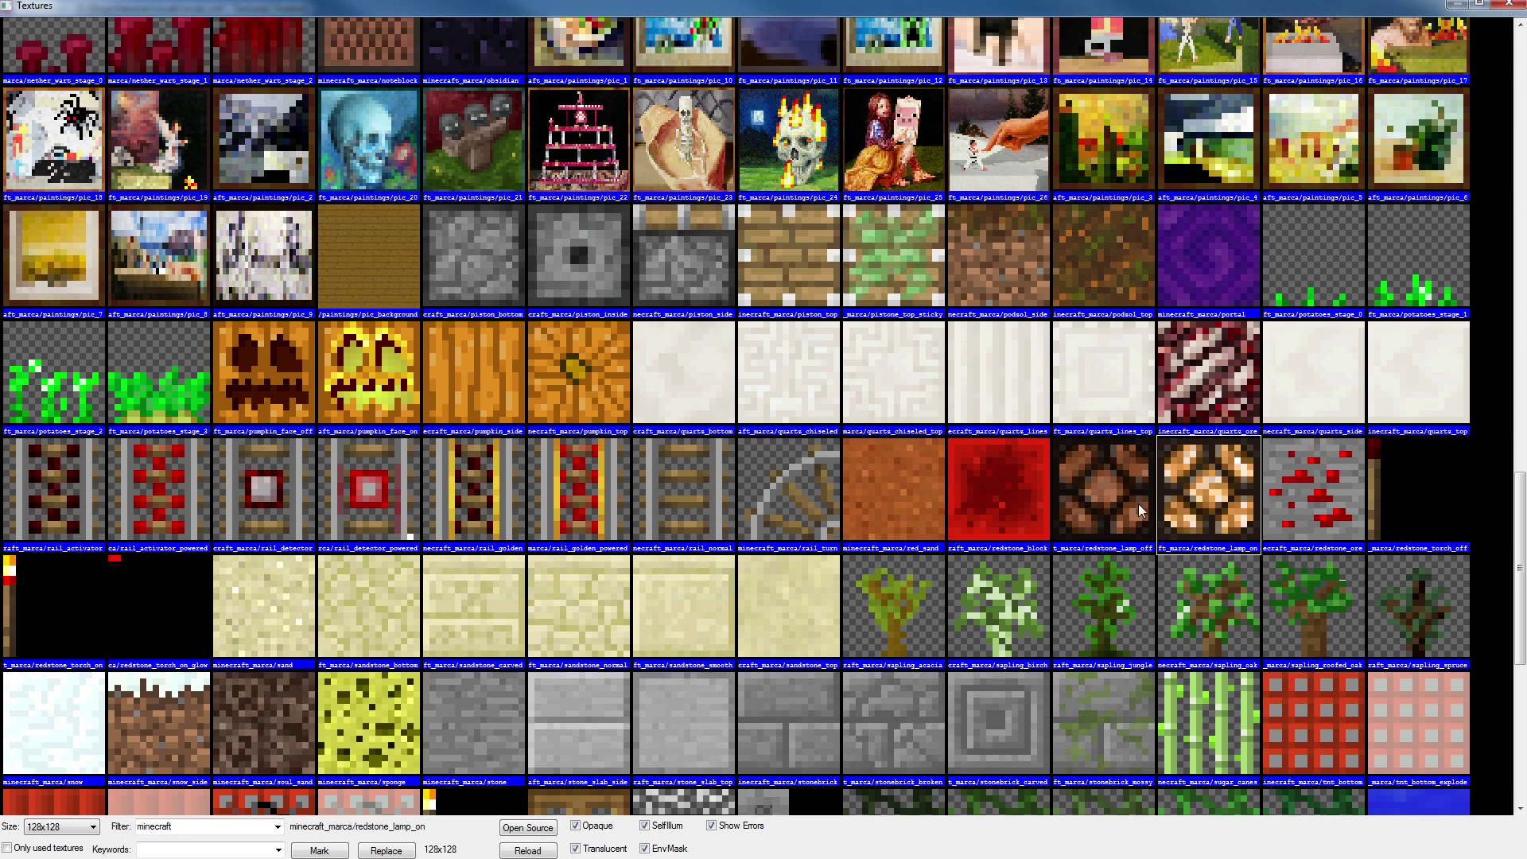
pyautogui.click(1437, 401)
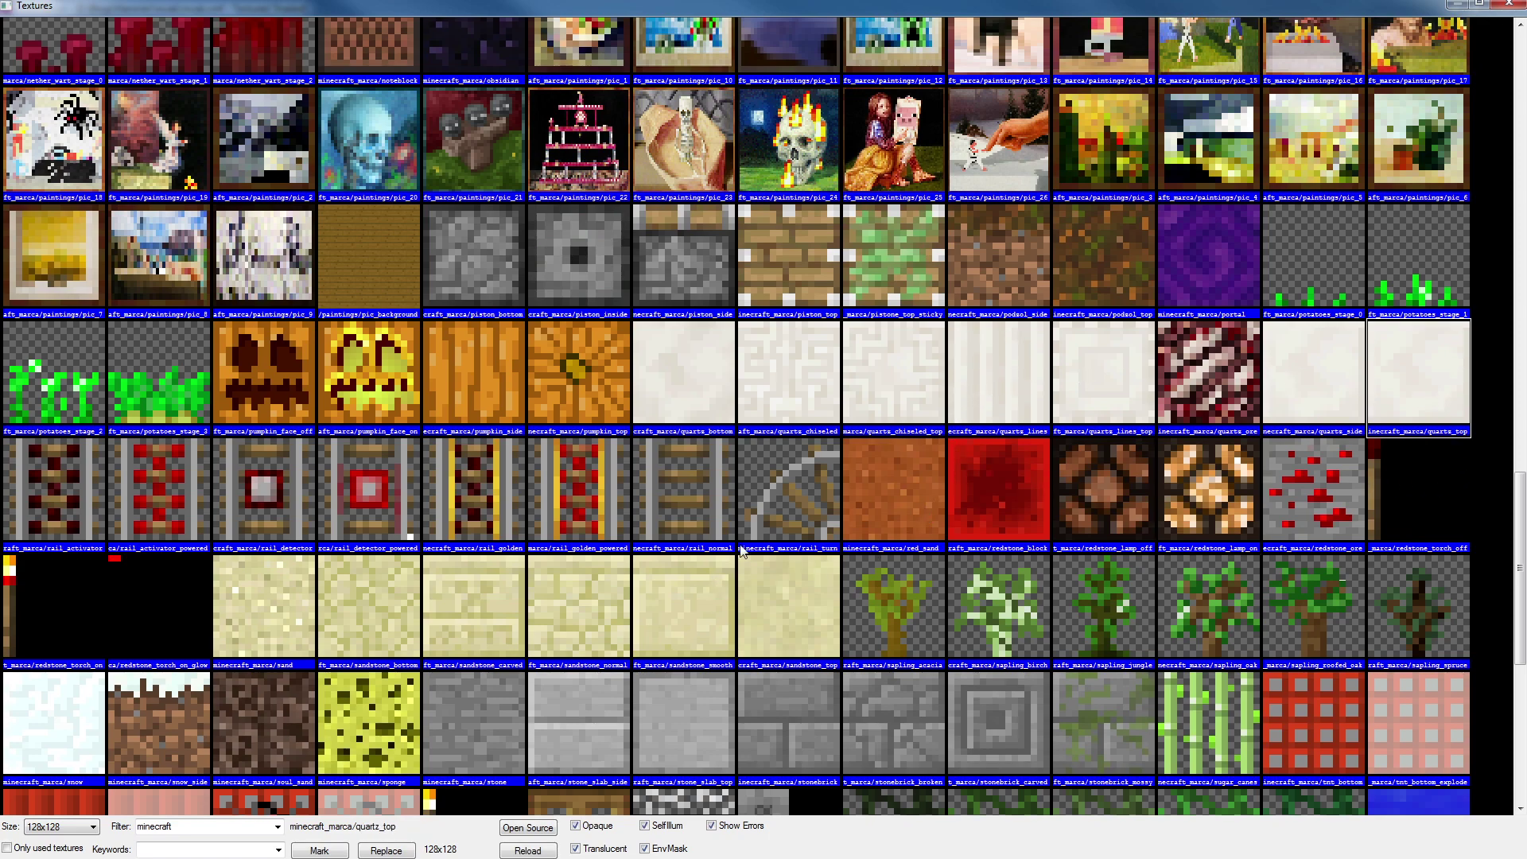
pyautogui.doubleClick(1004, 374)
pyautogui.press('z')
pyautogui.press('w')
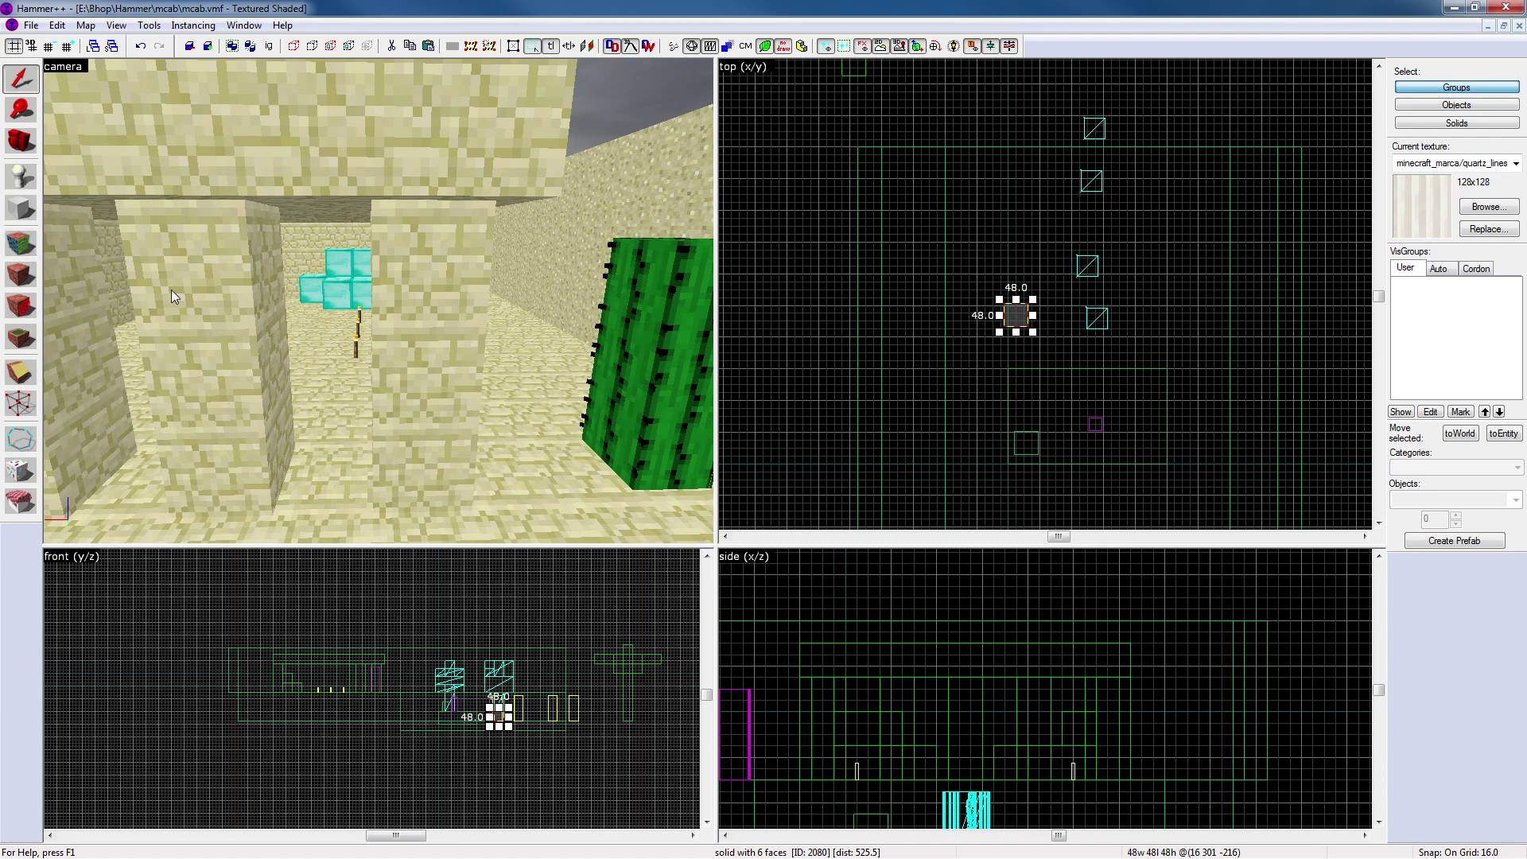
# Try the minecraft_marca/quartz_lines texture on the corner pillar of the sandstone building and undo it
pyautogui.hotkey('shift', 'a')
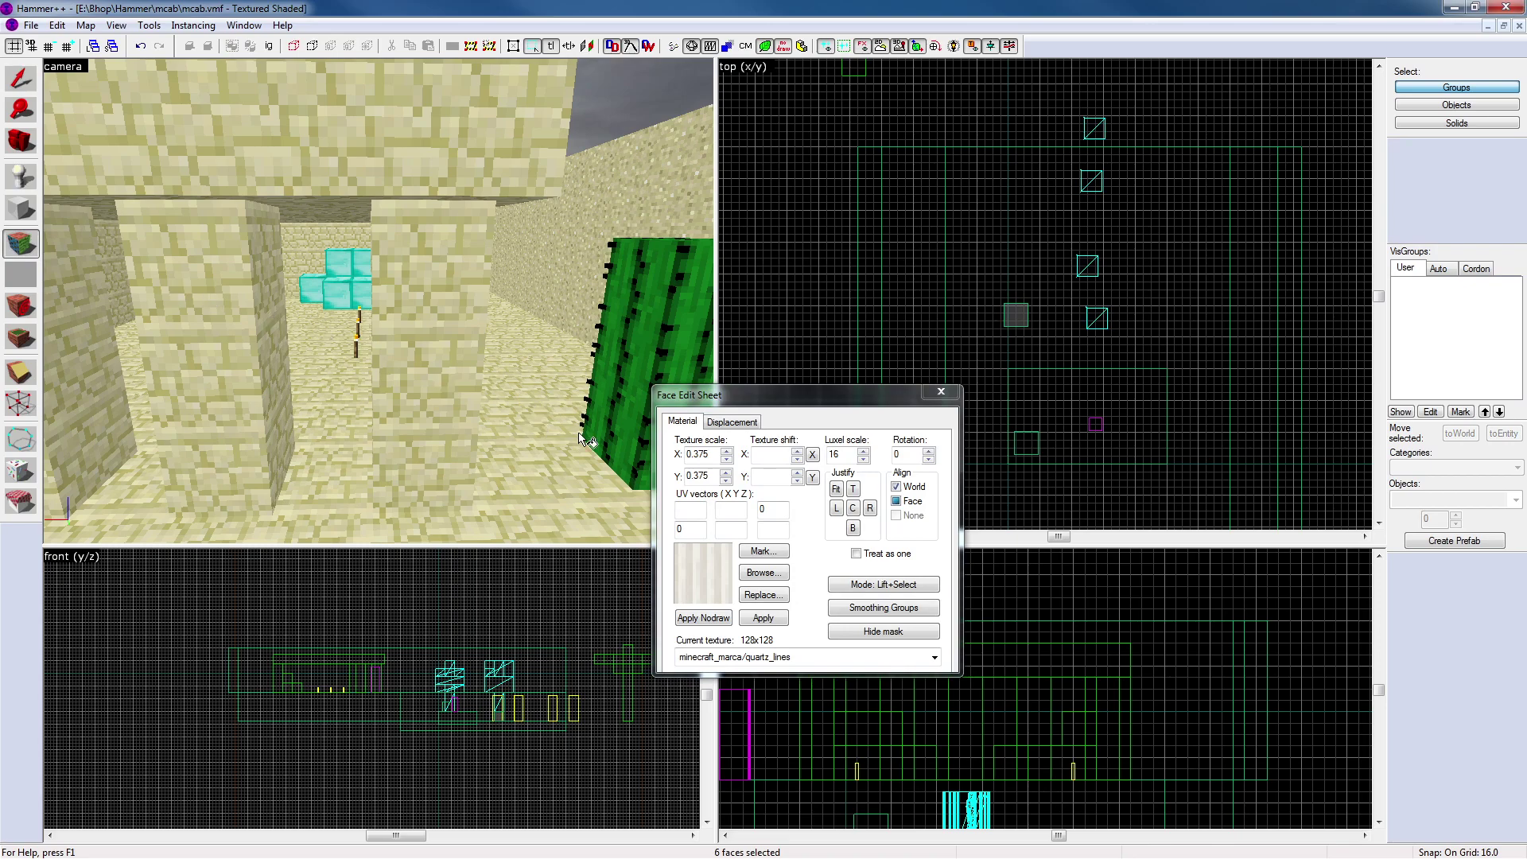
pyautogui.rightClick(430, 420)
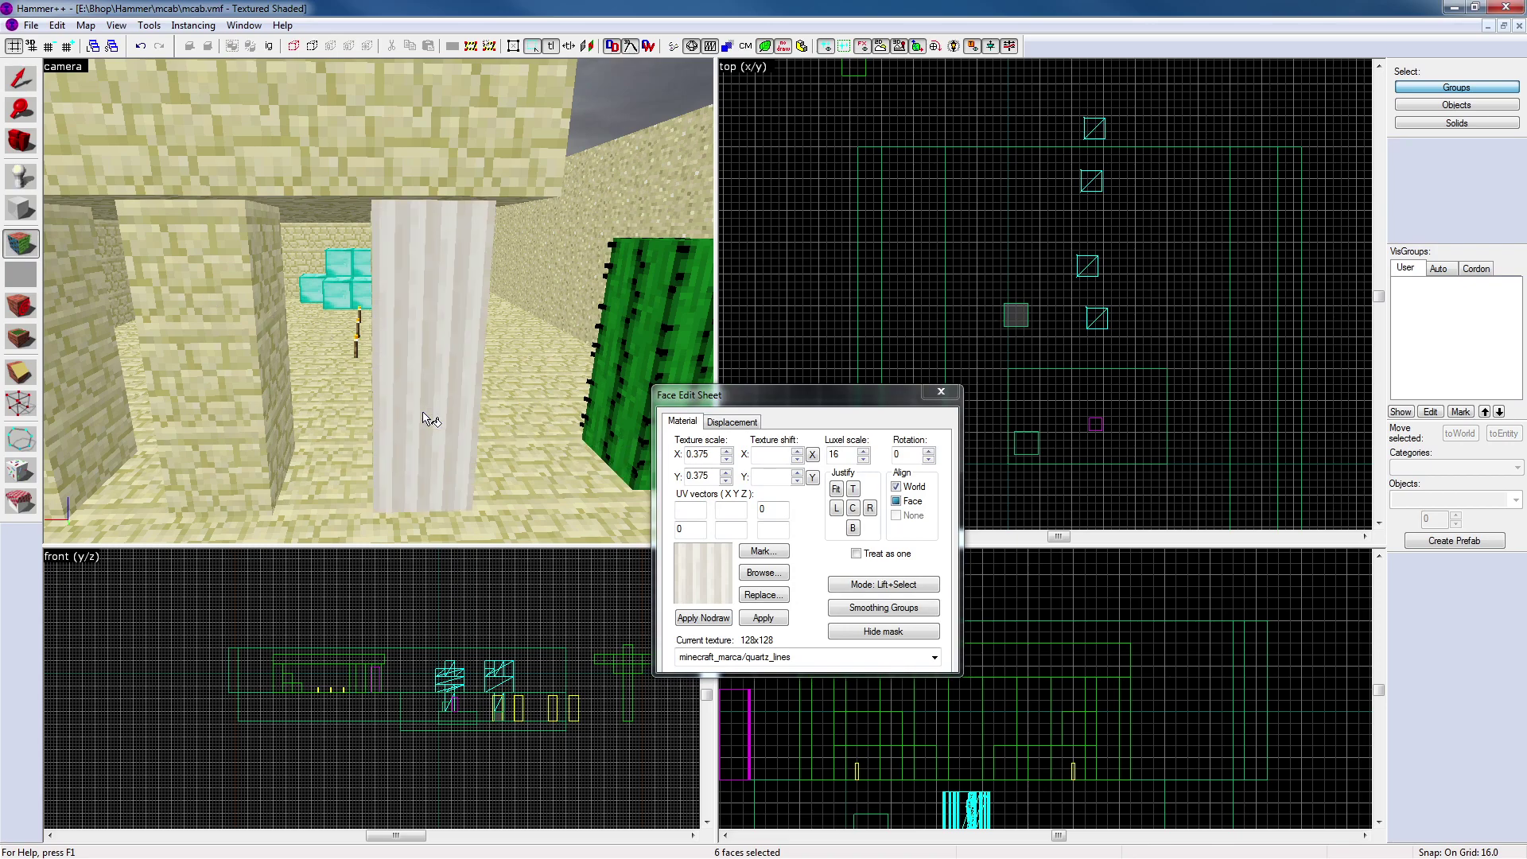
pyautogui.press('z')
pyautogui.press('s')
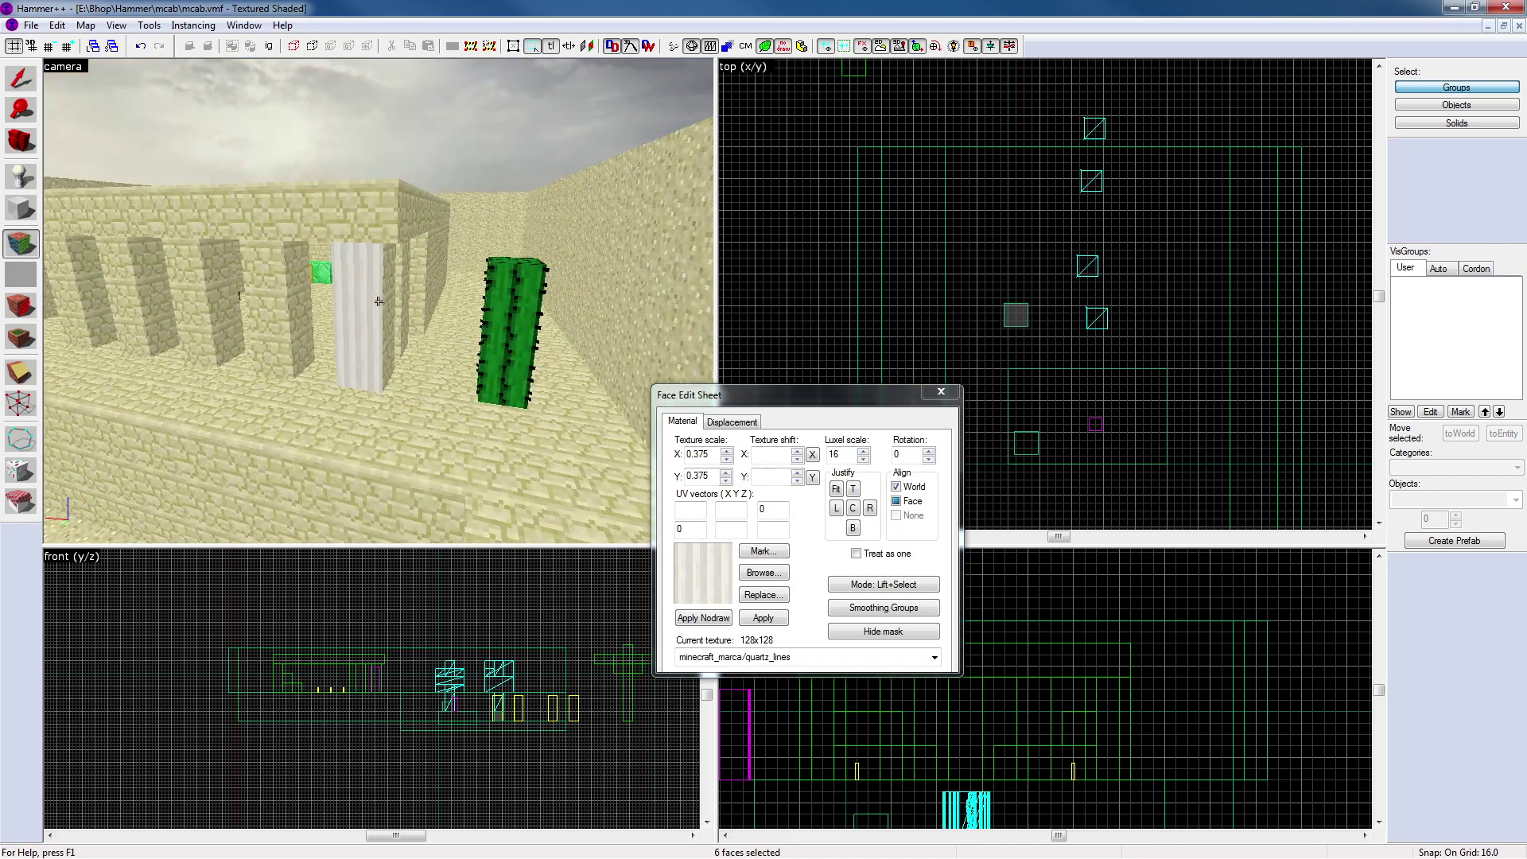
pyautogui.press('a')
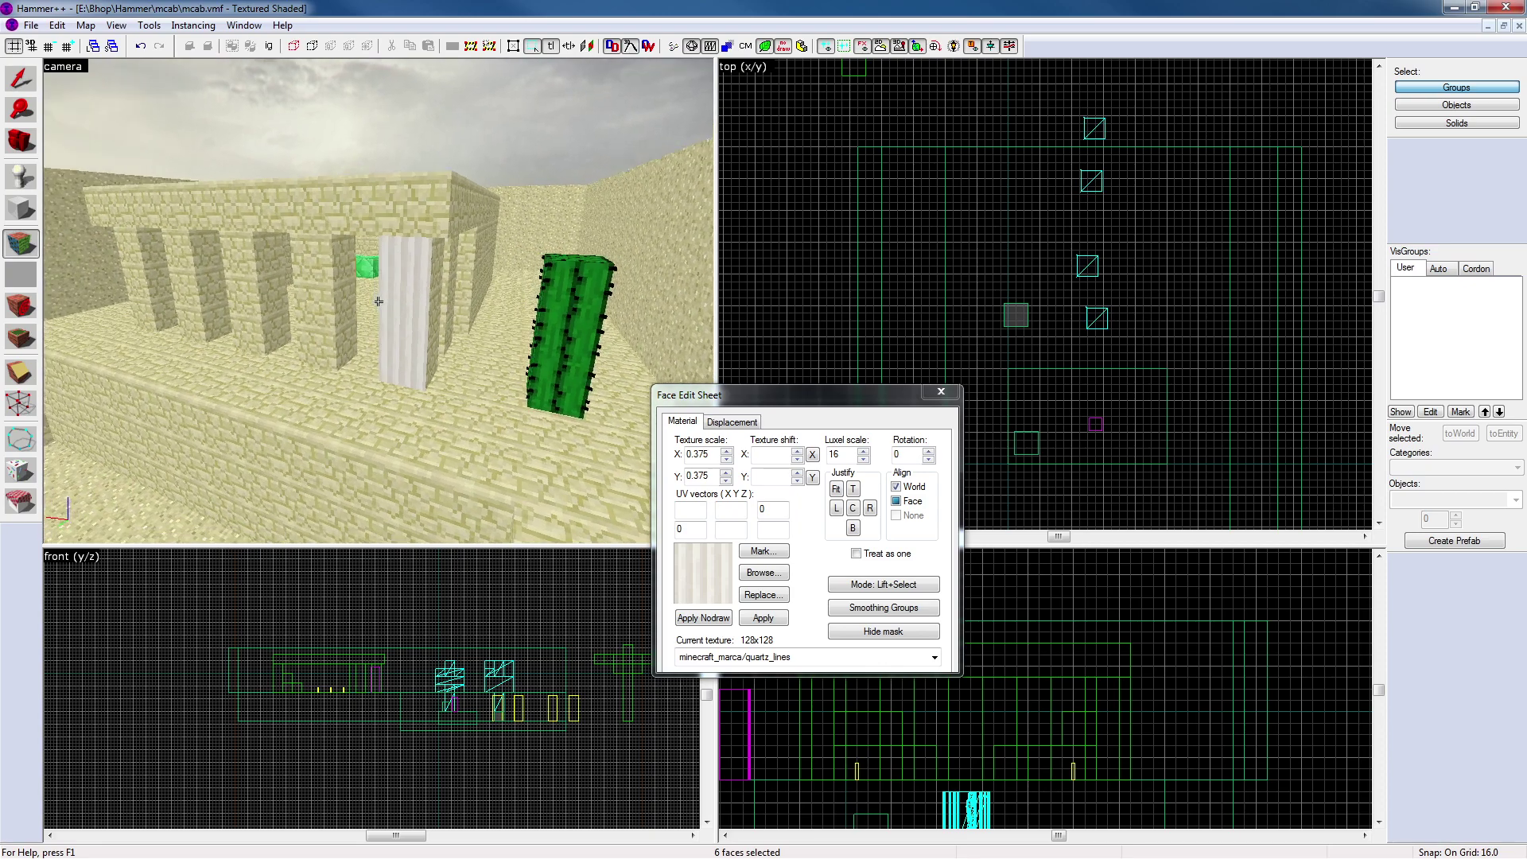
pyautogui.press('w')
pyautogui.press('z')
pyautogui.click(948, 392)
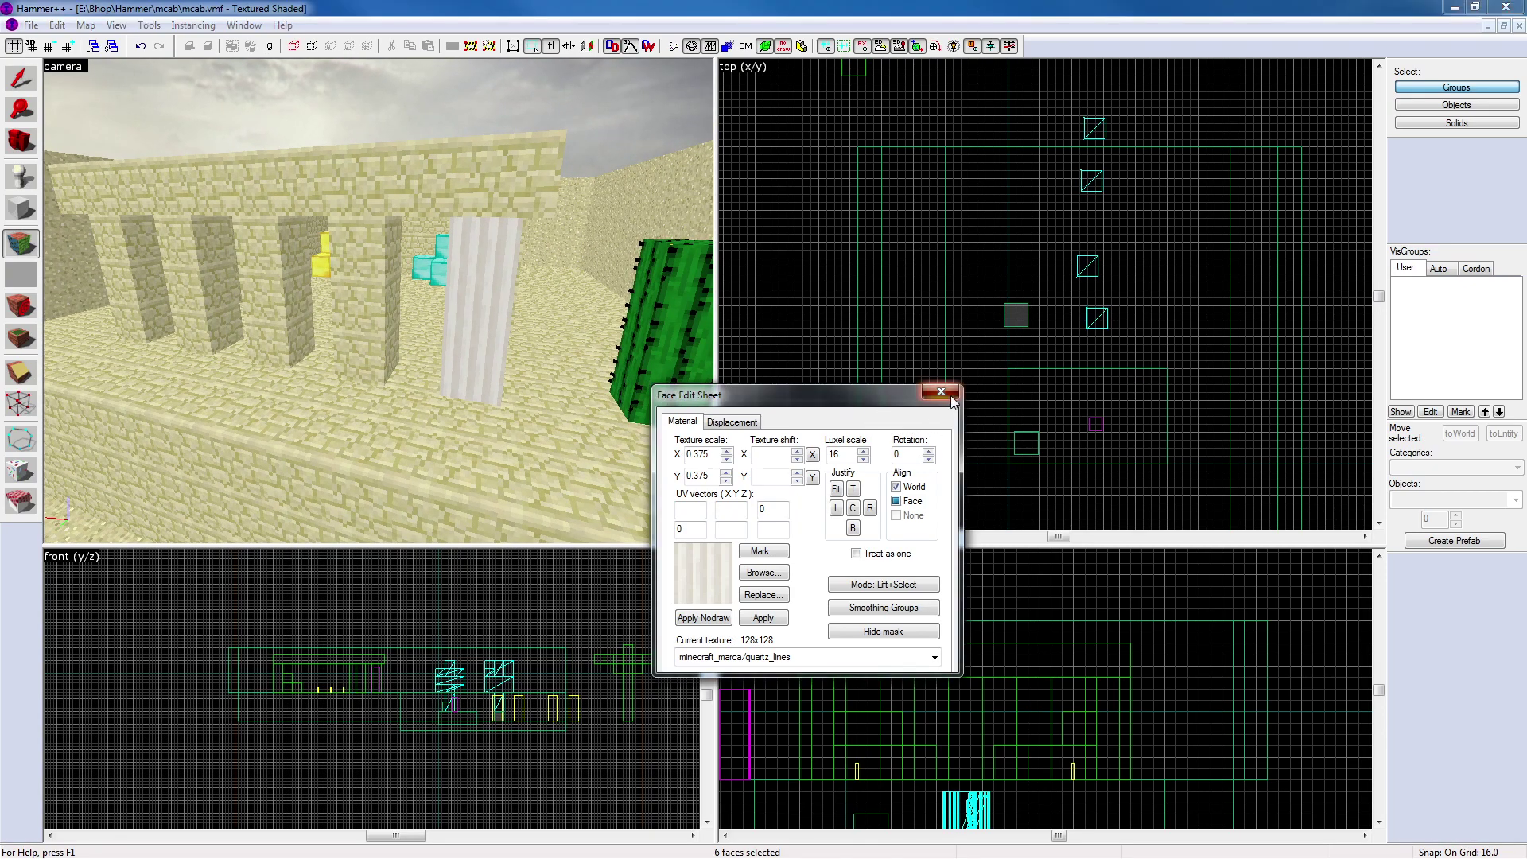
pyautogui.hotkey('ctrl', 'z')
# Browse the minecraft textures and choose minecraft_marca/dirt as the current texture
pyautogui.press('z')
pyautogui.press('w')
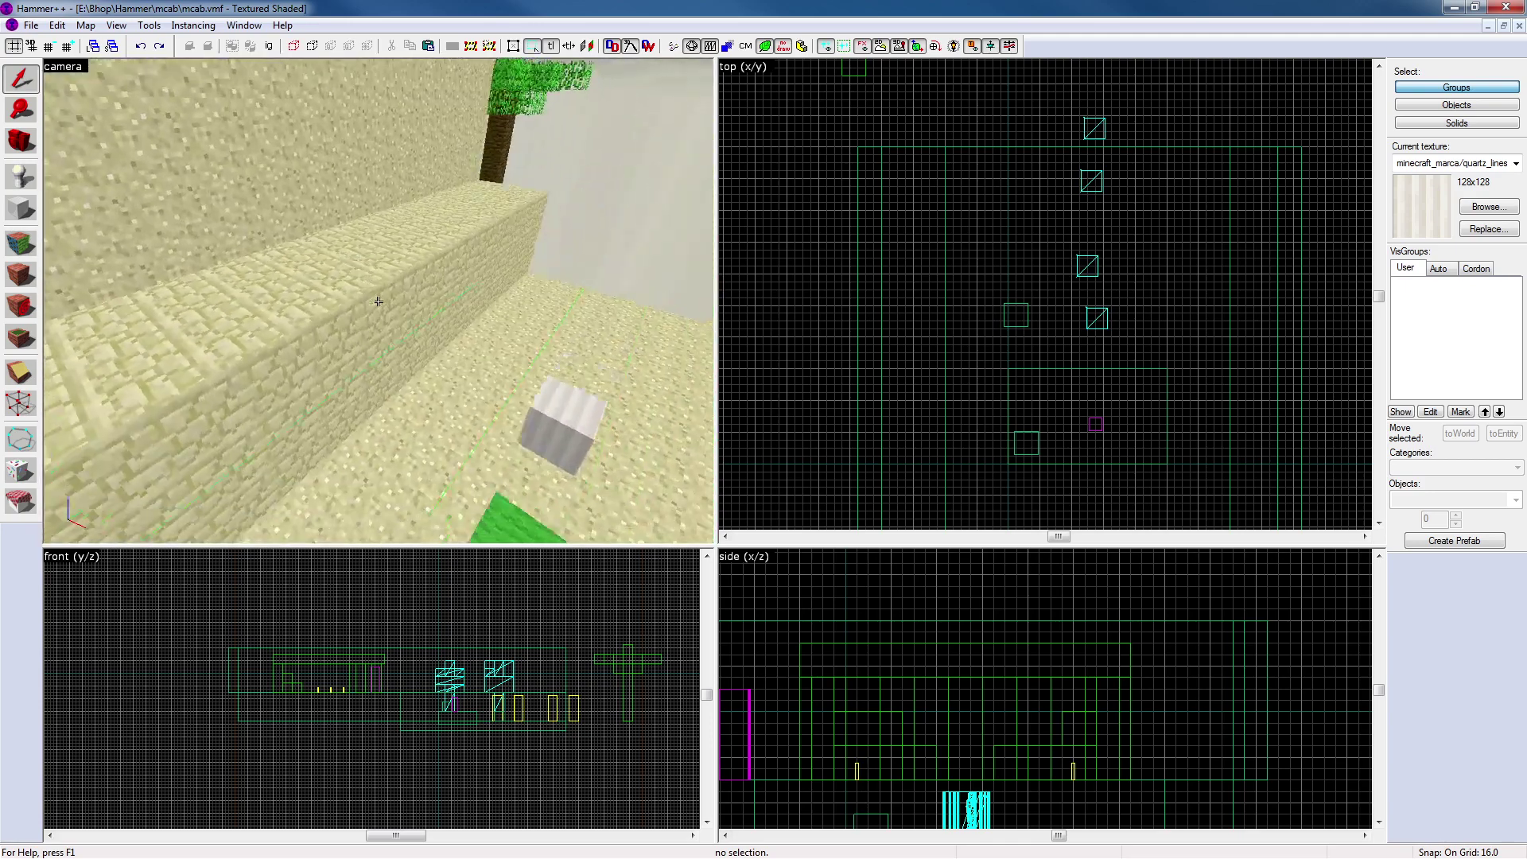
pyautogui.press('z')
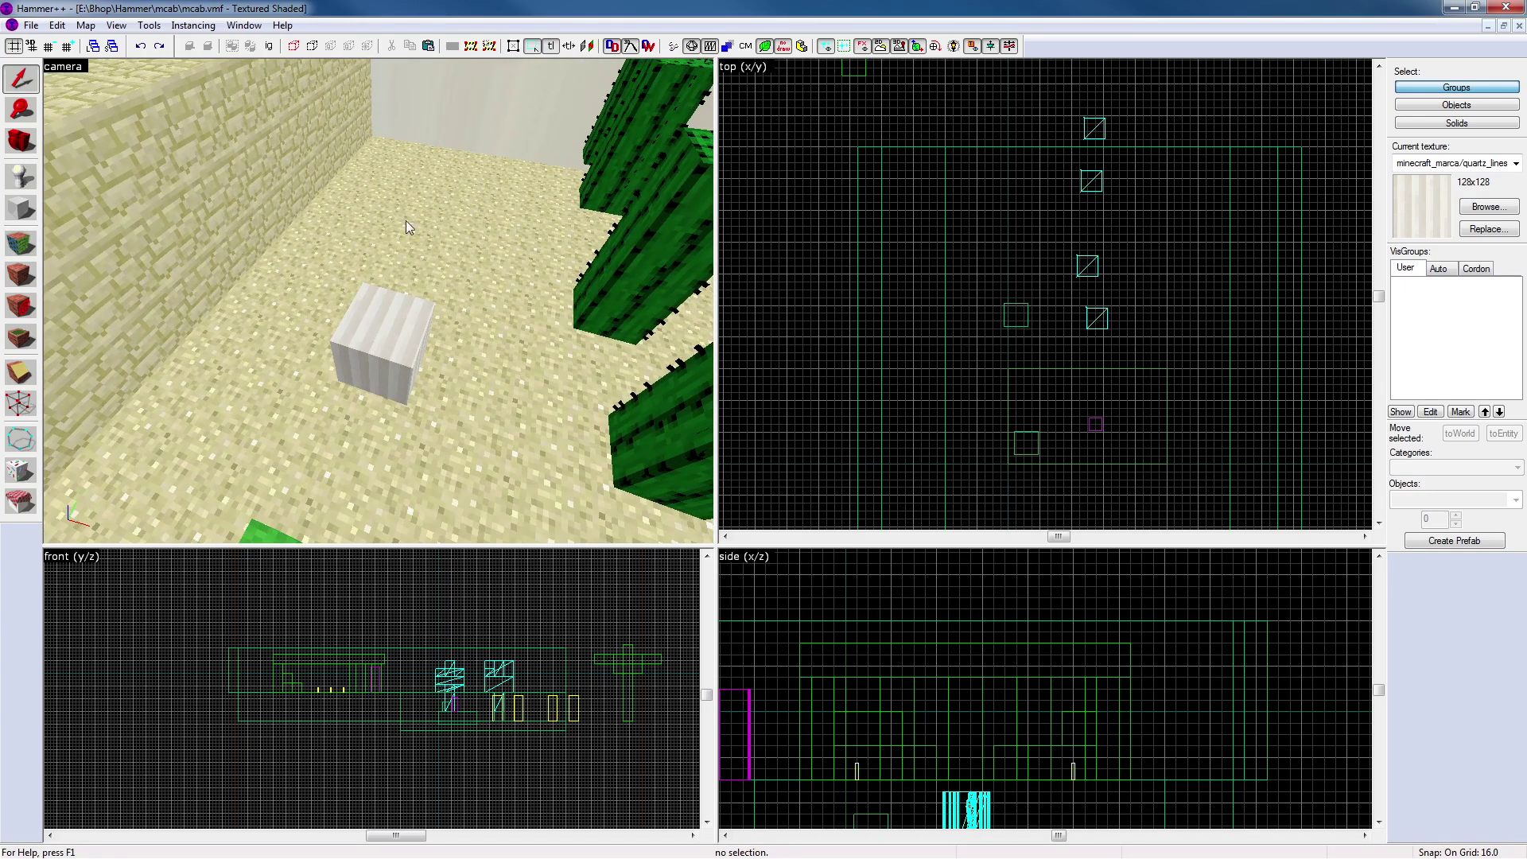
pyautogui.click(1474, 212)
pyautogui.click(788, 549)
pyautogui.click(807, 637)
pyautogui.scroll(-3, 948, 674)
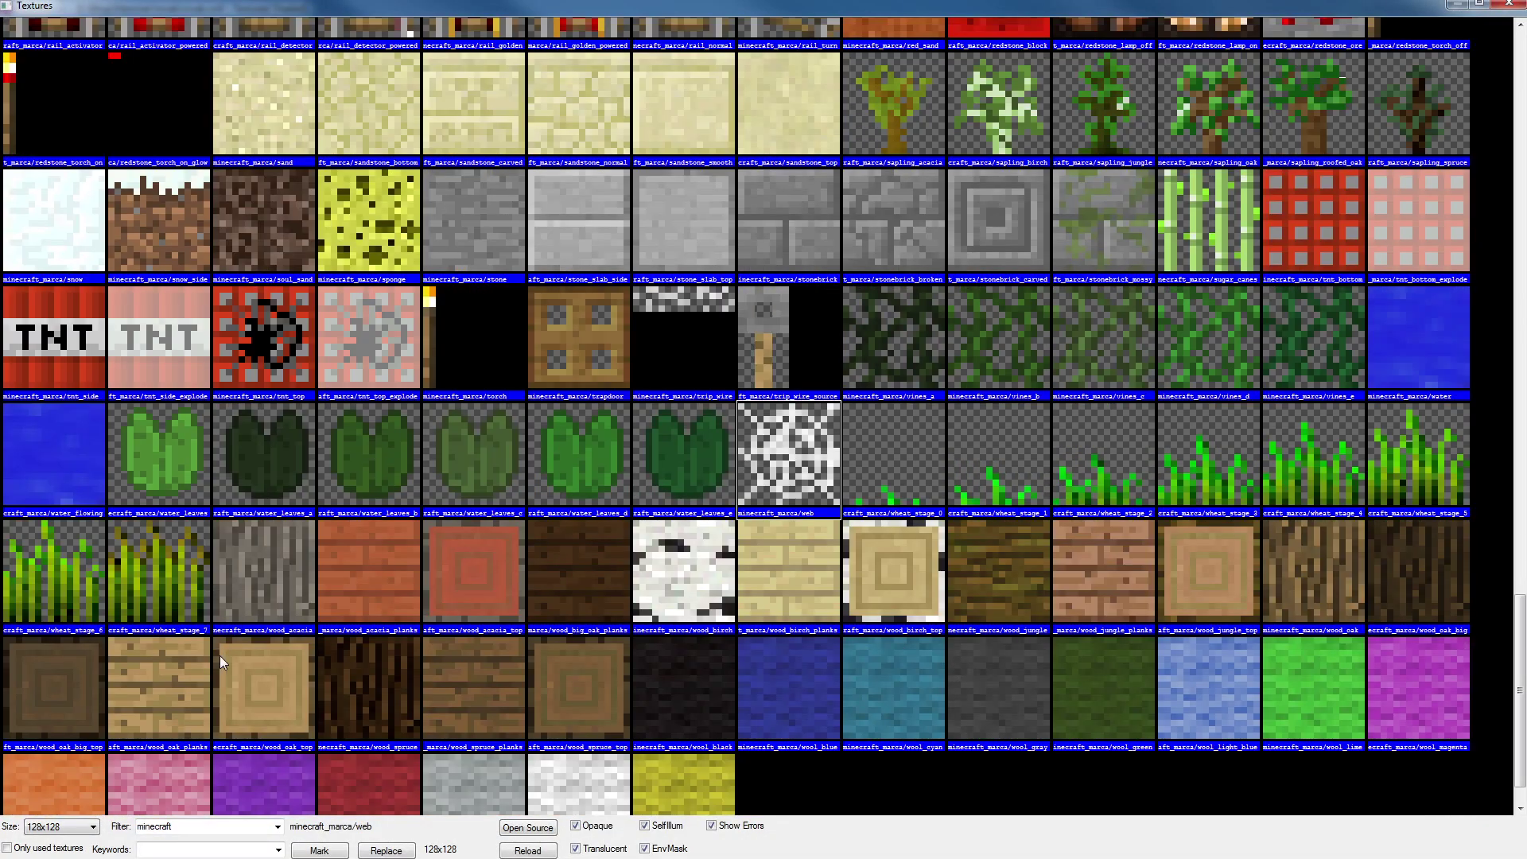
pyautogui.scroll(-1, 355, 665)
pyautogui.scroll(5, 433, 447)
pyautogui.scroll(-2, 289, 540)
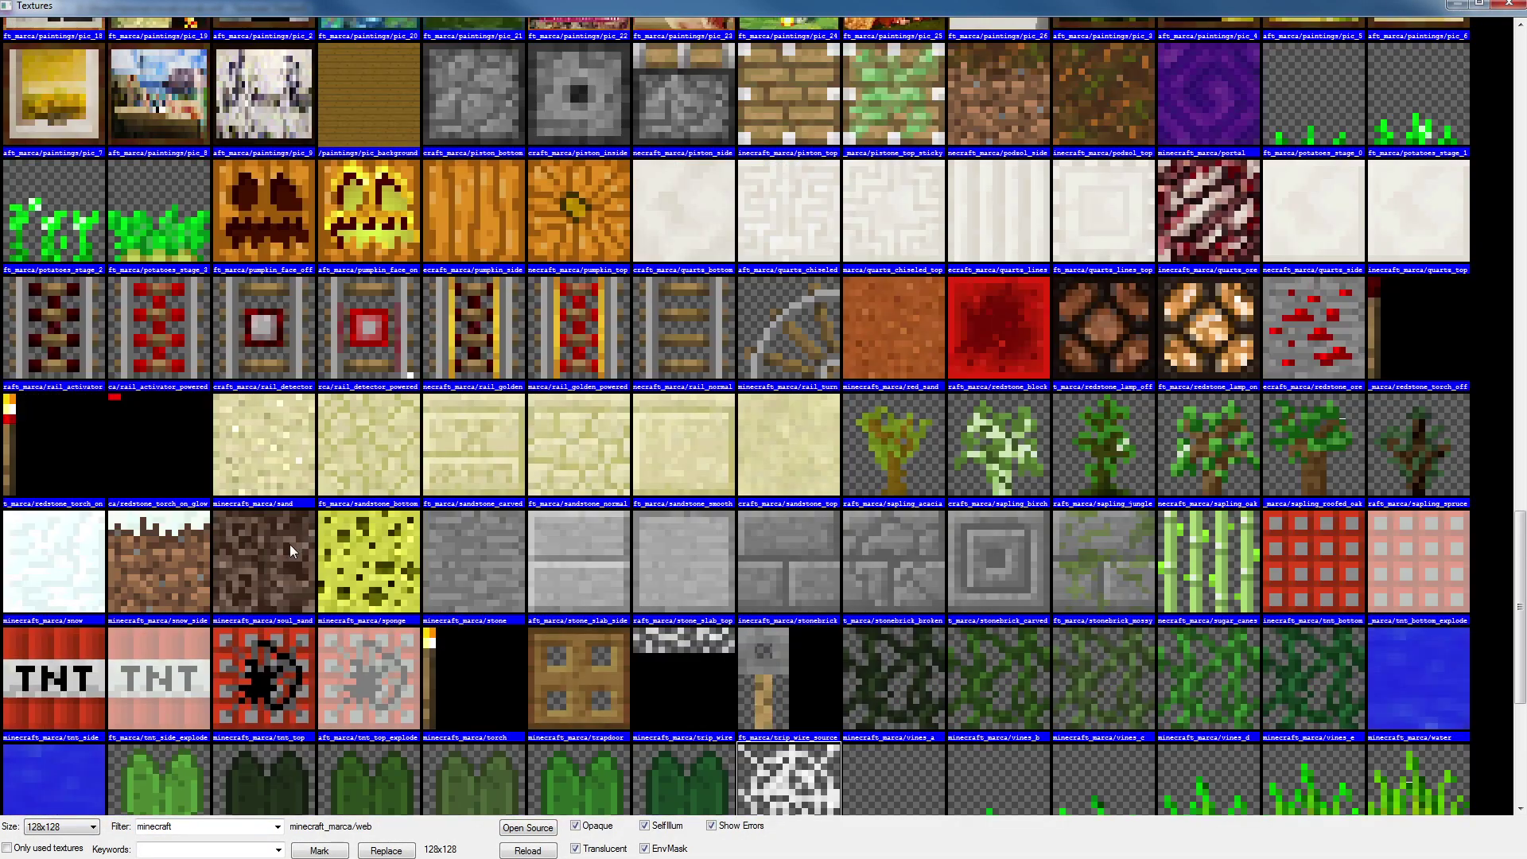
pyautogui.scroll(15, 239, 432)
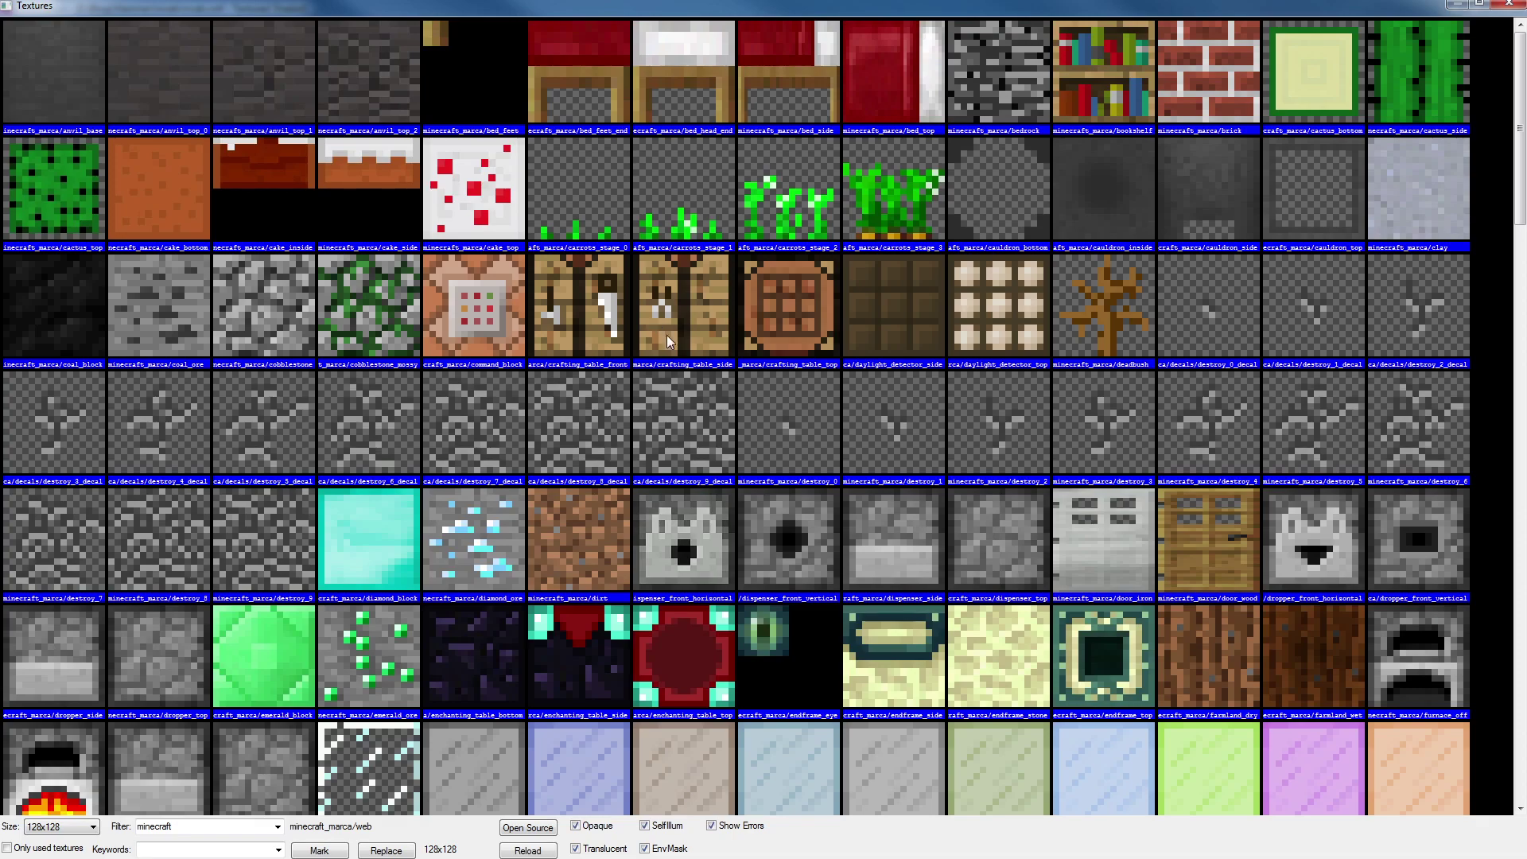
pyautogui.scroll(-10, 502, 418)
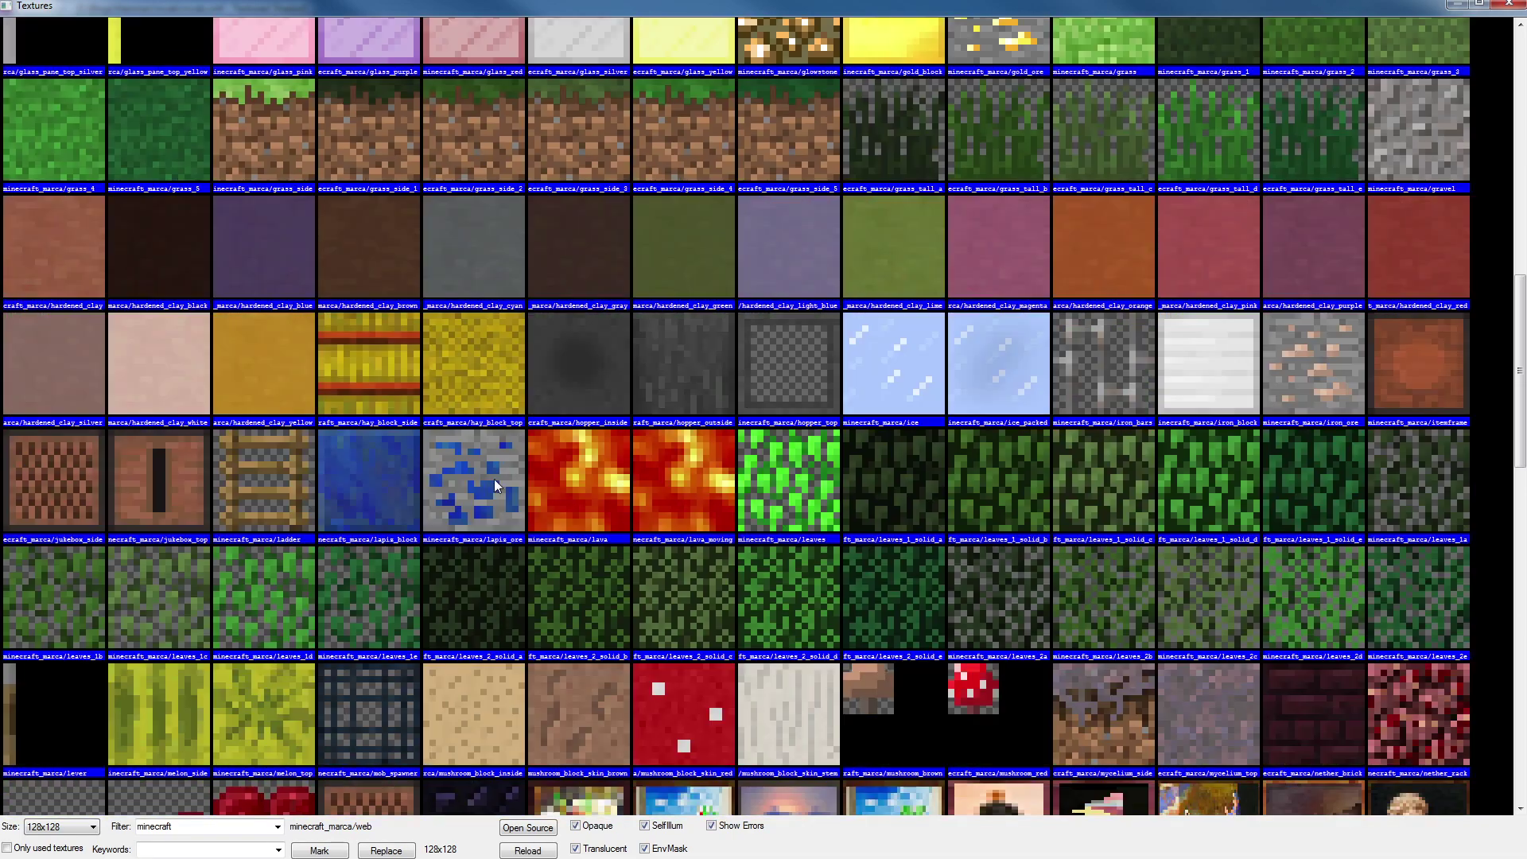
pyautogui.scroll(-5, 1029, 584)
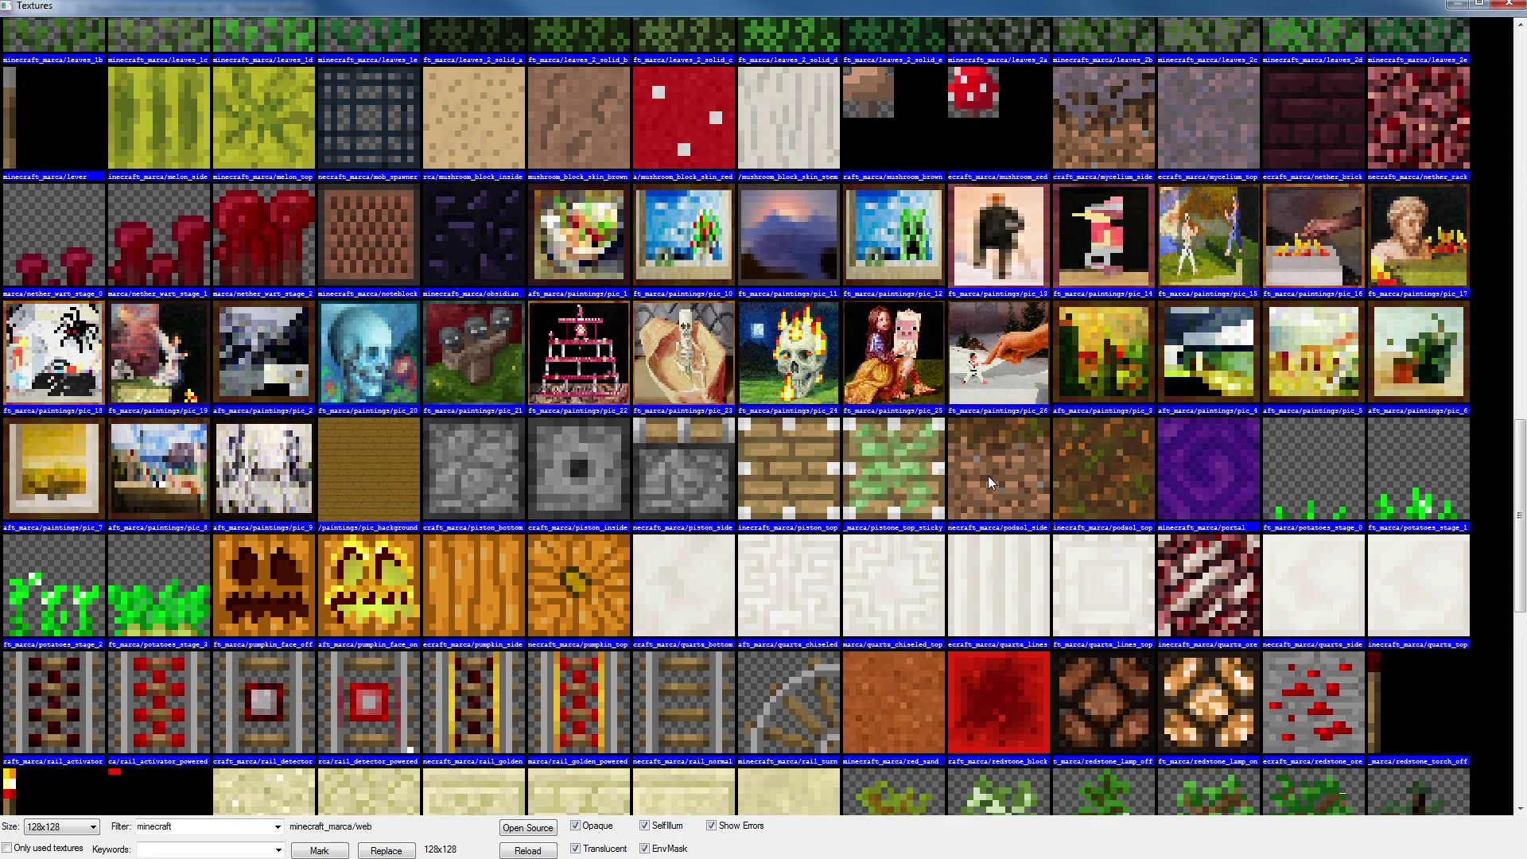
pyautogui.scroll(-5, 988, 476)
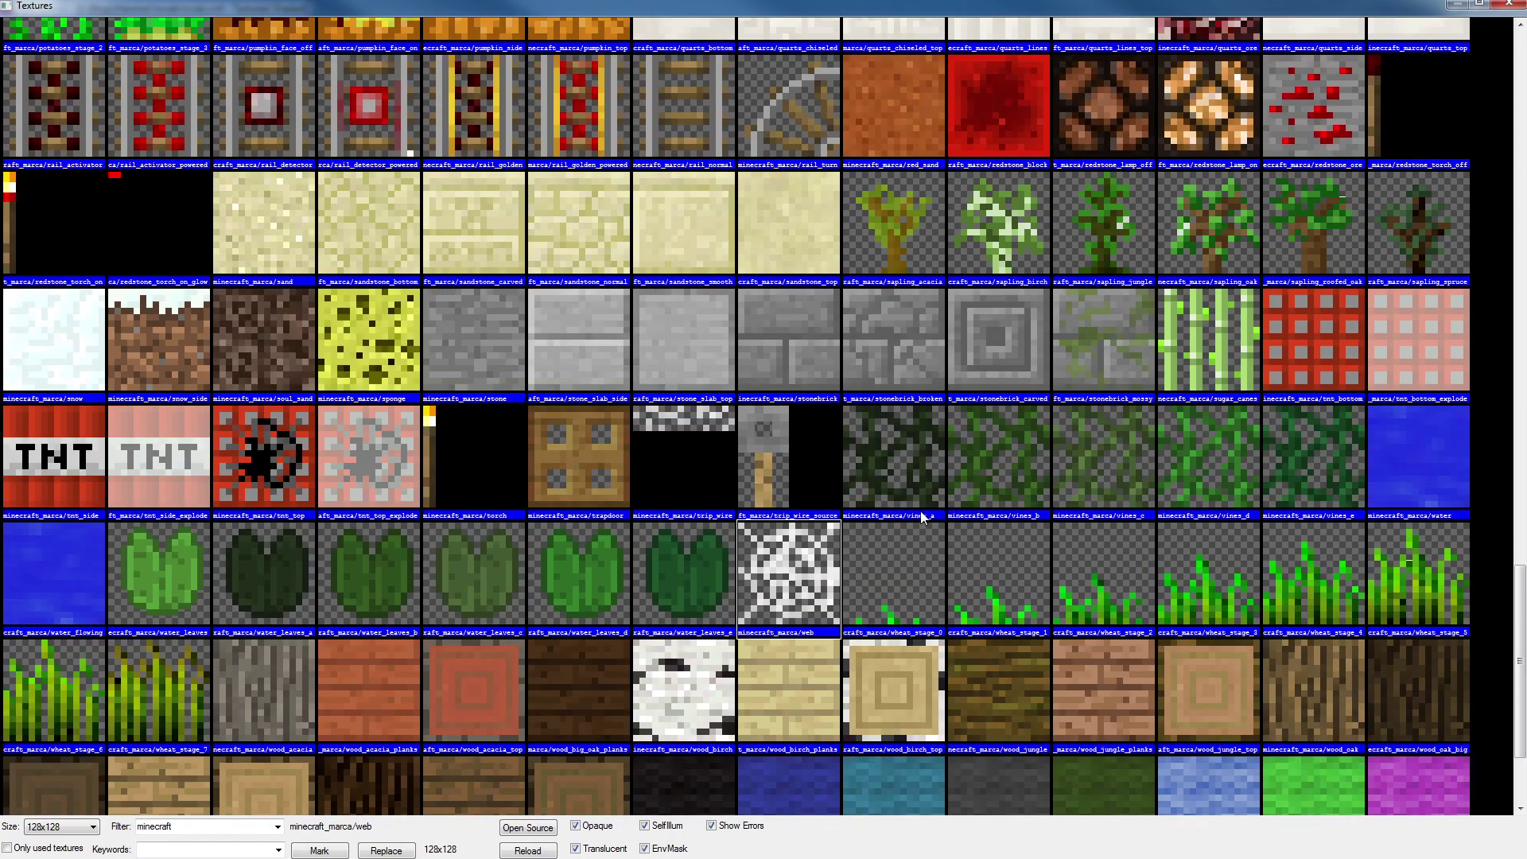
pyautogui.scroll(-2, 1114, 590)
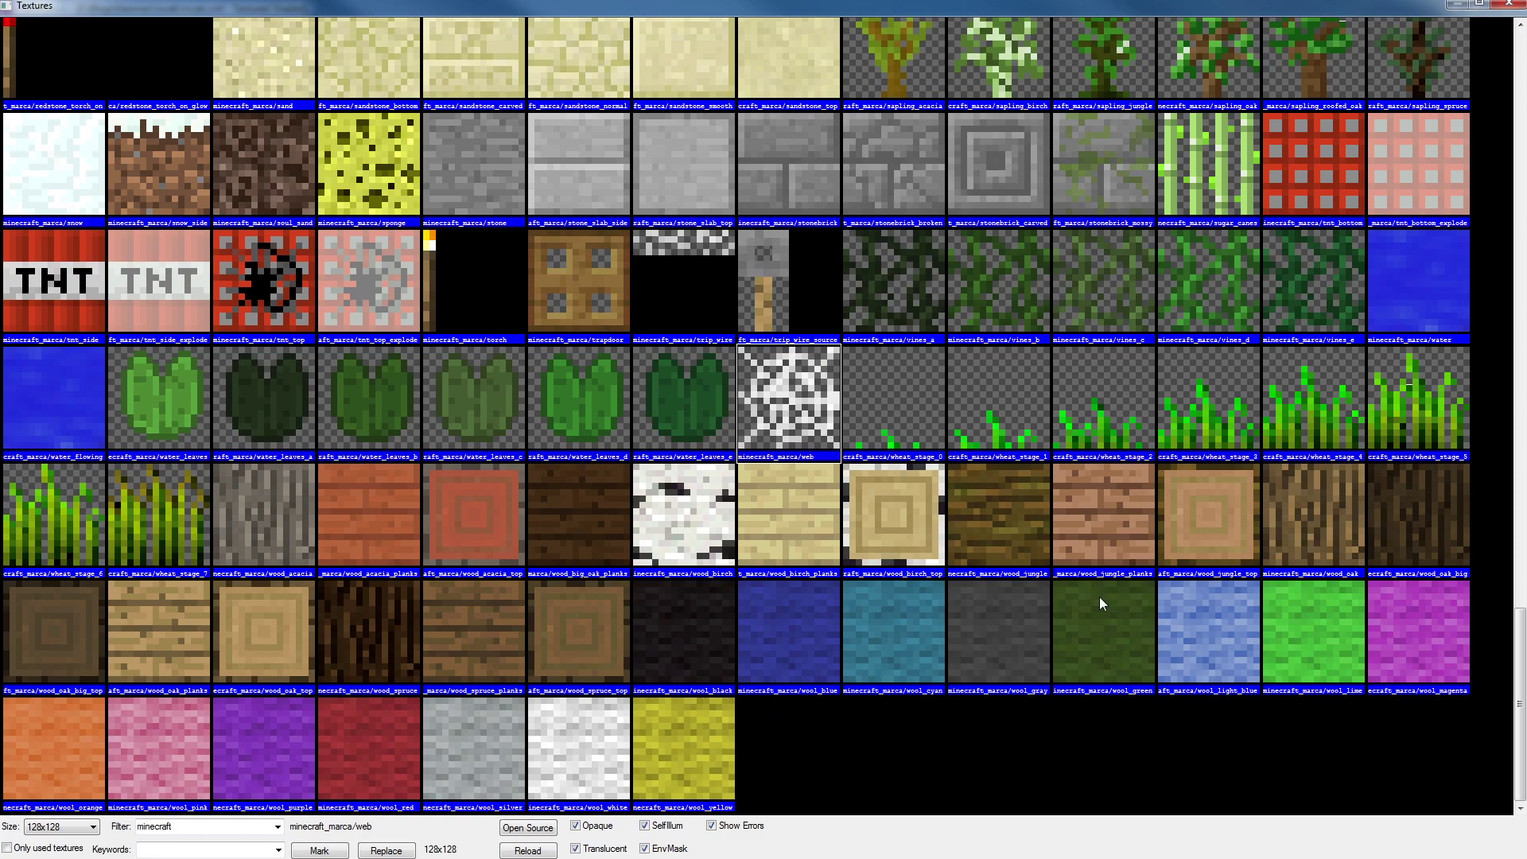
pyautogui.scroll(2, 758, 584)
pyautogui.click(179, 376)
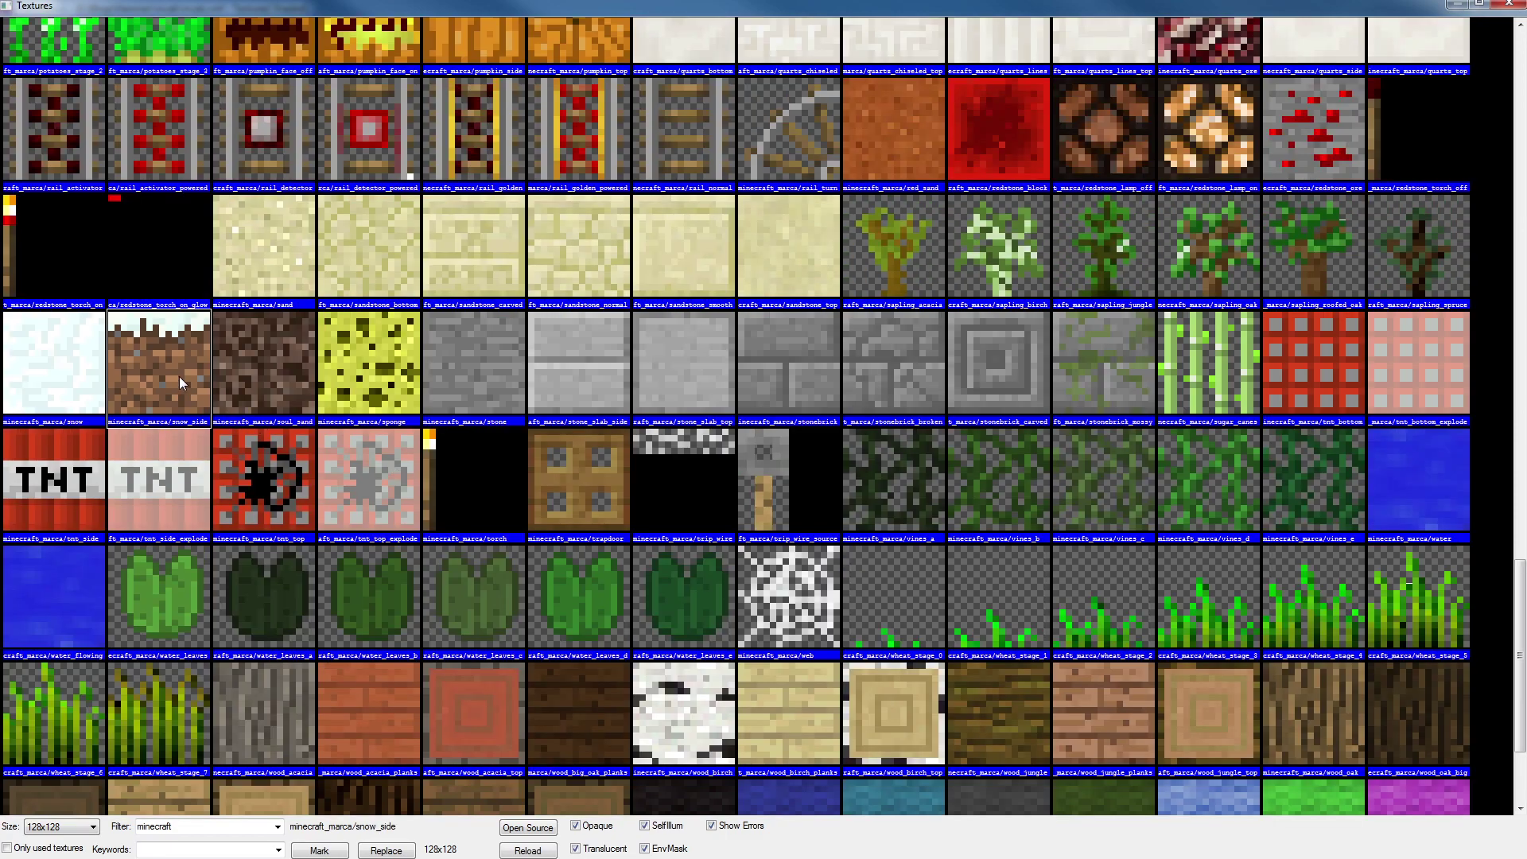
pyautogui.scroll(3, 975, 436)
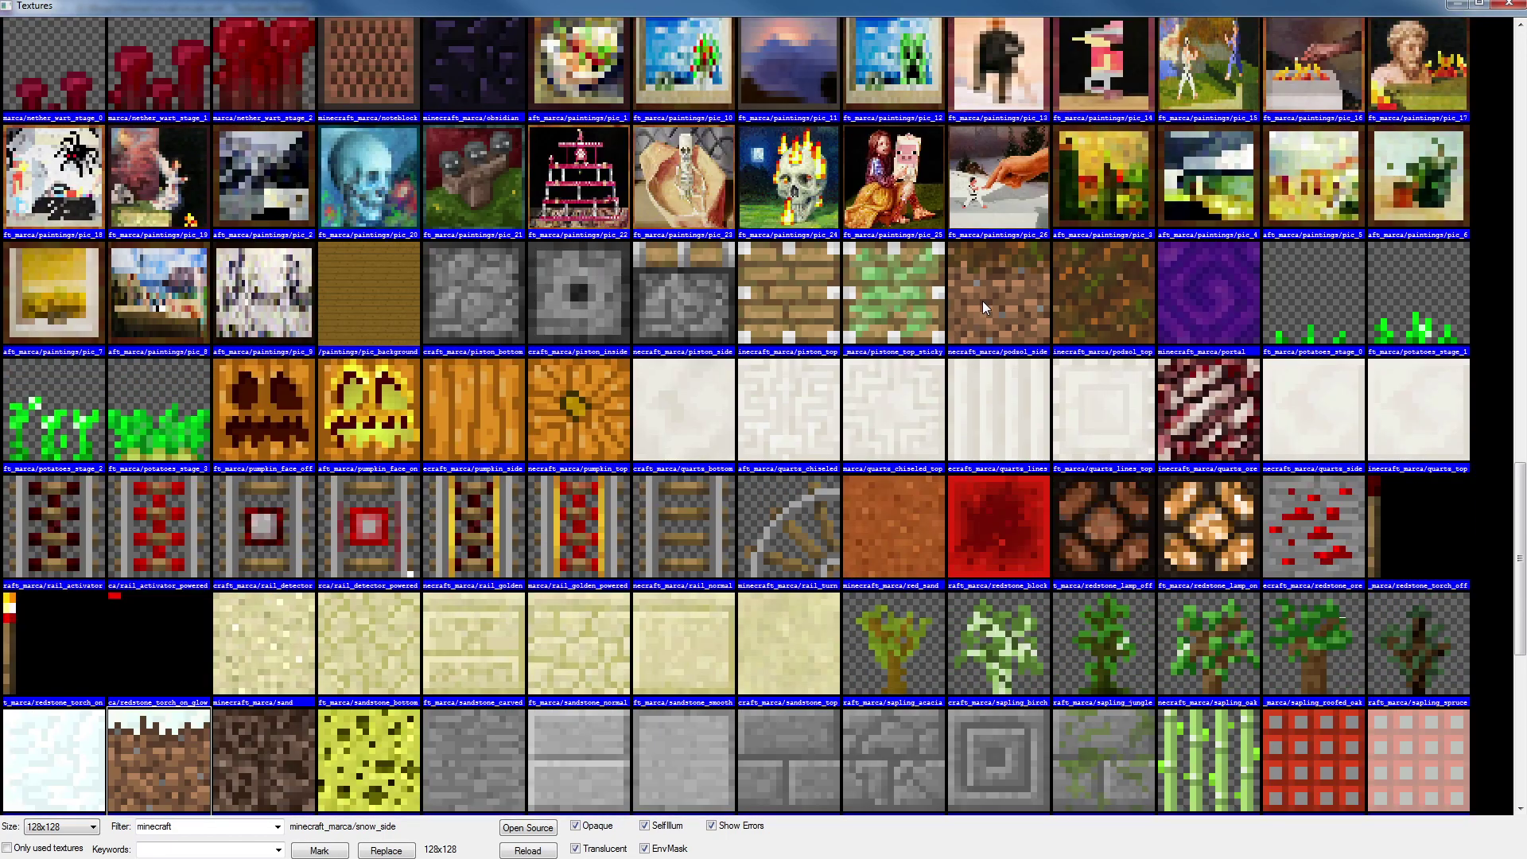
pyautogui.scroll(2, 982, 306)
pyautogui.scroll(5, 820, 345)
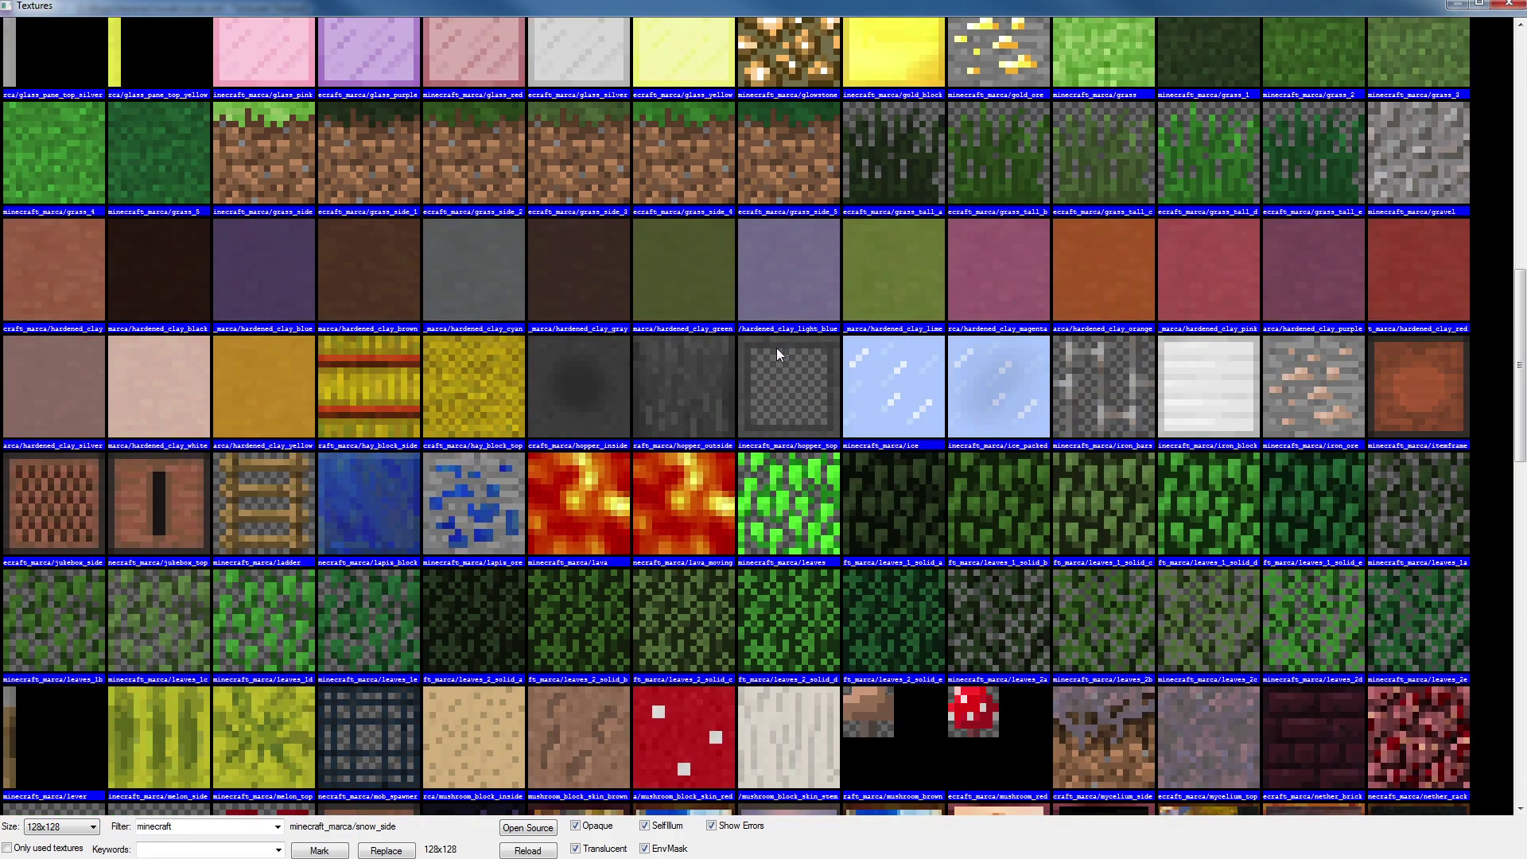
pyautogui.click(56, 256)
pyautogui.scroll(2, 866, 374)
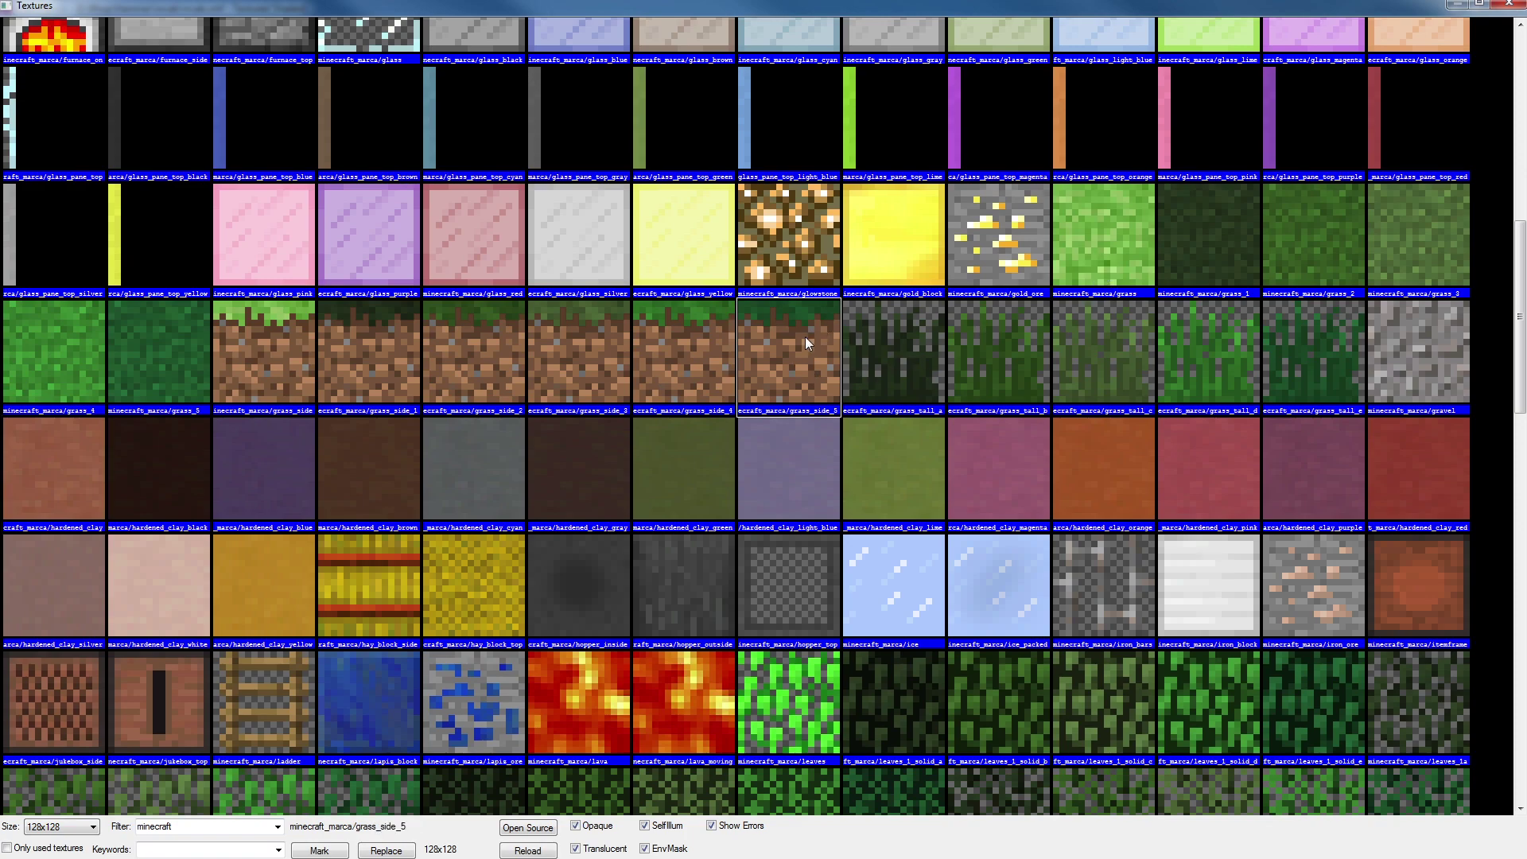
pyautogui.scroll(4, 509, 326)
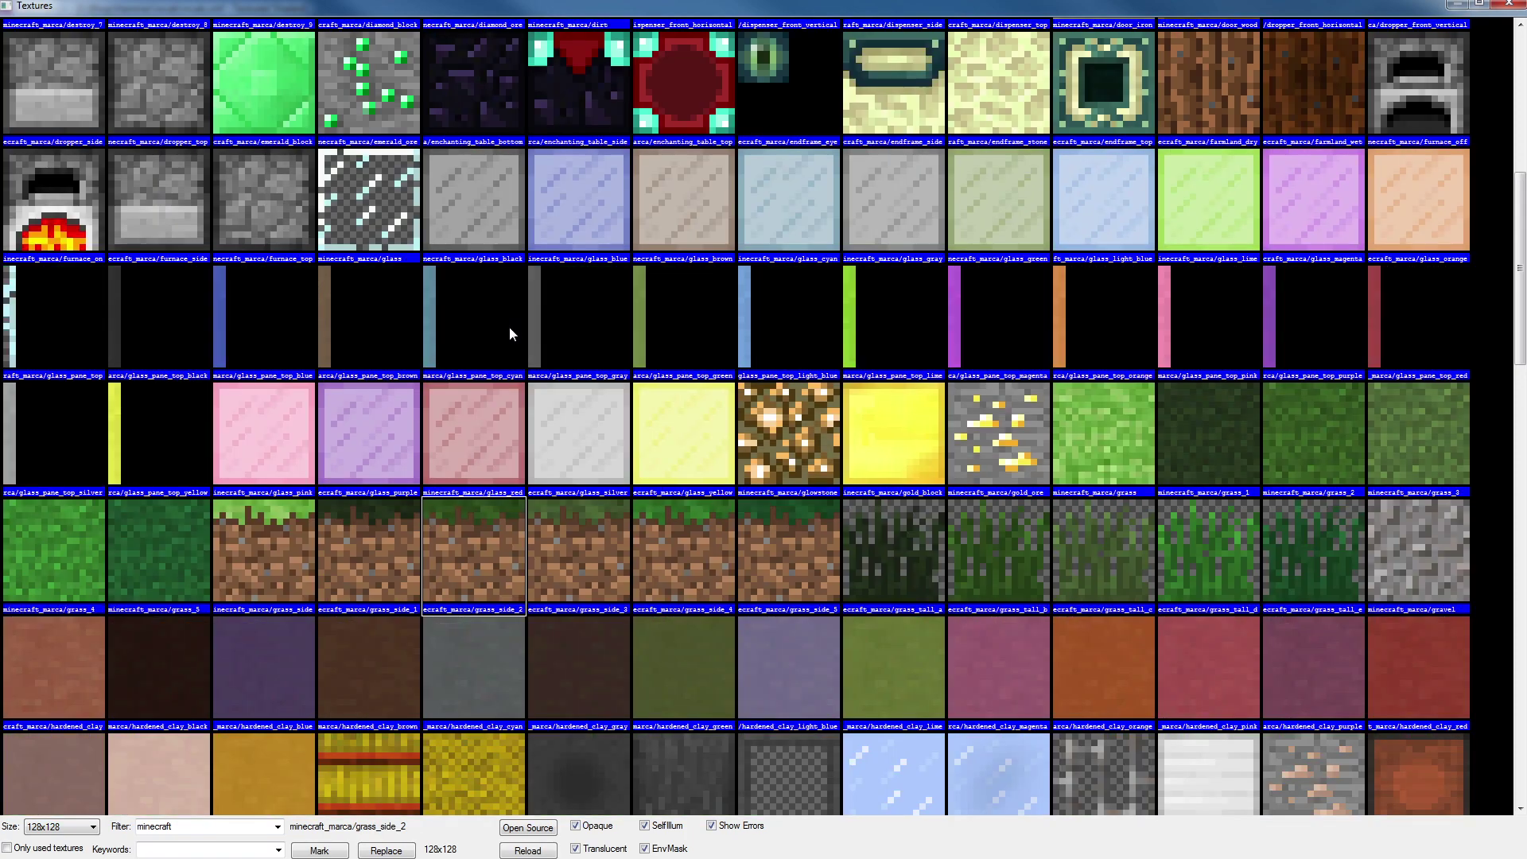
pyautogui.scroll(-2, 507, 342)
pyautogui.scroll(6, 484, 468)
pyautogui.click(564, 518)
pyautogui.doubleClick(565, 518)
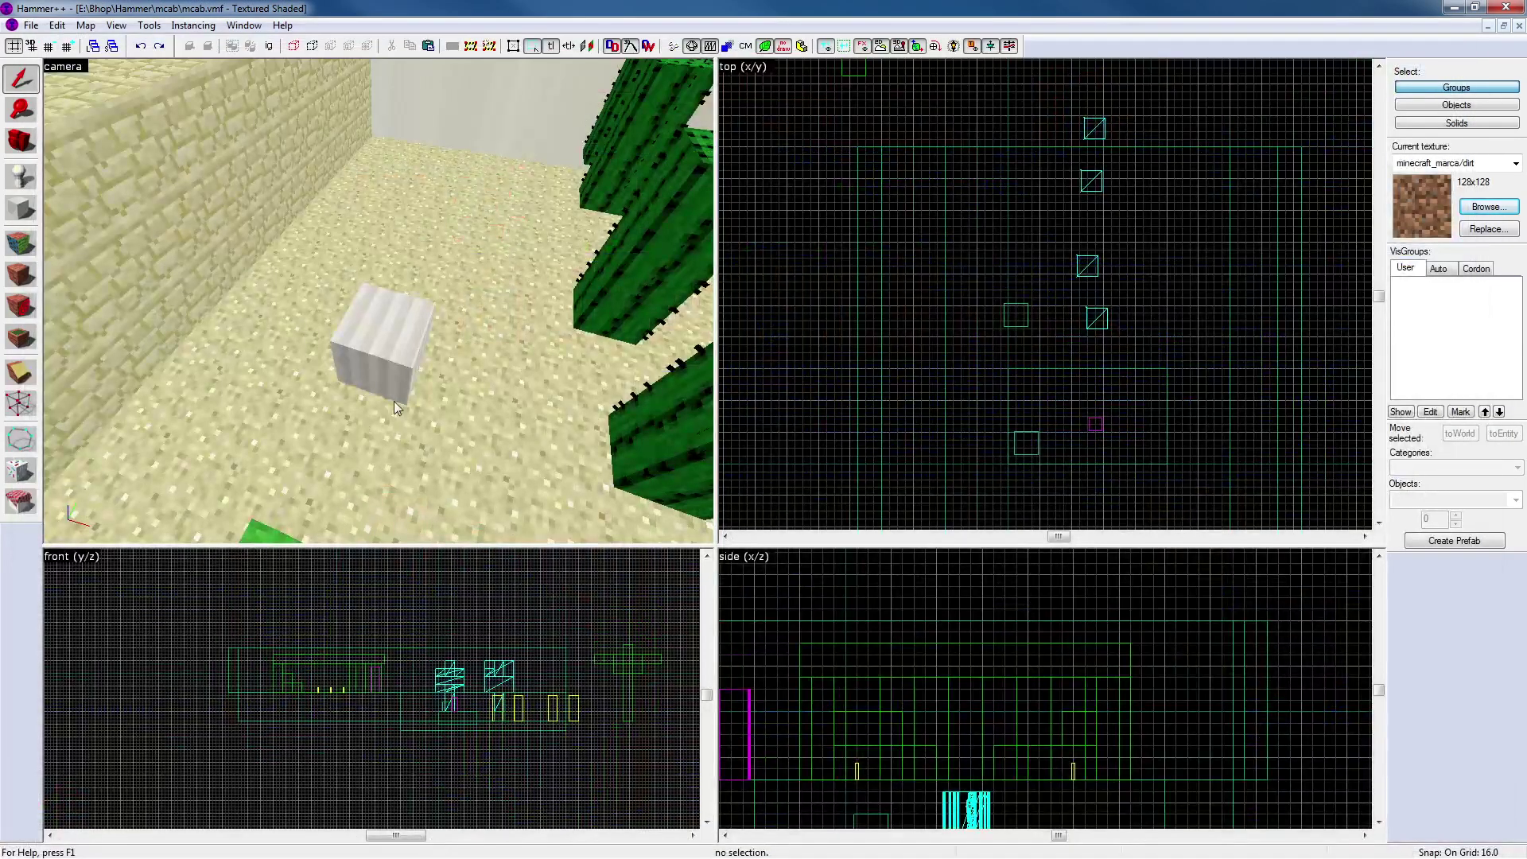
# Apply the dirt texture to the top face of the quartz block and undo its stray application to the sand floor
pyautogui.click(20, 243)
pyautogui.press('w')
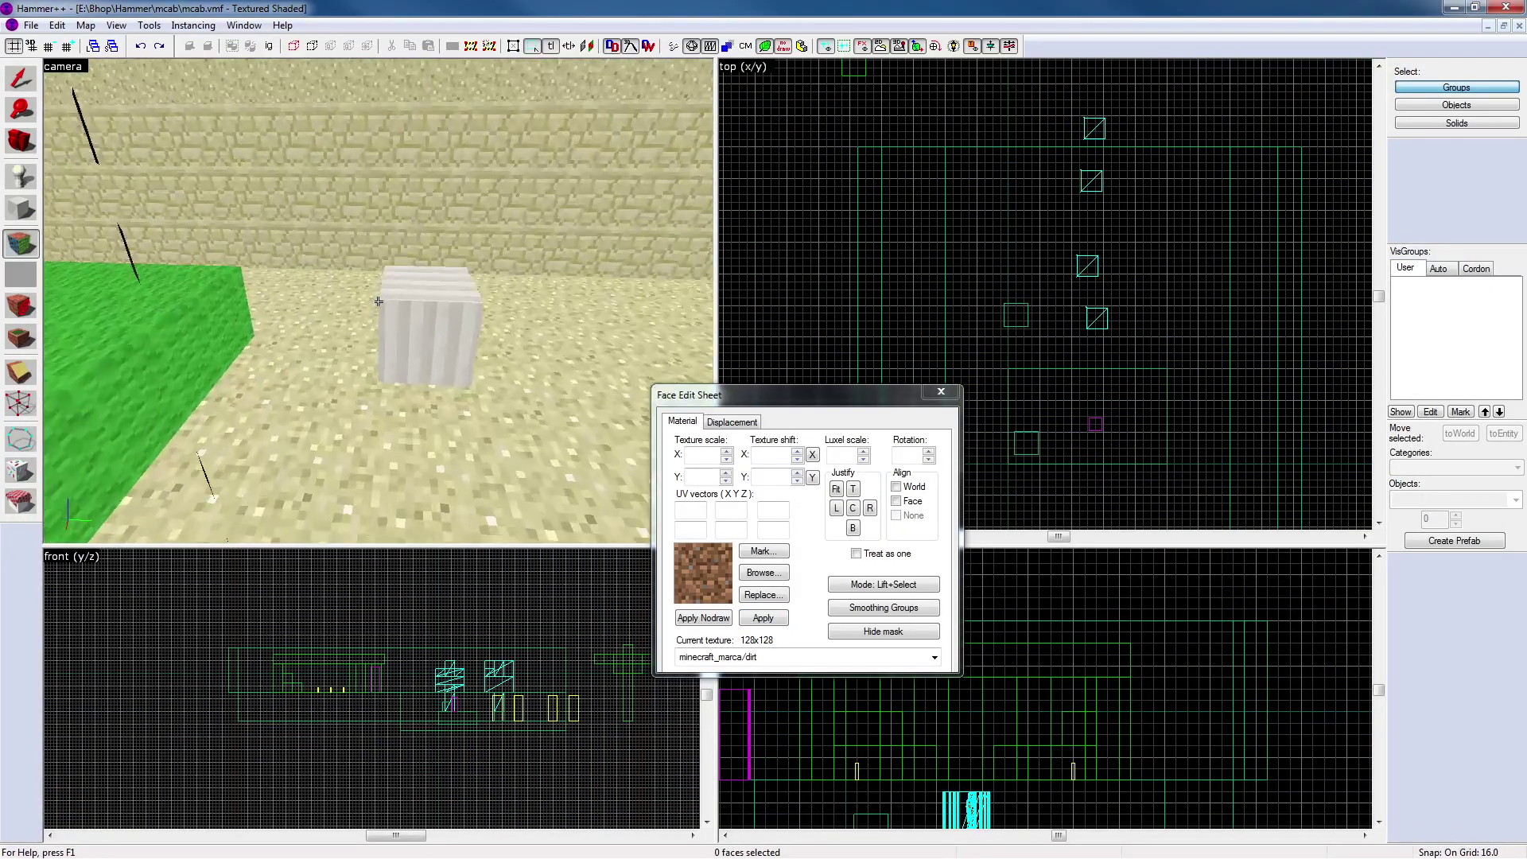
pyautogui.press('z')
pyautogui.rightClick(422, 239)
pyautogui.rightClick(298, 291)
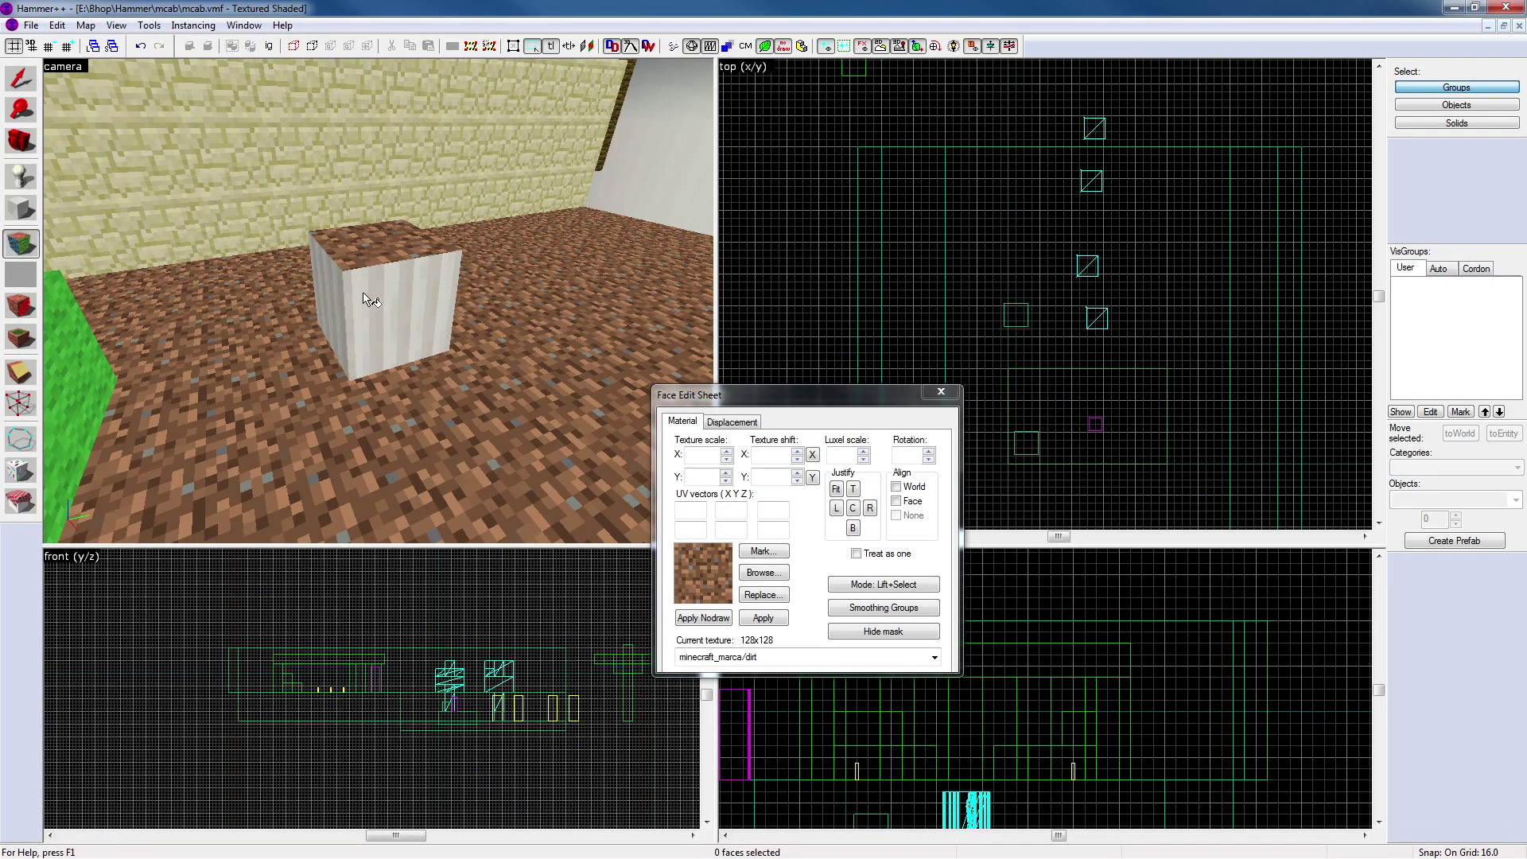
pyautogui.hotkey('ctrl', 'z')
# Apply the dirt texture to all four side faces of the block on the sand floor
pyautogui.rightClick(358, 294)
pyautogui.rightClick(337, 283)
pyautogui.press('z')
pyautogui.press('d')
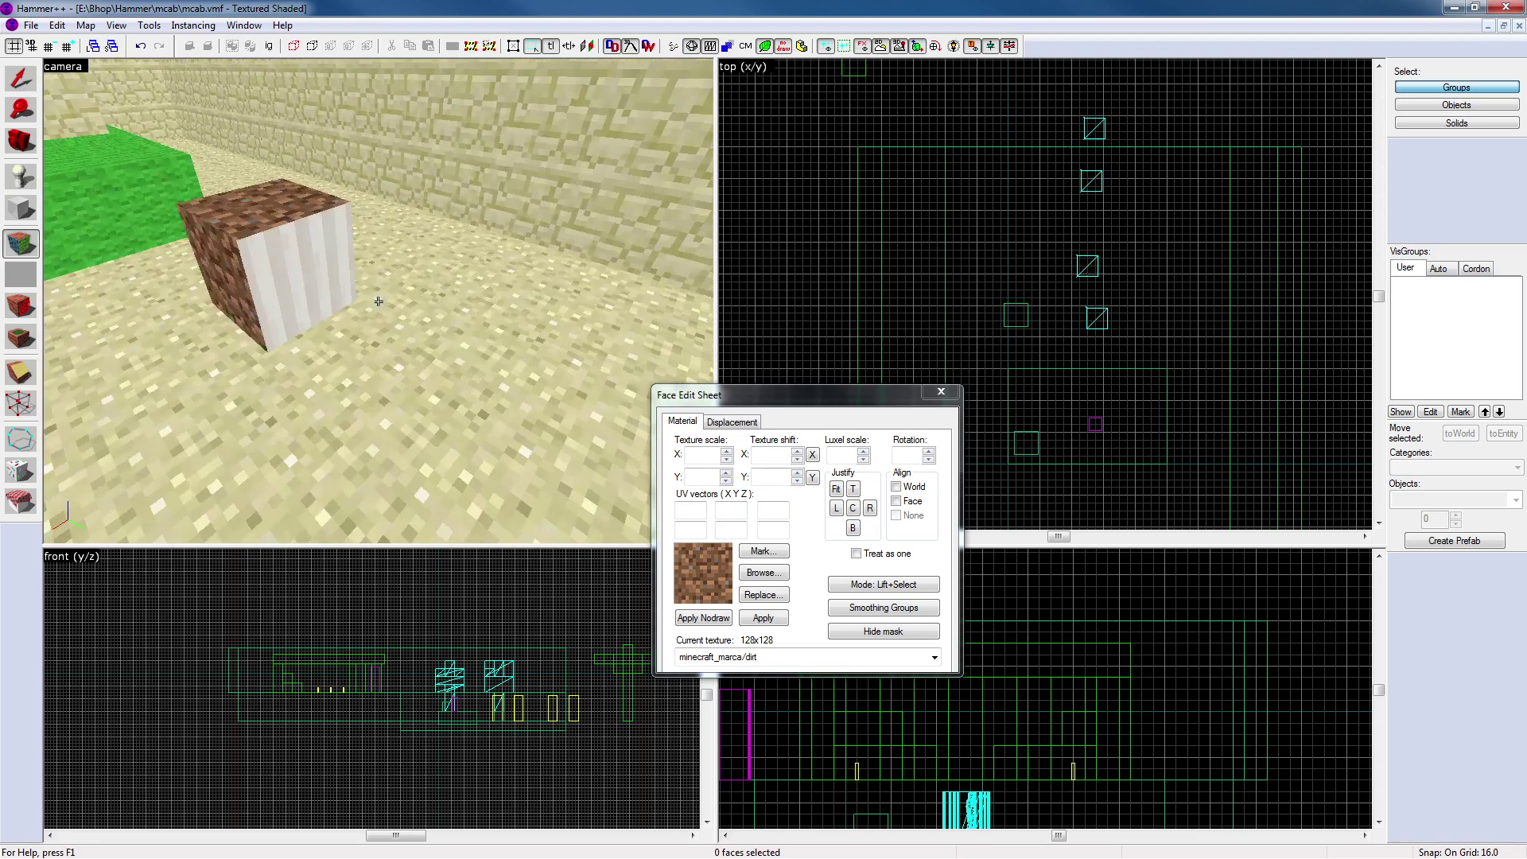
pyautogui.press('z')
pyautogui.click(420, 279)
pyautogui.rightClick(447, 319)
pyautogui.press('z')
pyautogui.press('d')
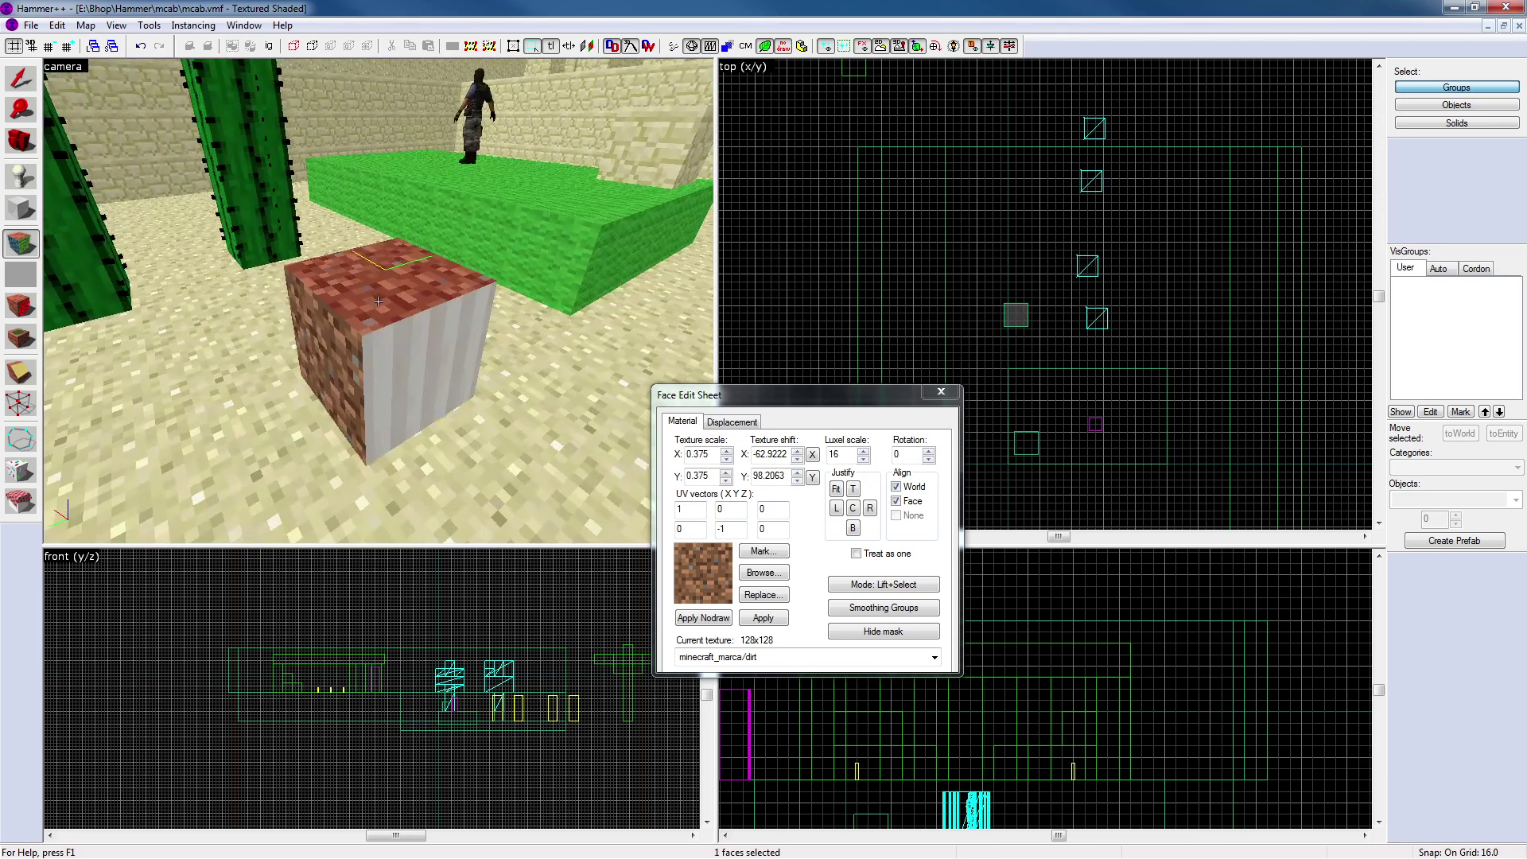
pyautogui.press('d')
pyautogui.rightClick(379, 302)
pyautogui.press('s')
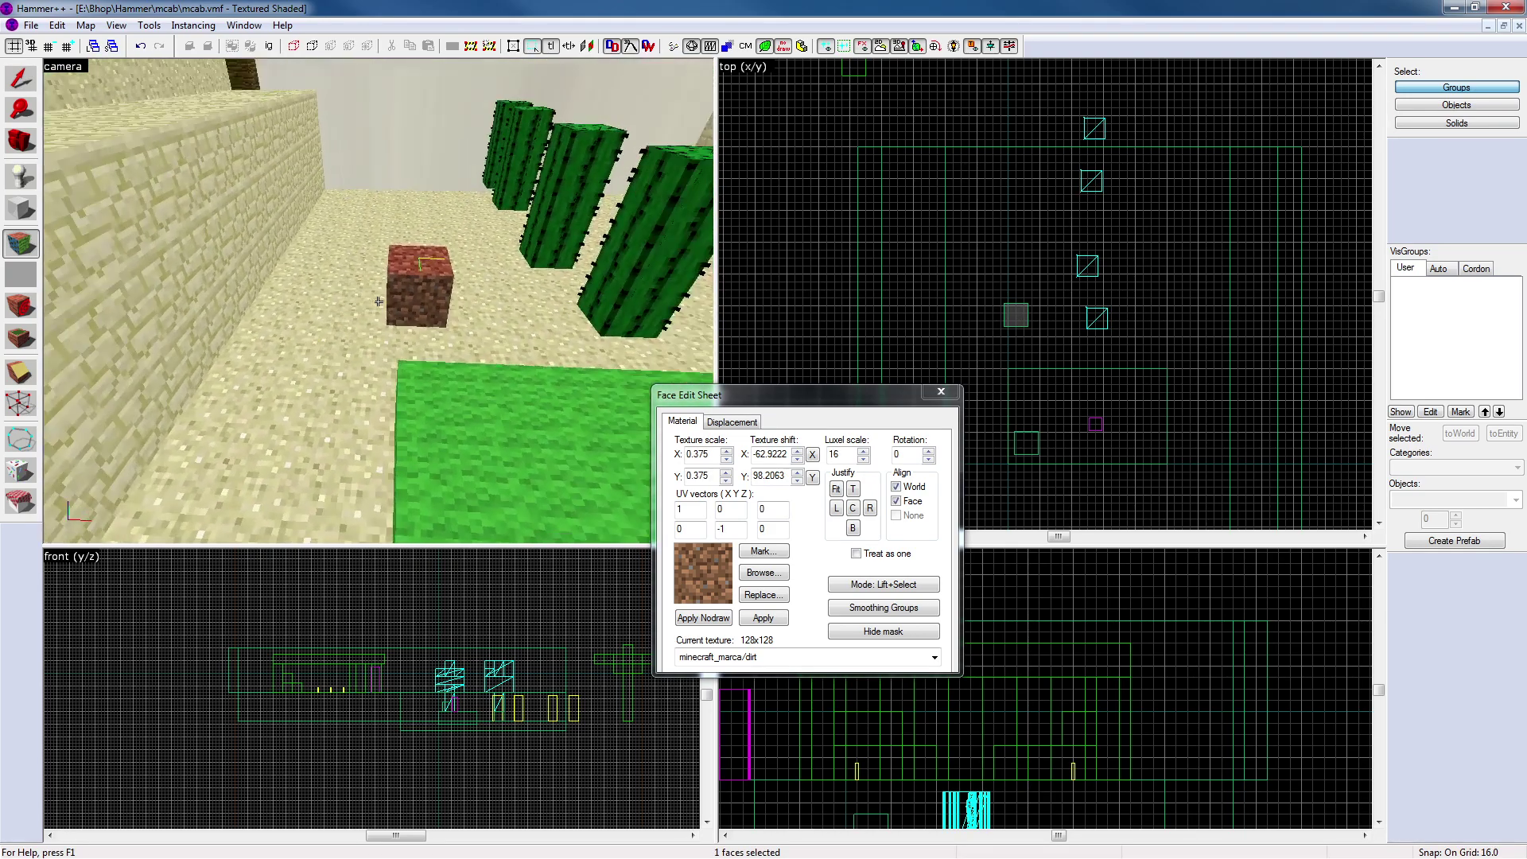
pyautogui.press('z')
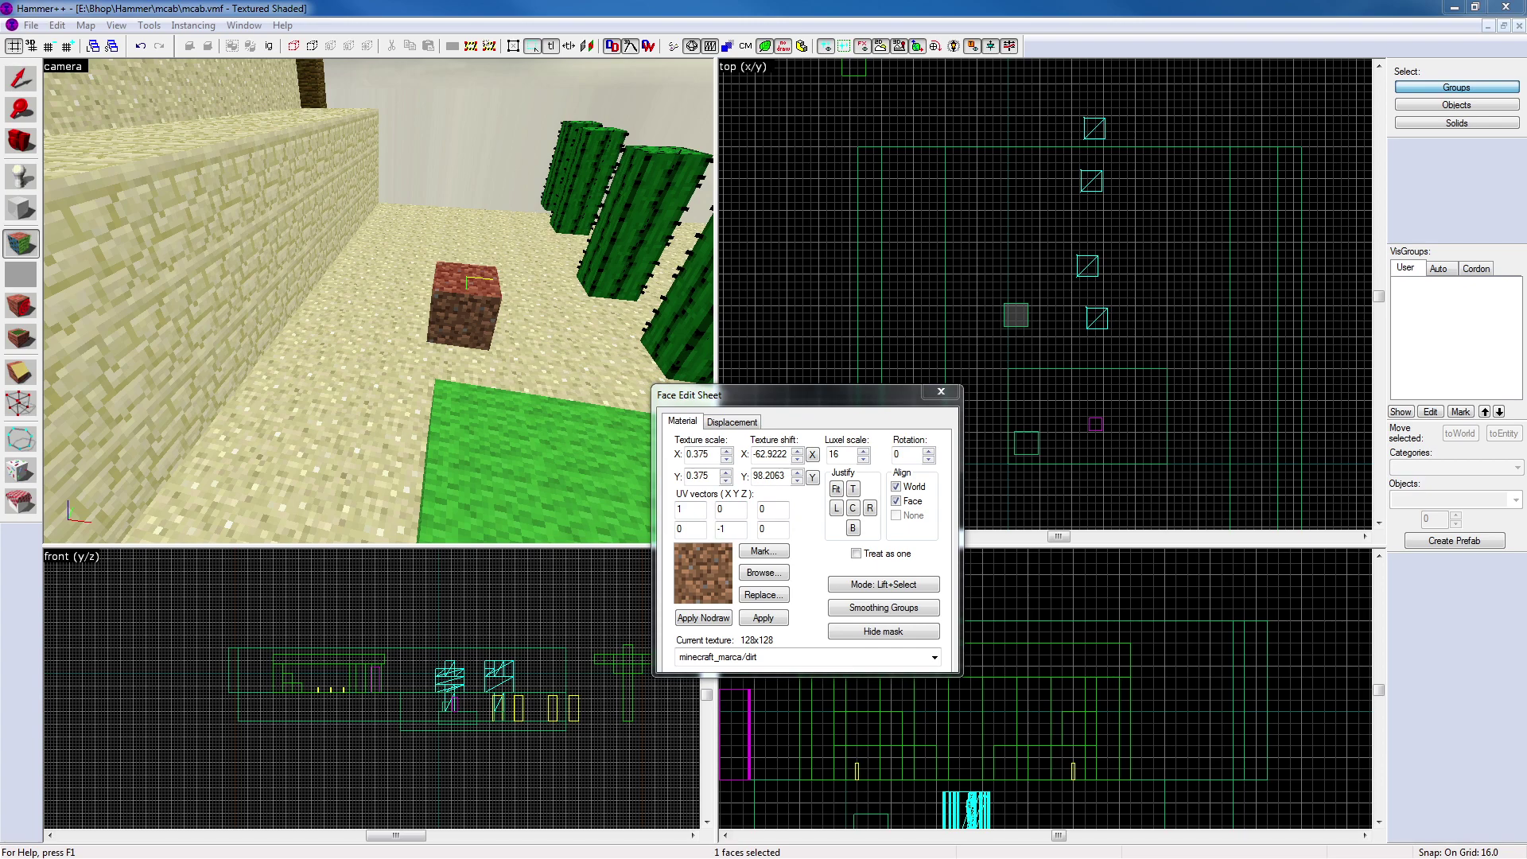
# Look up minecraft_marca/dirt among the minecraft textures and open its source
pyautogui.click(770, 573)
pyautogui.click(1225, 643)
pyautogui.click(600, 559)
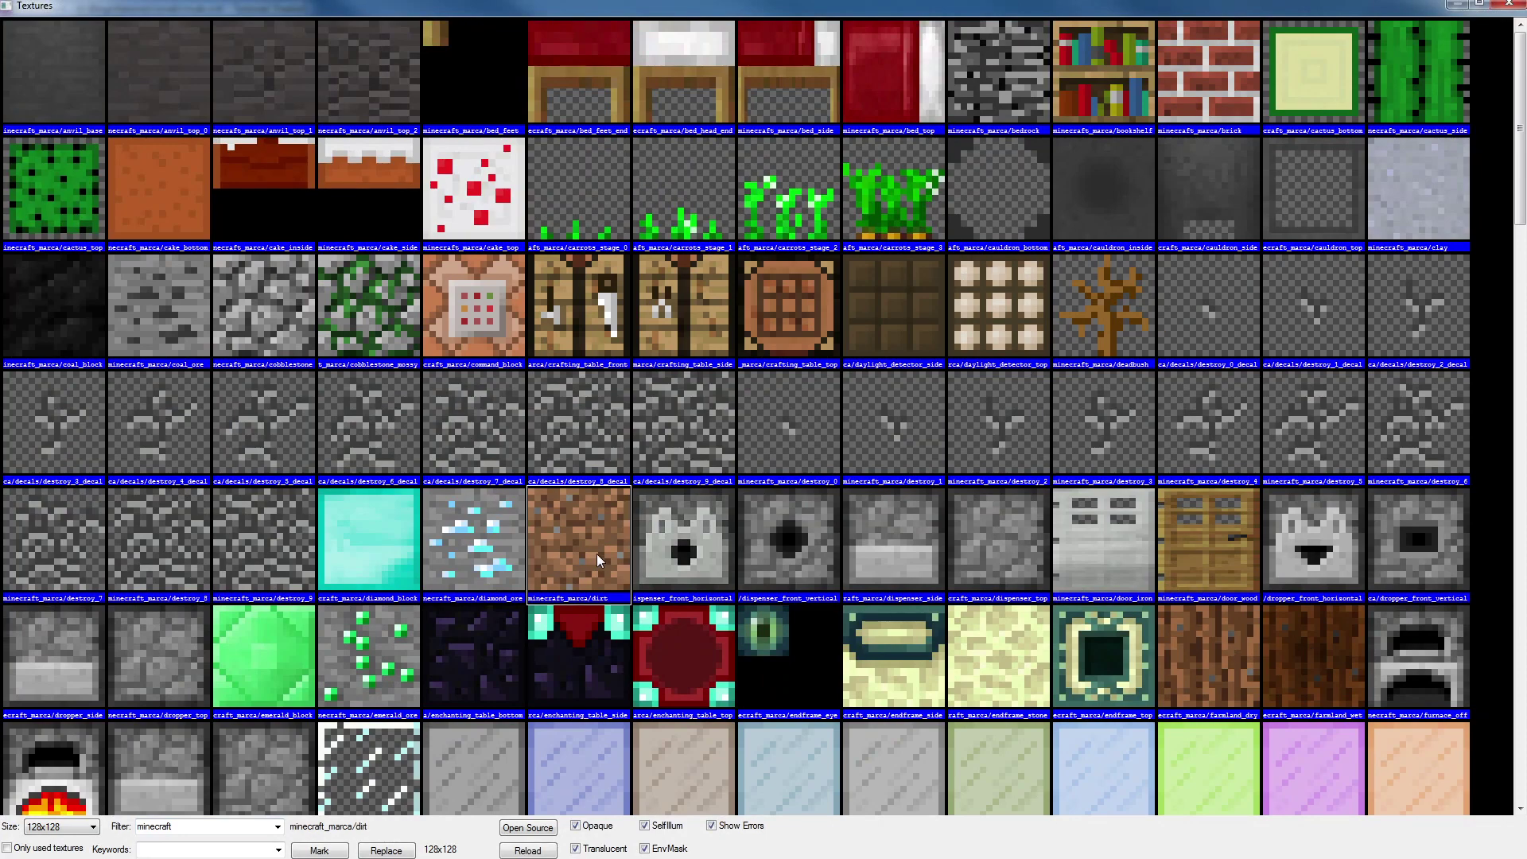
pyautogui.click(537, 832)
pyautogui.click(1523, 4)
# Pick up the orange dev/dev_measuregeneric01 texture from the map's underside and apply it to the dirt block's bottom face
pyautogui.press('z')
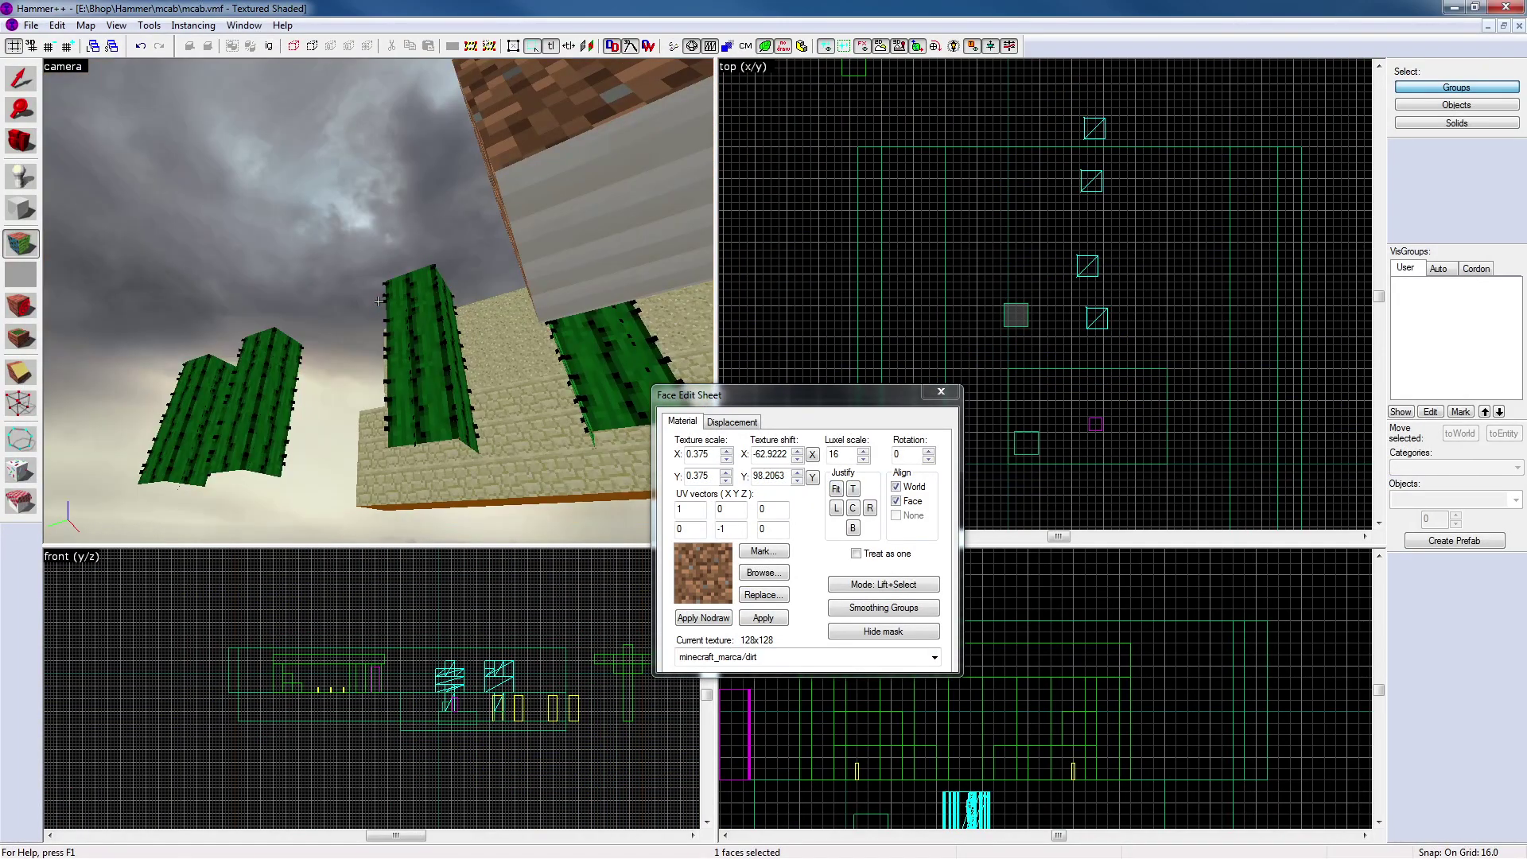
pyautogui.click(574, 518)
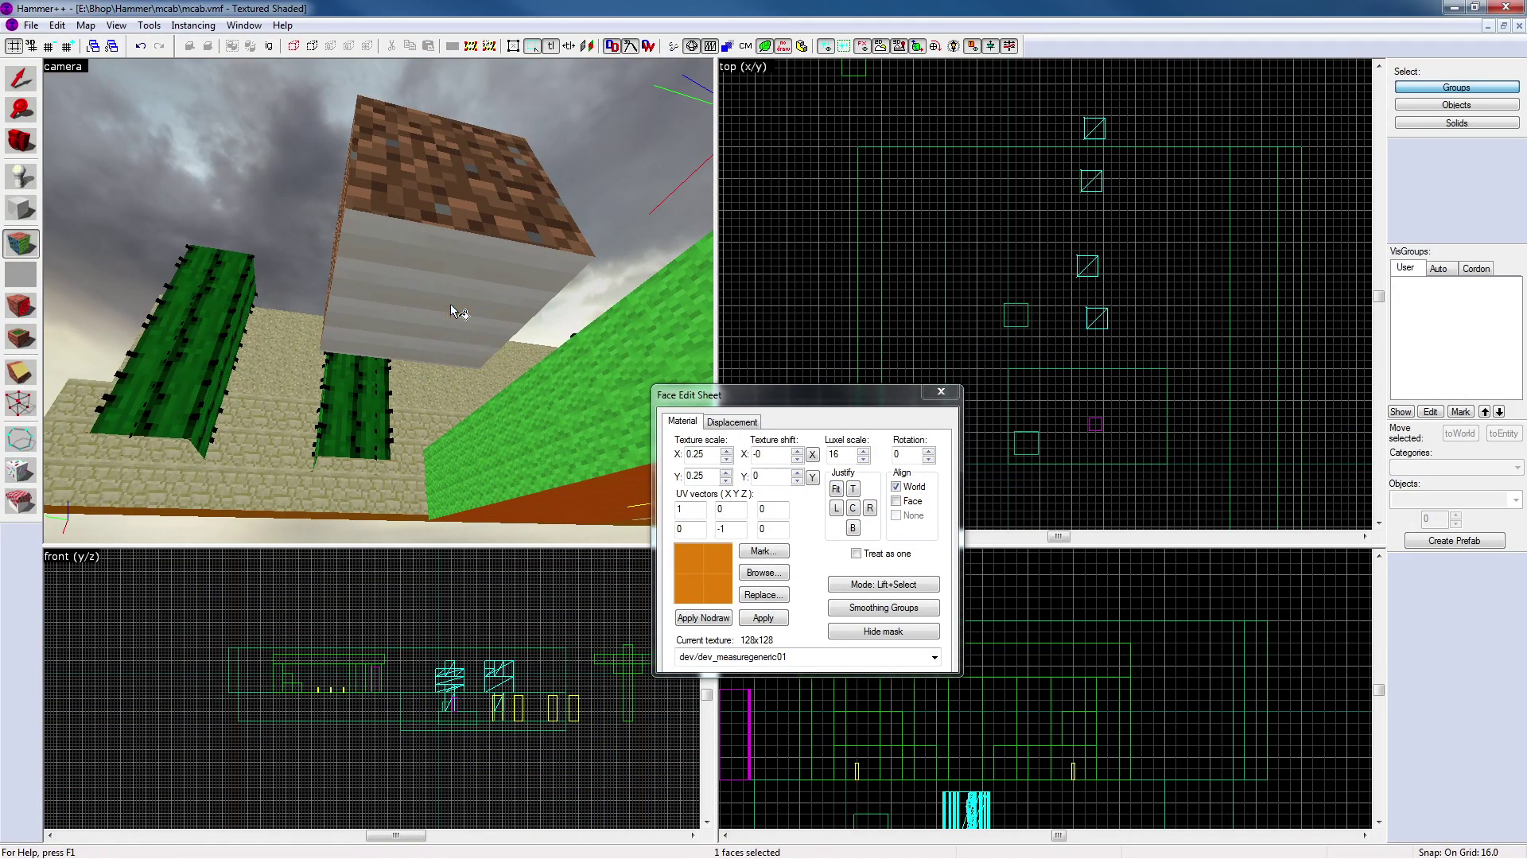
pyautogui.rightClick(450, 304)
pyautogui.click(940, 391)
# Place an info_player_terrorist entity on top of the dirt block for scale and delete it
pyautogui.press('z')
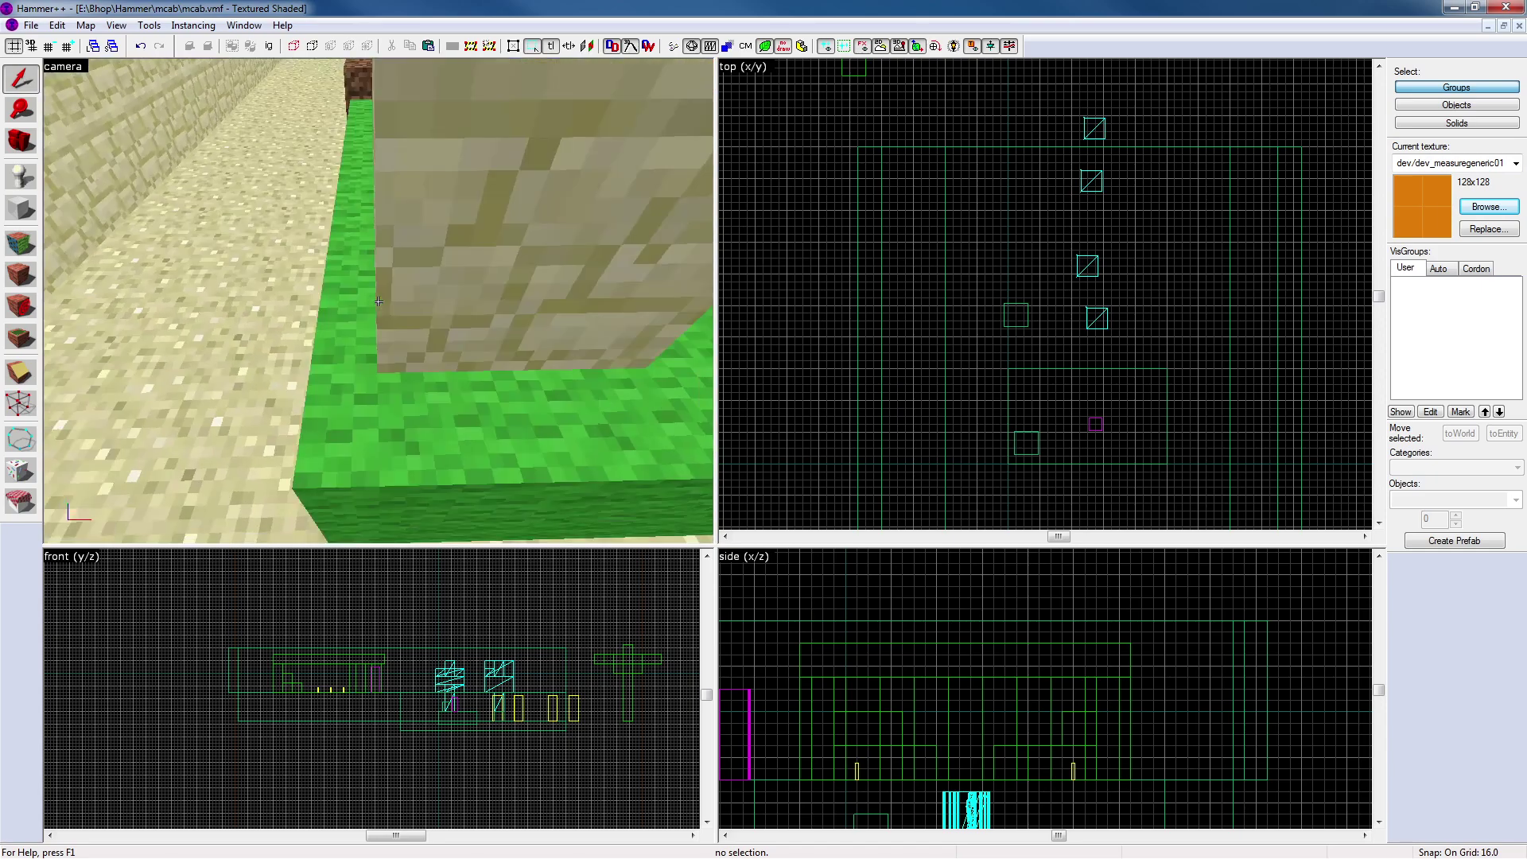
pyautogui.press('z')
pyautogui.press('z')
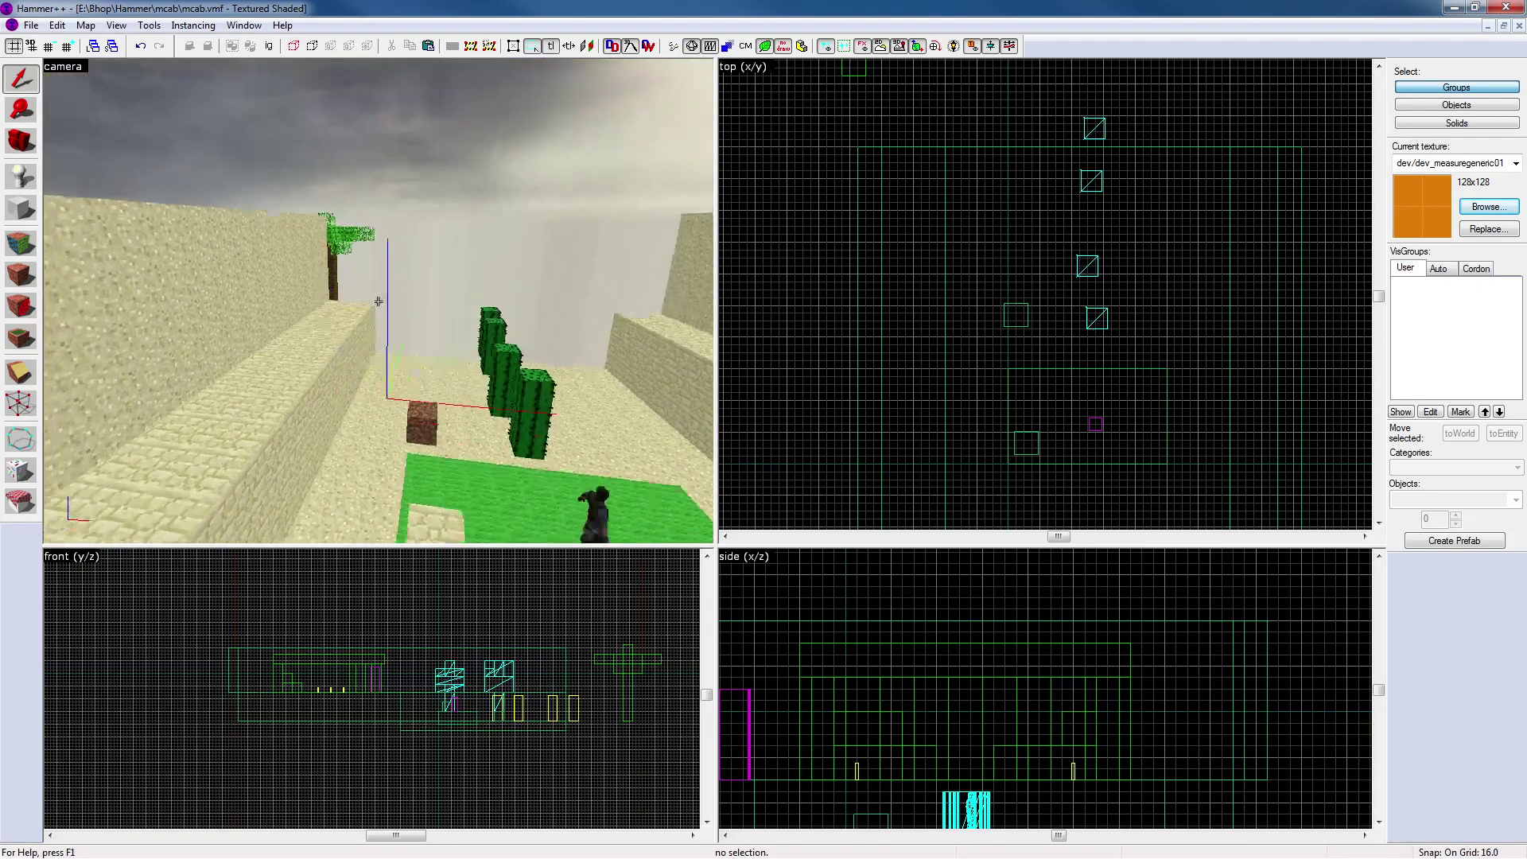
pyautogui.press('w')
pyautogui.press('s')
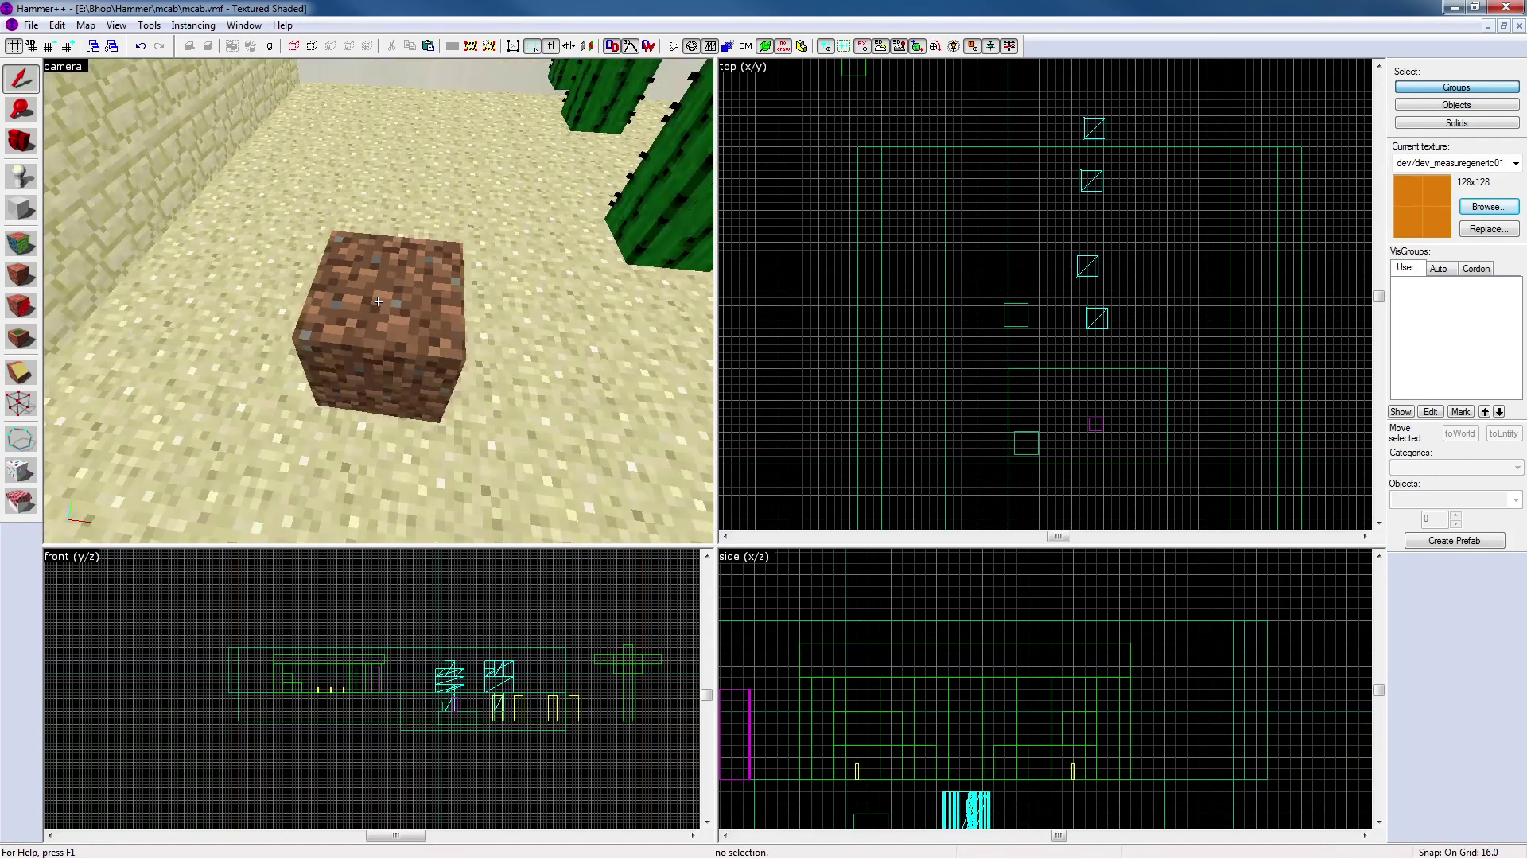
pyautogui.press('z')
pyautogui.click(378, 301)
pyautogui.hotkey('shift', 'e')
pyautogui.click(338, 282)
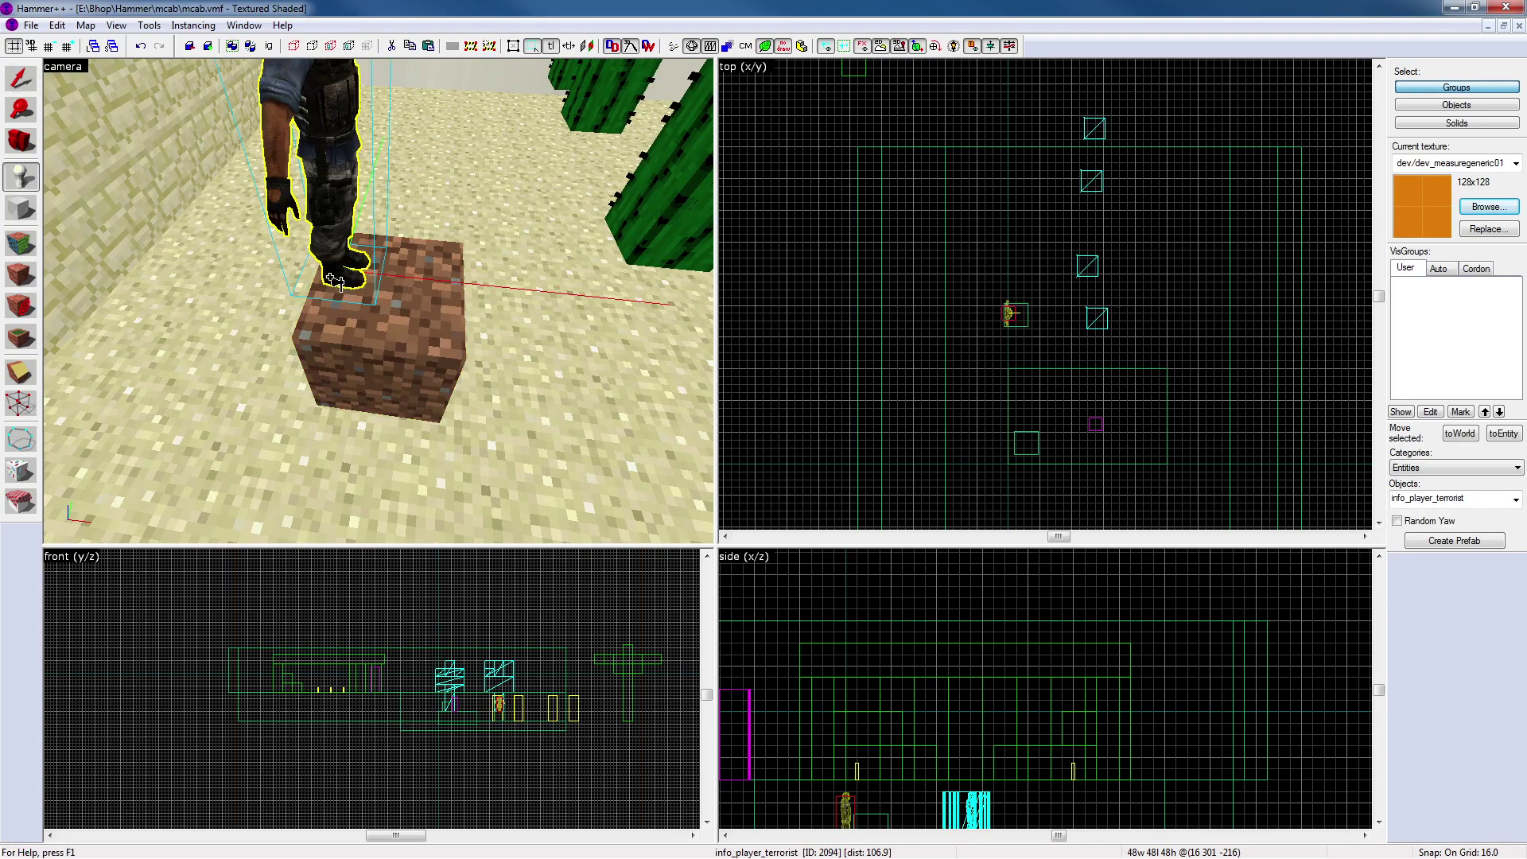
pyautogui.hotkey('shift', 's')
pyautogui.press('Delete')
# Move the dirt block toward the side wall and closer to the green platform, to about -52 248 -216
pyautogui.click(456, 248)
pyautogui.click(908, 294)
pyautogui.press('z')
pyautogui.press('s')
pyautogui.press('w')
pyautogui.press('z')
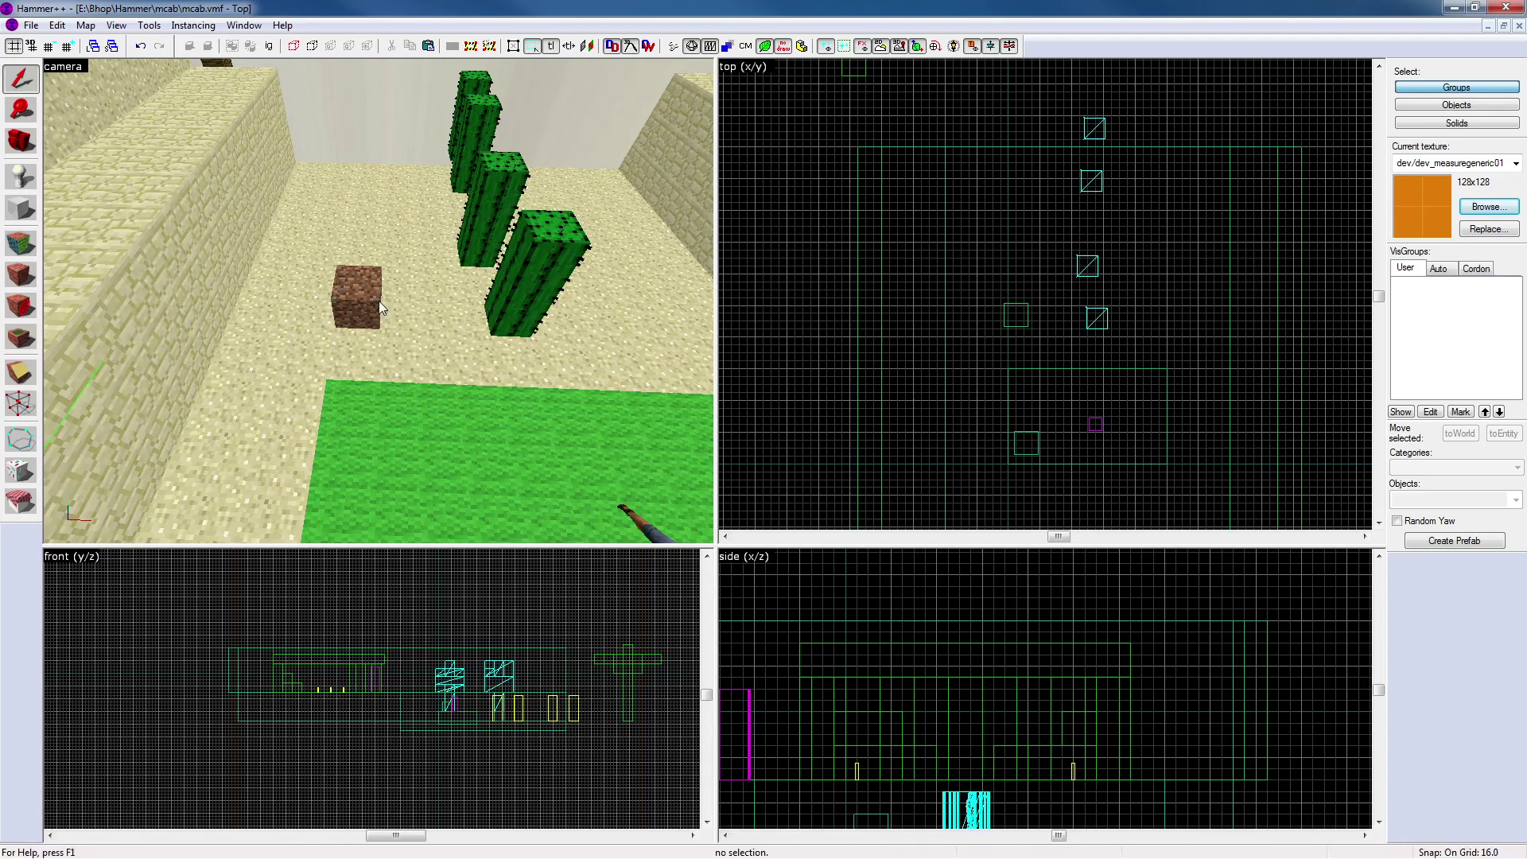
pyautogui.click(379, 300)
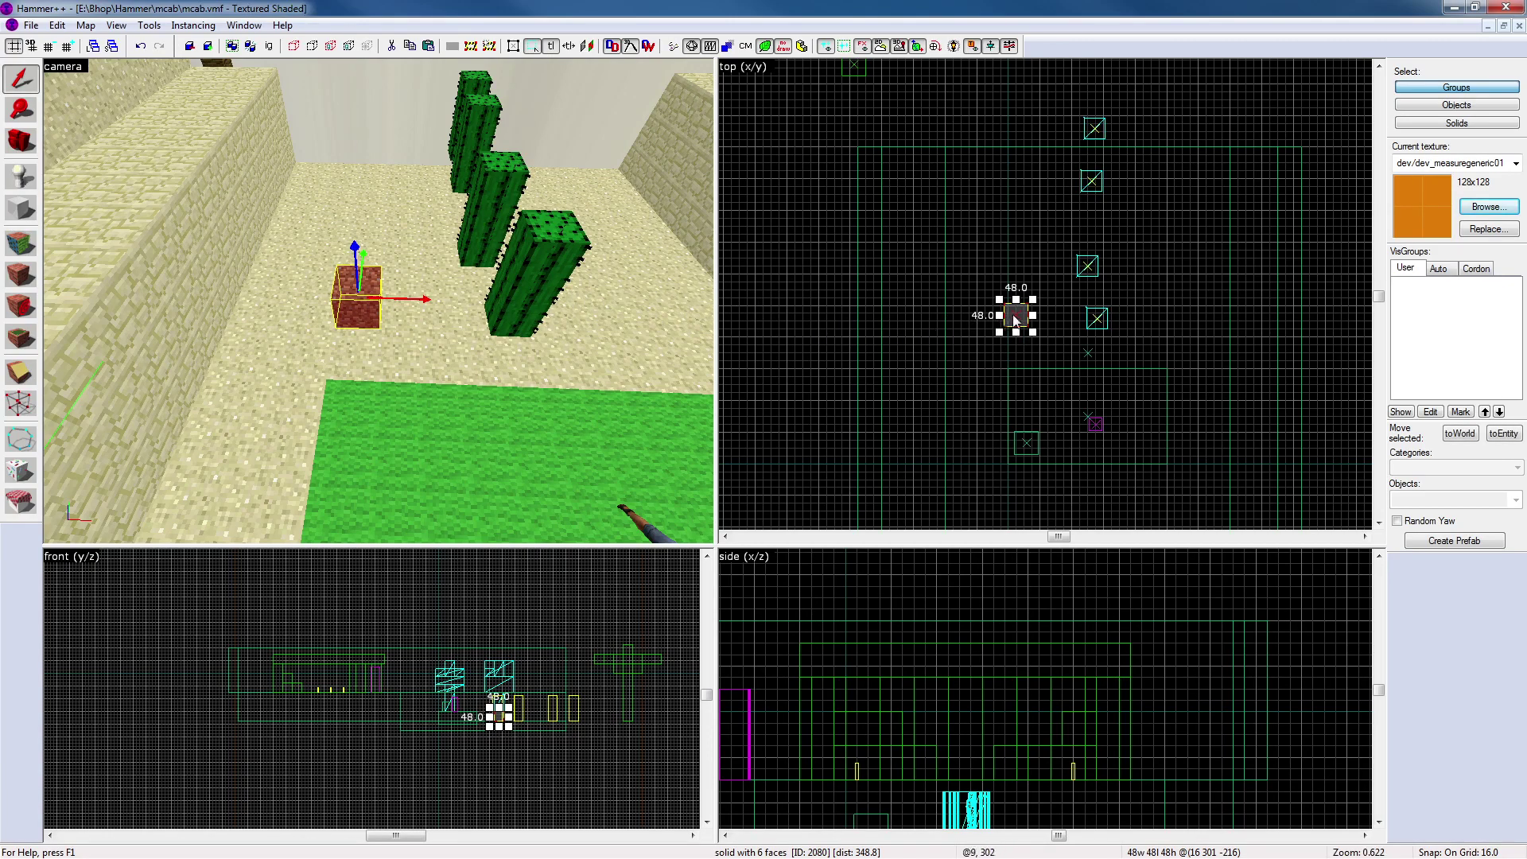
pyautogui.moveTo(1016, 326); pyautogui.dragTo(982, 345)
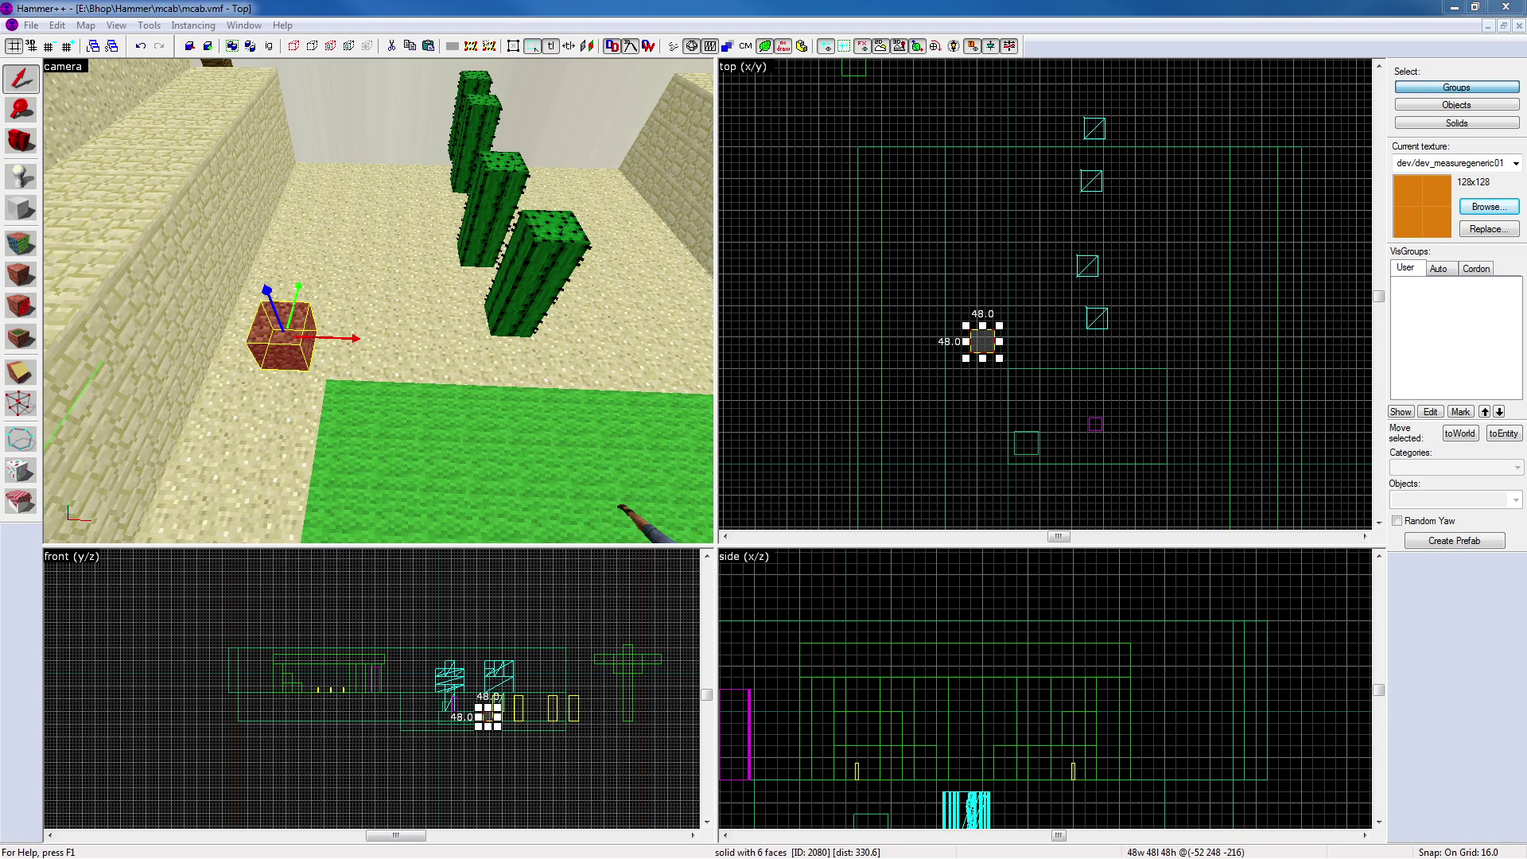
pyautogui.hotkey('alt', 'Tab')
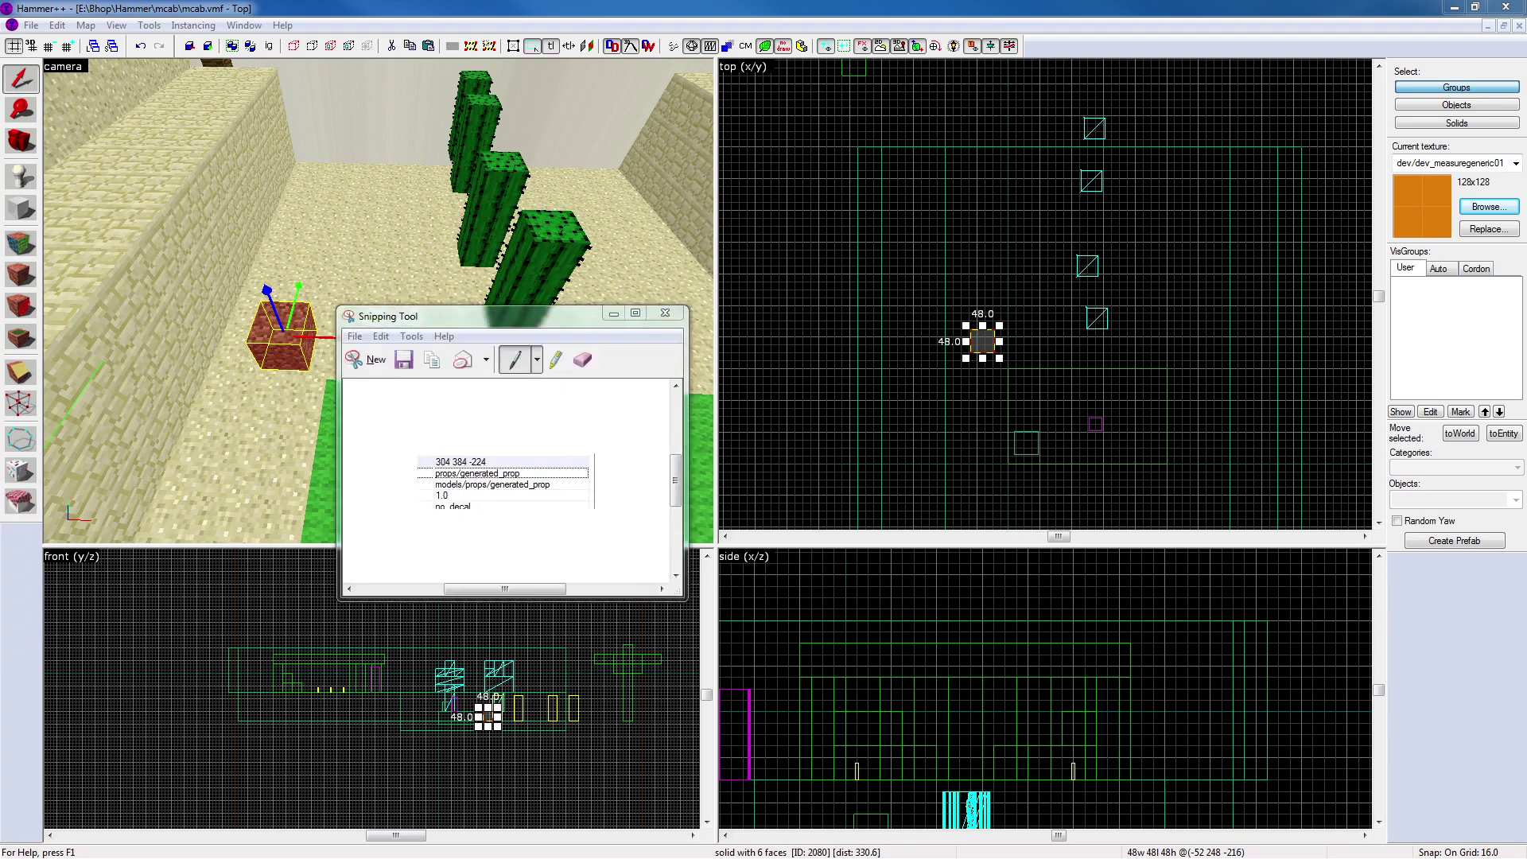
pyautogui.click(613, 312)
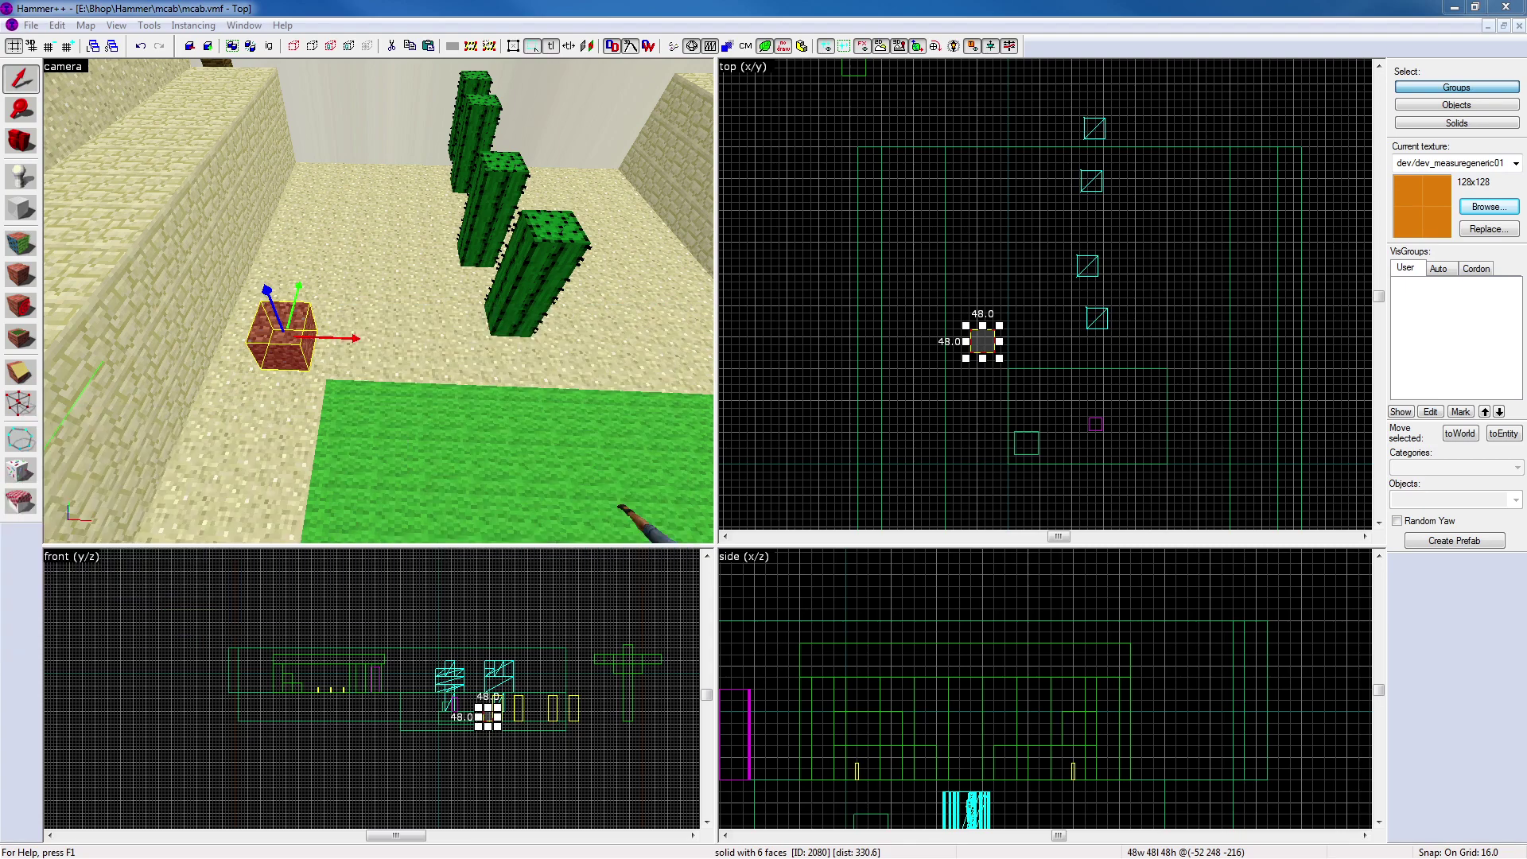
# Duplicate the 48-unit dirt block: one copy beside the front cactus and three in a staggered row on the cacti's opposite side
pyautogui.keyDown('shift'); pyautogui.moveTo(985, 342); pyautogui.dragTo(1031, 309); pyautogui.keyUp('shift')
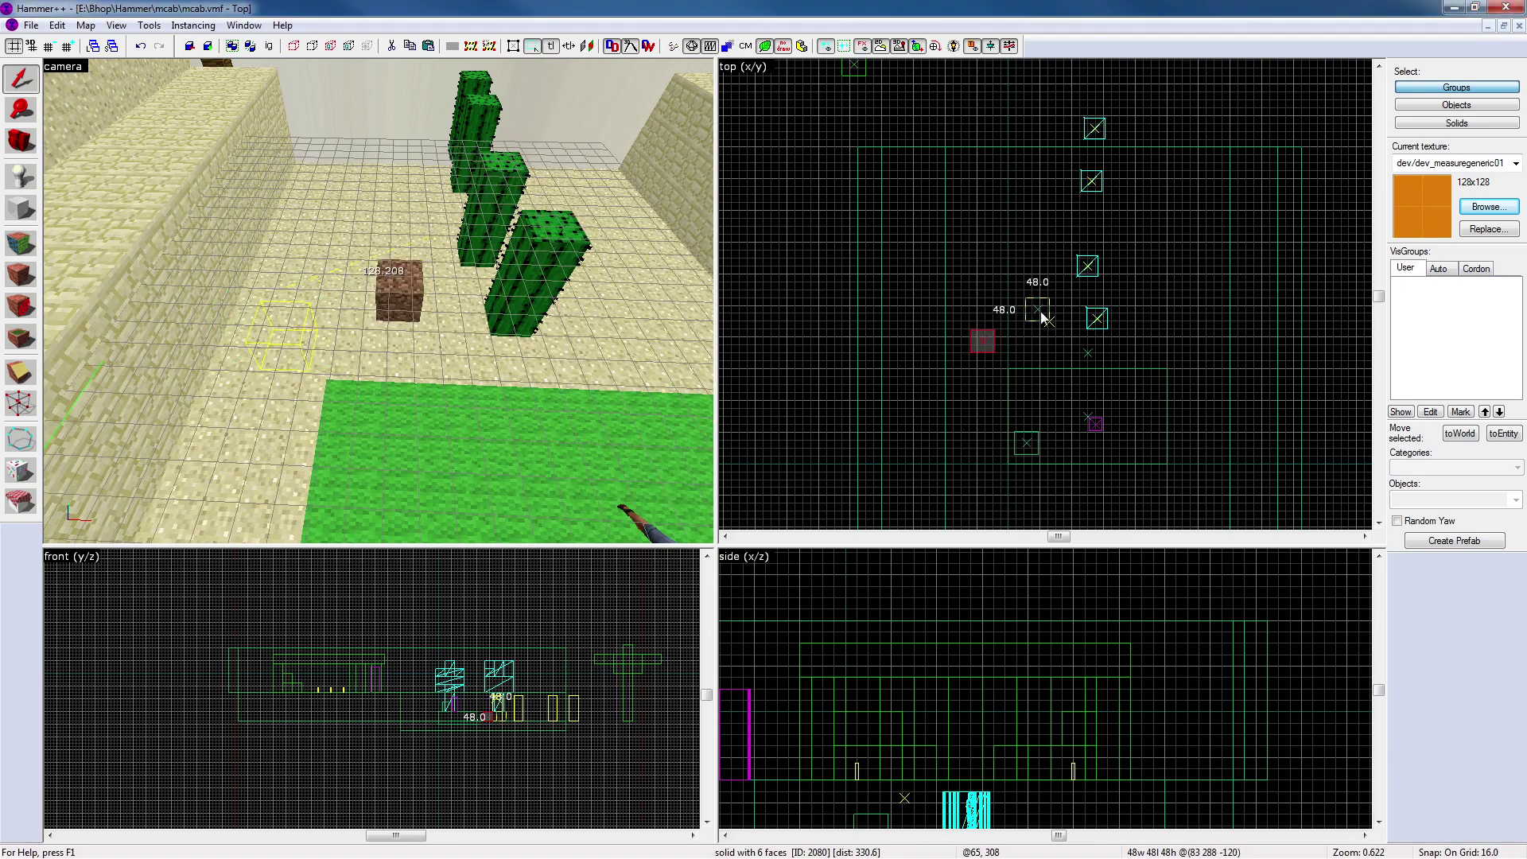
pyautogui.click(1030, 308)
pyautogui.click(842, 272)
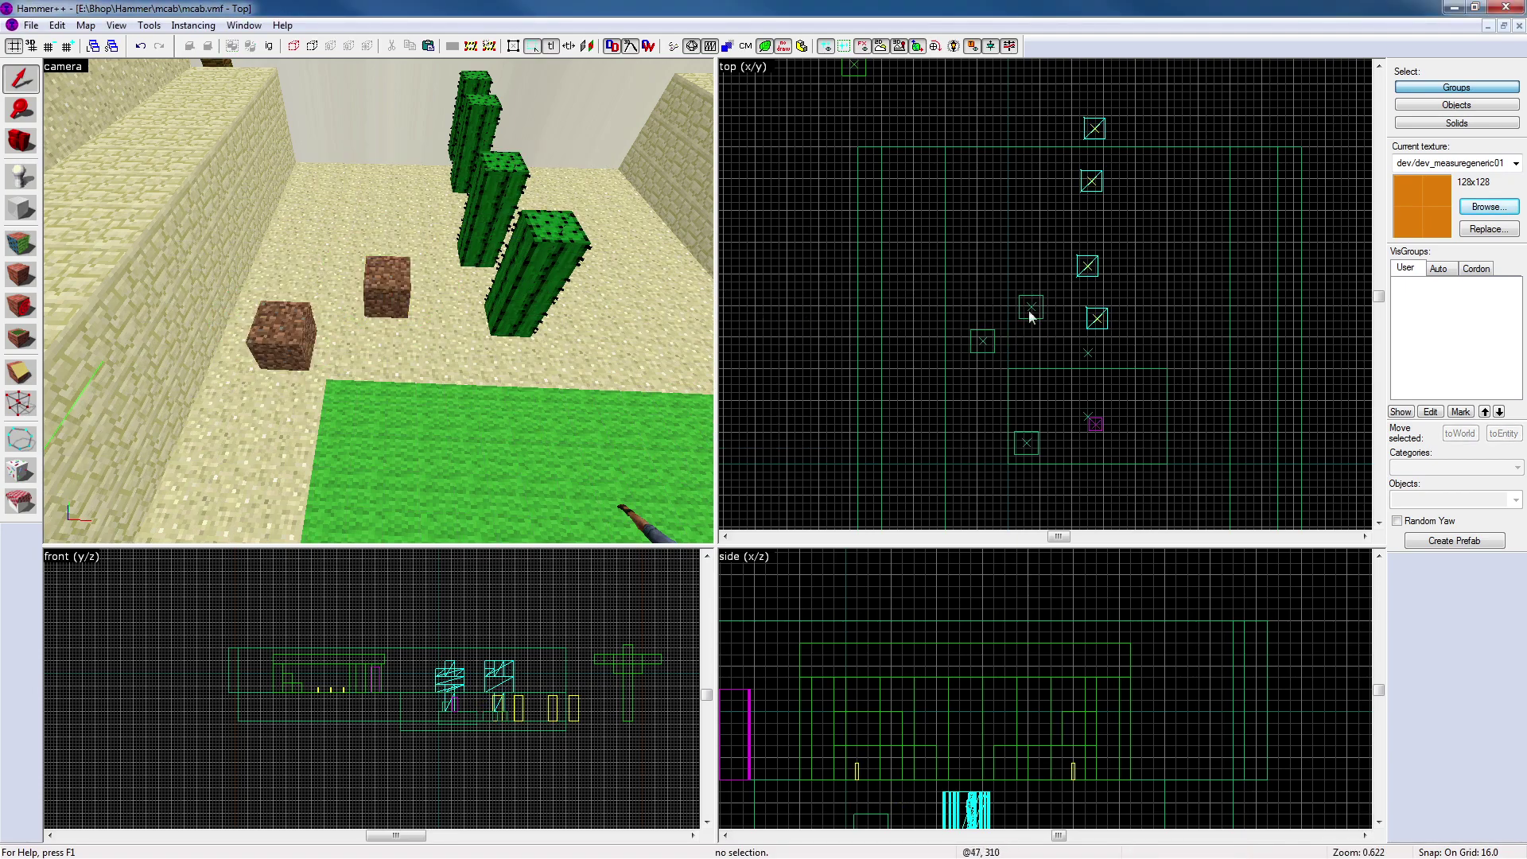
pyautogui.click(1032, 312)
pyautogui.moveTo(1033, 314)
pyautogui.mouseDown()
pyautogui.moveTo(1153, 331)
pyautogui.moveTo(1166, 348)
pyautogui.moveTo(1147, 270)
pyautogui.moveTo(1174, 269)
pyautogui.moveTo(1165, 212)
pyautogui.mouseUp()
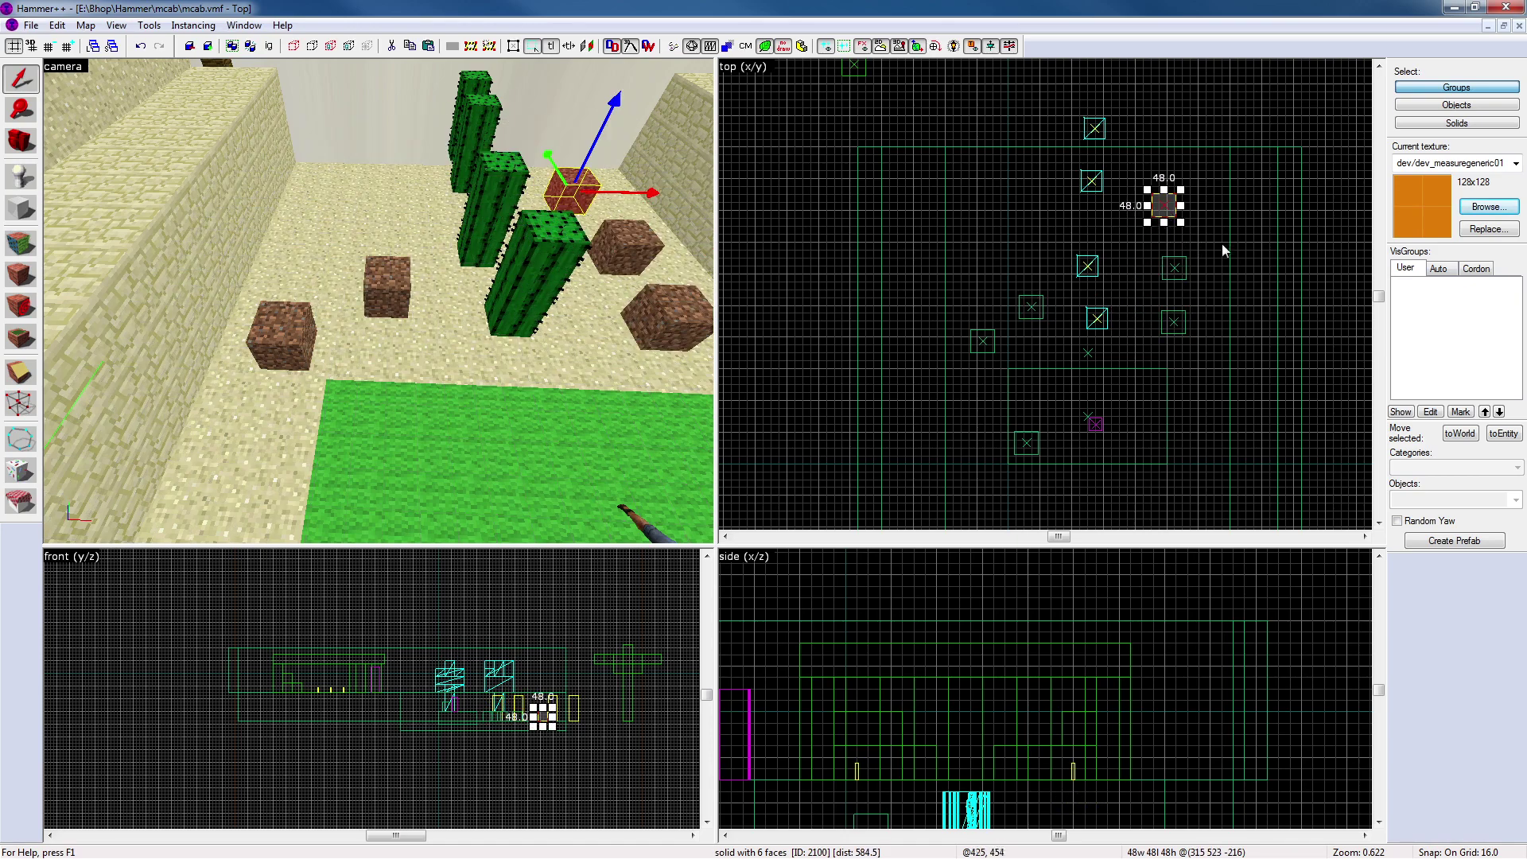
pyautogui.press('Escape')
pyautogui.press('z')
pyautogui.press('d')
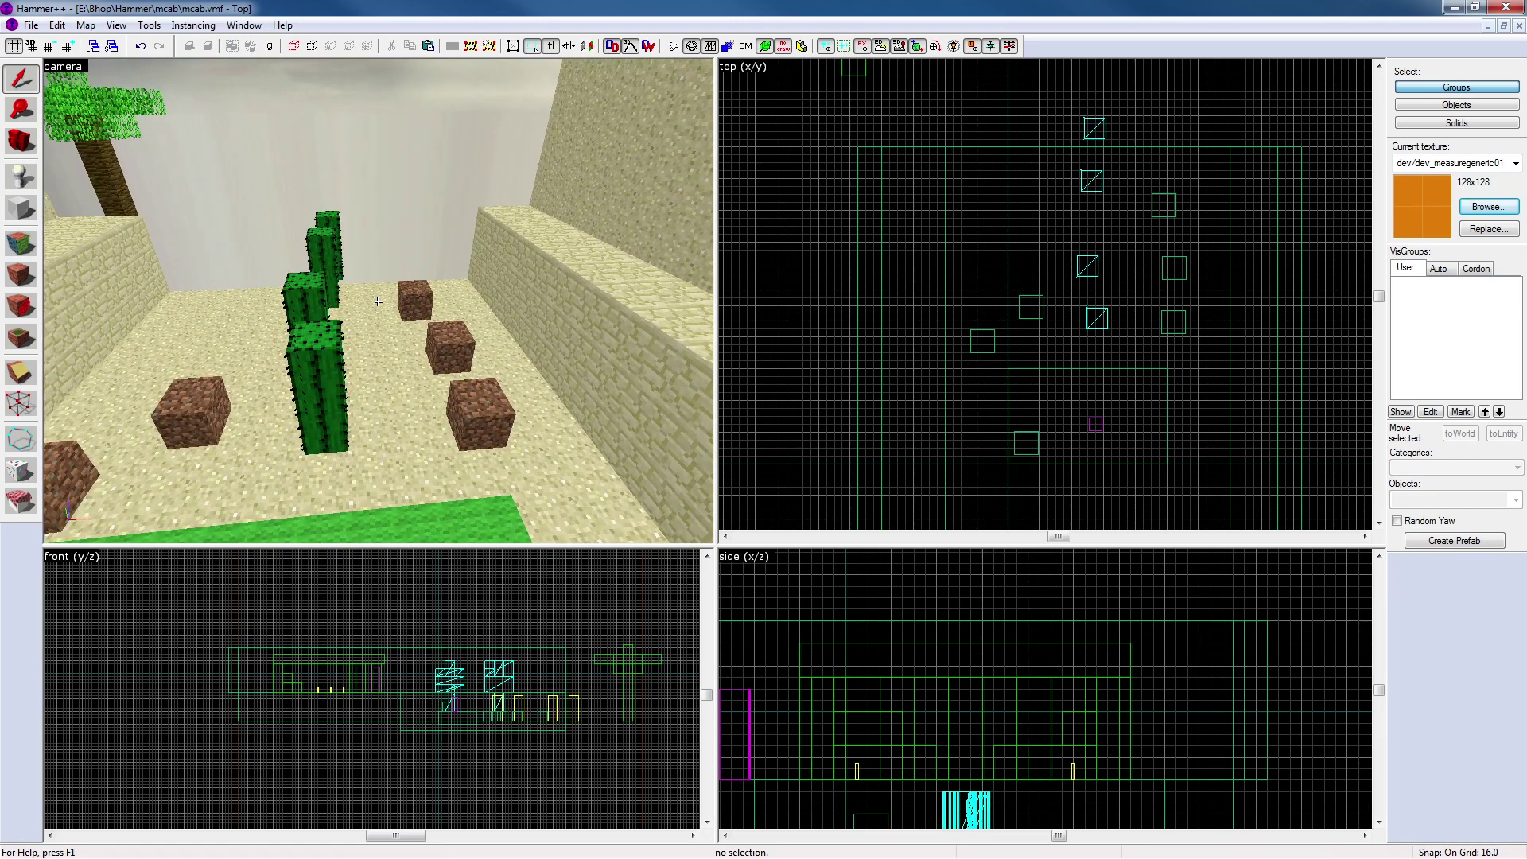
pyautogui.press('a')
pyautogui.press('s')
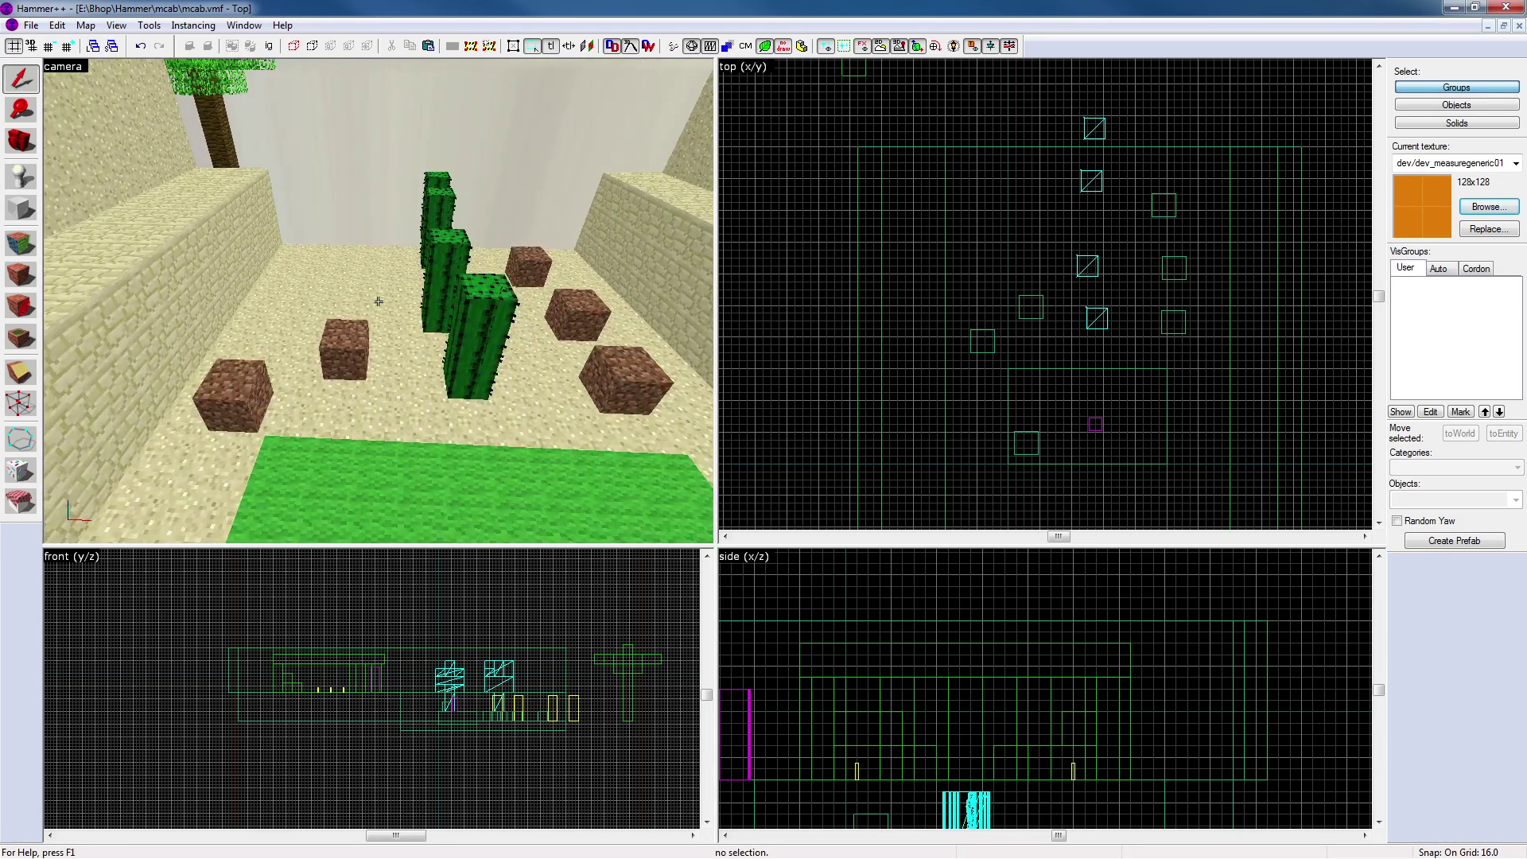
# Copy the dirt block beside the front cactus farther back along the same side and lengthen the copy to 96 units
pyautogui.click(355, 342)
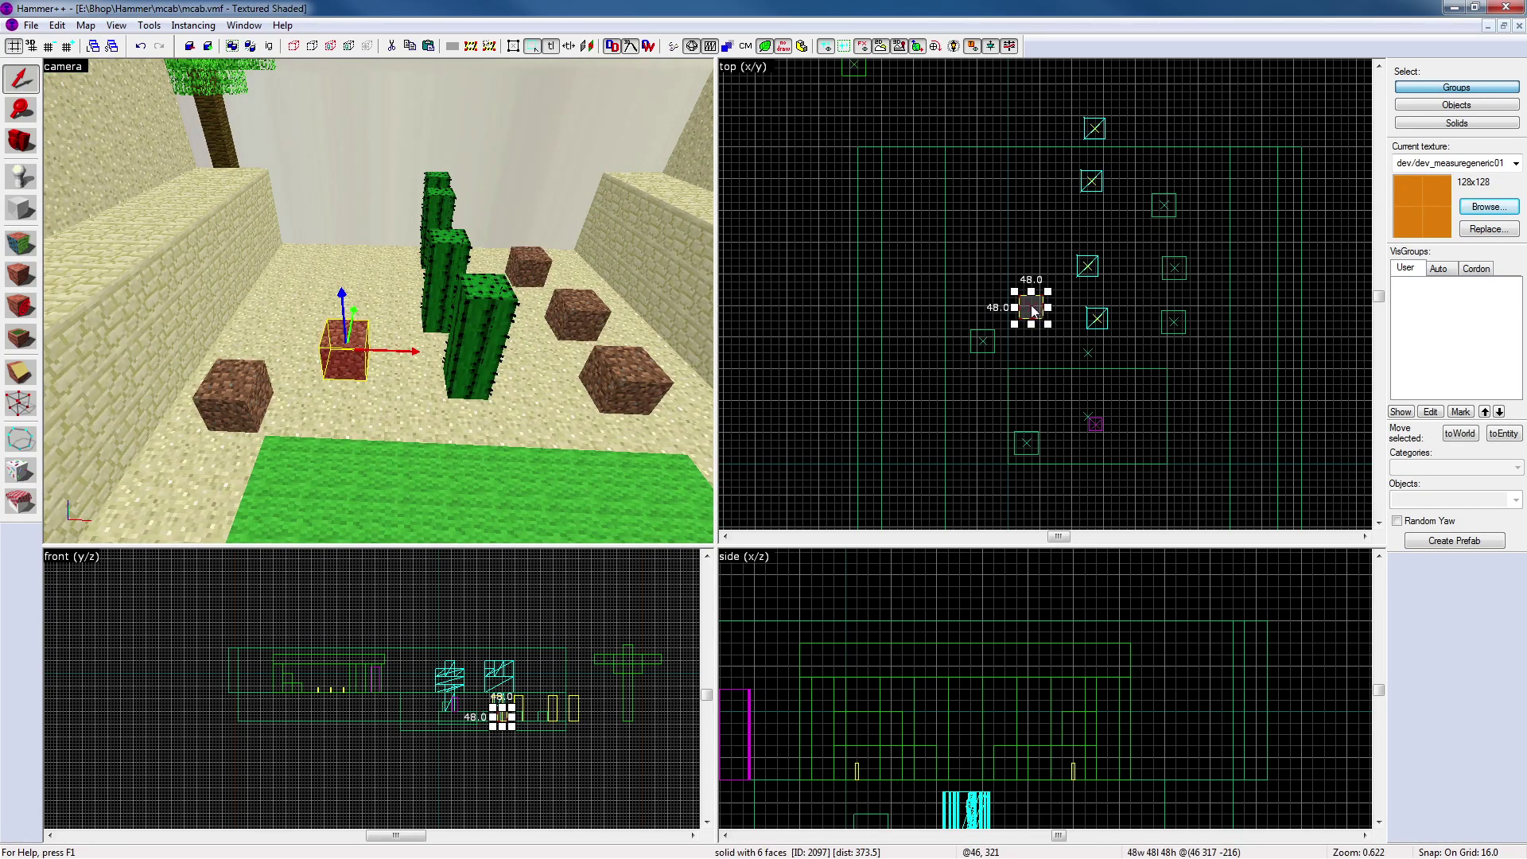
pyautogui.keyDown('shift'); pyautogui.moveTo(1033, 311); pyautogui.dragTo(1005, 210); pyautogui.keyUp('shift')
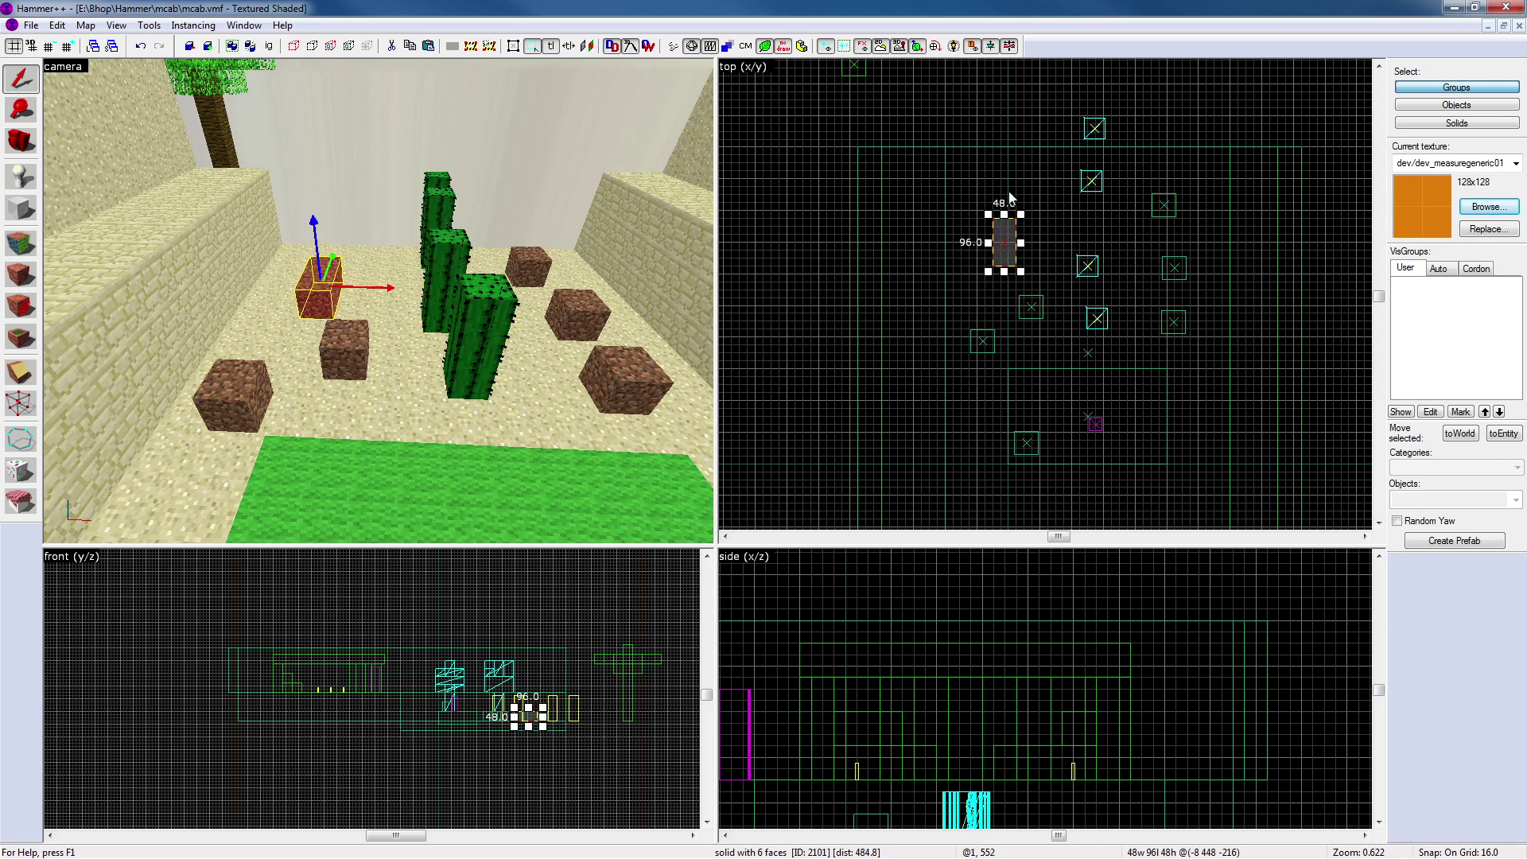
pyautogui.press('Escape')
pyautogui.press('z')
pyautogui.press('z')
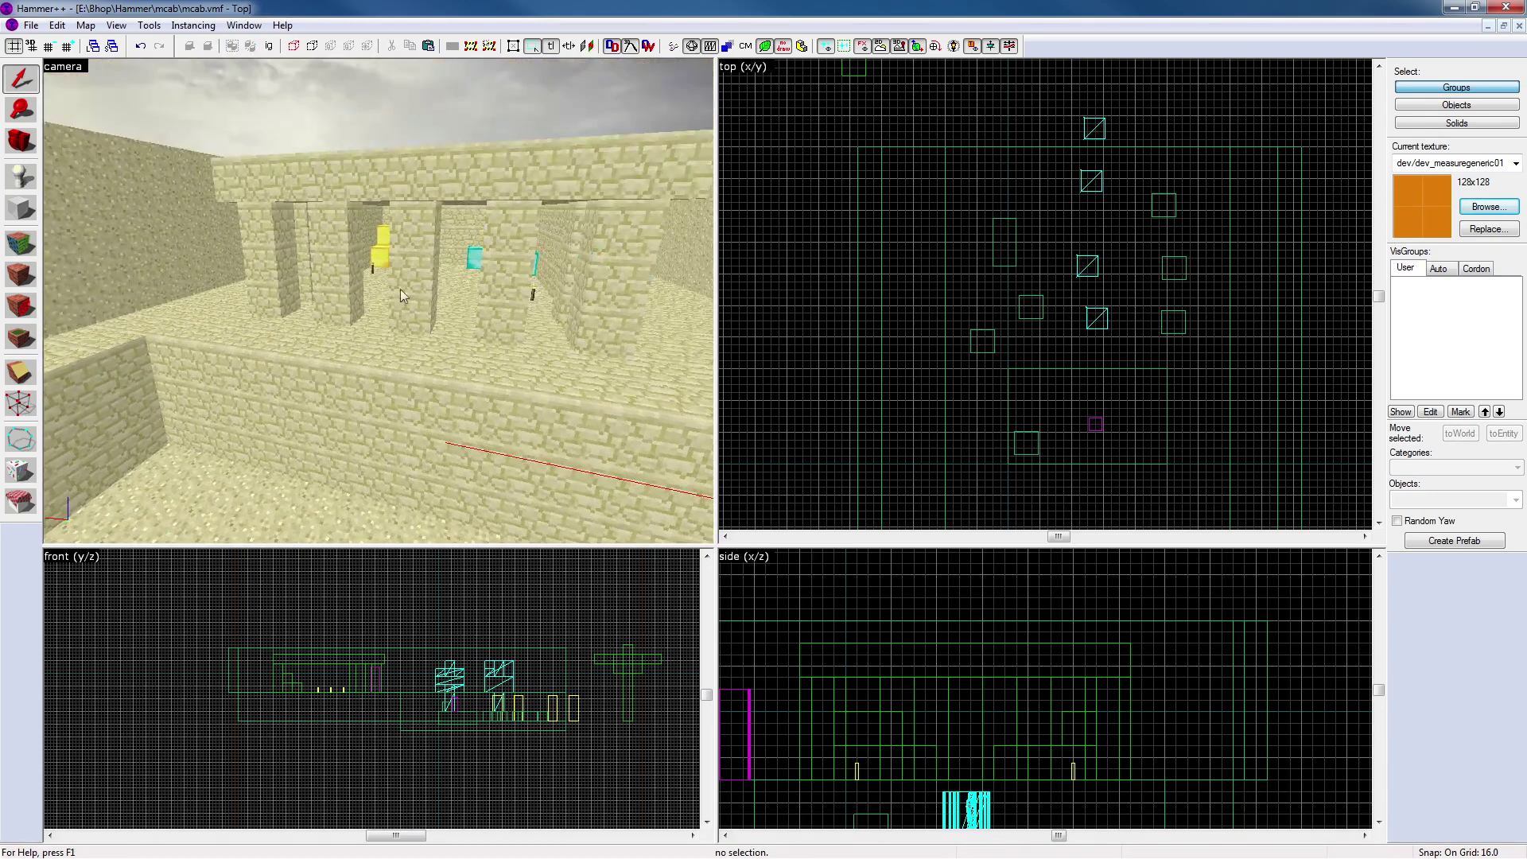
# Set the selection mode to Solids and check the dimensions of a single sandstone pillar in the columned structure
pyautogui.click(413, 284)
pyautogui.press('Escape')
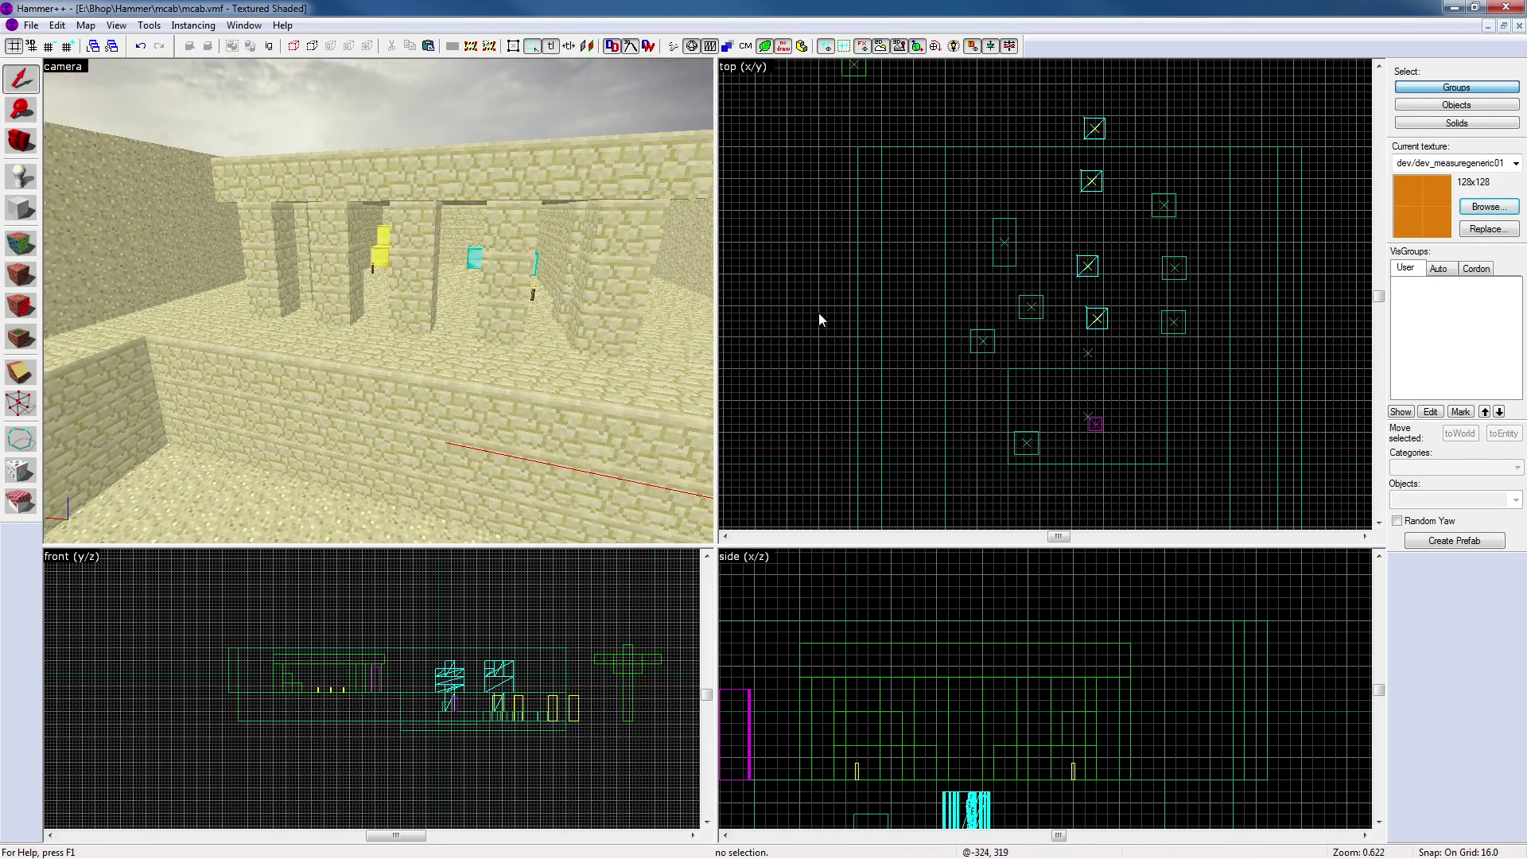
pyautogui.click(1456, 122)
pyautogui.click(506, 270)
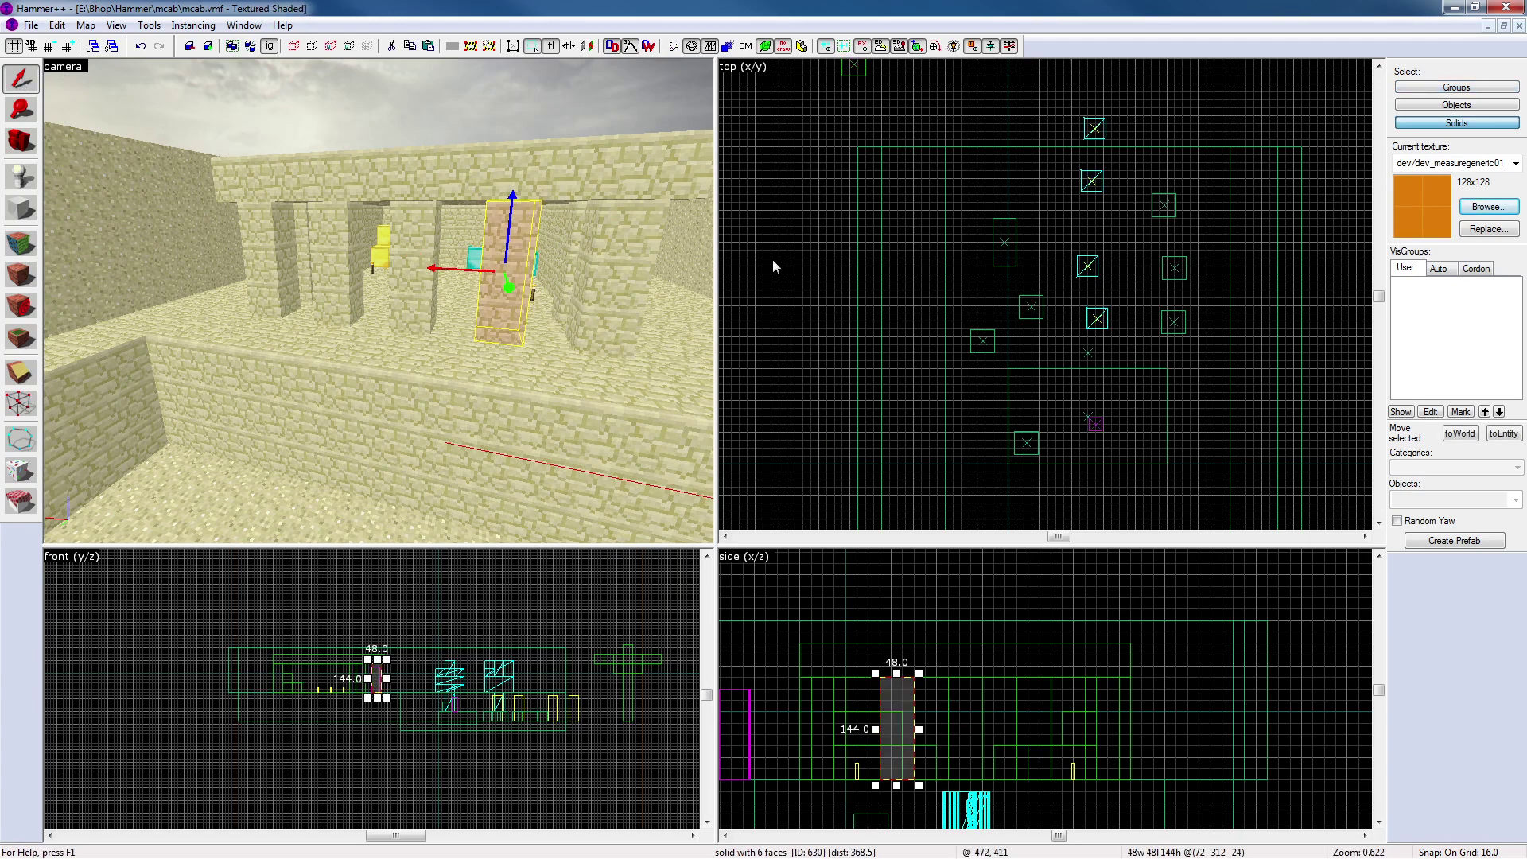
pyautogui.press('Escape')
pyautogui.press('z')
pyautogui.press('w')
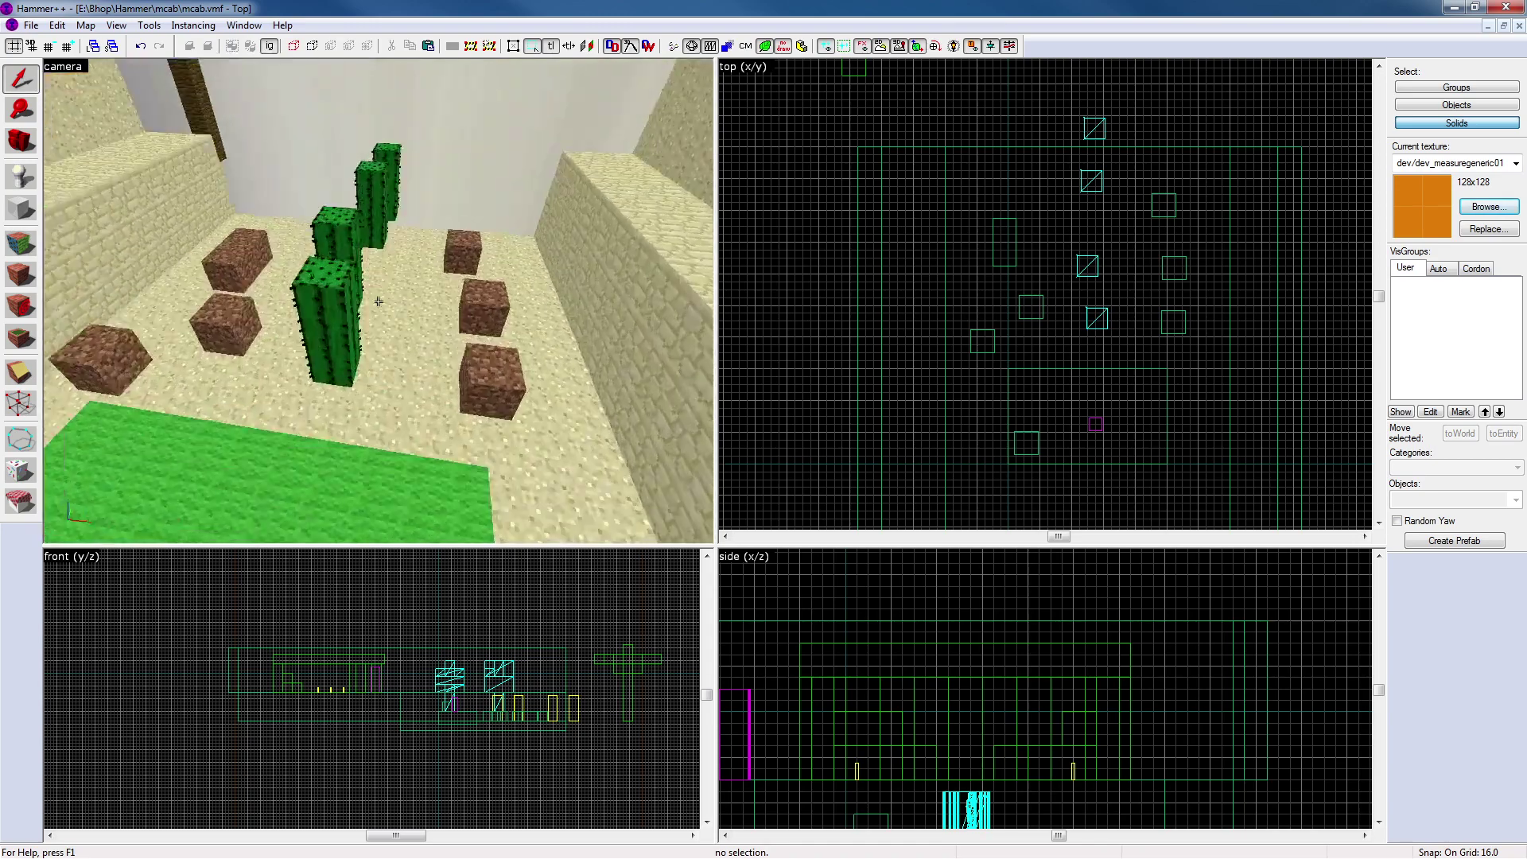
# Select the front cactus prop and display the collision models
pyautogui.click(379, 301)
pyautogui.press('z')
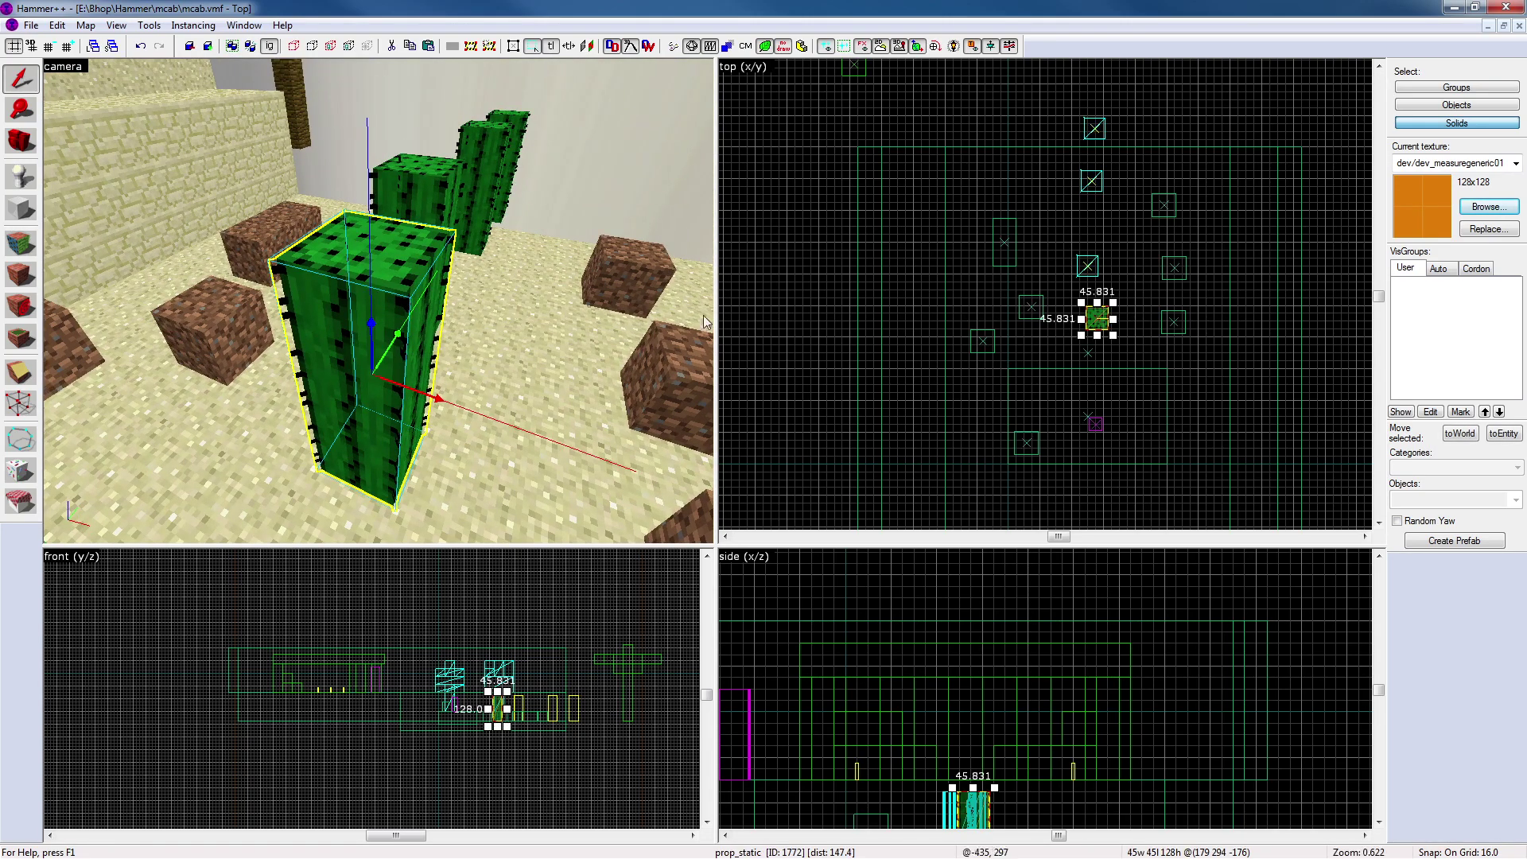
pyautogui.scroll(9, 1097, 319)
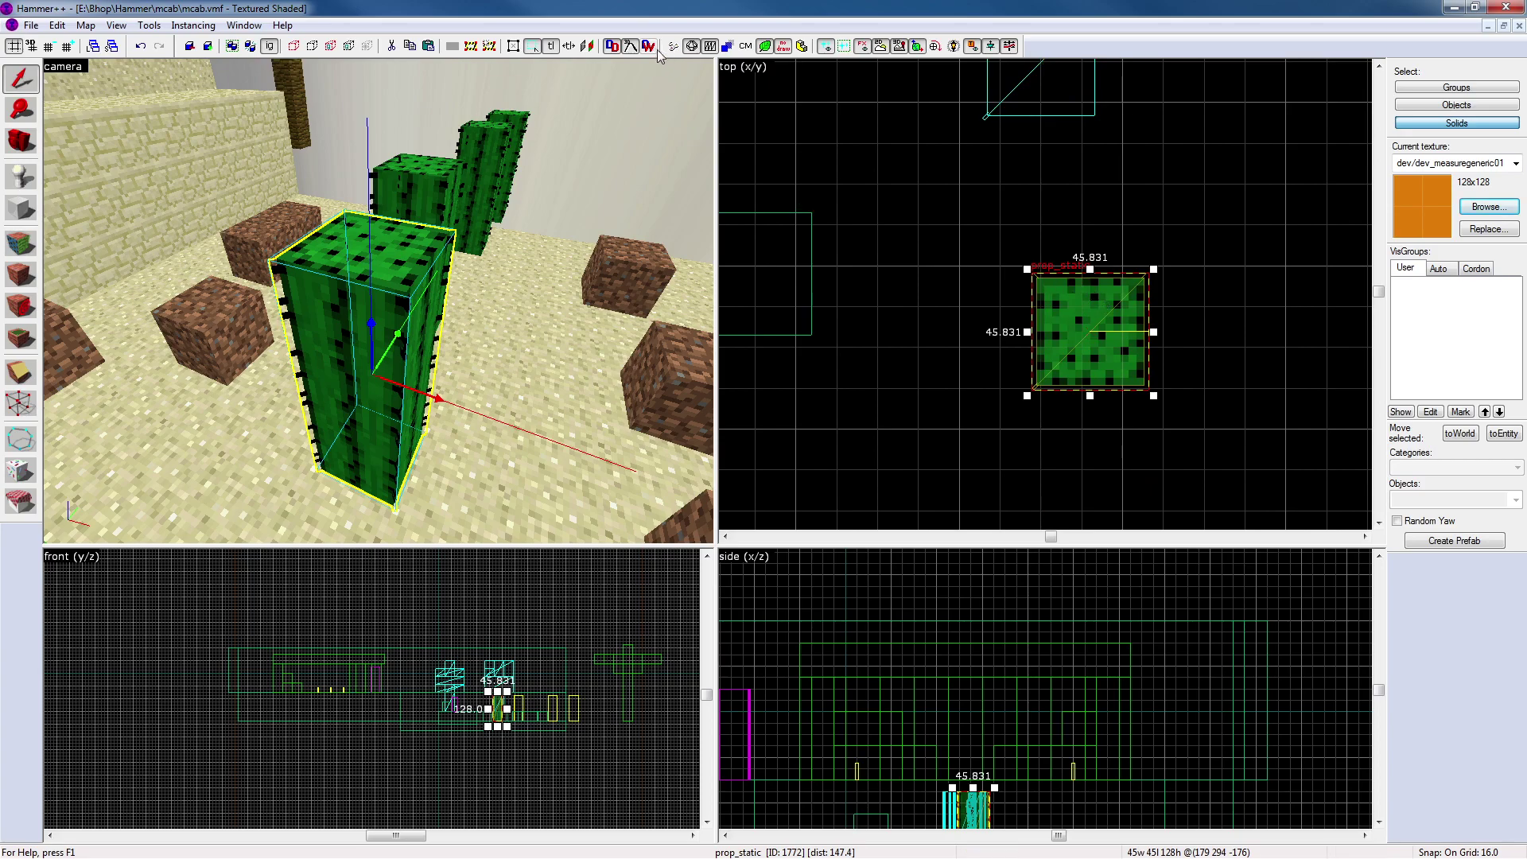
pyautogui.click(747, 47)
pyautogui.click(748, 48)
pyautogui.click(748, 48)
pyautogui.click(748, 48)
pyautogui.click(748, 48)
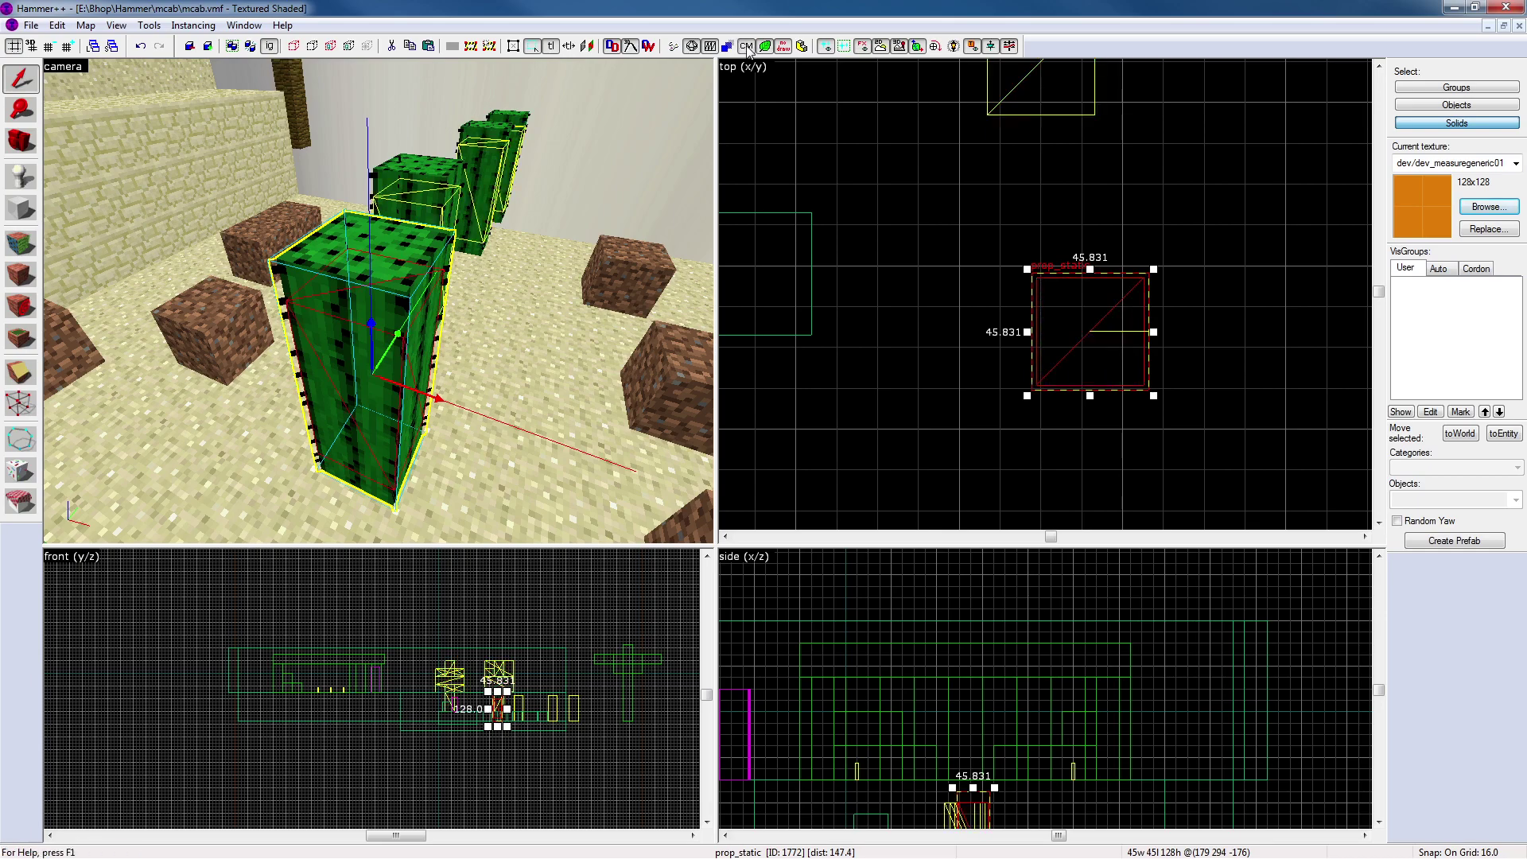
# Examine from several sides how the collision wireframes of the cacti fit their visible models and spikes
pyautogui.press('z')
pyautogui.press('w')
pyautogui.press('d')
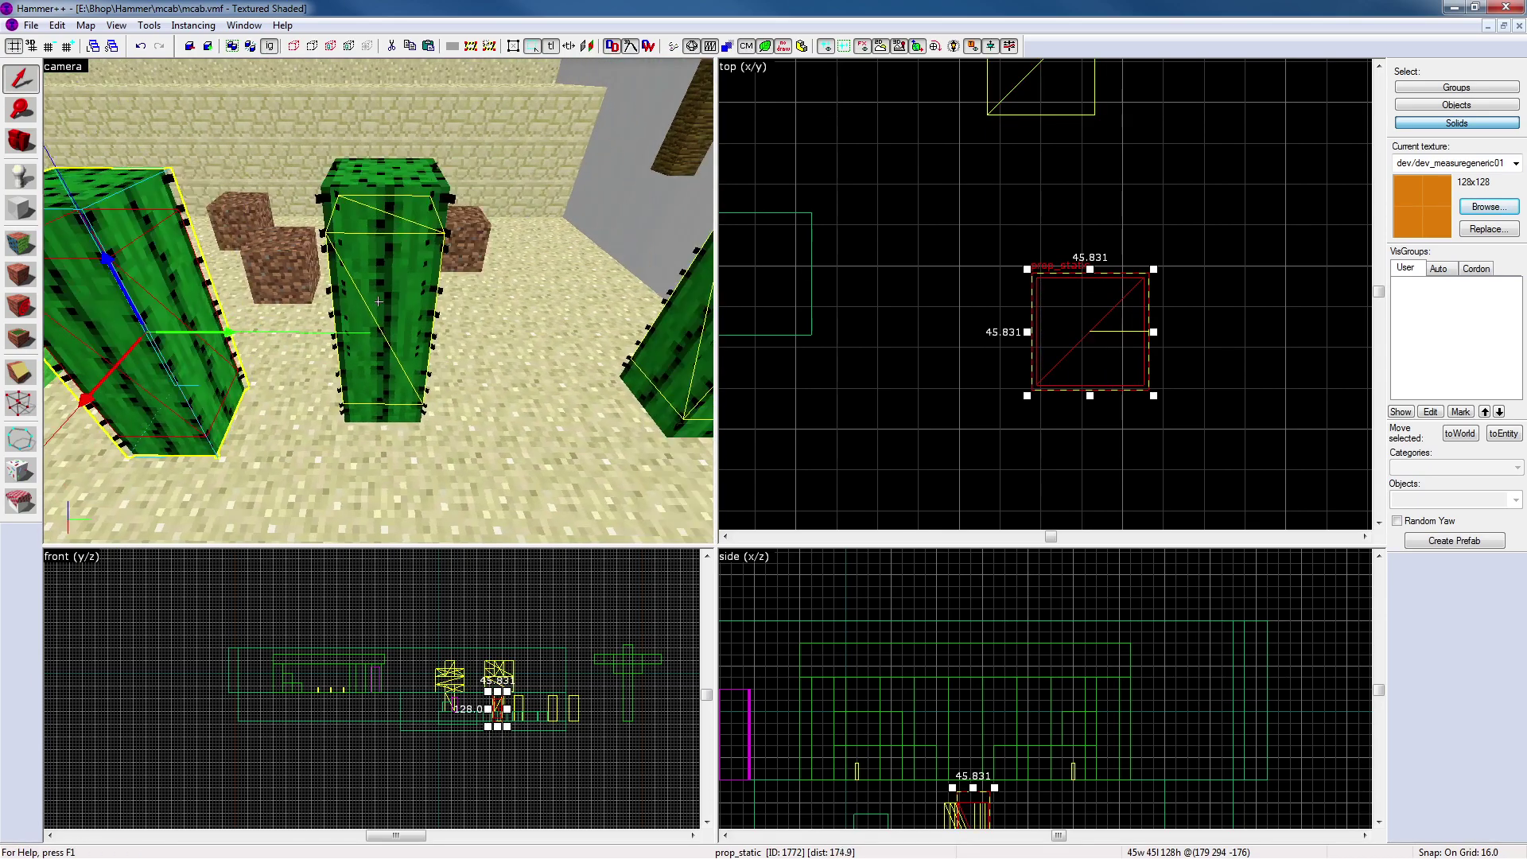
pyautogui.press('w')
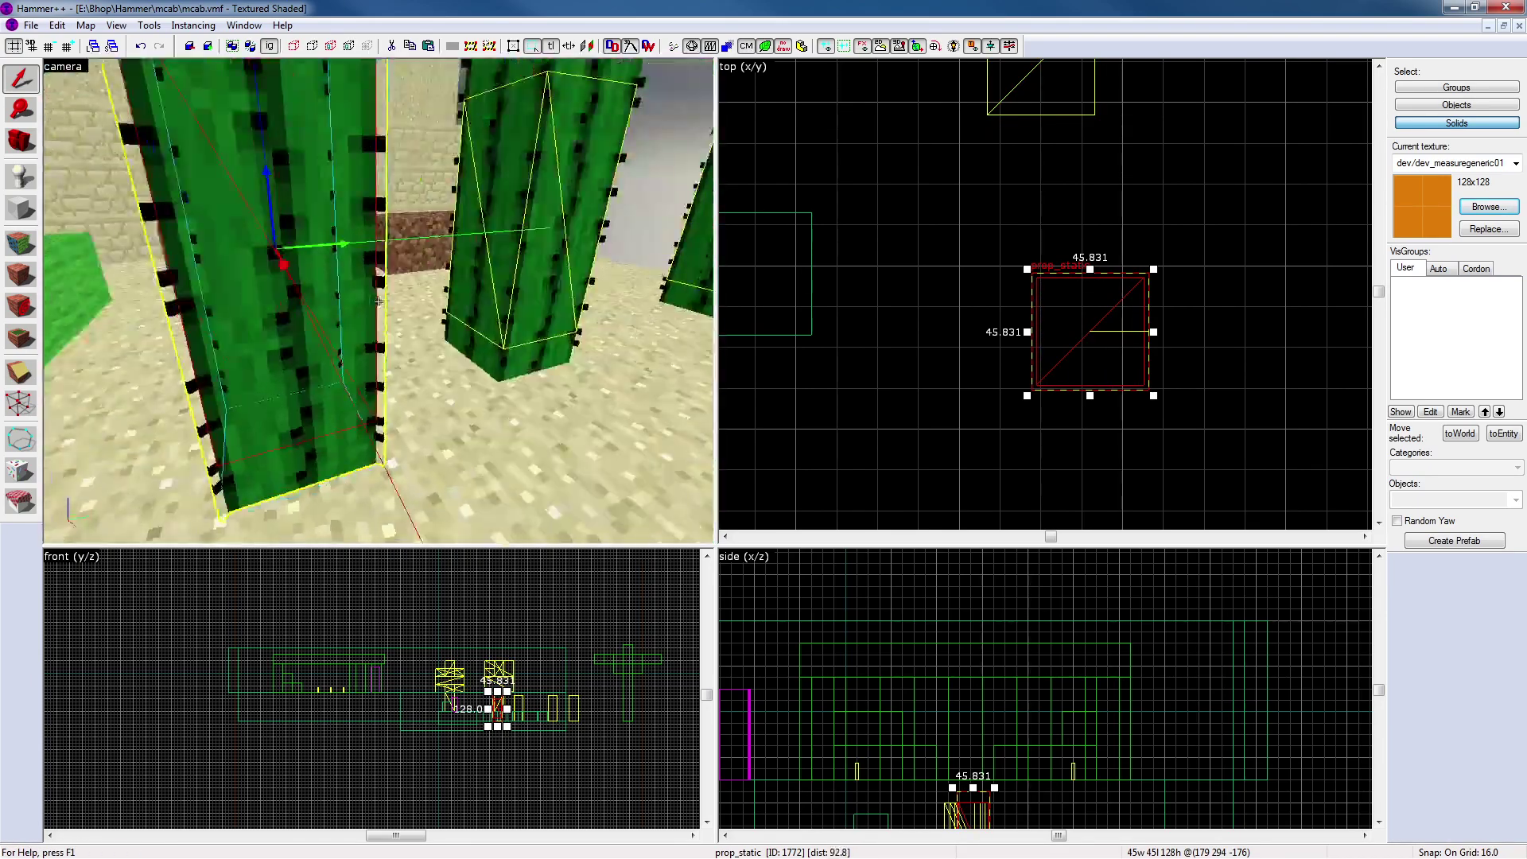
pyautogui.press('d')
pyautogui.press('d')
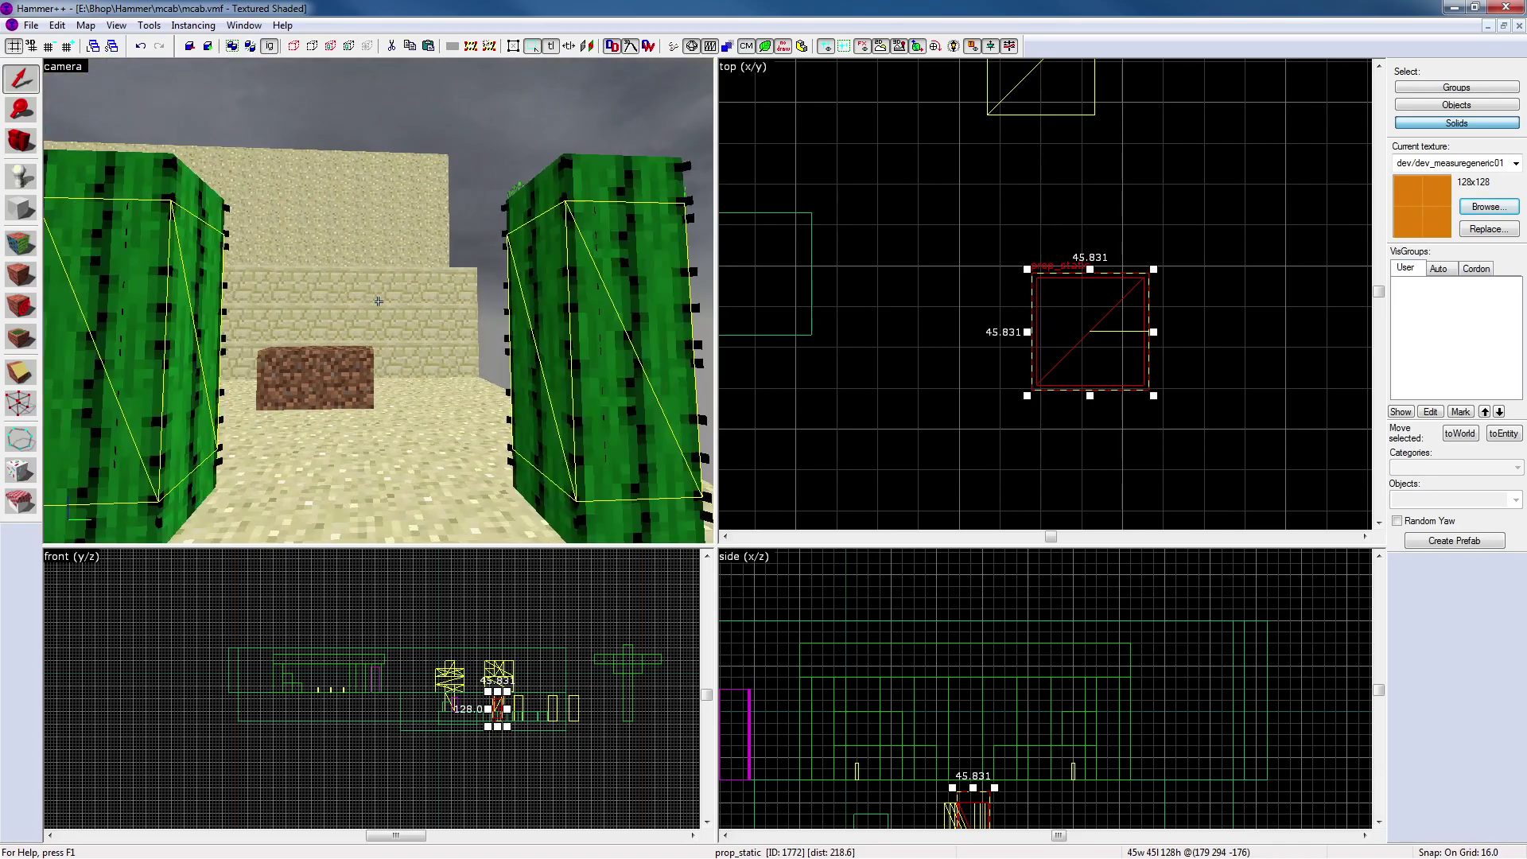
pyautogui.press('s')
pyautogui.press('a')
pyautogui.press('d')
pyautogui.press('z')
pyautogui.click(919, 269)
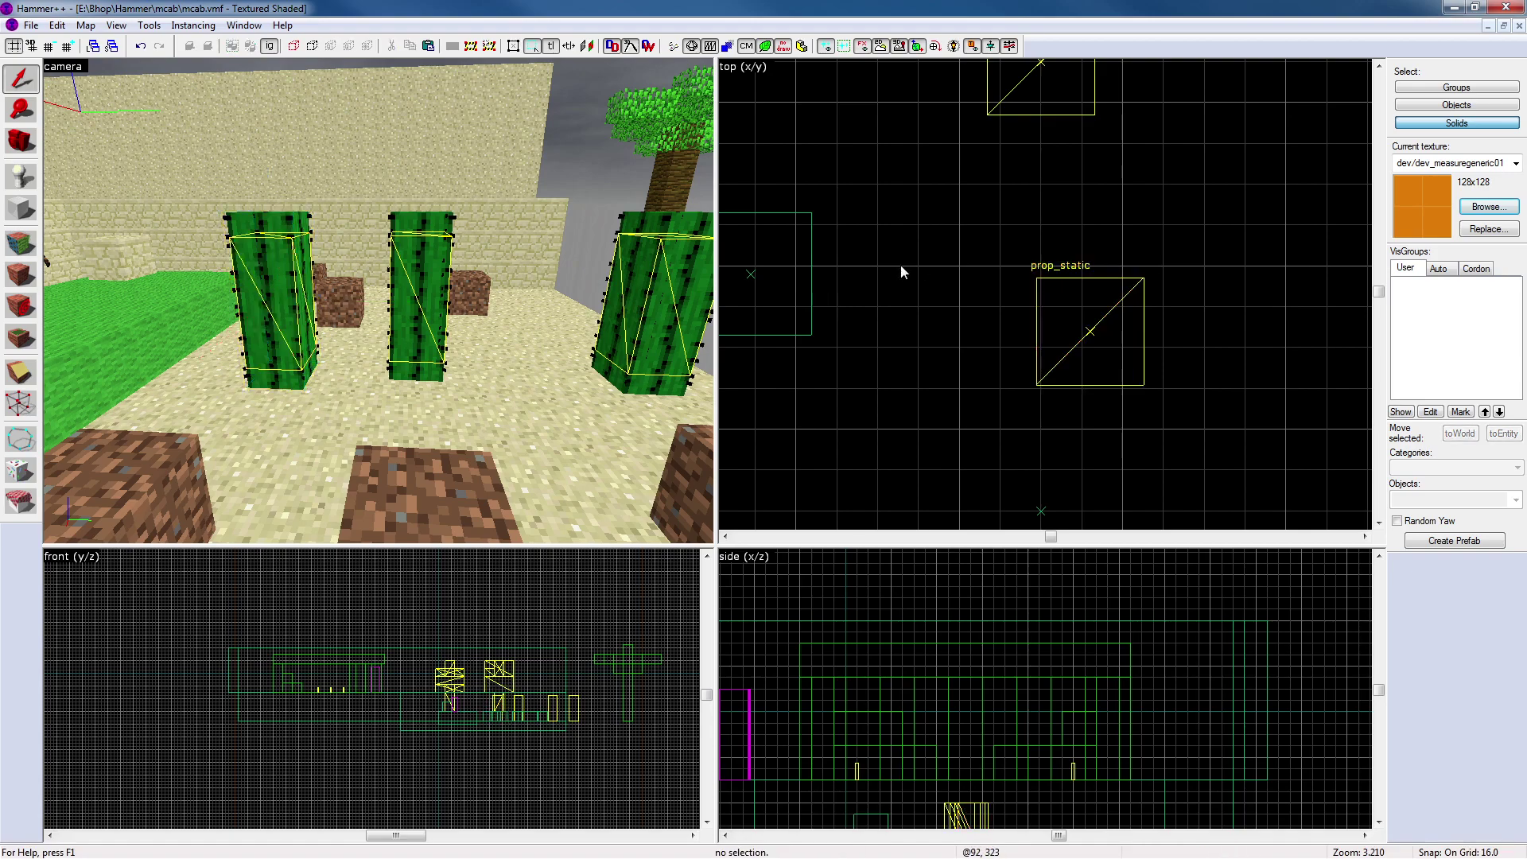
pyautogui.click(408, 289)
pyautogui.click(781, 297)
pyautogui.click(410, 293)
pyautogui.click(775, 299)
pyautogui.press('z')
pyautogui.press('w')
pyautogui.press('w')
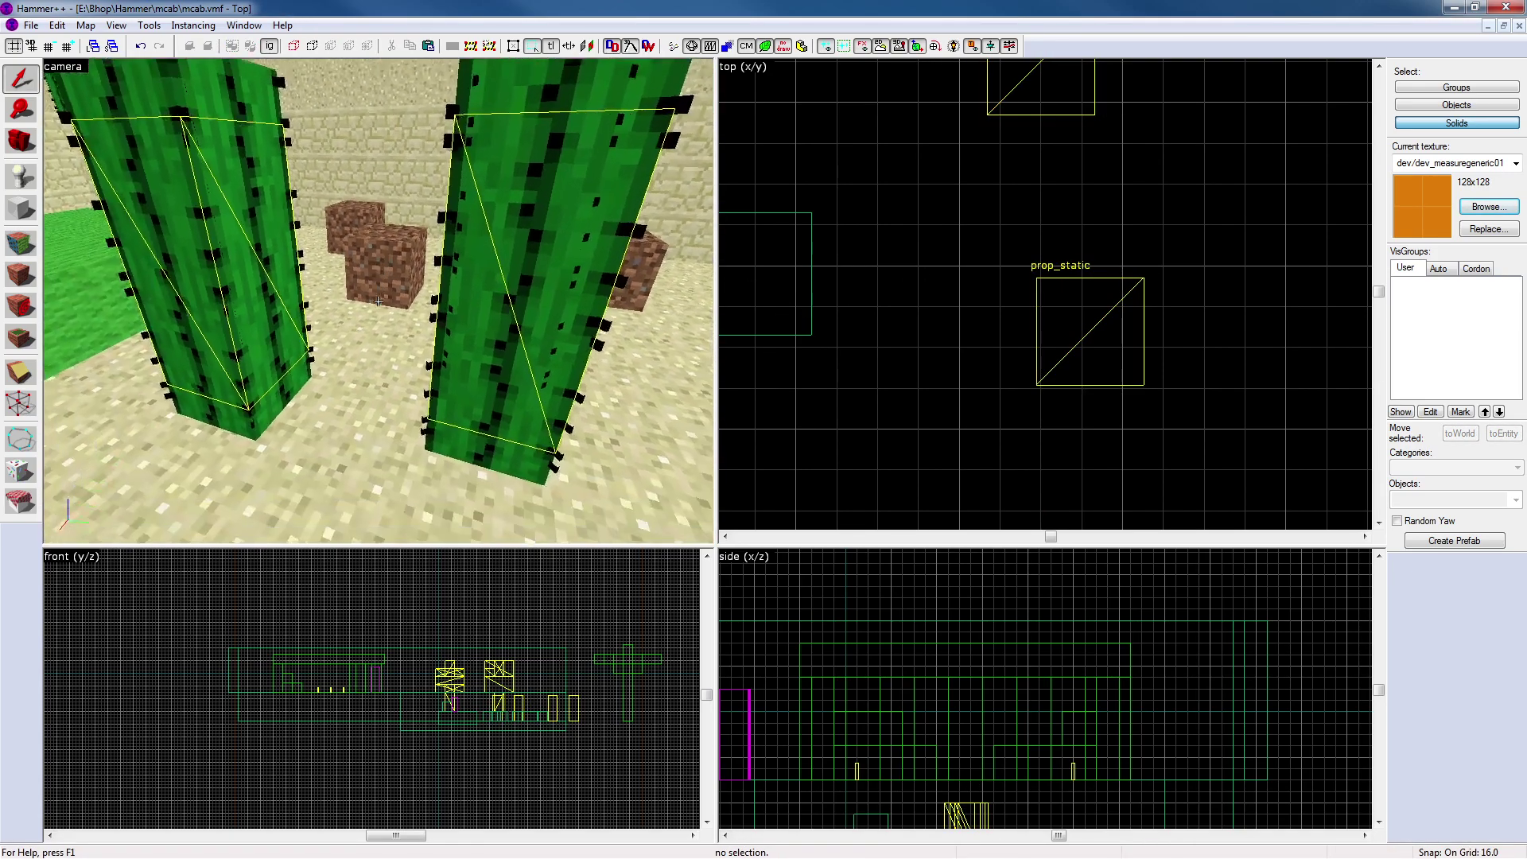
pyautogui.press('s')
pyautogui.press('w')
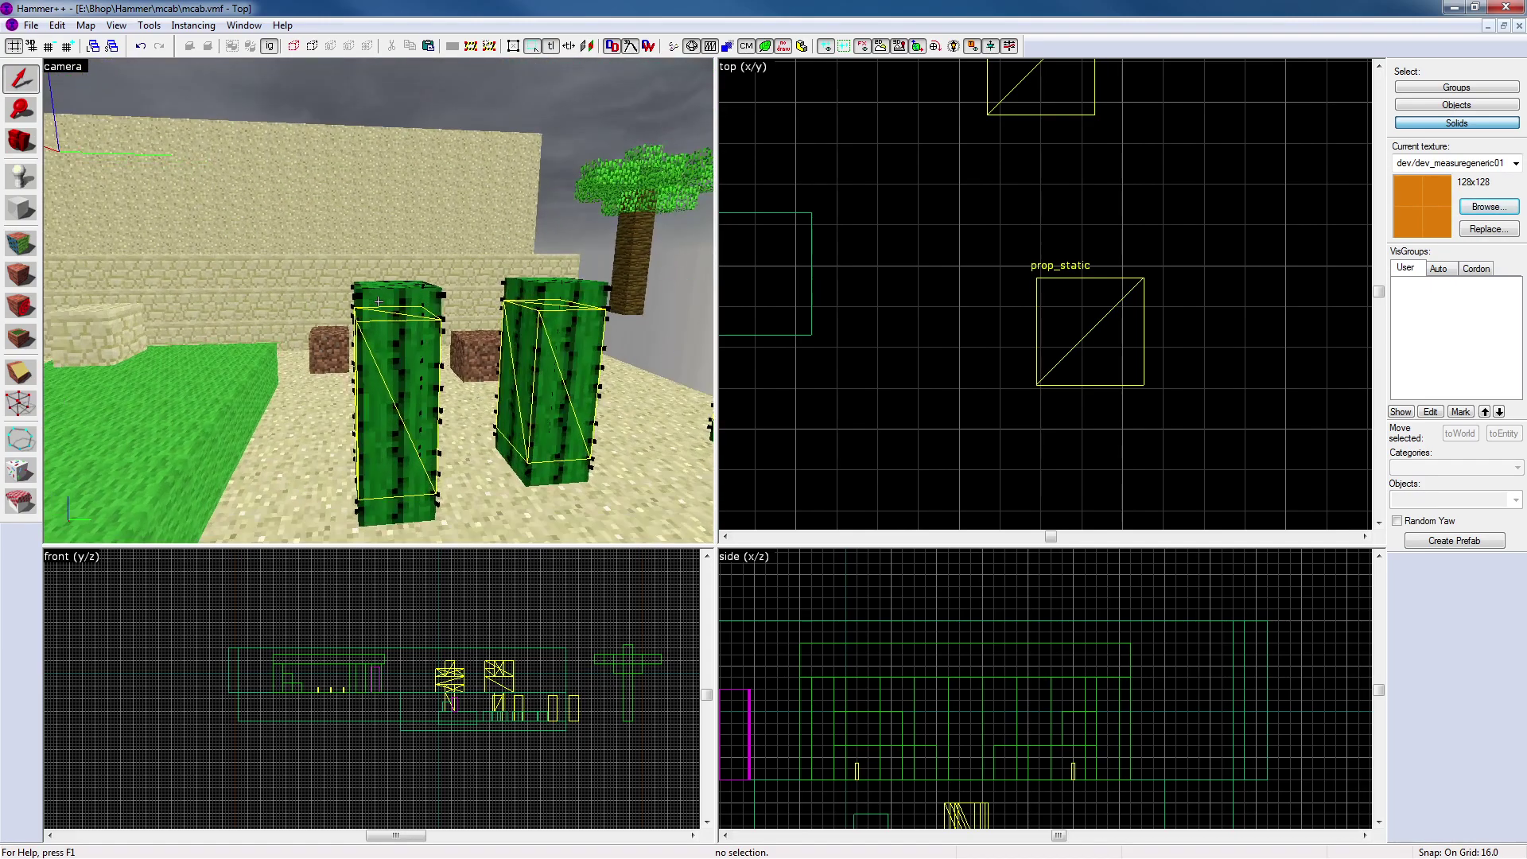
pyautogui.press('a')
pyautogui.press('a')
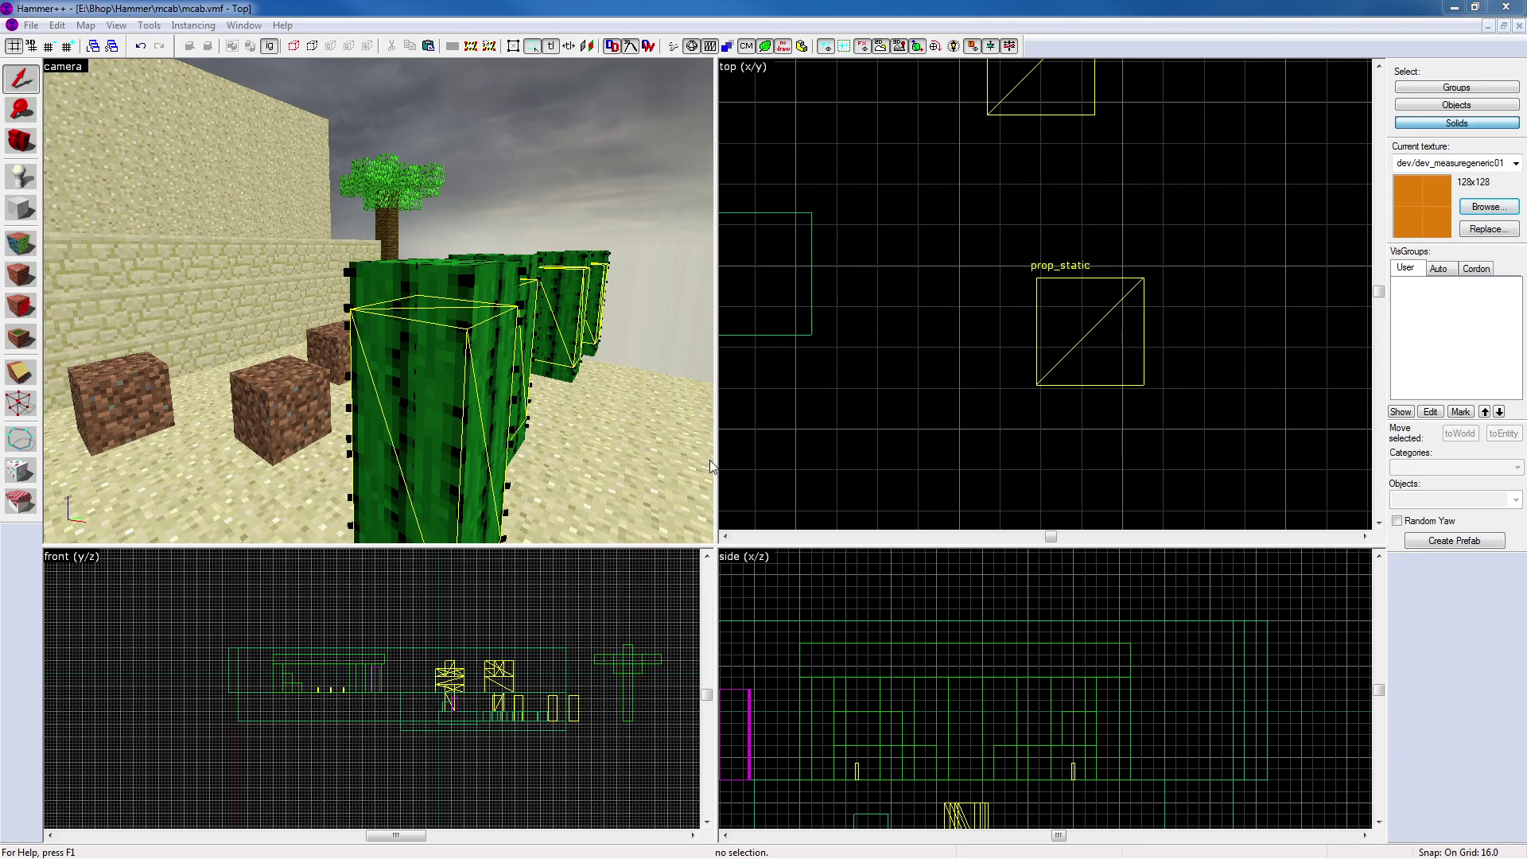
# Inspect the front cactus's collision wireframe up close, comparing its top and base with the visible model
pyautogui.click(446, 393)
pyautogui.press('w')
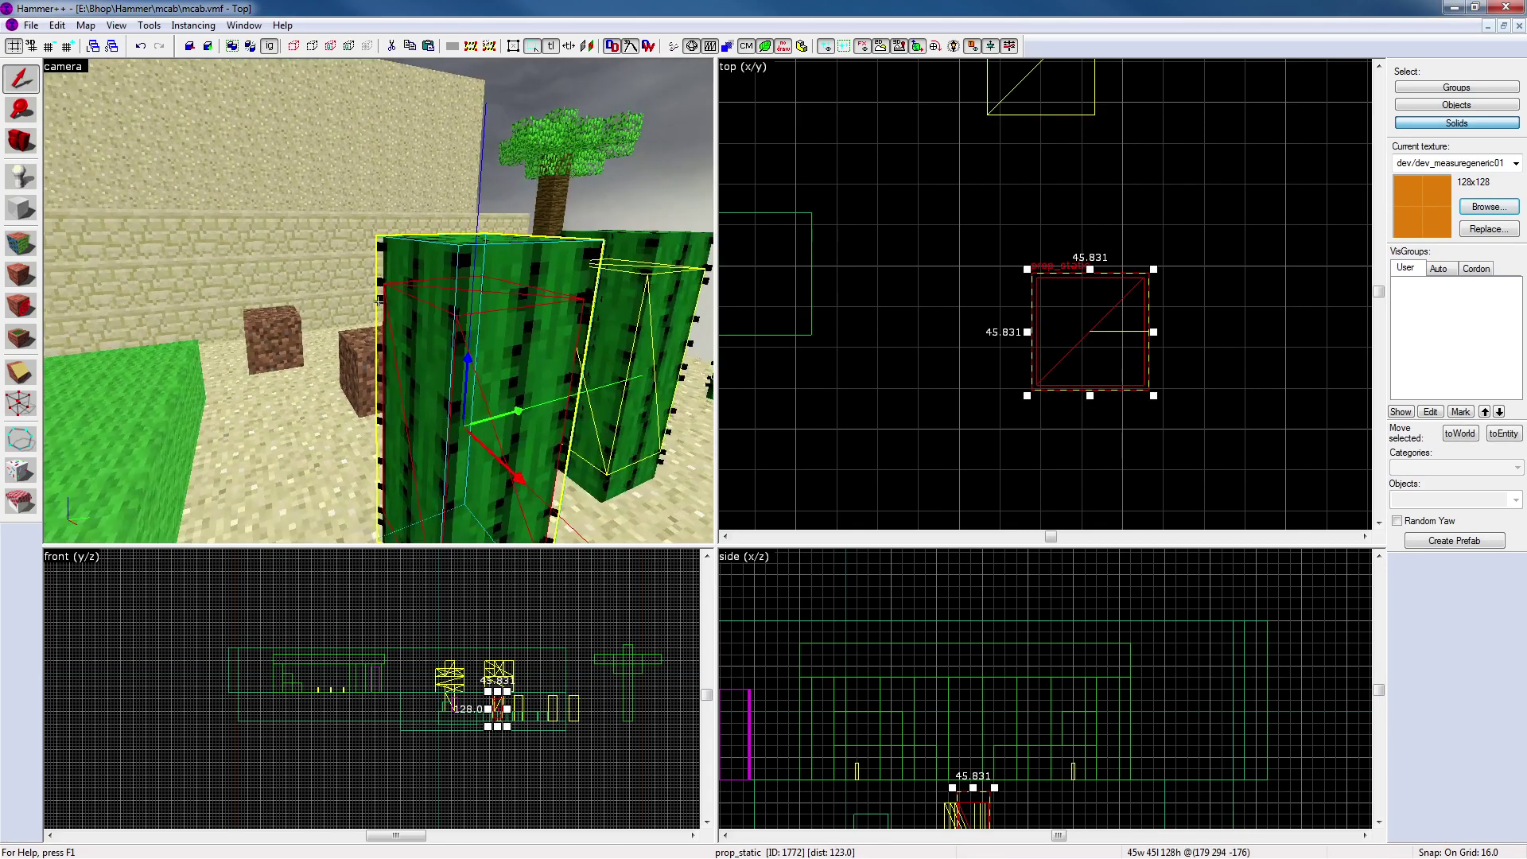
pyautogui.click(833, 368)
pyautogui.click(468, 351)
pyautogui.press('Escape')
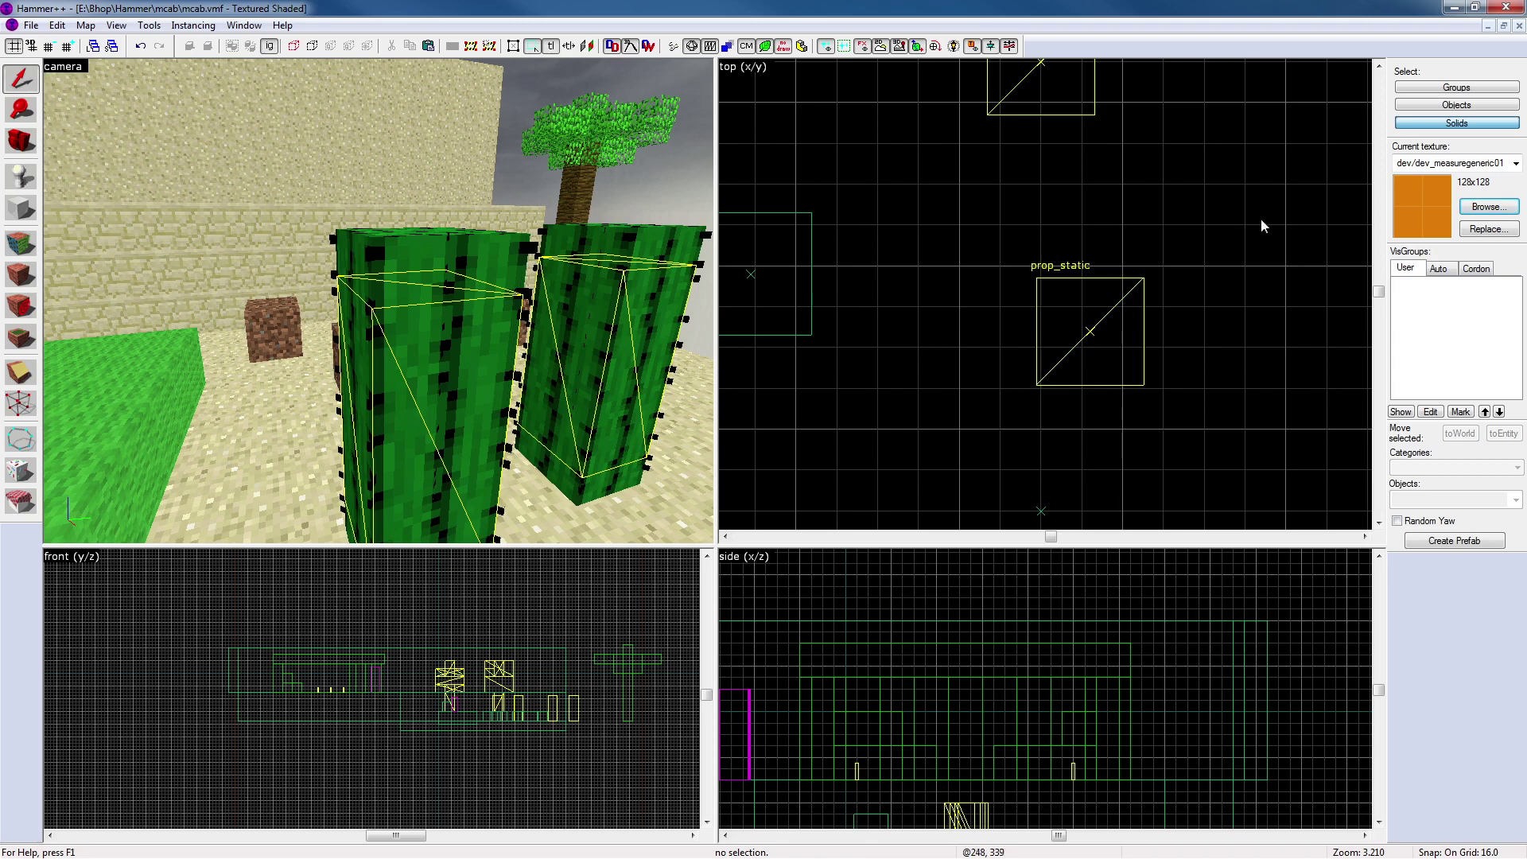
pyautogui.click(423, 304)
pyautogui.press('Escape')
pyautogui.press('z')
pyautogui.press('s')
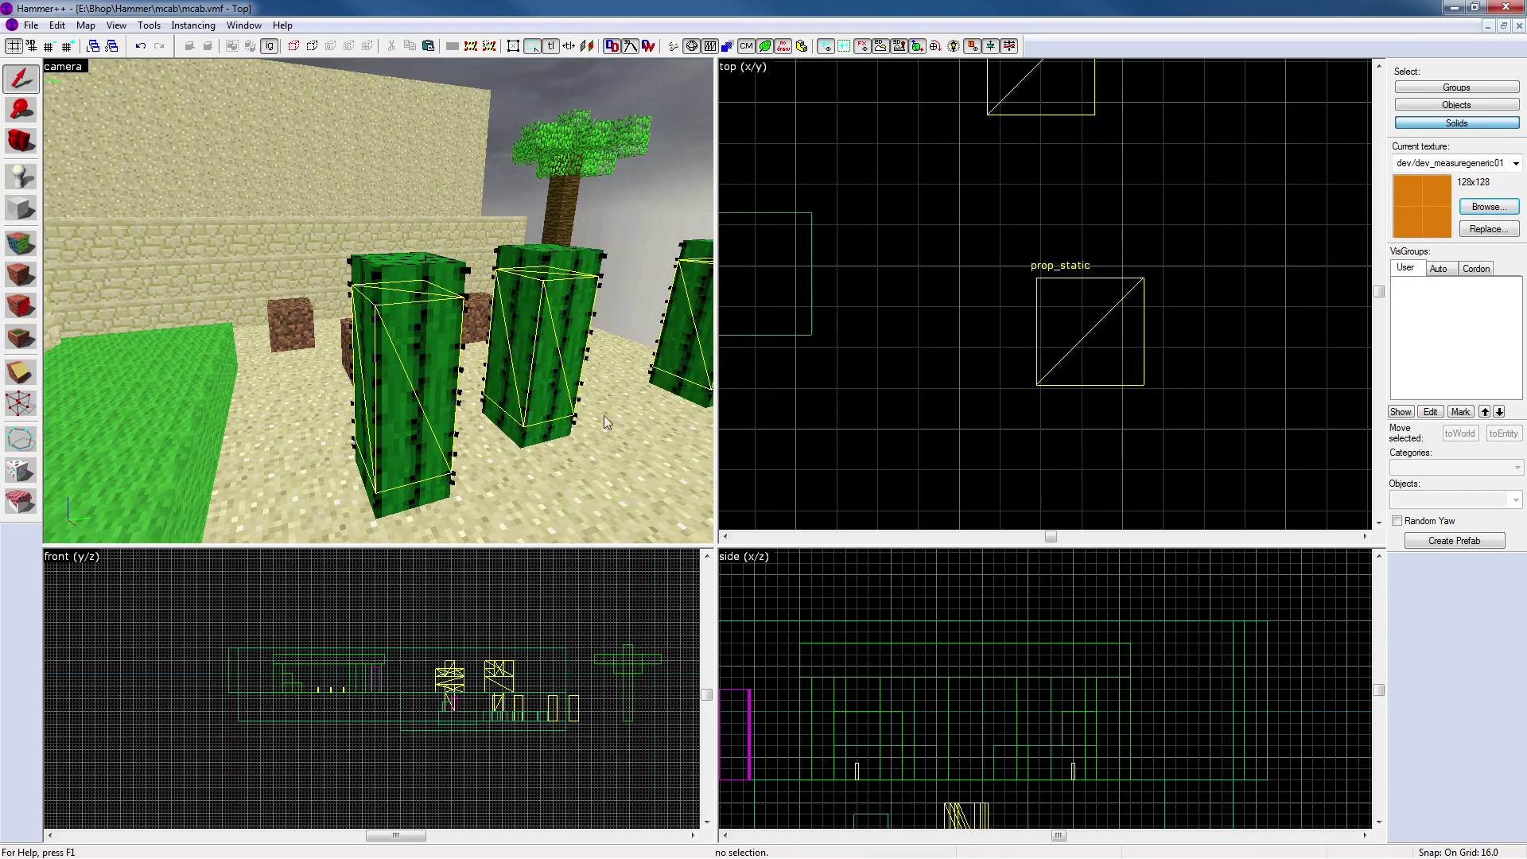
pyautogui.press('w')
pyautogui.press('s')
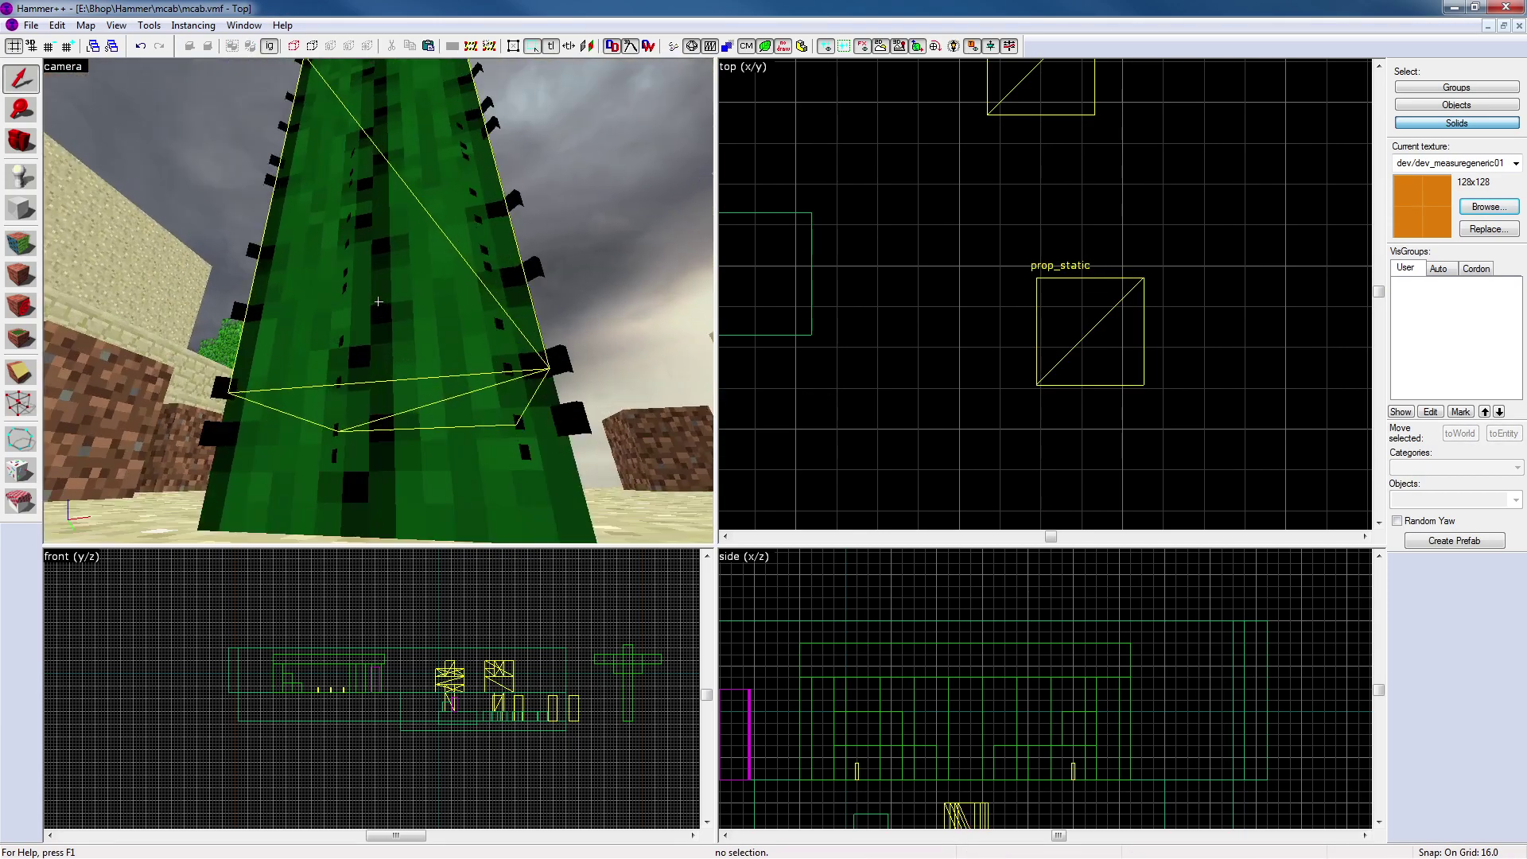
pyautogui.press('w')
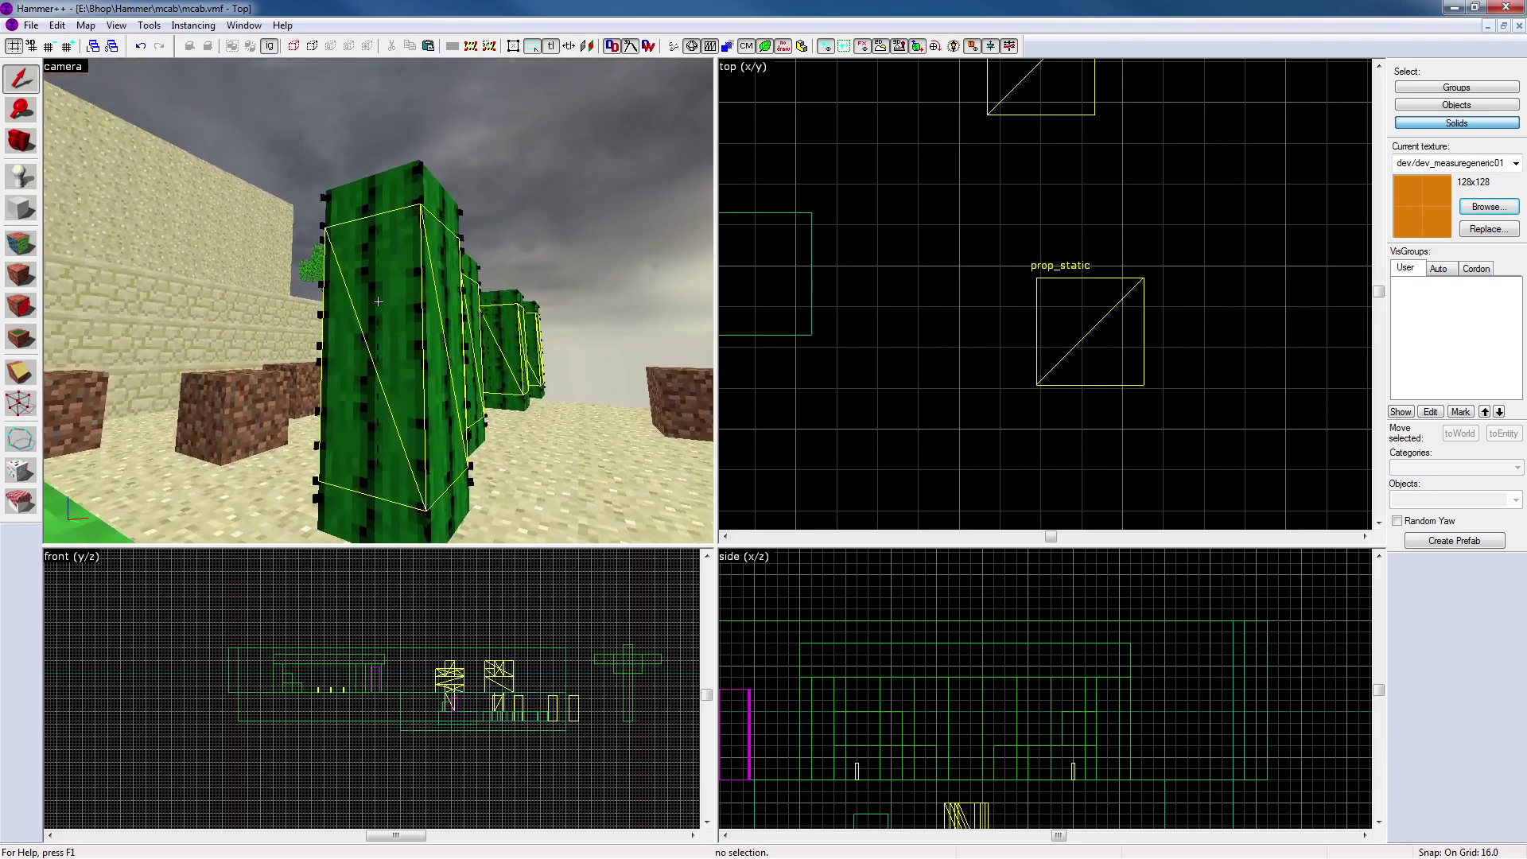
pyautogui.press('s')
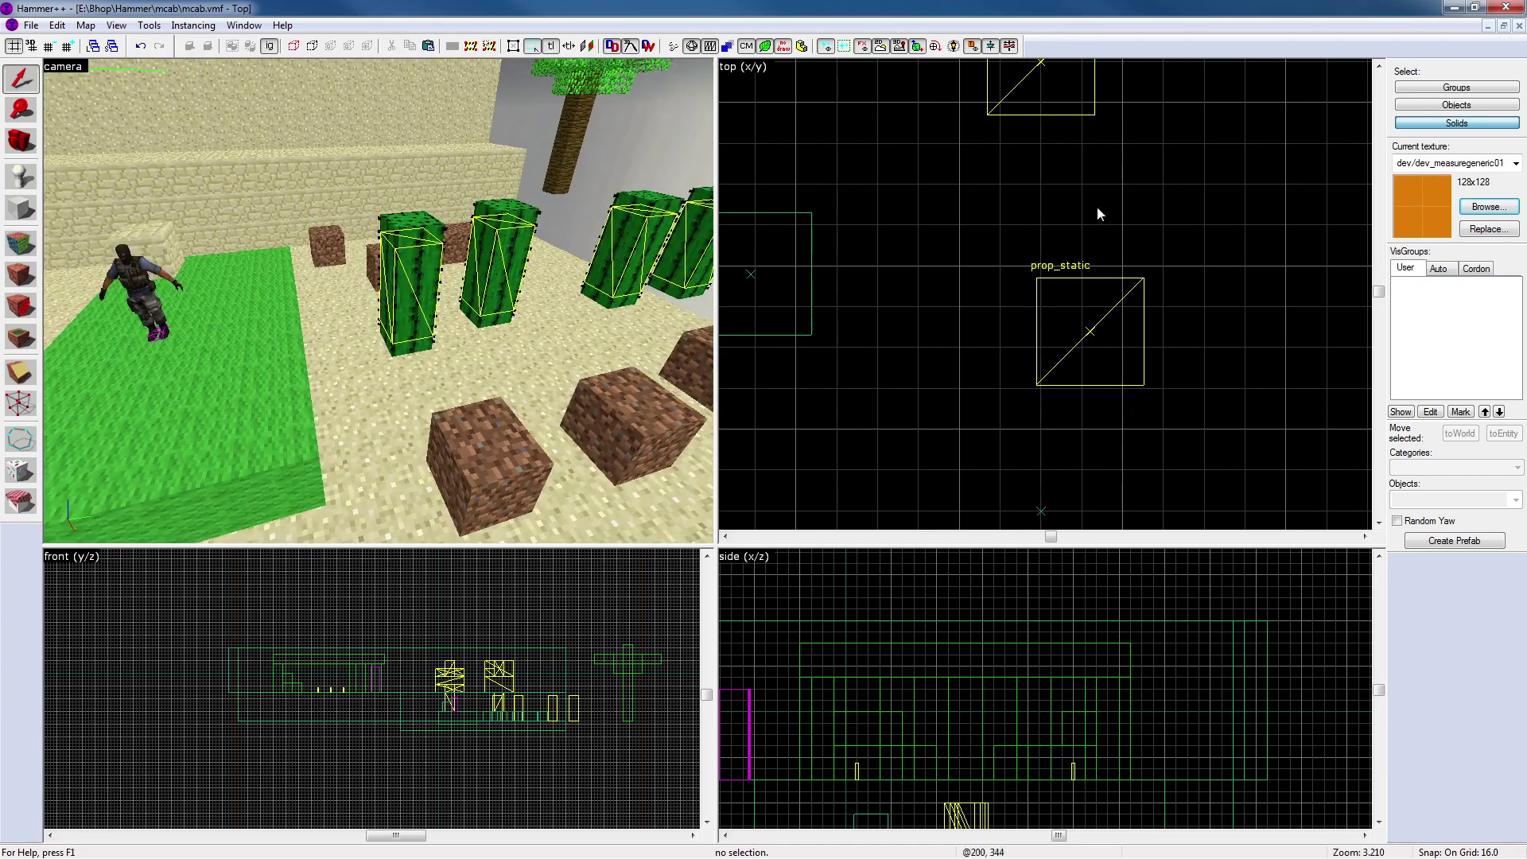
# Hide the collision models and review the layout of cactus and dirt obstacles beyond the green platform
pyautogui.click(746, 46)
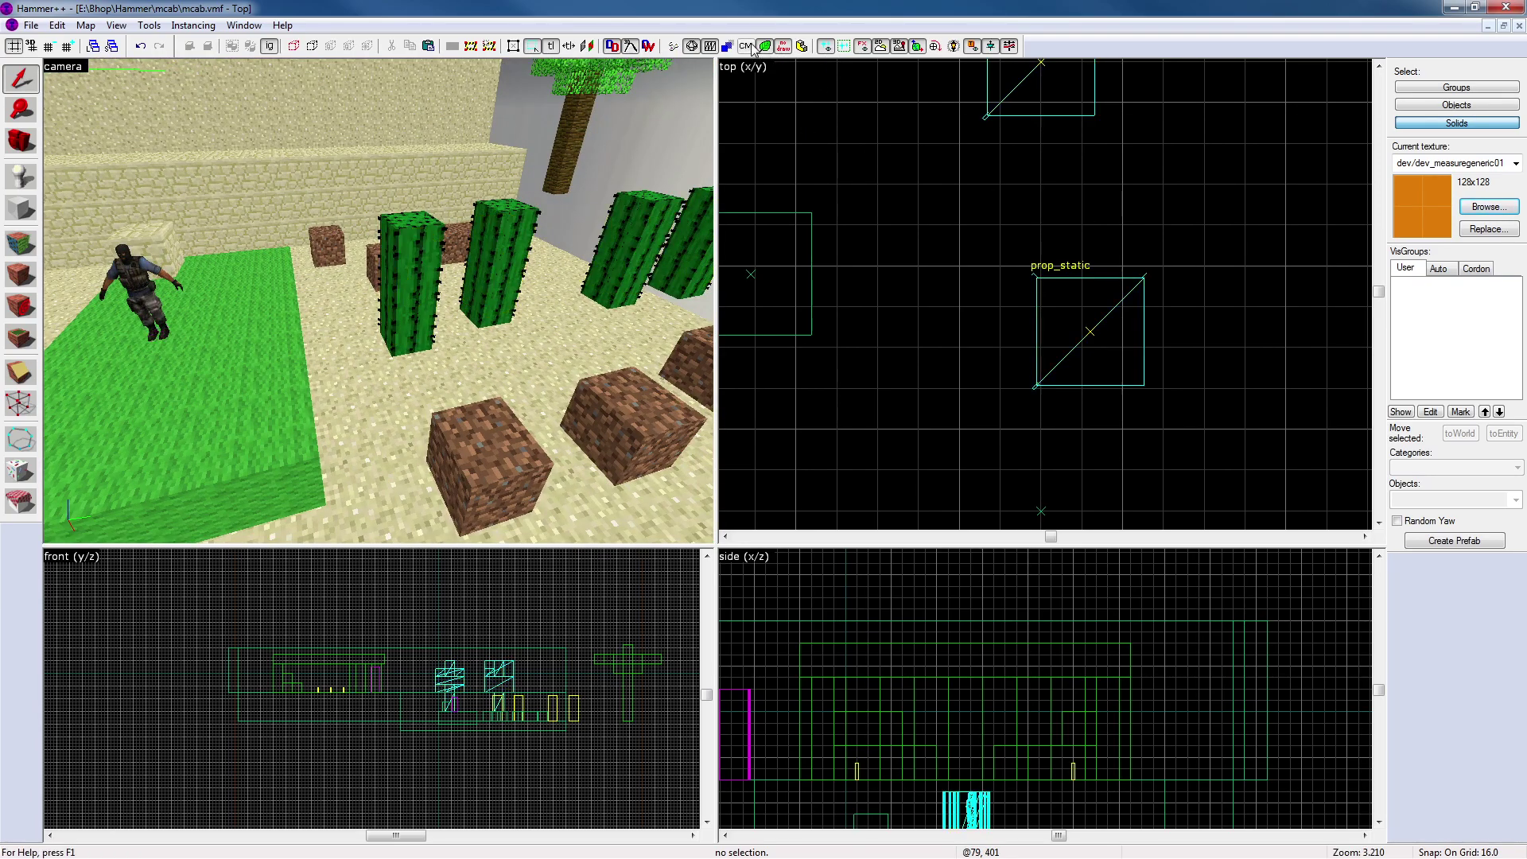
pyautogui.press('z')
pyautogui.press('w')
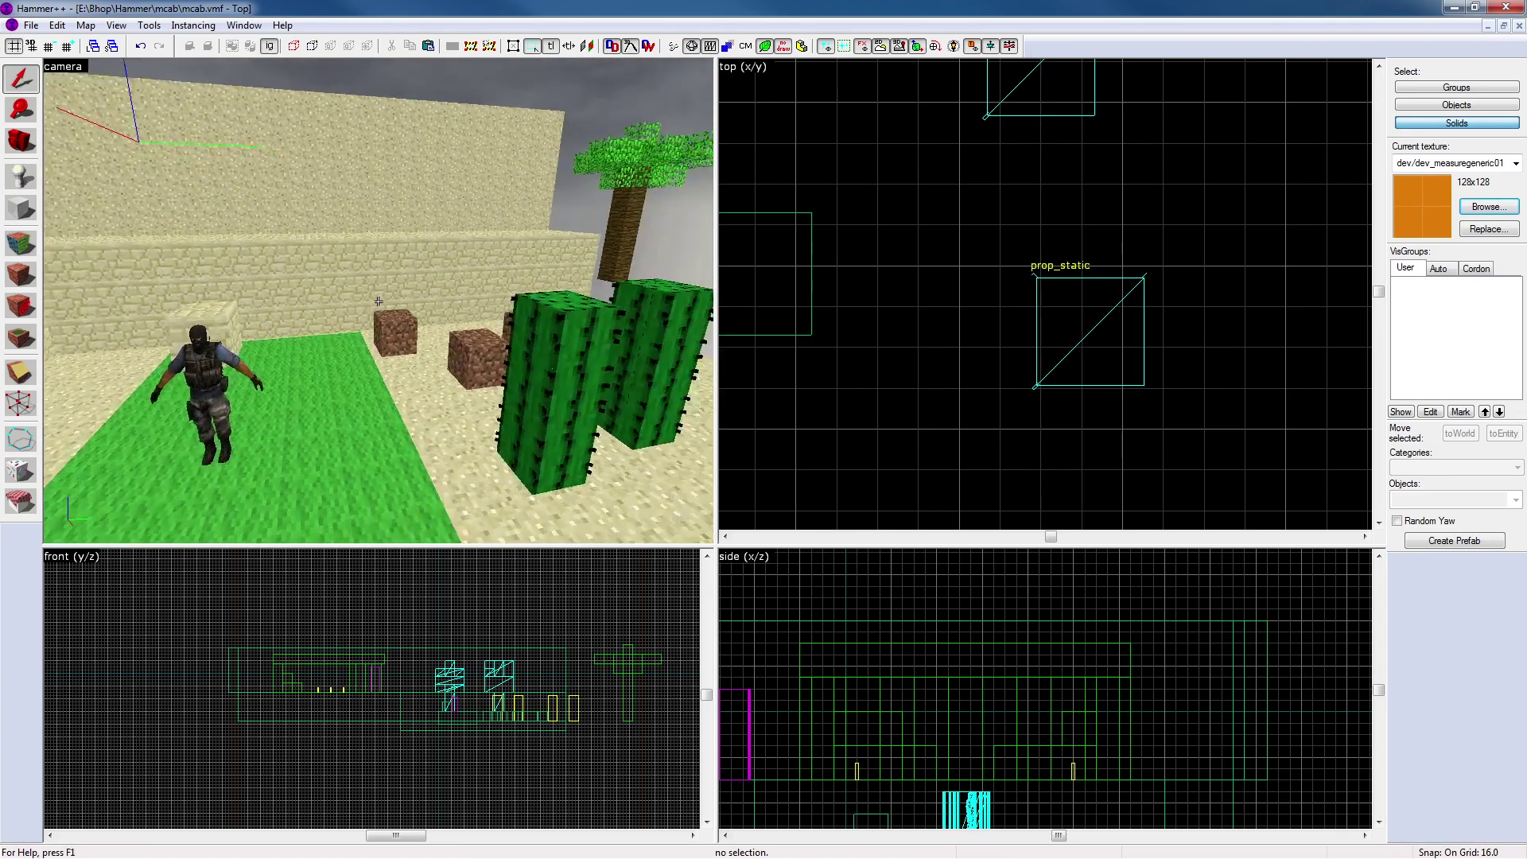
pyautogui.press('d')
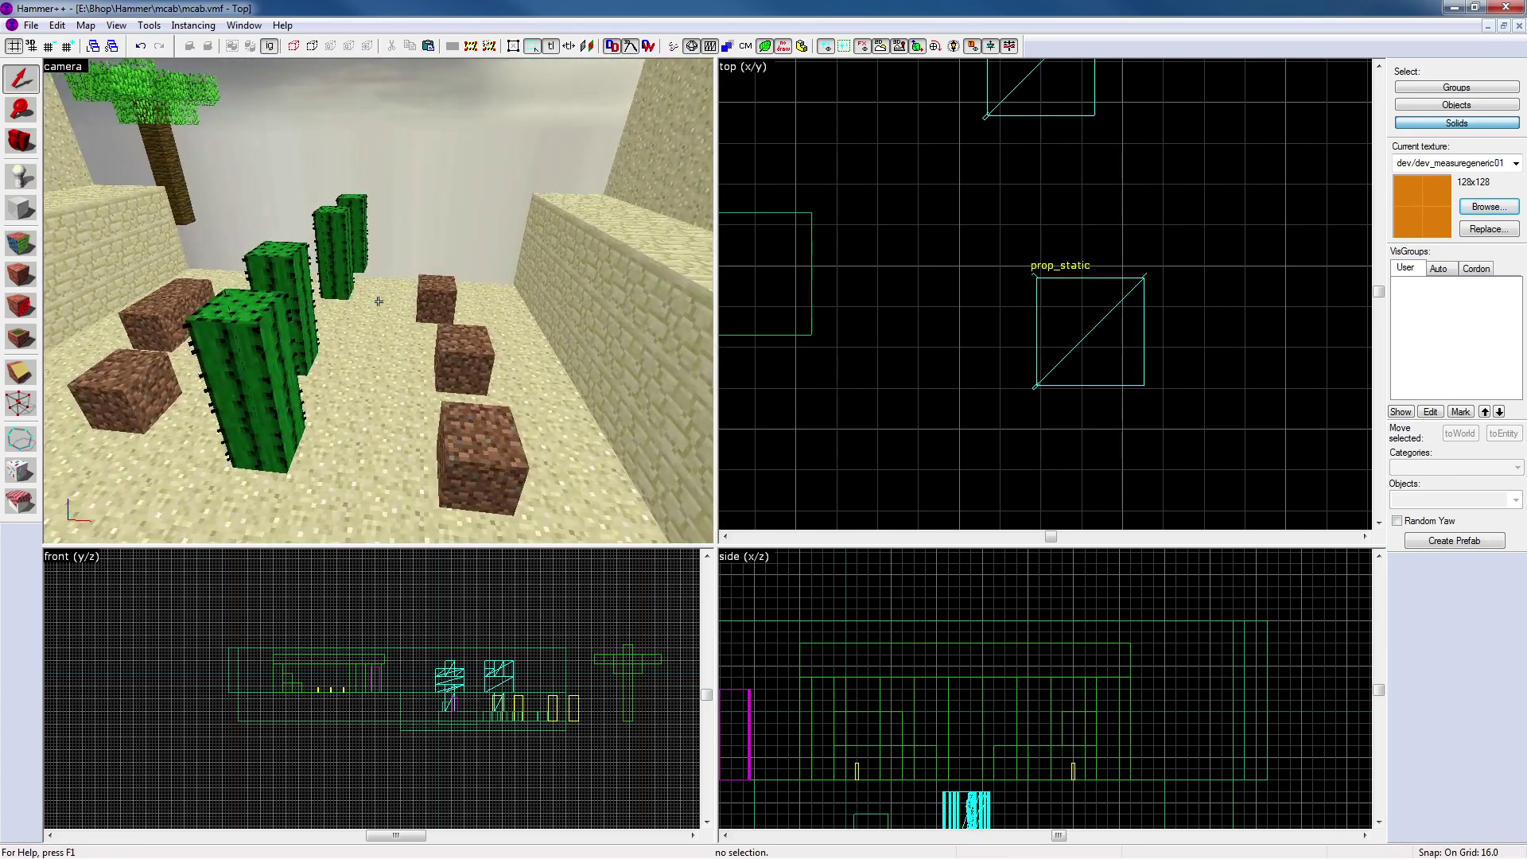
# Check the spacing of the dirt blocks beside the cactus row by selecting the middle and front blocks in turn
pyautogui.press('z')
pyautogui.press('d')
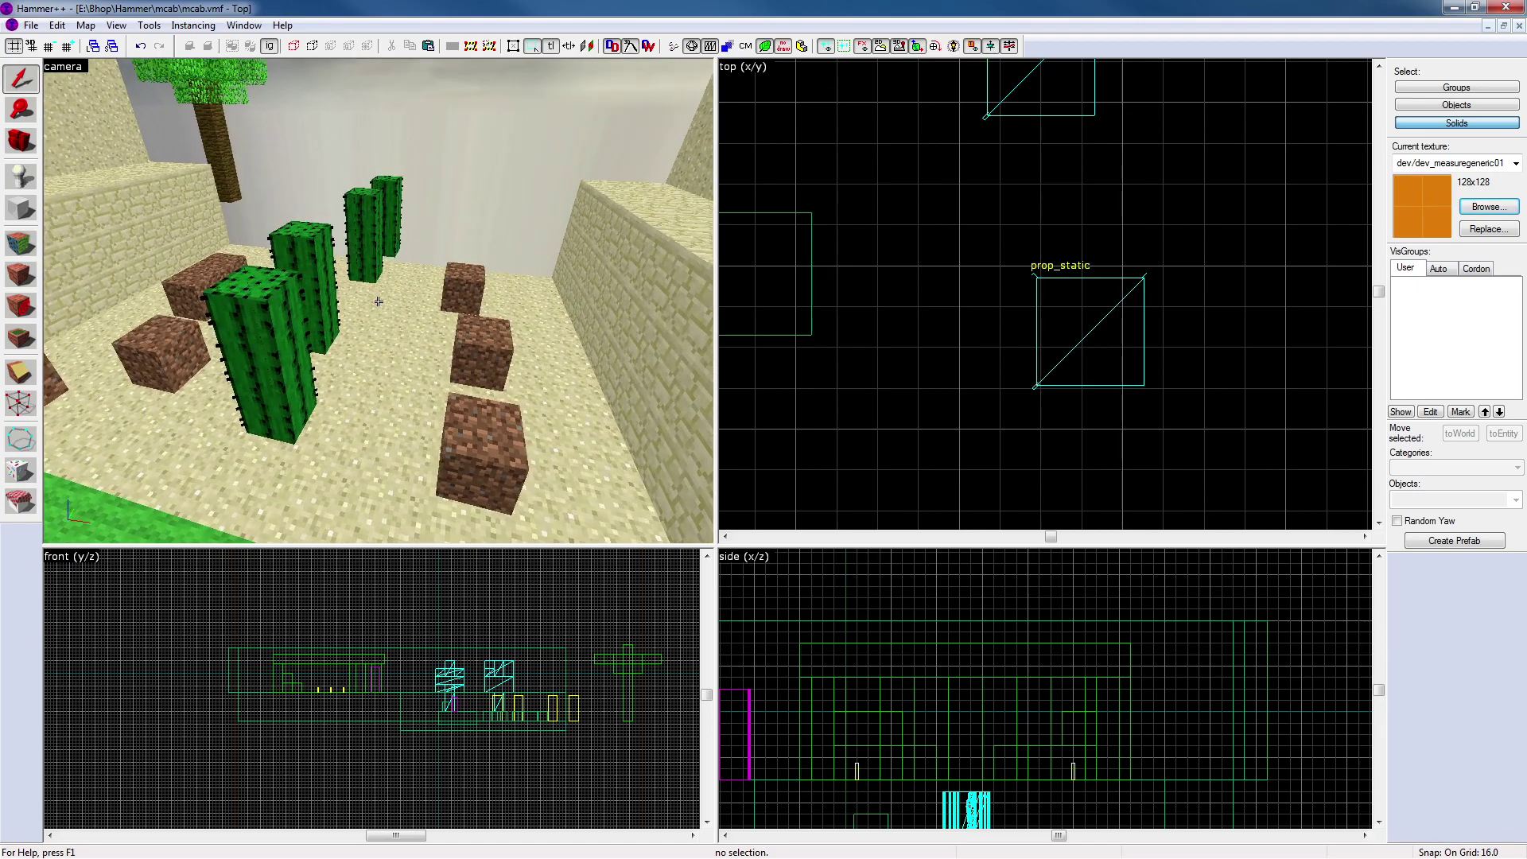
pyautogui.press('a')
pyautogui.press('z')
pyautogui.press('d')
pyautogui.click(472, 336)
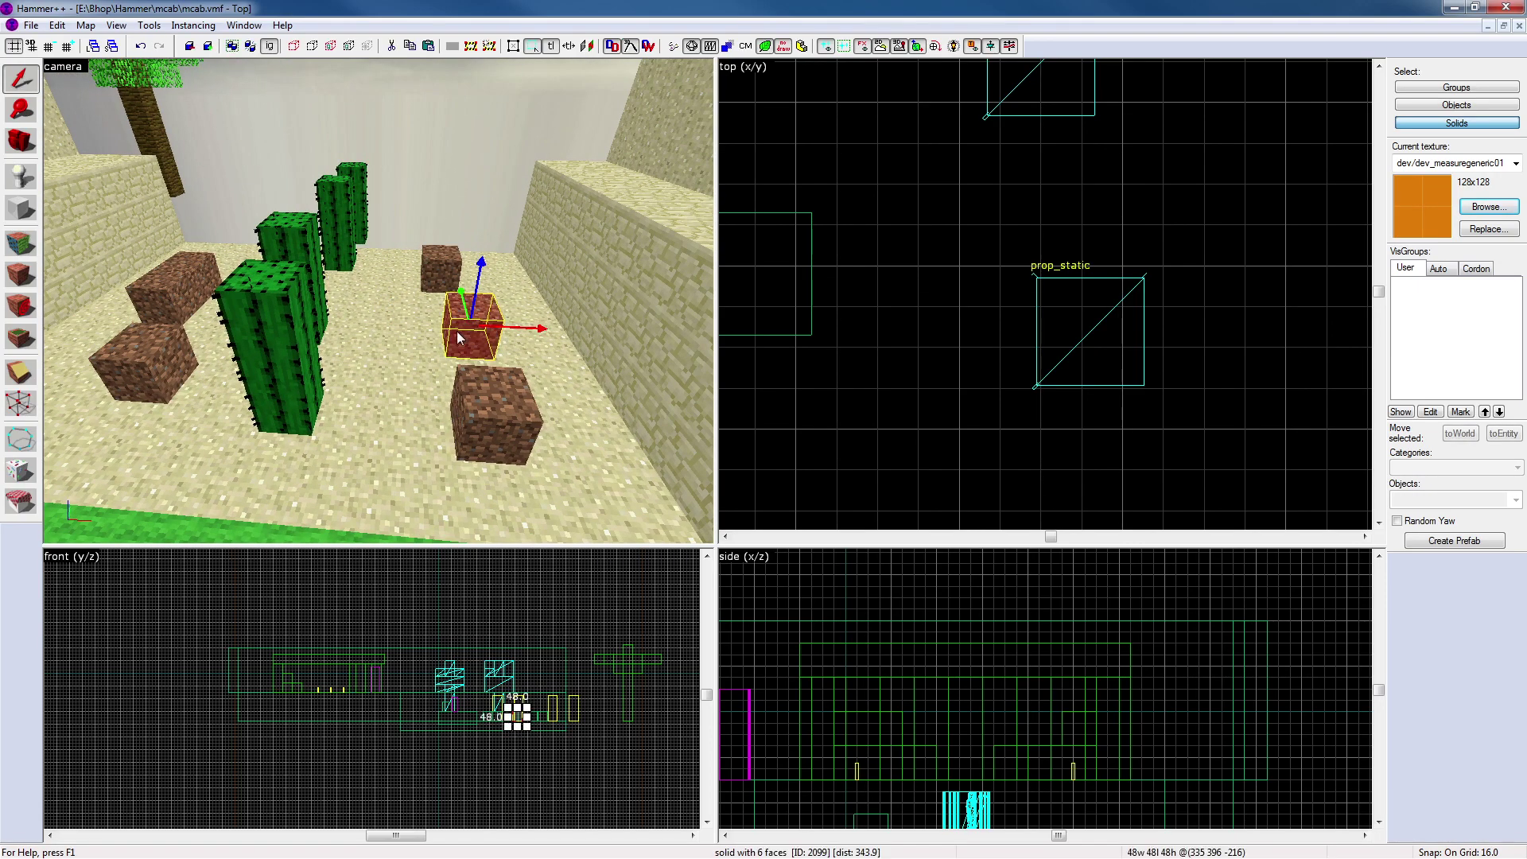
pyautogui.scroll(-6, 999, 308)
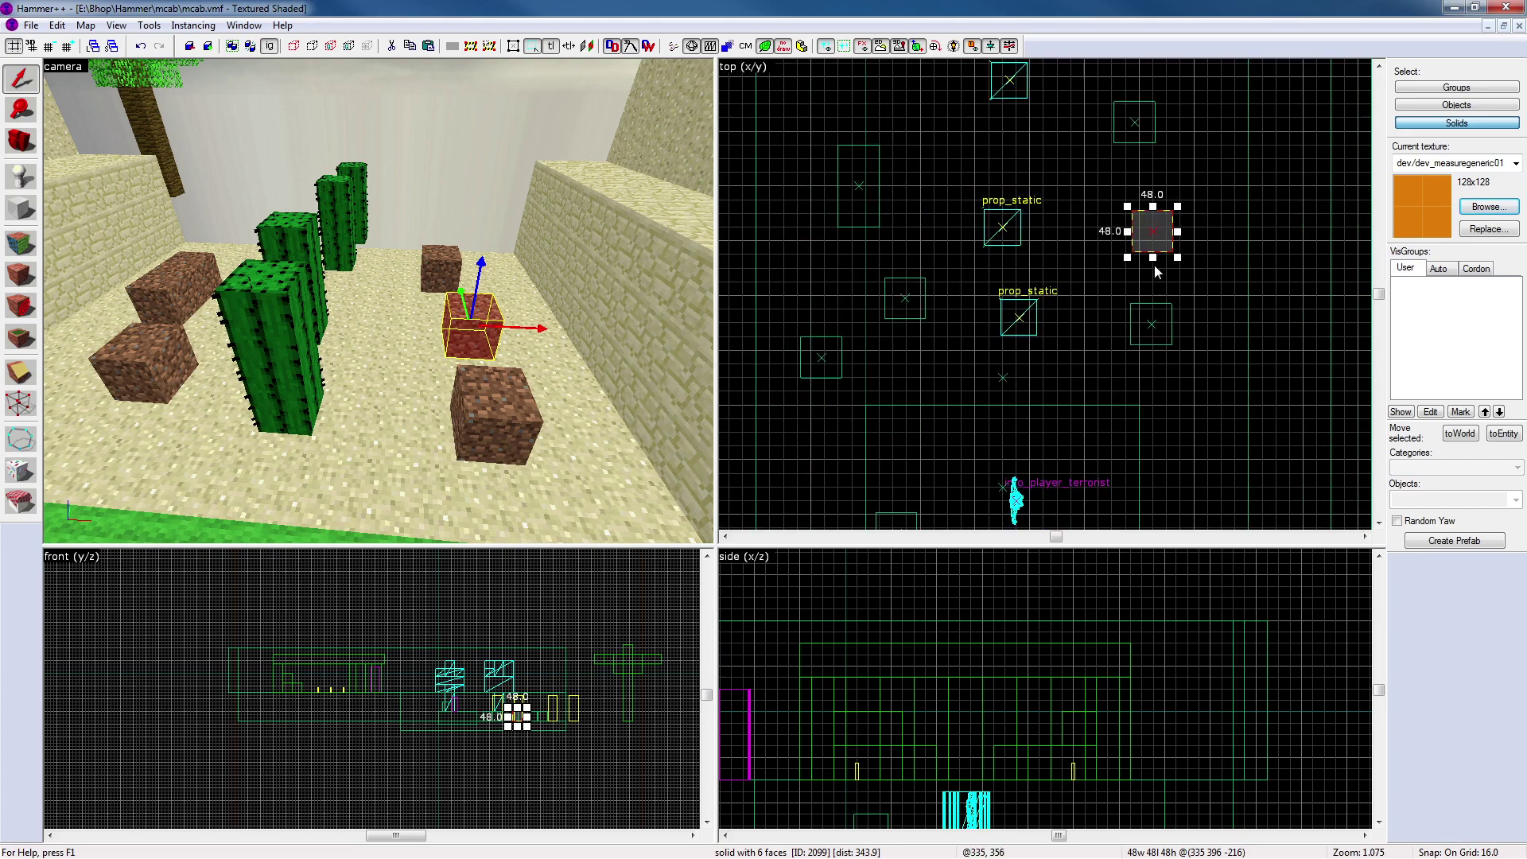
pyautogui.moveTo(1165, 267); pyautogui.dragTo(1068, 320, button='middle')
pyautogui.click(504, 418)
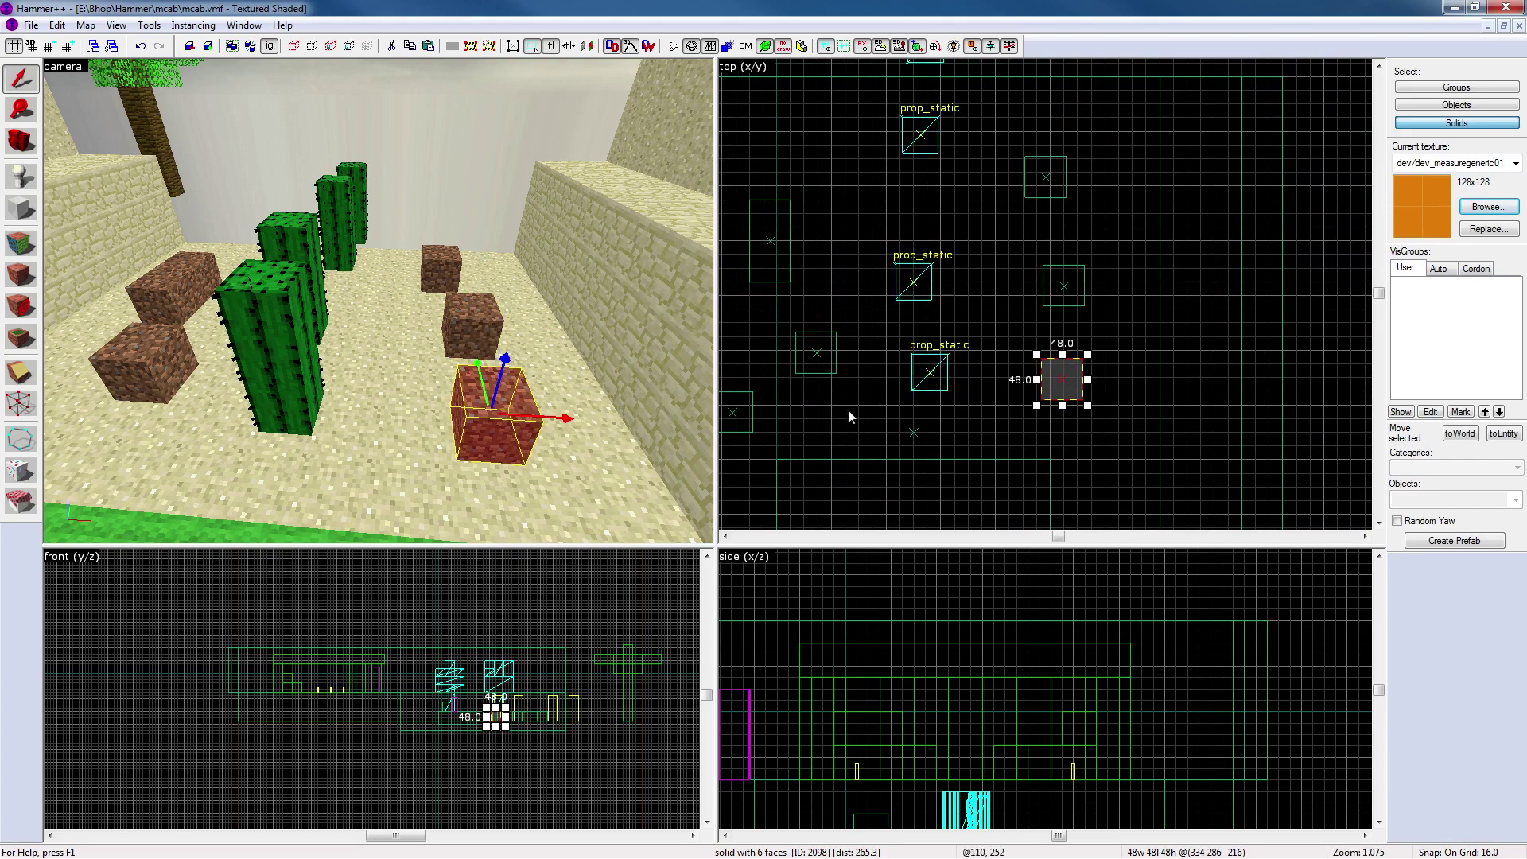
pyautogui.press('Escape')
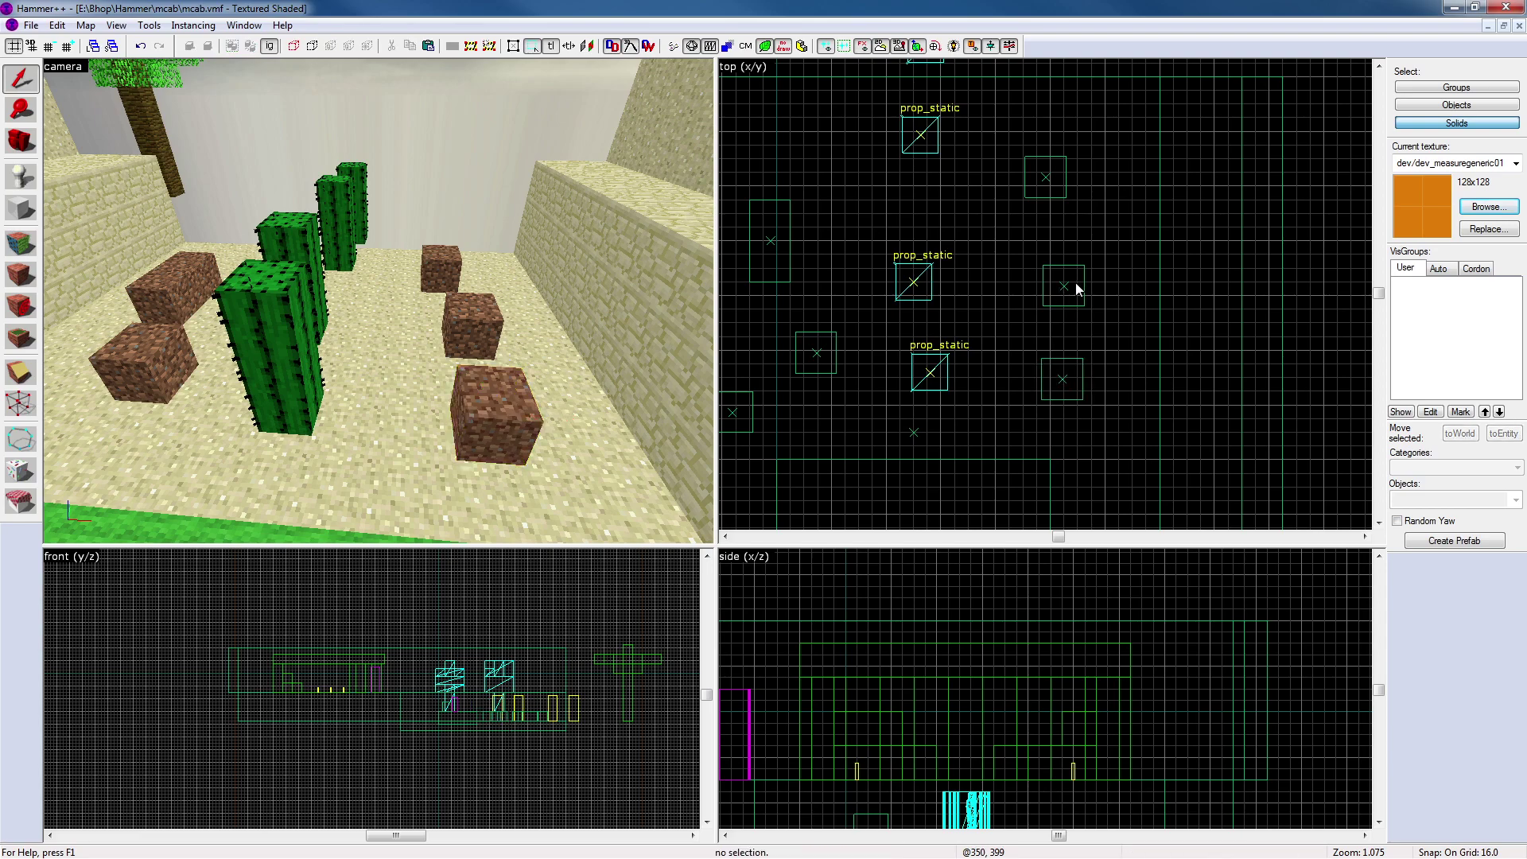
pyautogui.click(473, 322)
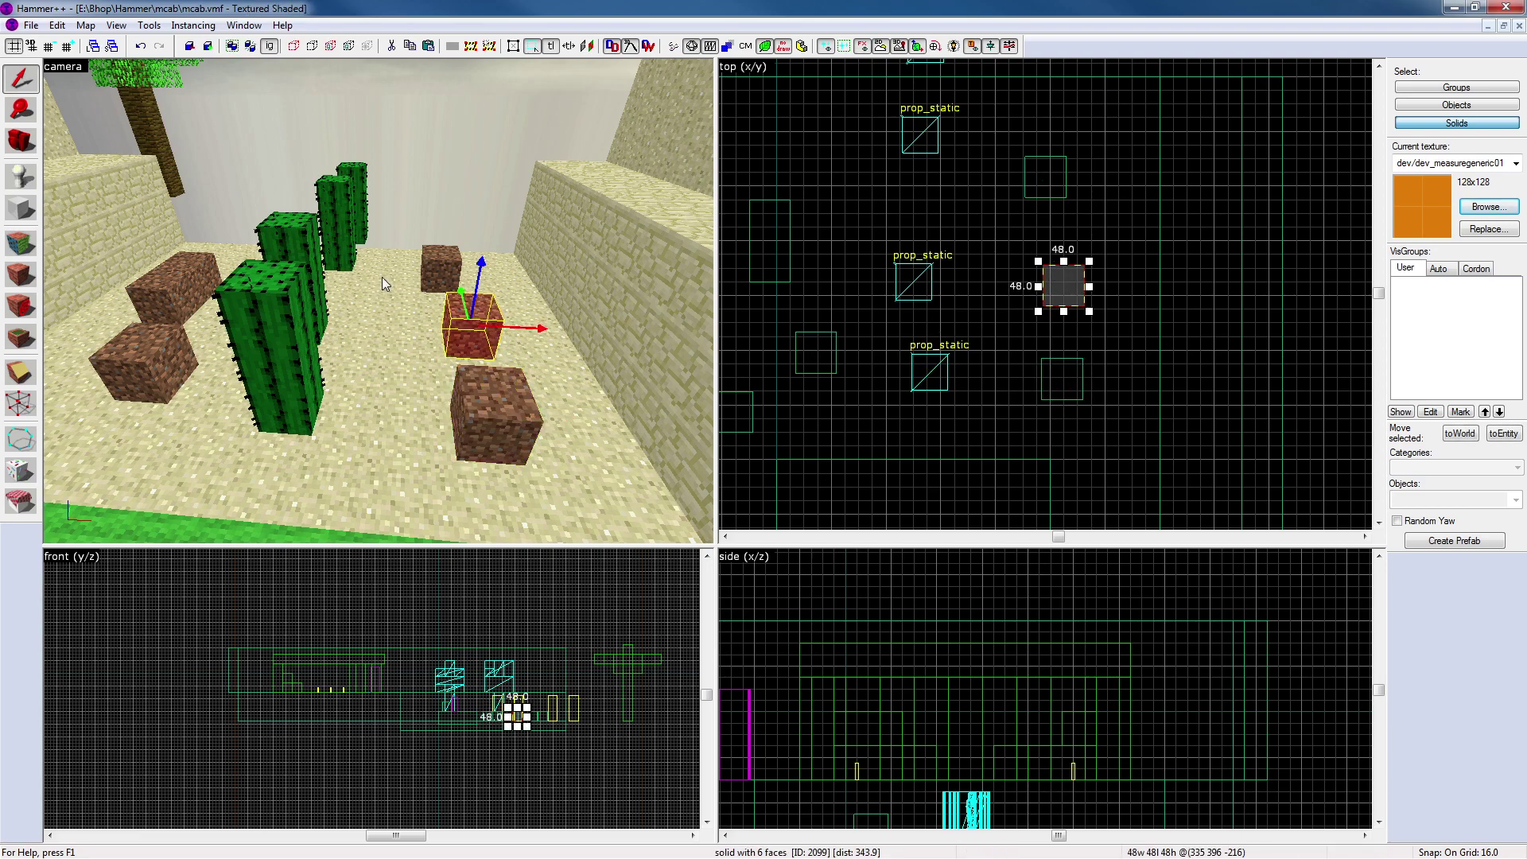
pyautogui.press('Escape')
# Check the object properties of the torch prop standing inside the sandstone building
pyautogui.press('z')
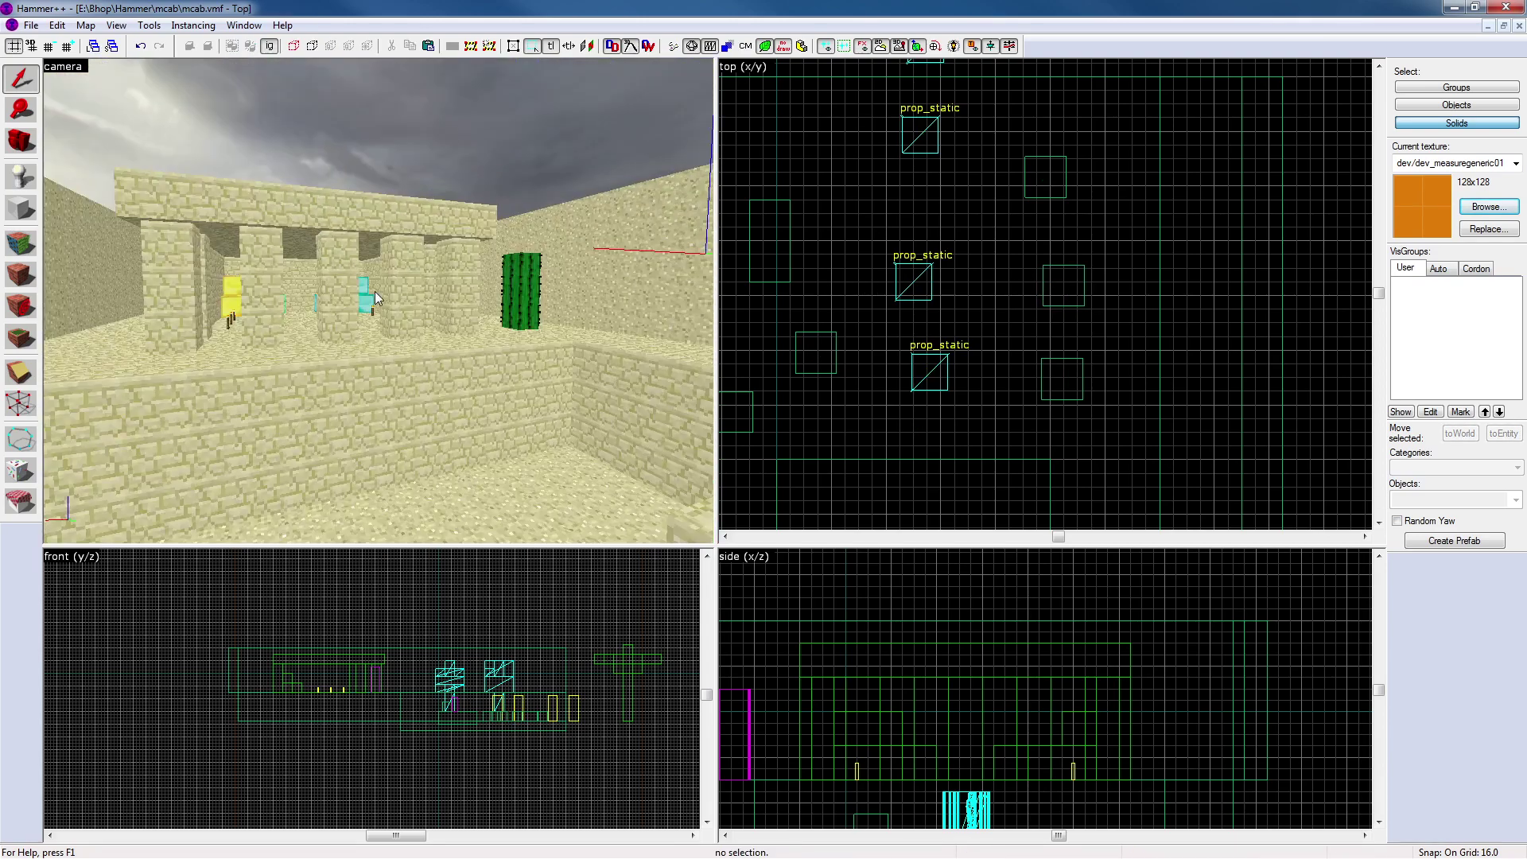
pyautogui.press('w')
pyautogui.press('z')
pyautogui.doubleClick(352, 313)
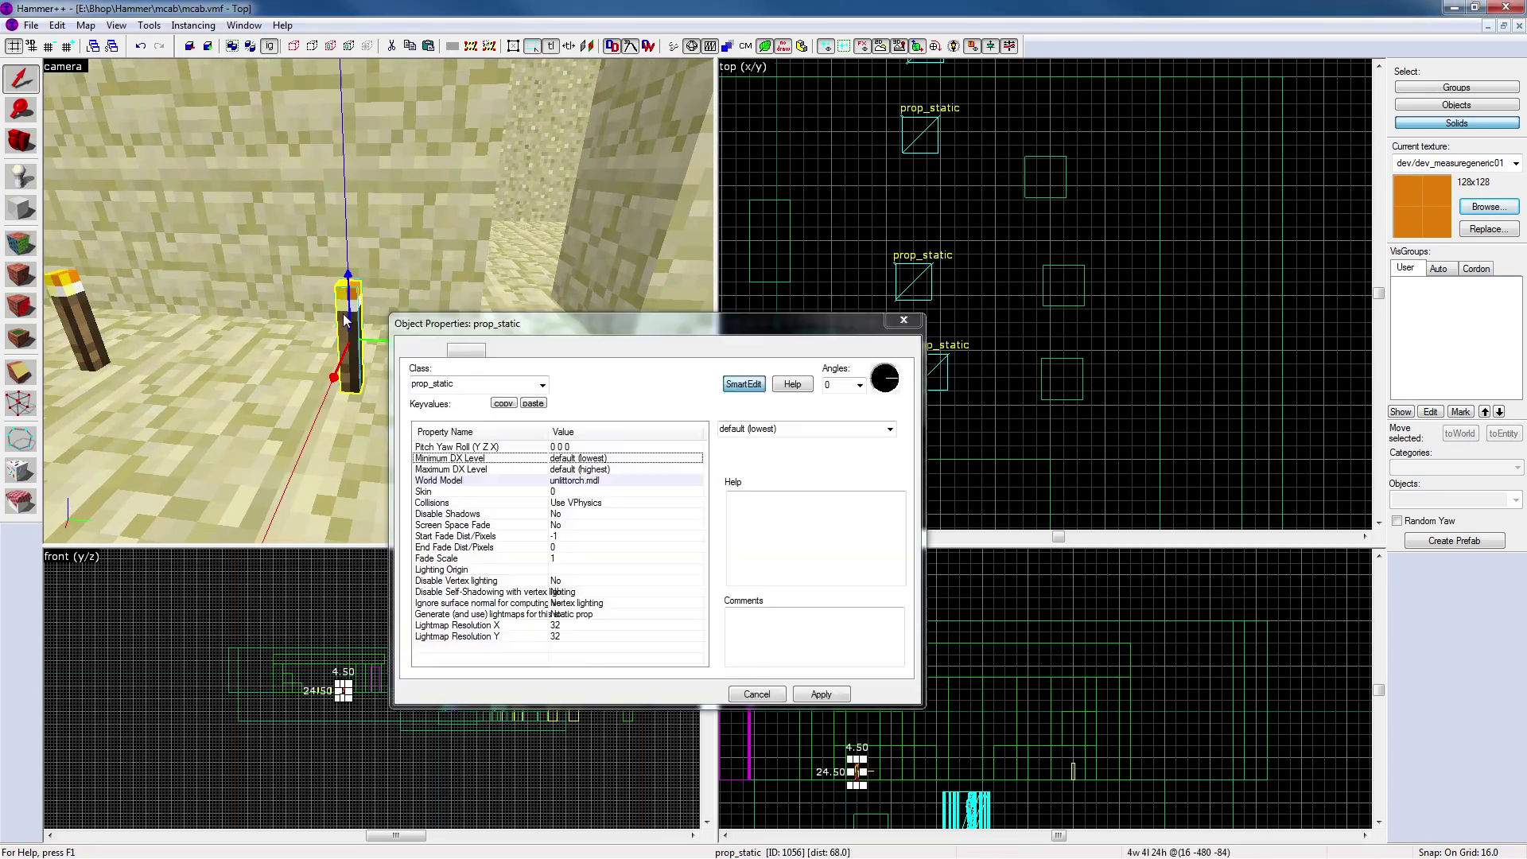
pyautogui.click(904, 319)
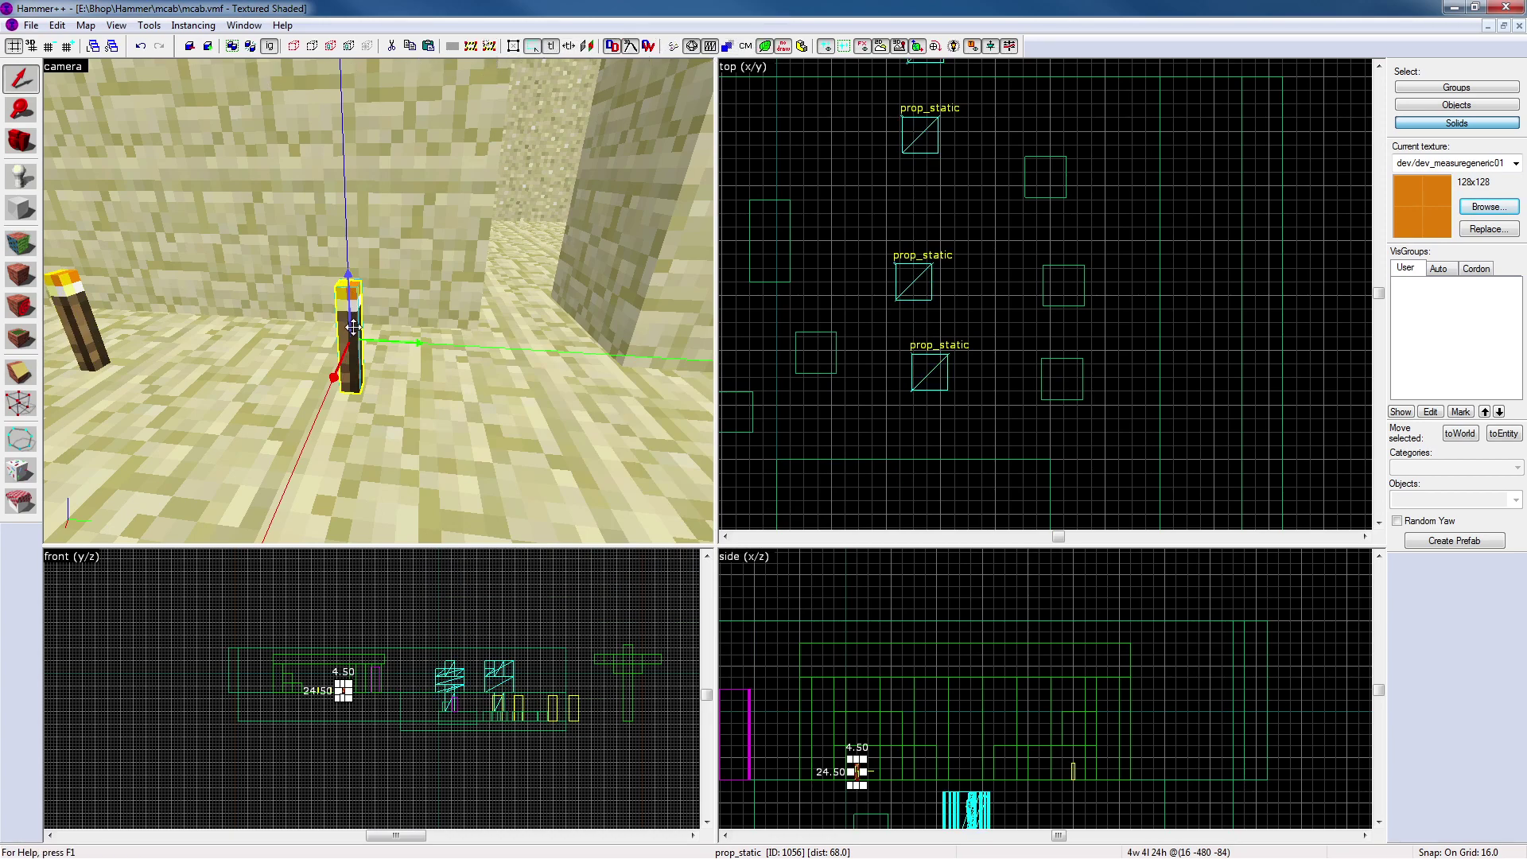
# Copy the torch prop from the sandstone building onto the sand floor between the cacti and the dirt blocks
pyautogui.press('z')
pyautogui.press('w')
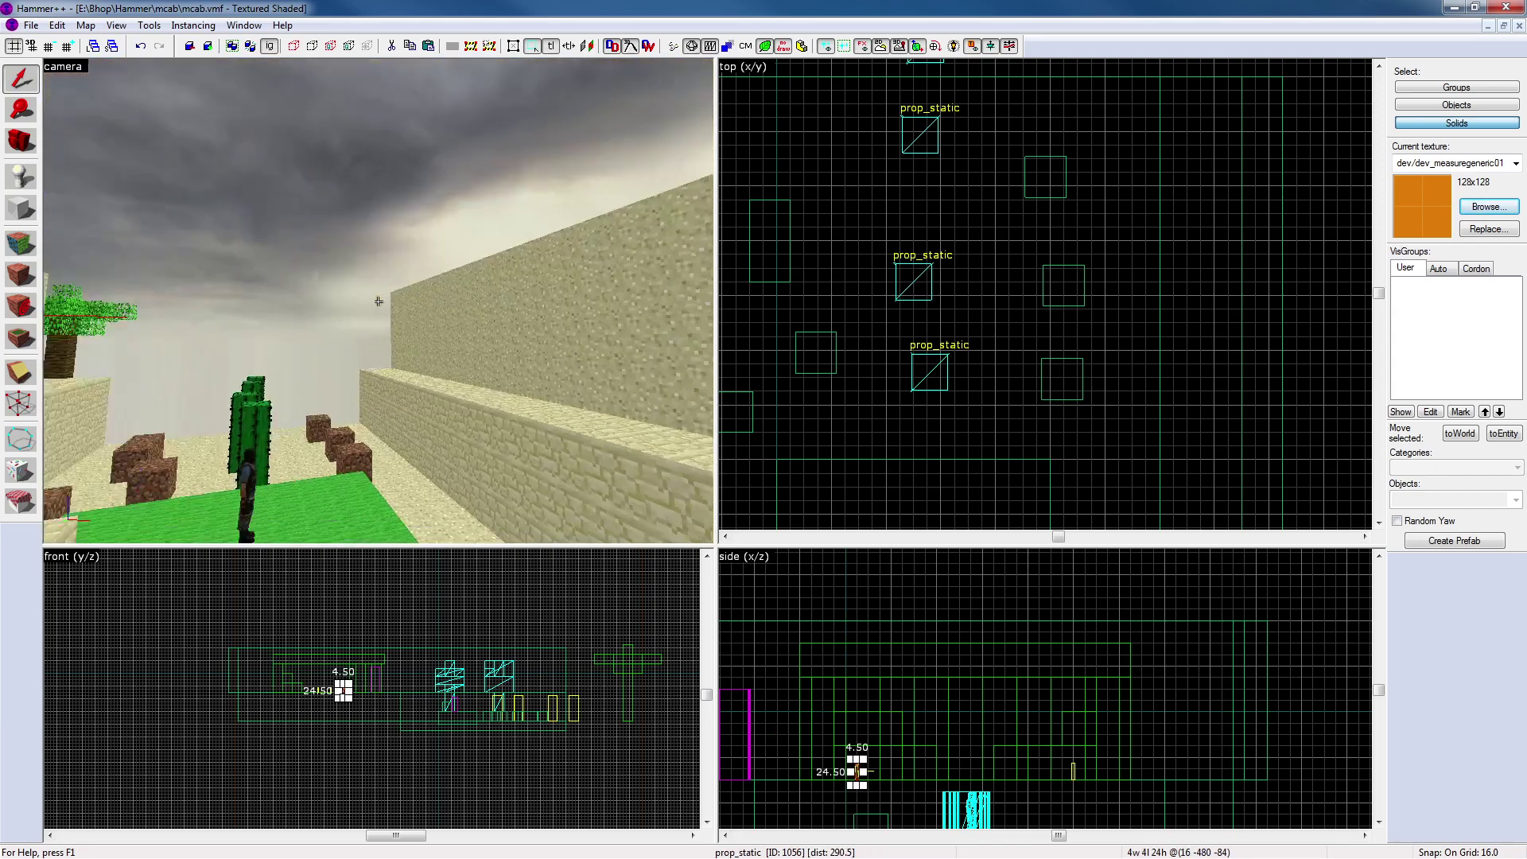
pyautogui.press('w')
pyautogui.press('z')
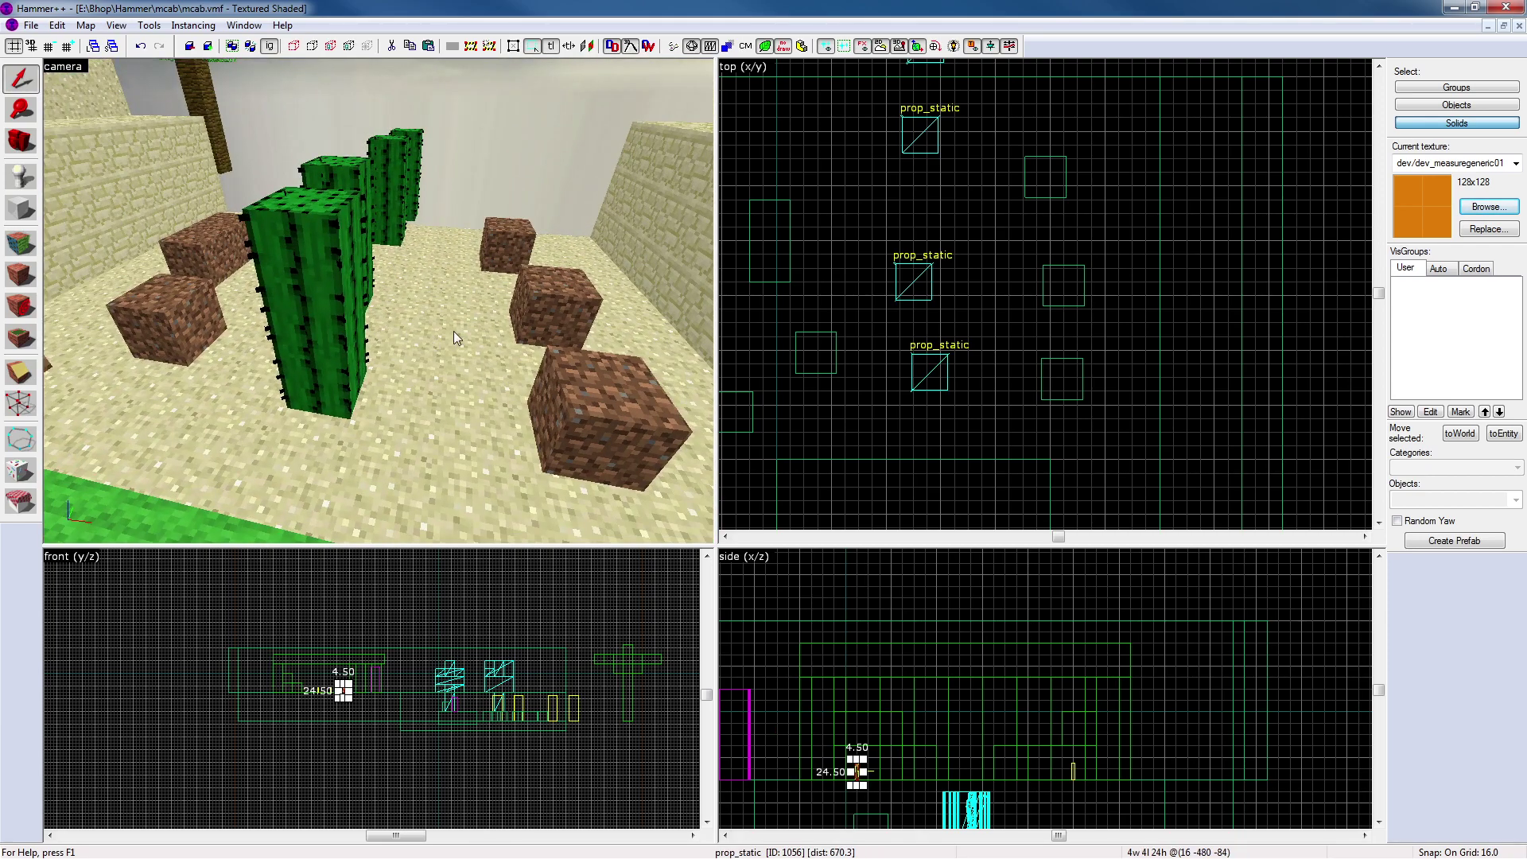
pyautogui.hotkey('ctrl', 'v')
pyautogui.press('z')
pyautogui.press('w')
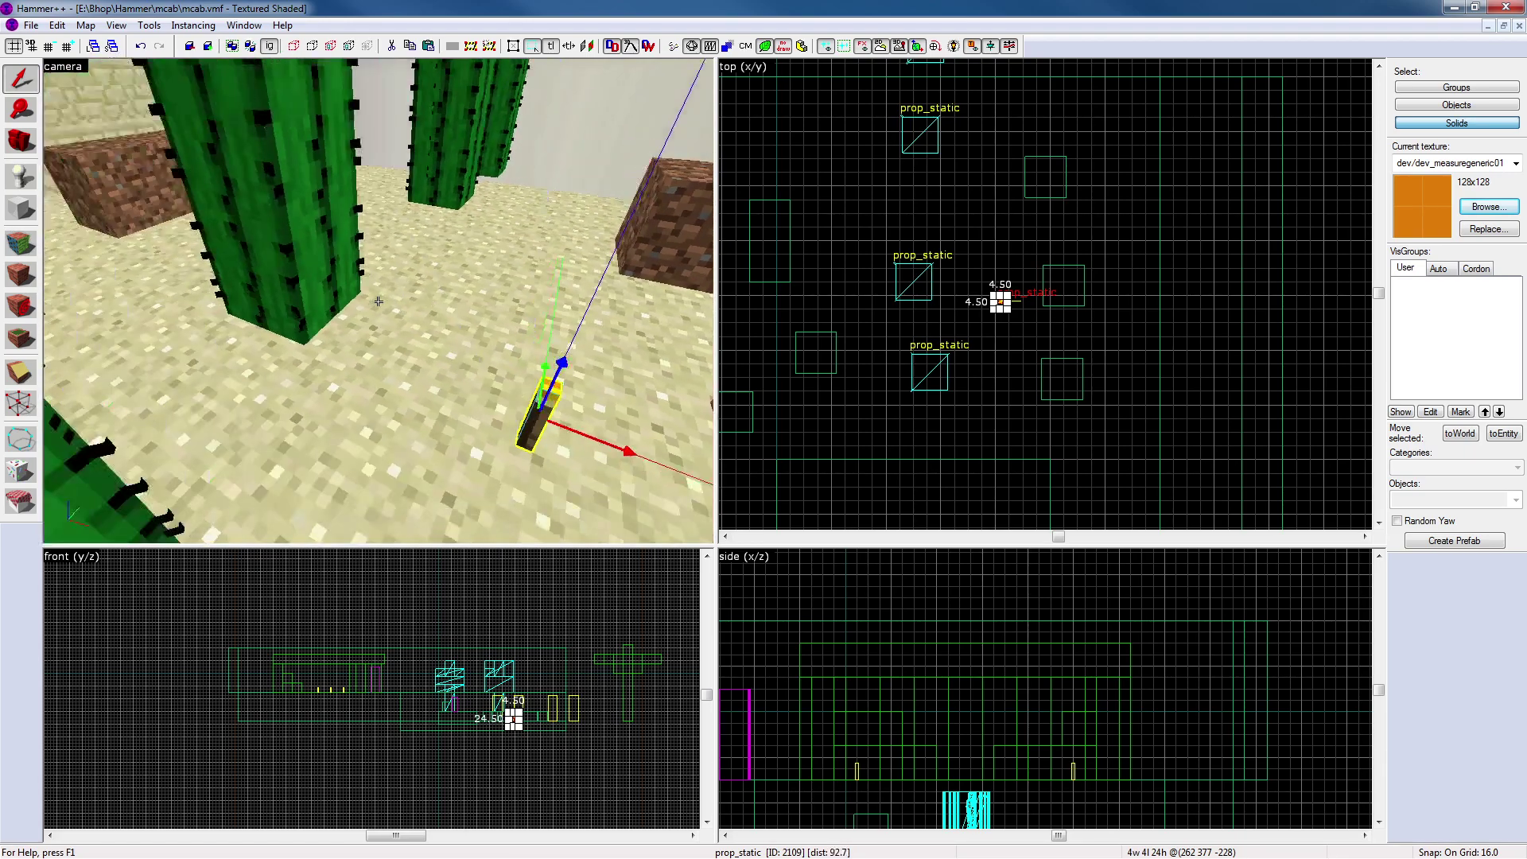
pyautogui.press('s')
pyautogui.press('z')
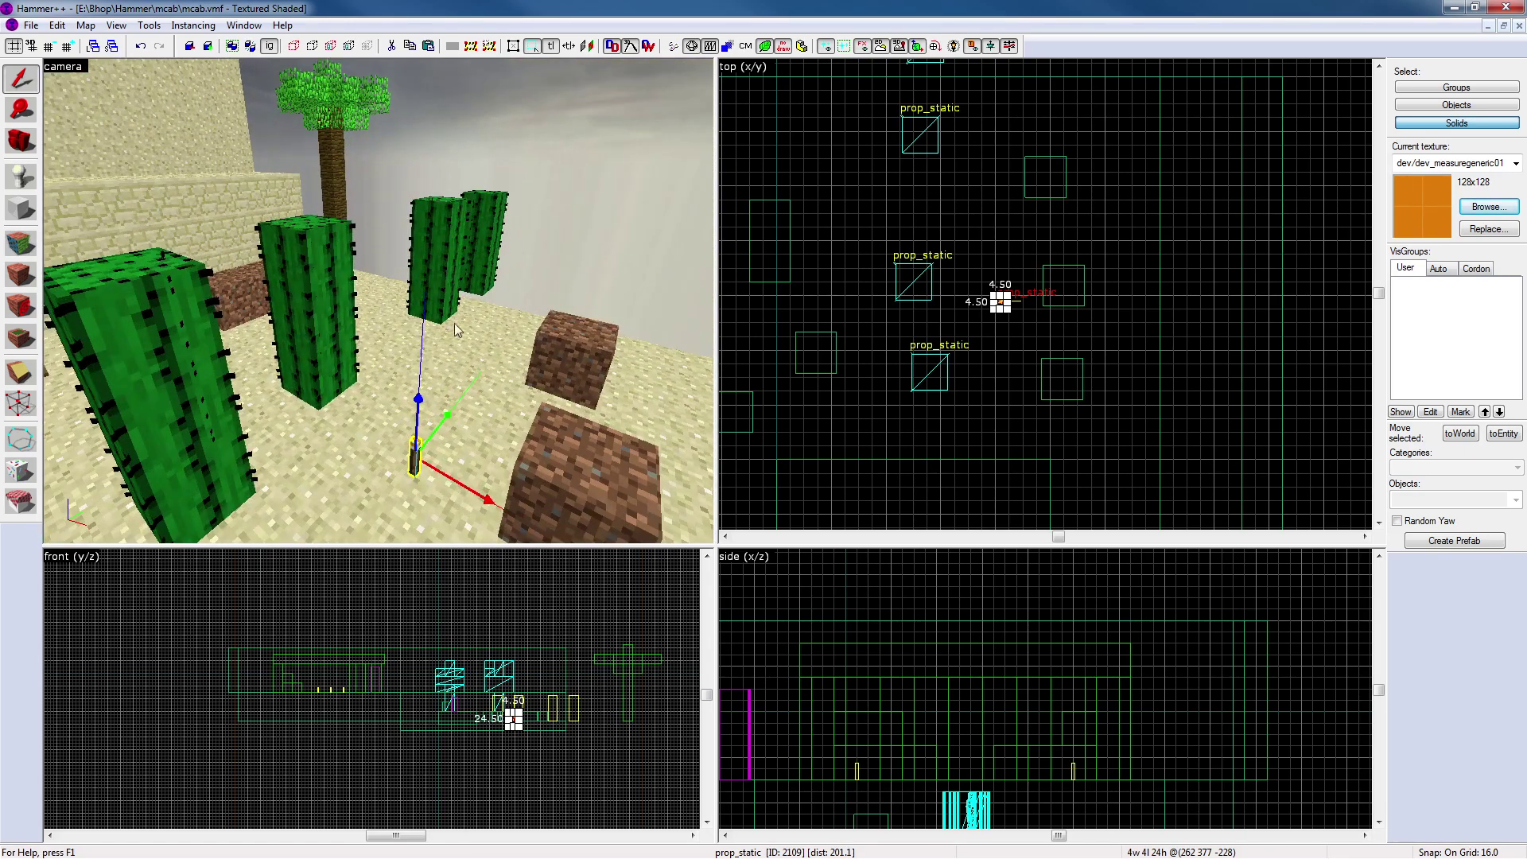
# Move the farthest dirt block of the row beside the torch closer to the cacti
pyautogui.click(548, 351)
pyautogui.press('z')
pyautogui.press('w')
pyautogui.press('d')
pyautogui.press('z')
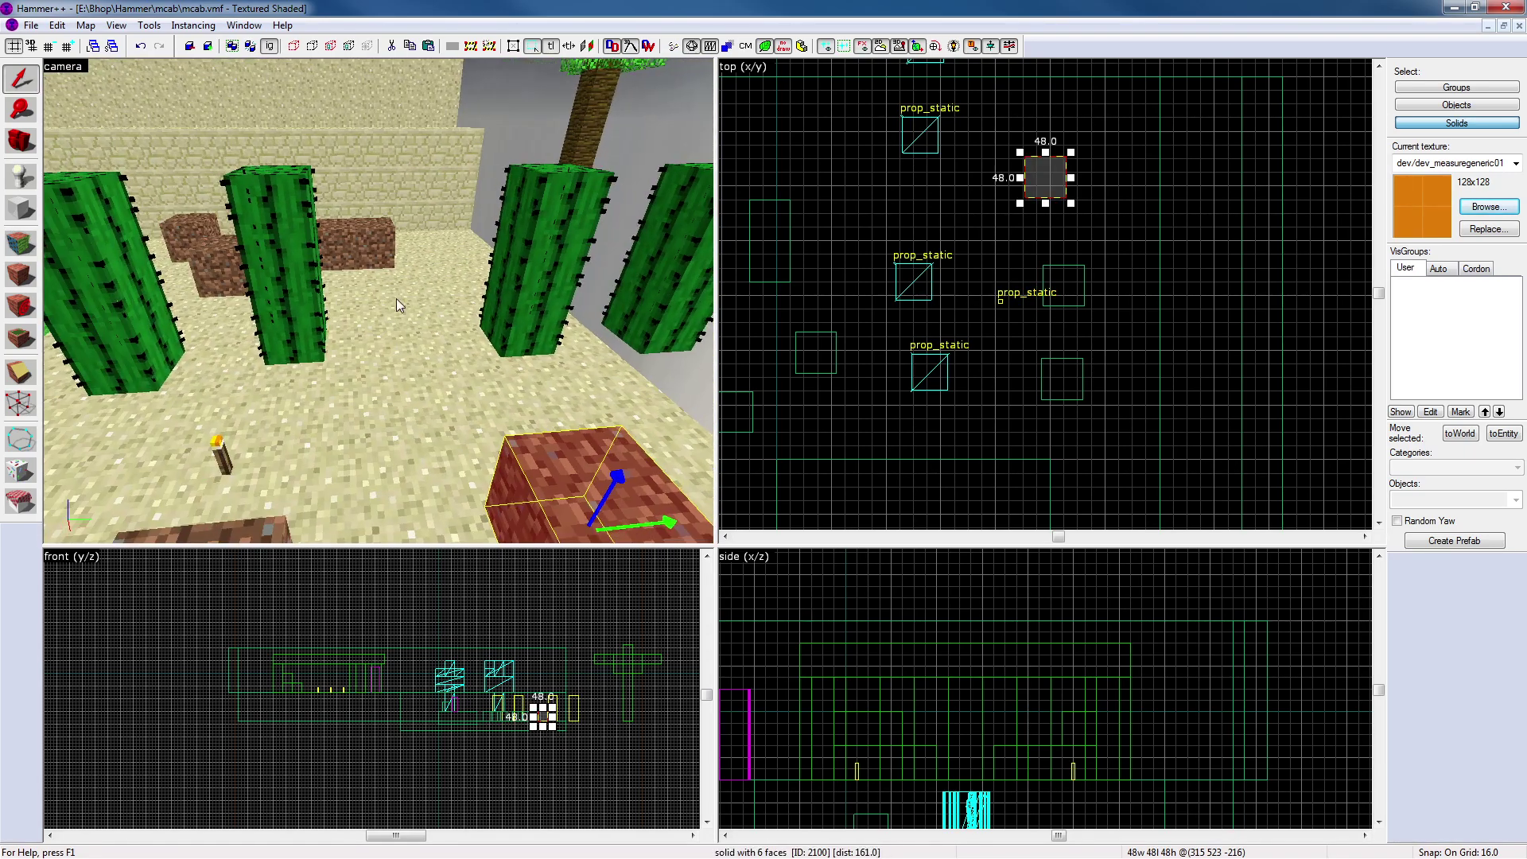
pyautogui.moveTo(1031, 170); pyautogui.dragTo(989, 179)
pyautogui.press('Escape')
pyautogui.press('z')
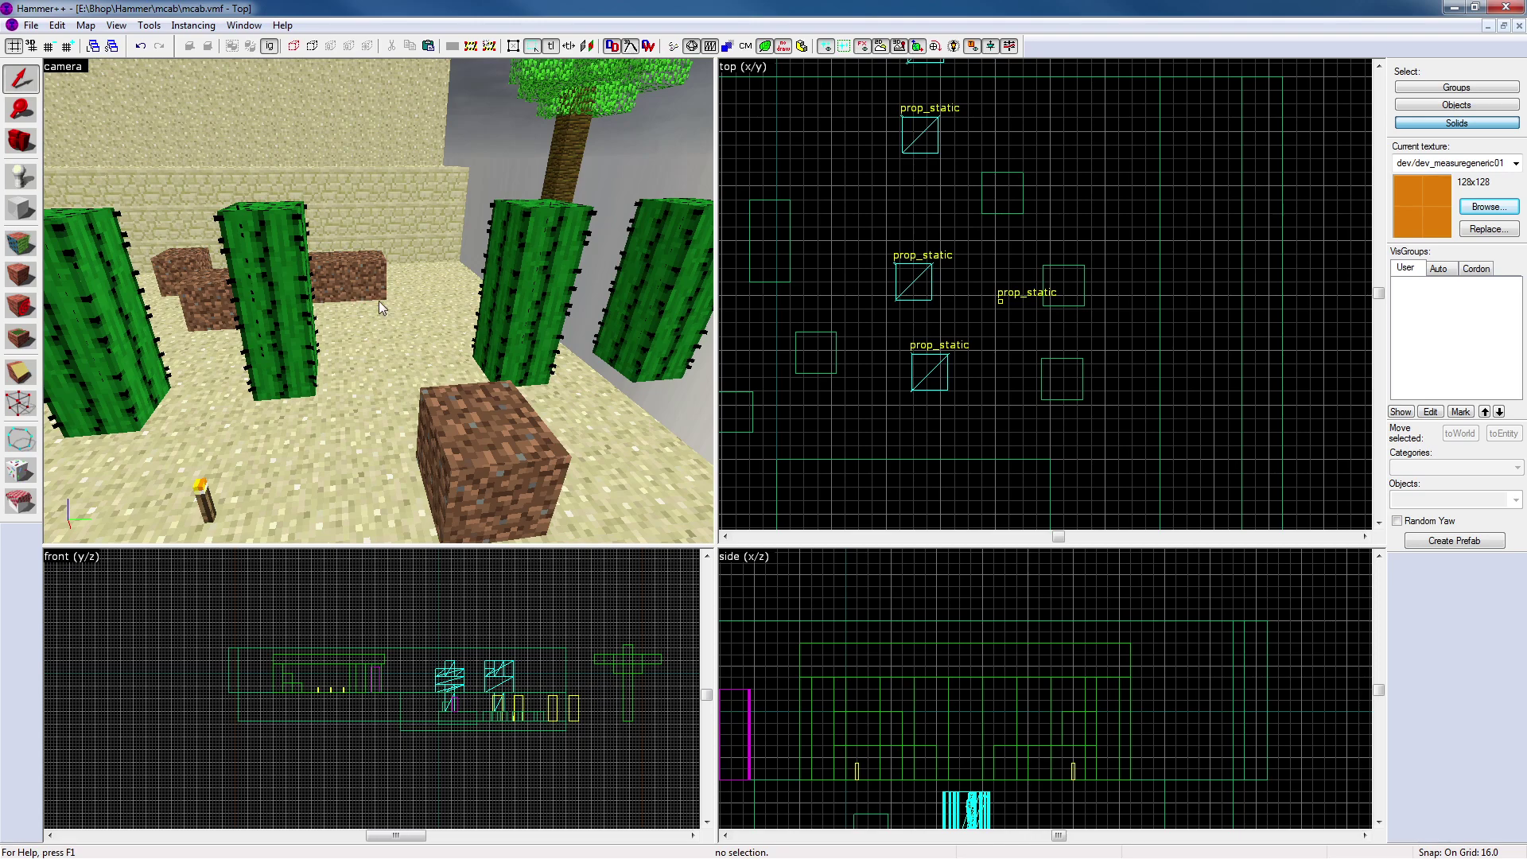
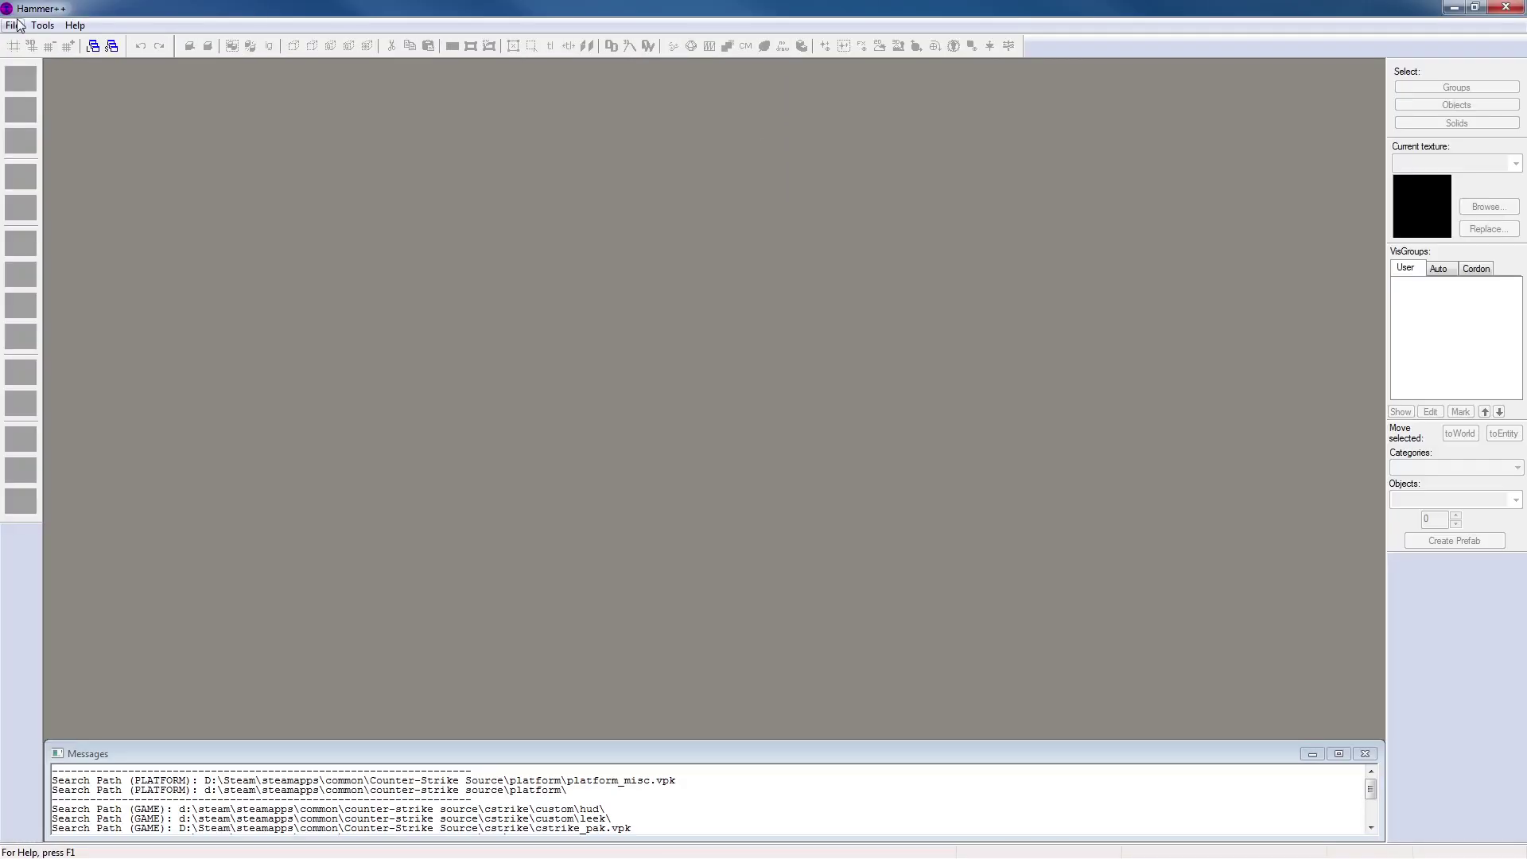
# Reopen the mcab.vmf map after the editor restart
pyautogui.click(18, 24)
pyautogui.moveTo(68, 84)
pyautogui.press('z')
pyautogui.press('w')
pyautogui.press('z')
pyautogui.press('z')
pyautogui.press('w')
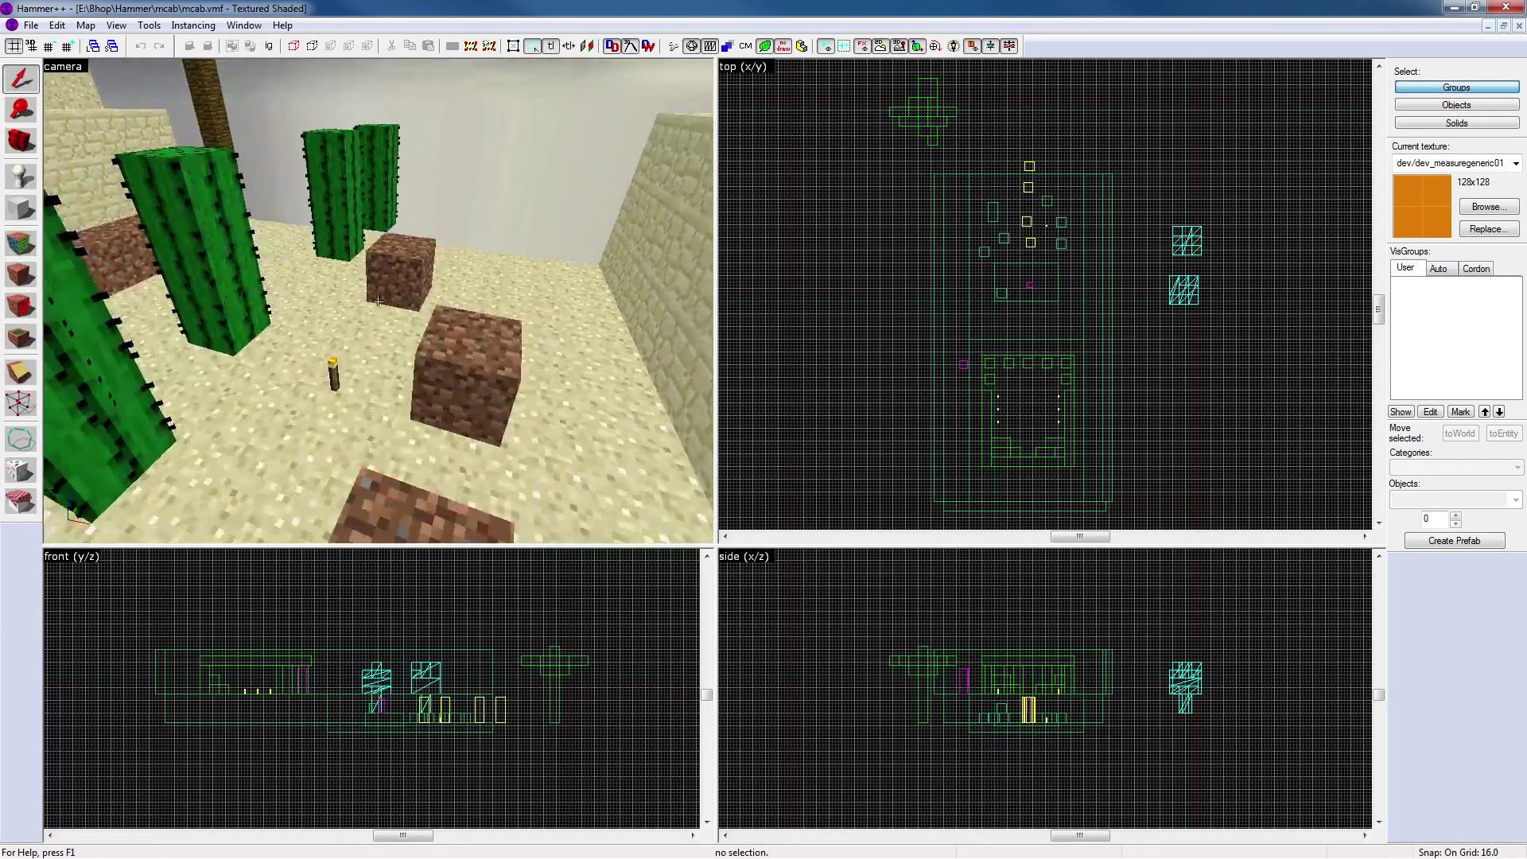
# Duplicate the torch on the sand floor and place the copy farther back, between the cacti and the dirt blocks
pyautogui.press('z')
pyautogui.click(403, 337)
pyautogui.keyDown('shift'); pyautogui.moveTo(403, 337); pyautogui.dragTo(405, 271); pyautogui.keyUp('shift')
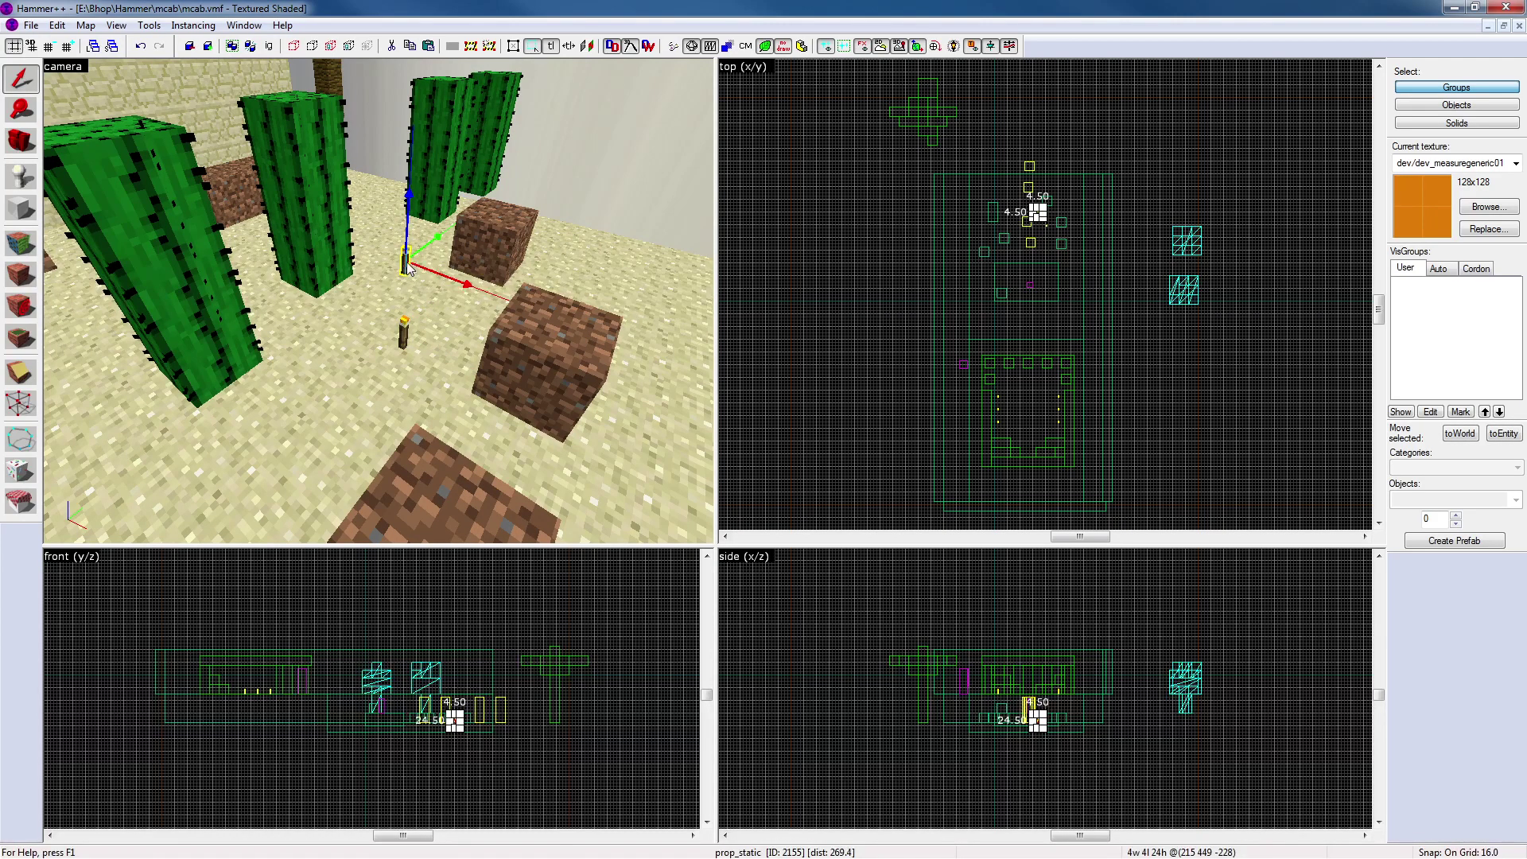
# Set the duplicated torch prop's world model to props/sirhephmc/cactus_small.mdl
pyautogui.hotkey('alt', 'Return')
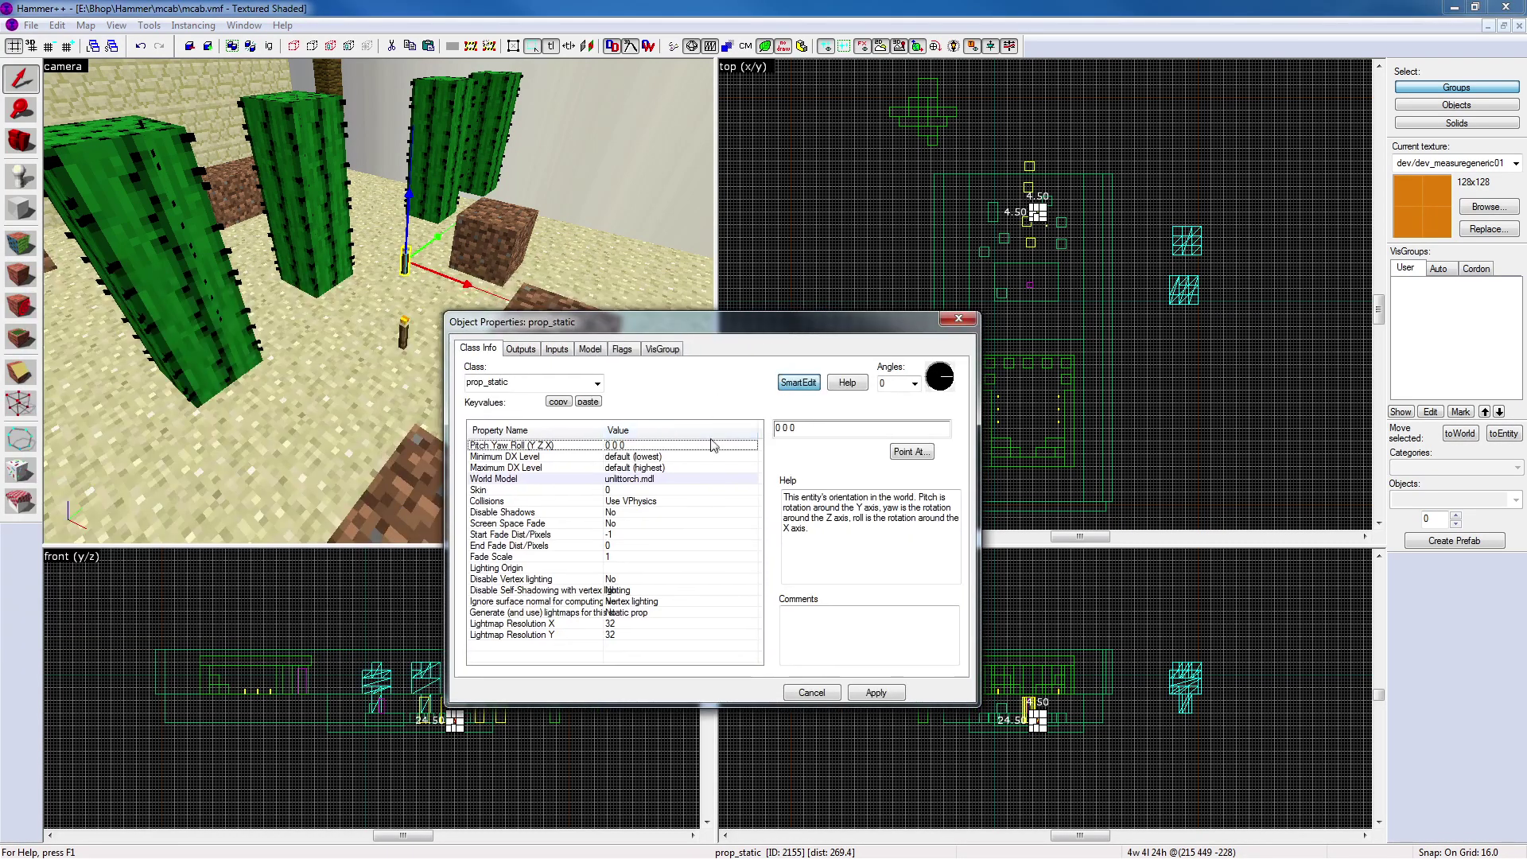
pyautogui.click(654, 479)
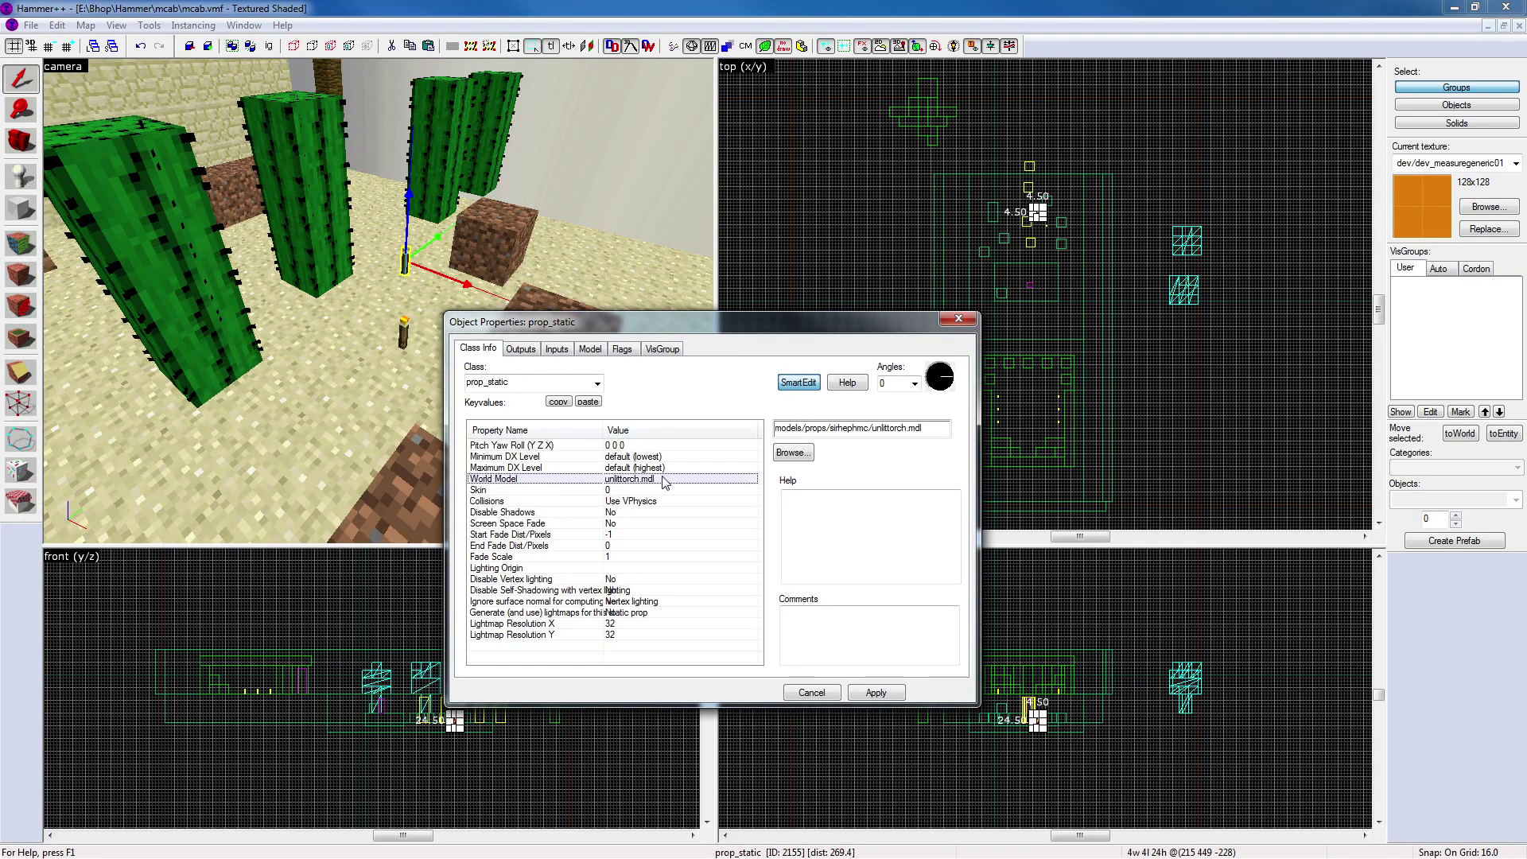
pyautogui.click(795, 455)
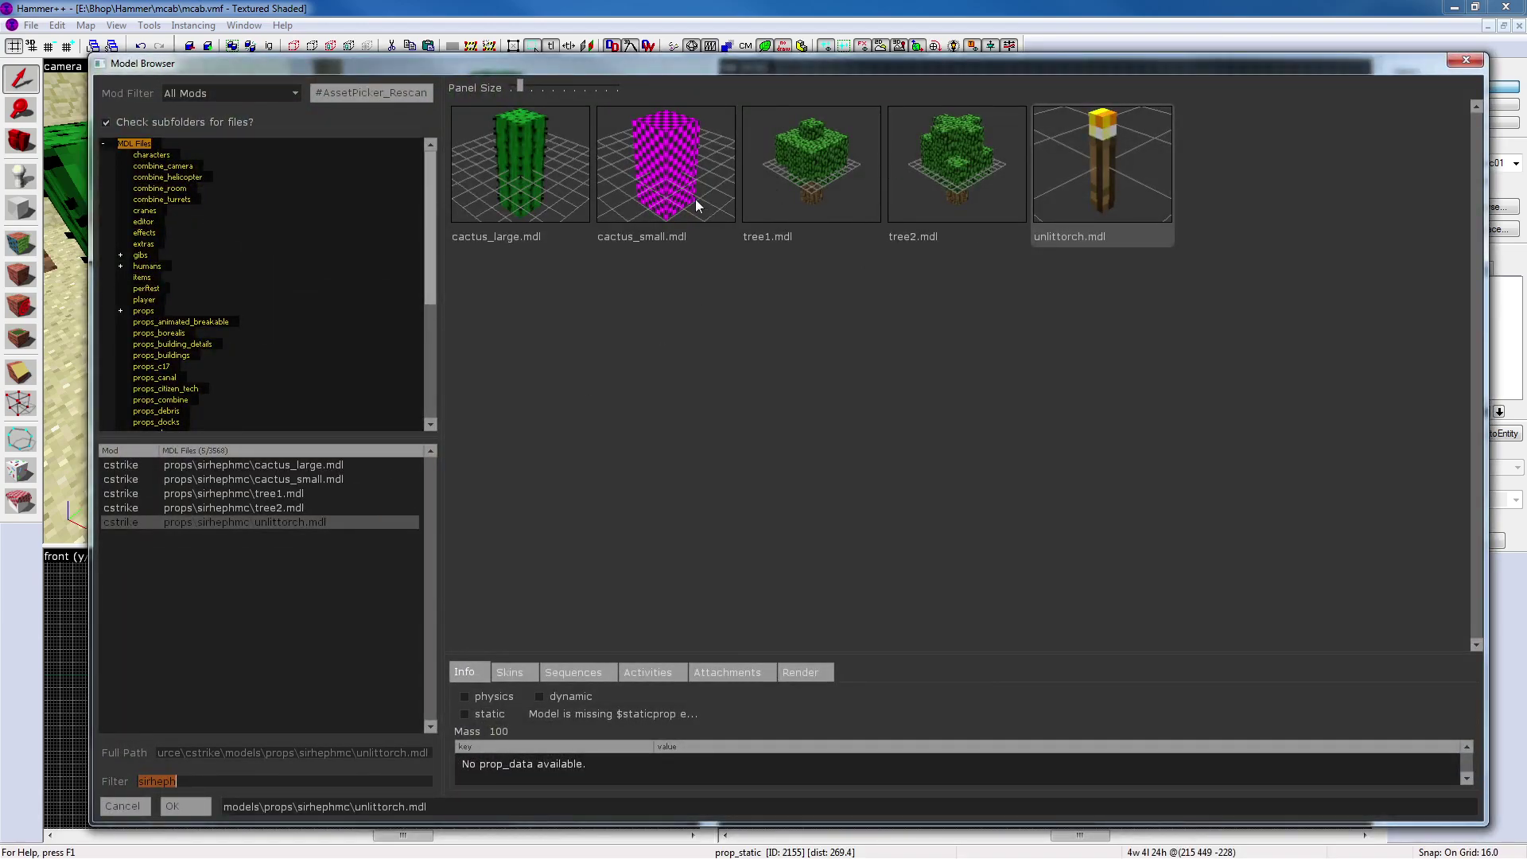
pyautogui.click(696, 198)
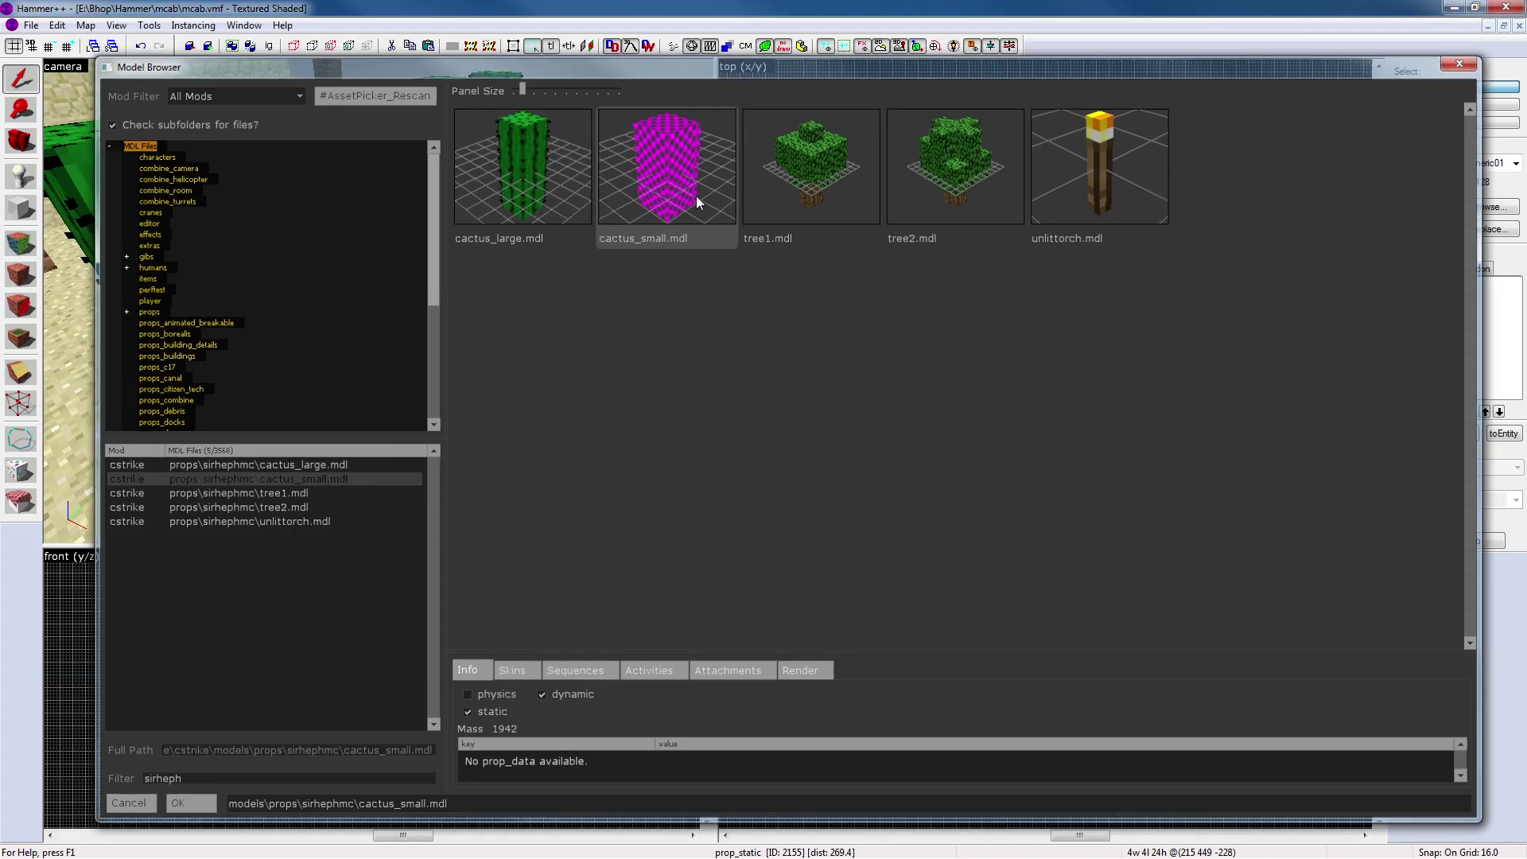
pyautogui.doubleClick(695, 196)
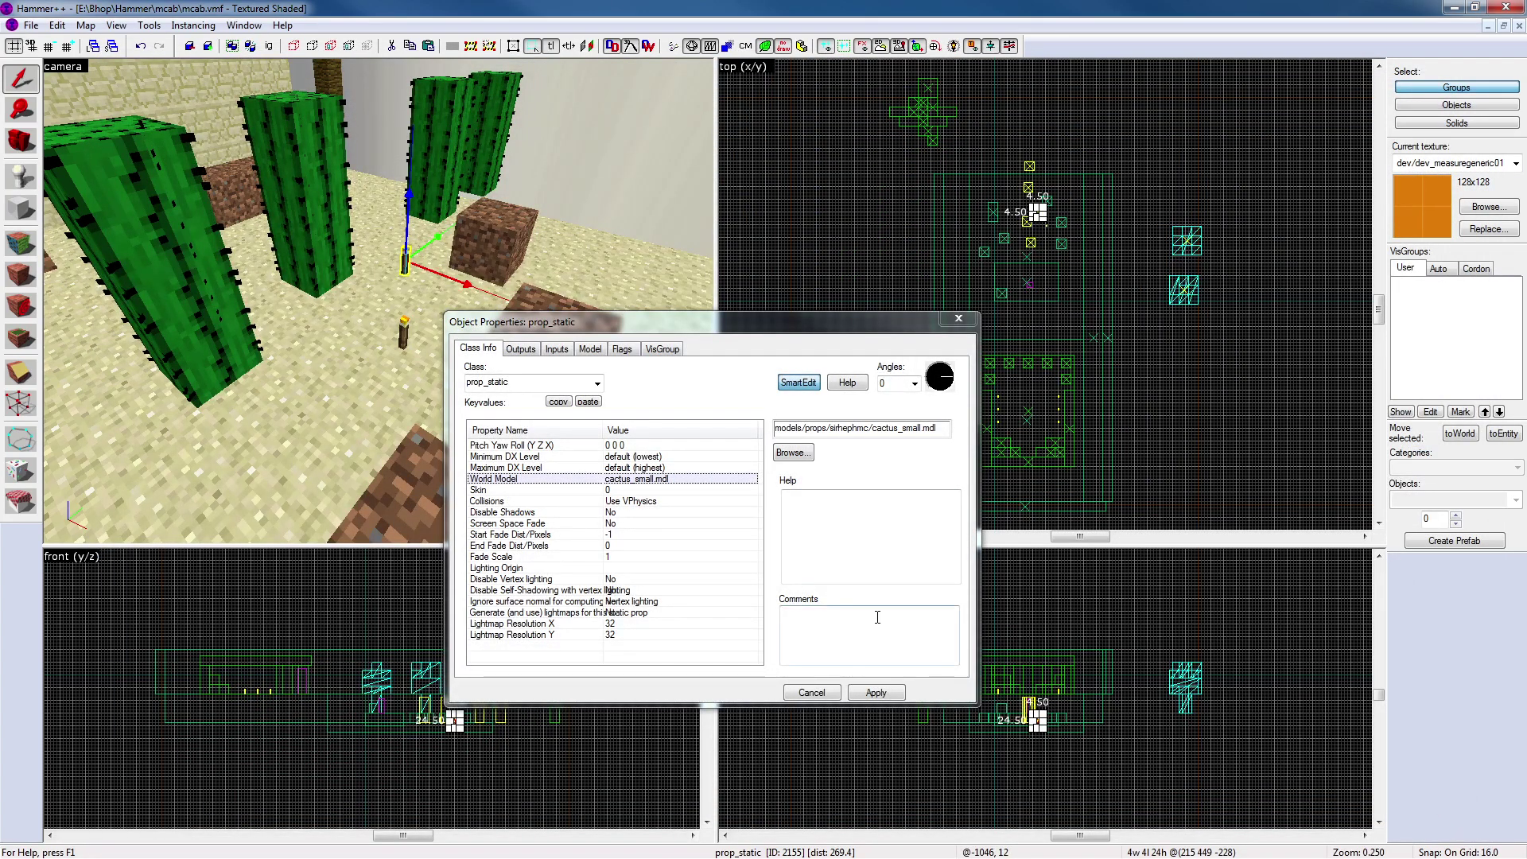
pyautogui.click(875, 693)
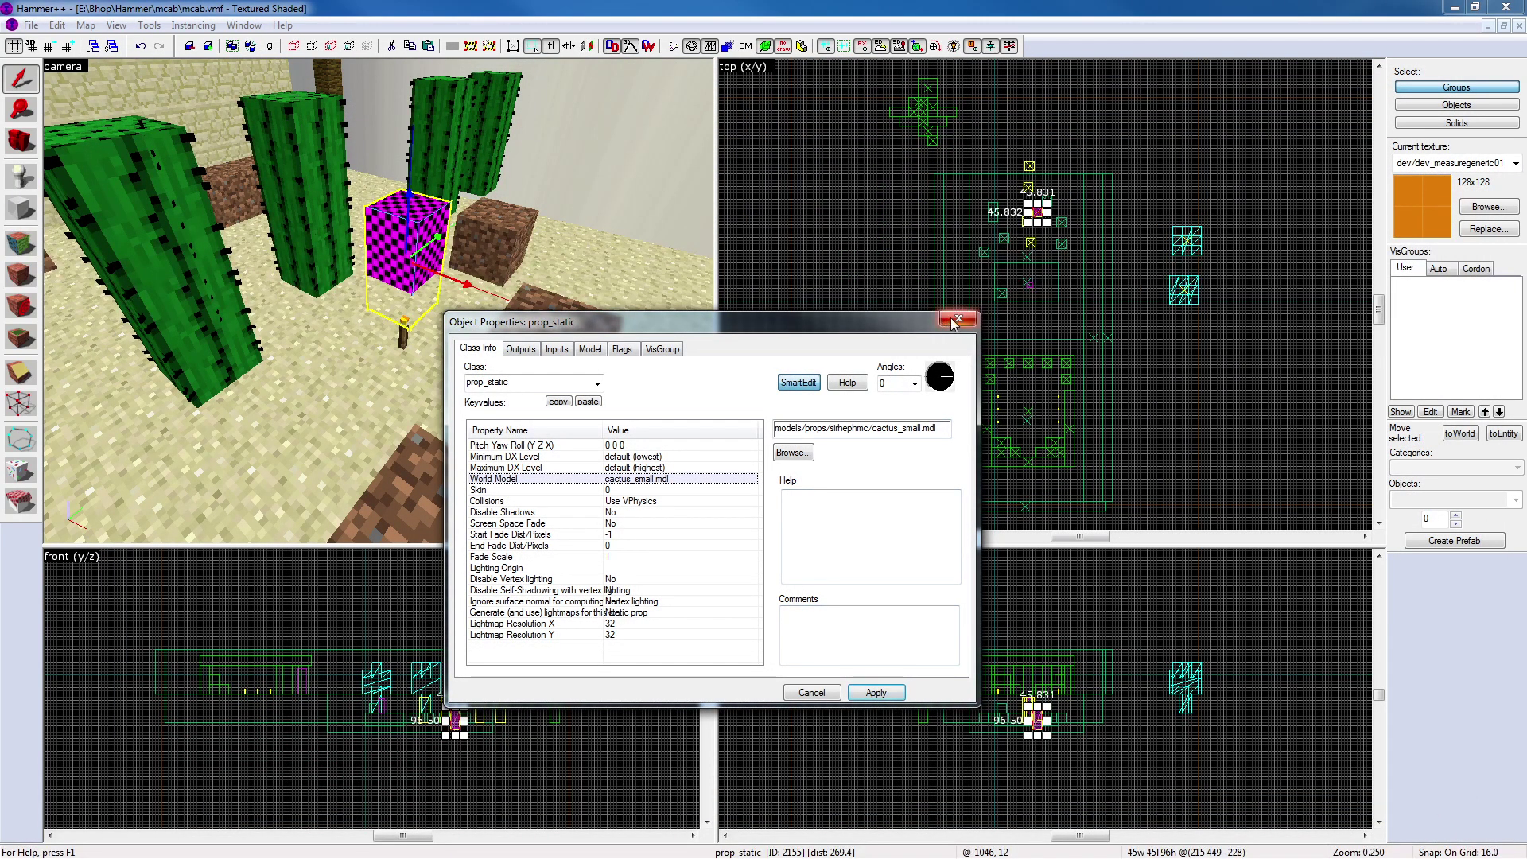
pyautogui.click(798, 459)
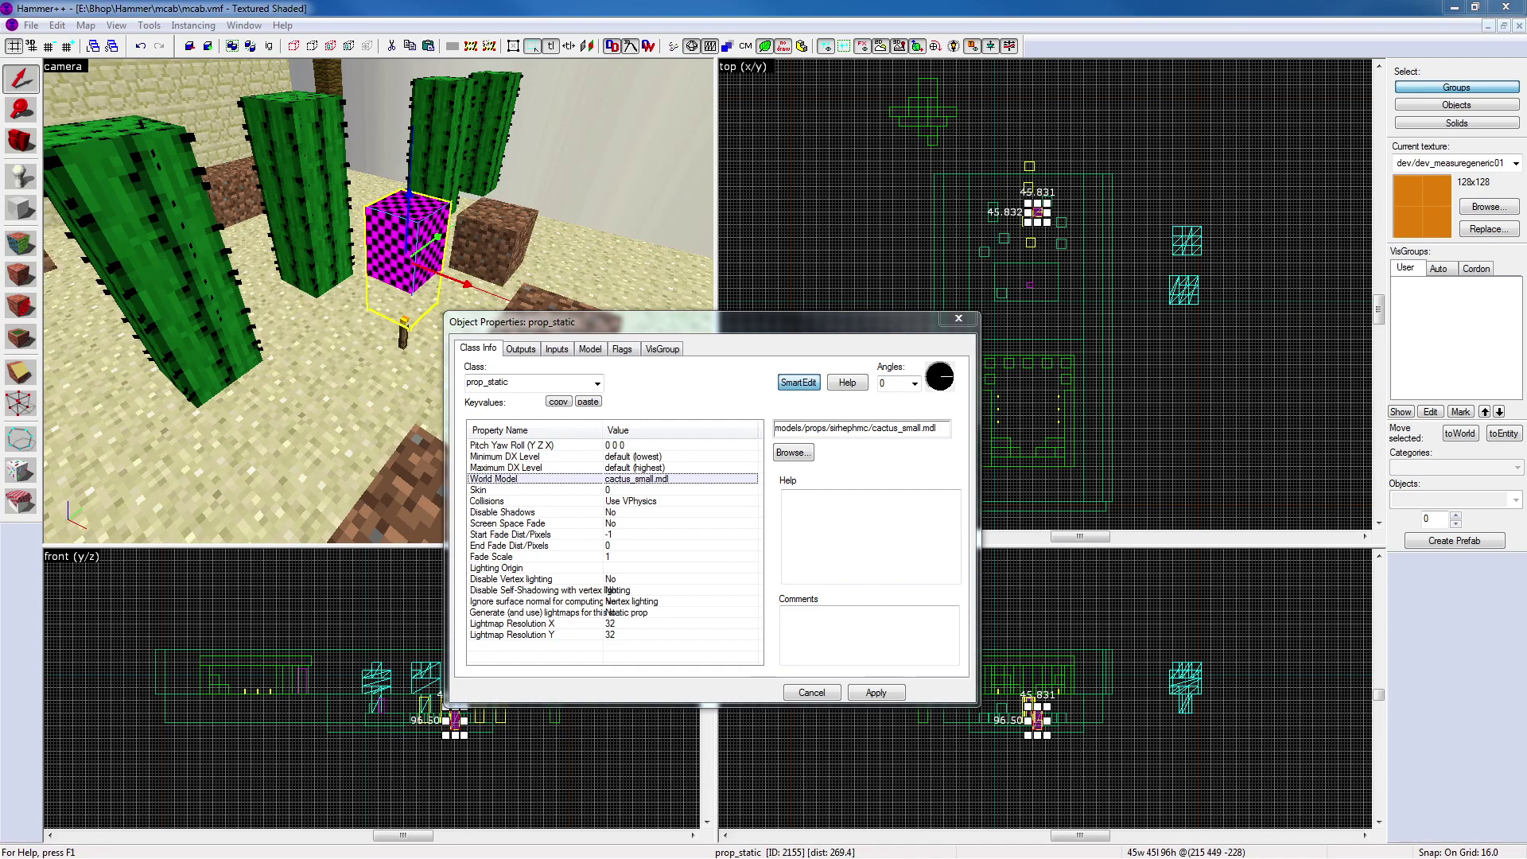
pyautogui.click(958, 318)
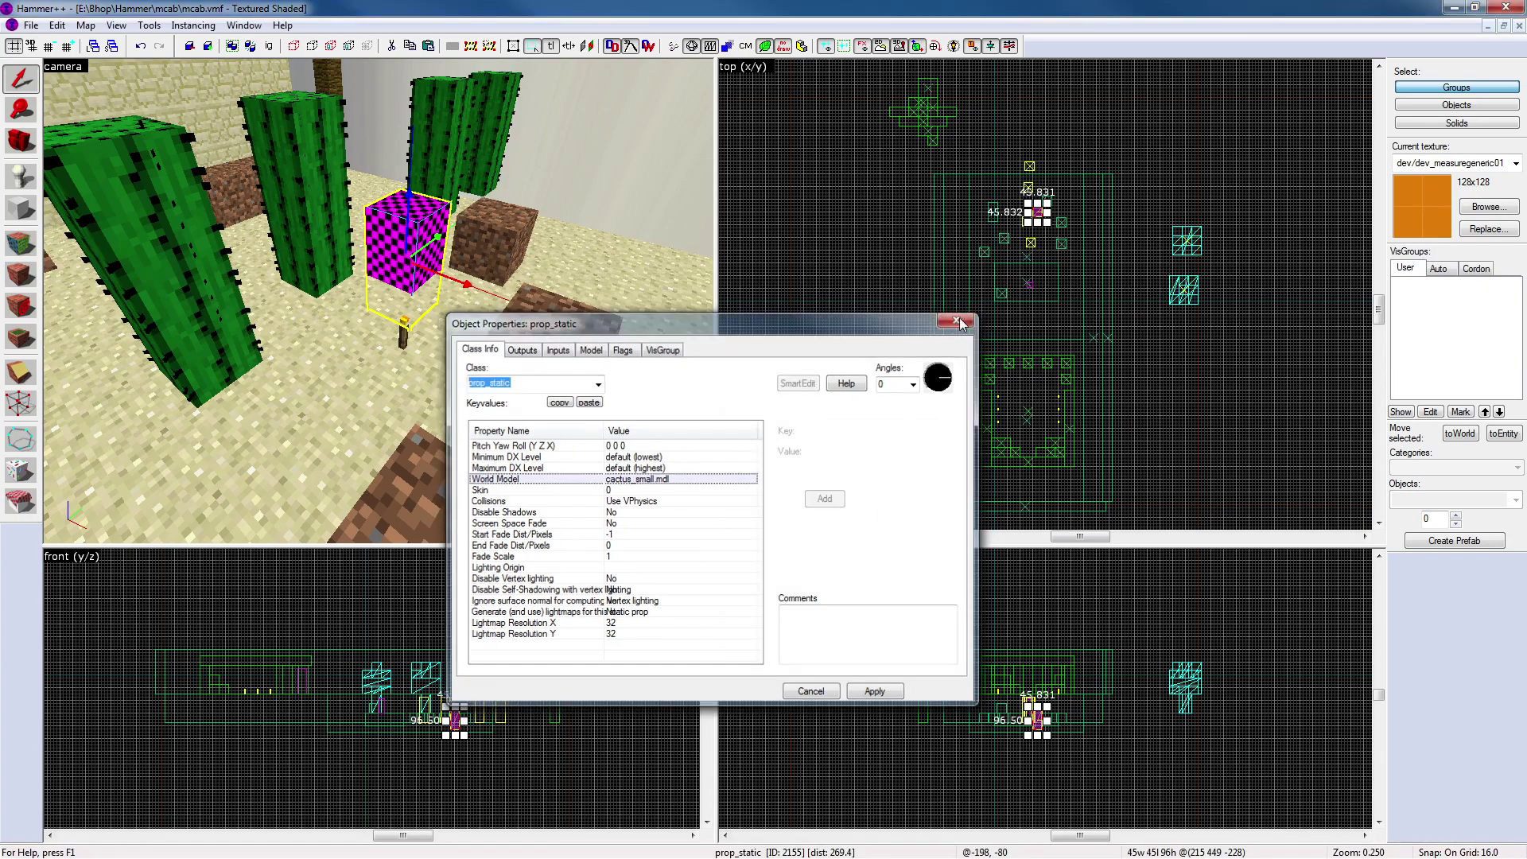
pyautogui.press('Escape')
# Delete the checkered cactus_small prop standing between the cacti and the dirt block
pyautogui.press('z')
pyautogui.press('w')
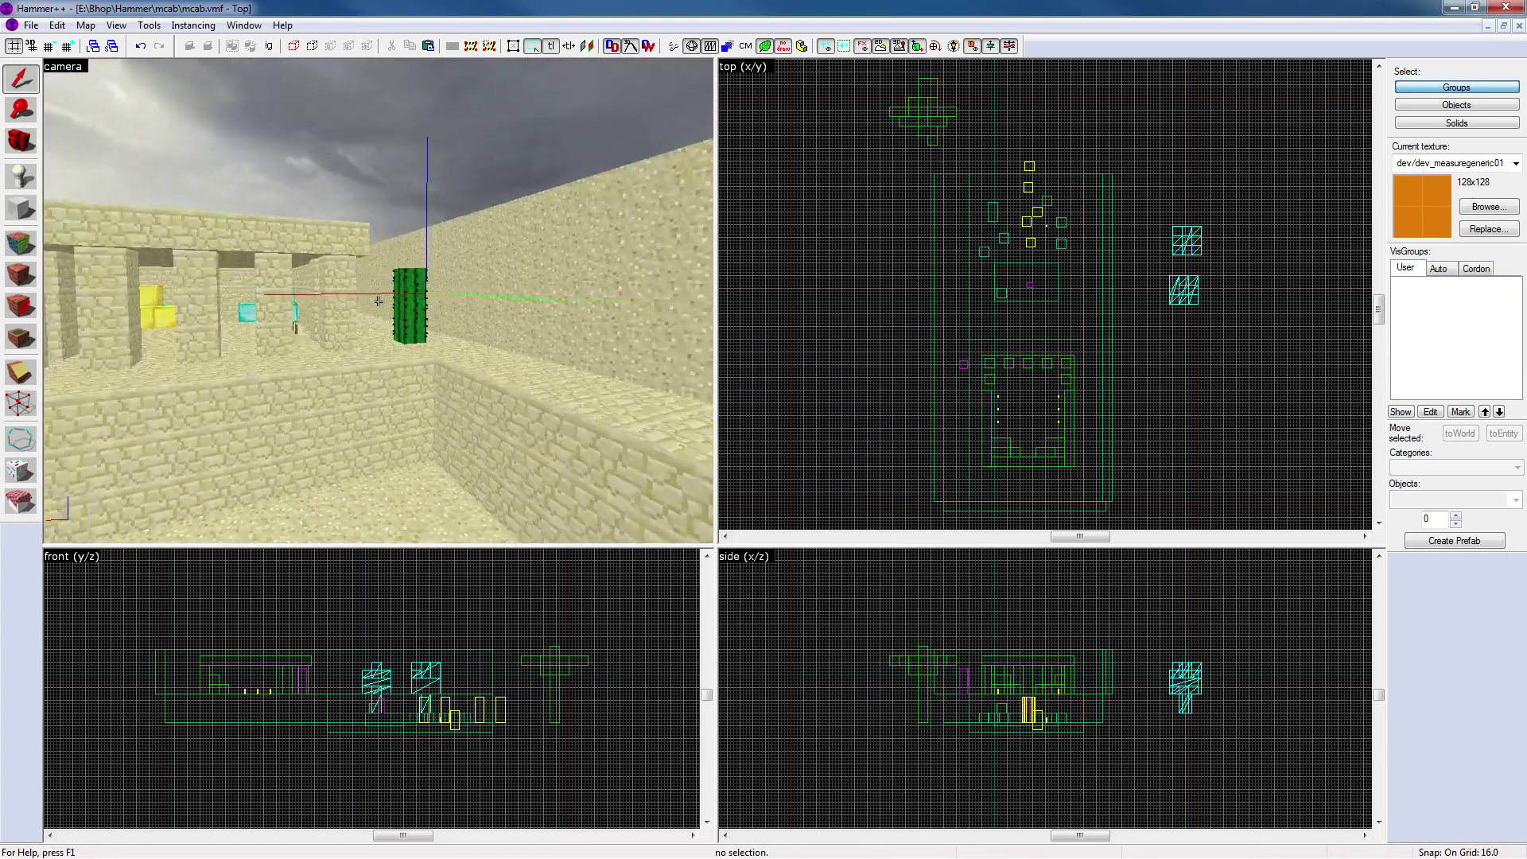
pyautogui.press('w')
pyautogui.press('s')
pyautogui.press('w')
pyautogui.press('w')
pyautogui.click(387, 319)
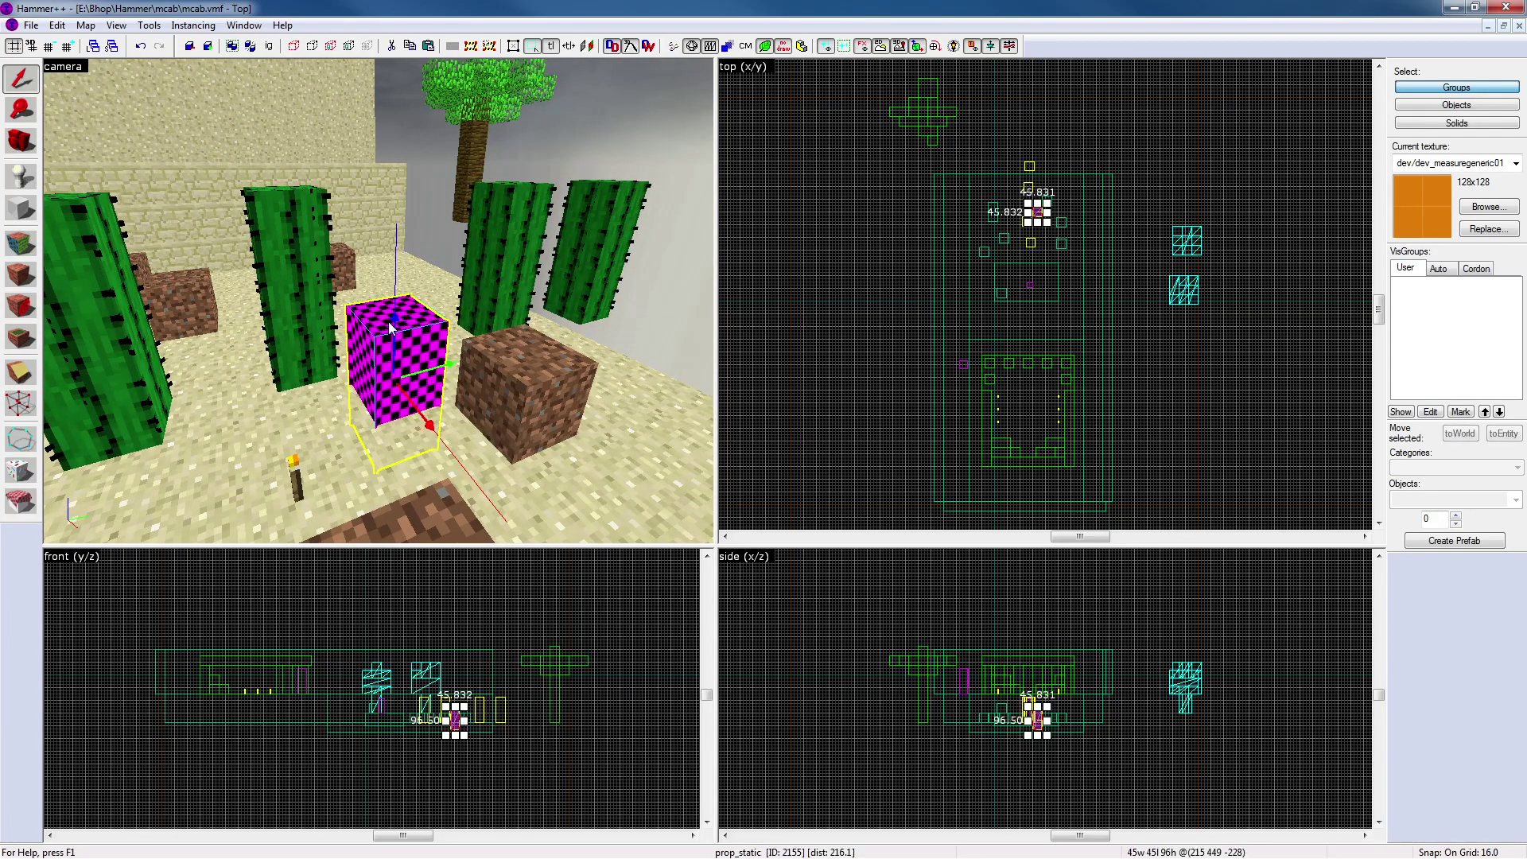
pyautogui.press('z')
pyautogui.press('w')
pyautogui.press('d')
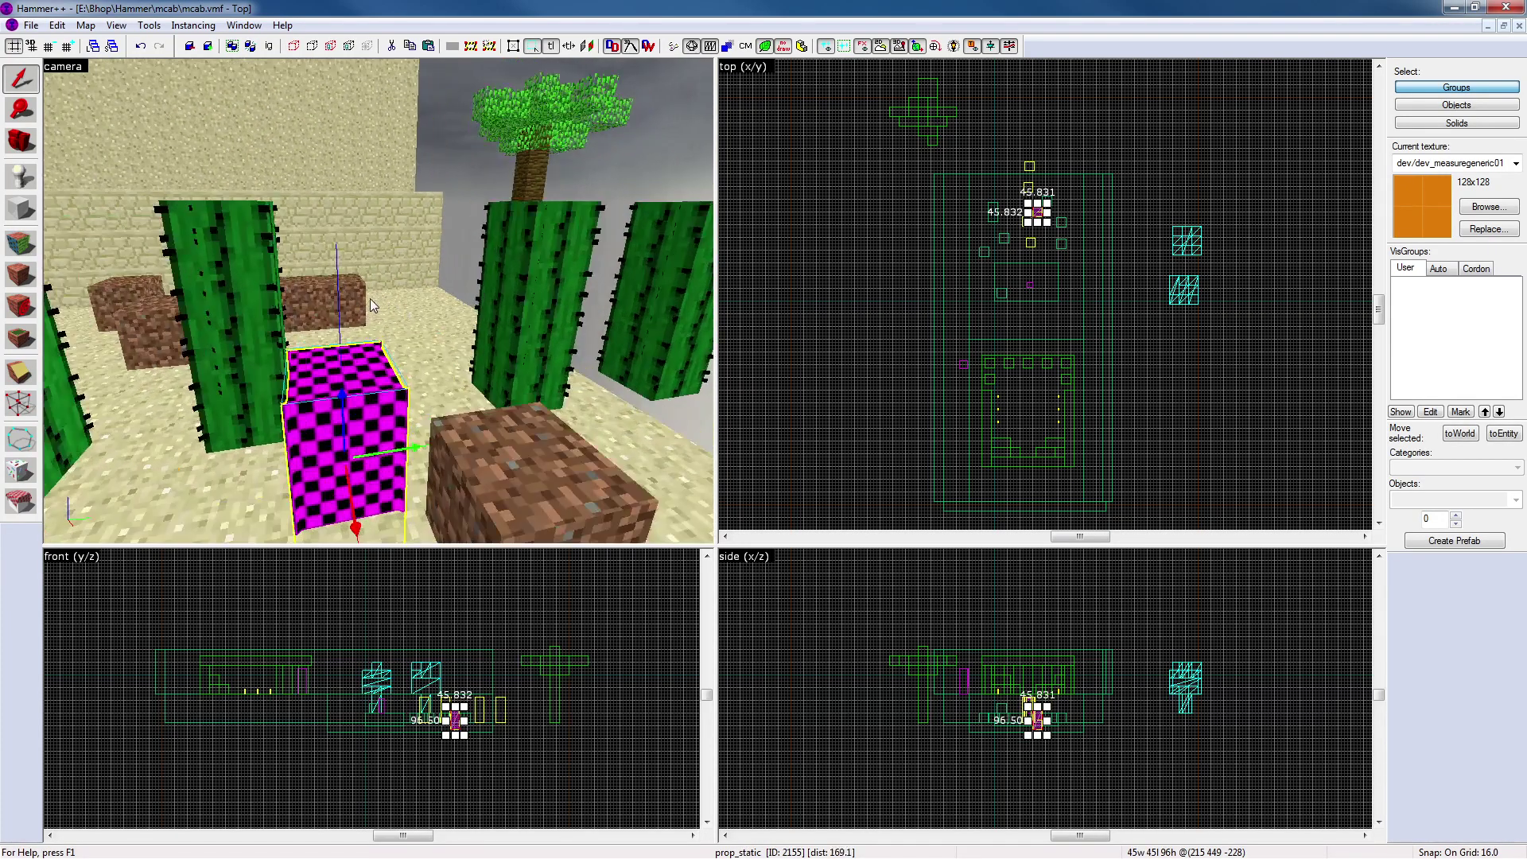
pyautogui.press('Delete')
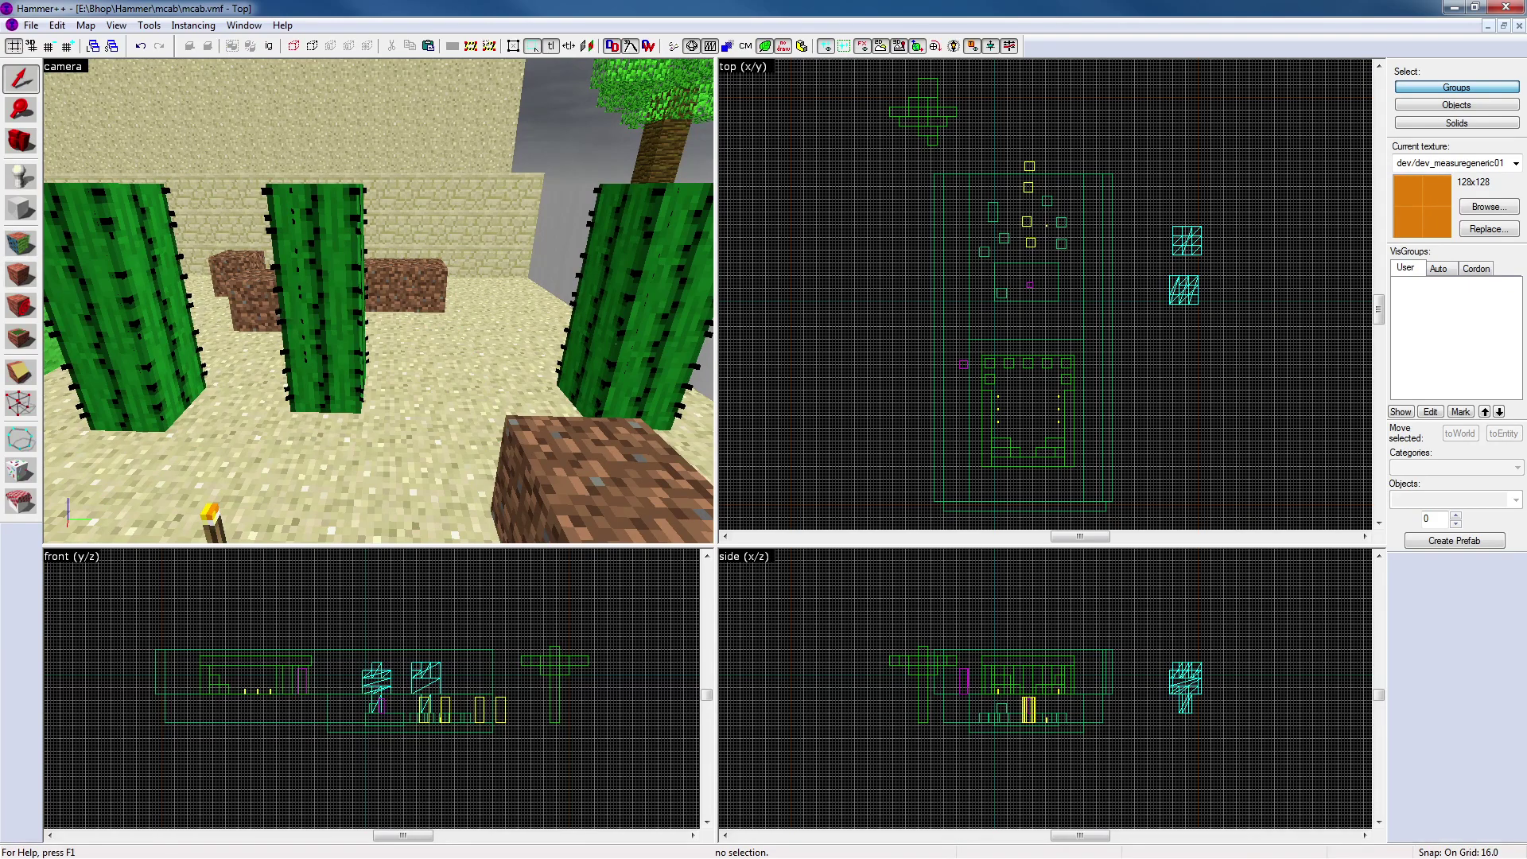
# Check the propper_model properties of the source cactus beside the sandstone building
pyautogui.press('z')
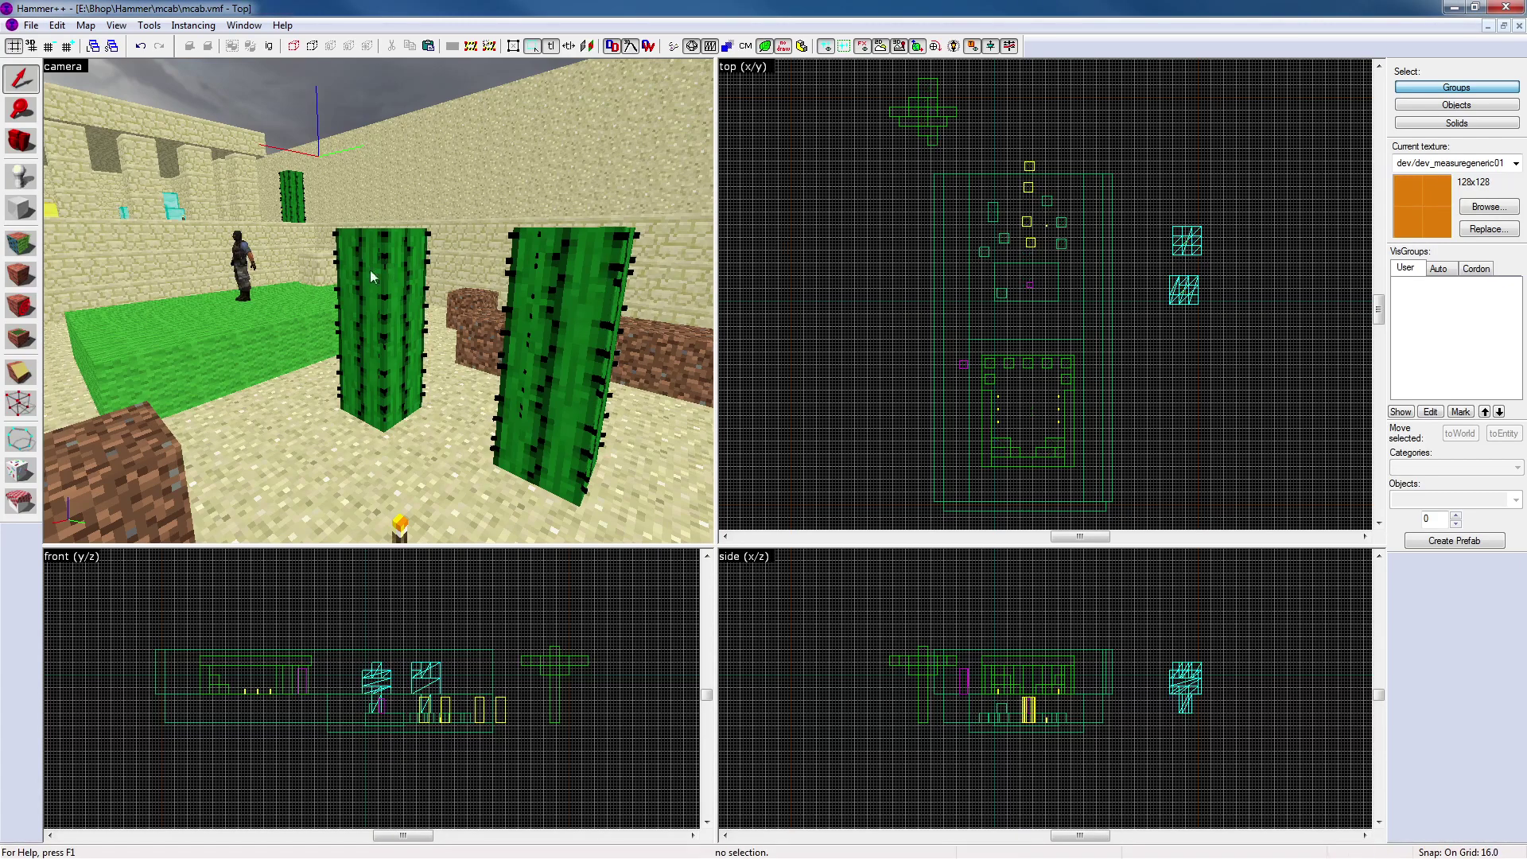
pyautogui.press('z')
pyautogui.press('w')
pyautogui.press('z')
pyautogui.click(392, 310)
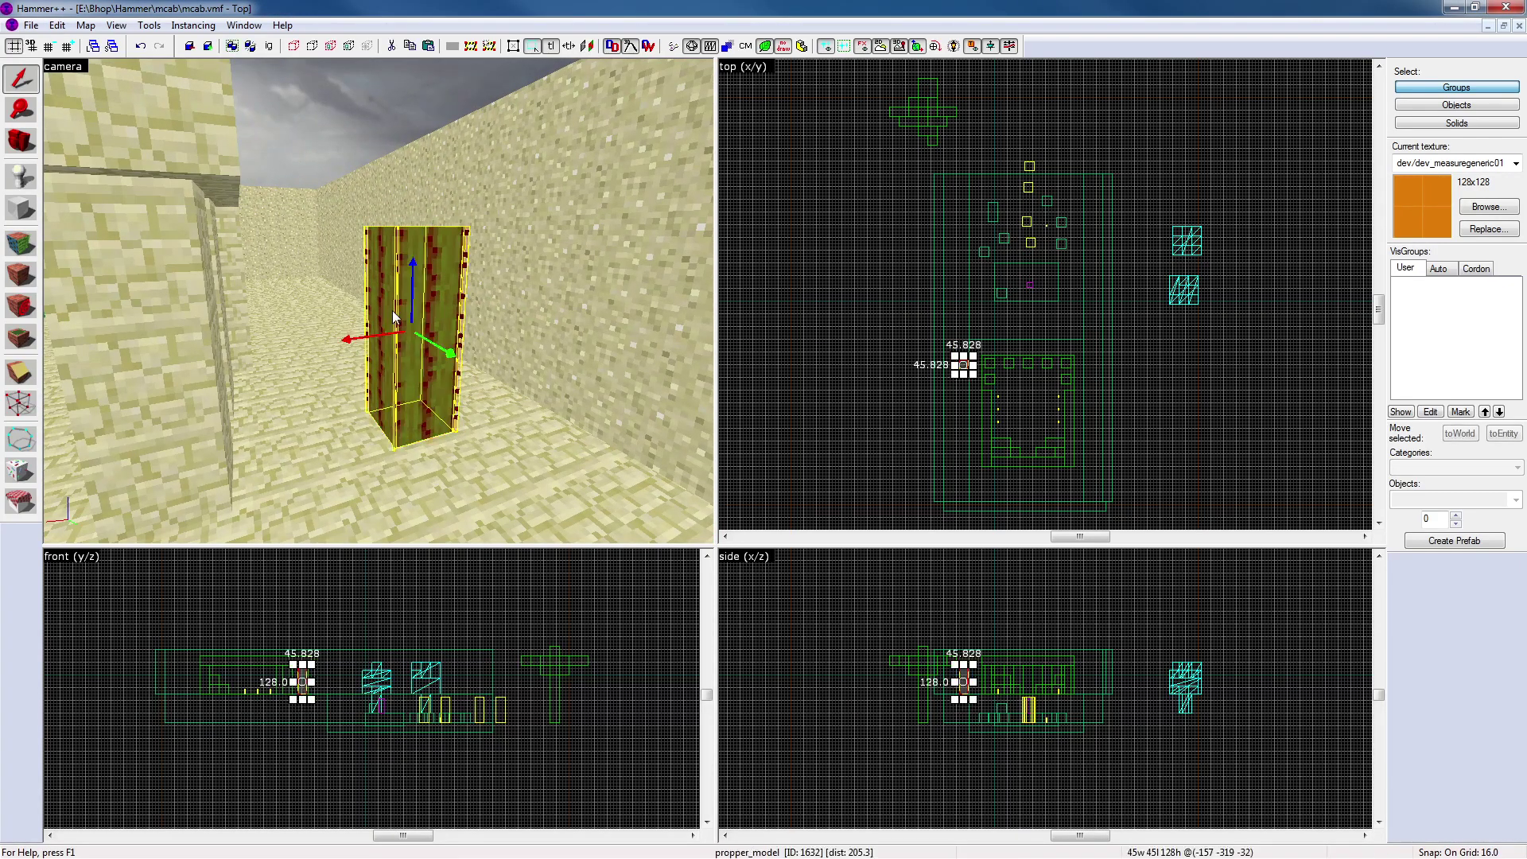
pyautogui.doubleClick(402, 292)
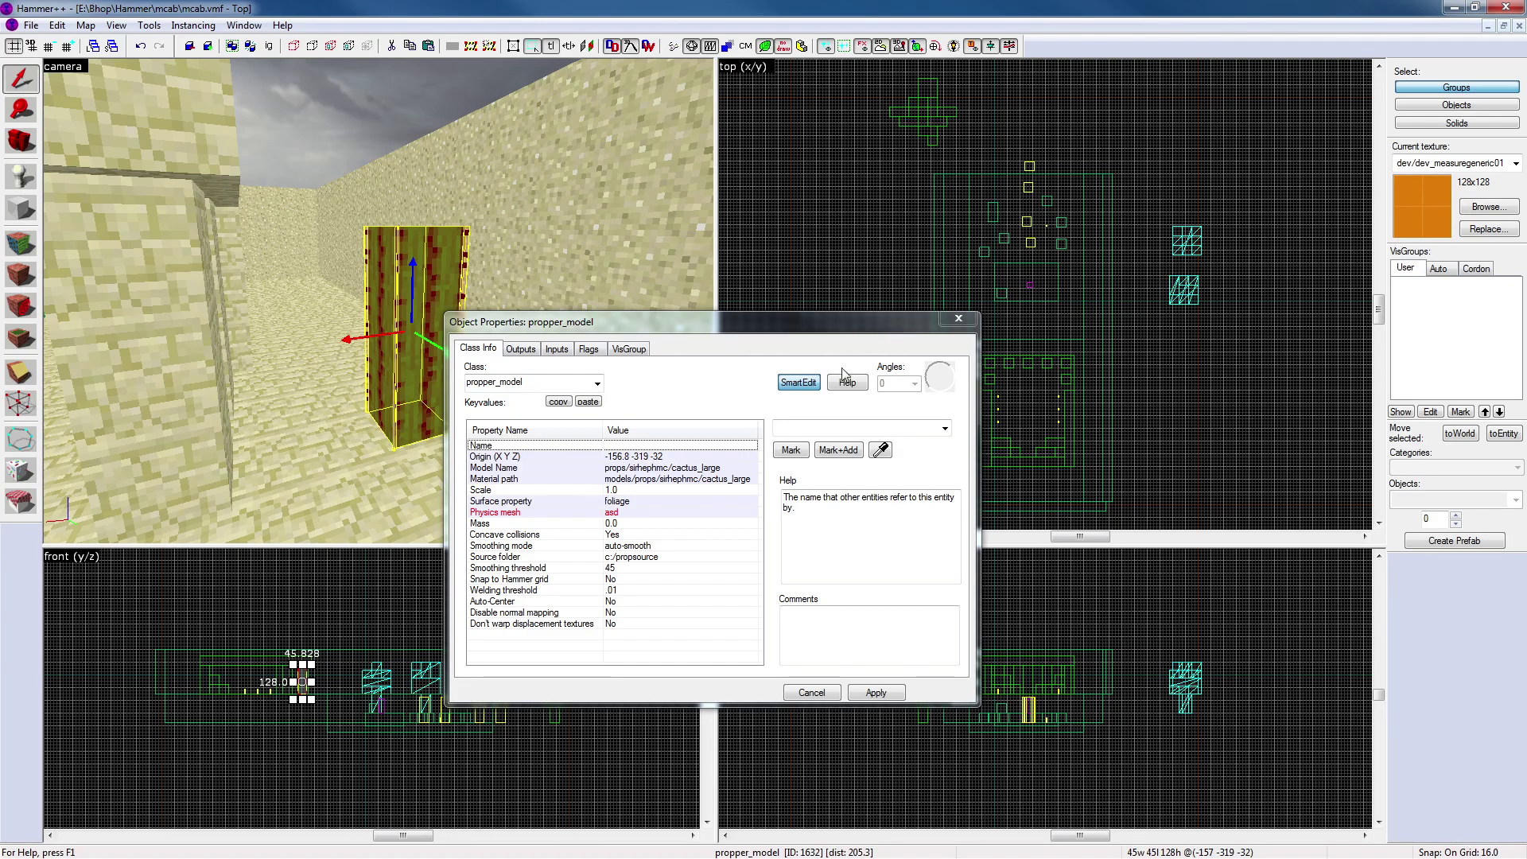
pyautogui.click(957, 318)
# Paste a copy of the large cactus propper_model on the stone floor near the original
pyautogui.press('z')
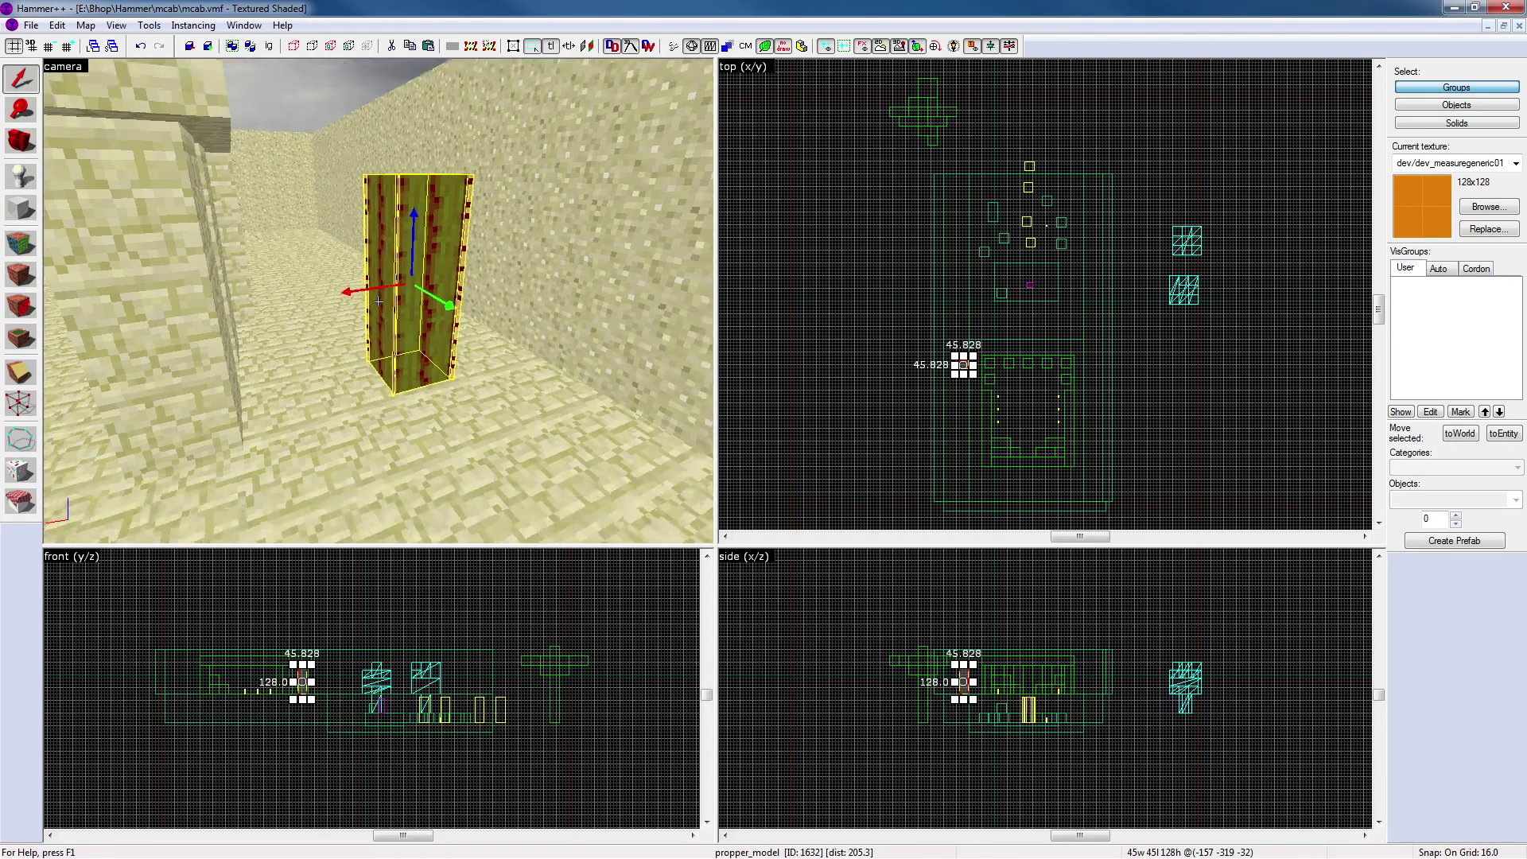
pyautogui.press('z')
pyautogui.hotkey('ctrl', 'v')
pyautogui.press('z')
pyautogui.press('s')
pyautogui.press('z')
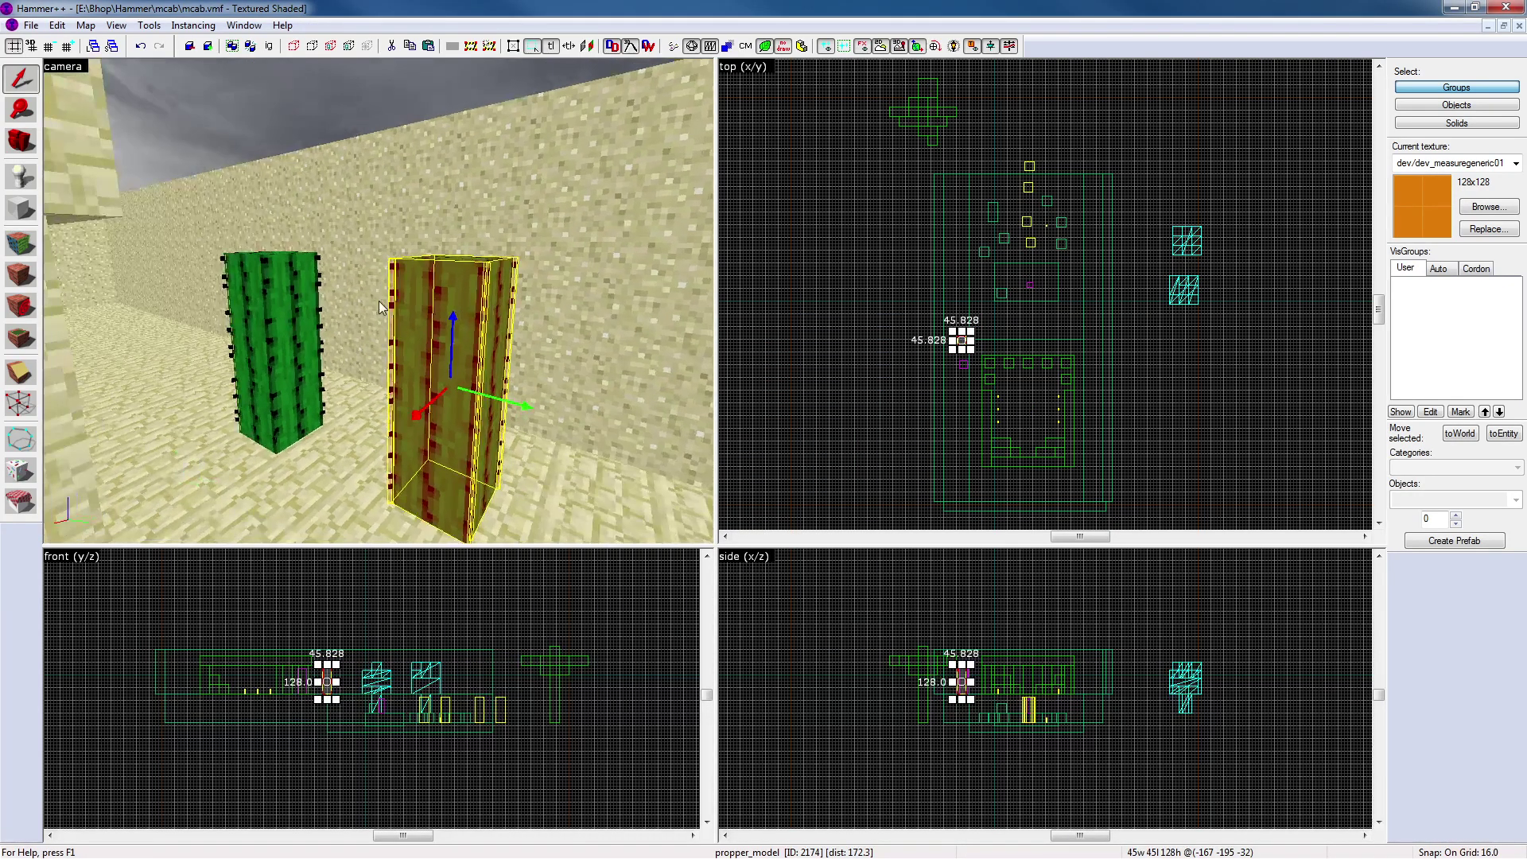
# Shorten the pasted cactus propper_model to a height of 96 units by lowering its top
pyautogui.scroll(6, 975, 672)
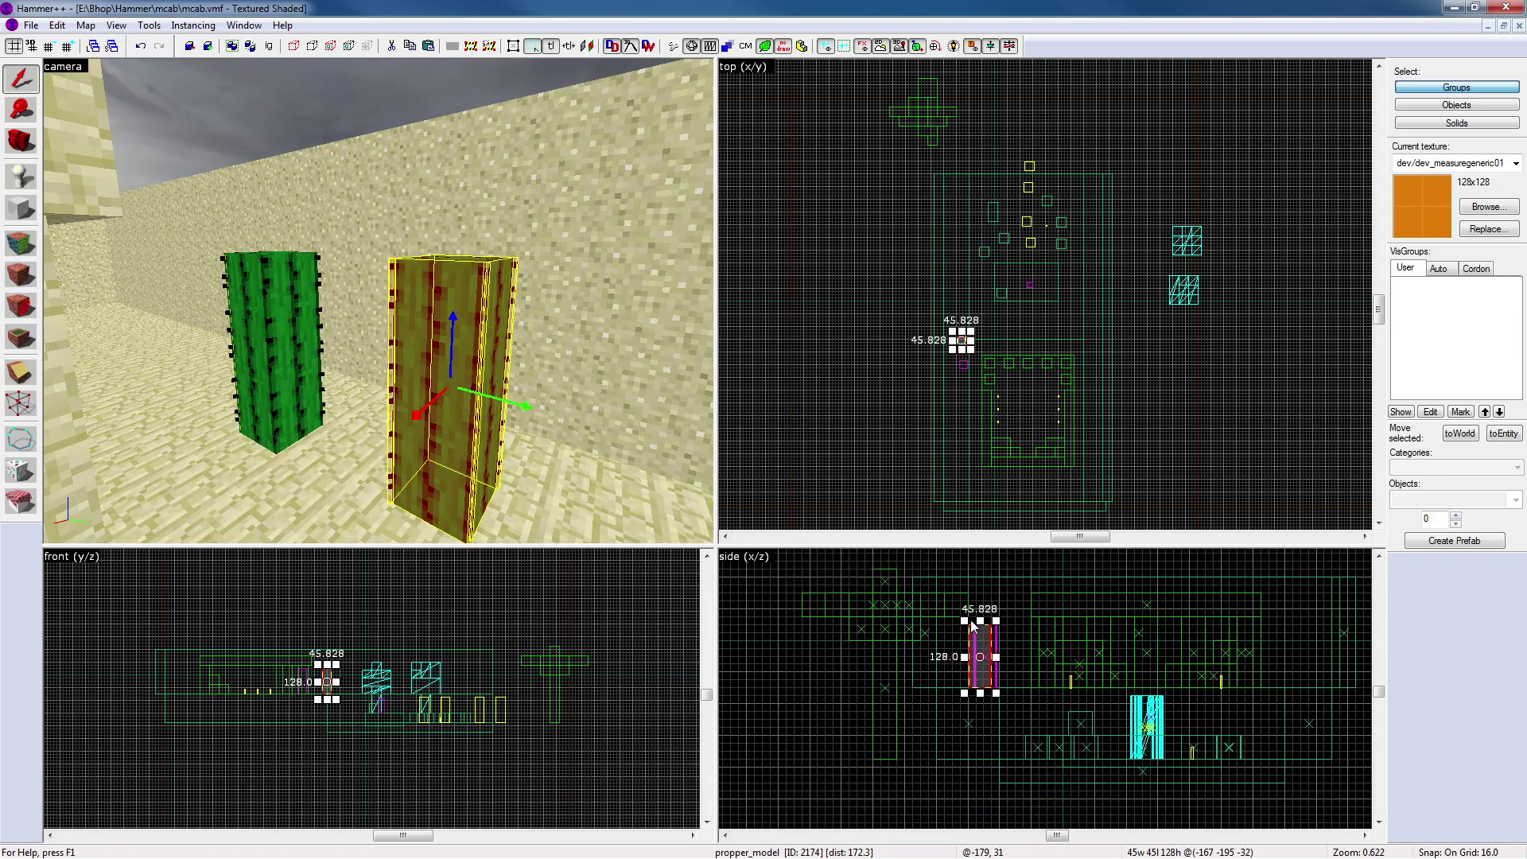
pyautogui.scroll(3, 998, 627)
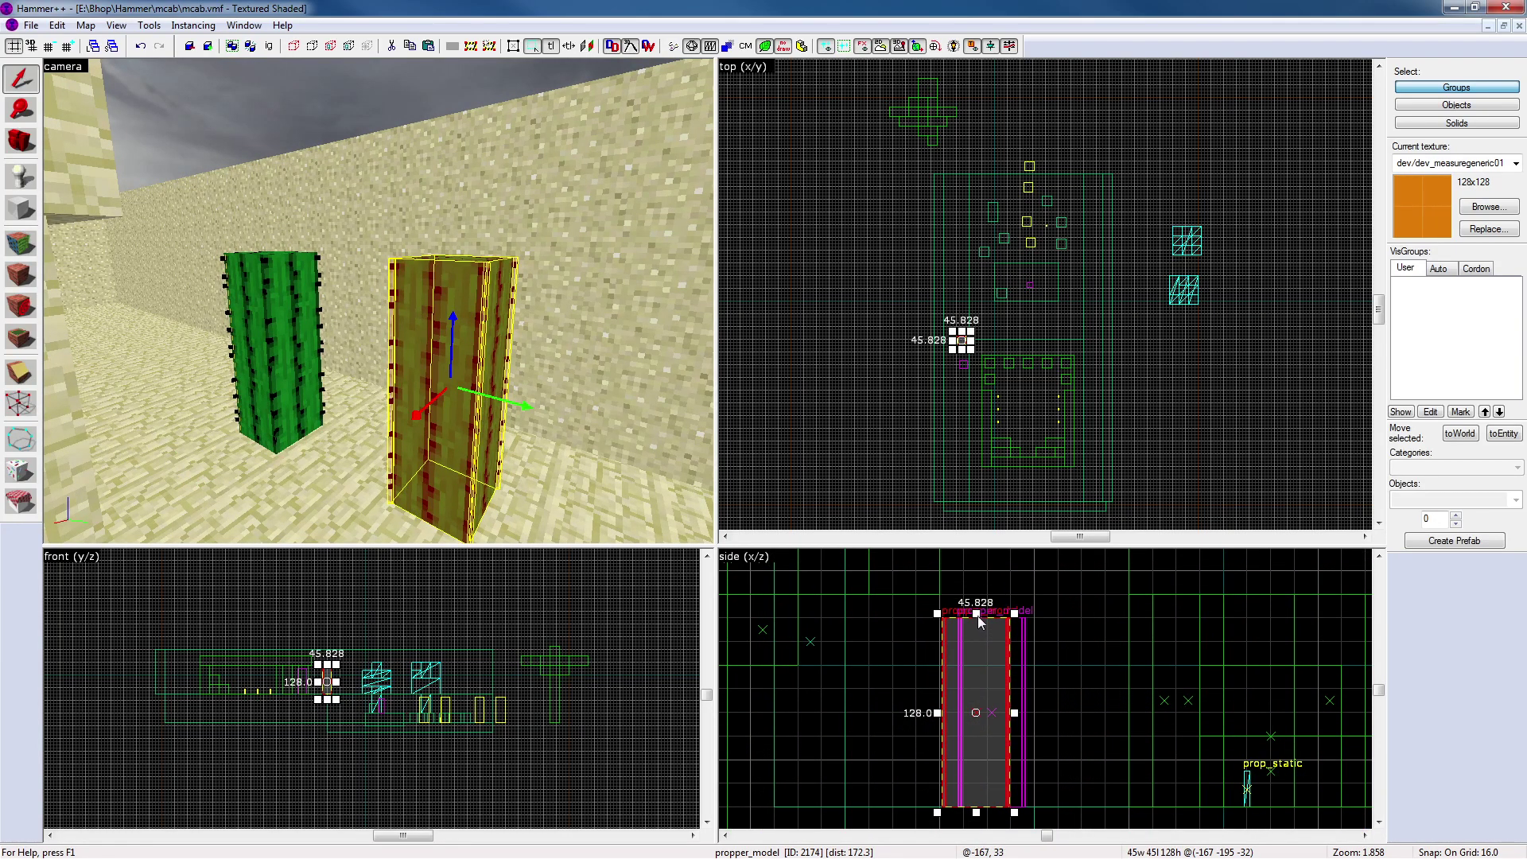
pyautogui.moveTo(976, 615); pyautogui.dragTo(966, 665)
pyautogui.press('Escape')
pyautogui.press('z')
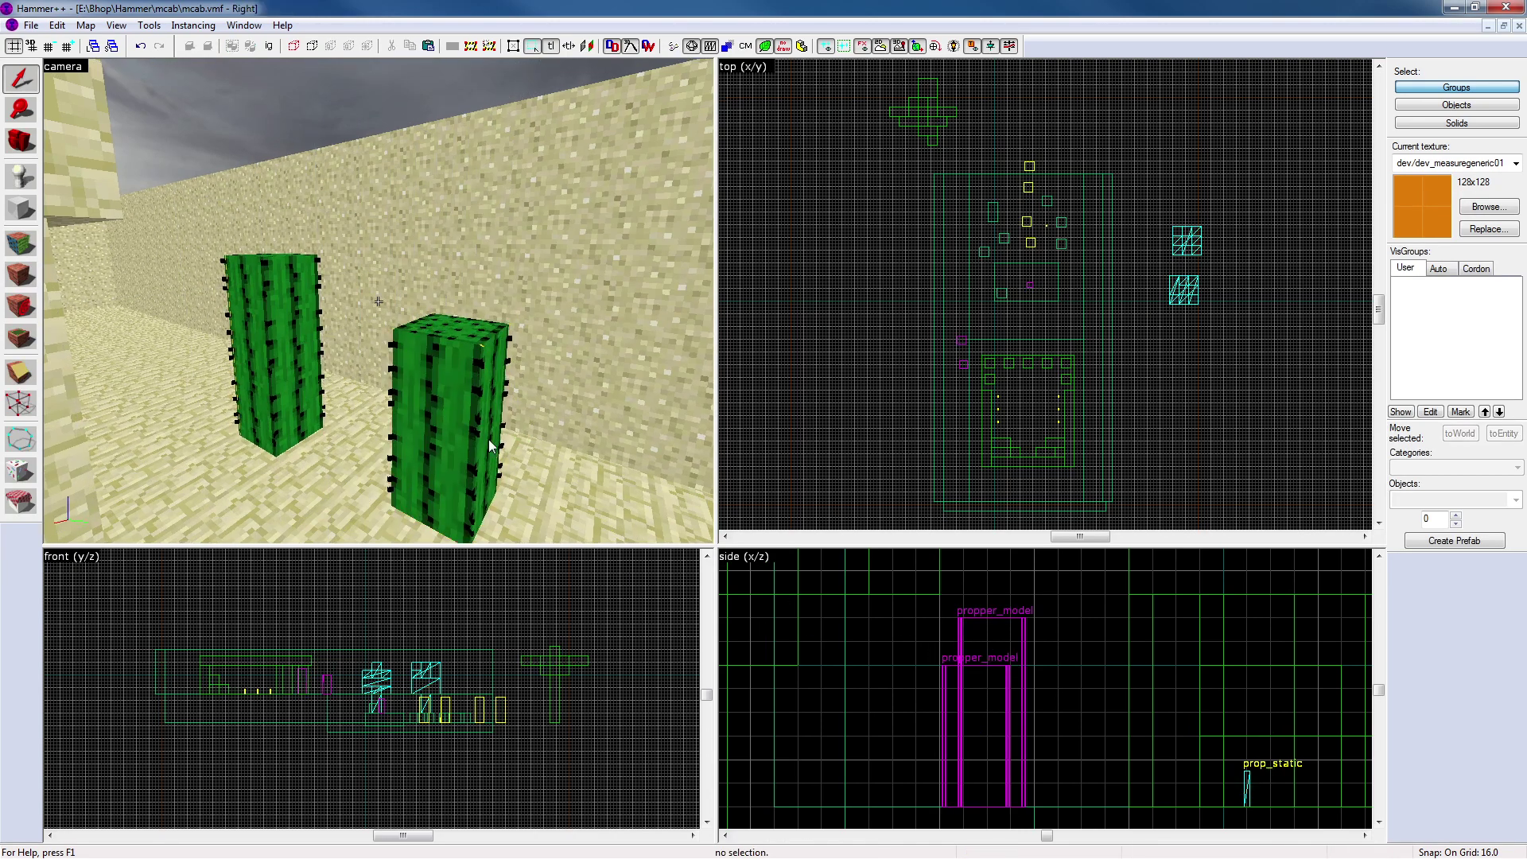
# Examine the shortened cactus copy from several sides and from above
pyautogui.press('d')
pyautogui.press('z')
pyautogui.click(463, 317)
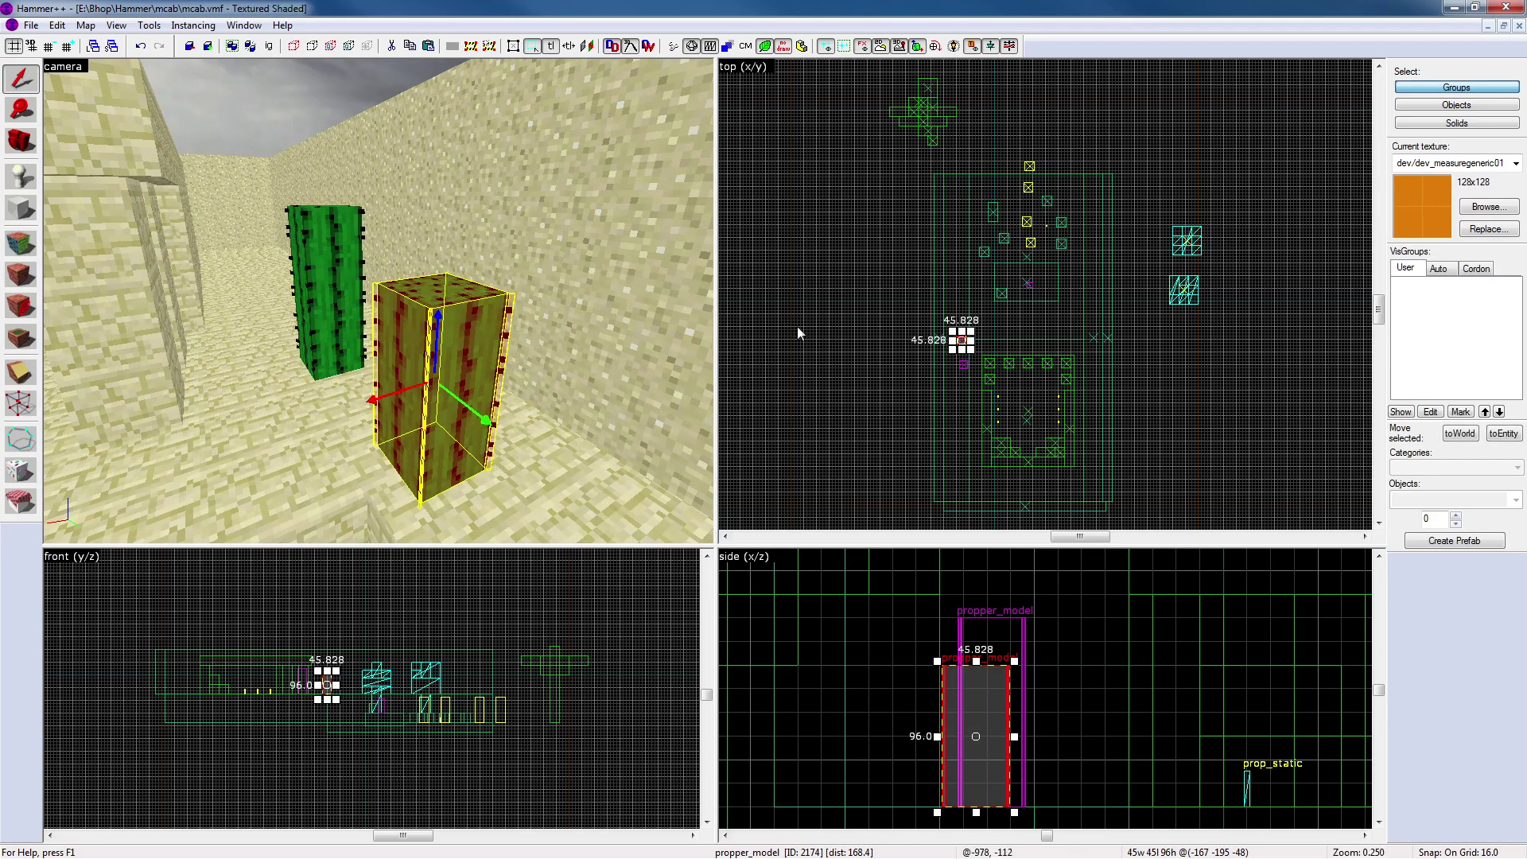
pyautogui.click(774, 334)
pyautogui.press('z')
pyautogui.press('w')
pyautogui.press('d')
pyautogui.press('z')
pyautogui.click(453, 361)
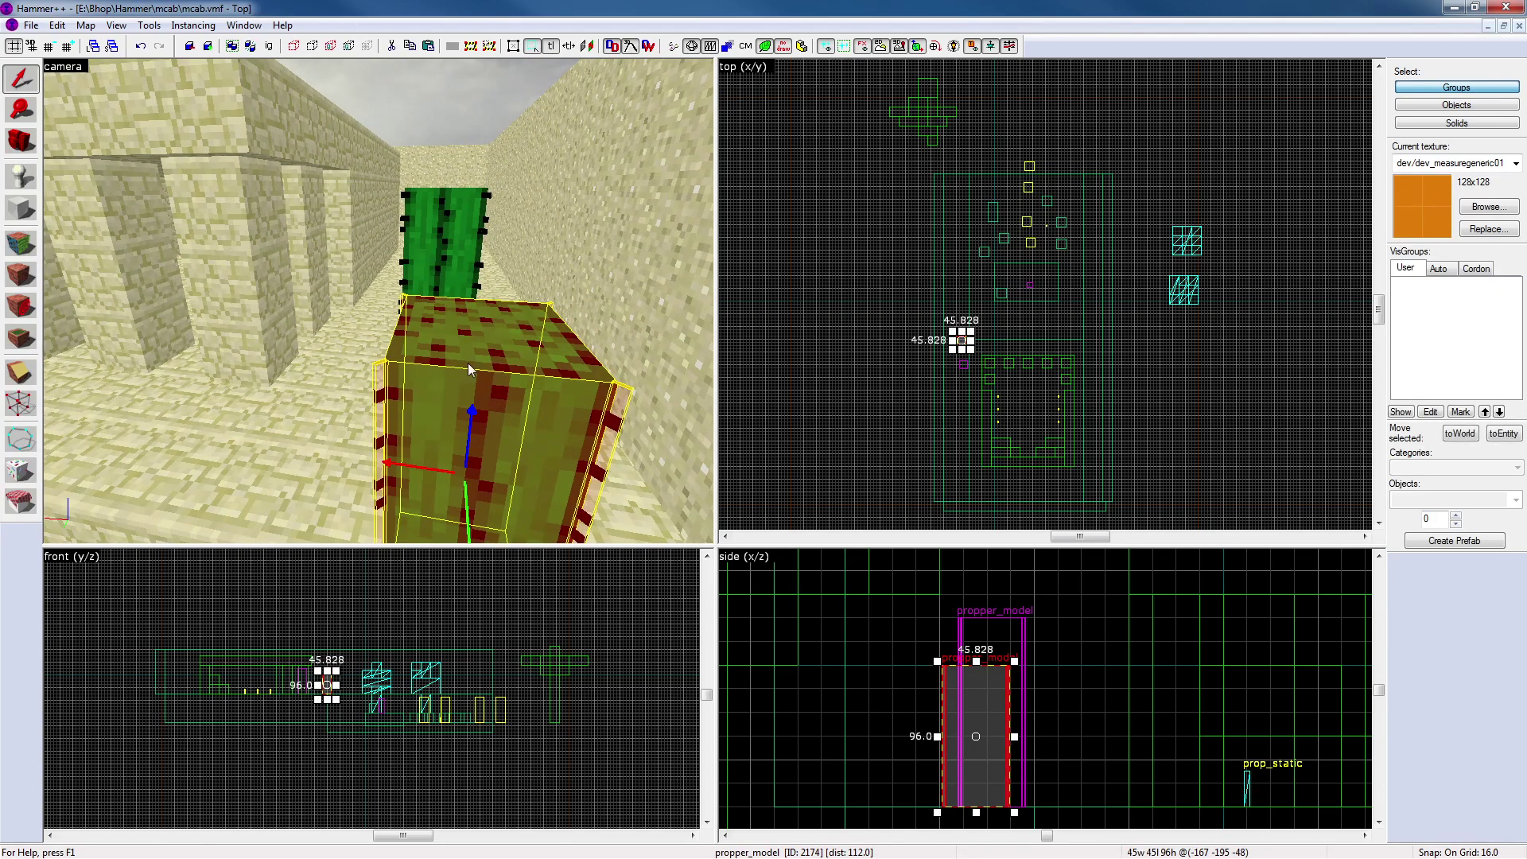
pyautogui.click(781, 372)
pyautogui.press('z')
pyautogui.press('d')
pyautogui.press('z')
pyautogui.click(501, 350)
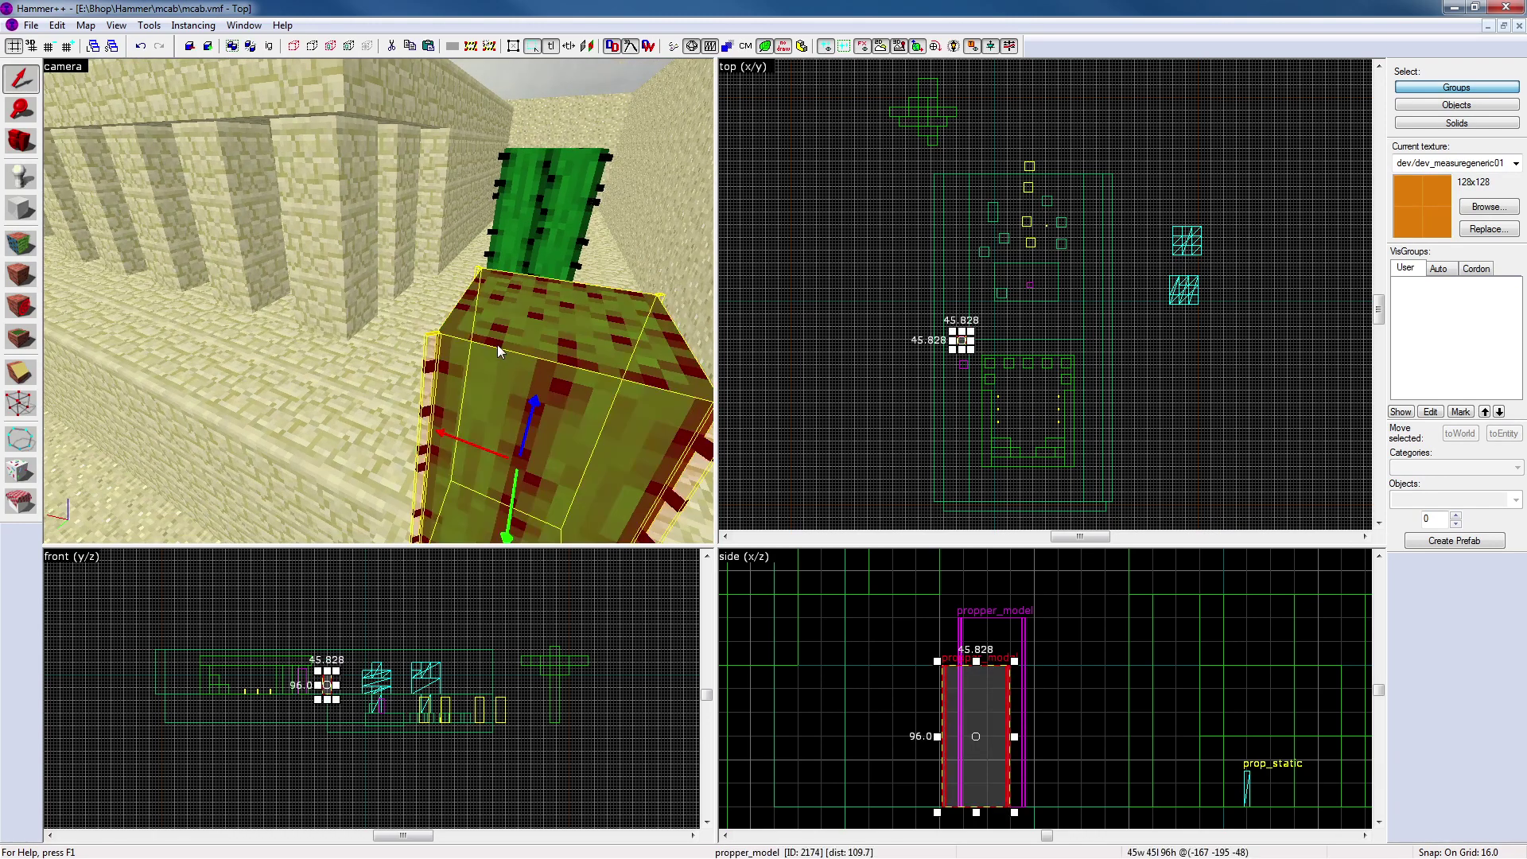
# Switch to selecting individual solids and duplicate the shortened cactus's 42 × 42 × 96 inner block in place
pyautogui.click(850, 323)
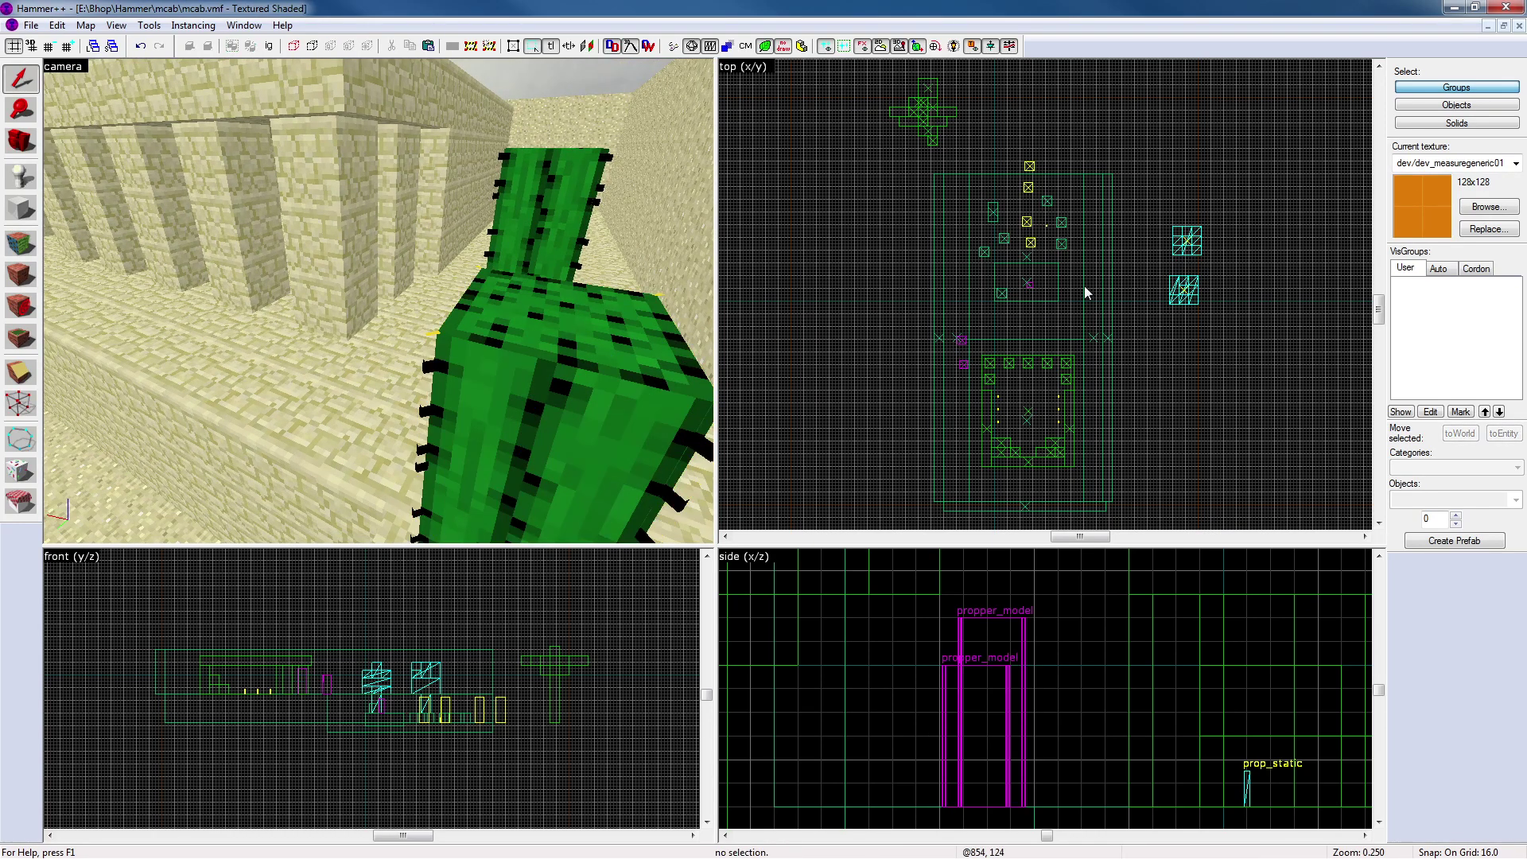
pyautogui.click(1444, 126)
pyautogui.click(543, 331)
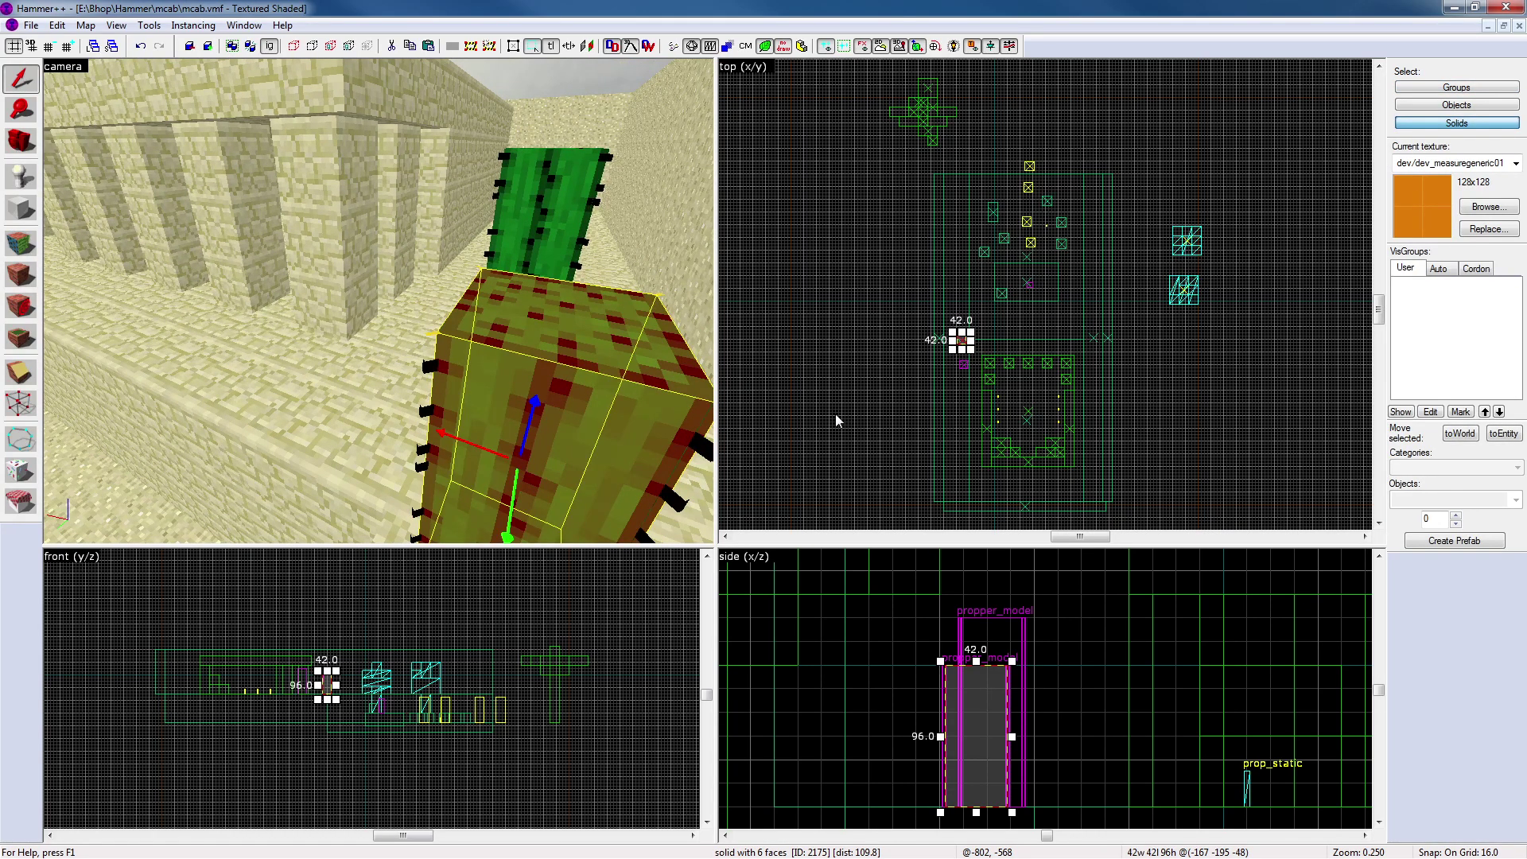
pyautogui.hotkey('shift', 'Up')
pyautogui.press('Down')
pyautogui.click(836, 415)
pyautogui.click(605, 316)
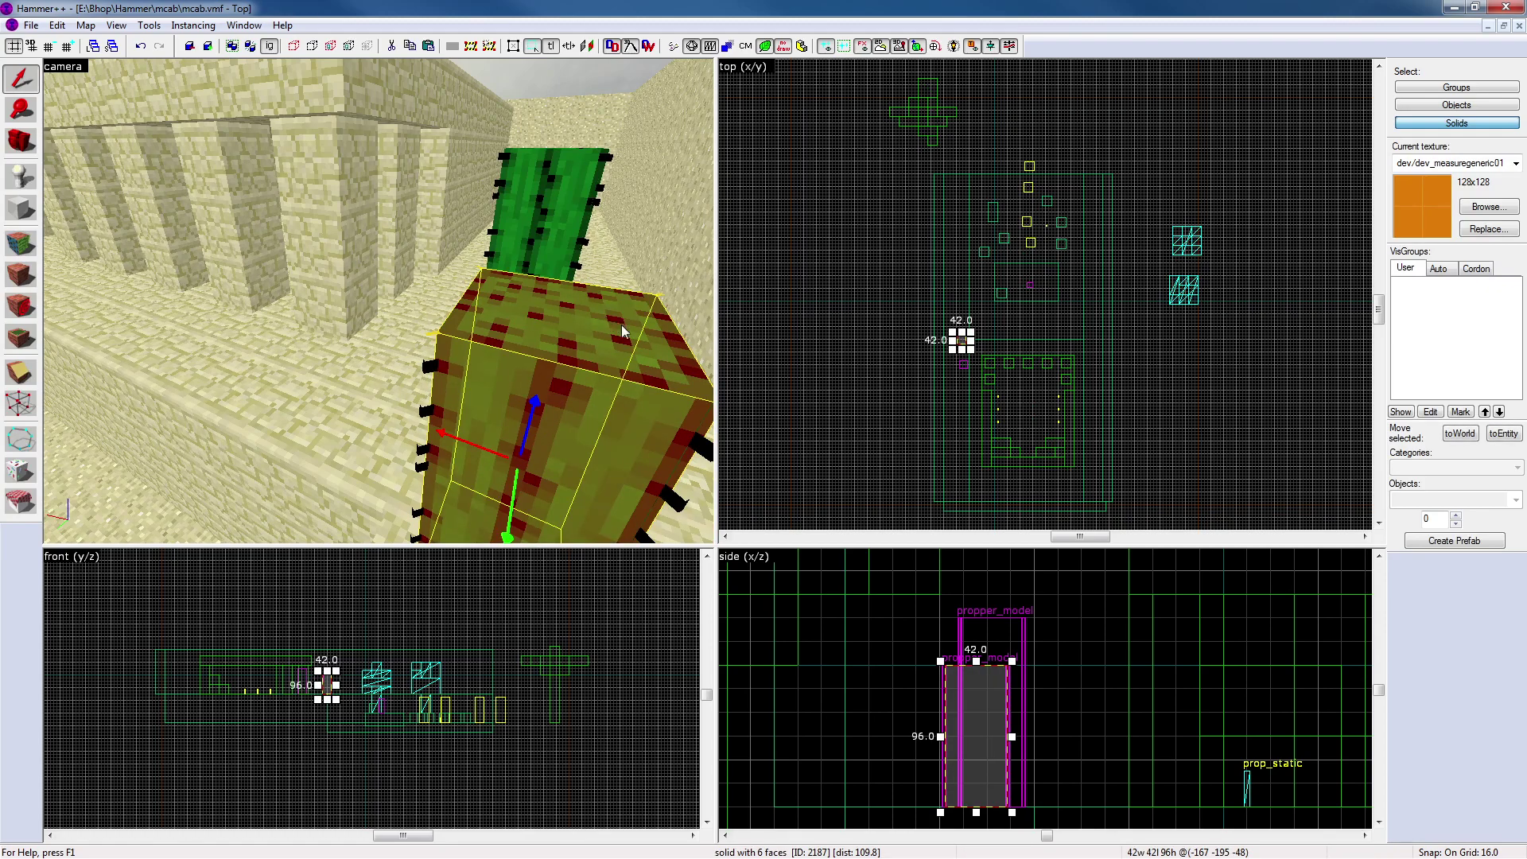
pyautogui.press('Escape')
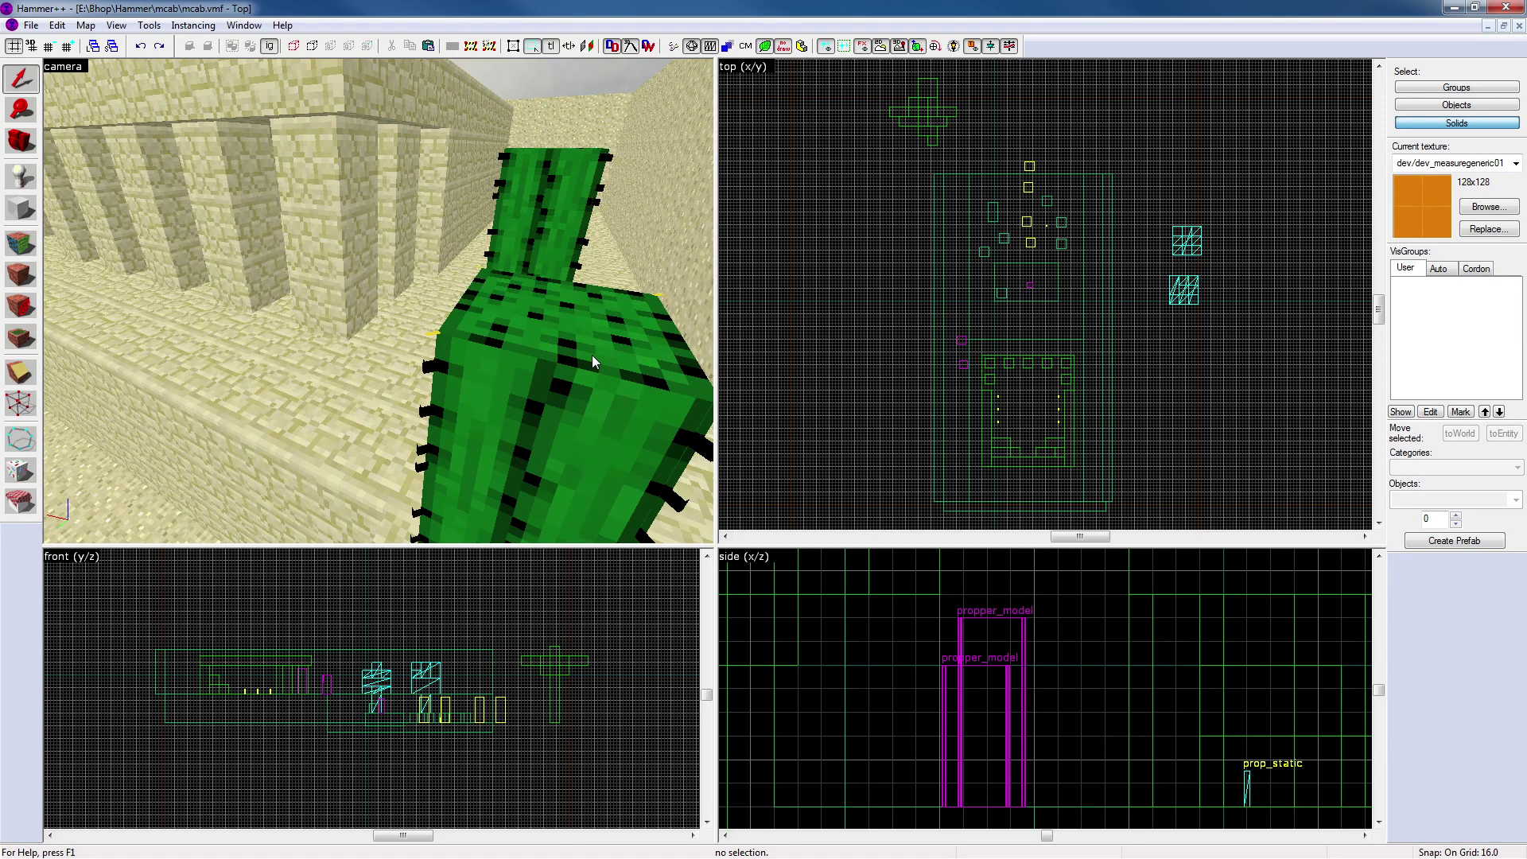
# Shift the duplicated inner block 16 units aside from the cactus and tie it to a brush entity
pyautogui.doubleClick(599, 362)
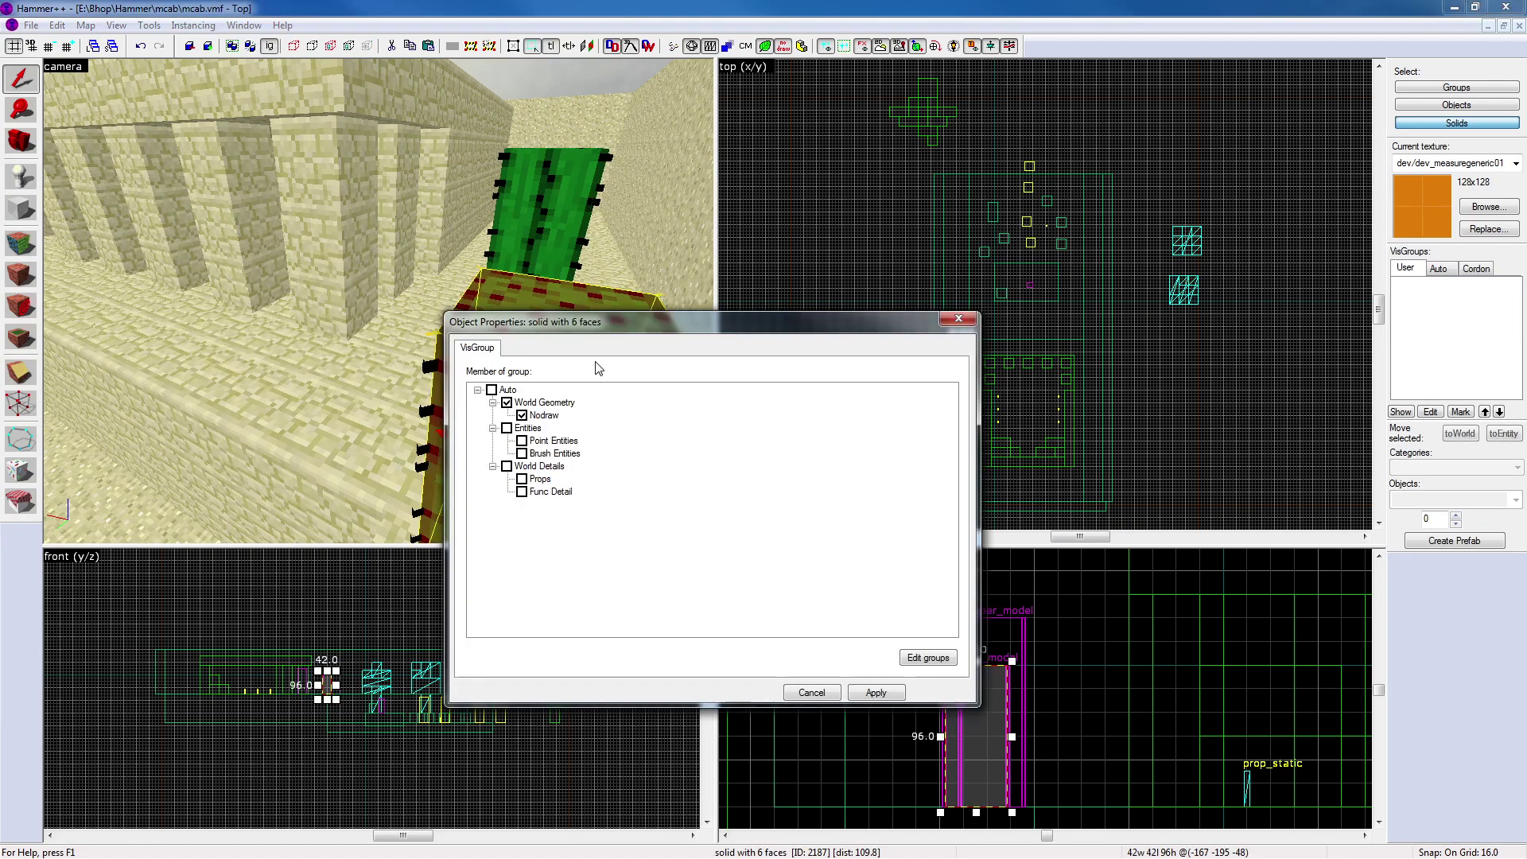
pyautogui.click(961, 318)
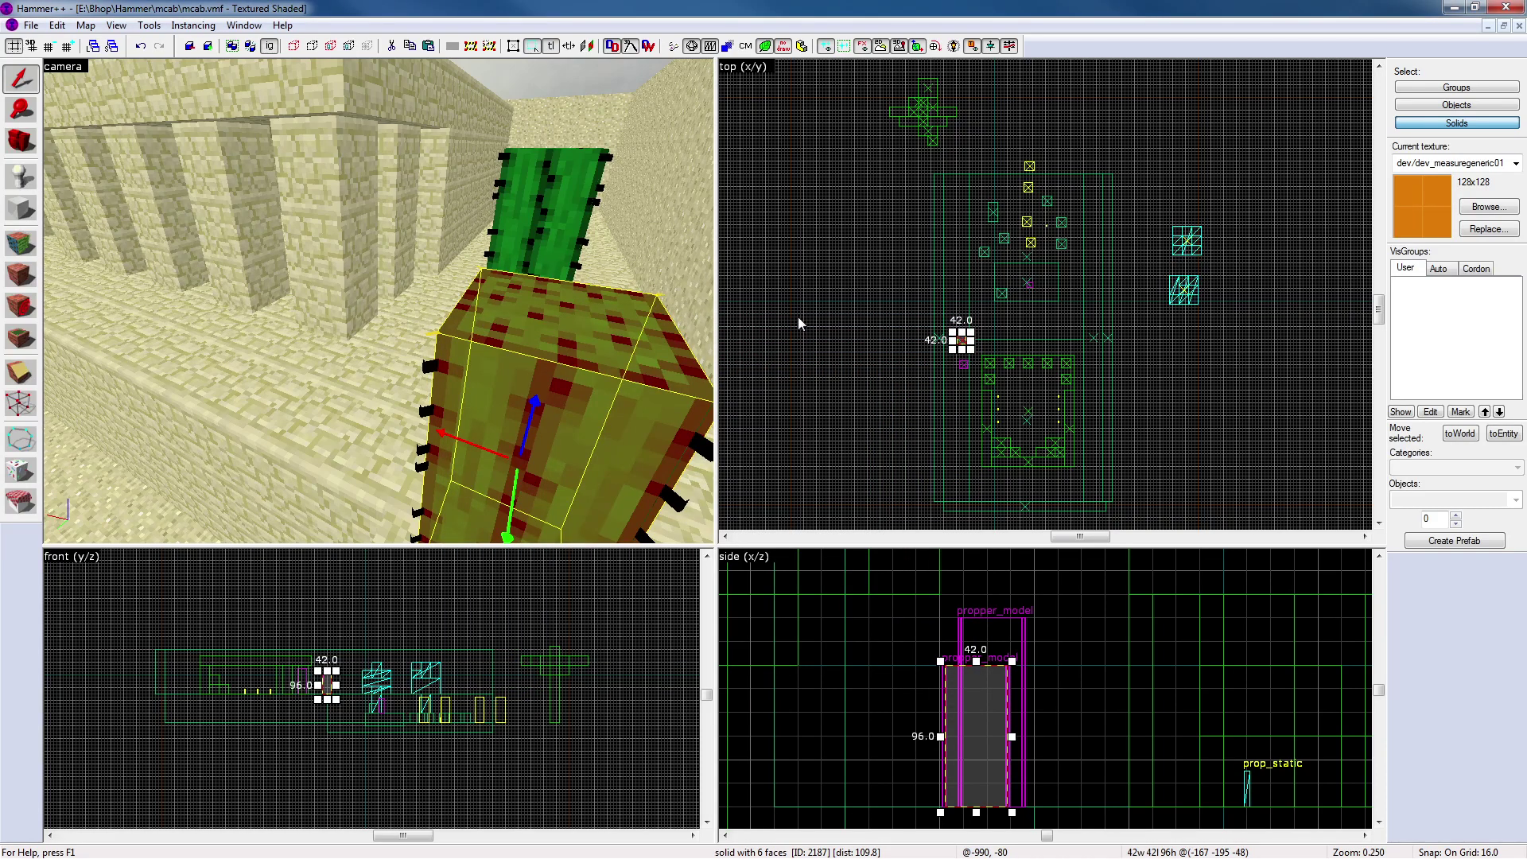
pyautogui.press('Left')
pyautogui.press('z')
pyautogui.press('s')
pyautogui.press('z')
pyautogui.hotkey('ctrl', 't')
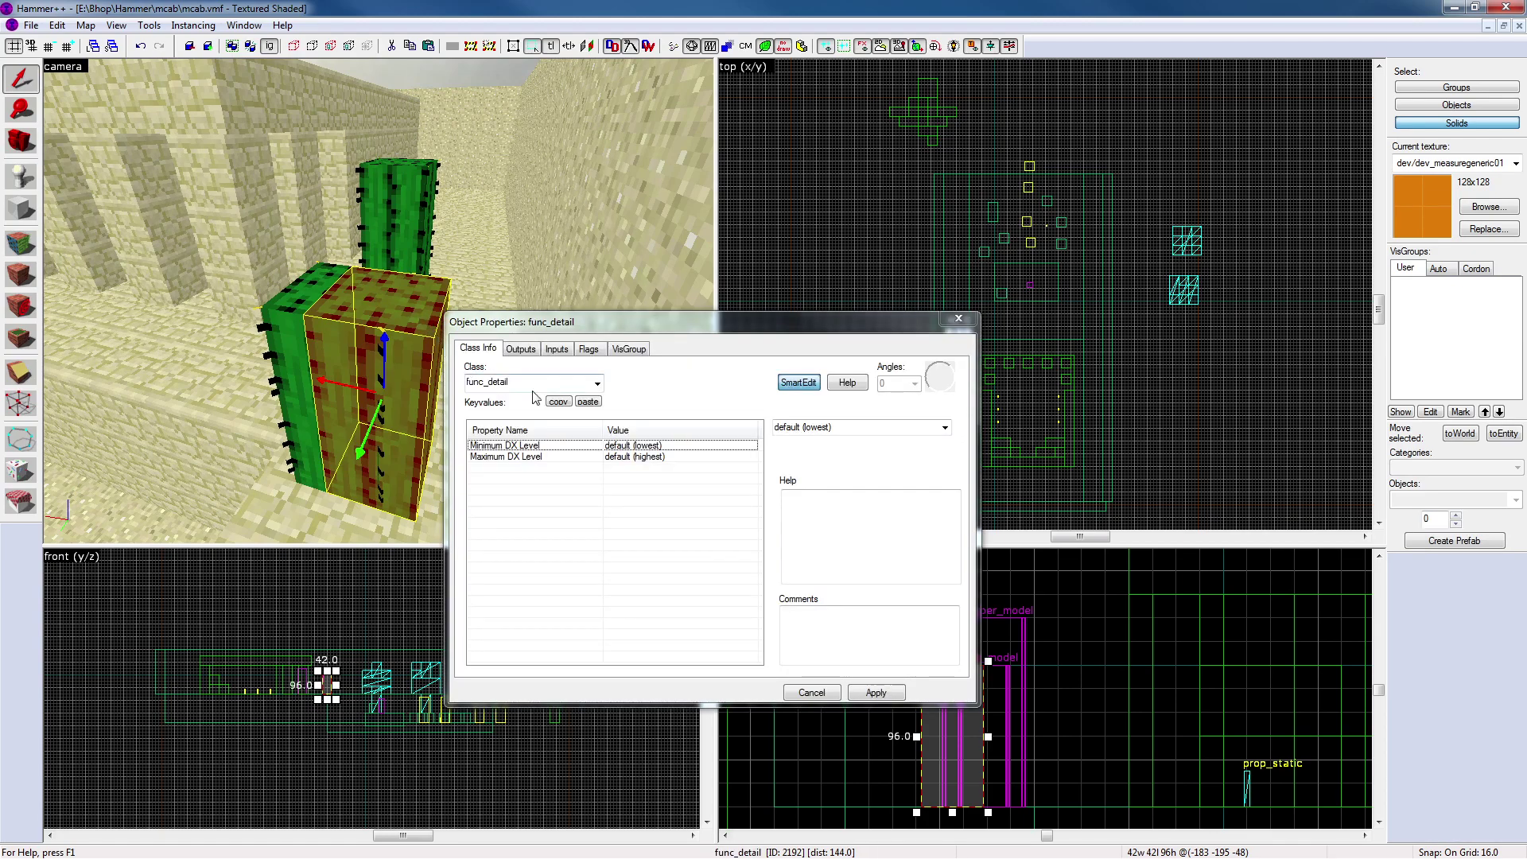
# Set the duplicated block's entity class to func_brush and its name to asd
pyautogui.write('func_brush')
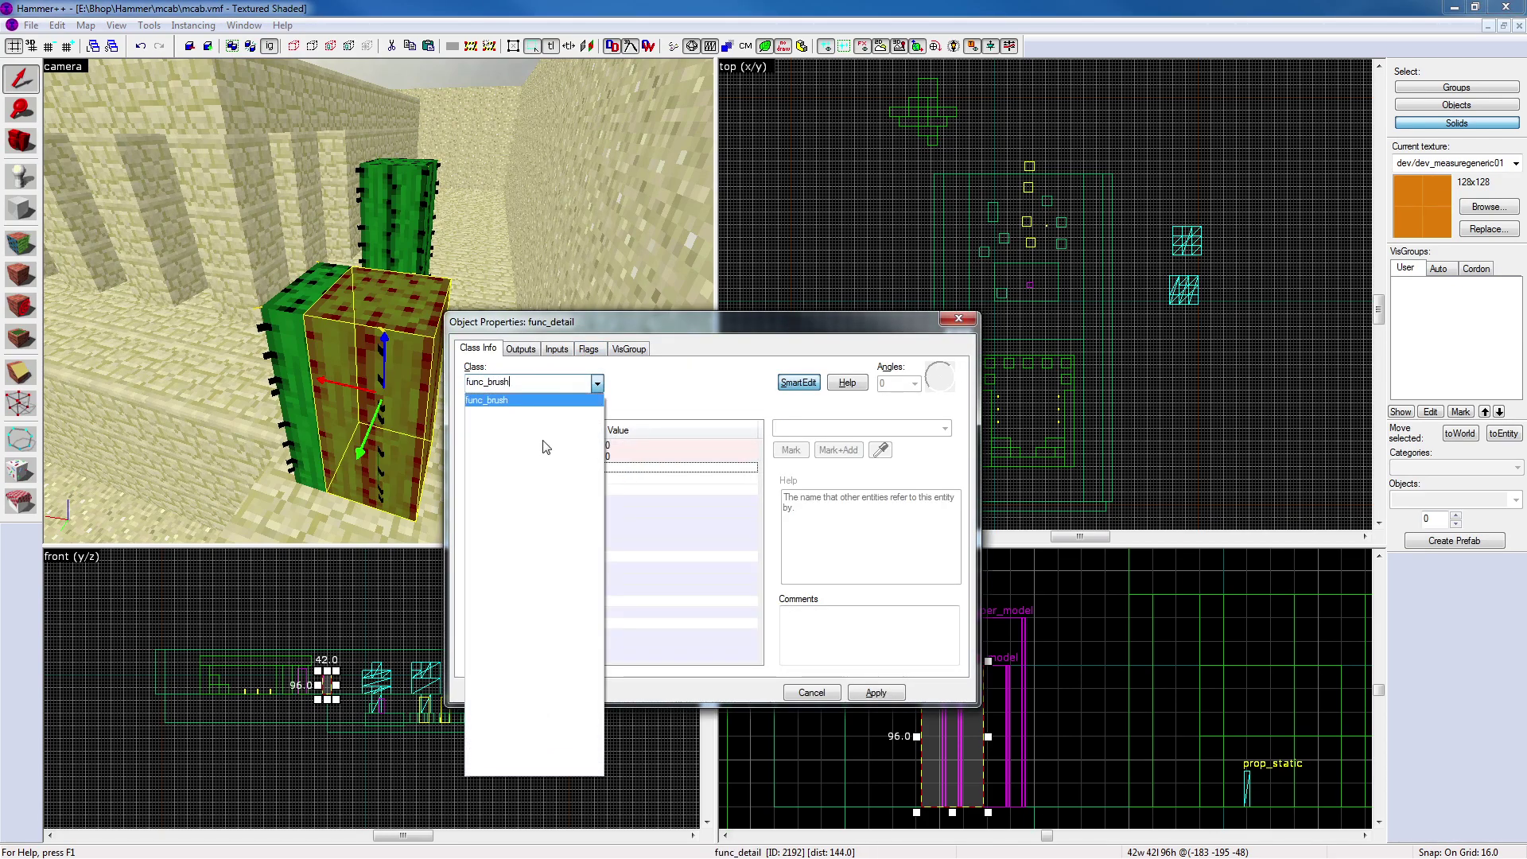
pyautogui.click(541, 404)
pyautogui.click(875, 692)
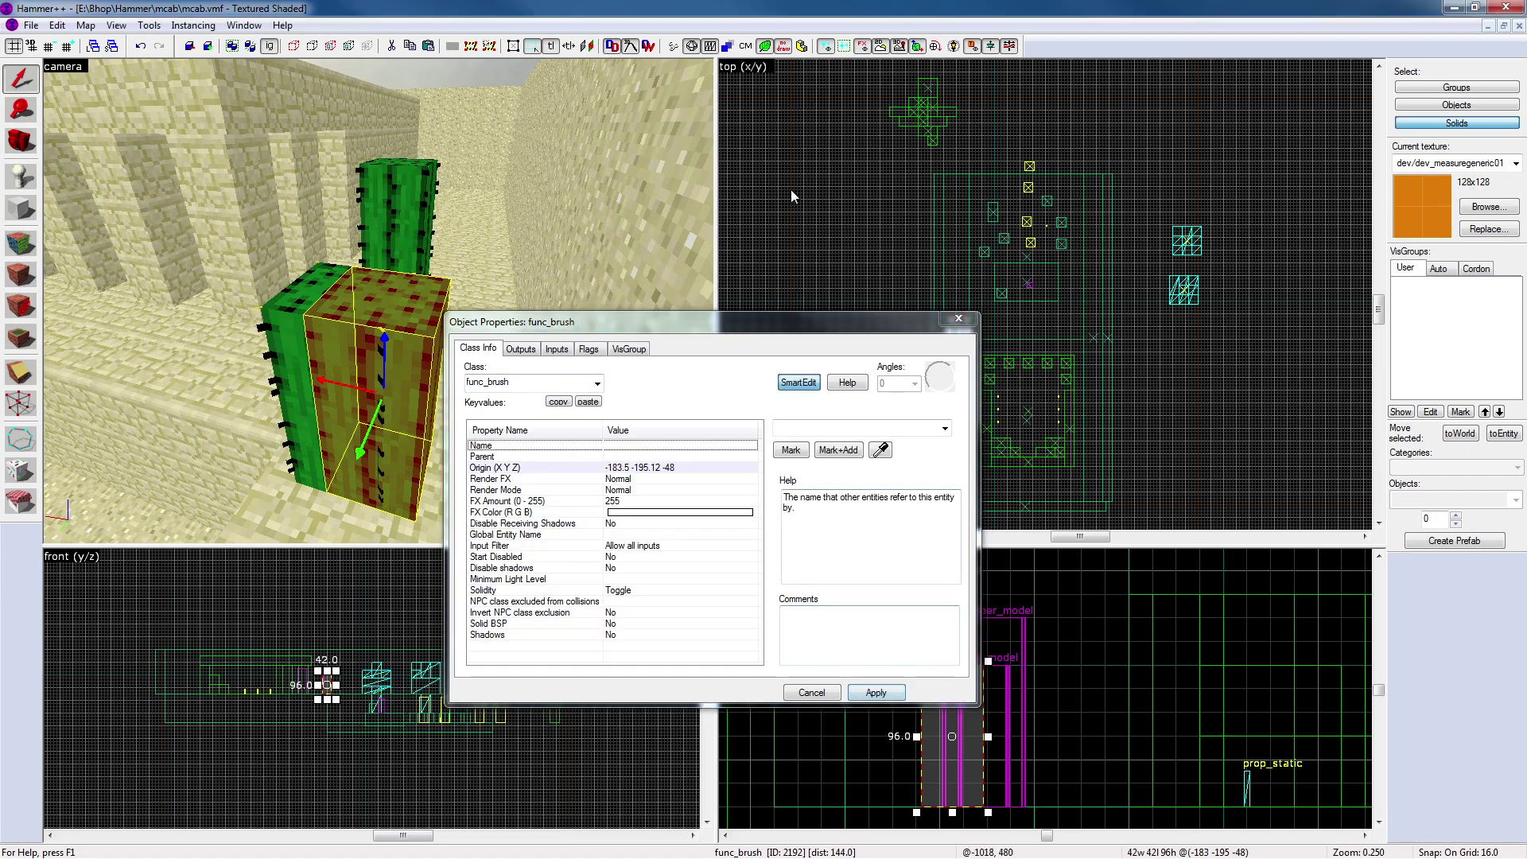
pyautogui.click(671, 446)
pyautogui.write('asd')
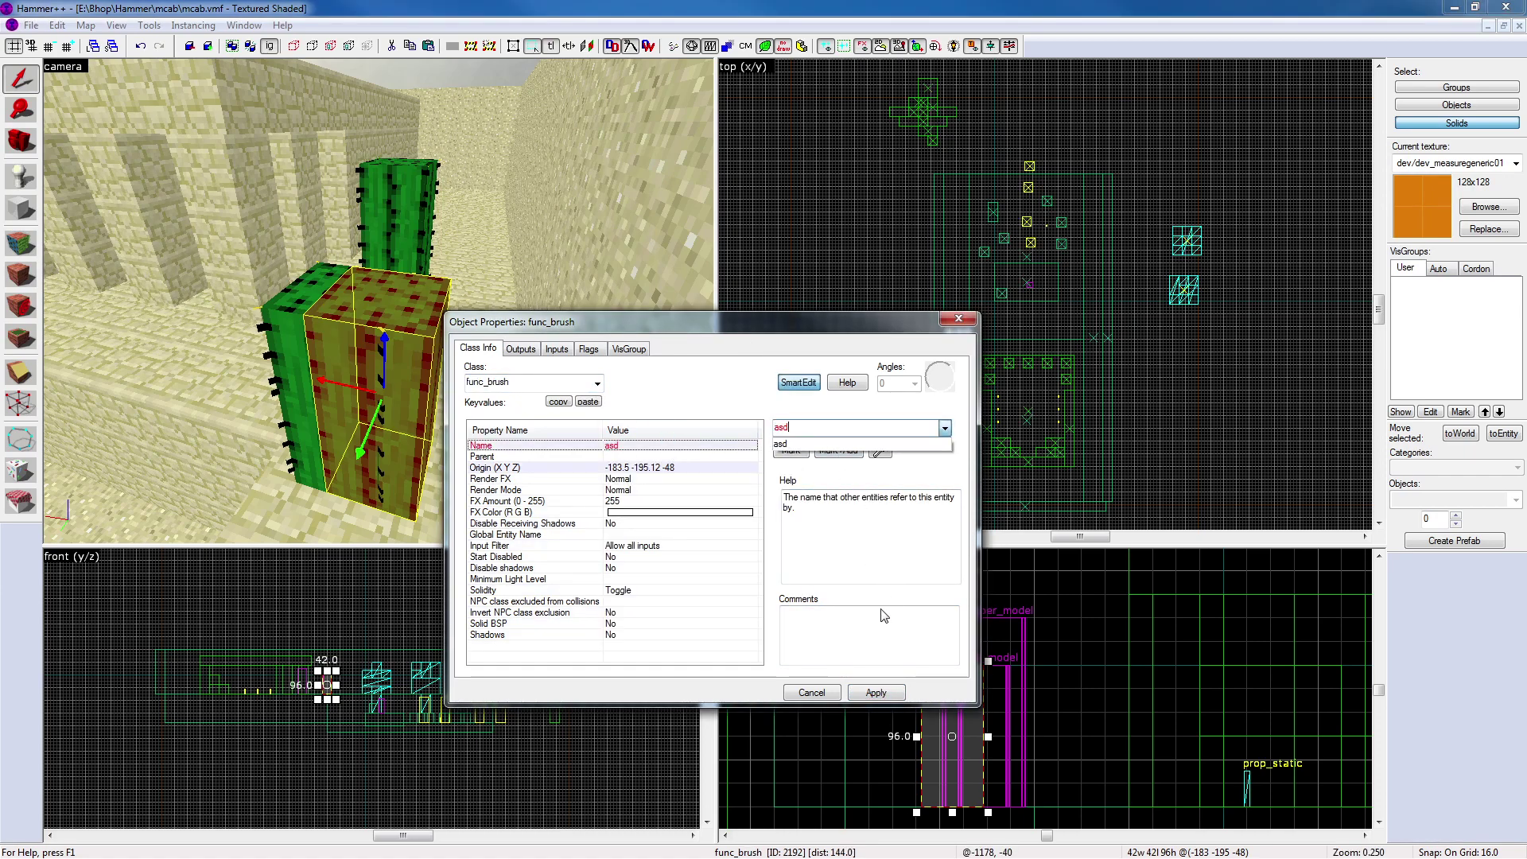
pyautogui.click(876, 692)
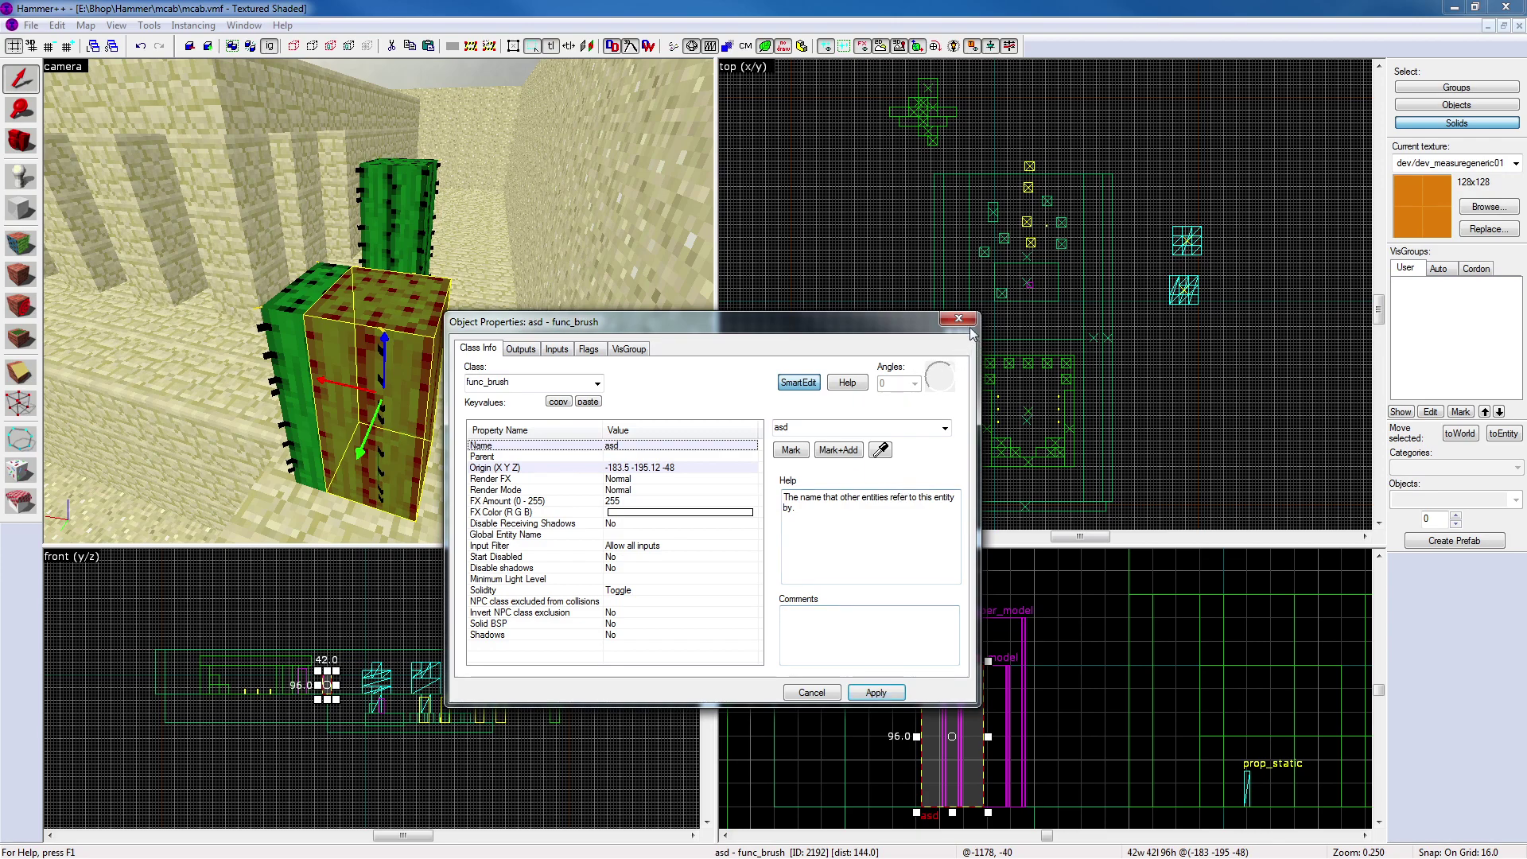
# Move the func_brush block back into place inside the shortened cactus
pyautogui.press('z')
pyautogui.press('z')
pyautogui.click(350, 310)
pyautogui.click(433, 320)
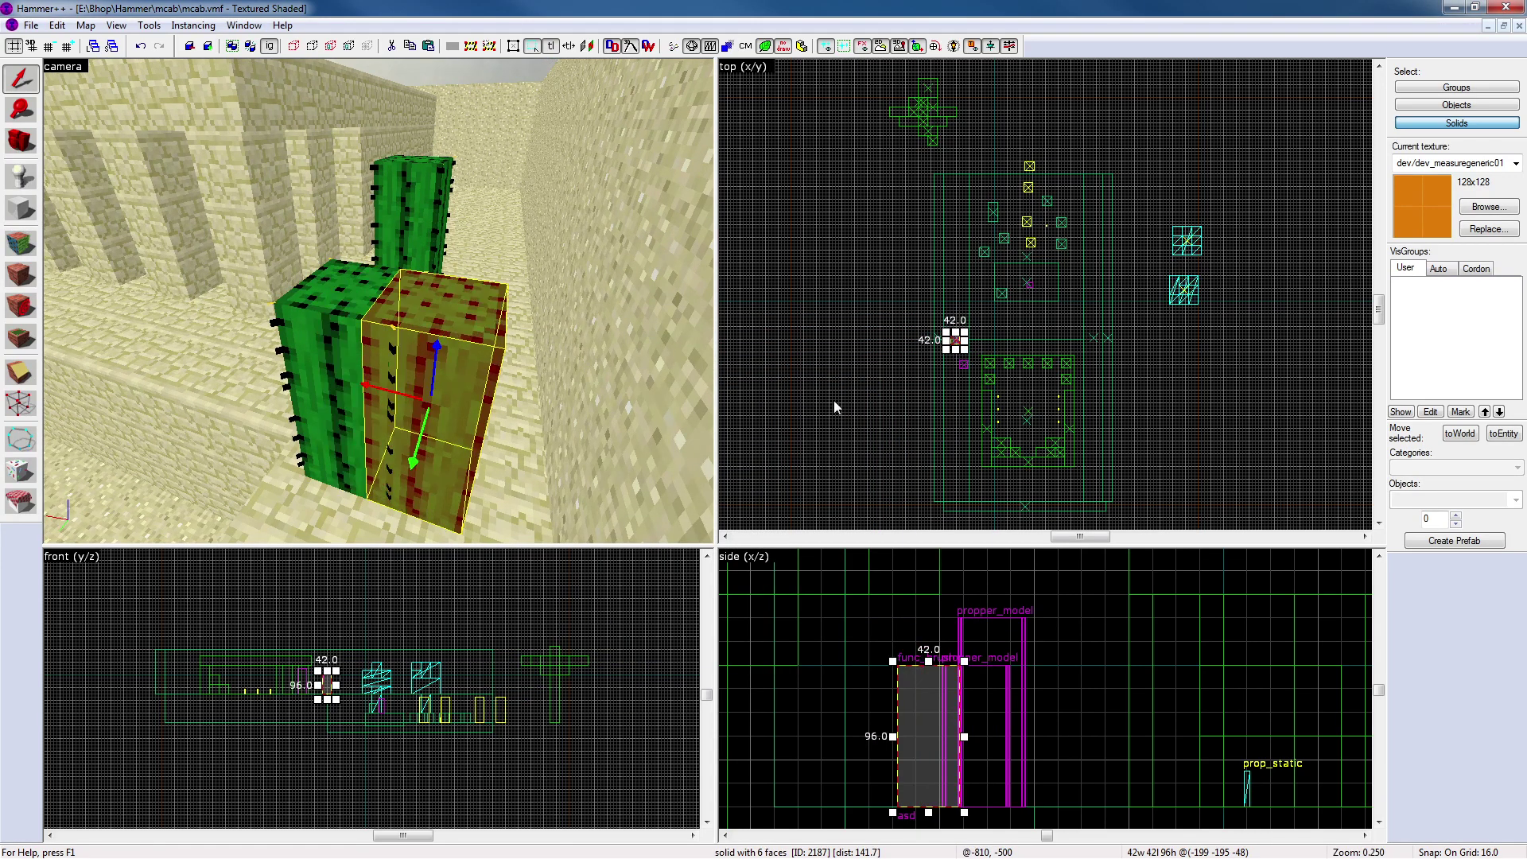
pyautogui.press('Escape')
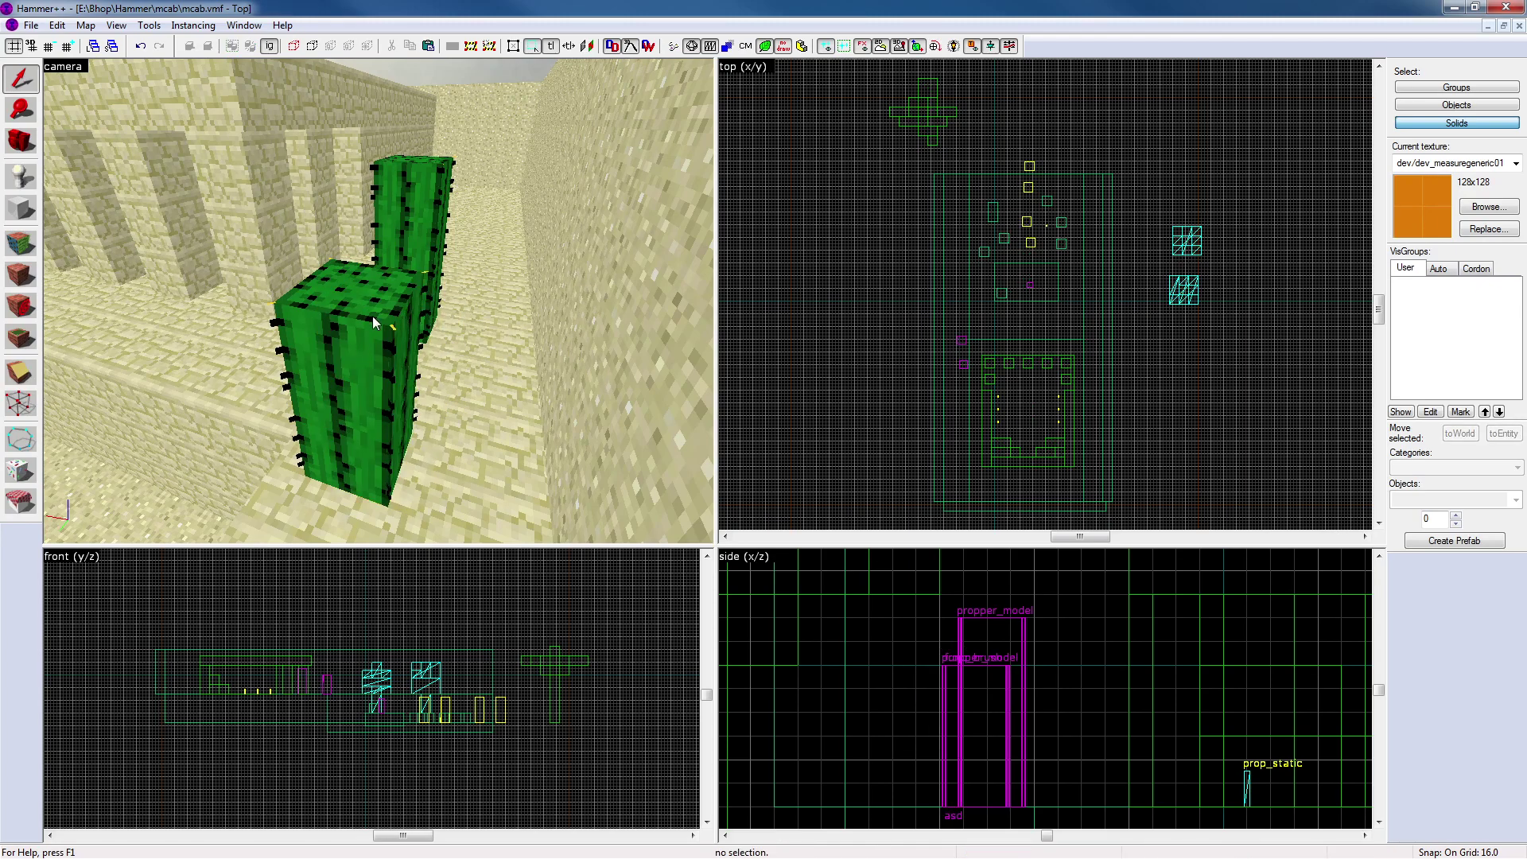
# Check the object properties of the shortened cactus's inner block
pyautogui.press('z')
pyautogui.press('w')
pyautogui.press('z')
pyautogui.scroll(2, 375, 305)
pyautogui.click(393, 323)
pyautogui.hotkey('alt', 'Return')
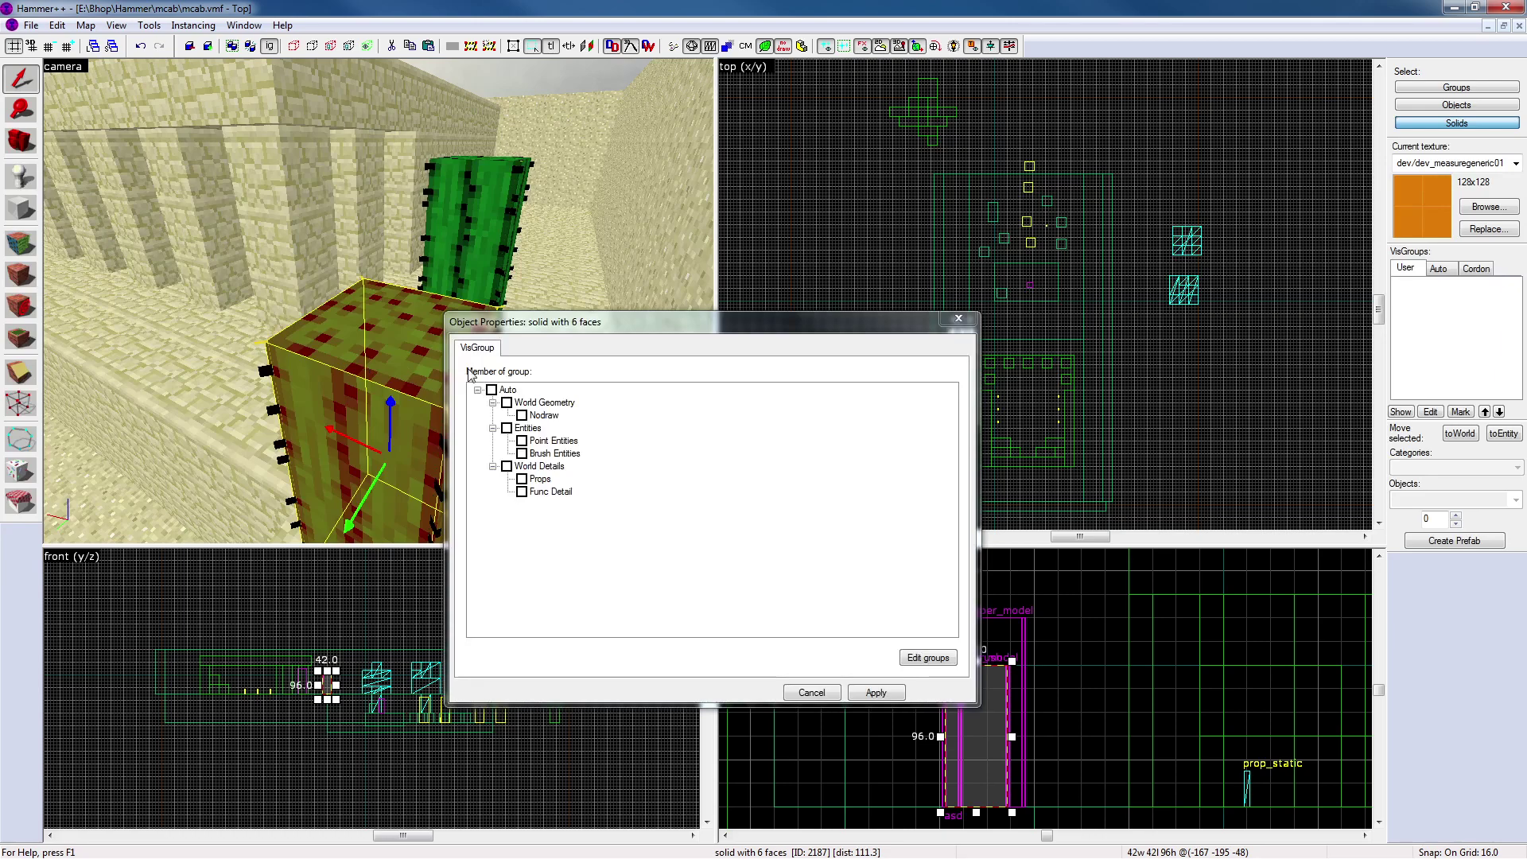
pyautogui.click(958, 318)
# Add the four corner spike strips to the selected inner block and tie all five solids to a propper_model entity
pyautogui.keyDown('ctrl'); pyautogui.click(449, 434); pyautogui.keyUp('ctrl')
pyautogui.keyDown('ctrl'); pyautogui.click(270, 374); pyautogui.keyUp('ctrl')
pyautogui.keyDown('ctrl'); pyautogui.click(358, 279); pyautogui.keyUp('ctrl')
pyautogui.hotkey('alt', 'Return')
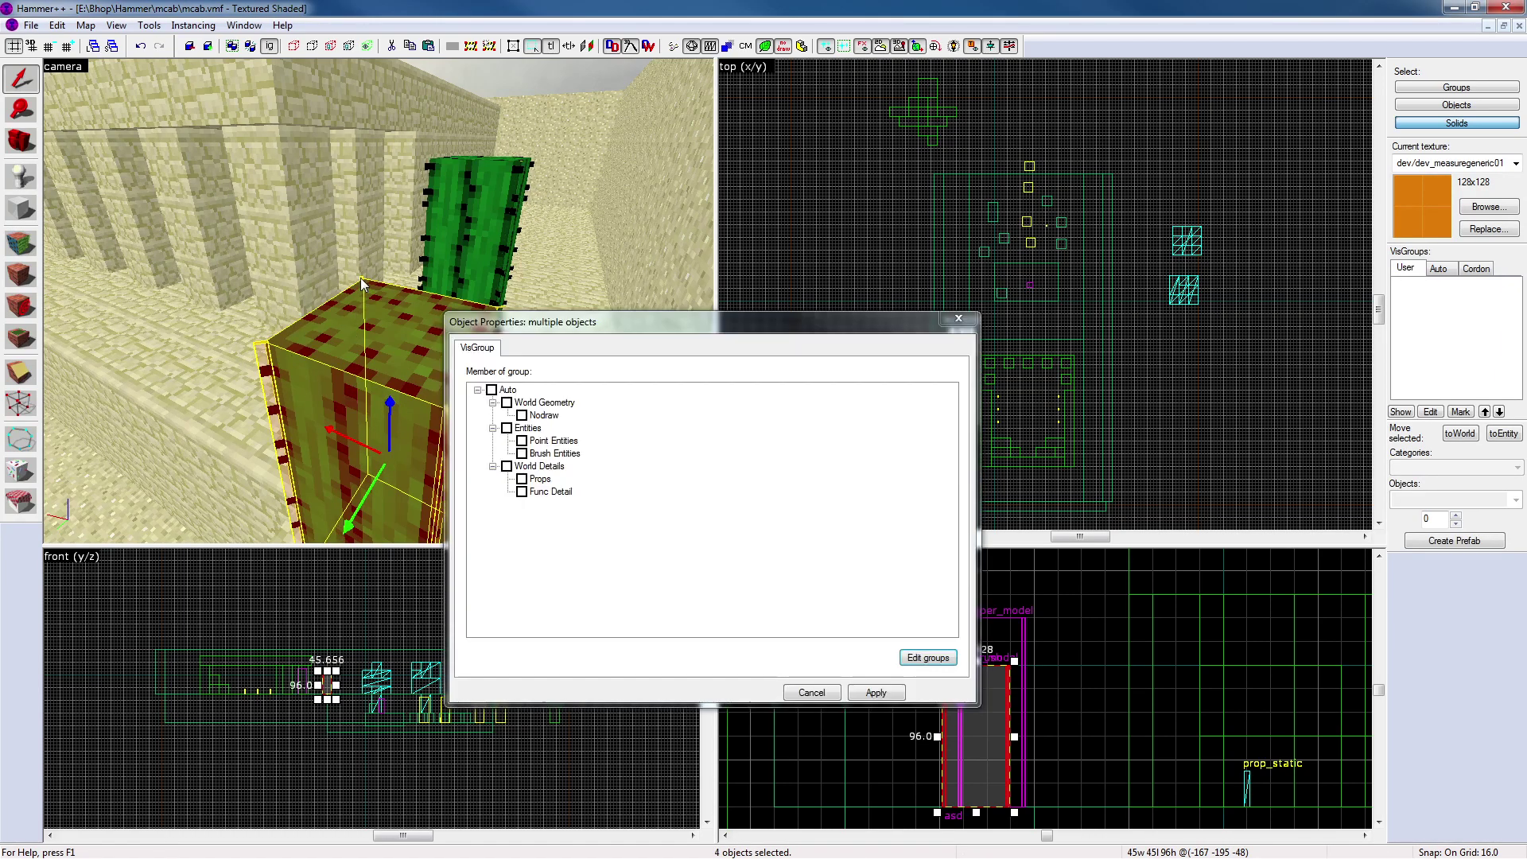
pyautogui.click(959, 318)
pyautogui.keyDown('ctrl'); pyautogui.click(495, 326); pyautogui.keyUp('ctrl')
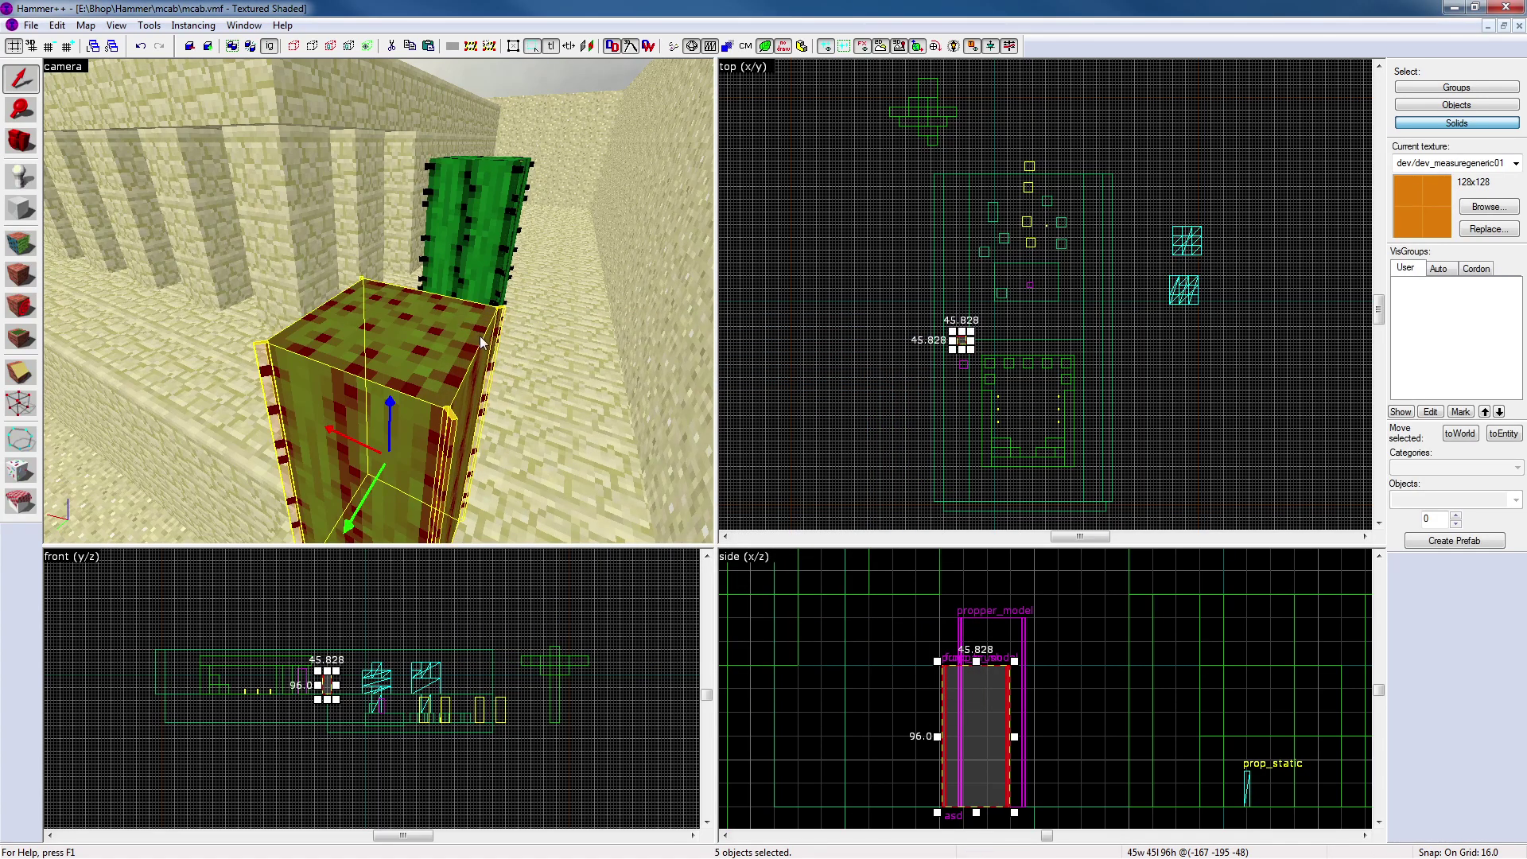
pyautogui.hotkey('ctrl', 't')
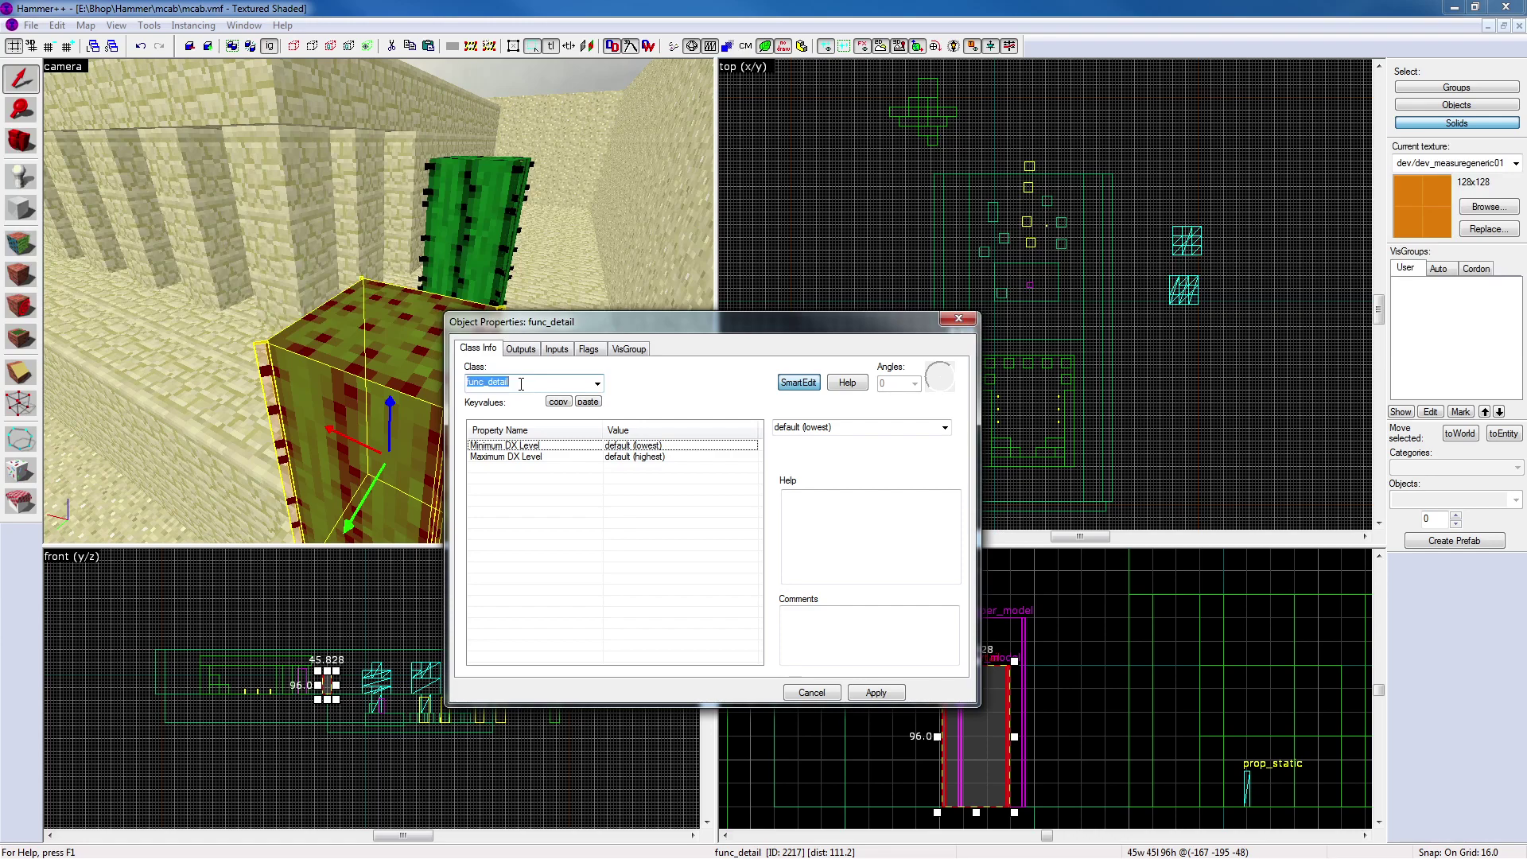
pyautogui.write('propp')
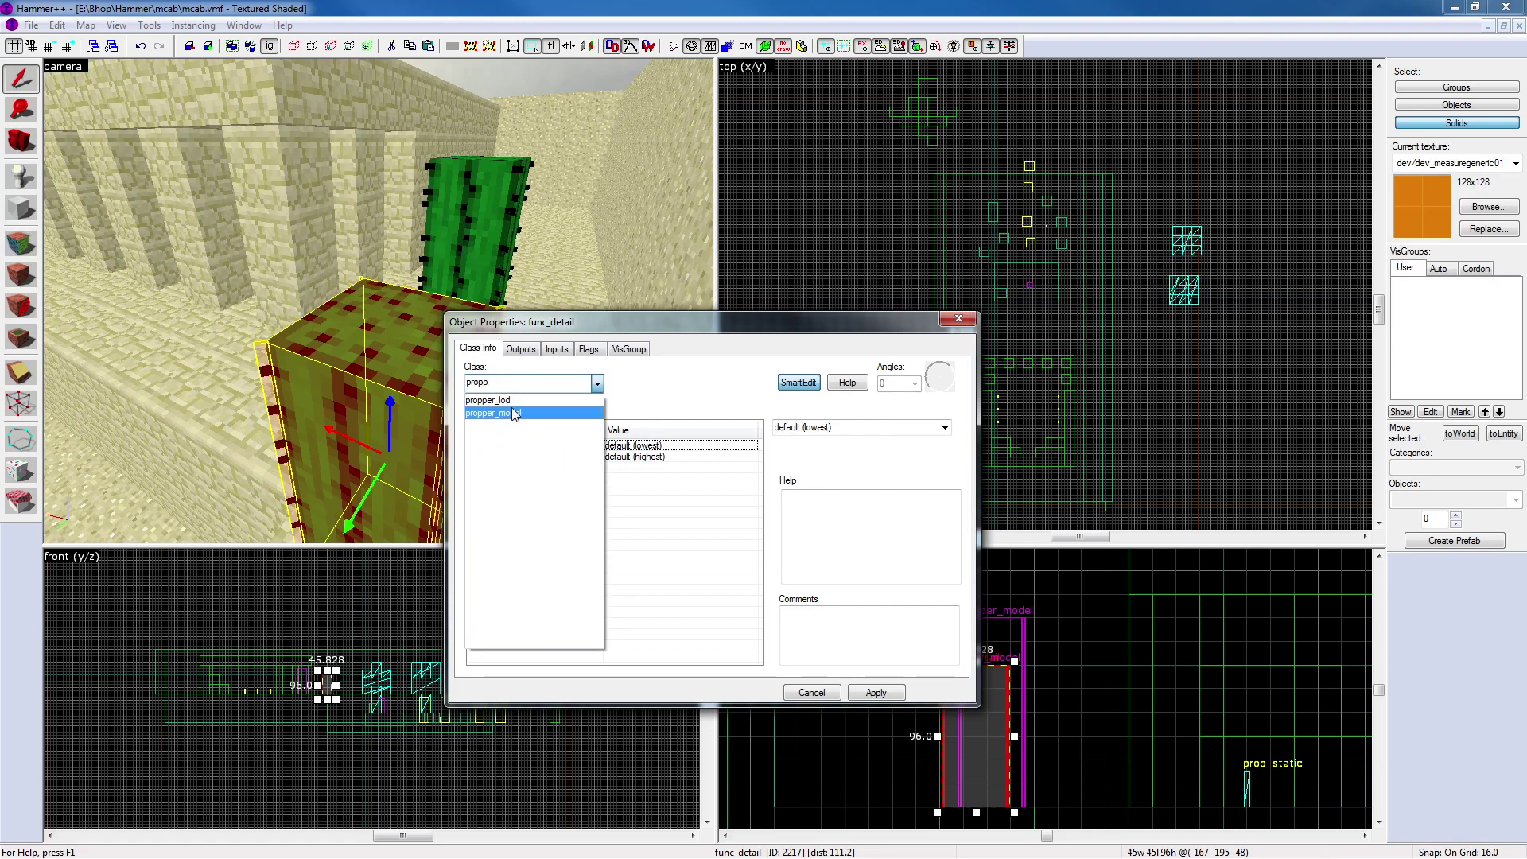
pyautogui.click(512, 409)
pyautogui.click(874, 691)
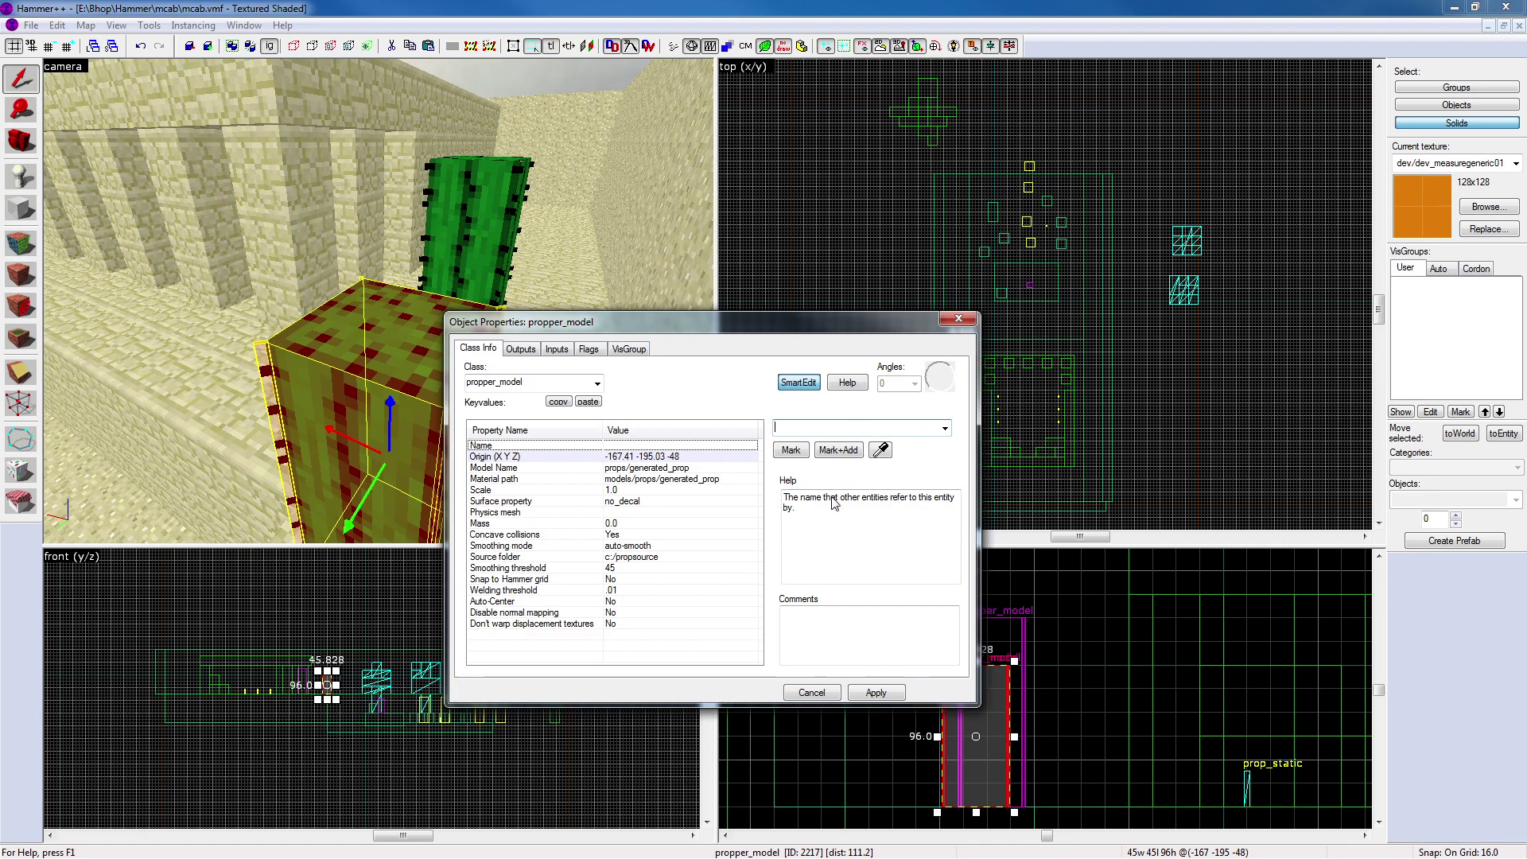
# Check which brush entities can be chosen as the new propper_model's physics mesh
pyautogui.click(662, 513)
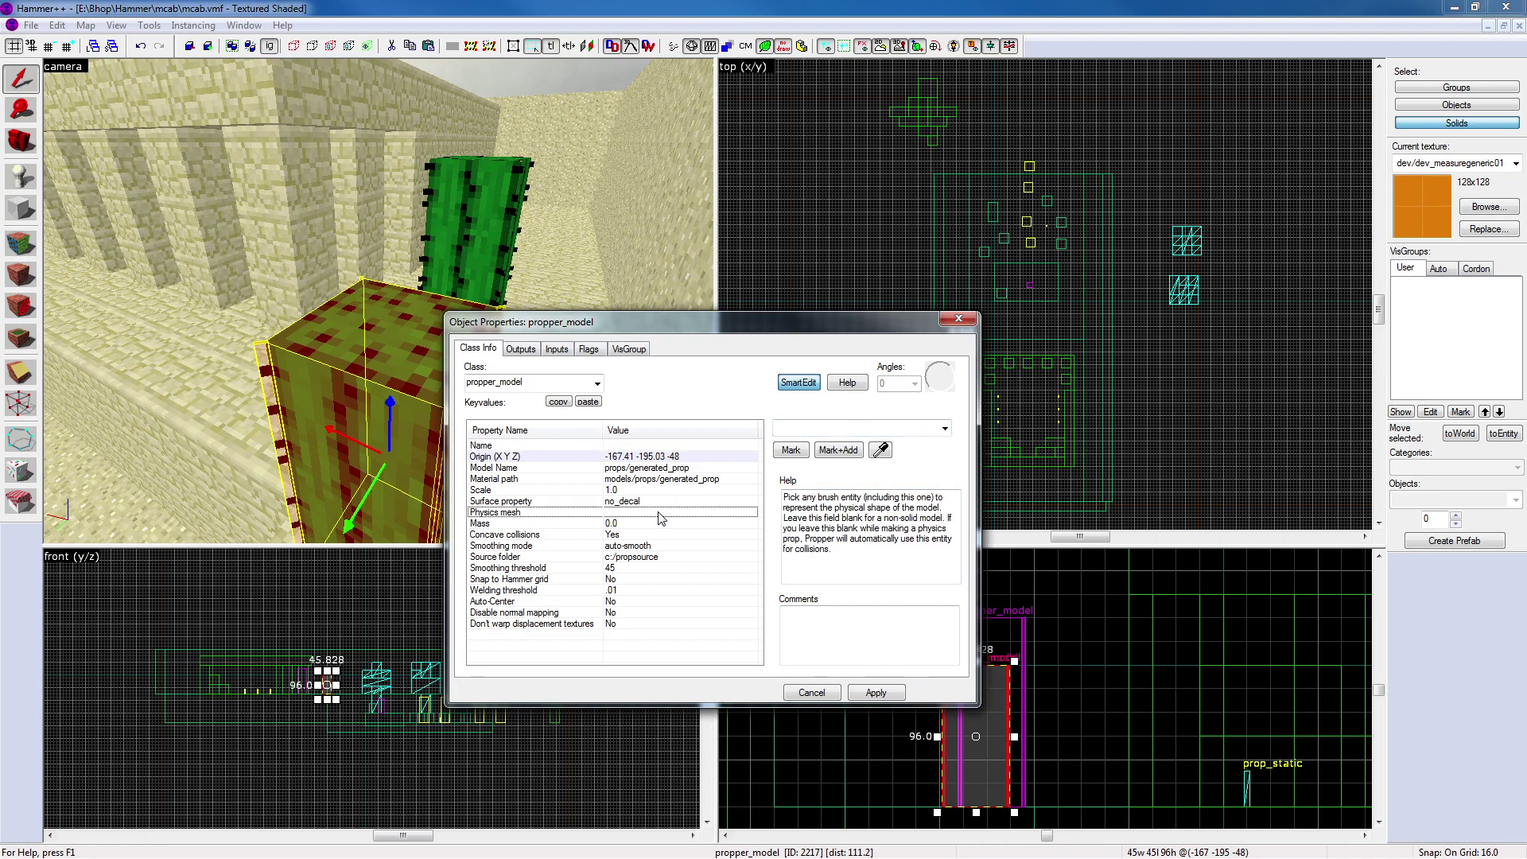
pyautogui.click(944, 429)
pyautogui.click(948, 429)
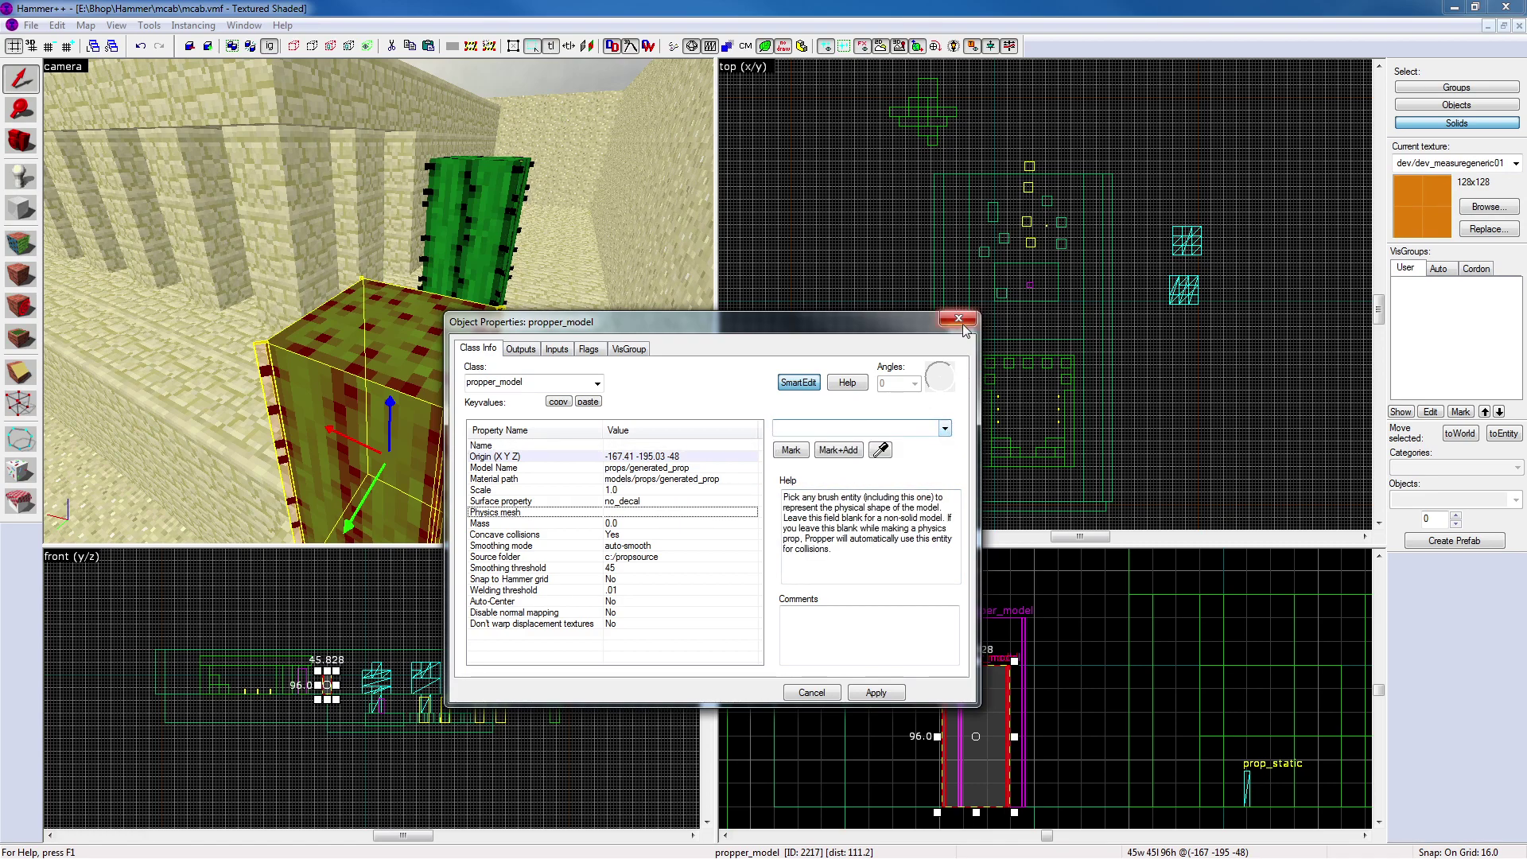
pyautogui.click(923, 304)
pyautogui.click(966, 323)
# Try to remove the duplicated inner block from the shortened cactus
pyautogui.click(437, 395)
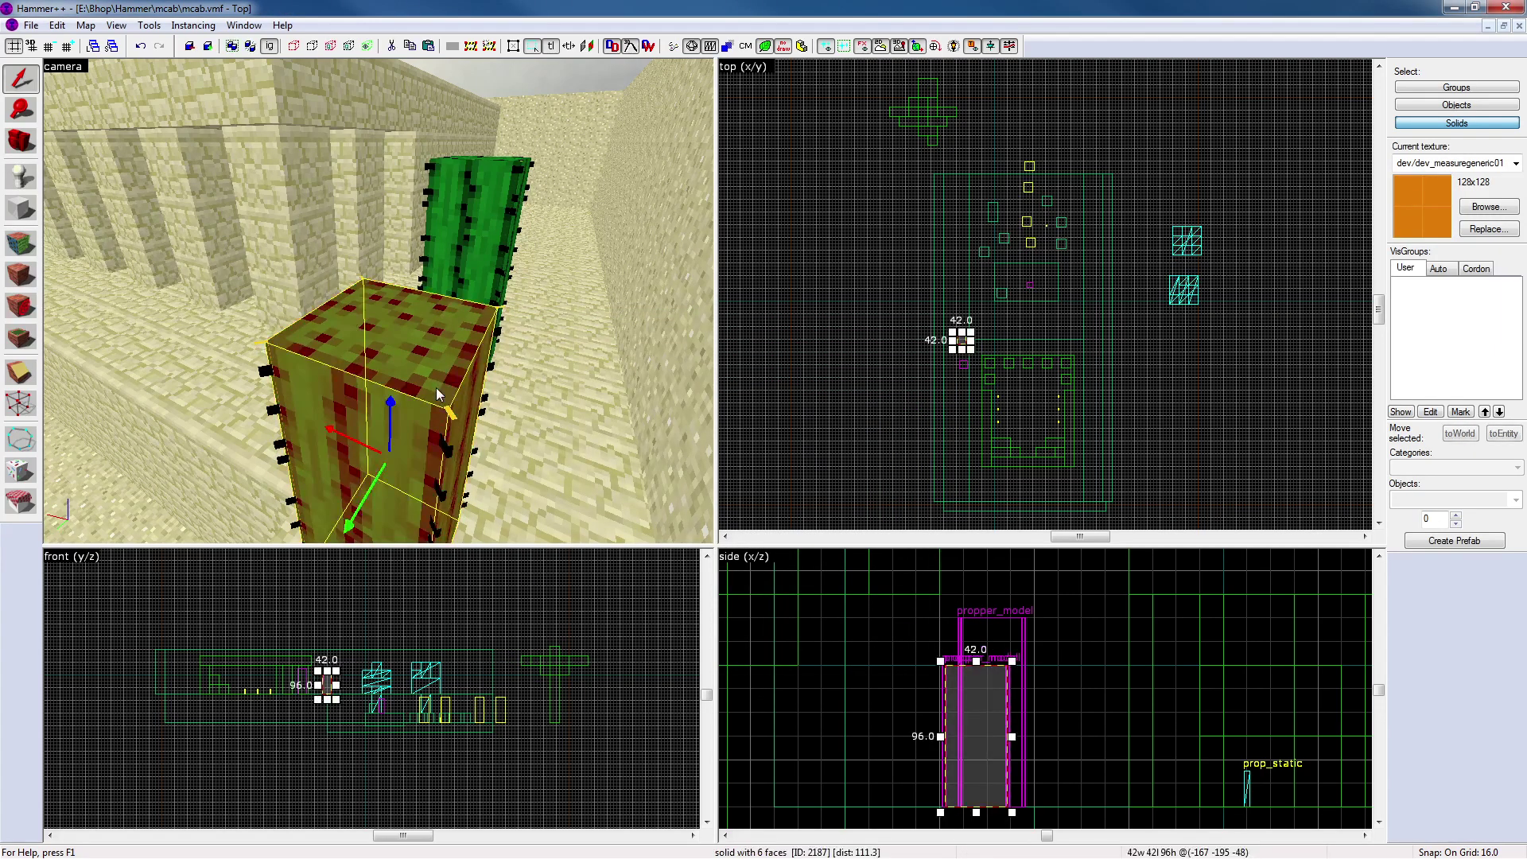
pyautogui.press('Delete')
pyautogui.press('u')
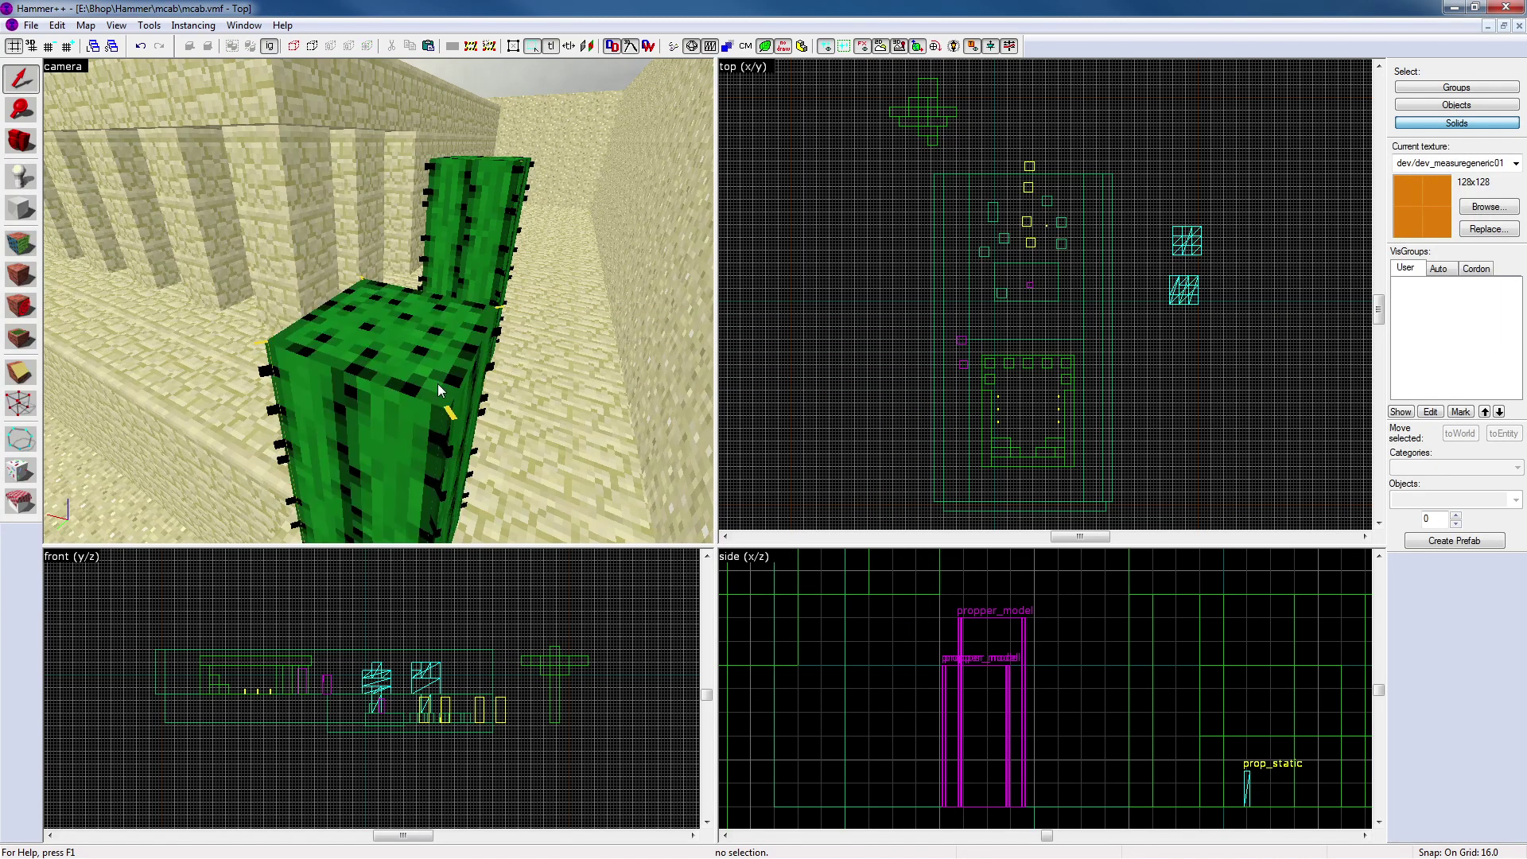
# Check the object properties of the original inner block and the front corner spike strip
pyautogui.click(437, 384)
pyautogui.hotkey('alt', 'Return')
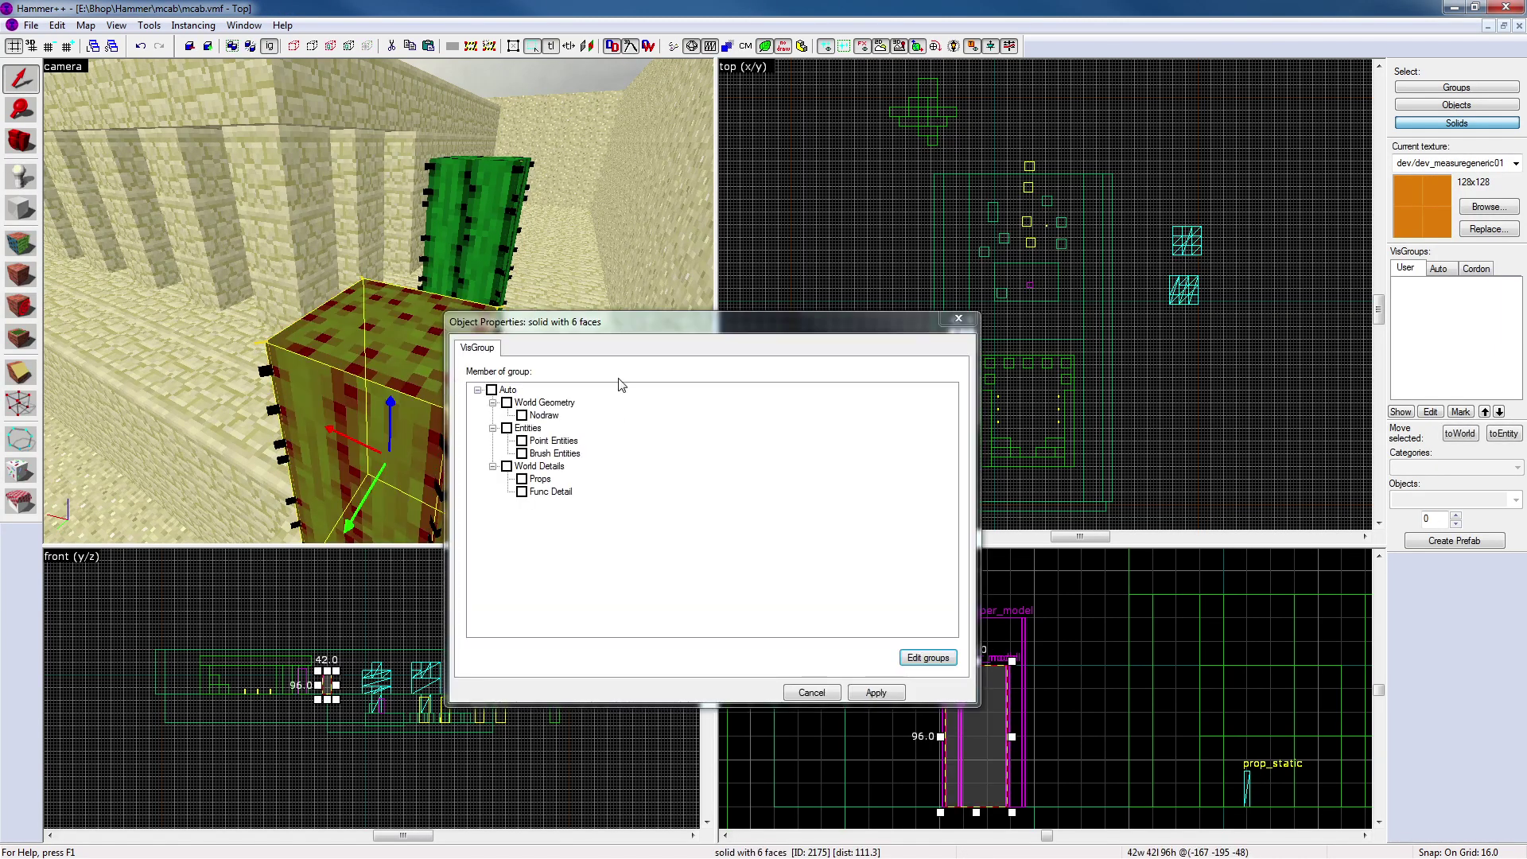
pyautogui.click(958, 318)
pyautogui.click(448, 439)
pyautogui.hotkey('alt', 'Return')
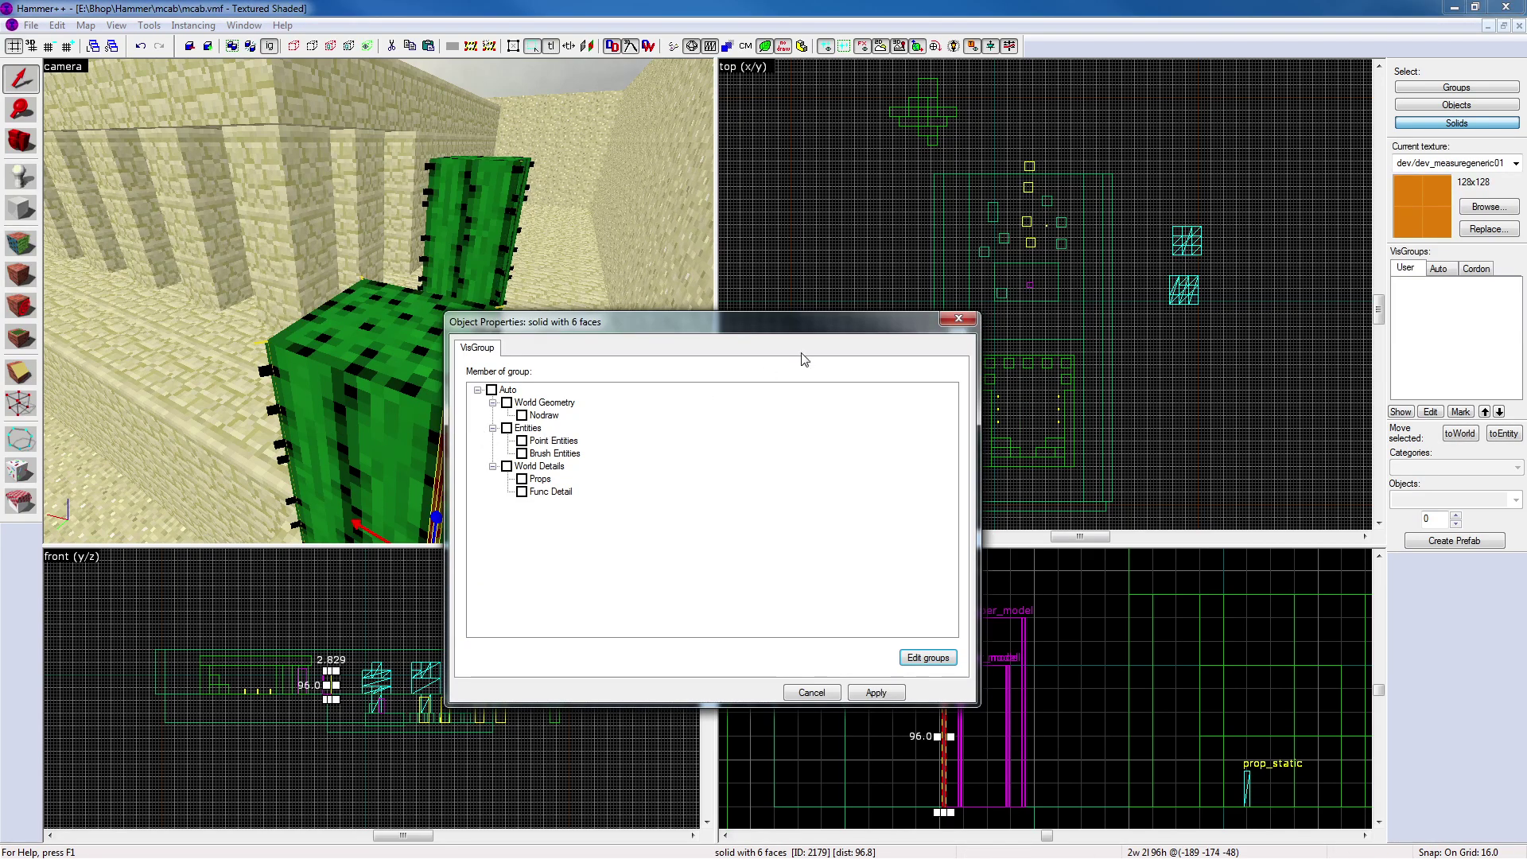
pyautogui.click(962, 317)
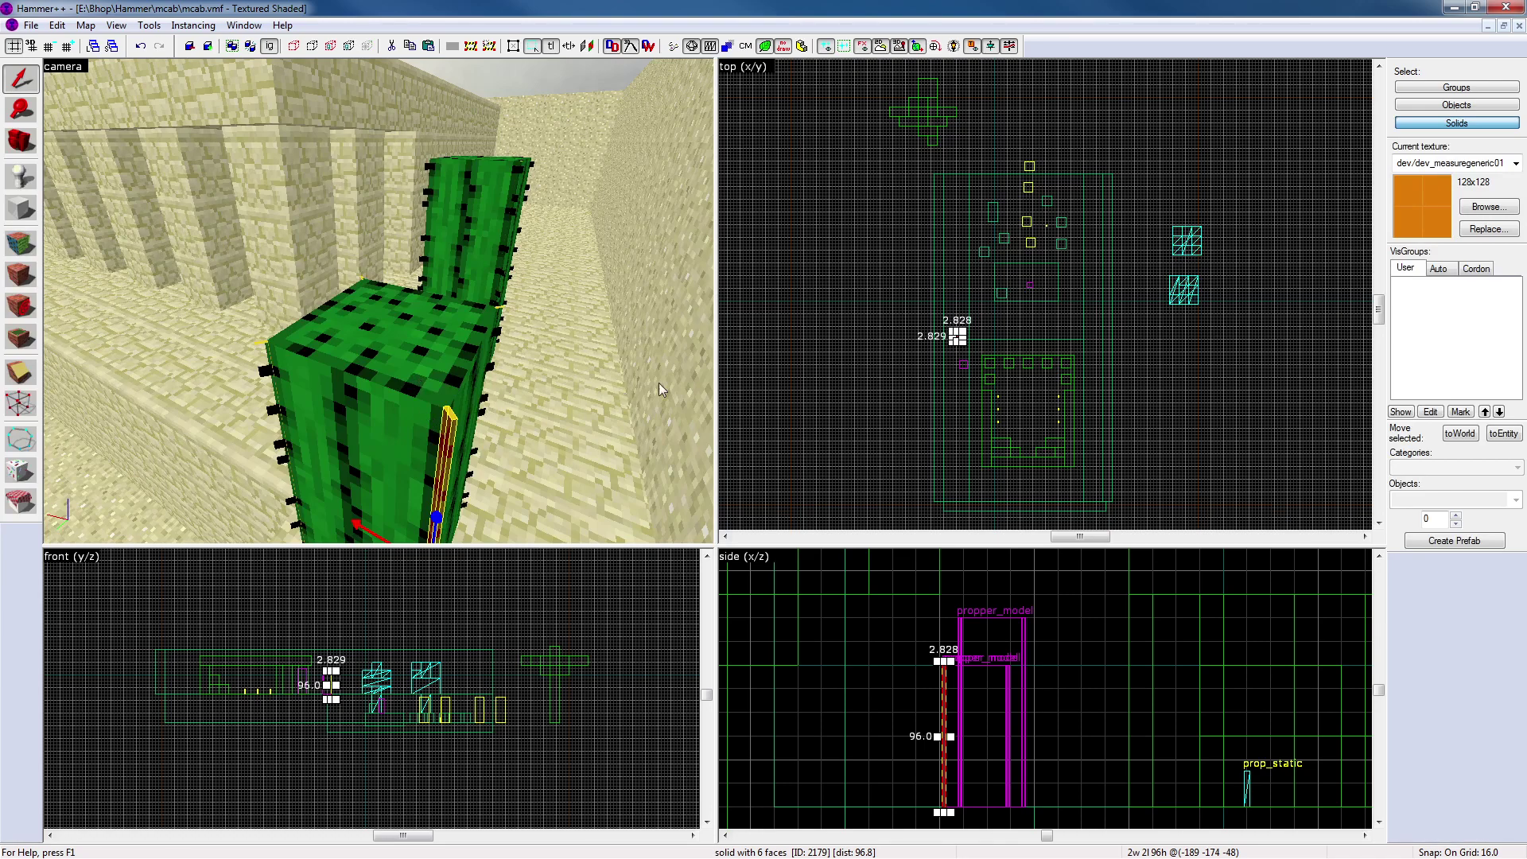
# Try to delete the front corner spike strip of the shortened cactus
pyautogui.click(755, 380)
pyautogui.click(450, 441)
pyautogui.press('Delete')
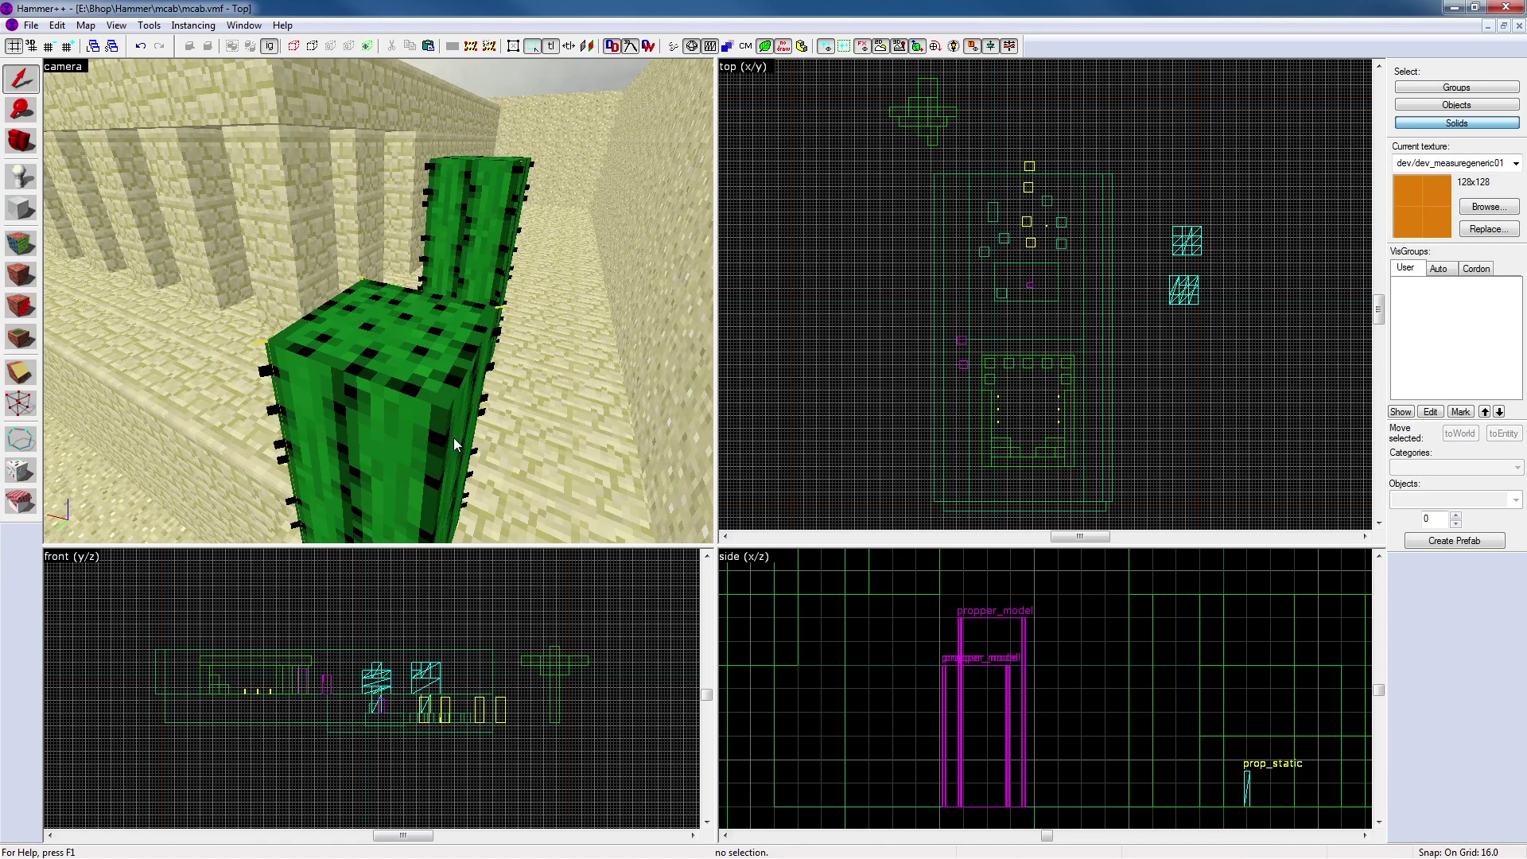
# Move the duplicated inner block out of the shortened cactus and check the object properties of both blocks
pyautogui.click(454, 443)
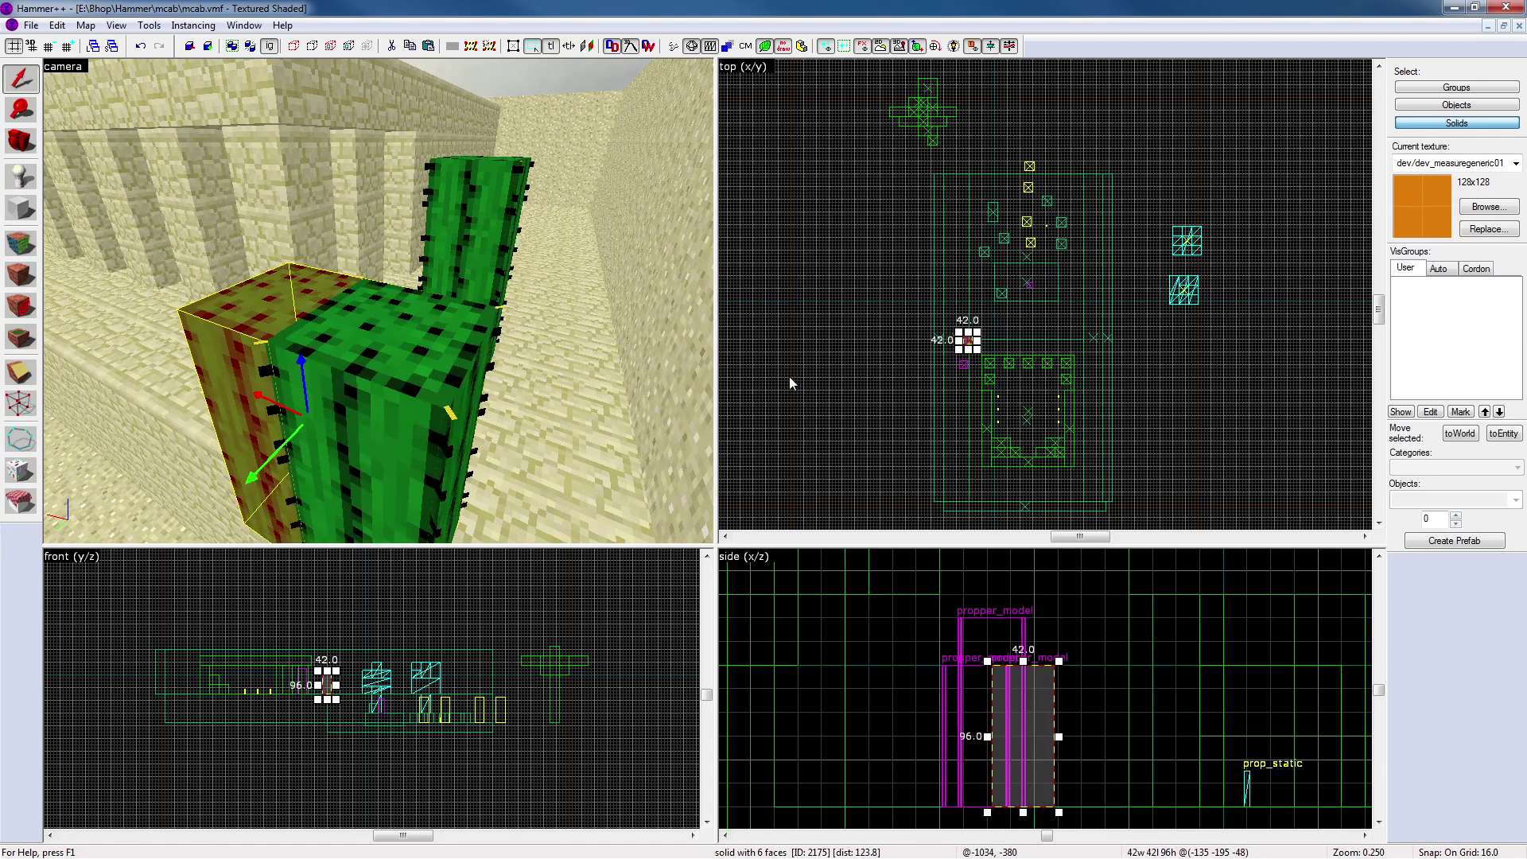
pyautogui.press('Right')
pyautogui.press('Escape')
pyautogui.doubleClick(375, 365)
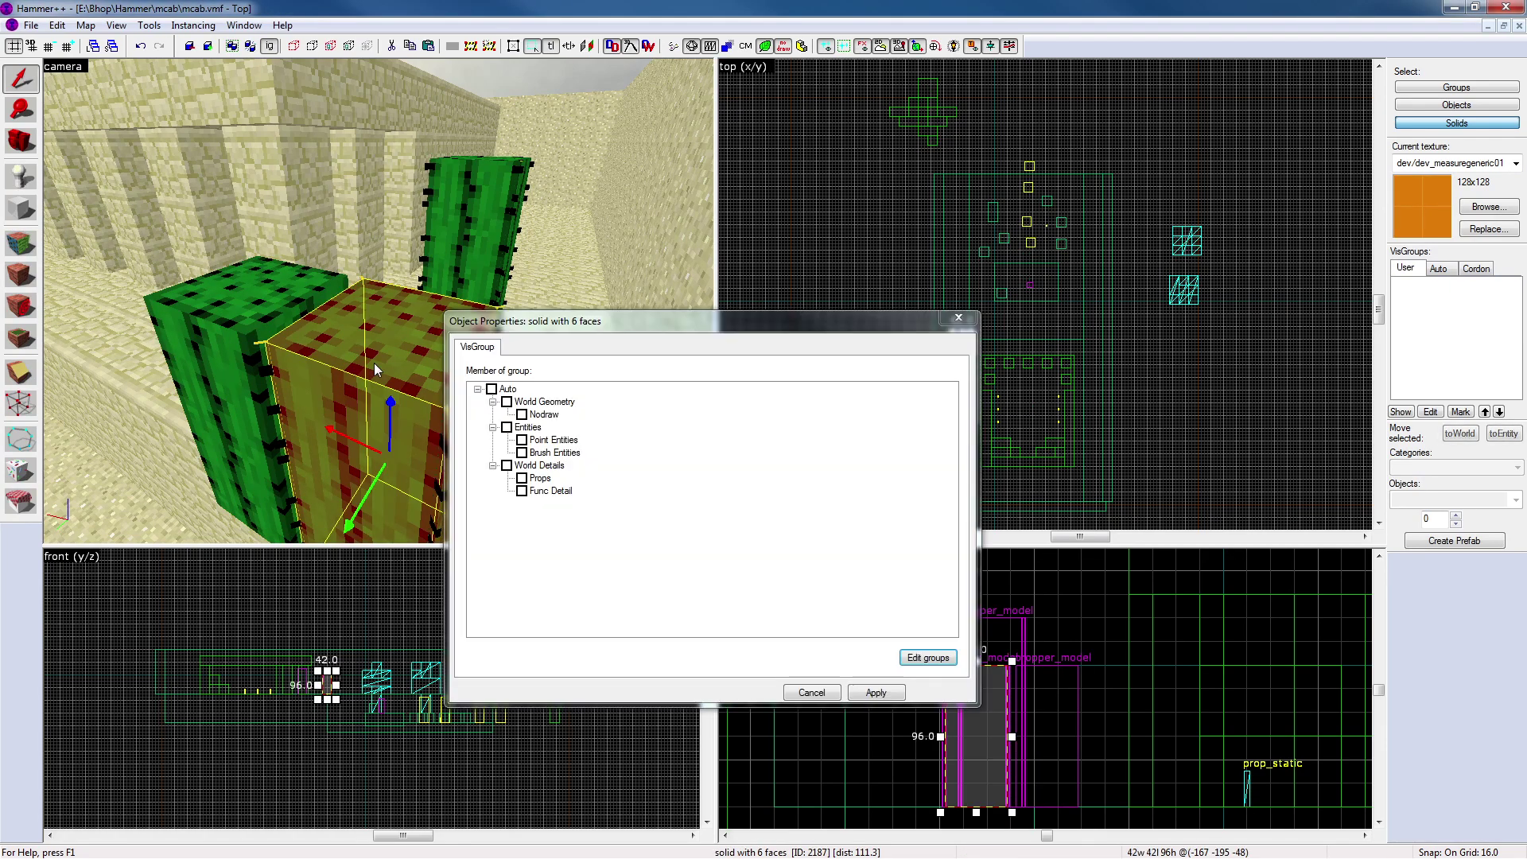
pyautogui.click(957, 319)
pyautogui.click(261, 304)
pyautogui.hotkey('alt', 'Return')
pyautogui.click(958, 317)
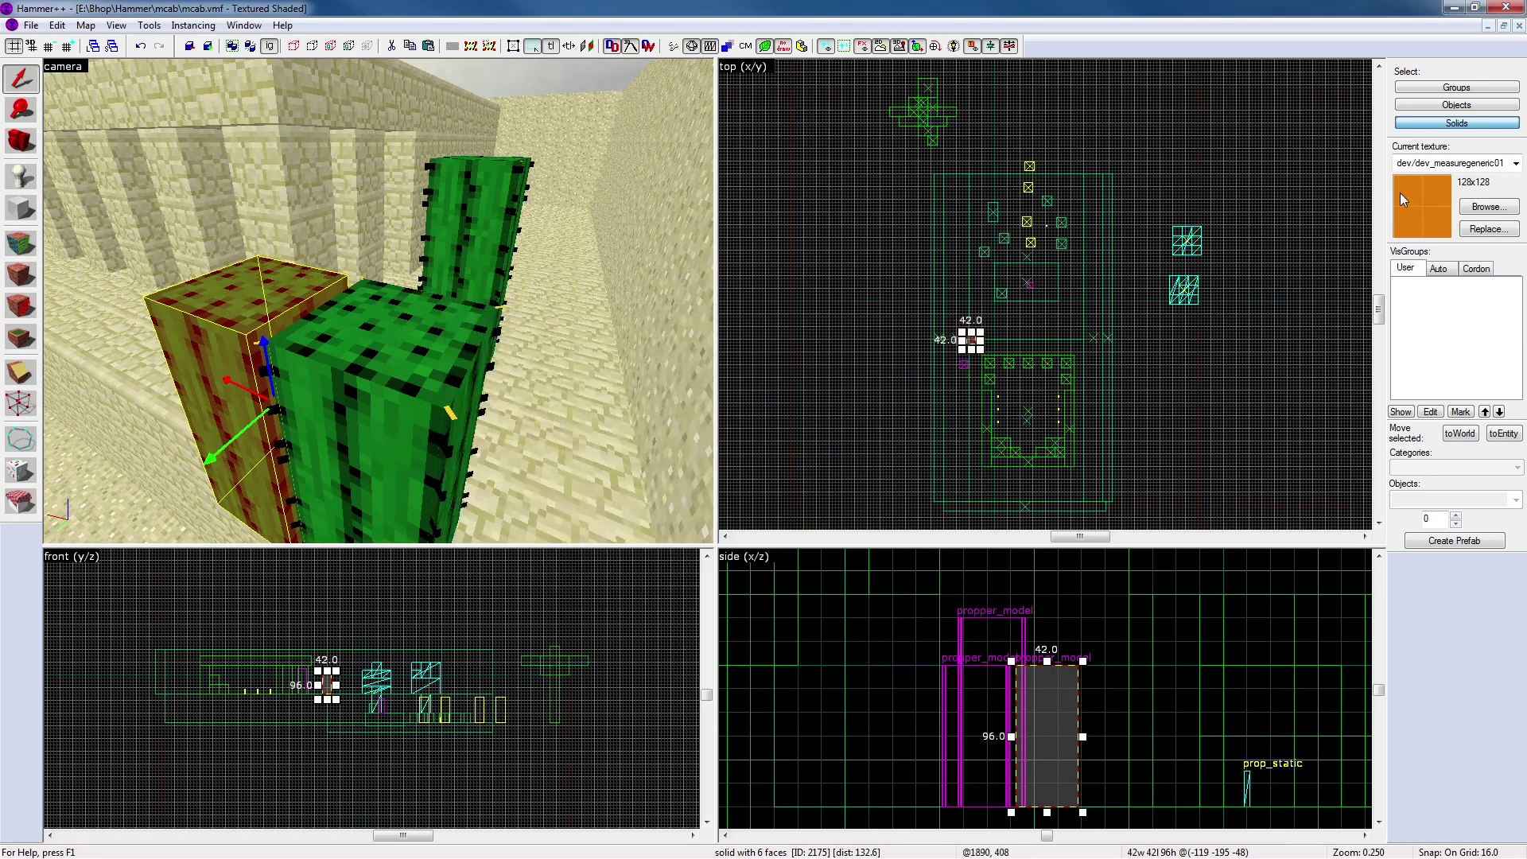
# Check the separated block's entity properties with group selection and delete that block
pyautogui.click(1456, 87)
pyautogui.click(412, 380)
pyautogui.click(263, 318)
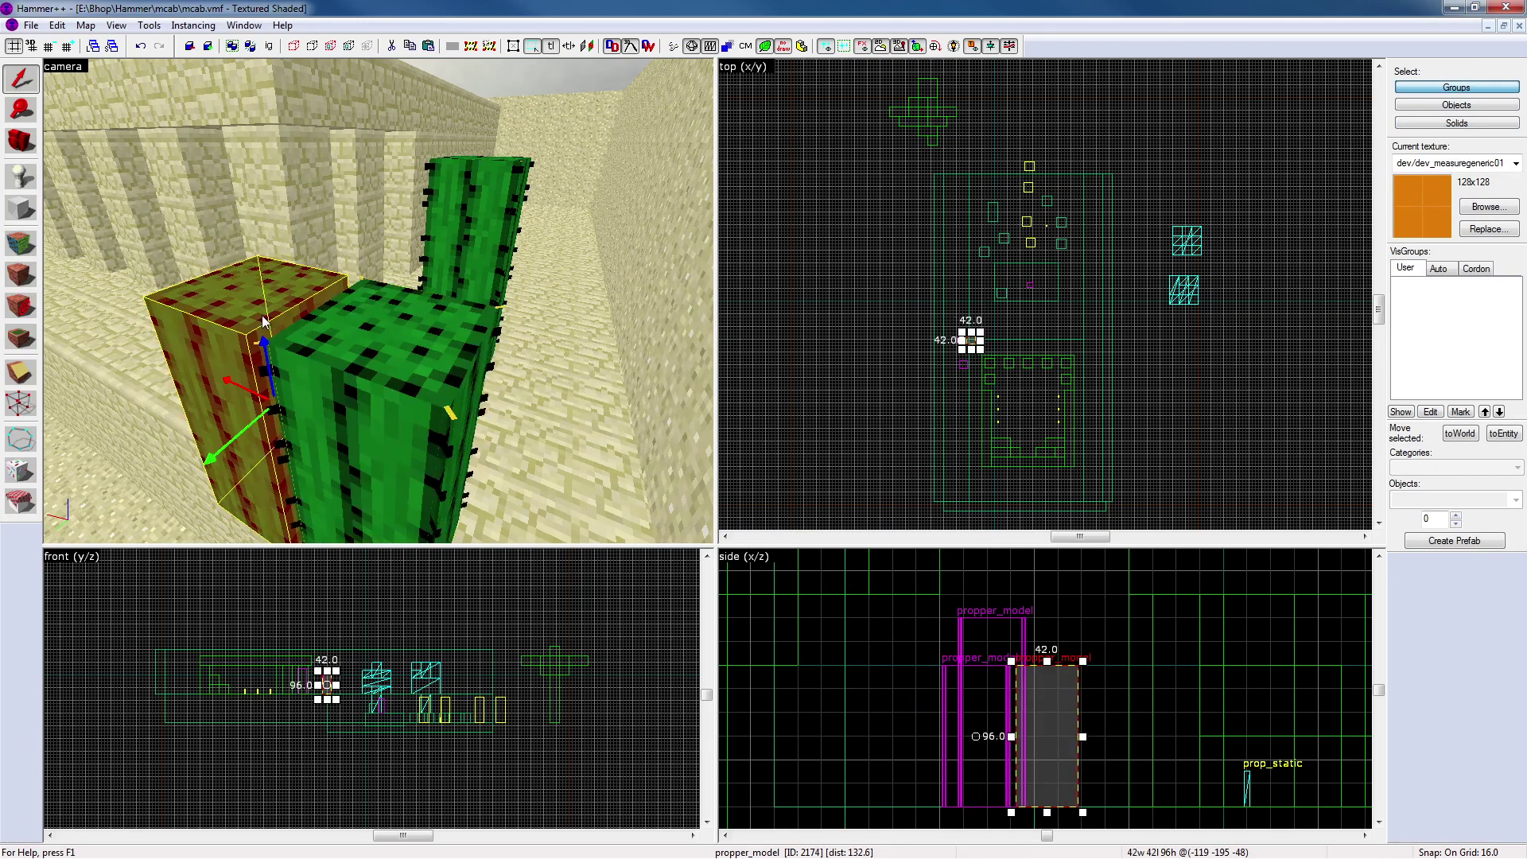
pyautogui.hotkey('alt', 'Return')
pyautogui.click(962, 318)
pyautogui.press('Escape')
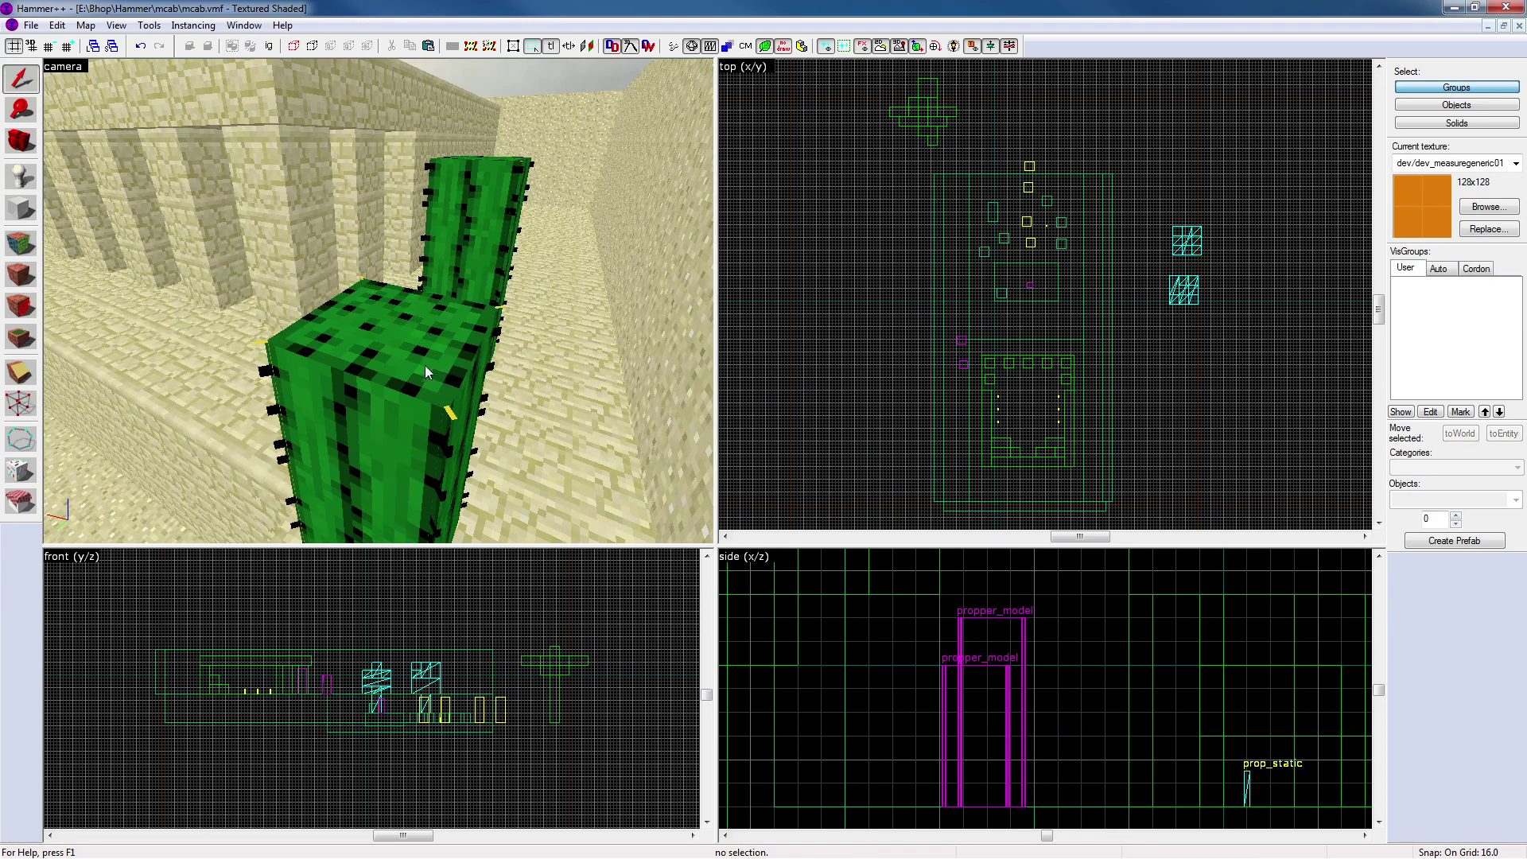
# Check the shortened cactus's propper_model properties, and copy its inner block 16 units to the side
pyautogui.doubleClick(419, 364)
pyautogui.click(958, 318)
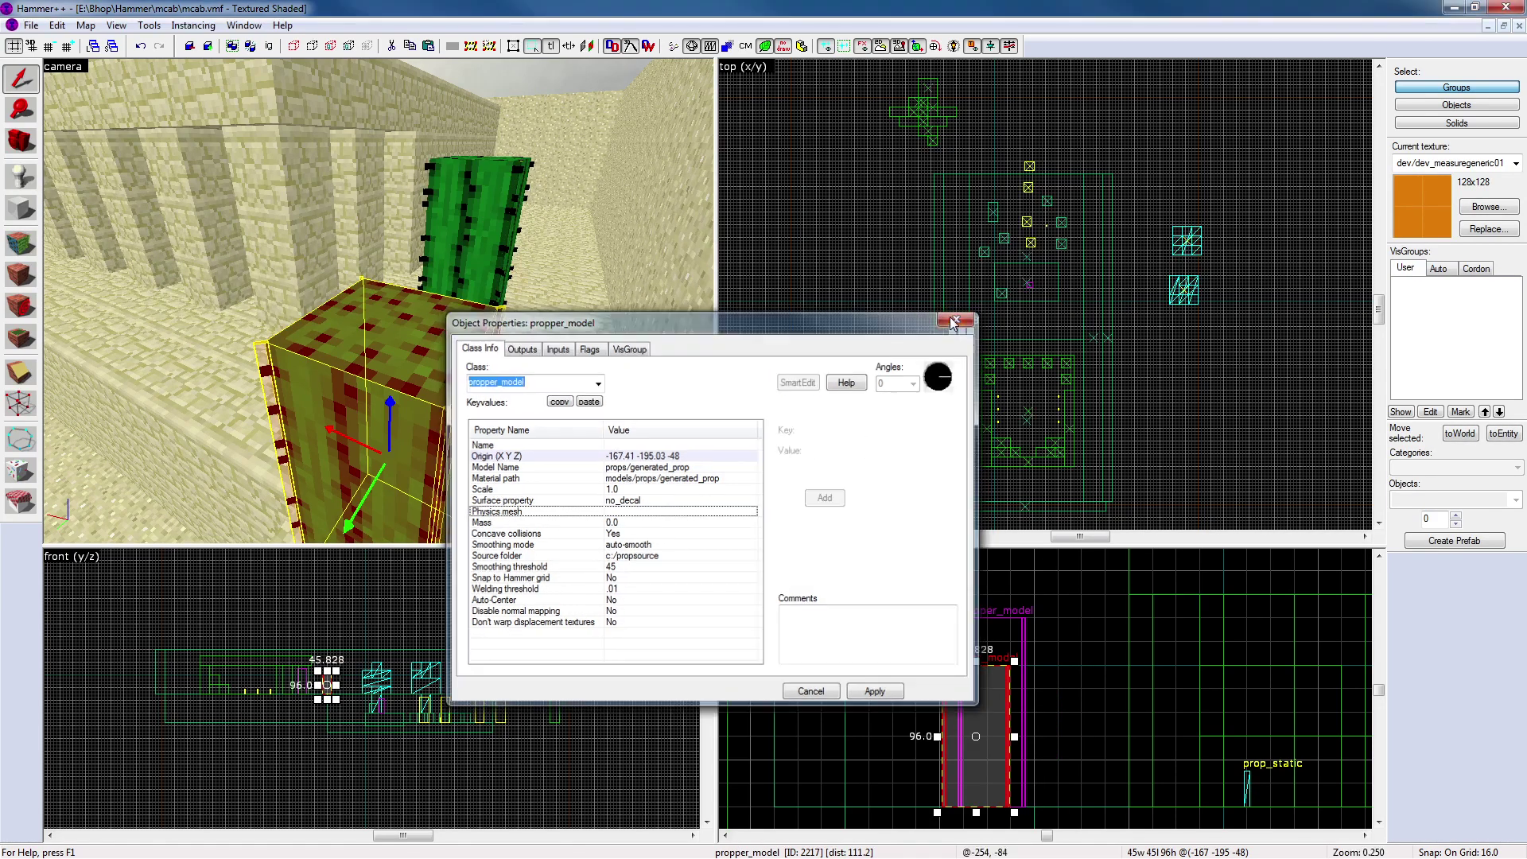
pyautogui.click(1444, 122)
pyautogui.press('Escape')
pyautogui.click(367, 347)
pyautogui.hotkey('shift', 'Left')
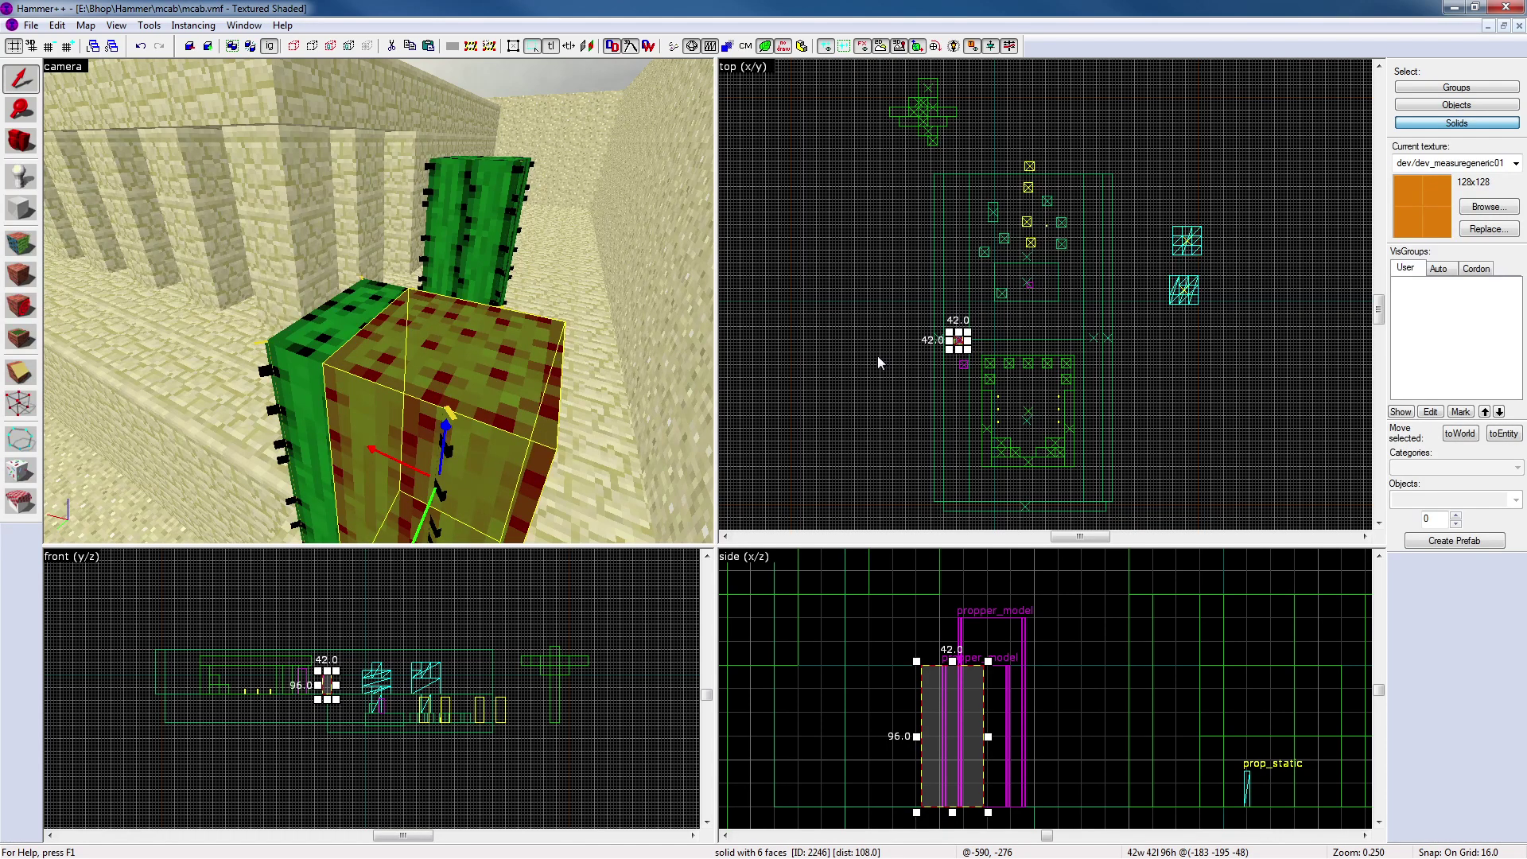
# Tie the copied inner block to a brush entity of class func_brush
pyautogui.click(1441, 88)
pyautogui.click(541, 404)
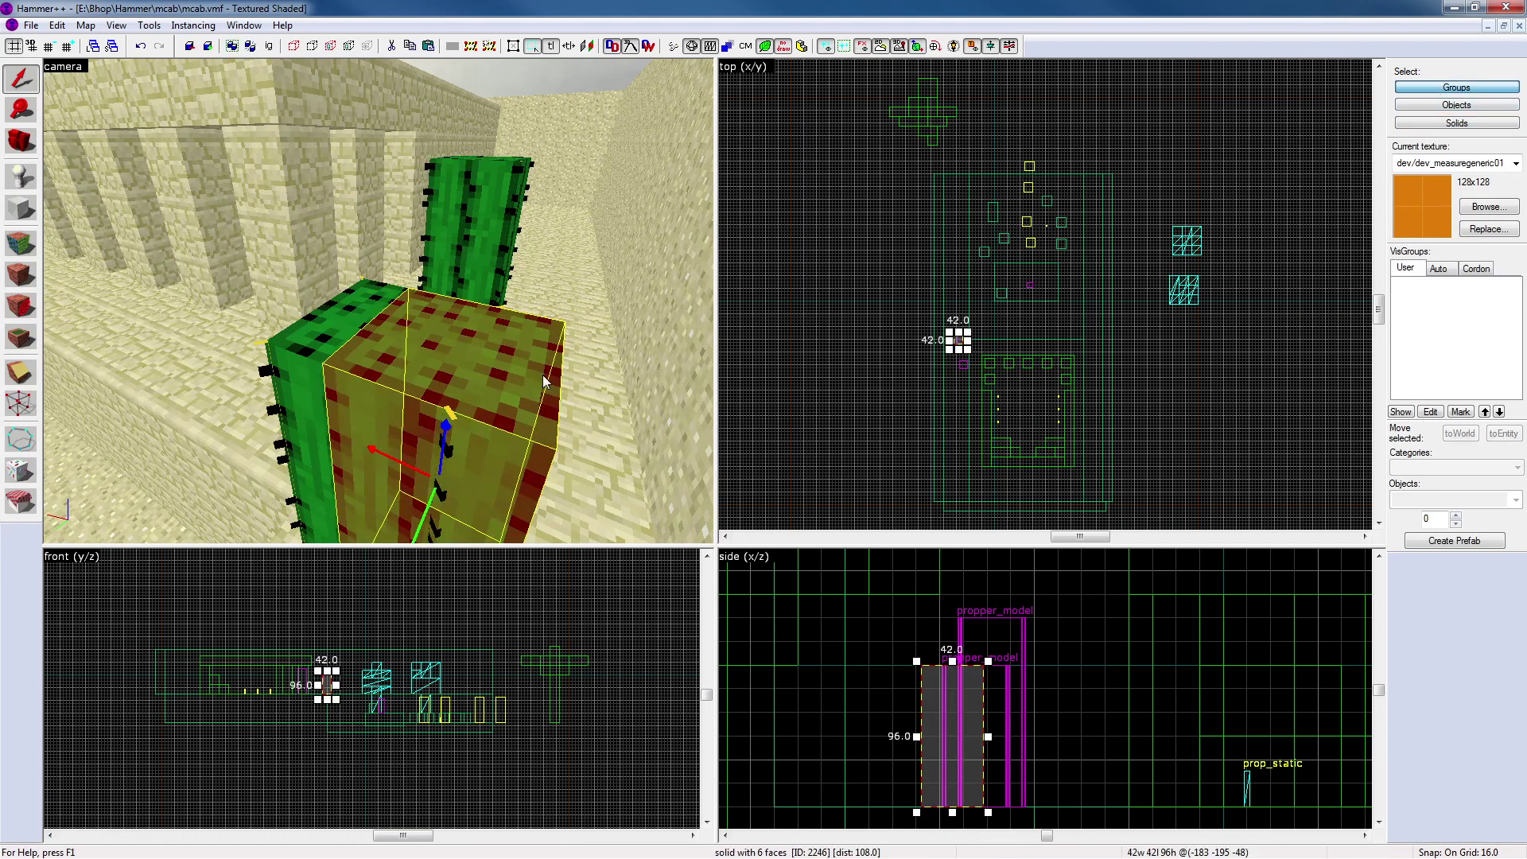
pyautogui.hotkey('ctrl', 't')
pyautogui.moveTo(510, 382); pyautogui.dragTo(493, 388)
pyautogui.write('brush')
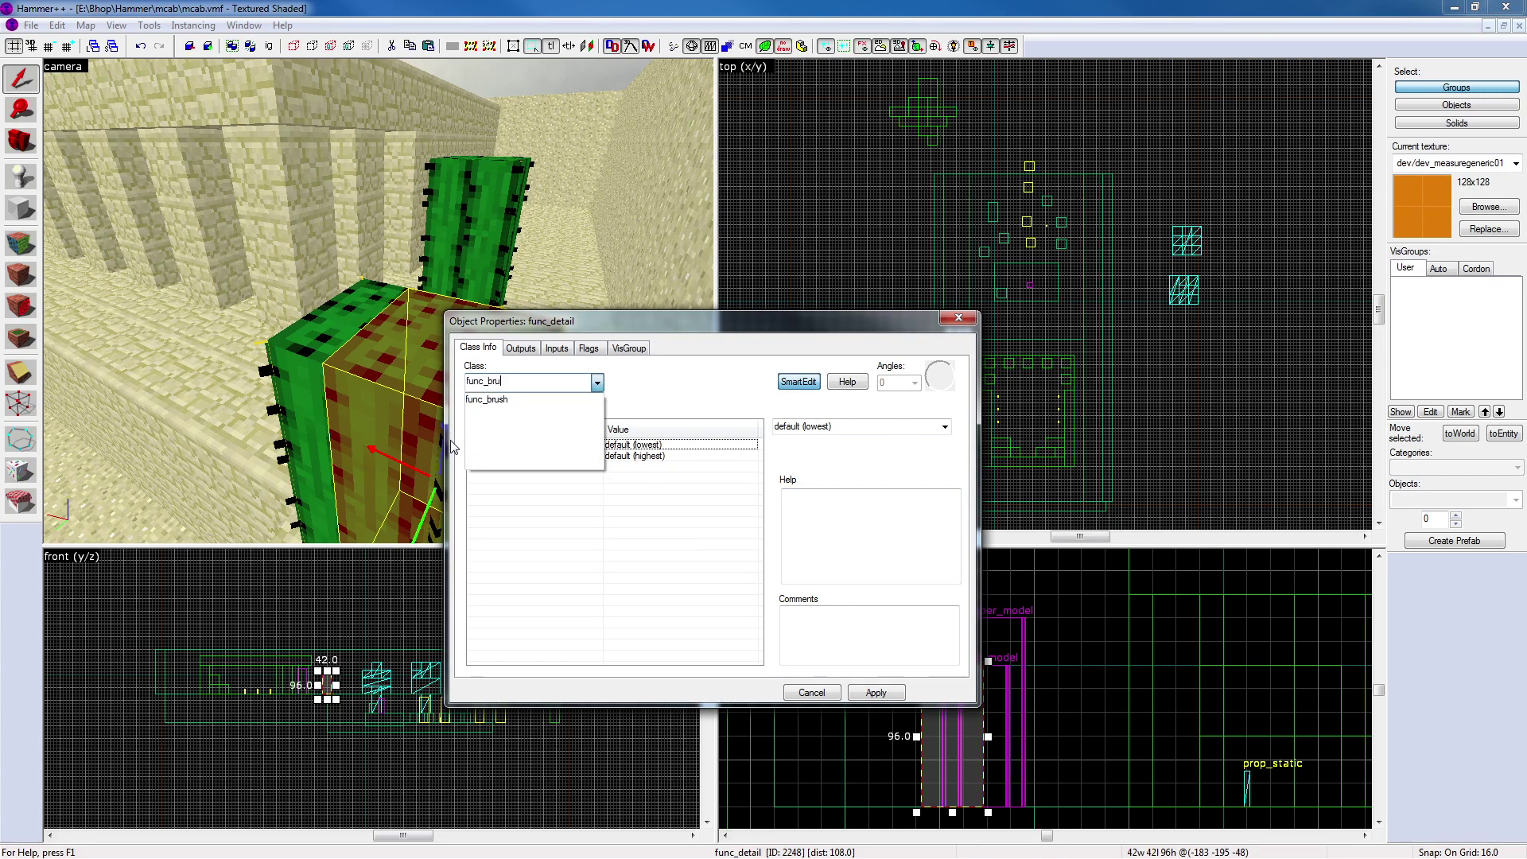
pyautogui.click(897, 691)
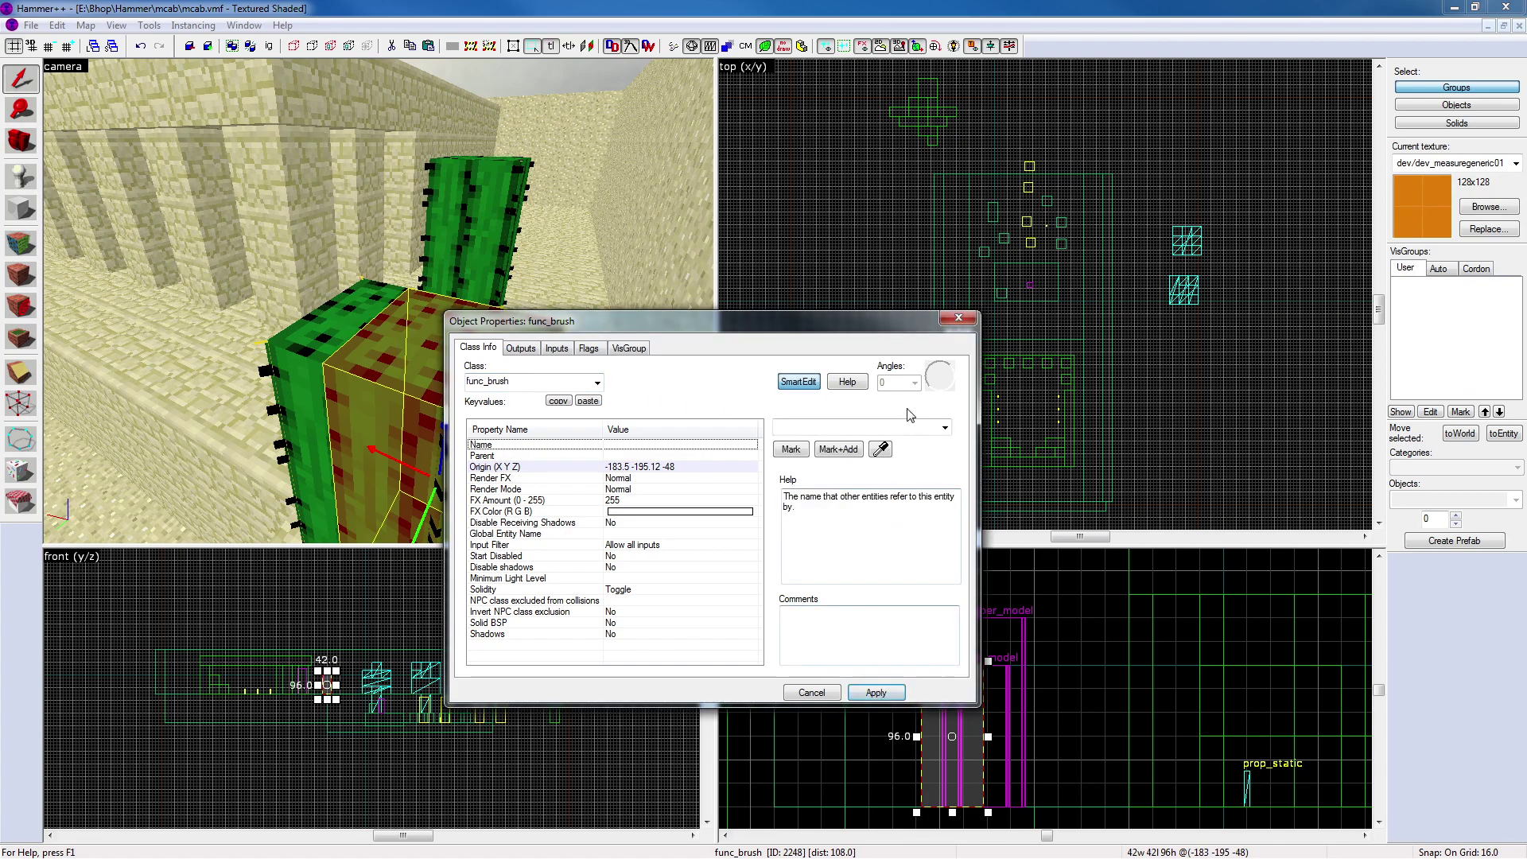
# Name the func_brush asd
pyautogui.click(805, 432)
pyautogui.write('asd')
pyautogui.press('Return')
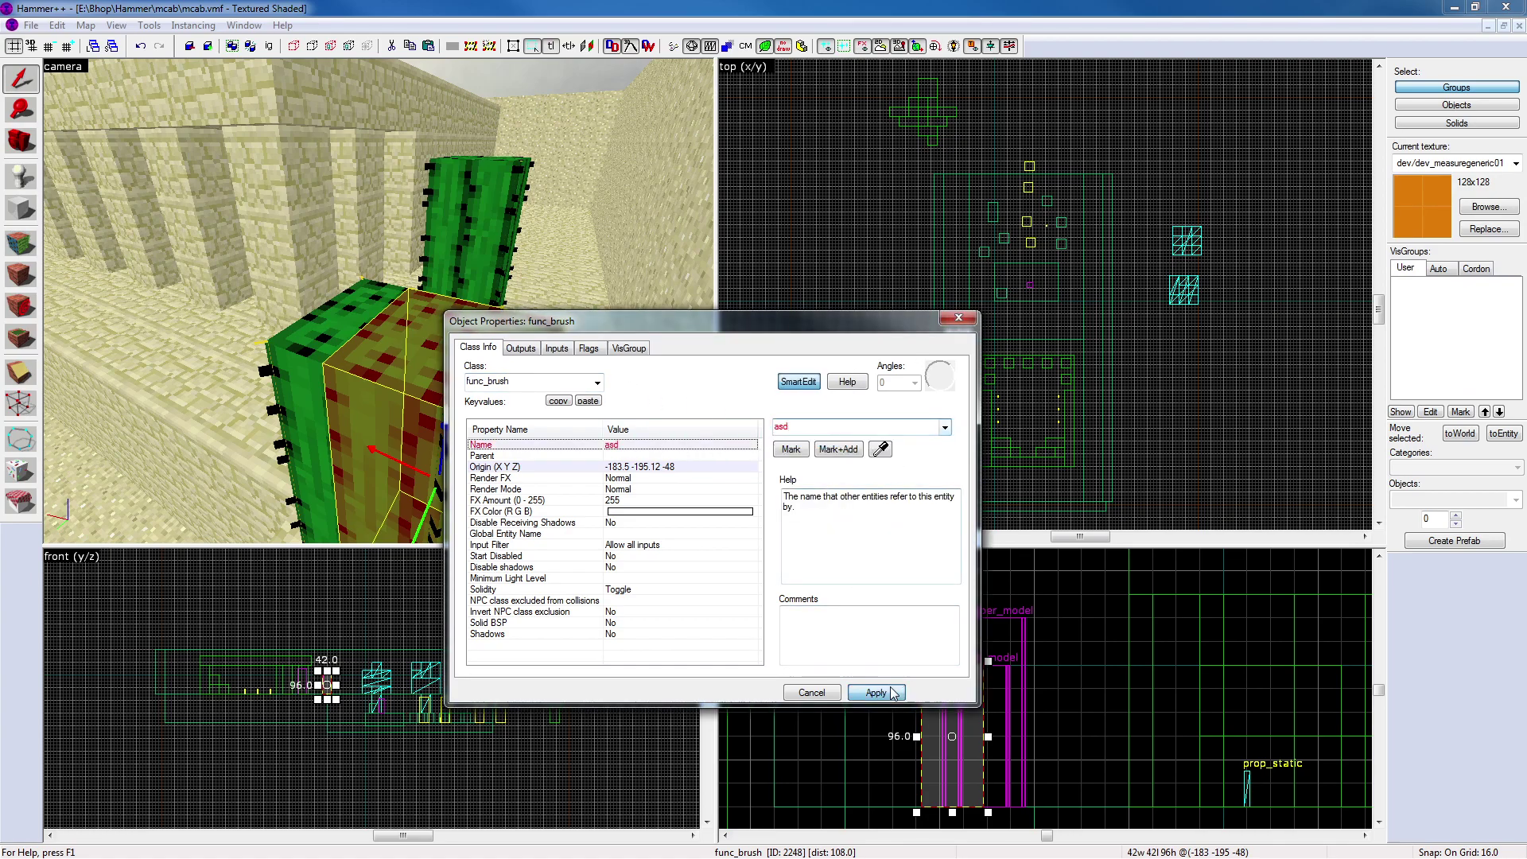
pyautogui.click(956, 319)
pyautogui.click(831, 285)
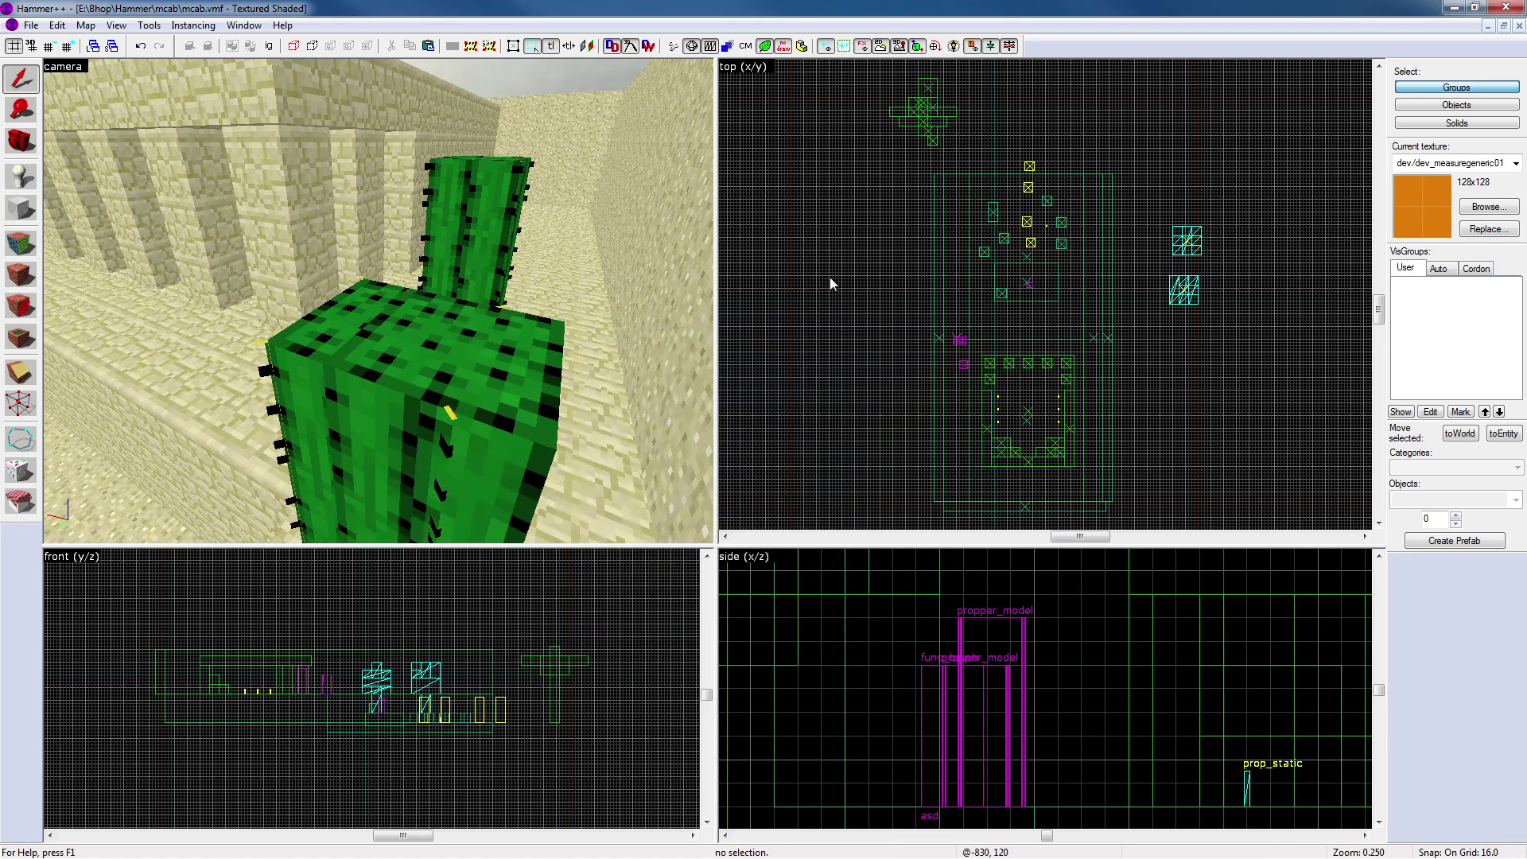
# Move the asd func_brush back so it lines up with the shortened cactus's inner block
pyautogui.click(502, 380)
pyautogui.press('Left')
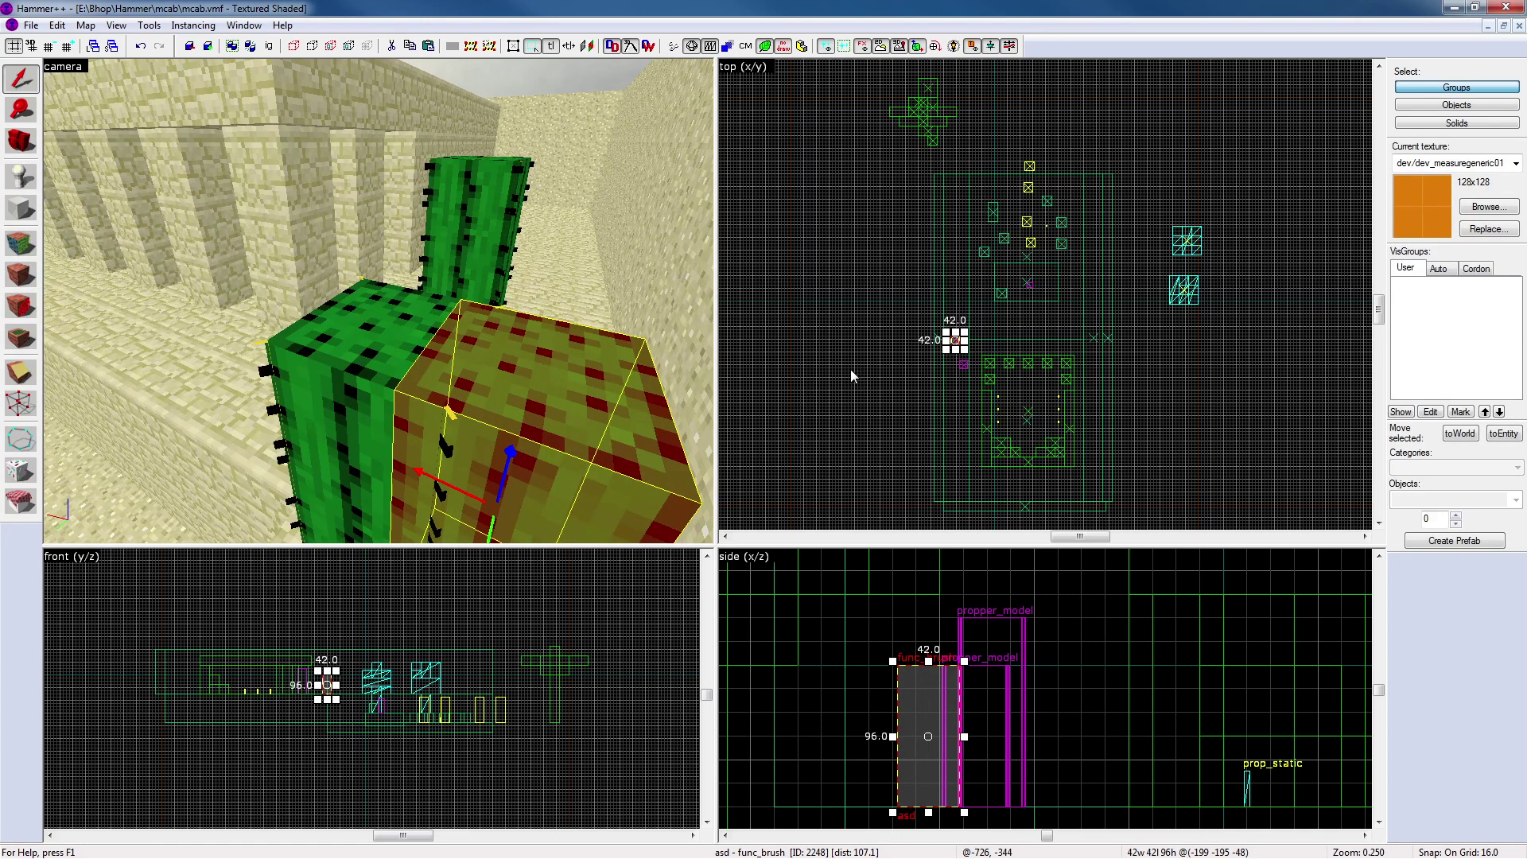
pyautogui.press('Right')
pyautogui.press('Right')
pyautogui.click(851, 369)
# Check the overlapping func_brush and propper_model by hiding and unhiding them, and leave the asd func_brush hidden
pyautogui.click(455, 350)
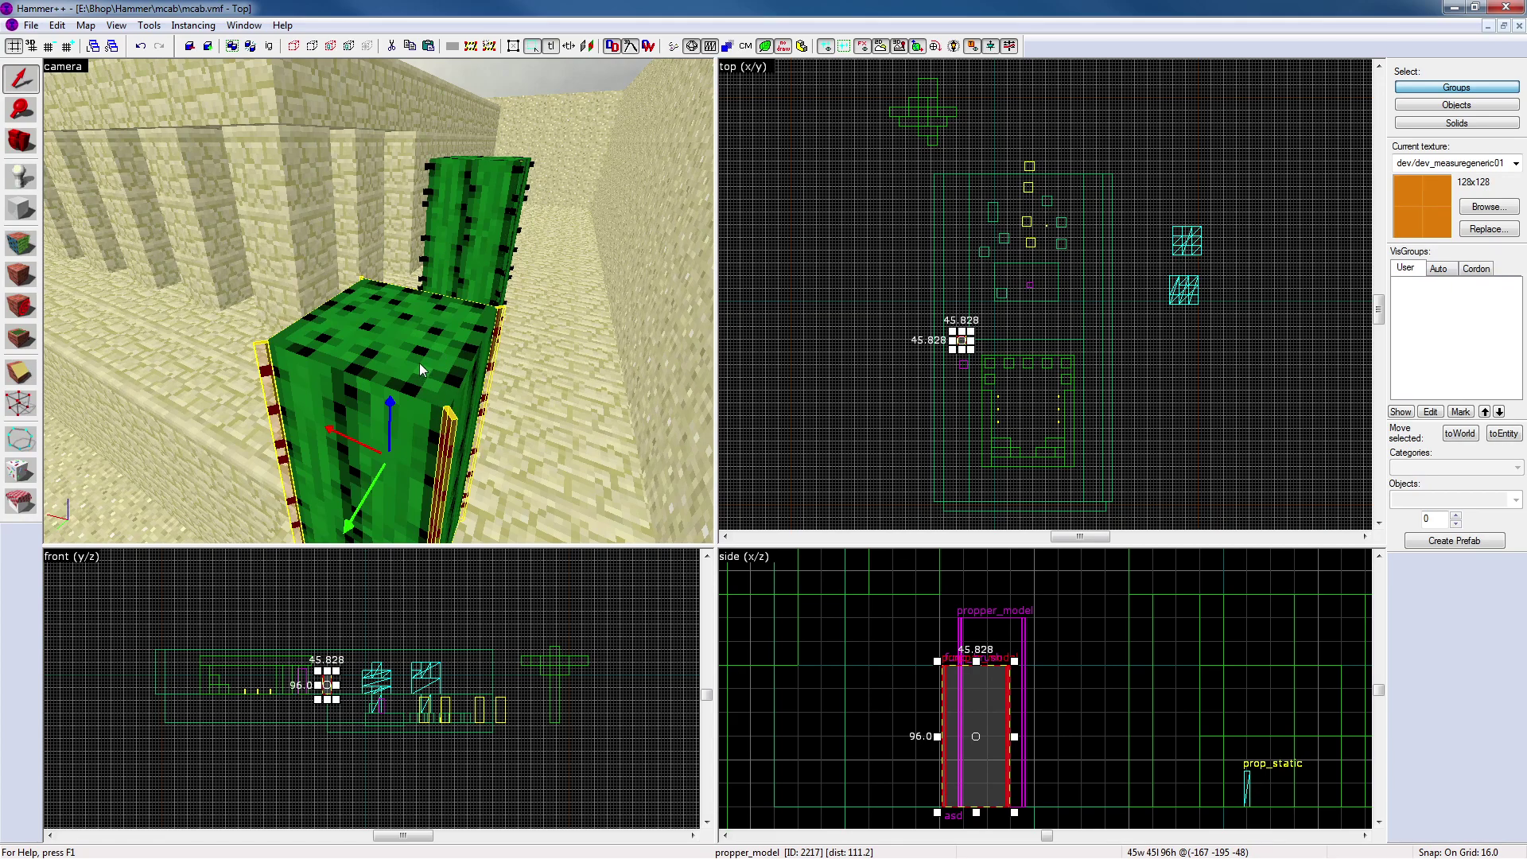
pyautogui.click(765, 351)
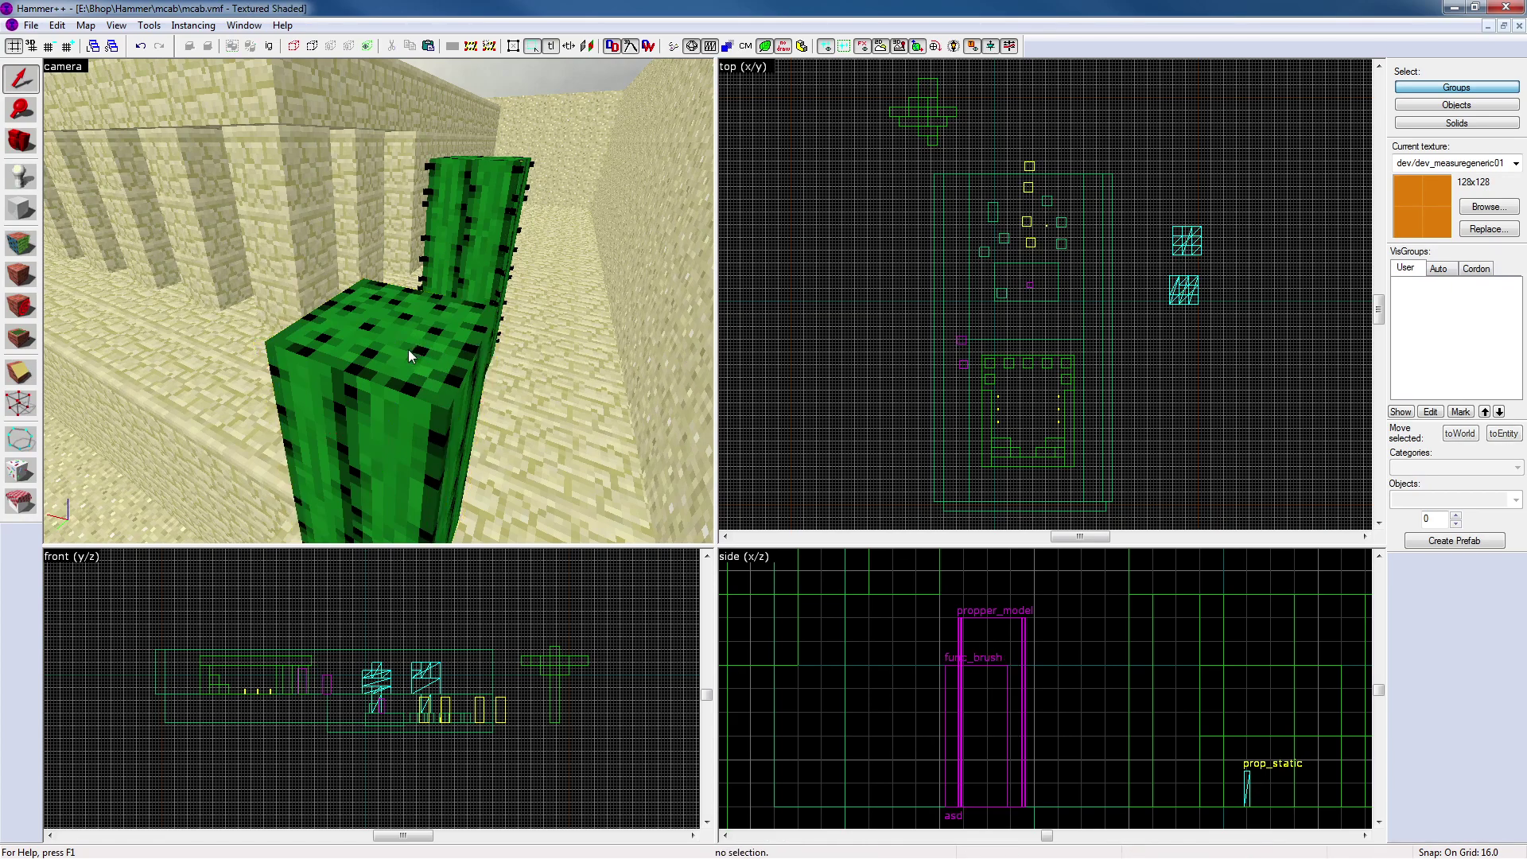
pyautogui.click(406, 350)
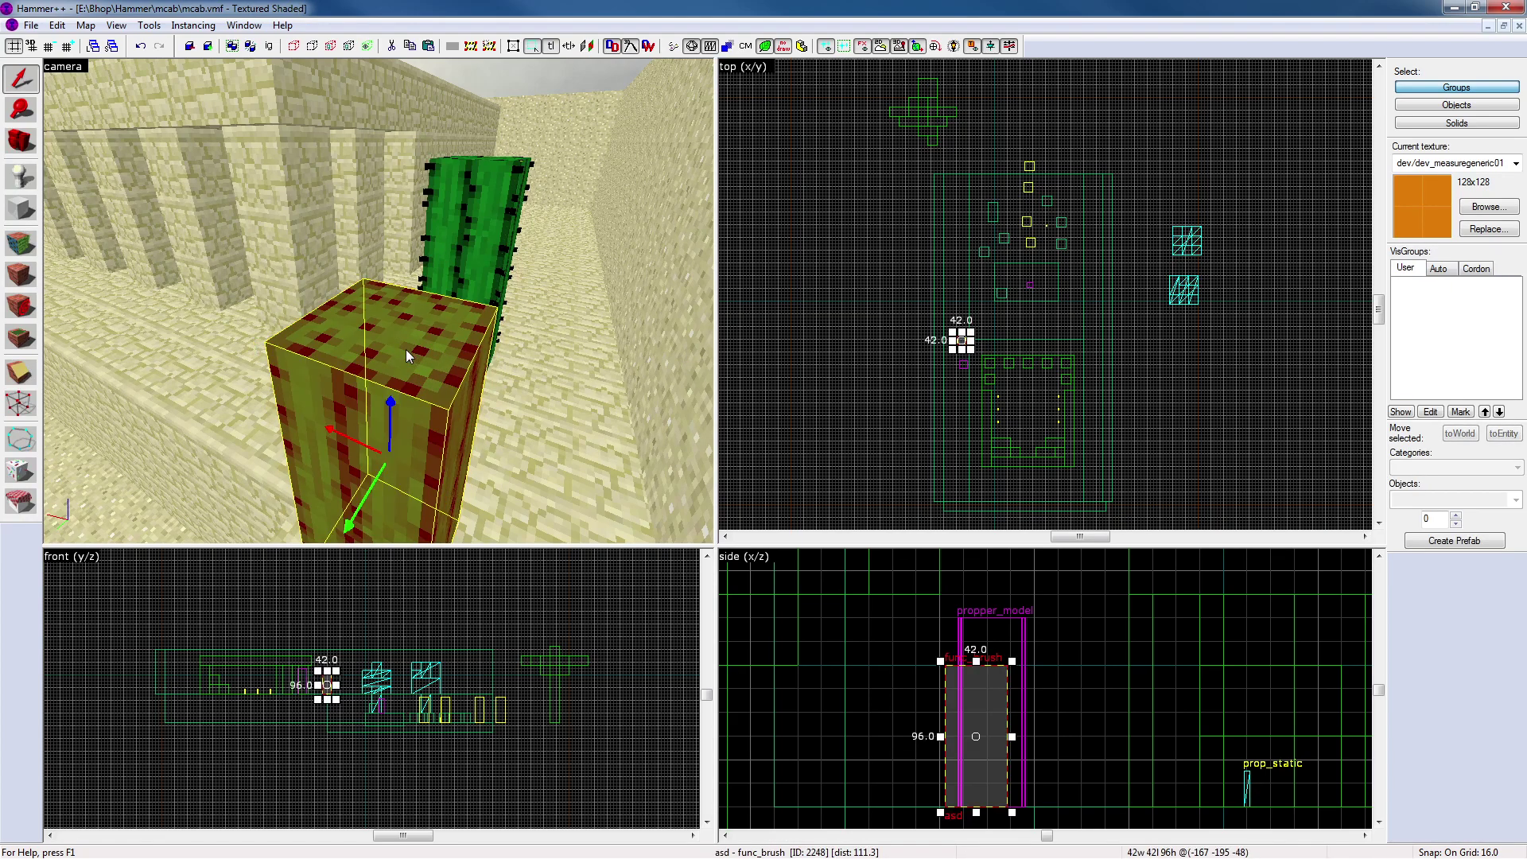
pyautogui.click(839, 381)
pyautogui.click(468, 374)
pyautogui.press('h')
pyautogui.press('u')
pyautogui.click(447, 371)
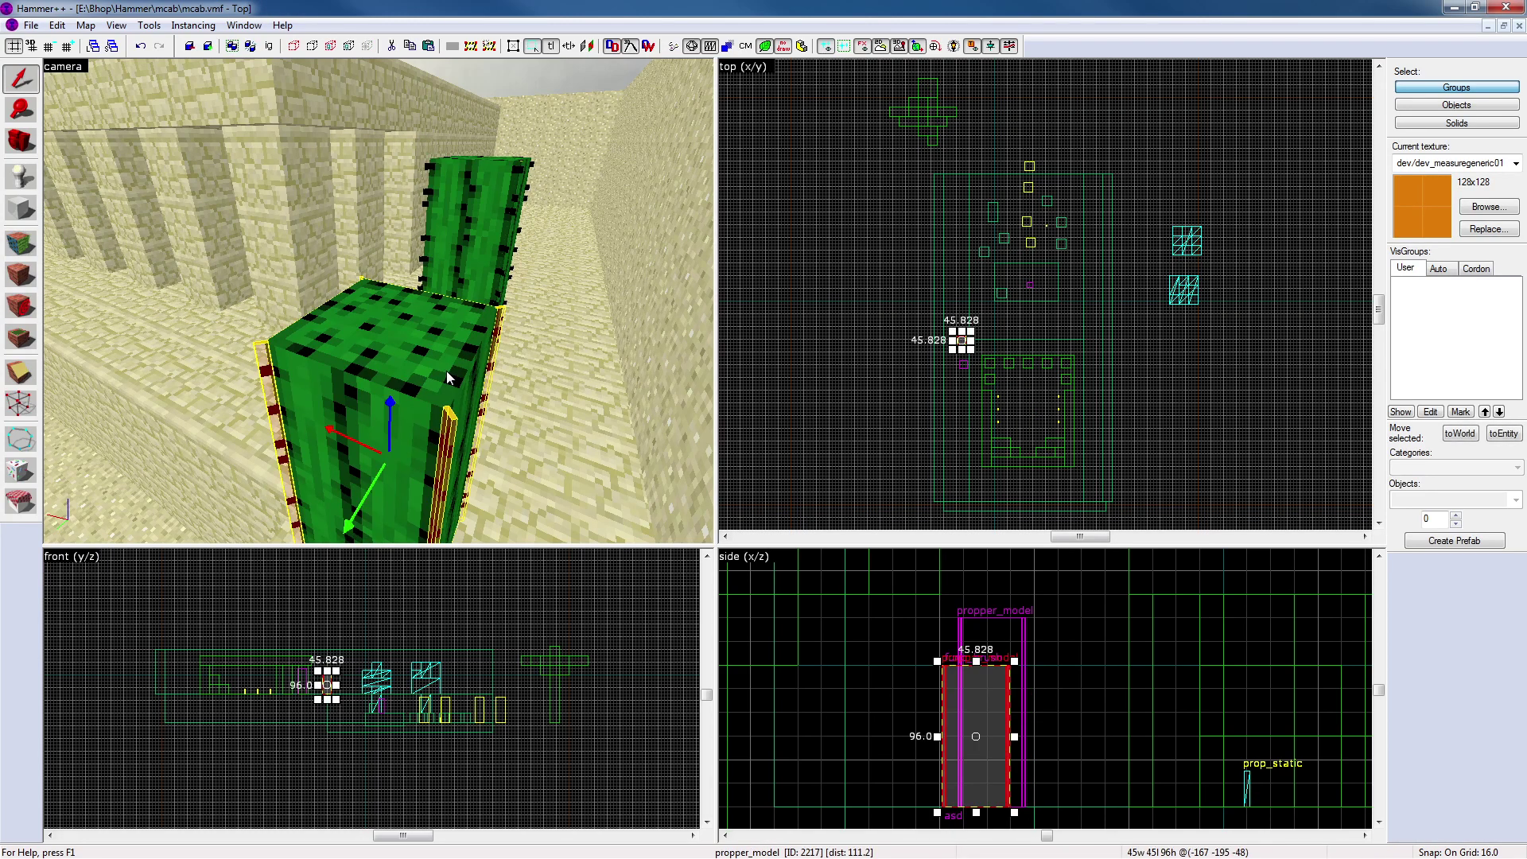
pyautogui.click(446, 371)
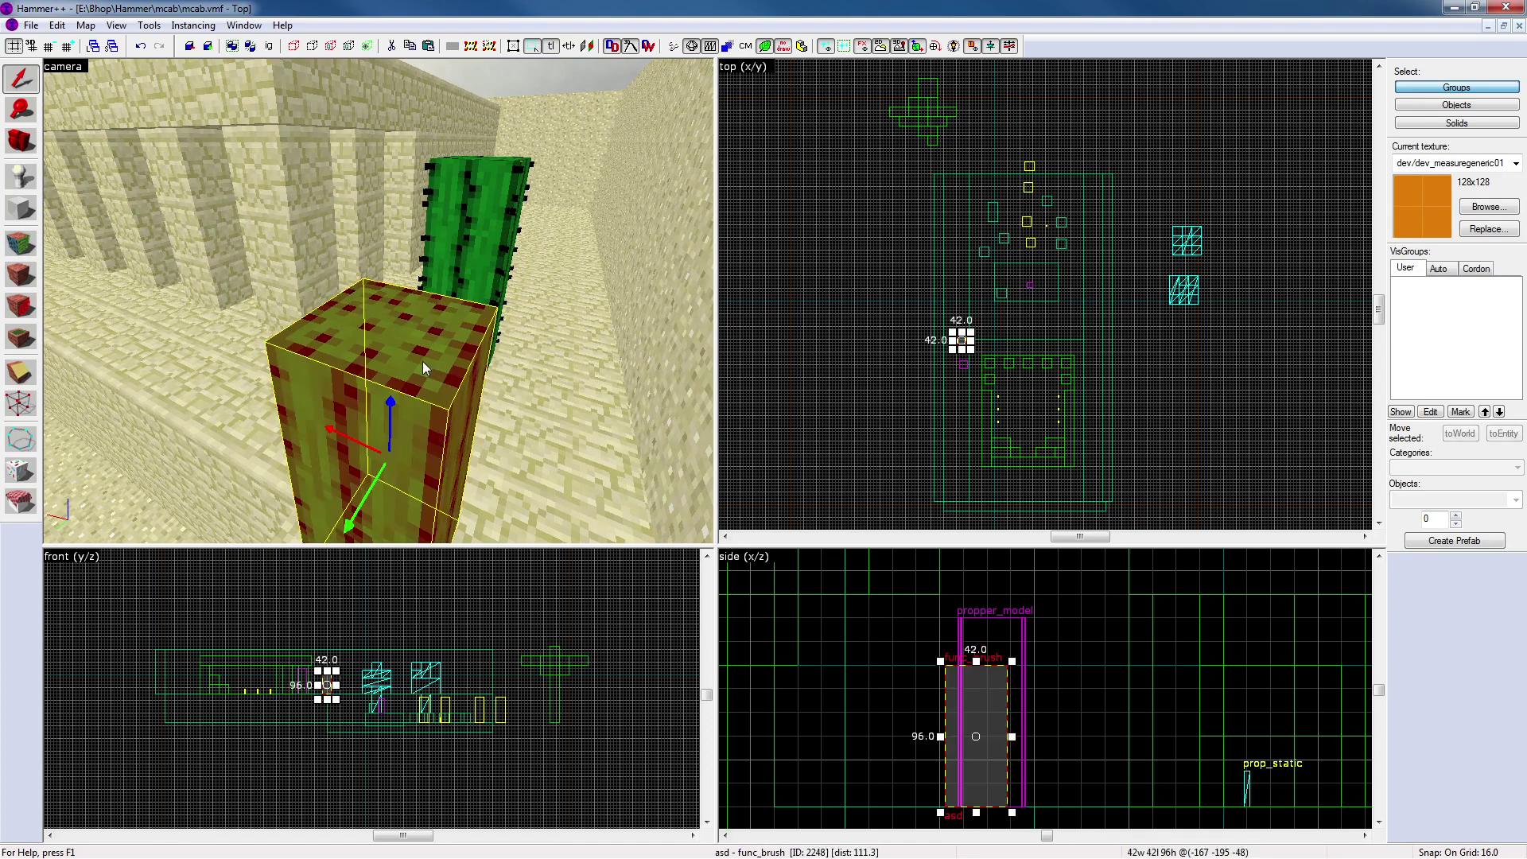
# Set the shortened cactus's model name to props/sirhephmc/cactus_small, based on the name copied from the large cactus
pyautogui.doubleClick(423, 361)
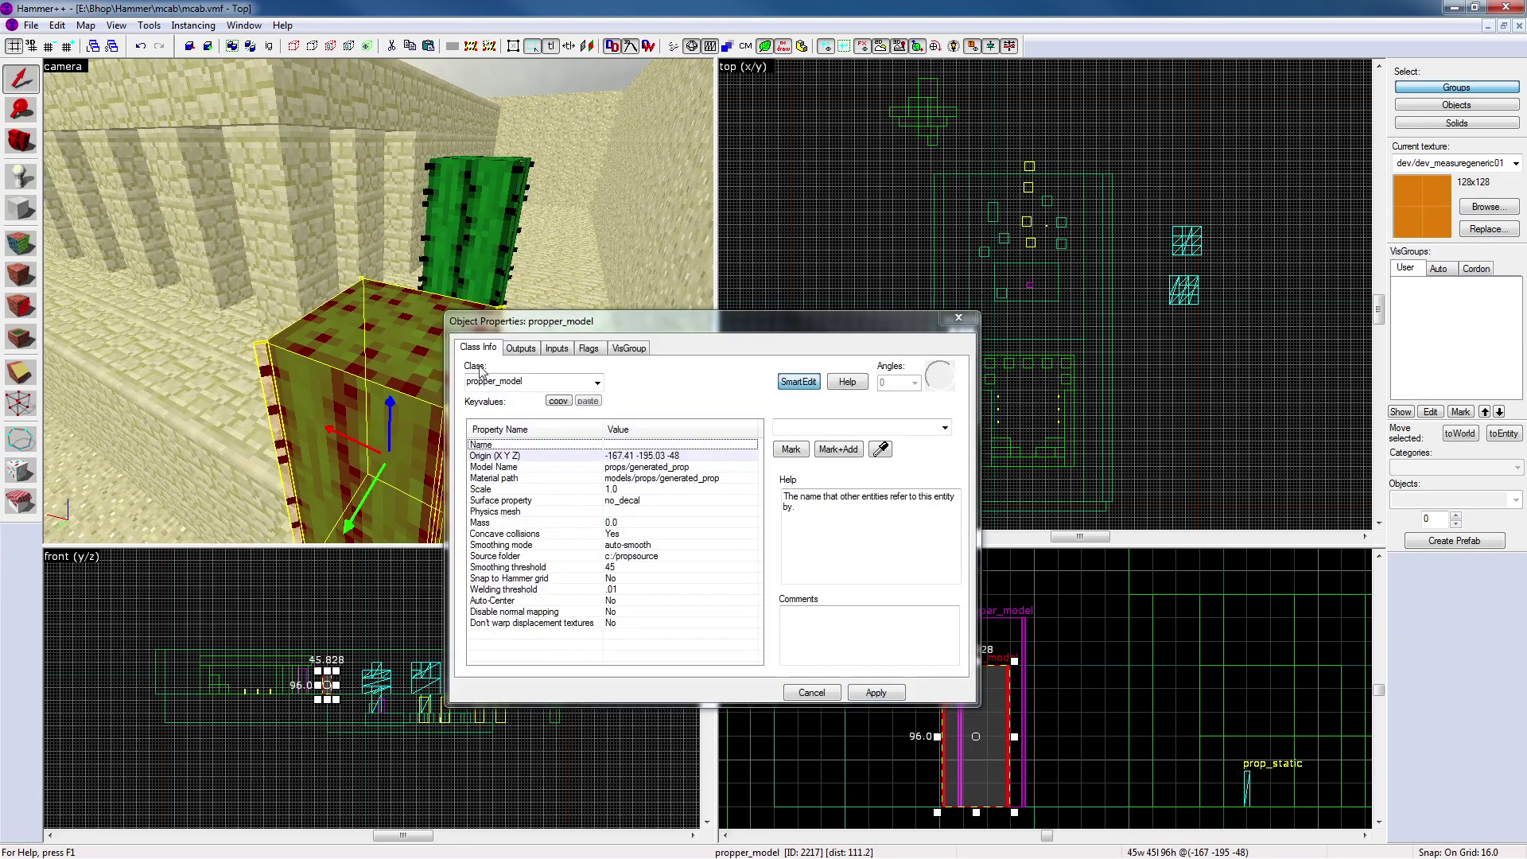
pyautogui.click(679, 469)
pyautogui.click(485, 251)
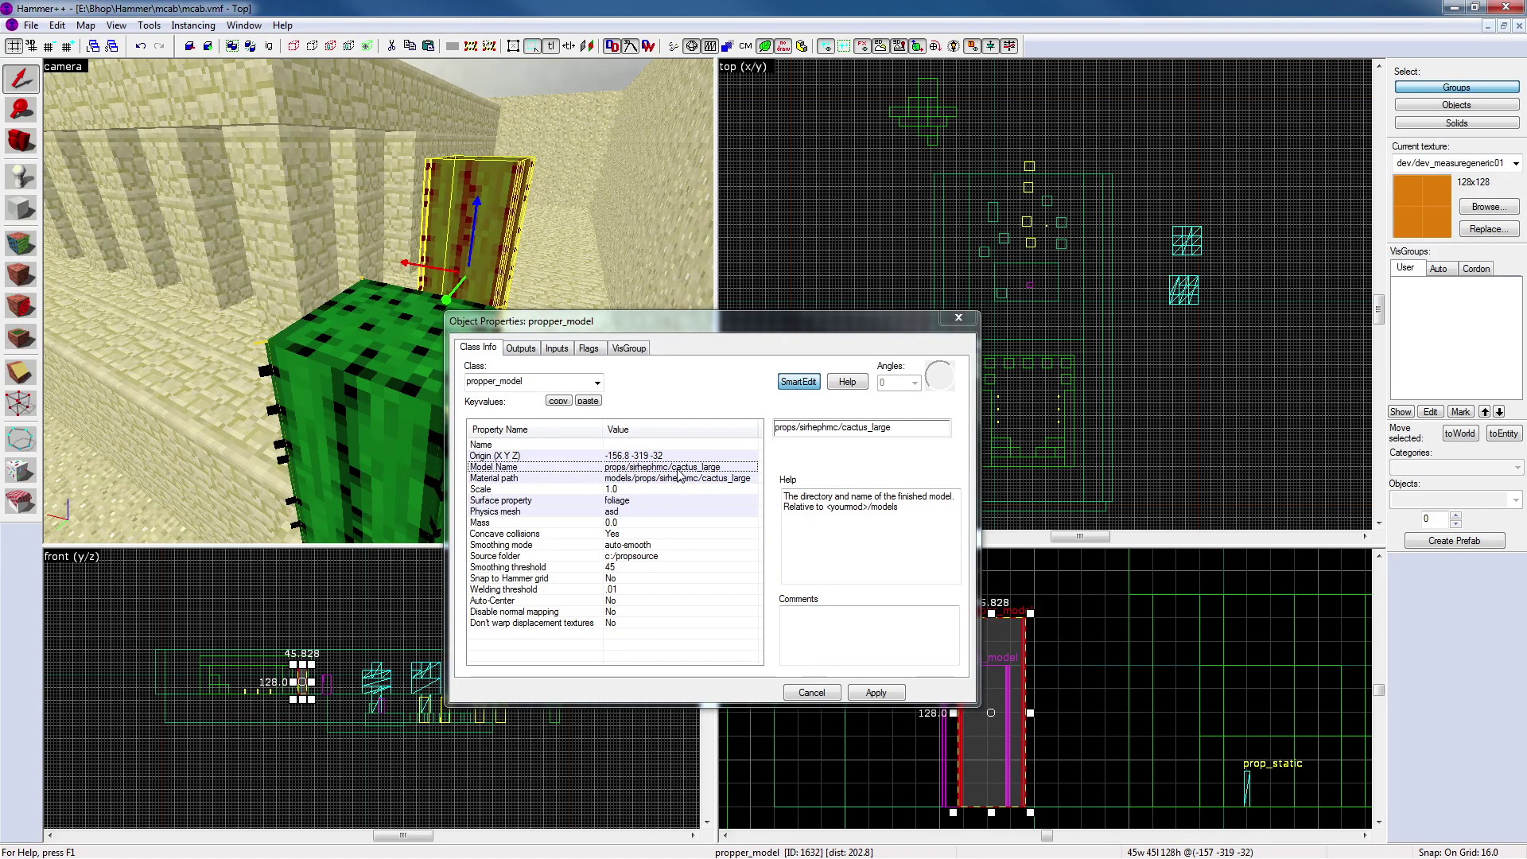
pyautogui.doubleClick(865, 429)
pyautogui.hotkey('ctrl', 'c')
pyautogui.click(384, 359)
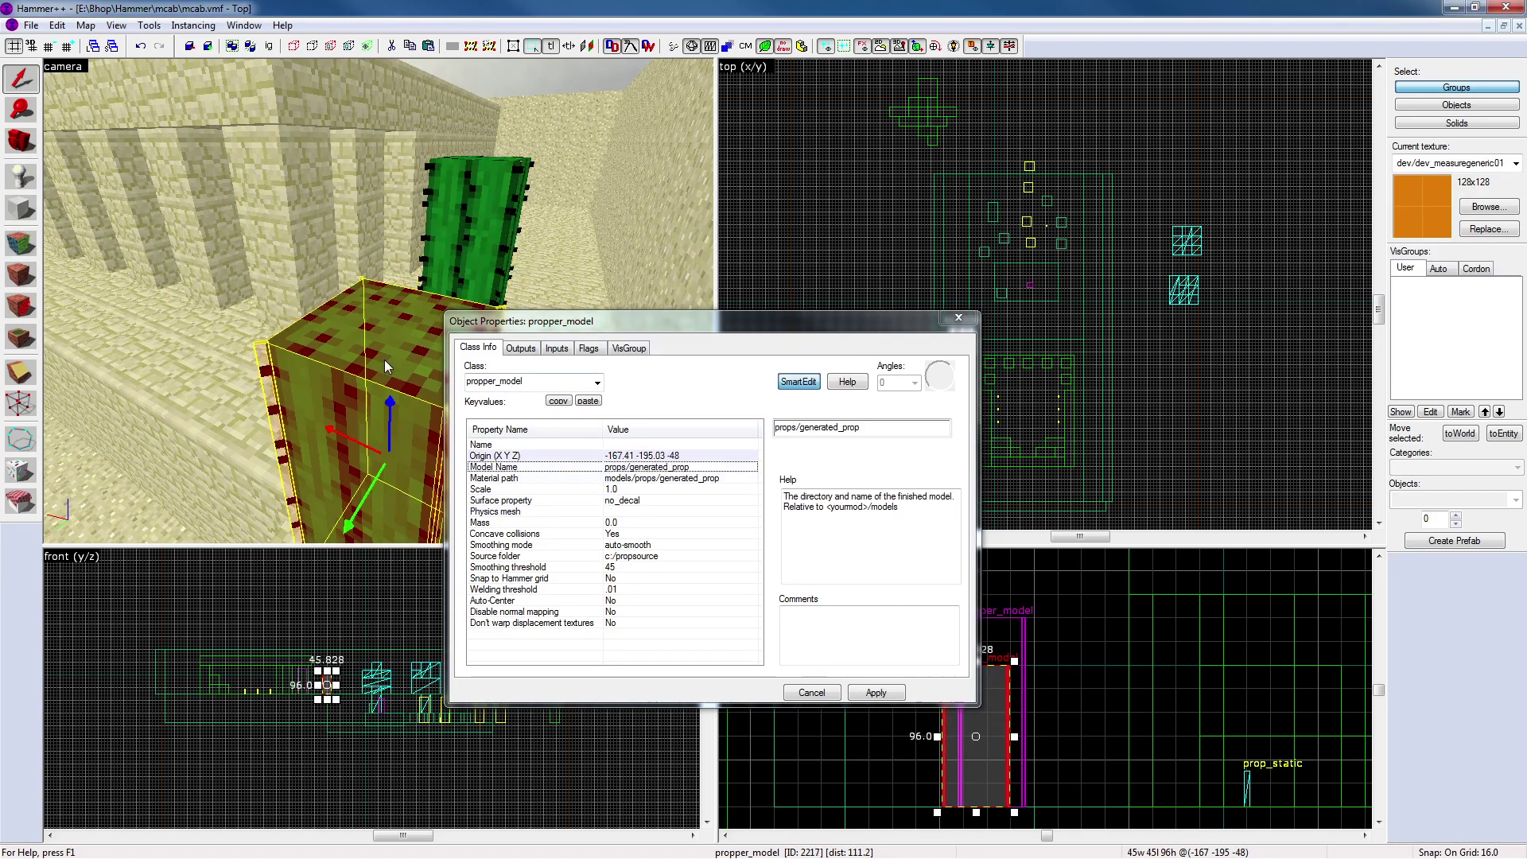
pyautogui.click(704, 475)
pyautogui.doubleClick(895, 430)
pyautogui.hotkey('ctrl', 'v')
pyautogui.moveTo(915, 431); pyautogui.dragTo(872, 428)
pyautogui.write('small')
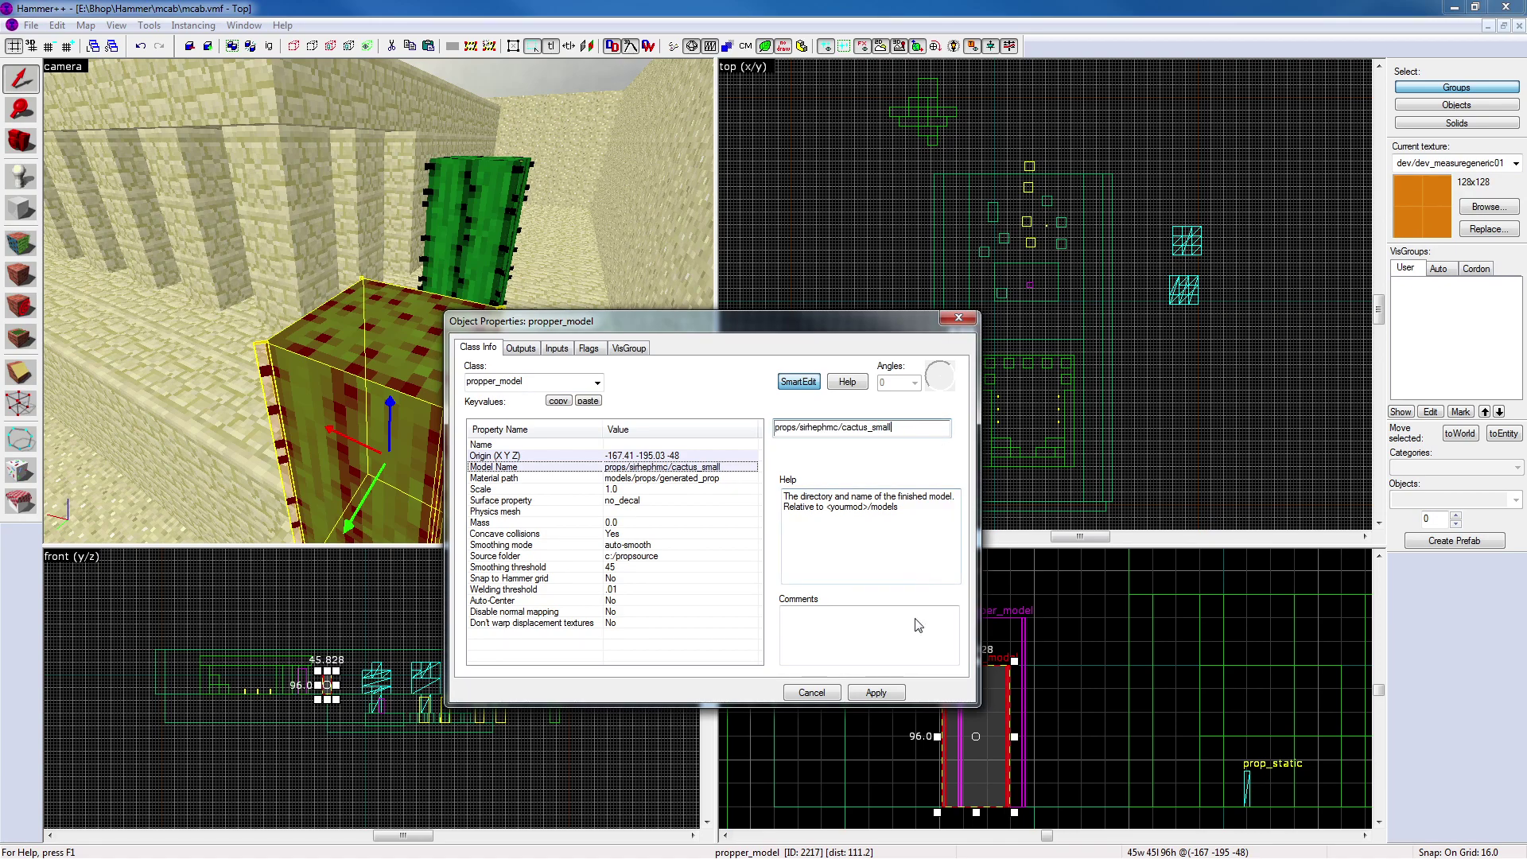
pyautogui.click(894, 691)
# Set the shortened cactus's material path to models/props/sirhephmc/cactus_small, based on the large cactus's path
pyautogui.click(453, 296)
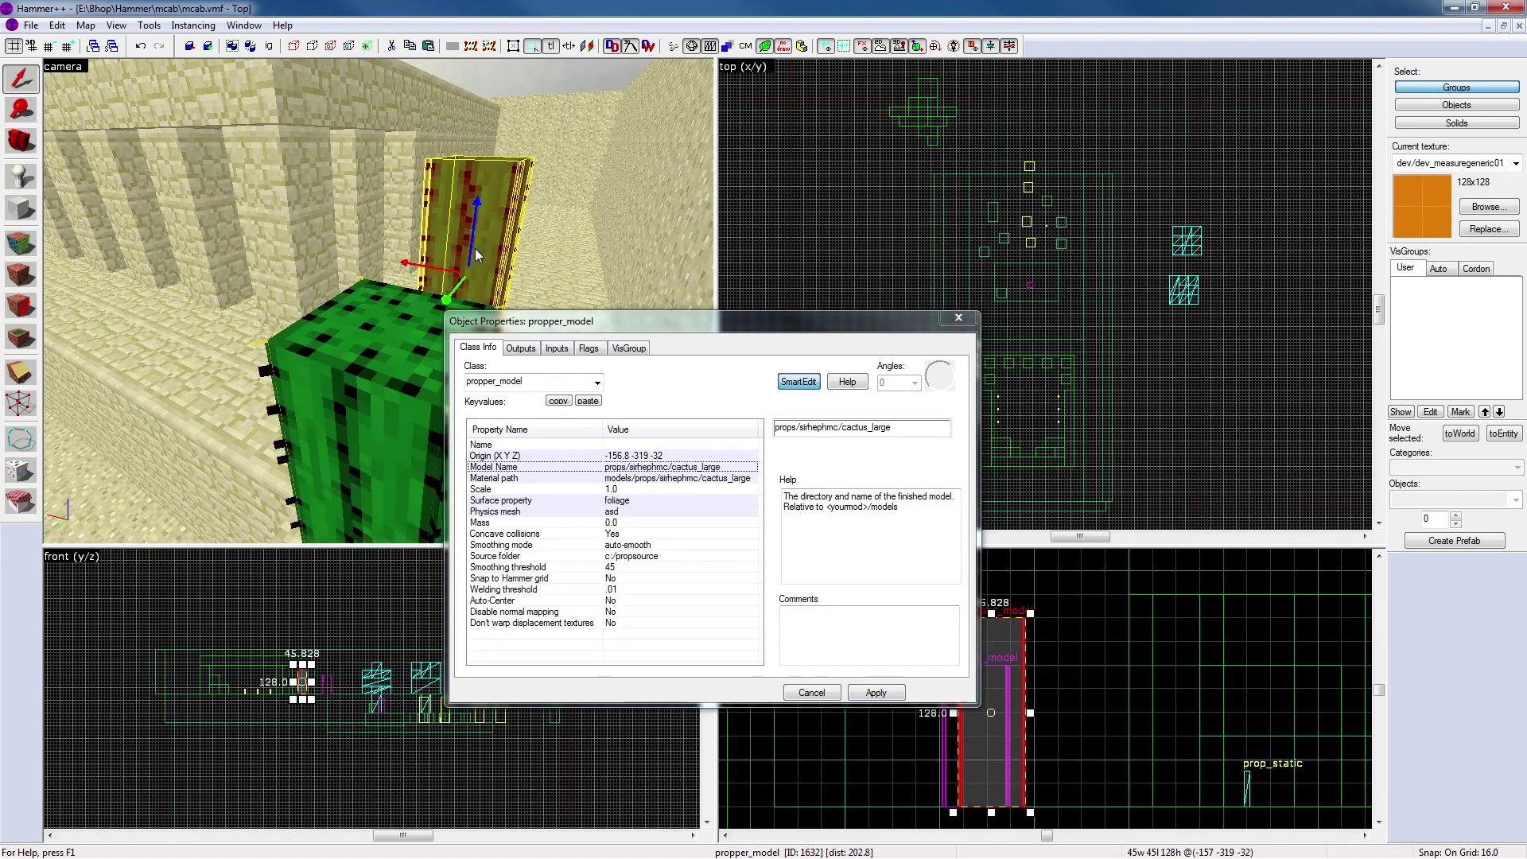
pyautogui.click(669, 478)
pyautogui.doubleClick(899, 434)
pyautogui.hotkey('ctrl', 'c')
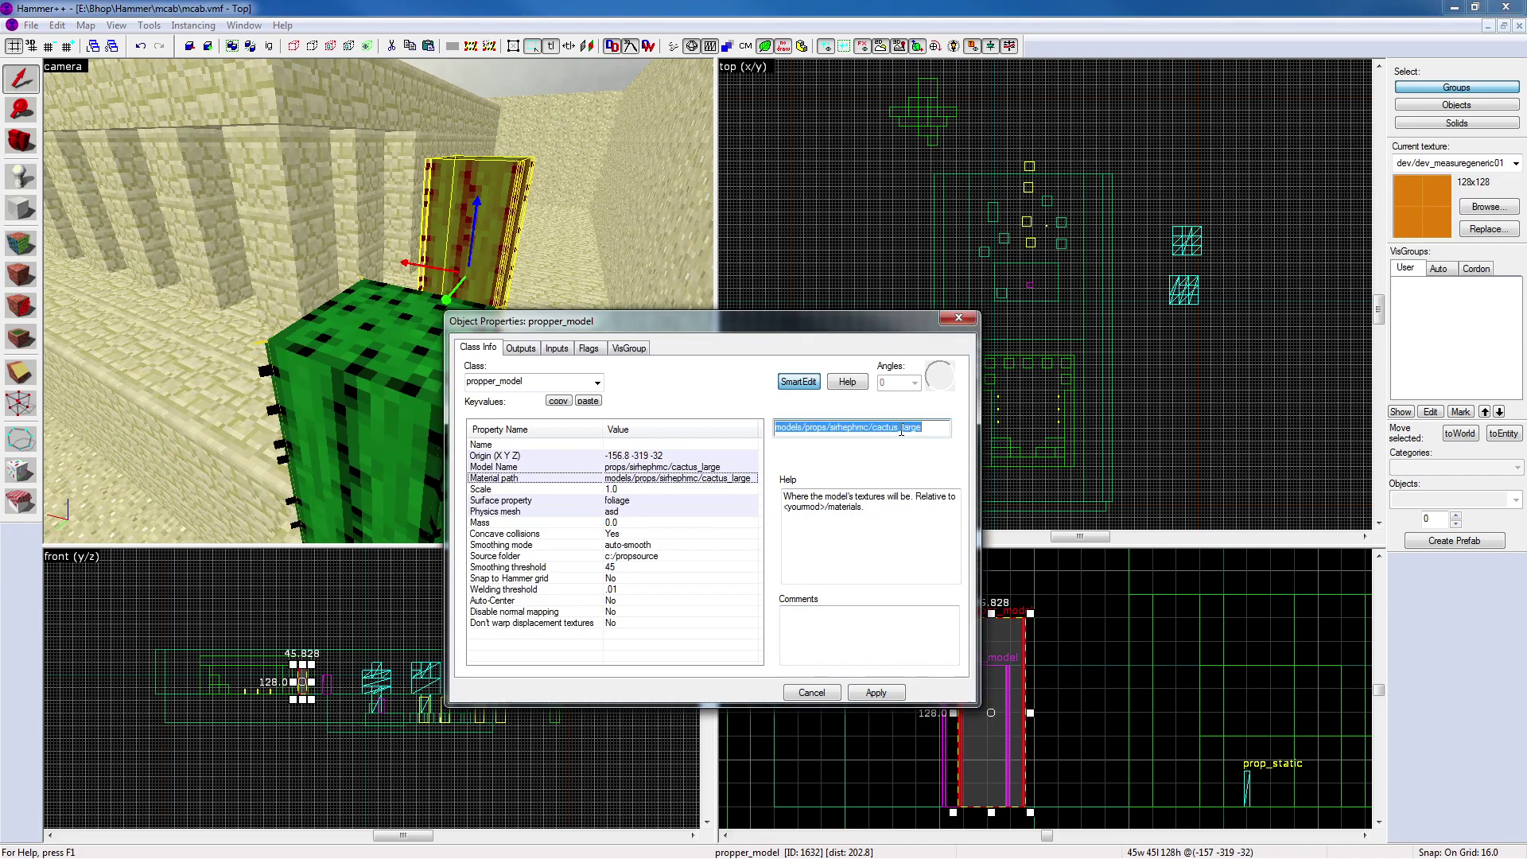
pyautogui.click(881, 689)
pyautogui.click(959, 317)
pyautogui.doubleClick(446, 361)
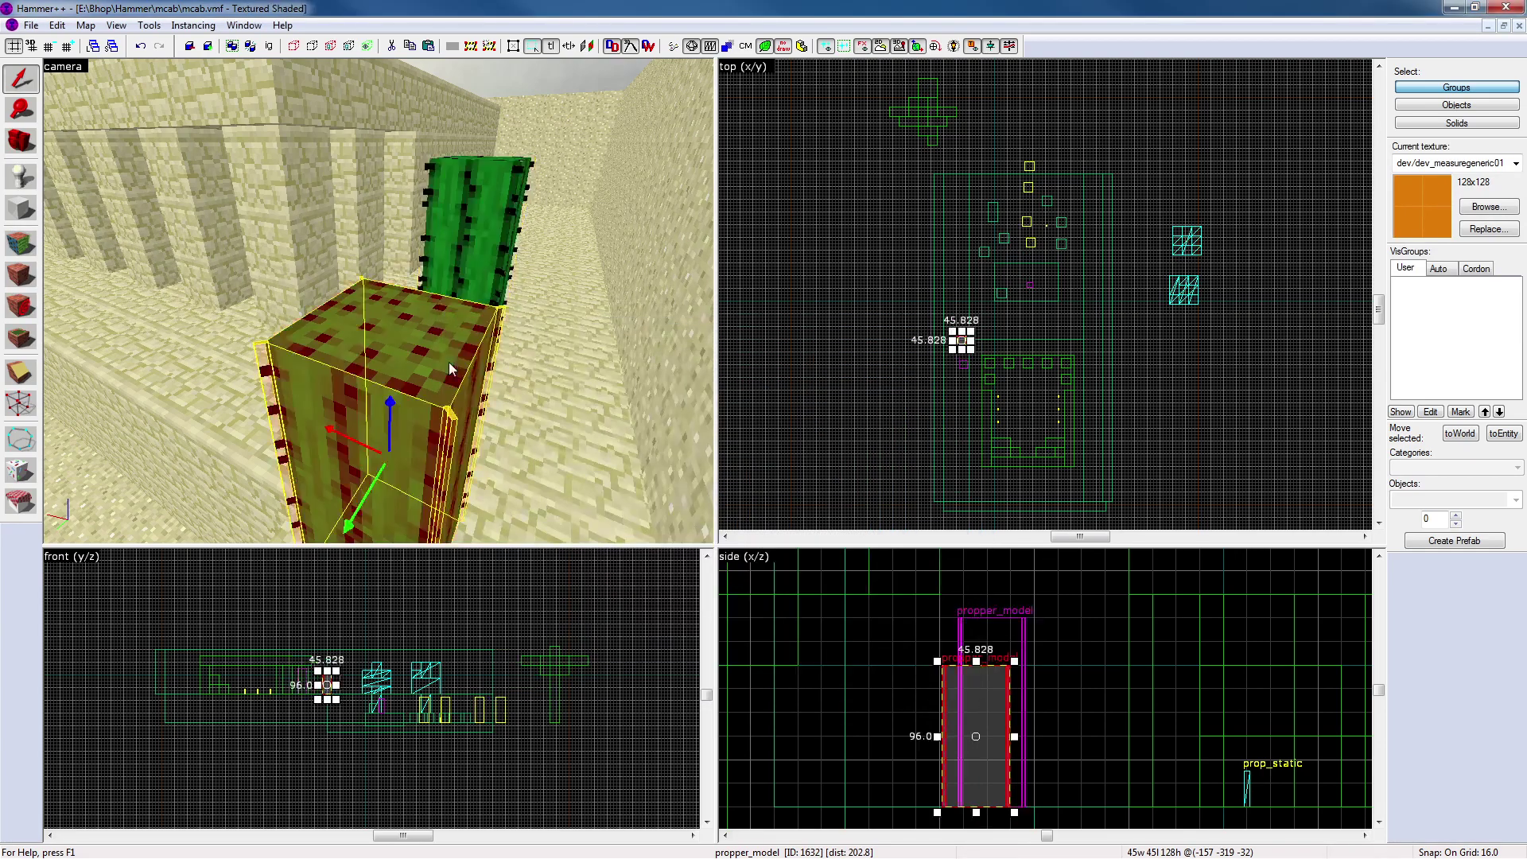
pyautogui.doubleClick(861, 429)
pyautogui.hotkey('ctrl', 'v')
pyautogui.moveTo(927, 429); pyautogui.dragTo(904, 436)
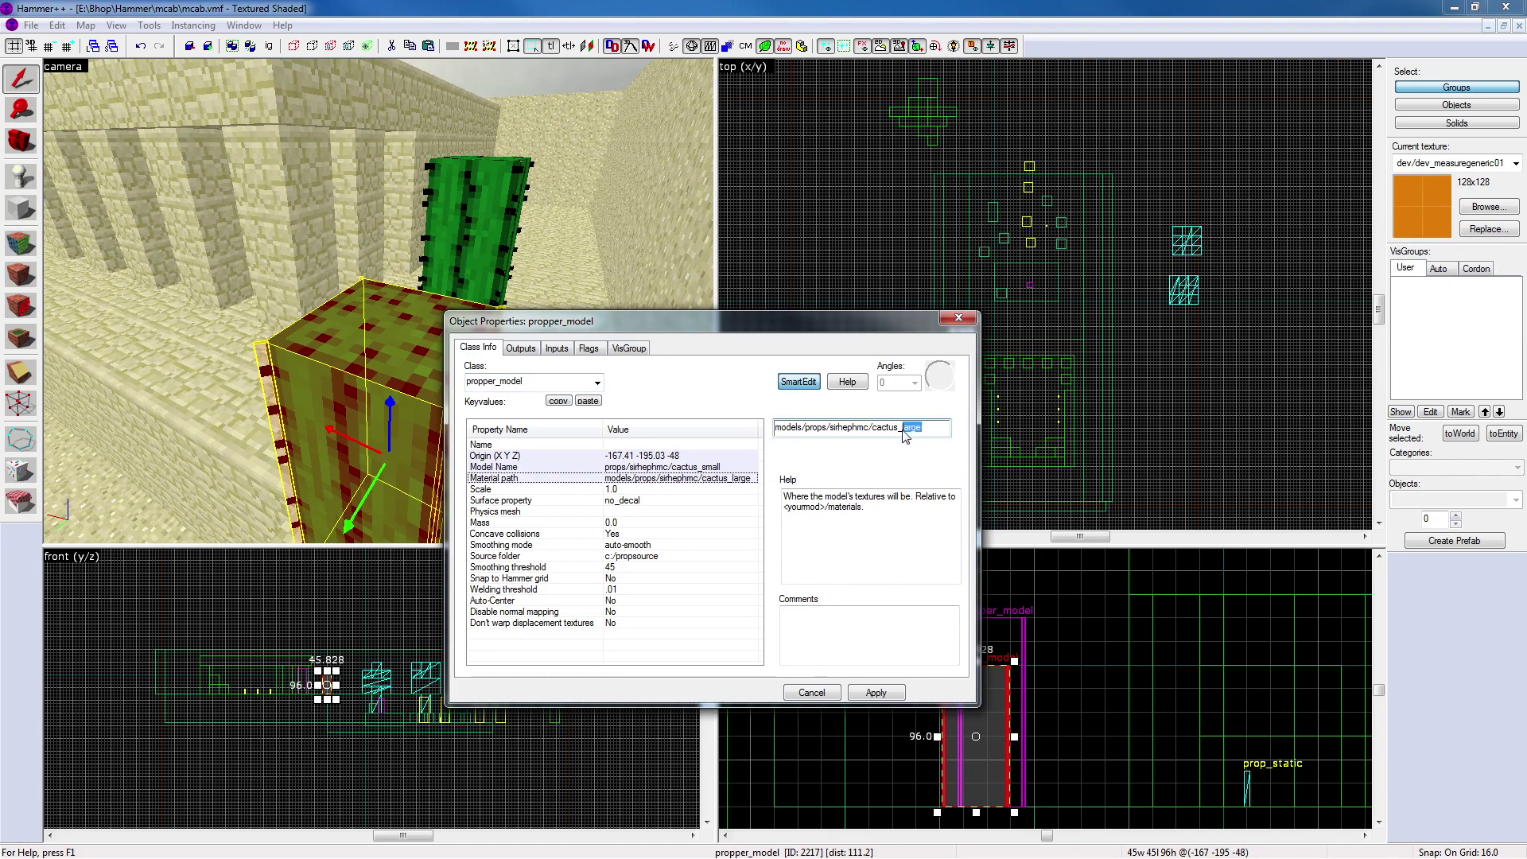
pyautogui.write('small')
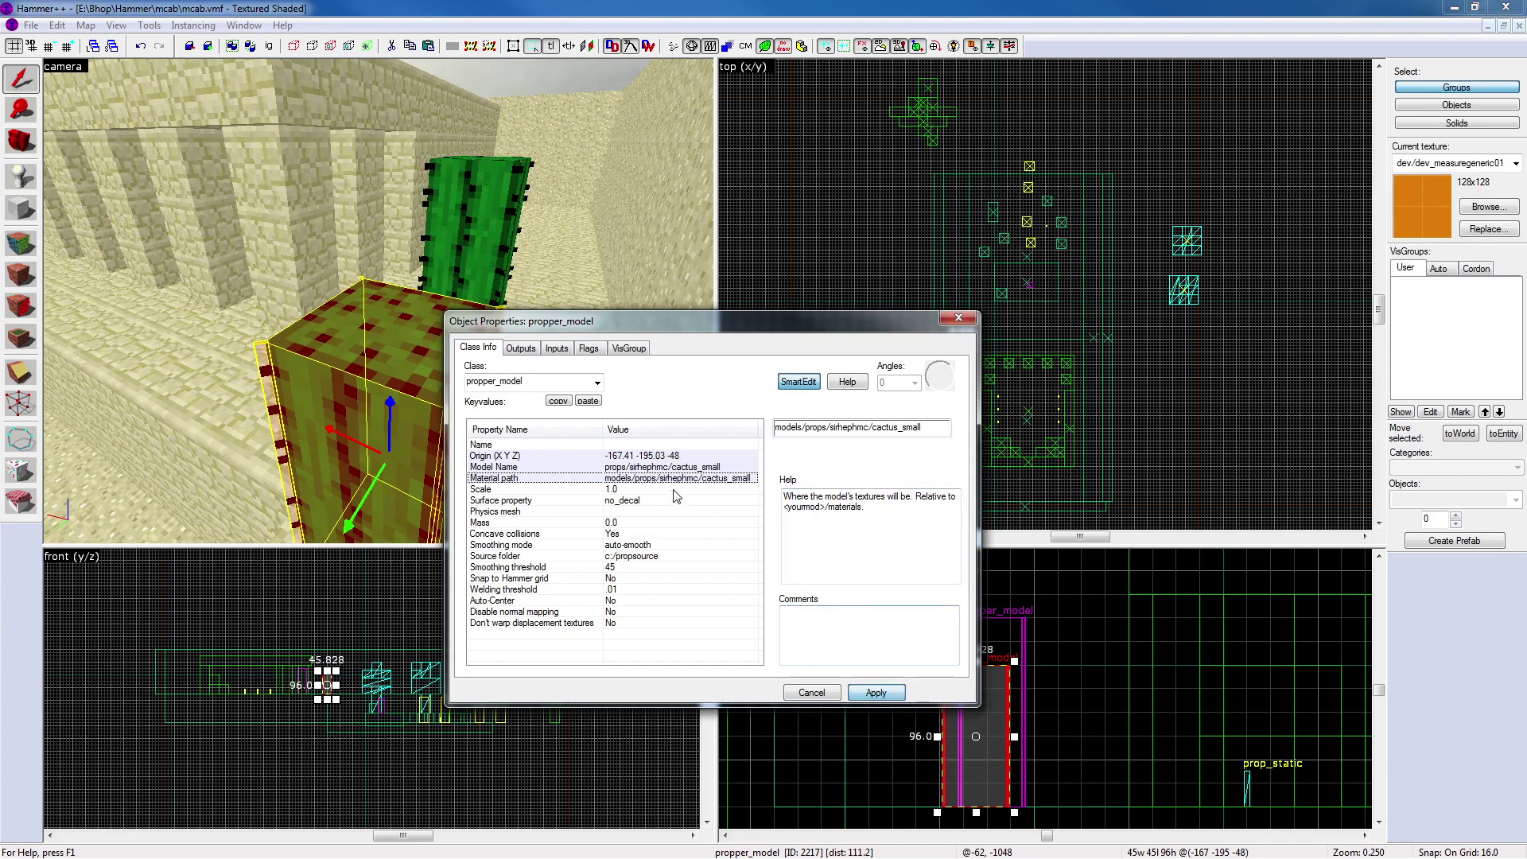
# Choose asd as the physics mesh of the shortened cactus's propper_model
pyautogui.click(630, 511)
pyautogui.click(944, 429)
pyautogui.click(944, 430)
pyautogui.click(944, 427)
pyautogui.click(858, 447)
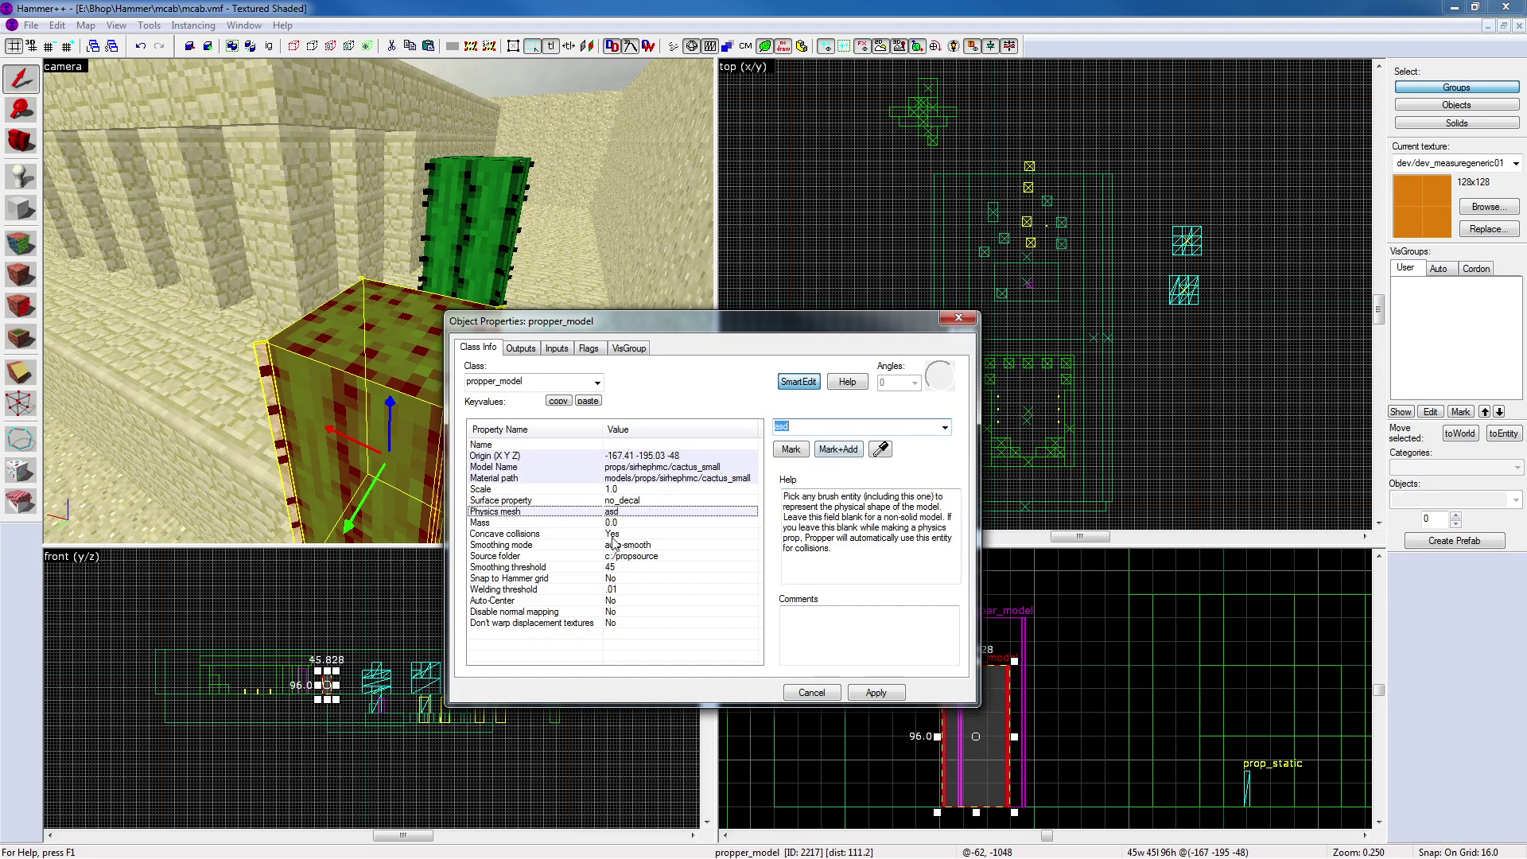
# Set the shortened cactus's surface property to foliage, apply it and deselect the model
pyautogui.click(633, 501)
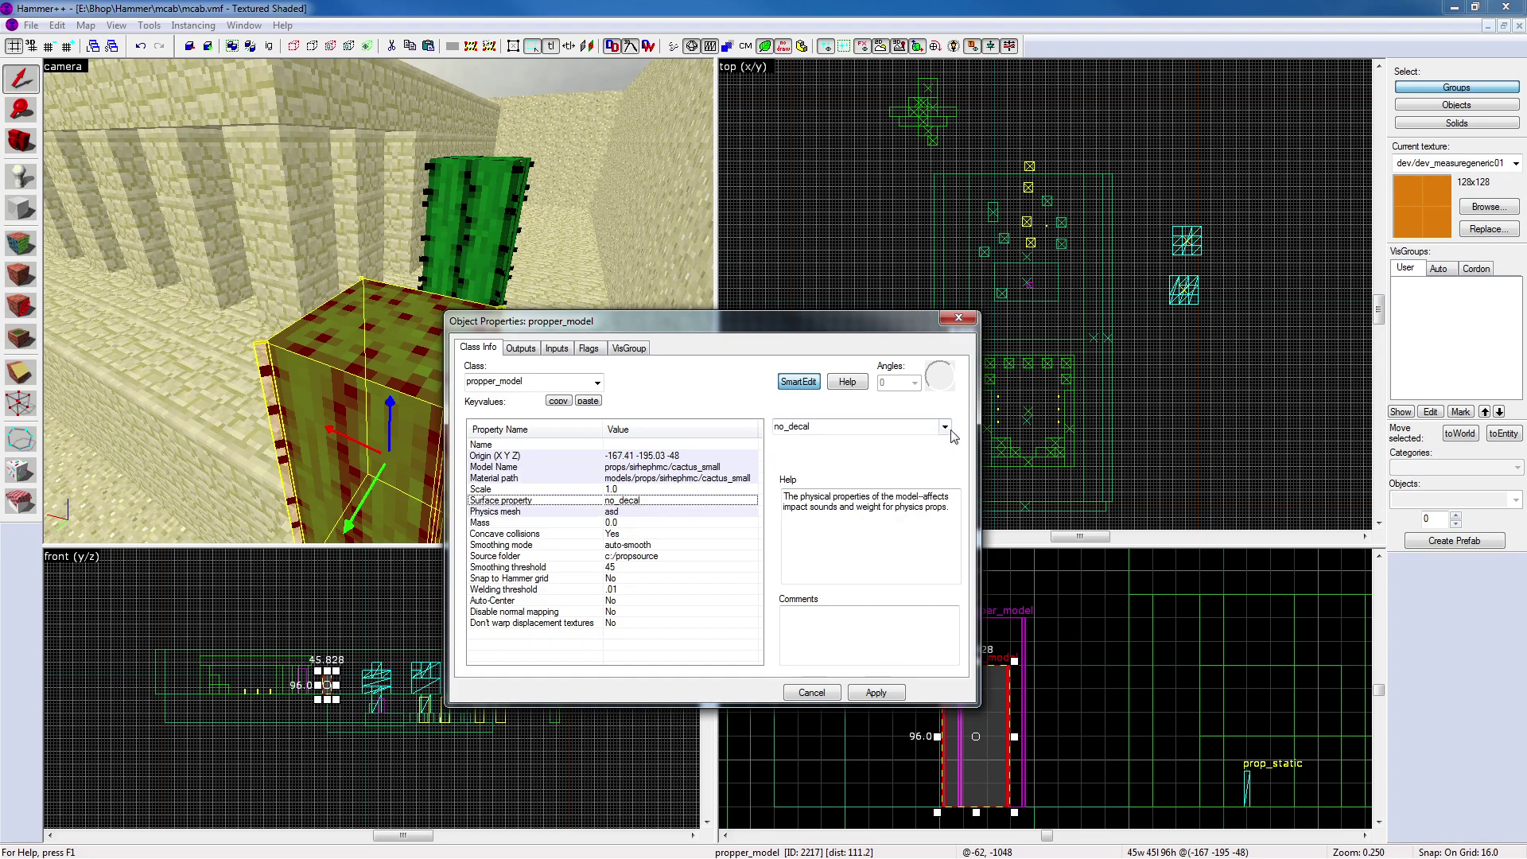
pyautogui.click(945, 428)
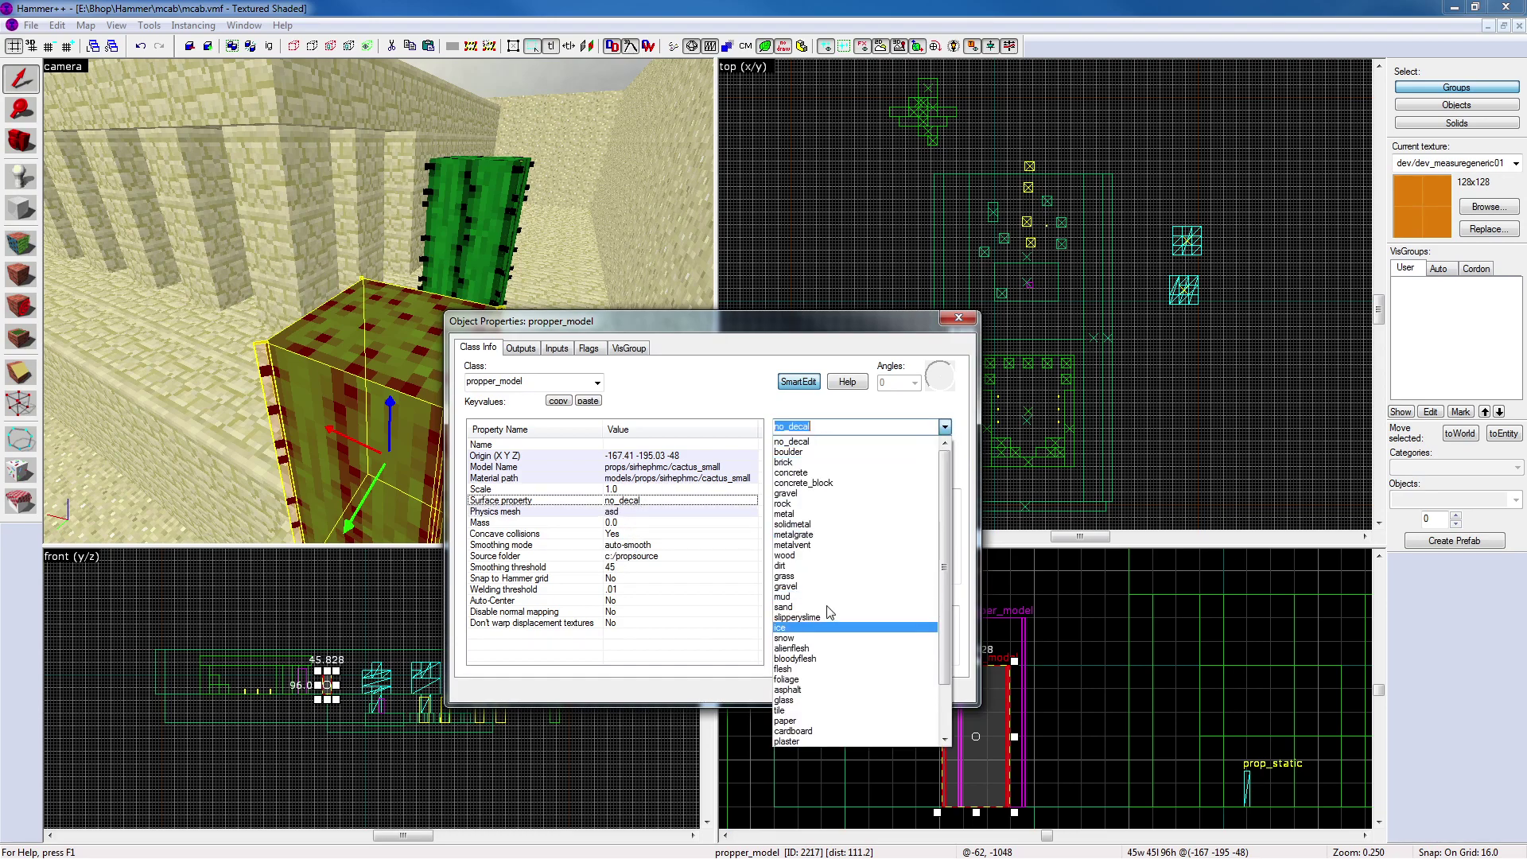
pyautogui.click(806, 679)
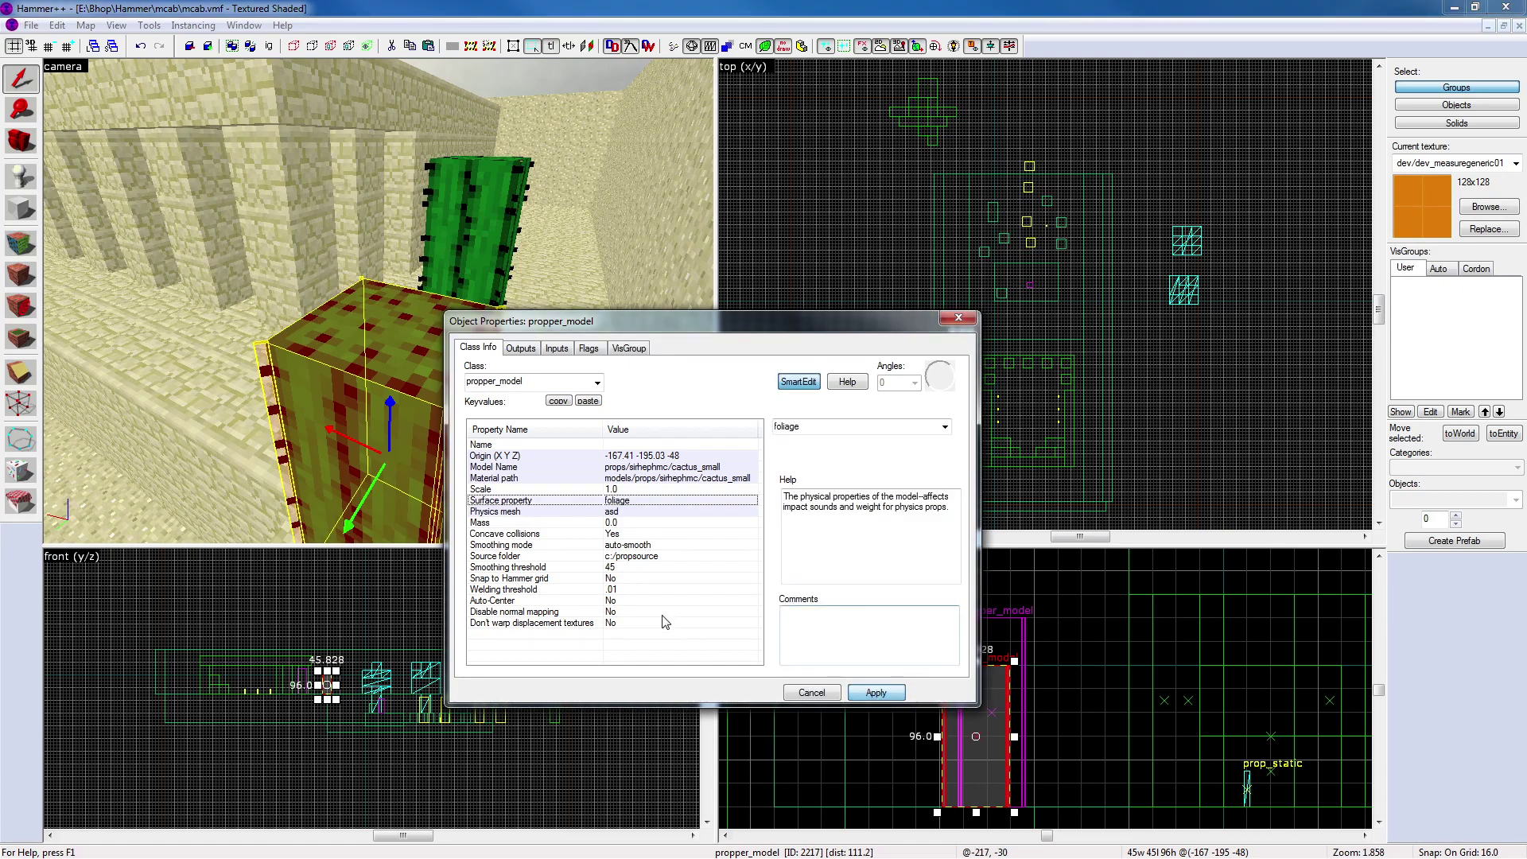
pyautogui.click(957, 318)
pyautogui.press('Escape')
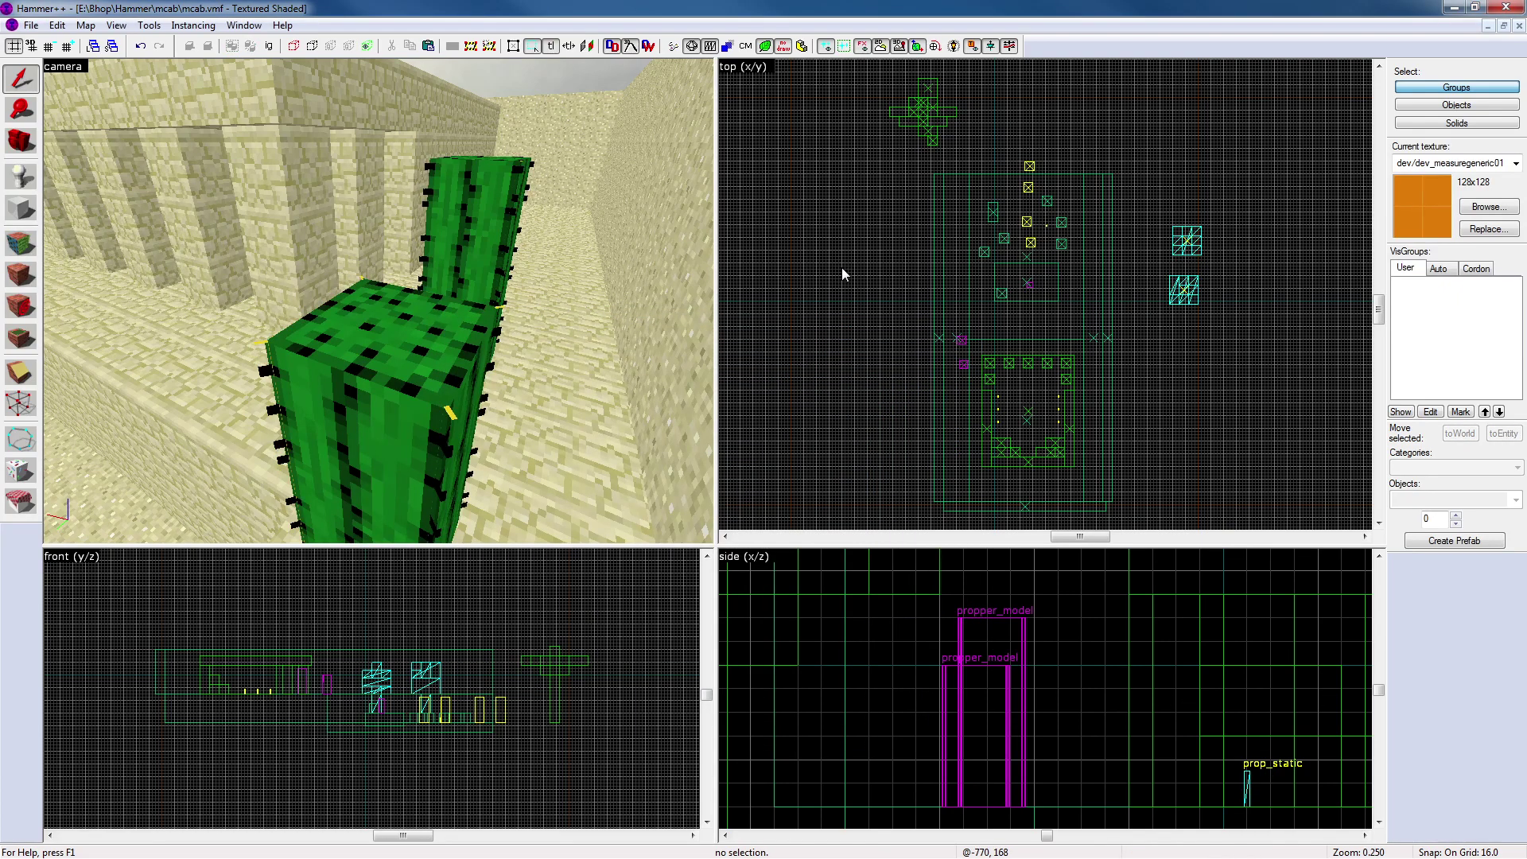
# Run the map compile for the cactus_small model
pyautogui.press('F9')
pyautogui.click(724, 515)
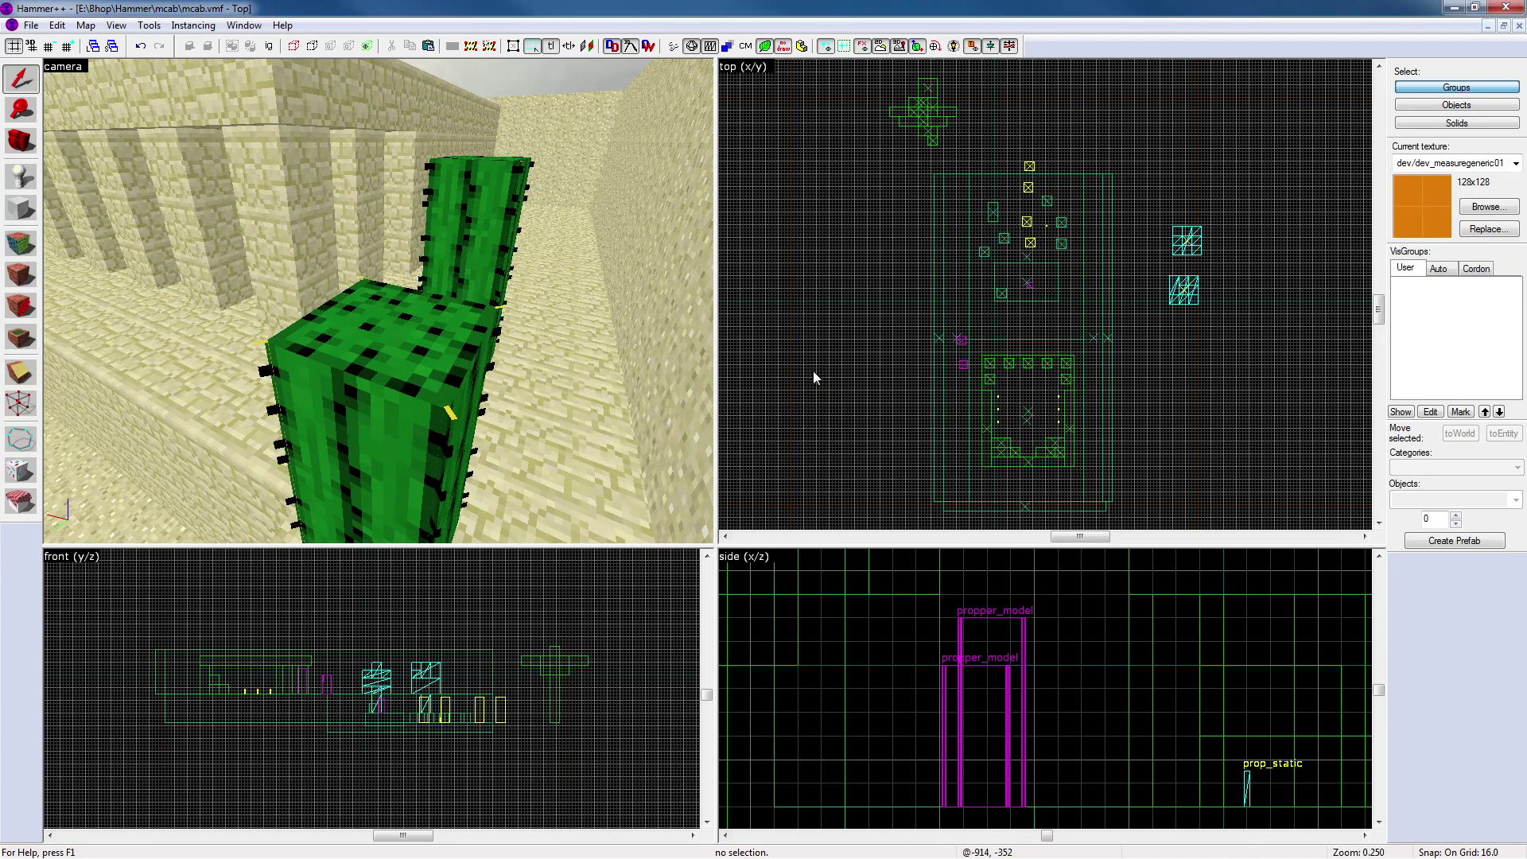
# Duplicate the torch prop_static from the sand floor to the gap between the cacti
pyautogui.press('z')
pyautogui.press('w')
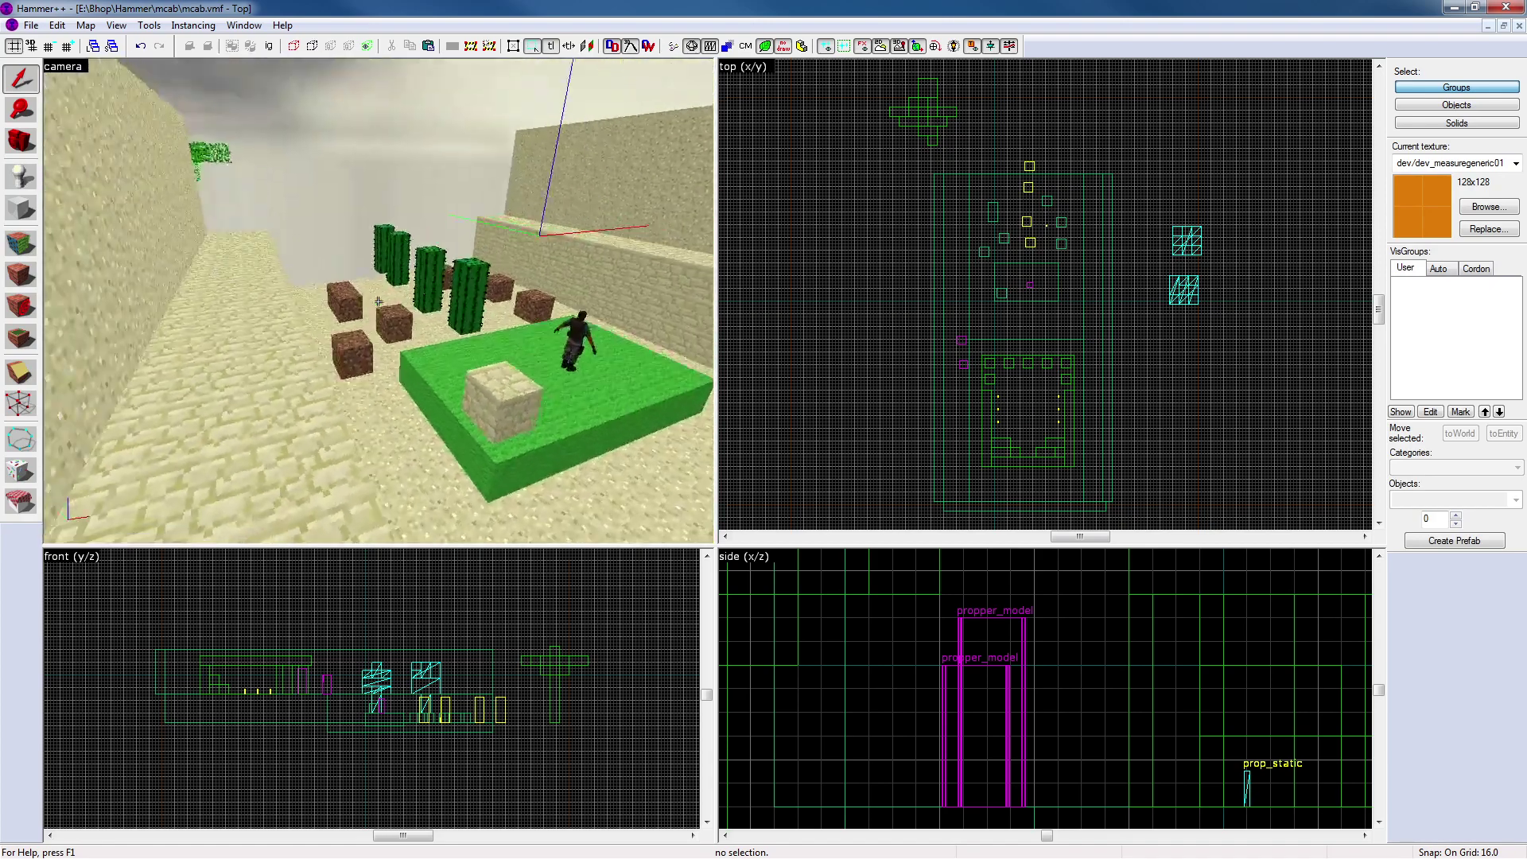
pyautogui.press('z')
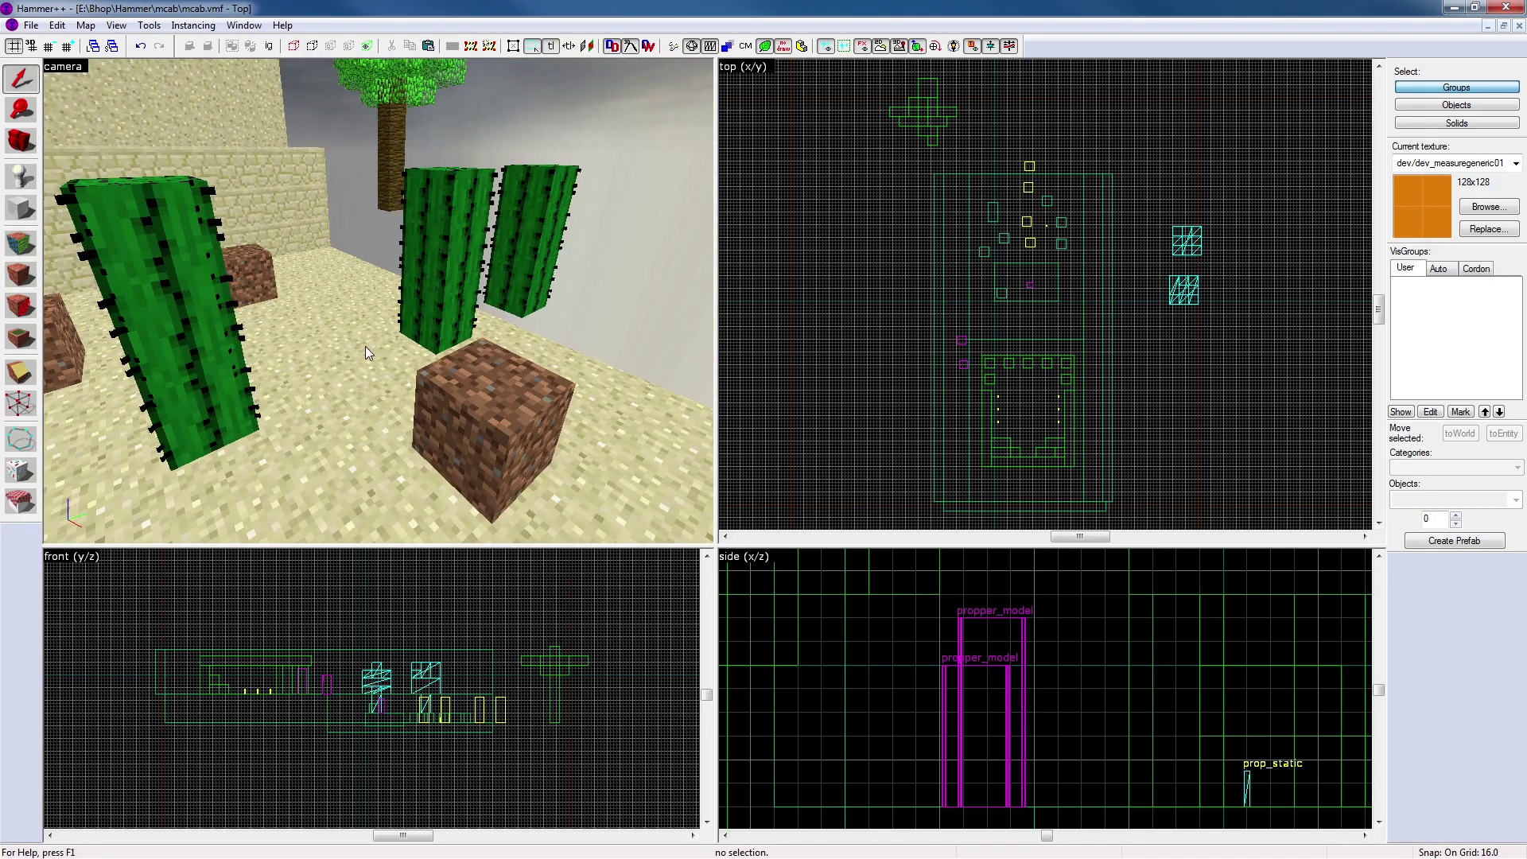
pyautogui.press('z')
pyautogui.press('w')
pyautogui.press('z')
pyautogui.click(297, 439)
pyautogui.keyDown('shift'); pyautogui.moveTo(297, 439); pyautogui.dragTo(430, 278); pyautogui.keyUp('shift')
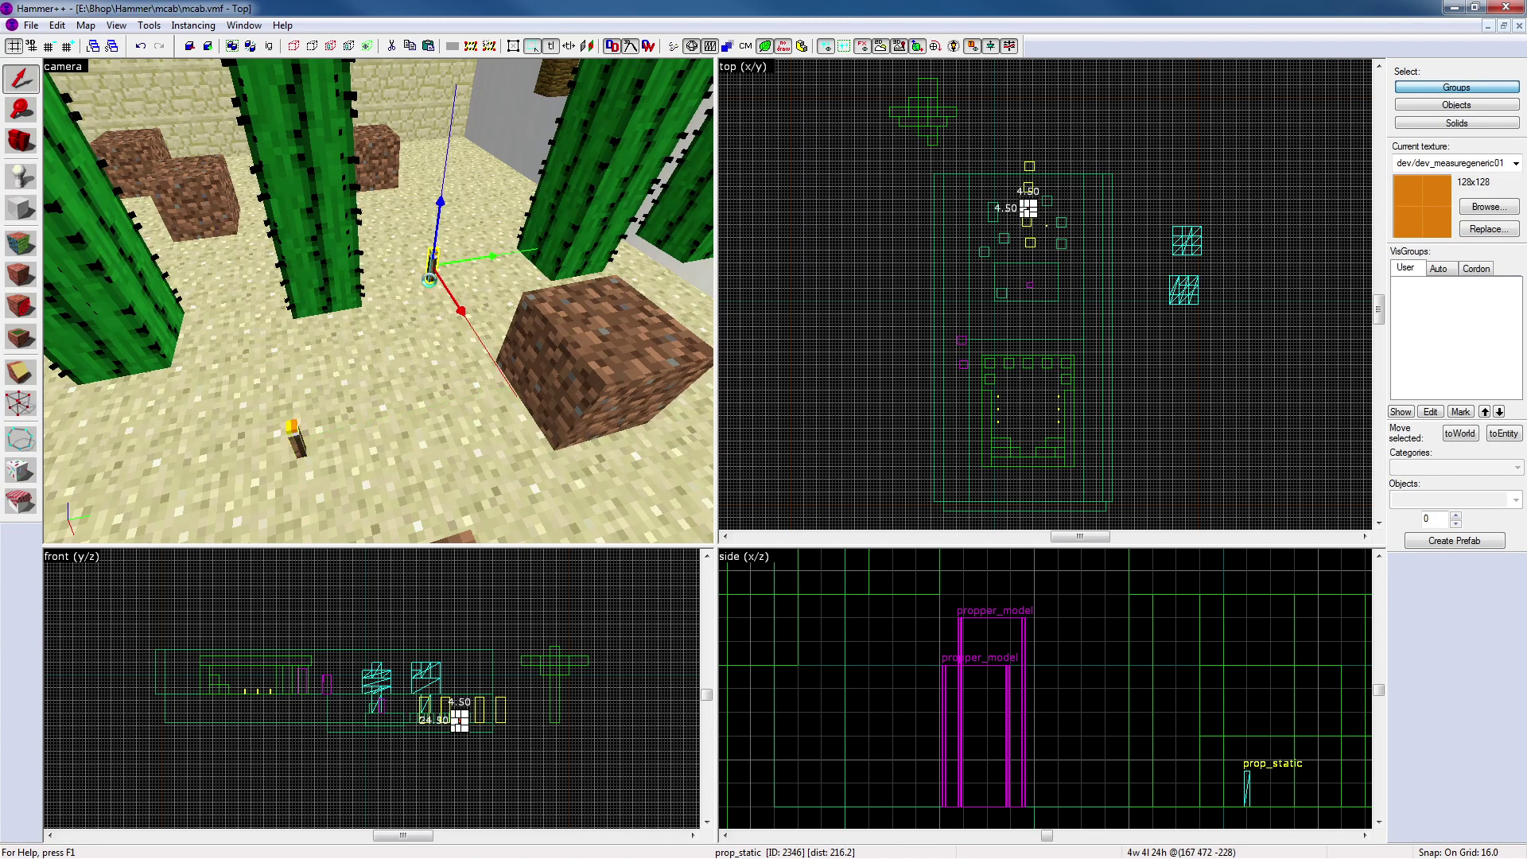
# Set the copied prop's world model to models/props/sirhephmc/cactus_small.mdl and apply it
pyautogui.doubleClick(429, 275)
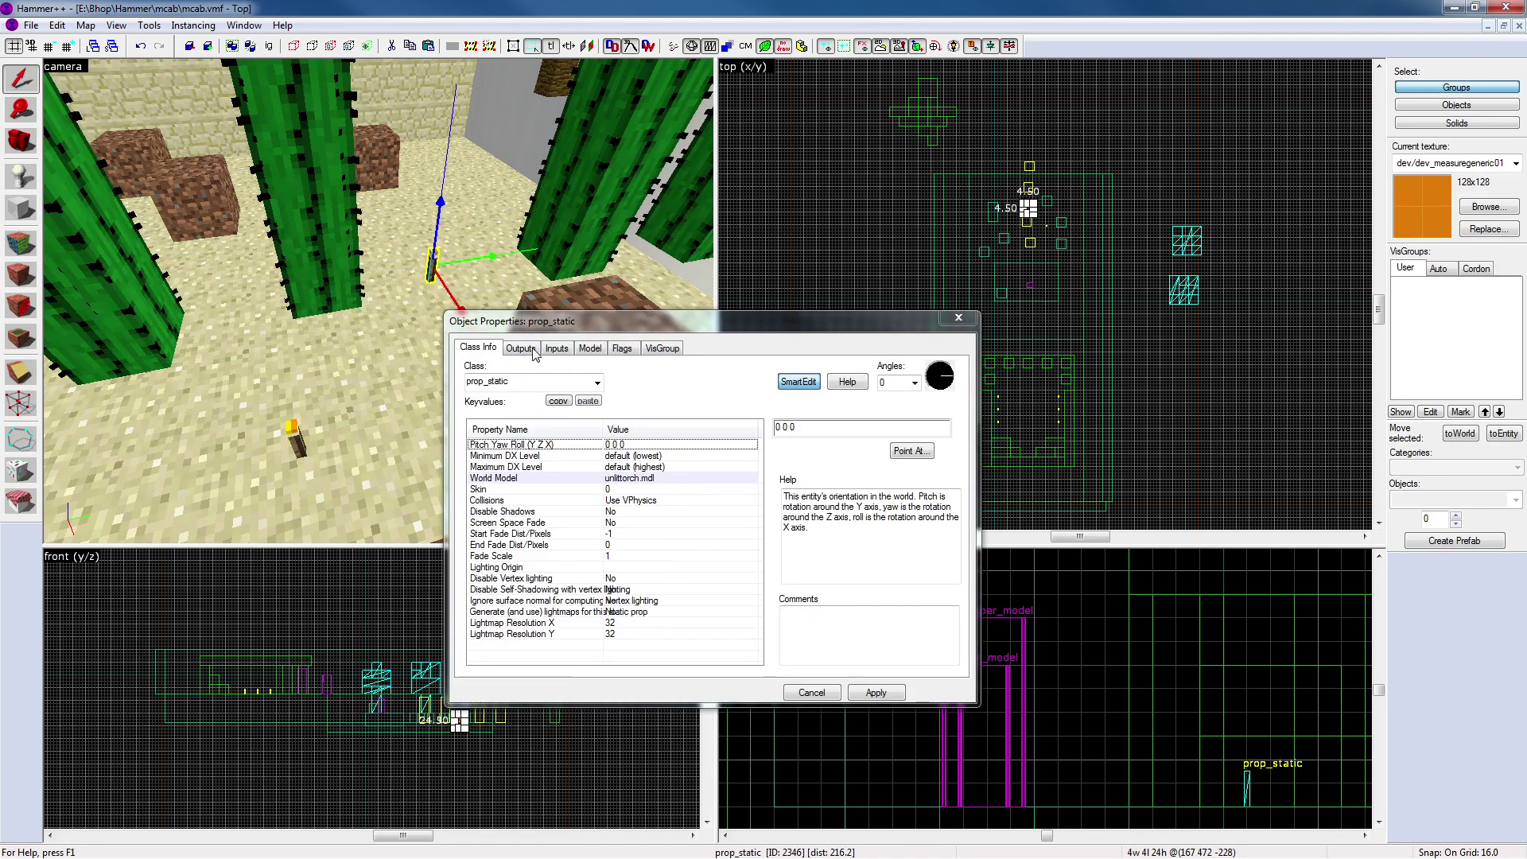
pyautogui.click(637, 477)
pyautogui.click(793, 451)
pyautogui.doubleClick(640, 204)
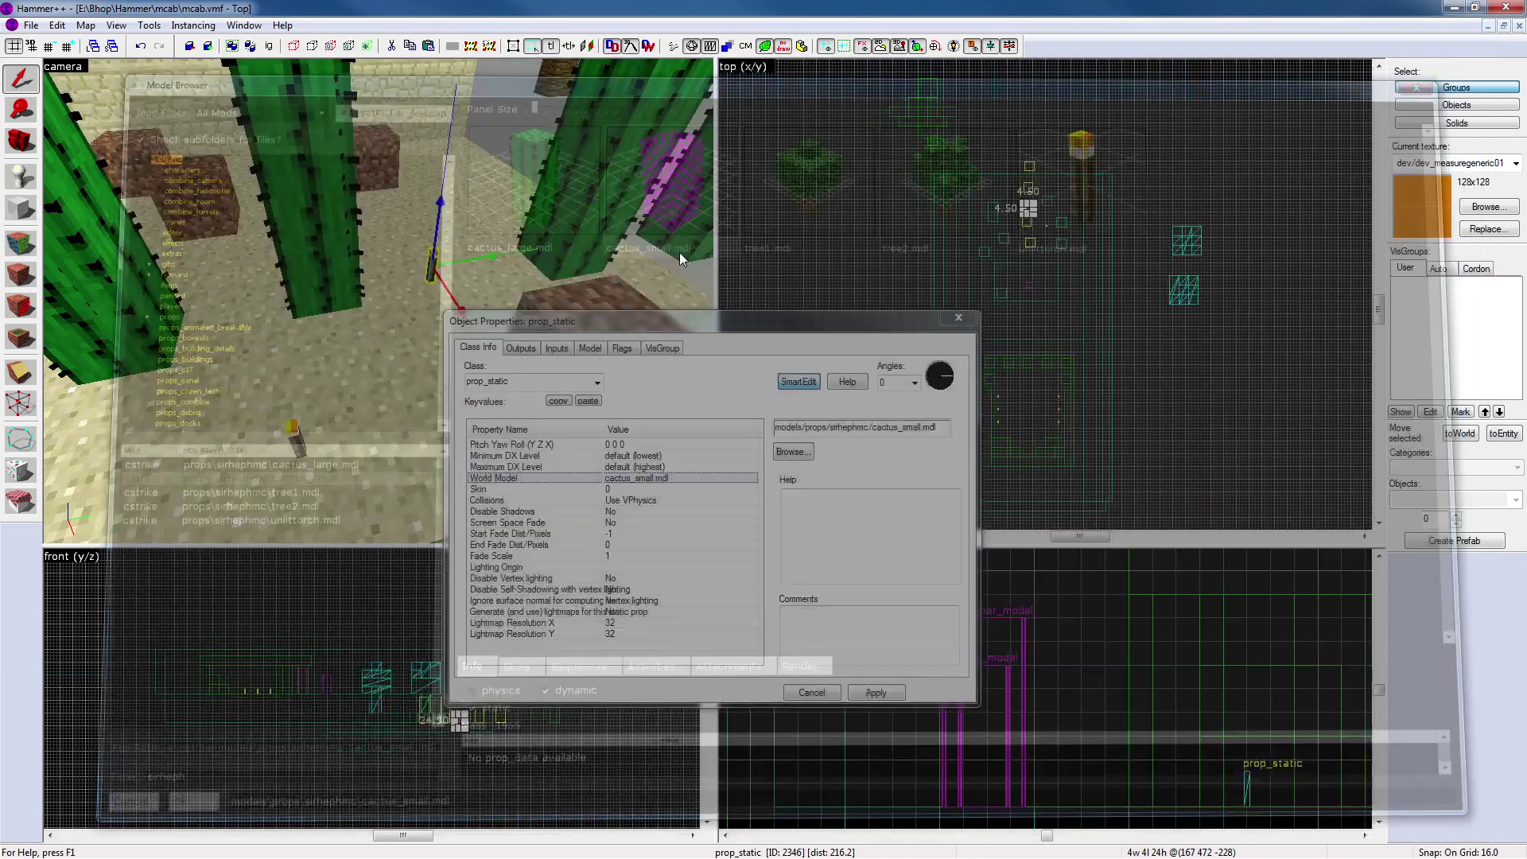
pyautogui.click(876, 692)
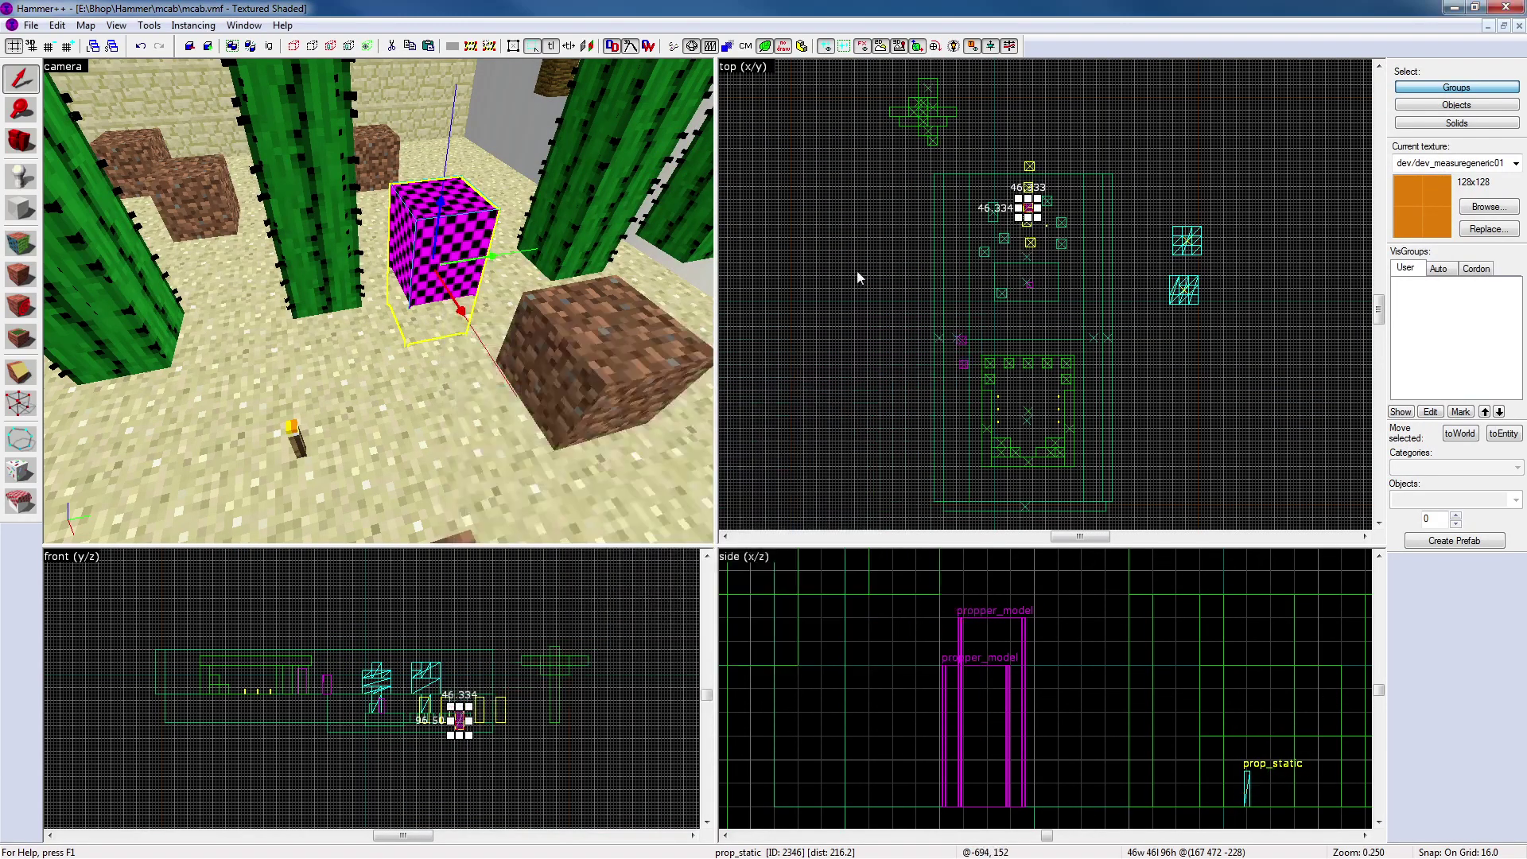
pyautogui.click(859, 277)
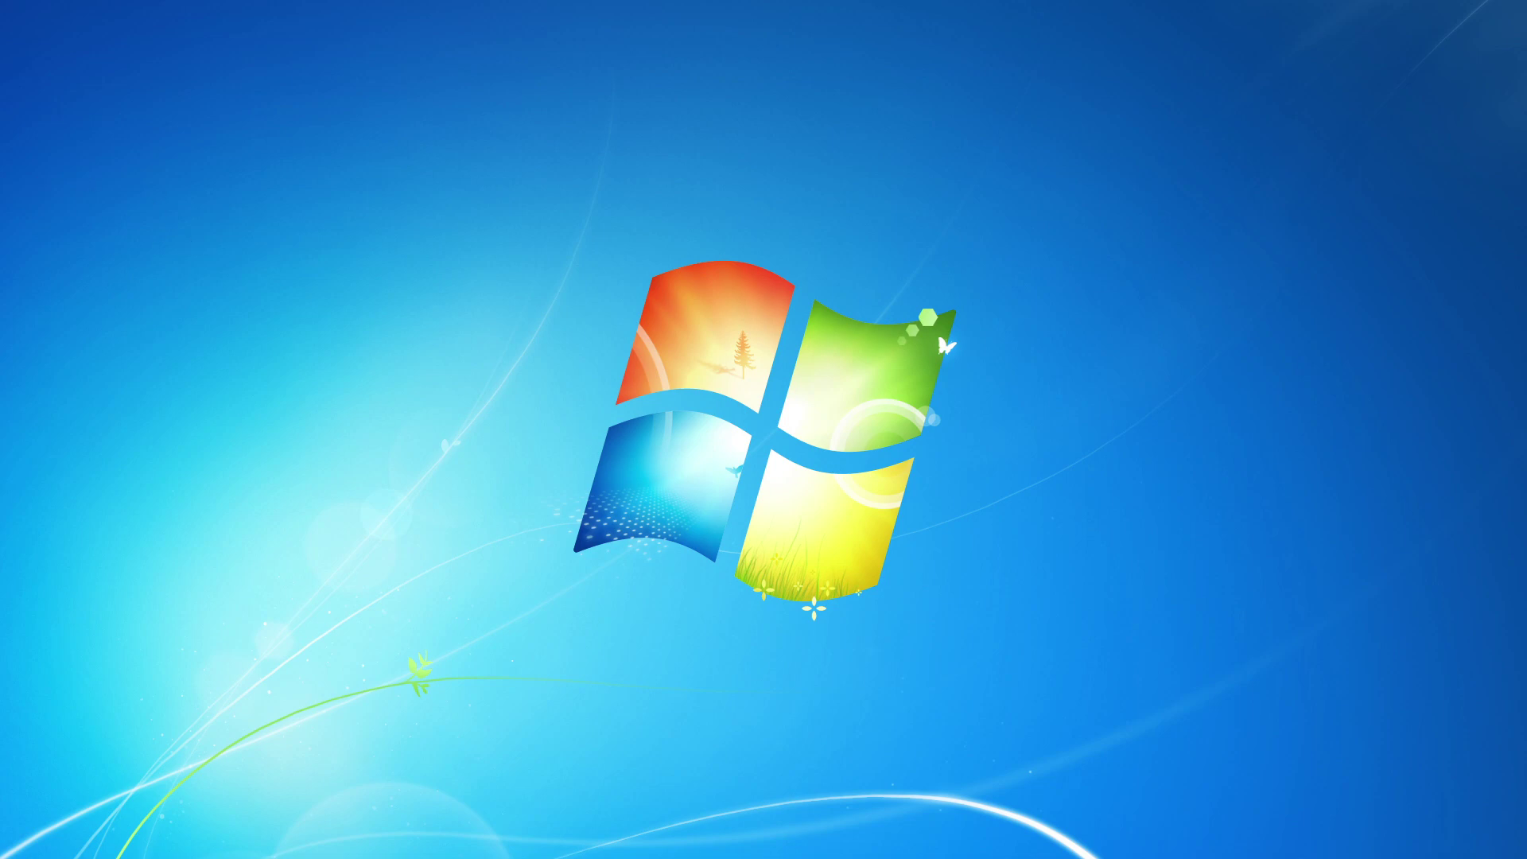
# Restart the map editor and reopen the recent map mcab.vmf
pyautogui.moveTo(0, 79); pyautogui.dragTo(275, 0)
pyautogui.click(13, 24)
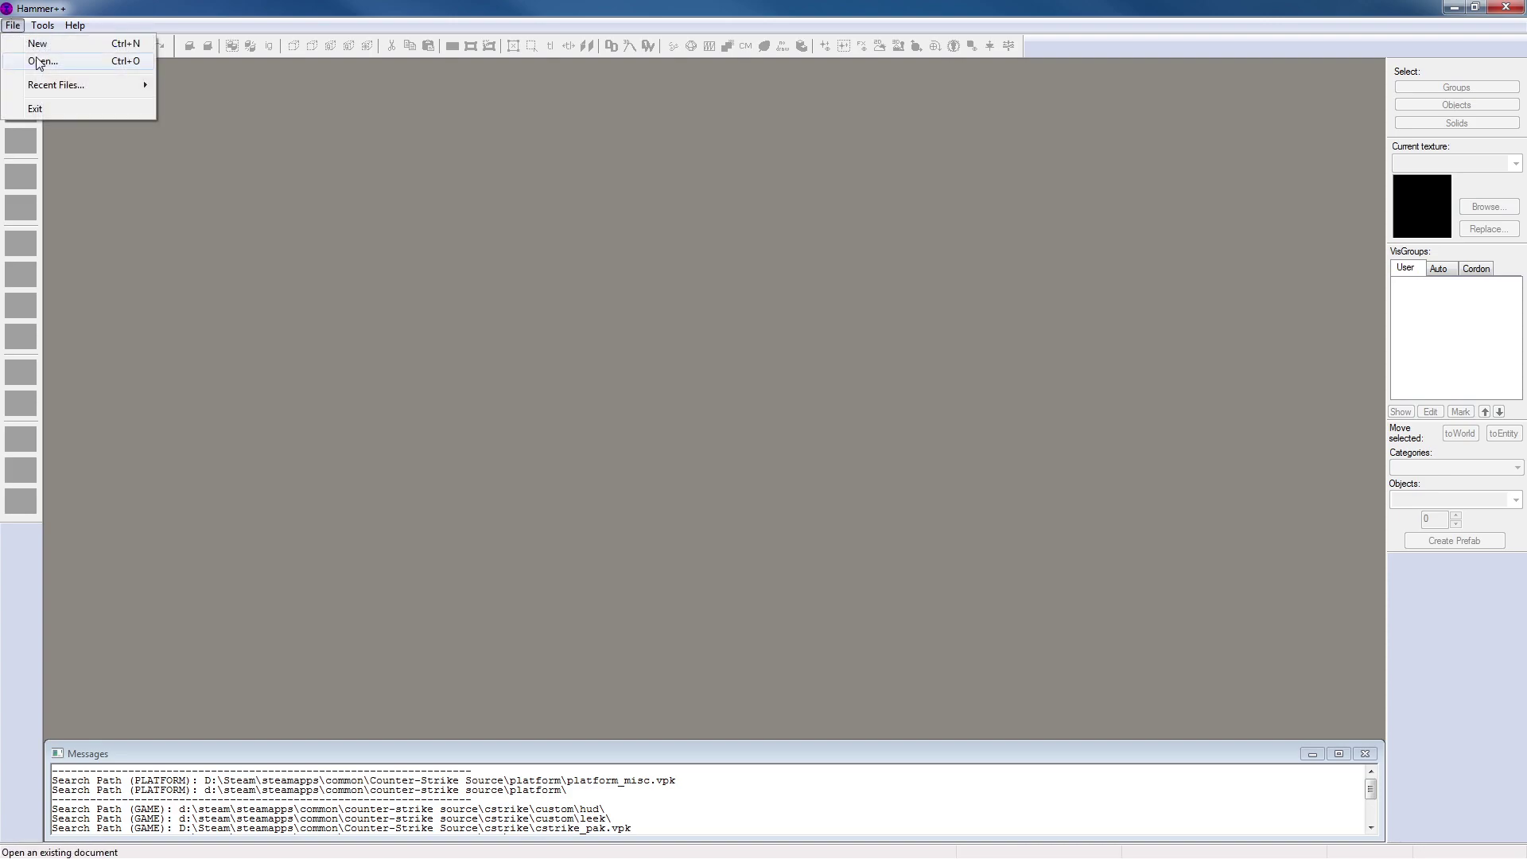
pyautogui.moveTo(56, 84)
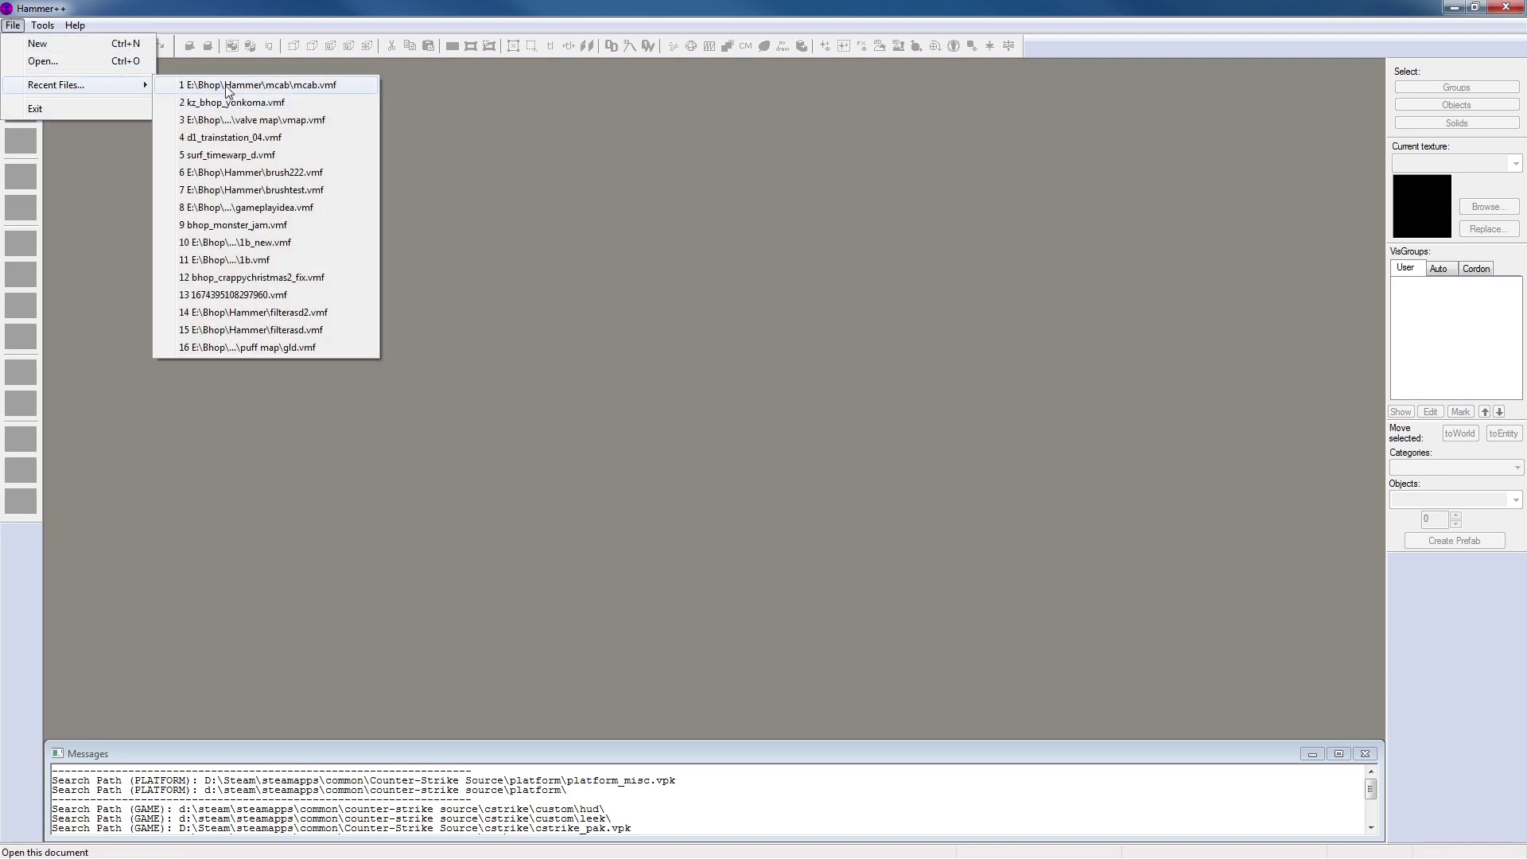
pyautogui.click(253, 85)
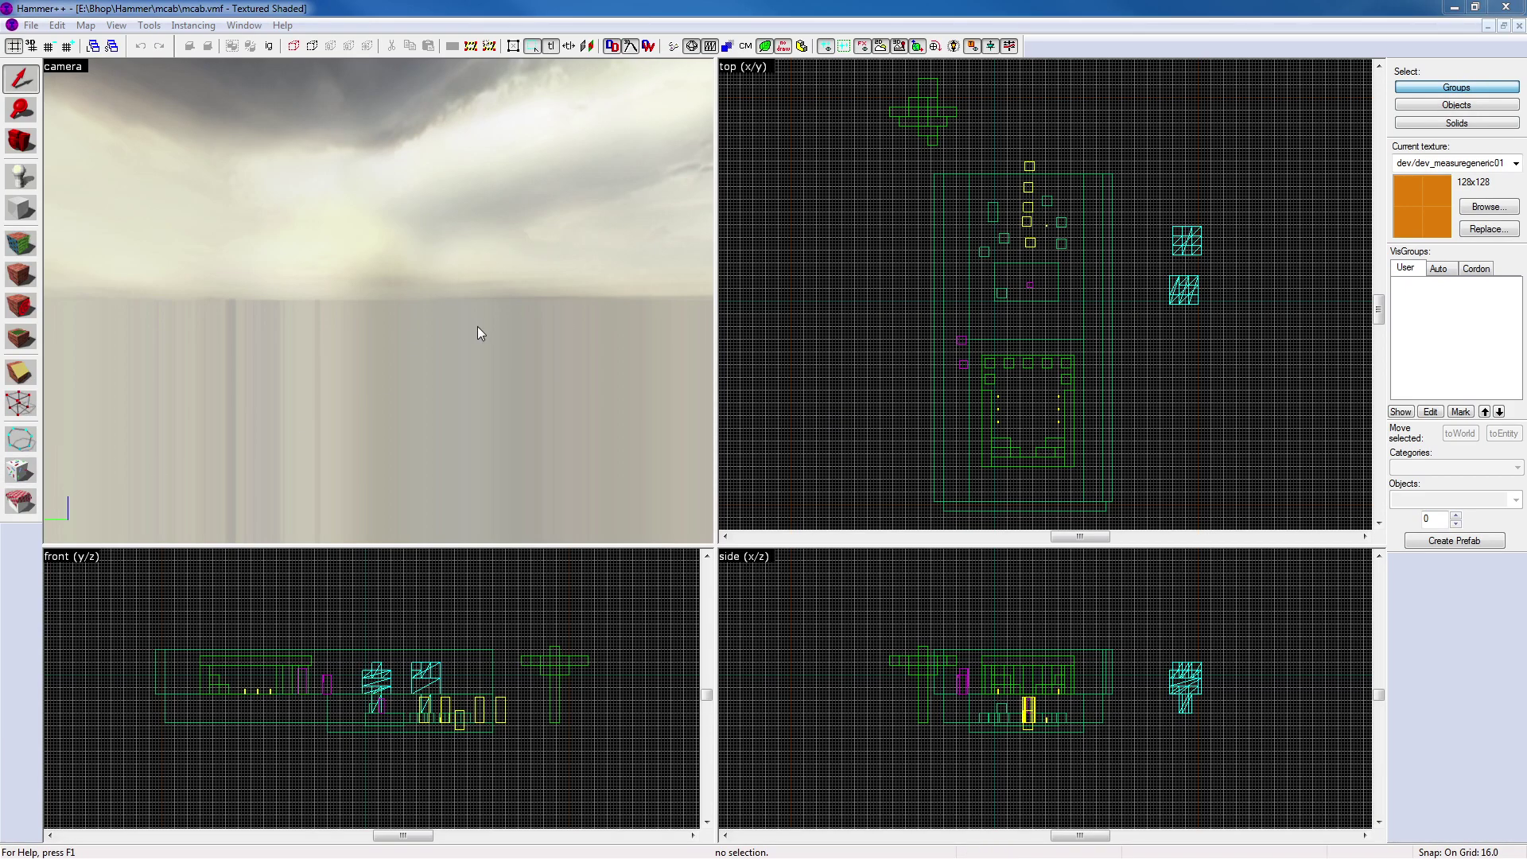
# Check the world model assigned to the checkered small cactus prop_static and close its properties
pyautogui.press('z')
pyautogui.press('w')
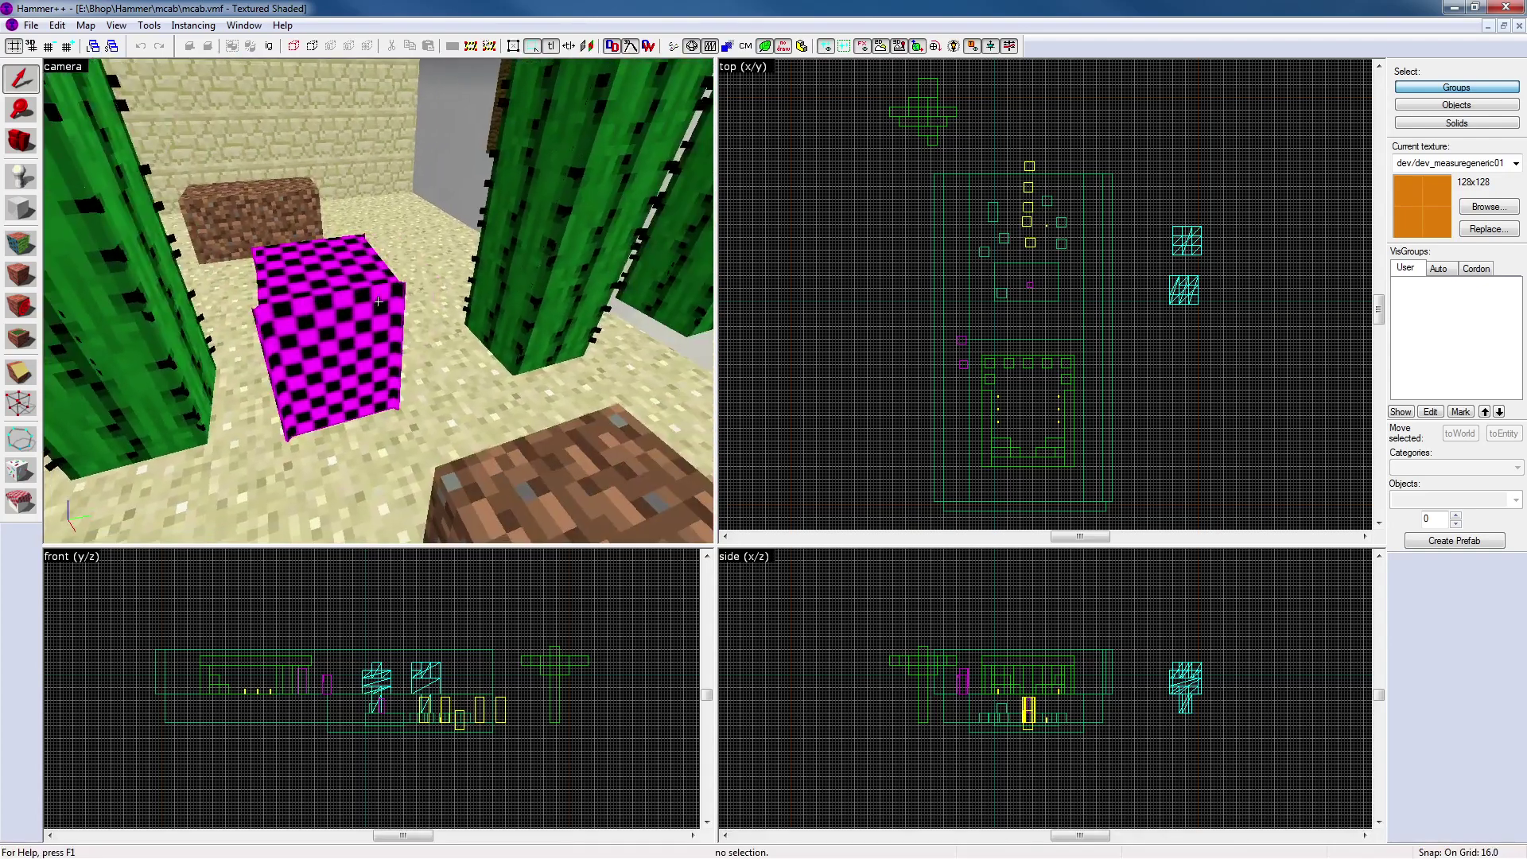
pyautogui.press('z')
pyautogui.click(380, 306)
pyautogui.hotkey('alt', 'Return')
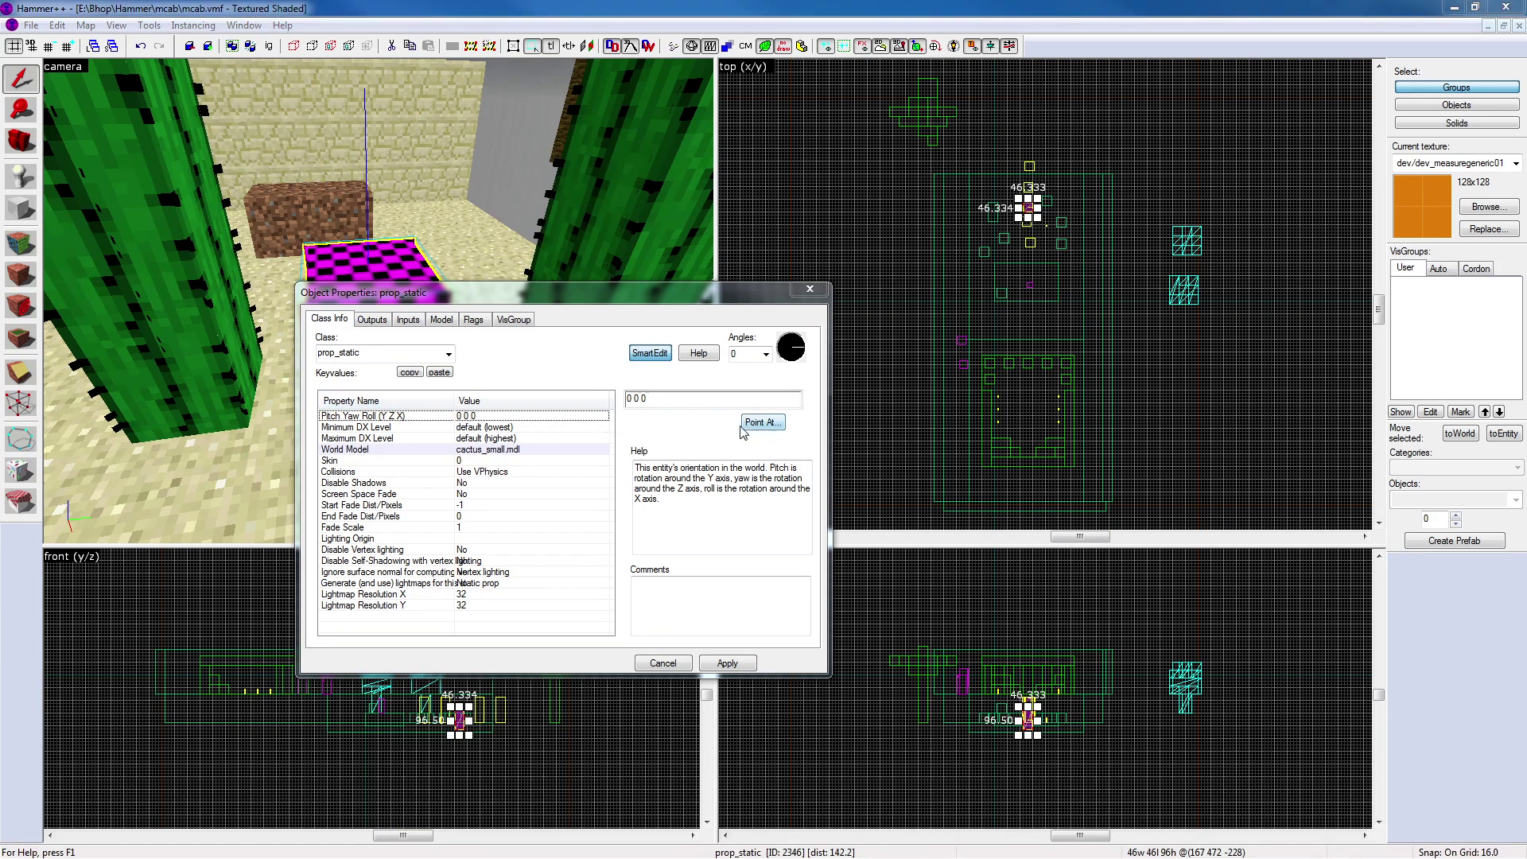
pyautogui.click(534, 451)
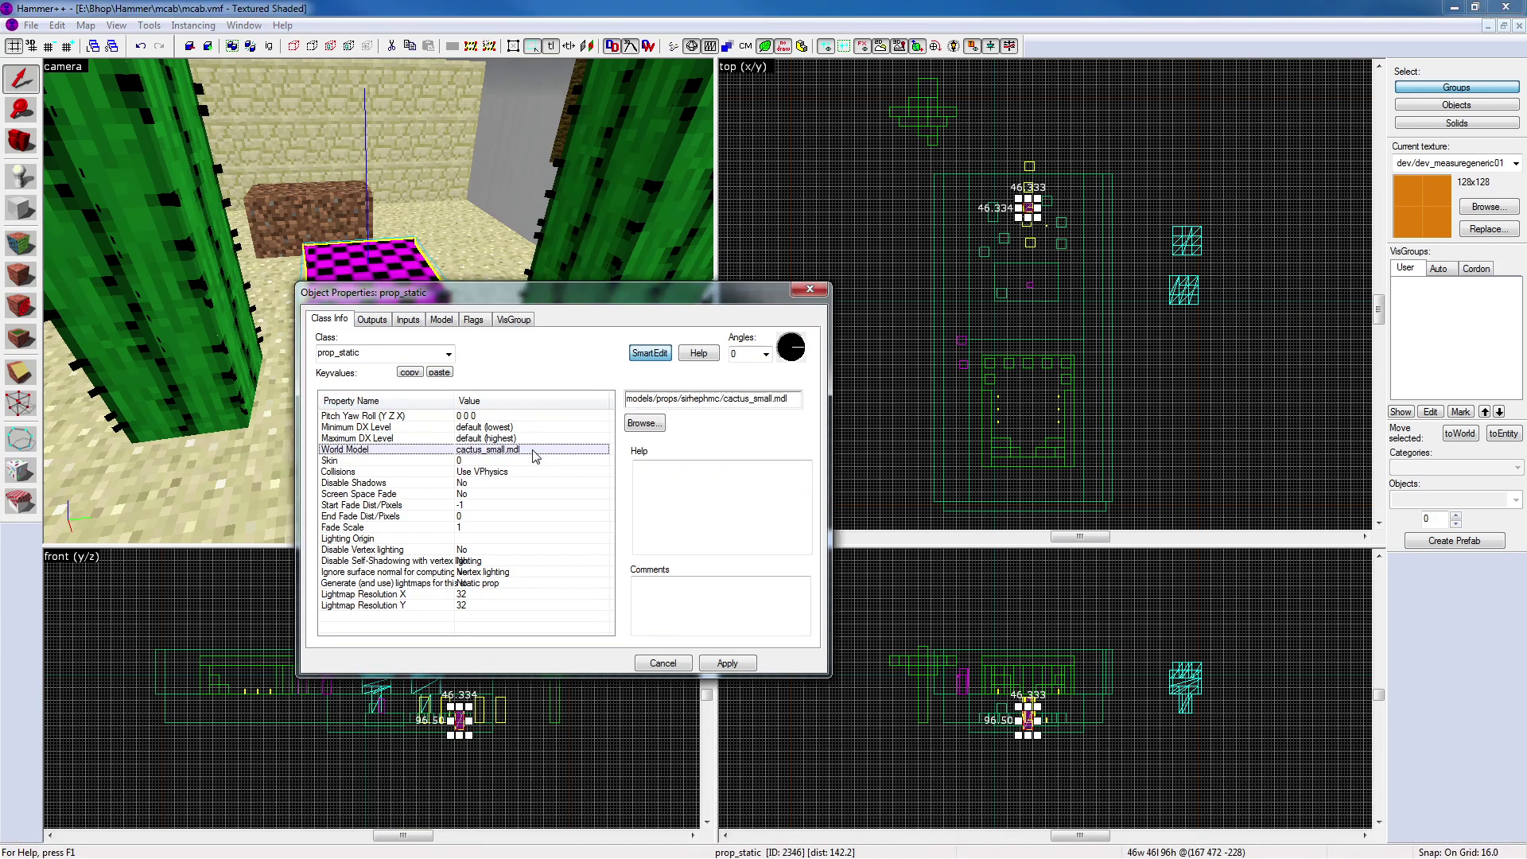
pyautogui.click(807, 290)
# Check the material path in the small cactus's propper_model properties
pyautogui.press('z')
pyautogui.press('w')
pyautogui.press('z')
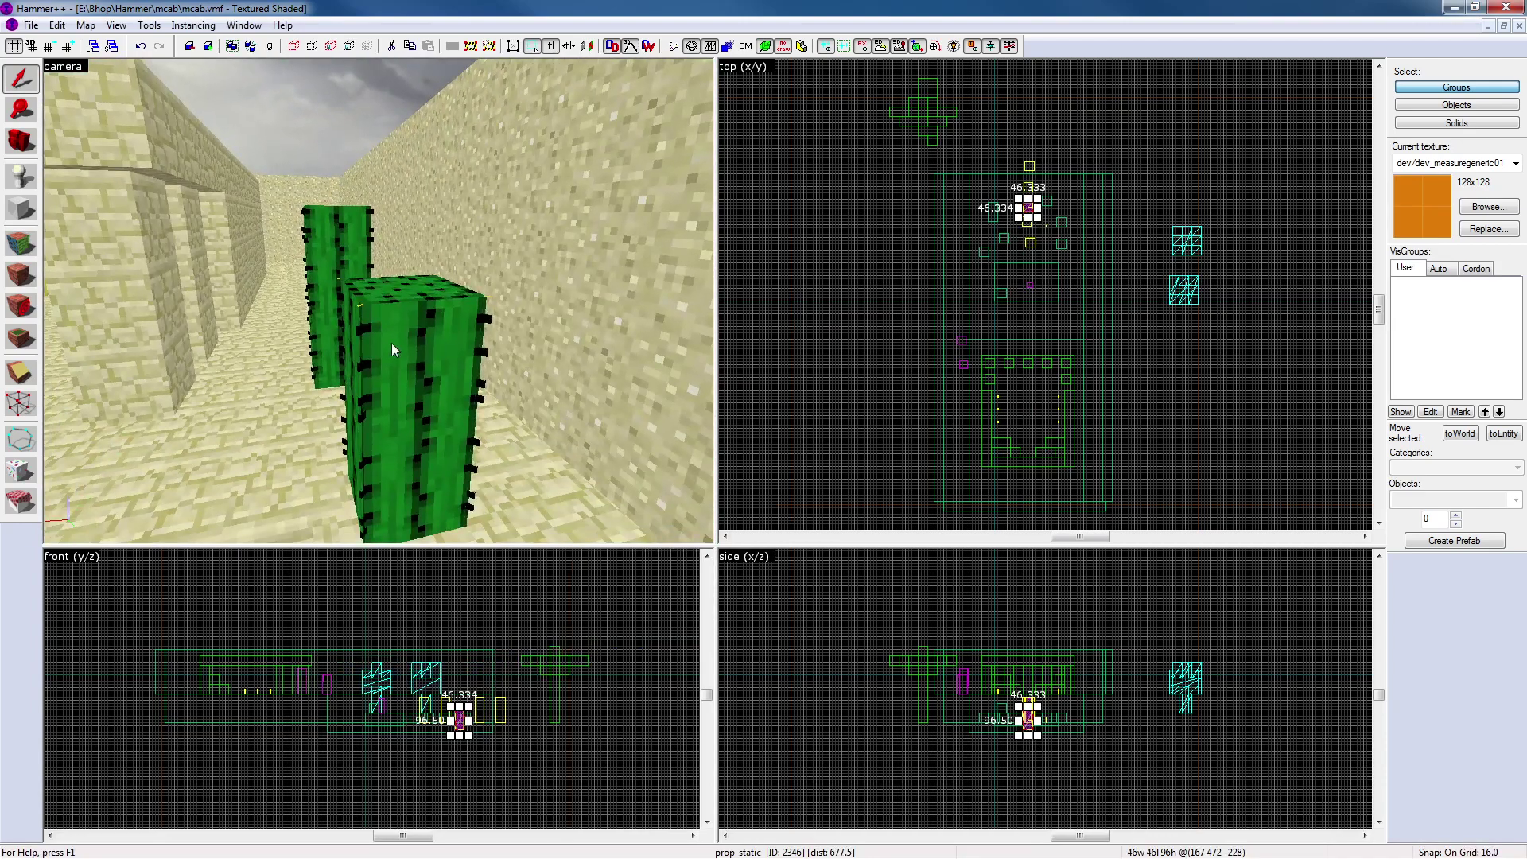
pyautogui.doubleClick(392, 342)
pyautogui.click(538, 450)
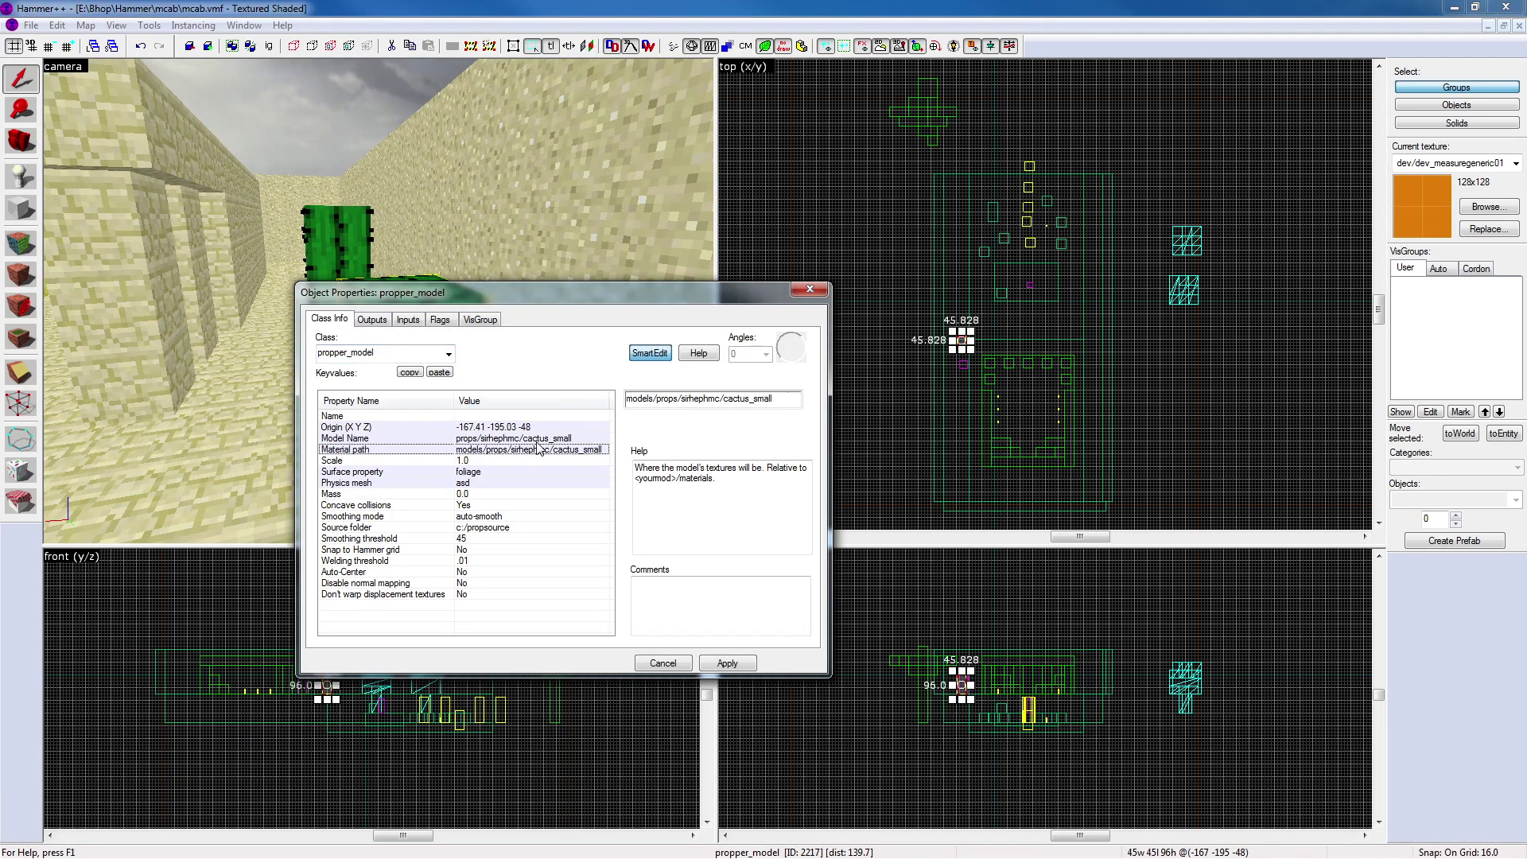
pyautogui.click(810, 289)
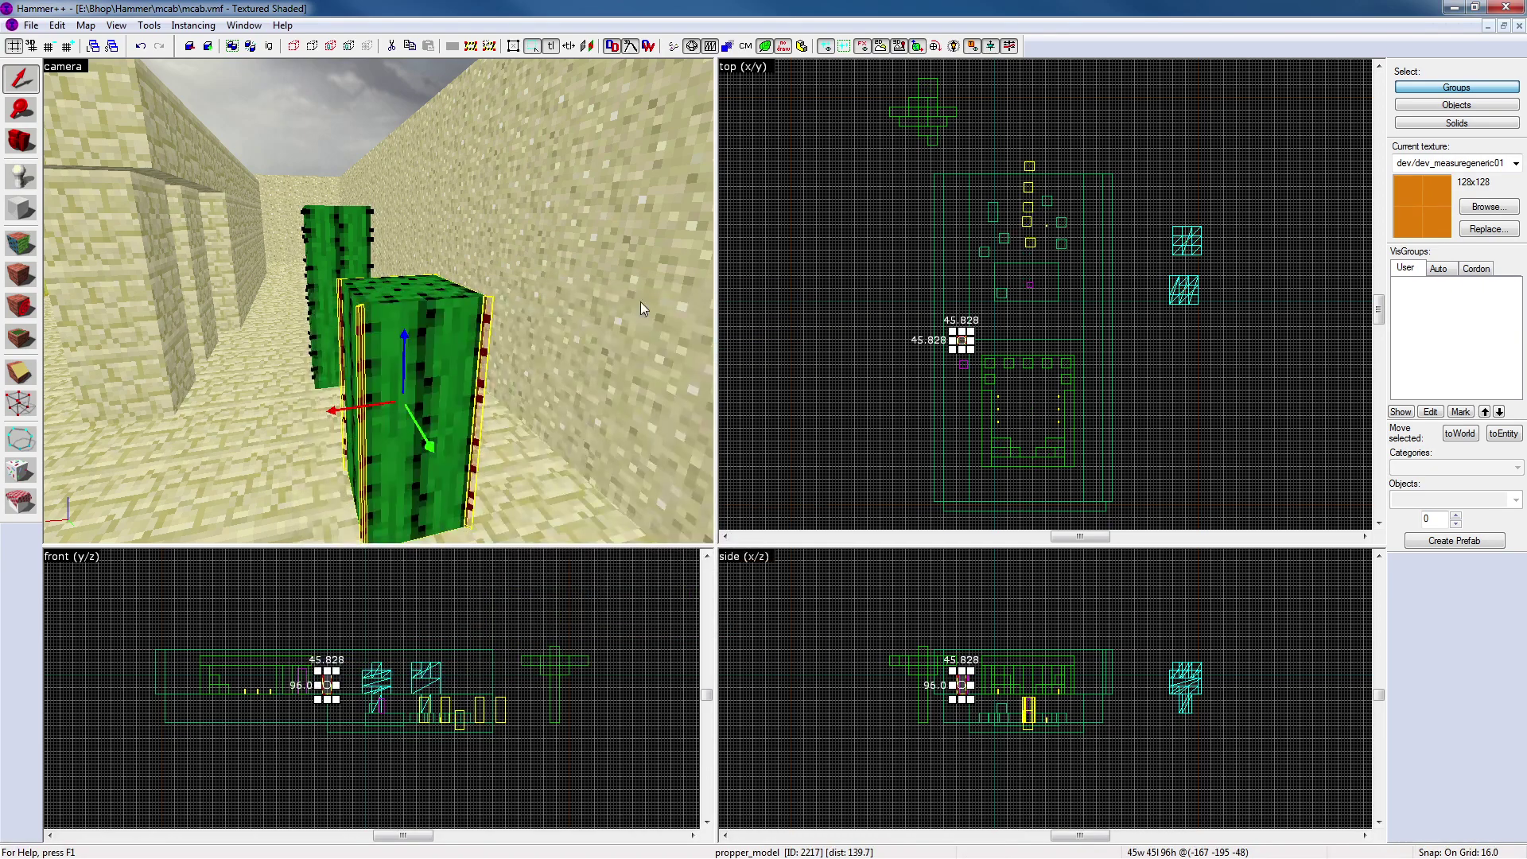
# Inspect the texture applied to a side face of the small cactus
pyautogui.click(20, 243)
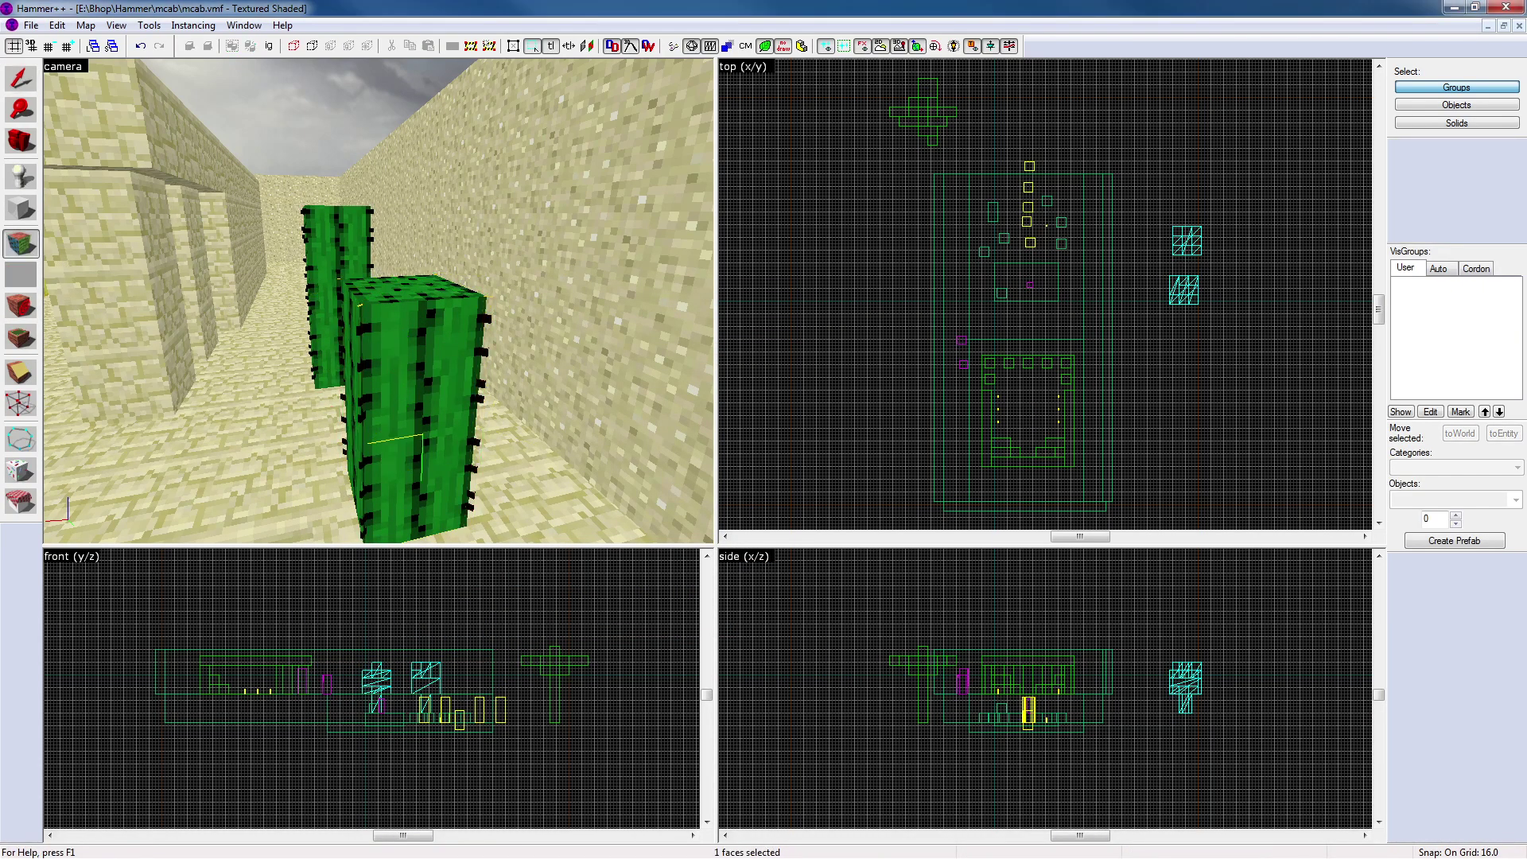
pyautogui.moveTo(474, 379); pyautogui.dragTo(502, 396)
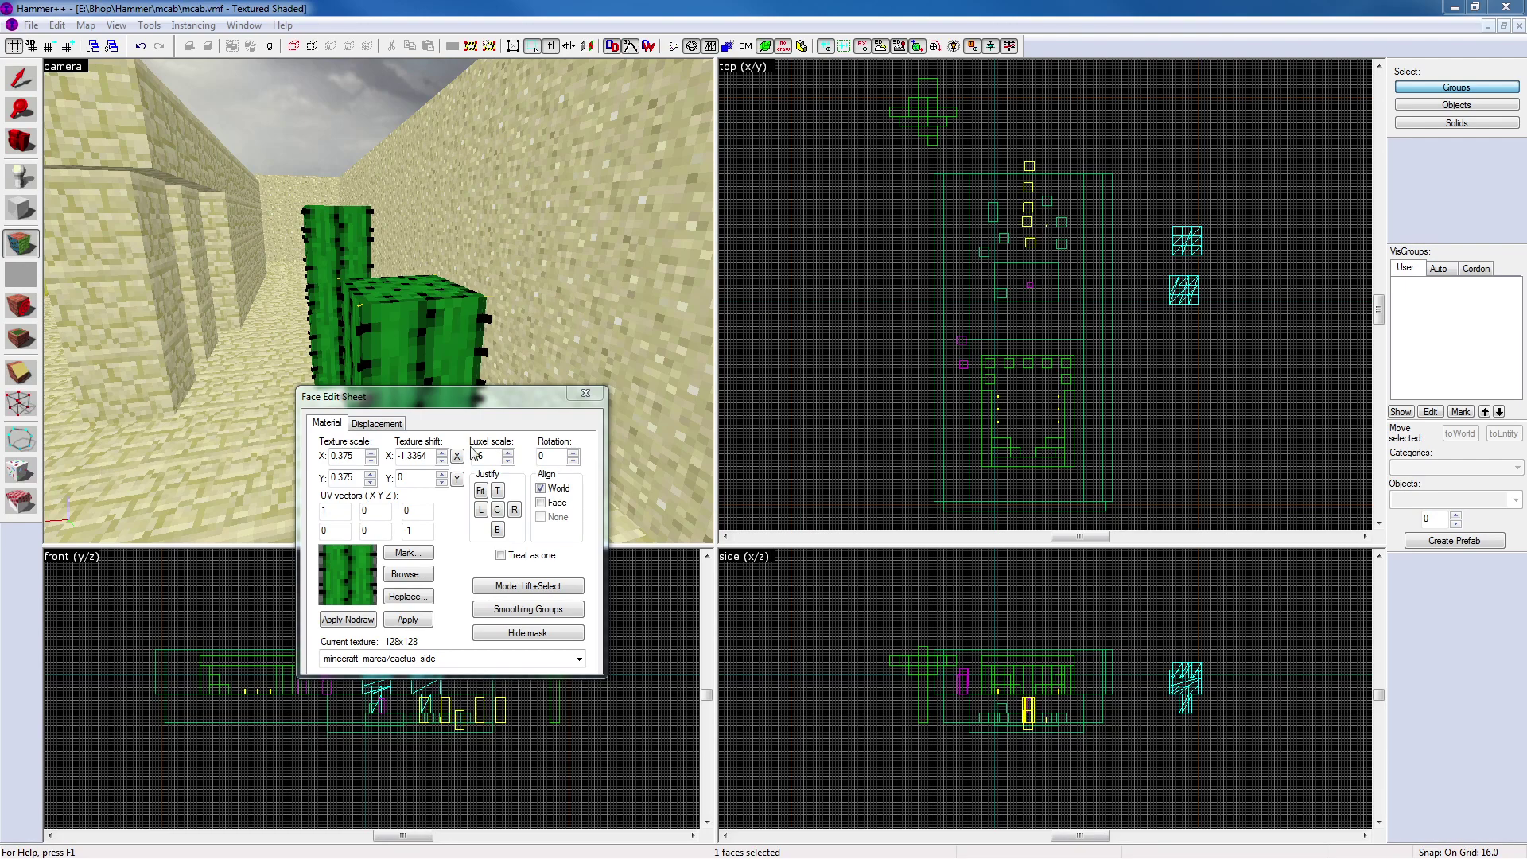
pyautogui.click(586, 393)
# Compare the propper_model properties of the small and large cacti by alternating between the two models
pyautogui.doubleClick(412, 373)
pyautogui.click(410, 370)
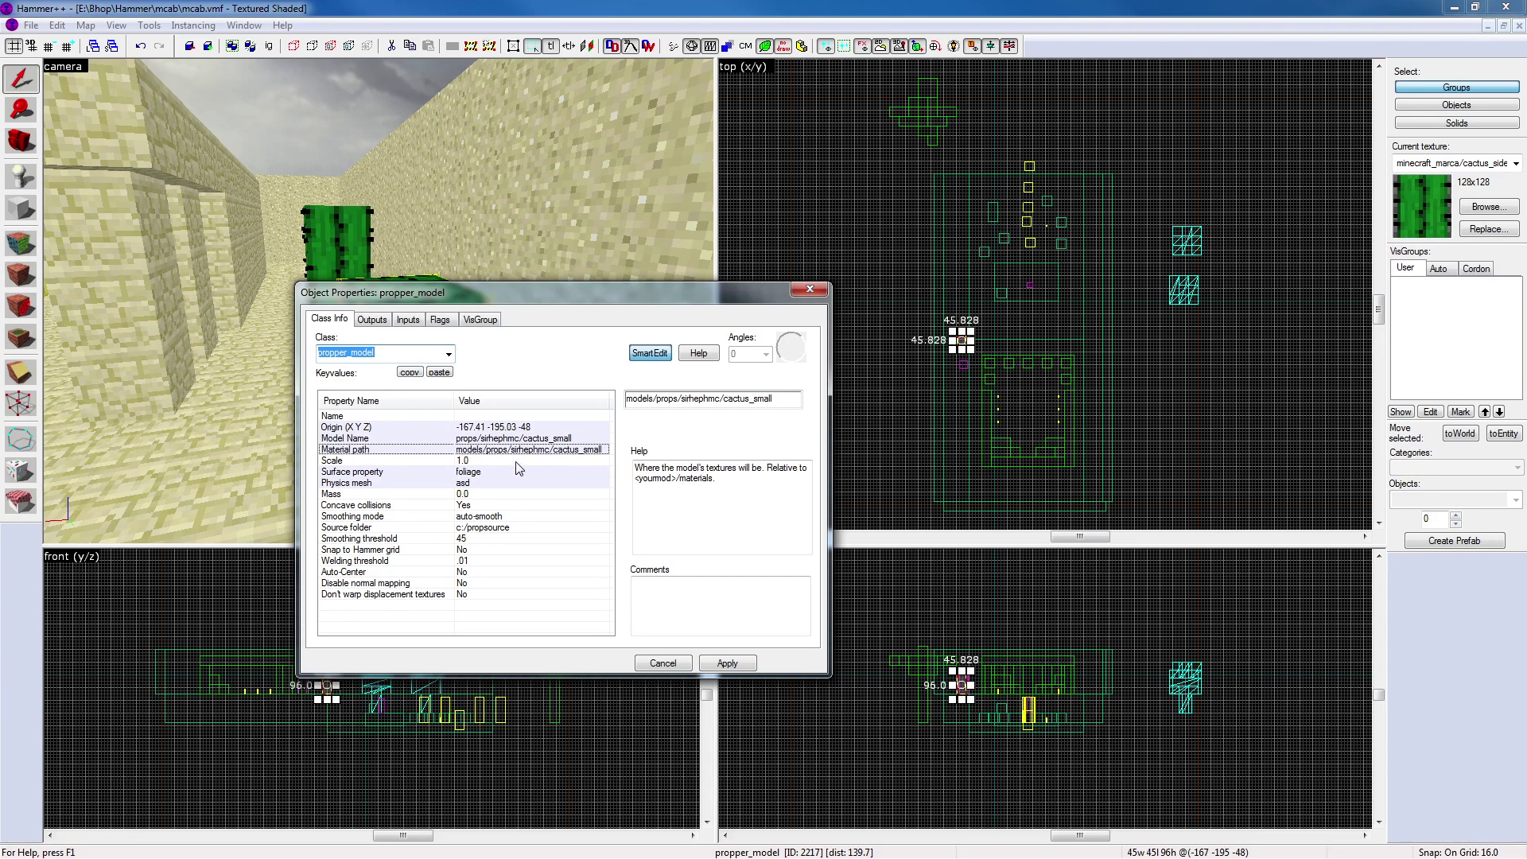
pyautogui.press('z')
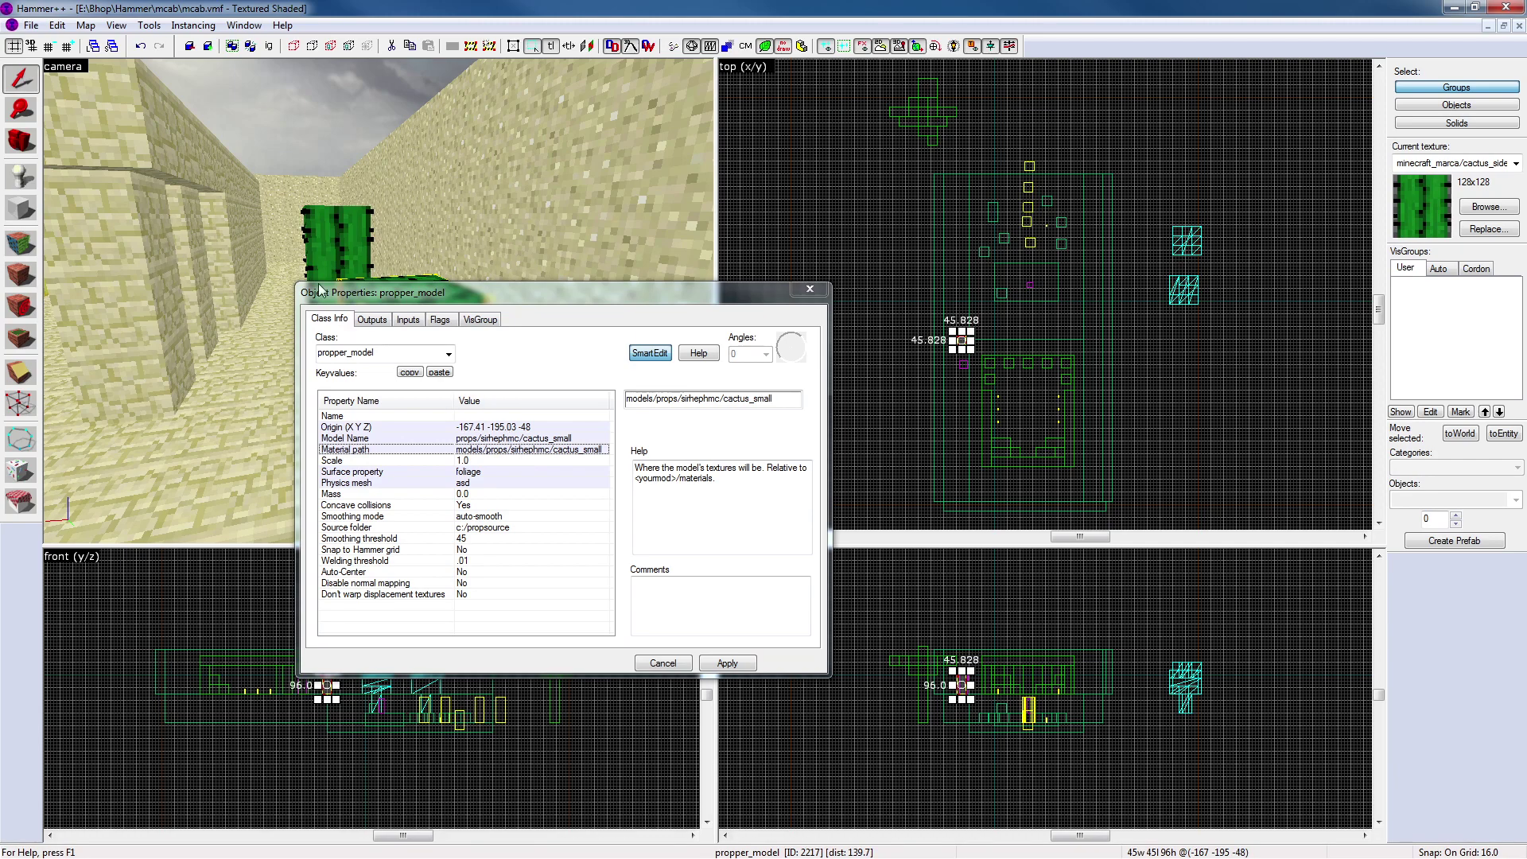
pyautogui.click(334, 247)
pyautogui.moveTo(408, 283); pyautogui.dragTo(540, 275)
pyautogui.moveTo(708, 289); pyautogui.dragTo(847, 348)
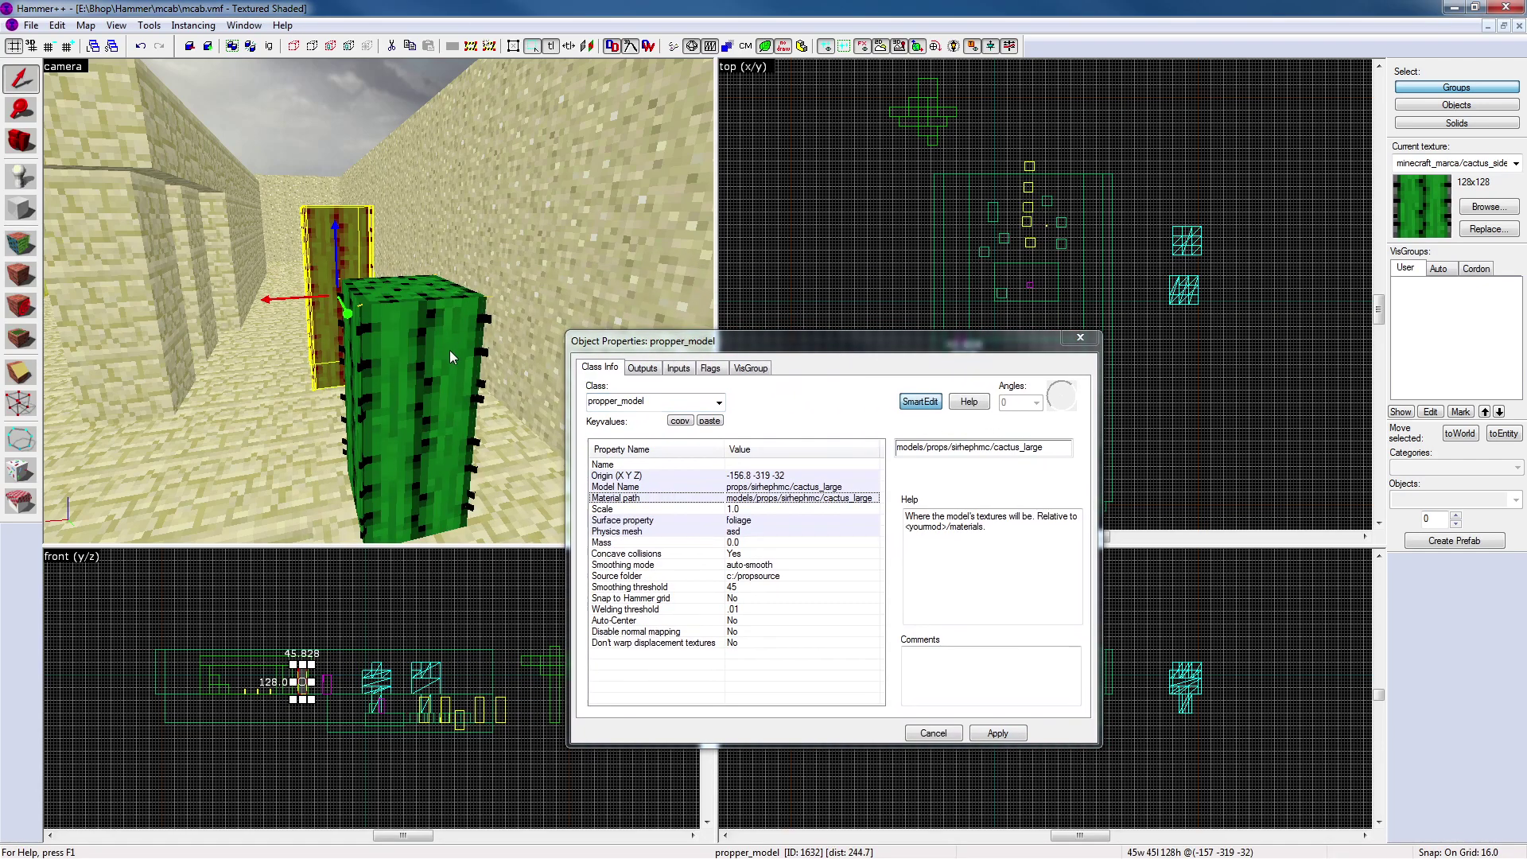
pyautogui.click(456, 361)
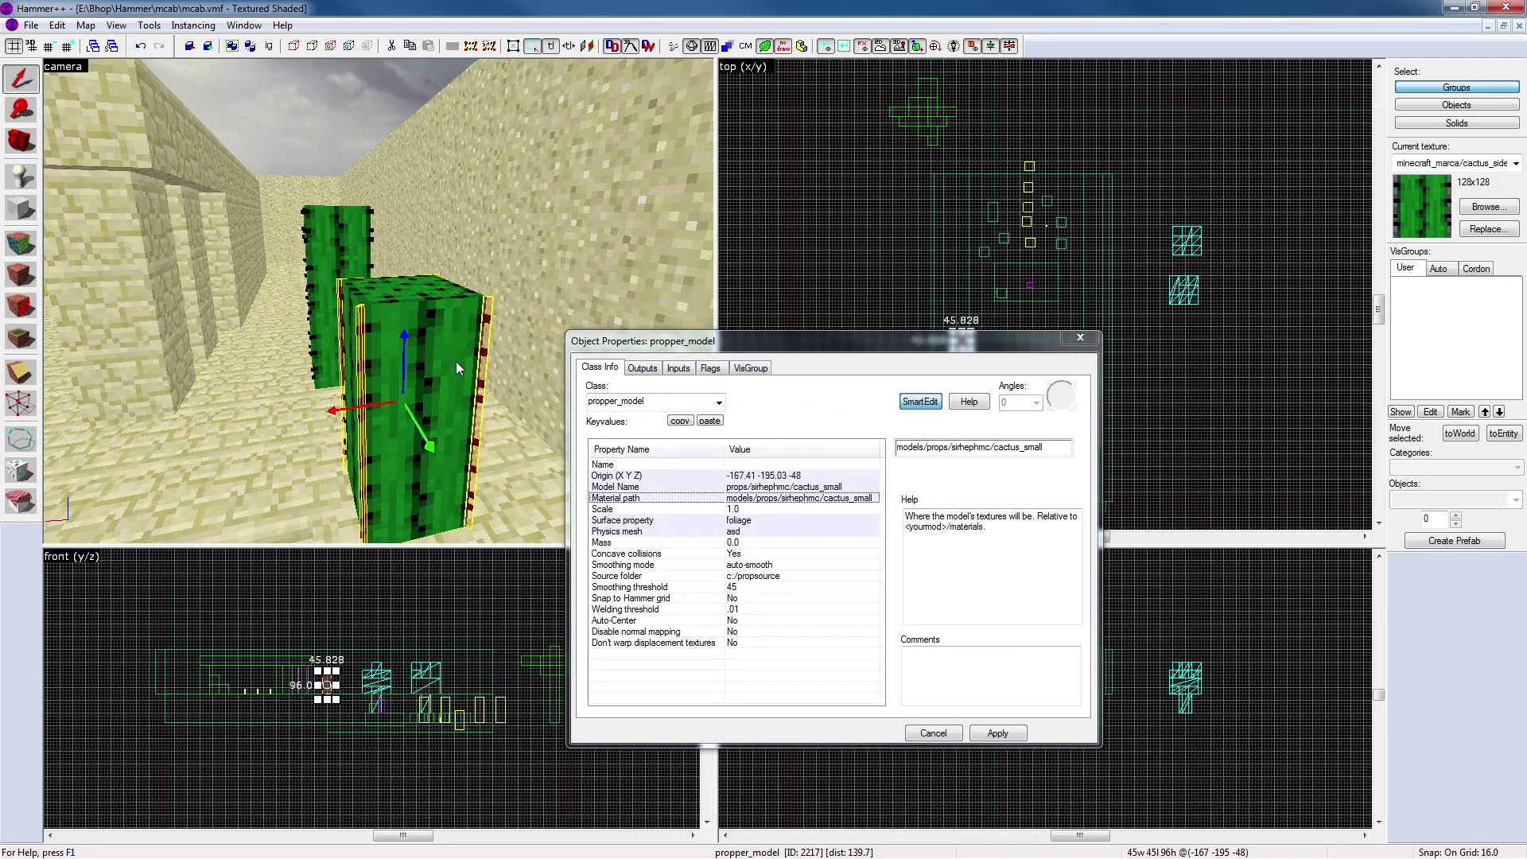
pyautogui.click(347, 248)
pyautogui.click(418, 318)
pyautogui.click(354, 247)
pyautogui.click(403, 334)
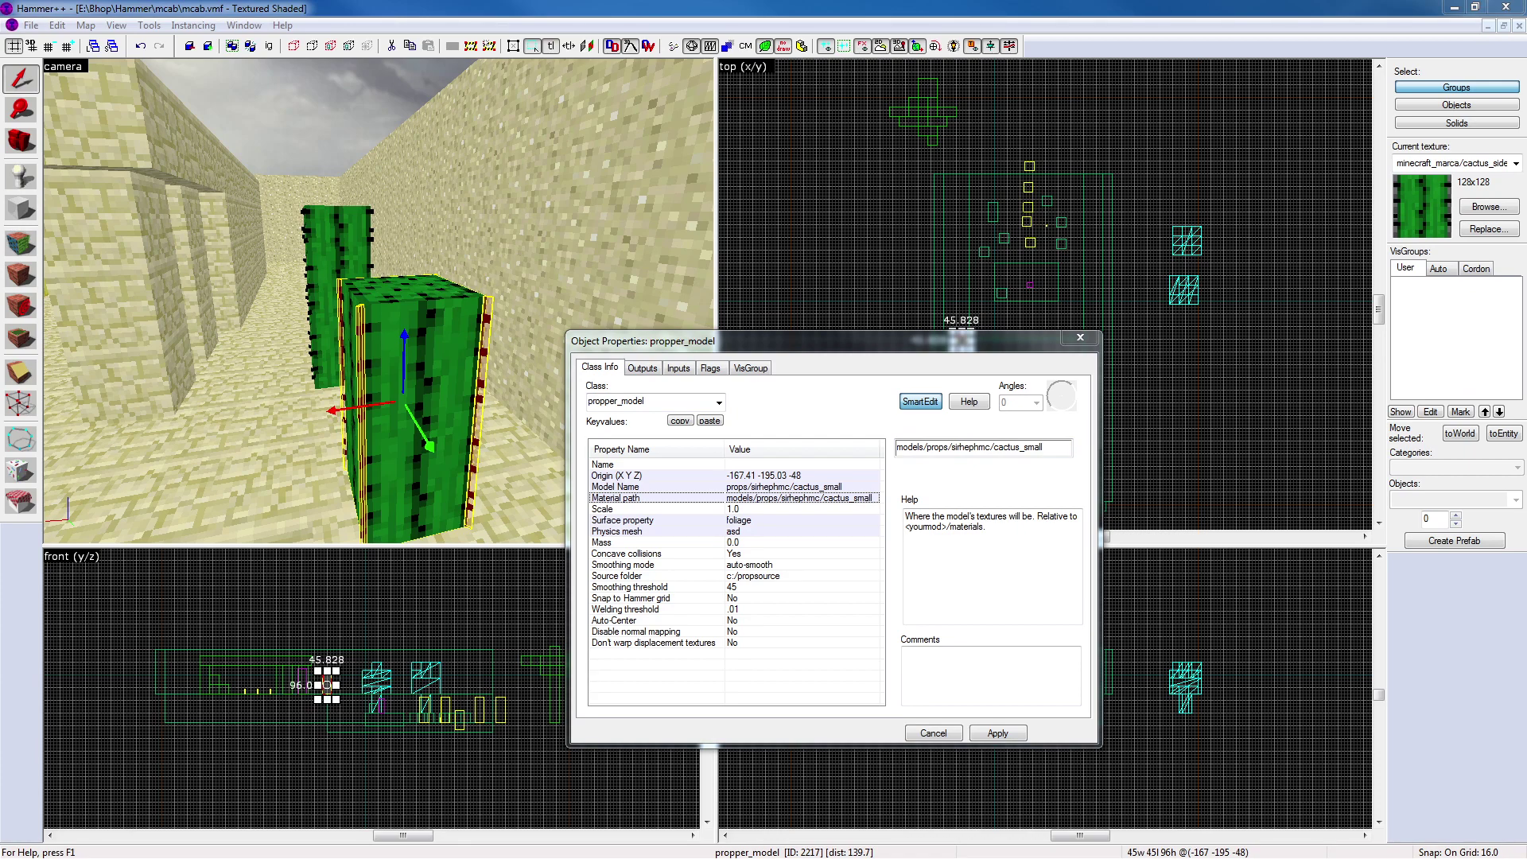
# Check the Name property on both the small and the large cactus propper_model
pyautogui.click(760, 466)
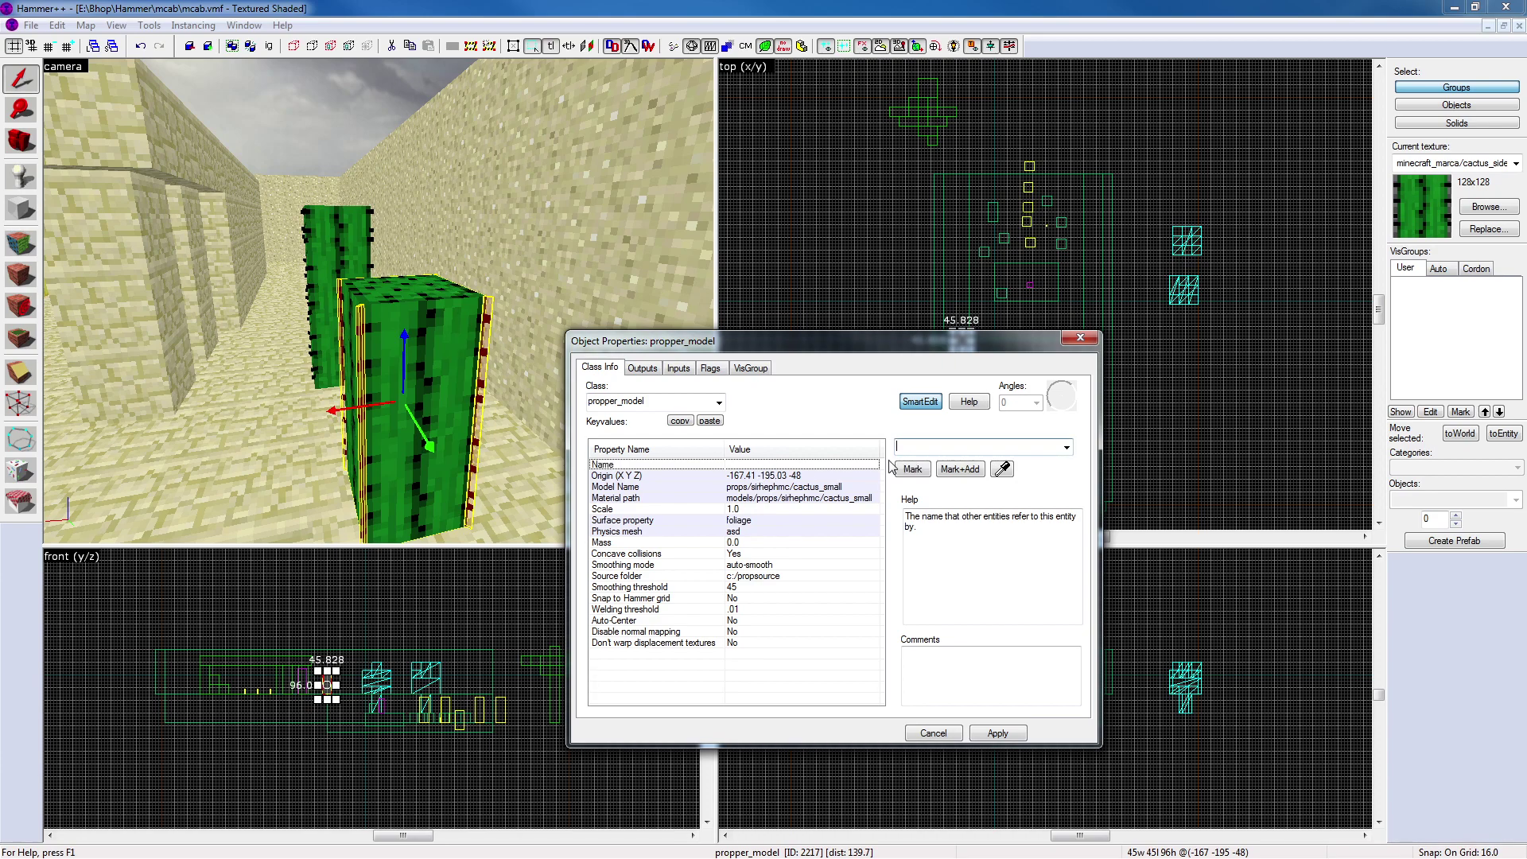
pyautogui.click(342, 250)
pyautogui.click(421, 361)
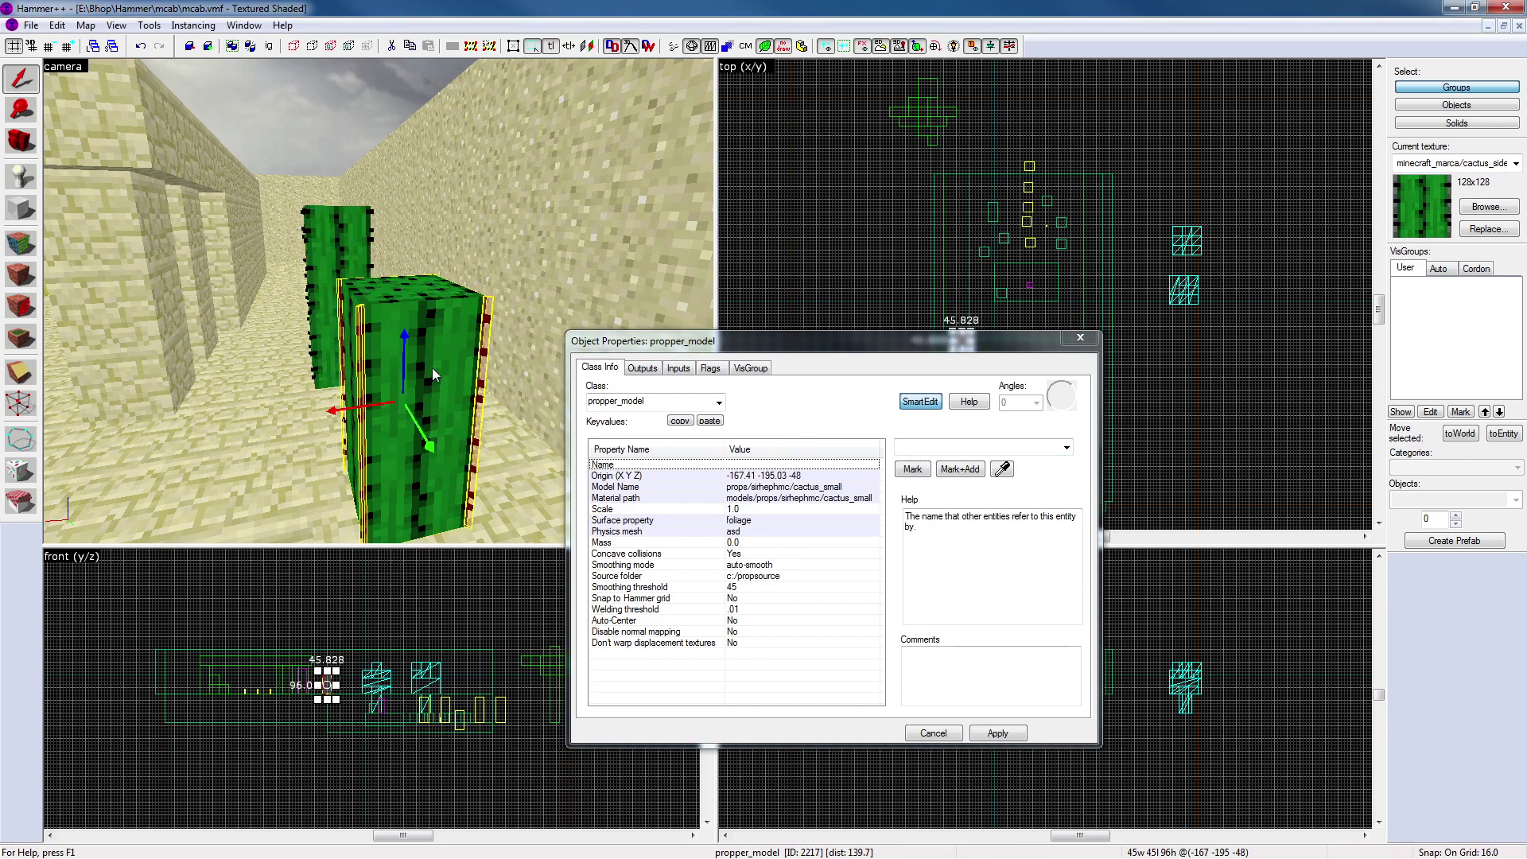
pyautogui.click(321, 256)
pyautogui.click(406, 353)
pyautogui.click(312, 246)
pyautogui.click(400, 353)
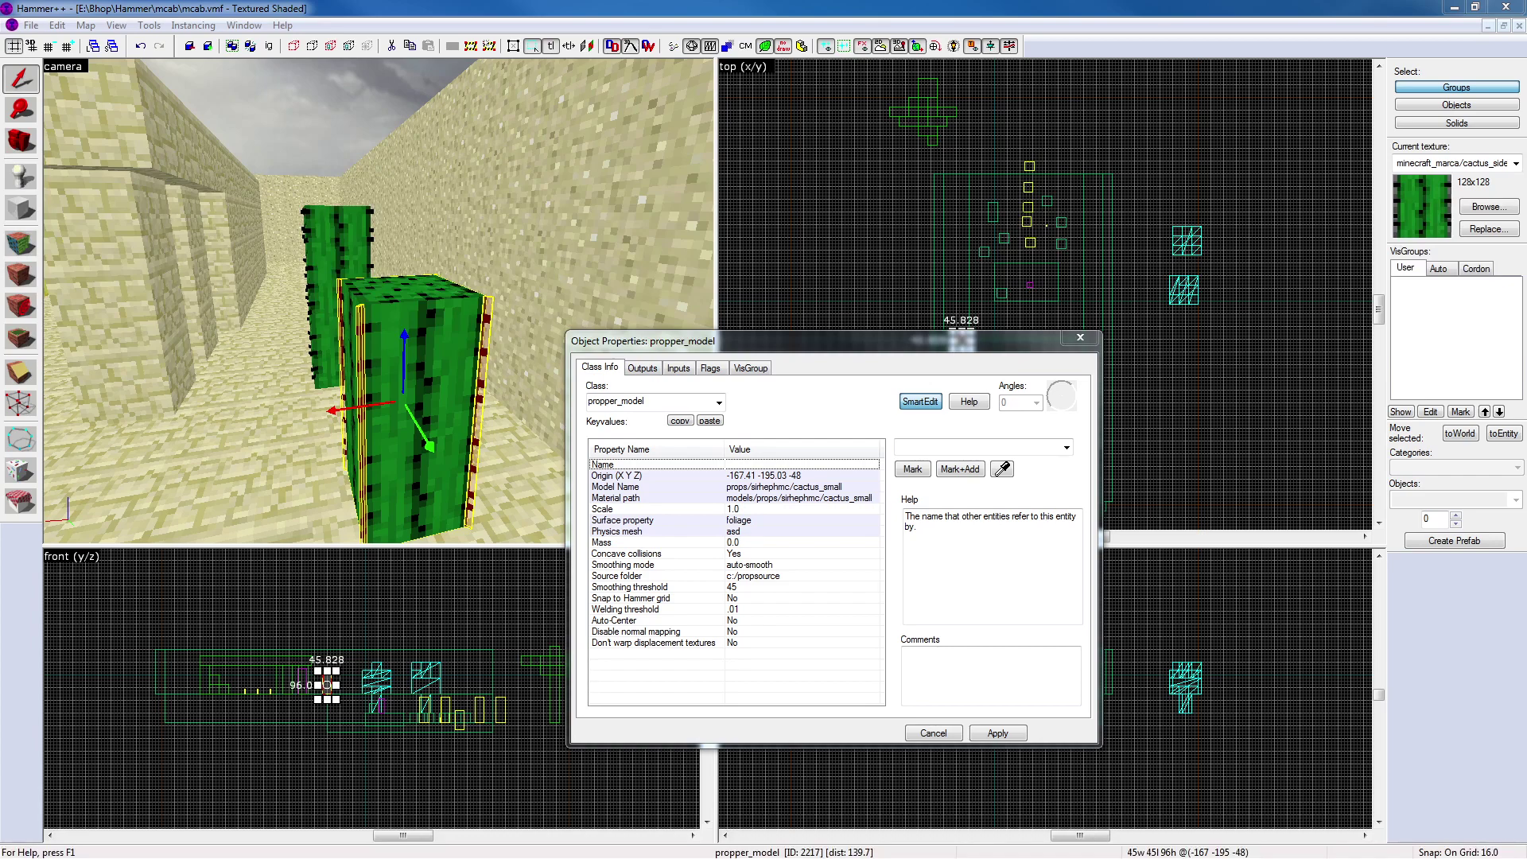
# Compare the material paths of the two cactus propper_models, close the properties and deselect
pyautogui.click(790, 497)
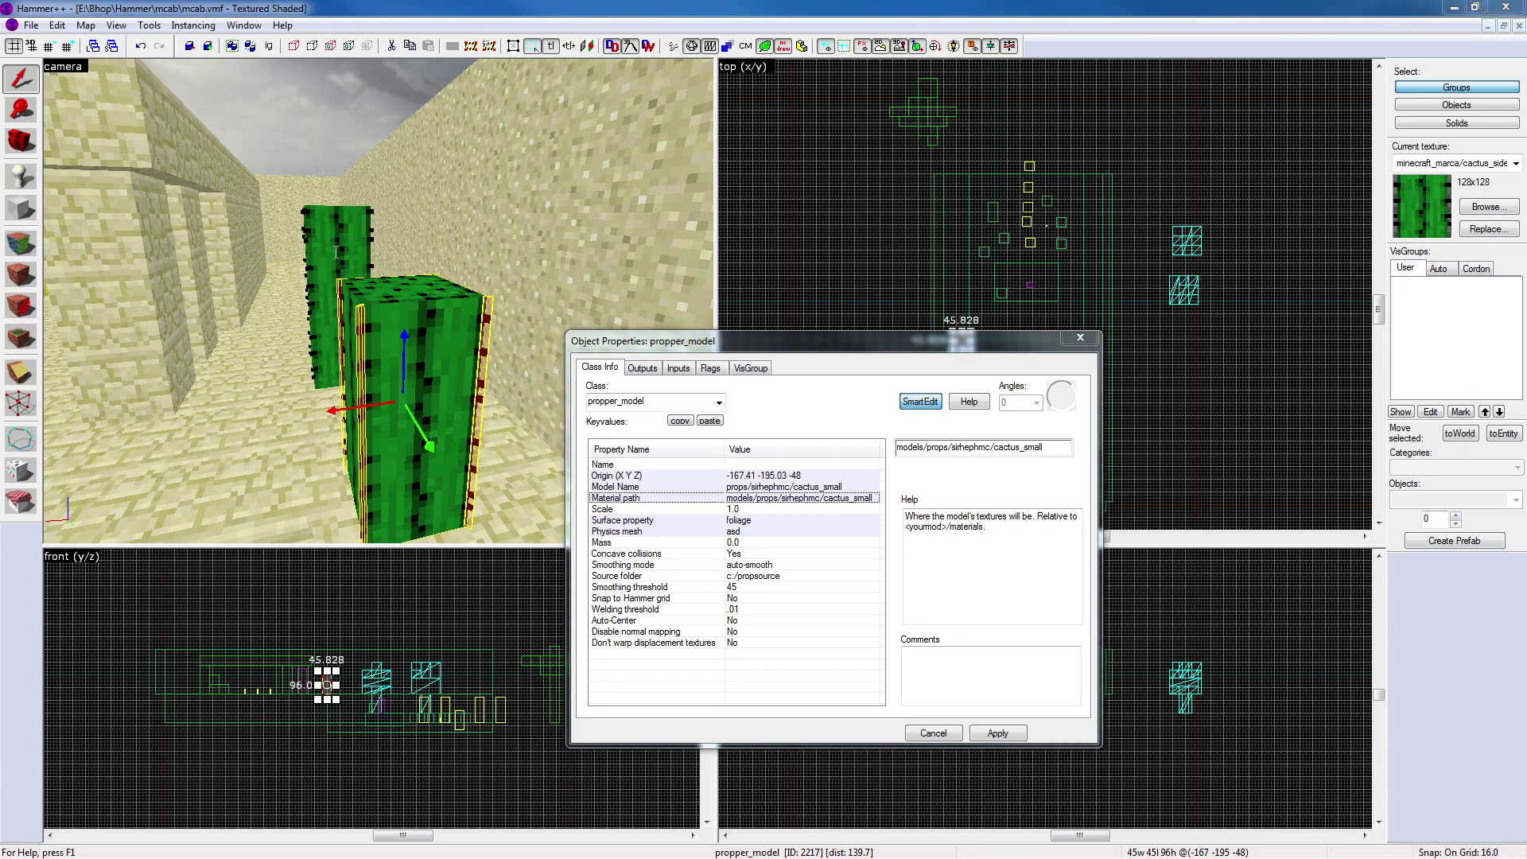
pyautogui.click(333, 291)
pyautogui.click(384, 358)
pyautogui.click(326, 266)
pyautogui.click(389, 345)
pyautogui.click(1070, 340)
pyautogui.click(864, 311)
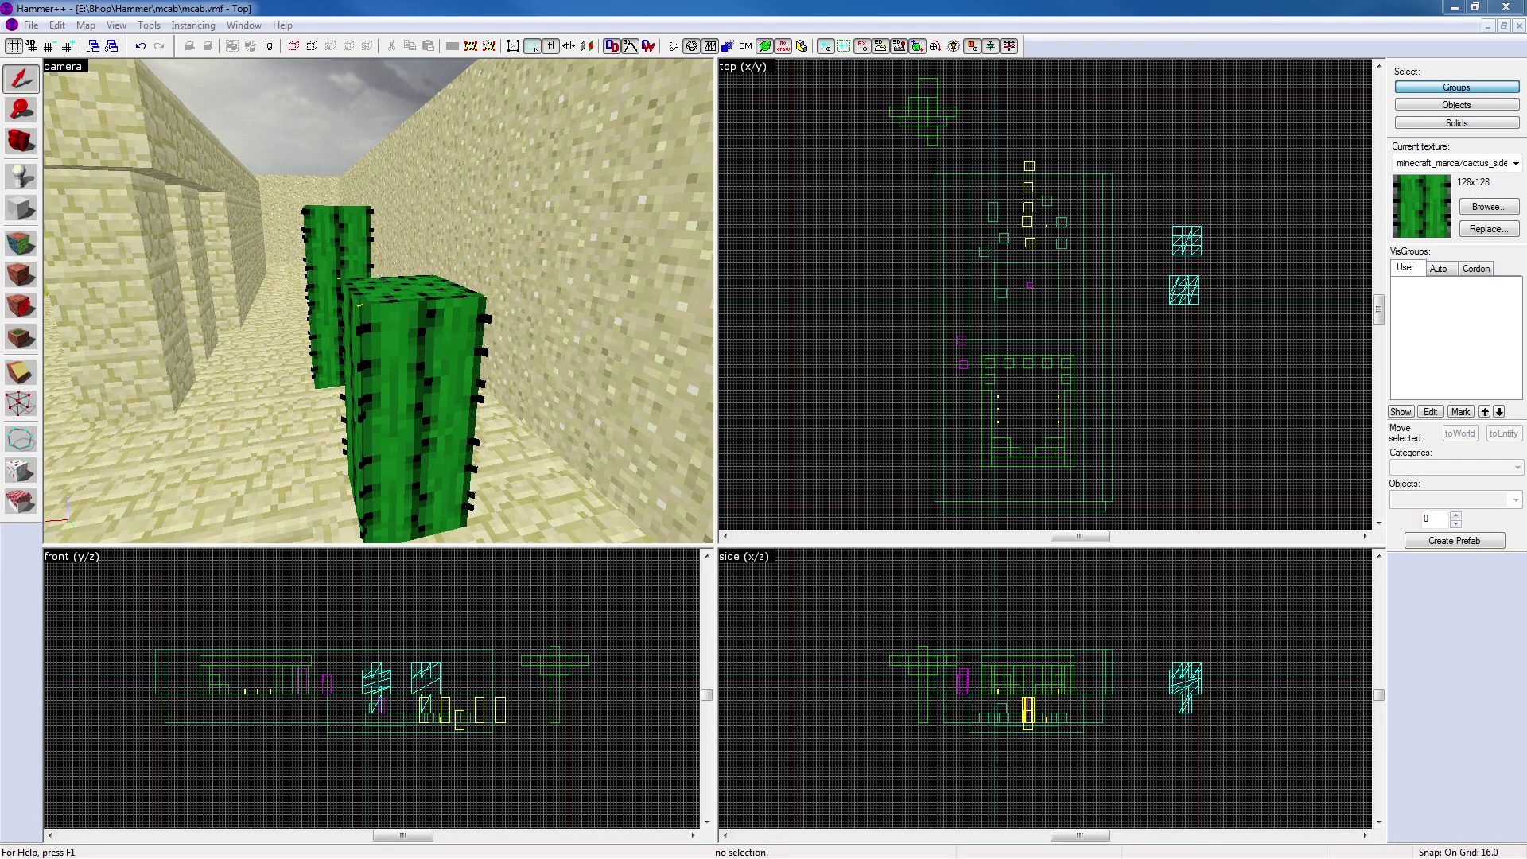
# Select the small cactus's propper_model and compile the map with the propper configuration
pyautogui.click(346, 387)
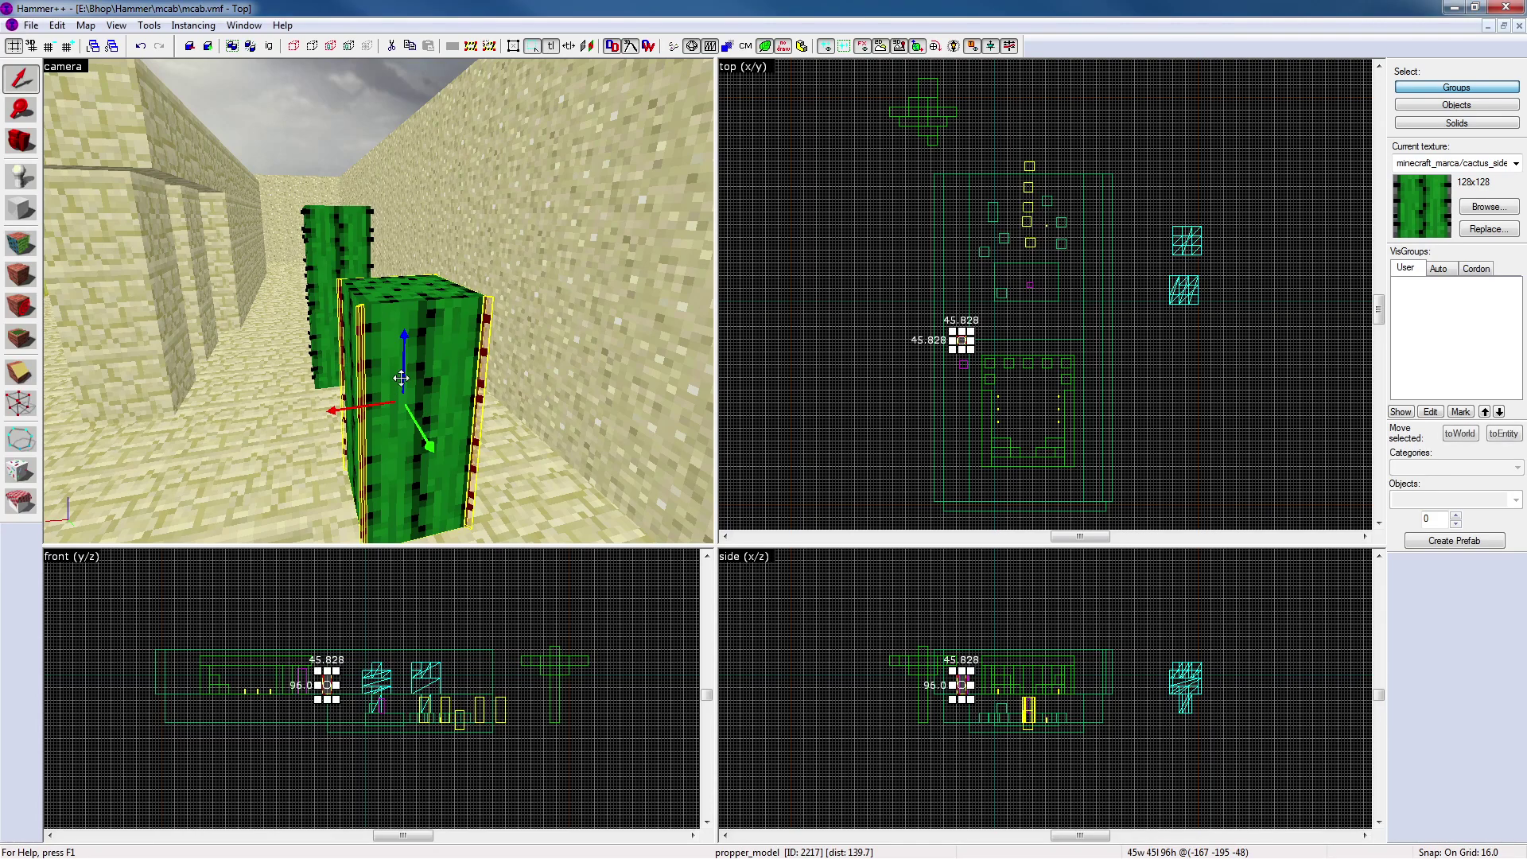
pyautogui.press('F9')
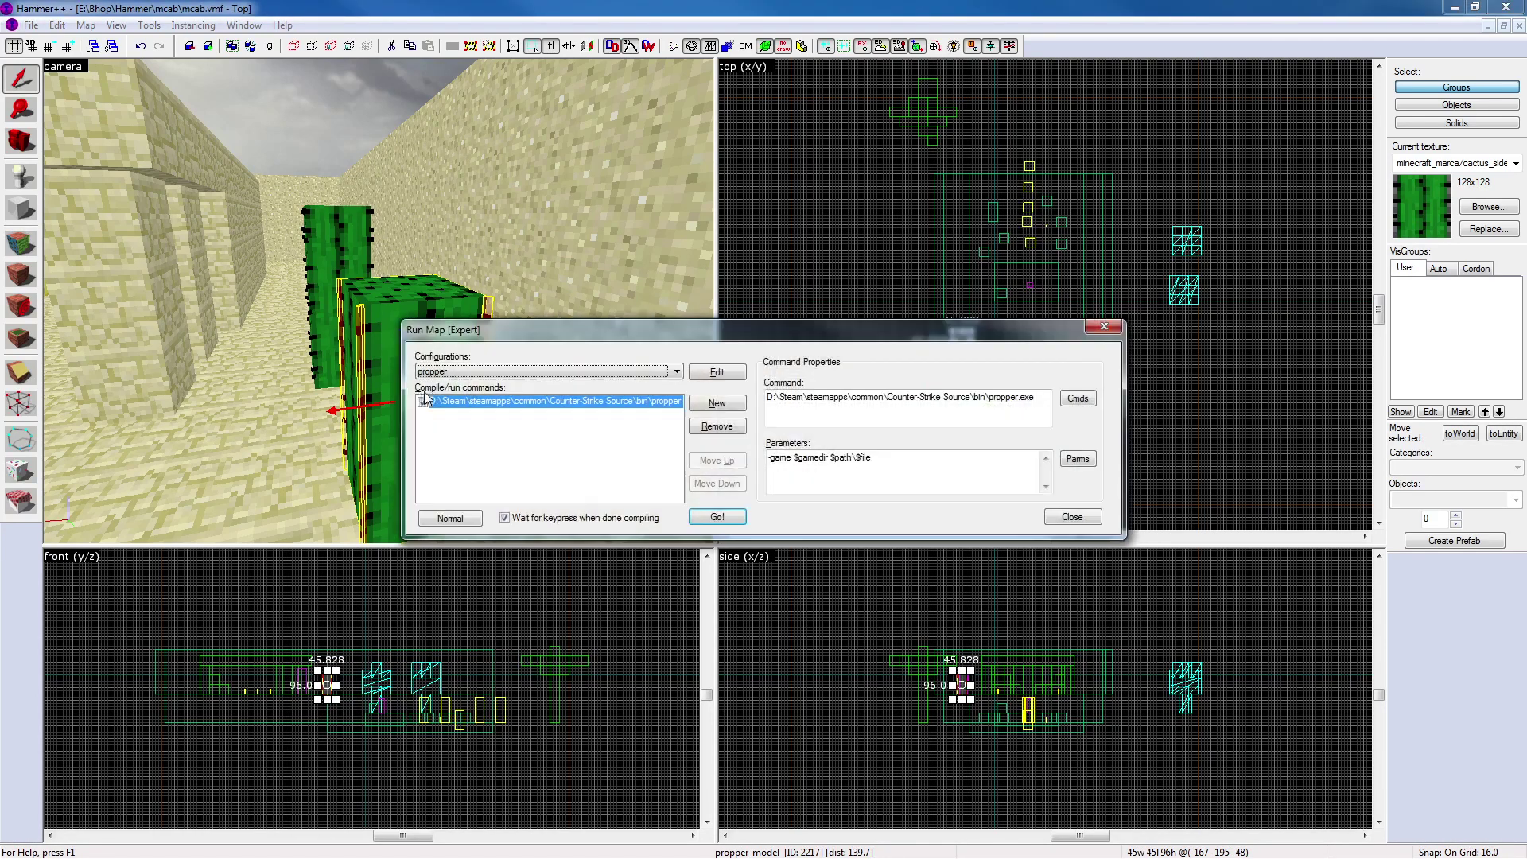
pyautogui.click(720, 517)
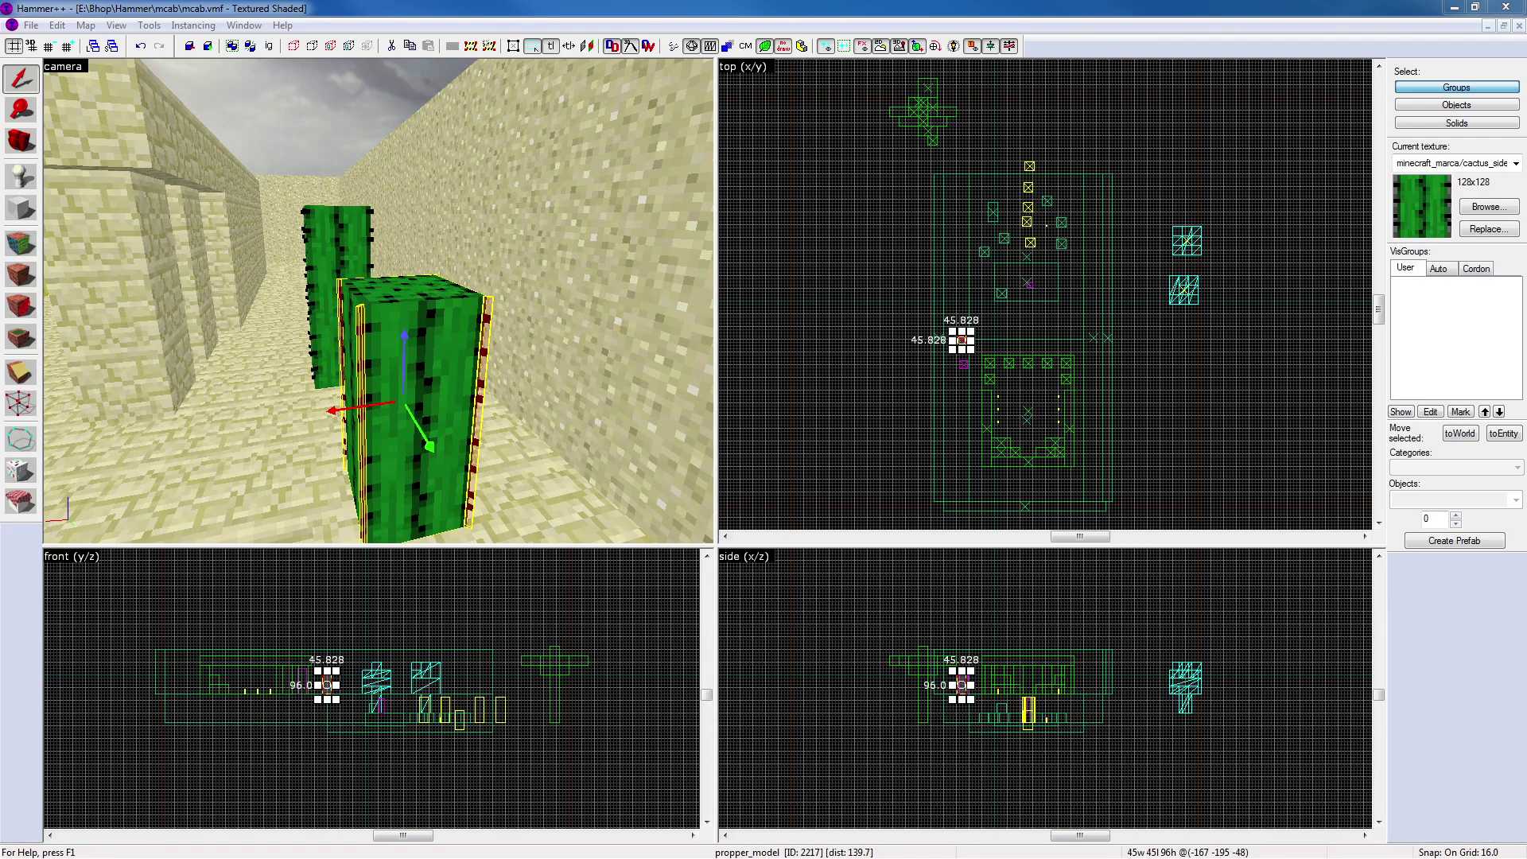
# Delete the large cactus's propper_model and recompile the remaining small cactus with the propper configuration
pyautogui.click(333, 278)
pyautogui.press('Delete')
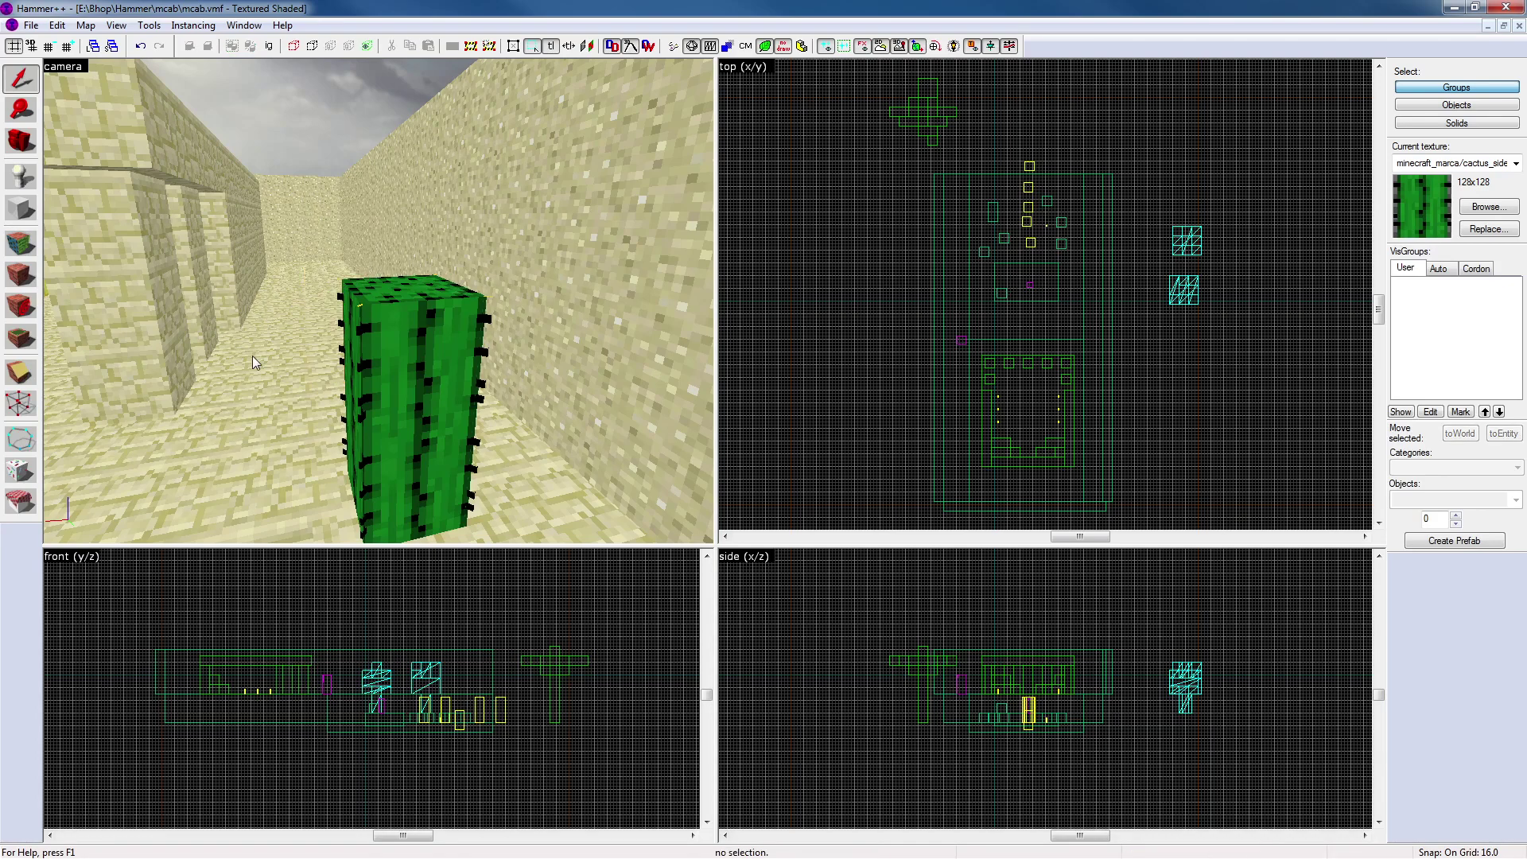
pyautogui.click(366, 402)
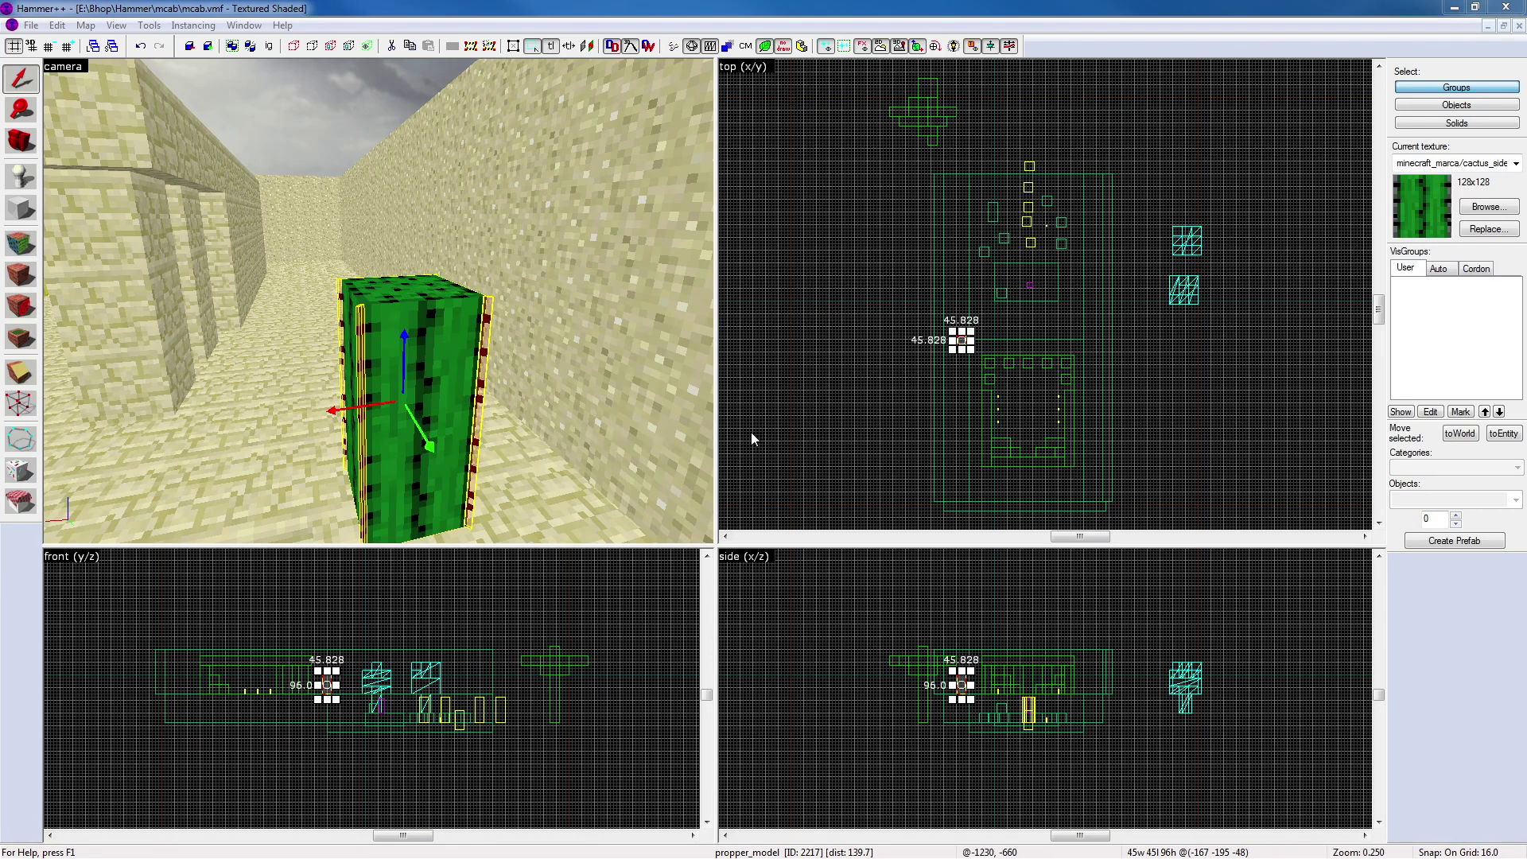
pyautogui.click(779, 228)
pyautogui.click(442, 374)
pyautogui.press('F9')
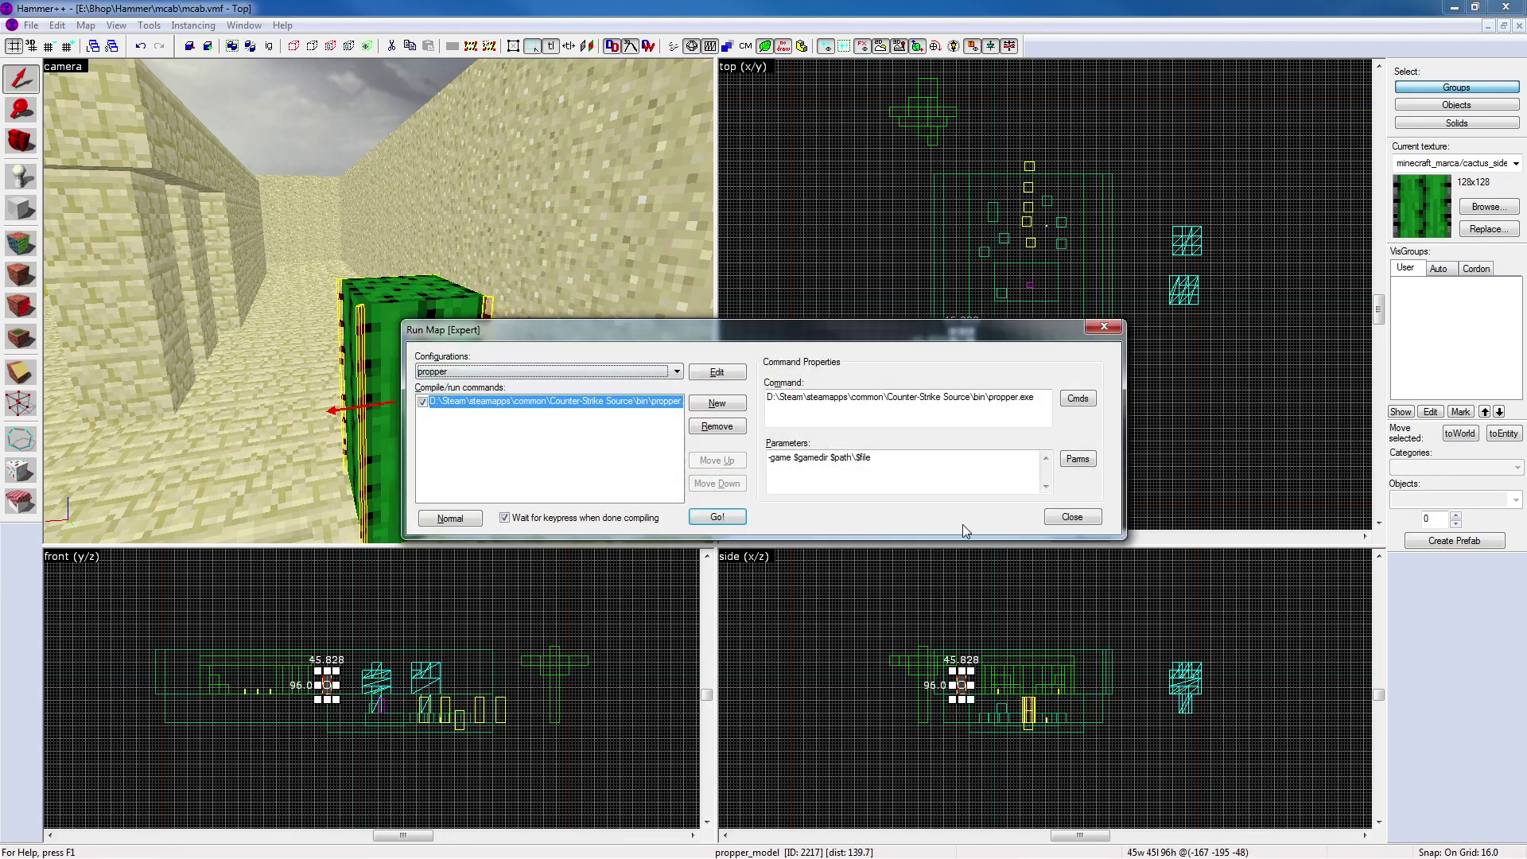
pyautogui.click(718, 518)
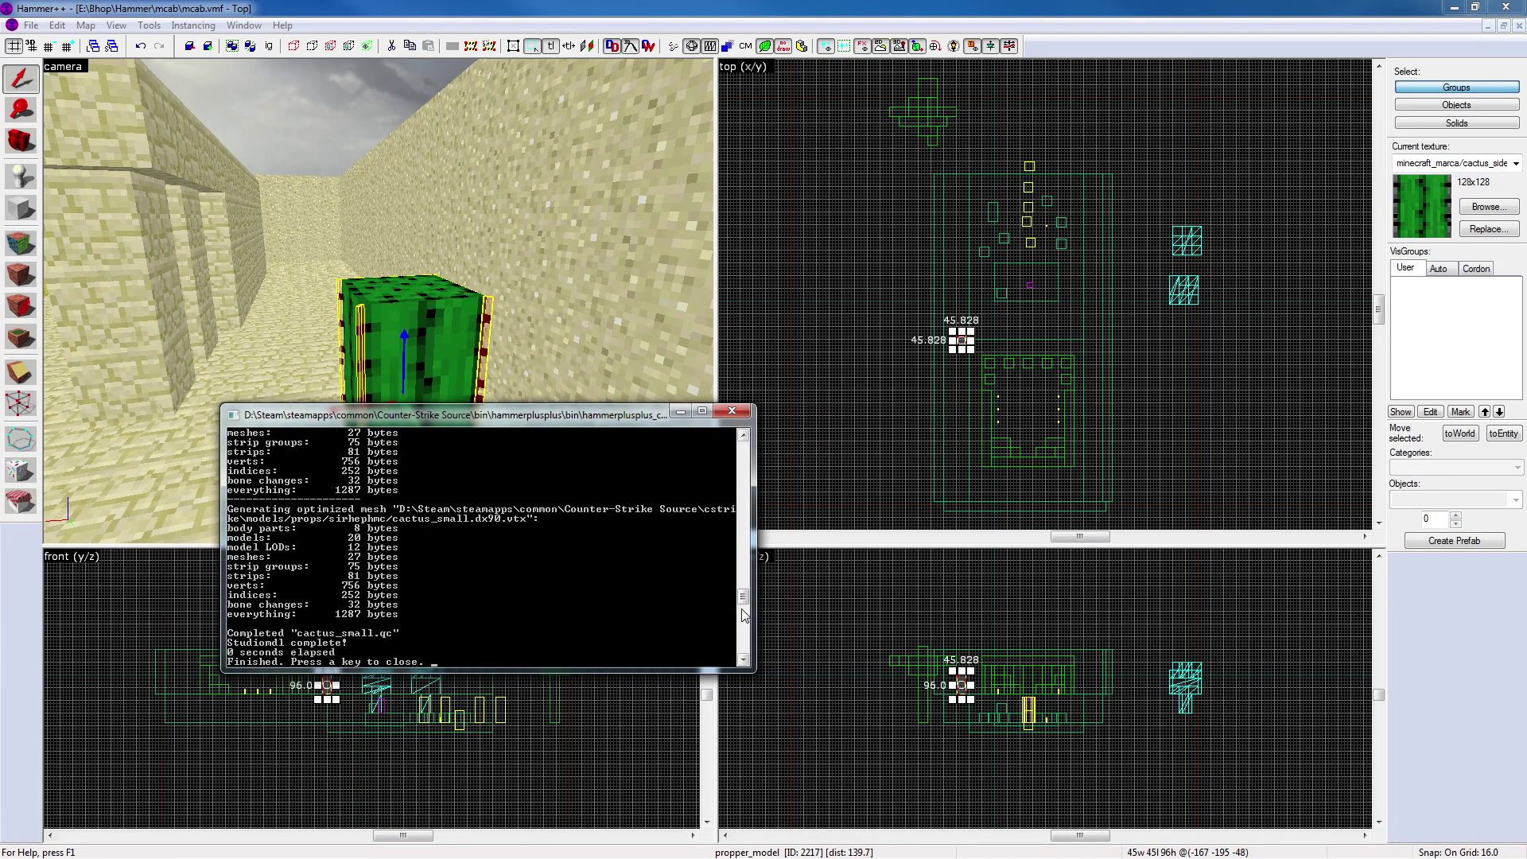
# Review the propper compile log for the cactus_small and cactus_large models and their materials, close it and deselect the small cactus
pyautogui.scroll(1, 745, 600)
pyautogui.moveTo(745, 601); pyautogui.dragTo(745, 557)
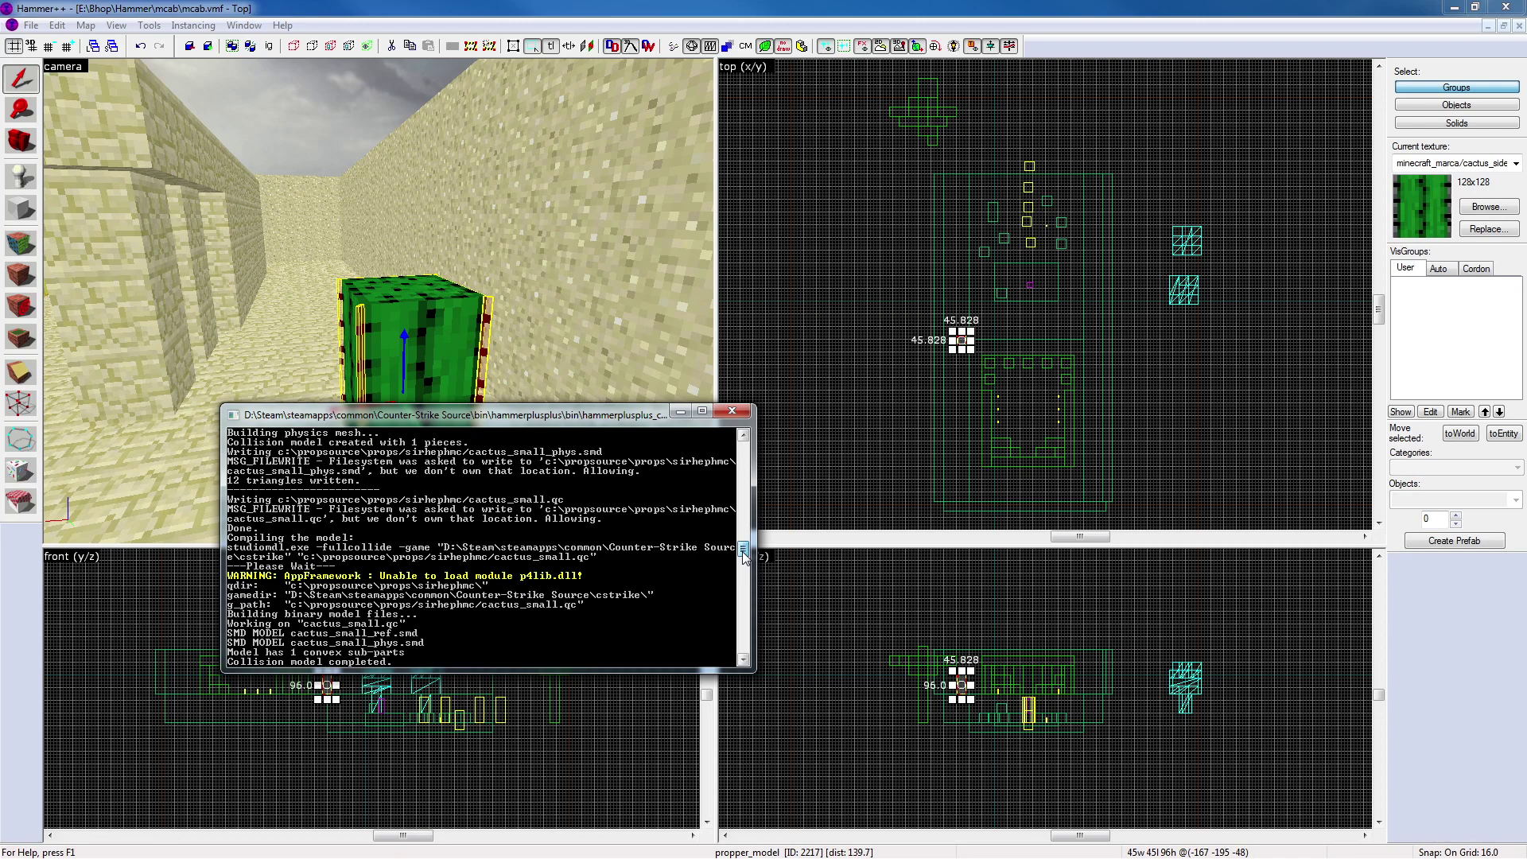
pyautogui.moveTo(744, 557); pyautogui.dragTo(741, 561)
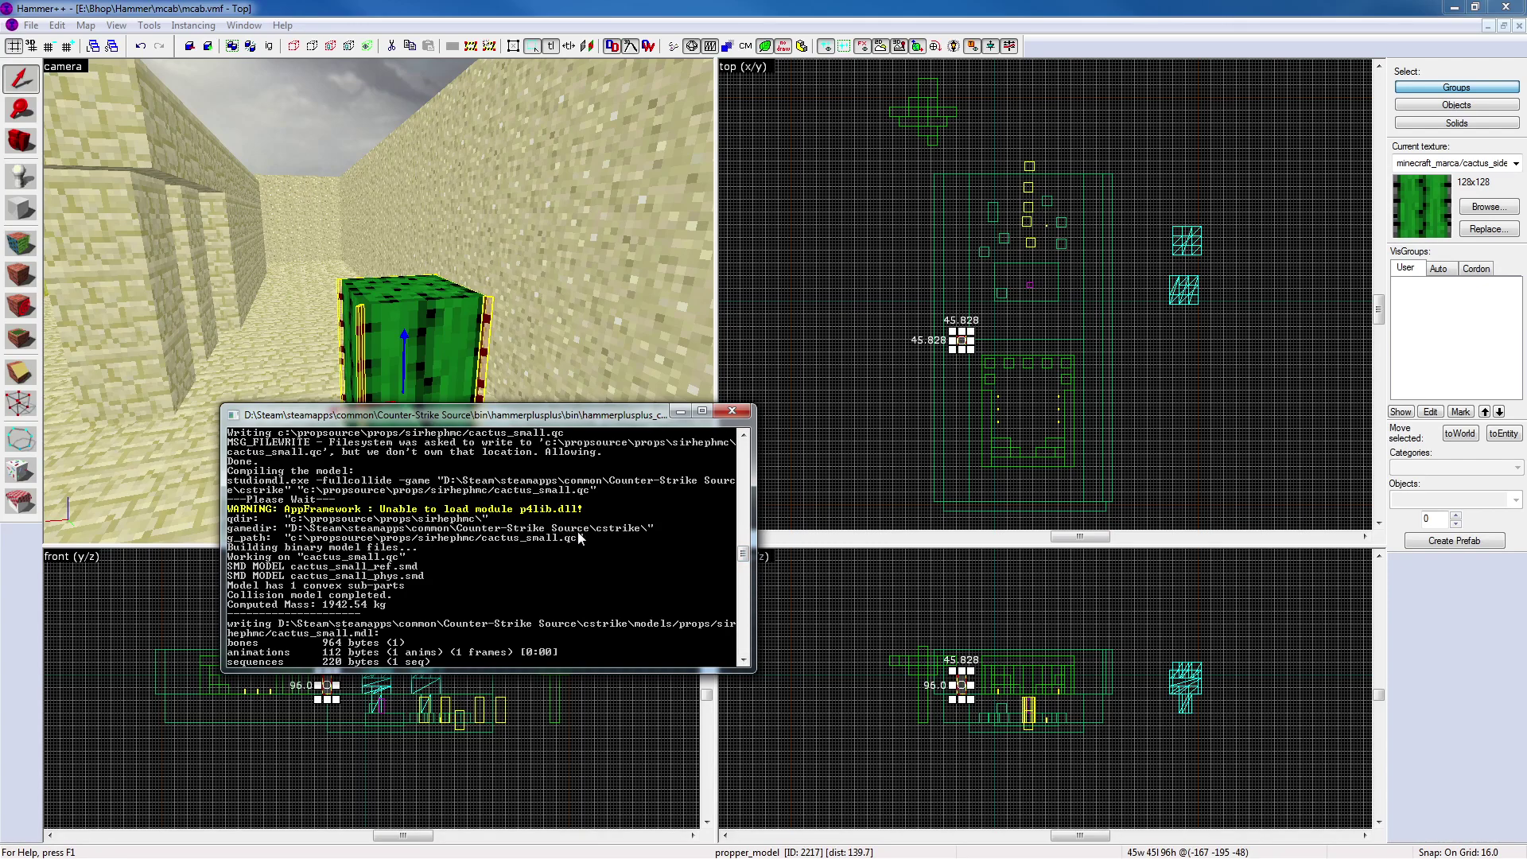
pyautogui.scroll(1, 560, 544)
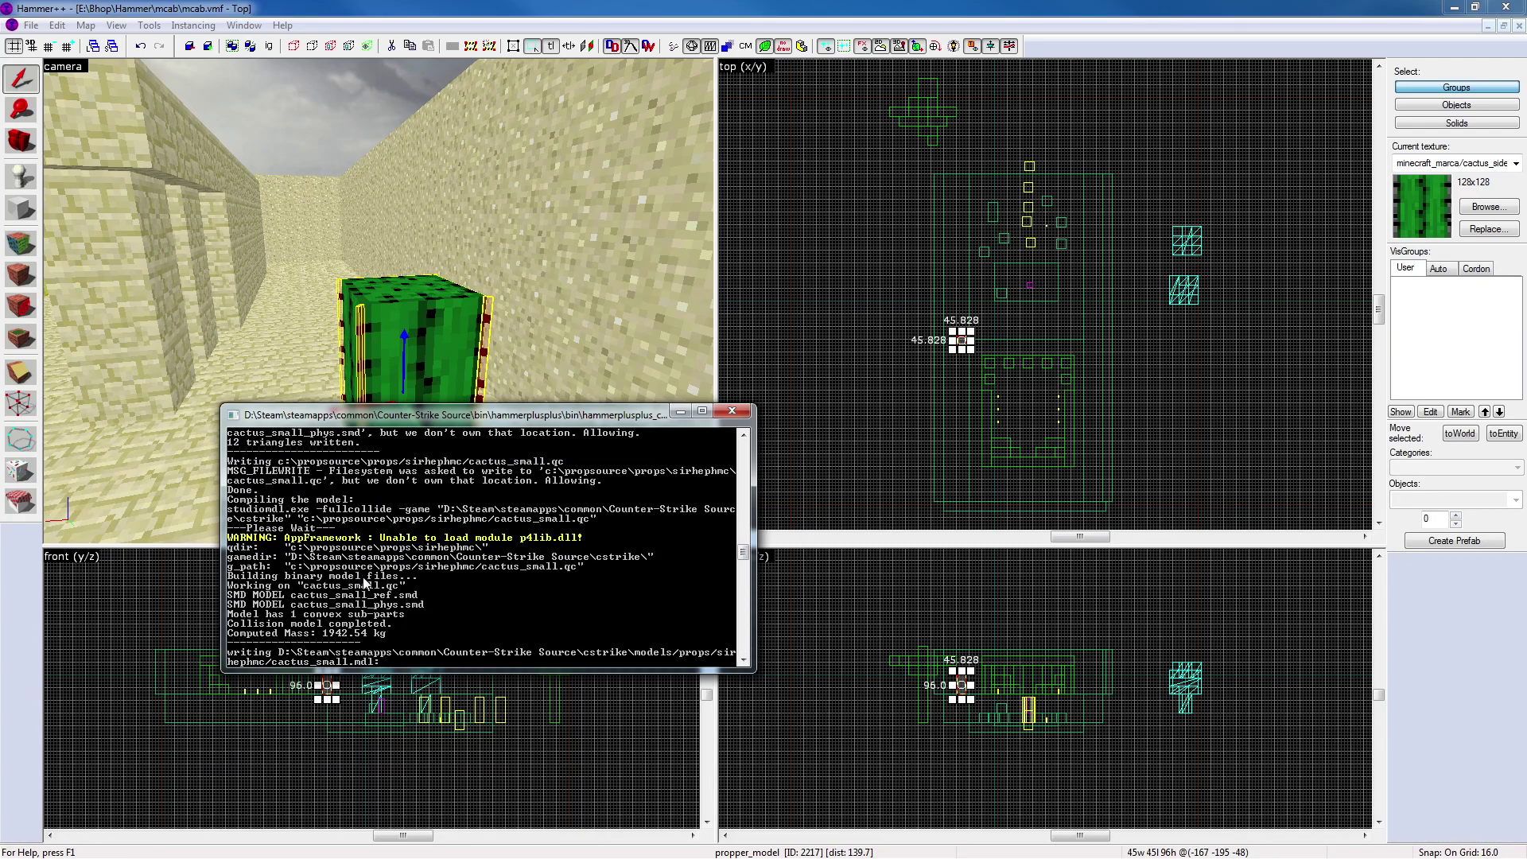
pyautogui.scroll(1, 436, 579)
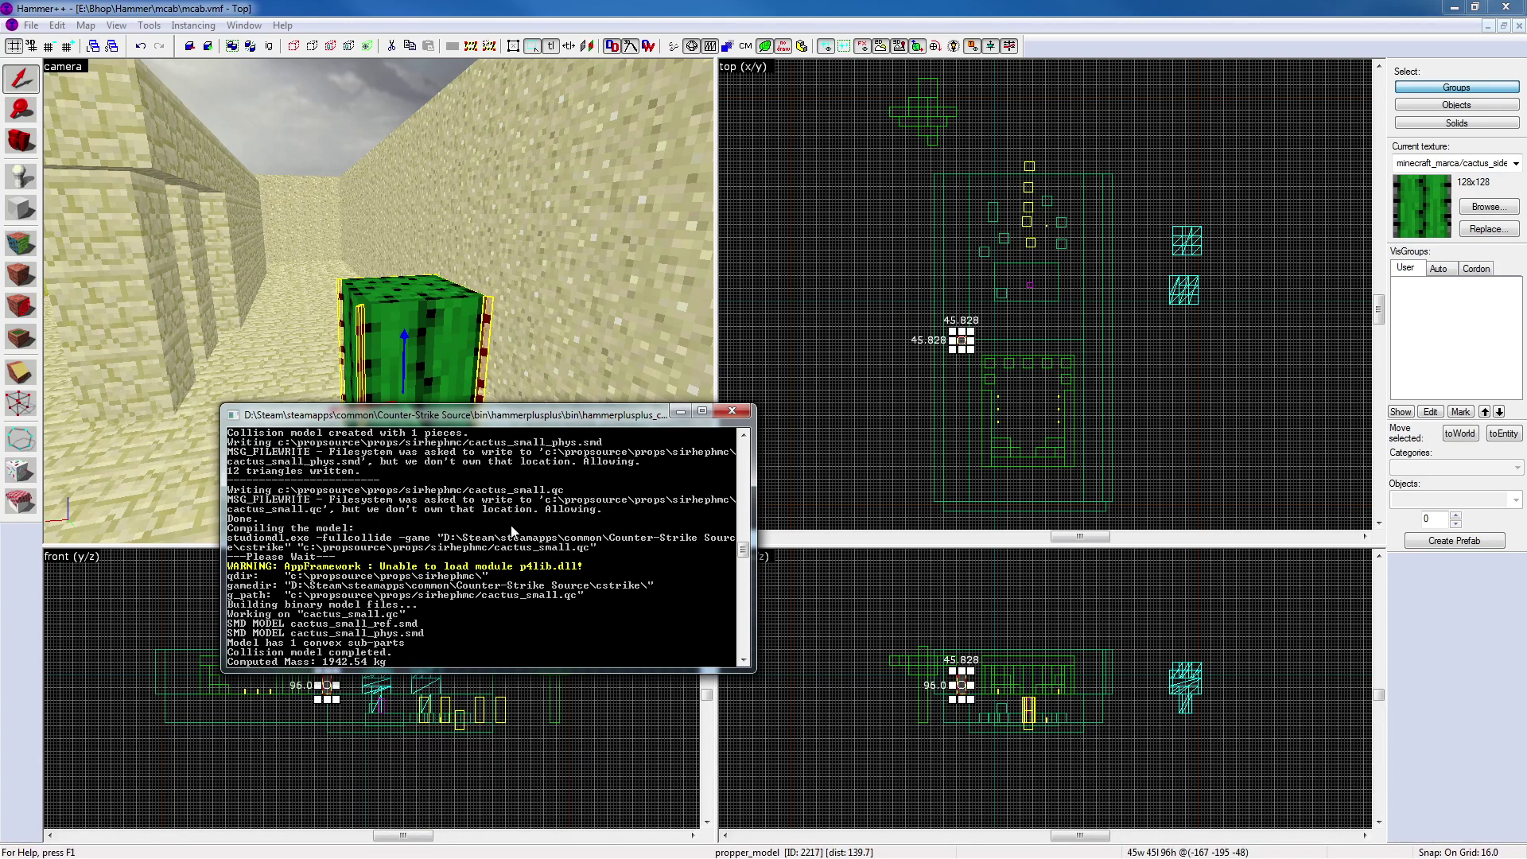
pyautogui.scroll(2, 513, 535)
pyautogui.scroll(2, 537, 555)
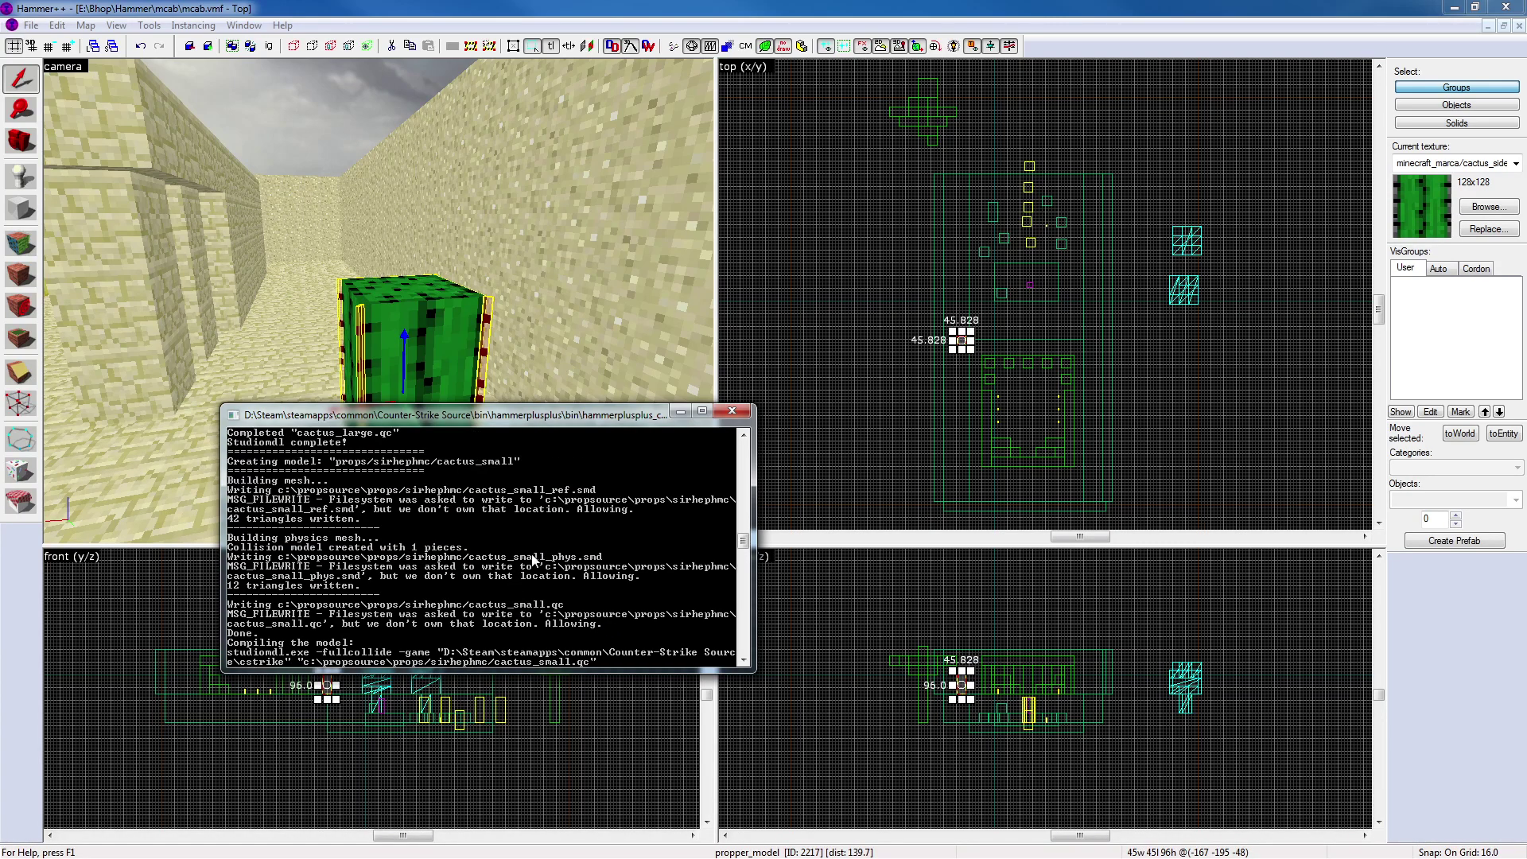
pyautogui.scroll(3, 508, 537)
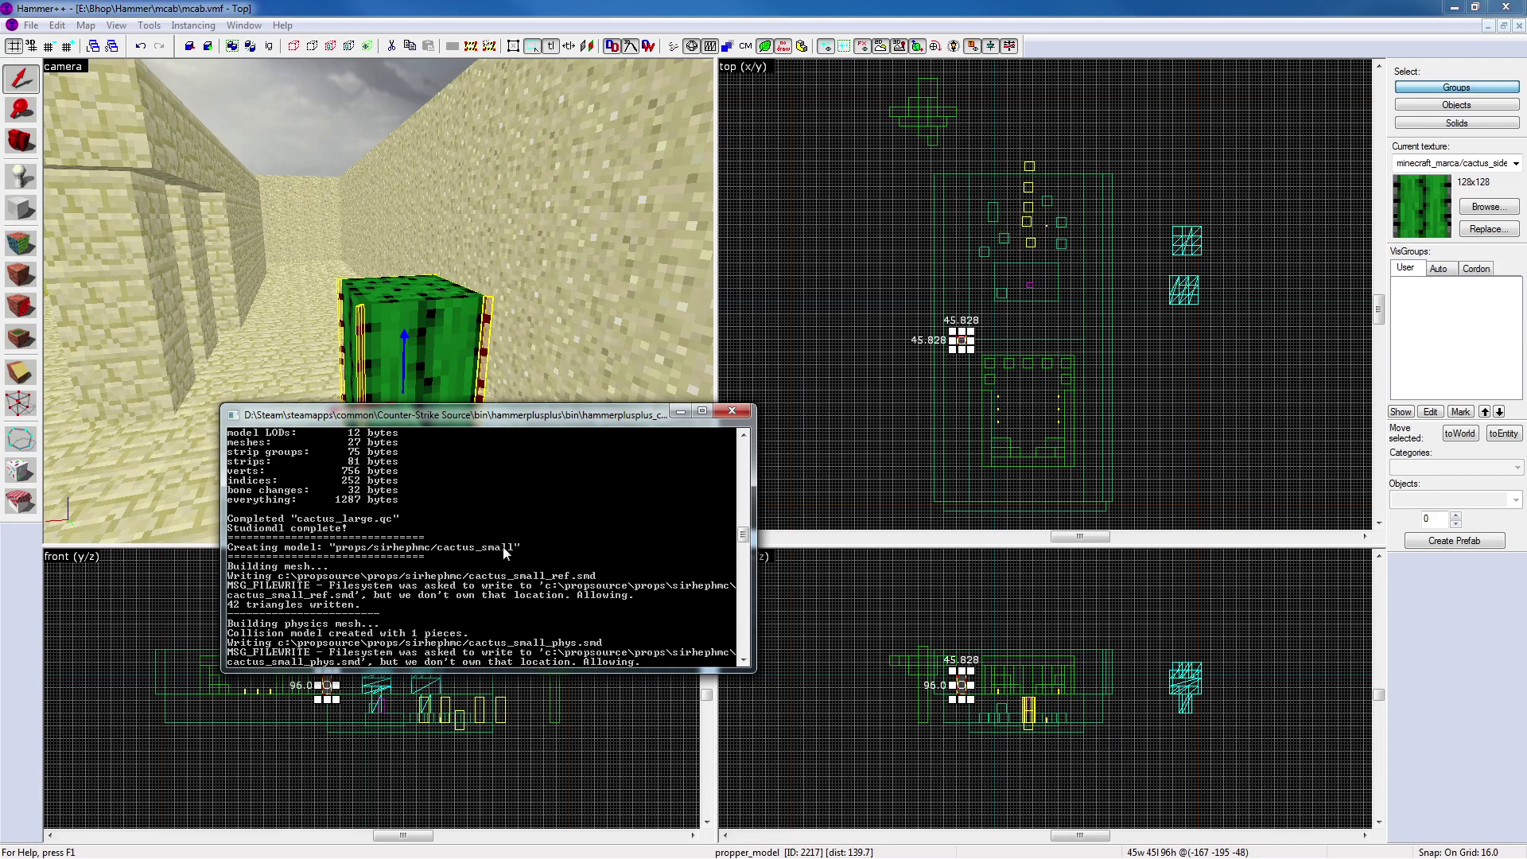
pyautogui.scroll(5, 524, 563)
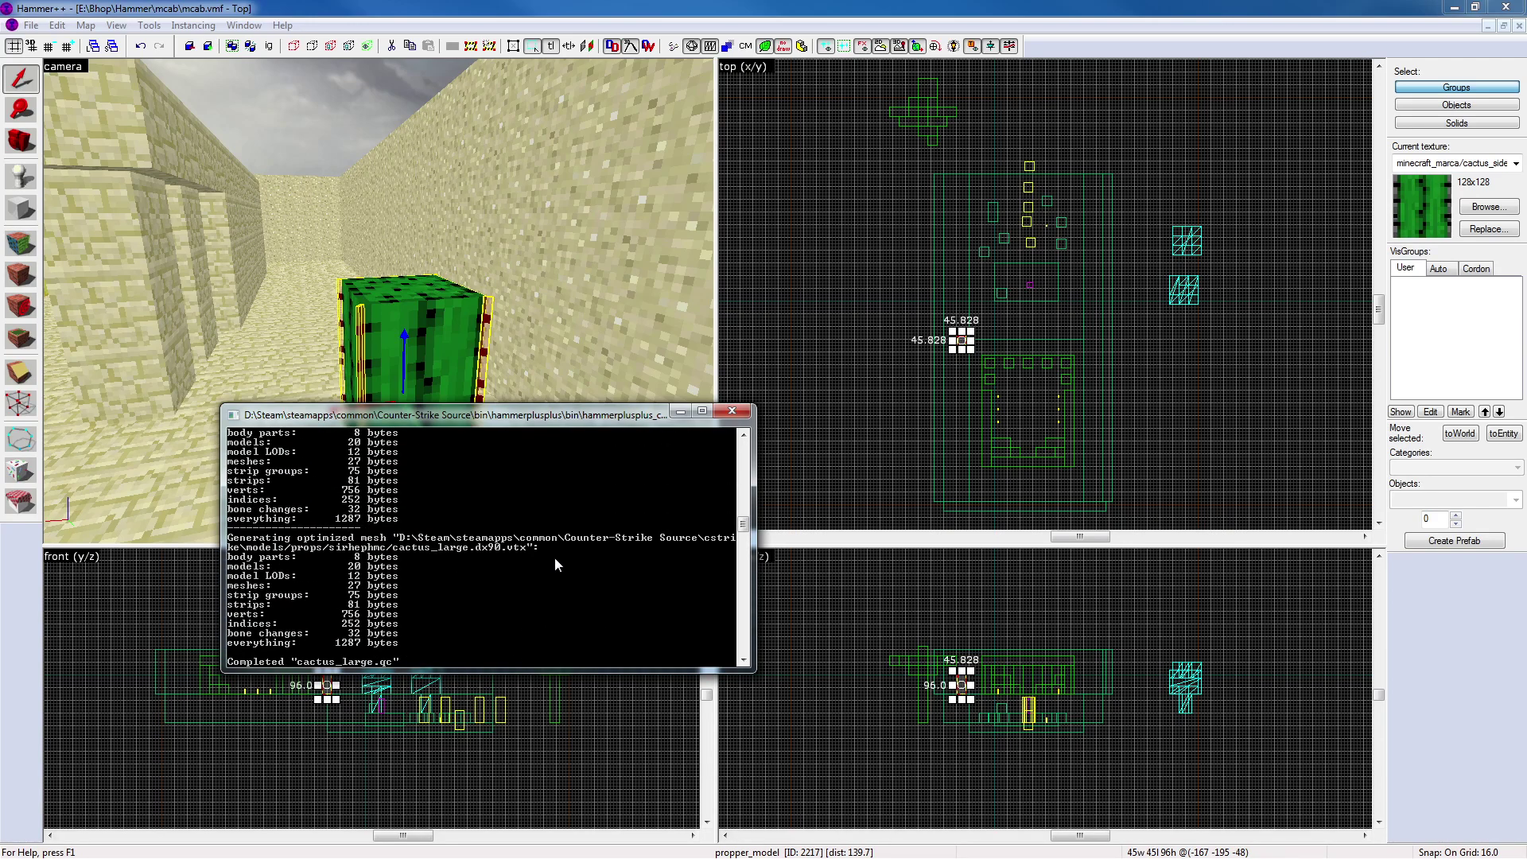
pyautogui.scroll(7, 555, 557)
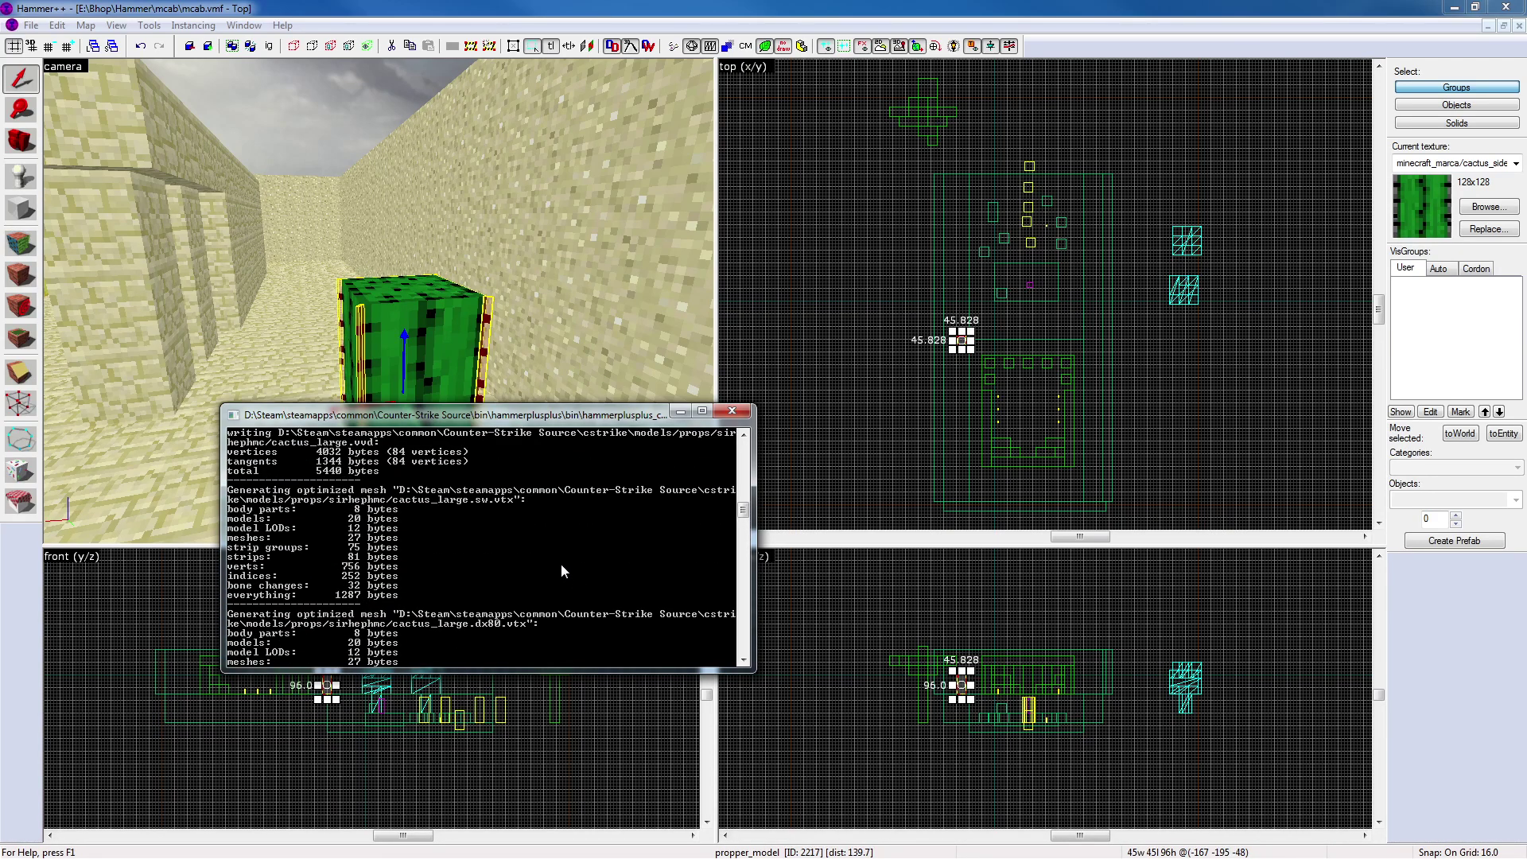
pyautogui.scroll(9, 520, 546)
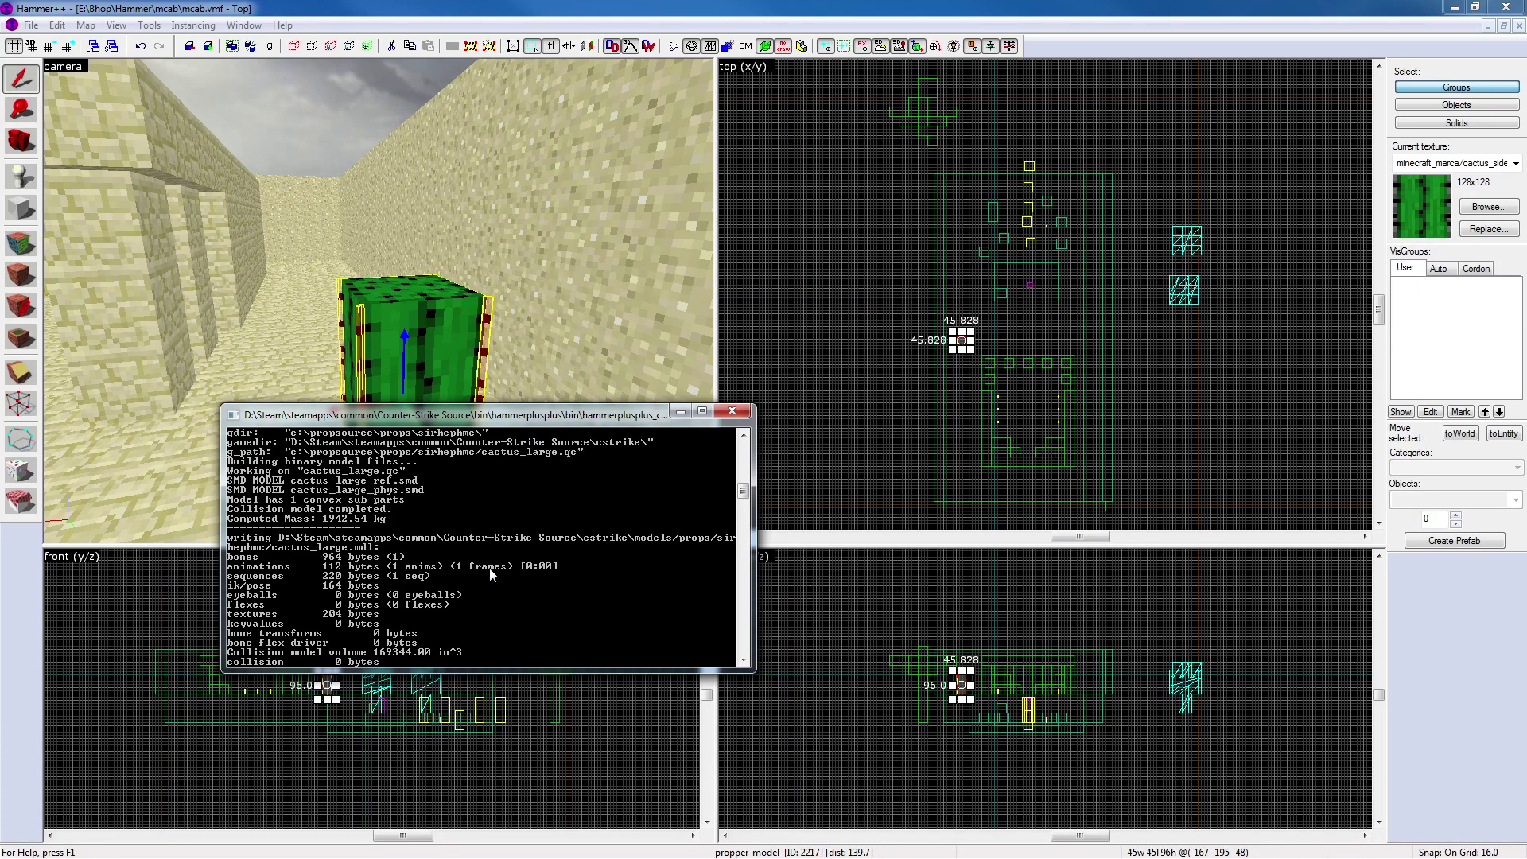
pyautogui.scroll(6, 493, 569)
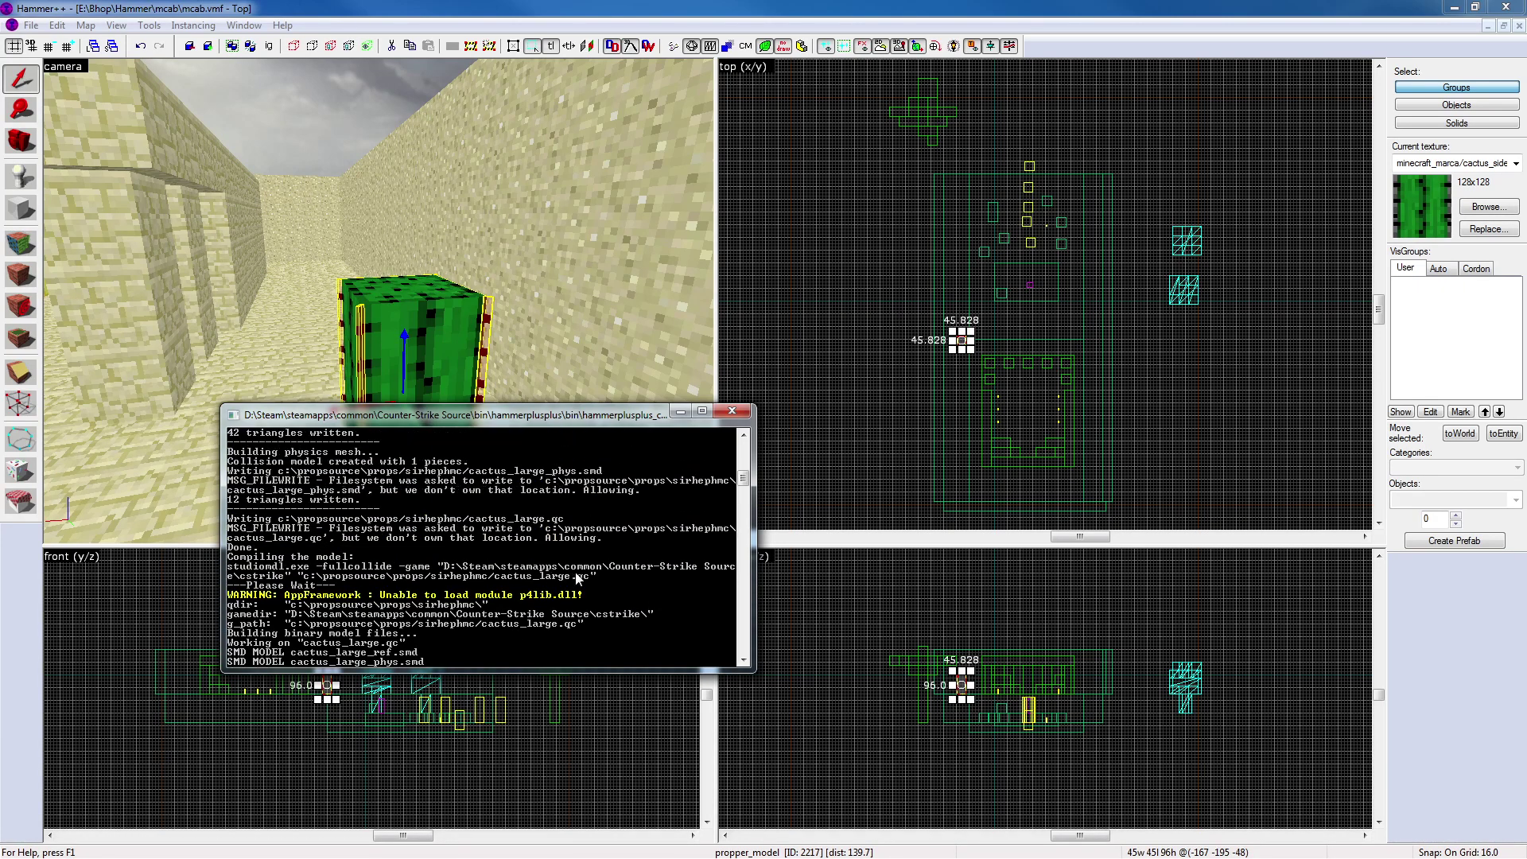
pyautogui.scroll(4, 569, 567)
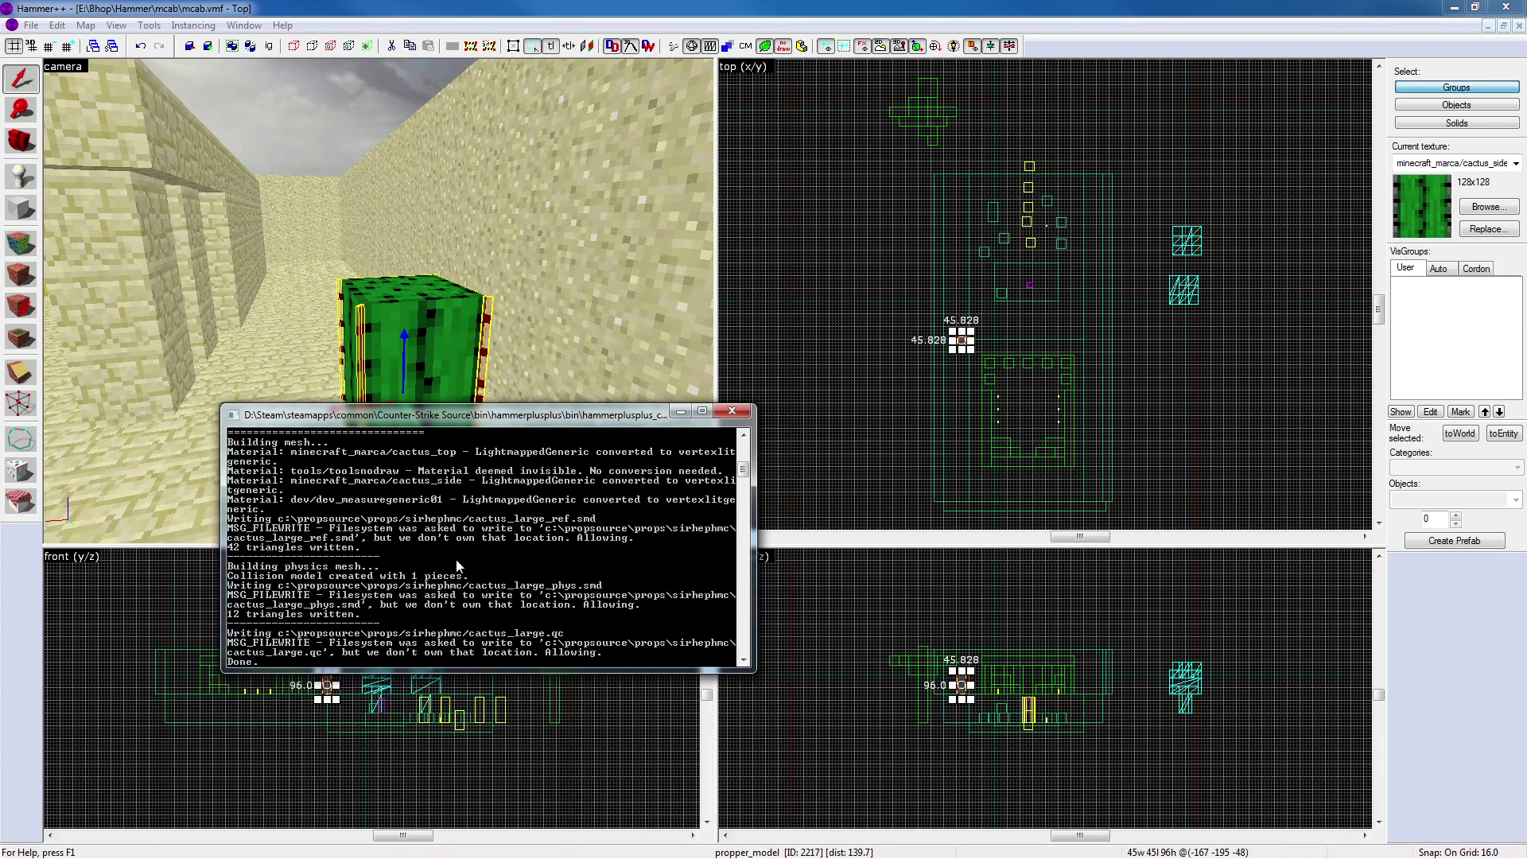
pyautogui.scroll(10, 477, 561)
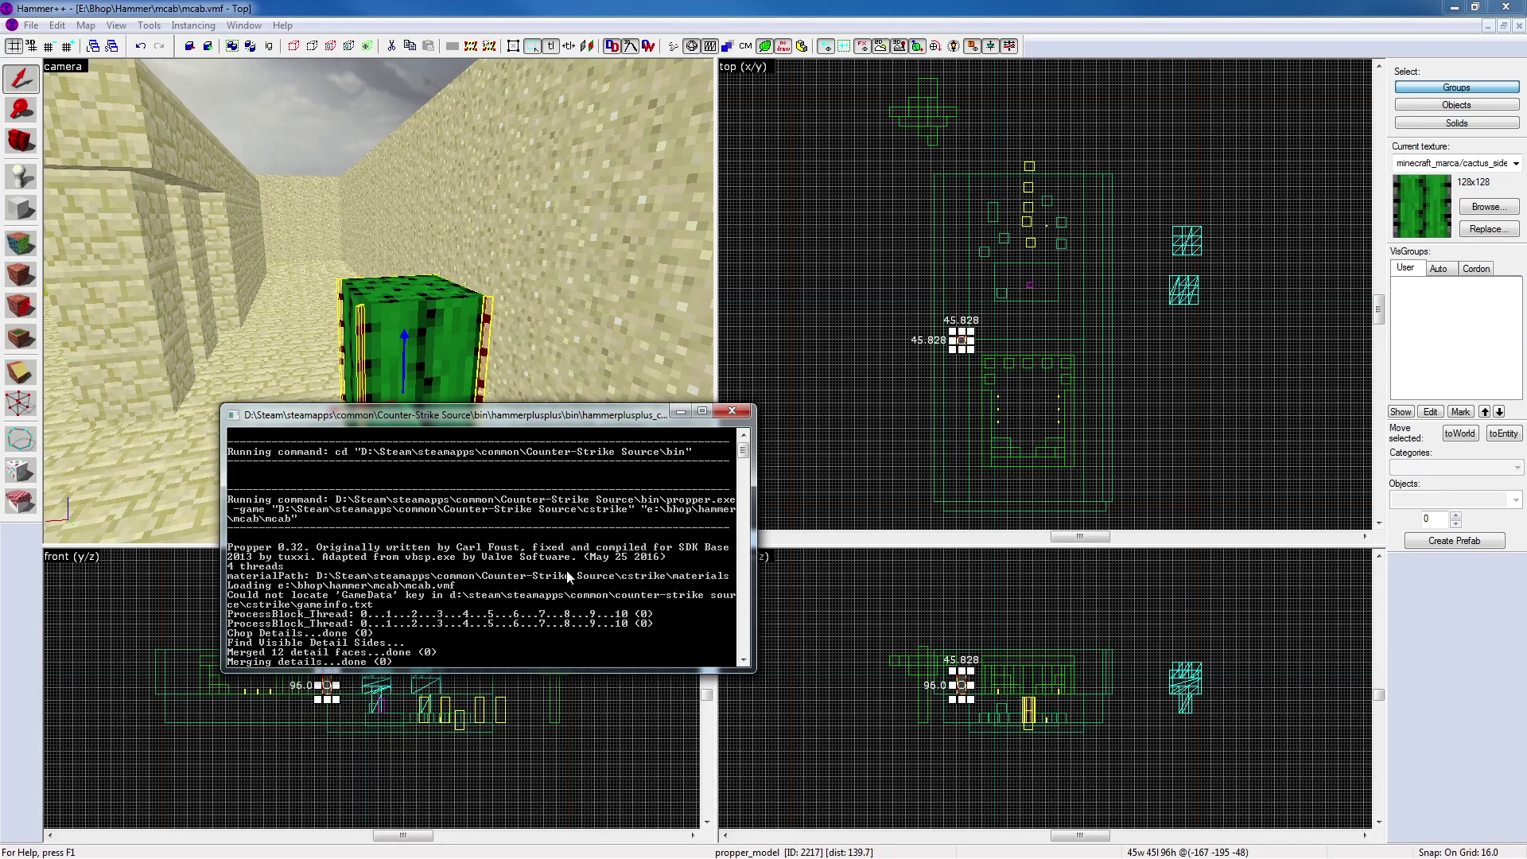
pyautogui.scroll(-4, 562, 568)
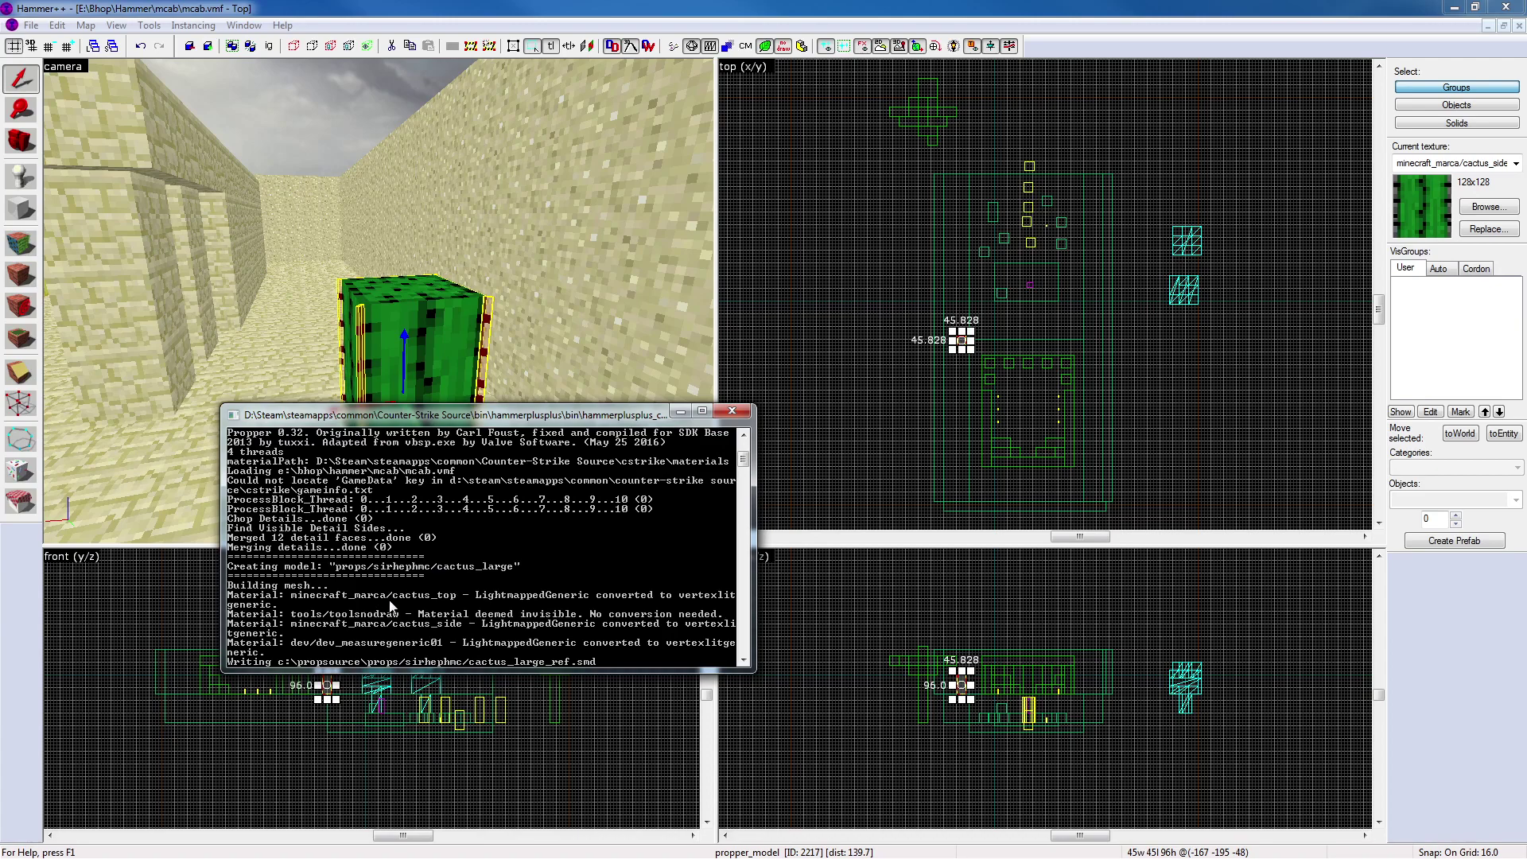
pyautogui.scroll(-3, 370, 605)
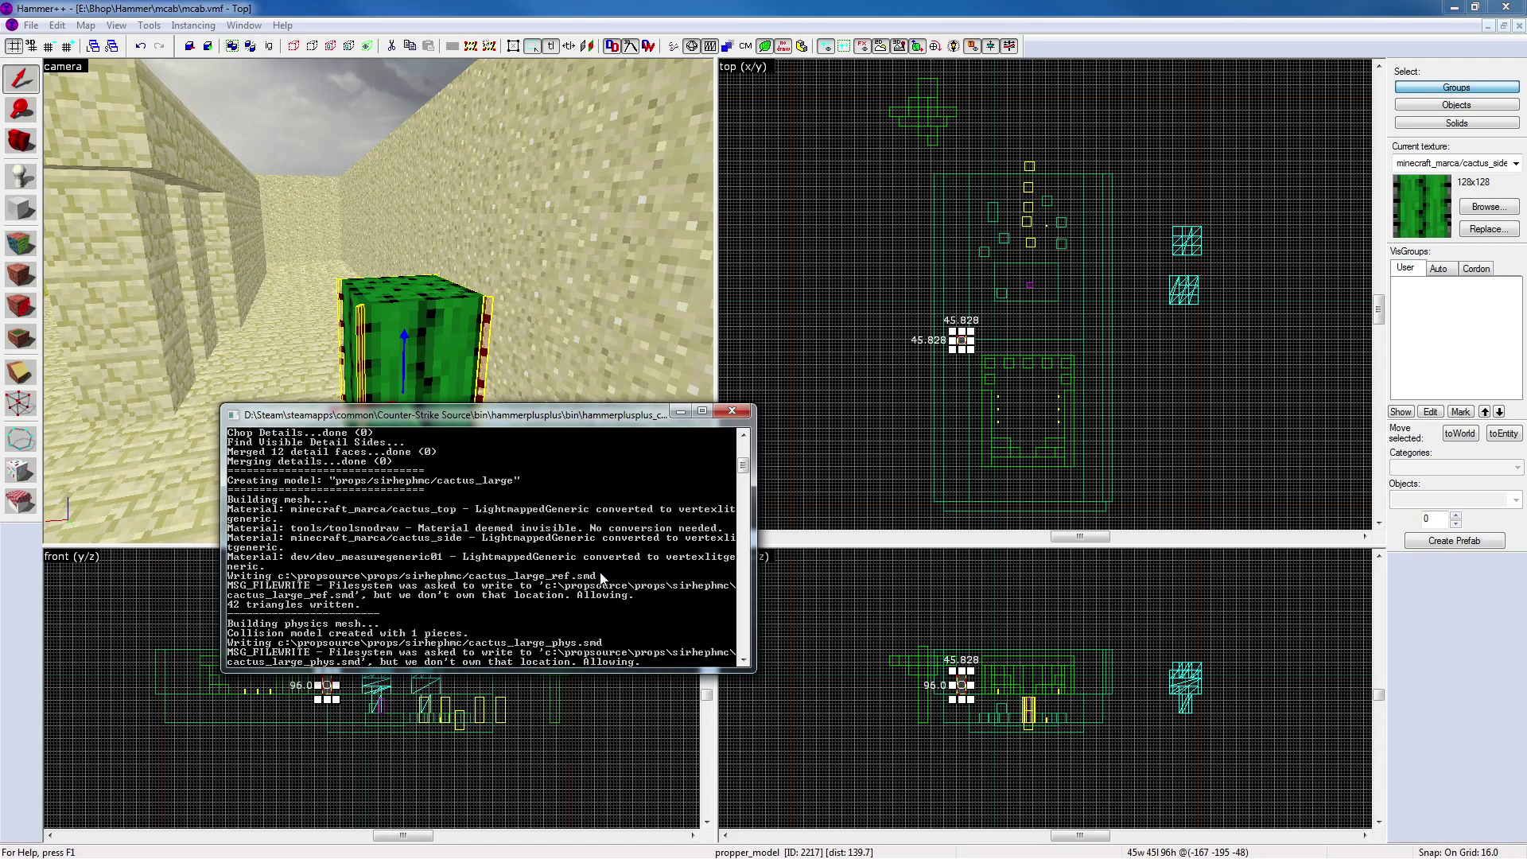
pyautogui.click(732, 410)
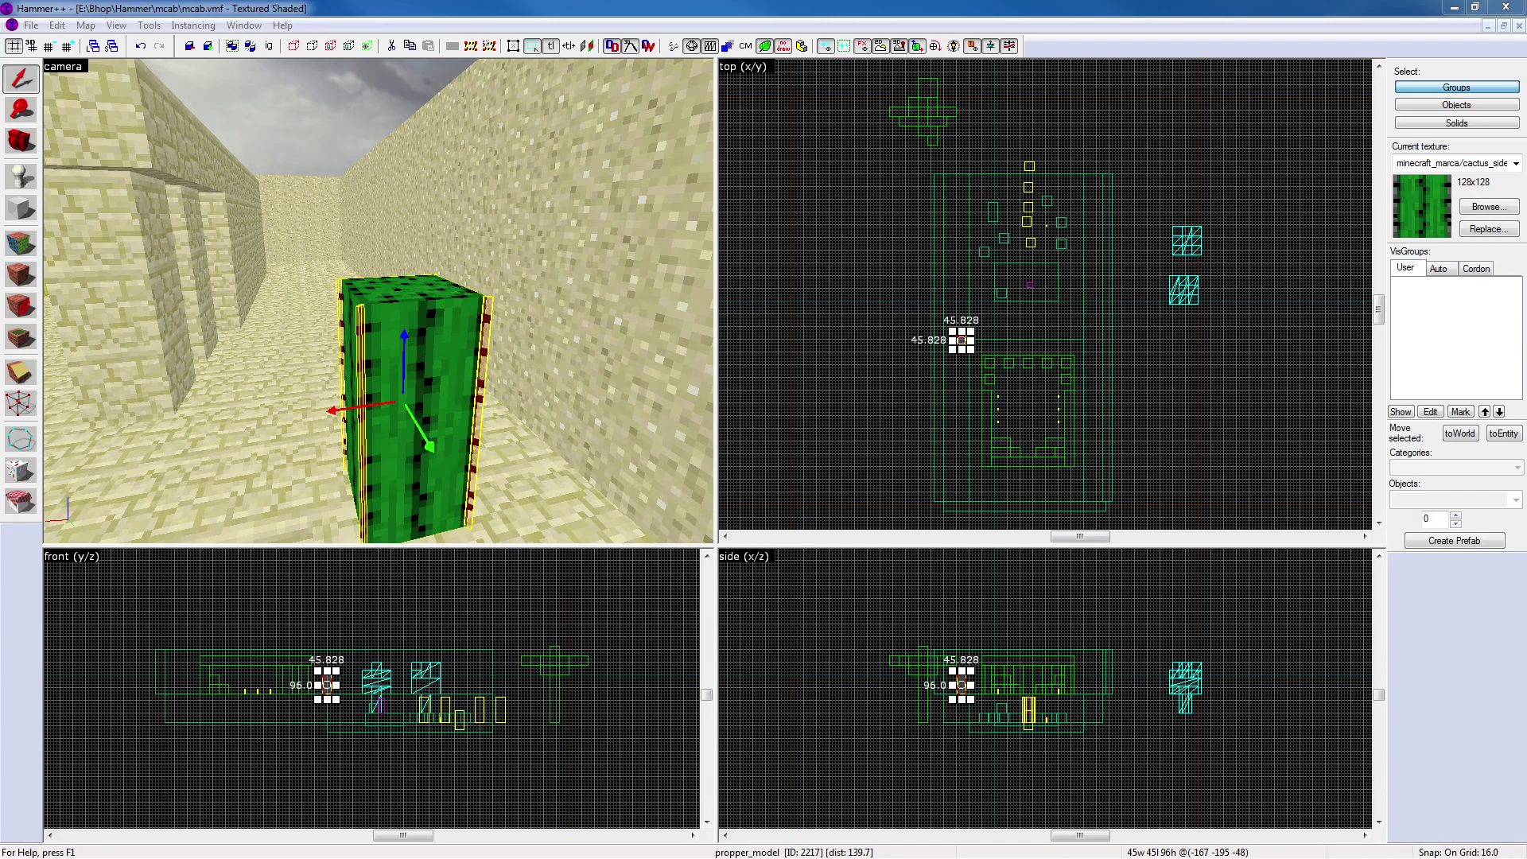
pyautogui.click(784, 403)
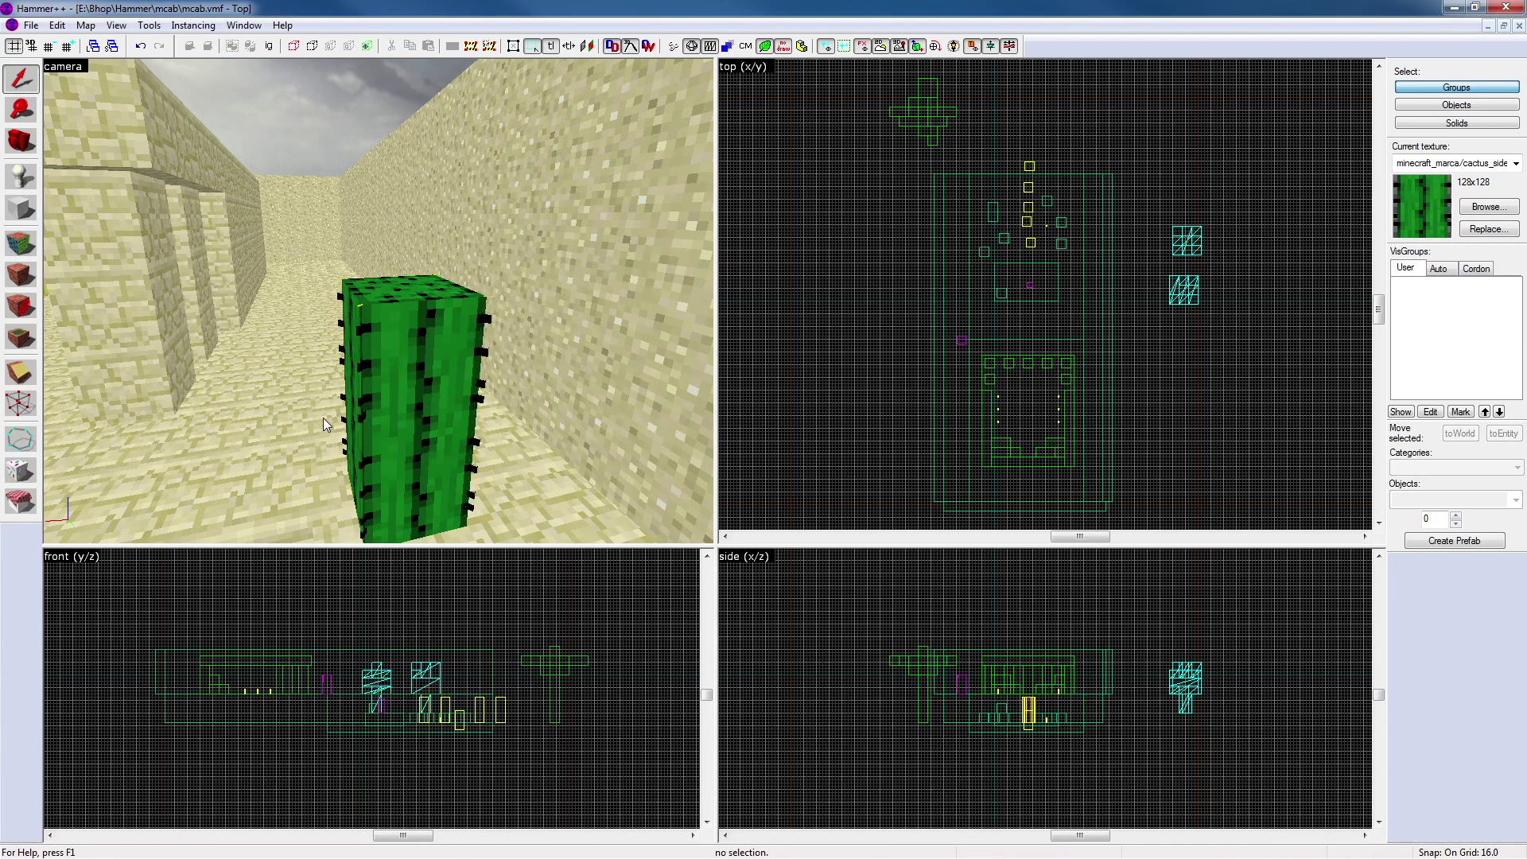
# Check the world model of the untextured cactus_small prop_static beside the dirt blocks, close its properties and deselect it
pyautogui.press('z')
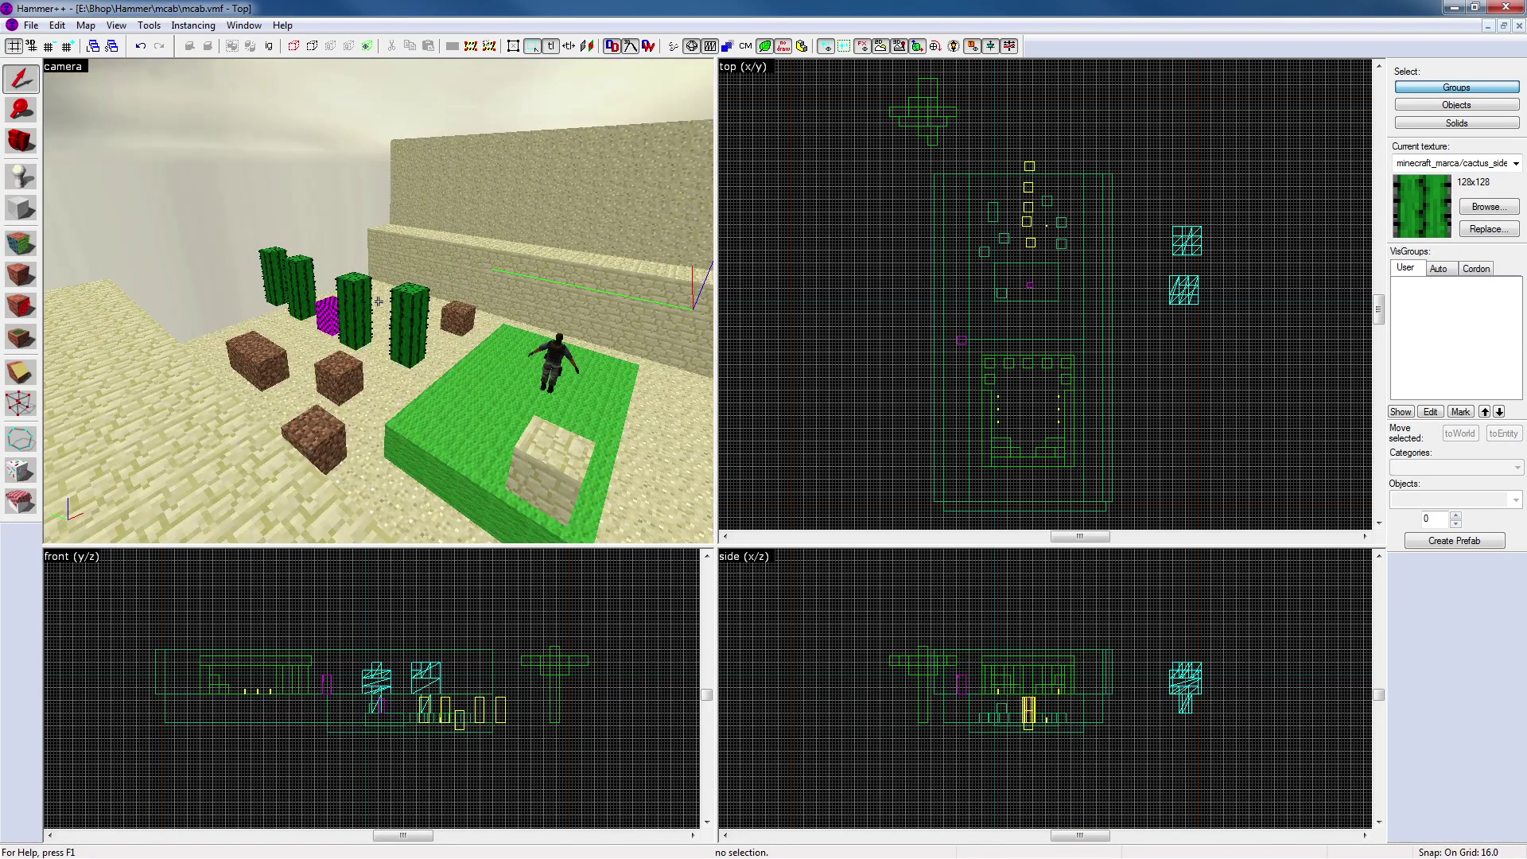
pyautogui.press('w')
pyautogui.press('z')
pyautogui.click(377, 309)
pyautogui.doubleClick(377, 313)
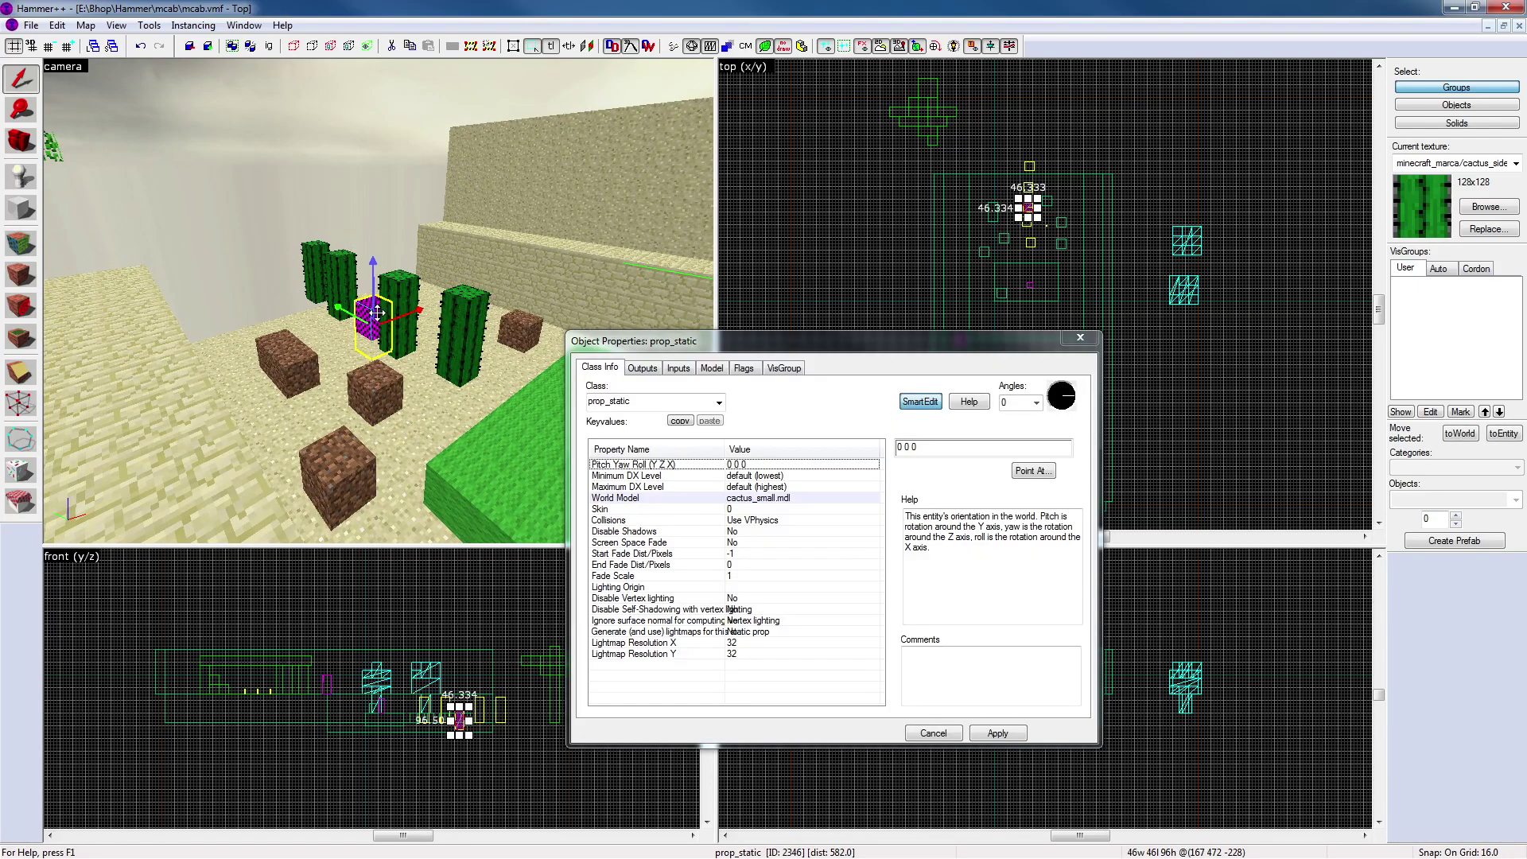
pyautogui.click(1079, 338)
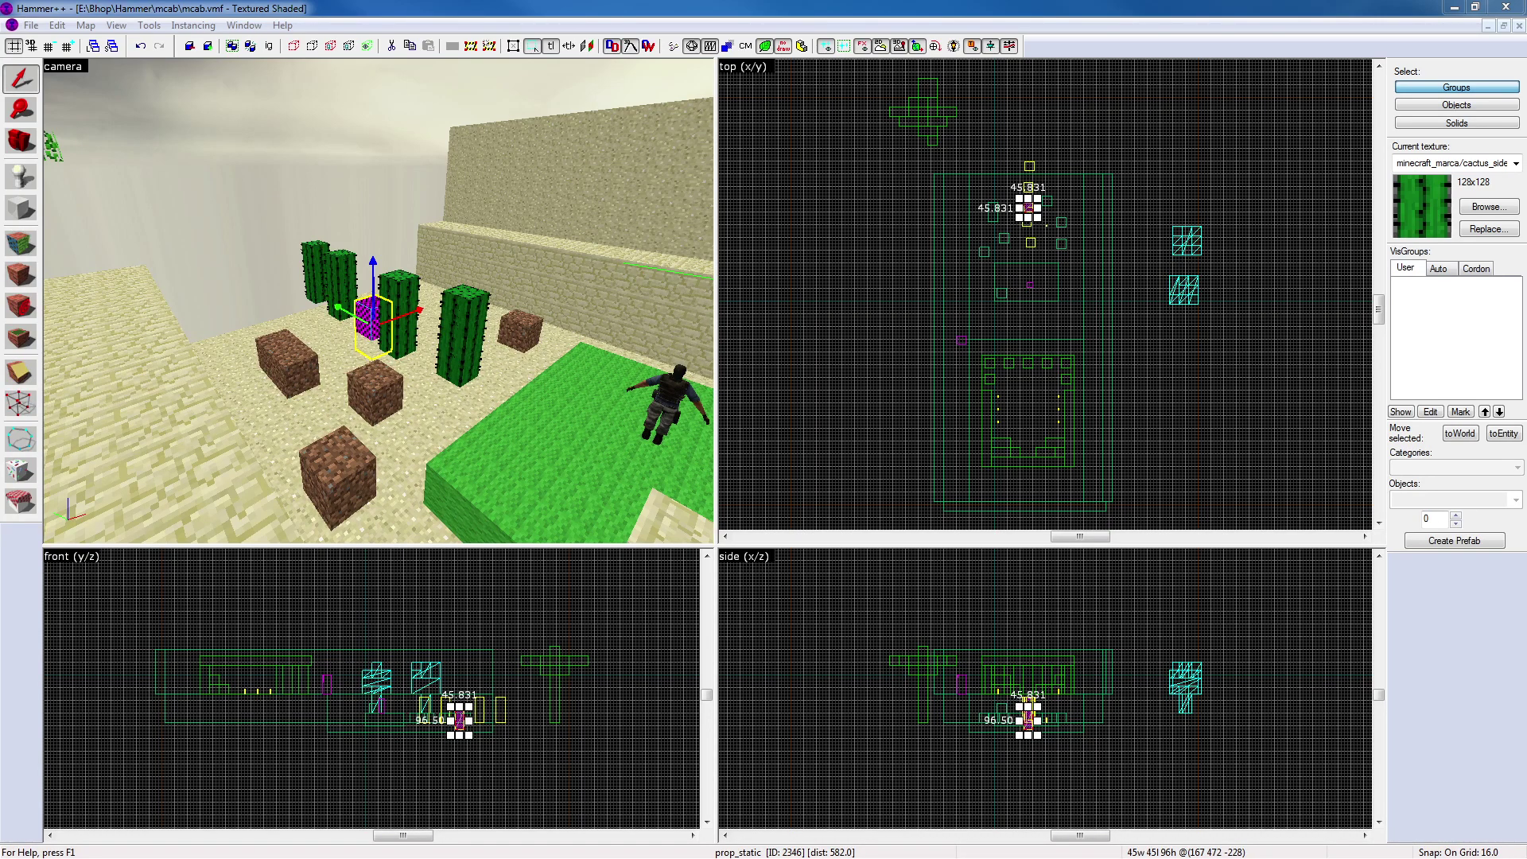
pyautogui.click(824, 375)
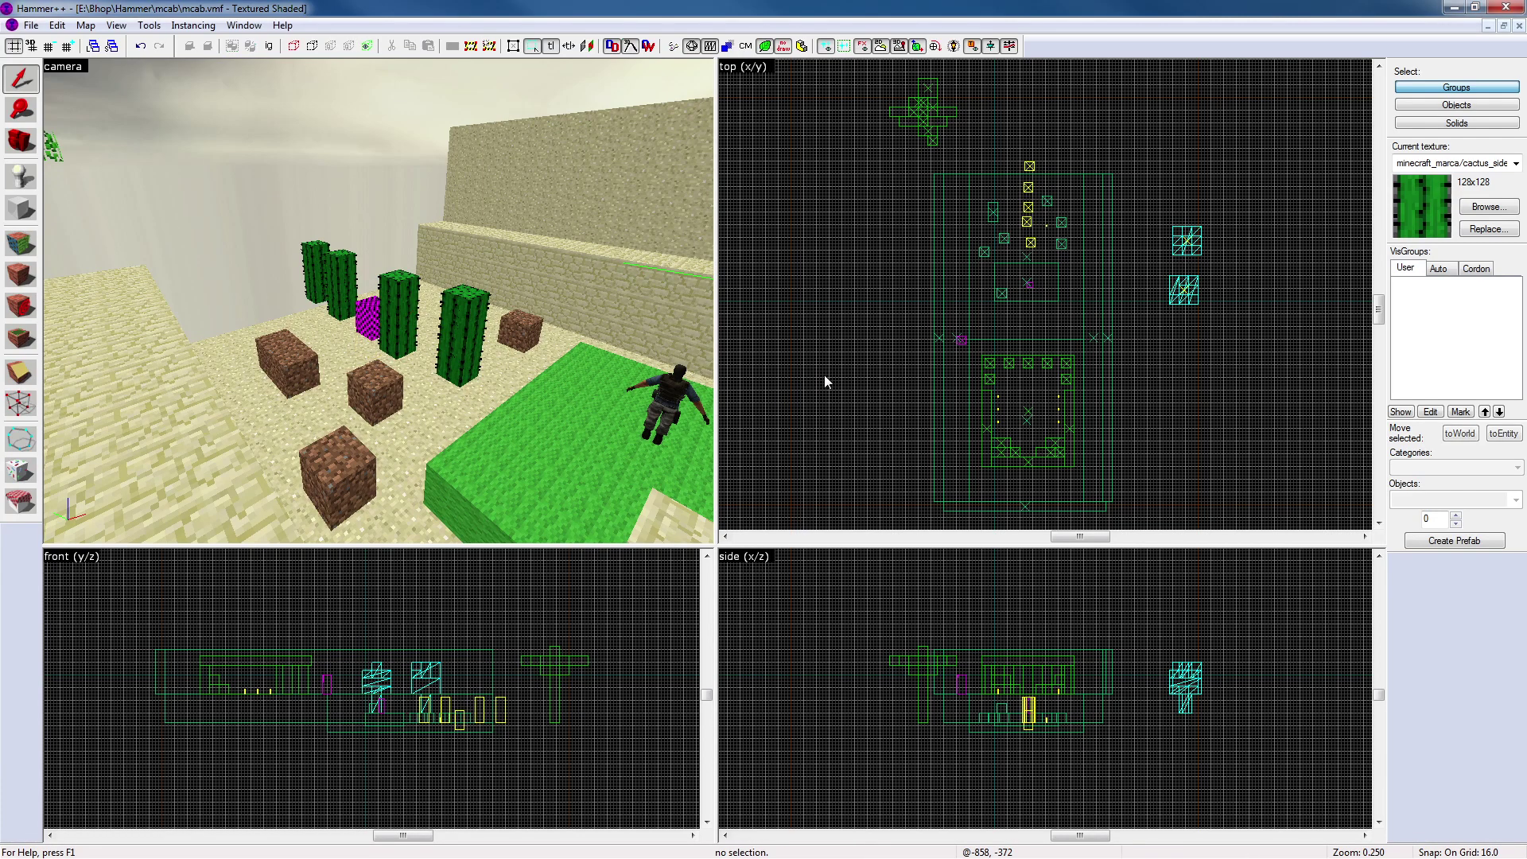
# Undo the deletion of the large cactus's propper_model beside the small one
pyautogui.press('z')
pyautogui.press('w')
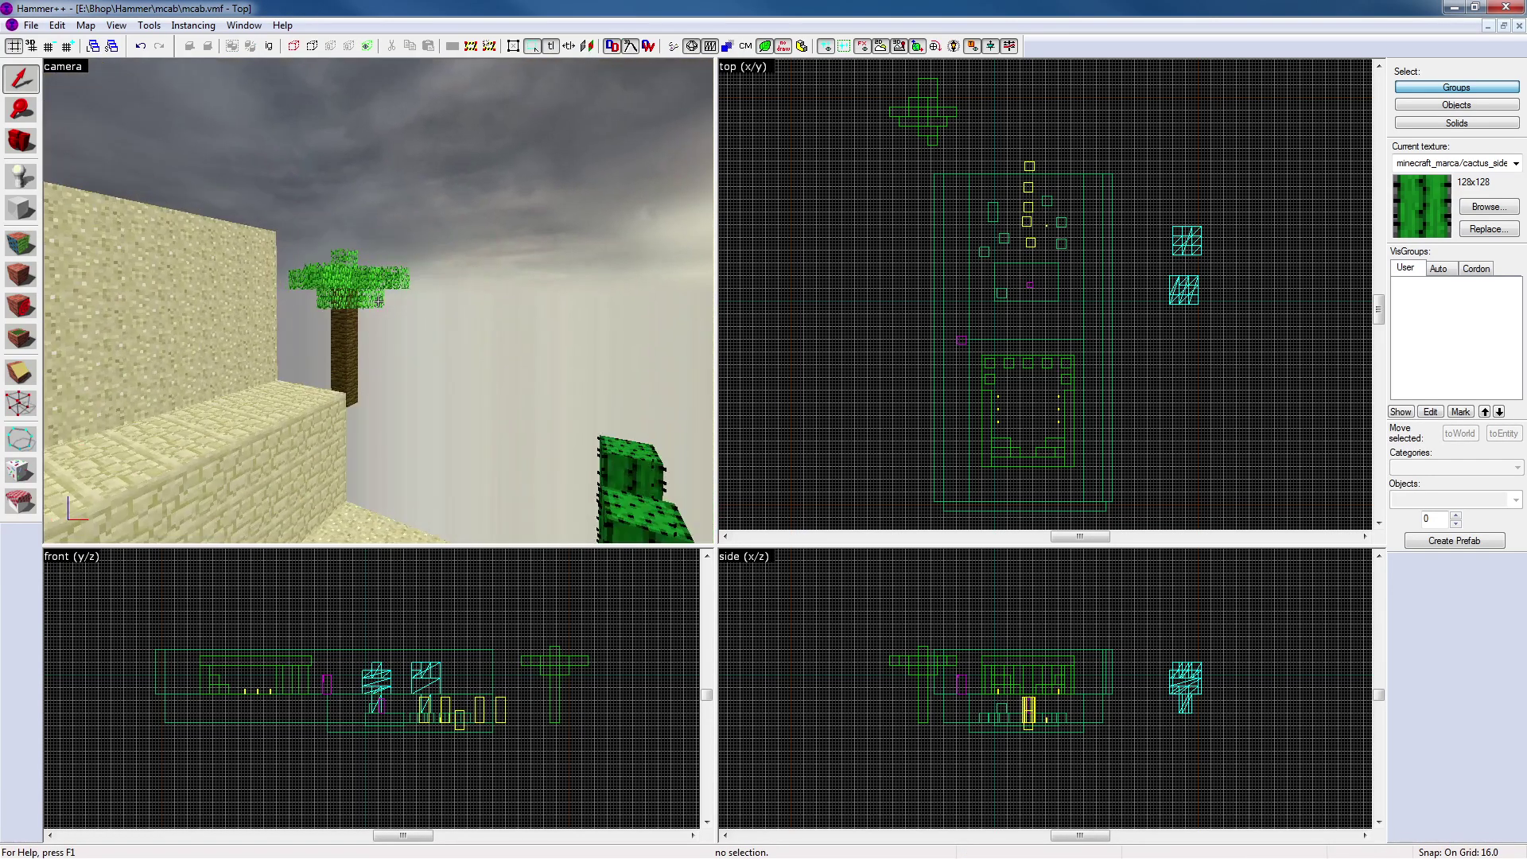
pyautogui.press('w')
pyautogui.press('z')
pyautogui.press('u')
# Compare the properties of the large and small cactus propper_models and close the dialog
pyautogui.doubleClick(298, 266)
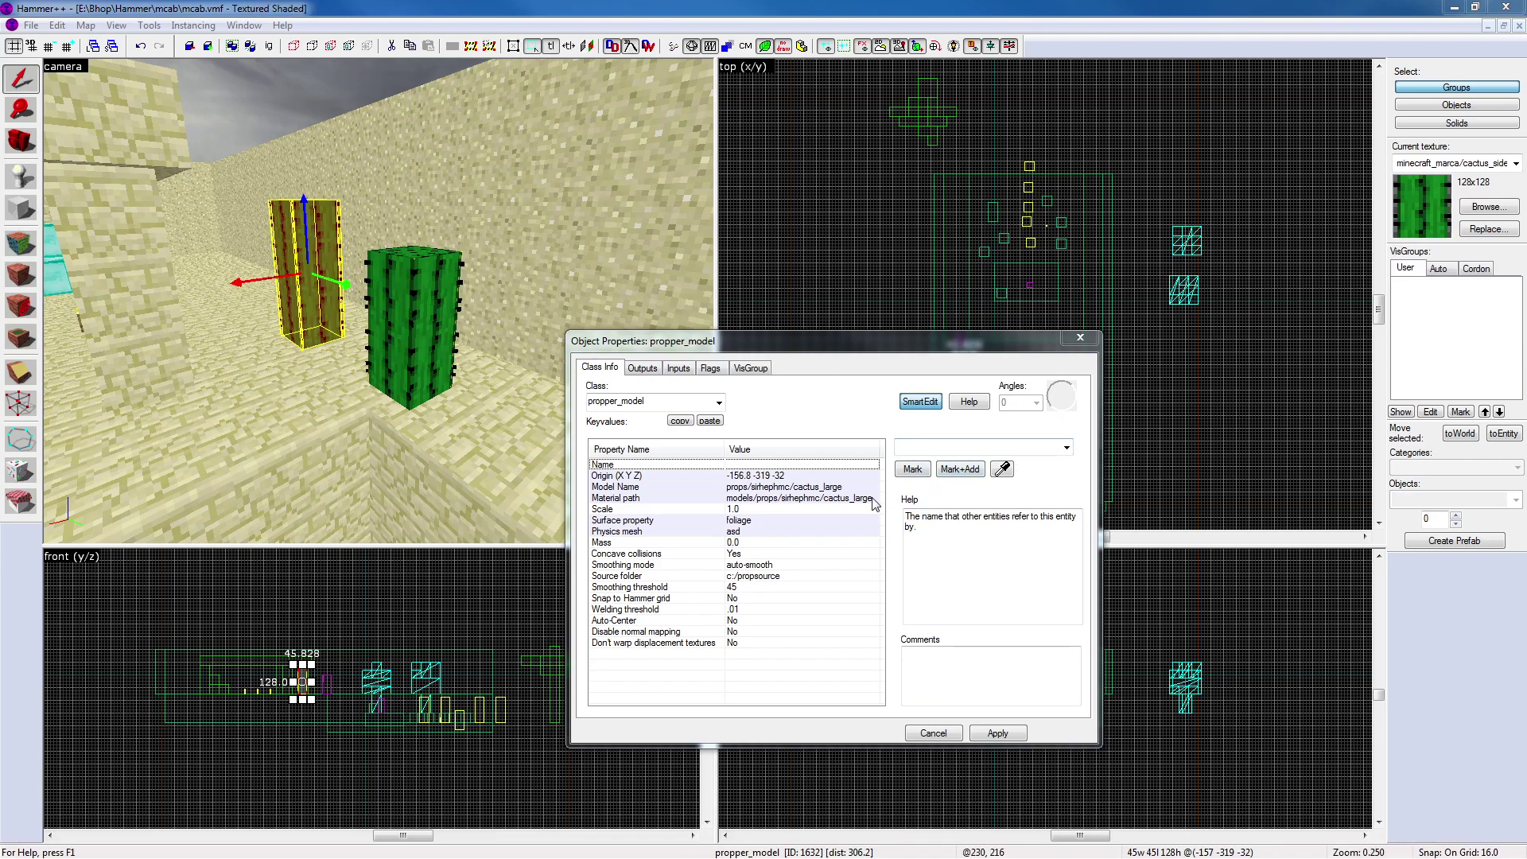
pyautogui.click(406, 355)
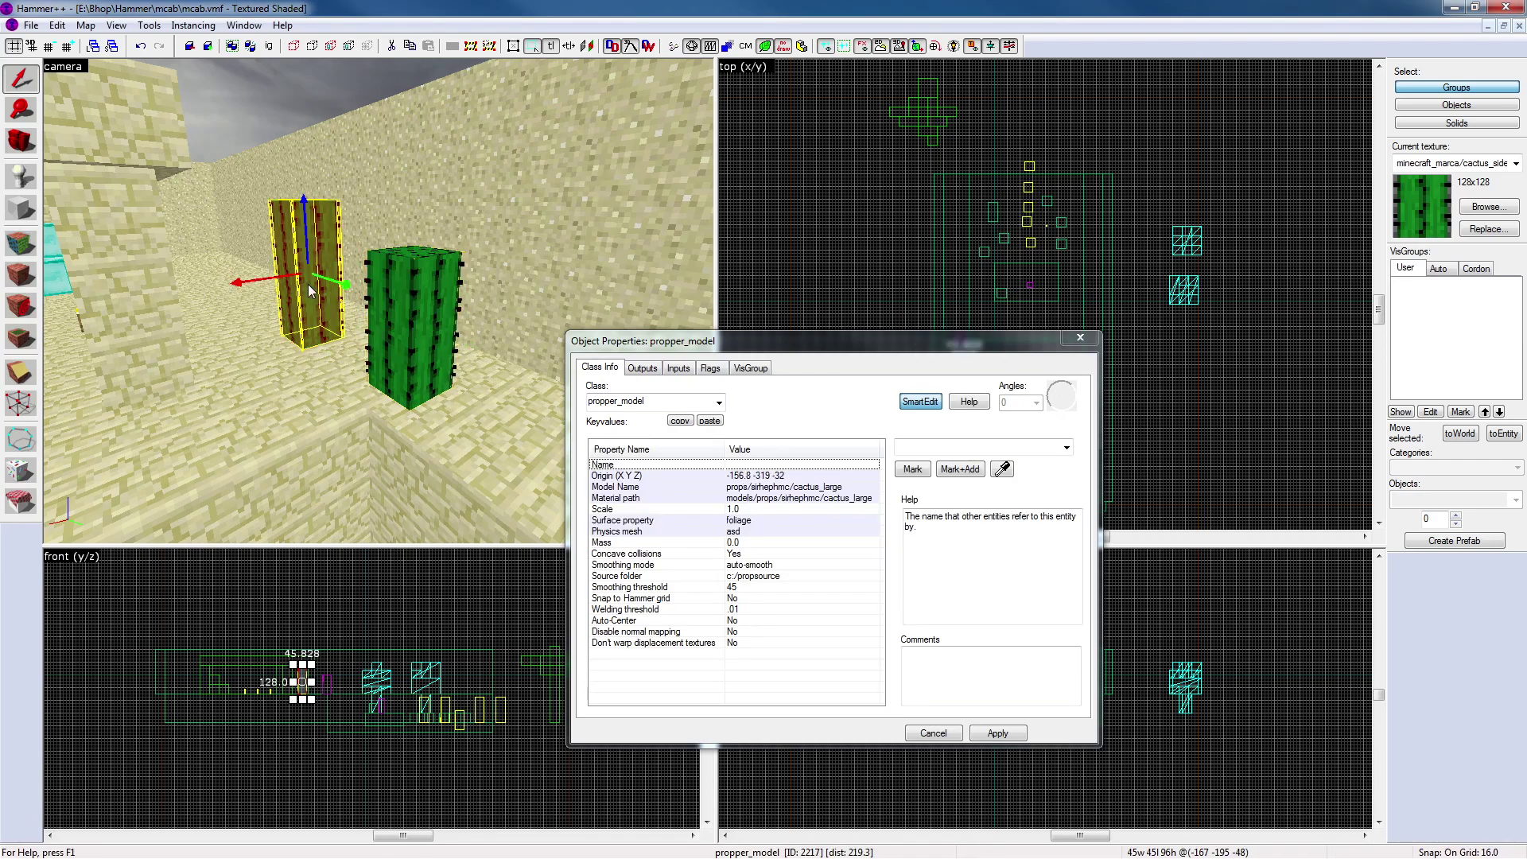
pyautogui.click(342, 318)
pyautogui.click(418, 337)
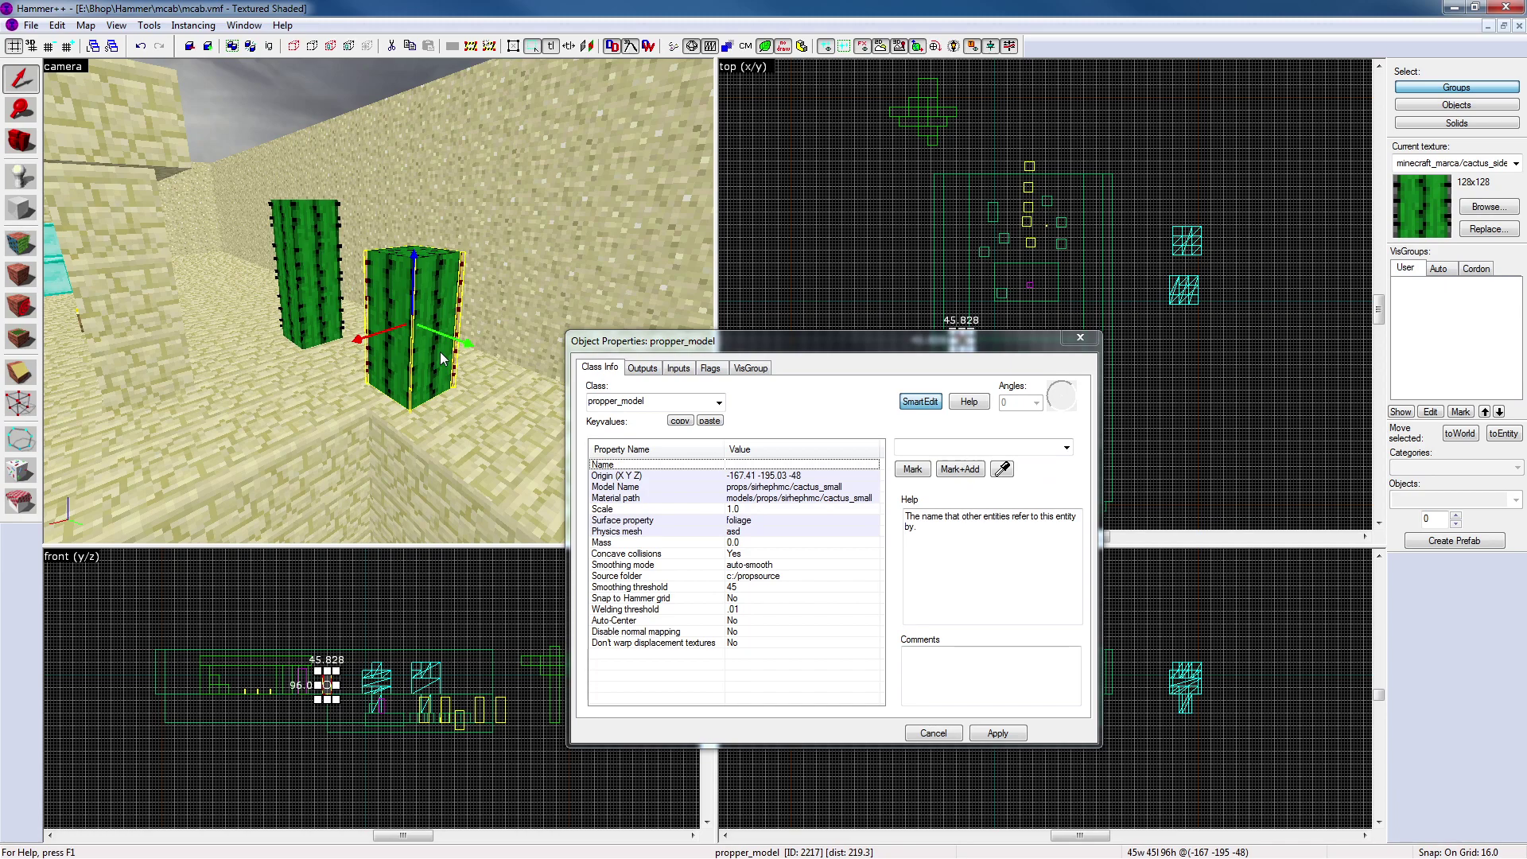
pyautogui.click(1080, 338)
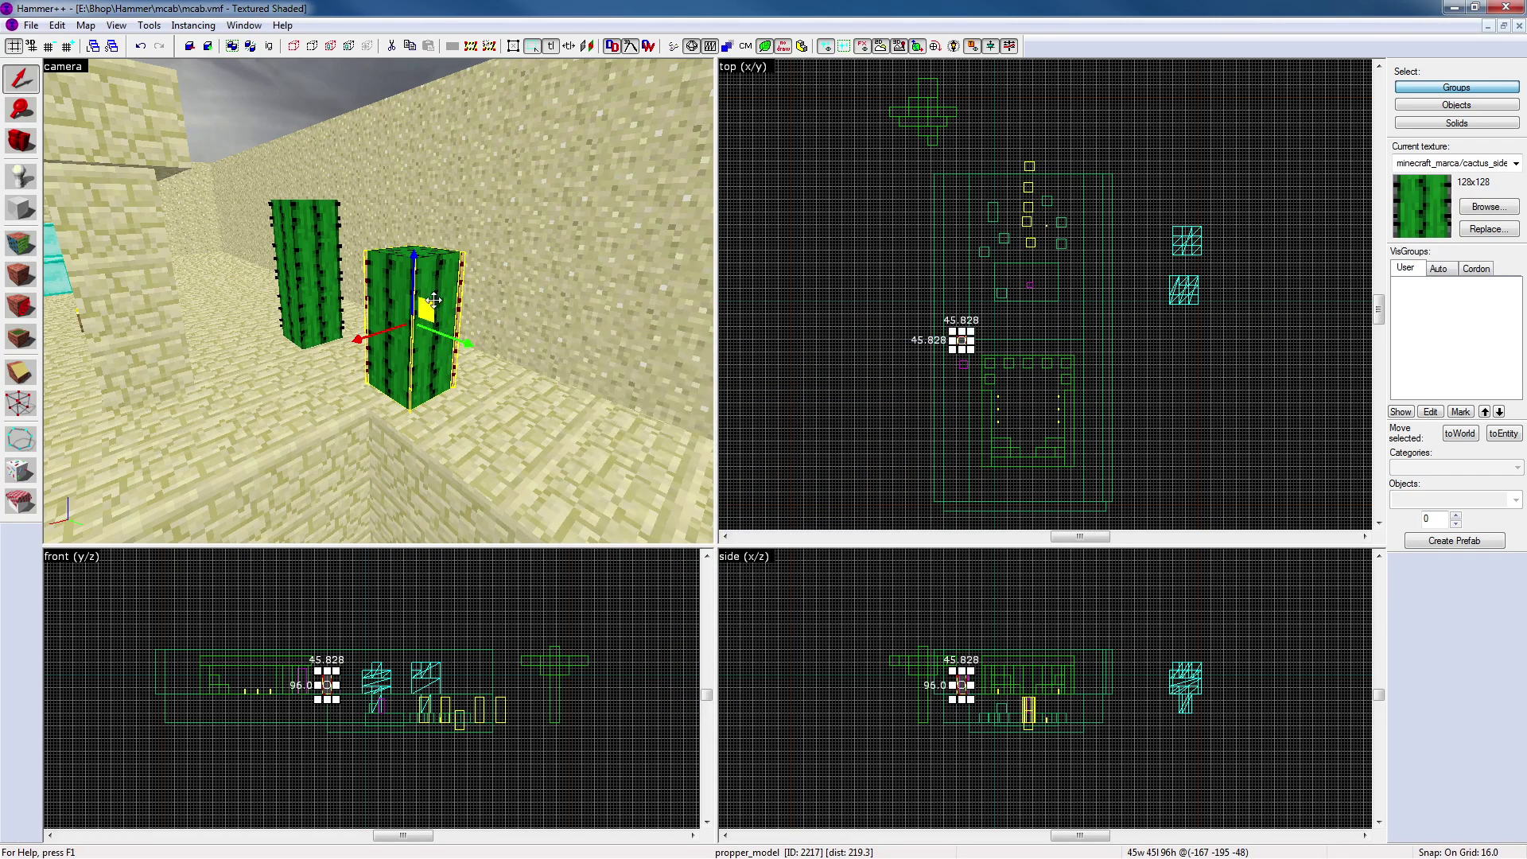
# Try naming the small cactus's propper_model asd, clear the name again, close the properties and deselect it
pyautogui.press('z')
pyautogui.press('w')
pyautogui.press('d')
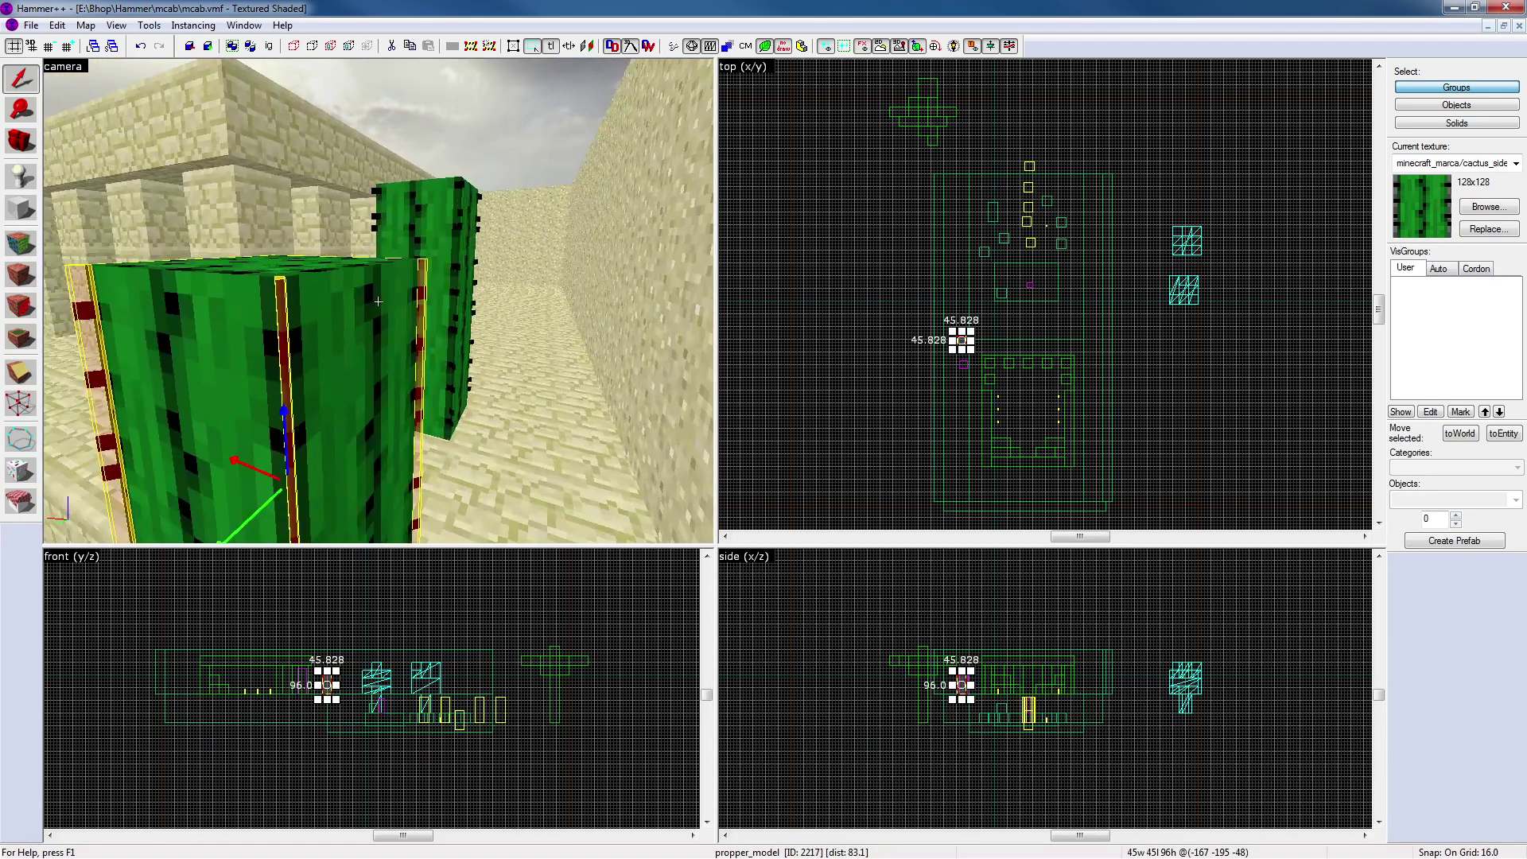
pyautogui.press('s')
pyautogui.press('z')
pyautogui.doubleClick(414, 293)
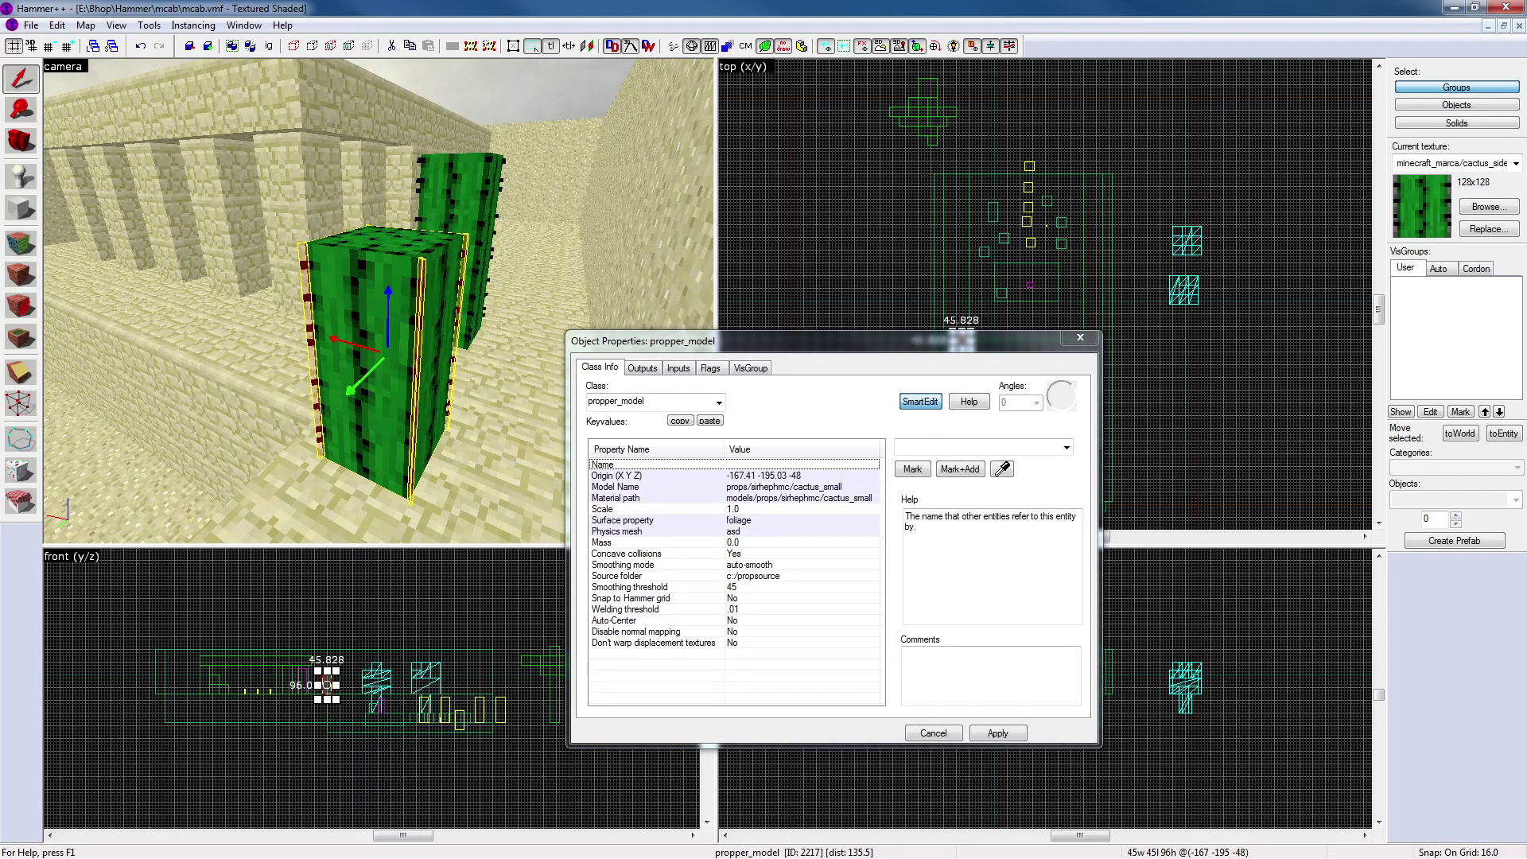
pyautogui.click(945, 447)
pyautogui.write('??????????')
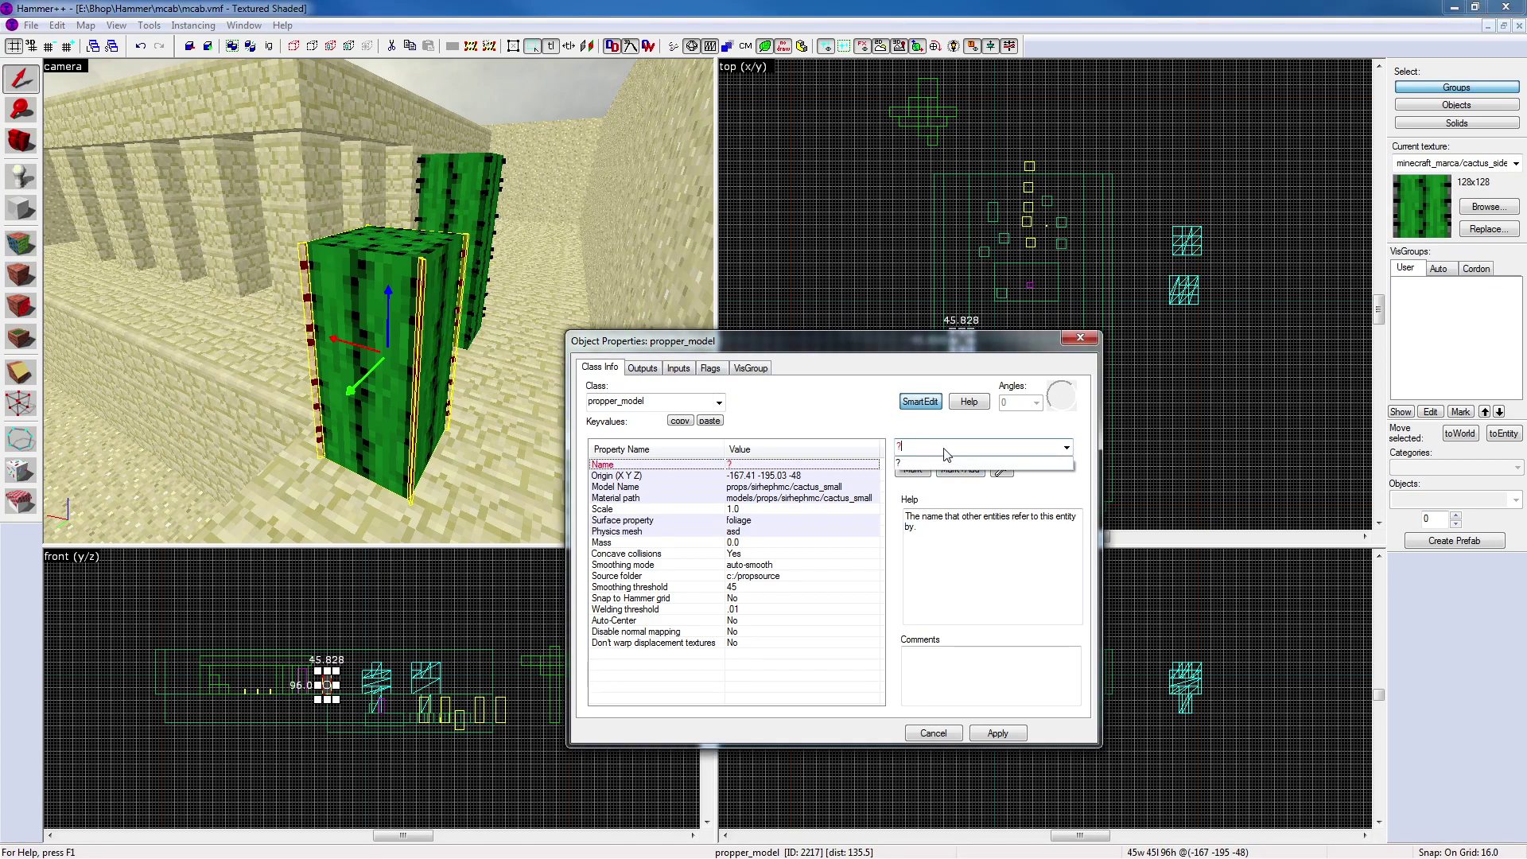
pyautogui.press('BackSpace')
pyautogui.press('BackSpace')
pyautogui.press('BackSpace')
pyautogui.press('BackSpace')
pyautogui.press('BackSpace')
pyautogui.press('BackSpace')
pyautogui.press('BackSpace')
pyautogui.press('BackSpace')
pyautogui.press('BackSpace')
pyautogui.press('BackSpace')
pyautogui.write('asd')
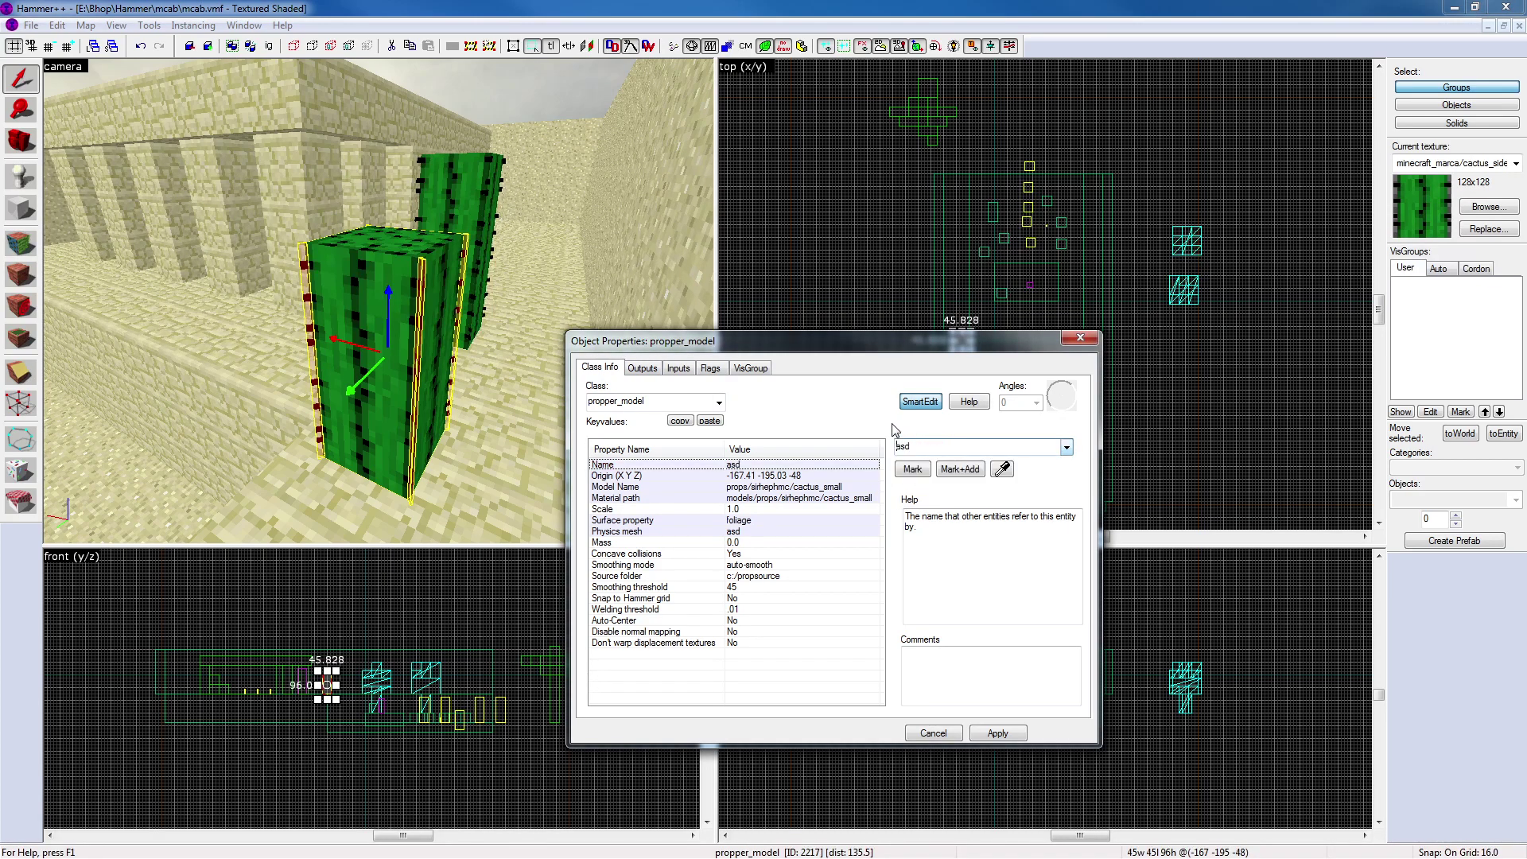
pyautogui.moveTo(915, 448); pyautogui.dragTo(886, 443)
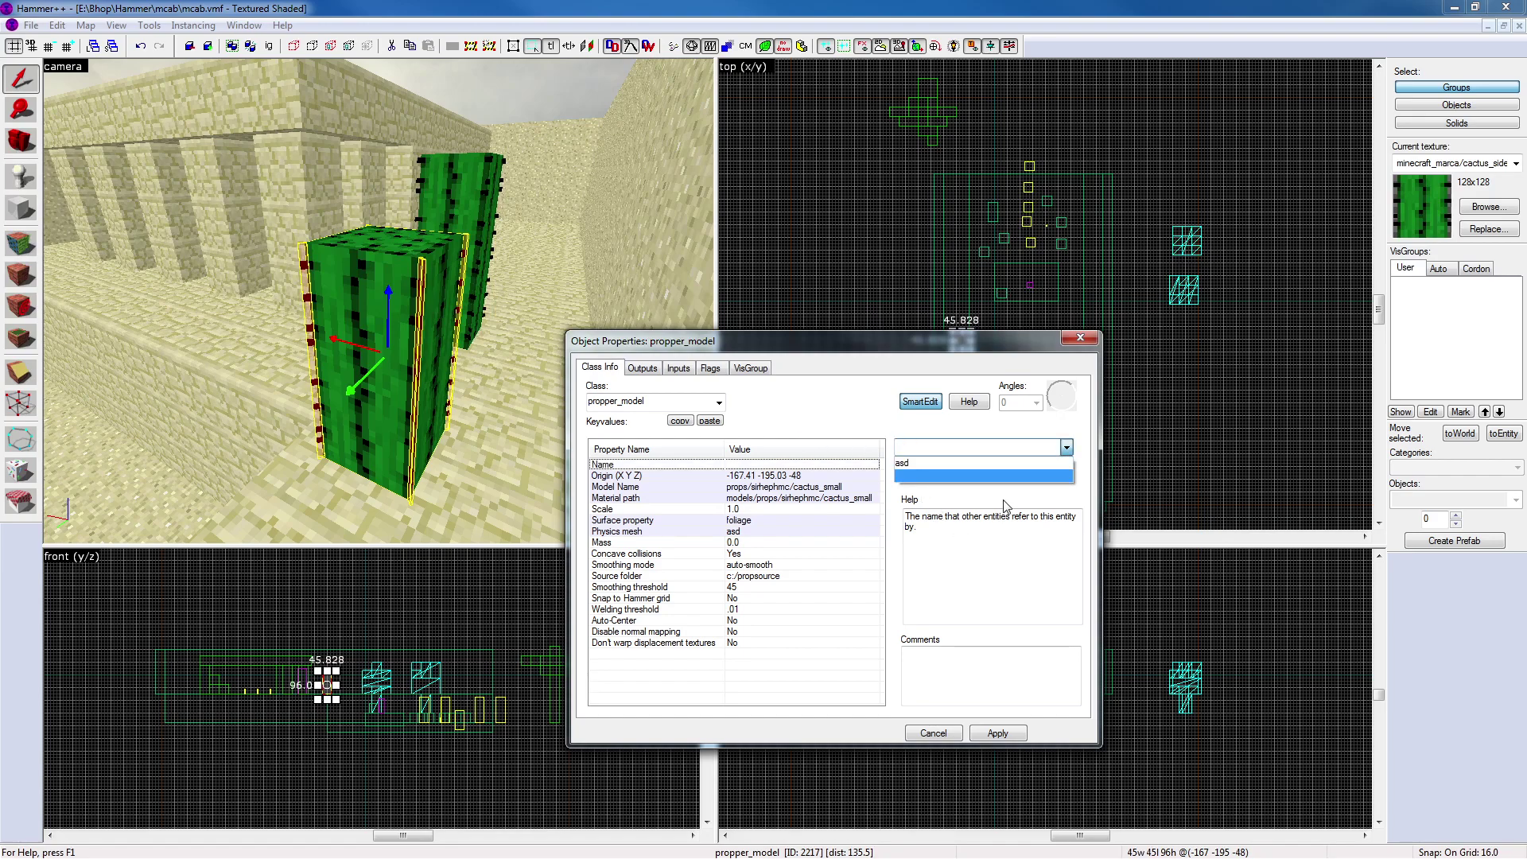
pyautogui.click(1080, 339)
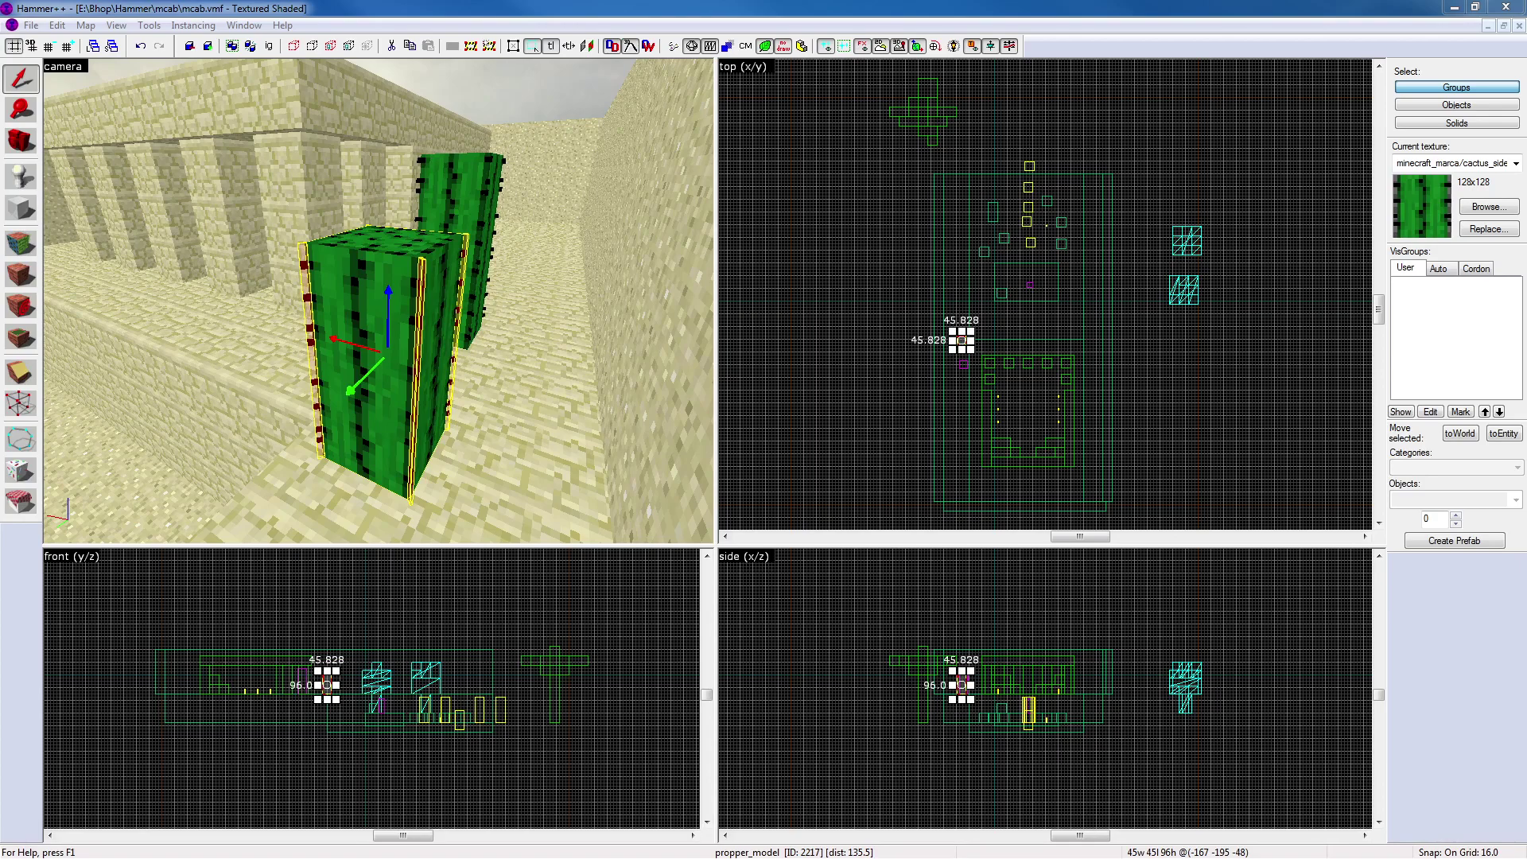
pyautogui.click(798, 398)
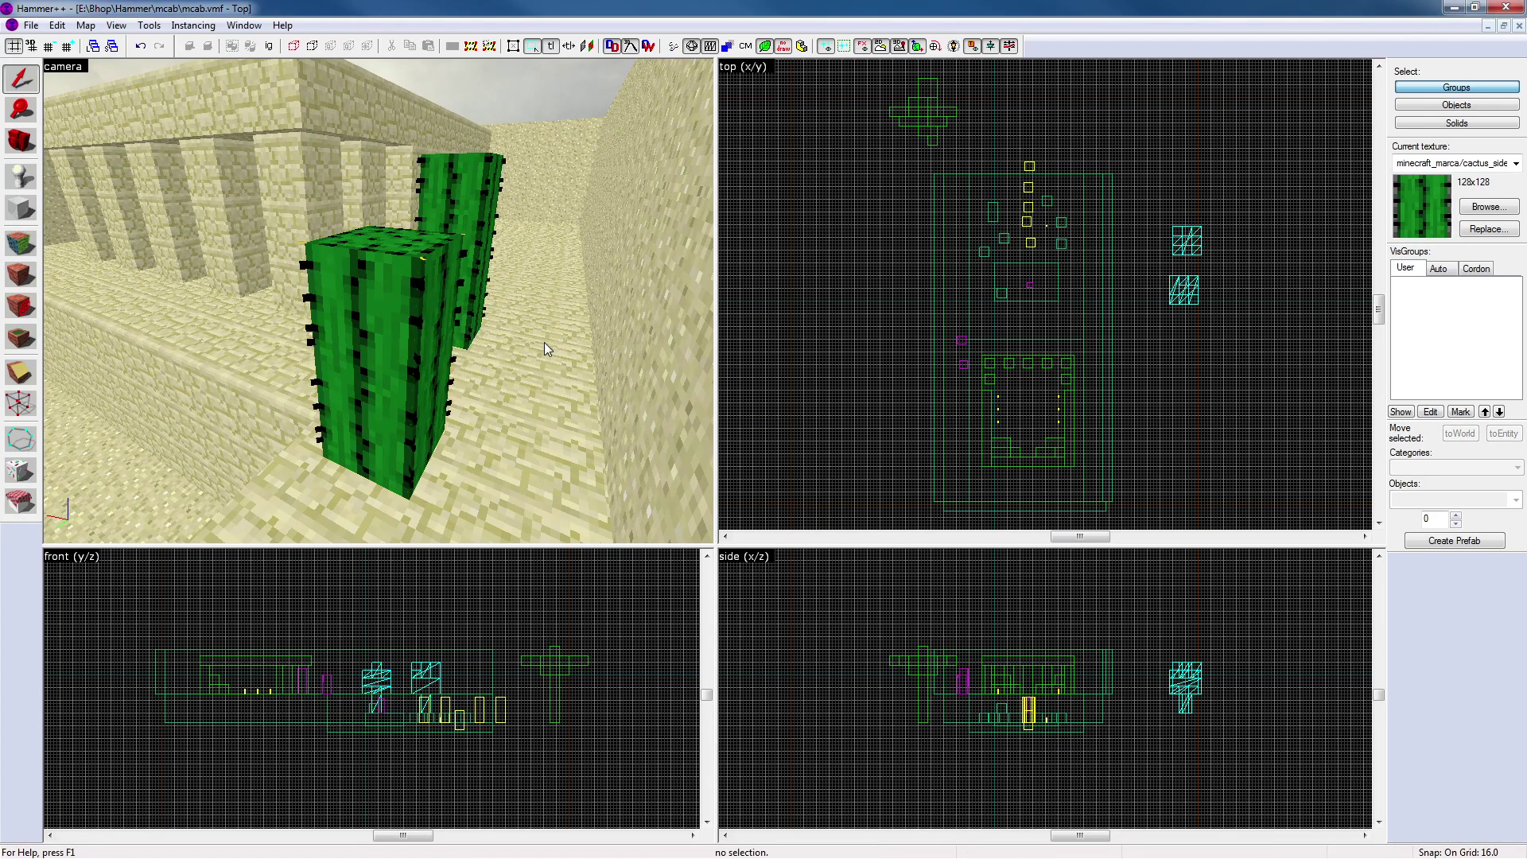
# Review the small cactus's propper_model properties, name the entity cactus_small, apply the change and close the dialog
pyautogui.doubleClick(427, 327)
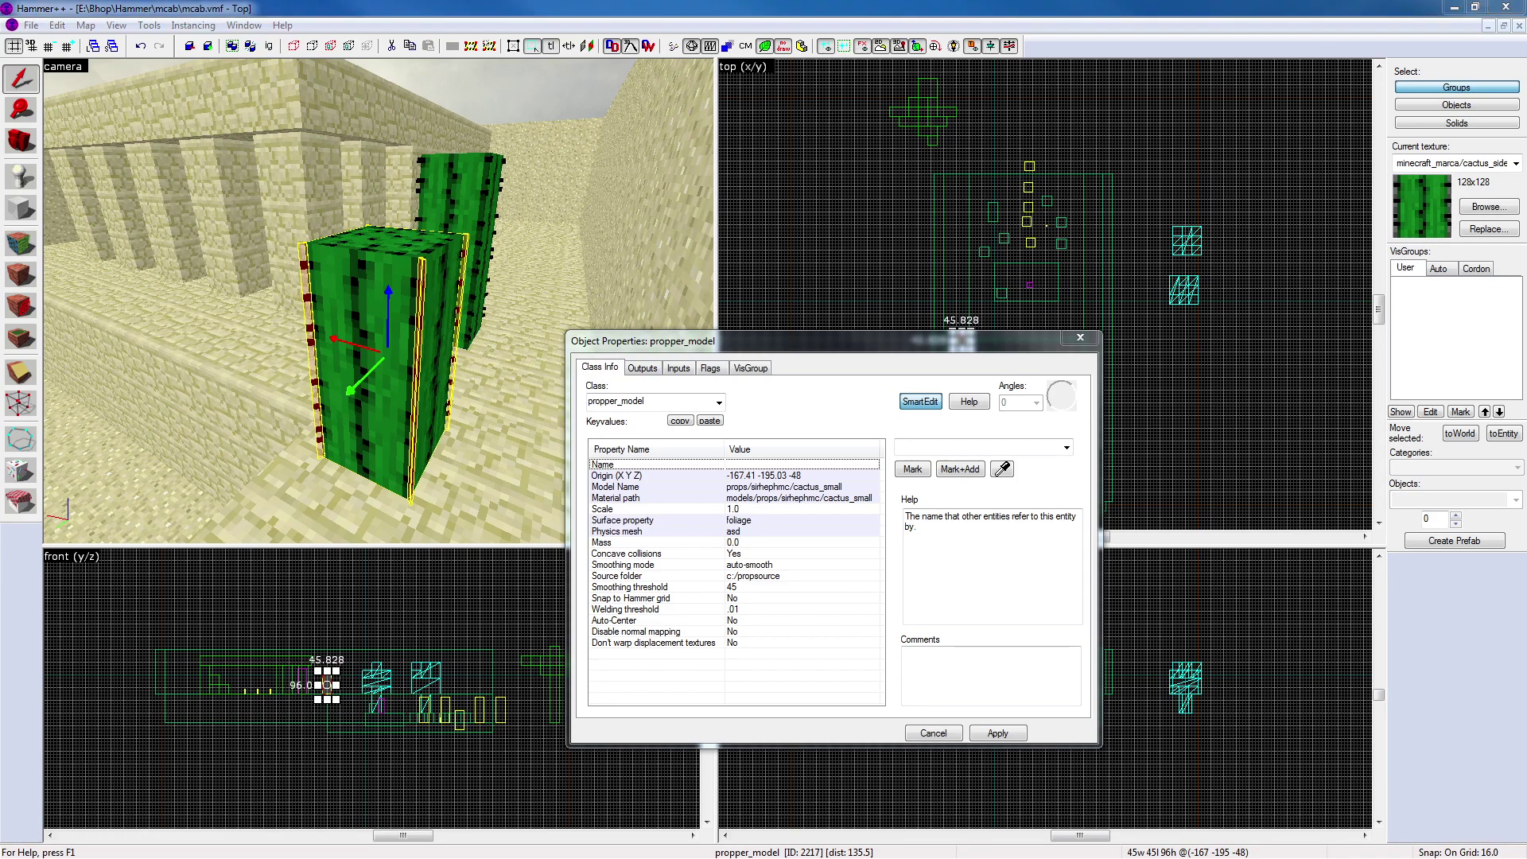
pyautogui.click(782, 510)
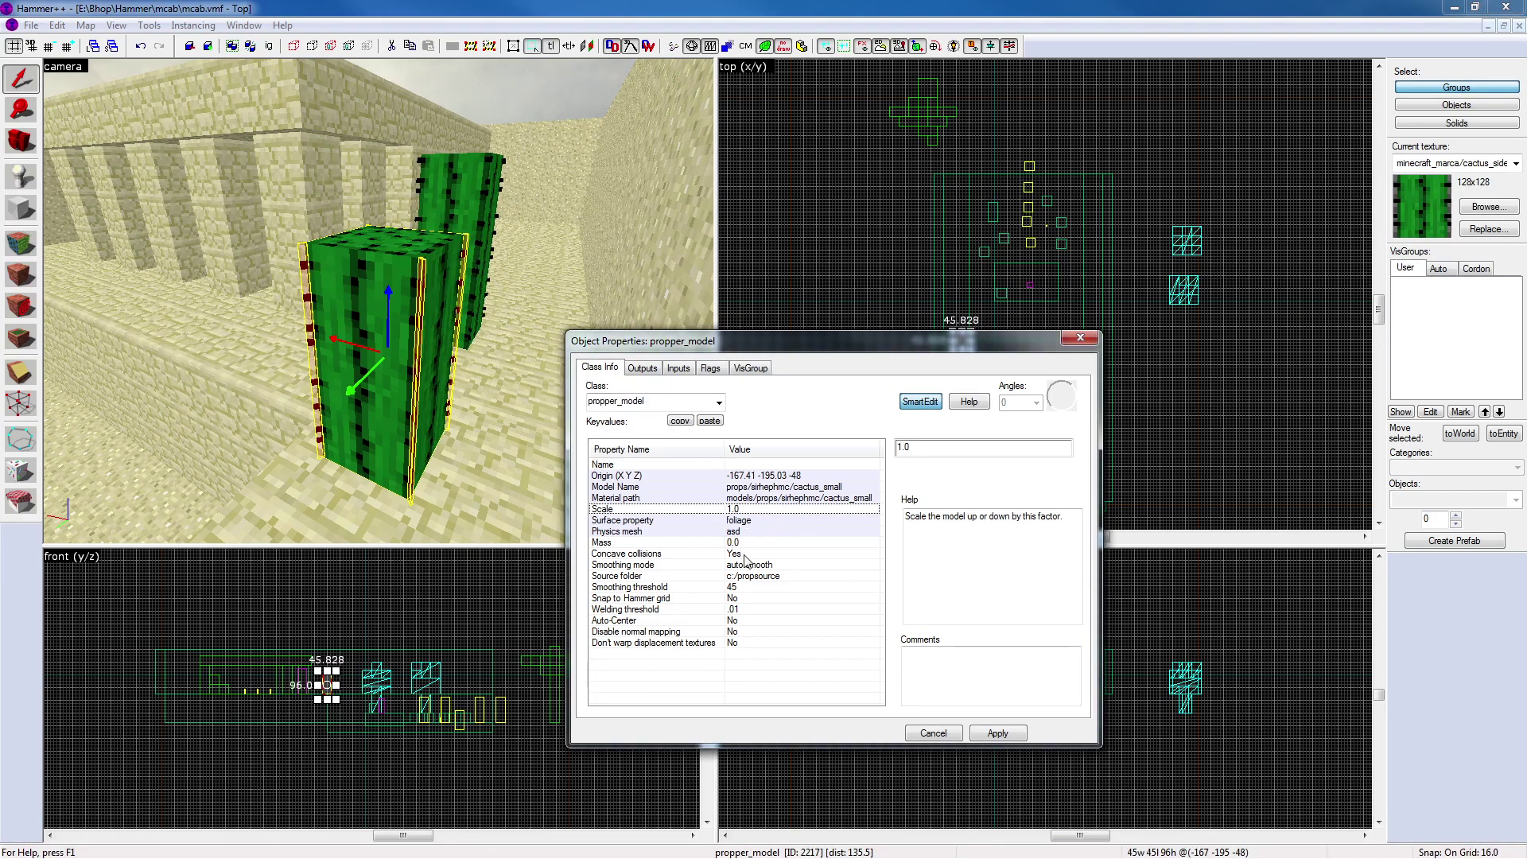
pyautogui.click(744, 555)
pyautogui.click(748, 543)
pyautogui.click(751, 531)
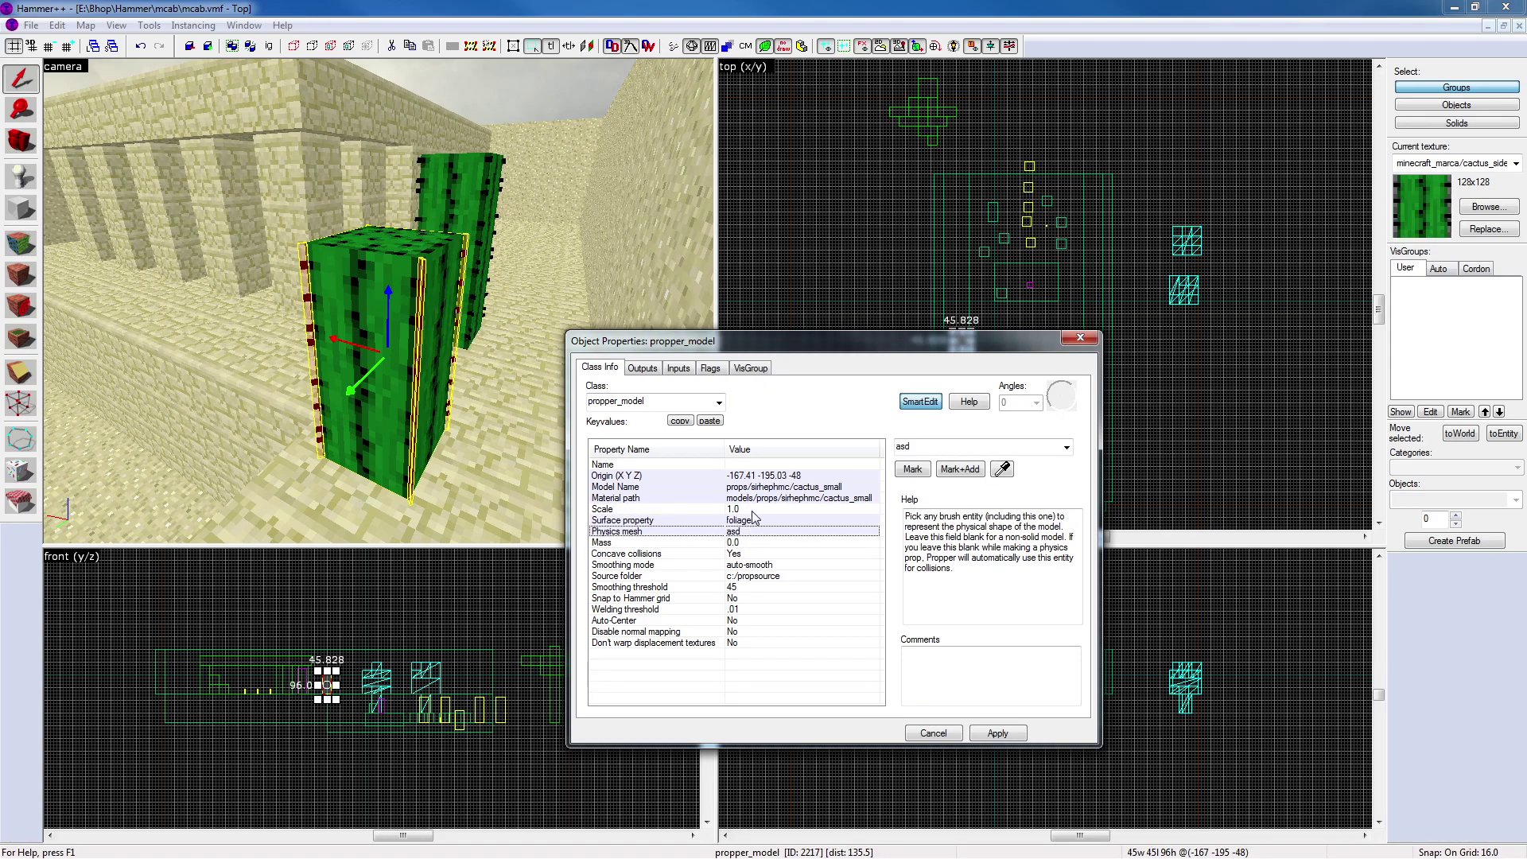
pyautogui.click(769, 464)
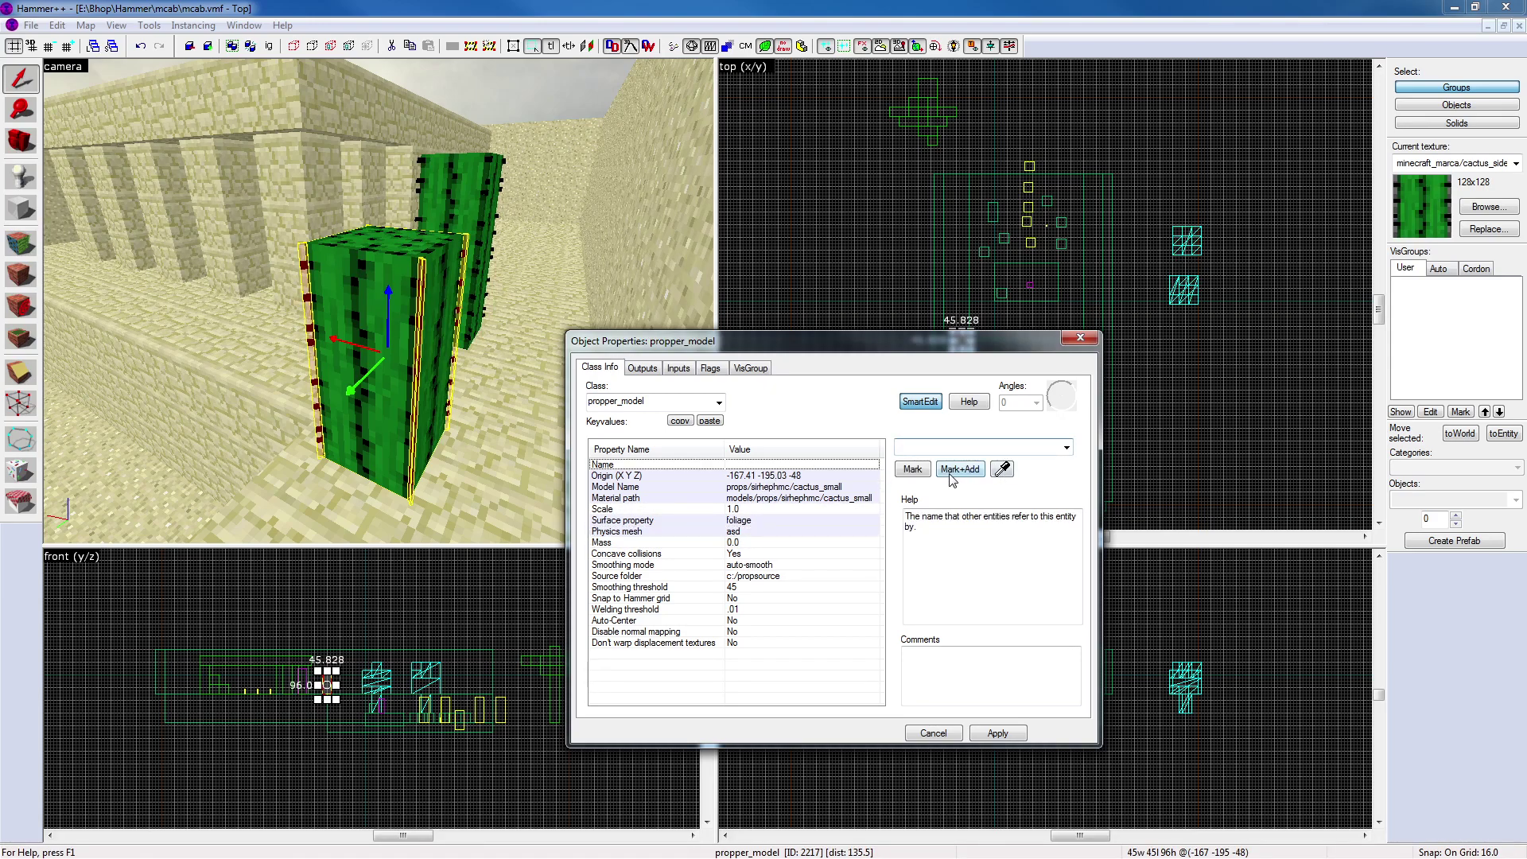
pyautogui.write('cactus_small')
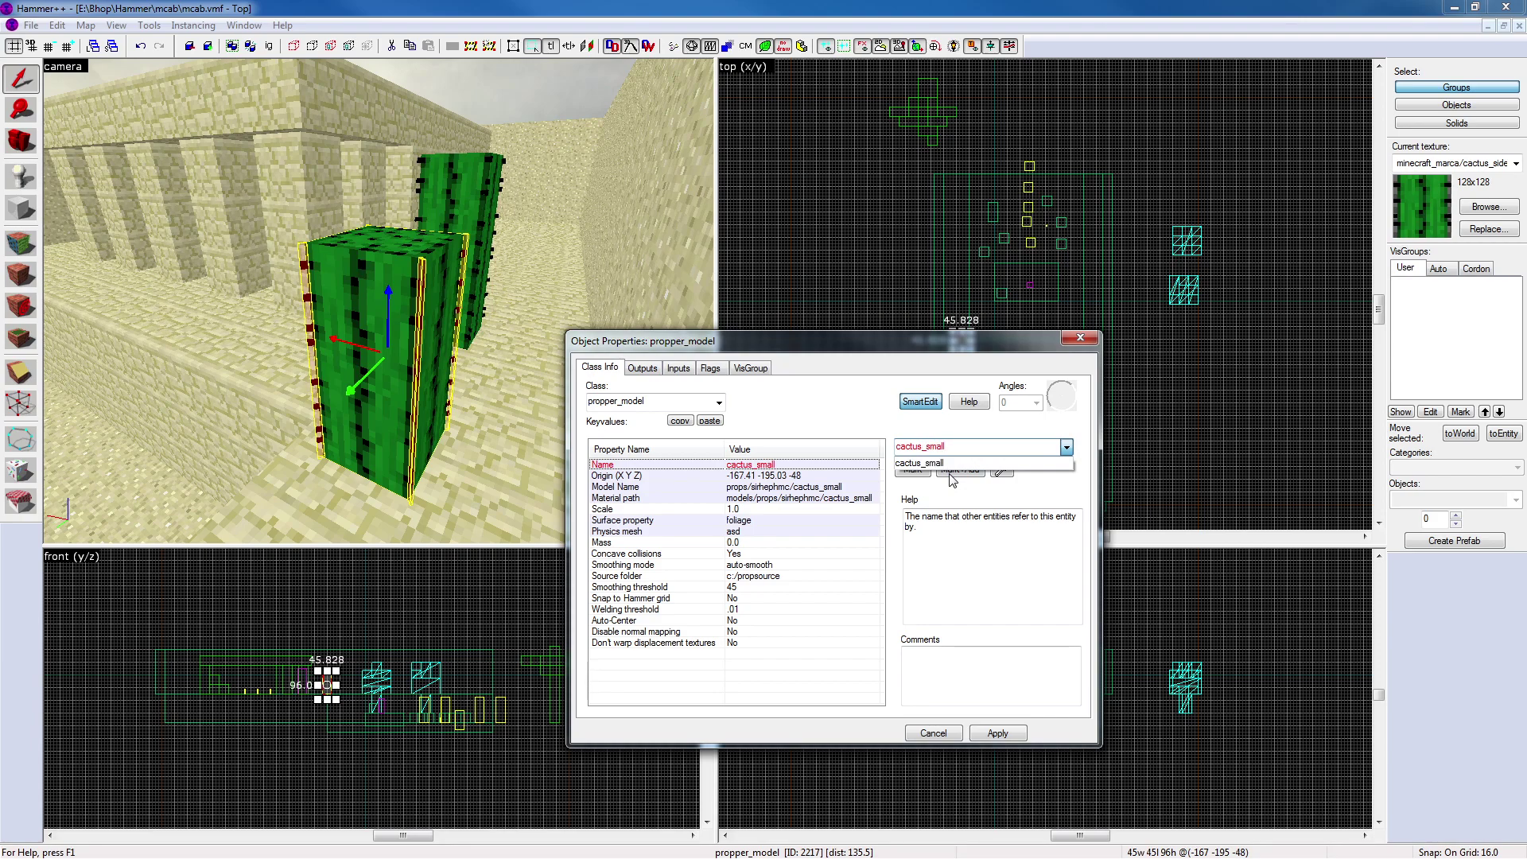
pyautogui.click(1000, 733)
pyautogui.press('Escape')
# Compile the models with the propper configuration and rerun that compile with the small cactus selected
pyautogui.press('F9')
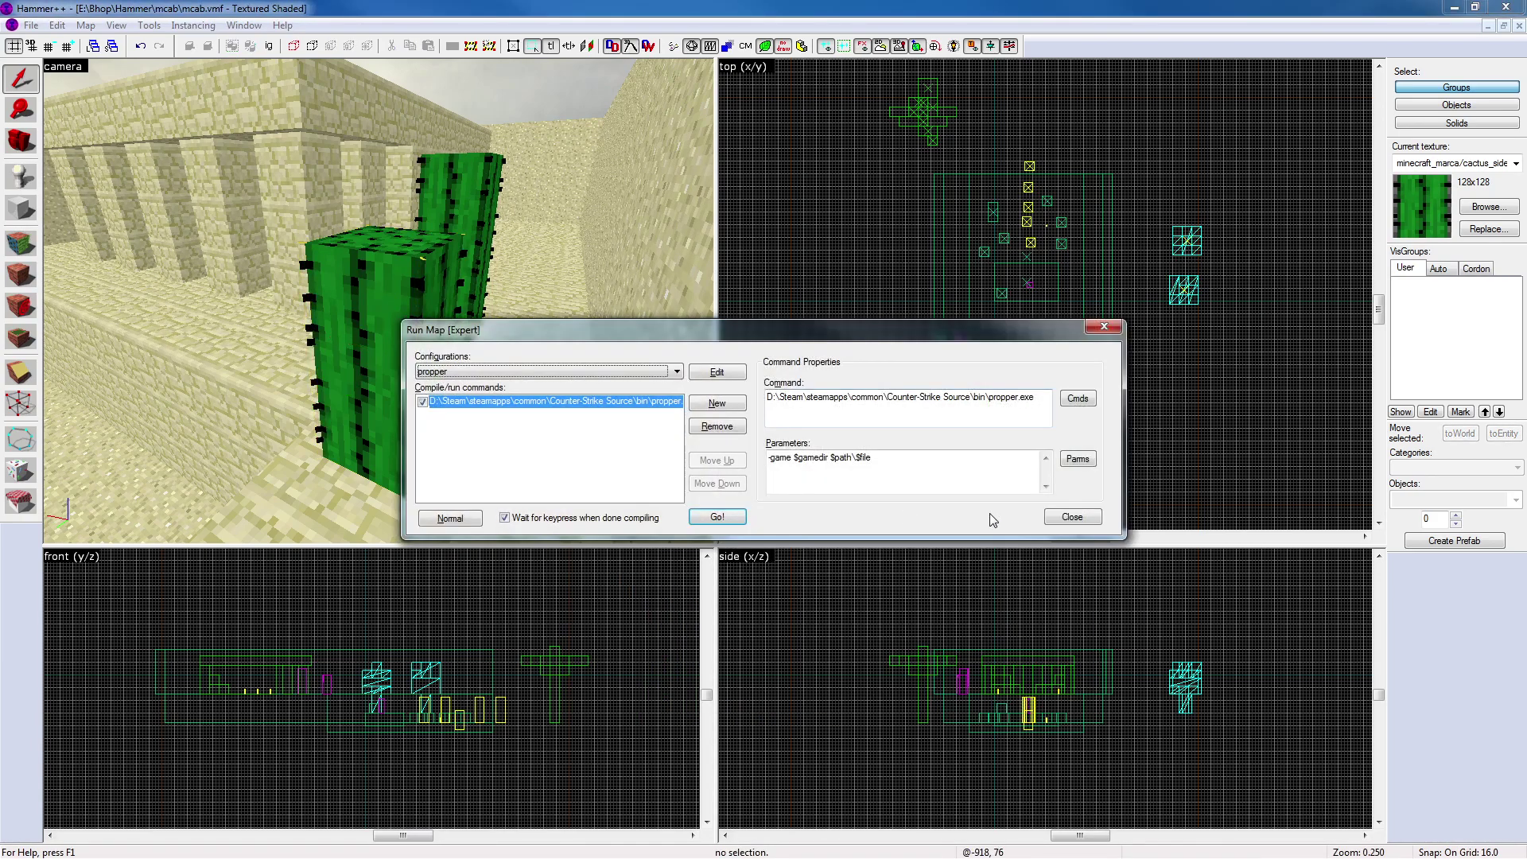
pyautogui.click(729, 517)
pyautogui.click(717, 516)
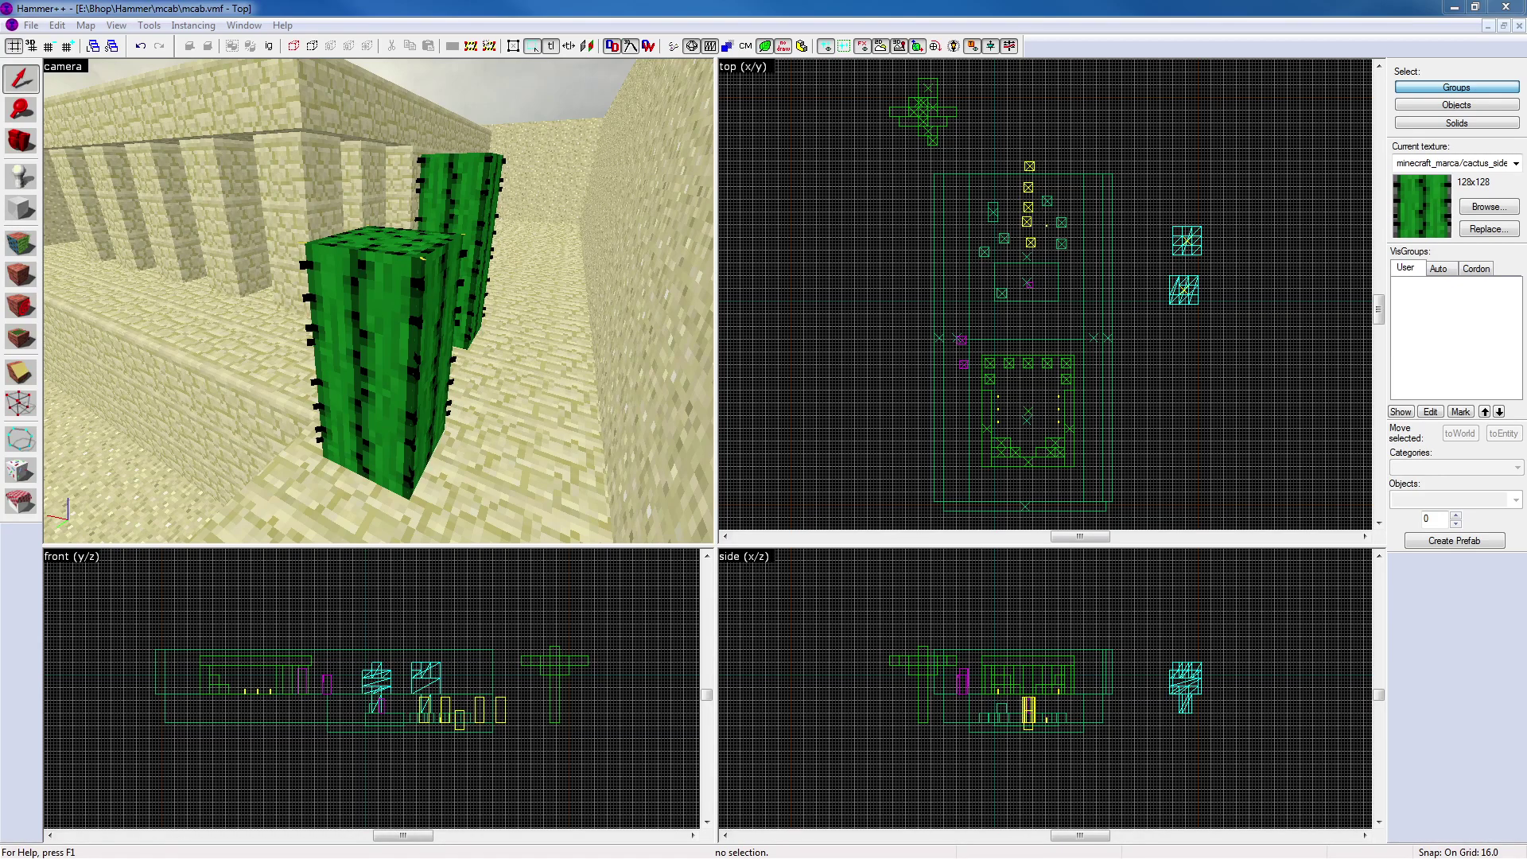
pyautogui.click(418, 380)
pyautogui.press('F9')
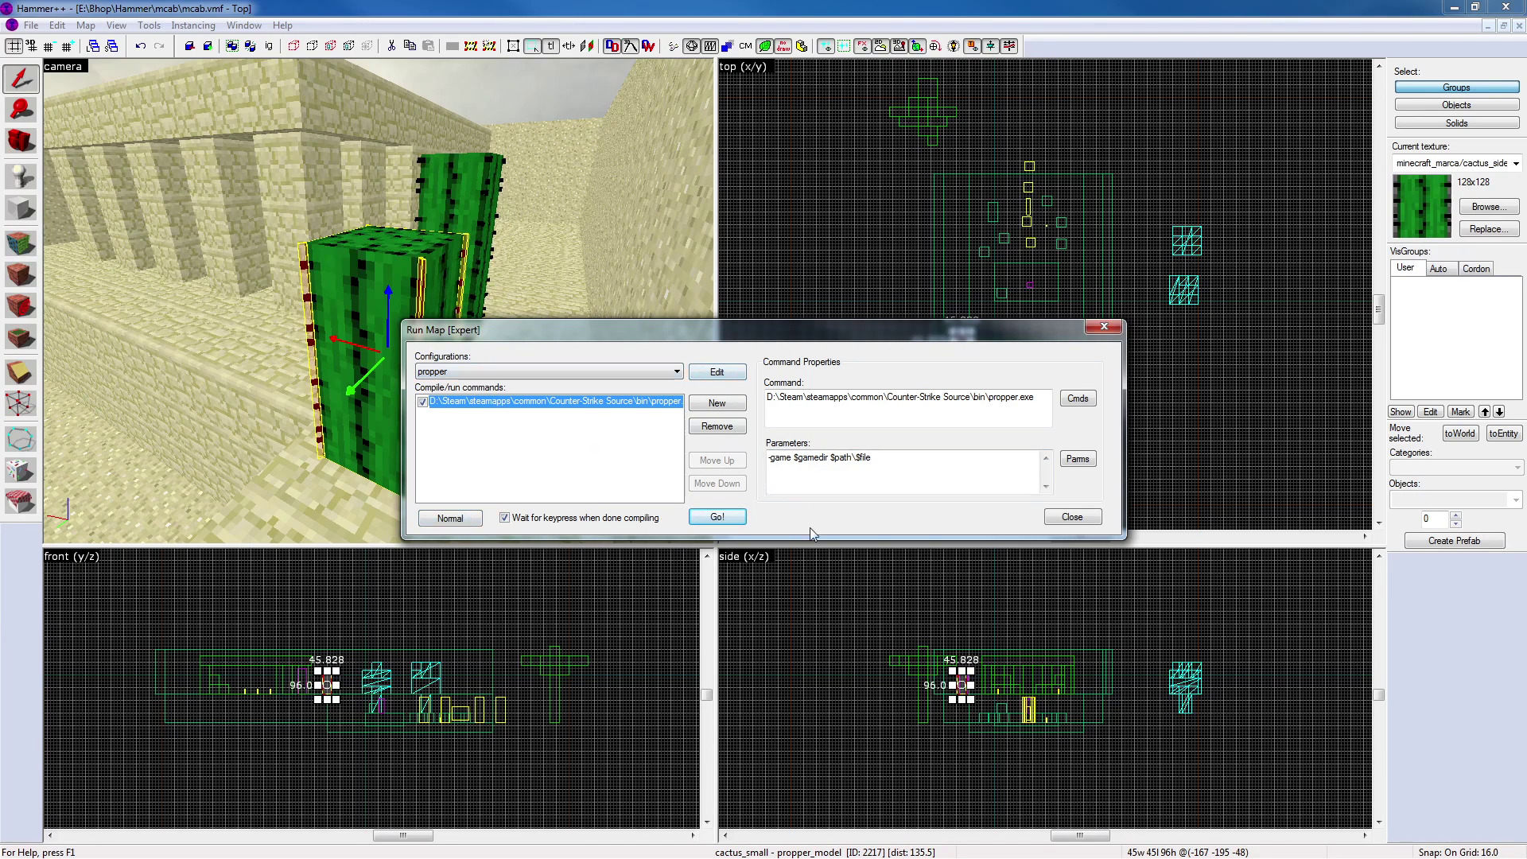
pyautogui.click(723, 519)
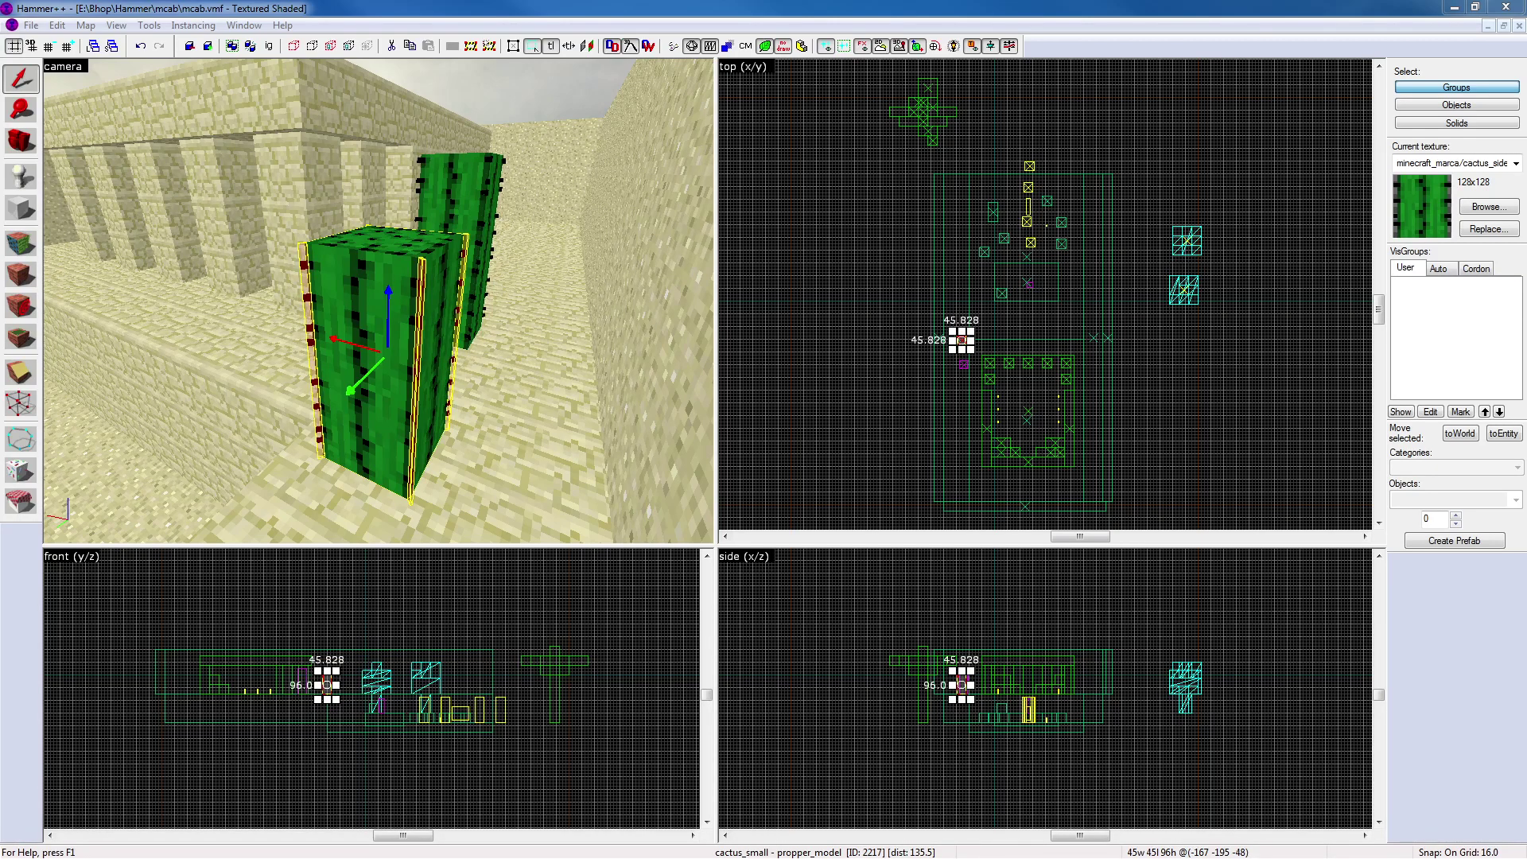
# Compare the material paths of the small and large cactus propper_models
pyautogui.doubleClick(456, 352)
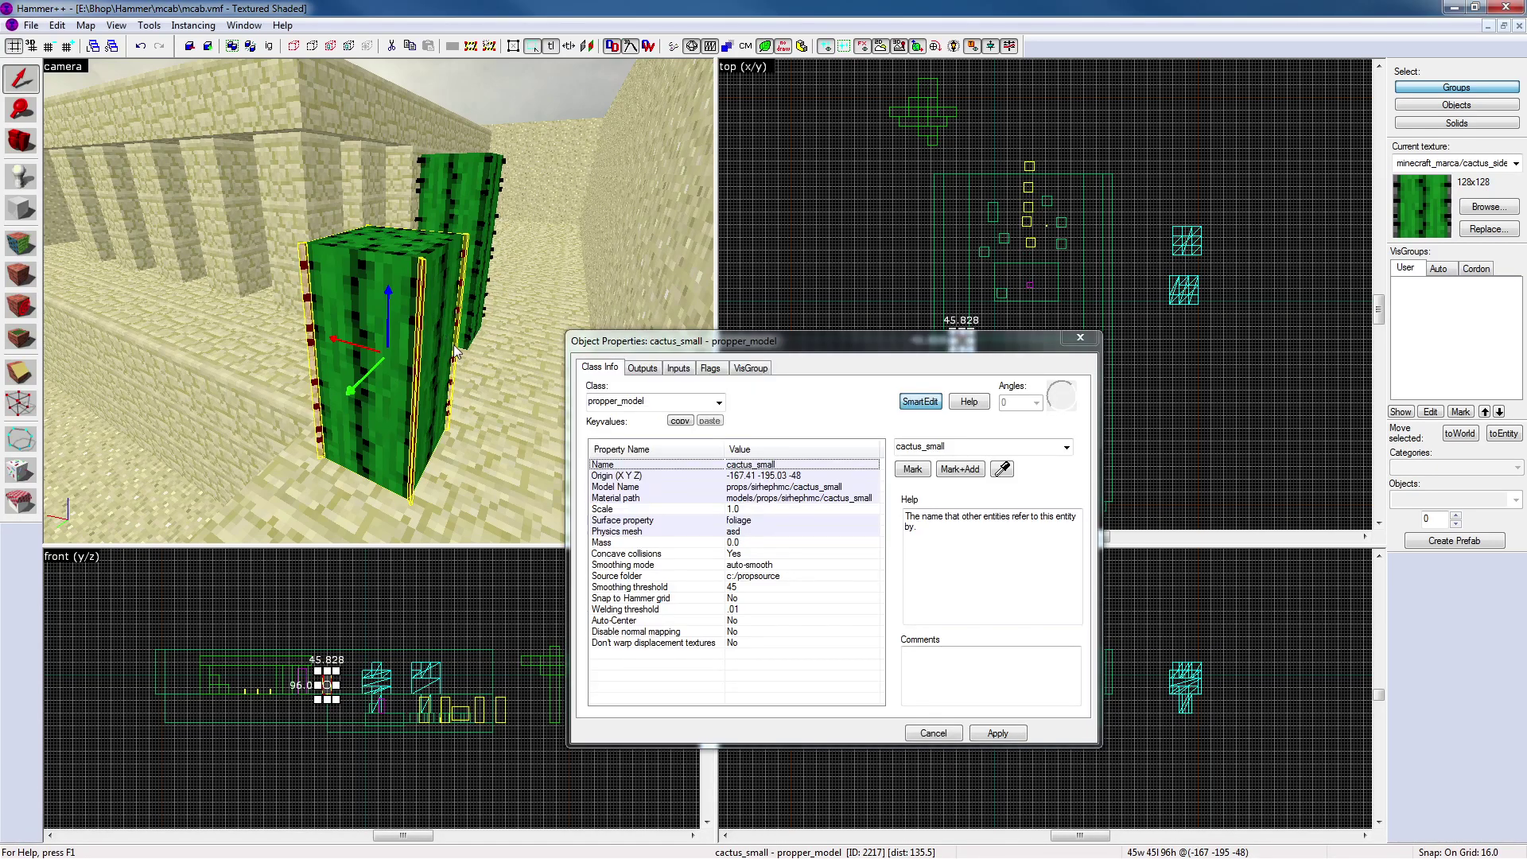
pyautogui.click(839, 498)
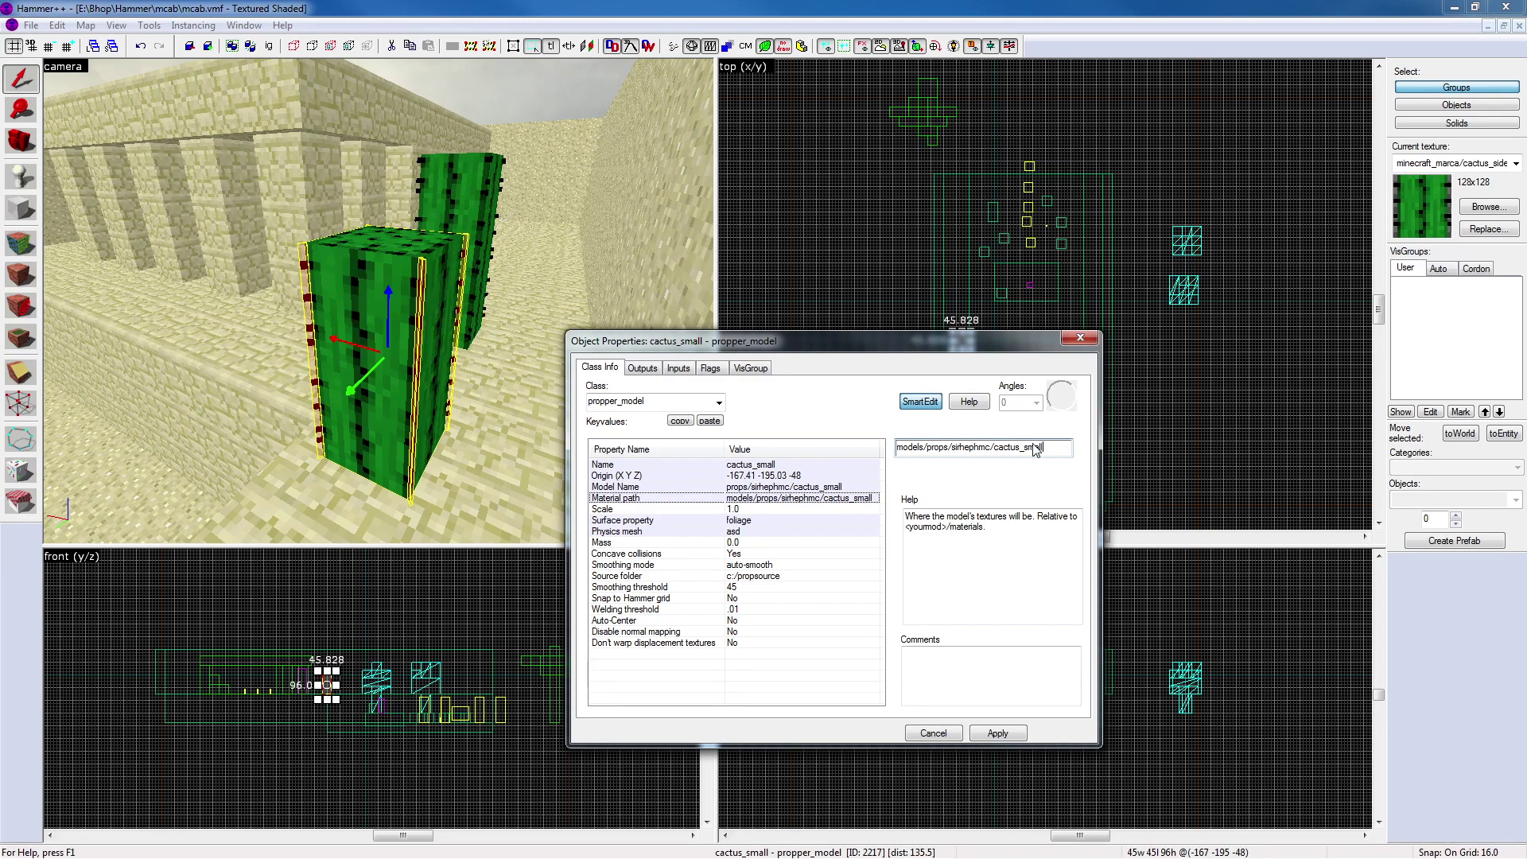
pyautogui.click(464, 232)
pyautogui.click(423, 301)
pyautogui.click(456, 219)
pyautogui.click(436, 276)
pyautogui.click(461, 237)
pyautogui.click(439, 279)
pyautogui.click(460, 238)
pyautogui.click(447, 286)
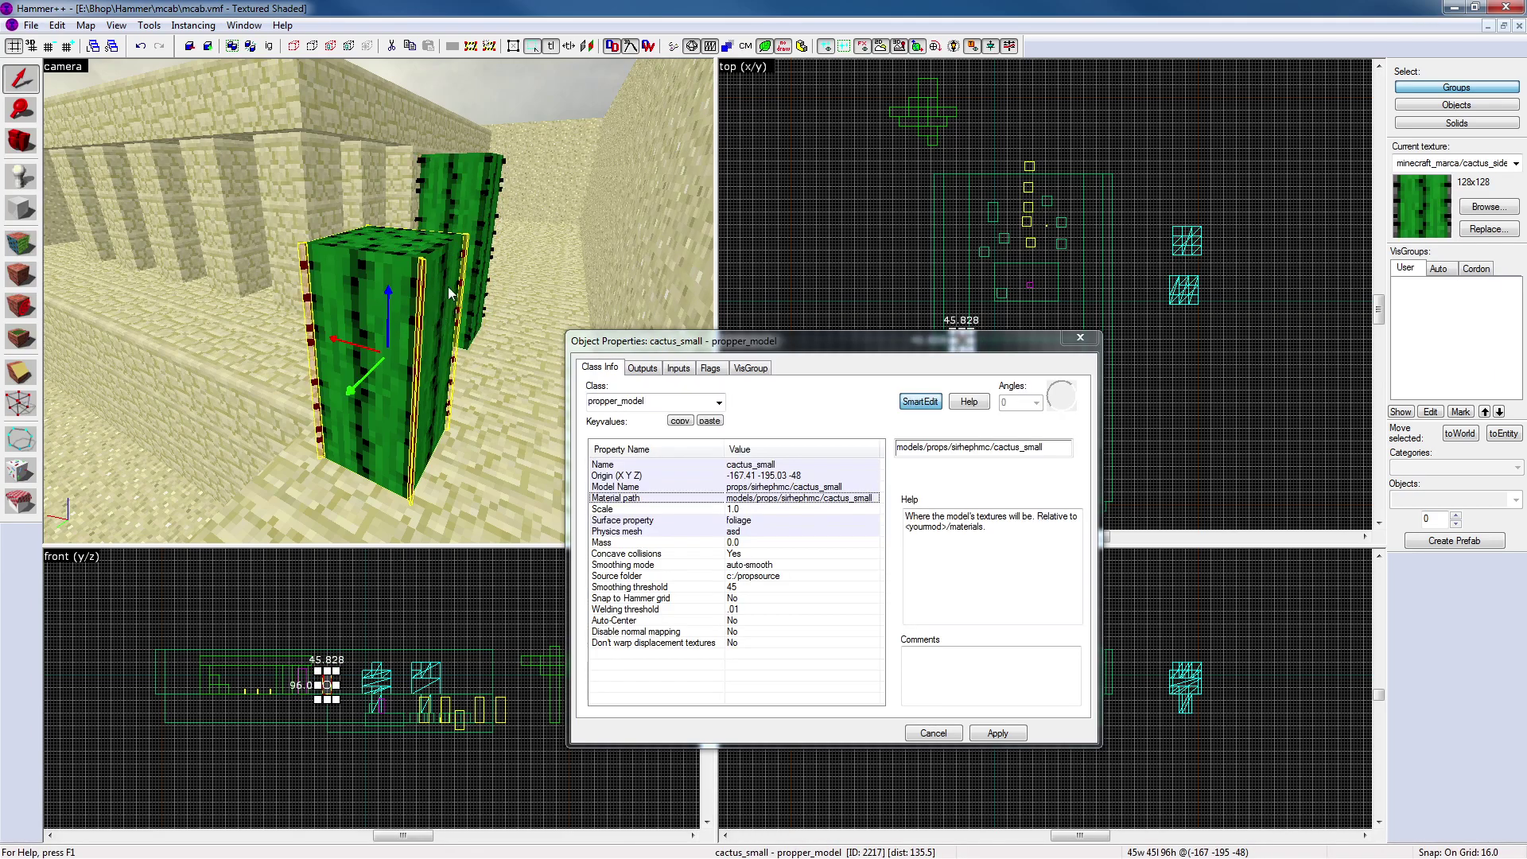
pyautogui.click(462, 200)
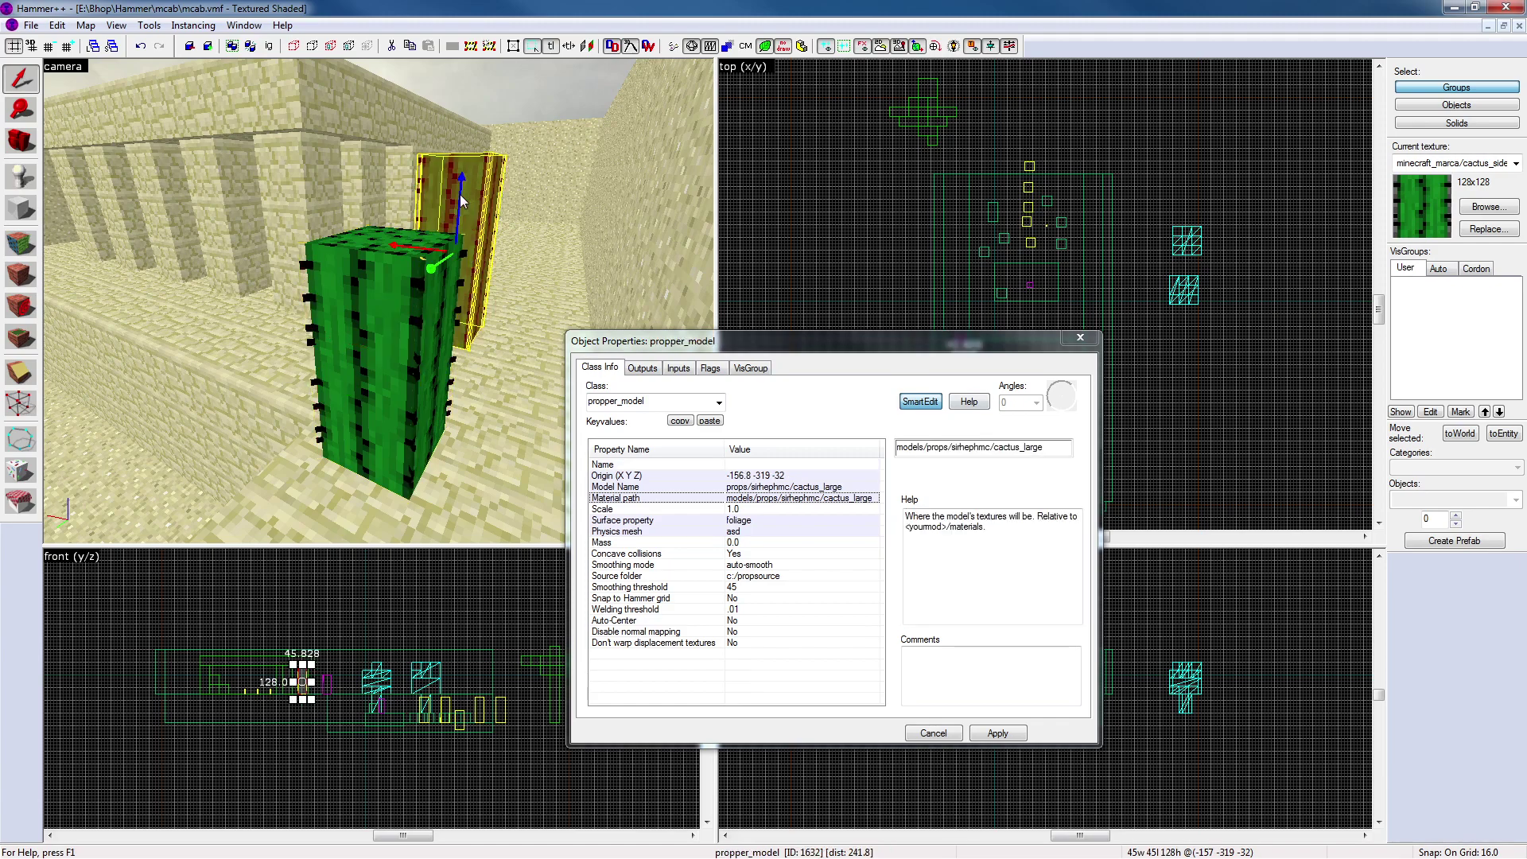
# Try setting the large cactus's material path to models/props/asd/asd, apply it and close the properties
pyautogui.click(1047, 446)
pyautogui.moveTo(1046, 446); pyautogui.dragTo(951, 448)
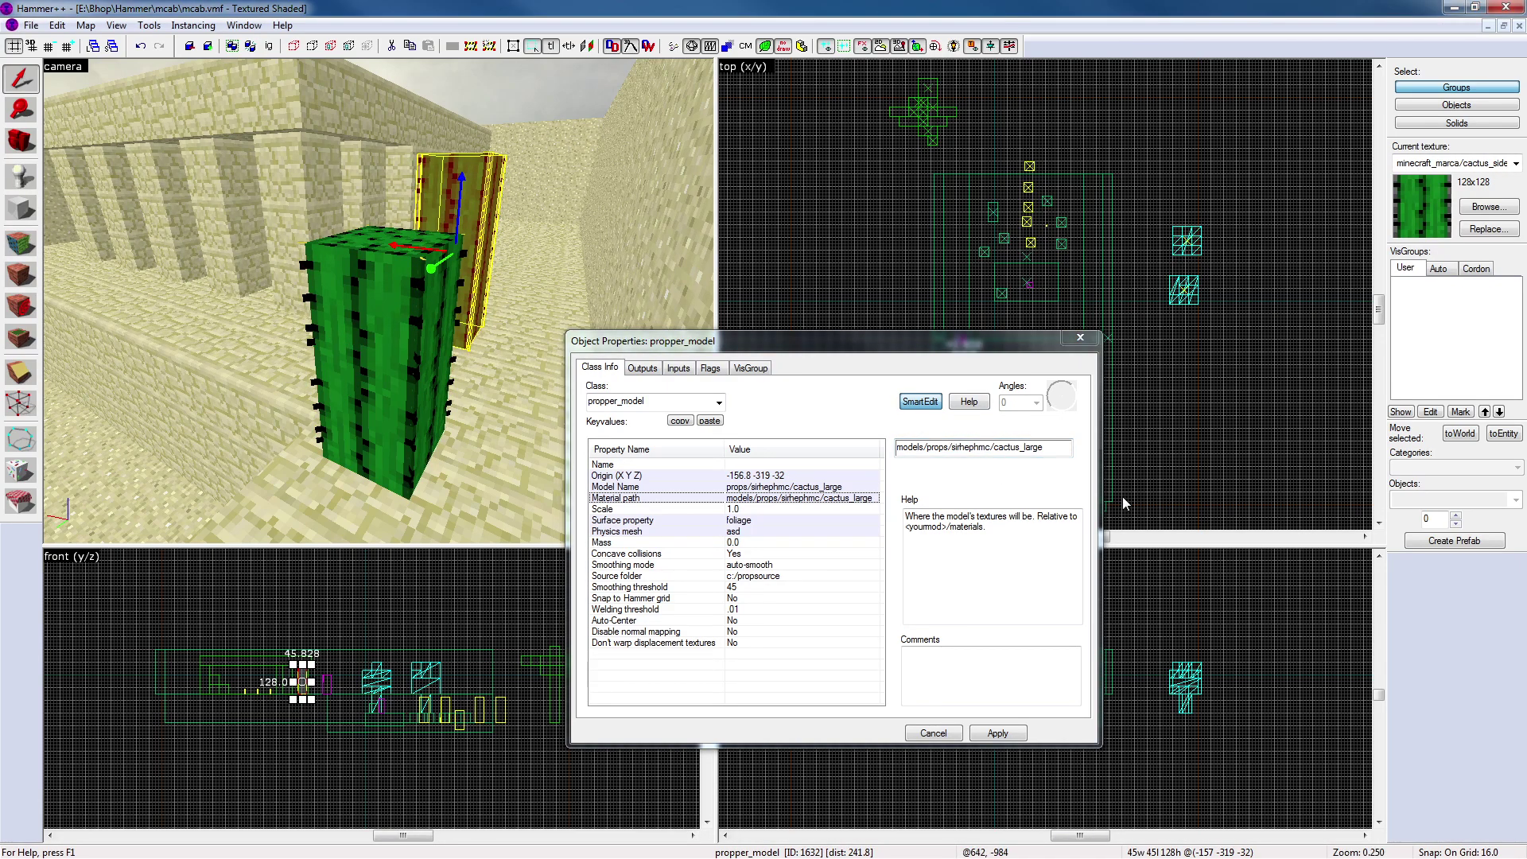
pyautogui.moveTo(1045, 447); pyautogui.dragTo(955, 455)
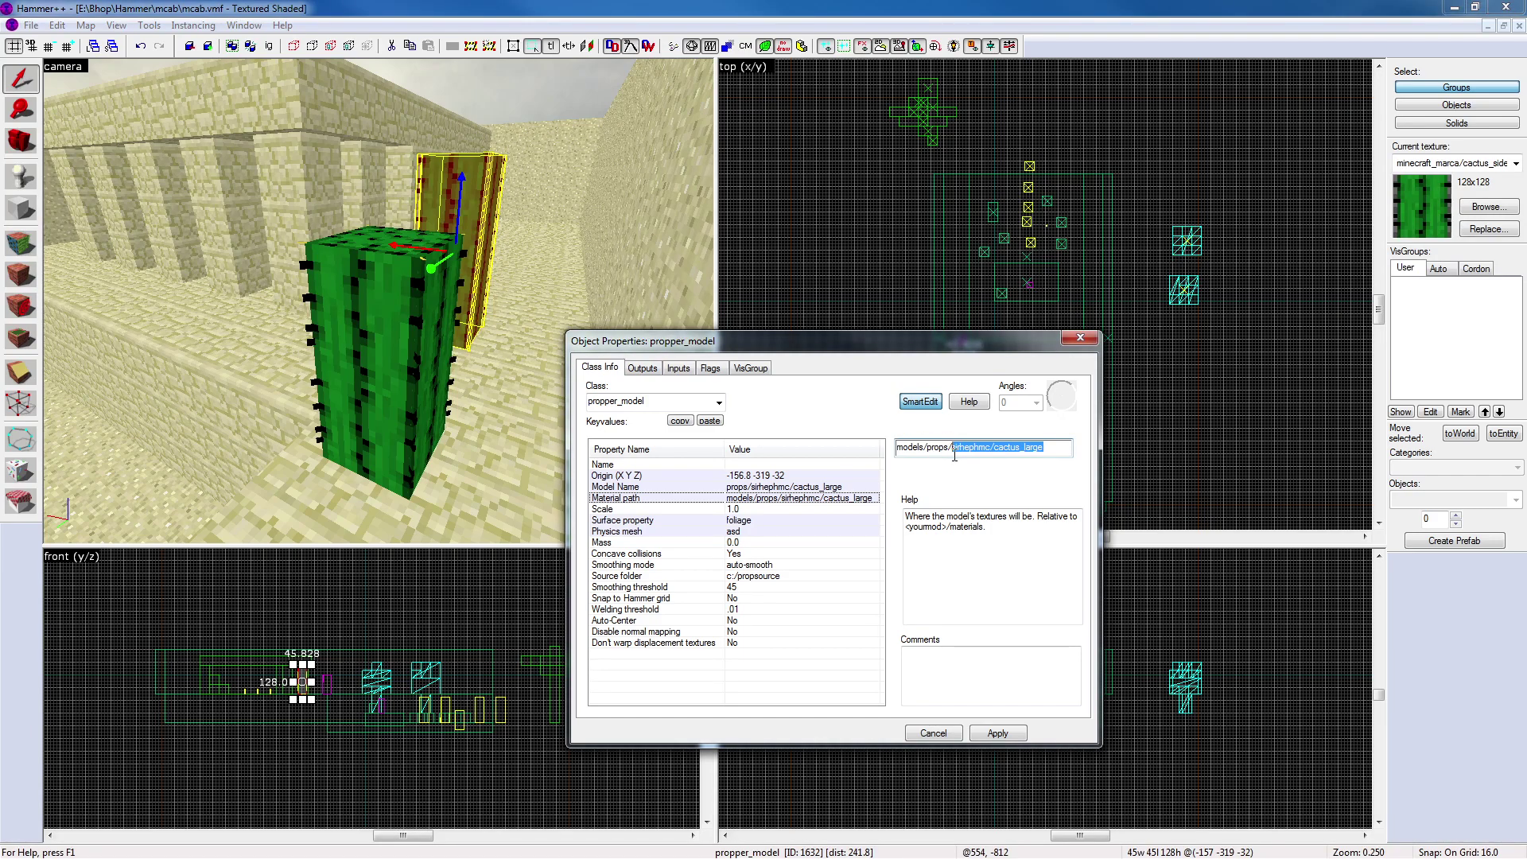
pyautogui.write('asd/asd')
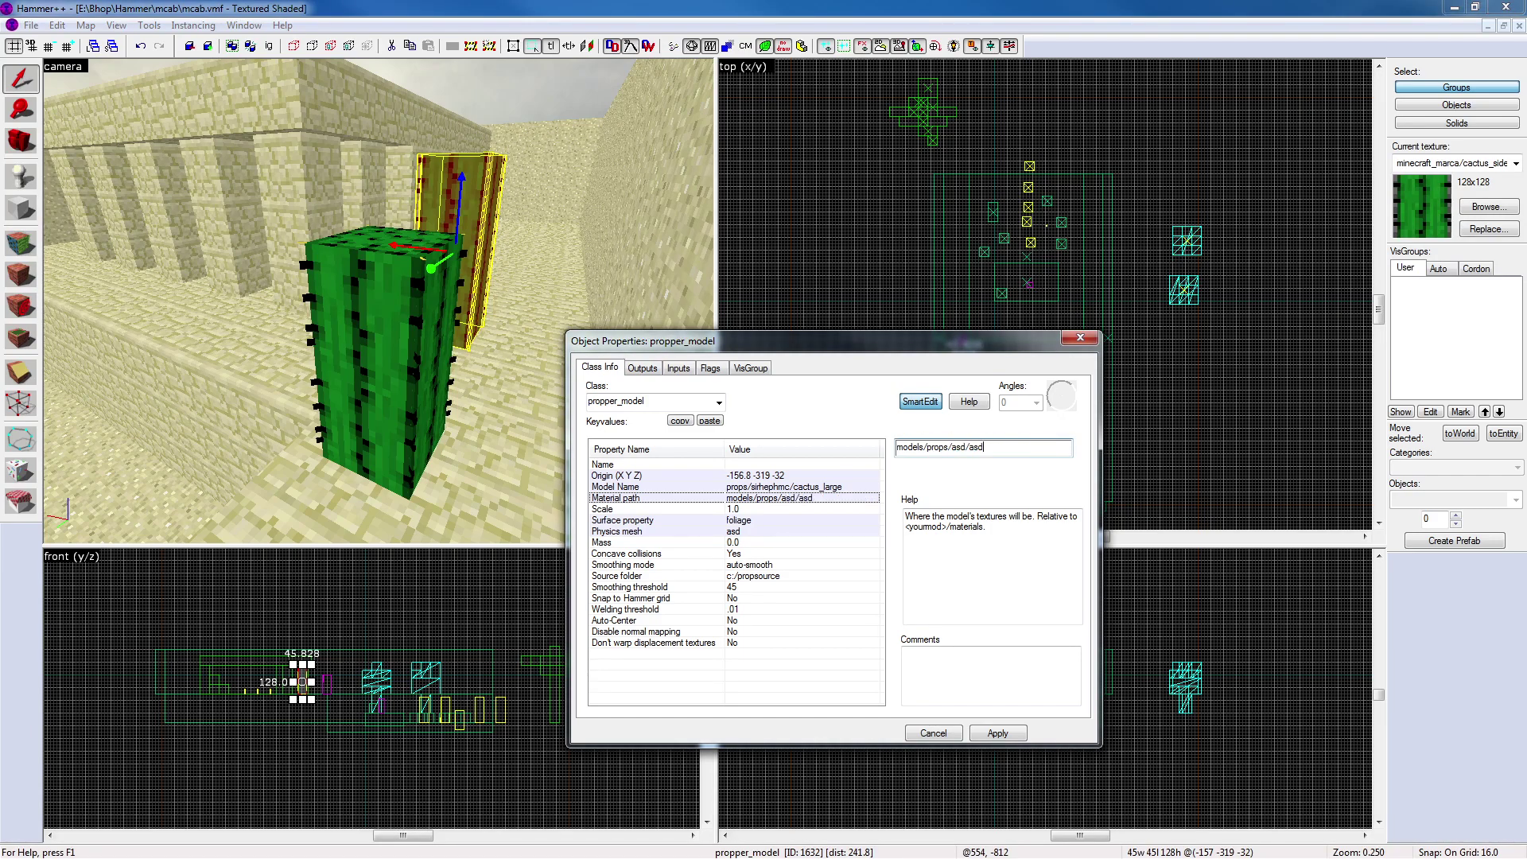
pyautogui.click(994, 732)
pyautogui.click(1080, 337)
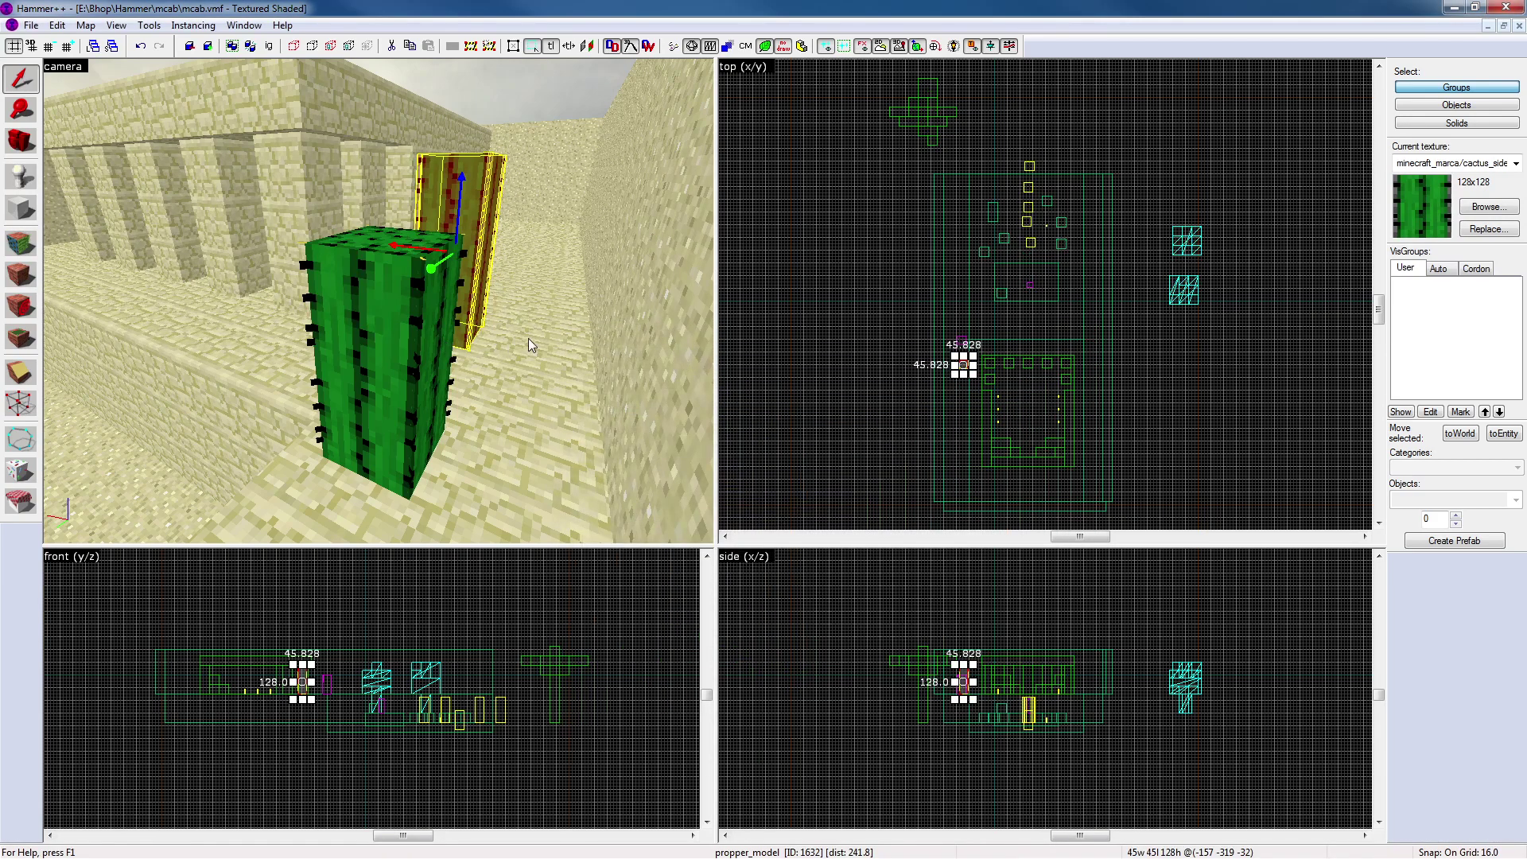
# Recheck both cacti's properties and restore the large cactus's material path to models/props/sirhephmc/cactus_large
pyautogui.hotkey('alt', 'Return')
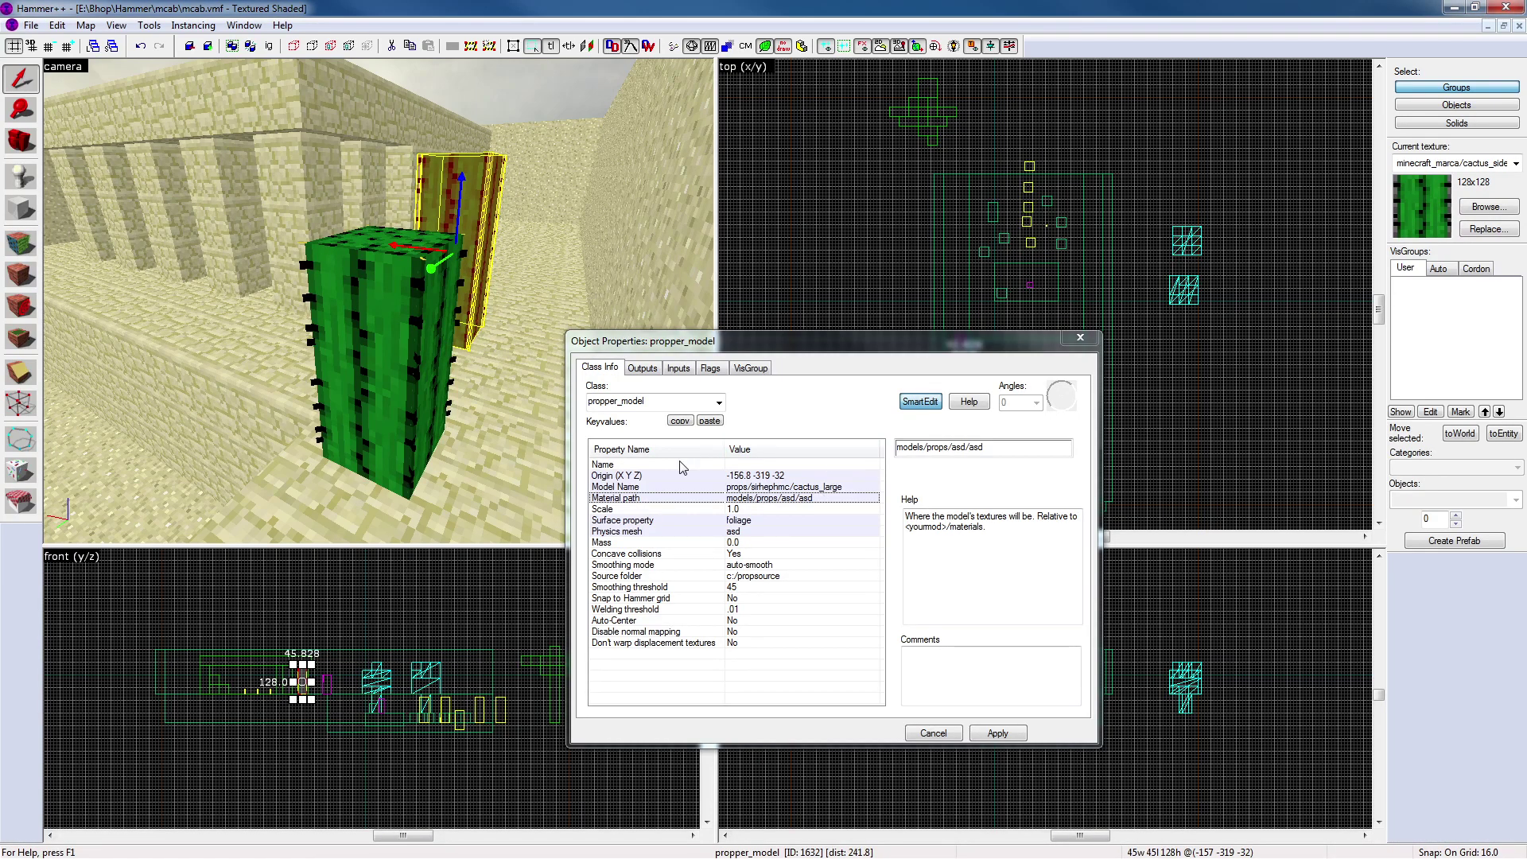
pyautogui.click(457, 386)
pyautogui.click(485, 348)
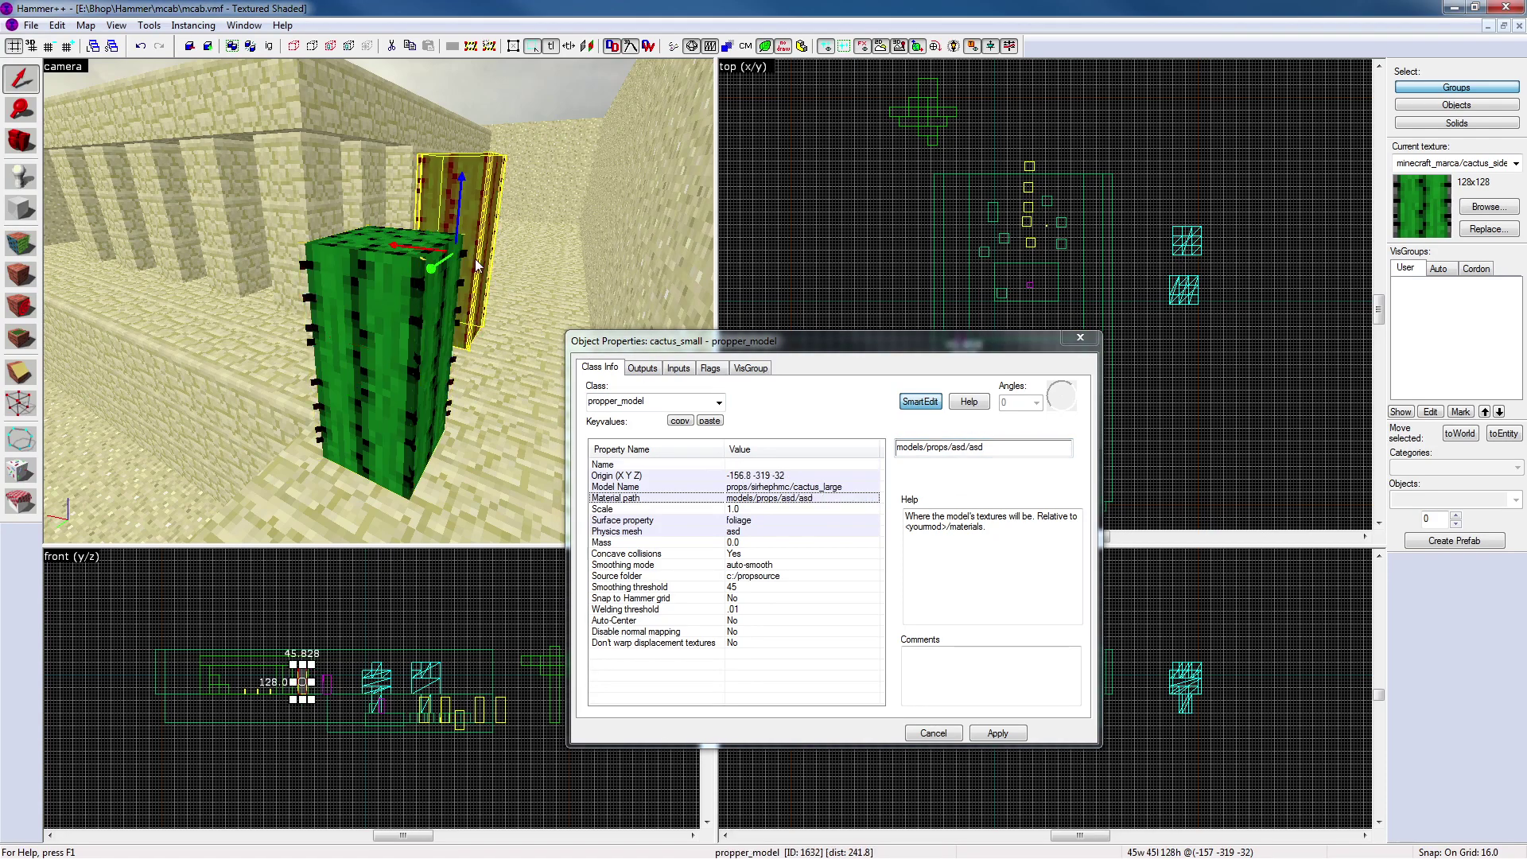
pyautogui.click(419, 342)
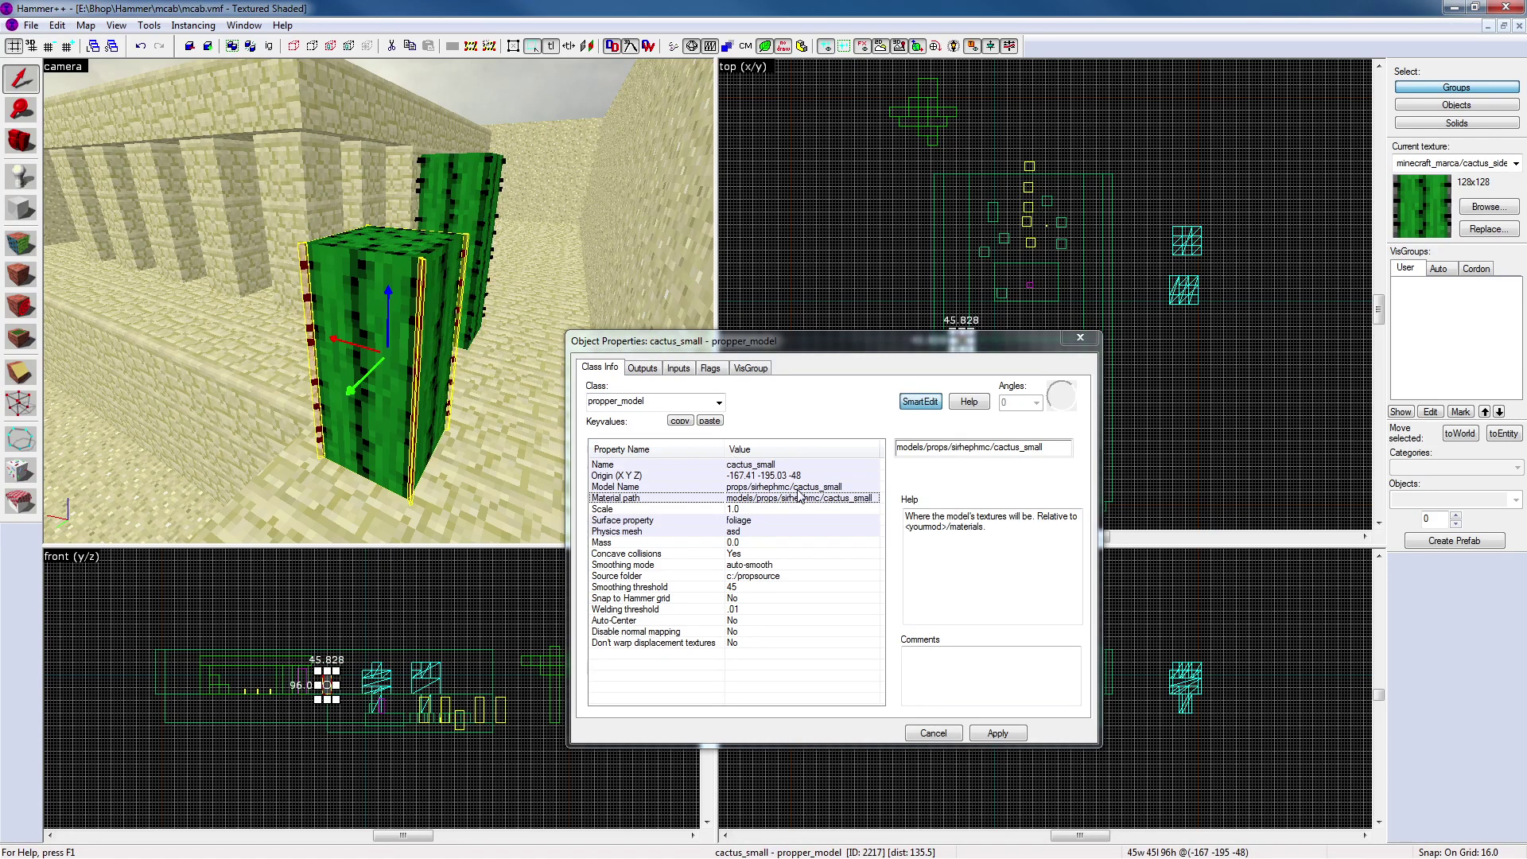
pyautogui.click(475, 231)
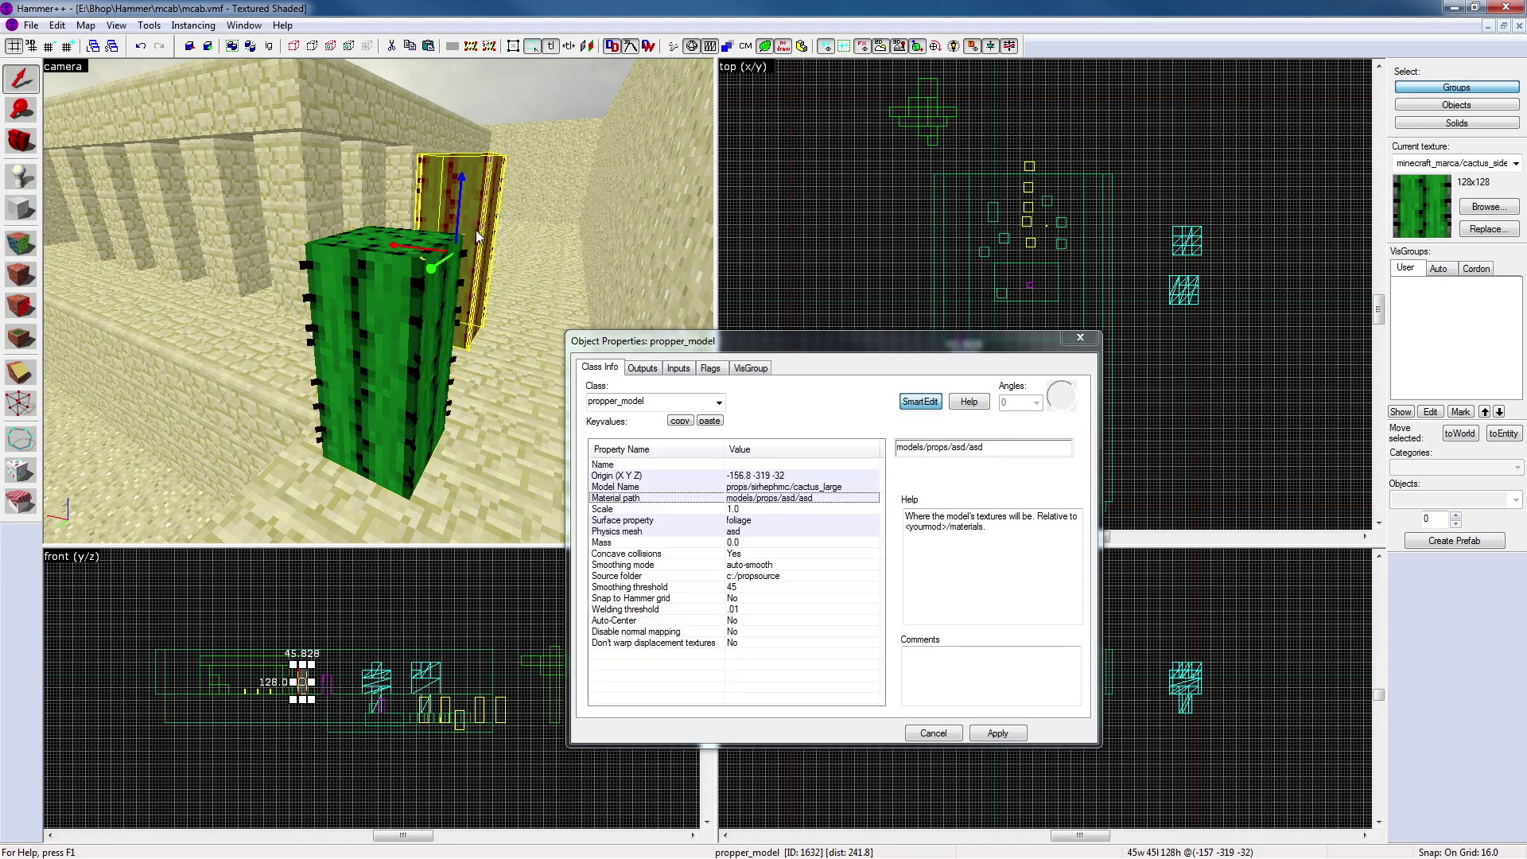
pyautogui.click(818, 498)
pyautogui.moveTo(980, 449); pyautogui.dragTo(947, 448)
pyautogui.write('sirhephmc/cactus_large')
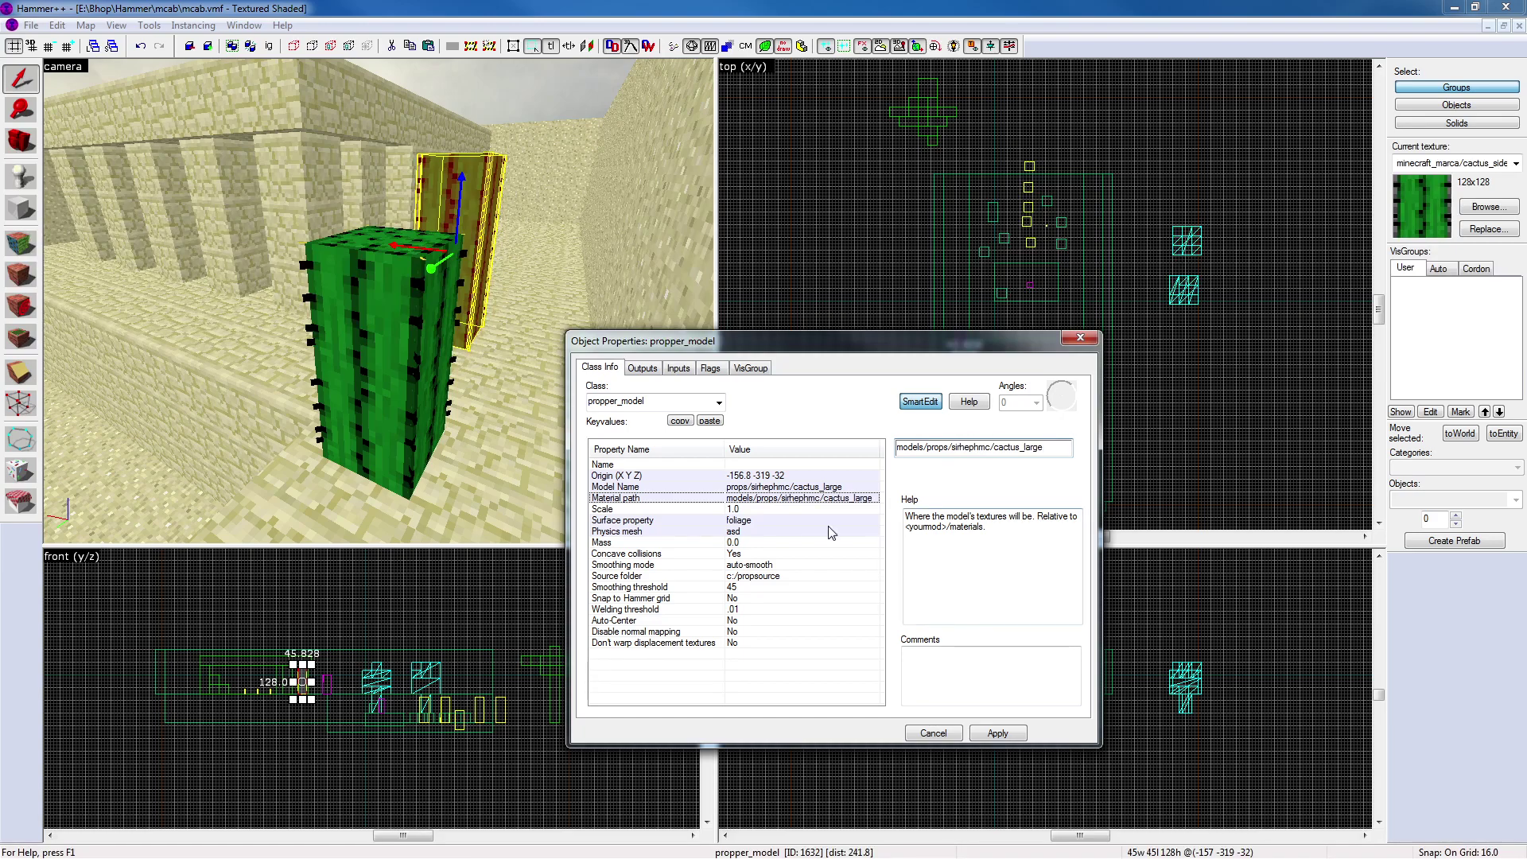
# Set the small cactus's material path to models/props/asd/asd and close its properties
pyautogui.click(422, 307)
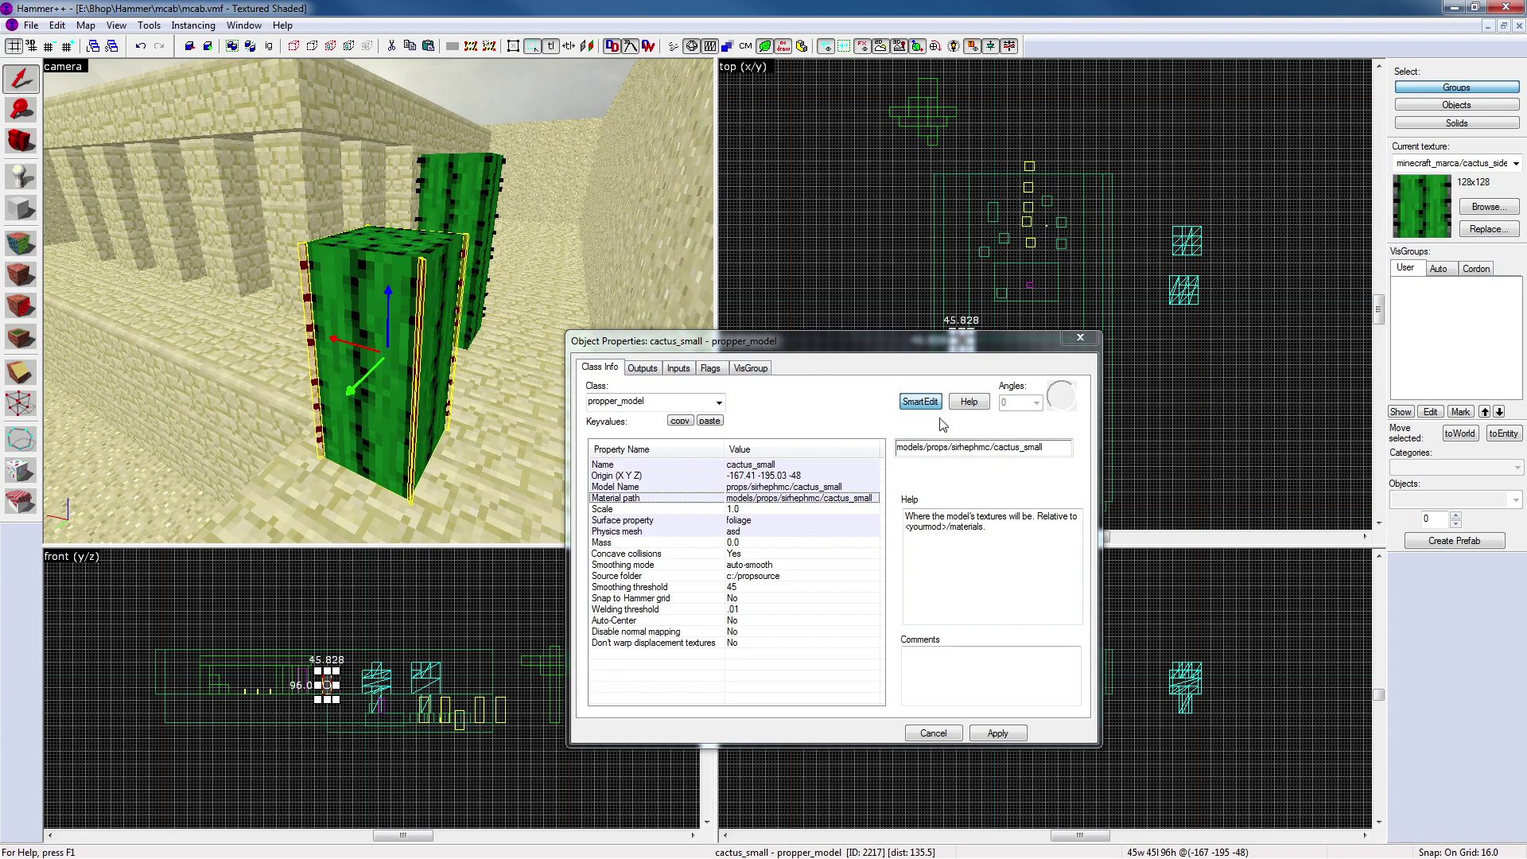
pyautogui.moveTo(1044, 447); pyautogui.dragTo(957, 448)
pyautogui.press('BackSpace')
pyautogui.press('BackSpace')
pyautogui.write('asd/asd')
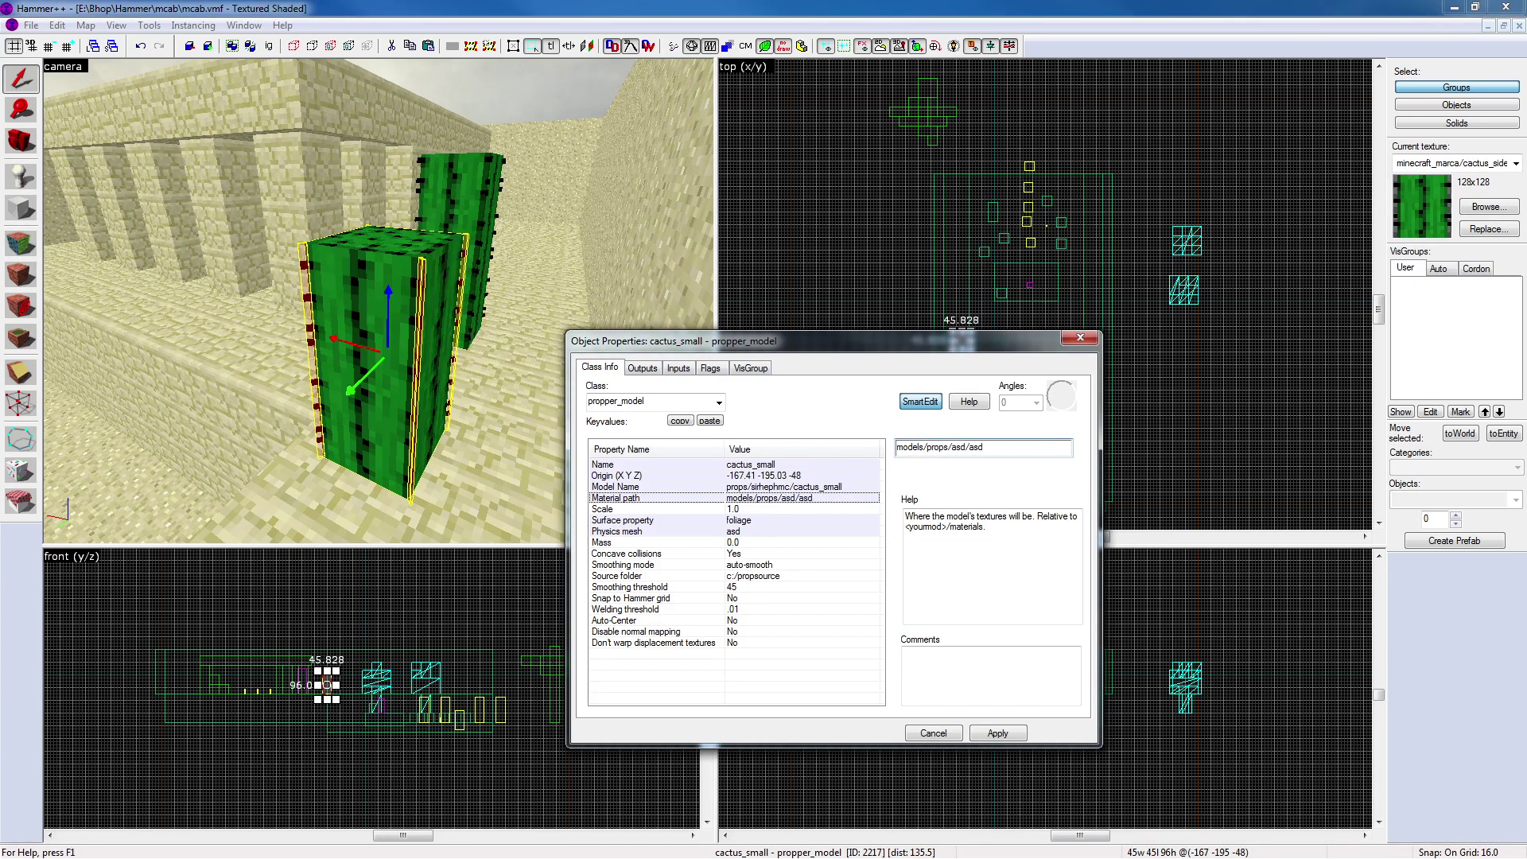
pyautogui.click(1080, 337)
# Compile the models again with the propper configuration and clear the selection
pyautogui.press('F9')
pyautogui.click(723, 516)
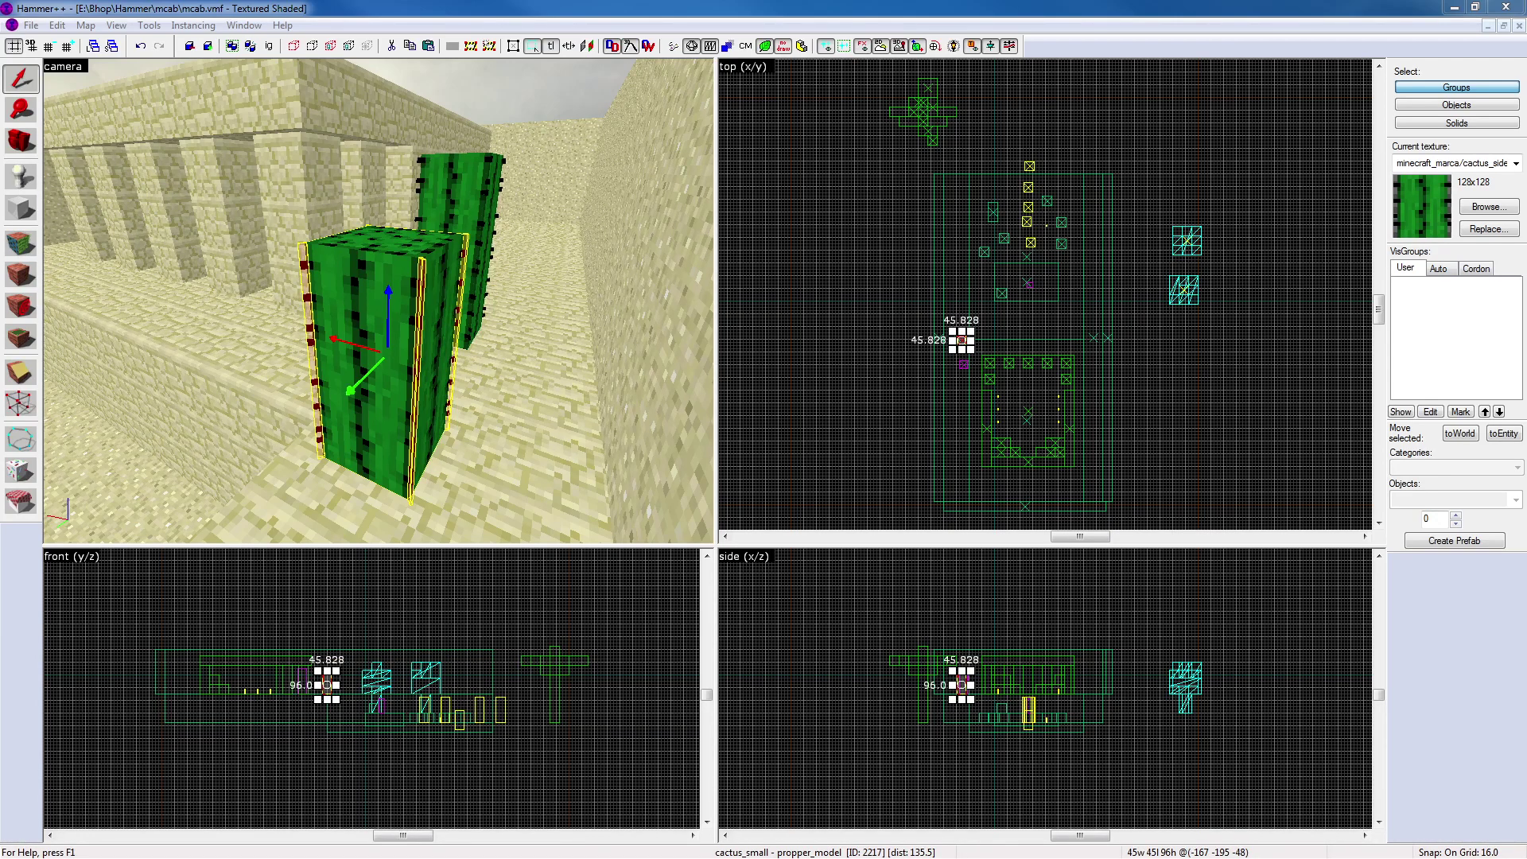
pyautogui.click(792, 419)
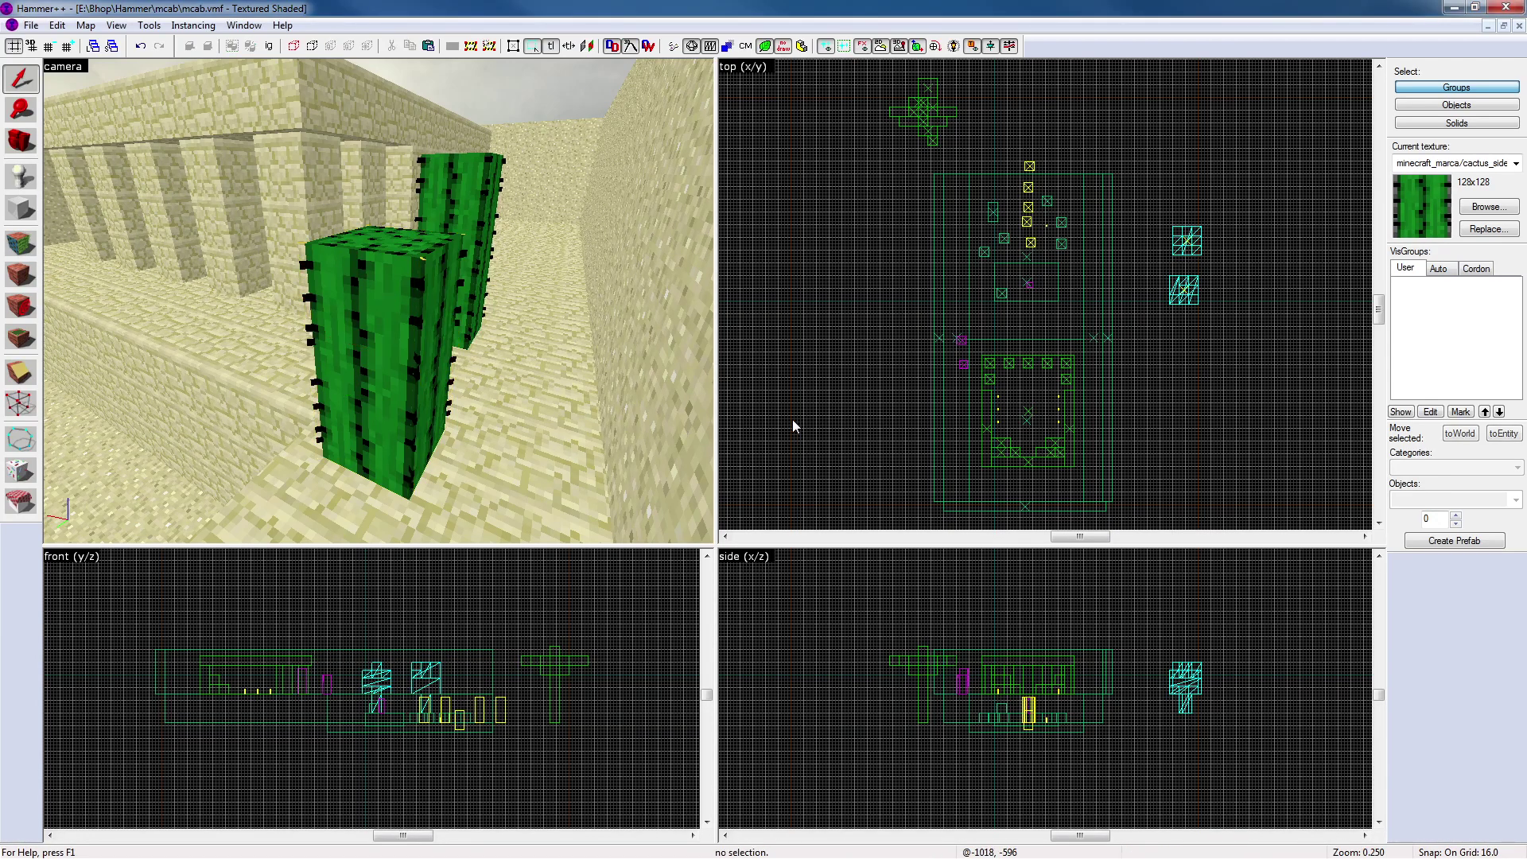
# Inspect both cacti from several sides, check the small cactus's material path and close its properties
pyautogui.press('z')
pyautogui.press('s')
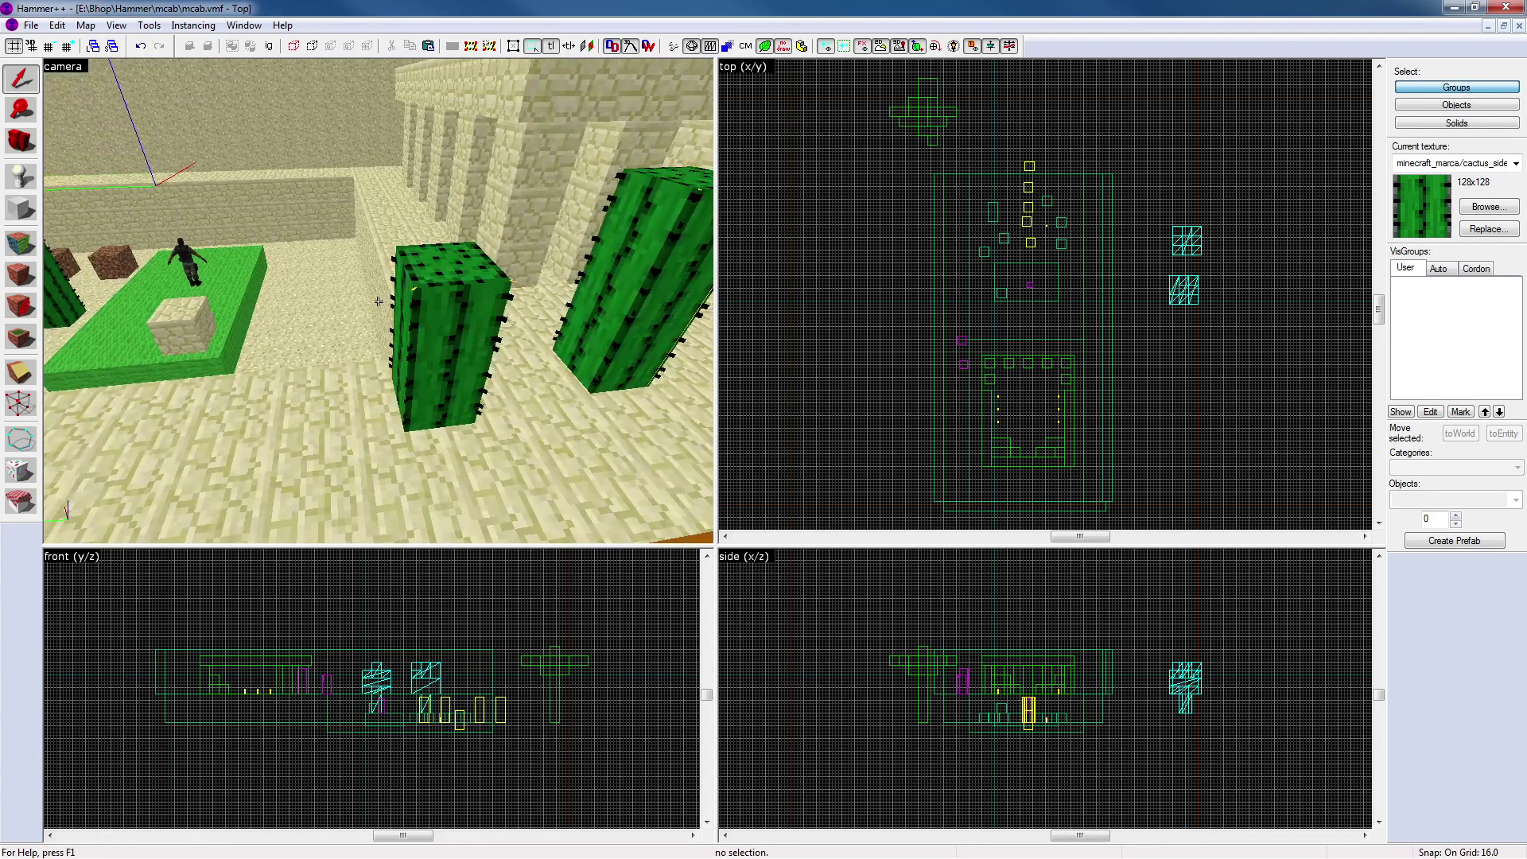
pyautogui.press('w')
pyautogui.press('d')
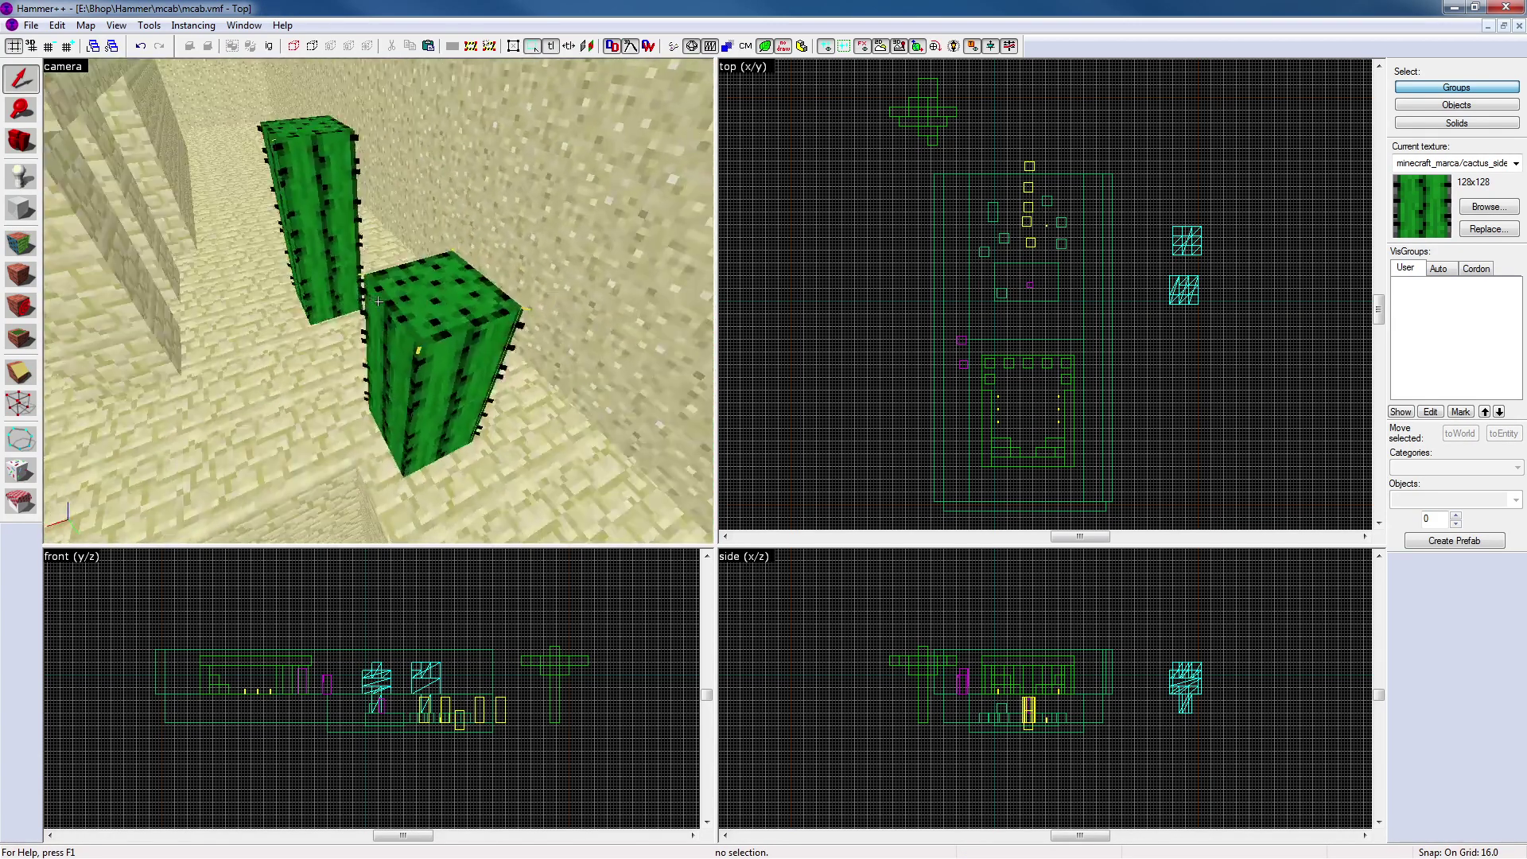
pyautogui.press('z')
pyautogui.press('w')
pyautogui.press('a')
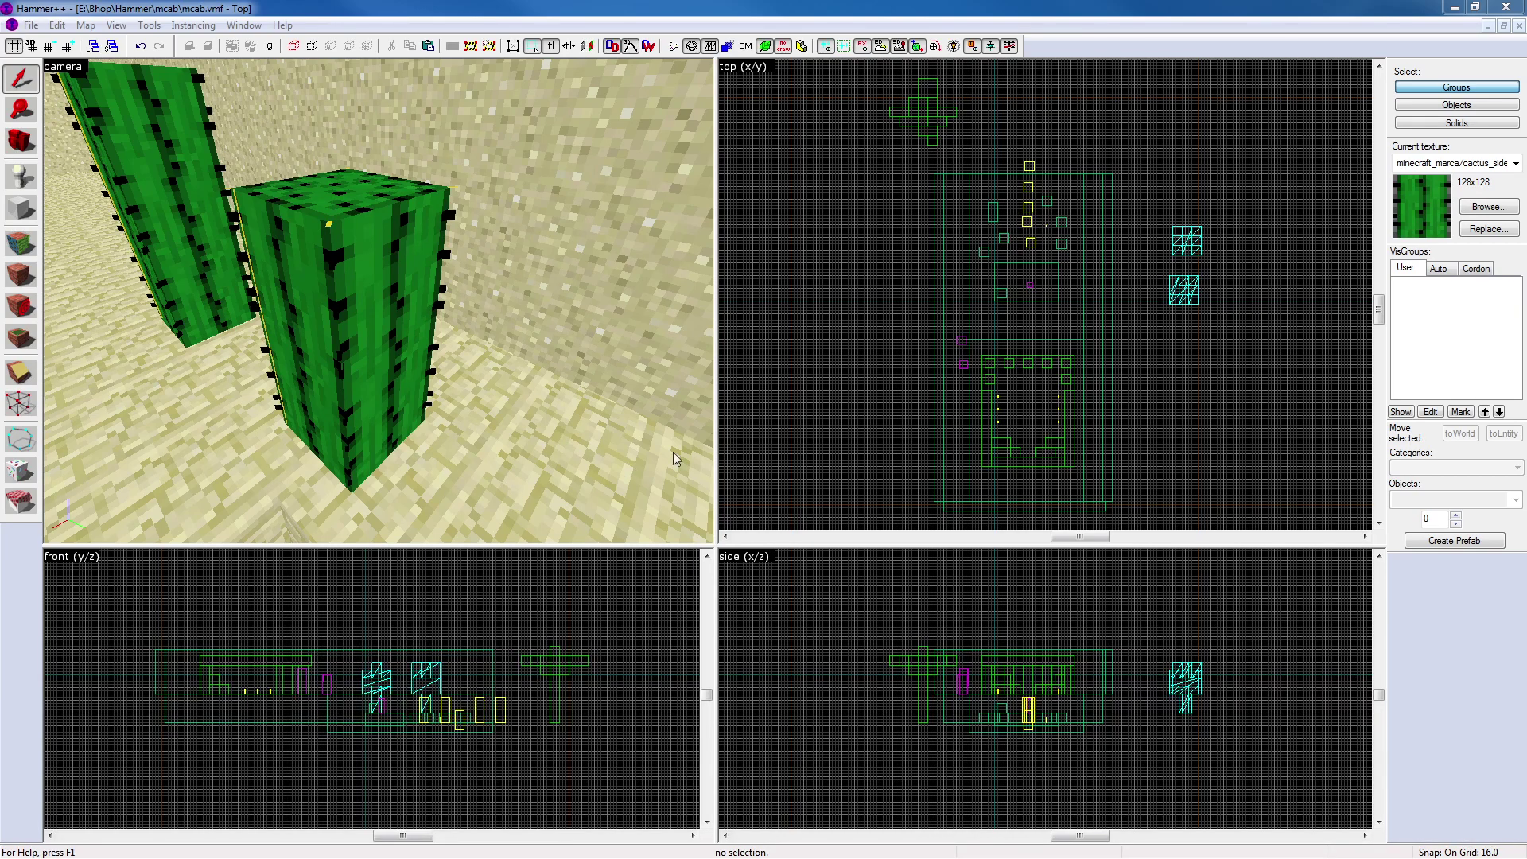
pyautogui.doubleClick(397, 391)
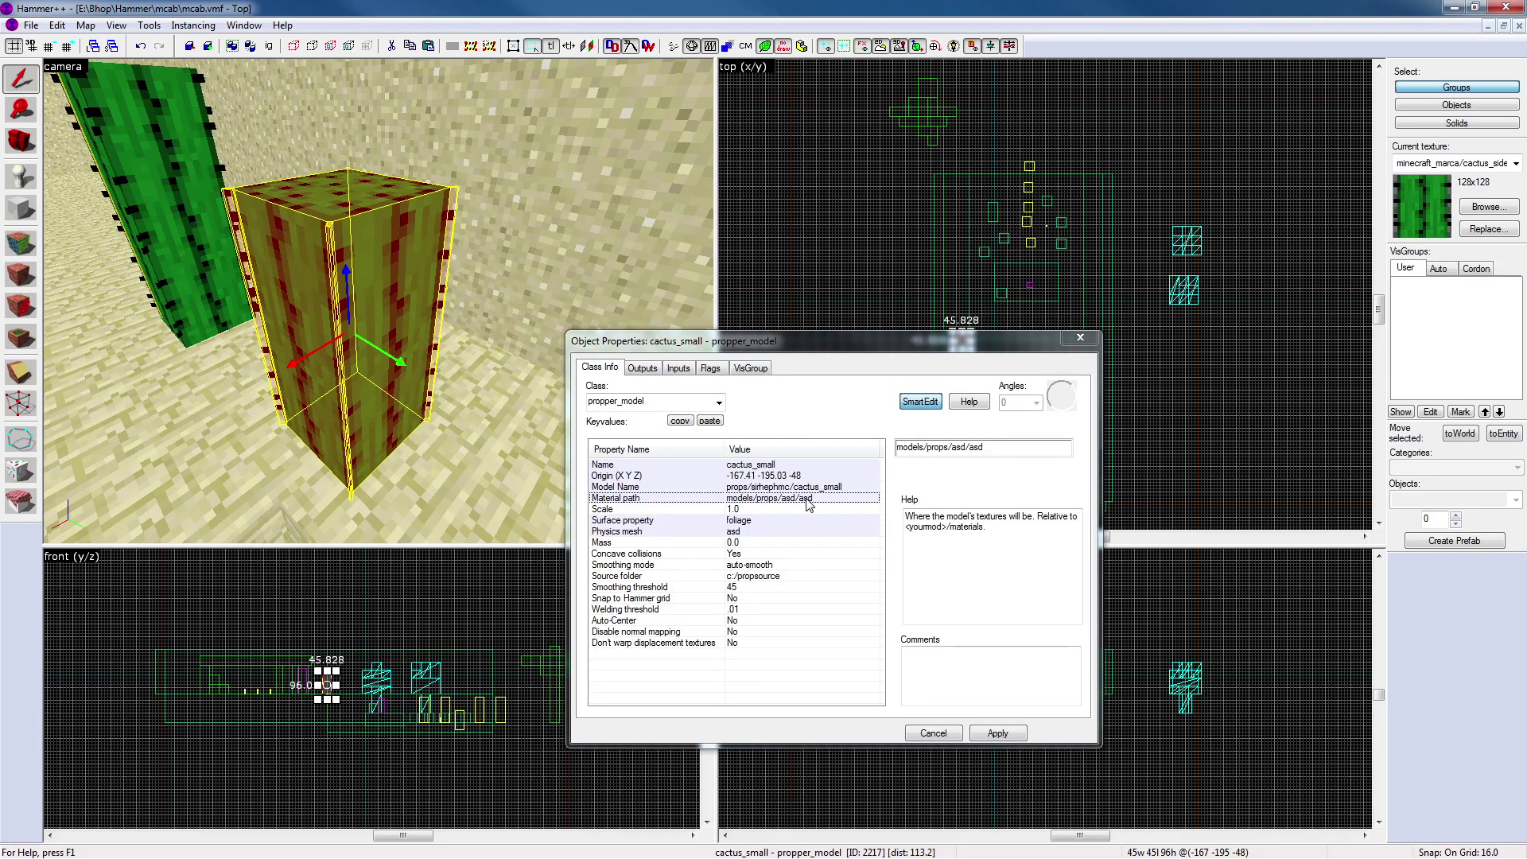
pyautogui.press('z')
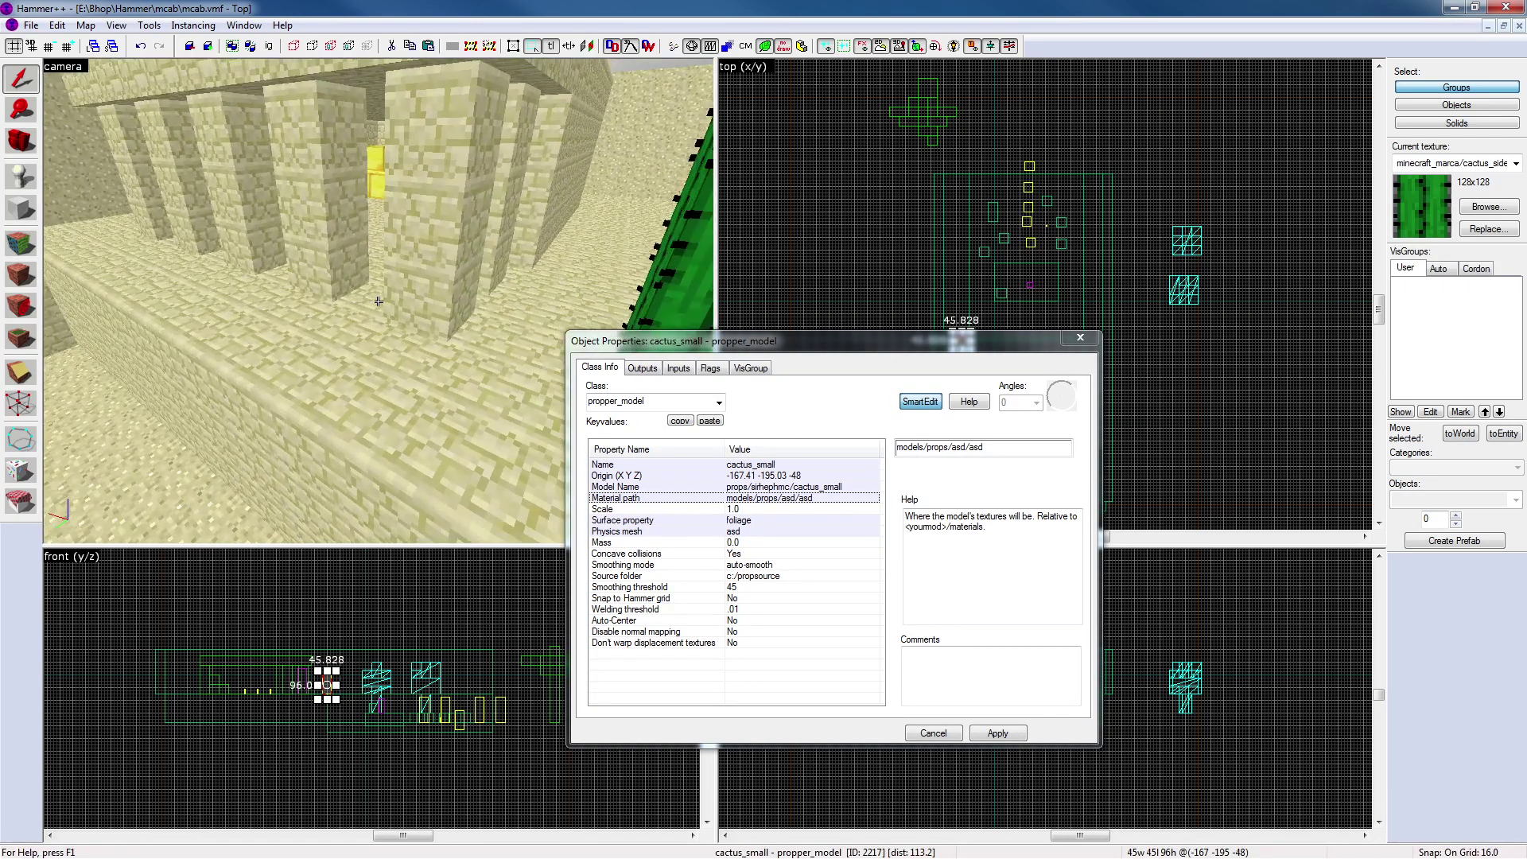
pyautogui.click(20, 209)
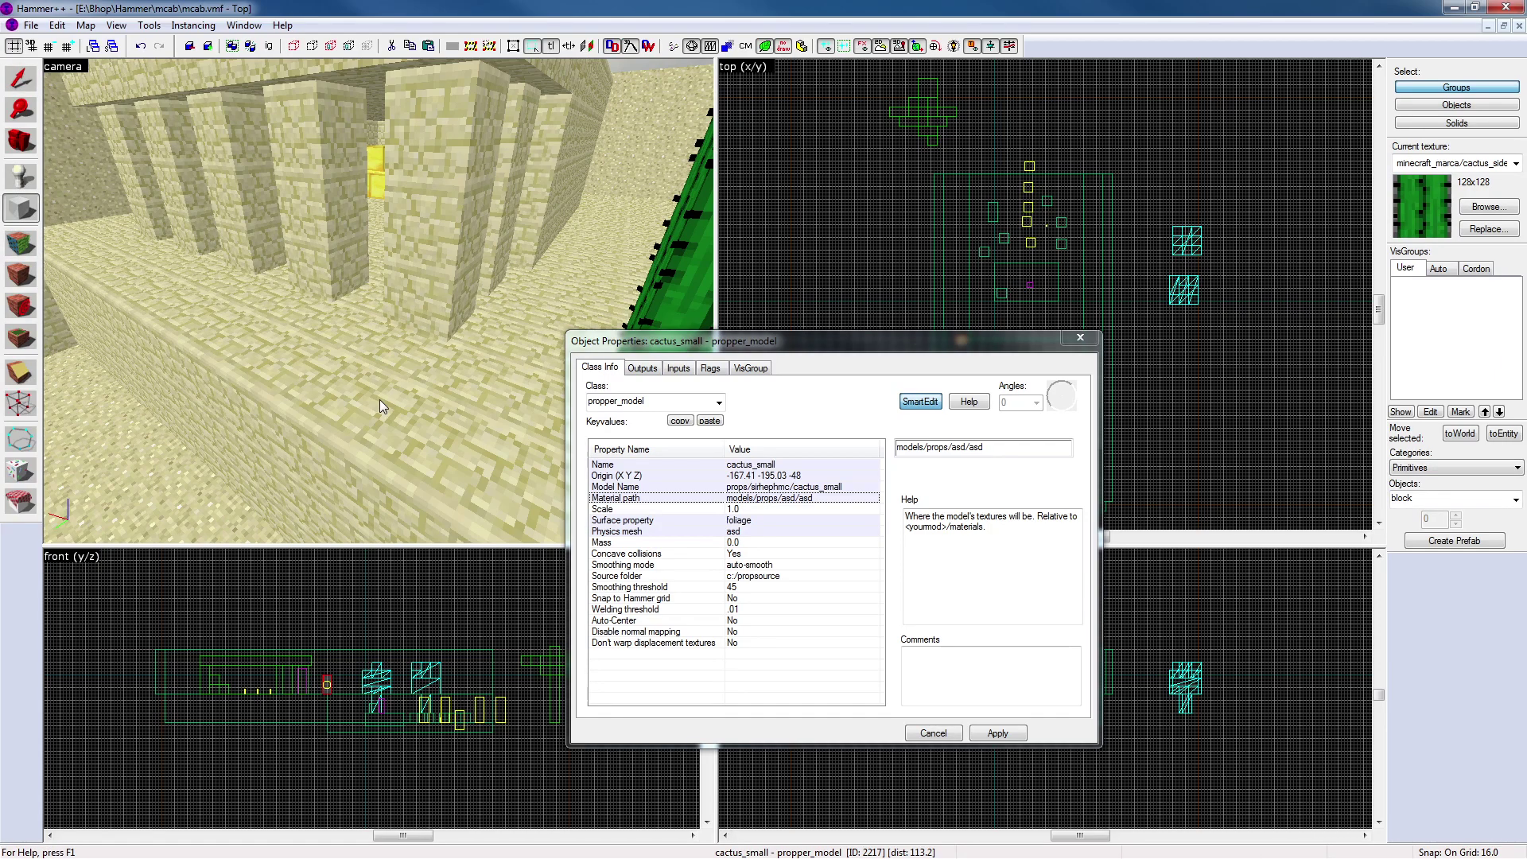
pyautogui.click(1079, 337)
# Duplicate the sandstone block on the green platform and tie the copy to a func_detail entity
pyautogui.press('z')
pyautogui.press('z')
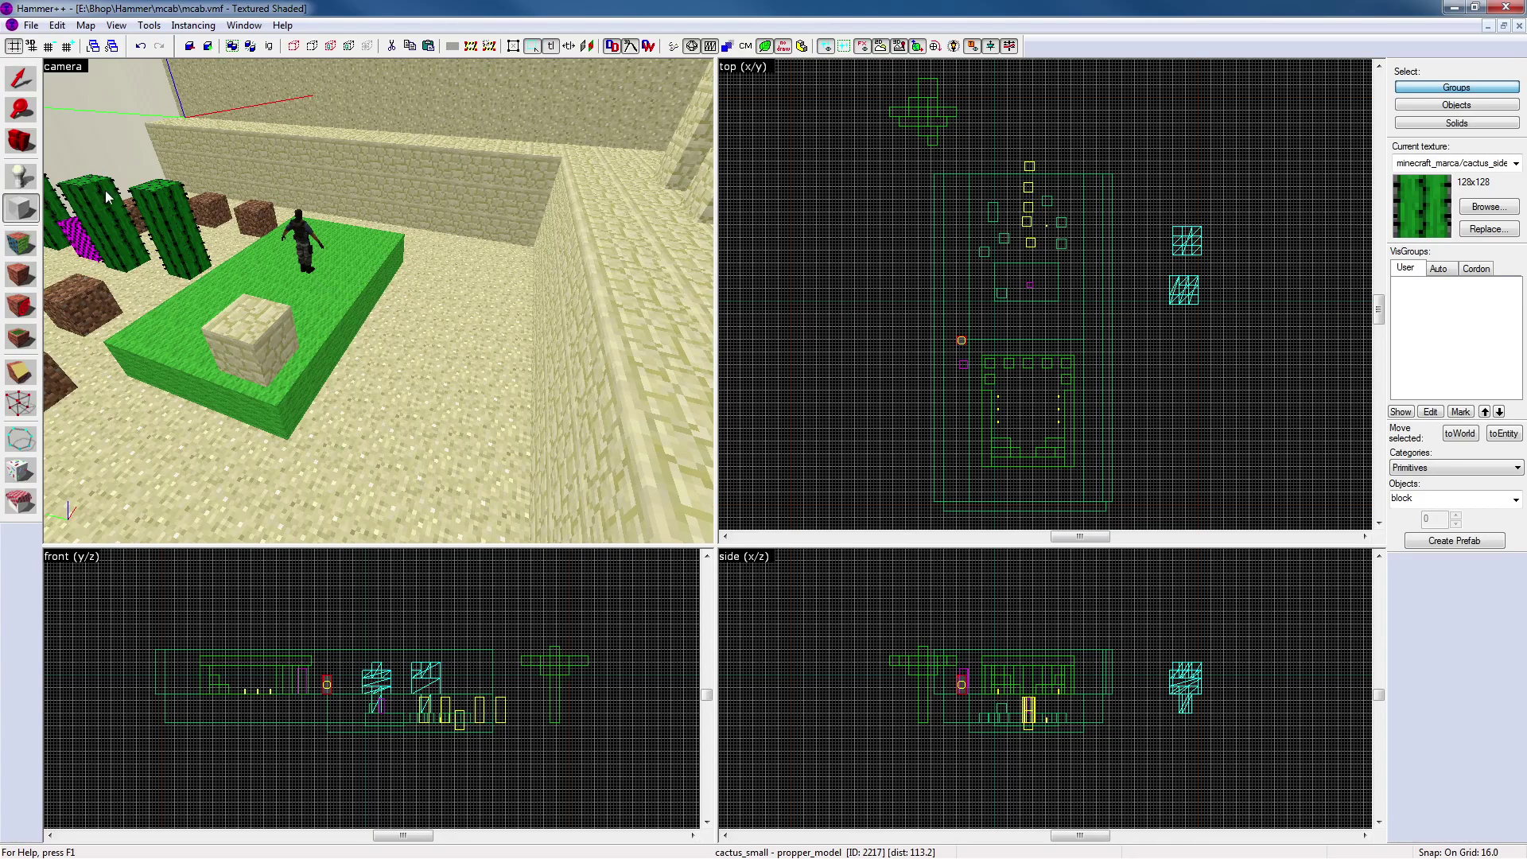
pyautogui.click(20, 78)
pyautogui.click(243, 344)
pyautogui.hotkey('ctrl', 'c')
pyautogui.hotkey('ctrl', 'v')
pyautogui.hotkey('ctrl', 't')
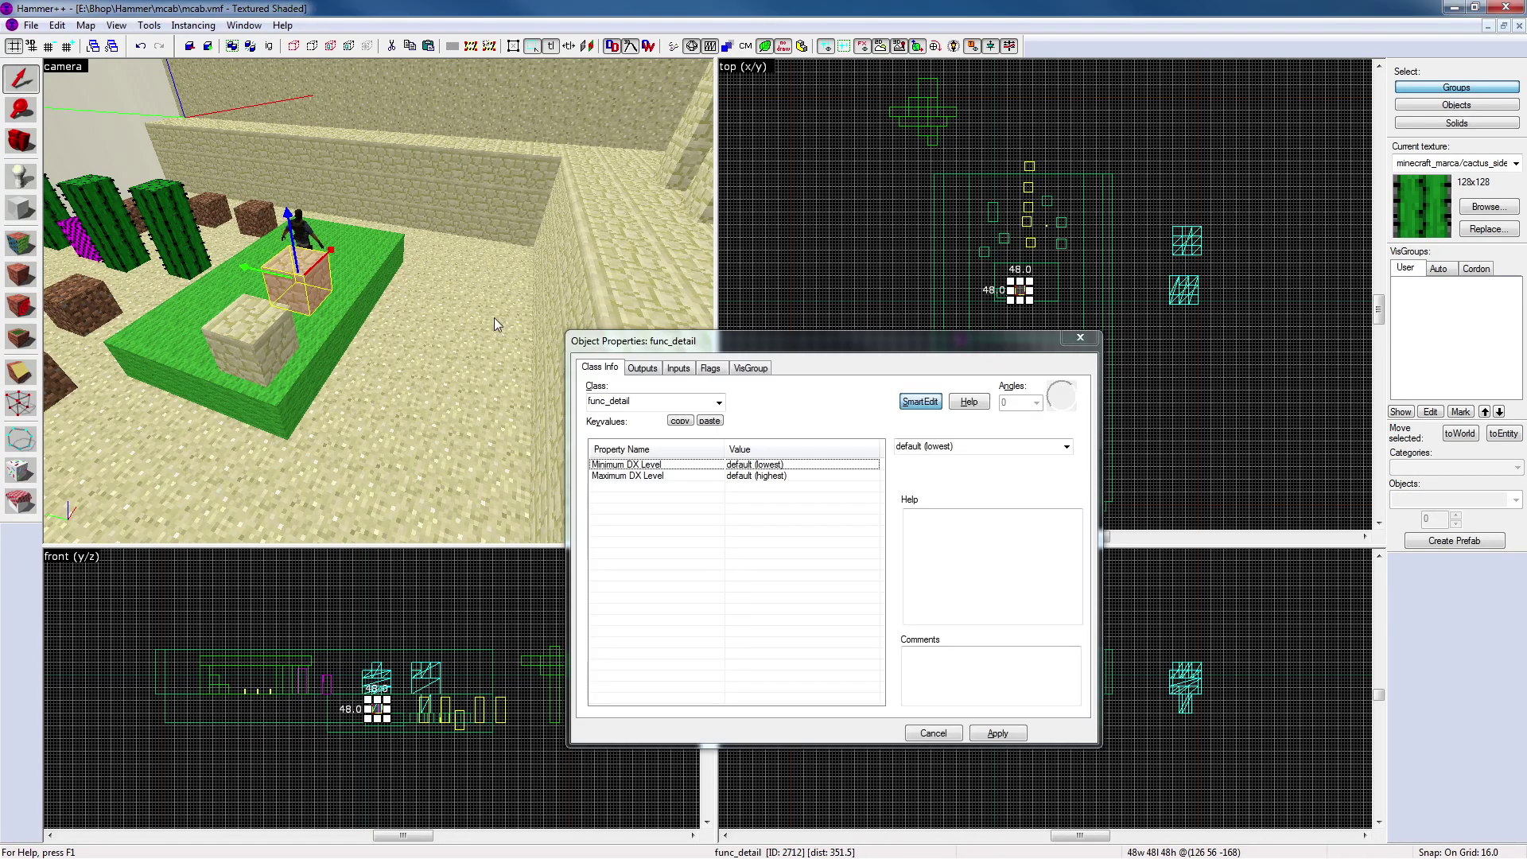
# Change the sandstone block copy's entity class to propper_model and close its properties
pyautogui.click(657, 402)
pyautogui.write('p')
pyautogui.write('pp')
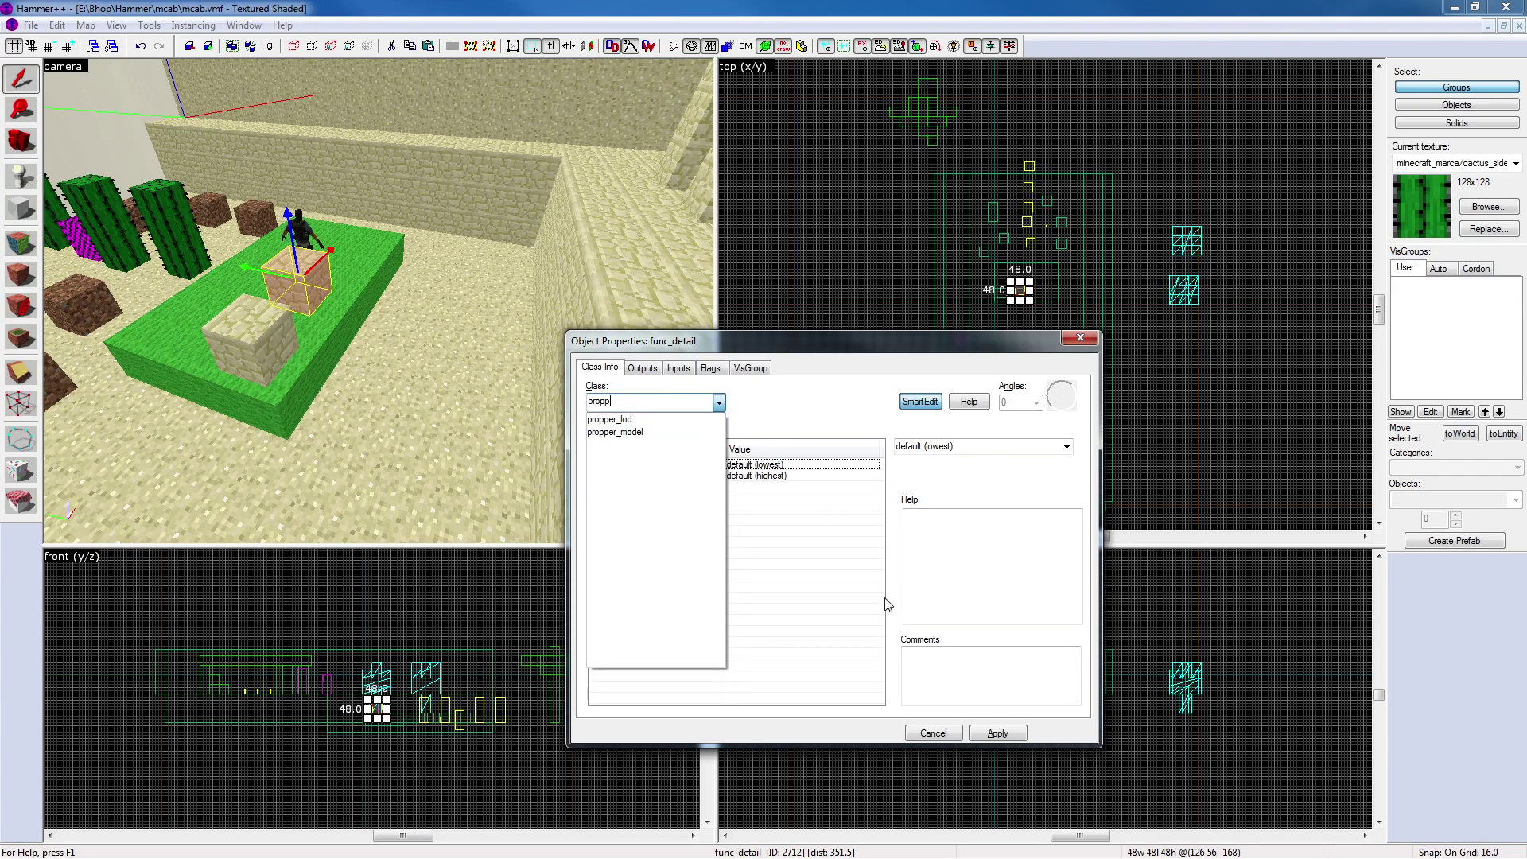
pyautogui.click(616, 432)
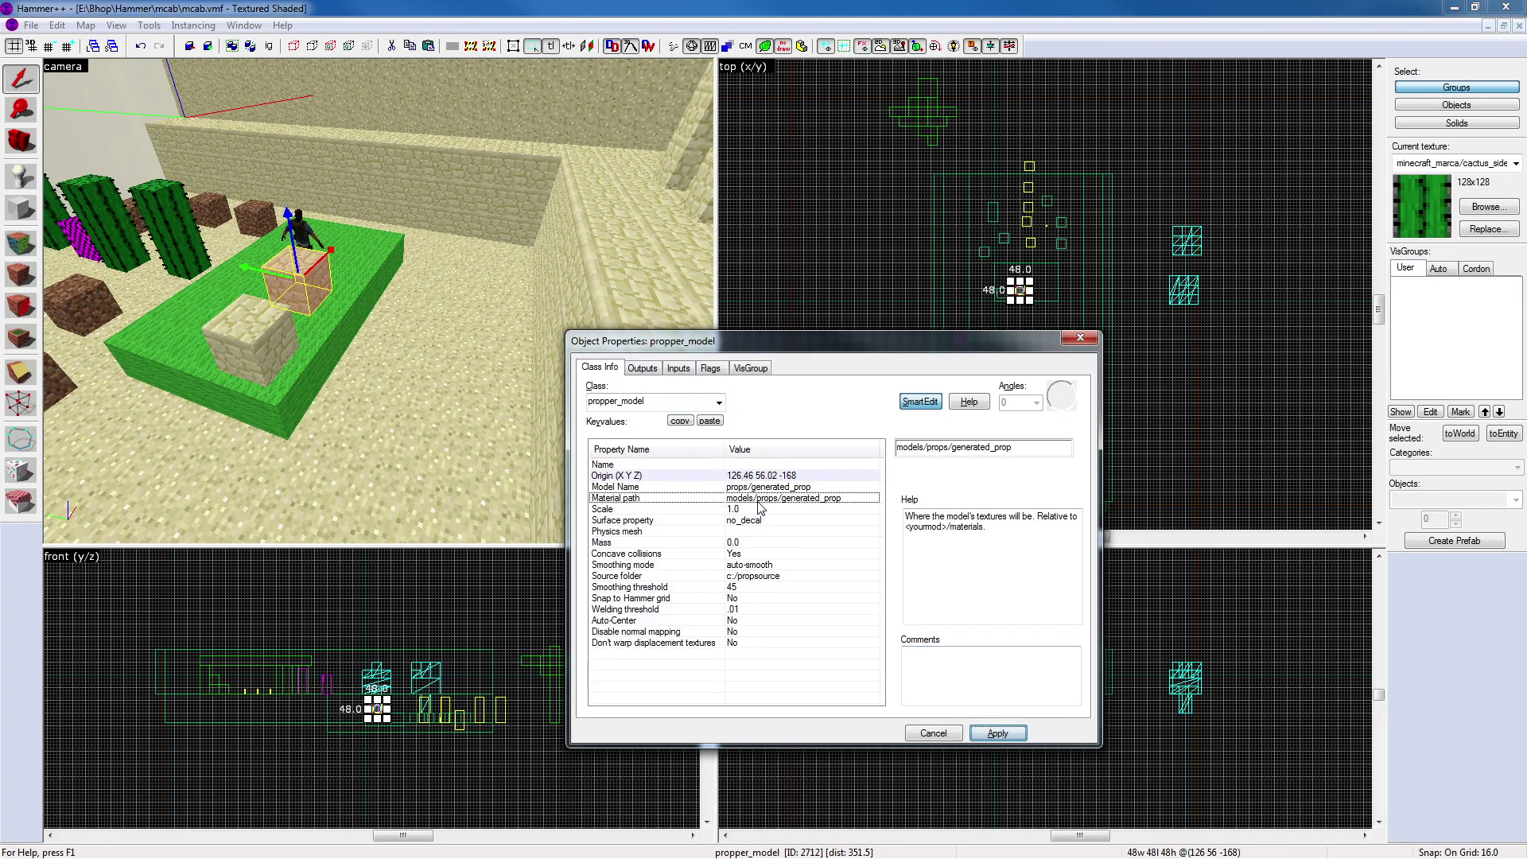
pyautogui.click(1080, 337)
# Compare the properties of the small cactus, the large cactus and the sandstone block copy, focusing on their material paths
pyautogui.press('z')
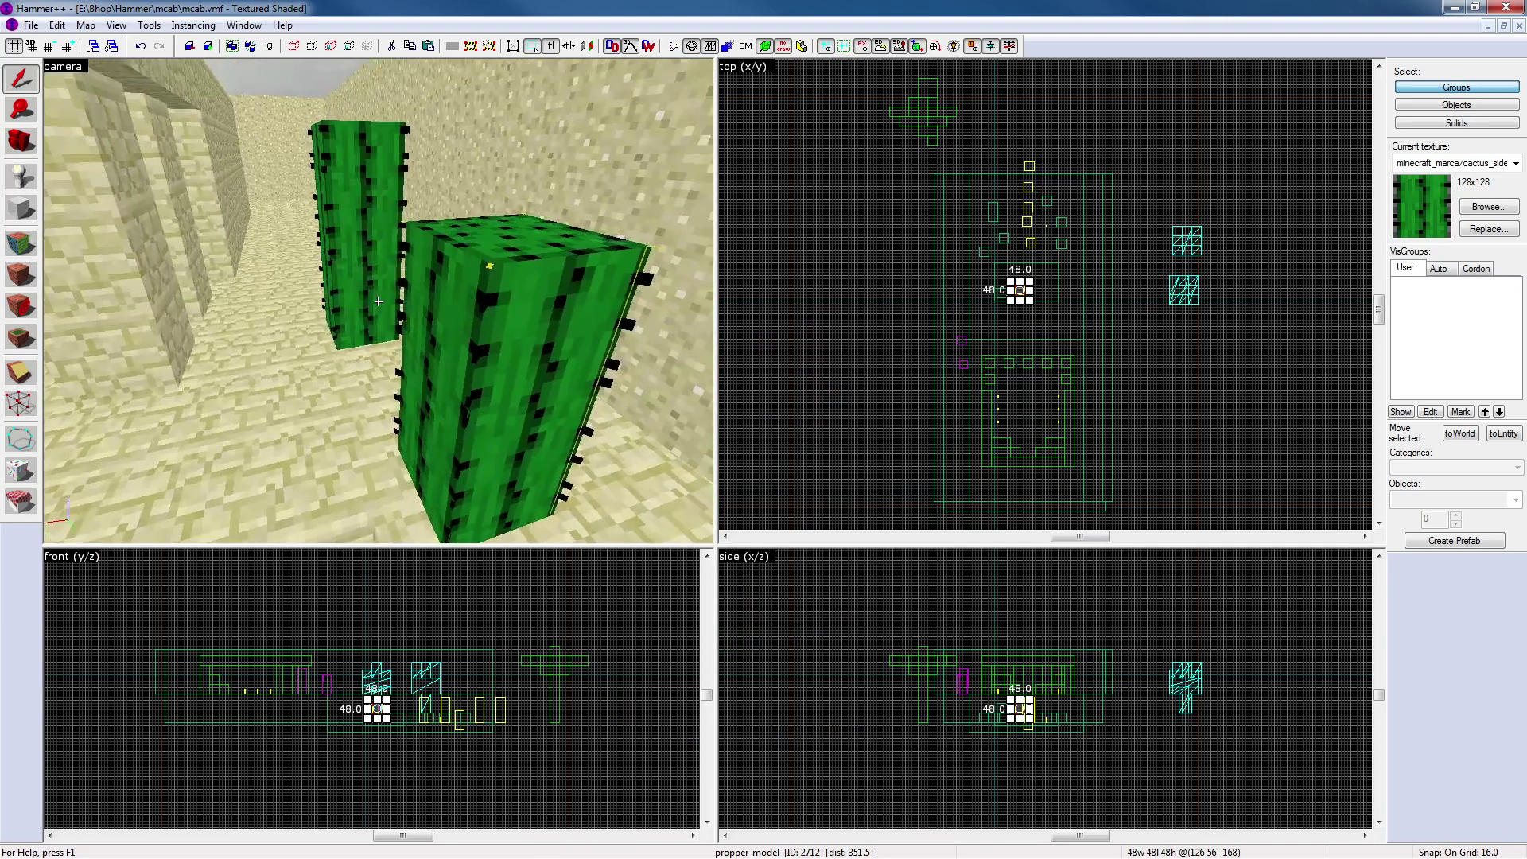
pyautogui.press('z')
pyautogui.doubleClick(378, 301)
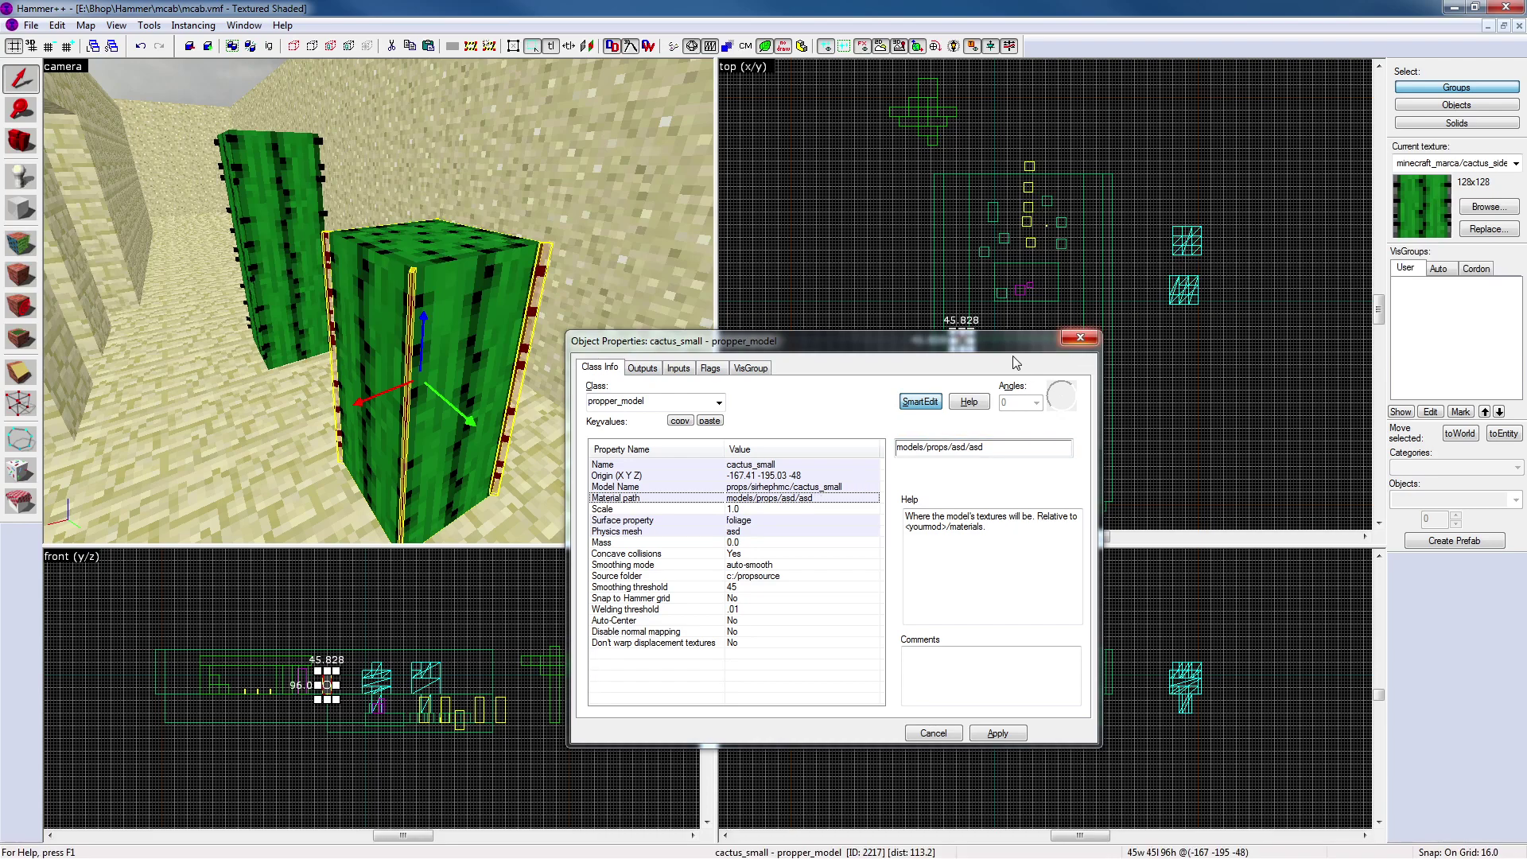
pyautogui.click(282, 228)
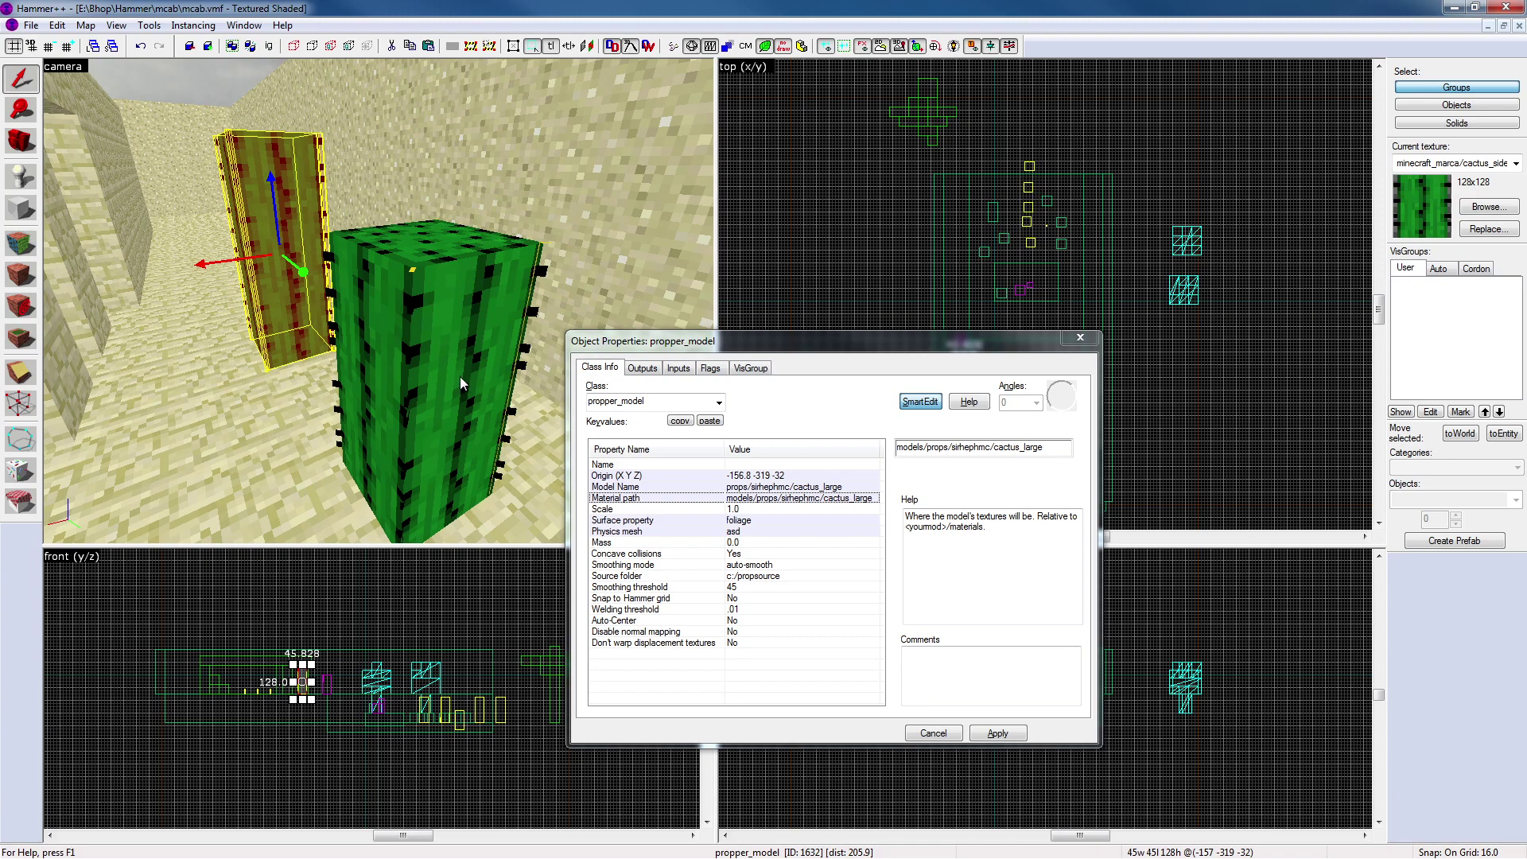
pyautogui.click(1073, 335)
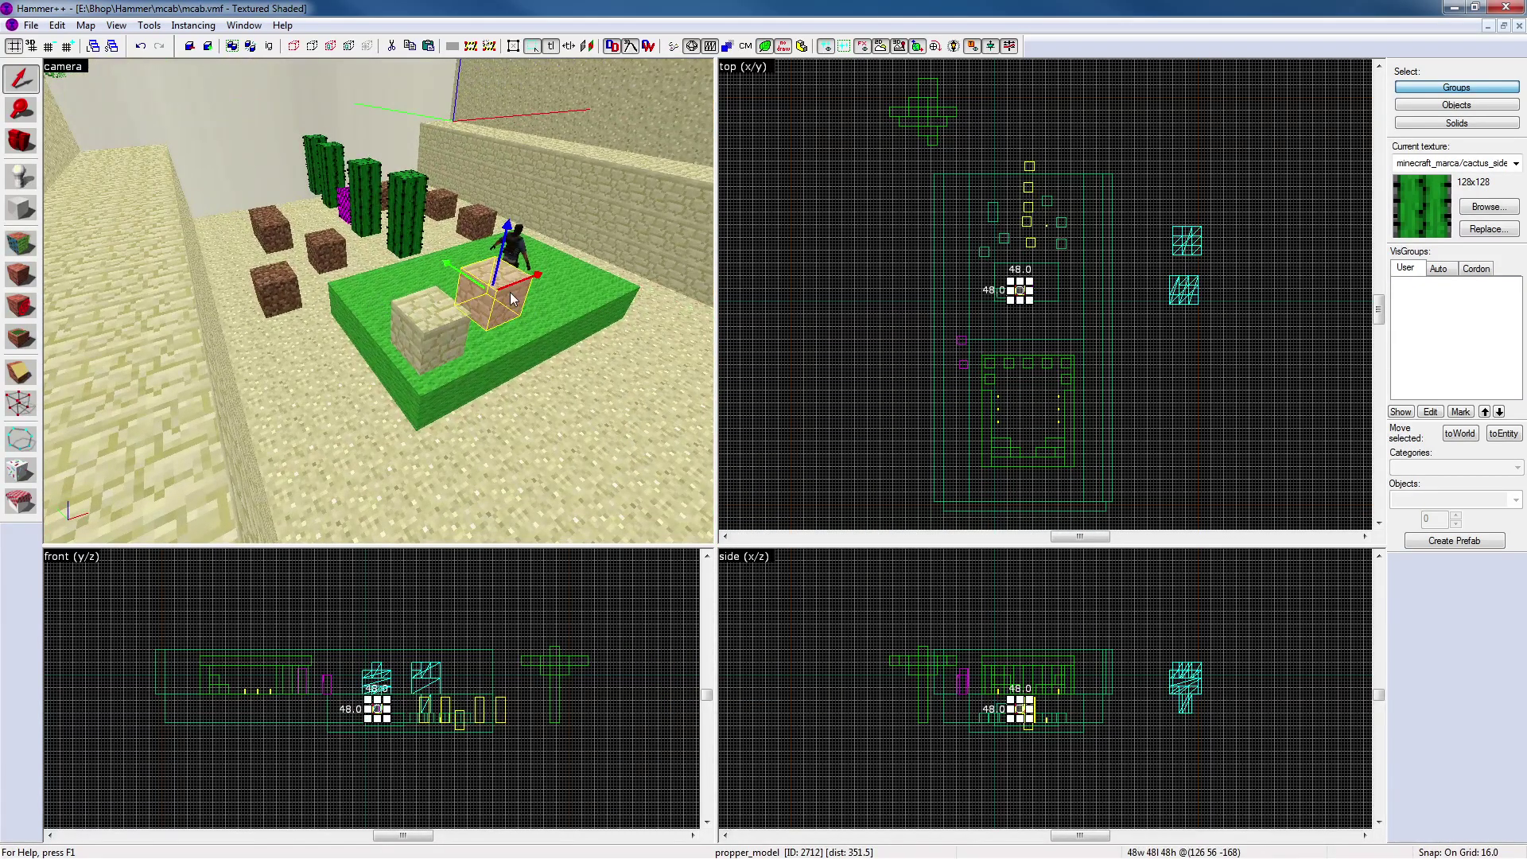
pyautogui.doubleClick(480, 300)
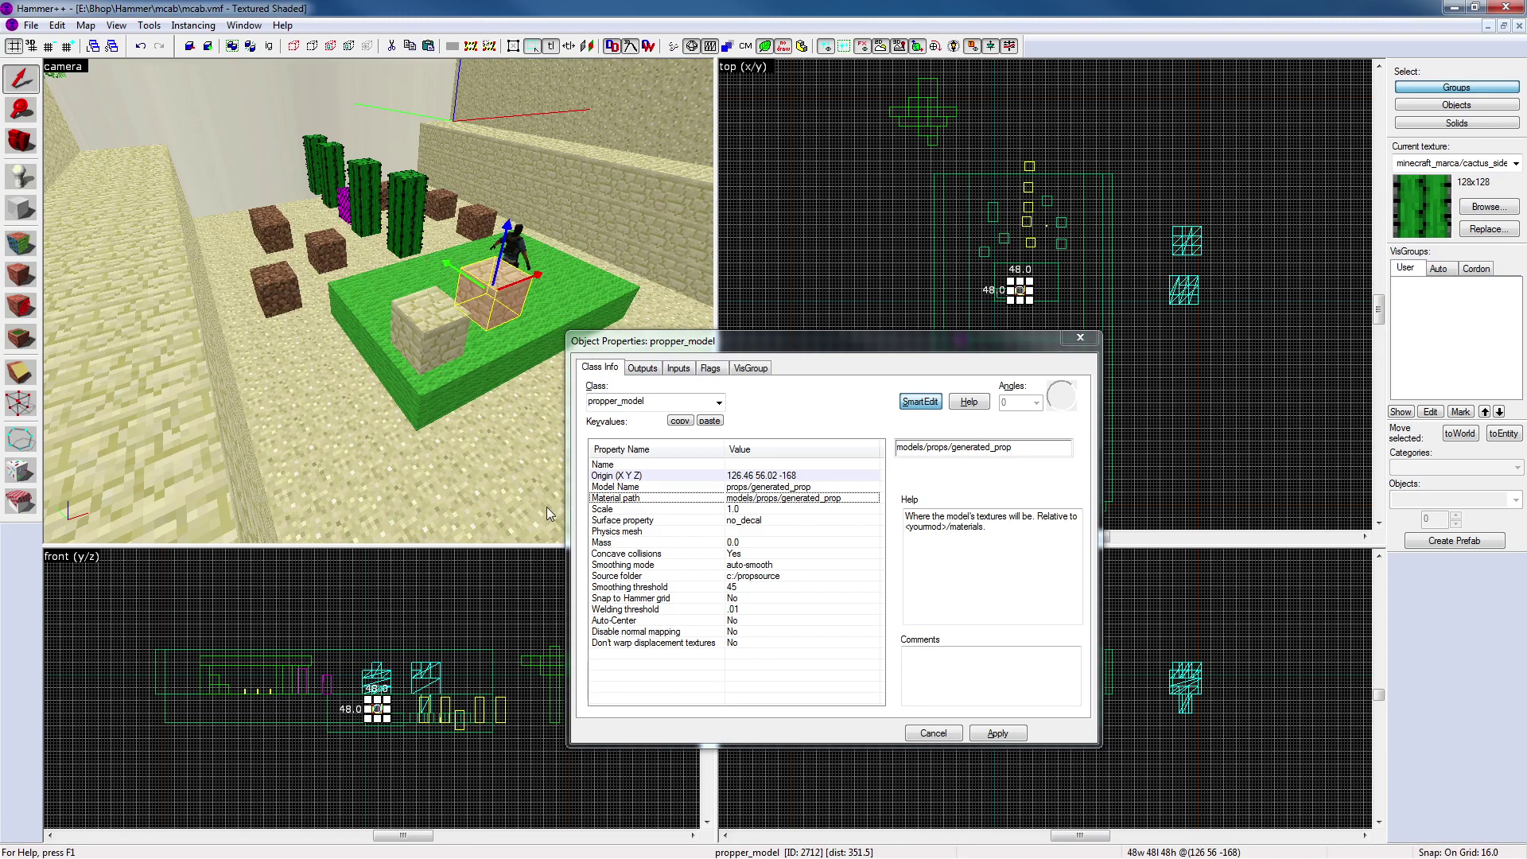
pyautogui.click(1088, 334)
# Examine the small cactus's material path against the saved snip in Snipping Tool, return to Hammer++ and close the properties
pyautogui.press('z')
pyautogui.press('z')
pyautogui.doubleClick(282, 326)
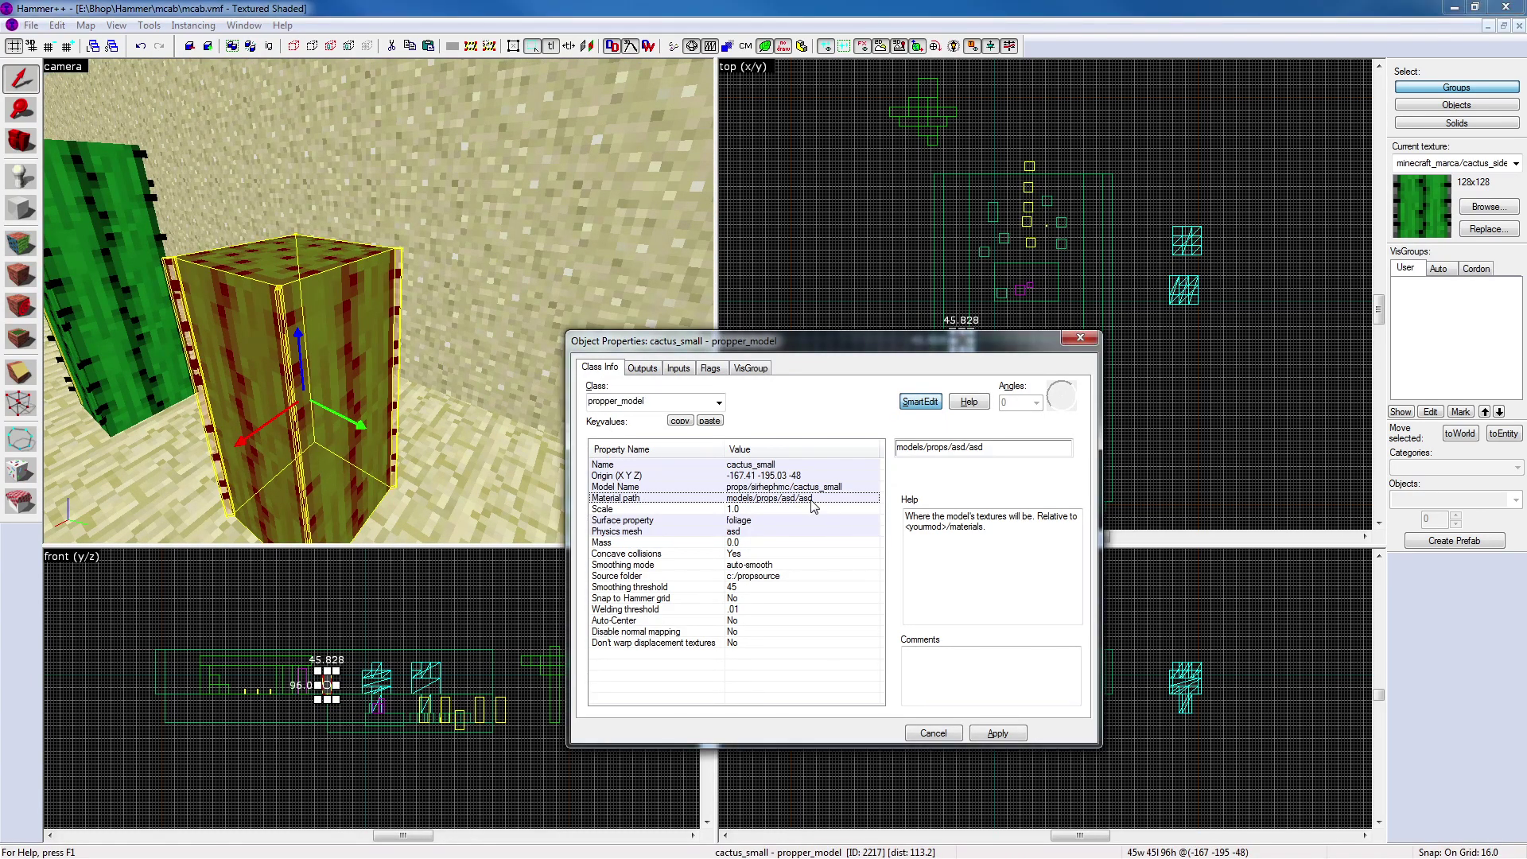
pyautogui.scroll(-5, 379, 300)
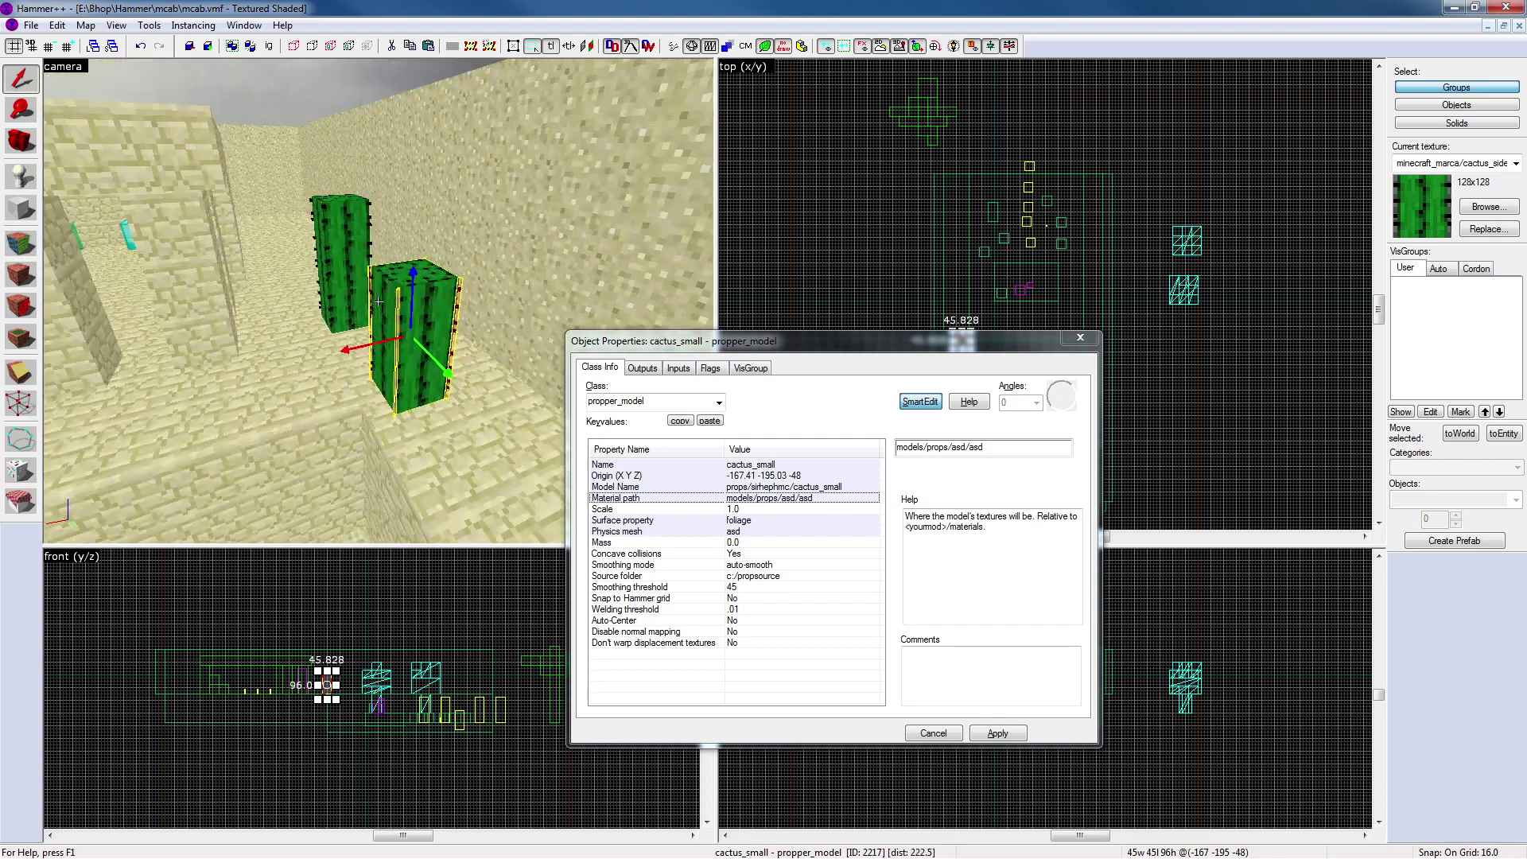
pyautogui.scroll(6, 378, 299)
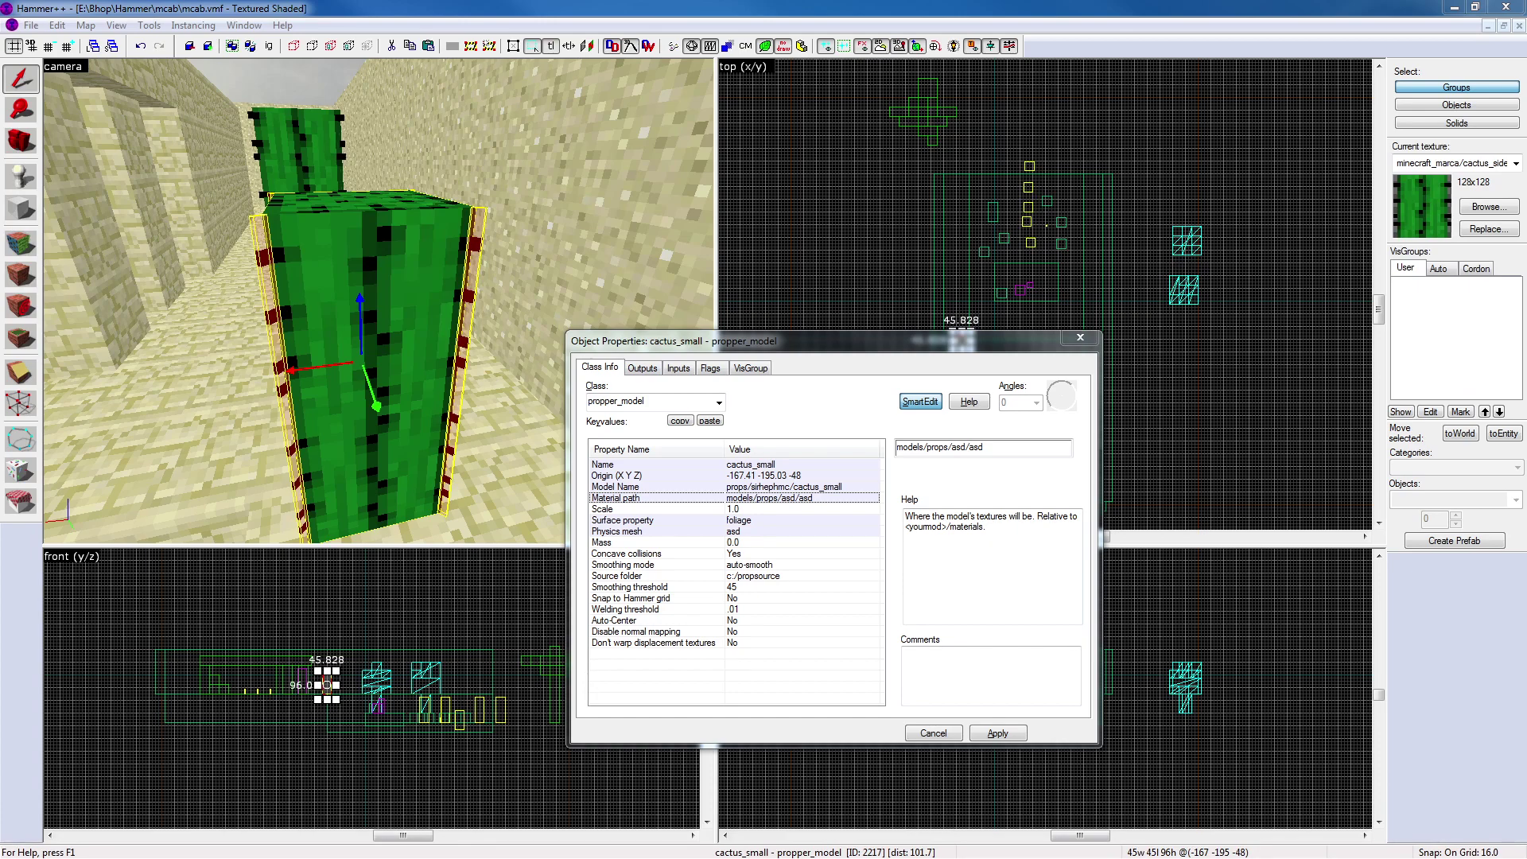
pyautogui.hotkey('alt', 'Tab')
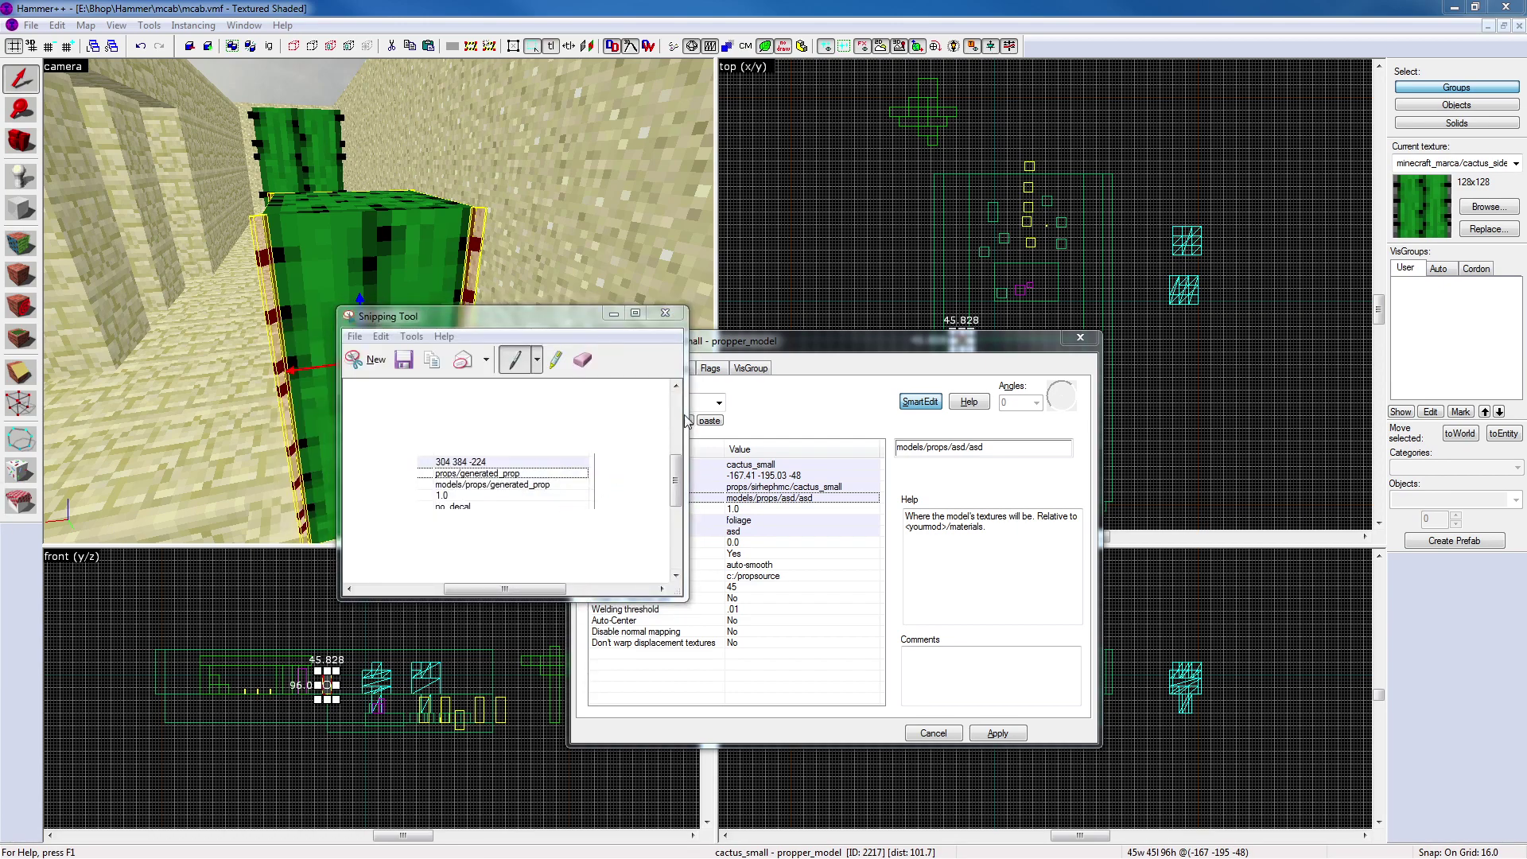
pyautogui.click(671, 333)
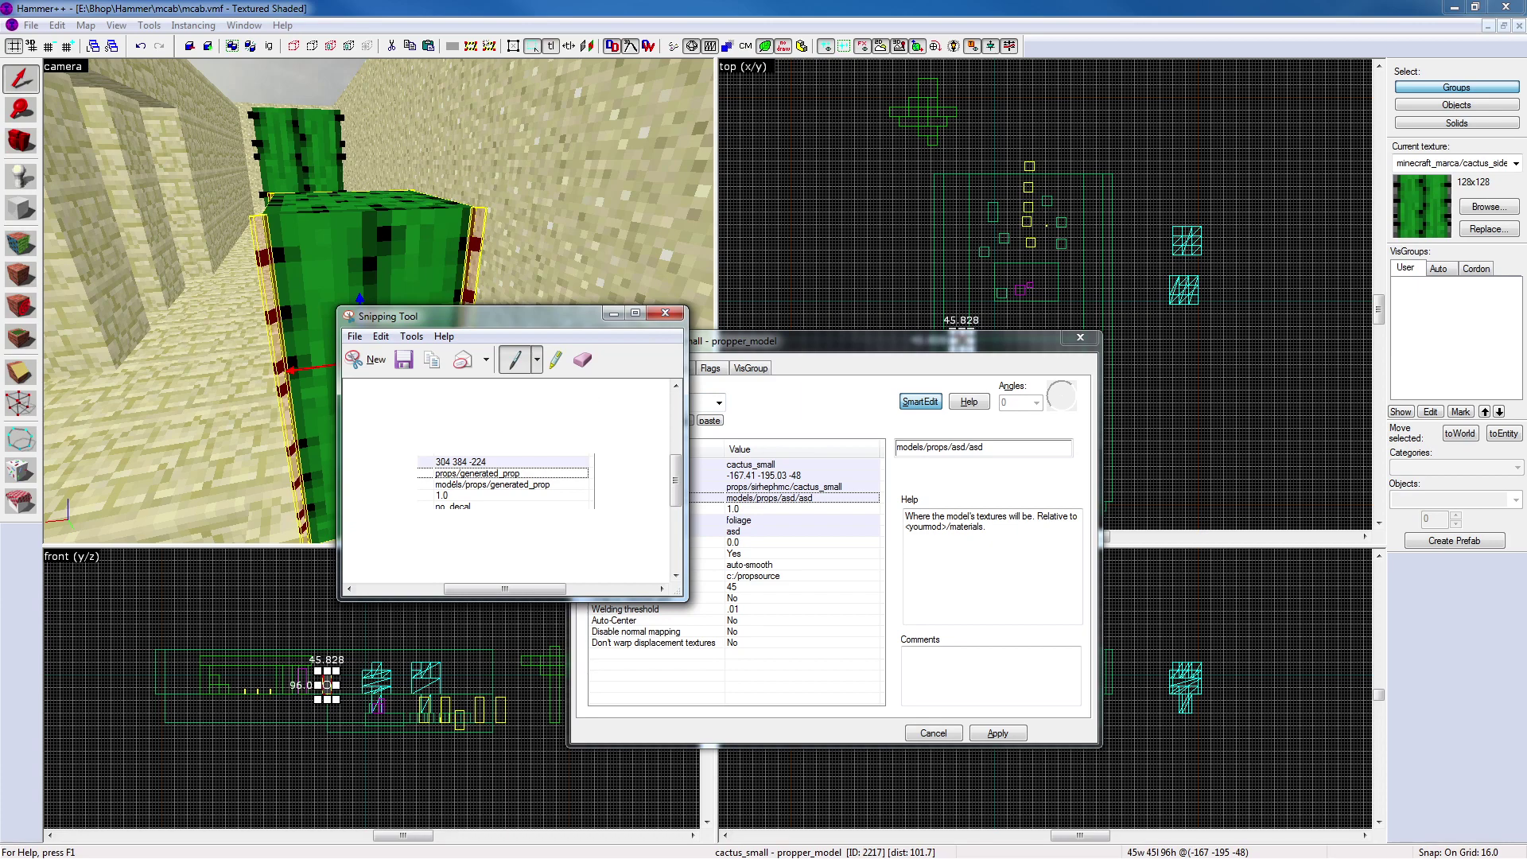
pyautogui.click(853, 425)
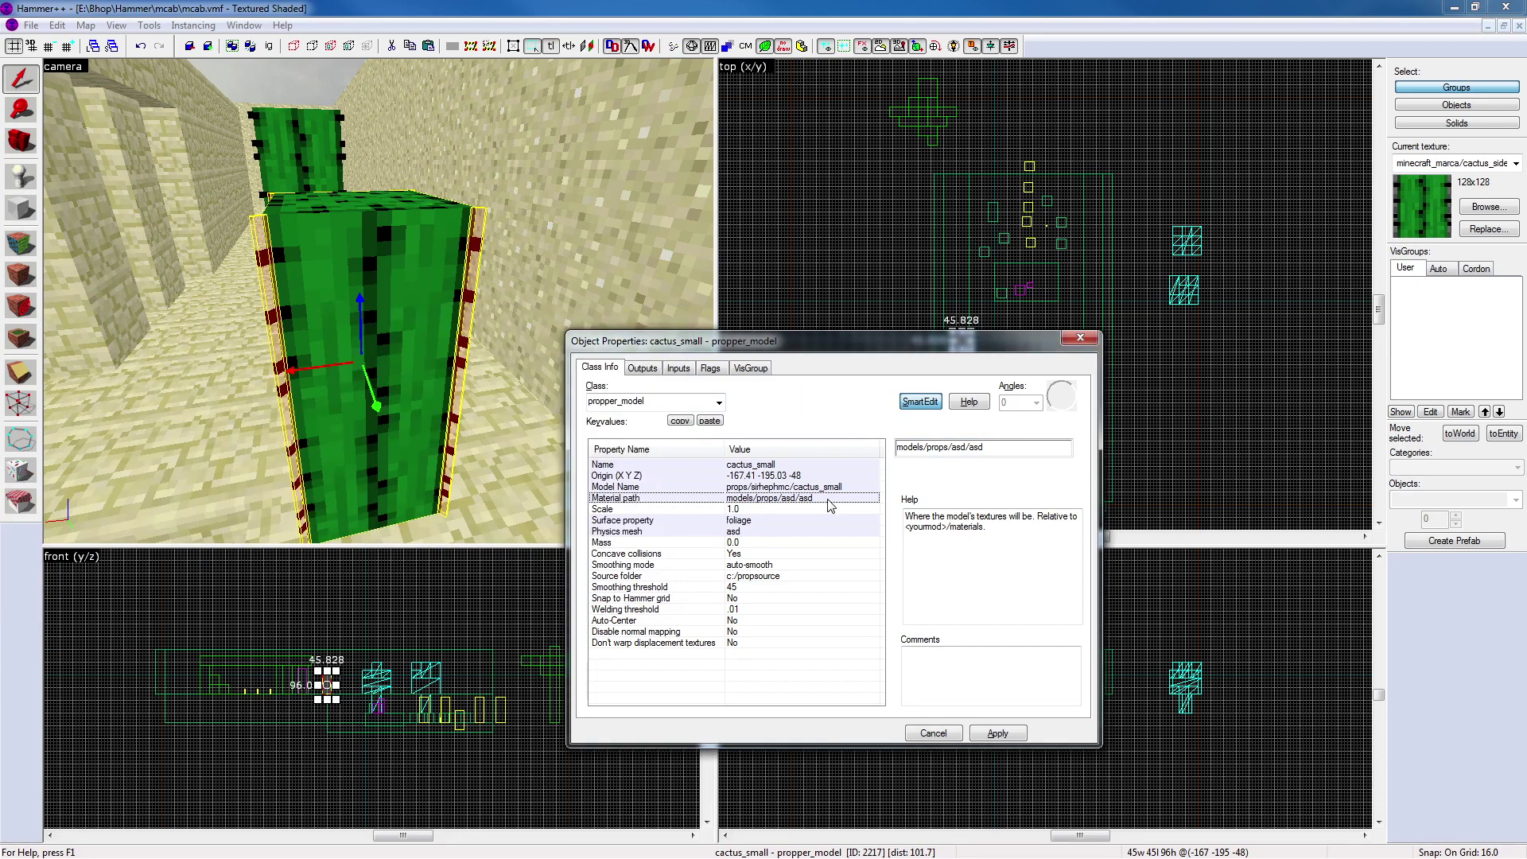
pyautogui.click(1080, 337)
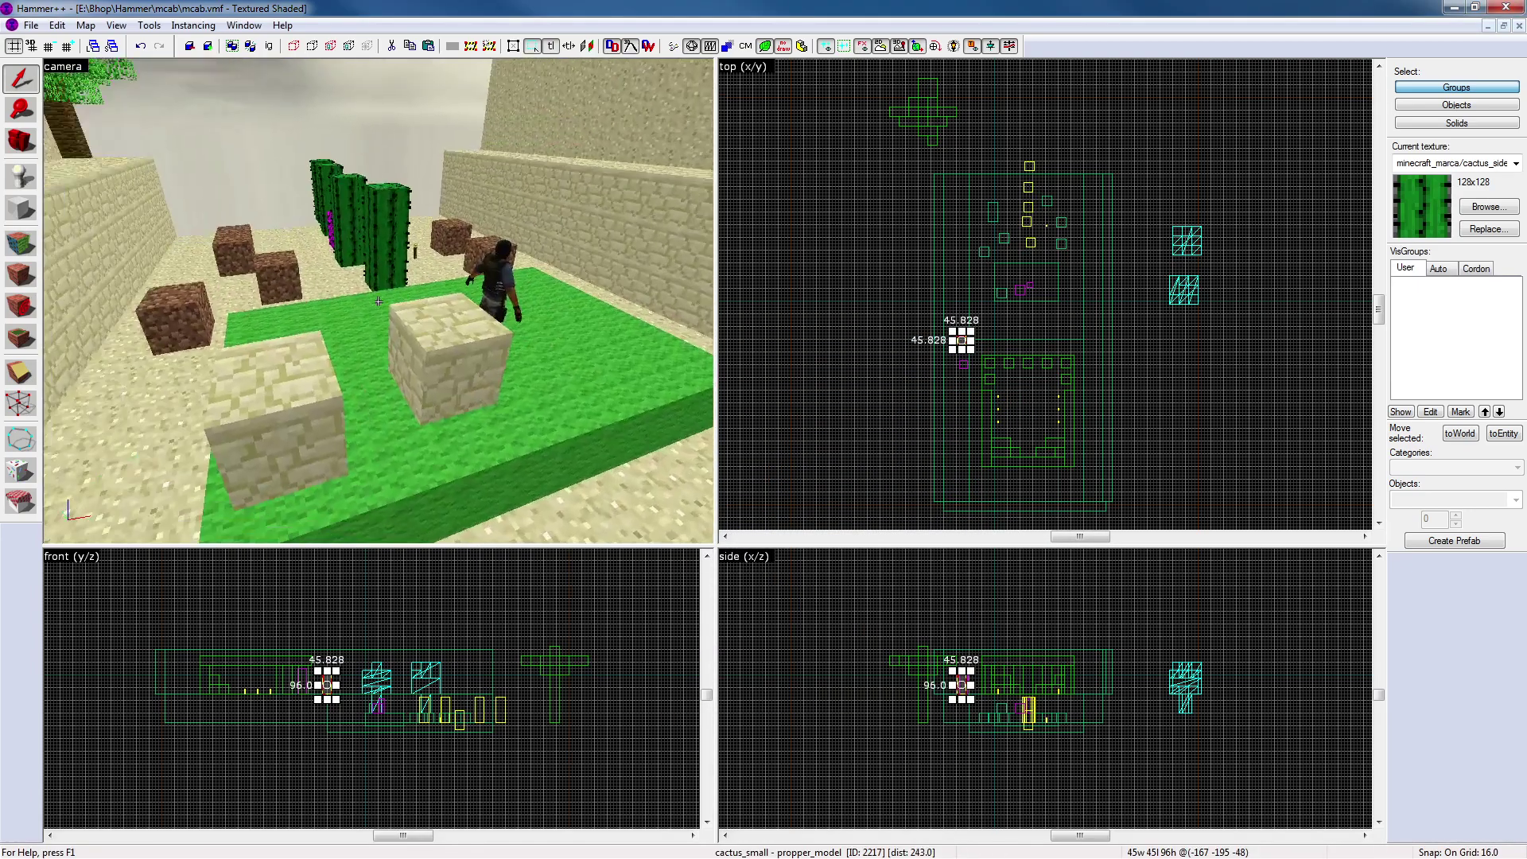
# Apply the sandstone block copy's propper_model properties and compile the models with the propper configuration
pyautogui.doubleClick(371, 326)
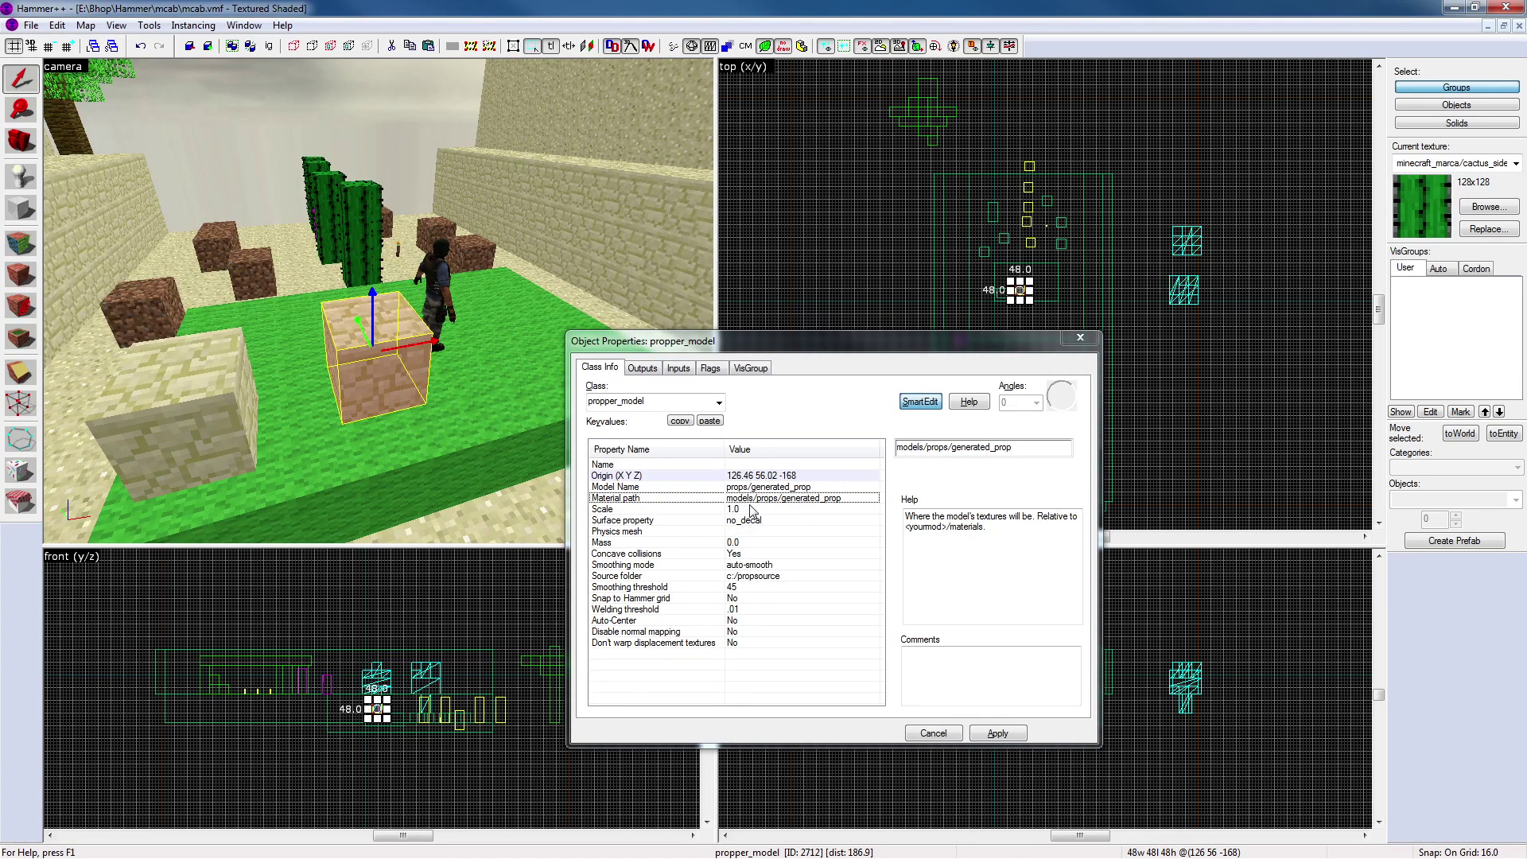
pyautogui.click(997, 732)
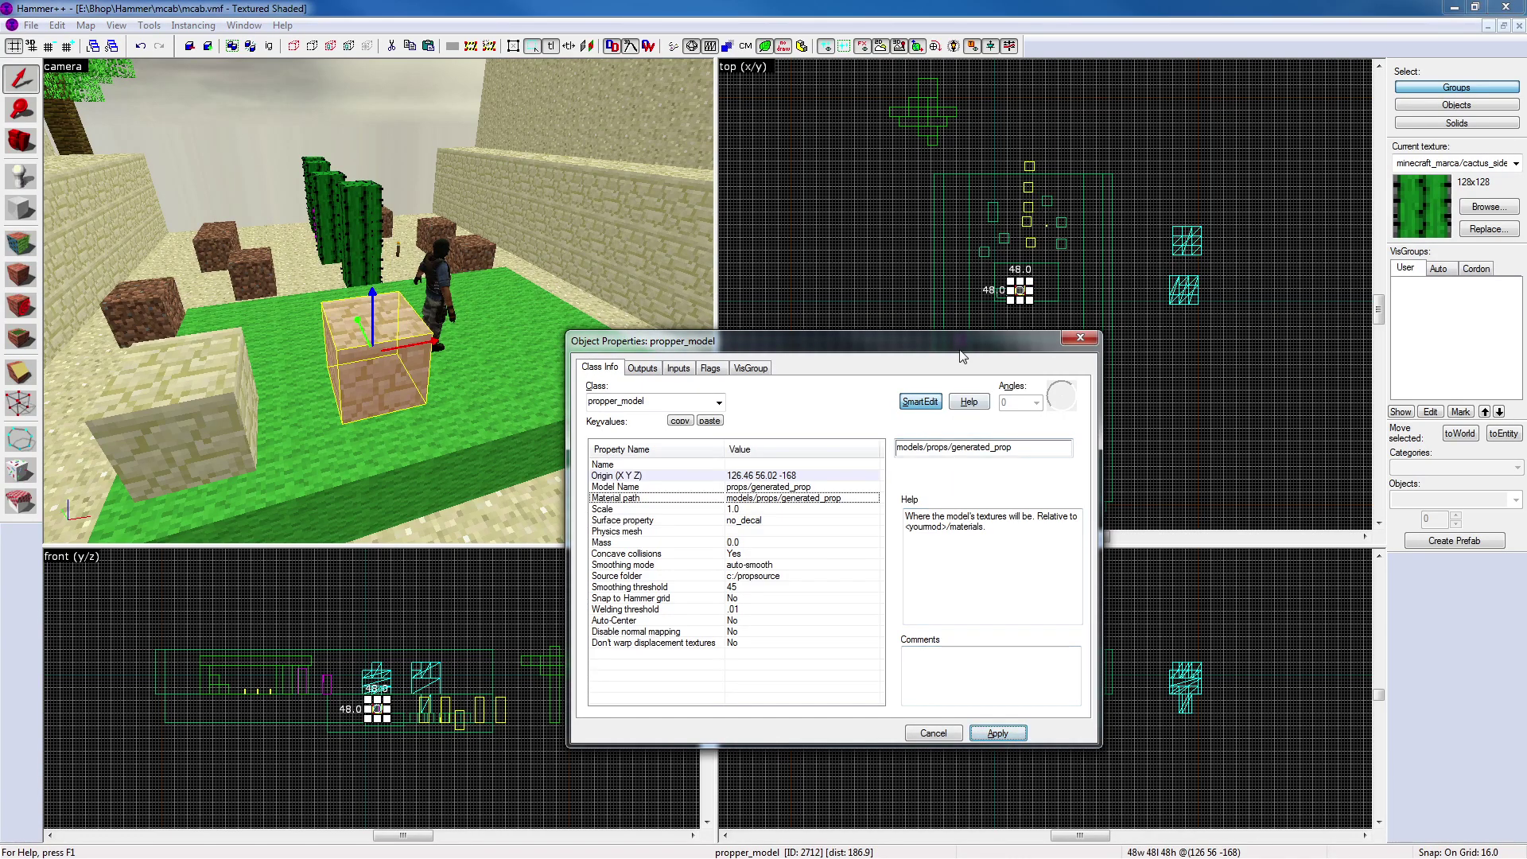
pyautogui.click(1078, 338)
pyautogui.press('F9')
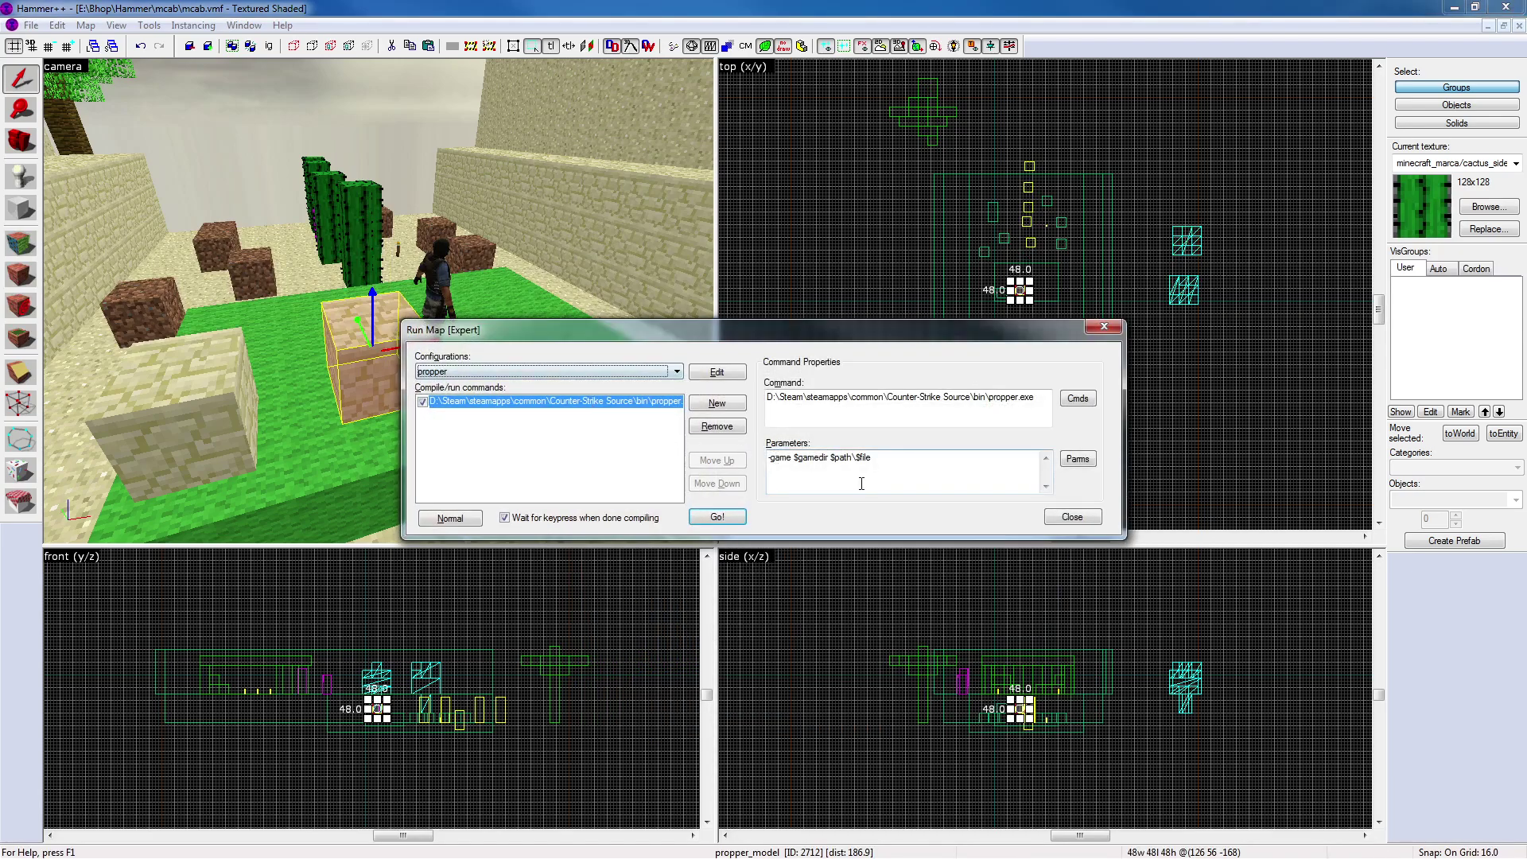
pyautogui.click(721, 517)
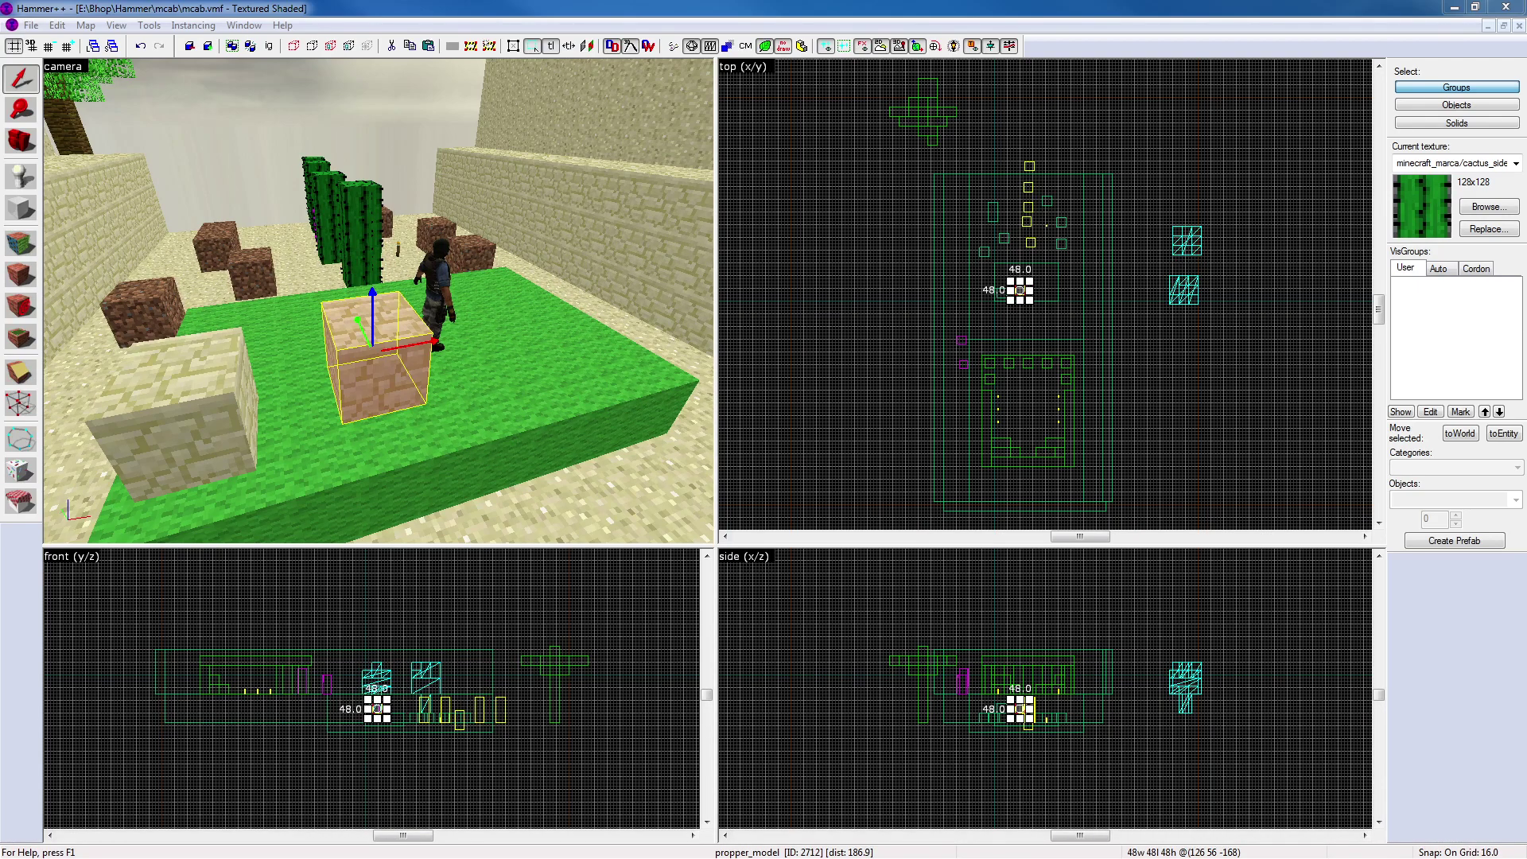
# Delete the sandstone block copy from the green platform
pyautogui.click(813, 367)
pyautogui.click(390, 347)
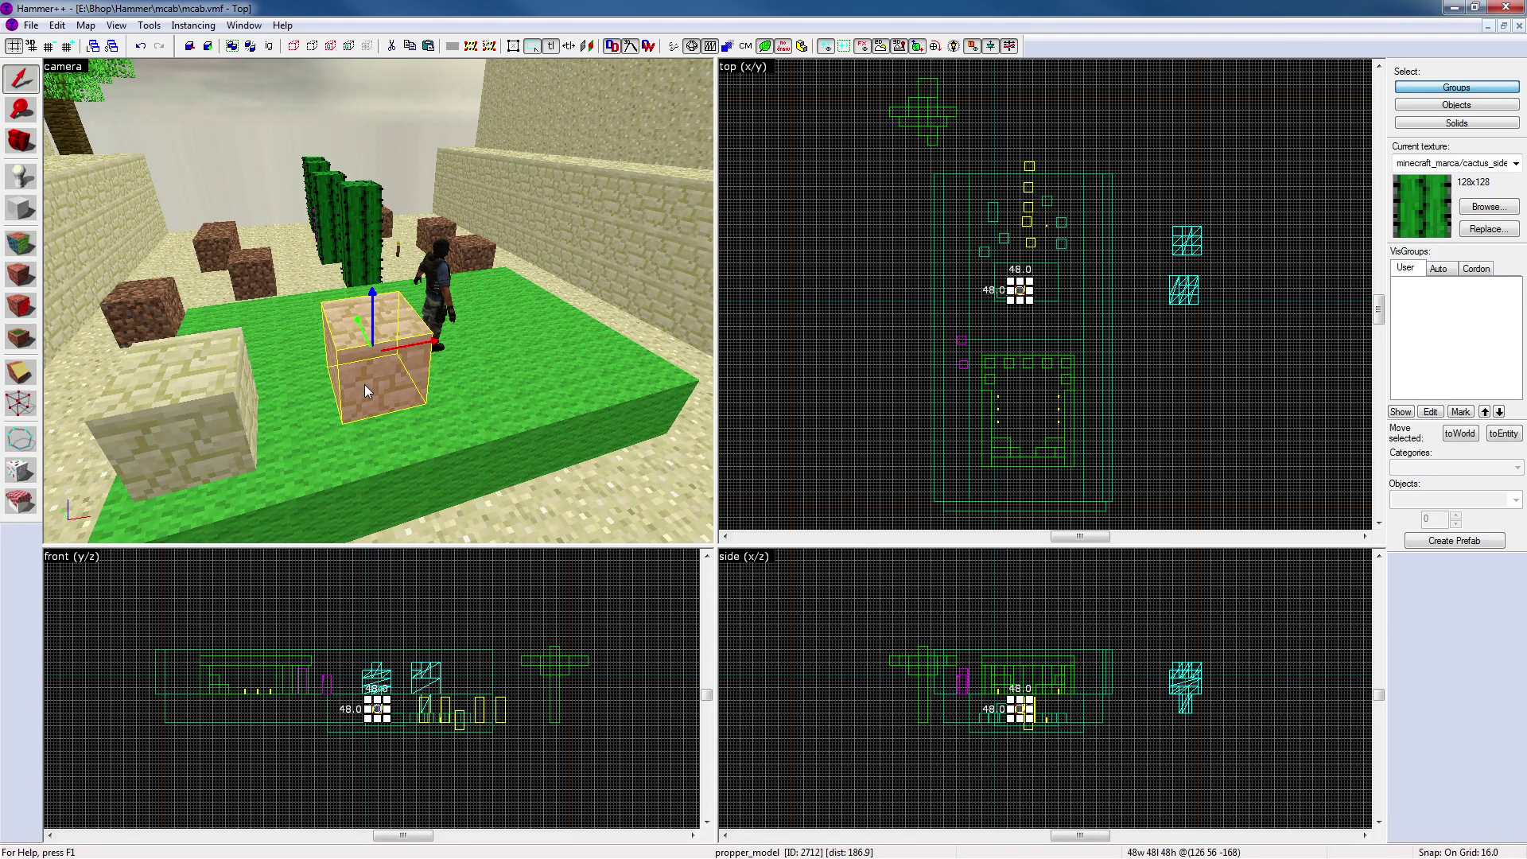
pyautogui.press('Delete')
# Inspect the small cactus up close, checking its inner brush and its propper_model properties
pyautogui.press('z')
pyautogui.press('w')
pyautogui.press('s')
pyautogui.press('w')
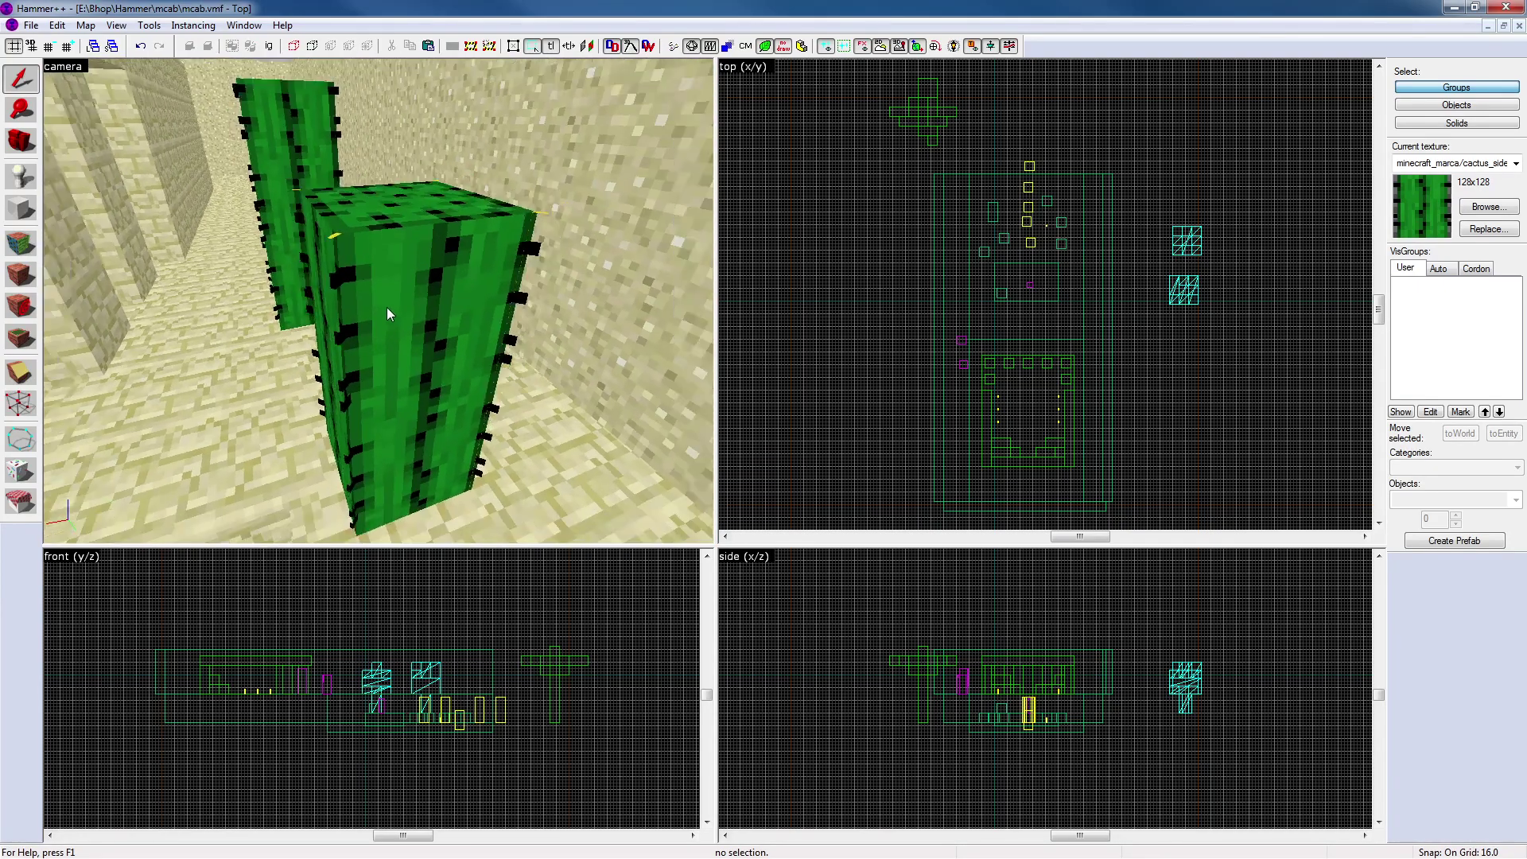
pyautogui.press('z')
pyautogui.click(386, 303)
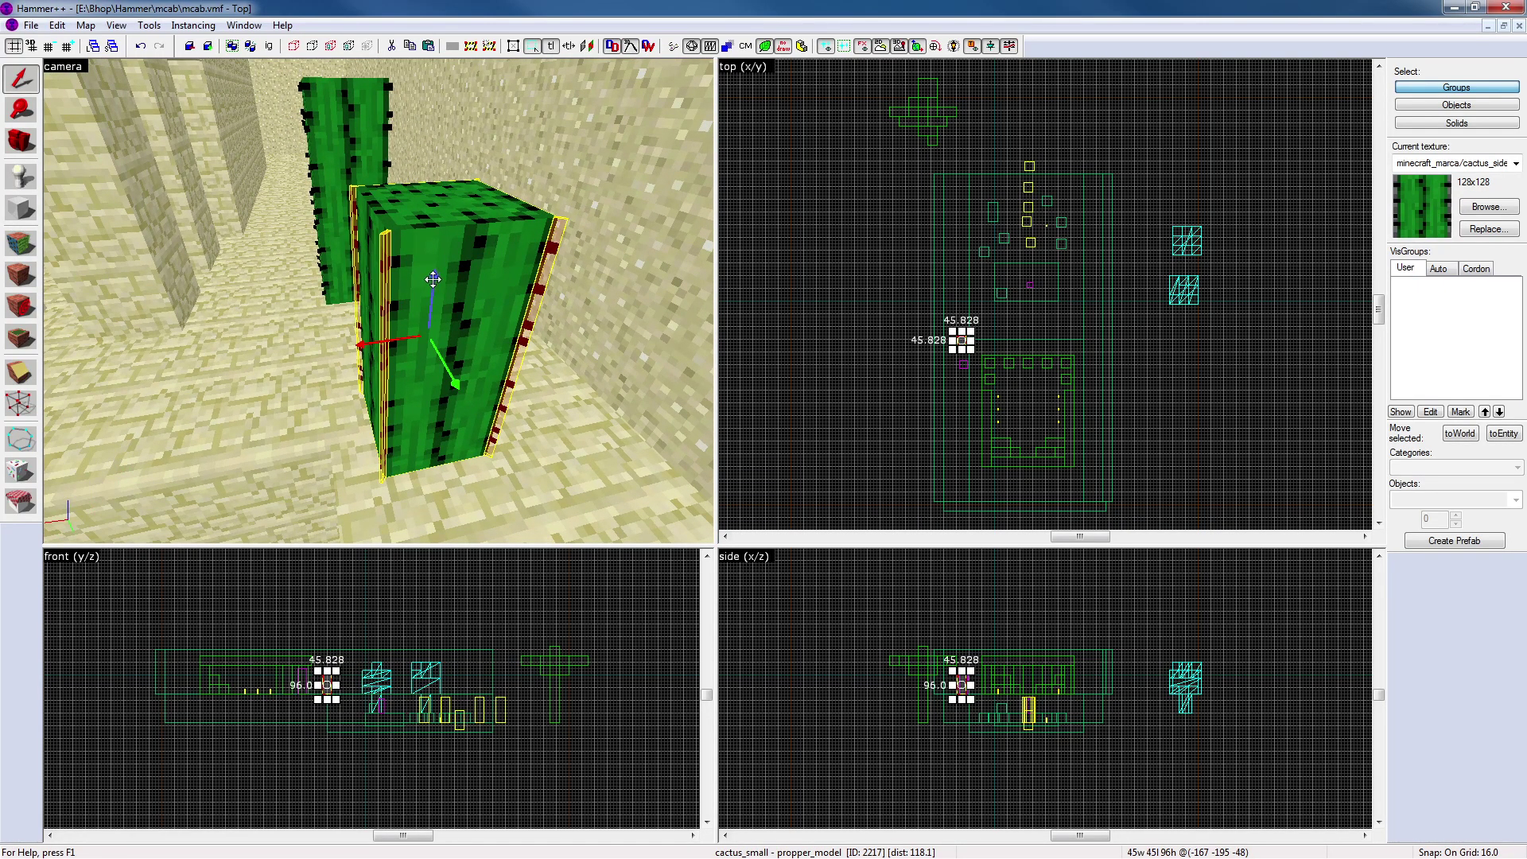
pyautogui.doubleClick(388, 285)
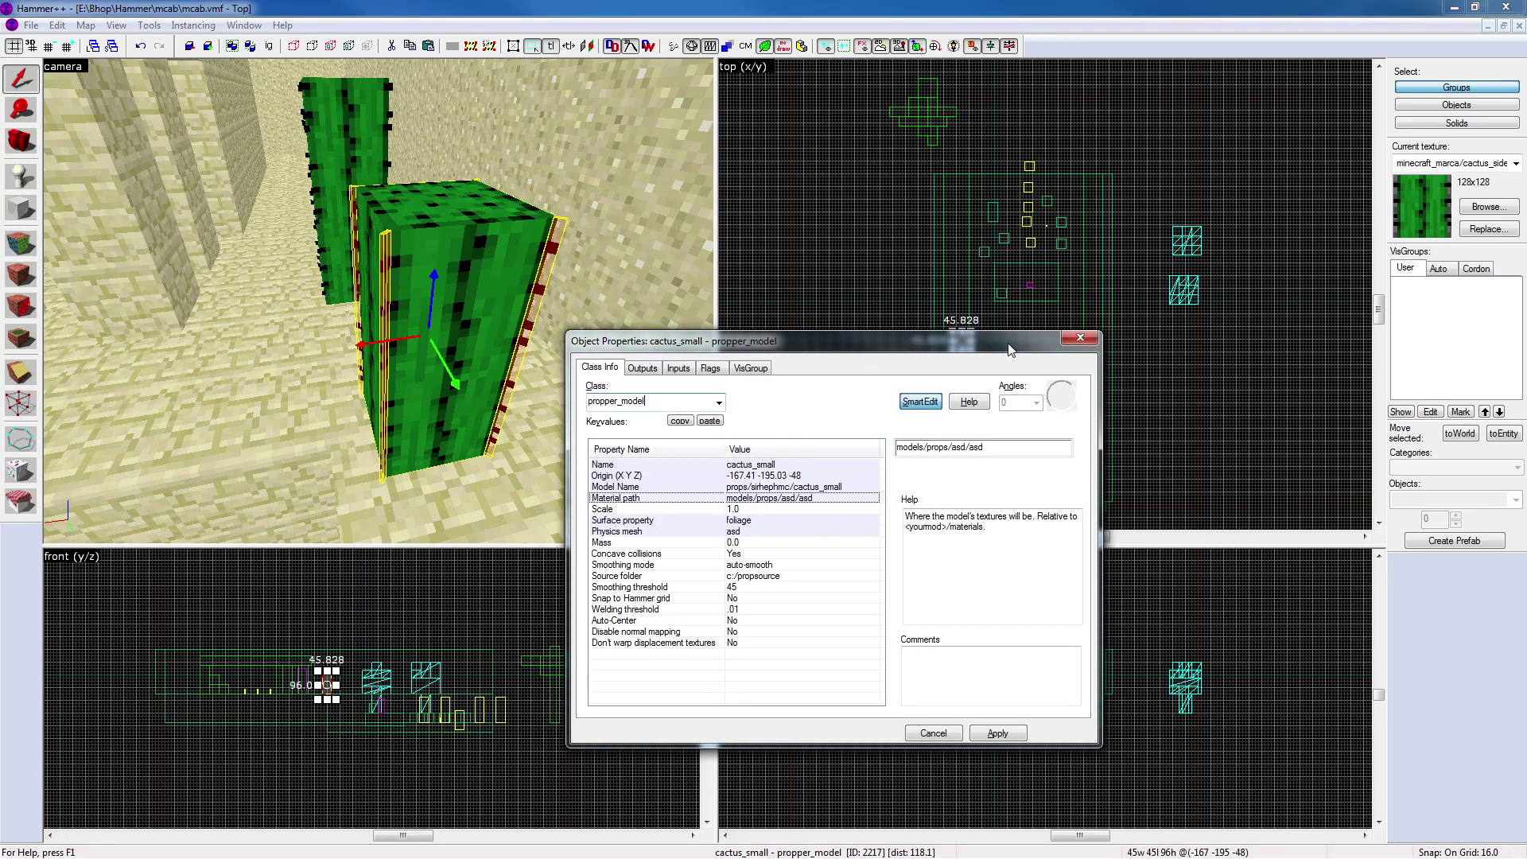
pyautogui.click(1081, 339)
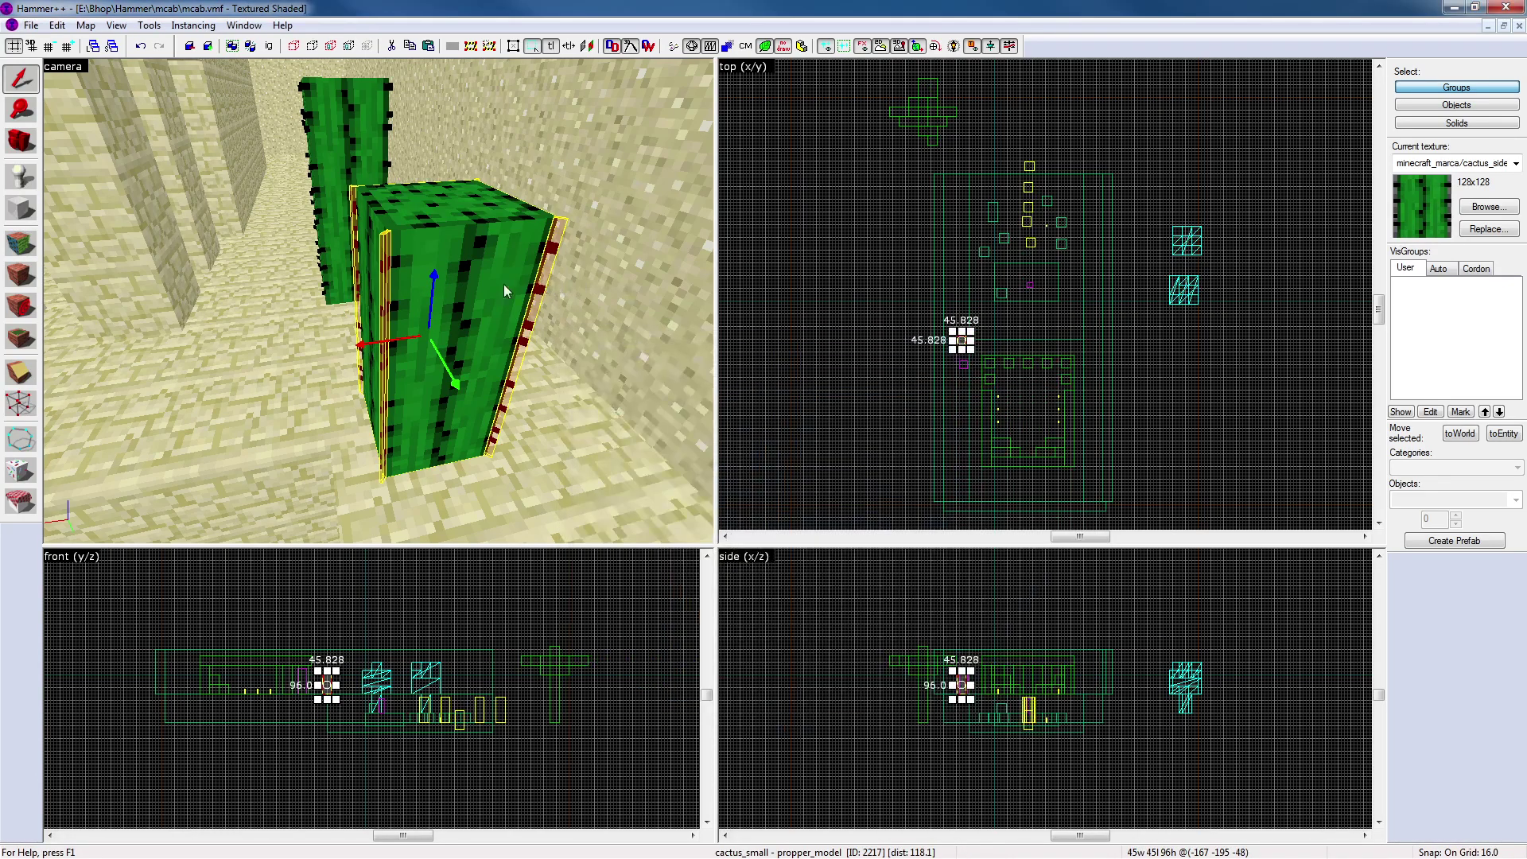
pyautogui.click(458, 280)
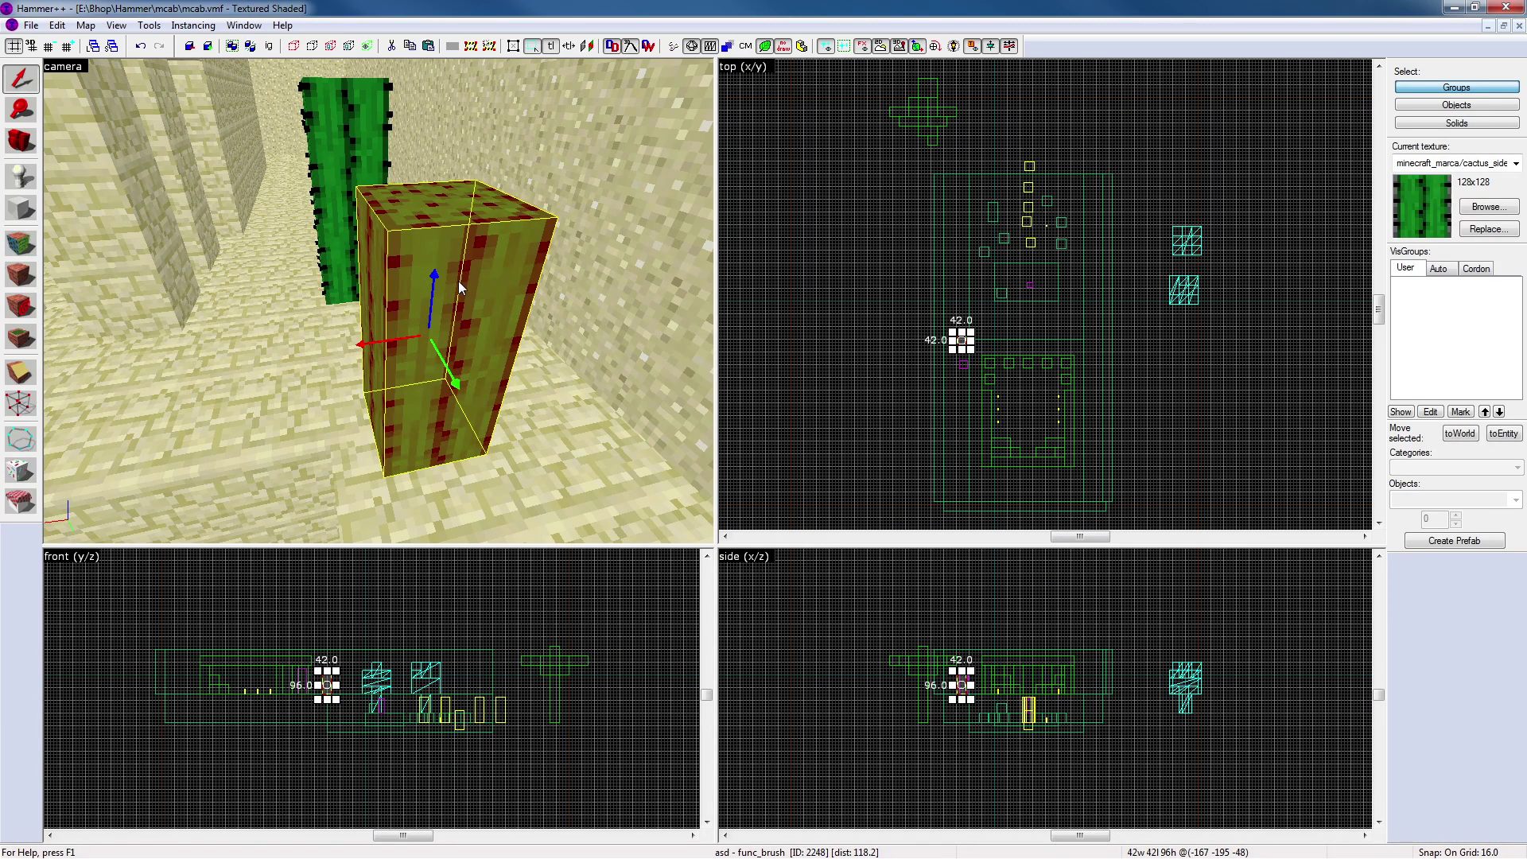
pyautogui.press('Escape')
pyautogui.doubleClick(457, 281)
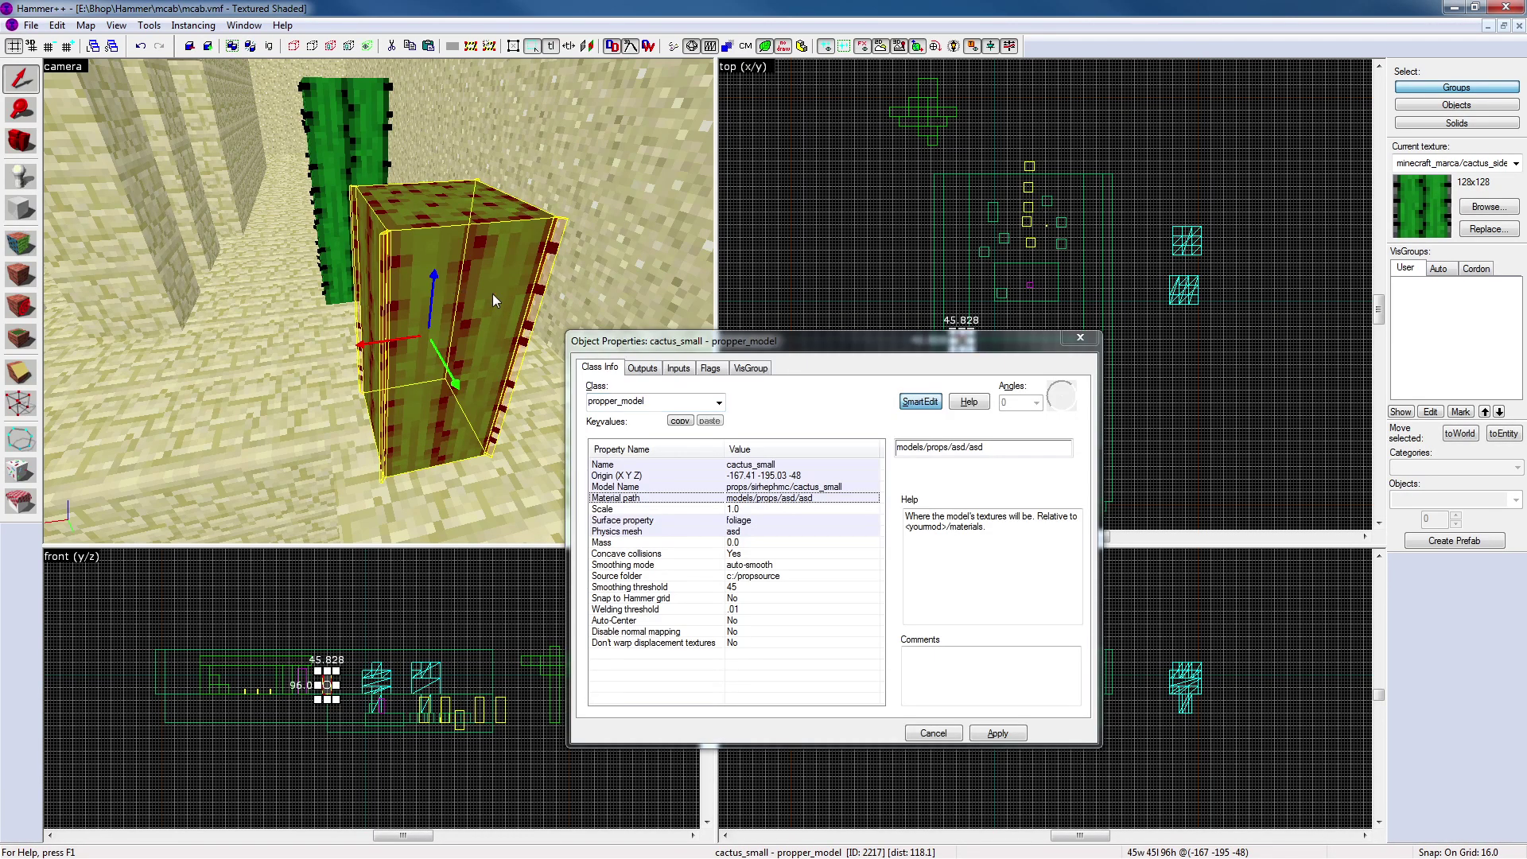
pyautogui.click(1080, 338)
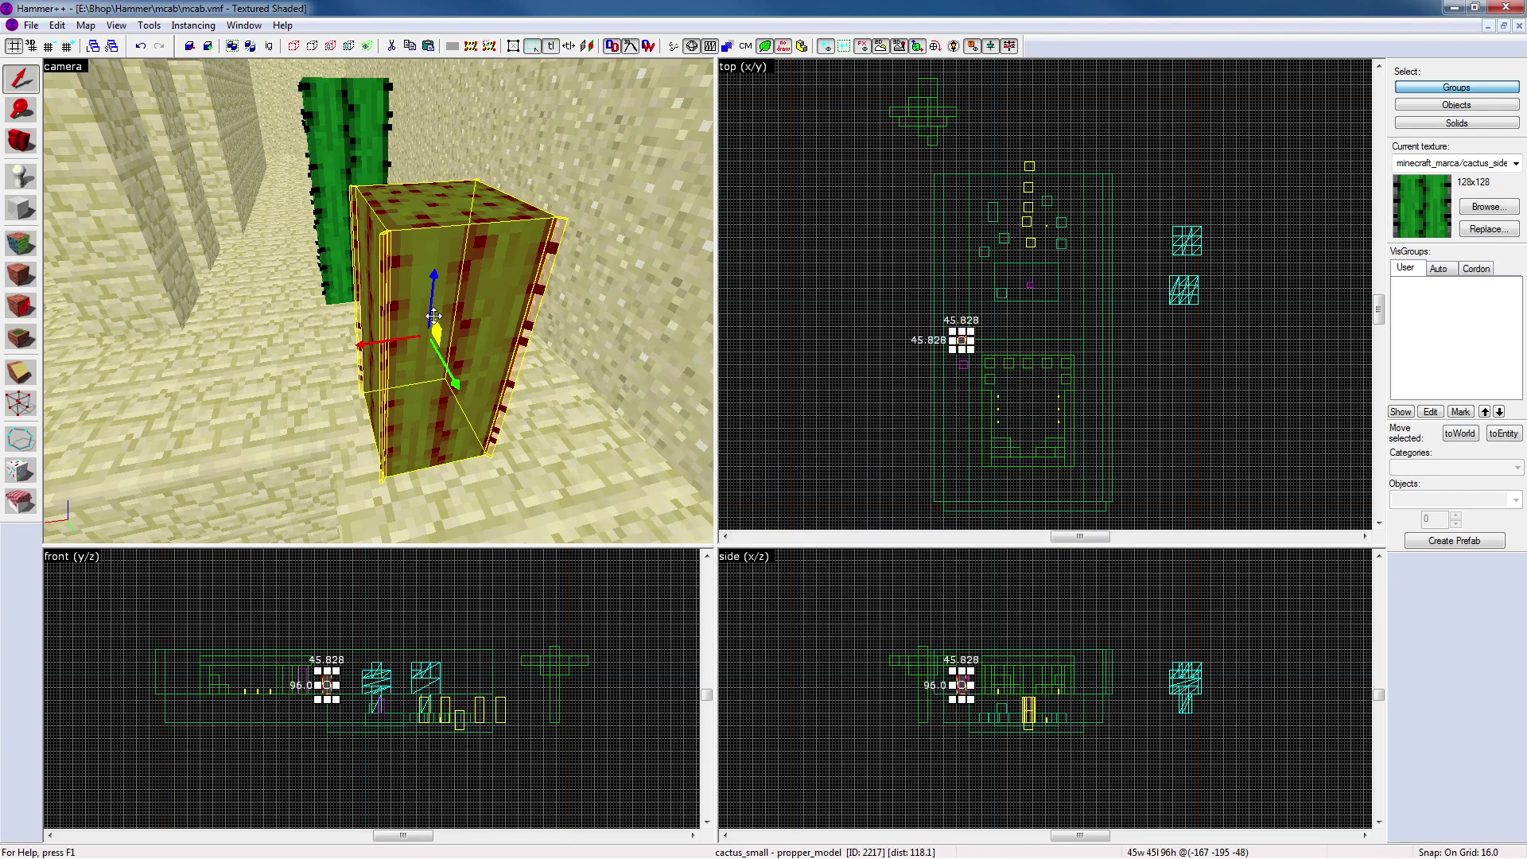
# Compile the models again with the propper configuration and clear the selection
pyautogui.press('F9')
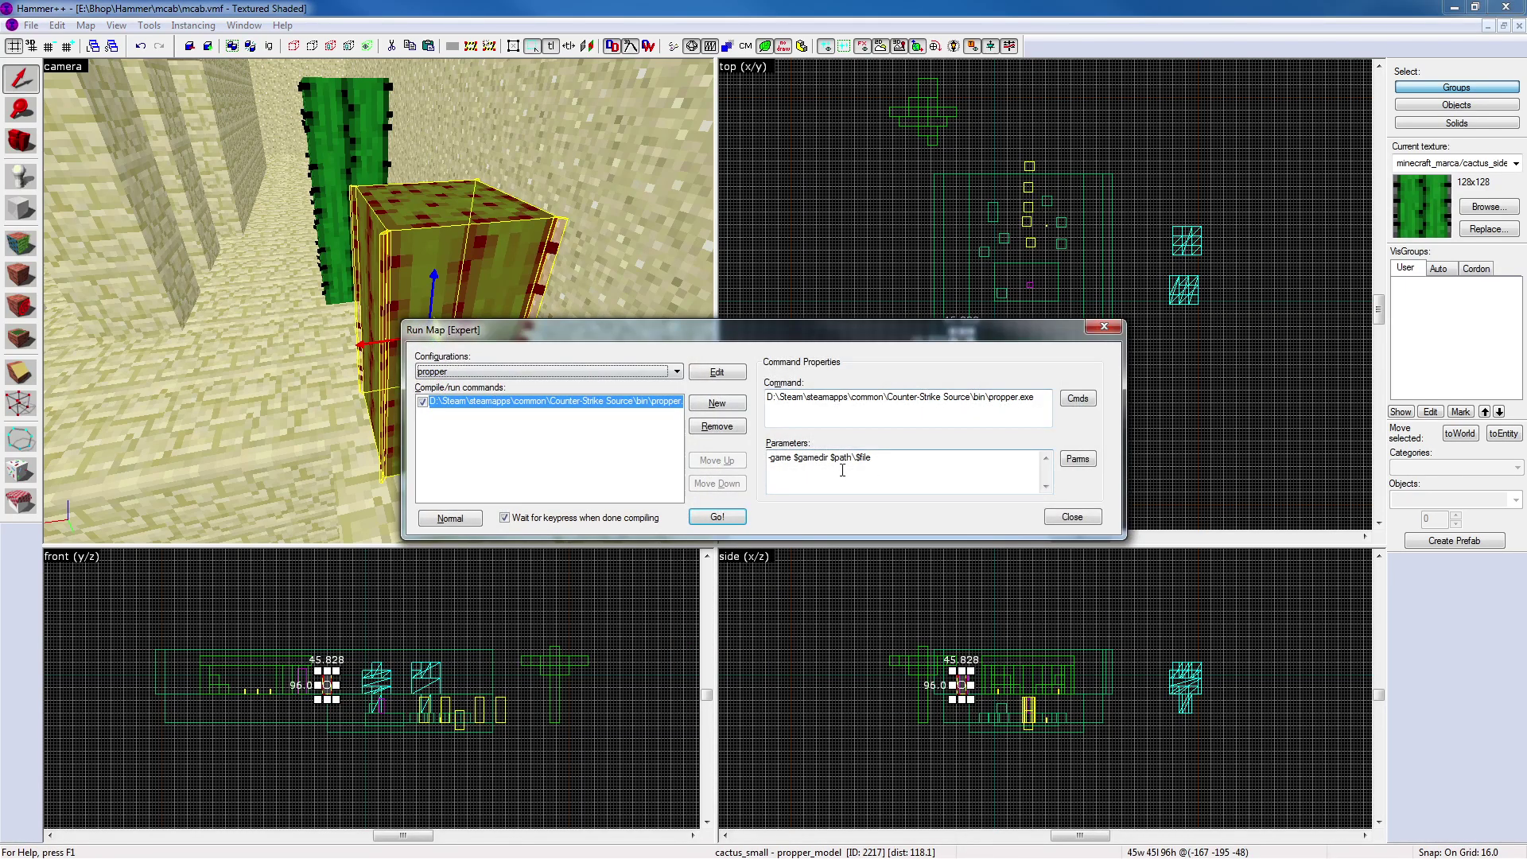
pyautogui.click(717, 518)
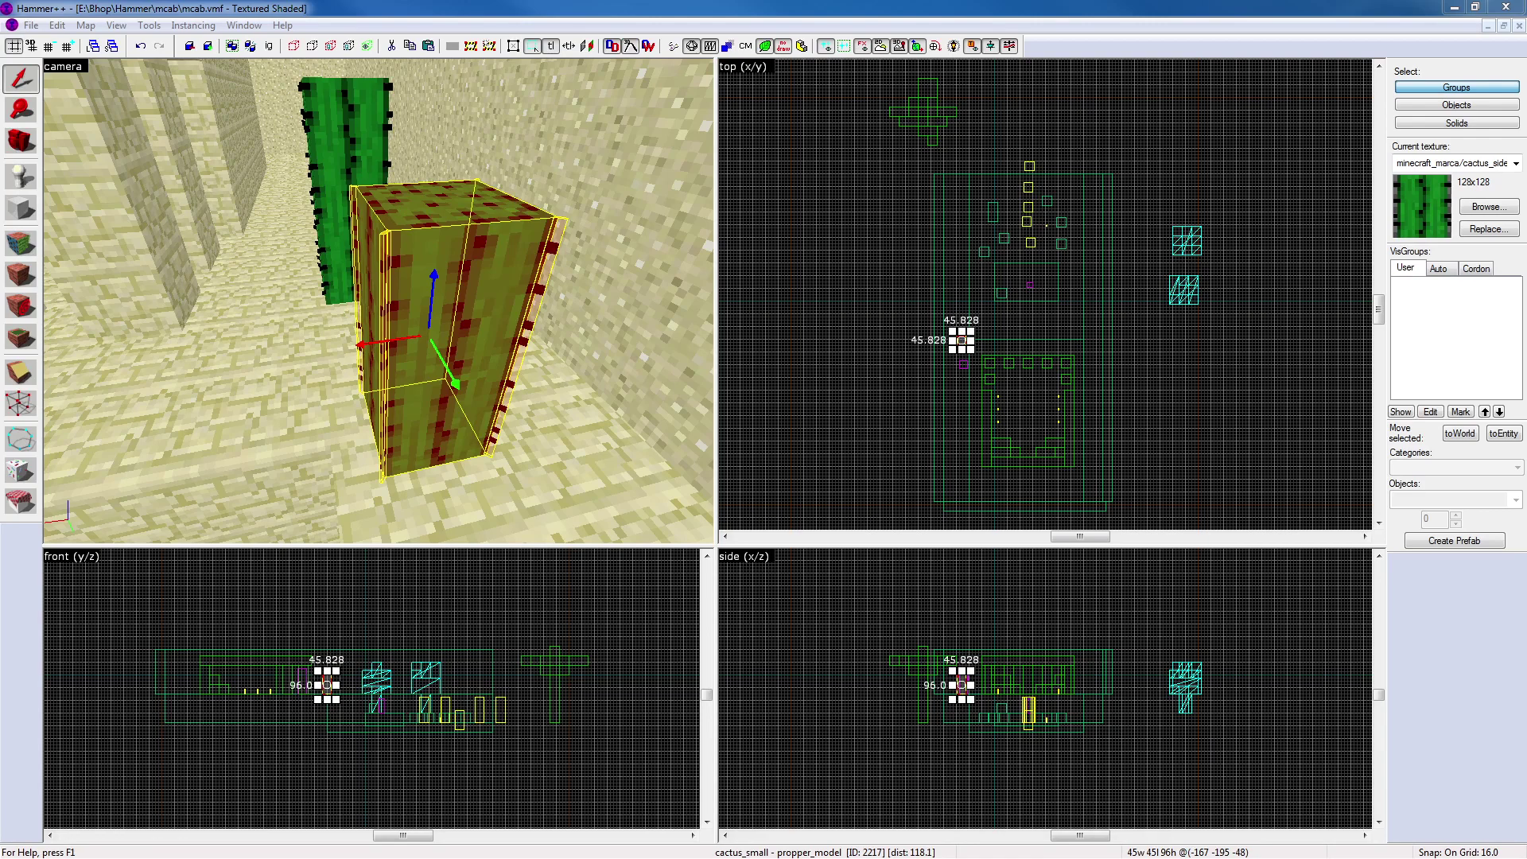
pyautogui.click(786, 426)
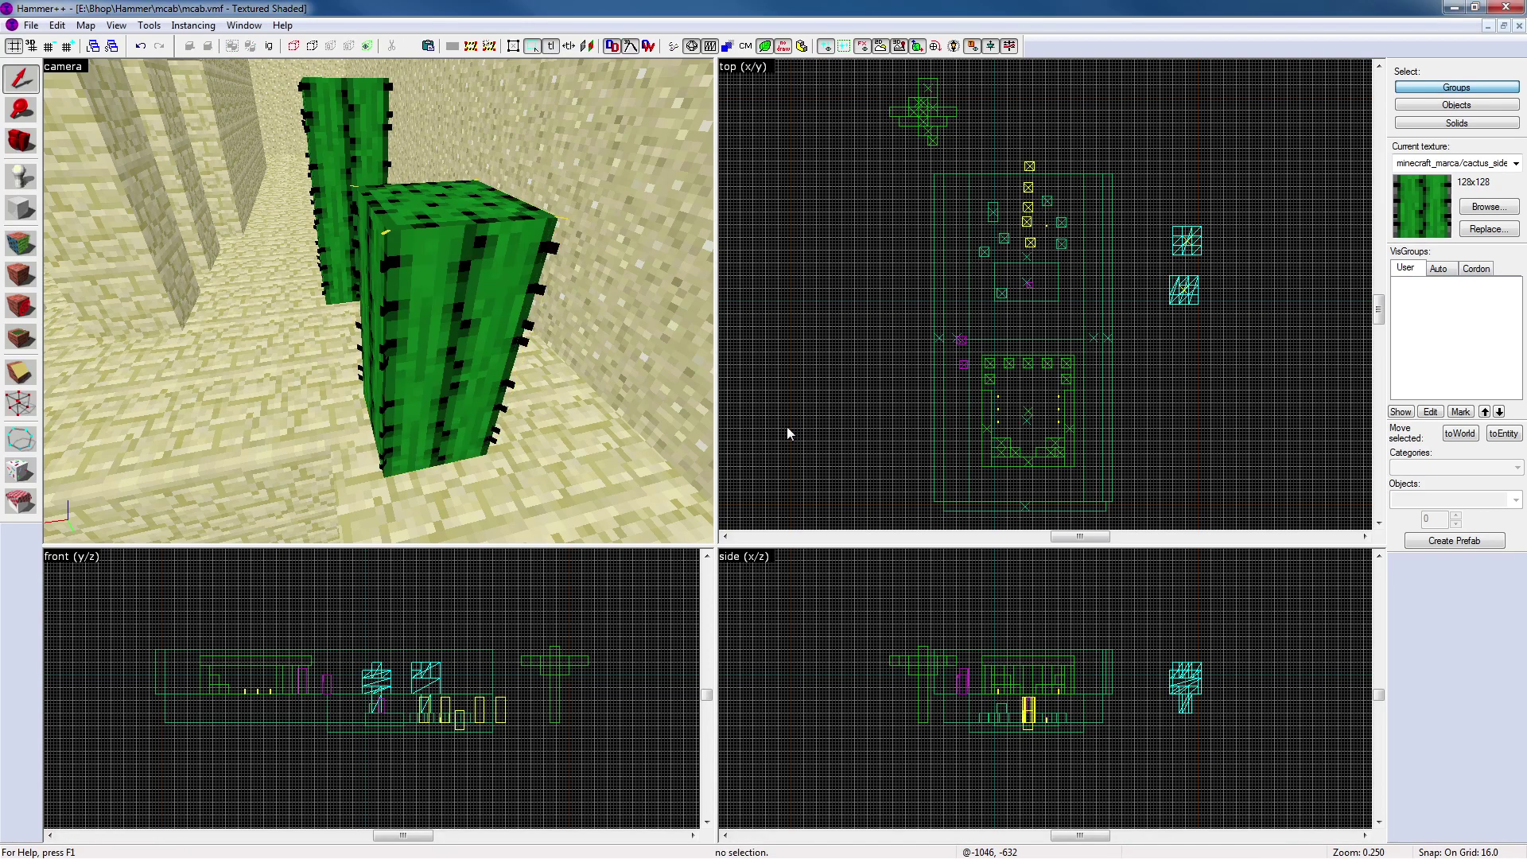
# Set the small cactus's material path to models/props/sirhephmc/cactus_small and apply it
pyautogui.click(405, 339)
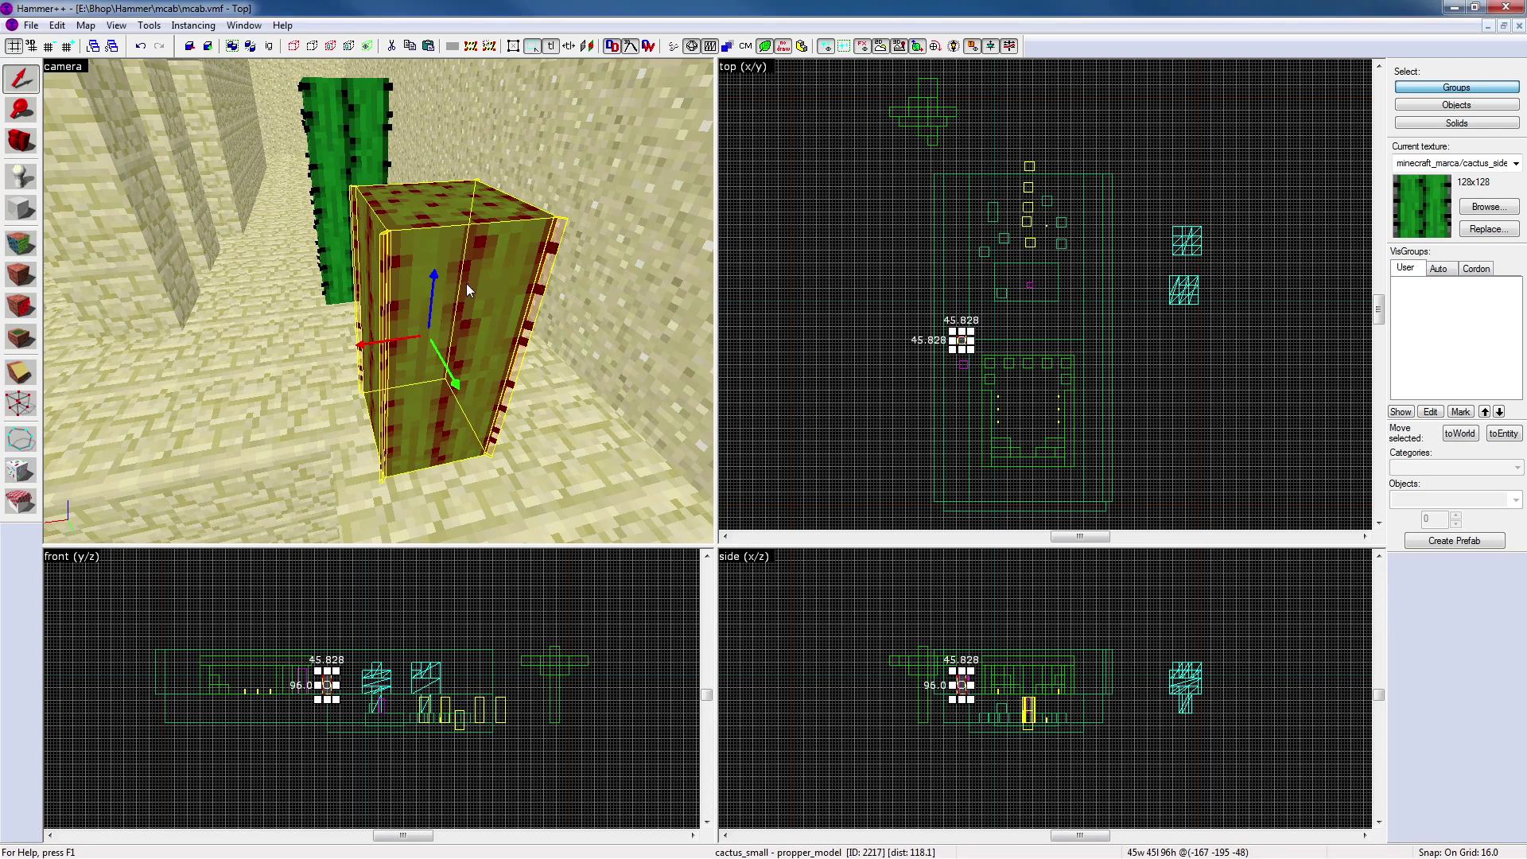
pyautogui.hotkey('alt', 'Return')
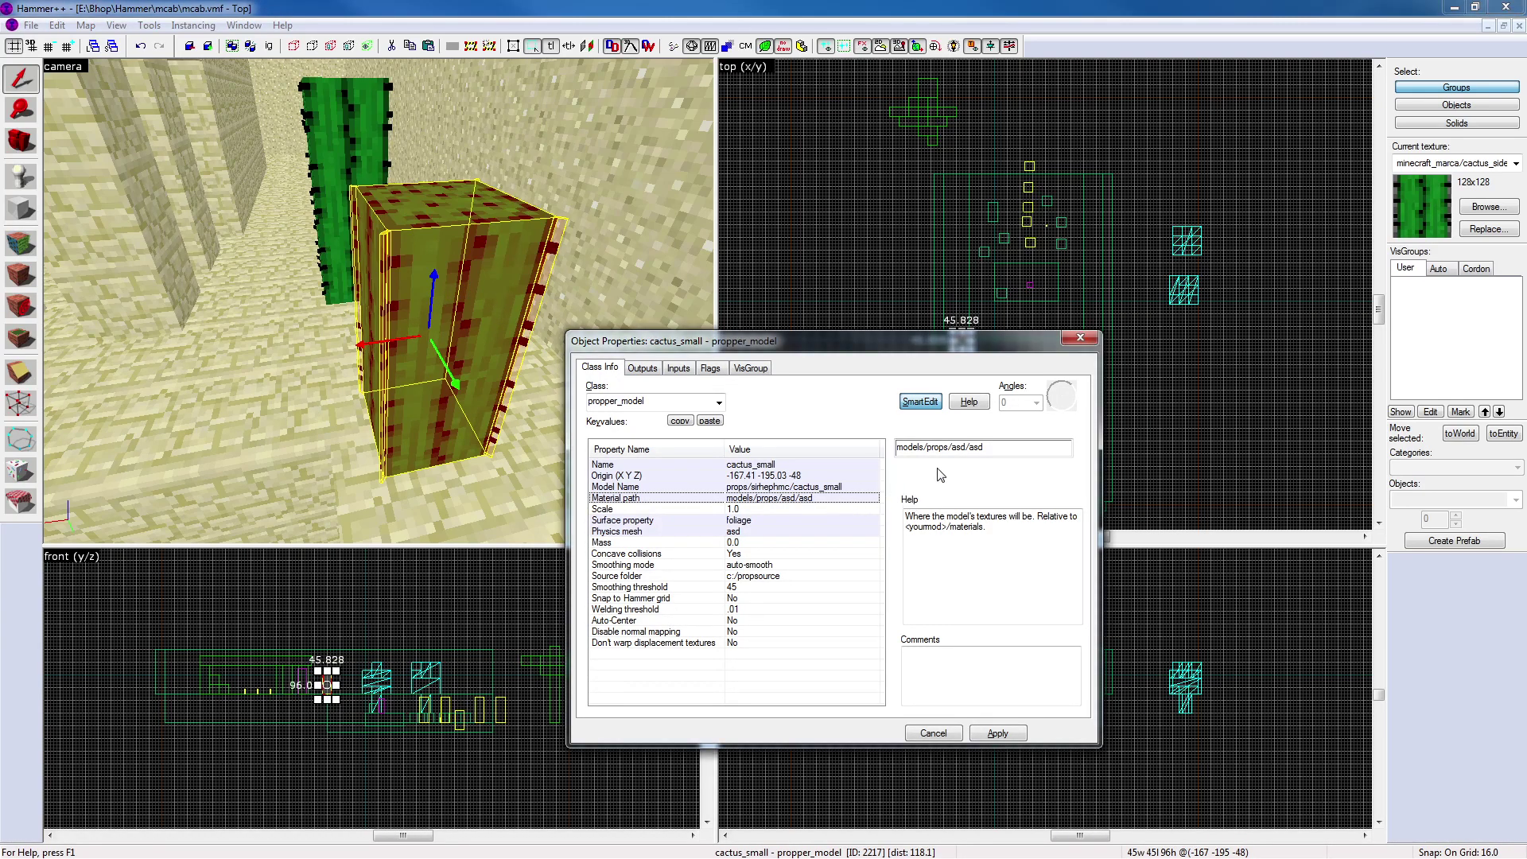
pyautogui.moveTo(986, 446); pyautogui.dragTo(956, 447)
pyautogui.write('sirhephmc/cactus_small')
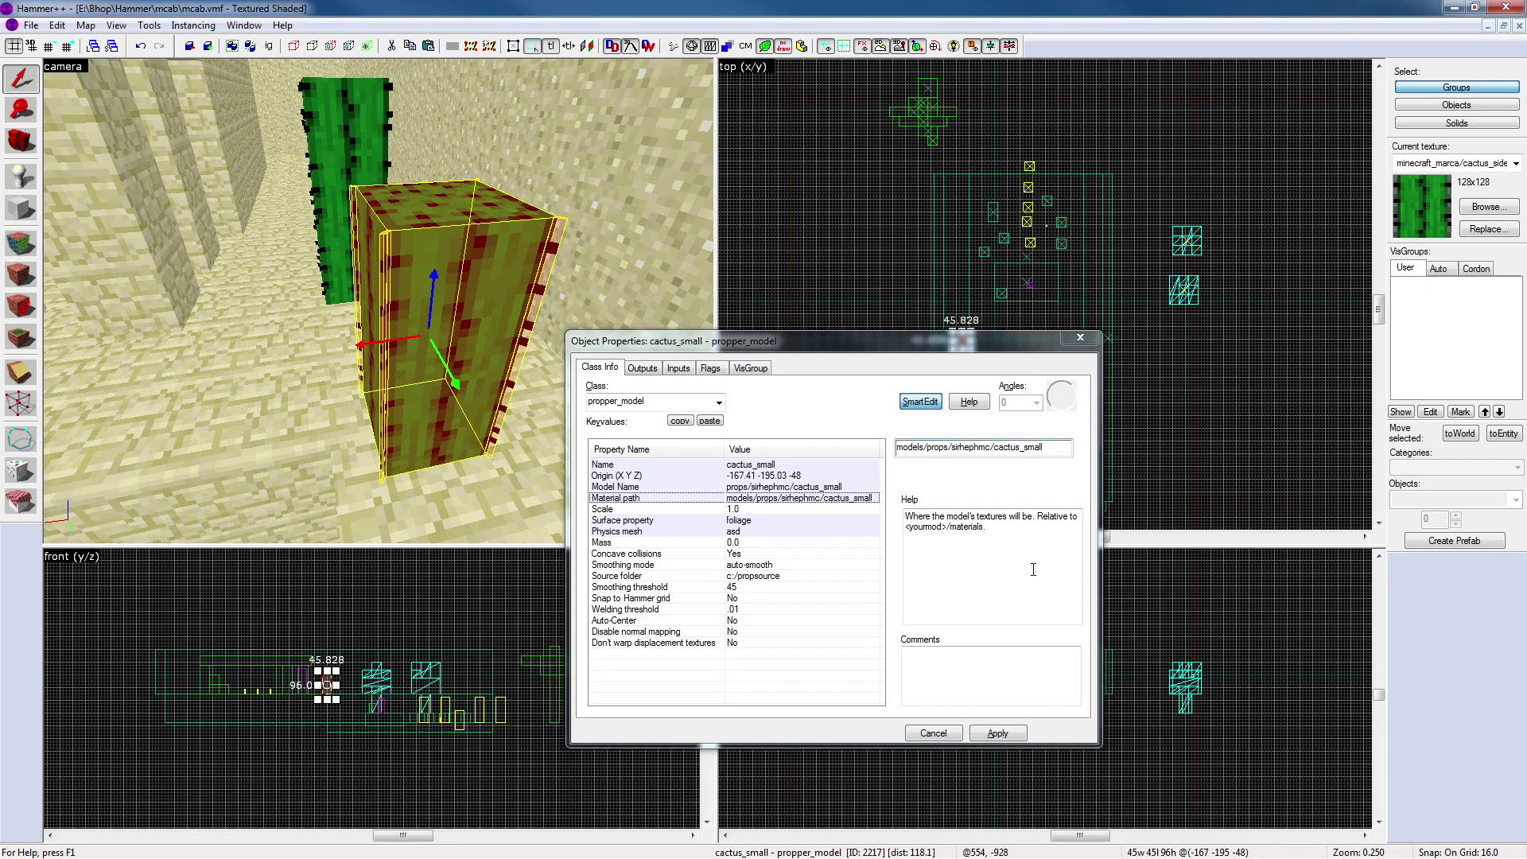
pyautogui.click(1002, 736)
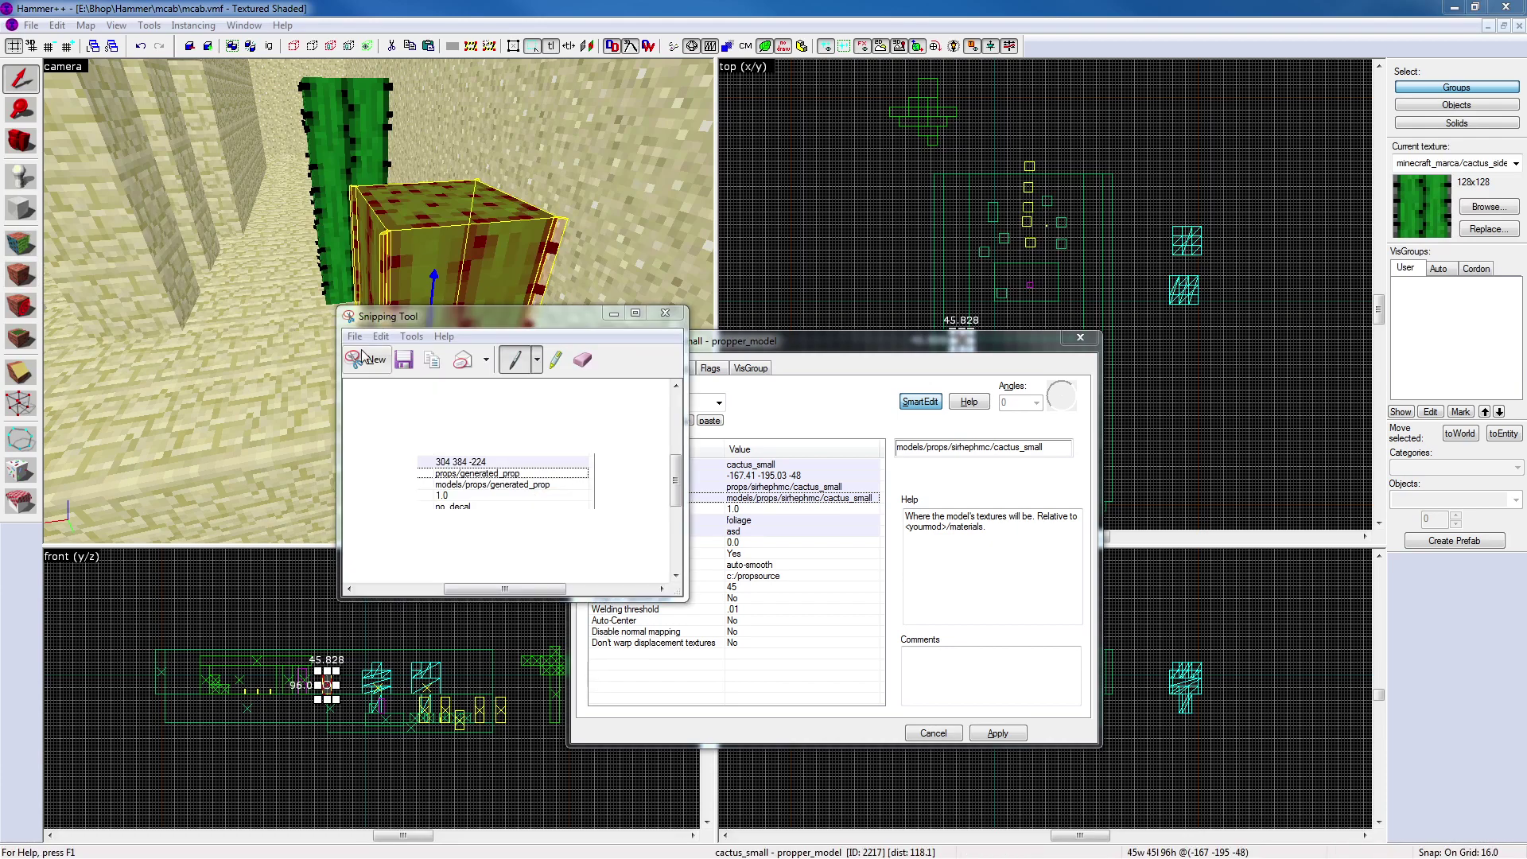
# Capture the small cactus's property list as a new snip in Snipping Tool and return to Hammer++
pyautogui.click(369, 361)
pyautogui.moveTo(587, 439); pyautogui.dragTo(886, 676)
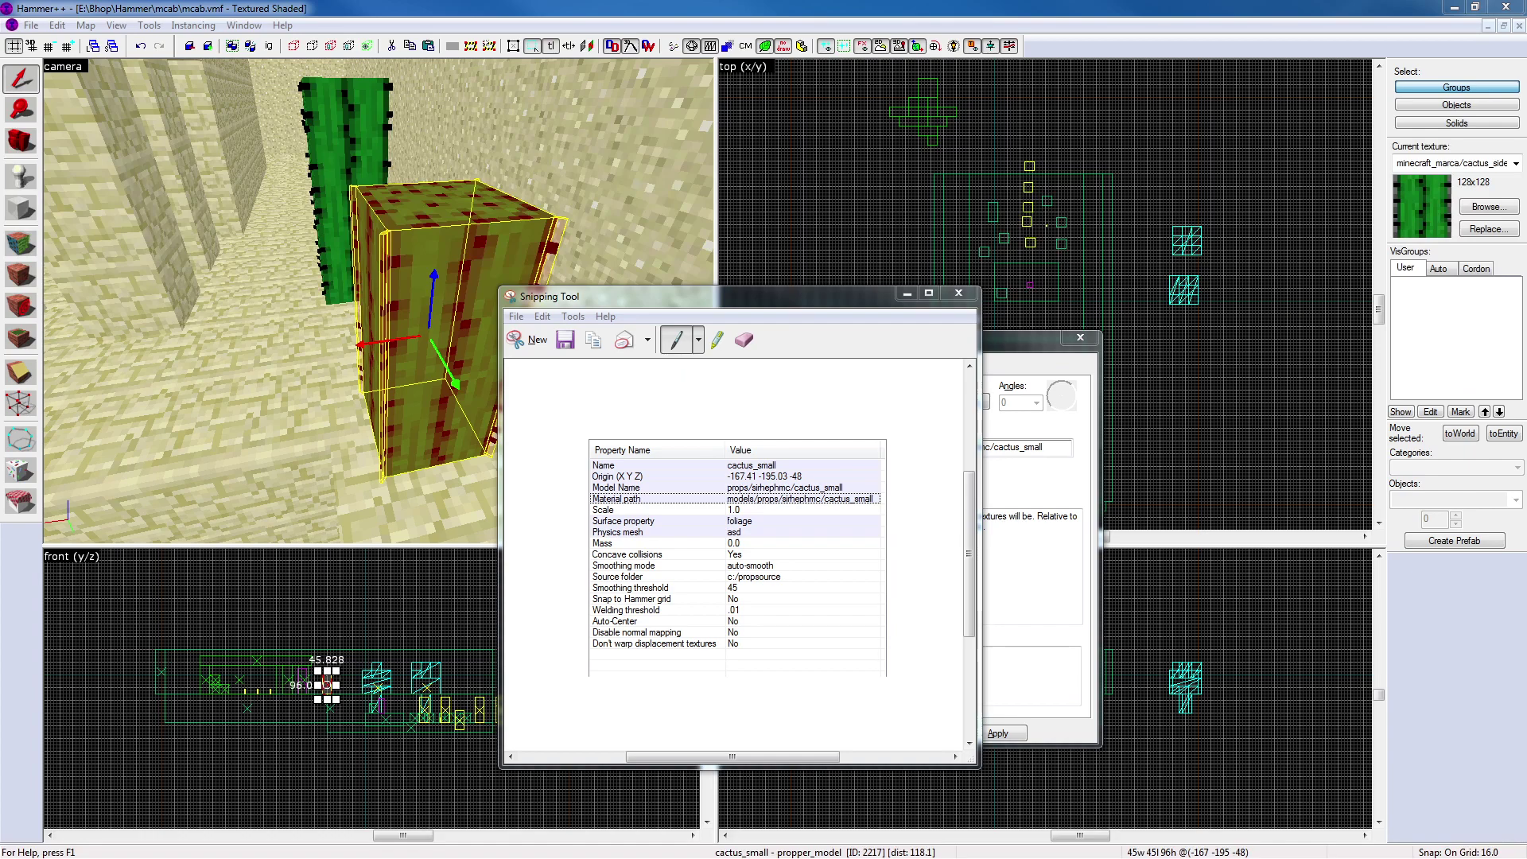
pyautogui.hotkey('alt', 'Tab')
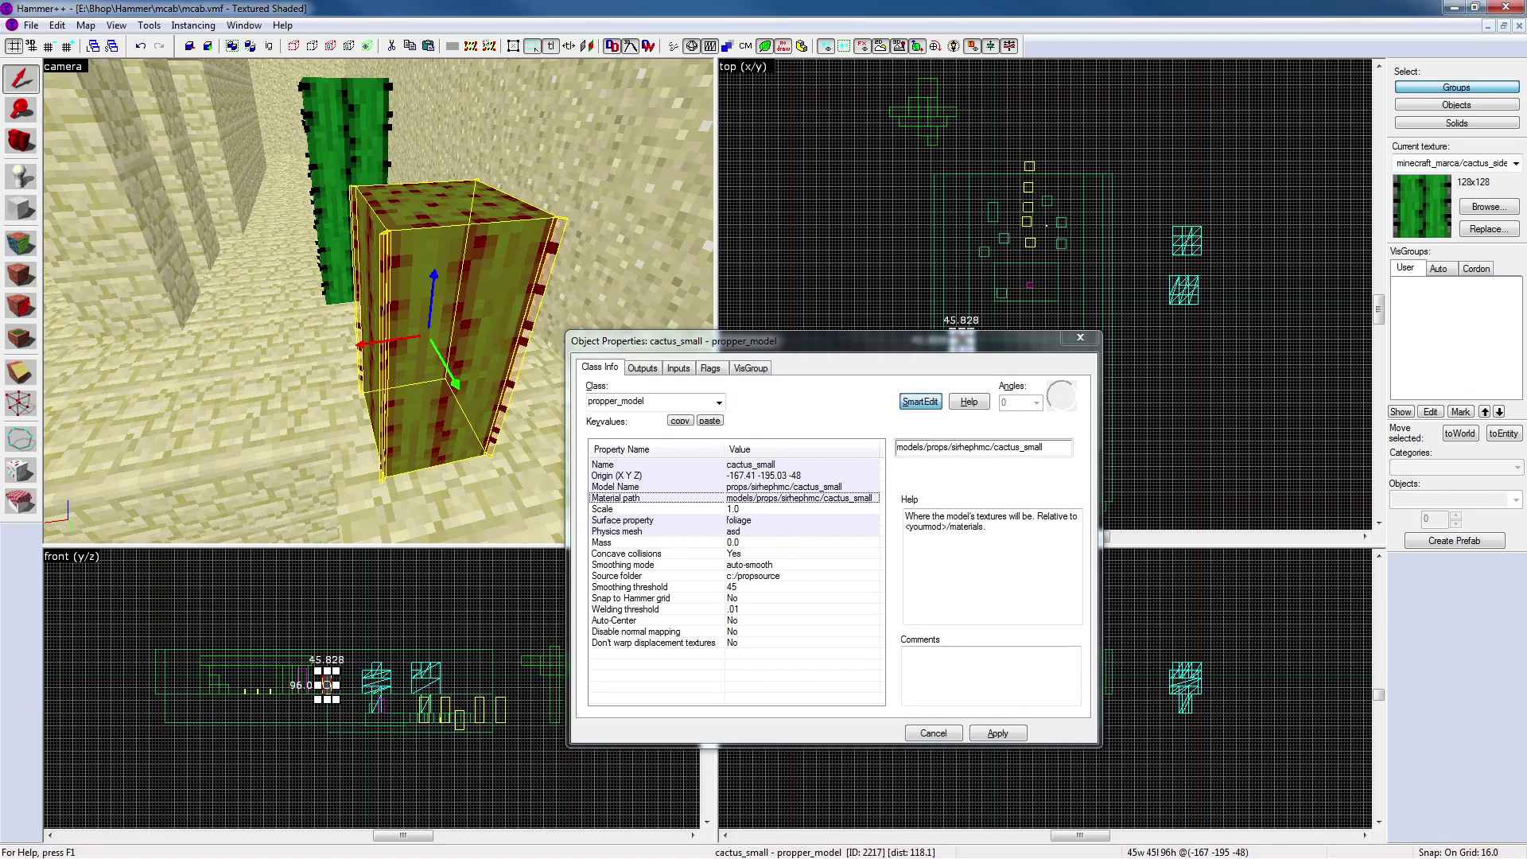